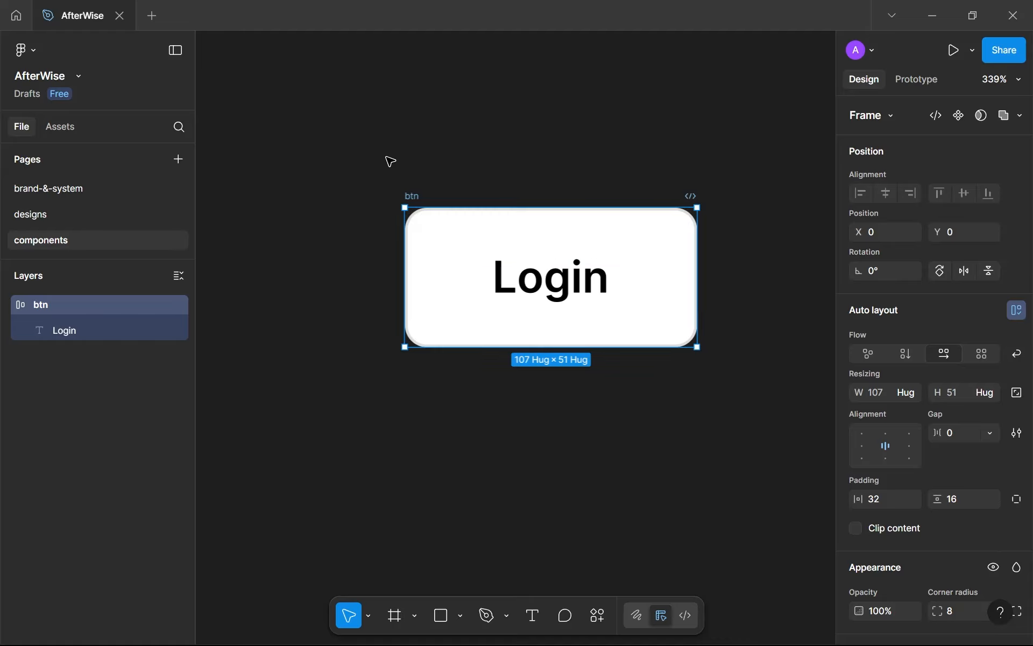
Draw a frame around the Login button and name it btns.
{"action": "left_click", "coordinate": [393, 161]}
{"action": "scroll", "coordinate": [390, 160], "scroll_direction": "down", "scroll_amount": 5}
{"action": "key", "text": "f"}
{"action": "mouse_move", "coordinate": [349, 138]}
{"action": "left_mouse_down"}
{"action": "mouse_move", "coordinate": [541, 339]}
{"action": "mouse_move", "coordinate": [584, 339]}
{"action": "left_mouse_up"}
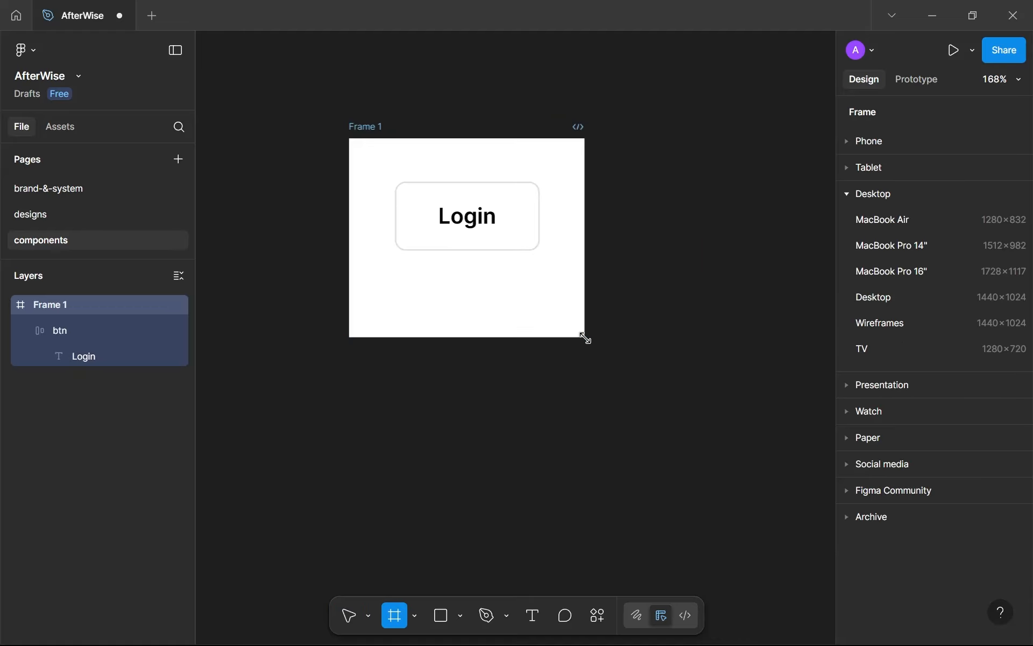
{"action": "double_click", "coordinate": [68, 312]}
{"action": "type", "text": "btns"}
{"action": "key", "text": "Return"}
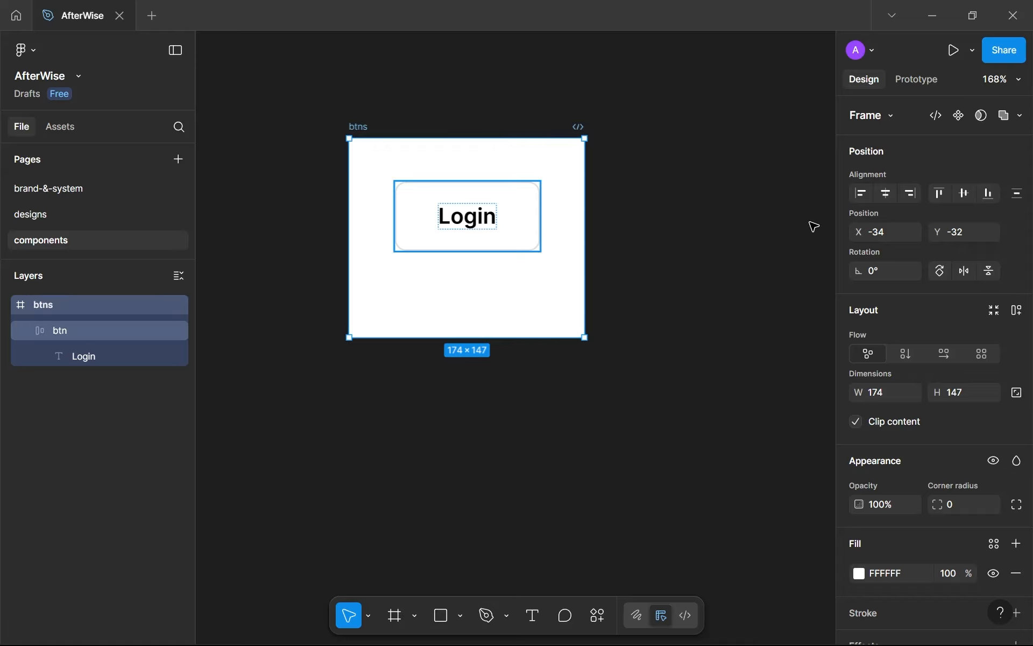
Make the button a component and give btns auto layout with 64 horizontal and vertical padding.
{"action": "key", "text": "Return"}
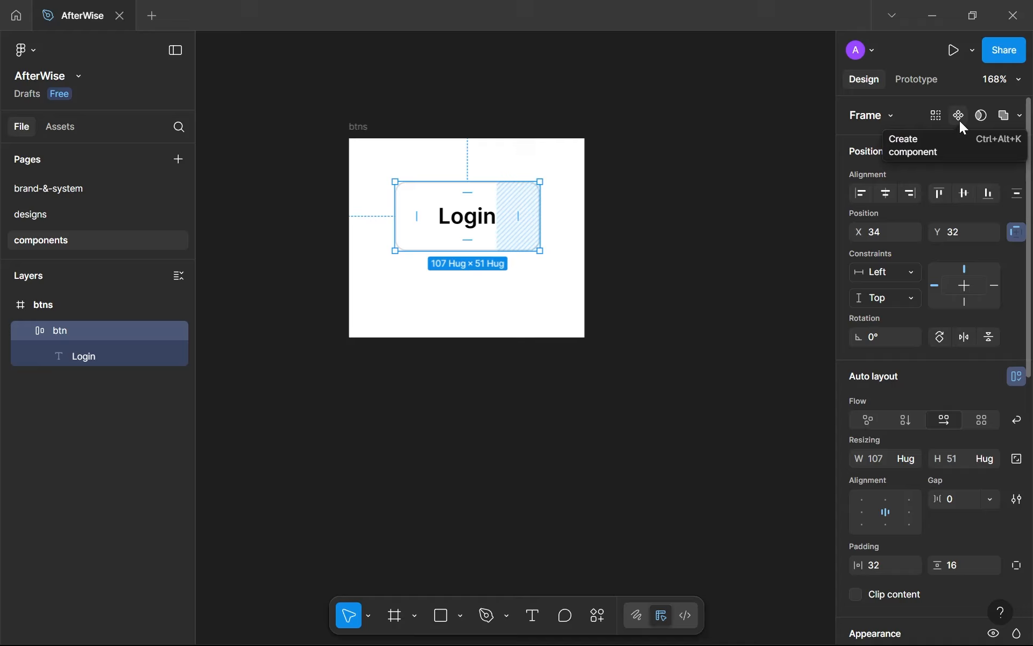
{"action": "left_click", "coordinate": [960, 121]}
{"action": "left_click", "coordinate": [379, 155]}
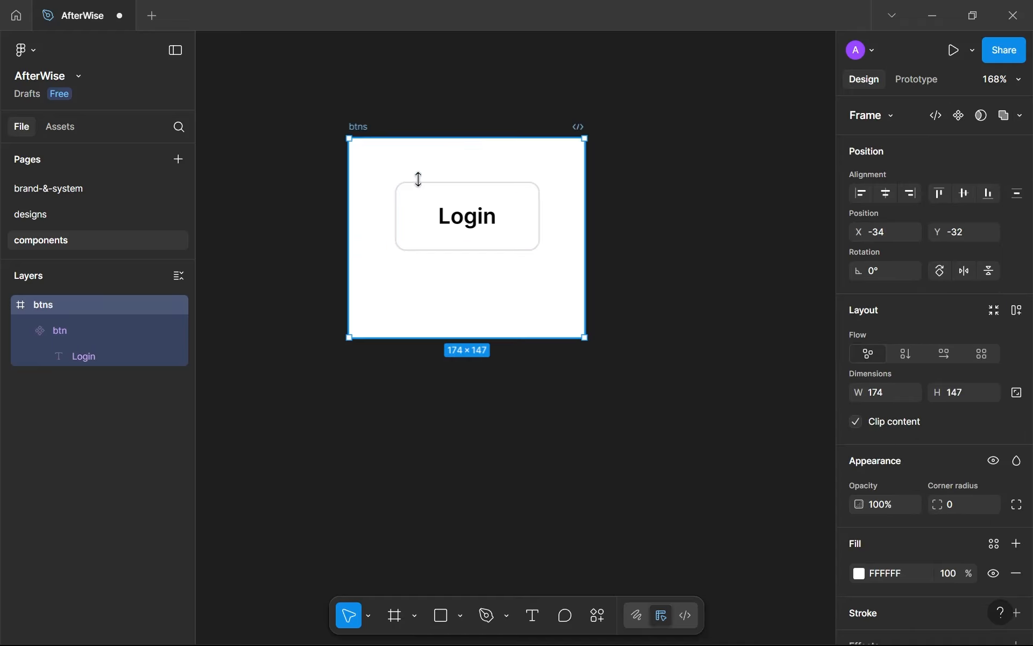
{"action": "left_click", "coordinate": [1016, 311]}
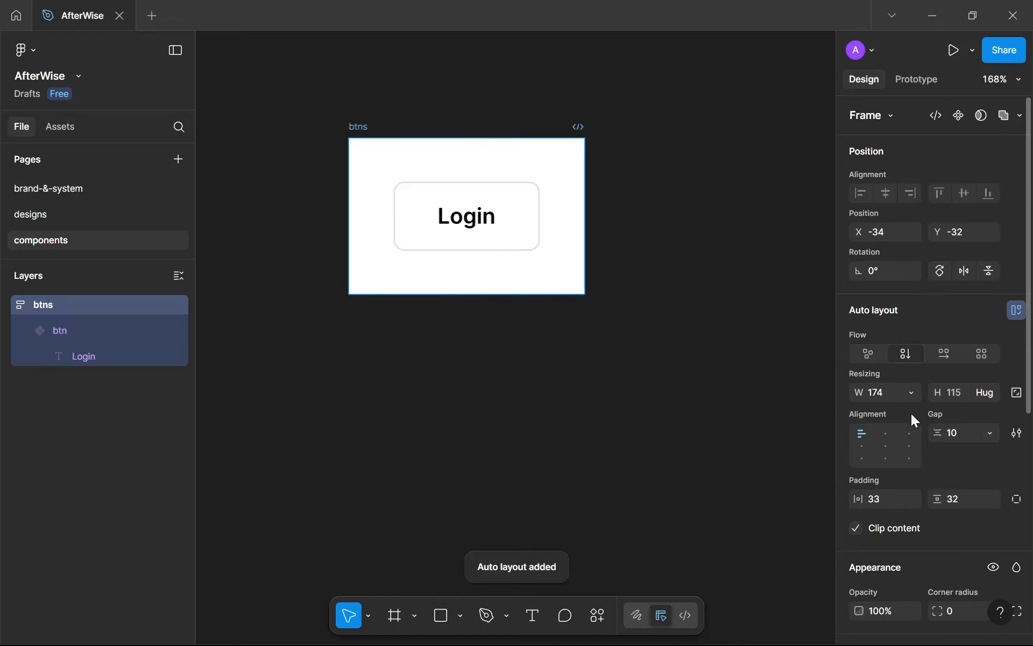
{"action": "left_click", "coordinate": [885, 500]}
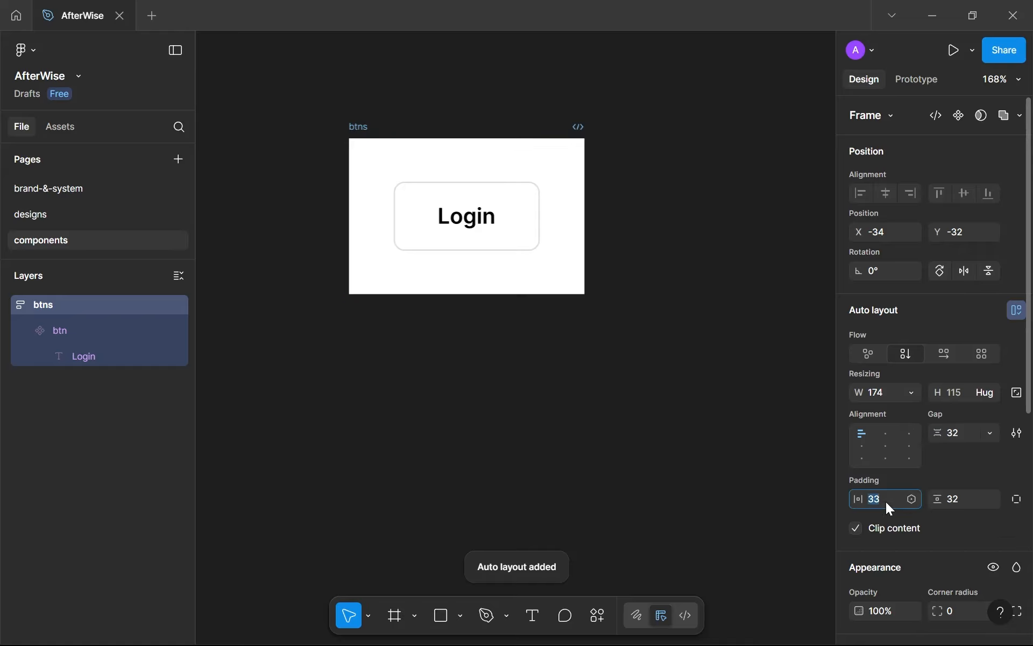
{"action": "type", "text": "64"}
{"action": "left_click", "coordinate": [949, 495]}
{"action": "type", "text": "64"}
{"action": "key", "text": "Return"}
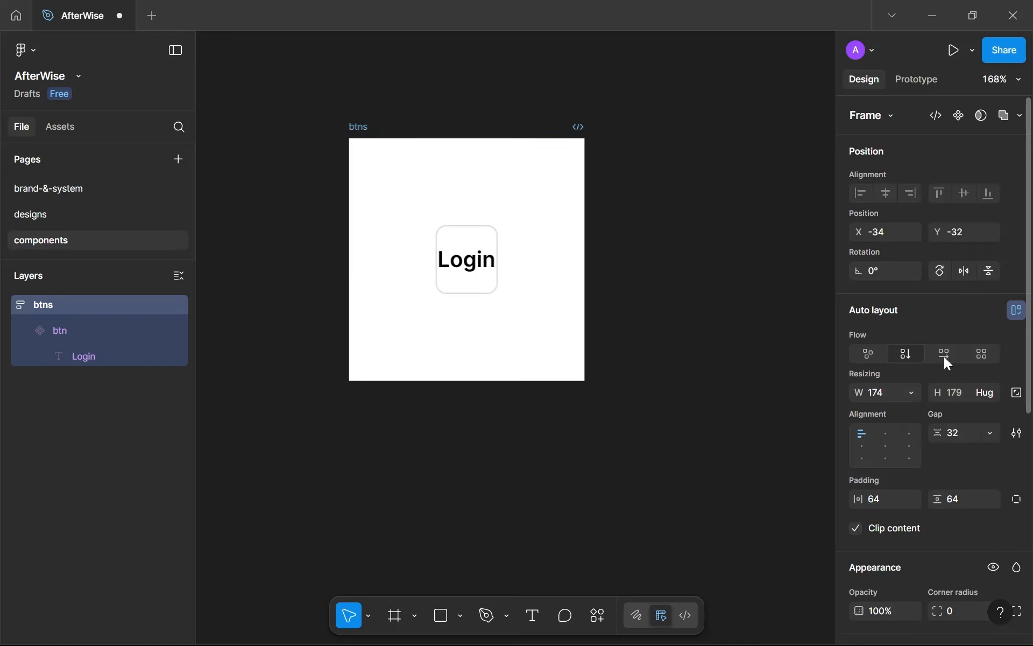
Set the btn component's width to Hug and centre it inside btns.
{"action": "left_click", "coordinate": [463, 278]}
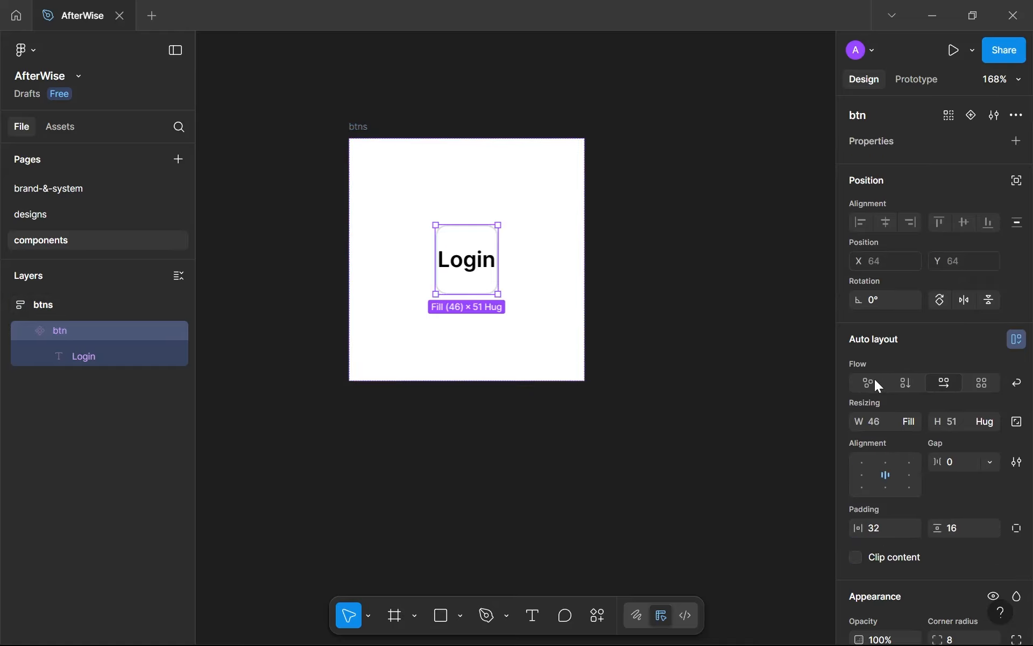
{"action": "left_click", "coordinate": [911, 419]}
{"action": "left_click", "coordinate": [925, 403]}
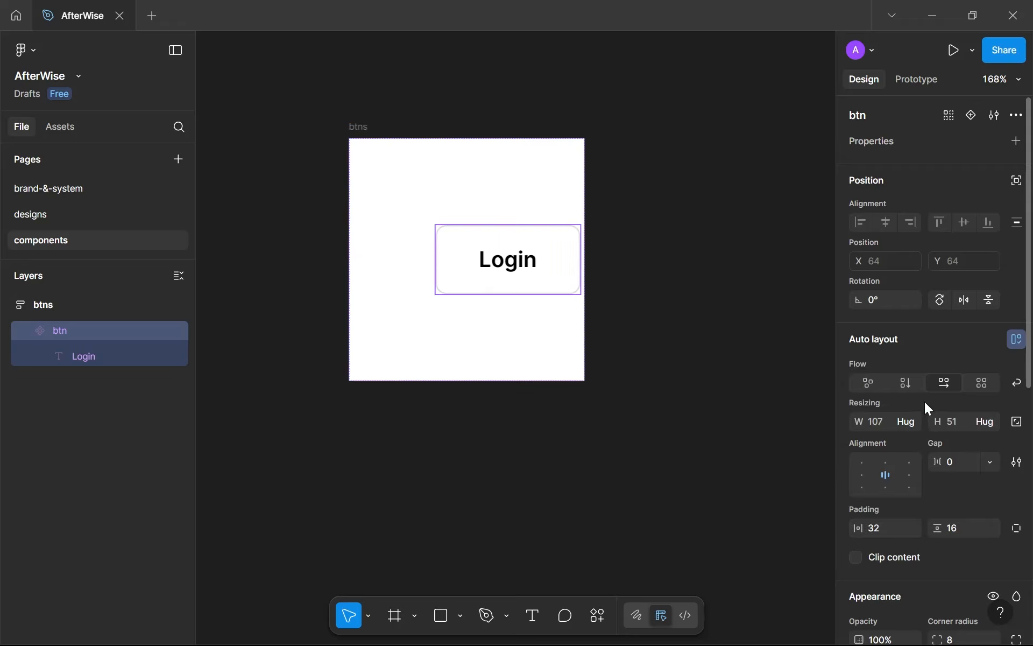
{"action": "left_click", "coordinate": [396, 168]}
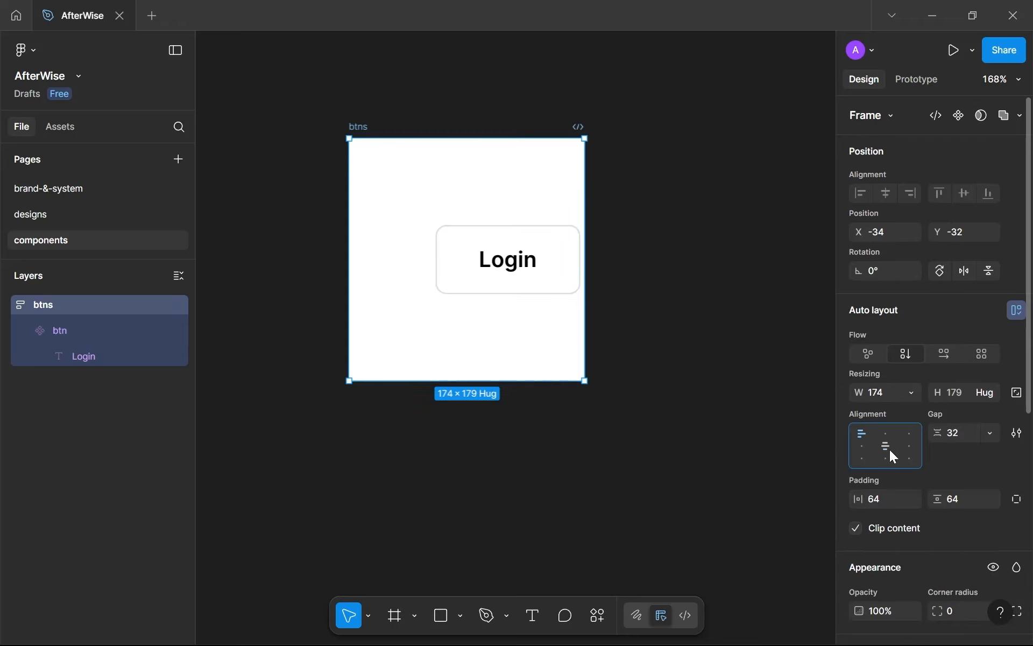
{"action": "left_click", "coordinate": [888, 448]}
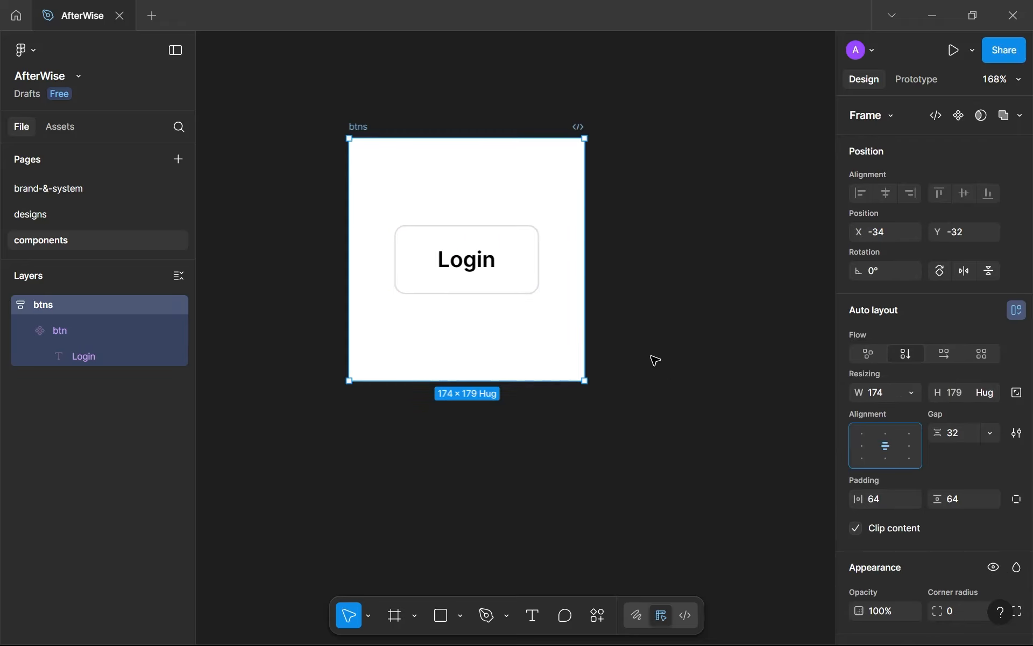
{"action": "left_click", "coordinate": [493, 253]}
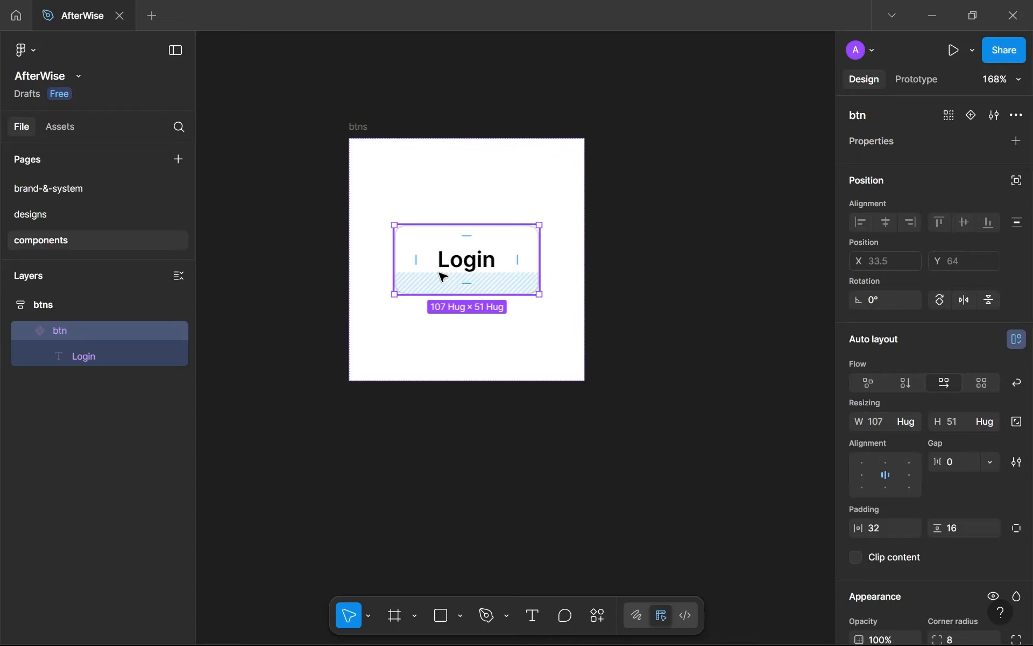
{"action": "scroll", "coordinate": [444, 275], "scroll_direction": "up", "scroll_amount": 5}
Change the button label from Login to 'Text'.
{"action": "double_click", "coordinate": [485, 259]}
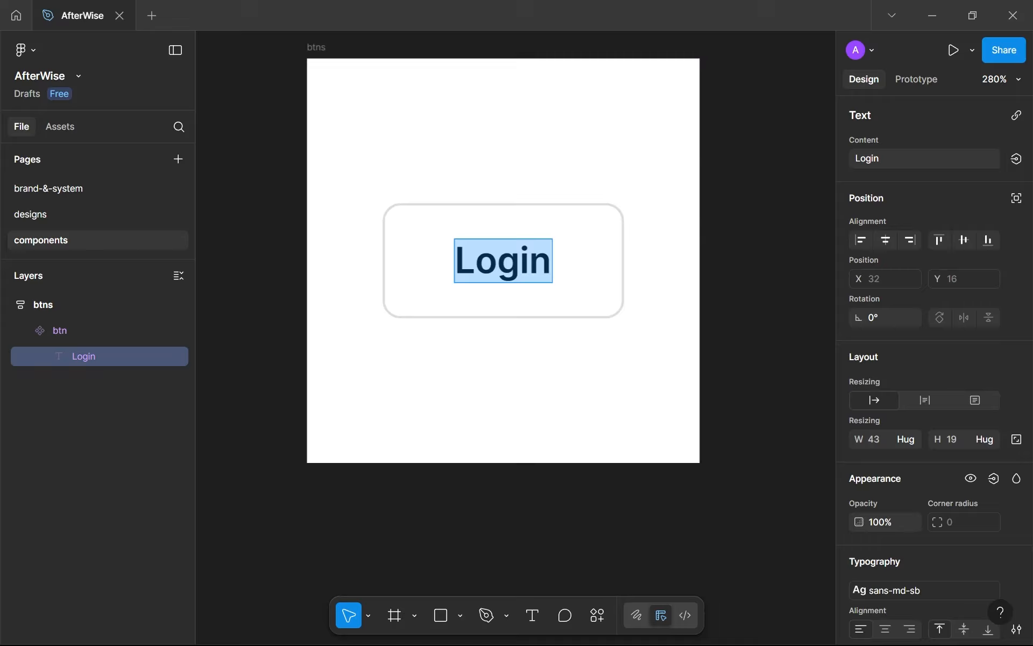
{"action": "type", "text": "Text"}
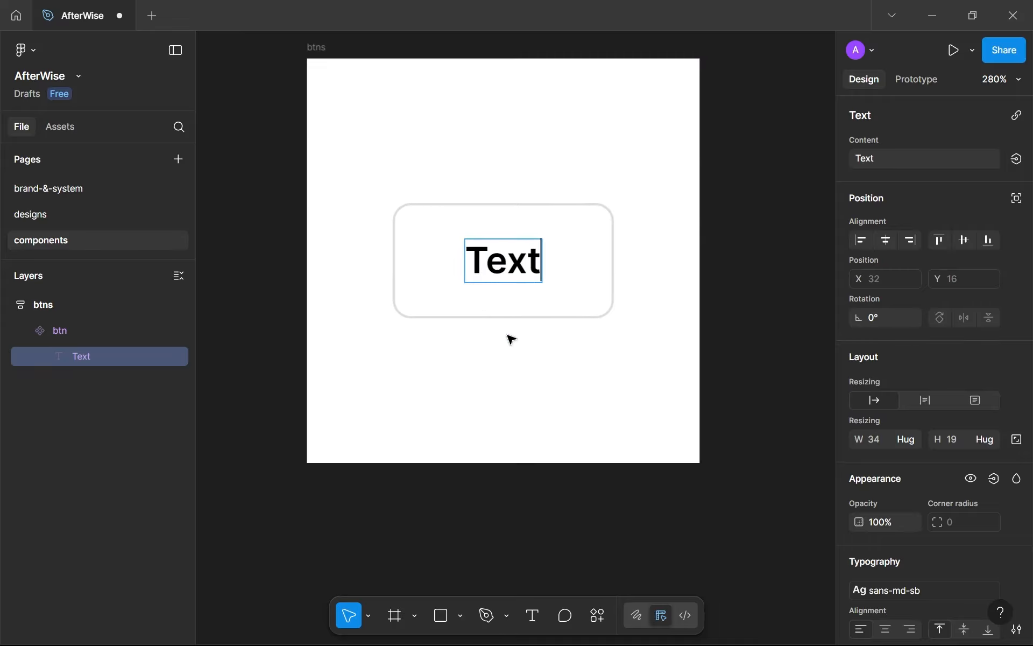
{"action": "left_click", "coordinate": [606, 299]}
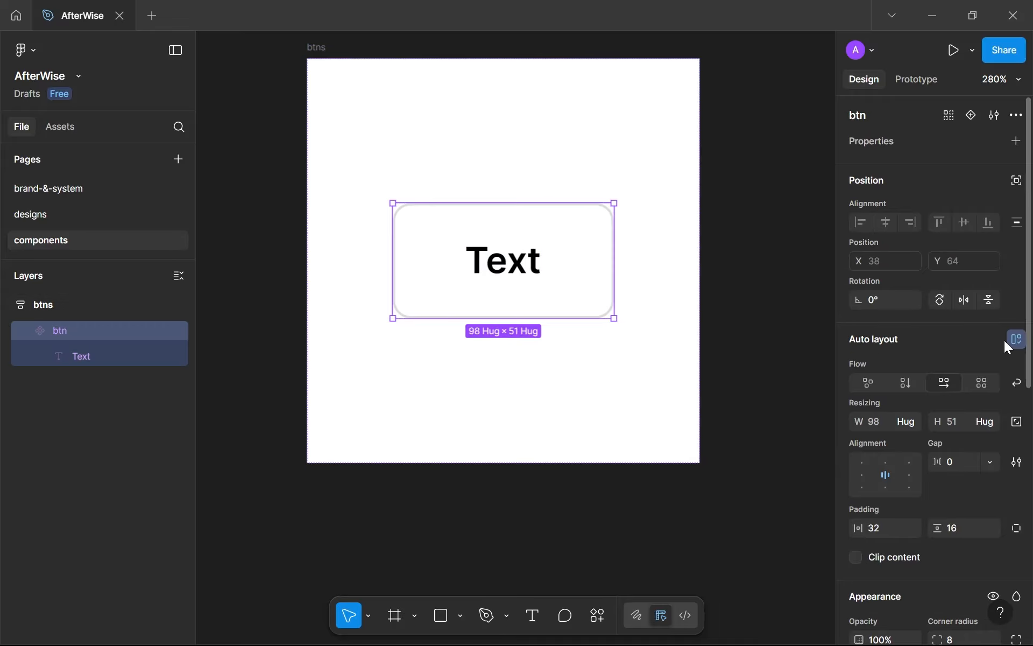
Create a new gray--800 colour variable for the button's border.
{"action": "scroll", "coordinate": [964, 327], "scroll_direction": "down", "scroll_amount": 5}
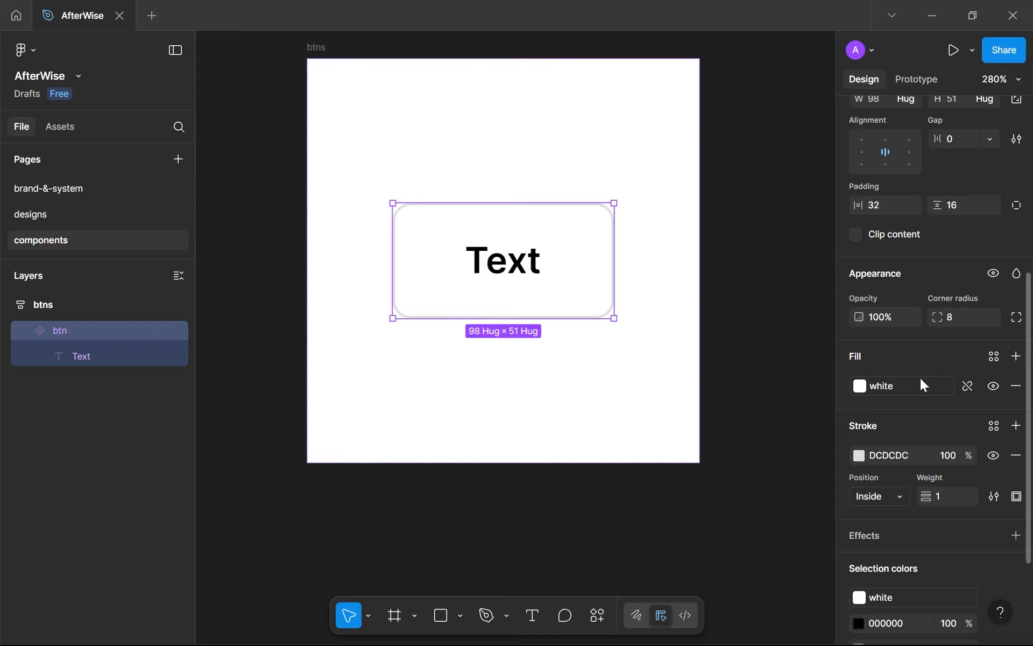
{"action": "left_click", "coordinate": [904, 455]}
{"action": "left_click", "coordinate": [993, 425]}
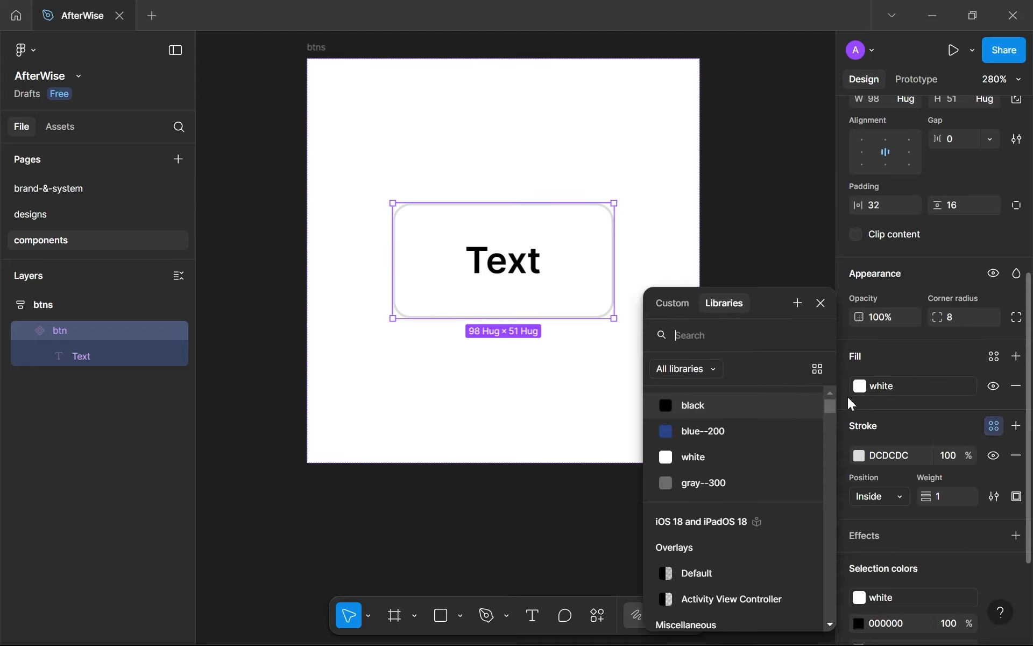
{"action": "left_click", "coordinate": [797, 302]}
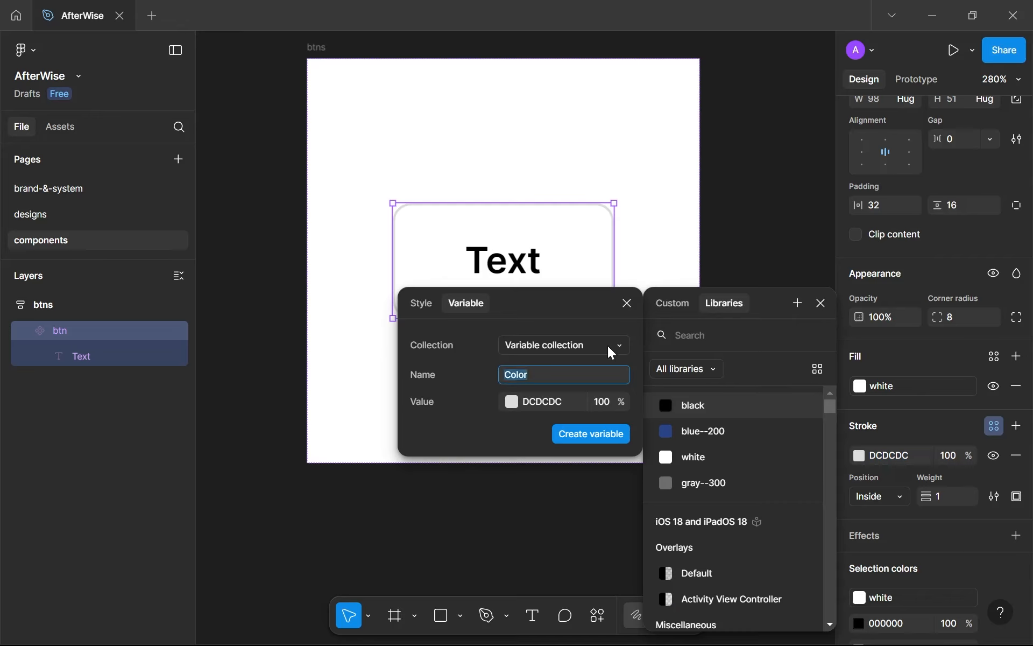
{"action": "type", "text": "gray--800"}
{"action": "key", "text": "Return"}
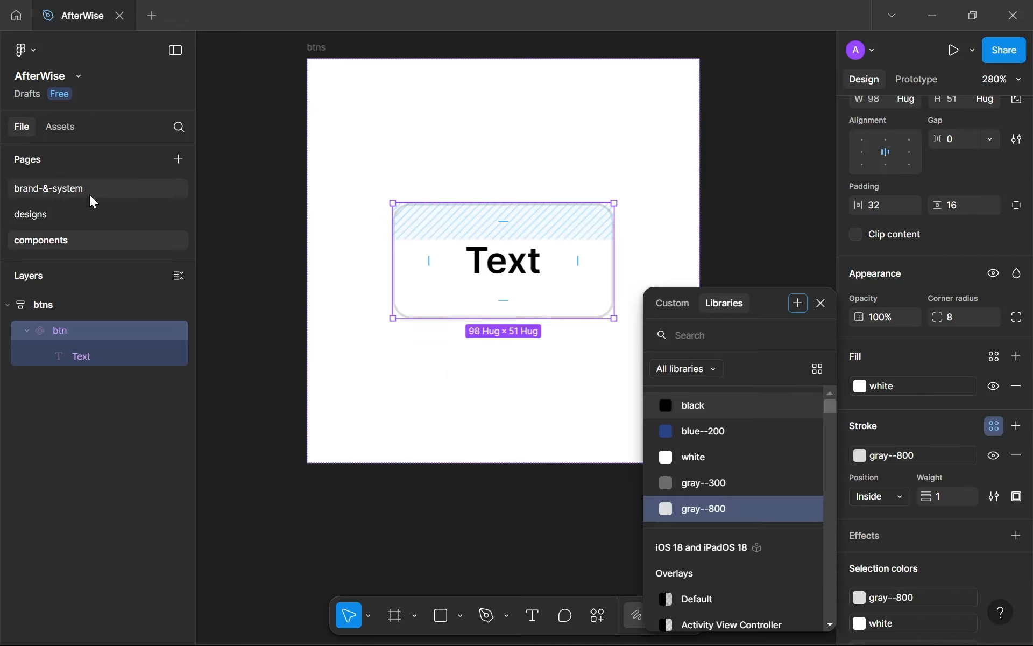
On brand-&-system, duplicate the gray--300 swatch and group both in a horizontal auto layout named grays.
{"action": "left_click", "coordinate": [89, 194]}
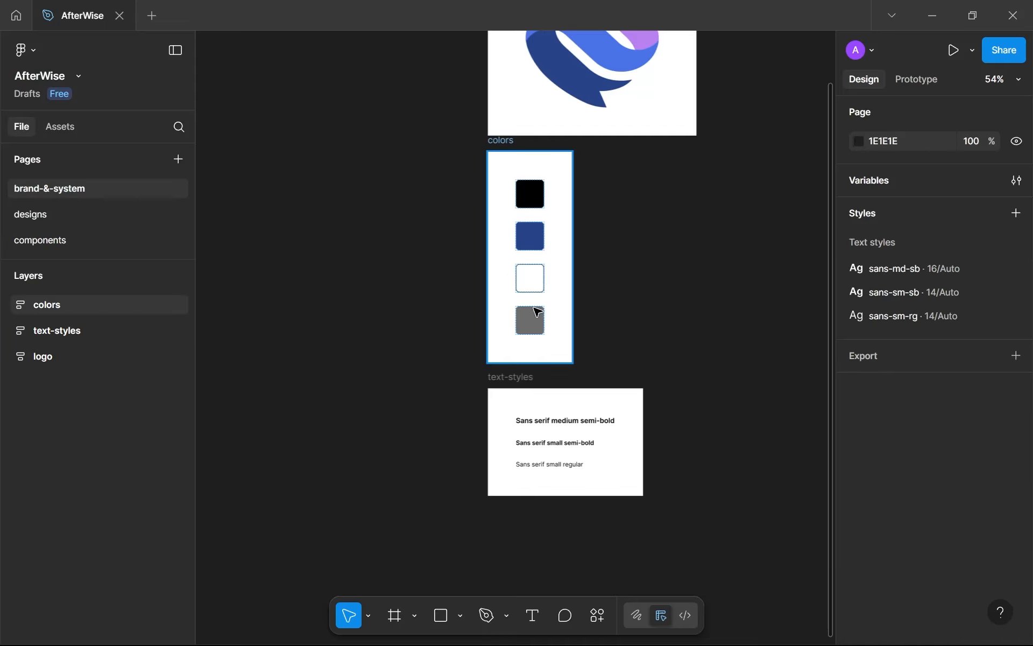
{"action": "scroll", "coordinate": [536, 320], "scroll_direction": "up", "scroll_amount": 4, "text": "ctrl"}
{"action": "left_click", "coordinate": [542, 344]}
{"action": "key", "text": "ctrl+d"}
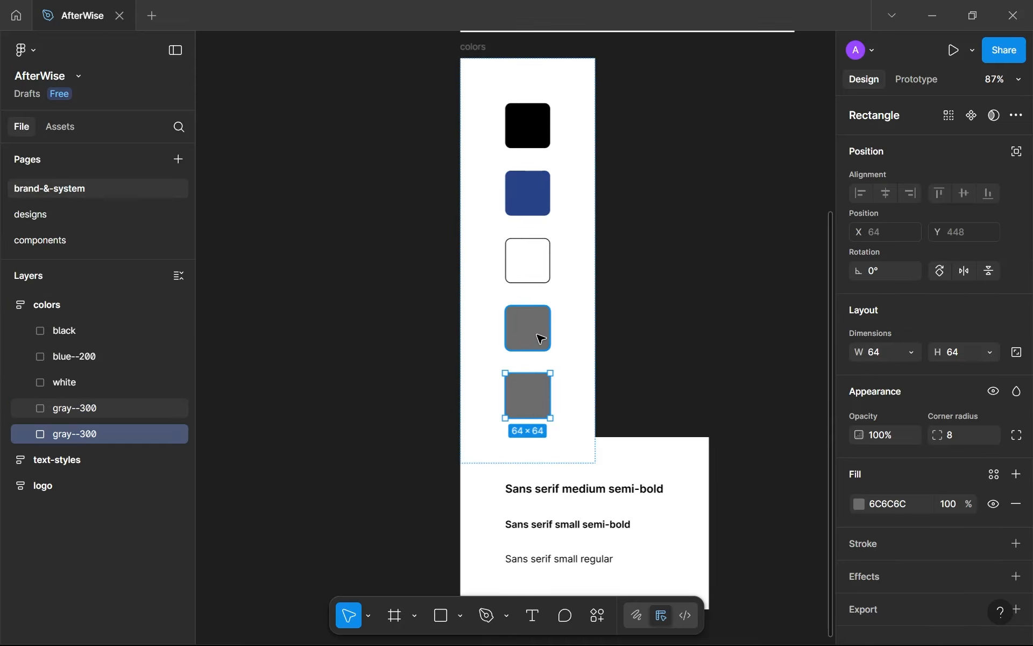
{"action": "left_click", "coordinate": [543, 343], "text": "shift"}
{"action": "key", "text": "shift+a"}
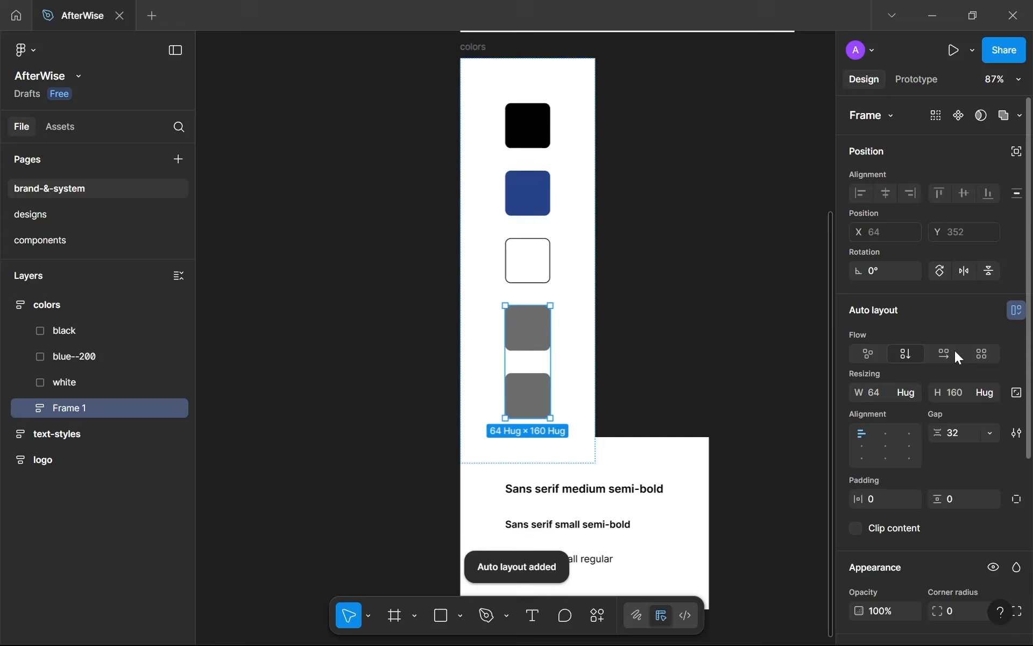
{"action": "left_click", "coordinate": [943, 354]}
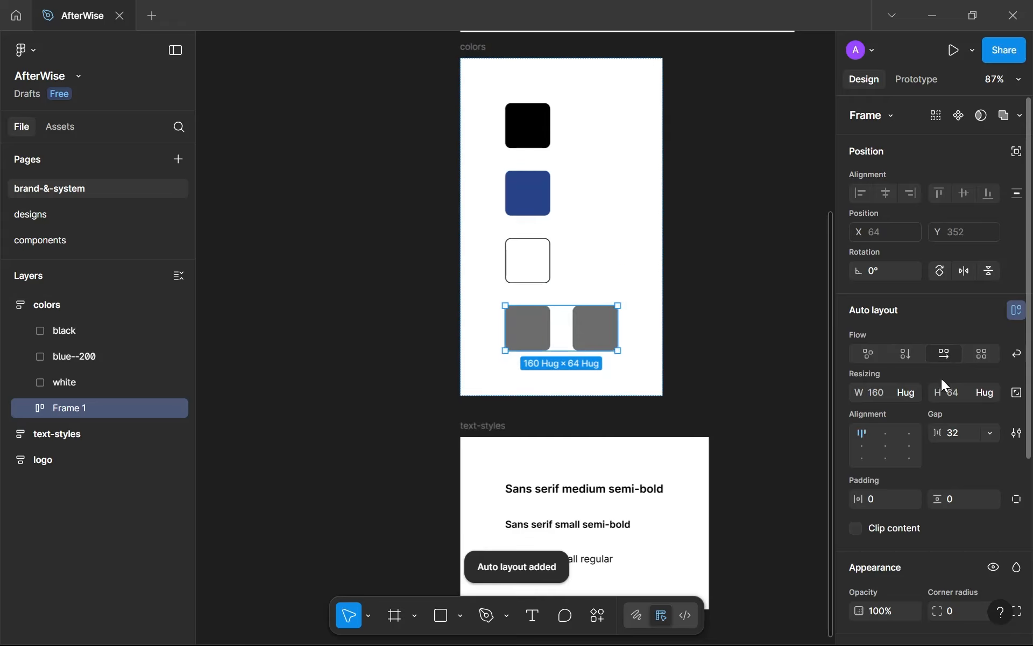
{"action": "double_click", "coordinate": [43, 405]}
{"action": "double_click", "coordinate": [59, 409]}
{"action": "type", "text": "grays"}
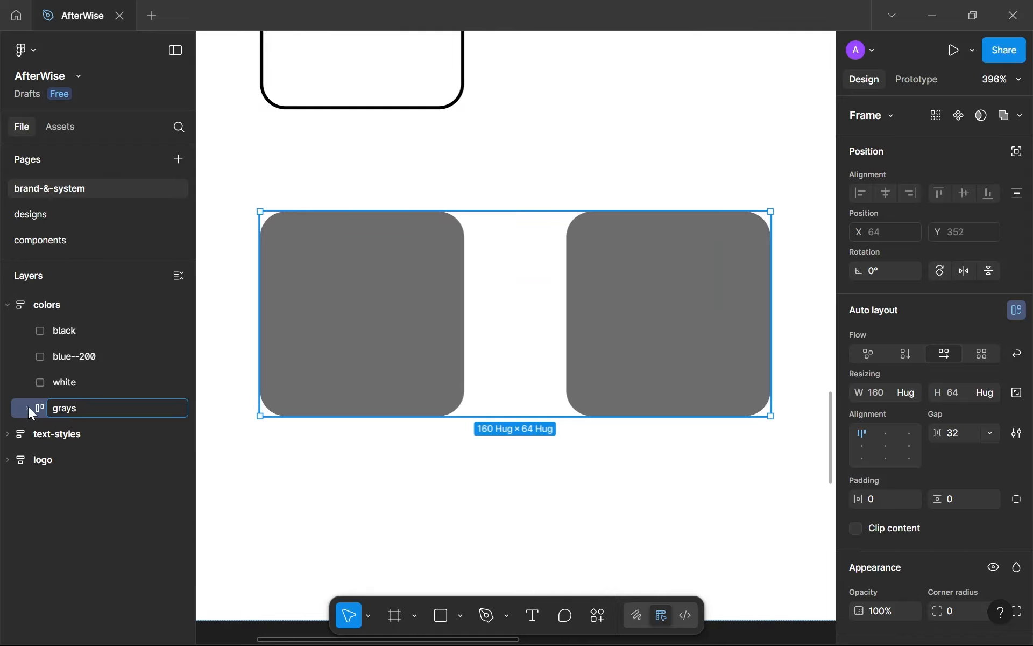
{"action": "left_click", "coordinate": [28, 407]}
Apply gray--800 and gray--300 fill variables to the two gray swatches.
{"action": "left_click", "coordinate": [80, 434]}
{"action": "scroll", "coordinate": [293, 442], "scroll_direction": "down", "scroll_amount": 3}
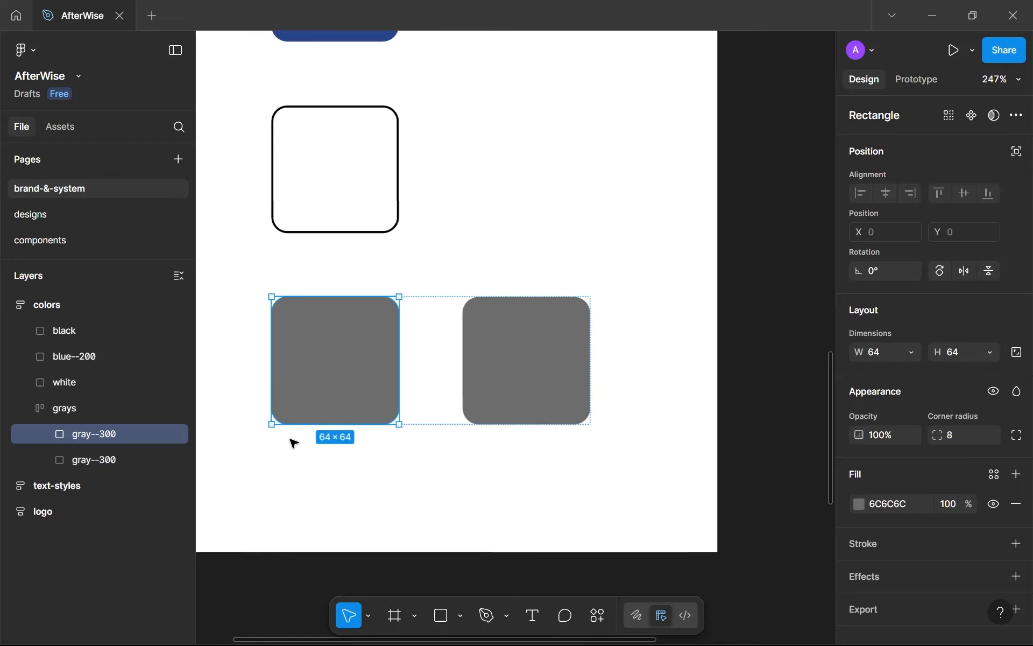
{"action": "scroll", "coordinate": [377, 433], "scroll_direction": "down", "scroll_amount": 3}
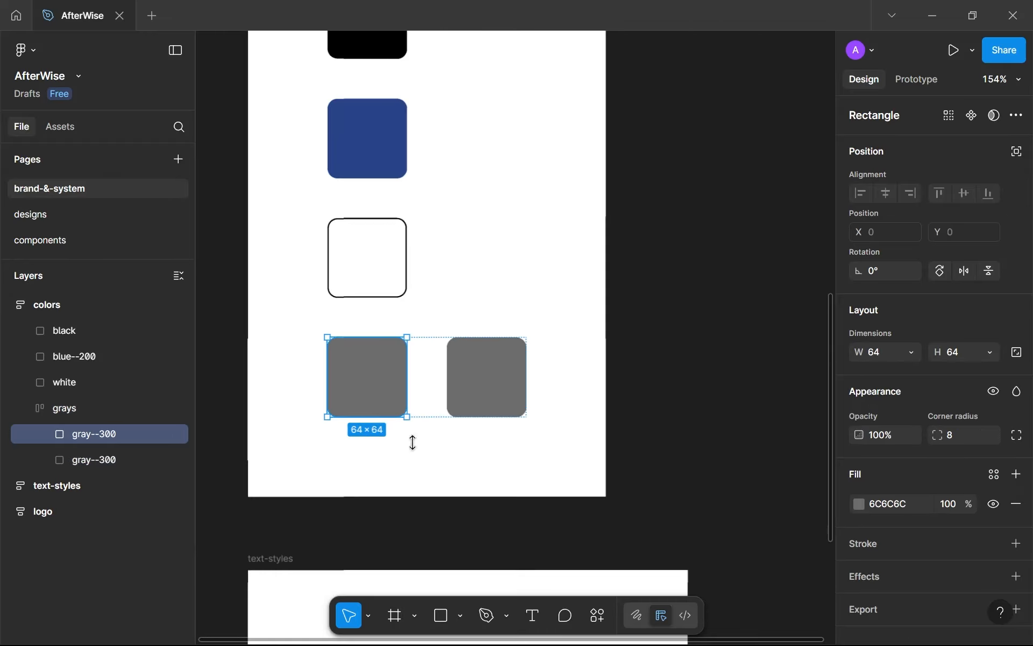
{"action": "left_click", "coordinate": [995, 474]}
{"action": "left_click", "coordinate": [727, 505]}
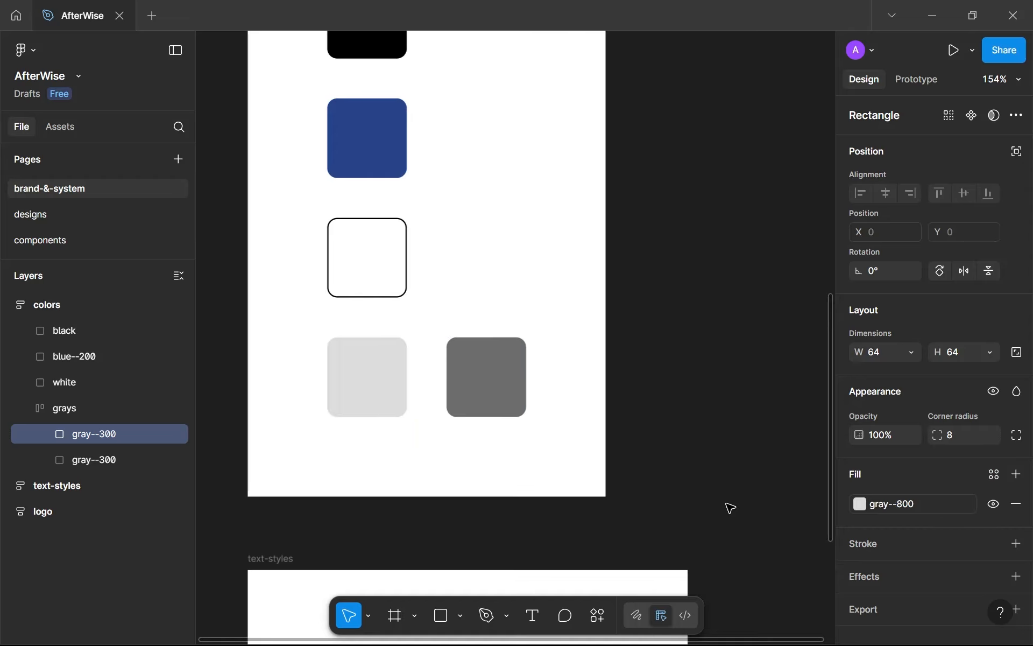
{"action": "left_click", "coordinate": [483, 378]}
{"action": "left_click", "coordinate": [993, 475]}
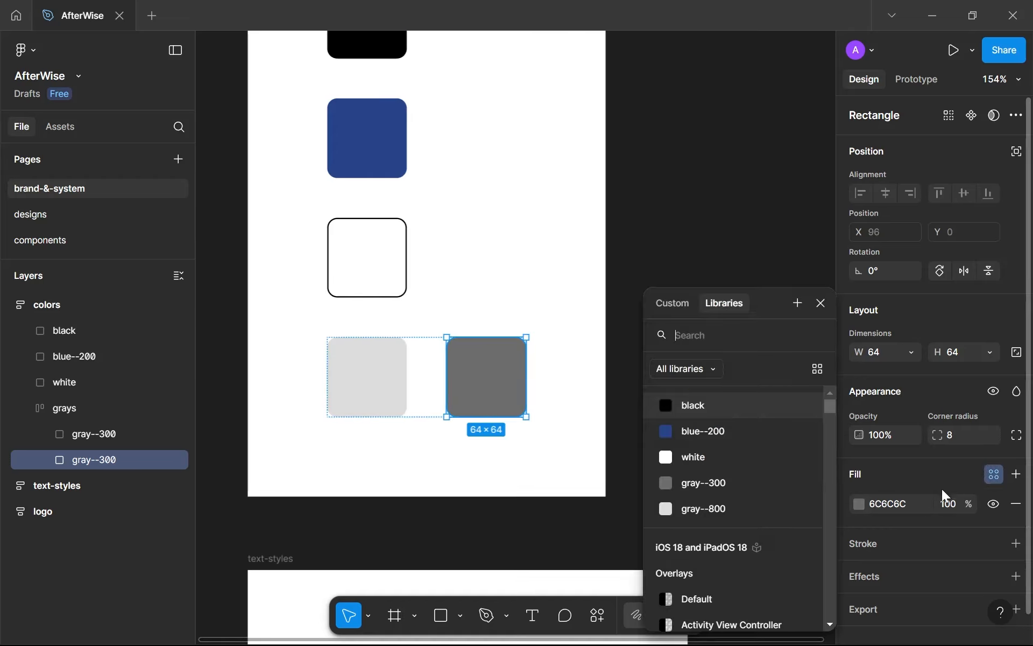
{"action": "left_click", "coordinate": [742, 493]}
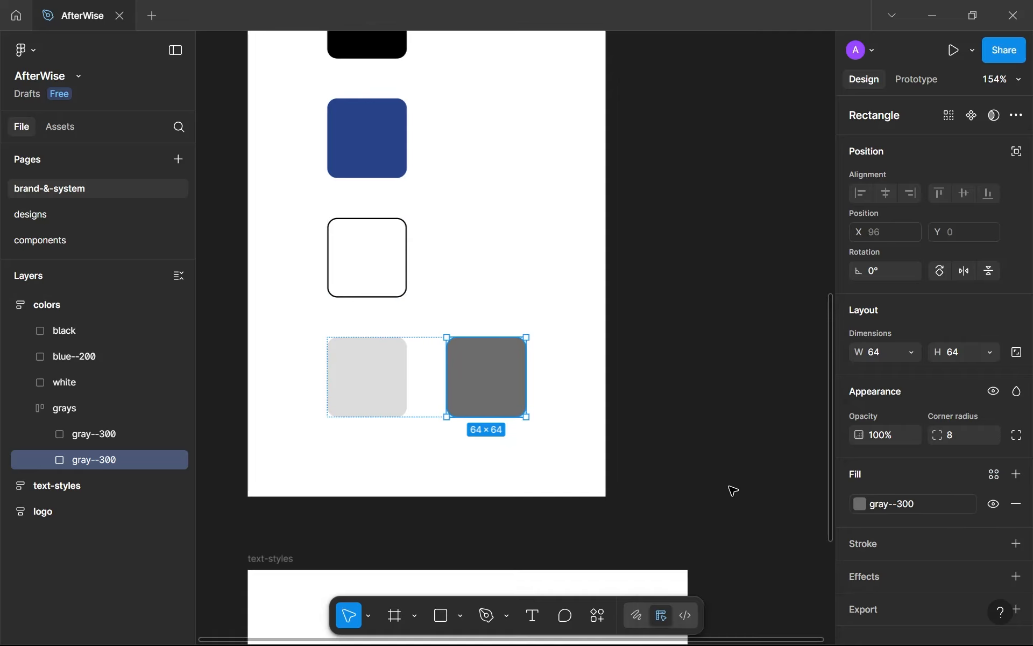
Give the white swatch's outline the gray--800 colour style.
{"action": "left_click", "coordinate": [360, 285]}
{"action": "scroll", "coordinate": [920, 503], "scroll_direction": "down", "scroll_amount": 2}
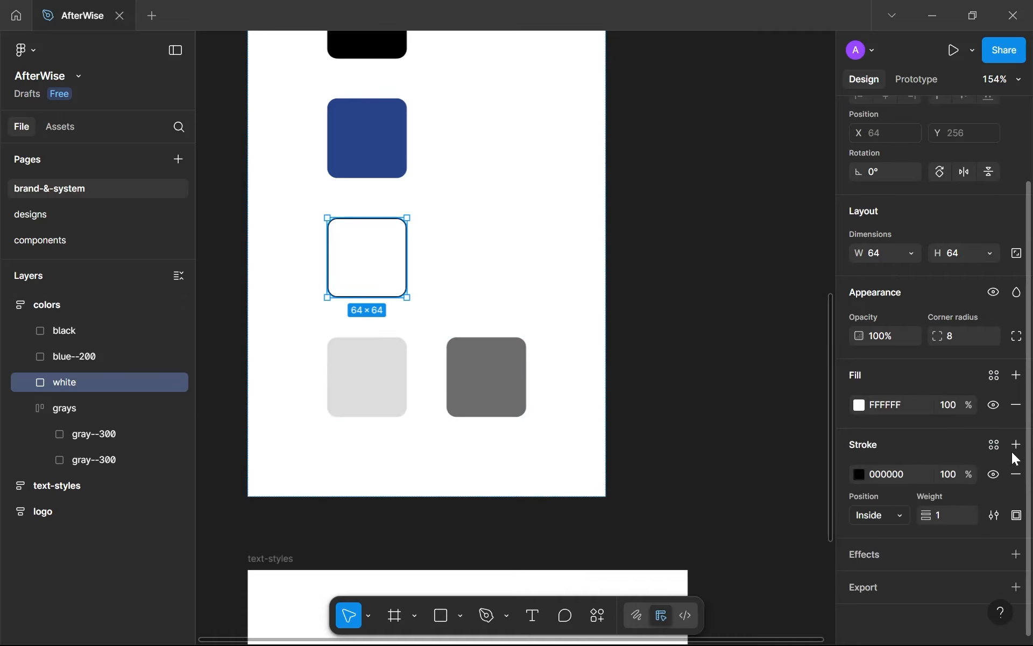
{"action": "left_click", "coordinate": [993, 445]}
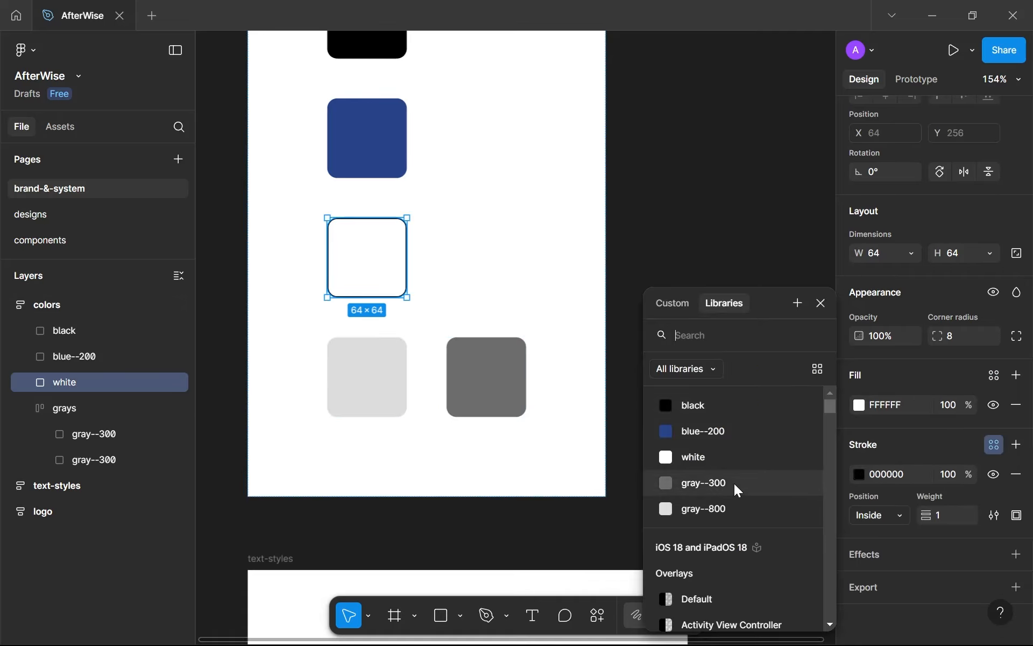
{"action": "left_click", "coordinate": [719, 510]}
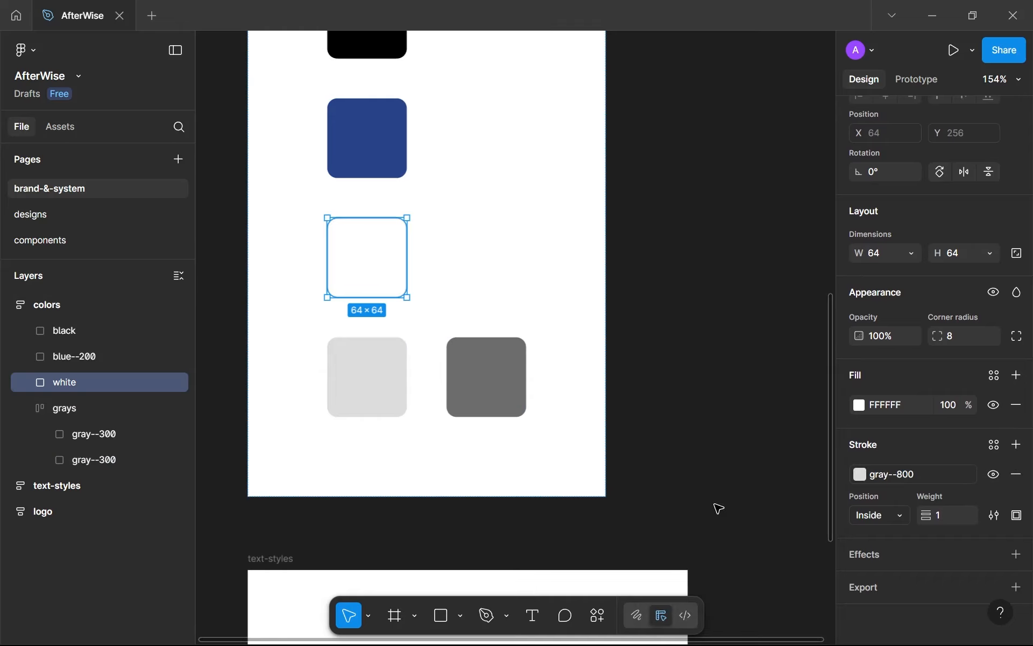
Select all three brand frames and link their black to the black style.
{"action": "left_click", "coordinate": [485, 266]}
{"action": "key", "text": "ctrl+a"}
{"action": "scroll", "coordinate": [486, 266], "scroll_direction": "down", "scroll_amount": 5}
{"action": "scroll", "coordinate": [883, 424], "scroll_direction": "down", "scroll_amount": 5}
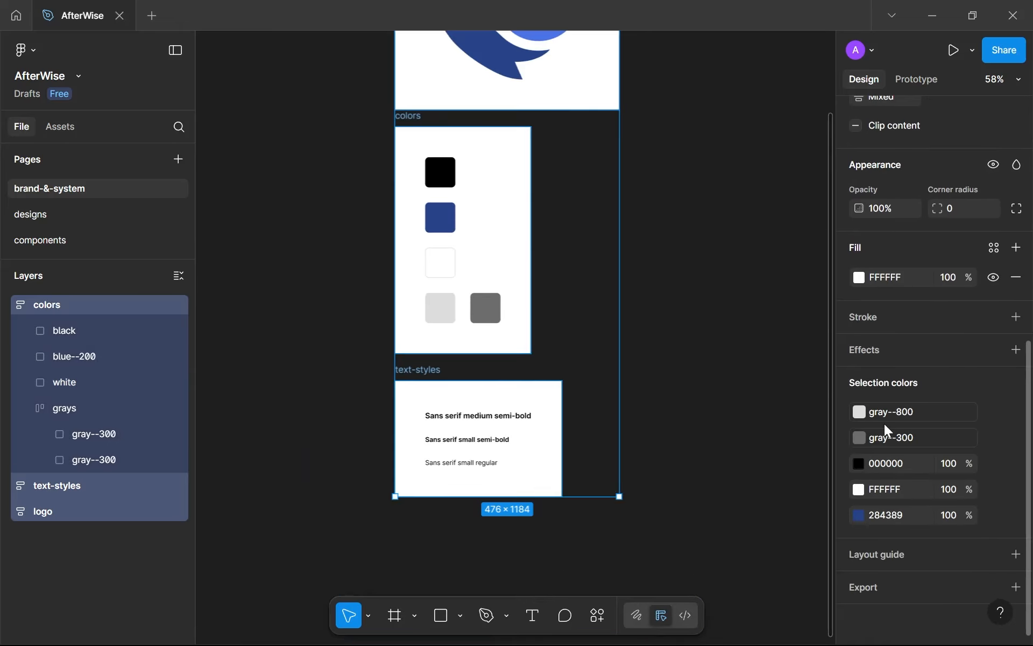
{"action": "left_click", "coordinate": [994, 463]}
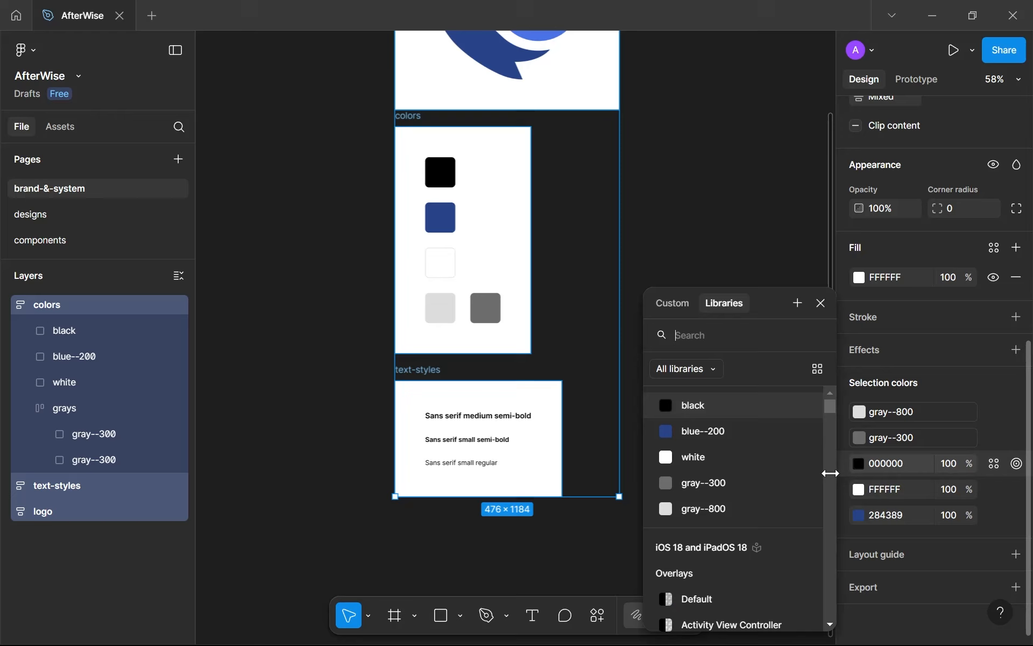
{"action": "left_click", "coordinate": [723, 412]}
{"action": "left_click", "coordinate": [1003, 492]}
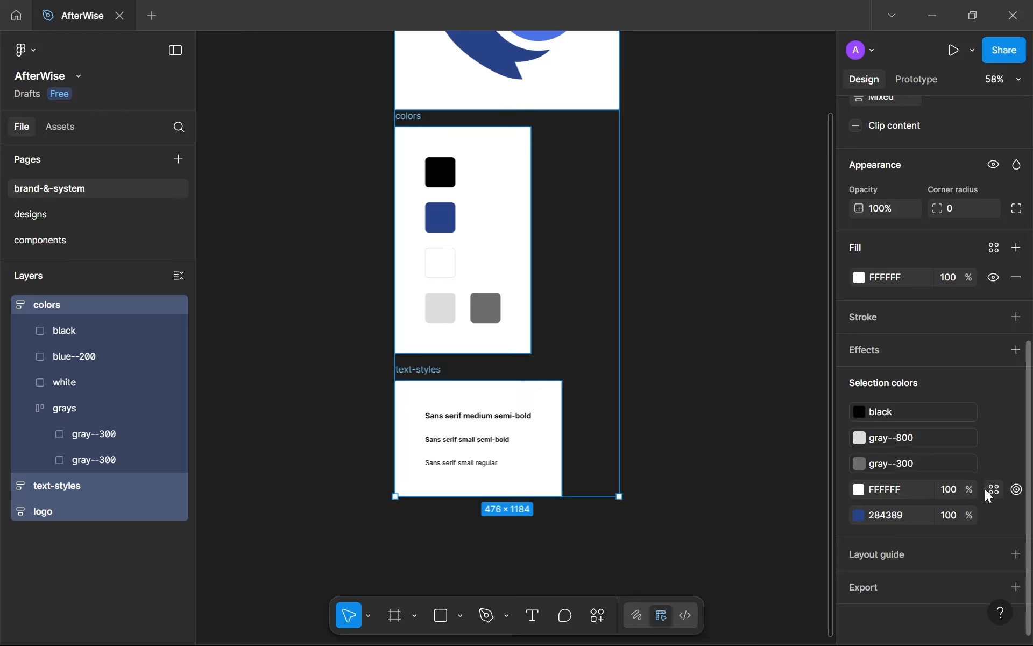
Link FFFFFF to the white style and 284389 to blue--200.
{"action": "left_click", "coordinate": [994, 489]}
{"action": "left_click", "coordinate": [743, 457]}
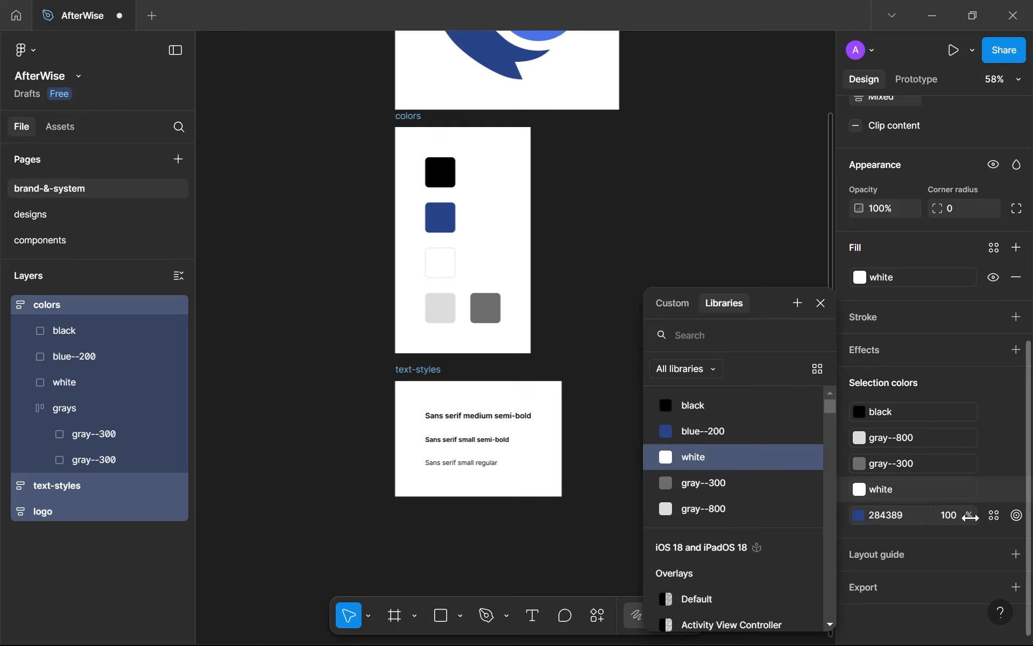
{"action": "left_click", "coordinate": [993, 515]}
{"action": "left_click", "coordinate": [726, 434]}
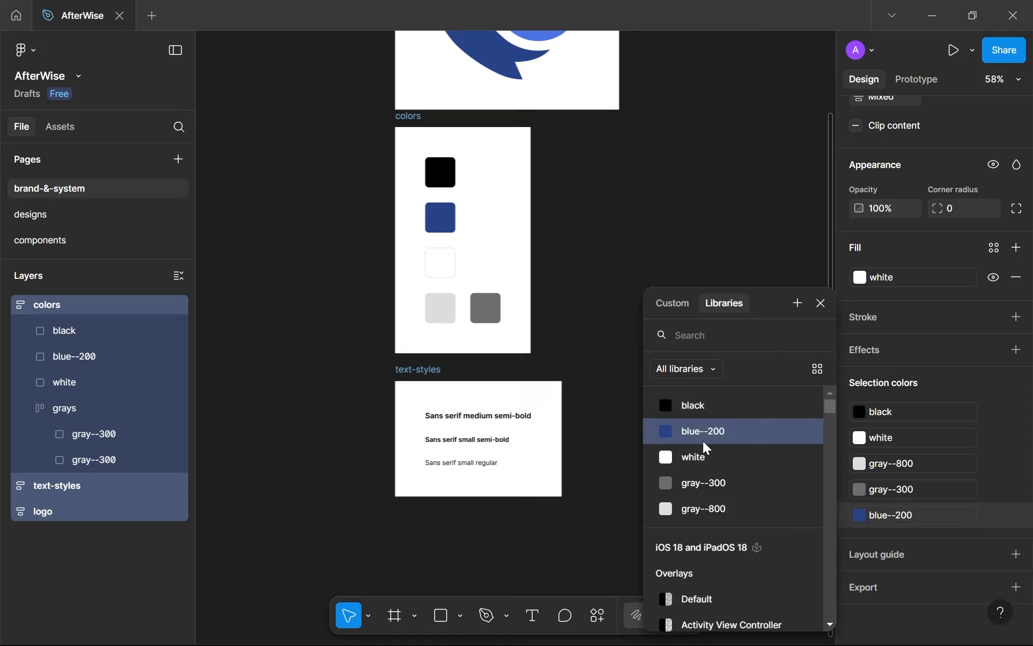
{"action": "left_click", "coordinate": [704, 276]}
{"action": "scroll", "coordinate": [749, 255], "scroll_direction": "down", "scroll_amount": 3}
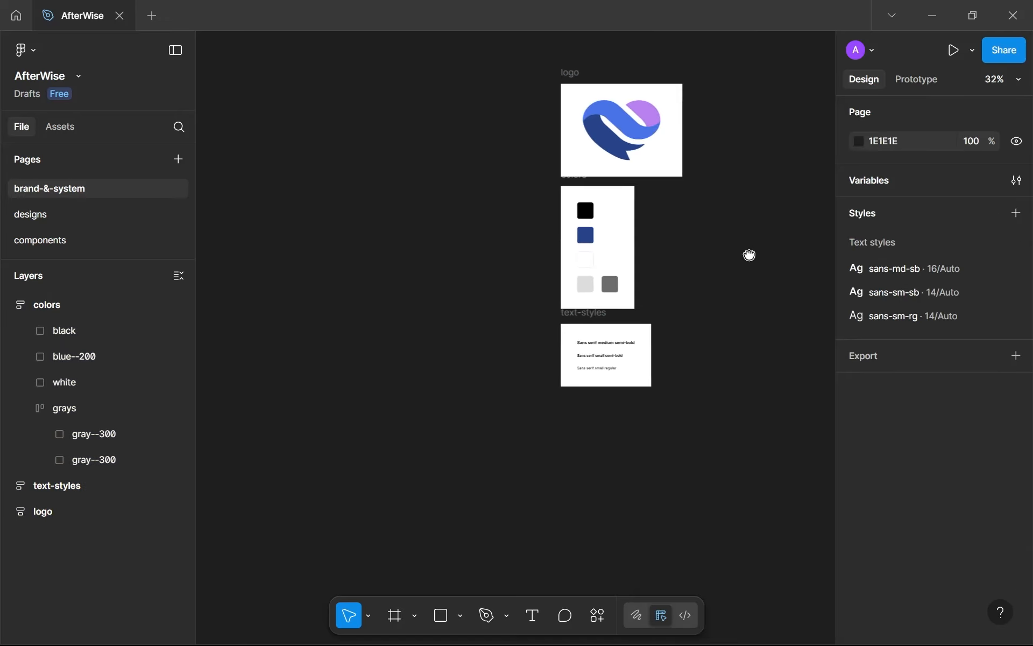
{"action": "left_click_drag", "start_coordinate": [749, 255], "coordinate": [762, 255]}
{"action": "left_click", "coordinate": [8, 304]}
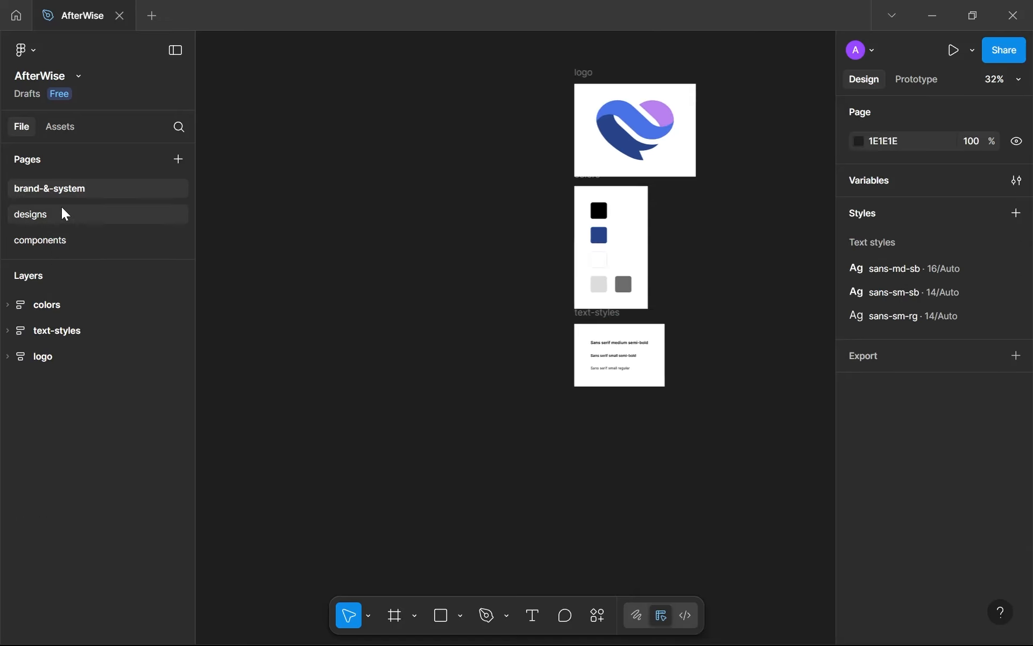
On the components page, remove the btn component's gray--800 stroke.
{"action": "left_click", "coordinate": [138, 234]}
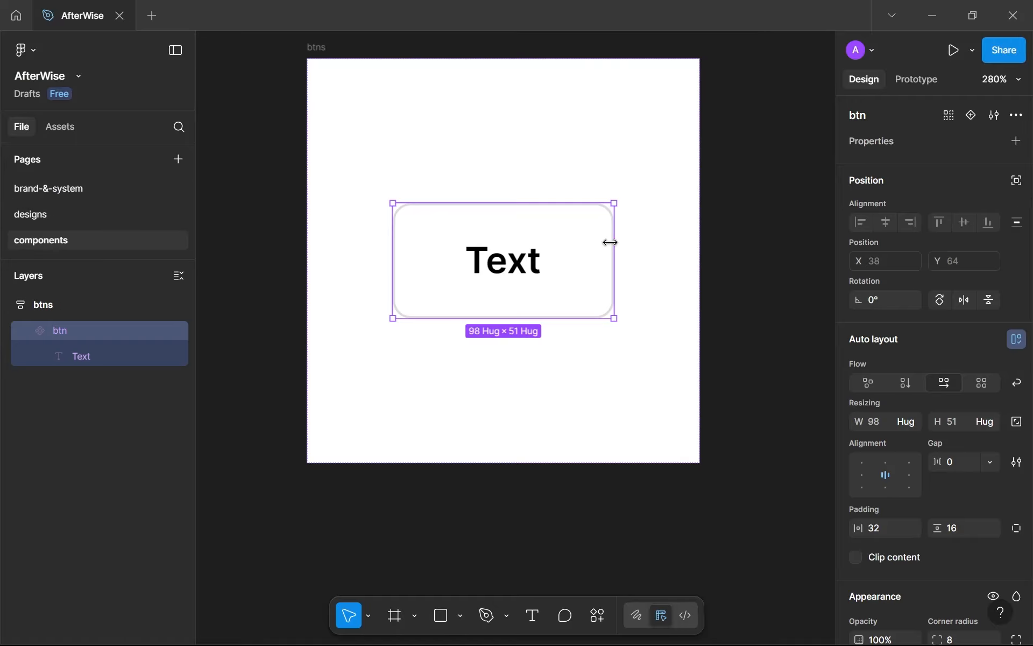
{"action": "scroll", "coordinate": [594, 243], "scroll_direction": "down", "scroll_amount": 3}
{"action": "left_click_drag", "start_coordinate": [594, 243], "coordinate": [618, 230]}
{"action": "scroll", "coordinate": [618, 230], "scroll_direction": "up", "scroll_amount": 1}
{"action": "scroll", "coordinate": [975, 340], "scroll_direction": "down", "scroll_amount": 6}
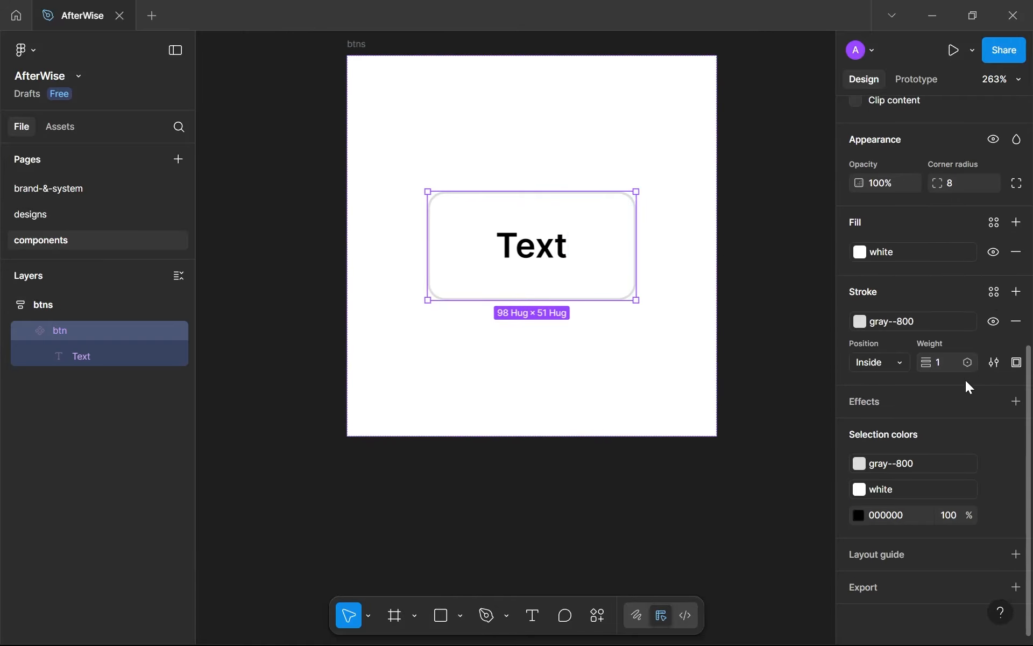
{"action": "left_click", "coordinate": [1014, 325]}
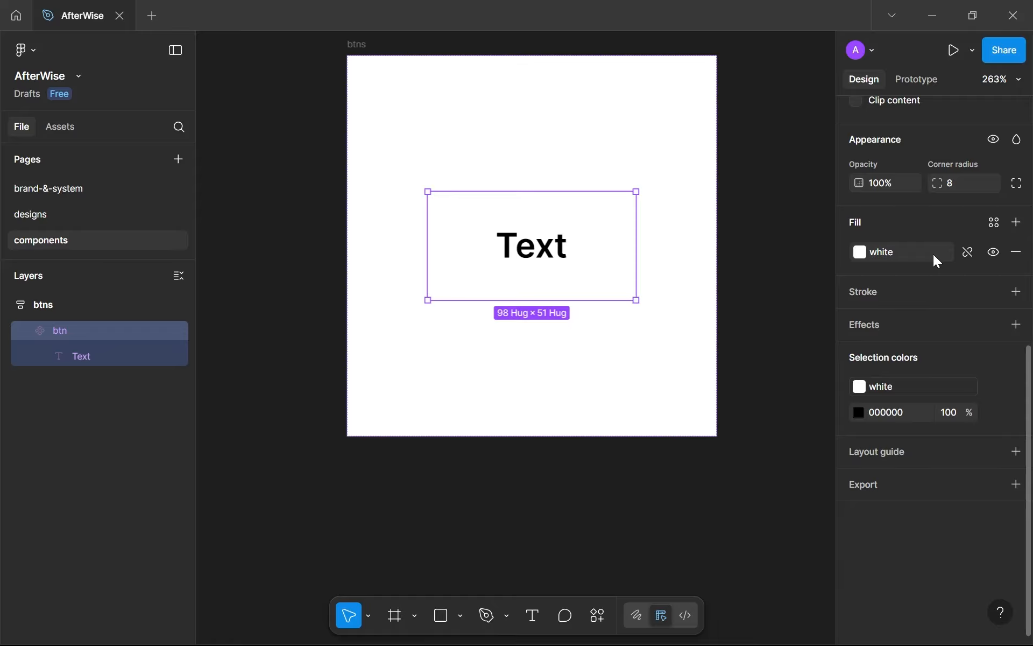
Detach the white style so the fill is plain FFFFFF, then go to the designs page.
{"action": "left_click", "coordinate": [966, 251]}
{"action": "left_click", "coordinate": [860, 253]}
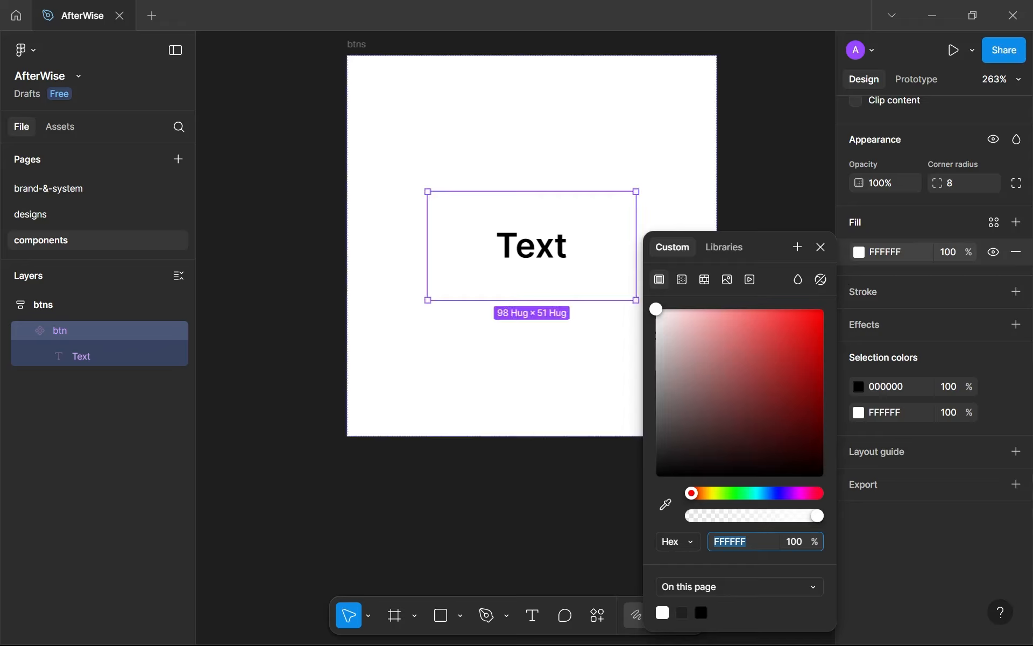
{"action": "key", "text": "Escape"}
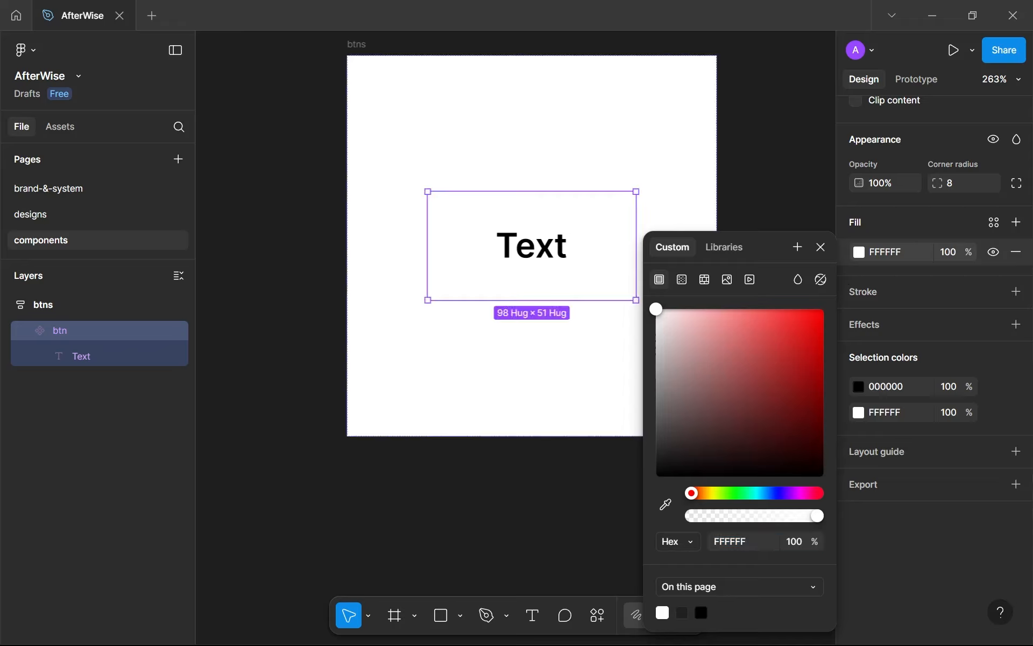
{"action": "left_click", "coordinate": [58, 212]}
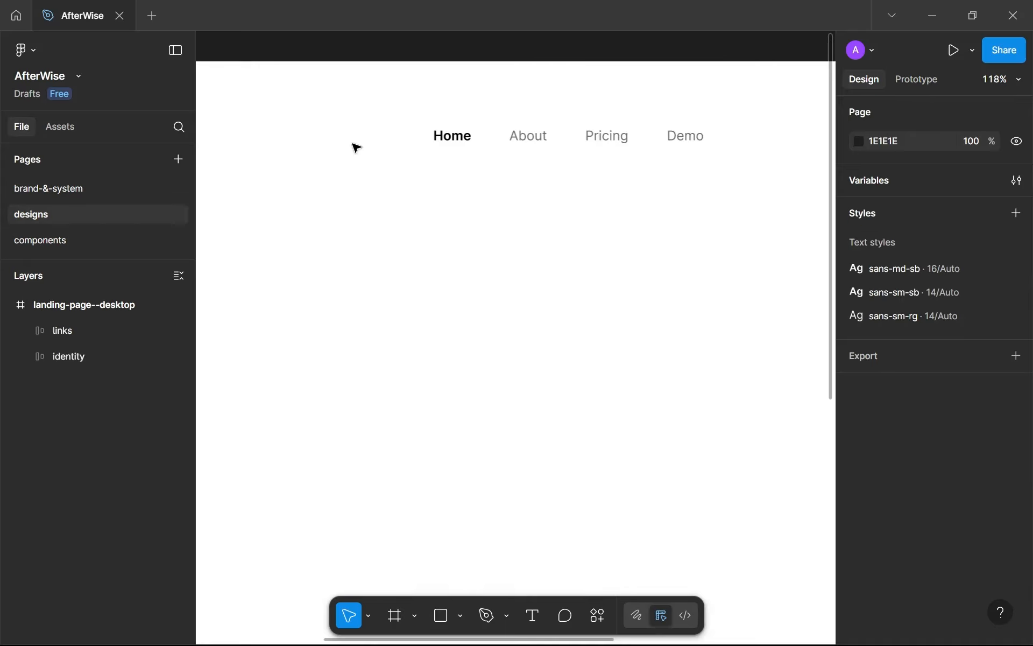
Select the header logo group and eyedrop its blue 4A73E8.
{"action": "left_click_drag", "start_coordinate": [431, 177], "coordinate": [735, 301]}
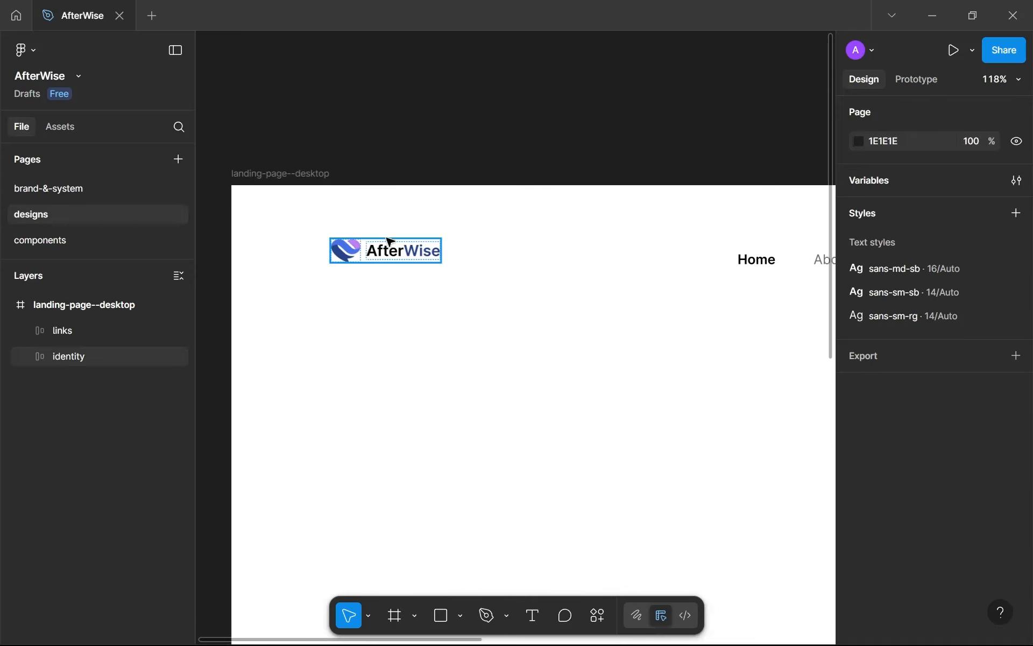
{"action": "left_click", "coordinate": [353, 247]}
{"action": "scroll", "coordinate": [352, 247], "scroll_direction": "up", "scroll_amount": 5}
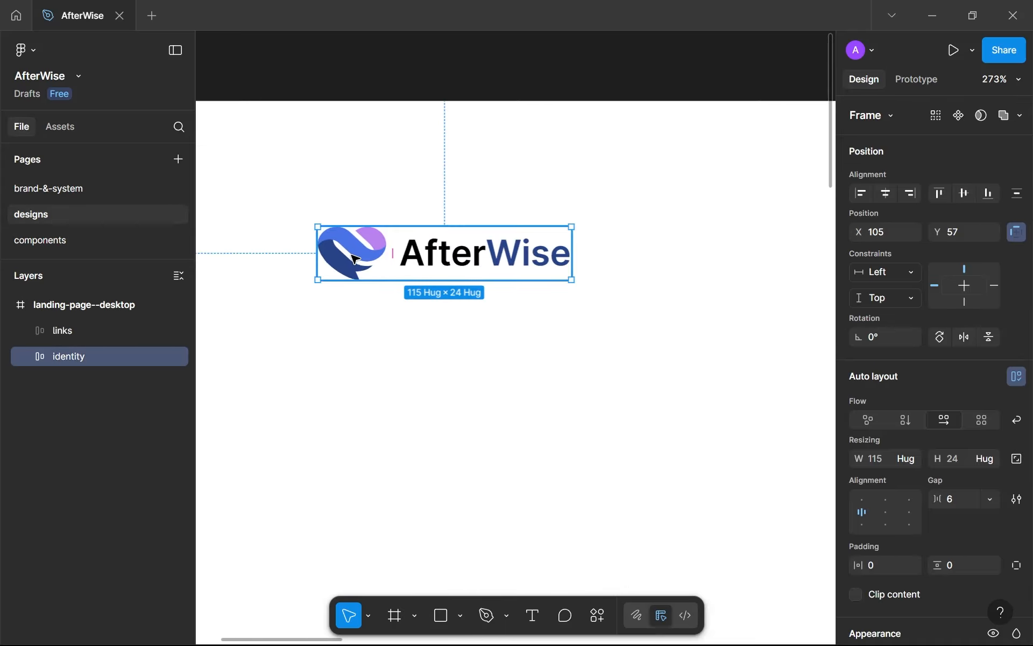
{"action": "key", "text": "i"}
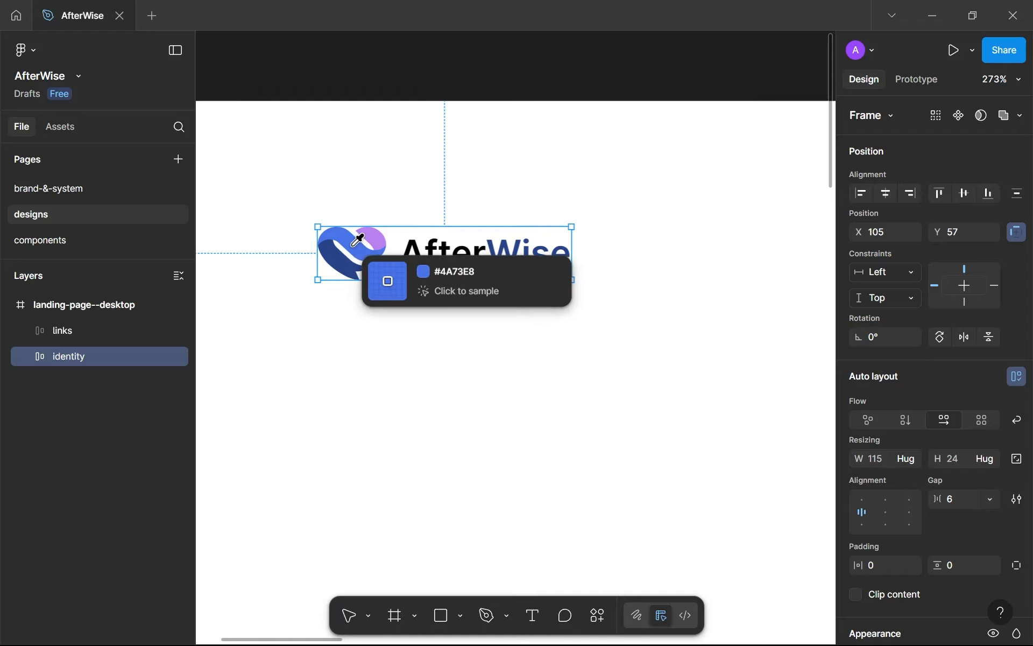
{"action": "left_click", "coordinate": [353, 245]}
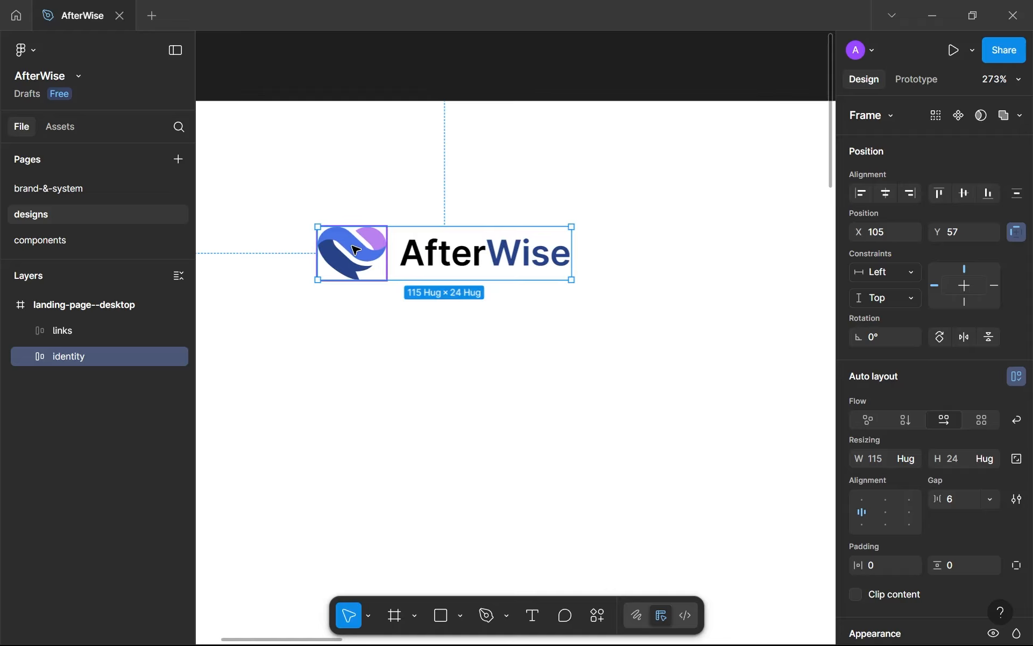
{"action": "scroll", "coordinate": [447, 255], "scroll_direction": "up", "scroll_amount": 4}
Sample 4A73E8 onto the AfterWise text, copy its hex, undo, and return to components.
{"action": "double_click", "coordinate": [446, 256]}
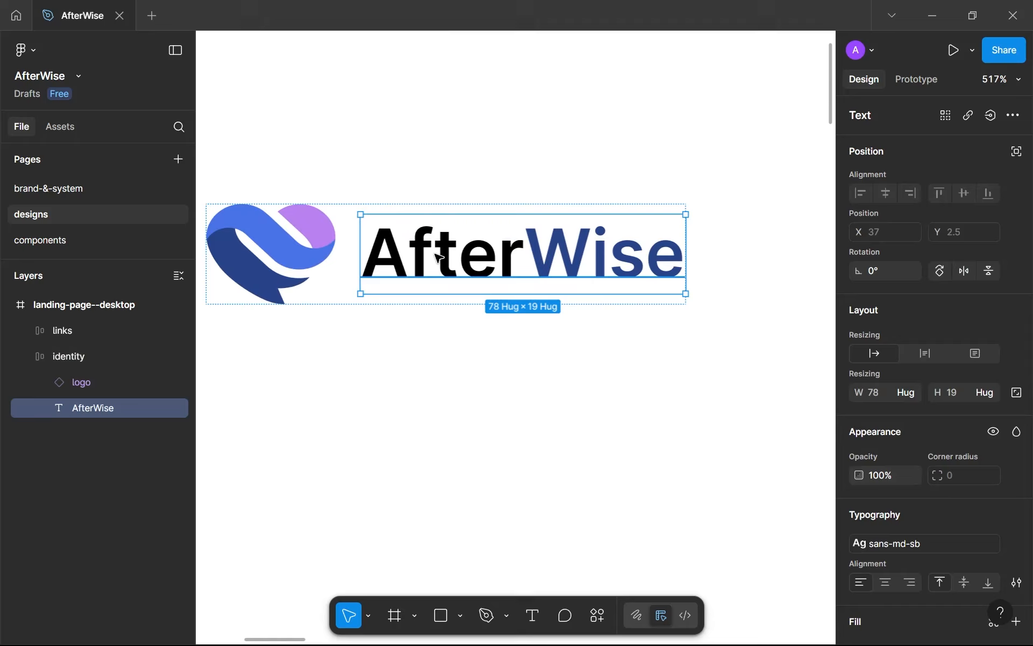
{"action": "key", "text": "i"}
{"action": "left_click", "coordinate": [280, 236]}
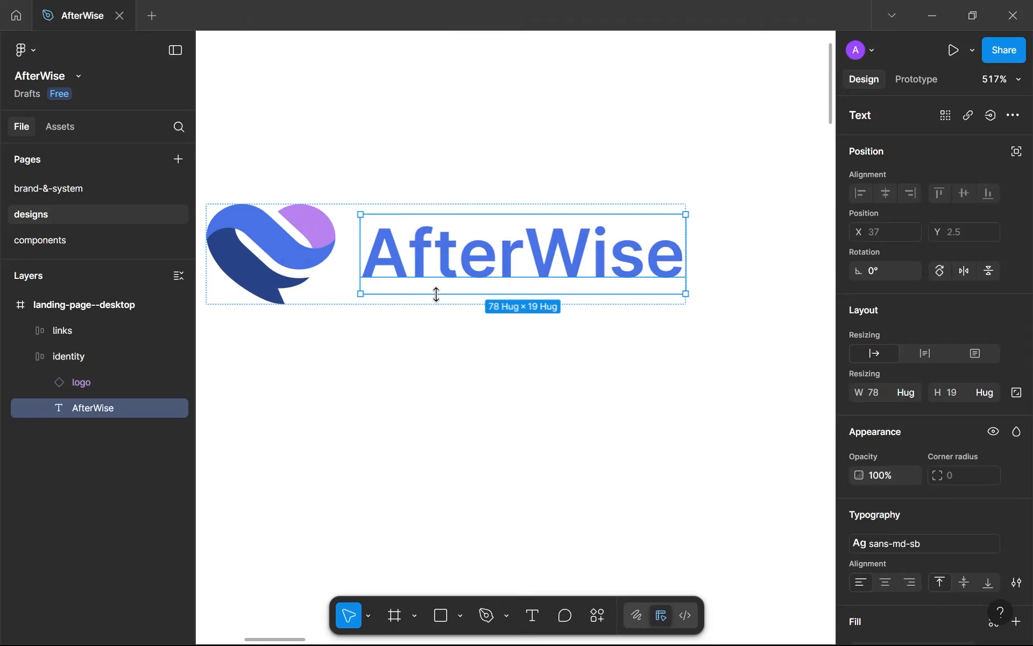
{"action": "scroll", "coordinate": [880, 386], "scroll_direction": "down", "scroll_amount": 3}
{"action": "left_click", "coordinate": [896, 482]}
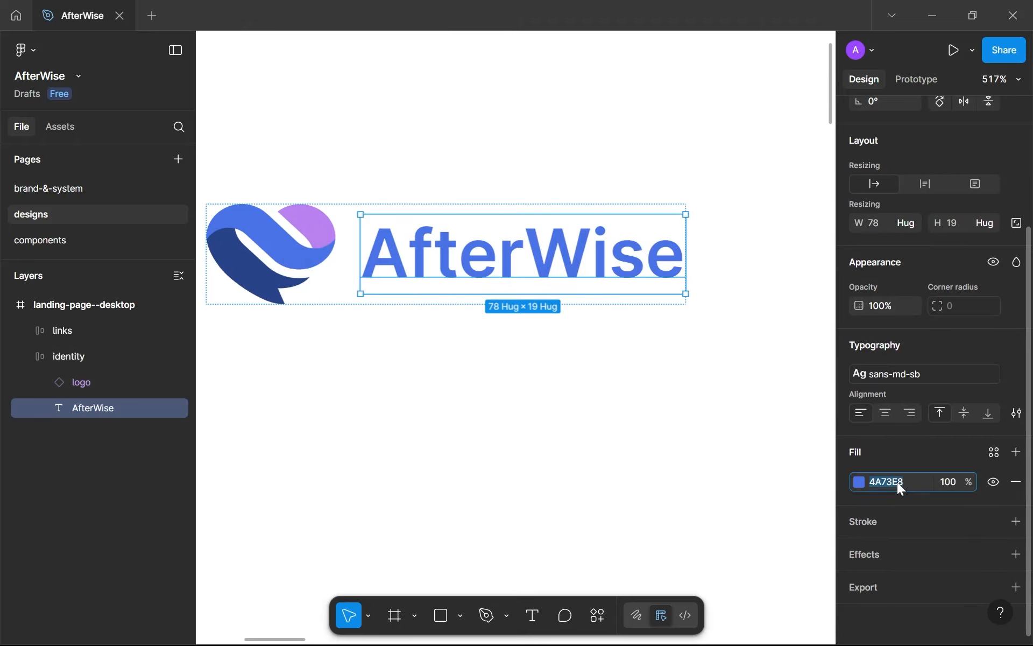
{"action": "key", "text": "ctrl+z"}
{"action": "left_click", "coordinate": [116, 246]}
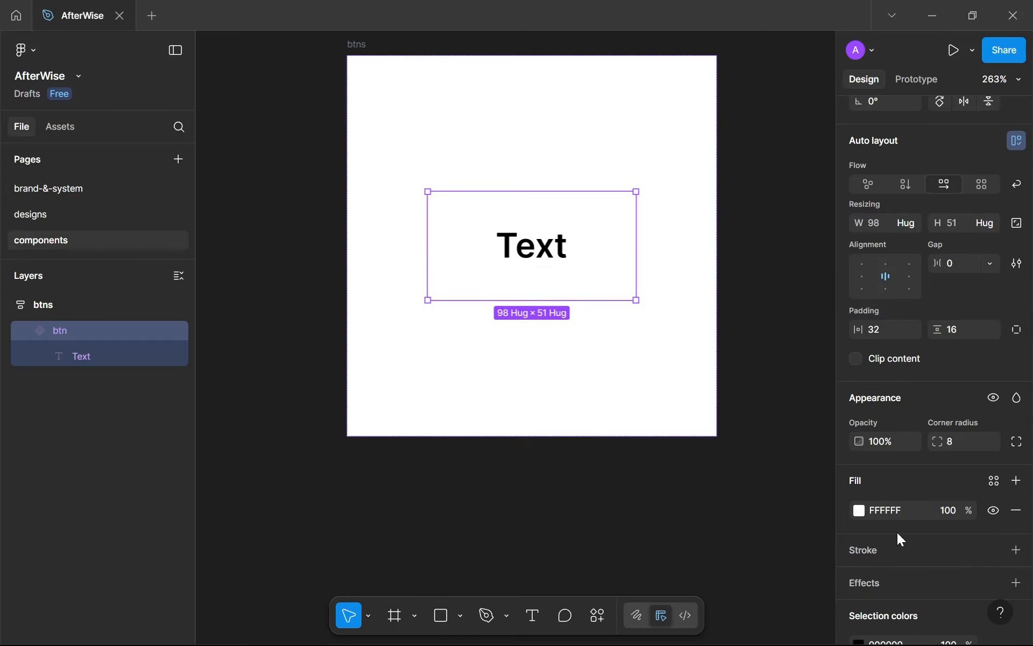
Paste 4A73E8 as the btn component's fill colour.
{"action": "left_click", "coordinate": [905, 510]}
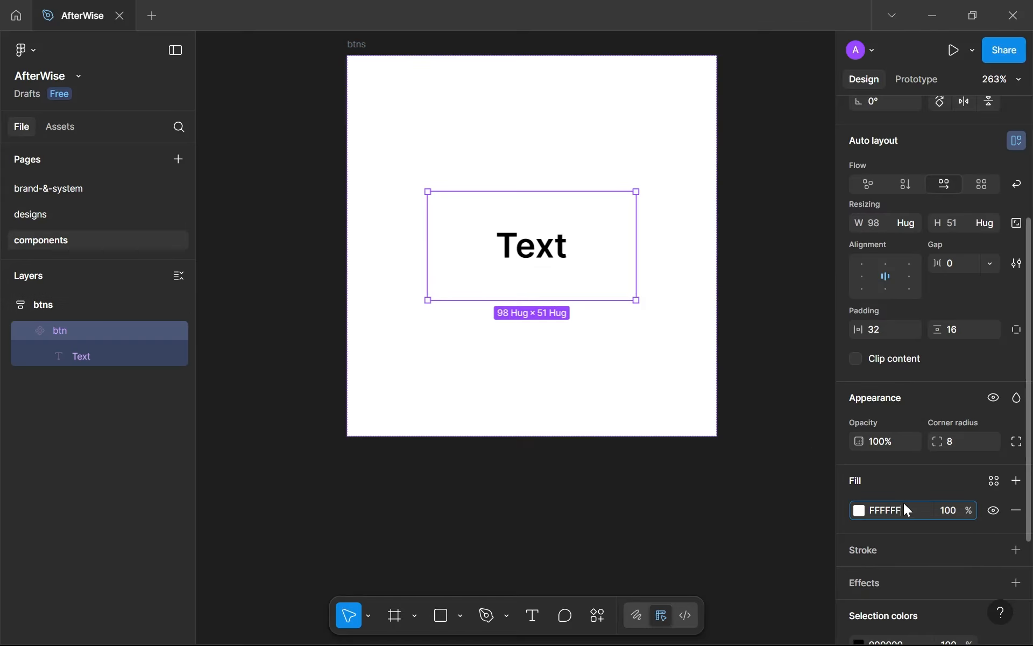
{"action": "key", "text": "Return"}
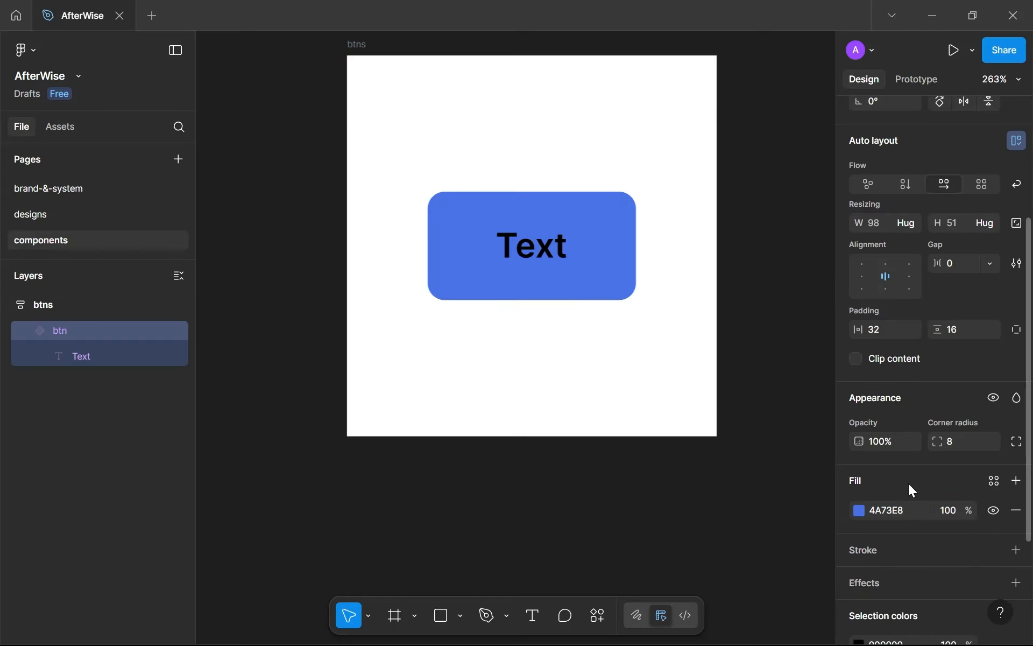
{"action": "left_click", "coordinate": [993, 481]}
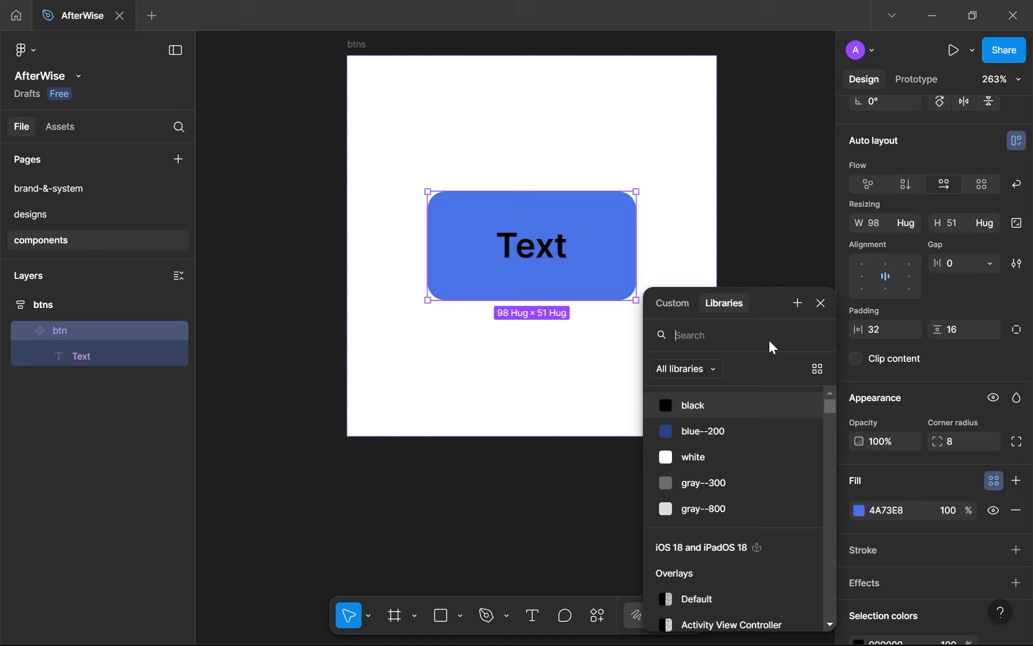
Save the fill as a new colour variable named purple--500.
{"action": "left_click", "coordinate": [798, 303]}
{"action": "type", "text": "purple"}
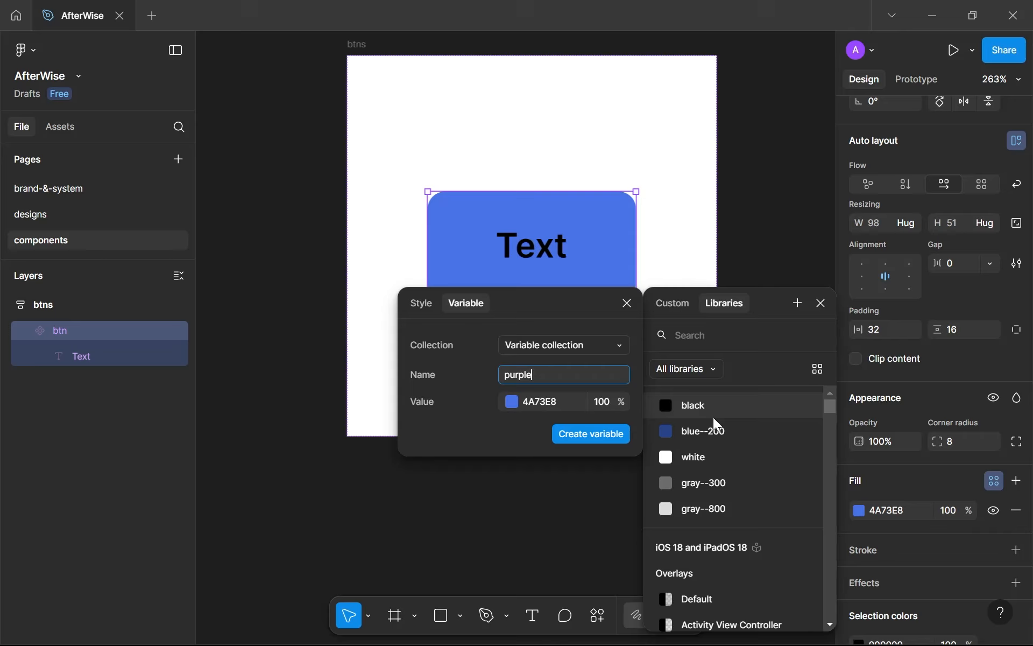
{"action": "key", "text": "ctrl+a"}
{"action": "key", "text": "BackSpace"}
{"action": "type", "text": "blu"}
{"action": "scroll", "coordinate": [562, 239], "scroll_direction": "up", "scroll_amount": 5}
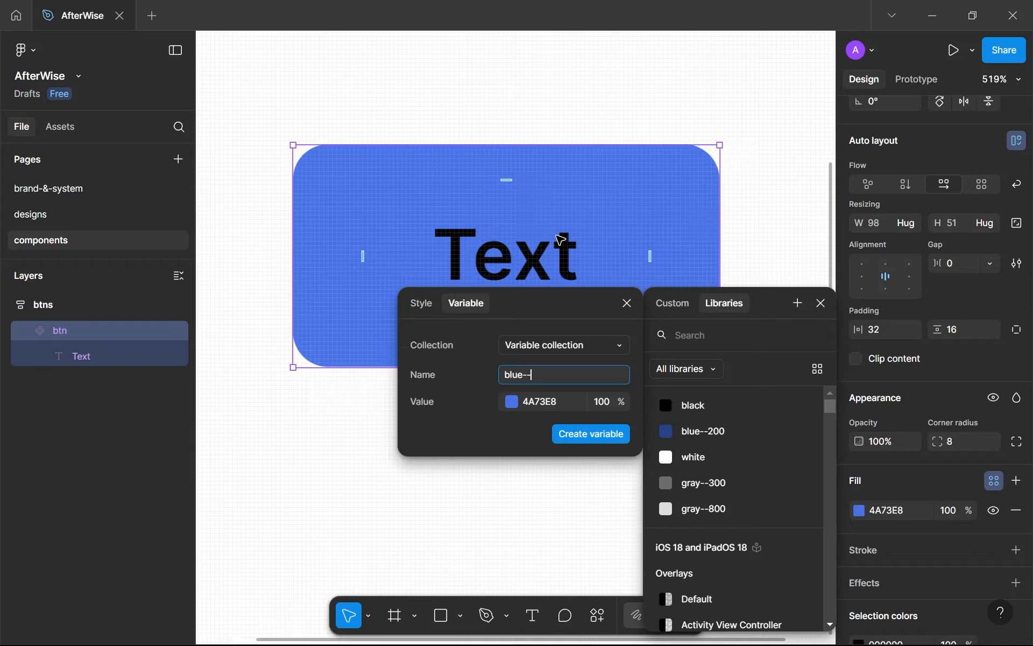
{"action": "scroll", "coordinate": [562, 239], "scroll_direction": "up", "scroll_amount": 4}
{"action": "scroll", "coordinate": [561, 239], "scroll_direction": "down", "scroll_amount": 7}
{"action": "scroll", "coordinate": [561, 240], "scroll_direction": "up", "scroll_amount": 2}
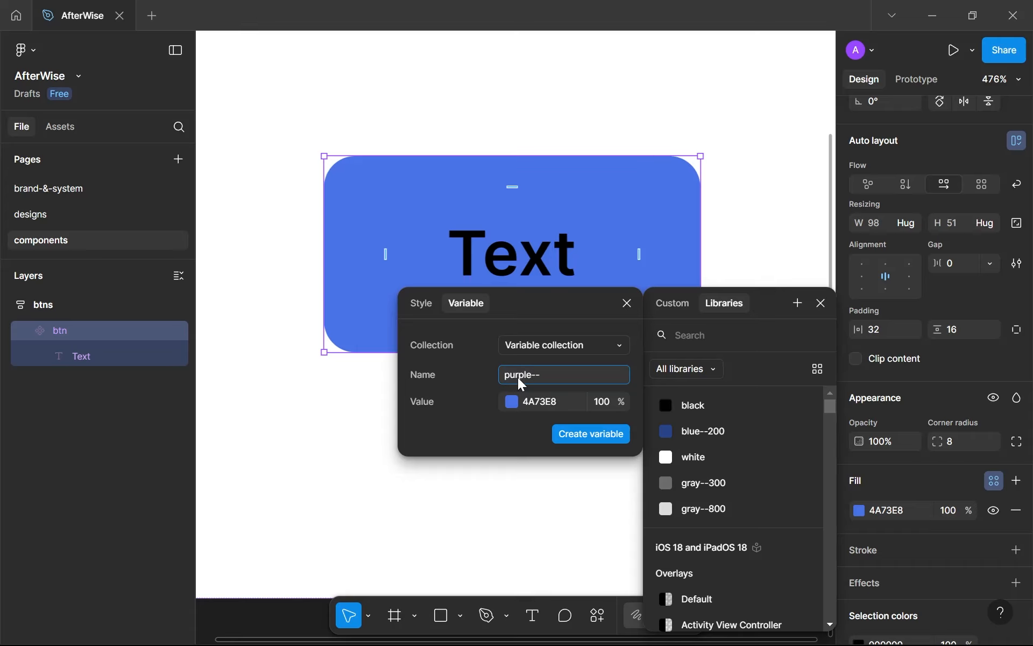
{"action": "type", "text": "500"}
{"action": "key", "text": "Return"}
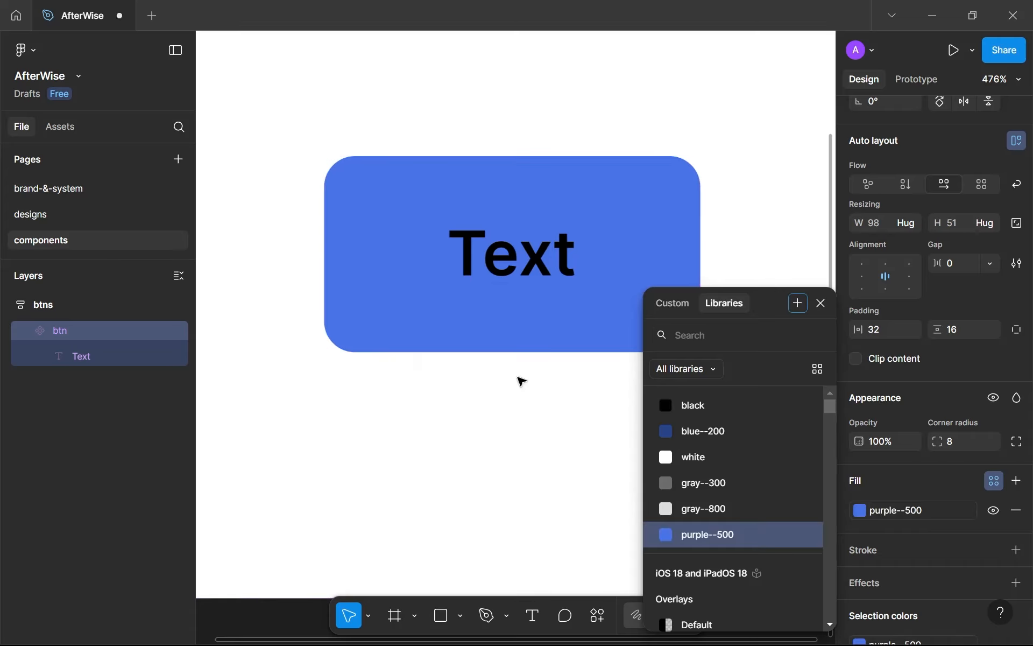
{"action": "scroll", "coordinate": [464, 368], "scroll_direction": "down", "scroll_amount": 5}
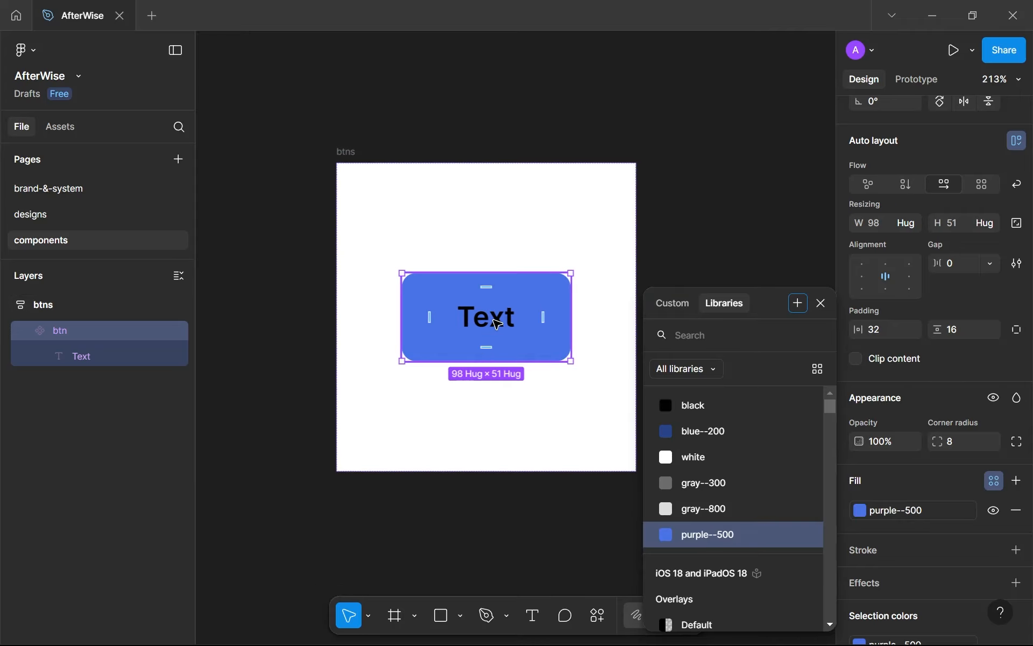
Drag the Text label's fill colour to pure white.
{"action": "double_click", "coordinate": [496, 324]}
{"action": "left_click", "coordinate": [858, 481]}
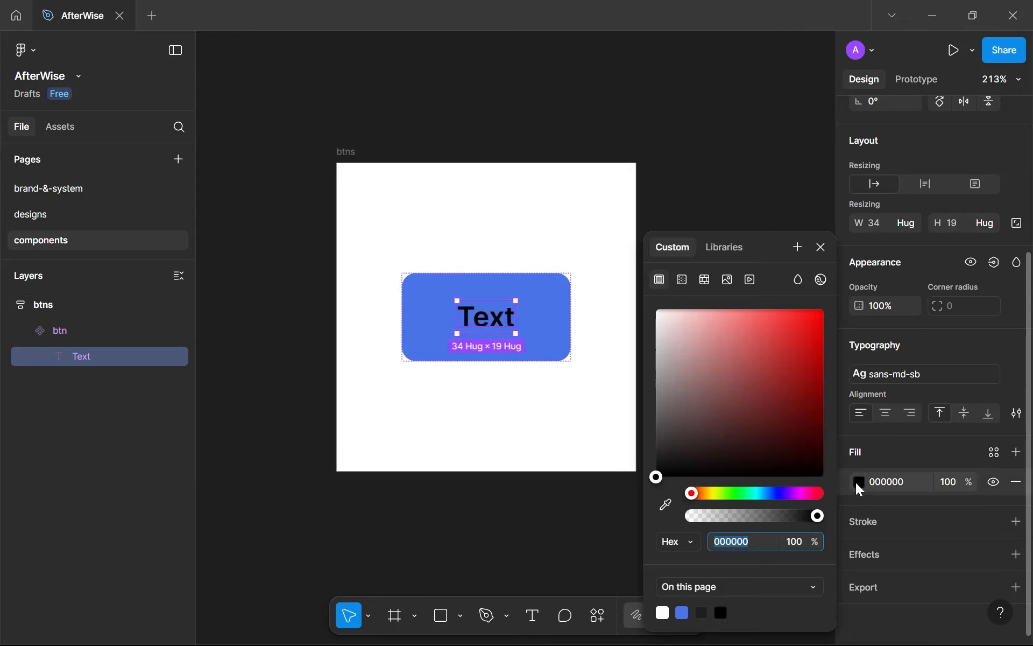
{"action": "left_click_drag", "start_coordinate": [722, 408], "coordinate": [628, 340]}
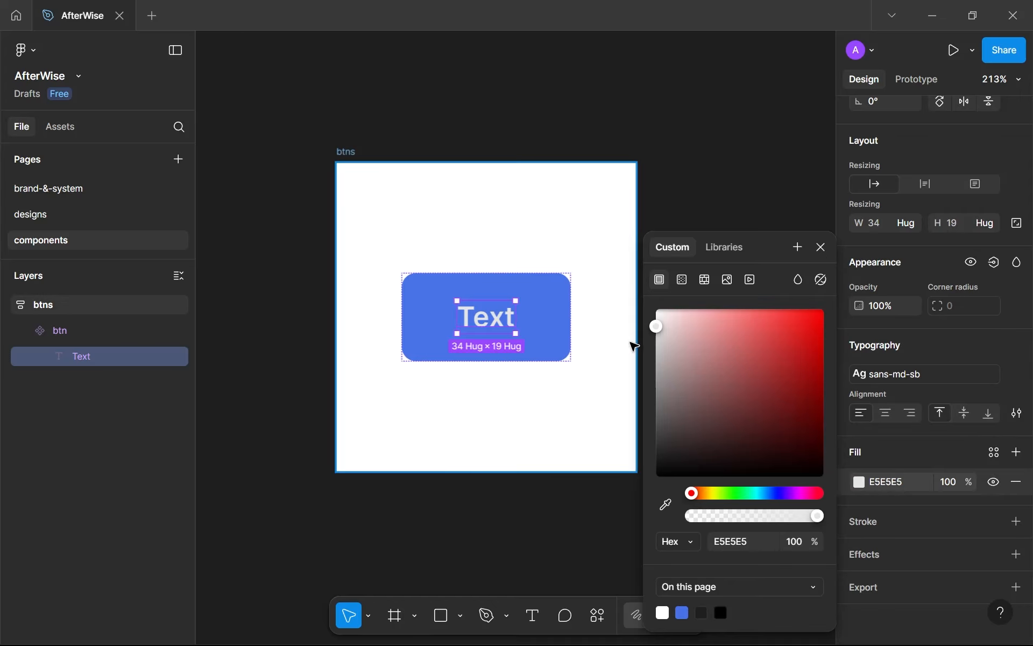
{"action": "scroll", "coordinate": [538, 327], "scroll_direction": "up", "scroll_amount": 5}
{"action": "left_click_drag", "start_coordinate": [697, 324], "coordinate": [618, 295]}
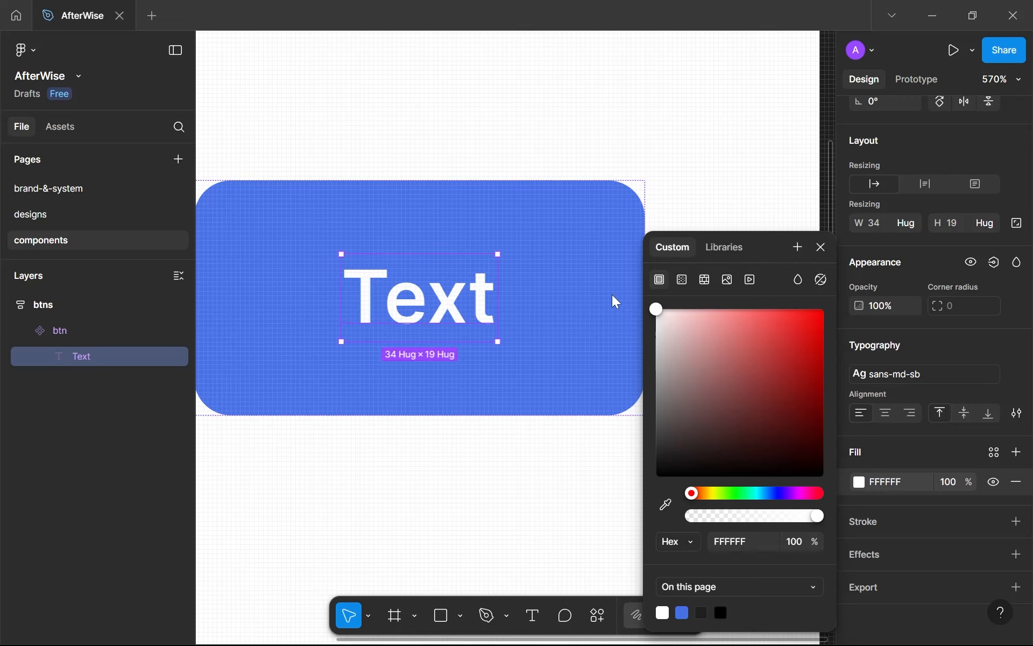
Try grey and black for the label, then settle back on white FFFFFF.
{"action": "mouse_move", "coordinate": [612, 295]}
{"action": "left_mouse_down"}
{"action": "mouse_move", "coordinate": [600, 426]}
{"action": "mouse_move", "coordinate": [608, 297]}
{"action": "left_mouse_up"}
{"action": "left_click_drag", "start_coordinate": [561, 502], "coordinate": [561, 529]}
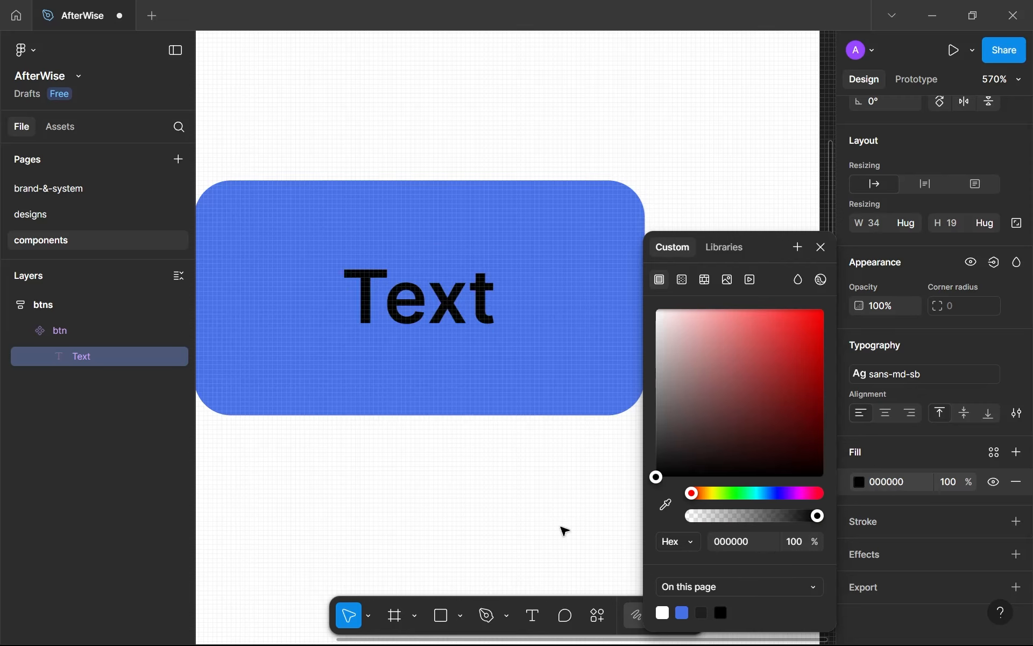
{"action": "scroll", "coordinate": [565, 531], "scroll_direction": "down", "scroll_amount": 4}
{"action": "scroll", "coordinate": [553, 410], "scroll_direction": "up", "scroll_amount": 5}
{"action": "scroll", "coordinate": [554, 412], "scroll_direction": "down", "scroll_amount": 1}
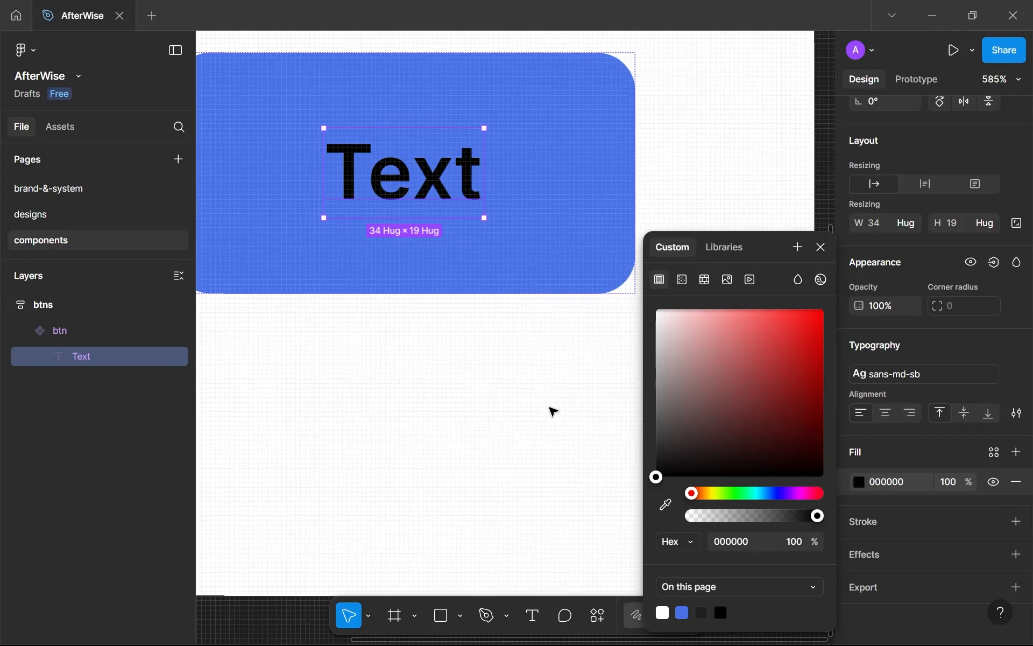
{"action": "scroll", "coordinate": [554, 411], "scroll_direction": "down", "scroll_amount": 2}
{"action": "scroll", "coordinate": [557, 410], "scroll_direction": "up", "scroll_amount": 1}
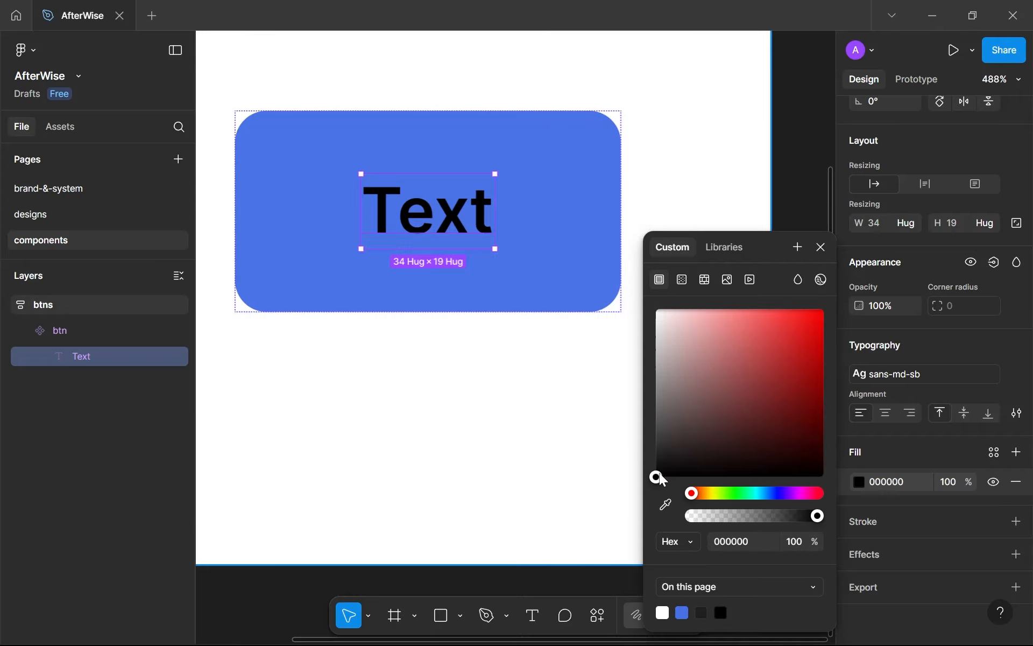
{"action": "left_click_drag", "start_coordinate": [658, 478], "coordinate": [648, 486]}
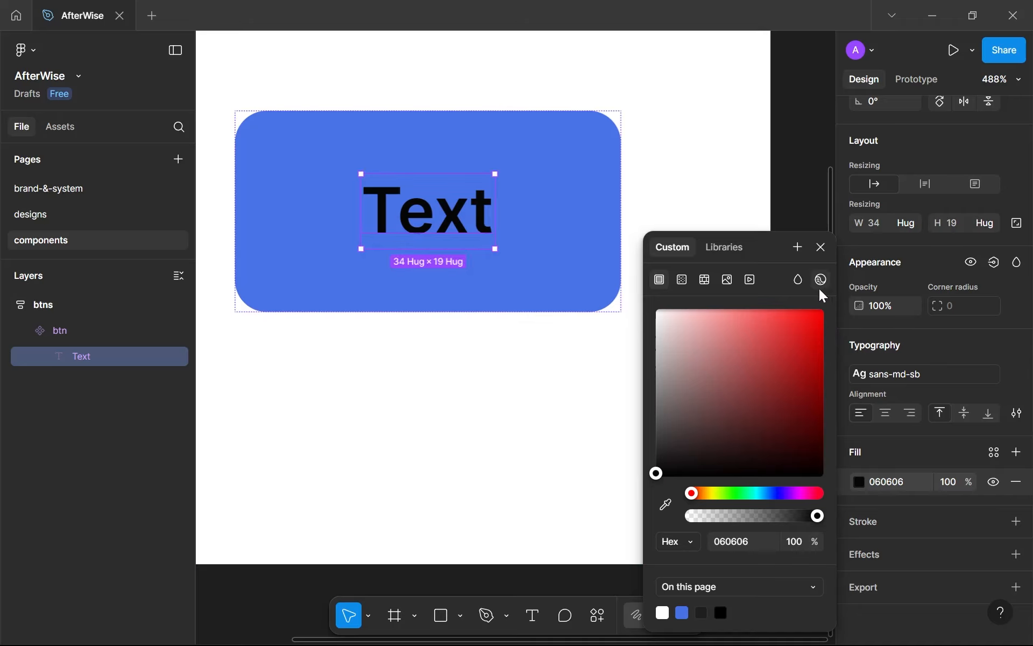
{"action": "scroll", "coordinate": [605, 350], "scroll_direction": "down", "scroll_amount": 3}
{"action": "scroll", "coordinate": [605, 350], "scroll_direction": "up", "scroll_amount": 2}
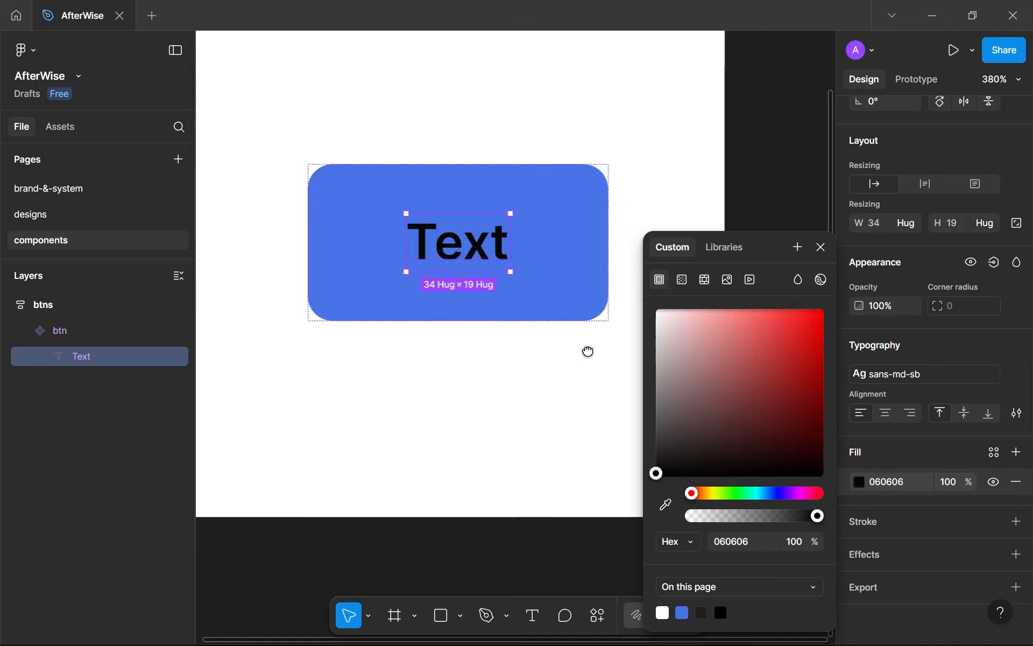
{"action": "left_click_drag", "start_coordinate": [711, 379], "coordinate": [511, 189]}
{"action": "scroll", "coordinate": [474, 245], "scroll_direction": "up", "scroll_amount": 10}
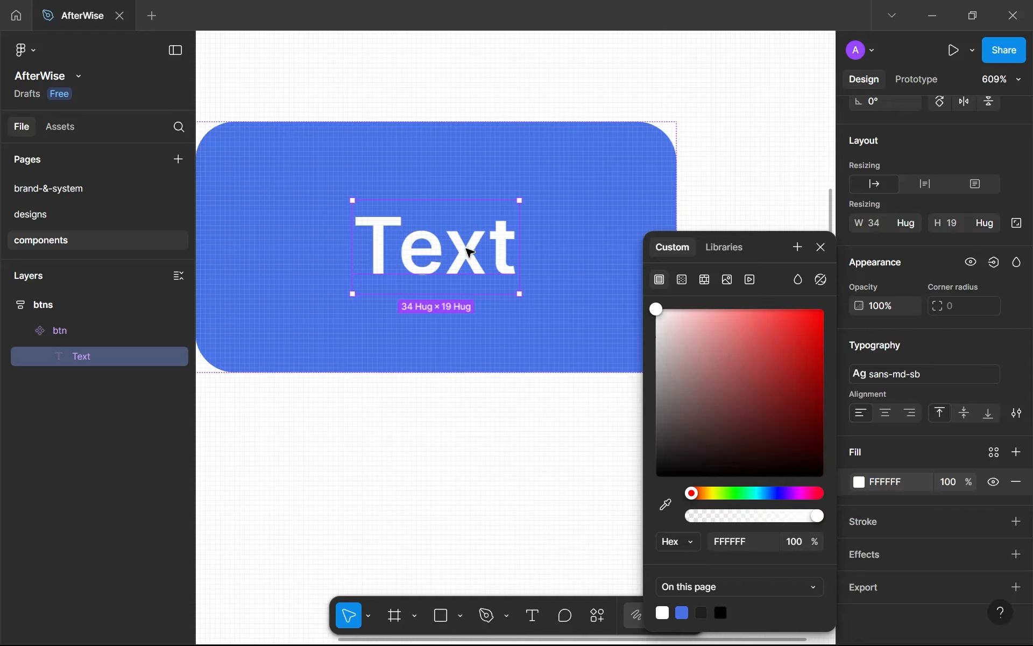
{"action": "scroll", "coordinate": [533, 282], "scroll_direction": "up", "scroll_amount": 6}
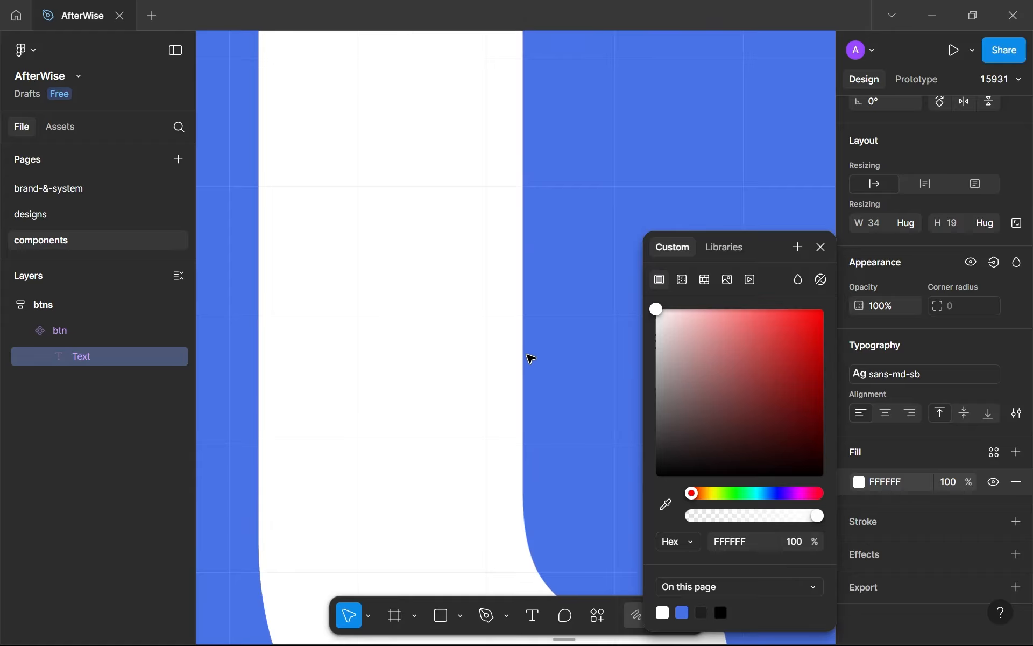
{"action": "scroll", "coordinate": [527, 355], "scroll_direction": "down", "scroll_amount": 10}
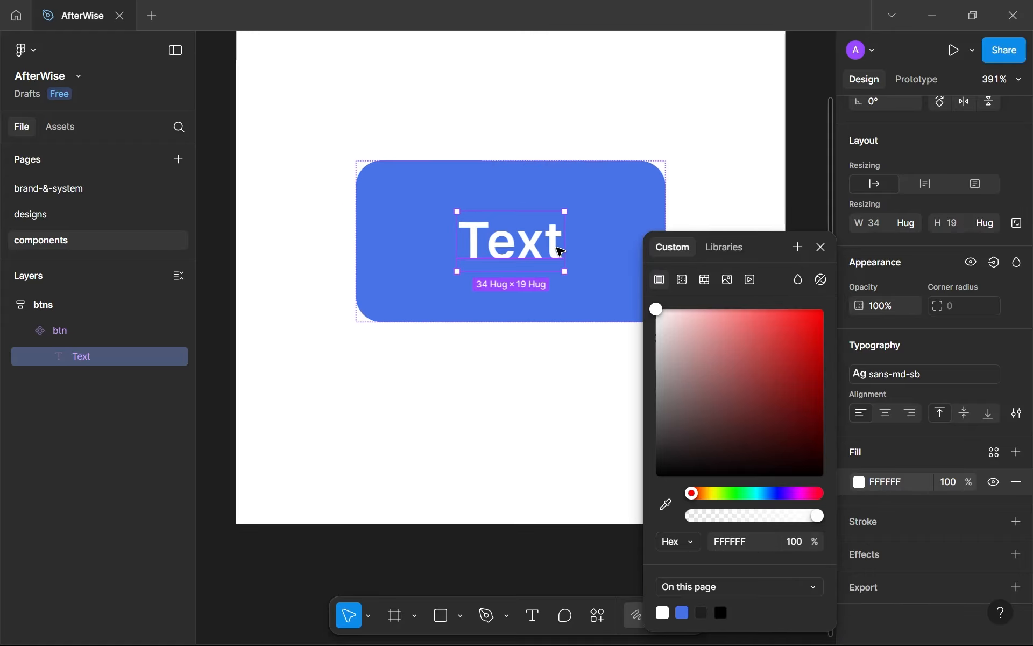
{"action": "left_click", "coordinate": [548, 367]}
{"action": "scroll", "coordinate": [545, 347], "scroll_direction": "down", "scroll_amount": 2}
{"action": "left_click_drag", "start_coordinate": [546, 347], "coordinate": [516, 360]}
Link the button label's FFFFFF colour to the white colour style.
{"action": "left_click", "coordinate": [543, 325]}
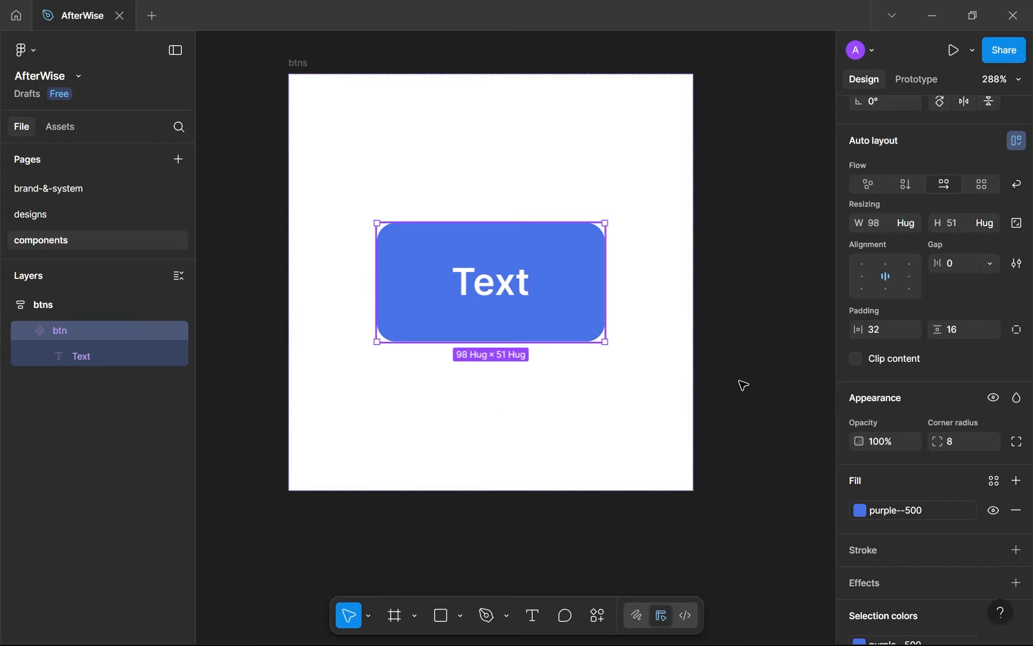
{"action": "scroll", "coordinate": [914, 403], "scroll_direction": "down", "scroll_amount": 3}
{"action": "left_click", "coordinate": [991, 509]}
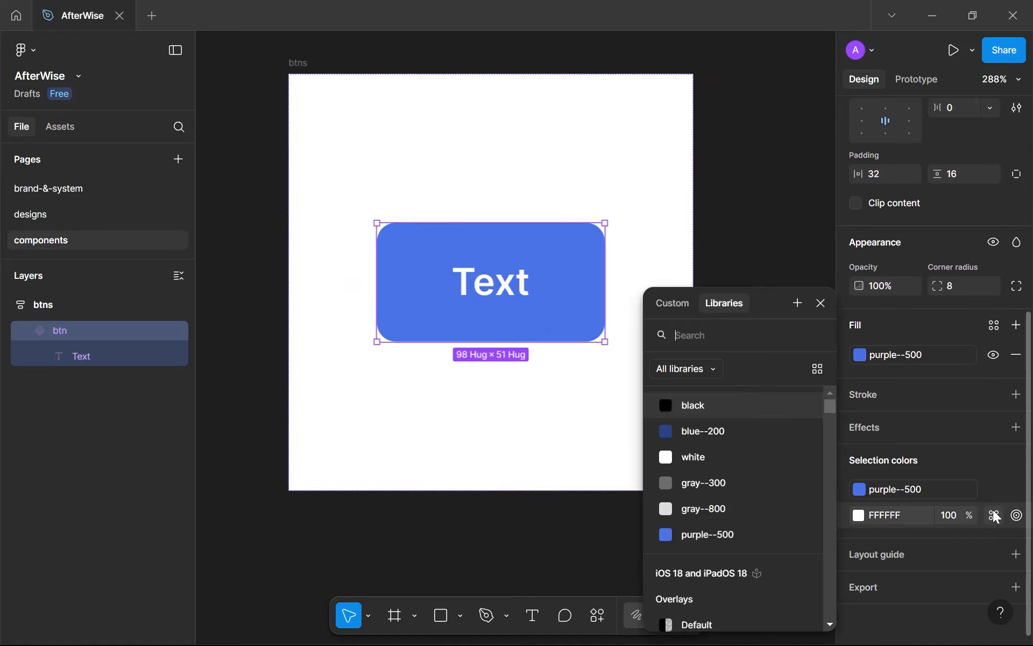
{"action": "left_click", "coordinate": [755, 459]}
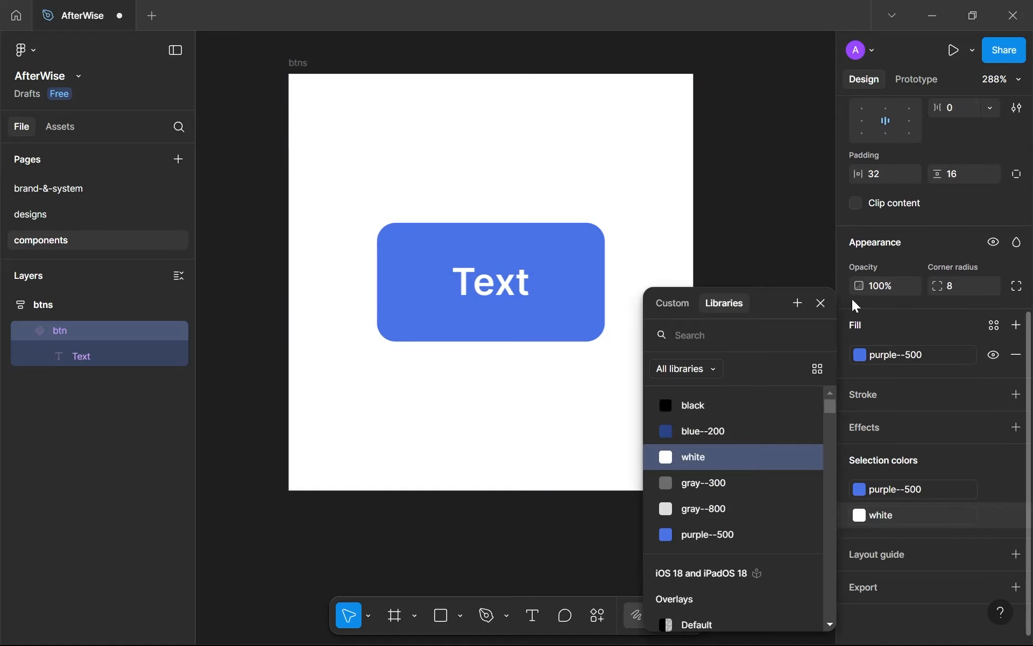
{"action": "left_click", "coordinate": [820, 303]}
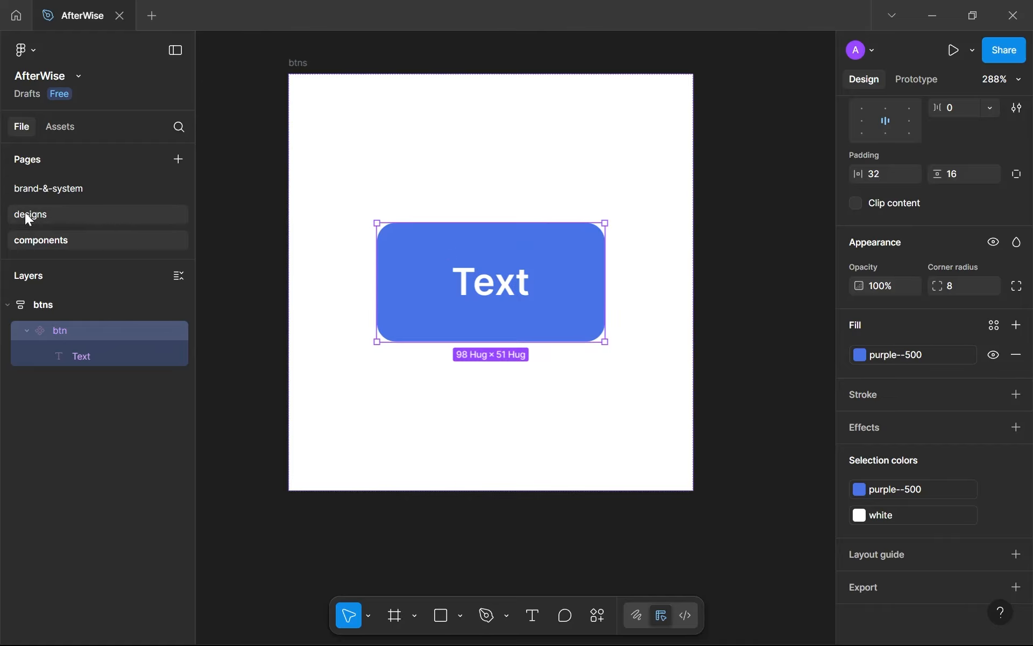
Go through the designs page to the brand-&-system page.
{"action": "scroll", "coordinate": [452, 231], "scroll_direction": "up", "scroll_amount": 1}
{"action": "scroll", "coordinate": [902, 218], "scroll_direction": "up", "scroll_amount": 1}
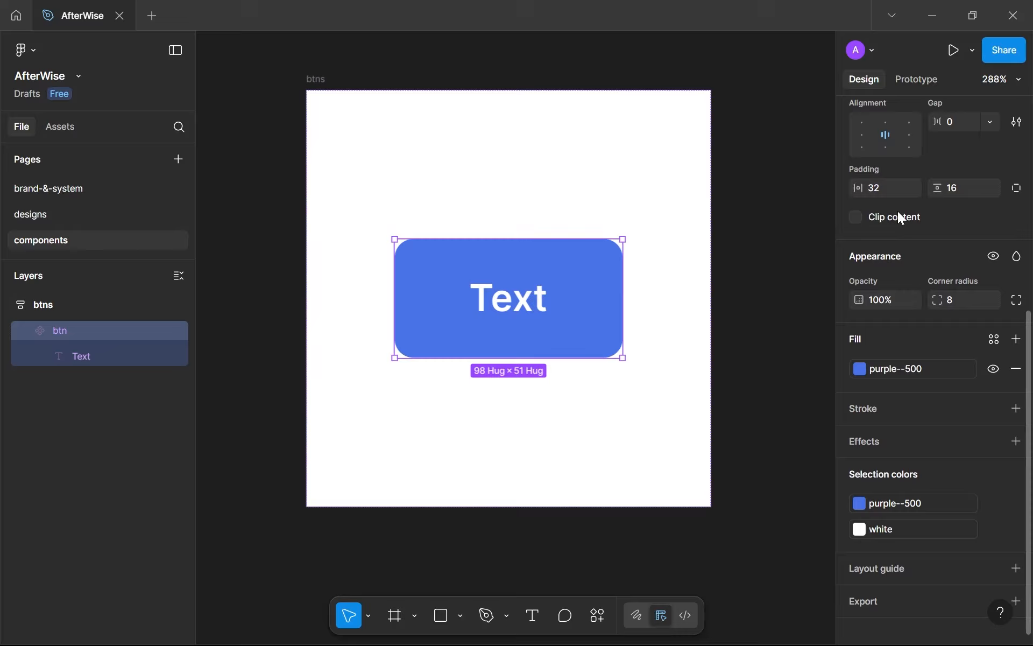
{"action": "left_click", "coordinate": [62, 213]}
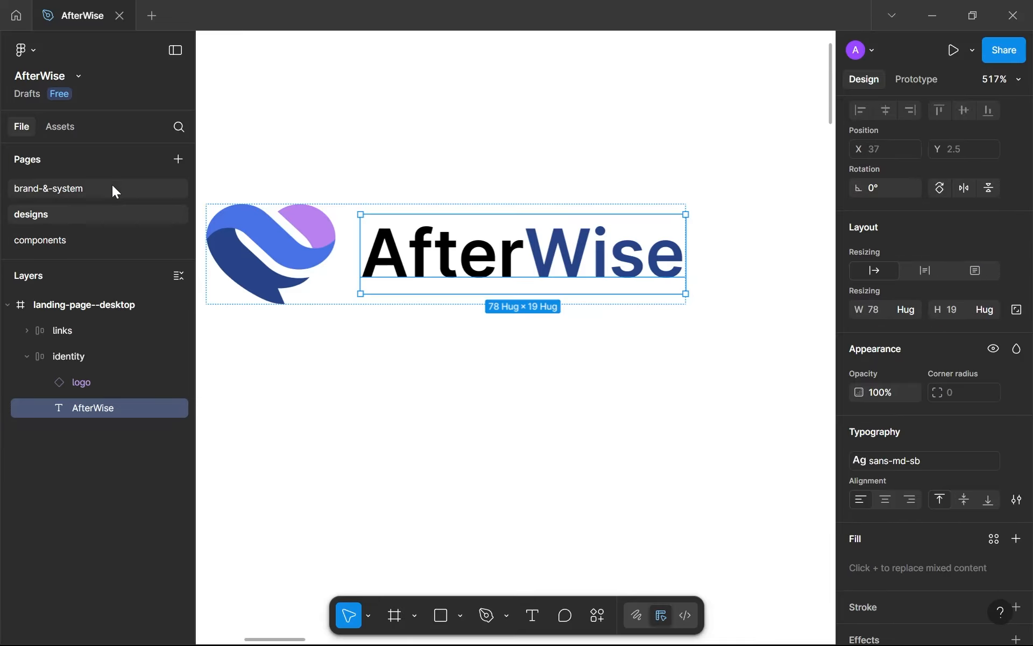
{"action": "left_click", "coordinate": [113, 189]}
Duplicate the dark blue blue--200 swatch and rename the copy pruple--500.
{"action": "scroll", "coordinate": [616, 276], "scroll_direction": "up", "scroll_amount": 3}
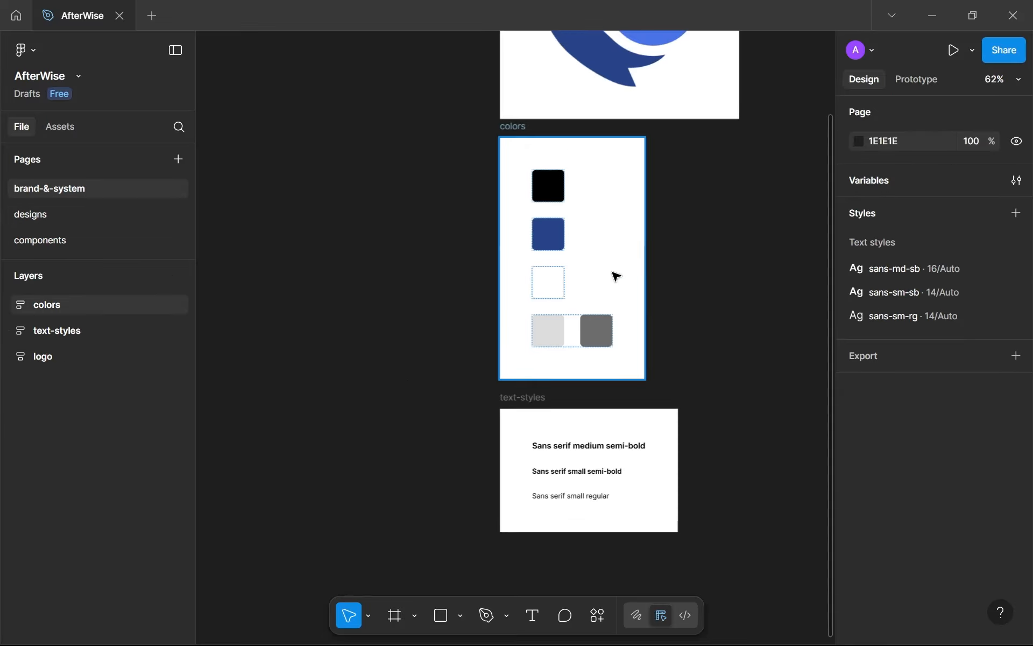
{"action": "scroll", "coordinate": [616, 276], "scroll_direction": "up", "scroll_amount": 3}
{"action": "scroll", "coordinate": [554, 237], "scroll_direction": "left", "scroll_amount": 1}
{"action": "scroll", "coordinate": [554, 236], "scroll_direction": "up", "scroll_amount": 1}
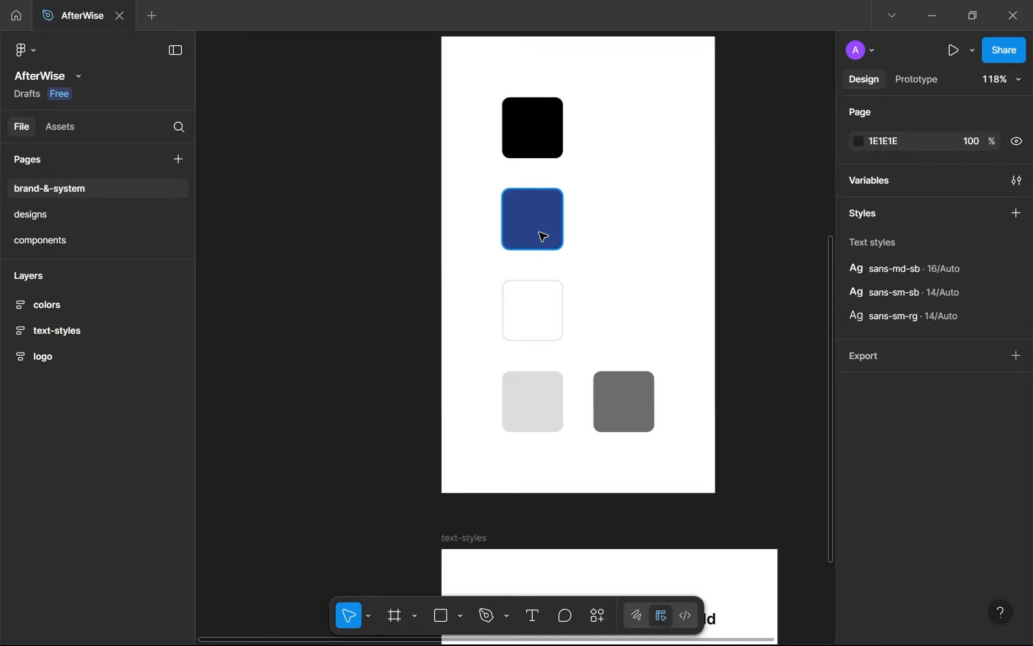
{"action": "left_click", "coordinate": [543, 236]}
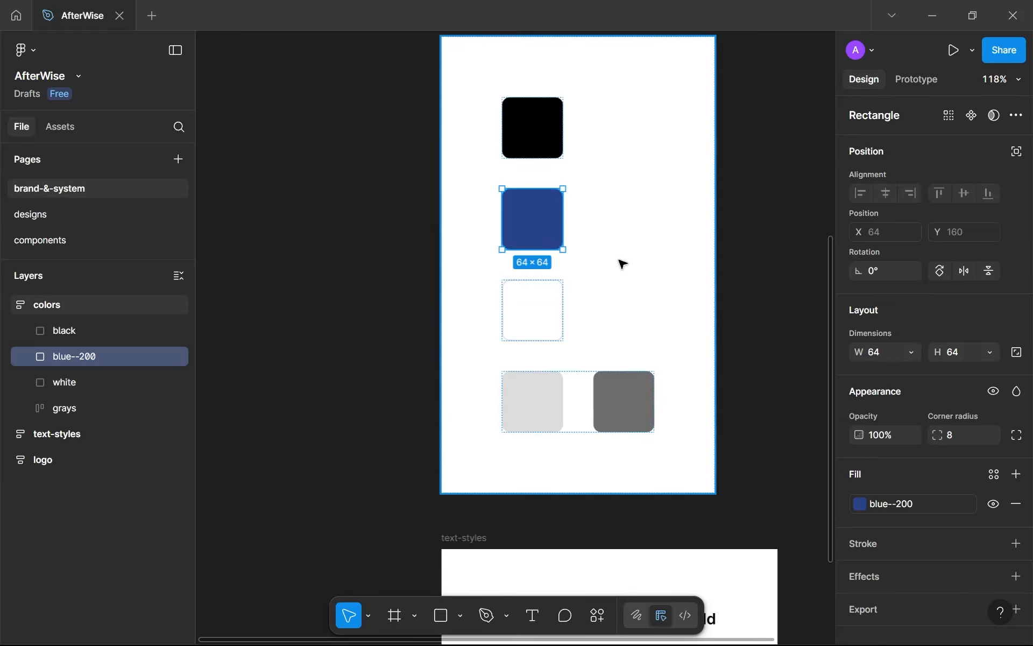
{"action": "key", "text": "ctrl+d"}
{"action": "double_click", "coordinate": [60, 379]}
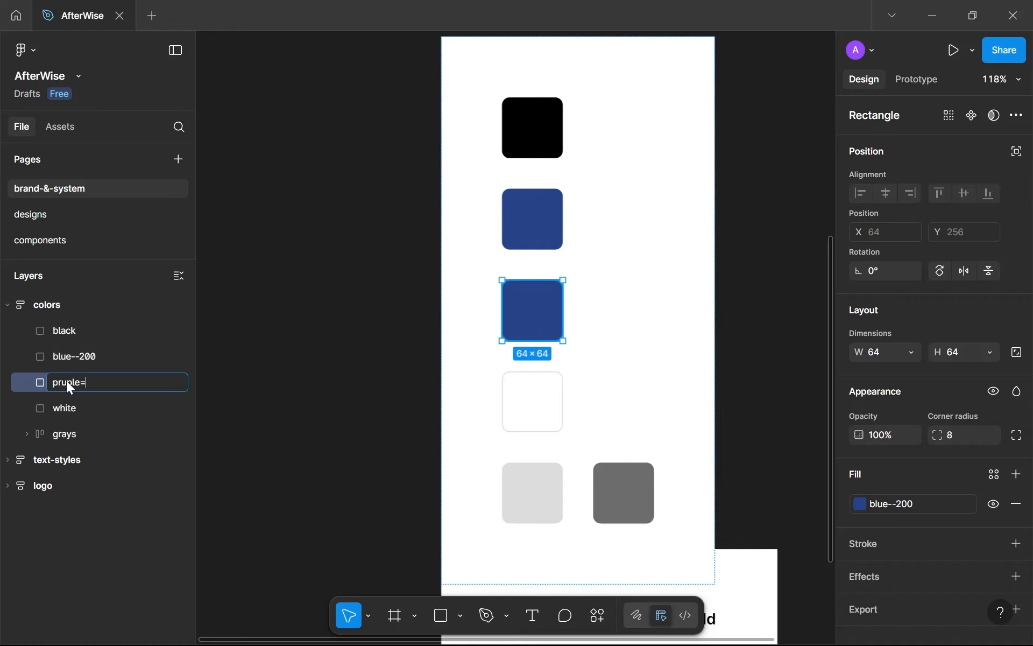
{"action": "type", "text": "pruple--500"}
{"action": "key", "text": "Return"}
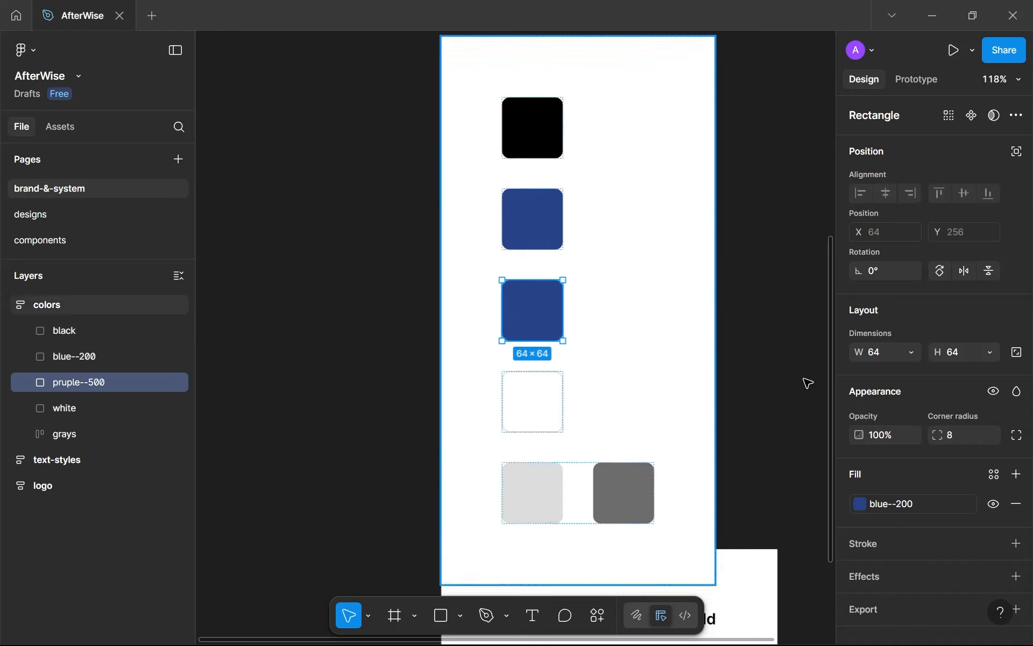
Fill the new pruple--500 swatch with the purple--500 colour style.
{"action": "left_click", "coordinate": [877, 515]}
{"action": "left_click", "coordinate": [704, 533]}
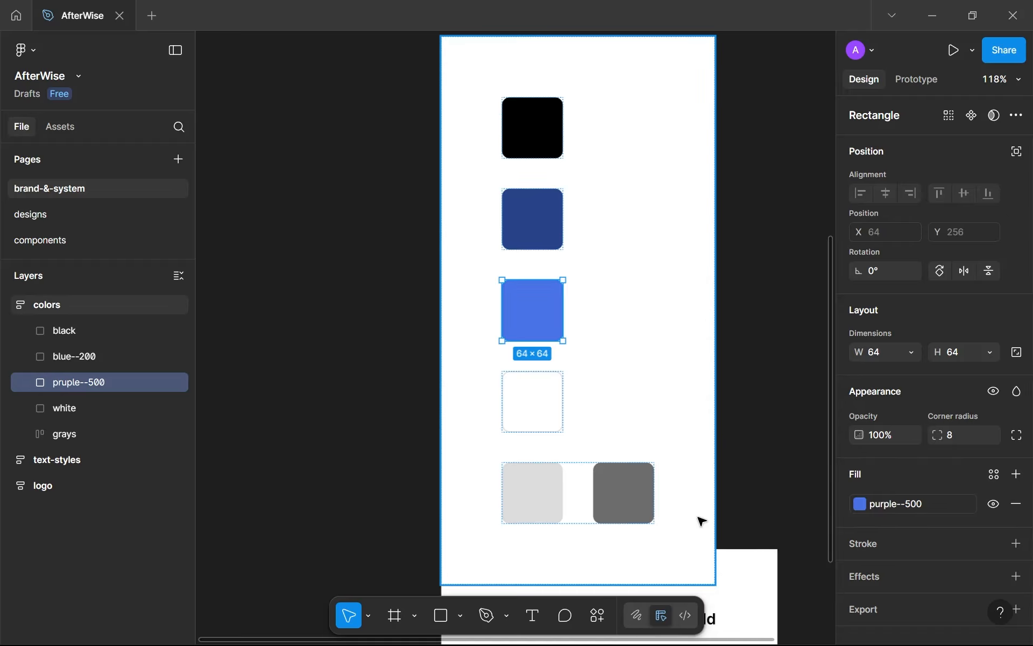
{"action": "scroll", "coordinate": [699, 518], "scroll_direction": "down", "scroll_amount": 5}
{"action": "scroll", "coordinate": [689, 323], "scroll_direction": "down", "scroll_amount": 3}
Move the text-styles frame down so it clears the colors frame.
{"action": "left_click", "coordinate": [671, 301]}
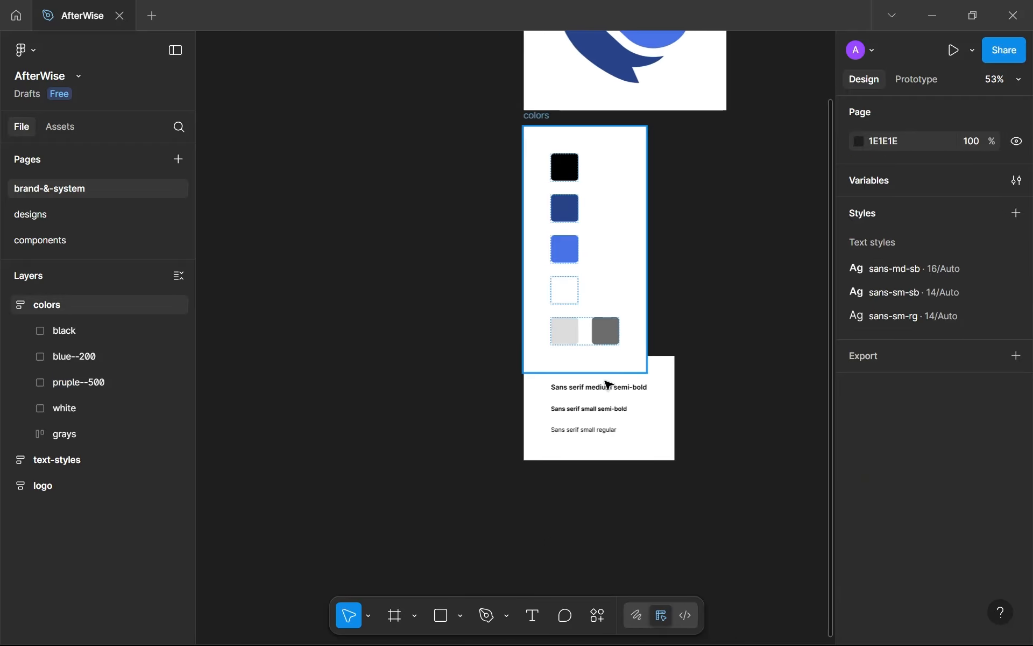
{"action": "left_click", "coordinate": [668, 377]}
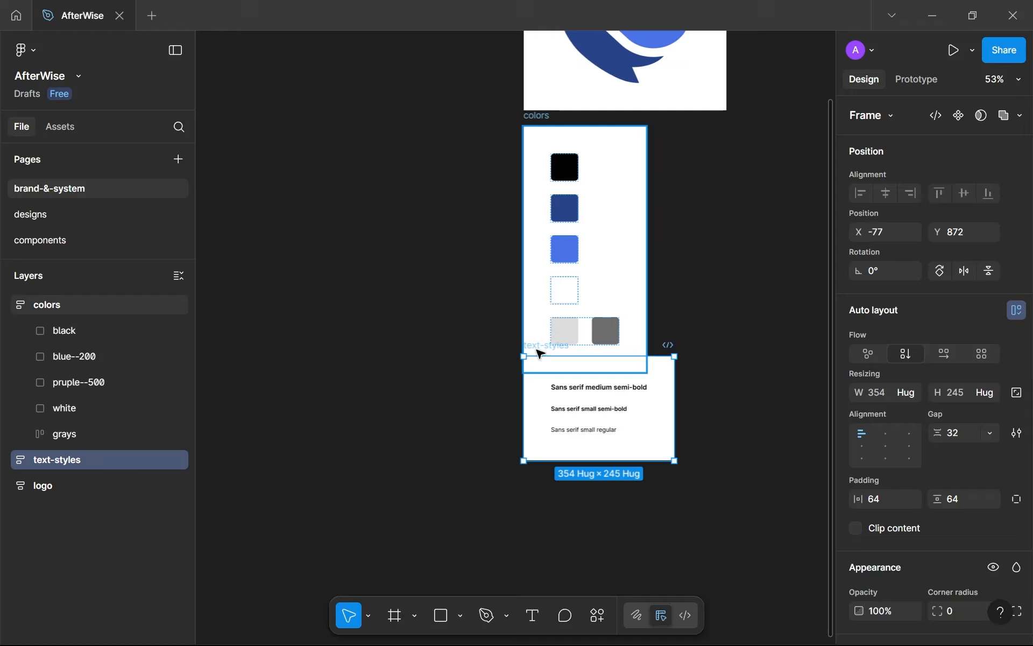
{"action": "left_click_drag", "start_coordinate": [538, 351], "coordinate": [540, 384]}
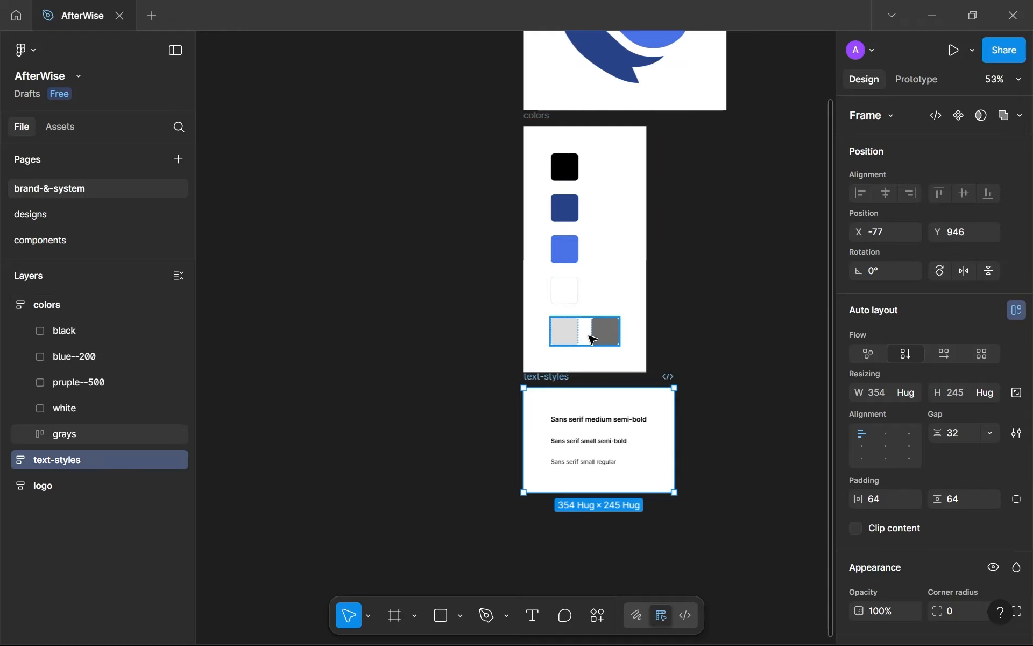
{"action": "left_click", "coordinate": [754, 375]}
{"action": "scroll", "coordinate": [615, 347], "scroll_direction": "up", "scroll_amount": 3}
{"action": "left_click_drag", "start_coordinate": [614, 347], "coordinate": [590, 360]}
{"action": "scroll", "coordinate": [589, 360], "scroll_direction": "down", "scroll_amount": 1}
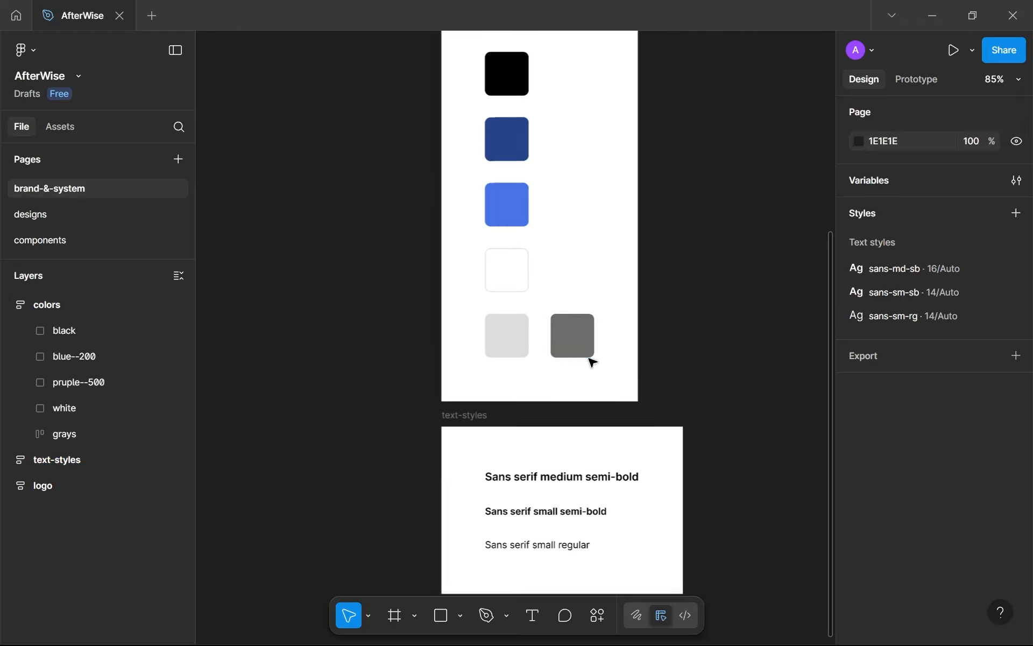
Switch between the designs and components pages, then open the components folder in Assets.
{"action": "left_click", "coordinate": [60, 214]}
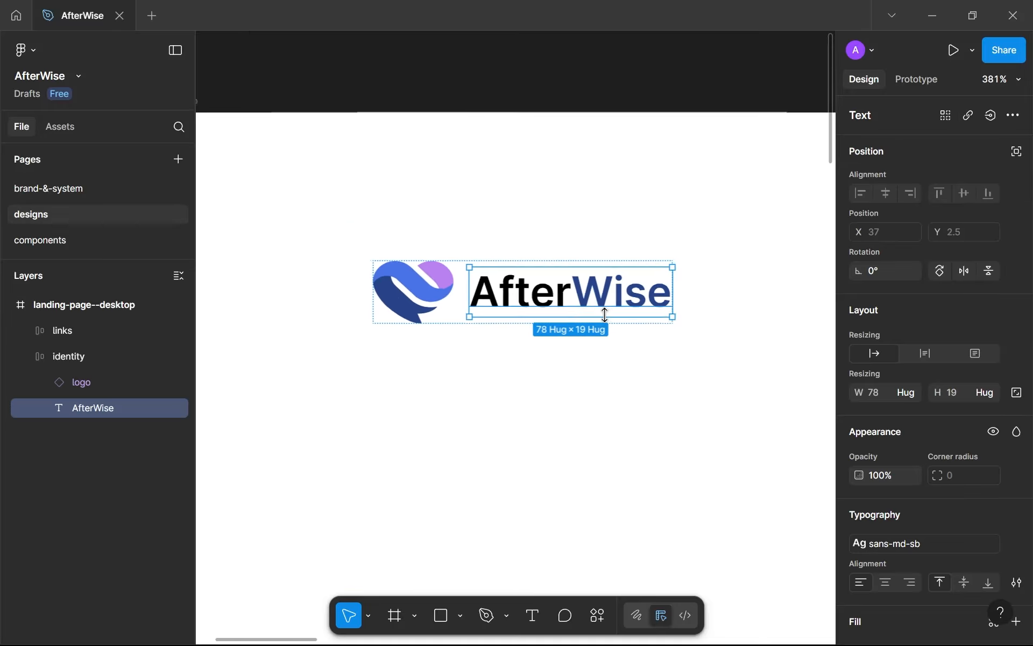
{"action": "left_click", "coordinate": [102, 240]}
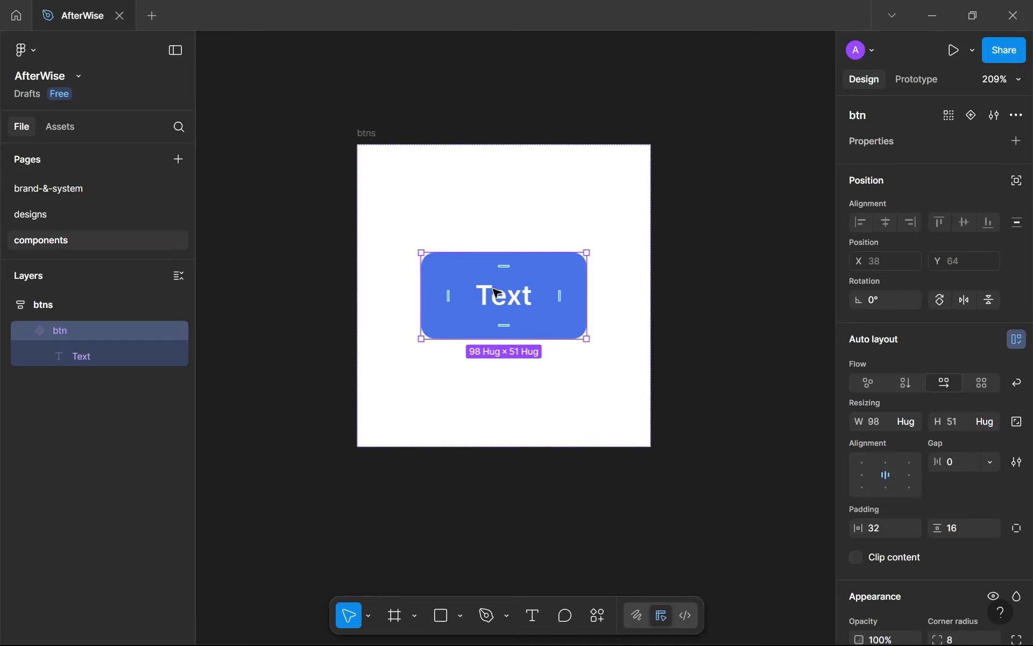
{"action": "left_click", "coordinate": [76, 214]}
{"action": "left_click", "coordinate": [56, 132]}
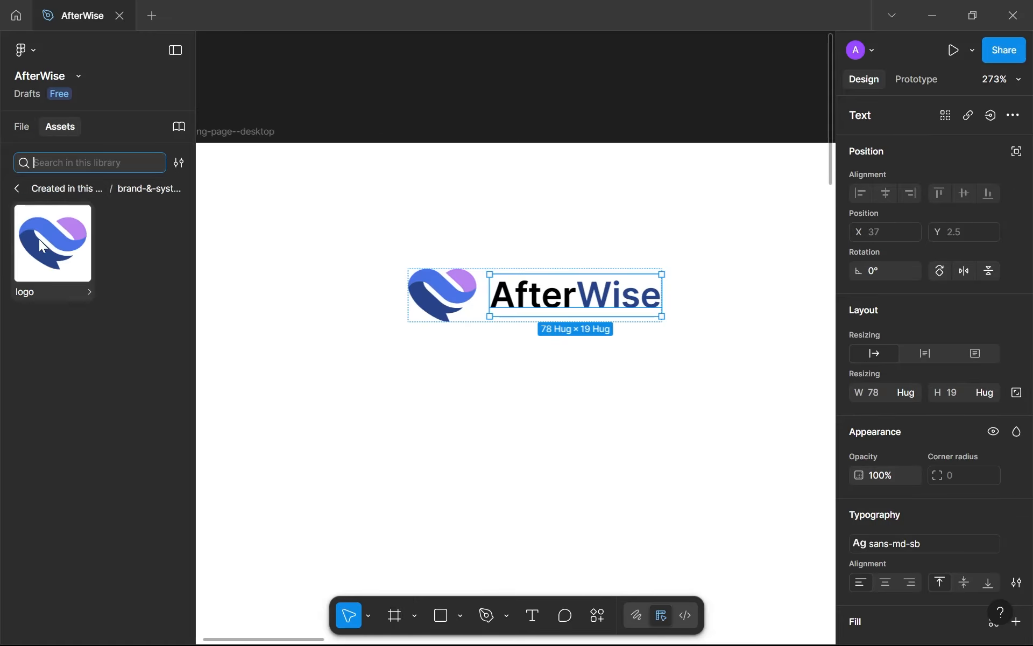
{"action": "left_click", "coordinate": [91, 262]}
{"action": "left_click", "coordinate": [74, 189]}
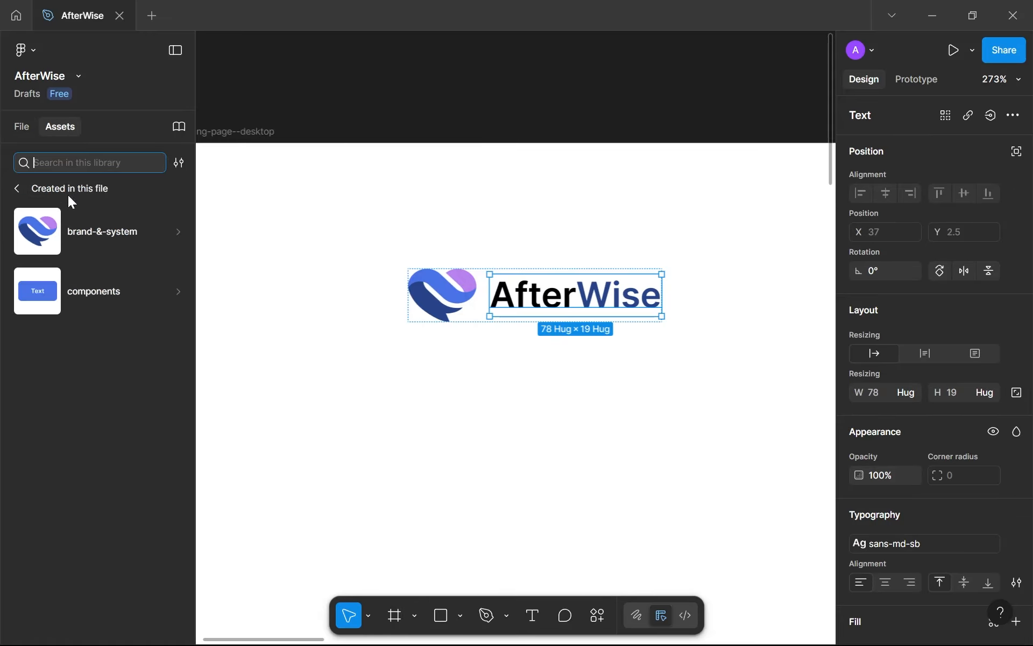
{"action": "left_click", "coordinate": [78, 282]}
Drag a btn component instance below the logo and shift it right.
{"action": "left_click_drag", "start_coordinate": [357, 318], "coordinate": [329, 330]}
{"action": "scroll", "coordinate": [427, 396], "scroll_direction": "down", "scroll_amount": 5}
{"action": "scroll", "coordinate": [328, 331], "scroll_direction": "up", "scroll_amount": 4}
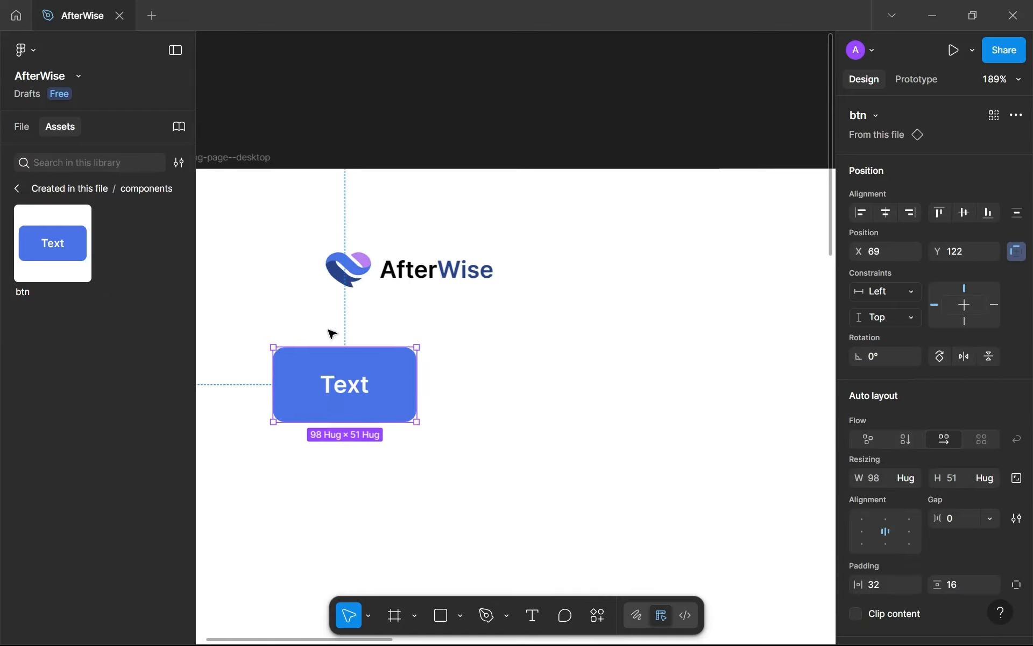
{"action": "scroll", "coordinate": [328, 330], "scroll_direction": "down", "scroll_amount": 5}
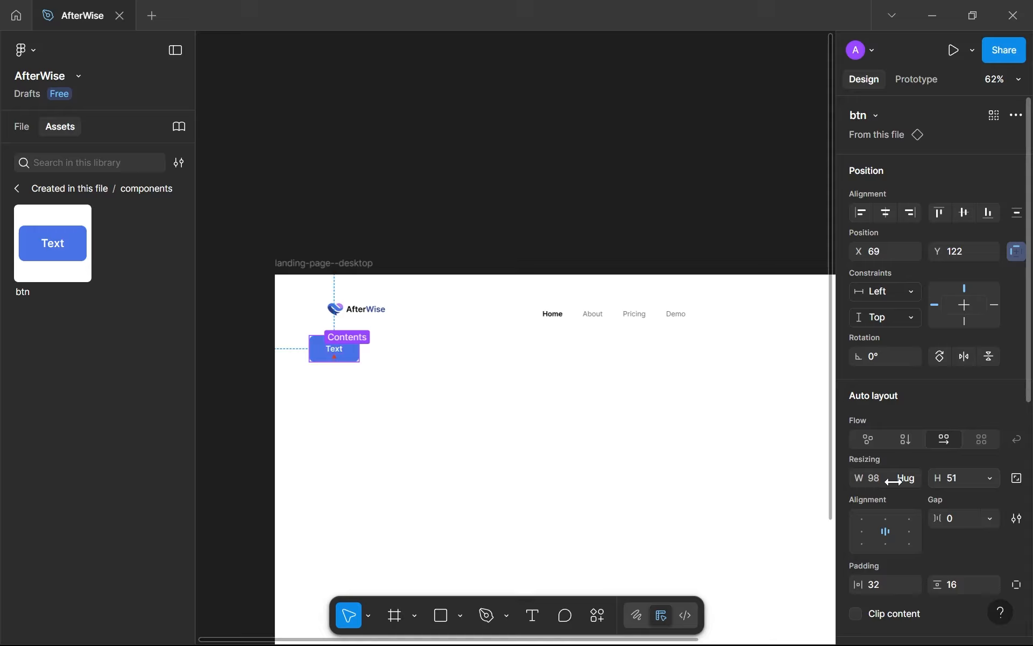
{"action": "scroll", "coordinate": [328, 377], "scroll_direction": "up", "scroll_amount": 6}
{"action": "left_click_drag", "start_coordinate": [405, 286], "coordinate": [588, 316]}
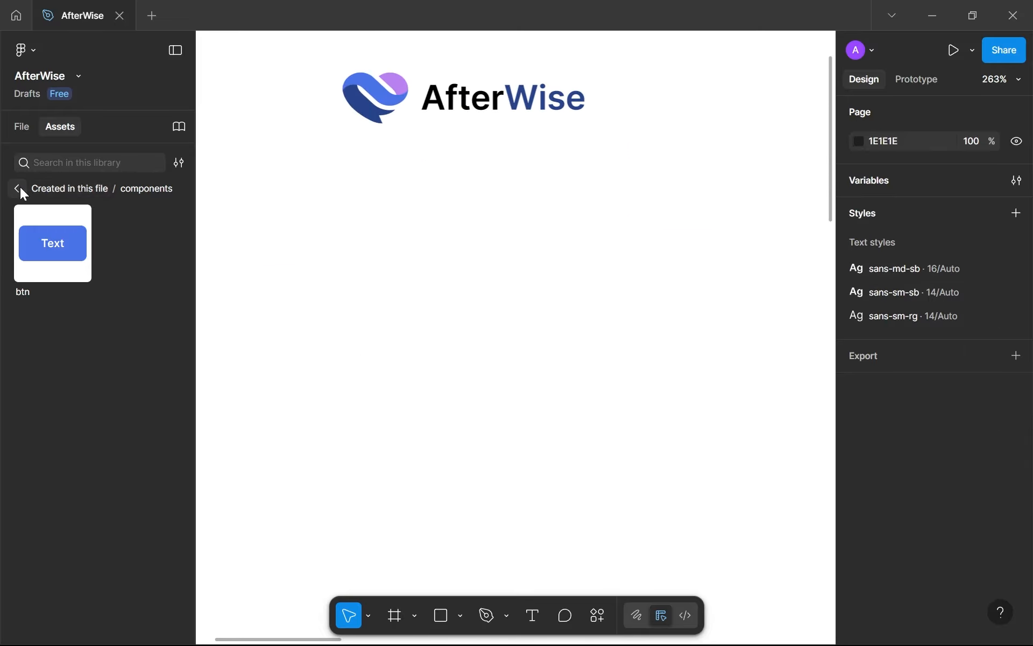
Back out of the components asset folder to the file's pages and layers.
{"action": "left_click", "coordinate": [19, 187]}
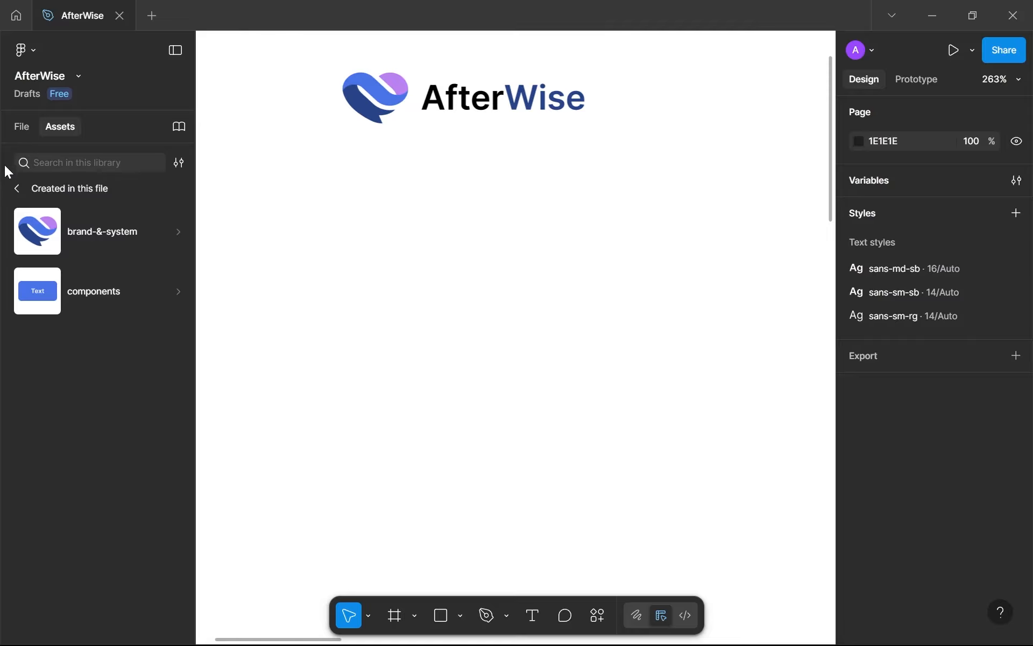
{"action": "left_click", "coordinate": [16, 181]}
{"action": "left_click", "coordinate": [12, 132]}
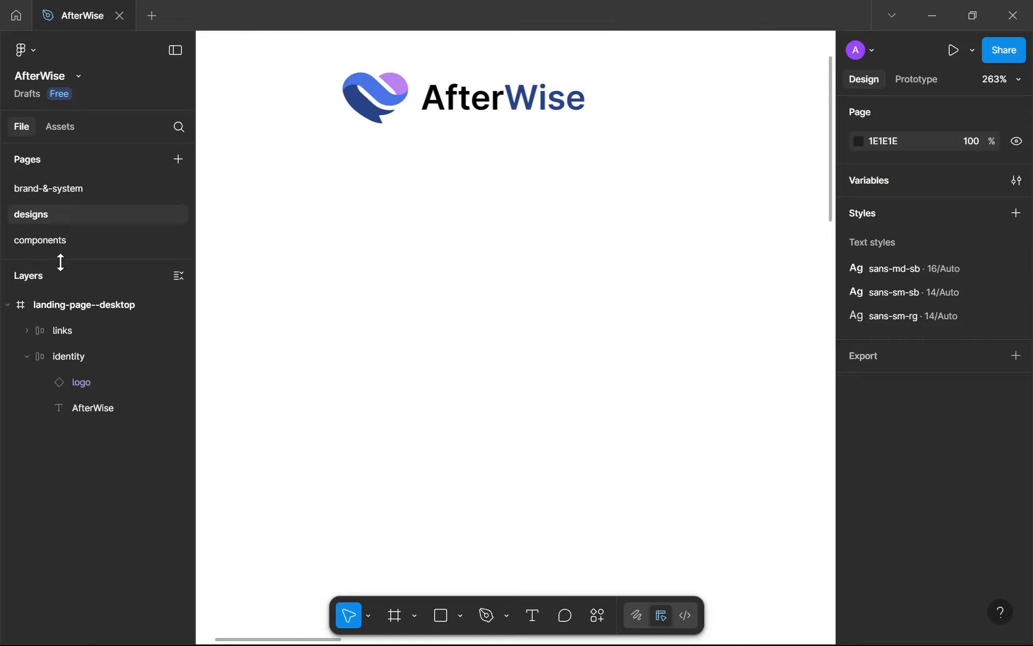
Paste a btn instance onto the designs page and relabel it Signup.
{"action": "left_click", "coordinate": [89, 238]}
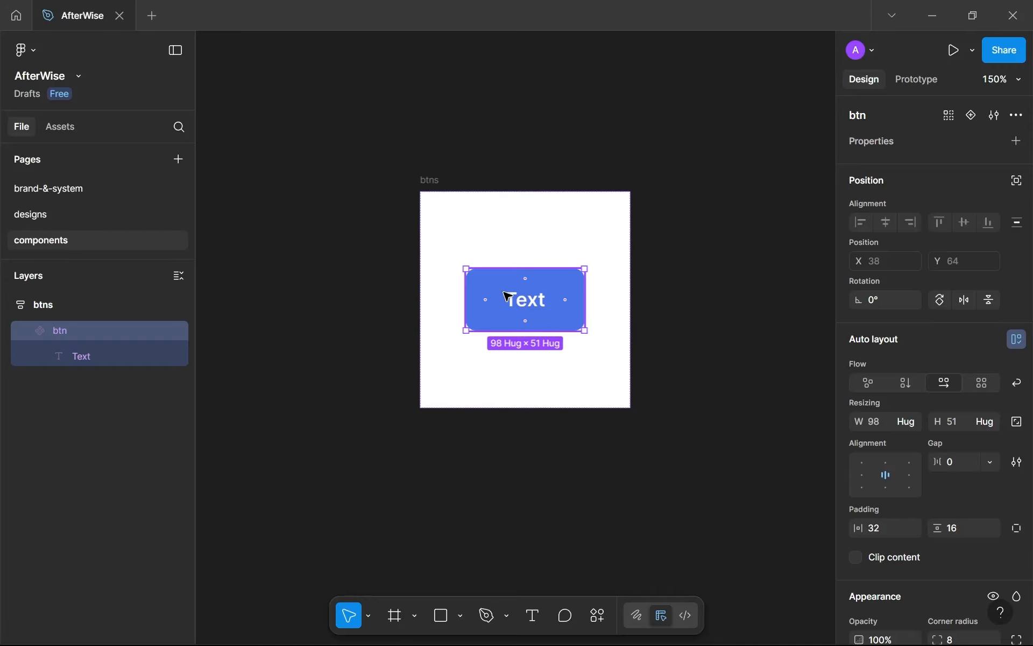
{"action": "left_click", "coordinate": [55, 209]}
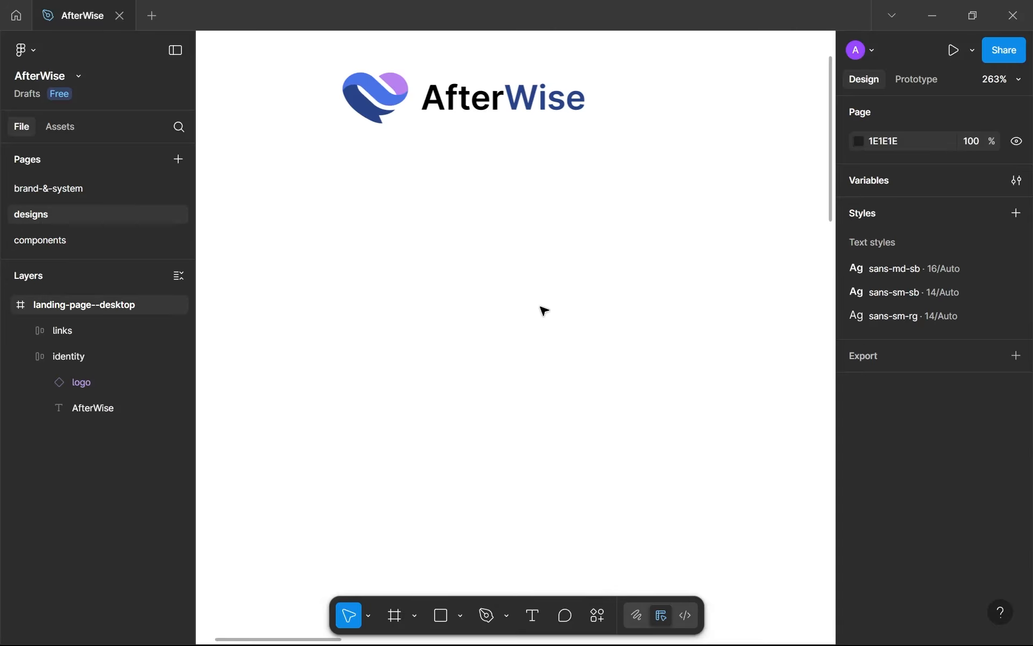
{"action": "key", "text": "ctrl+v"}
{"action": "scroll", "coordinate": [542, 309], "scroll_direction": "down", "scroll_amount": 6}
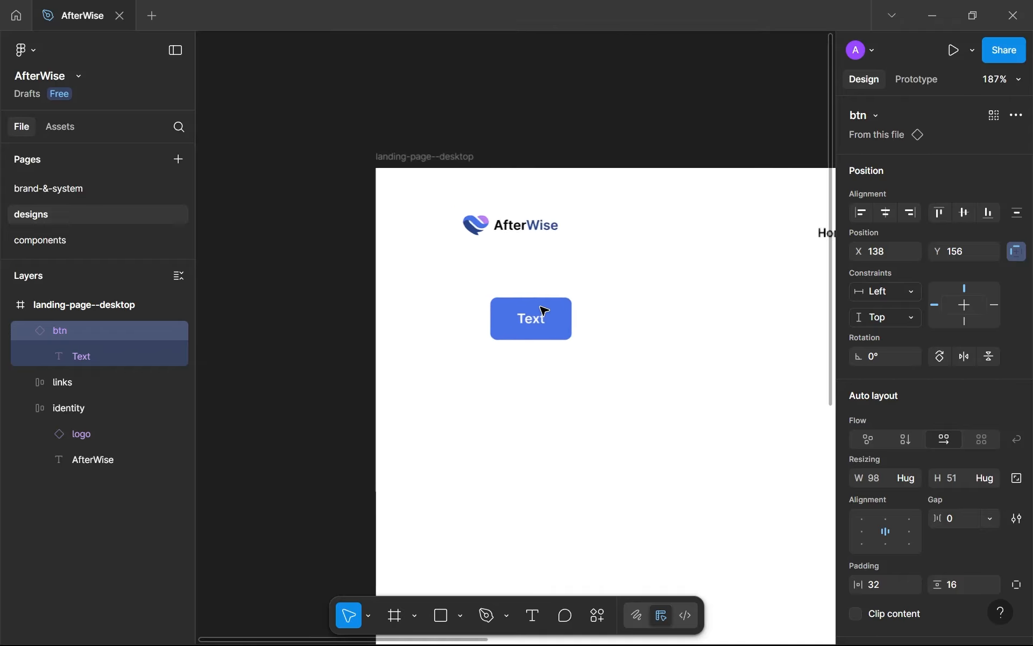
{"action": "double_click", "coordinate": [498, 317]}
{"action": "type", "text": "Signup"}
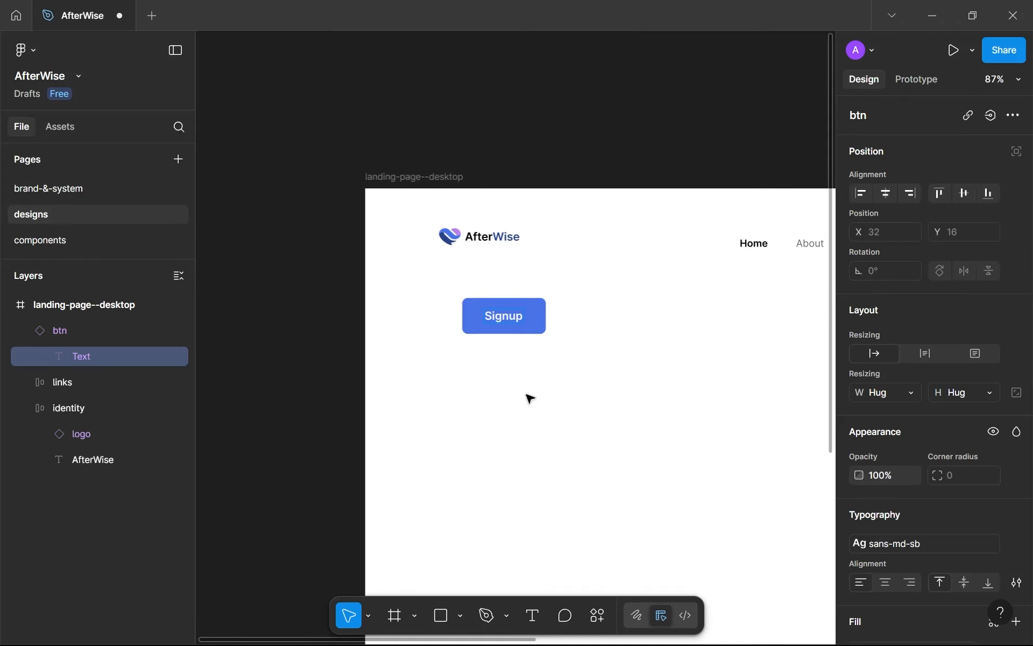
{"action": "left_click", "coordinate": [526, 395]}
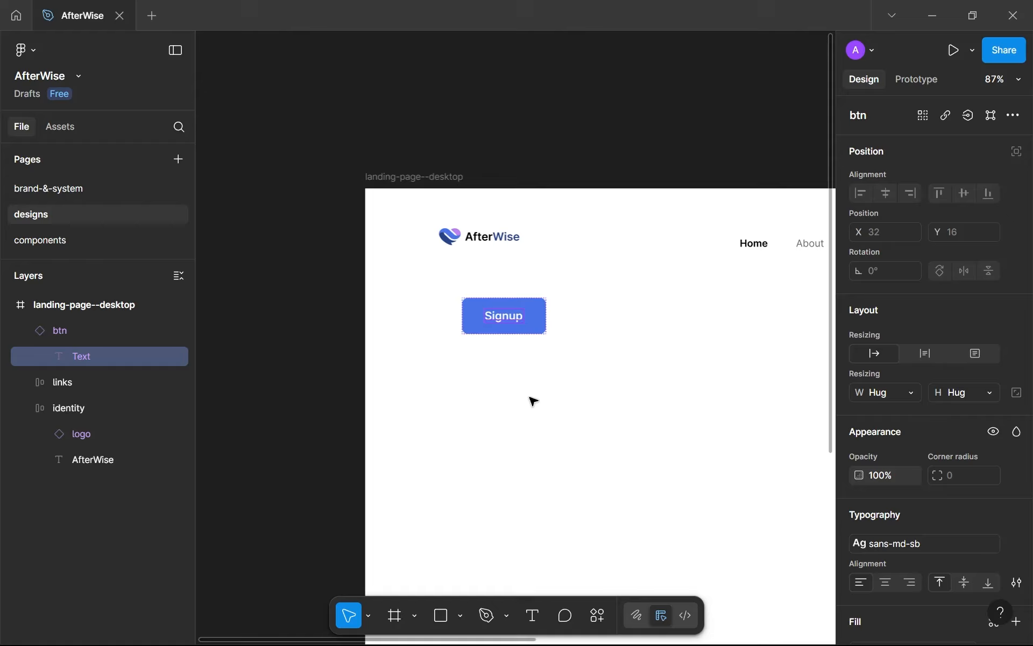
Position the Signup button beside the Home, About, Pricing and Demo links.
{"action": "left_click", "coordinate": [527, 397]}
{"action": "scroll", "coordinate": [527, 397], "scroll_direction": "down", "scroll_amount": 3}
{"action": "left_click_drag", "start_coordinate": [431, 392], "coordinate": [177, 381]}
{"action": "left_click_drag", "start_coordinate": [272, 344], "coordinate": [538, 352]}
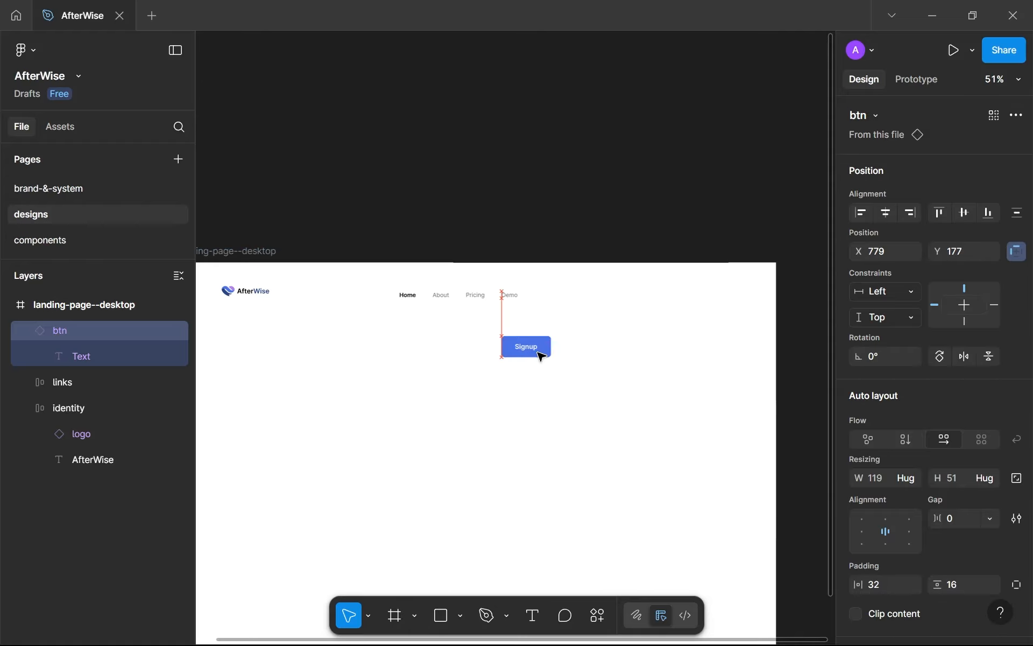
Add a second variant to the btn component and name it primary.
{"action": "left_click", "coordinate": [93, 241]}
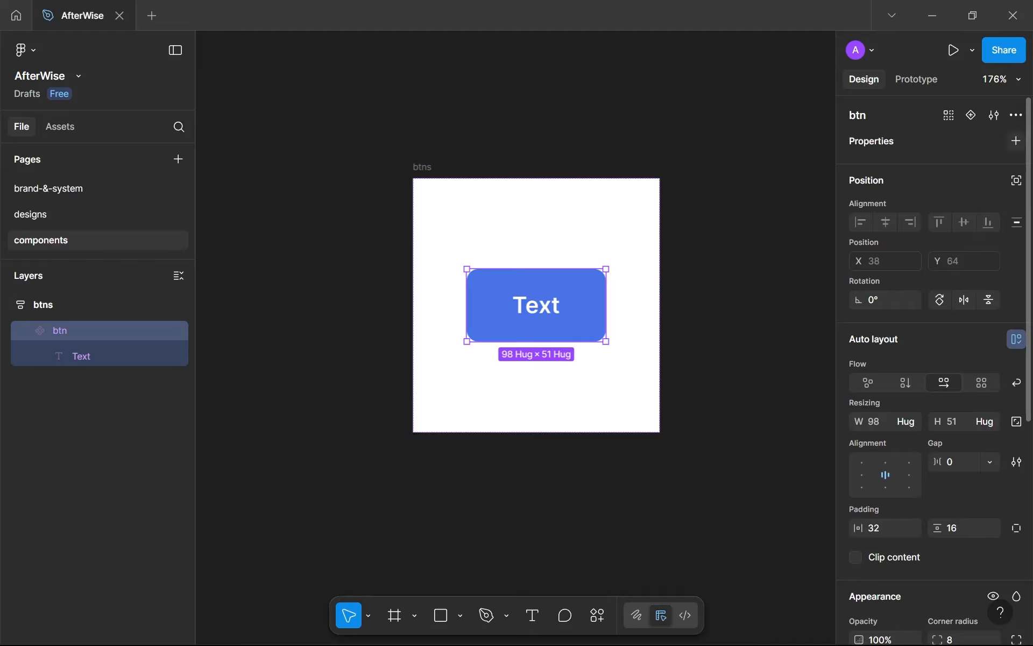
{"action": "left_click", "coordinate": [971, 114]}
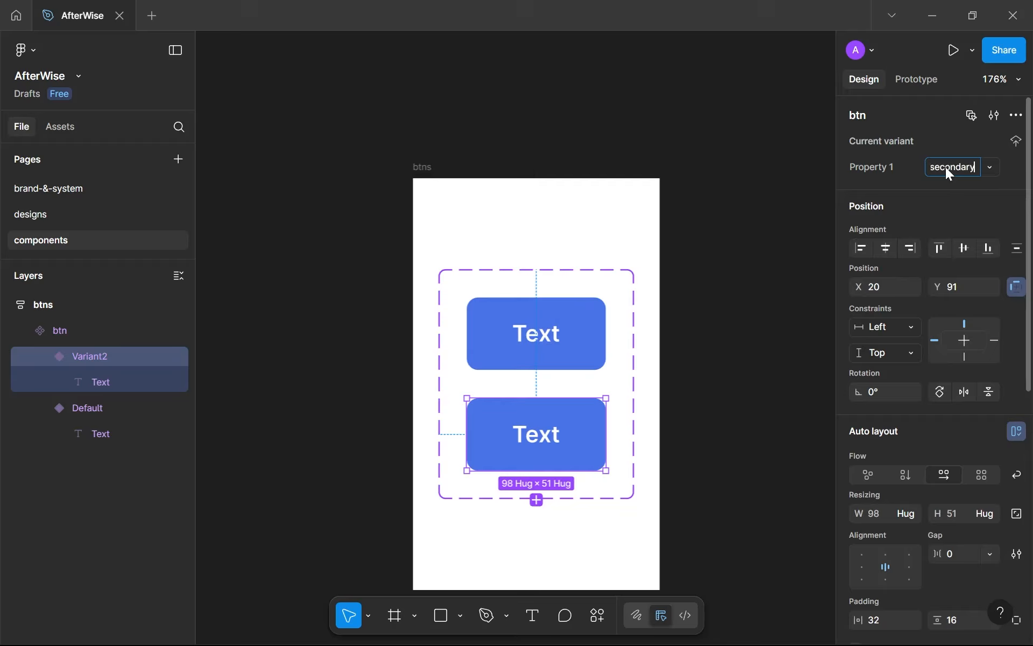
{"action": "left_click", "coordinate": [558, 342]}
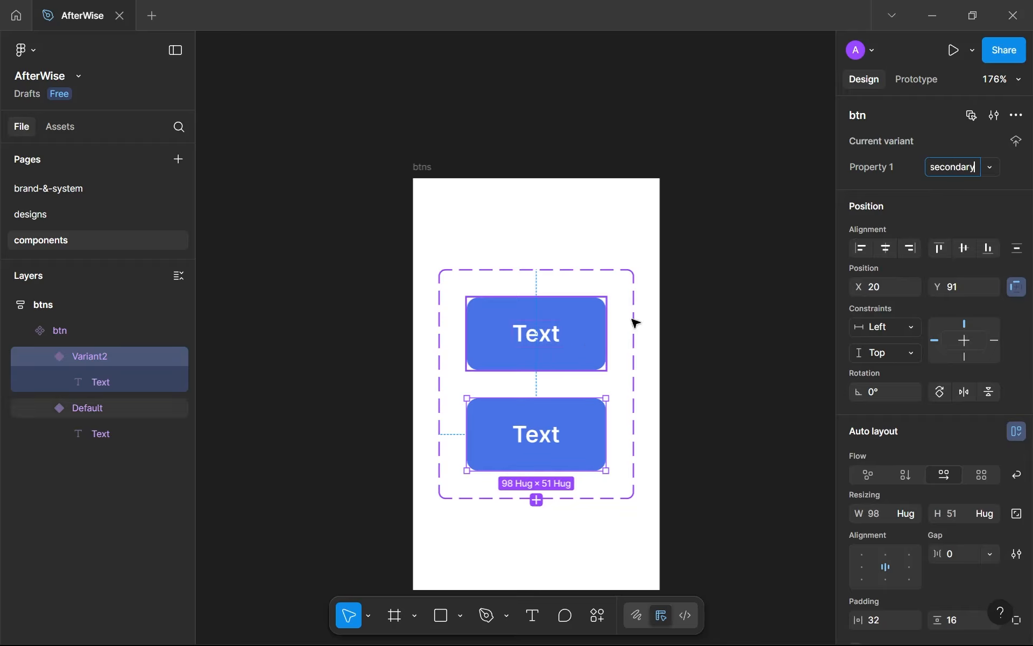
{"action": "left_click", "coordinate": [947, 167]}
{"action": "type", "text": "primary"}
{"action": "key", "text": "Return"}
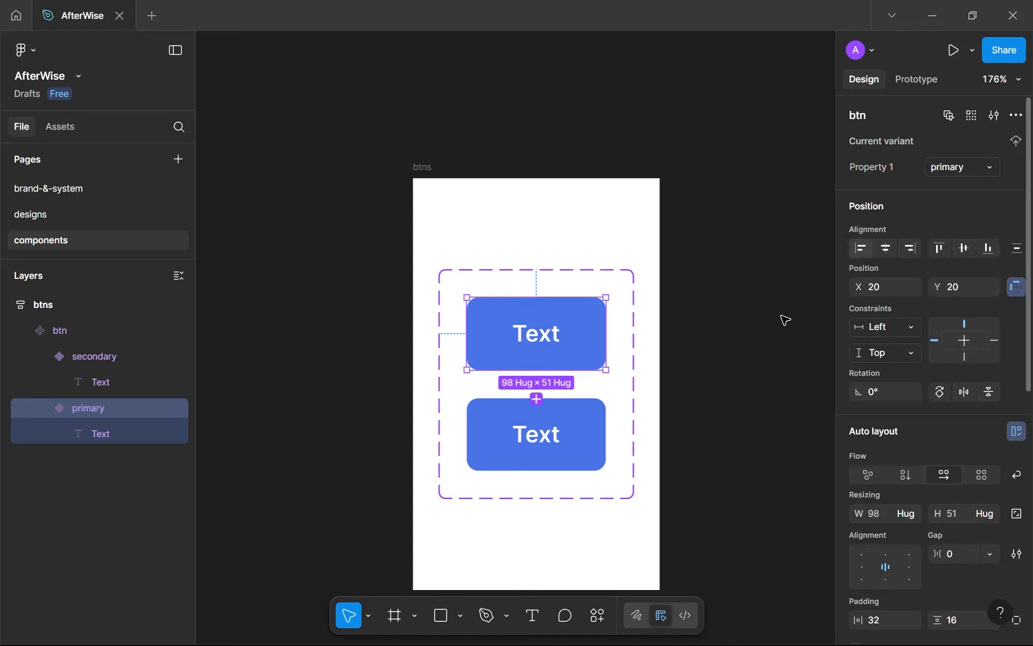
Give the btn variant set a purple--500 outline.
{"action": "key", "text": "Escape"}
{"action": "scroll", "coordinate": [918, 454], "scroll_direction": "down", "scroll_amount": 6}
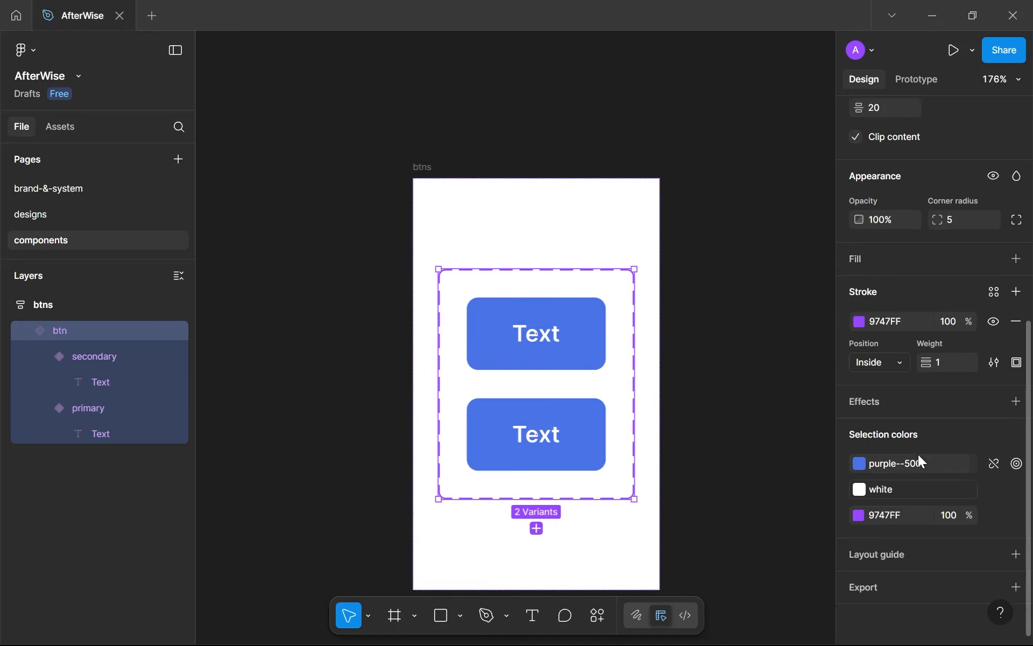
{"action": "left_click", "coordinate": [997, 521]}
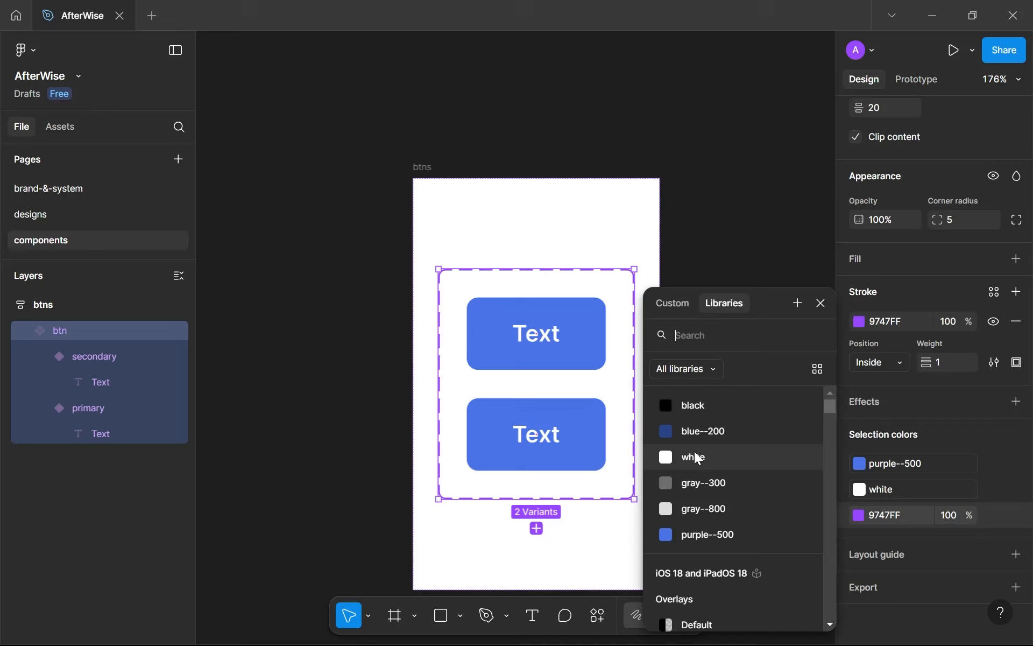
{"action": "left_click", "coordinate": [717, 531]}
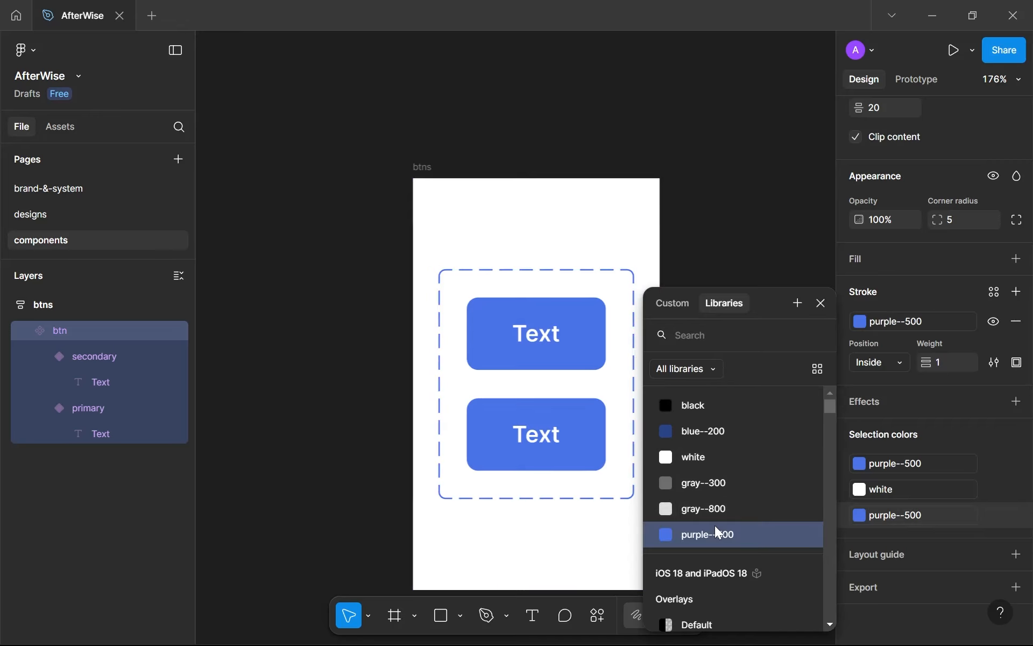
{"action": "left_click", "coordinate": [824, 307]}
Apply auto layout to the variant set with 64 padding and a 32 gap.
{"action": "scroll", "coordinate": [991, 290], "scroll_direction": "up", "scroll_amount": 4}
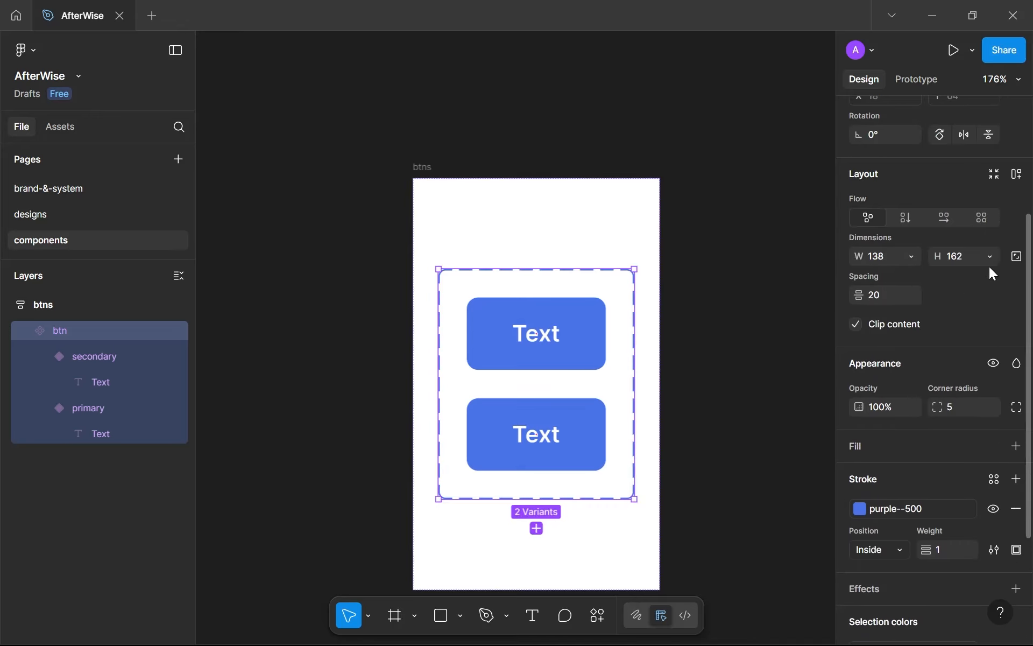
{"action": "left_click", "coordinate": [1016, 175]}
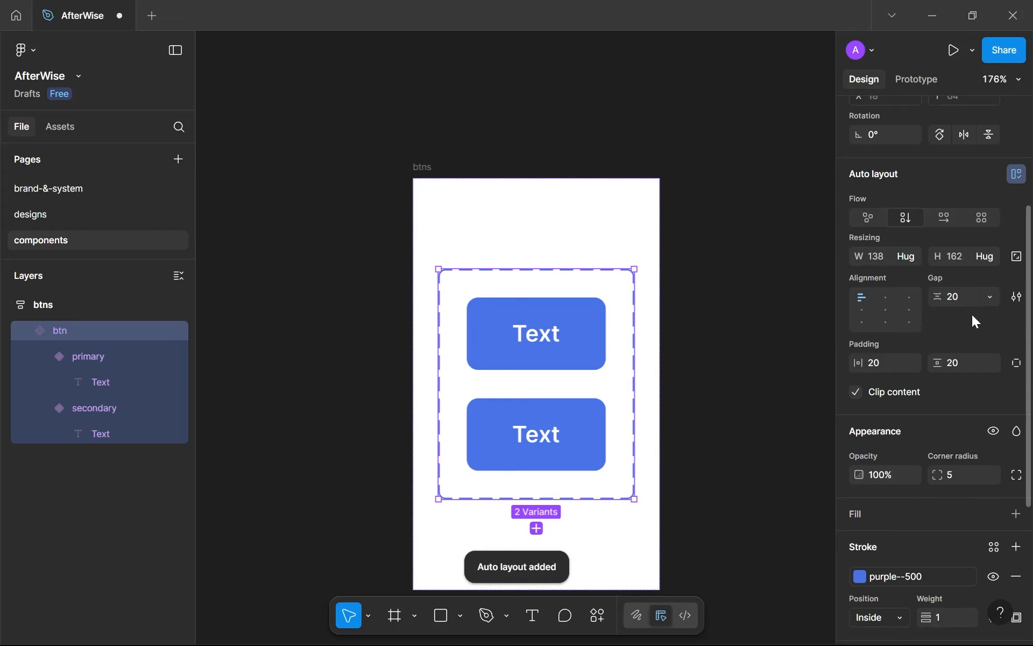
{"action": "left_click", "coordinate": [884, 363]}
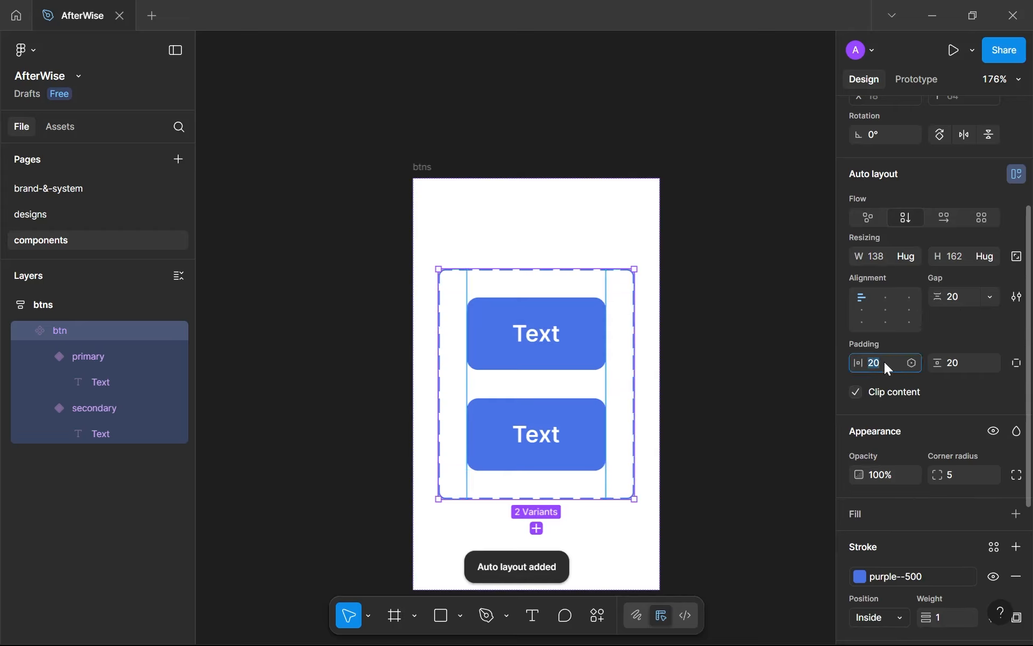
{"action": "type", "text": "64"}
{"action": "left_click", "coordinate": [968, 359]}
{"action": "type", "text": "64"}
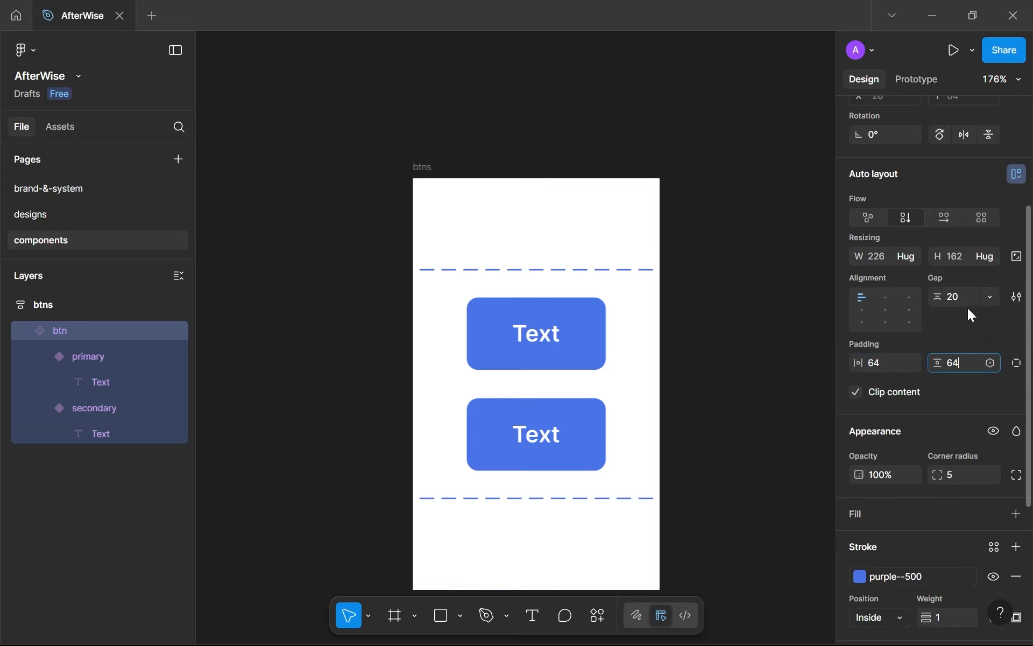
{"action": "left_click", "coordinate": [968, 301]}
{"action": "type", "text": "32"}
{"action": "key", "text": "Return"}
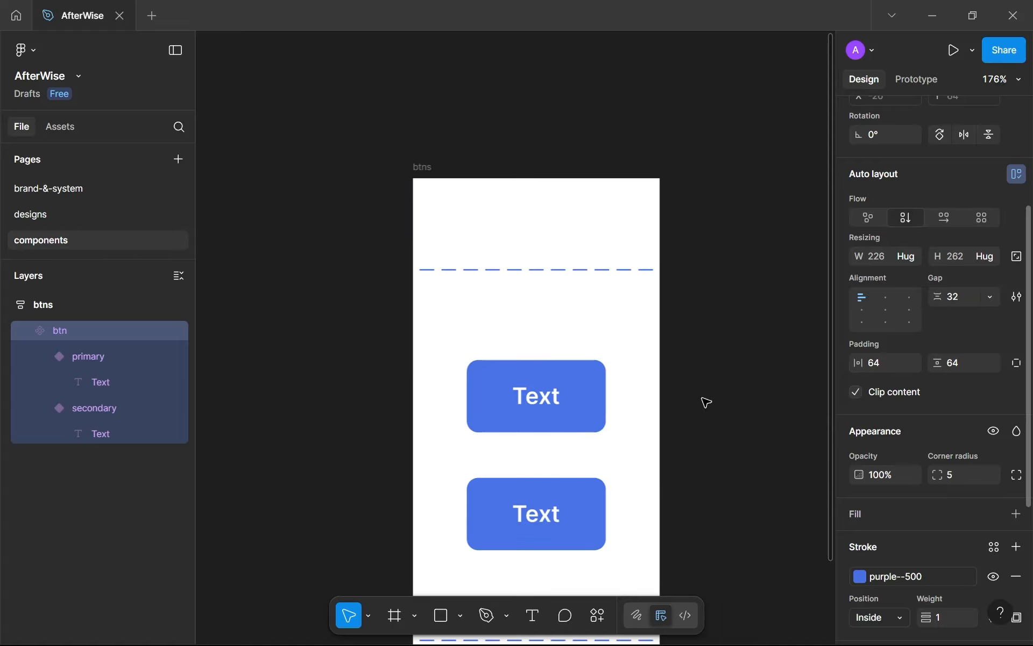
Set the btns frame width to Hug contents.
{"action": "scroll", "coordinate": [704, 402], "scroll_direction": "down", "scroll_amount": 3}
{"action": "left_click_drag", "start_coordinate": [641, 384], "coordinate": [563, 316]}
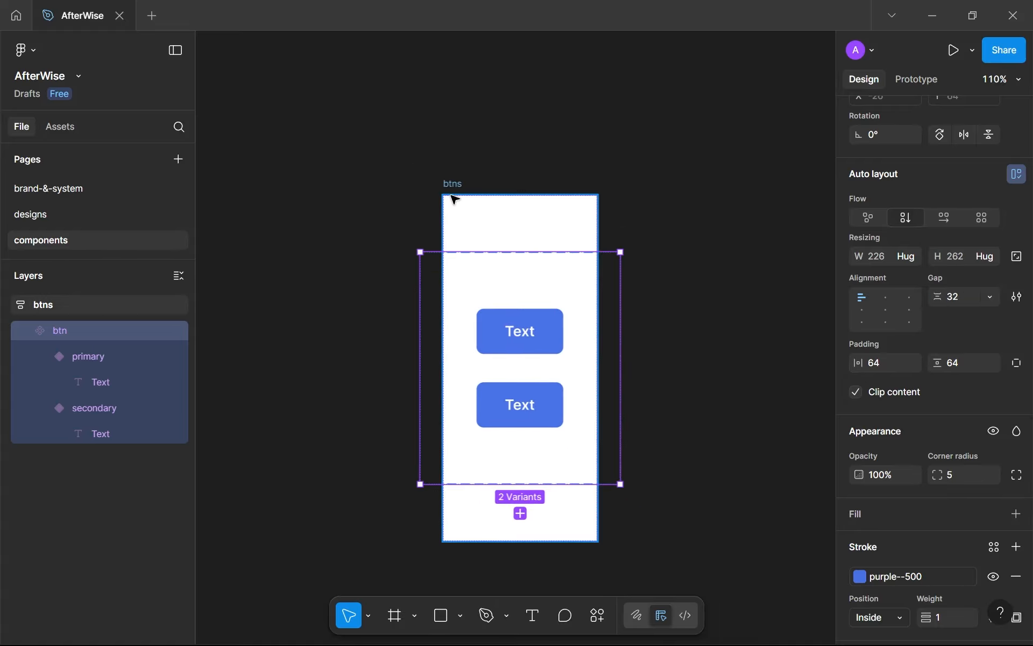
{"action": "left_click", "coordinate": [455, 199]}
{"action": "scroll", "coordinate": [861, 333], "scroll_direction": "up", "scroll_amount": 3}
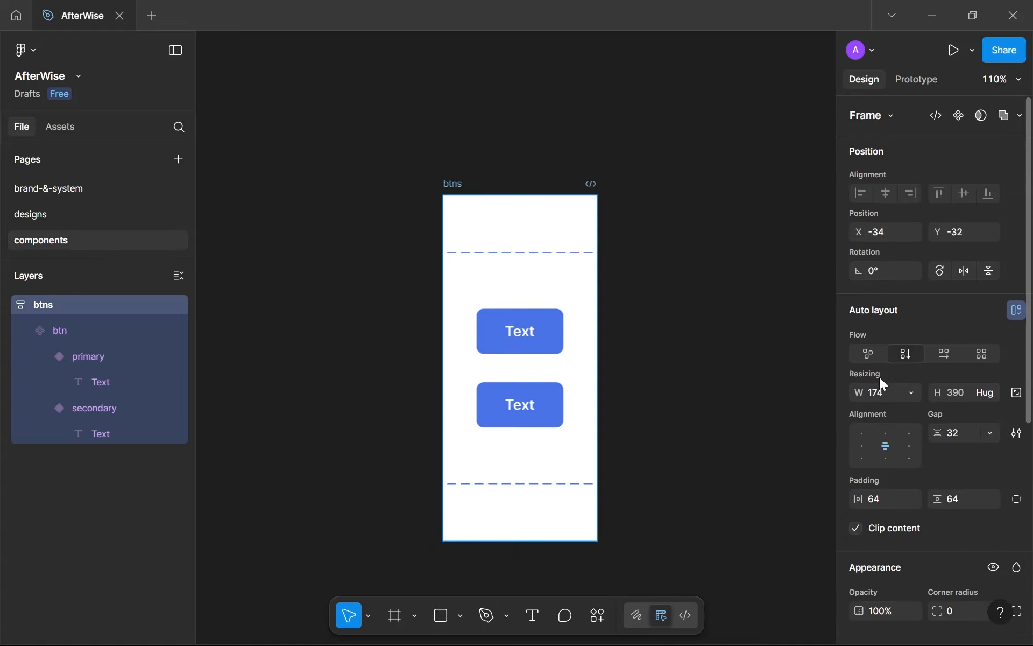
{"action": "left_click", "coordinate": [914, 398]}
{"action": "left_click", "coordinate": [913, 411]}
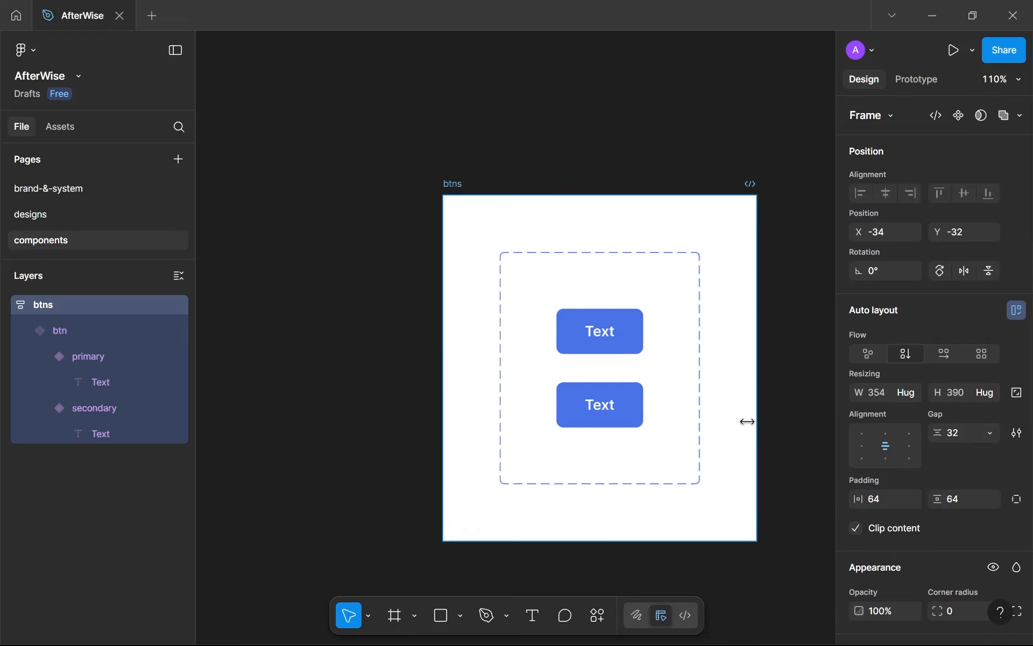
{"action": "scroll", "coordinate": [605, 369], "scroll_direction": "down", "scroll_amount": 5}
{"action": "scroll", "coordinate": [583, 377], "scroll_direction": "up", "scroll_amount": 5}
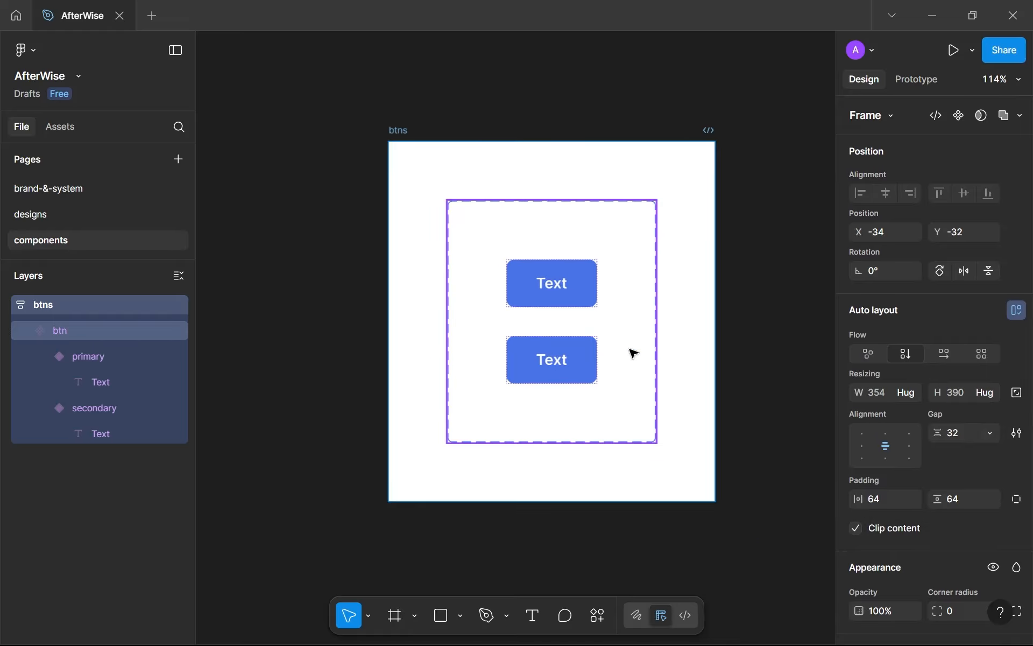
Make the secondary button's fill white.
{"action": "left_click", "coordinate": [537, 366]}
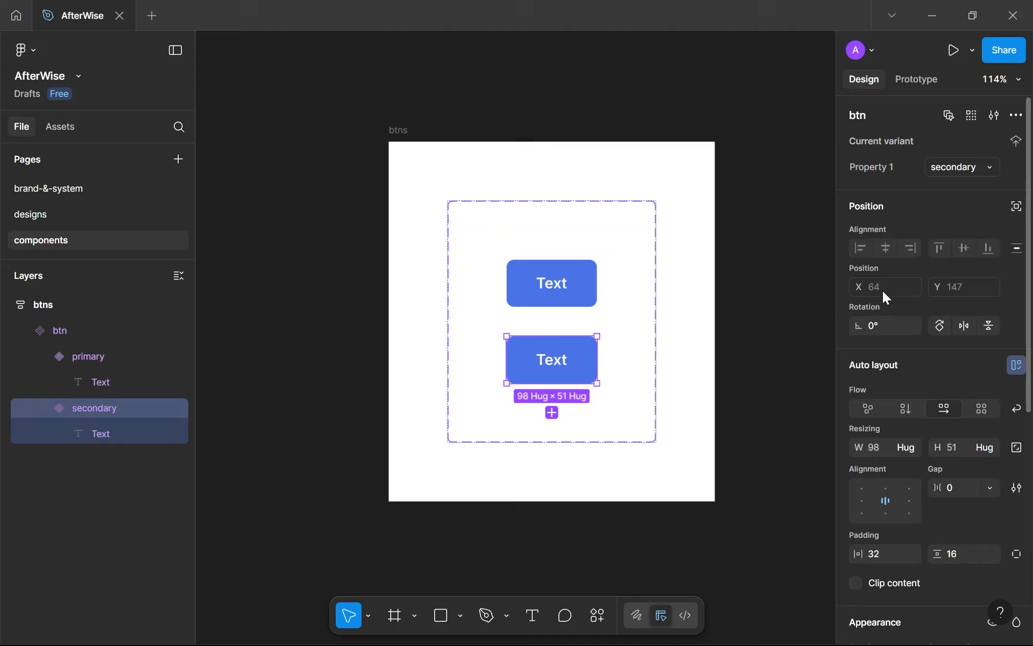
{"action": "scroll", "coordinate": [1014, 422], "scroll_direction": "down", "scroll_amount": 6}
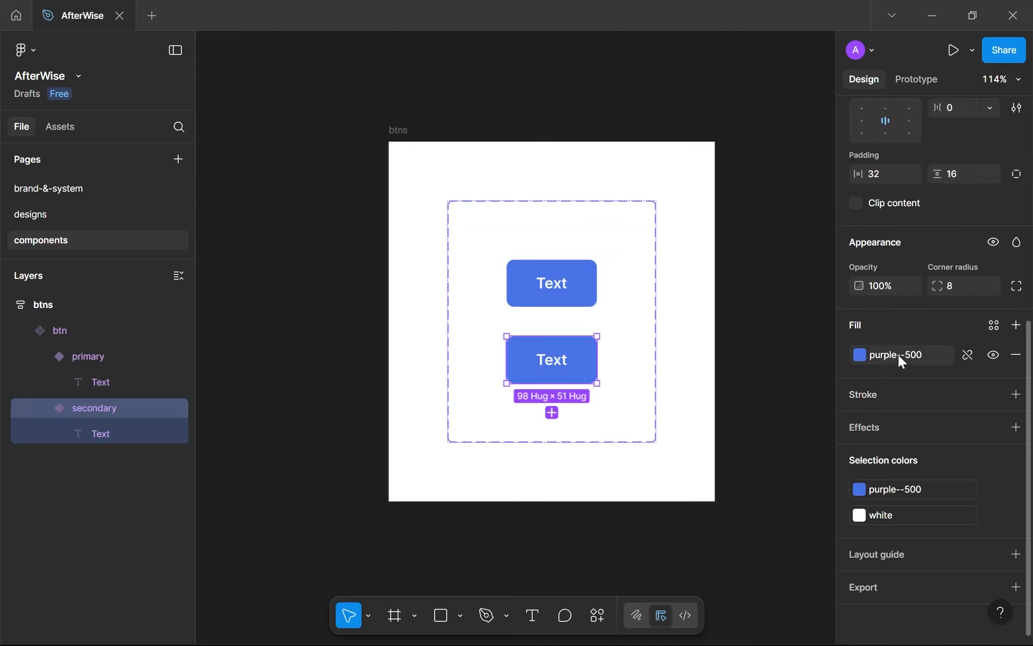
{"action": "left_click", "coordinate": [898, 354]}
{"action": "left_click", "coordinate": [719, 450]}
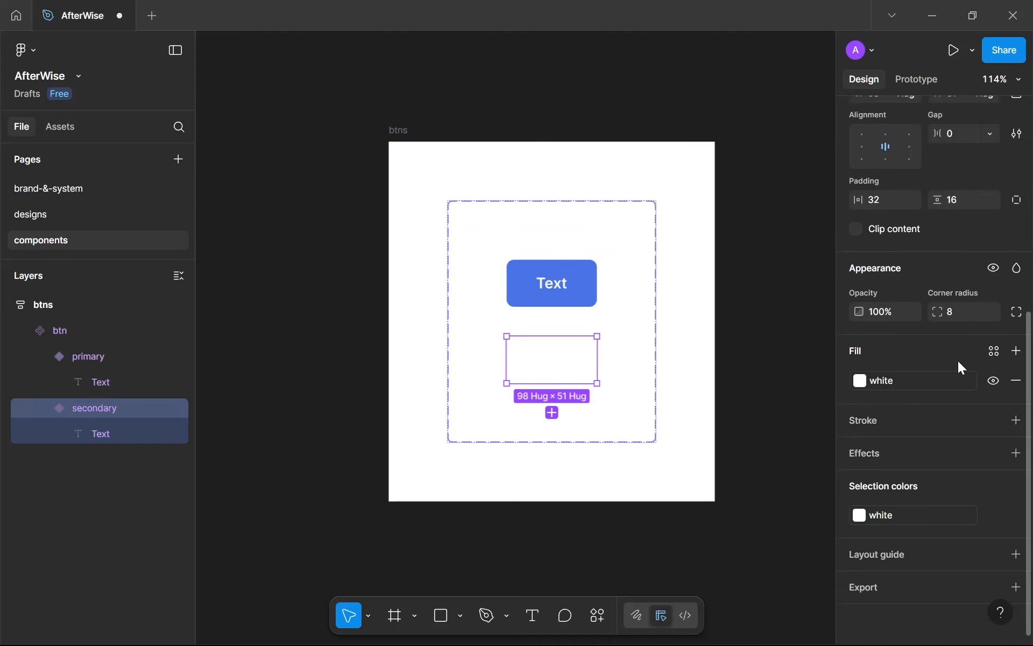
Make the secondary button's label text black.
{"action": "double_click", "coordinate": [545, 365]}
{"action": "left_click", "coordinate": [887, 376]}
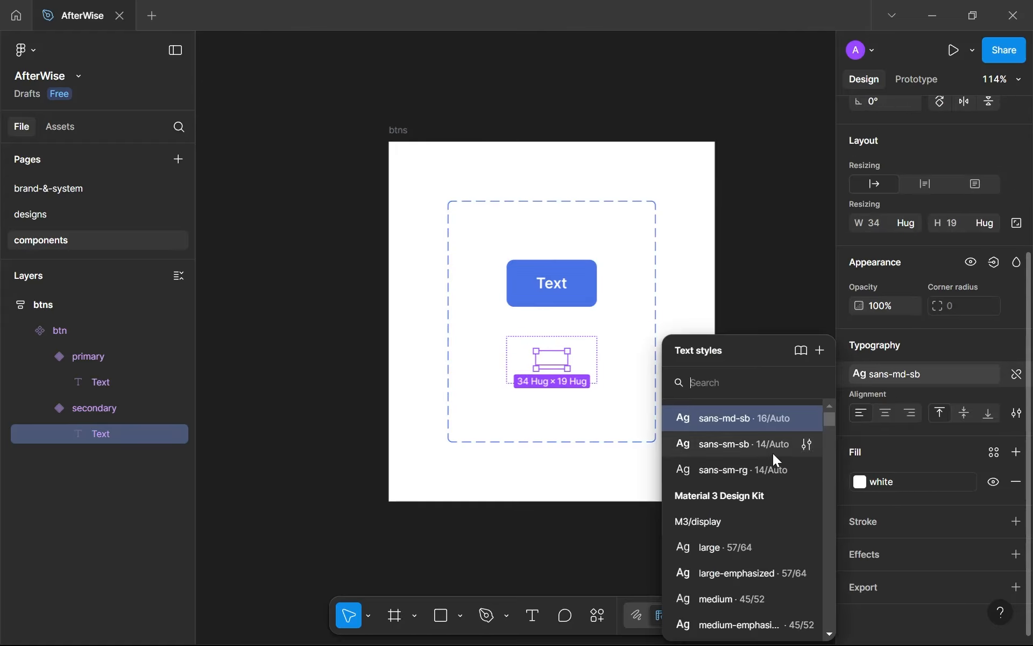
{"action": "left_click", "coordinate": [889, 482]}
{"action": "left_click", "coordinate": [693, 407]}
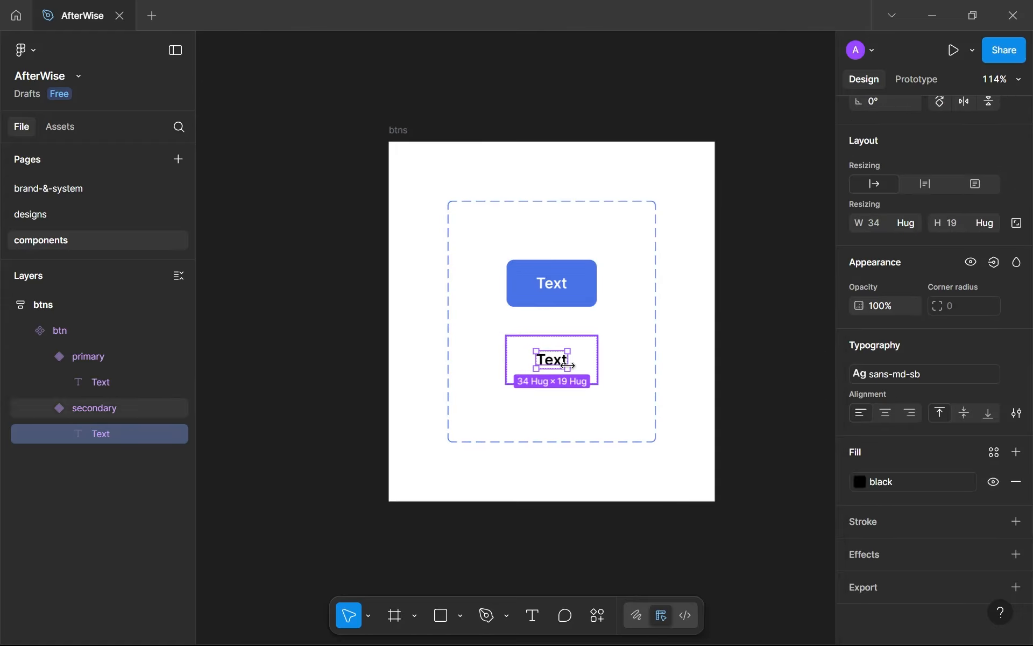
Outline the secondary button in gray--800 and return to the designs page.
{"action": "left_click", "coordinate": [587, 367]}
{"action": "scroll", "coordinate": [912, 423], "scroll_direction": "down", "scroll_amount": 3}
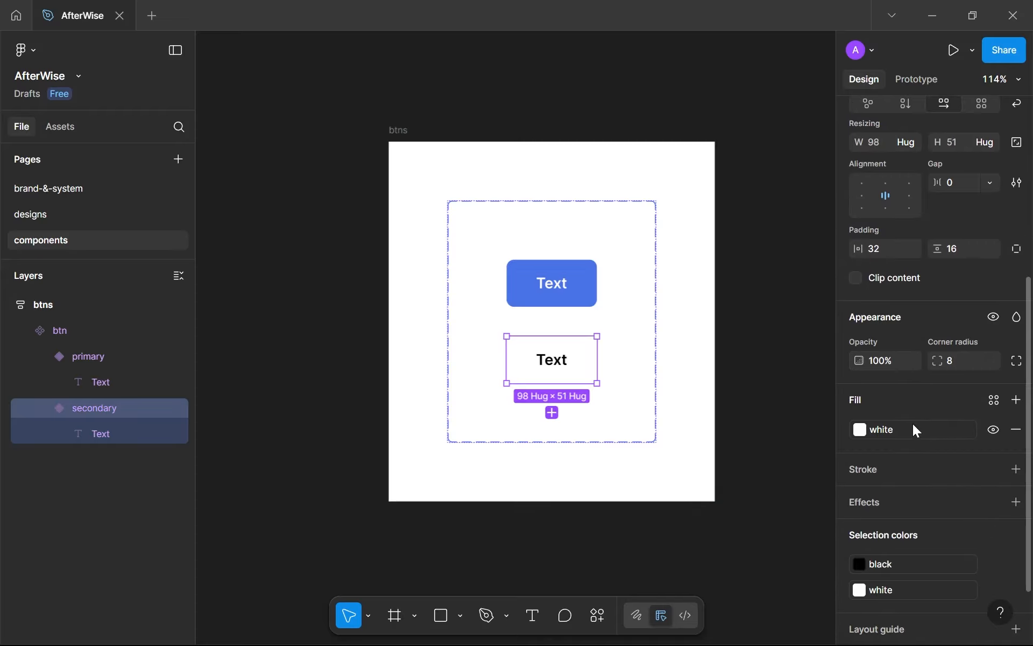
{"action": "left_click", "coordinate": [987, 470]}
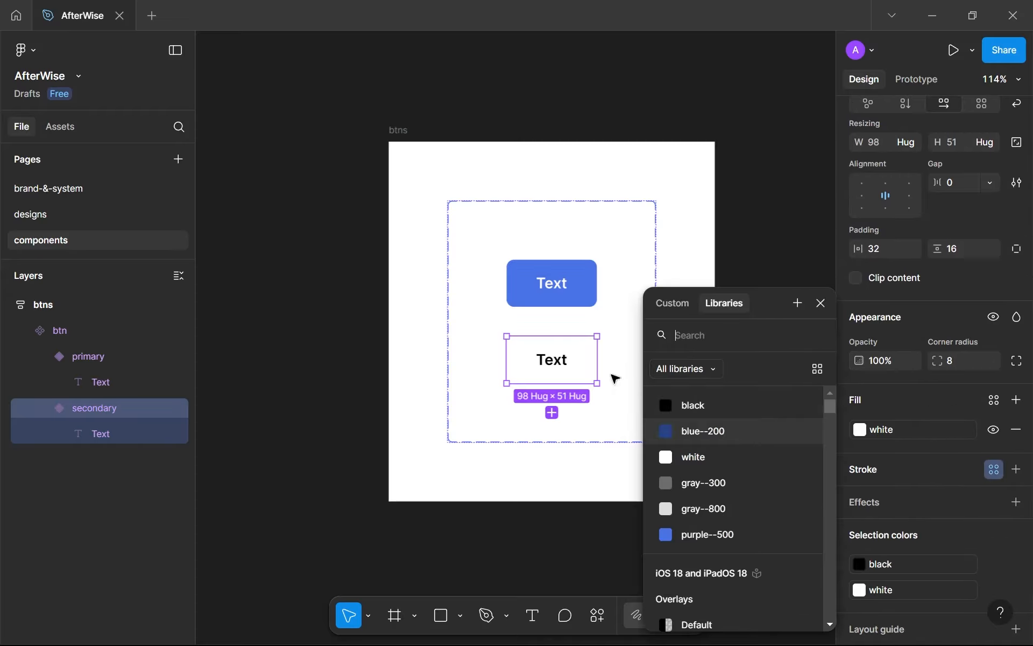
{"action": "left_click", "coordinate": [715, 505]}
{"action": "scroll", "coordinate": [551, 317], "scroll_direction": "up", "scroll_amount": 5}
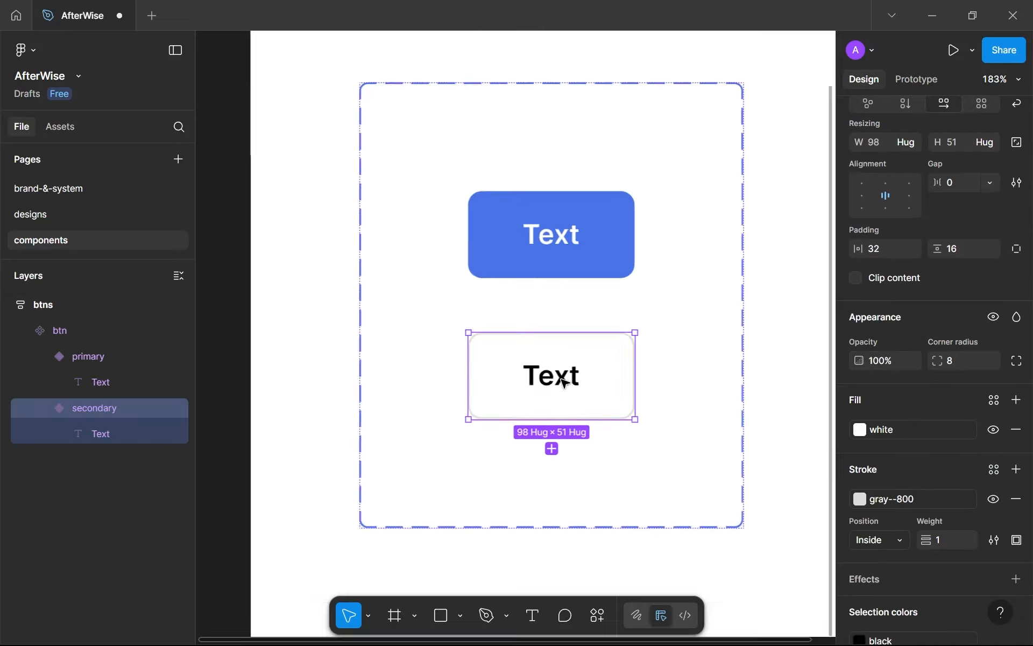
{"action": "scroll", "coordinate": [605, 328], "scroll_direction": "down", "scroll_amount": 3}
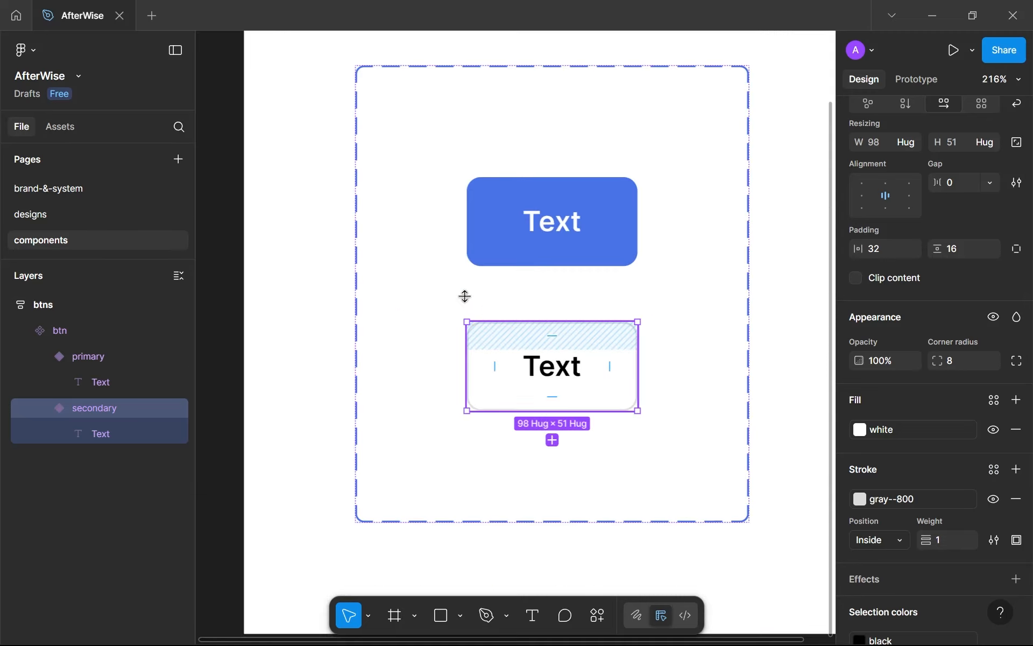
{"action": "left_click", "coordinate": [85, 214]}
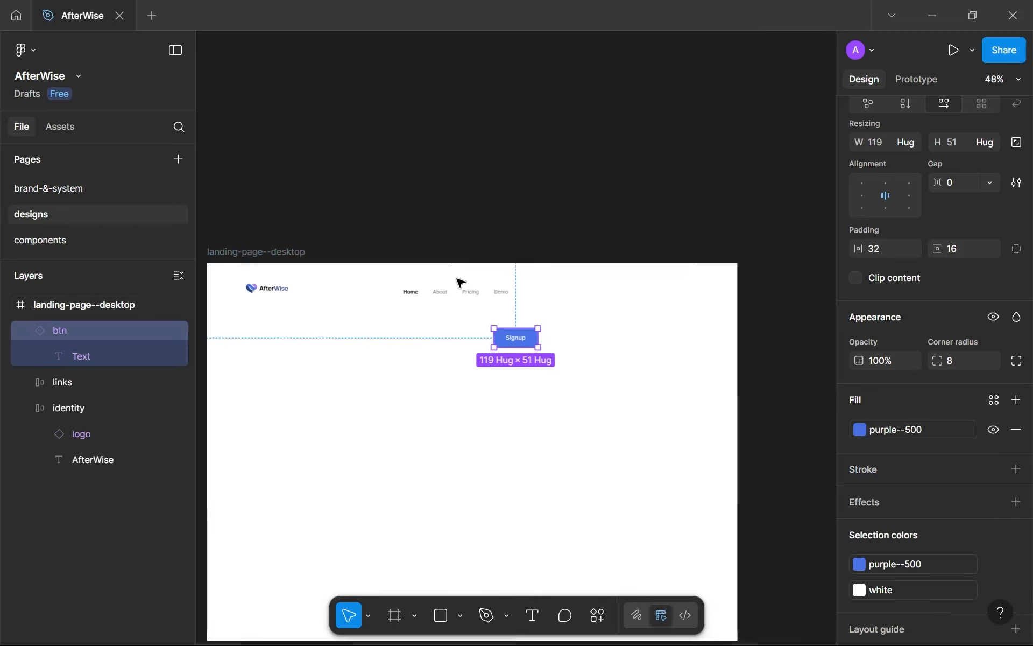
Duplicate the Signup button and name the layers primary and secondary.
{"action": "scroll", "coordinate": [519, 339], "scroll_direction": "up", "scroll_amount": 5}
{"action": "key", "text": "ctrl+d"}
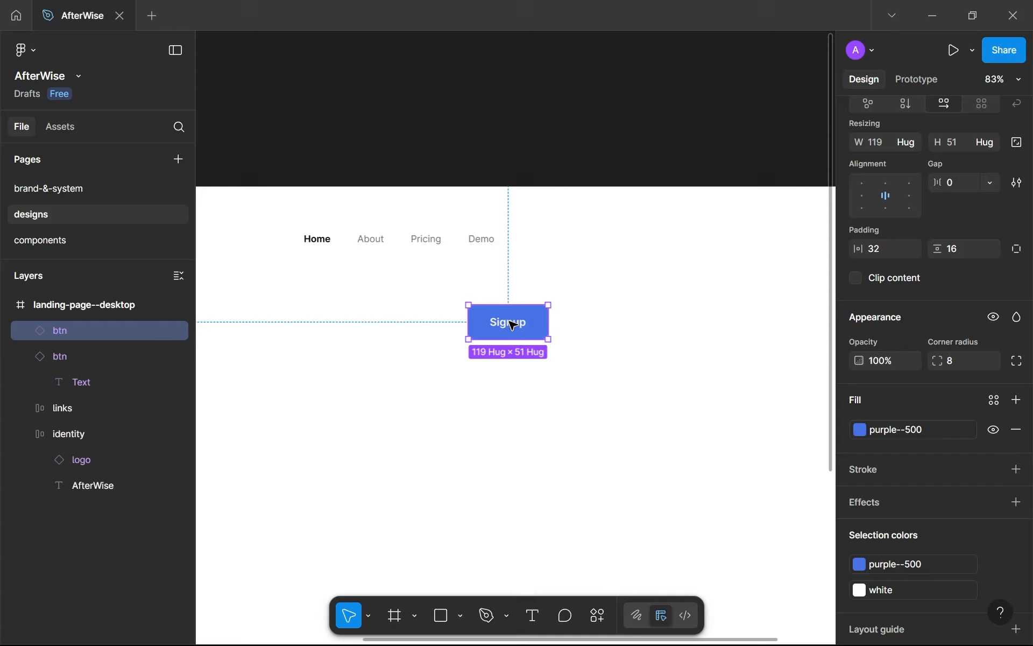
{"action": "left_click_drag", "start_coordinate": [503, 323], "coordinate": [516, 401]}
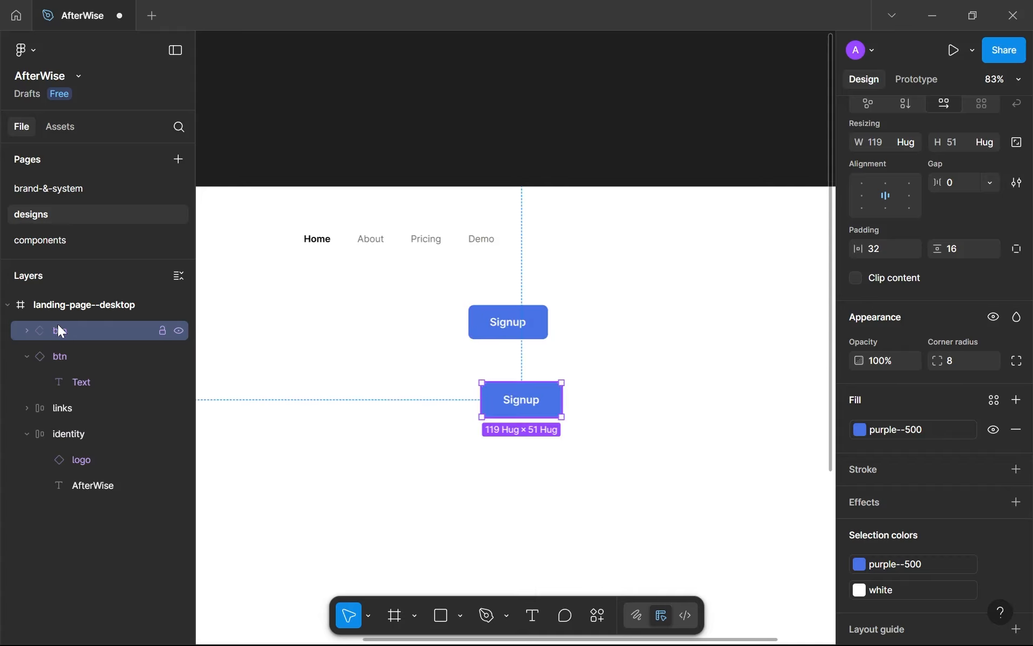
{"action": "double_click", "coordinate": [59, 330]}
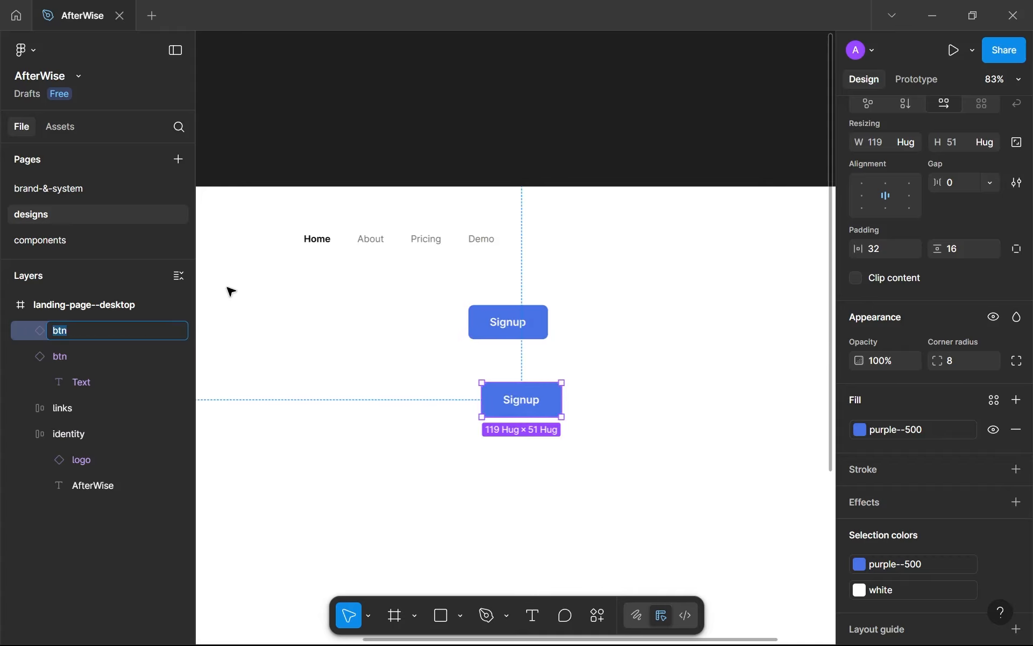
{"action": "left_click", "coordinate": [511, 323]}
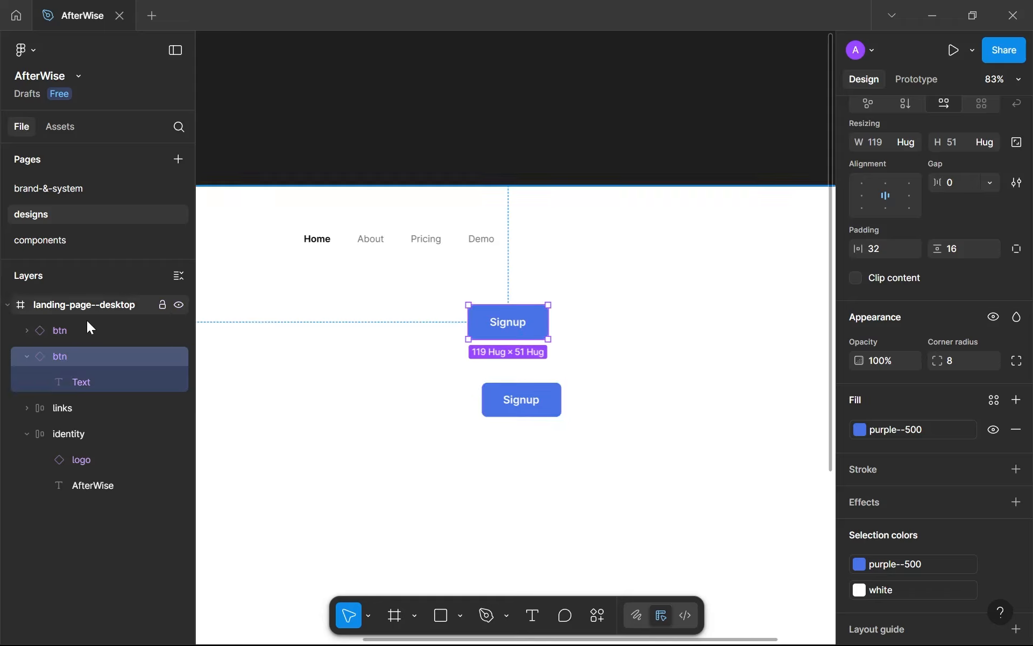
{"action": "double_click", "coordinate": [60, 358]}
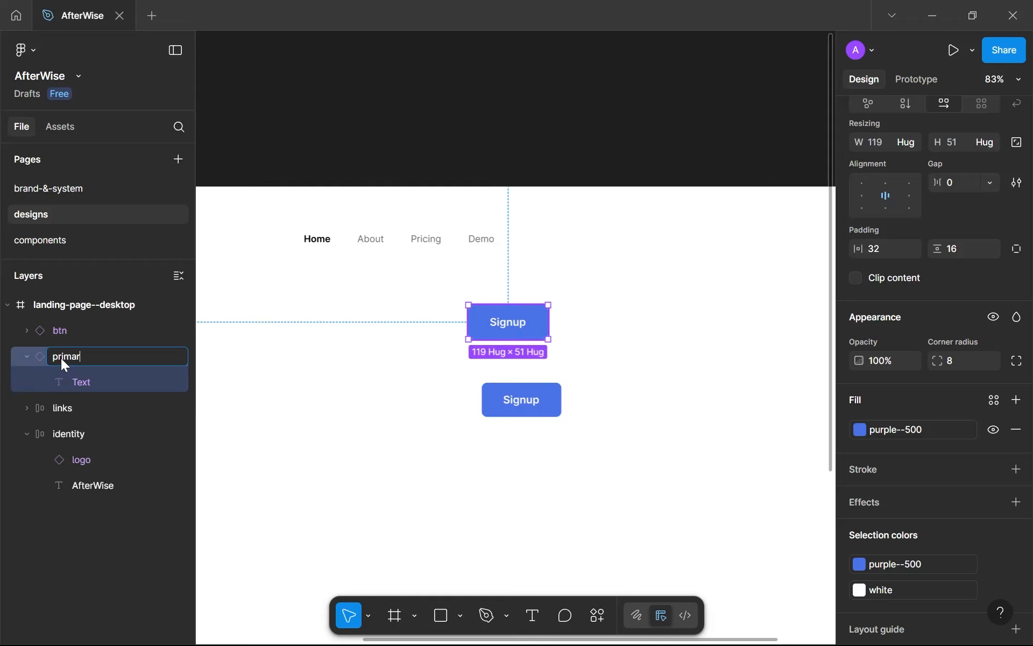
{"action": "double_click", "coordinate": [62, 332]}
{"action": "type", "text": "s"}
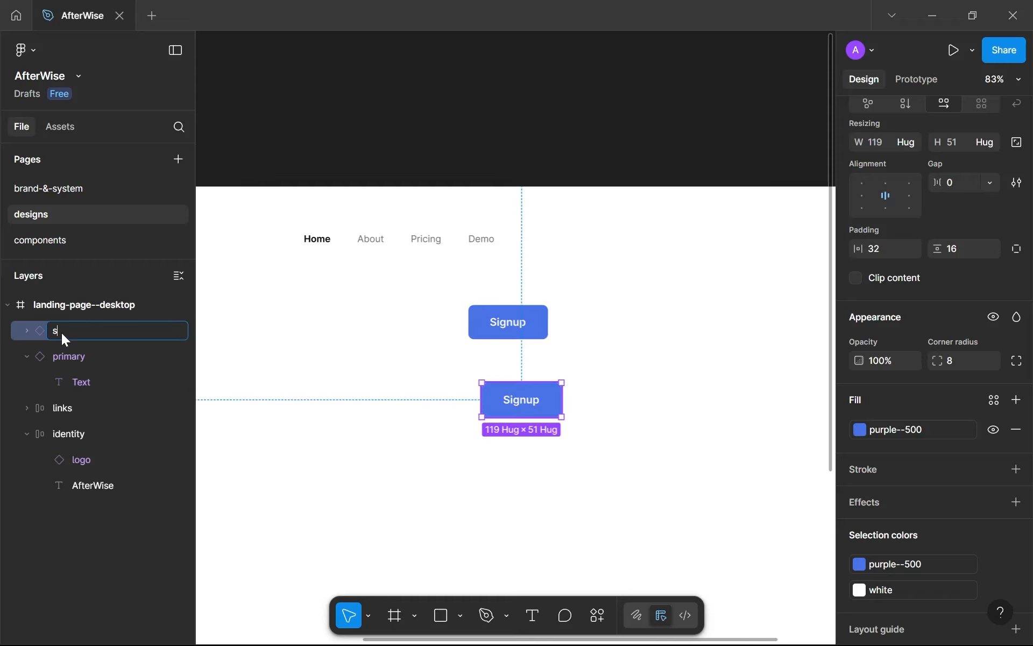
{"action": "type", "text": "econdary"}
{"action": "key", "text": "Return"}
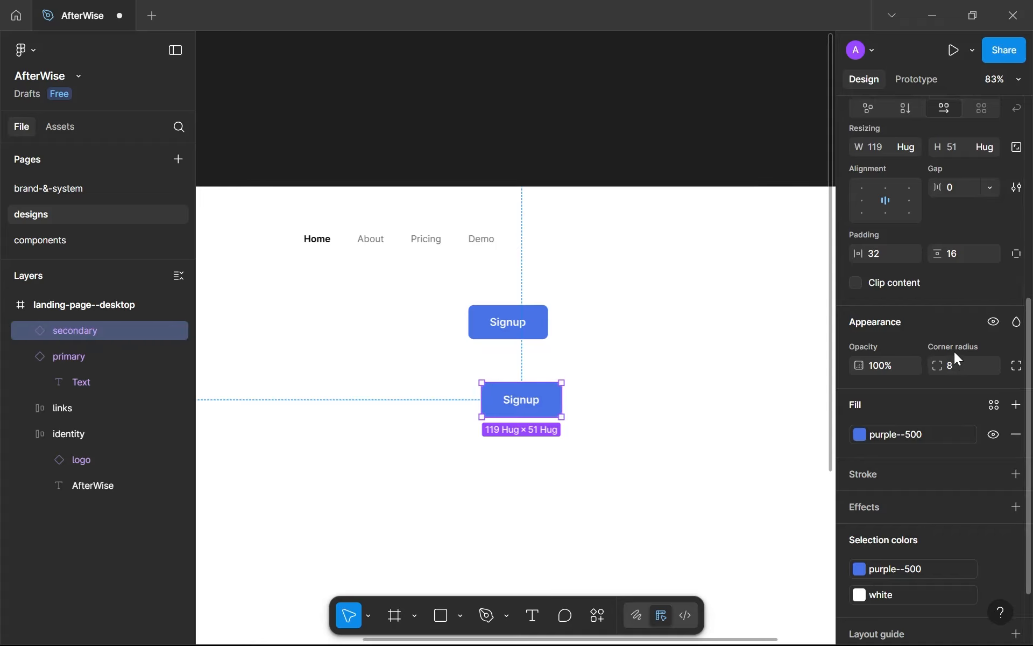
Switch the copy to the secondary variant and change its label to Login.
{"action": "scroll", "coordinate": [954, 351], "scroll_direction": "up", "scroll_amount": 5}
{"action": "left_click", "coordinate": [947, 170]}
{"action": "left_click", "coordinate": [945, 176]}
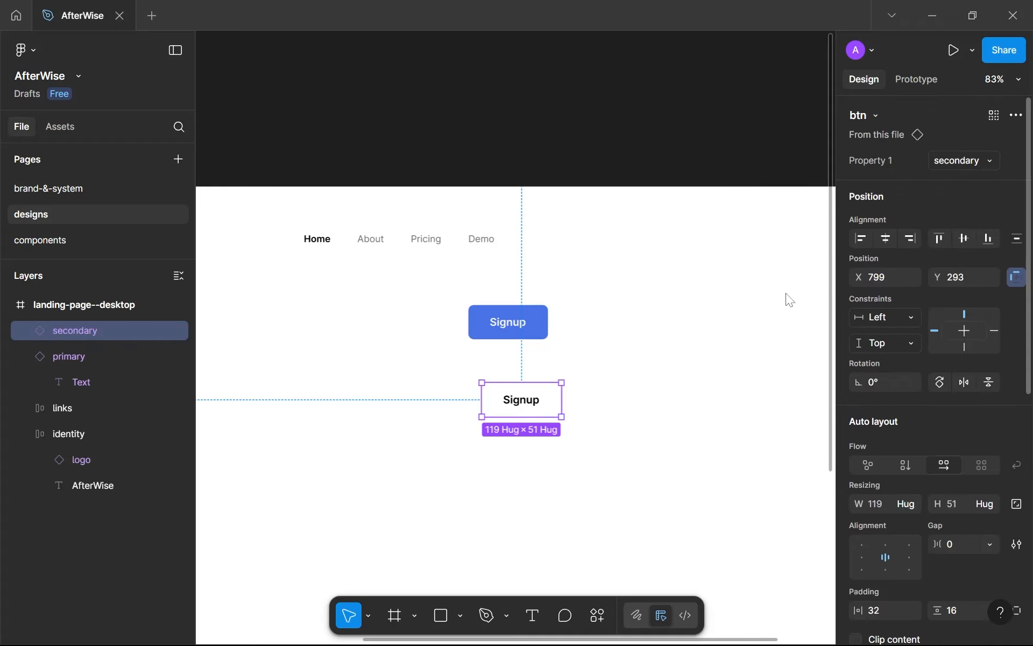
{"action": "double_click", "coordinate": [519, 412]}
{"action": "double_click", "coordinate": [518, 402]}
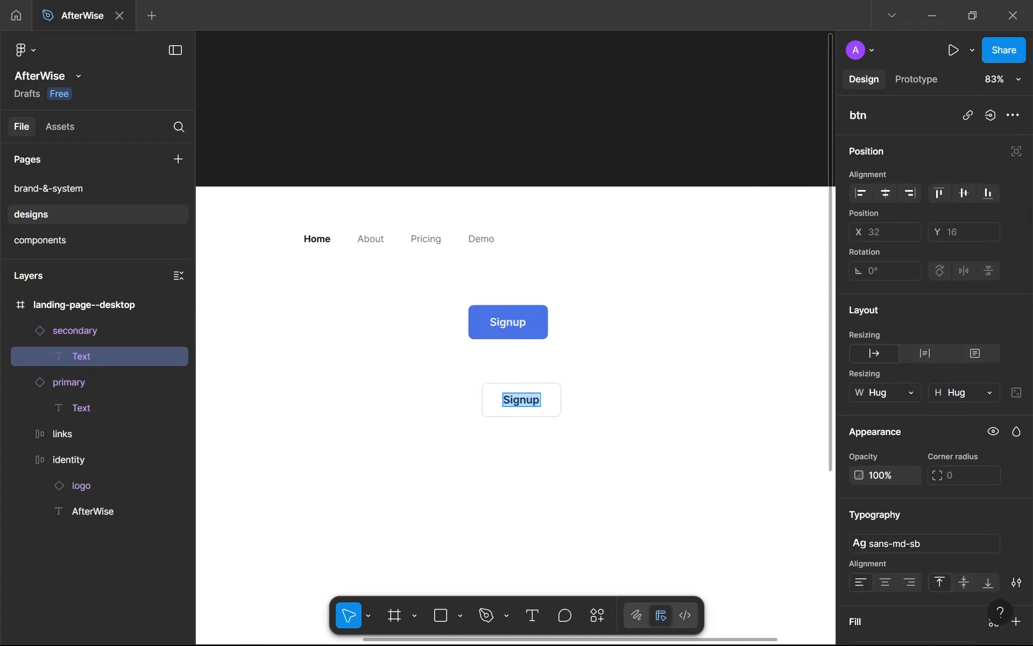
{"action": "type", "text": "Login"}
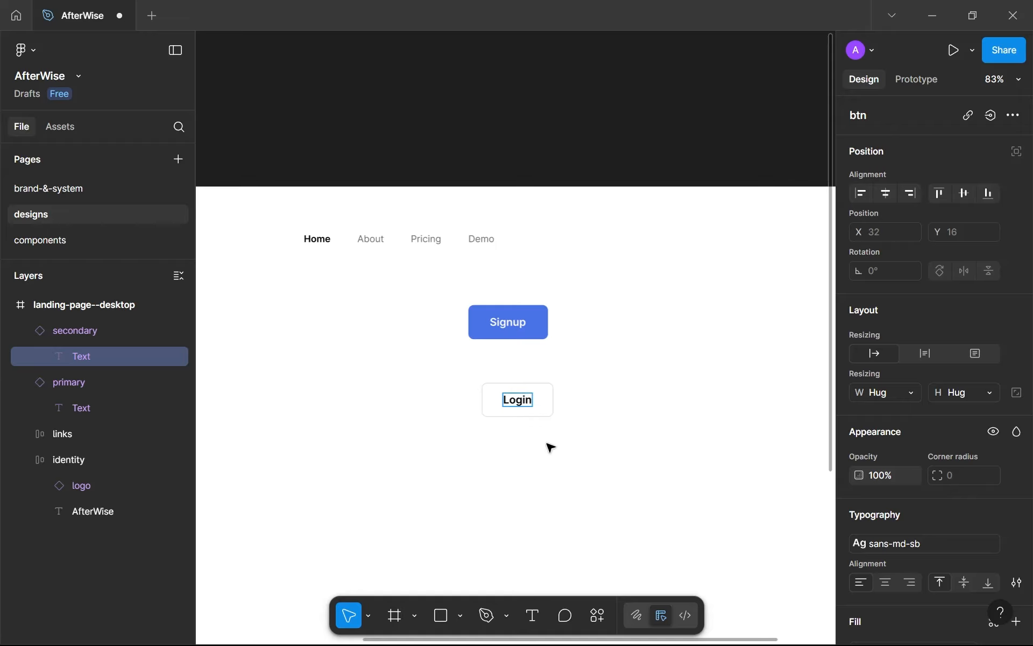
{"action": "left_click", "coordinate": [549, 422]}
Place the Login button just left of the Signup button.
{"action": "left_click_drag", "start_coordinate": [493, 388], "coordinate": [458, 325]}
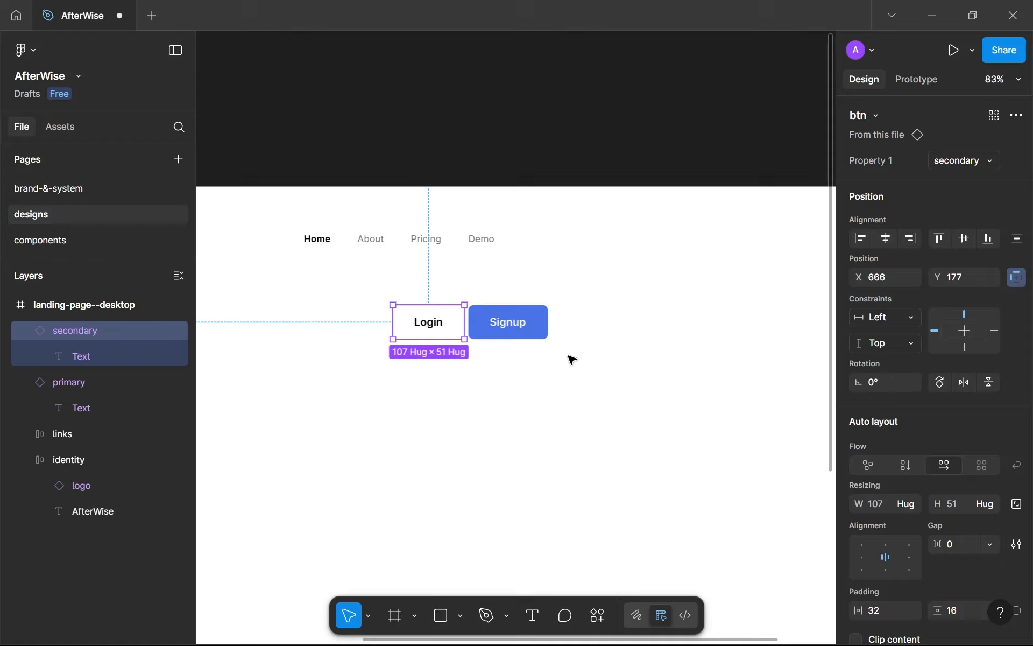
{"action": "left_click_drag", "start_coordinate": [569, 357], "coordinate": [639, 399]}
{"action": "scroll", "coordinate": [576, 403], "scroll_direction": "up", "scroll_amount": 3}
{"action": "left_click_drag", "start_coordinate": [576, 404], "coordinate": [640, 435]}
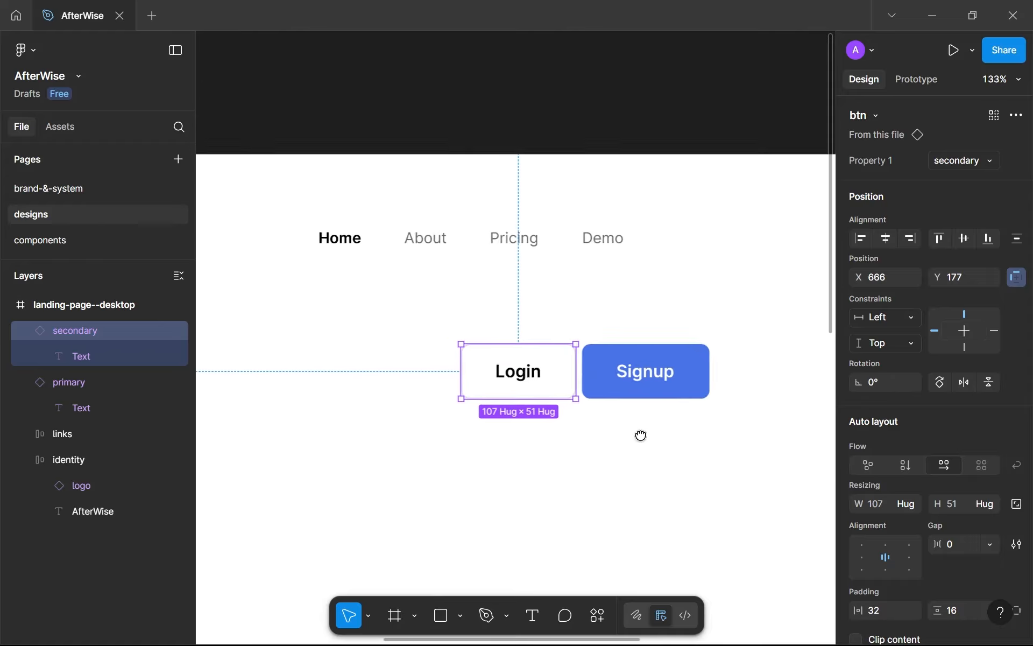
{"action": "scroll", "coordinate": [641, 436], "scroll_direction": "up", "scroll_amount": 3}
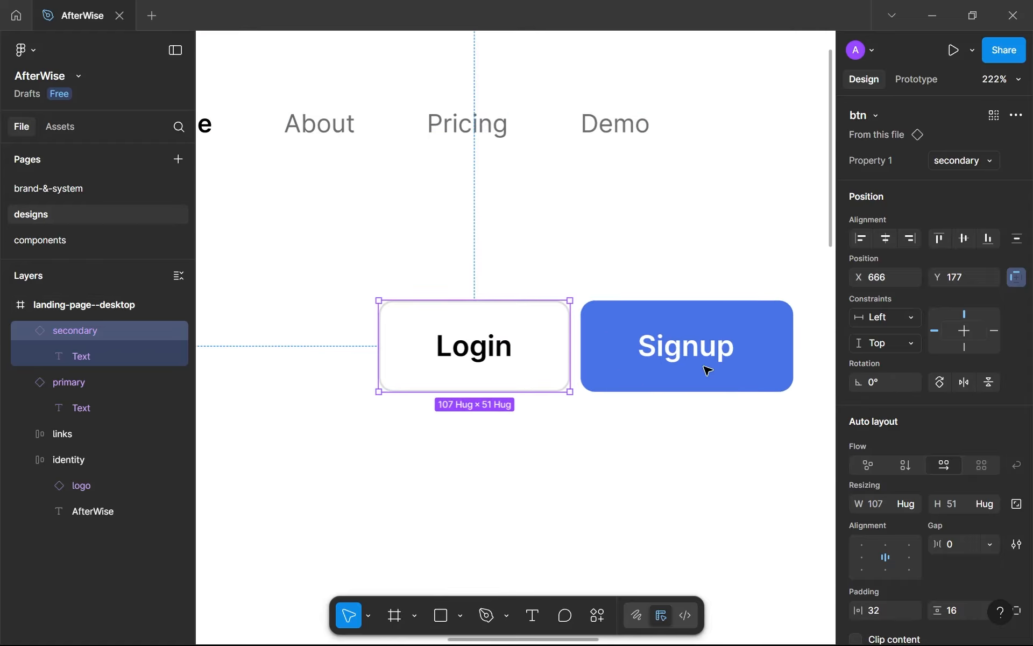
{"action": "scroll", "coordinate": [708, 370], "scroll_direction": "right", "scroll_amount": 3}
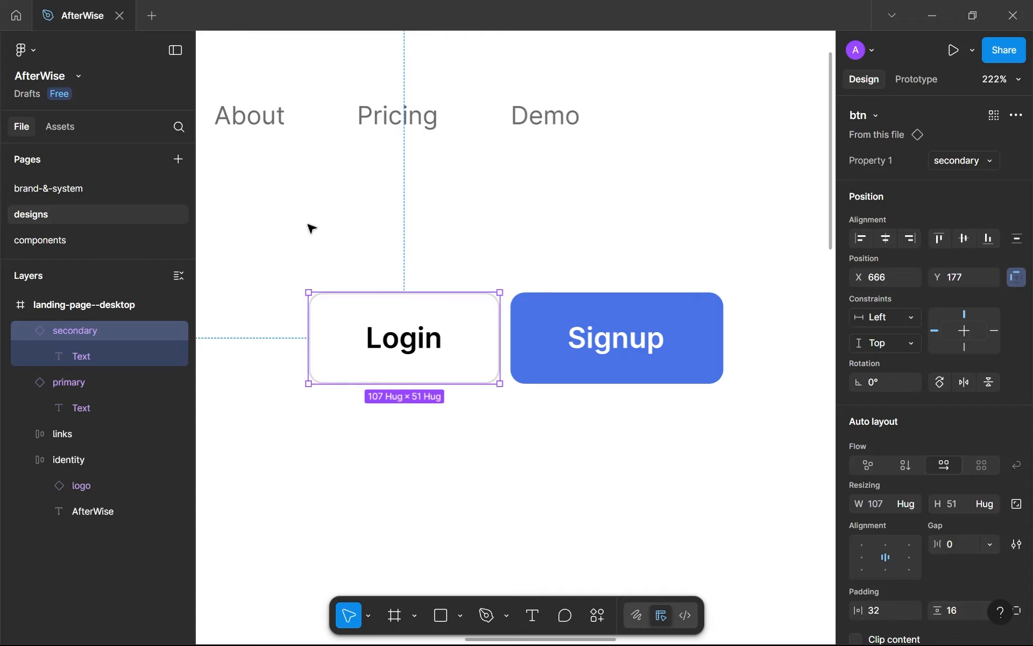
Select both the Login and Signup buttons together.
{"action": "left_click_drag", "start_coordinate": [289, 222], "coordinate": [497, 280]}
{"action": "left_click_drag", "start_coordinate": [503, 220], "coordinate": [754, 290]}
{"action": "scroll", "coordinate": [753, 290], "scroll_direction": "down", "scroll_amount": 8}
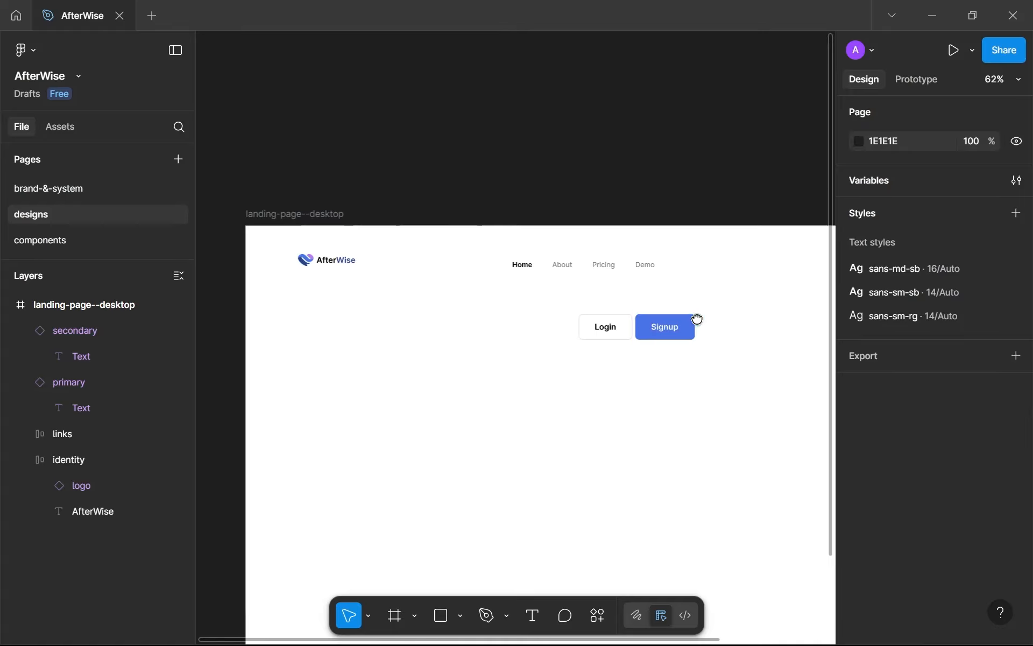
{"action": "left_click_drag", "start_coordinate": [697, 401], "coordinate": [599, 328]}
Wrap Login and Signup in an auto-layout frame named ctas with a 16 gap.
{"action": "key", "text": "shift+a"}
{"action": "double_click", "coordinate": [67, 334]}
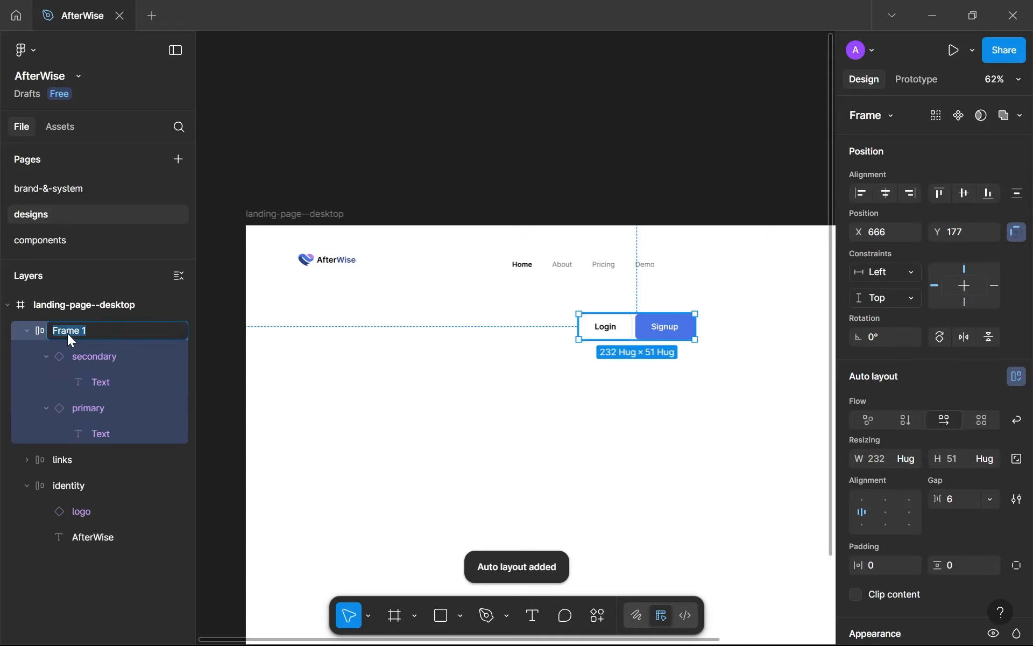
{"action": "key", "text": "Return"}
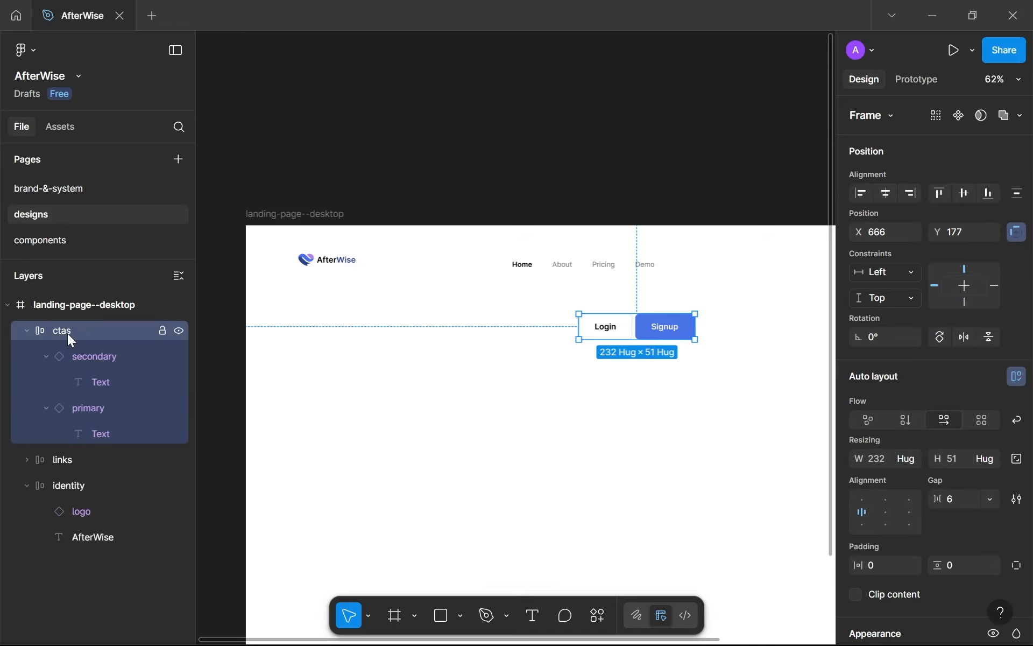
{"action": "scroll", "coordinate": [896, 379], "scroll_direction": "down", "scroll_amount": 5}
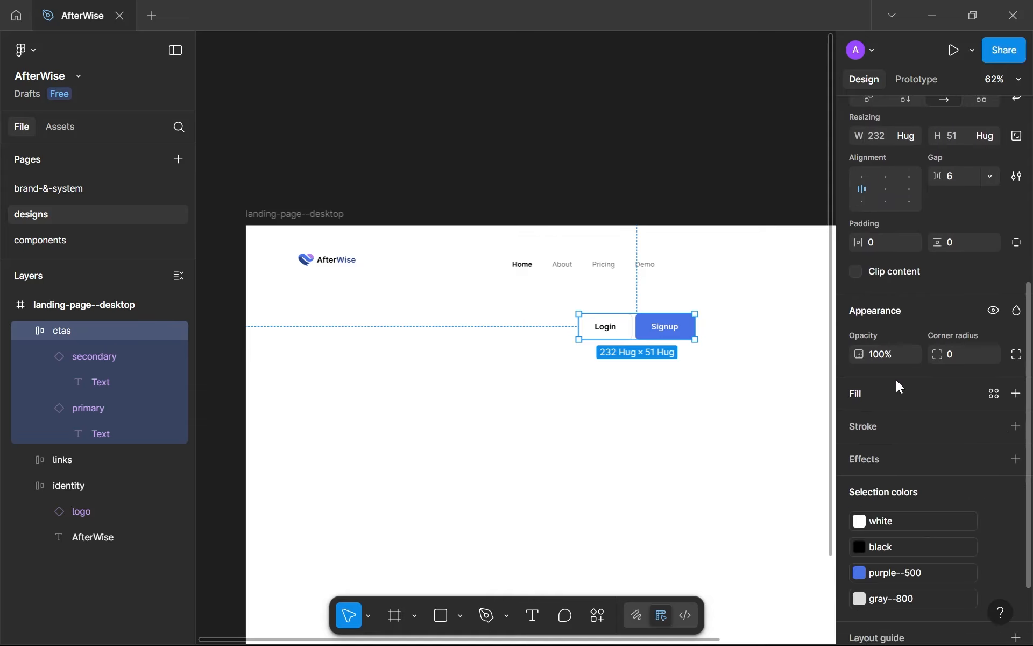
{"action": "left_click", "coordinate": [955, 182]}
{"action": "type", "text": "16"}
{"action": "key", "text": "Return"}
Move ctas into the nav row and wrap identity, links and ctas in auto layout.
{"action": "scroll", "coordinate": [606, 346], "scroll_direction": "down", "scroll_amount": 2}
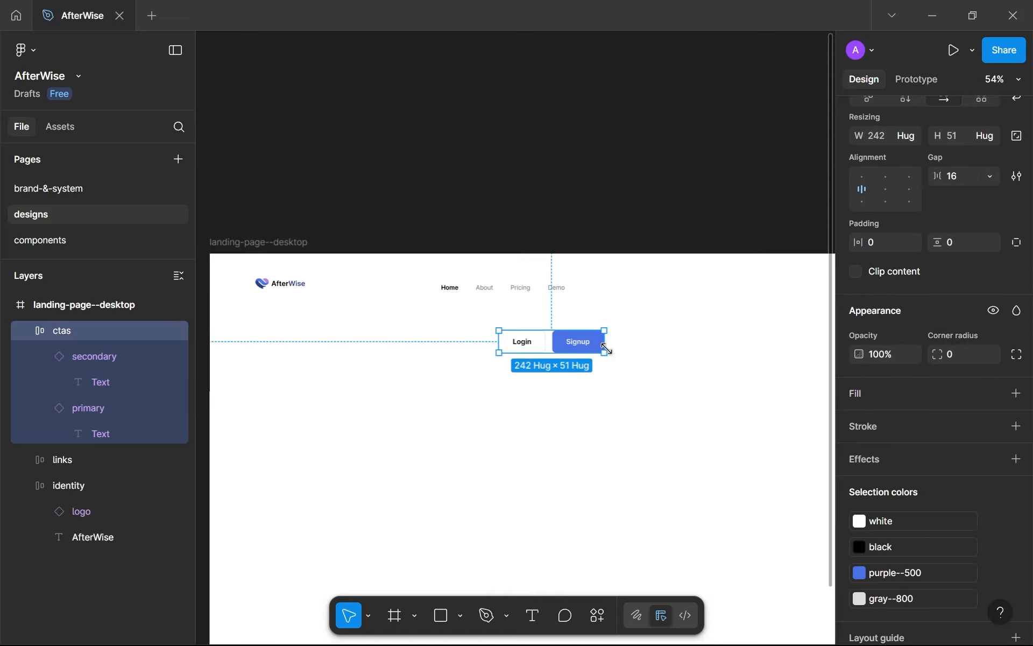
{"action": "left_click_drag", "start_coordinate": [547, 341], "coordinate": [737, 294]}
{"action": "scroll", "coordinate": [637, 316], "scroll_direction": "down", "scroll_amount": 3}
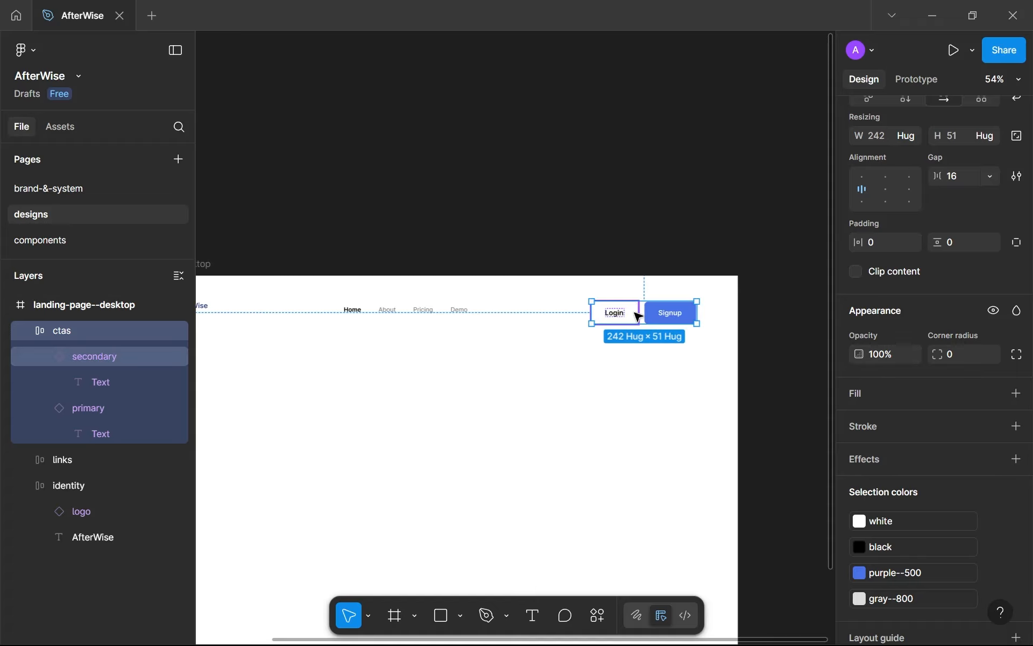
{"action": "left_click", "coordinate": [507, 297], "text": "shift"}
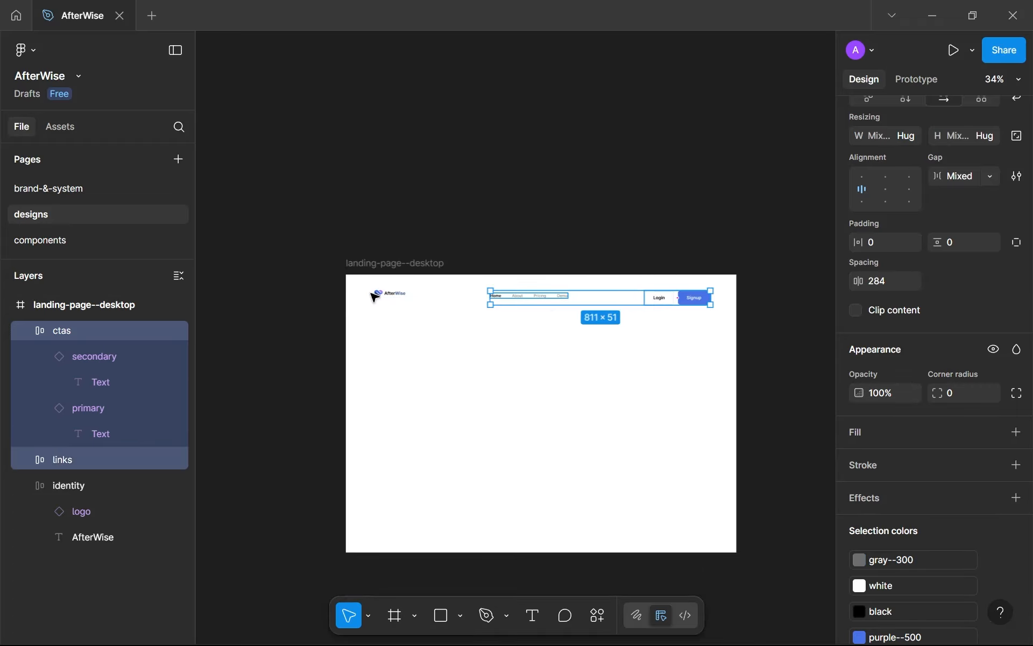
{"action": "left_click", "coordinate": [379, 293], "text": "shift"}
{"action": "key", "text": "shift+a"}
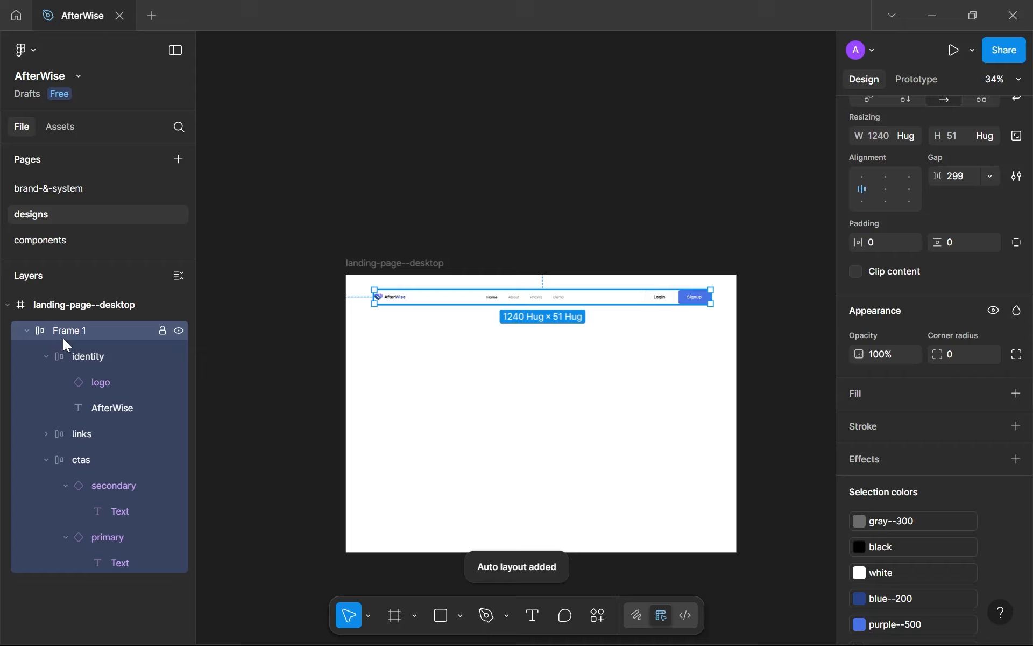
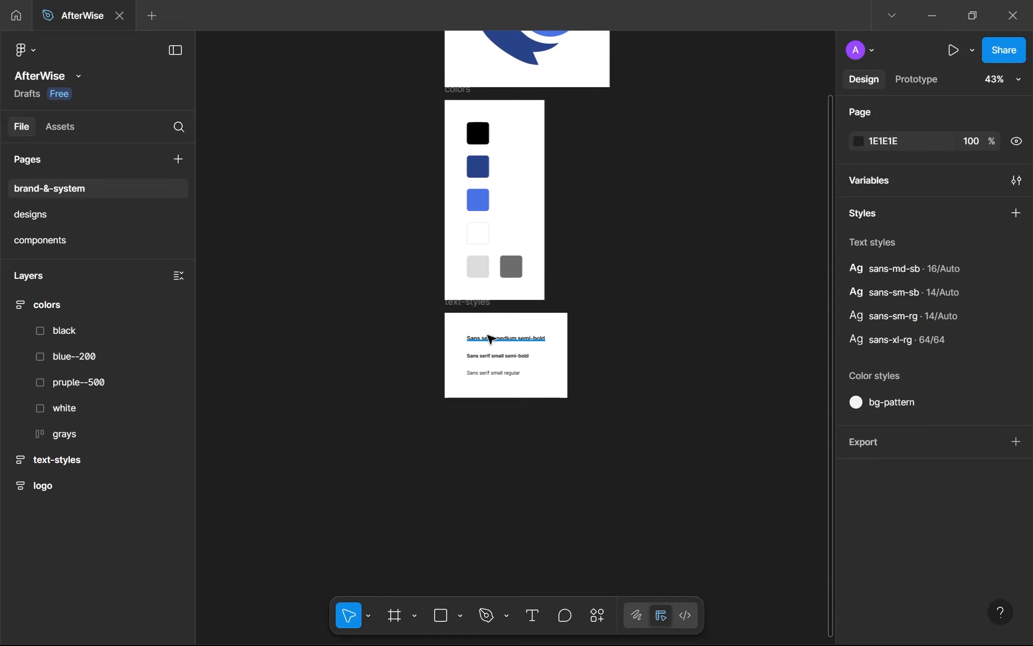
Duplicate the medium semi-bold sample and retext the copy to 'Sans serif extra large regular'.
{"action": "left_click", "coordinate": [487, 338]}
{"action": "key", "text": "ctrl+d"}
{"action": "scroll", "coordinate": [491, 341], "scroll_direction": "up", "scroll_amount": 3}
{"action": "left_click", "coordinate": [516, 343]}
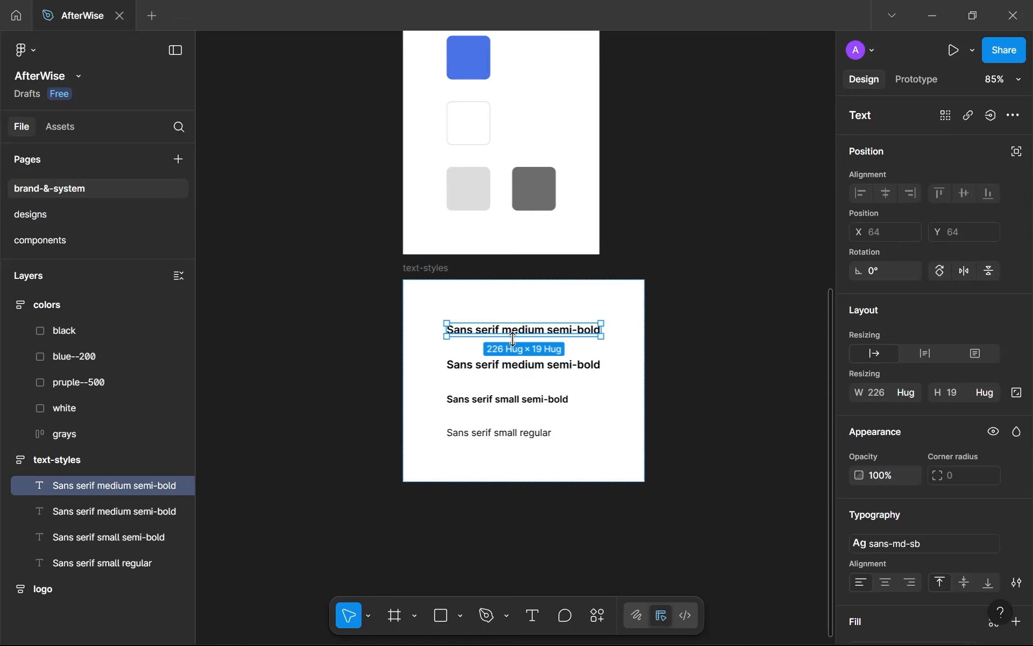
{"action": "double_click", "coordinate": [473, 330]}
{"action": "left_click", "coordinate": [481, 329]}
{"action": "double_click", "coordinate": [523, 330]}
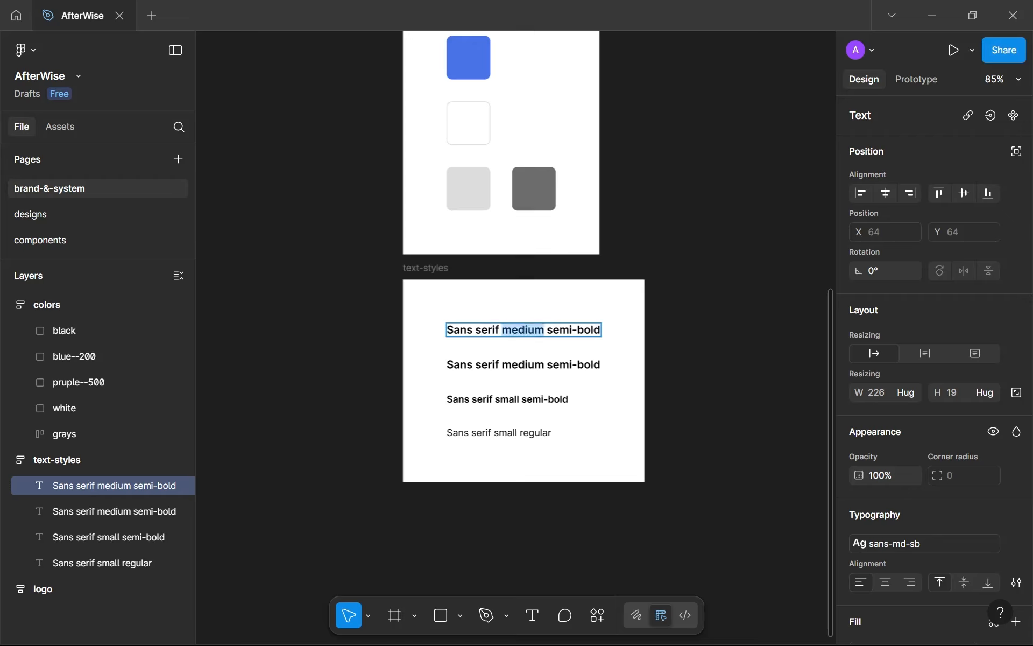
{"action": "type", "text": "extra"}
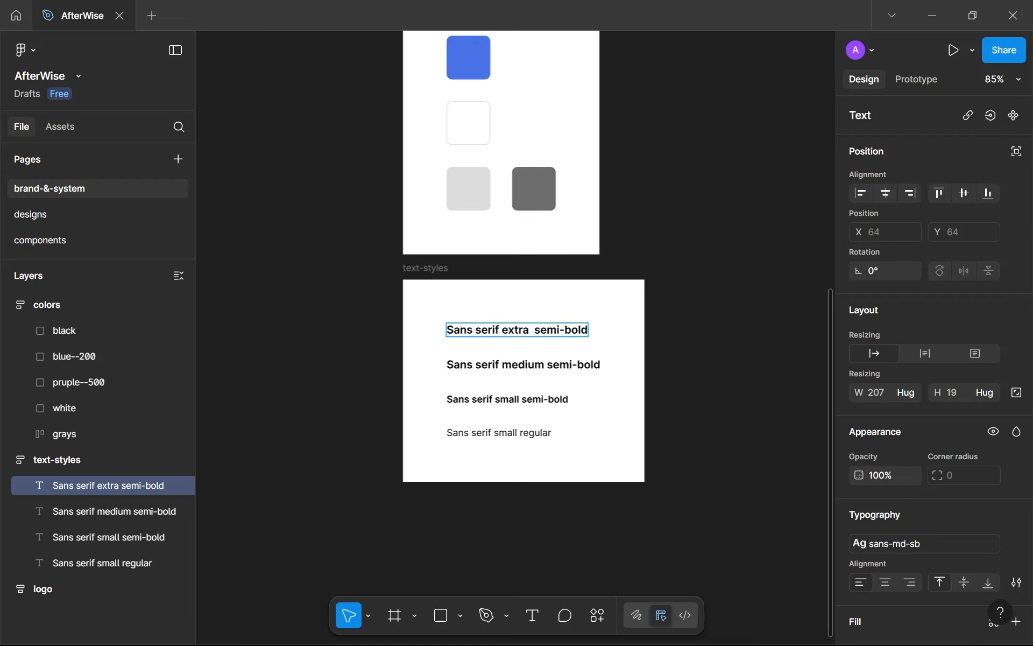
{"action": "type", "text": " large"}
{"action": "key", "text": "ctrl+BackSpace"}
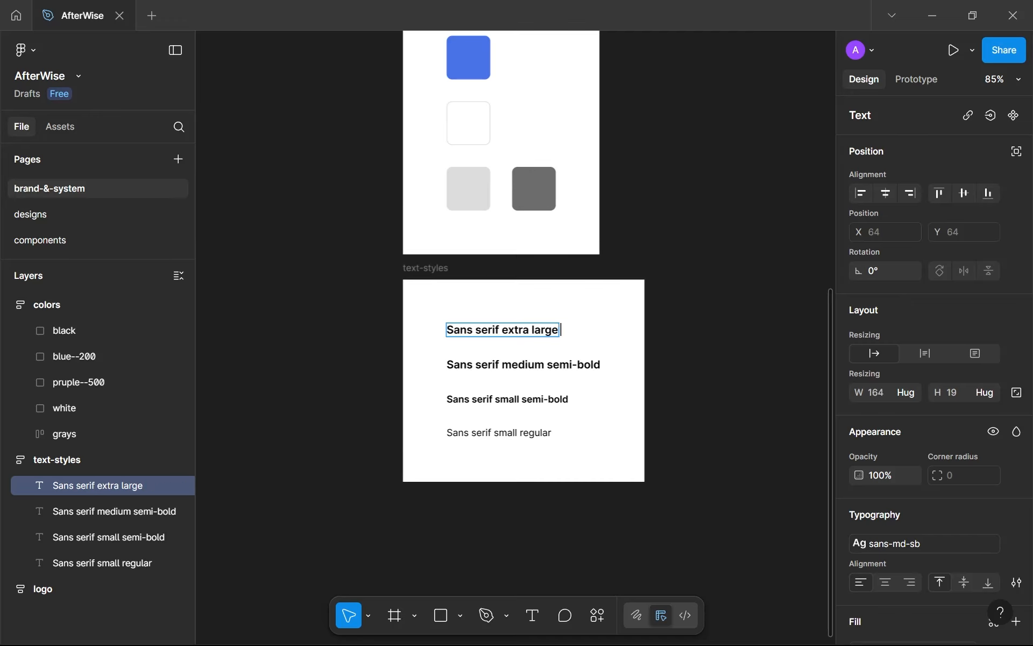
{"action": "type", "text": "regular"}
{"action": "key", "text": "Escape"}
Apply the sans-xl-rg text style to the new sample, then return to the designs page.
{"action": "scroll", "coordinate": [948, 371], "scroll_direction": "down", "scroll_amount": 3}
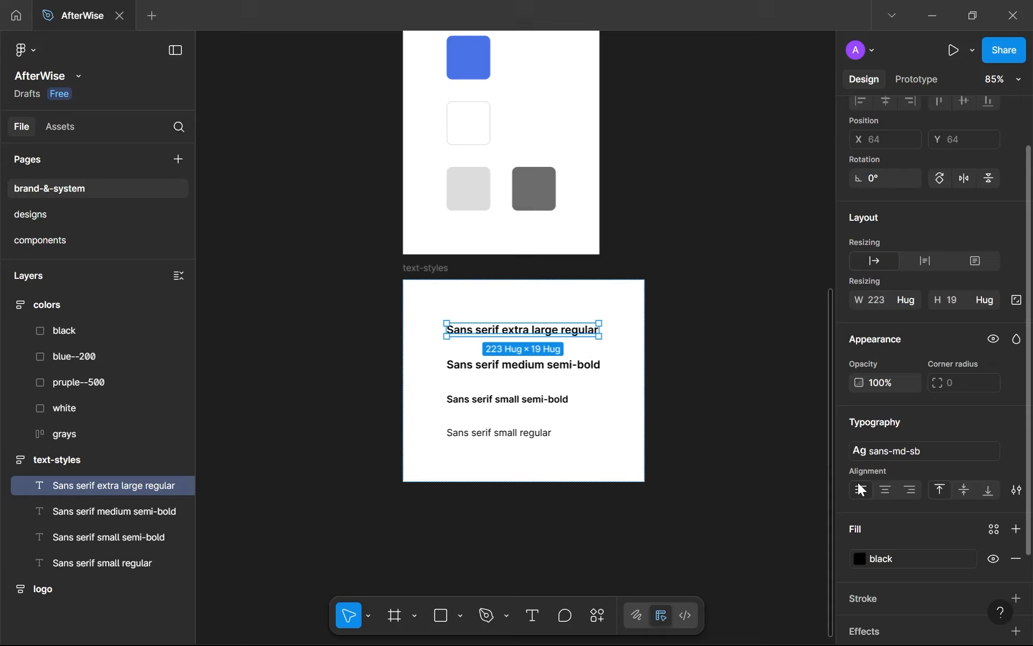
{"action": "left_click", "coordinate": [951, 379]}
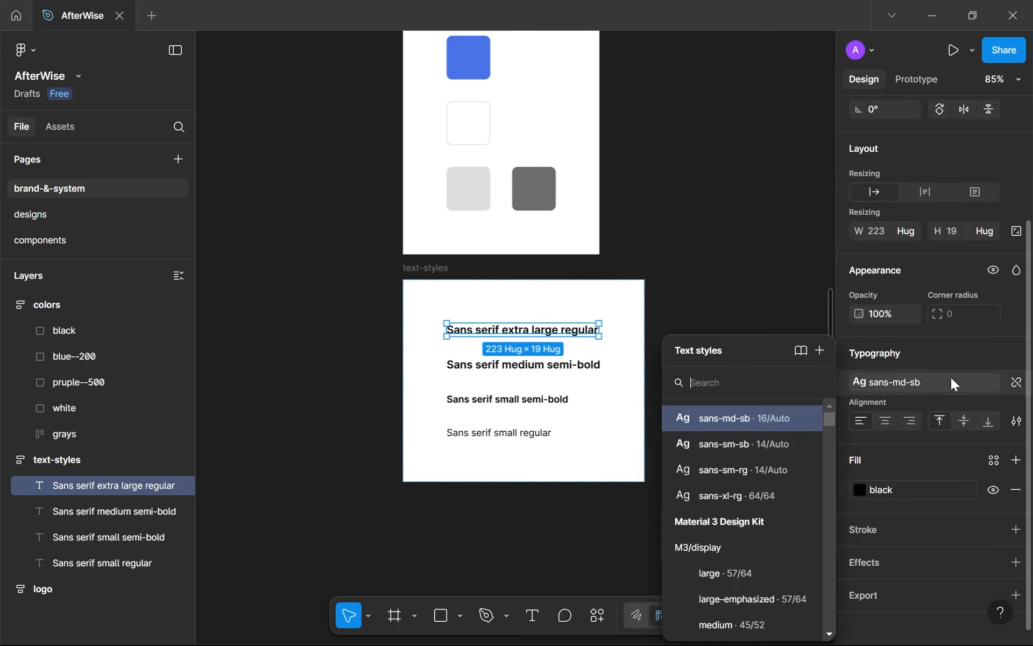
{"action": "left_click", "coordinate": [756, 497]}
{"action": "scroll", "coordinate": [756, 503], "scroll_direction": "down", "scroll_amount": 5}
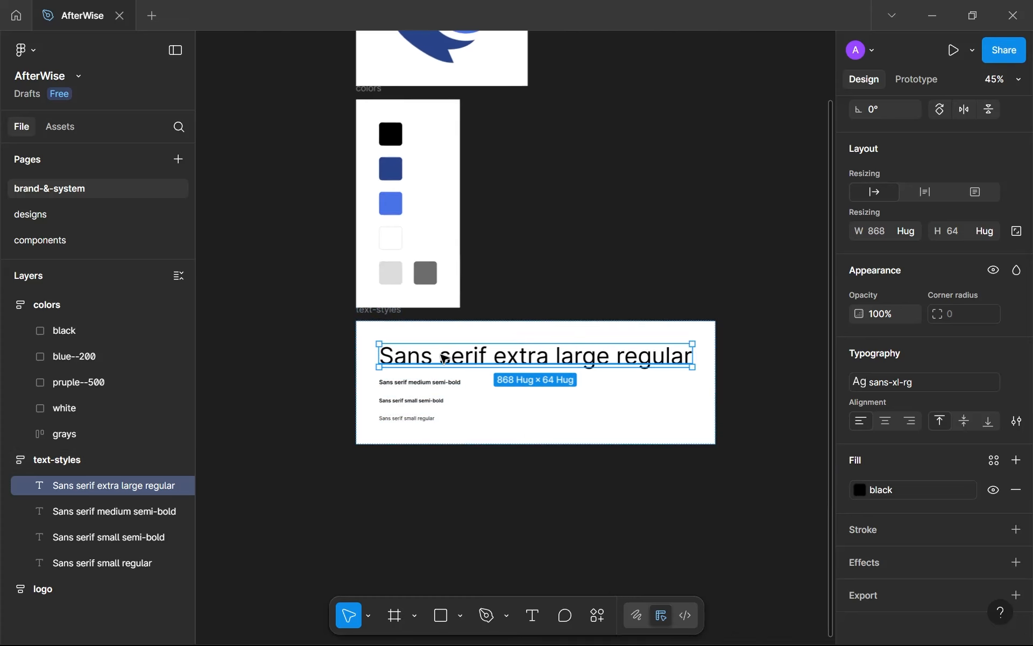
{"action": "left_click", "coordinate": [37, 215]}
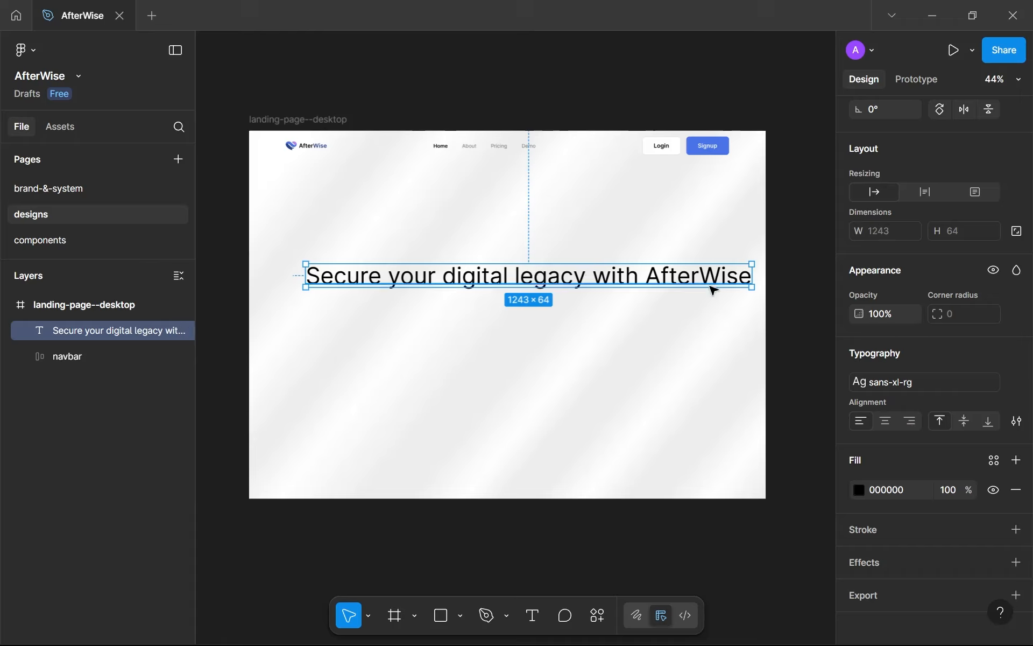
Narrow the heading to 793 wide, centre-align its text, and move it to the frame centre.
{"action": "left_click_drag", "start_coordinate": [751, 275], "coordinate": [590, 273]}
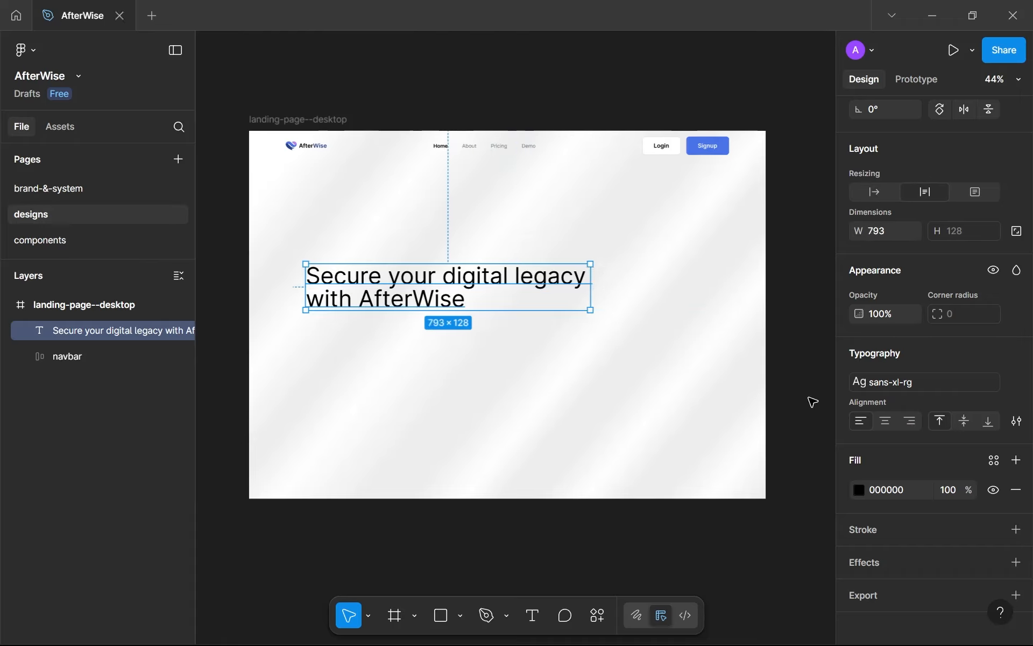
{"action": "left_click", "coordinate": [884, 420]}
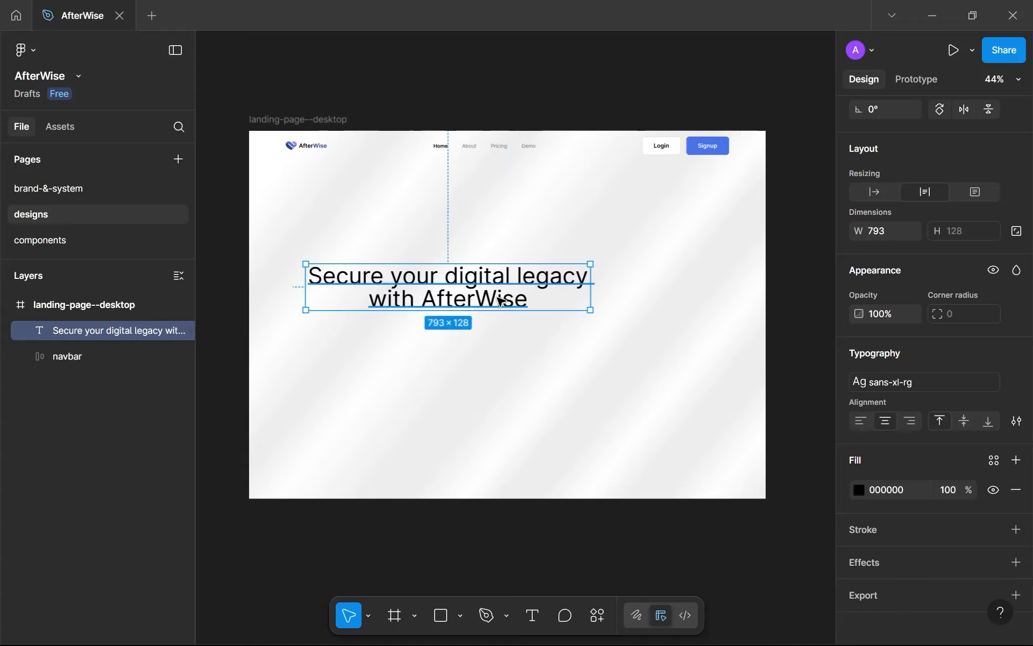
{"action": "left_click_drag", "start_coordinate": [500, 301], "coordinate": [552, 290]}
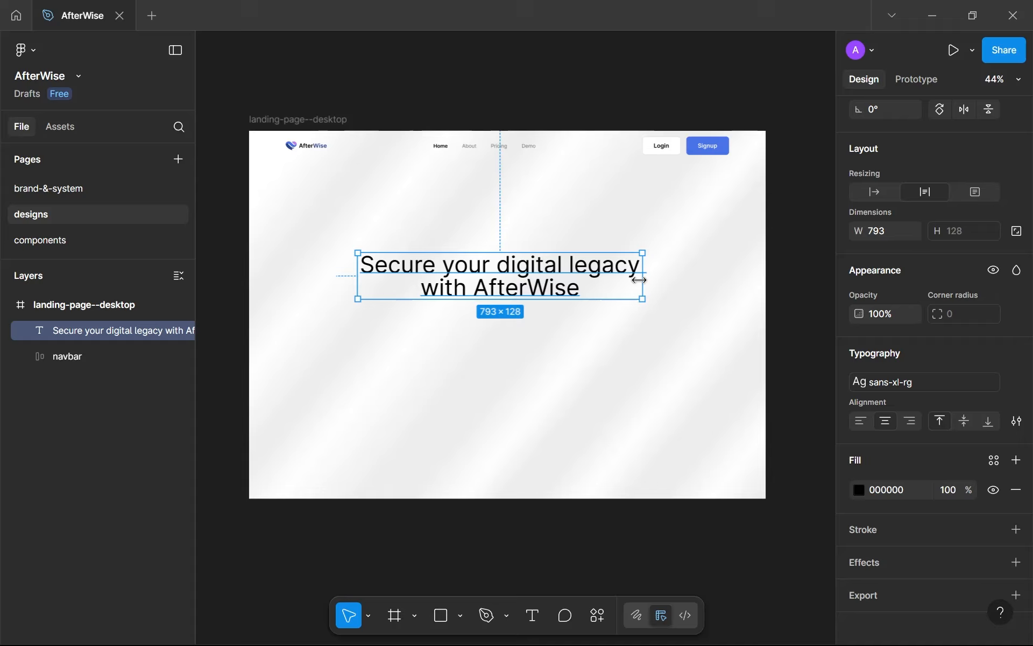
{"action": "left_click_drag", "start_coordinate": [635, 278], "coordinate": [618, 270]}
{"action": "left_click", "coordinate": [585, 358]}
Bring up the colour variables table.
{"action": "scroll", "coordinate": [587, 361], "scroll_direction": "down", "scroll_amount": 3}
{"action": "scroll", "coordinate": [602, 380], "scroll_direction": "up", "scroll_amount": 5}
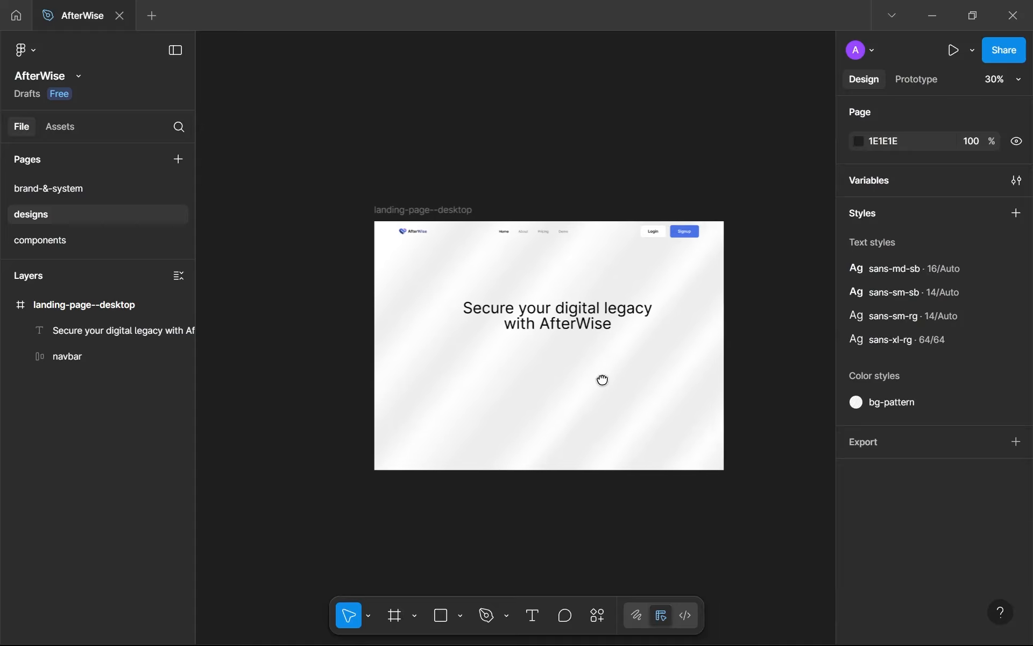
{"action": "left_click_drag", "start_coordinate": [646, 409], "coordinate": [630, 405]}
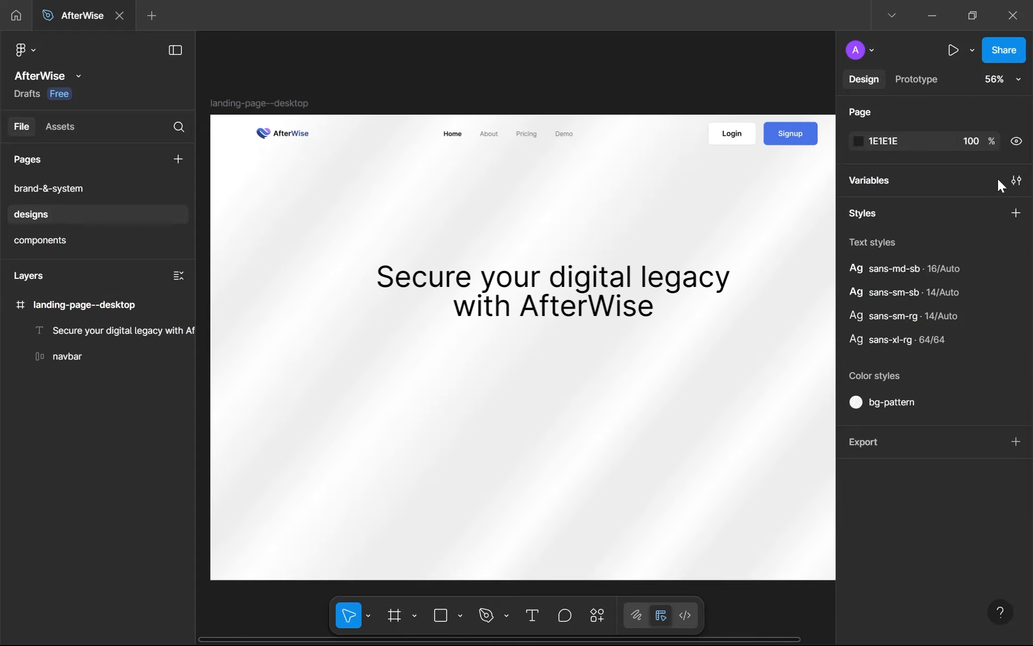
{"action": "left_click", "coordinate": [1015, 181]}
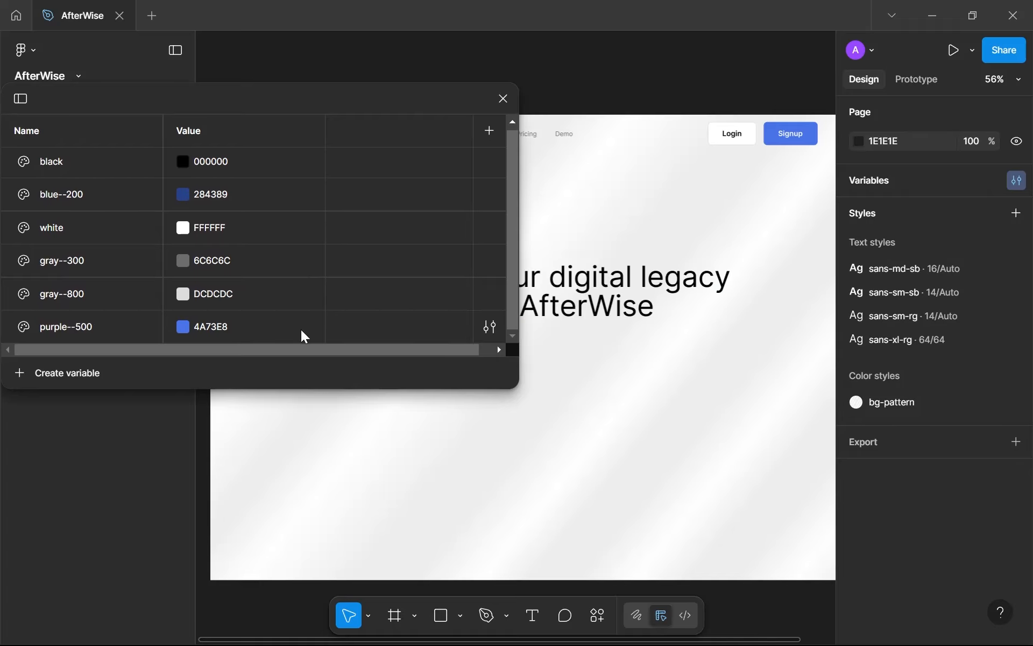
{"action": "left_click_drag", "start_coordinate": [278, 350], "coordinate": [376, 348]}
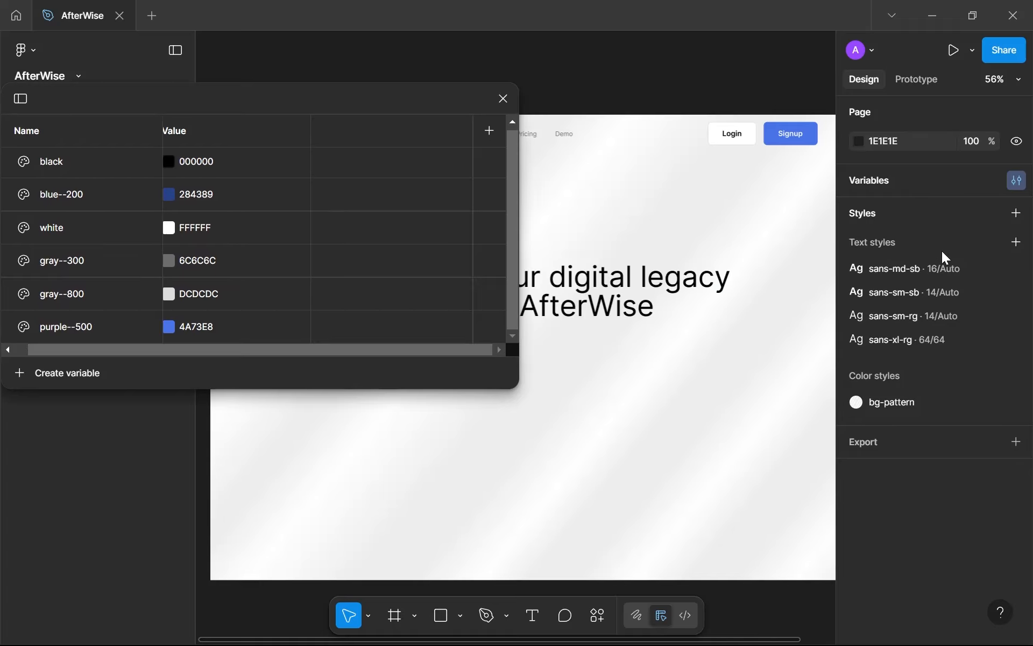
Close the variables table and raise the sans-xl-rg style's line height to 72.
{"action": "left_click", "coordinate": [503, 99]}
{"action": "left_click", "coordinate": [1016, 341]}
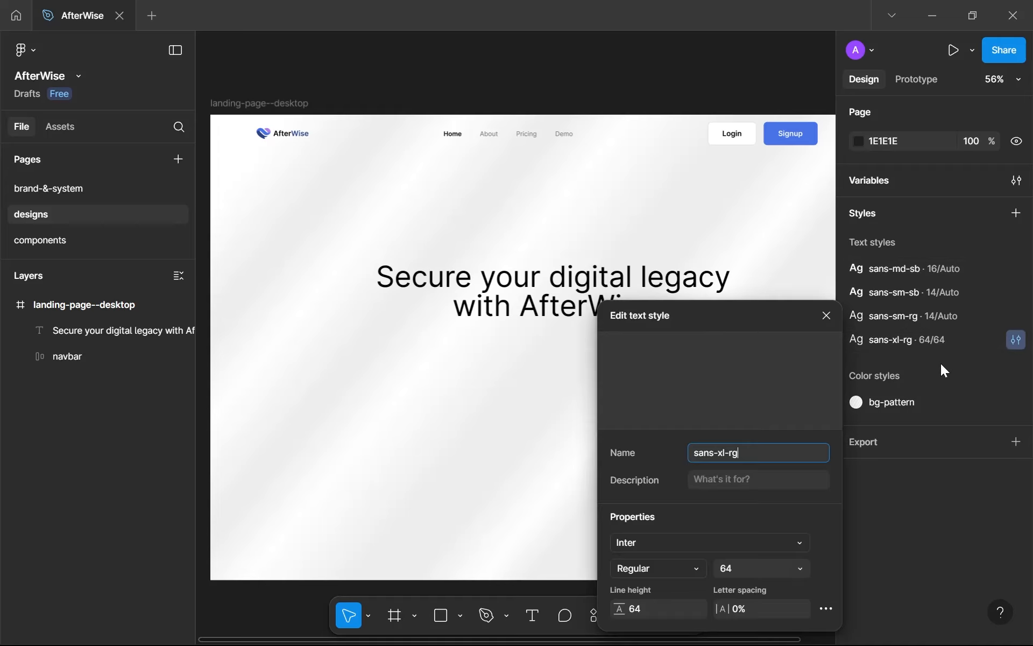
{"action": "left_click", "coordinate": [654, 609]}
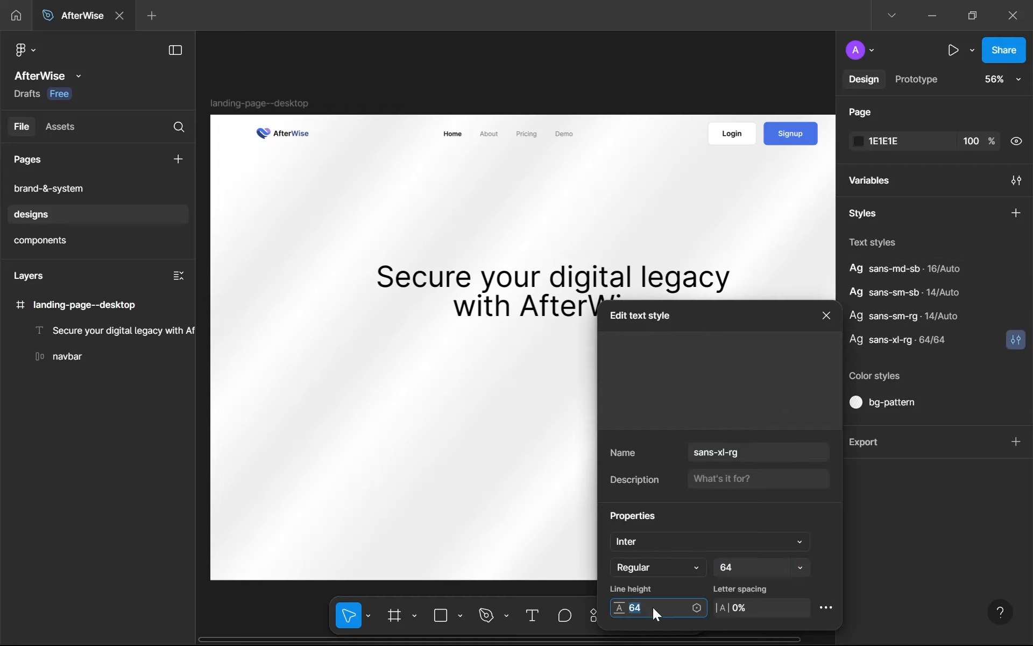
{"action": "key", "text": "Up"}
{"action": "key", "text": "Up"}
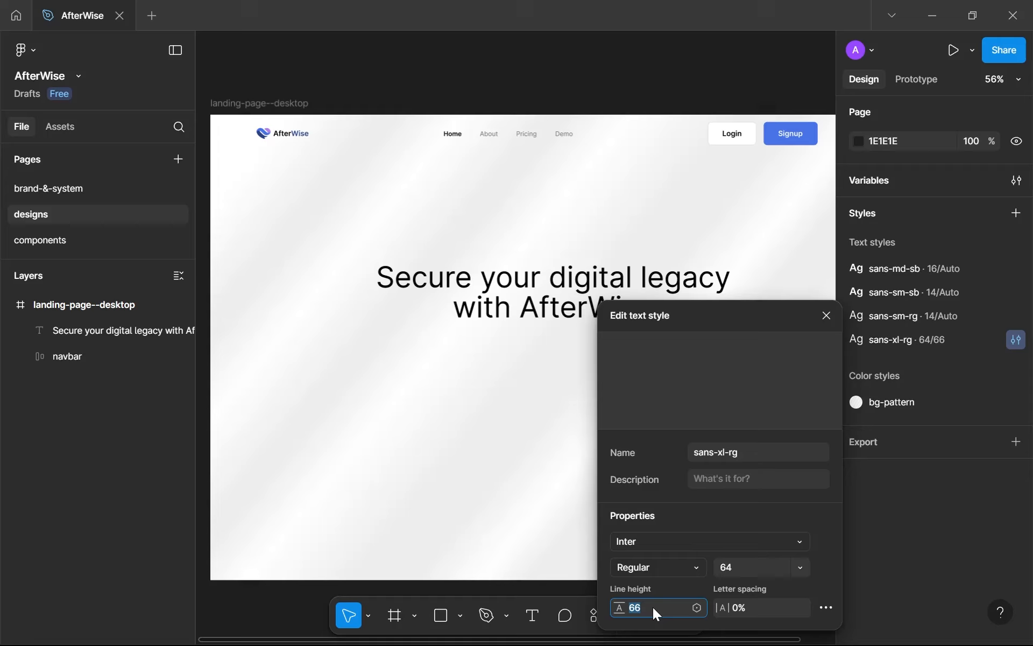
{"action": "key", "text": "Up"}
{"action": "key", "text": "Up"}
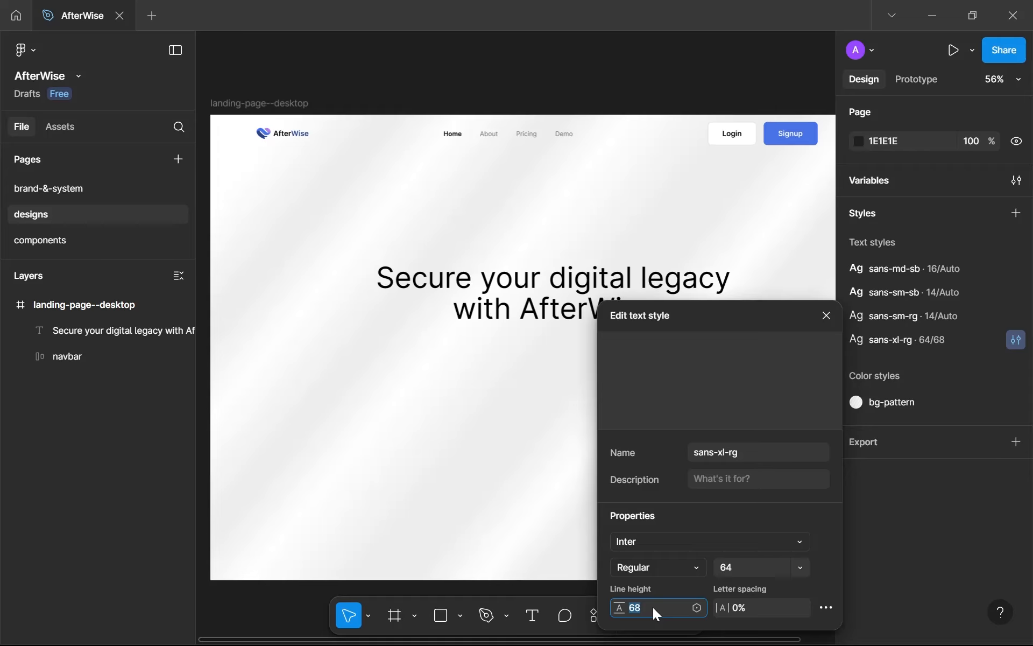
{"action": "key", "text": "Up"}
{"action": "key", "text": "Up"}
{"action": "key", "text": "Up"}
{"action": "key", "text": "Up"}
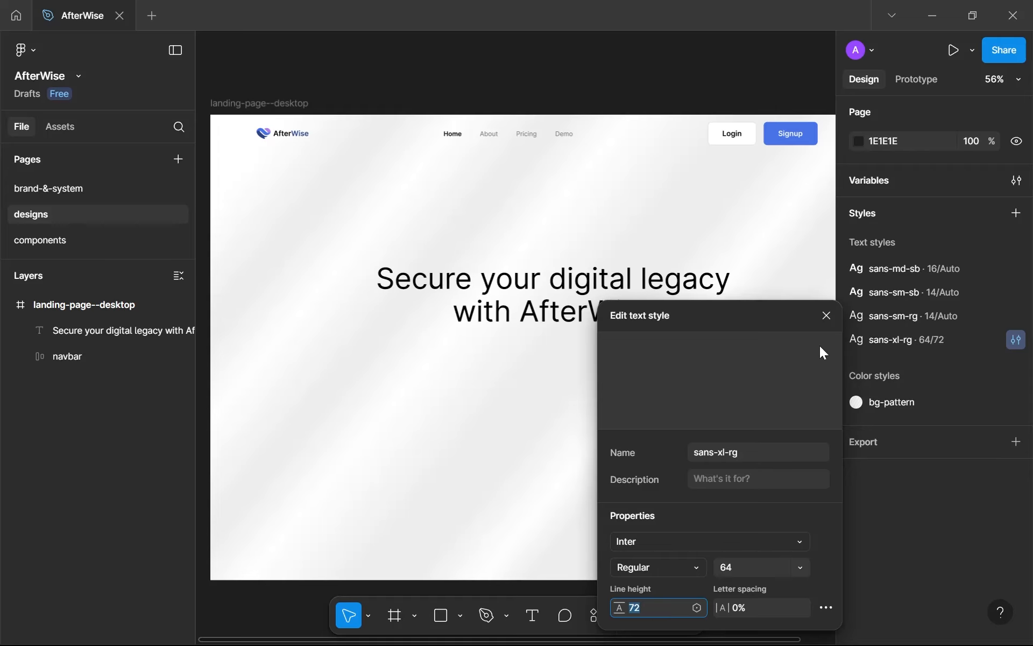
{"action": "left_click", "coordinate": [826, 316]}
Move the heading slightly up and left to X 303, Y 306.
{"action": "scroll", "coordinate": [722, 384], "scroll_direction": "down", "scroll_amount": 4}
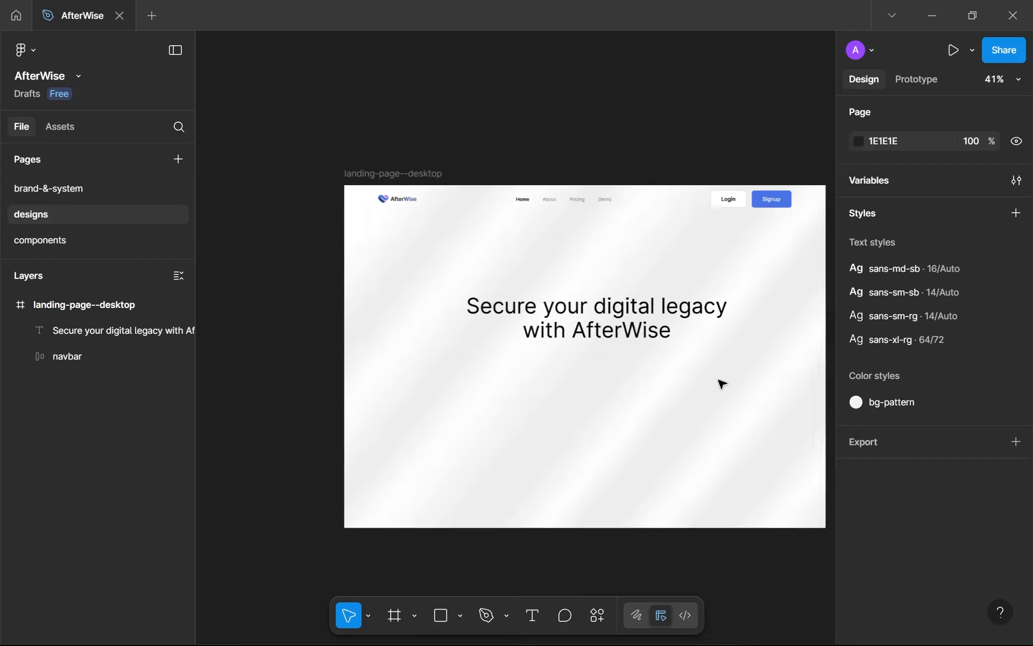
{"action": "scroll", "coordinate": [678, 368], "scroll_direction": "up", "scroll_amount": 4}
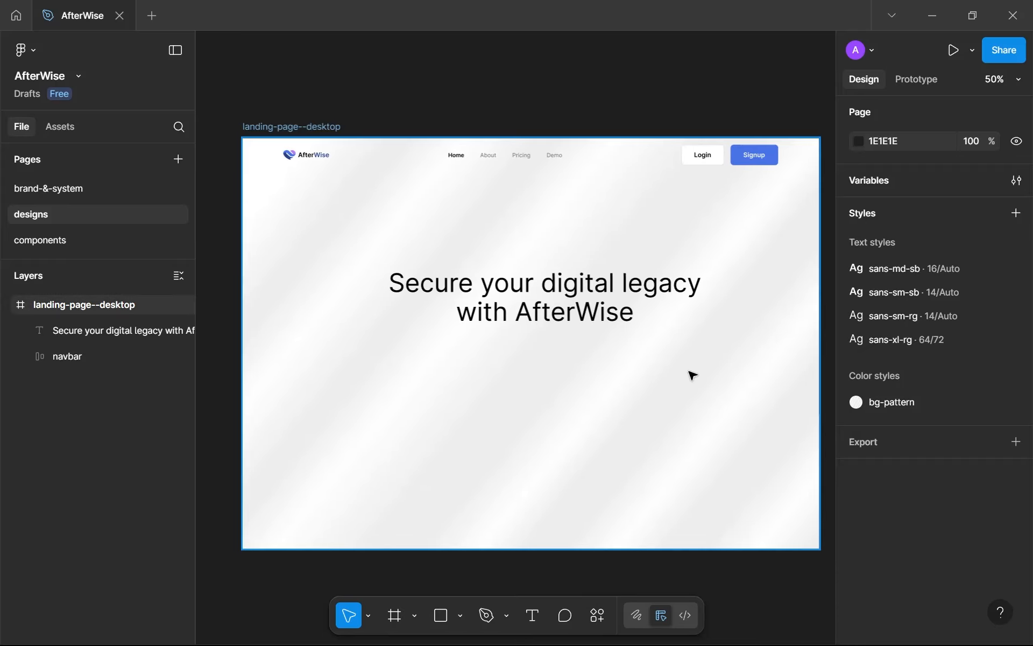
{"action": "double_click", "coordinate": [544, 277]}
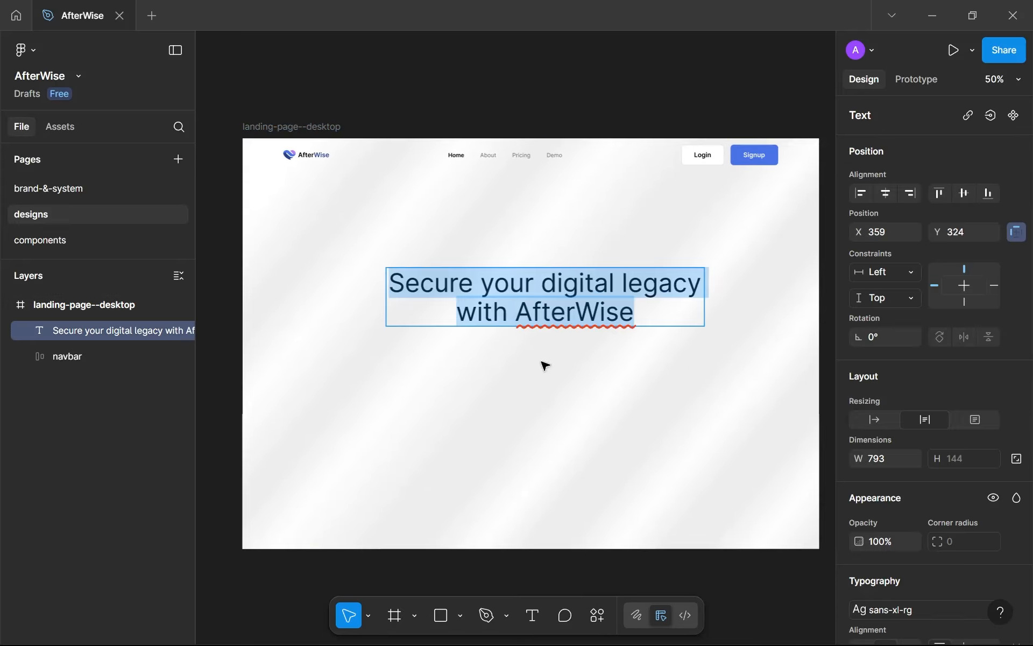
{"action": "key", "text": "Escape"}
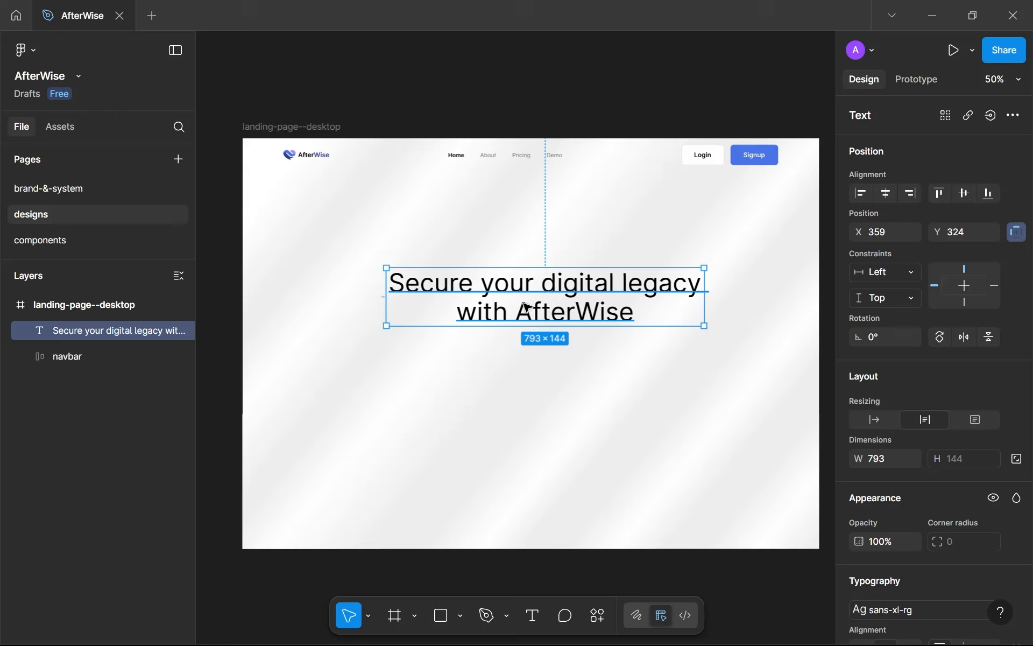
{"action": "left_click_drag", "start_coordinate": [543, 288], "coordinate": [513, 294]}
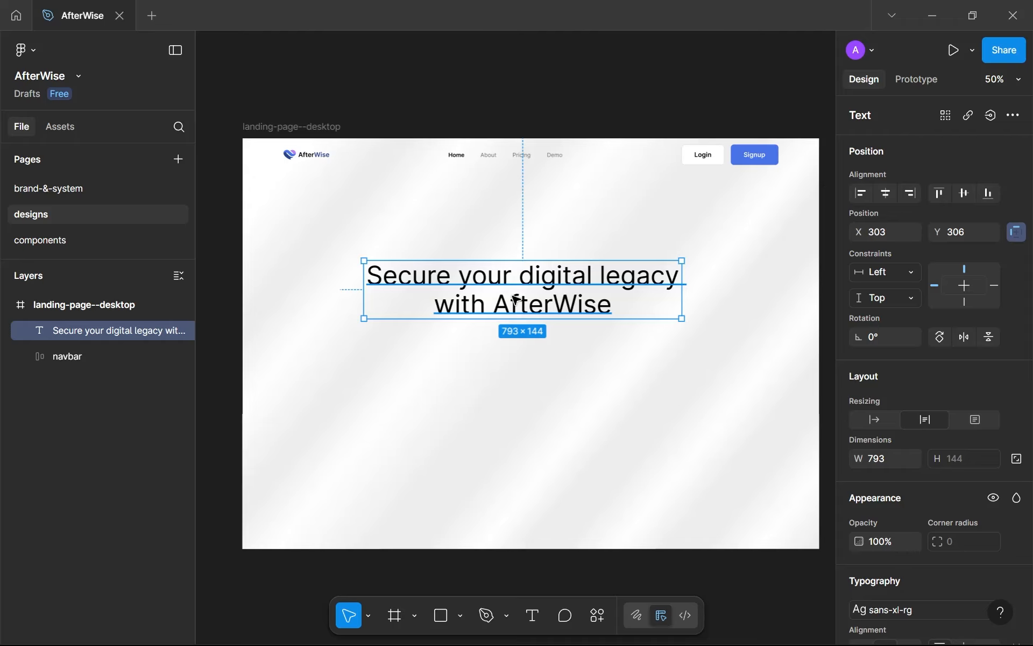
{"action": "scroll", "coordinate": [525, 291], "scroll_direction": "up", "scroll_amount": 2}
{"action": "scroll", "coordinate": [522, 288], "scroll_direction": "down", "scroll_amount": 4}
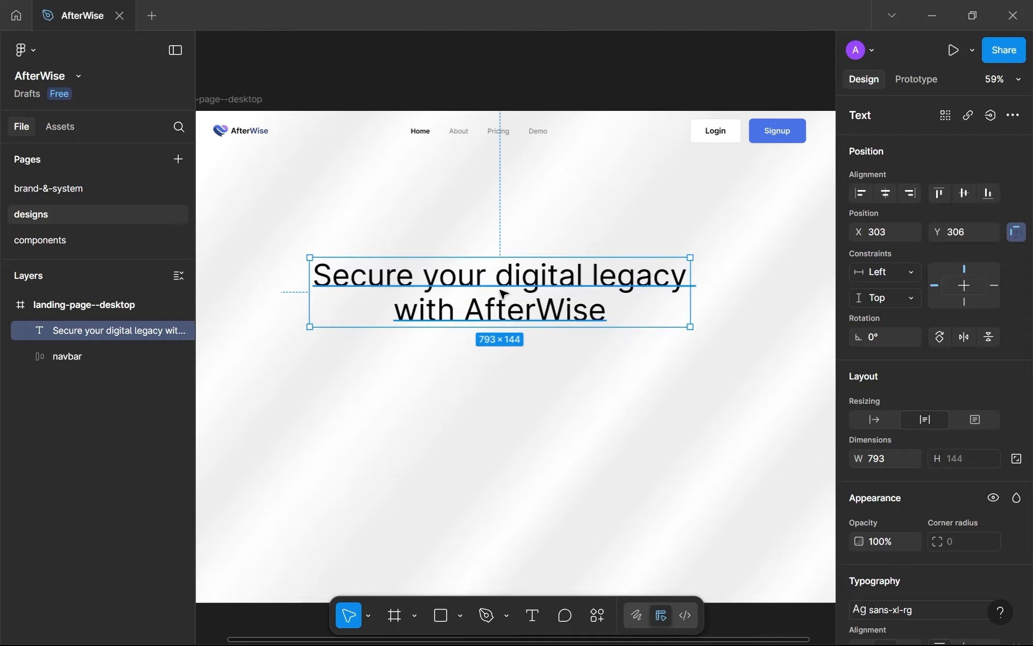
Colour the words 'digital legacy' in the headline with purple--500.
{"action": "double_click", "coordinate": [501, 279]}
{"action": "left_click", "coordinate": [495, 279]}
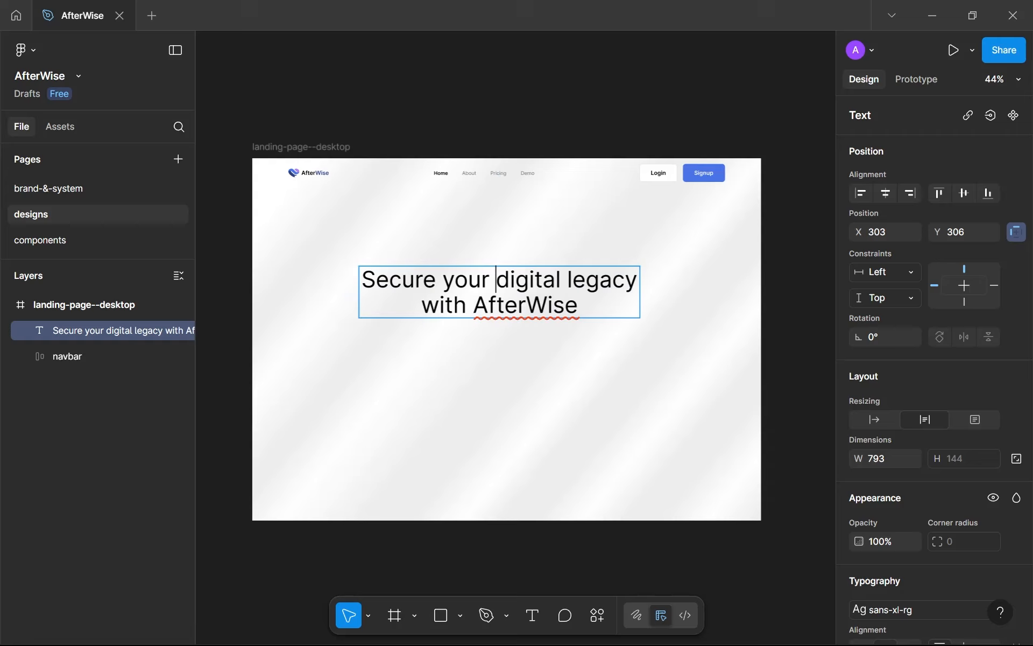
{"action": "left_click_drag", "start_coordinate": [490, 279], "coordinate": [637, 281]}
{"action": "left_click", "coordinate": [496, 279]}
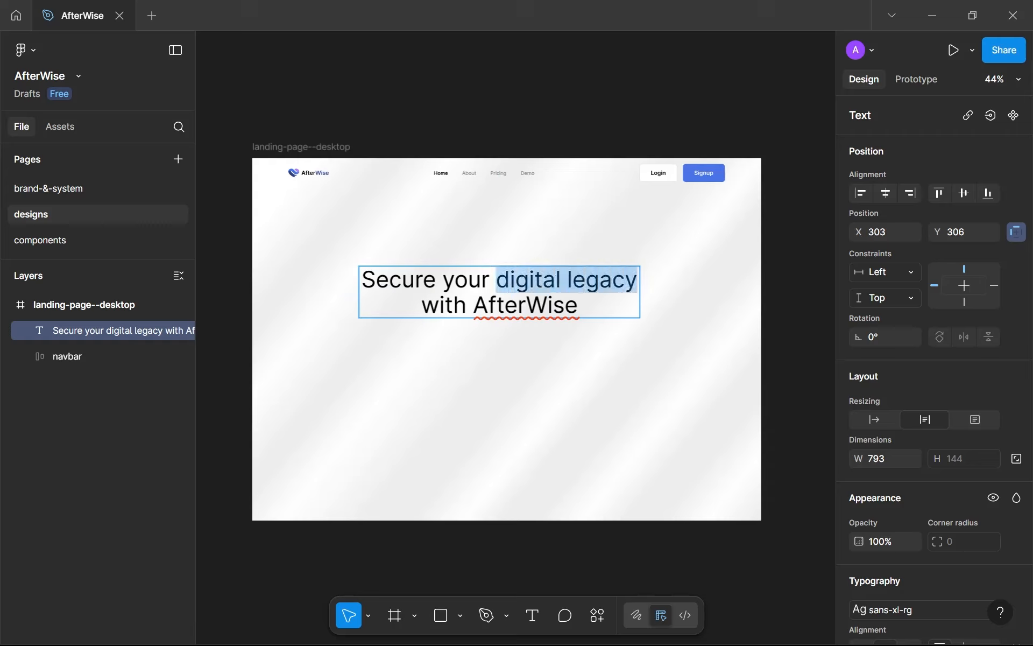
{"action": "scroll", "coordinate": [912, 371], "scroll_direction": "down", "scroll_amount": 5}
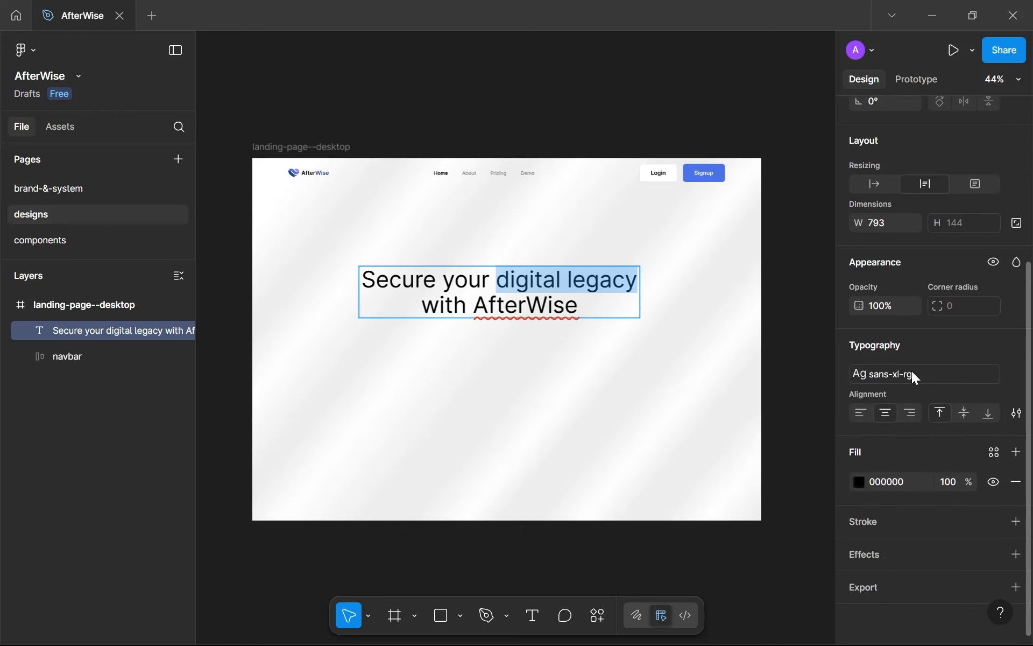
{"action": "left_click", "coordinate": [993, 452]}
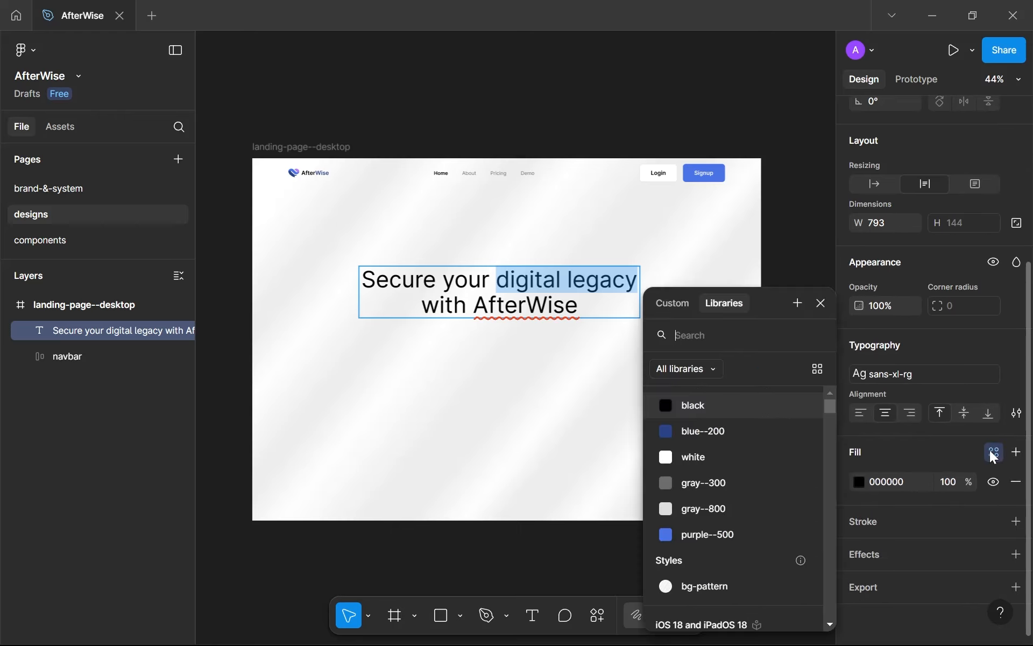
{"action": "left_click", "coordinate": [707, 535]}
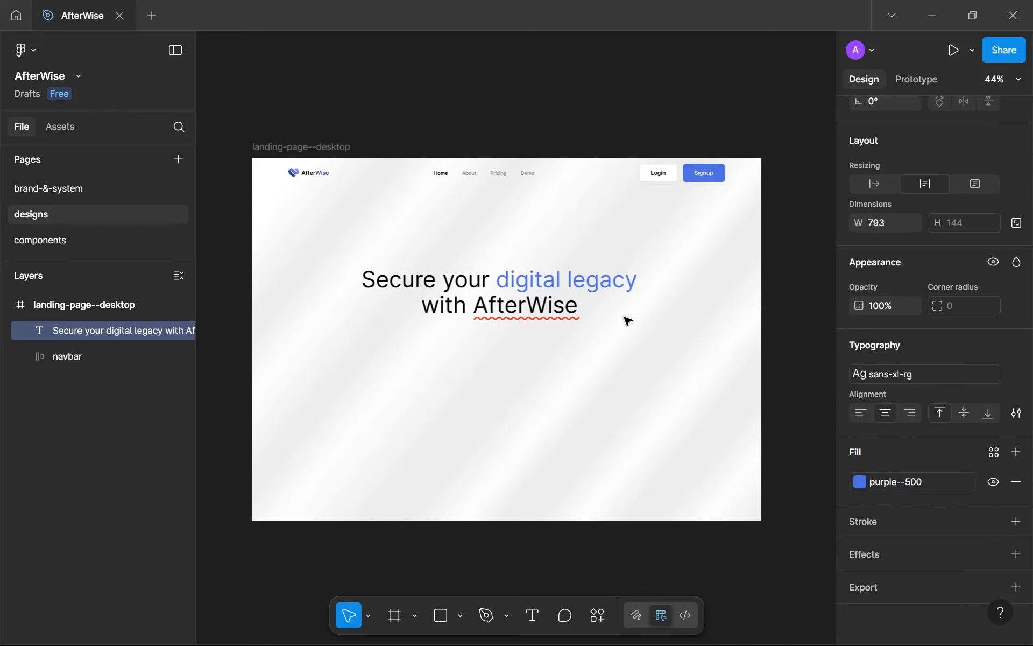
{"action": "scroll", "coordinate": [699, 312], "scroll_direction": "up", "scroll_amount": 10}
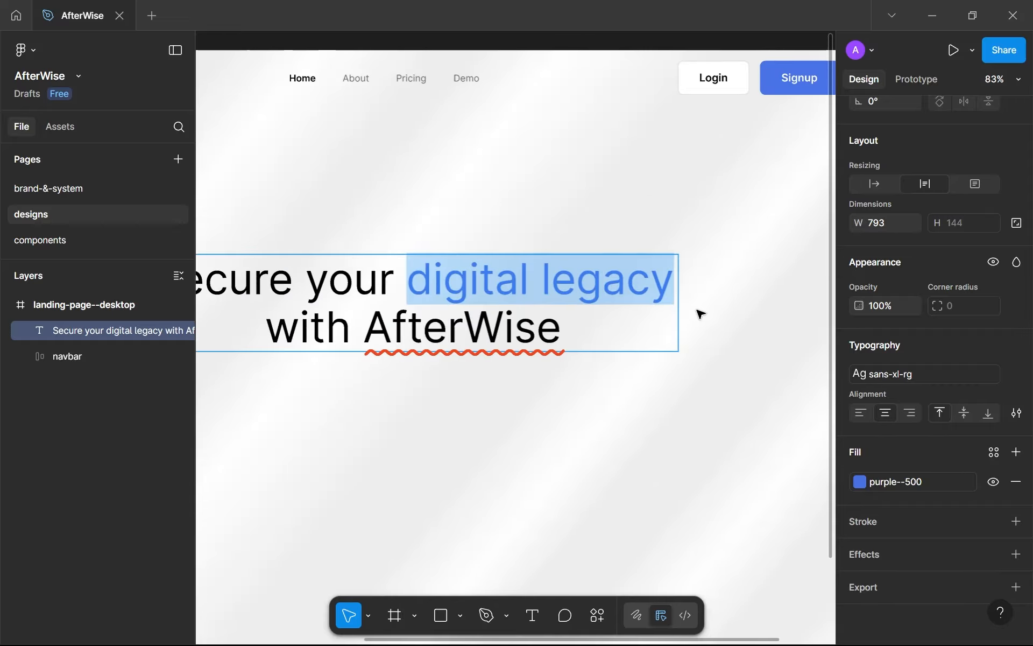
{"action": "scroll", "coordinate": [627, 279], "scroll_direction": "down", "scroll_amount": 10}
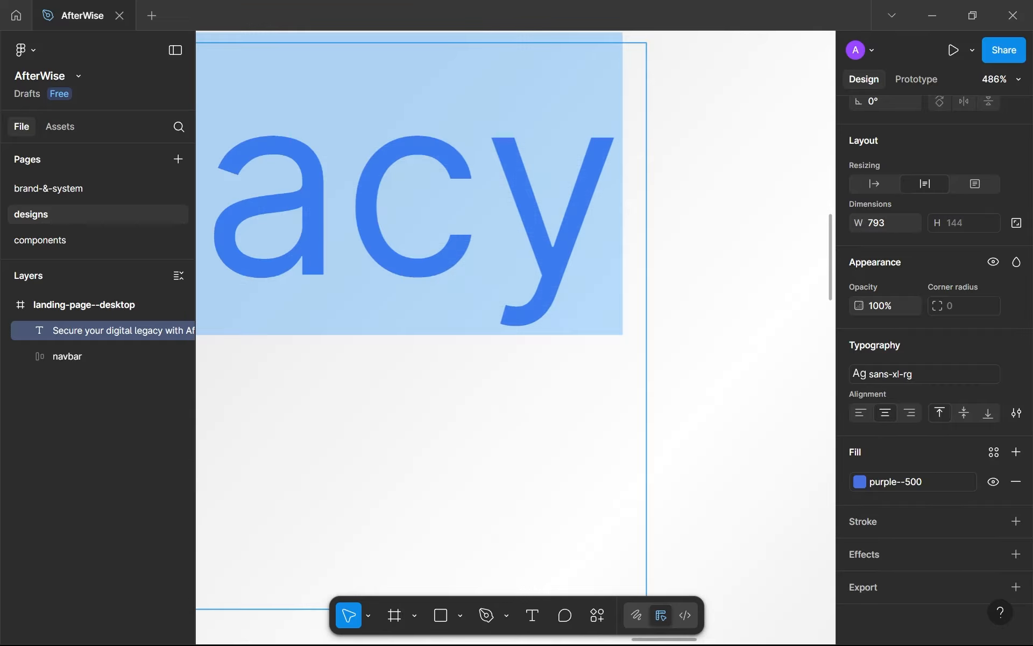
{"action": "key", "text": "Escape"}
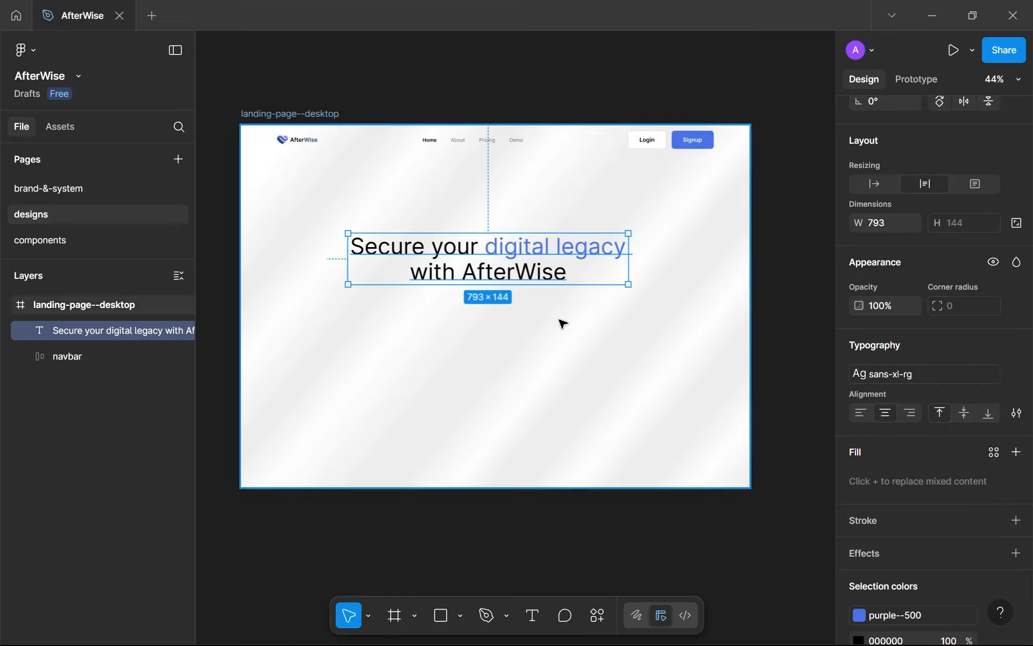
{"action": "scroll", "coordinate": [560, 323], "scroll_direction": "down", "scroll_amount": 3}
{"action": "scroll", "coordinate": [604, 342], "scroll_direction": "up", "scroll_amount": 4}
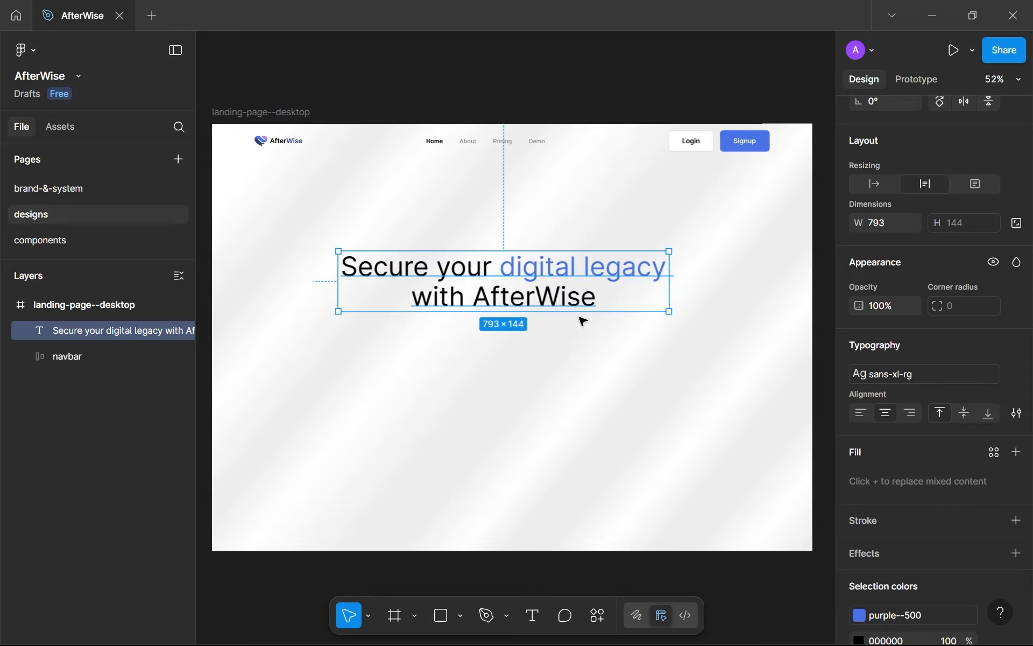
Detach the sans-xl-rg style from 'digital legacy' and set it in Instrument Serif.
{"action": "double_click", "coordinate": [554, 263]}
{"action": "left_click", "coordinate": [500, 267]}
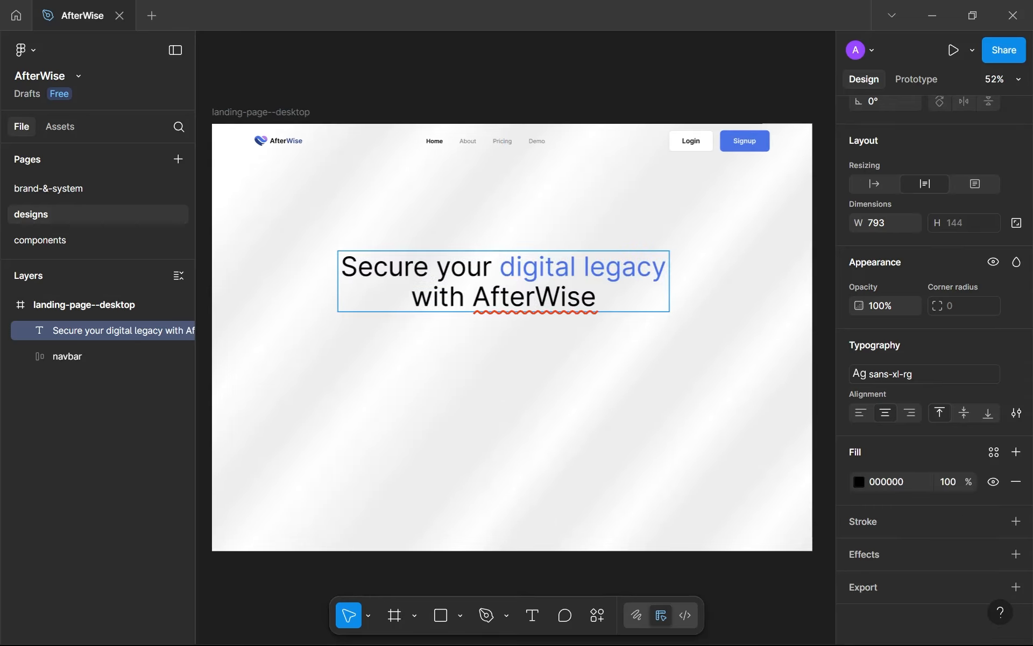
{"action": "key", "text": "shift+Right"}
{"action": "key", "text": "shift+Right"}
{"action": "key", "text": "shift+Right"}
{"action": "key", "text": "shift+Right"}
{"action": "key", "text": "shift+Right"}
{"action": "key", "text": "shift+Right"}
{"action": "key", "text": "shift+Right"}
{"action": "key", "text": "shift+Right"}
{"action": "key", "text": "shift+Right"}
{"action": "key", "text": "shift+Right"}
{"action": "key", "text": "shift+Right"}
{"action": "key", "text": "shift+Right"}
{"action": "key", "text": "shift+Right"}
{"action": "key", "text": "shift+Right"}
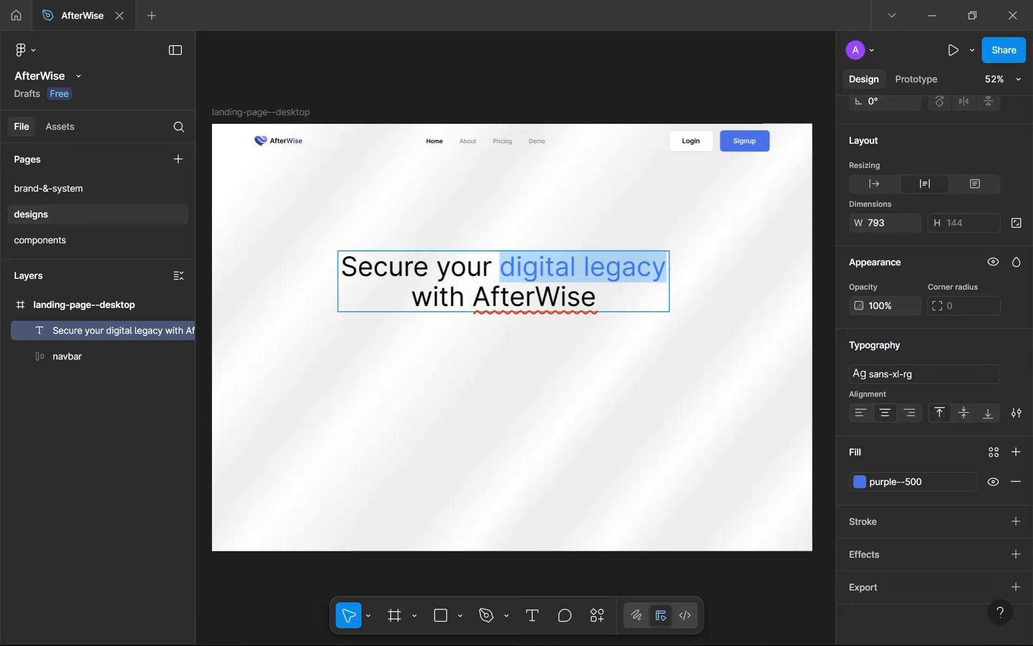
{"action": "scroll", "coordinate": [673, 364], "scroll_direction": "down", "scroll_amount": 3}
{"action": "scroll", "coordinate": [673, 364], "scroll_direction": "up", "scroll_amount": 3}
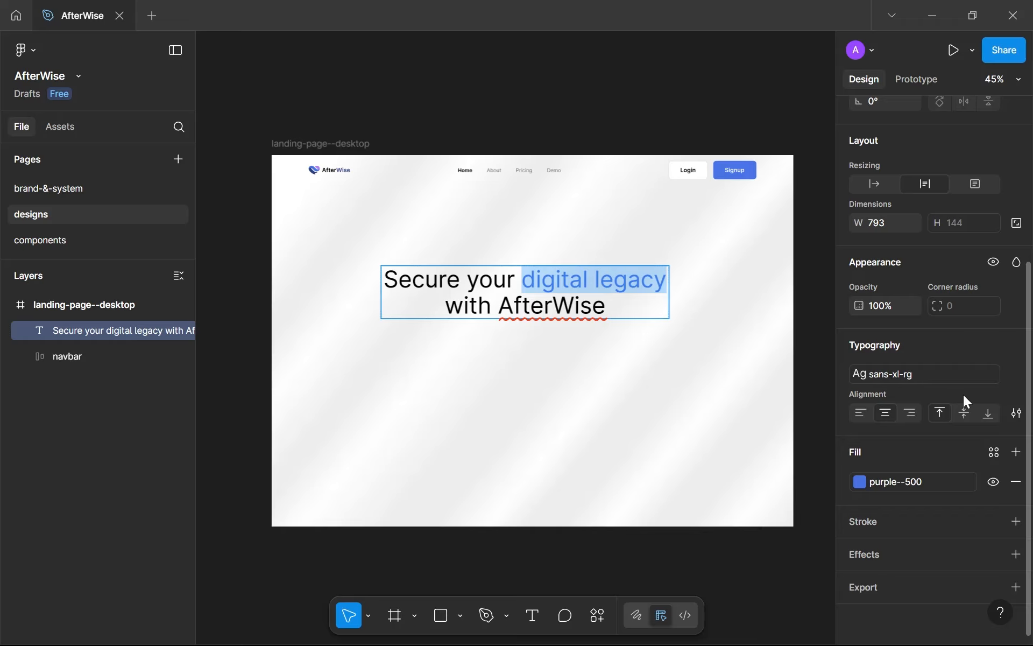
{"action": "left_click", "coordinate": [1015, 375]}
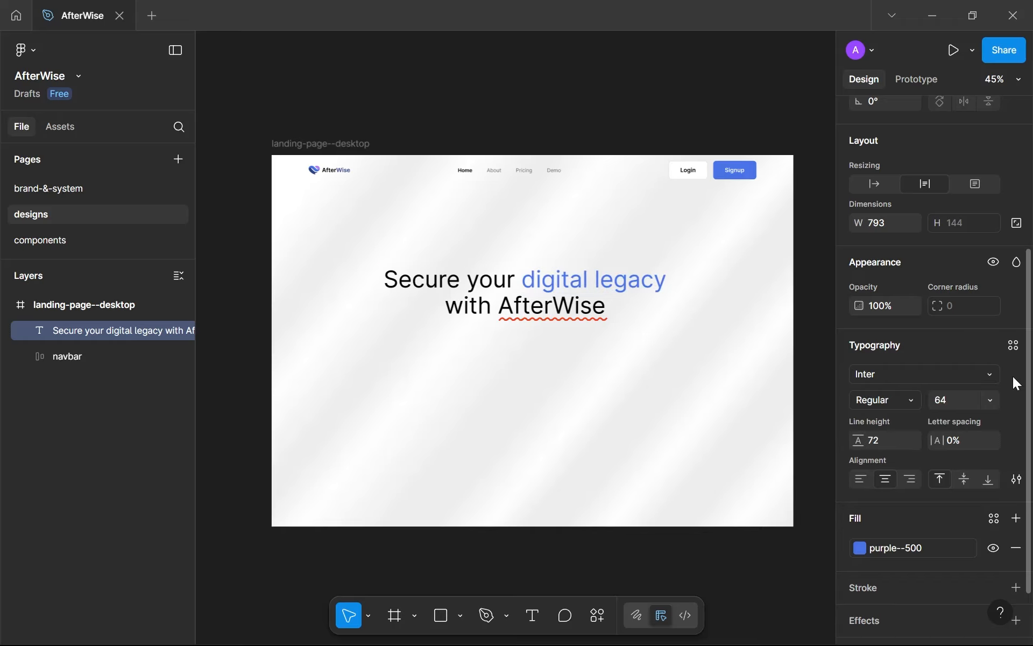
{"action": "left_click", "coordinate": [915, 371]}
{"action": "type", "text": "inst"}
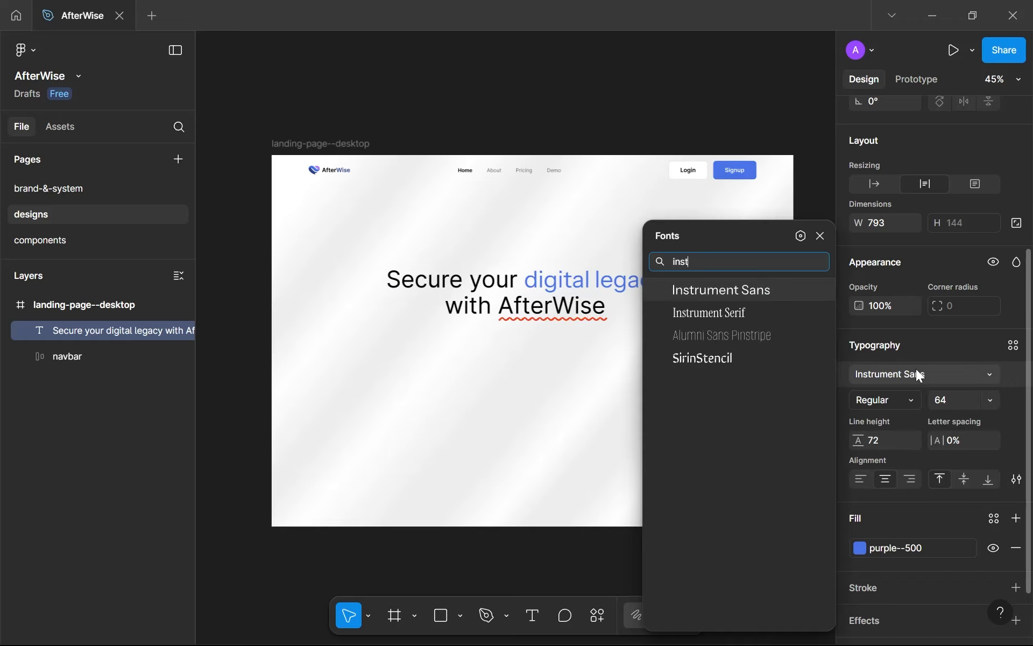
{"action": "key", "text": "Down"}
{"action": "key", "text": "Return"}
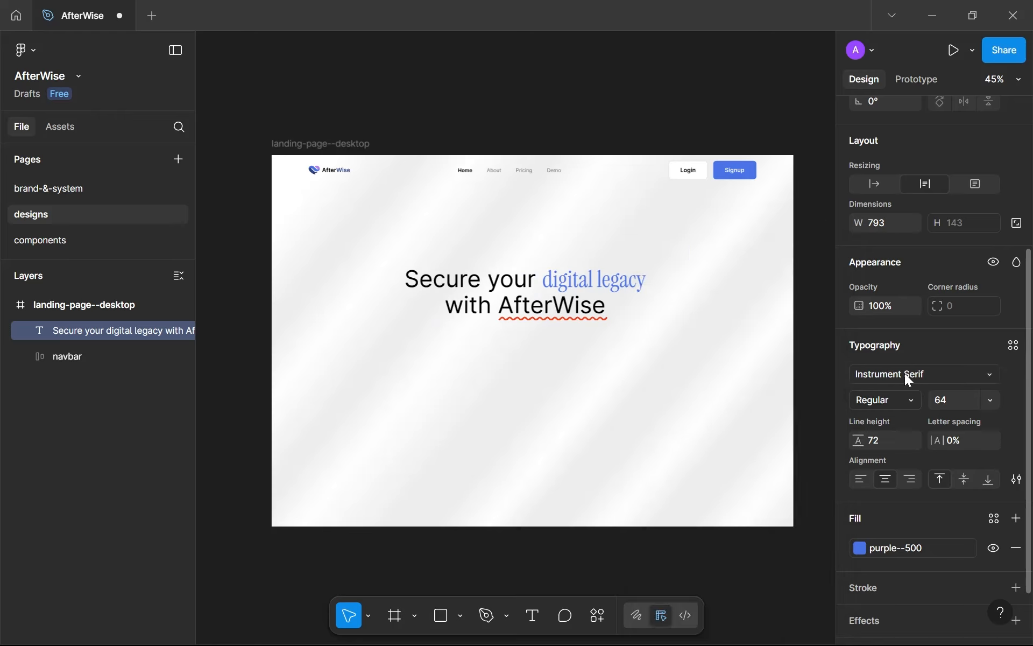
Make 'digital legacy' Italic at font size 72.
{"action": "left_click", "coordinate": [897, 399]}
{"action": "left_click", "coordinate": [909, 436]}
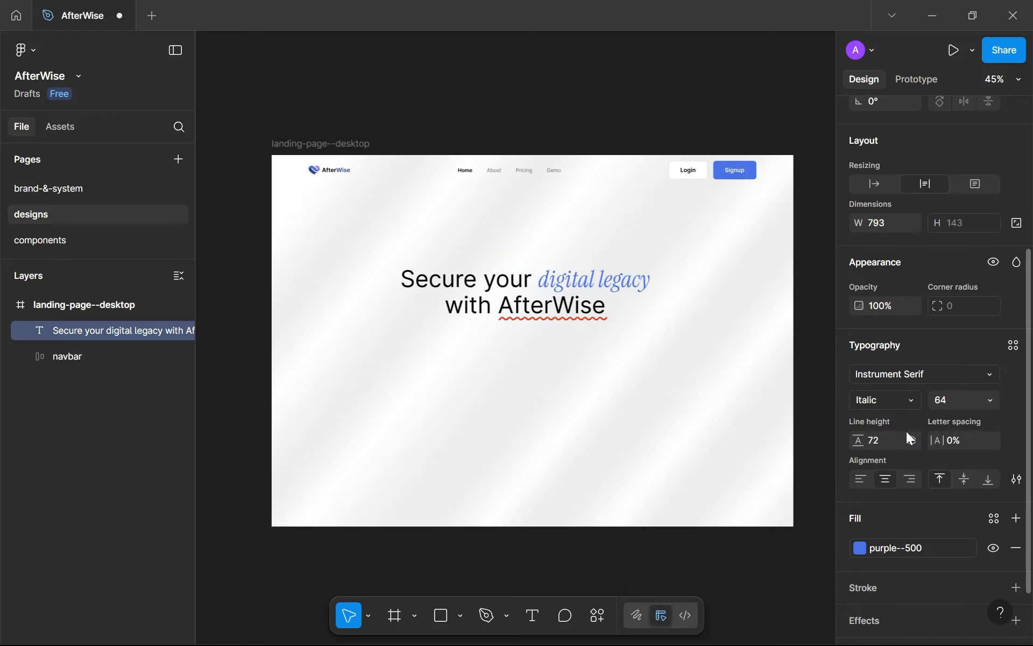
{"action": "key", "text": "Up"}
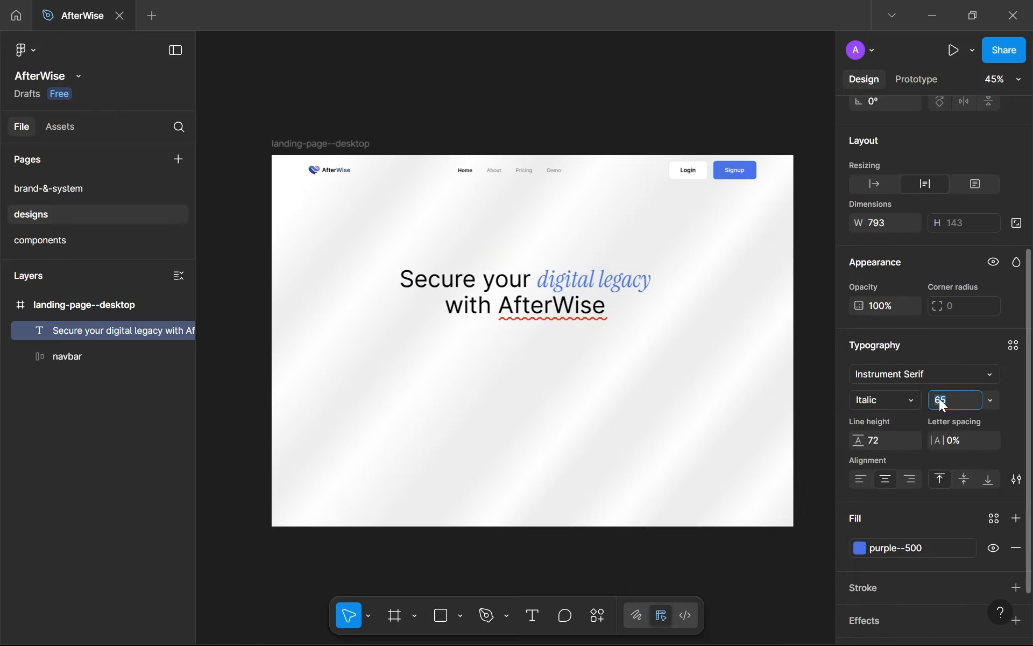
{"action": "key", "text": "Up"}
{"action": "key", "text": "Up"}
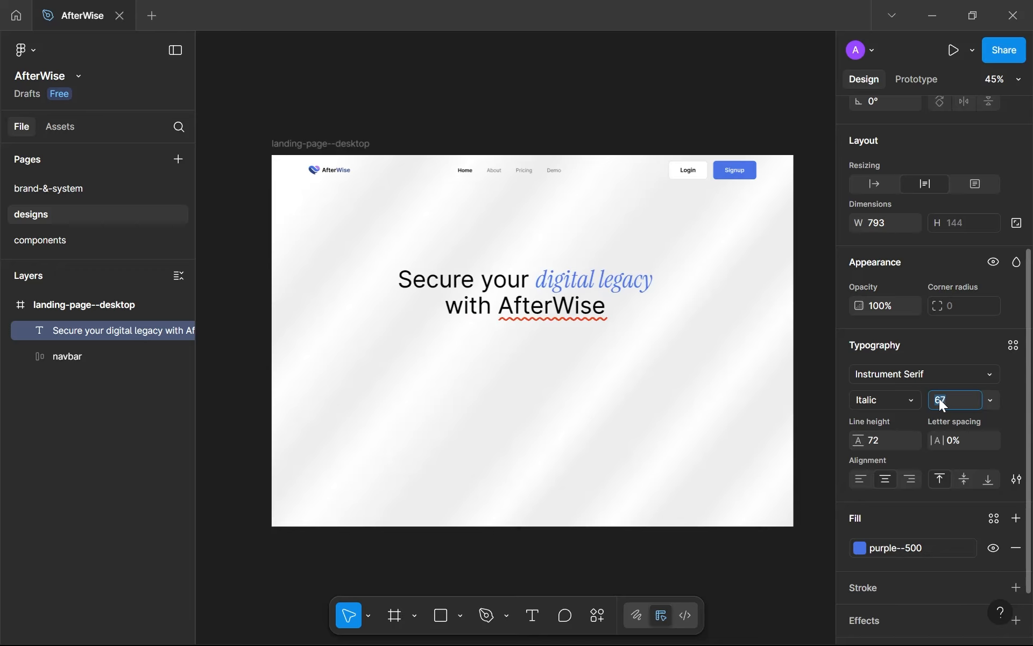
{"action": "key", "text": "Up"}
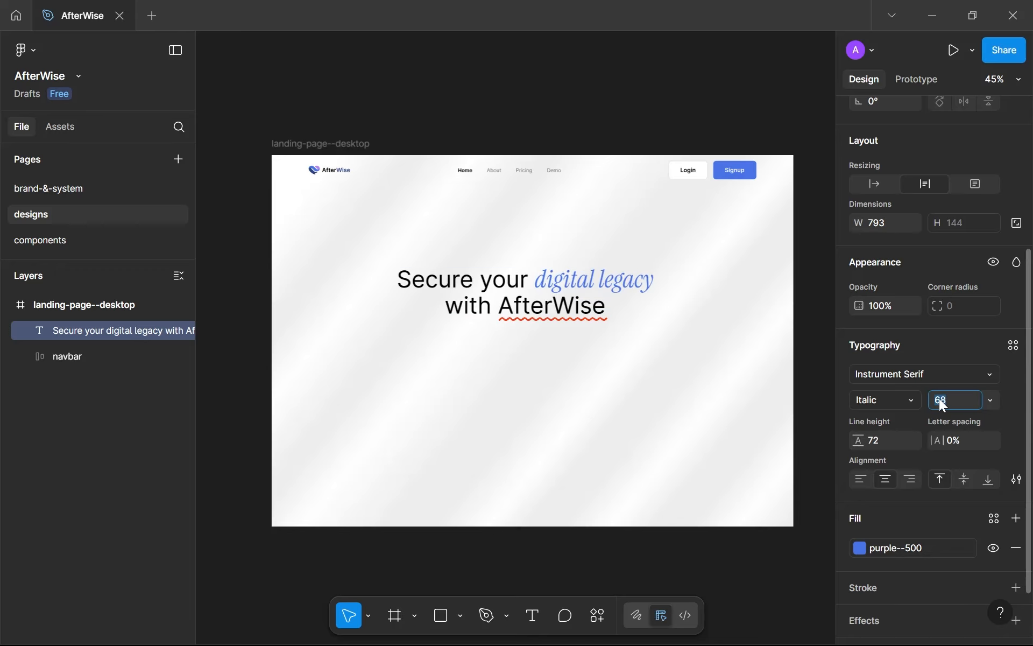
{"action": "key", "text": "Up"}
{"action": "key", "text": "Up"}
{"action": "key", "text": "Up"}
{"action": "key", "text": "Up"}
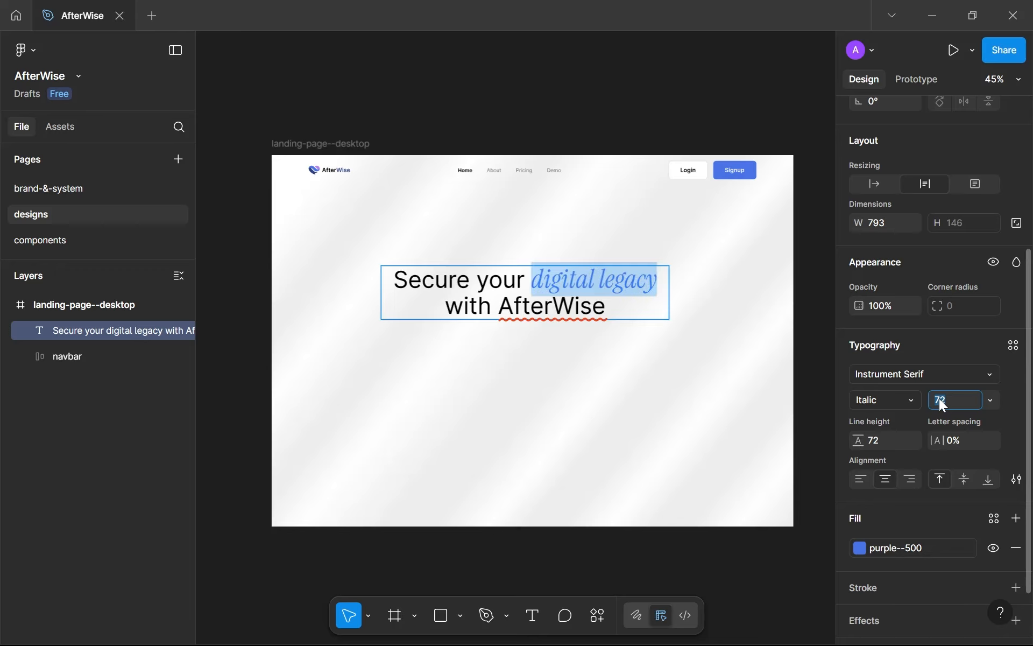
{"action": "key", "text": "Return"}
Save the phrase's purple Instrument Serif Italic 72 look as new text style serif-xl-it.
{"action": "left_click", "coordinate": [1013, 344]}
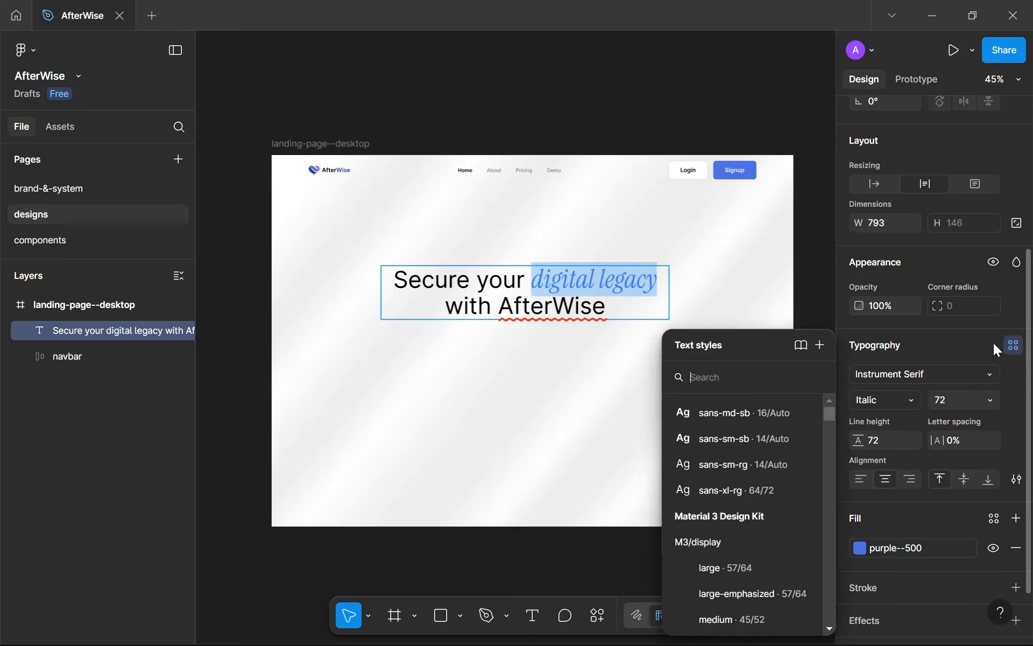
{"action": "left_click", "coordinate": [825, 341]}
{"action": "type", "text": "sans-xl-rg"}
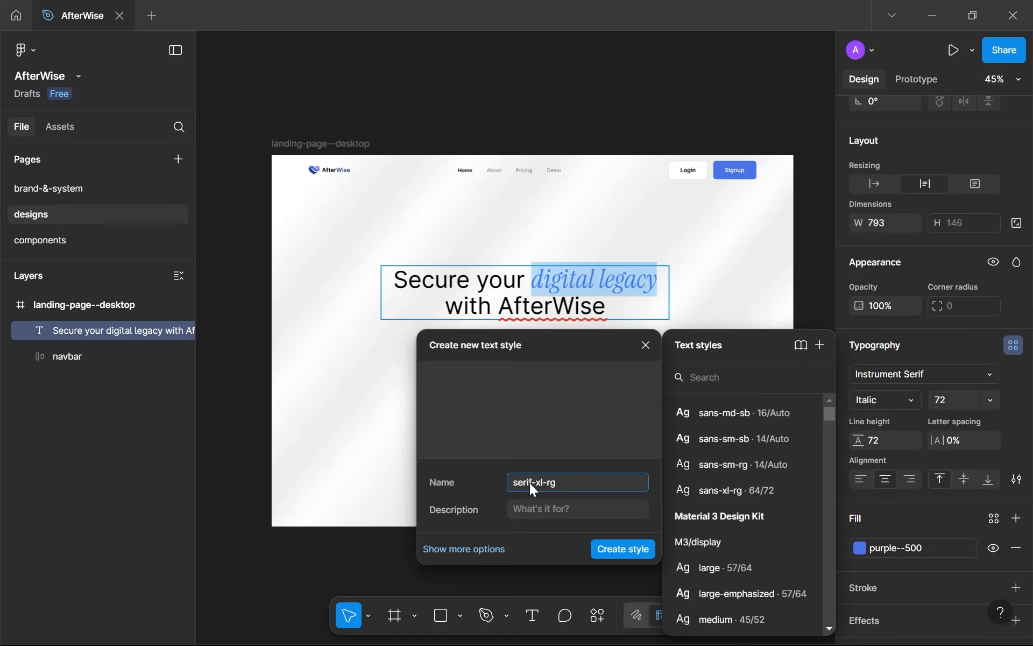
{"action": "key", "text": "ctrl+a"}
{"action": "left_click", "coordinate": [607, 551]}
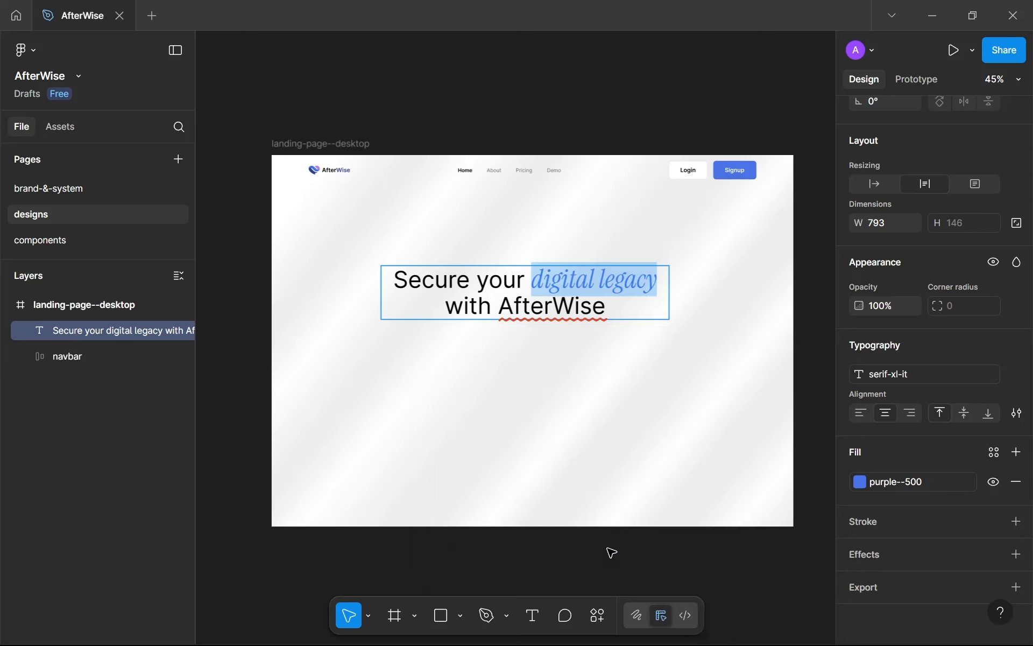
On brand-&-system, duplicate the sans XL sample as 'Serif serif extra large italic' and move it up.
{"action": "left_click", "coordinate": [107, 186]}
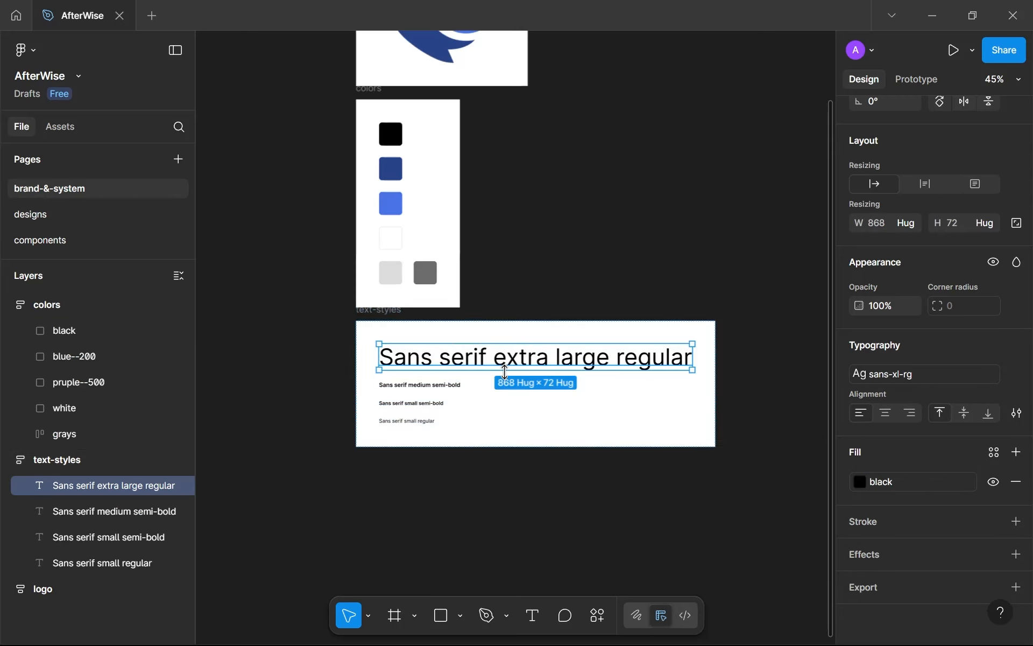
{"action": "key", "text": "ctrl+d"}
{"action": "double_click", "coordinate": [446, 401]}
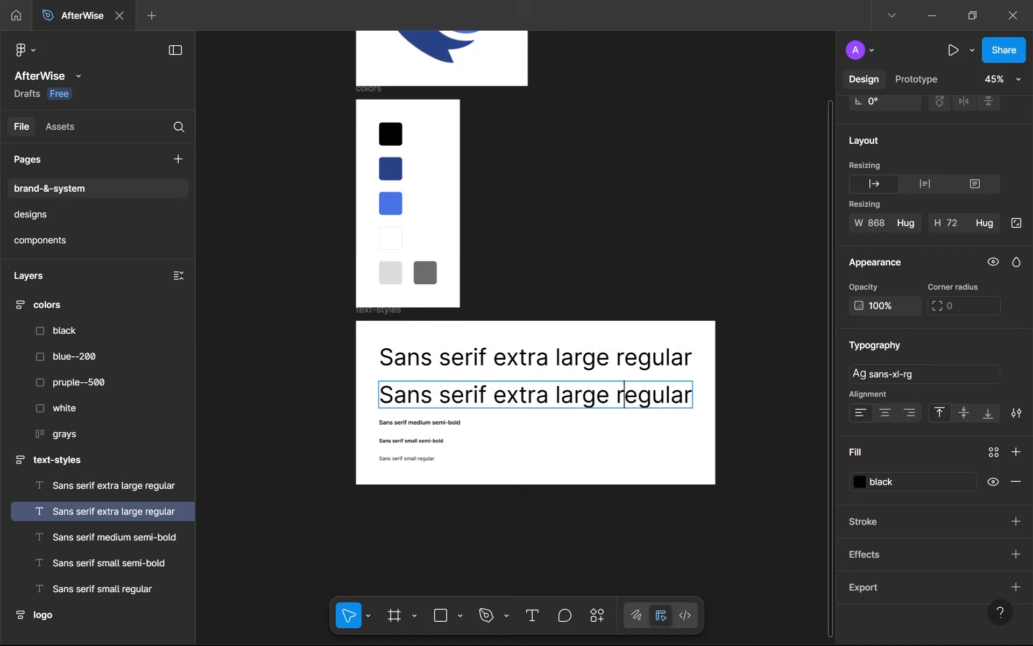
{"action": "double_click", "coordinate": [624, 396]}
{"action": "type", "text": "ital"}
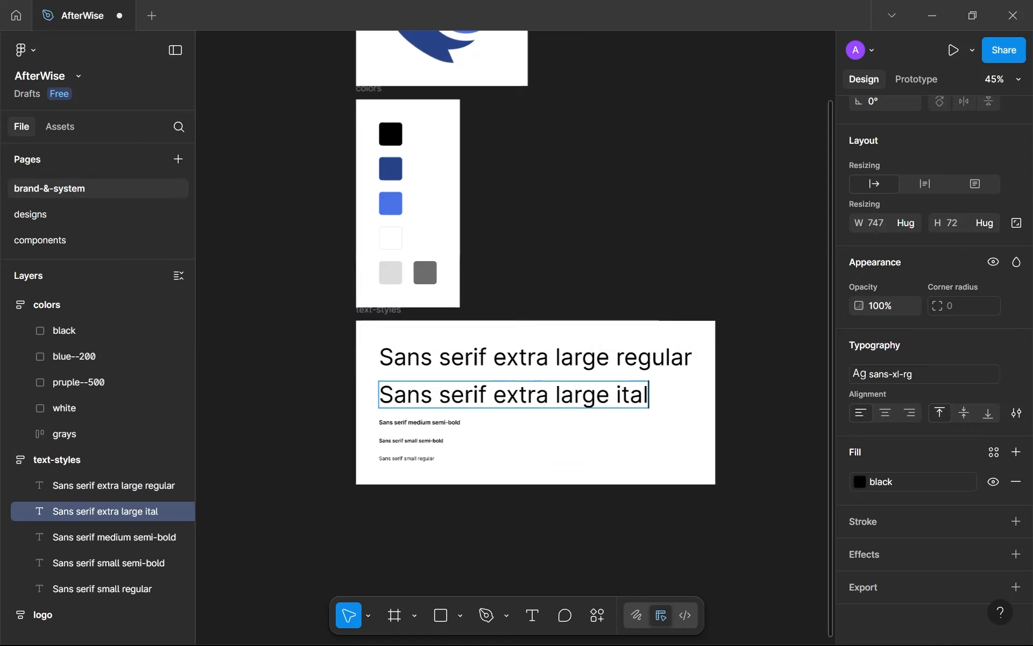
{"action": "type", "text": "ic"}
{"action": "double_click", "coordinate": [406, 395]}
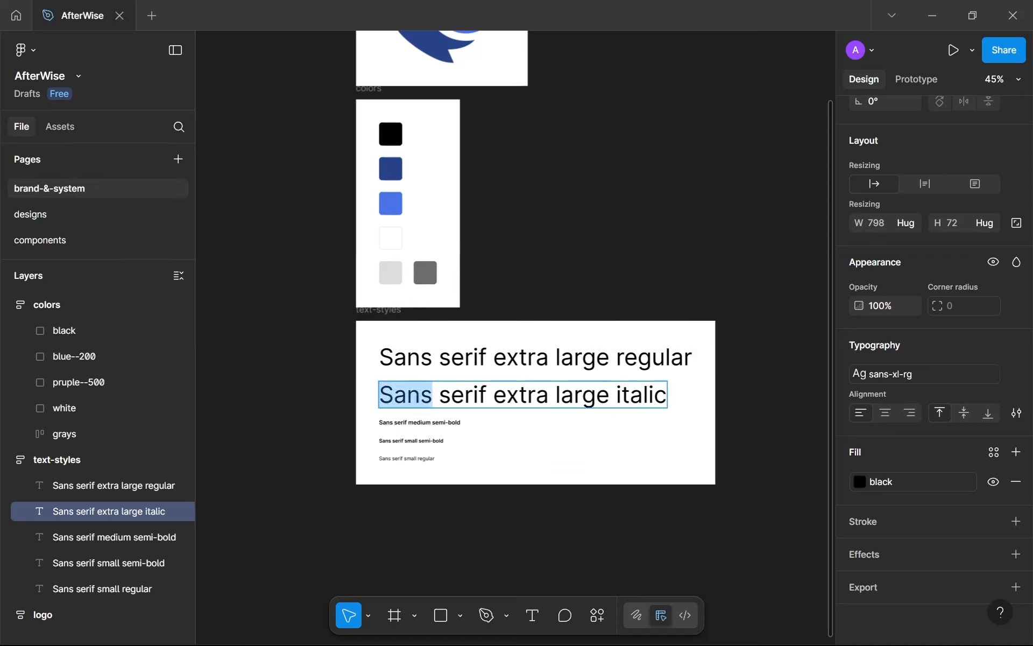
{"action": "type", "text": "Serif"}
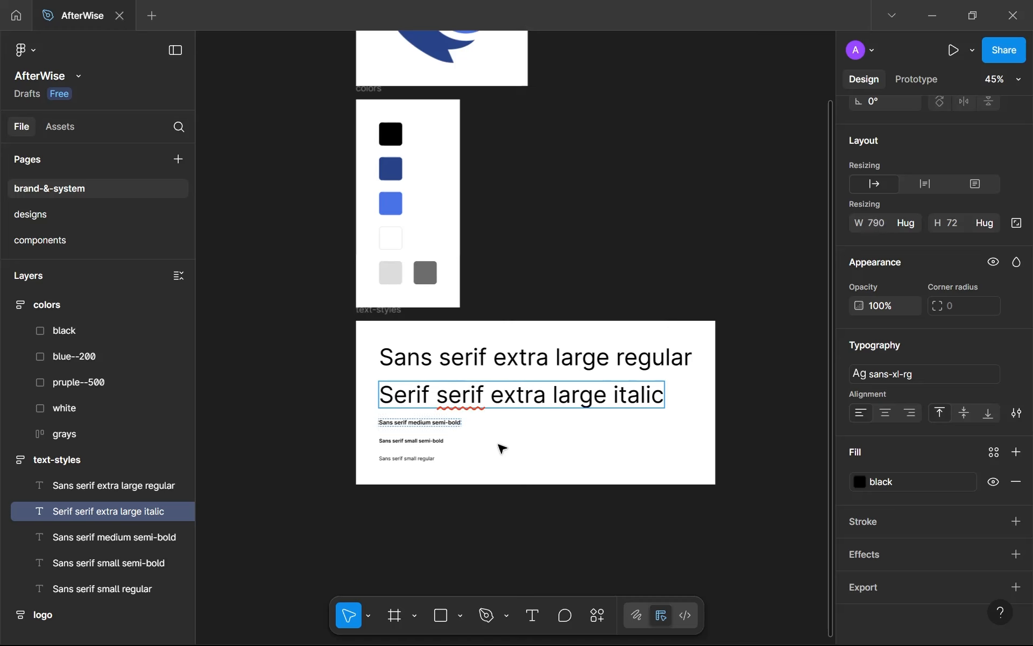
{"action": "key", "text": "Escape"}
{"action": "key", "text": "Up"}
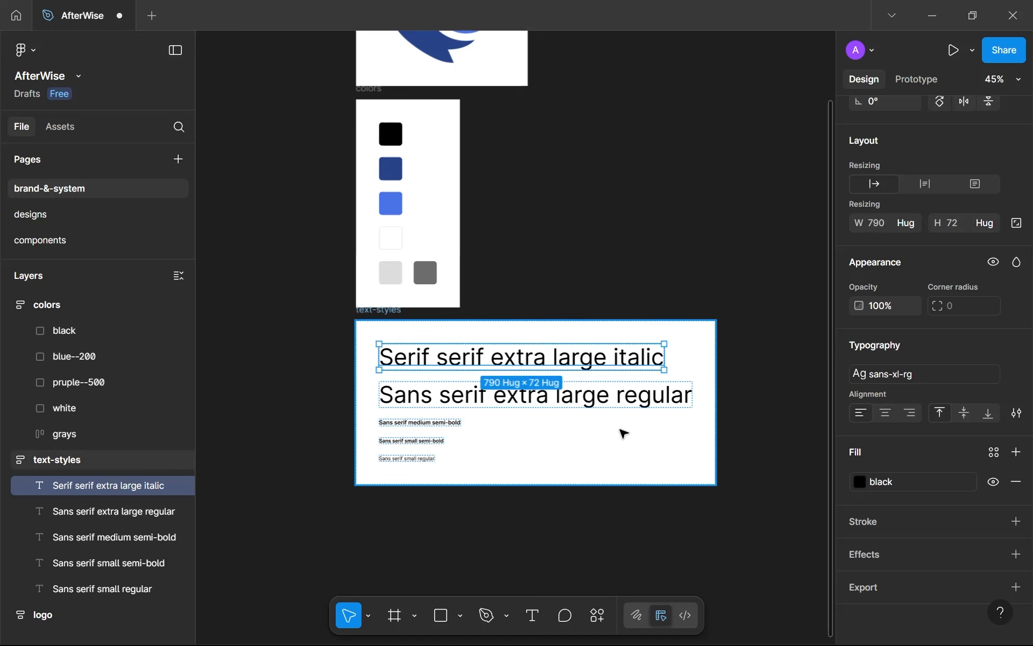
Apply serif-xl-it to the serif sample and return to the designs page.
{"action": "left_click", "coordinate": [909, 380]}
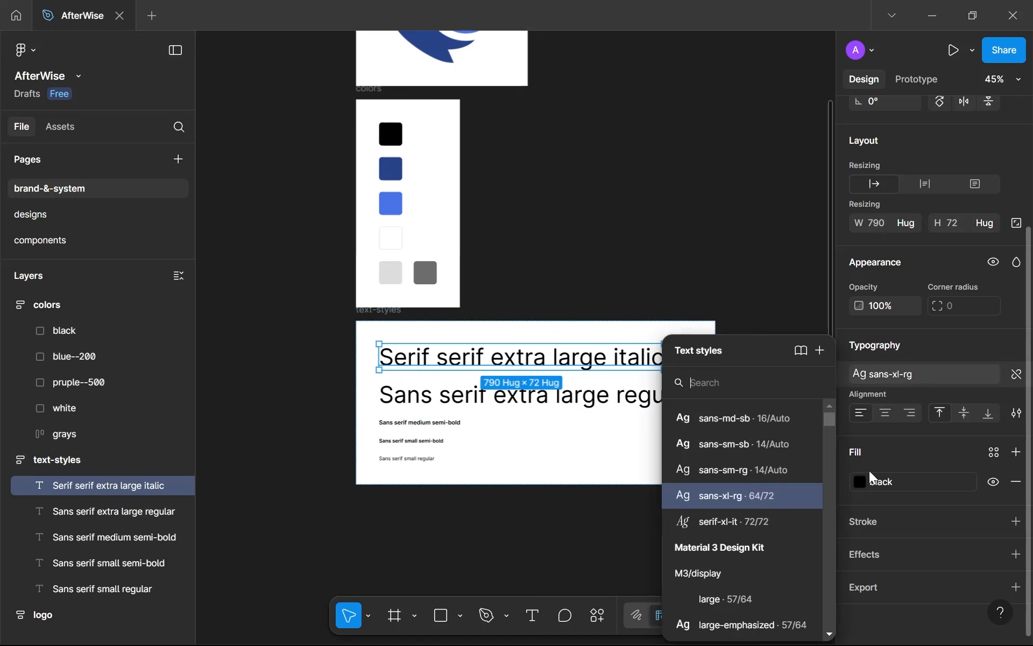
{"action": "left_click", "coordinate": [748, 519]}
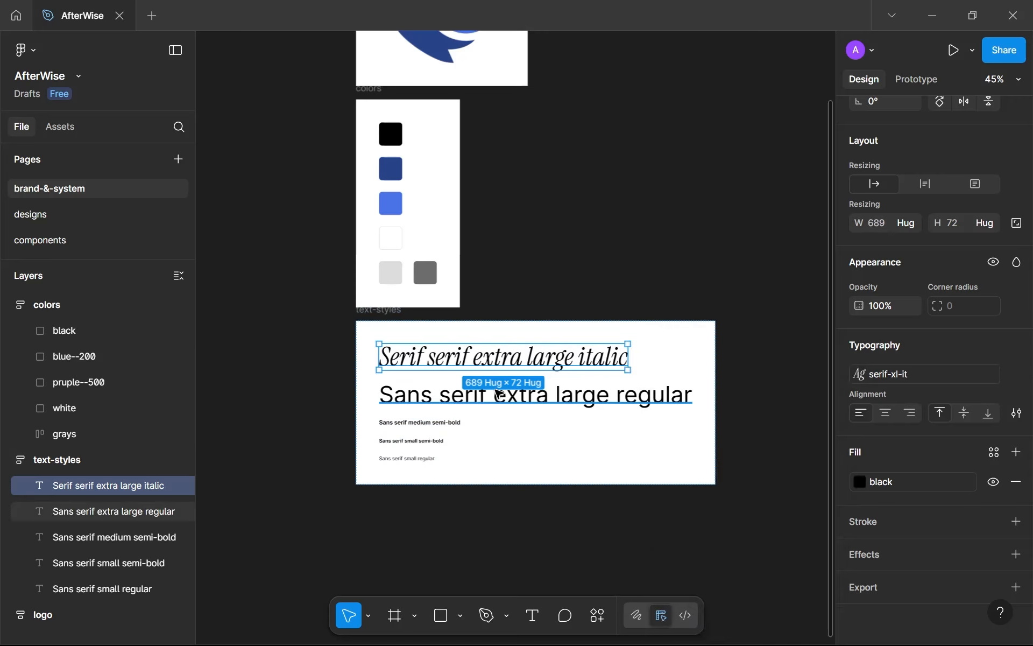
{"action": "left_click", "coordinate": [89, 217]}
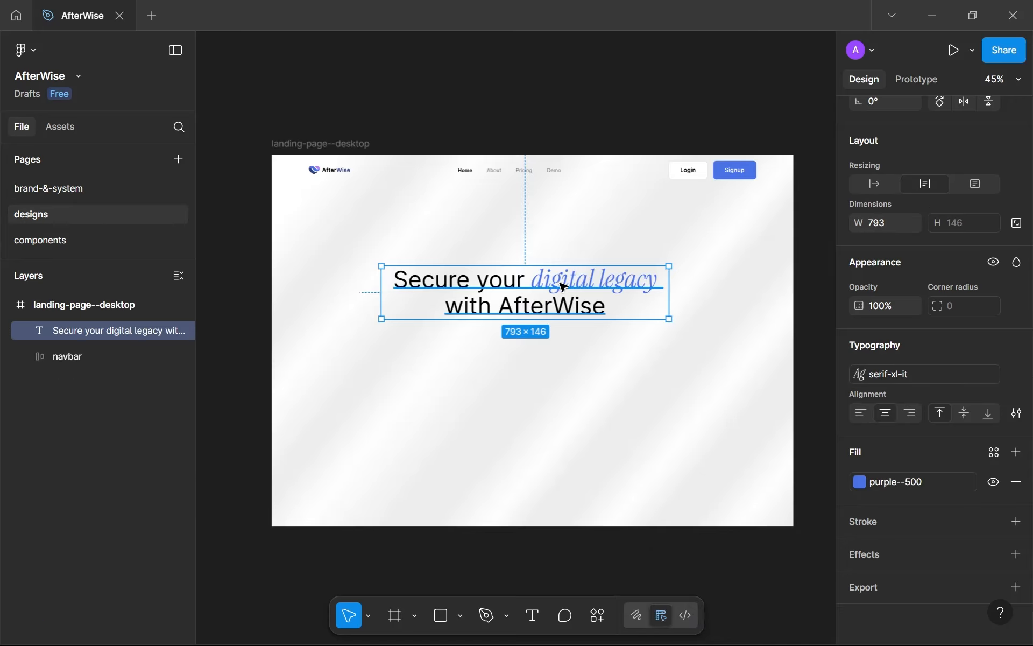
{"action": "scroll", "coordinate": [557, 282], "scroll_direction": "up", "scroll_amount": 3}
{"action": "scroll", "coordinate": [555, 281], "scroll_direction": "down", "scroll_amount": 3}
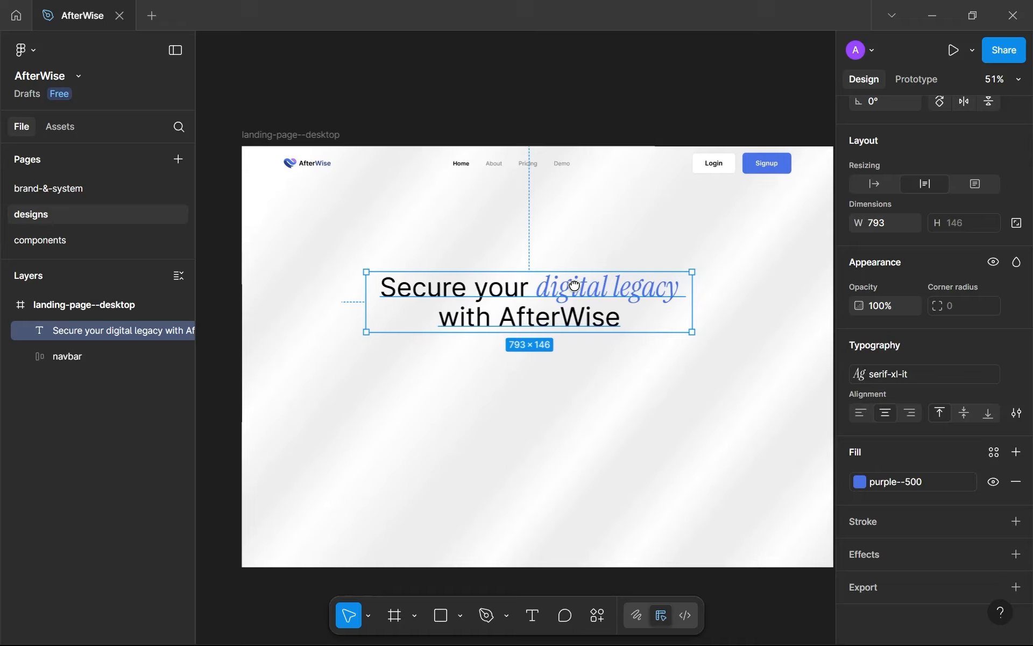
{"action": "left_click_drag", "start_coordinate": [558, 297], "coordinate": [570, 262]}
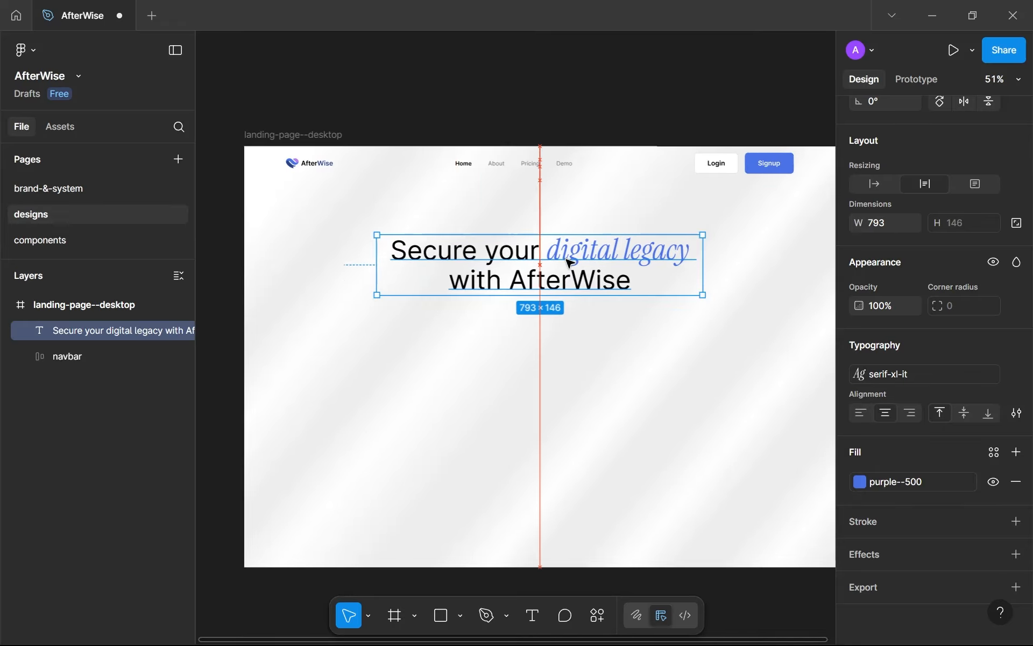
{"action": "scroll", "coordinate": [570, 263], "scroll_direction": "down", "scroll_amount": 3}
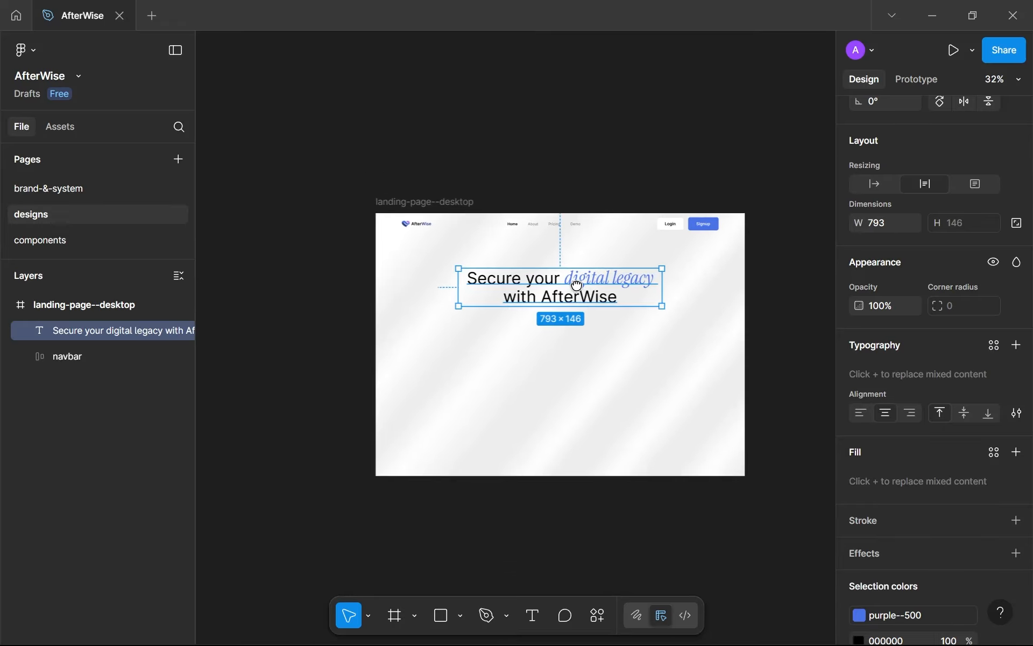
{"action": "scroll", "coordinate": [576, 285], "scroll_direction": "up", "scroll_amount": 2}
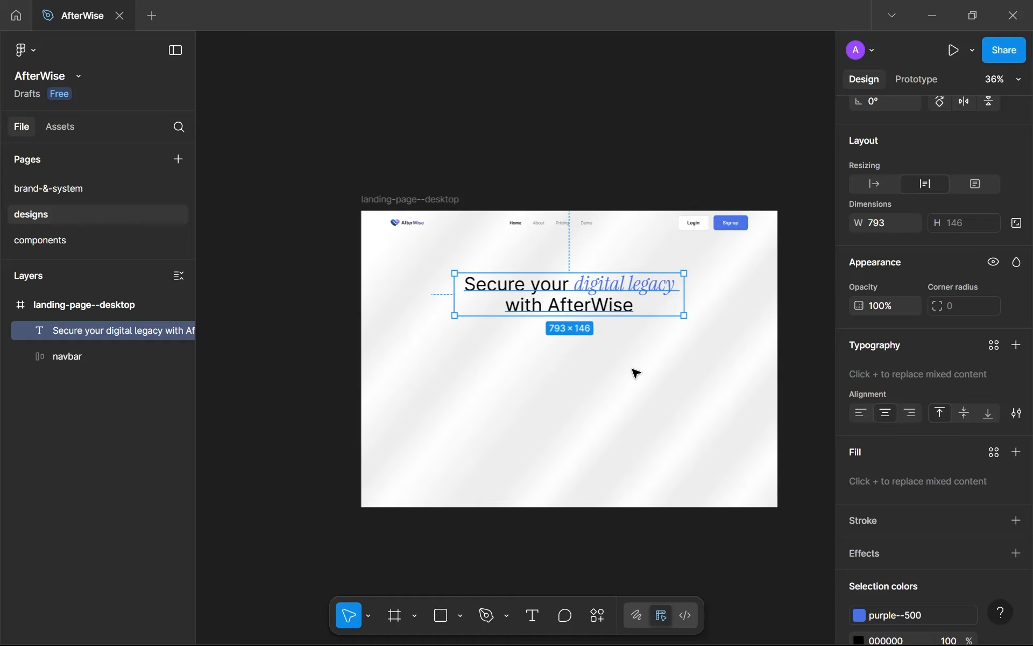
{"action": "scroll", "coordinate": [646, 377], "scroll_direction": "up", "scroll_amount": 3}
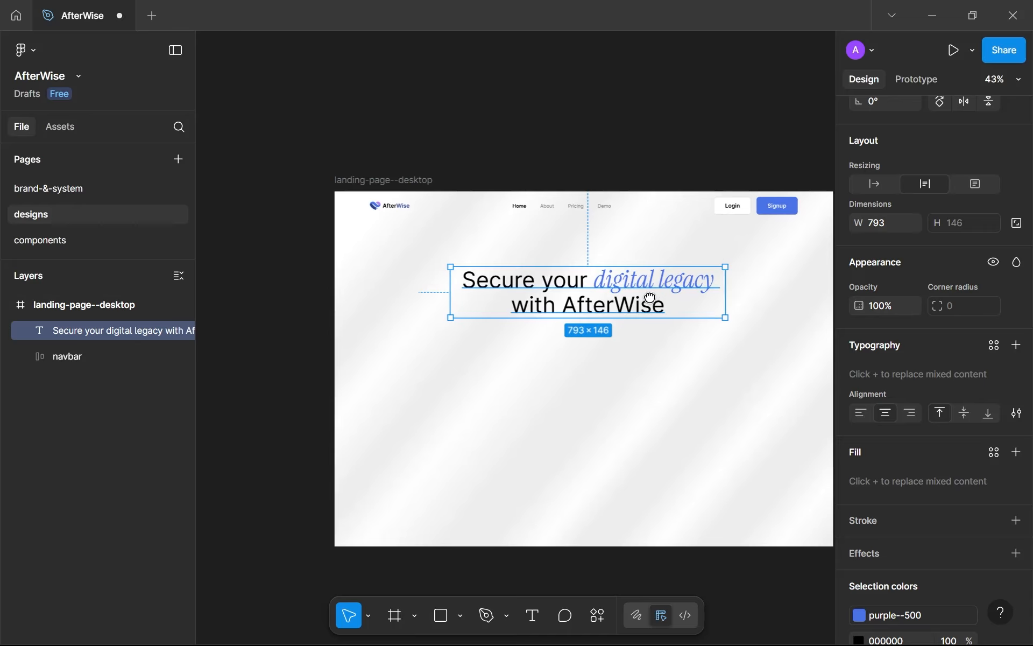
{"action": "left_click_drag", "start_coordinate": [653, 294], "coordinate": [644, 298]}
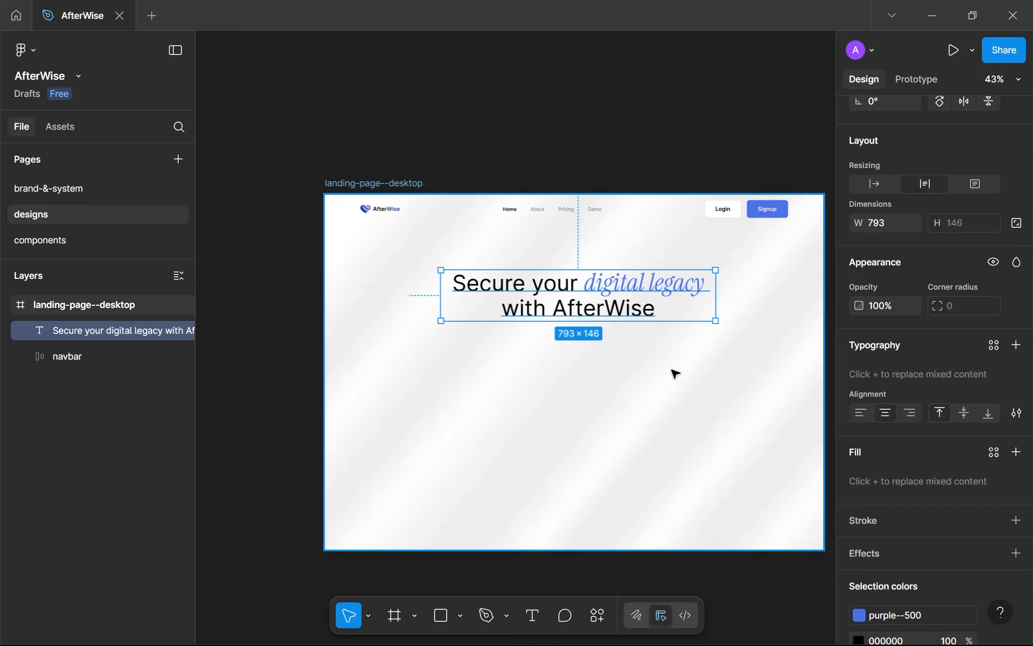
{"action": "scroll", "coordinate": [676, 372], "scroll_direction": "up", "scroll_amount": 2}
Add a new text box below the headline and give it the sans-sm-rg style.
{"action": "key", "text": "Return"}
{"action": "left_click", "coordinate": [417, 336]}
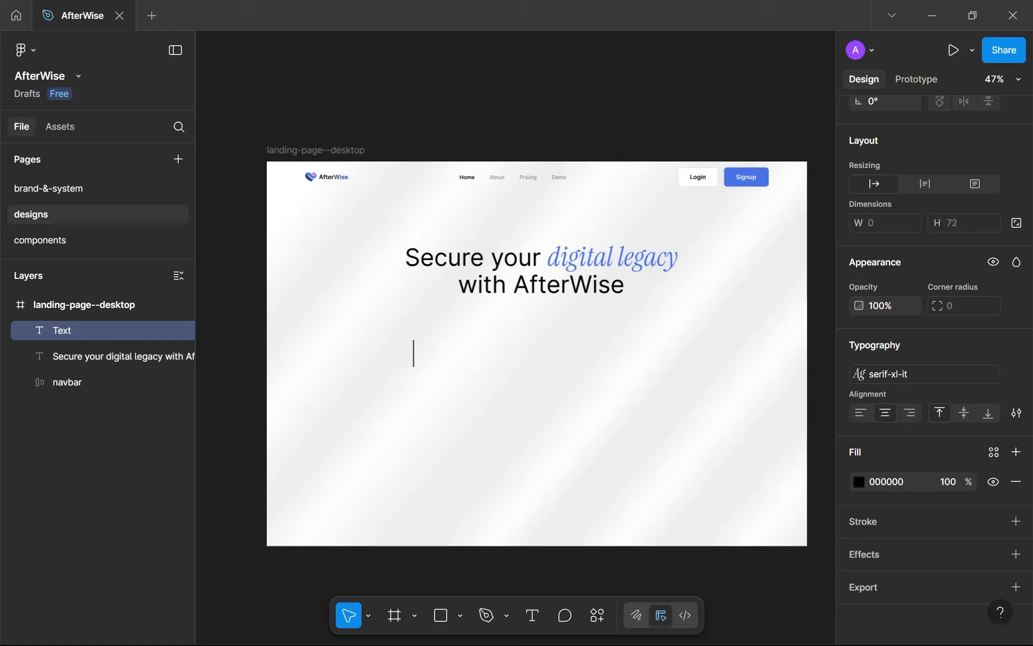
{"action": "type", "text": "a"}
{"action": "left_click", "coordinate": [918, 375]}
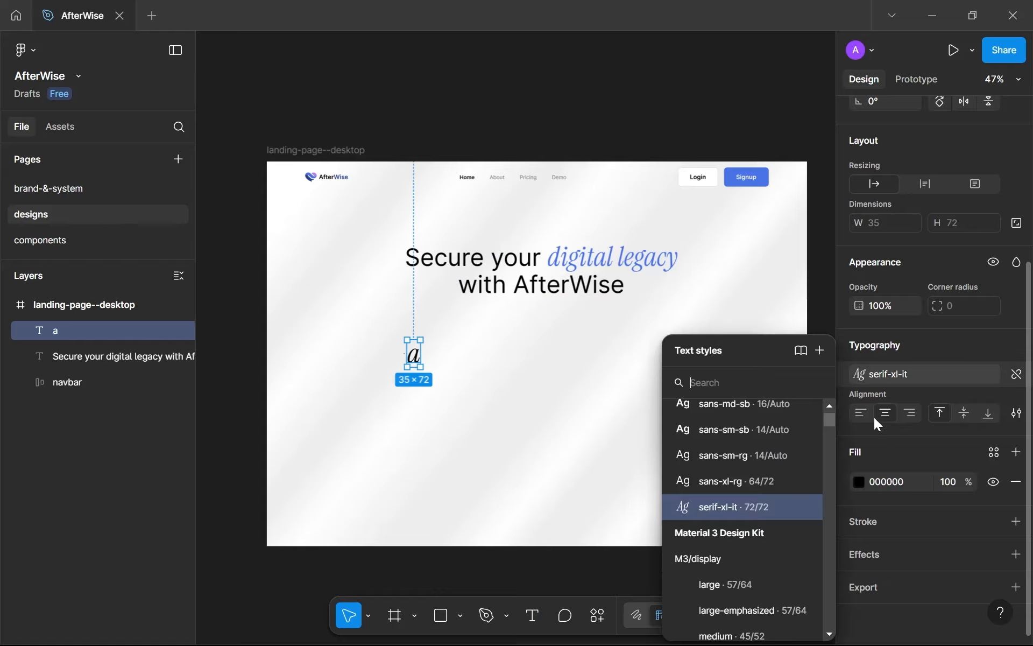
{"action": "left_click", "coordinate": [748, 452]}
{"action": "scroll", "coordinate": [458, 379], "scroll_direction": "up", "scroll_amount": 5}
{"action": "scroll", "coordinate": [347, 328], "scroll_direction": "up", "scroll_amount": 8}
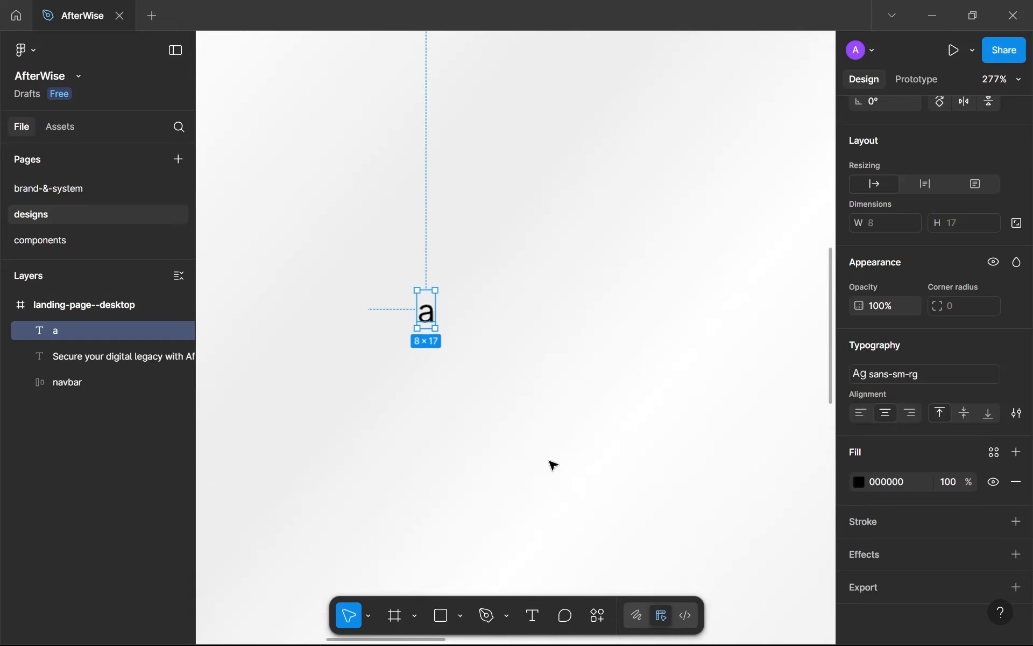
{"action": "scroll", "coordinate": [464, 383], "scroll_direction": "down", "scroll_amount": 5}
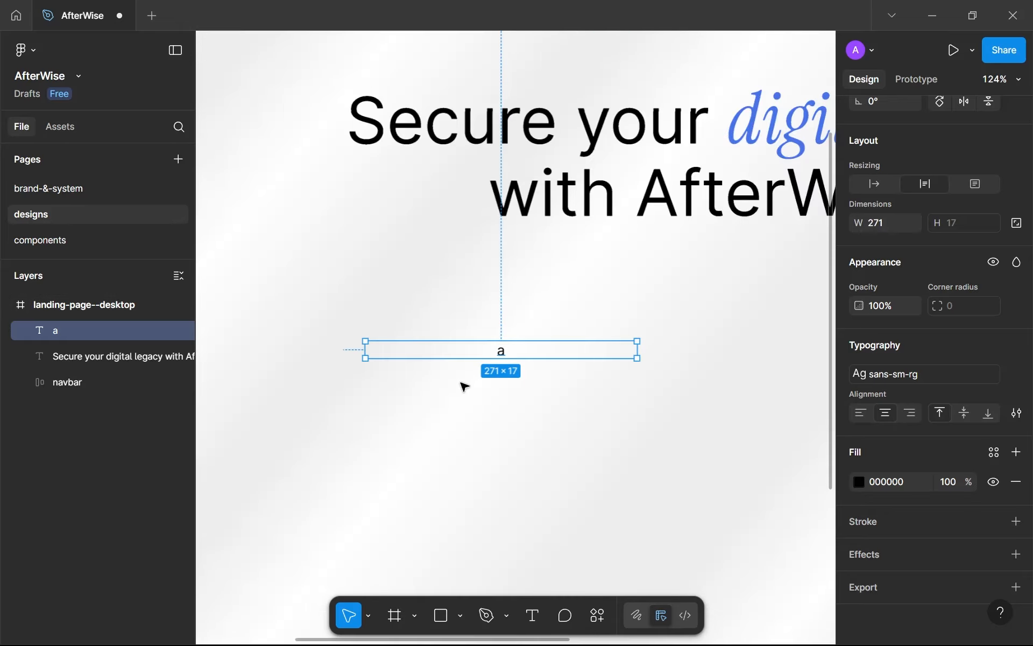
Type the first line 'Plan, protect and share your digital life.'.
{"action": "double_click", "coordinate": [500, 350]}
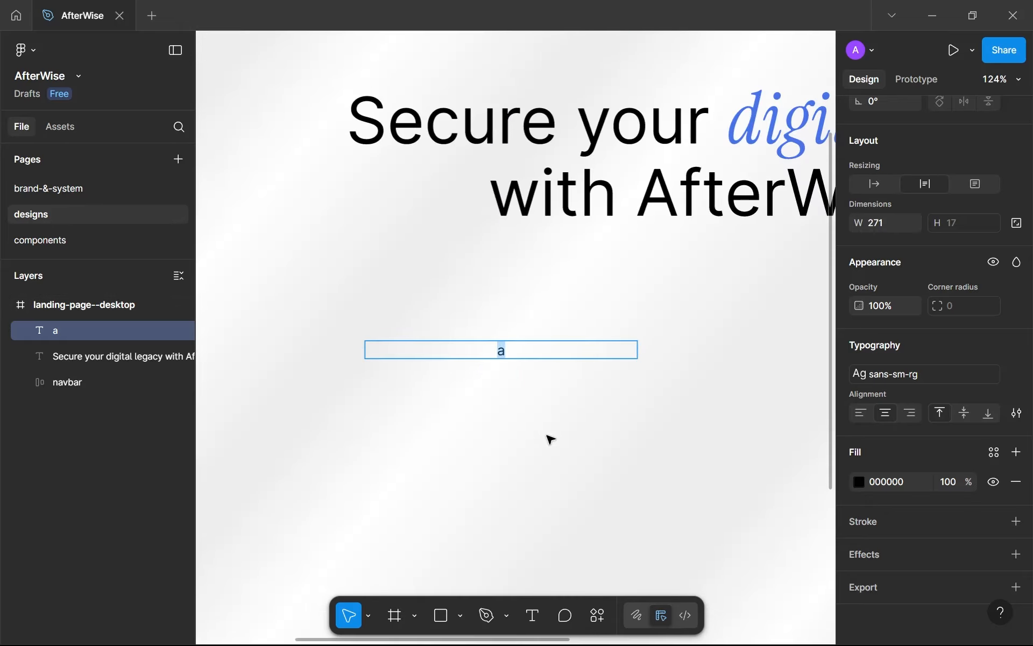
{"action": "type", "text": "Plan, protext"}
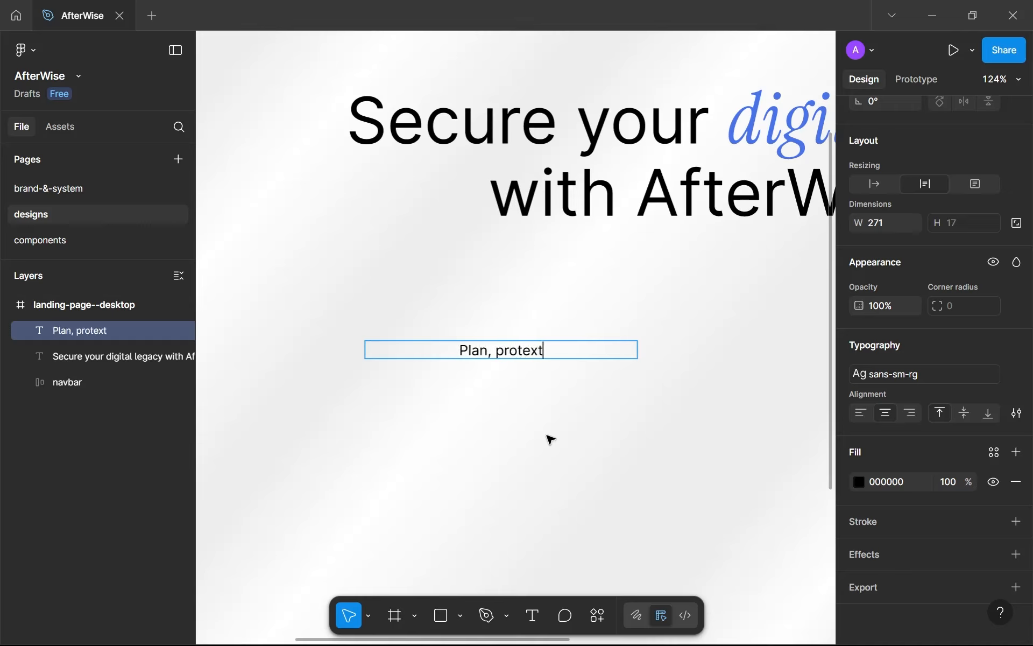
{"action": "type", "text": " and"}
{"action": "key", "text": "BackSpace"}
{"action": "key", "text": "BackSpace"}
{"action": "key", "text": "BackSpace"}
{"action": "key", "text": "BackSpace"}
{"action": "key", "text": "BackSpace"}
{"action": "type", "text": "c"}
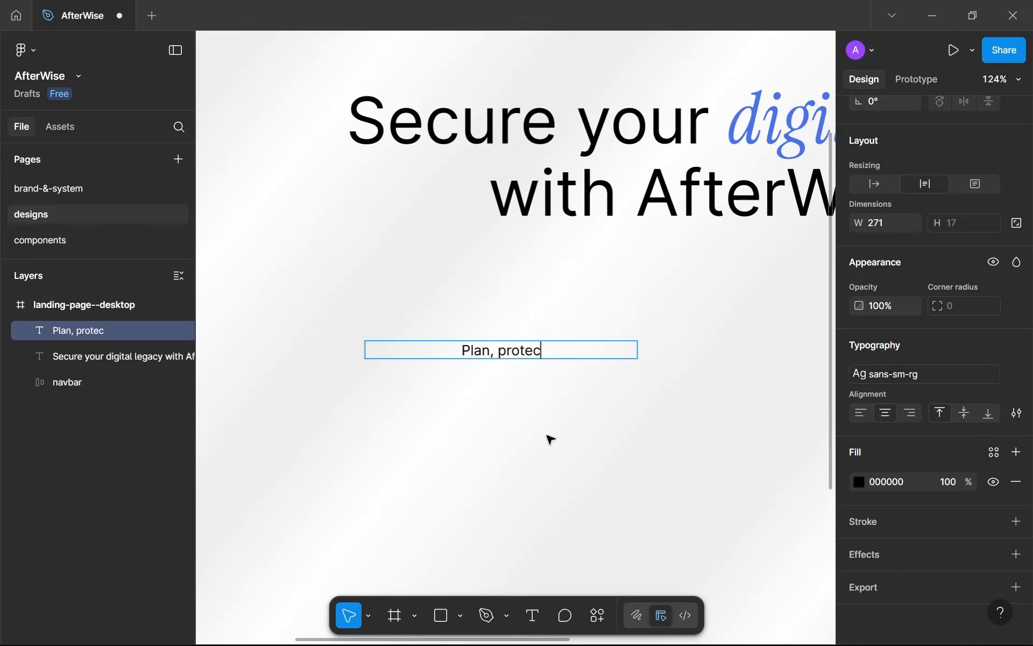
{"action": "type", "text": "t and share y"}
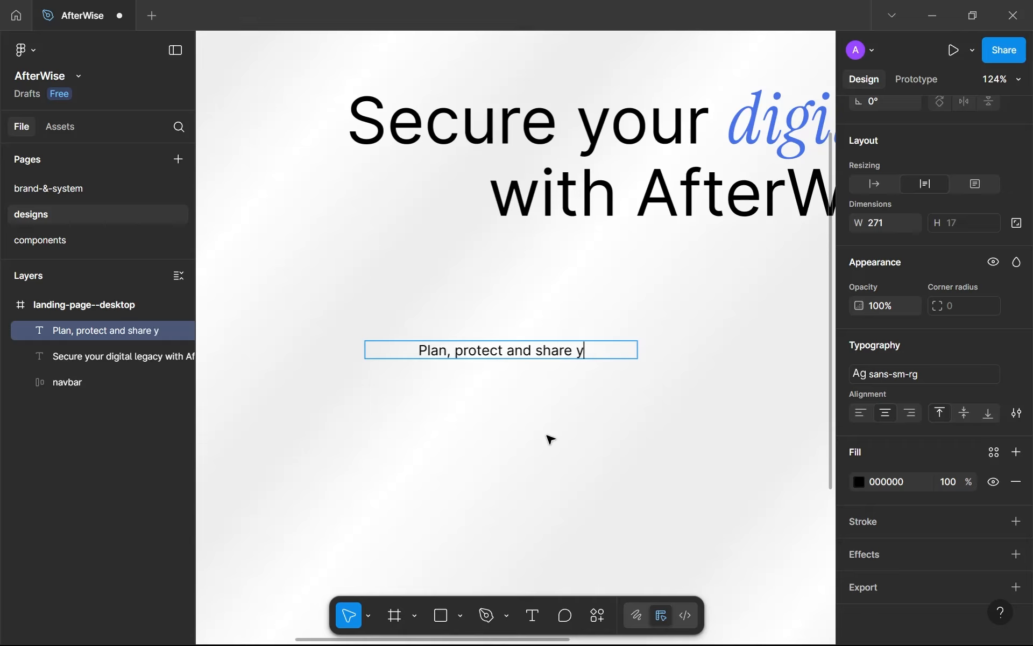
{"action": "type", "text": "our digital life."}
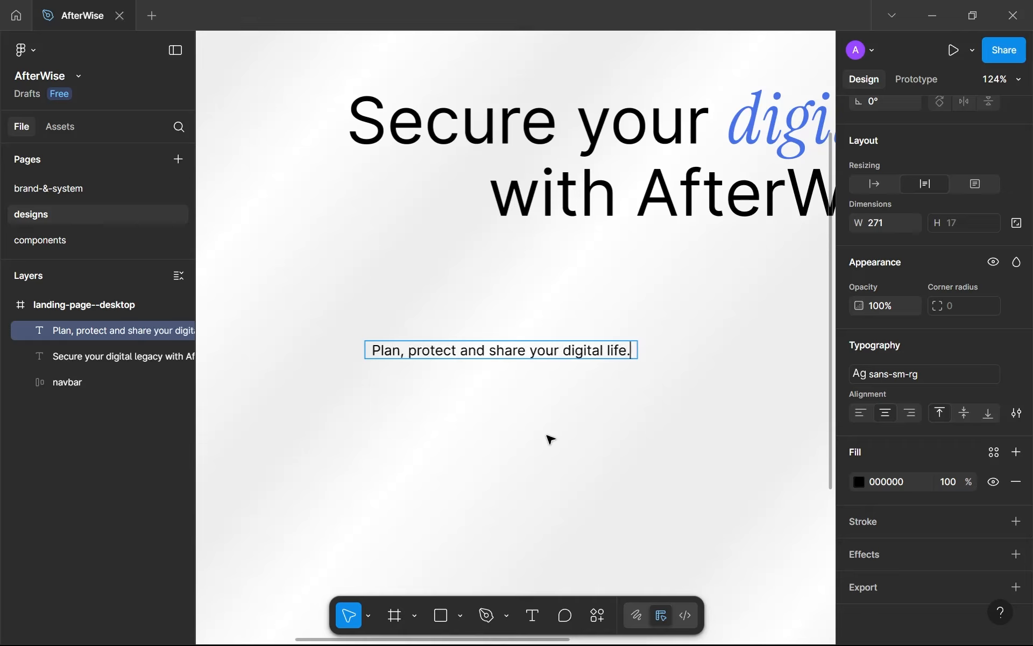
Add 'AfterWise helps you and your loved ones organize your online accounts, assets and wishes—before and after you're gone.'.
{"action": "key", "text": "Return"}
{"action": "type", "text": "A"}
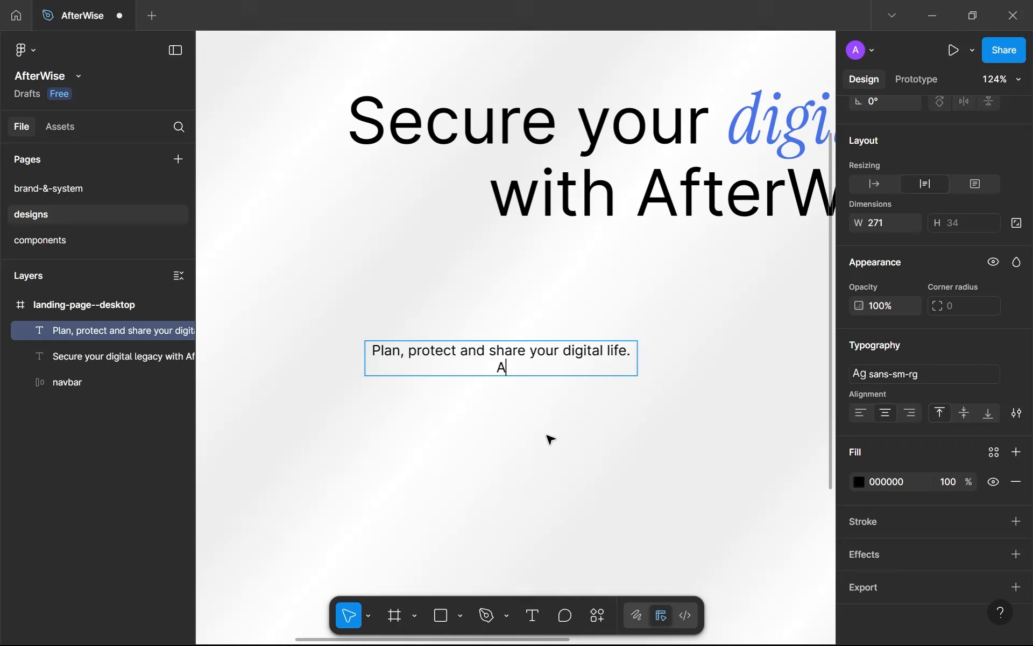
{"action": "type", "text": "fterWise helps you "}
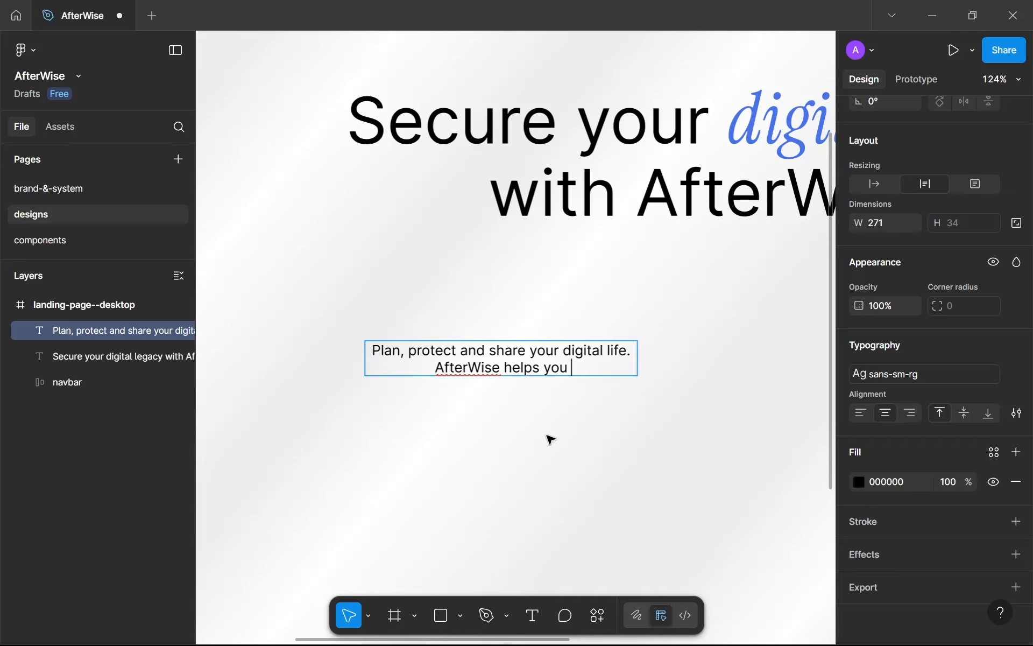
{"action": "type", "text": "and your lov"}
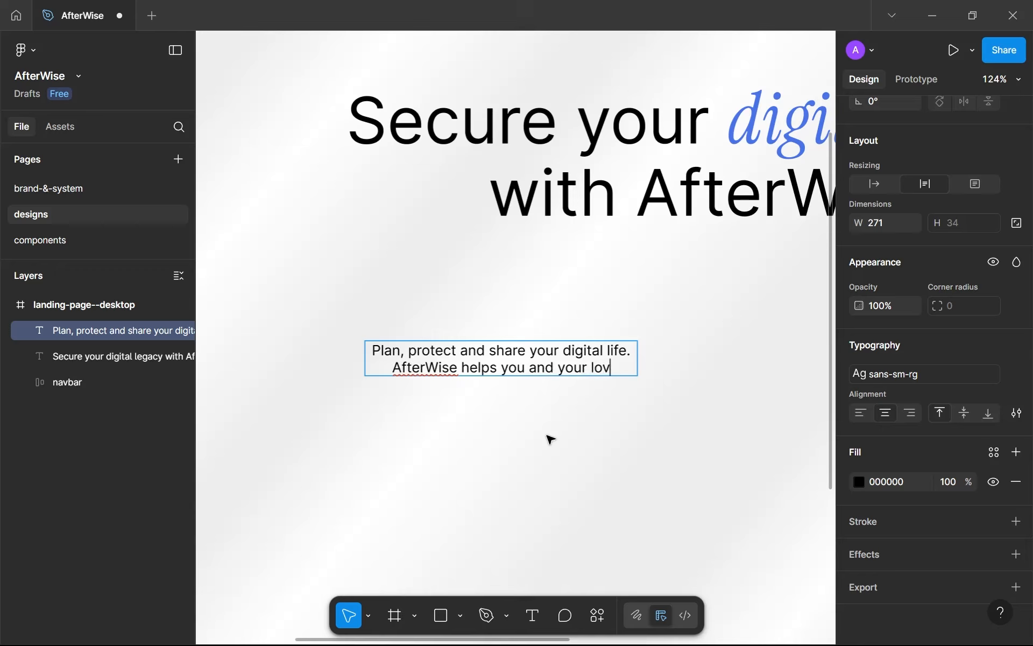
{"action": "type", "text": "ed ones "}
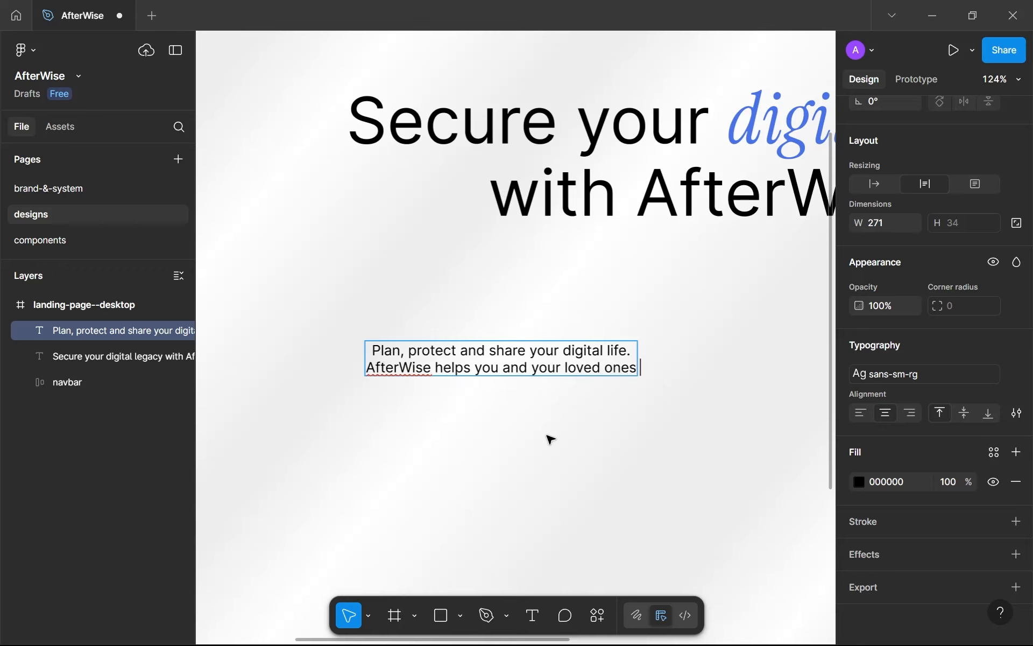
{"action": "type", "text": "orgnize"}
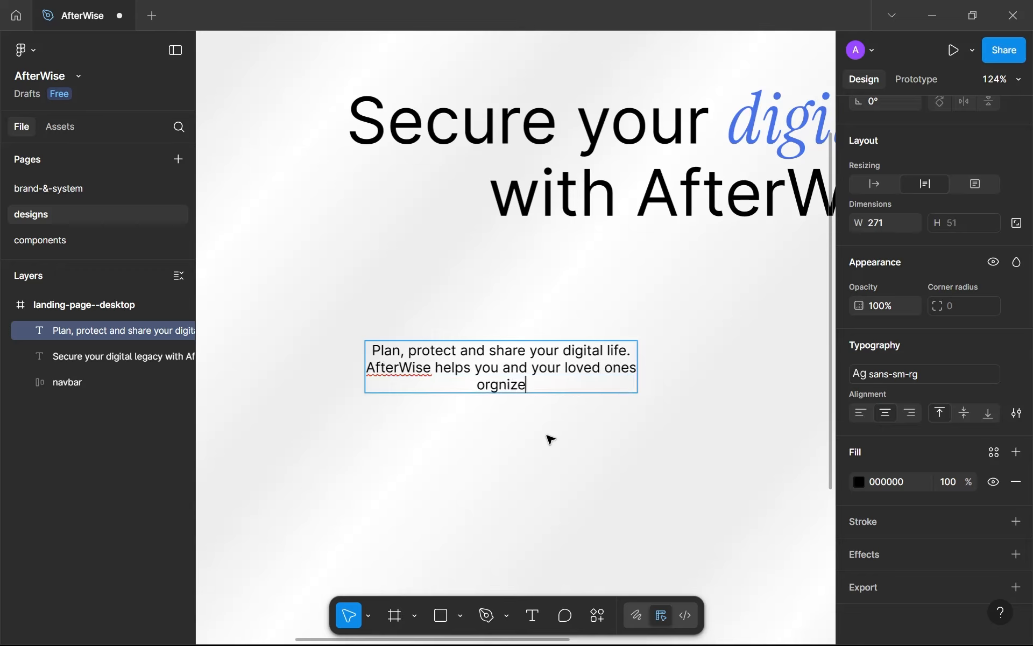
{"action": "key", "text": "ctrl+BackSpace"}
{"action": "type", "text": "organise your online"}
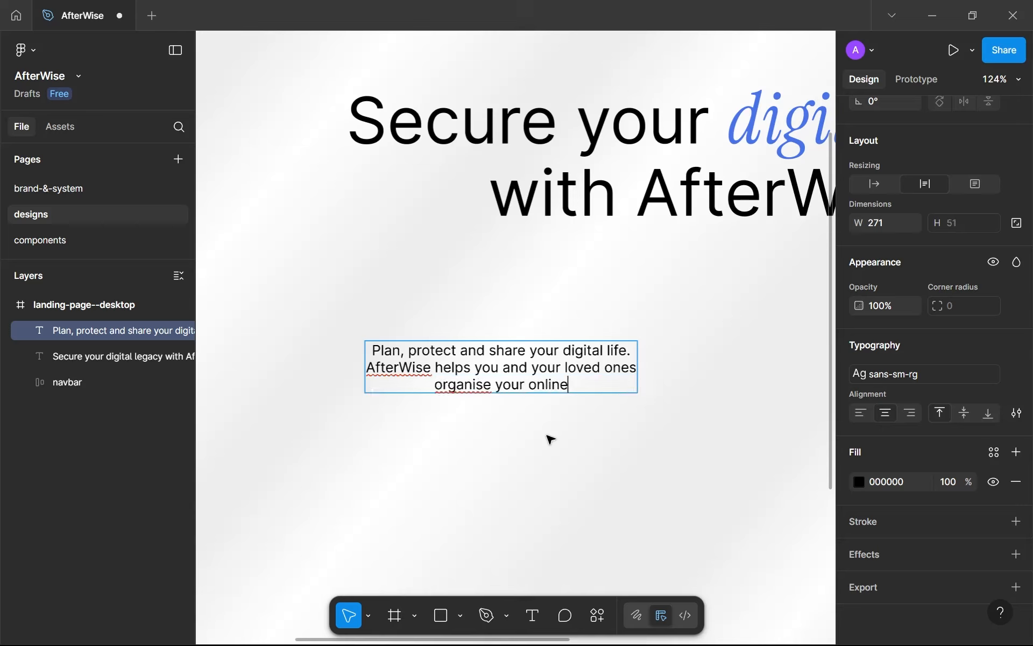
{"action": "type", "text": " accounts "}
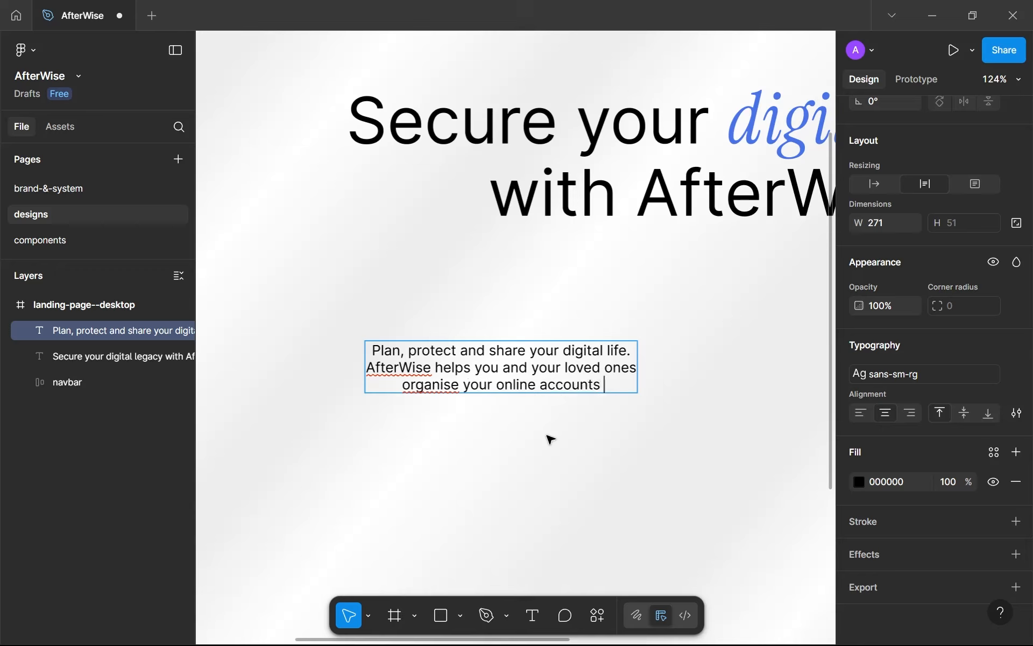
{"action": "type", "text": ", as"}
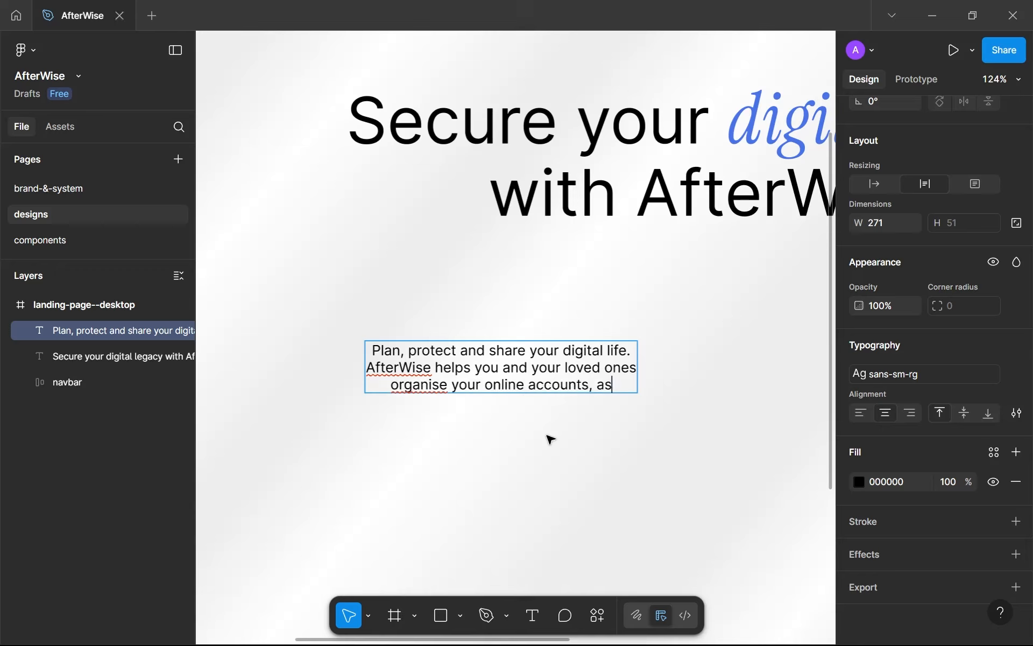
{"action": "type", "text": "sets and wi"}
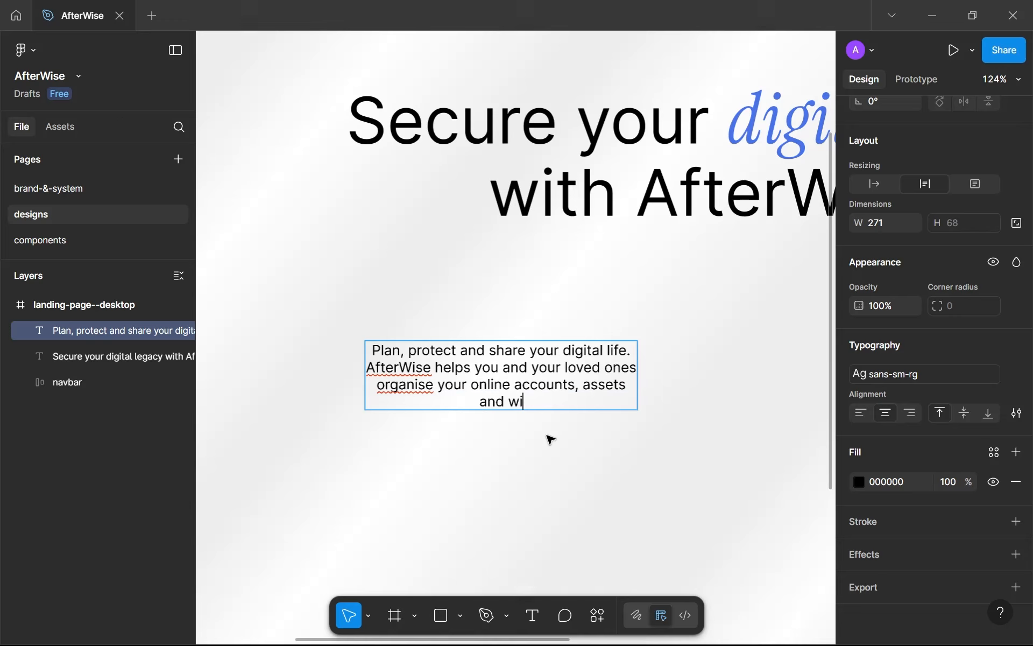
{"action": "type", "text": "shes--"}
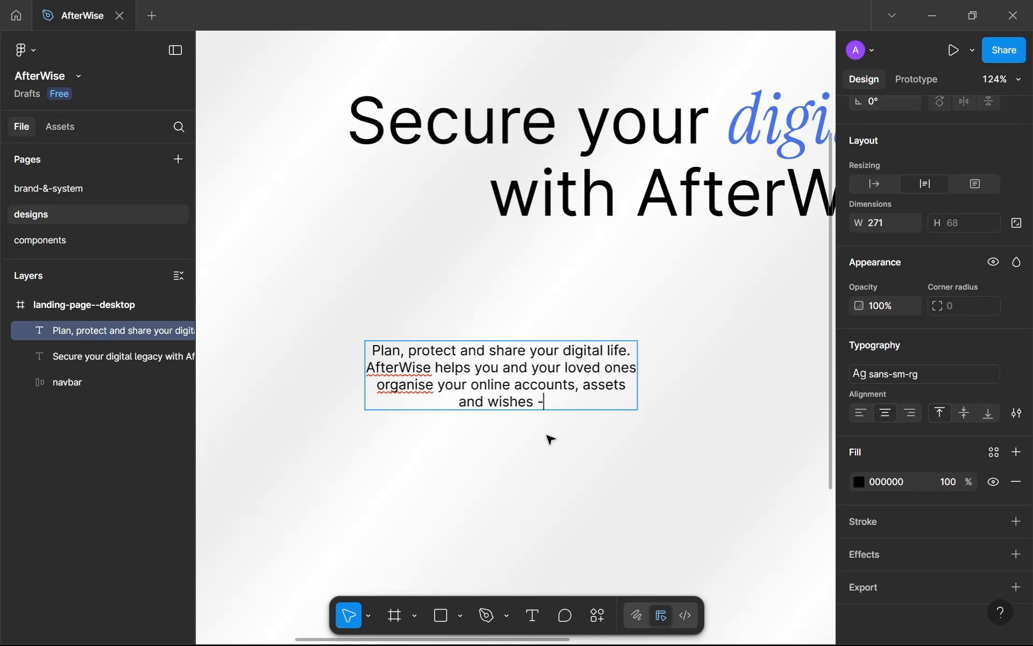
{"action": "key", "text": "BackSpace"}
{"action": "key", "text": "BackSpace"}
{"action": "type", "text": "_"}
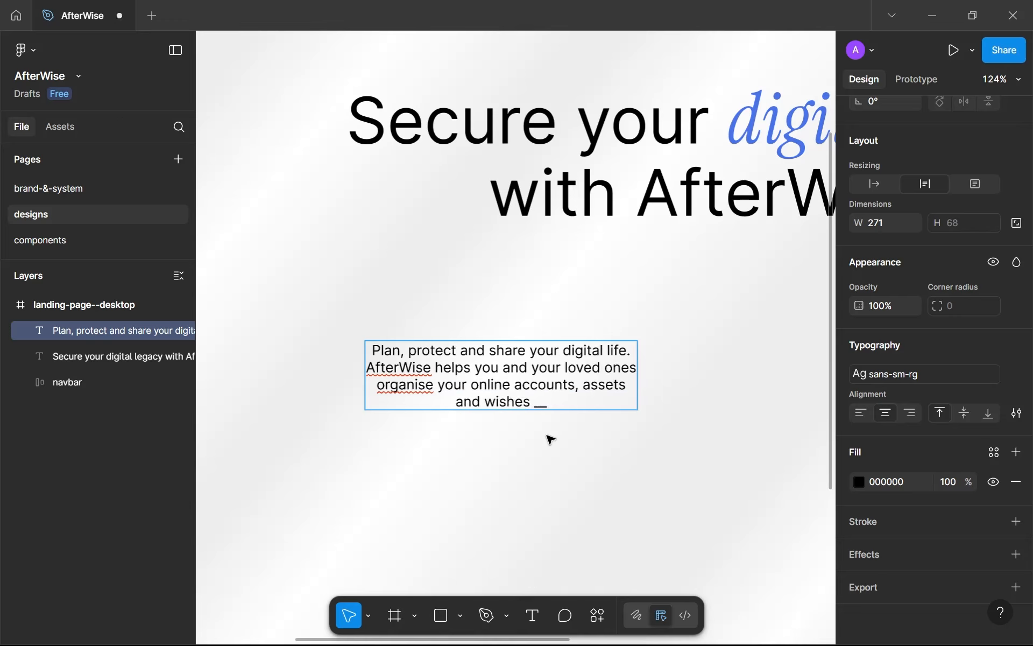
{"action": "key", "text": "BackSpace"}
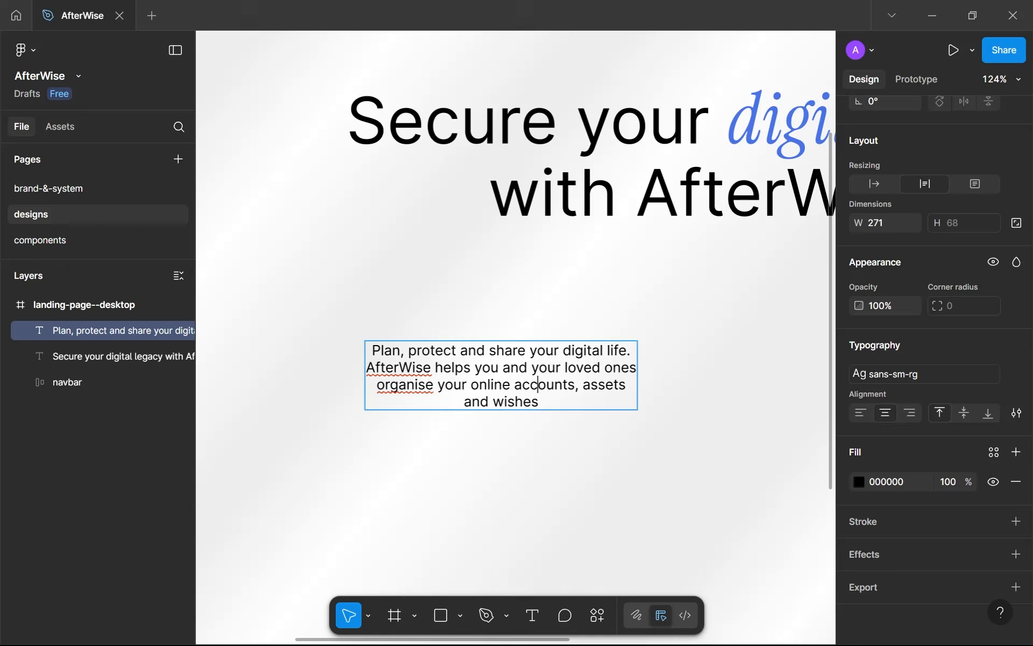
{"action": "type", "text": "—"}
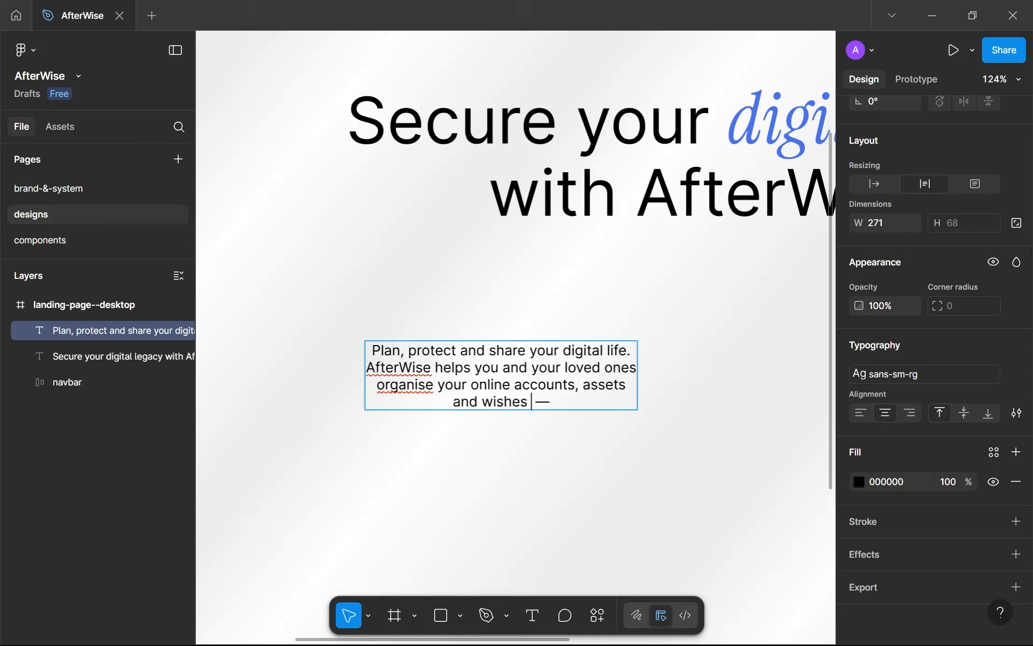
{"action": "key", "text": "Left"}
{"action": "key", "text": "BackSpace"}
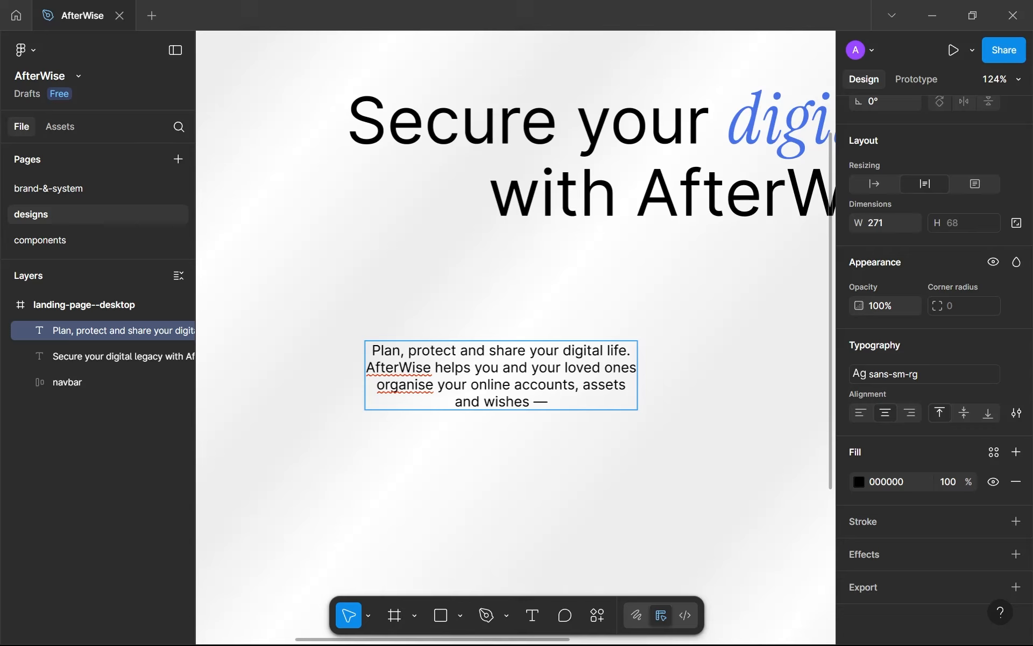
{"action": "type", "text": "before"}
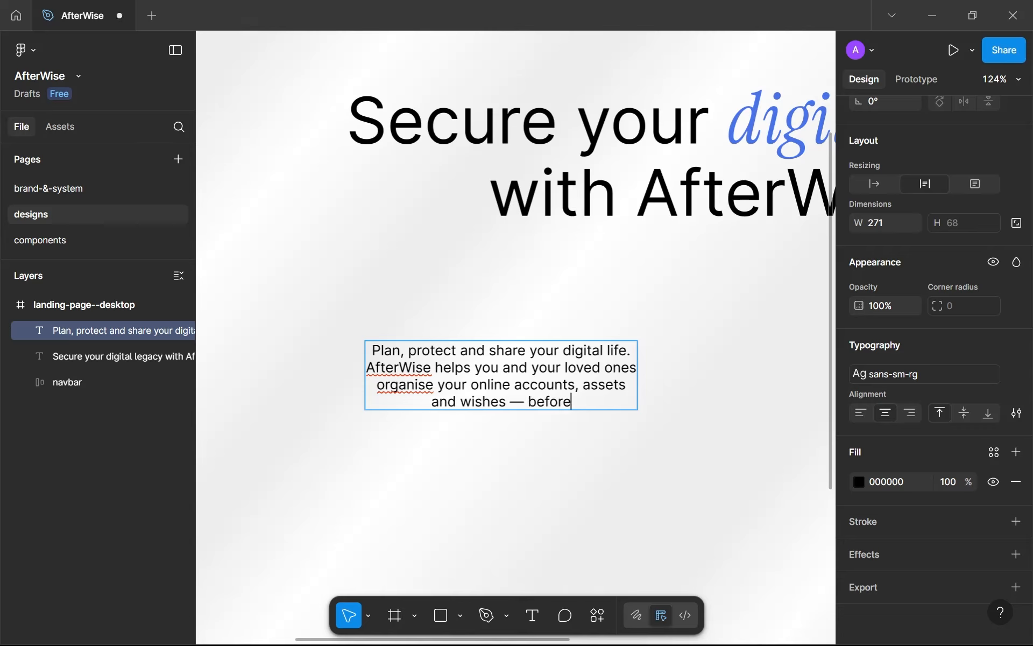
{"action": "type", "text": " and "}
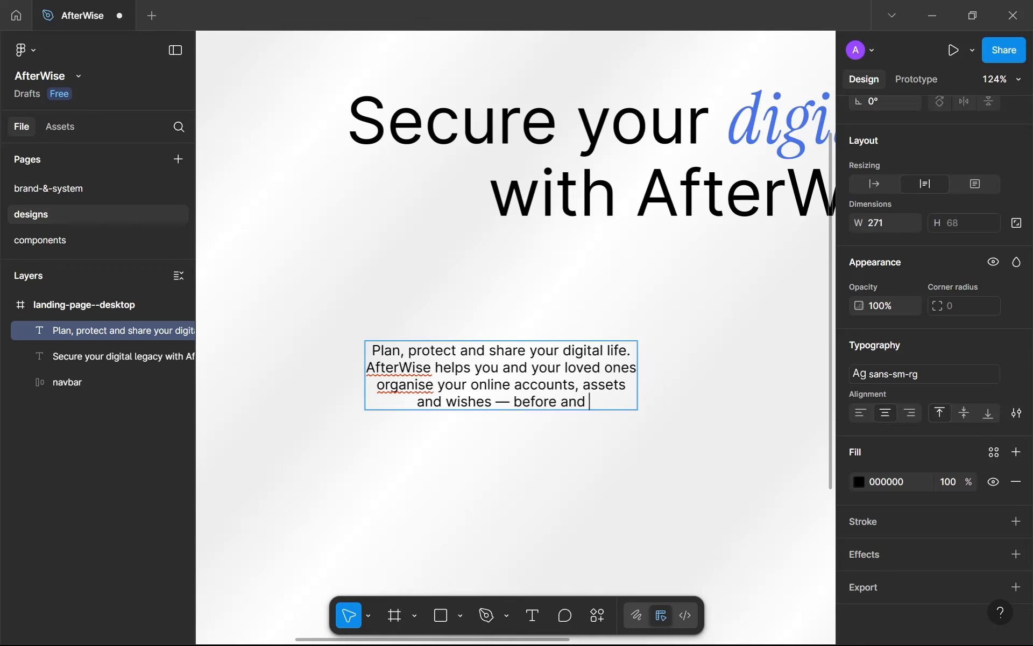
{"action": "type", "text": "after your"}
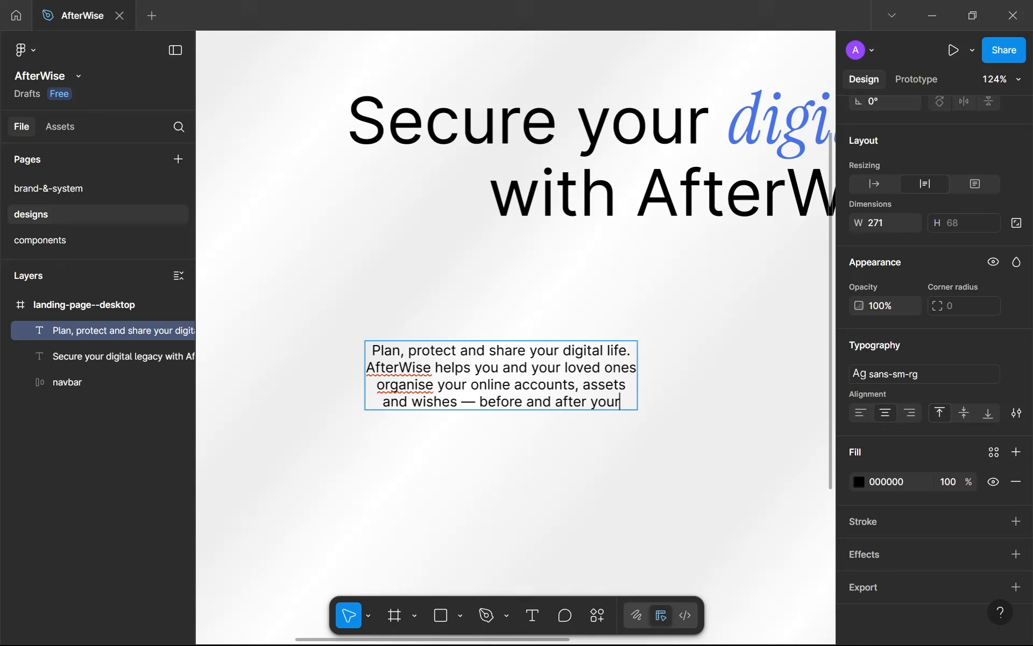
{"action": "key", "text": "BackSpace"}
{"action": "type", "text": "'re gone."}
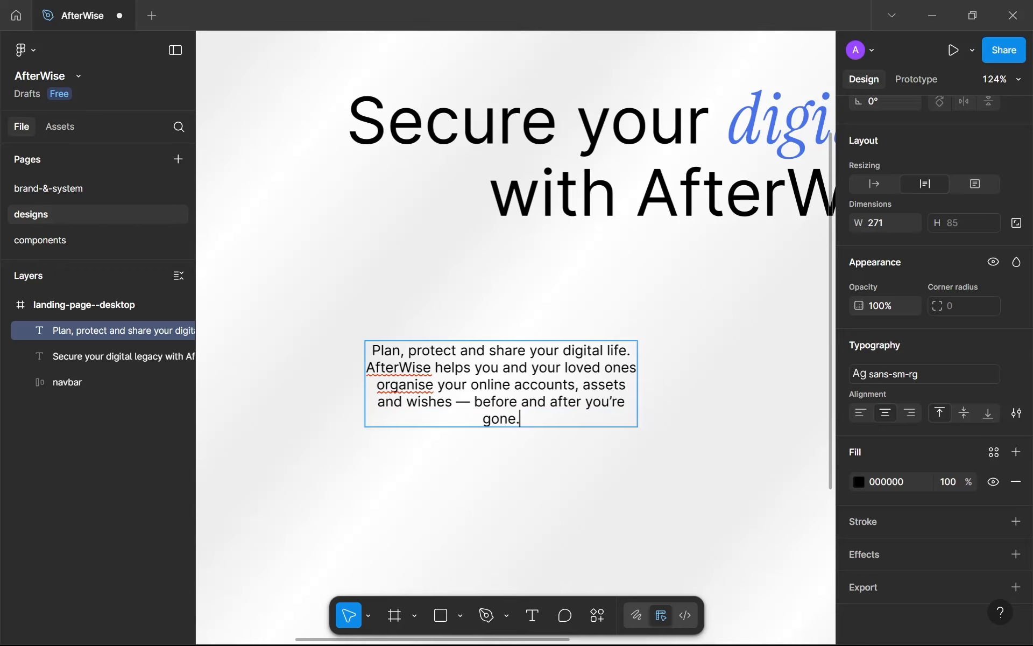
{"action": "right_click", "coordinate": [425, 384]}
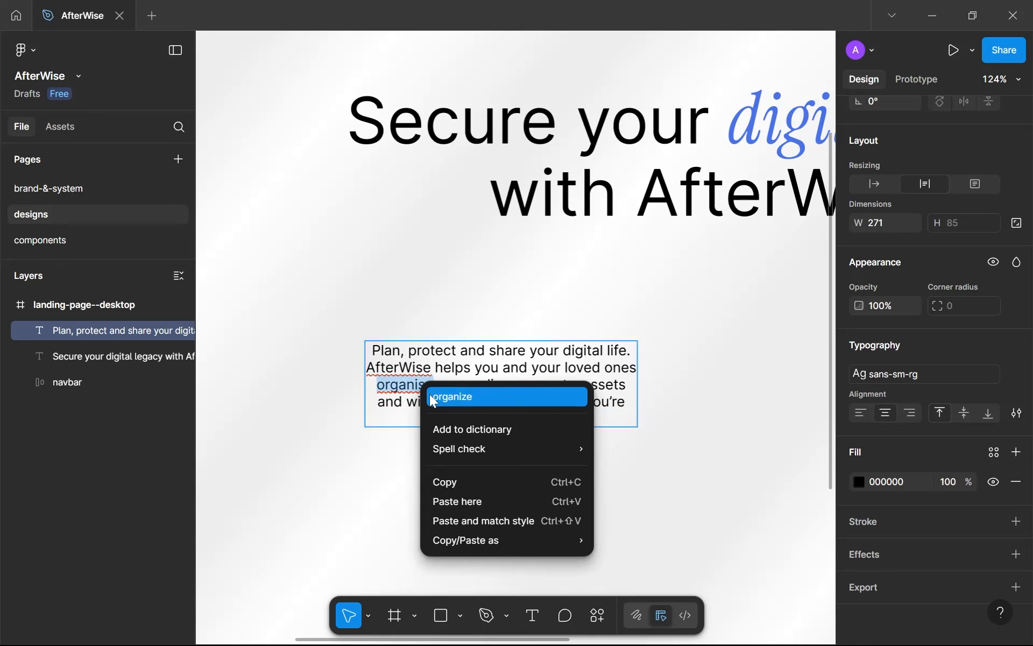
{"action": "left_click", "coordinate": [431, 394]}
{"action": "key", "text": "Escape"}
Give the paragraph the gray--300 fill colour.
{"action": "scroll", "coordinate": [503, 445], "scroll_direction": "down", "scroll_amount": 5}
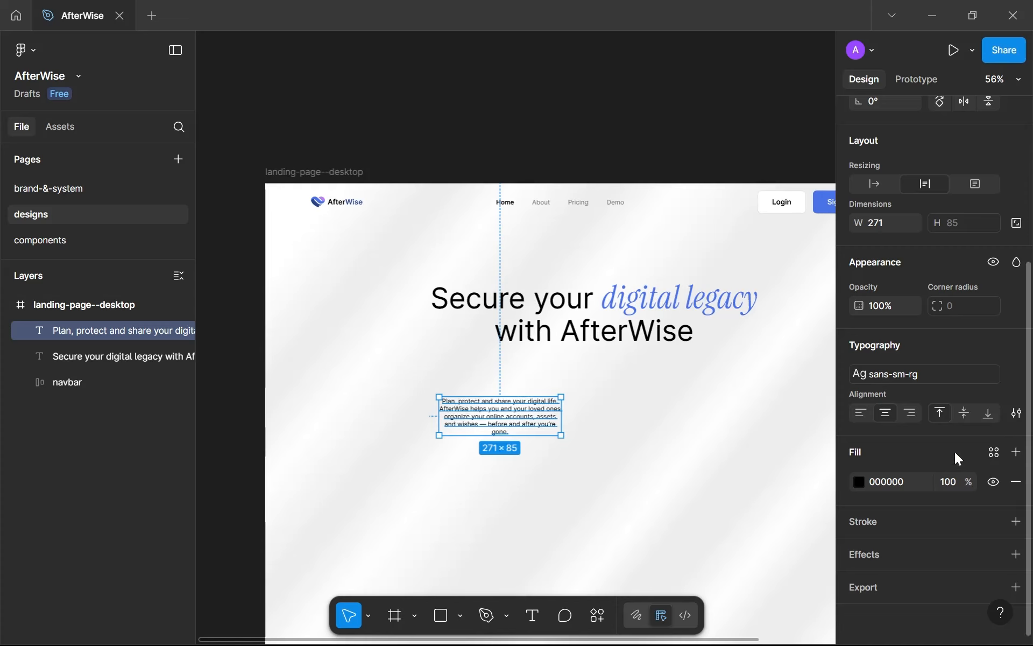
{"action": "left_click", "coordinate": [993, 452]}
{"action": "left_click", "coordinate": [754, 486]}
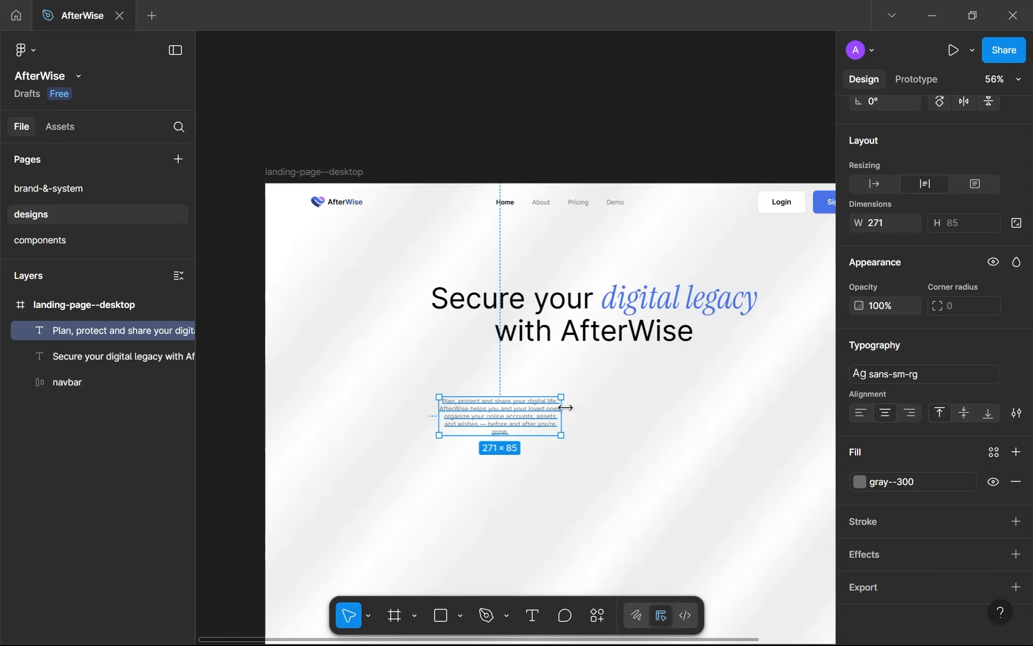
Widen the paragraph to 566 so it wraps onto two lines and move it up under the headline.
{"action": "mouse_move", "coordinate": [561, 416]}
{"action": "left_mouse_down"}
{"action": "mouse_move", "coordinate": [694, 412]}
{"action": "mouse_move", "coordinate": [655, 387]}
{"action": "mouse_move", "coordinate": [664, 376]}
{"action": "left_mouse_up"}
{"action": "scroll", "coordinate": [664, 377], "scroll_direction": "up", "scroll_amount": 3}
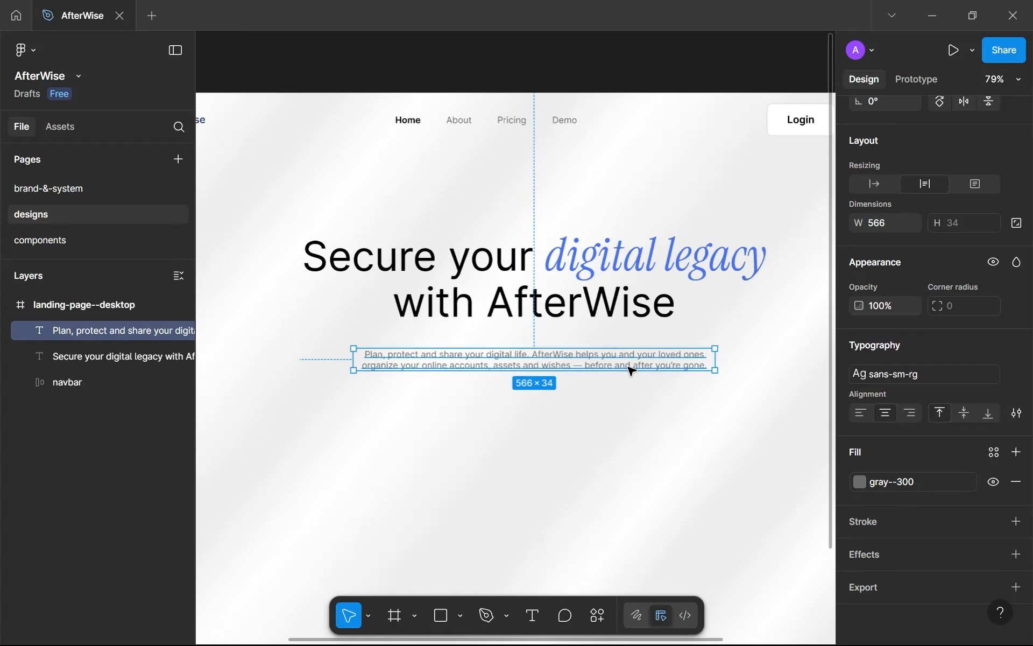
{"action": "scroll", "coordinate": [629, 368], "scroll_direction": "down", "scroll_amount": 1}
{"action": "left_click", "coordinate": [707, 404]}
{"action": "scroll", "coordinate": [706, 403], "scroll_direction": "down", "scroll_amount": 5}
{"action": "left_click_drag", "start_coordinate": [694, 399], "coordinate": [663, 388]}
{"action": "scroll", "coordinate": [648, 391], "scroll_direction": "up", "scroll_amount": 4}
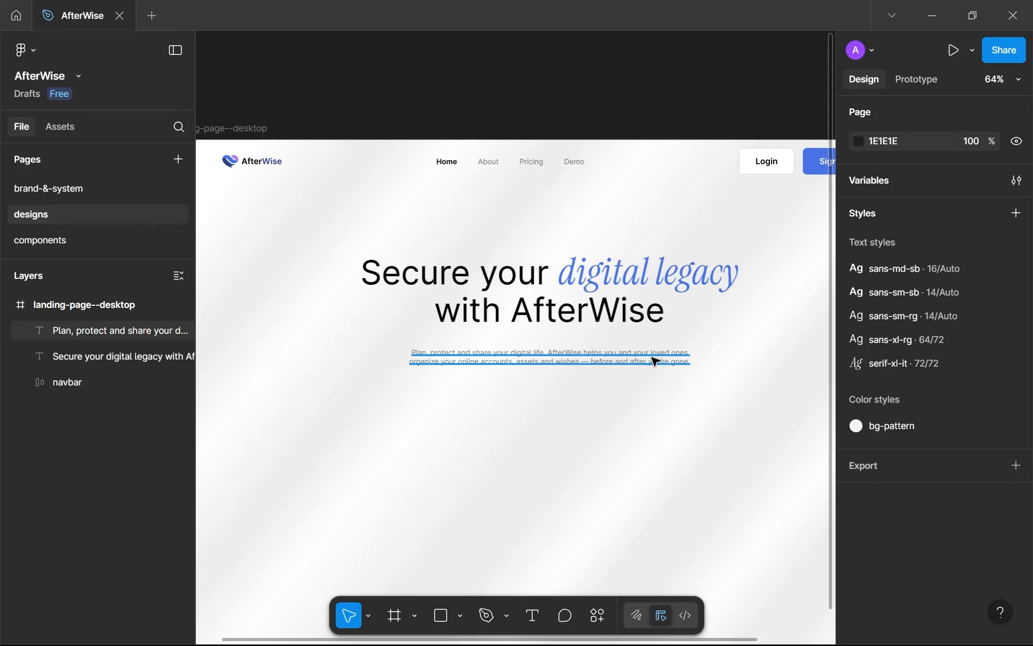
{"action": "left_click_drag", "start_coordinate": [643, 370], "coordinate": [644, 358]}
{"action": "left_click", "coordinate": [631, 367]}
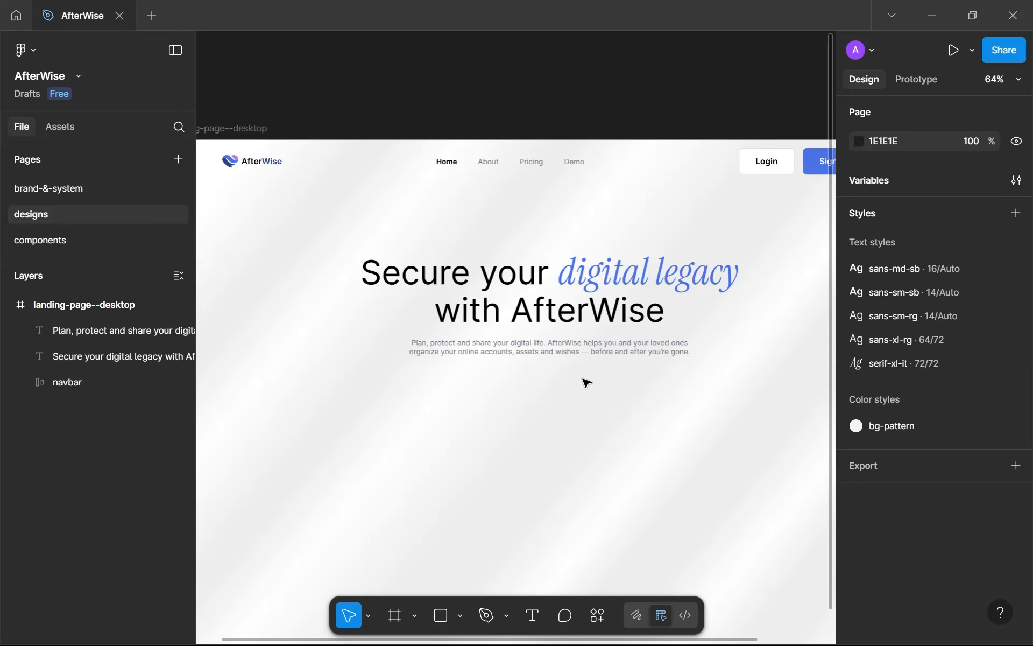
{"action": "key", "text": "shift+1"}
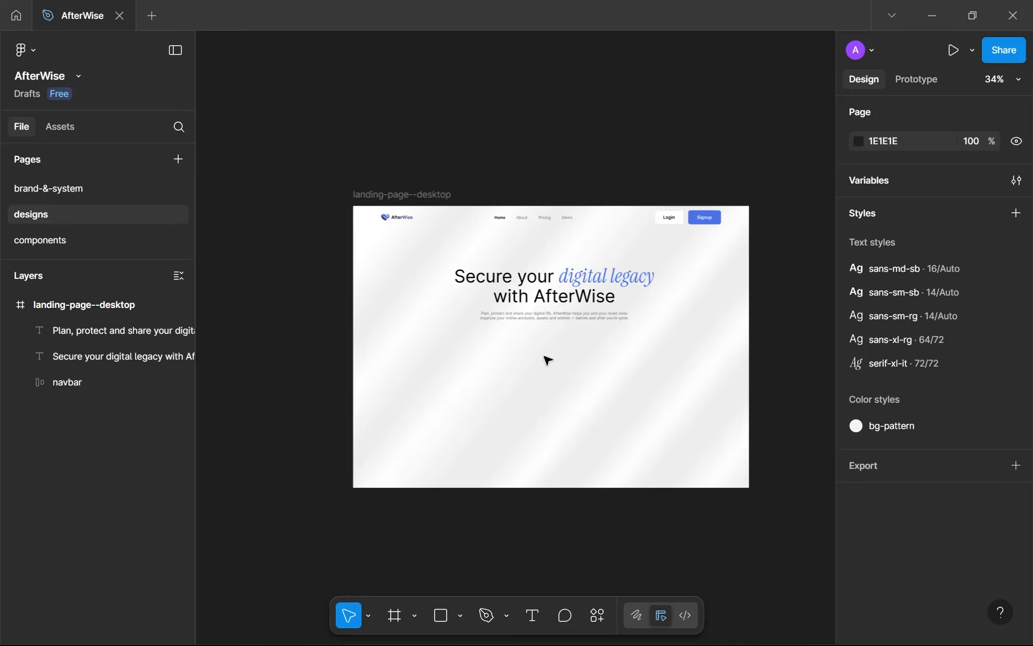
{"action": "scroll", "coordinate": [548, 355], "scroll_direction": "up", "scroll_amount": 2}
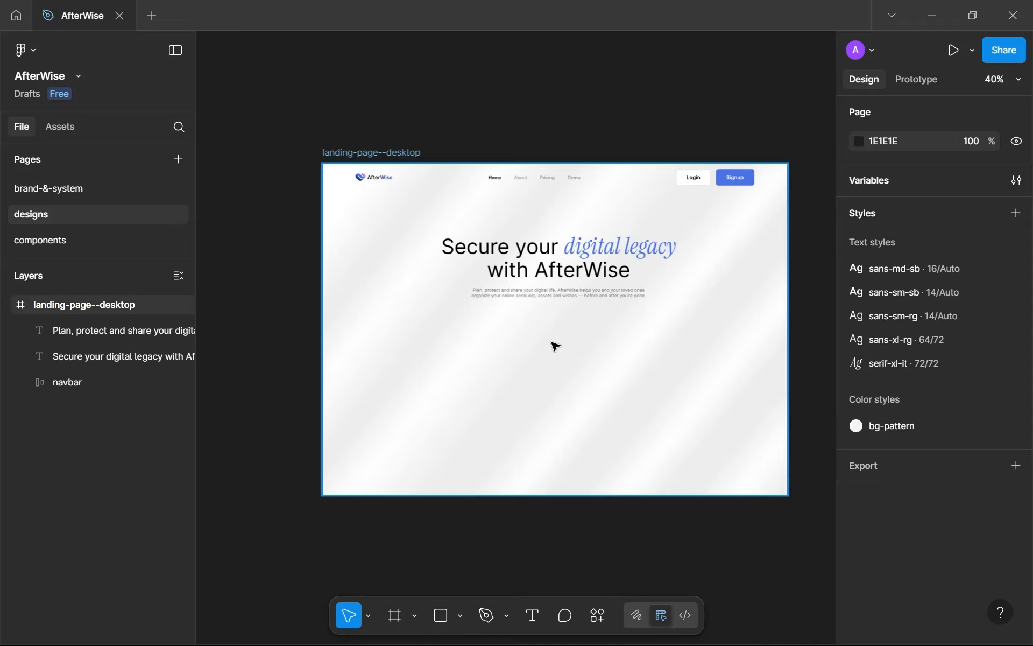
{"action": "scroll", "coordinate": [574, 300], "scroll_direction": "up", "scroll_amount": 4}
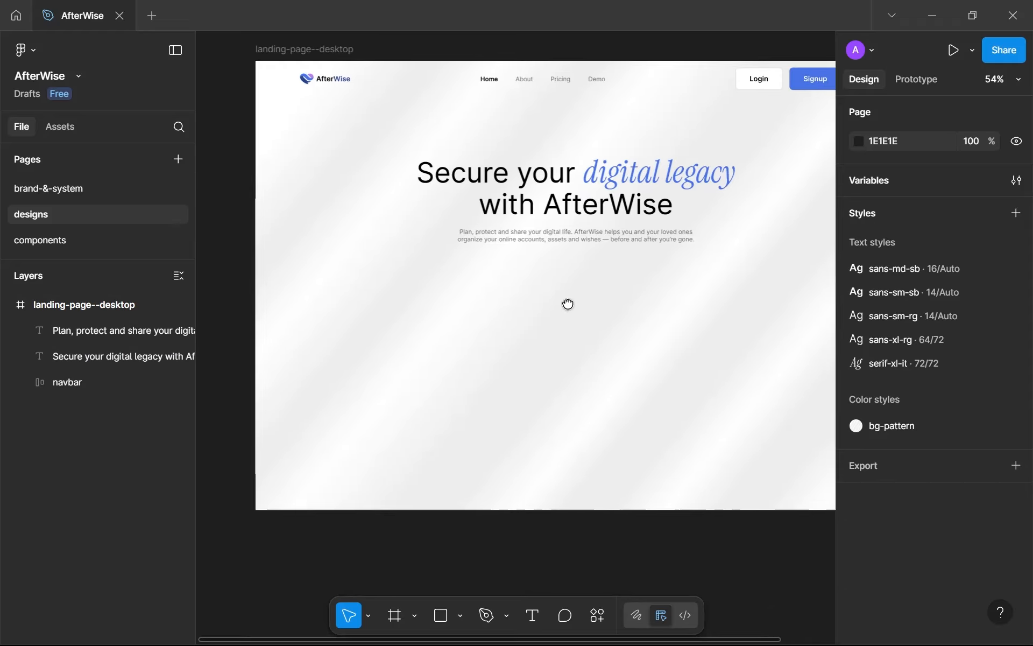
{"action": "scroll", "coordinate": [569, 307], "scroll_direction": "up", "scroll_amount": 2}
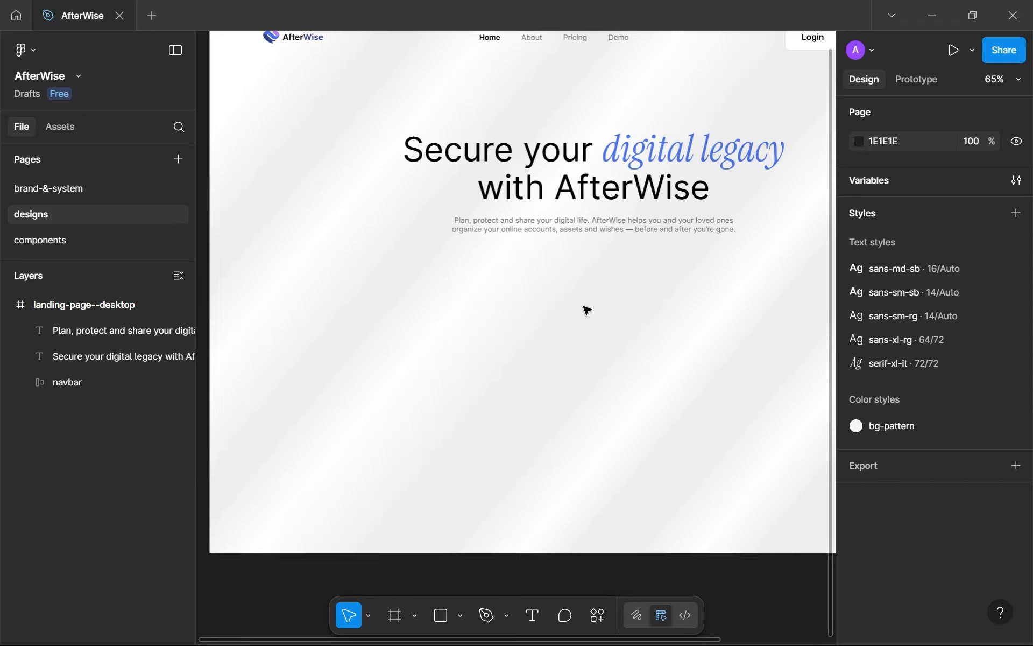
{"action": "key", "text": "t"}
{"action": "scroll", "coordinate": [498, 294], "scroll_direction": "up", "scroll_amount": 3}
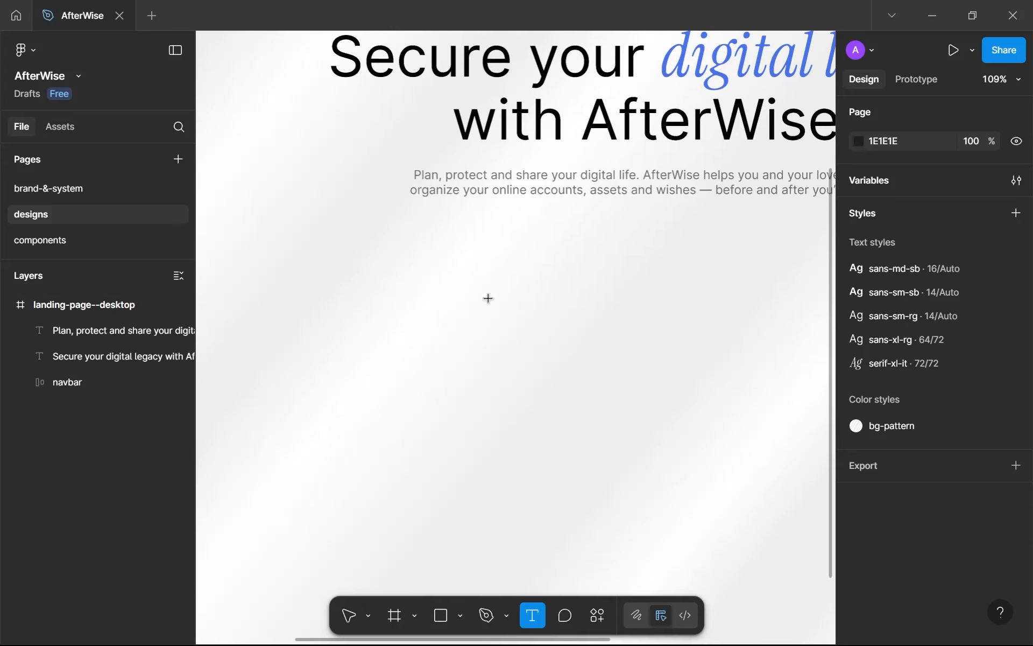
{"action": "scroll", "coordinate": [487, 298], "scroll_direction": "down", "scroll_amount": 2}
{"action": "left_click", "coordinate": [488, 302]}
{"action": "scroll", "coordinate": [572, 332], "scroll_direction": "up", "scroll_amount": 3}
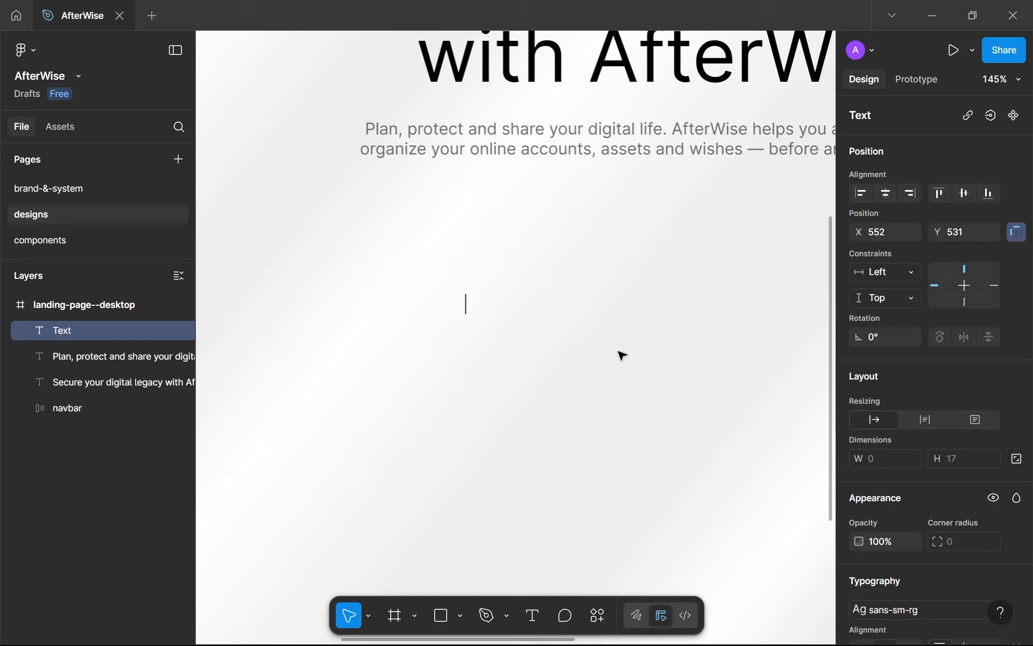
{"action": "key", "text": "Escape"}
{"action": "scroll", "coordinate": [618, 355], "scroll_direction": "down", "scroll_amount": 5}
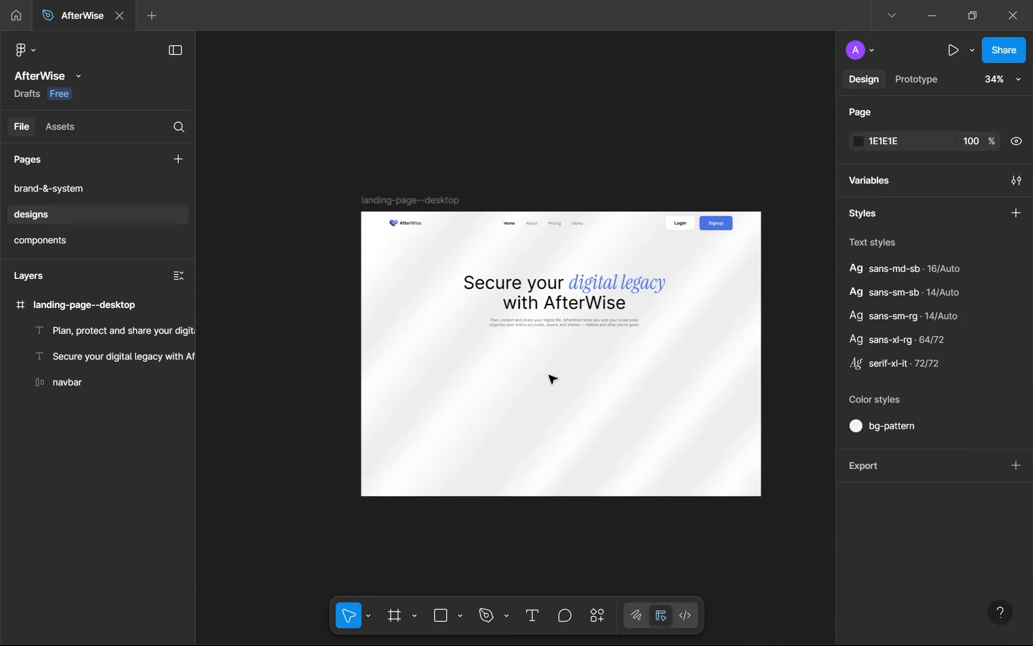
Add a variant to the btn set from the primary button and name it primary--icon.
{"action": "left_click", "coordinate": [125, 239]}
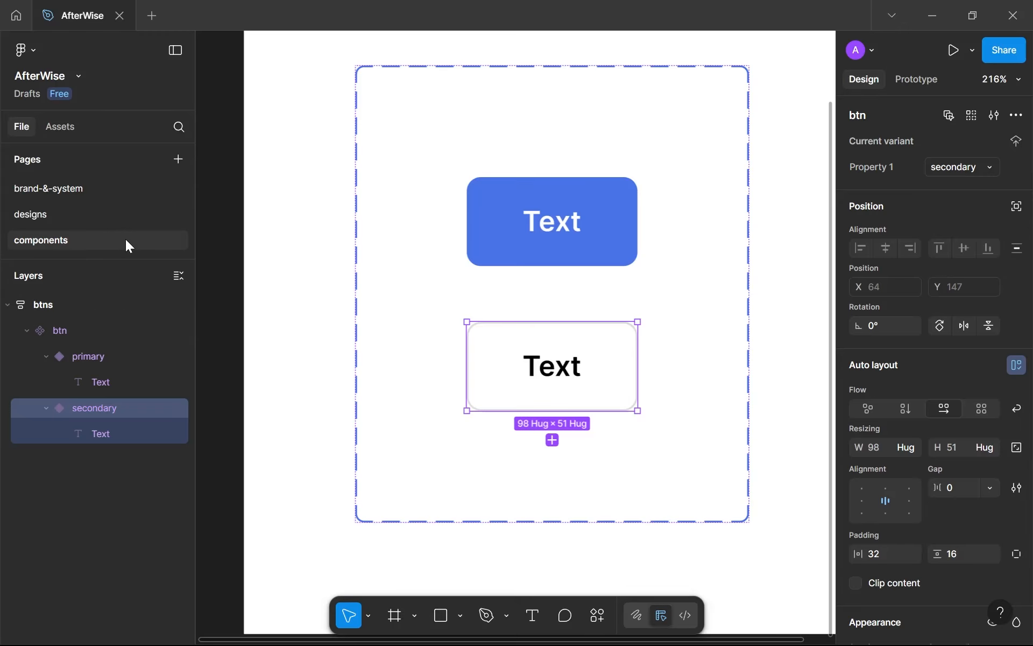
{"action": "left_click", "coordinate": [507, 258]}
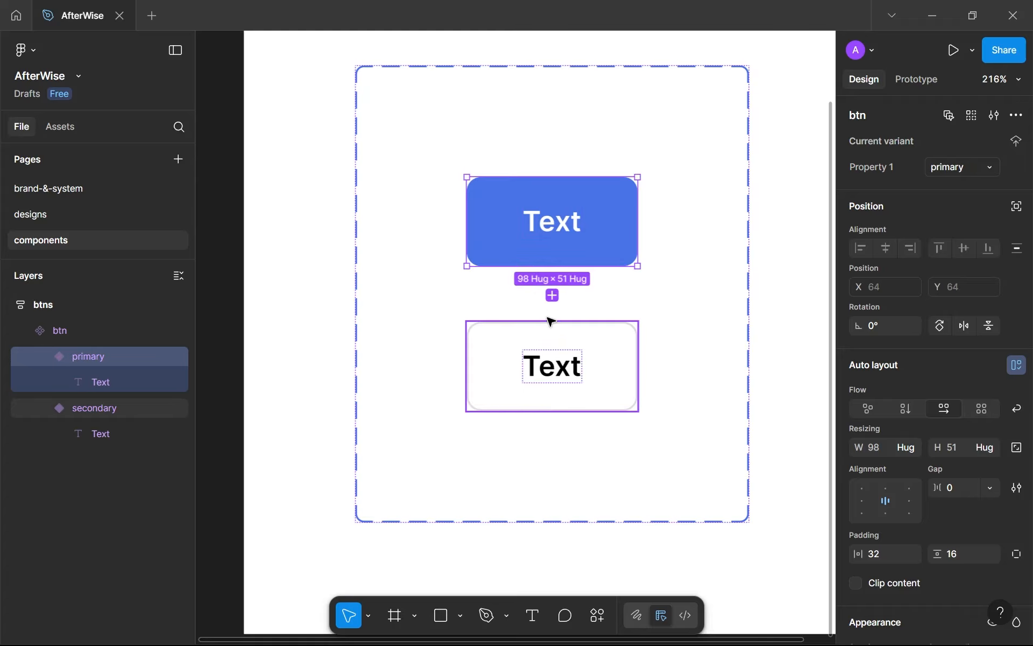
{"action": "left_click", "coordinate": [552, 294]}
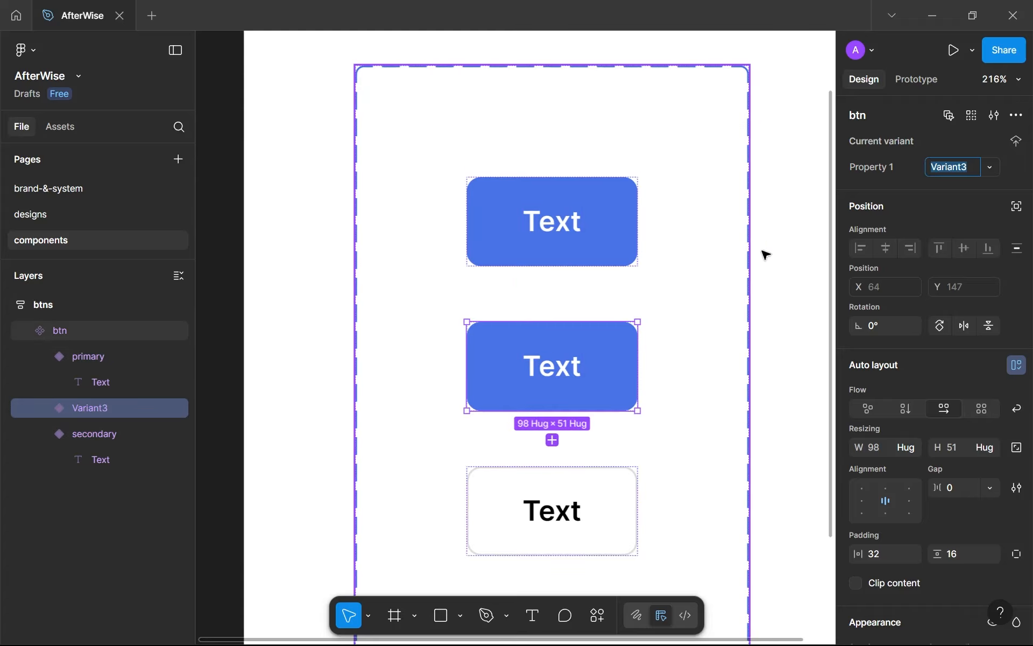
{"action": "type", "text": "primary"}
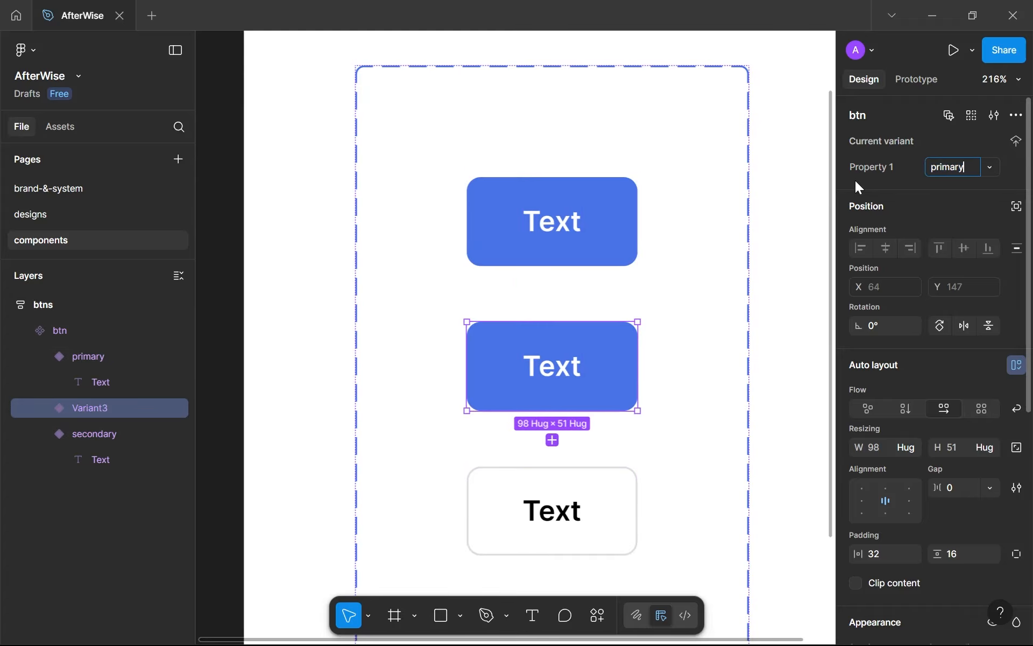
{"action": "type", "text": "--icon"}
{"action": "key", "text": "Return"}
{"action": "scroll", "coordinate": [481, 401], "scroll_direction": "up", "scroll_amount": 3}
{"action": "scroll", "coordinate": [480, 402], "scroll_direction": "up", "scroll_amount": 5}
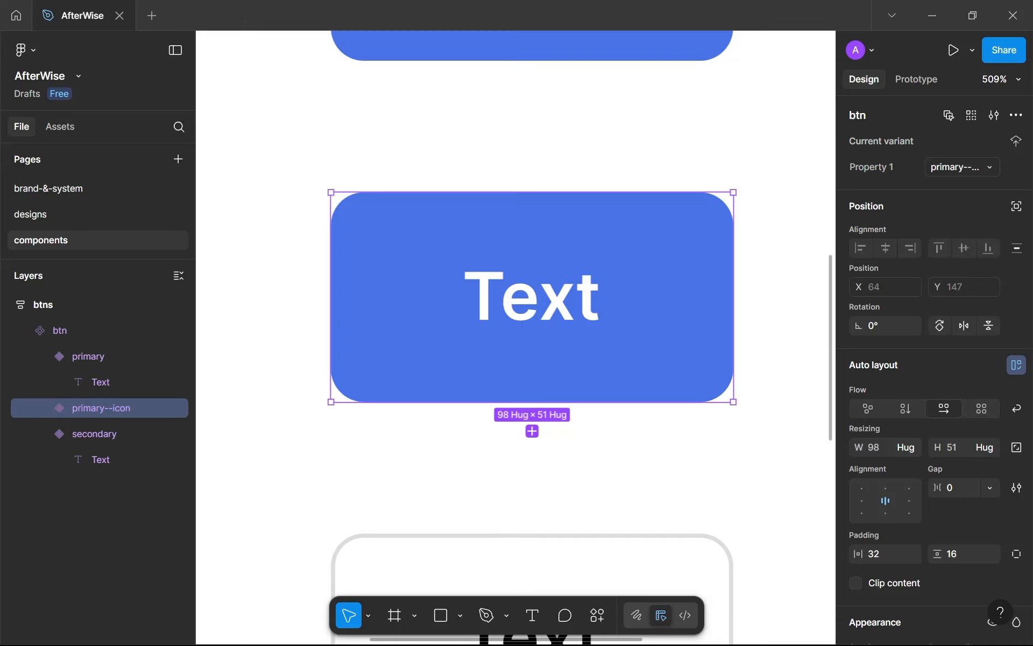
Add a page named 'assets' and paste the gradient accent triangle into a new frame there.
{"action": "left_click", "coordinate": [178, 160]}
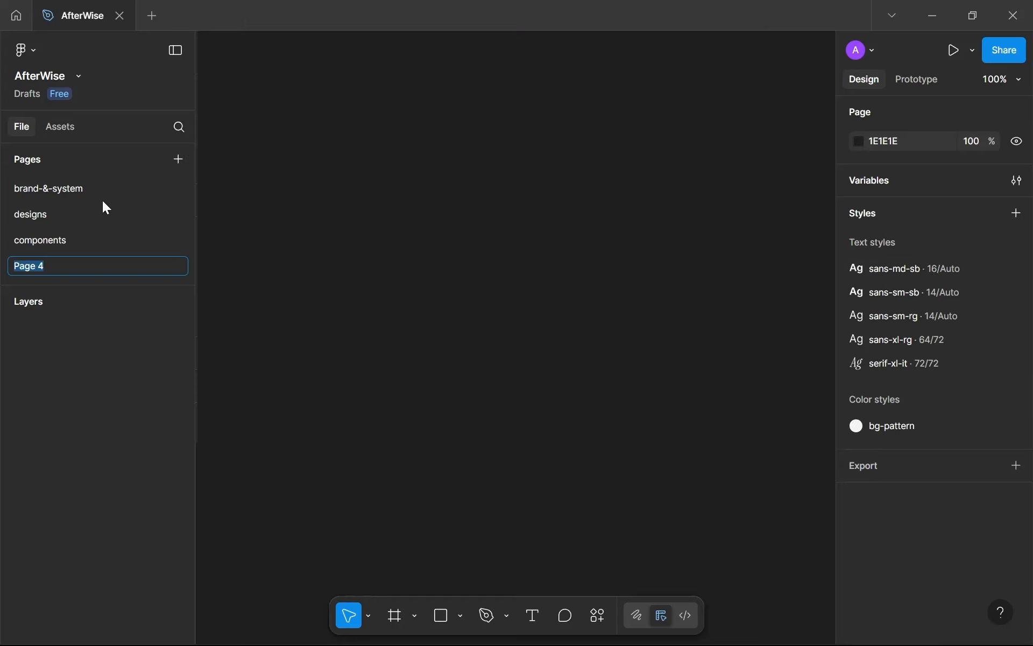
{"action": "type", "text": "assets"}
{"action": "key", "text": "Return"}
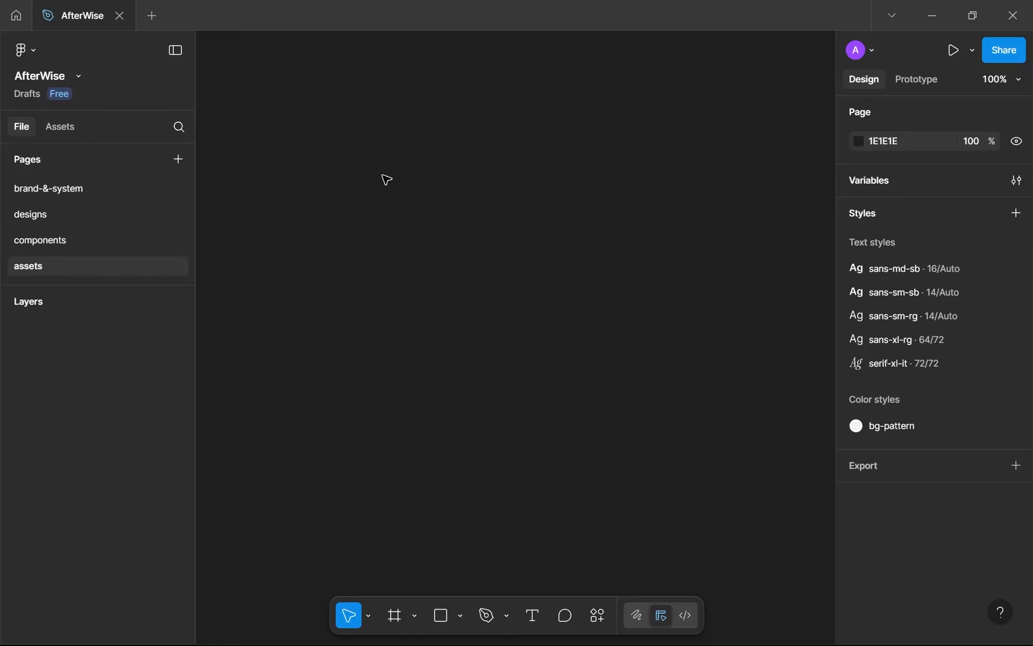
{"action": "key", "text": "f"}
{"action": "left_click_drag", "start_coordinate": [372, 140], "coordinate": [747, 493]}
{"action": "key", "text": "ctrl+v"}
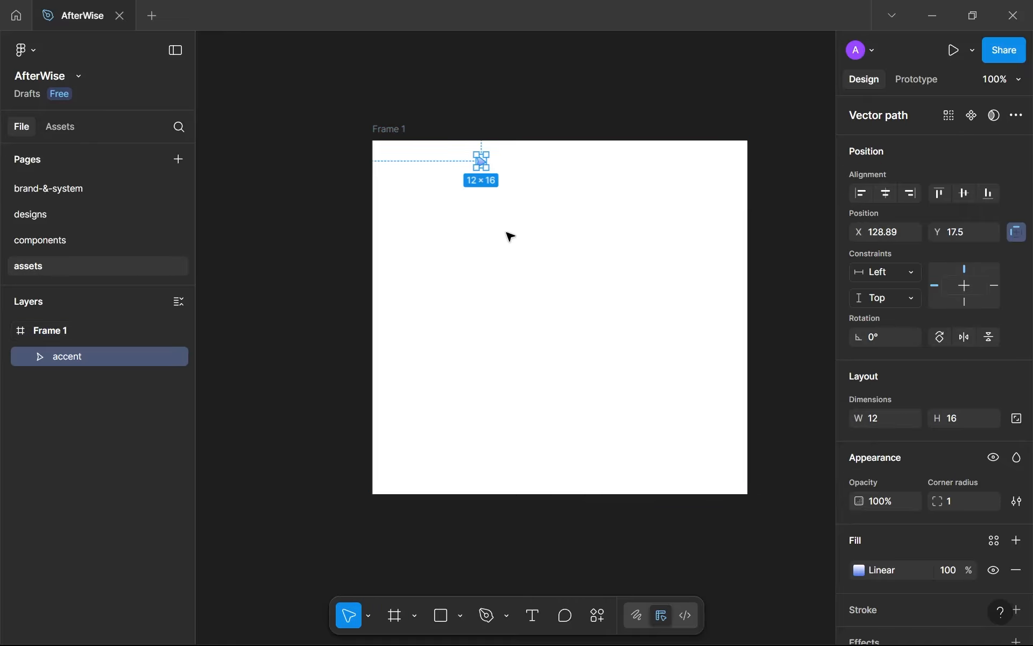
{"action": "scroll", "coordinate": [484, 226], "scroll_direction": "up", "scroll_amount": 10}
{"action": "scroll", "coordinate": [466, 237], "scroll_direction": "up", "scroll_amount": 3}
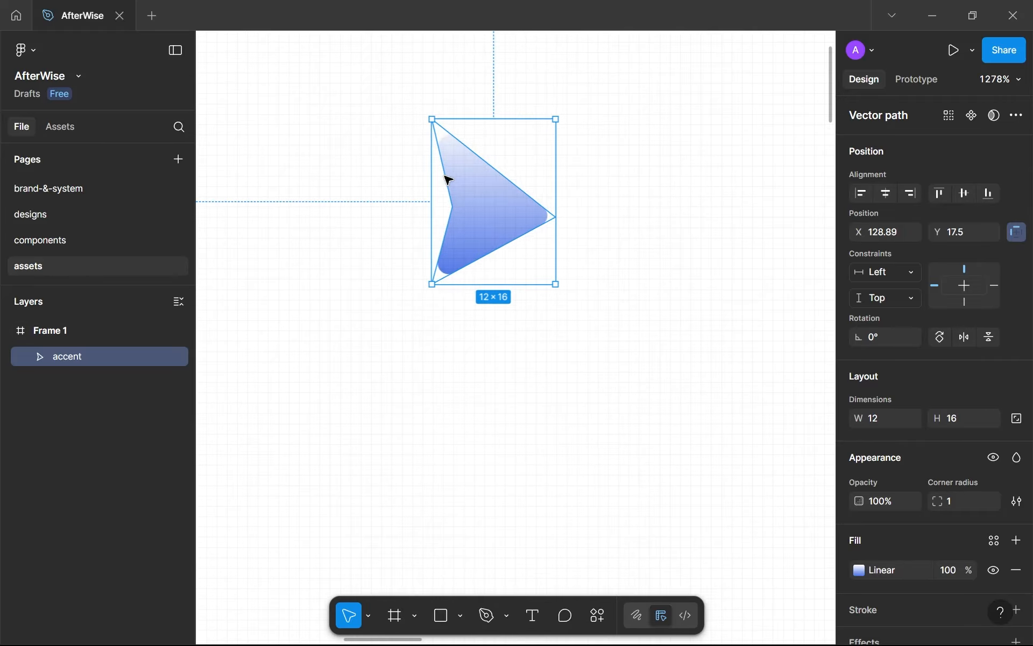
{"action": "scroll", "coordinate": [493, 208], "scroll_direction": "down", "scroll_amount": 8}
{"action": "left_click", "coordinate": [604, 332]}
{"action": "scroll", "coordinate": [410, 249], "scroll_direction": "down", "scroll_amount": 3}
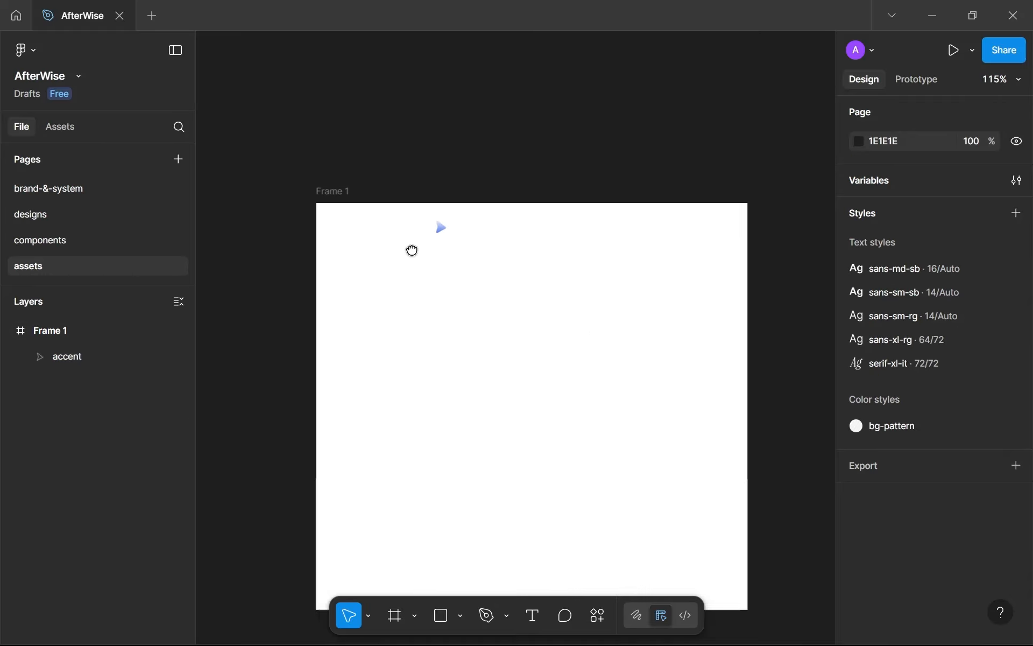
Rename the new frame to 'accents'.
{"action": "left_click", "coordinate": [548, 263]}
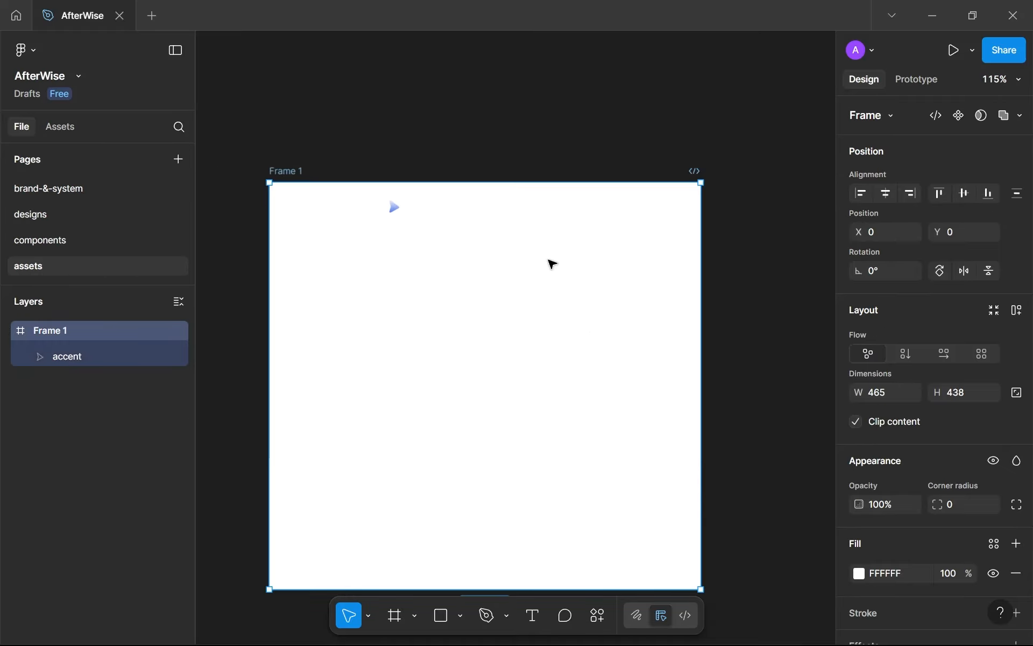
{"action": "double_click", "coordinate": [286, 171]}
{"action": "type", "text": "accen"}
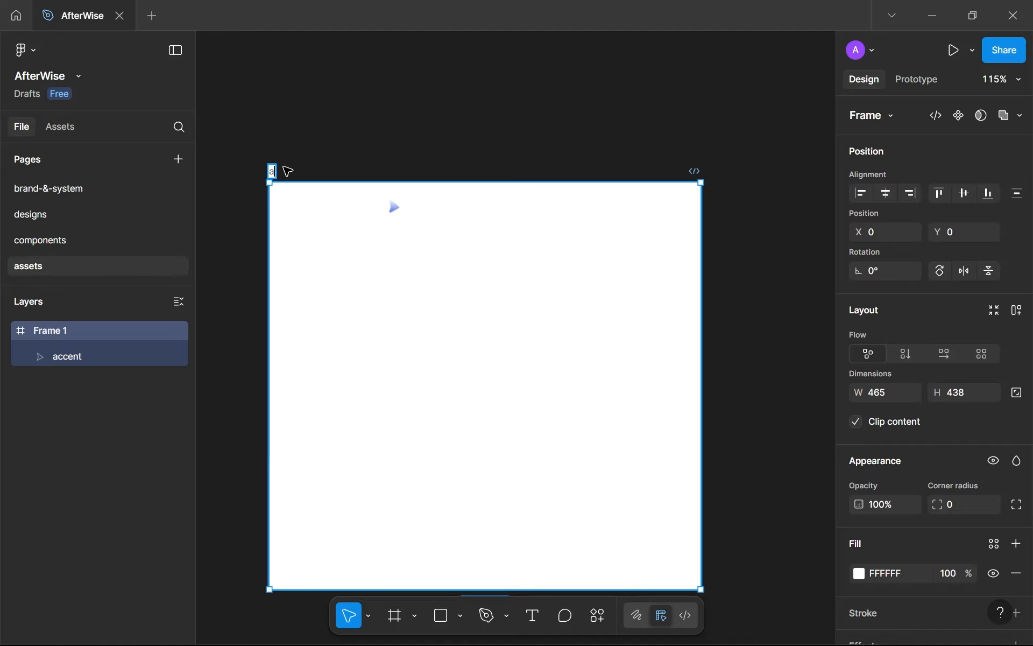
{"action": "type", "text": "ts"}
{"action": "key", "text": "Return"}
{"action": "scroll", "coordinate": [977, 440], "scroll_direction": "down", "scroll_amount": 3}
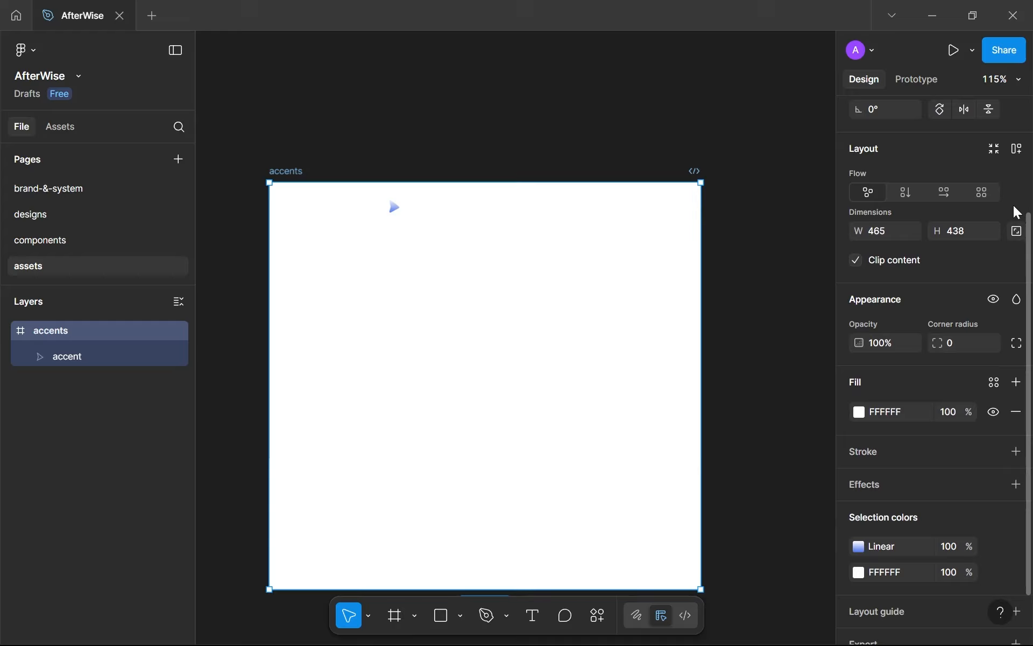
Give the accents frame vertical auto layout with 64 padding and a 32 gap.
{"action": "left_click", "coordinate": [1016, 149]}
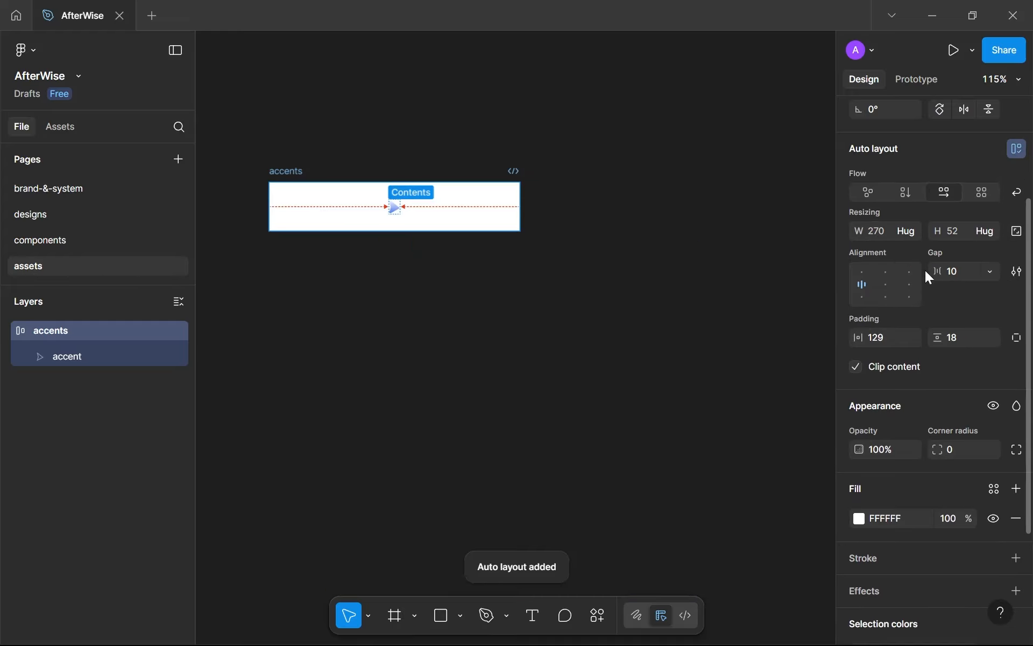
{"action": "type", "text": "64"}
{"action": "left_click", "coordinate": [955, 338]}
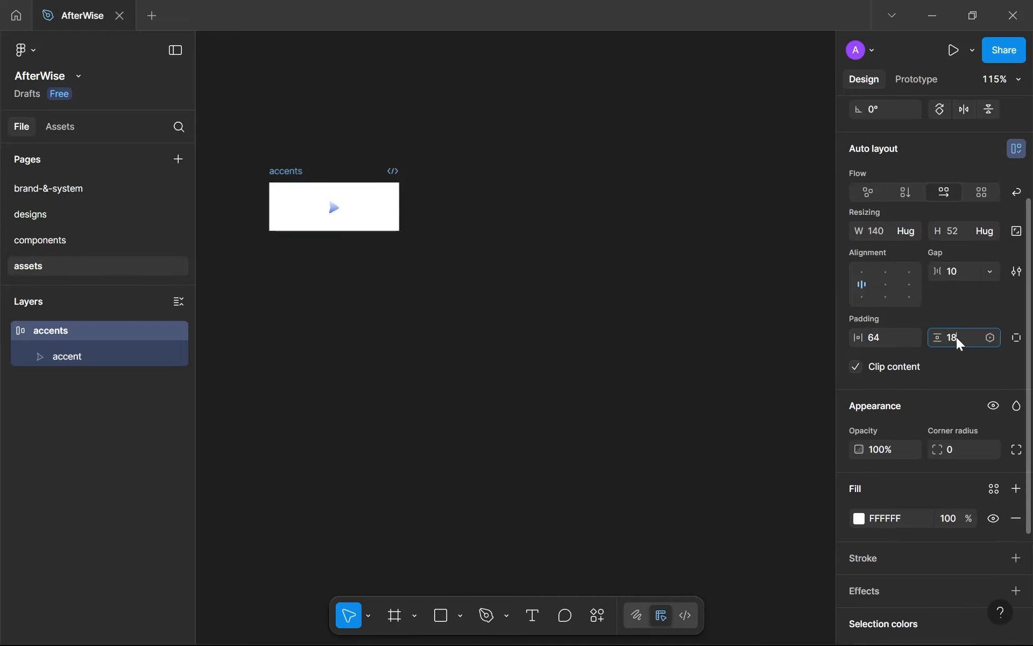
{"action": "type", "text": "64"}
{"action": "left_click", "coordinate": [952, 272]}
{"action": "type", "text": "32"}
{"action": "key", "text": "Return"}
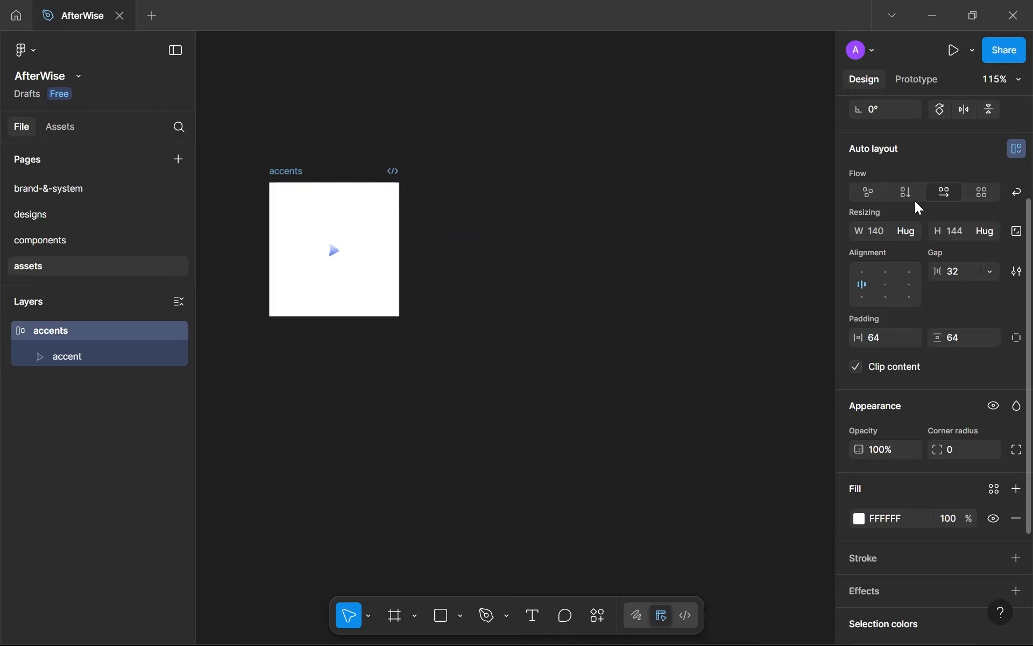
{"action": "left_click", "coordinate": [907, 193]}
Turn the gradient accent triangle into a component.
{"action": "scroll", "coordinate": [395, 303], "scroll_direction": "up", "scroll_amount": 4}
{"action": "left_click_drag", "start_coordinate": [396, 303], "coordinate": [534, 368]}
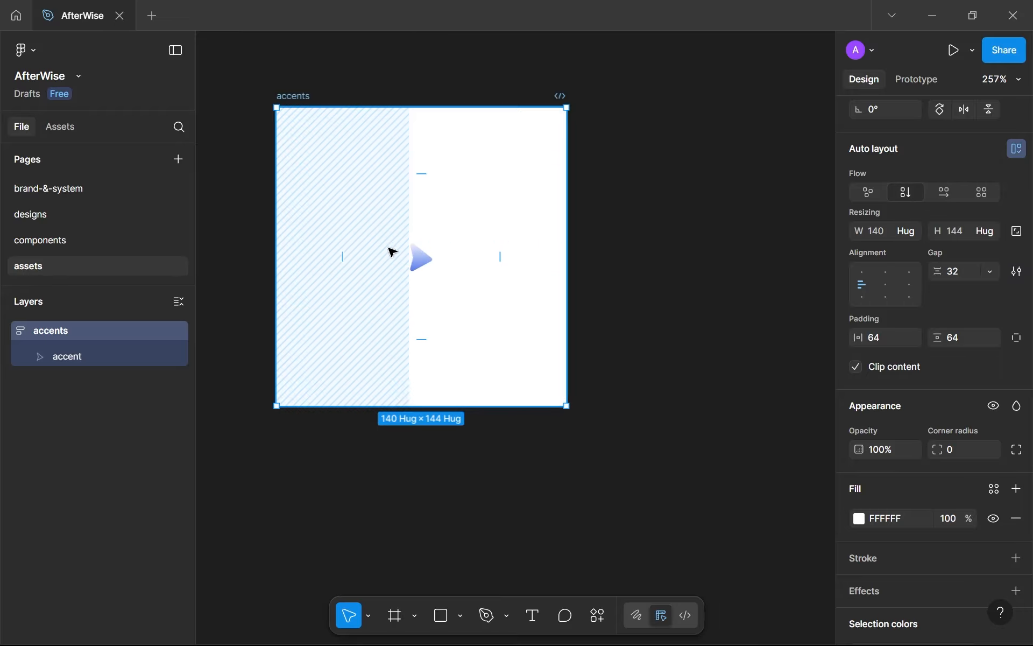
{"action": "left_click", "coordinate": [420, 257]}
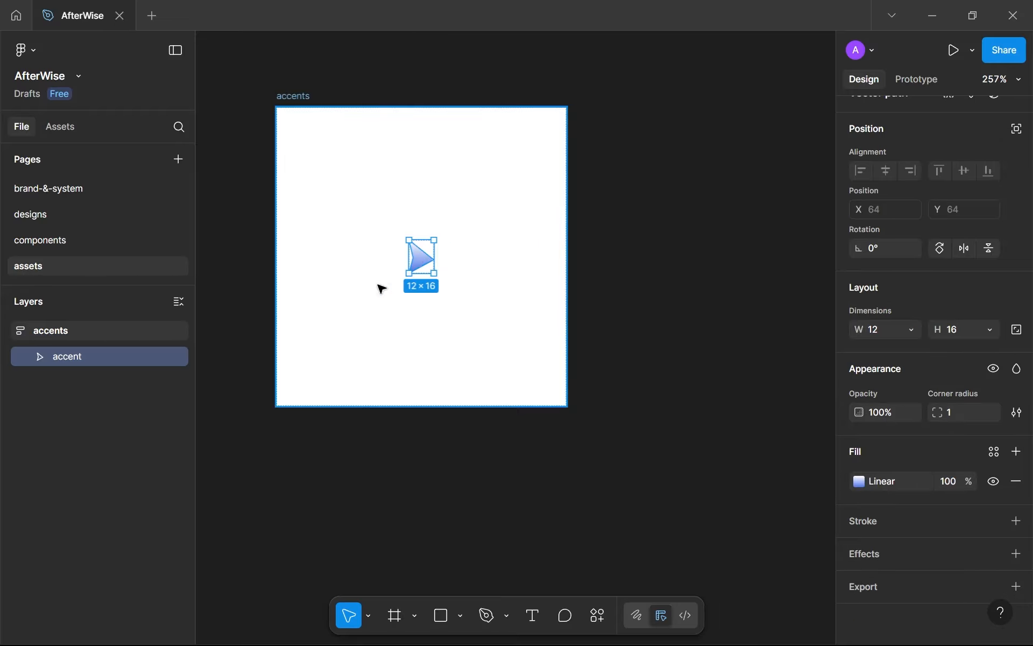
{"action": "scroll", "coordinate": [995, 140], "scroll_direction": "up", "scroll_amount": 1}
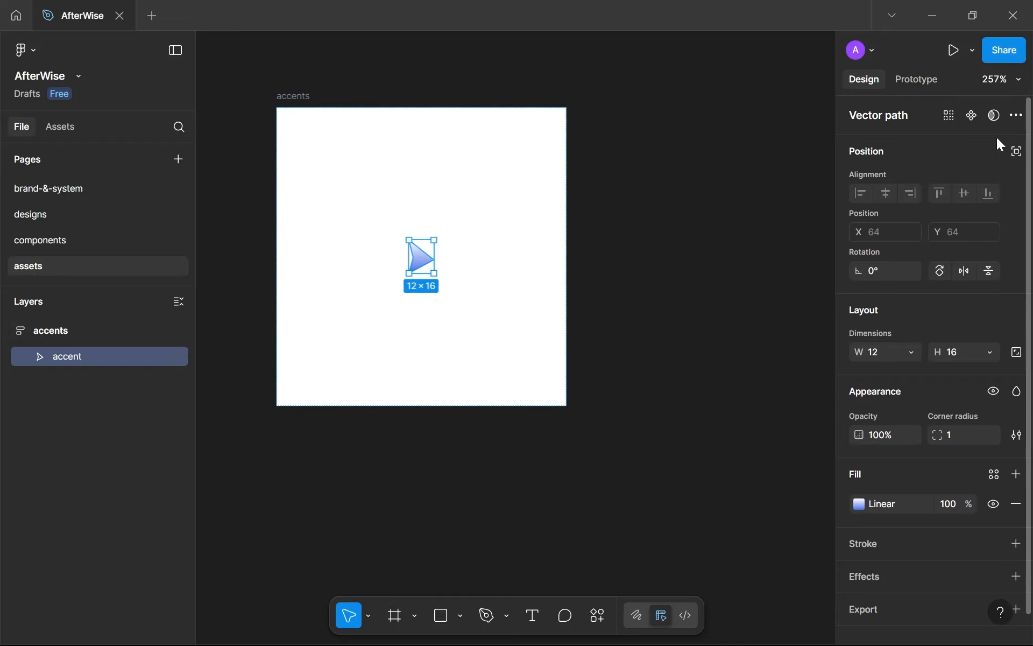
{"action": "left_click", "coordinate": [972, 115]}
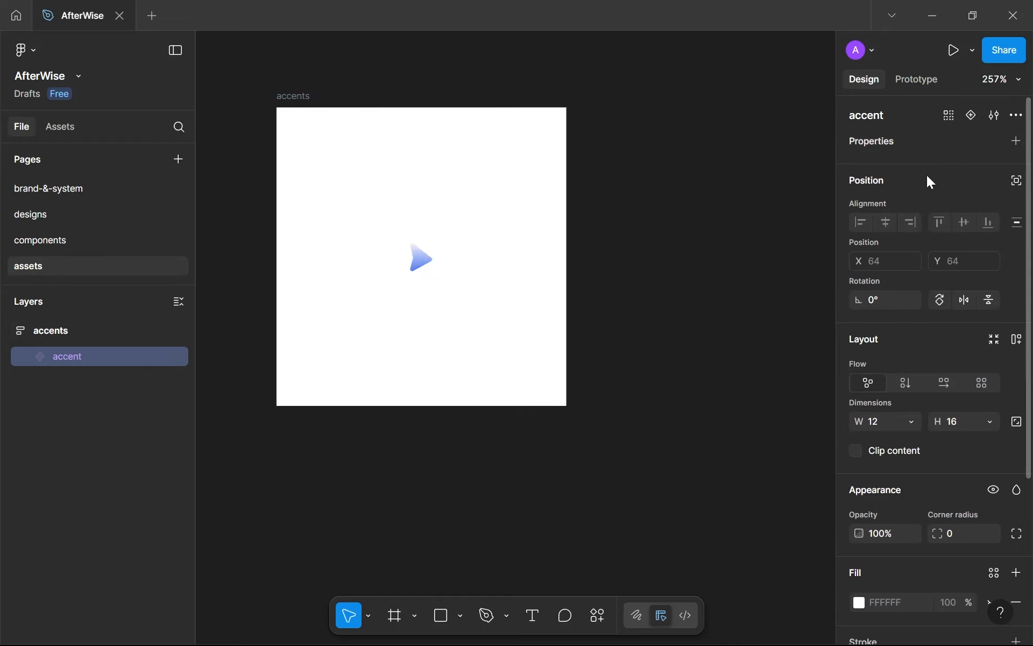
Paste the accent arrow into the primary--icon button on the components page.
{"action": "left_click", "coordinate": [63, 214]}
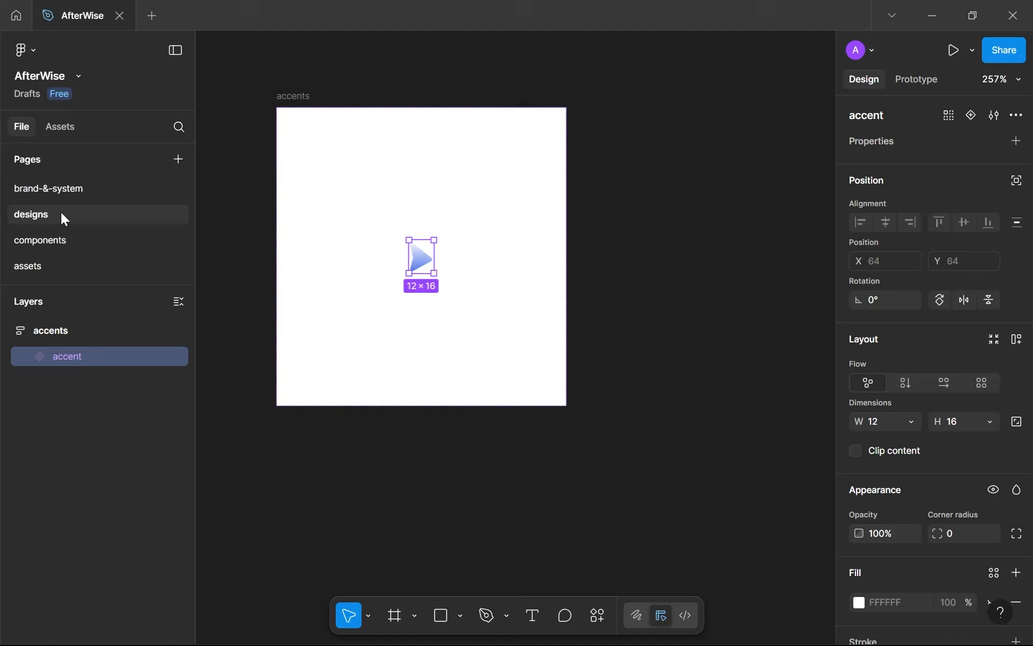
{"action": "left_click", "coordinate": [76, 240]}
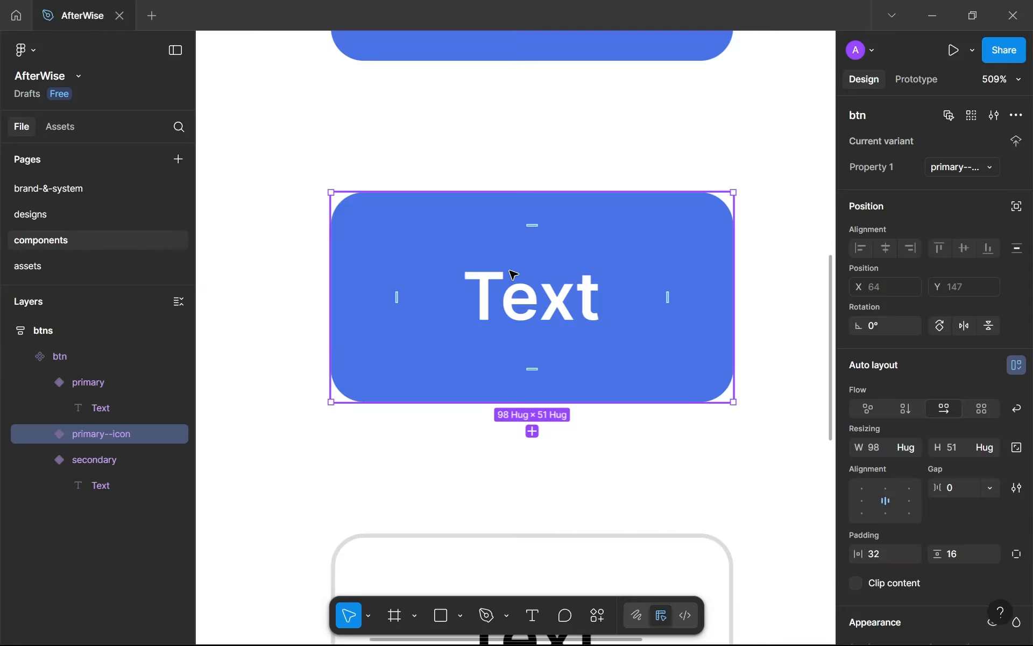
{"action": "key", "text": "ctrl+v"}
{"action": "scroll", "coordinate": [509, 276], "scroll_direction": "down", "scroll_amount": 3}
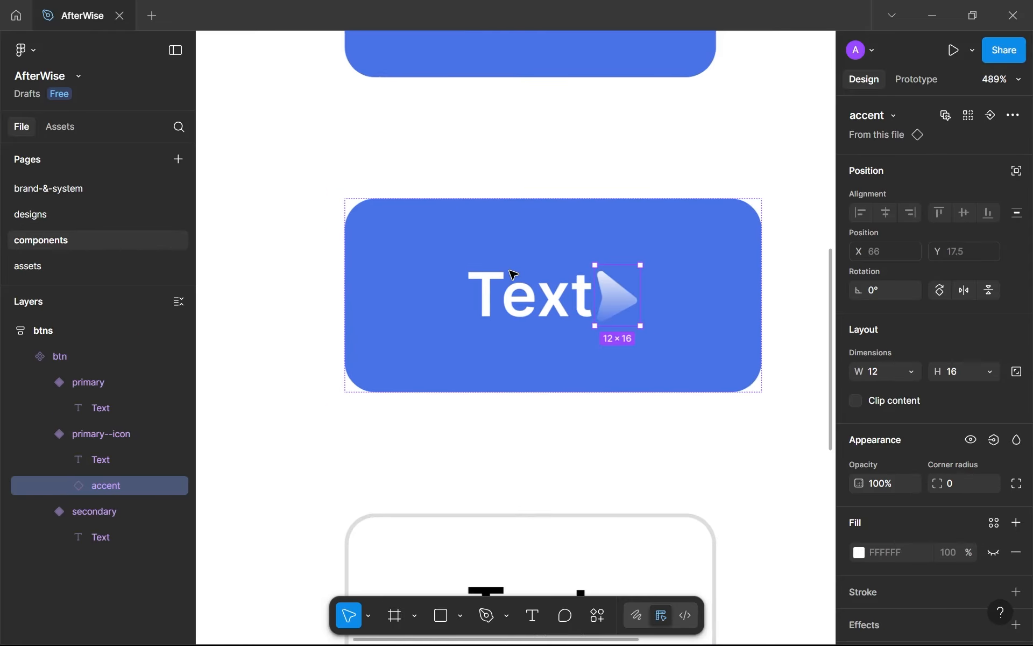
{"action": "key", "text": "Escape"}
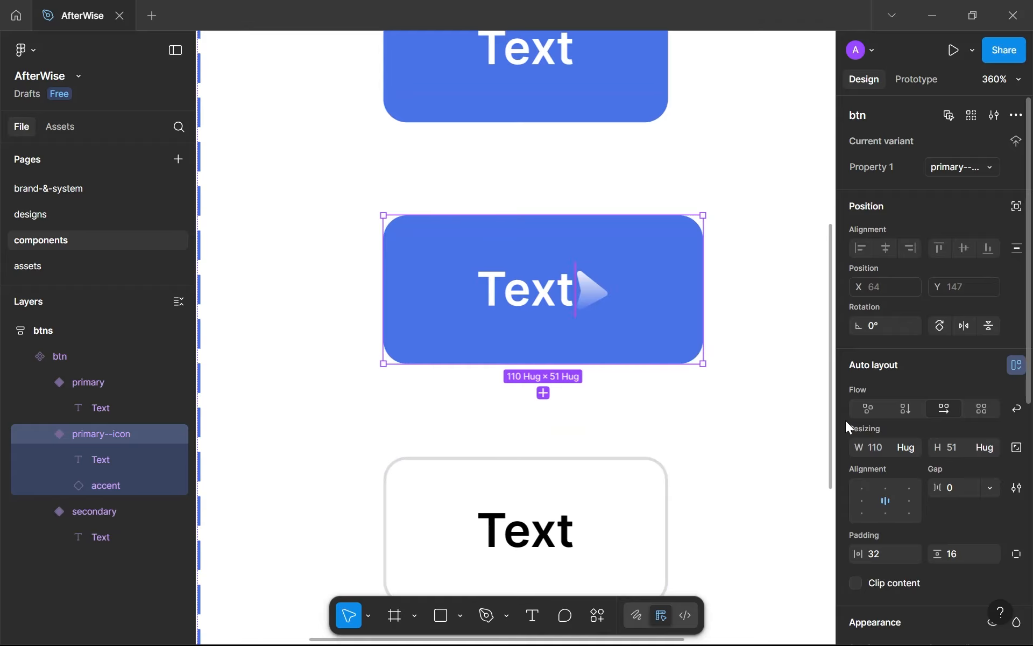
{"action": "left_click", "coordinate": [597, 296]}
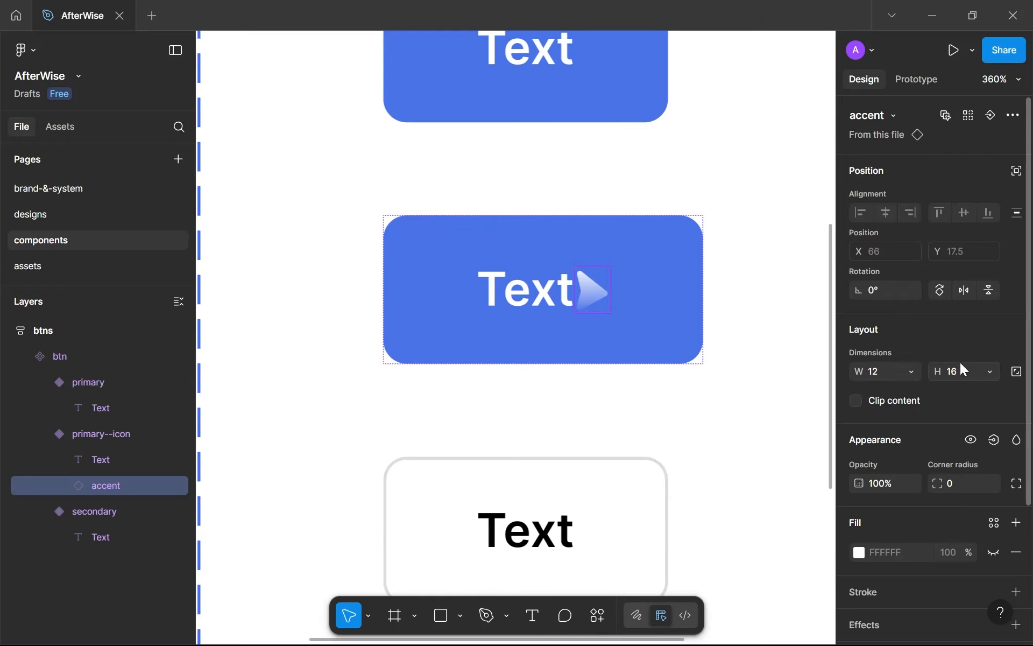
Set the primary--icon button's auto-layout gap to 8, then return to the designs page.
{"action": "left_click", "coordinate": [646, 305]}
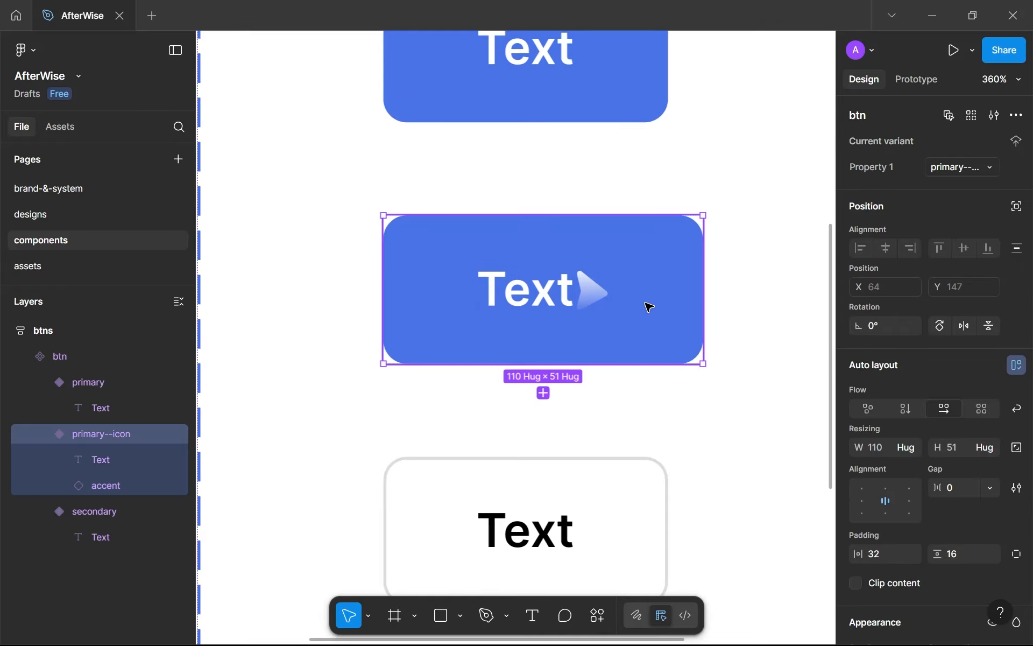
{"action": "scroll", "coordinate": [481, 251], "scroll_direction": "up", "scroll_amount": 3}
{"action": "scroll", "coordinate": [563, 326], "scroll_direction": "up", "scroll_amount": 4}
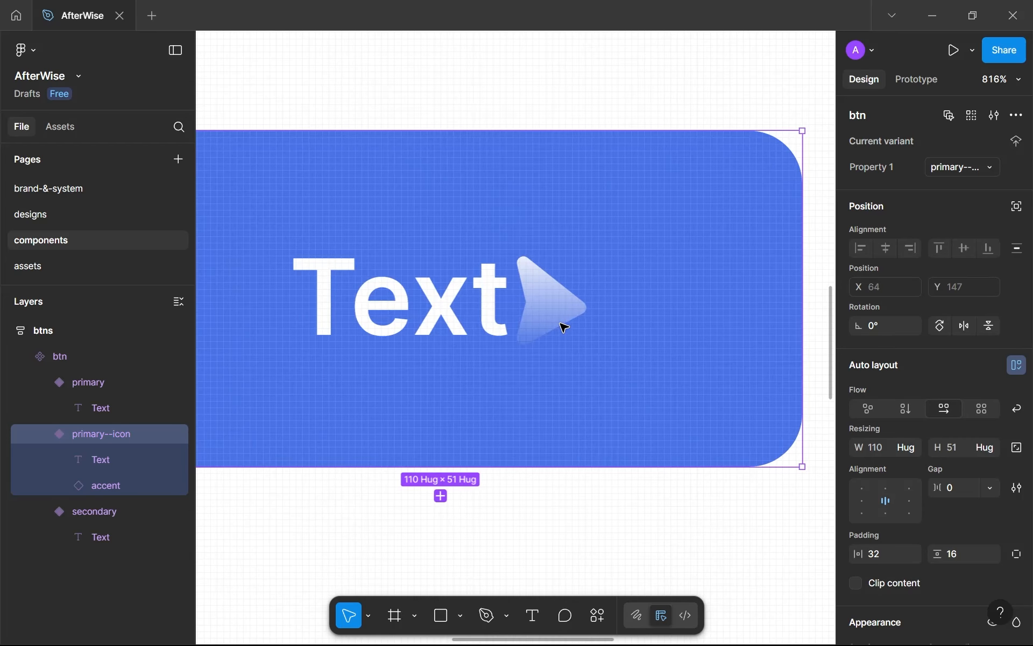
{"action": "scroll", "coordinate": [561, 327], "scroll_direction": "up", "scroll_amount": 3}
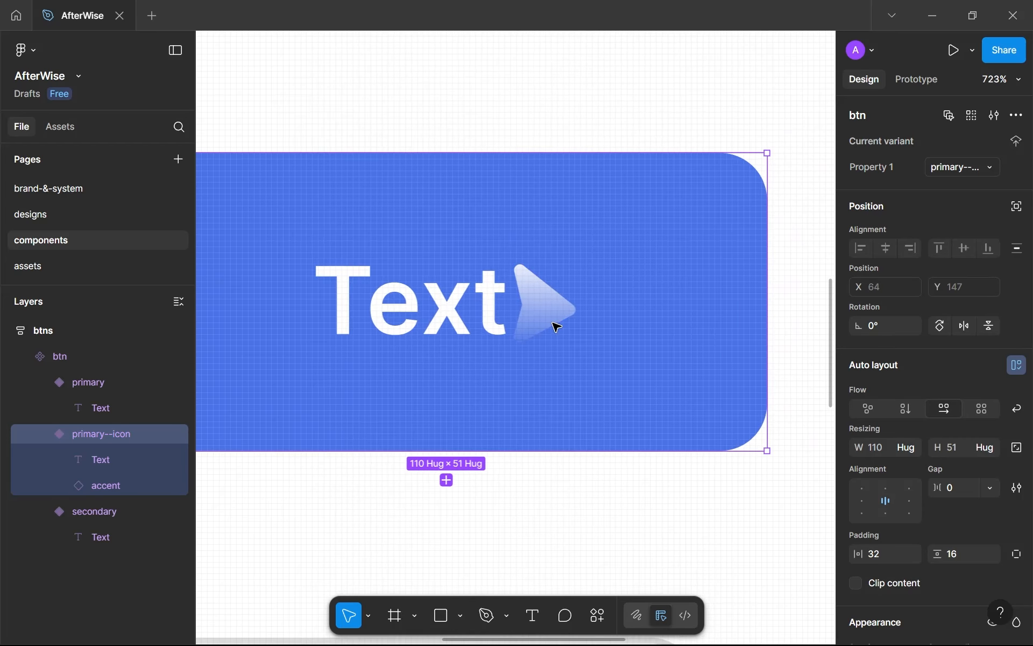
{"action": "scroll", "coordinate": [557, 326], "scroll_direction": "down", "scroll_amount": 10}
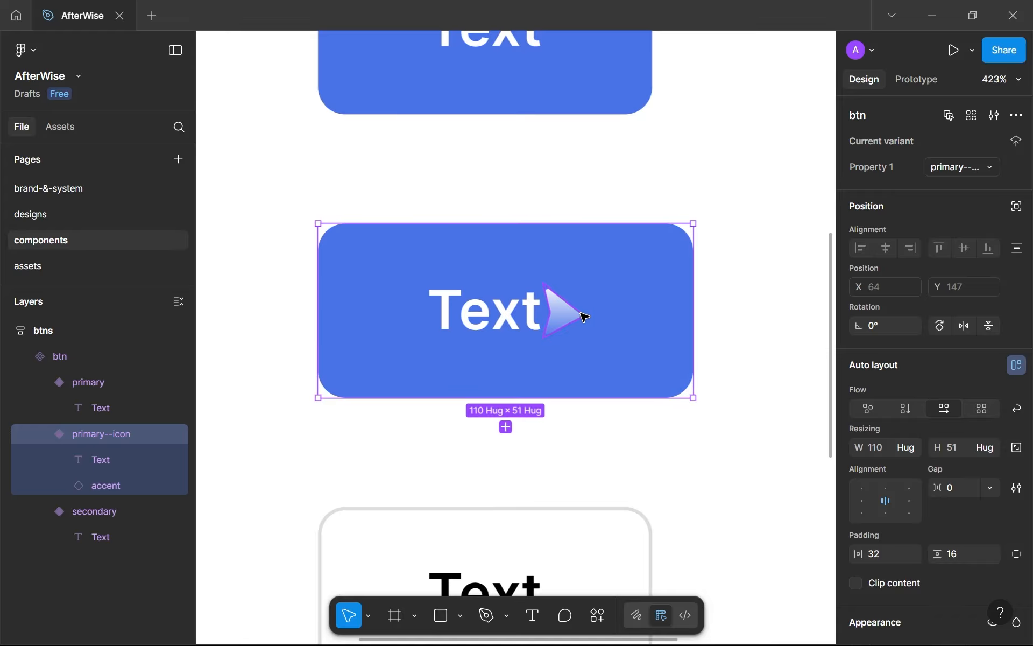
{"action": "scroll", "coordinate": [584, 317], "scroll_direction": "down", "scroll_amount": 5}
{"action": "scroll", "coordinate": [849, 437], "scroll_direction": "down", "scroll_amount": 5}
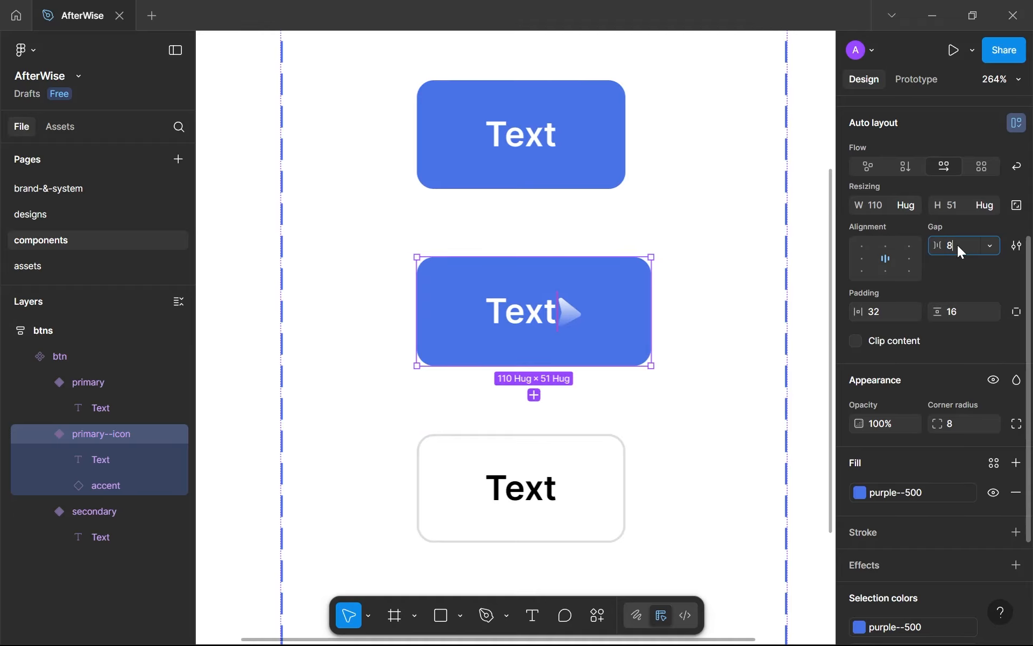
{"action": "key", "text": "Return"}
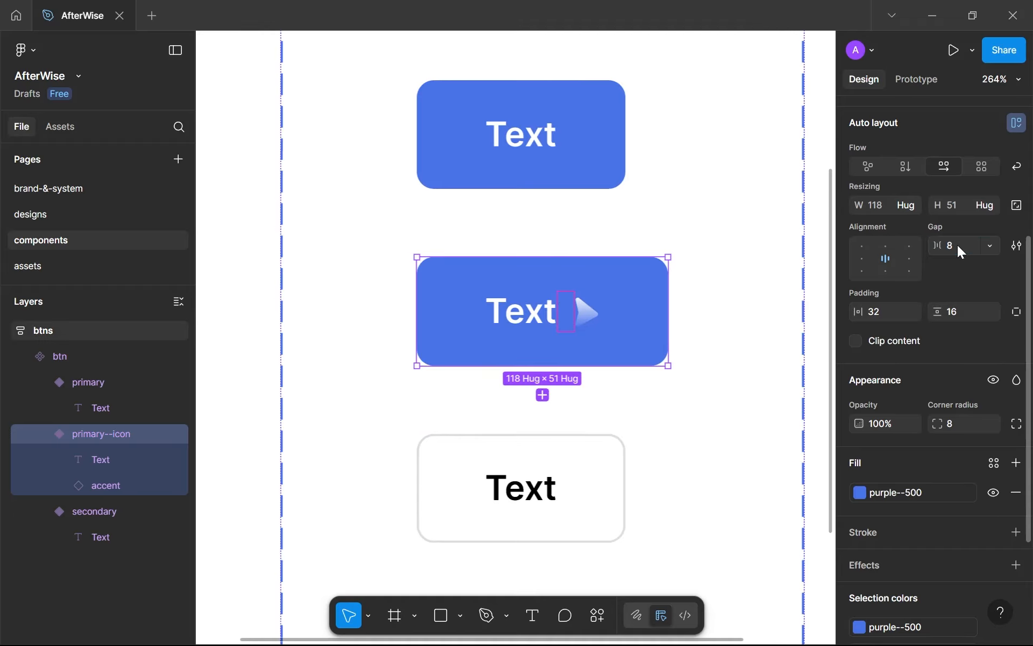
{"action": "scroll", "coordinate": [763, 309], "scroll_direction": "down", "scroll_amount": 4}
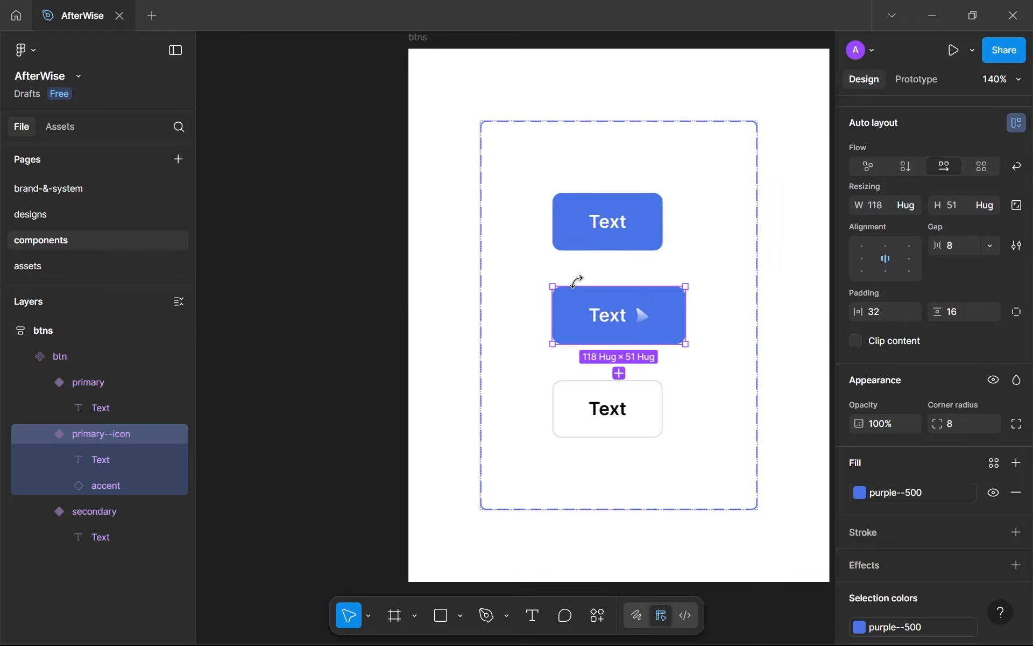
{"action": "left_click", "coordinate": [666, 309]}
{"action": "key", "text": "ctrl+c"}
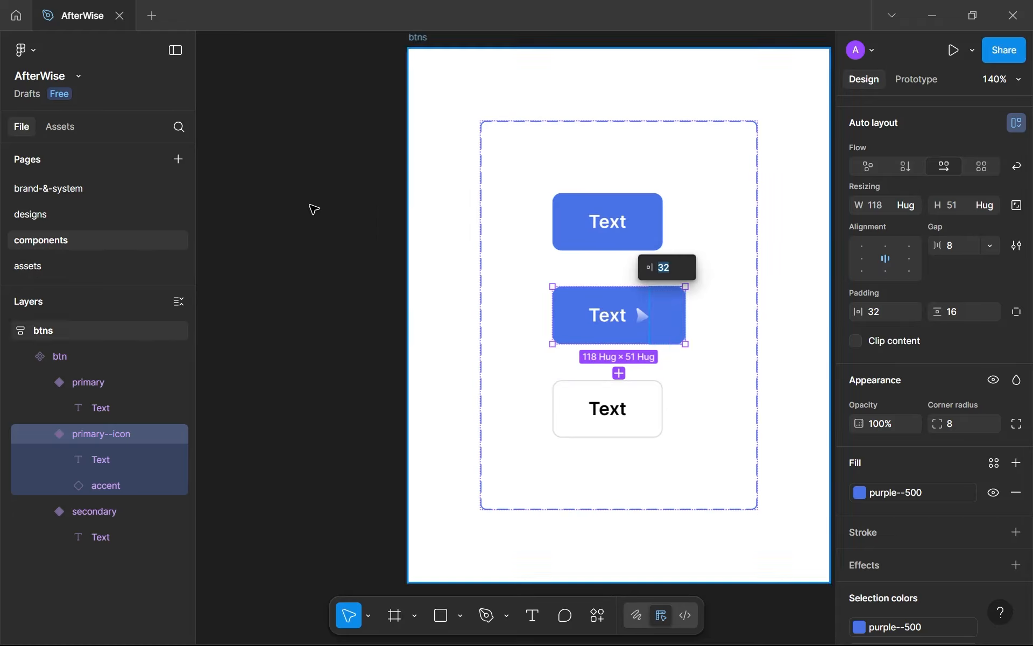
{"action": "left_click", "coordinate": [52, 210]}
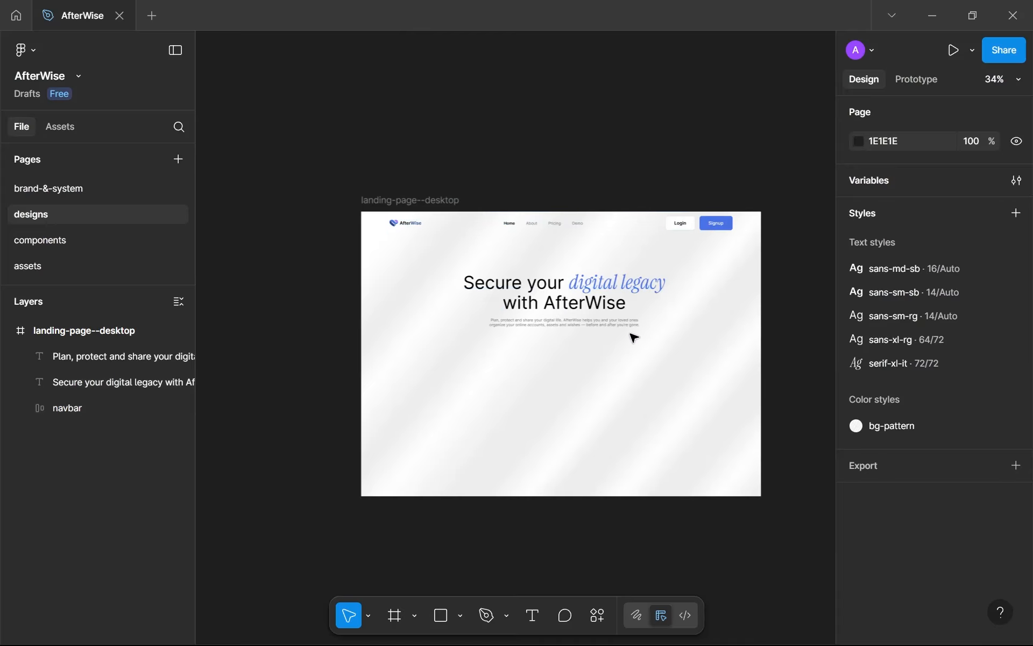
Delete the stray pasted '32' text and duplicate the Signup button below the hero text.
{"action": "key", "text": "ctrl+v"}
{"action": "scroll", "coordinate": [608, 339], "scroll_direction": "up", "scroll_amount": 3}
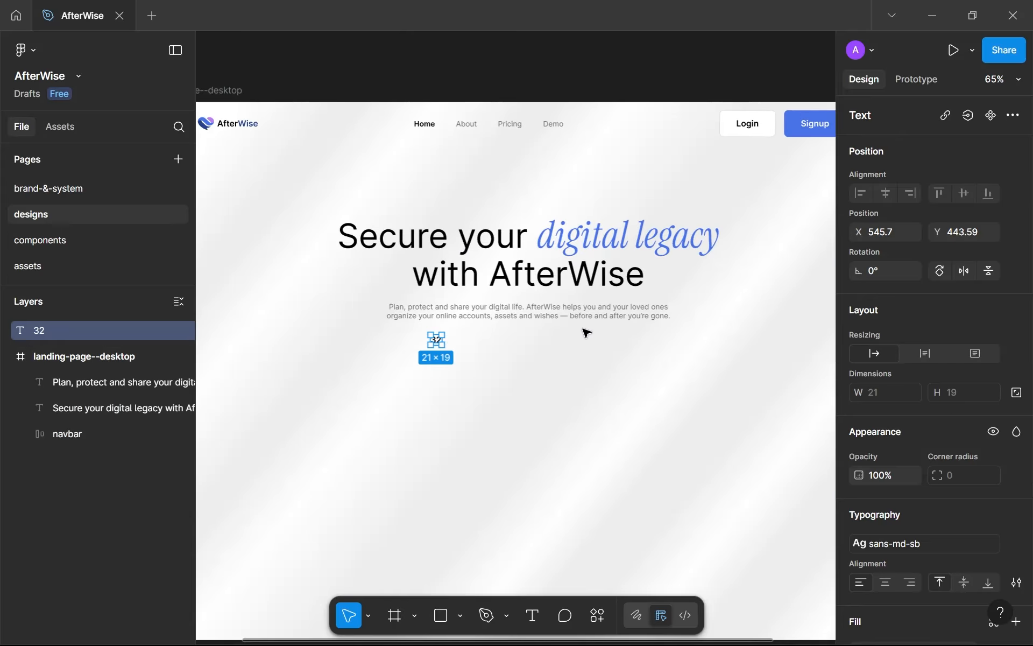
{"action": "key", "text": "Delete"}
{"action": "left_click", "coordinate": [806, 127]}
{"action": "double_click", "coordinate": [806, 128]}
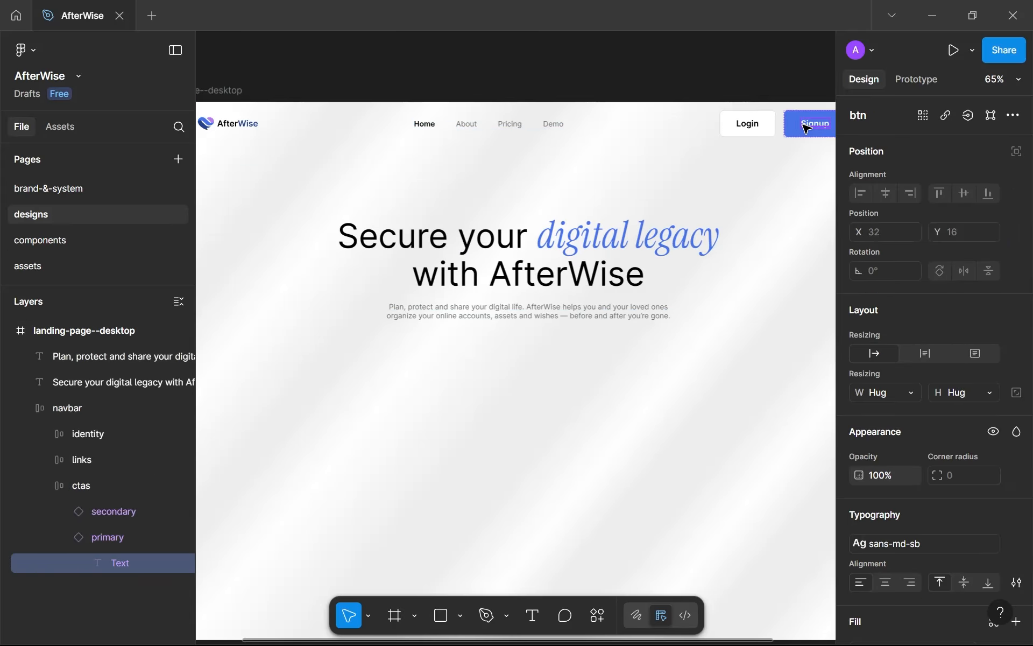
{"action": "left_click", "coordinate": [786, 131]}
{"action": "scroll", "coordinate": [694, 133], "scroll_direction": "down", "scroll_amount": 3}
{"action": "key", "text": "ctrl+d"}
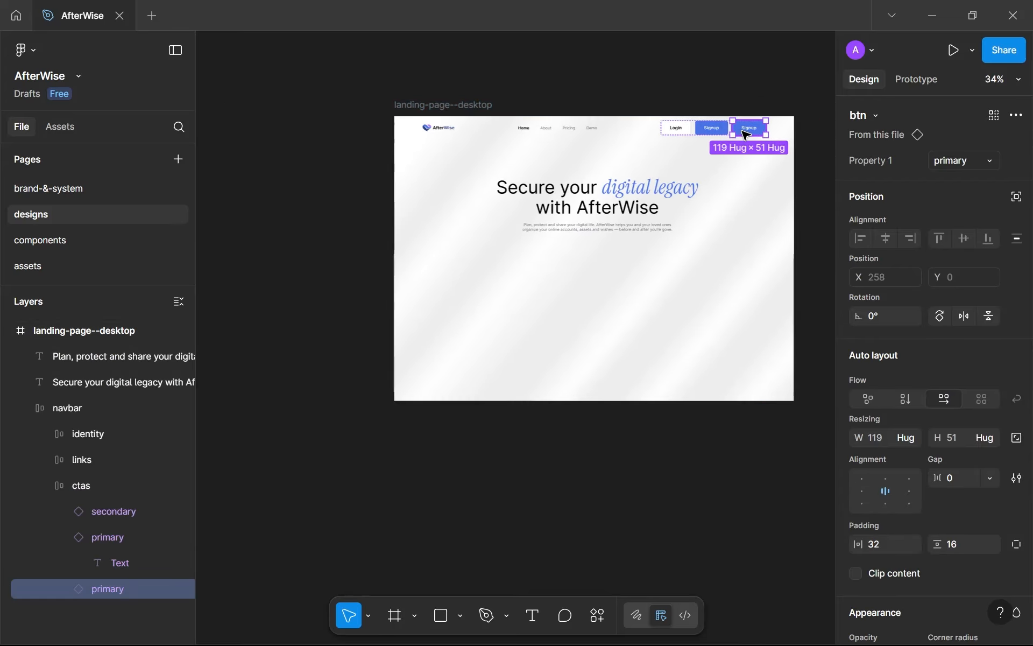
{"action": "left_click_drag", "start_coordinate": [745, 135], "coordinate": [614, 287]}
Switch the copy to the primary--icon variant and relabel it 'Get started'.
{"action": "left_click", "coordinate": [941, 160]}
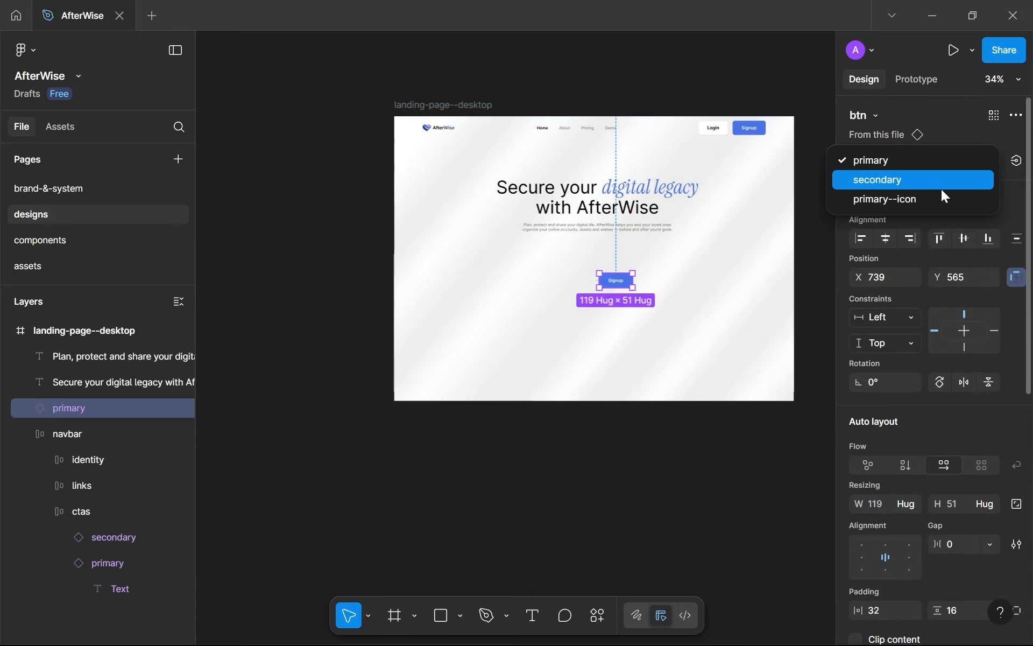
{"action": "left_click", "coordinate": [934, 206]}
{"action": "scroll", "coordinate": [606, 311], "scroll_direction": "up", "scroll_amount": 5}
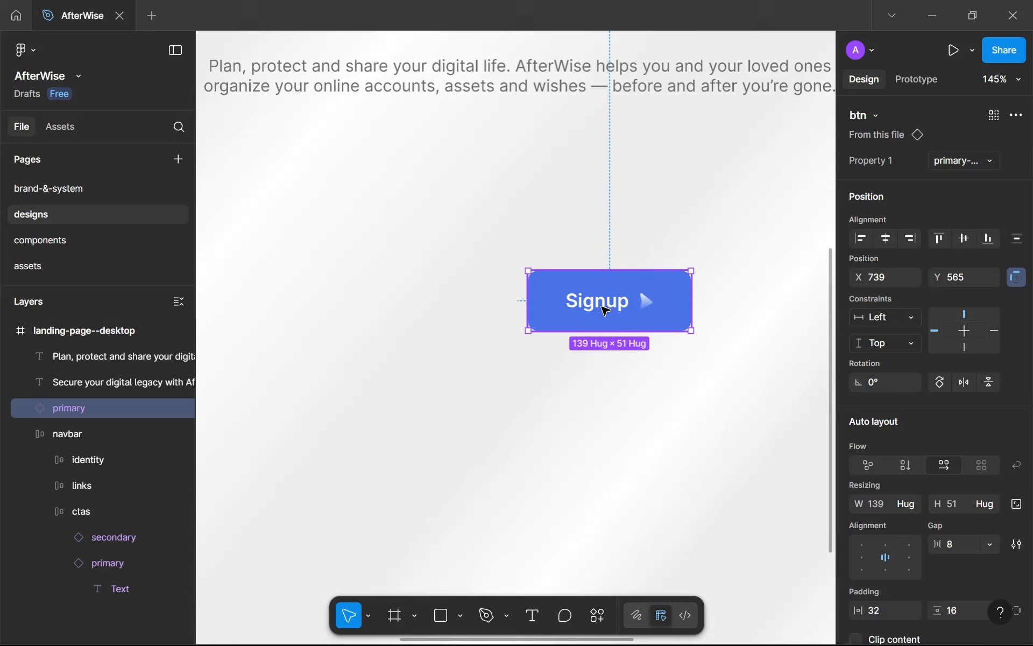
{"action": "double_click", "coordinate": [605, 311]}
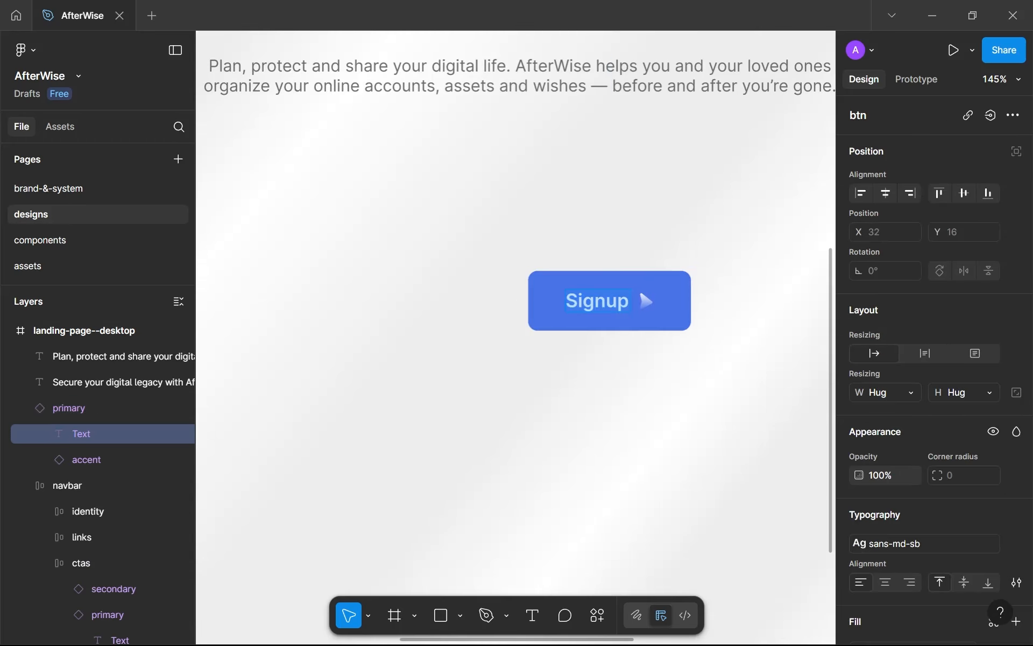
{"action": "type", "text": "Get starte"}
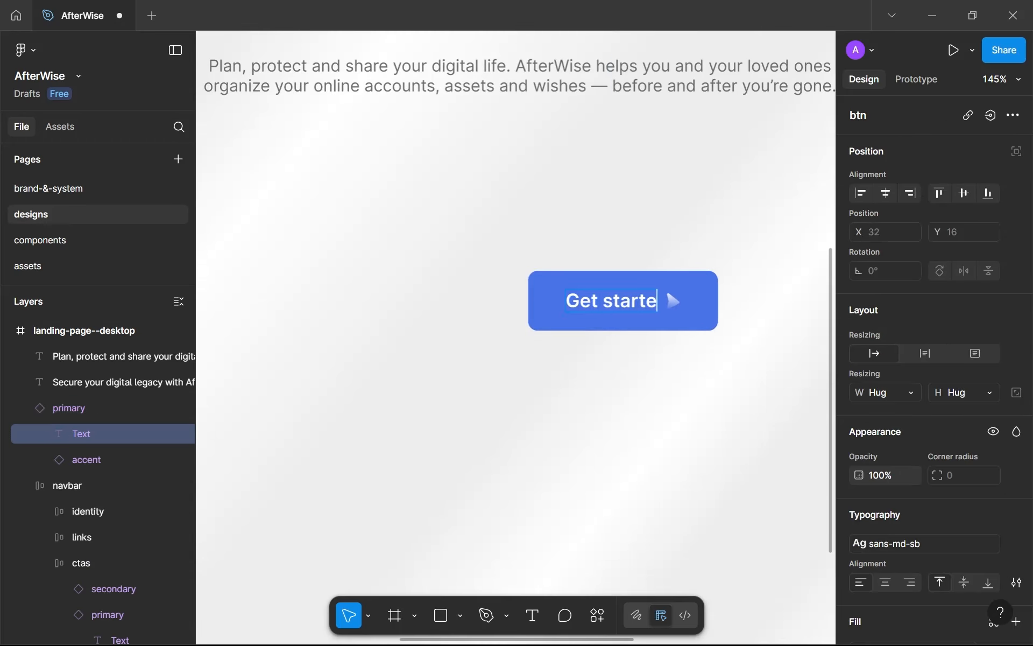
{"action": "type", "text": "d"}
{"action": "left_click", "coordinate": [634, 350]}
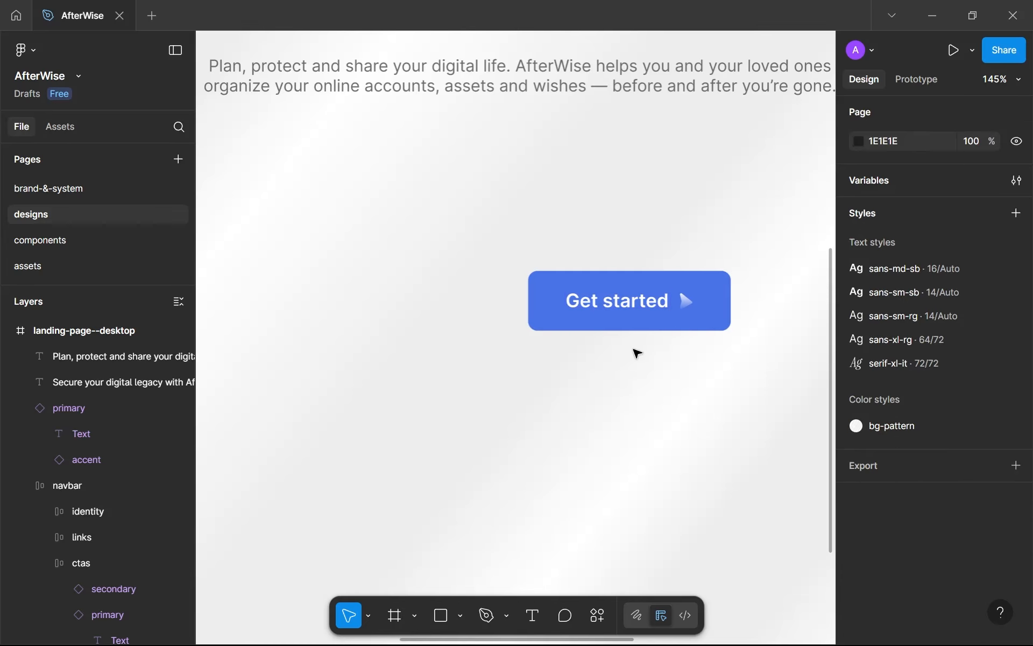
Position the Get started button under the subtitle at X 514, Y 486.
{"action": "key", "text": "shift+1"}
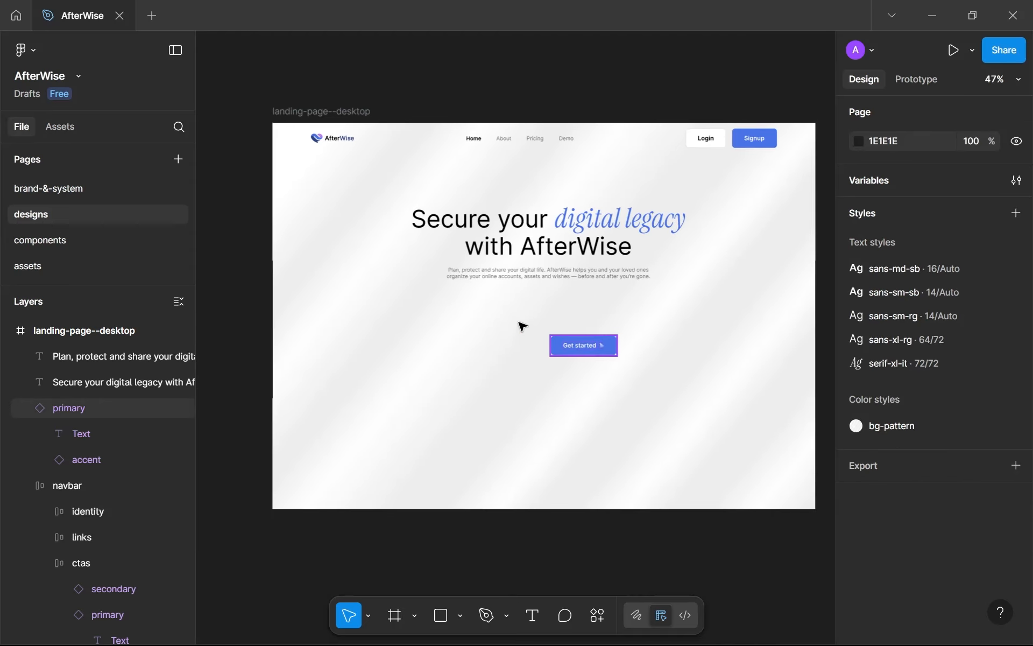
{"action": "left_click_drag", "start_coordinate": [592, 343], "coordinate": [507, 314]}
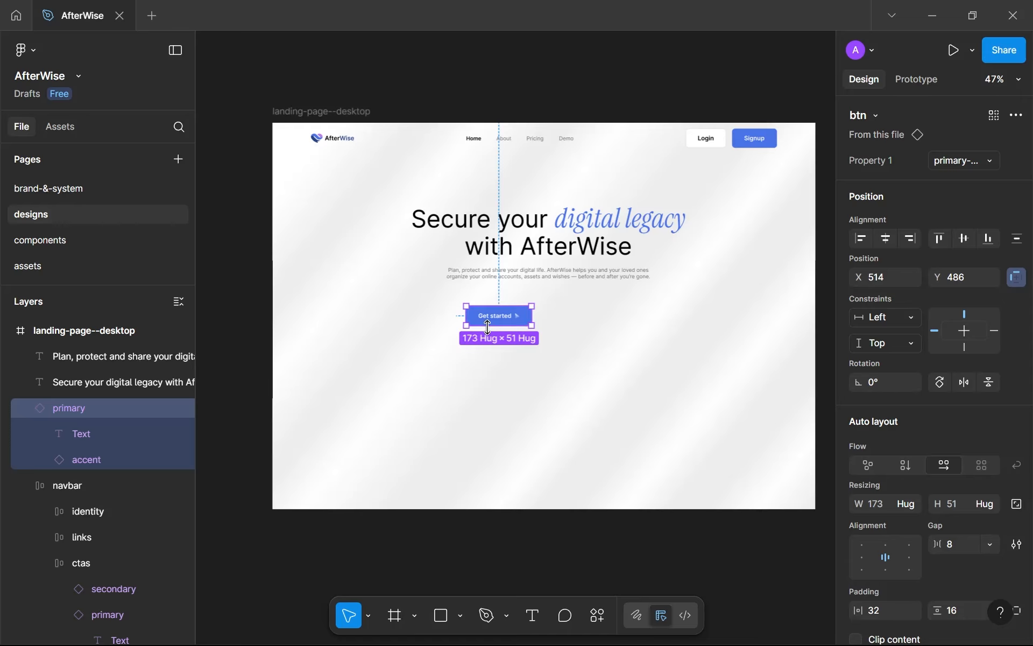
{"action": "scroll", "coordinate": [488, 326], "scroll_direction": "up", "scroll_amount": 1}
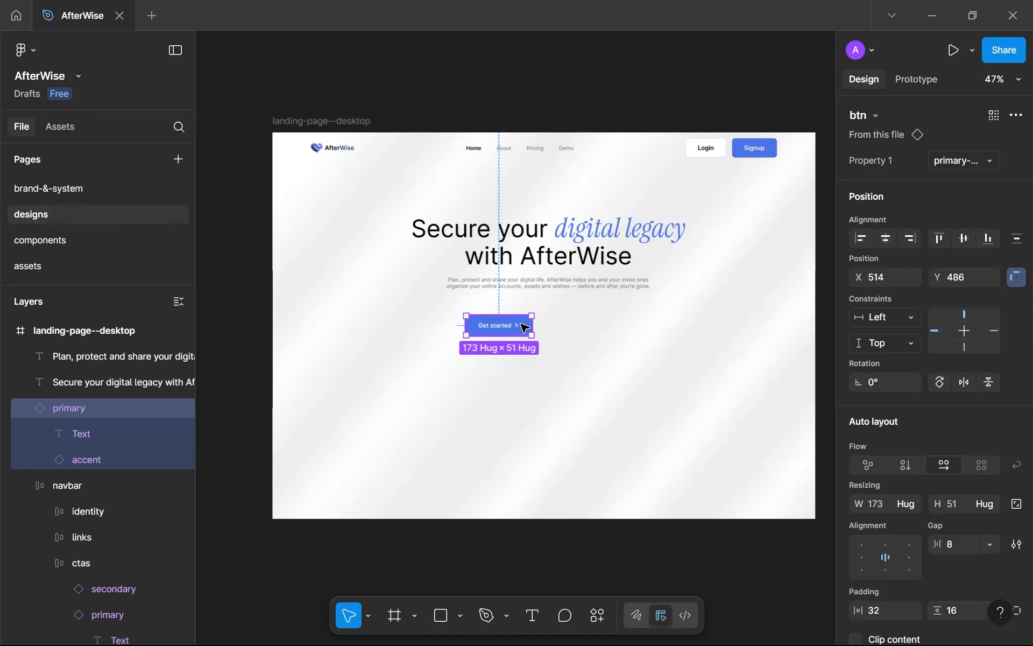
Duplicate the secondary btn variant and name the new variant 'secondary--icon'.
{"action": "left_click", "coordinate": [113, 242]}
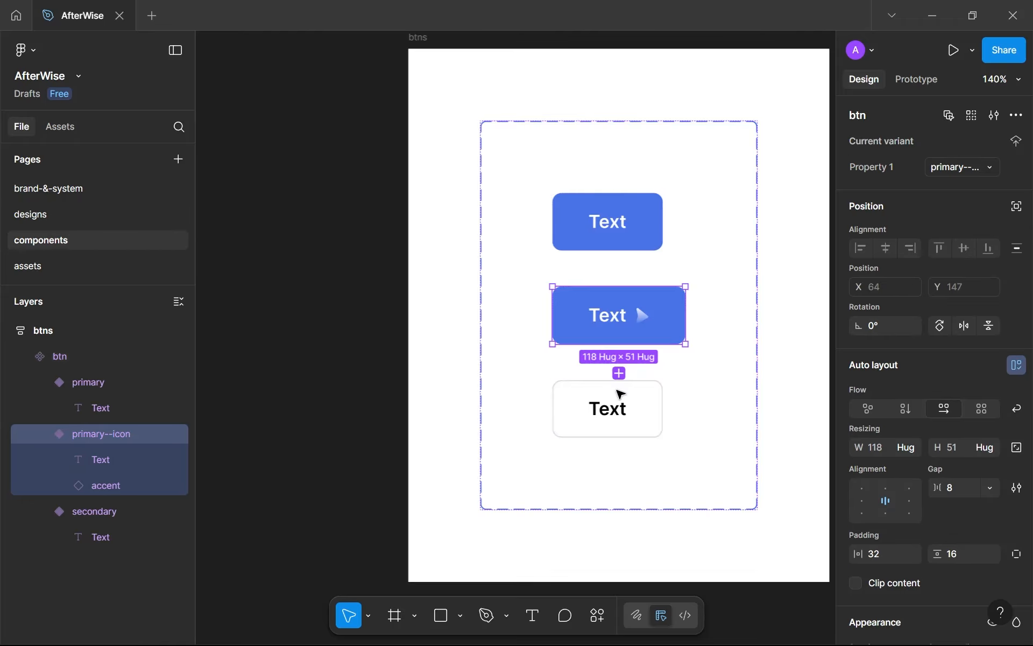
{"action": "left_click", "coordinate": [640, 433]}
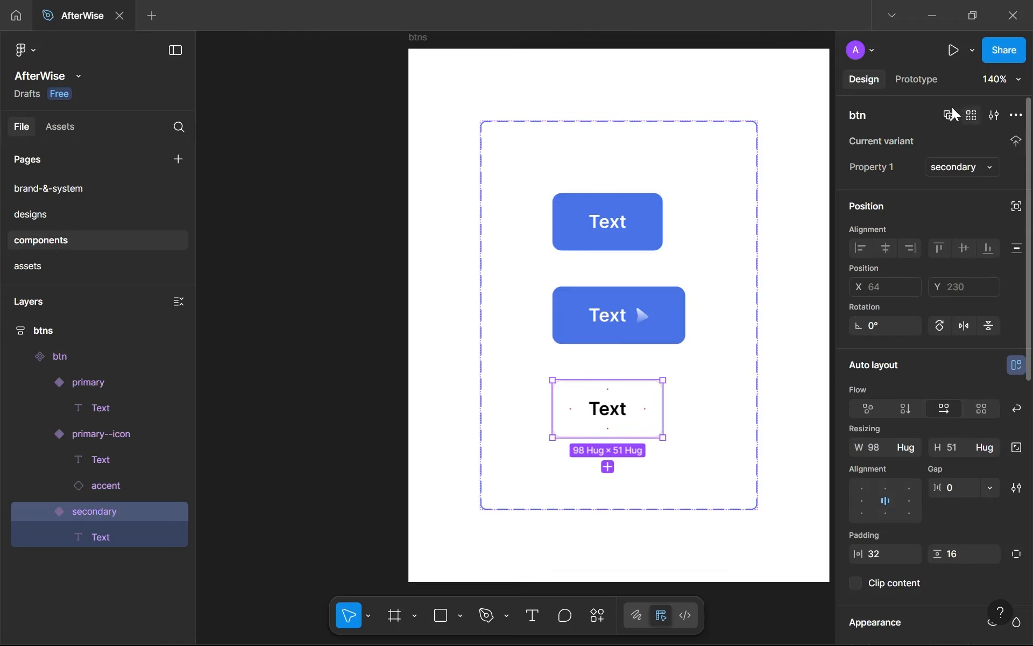
{"action": "left_click", "coordinate": [608, 467]}
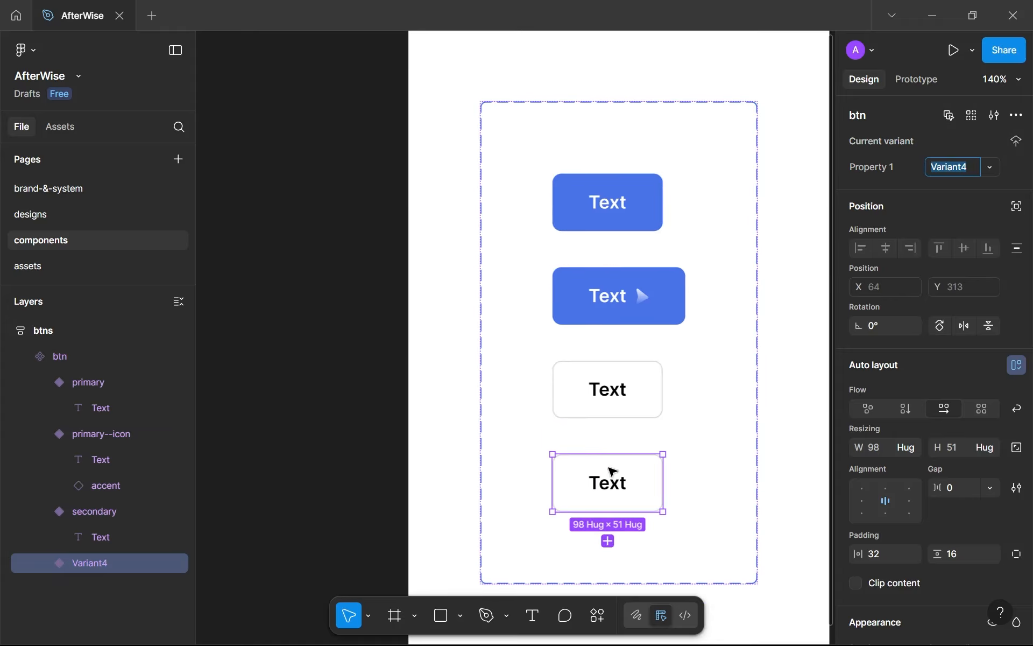
{"action": "type", "text": "secondar"}
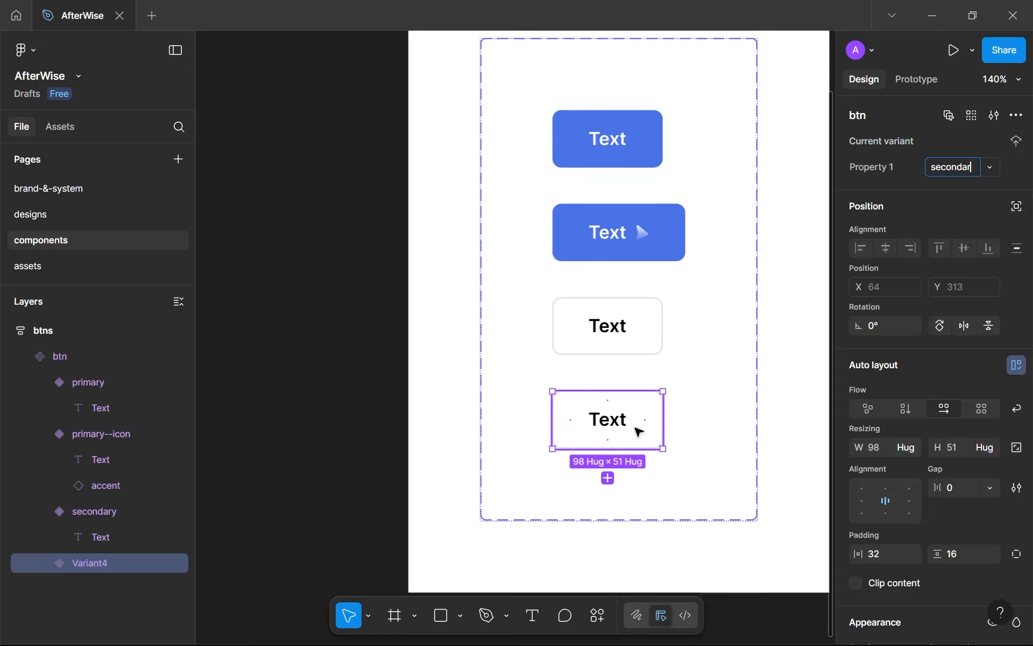
{"action": "type", "text": "y--accented"}
{"action": "key", "text": "BackSpace"}
{"action": "key", "text": "BackSpace"}
{"action": "key", "text": "BackSpace"}
{"action": "key", "text": "BackSpace"}
{"action": "key", "text": "BackSpace"}
{"action": "key", "text": "BackSpace"}
{"action": "key", "text": "BackSpace"}
{"action": "key", "text": "BackSpace"}
{"action": "type", "text": "icon"}
{"action": "key", "text": "Return"}
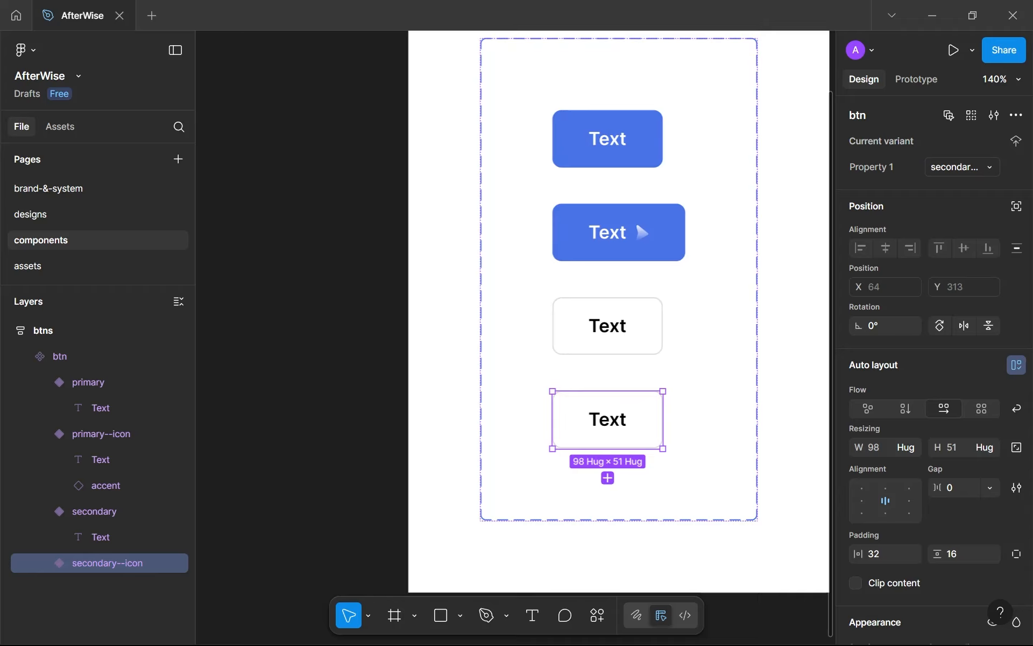
{"action": "left_click", "coordinate": [97, 269]}
Duplicate the accents frame above as 'icons' and replace its accent with the video icon.
{"action": "left_click", "coordinate": [529, 312]}
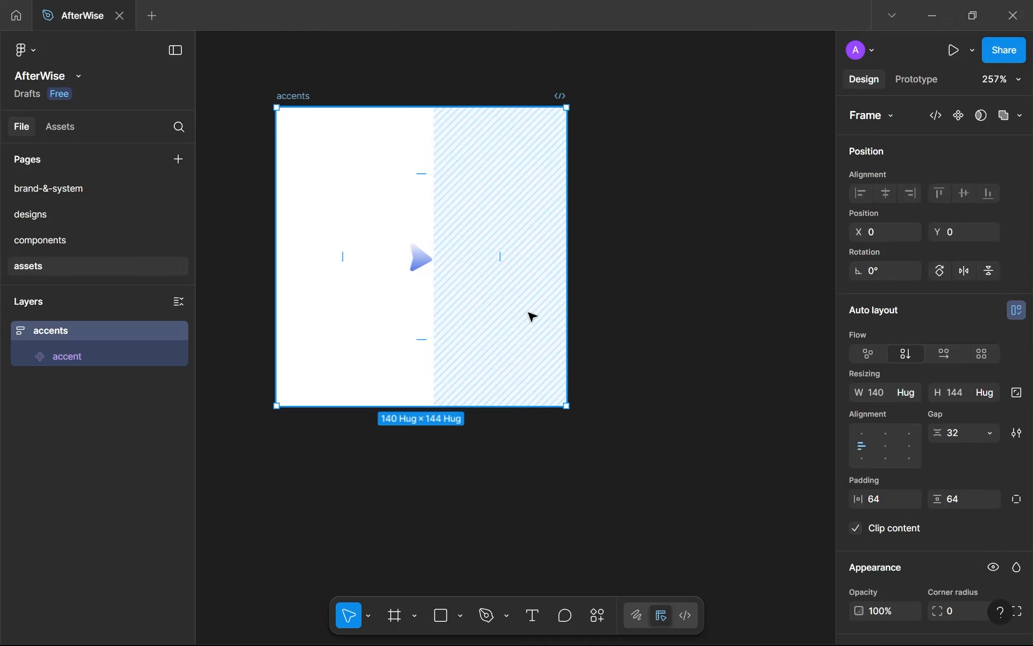
{"action": "scroll", "coordinate": [541, 269], "scroll_direction": "down", "scroll_amount": 3}
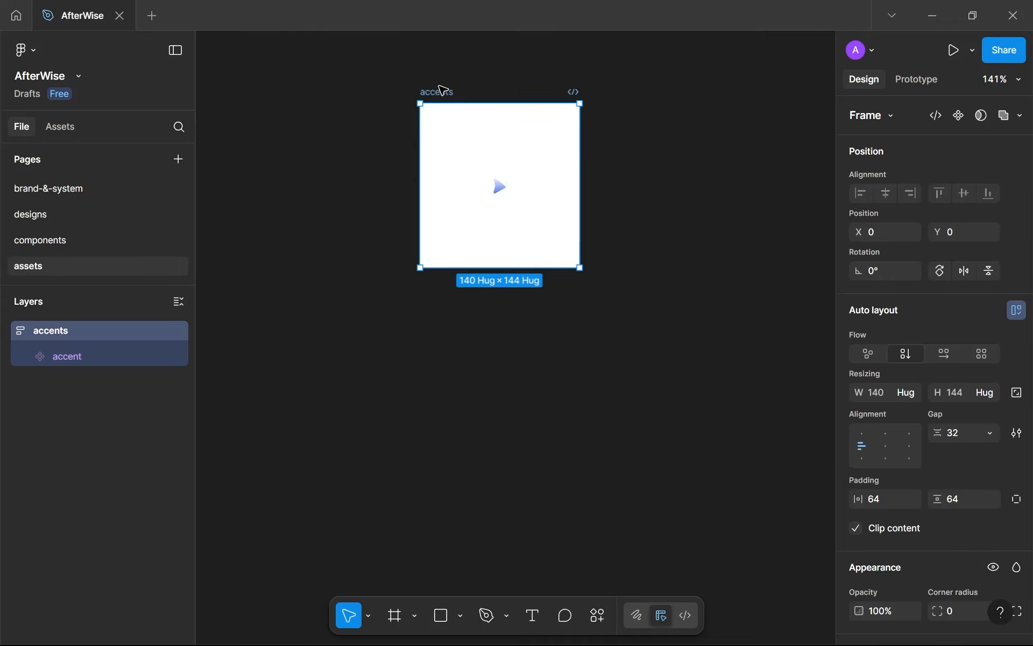
{"action": "scroll", "coordinate": [448, 93], "scroll_direction": "down", "scroll_amount": 2}
{"action": "key", "text": "ctrl+d"}
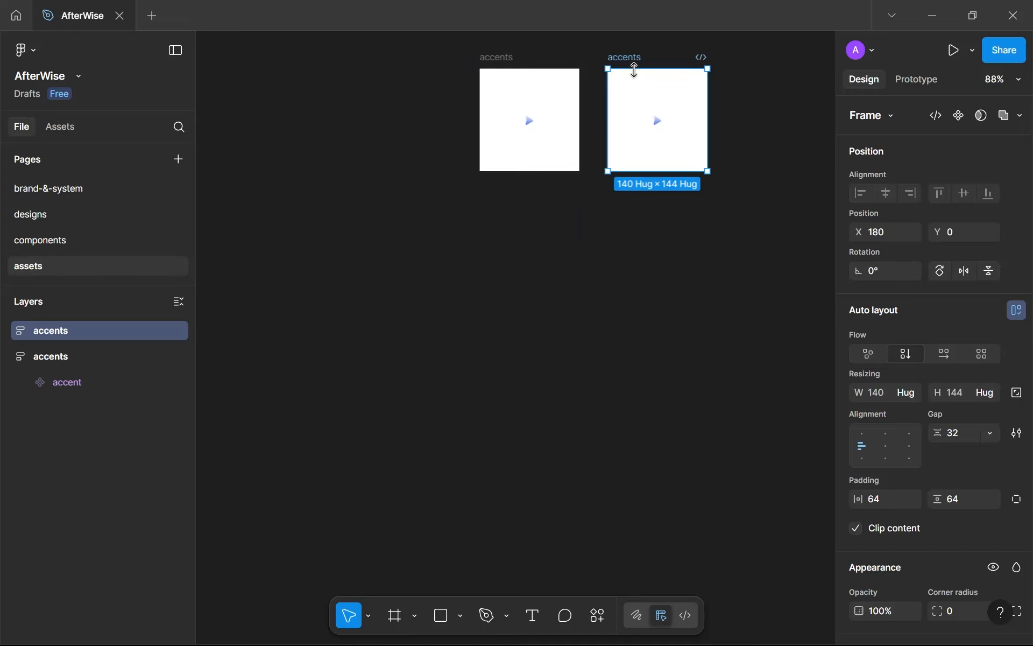
{"action": "left_click_drag", "start_coordinate": [637, 60], "coordinate": [482, 140]}
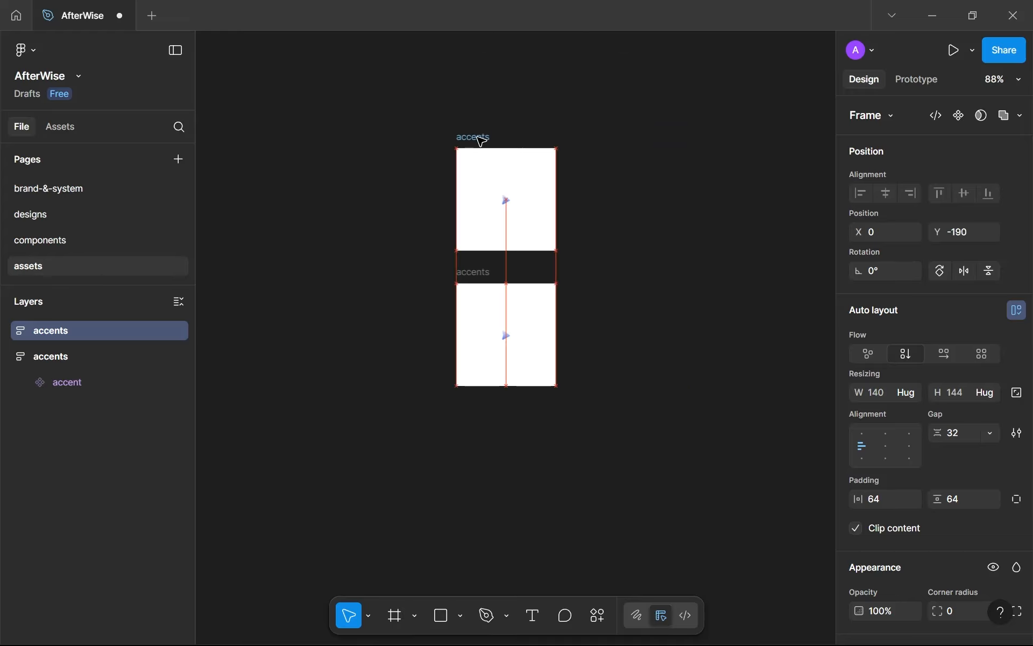
{"action": "double_click", "coordinate": [474, 136]}
{"action": "type", "text": "icons"}
{"action": "key", "text": "Return"}
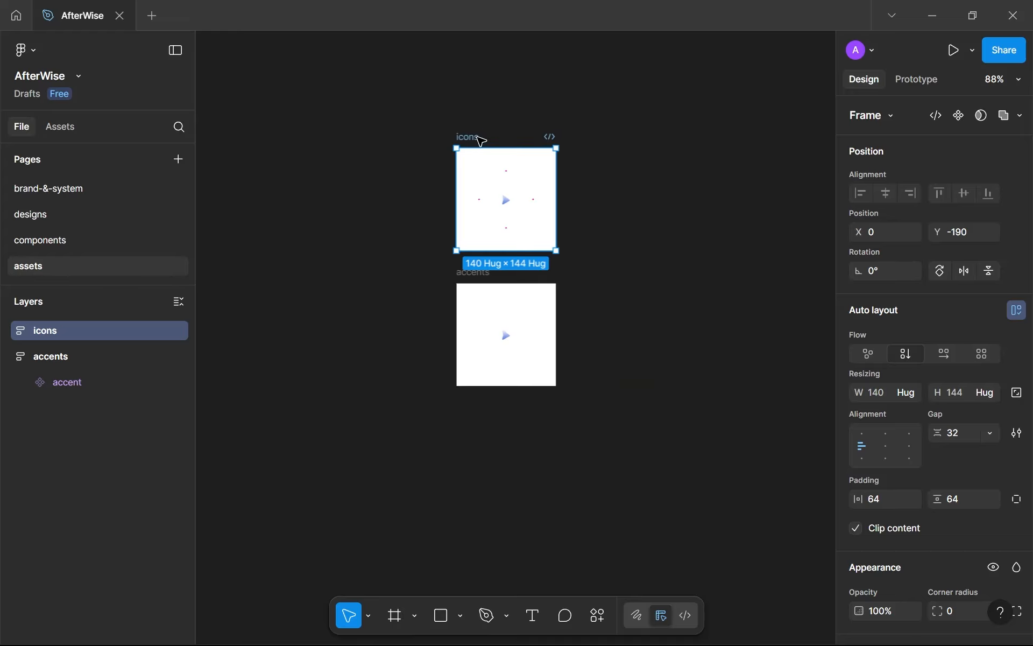
{"action": "left_click", "coordinate": [506, 200]}
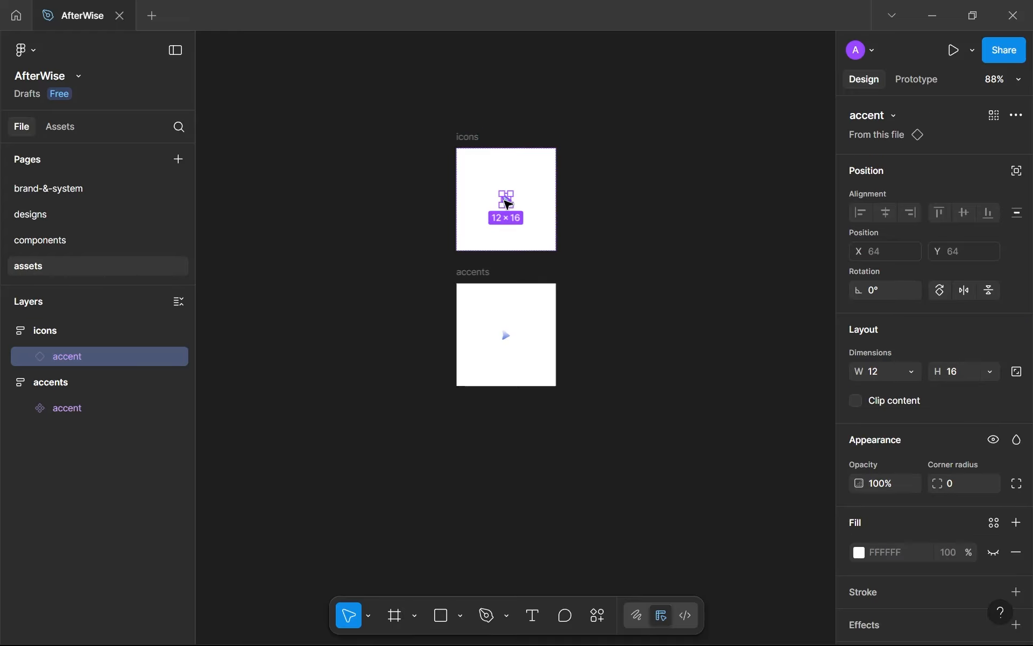
{"action": "key", "text": "ctrl+shift+r"}
{"action": "scroll", "coordinate": [511, 337], "scroll_direction": "up", "scroll_amount": 5}
Rename the triangle accent component to 'arrow-accent'.
{"action": "left_click", "coordinate": [492, 333]}
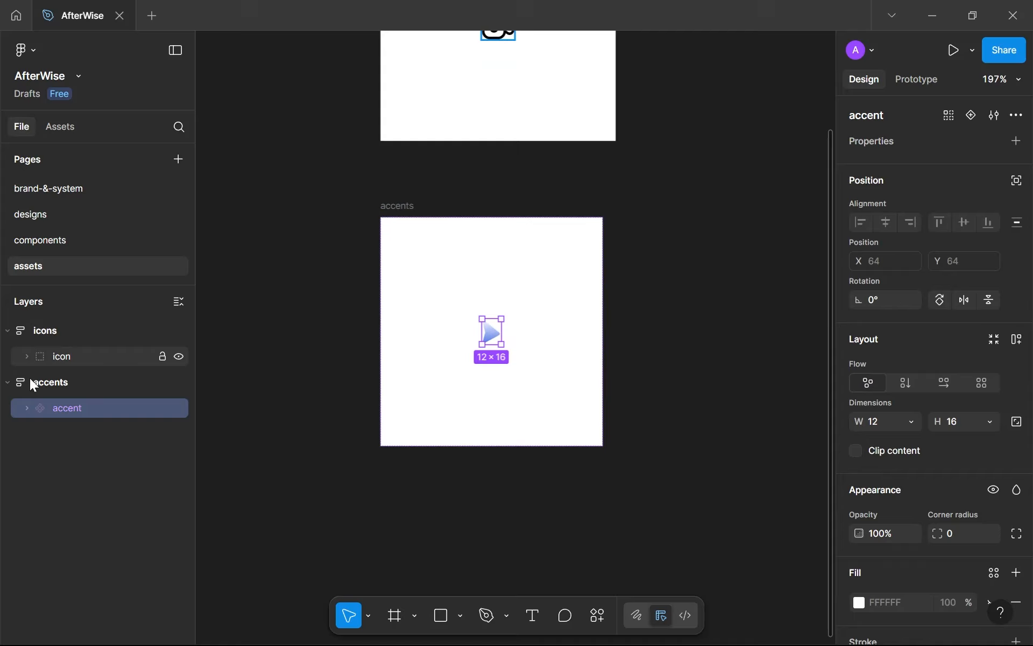
{"action": "double_click", "coordinate": [79, 408]}
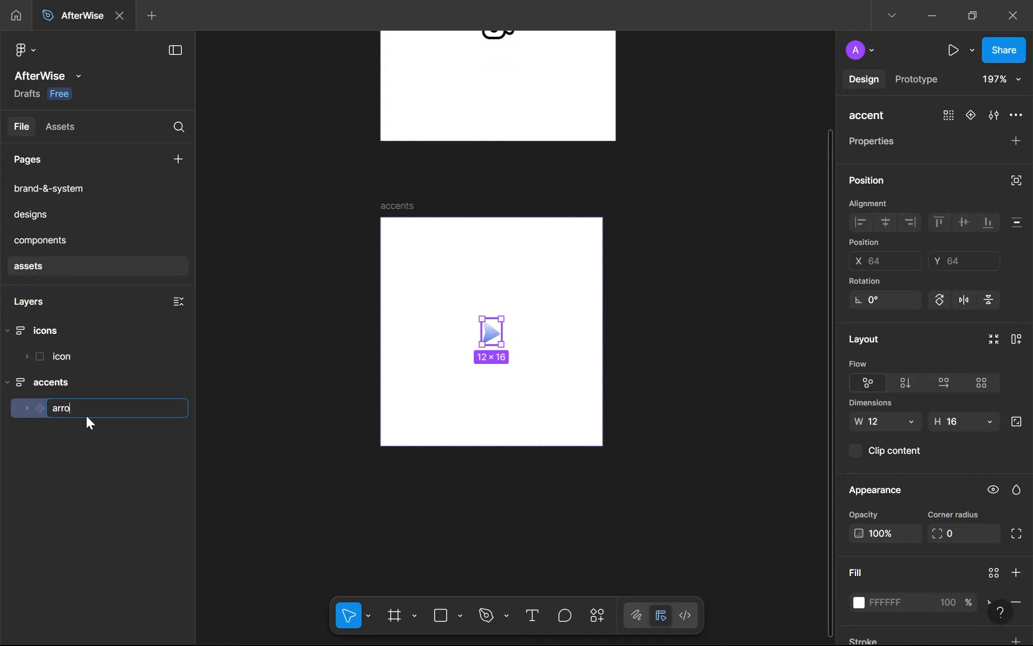
{"action": "type", "text": "arrow-accent"}
{"action": "key", "text": "Return"}
Rename the video icon group 'video-accent' and make it a component.
{"action": "scroll", "coordinate": [489, 300], "scroll_direction": "up", "scroll_amount": 4}
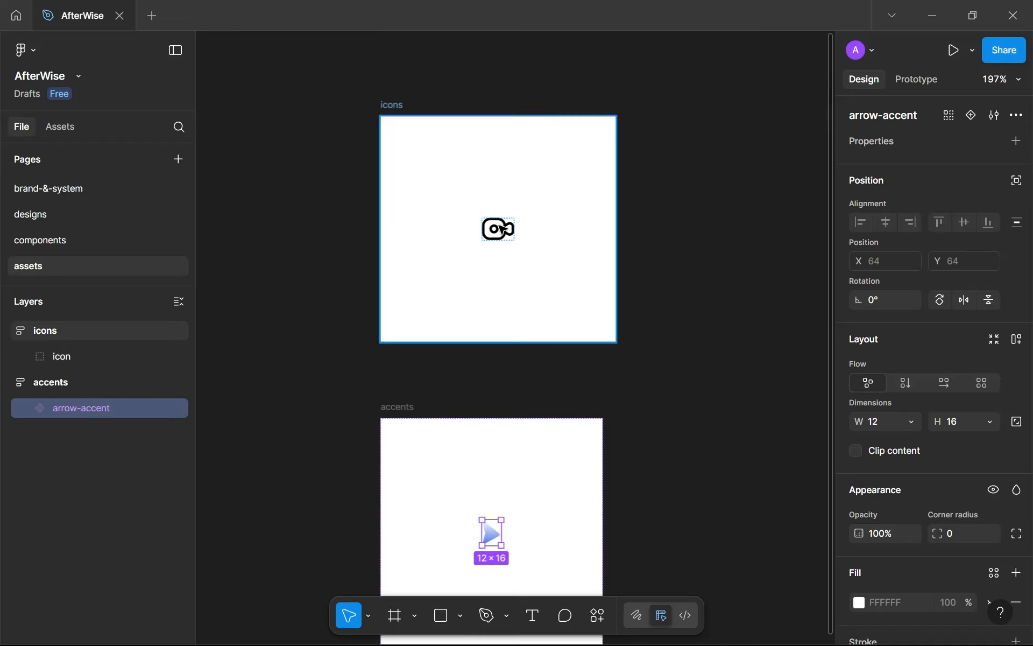
{"action": "left_click", "coordinate": [501, 229]}
{"action": "double_click", "coordinate": [64, 357]}
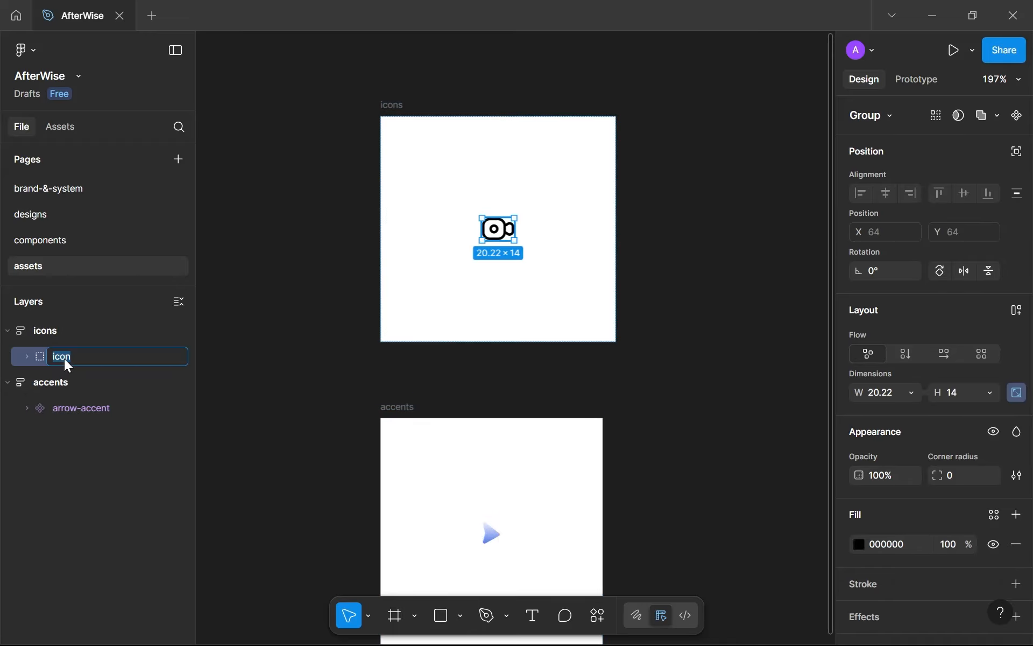
{"action": "type", "text": "video-accent"}
{"action": "key", "text": "Return"}
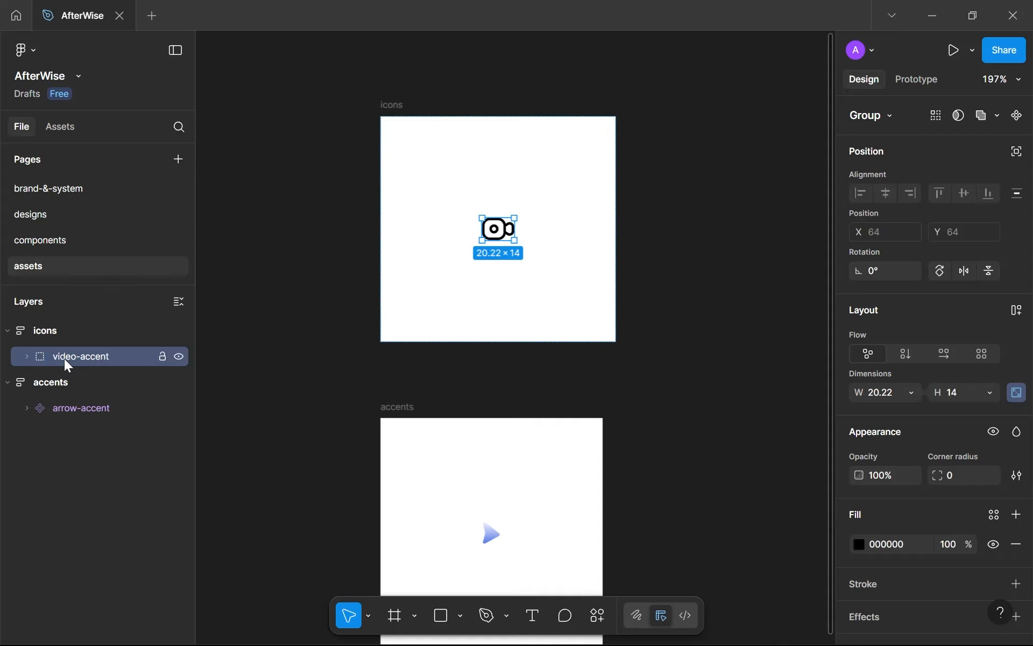
{"action": "left_click", "coordinate": [1016, 115]}
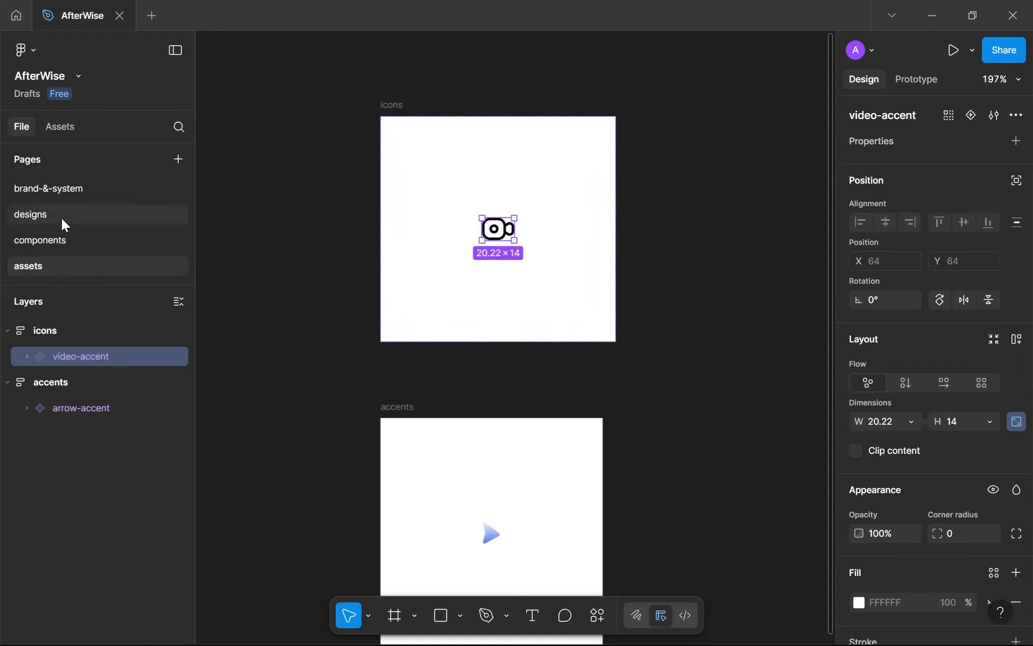
Paste the video icon into the secondary--icon button and set its gap to 8.
{"action": "left_click", "coordinate": [76, 243]}
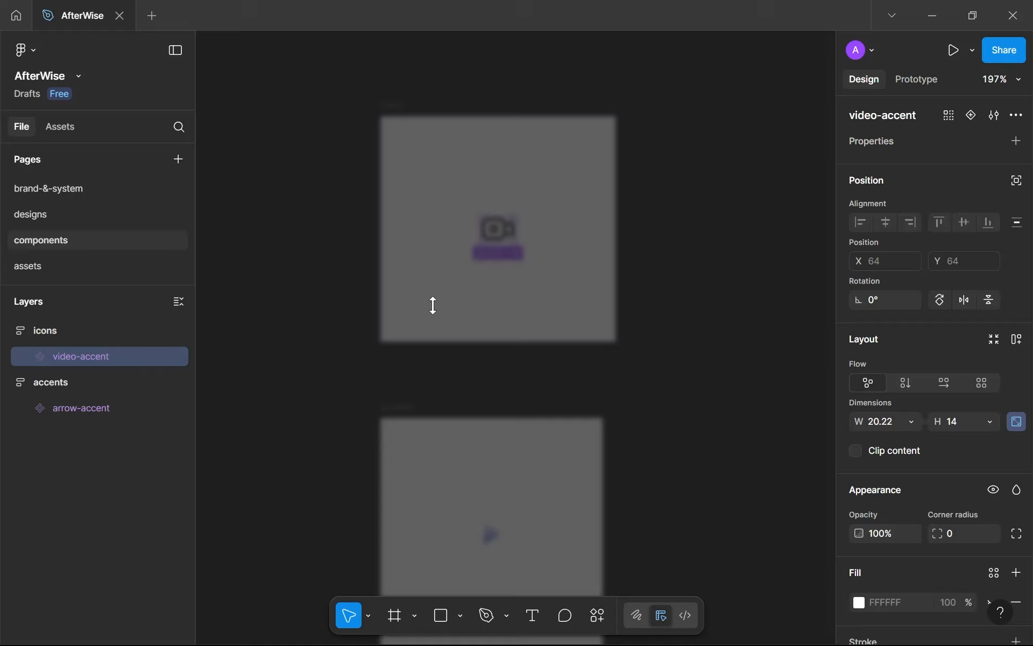
{"action": "key", "text": "ctrl+v"}
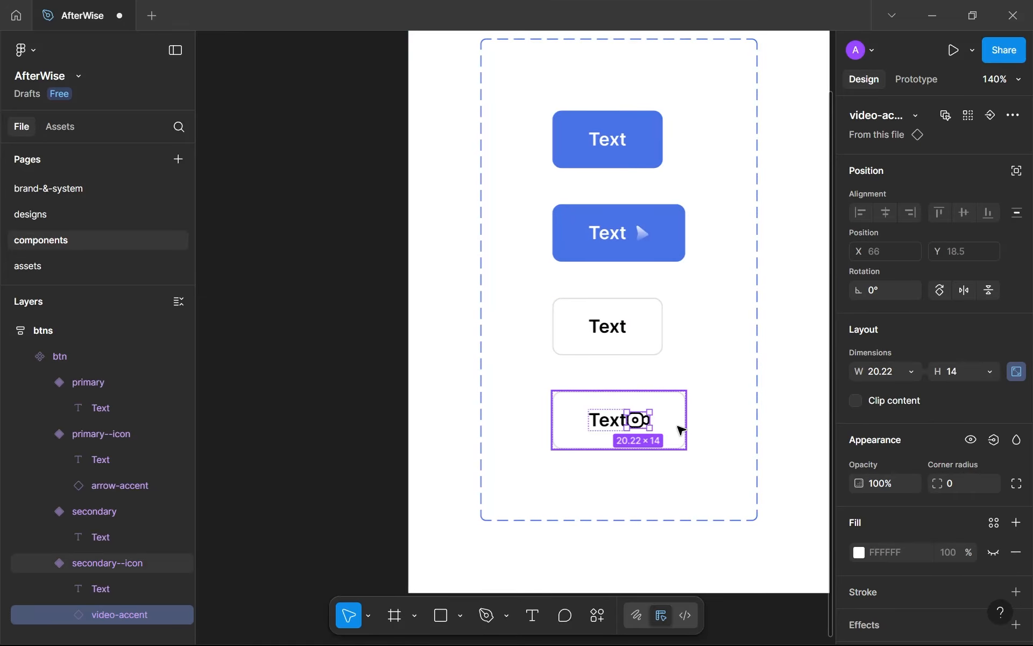
{"action": "left_click", "coordinate": [680, 429]}
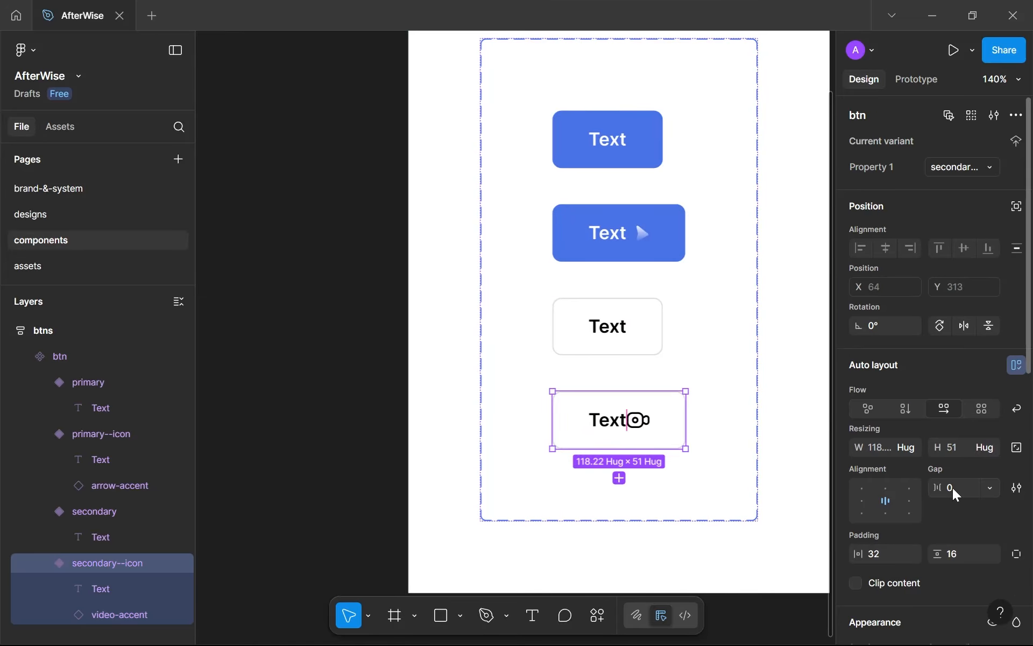
{"action": "key", "text": "Return"}
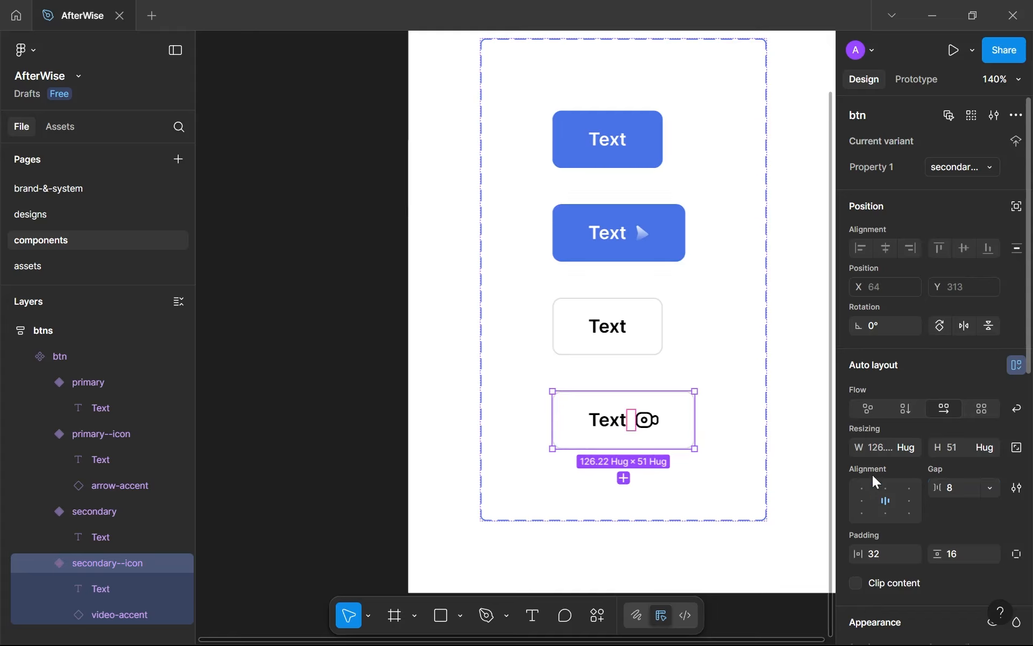
Move the video-accent icon ahead of the label, then return to the designs page.
{"action": "double_click", "coordinate": [650, 417]}
{"action": "key", "text": "Left"}
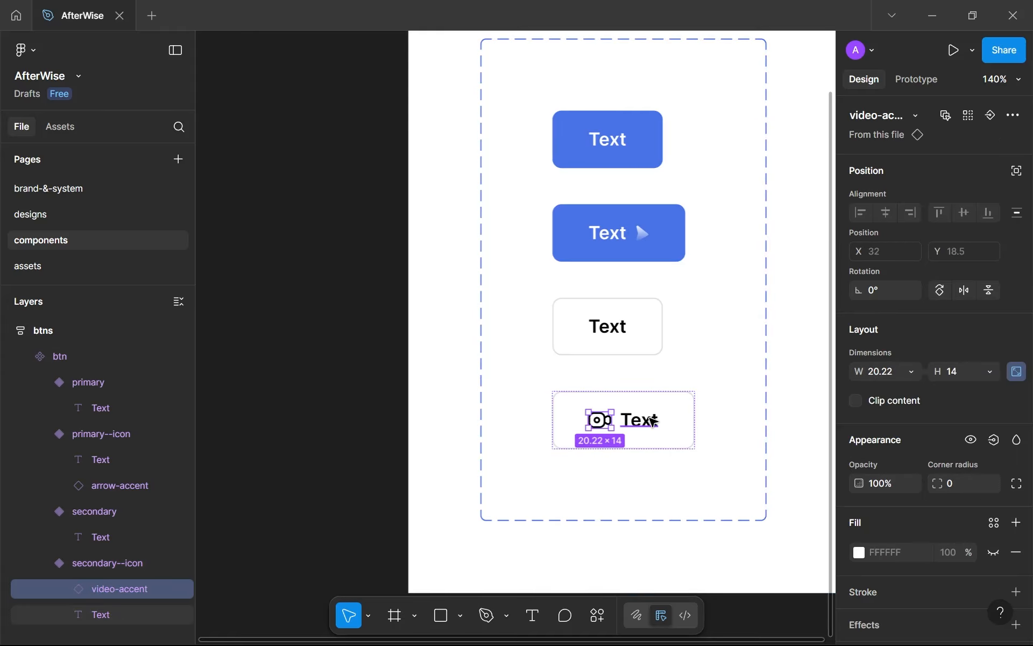
{"action": "scroll", "coordinate": [641, 234], "scroll_direction": "up", "scroll_amount": 1}
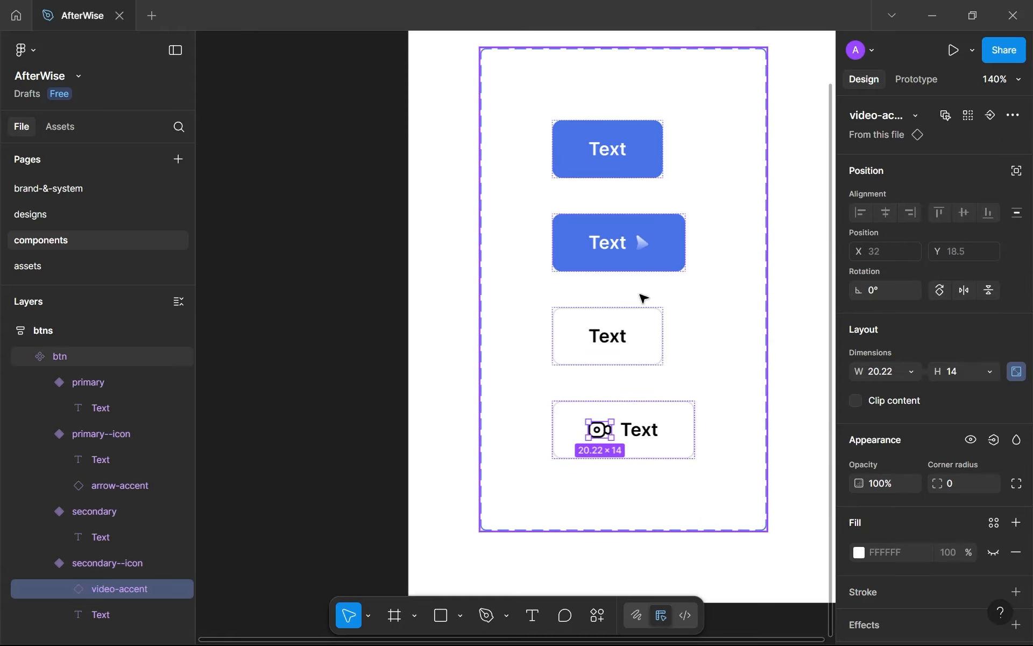
{"action": "scroll", "coordinate": [640, 239], "scroll_direction": "up", "scroll_amount": 5}
{"action": "scroll", "coordinate": [694, 277], "scroll_direction": "right", "scroll_amount": 5}
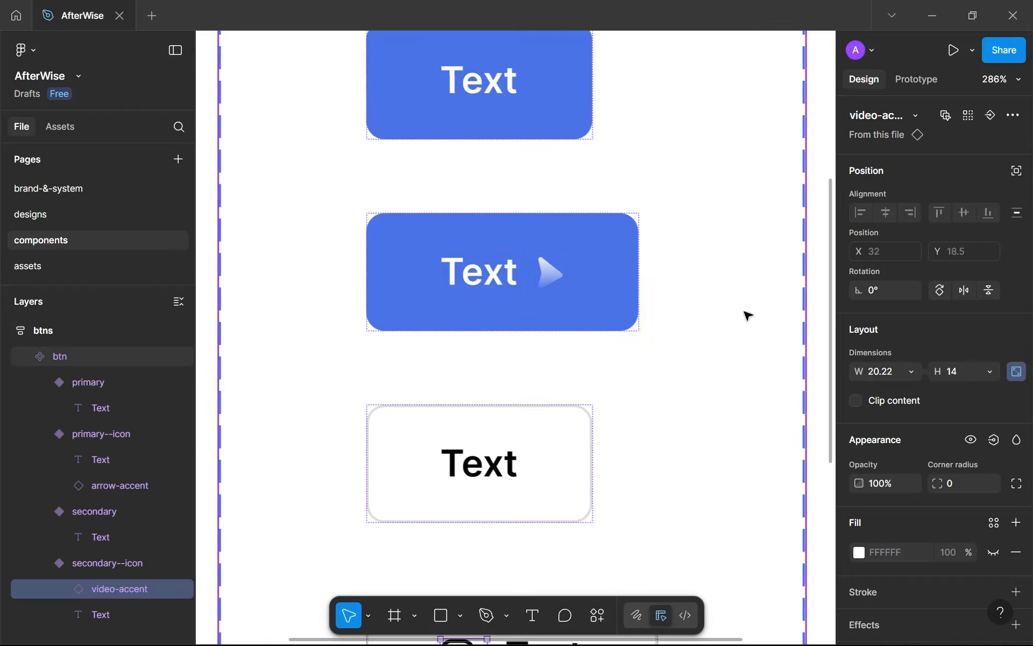
{"action": "scroll", "coordinate": [744, 314], "scroll_direction": "down", "scroll_amount": 5}
{"action": "scroll", "coordinate": [747, 315], "scroll_direction": "down", "scroll_amount": 3}
{"action": "scroll", "coordinate": [533, 276], "scroll_direction": "up", "scroll_amount": 3}
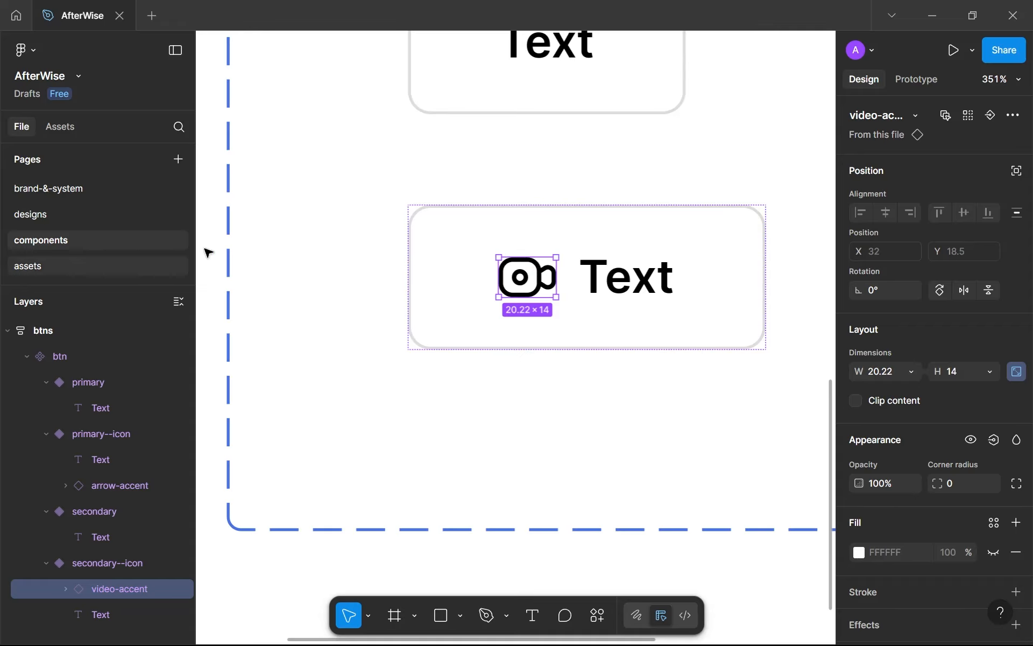
{"action": "left_click", "coordinate": [111, 214]}
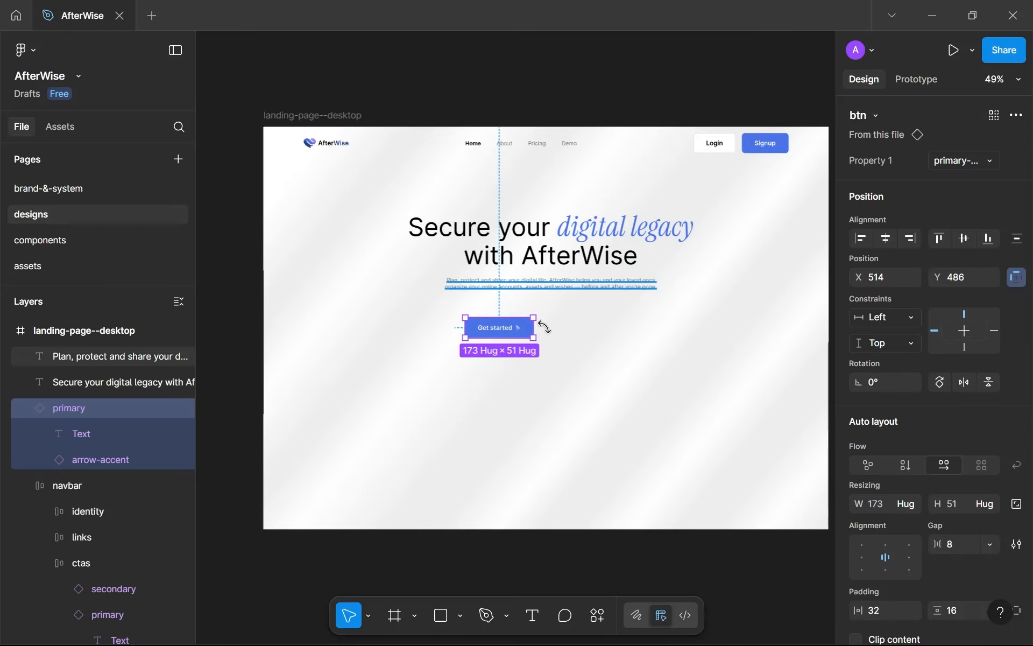
Alt-drag a copy of Get started beside it and switch it to the secondary--icon variant.
{"action": "scroll", "coordinate": [544, 330], "scroll_direction": "up", "scroll_amount": 3}
{"action": "left_click_drag", "start_coordinate": [478, 327], "coordinate": [608, 334]}
{"action": "left_click", "coordinate": [955, 161]}
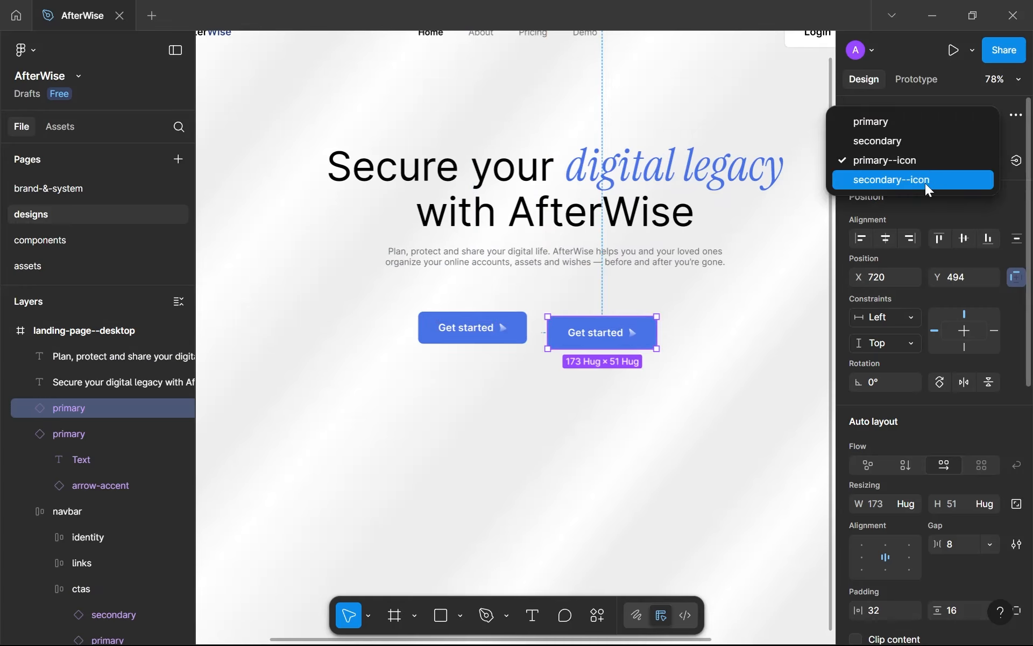
{"action": "left_click", "coordinate": [927, 181]}
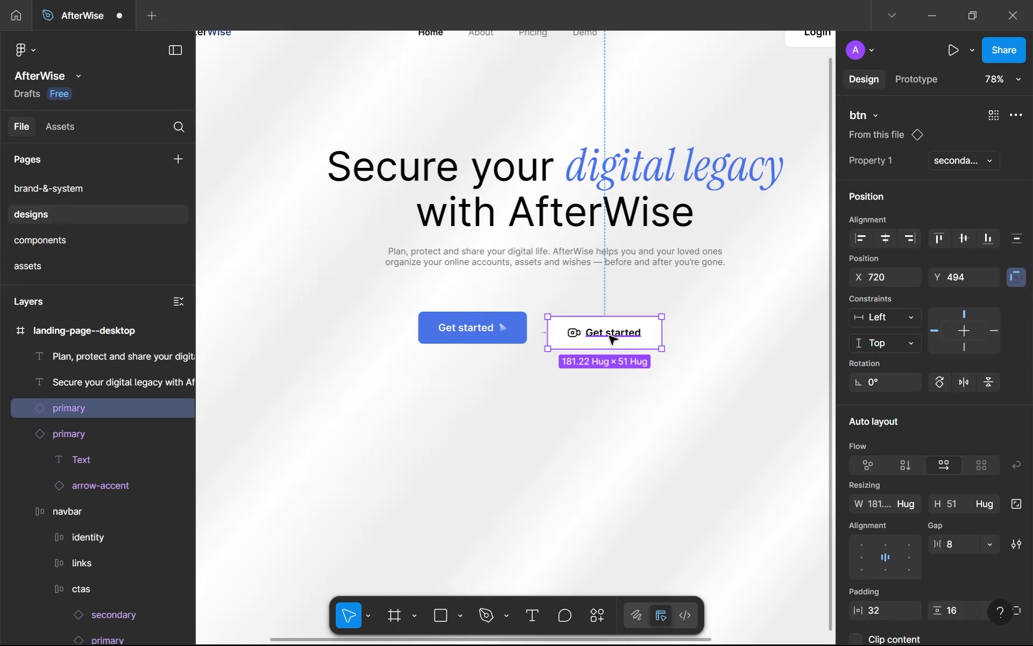
{"action": "scroll", "coordinate": [608, 336], "scroll_direction": "up", "scroll_amount": 5}
{"action": "scroll", "coordinate": [612, 339], "scroll_direction": "up", "scroll_amount": 1}
Change the copied button's label to 'Watch video'.
{"action": "double_click", "coordinate": [562, 353]}
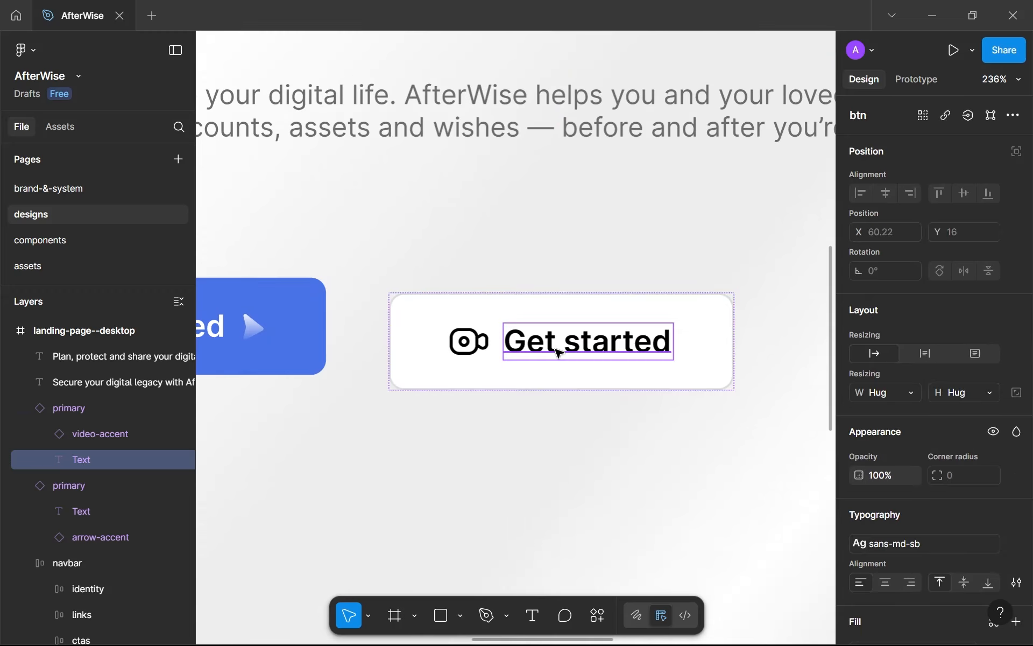
{"action": "double_click", "coordinate": [562, 352]}
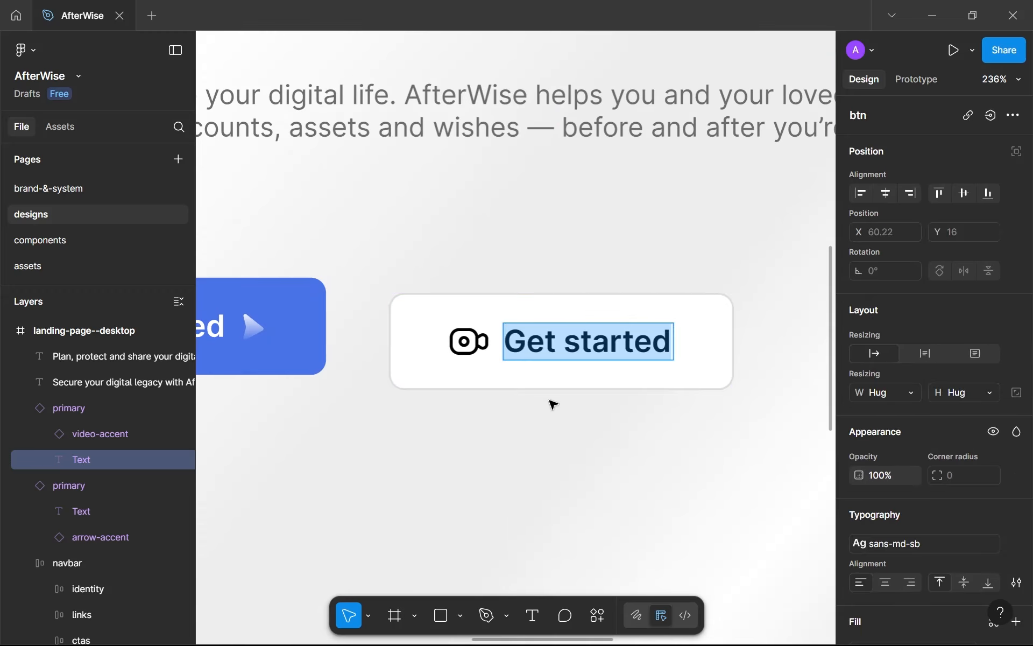
{"action": "type", "text": "Watch video"}
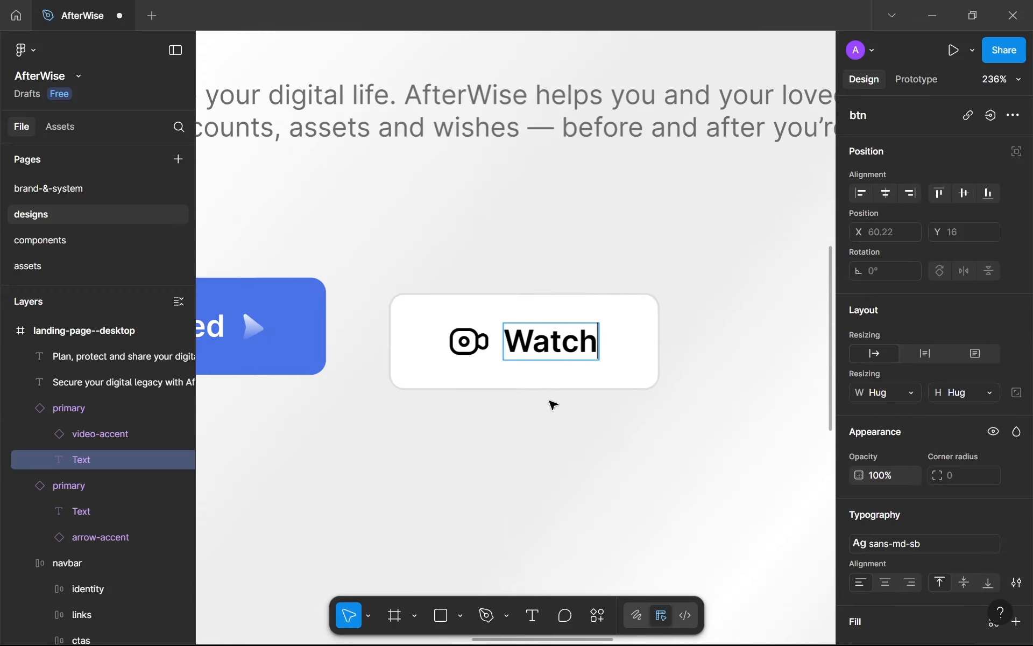
{"action": "key", "text": "Escape"}
{"action": "left_click", "coordinate": [555, 441]}
{"action": "scroll", "coordinate": [554, 439], "scroll_direction": "down", "scroll_amount": 2}
Align Watch video beside Get started and rename its layer 'secondary'.
{"action": "scroll", "coordinate": [554, 438], "scroll_direction": "down", "scroll_amount": 5, "text": "ctrl"}
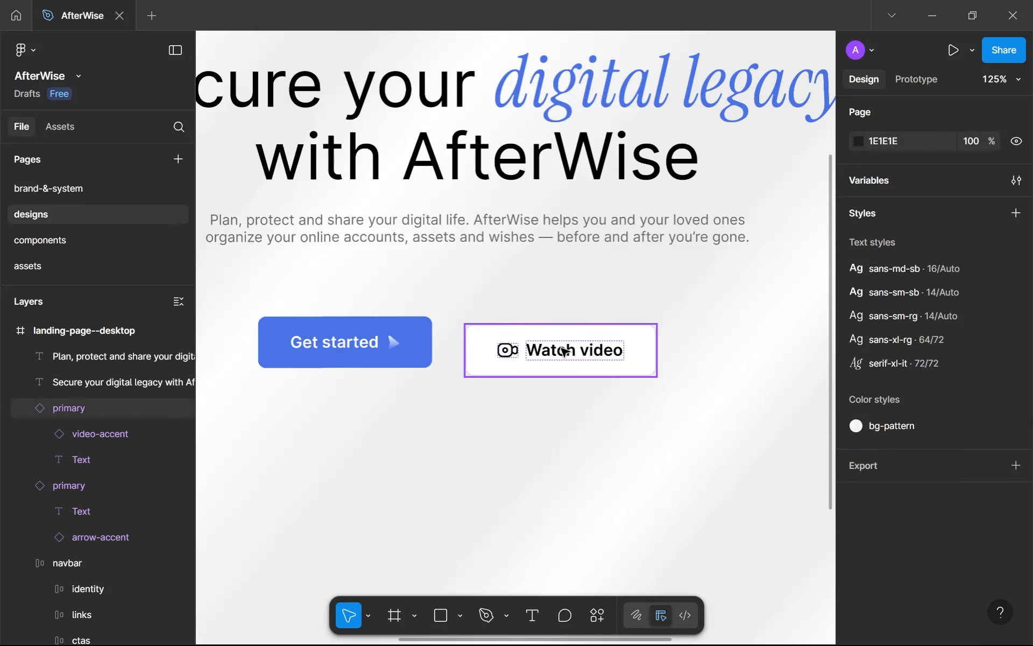
{"action": "left_click", "coordinate": [557, 332]}
{"action": "left_click_drag", "start_coordinate": [557, 332], "coordinate": [557, 334]}
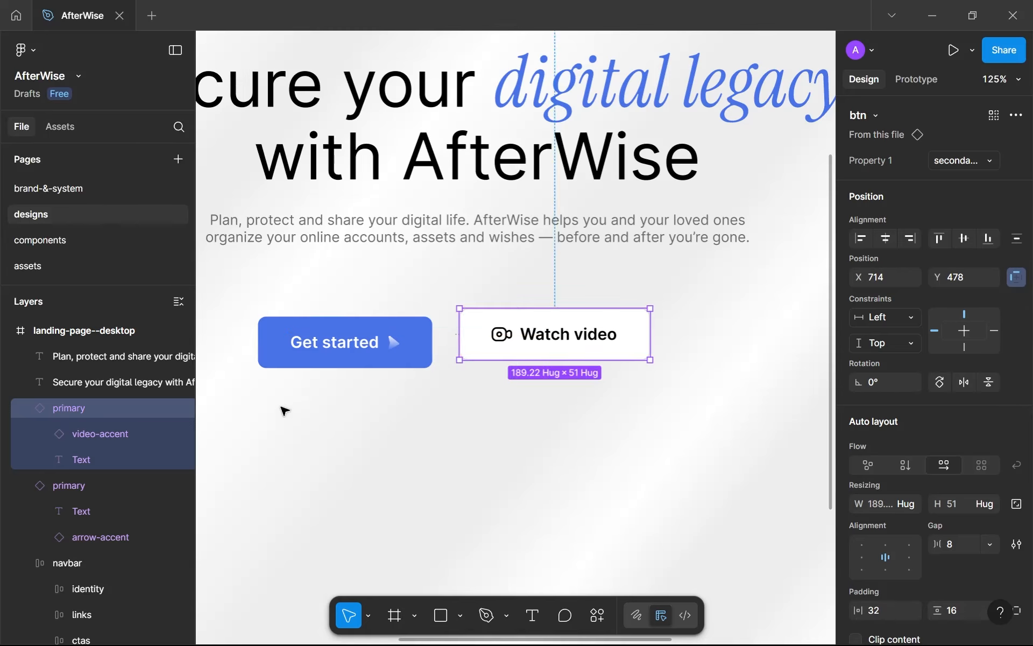
{"action": "scroll", "coordinate": [250, 425], "scroll_direction": "down", "scroll_amount": 3}
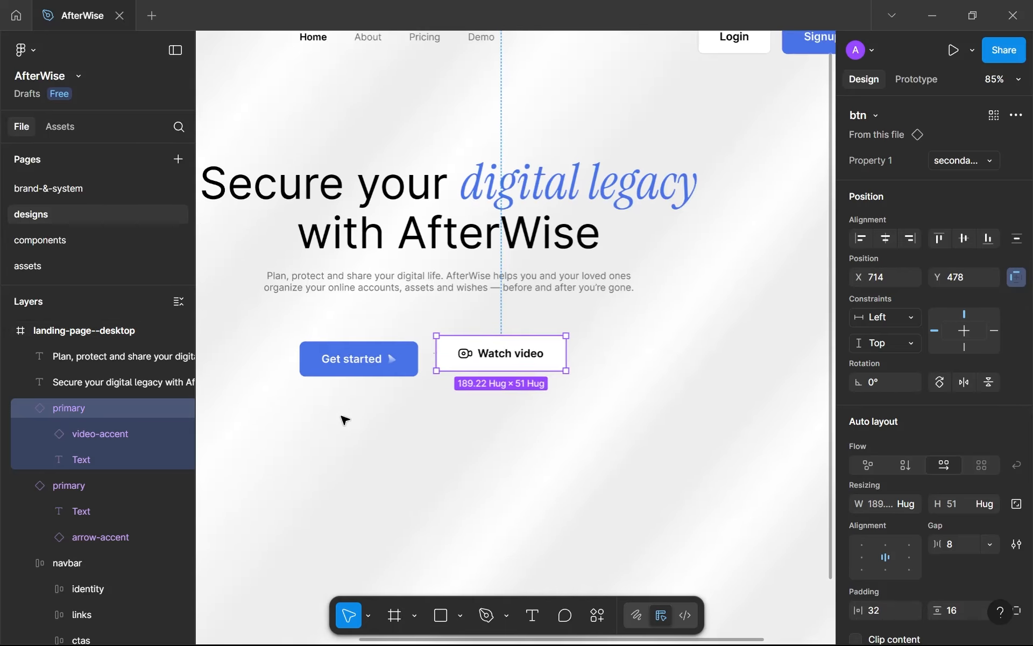
{"action": "double_click", "coordinate": [79, 413]}
{"action": "type", "text": "secondar"}
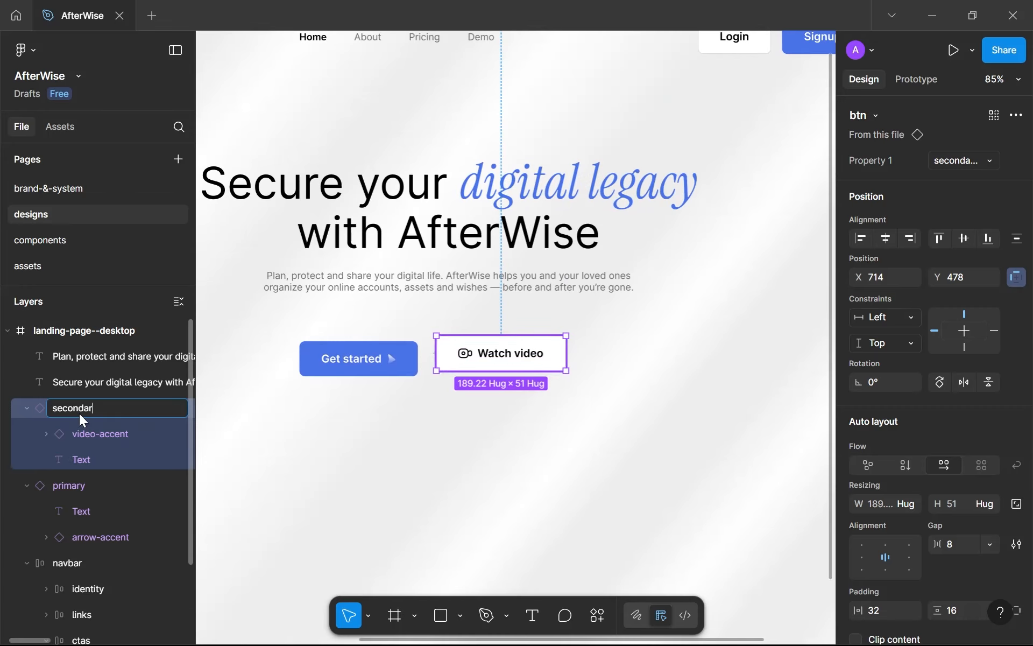
{"action": "type", "text": "y"}
{"action": "key", "text": "Return"}
Wrap both hero buttons in an auto-layout frame with a 16 gap.
{"action": "left_click", "coordinate": [352, 373], "text": "shift"}
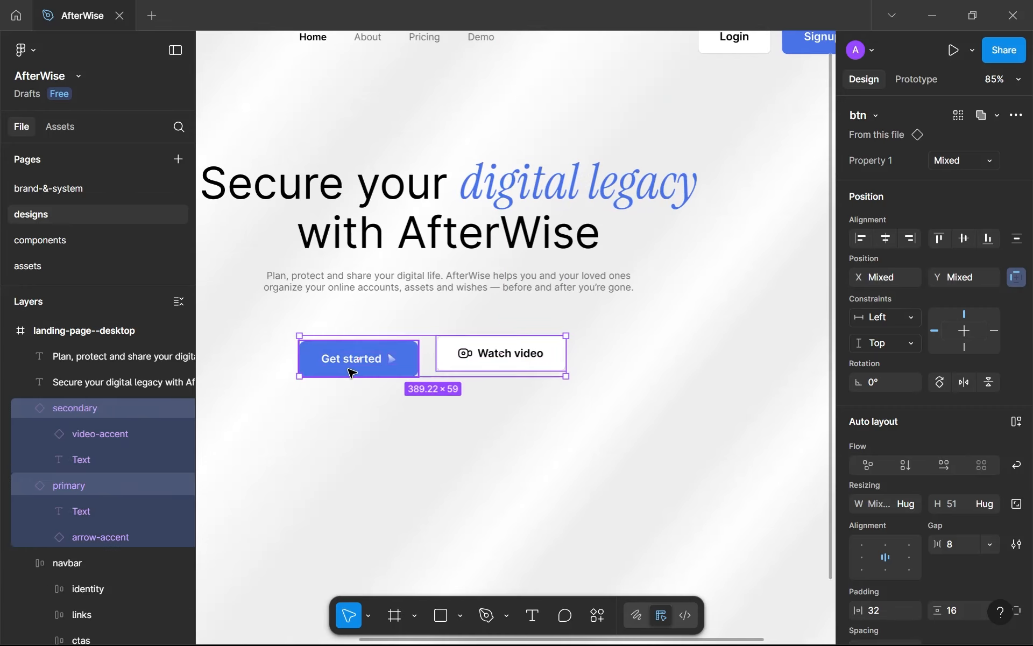
{"action": "key", "text": "shift+a"}
{"action": "left_click", "coordinate": [952, 498]}
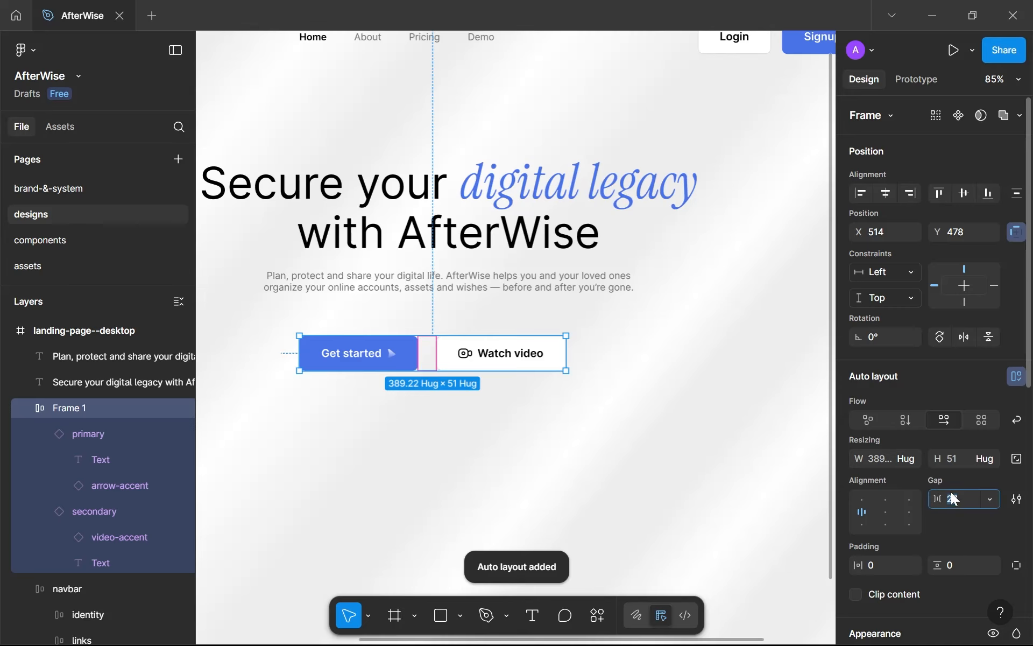
{"action": "type", "text": "16"}
{"action": "left_click", "coordinate": [867, 508]}
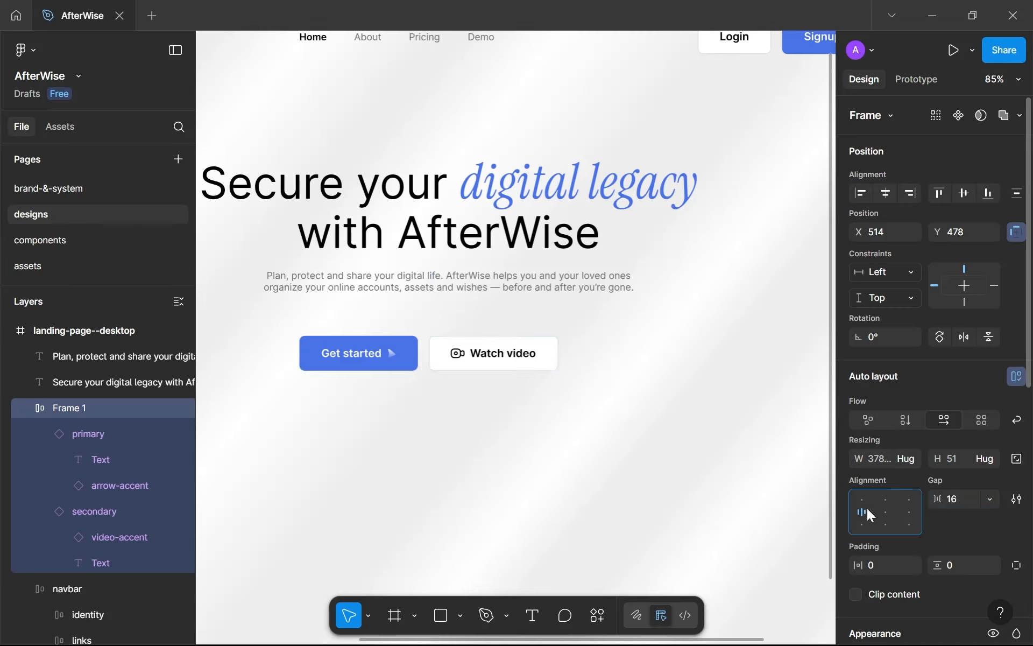
Snap the button frame to the landing frame's vertical centre below the subtitle.
{"action": "scroll", "coordinate": [640, 425], "scroll_direction": "down", "scroll_amount": 2}
{"action": "left_click_drag", "start_coordinate": [547, 389], "coordinate": [560, 400]}
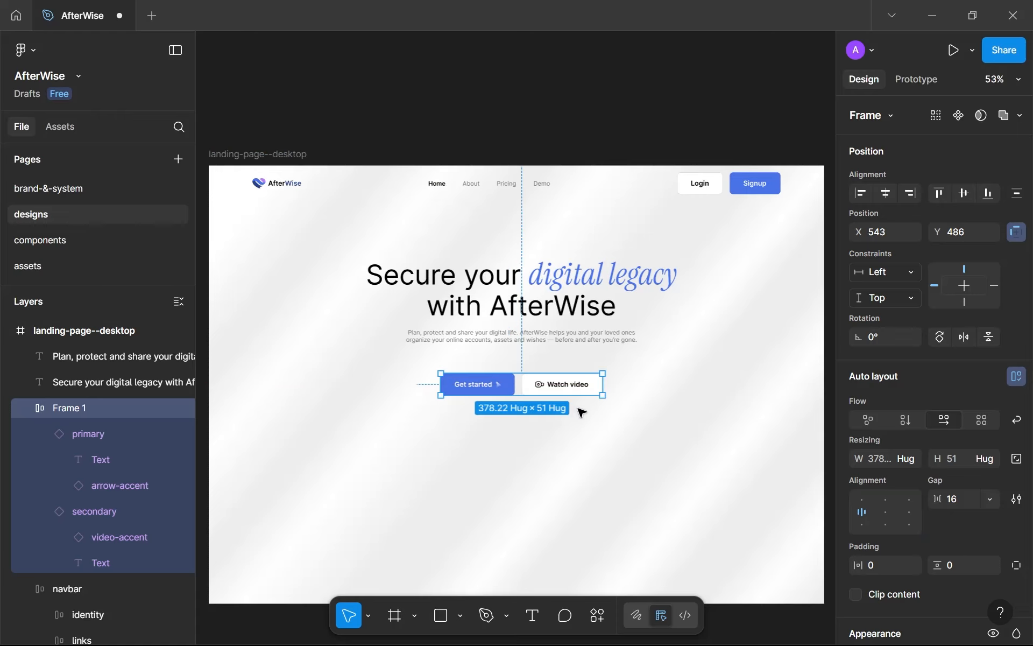
{"action": "left_click", "coordinate": [578, 410]}
{"action": "scroll", "coordinate": [577, 412], "scroll_direction": "down", "scroll_amount": 4}
Pan around the landing page and select the button group and navigation bar to inspect them.
{"action": "scroll", "coordinate": [508, 455], "scroll_direction": "up", "scroll_amount": 5}
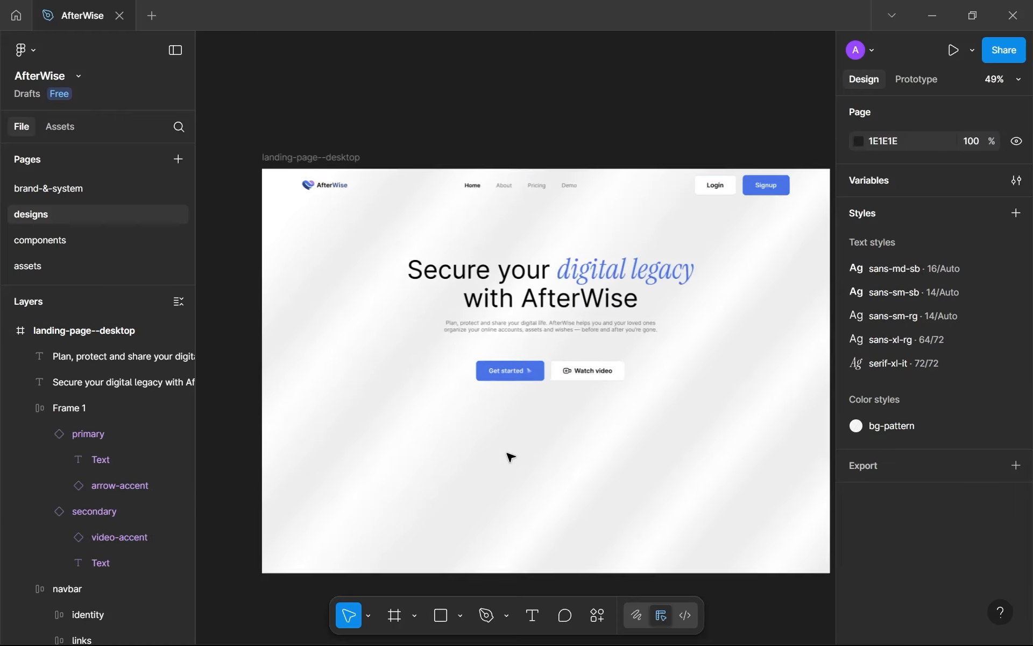
{"action": "left_click_drag", "start_coordinate": [508, 455], "coordinate": [422, 486]}
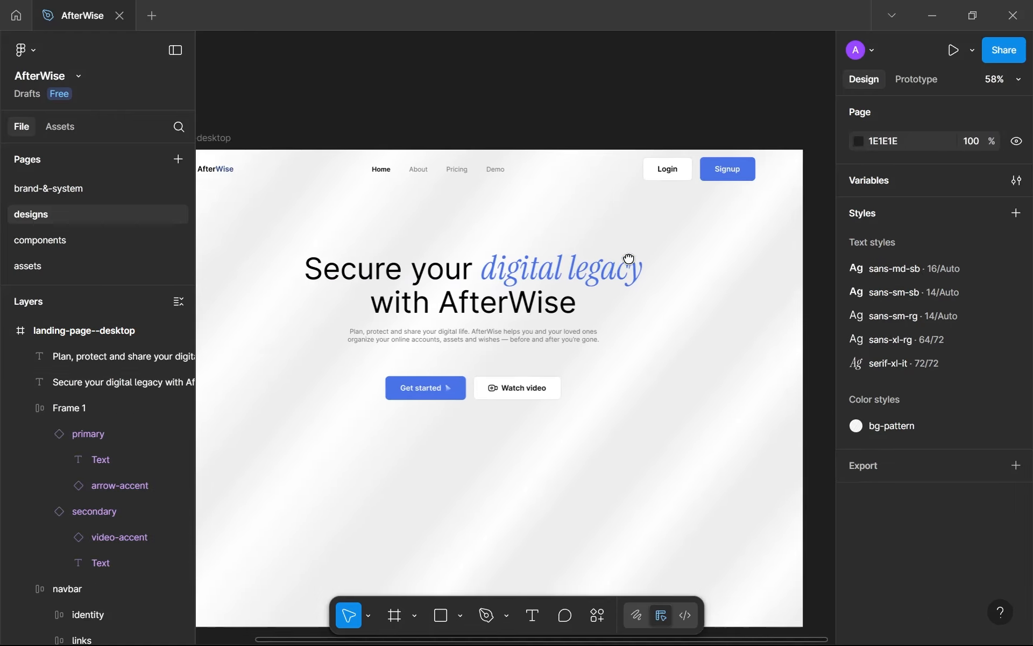
{"action": "left_click", "coordinate": [550, 383]}
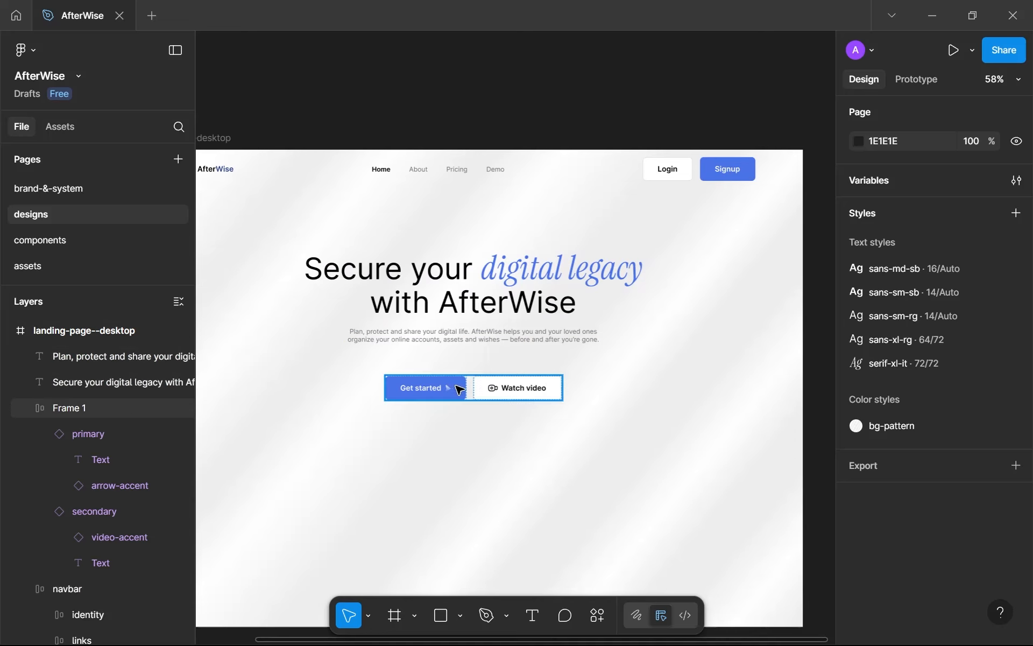
{"action": "left_click", "coordinate": [676, 179]}
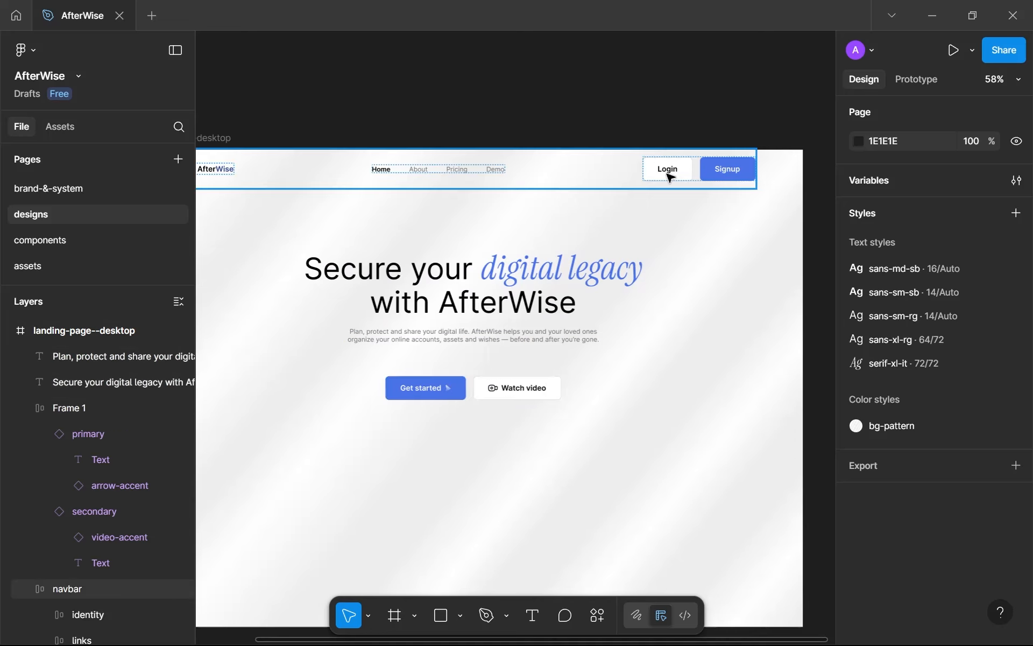
{"action": "left_click_drag", "start_coordinate": [637, 210], "coordinate": [698, 175]}
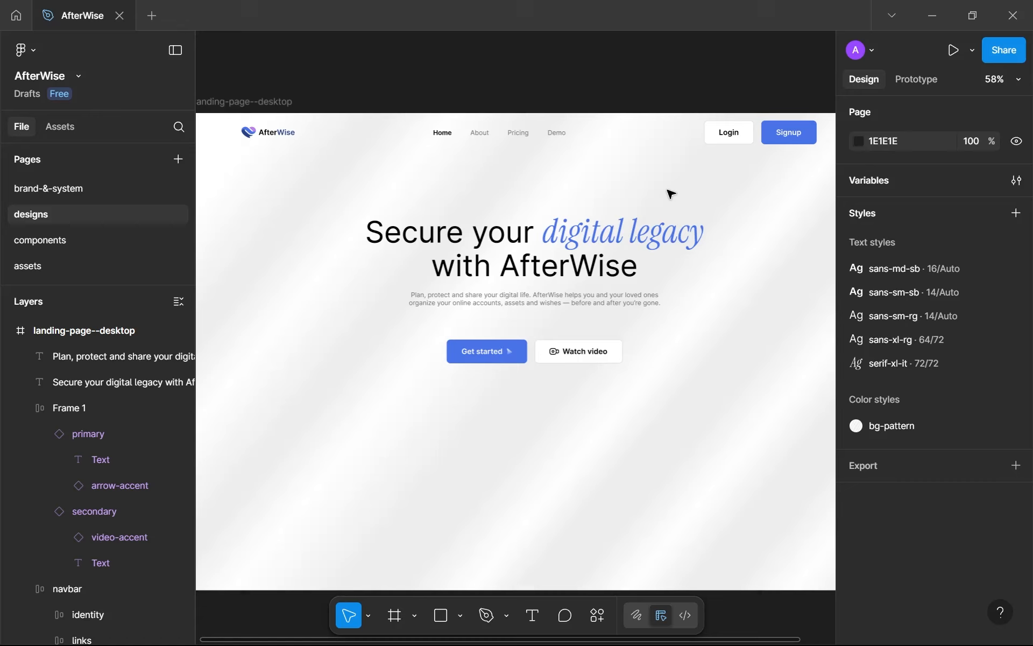
{"action": "scroll", "coordinate": [656, 204], "scroll_direction": "down", "scroll_amount": 1}
{"action": "scroll", "coordinate": [659, 207], "scroll_direction": "down", "scroll_amount": 5}
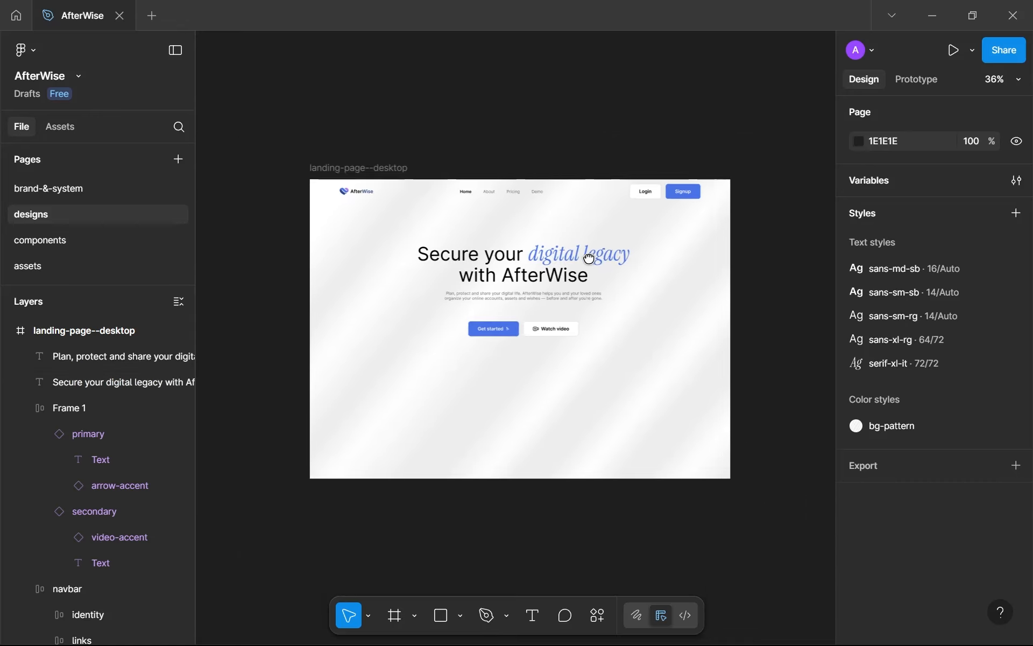
{"action": "scroll", "coordinate": [599, 261], "scroll_direction": "up", "scroll_amount": 3}
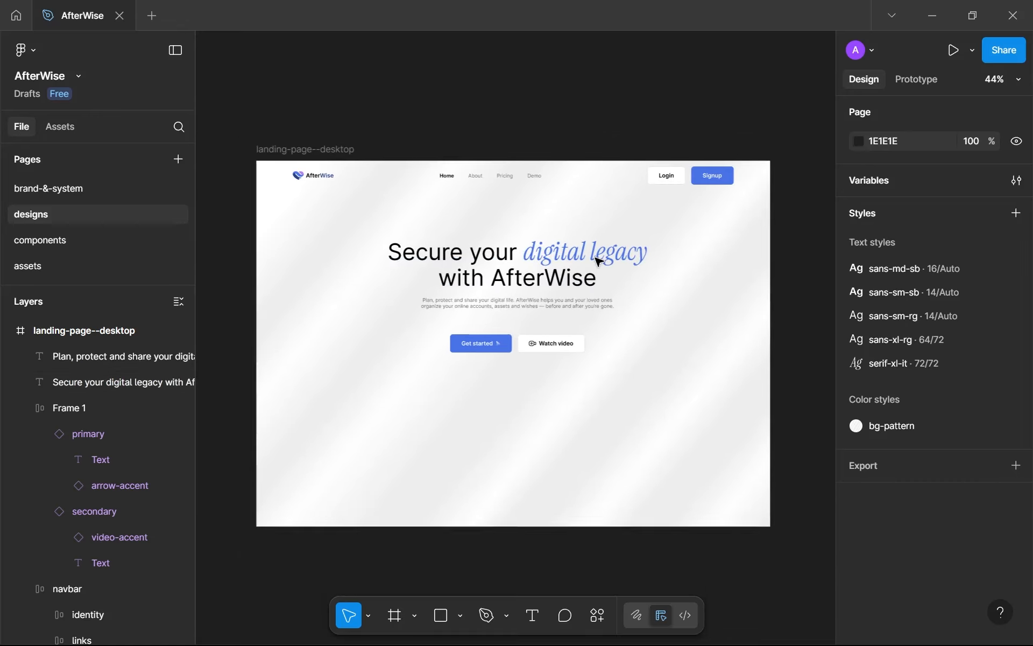
{"action": "scroll", "coordinate": [600, 264], "scroll_direction": "down", "scroll_amount": 2}
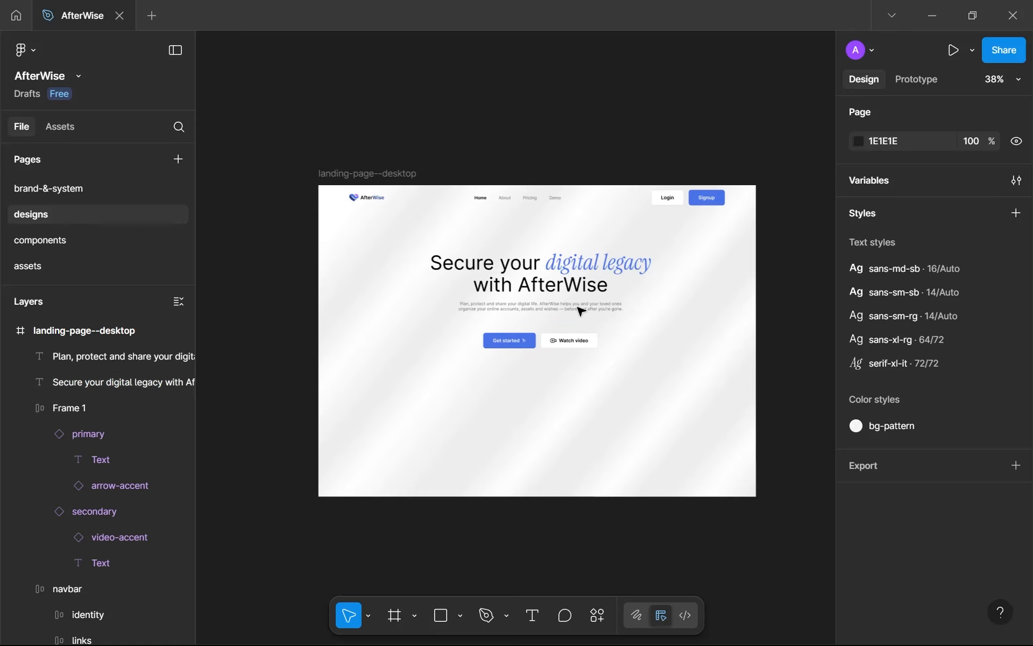
{"action": "left_click_drag", "start_coordinate": [409, 228], "coordinate": [692, 229]}
{"action": "left_click_drag", "start_coordinate": [706, 250], "coordinate": [669, 257]}
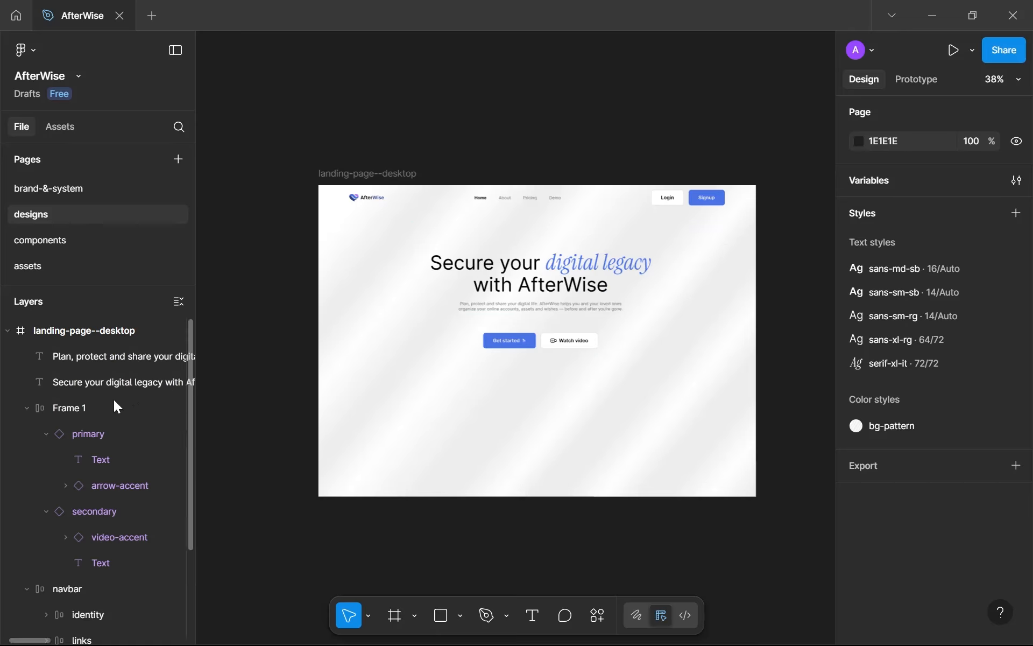
Rename the hero buttons' Frame 1 layer to 'ctas'.
{"action": "double_click", "coordinate": [101, 408]}
{"action": "type", "text": "ctas"}
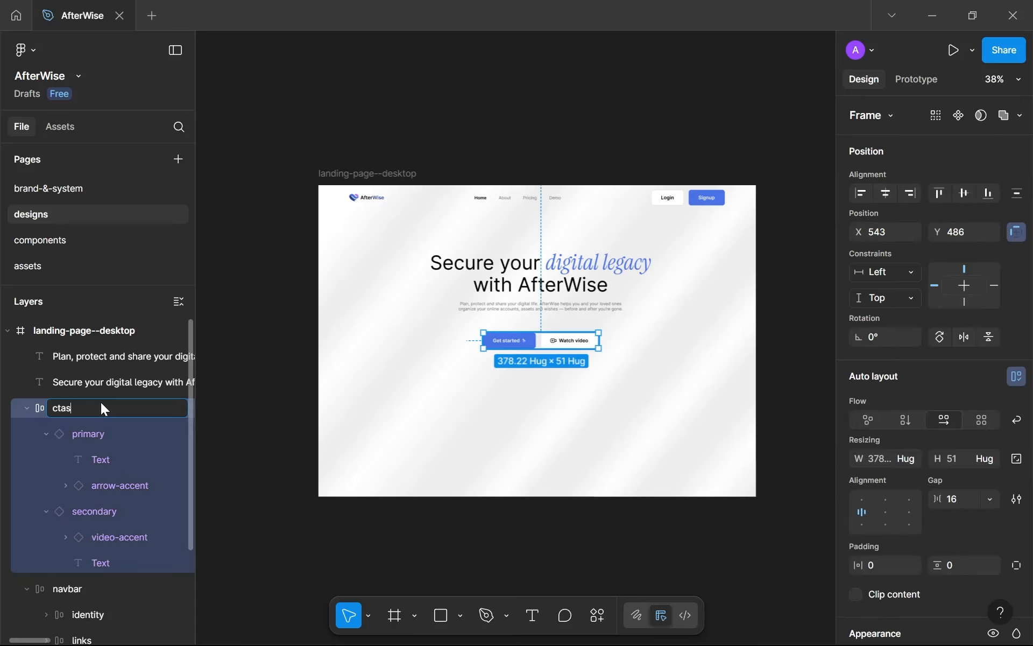
{"action": "left_click", "coordinate": [423, 410]}
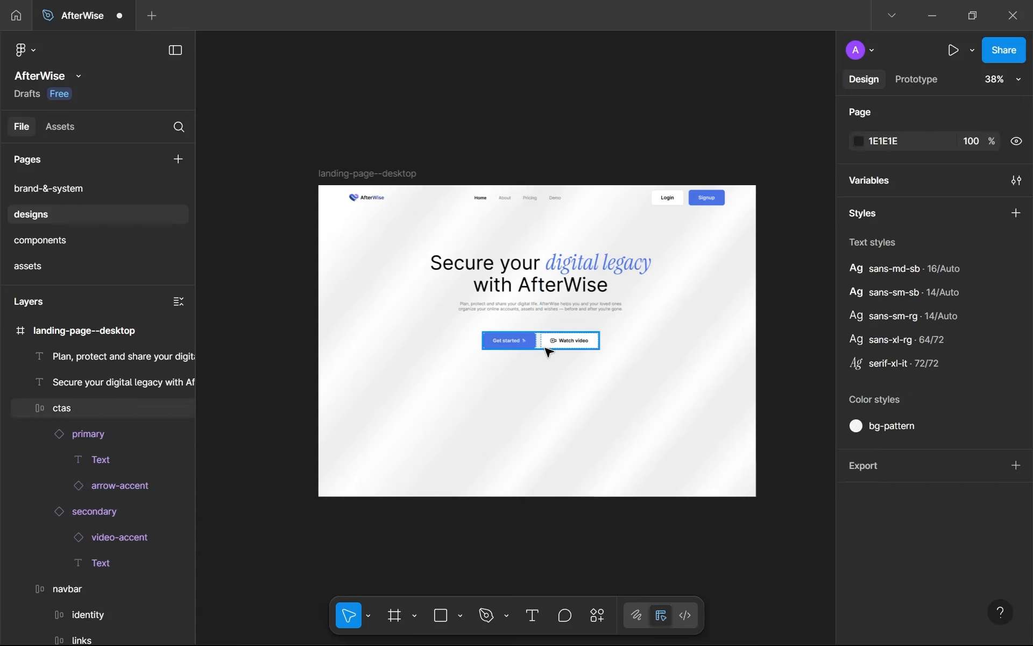
{"action": "scroll", "coordinate": [601, 269], "scroll_direction": "up", "scroll_amount": 5}
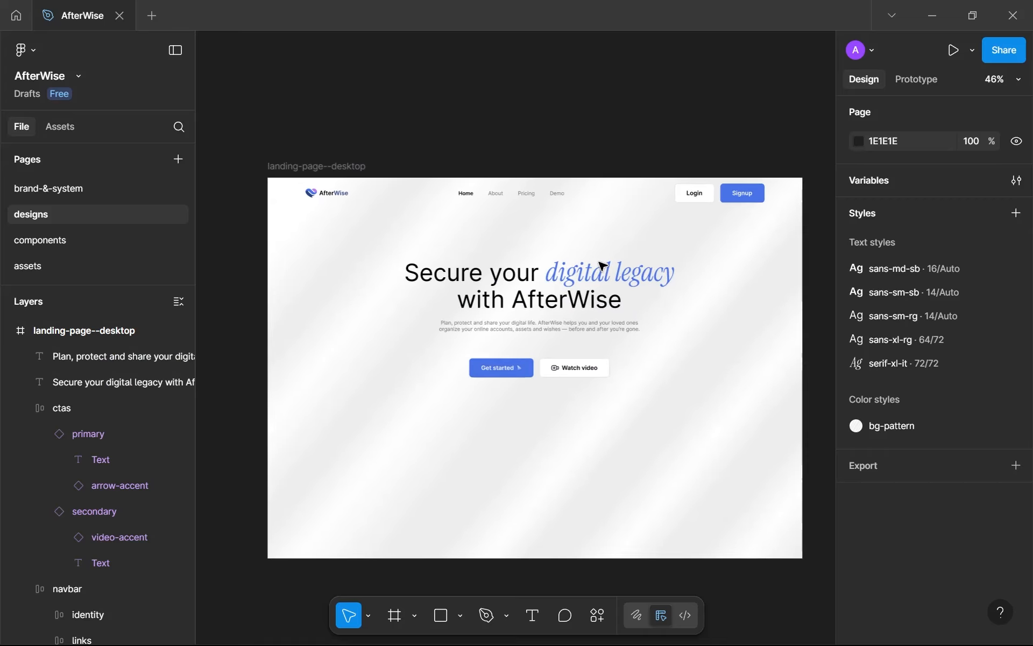
{"action": "key", "text": "t"}
{"action": "scroll", "coordinate": [560, 330], "scroll_direction": "down", "scroll_amount": 1}
{"action": "scroll", "coordinate": [522, 300], "scroll_direction": "down", "scroll_amount": 3}
{"action": "scroll", "coordinate": [522, 300], "scroll_direction": "up", "scroll_amount": 5}
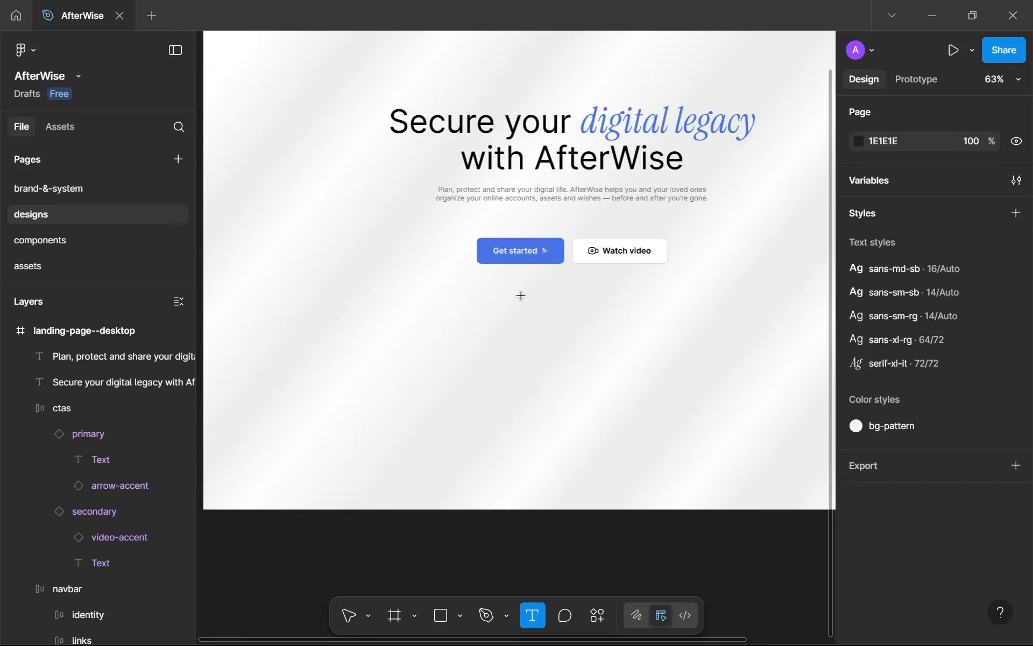
{"action": "key", "text": "v"}
{"action": "left_click_drag", "start_coordinate": [568, 275], "coordinate": [484, 425]}
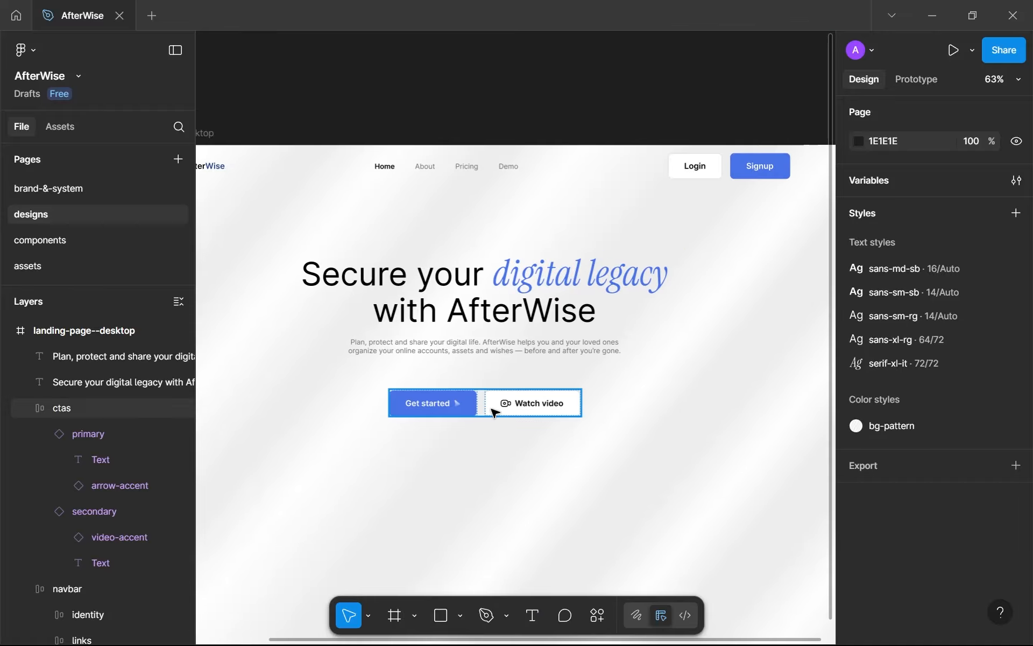
{"action": "scroll", "coordinate": [500, 349], "scroll_direction": "down", "scroll_amount": 5}
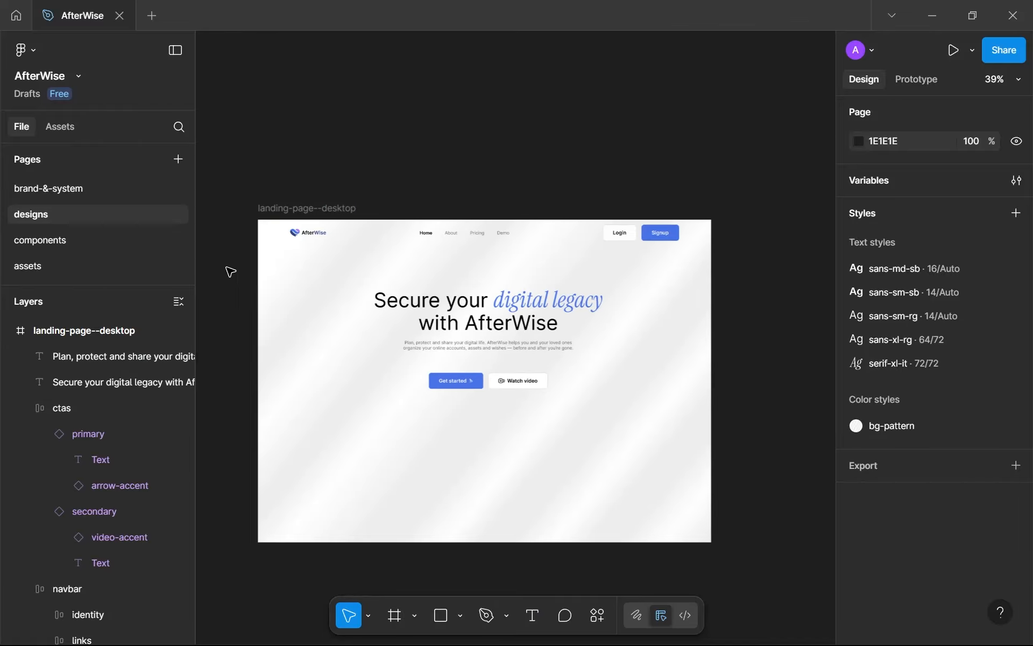
On the components page, add a new primary button variant named primary--sm.
{"action": "left_click", "coordinate": [99, 241]}
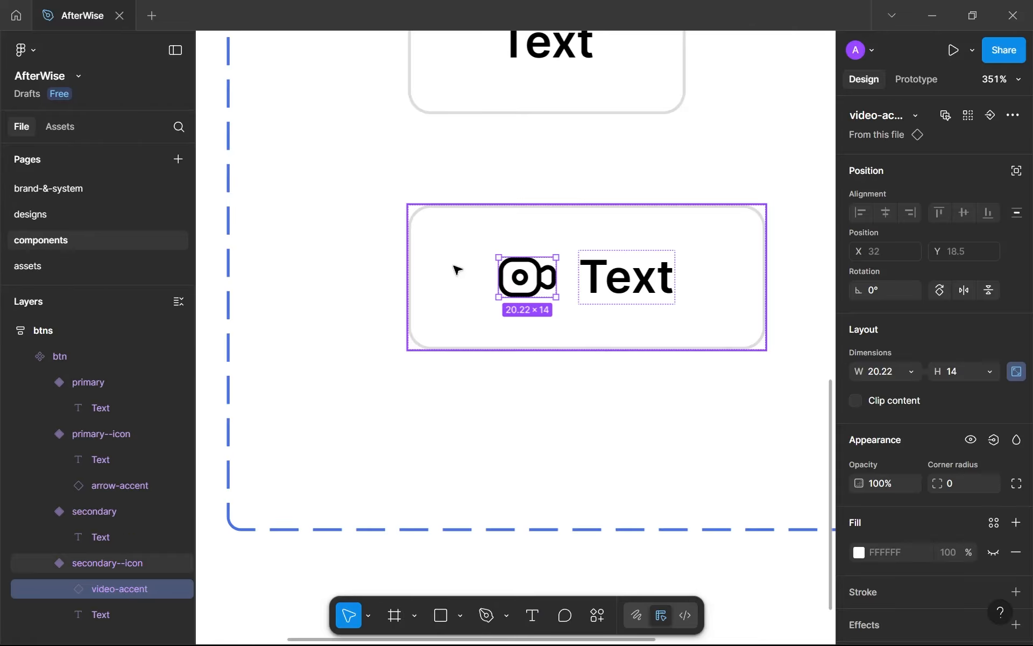
{"action": "scroll", "coordinate": [440, 293], "scroll_direction": "down", "scroll_amount": 6}
{"action": "left_click", "coordinate": [500, 130]}
{"action": "left_click", "coordinate": [476, 65]}
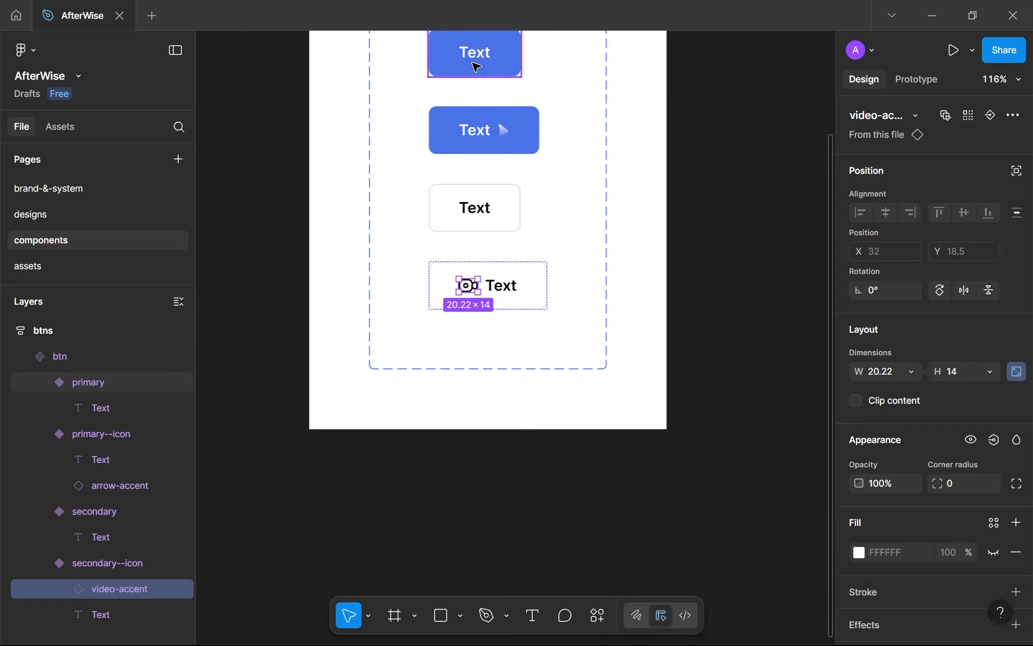
{"action": "left_click", "coordinate": [473, 105]}
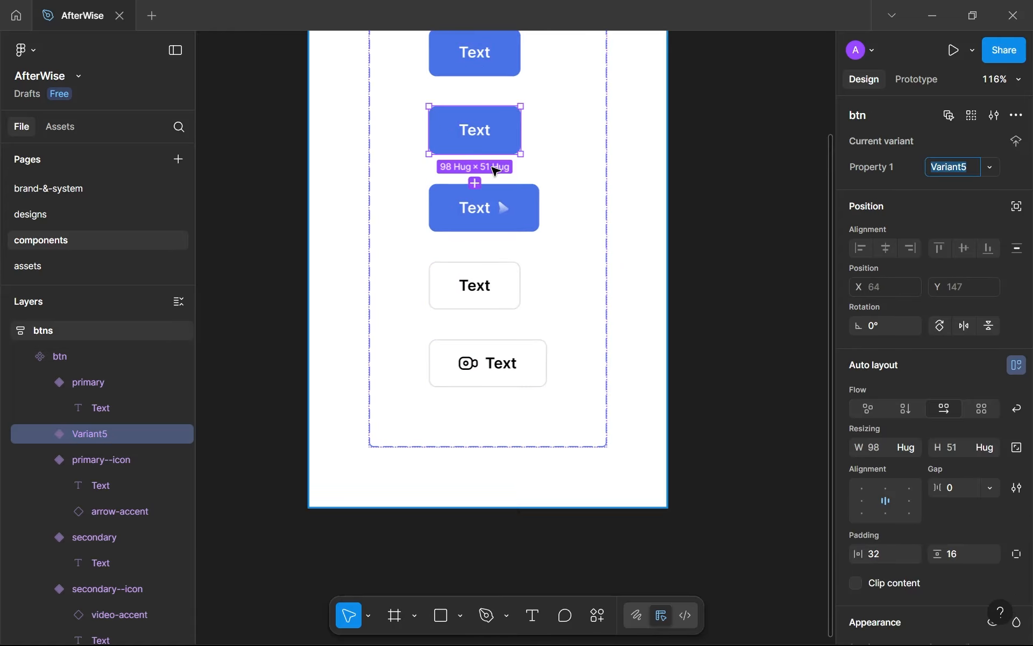
{"action": "scroll", "coordinate": [475, 162], "scroll_direction": "up", "scroll_amount": 2}
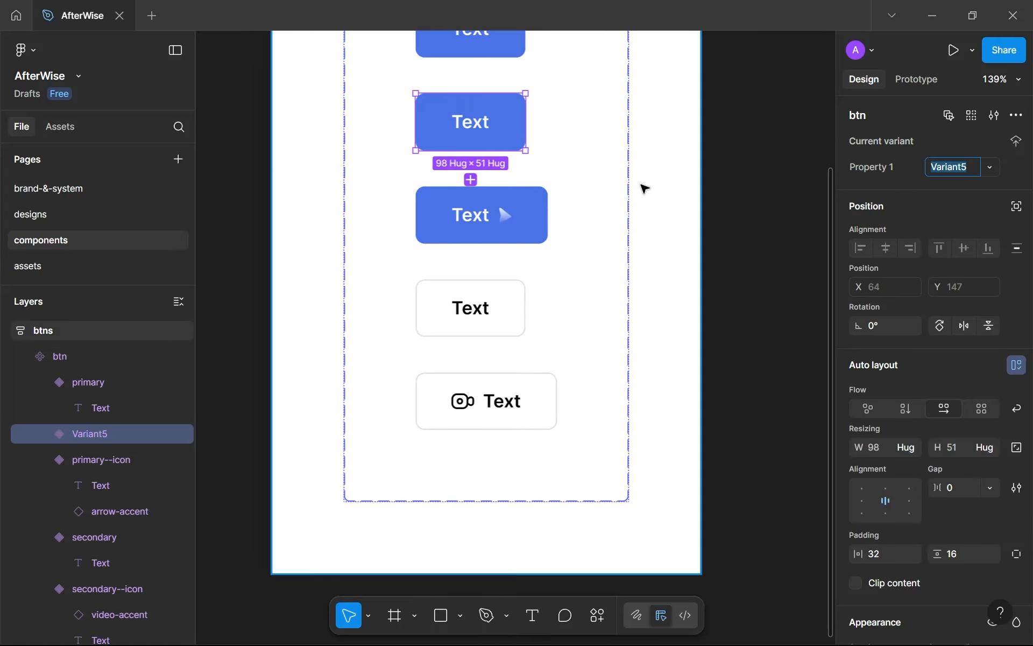
{"action": "type", "text": "primar"}
{"action": "type", "text": "y--small"}
{"action": "key", "text": "Return"}
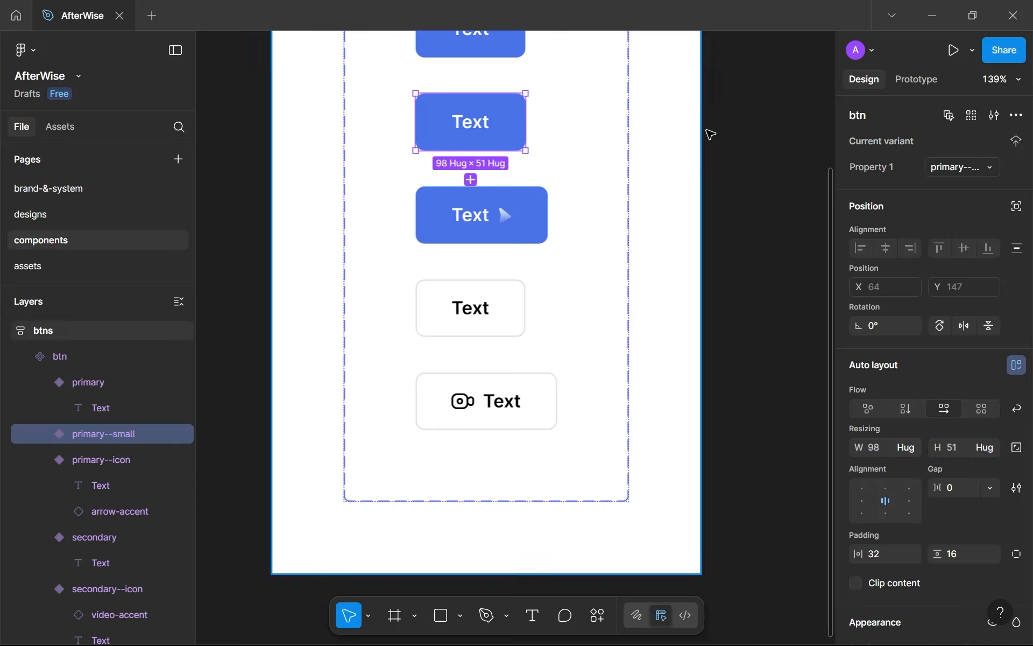
{"action": "left_click", "coordinate": [945, 170]}
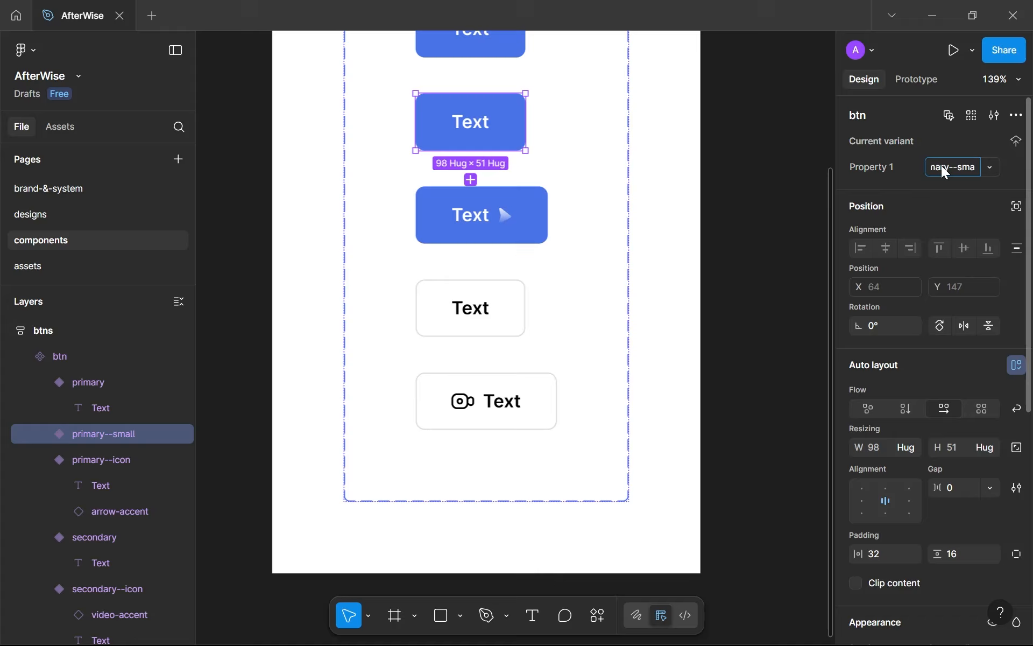
{"action": "key", "text": "BackSpace"}
{"action": "key", "text": "Return"}
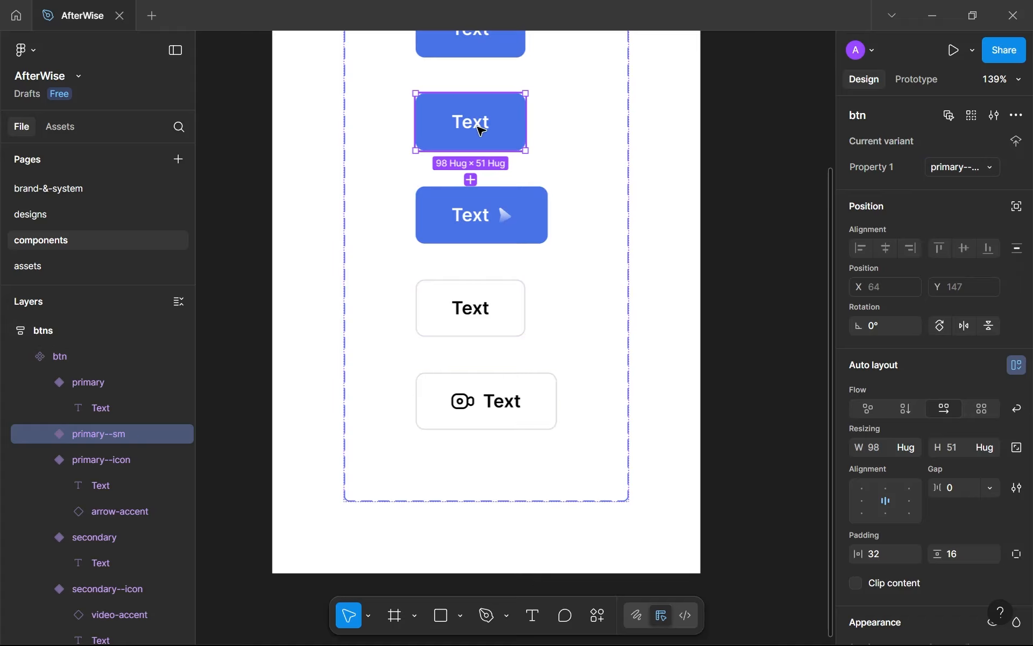
Set the variant's vertical and horizontal padding to 8, then return to the designs page.
{"action": "scroll", "coordinate": [481, 131], "scroll_direction": "up", "scroll_amount": 3}
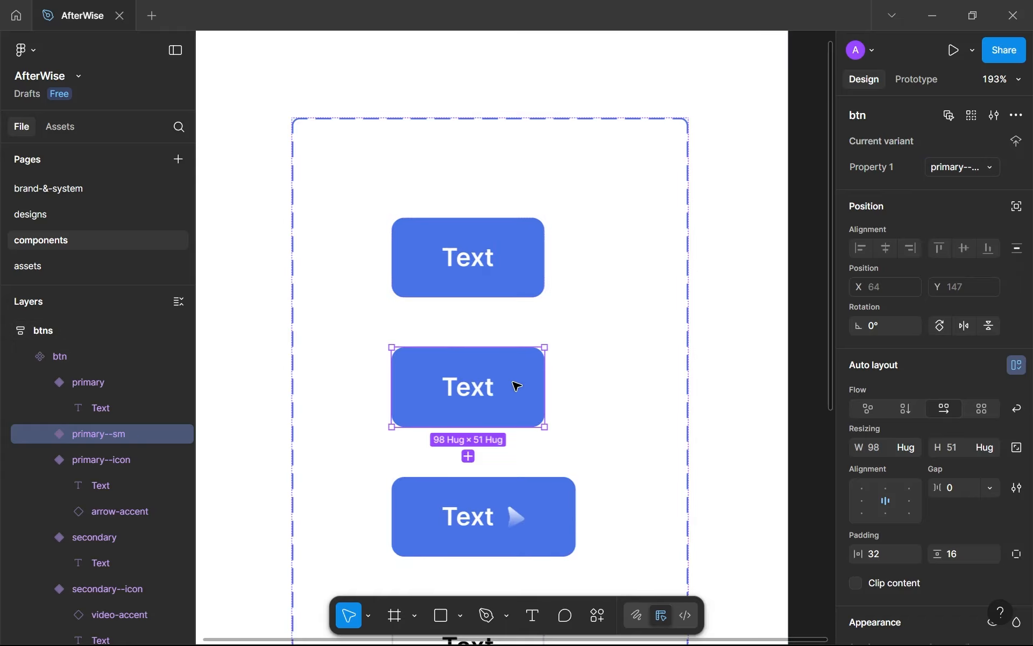
{"action": "type", "text": "8"}
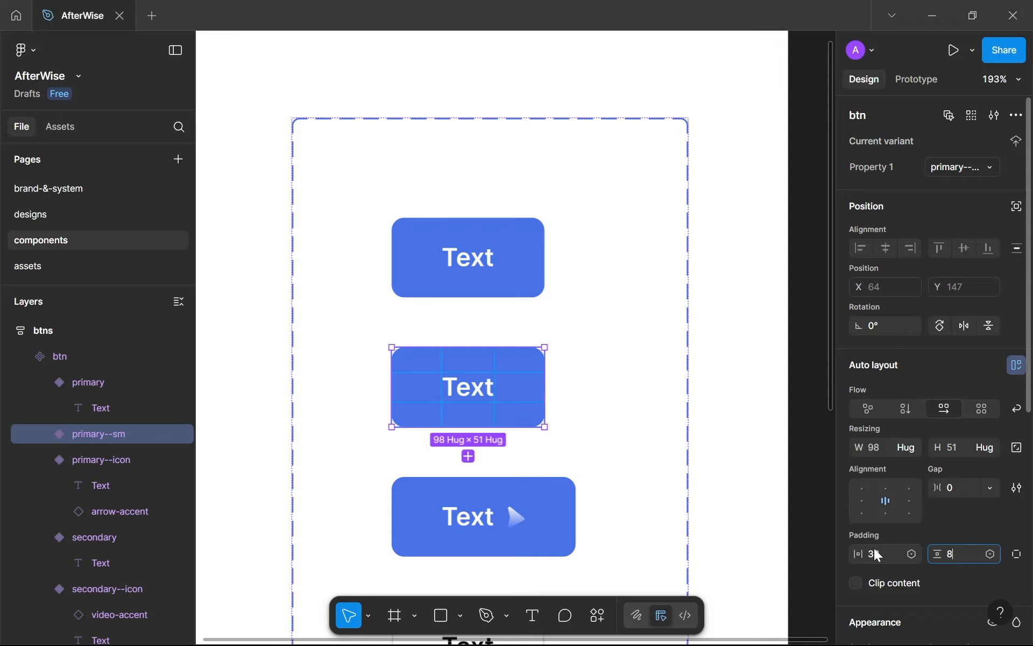
{"action": "left_click", "coordinate": [877, 554]}
{"action": "type", "text": "8"}
{"action": "key", "text": "Return"}
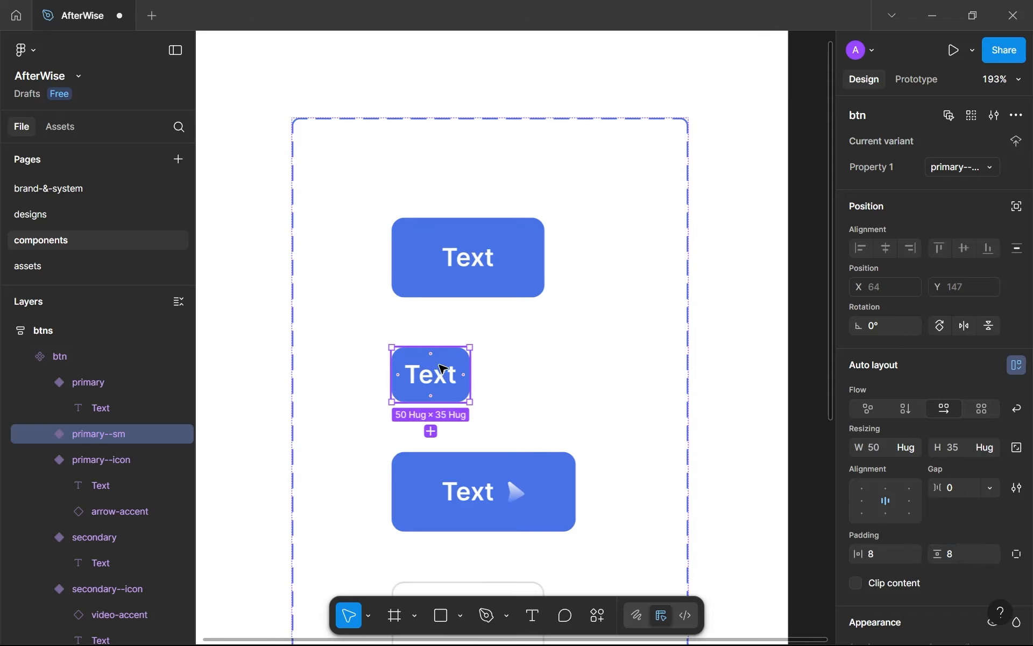
{"action": "left_click", "coordinate": [34, 222]}
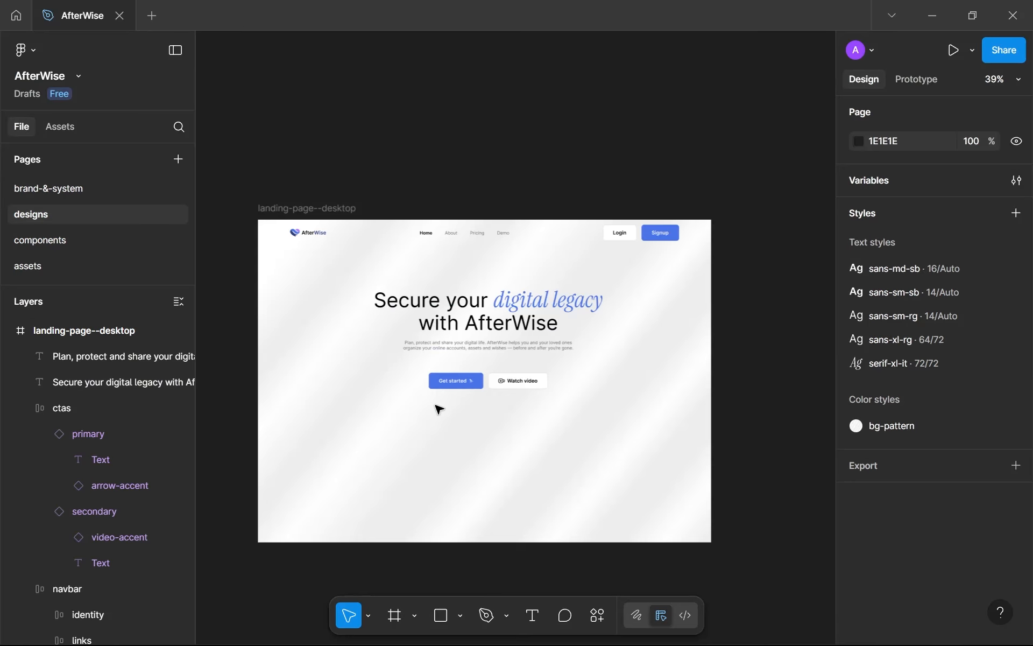
Paste a btn instance below the CTAs and relabel it 'Learn more'.
{"action": "scroll", "coordinate": [491, 385], "scroll_direction": "up", "scroll_amount": 5}
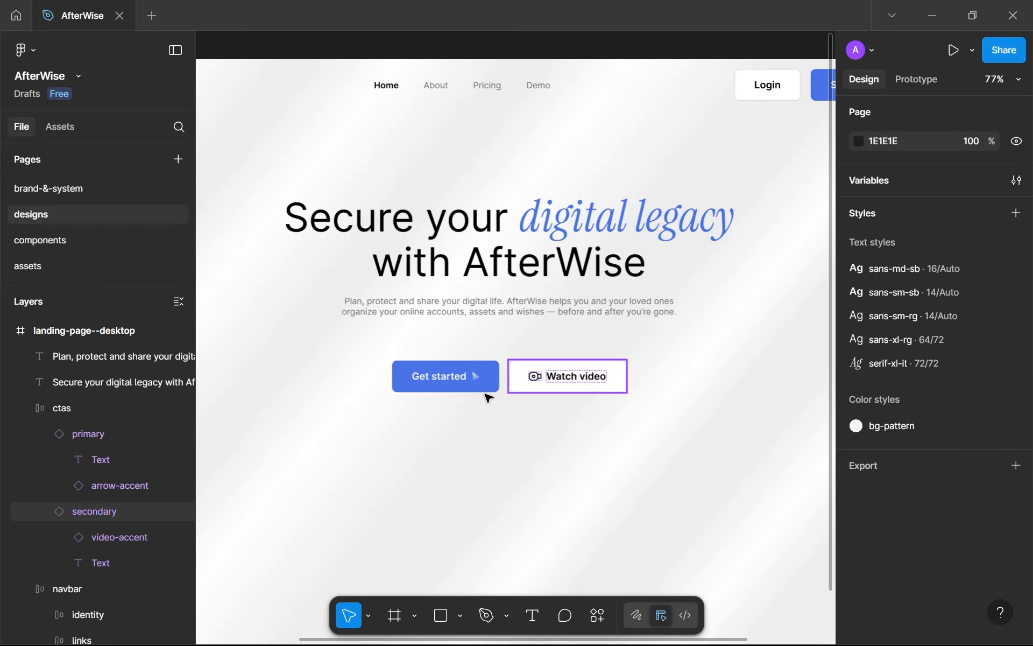
{"action": "key", "text": "ctrl+v"}
{"action": "left_click_drag", "start_coordinate": [519, 338], "coordinate": [496, 442]}
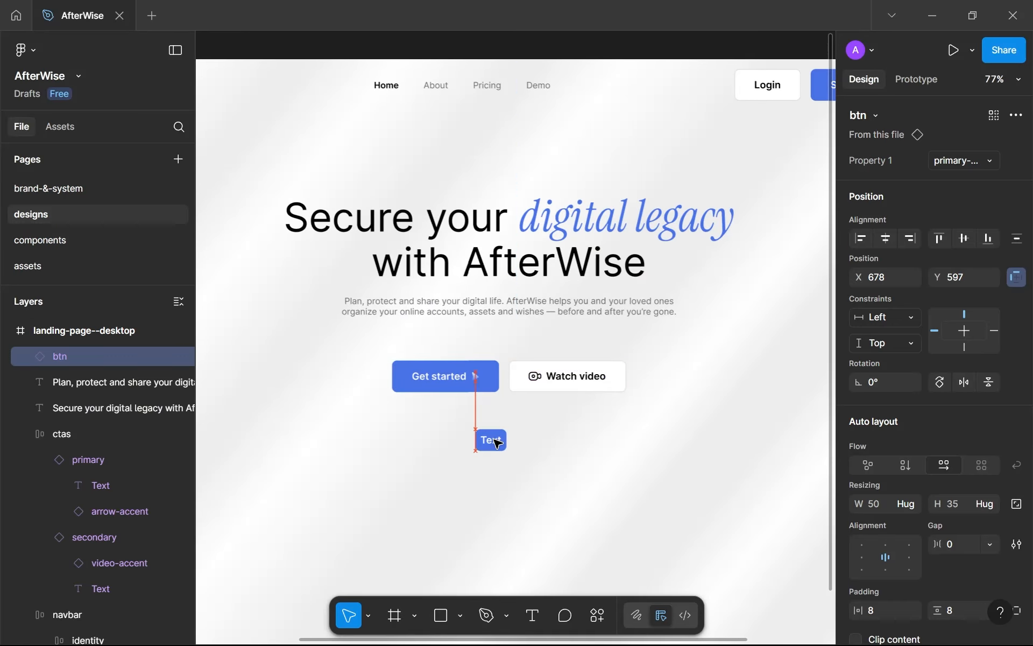
{"action": "scroll", "coordinate": [496, 441], "scroll_direction": "up", "scroll_amount": 3}
{"action": "double_click", "coordinate": [501, 307]}
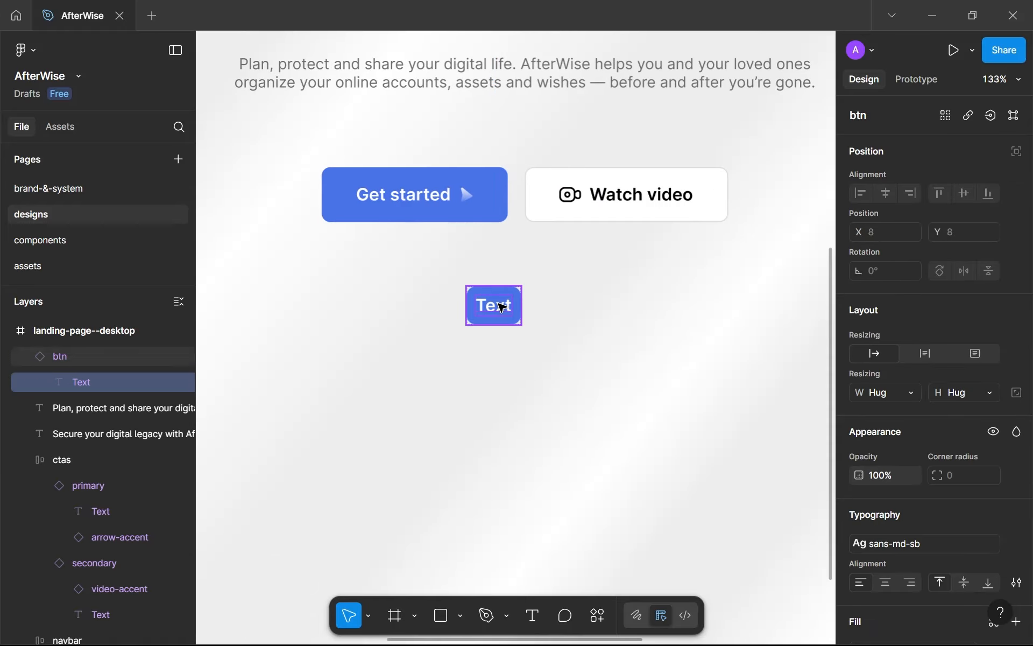
{"action": "type", "text": "Learn more"}
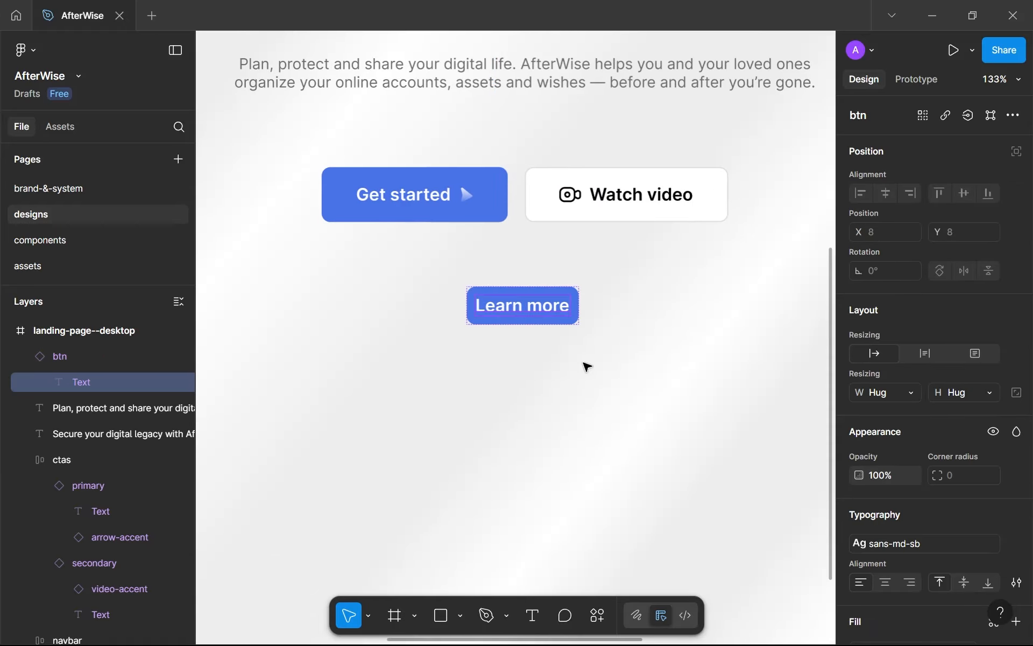
{"action": "scroll", "coordinate": [586, 364], "scroll_direction": "up", "scroll_amount": 3}
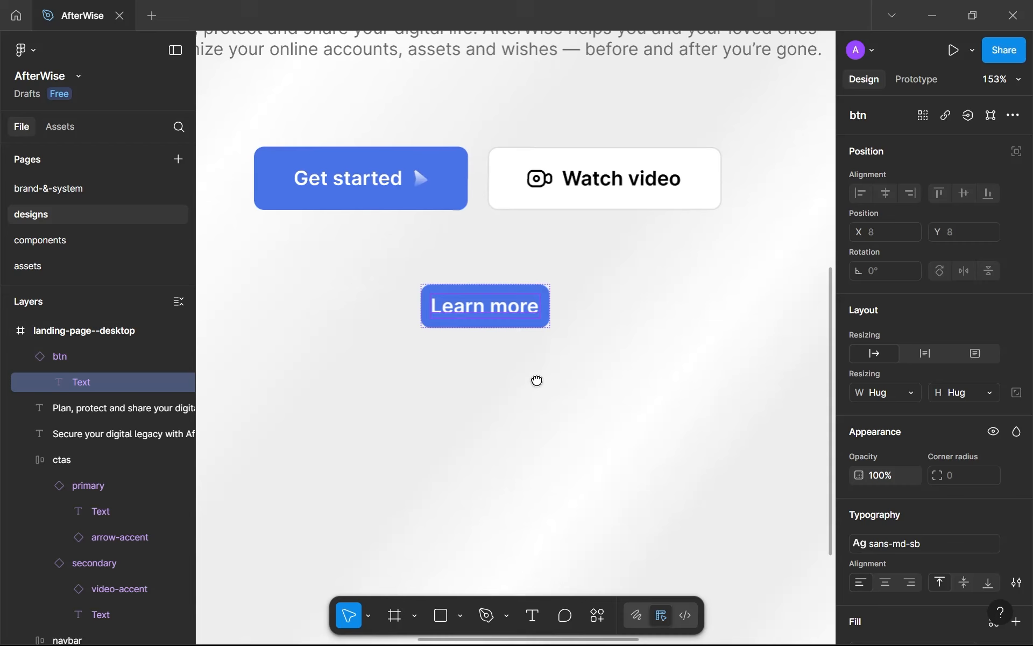
{"action": "key", "text": "ctrl+a"}
Start a new text layer just below and right of the Learn more button.
{"action": "key", "text": "Escape"}
{"action": "key", "text": "t"}
{"action": "left_click", "coordinate": [542, 335]}
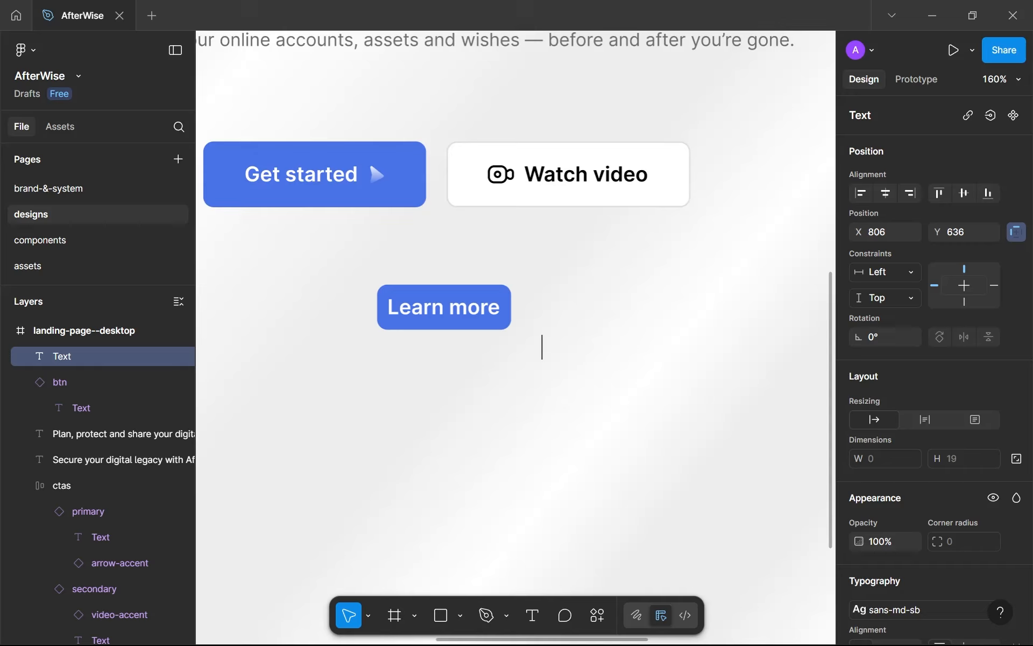
Type the sentence 'Get regular updates on the development of AfterWise.'.
{"action": "type", "text": "Get "}
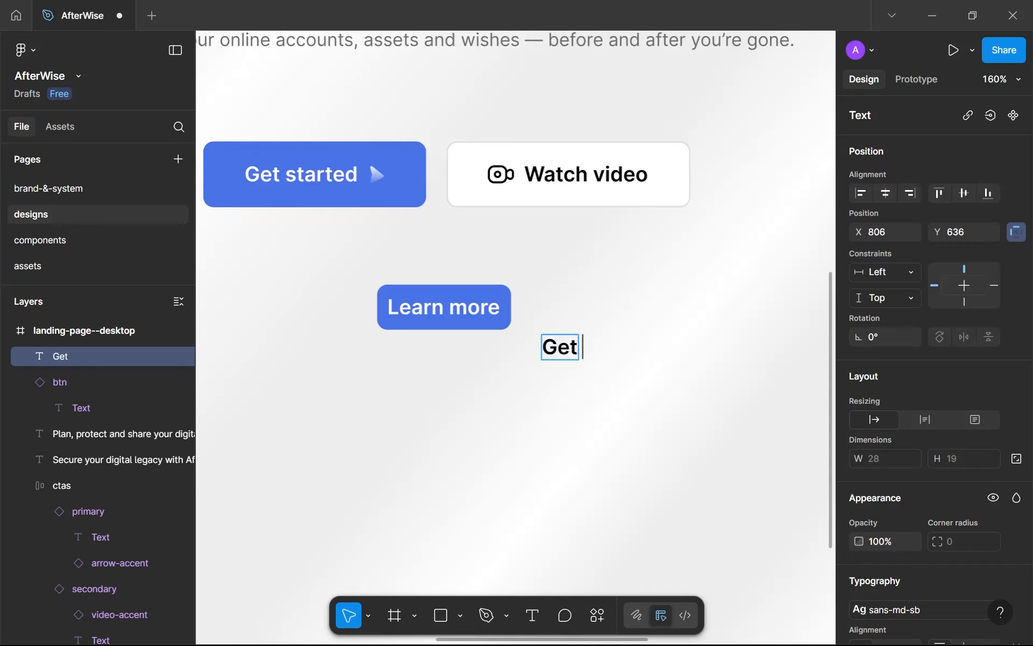
{"action": "type", "text": "regular"}
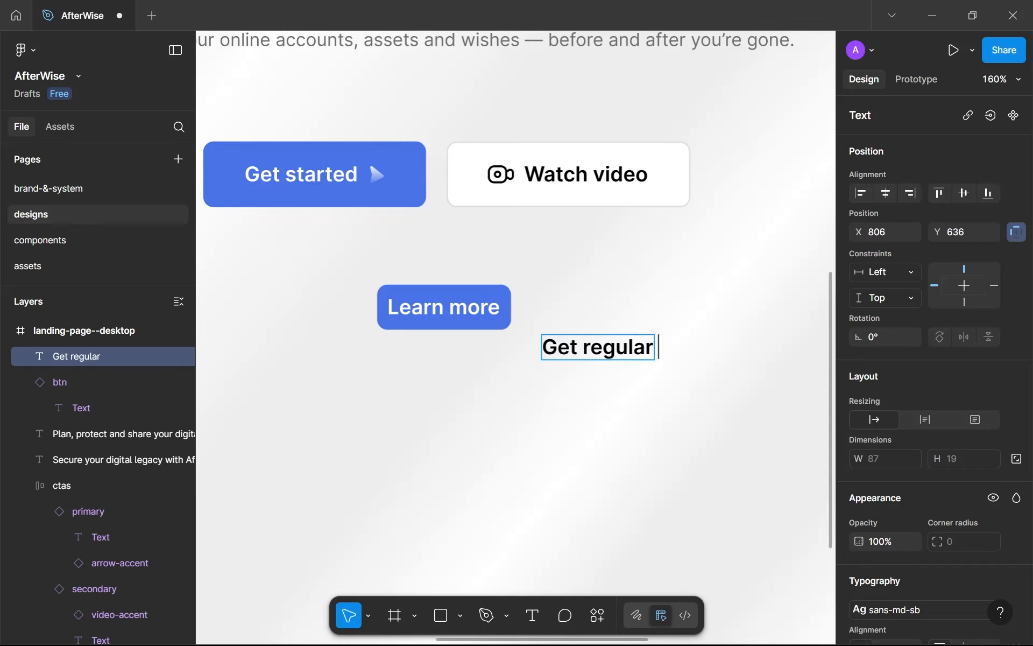
{"action": "type", "text": " updates on"}
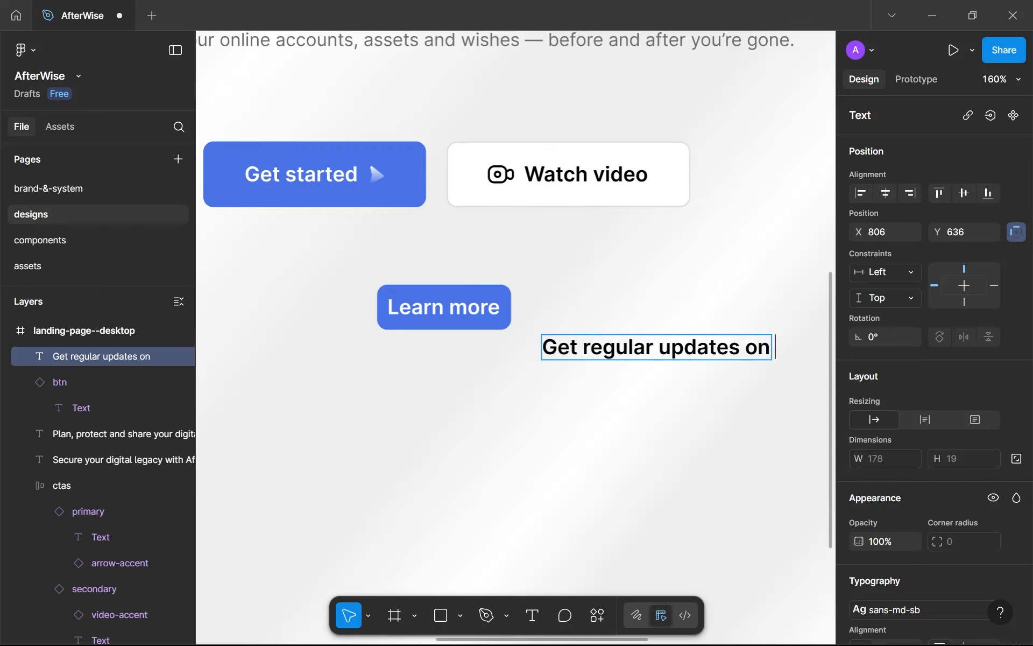
{"action": "type", "text": " the development of "}
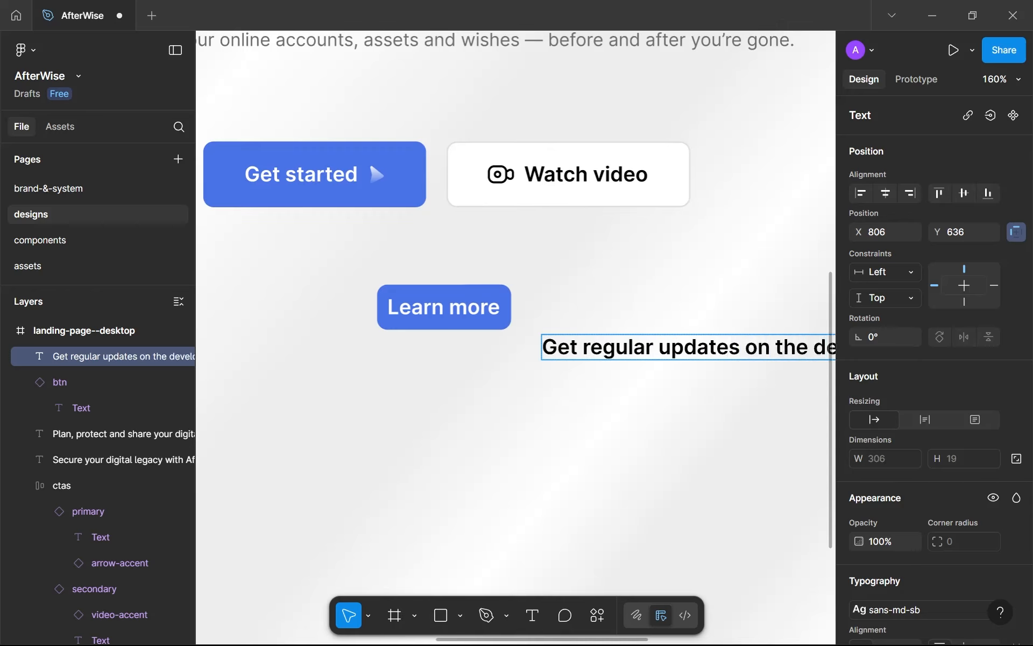
{"action": "type", "text": "AfterWise ."}
{"action": "scroll", "coordinate": [464, 386], "scroll_direction": "down", "scroll_amount": 3}
{"action": "left_click_drag", "start_coordinate": [464, 386], "coordinate": [399, 395]}
{"action": "scroll", "coordinate": [644, 372], "scroll_direction": "up", "scroll_amount": 2}
{"action": "key", "text": "Escape"}
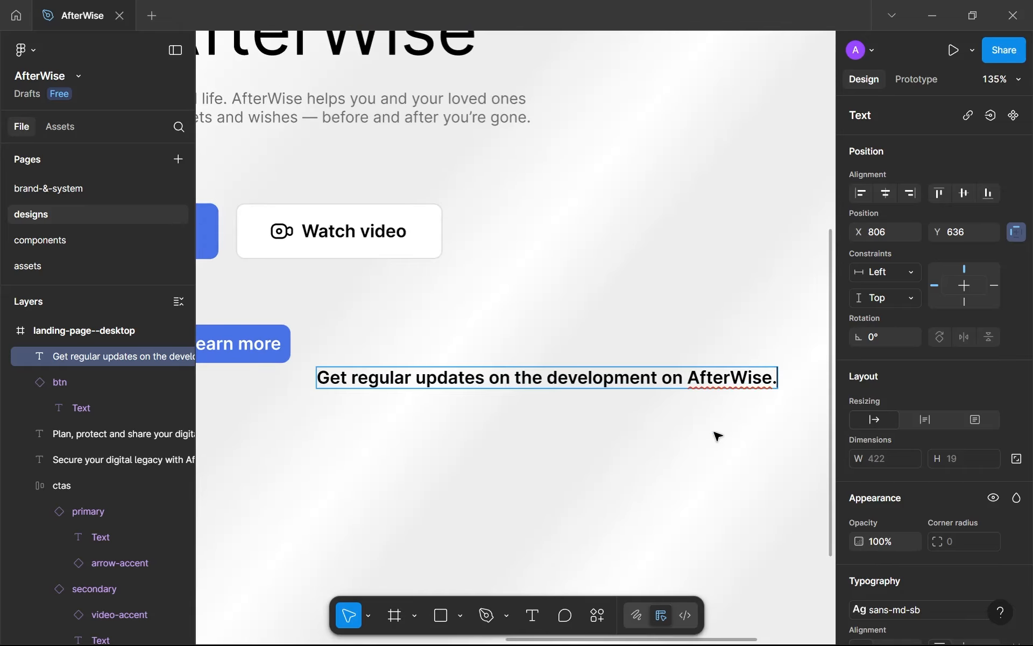
Style the sentence with the sans-sm-rg text style and gray--300 fill.
{"action": "scroll", "coordinate": [934, 444], "scroll_direction": "down", "scroll_amount": 5}
{"action": "left_click", "coordinate": [949, 386]}
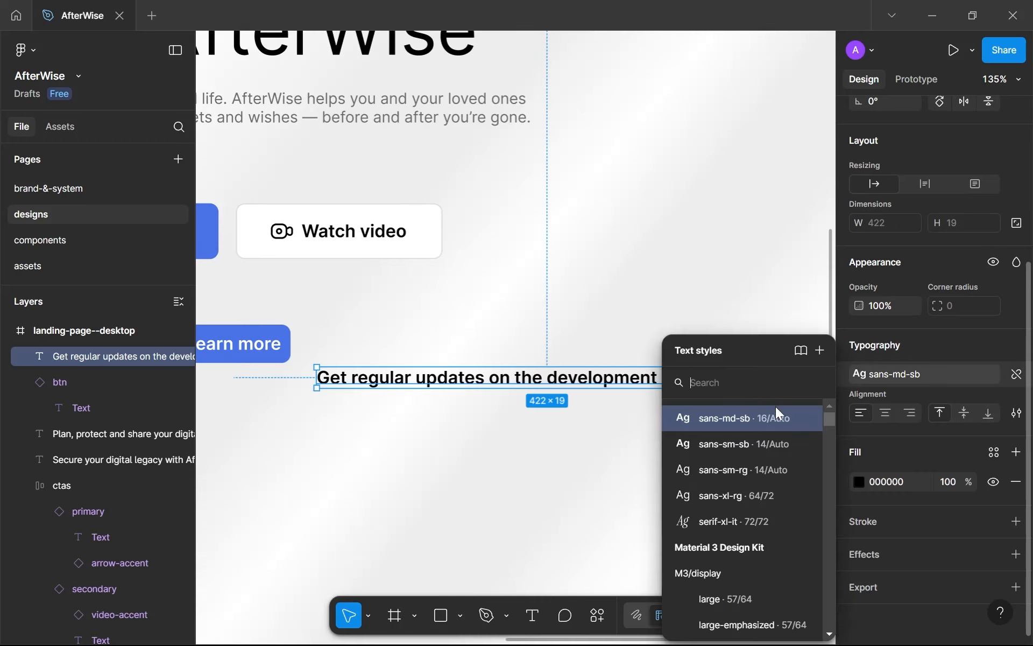
{"action": "left_click", "coordinate": [756, 448]}
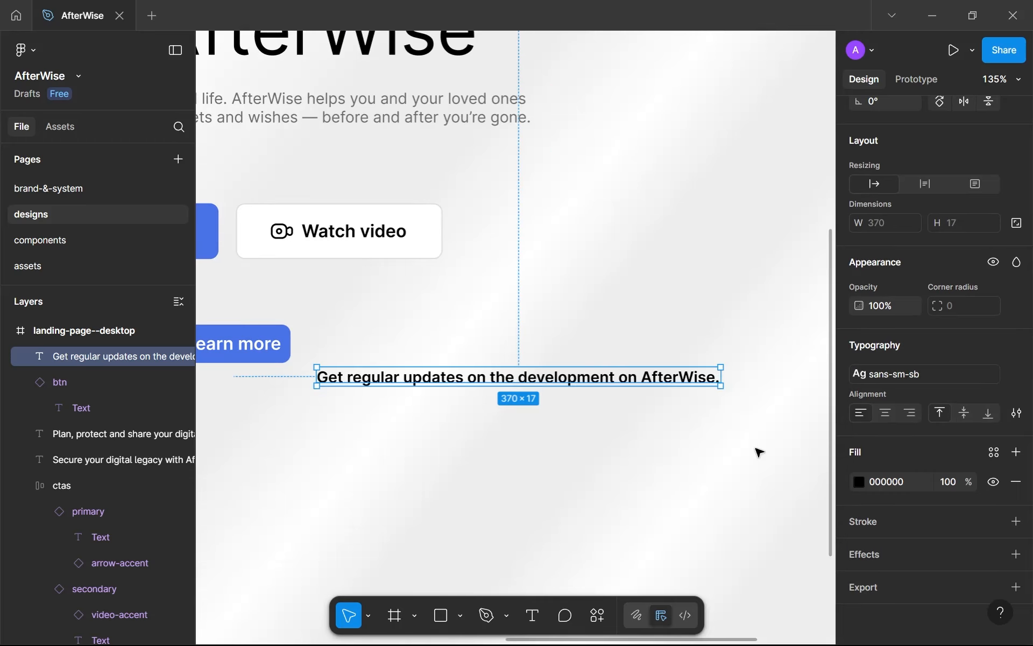
{"action": "left_click", "coordinate": [872, 382]}
{"action": "left_click", "coordinate": [775, 475]}
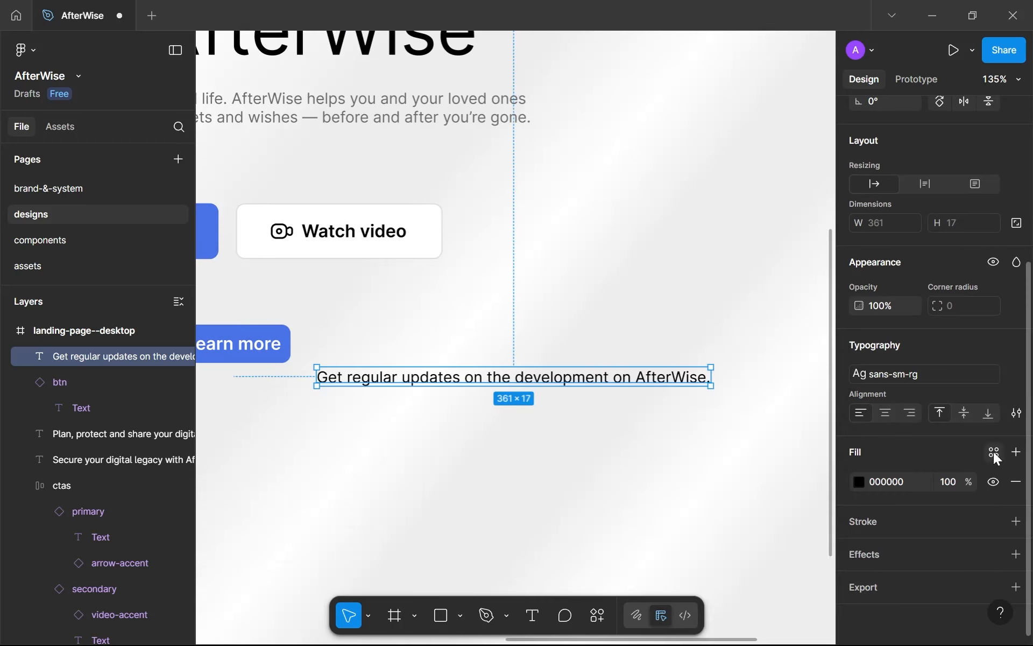
{"action": "left_click", "coordinate": [993, 454]}
{"action": "left_click", "coordinate": [750, 484]}
{"action": "scroll", "coordinate": [641, 457], "scroll_direction": "down", "scroll_amount": 5}
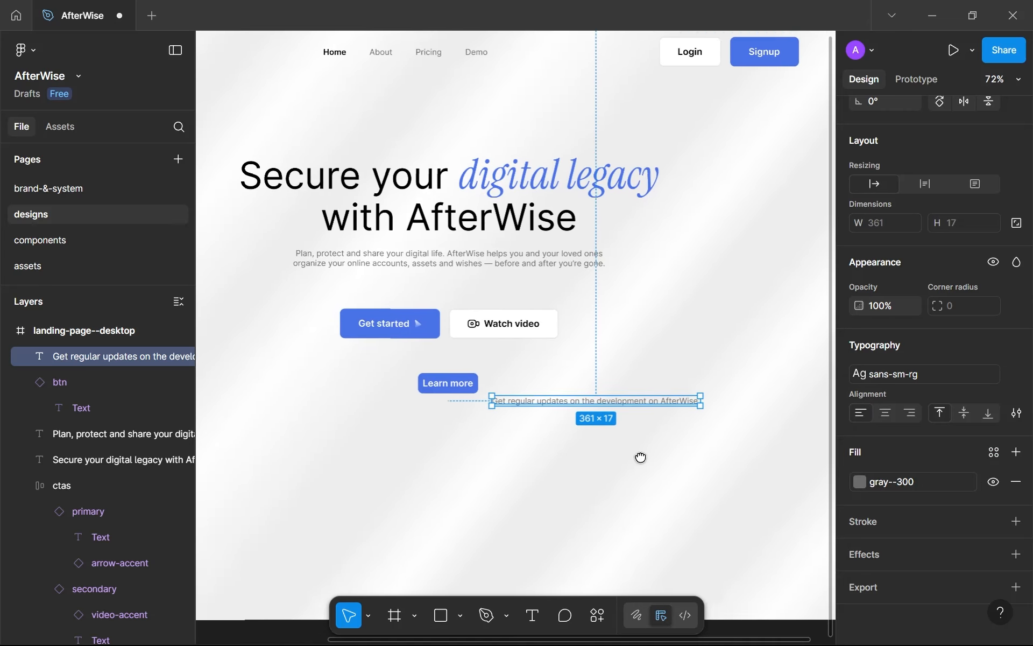
{"action": "left_click_drag", "start_coordinate": [640, 457], "coordinate": [655, 449]}
Wrap the Learn more button and sentence in an auto-layout frame with 16 gap.
{"action": "left_click", "coordinate": [477, 376], "text": "shift"}
{"action": "key", "text": "shift+a"}
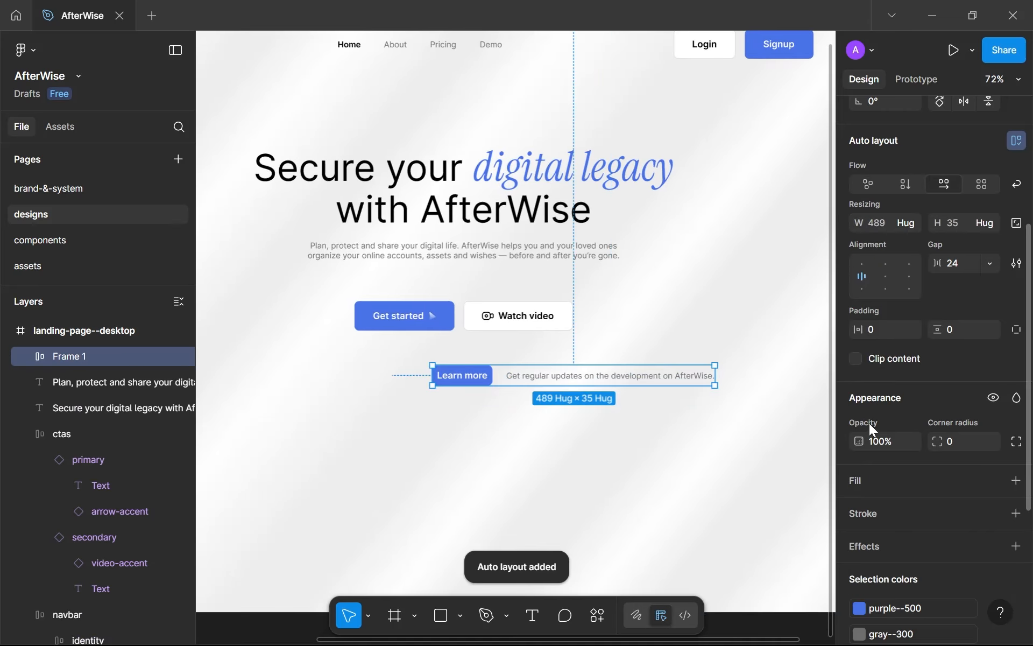
{"action": "left_click", "coordinate": [956, 263]}
{"action": "type", "text": "16"}
{"action": "key", "text": "Return"}
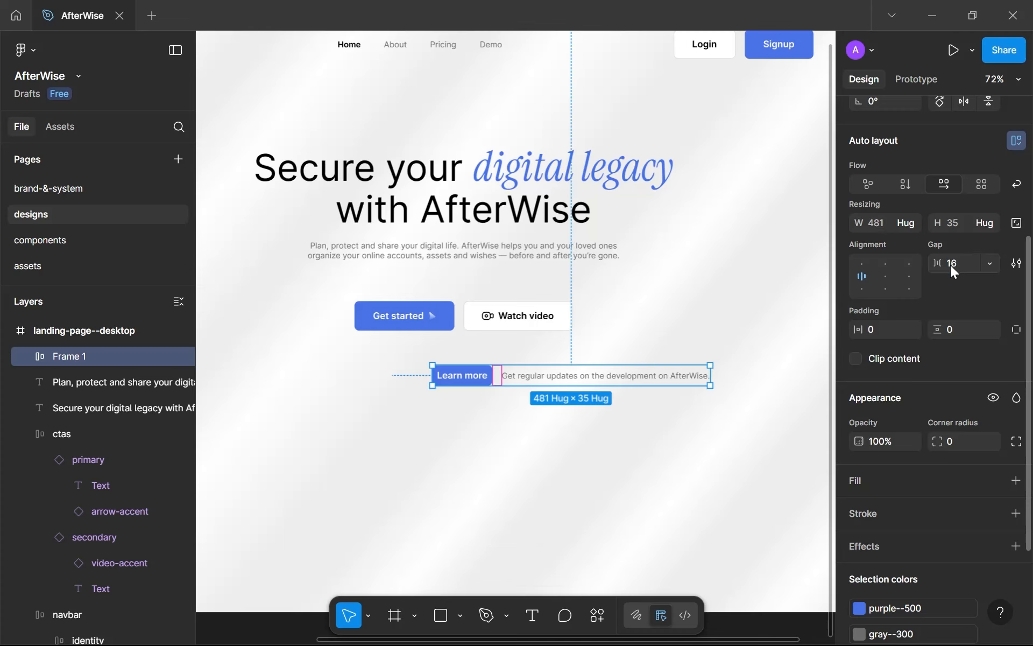
Give the frame 16 padding and a white fill, then start choosing its stroke colour.
{"action": "scroll", "coordinate": [921, 288], "scroll_direction": "up", "scroll_amount": 3}
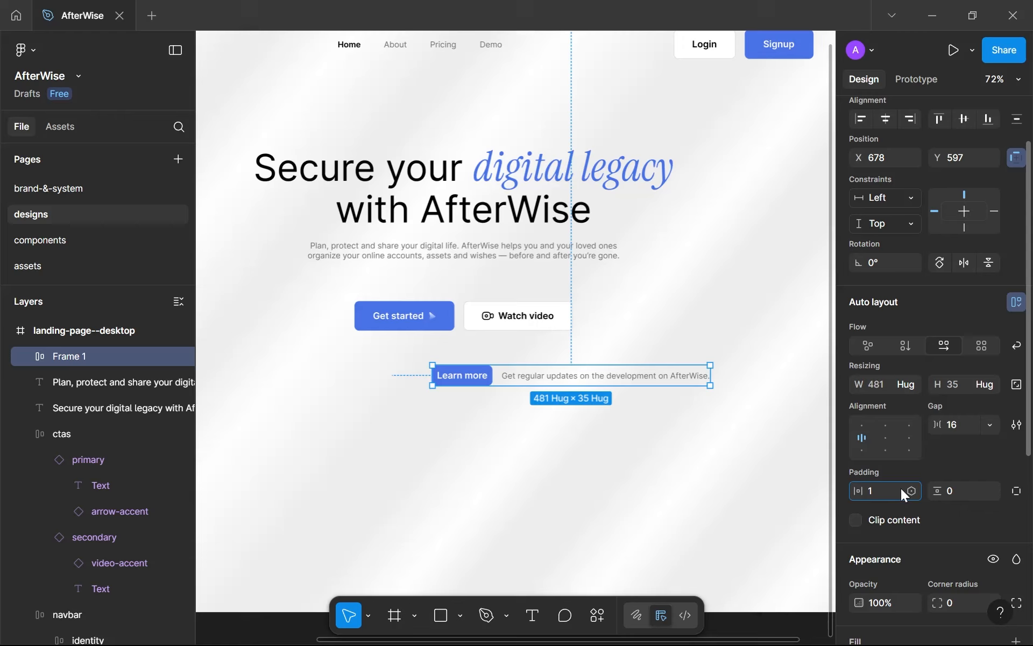
{"action": "left_click", "coordinate": [954, 491]}
{"action": "type", "text": "16"}
{"action": "key", "text": "Return"}
{"action": "scroll", "coordinate": [936, 447], "scroll_direction": "down", "scroll_amount": 3}
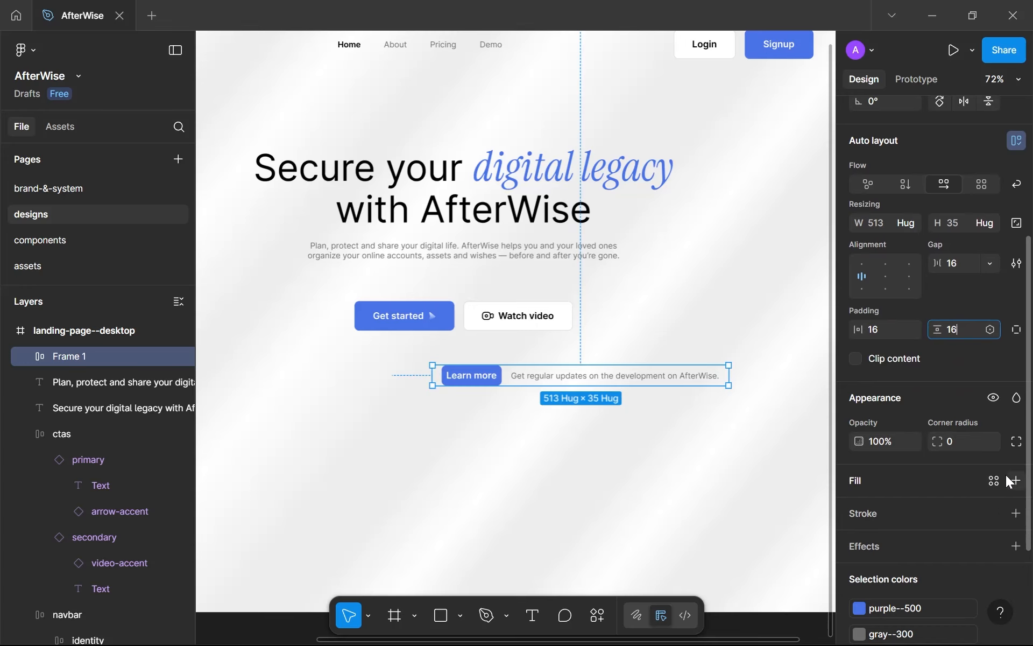
{"action": "left_click", "coordinate": [997, 477]}
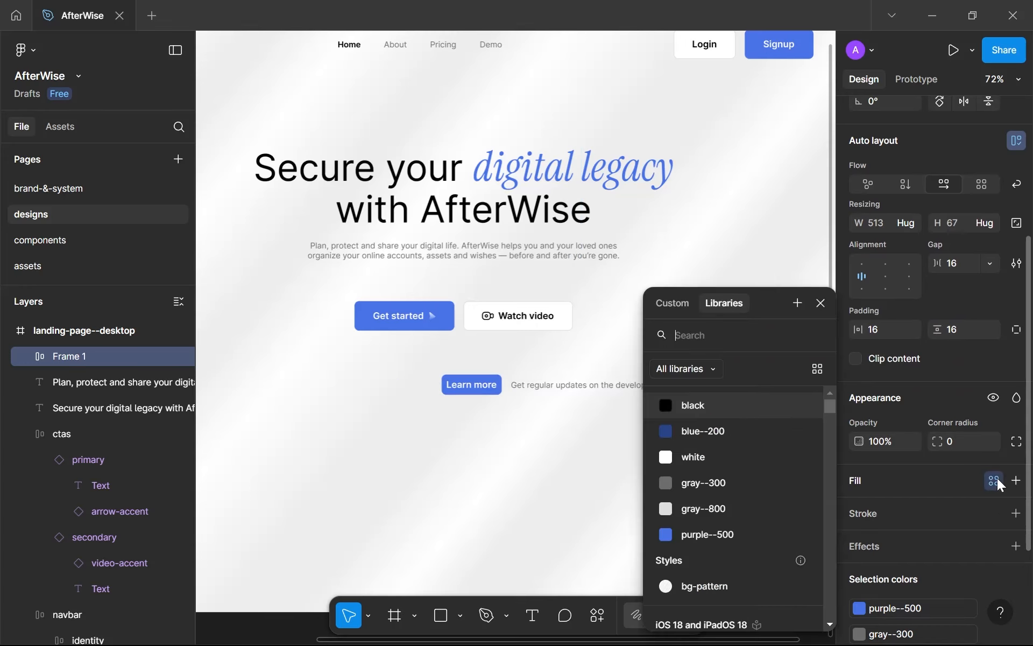
{"action": "left_click", "coordinate": [734, 465]}
{"action": "scroll", "coordinate": [869, 473], "scroll_direction": "down", "scroll_amount": 3}
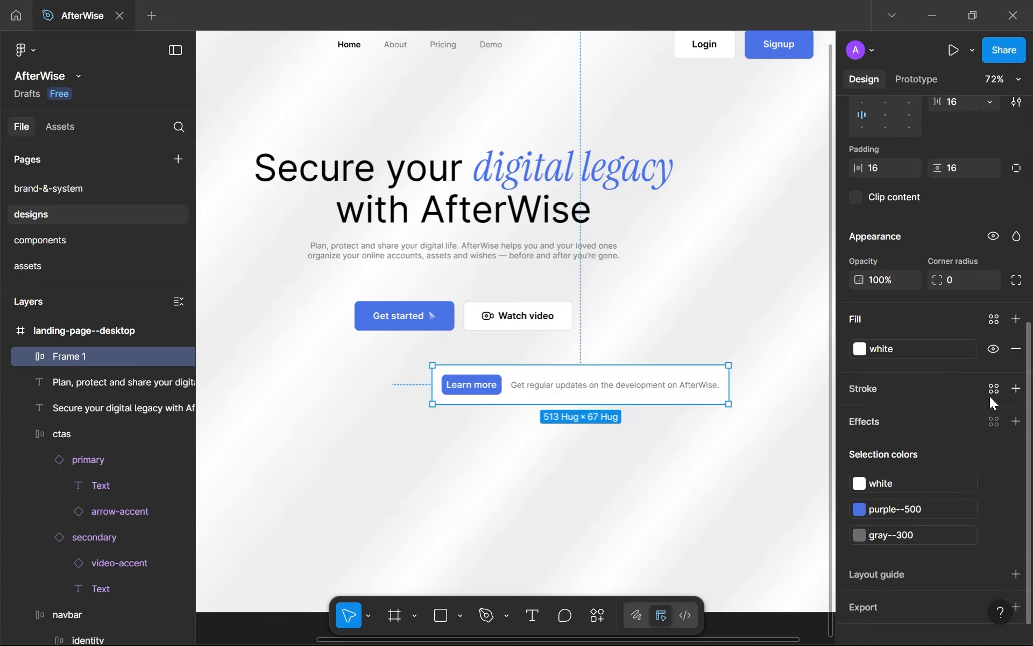
{"action": "left_click", "coordinate": [994, 389]}
{"action": "left_click", "coordinate": [766, 508]}
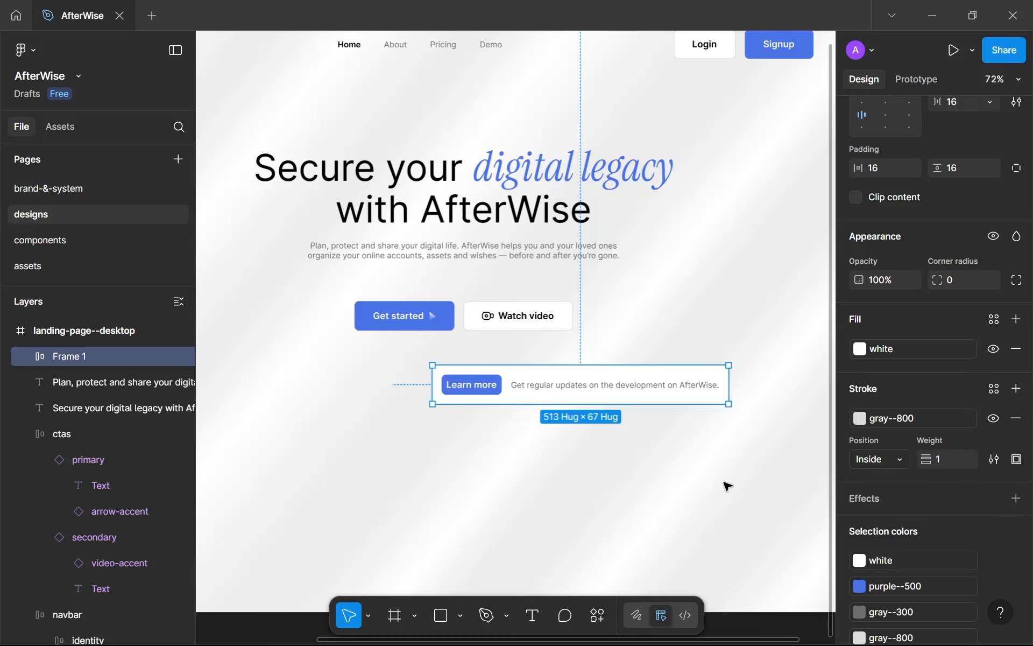
{"action": "scroll", "coordinate": [523, 397], "scroll_direction": "up", "scroll_amount": 3}
{"action": "scroll", "coordinate": [523, 397], "scroll_direction": "up", "scroll_amount": 6}
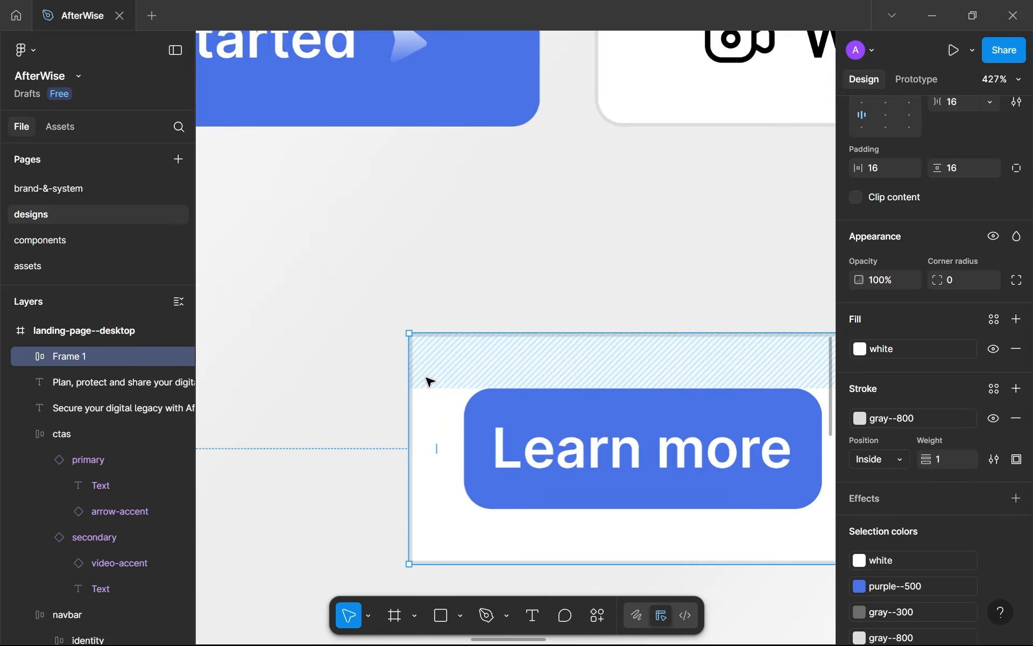
{"action": "scroll", "coordinate": [427, 381], "scroll_direction": "down", "scroll_amount": 3}
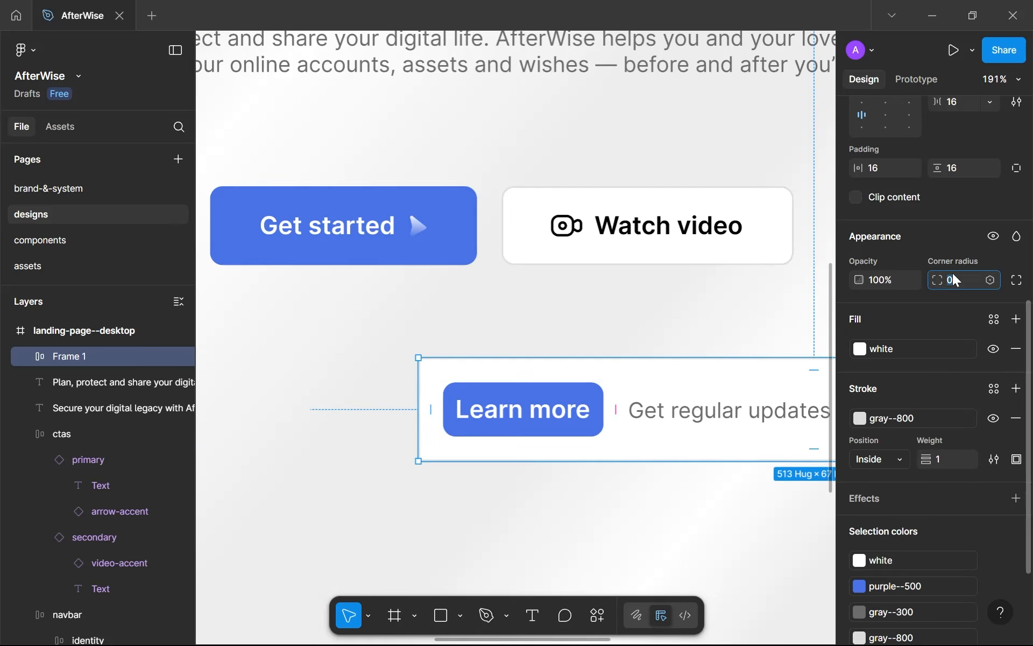
{"action": "left_click", "coordinate": [345, 401]}
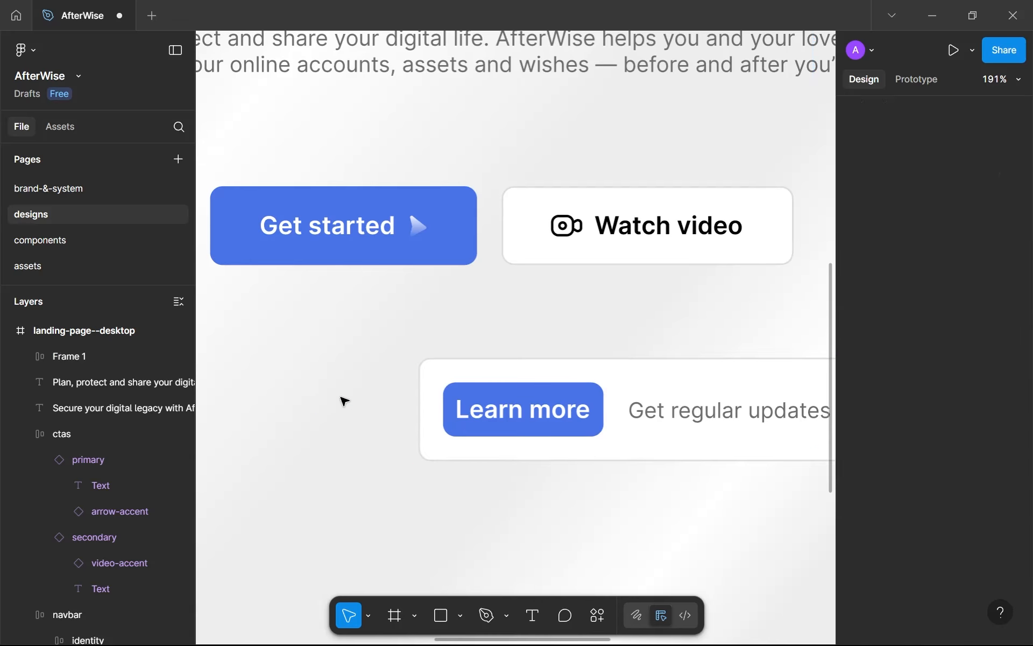
{"action": "scroll", "coordinate": [345, 400], "scroll_direction": "down", "scroll_amount": 3}
{"action": "scroll", "coordinate": [511, 242], "scroll_direction": "down", "scroll_amount": 3}
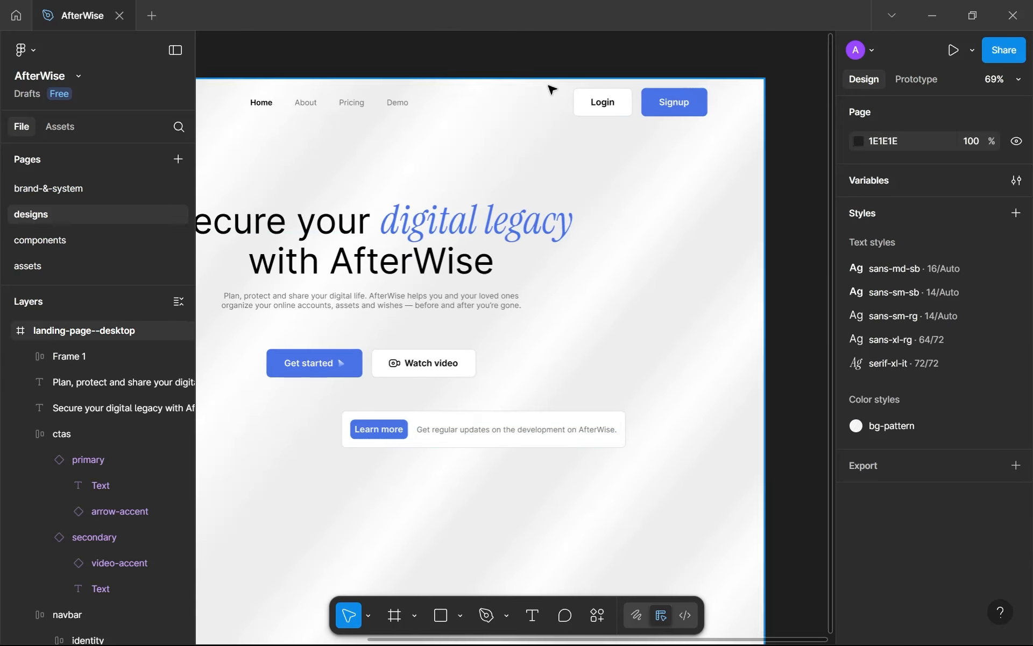
{"action": "scroll", "coordinate": [688, 102], "scroll_direction": "up", "scroll_amount": 3}
{"action": "scroll", "coordinate": [383, 397], "scroll_direction": "down", "scroll_amount": 5}
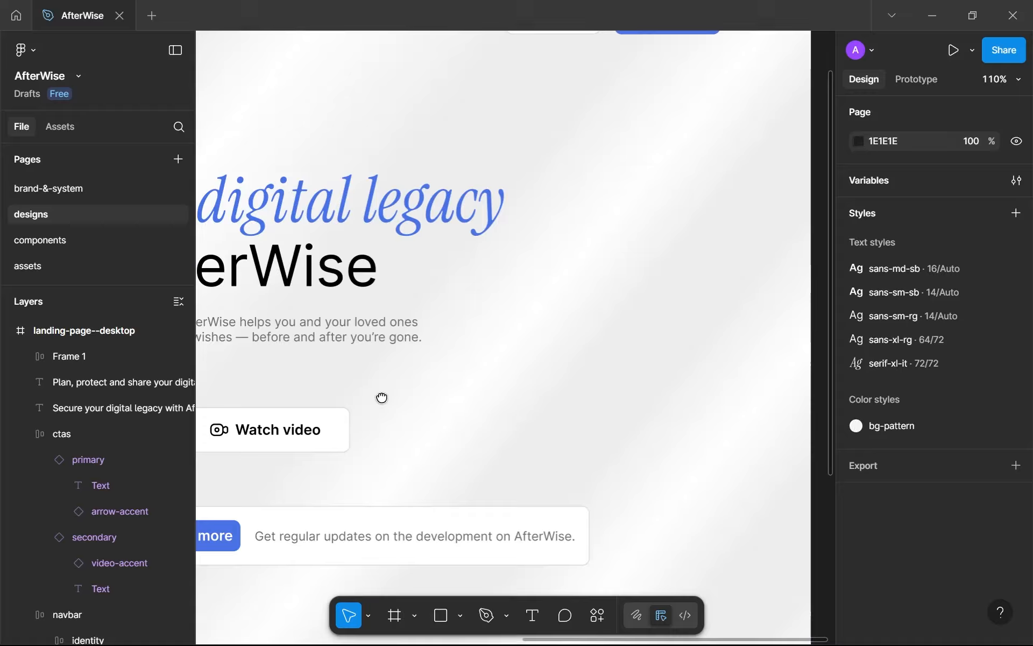
{"action": "scroll", "coordinate": [580, 250], "scroll_direction": "left", "scroll_amount": 3}
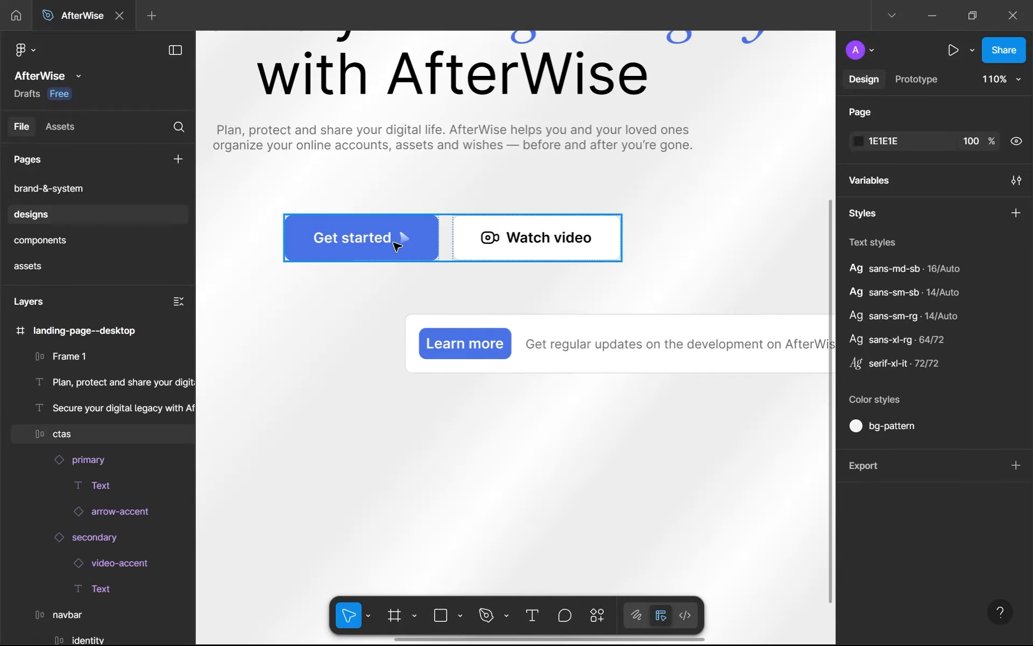
{"action": "scroll", "coordinate": [396, 246], "scroll_direction": "up", "scroll_amount": 3}
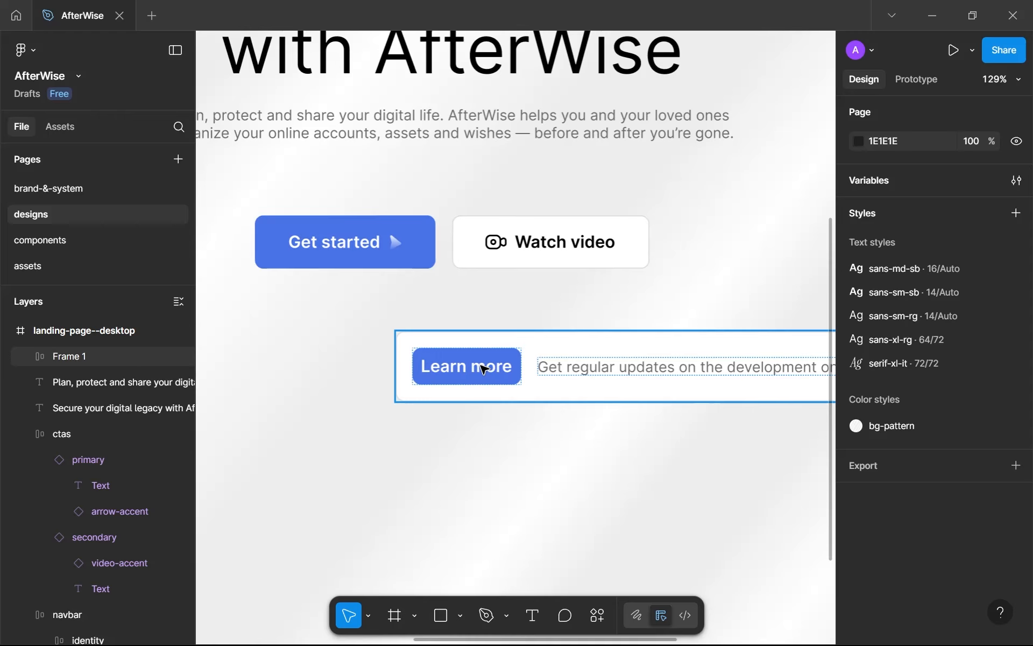
Give the primary--sm button variant a 6 px corner radius on the components page.
{"action": "left_click", "coordinate": [485, 369]}
{"action": "left_click", "coordinate": [484, 369]}
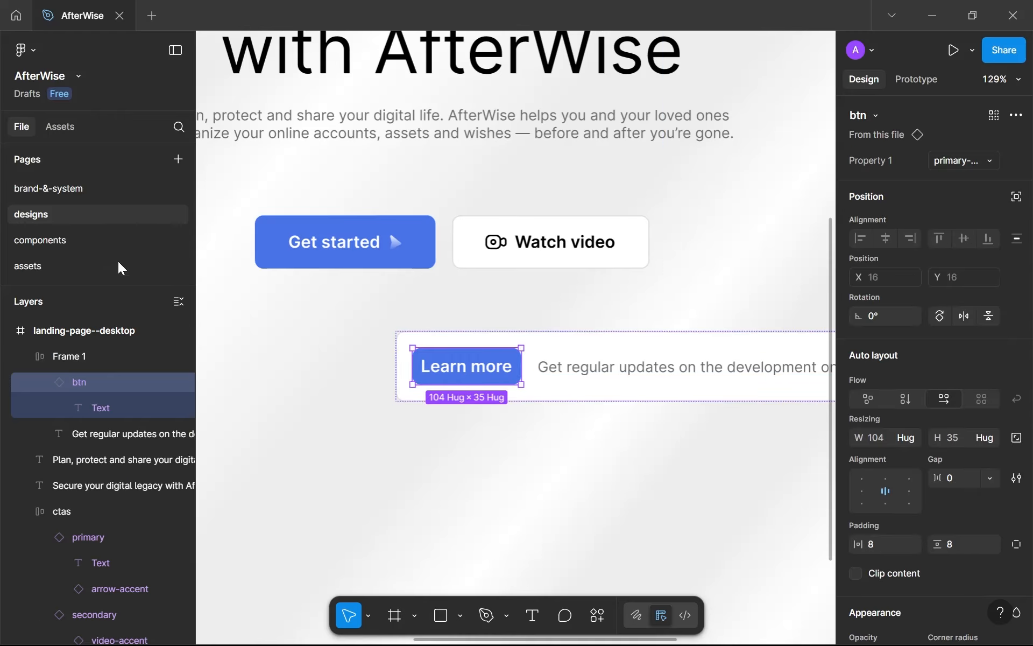
{"action": "left_click", "coordinate": [86, 243]}
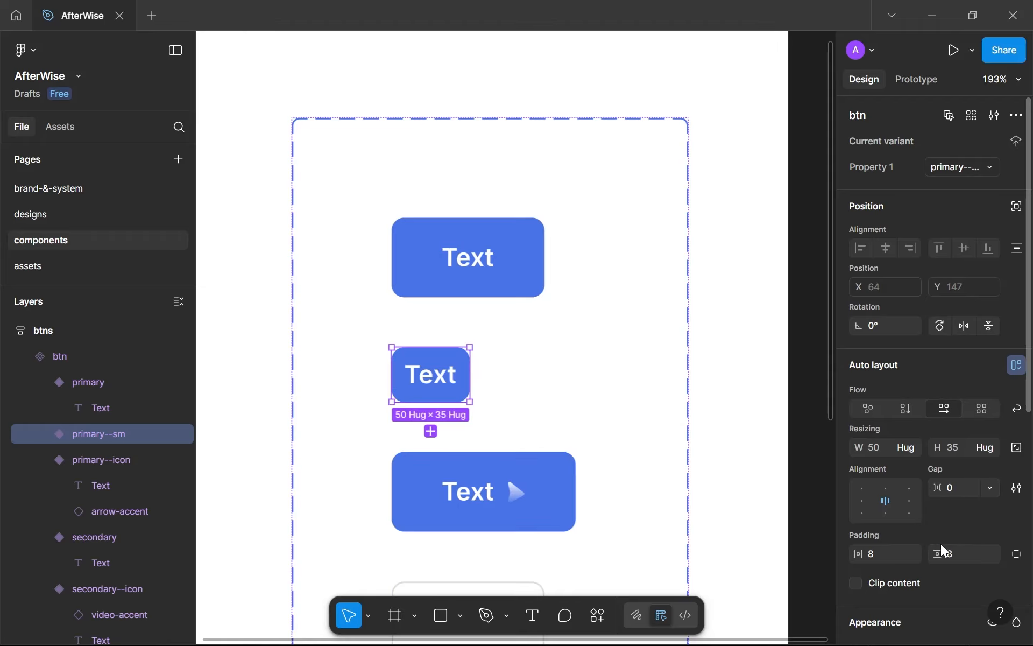
{"action": "scroll", "coordinate": [941, 543], "scroll_direction": "down", "scroll_amount": 3}
{"action": "left_click", "coordinate": [955, 590]}
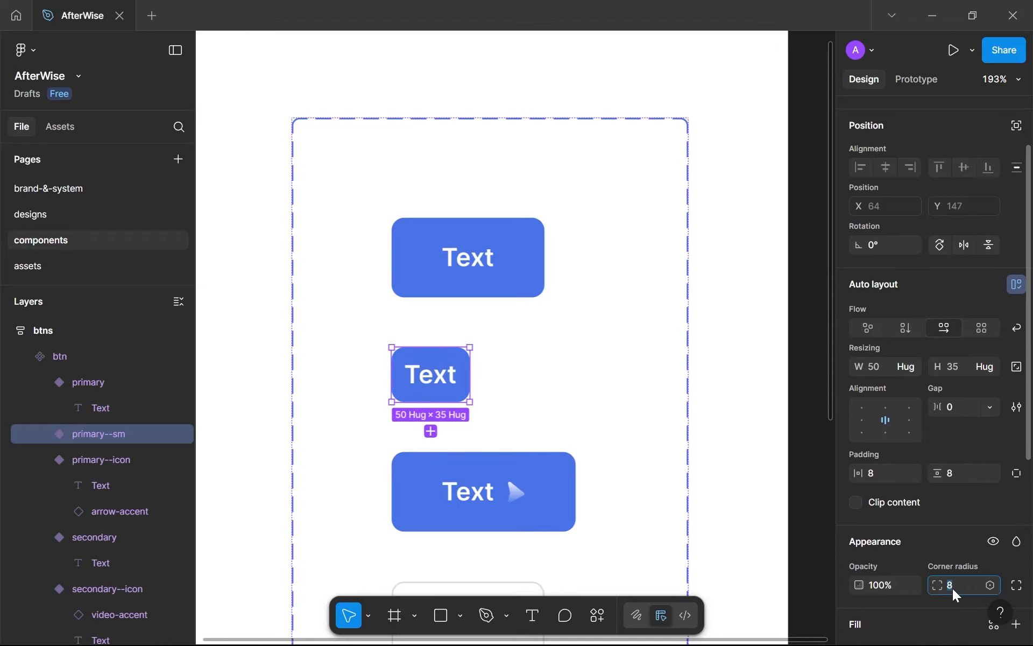
{"action": "type", "text": "6"}
{"action": "left_click", "coordinate": [22, 215]}
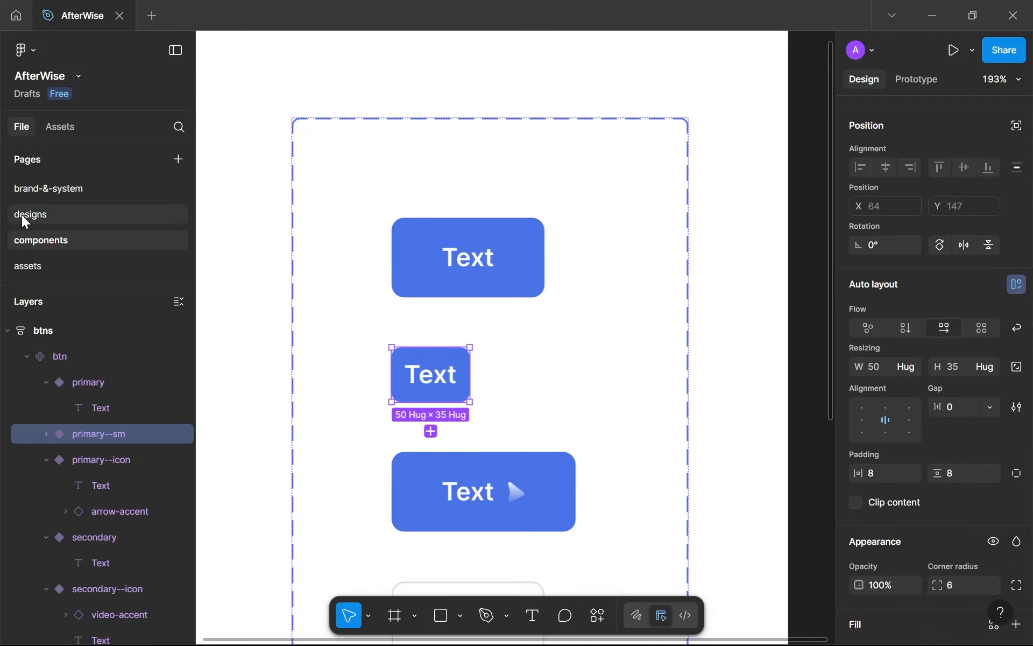
Deselect and zoom out to view the whole landing page hero.
{"action": "scroll", "coordinate": [448, 283], "scroll_direction": "up", "scroll_amount": 10}
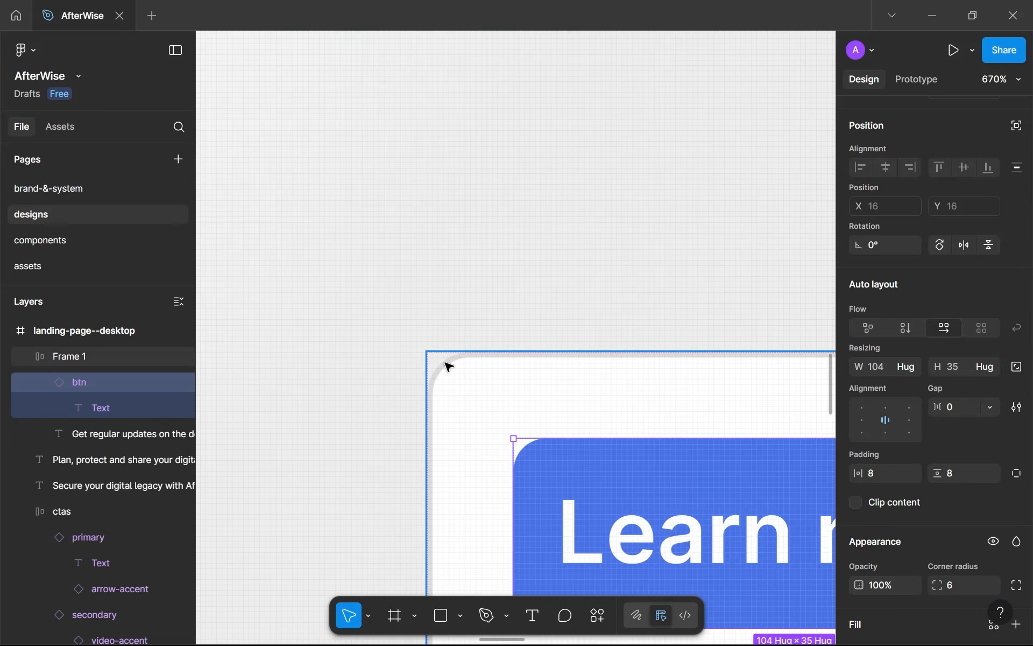
{"action": "scroll", "coordinate": [516, 341], "scroll_direction": "down", "scroll_amount": 3}
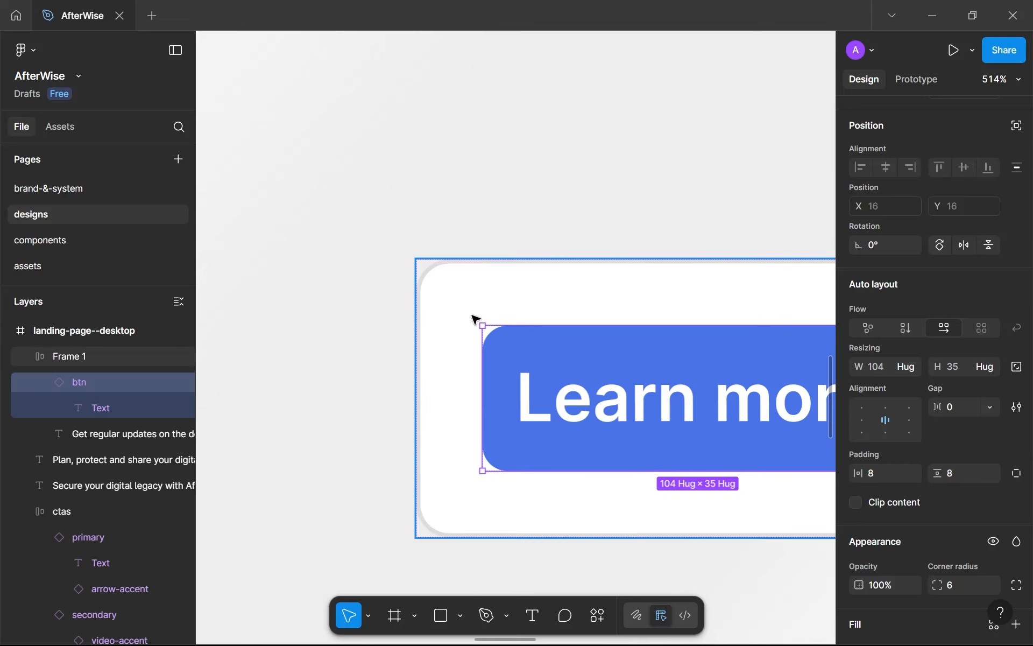
{"action": "left_click", "coordinate": [415, 219]}
{"action": "scroll", "coordinate": [371, 220], "scroll_direction": "down", "scroll_amount": 5}
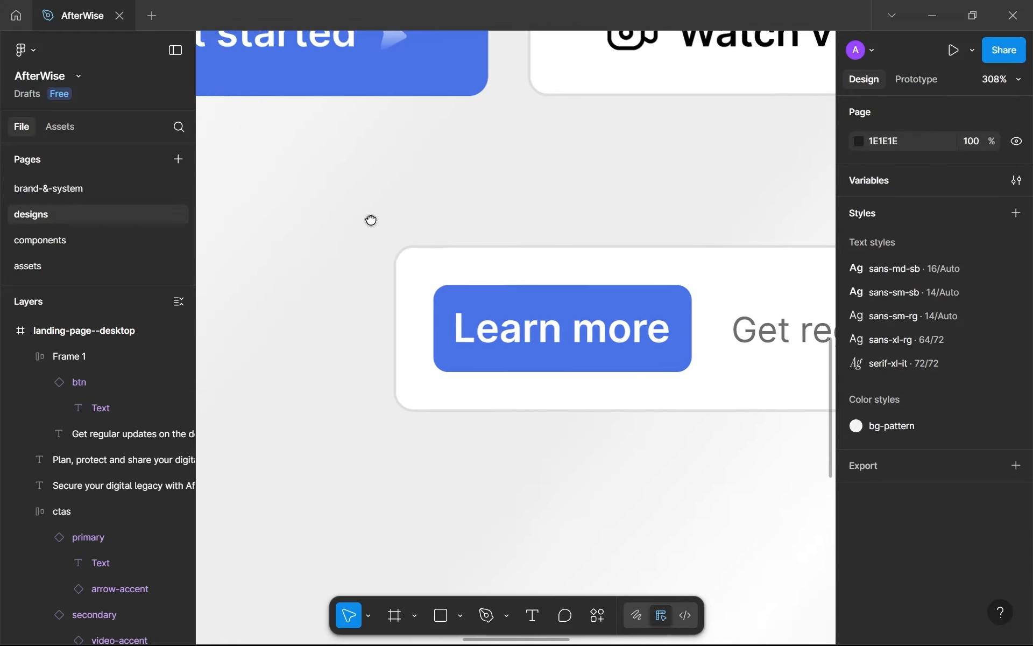
{"action": "left_click_drag", "start_coordinate": [372, 220], "coordinate": [429, 456]}
{"action": "scroll", "coordinate": [292, 219], "scroll_direction": "down", "scroll_amount": 7}
{"action": "scroll", "coordinate": [341, 309], "scroll_direction": "down", "scroll_amount": 4}
{"action": "scroll", "coordinate": [341, 309], "scroll_direction": "down", "scroll_amount": 1}
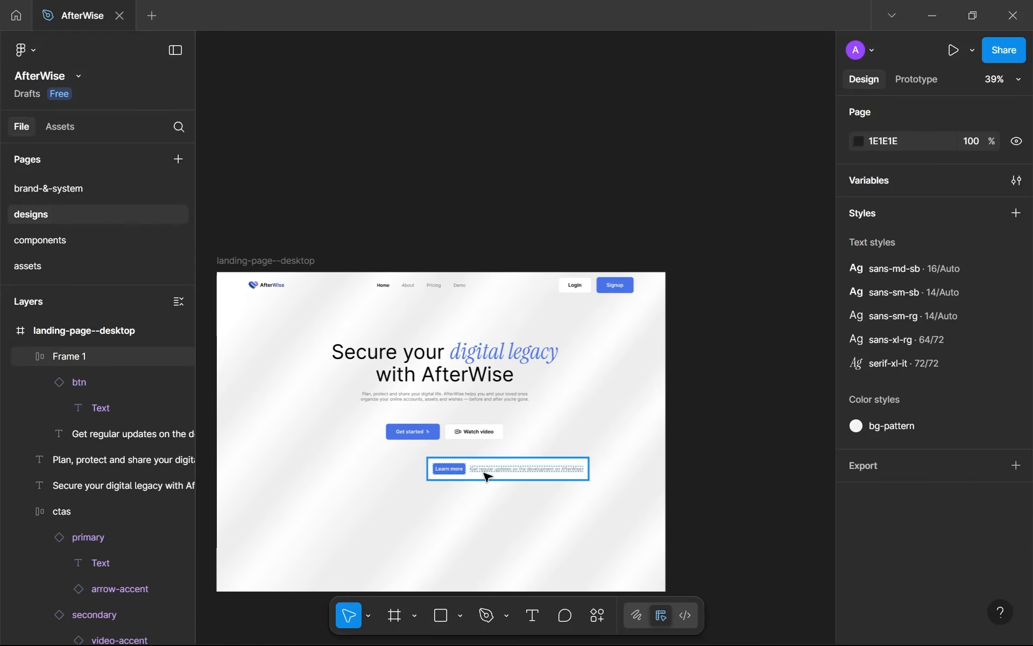
Move the Learn more updates pill above the headline and rename its frame 'banner'.
{"action": "left_click_drag", "start_coordinate": [487, 477], "coordinate": [444, 331]}
{"action": "scroll", "coordinate": [445, 331], "scroll_direction": "up", "scroll_amount": 5}
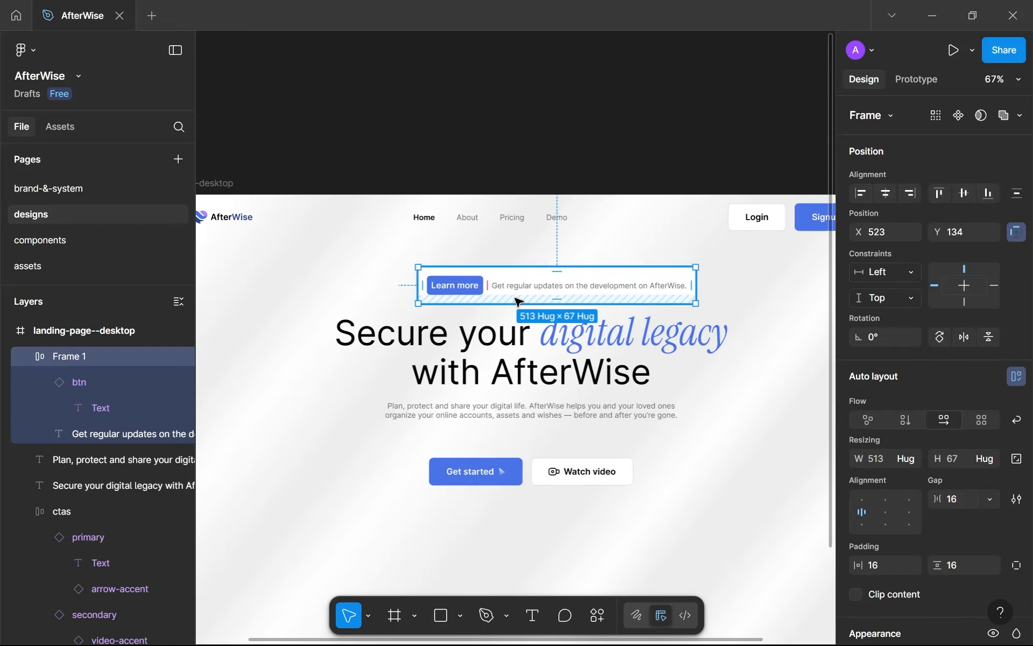
{"action": "double_click", "coordinate": [85, 356]}
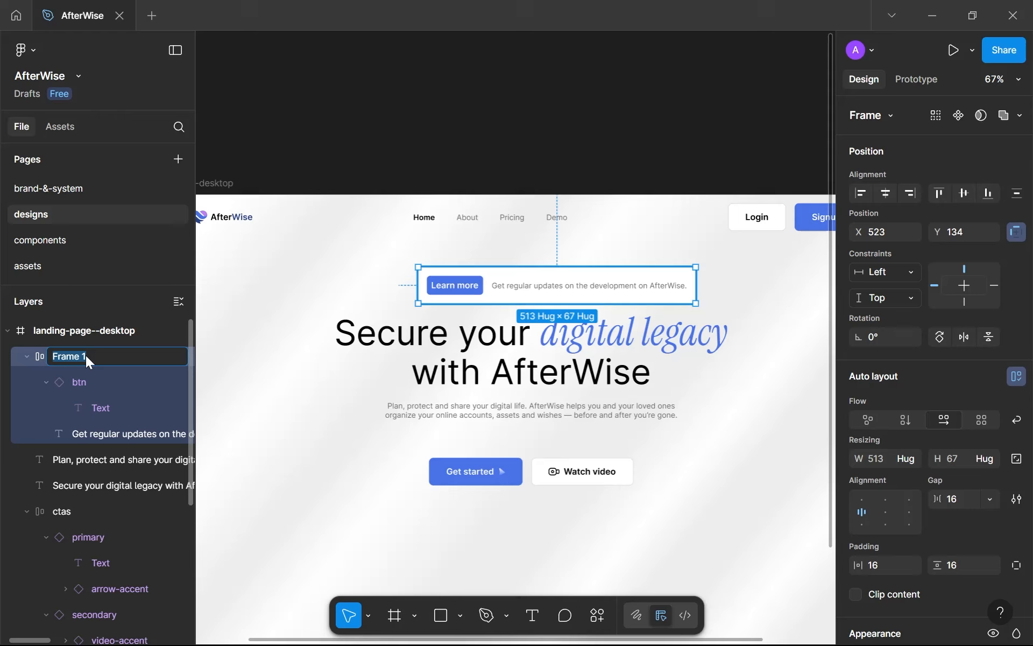
{"action": "type", "text": "banner"}
{"action": "key", "text": "Return"}
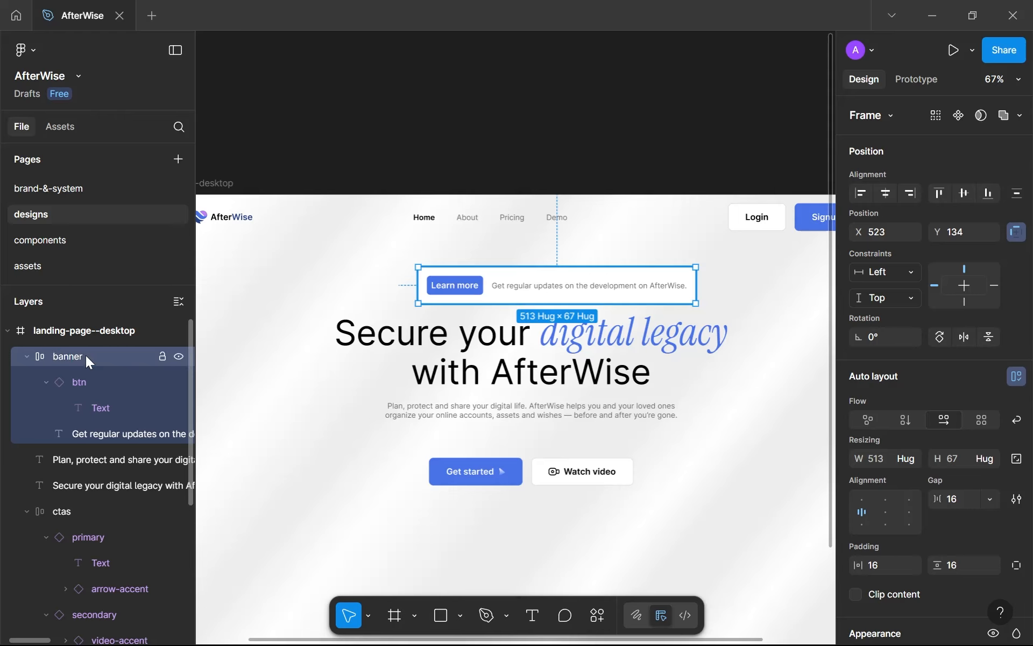
{"action": "left_click", "coordinate": [555, 369], "text": "shift"}
Wrap the banner, headline and paragraph in a 16-gap auto-layout frame named 'header'.
{"action": "left_click", "coordinate": [554, 415], "text": "shift"}
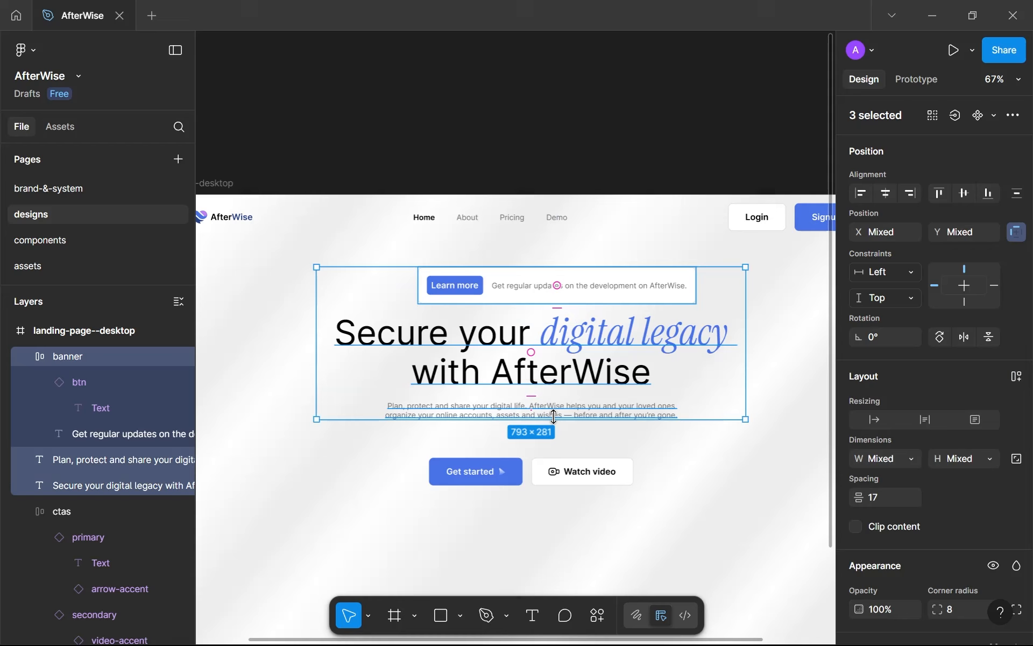
{"action": "key", "text": "shift+a"}
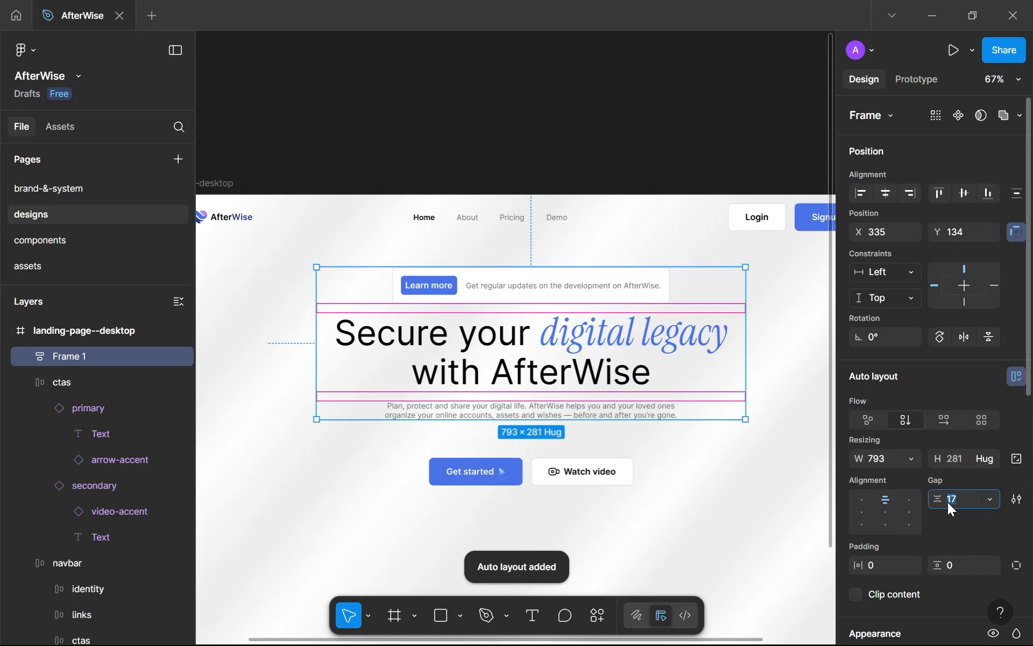
{"action": "key", "text": "Down"}
{"action": "scroll", "coordinate": [621, 454], "scroll_direction": "down", "scroll_amount": 1}
{"action": "left_click_drag", "start_coordinate": [622, 454], "coordinate": [589, 371]}
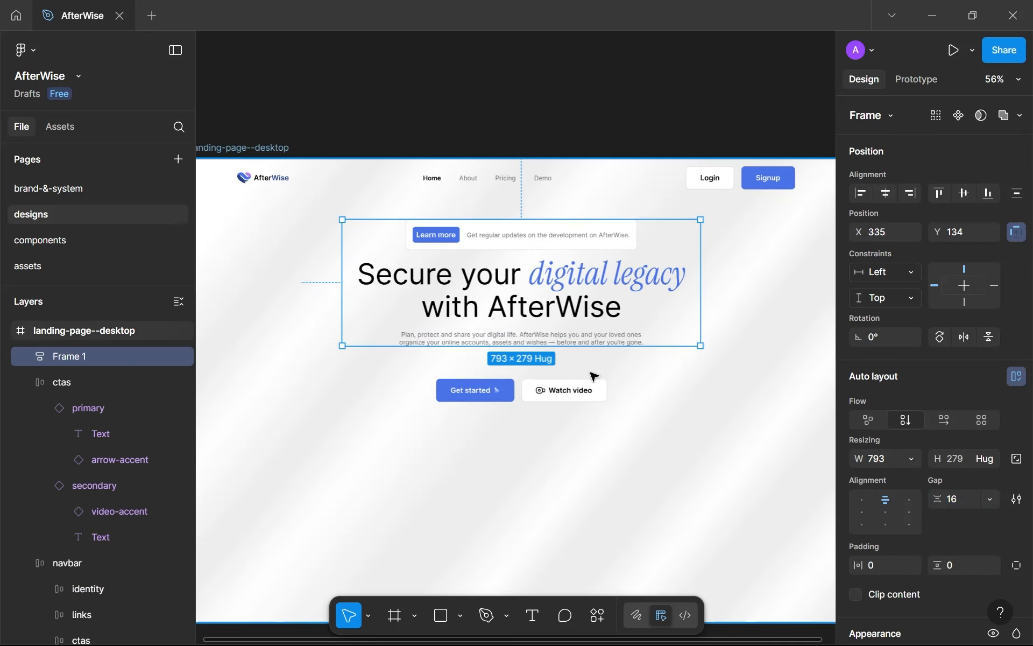
{"action": "double_click", "coordinate": [71, 362]}
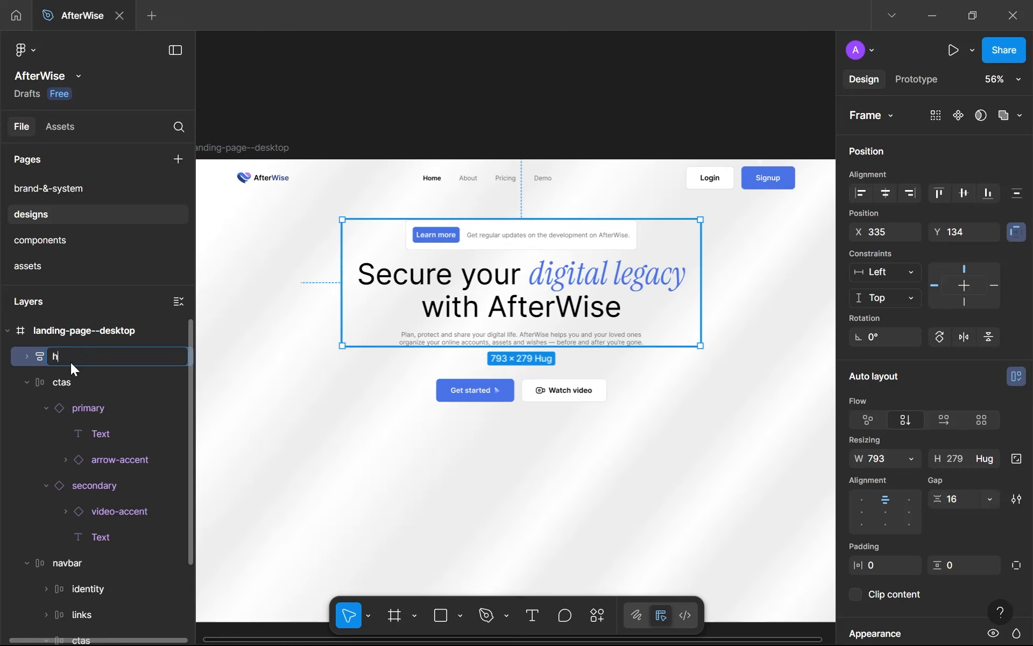
{"action": "type", "text": "header"}
{"action": "key", "text": "Return"}
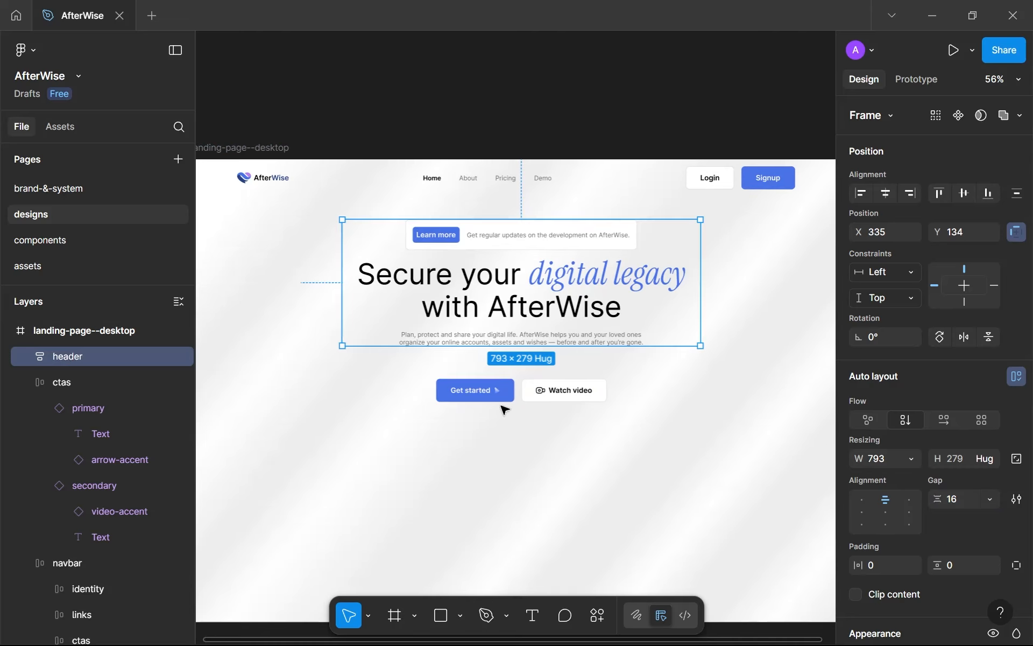
Wrap header and ctas in an auto-layout frame named 'content' with 32 spacing.
{"action": "left_click", "coordinate": [521, 398], "text": "shift"}
{"action": "key", "text": "shift+a"}
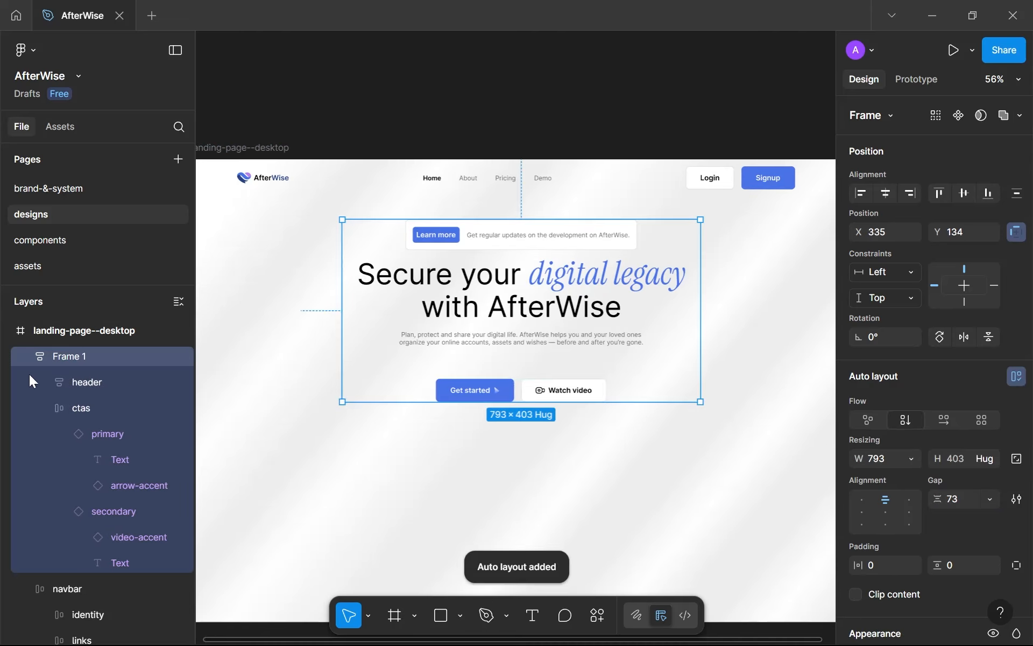
{"action": "double_click", "coordinate": [66, 352]}
{"action": "type", "text": "content"}
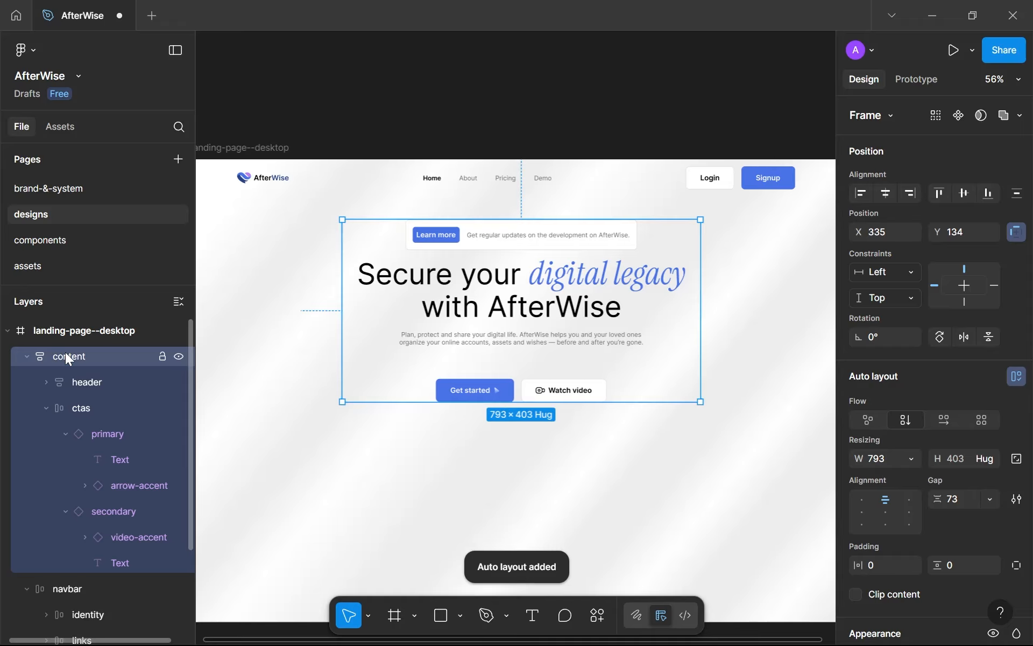
{"action": "key", "text": "Return"}
{"action": "left_click", "coordinate": [960, 500]}
{"action": "type", "text": "32"}
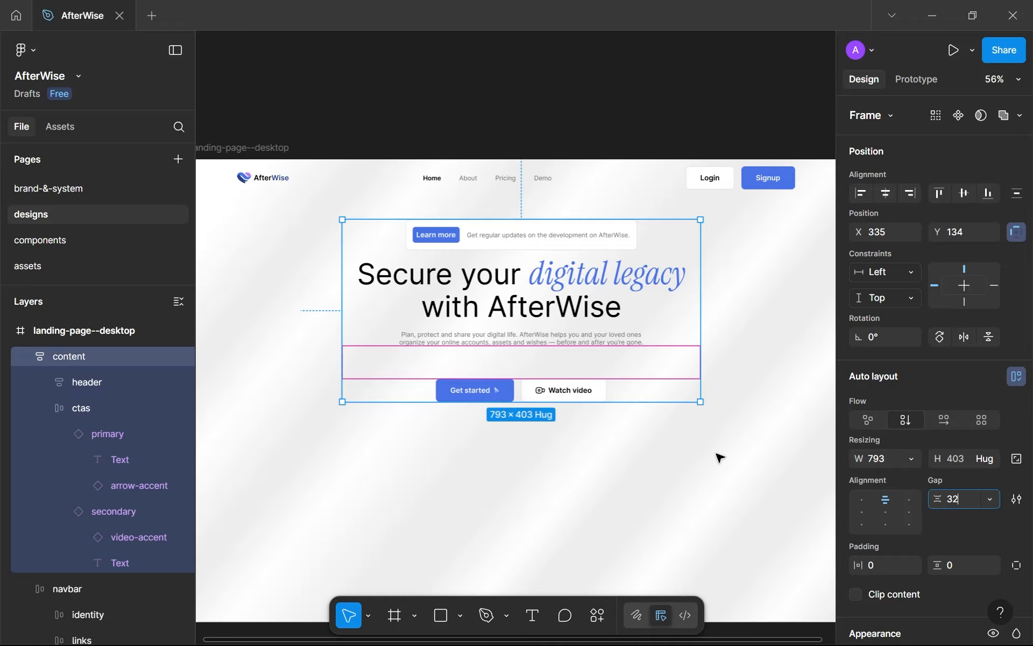
{"action": "left_click", "coordinate": [621, 423]}
{"action": "scroll", "coordinate": [547, 301], "scroll_direction": "up", "scroll_amount": 3}
{"action": "left_click_drag", "start_coordinate": [547, 325], "coordinate": [571, 351]}
{"action": "scroll", "coordinate": [572, 351], "scroll_direction": "down", "scroll_amount": 5}
Inspect the header frame and its headline text inside content.
{"action": "scroll", "coordinate": [503, 344], "scroll_direction": "up", "scroll_amount": 4}
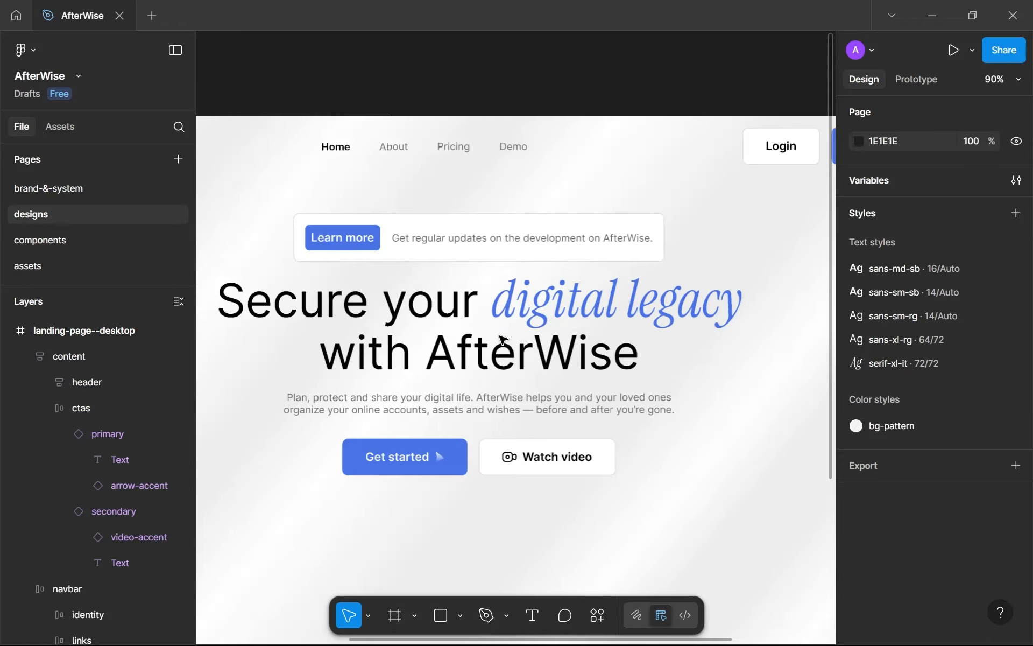
{"action": "double_click", "coordinate": [413, 311]}
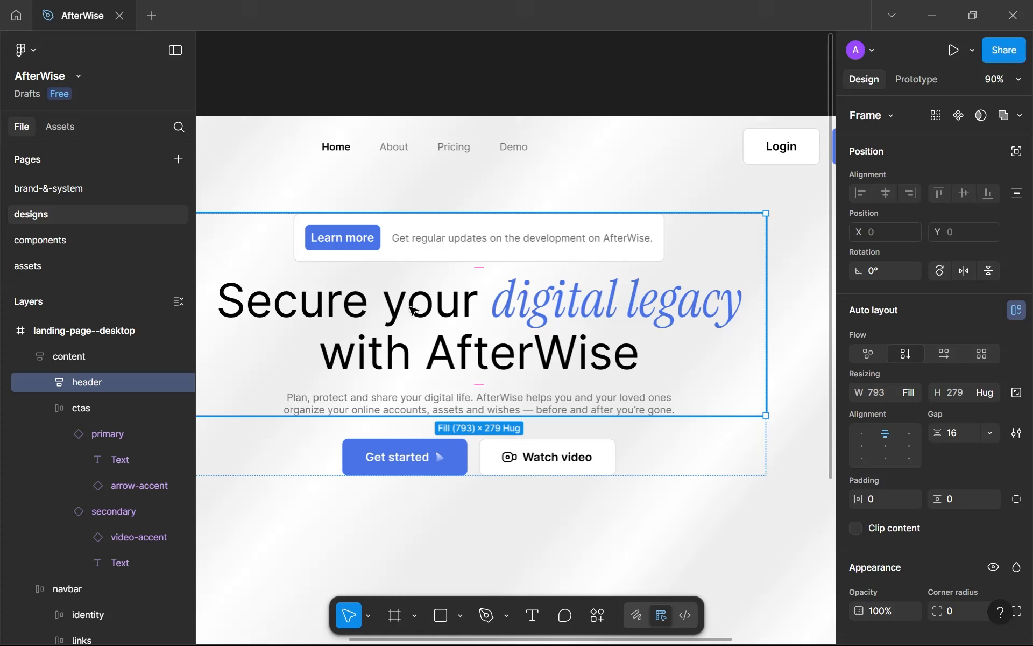
{"action": "double_click", "coordinate": [430, 368]}
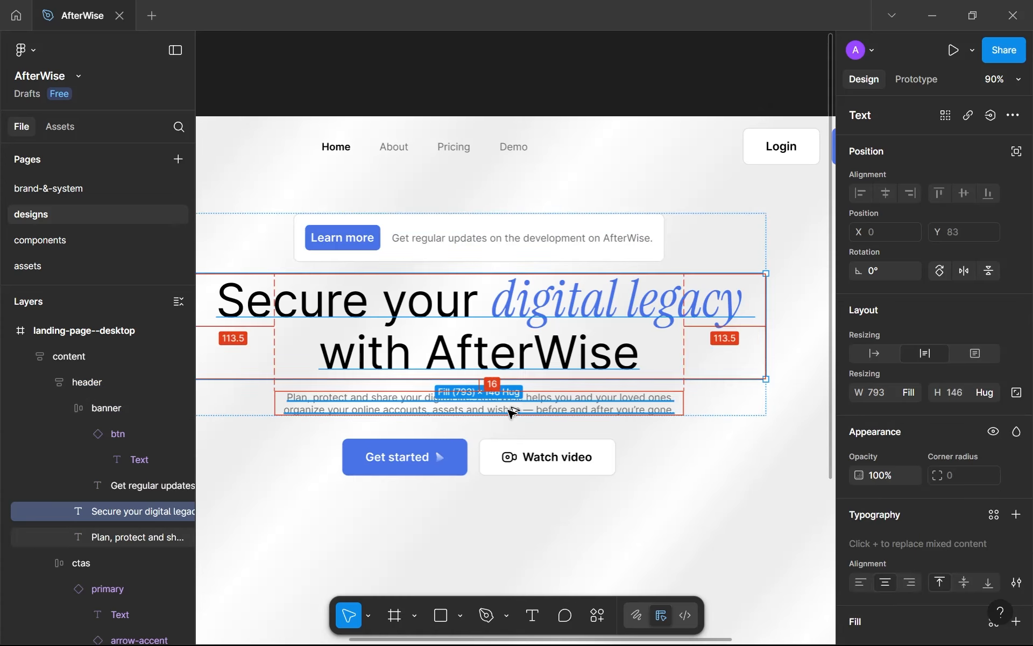
{"action": "left_click", "coordinate": [740, 412]}
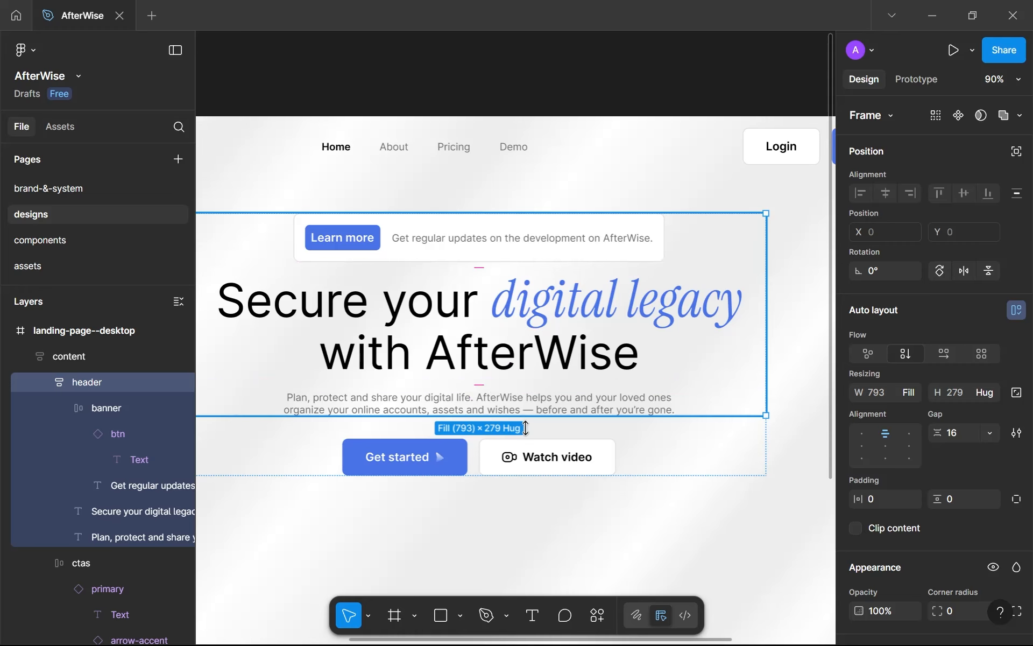
{"action": "left_click", "coordinate": [527, 490]}
{"action": "scroll", "coordinate": [588, 443], "scroll_direction": "down", "scroll_amount": 3}
{"action": "scroll", "coordinate": [599, 382], "scroll_direction": "up", "scroll_amount": 1}
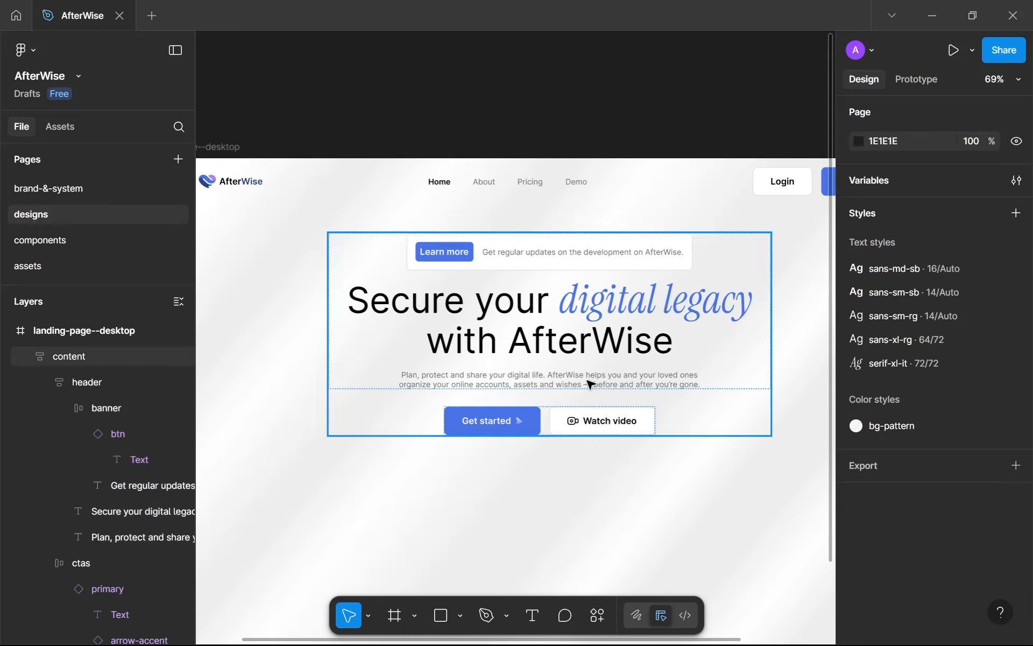
Collapse the content and navbar layers in the Layers panel.
{"action": "left_click", "coordinate": [570, 384]}
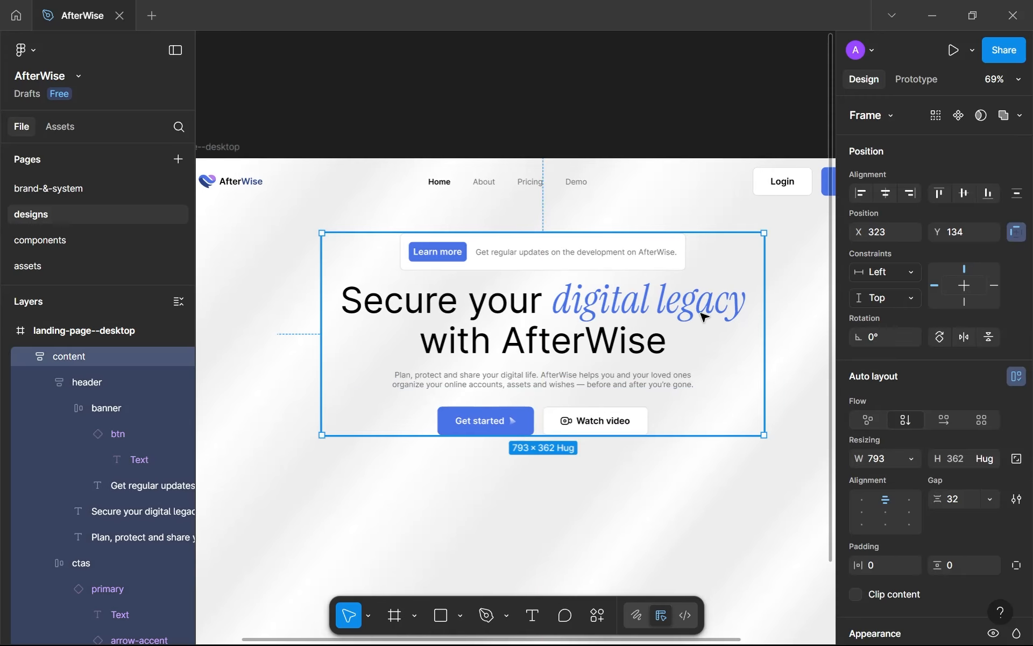
{"action": "scroll", "coordinate": [655, 325], "scroll_direction": "down", "scroll_amount": 2}
{"action": "left_click_drag", "start_coordinate": [654, 325], "coordinate": [632, 287]}
{"action": "left_click", "coordinate": [26, 357]}
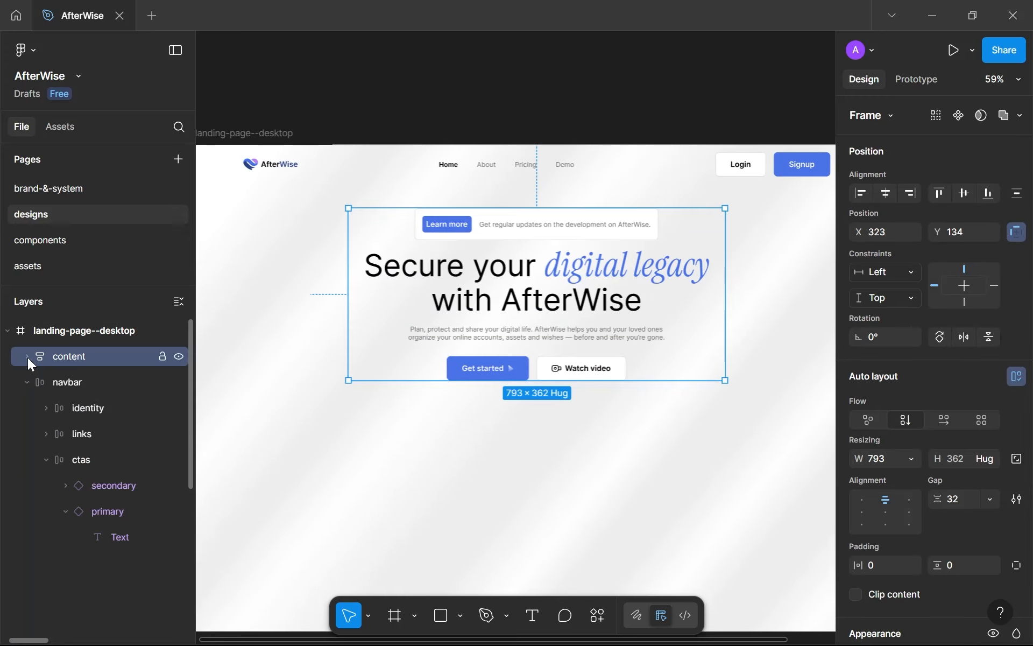
{"action": "left_click", "coordinate": [26, 383]}
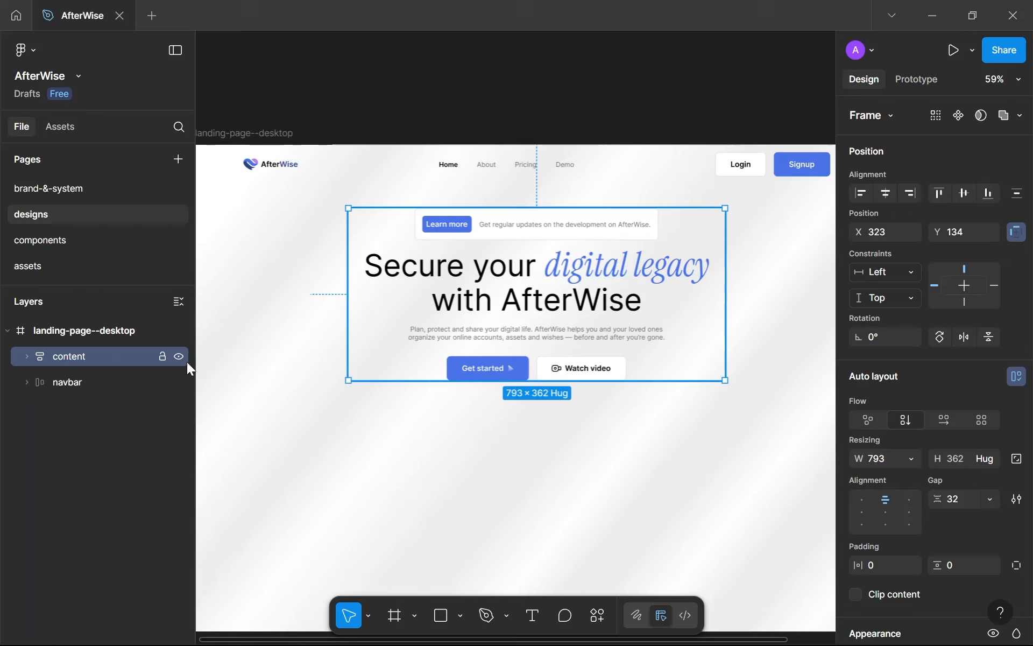
{"action": "left_click", "coordinate": [416, 433]}
{"action": "scroll", "coordinate": [416, 433], "scroll_direction": "down", "scroll_amount": 4}
{"action": "left_click_drag", "start_coordinate": [415, 432], "coordinate": [428, 373]}
{"action": "scroll", "coordinate": [429, 373], "scroll_direction": "up", "scroll_amount": 5}
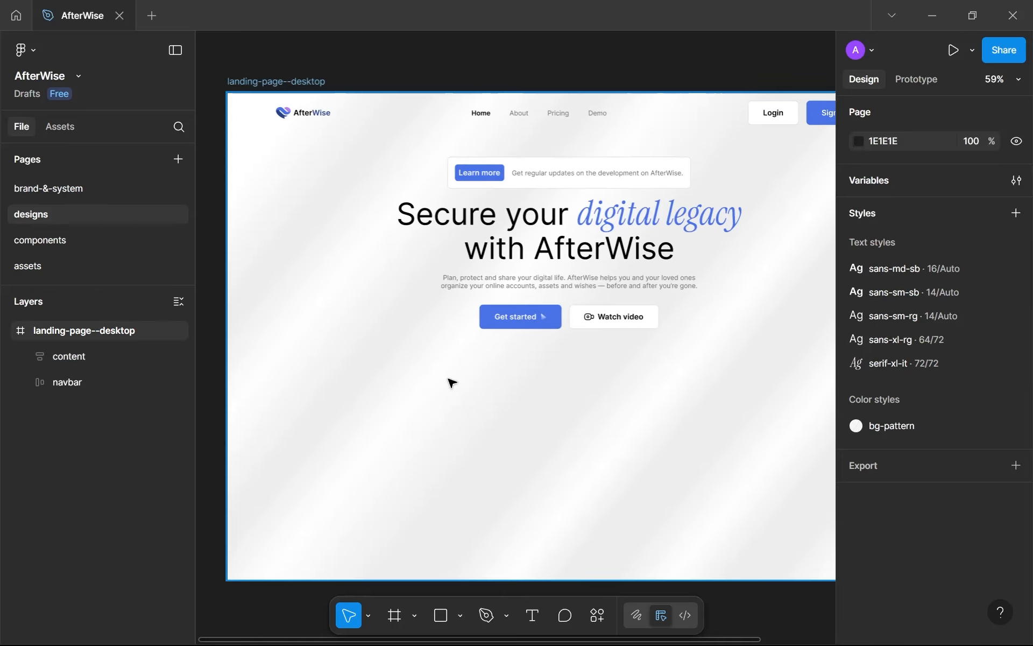
Open the linear gradient fill (FFFFFF/EEEEEE stops) of the 1440×1024 landing-page--desktop frame, picker moved aside.
{"action": "scroll", "coordinate": [423, 363], "scroll_direction": "down", "scroll_amount": 3}
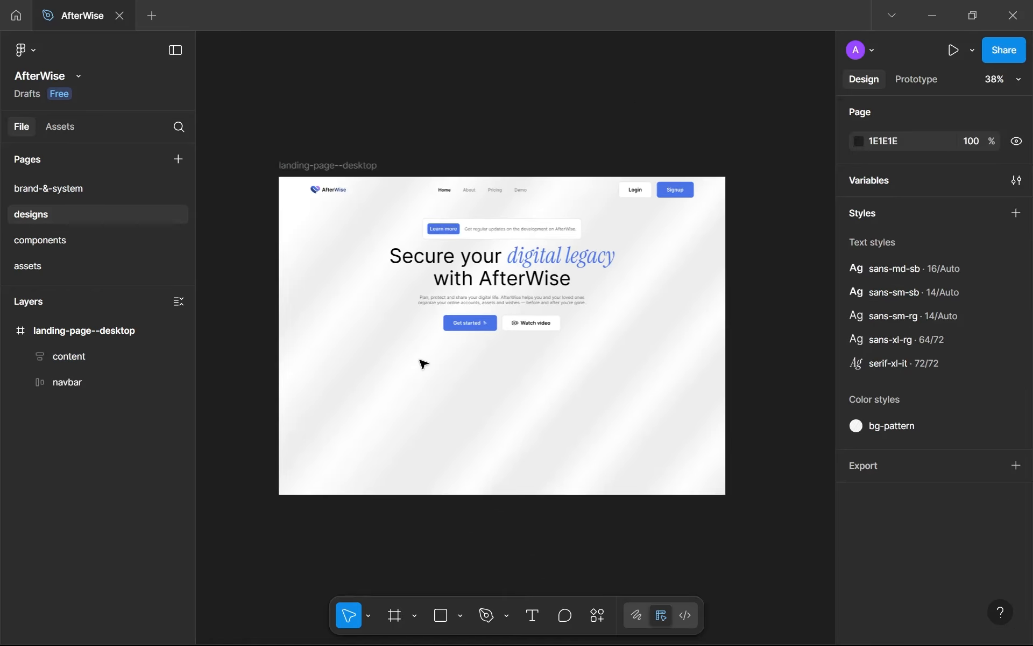
{"action": "scroll", "coordinate": [423, 364], "scroll_direction": "up", "scroll_amount": 1}
{"action": "scroll", "coordinate": [423, 364], "scroll_direction": "up", "scroll_amount": 3}
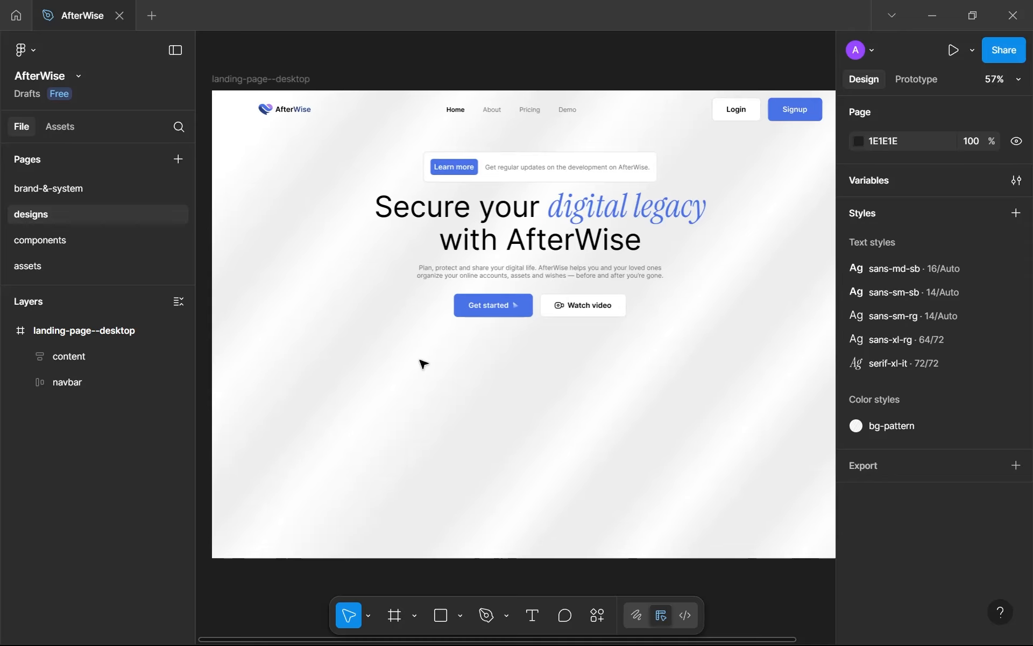
{"action": "left_click_drag", "start_coordinate": [421, 362], "coordinate": [386, 343]}
{"action": "scroll", "coordinate": [386, 343], "scroll_direction": "down", "scroll_amount": 2}
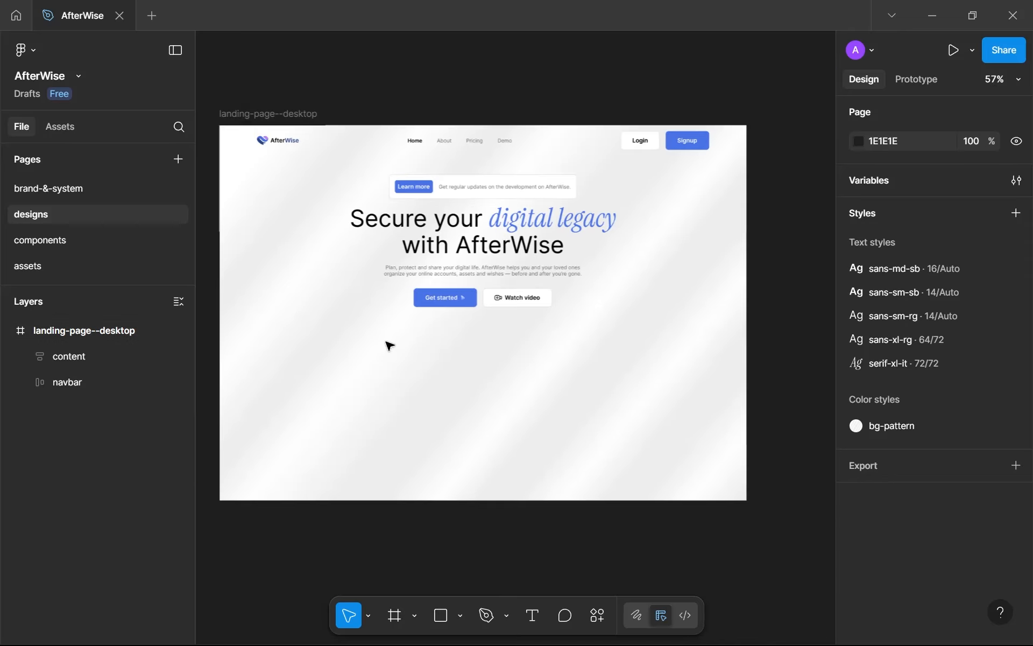
{"action": "left_click", "coordinate": [267, 114]}
{"action": "scroll", "coordinate": [886, 521], "scroll_direction": "down", "scroll_amount": 3}
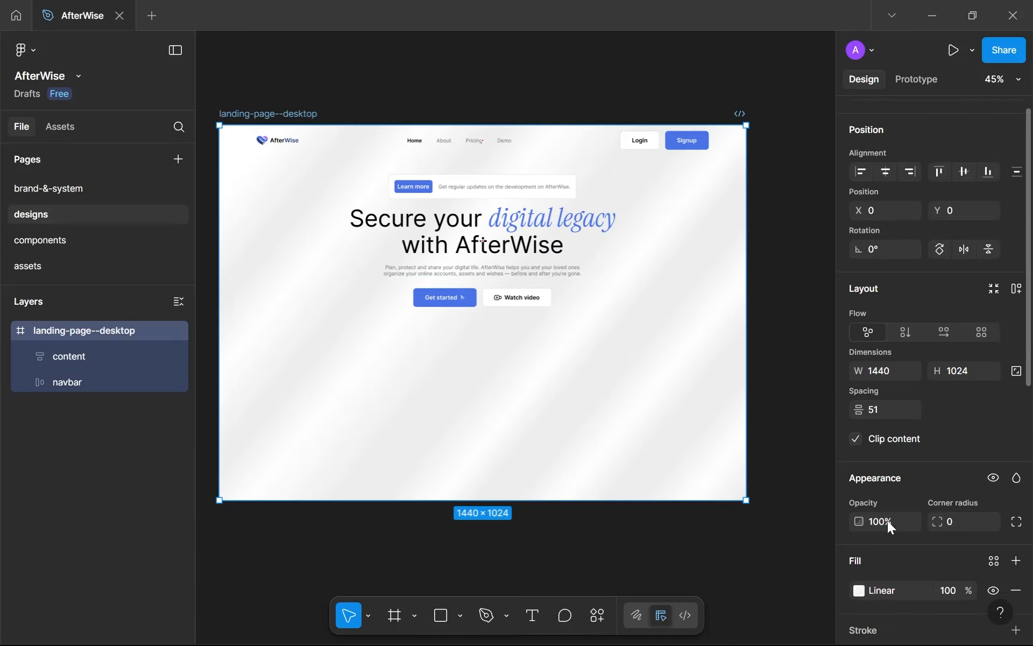
{"action": "left_click", "coordinate": [857, 483]}
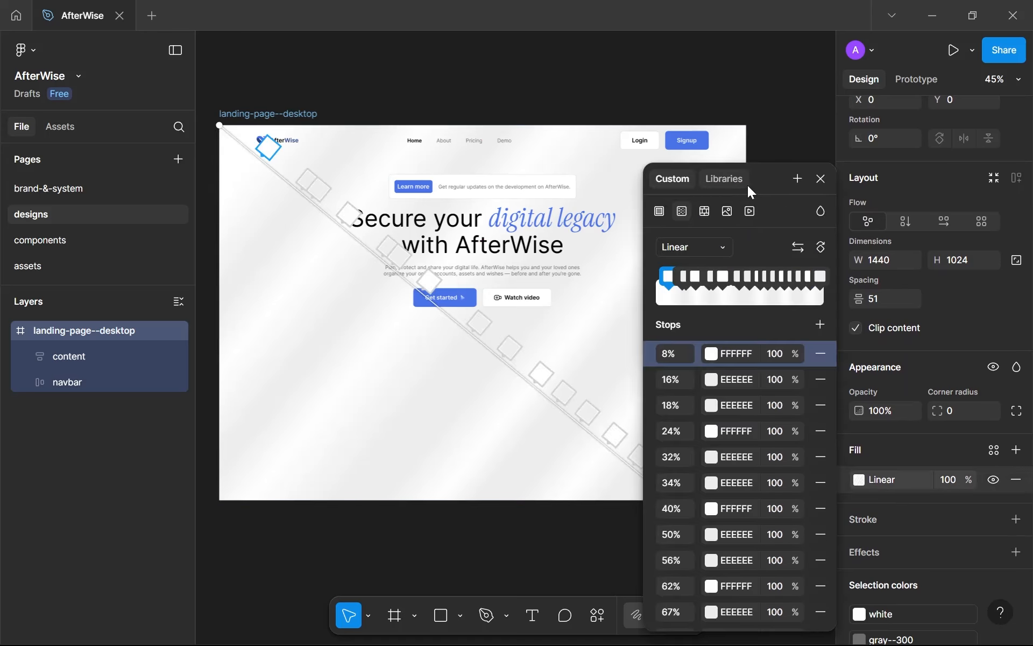
{"action": "left_click_drag", "start_coordinate": [799, 169], "coordinate": [850, 156]}
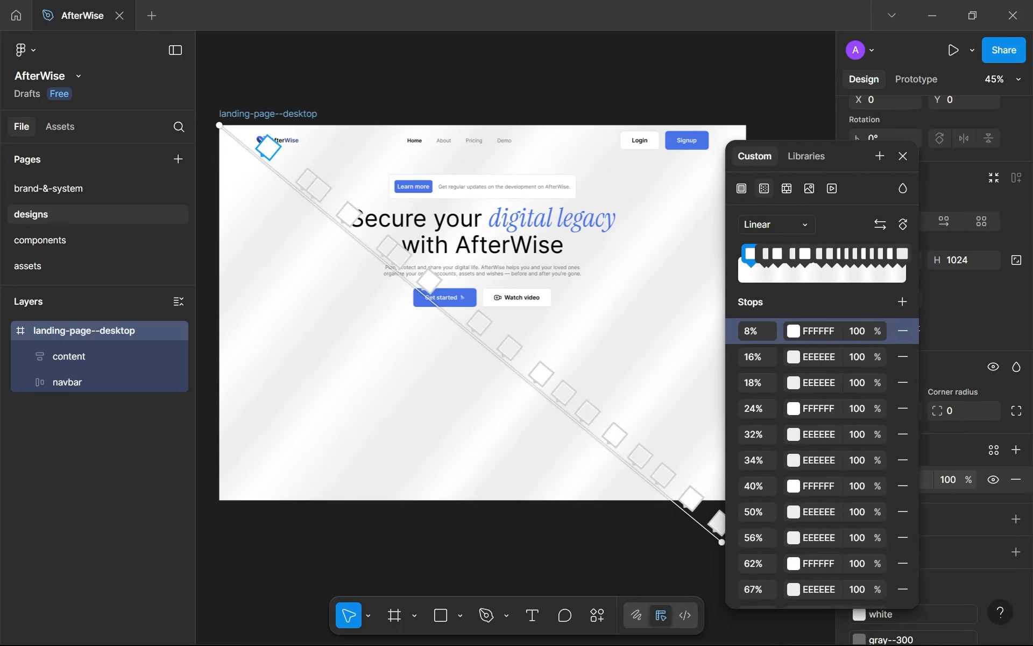
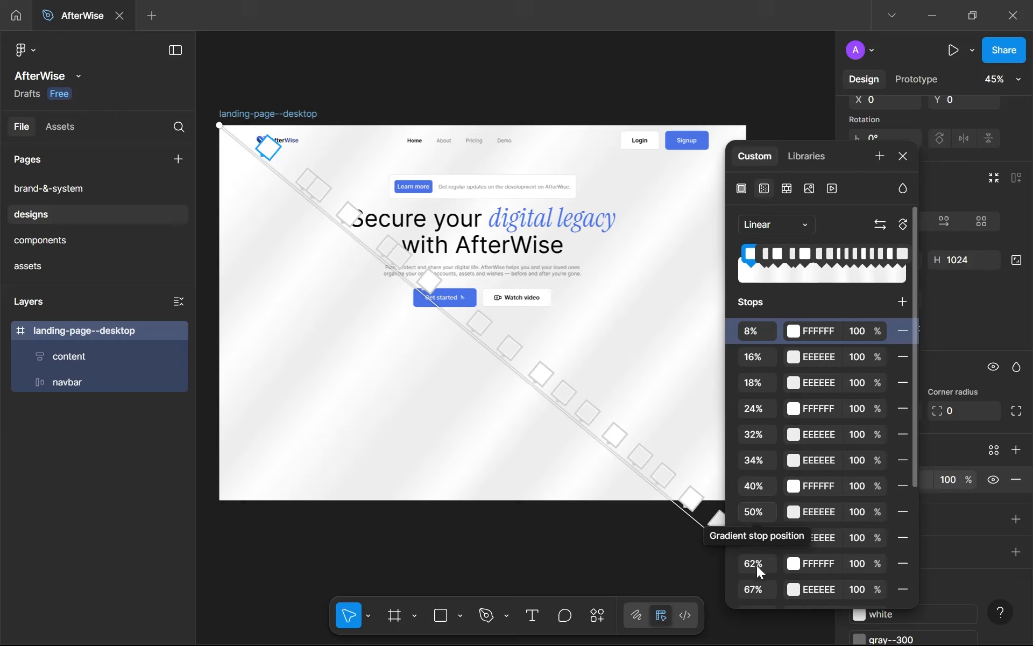
Move the gradient stops from 50% to 48%, 77% to 50%, and 62% to 74%.
{"action": "left_click", "coordinate": [747, 509]}
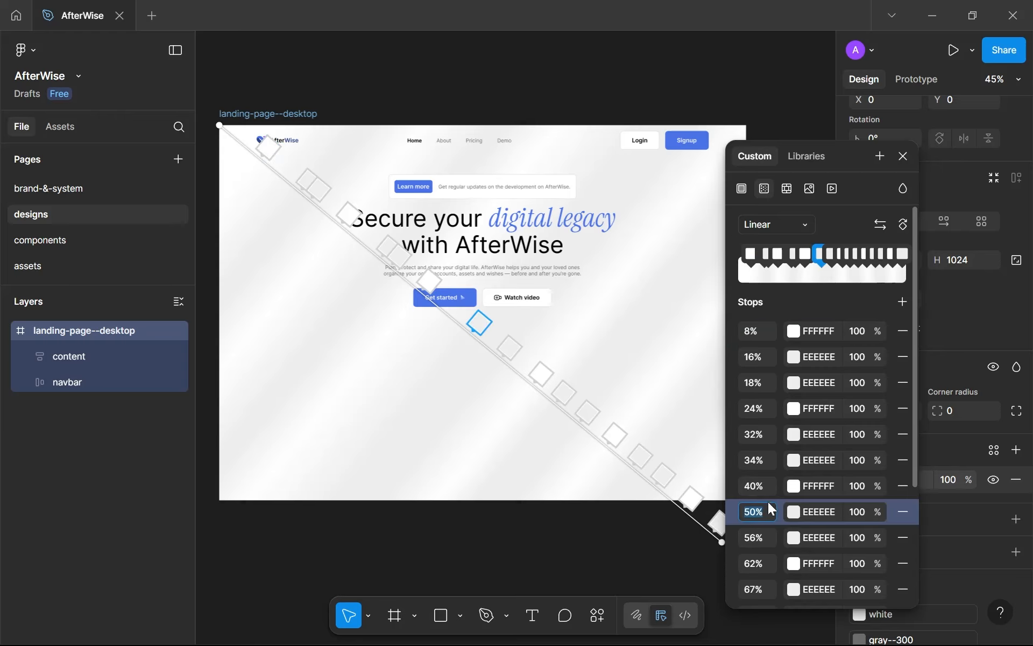
{"action": "type", "text": "48"}
{"action": "left_click", "coordinate": [753, 543]}
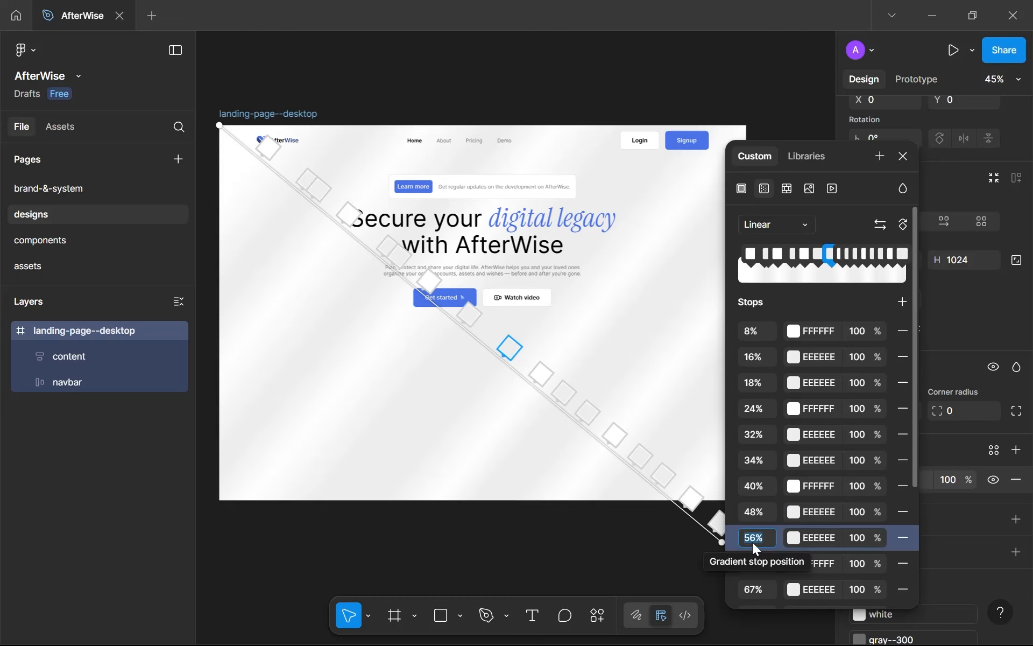
{"action": "scroll", "coordinate": [753, 543], "scroll_direction": "down", "scroll_amount": 3}
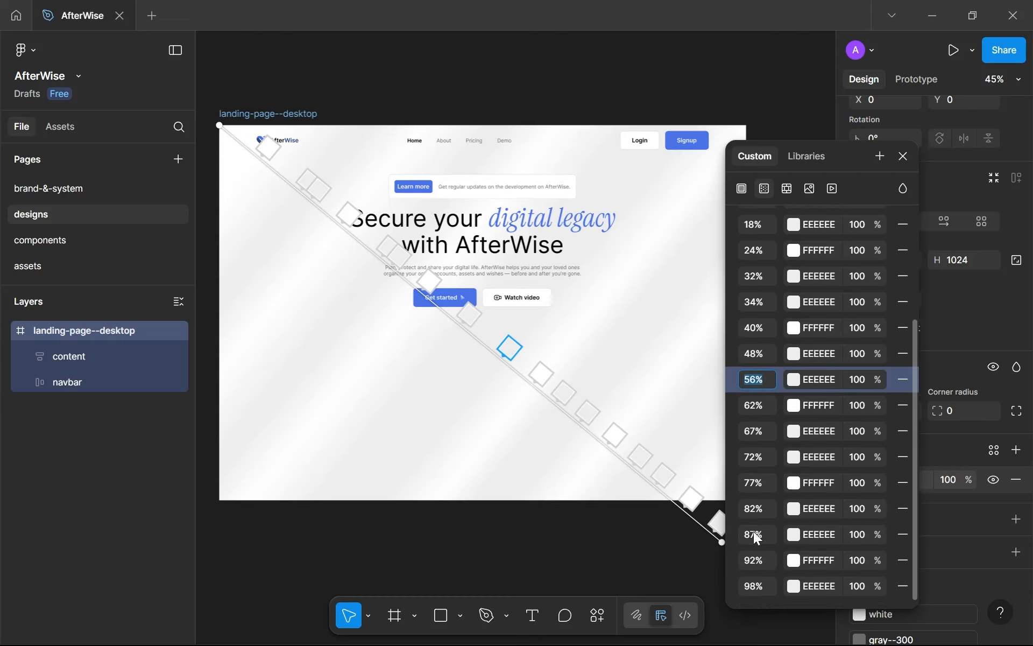
{"action": "left_click", "coordinate": [756, 482]}
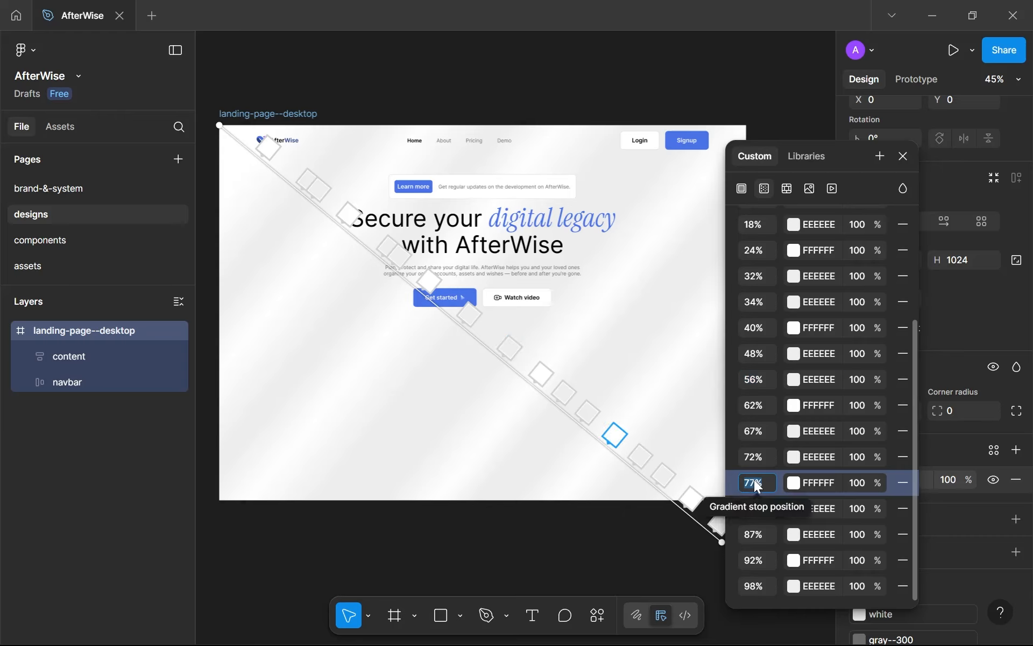
{"action": "type", "text": "50"}
{"action": "key", "text": "Return"}
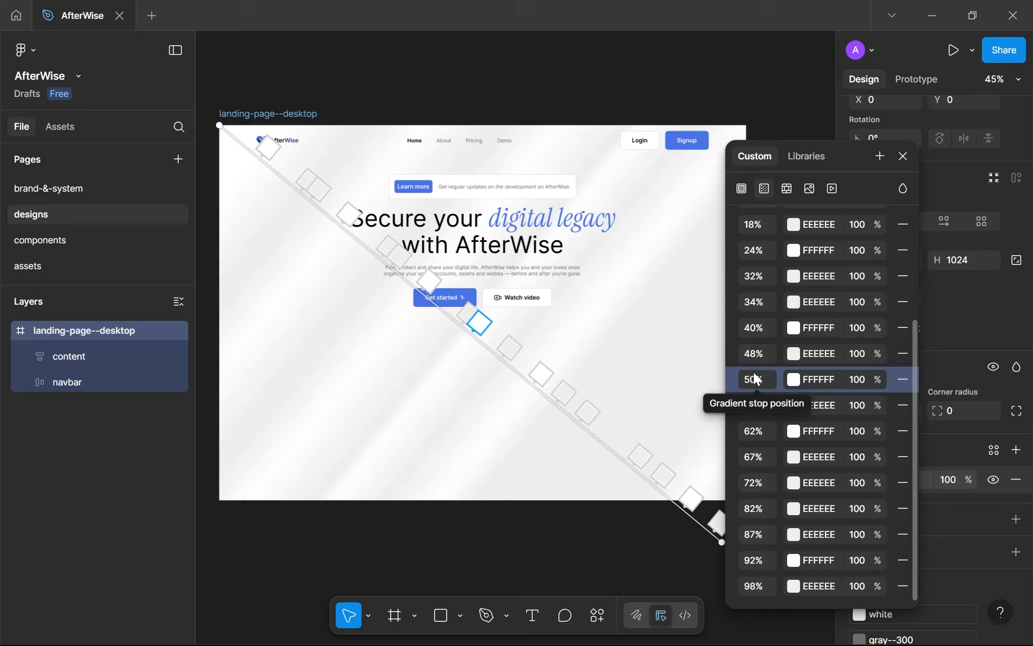
{"action": "left_click", "coordinate": [752, 431]}
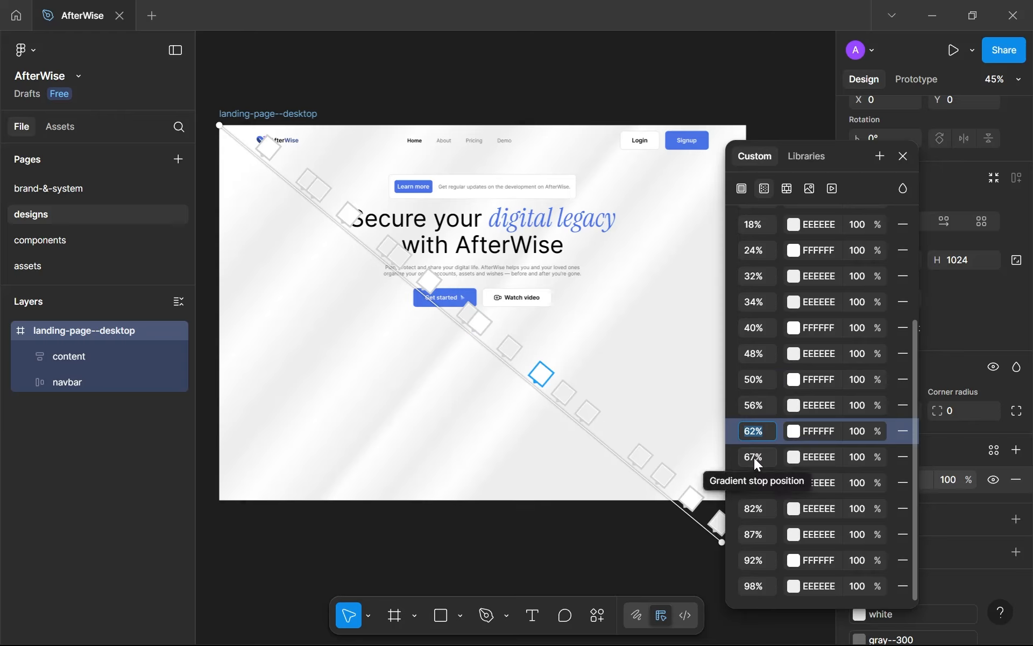
{"action": "type", "text": "74"}
{"action": "key", "text": "Return"}
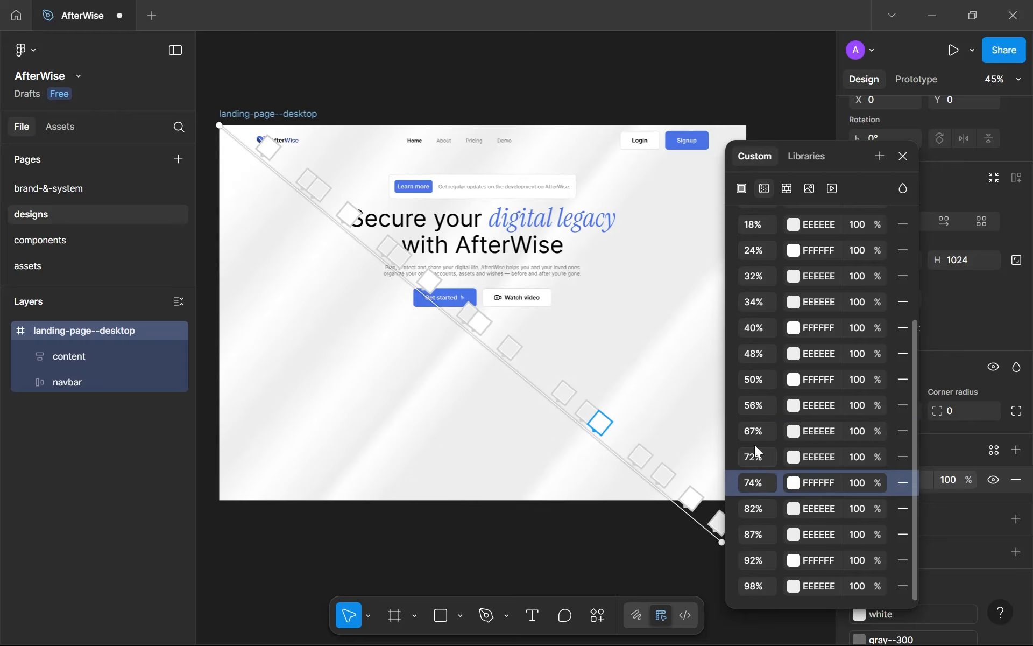
Move the remaining stops from 67% to 80%, 87% to 88%, 92% to 90%, and 98% to 96%.
{"action": "left_click", "coordinate": [747, 433]}
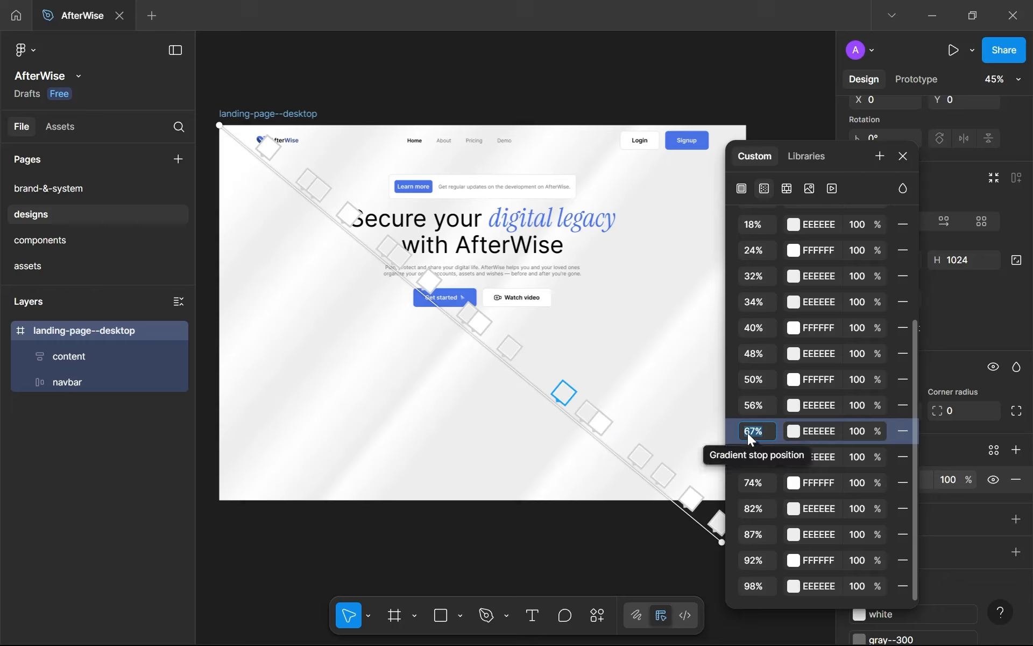
{"action": "type", "text": "80"}
{"action": "key", "text": "Return"}
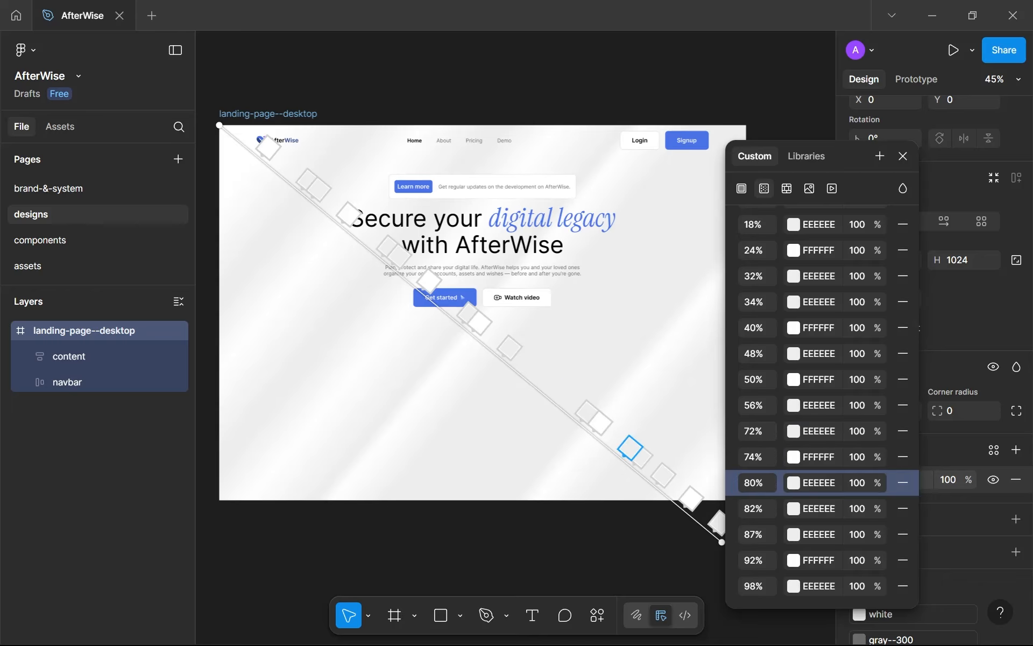
{"action": "left_click", "coordinate": [745, 536]}
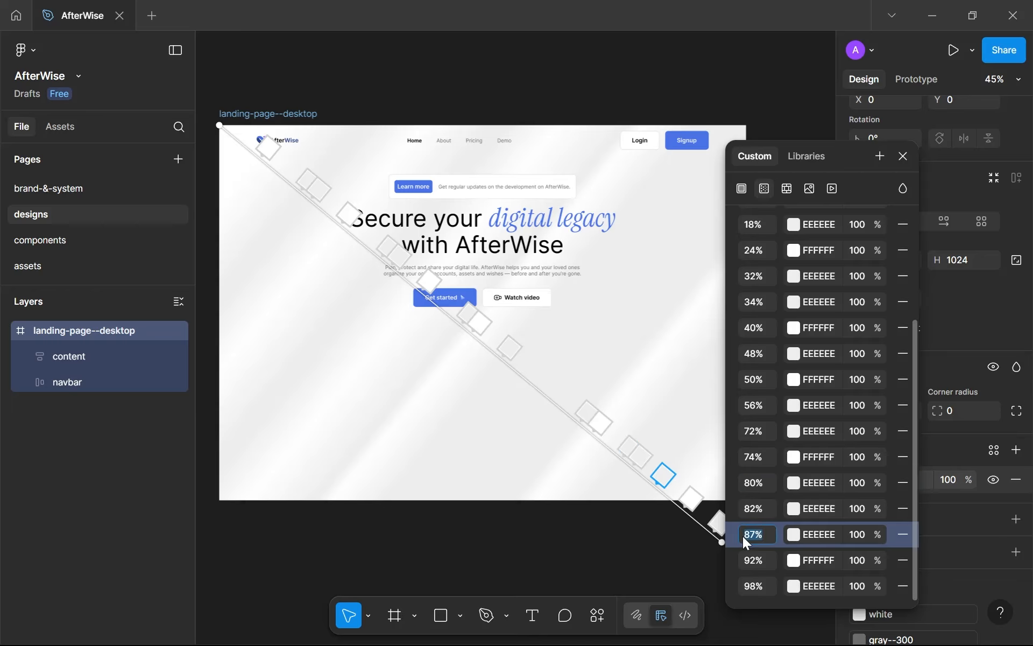
{"action": "type", "text": "88"}
{"action": "left_click", "coordinate": [747, 565]}
{"action": "type", "text": "90"}
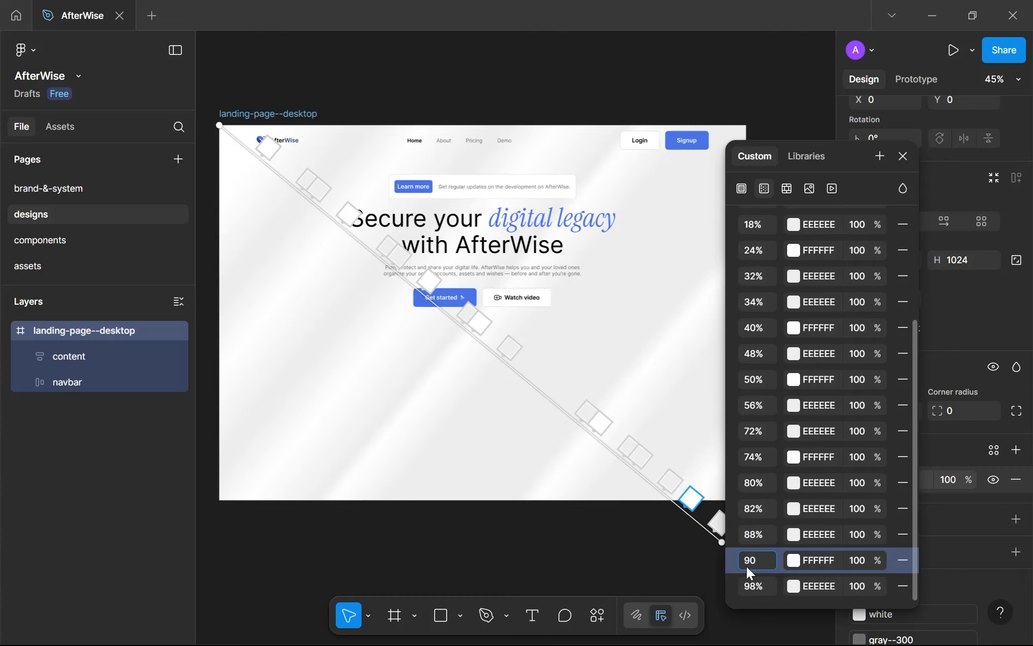
{"action": "left_click", "coordinate": [750, 585]}
{"action": "type", "text": "96"}
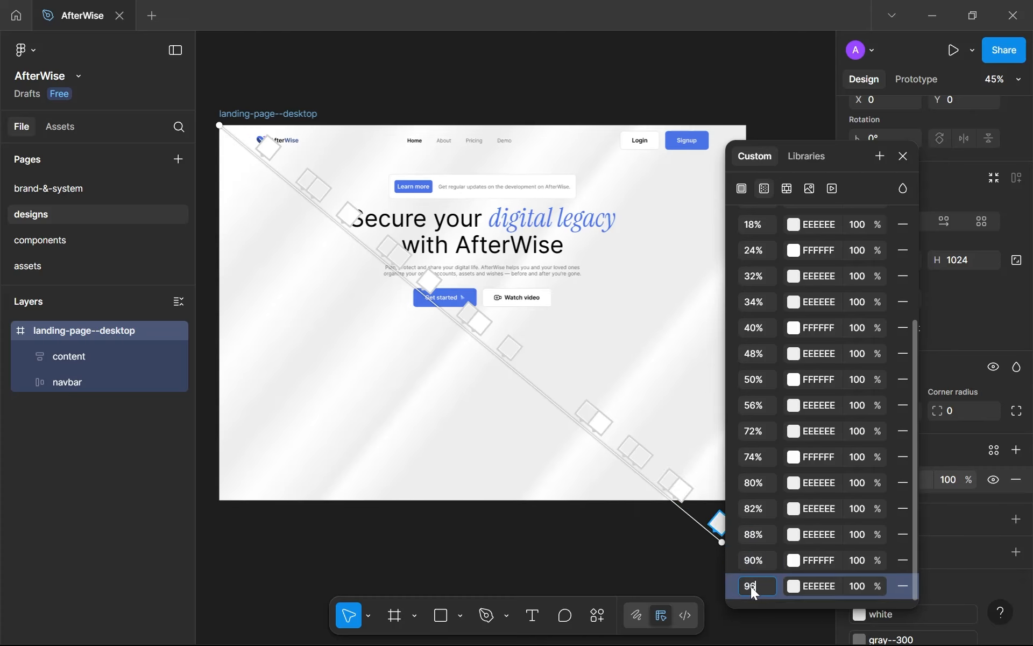
{"action": "key", "text": "Return"}
{"action": "scroll", "coordinate": [773, 537], "scroll_direction": "up", "scroll_amount": 5}
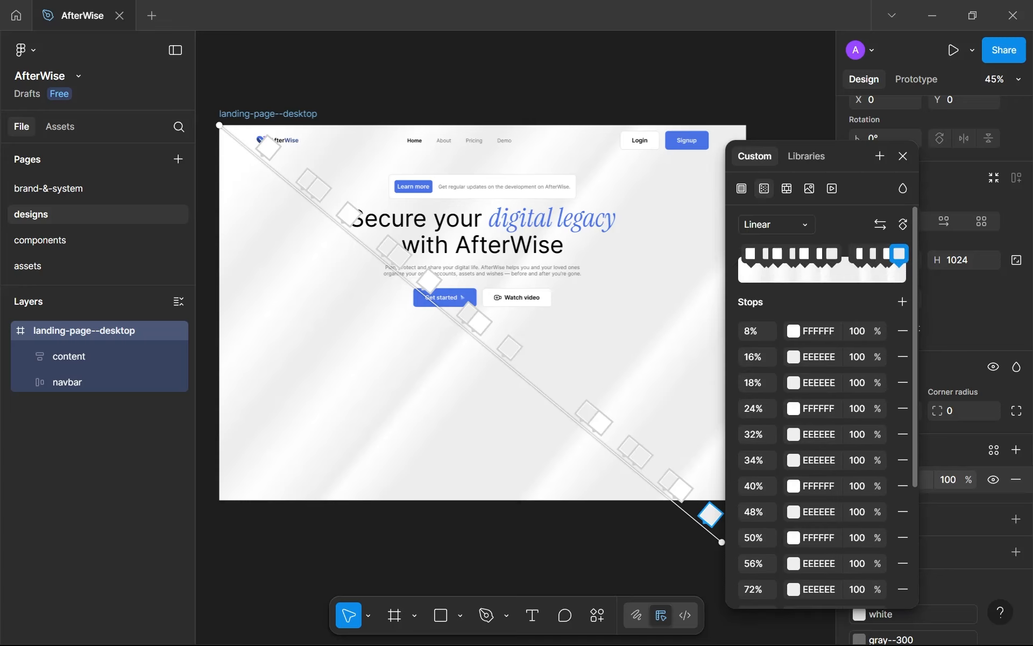
Alternate stop colours: 50% to EEEEEE, 56% to FFFFFF, 74% to EEEEEE, 80% to FFFFFF.
{"action": "left_click", "coordinate": [819, 331]}
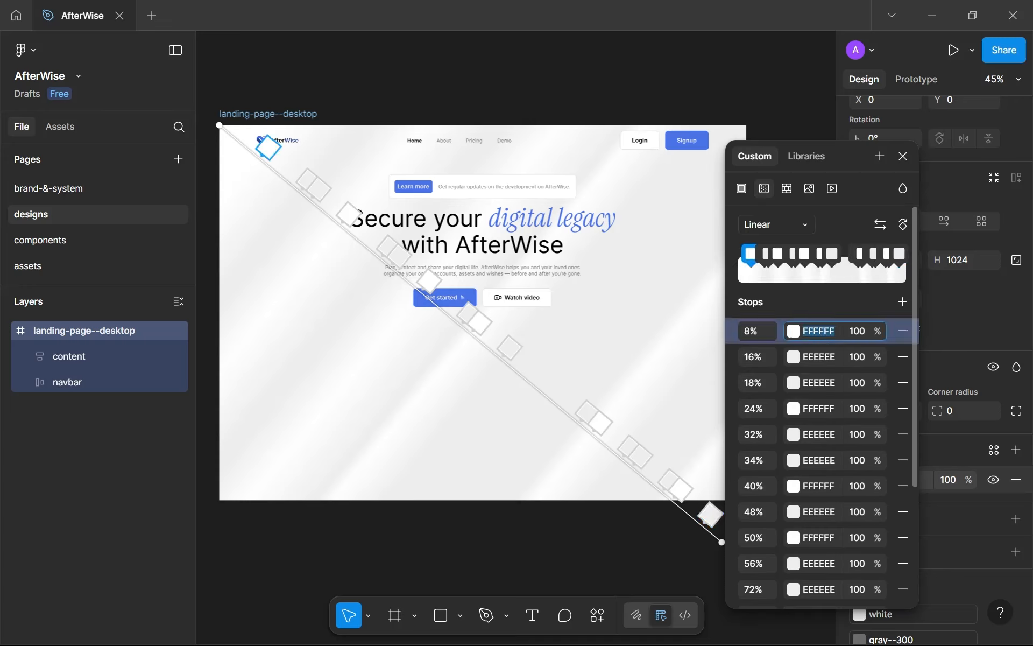
{"action": "left_click", "coordinate": [818, 538]}
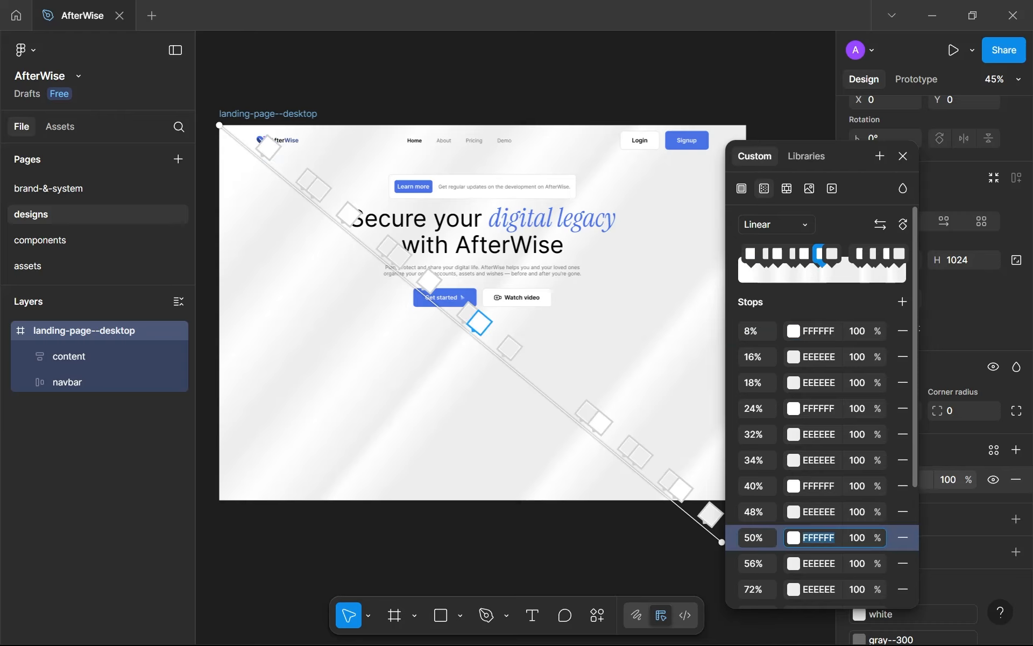
{"action": "type", "text": "e"}
{"action": "left_click", "coordinate": [814, 563]}
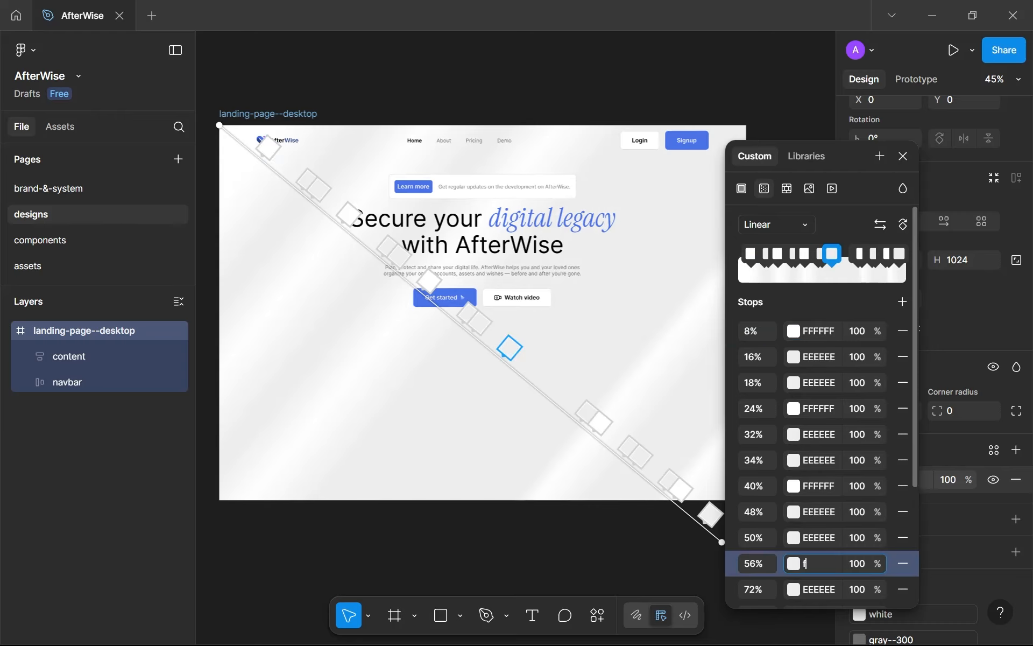
{"action": "type", "text": "f"}
{"action": "scroll", "coordinate": [822, 431], "scroll_direction": "down", "scroll_amount": 1}
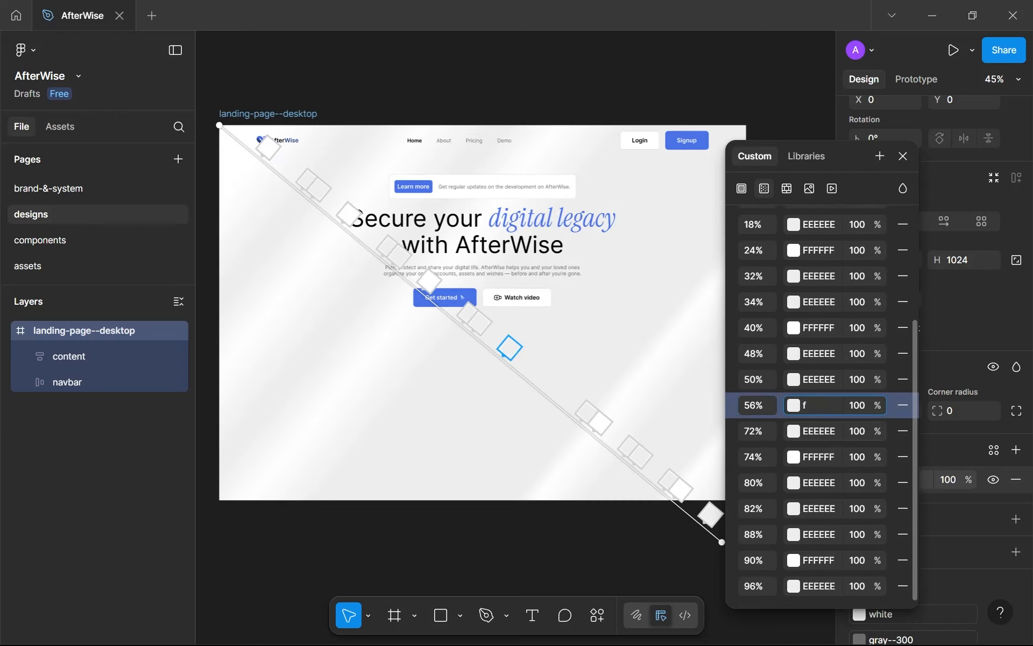
{"action": "left_click", "coordinate": [814, 457]}
{"action": "type", "text": "e"}
{"action": "left_click", "coordinate": [814, 482]}
{"action": "type", "text": "f"}
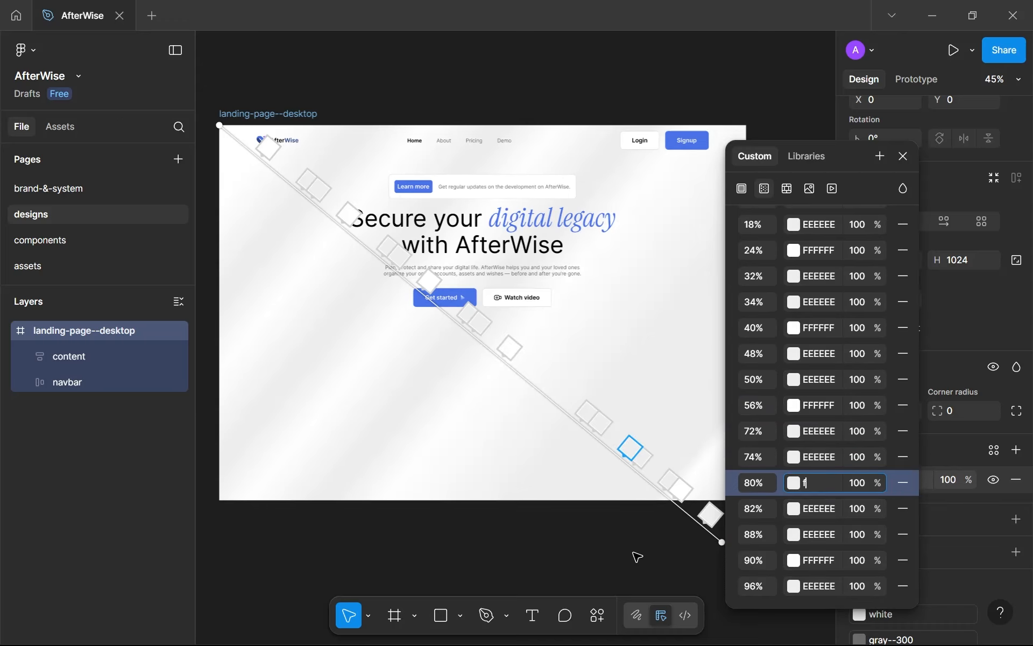
{"action": "key", "text": "Escape"}
Reopen the frame's Linear gradient fill and scroll through its stops list to check them.
{"action": "scroll", "coordinate": [649, 504], "scroll_direction": "down", "scroll_amount": 3}
{"action": "scroll", "coordinate": [650, 504], "scroll_direction": "up", "scroll_amount": 4}
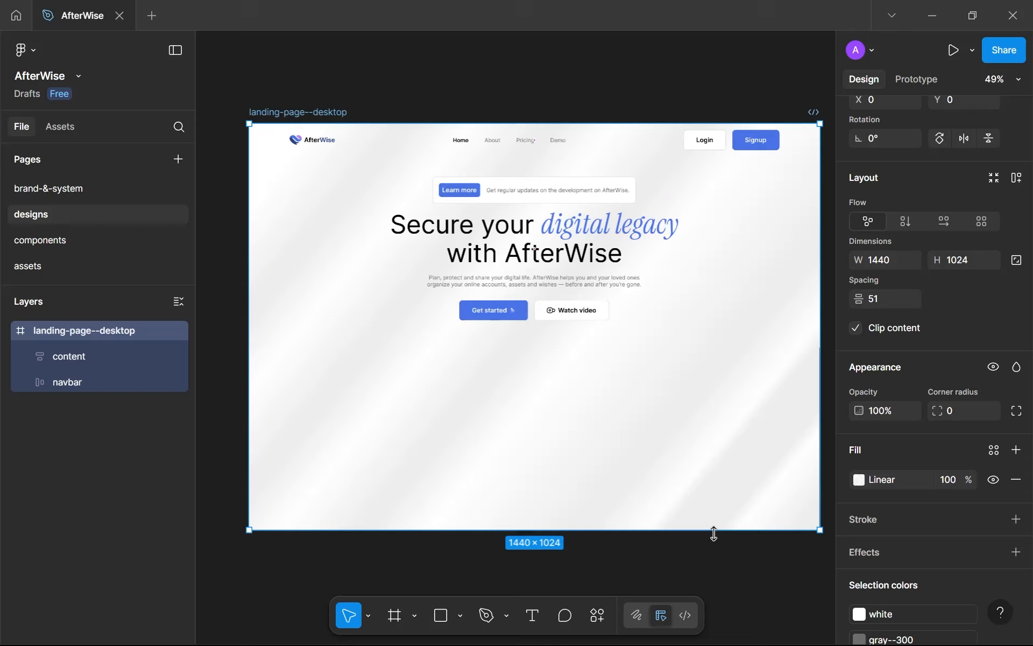
{"action": "scroll", "coordinate": [694, 473], "scroll_direction": "down", "scroll_amount": 2}
{"action": "scroll", "coordinate": [667, 462], "scroll_direction": "up", "scroll_amount": 2}
{"action": "scroll", "coordinate": [654, 464], "scroll_direction": "up", "scroll_amount": 2}
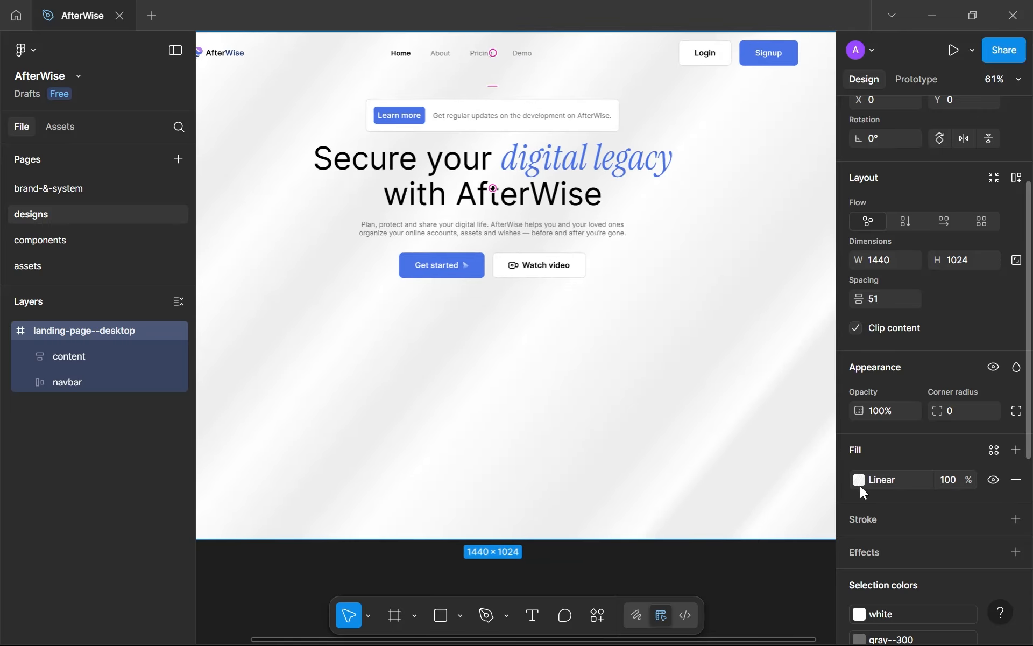
{"action": "left_click", "coordinate": [859, 480]}
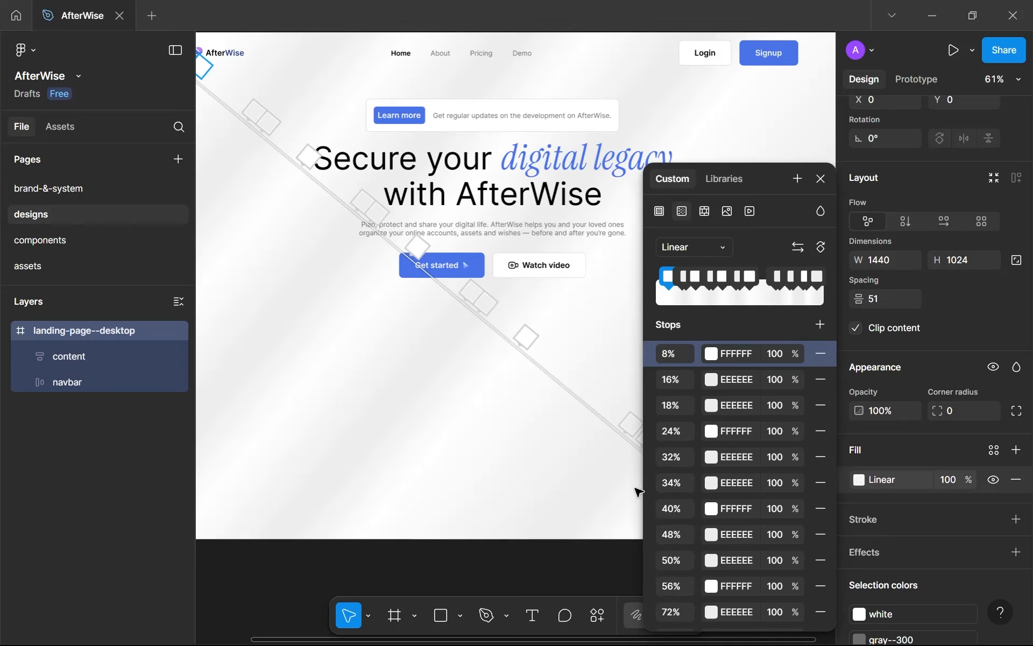
{"action": "scroll", "coordinate": [641, 492], "scroll_direction": "down", "scroll_amount": 1}
{"action": "scroll", "coordinate": [648, 504], "scroll_direction": "down", "scroll_amount": 3}
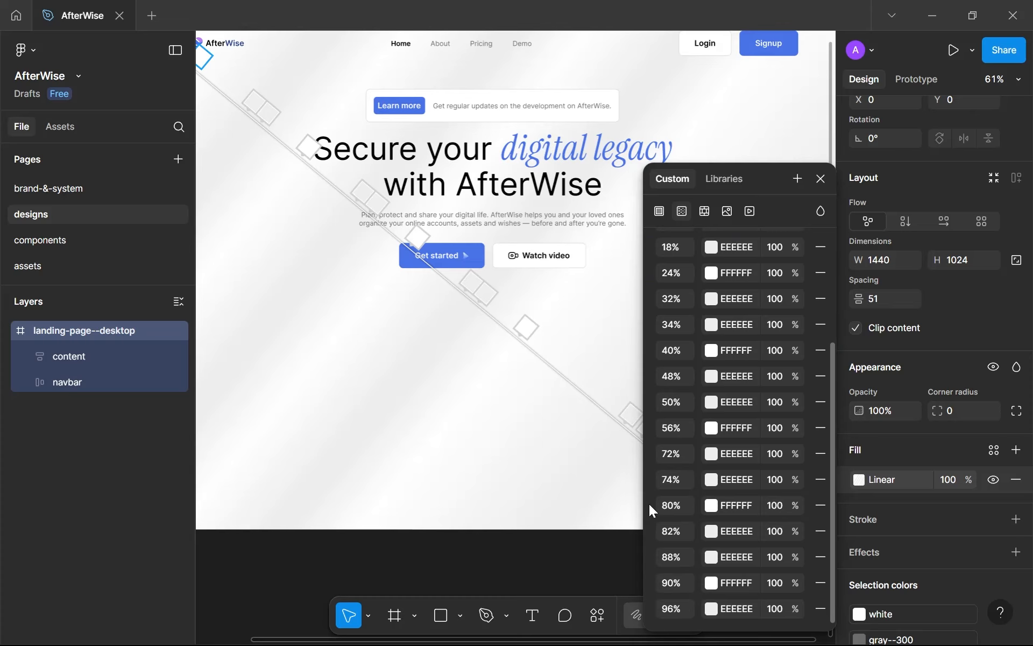
{"action": "scroll", "coordinate": [649, 503], "scroll_direction": "up", "scroll_amount": 3}
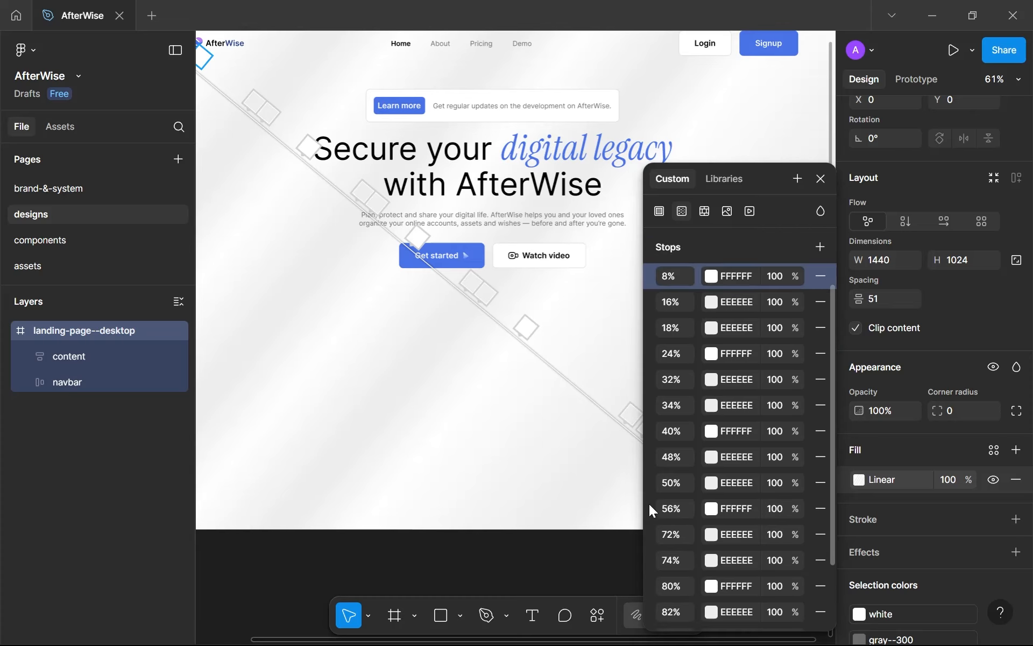
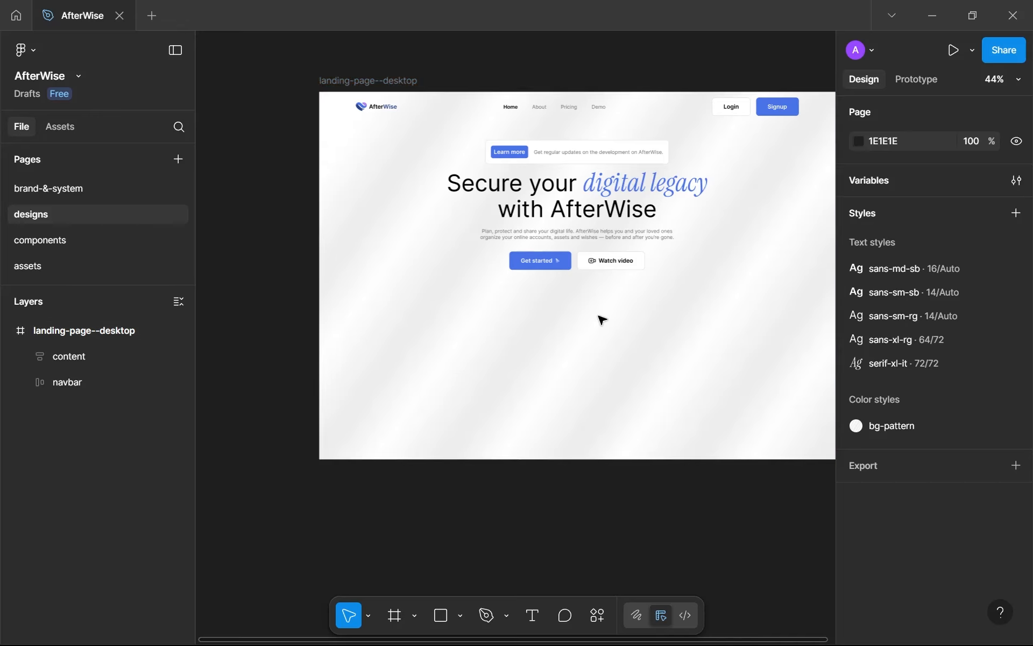
Bring the empty area below the hero buttons back into view with nothing selected.
{"action": "key", "text": "t"}
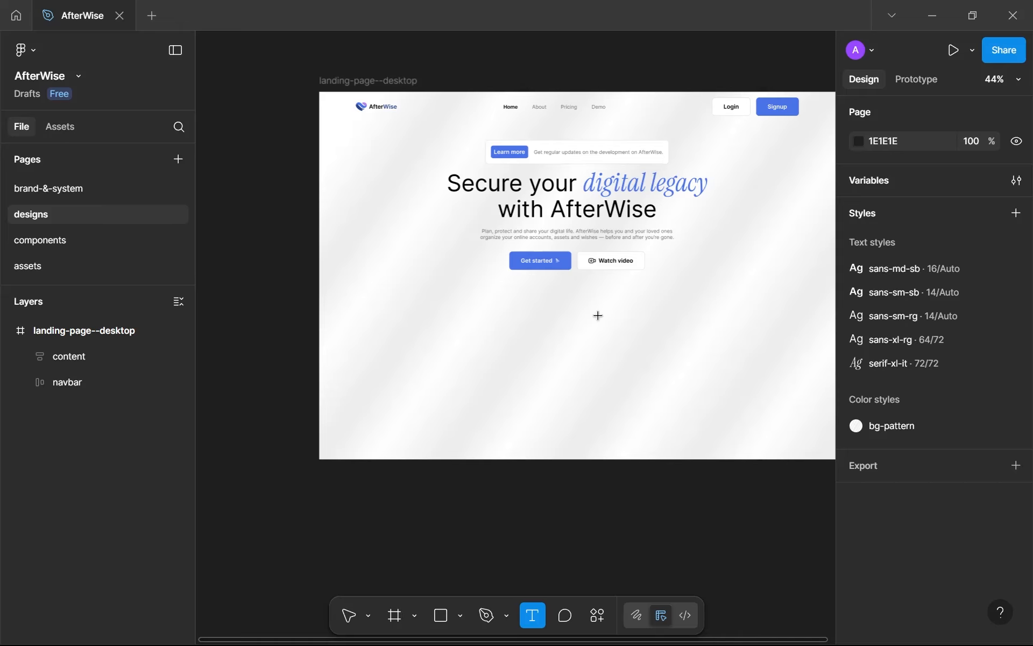
{"action": "scroll", "coordinate": [598, 316], "scroll_direction": "up", "scroll_amount": 2}
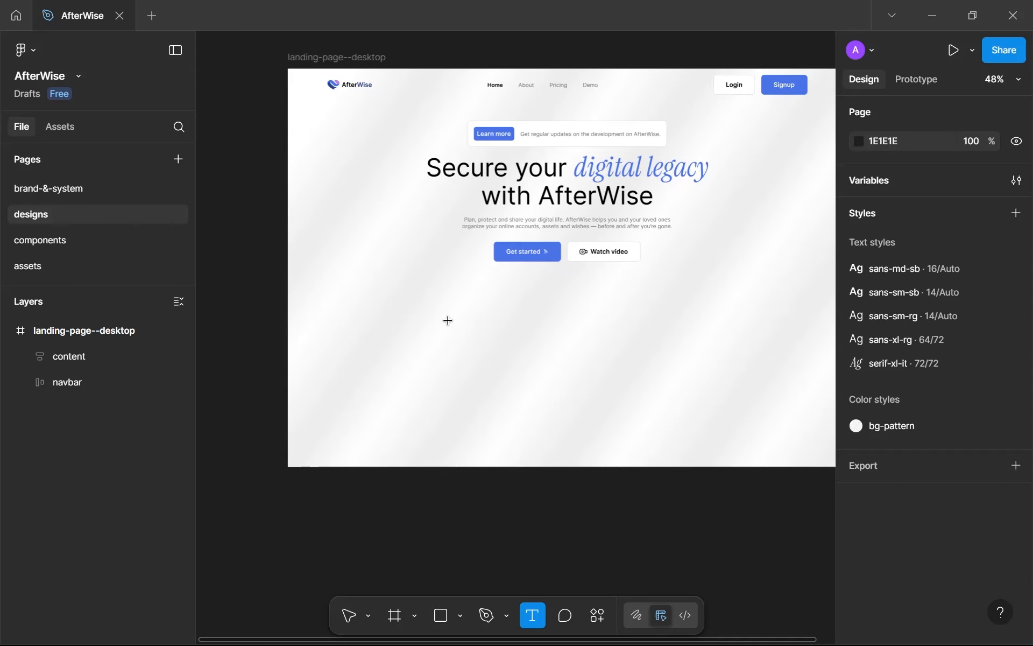
{"action": "scroll", "coordinate": [428, 326], "scroll_direction": "up", "scroll_amount": 2}
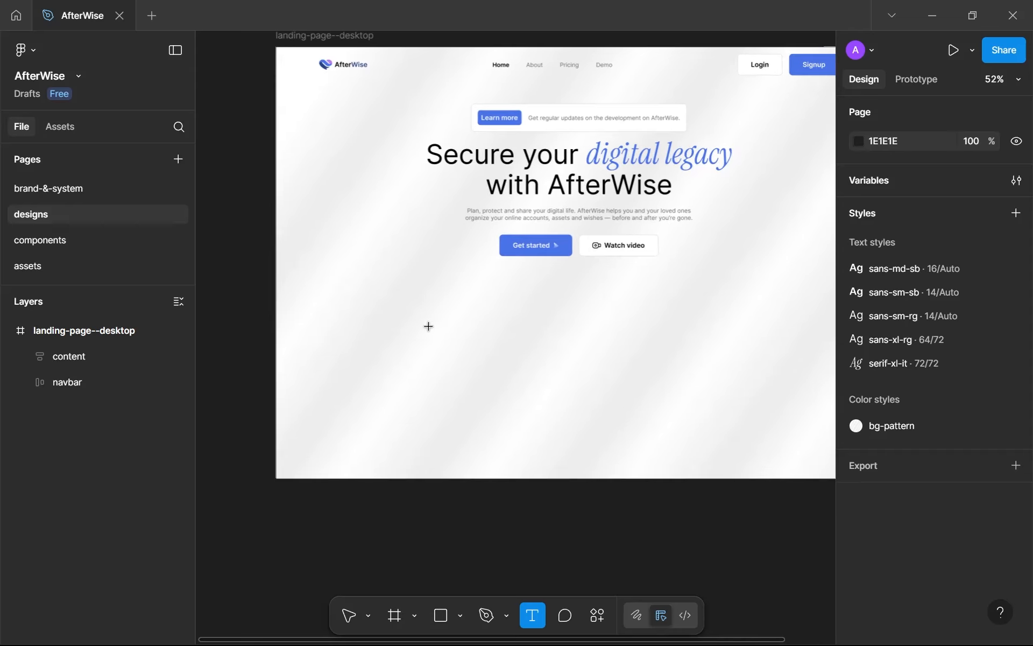
{"action": "left_click", "coordinate": [441, 320]}
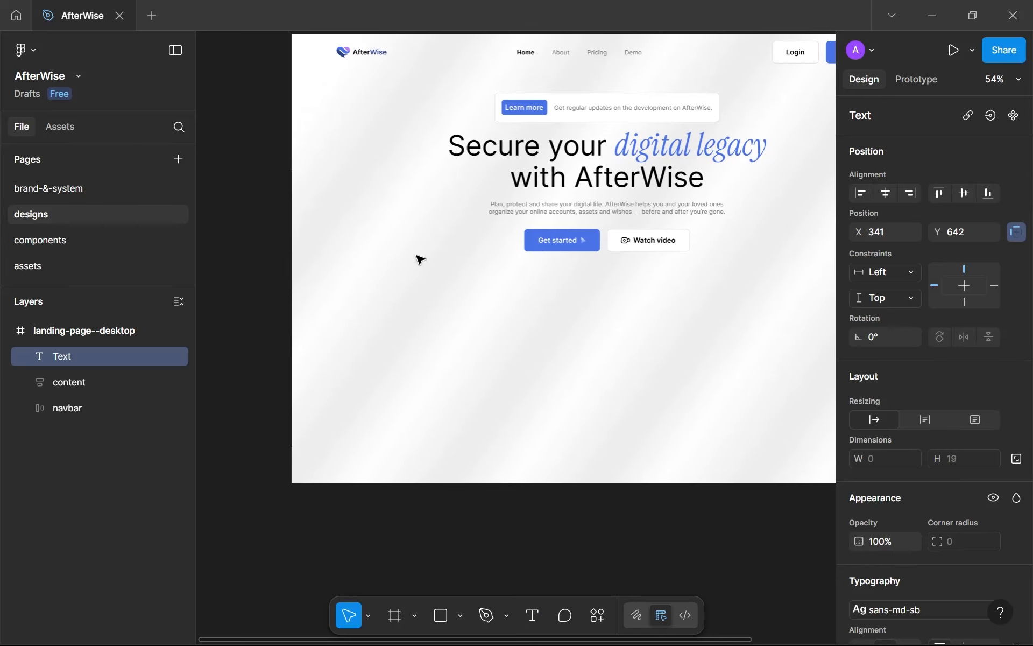
{"action": "left_click_drag", "start_coordinate": [389, 263], "coordinate": [565, 449]}
{"action": "scroll", "coordinate": [511, 422], "scroll_direction": "down", "scroll_amount": 2}
{"action": "scroll", "coordinate": [511, 423], "scroll_direction": "right", "scroll_amount": 2}
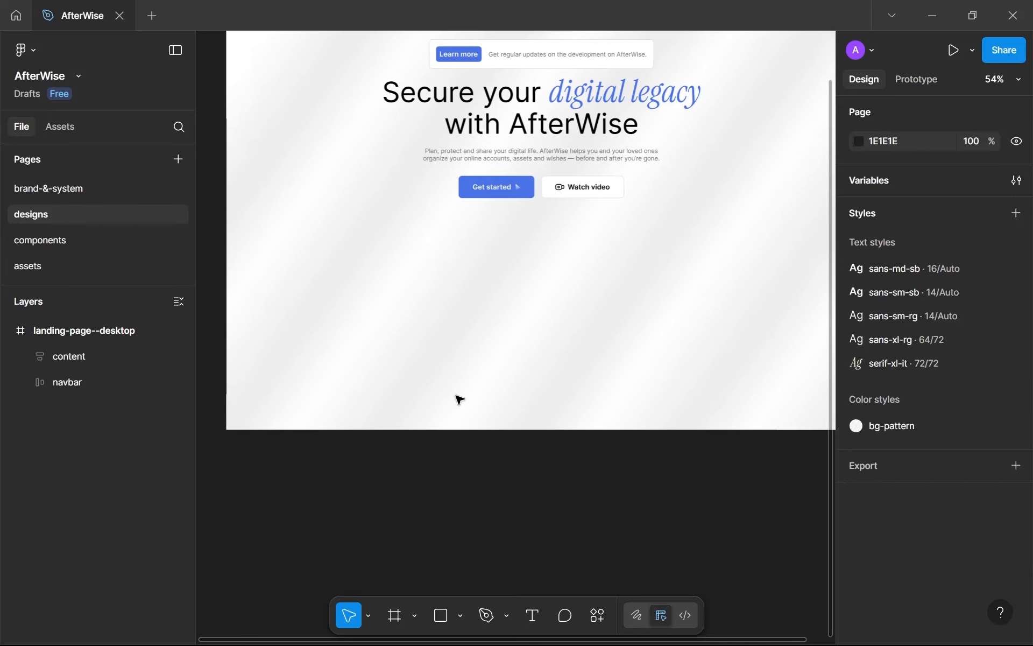
{"action": "left_click_drag", "start_coordinate": [287, 221], "coordinate": [498, 388]}
{"action": "left_click_drag", "start_coordinate": [560, 242], "coordinate": [700, 350]}
{"action": "left_click_drag", "start_coordinate": [438, 242], "coordinate": [483, 324]}
{"action": "scroll", "coordinate": [482, 324], "scroll_direction": "down", "scroll_amount": 1}
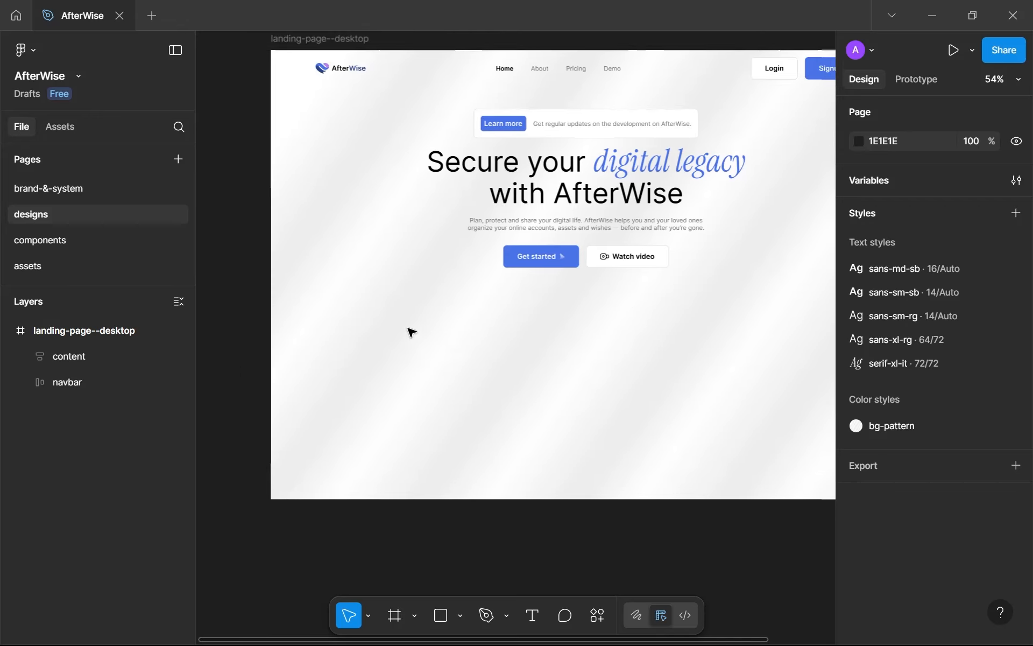
Add a text layer with the reviewer's name below the hero buttons.
{"action": "key", "text": "t"}
{"action": "left_click", "coordinate": [414, 368]}
{"action": "type", "text": "d"}
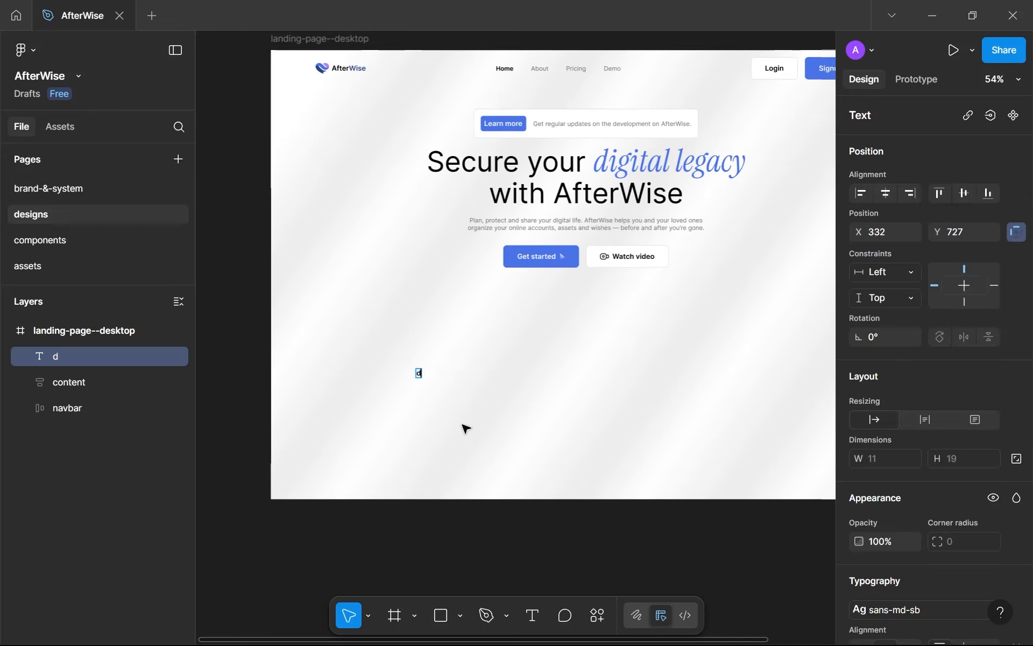
{"action": "type", "text": "avid Jonas"}
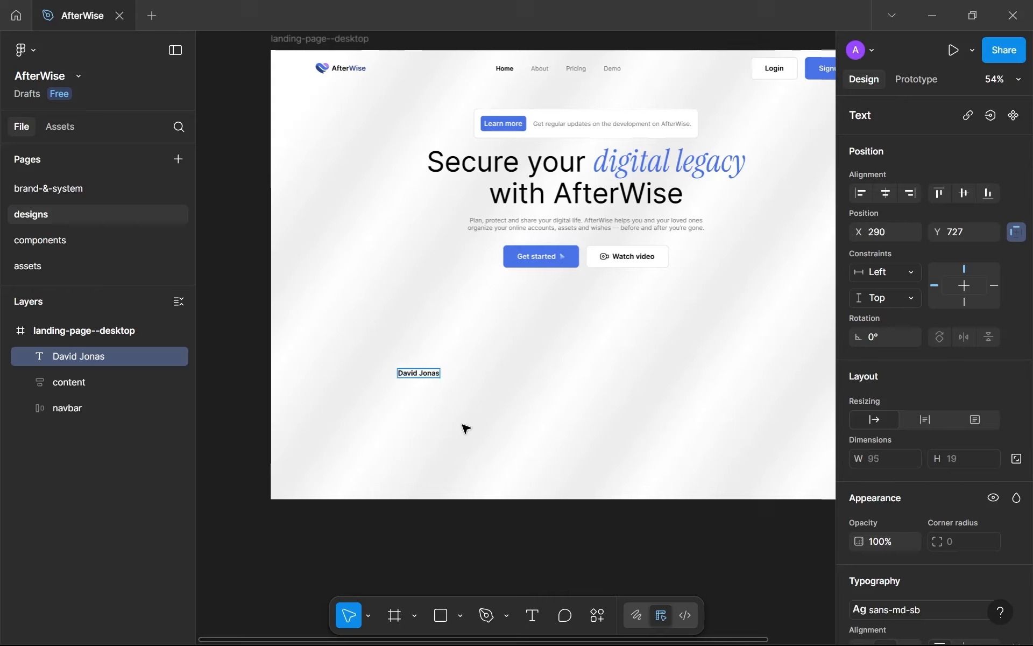
{"action": "key", "text": "Escape"}
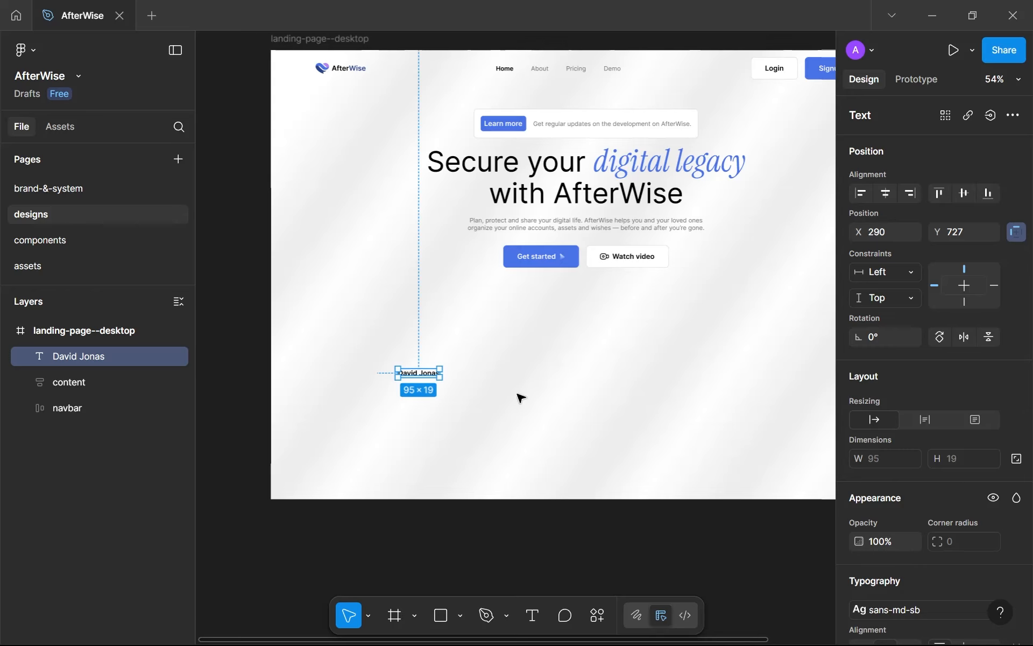
Detach the name's text style and set it to Inter Regular at 20 px.
{"action": "scroll", "coordinate": [484, 398], "scroll_direction": "up", "scroll_amount": 3}
{"action": "scroll", "coordinate": [911, 471], "scroll_direction": "down", "scroll_amount": 4}
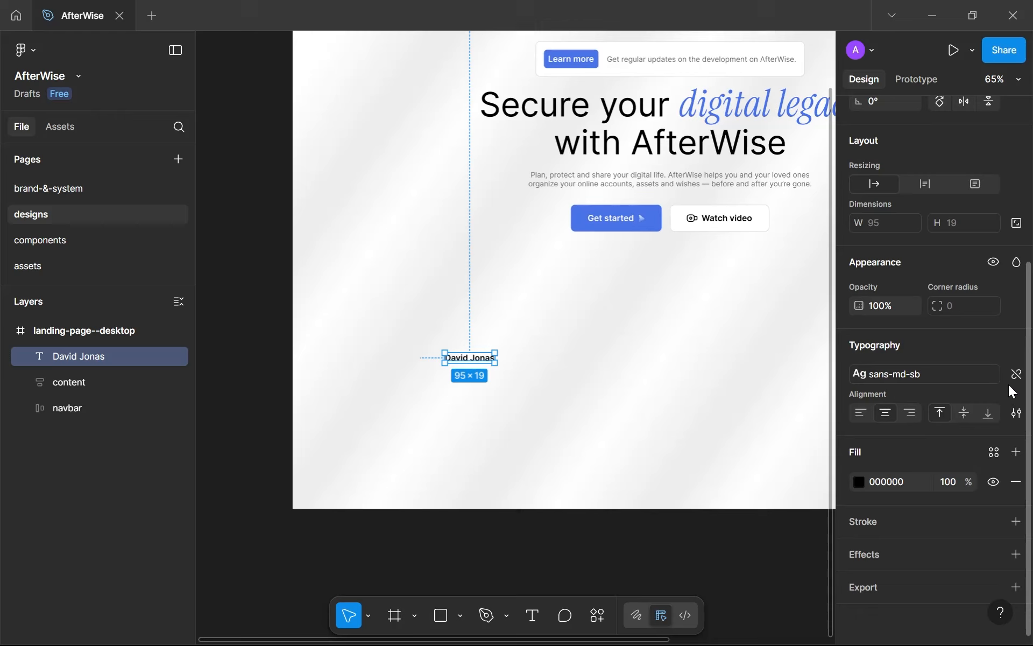
{"action": "left_click", "coordinate": [1014, 376]}
{"action": "left_click", "coordinate": [939, 404]}
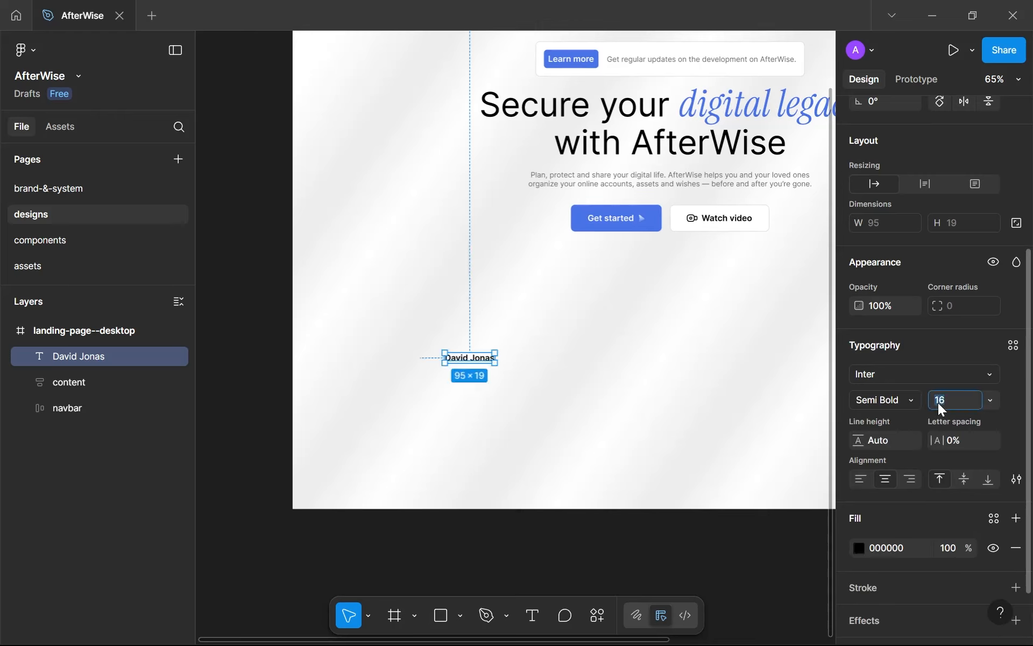
{"action": "type", "text": "20"}
{"action": "key", "text": "Return"}
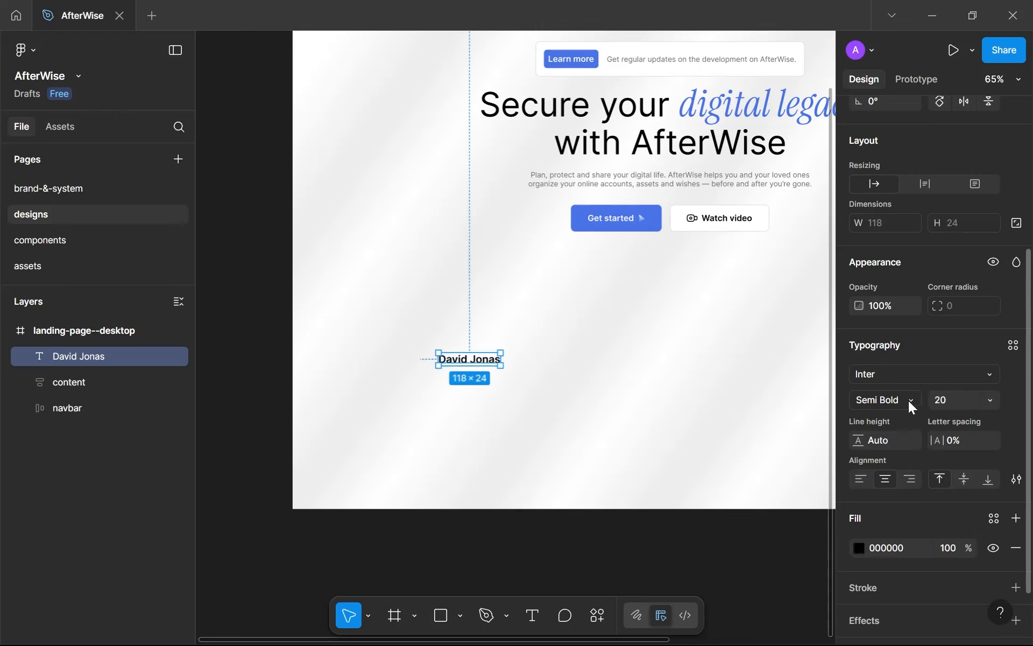
{"action": "left_click", "coordinate": [909, 401]}
{"action": "left_click", "coordinate": [901, 273]}
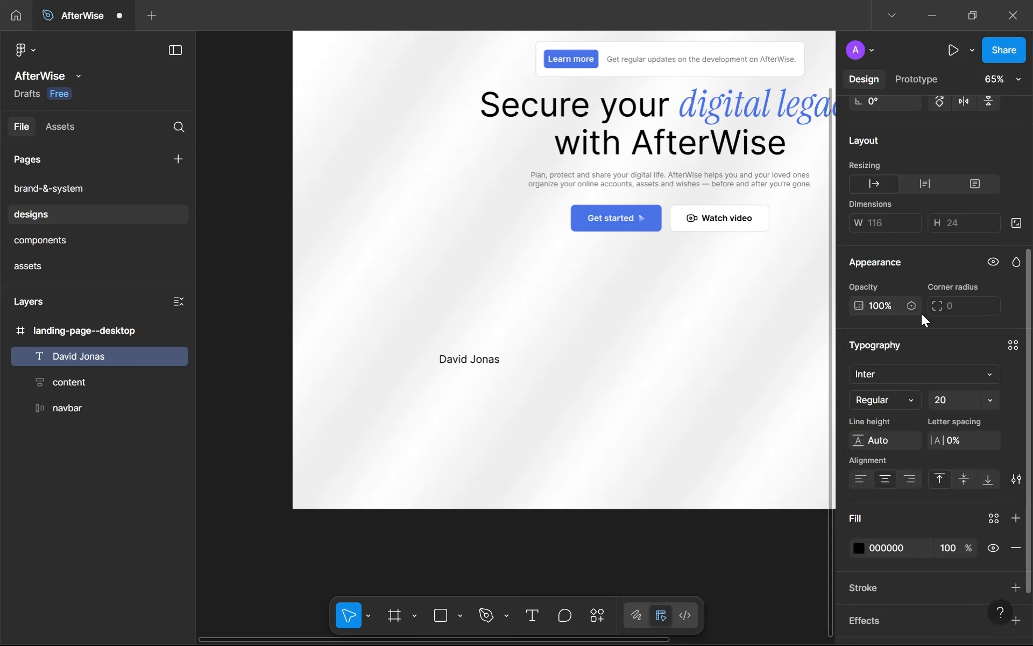
Save the name text's formatting as a new text style named sans-ml-rg, then change pages.
{"action": "left_click", "coordinate": [1014, 345]}
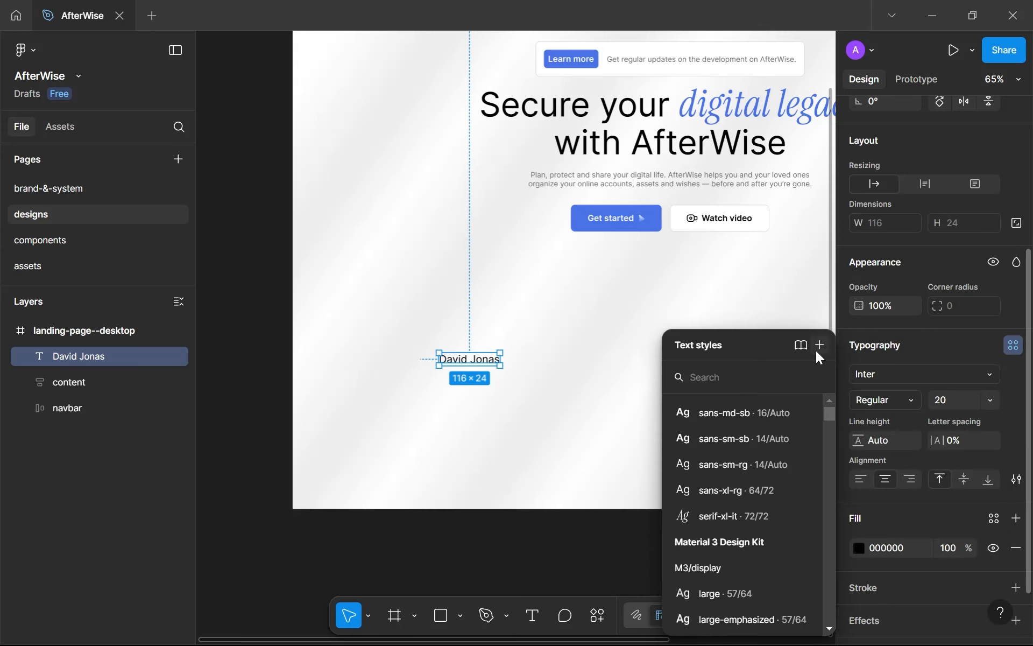
{"action": "left_click", "coordinate": [816, 351]}
{"action": "type", "text": "sa"}
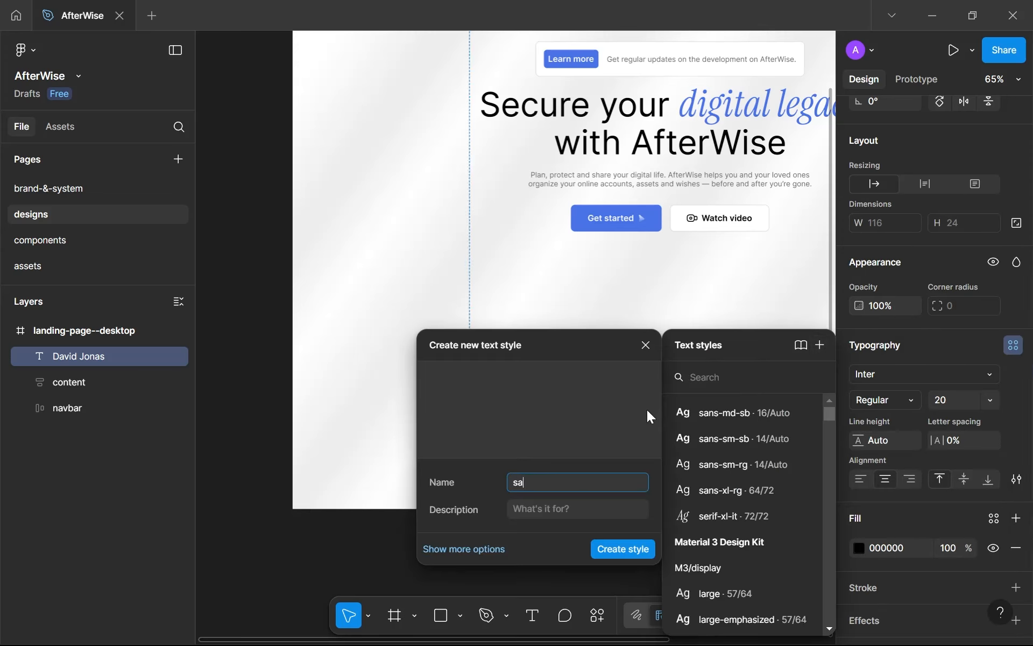
{"action": "type", "text": "ns"}
{"action": "type", "text": "ml-rg"}
{"action": "key", "text": "ctrl+a"}
{"action": "left_click", "coordinate": [601, 544]}
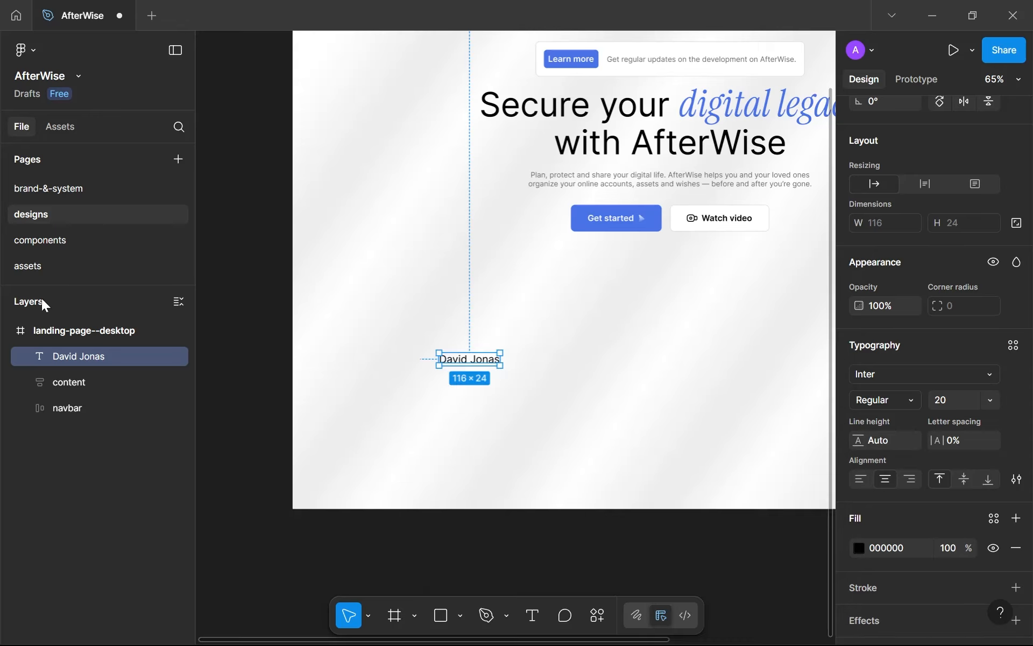
{"action": "left_click", "coordinate": [61, 241]}
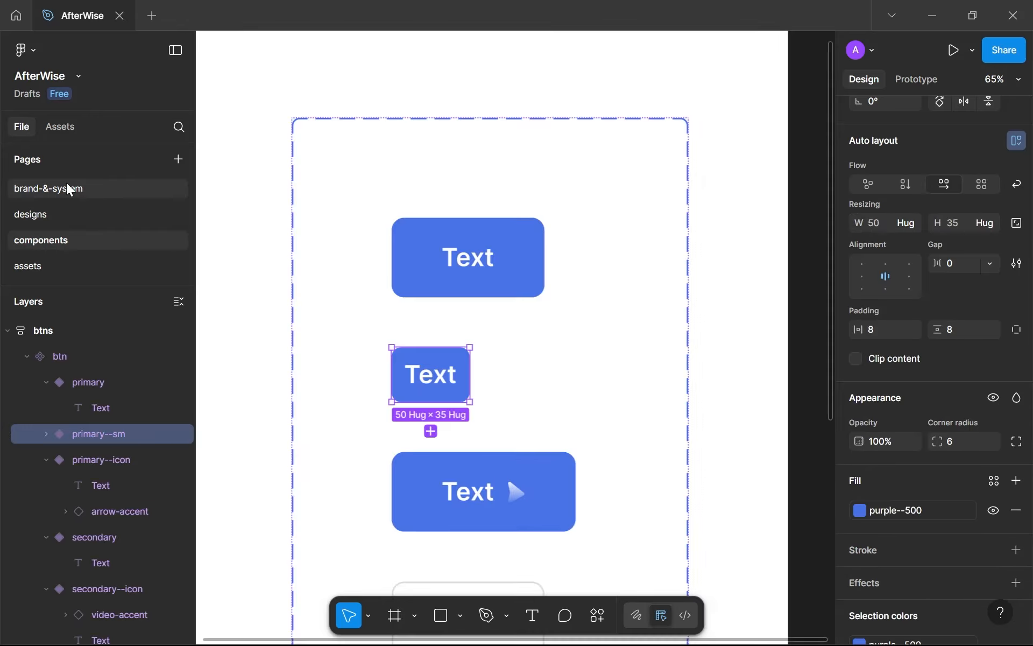
On brand-&-system, duplicate the Sans serif medium semi-bold sample and apply sans-ml-rg to the copy.
{"action": "left_click", "coordinate": [66, 183]}
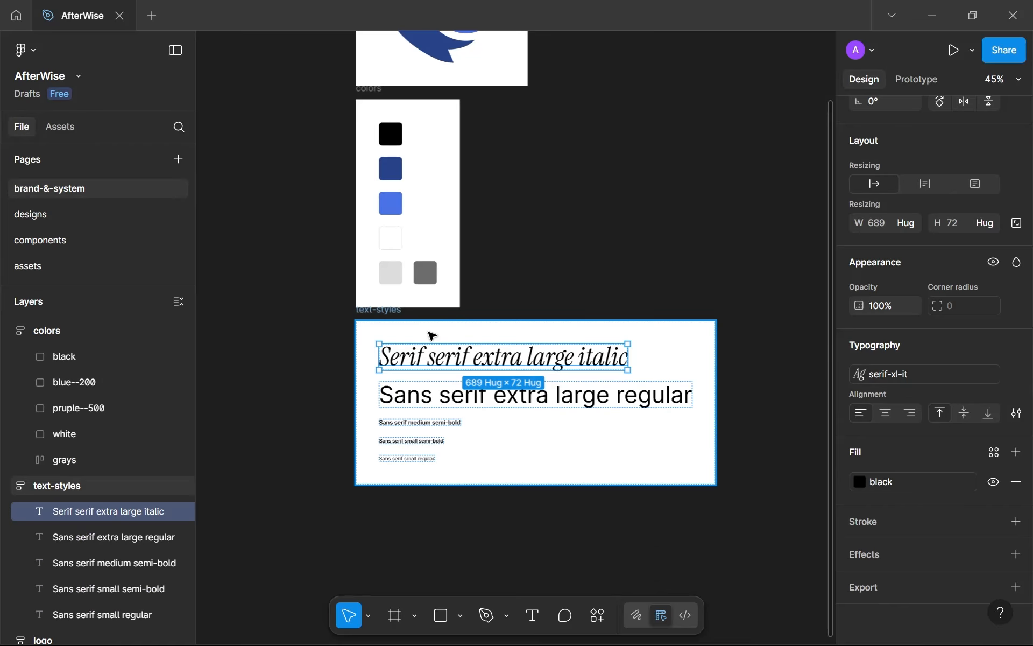
{"action": "scroll", "coordinate": [434, 435], "scroll_direction": "up", "scroll_amount": 5}
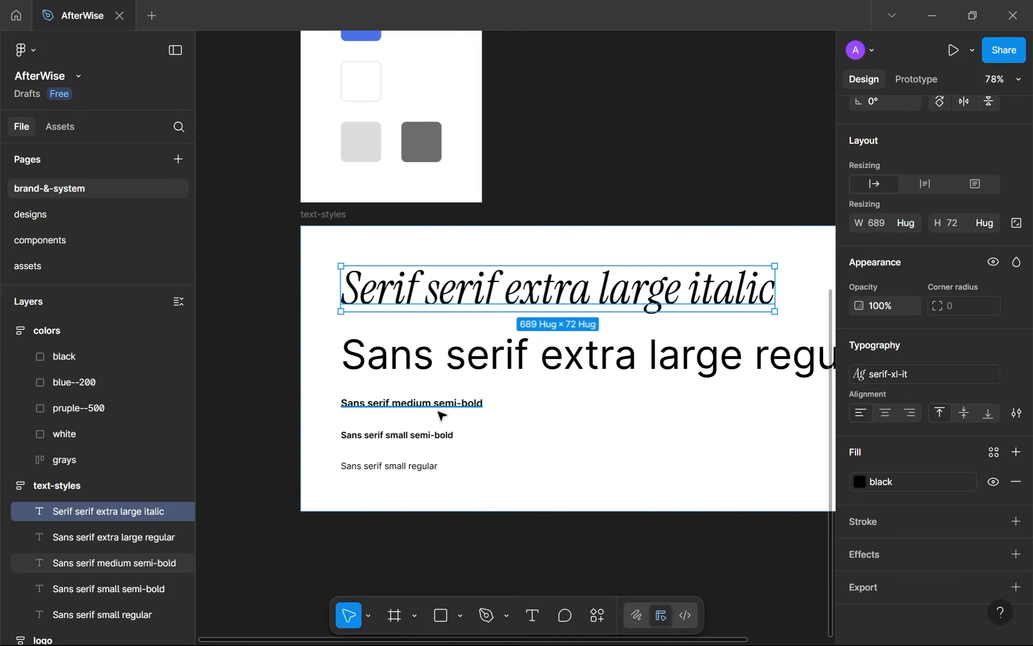
{"action": "left_click", "coordinate": [449, 404]}
{"action": "key", "text": "ctrl+d"}
{"action": "left_click", "coordinate": [446, 405]}
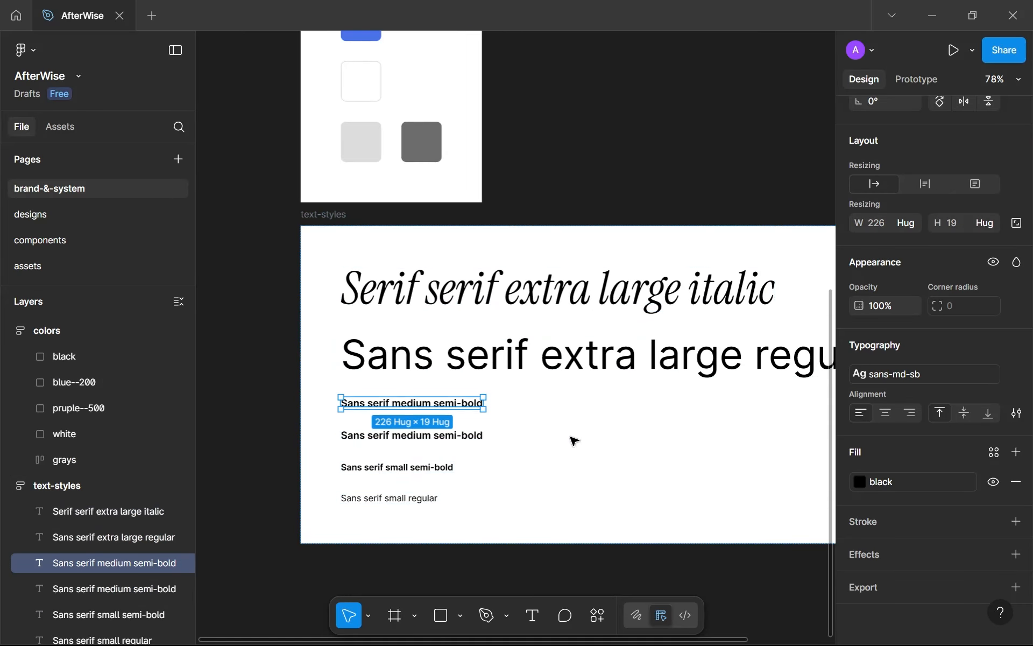
{"action": "left_click", "coordinate": [945, 382]}
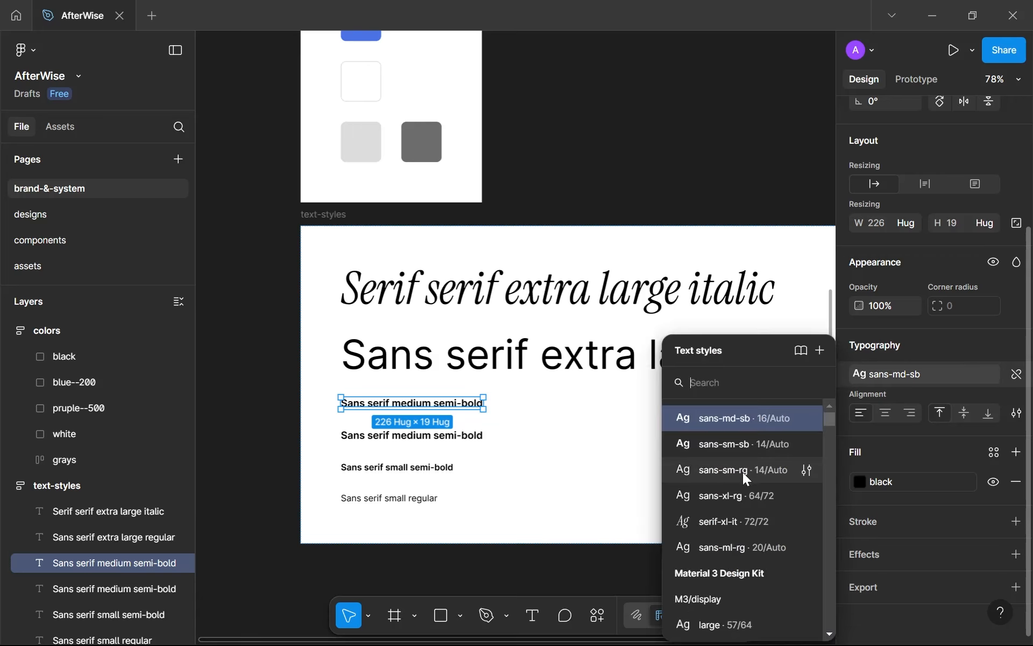
{"action": "left_click", "coordinate": [743, 549]}
Change the copy's text to 'Sans serif medium large semi-bold' and return to the designs page.
{"action": "scroll", "coordinate": [476, 404], "scroll_direction": "up", "scroll_amount": 3}
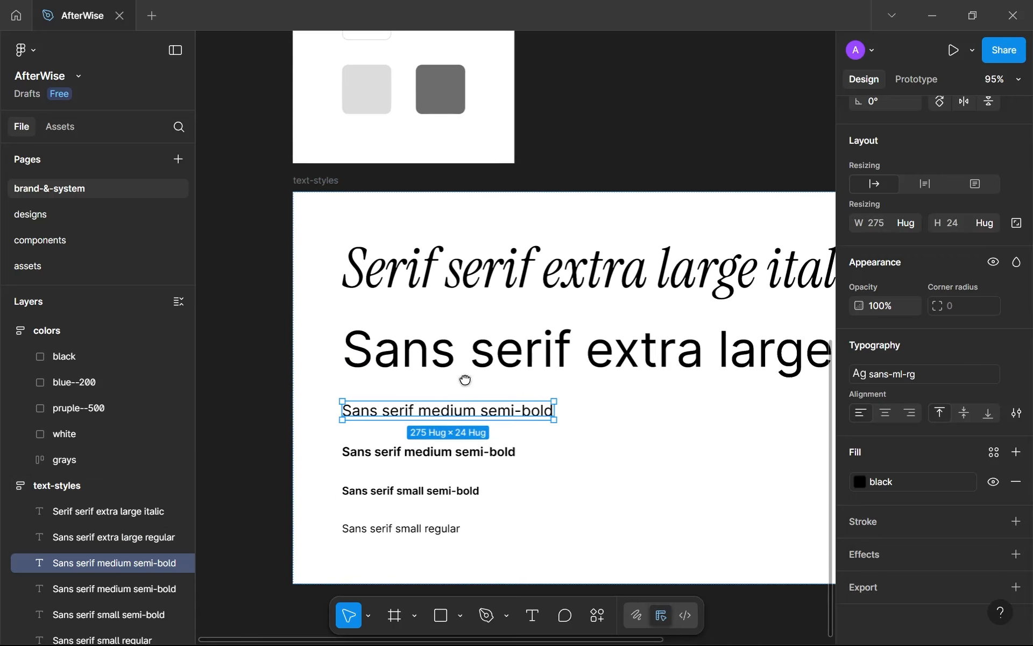
{"action": "double_click", "coordinate": [356, 411]}
{"action": "double_click", "coordinate": [446, 411]}
{"action": "key", "text": "Right"}
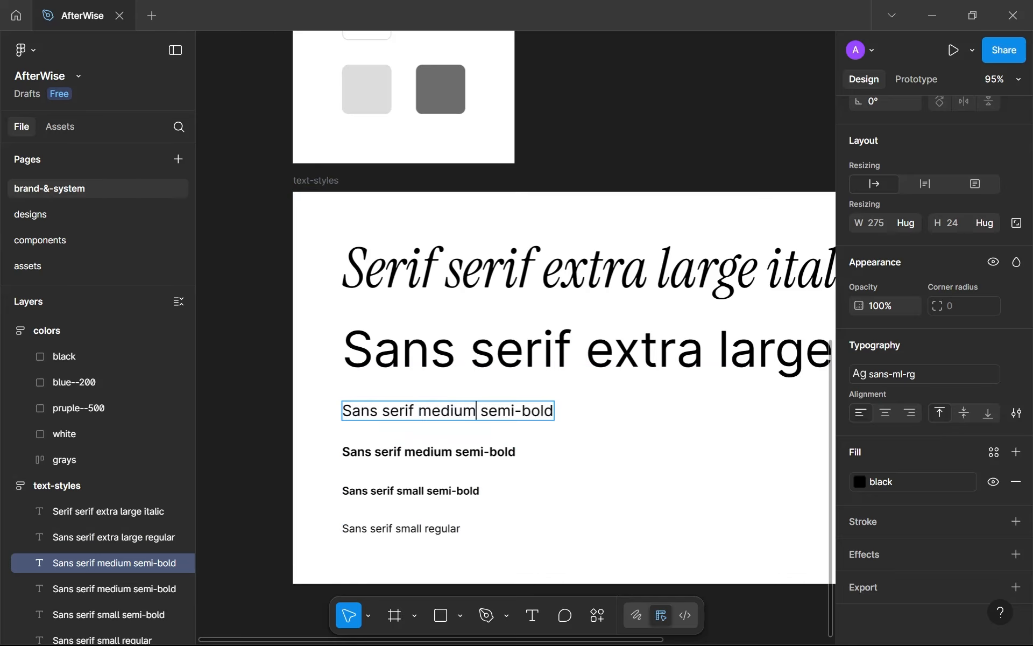
{"action": "type", "text": "large"}
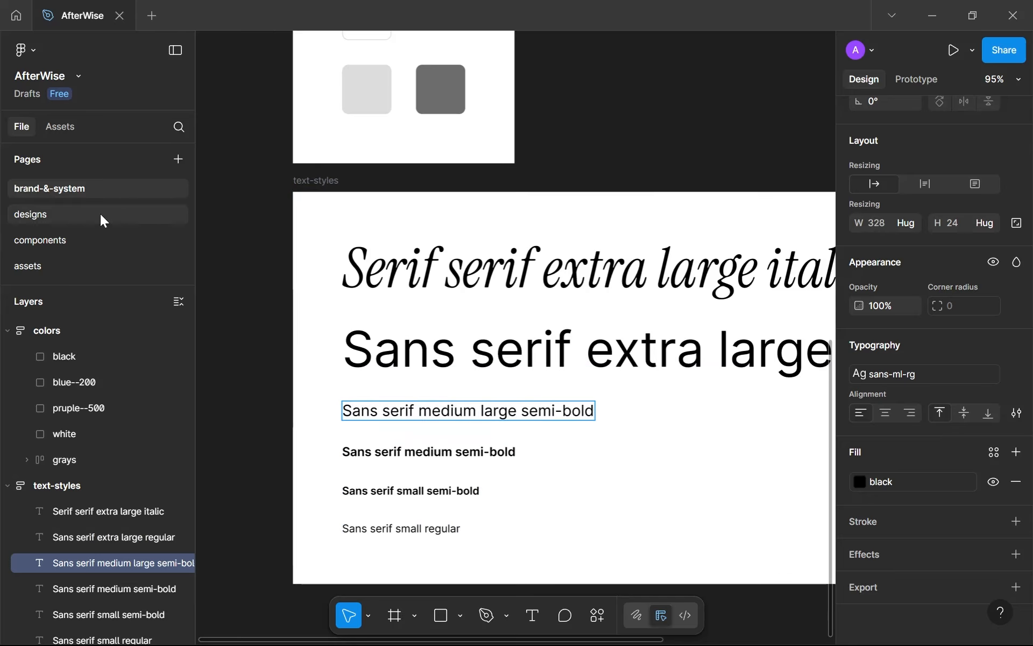
{"action": "left_click", "coordinate": [100, 215]}
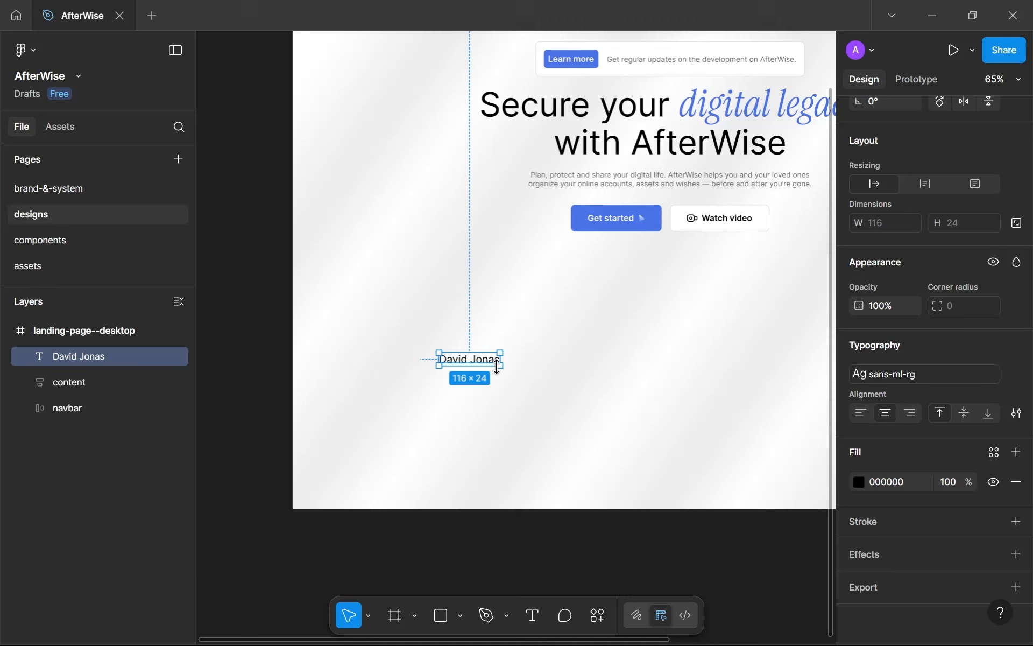
Add the quote 'I've been using AfterWise for the previous 2 years and I can't recommend it enough.' beneath the name.
{"action": "scroll", "coordinate": [491, 359], "scroll_direction": "up", "scroll_amount": 3}
{"action": "left_click_drag", "start_coordinate": [520, 338], "coordinate": [541, 301]}
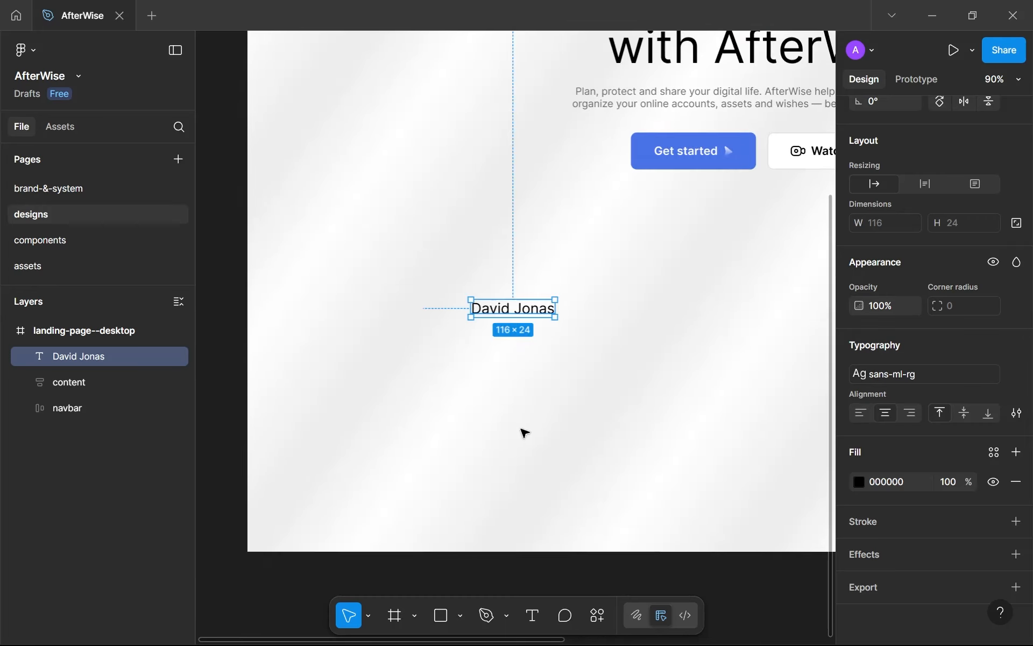
{"action": "key", "text": "t"}
{"action": "left_click", "coordinate": [464, 335]}
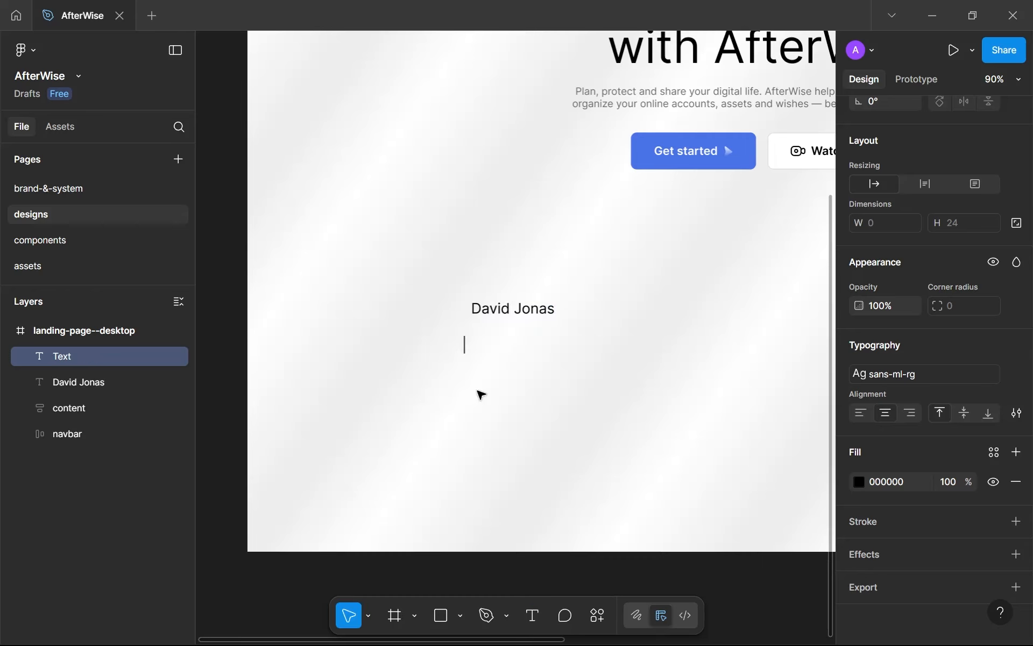
{"action": "type", "text": "I've been "}
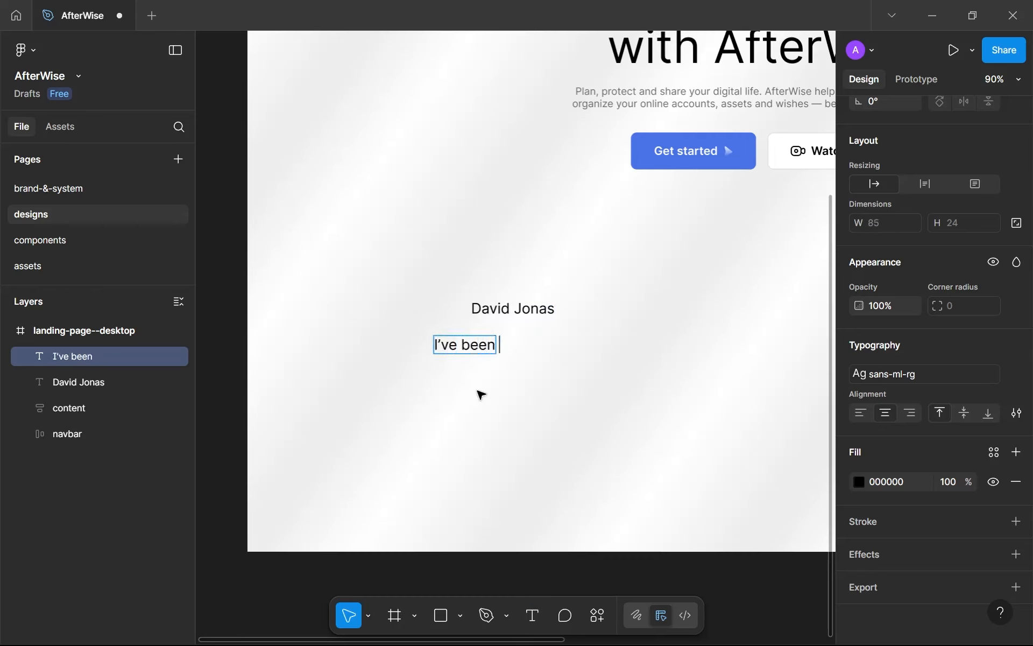
{"action": "type", "text": "using After"}
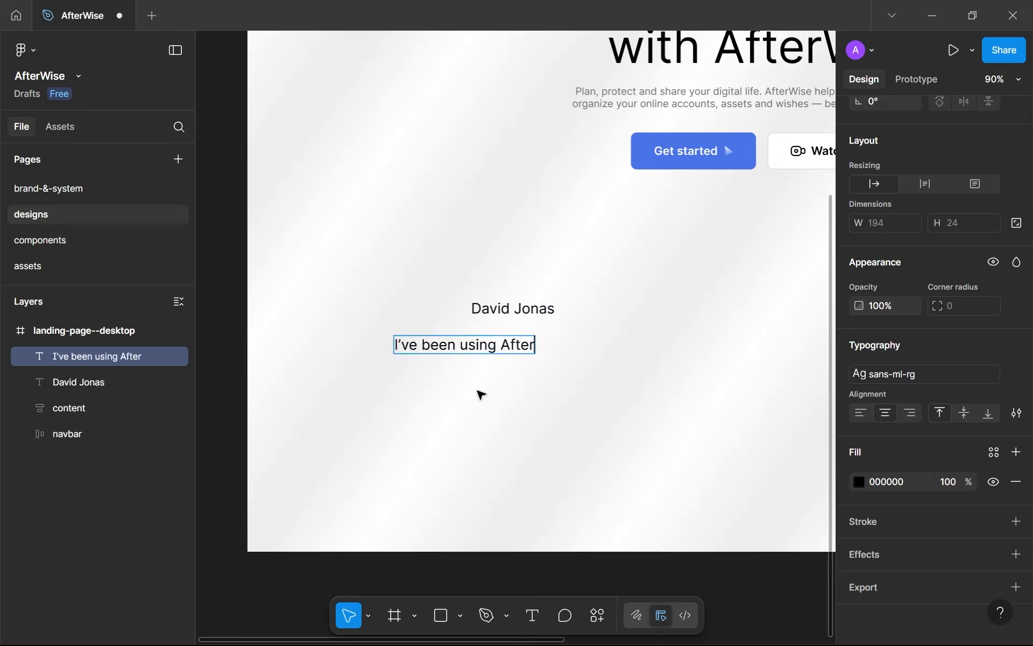
{"action": "type", "text": "Wise fo"}
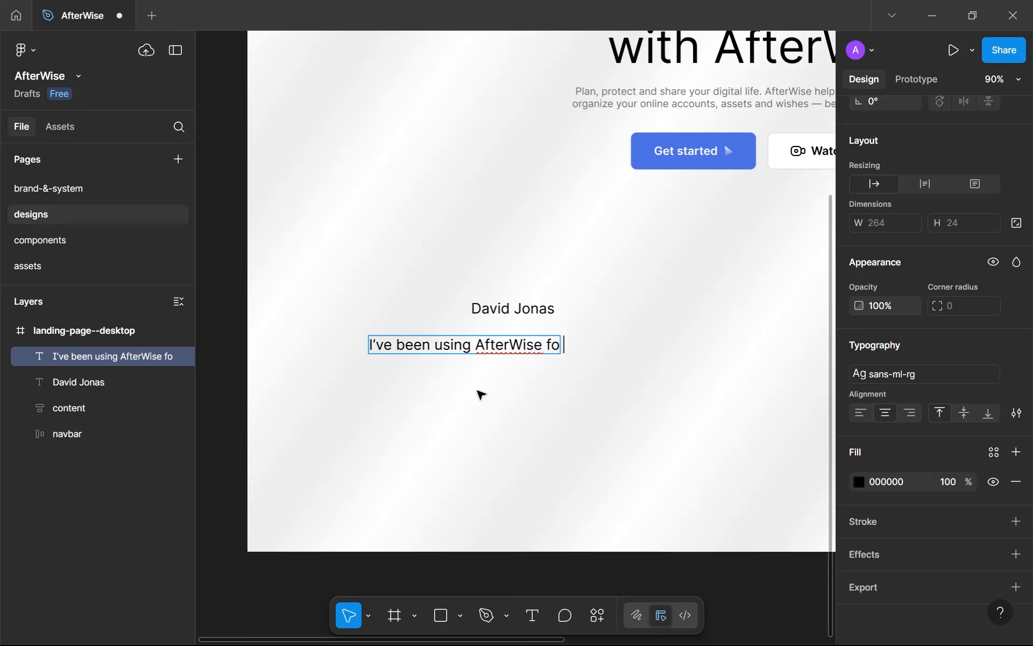
{"action": "type", "text": "r the previo"}
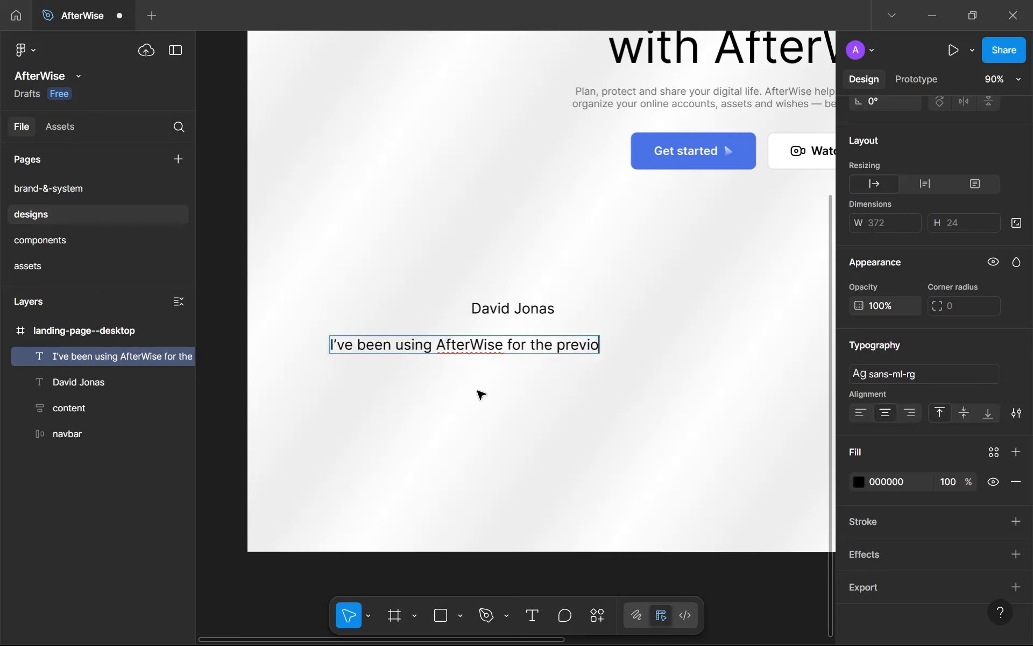
{"action": "type", "text": "us 2 years "}
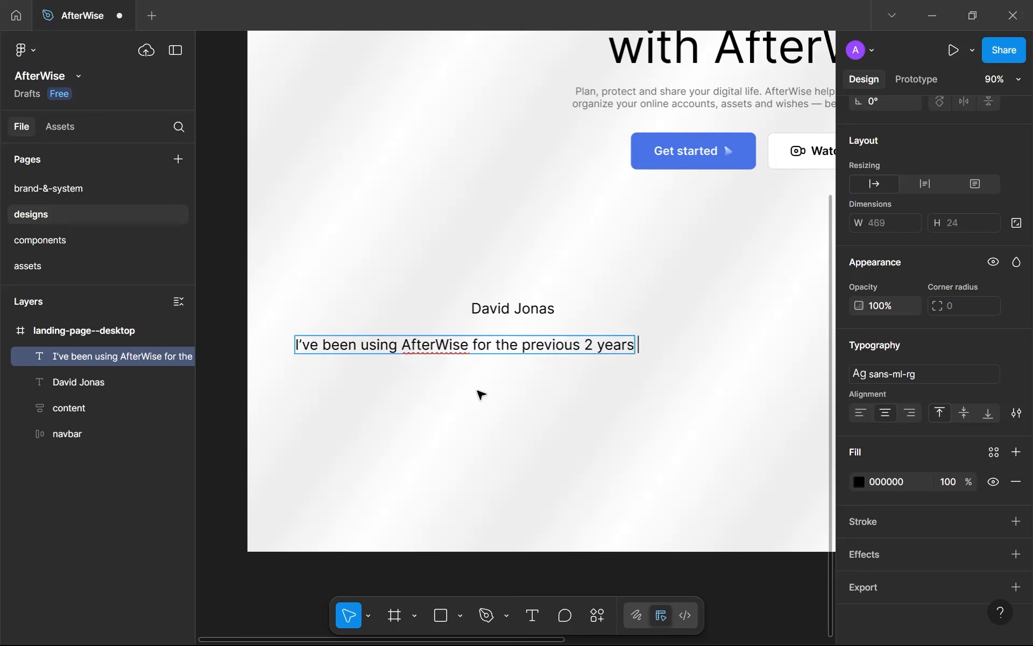
{"action": "type", "text": "and I can't"}
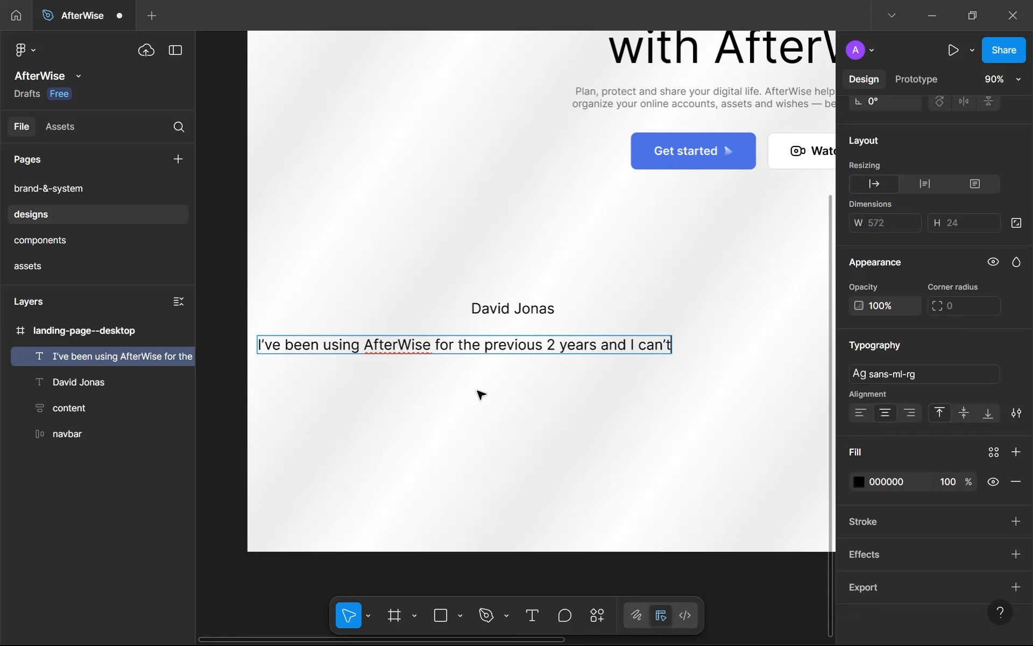
{"action": "type", "text": " recommend i"}
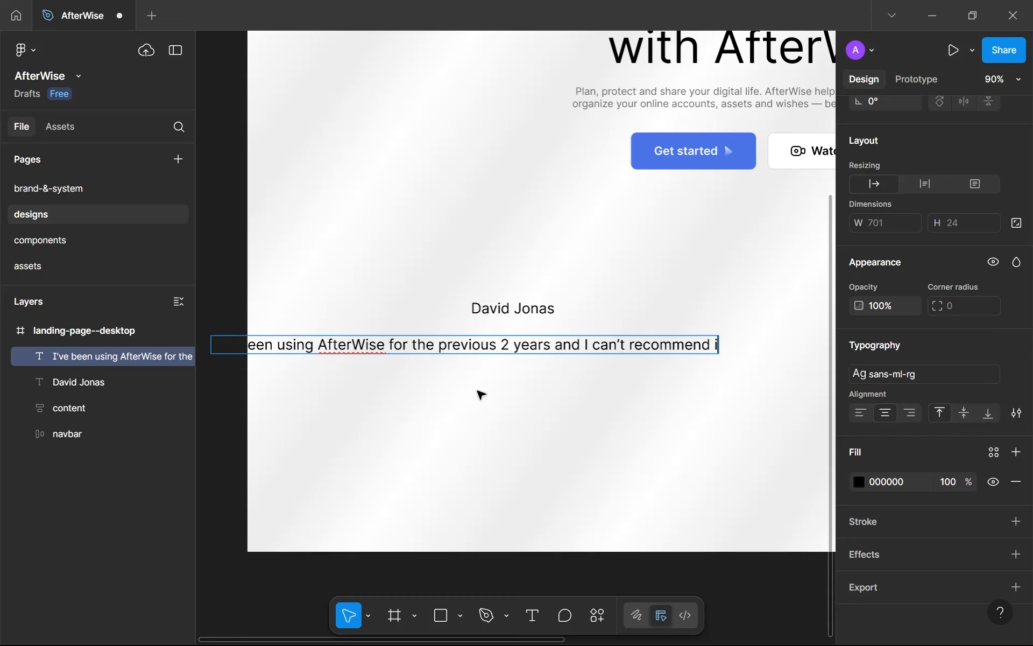
{"action": "type", "text": "t enough."}
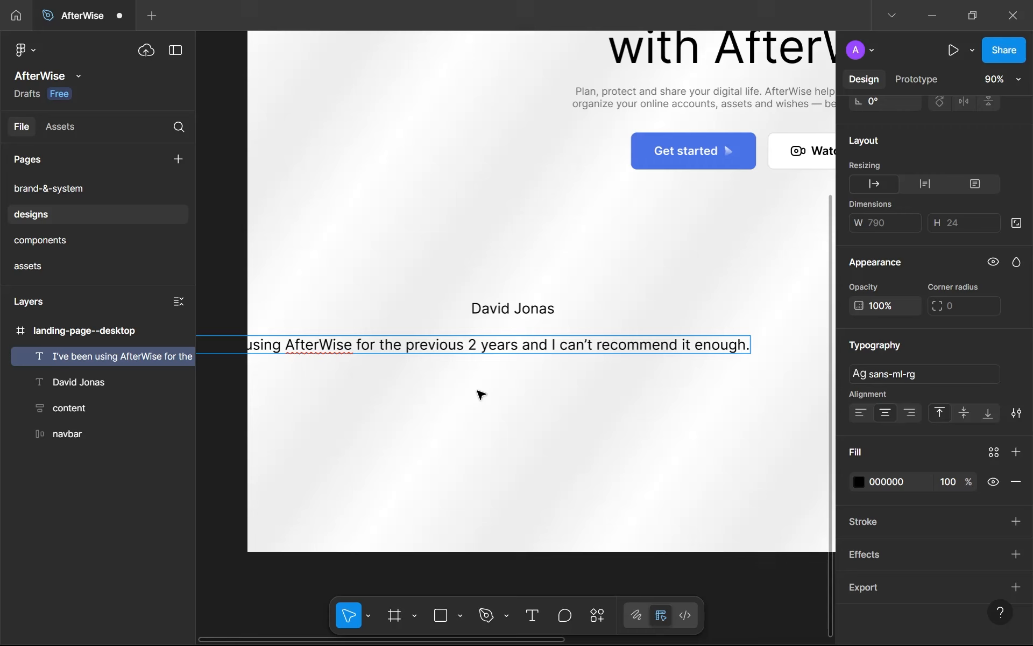
{"action": "key", "text": "Escape"}
{"action": "scroll", "coordinate": [481, 396], "scroll_direction": "down", "scroll_amount": 3}
{"action": "left_click_drag", "start_coordinate": [454, 362], "coordinate": [540, 372]}
Style the quote as sans-sm-rg in gray--300, left-aligned, wrapped to two lines under the name.
{"action": "left_click", "coordinate": [964, 377]}
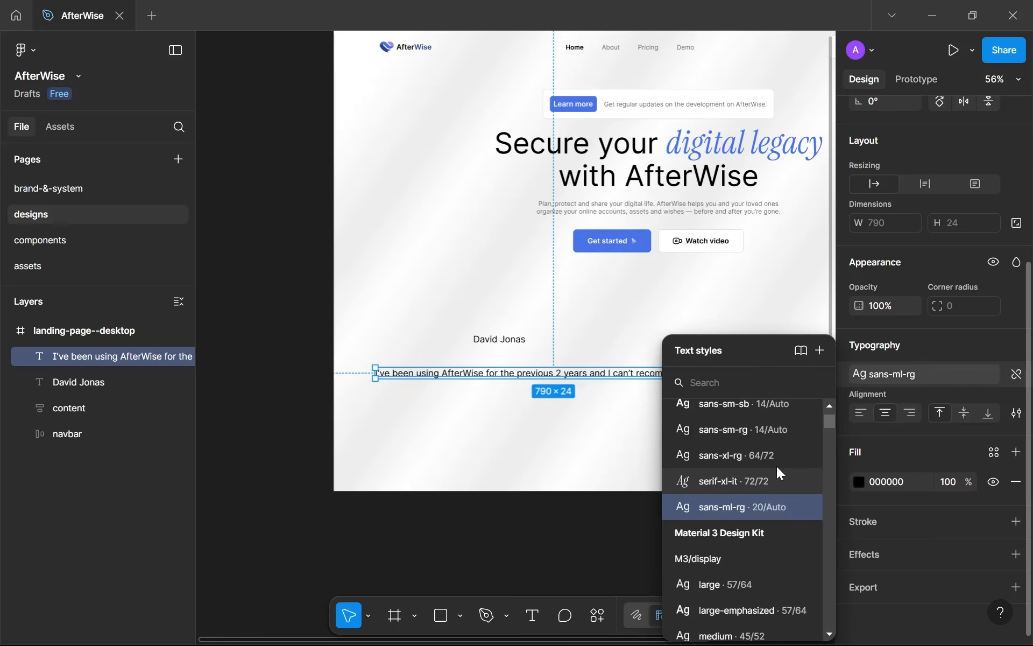
{"action": "left_click", "coordinate": [762, 430]}
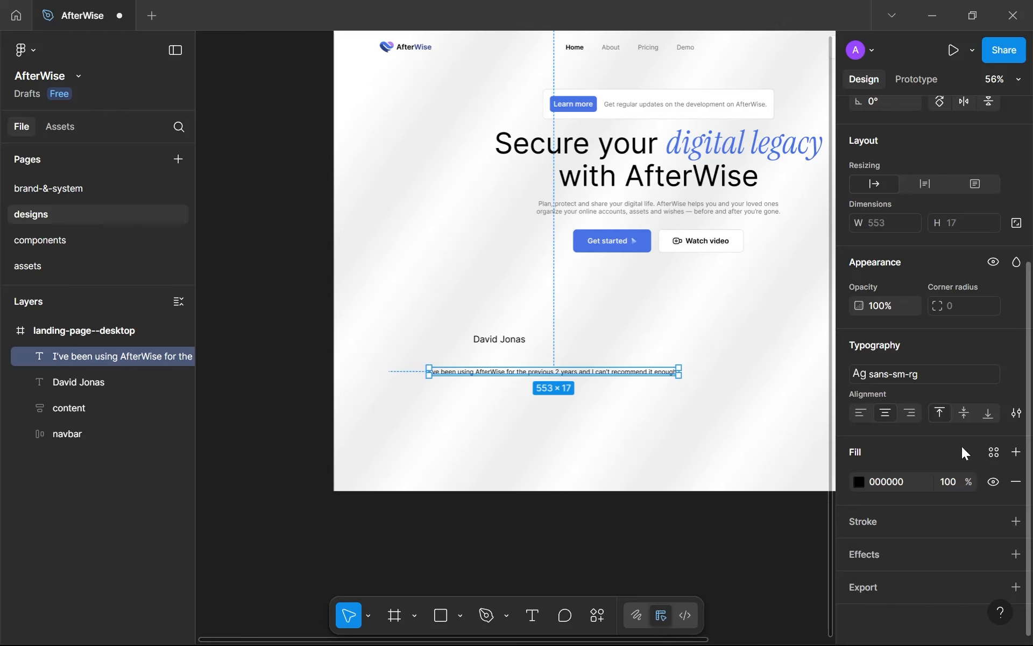
{"action": "left_click", "coordinate": [994, 455]}
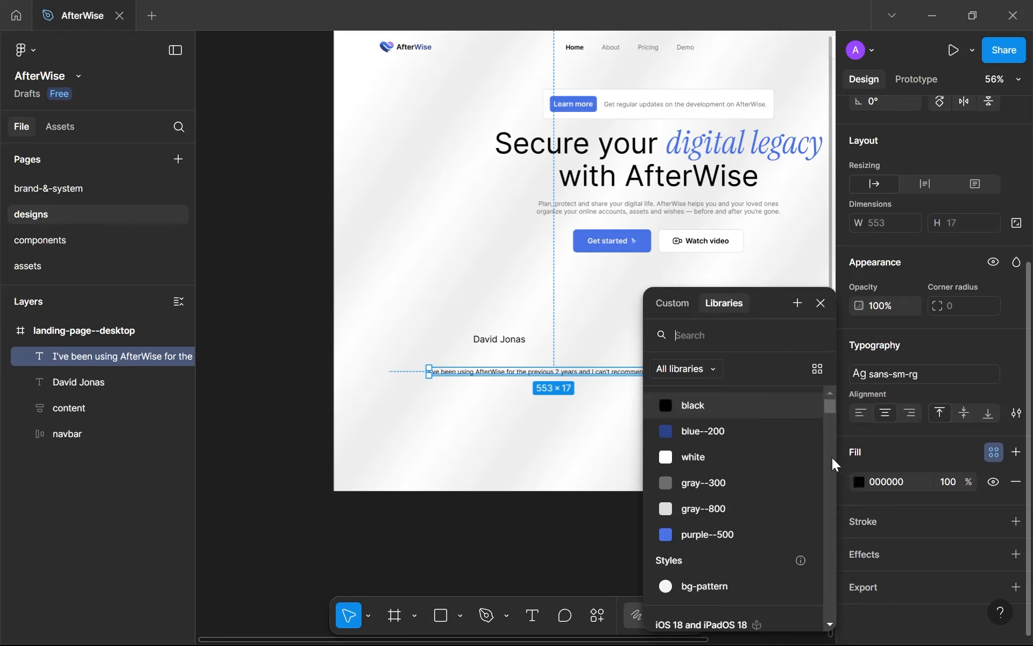
{"action": "left_click", "coordinate": [722, 481]}
{"action": "left_click_drag", "start_coordinate": [679, 371], "coordinate": [577, 372]}
{"action": "left_click", "coordinate": [866, 418]}
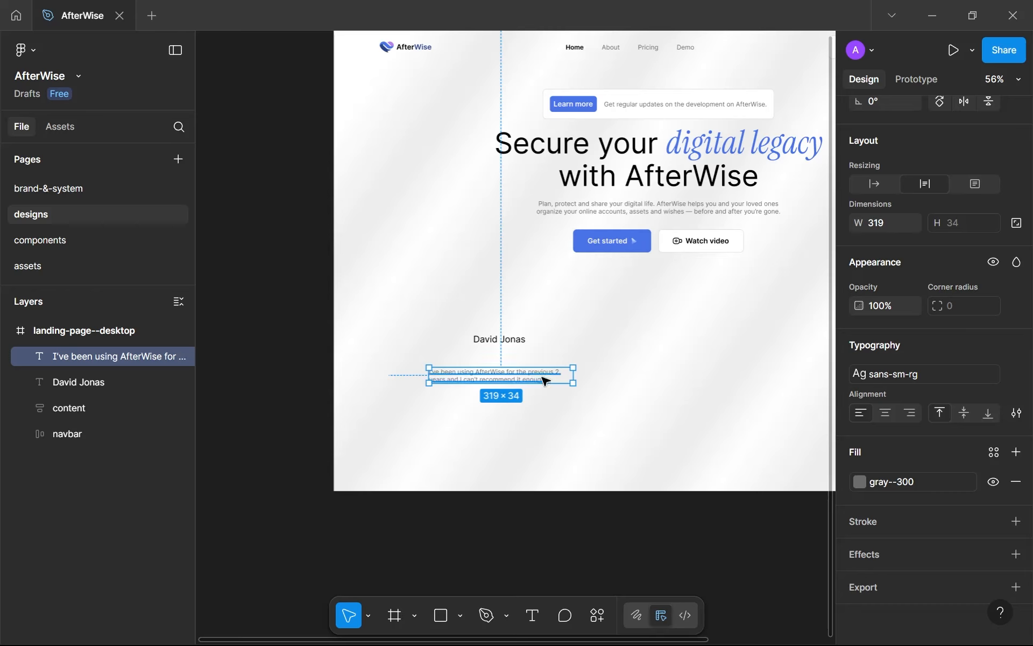
{"action": "left_click_drag", "start_coordinate": [527, 379], "coordinate": [599, 373]}
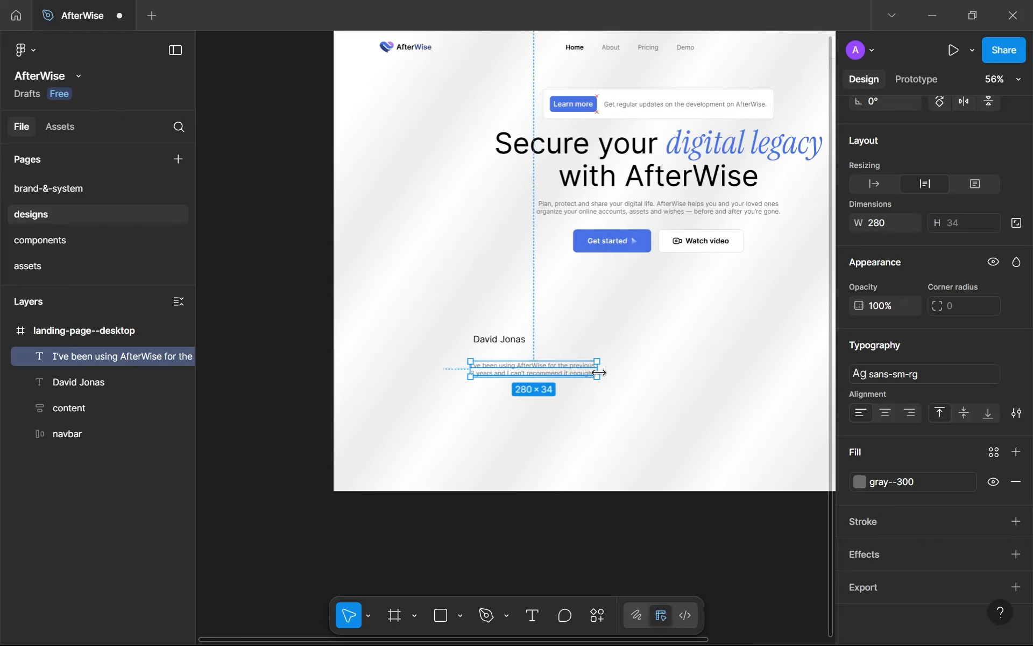
Wrap the name and quote in a vertical auto-layout frame with a 16 gap.
{"action": "left_click", "coordinate": [511, 347], "text": "shift"}
{"action": "key", "text": "shift+a"}
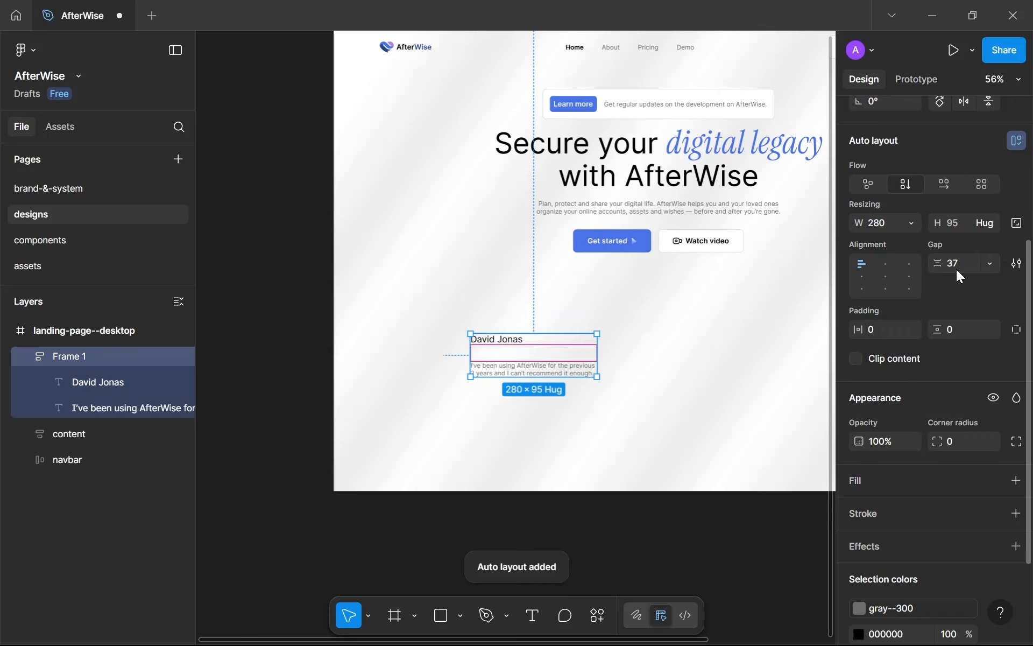
{"action": "left_click", "coordinate": [957, 270]}
{"action": "type", "text": "16"}
{"action": "key", "text": "Return"}
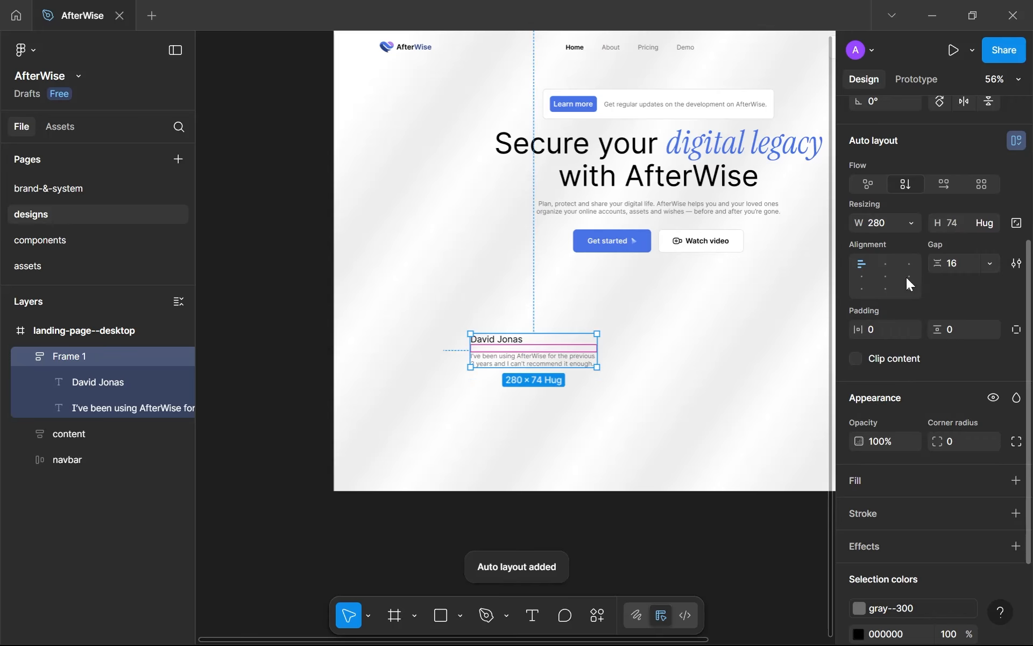
Move the stack to X 334, Y 817 and draw a 323×320 rectangle above it.
{"action": "scroll", "coordinate": [565, 424], "scroll_direction": "up", "scroll_amount": 2}
{"action": "left_click", "coordinate": [565, 425]}
{"action": "scroll", "coordinate": [461, 369], "scroll_direction": "down", "scroll_amount": 2}
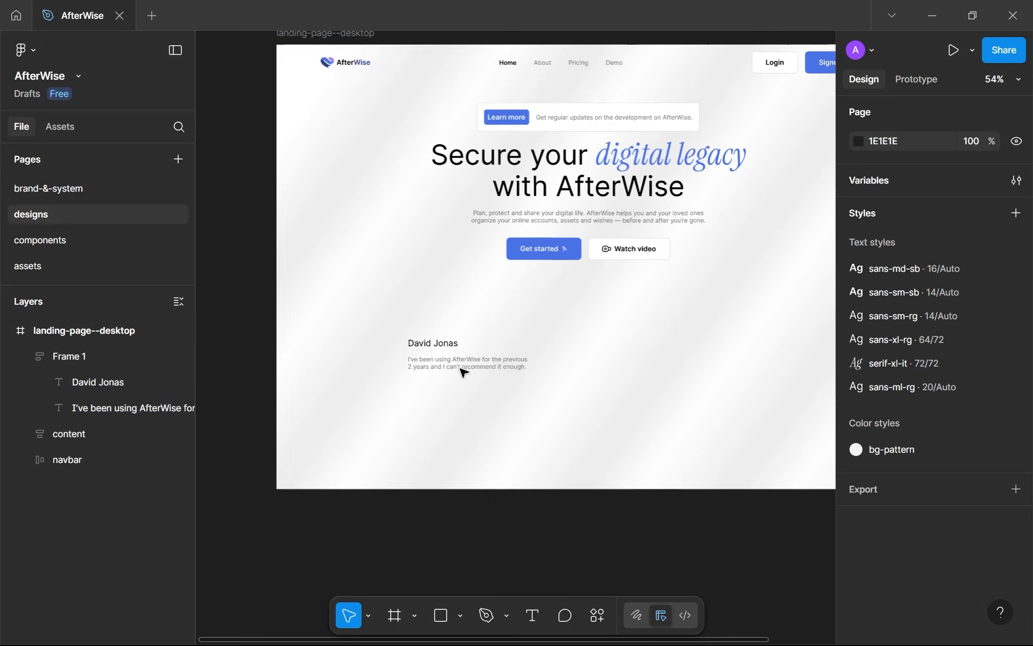
{"action": "left_click_drag", "start_coordinate": [453, 361], "coordinate": [467, 421]}
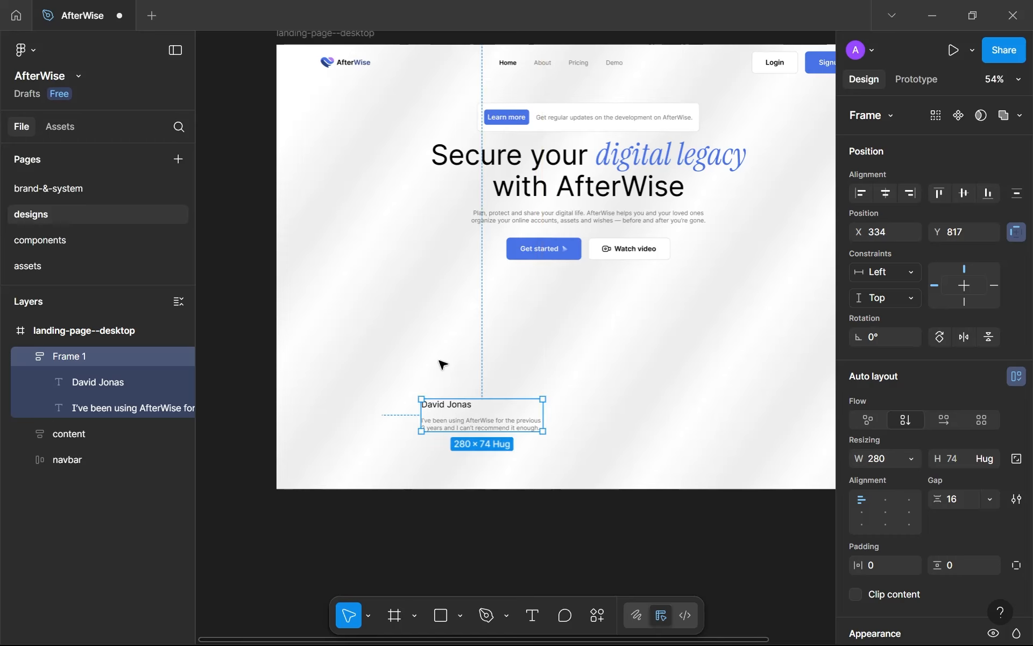
{"action": "key", "text": "r"}
{"action": "left_click_drag", "start_coordinate": [404, 248], "coordinate": [544, 386]}
Remove the rectangle's fill and wrap it with Frame 1 in an auto-layout frame.
{"action": "scroll", "coordinate": [942, 452], "scroll_direction": "down", "scroll_amount": 3}
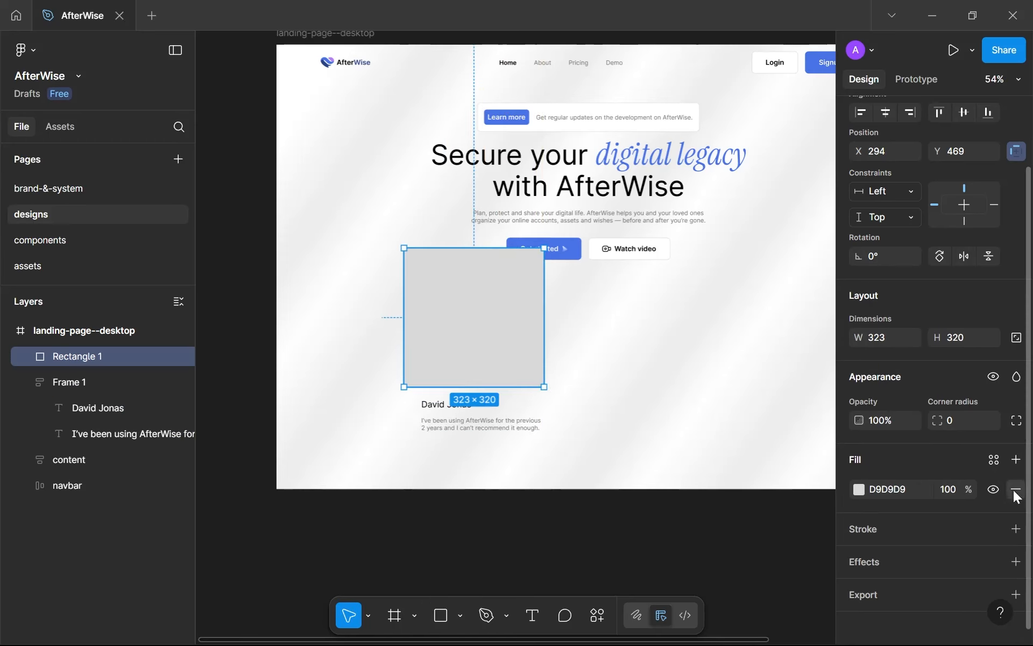
{"action": "left_click", "coordinate": [1016, 489]}
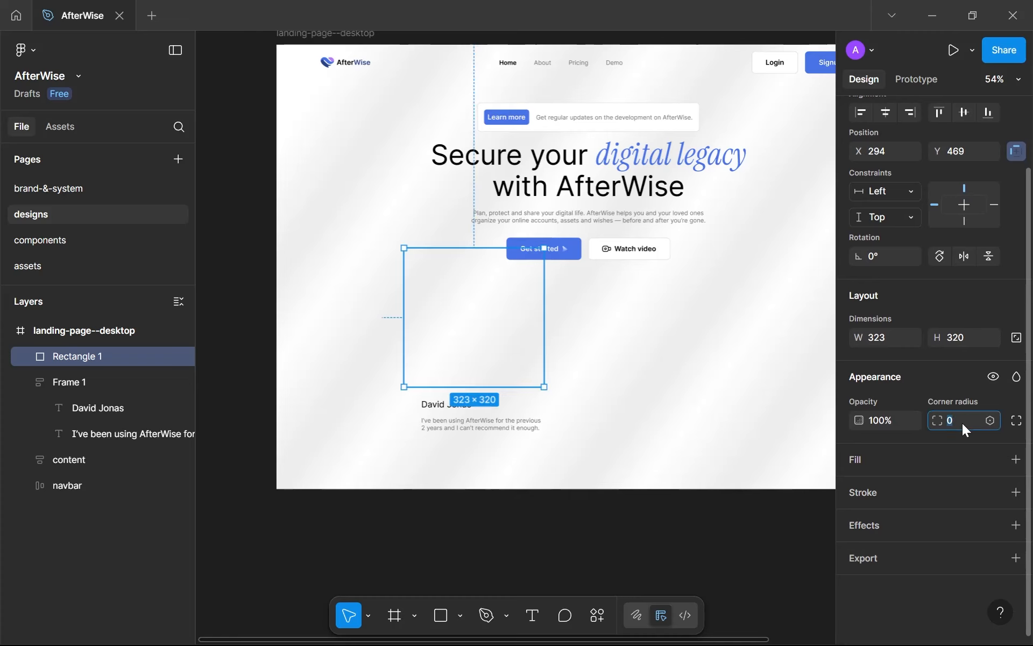
{"action": "left_click", "coordinate": [578, 467]}
{"action": "left_click_drag", "start_coordinate": [575, 463], "coordinate": [428, 300]}
{"action": "key", "text": "shift+a"}
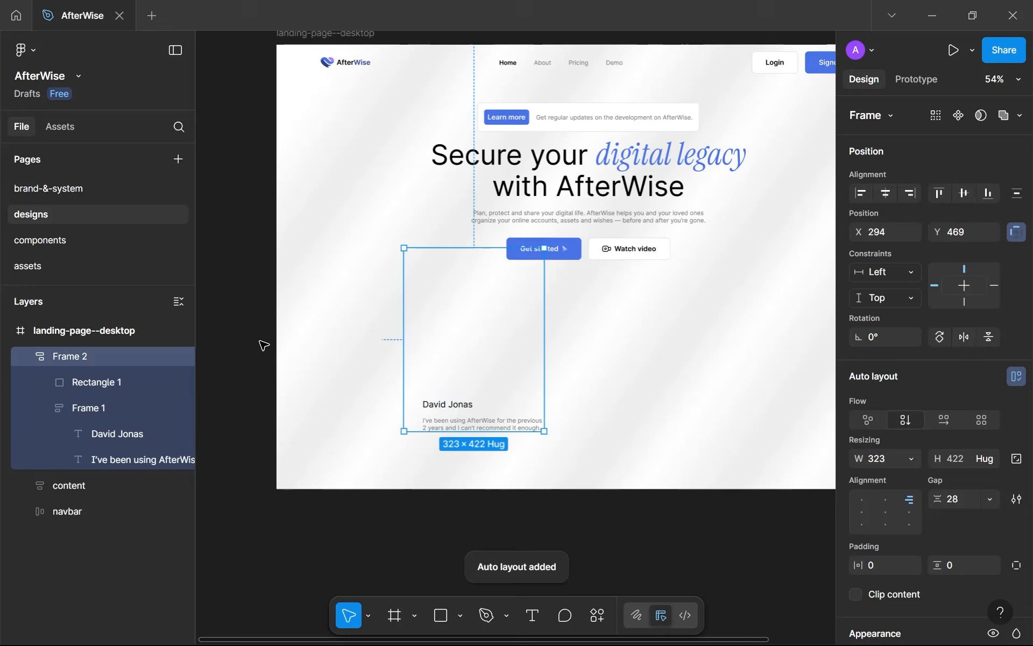
Rename the name-and-quote frame to content and the rectangle to img.
{"action": "double_click", "coordinate": [83, 410]}
{"action": "type", "text": "conten"}
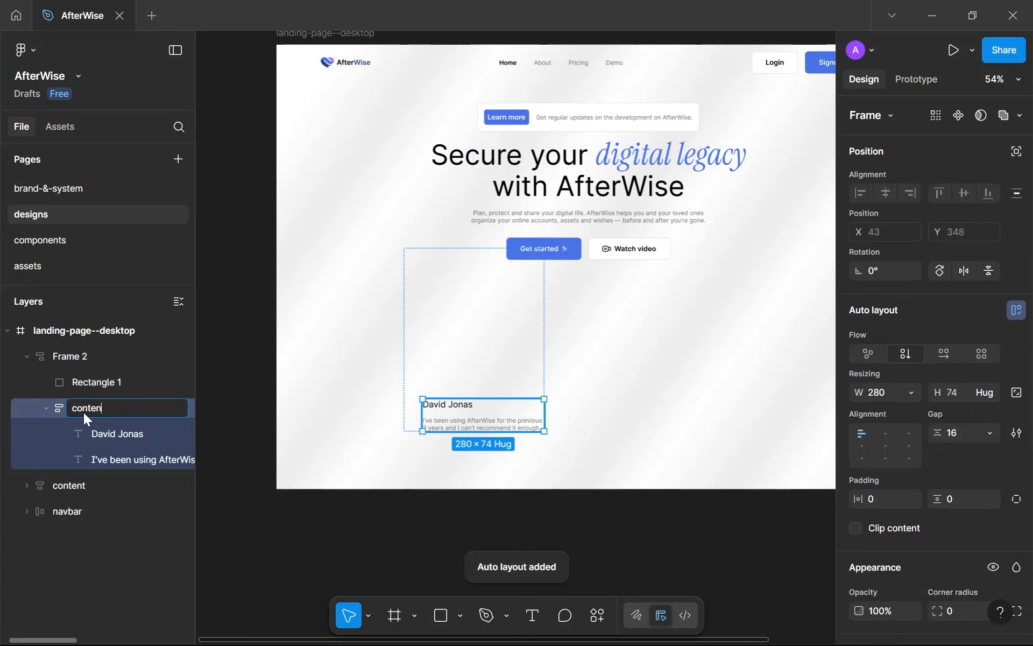
{"action": "type", "text": "t"}
{"action": "key", "text": "Return"}
{"action": "double_click", "coordinate": [95, 381]}
{"action": "type", "text": "im"}
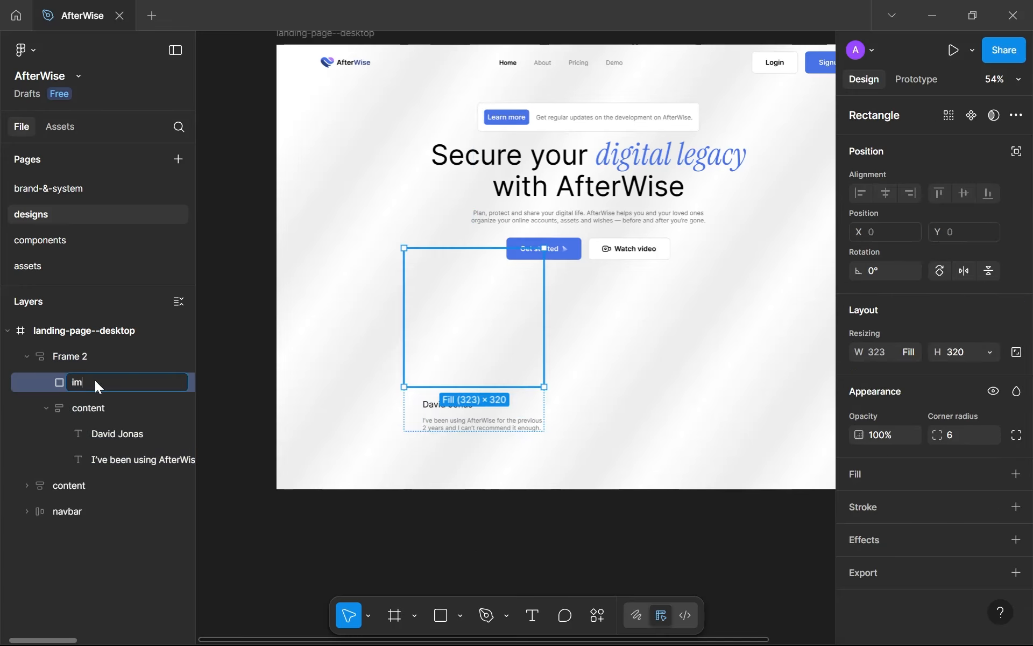
{"action": "type", "text": "g"}
{"action": "key", "text": "Return"}
Launch the Unsplash plugin on the img rectangle.
{"action": "right_click", "coordinate": [429, 298]}
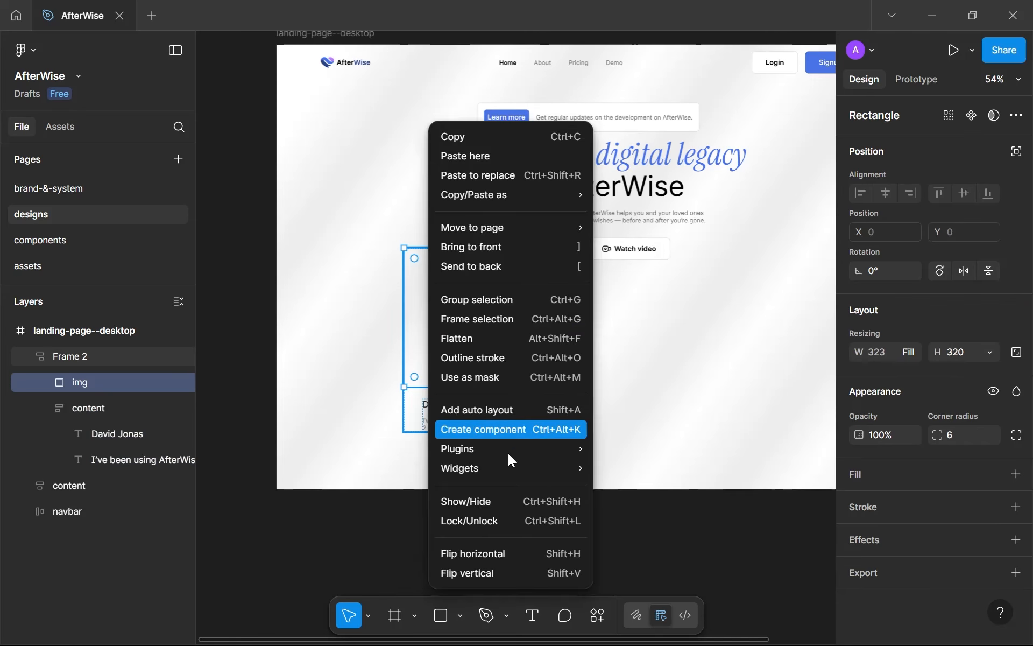
{"action": "mouse_move", "coordinate": [513, 453]}
{"action": "left_click", "coordinate": [638, 290]}
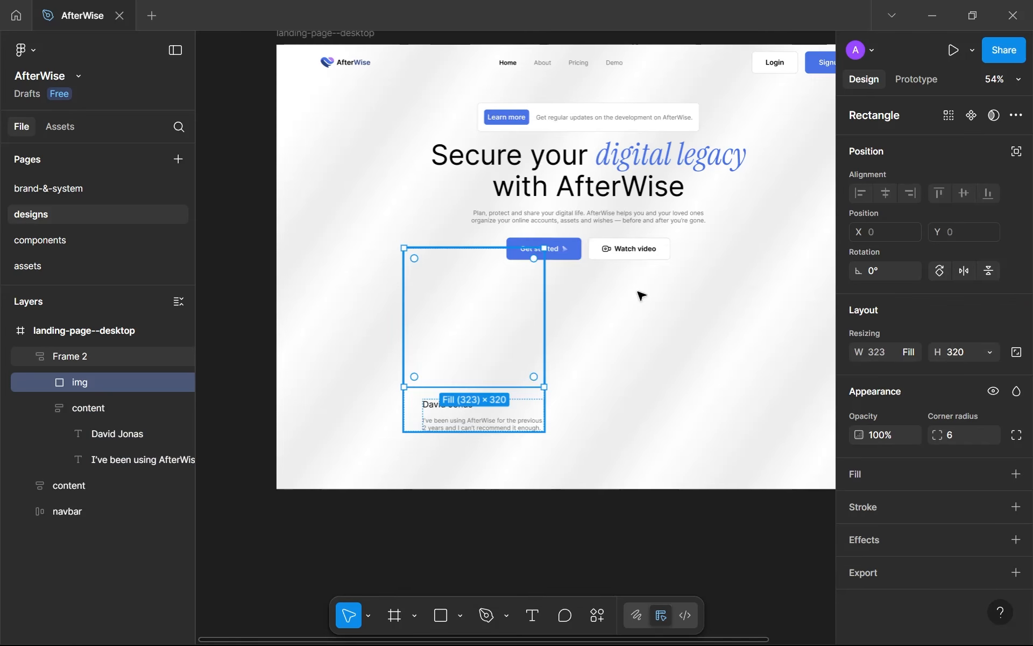
Search Unsplash for 'person', insert a smiling woman's photo into img, and close the plugin.
{"action": "right_click", "coordinate": [473, 342]}
{"action": "mouse_move", "coordinate": [602, 458]}
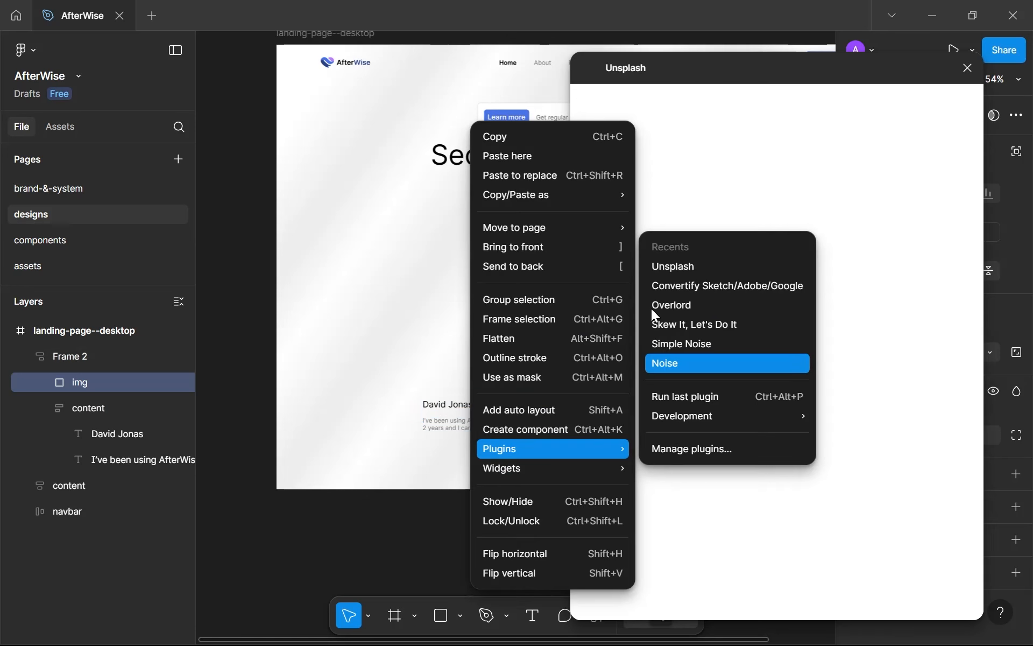
{"action": "left_click", "coordinate": [690, 59]}
{"action": "left_click", "coordinate": [673, 147]}
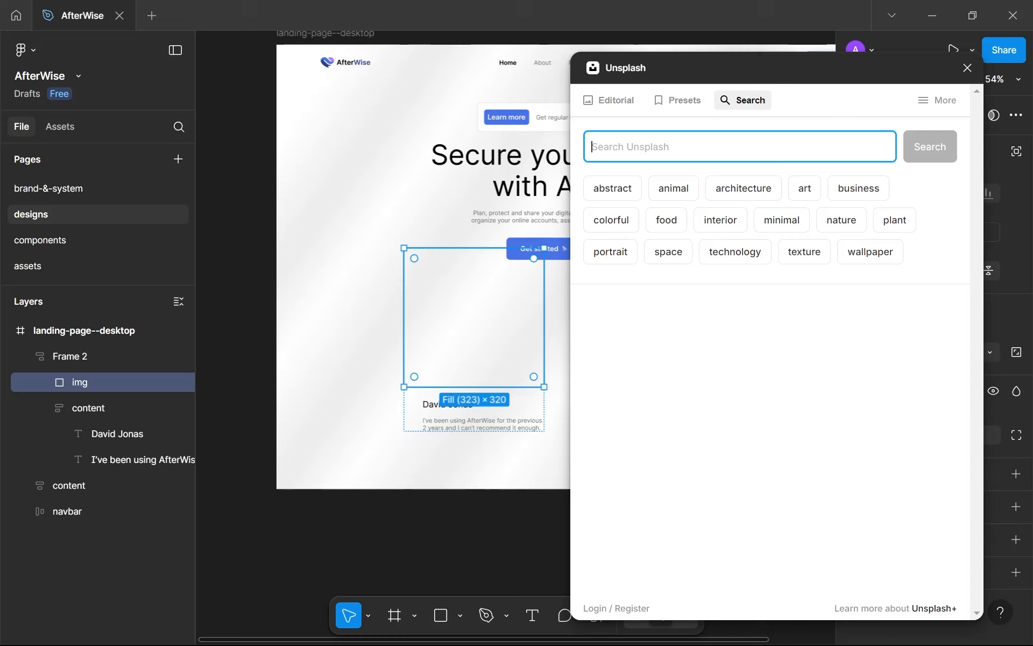
{"action": "type", "text": "person"}
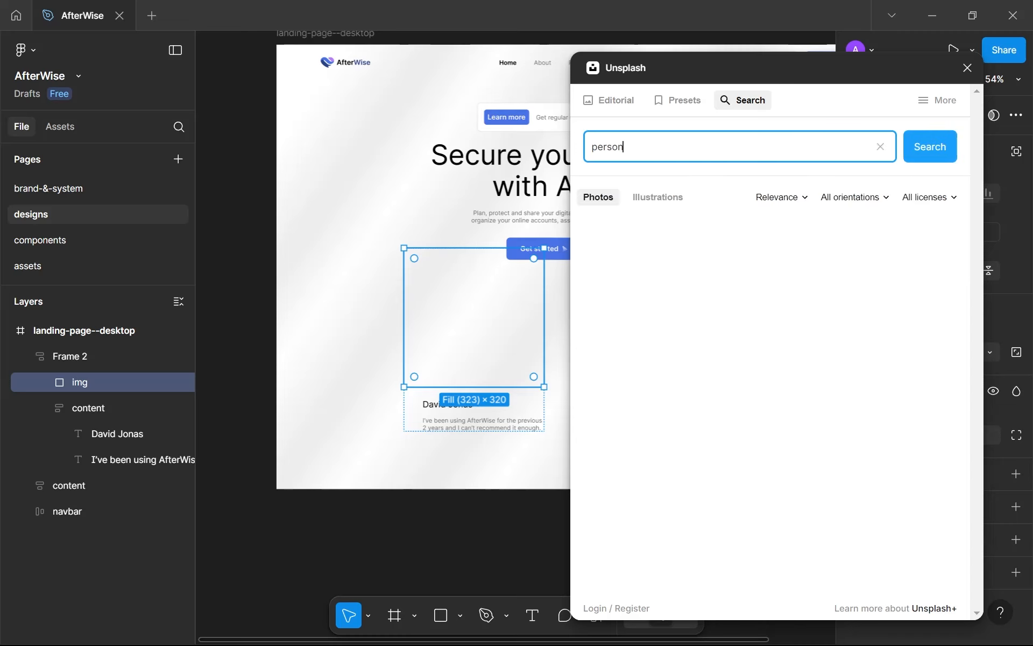
{"action": "scroll", "coordinate": [716, 308], "scroll_direction": "down", "scroll_amount": 3}
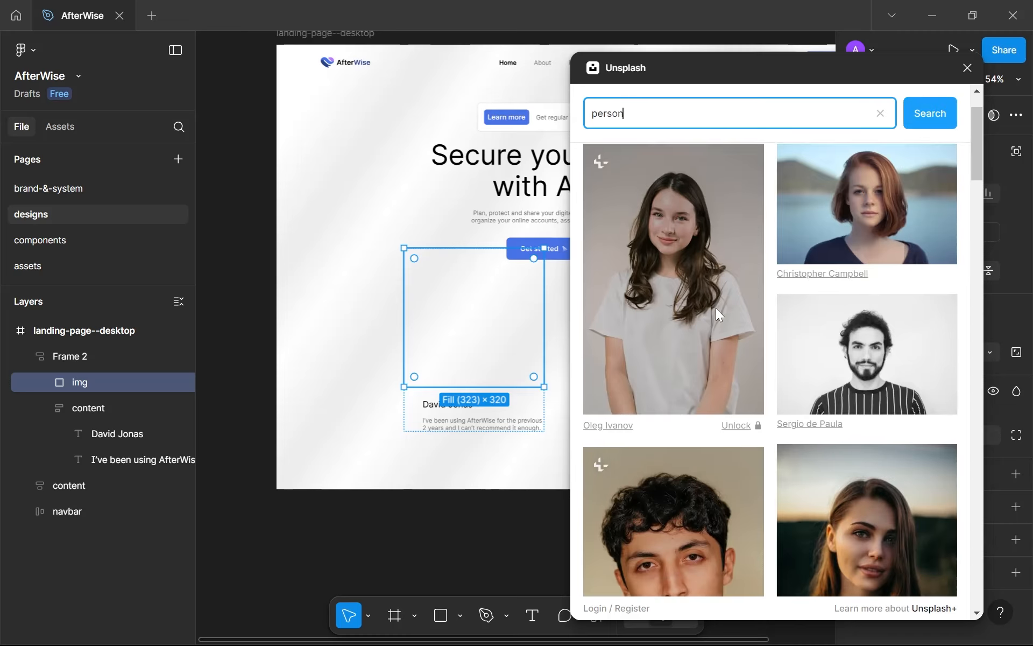
{"action": "scroll", "coordinate": [715, 308], "scroll_direction": "up", "scroll_amount": 3}
{"action": "left_click", "coordinate": [747, 326]}
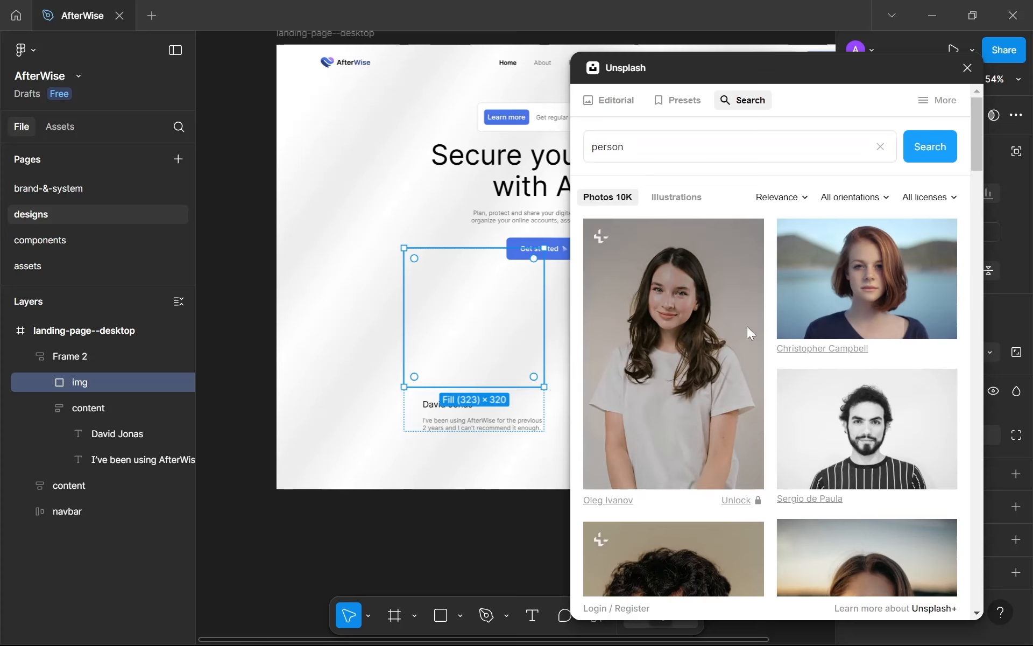
{"action": "scroll", "coordinate": [546, 341], "scroll_direction": "down", "scroll_amount": 2}
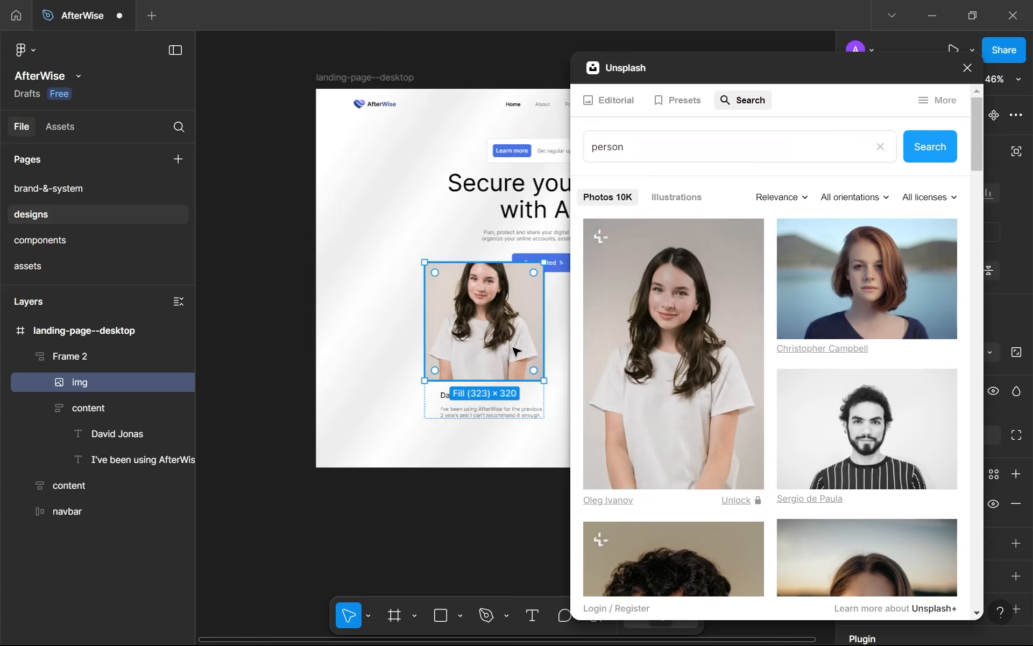
{"action": "left_click_drag", "start_coordinate": [547, 341], "coordinate": [355, 283]}
{"action": "scroll", "coordinate": [355, 283], "scroll_direction": "down", "scroll_amount": 1}
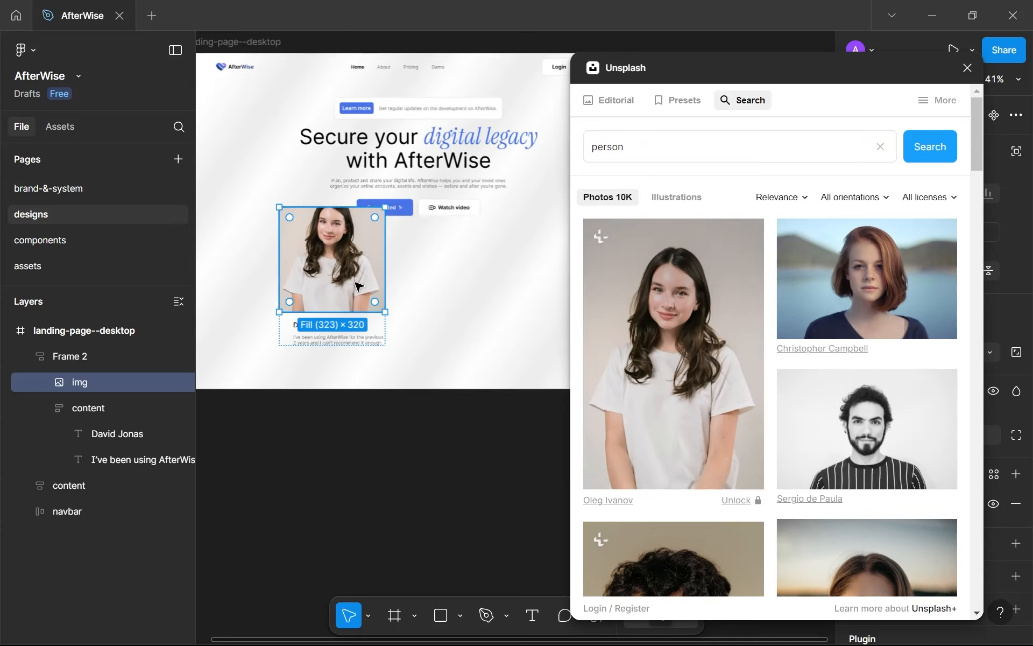
{"action": "left_click", "coordinate": [967, 68]}
Shift the testimonial card slightly left and rename its layer to testimony.
{"action": "scroll", "coordinate": [478, 168], "scroll_direction": "up", "scroll_amount": 3}
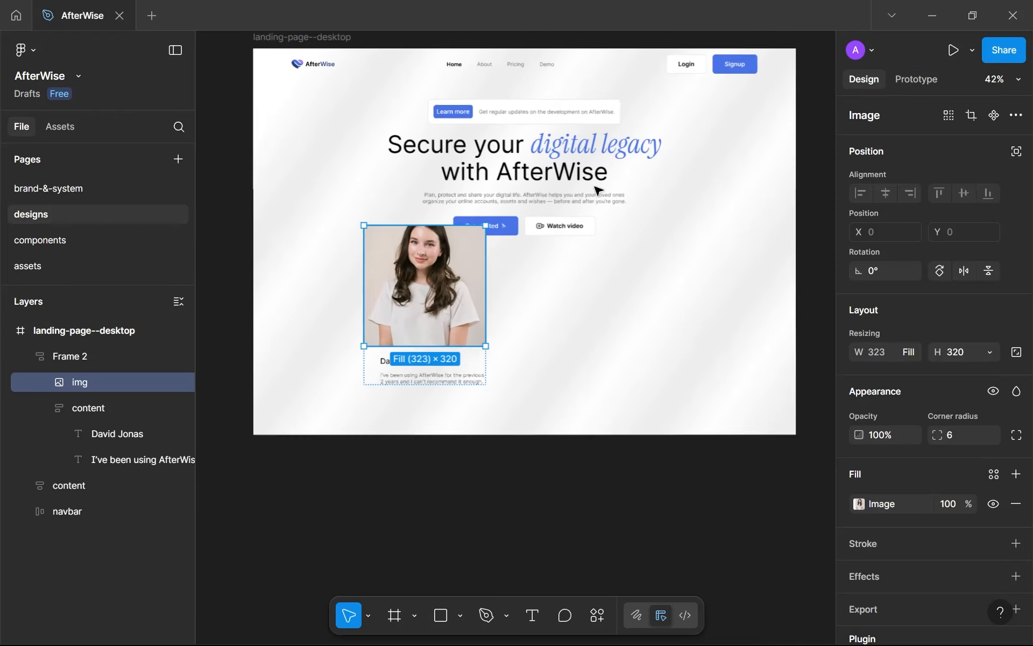
{"action": "scroll", "coordinate": [526, 267], "scroll_direction": "up", "scroll_amount": 1}
{"action": "scroll", "coordinate": [526, 268], "scroll_direction": "left", "scroll_amount": 2}
{"action": "scroll", "coordinate": [526, 267], "scroll_direction": "down", "scroll_amount": 1}
{"action": "left_click", "coordinate": [637, 290]}
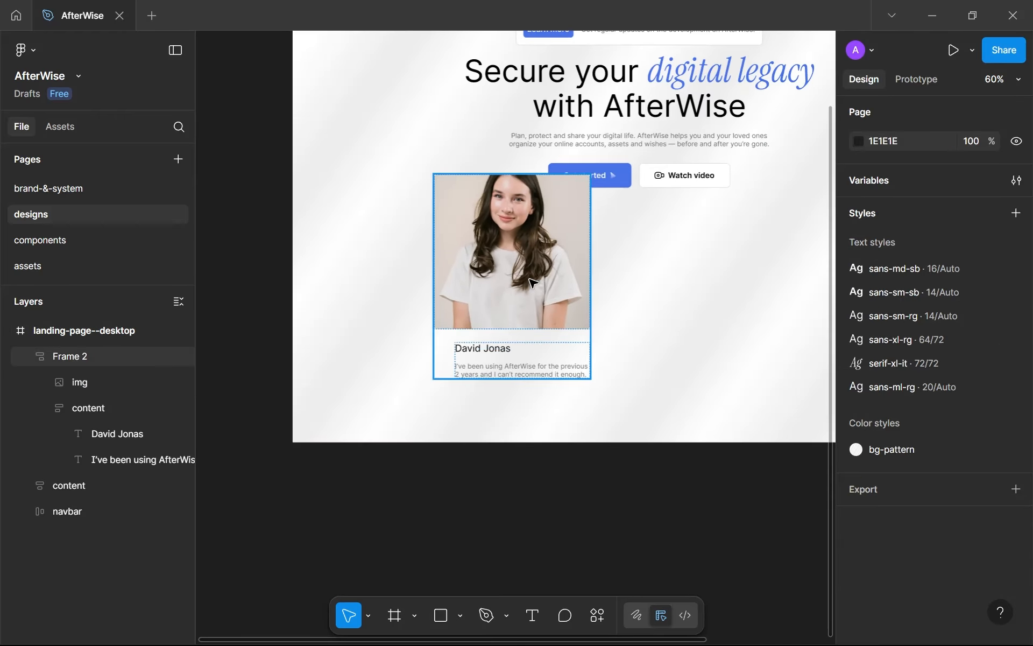
{"action": "left_click_drag", "start_coordinate": [532, 283], "coordinate": [507, 288]}
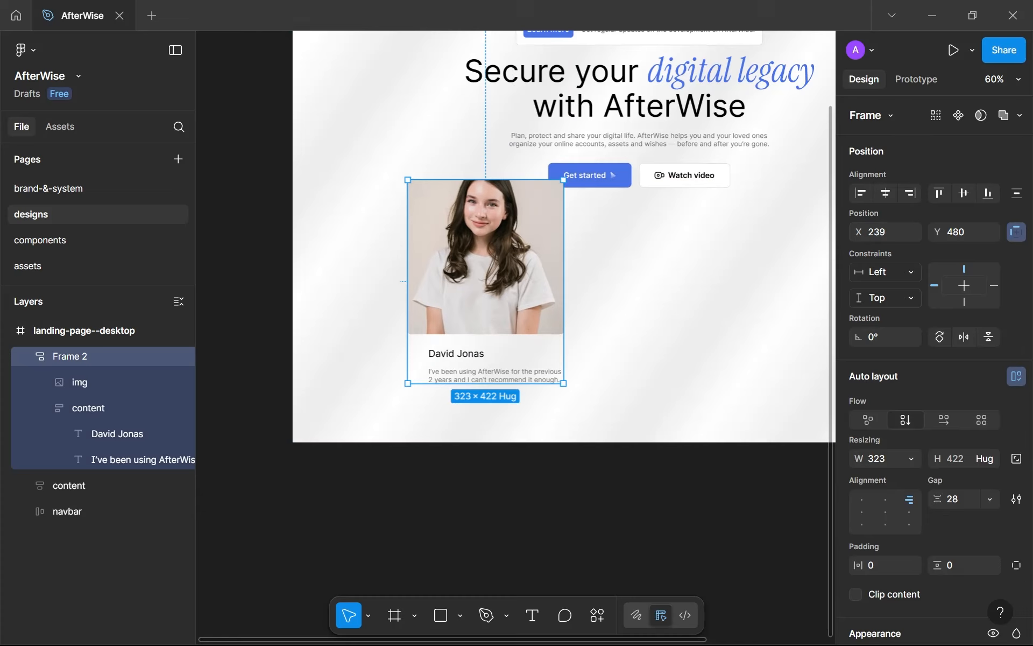
{"action": "left_click_drag", "start_coordinate": [444, 277], "coordinate": [428, 272]}
{"action": "scroll", "coordinate": [882, 385], "scroll_direction": "down", "scroll_amount": 2}
{"action": "left_click", "coordinate": [619, 358]}
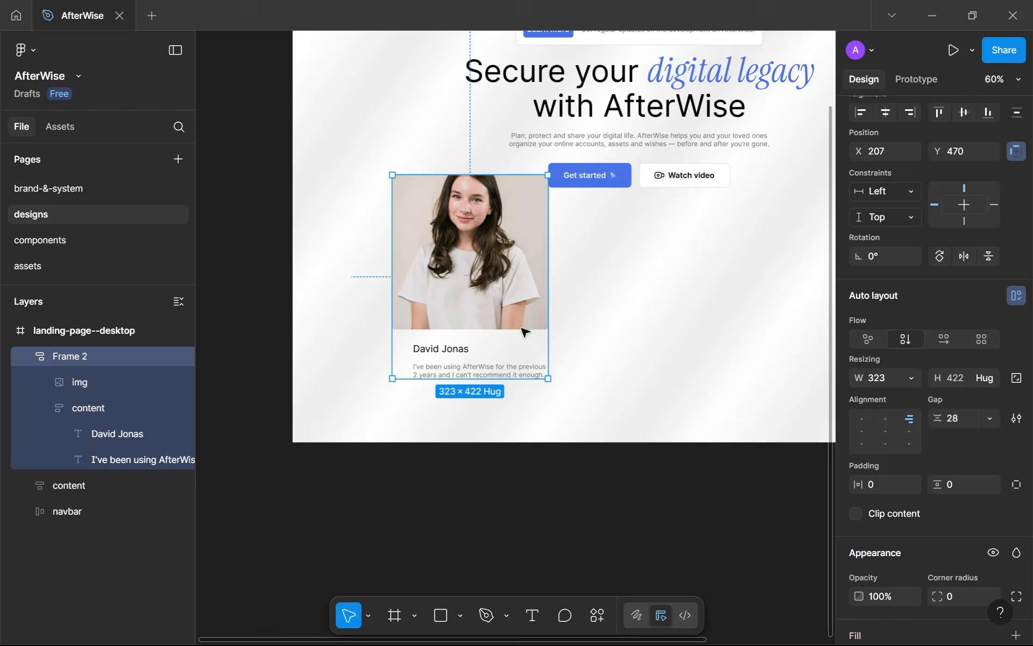
{"action": "left_click", "coordinate": [467, 330]}
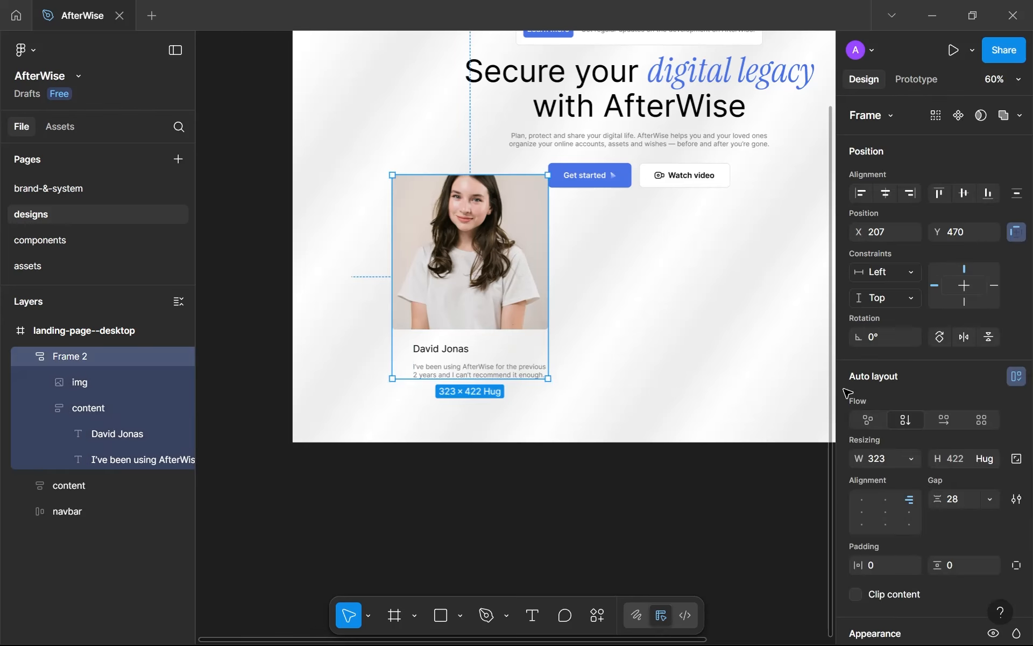
{"action": "double_click", "coordinate": [79, 355]}
{"action": "type", "text": "tes"}
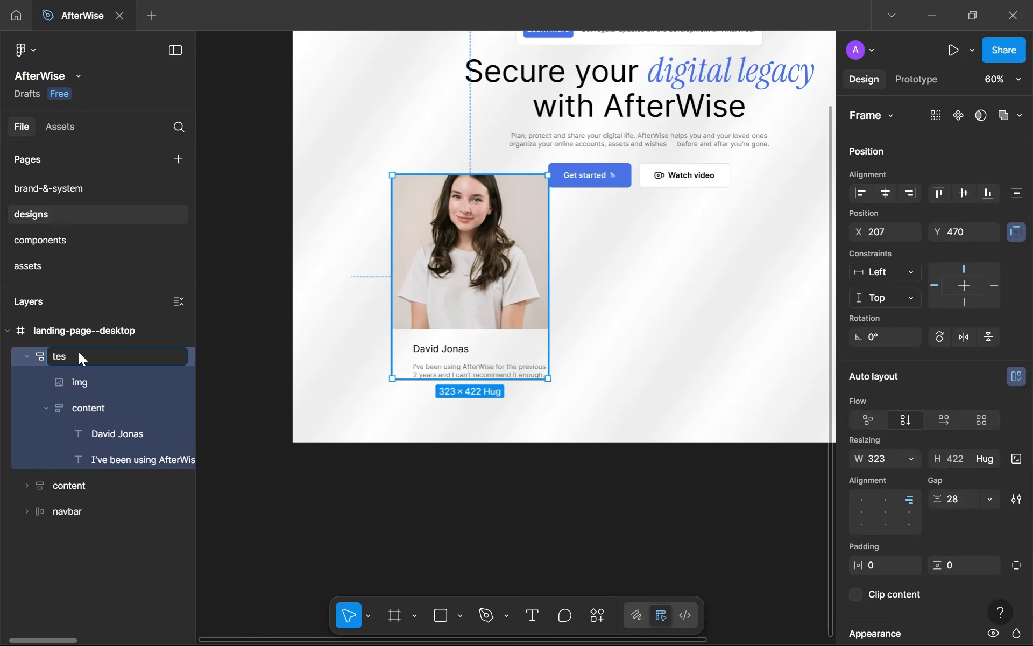
{"action": "type", "text": "timony"}
{"action": "key", "text": "Return"}
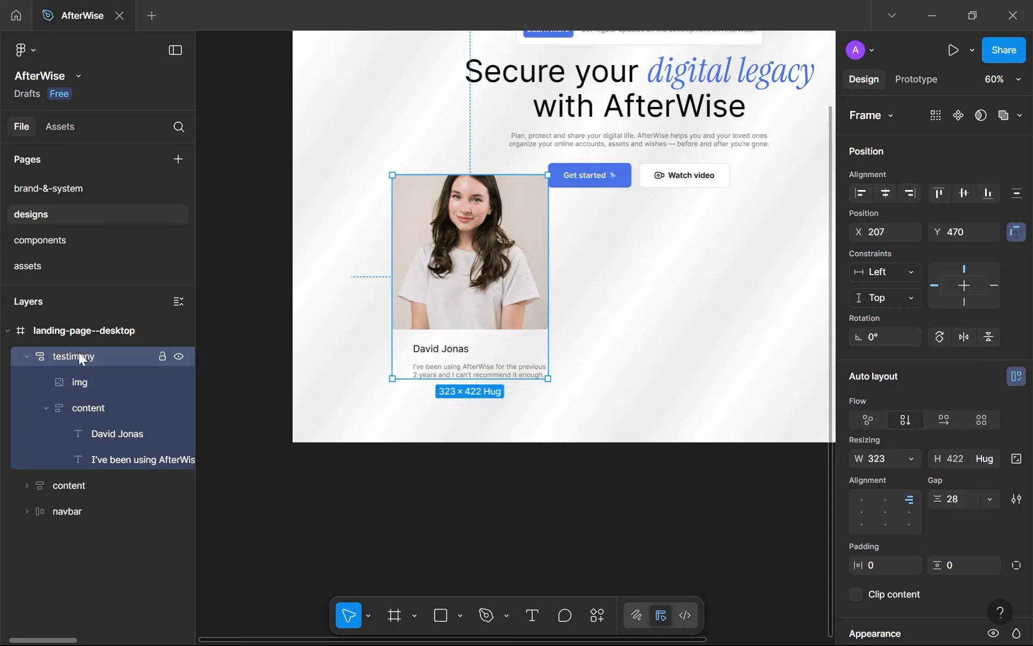
Set the card's gap to 16, padding to 16, and width to Hug contents.
{"action": "left_click", "coordinate": [954, 500]}
{"action": "type", "text": "24"}
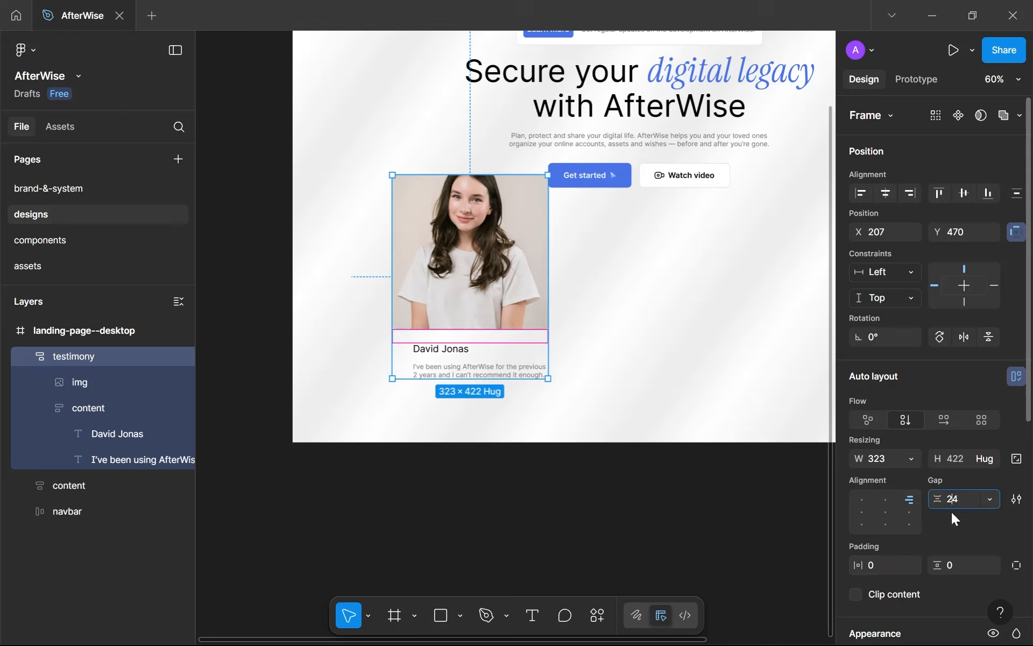
{"action": "key", "text": "Return"}
{"action": "type", "text": "16"}
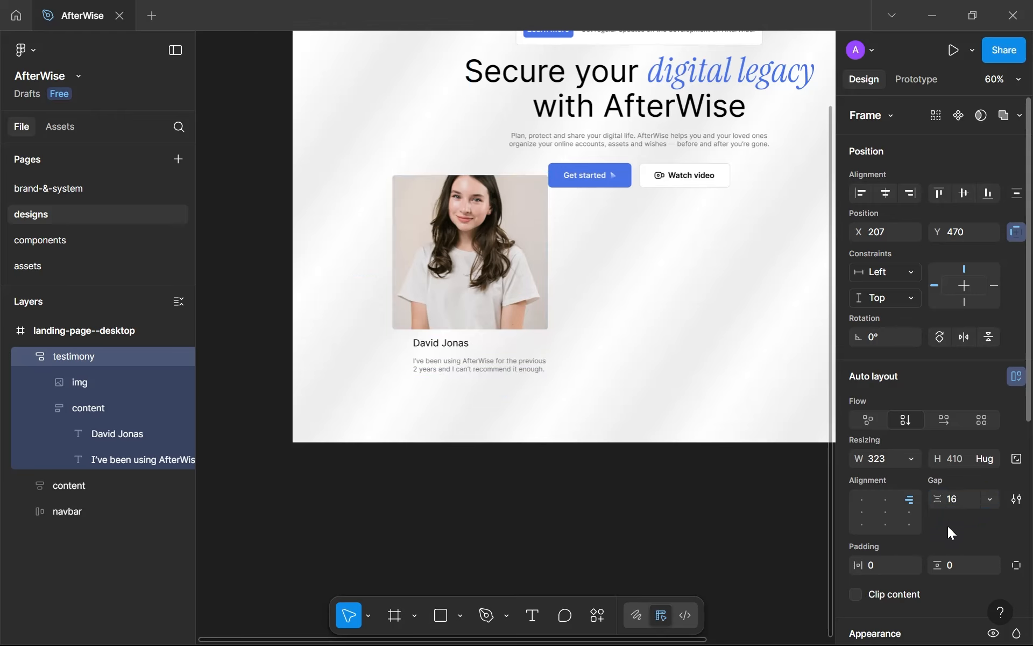
{"action": "key", "text": "Return"}
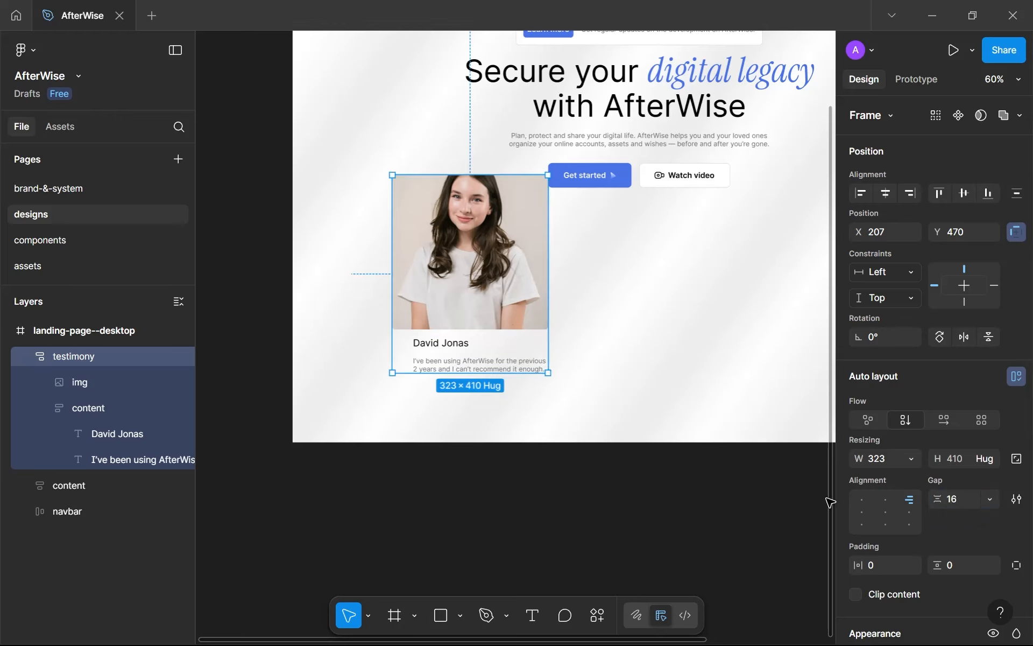
{"action": "left_click", "coordinate": [886, 563]}
{"action": "type", "text": "16"}
{"action": "left_click", "coordinate": [951, 565]}
{"action": "type", "text": "1"}
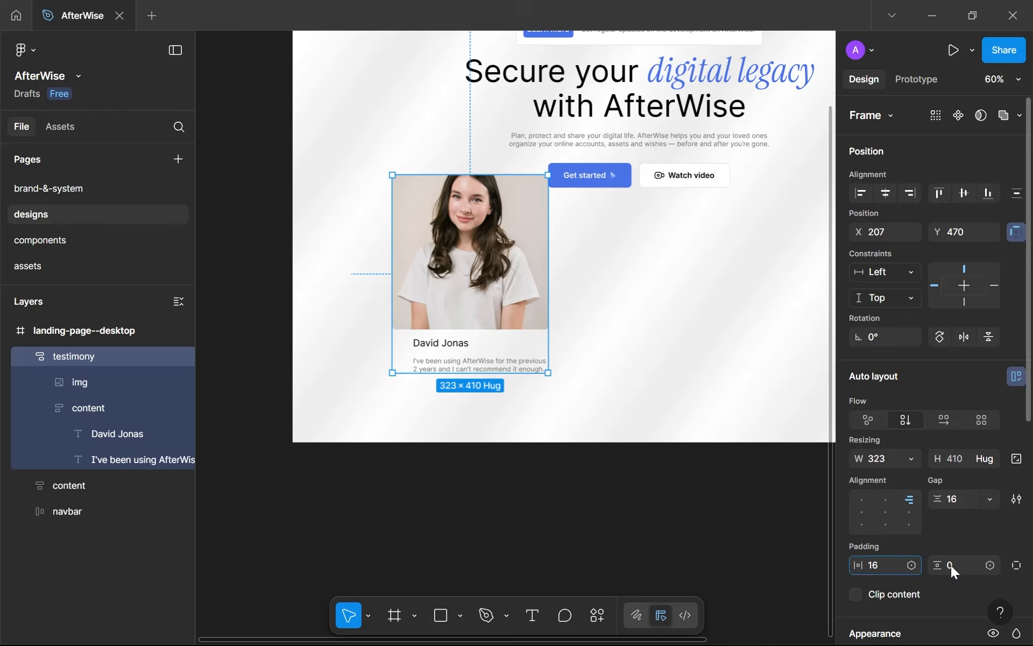
{"action": "left_click", "coordinate": [907, 466]}
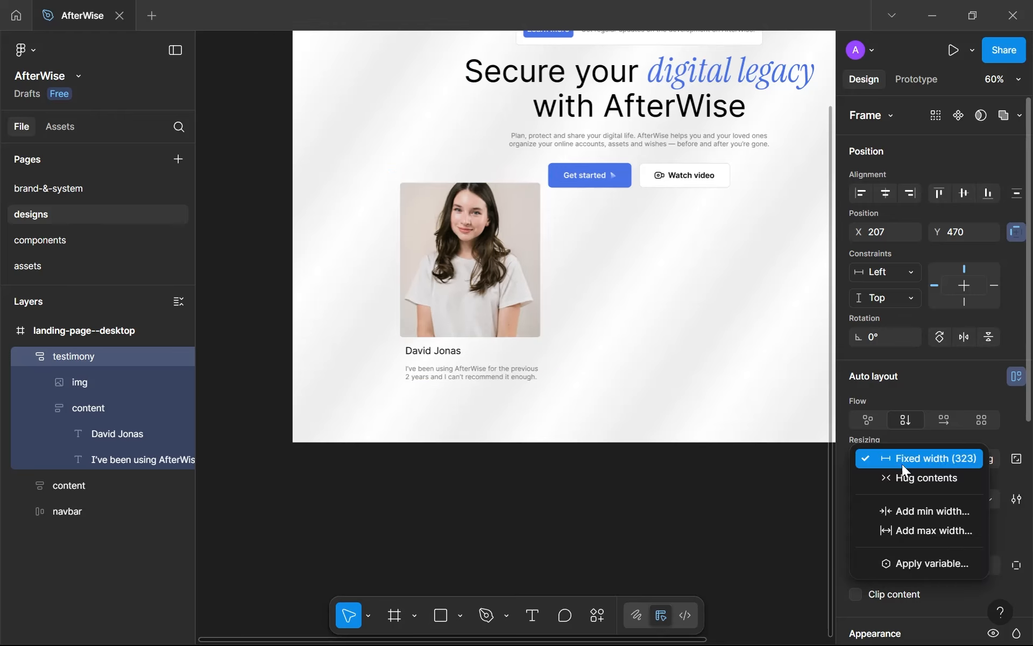
{"action": "left_click", "coordinate": [899, 476]}
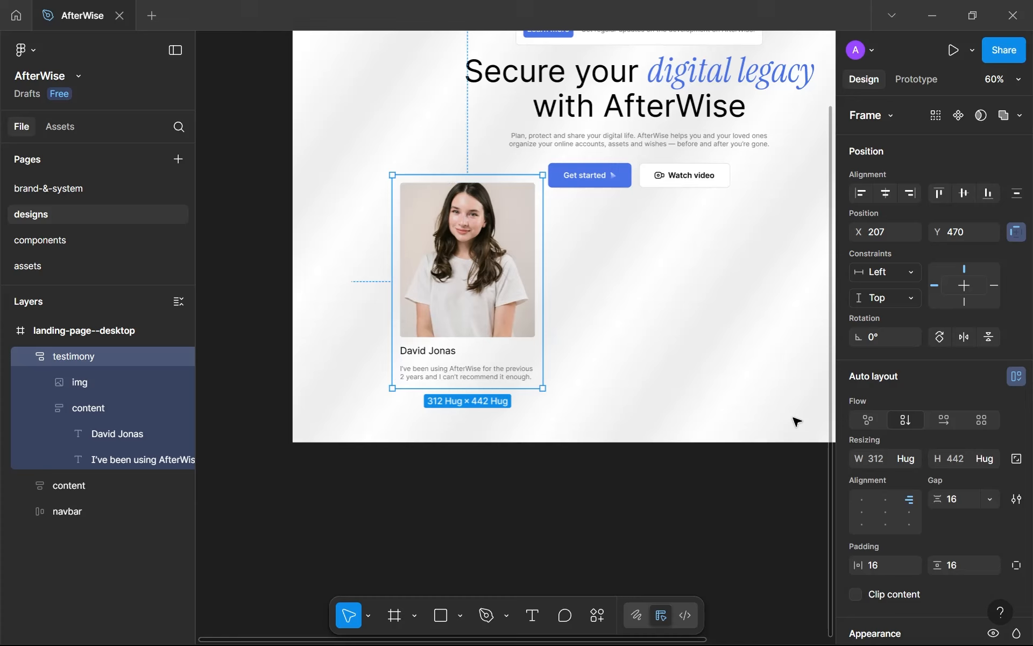
Give the card a gray--800 border and a white fill from the colour styles.
{"action": "scroll", "coordinate": [893, 487], "scroll_direction": "down", "scroll_amount": 6}
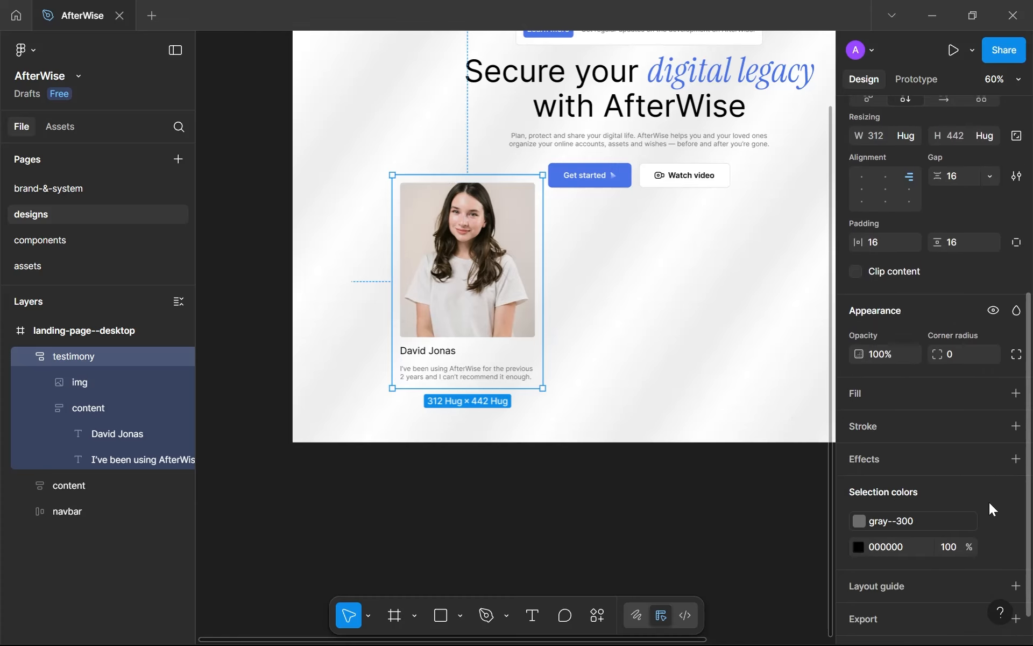
{"action": "left_click", "coordinate": [993, 425]}
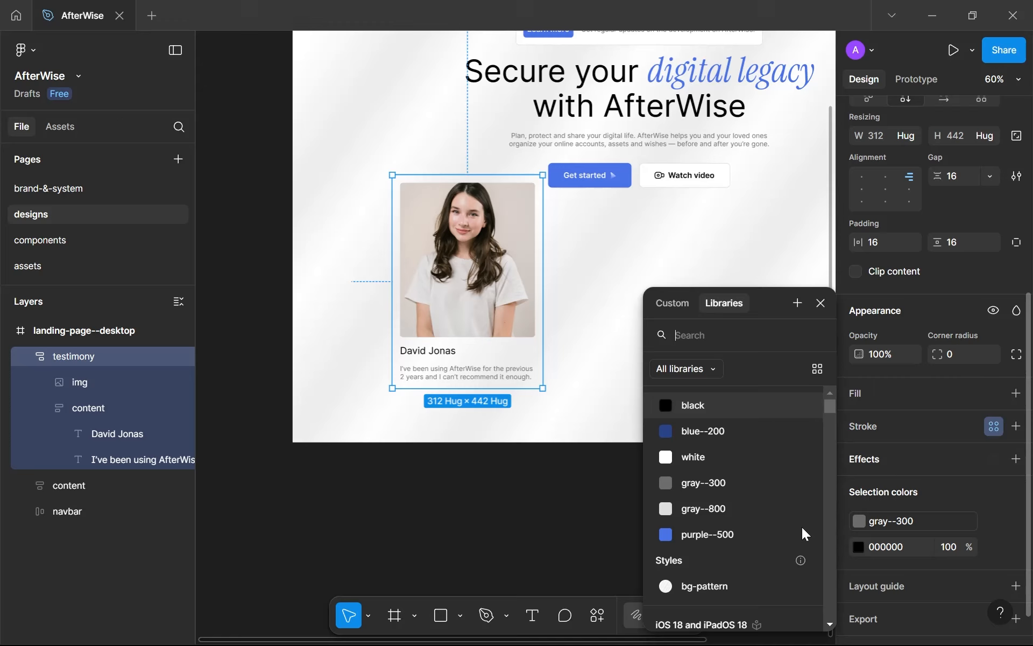
{"action": "left_click", "coordinate": [746, 512]}
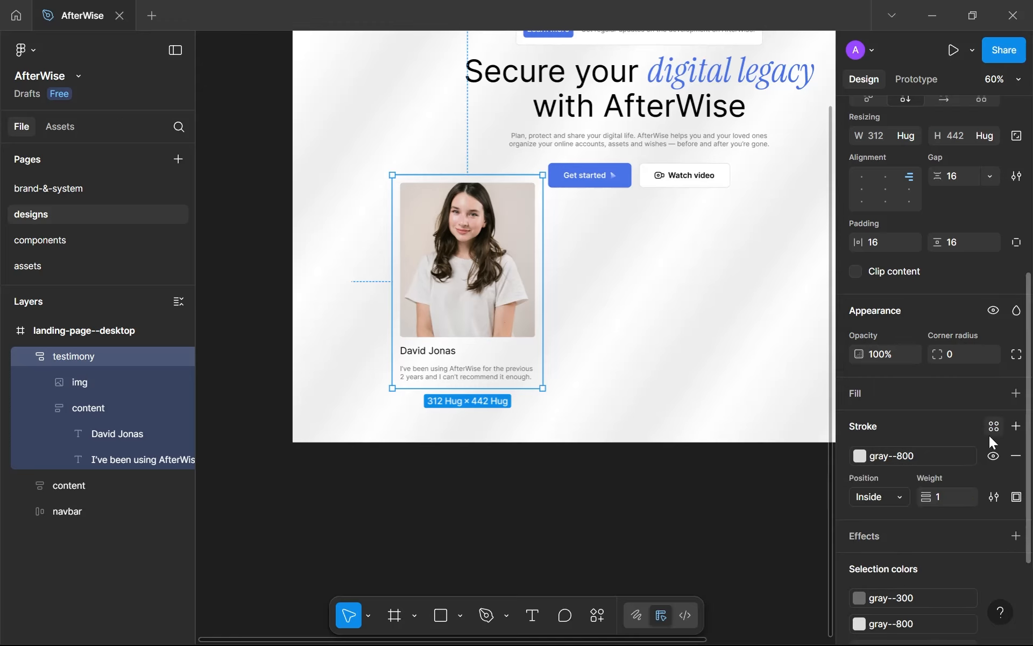
{"action": "left_click", "coordinate": [993, 393]}
{"action": "left_click", "coordinate": [710, 459]}
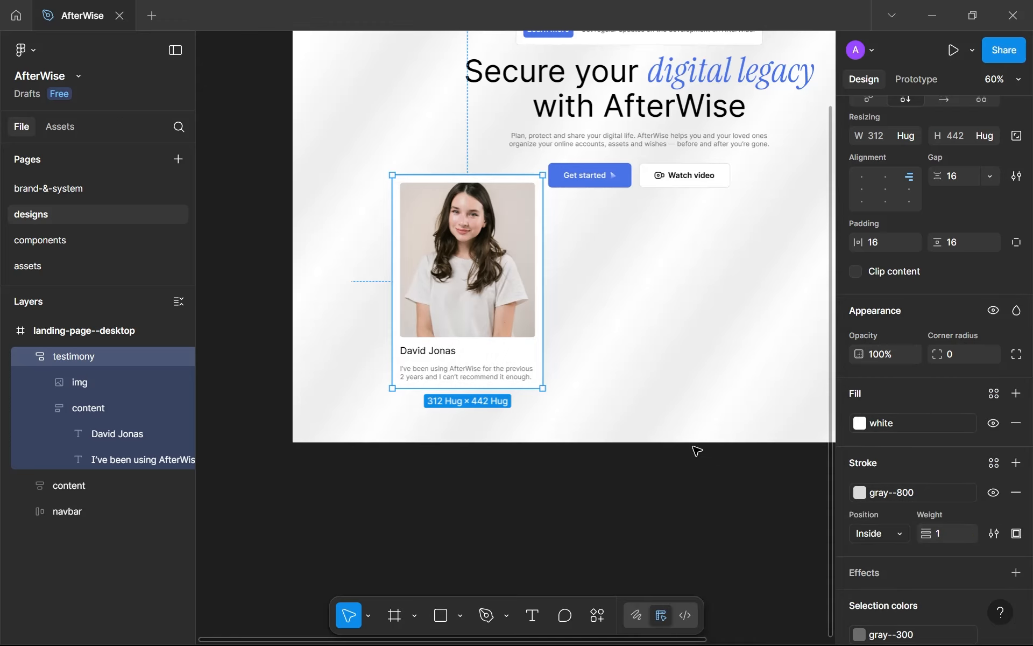
{"action": "left_click", "coordinate": [666, 423]}
{"action": "scroll", "coordinate": [666, 423], "scroll_direction": "down", "scroll_amount": 1}
Set the testimony card's corner radius to 8.
{"action": "left_click", "coordinate": [537, 320]}
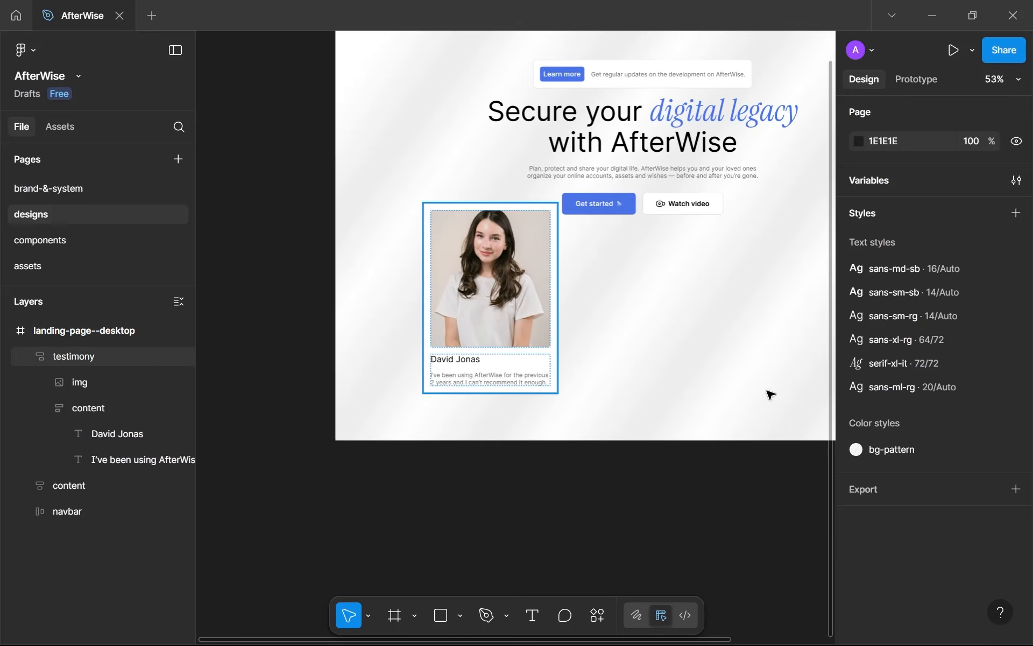
{"action": "scroll", "coordinate": [952, 487], "scroll_direction": "down", "scroll_amount": 5}
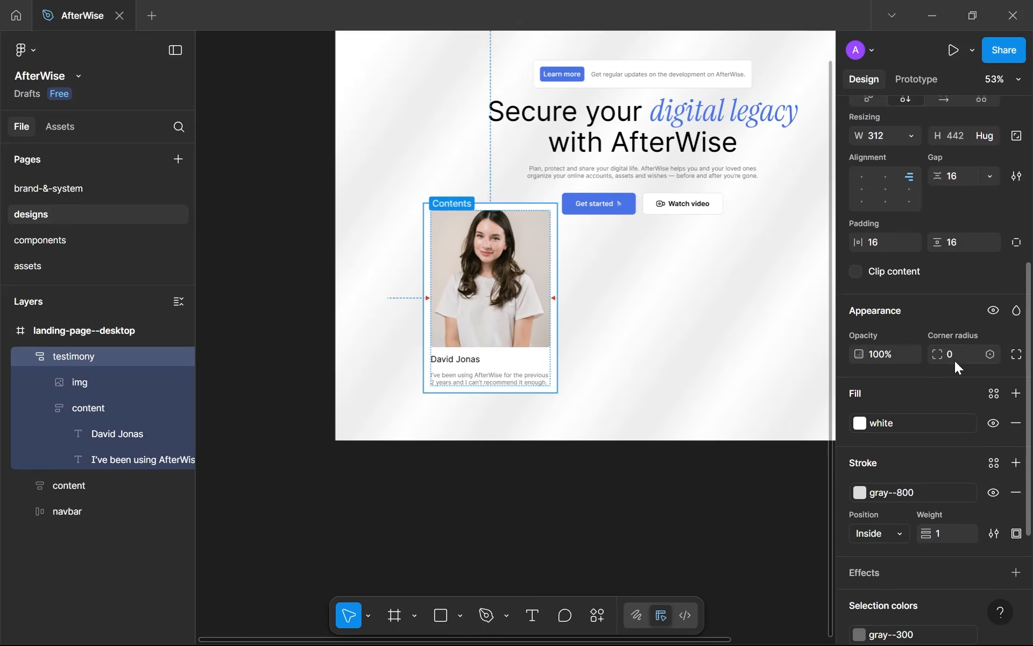
{"action": "type", "text": "8"}
{"action": "scroll", "coordinate": [567, 299], "scroll_direction": "up", "scroll_amount": 5}
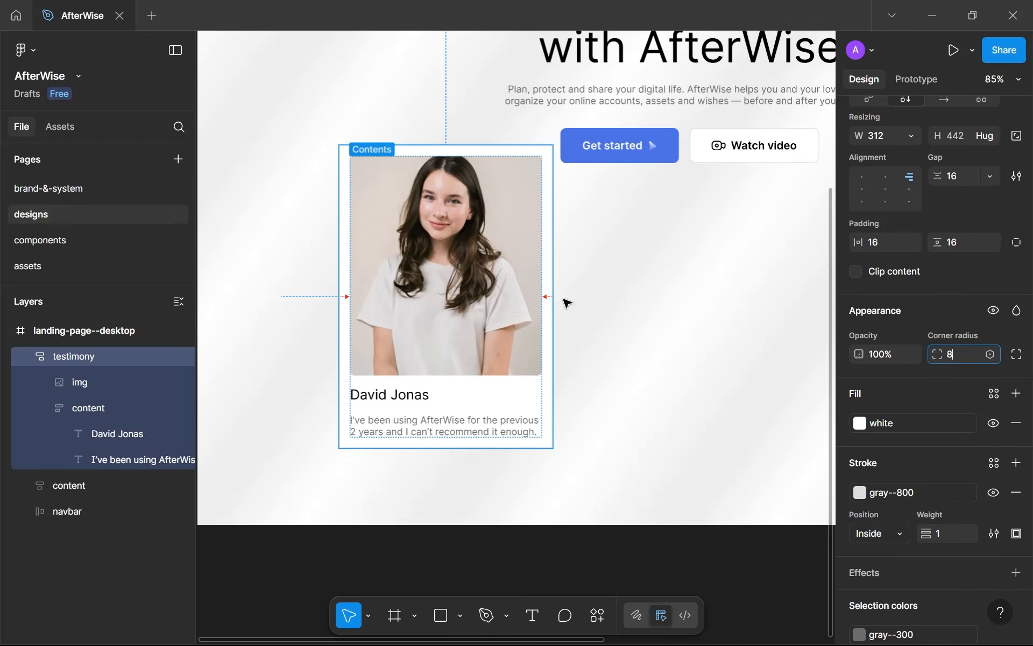
{"action": "left_click", "coordinate": [571, 443]}
Inspect the rounded corners, then move the card to X 57, Y 532.
{"action": "scroll", "coordinate": [535, 457], "scroll_direction": "up", "scroll_amount": 10}
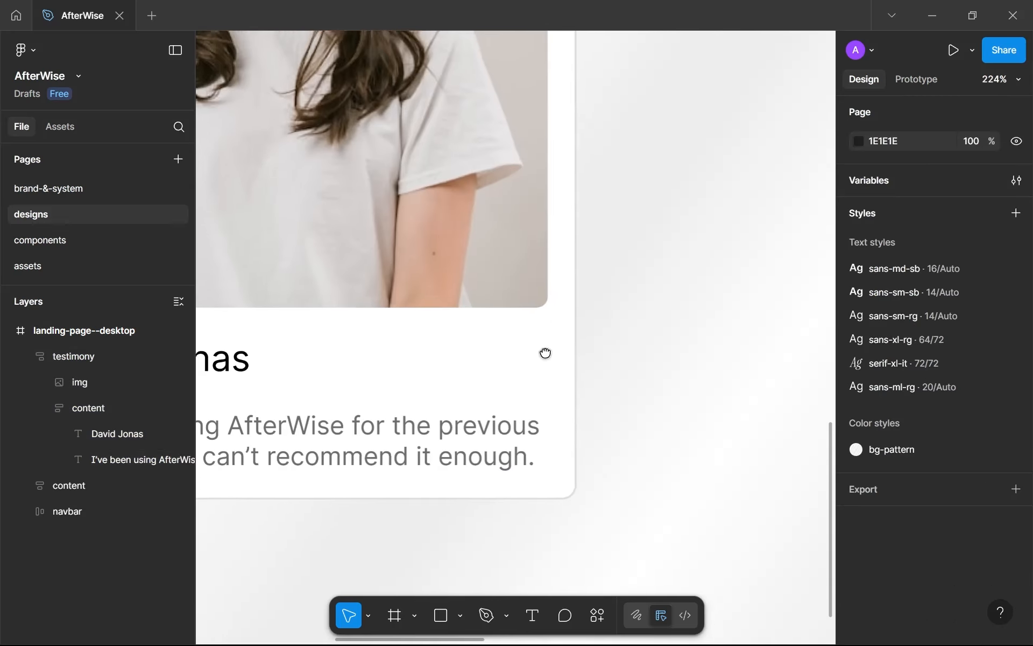
{"action": "scroll", "coordinate": [657, 405], "scroll_direction": "up", "scroll_amount": 6}
{"action": "scroll", "coordinate": [556, 147], "scroll_direction": "up", "scroll_amount": 5}
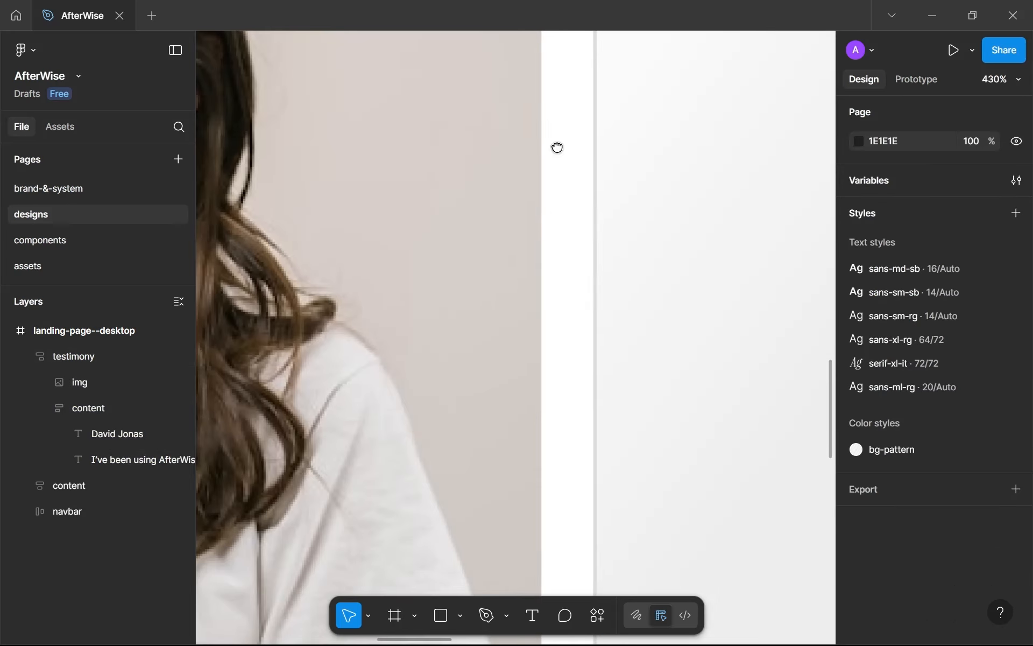
{"action": "left_click_drag", "start_coordinate": [573, 169], "coordinate": [509, 521]}
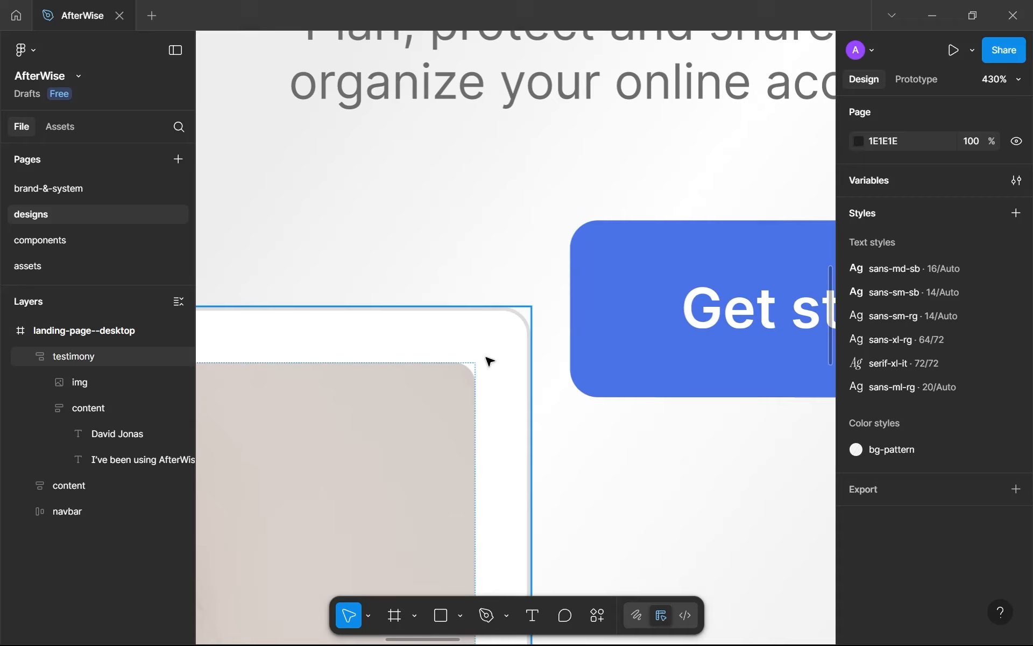
{"action": "scroll", "coordinate": [489, 360], "scroll_direction": "up", "scroll_amount": 5}
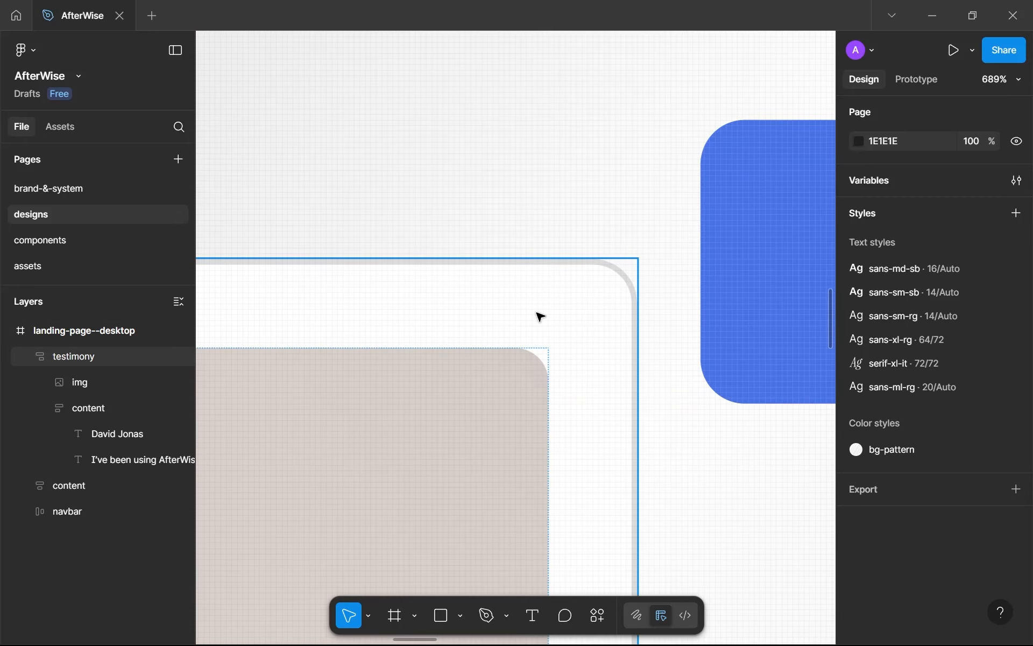
{"action": "scroll", "coordinate": [540, 316], "scroll_direction": "down", "scroll_amount": 15}
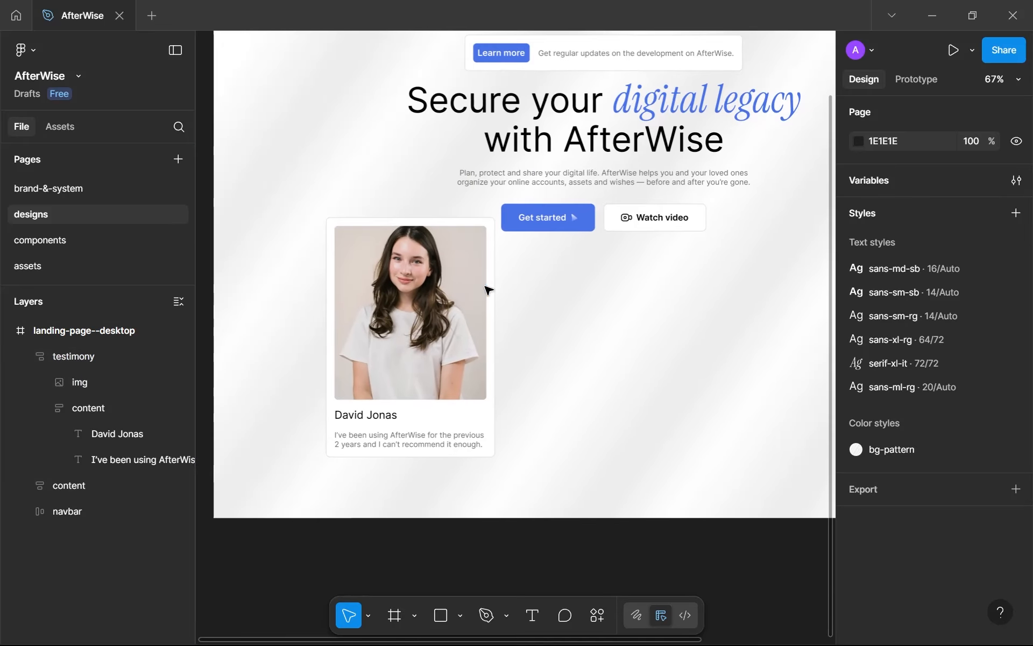
{"action": "left_click_drag", "start_coordinate": [388, 335], "coordinate": [307, 370]}
{"action": "scroll", "coordinate": [392, 321], "scroll_direction": "down", "scroll_amount": 2}
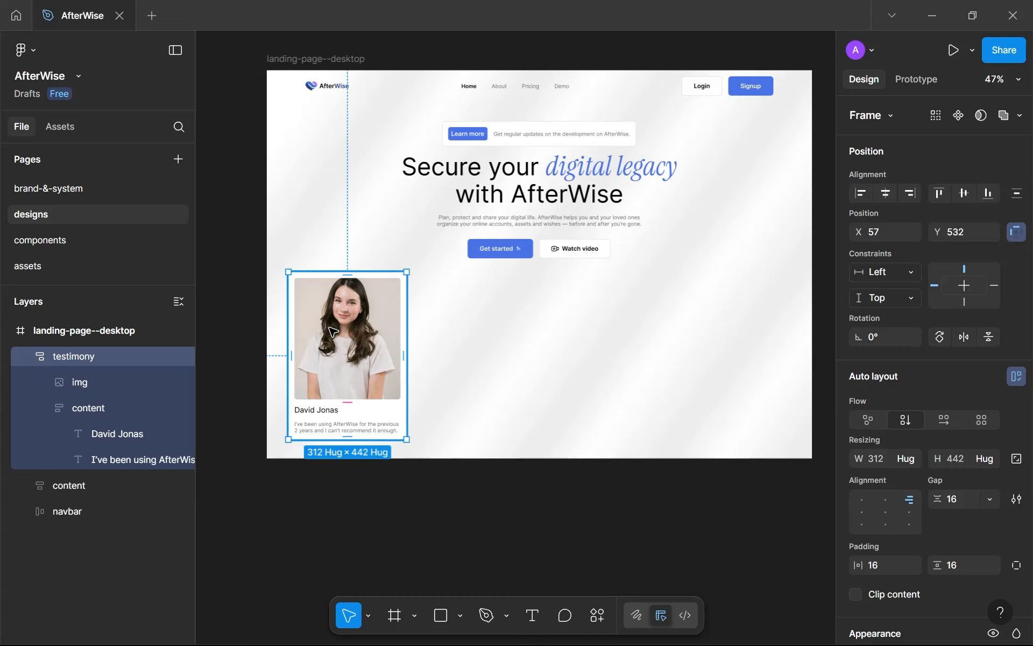
Drag a copy of the testimony card beside the original, beneath the hero buttons.
{"action": "left_click", "coordinate": [320, 342]}
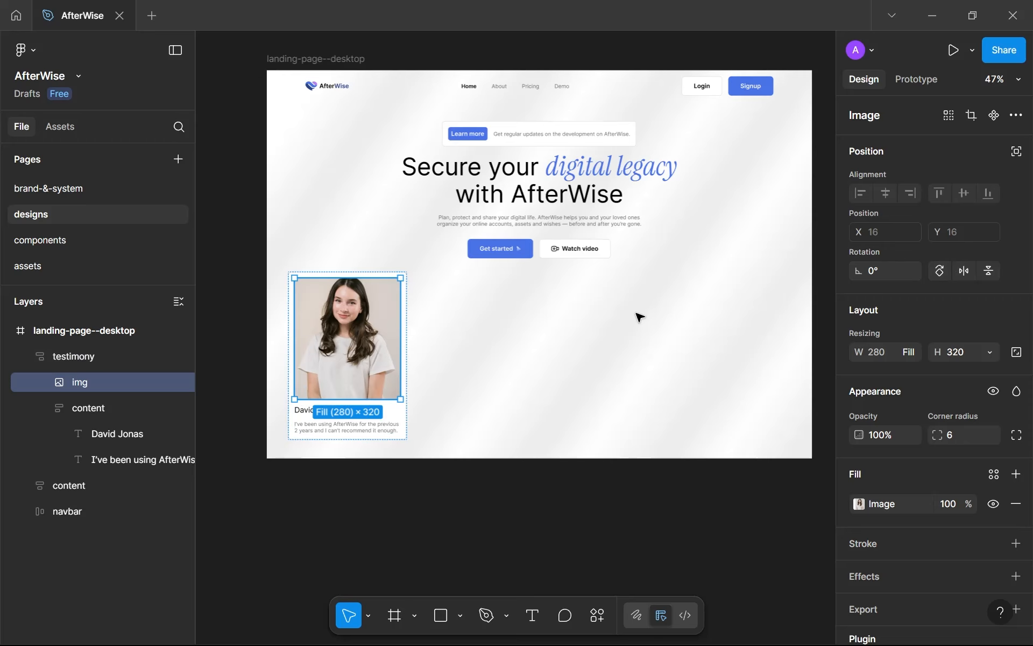
{"action": "left_click", "coordinate": [481, 333]}
{"action": "scroll", "coordinate": [346, 332], "scroll_direction": "up", "scroll_amount": 3}
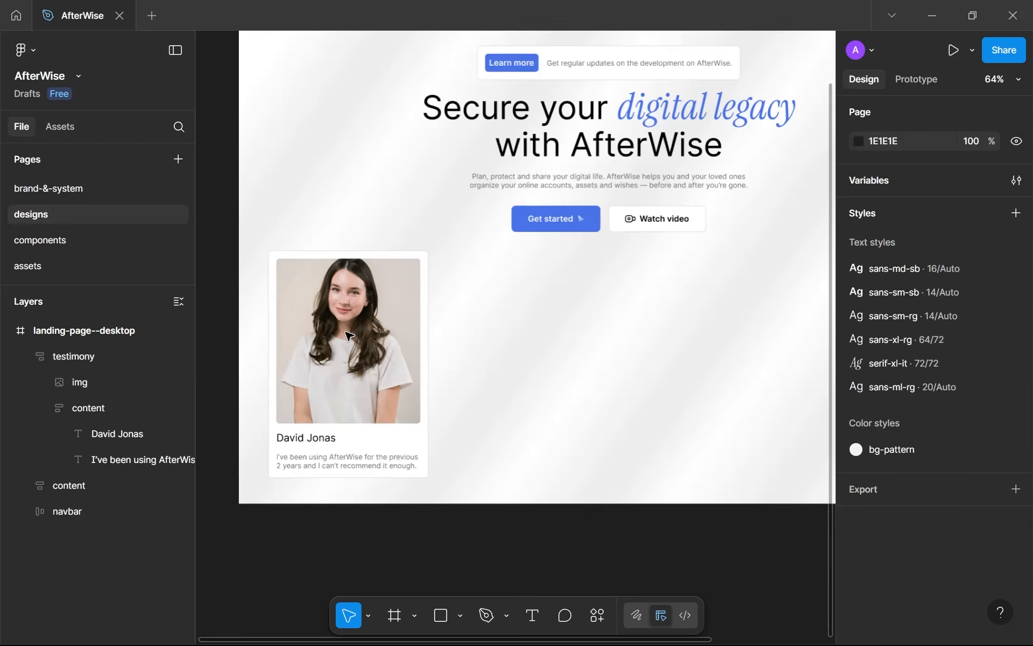
{"action": "left_click_drag", "start_coordinate": [398, 347], "coordinate": [489, 375]}
{"action": "scroll", "coordinate": [392, 344], "scroll_direction": "down", "scroll_amount": 3}
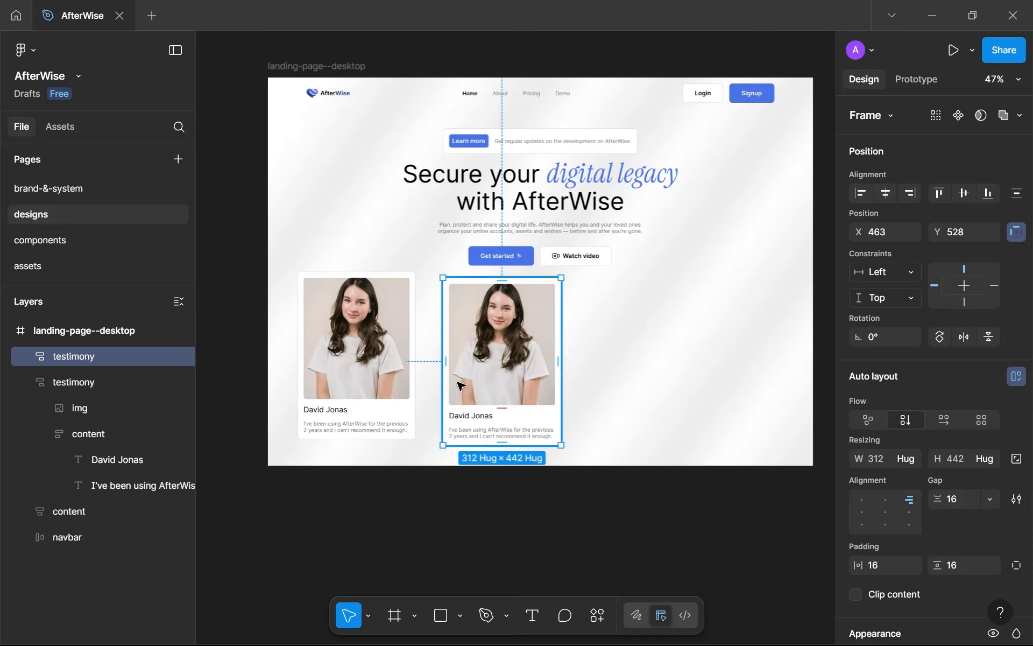
Duplicate the card twice more and nudge the fourth copy into line at X 1203.
{"action": "key", "text": "ctrl+d"}
{"action": "scroll", "coordinate": [546, 361], "scroll_direction": "down", "scroll_amount": 2}
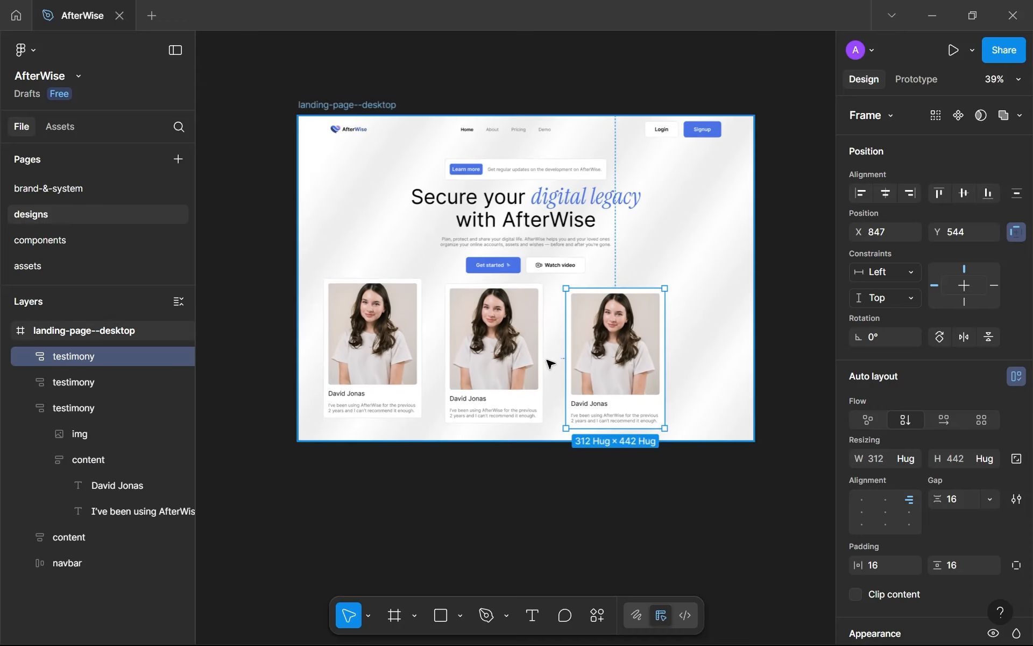
{"action": "scroll", "coordinate": [546, 361], "scroll_direction": "down", "scroll_amount": 2}
{"action": "key", "text": "ctrl+d"}
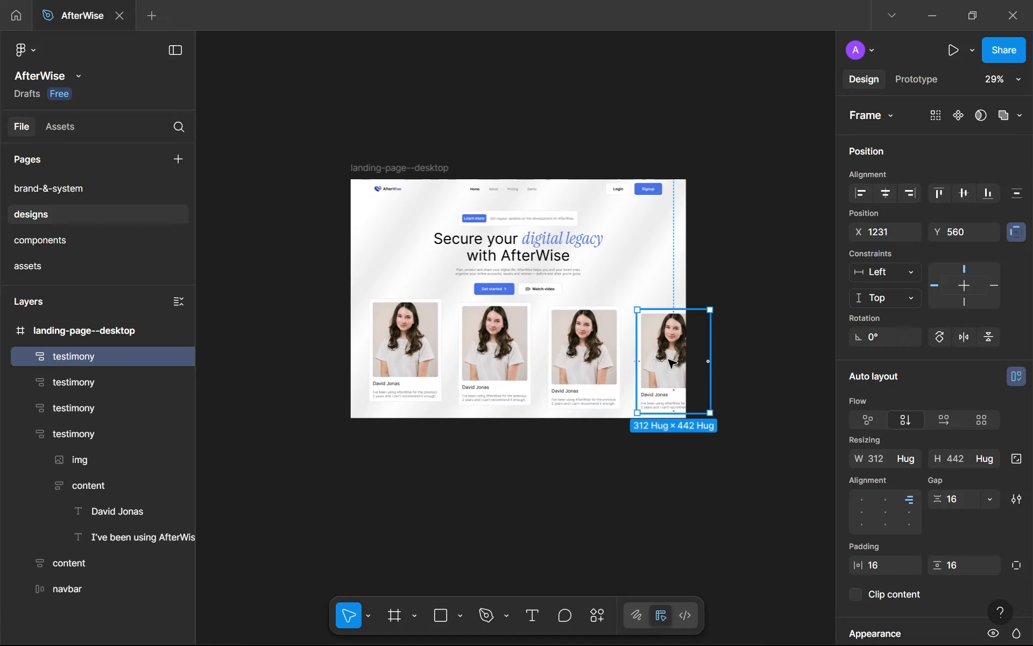
{"action": "left_click_drag", "start_coordinate": [665, 360], "coordinate": [658, 356]}
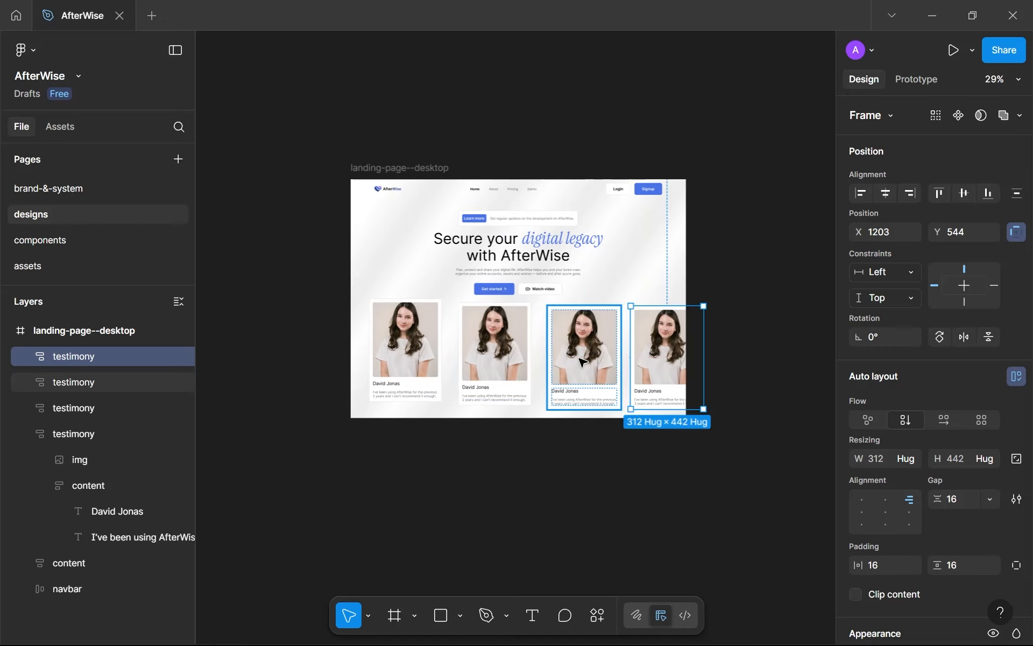
Replace the default reviewer names on the third and first cards with new names.
{"action": "scroll", "coordinate": [474, 360], "scroll_direction": "up", "scroll_amount": 5}
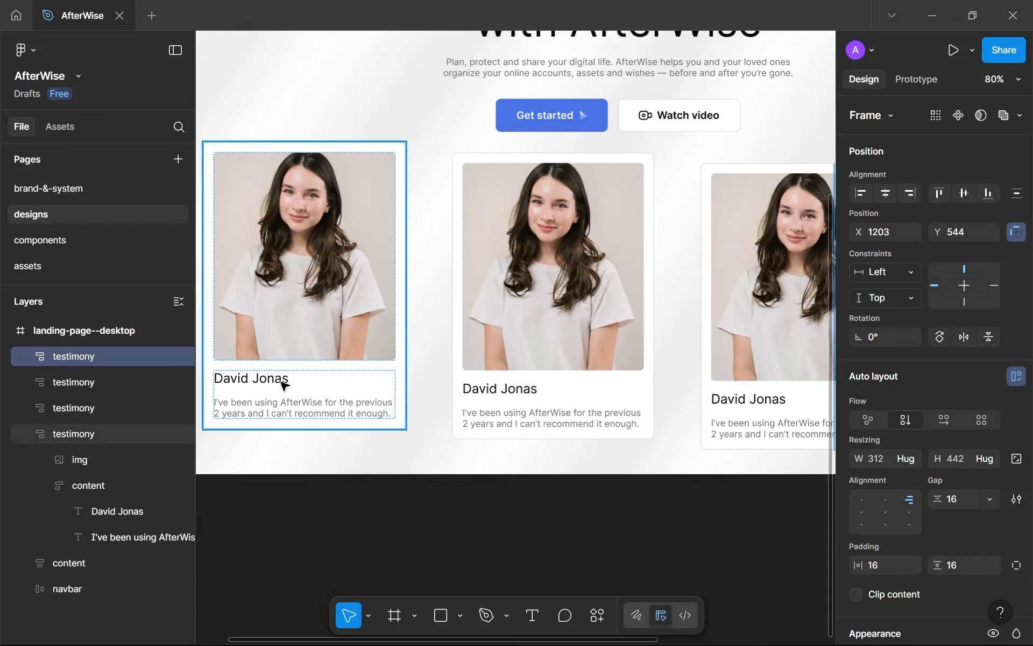
{"action": "left_click", "coordinate": [282, 383]}
{"action": "double_click", "coordinate": [279, 379]}
{"action": "key", "text": "ctrl+a"}
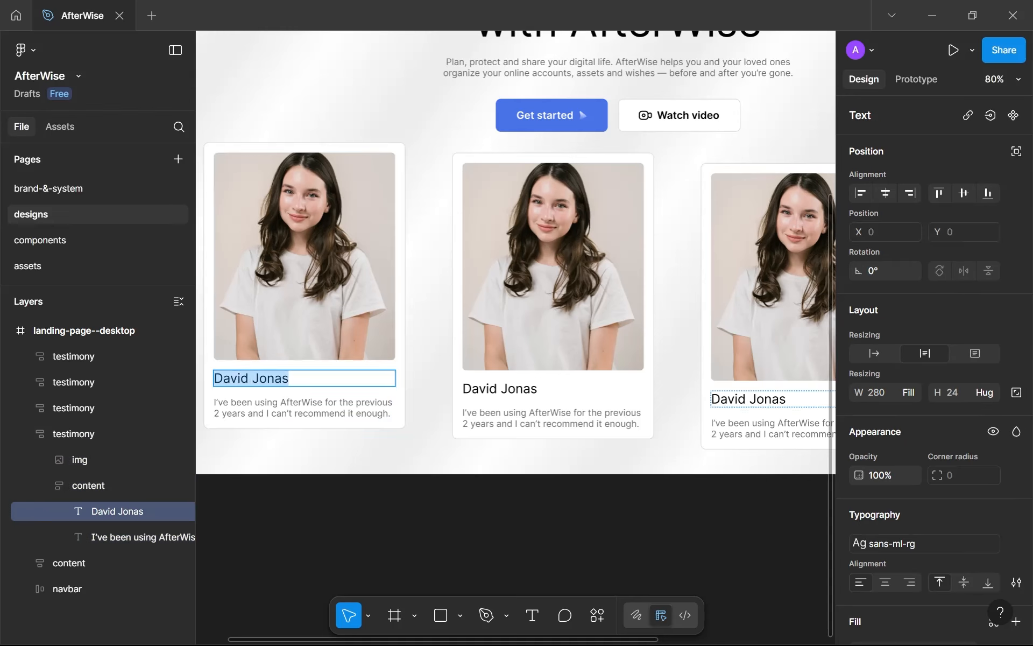
{"action": "double_click", "coordinate": [748, 399]}
{"action": "key", "text": "ctrl+a"}
{"action": "type", "text": "R"}
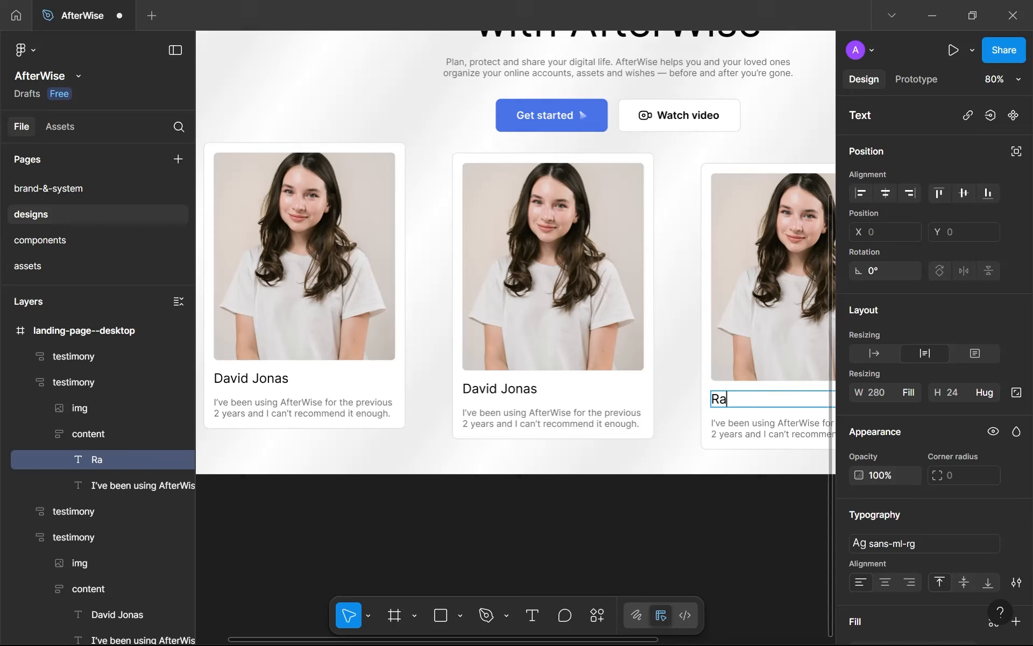
{"action": "type", "text": "achek"}
{"action": "double_click", "coordinate": [253, 378]}
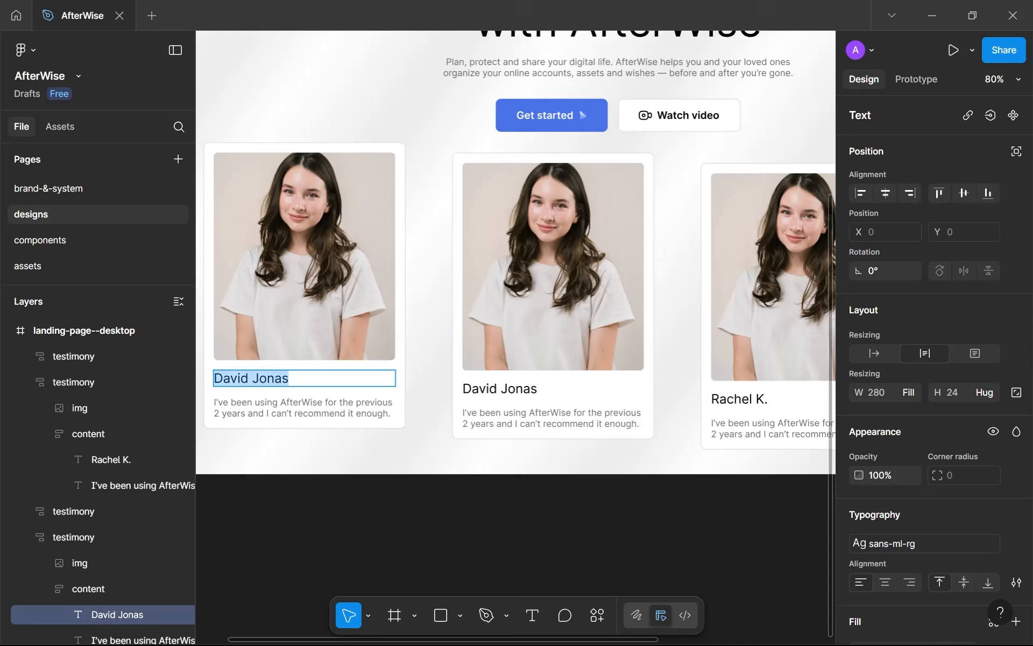
{"action": "type", "text": "t"}
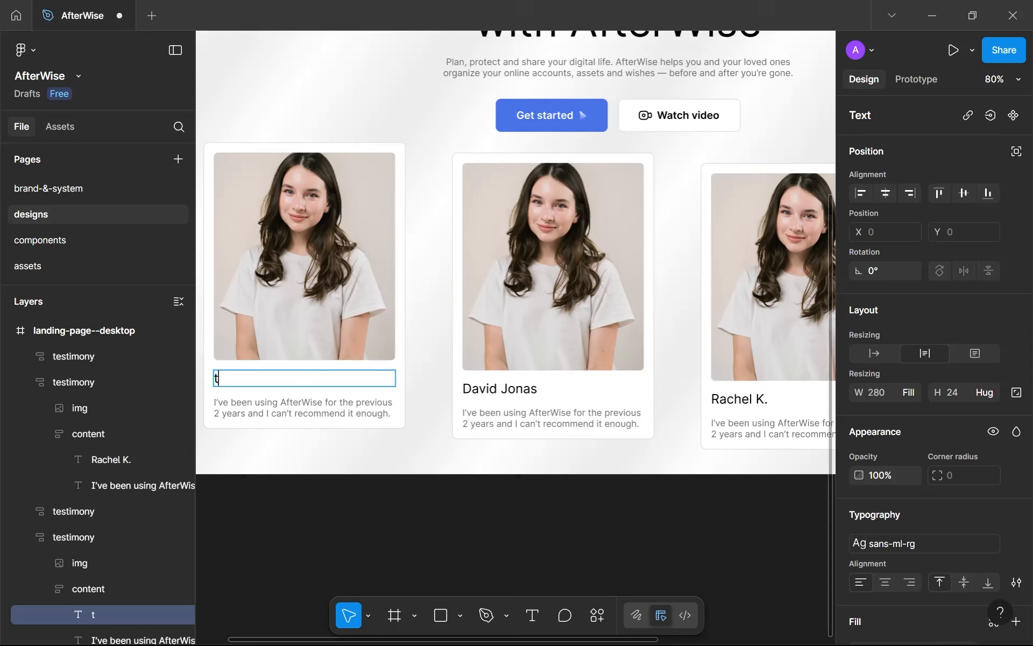
{"action": "type", "text": "Hhomas Lemar"}
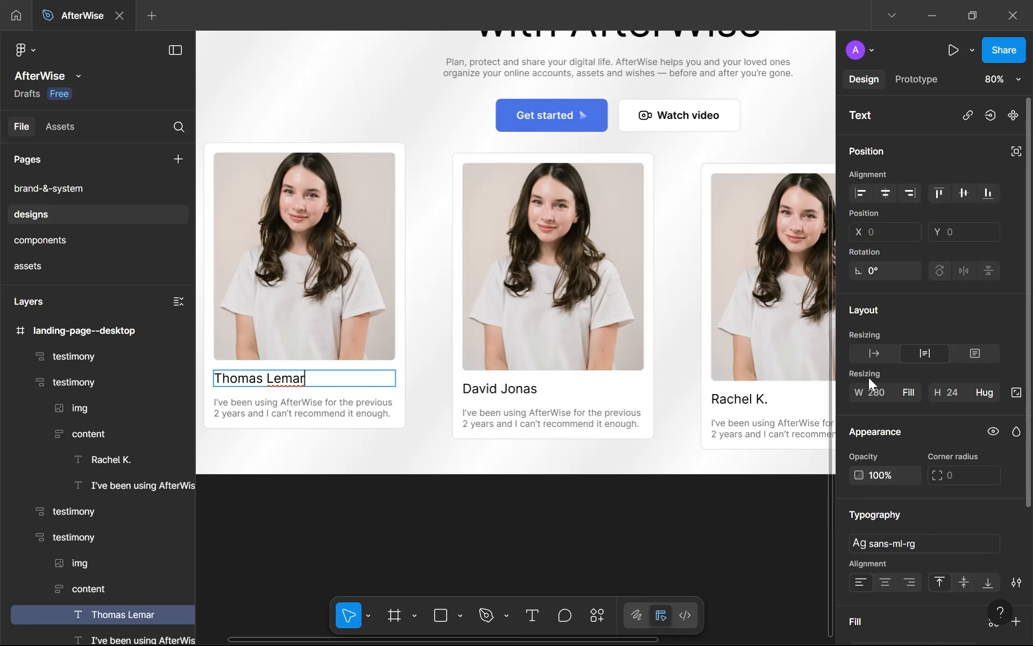
Give the fourth card's reviewer a new full name and deselect the text.
{"action": "scroll", "coordinate": [765, 395], "scroll_direction": "down", "scroll_amount": 2}
{"action": "left_click_drag", "start_coordinate": [742, 395], "coordinate": [462, 366]}
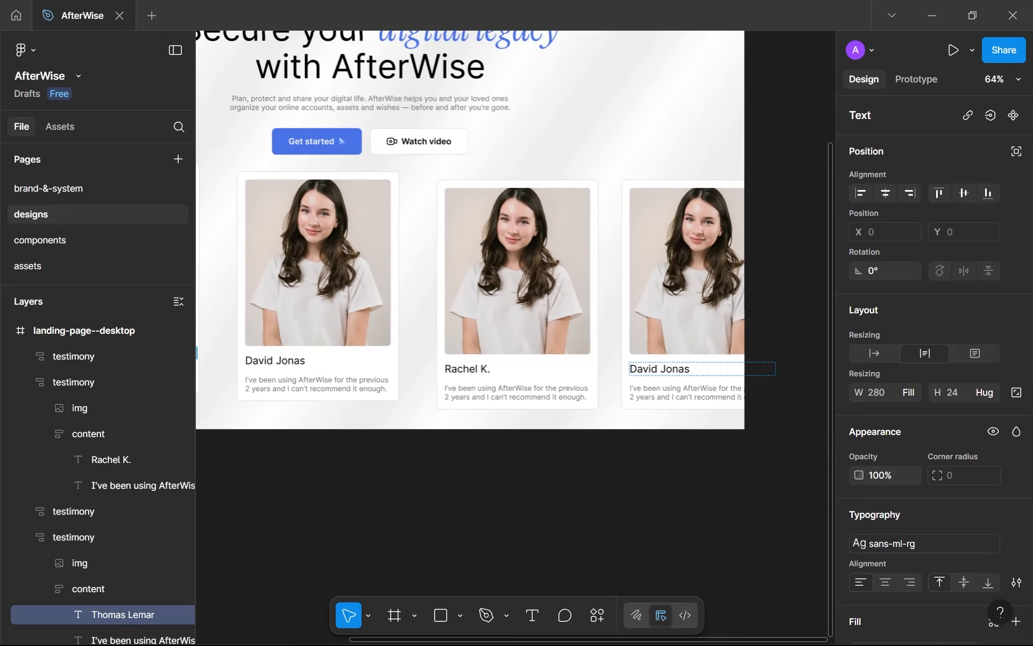
{"action": "left_click", "coordinate": [649, 369]}
{"action": "key", "text": "ctrl+a"}
{"action": "type", "text": "F"}
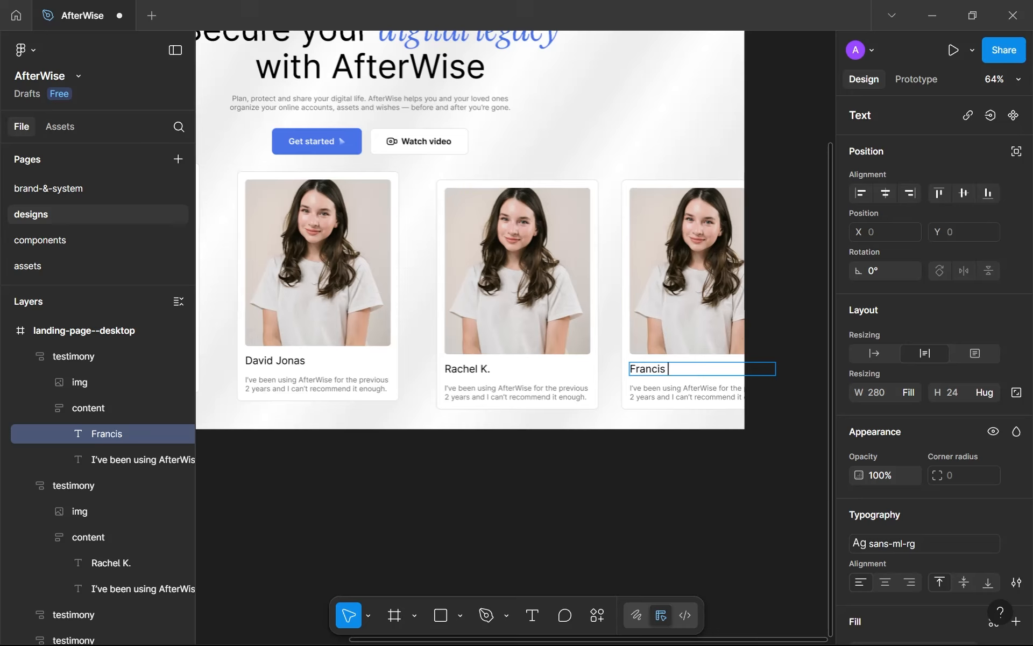
{"action": "type", "text": "rancis Fletcher"}
{"action": "key", "text": "Escape"}
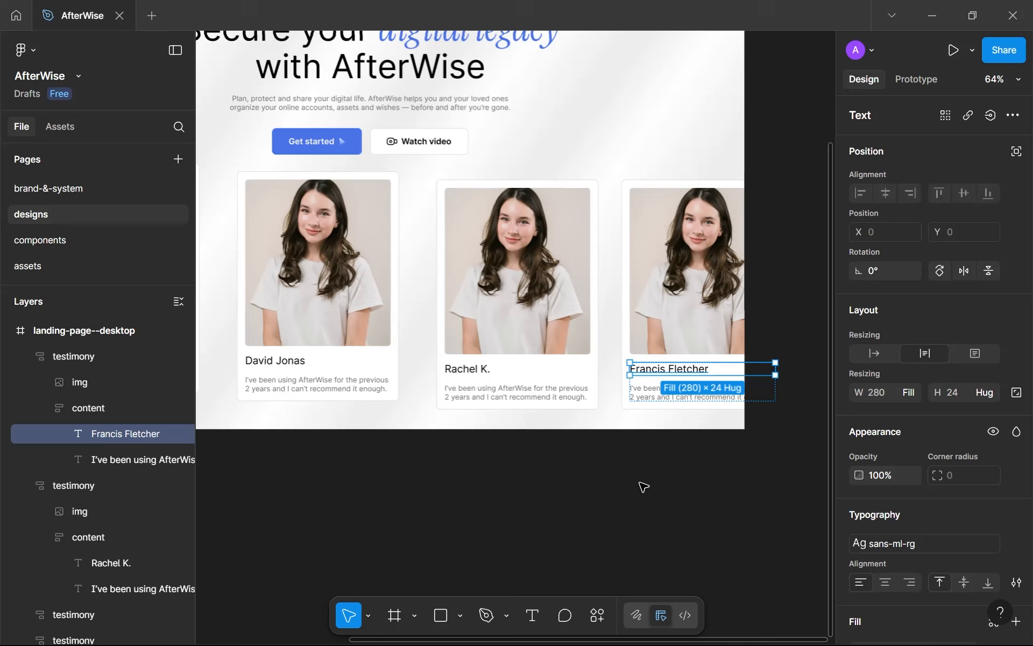
{"action": "left_click", "coordinate": [640, 475]}
{"action": "scroll", "coordinate": [640, 473], "scroll_direction": "down", "scroll_amount": 1}
{"action": "left_click_drag", "start_coordinate": [663, 473], "coordinate": [720, 487]}
{"action": "scroll", "coordinate": [552, 410], "scroll_direction": "up", "scroll_amount": 5}
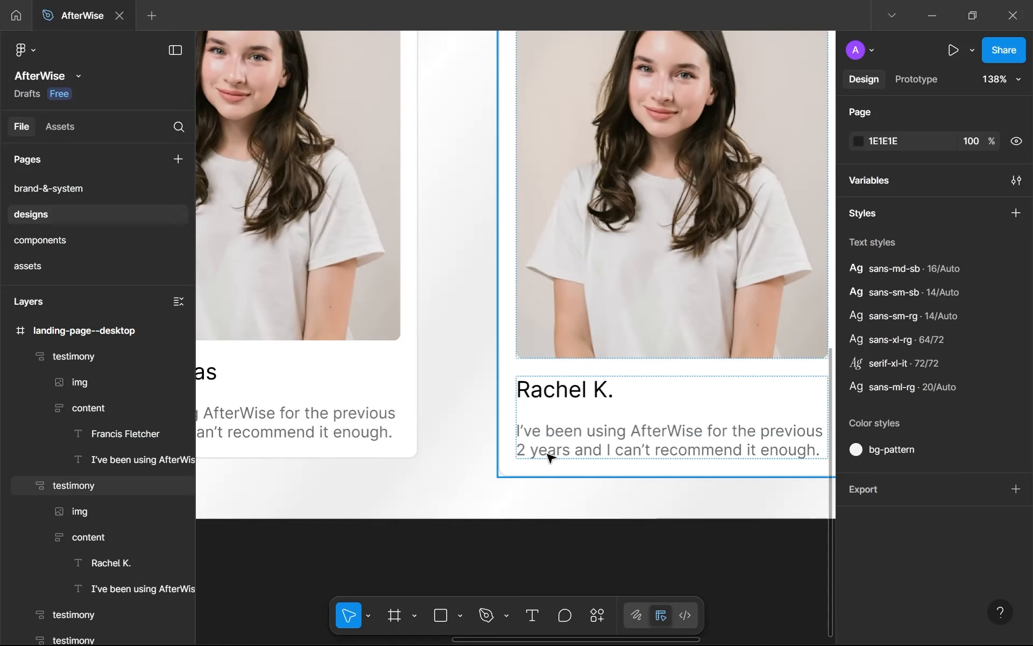
{"action": "scroll", "coordinate": [549, 457], "scroll_direction": "down", "scroll_amount": 10}
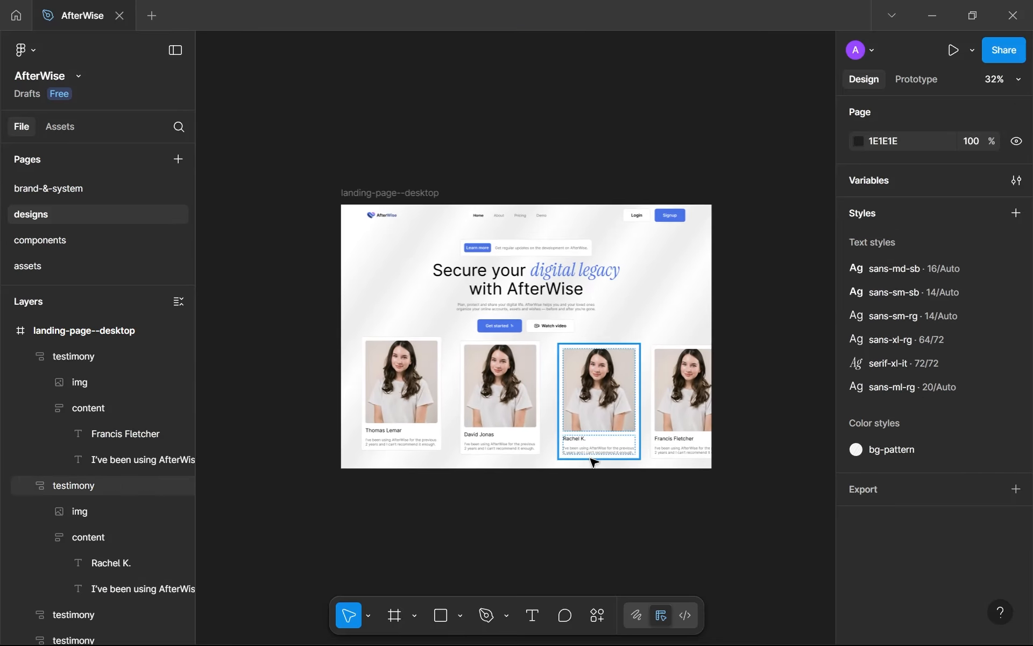
Wrap the four testimony cards in a horizontal auto-layout frame with a 24 gap.
{"action": "left_click", "coordinate": [681, 410]}
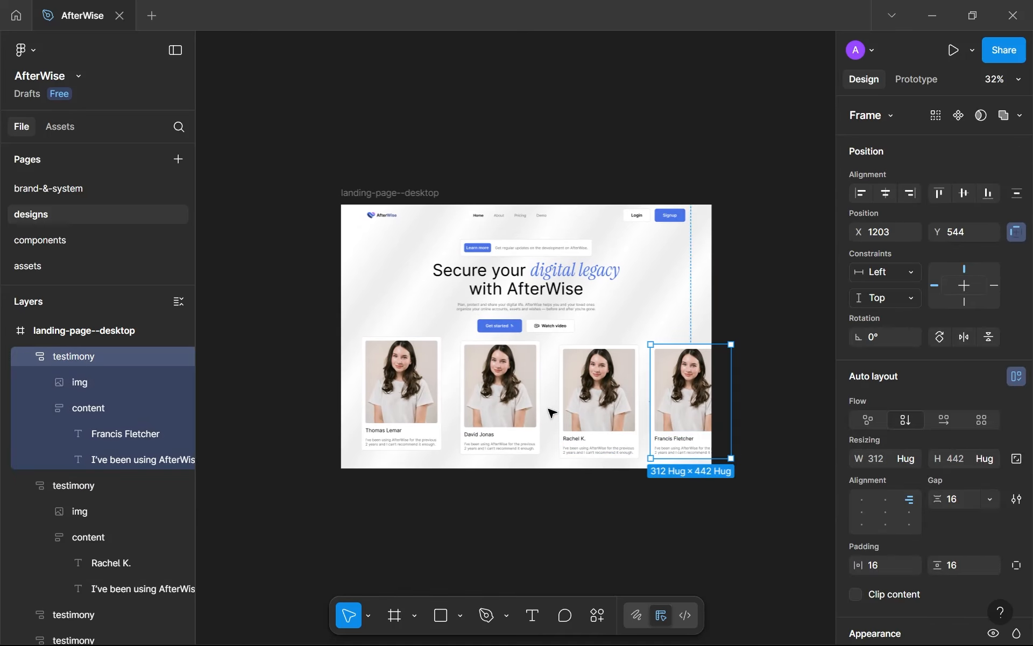
{"action": "left_click", "coordinate": [498, 401], "text": "shift"}
{"action": "left_click", "coordinate": [597, 398], "text": "shift"}
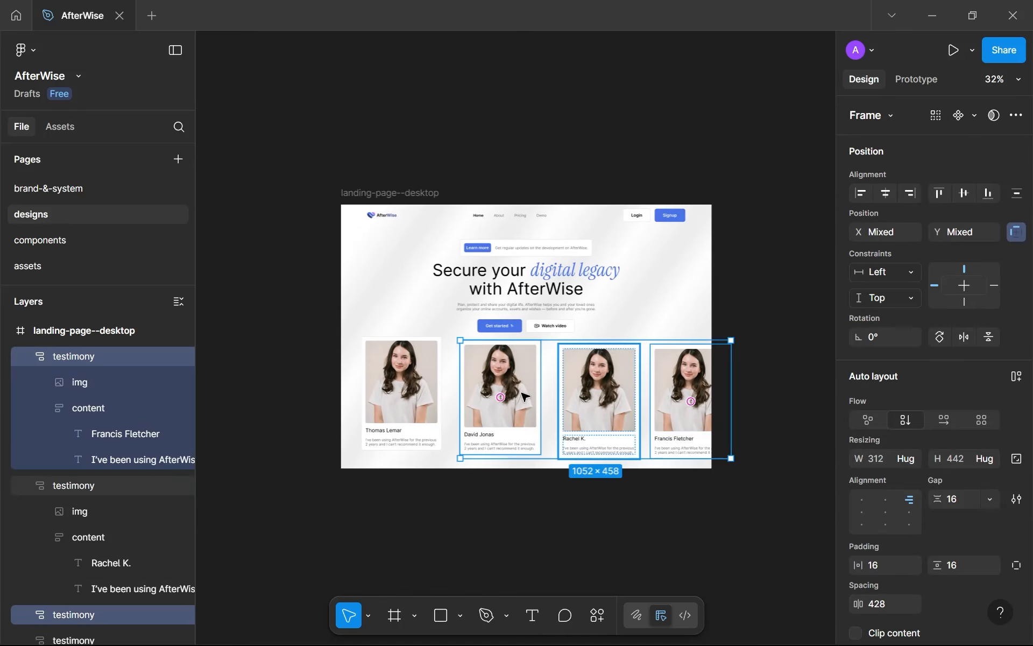
{"action": "left_click", "coordinate": [418, 396], "text": "shift"}
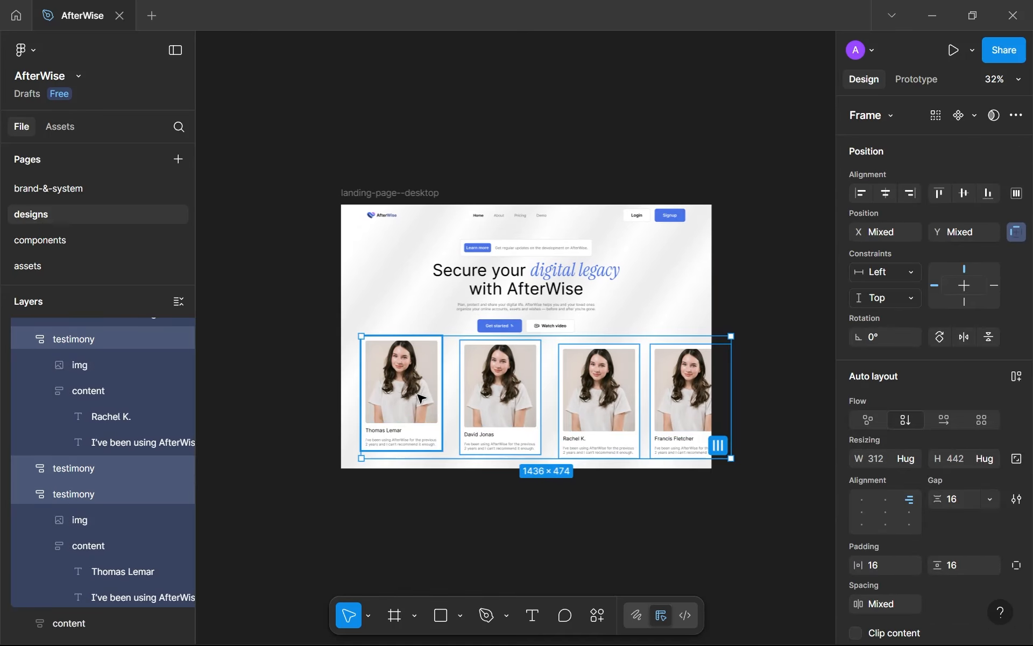
{"action": "key", "text": "shift+a"}
{"action": "left_click", "coordinate": [957, 499]}
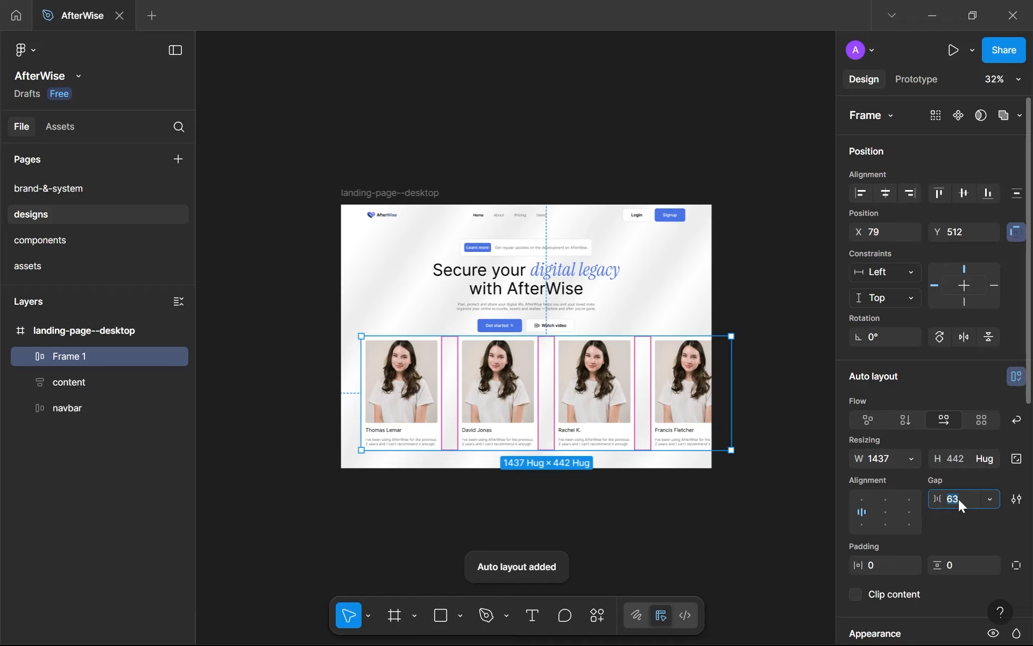
{"action": "type", "text": "1"}
{"action": "key", "text": "BackSpace"}
{"action": "type", "text": "24"}
{"action": "key", "text": "Return"}
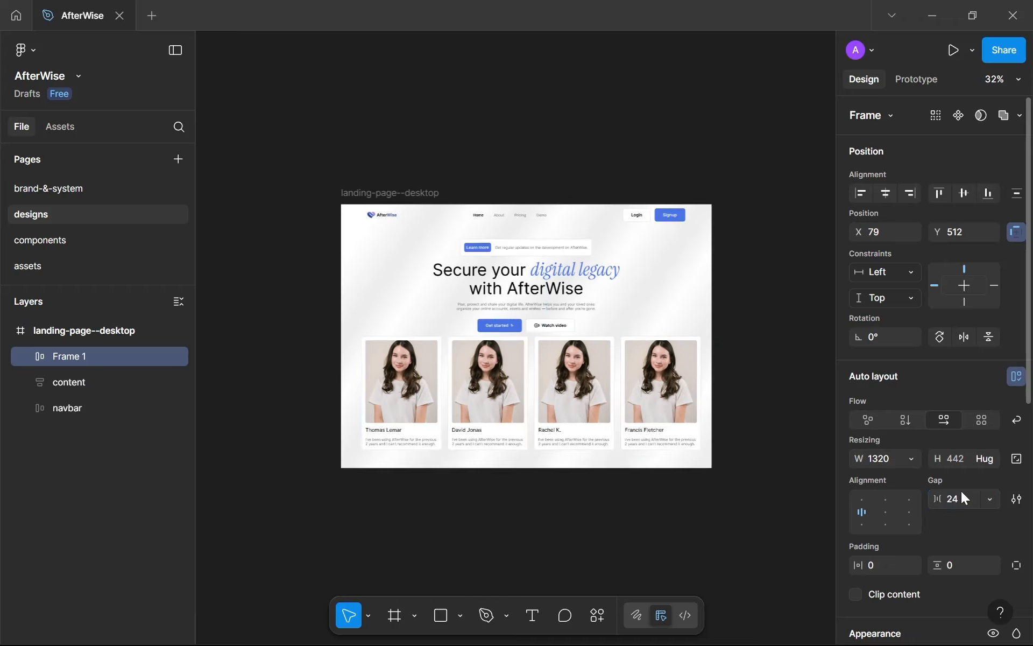
Move the card row down below the hero buttons to X 60, Y 547.
{"action": "scroll", "coordinate": [505, 336], "scroll_direction": "up", "scroll_amount": 3}
{"action": "scroll", "coordinate": [506, 336], "scroll_direction": "down", "scroll_amount": 3}
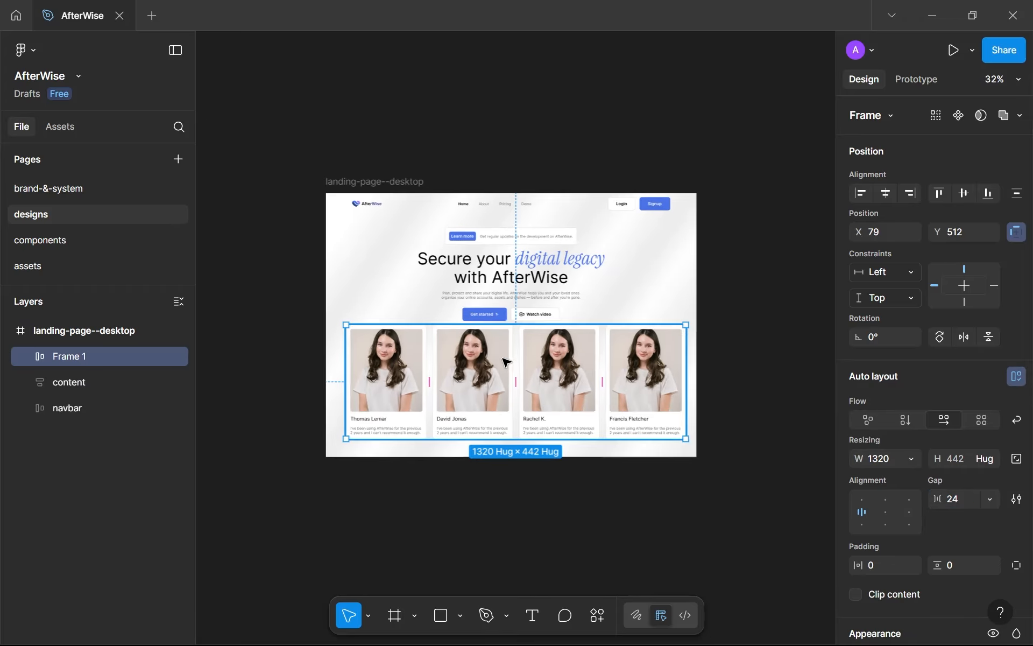
{"action": "left_click_drag", "start_coordinate": [506, 363], "coordinate": [503, 370]}
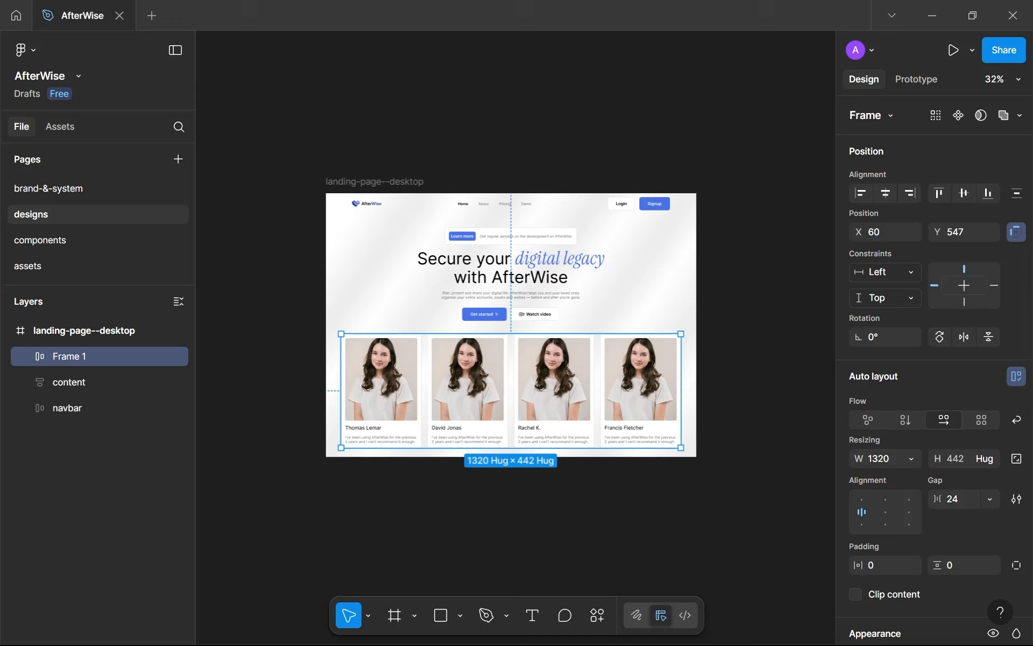
{"action": "left_click", "coordinate": [498, 401]}
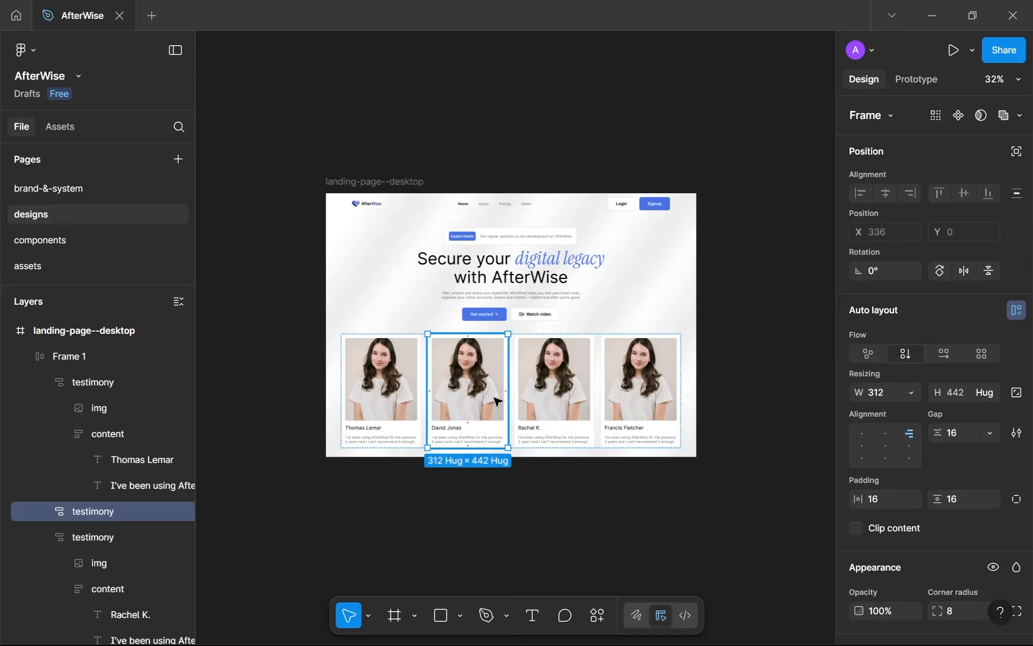
{"action": "scroll", "coordinate": [498, 401], "scroll_direction": "up", "scroll_amount": 3}
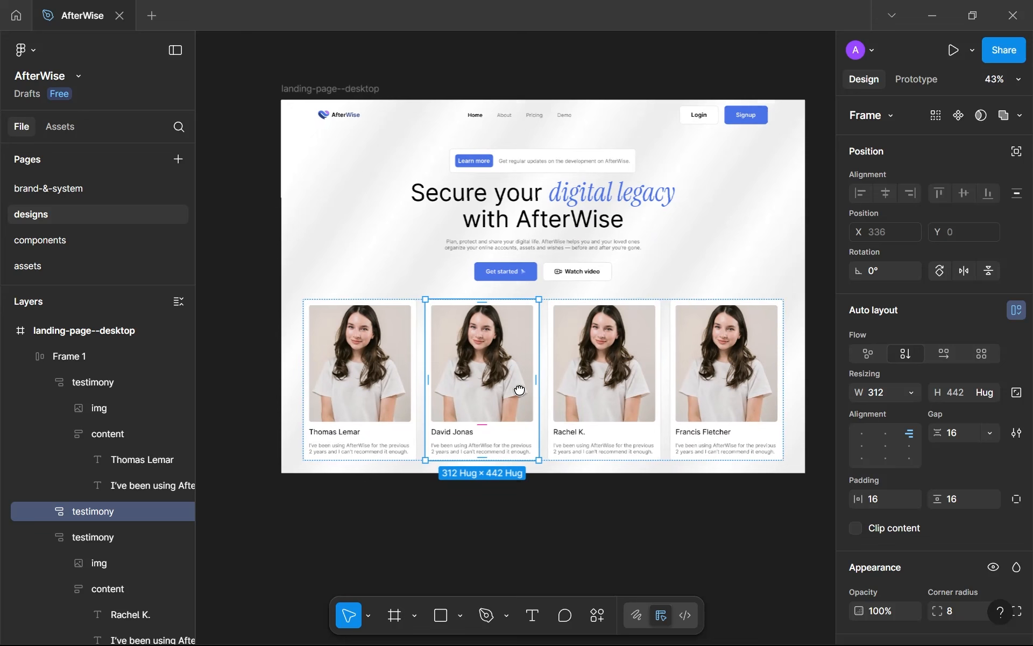
{"action": "left_click", "coordinate": [668, 343]}
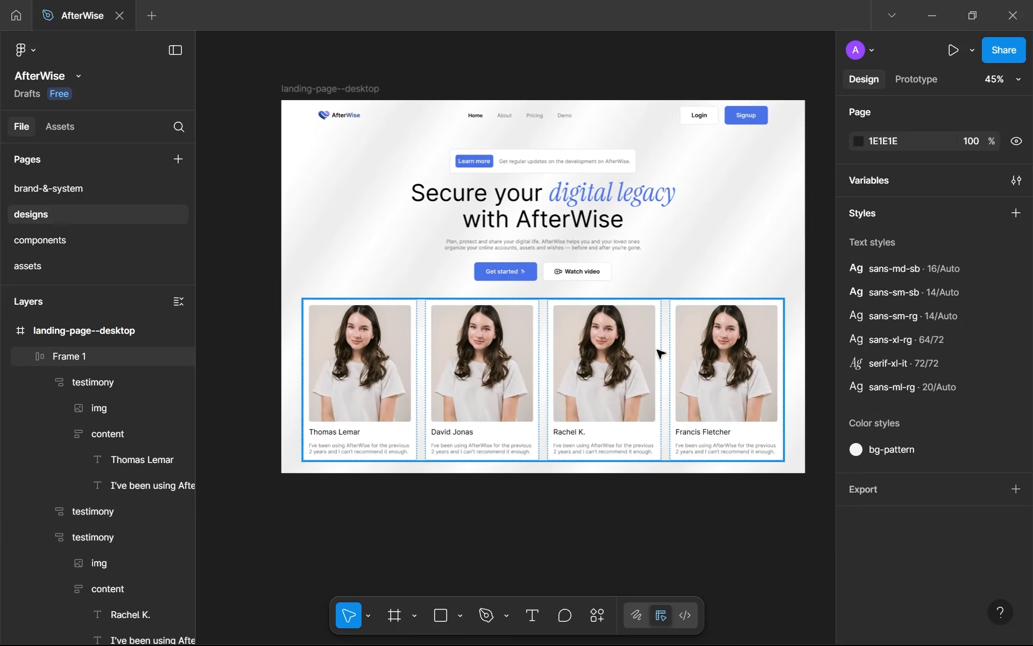
{"action": "left_click", "coordinate": [657, 349]}
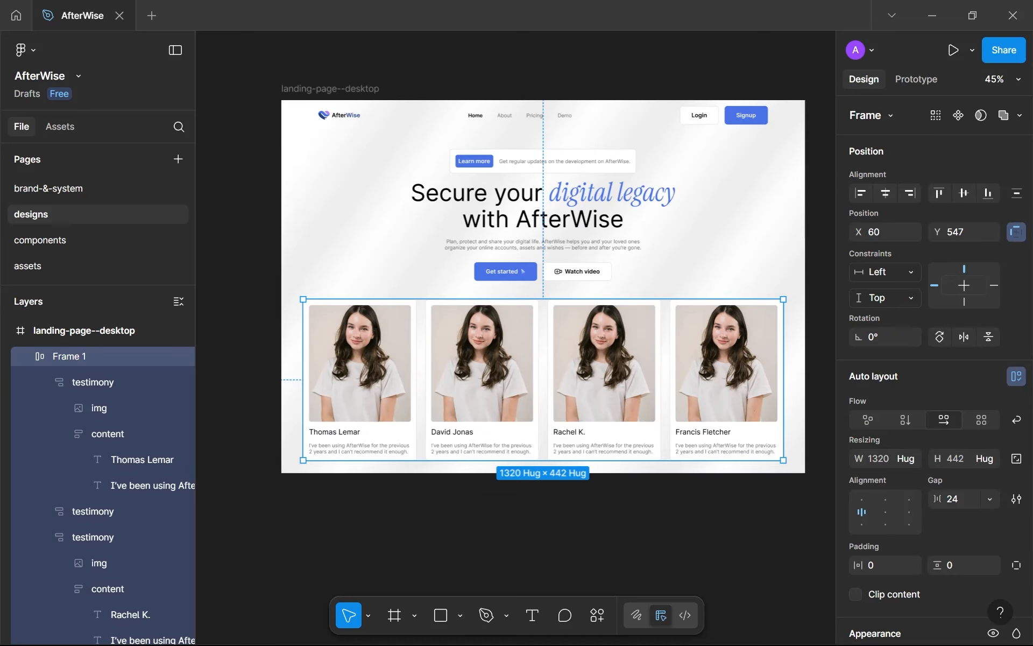
Duplicate the fourth card into a fifth and centre the 1656-wide row horizontally.
{"action": "left_click", "coordinate": [635, 394]}
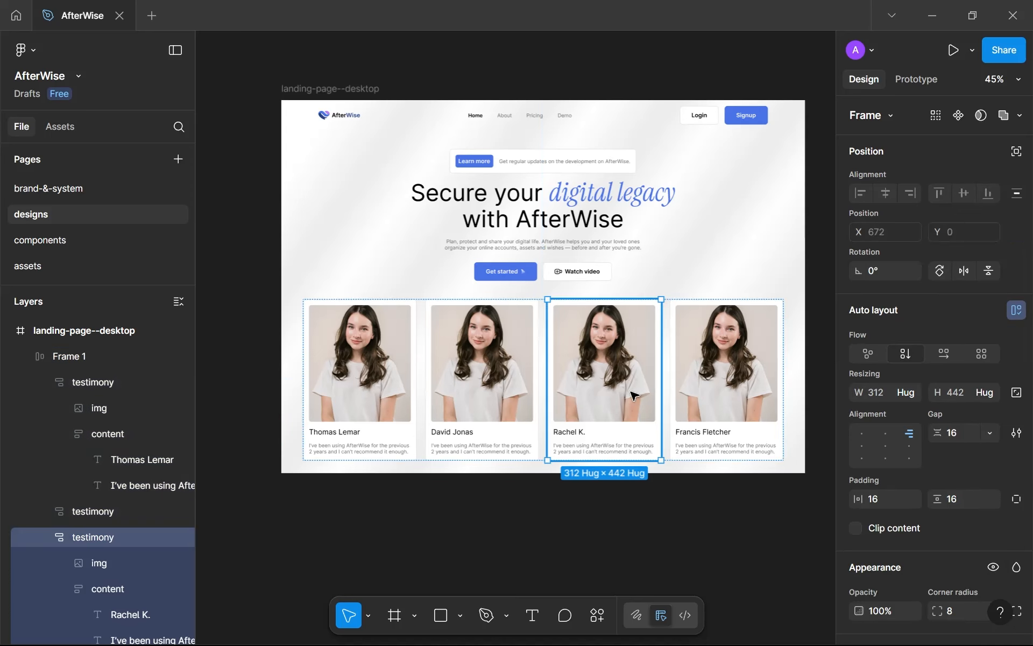
{"action": "left_click", "coordinate": [760, 393]}
{"action": "key", "text": "ctrl+d"}
{"action": "scroll", "coordinate": [760, 402], "scroll_direction": "down", "scroll_amount": 1}
{"action": "left_click_drag", "start_coordinate": [701, 414], "coordinate": [549, 414]}
{"action": "left_click", "coordinate": [524, 473]}
{"action": "left_click", "coordinate": [573, 400]}
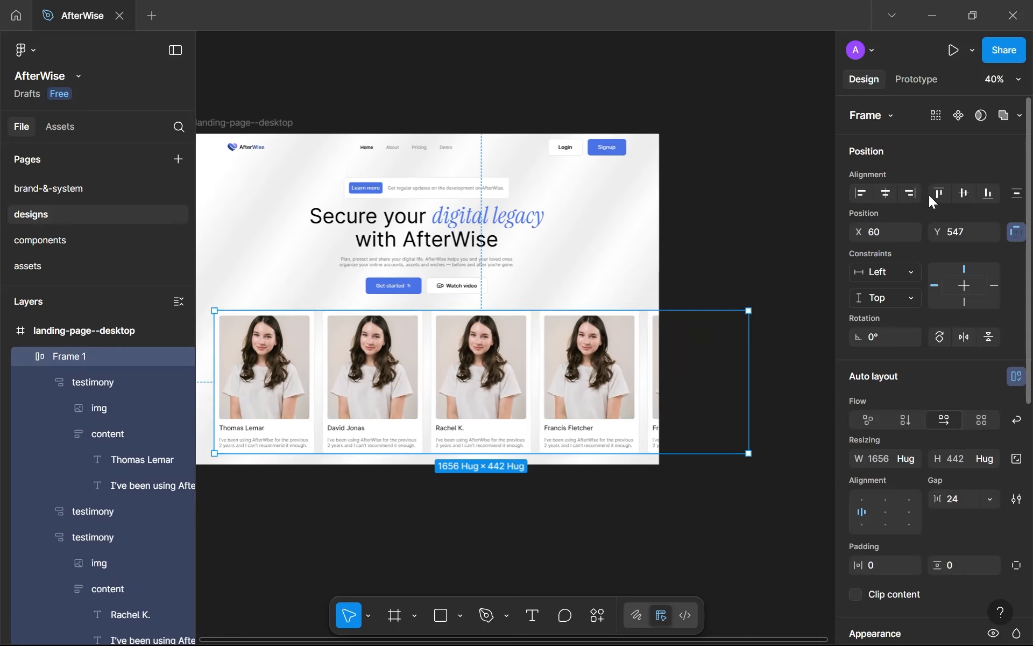
{"action": "left_click", "coordinate": [895, 197]}
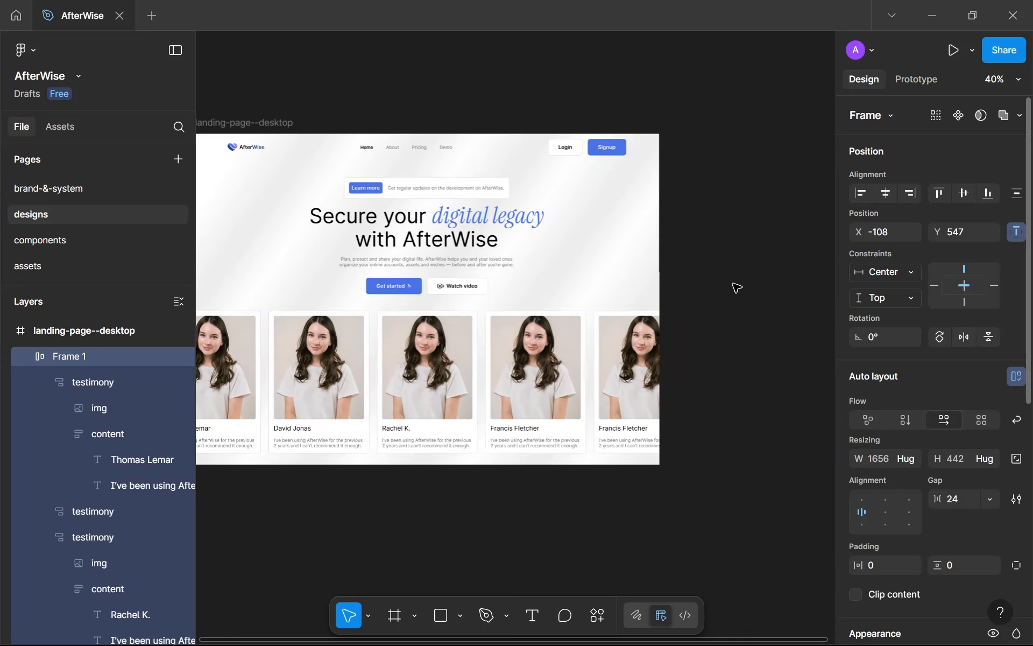
Give the fifth card's reviewer a new name.
{"action": "double_click", "coordinate": [629, 433]}
{"action": "double_click", "coordinate": [625, 429]}
{"action": "double_click", "coordinate": [626, 429]}
{"action": "scroll", "coordinate": [625, 429], "scroll_direction": "down", "scroll_amount": 5}
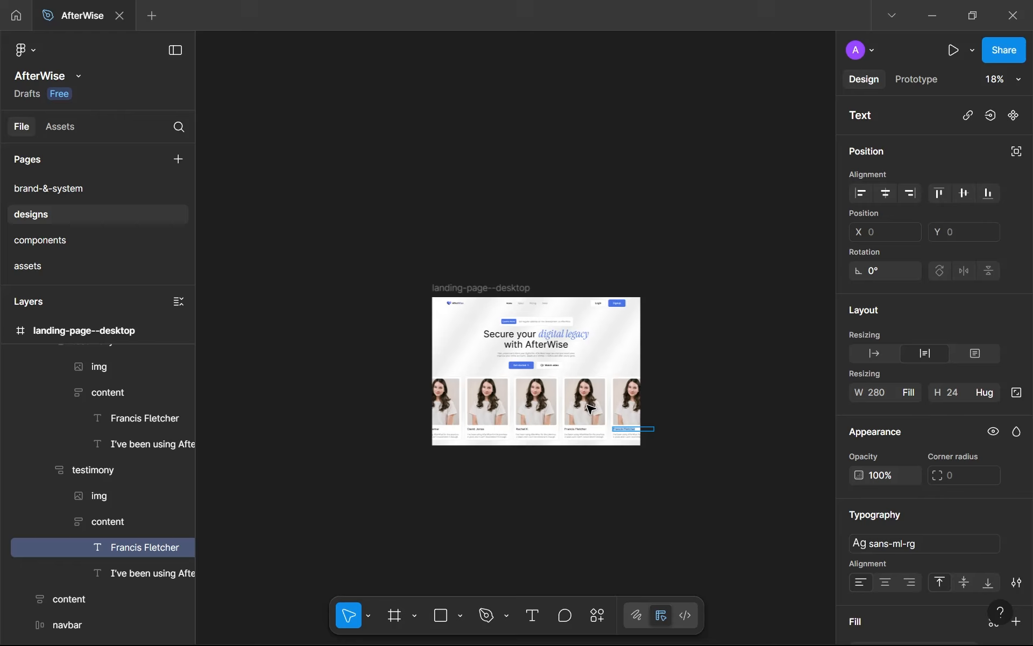
{"action": "scroll", "coordinate": [619, 423], "scroll_direction": "up", "scroll_amount": 5}
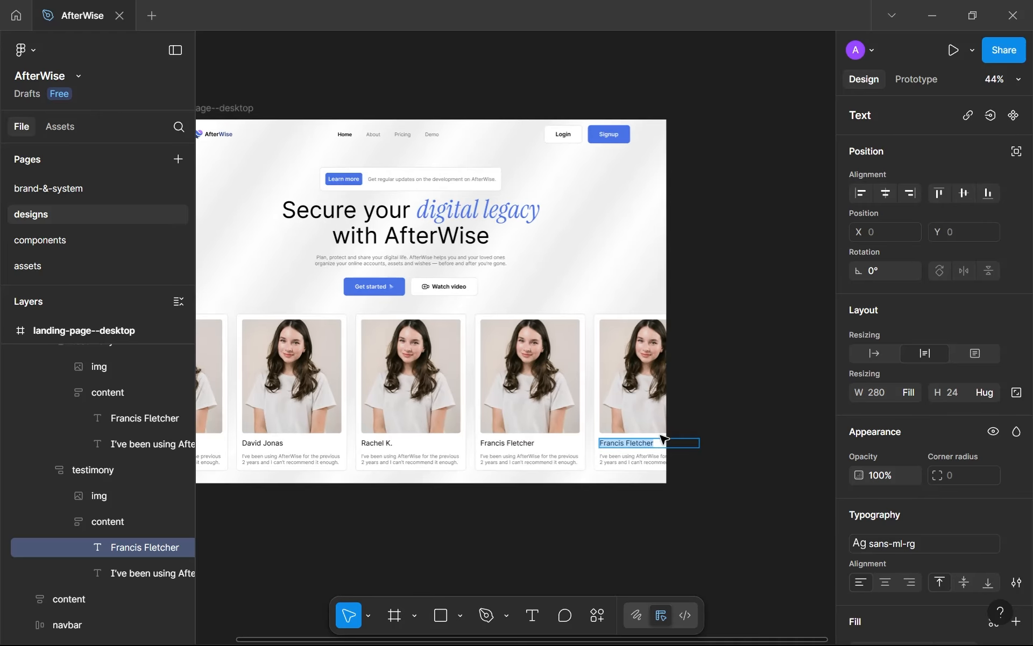
{"action": "type", "text": "Muham"}
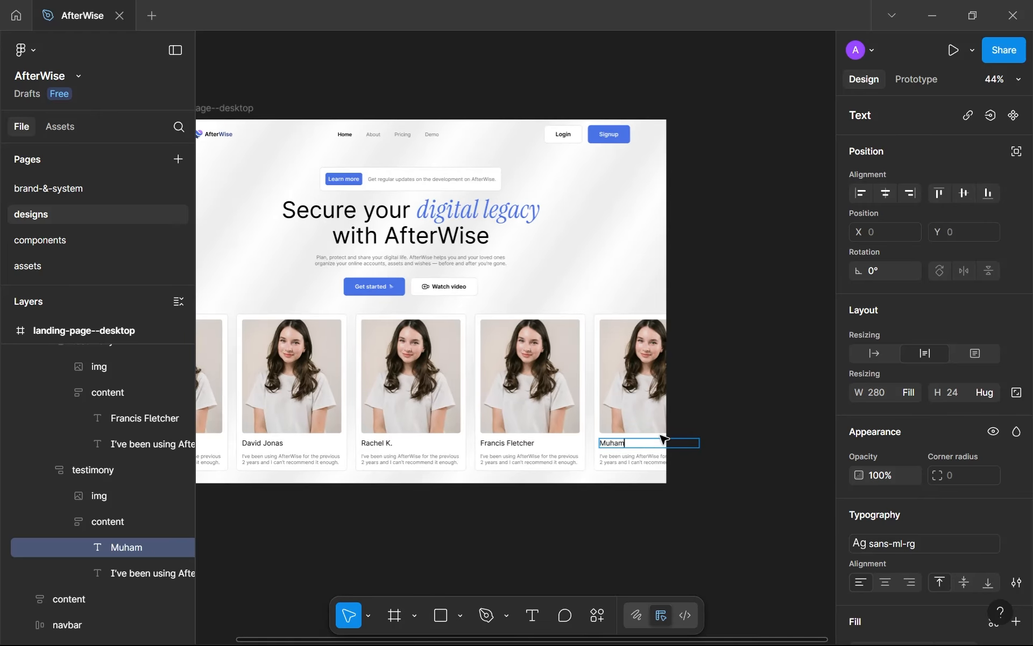
{"action": "type", "text": "med"}
{"action": "key", "text": "Escape"}
Select the photo layer inside the first testimonial card.
{"action": "scroll", "coordinate": [815, 378], "scroll_direction": "down", "scroll_amount": 3}
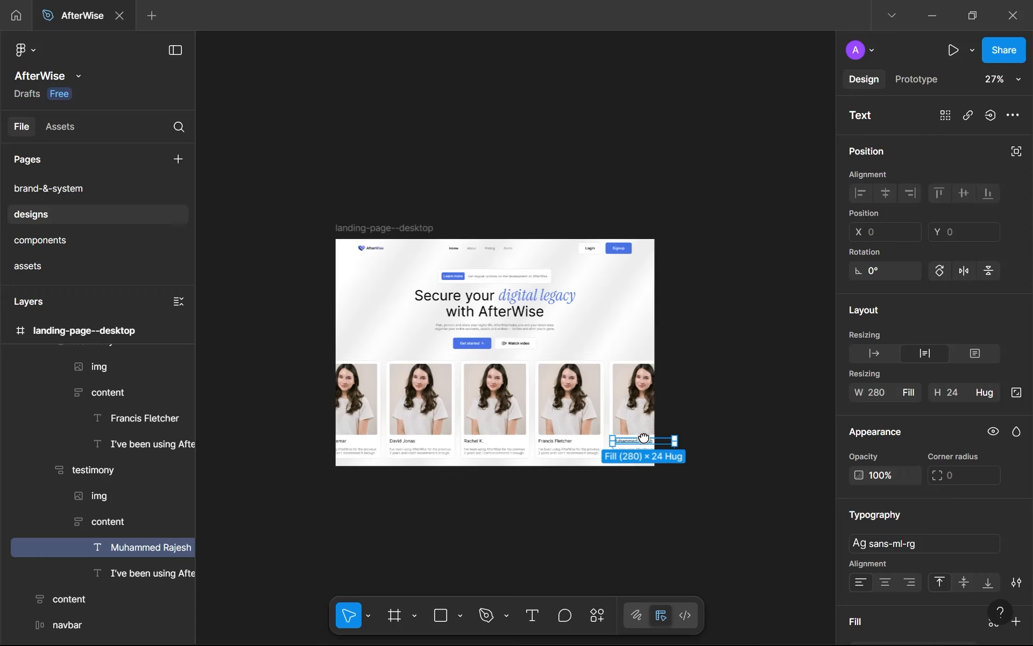
{"action": "left_click", "coordinate": [425, 377]}
{"action": "left_click", "coordinate": [422, 374]}
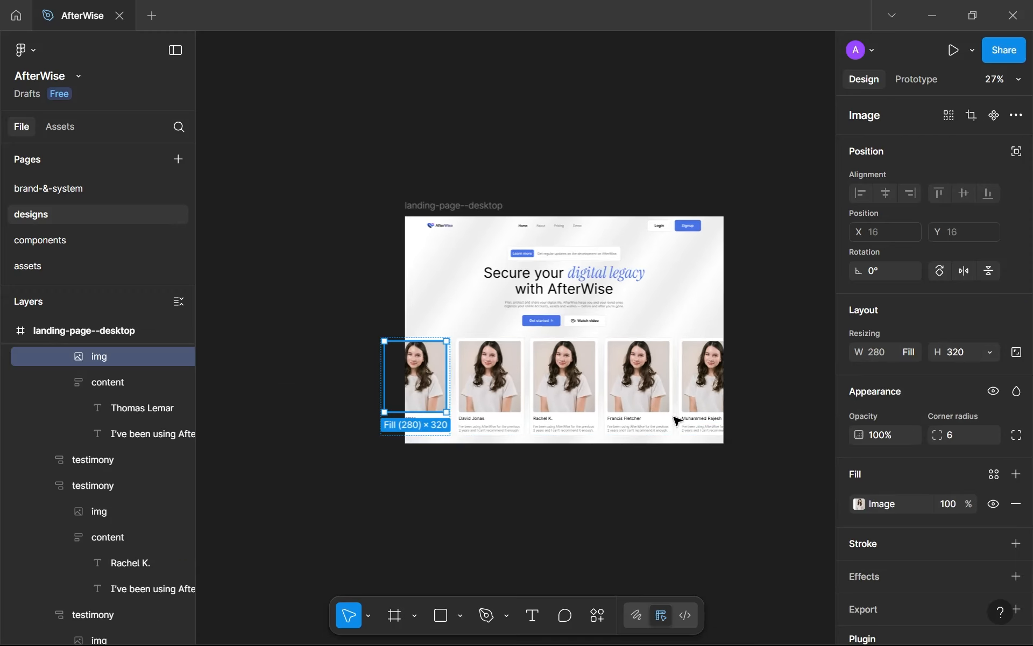
Launch the Unsplash plugin on the photo and search for 'person'.
{"action": "right_click", "coordinate": [419, 371]}
{"action": "mouse_move", "coordinate": [443, 447]}
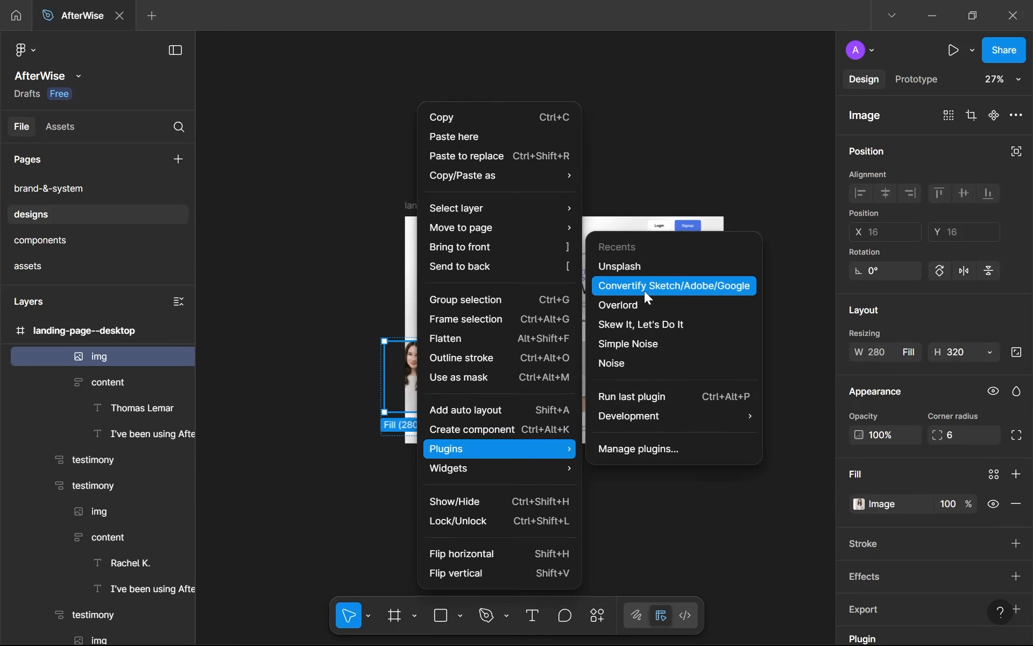
{"action": "left_click", "coordinate": [645, 271]}
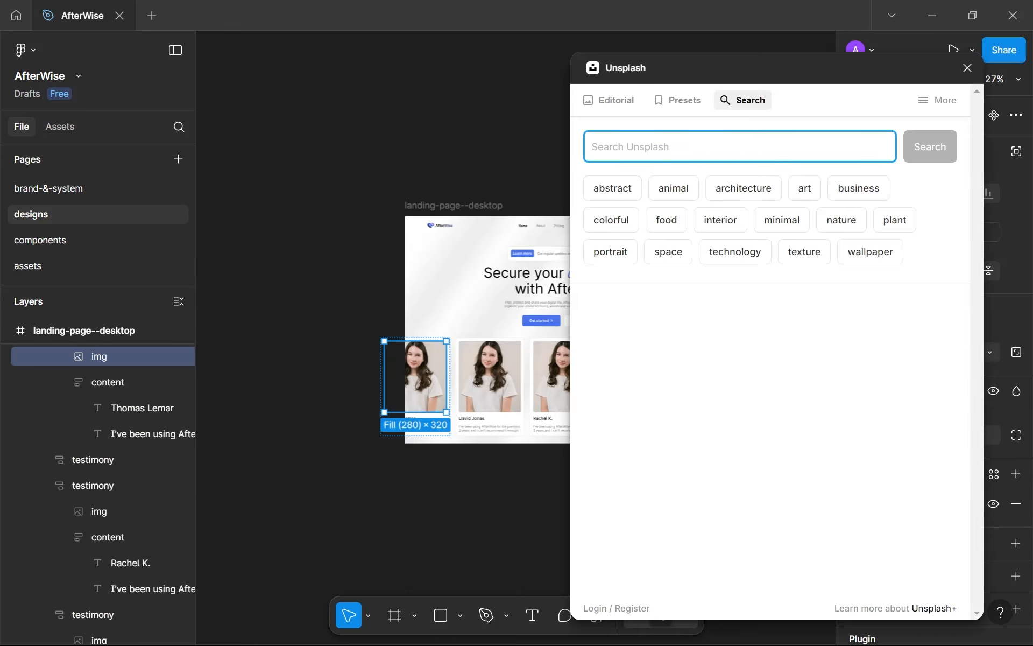
{"action": "type", "text": "person"}
{"action": "key", "text": "Return"}
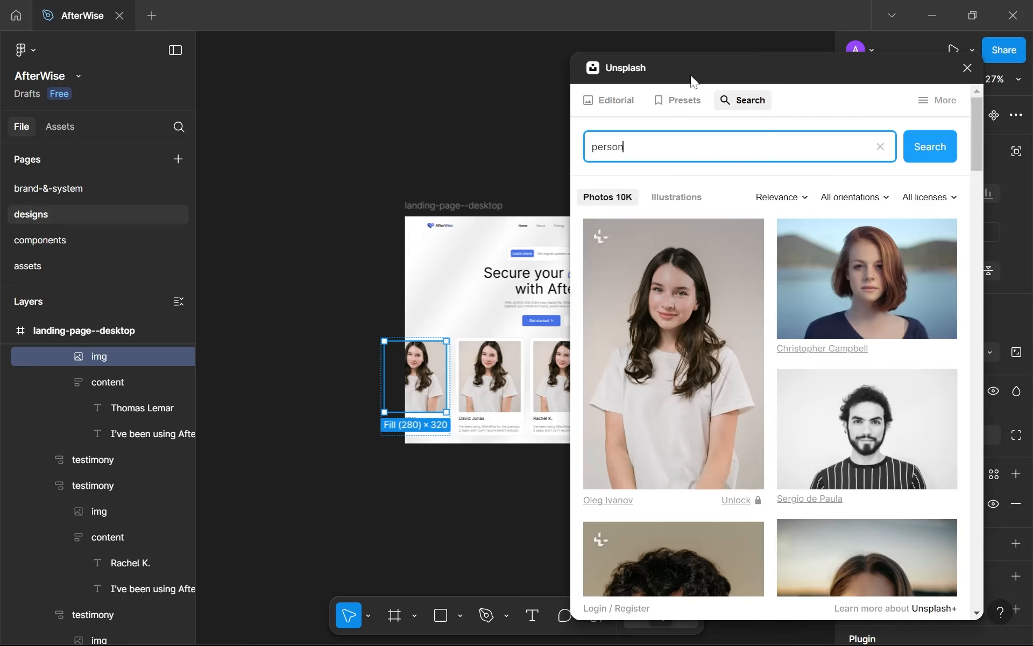
{"action": "left_click_drag", "start_coordinate": [691, 80], "coordinate": [740, 58]}
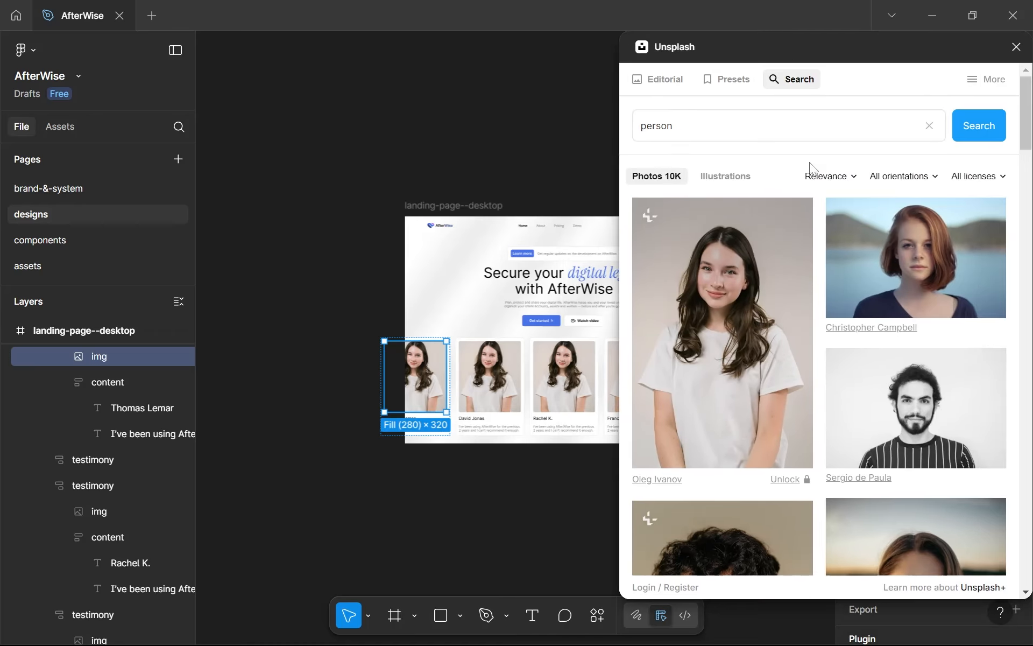
{"action": "scroll", "coordinate": [804, 205], "scroll_direction": "down", "scroll_amount": 15}
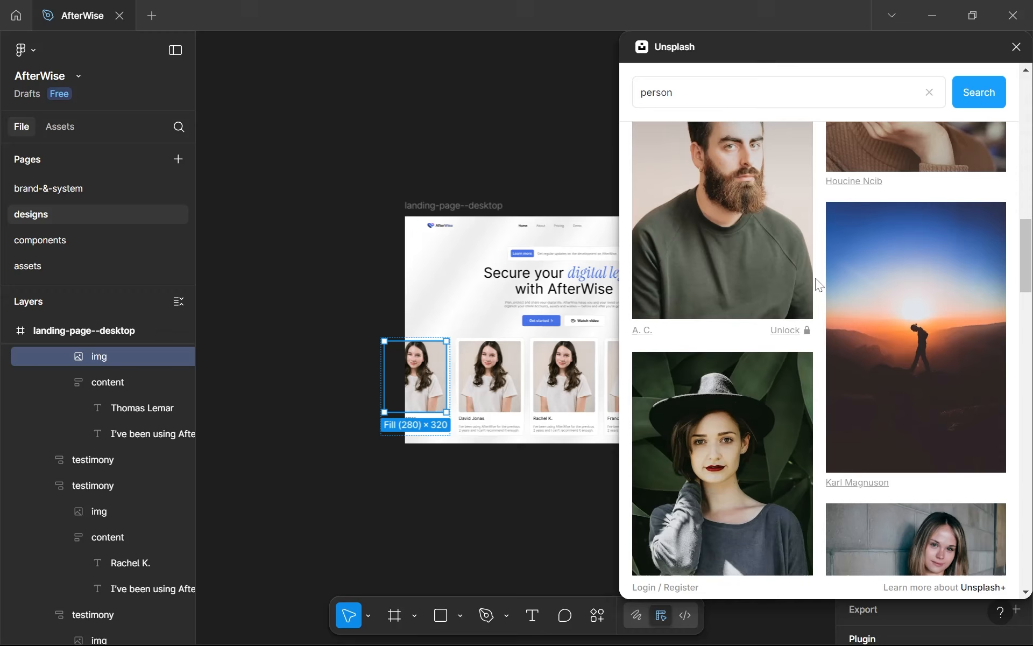
Drag different men's portraits onto the first and second cards' photos.
{"action": "left_click_drag", "start_coordinate": [807, 283], "coordinate": [481, 371]}
{"action": "left_click_drag", "start_coordinate": [717, 238], "coordinate": [442, 397]}
{"action": "scroll", "coordinate": [825, 369], "scroll_direction": "down", "scroll_amount": 7}
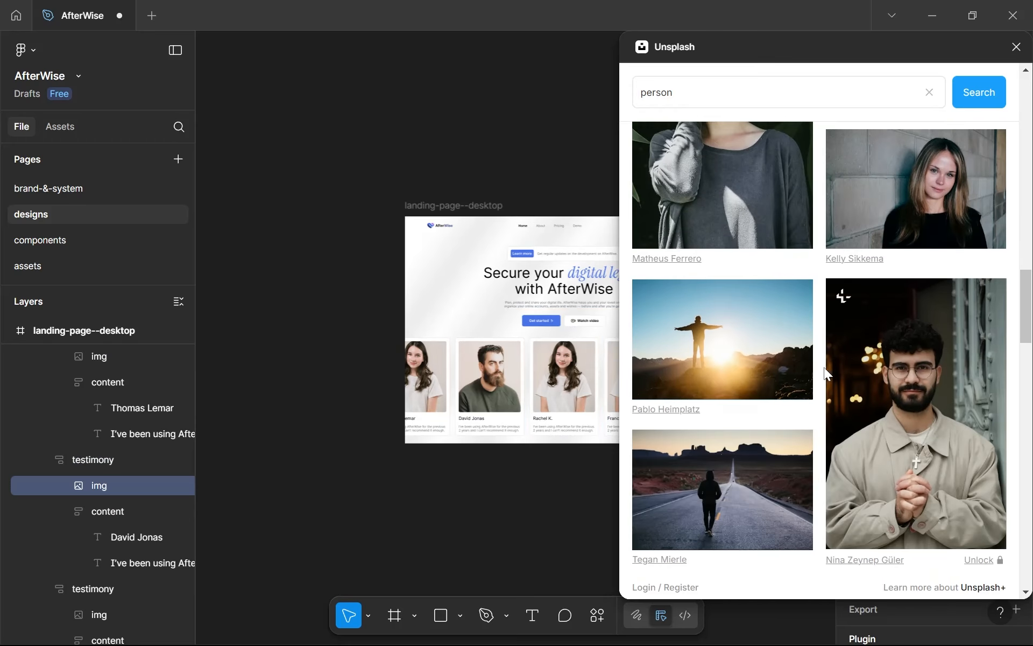
{"action": "scroll", "coordinate": [825, 369], "scroll_direction": "down", "scroll_amount": 2}
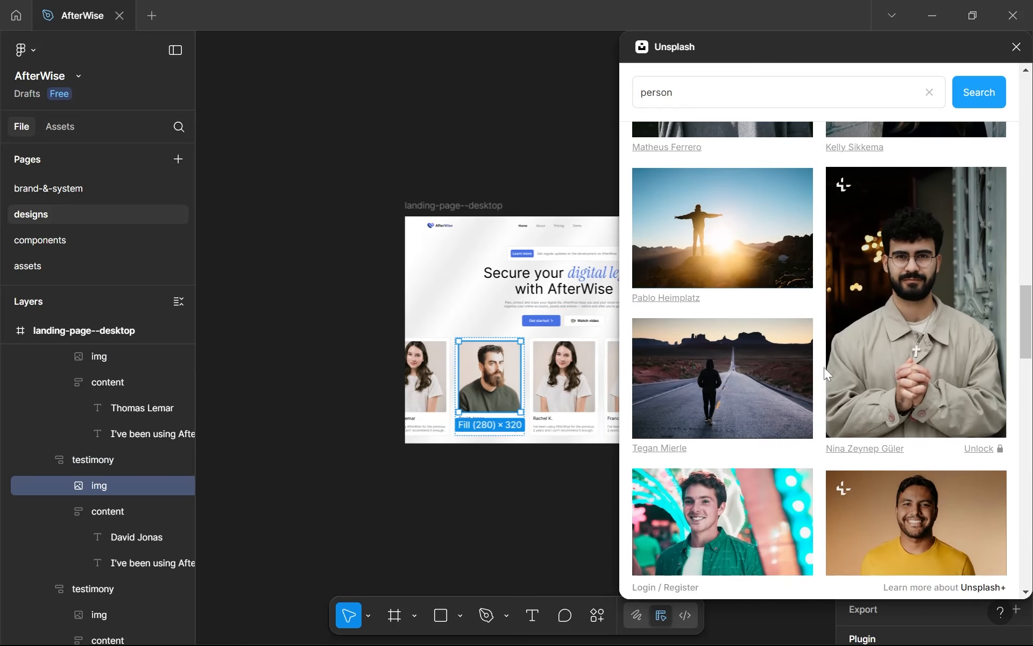
{"action": "scroll", "coordinate": [860, 398], "scroll_direction": "down", "scroll_amount": 3}
{"action": "left_click_drag", "start_coordinate": [878, 421], "coordinate": [433, 395]}
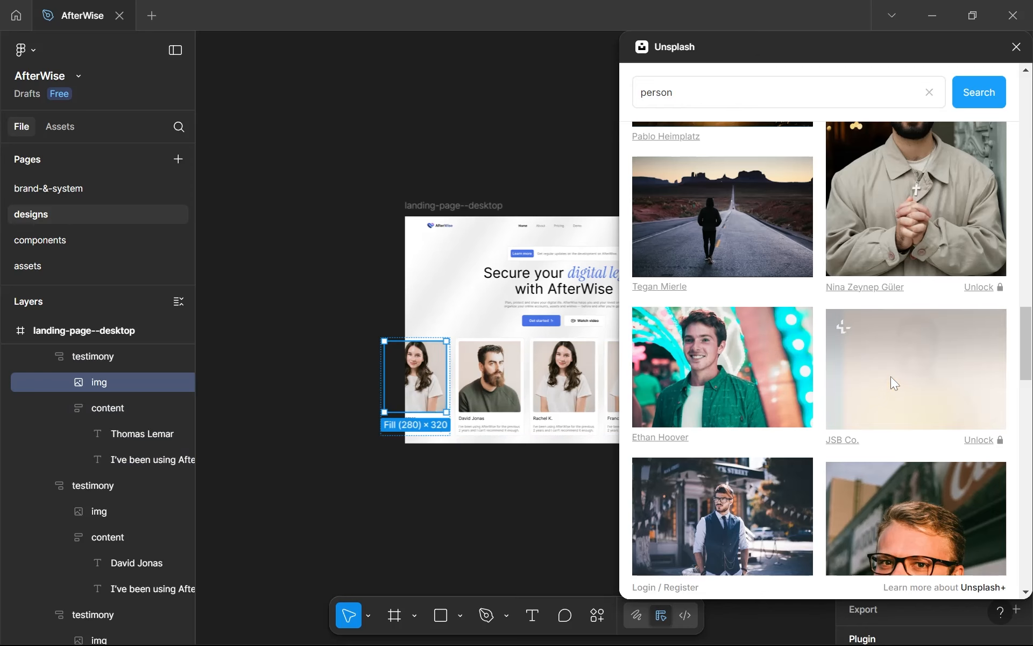
{"action": "scroll", "coordinate": [889, 376], "scroll_direction": "down", "scroll_amount": 10}
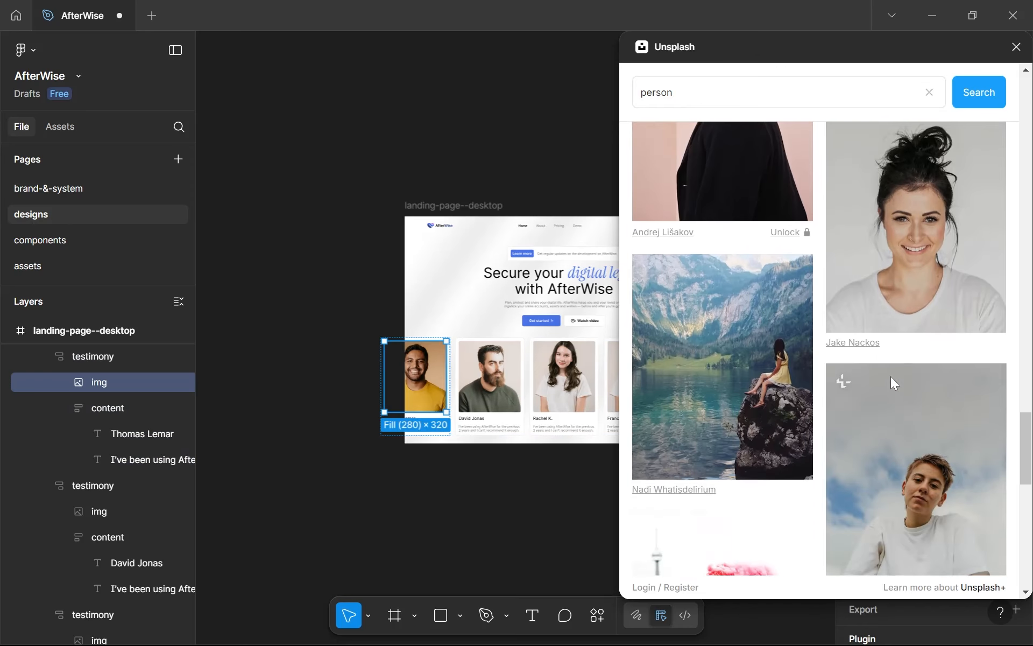
{"action": "left_click_drag", "start_coordinate": [532, 357], "coordinate": [380, 358]}
{"action": "scroll", "coordinate": [836, 383], "scroll_direction": "down", "scroll_amount": 2}
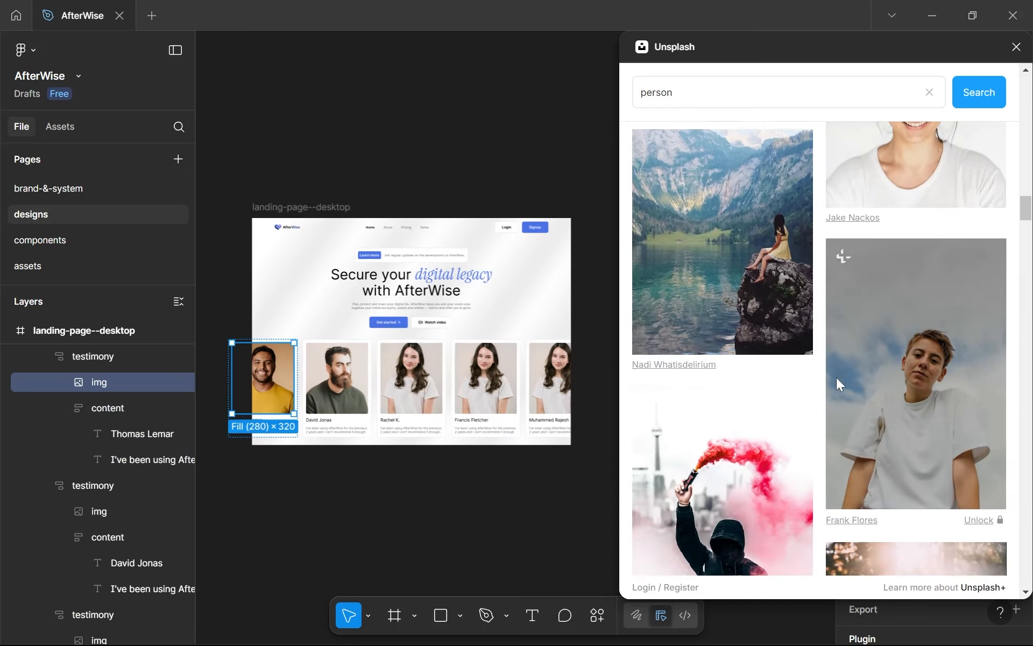
{"action": "scroll", "coordinate": [838, 383], "scroll_direction": "down", "scroll_amount": 12}
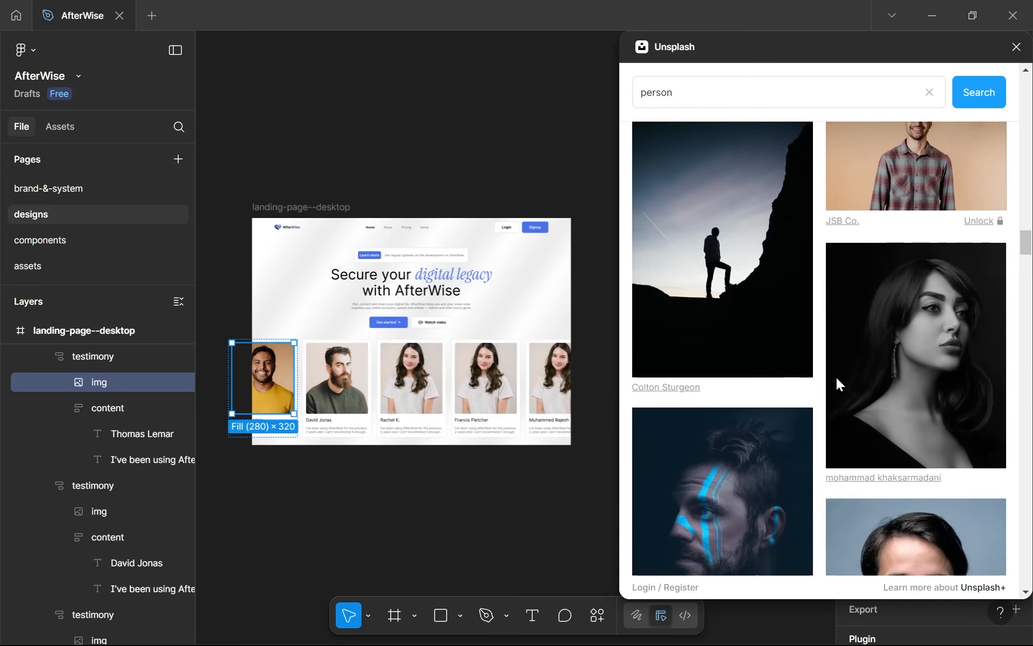
{"action": "scroll", "coordinate": [836, 378], "scroll_direction": "down", "scroll_amount": 4}
Fill the last card's photo with the grey-sweater portrait.
{"action": "left_click", "coordinate": [527, 383]}
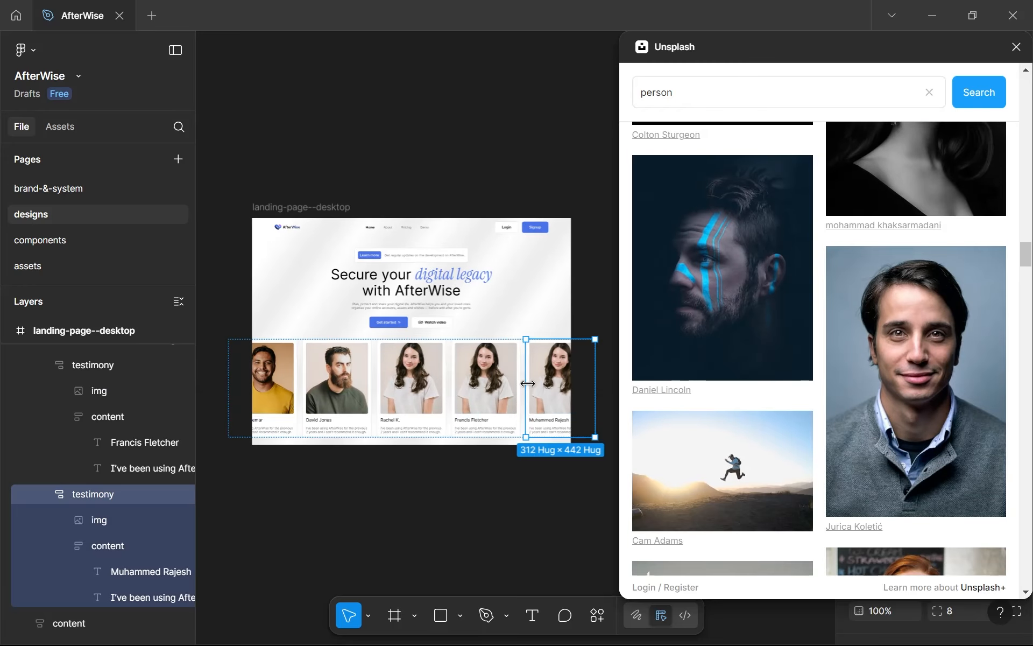
{"action": "double_click", "coordinate": [531, 382]}
{"action": "left_click", "coordinate": [876, 369]}
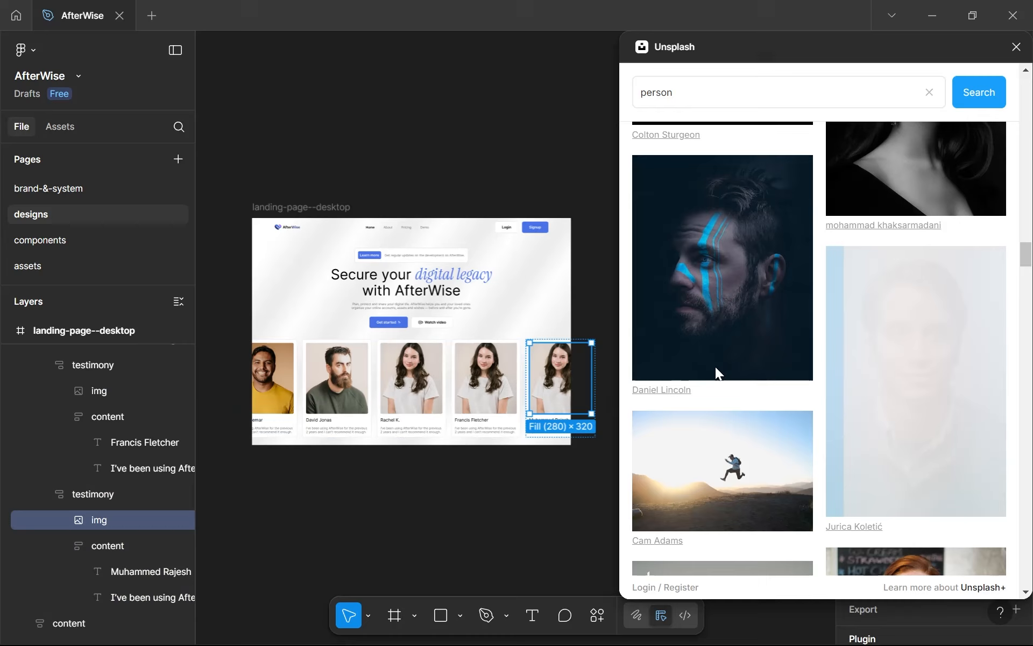
{"action": "scroll", "coordinate": [549, 427], "scroll_direction": "up", "scroll_amount": 3}
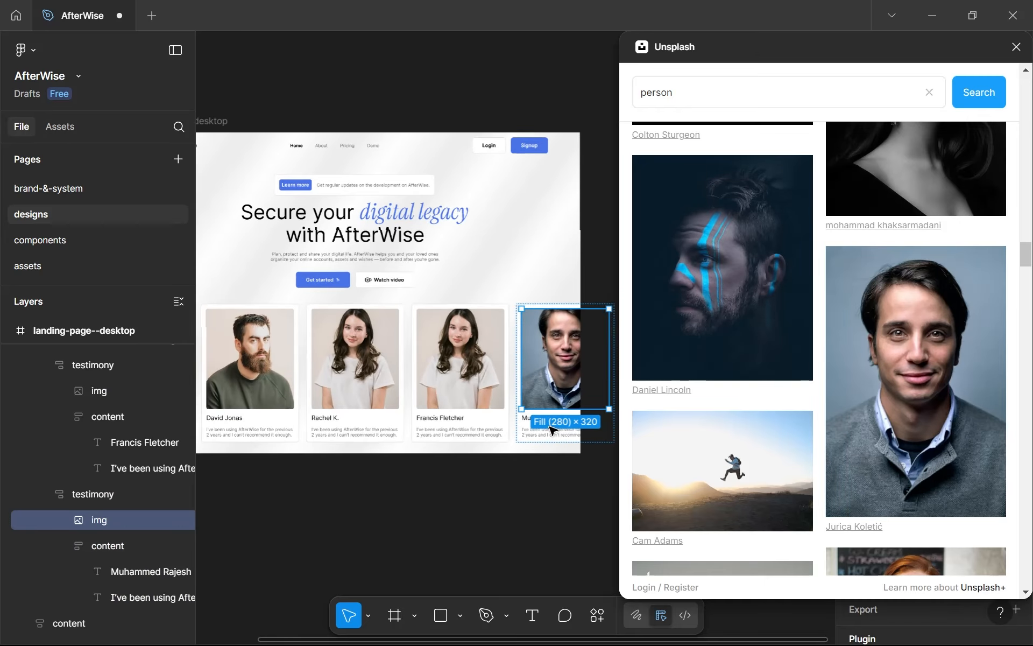
{"action": "scroll", "coordinate": [549, 421], "scroll_direction": "down", "scroll_amount": 2}
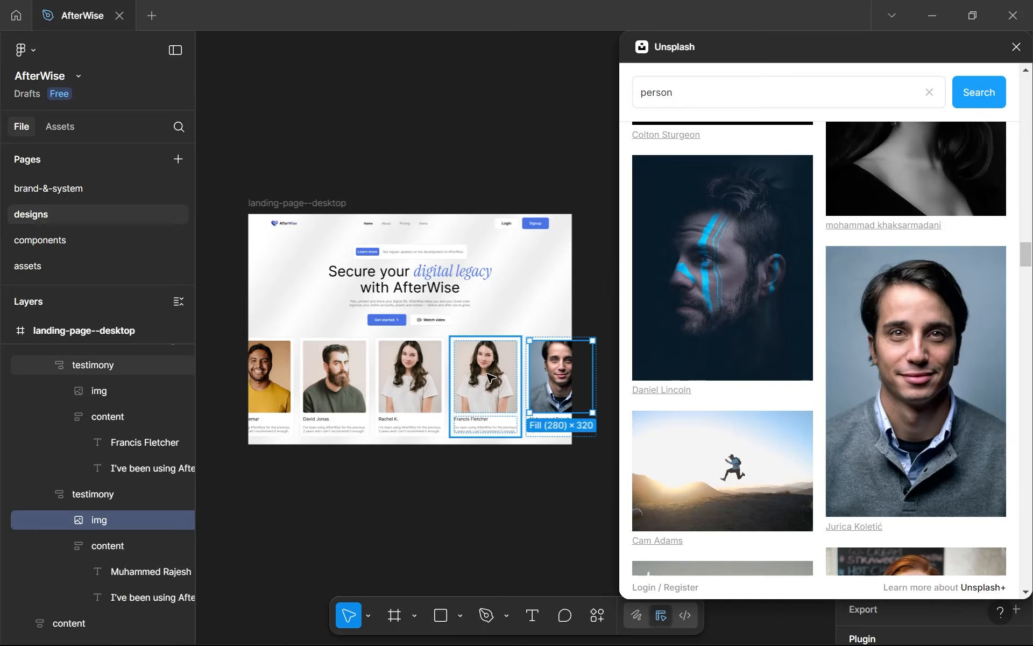
{"action": "scroll", "coordinate": [775, 422], "scroll_direction": "down", "scroll_amount": 10}
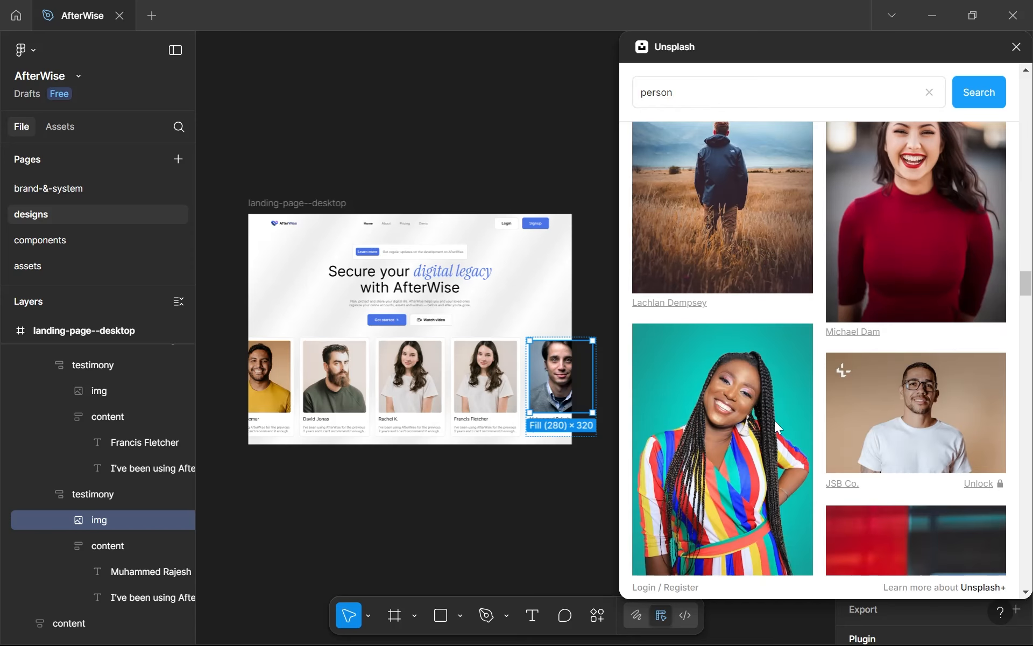
{"action": "scroll", "coordinate": [775, 423], "scroll_direction": "down", "scroll_amount": 8}
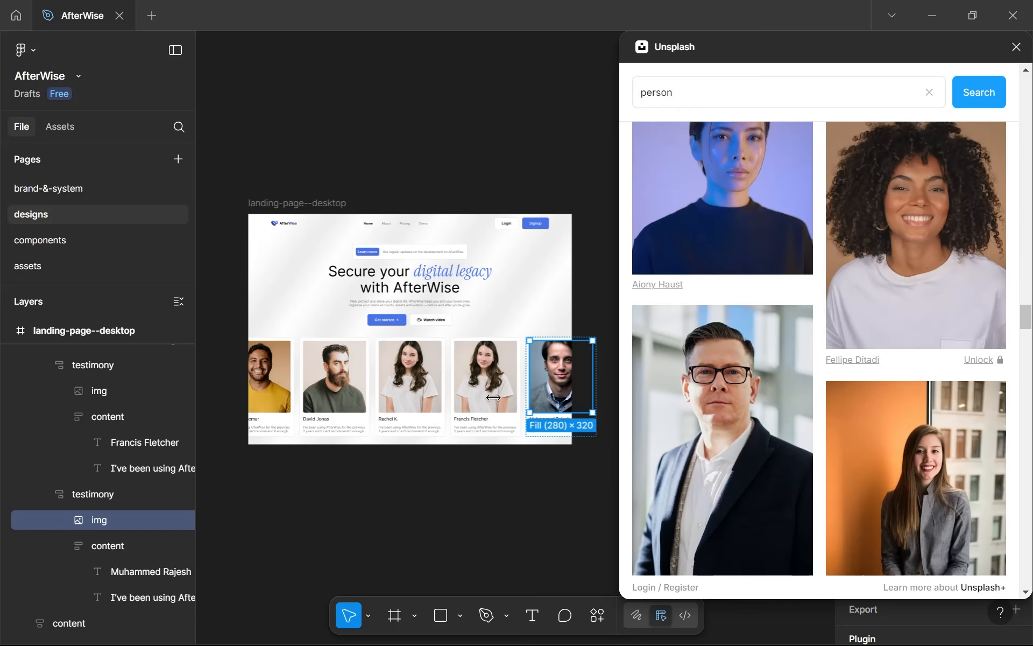
Fill the fourth card's photo with the man in glasses and close the plugin.
{"action": "left_click", "coordinate": [495, 399]}
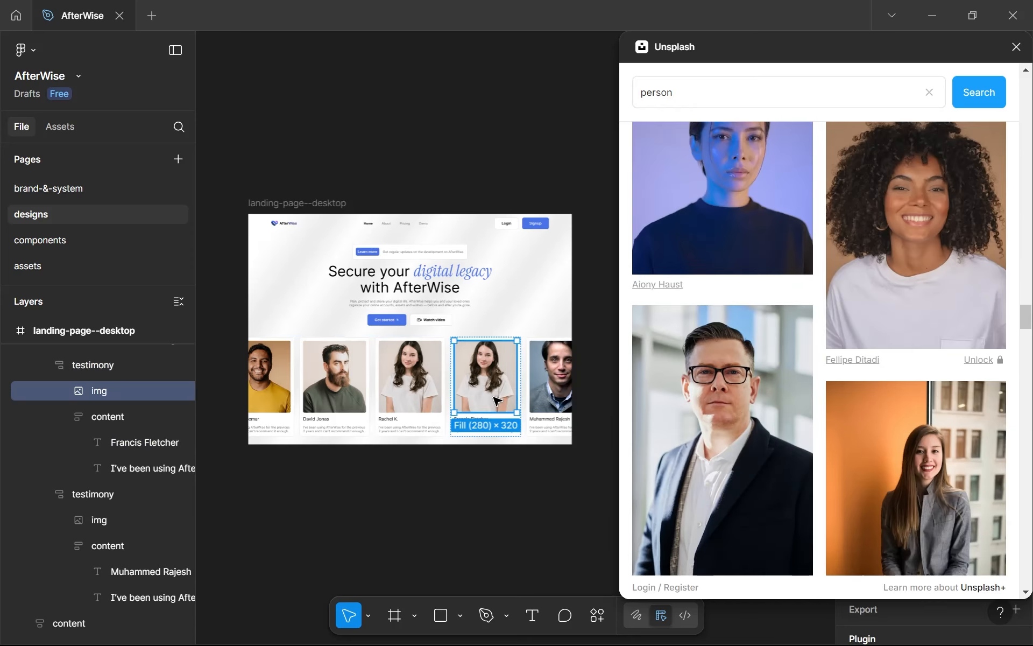
{"action": "left_click", "coordinate": [690, 434]}
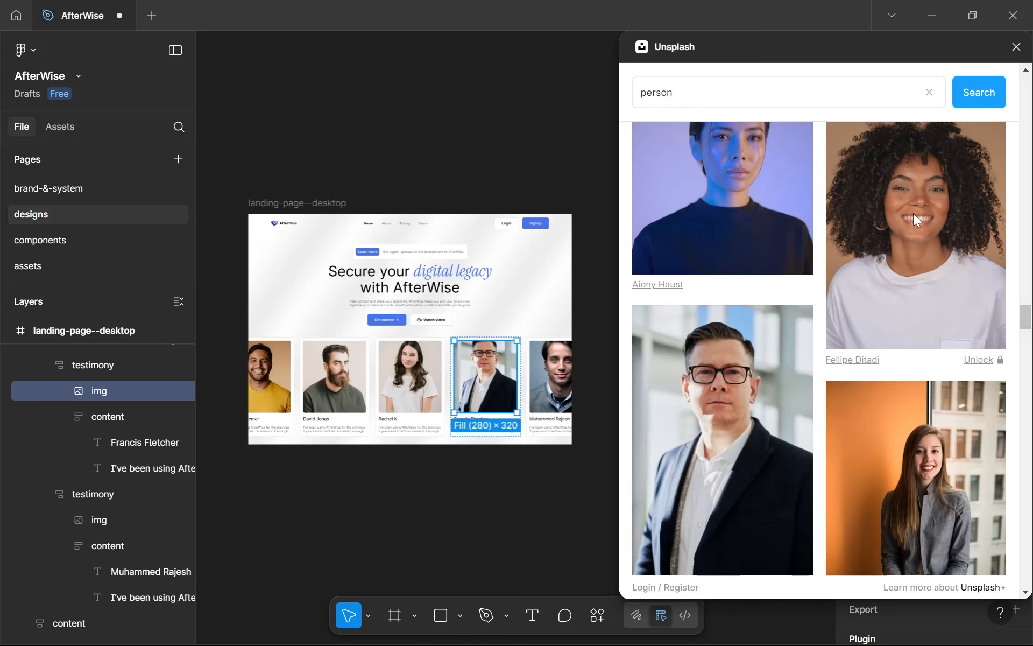
{"action": "left_click", "coordinate": [1015, 47]}
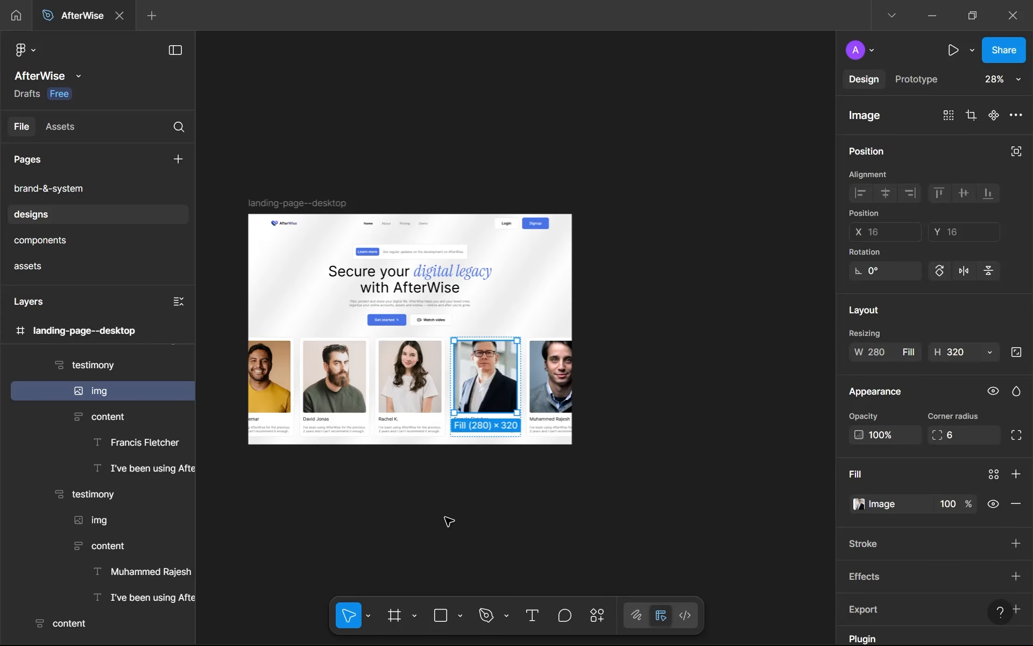
{"action": "left_click", "coordinate": [434, 458]}
Rename the card row frame to 'testimonials'.
{"action": "scroll", "coordinate": [463, 474], "scroll_direction": "up", "scroll_amount": 3}
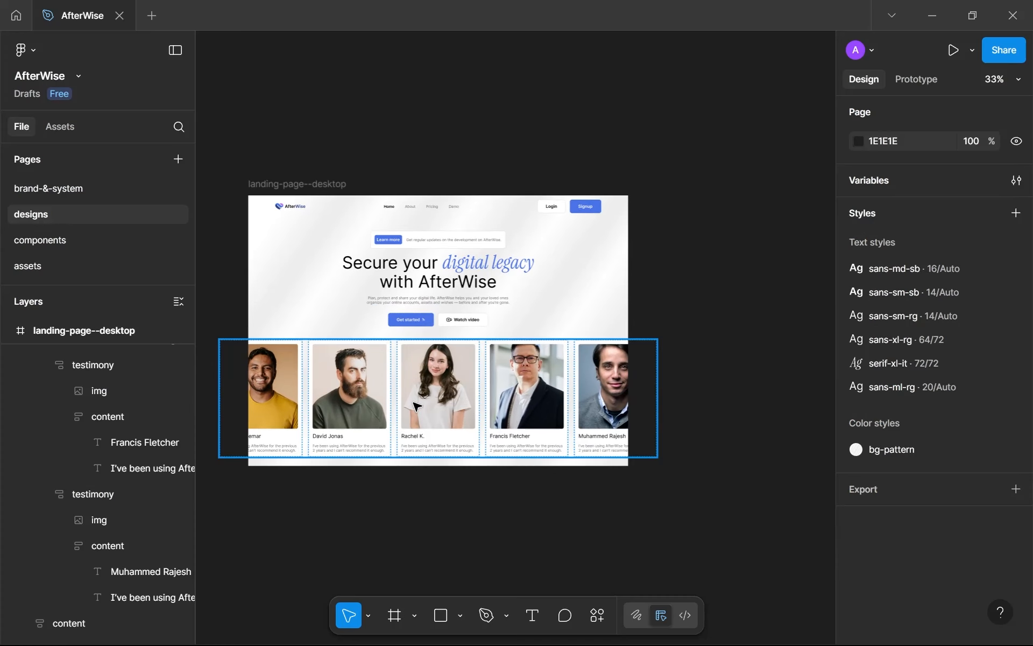
{"action": "scroll", "coordinate": [417, 406], "scroll_direction": "up", "scroll_amount": 3}
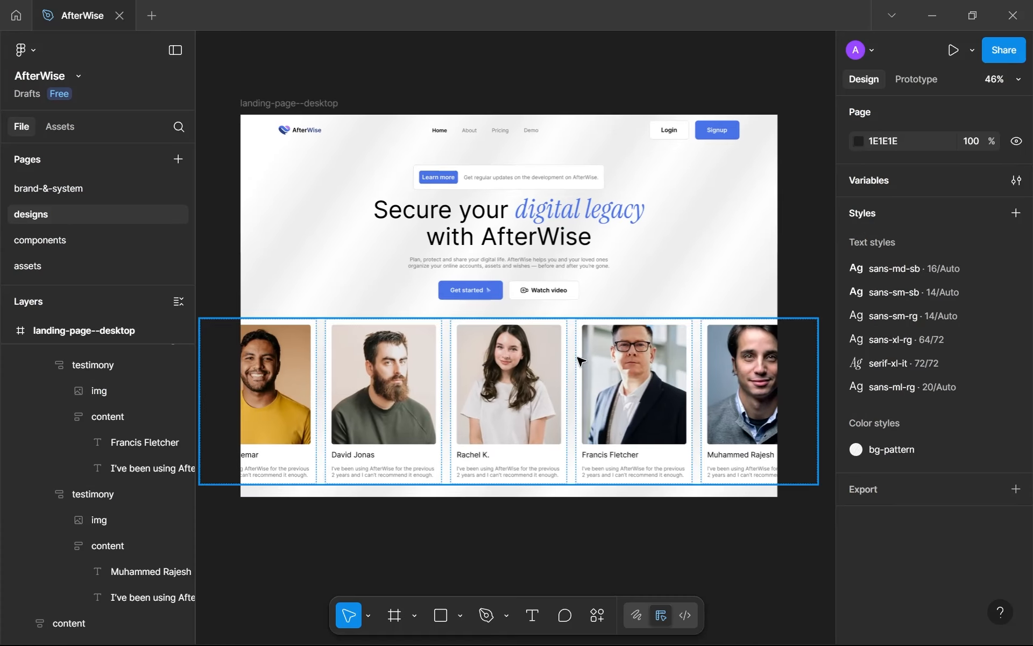
{"action": "left_click", "coordinate": [573, 354]}
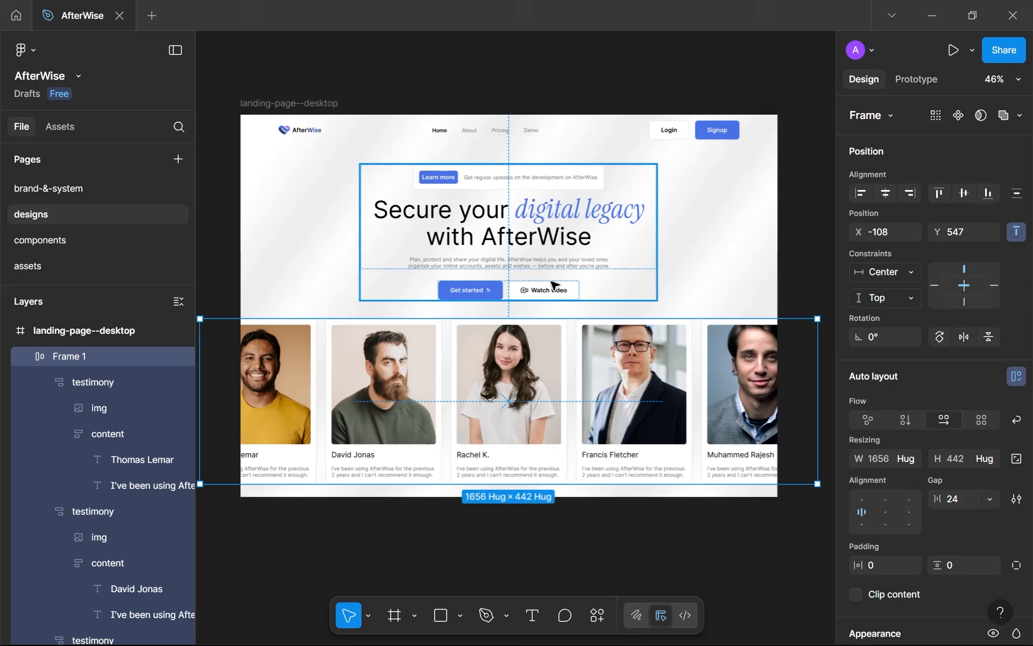
{"action": "double_click", "coordinate": [85, 353]}
{"action": "type", "text": "testimonials"}
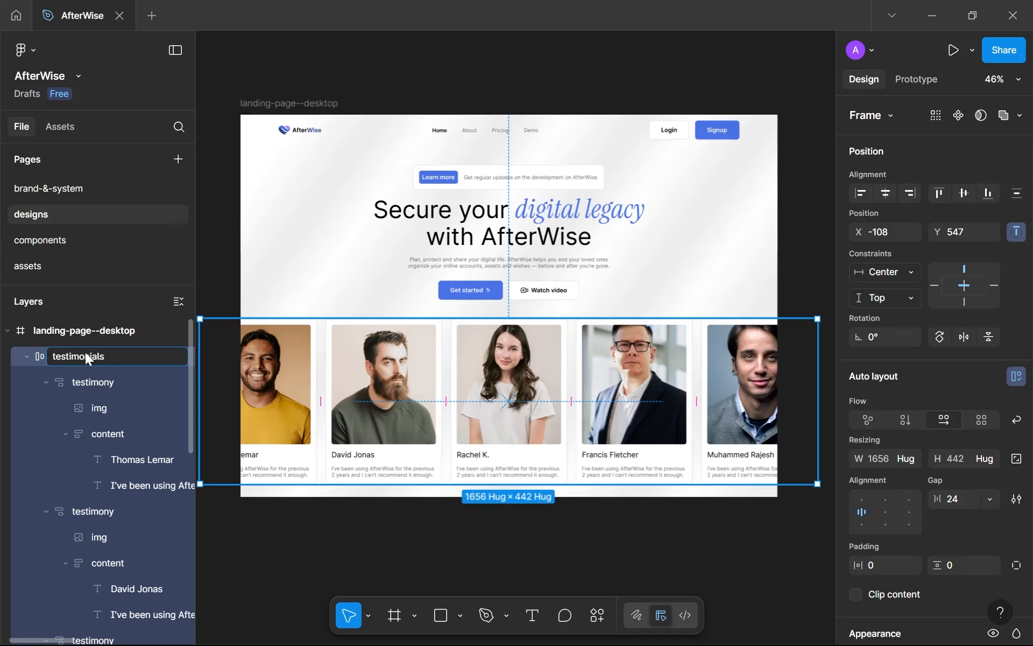
{"action": "key", "text": "Return"}
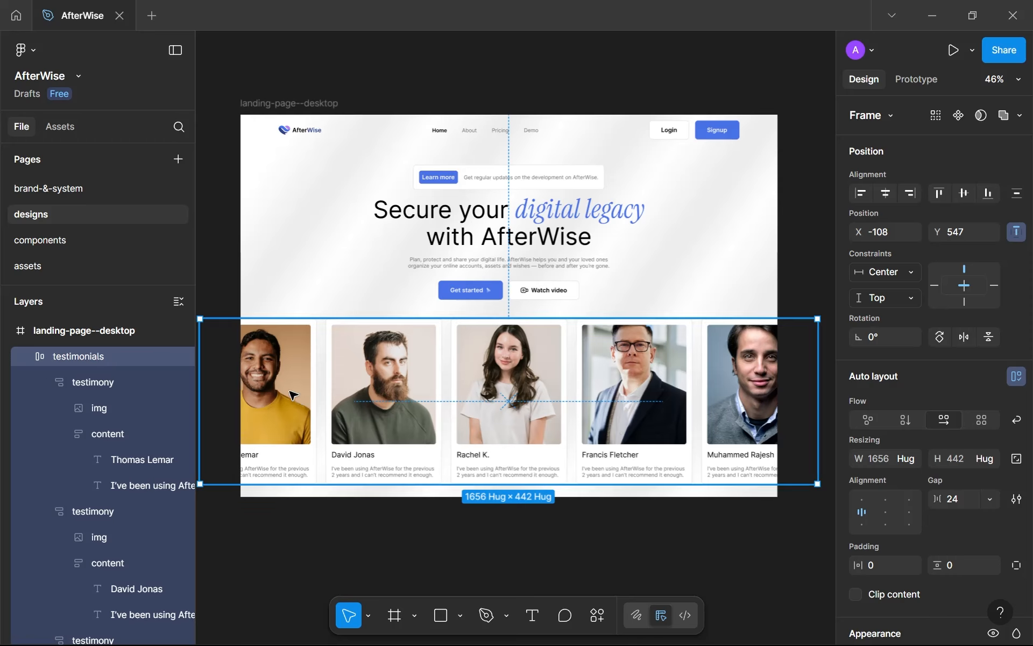
Wrap testimonials and the heading content in a vertical auto-layout frame 'hero', centred horizontally.
{"action": "left_click", "coordinate": [30, 362]}
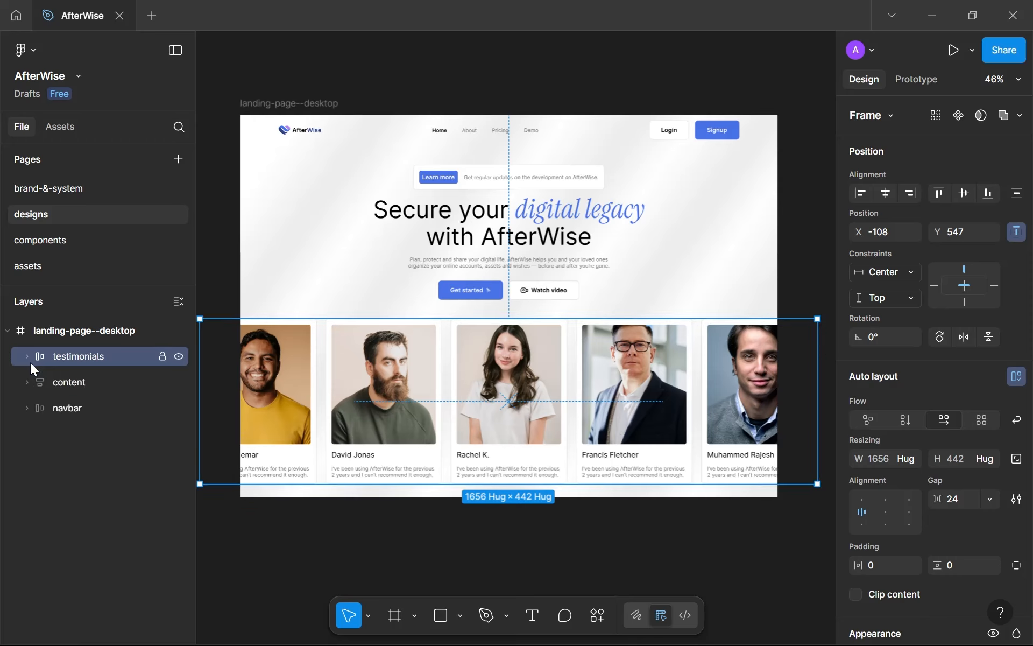
{"action": "left_click", "coordinate": [85, 384], "text": "shift"}
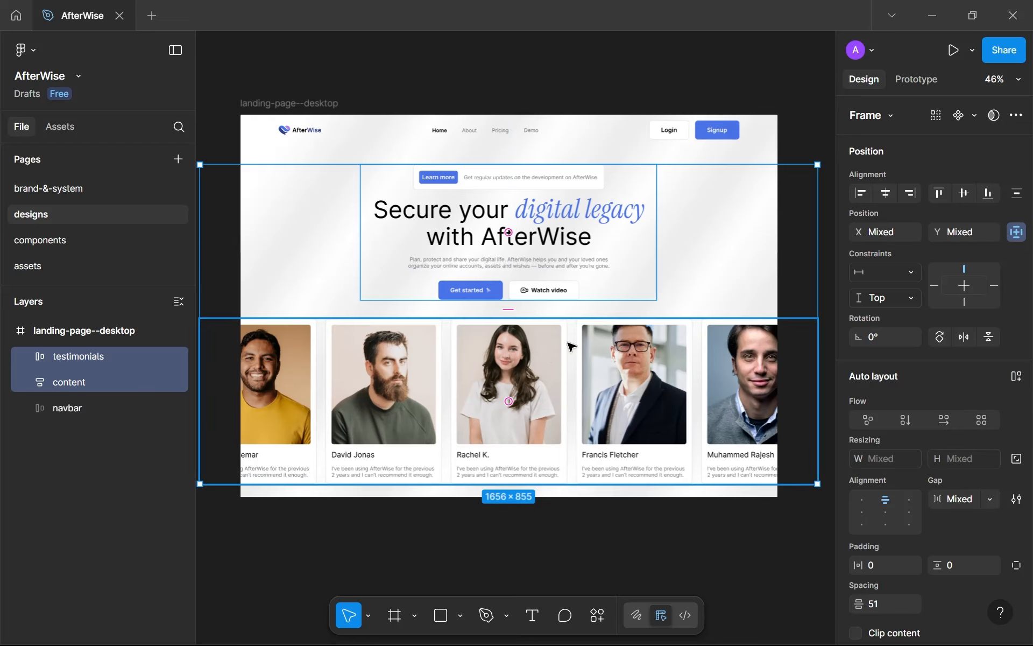
{"action": "key", "text": "shift+a"}
{"action": "double_click", "coordinate": [77, 359]}
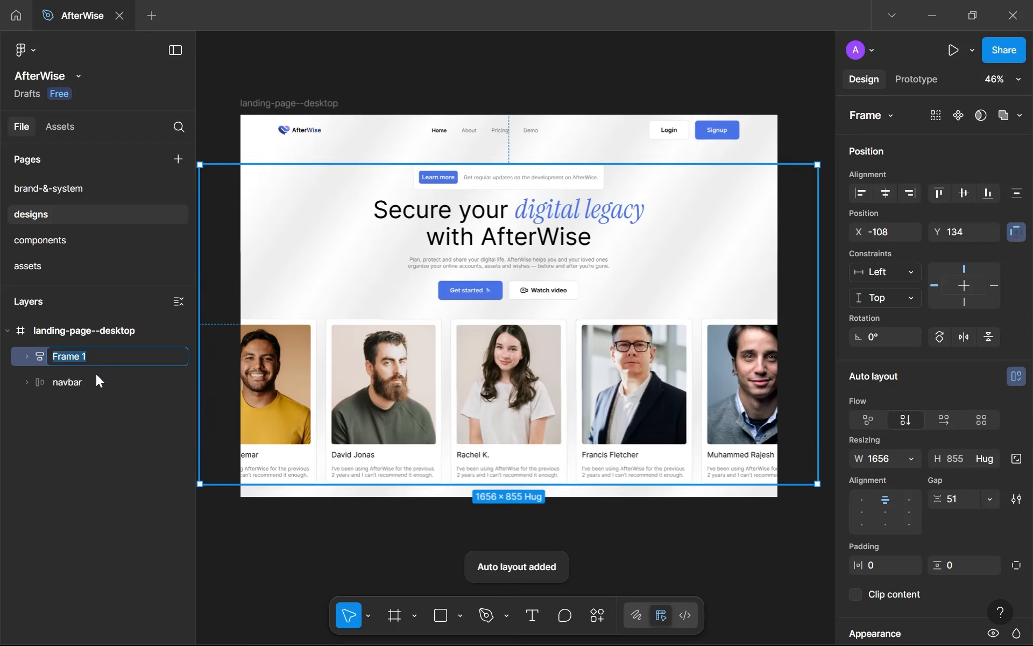
{"action": "type", "text": "hero"}
{"action": "key", "text": "Return"}
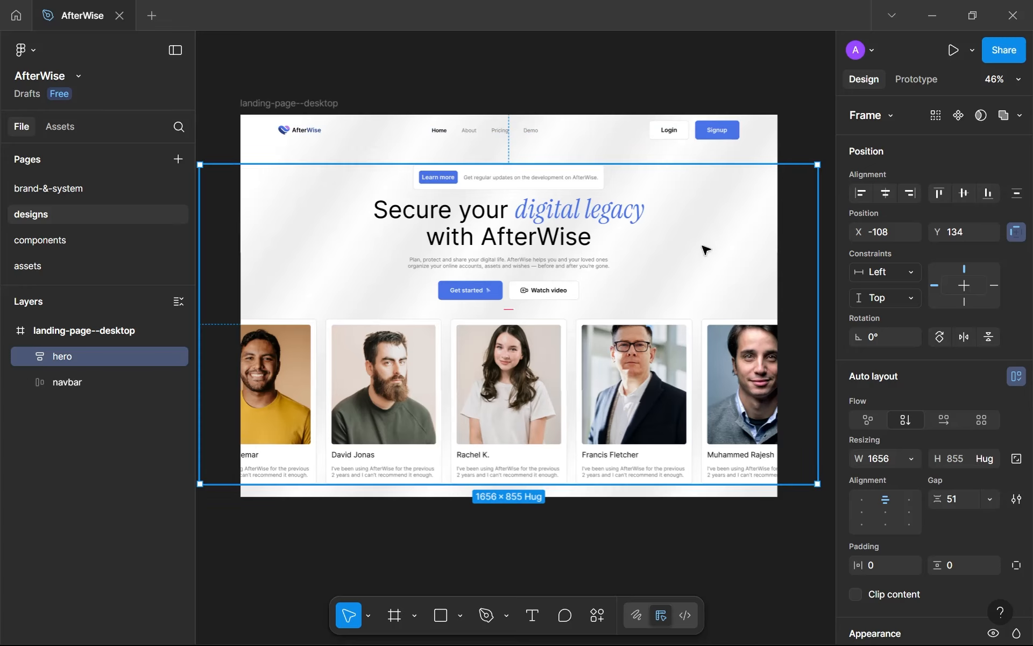
{"action": "left_click", "coordinate": [885, 194]}
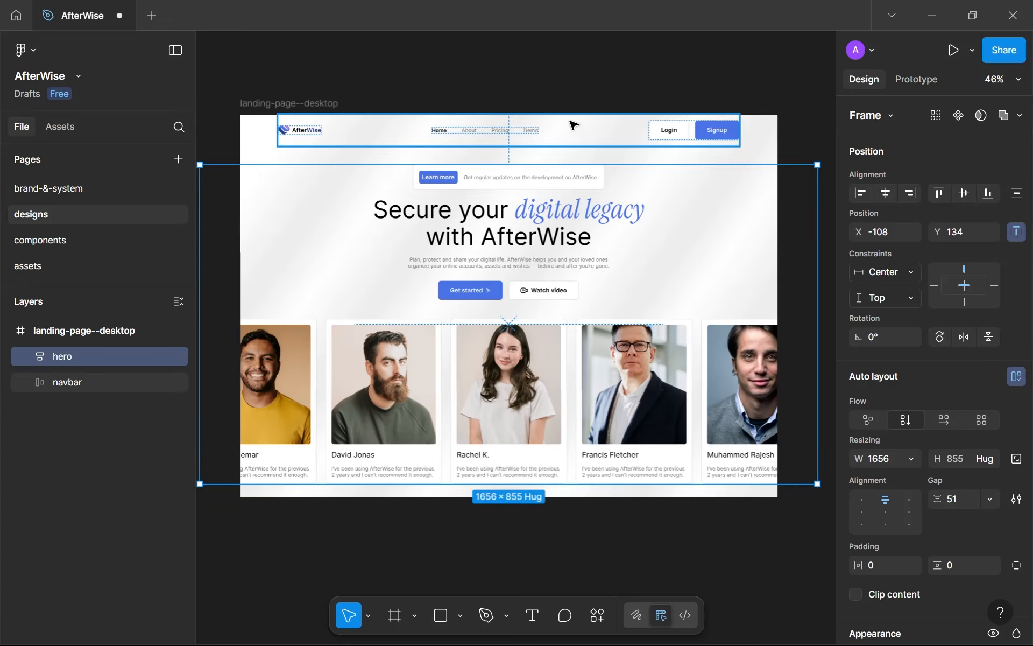
Nudge the hero frame up with the arrow key to Y 123, then deselect it.
{"action": "key", "text": "Up"}
{"action": "key", "text": "Up"}
{"action": "key", "text": "Up"}
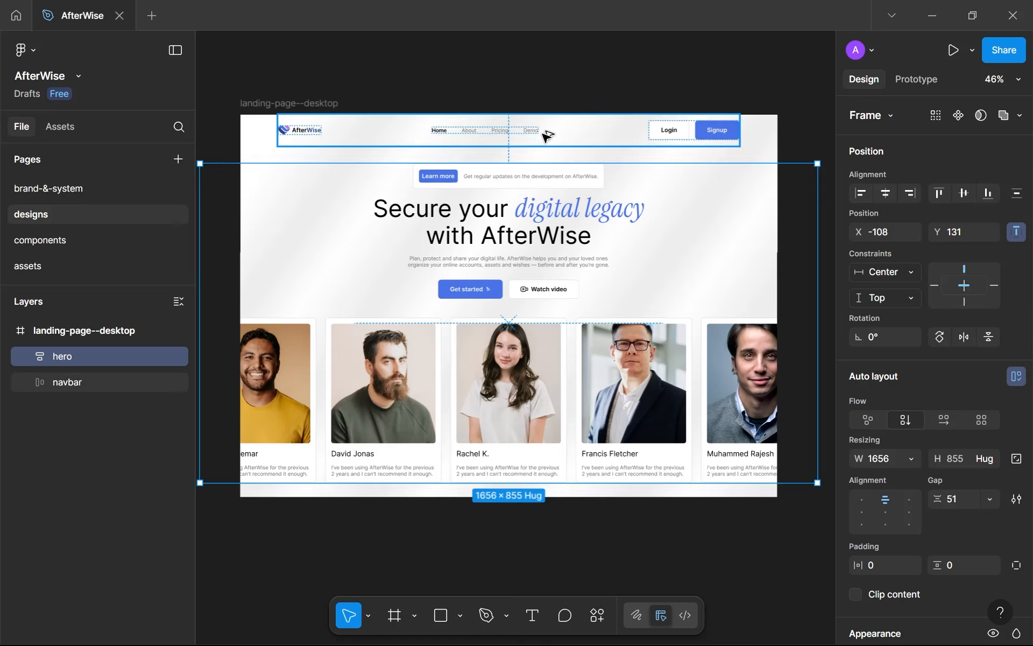
{"action": "key", "text": "Up"}
{"action": "key", "text": "Up"}
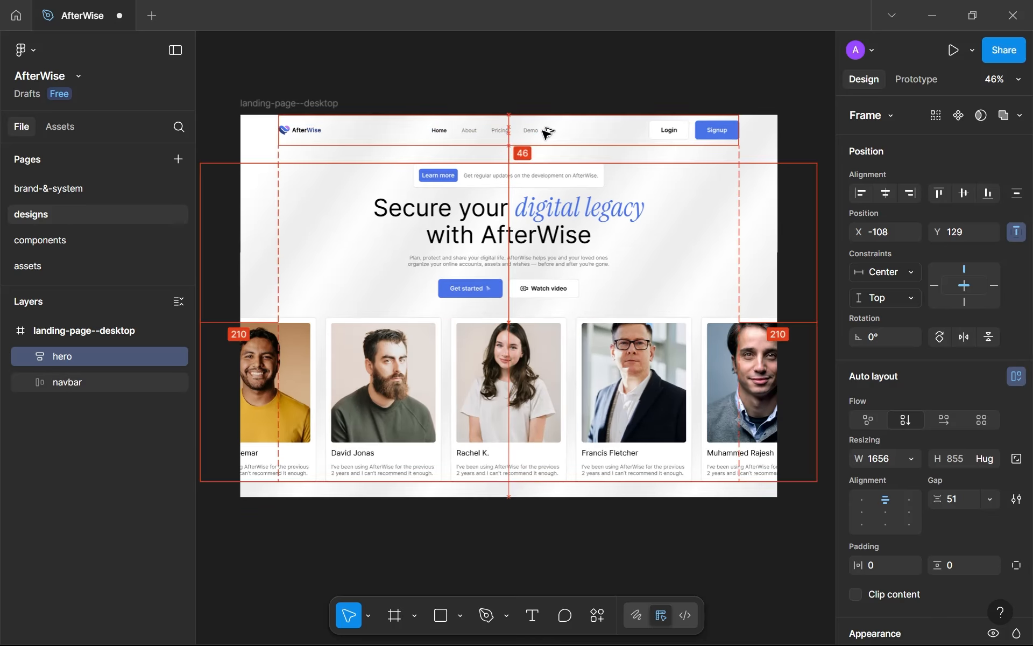
{"action": "key", "text": "Up"}
{"action": "key", "text": "Up"}
{"action": "key", "text": "Up"}
{"action": "key", "text": "Up"}
{"action": "key", "text": "Up"}
{"action": "key", "text": "Up"}
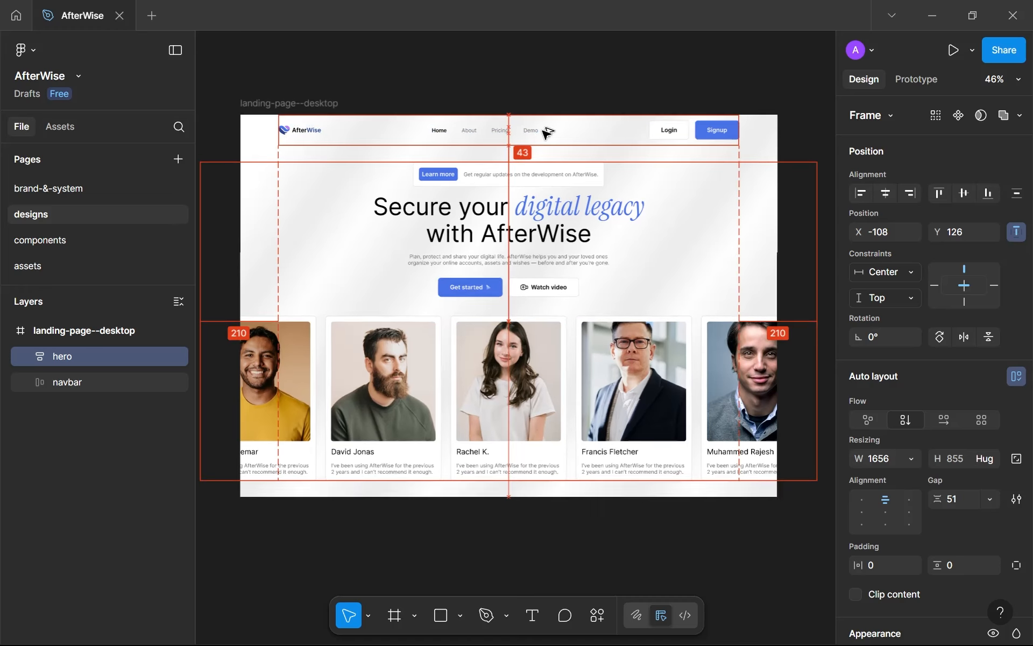
{"action": "scroll", "coordinate": [545, 215], "scroll_direction": "down", "scroll_amount": 1}
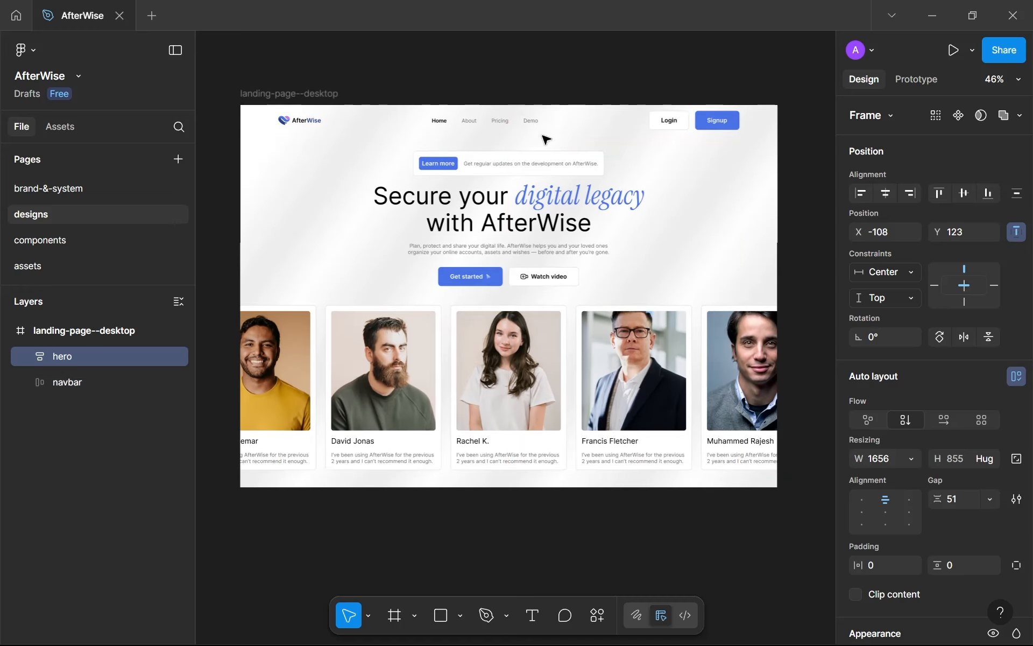
{"action": "scroll", "coordinate": [543, 245], "scroll_direction": "down", "scroll_amount": 3, "text": "ctrl"}
{"action": "left_click", "coordinate": [602, 437]}
{"action": "scroll", "coordinate": [586, 349], "scroll_direction": "down", "scroll_amount": 1, "text": "ctrl"}
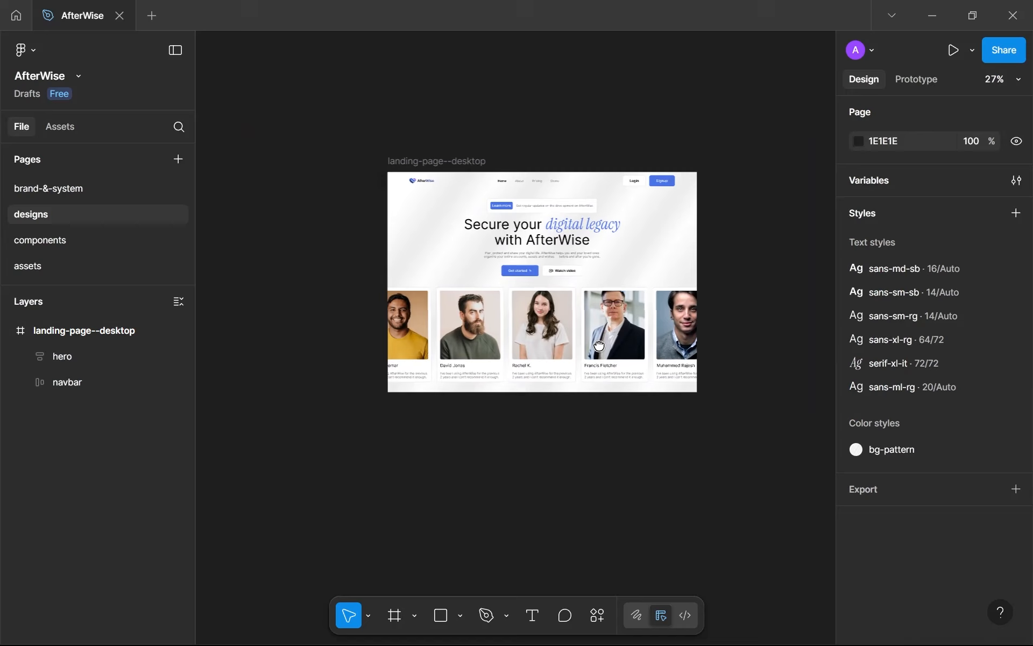
{"action": "scroll", "coordinate": [586, 354], "scroll_direction": "up", "scroll_amount": 3, "text": "ctrl"}
{"action": "scroll", "coordinate": [586, 355], "scroll_direction": "up", "scroll_amount": 1}
{"action": "scroll", "coordinate": [582, 388], "scroll_direction": "up", "scroll_amount": 2, "text": "ctrl"}
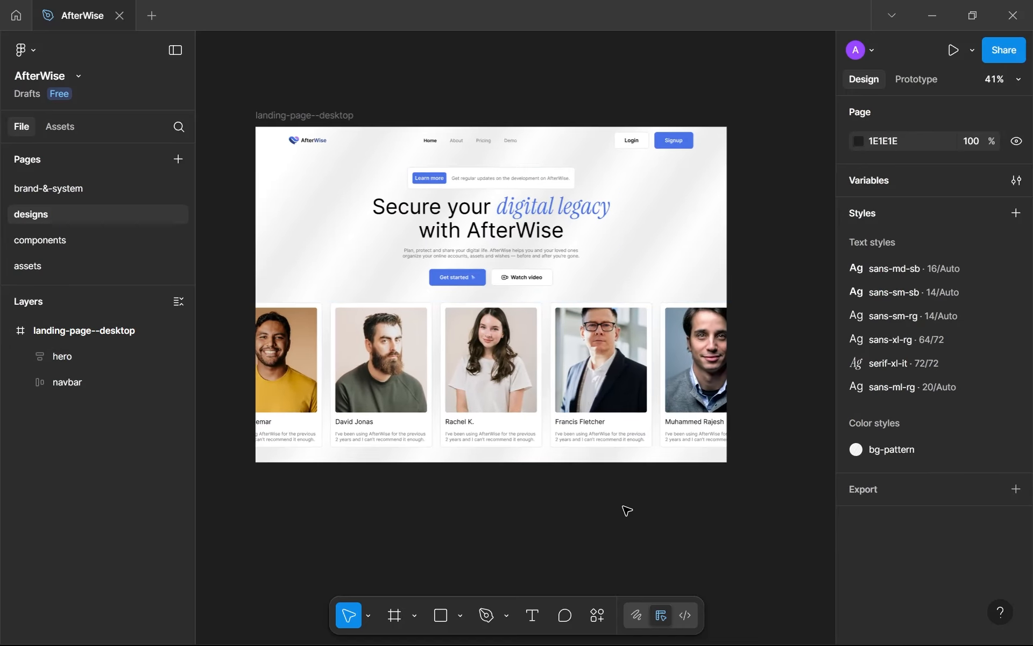
Inspect the existing bg-pattern colour style and the landing page frame's available fill styles.
{"action": "left_click_drag", "start_coordinate": [623, 506], "coordinate": [640, 517]}
{"action": "left_click", "coordinate": [873, 453]}
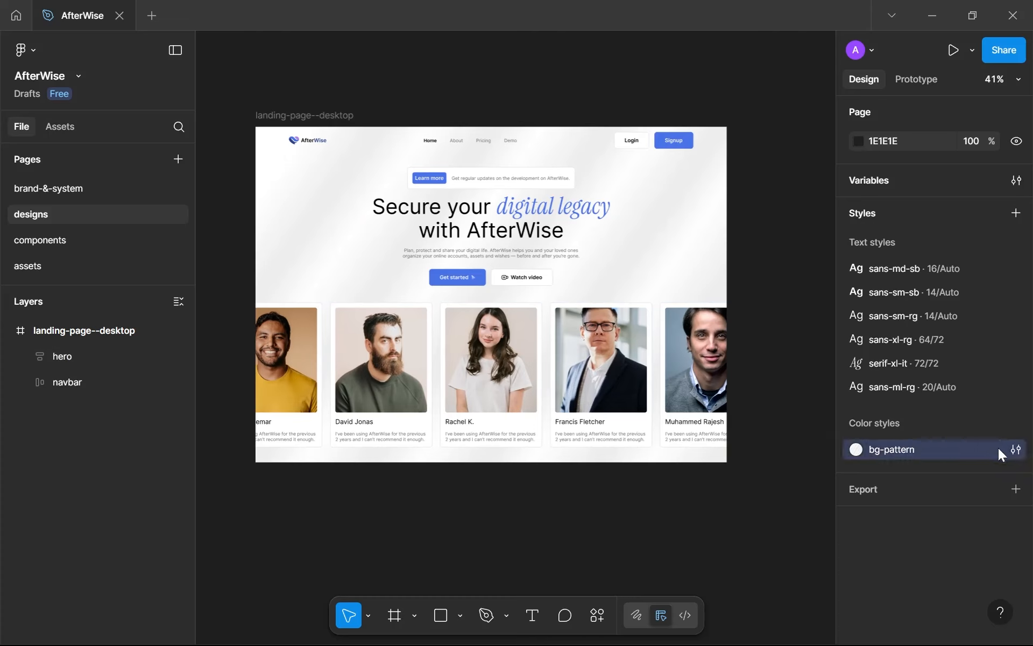
{"action": "left_click", "coordinate": [1014, 451]}
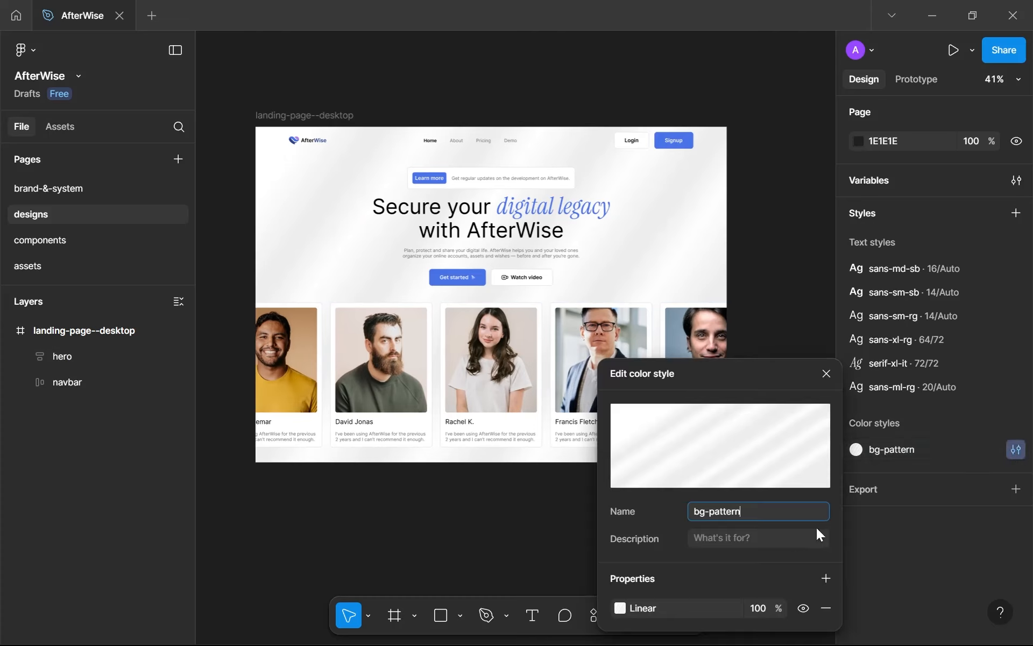
{"action": "left_click", "coordinate": [532, 542]}
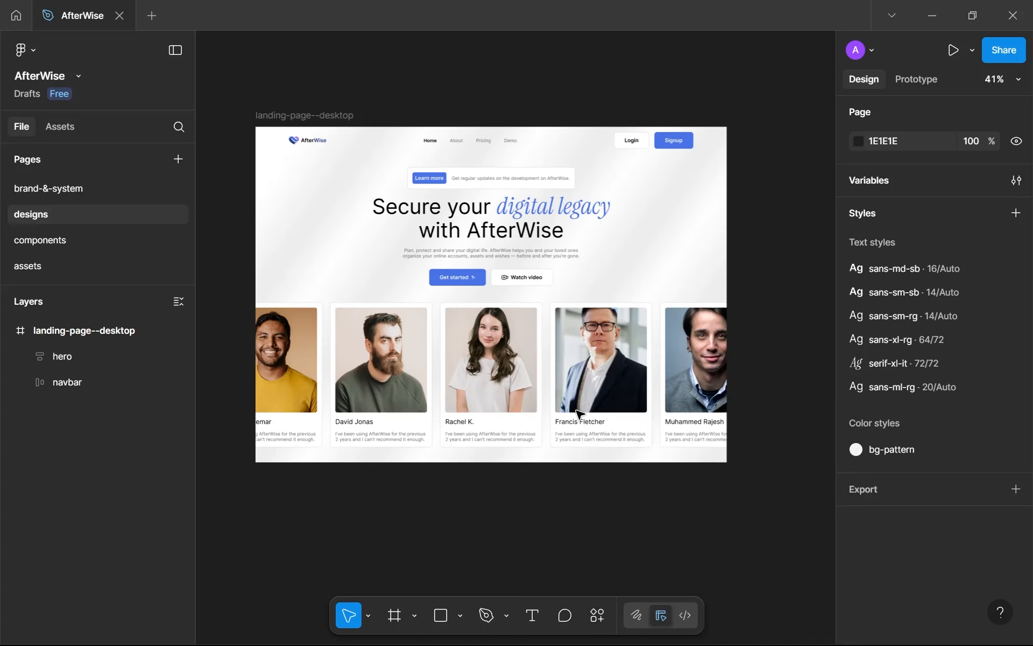
{"action": "left_click", "coordinate": [369, 159]}
{"action": "scroll", "coordinate": [879, 363], "scroll_direction": "down", "scroll_amount": 8}
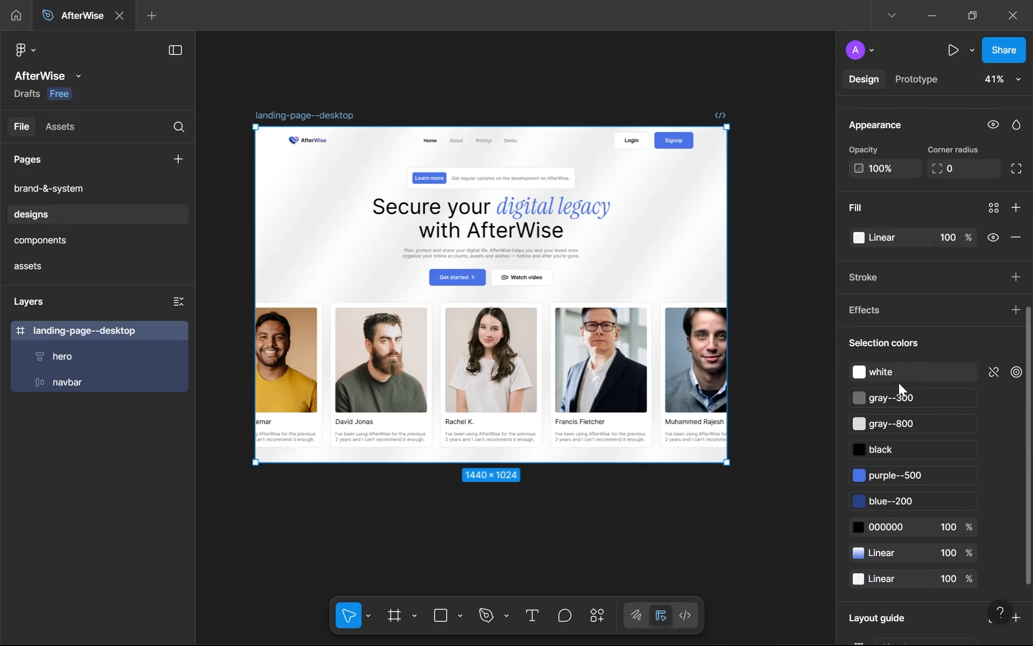
{"action": "left_click", "coordinate": [993, 209]}
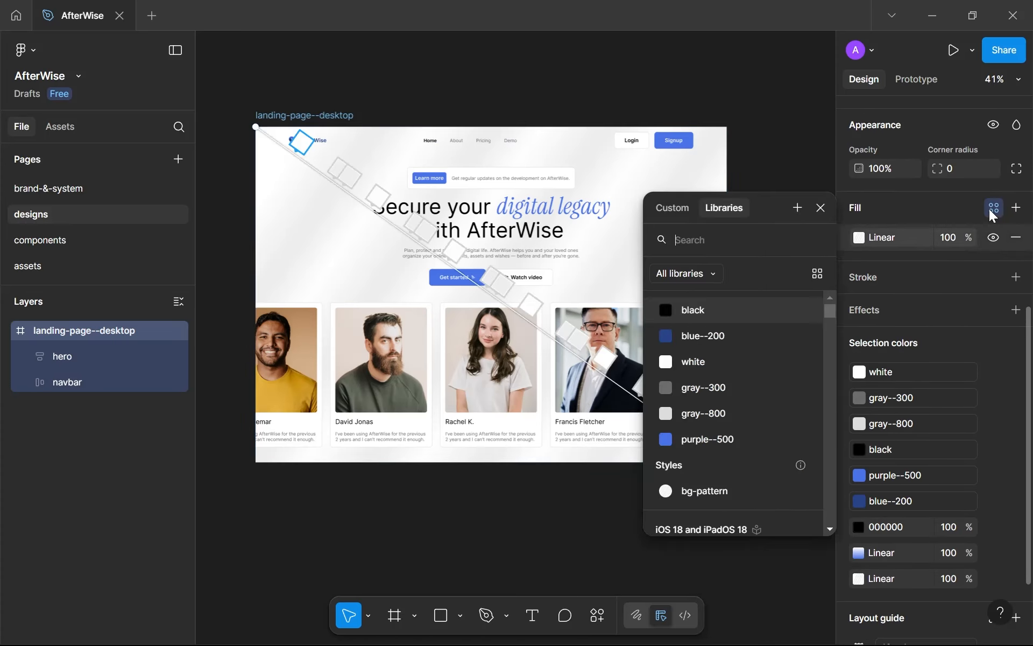
{"action": "left_click", "coordinate": [992, 208]}
{"action": "left_click", "coordinate": [766, 156]}
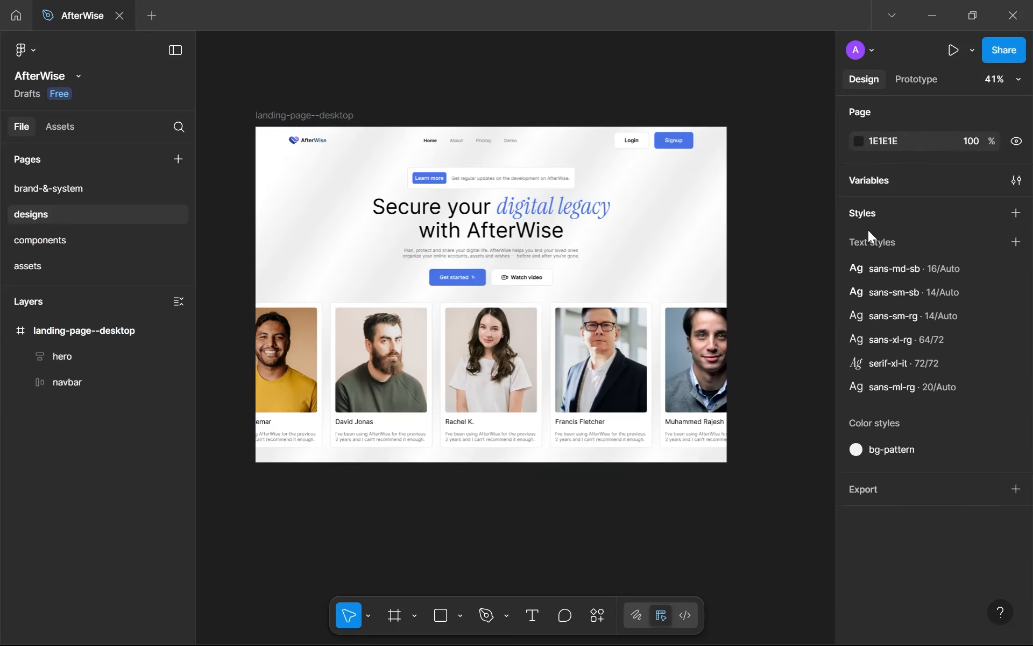
Delete the old bg-pattern style and save the frame's gradient as a new bg-pattern style.
{"action": "right_click", "coordinate": [970, 448]}
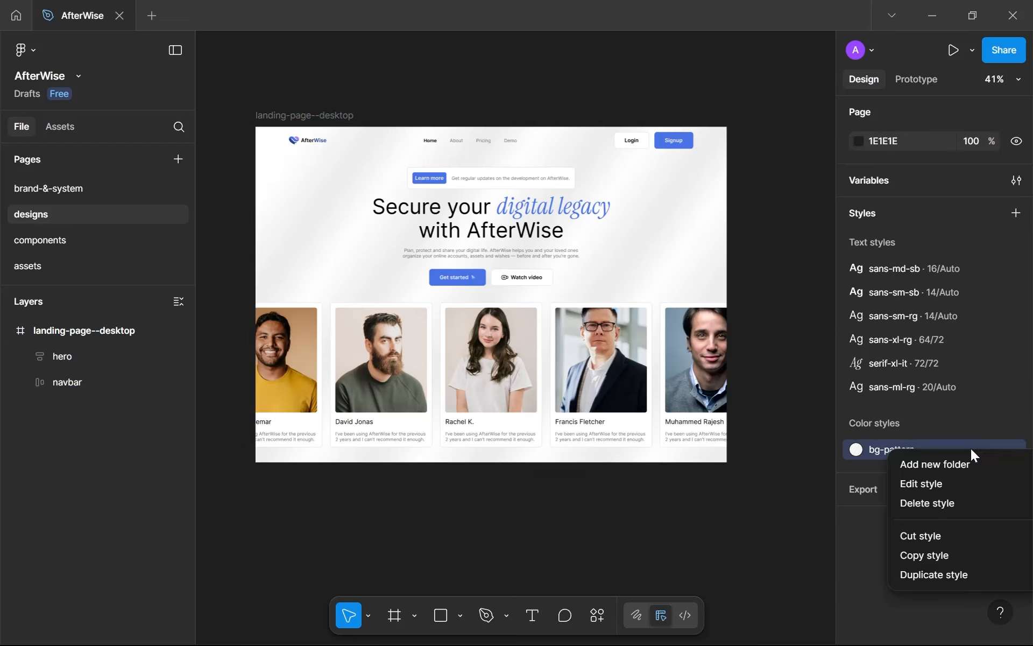
{"action": "left_click", "coordinate": [924, 499]}
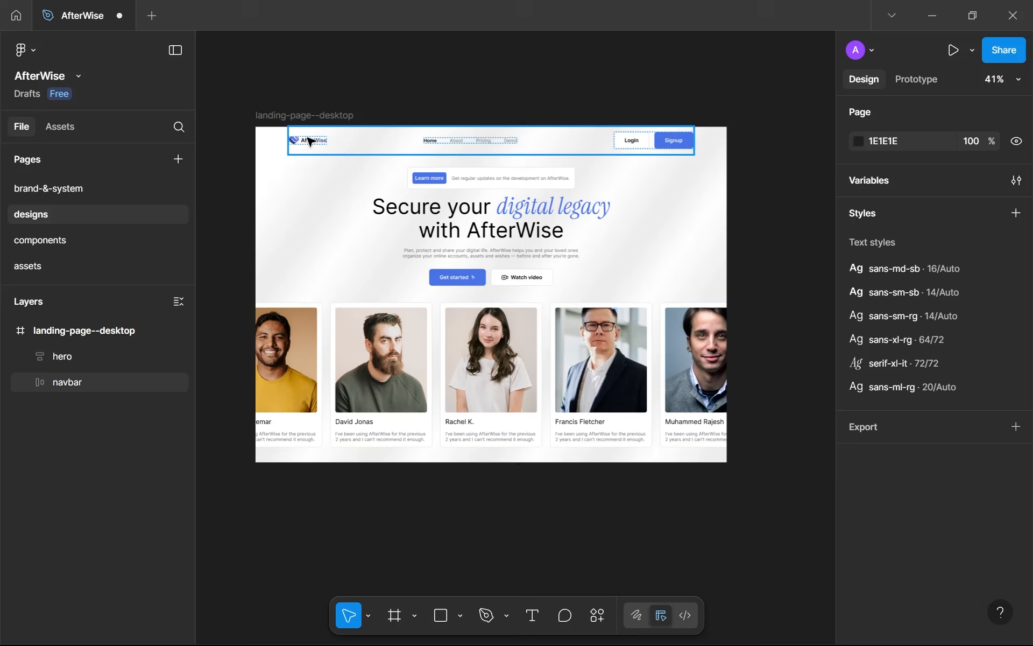
{"action": "left_click", "coordinate": [277, 115]}
{"action": "scroll", "coordinate": [909, 399], "scroll_direction": "down", "scroll_amount": 8}
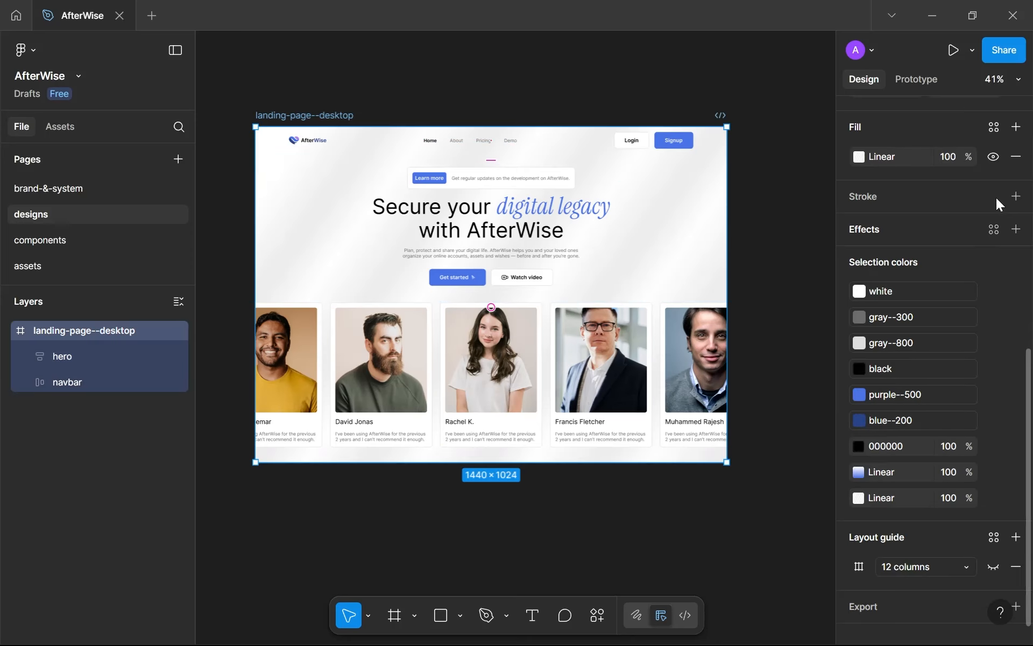
{"action": "left_click", "coordinate": [993, 127]}
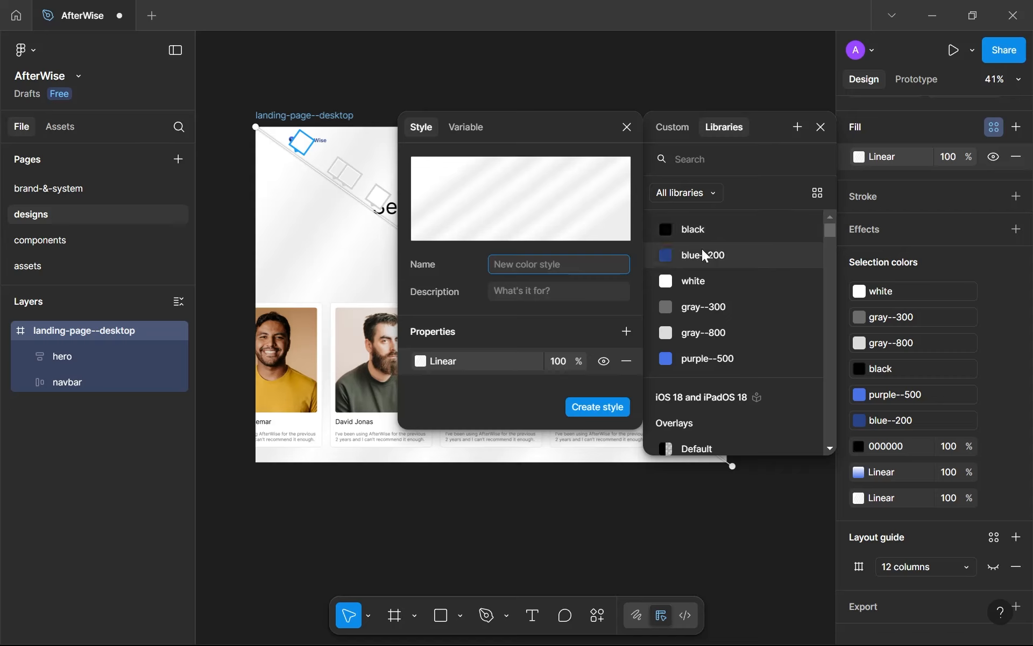
{"action": "type", "text": "bg-pattern"}
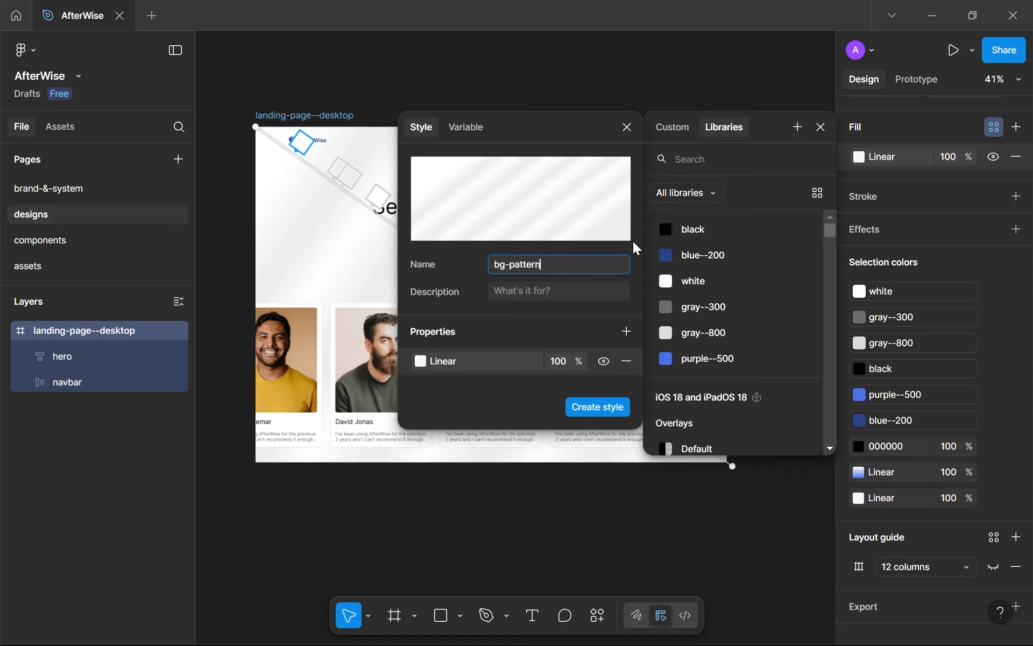
{"action": "key", "text": "Return"}
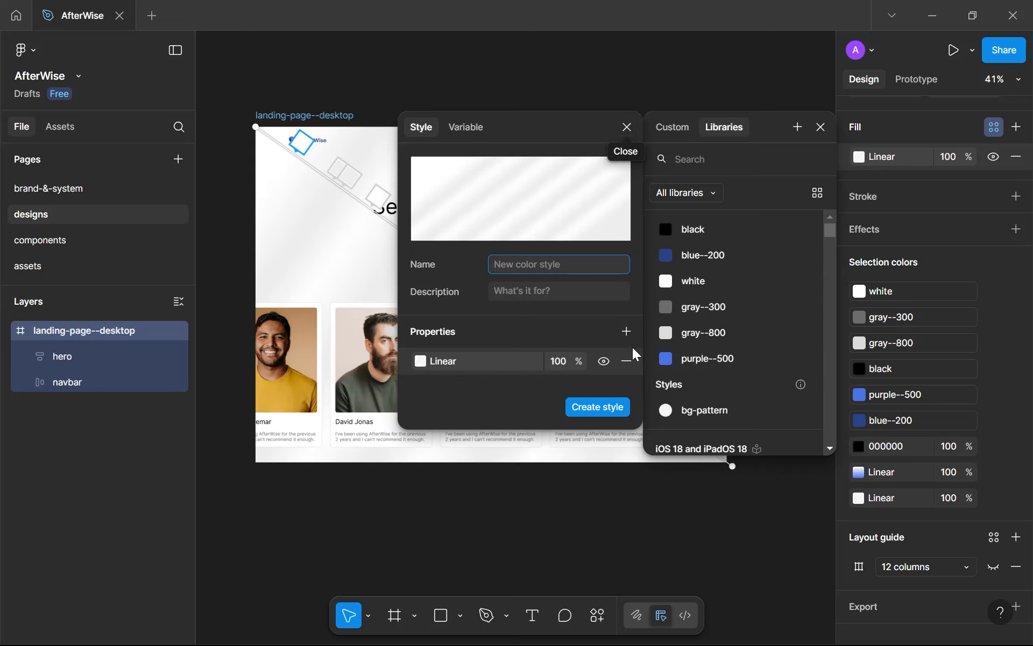
Apply the bg-pattern style as the landing-page--desktop frame's fill.
{"action": "left_click", "coordinate": [652, 515]}
{"action": "left_click", "coordinate": [994, 127]}
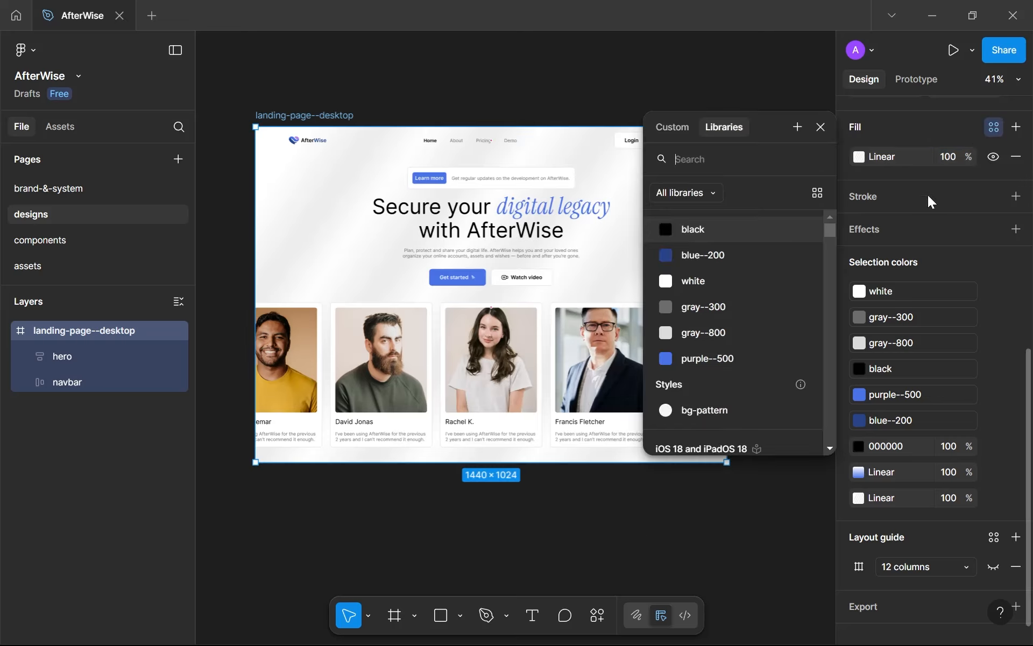
{"action": "left_click", "coordinate": [728, 407]}
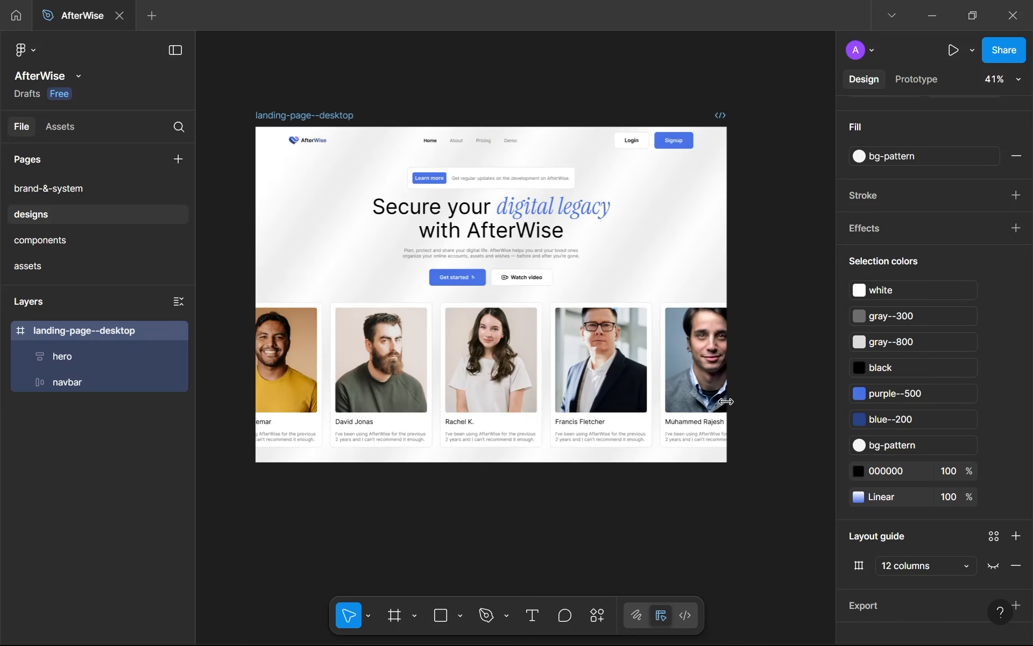
Review the bg-pattern style's gradient stops, then close the panels and clear the selection.
{"action": "scroll", "coordinate": [589, 314], "scroll_direction": "up", "scroll_amount": 5}
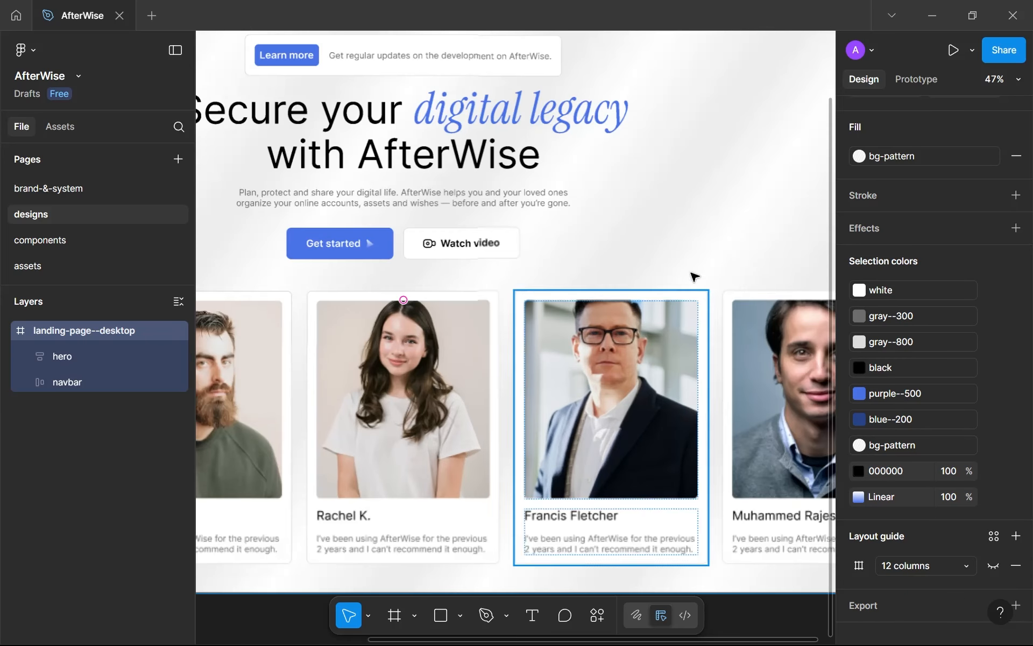
{"action": "left_click", "coordinate": [961, 158]}
{"action": "left_click", "coordinate": [799, 387]}
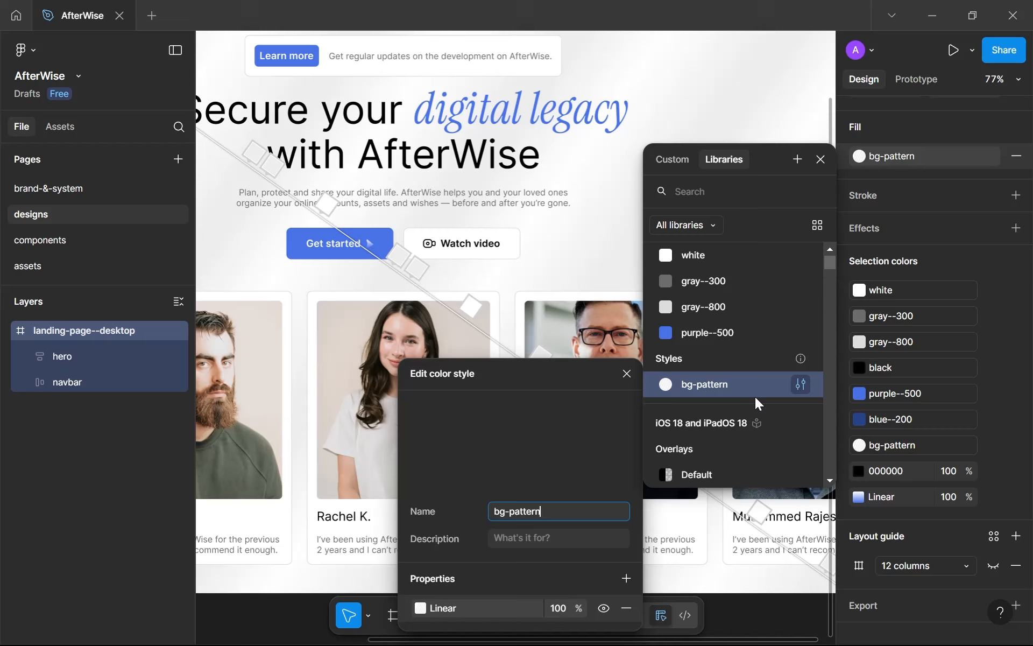
{"action": "left_click", "coordinate": [422, 608]}
{"action": "scroll", "coordinate": [348, 529], "scroll_direction": "down", "scroll_amount": 3}
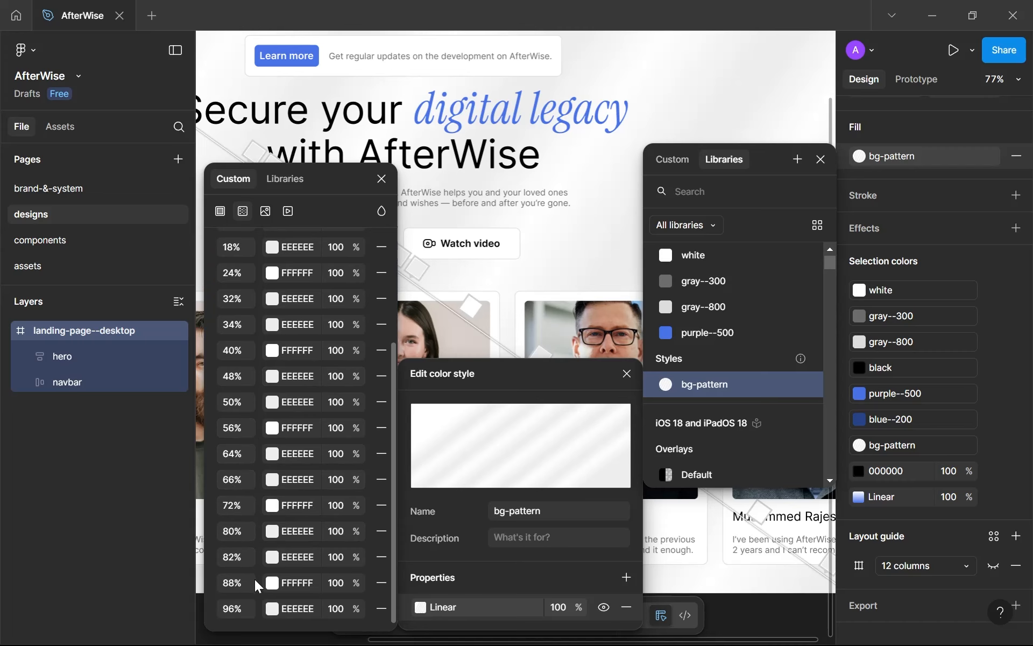
{"action": "left_click", "coordinate": [718, 83]}
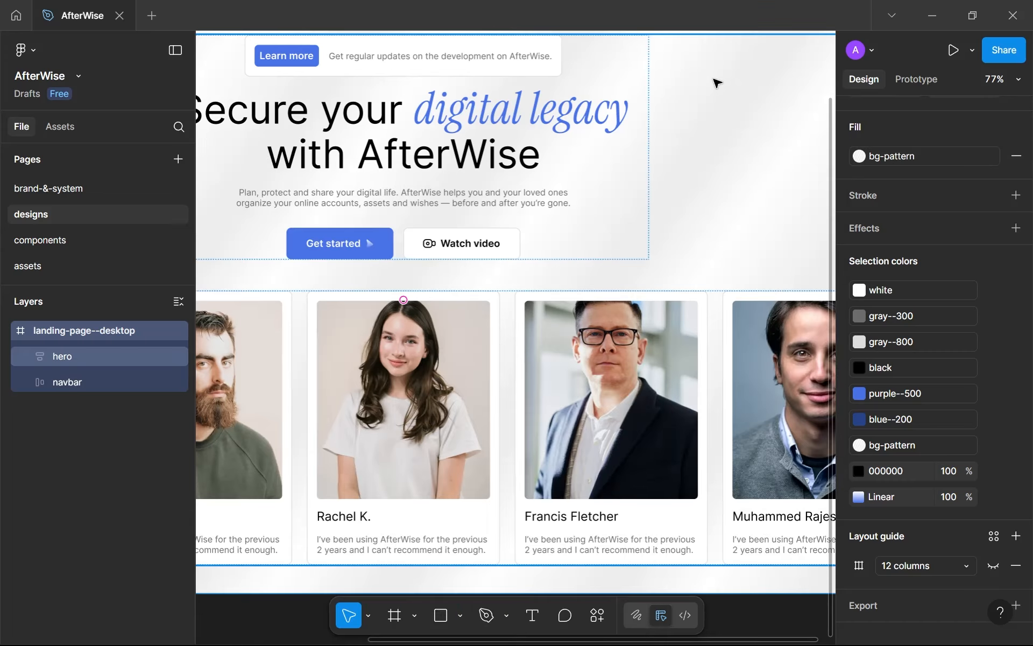
{"action": "left_click", "coordinate": [718, 83]}
{"action": "scroll", "coordinate": [715, 88], "scroll_direction": "down", "scroll_amount": 6}
{"action": "left_click", "coordinate": [694, 411]}
{"action": "scroll", "coordinate": [673, 33], "scroll_direction": "up", "scroll_amount": 1}
{"action": "left_click_drag", "start_coordinate": [673, 34], "coordinate": [644, 100]}
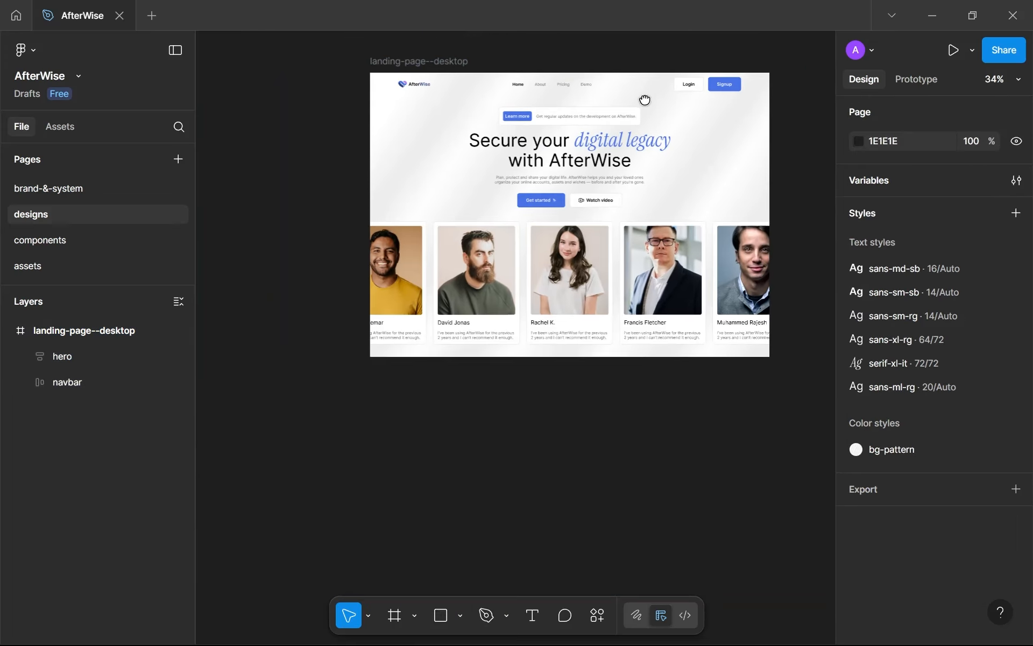
{"action": "scroll", "coordinate": [630, 177], "scroll_direction": "up", "scroll_amount": 4}
{"action": "left_click", "coordinate": [638, 118]}
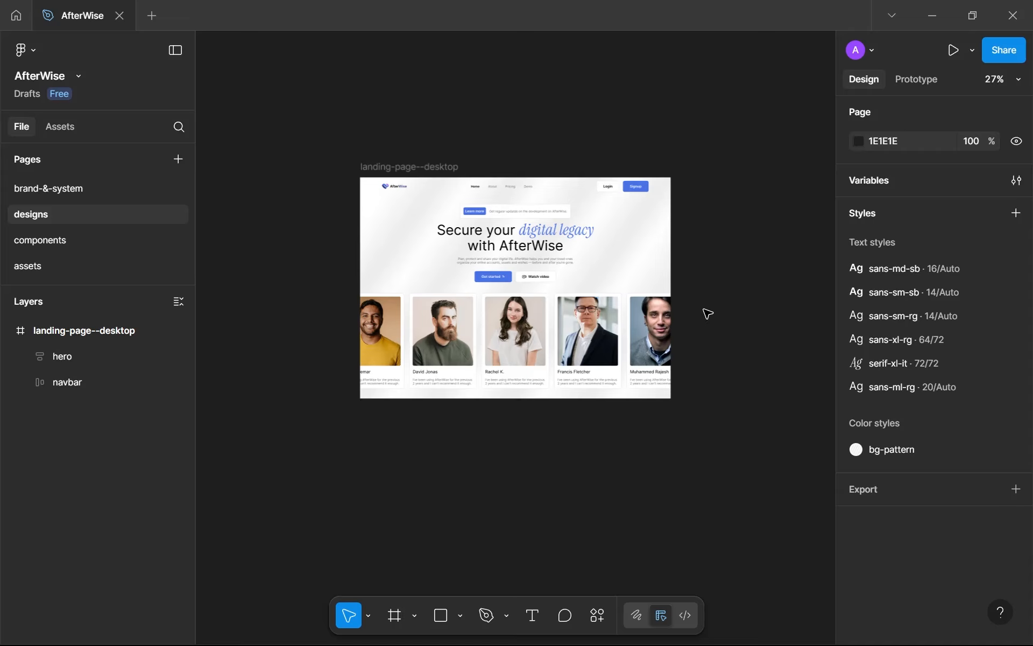
{"action": "scroll", "coordinate": [708, 313], "scroll_direction": "up", "scroll_amount": 2}
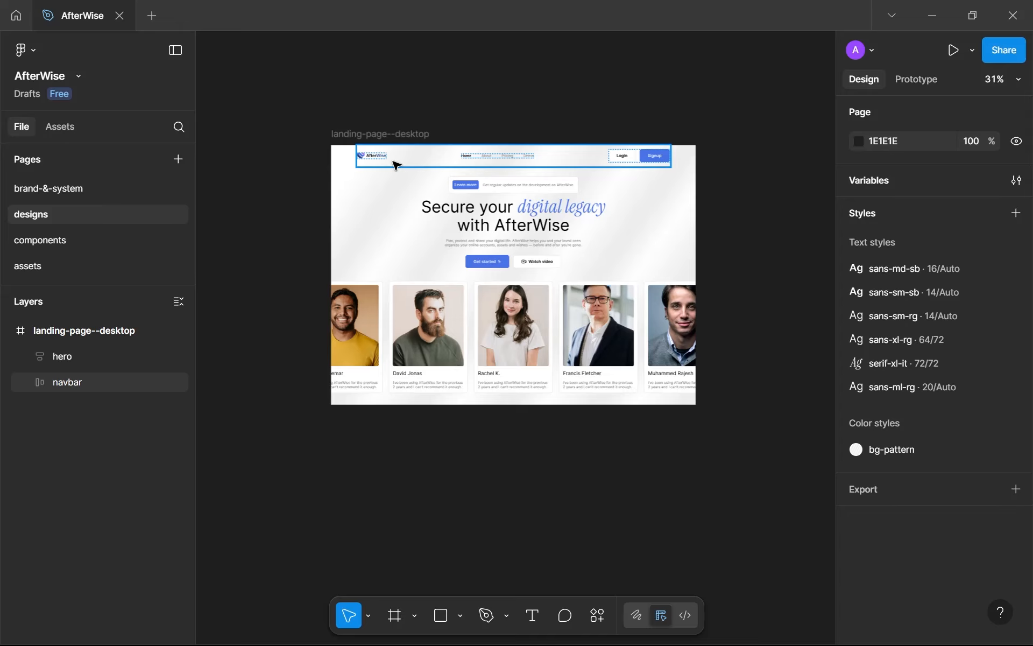
{"action": "scroll", "coordinate": [396, 165], "scroll_direction": "down", "scroll_amount": 1}
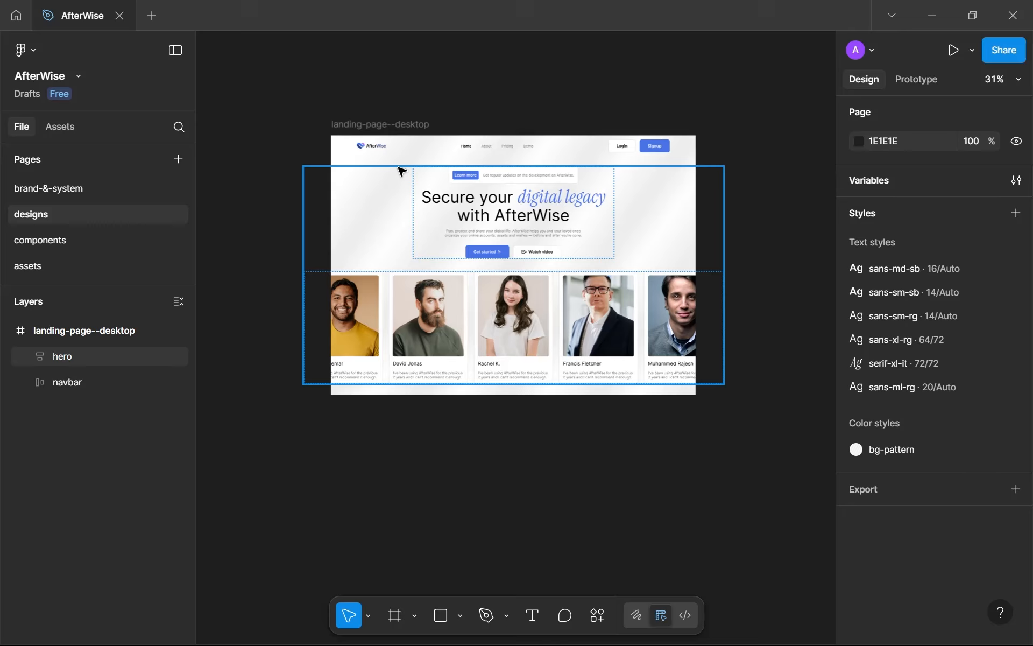
{"action": "left_click", "coordinate": [403, 124]}
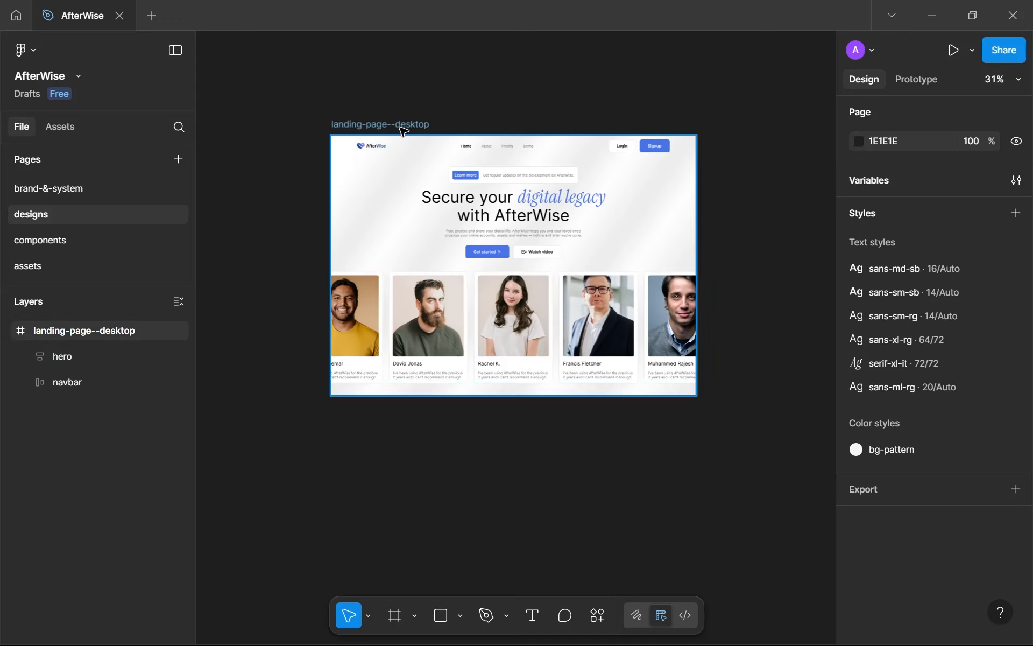
{"action": "left_click", "coordinate": [405, 127]}
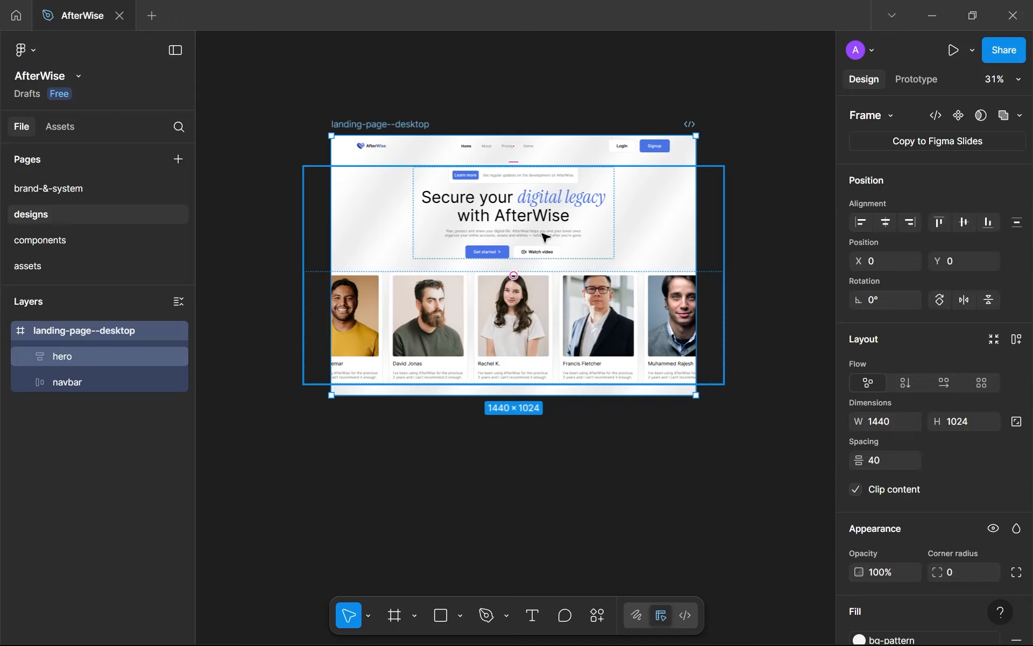
Change the frame's height to 1024*2, making it 2048 tall.
{"action": "scroll", "coordinate": [592, 417], "scroll_direction": "down", "scroll_amount": 3}
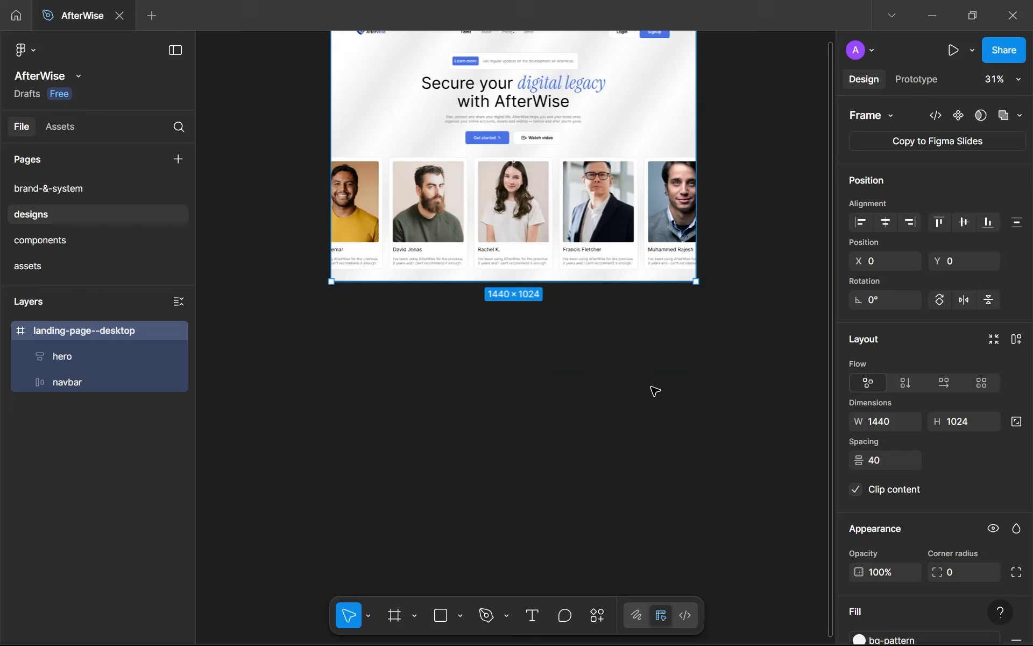
{"action": "left_click", "coordinate": [964, 419]}
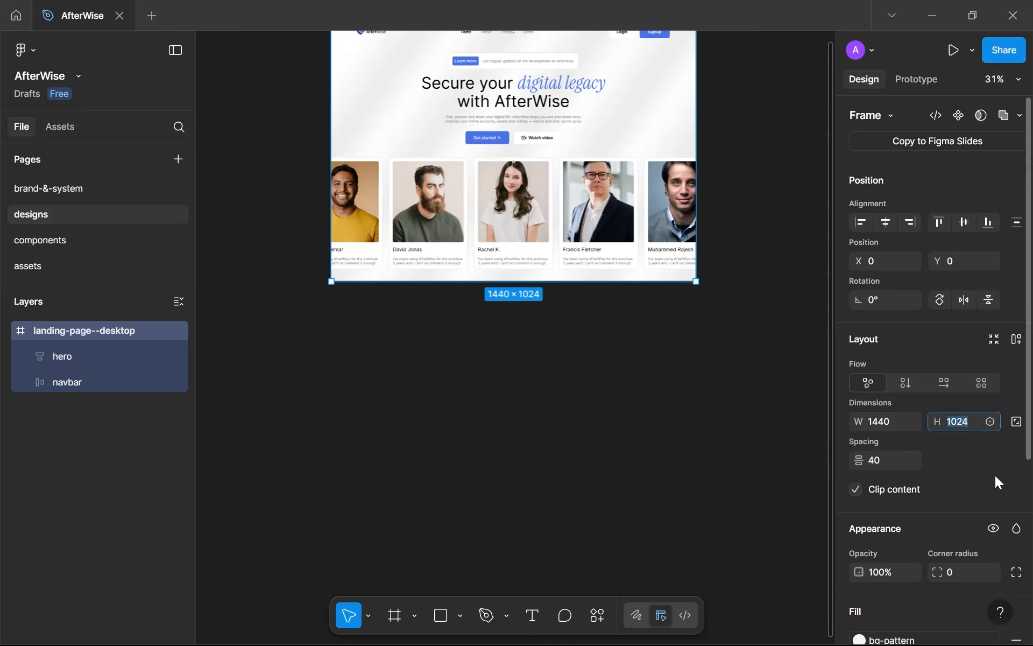
{"action": "key", "text": "Right"}
{"action": "type", "text": "+1024"}
{"action": "key", "text": "Left"}
{"action": "key", "text": "Left"}
{"action": "key", "text": "Left"}
{"action": "key", "text": "Left"}
{"action": "key", "text": "Left"}
{"action": "key", "text": "End"}
{"action": "key", "text": "Home"}
{"action": "key", "text": "End"}
{"action": "key", "text": "BackSpace"}
{"action": "key", "text": "BackSpace"}
{"action": "key", "text": "BackSpace"}
{"action": "key", "text": "BackSpace"}
{"action": "key", "text": "BackSpace"}
{"action": "type", "text": "*2"}
{"action": "key", "text": "Return"}
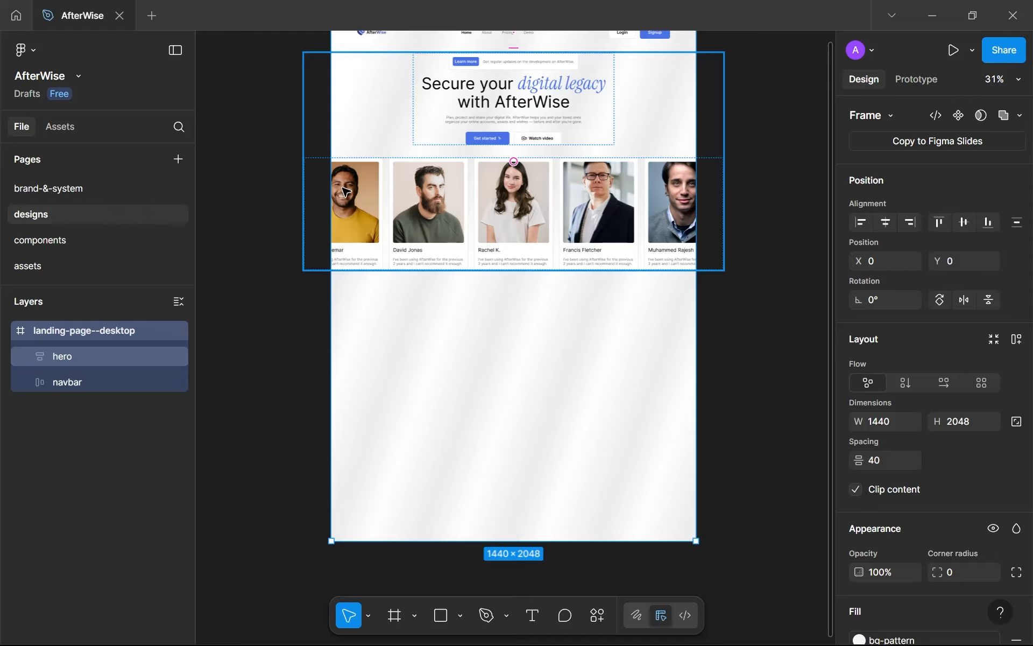
Scroll and pan over the new empty area below the testimonial cards.
{"action": "scroll", "coordinate": [556, 332], "scroll_direction": "up", "scroll_amount": 3}
{"action": "scroll", "coordinate": [556, 329], "scroll_direction": "down", "scroll_amount": 1}
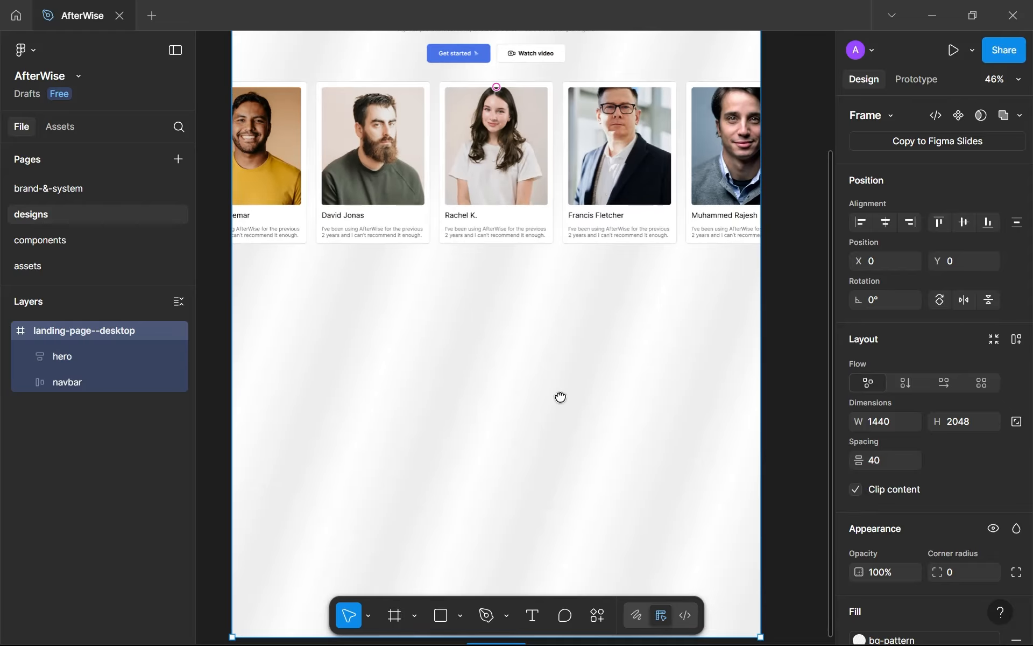
{"action": "scroll", "coordinate": [560, 397], "scroll_direction": "up", "scroll_amount": 3}
{"action": "scroll", "coordinate": [447, 221], "scroll_direction": "up", "scroll_amount": 5}
{"action": "scroll", "coordinate": [525, 240], "scroll_direction": "down", "scroll_amount": 10}
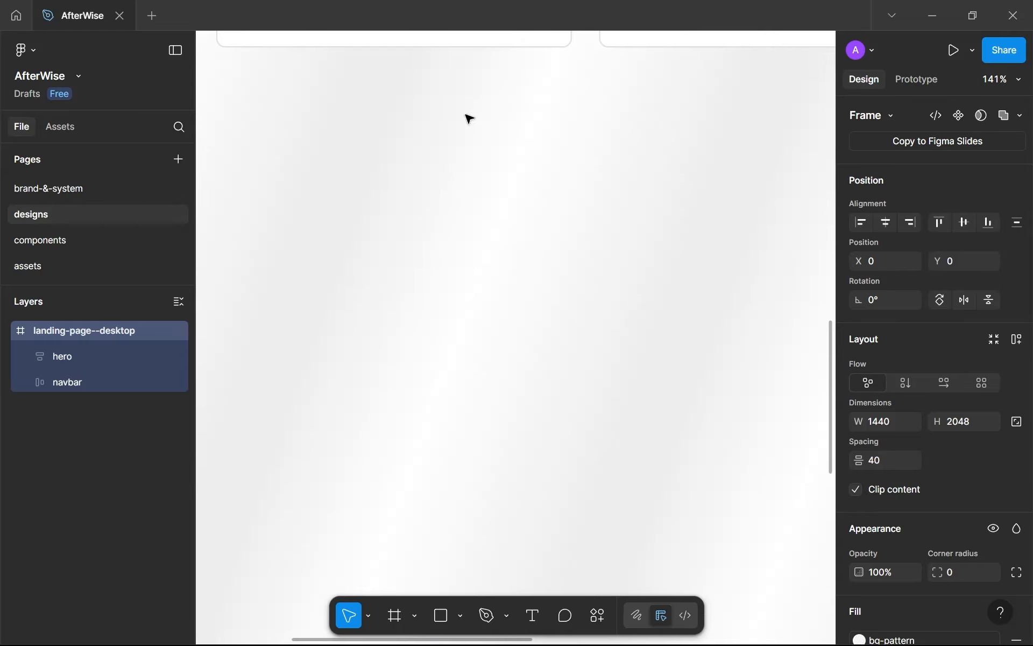
{"action": "scroll", "coordinate": [503, 179], "scroll_direction": "down", "scroll_amount": 5}
{"action": "left_click_drag", "start_coordinate": [473, 191], "coordinate": [449, 184]}
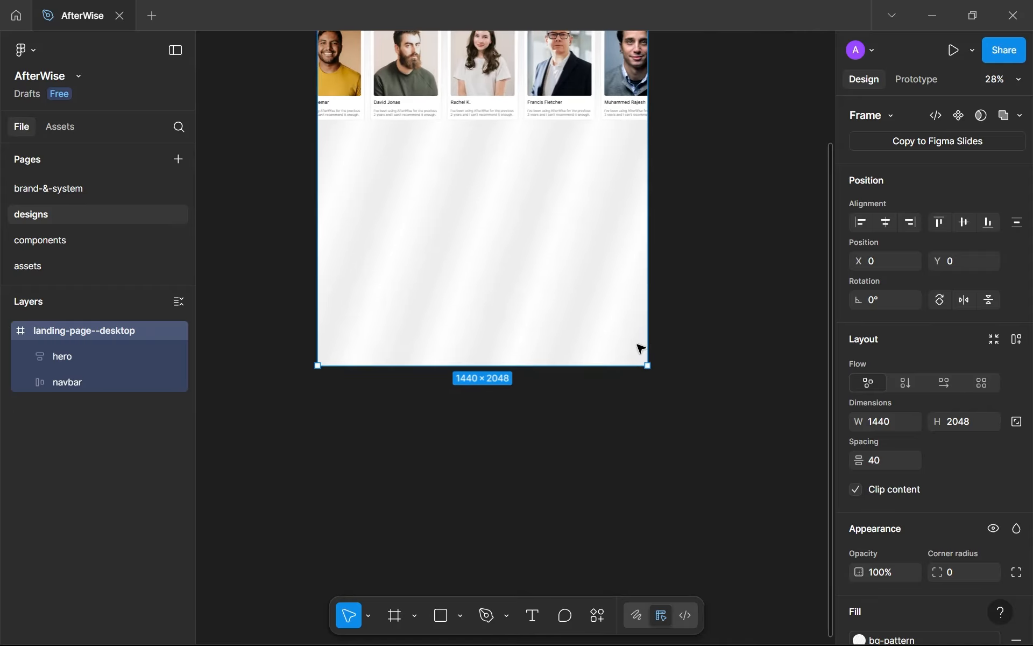
{"action": "left_click_drag", "start_coordinate": [639, 342], "coordinate": [655, 350]}
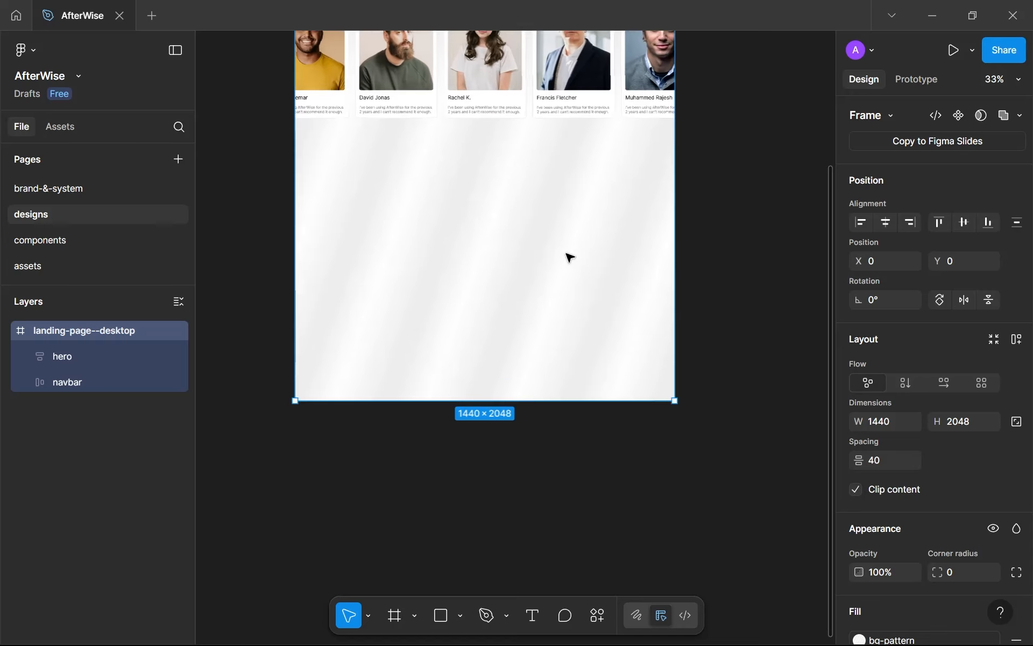
{"action": "scroll", "coordinate": [569, 258], "scroll_direction": "up", "scroll_amount": 3}
{"action": "scroll", "coordinate": [484, 248], "scroll_direction": "up", "scroll_amount": 2}
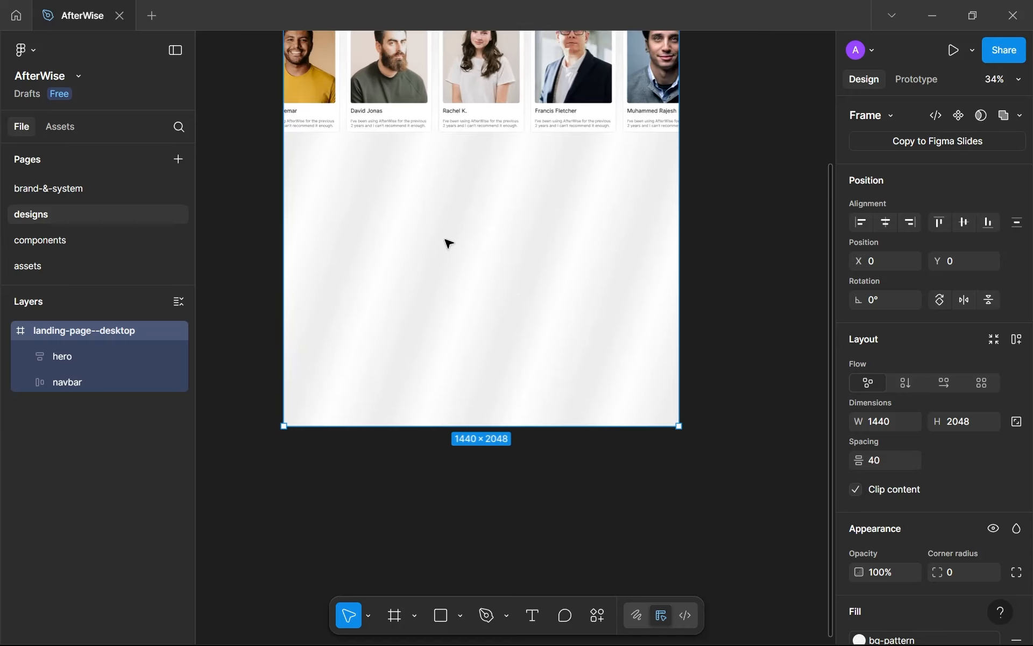
Type 'Learn more about digital security and privacy' below the cards, correcting the misspelled 'security'.
{"action": "key", "text": "t"}
{"action": "left_click", "coordinate": [426, 200]}
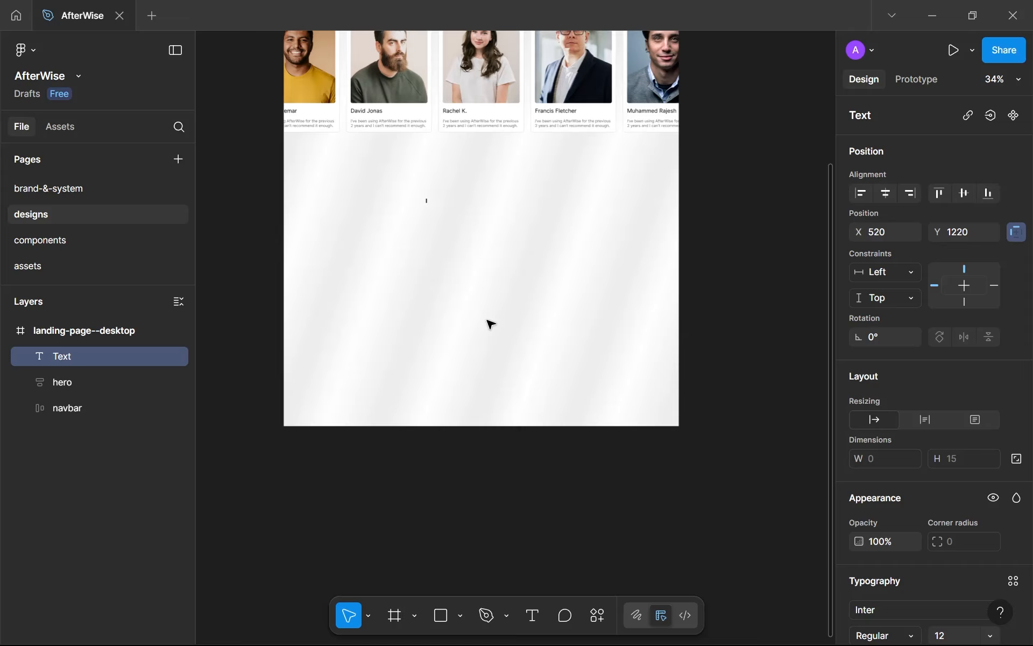
{"action": "type", "text": "Learn"}
{"action": "scroll", "coordinate": [486, 321], "scroll_direction": "up", "scroll_amount": 5}
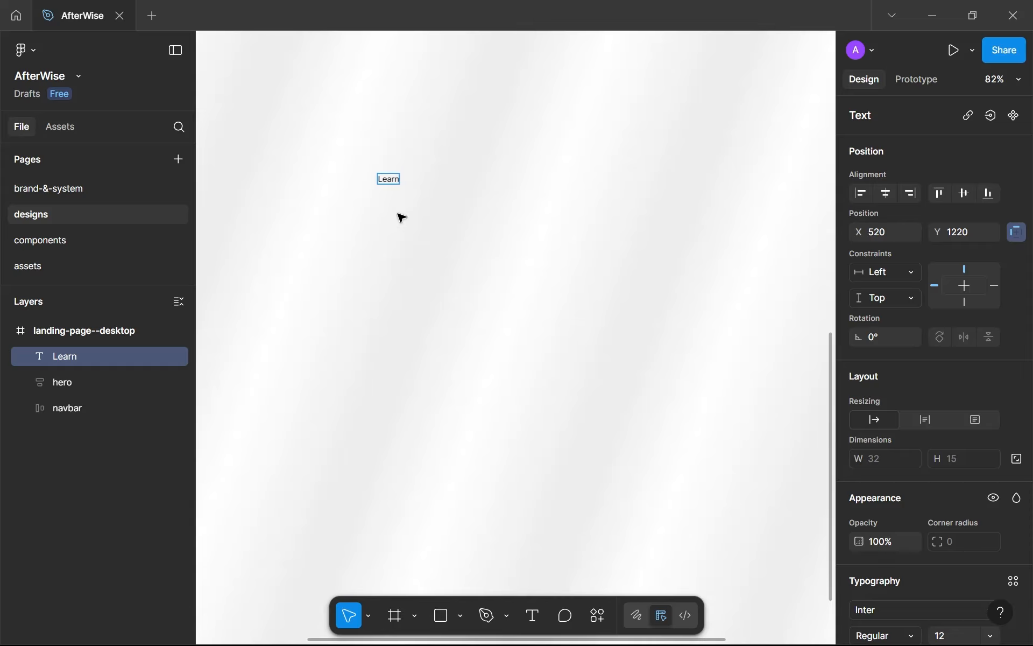
{"action": "type", "text": "more about"}
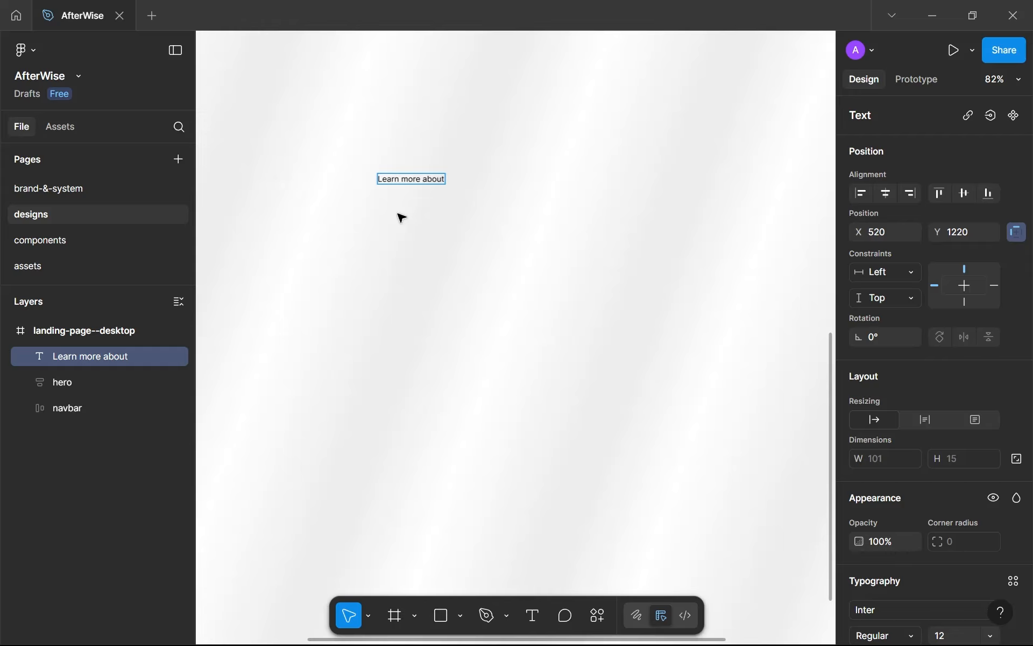
{"action": "type", "text": "digital s"}
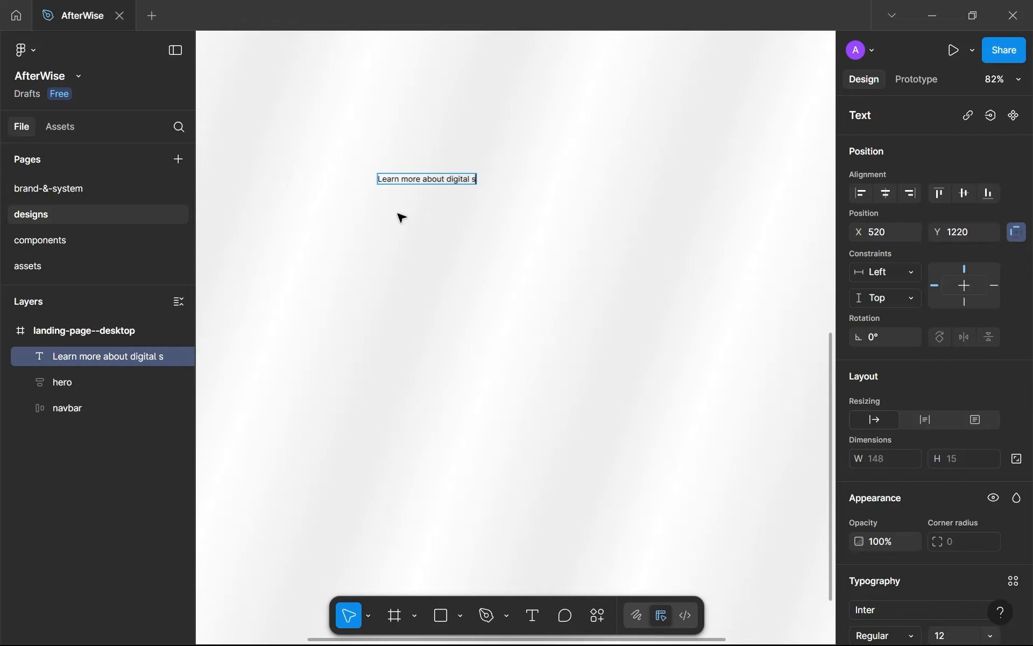
{"action": "type", "text": "ecurtiy"}
{"action": "key", "text": "ctrl+BackSpace"}
{"action": "type", "text": "securioty and privacy"}
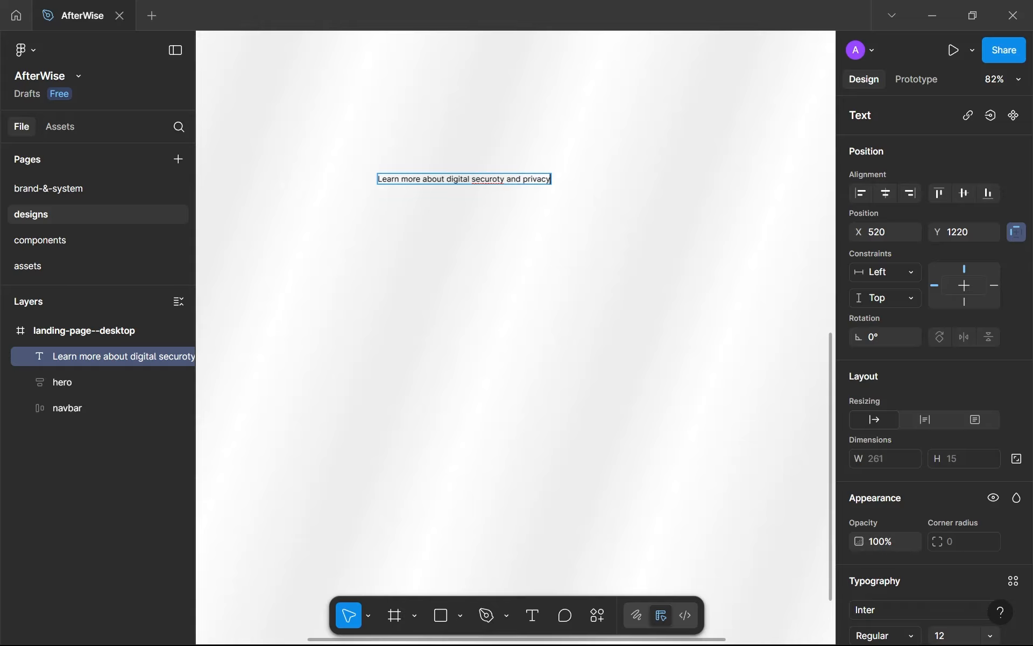
{"action": "right_click", "coordinate": [499, 177]}
{"action": "left_click", "coordinate": [521, 189]}
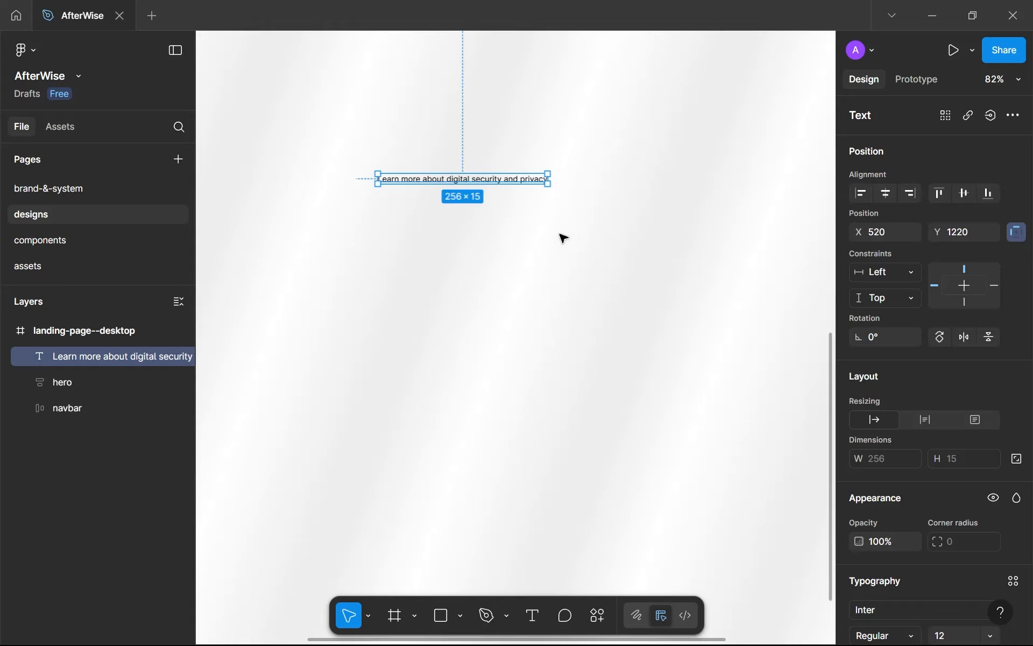
Set the heading's font size to 56 and shift it further left on the frame.
{"action": "scroll", "coordinate": [562, 231], "scroll_direction": "down", "scroll_amount": 1}
{"action": "scroll", "coordinate": [950, 556], "scroll_direction": "down", "scroll_amount": 3}
{"action": "scroll", "coordinate": [950, 556], "scroll_direction": "down", "scroll_amount": 2}
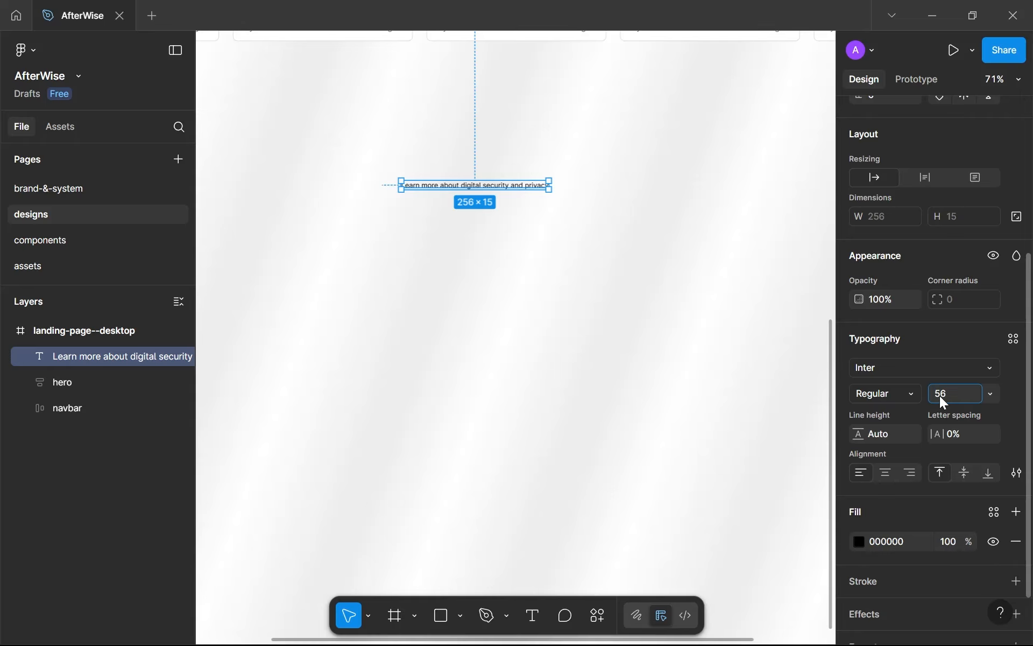
{"action": "key", "text": "Return"}
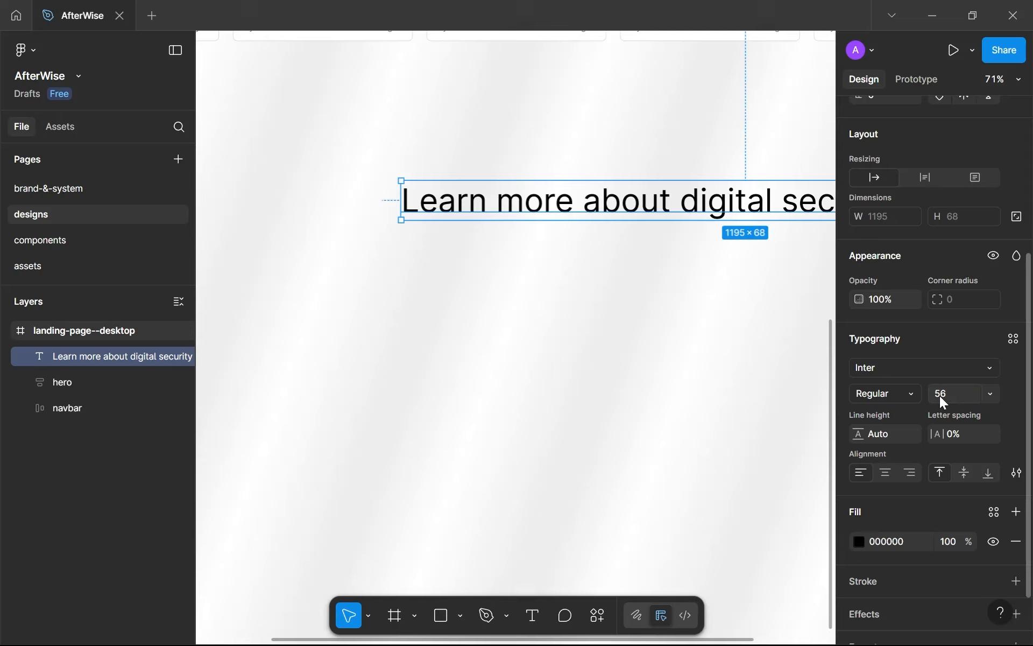
{"action": "scroll", "coordinate": [717, 176], "scroll_direction": "down", "scroll_amount": 5}
{"action": "left_click_drag", "start_coordinate": [583, 213], "coordinate": [500, 218]}
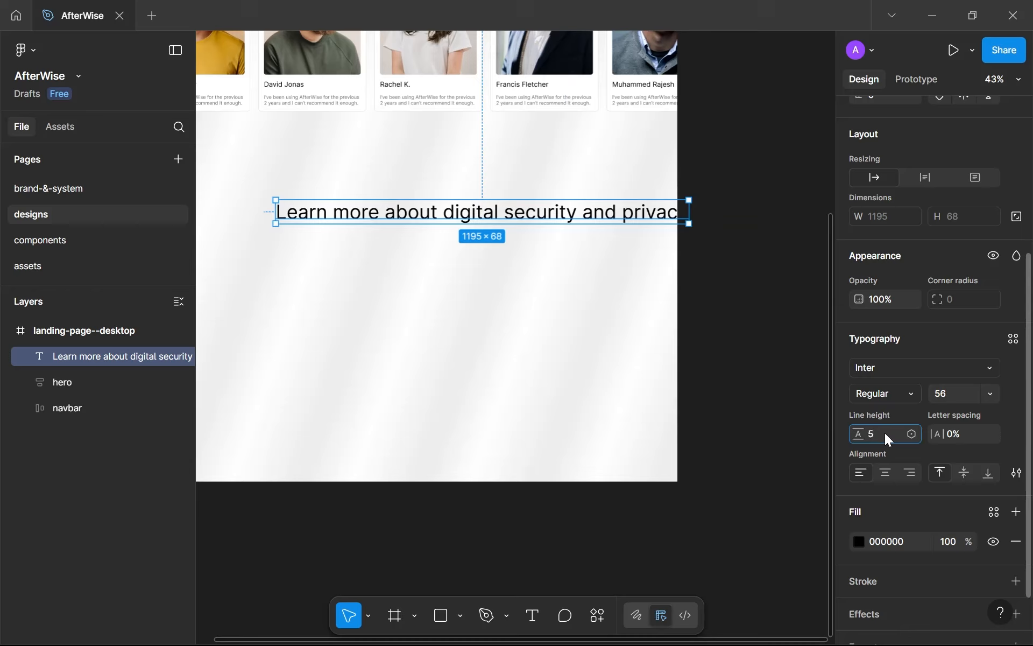
{"action": "key", "text": "Return"}
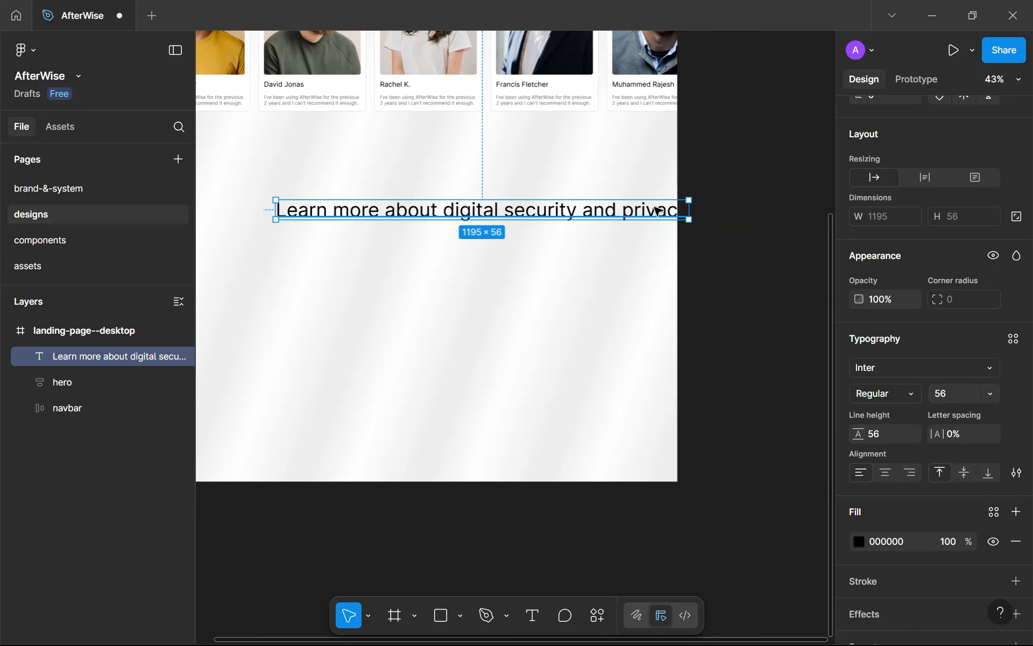
Narrow the text box to 842 so the heading wraps, raise line height to 64, and centre it.
{"action": "left_click_drag", "start_coordinate": [676, 206], "coordinate": [567, 205]}
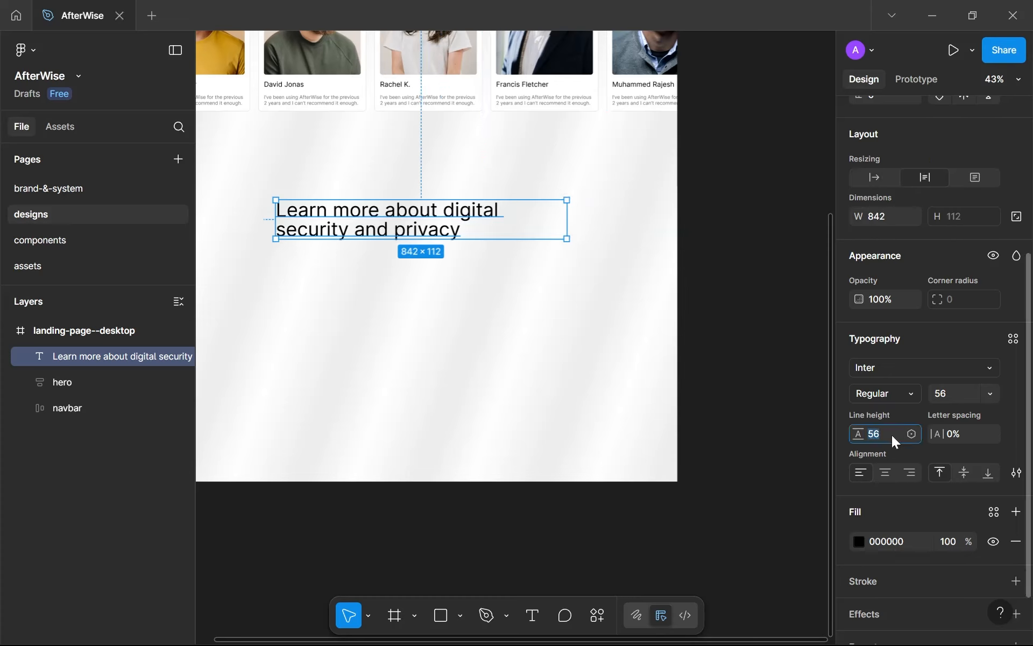
{"action": "key", "text": "Up"}
{"action": "key", "text": "Up"}
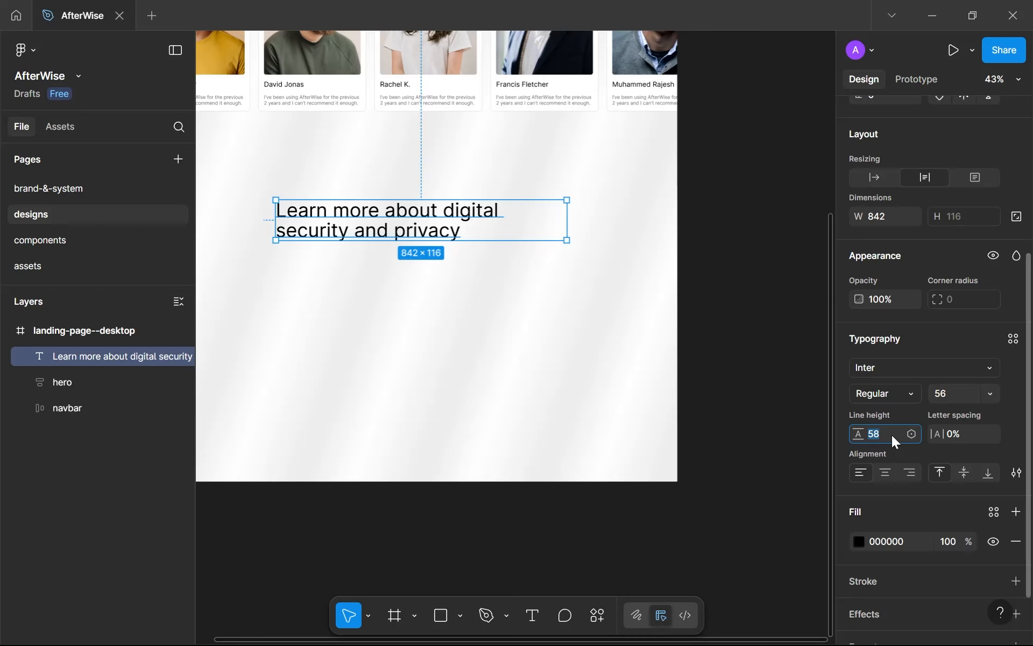
{"action": "key", "text": "Up"}
{"action": "key", "text": "Up"}
{"action": "key", "text": "Up"}
{"action": "key", "text": "Up"}
{"action": "key", "text": "Up"}
{"action": "key", "text": "Up"}
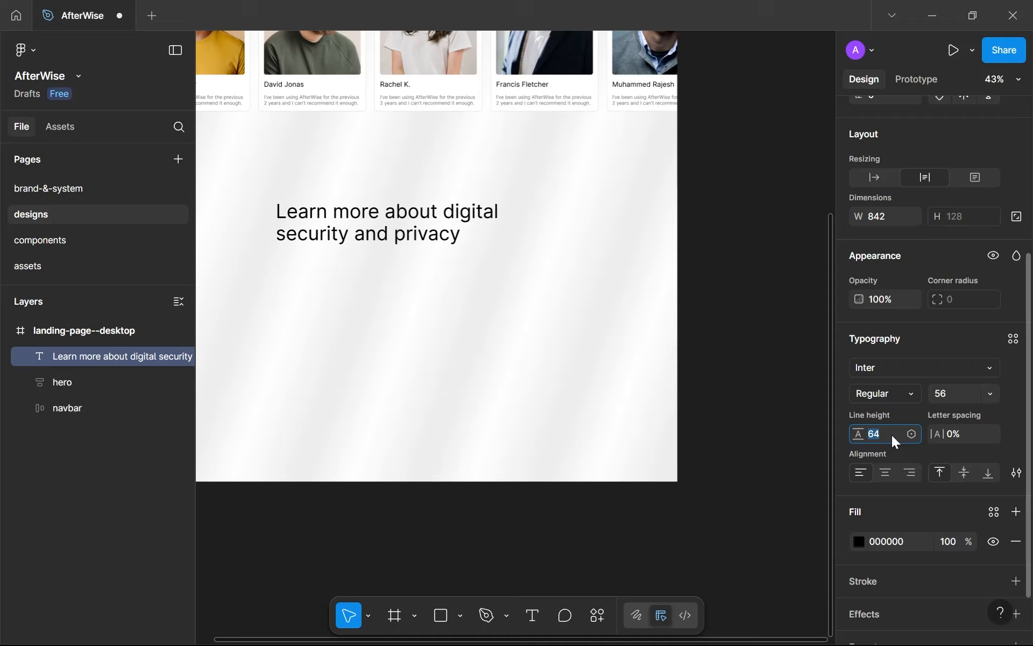
{"action": "scroll", "coordinate": [396, 258], "scroll_direction": "up", "scroll_amount": 5}
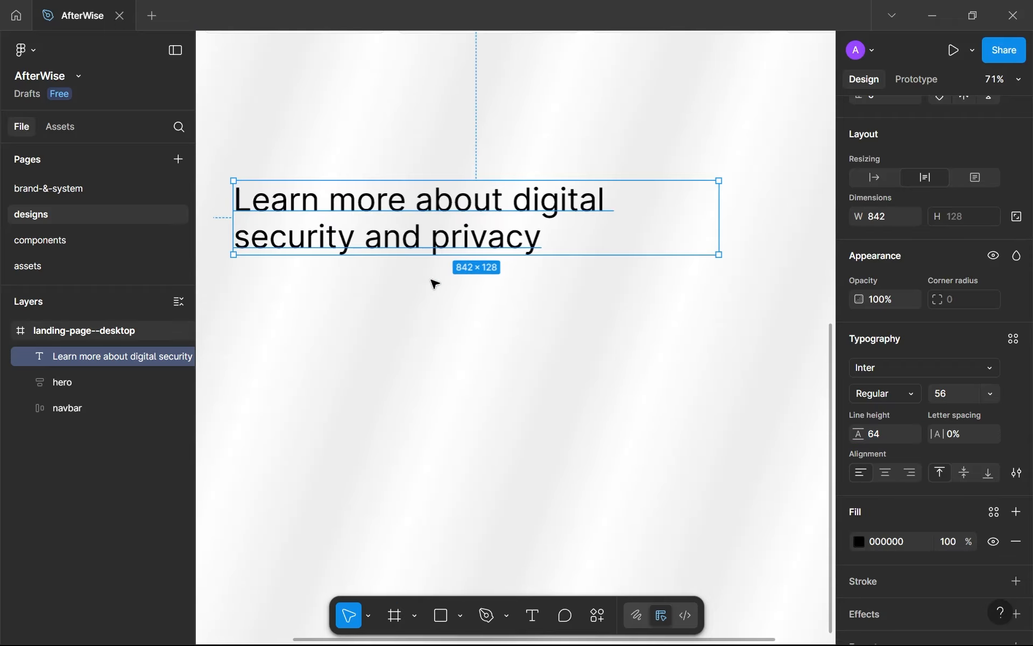
{"action": "scroll", "coordinate": [434, 284], "scroll_direction": "down", "scroll_amount": 3}
{"action": "left_click_drag", "start_coordinate": [420, 243], "coordinate": [457, 249]}
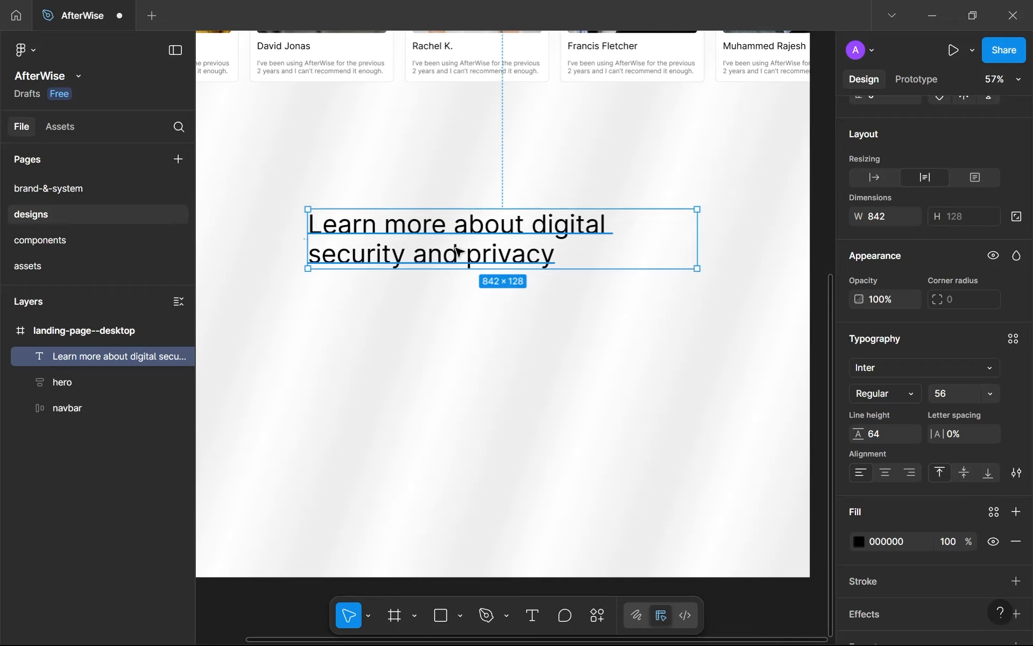
{"action": "scroll", "coordinate": [457, 252], "scroll_direction": "down", "scroll_amount": 1}
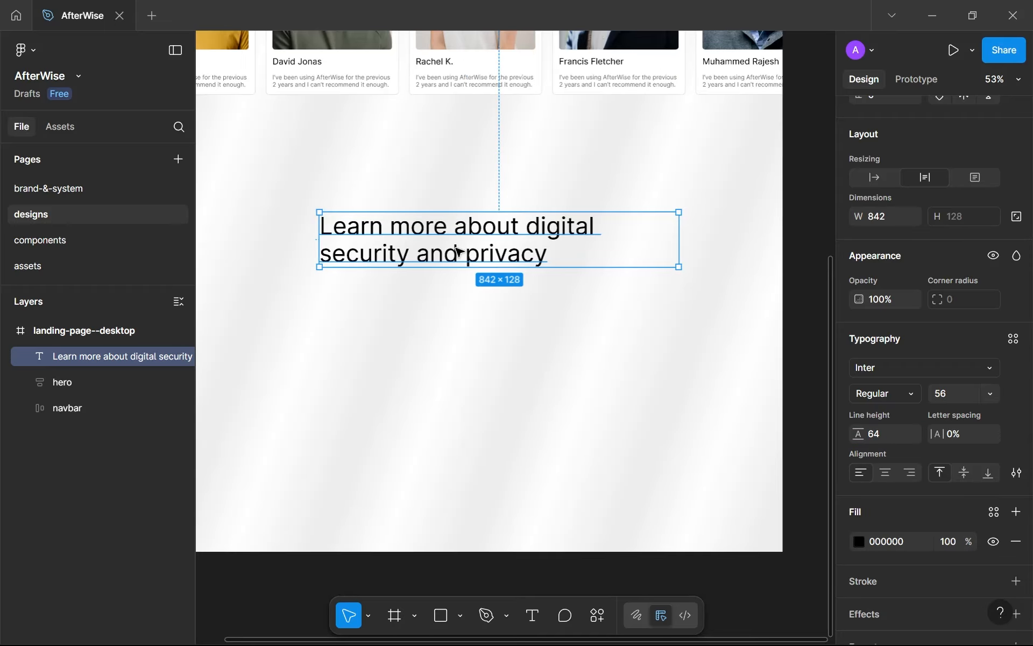
Centre-align the heading text and save its styling as a new text style named sans-lg-rg.
{"action": "left_click", "coordinate": [885, 472]}
{"action": "left_click", "coordinate": [1014, 340]}
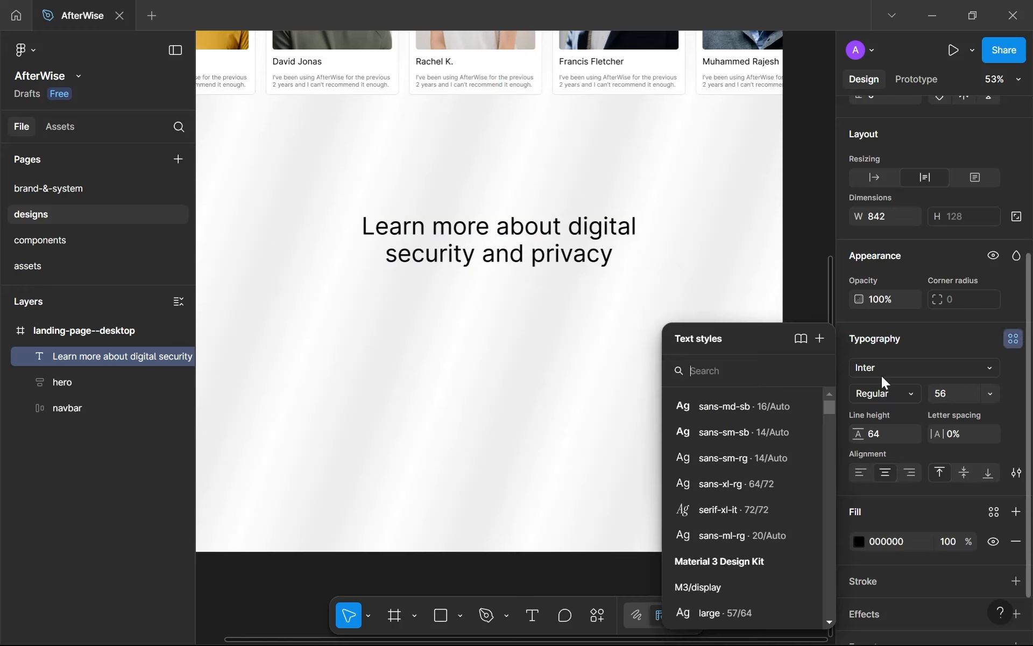
{"action": "left_click", "coordinate": [820, 339]}
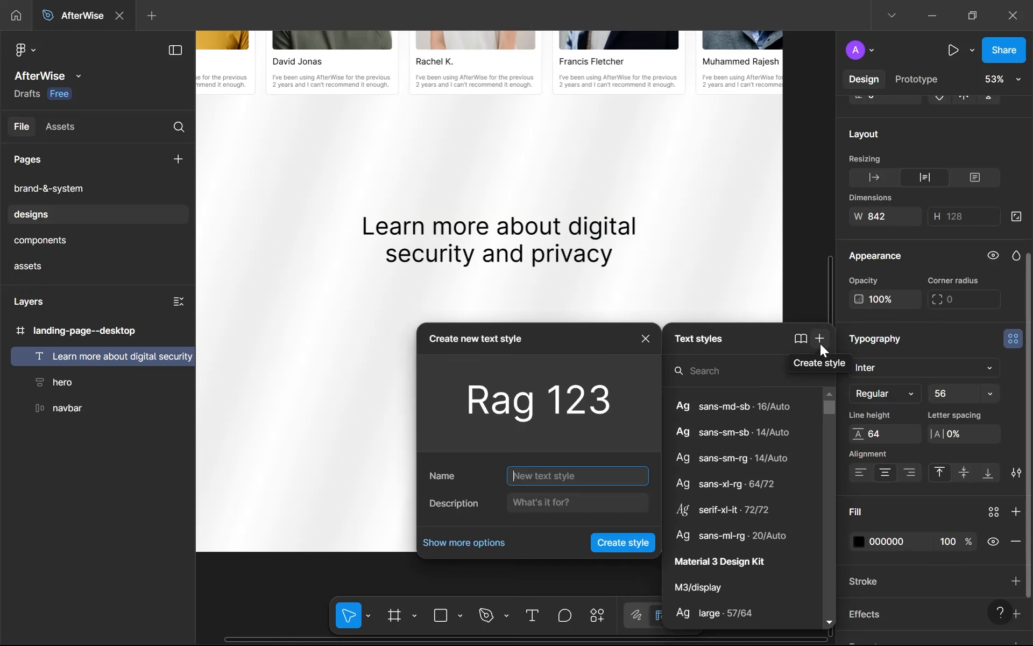
{"action": "left_click_drag", "start_coordinate": [597, 330], "coordinate": [468, 340]}
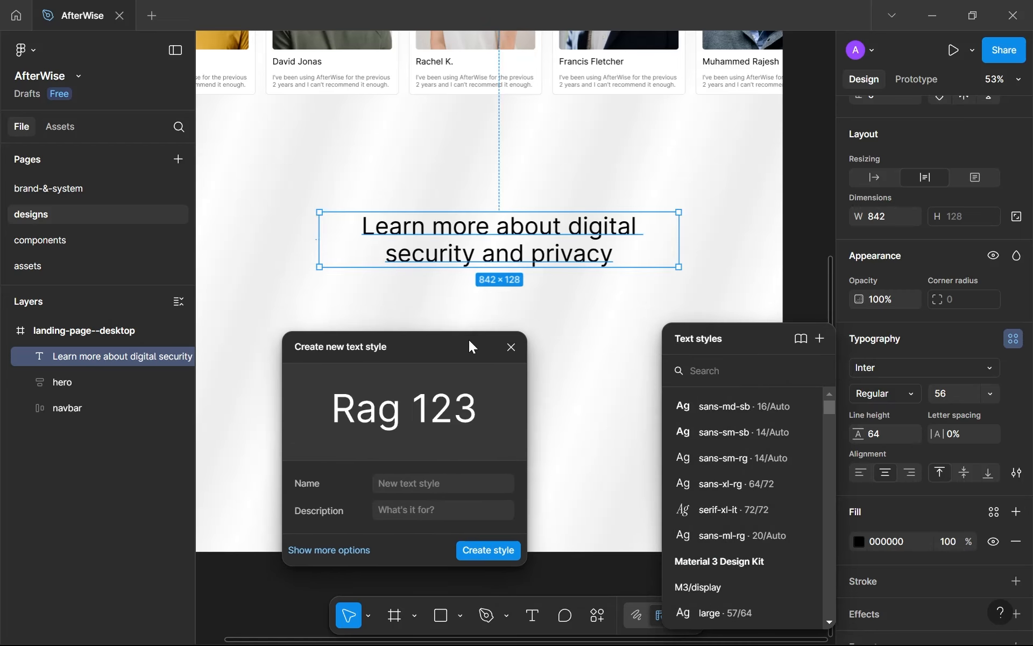
{"action": "left_click", "coordinate": [455, 489]}
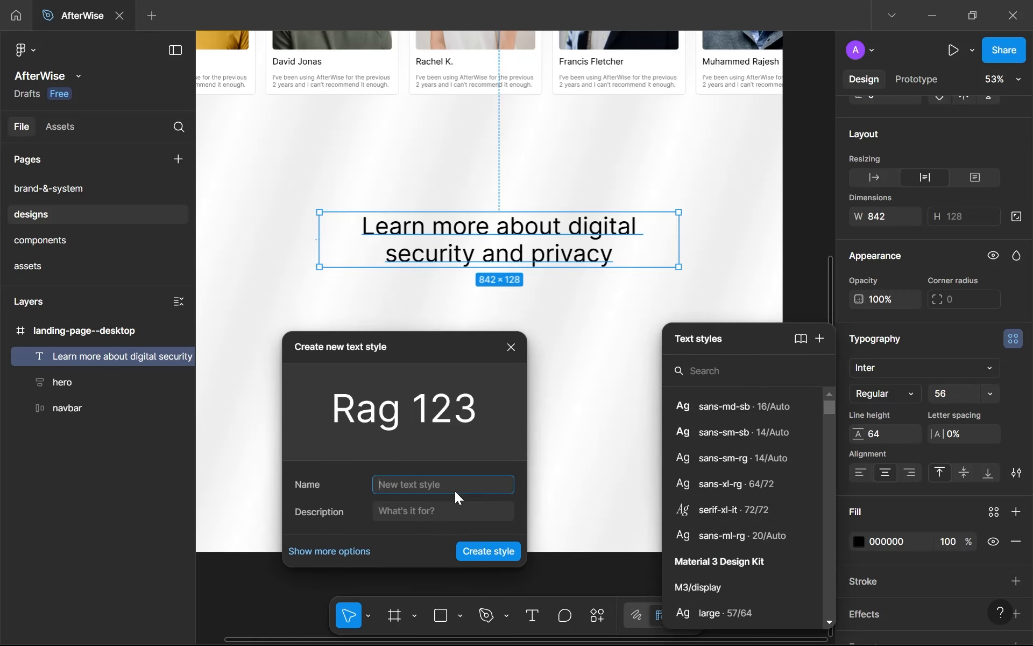
{"action": "type", "text": "sans-md"}
{"action": "key", "text": "BackSpace"}
{"action": "key", "text": "BackSpace"}
{"action": "type", "text": "lg-rg"}
{"action": "key", "text": "Return"}
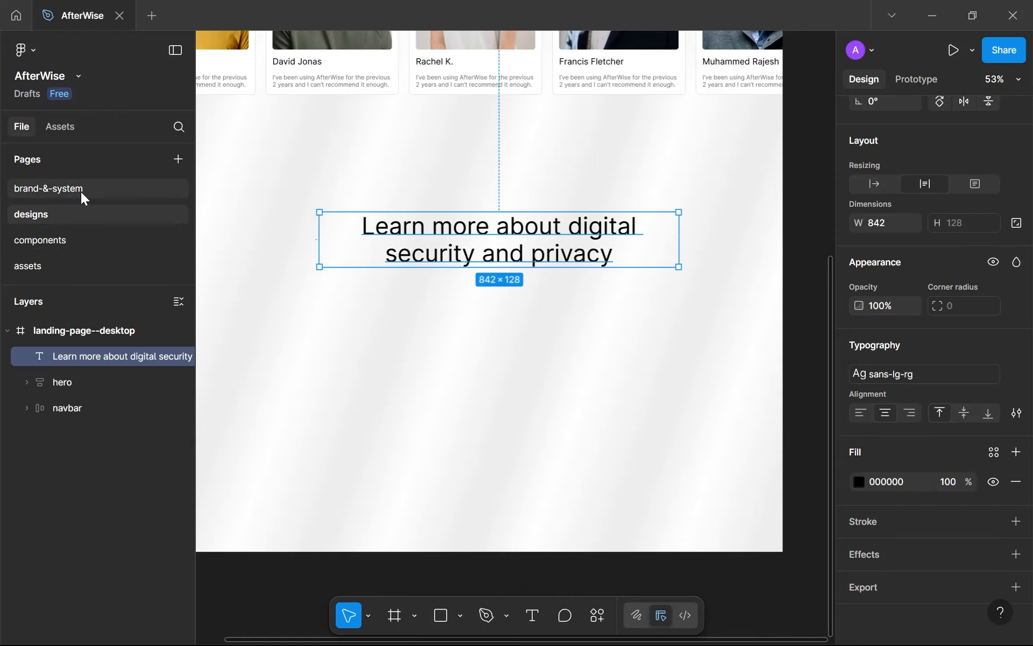
On the brand-&-system page, duplicate the Sans serif extra large regular sample and apply sans-lg-rg.
{"action": "left_click", "coordinate": [66, 189]}
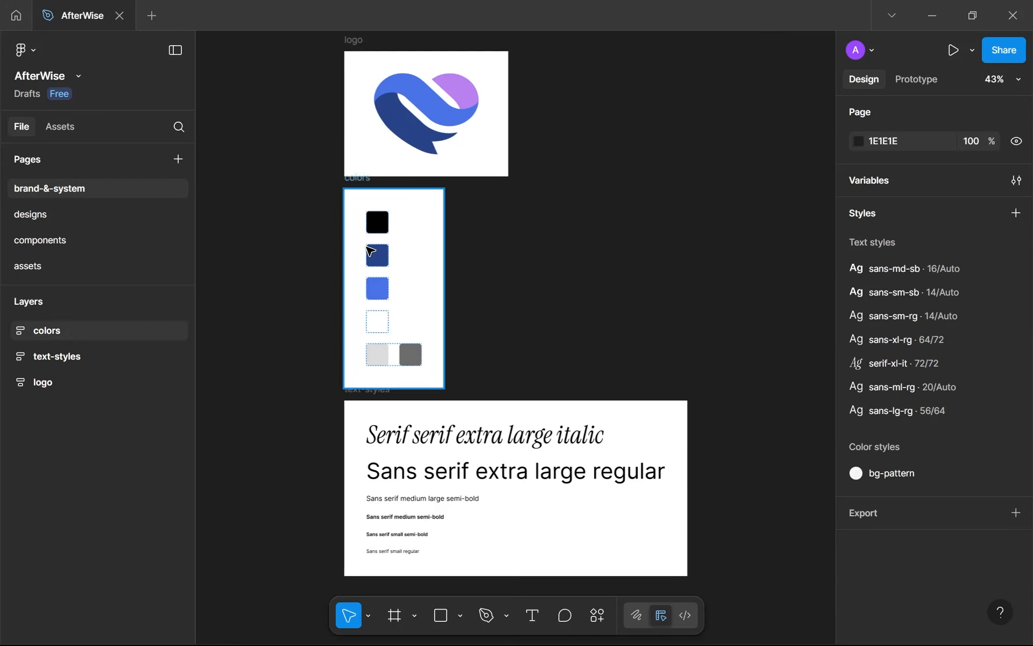
{"action": "scroll", "coordinate": [422, 361], "scroll_direction": "up", "scroll_amount": 3}
{"action": "left_click", "coordinate": [421, 308]}
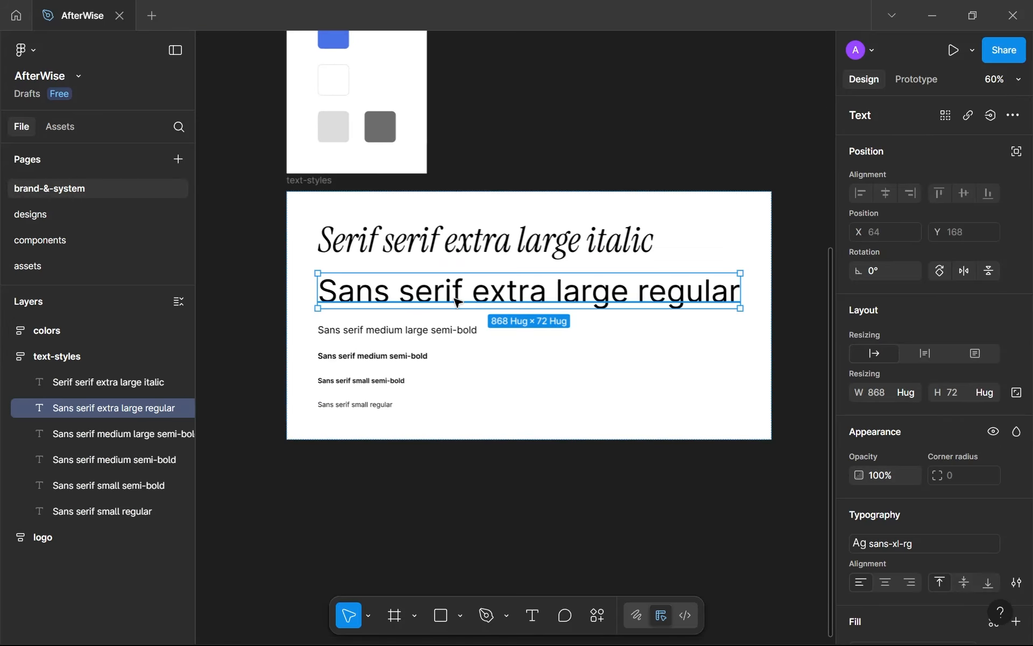
{"action": "scroll", "coordinate": [616, 336], "scroll_direction": "down", "scroll_amount": 2}
{"action": "scroll", "coordinate": [616, 336], "scroll_direction": "down", "scroll_amount": 1}
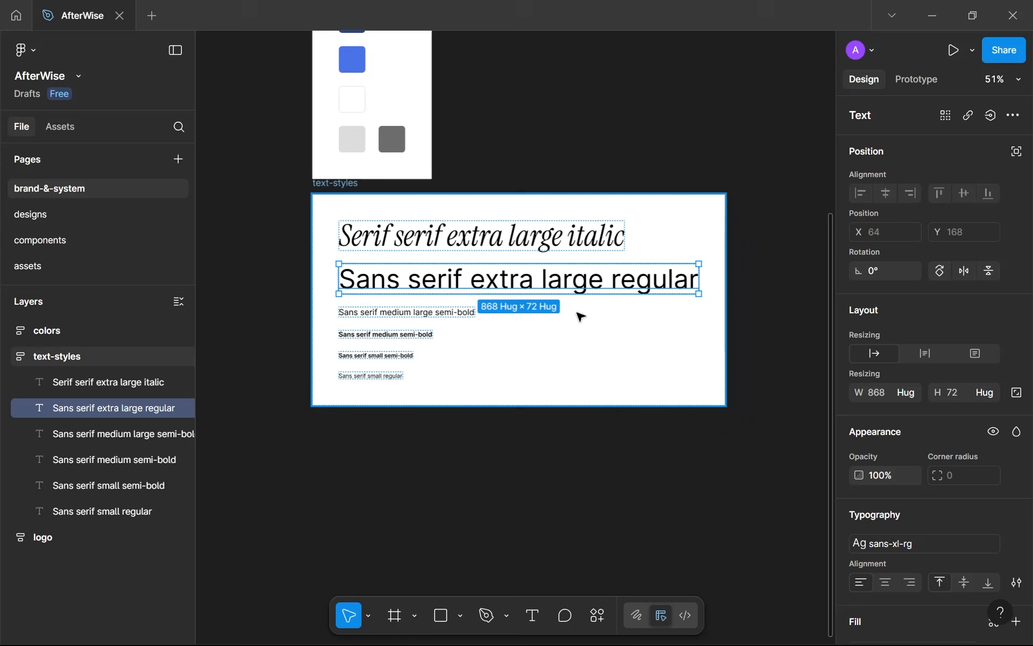
{"action": "key", "text": "ctrl+d"}
{"action": "left_click", "coordinate": [908, 546]}
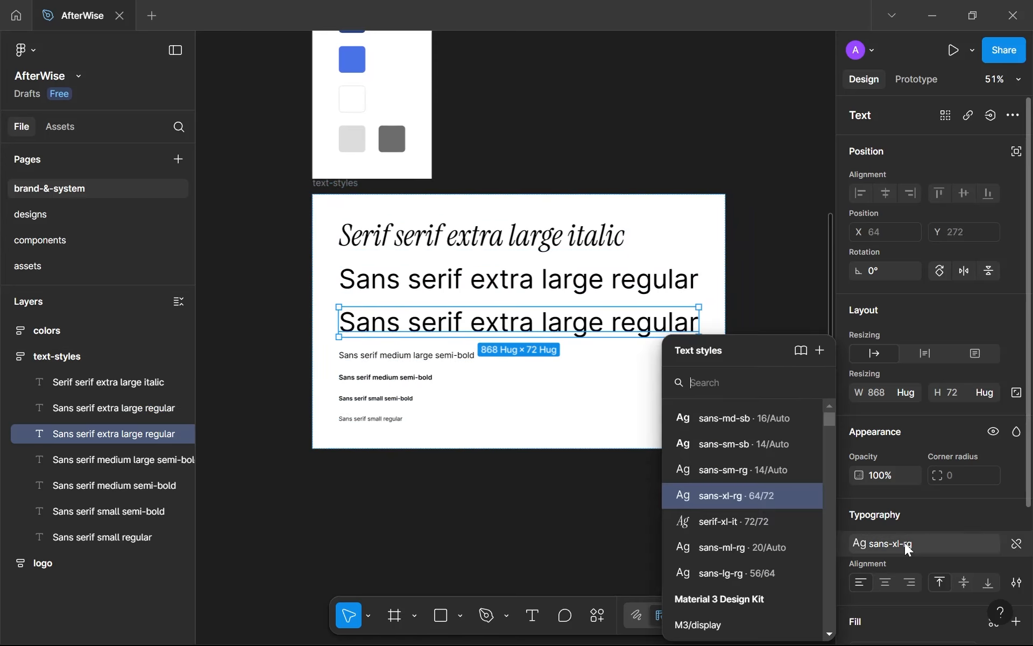
{"action": "left_click", "coordinate": [751, 576]}
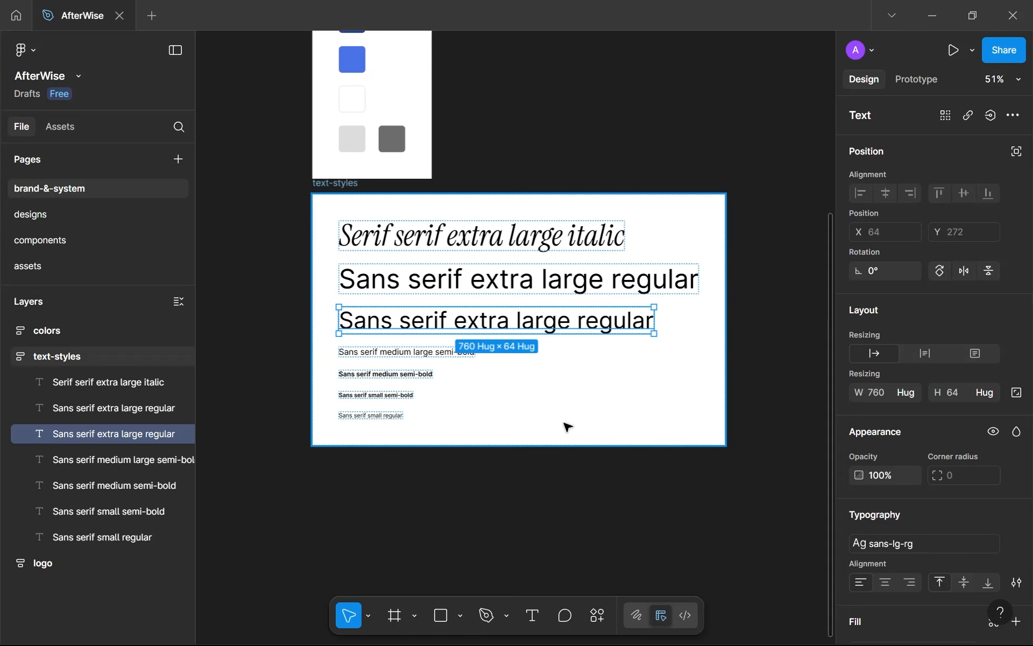
Edit the copy to read 'Sans serif large regular' and return to the designs page.
{"action": "double_click", "coordinate": [526, 319]}
{"action": "left_click", "coordinate": [496, 321]}
{"action": "double_click", "coordinate": [496, 321]}
{"action": "key", "text": "BackSpace"}
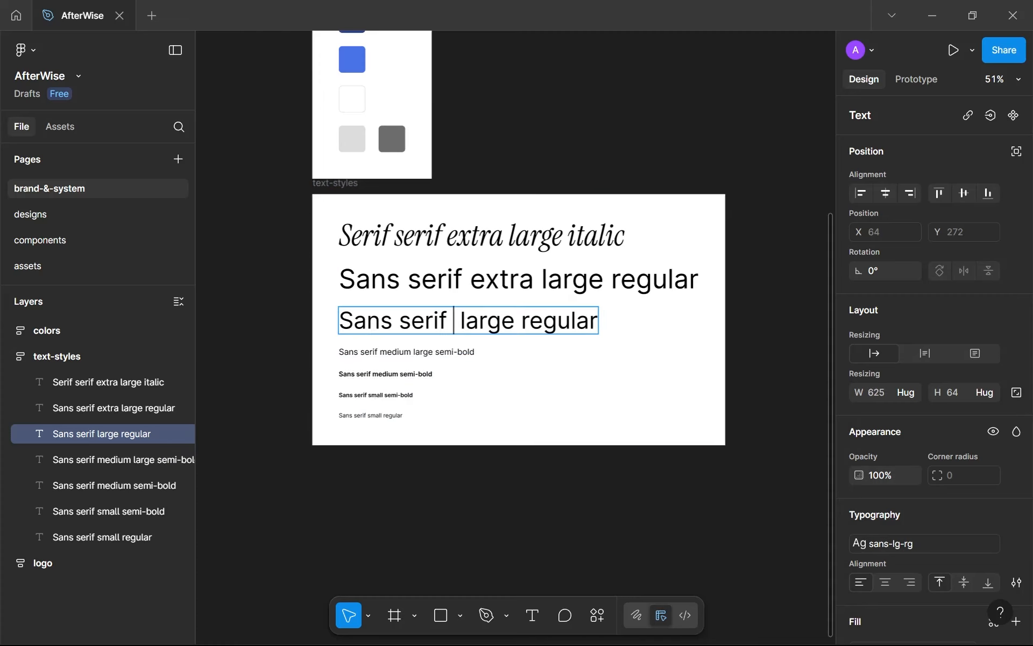
{"action": "key", "text": "BackSpace"}
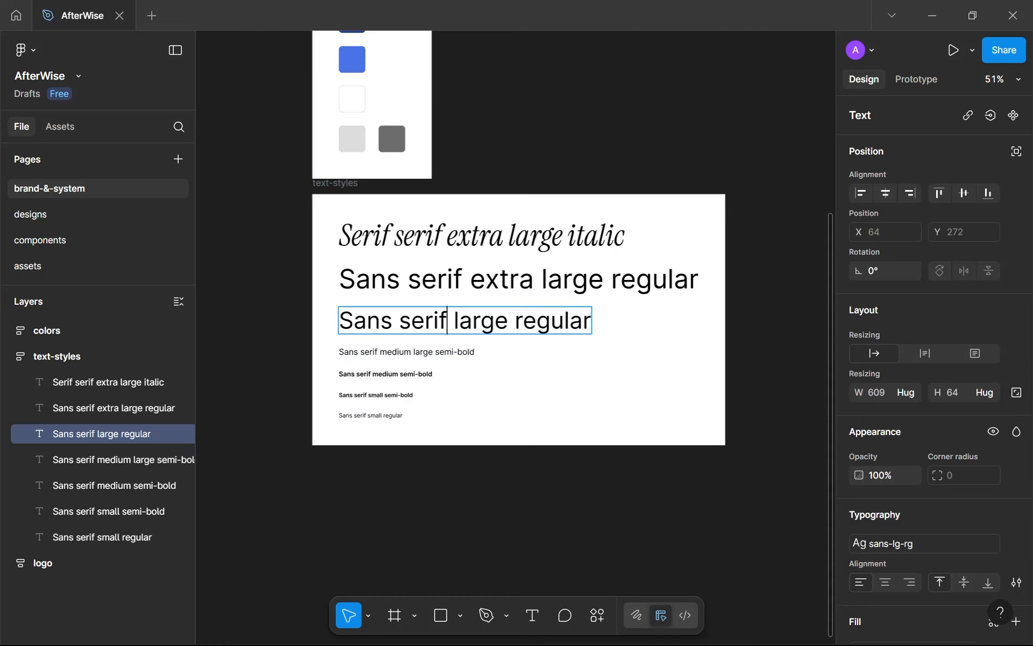
{"action": "key", "text": "Escape"}
{"action": "key", "text": "Escape"}
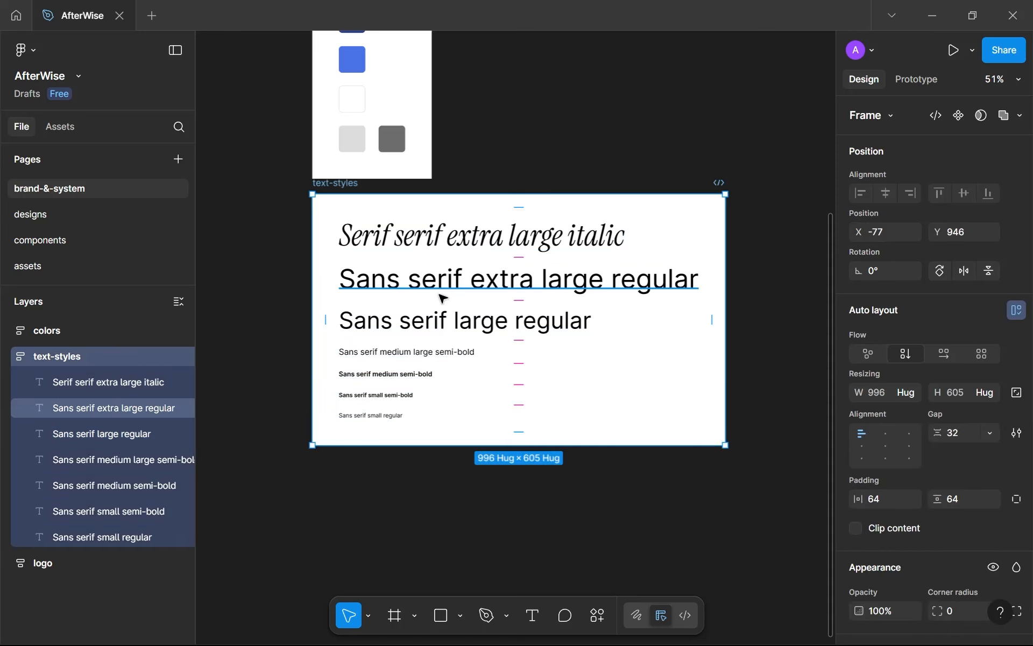
{"action": "left_click", "coordinate": [12, 215]}
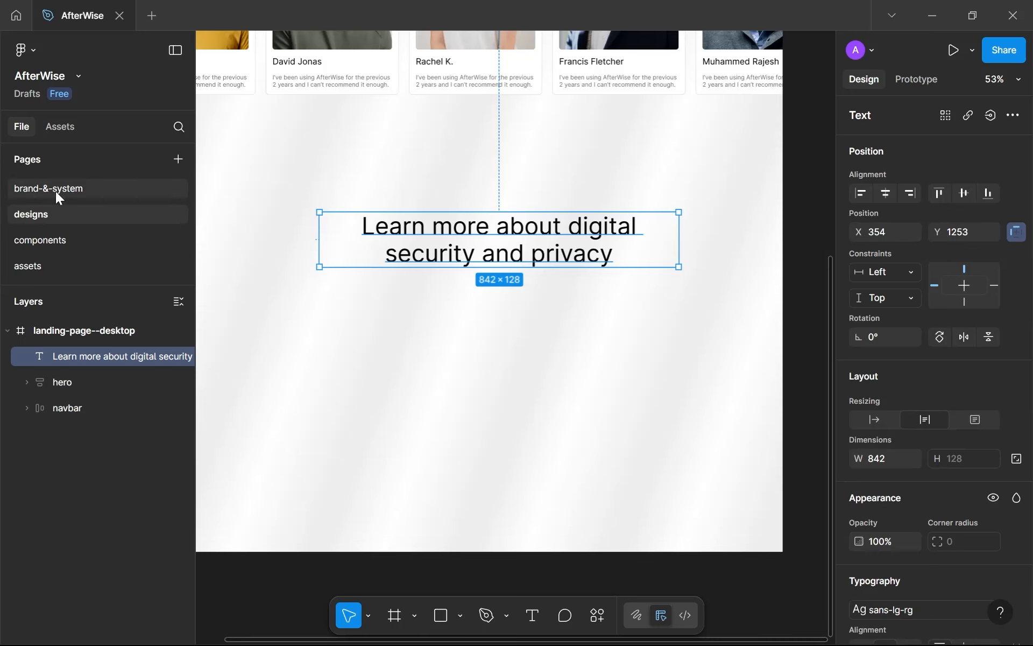
Narrow the Learn more heading's box to 666 wide, keeping two lines.
{"action": "scroll", "coordinate": [461, 217], "scroll_direction": "down", "scroll_amount": 1}
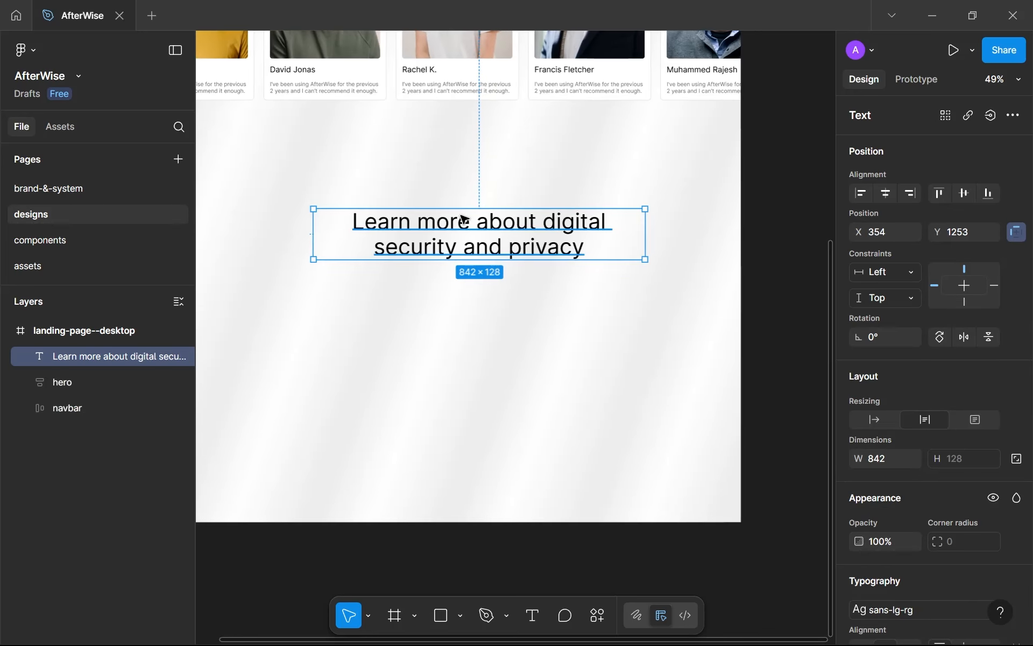
{"action": "key", "text": "Return"}
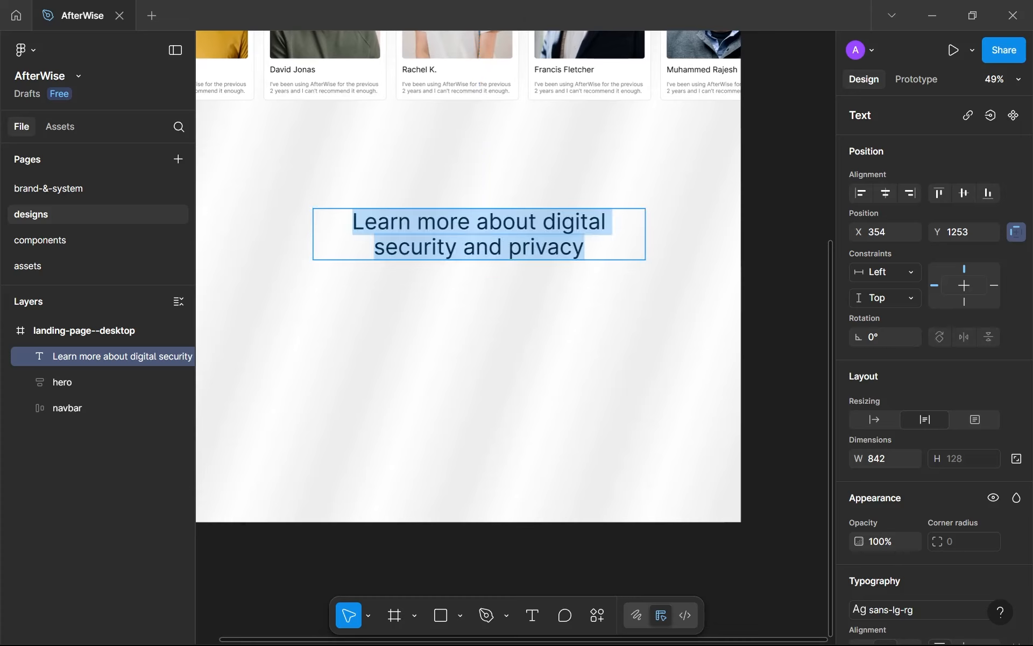
{"action": "key", "text": "Escape"}
{"action": "left_click_drag", "start_coordinate": [645, 235], "coordinate": [574, 233]}
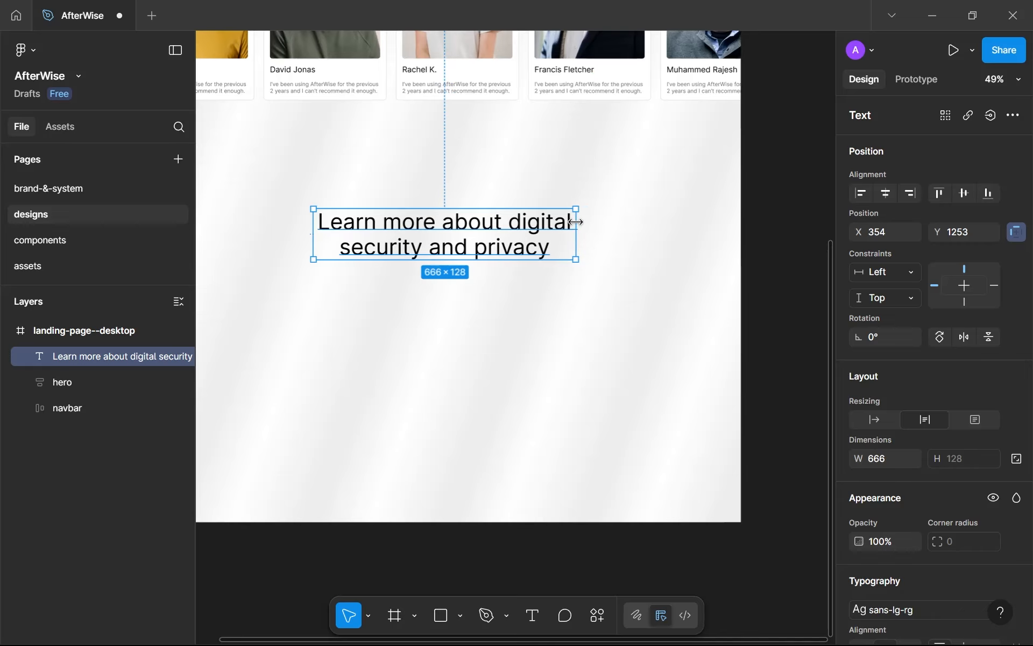
{"action": "scroll", "coordinate": [575, 226], "scroll_direction": "down", "scroll_amount": 5}
{"action": "left_click", "coordinate": [595, 279]}
Inspect the hero headline's italic accent word, then enter the Learn more heading's text.
{"action": "scroll", "coordinate": [592, 276], "scroll_direction": "down", "scroll_amount": 3}
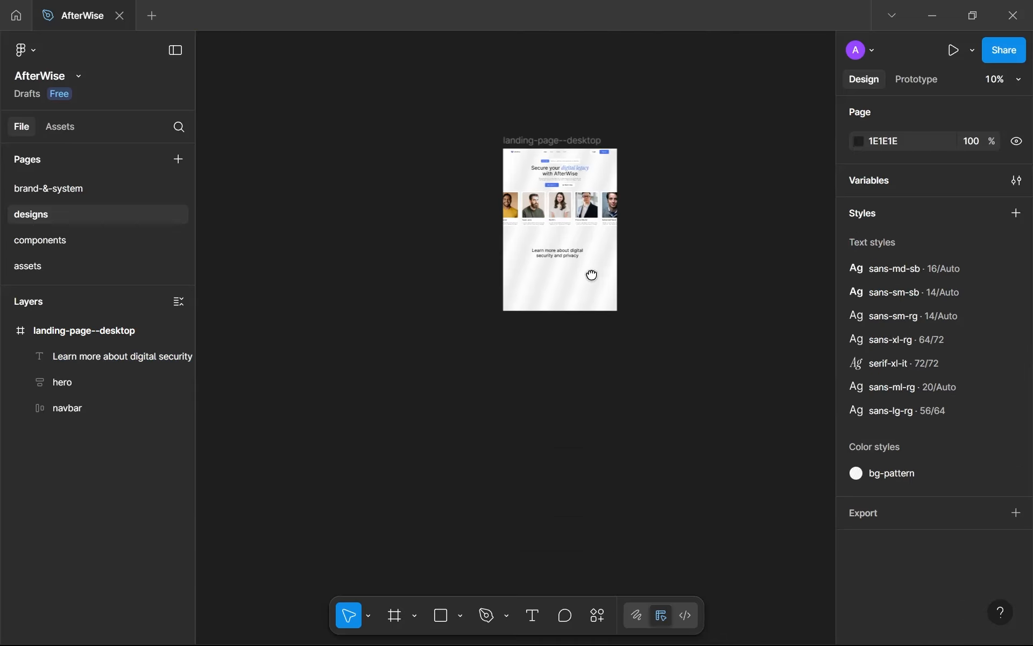
{"action": "scroll", "coordinate": [588, 281], "scroll_direction": "up", "scroll_amount": 4}
{"action": "scroll", "coordinate": [598, 283], "scroll_direction": "up", "scroll_amount": 3}
{"action": "scroll", "coordinate": [551, 286], "scroll_direction": "up", "scroll_amount": 3}
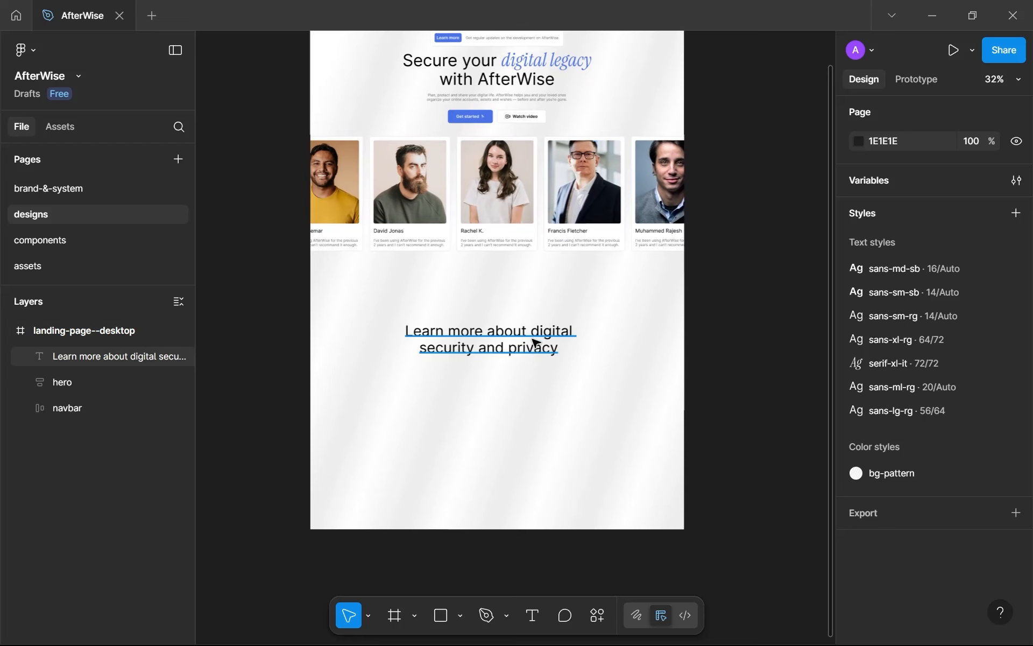
{"action": "left_click", "coordinate": [535, 343]}
{"action": "double_click", "coordinate": [491, 60]}
{"action": "left_click_drag", "start_coordinate": [502, 61], "coordinate": [568, 60]}
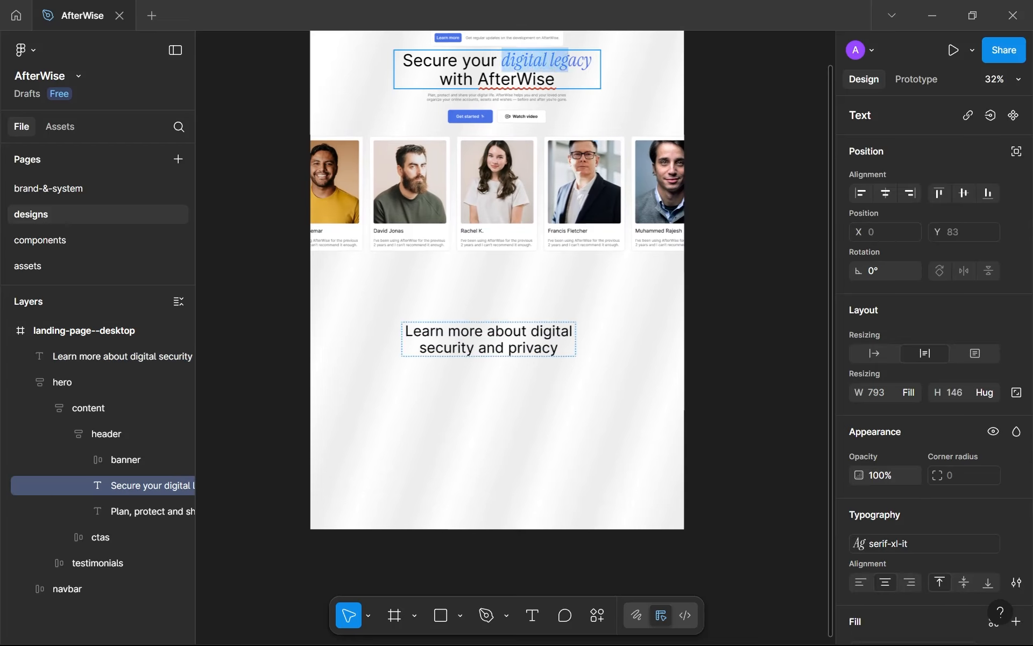
{"action": "left_click", "coordinate": [487, 332]}
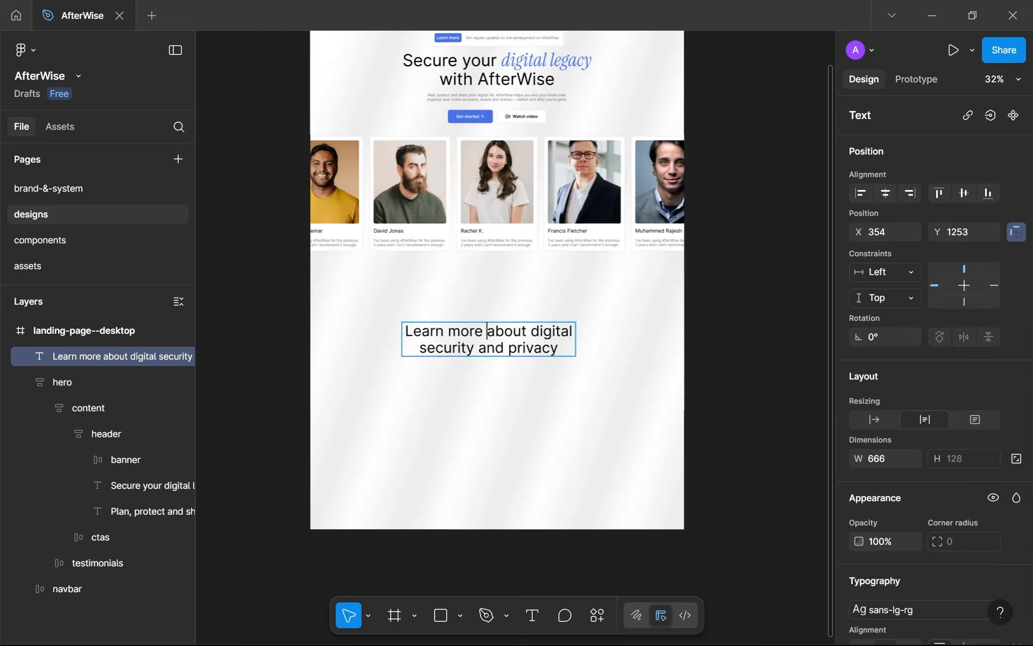
Detach the text style and set 'digital security' to Instrument Serif Italic at size 64.
{"action": "left_click_drag", "start_coordinate": [529, 331], "coordinate": [474, 348]}
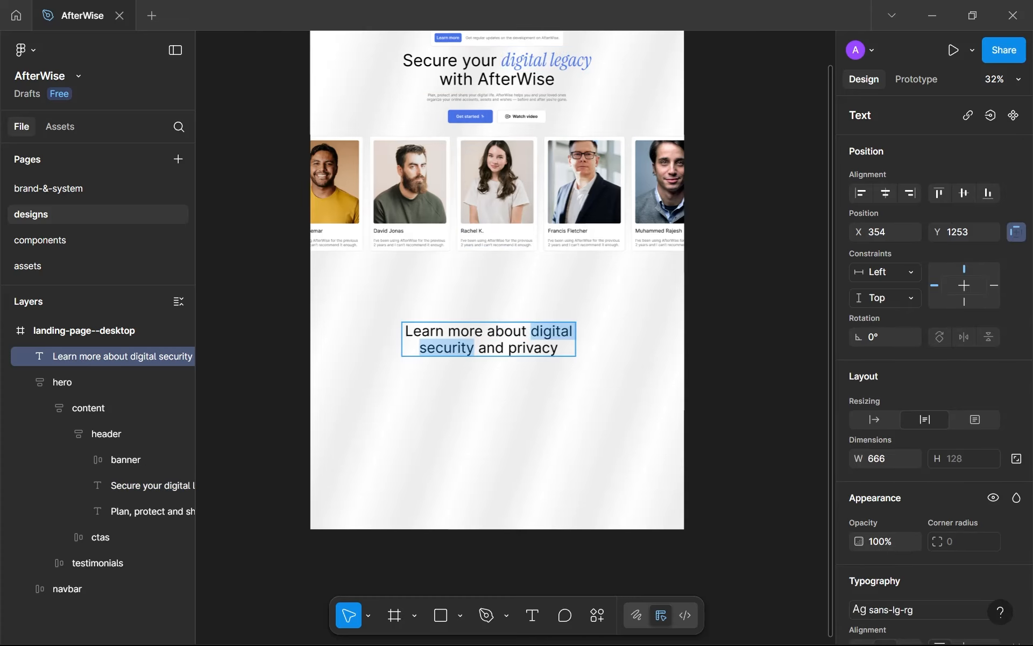
{"action": "scroll", "coordinate": [543, 334], "scroll_direction": "up", "scroll_amount": 5}
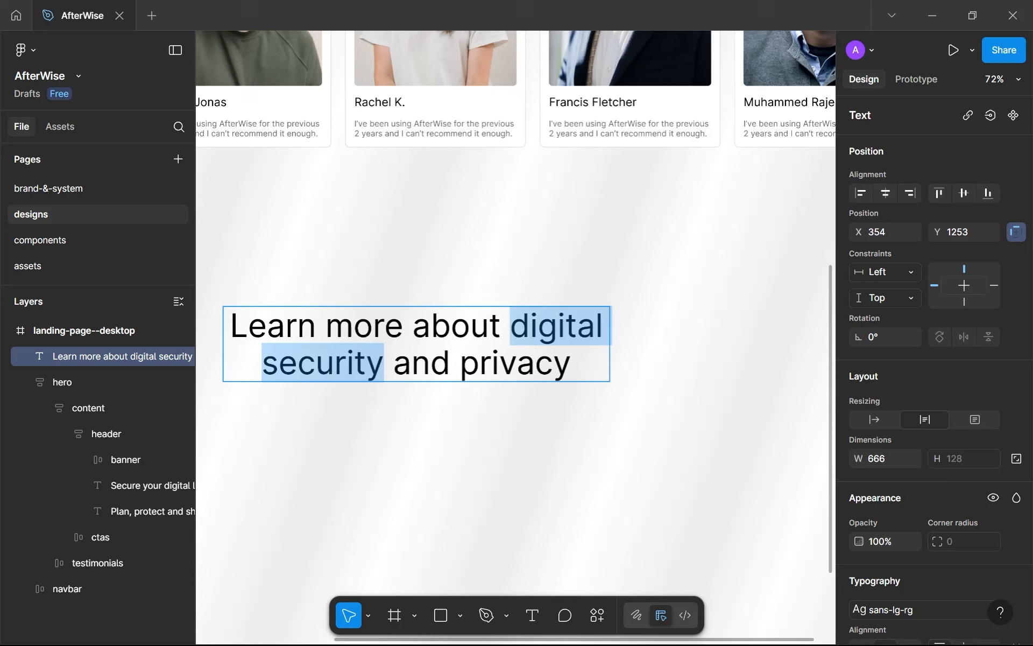
{"action": "scroll", "coordinate": [899, 292], "scroll_direction": "down", "scroll_amount": 4}
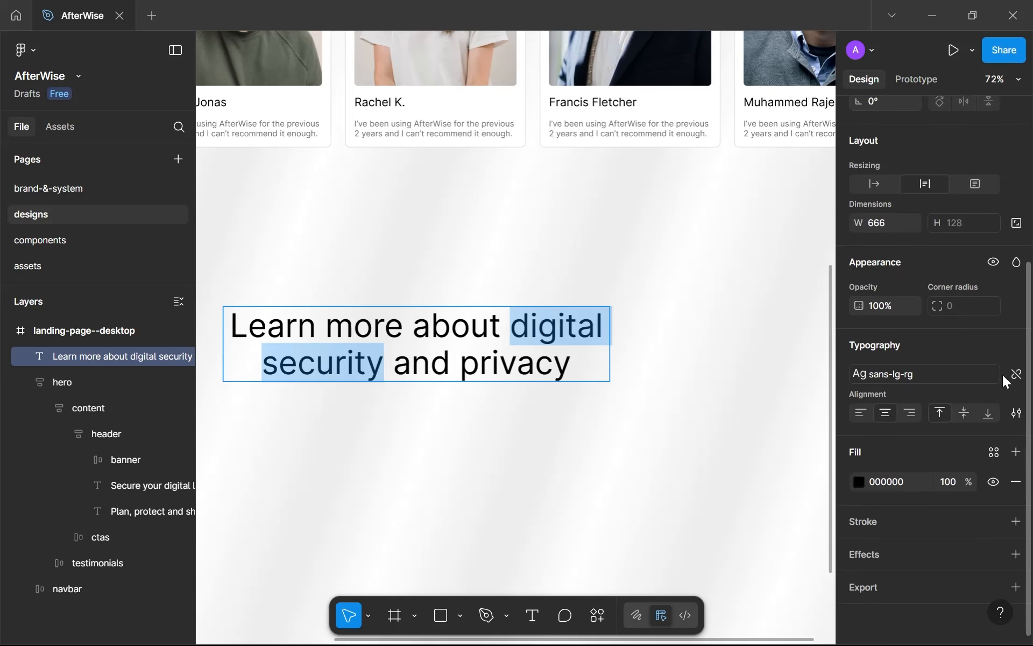
{"action": "left_click", "coordinate": [1016, 375]}
{"action": "left_click", "coordinate": [906, 377]}
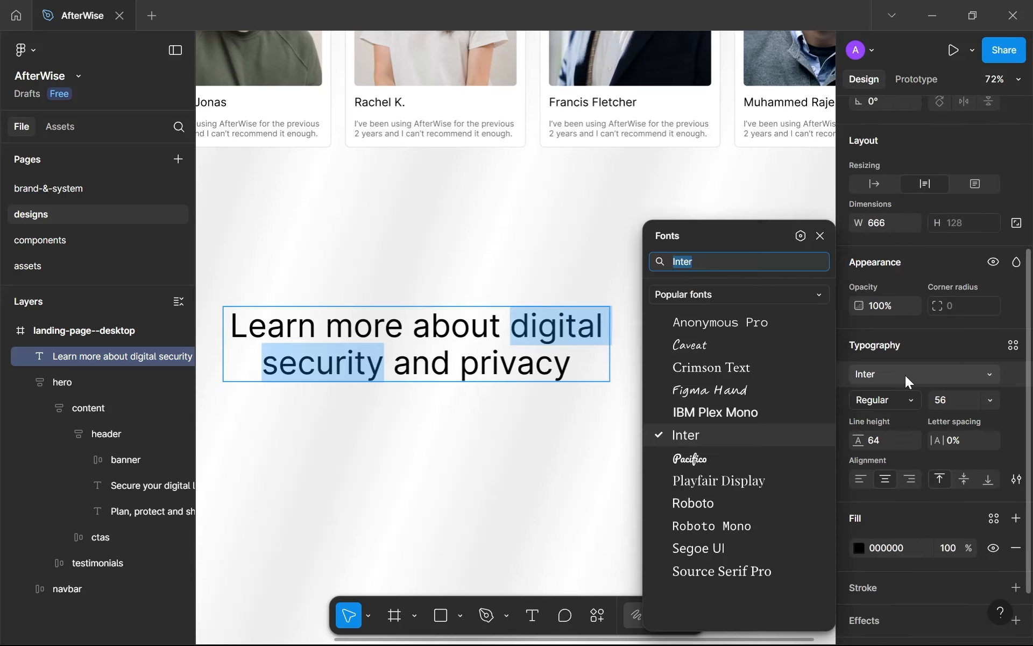
{"action": "type", "text": "ins"}
{"action": "key", "text": "Down"}
{"action": "key", "text": "Down"}
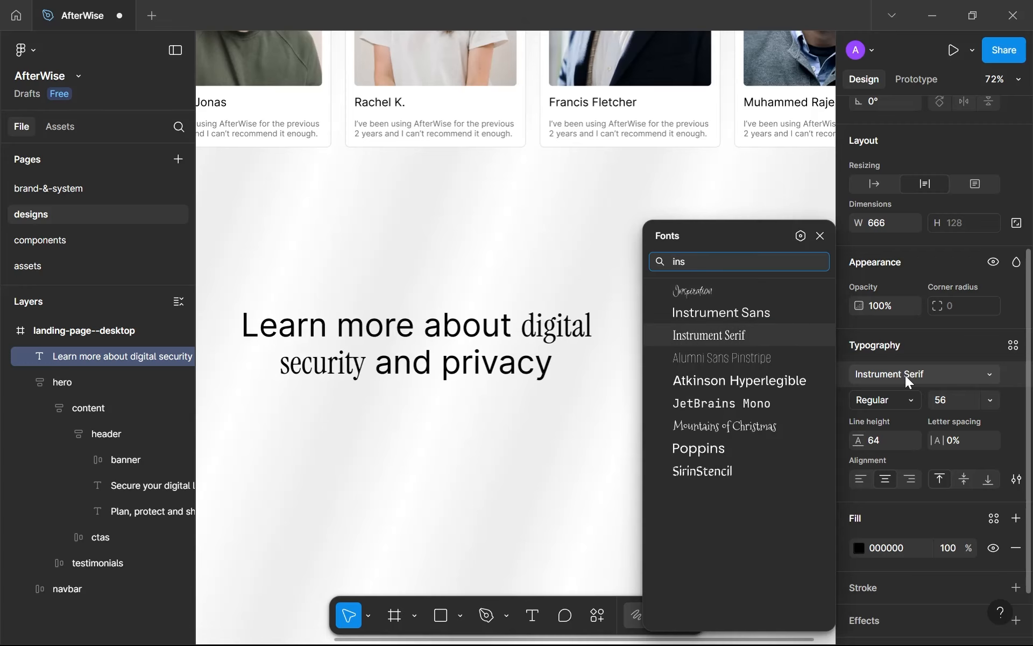
{"action": "key", "text": "Return"}
{"action": "left_click", "coordinate": [912, 408]}
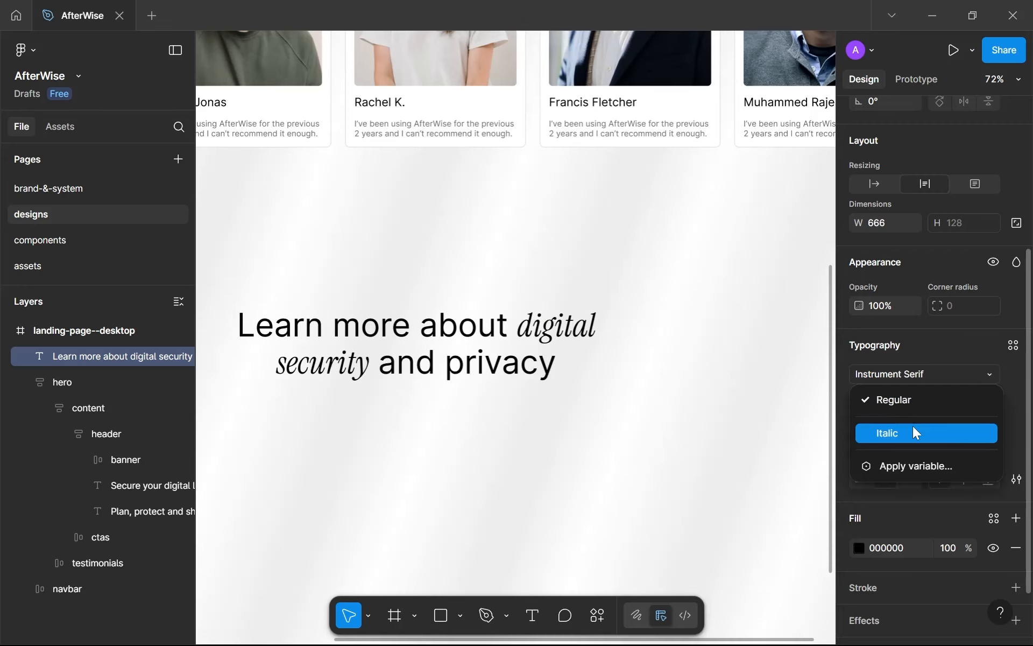
{"action": "left_click", "coordinate": [913, 425]}
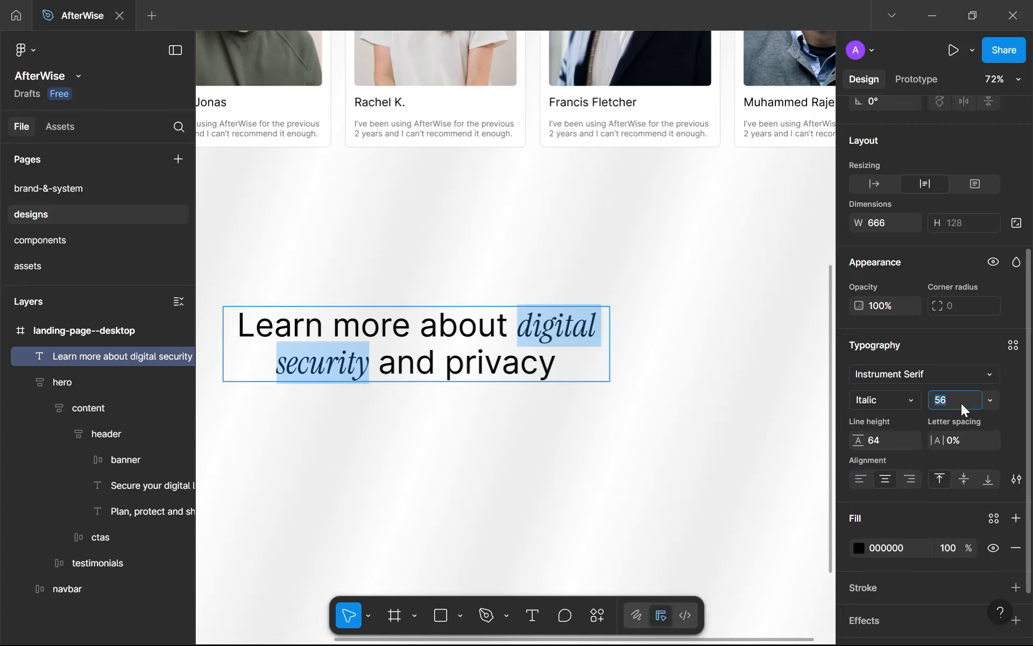
{"action": "key", "text": "Up"}
{"action": "key", "text": "Up"}
{"action": "key", "text": "Up"}
{"action": "key", "text": "Up"}
{"action": "key", "text": "Up"}
{"action": "key", "text": "Up"}
{"action": "key", "text": "Up"}
{"action": "key", "text": "Up"}
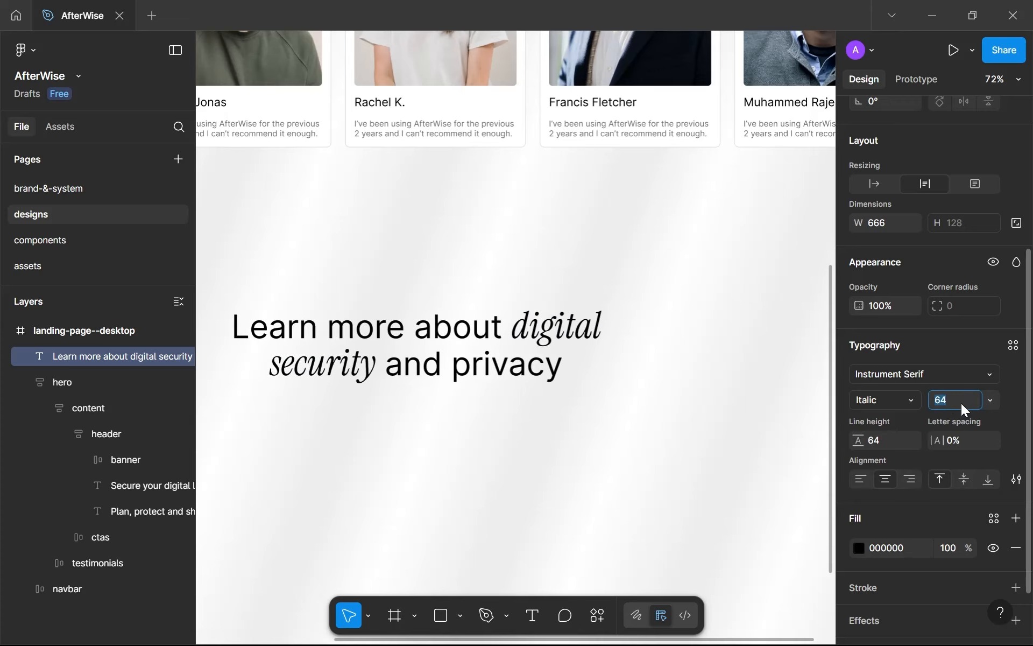
{"action": "scroll", "coordinate": [599, 221], "scroll_direction": "down", "scroll_amount": 5}
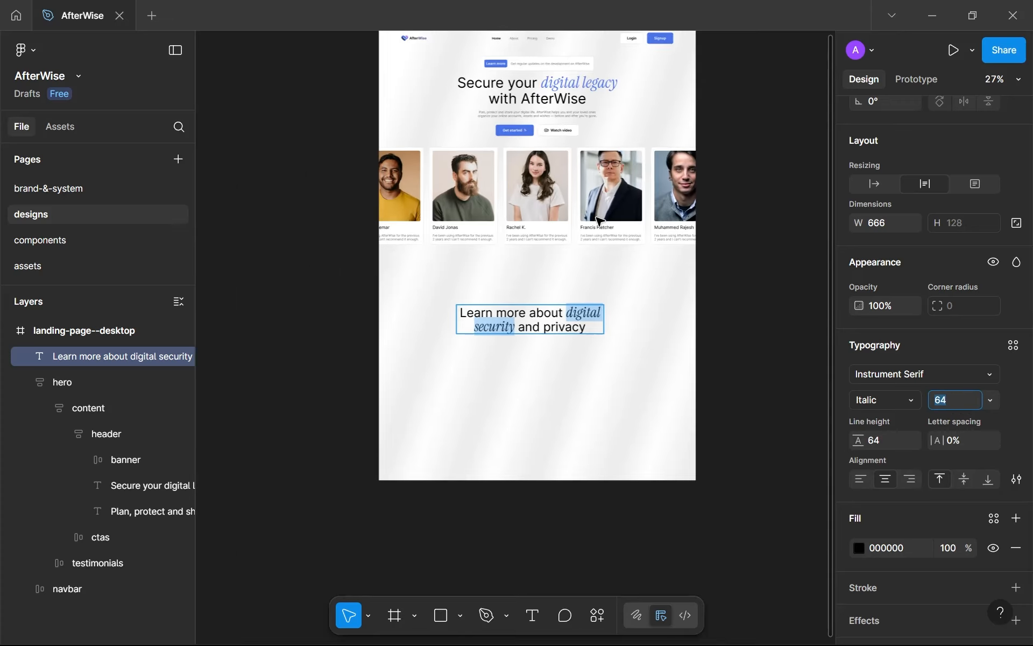
{"action": "key", "text": "Escape"}
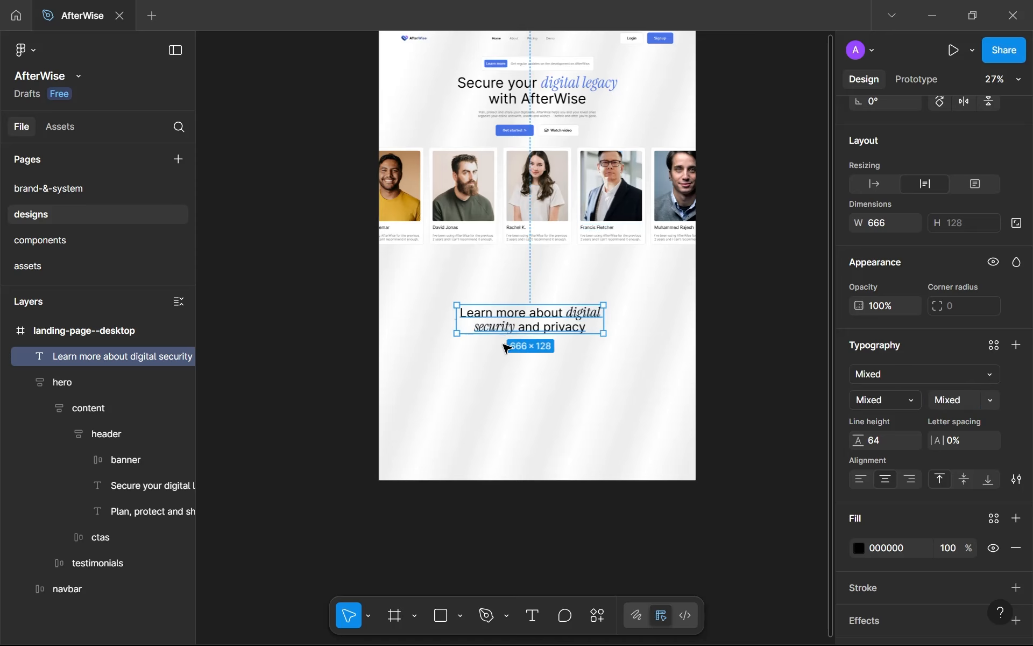
Reselect exactly the words 'digital security' in the heading.
{"action": "scroll", "coordinate": [506, 348], "scroll_direction": "up", "scroll_amount": 3}
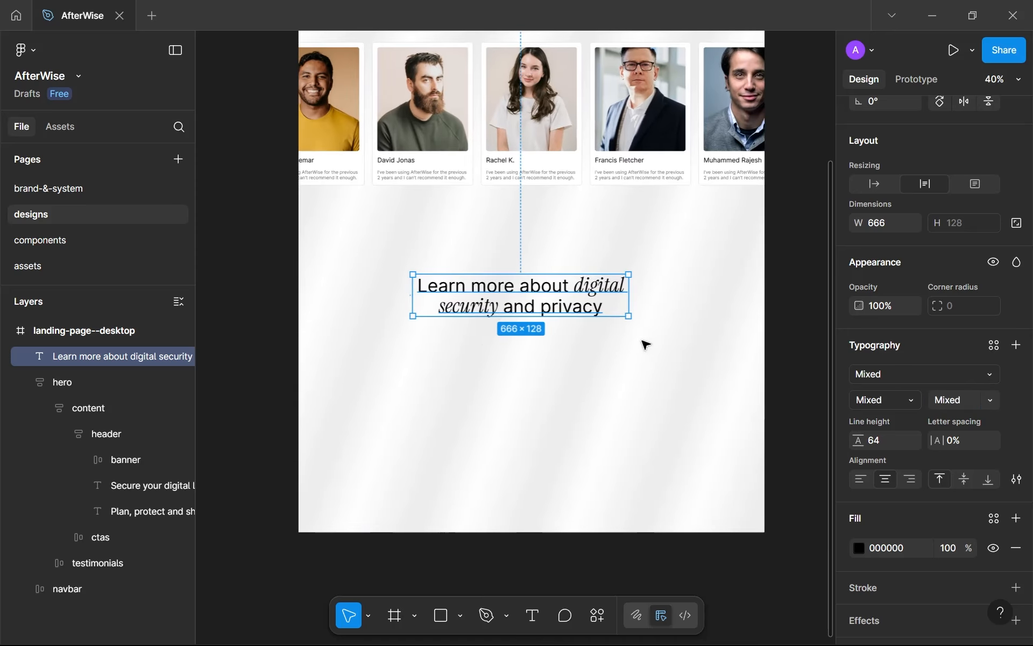
{"action": "key", "text": "Return"}
{"action": "left_click_drag", "start_coordinate": [573, 285], "coordinate": [499, 307]}
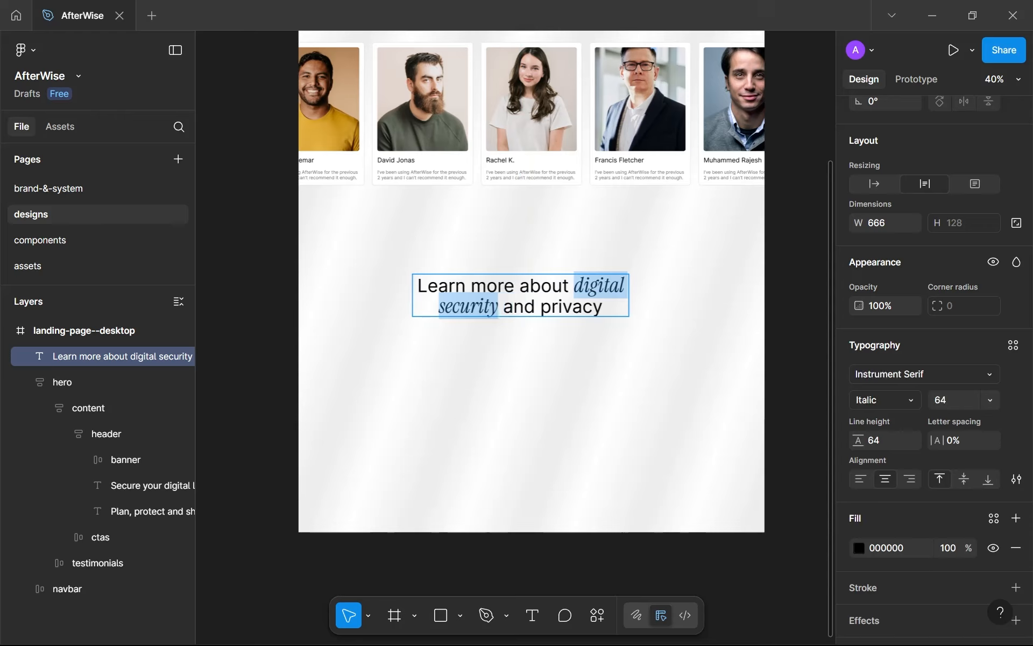
{"action": "left_click_drag", "start_coordinate": [568, 287], "coordinate": [498, 306]}
{"action": "scroll", "coordinate": [1027, 352], "scroll_direction": "up", "scroll_amount": 3}
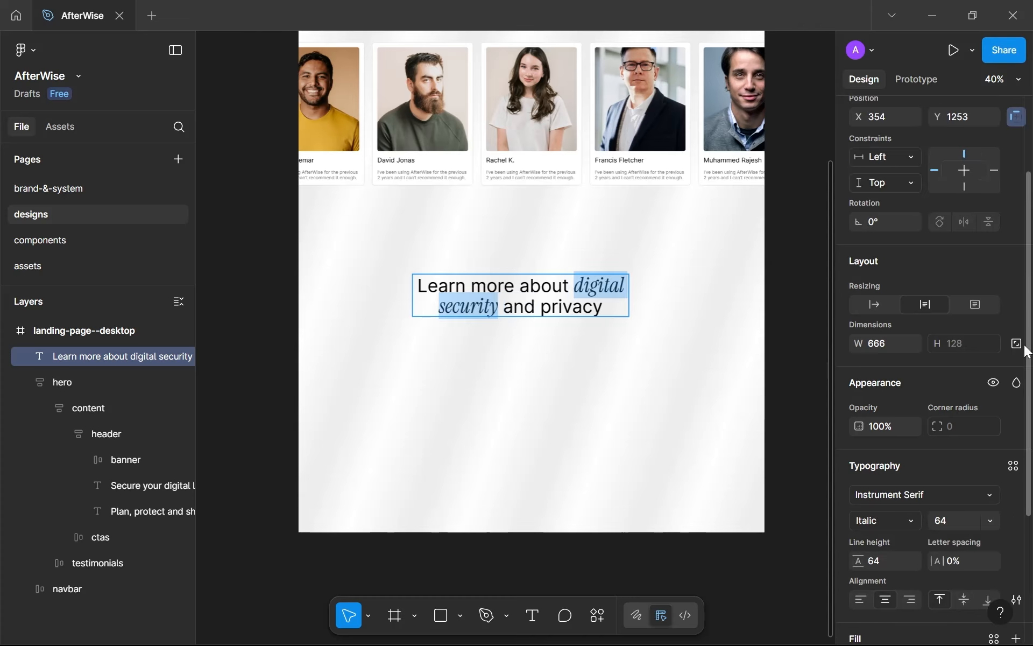
Save the 'digital security' accent formatting as a new text style named serif-lg-it.
{"action": "left_click", "coordinate": [1014, 466]}
{"action": "left_click", "coordinate": [819, 350]}
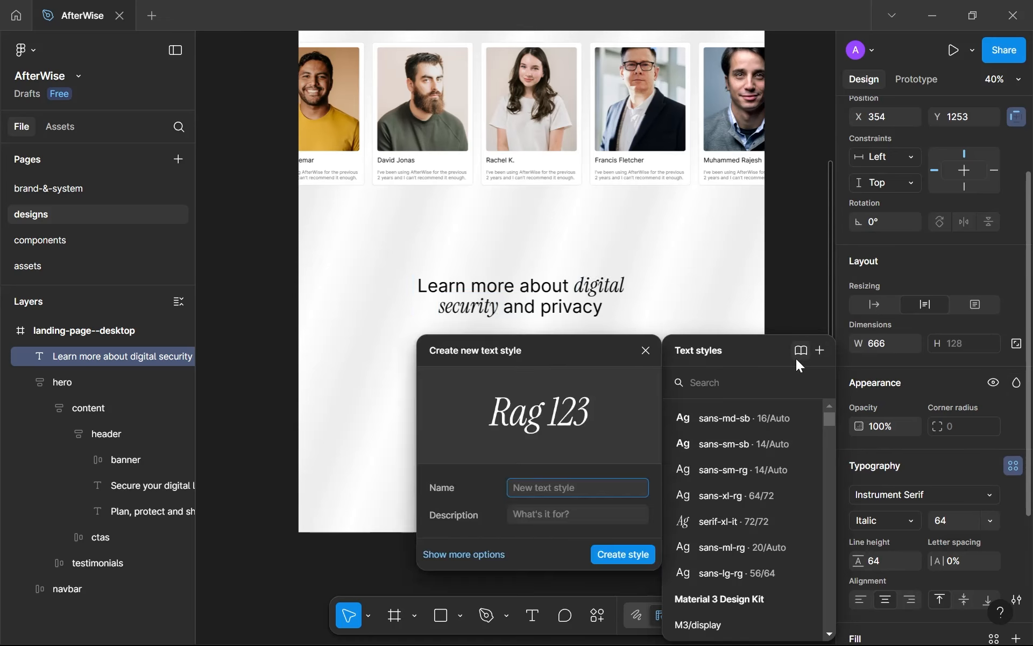
{"action": "type", "text": "serif-lg-it"}
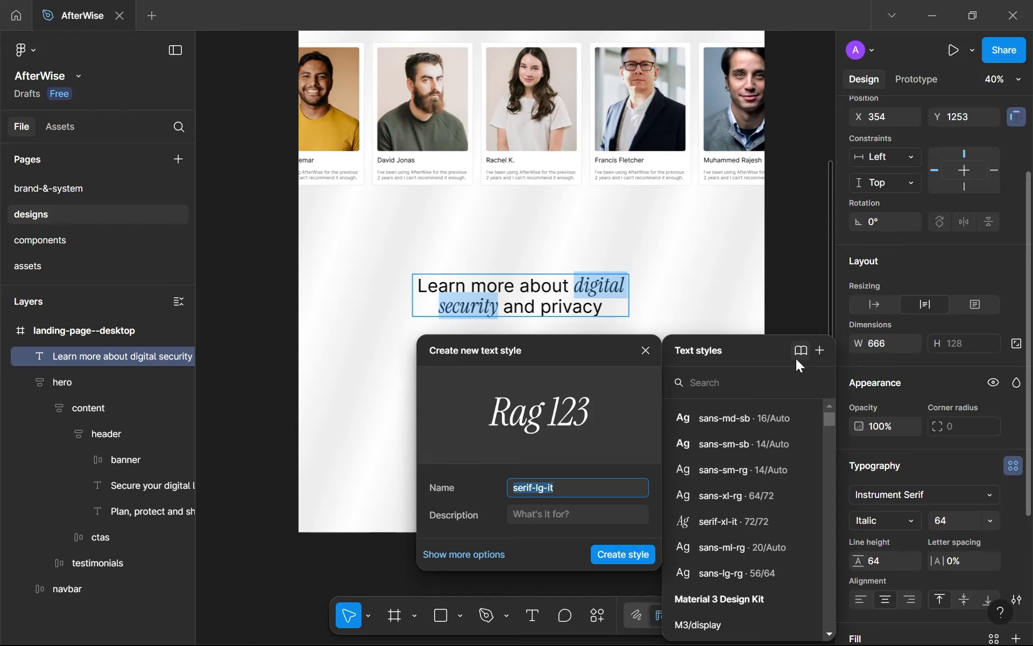
{"action": "key", "text": "Return"}
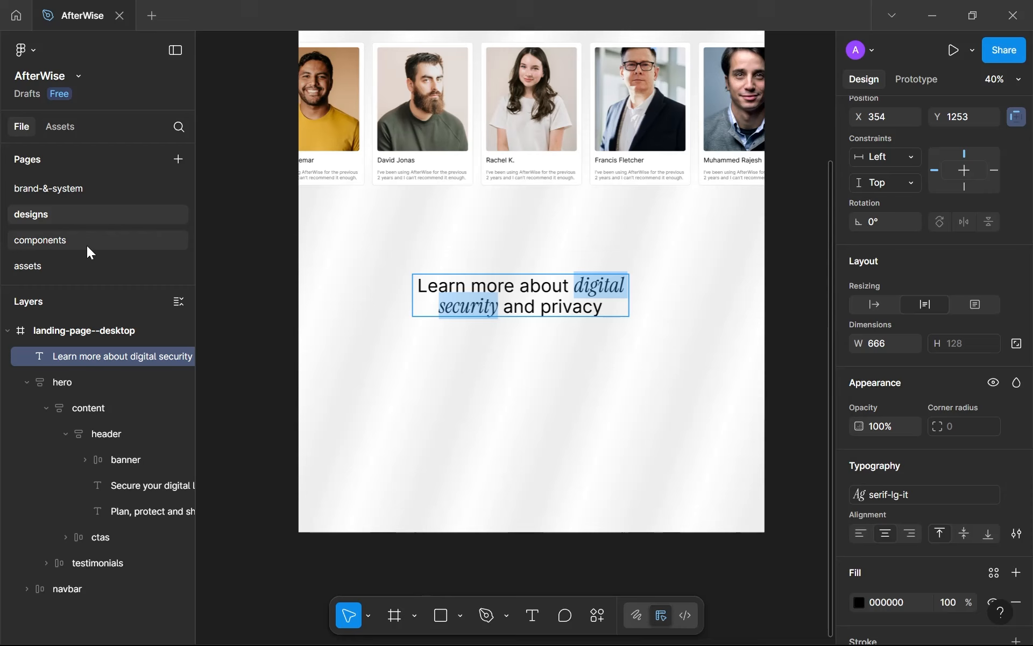
On the brand-&-system page, duplicate the serif extra large italic sample and apply serif-lg-it.
{"action": "left_click", "coordinate": [101, 184]}
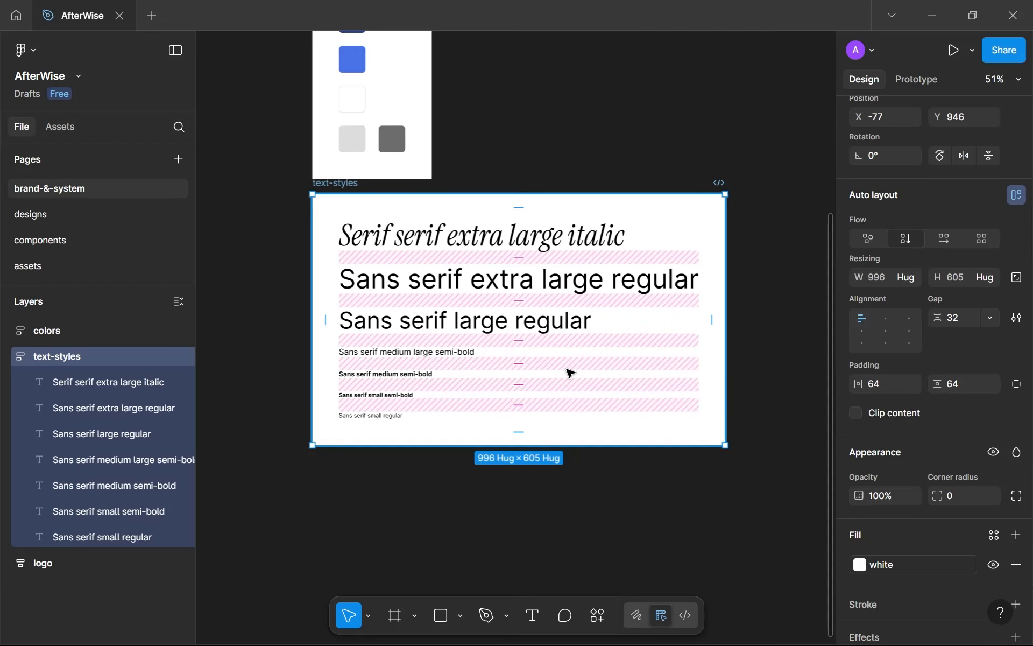
{"action": "left_click", "coordinate": [554, 260]}
{"action": "key", "text": "ctrl+d"}
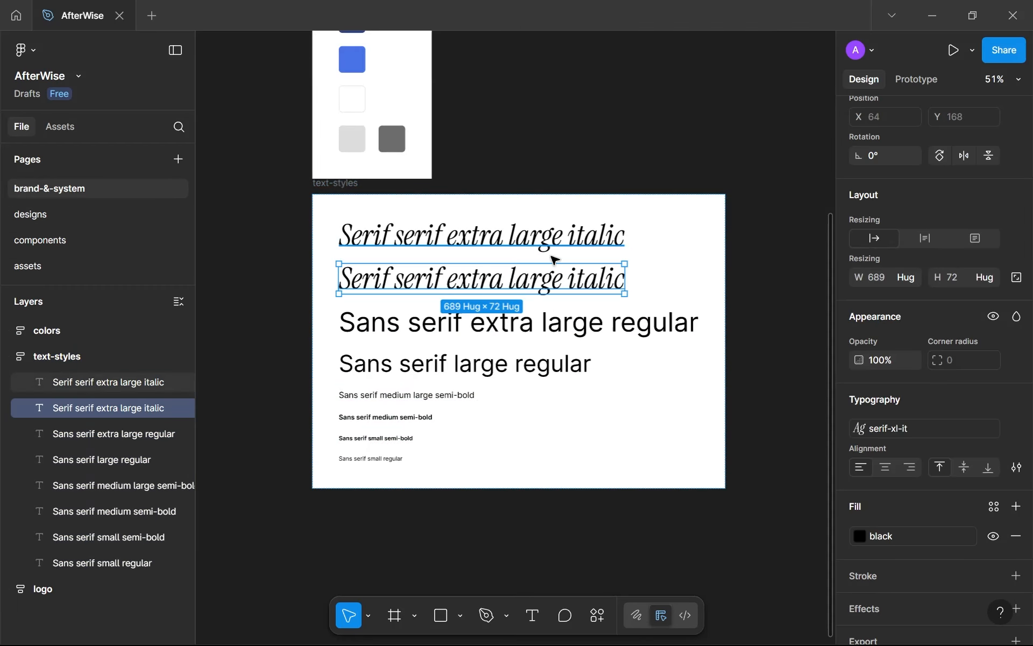
{"action": "left_click", "coordinate": [957, 429]}
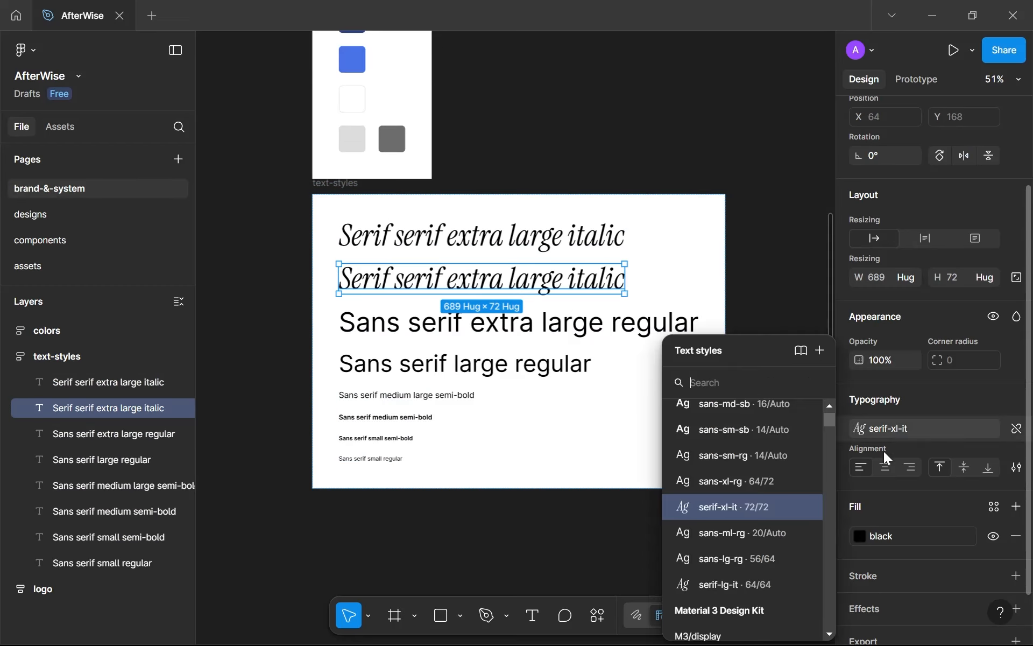
{"action": "left_click", "coordinate": [755, 581]}
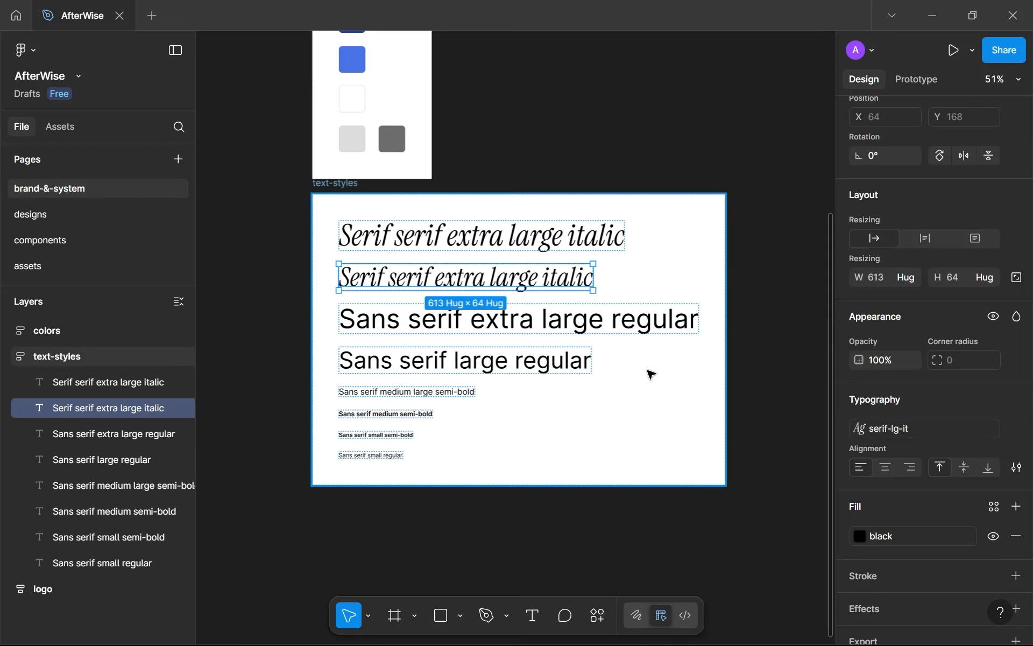
Delete the redundant word 'serif' so the first sample reads 'Serif extra large italic'.
{"action": "double_click", "coordinate": [513, 278]}
{"action": "left_click", "coordinate": [389, 277]}
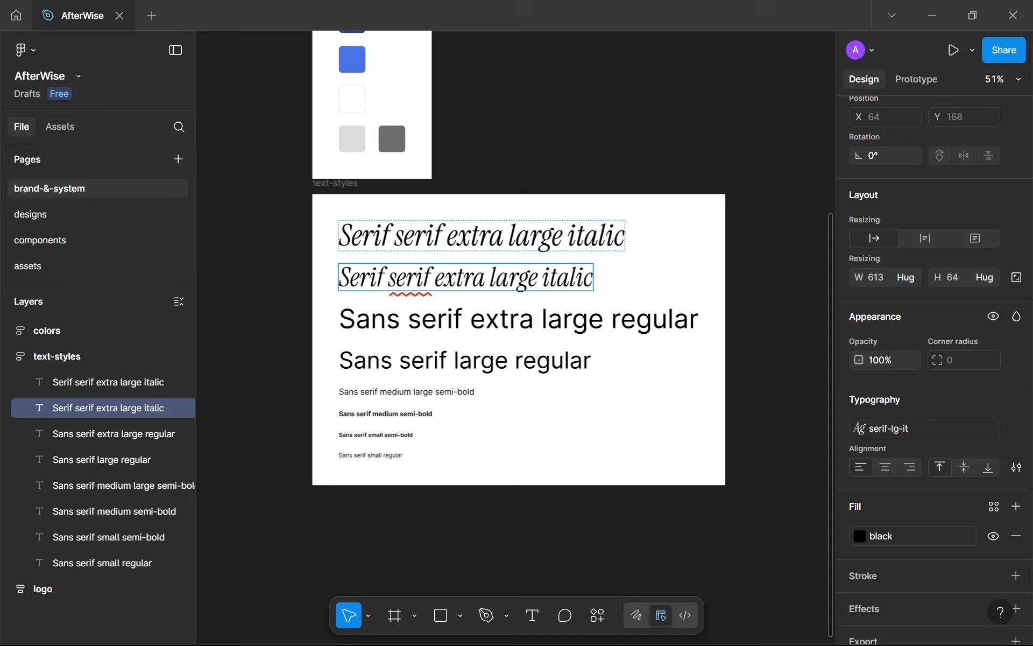
{"action": "left_click", "coordinate": [418, 236]}
{"action": "double_click", "coordinate": [419, 235]}
{"action": "key", "text": "BackSpace"}
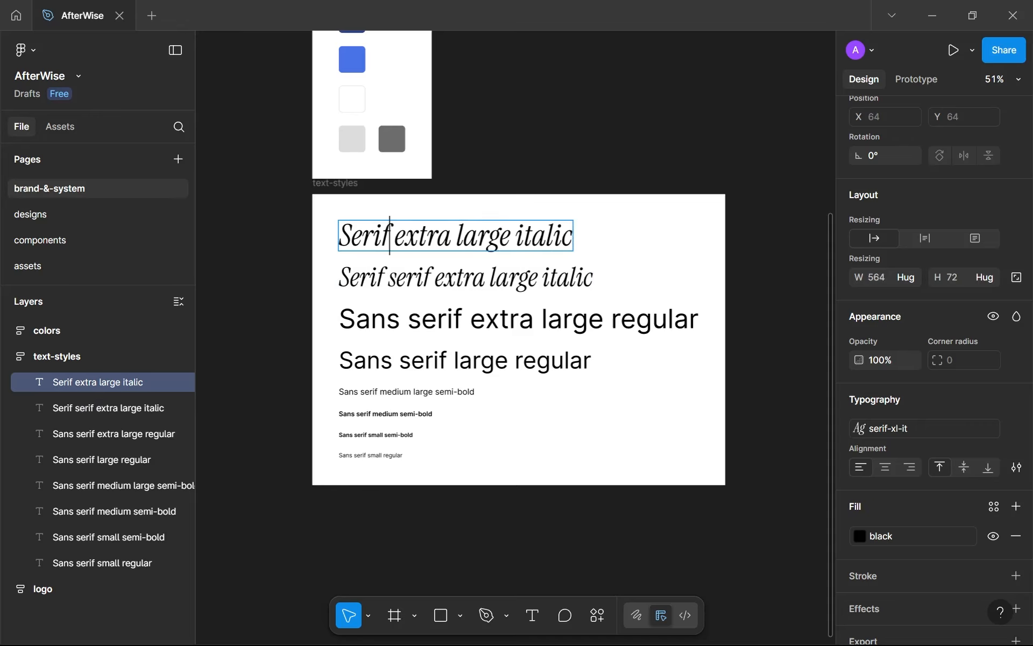
Edit the duplicated sample's label to read 'Serif large italic'.
{"action": "double_click", "coordinate": [410, 277]}
{"action": "key", "text": "BackSpace"}
{"action": "key", "text": "BackSpace"}
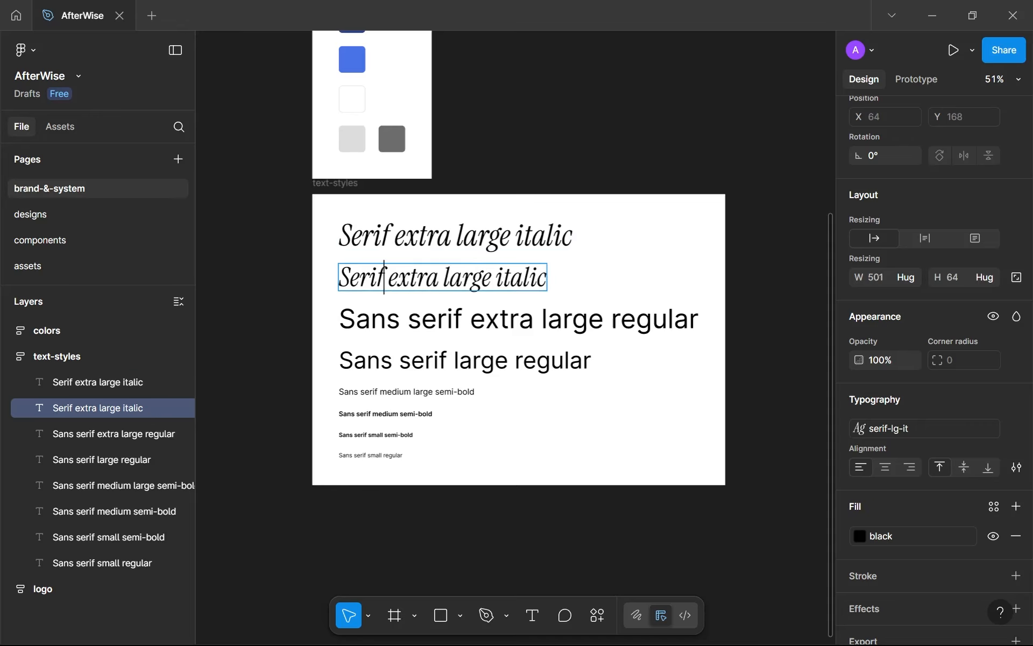
{"action": "left_click_drag", "start_coordinate": [360, 277], "coordinate": [398, 278]}
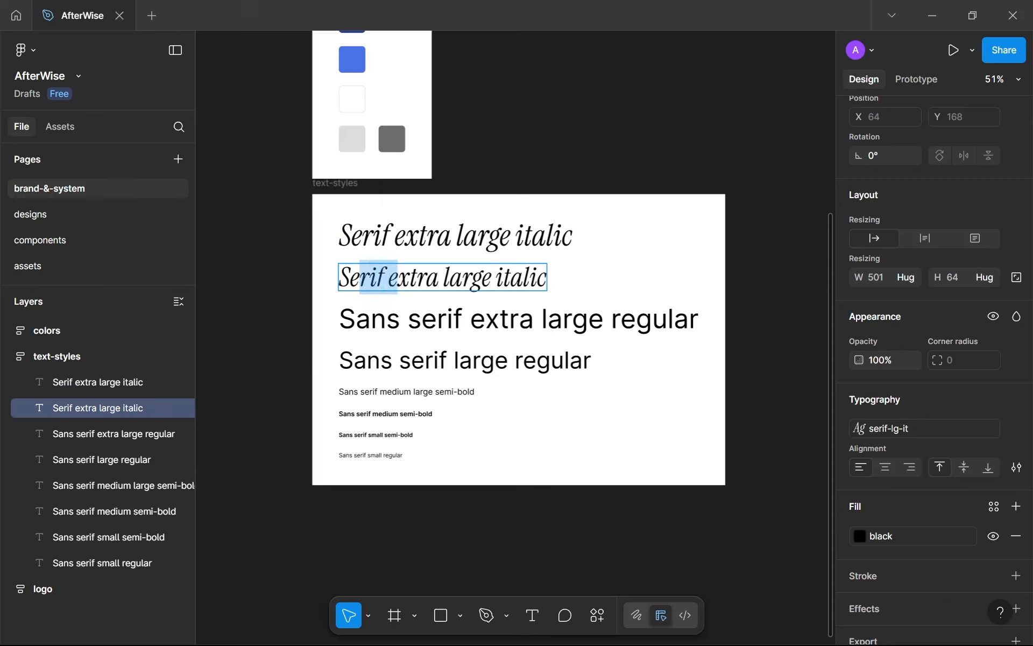
{"action": "double_click", "coordinate": [417, 278]}
{"action": "key", "text": "BackSpace"}
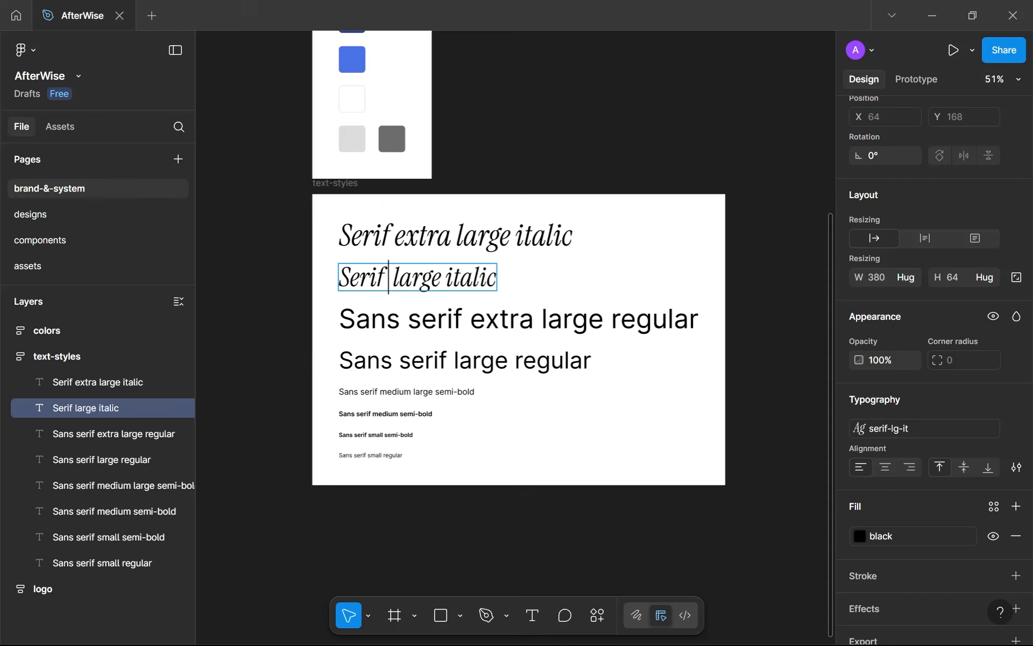
{"action": "key", "text": "BackSpace"}
{"action": "key", "text": "ctrl+shift+Right"}
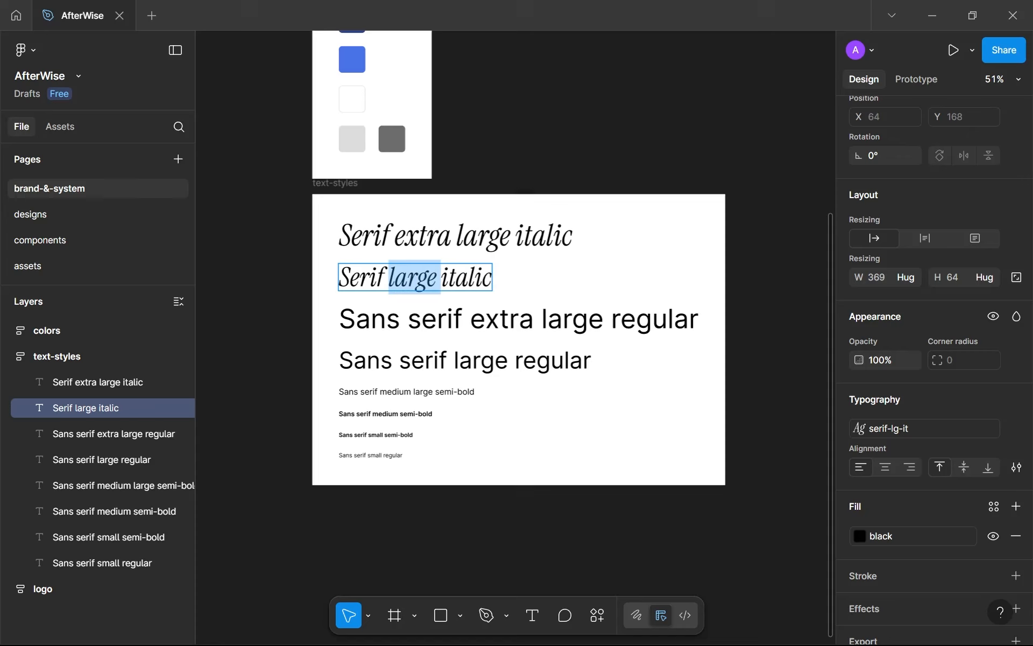
{"action": "key", "text": "Right"}
{"action": "key", "text": "Left"}
{"action": "key", "text": "shift+Right"}
{"action": "key", "text": "shift+Right"}
{"action": "key", "text": "shift+Right"}
{"action": "key", "text": "shift+Right"}
{"action": "key", "text": "shift+Right"}
{"action": "key", "text": "shift+Right"}
{"action": "key", "text": "shift+Right"}
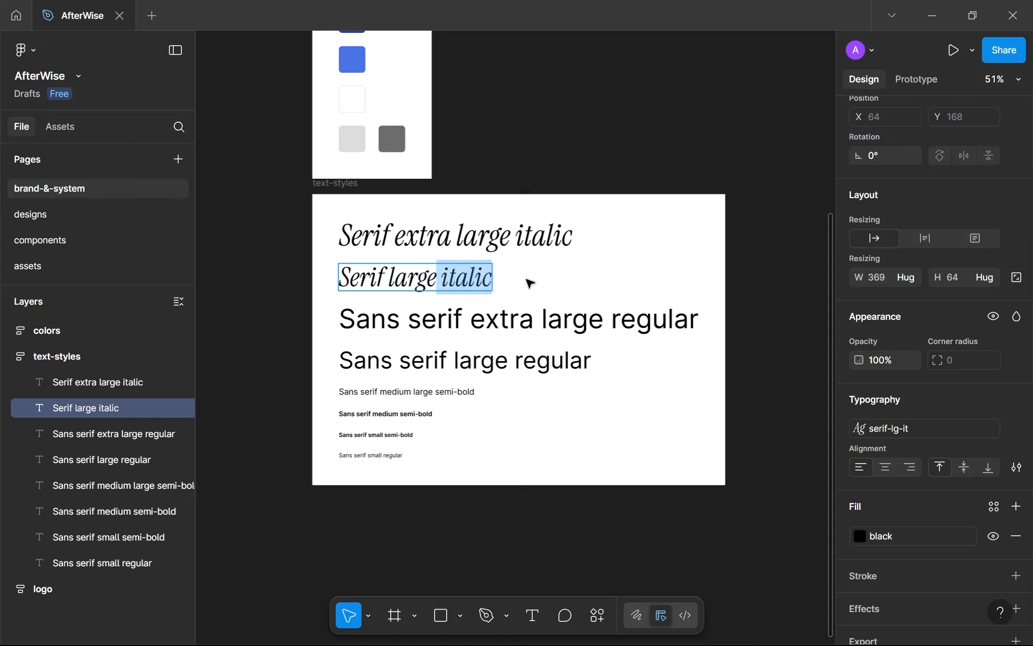
{"action": "key", "text": "Escape"}
Move the Serif large italic sample above Sans serif large regular, then reselect the text-styles board.
{"action": "key", "text": "Down"}
{"action": "key", "text": "Down"}
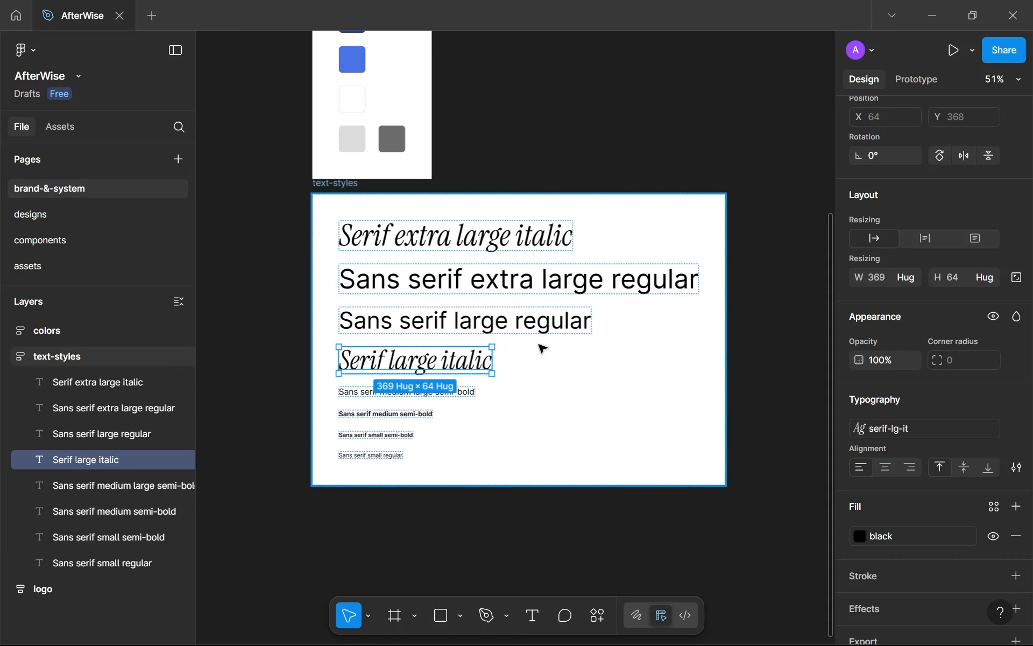
{"action": "key", "text": "Up"}
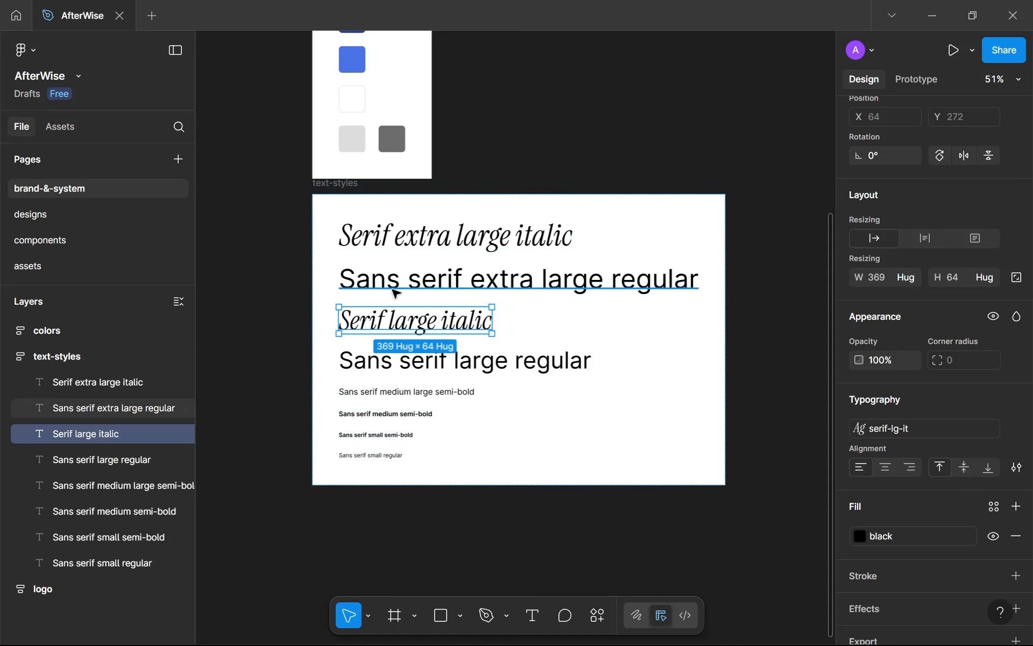
{"action": "left_click_drag", "start_coordinate": [499, 387], "coordinate": [549, 385]}
{"action": "scroll", "coordinate": [514, 362], "scroll_direction": "down", "scroll_amount": 1}
{"action": "left_click", "coordinate": [520, 494]}
{"action": "scroll", "coordinate": [516, 490], "scroll_direction": "down", "scroll_amount": 4}
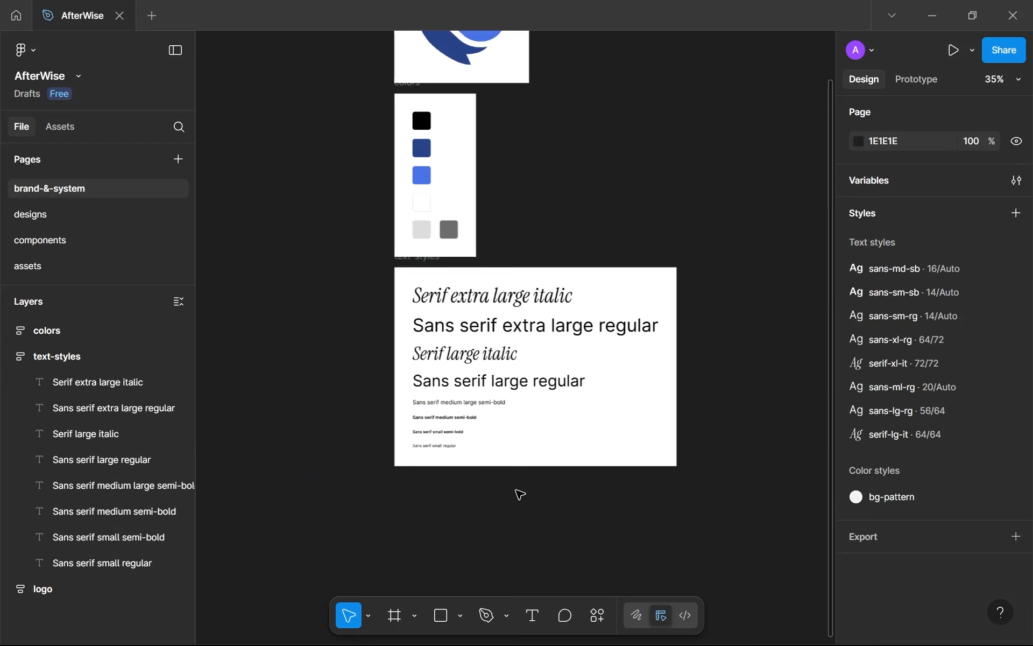
{"action": "scroll", "coordinate": [540, 364], "scroll_direction": "up", "scroll_amount": 5}
{"action": "left_click_drag", "start_coordinate": [501, 376], "coordinate": [452, 405]}
{"action": "scroll", "coordinate": [452, 405], "scroll_direction": "down", "scroll_amount": 5}
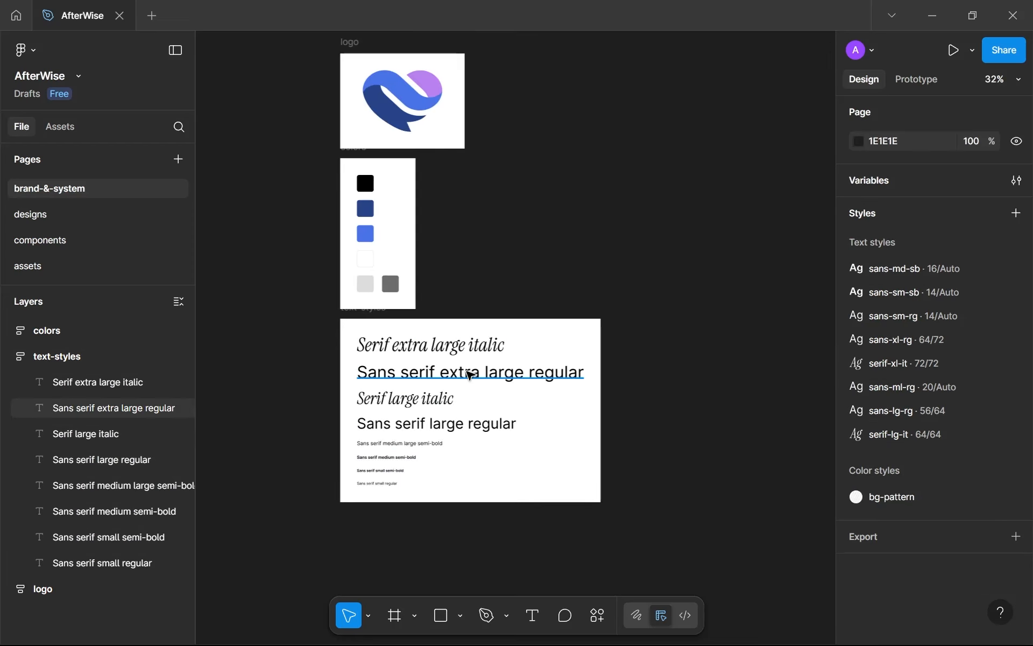
{"action": "left_click", "coordinate": [505, 329]}
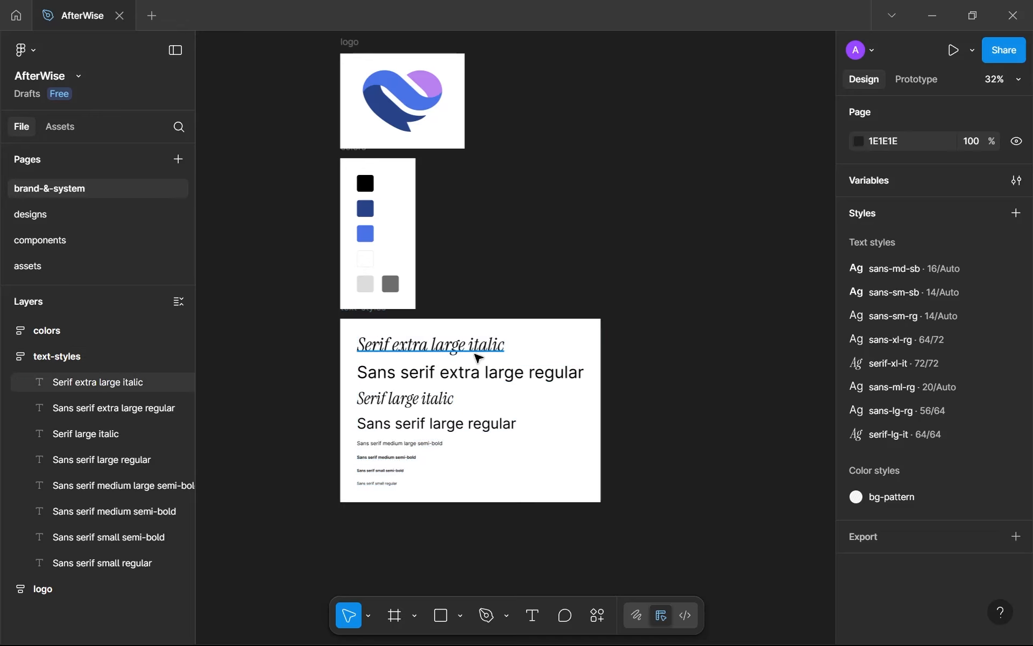
On the designs page, give 'digital security' in the Learn more heading the purple--500 fill.
{"action": "left_click", "coordinate": [113, 211]}
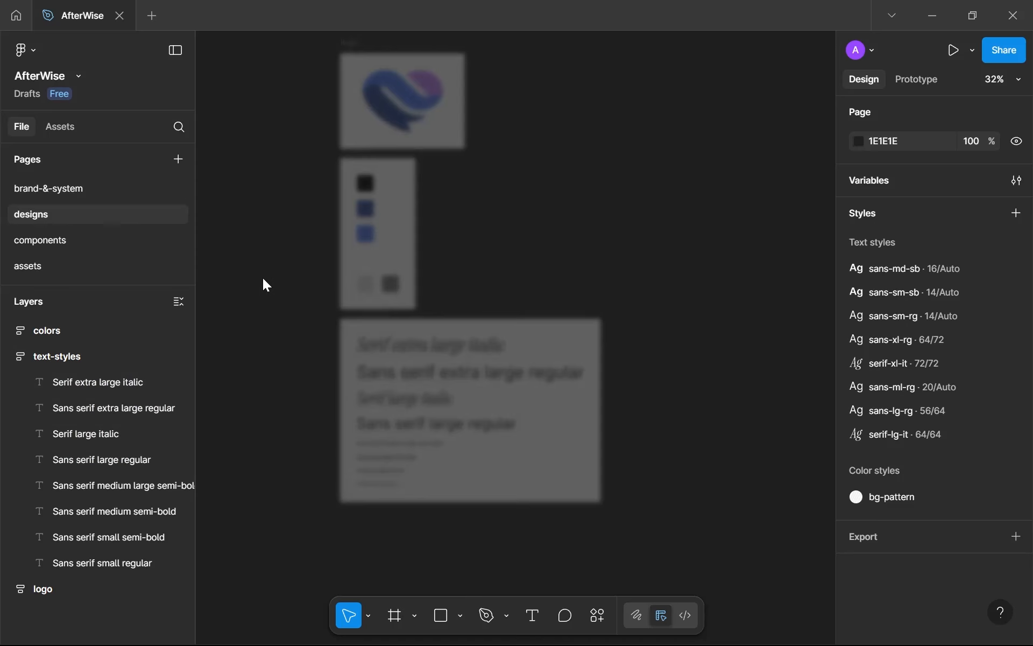
{"action": "double_click", "coordinate": [575, 283]}
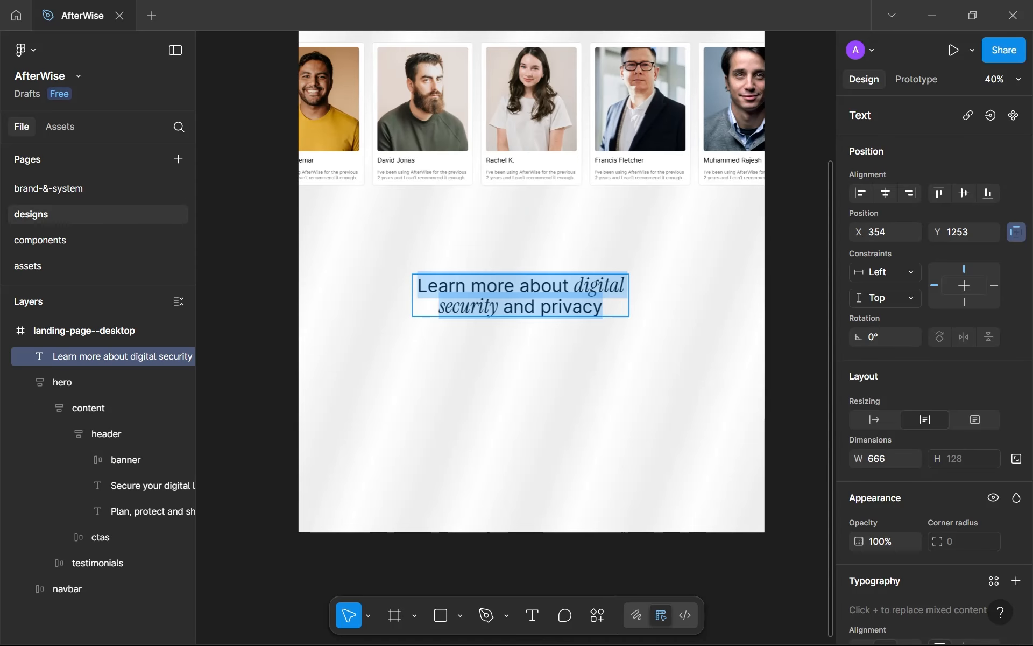
{"action": "left_click_drag", "start_coordinate": [573, 285], "coordinate": [498, 307]}
{"action": "scroll", "coordinate": [699, 565], "scroll_direction": "up", "scroll_amount": 5}
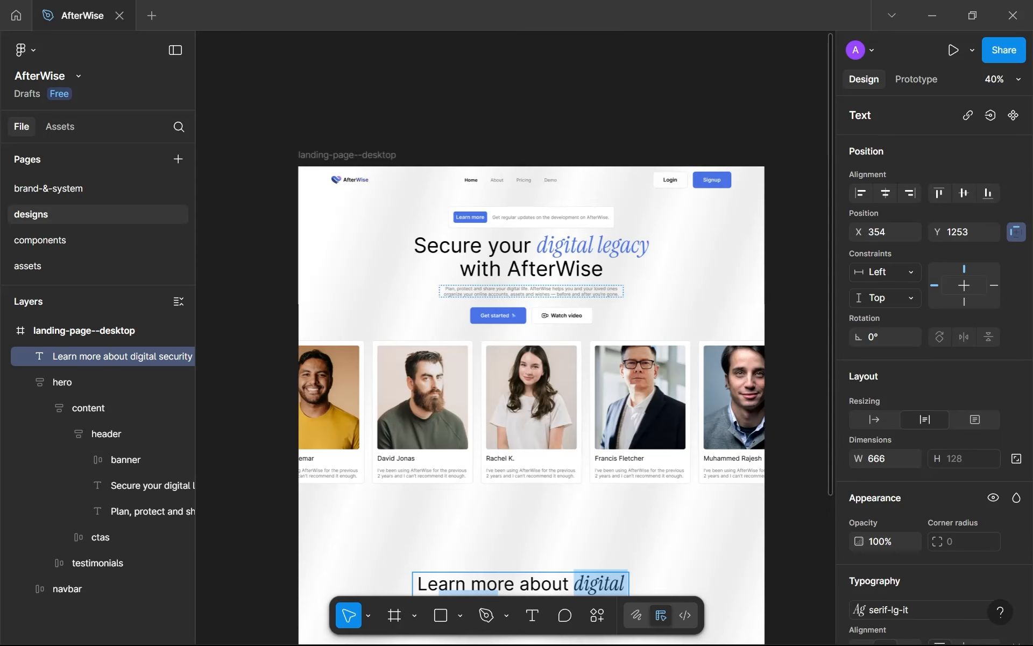
{"action": "scroll", "coordinate": [904, 574], "scroll_direction": "down", "scroll_amount": 5}
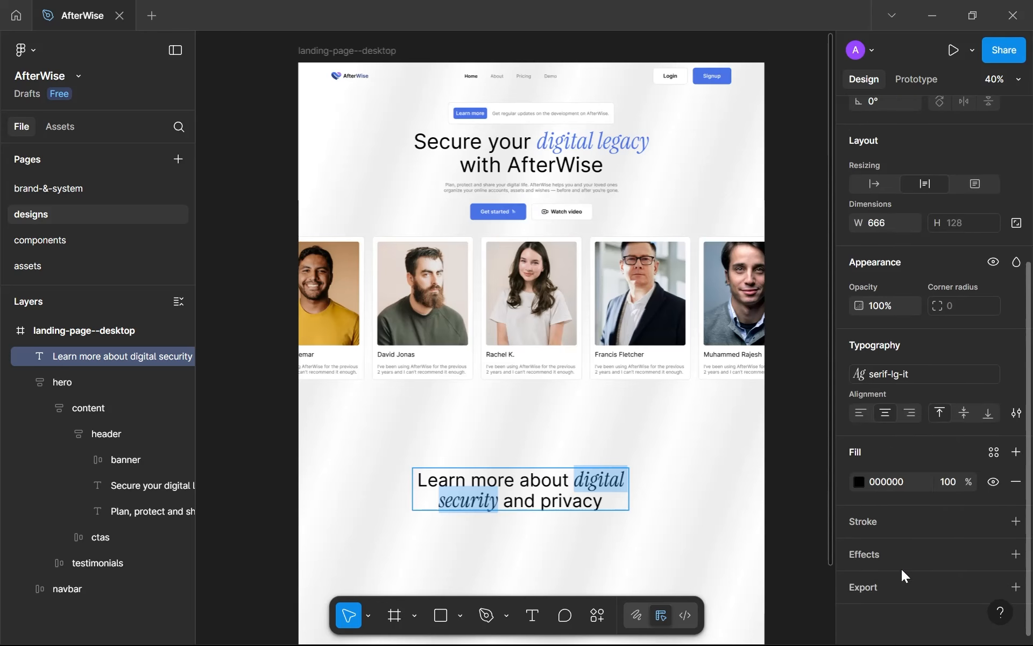
{"action": "left_click", "coordinate": [994, 452]}
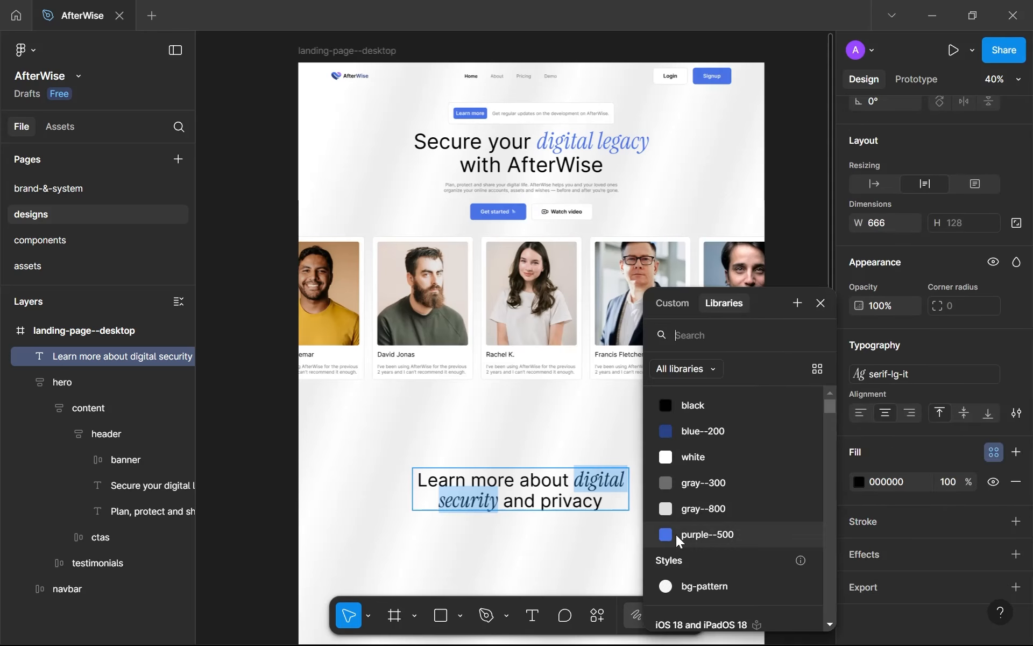
{"action": "left_click", "coordinate": [679, 535]}
{"action": "key", "text": "Escape"}
Drag the Learn more heading up toward the testimonials.
{"action": "scroll", "coordinate": [666, 503], "scroll_direction": "up", "scroll_amount": 3}
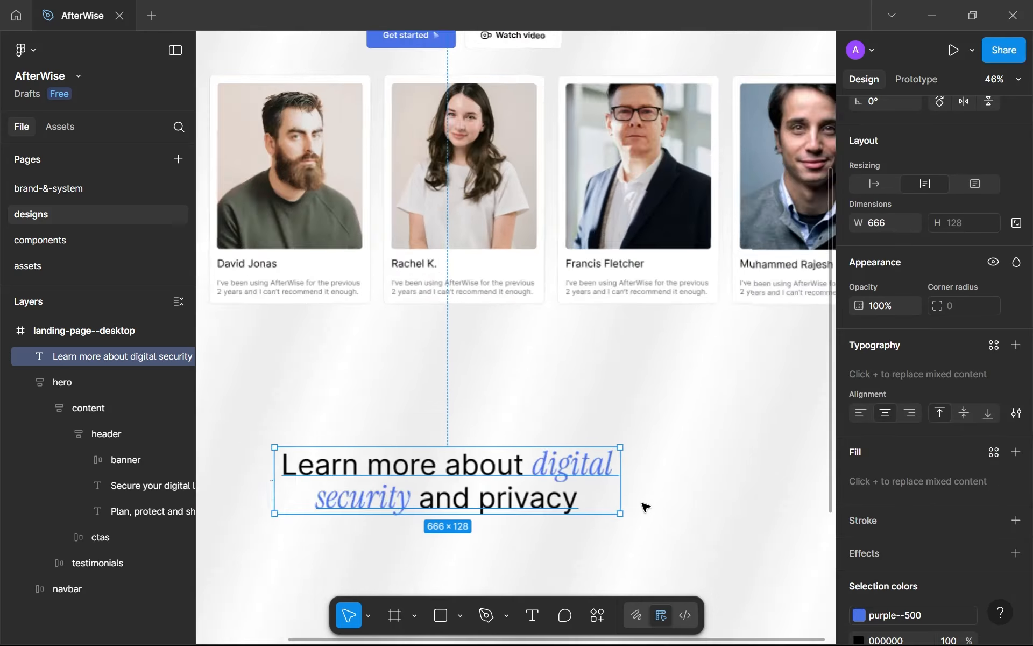
{"action": "scroll", "coordinate": [744, 470], "scroll_direction": "up", "scroll_amount": 5}
{"action": "scroll", "coordinate": [544, 371], "scroll_direction": "down", "scroll_amount": 3}
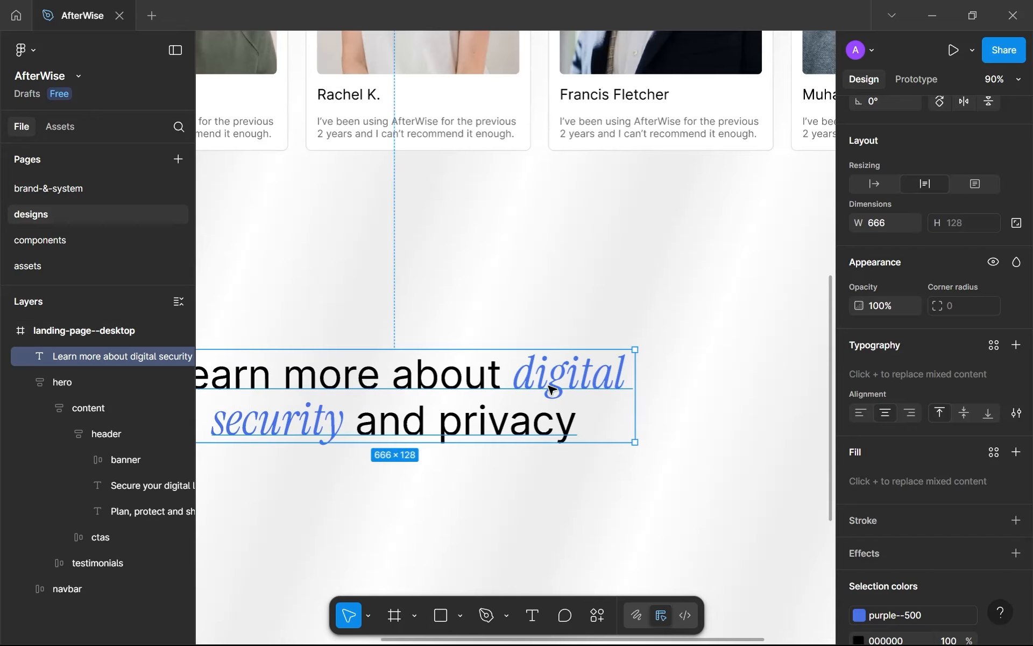
{"action": "scroll", "coordinate": [551, 388], "scroll_direction": "down", "scroll_amount": 4}
{"action": "left_click_drag", "start_coordinate": [542, 371], "coordinate": [513, 344]}
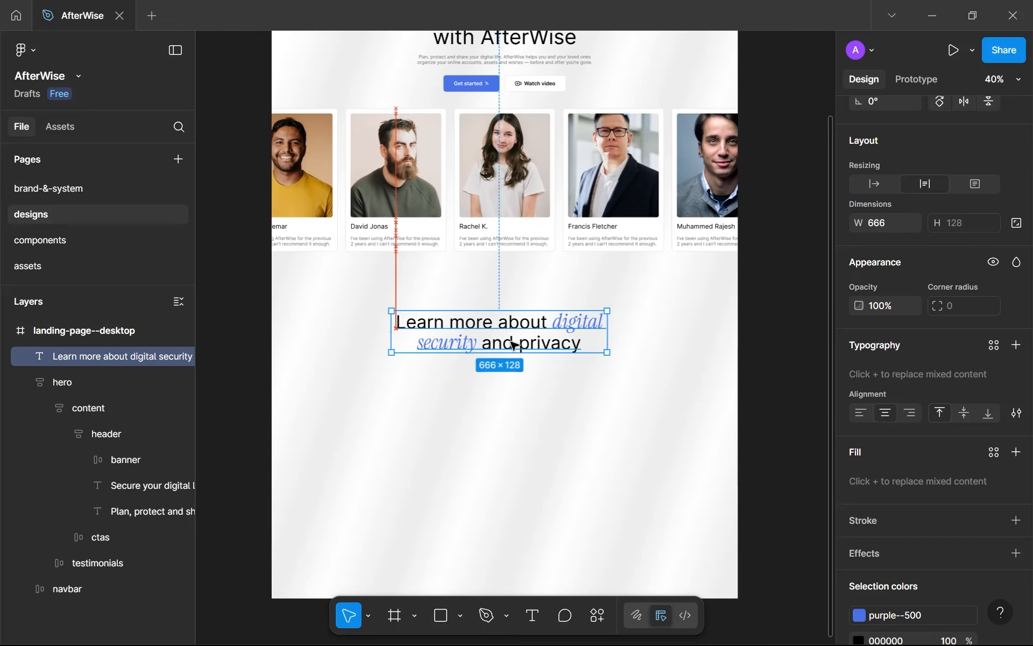
{"action": "left_click", "coordinate": [519, 417]}
{"action": "scroll", "coordinate": [519, 418], "scroll_direction": "down", "scroll_amount": 2}
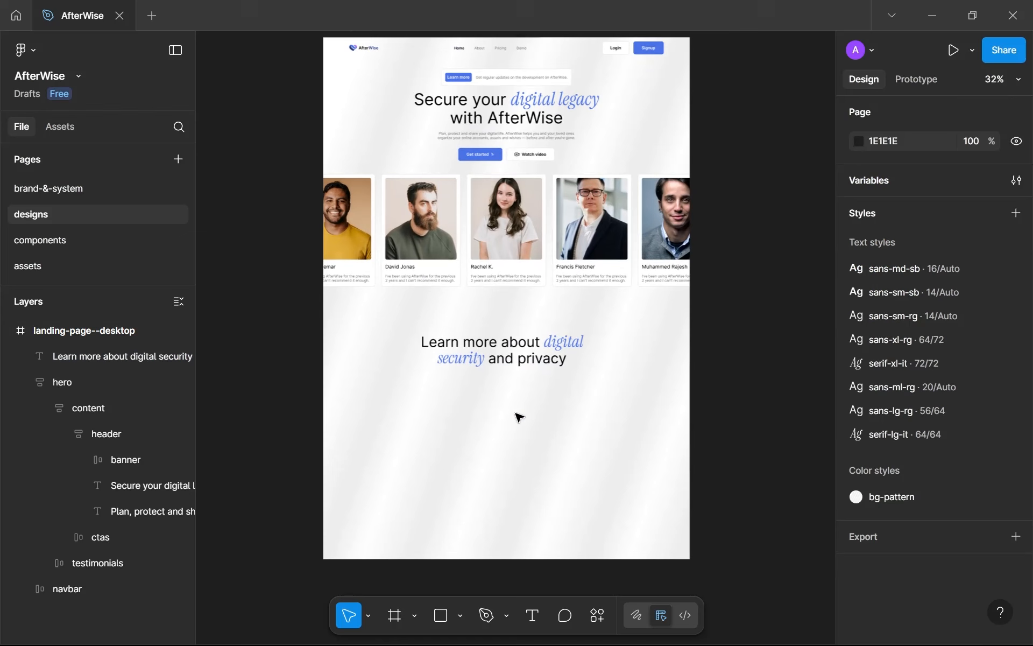
Duplicate the hero's 'Plan, protect and share your digital life' paragraph and place it below the Learn more heading.
{"action": "left_click", "coordinate": [461, 128]}
{"action": "double_click", "coordinate": [462, 129]}
{"action": "key", "text": "ctrl+d"}
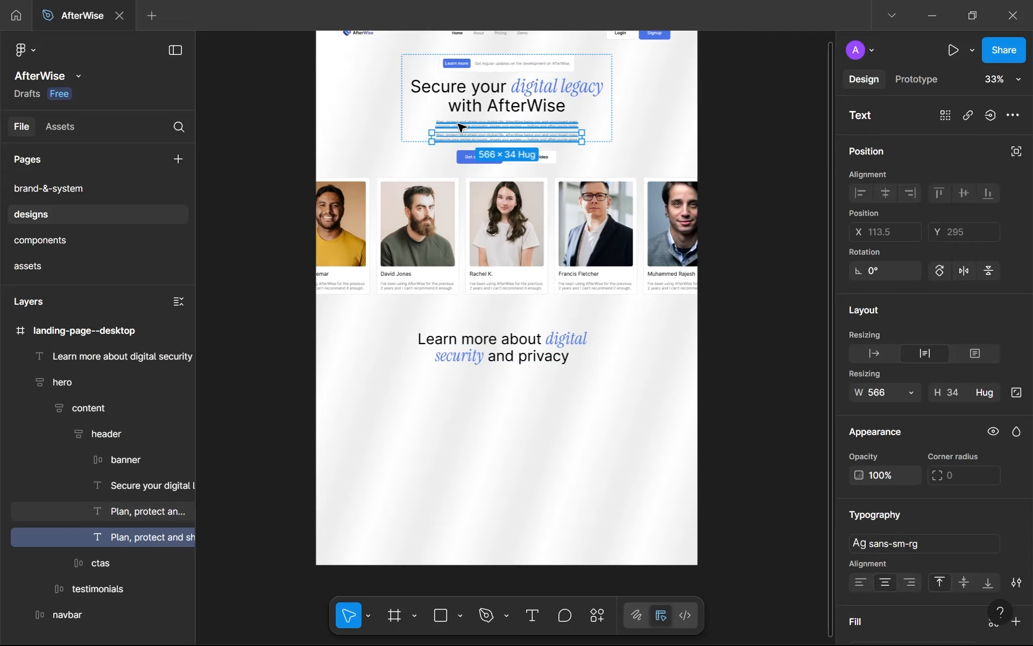
{"action": "left_click_drag", "start_coordinate": [476, 141], "coordinate": [464, 381]}
{"action": "scroll", "coordinate": [464, 381], "scroll_direction": "up", "scroll_amount": 5}
{"action": "scroll", "coordinate": [464, 381], "scroll_direction": "up", "scroll_amount": 3}
{"action": "scroll", "coordinate": [444, 371], "scroll_direction": "down", "scroll_amount": 2}
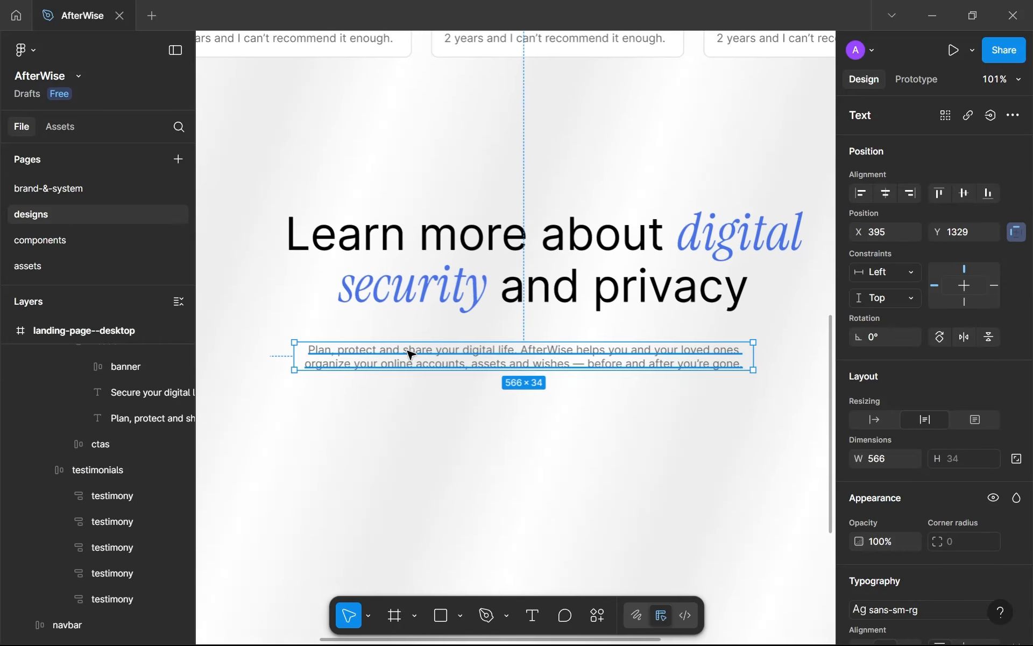
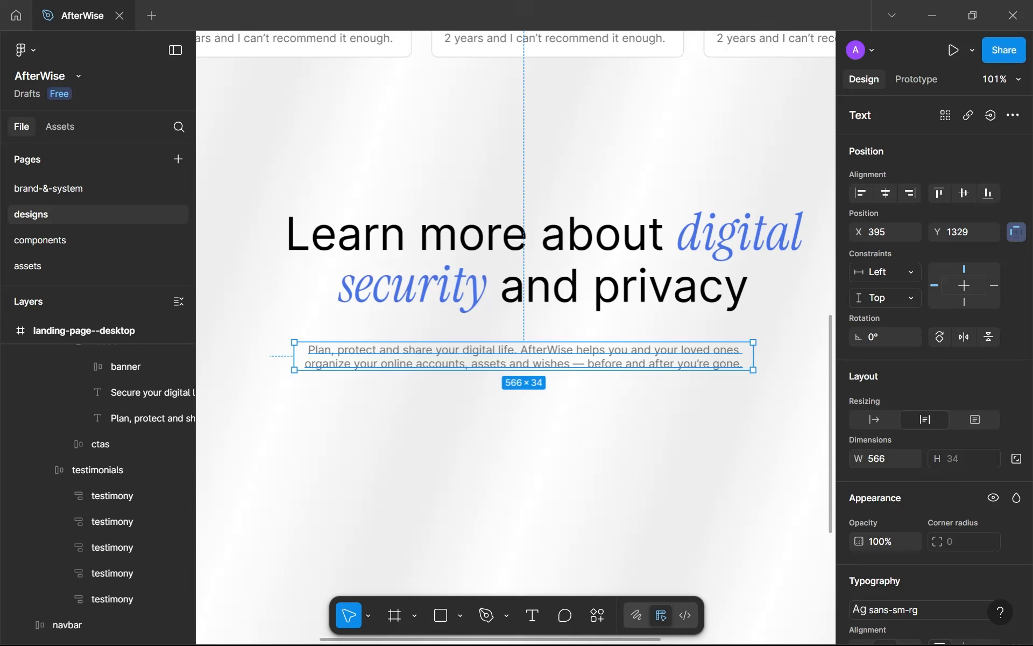
Retype the paragraph as 'Watch our explainer video to gain more understanding of what services we offer…'.
{"action": "double_click", "coordinate": [539, 360]}
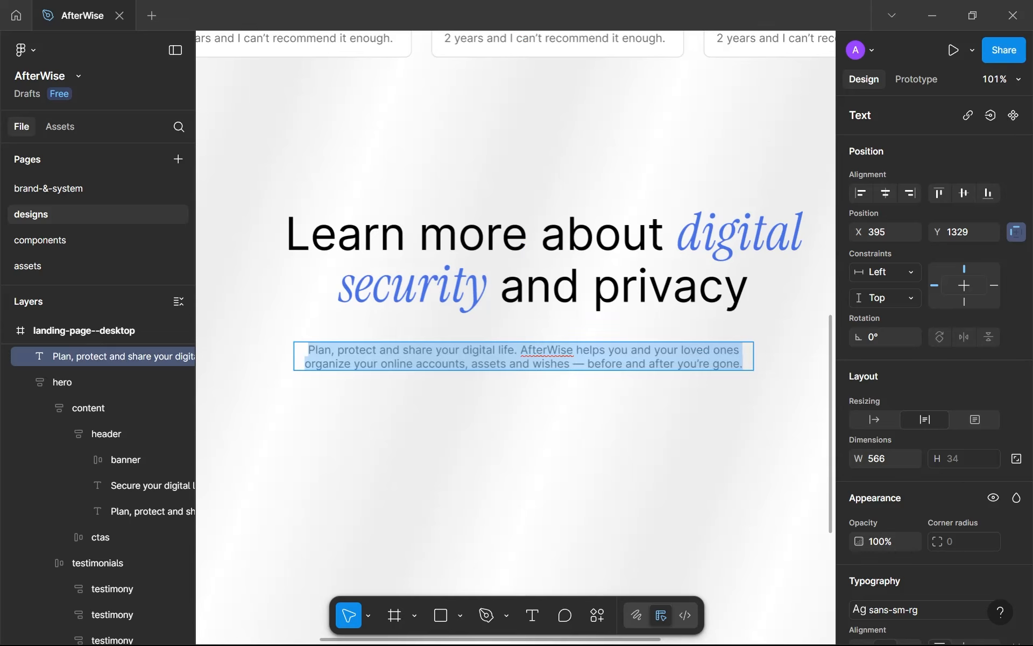
{"action": "type", "text": "Watch"}
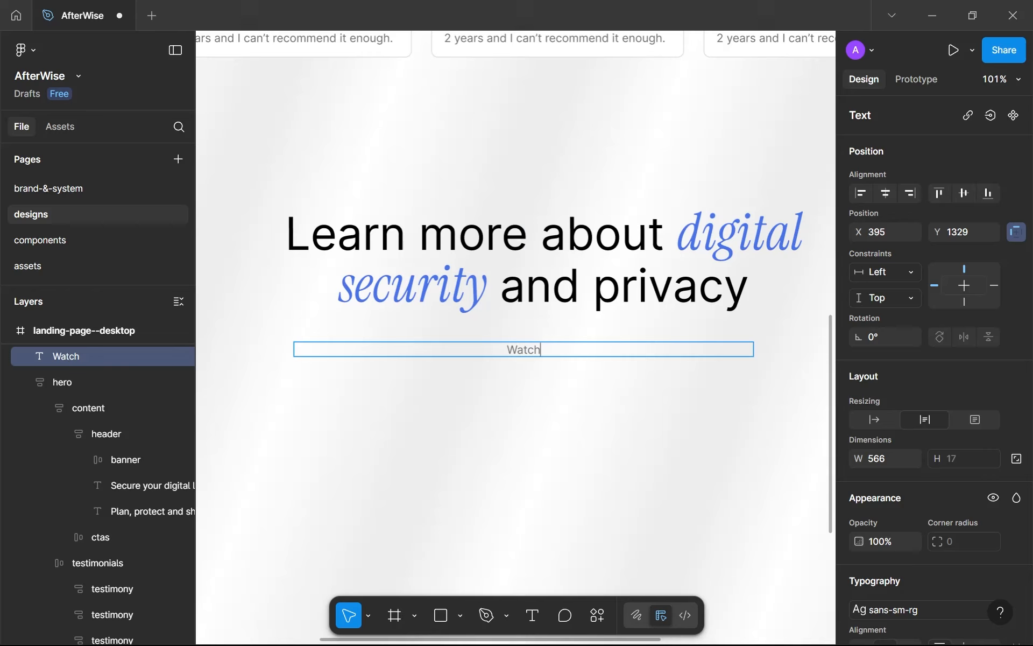
{"action": "type", "text": " o"}
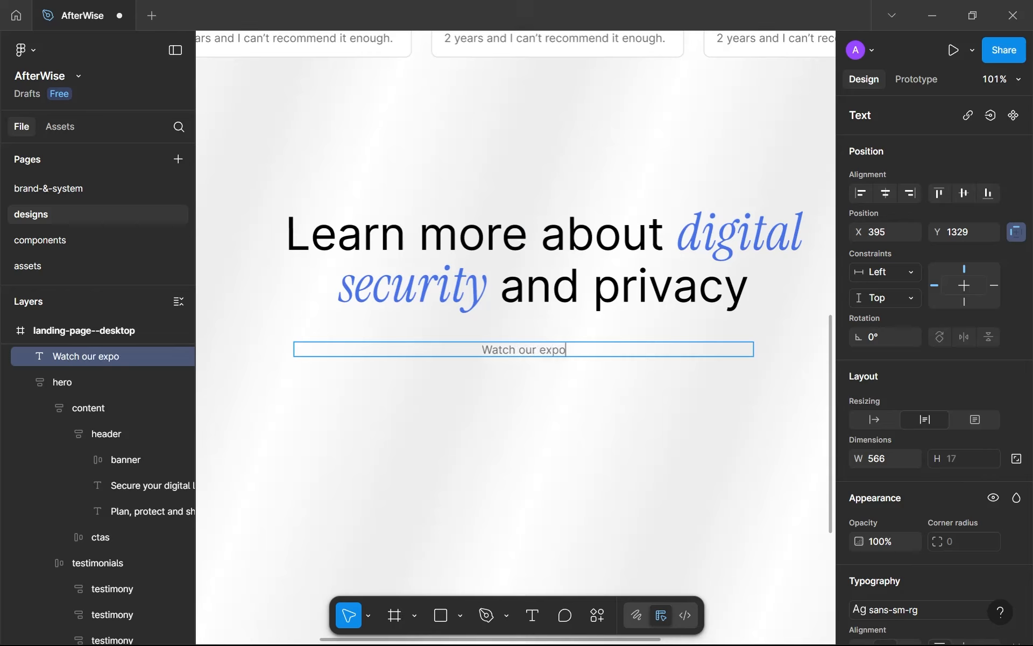
{"action": "key", "text": "BackSpace"}
{"action": "type", "text": "lainer "}
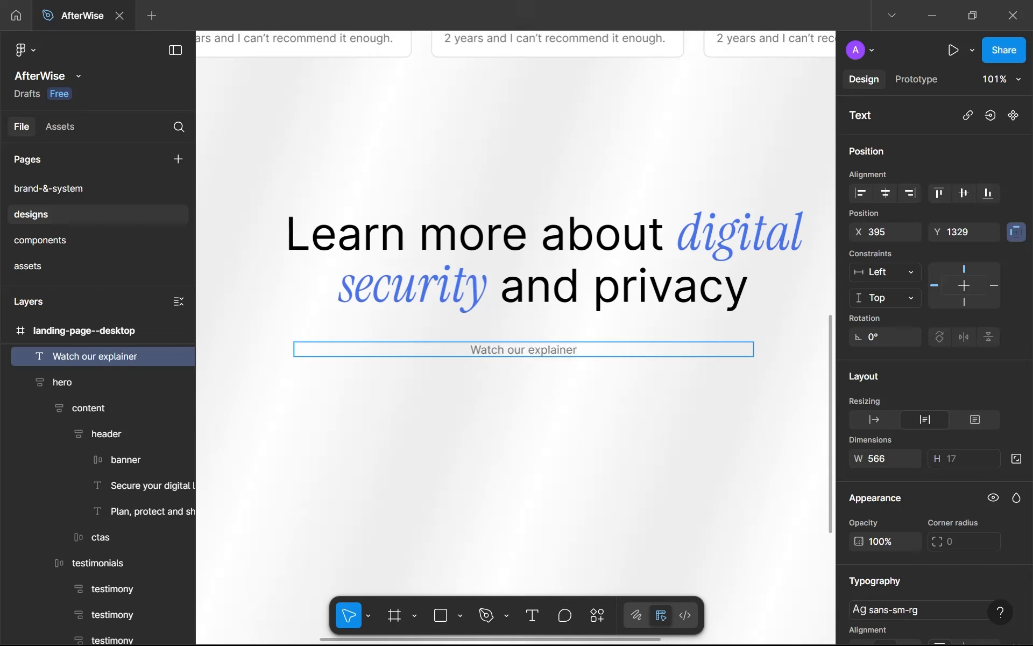
{"action": "type", "text": "video to gain"}
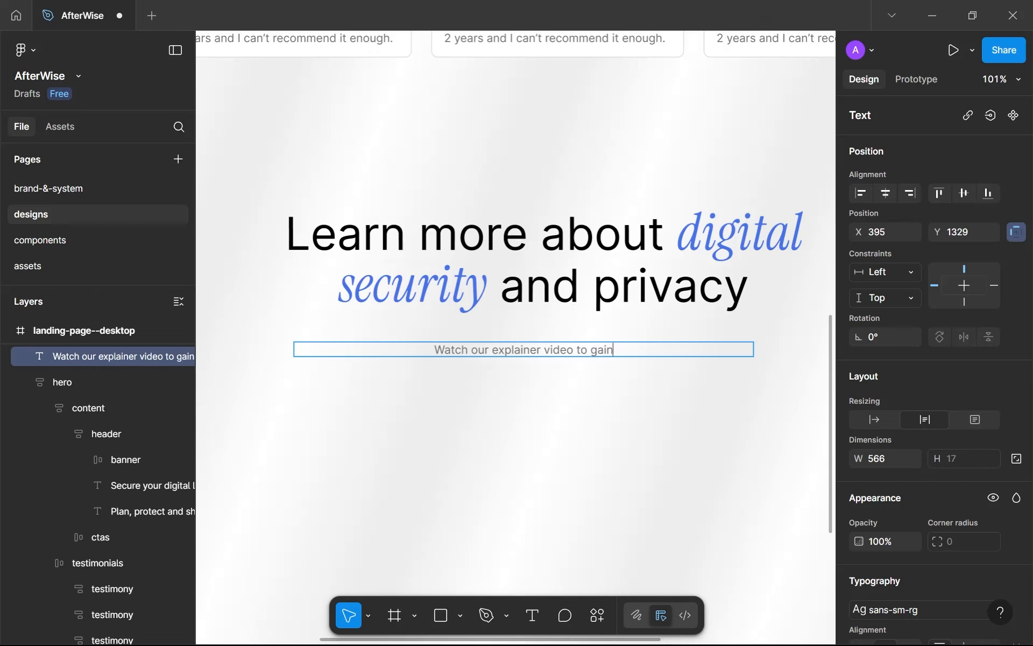
{"action": "type", "text": " more underst"}
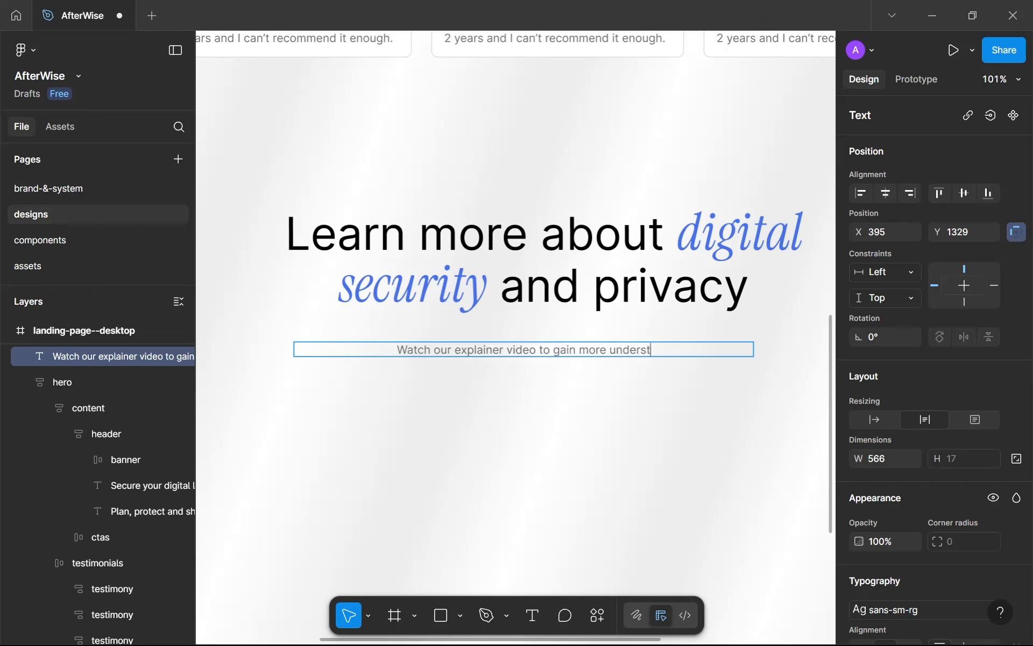
{"action": "type", "text": "anding of "}
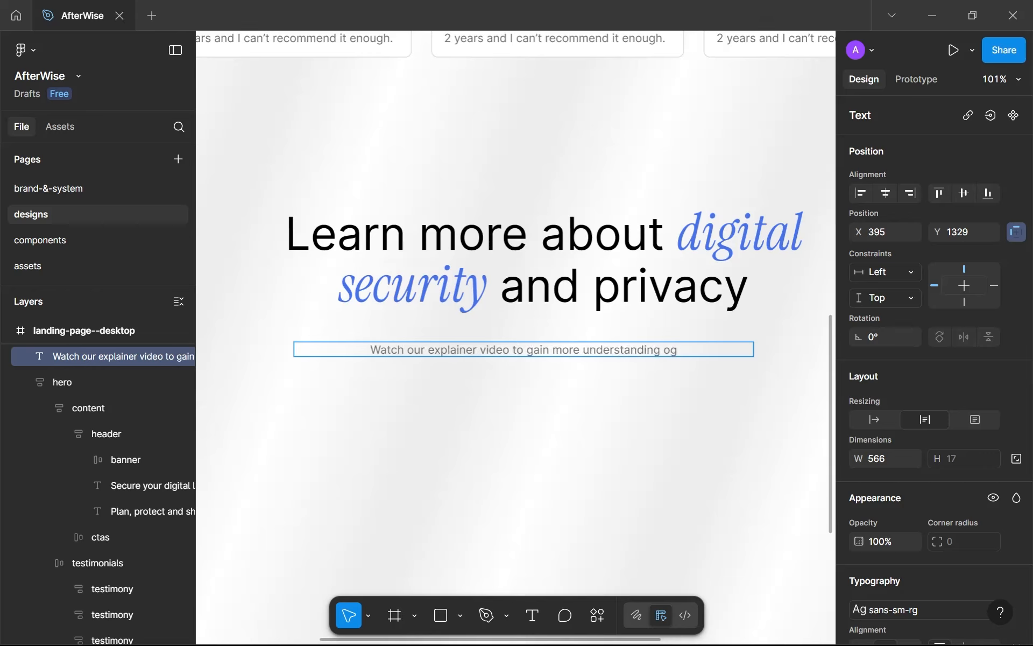
{"action": "type", "text": "what ser"}
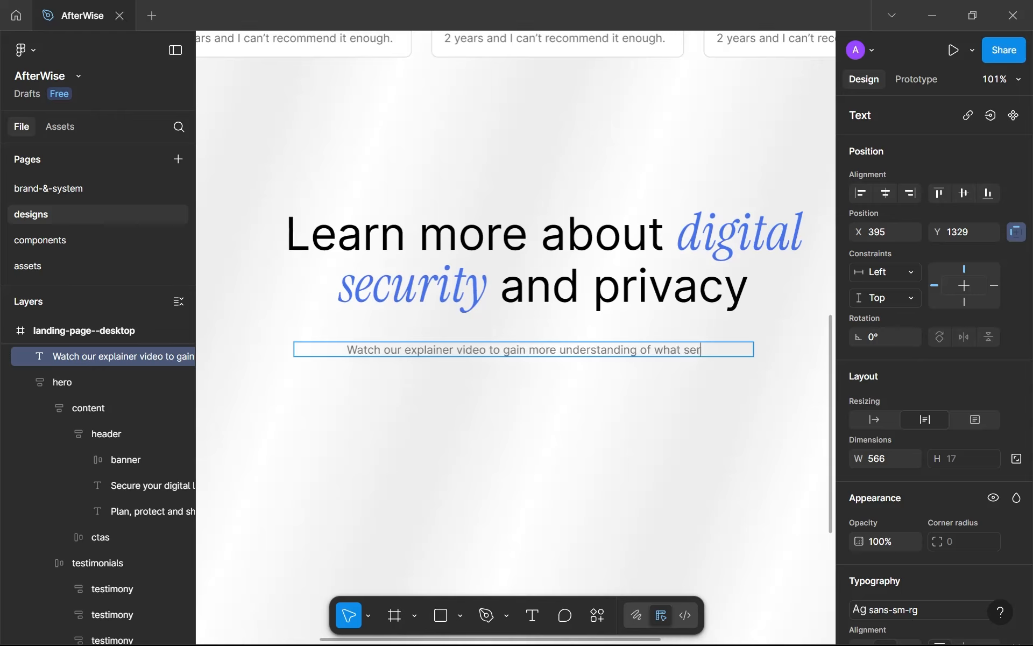
{"action": "type", "text": "vices we offer"}
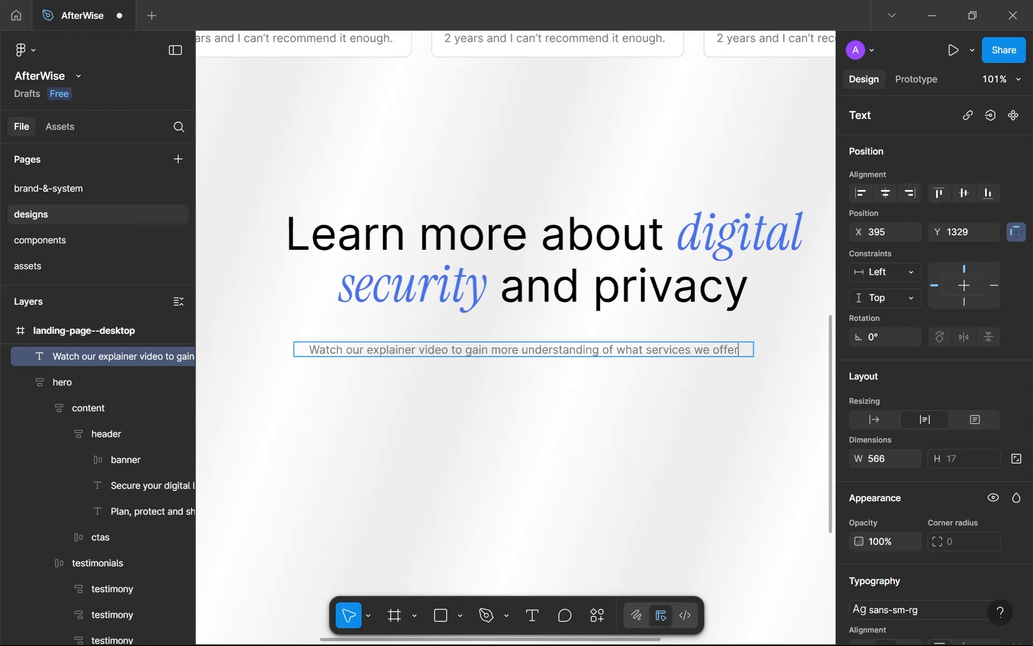
{"action": "type", "text": " and how "}
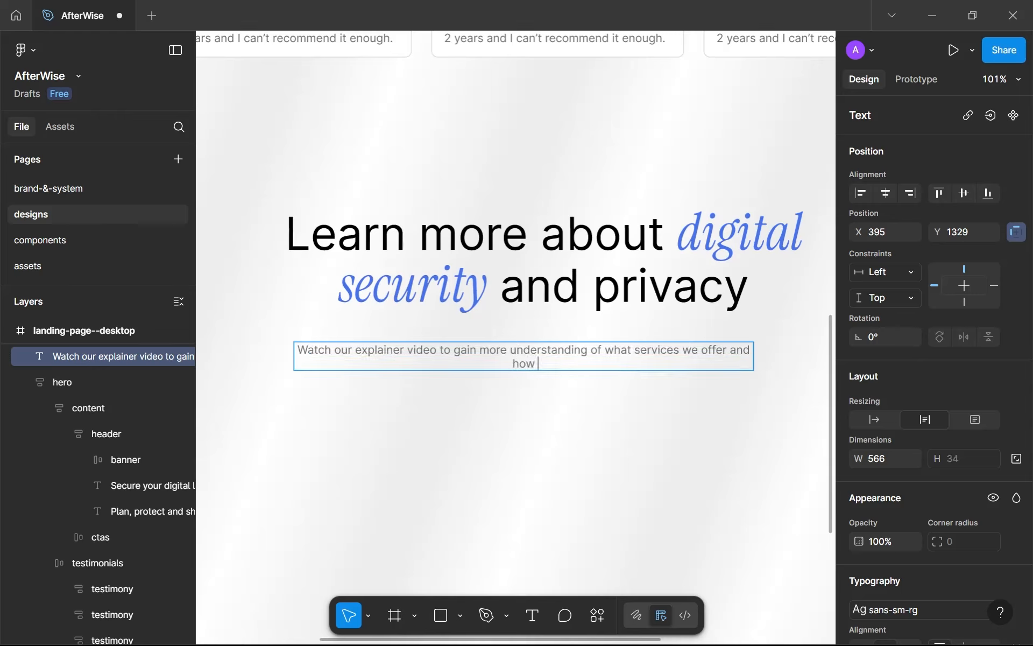
{"action": "type", "text": "we can make your digital "}
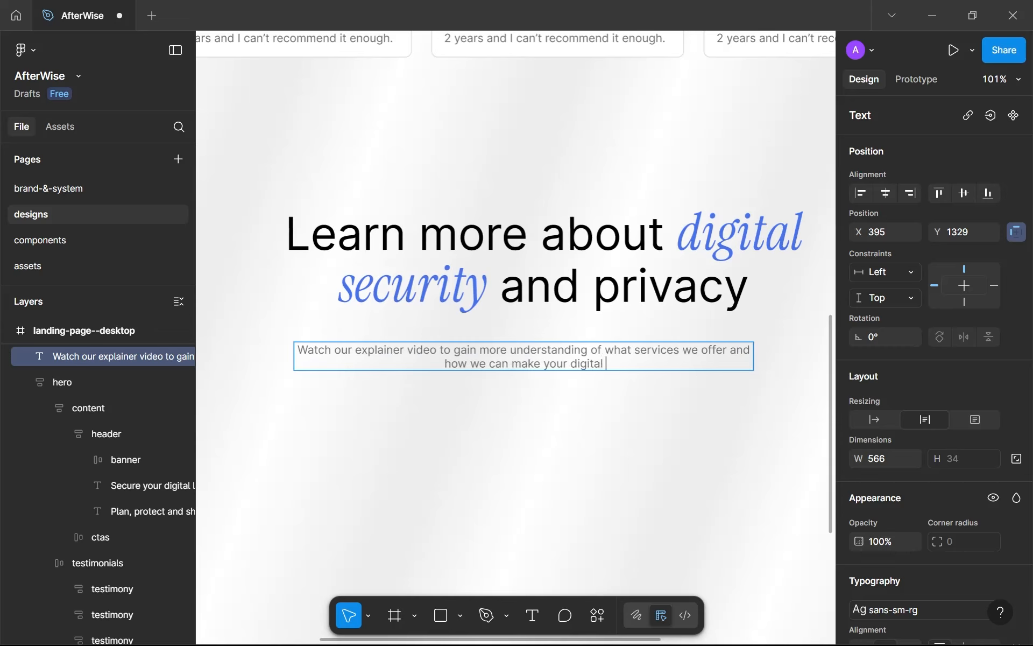
{"action": "type", "text": "identity s"}
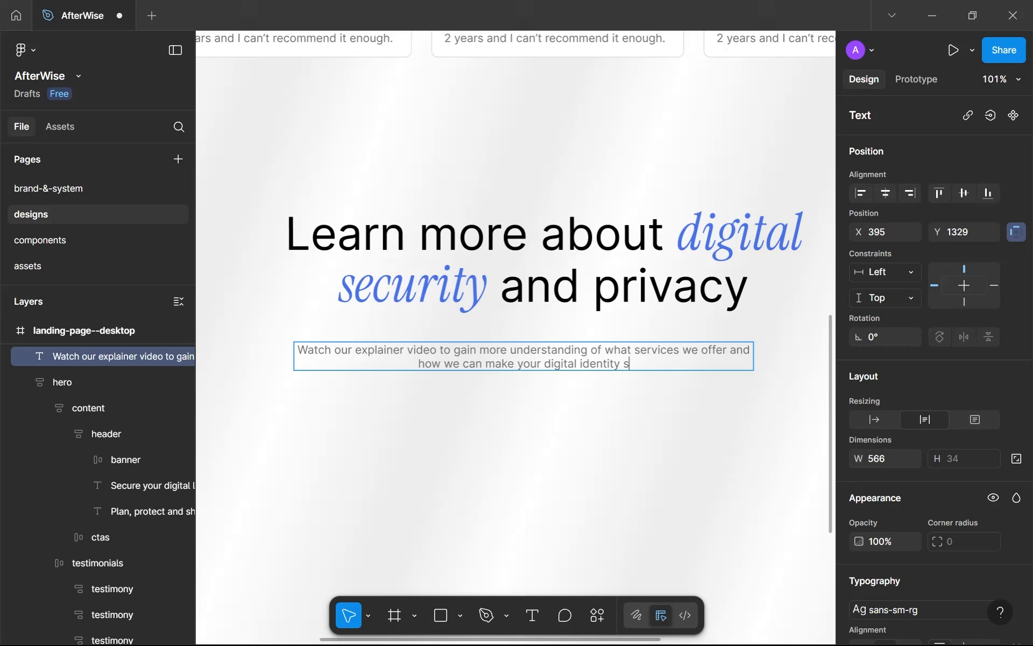
{"action": "type", "text": "after."}
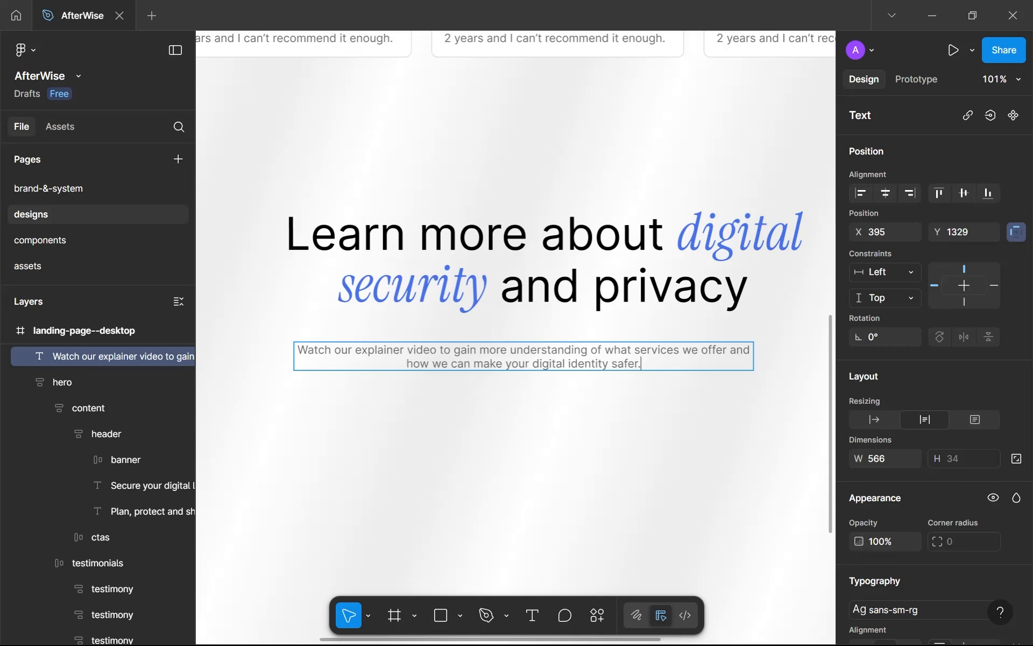
Finish the description text and narrow its box to about 514 wide.
{"action": "key", "text": "Escape"}
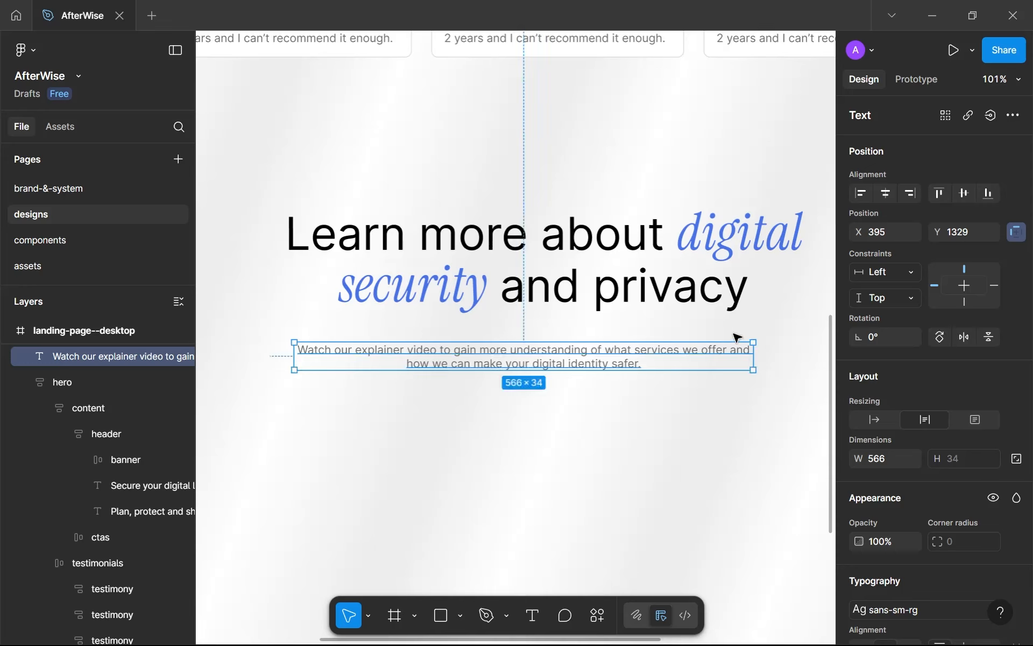
{"action": "left_click_drag", "start_coordinate": [753, 356], "coordinate": [730, 357]}
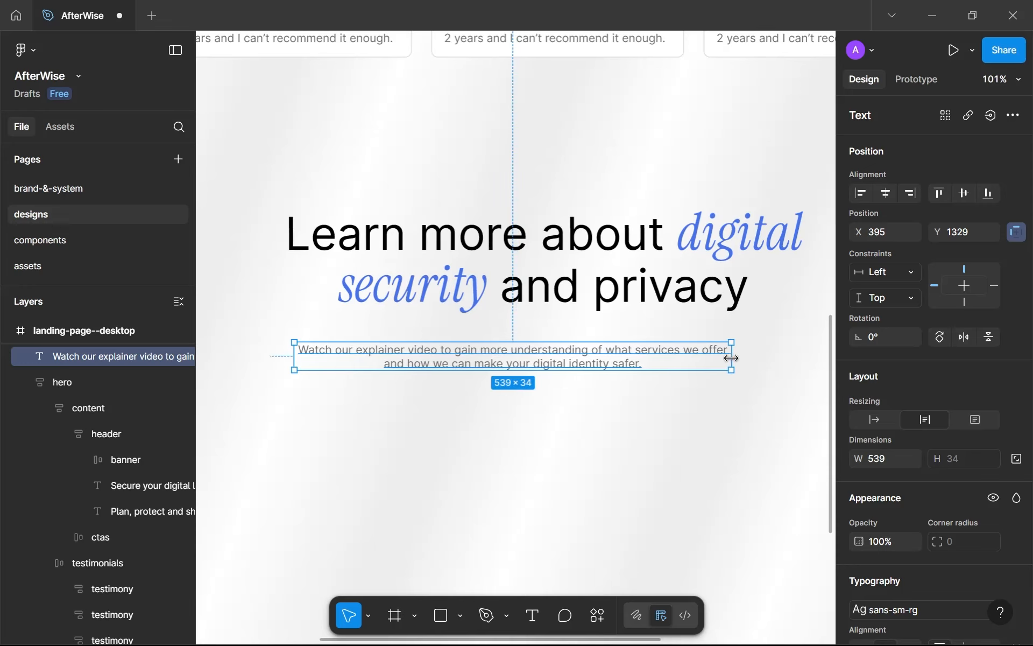
{"action": "left_click_drag", "start_coordinate": [590, 365], "coordinate": [621, 352]}
{"action": "scroll", "coordinate": [620, 353], "scroll_direction": "down", "scroll_amount": 5}
{"action": "scroll", "coordinate": [600, 350], "scroll_direction": "right", "scroll_amount": 2}
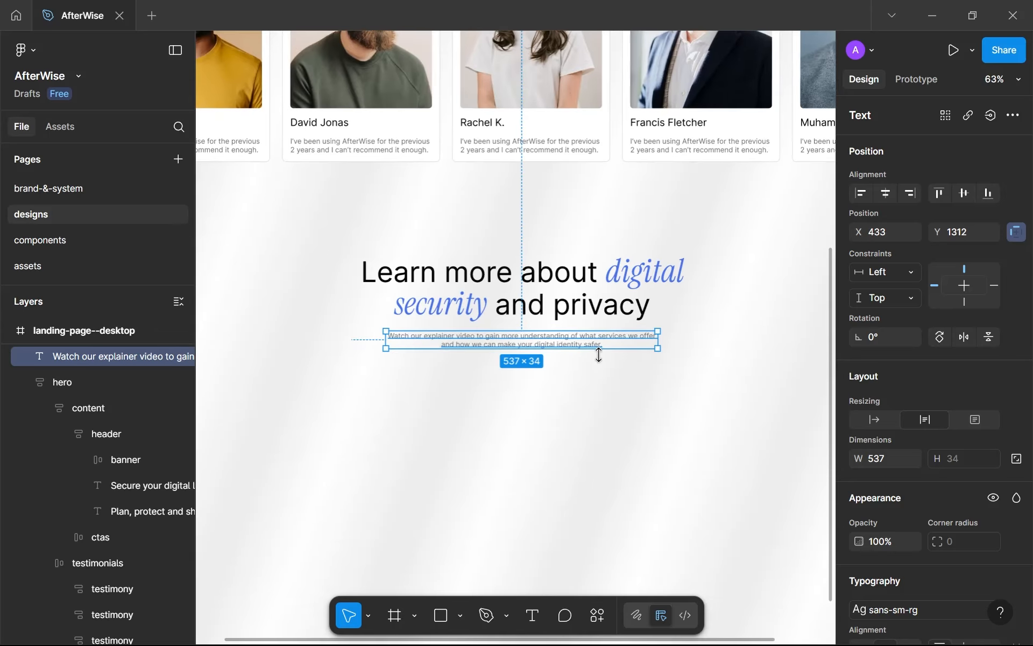
{"action": "mouse_move", "coordinate": [662, 338]}
{"action": "left_mouse_down"}
{"action": "mouse_move", "coordinate": [790, 333]}
{"action": "mouse_move", "coordinate": [646, 339]}
{"action": "left_mouse_up"}
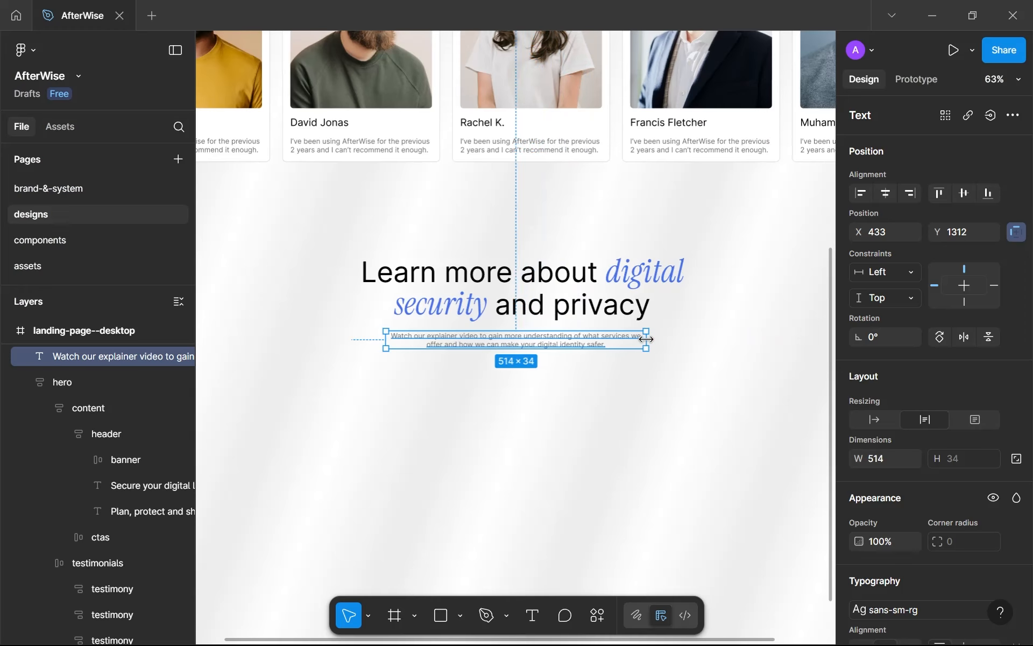
Re-centre the description beneath the heading, checking the hero paragraph's width for reference.
{"action": "left_click", "coordinate": [606, 372]}
{"action": "scroll", "coordinate": [606, 371], "scroll_direction": "down", "scroll_amount": 3}
{"action": "scroll", "coordinate": [608, 373], "scroll_direction": "up", "scroll_amount": 1}
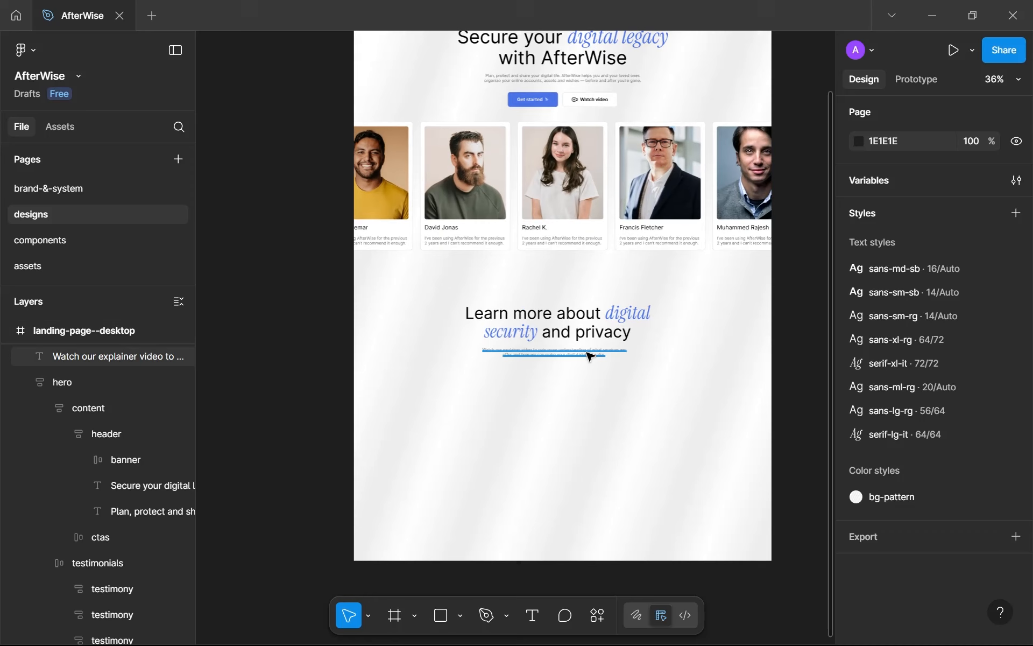
{"action": "left_click_drag", "start_coordinate": [599, 360], "coordinate": [608, 356]}
{"action": "scroll", "coordinate": [603, 279], "scroll_direction": "up", "scroll_amount": 5}
{"action": "left_click", "coordinate": [588, 273]}
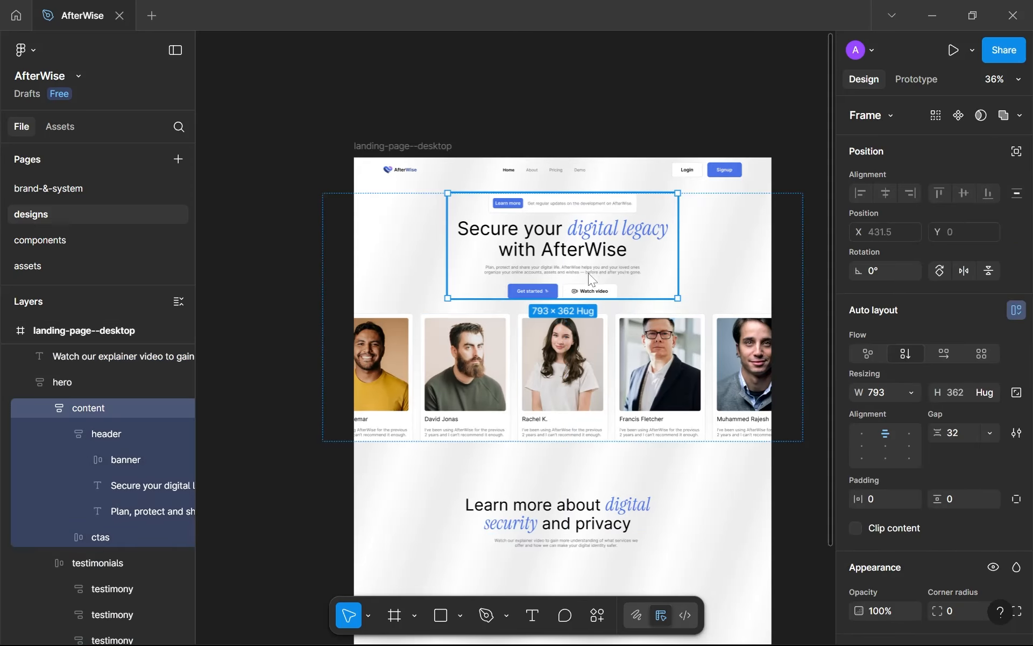
{"action": "left_click", "coordinate": [588, 269]}
{"action": "scroll", "coordinate": [587, 323], "scroll_direction": "down", "scroll_amount": 1}
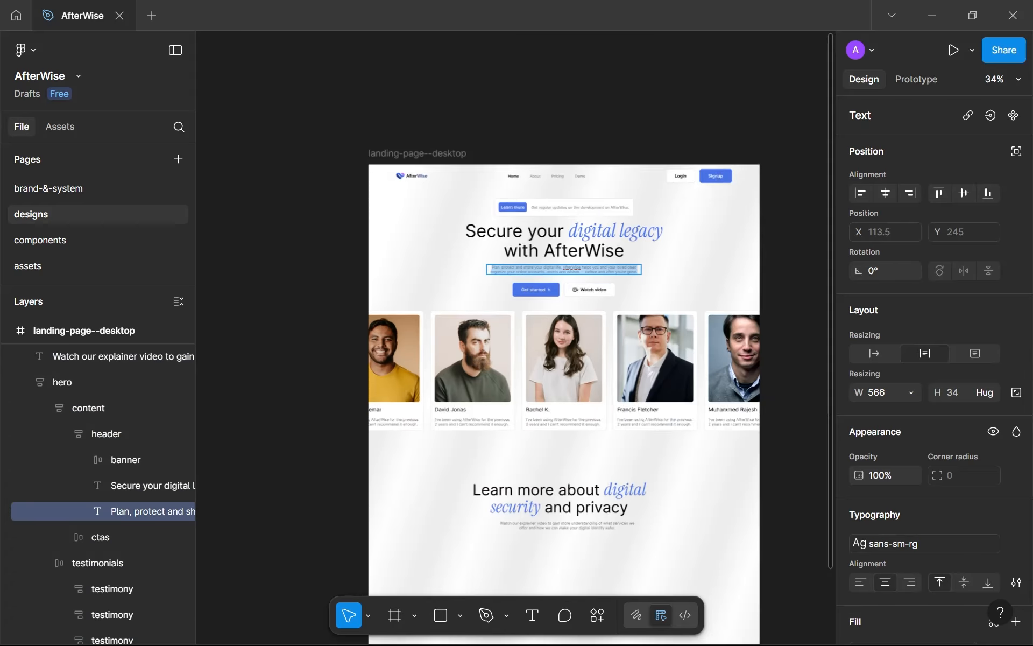
{"action": "scroll", "coordinate": [587, 344], "scroll_direction": "down", "scroll_amount": 5}
{"action": "scroll", "coordinate": [565, 232], "scroll_direction": "up", "scroll_amount": 3}
{"action": "scroll", "coordinate": [568, 205], "scroll_direction": "down", "scroll_amount": 5}
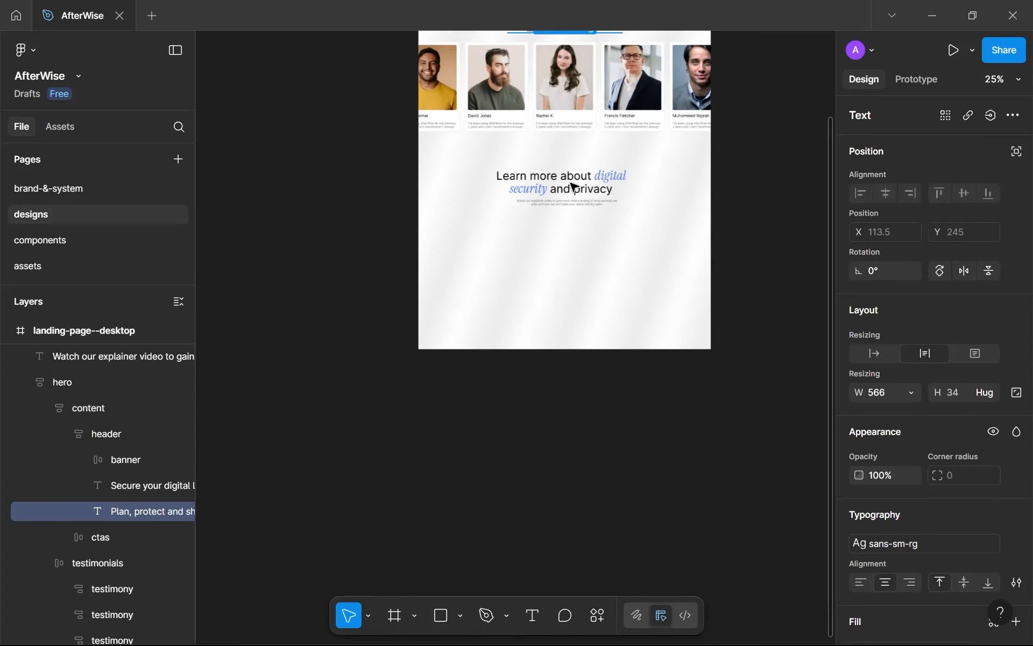
{"action": "scroll", "coordinate": [561, 216], "scroll_direction": "up", "scroll_amount": 1}
{"action": "scroll", "coordinate": [547, 221], "scroll_direction": "up", "scroll_amount": 3}
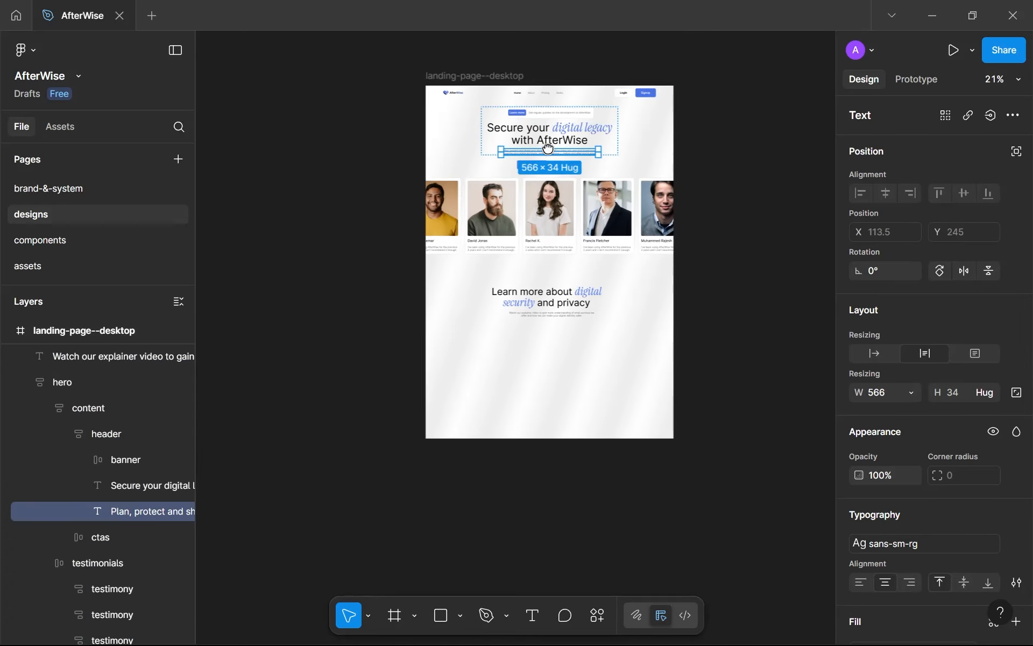
{"action": "scroll", "coordinate": [547, 148], "scroll_direction": "up", "scroll_amount": 2}
{"action": "scroll", "coordinate": [548, 148], "scroll_direction": "up", "scroll_amount": 2}
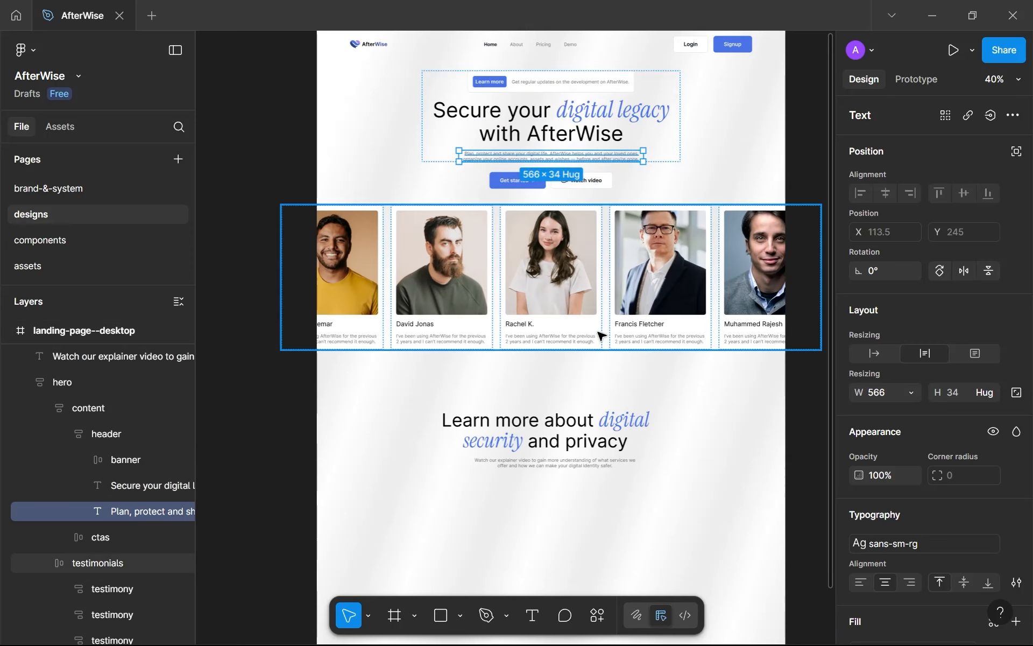
{"action": "scroll", "coordinate": [592, 345], "scroll_direction": "down", "scroll_amount": 2}
{"action": "scroll", "coordinate": [592, 309], "scroll_direction": "up", "scroll_amount": 3}
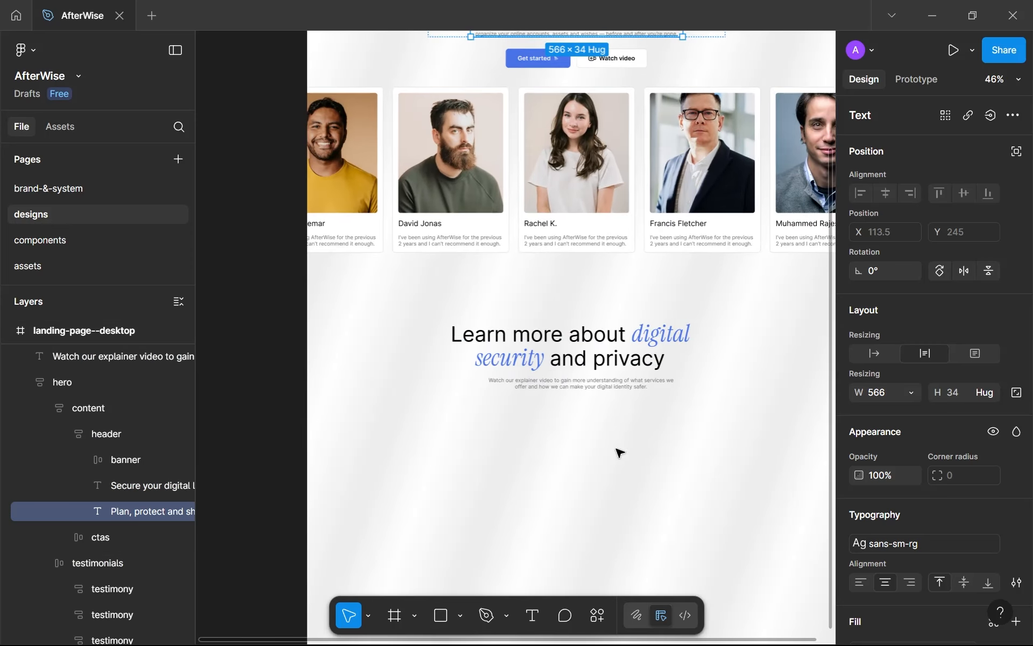
{"action": "scroll", "coordinate": [618, 452], "scroll_direction": "down", "scroll_amount": 4}
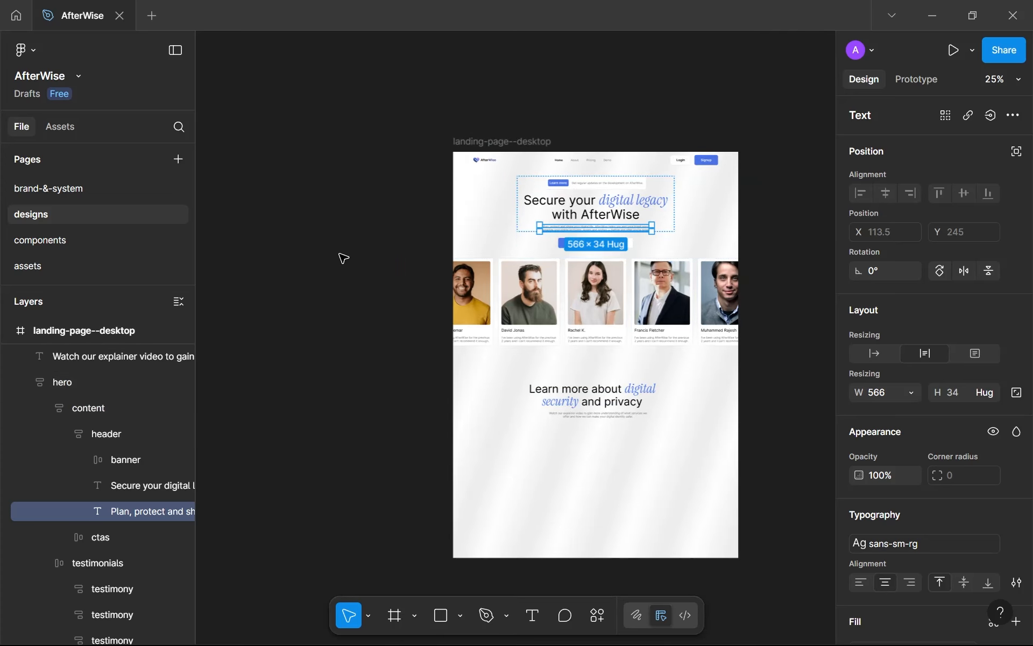
Place the Get started button below the explainer description, keeping the primary variant with icon.
{"action": "left_click", "coordinate": [538, 249]}
{"action": "double_click", "coordinate": [571, 244]}
{"action": "double_click", "coordinate": [577, 246]}
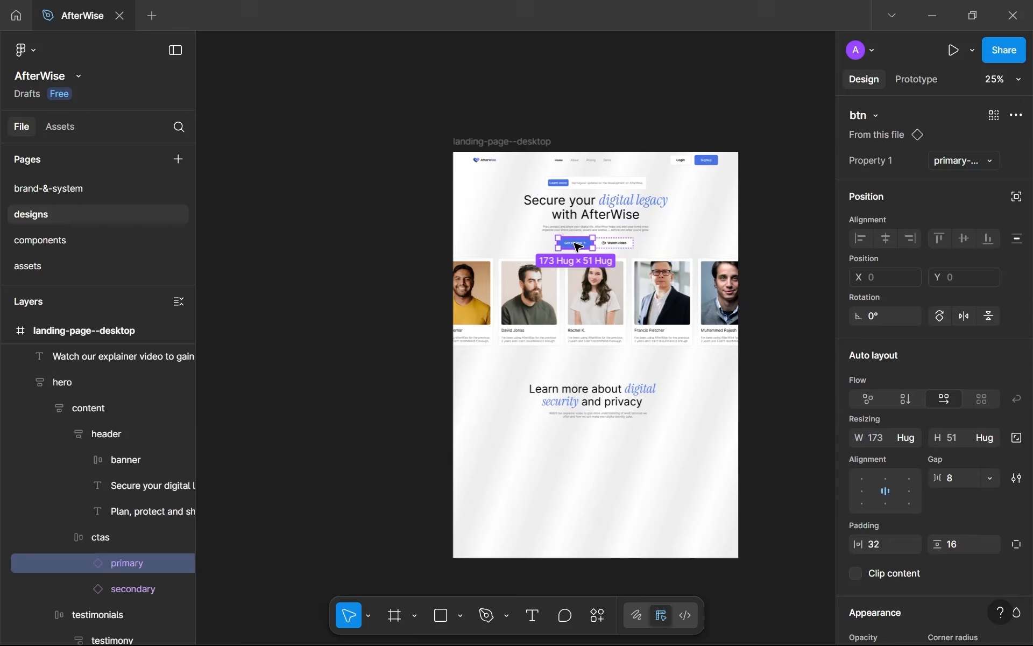
{"action": "left_click_drag", "start_coordinate": [578, 248], "coordinate": [613, 428]}
{"action": "scroll", "coordinate": [613, 428], "scroll_direction": "up", "scroll_amount": 5}
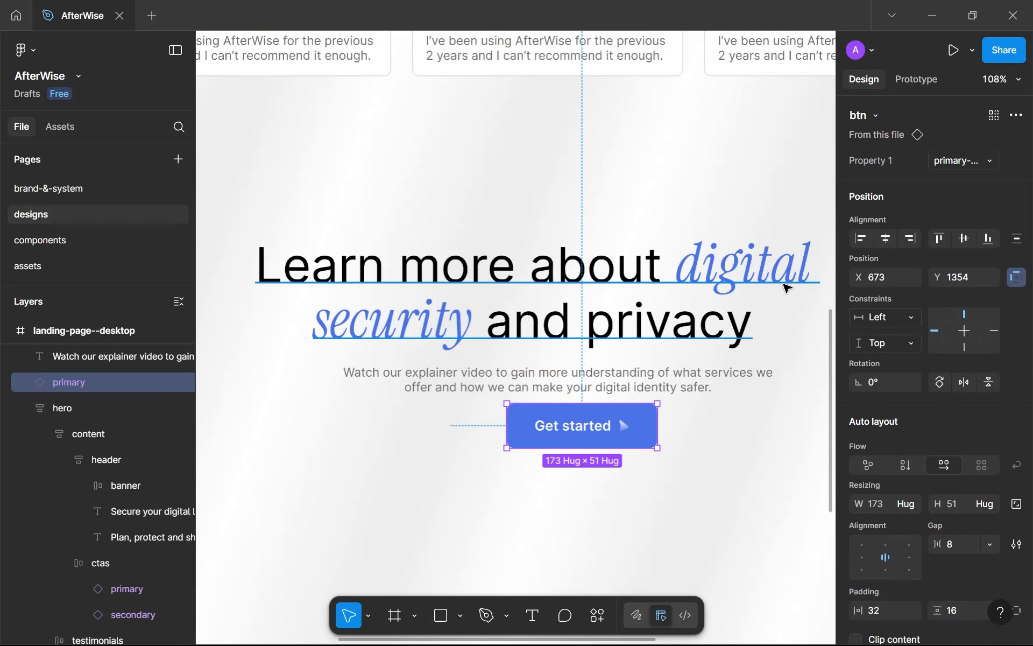
{"action": "left_click", "coordinate": [936, 169]}
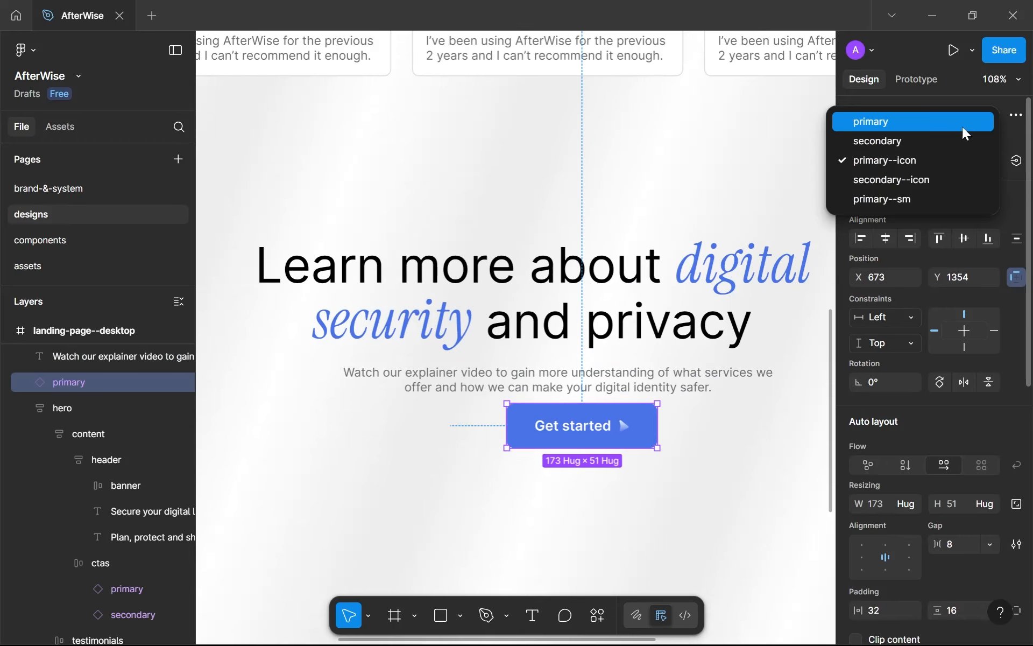
{"action": "left_click", "coordinate": [962, 127]}
{"action": "left_click", "coordinate": [960, 168]}
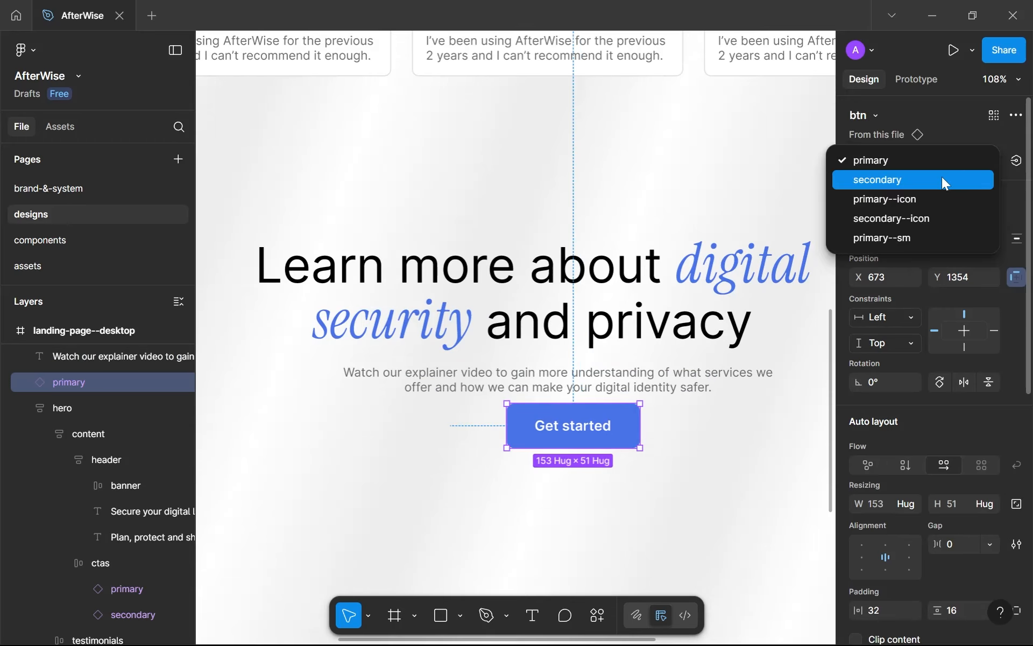
{"action": "left_click", "coordinate": [941, 176]}
{"action": "left_click", "coordinate": [966, 159]}
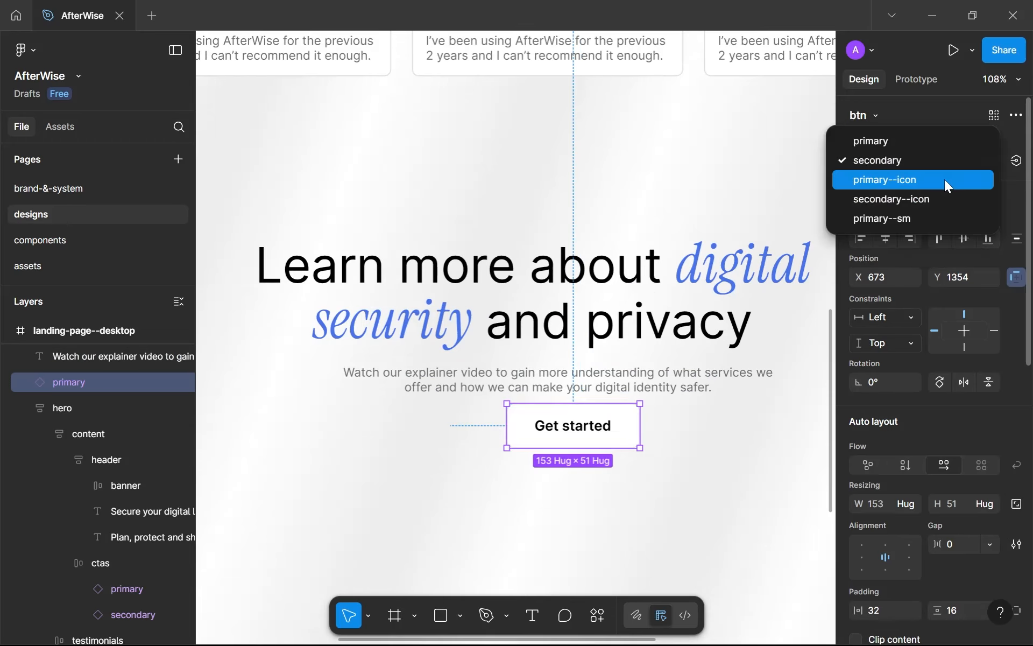
{"action": "left_click", "coordinate": [945, 180]}
{"action": "scroll", "coordinate": [559, 371], "scroll_direction": "down", "scroll_amount": 3}
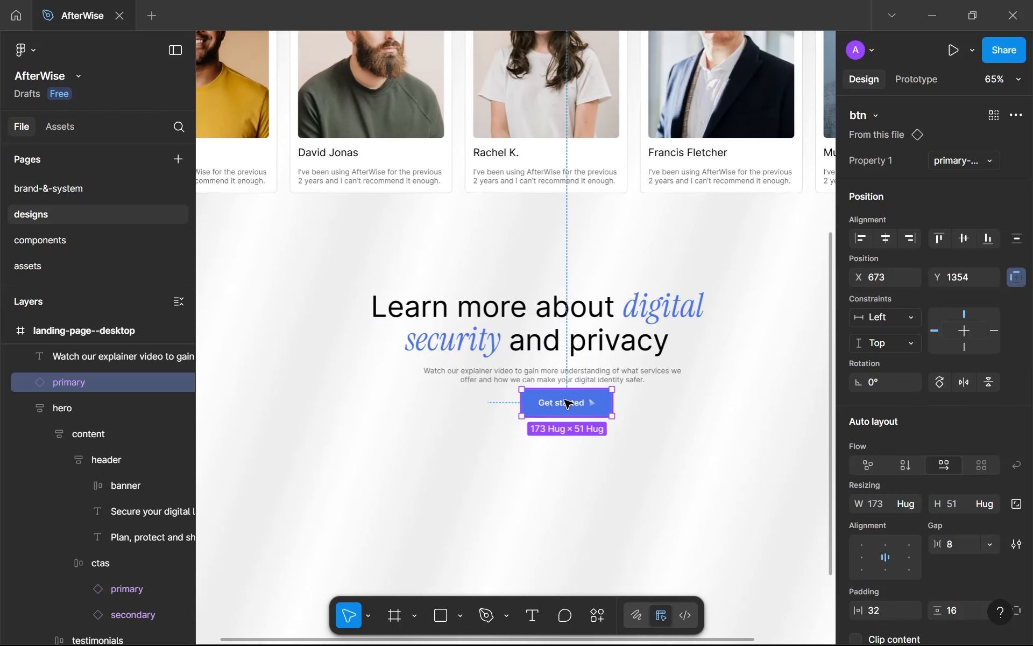
{"action": "left_click_drag", "start_coordinate": [572, 399], "coordinate": [554, 419]}
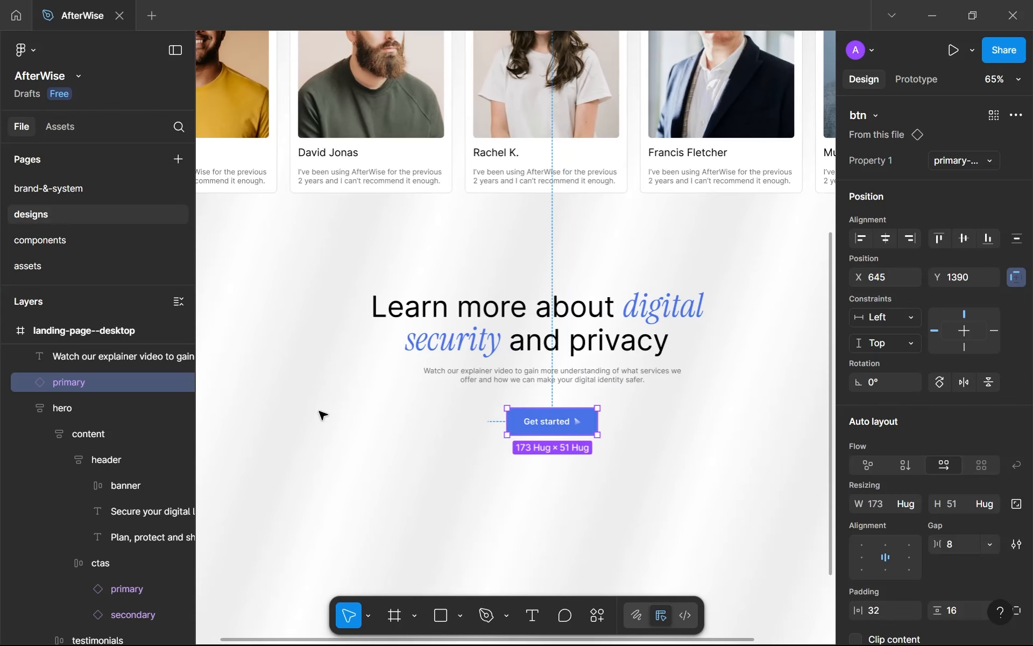
Wrap the heading and subtitle in an auto-layout frame with a 16 gap.
{"action": "left_click", "coordinate": [517, 378]}
{"action": "left_click", "coordinate": [501, 347], "text": "shift"}
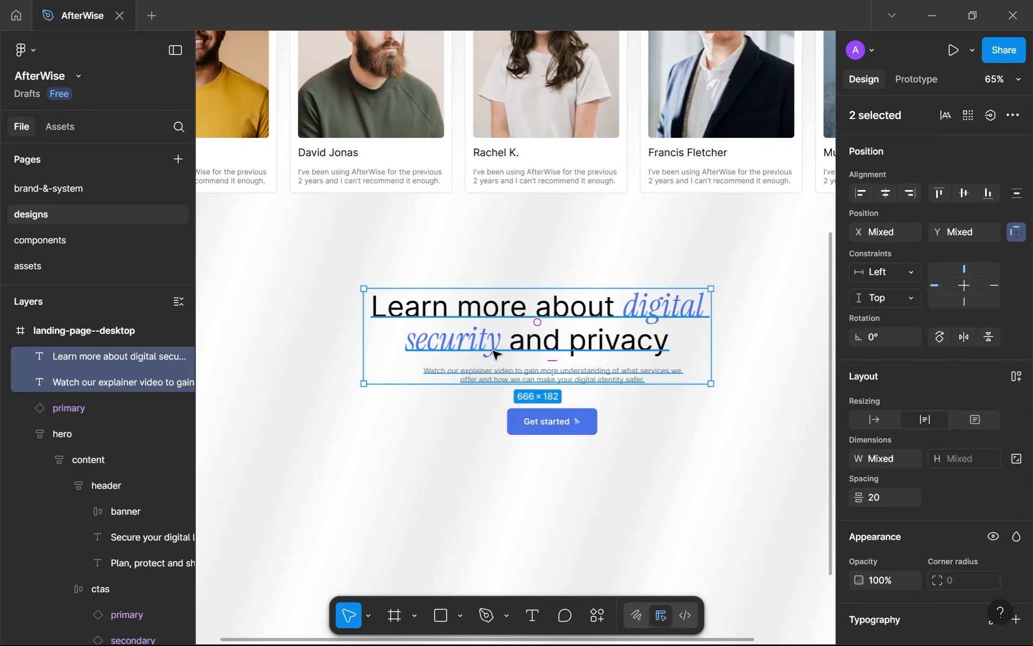
{"action": "key", "text": "shift+a"}
{"action": "left_click", "coordinate": [961, 498]}
{"action": "type", "text": "16"}
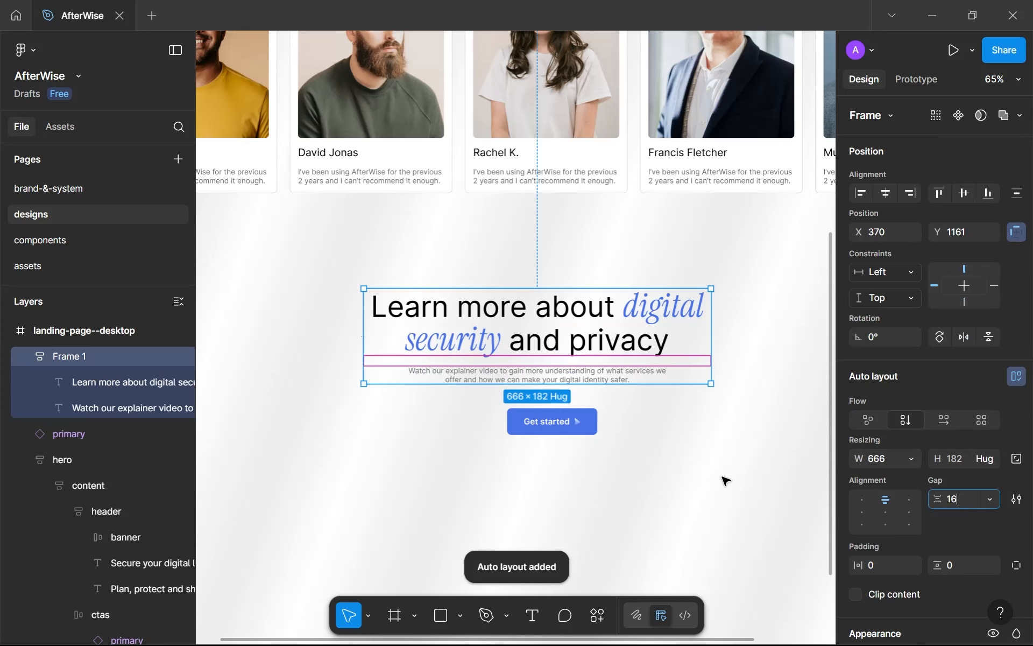
{"action": "left_click", "coordinate": [700, 511]}
Wrap that text frame and the Get started button in auto layout with a 32 gap.
{"action": "left_click", "coordinate": [560, 359]}
{"action": "left_click", "coordinate": [552, 433], "text": "shift"}
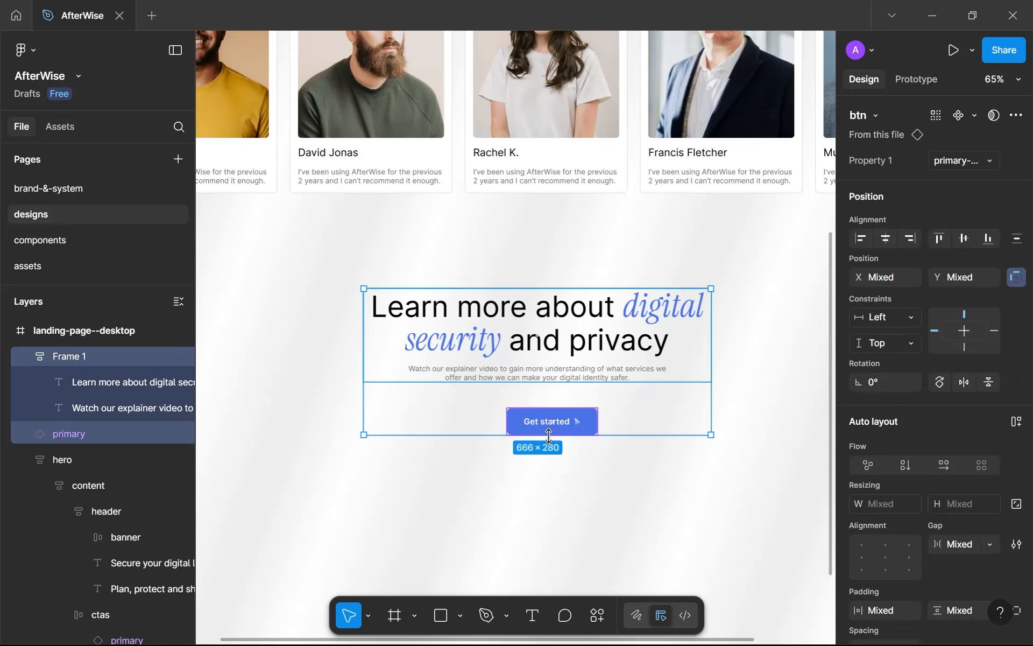
{"action": "key", "text": "shift+a"}
{"action": "left_click", "coordinate": [952, 499]}
{"action": "type", "text": "32"}
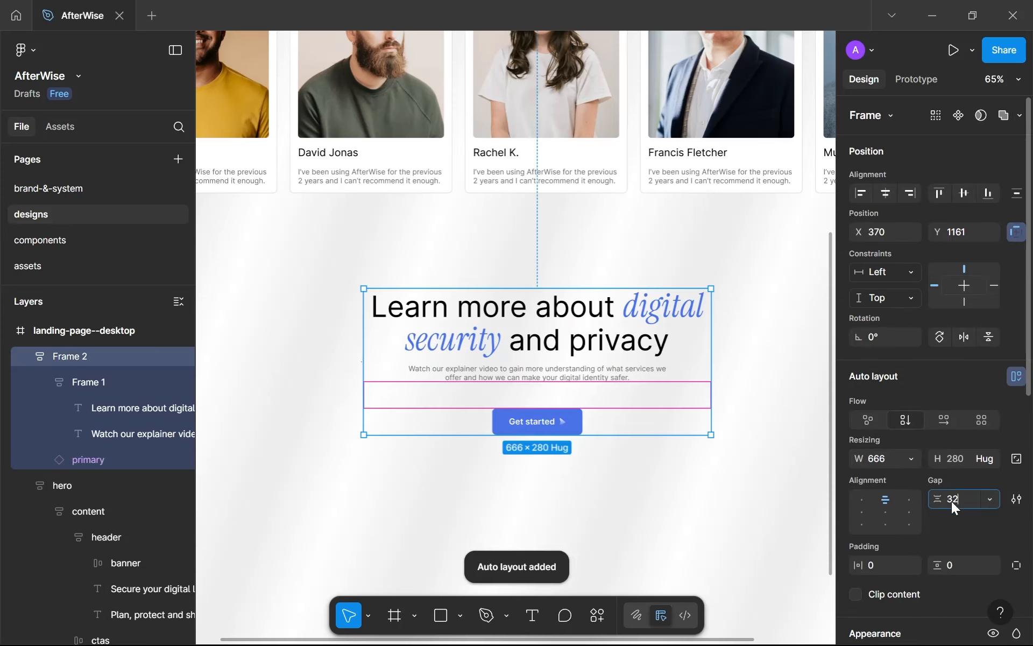
{"action": "left_click", "coordinate": [612, 535]}
Rename the inner frame 'headline' and the outer frame 'header'.
{"action": "left_click", "coordinate": [70, 379]}
{"action": "double_click", "coordinate": [79, 381]}
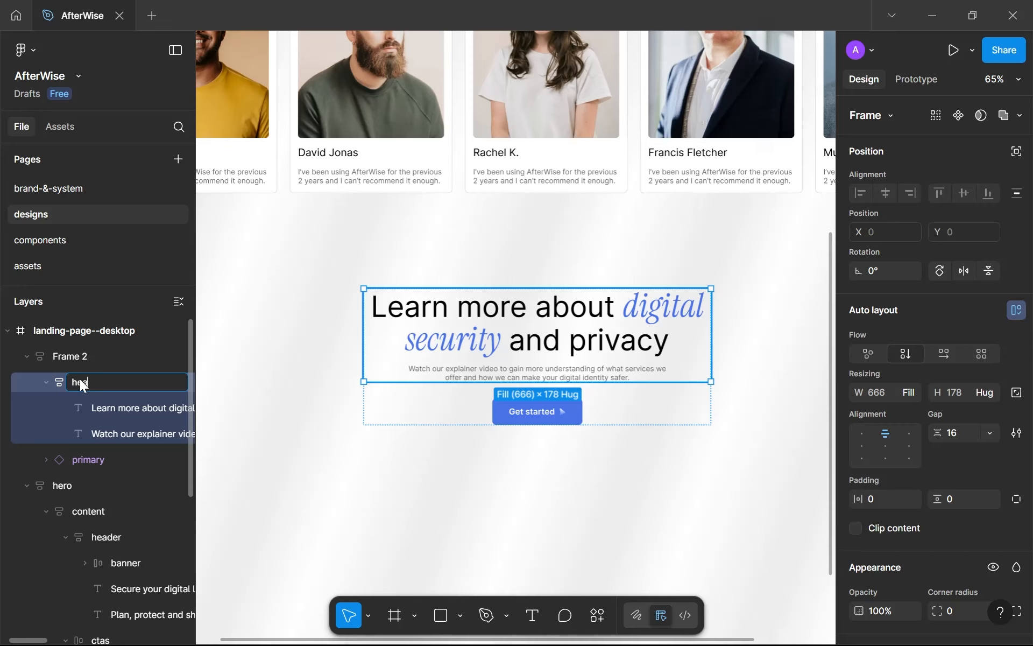
{"action": "type", "text": "headline"}
{"action": "left_click", "coordinate": [81, 360]}
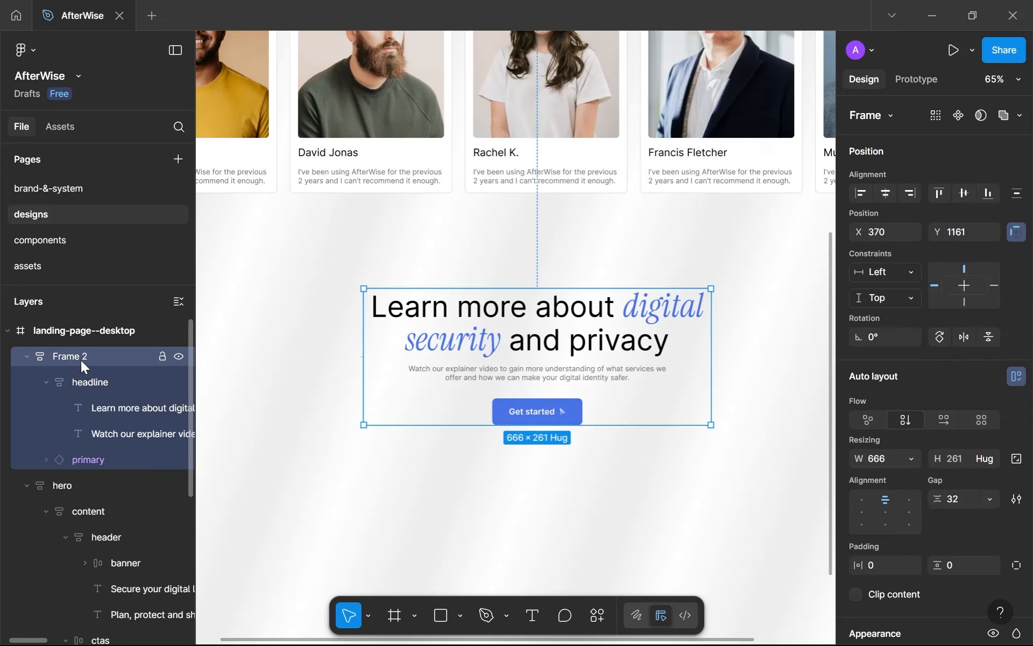
{"action": "double_click", "coordinate": [80, 360]}
{"action": "type", "text": "header"}
{"action": "key", "text": "Return"}
Check the headline-to-button spacing and nudge the header section up toward the cards.
{"action": "left_click", "coordinate": [535, 362]}
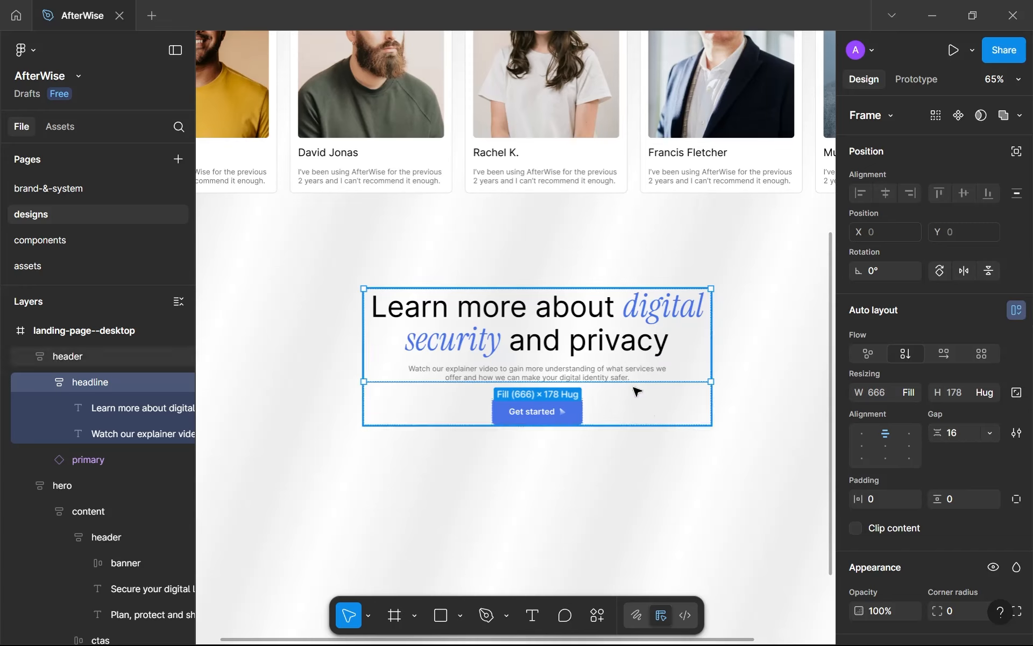
{"action": "key", "text": "alt"}
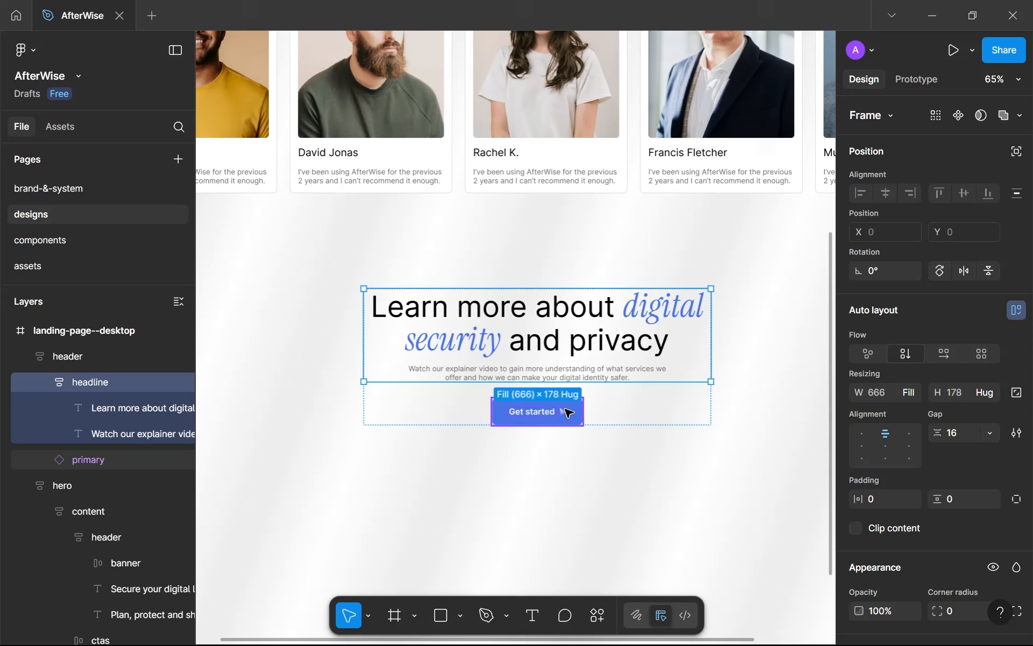
{"action": "left_click", "coordinate": [586, 479]}
{"action": "scroll", "coordinate": [586, 479], "scroll_direction": "down", "scroll_amount": 8}
{"action": "left_click_drag", "start_coordinate": [589, 404], "coordinate": [490, 558]}
{"action": "scroll", "coordinate": [574, 373], "scroll_direction": "up", "scroll_amount": 3}
{"action": "scroll", "coordinate": [547, 355], "scroll_direction": "down", "scroll_amount": 3}
{"action": "scroll", "coordinate": [548, 355], "scroll_direction": "up", "scroll_amount": 1}
{"action": "scroll", "coordinate": [503, 508], "scroll_direction": "up", "scroll_amount": 1}
{"action": "left_click_drag", "start_coordinate": [504, 502], "coordinate": [517, 504]}
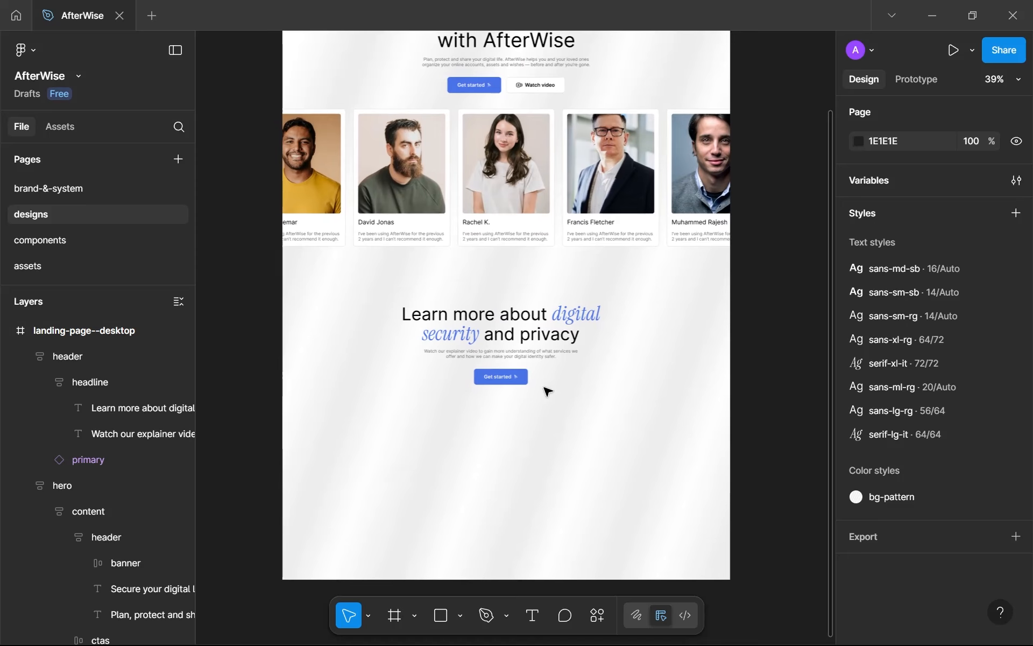
{"action": "left_click_drag", "start_coordinate": [523, 346], "coordinate": [526, 321]}
{"action": "scroll", "coordinate": [525, 322], "scroll_direction": "down", "scroll_amount": 3}
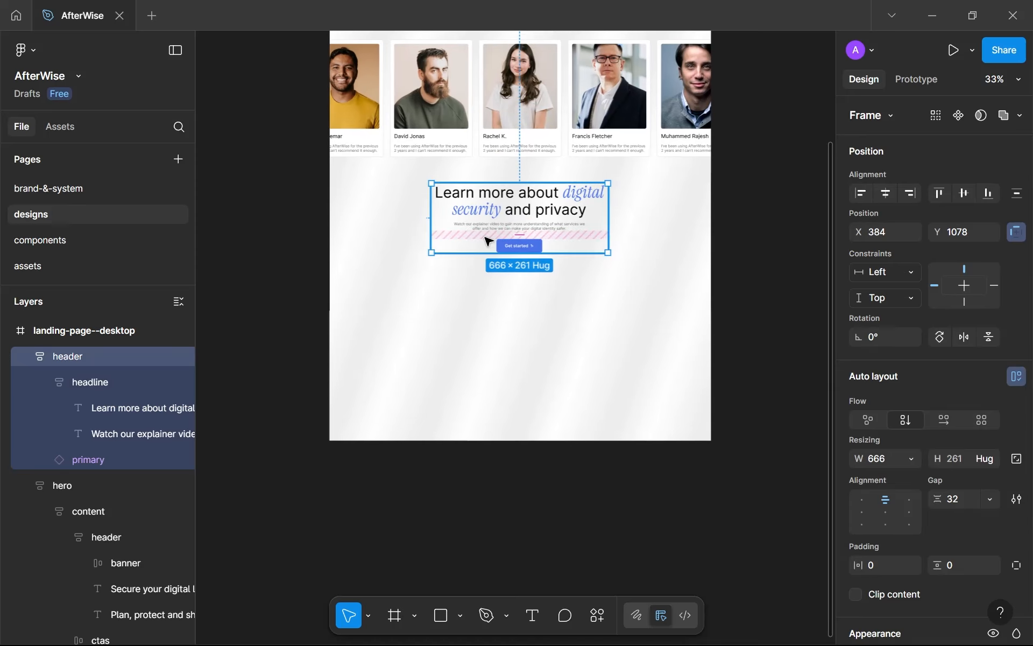
Draw a 1920×1080 rectangle, lock its ratio, and scale it to about 1100 wide below the header.
{"action": "key", "text": "r"}
{"action": "left_click_drag", "start_coordinate": [368, 270], "coordinate": [628, 446]}
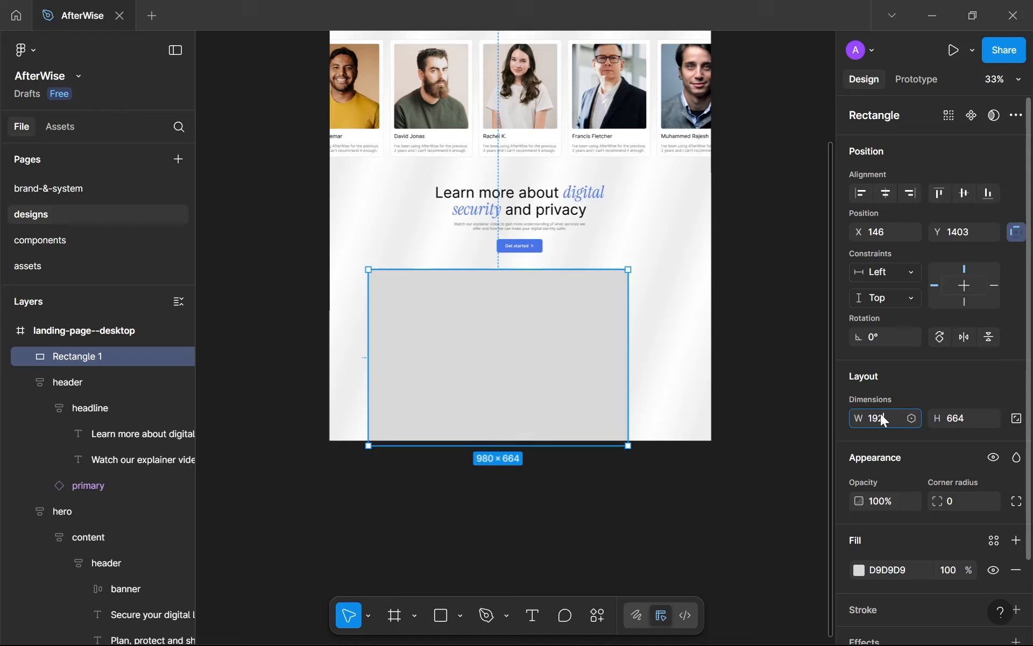
{"action": "left_click", "coordinate": [966, 426]}
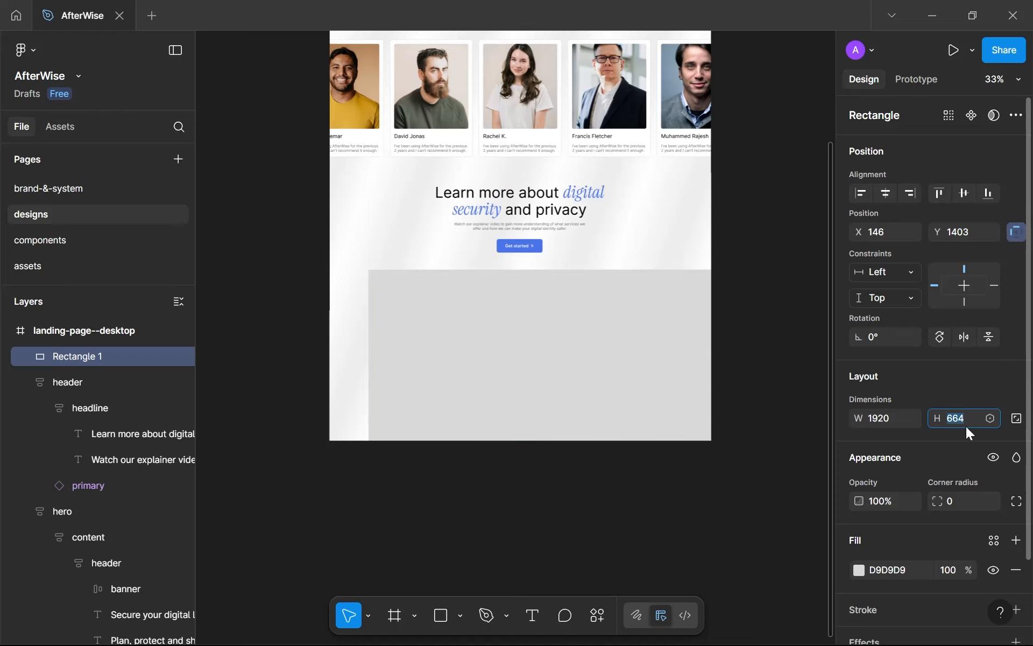
{"action": "type", "text": "1080"}
{"action": "key", "text": "Return"}
{"action": "left_click", "coordinate": [1019, 422]}
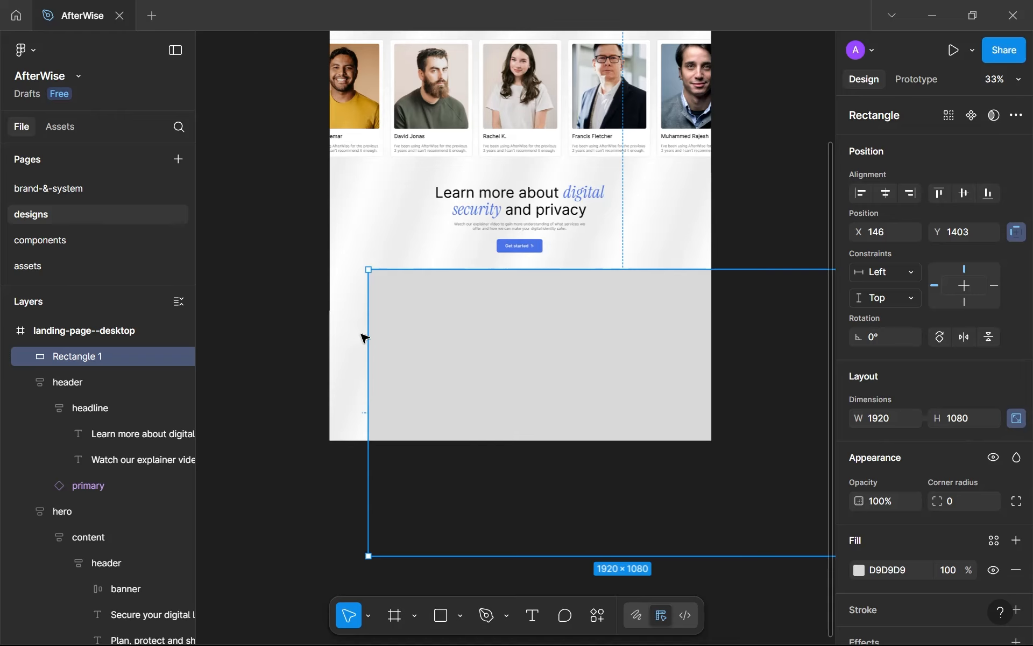
{"action": "left_click_drag", "start_coordinate": [376, 346], "coordinate": [449, 331]}
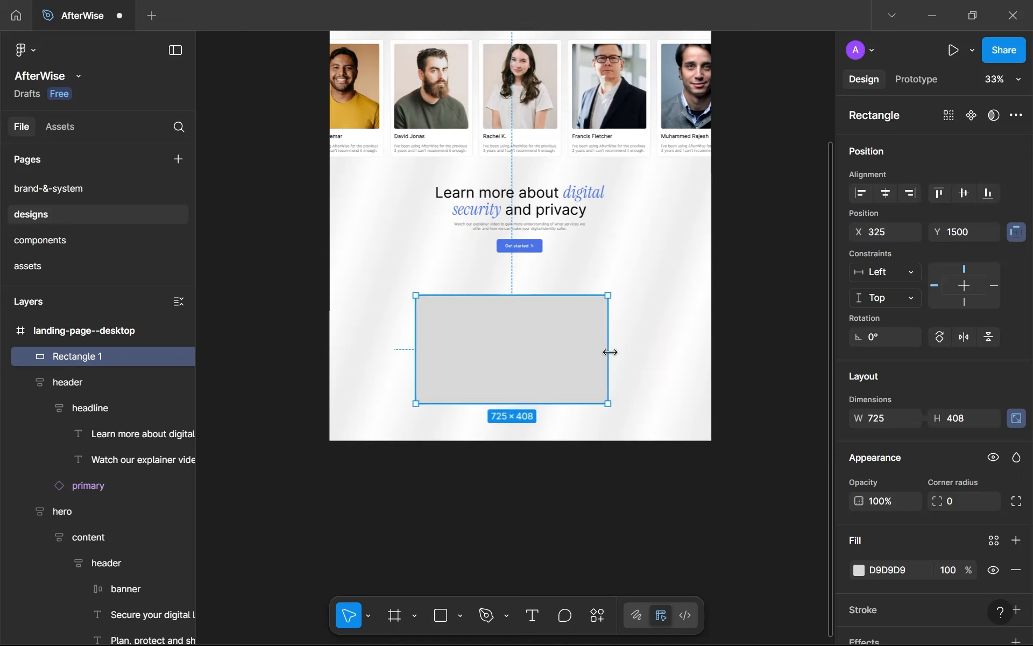
{"action": "left_click_drag", "start_coordinate": [608, 350], "coordinate": [592, 369]}
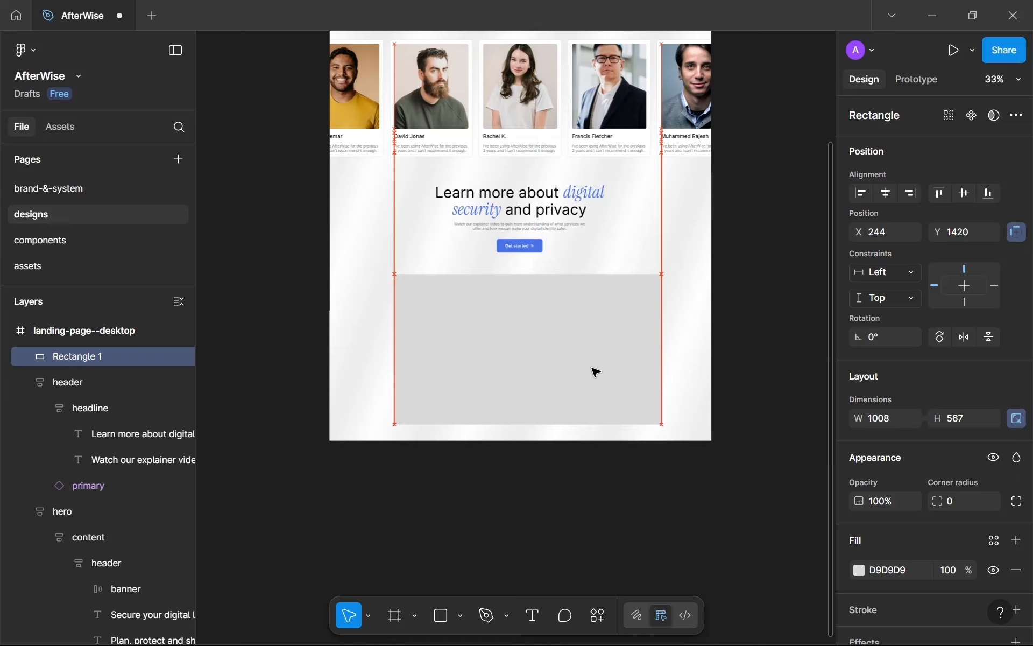
{"action": "mouse_move", "coordinate": [664, 355]}
{"action": "left_mouse_down"}
{"action": "mouse_move", "coordinate": [685, 362]}
{"action": "mouse_move", "coordinate": [653, 362]}
{"action": "left_mouse_up"}
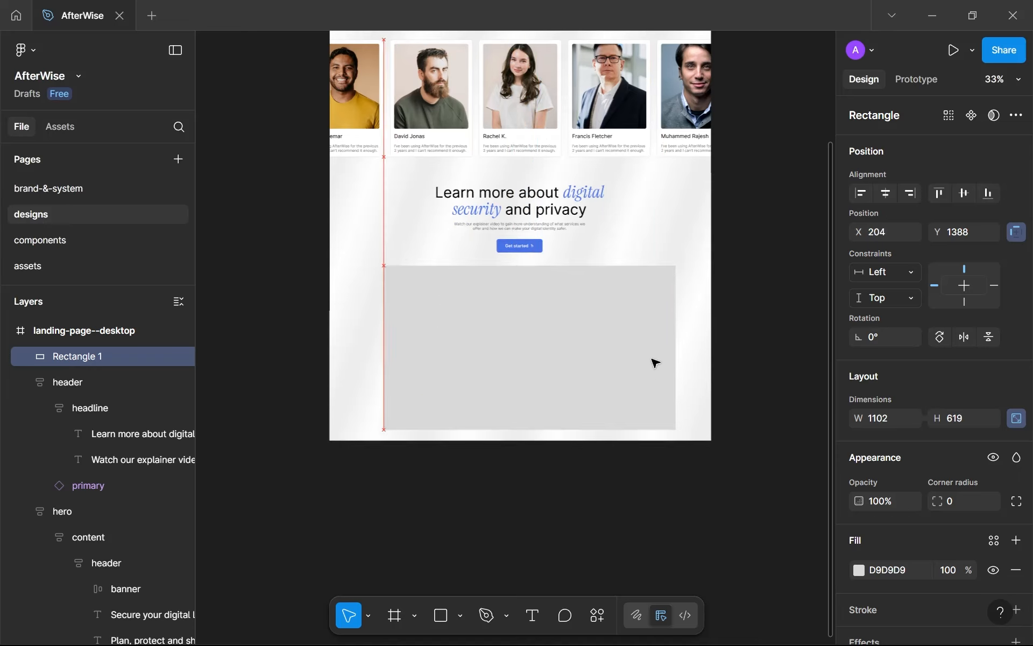
{"action": "scroll", "coordinate": [656, 362], "scroll_direction": "down", "scroll_amount": 5}
Extend the landing-page--desktop frame to 2717 tall and centre the rectangle under the header.
{"action": "left_click", "coordinate": [595, 173]}
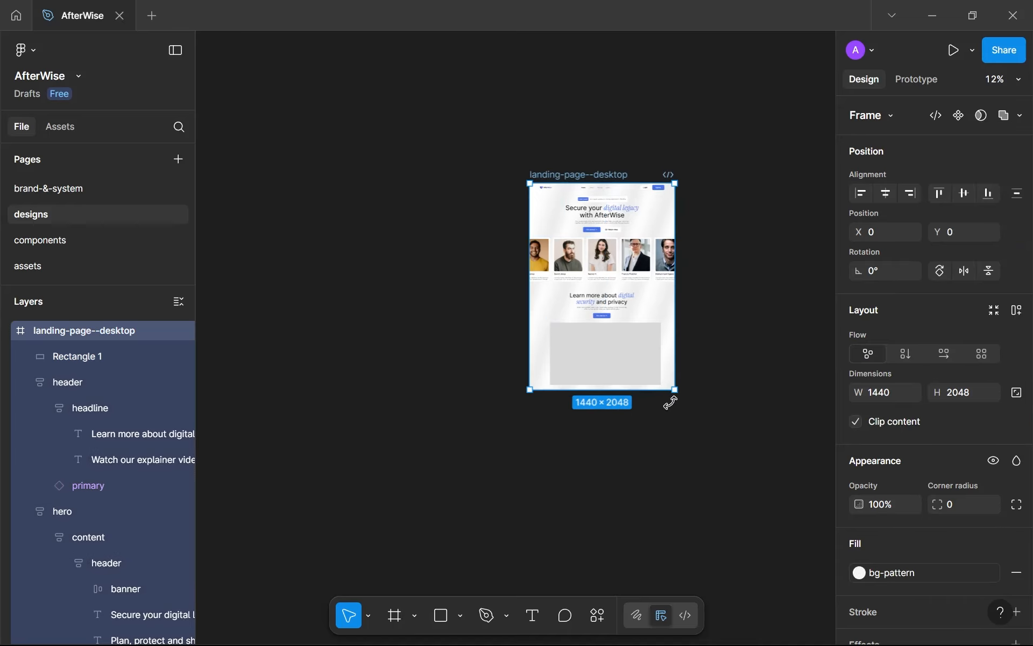
{"action": "left_click_drag", "start_coordinate": [624, 414], "coordinate": [620, 455]}
{"action": "scroll", "coordinate": [618, 408], "scroll_direction": "up", "scroll_amount": 5}
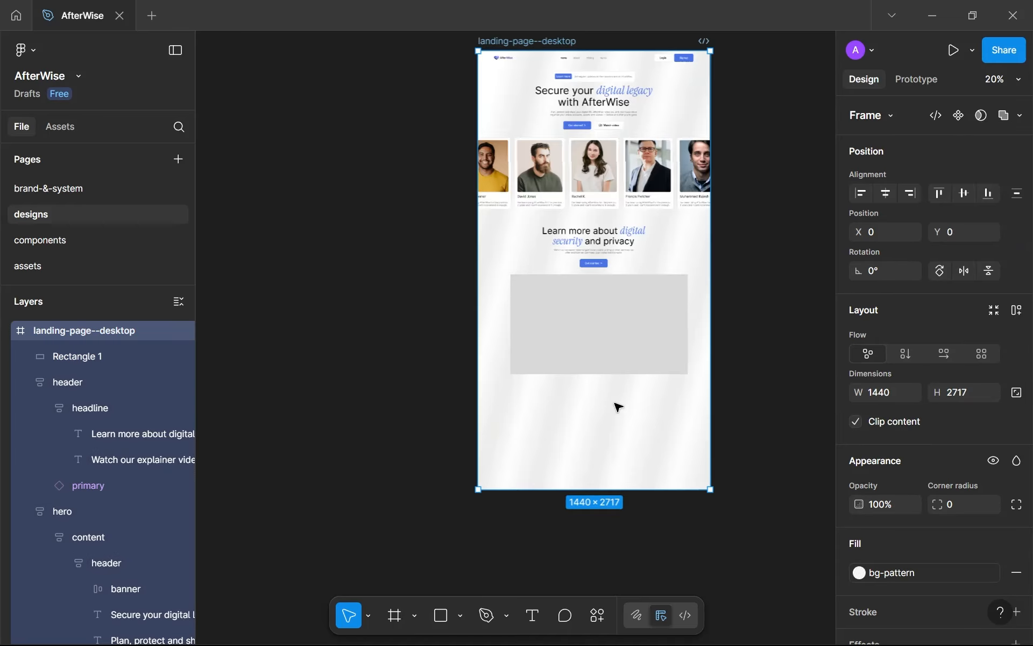
{"action": "left_click", "coordinate": [599, 295]}
{"action": "left_click_drag", "start_coordinate": [611, 305], "coordinate": [608, 306]}
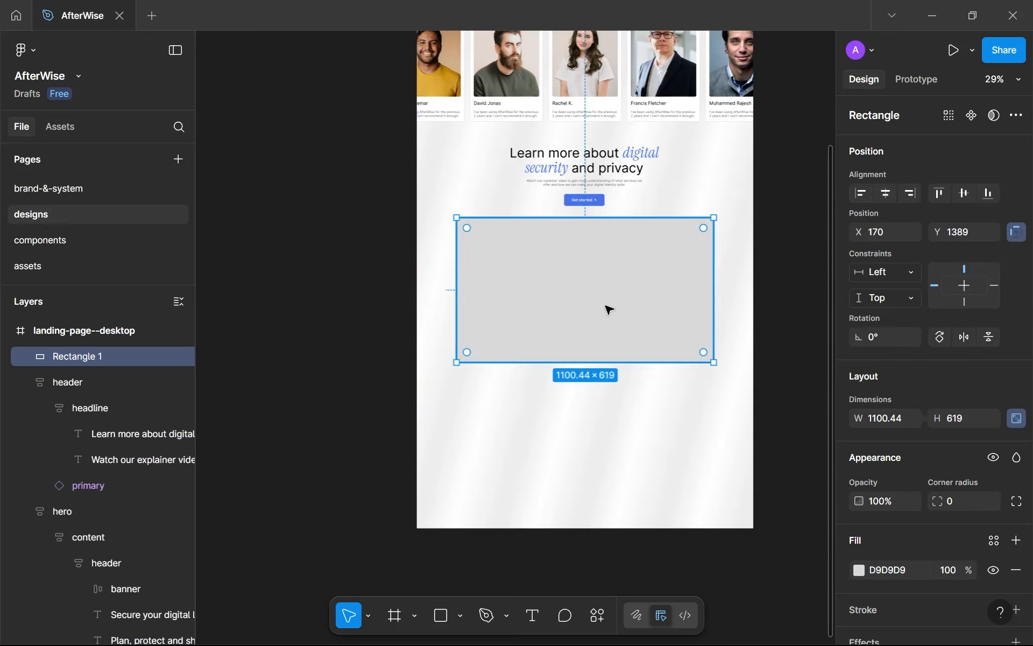
{"action": "scroll", "coordinate": [648, 307], "scroll_direction": "up", "scroll_amount": 2}
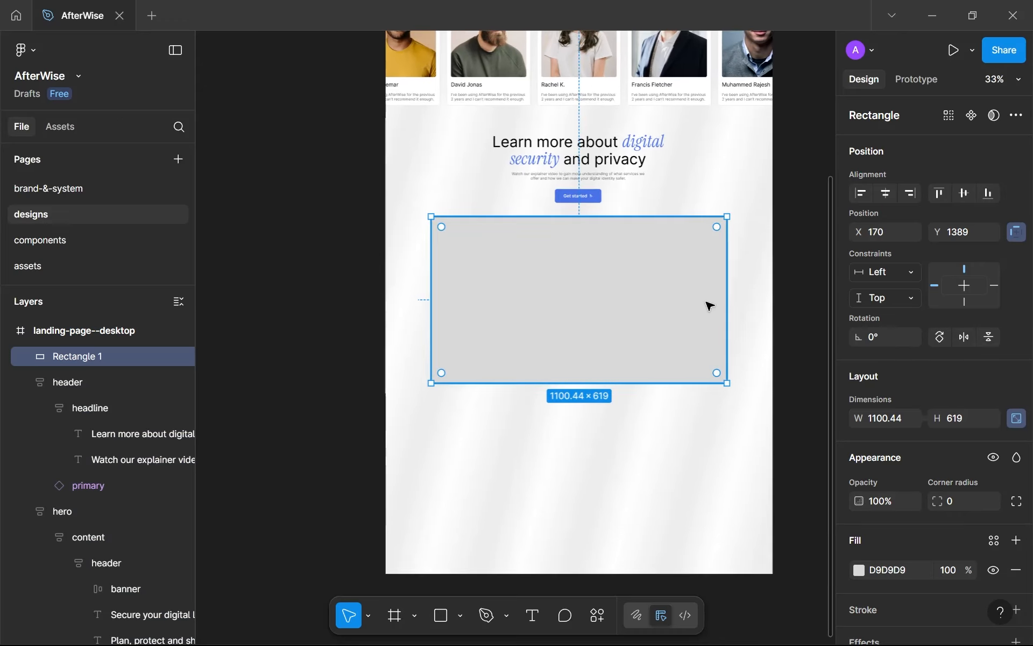
{"action": "scroll", "coordinate": [871, 366], "scroll_direction": "down", "scroll_amount": 3}
Give the rectangle a corner radius of 8 and inspect the corner up close.
{"action": "left_click", "coordinate": [950, 420]}
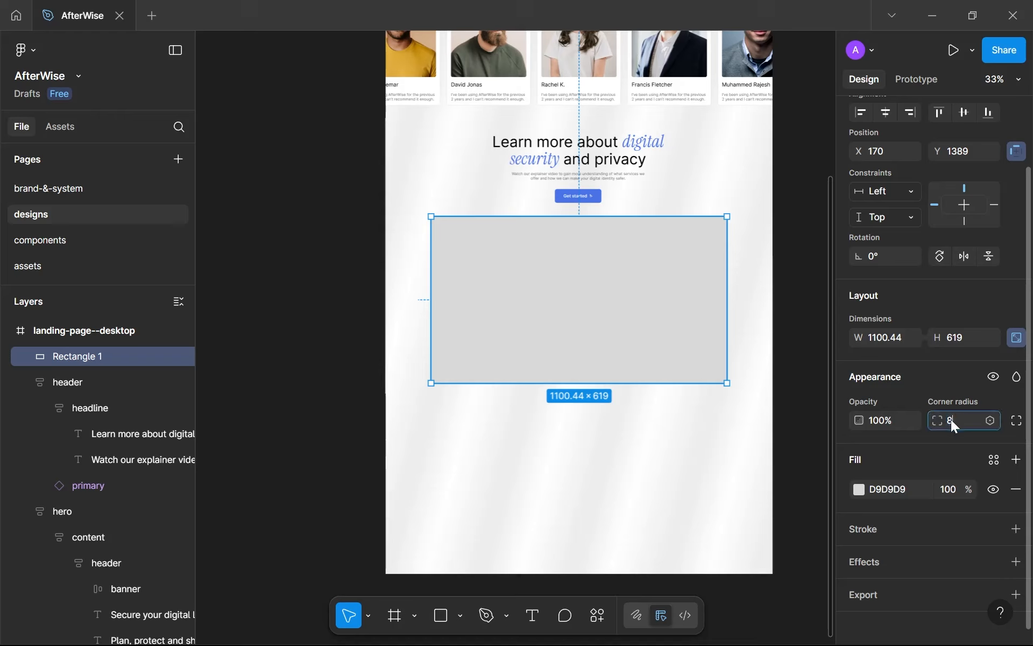
{"action": "type", "text": "8"}
{"action": "key", "text": "Return"}
{"action": "left_click", "coordinate": [773, 458]}
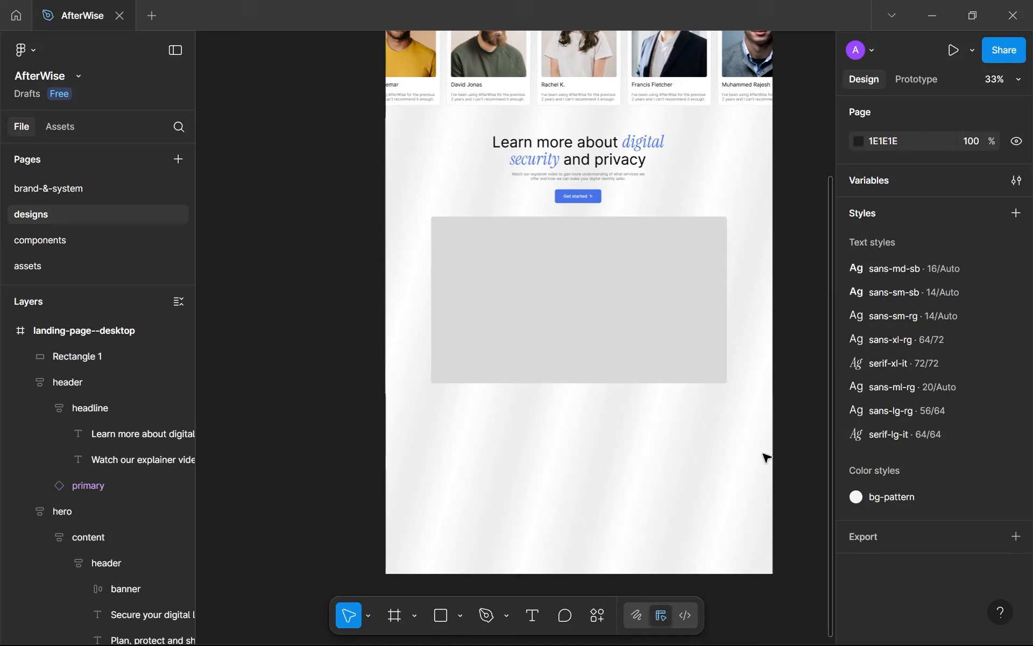
{"action": "left_click", "coordinate": [703, 376]}
{"action": "scroll", "coordinate": [756, 398], "scroll_direction": "up", "scroll_amount": 9}
{"action": "scroll", "coordinate": [318, 115], "scroll_direction": "up", "scroll_amount": 3}
{"action": "left_click_drag", "start_coordinate": [424, 177], "coordinate": [441, 196]}
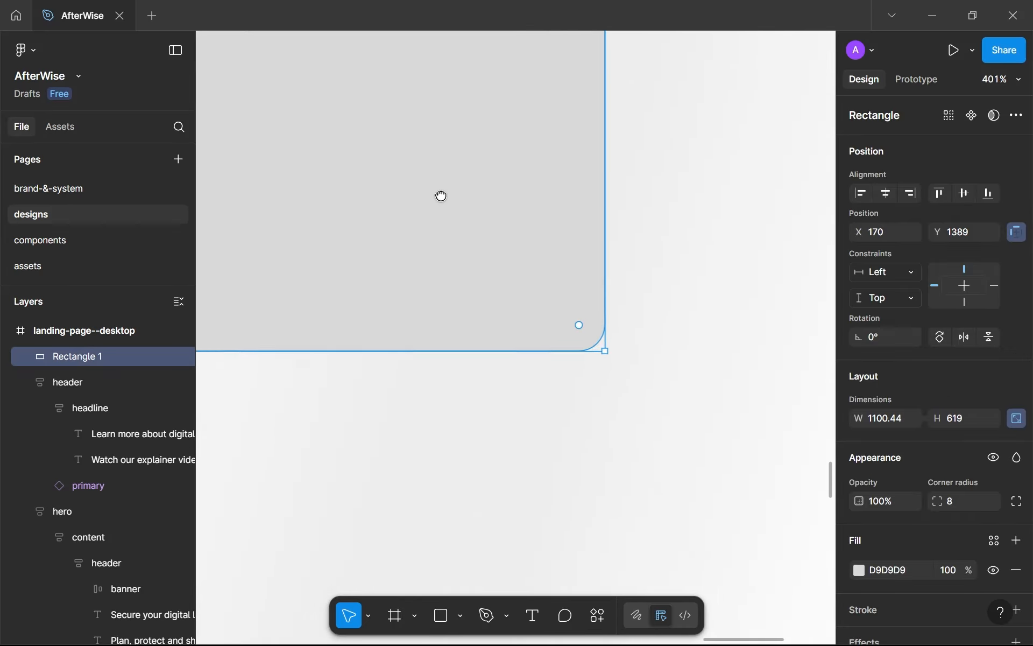
{"action": "scroll", "coordinate": [590, 341], "scroll_direction": "down", "scroll_amount": 10}
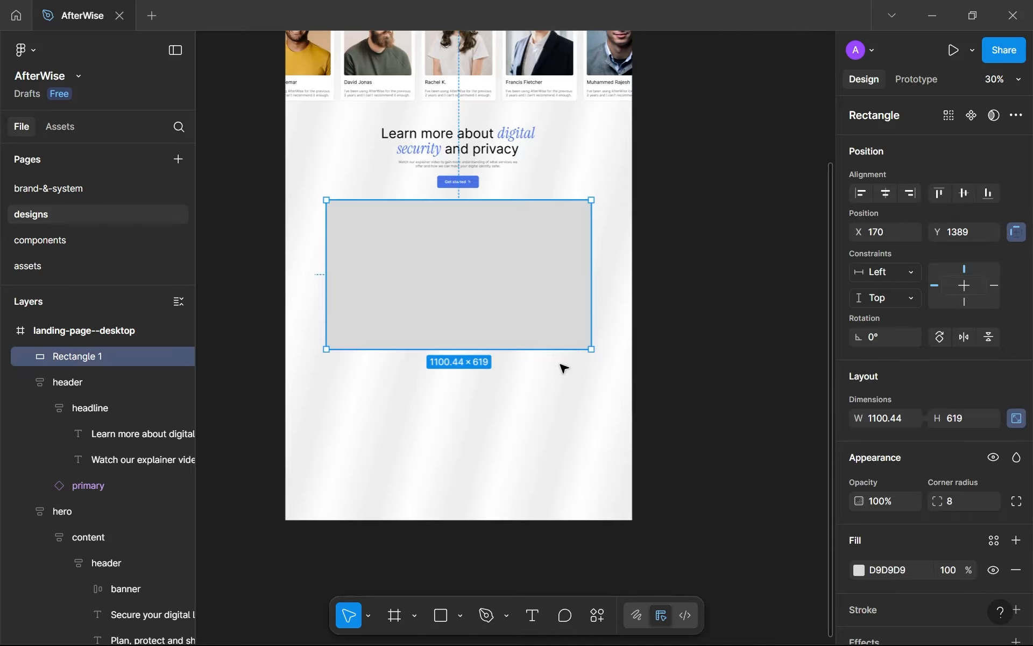
{"action": "left_click", "coordinate": [573, 357]}
Increase the rectangle's corner radius to 16, then settle on 24.
{"action": "left_click", "coordinate": [565, 298]}
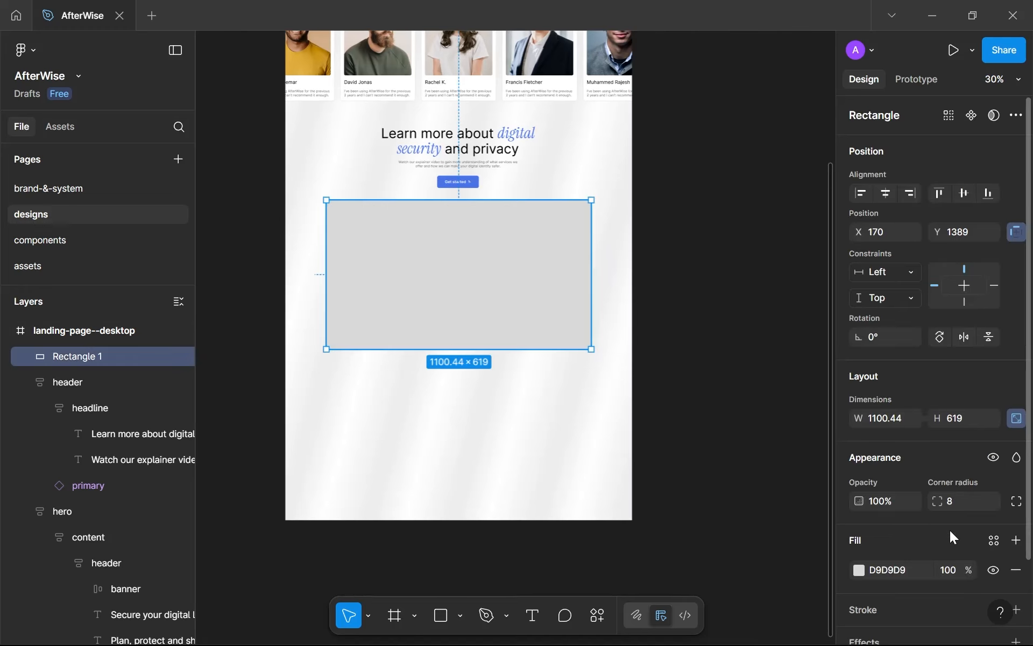
{"action": "type", "text": "16"}
{"action": "key", "text": "Return"}
{"action": "left_click", "coordinate": [489, 460]}
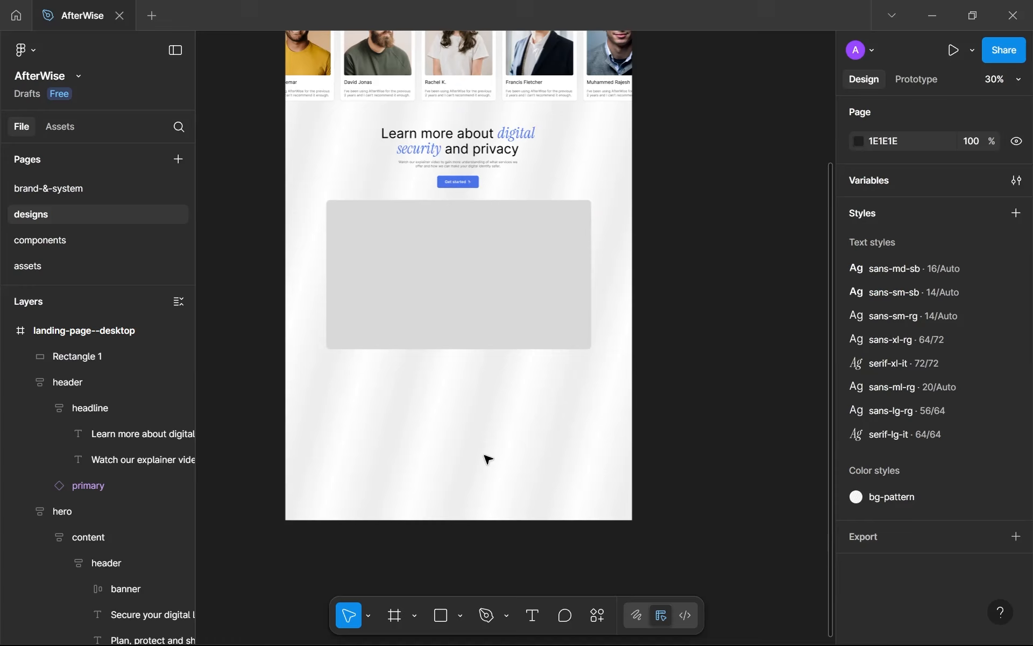
{"action": "left_click", "coordinate": [549, 348]}
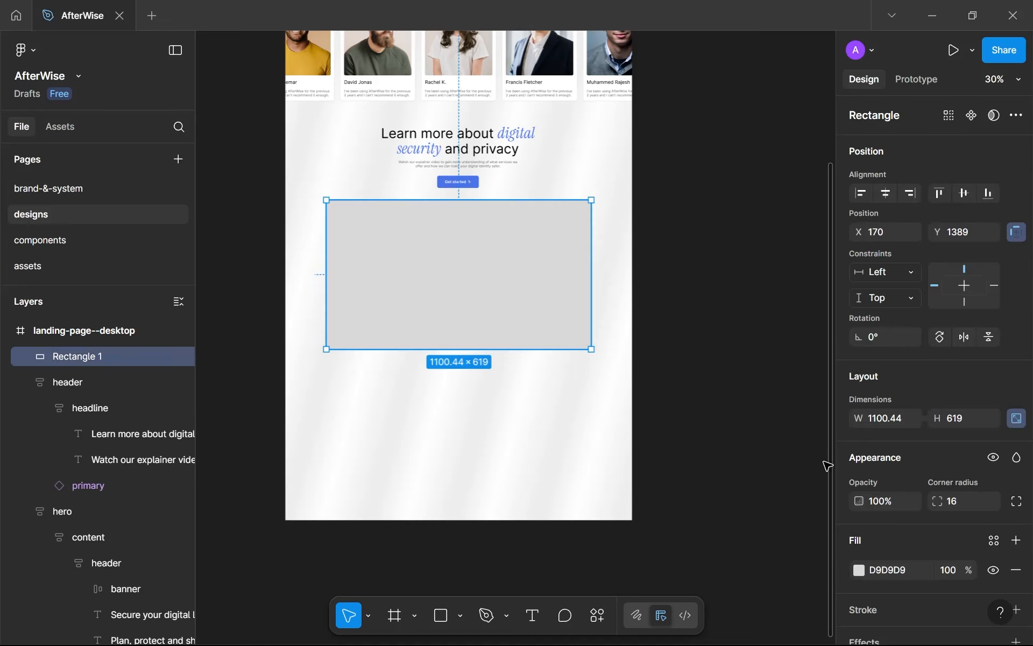
{"action": "left_click", "coordinate": [957, 495]}
{"action": "type", "text": "24"}
{"action": "left_click", "coordinate": [617, 488]}
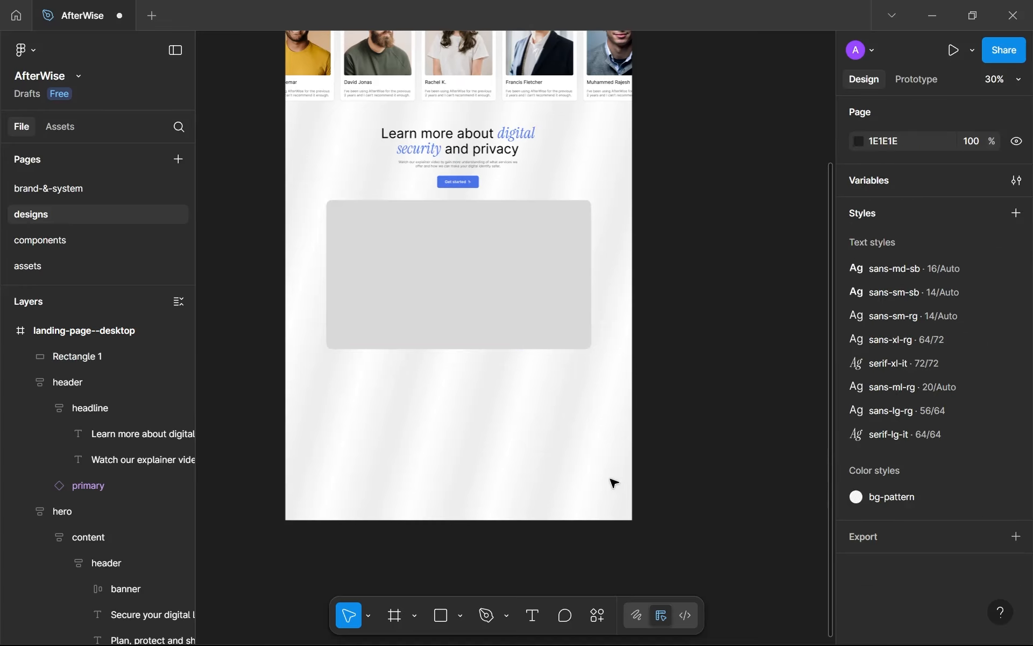
{"action": "scroll", "coordinate": [625, 421], "scroll_direction": "down", "scroll_amount": 4}
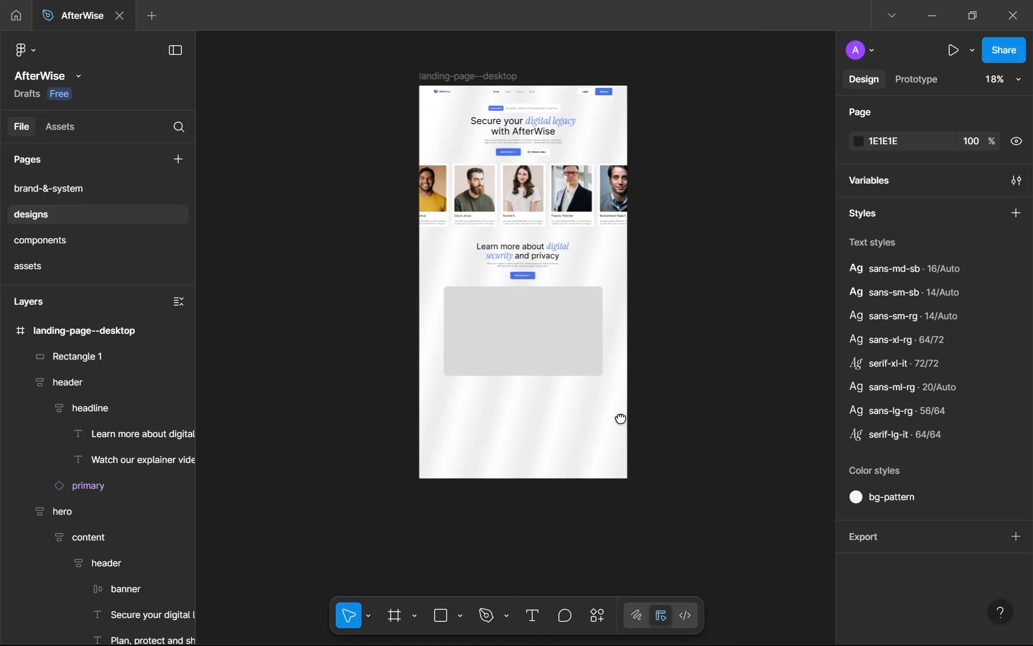
{"action": "scroll", "coordinate": [628, 421], "scroll_direction": "up", "scroll_amount": 1}
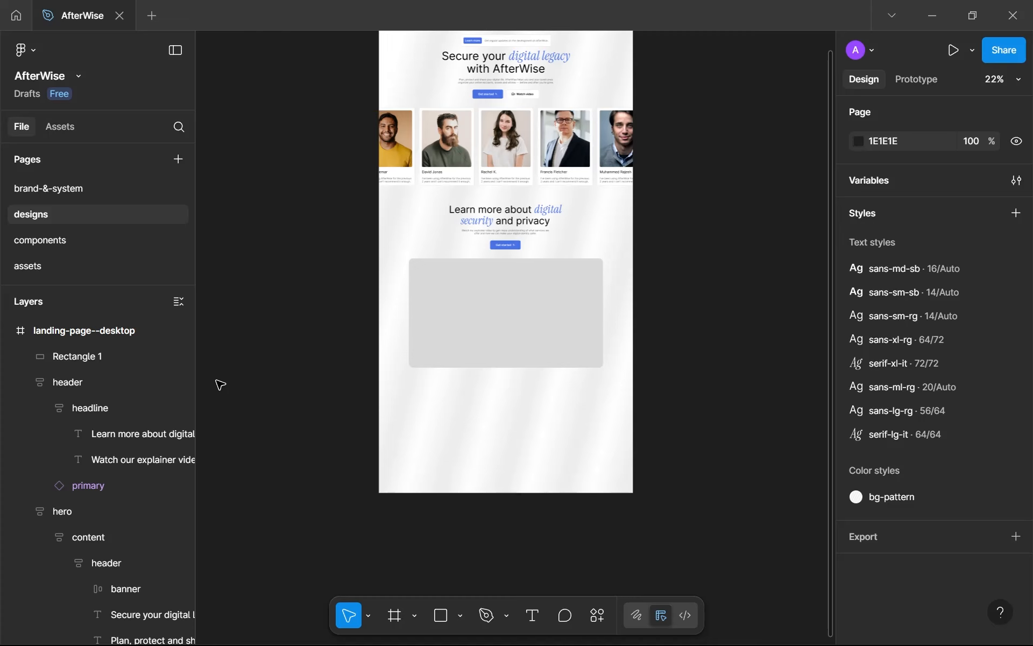
Rename the rectangle layer to 'video'.
{"action": "double_click", "coordinate": [120, 354]}
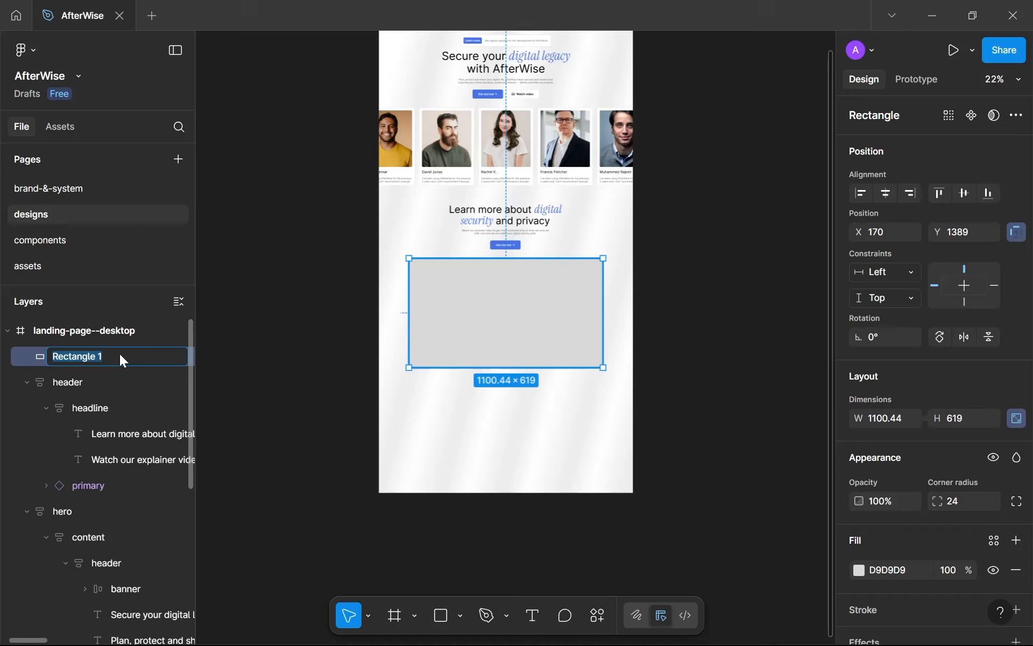
{"action": "type", "text": "video"}
{"action": "key", "text": "Return"}
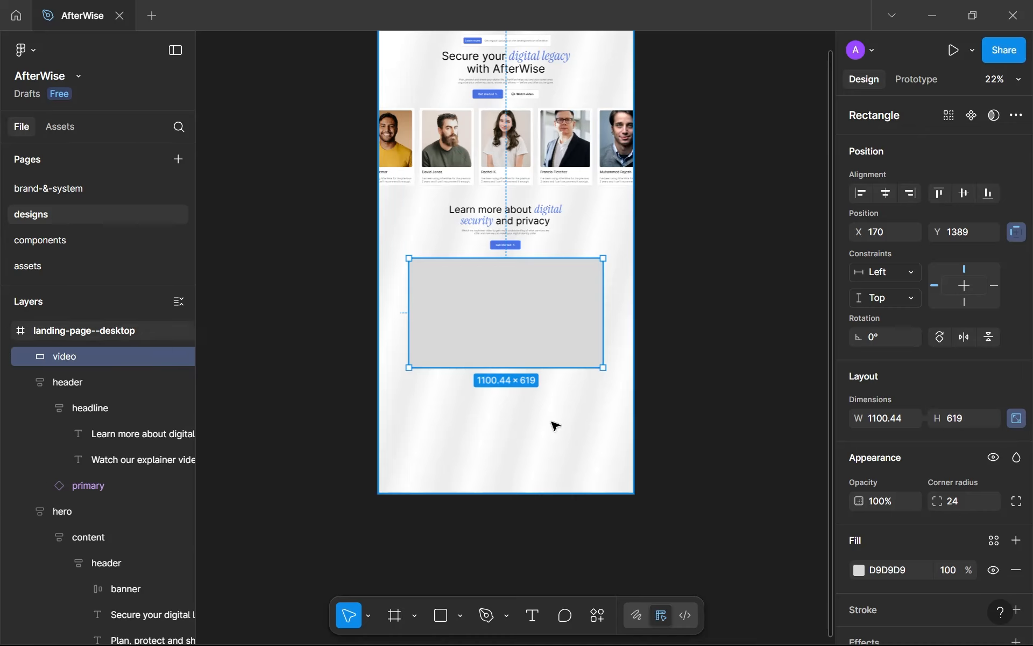
{"action": "scroll", "coordinate": [553, 427], "scroll_direction": "up", "scroll_amount": 3}
{"action": "scroll", "coordinate": [572, 431], "scroll_direction": "down", "scroll_amount": 2}
{"action": "scroll", "coordinate": [576, 434], "scroll_direction": "up", "scroll_amount": 1}
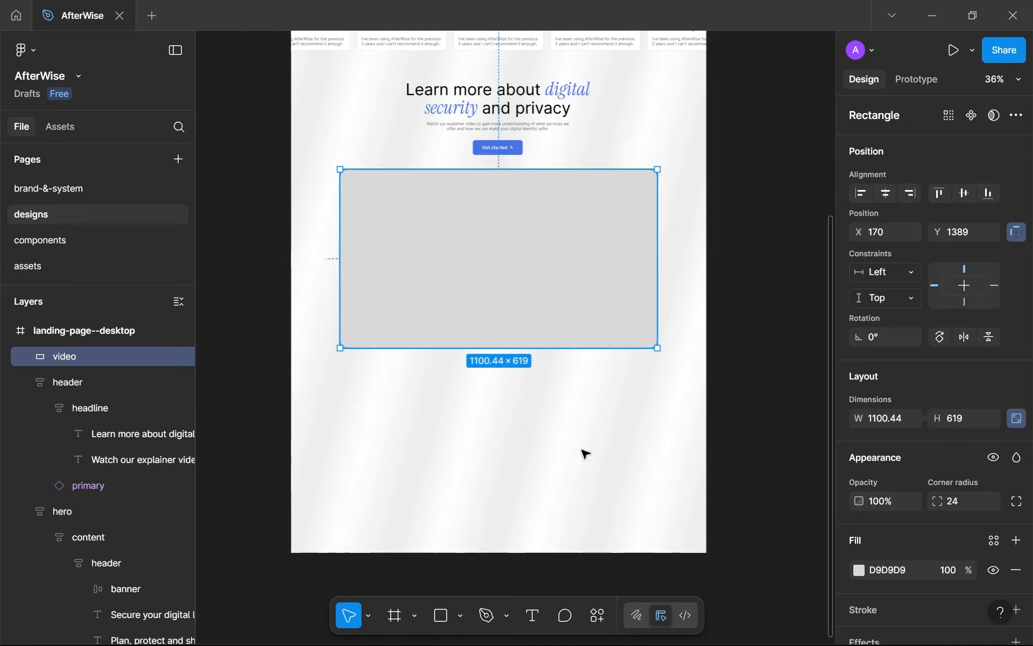
Draw a 192×192 circle centred below the video, redoing a misshapen first attempt.
{"action": "key", "text": "o"}
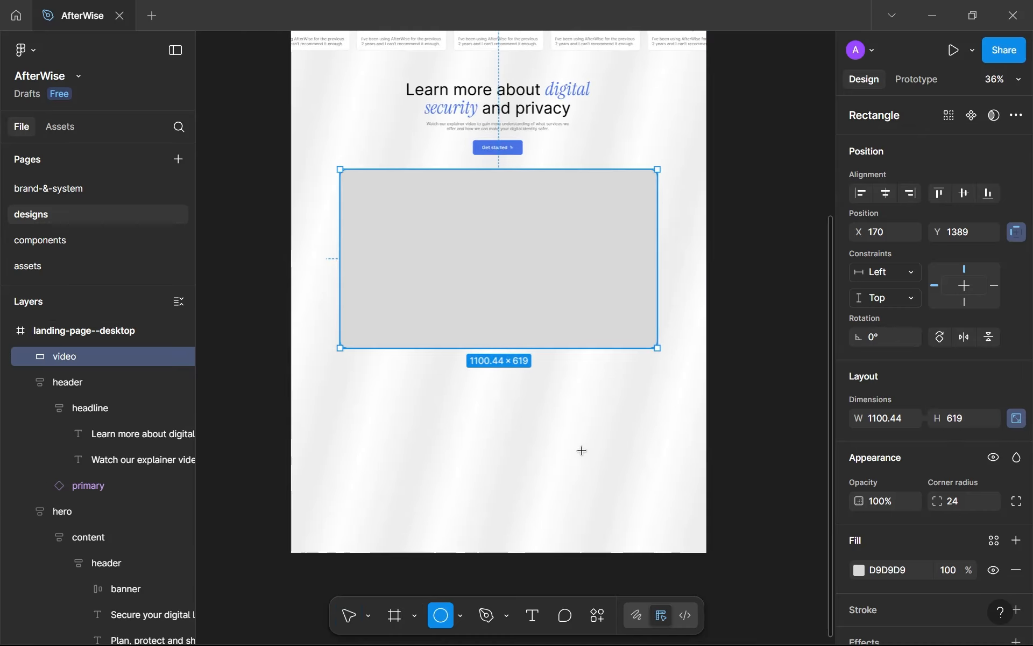
{"action": "scroll", "coordinate": [517, 414], "scroll_direction": "up", "scroll_amount": 3}
{"action": "mouse_move", "coordinate": [408, 242]}
{"action": "left_mouse_down"}
{"action": "mouse_move", "coordinate": [543, 377]}
{"action": "mouse_move", "coordinate": [482, 355]}
{"action": "left_mouse_up"}
{"action": "scroll", "coordinate": [483, 355], "scroll_direction": "up", "scroll_amount": 5}
{"action": "key", "text": "ctrl+z"}
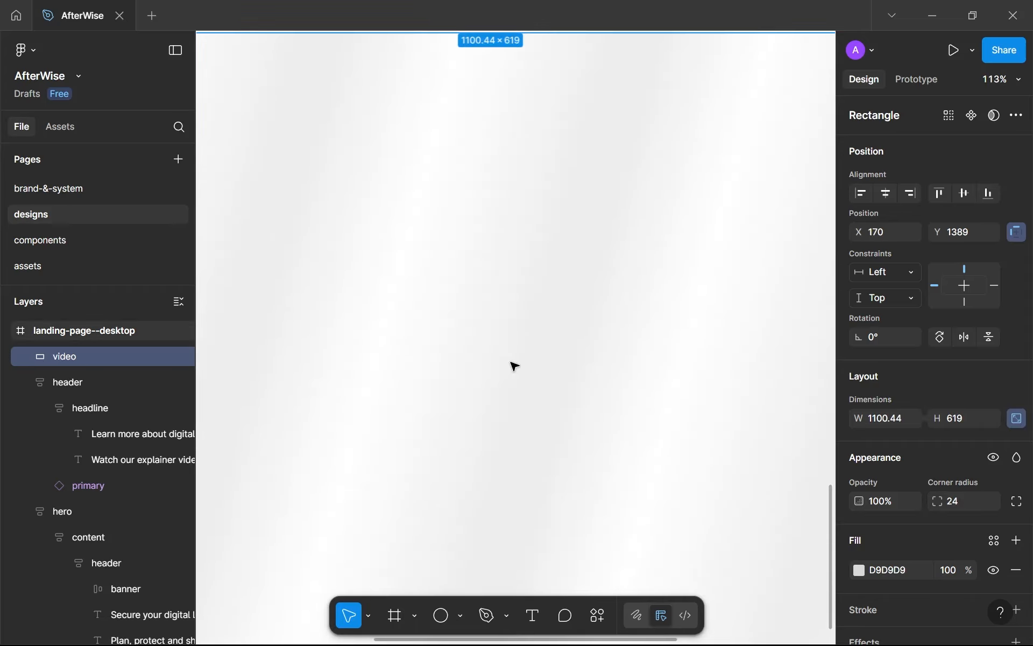
{"action": "key", "text": "o"}
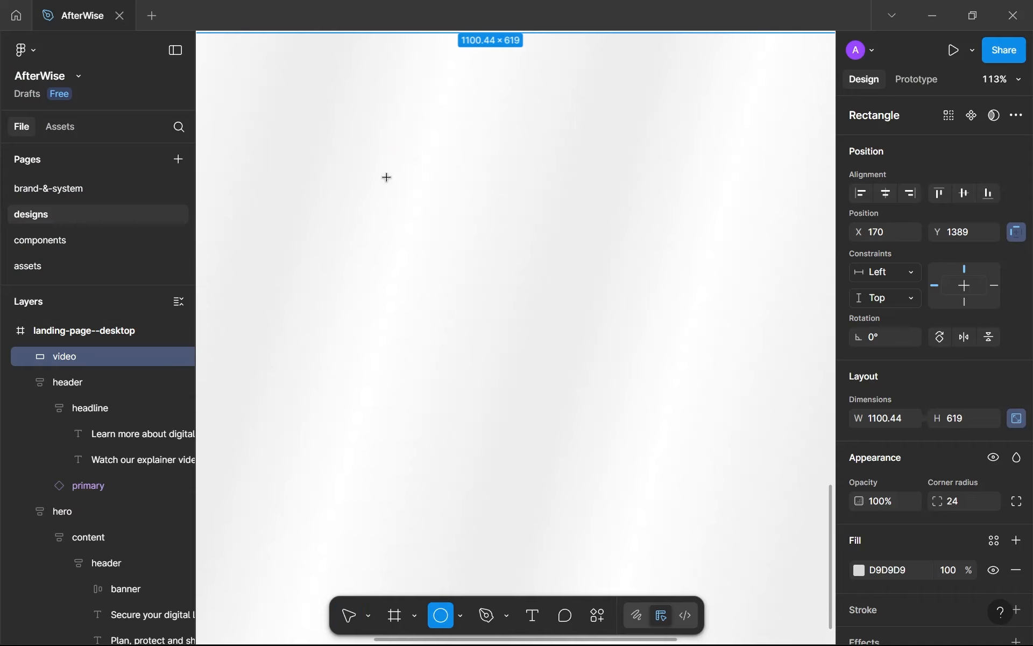
{"action": "left_click_drag", "start_coordinate": [394, 171], "coordinate": [524, 346]}
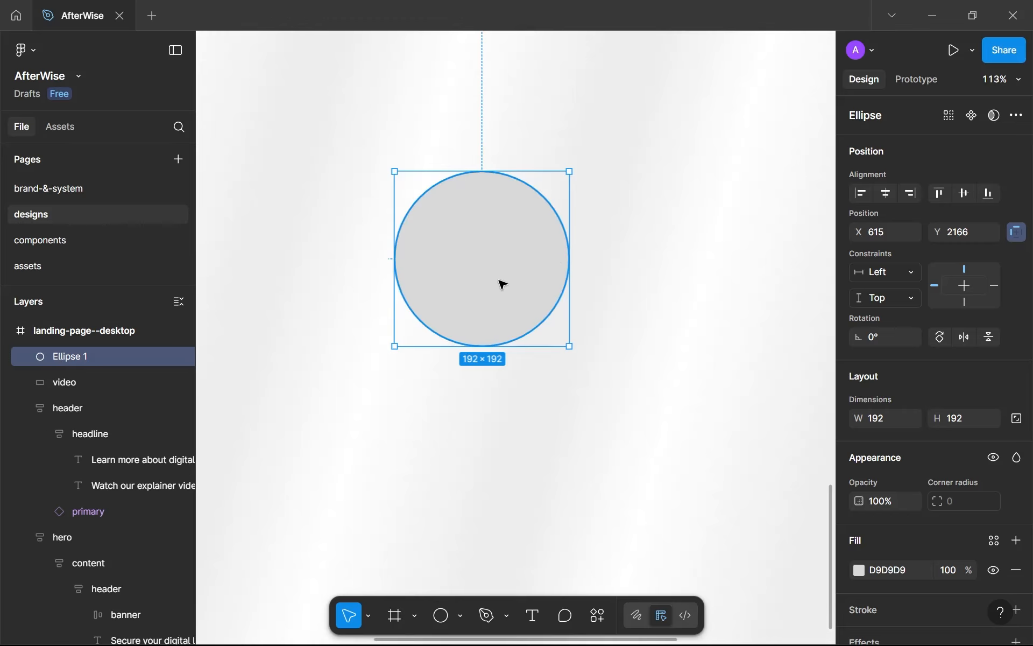
{"action": "left_click_drag", "start_coordinate": [500, 284], "coordinate": [498, 287]}
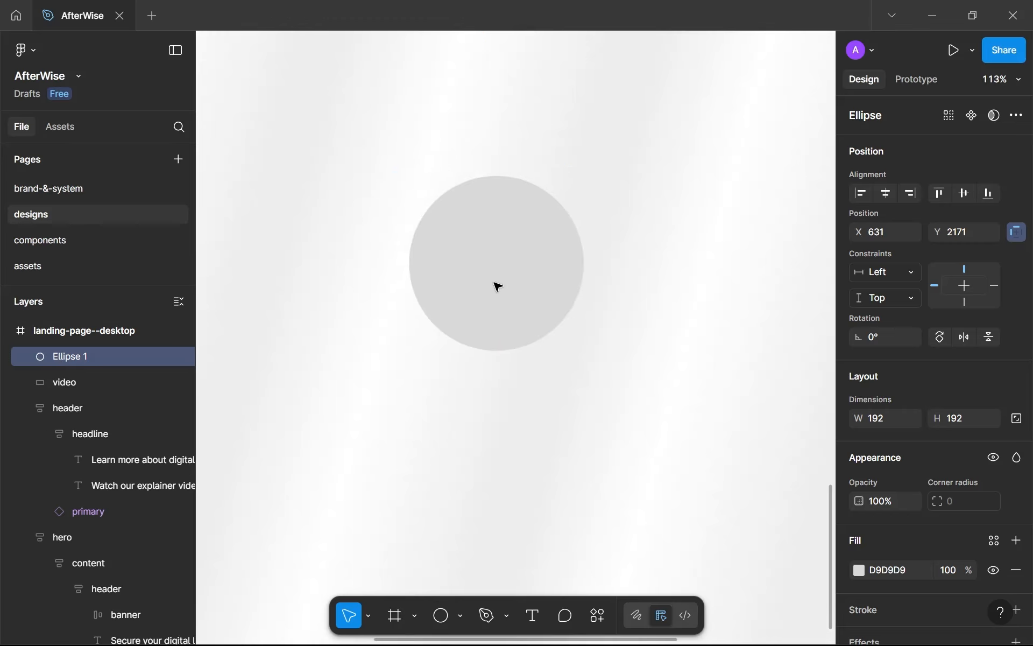
Name the circle 'icon-container' and draw a 62×62 square inside it.
{"action": "double_click", "coordinate": [83, 354]}
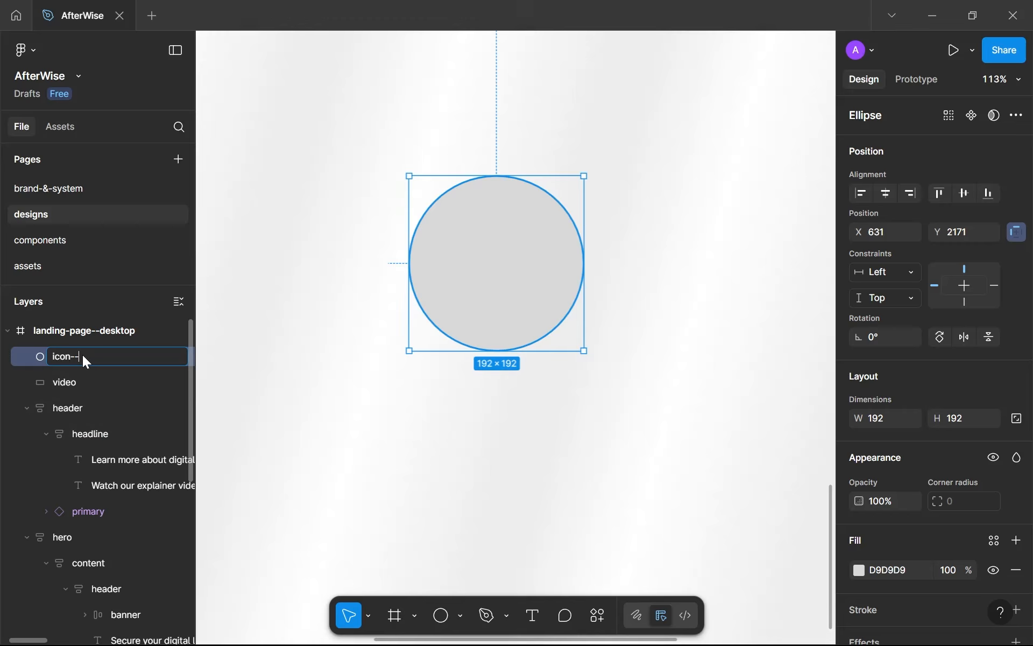
{"action": "type", "text": "icon-container"}
{"action": "key", "text": "Return"}
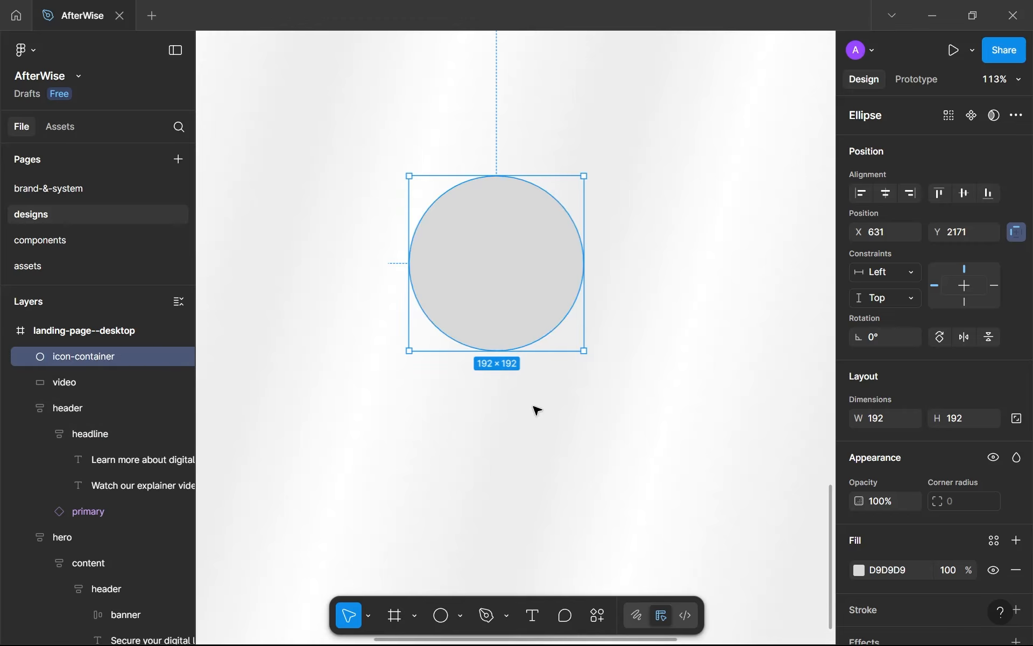
{"action": "key", "text": "r"}
{"action": "left_click_drag", "start_coordinate": [460, 222], "coordinate": [517, 278]}
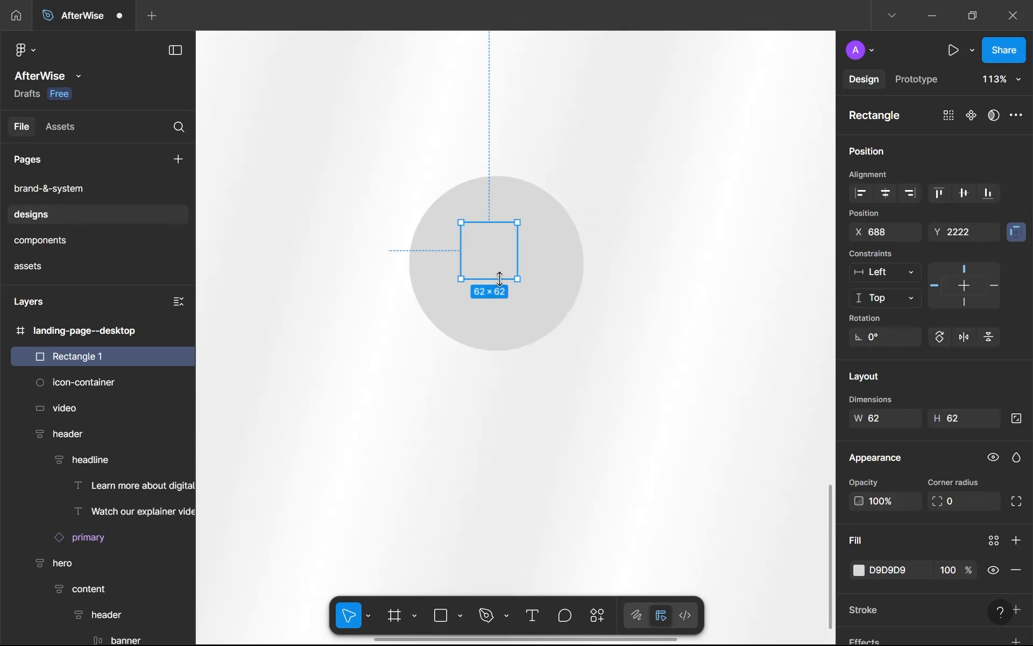
Delete the square and draw a 130×130 triangle inside the circle.
{"action": "key", "text": "Delete"}
{"action": "left_click", "coordinate": [458, 617]}
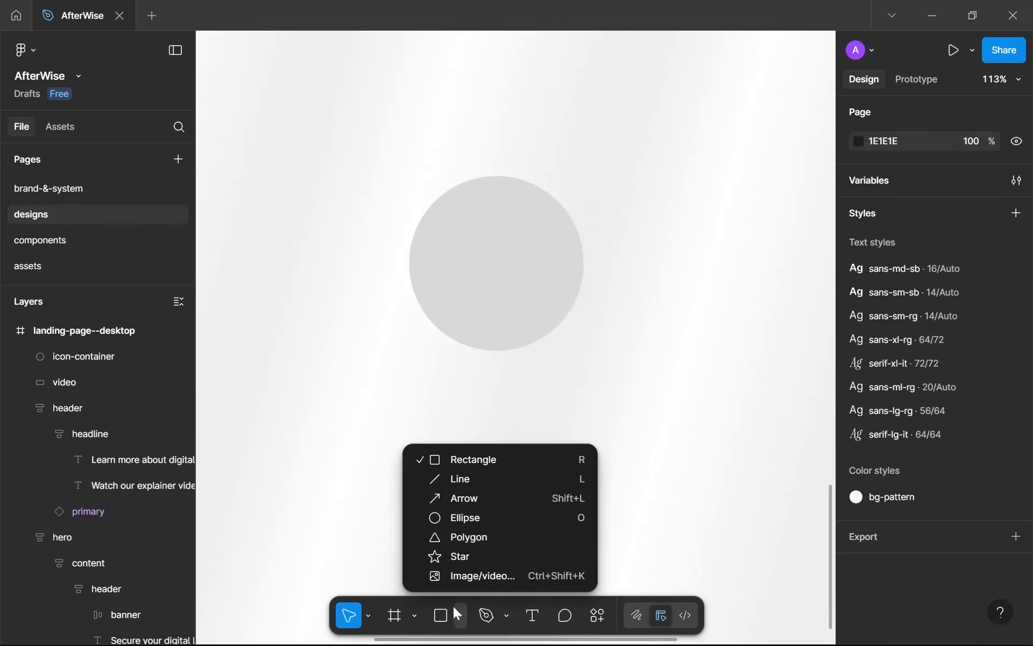
{"action": "left_click", "coordinate": [455, 537]}
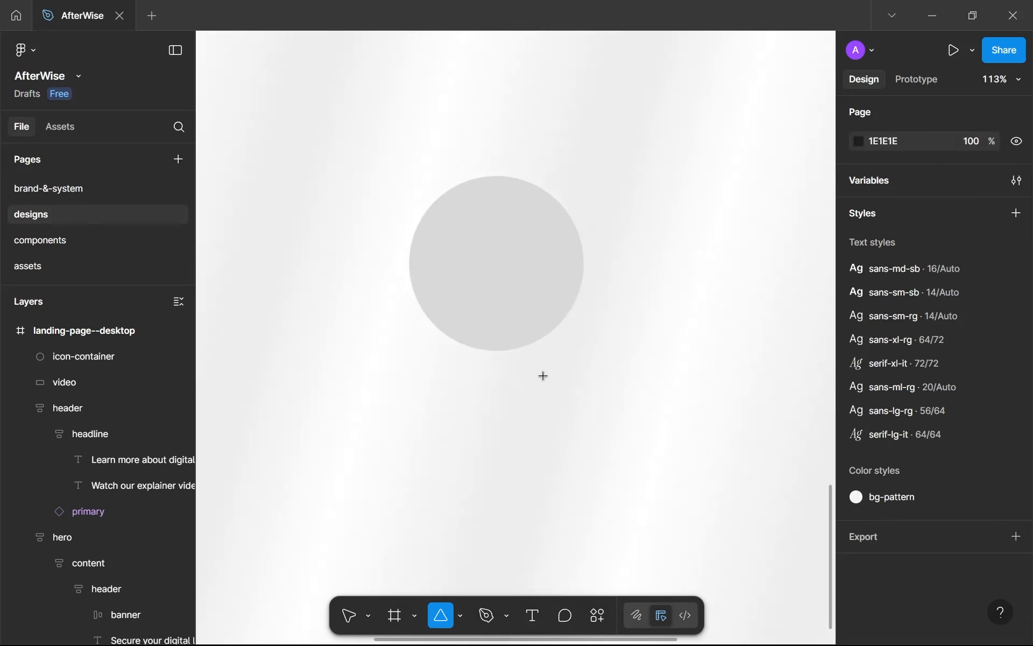
{"action": "left_click_drag", "start_coordinate": [478, 259], "coordinate": [543, 375]}
{"action": "left_click_drag", "start_coordinate": [551, 327], "coordinate": [526, 292]}
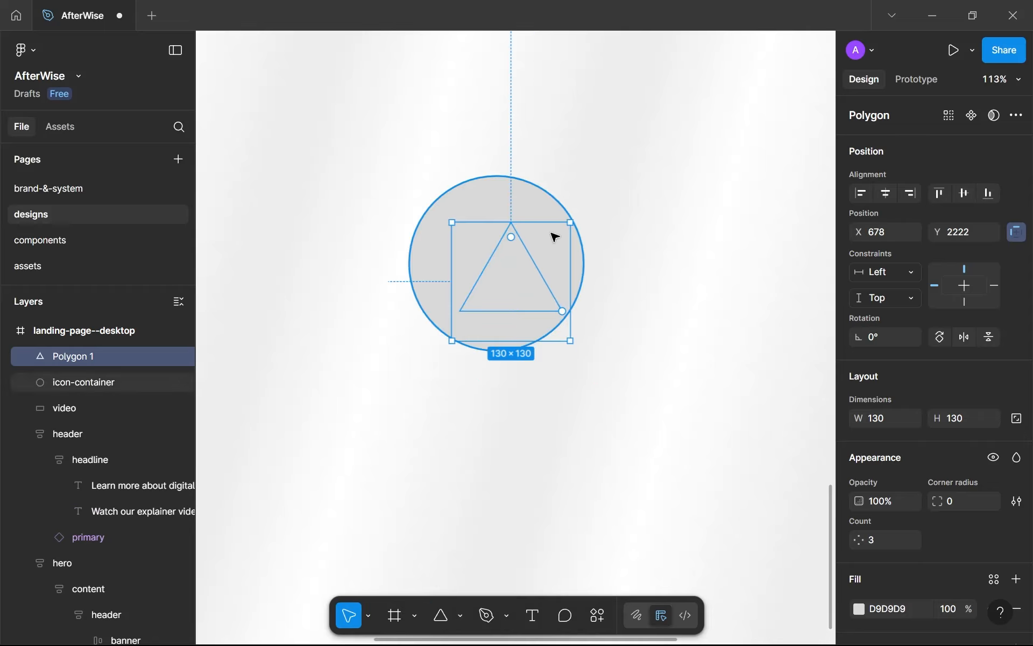
Give the triangle a grey 808080 fill and rotate it -90° to point right.
{"action": "left_click", "coordinate": [859, 609]}
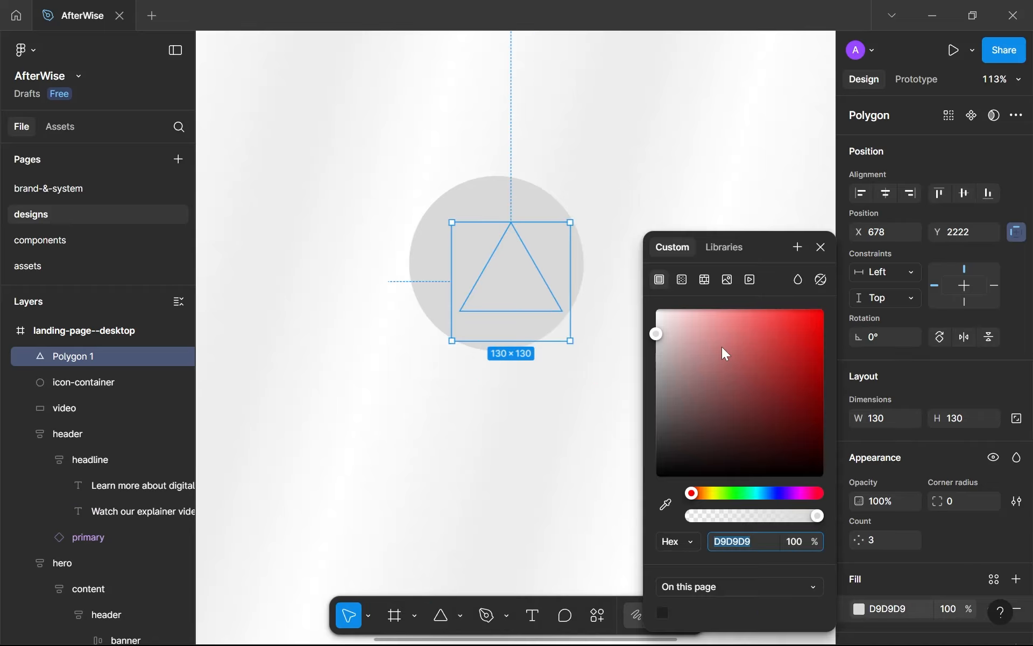
{"action": "left_click_drag", "start_coordinate": [726, 354], "coordinate": [655, 392]}
{"action": "left_click", "coordinate": [535, 458]}
{"action": "left_click", "coordinate": [519, 310]}
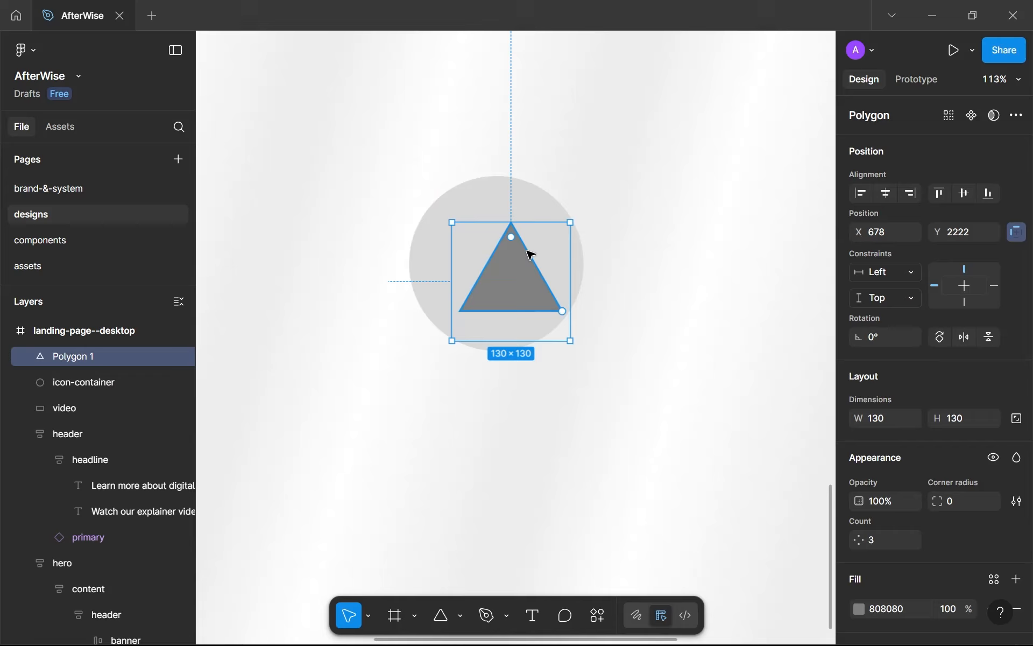
{"action": "left_click_drag", "start_coordinate": [579, 220], "coordinate": [570, 349]}
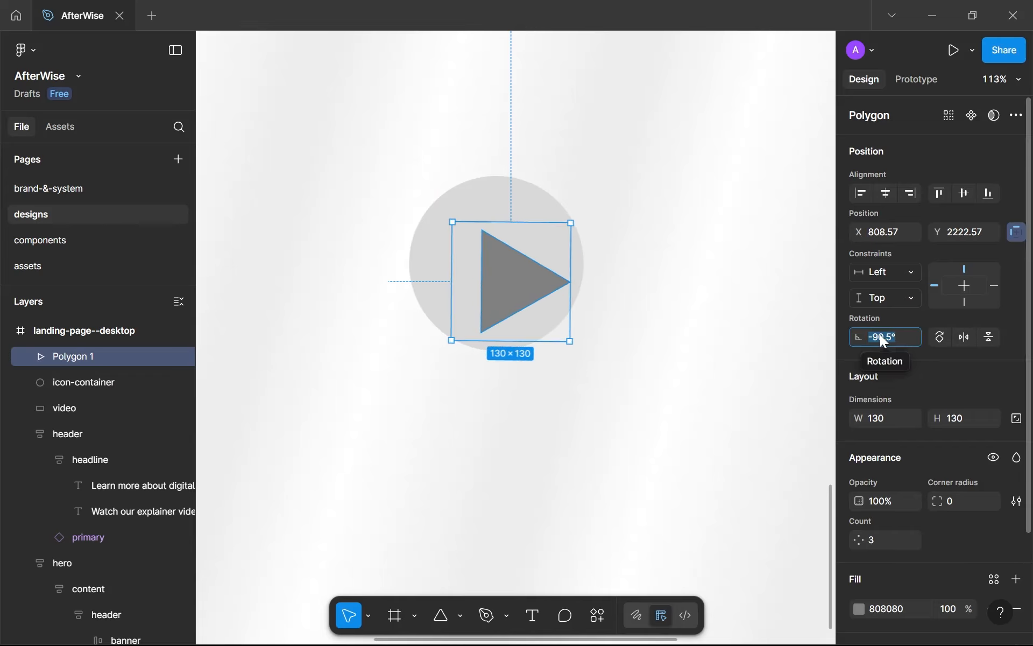
{"action": "type", "text": "-90"}
{"action": "key", "text": "Return"}
Enlarge the circle to 218×218 and centre the triangle inside it.
{"action": "left_click_drag", "start_coordinate": [568, 315], "coordinate": [544, 291]}
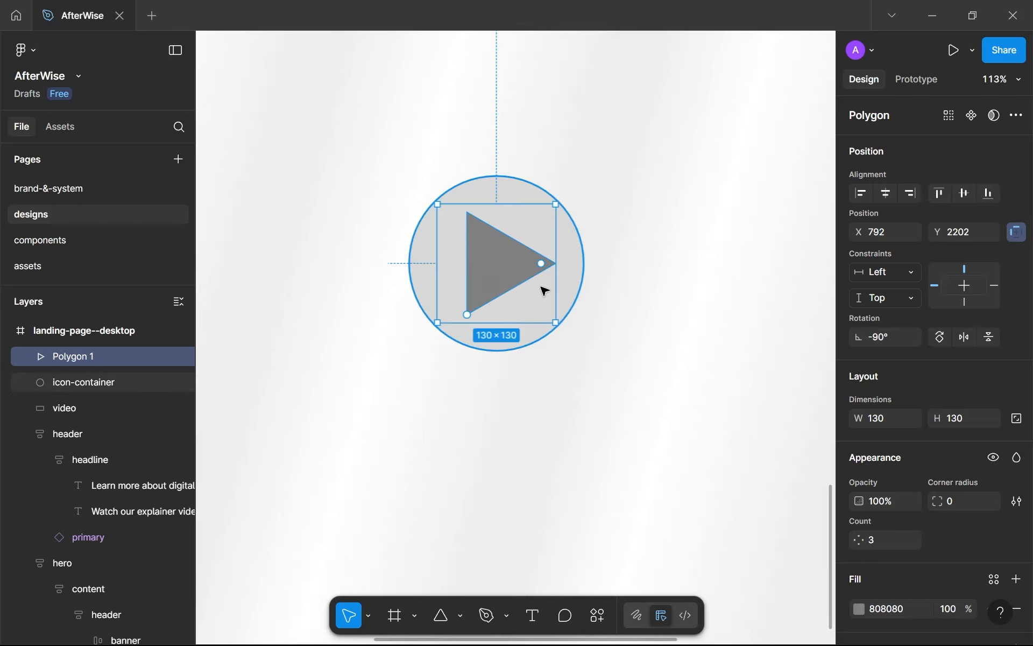
{"action": "left_click", "coordinate": [643, 397]}
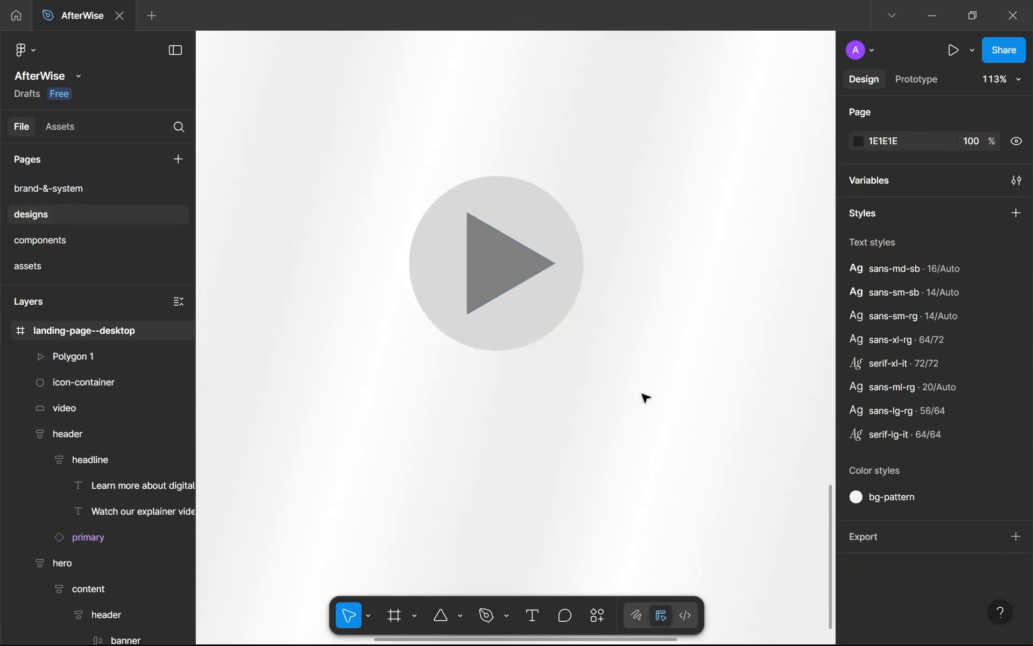
{"action": "scroll", "coordinate": [643, 396], "scroll_direction": "down", "scroll_amount": 3}
{"action": "scroll", "coordinate": [585, 351], "scroll_direction": "up", "scroll_amount": 1}
{"action": "scroll", "coordinate": [585, 351], "scroll_direction": "up", "scroll_amount": 4}
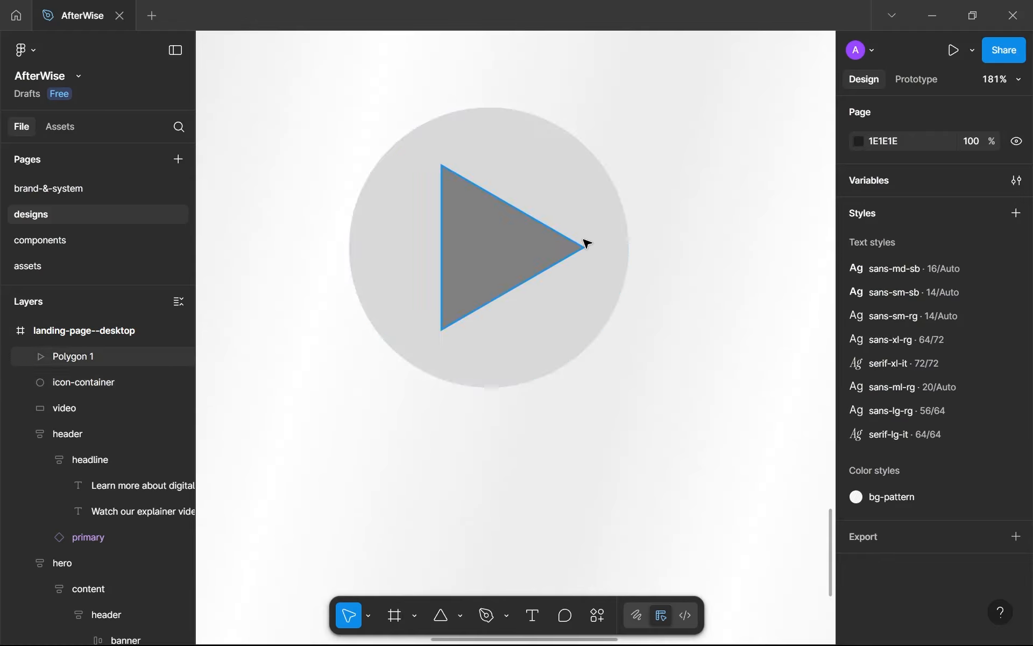
{"action": "left_click", "coordinate": [613, 284]}
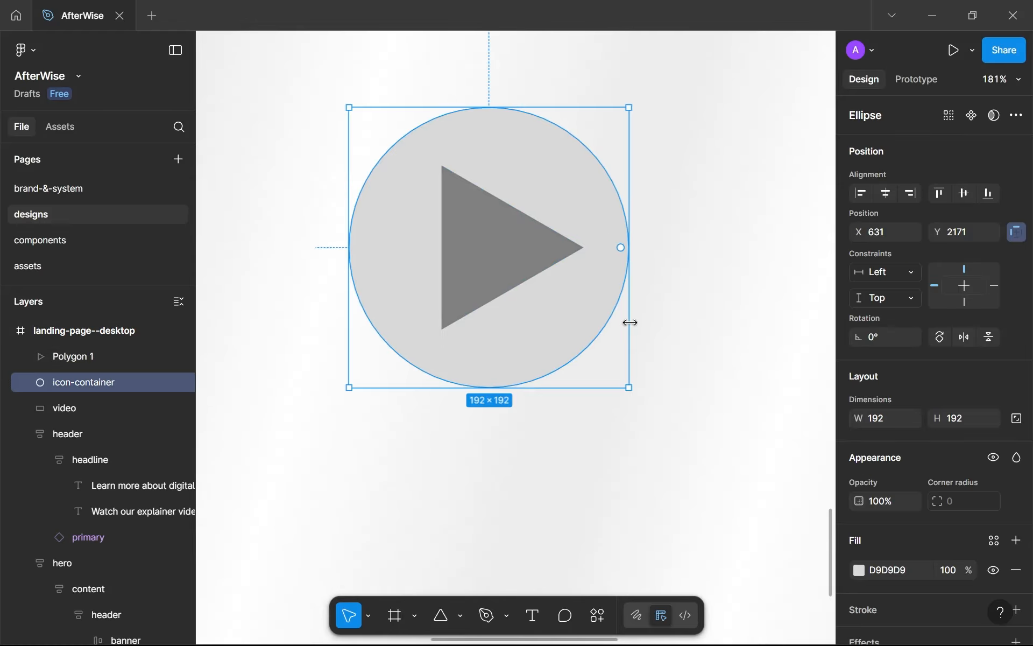
{"action": "left_click_drag", "start_coordinate": [630, 323], "coordinate": [666, 322]}
{"action": "left_click", "coordinate": [506, 254]}
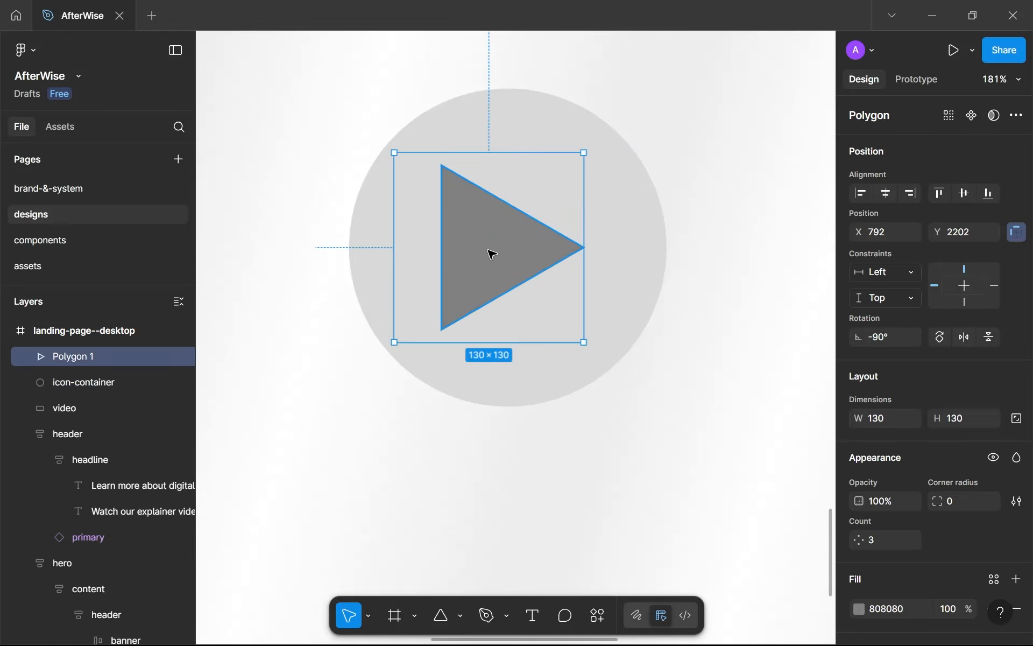
{"action": "mouse_move", "coordinate": [491, 254]}
{"action": "left_mouse_down"}
{"action": "mouse_move", "coordinate": [528, 257]}
{"action": "mouse_move", "coordinate": [510, 255]}
{"action": "left_mouse_up"}
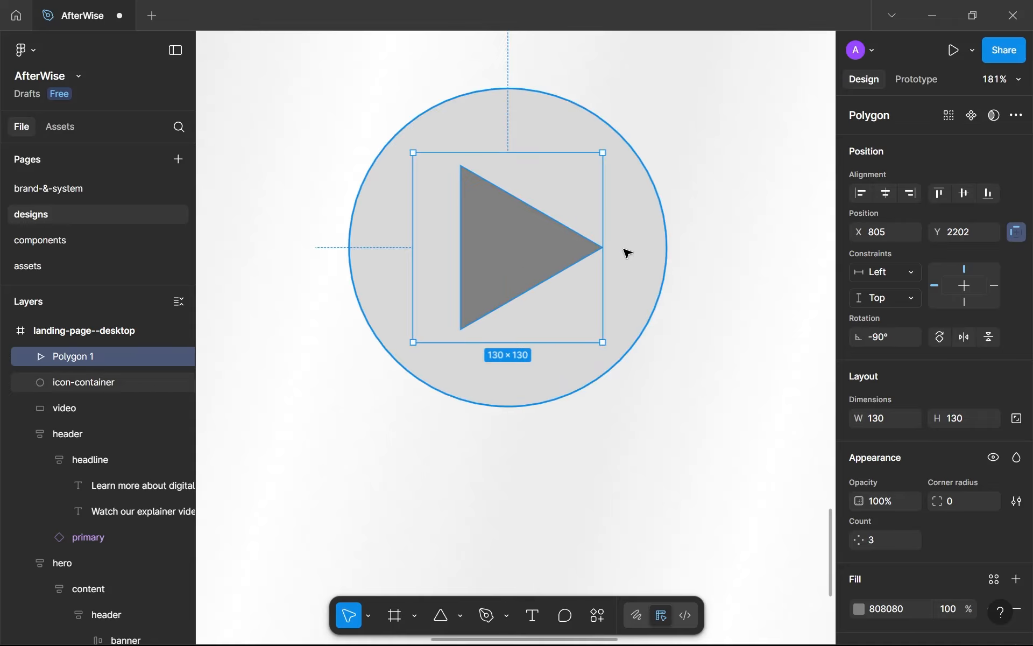
Name the triangle layer play-icon and select it together with the circle.
{"action": "left_click", "coordinate": [627, 253], "text": "shift"}
{"action": "double_click", "coordinate": [91, 360]}
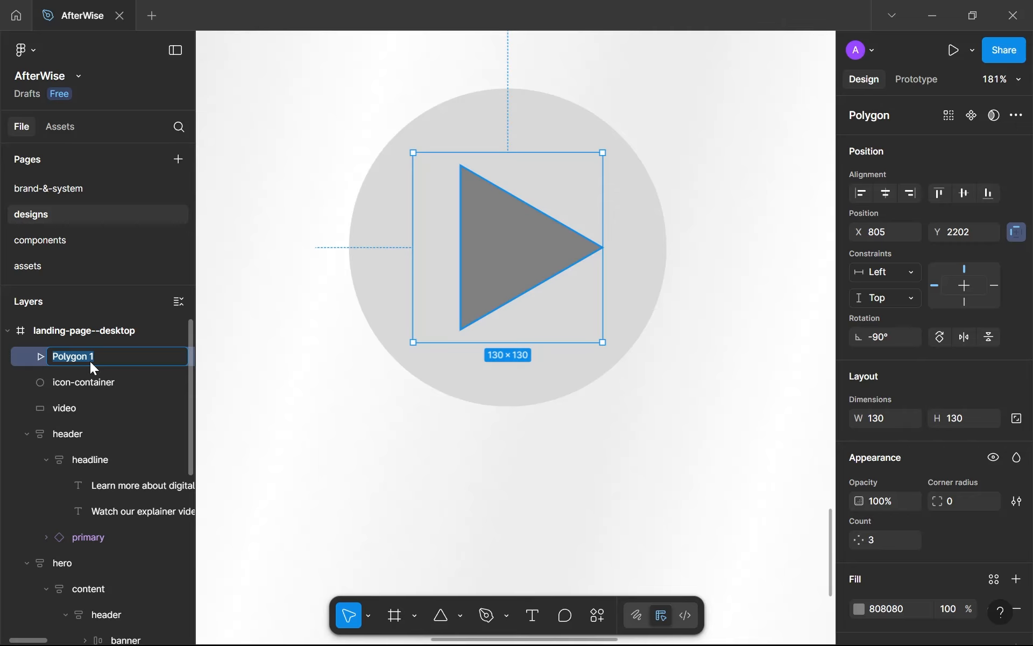
{"action": "type", "text": "play-icon"}
{"action": "key", "text": "Return"}
{"action": "left_click_drag", "start_coordinate": [711, 415], "coordinate": [334, 199]}
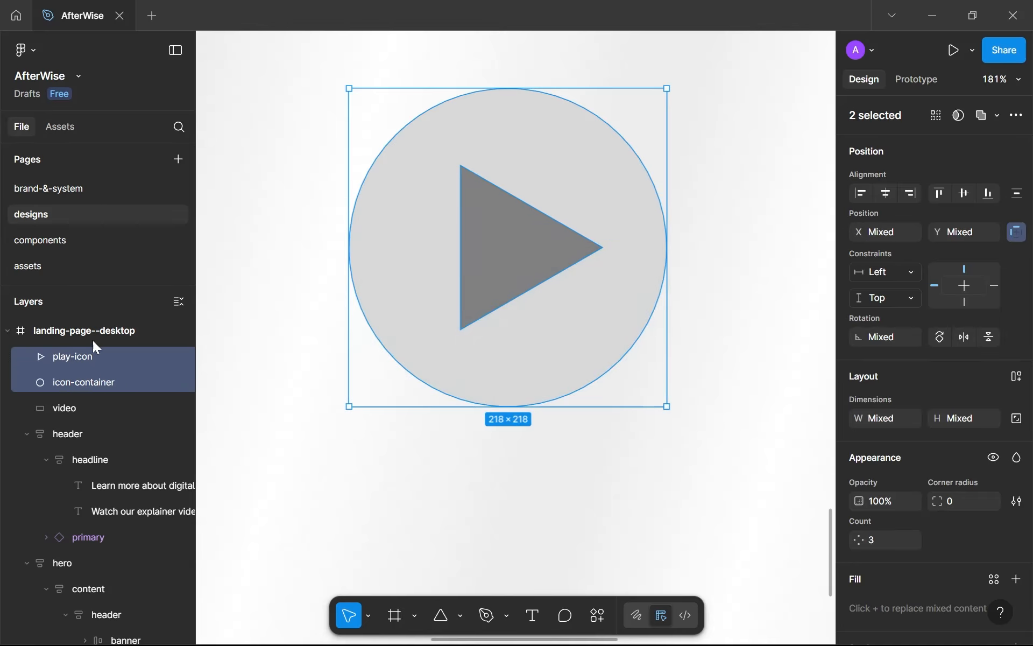
Rename the triangle to icon and wrap it with the circle in auto layout.
{"action": "double_click", "coordinate": [71, 357]}
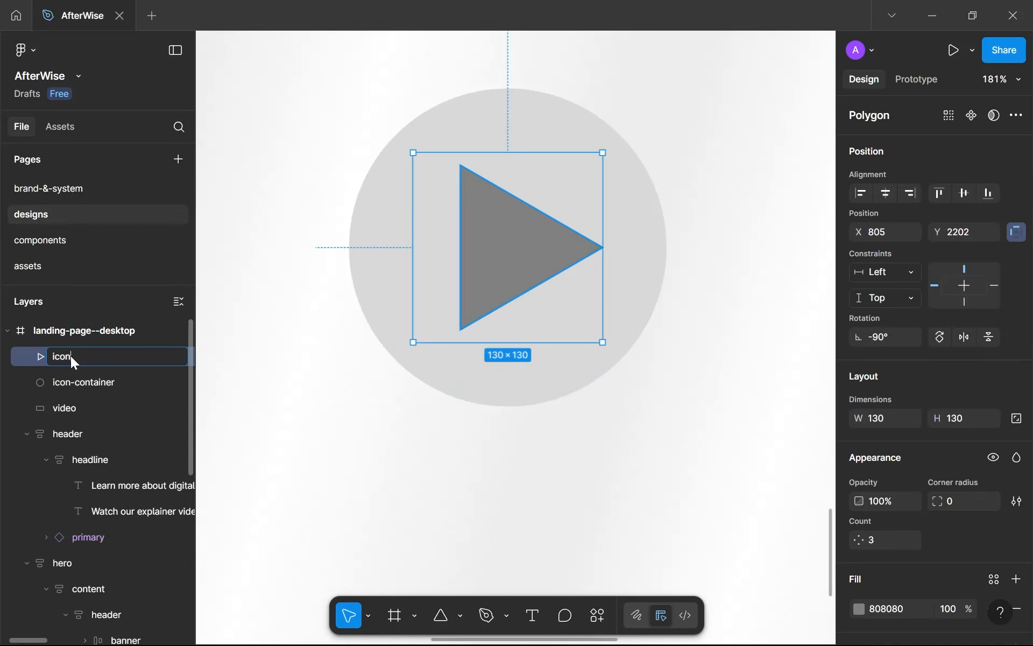
{"action": "left_click", "coordinate": [709, 416]}
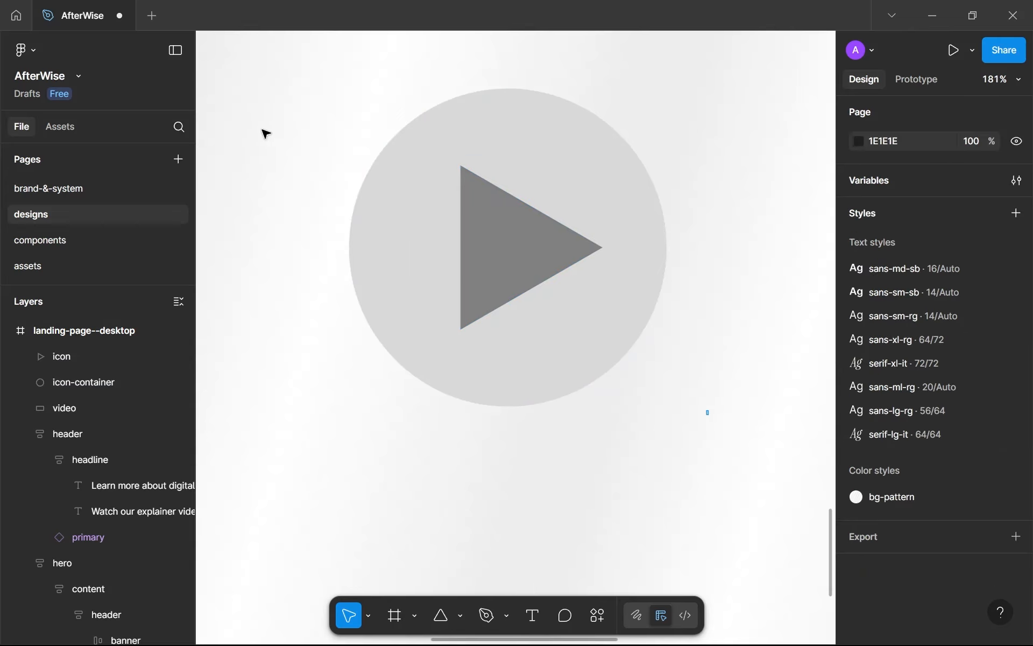
{"action": "left_click_drag", "start_coordinate": [707, 415], "coordinate": [267, 134]}
{"action": "key", "text": "shift+a"}
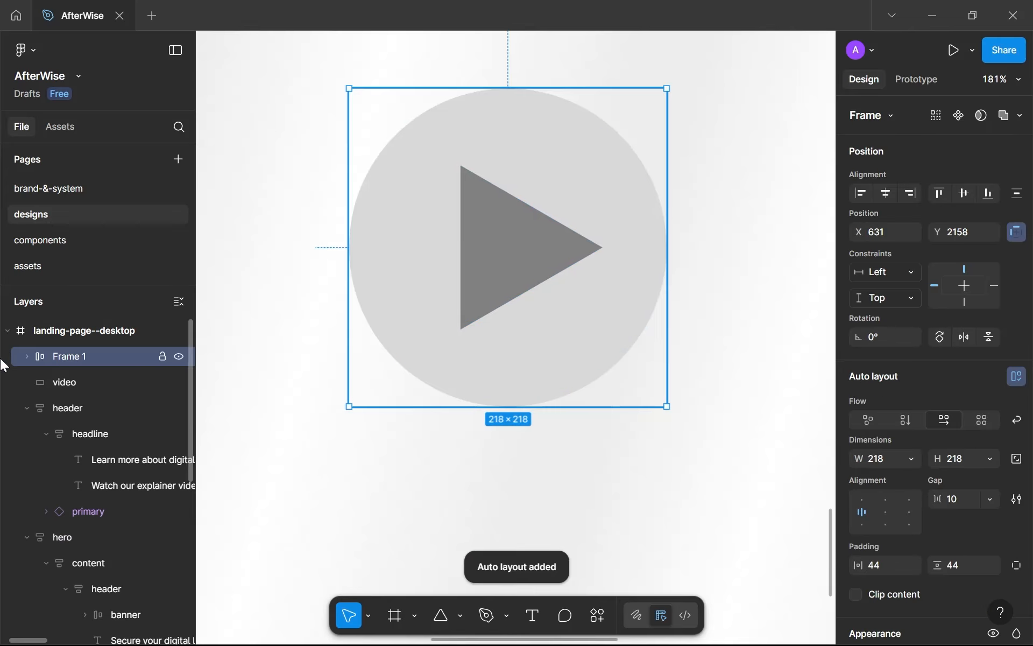
Name the new auto-layout frame play-icon.
{"action": "left_click", "coordinate": [27, 356]}
{"action": "double_click", "coordinate": [60, 358]}
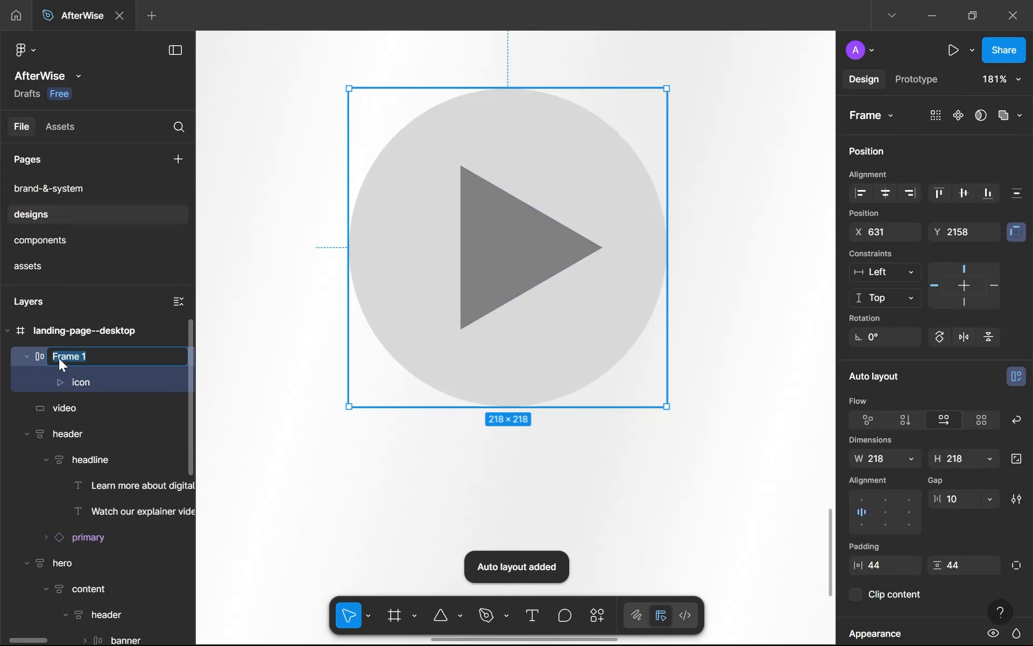
{"action": "scroll", "coordinate": [941, 401], "scroll_direction": "down", "scroll_amount": 3}
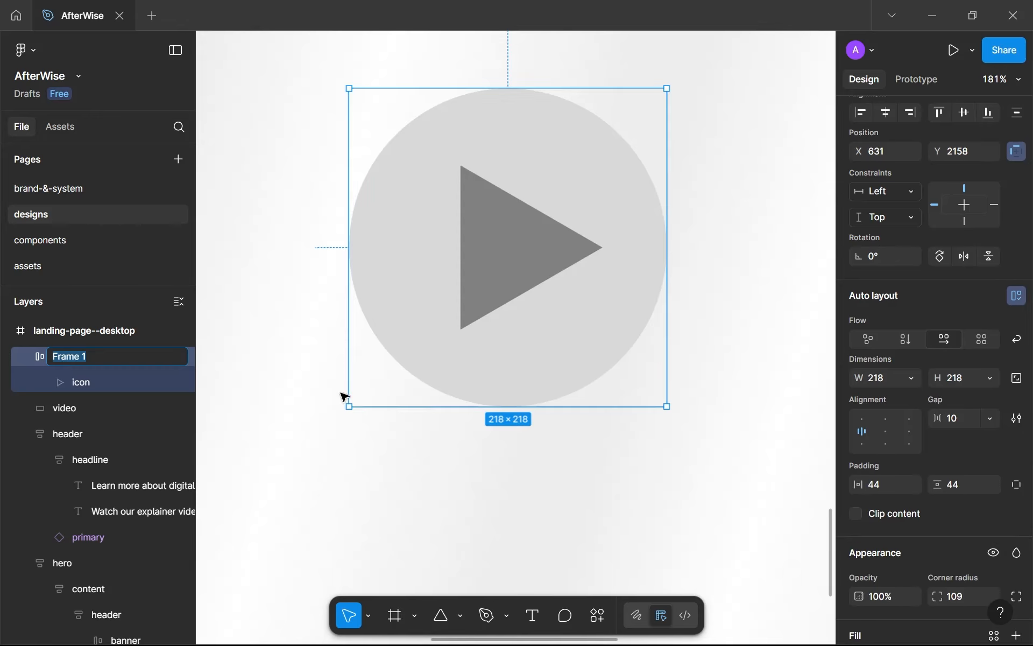
{"action": "type", "text": "play-icon"}
{"action": "key", "text": "Return"}
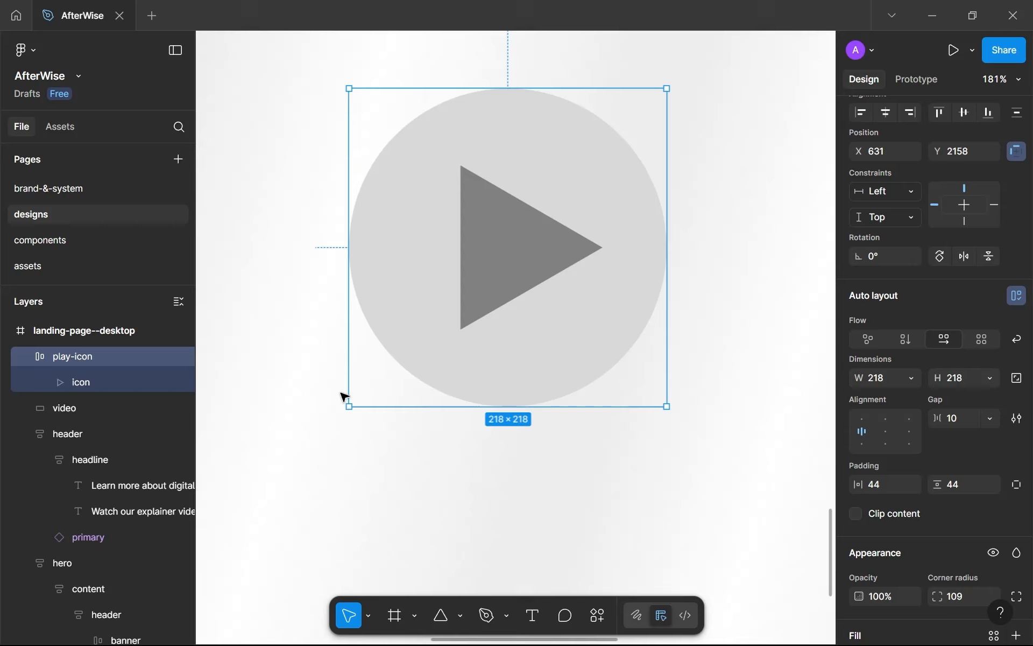
Set the play-icon frame's horizontal and vertical padding to 64.
{"action": "left_click", "coordinate": [972, 422]}
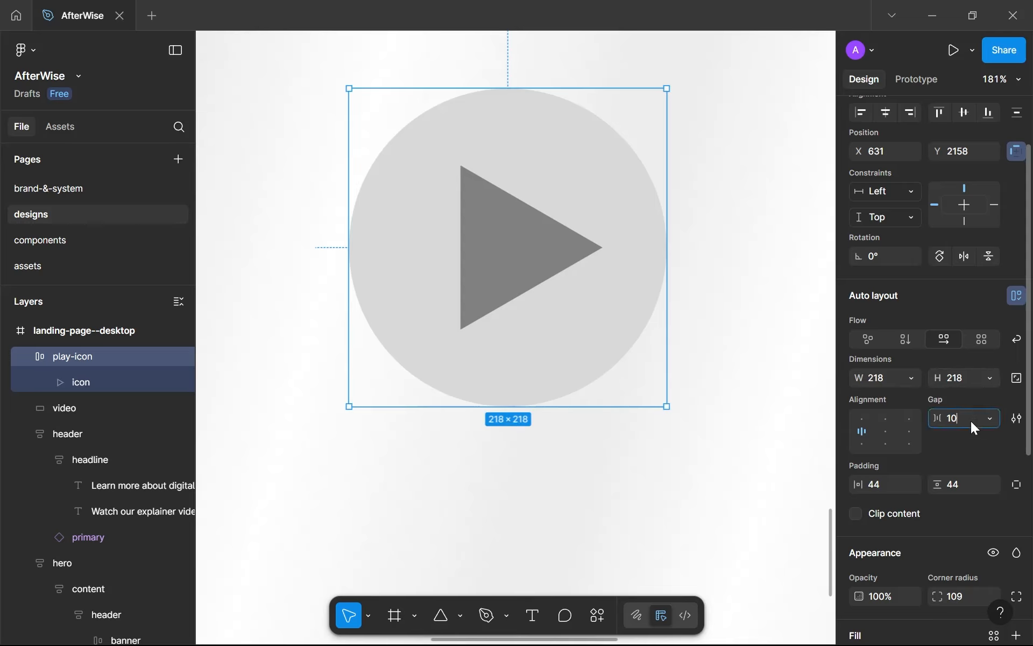
{"action": "left_click", "coordinate": [890, 485]}
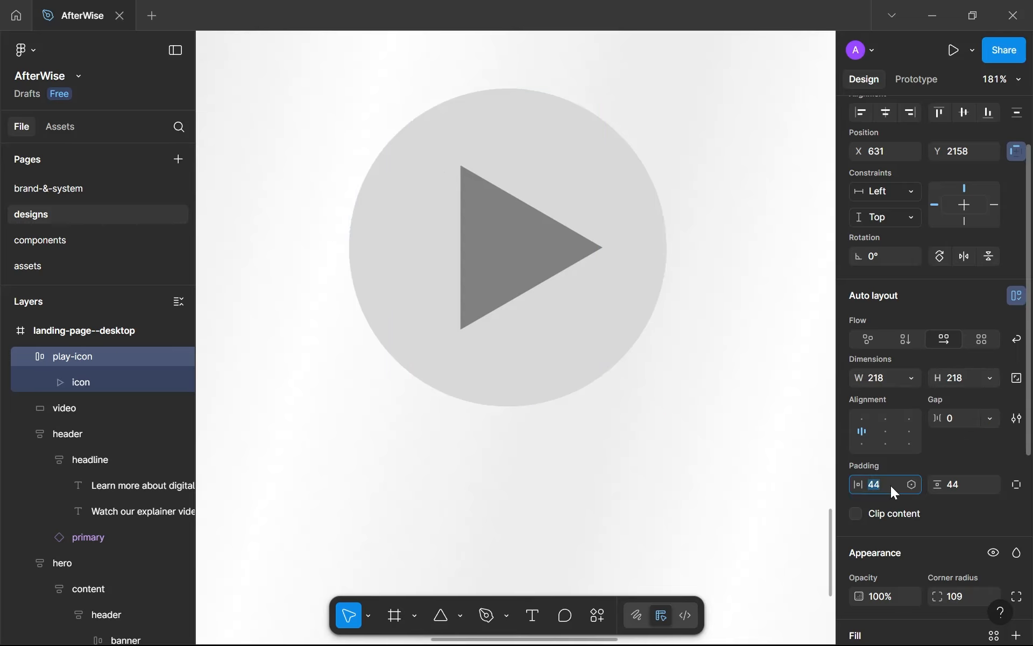
{"action": "type", "text": "64"}
{"action": "left_click", "coordinate": [957, 490]}
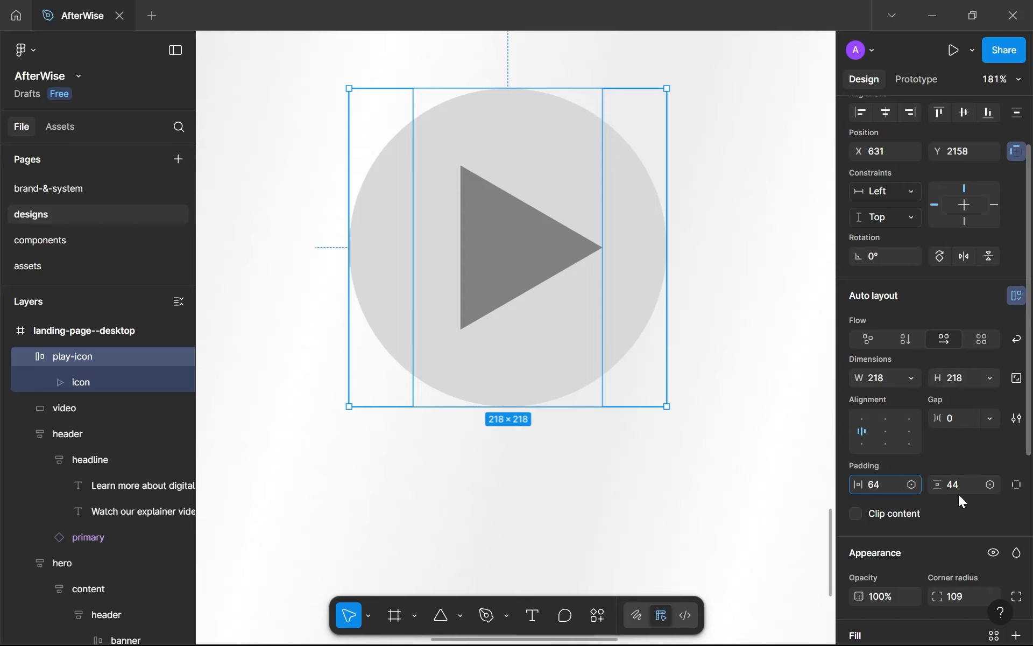
{"action": "type", "text": "64"}
{"action": "scroll", "coordinate": [948, 514], "scroll_direction": "down", "scroll_amount": 3}
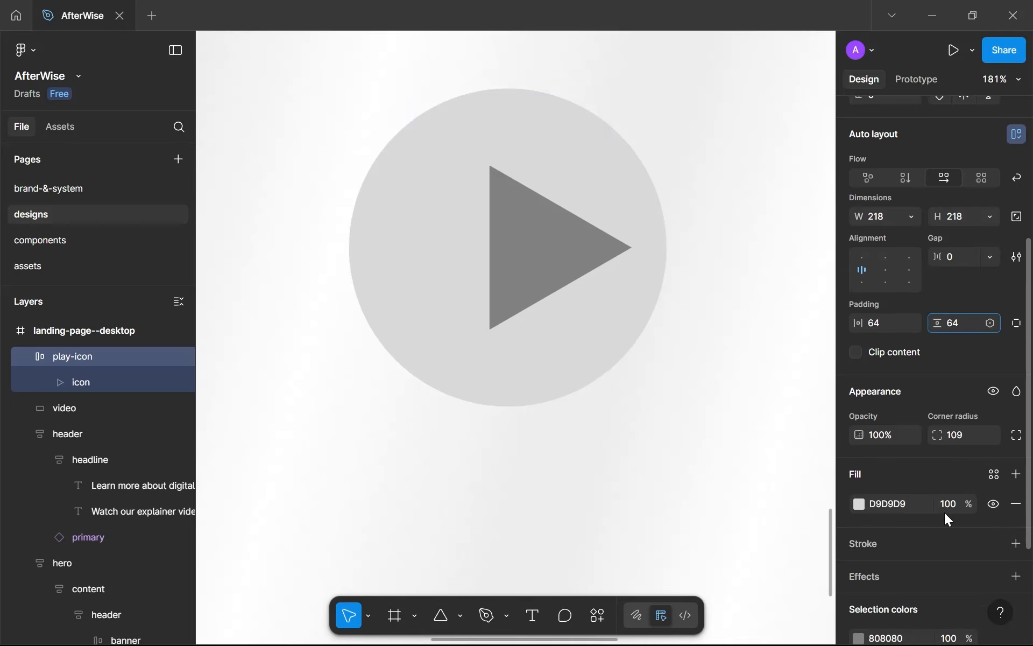
Centre the content, set width and height to Hug (258×258), and corner radius 999.
{"action": "left_click", "coordinate": [961, 434]}
{"action": "left_click", "coordinate": [885, 270]}
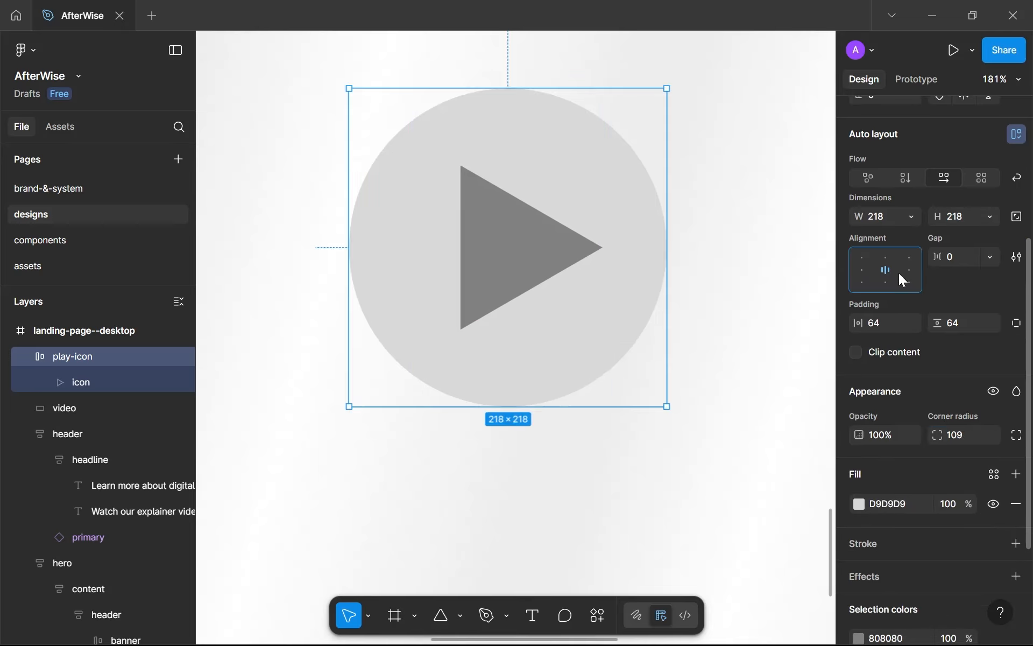
{"action": "left_click", "coordinate": [909, 216]}
{"action": "left_click", "coordinate": [913, 231]}
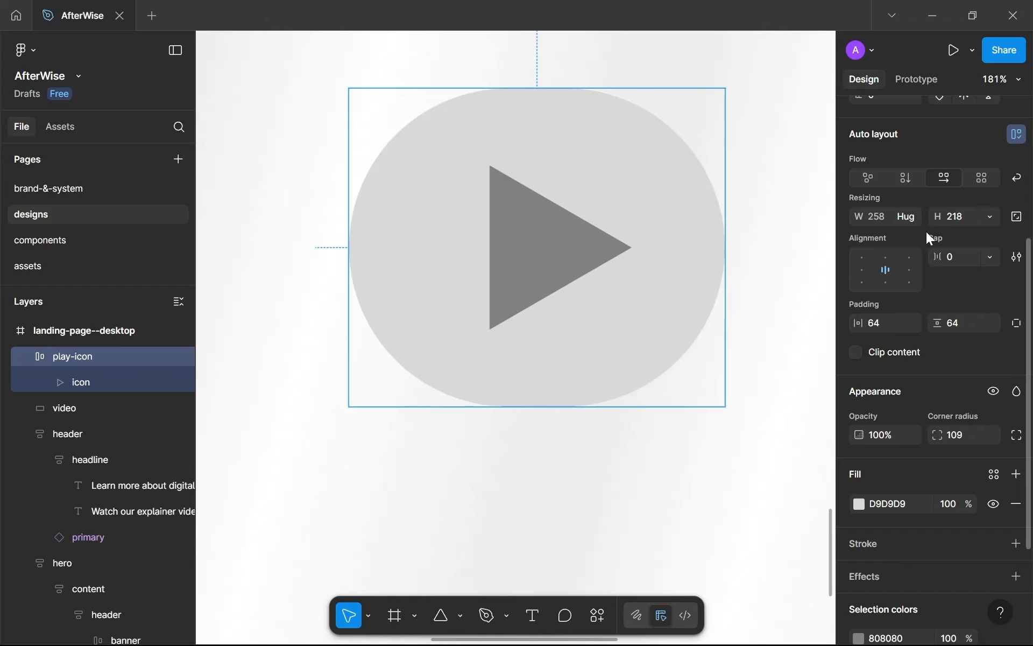
{"action": "left_click", "coordinate": [993, 217]}
{"action": "left_click", "coordinate": [963, 241]}
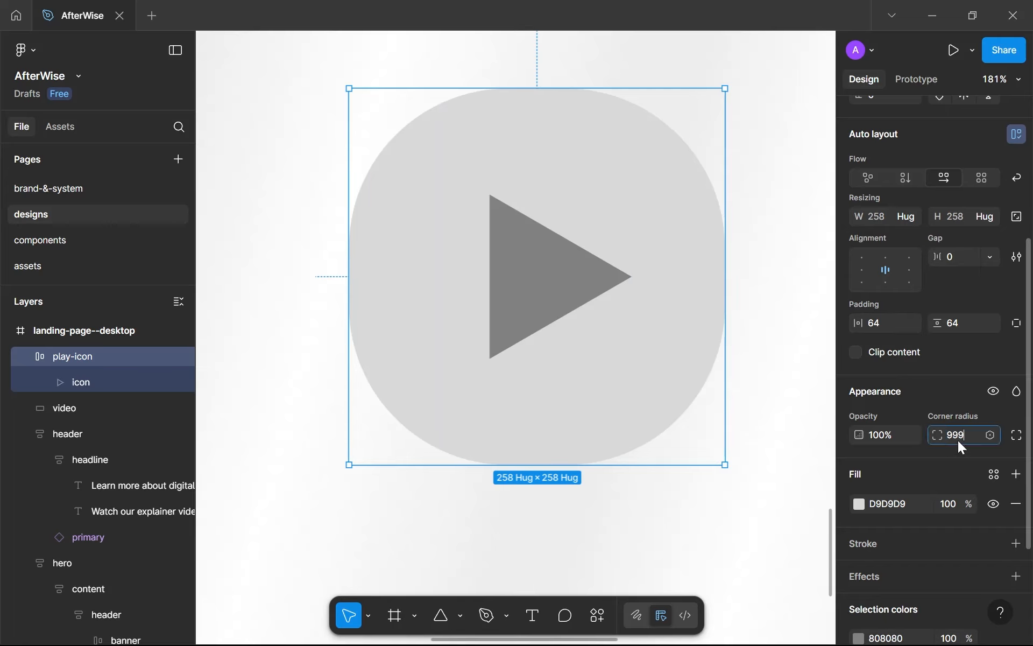
{"action": "key", "text": "Return"}
Give the play triangle a corner radius of 8.
{"action": "left_click", "coordinate": [773, 465]}
{"action": "scroll", "coordinate": [731, 466], "scroll_direction": "down", "scroll_amount": 3}
{"action": "left_click_drag", "start_coordinate": [731, 466], "coordinate": [641, 459]}
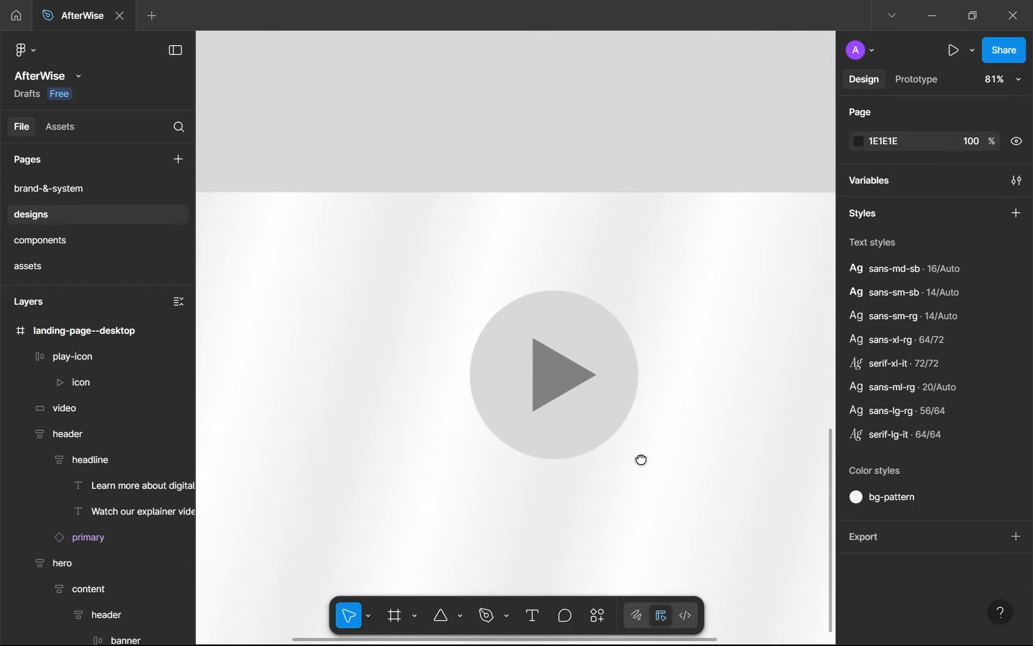
{"action": "scroll", "coordinate": [641, 461], "scroll_direction": "down", "scroll_amount": 6}
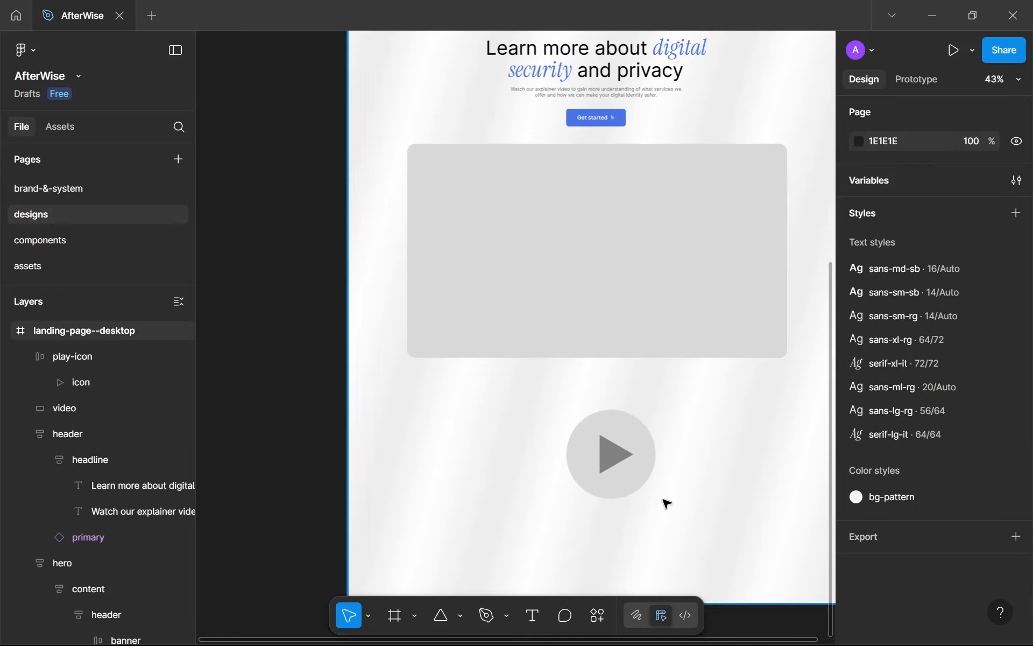
{"action": "left_click", "coordinate": [626, 481]}
{"action": "scroll", "coordinate": [619, 468], "scroll_direction": "up", "scroll_amount": 2}
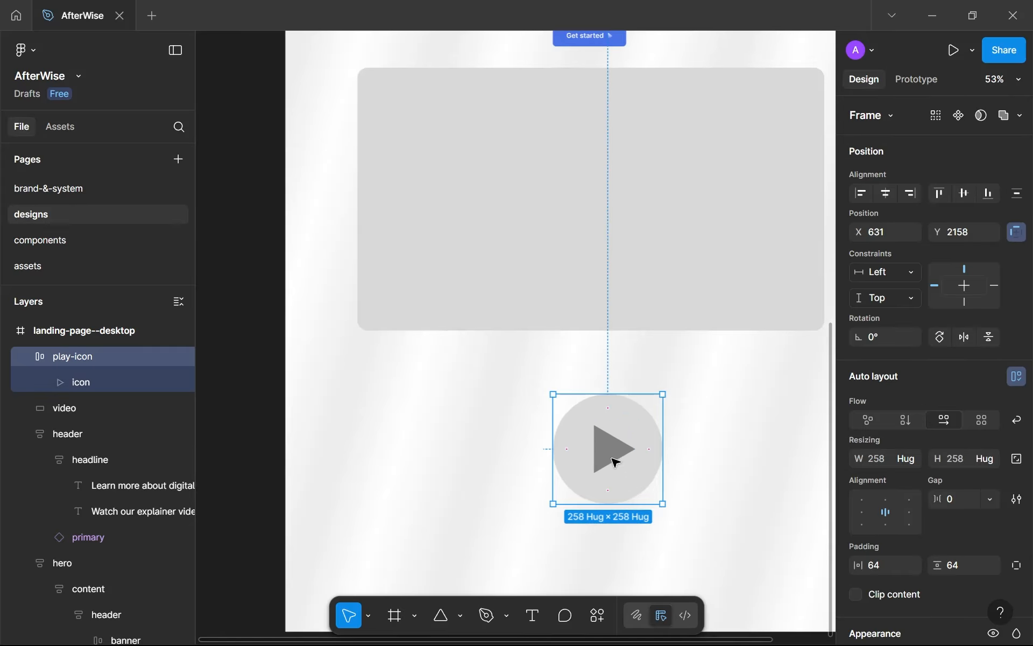
{"action": "double_click", "coordinate": [614, 457]}
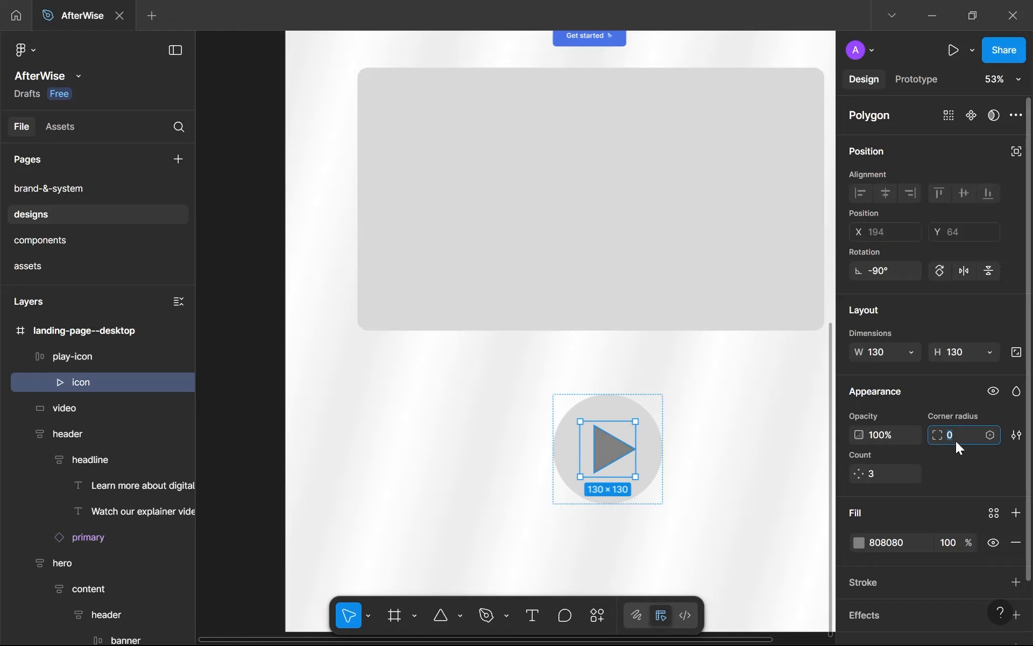
{"action": "type", "text": "8"}
{"action": "key", "text": "Return"}
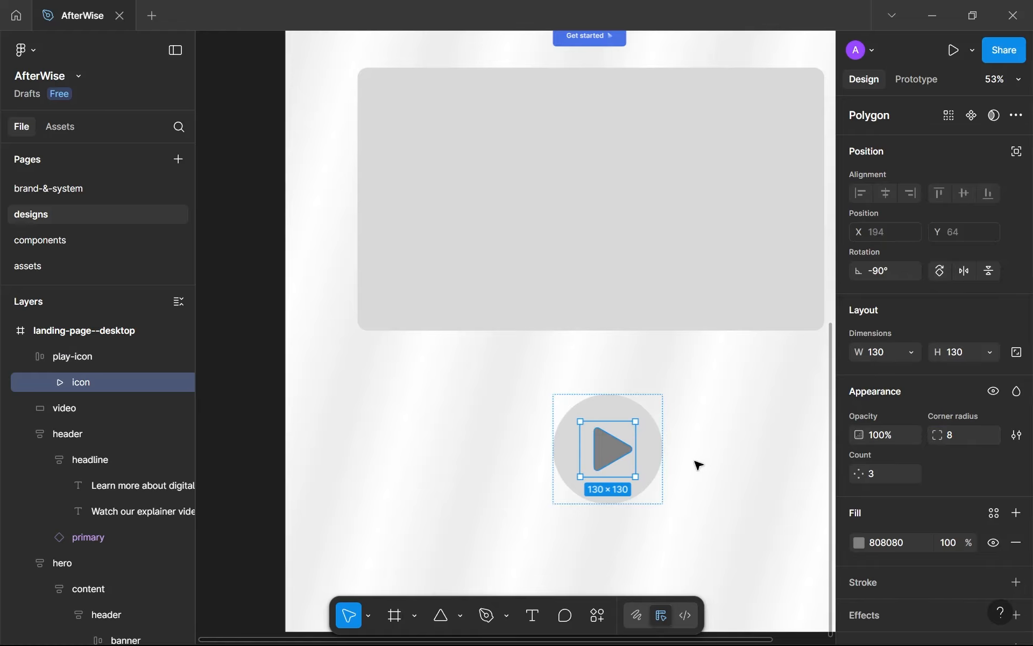
Move the play-icon circle up onto the grey video placeholder.
{"action": "left_click", "coordinate": [726, 478]}
{"action": "scroll", "coordinate": [721, 477], "scroll_direction": "down", "scroll_amount": 4}
{"action": "scroll", "coordinate": [722, 477], "scroll_direction": "up", "scroll_amount": 4}
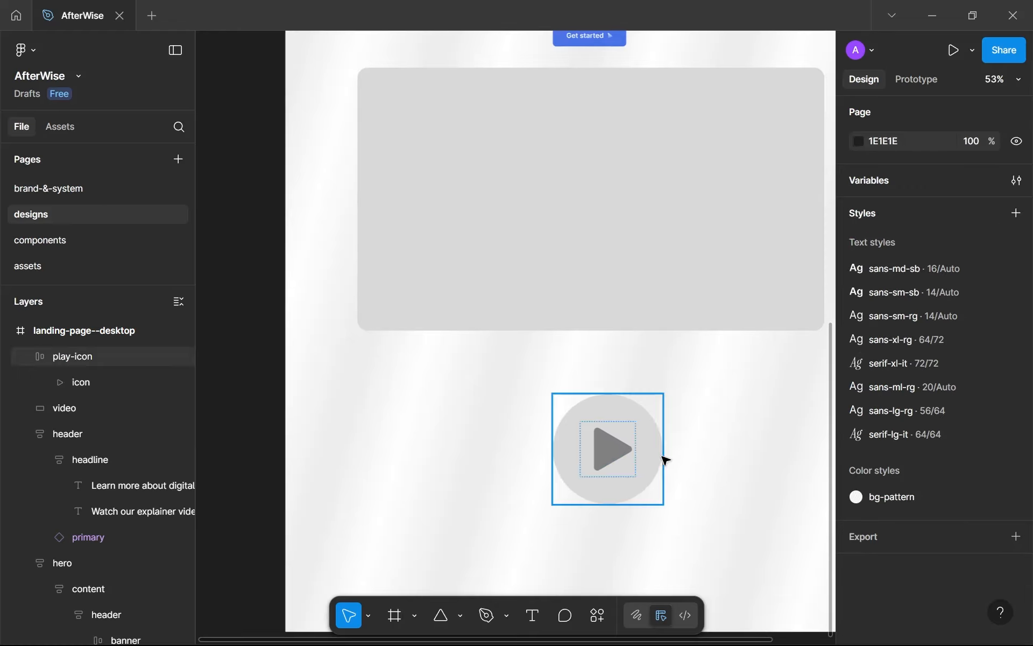
{"action": "left_click_drag", "start_coordinate": [662, 458], "coordinate": [660, 199]}
{"action": "scroll", "coordinate": [658, 195], "scroll_direction": "up", "scroll_amount": 3}
Change the video placeholder's fill to C1C1C1.
{"action": "left_click", "coordinate": [772, 409]}
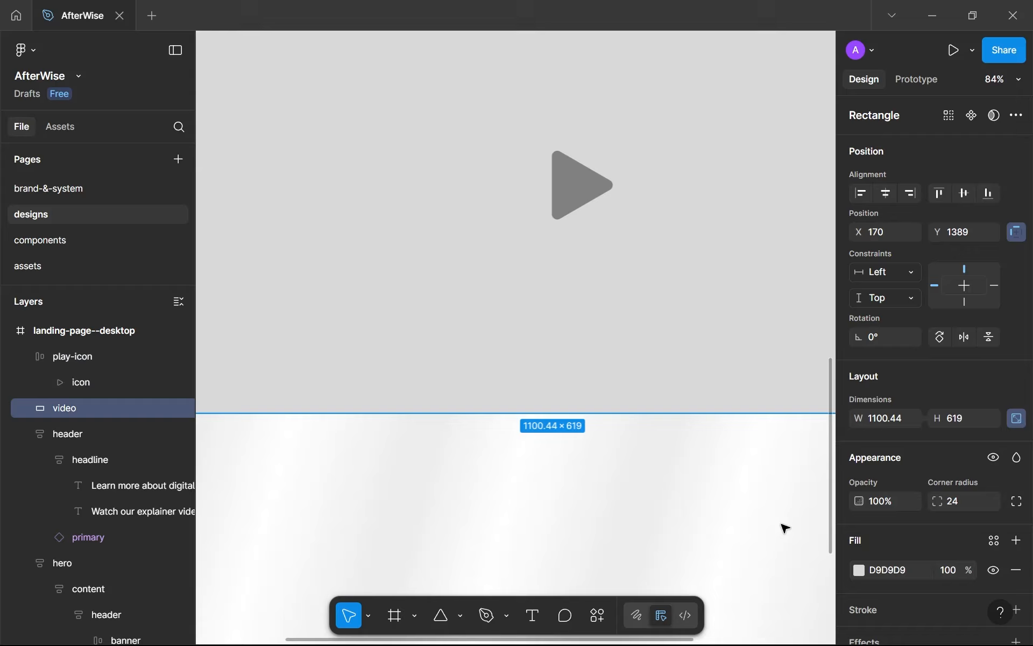
{"action": "left_click", "coordinate": [860, 570]}
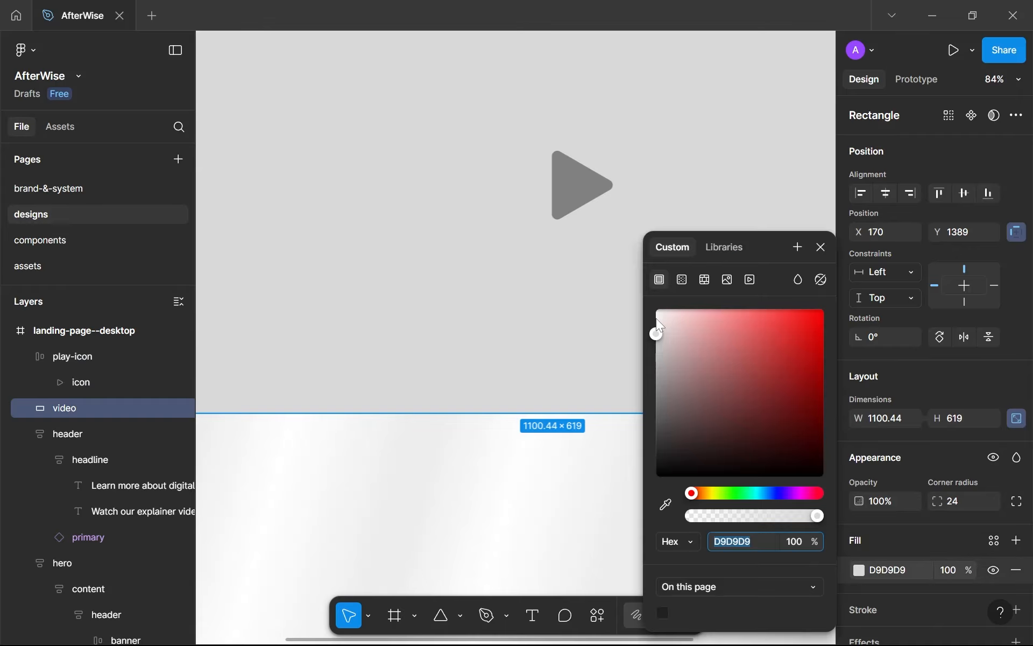
{"action": "left_click_drag", "start_coordinate": [655, 318], "coordinate": [638, 356]}
{"action": "left_click", "coordinate": [456, 502]}
Move the play icon lower on the video and select it with the placeholder.
{"action": "scroll", "coordinate": [456, 503], "scroll_direction": "down", "scroll_amount": 3}
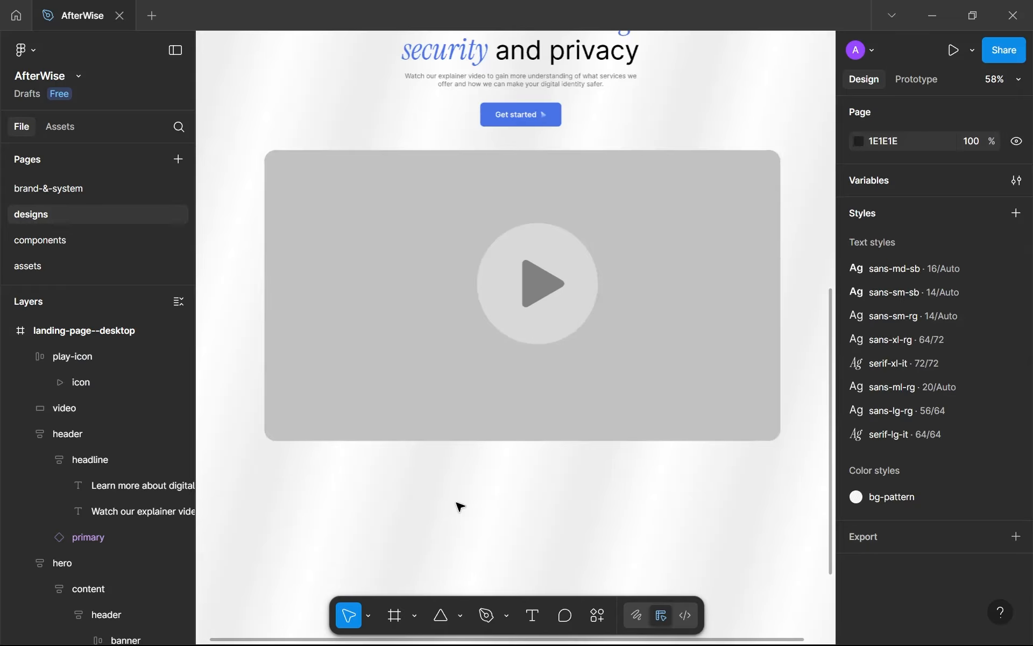
{"action": "left_click", "coordinate": [533, 295]}
{"action": "left_click_drag", "start_coordinate": [528, 300], "coordinate": [527, 326]}
{"action": "left_click", "coordinate": [710, 323], "text": "shift"}
Wrap the play icon and placeholder in an auto-layout frame named video.
{"action": "key", "text": "shift+a"}
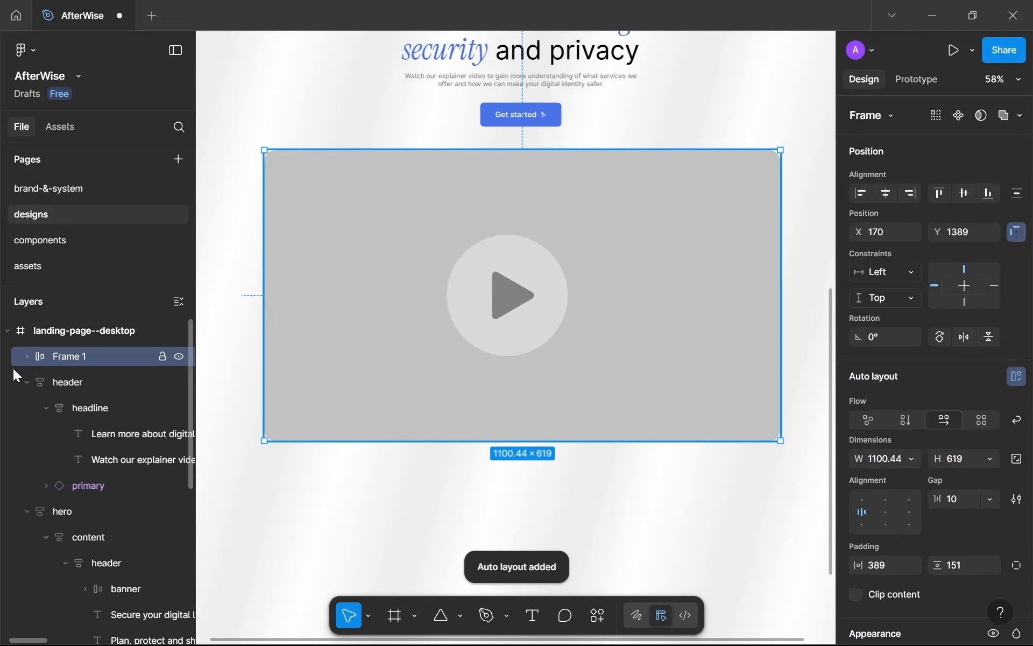
{"action": "left_click", "coordinate": [27, 354]}
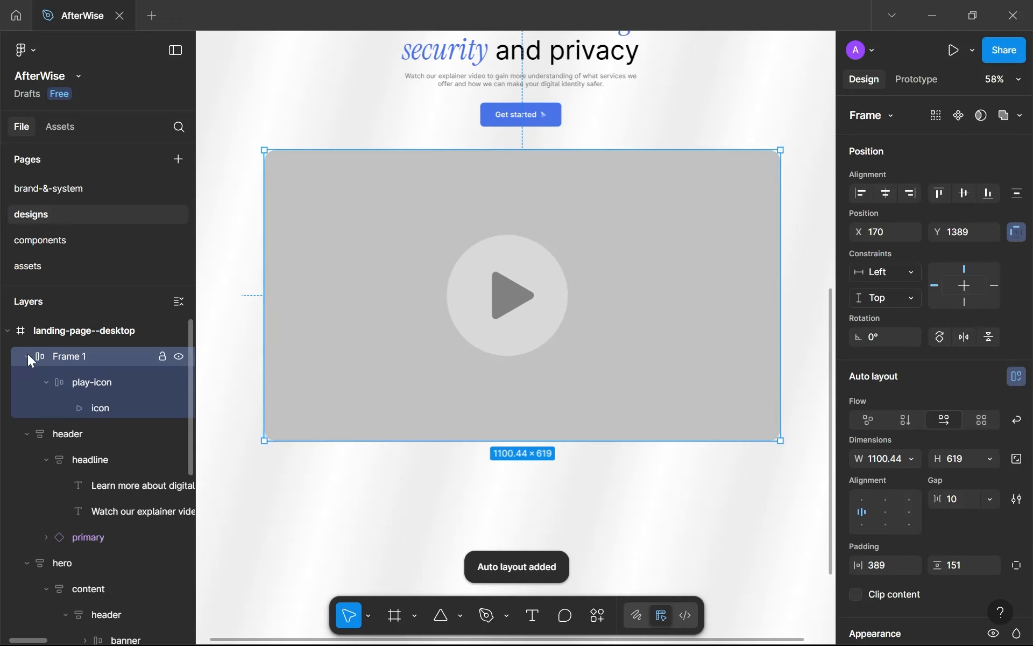
{"action": "double_click", "coordinate": [69, 359]}
{"action": "type", "text": "video"}
{"action": "key", "text": "Return"}
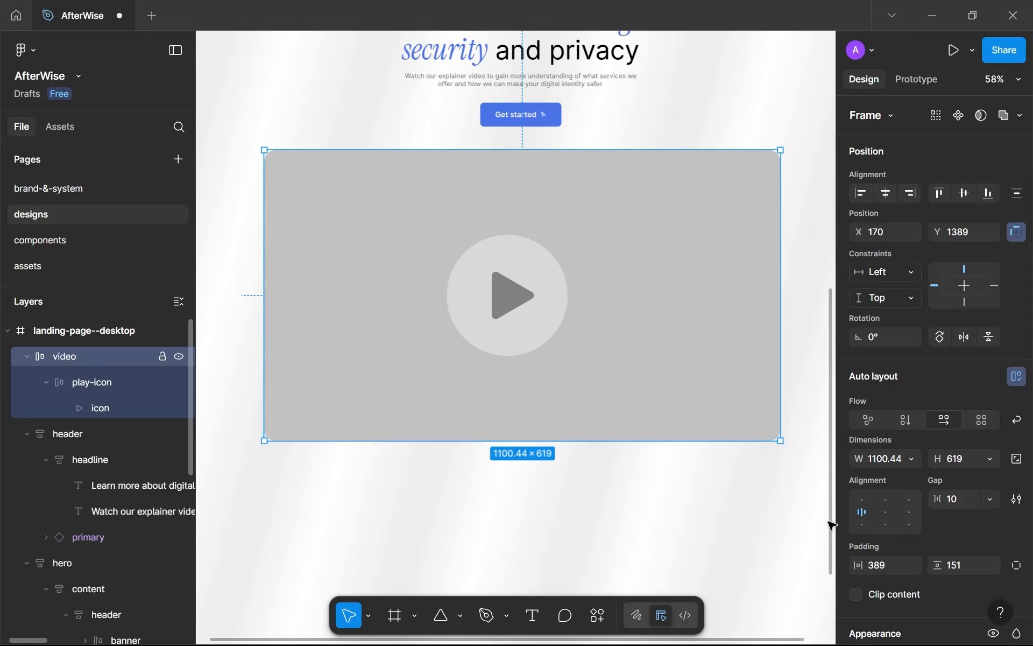
Centre the play icon in the video frame and keep its width and height fixed.
{"action": "left_click", "coordinate": [888, 515]}
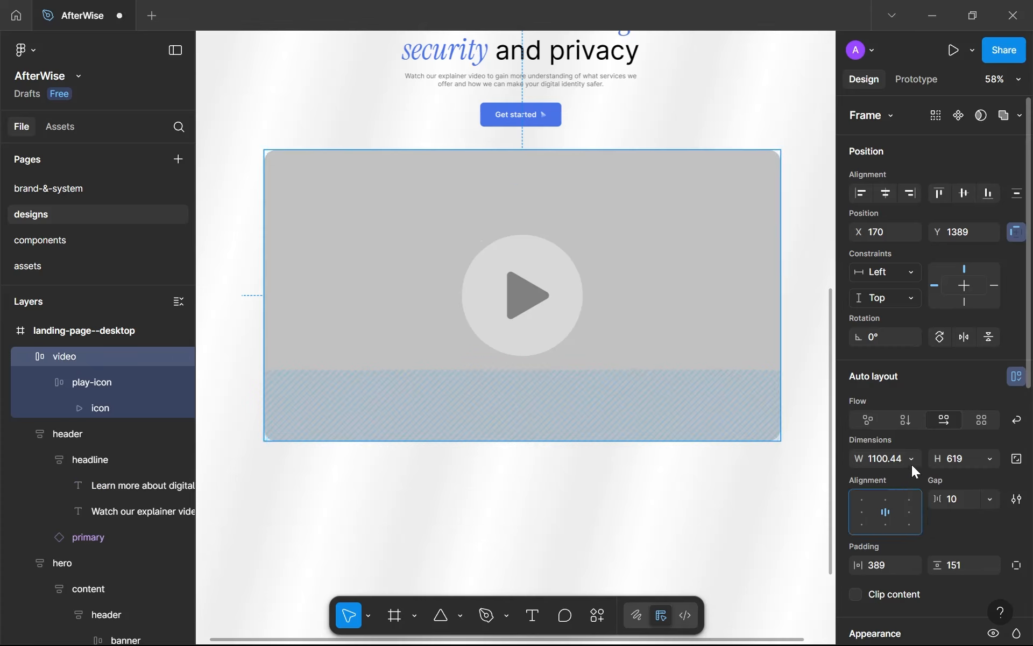
{"action": "left_click", "coordinate": [914, 459]}
{"action": "left_click", "coordinate": [917, 461]}
{"action": "left_click", "coordinate": [990, 462]}
{"action": "left_click", "coordinate": [976, 463]}
Lock the video frame's proportions and enlarge it to 1122×631.
{"action": "left_click", "coordinate": [672, 448]}
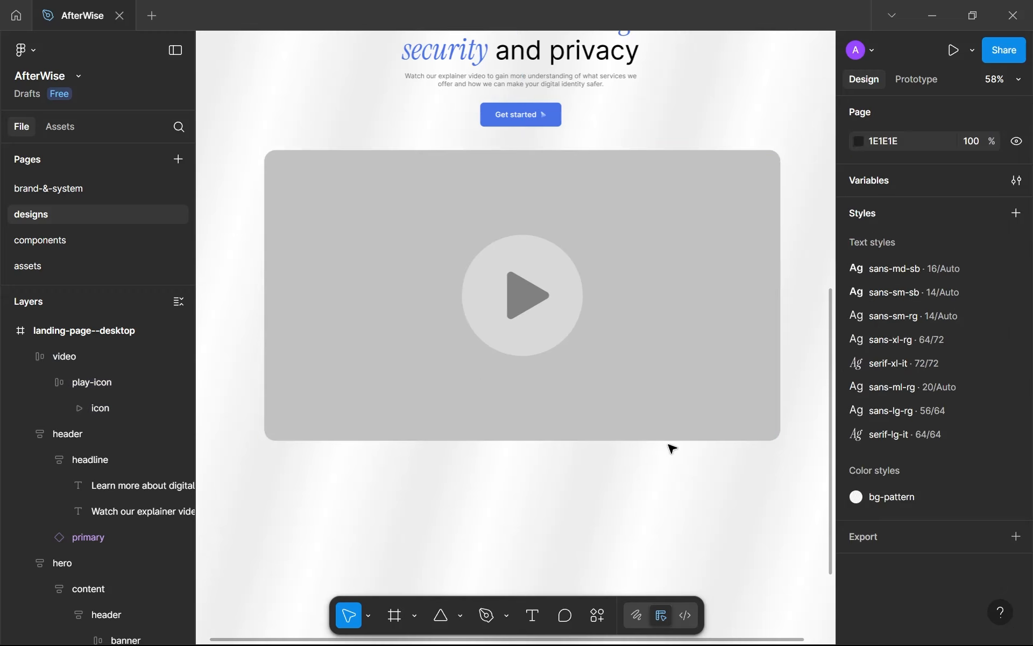
{"action": "left_click", "coordinate": [687, 373]}
{"action": "left_click", "coordinate": [1016, 459]}
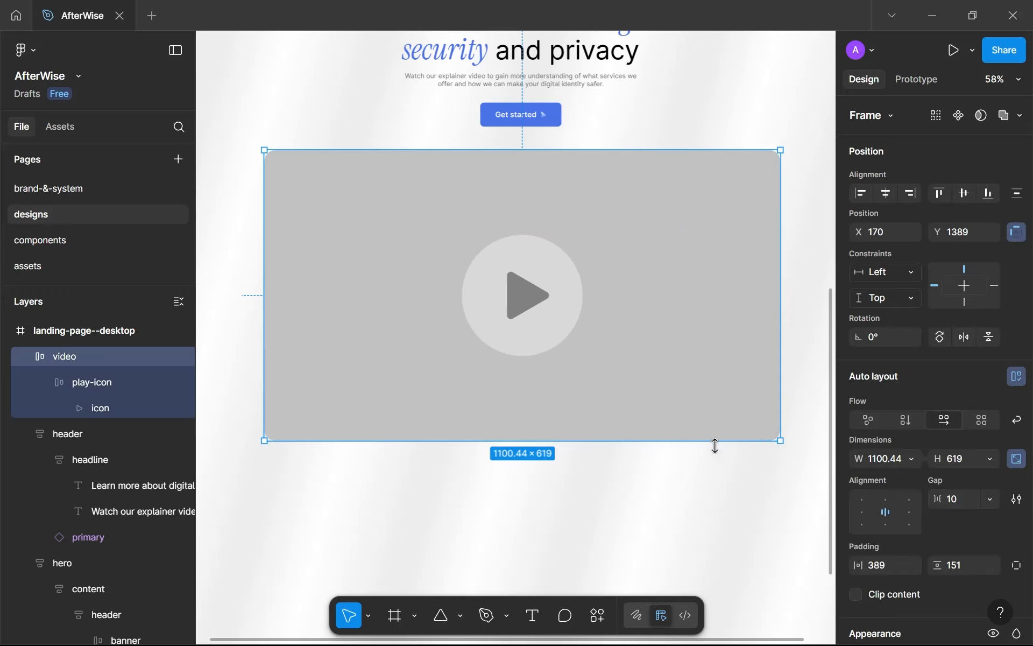
{"action": "left_click_drag", "start_coordinate": [662, 440], "coordinate": [664, 446]}
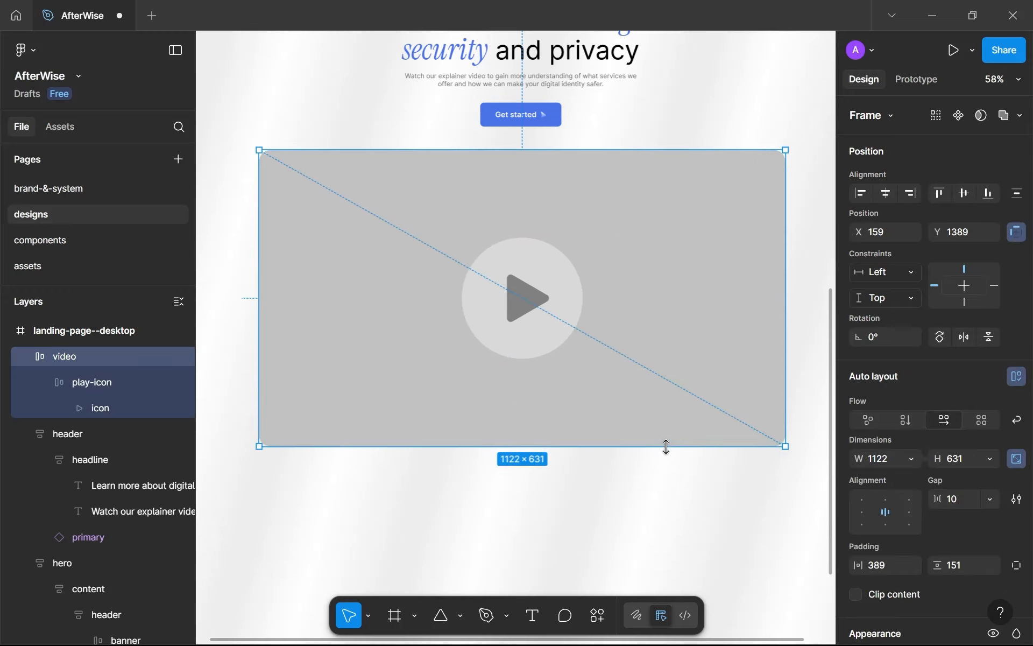
{"action": "left_click", "coordinate": [663, 477]}
{"action": "scroll", "coordinate": [662, 477], "scroll_direction": "down", "scroll_amount": 6}
{"action": "scroll", "coordinate": [661, 477], "scroll_direction": "up", "scroll_amount": 2}
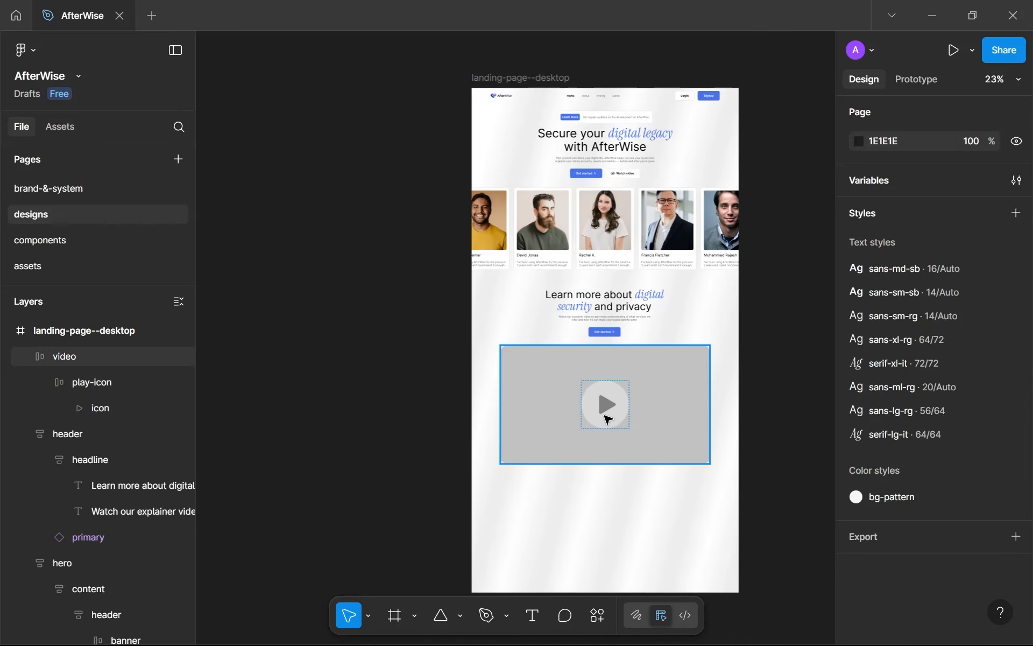
Shrink the play-icon circle to 194×194.
{"action": "left_click", "coordinate": [607, 419]}
{"action": "left_click_drag", "start_coordinate": [628, 407], "coordinate": [615, 409]}
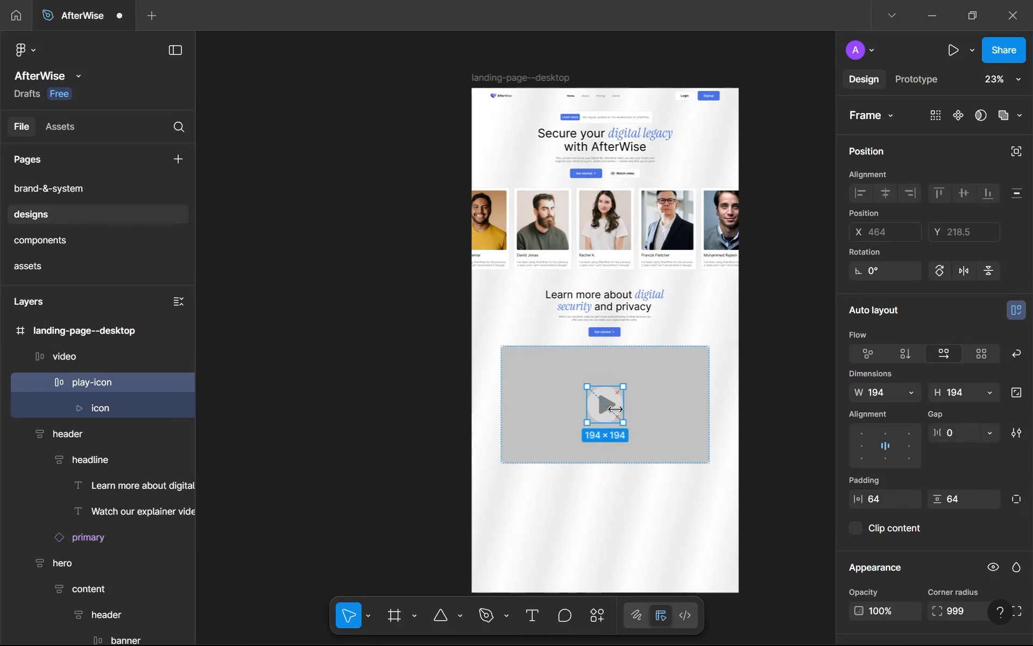
{"action": "scroll", "coordinate": [615, 409], "scroll_direction": "up", "scroll_amount": 4}
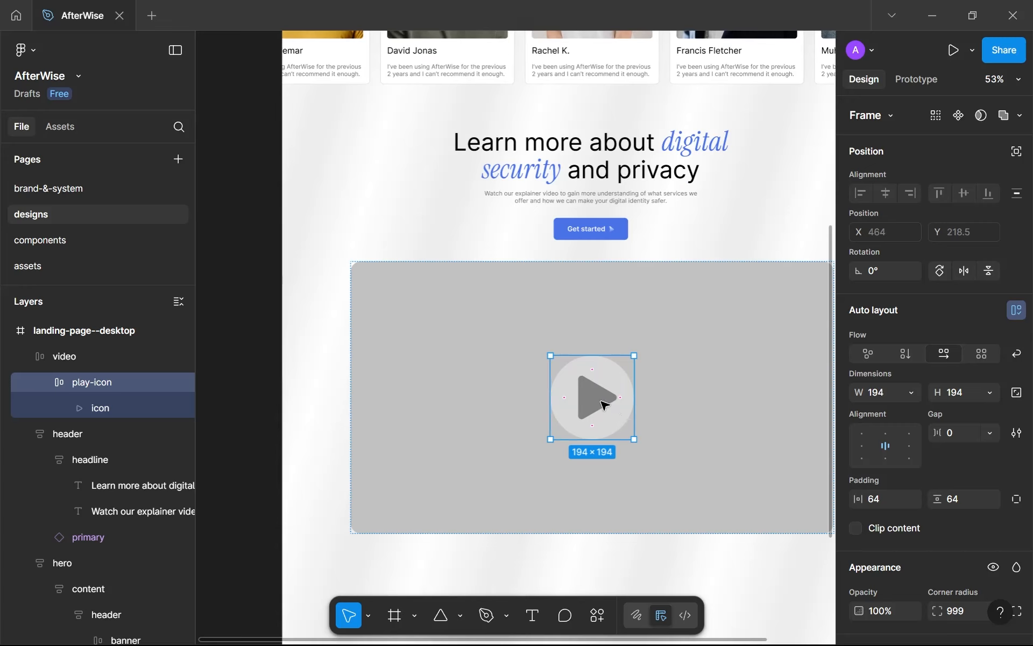
Resize the play triangle to 88×96.
{"action": "left_click", "coordinate": [605, 404]}
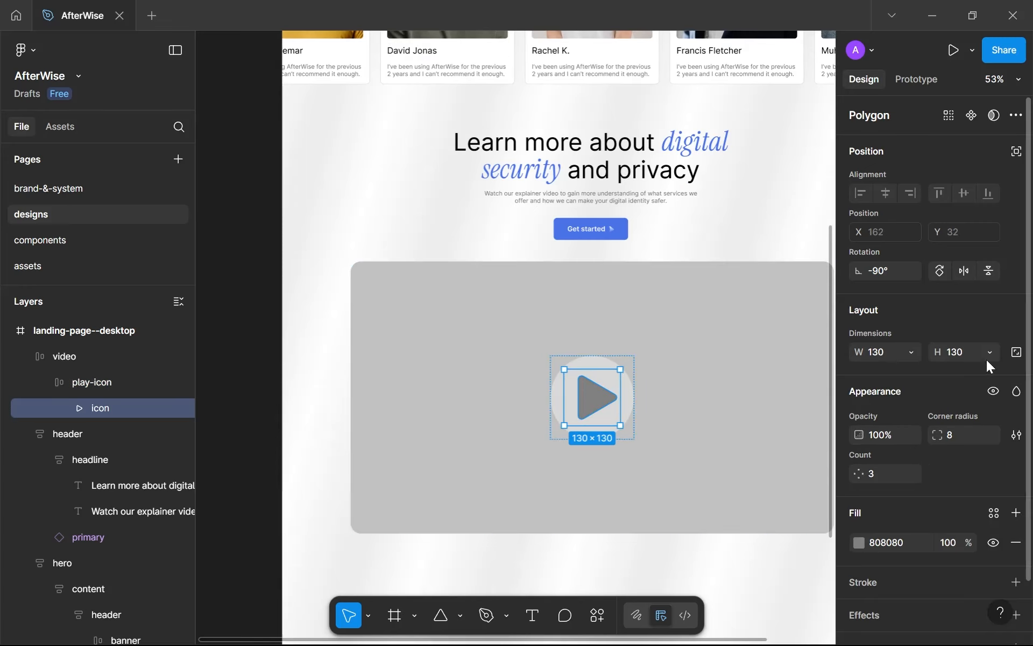
{"action": "left_click_drag", "start_coordinate": [622, 393], "coordinate": [611, 394]}
{"action": "left_click", "coordinate": [953, 353]}
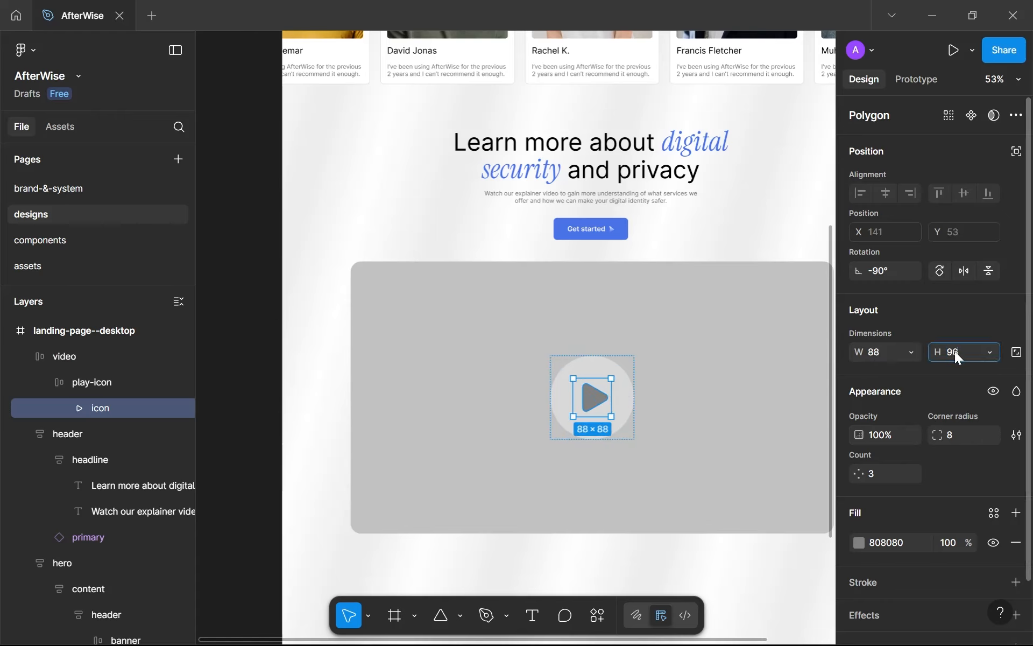
{"action": "type", "text": "96"}
{"action": "key", "text": "Return"}
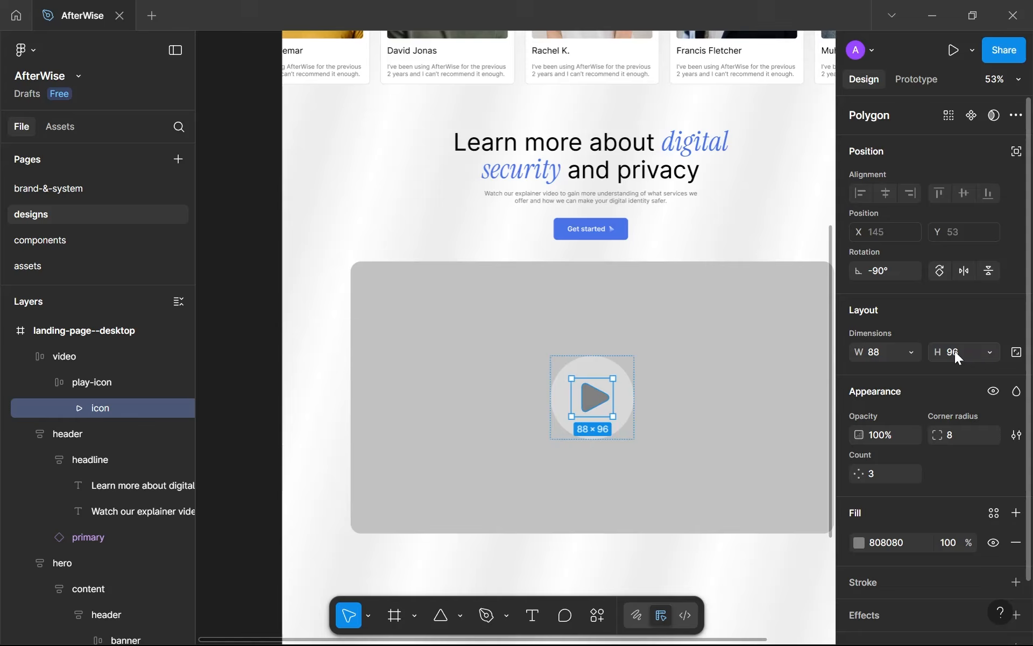
{"action": "left_click", "coordinate": [691, 539]}
{"action": "scroll", "coordinate": [677, 543], "scroll_direction": "down", "scroll_amount": 5}
Collapse the video, header and hero layer groups in the Layers panel.
{"action": "scroll", "coordinate": [662, 538], "scroll_direction": "up", "scroll_amount": 2}
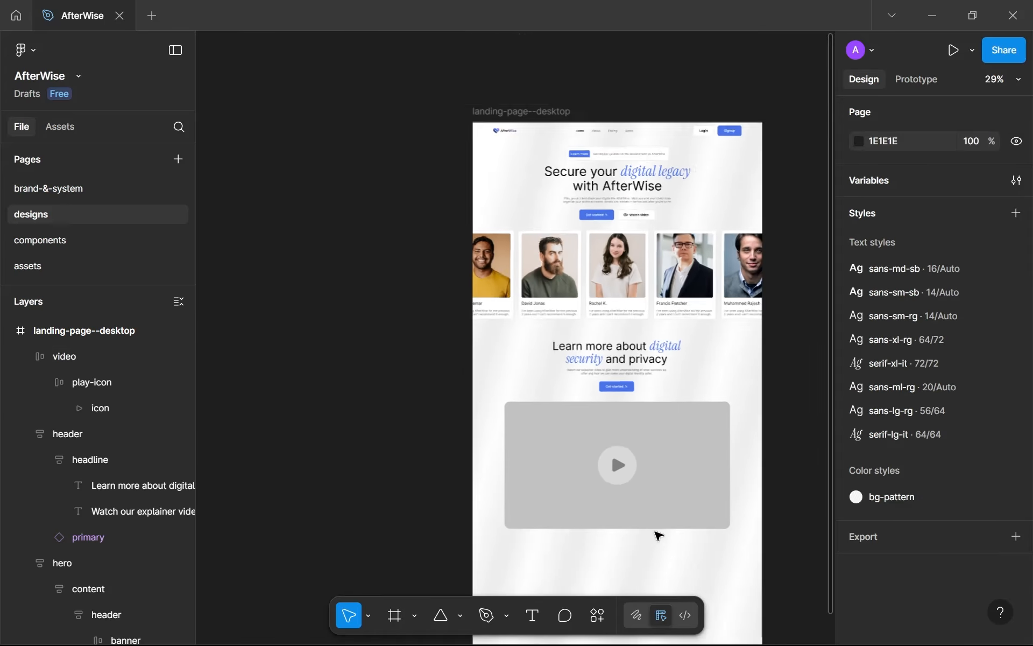
{"action": "left_click_drag", "start_coordinate": [659, 536], "coordinate": [604, 496]}
{"action": "scroll", "coordinate": [608, 487], "scroll_direction": "up", "scroll_amount": 1}
{"action": "scroll", "coordinate": [608, 510], "scroll_direction": "up", "scroll_amount": 1}
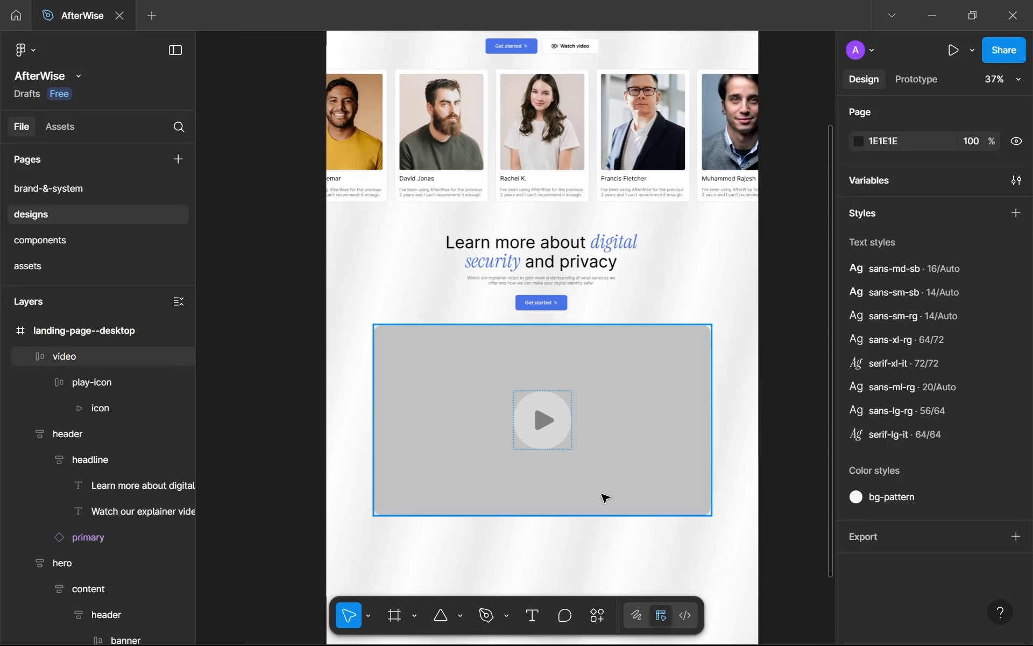
{"action": "left_click", "coordinate": [27, 356]}
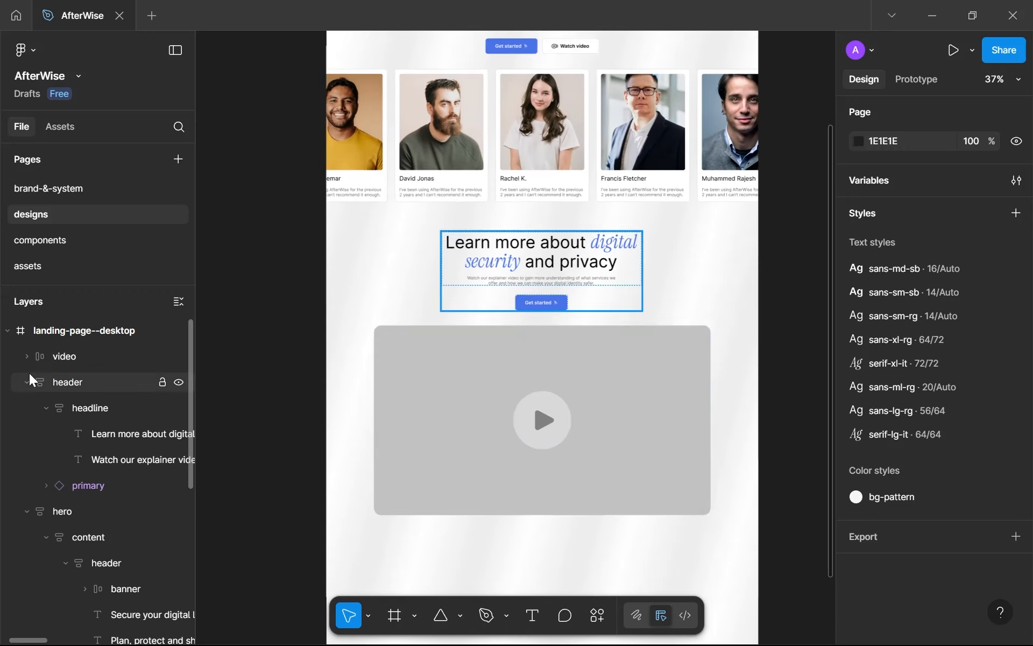
{"action": "left_click", "coordinate": [27, 382]}
{"action": "left_click", "coordinate": [27, 408]}
Apply the blue--200 colour style to the video frame's fill.
{"action": "left_click", "coordinate": [601, 443]}
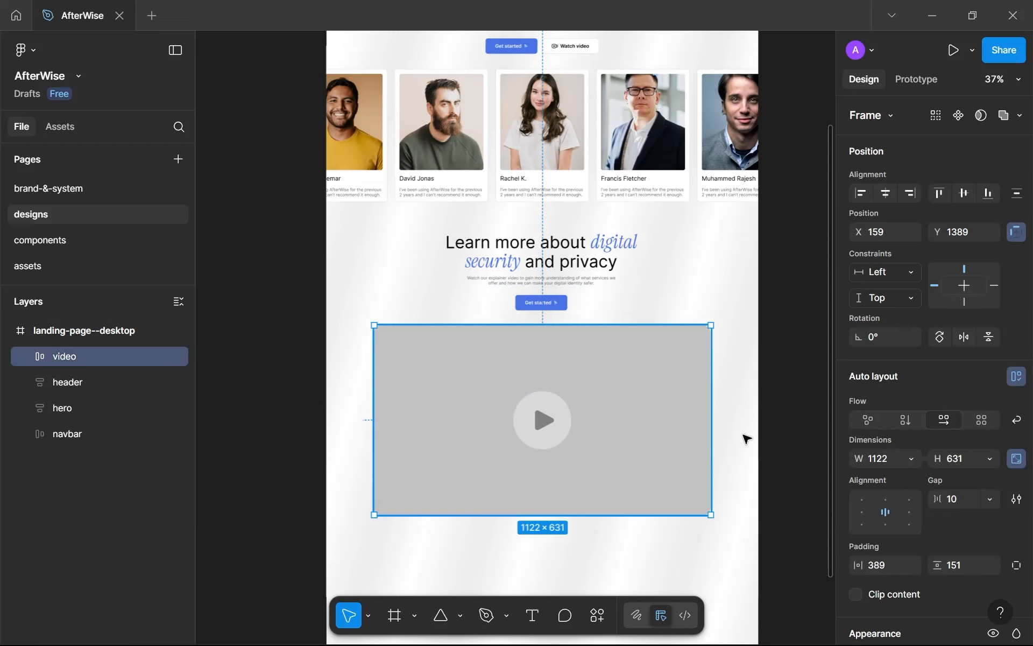
{"action": "scroll", "coordinate": [879, 447], "scroll_direction": "down", "scroll_amount": 3}
{"action": "scroll", "coordinate": [879, 447], "scroll_direction": "down", "scroll_amount": 2}
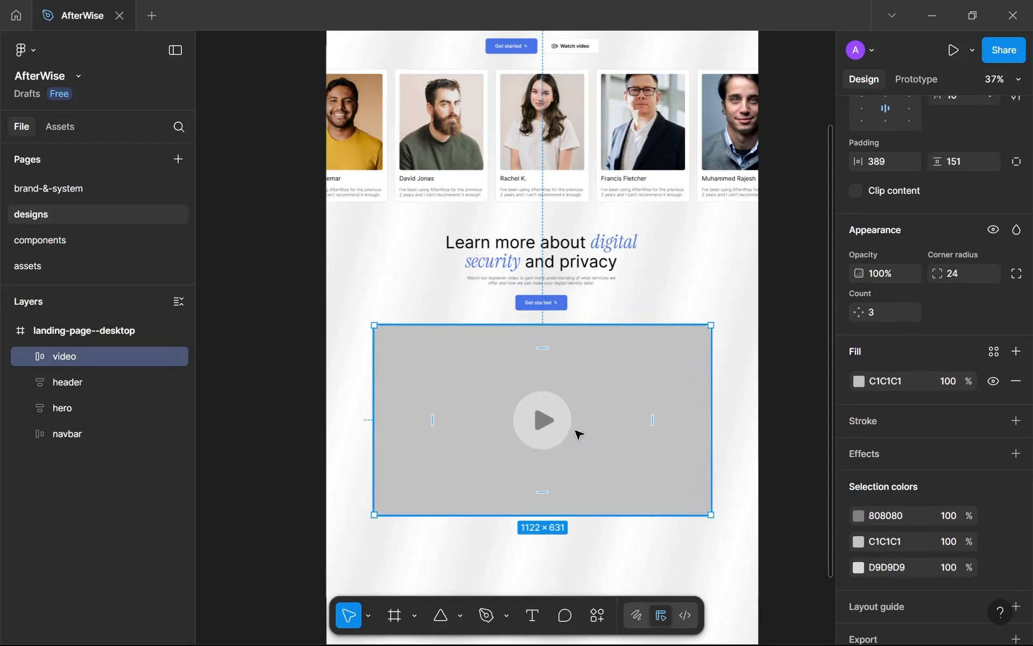
{"action": "scroll", "coordinate": [580, 422], "scroll_direction": "down", "scroll_amount": 1}
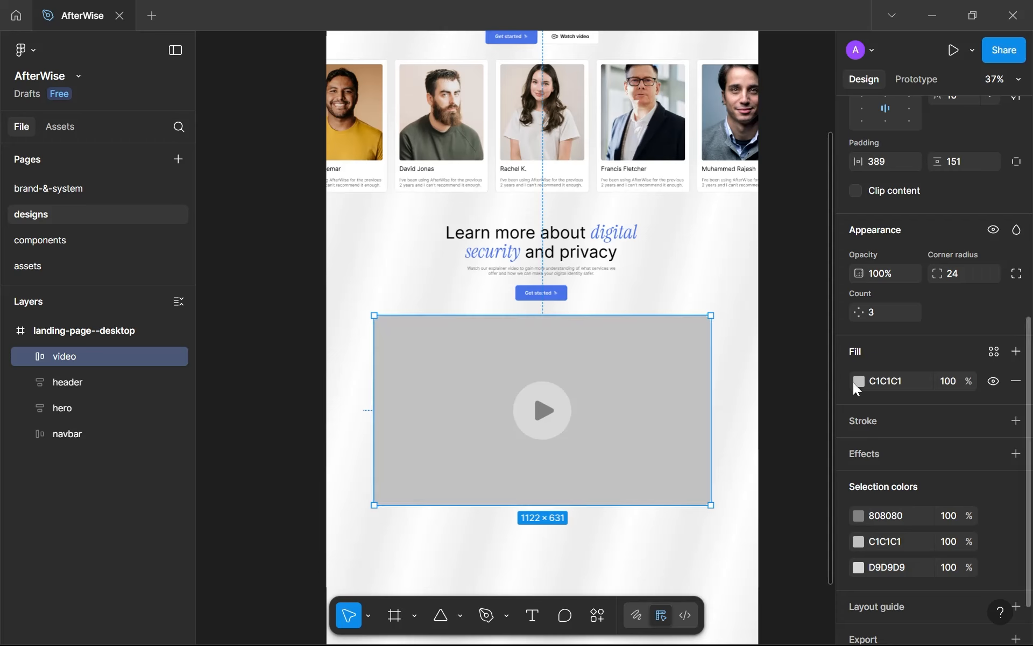
{"action": "left_click", "coordinate": [990, 350]}
{"action": "left_click", "coordinate": [702, 431]}
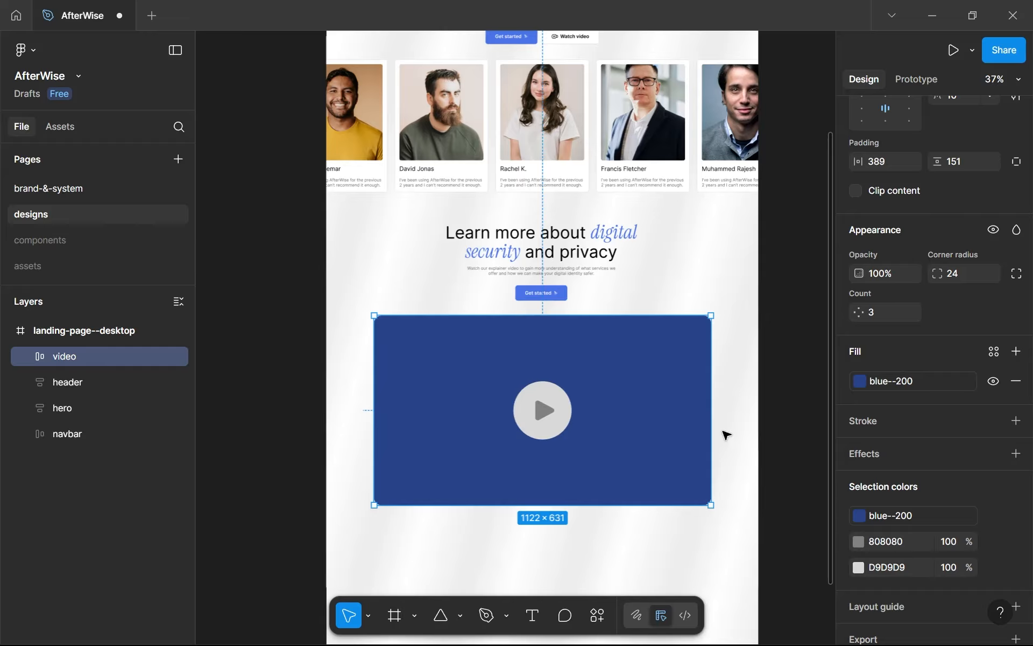
{"action": "scroll", "coordinate": [726, 435], "scroll_direction": "up", "scroll_amount": 5}
{"action": "scroll", "coordinate": [396, 269], "scroll_direction": "up", "scroll_amount": 5}
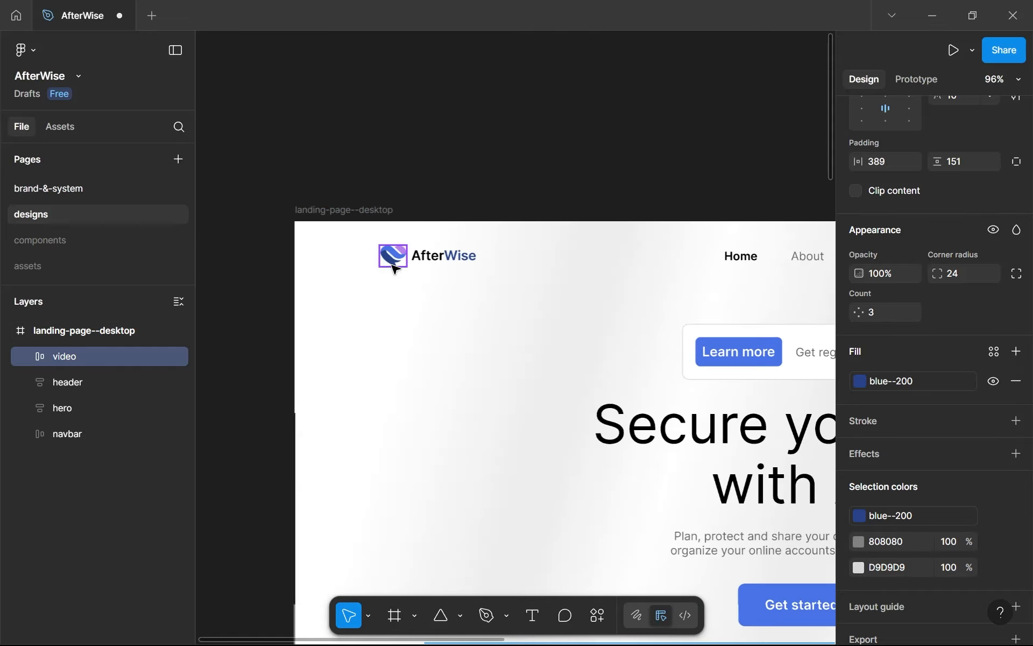
Make the play-icon circle's fill white.
{"action": "scroll", "coordinate": [396, 269], "scroll_direction": "down", "scroll_amount": 6}
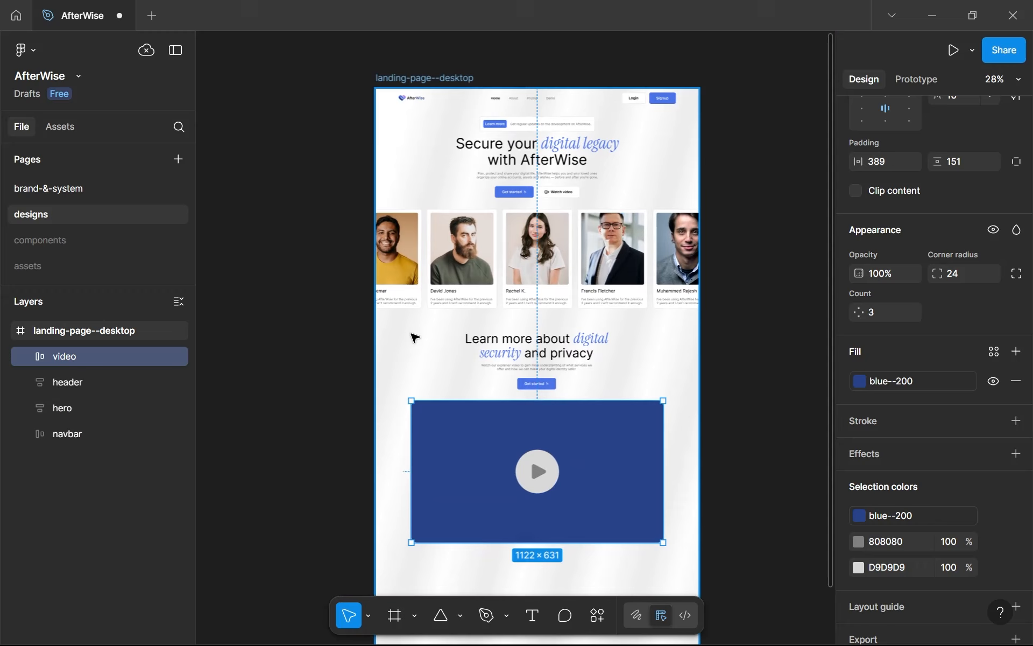
{"action": "scroll", "coordinate": [479, 496], "scroll_direction": "up", "scroll_amount": 3}
{"action": "left_click", "coordinate": [560, 421]}
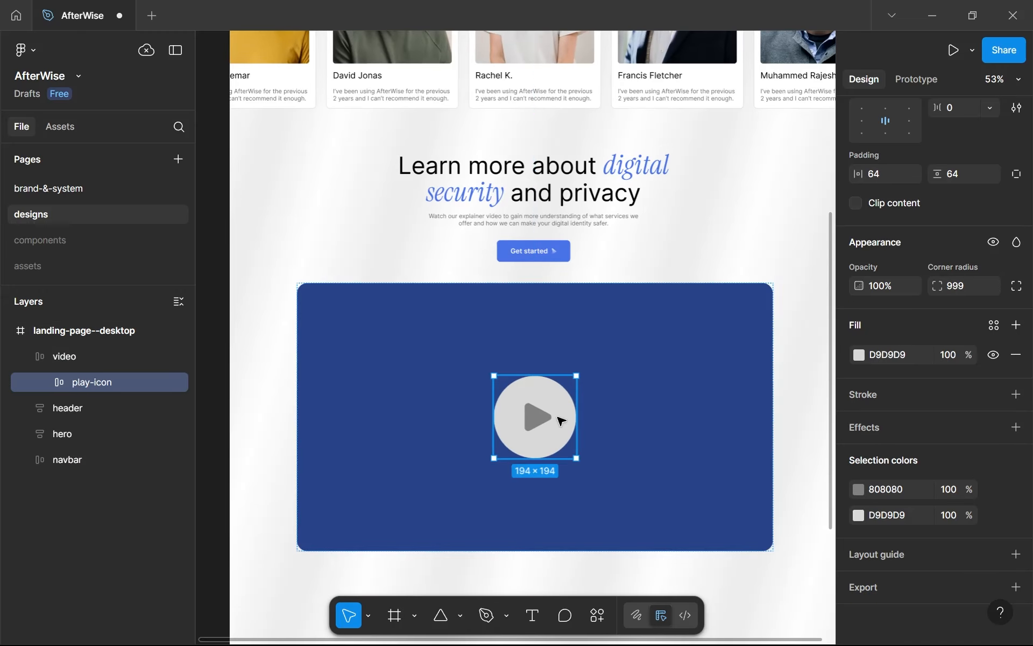
{"action": "left_click", "coordinate": [993, 326]}
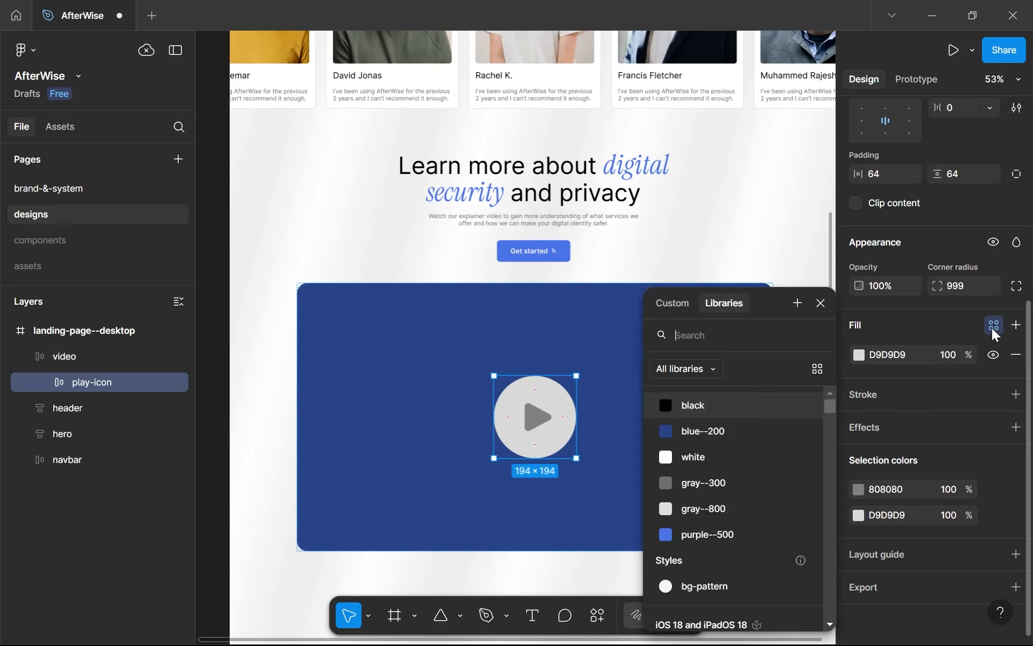
{"action": "left_click", "coordinate": [710, 535]}
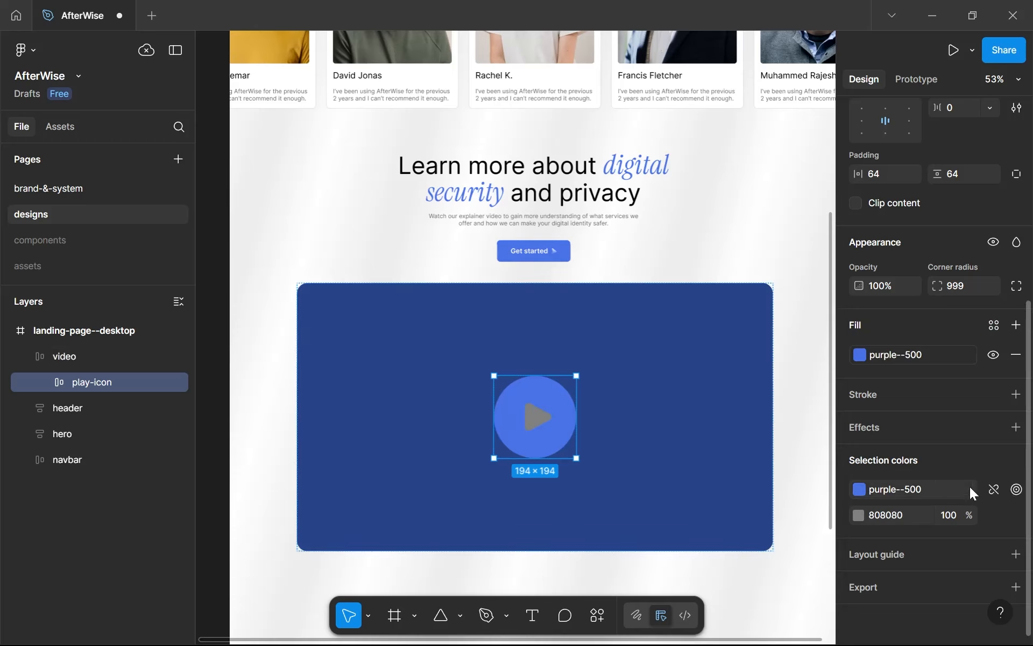
{"action": "left_click", "coordinate": [915, 489]}
{"action": "left_click", "coordinate": [696, 456]}
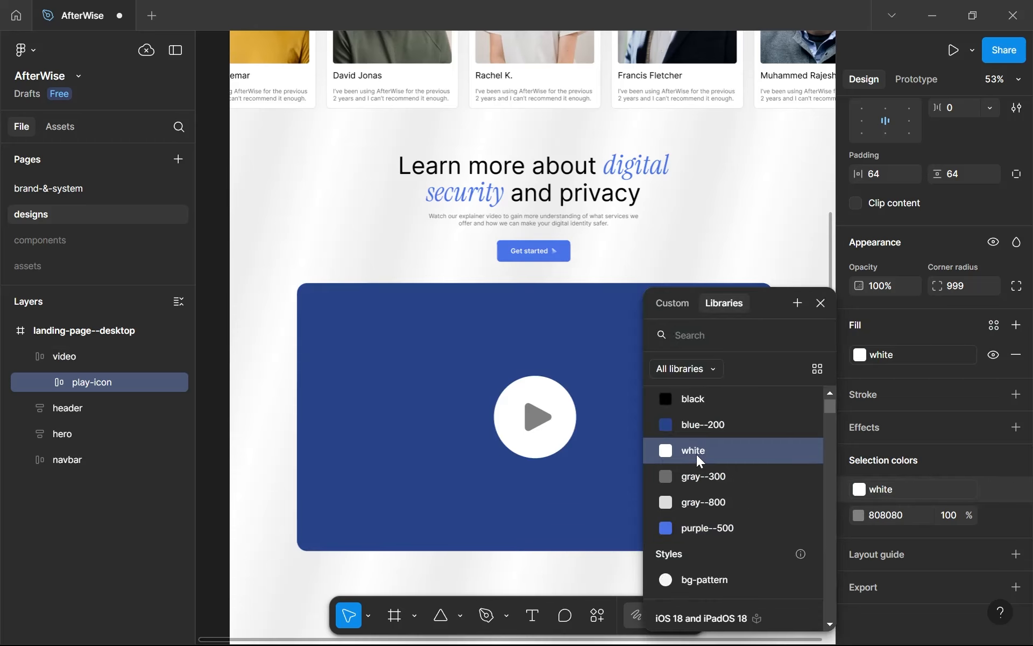
Recolour the play triangle purple--500 and collapse the video layer.
{"action": "left_click", "coordinate": [994, 514]}
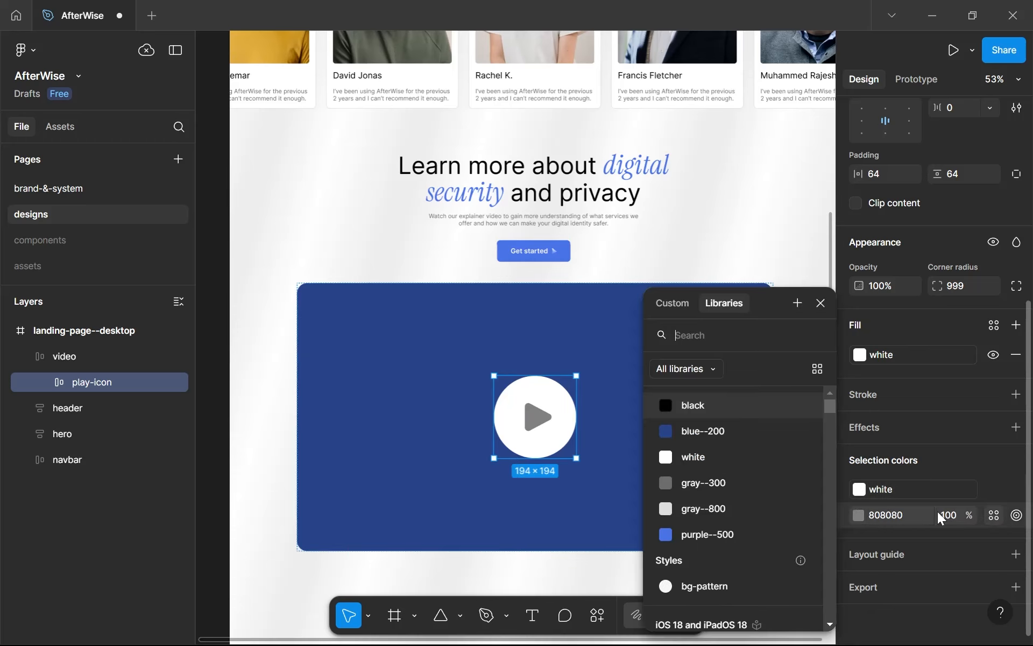
{"action": "left_click", "coordinate": [675, 530]}
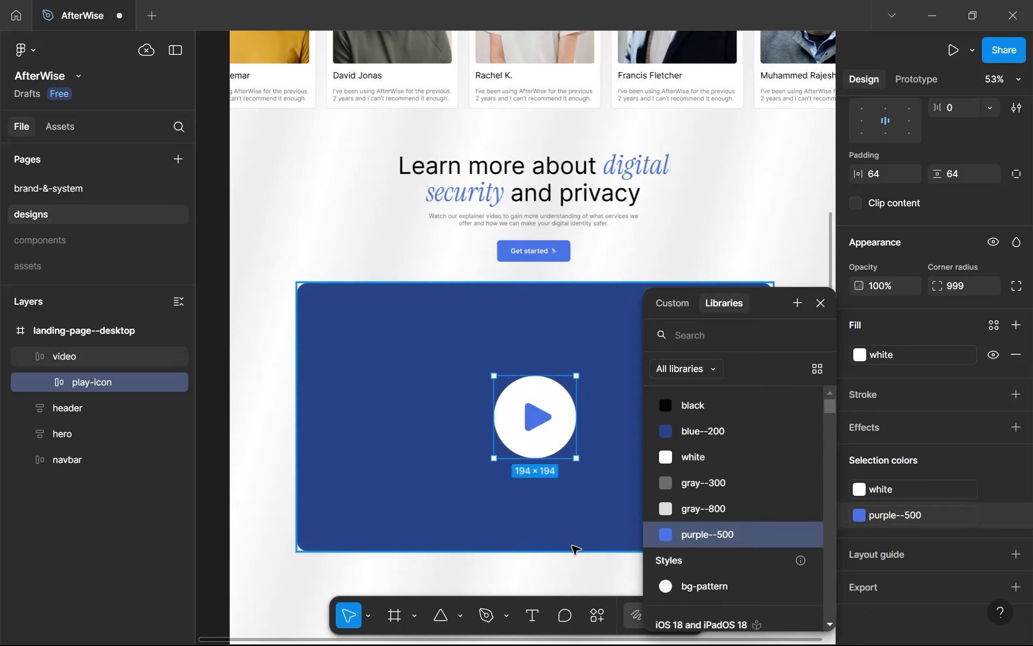
{"action": "left_click", "coordinate": [579, 577]}
{"action": "scroll", "coordinate": [579, 576], "scroll_direction": "down", "scroll_amount": 2}
{"action": "left_click_drag", "start_coordinate": [579, 569], "coordinate": [580, 473]}
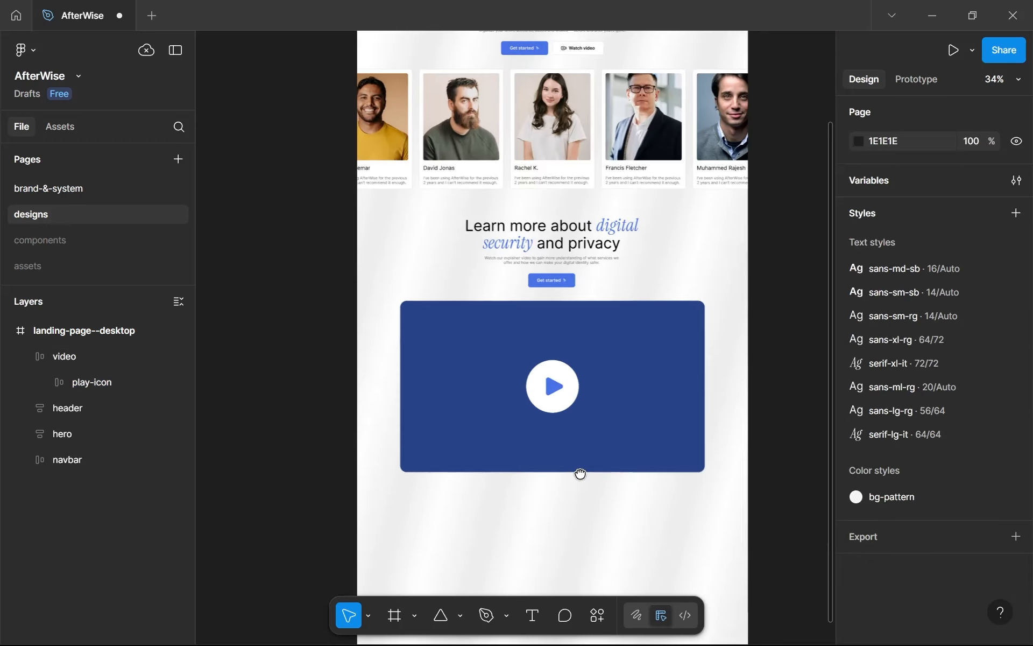
{"action": "scroll", "coordinate": [580, 474], "scroll_direction": "up", "scroll_amount": 3}
{"action": "scroll", "coordinate": [565, 489], "scroll_direction": "down", "scroll_amount": 4}
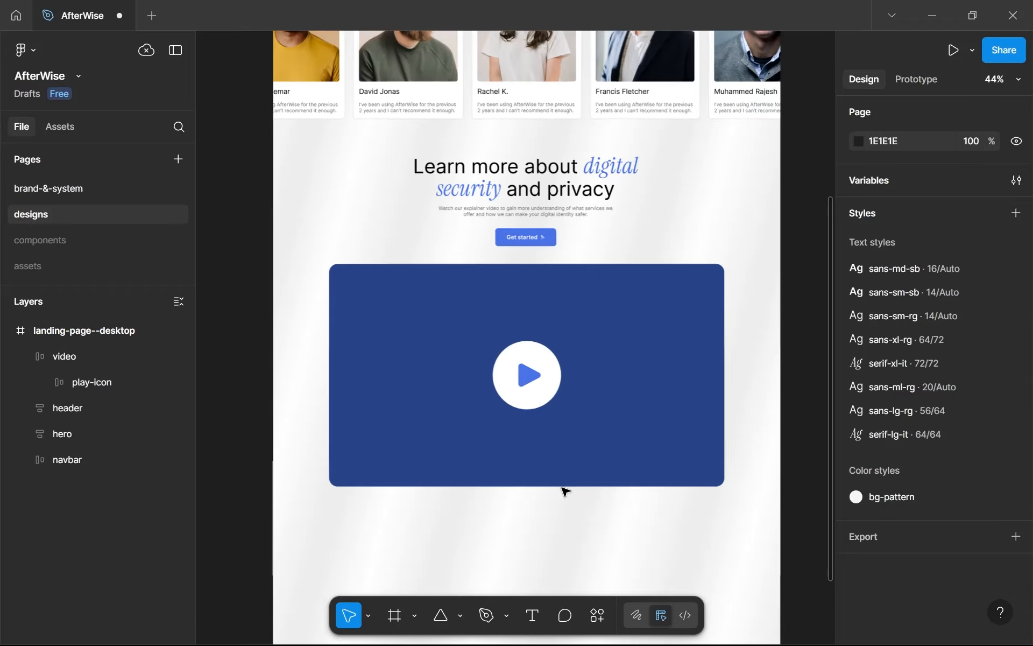
{"action": "scroll", "coordinate": [565, 490], "scroll_direction": "up", "scroll_amount": 3}
{"action": "scroll", "coordinate": [564, 491], "scroll_direction": "up", "scroll_amount": 1}
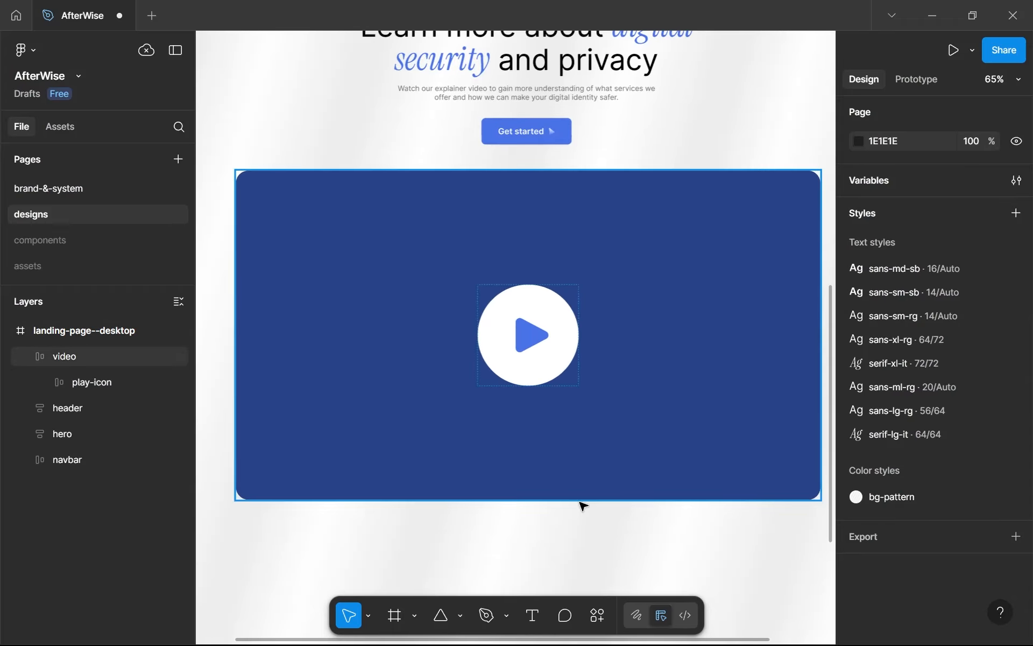
{"action": "left_click", "coordinate": [26, 356]}
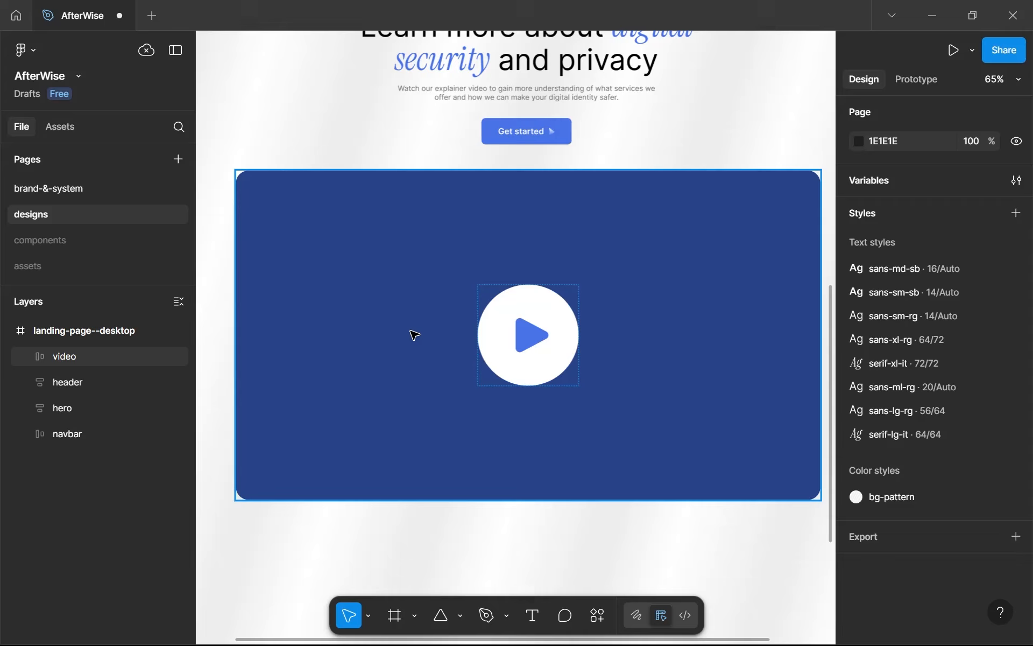
{"action": "scroll", "coordinate": [414, 334], "scroll_direction": "down", "scroll_amount": 10, "text": "ctrl"}
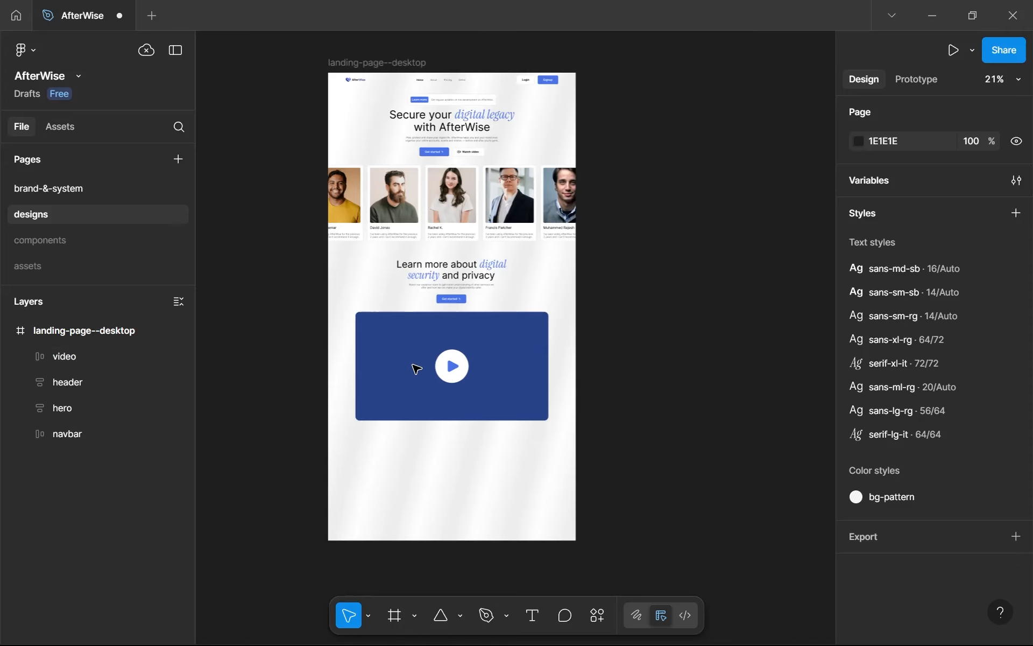
Wrap the Learn more header and video block in an auto-layout frame named 'video'.
{"action": "left_click", "coordinate": [461, 293]}
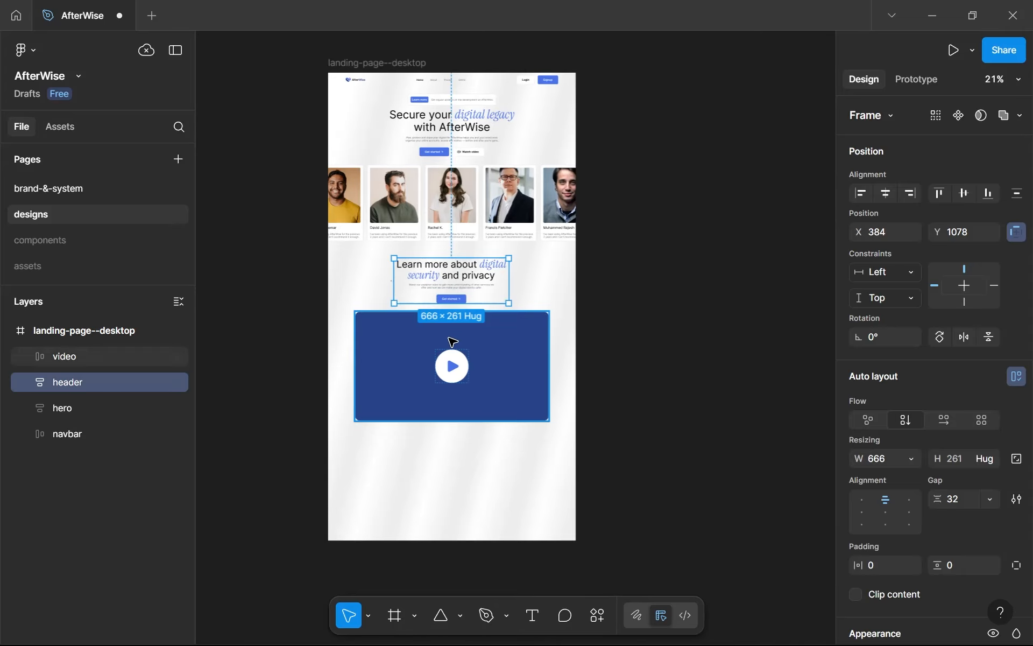
{"action": "left_click", "coordinate": [452, 347], "text": "shift"}
{"action": "key", "text": "shift+a"}
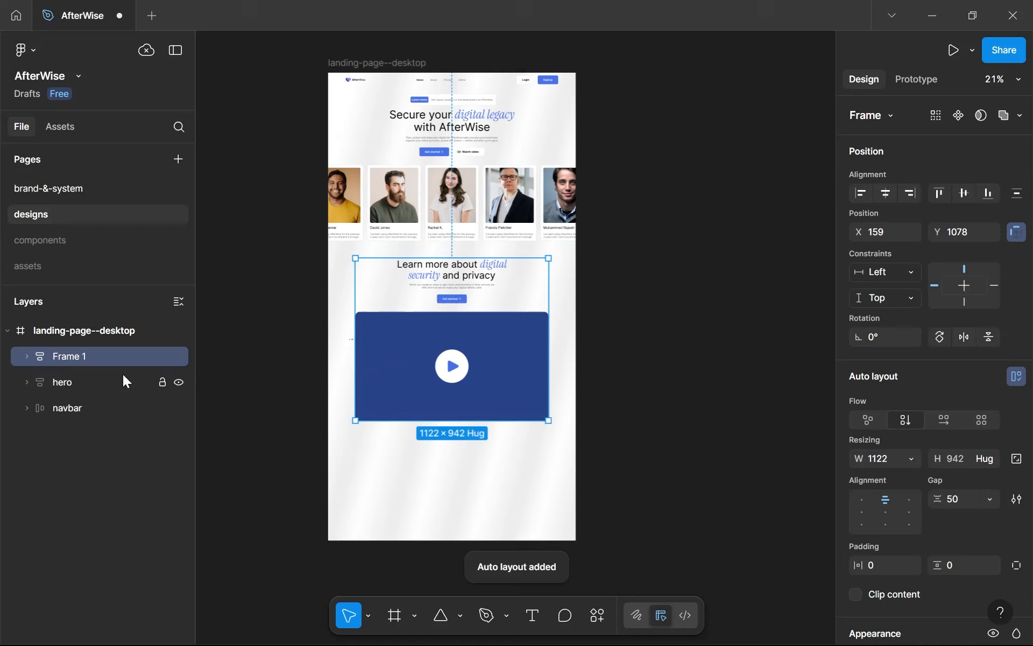
{"action": "double_click", "coordinate": [73, 357]}
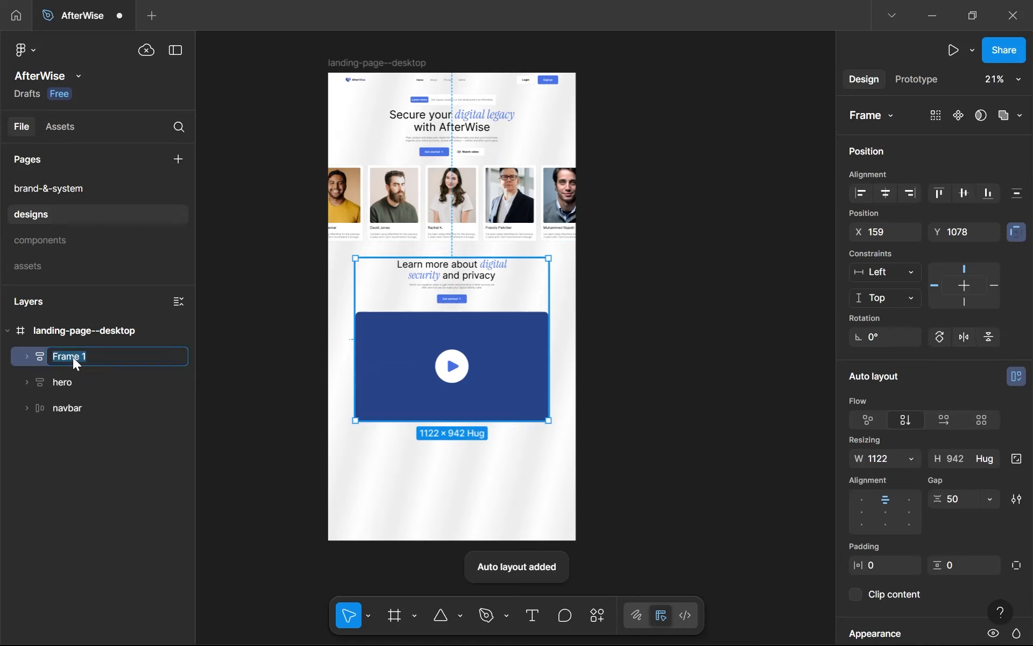
{"action": "type", "text": "video"}
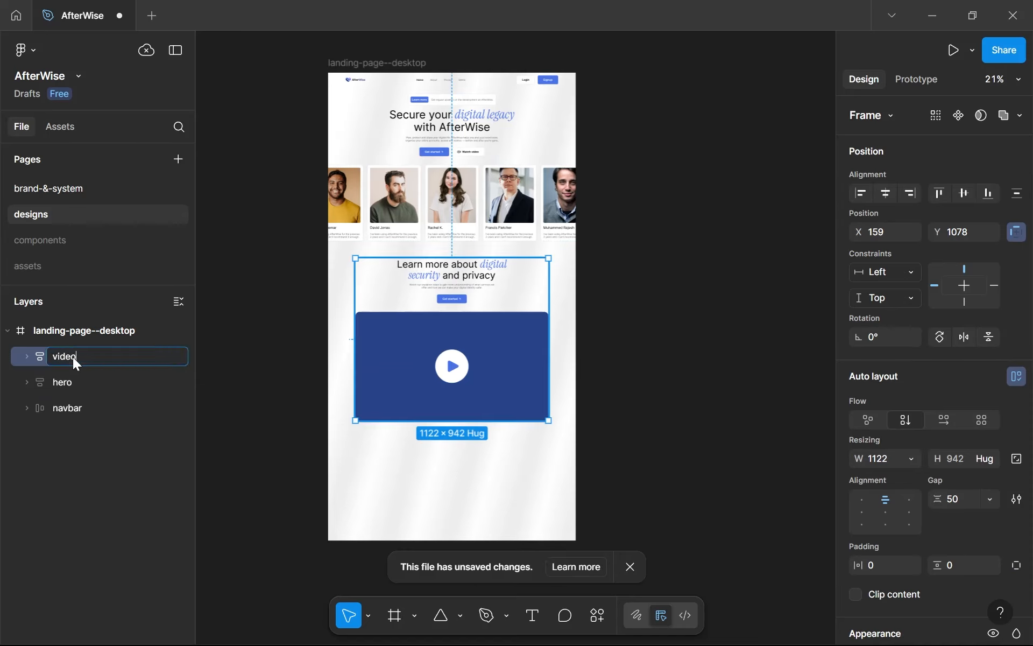
{"action": "key", "text": "Return"}
{"action": "left_click", "coordinate": [633, 568]}
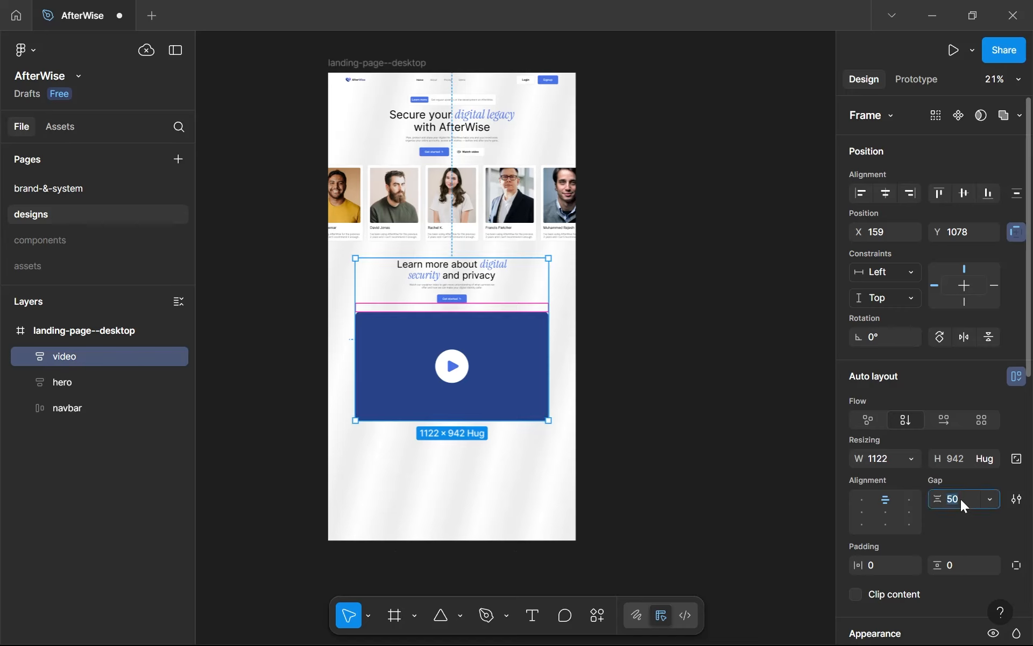
Set the spacing between items to 48 in both the hero and video frames.
{"action": "left_click", "coordinate": [507, 221]}
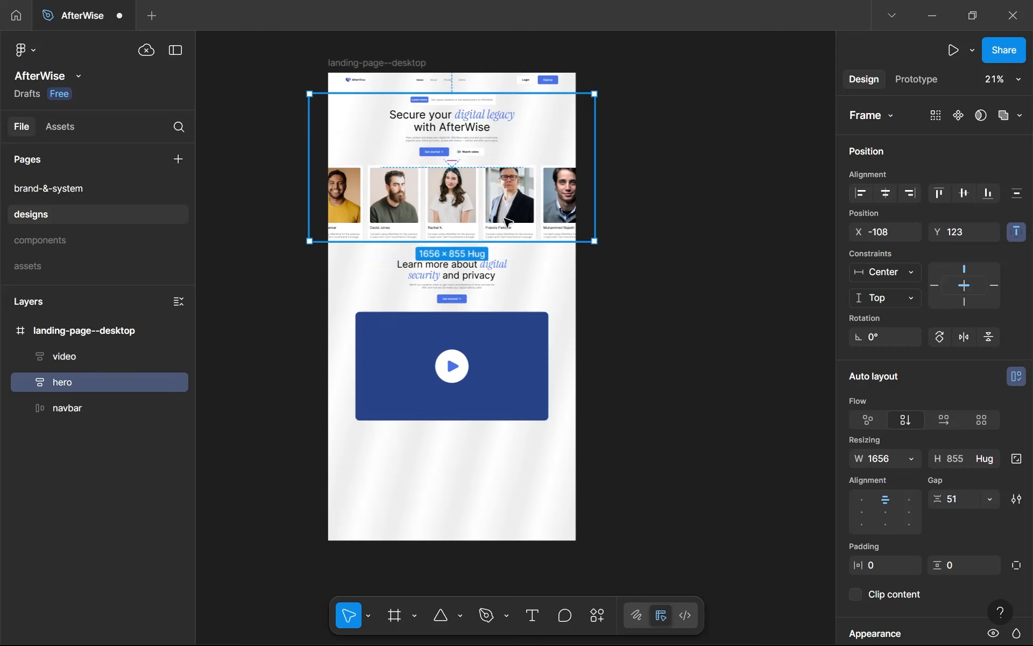
{"action": "left_click", "coordinate": [956, 502]}
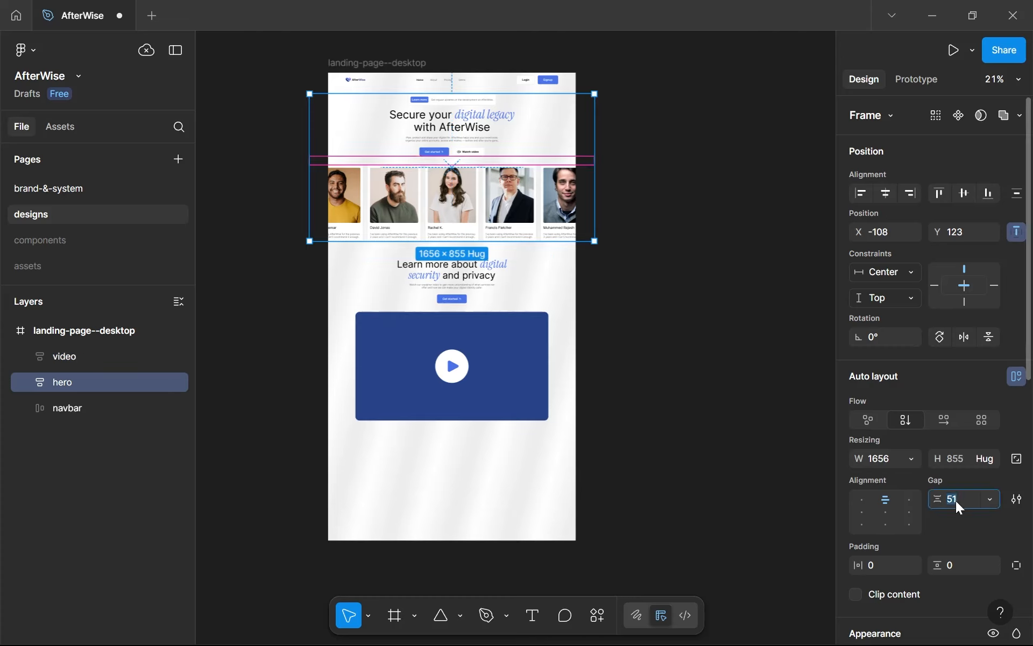
{"action": "type", "text": "48"}
{"action": "key", "text": "Return"}
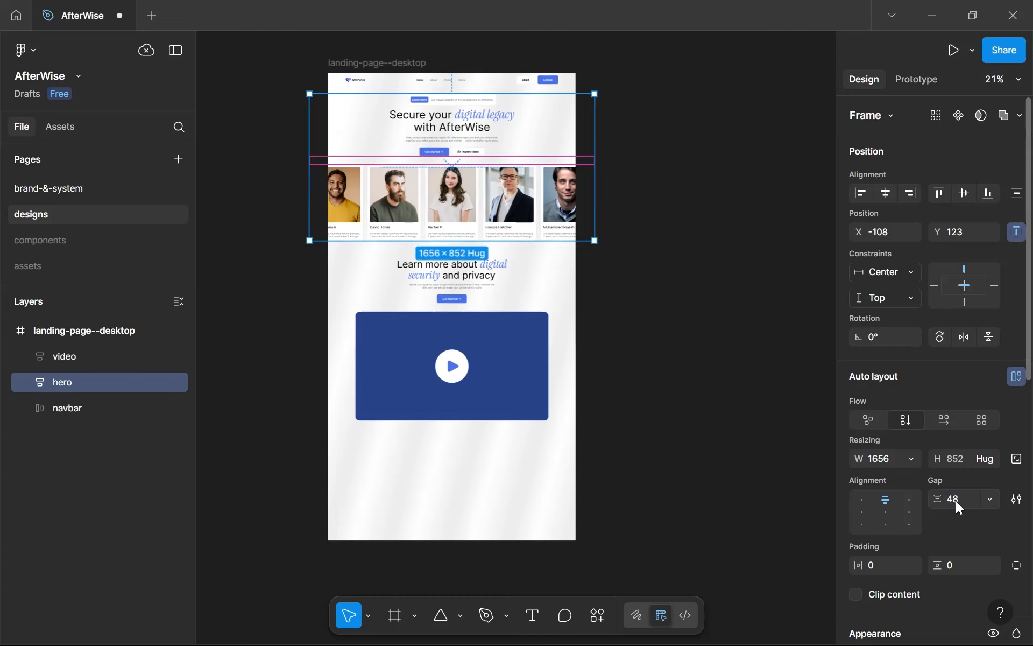
{"action": "left_click", "coordinate": [493, 328]}
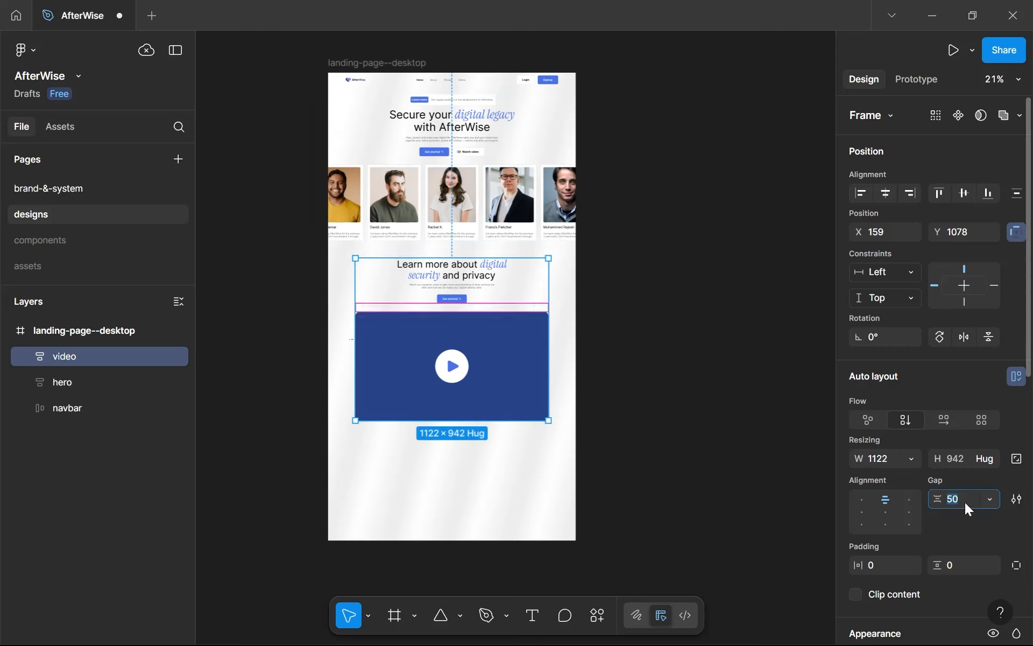
{"action": "type", "text": "48"}
{"action": "key", "text": "Return"}
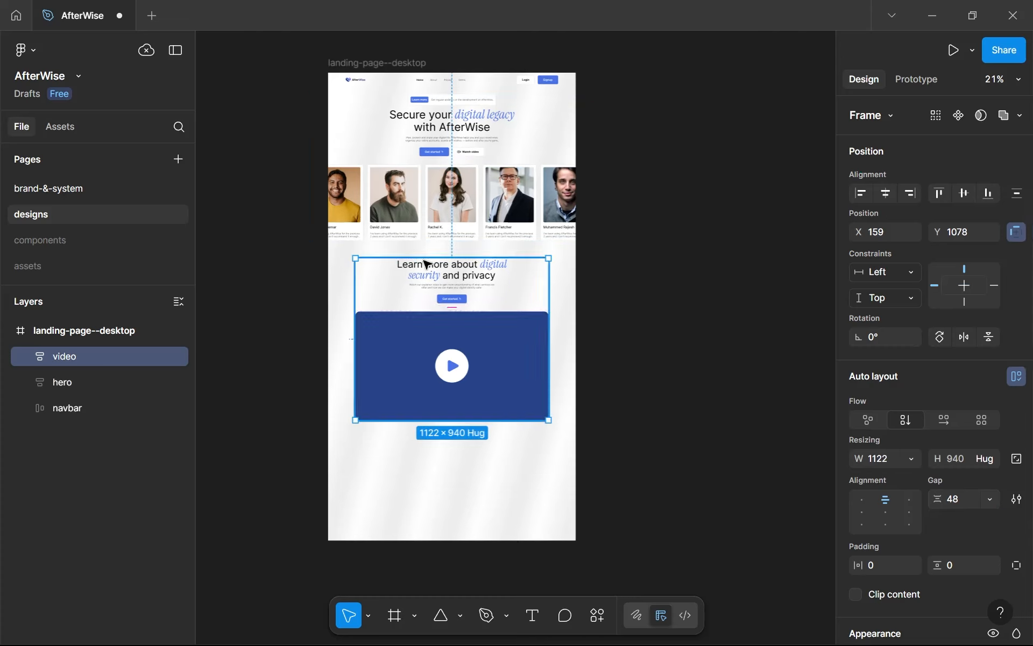
Nudge the video frame up twice and review the landing page layout.
{"action": "key", "text": "alt+Up"}
{"action": "key", "text": "alt+Up"}
{"action": "key", "text": "alt+Up"}
{"action": "key", "text": "alt+Up"}
{"action": "key", "text": "alt+Up"}
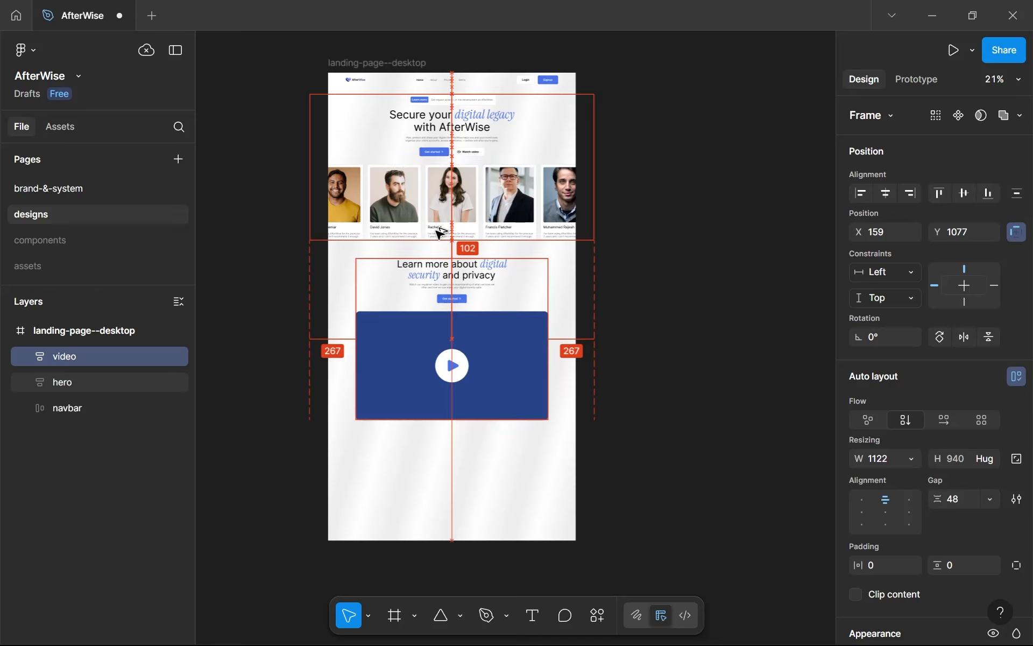
{"action": "key", "text": "alt+Up"}
{"action": "key", "text": "alt+Up"}
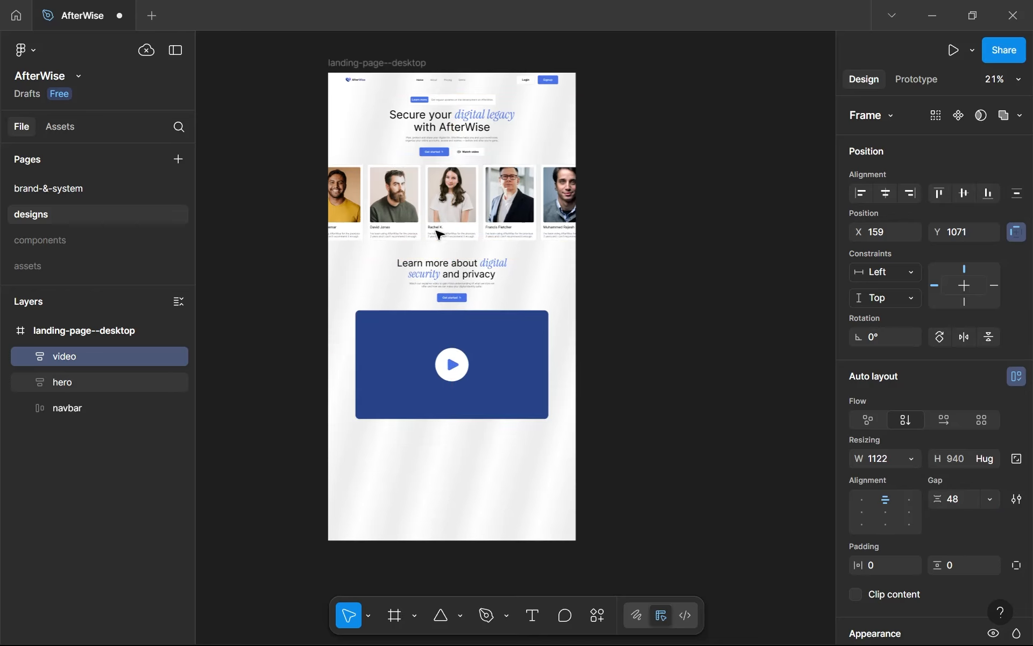
{"action": "scroll", "coordinate": [423, 149], "scroll_direction": "up", "scroll_amount": 5}
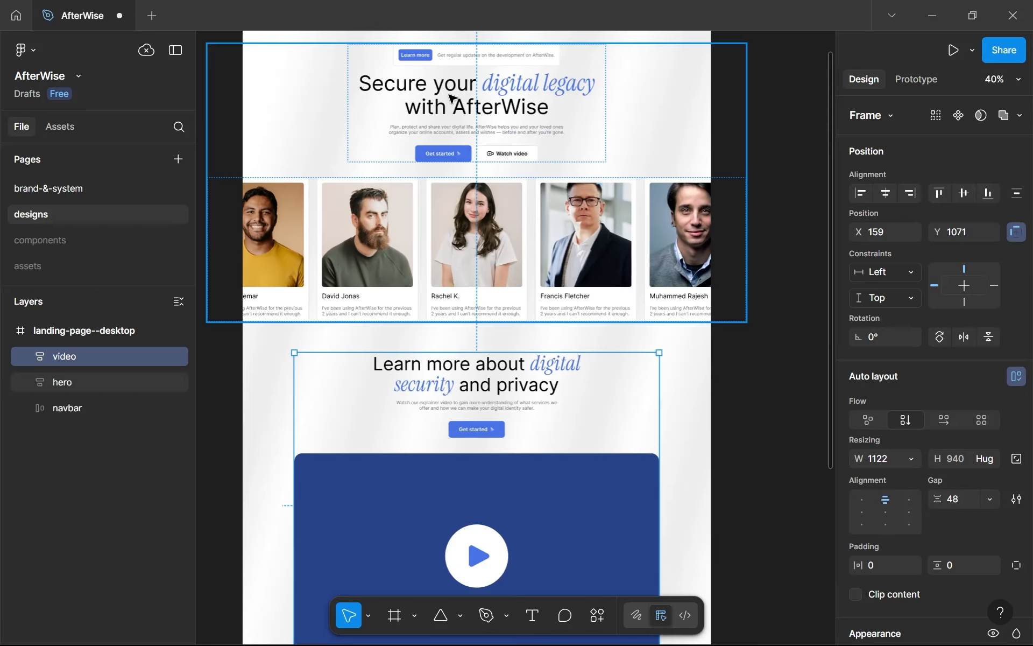
{"action": "double_click", "coordinate": [477, 119]}
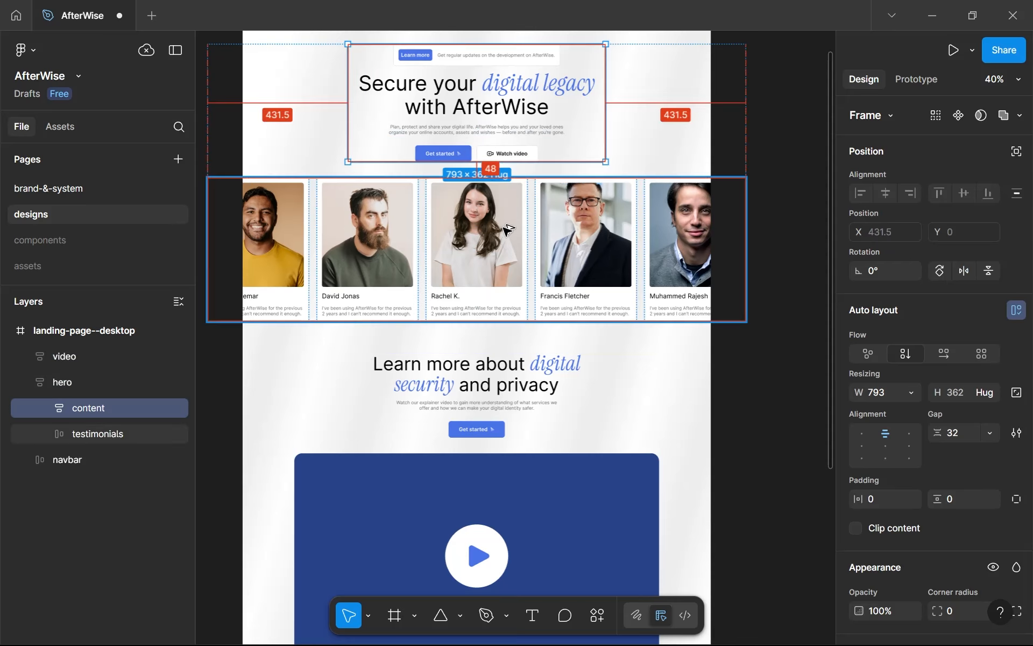
{"action": "scroll", "coordinate": [507, 232], "scroll_direction": "down", "scroll_amount": 4}
{"action": "scroll", "coordinate": [507, 231], "scroll_direction": "down", "scroll_amount": 5}
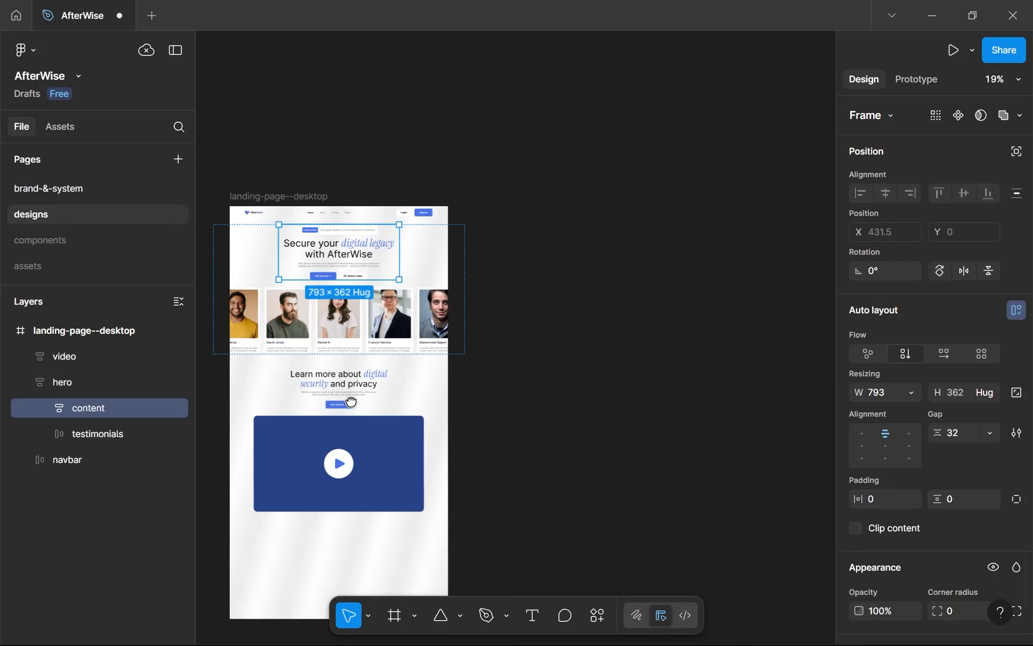
{"action": "left_click", "coordinate": [346, 344]}
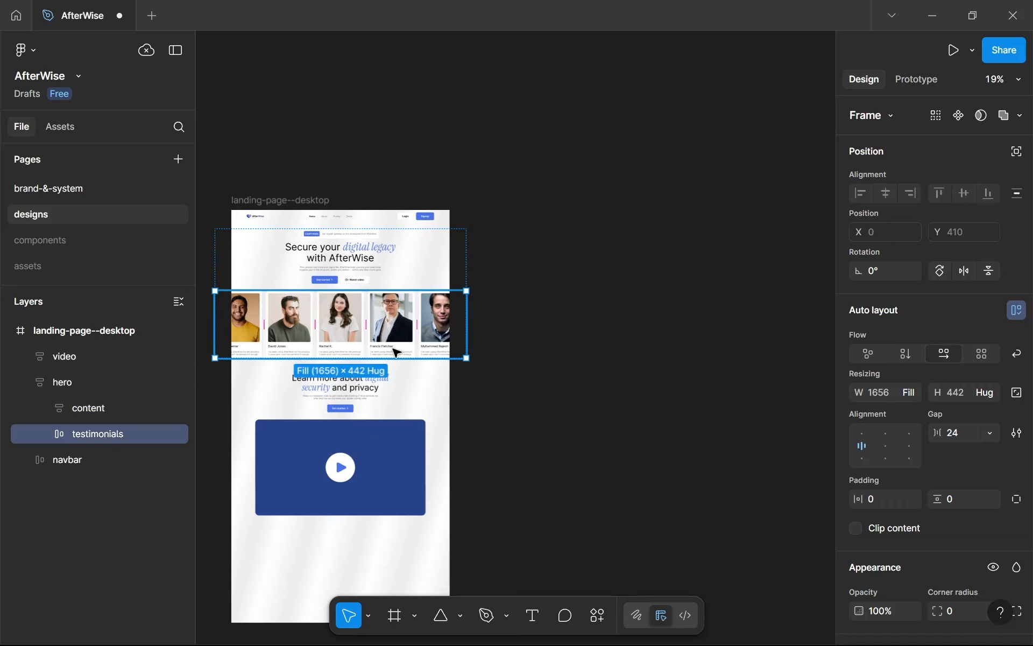
{"action": "left_click_drag", "start_coordinate": [394, 351], "coordinate": [542, 265]}
{"action": "left_click", "coordinate": [582, 350]}
Shorten the landing-page--desktop frame to 2080 tall.
{"action": "scroll", "coordinate": [578, 347], "scroll_direction": "up", "scroll_amount": 2}
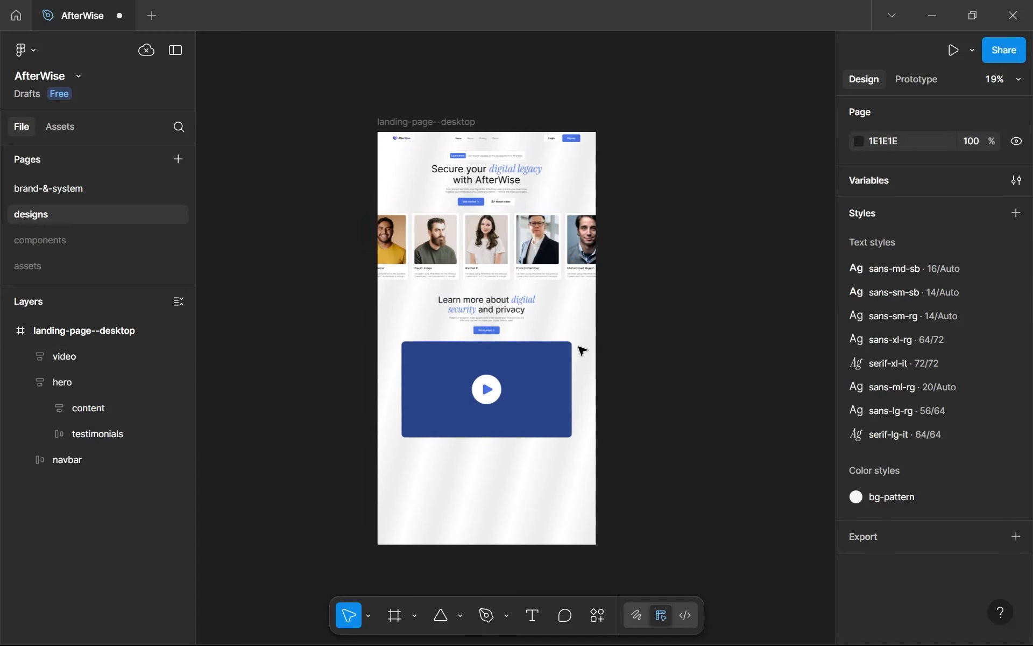
{"action": "left_click_drag", "start_coordinate": [578, 347], "coordinate": [589, 343]}
{"action": "left_click", "coordinate": [24, 384]}
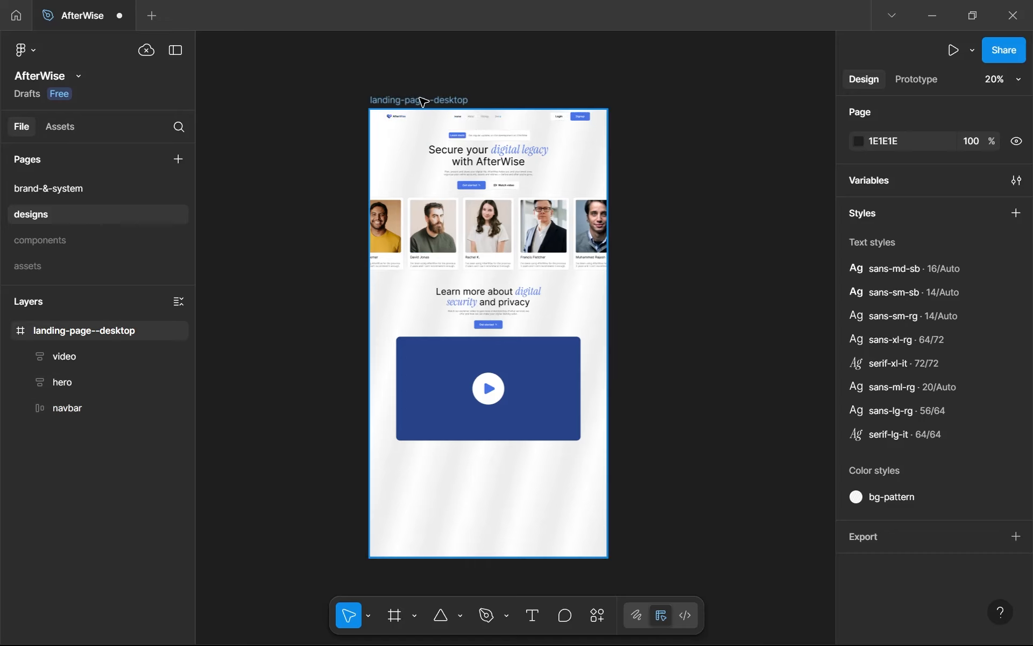
{"action": "scroll", "coordinate": [482, 425], "scroll_direction": "down", "scroll_amount": 1}
{"action": "left_click", "coordinate": [483, 431]}
{"action": "left_click_drag", "start_coordinate": [490, 509], "coordinate": [501, 413]}
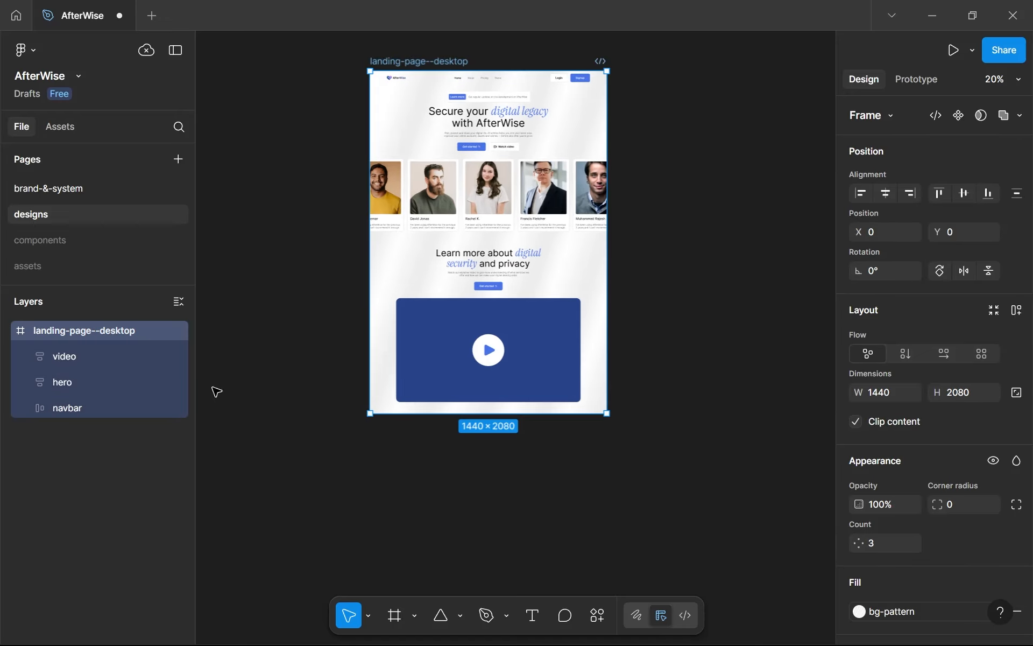
Reorder the layers as navbar, hero, then video.
{"action": "left_click", "coordinate": [87, 383]}
{"action": "mouse_move", "coordinate": [79, 408]}
{"action": "left_mouse_down"}
{"action": "mouse_move", "coordinate": [78, 353]}
{"action": "mouse_move", "coordinate": [69, 416]}
{"action": "left_mouse_up"}
{"action": "left_click", "coordinate": [347, 433]}
{"action": "scroll", "coordinate": [428, 263], "scroll_direction": "up", "scroll_amount": 3}
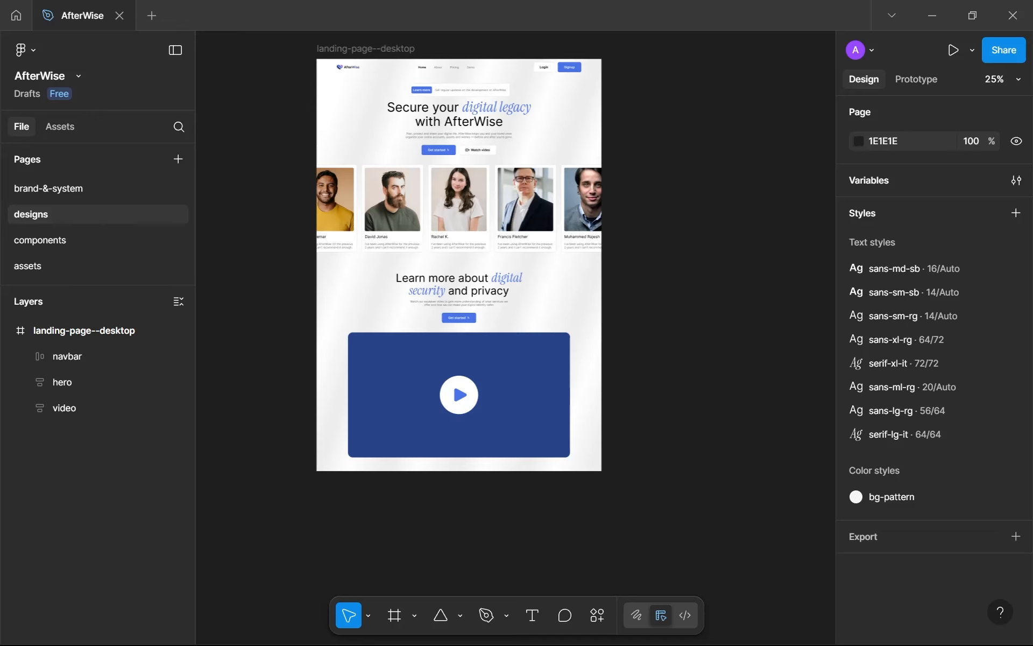
Drag the landing-page--desktop frame's bottom edge down to 4429 tall.
{"action": "left_click", "coordinate": [403, 48]}
{"action": "scroll", "coordinate": [399, 90], "scroll_direction": "down", "scroll_amount": 3}
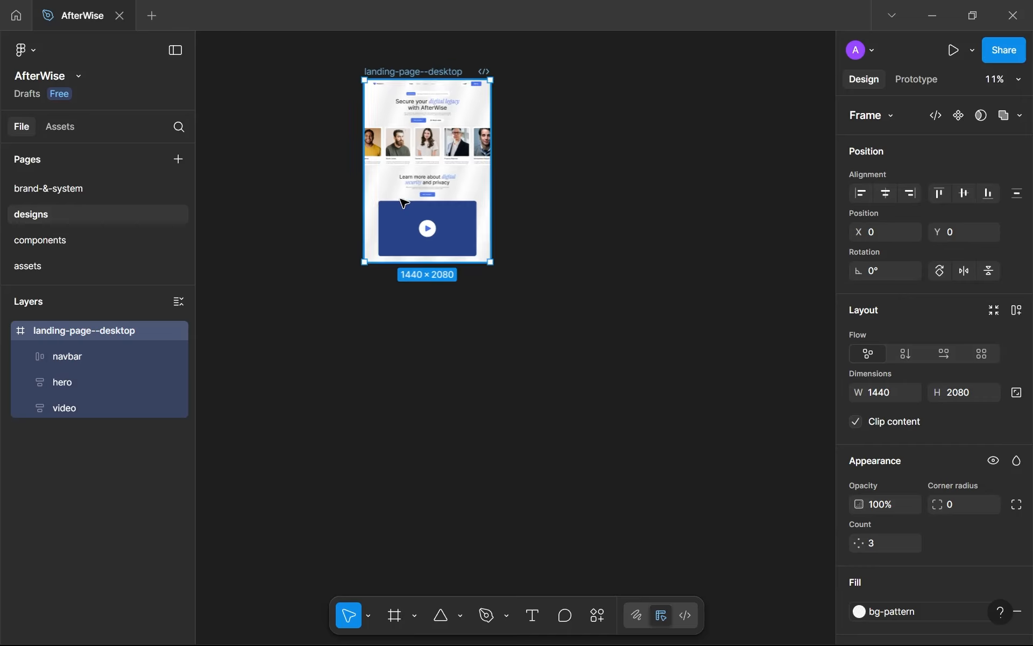
{"action": "scroll", "coordinate": [430, 118], "scroll_direction": "down", "scroll_amount": 3}
{"action": "left_click_drag", "start_coordinate": [431, 155], "coordinate": [422, 363]}
{"action": "left_click", "coordinate": [565, 196]}
Scroll back up and select the navbar on the landing page.
{"action": "scroll", "coordinate": [526, 191], "scroll_direction": "up", "scroll_amount": 5, "text": "ctrl"}
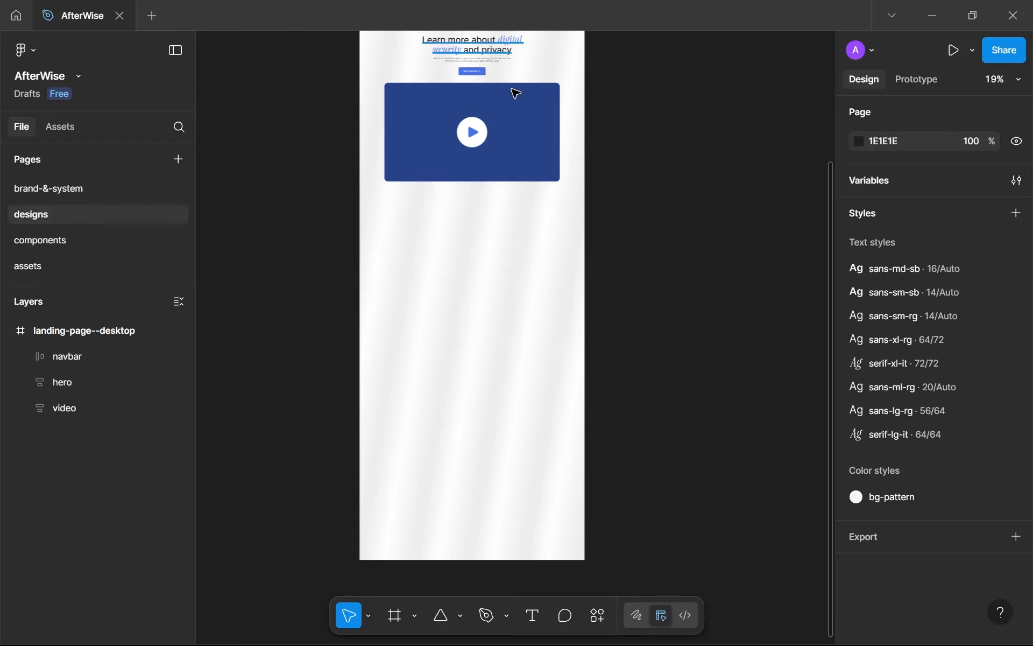
{"action": "scroll", "coordinate": [496, 265], "scroll_direction": "up", "scroll_amount": 5}
{"action": "scroll", "coordinate": [487, 162], "scroll_direction": "up", "scroll_amount": 3}
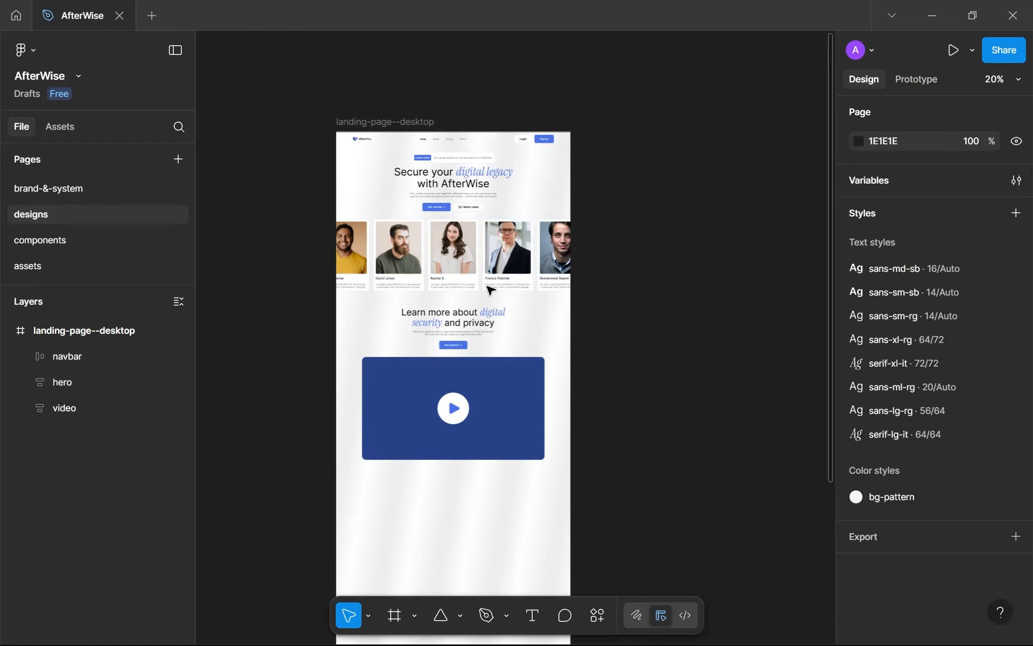
{"action": "scroll", "coordinate": [484, 129], "scroll_direction": "up", "scroll_amount": 2, "text": "ctrl"}
{"action": "left_click", "coordinate": [494, 153]}
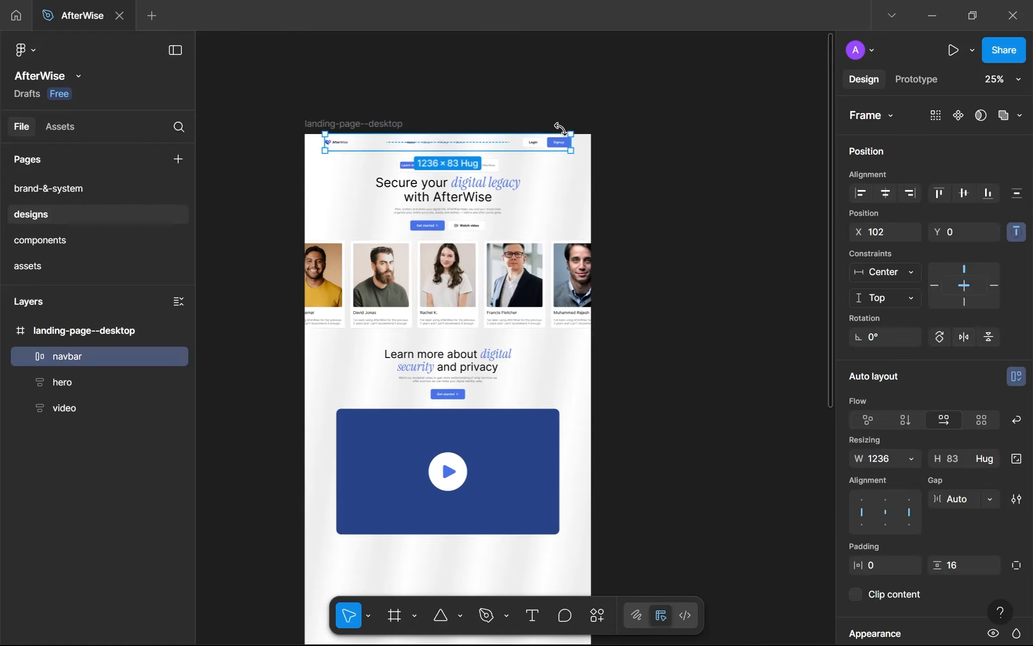
{"action": "scroll", "coordinate": [486, 132], "scroll_direction": "up", "scroll_amount": 3, "text": "ctrl"}
{"action": "scroll", "coordinate": [486, 132], "scroll_direction": "down", "scroll_amount": 2, "text": "ctrl"}
{"action": "scroll", "coordinate": [486, 132], "scroll_direction": "down", "scroll_amount": 2, "text": "ctrl"}
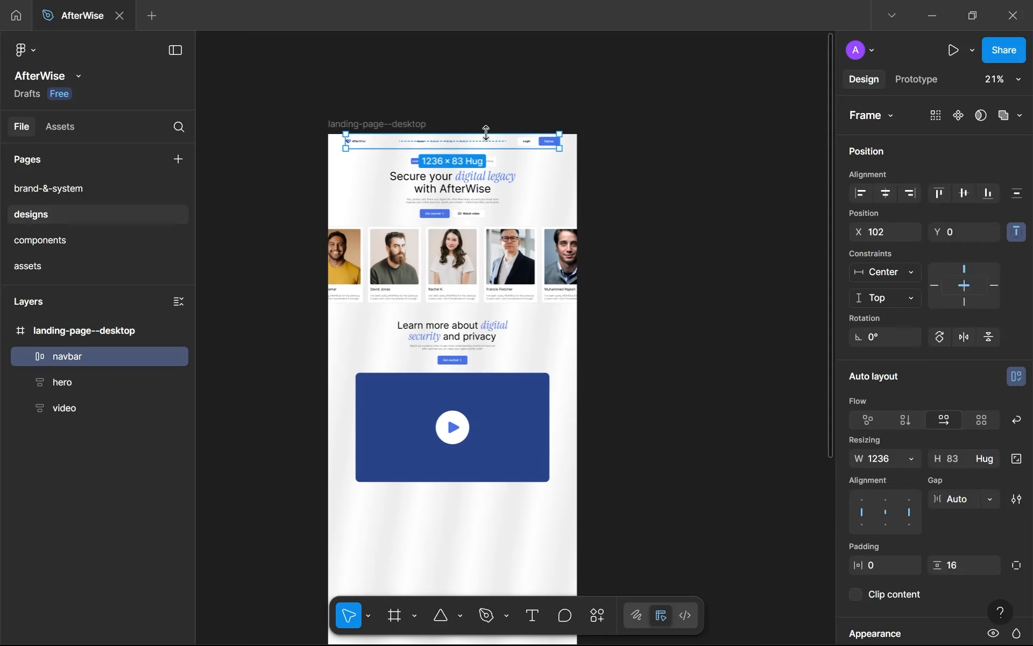
Duplicate the btns frame on the components page and place the copy below.
{"action": "left_click", "coordinate": [87, 242]}
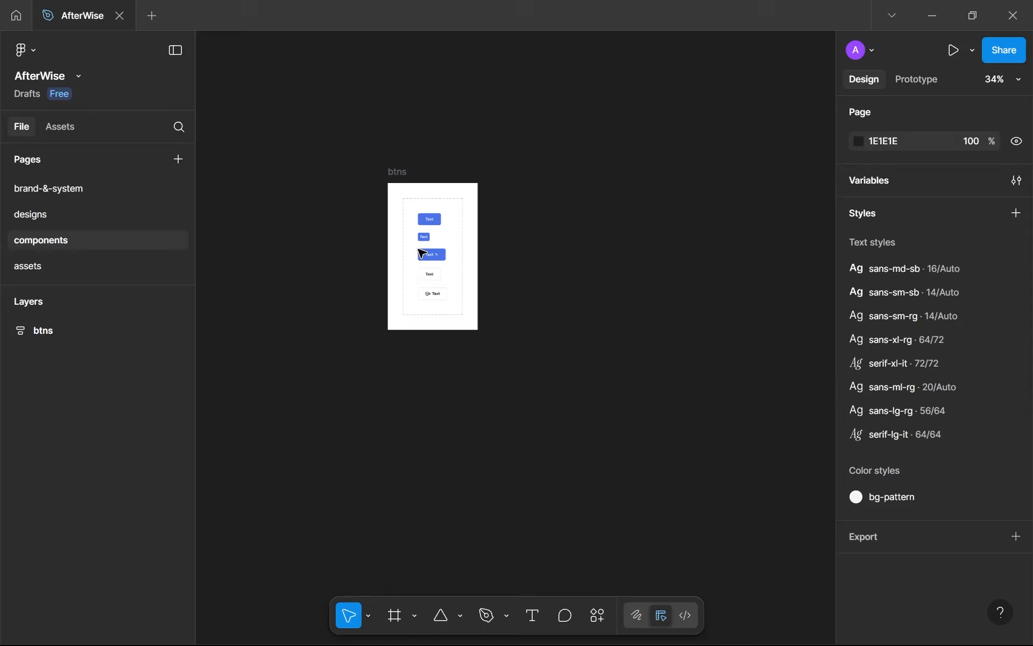
{"action": "scroll", "coordinate": [422, 253], "scroll_direction": "down", "scroll_amount": 3, "text": "ctrl"}
{"action": "left_click", "coordinate": [413, 129]}
{"action": "key", "text": "ctrl+d"}
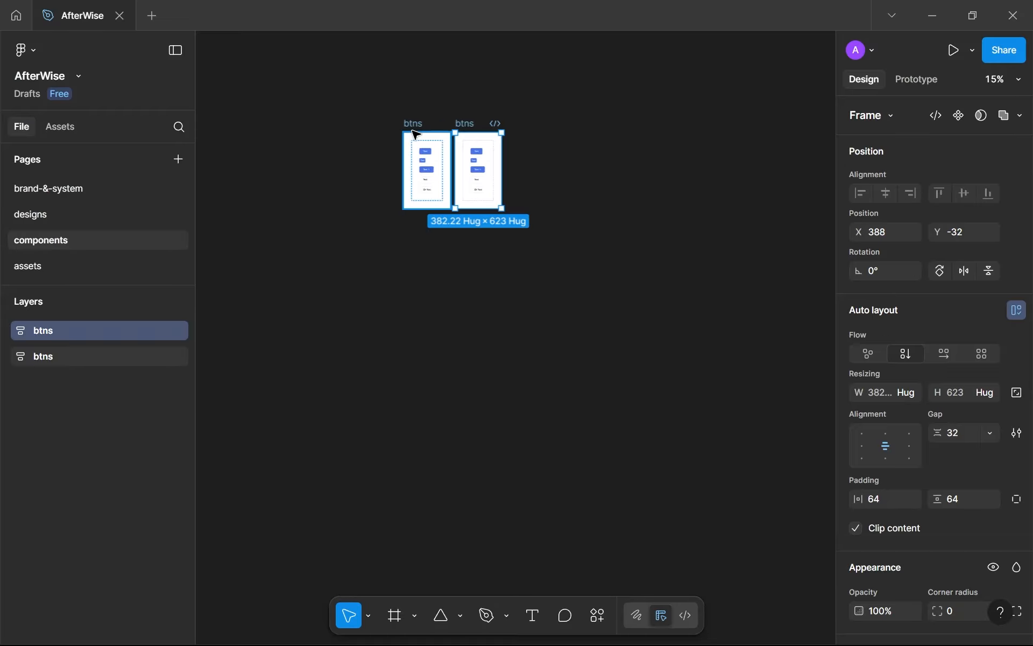
{"action": "left_click_drag", "start_coordinate": [466, 122], "coordinate": [420, 202]}
Replace the copy's button set with the navbar and make it a component.
{"action": "left_click", "coordinate": [429, 266]}
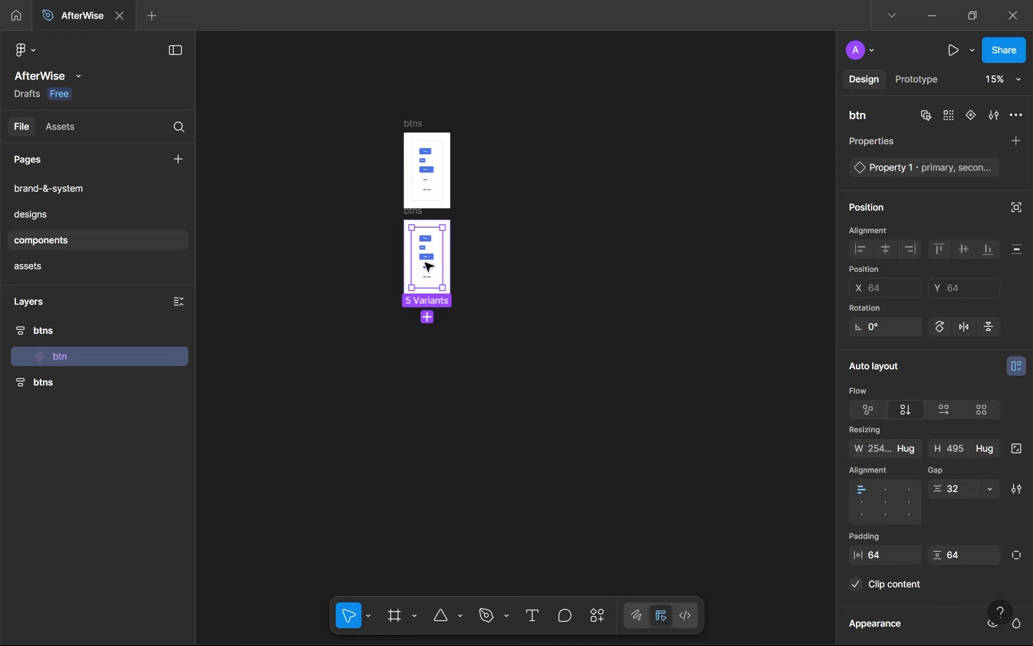
{"action": "key", "text": "ctrl+shift+r"}
{"action": "scroll", "coordinate": [453, 238], "scroll_direction": "up", "scroll_amount": 3}
{"action": "left_click_drag", "start_coordinate": [432, 225], "coordinate": [406, 210]}
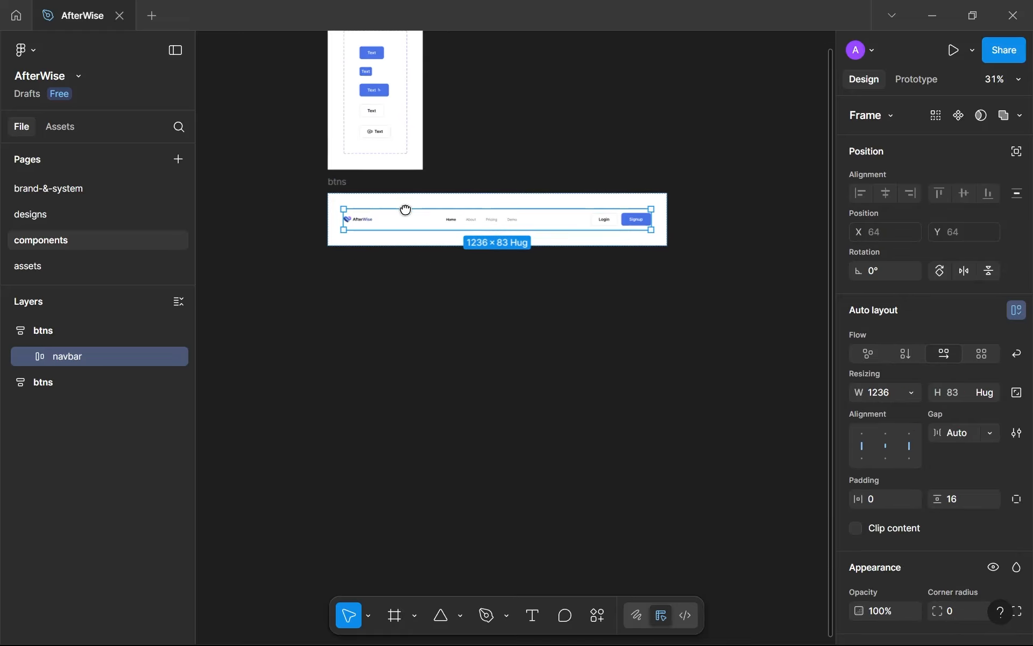
{"action": "scroll", "coordinate": [404, 209], "scroll_direction": "up", "scroll_amount": 1}
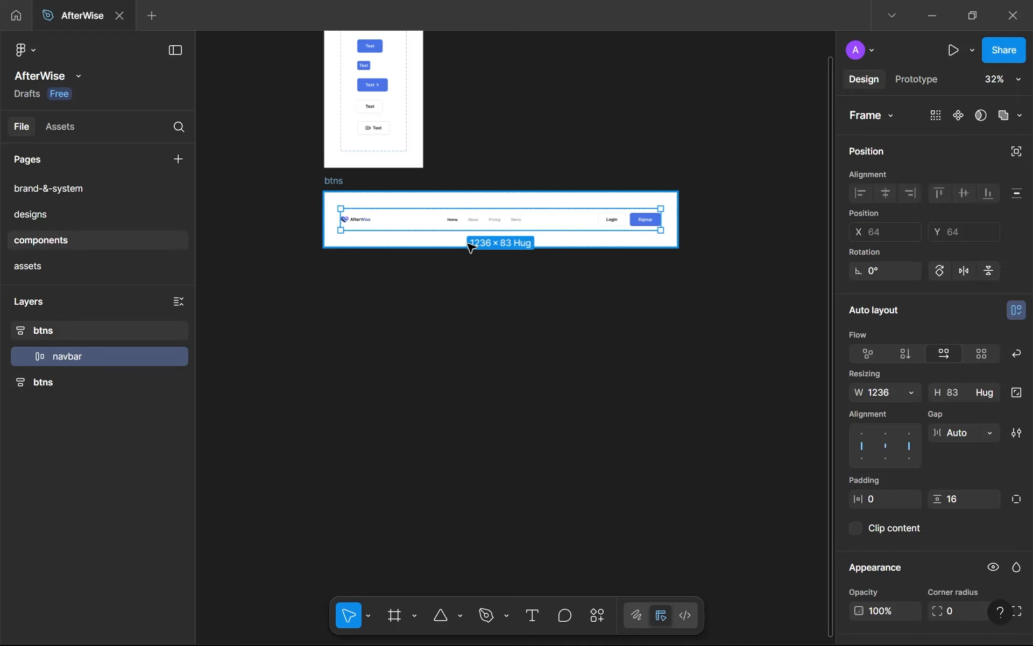
{"action": "left_click", "coordinate": [958, 115]}
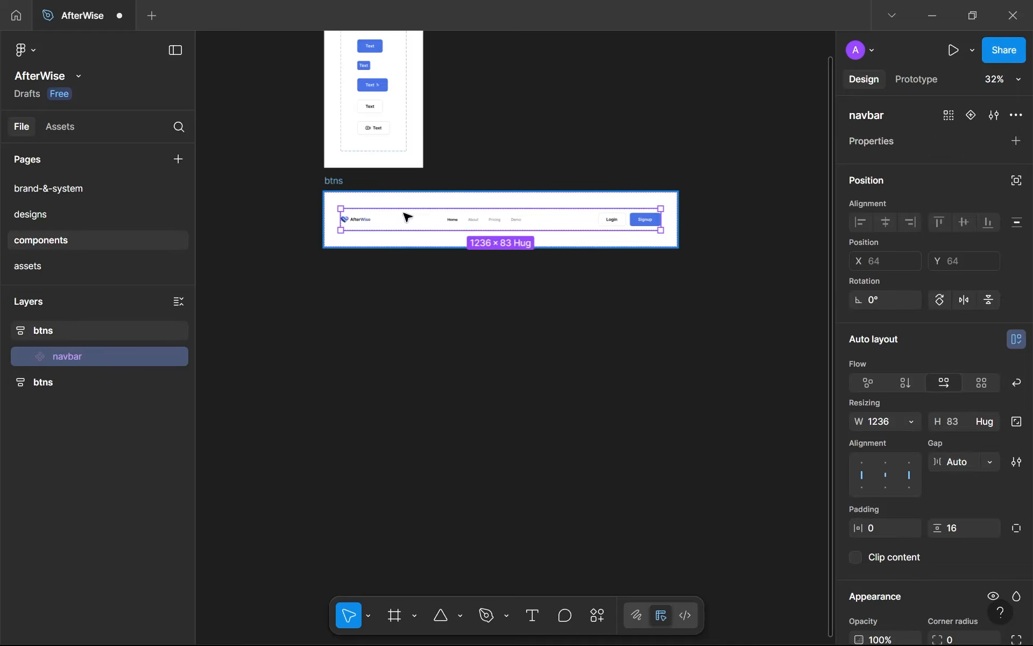
Select the banner inside the hero's header on the designs page, then return to components.
{"action": "left_click", "coordinate": [80, 216]}
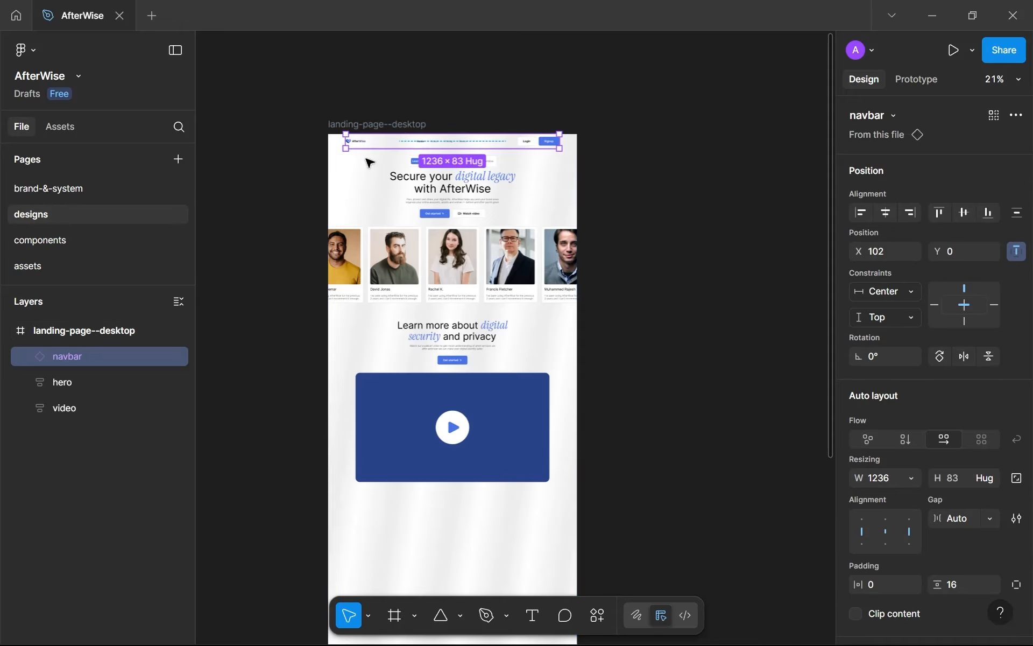
{"action": "scroll", "coordinate": [371, 156], "scroll_direction": "up", "scroll_amount": 3}
{"action": "scroll", "coordinate": [640, 196], "scroll_direction": "down", "scroll_amount": 3}
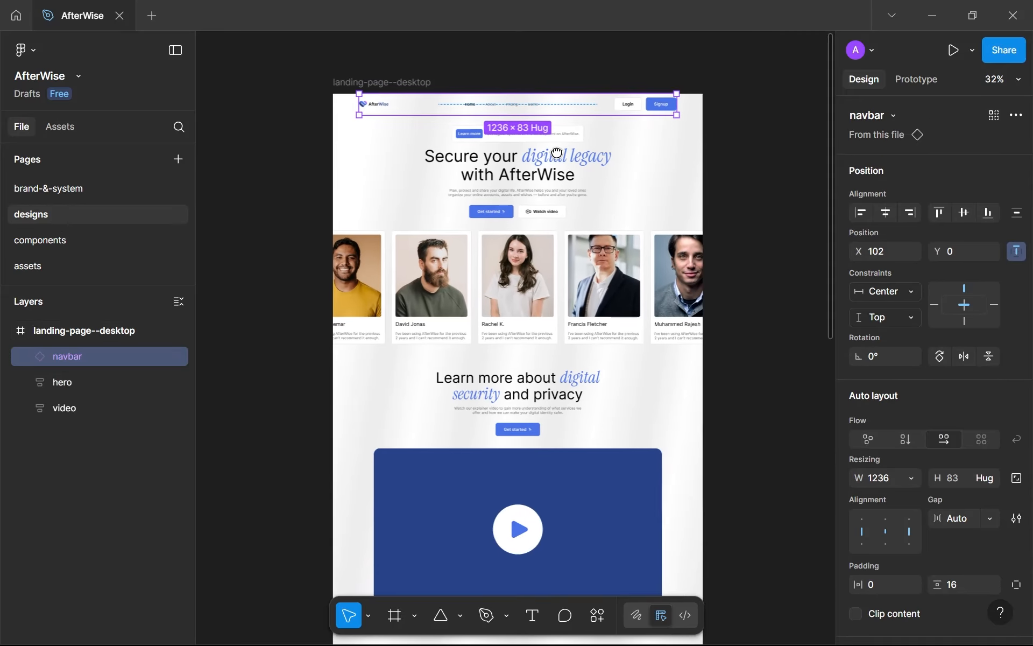
{"action": "left_click_drag", "start_coordinate": [630, 156], "coordinate": [619, 151]}
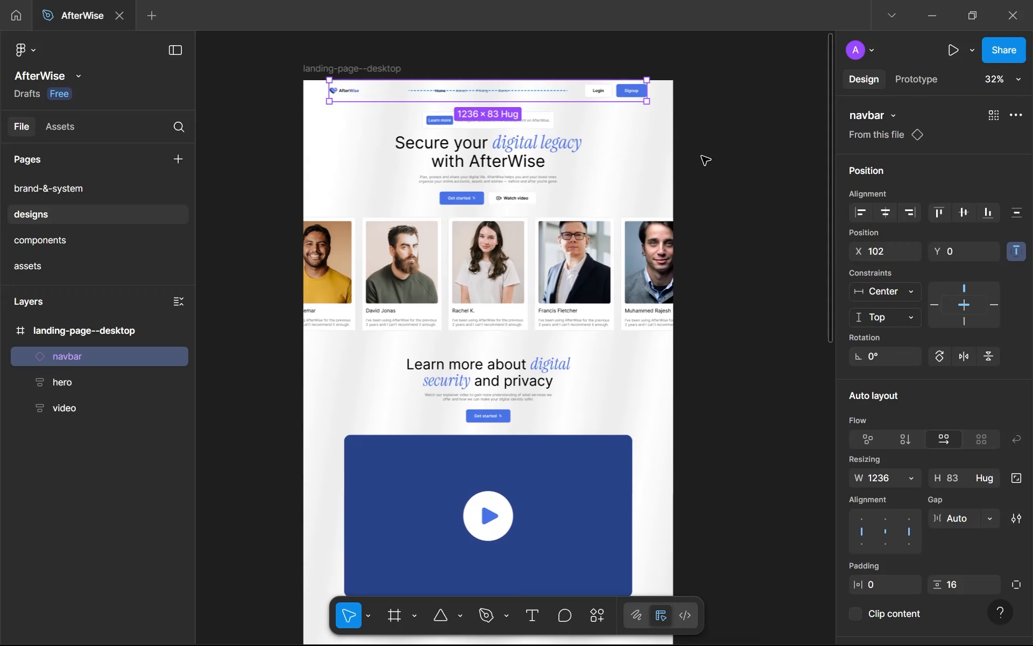
{"action": "scroll", "coordinate": [718, 164], "scroll_direction": "up", "scroll_amount": 2}
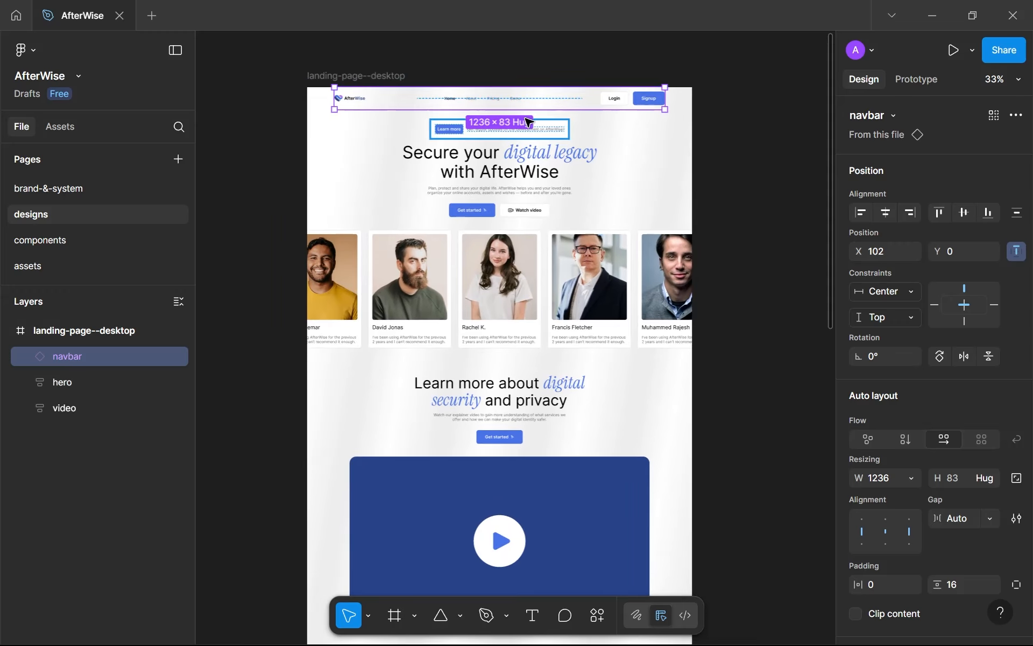
{"action": "scroll", "coordinate": [529, 123], "scroll_direction": "up", "scroll_amount": 5}
{"action": "double_click", "coordinate": [505, 134]}
{"action": "double_click", "coordinate": [505, 133]}
{"action": "double_click", "coordinate": [505, 134]}
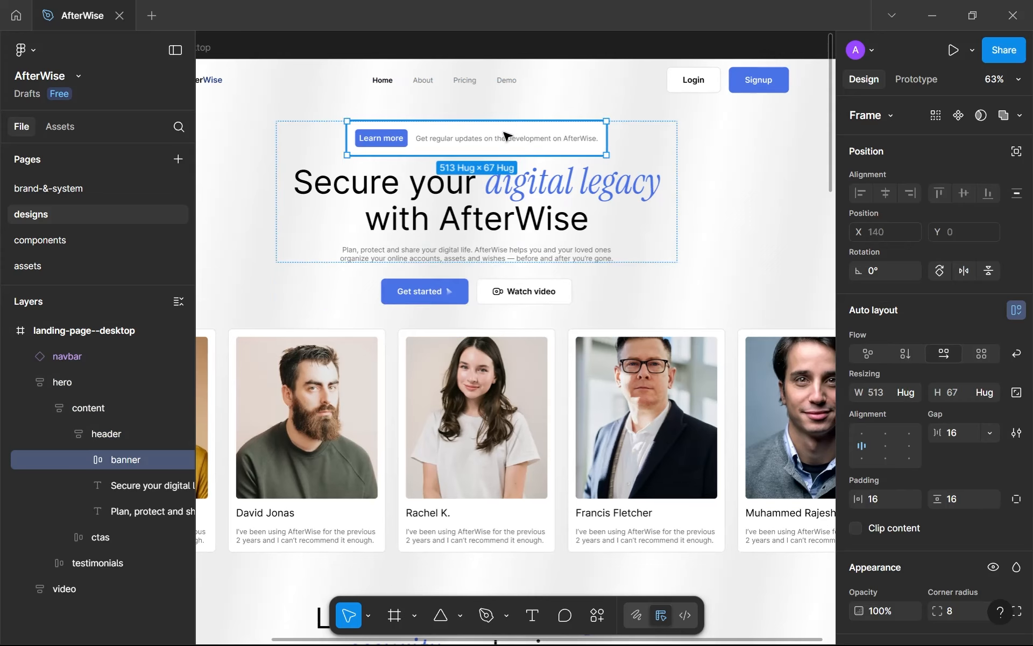
{"action": "left_click", "coordinate": [66, 237]}
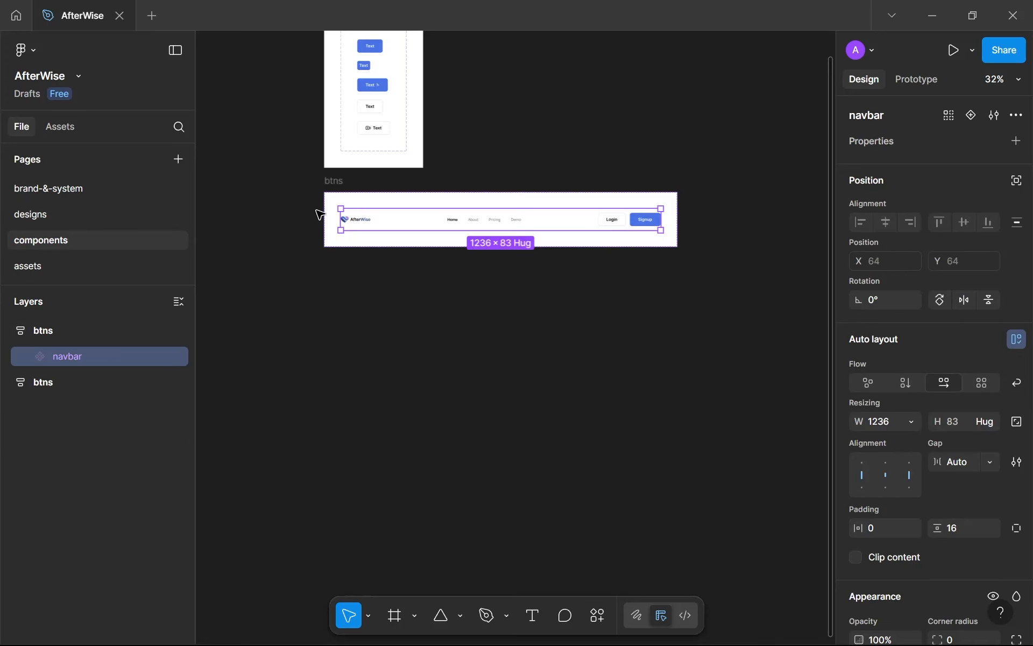
Rename the navbar's holding frame to 'navbars' and duplicate it.
{"action": "left_click", "coordinate": [340, 186]}
{"action": "double_click", "coordinate": [340, 186]}
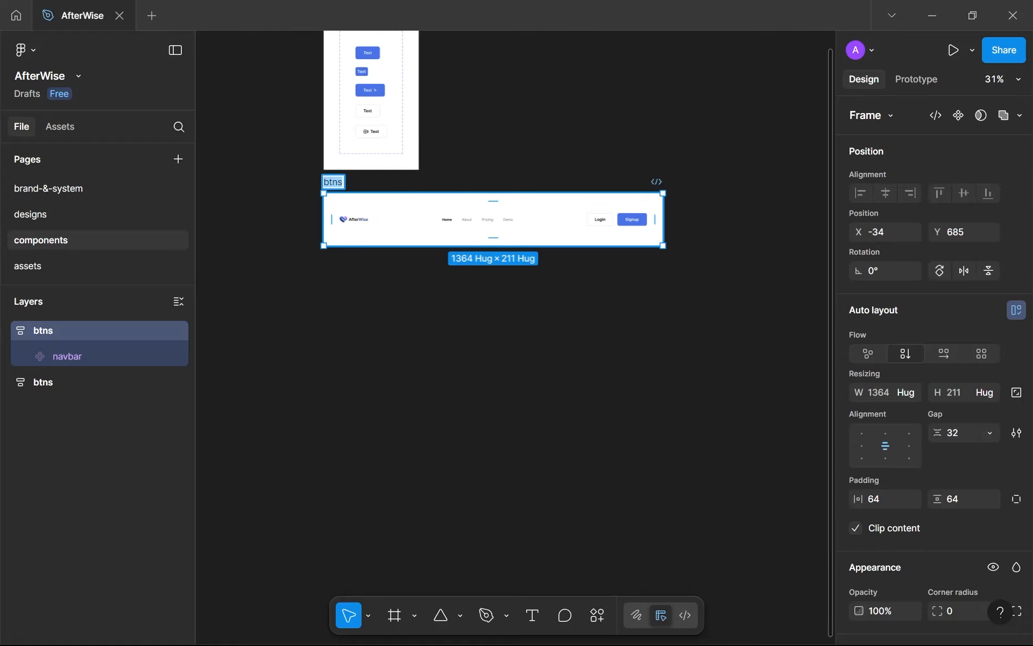
{"action": "key", "text": "BackSpace"}
{"action": "type", "text": "navbar"}
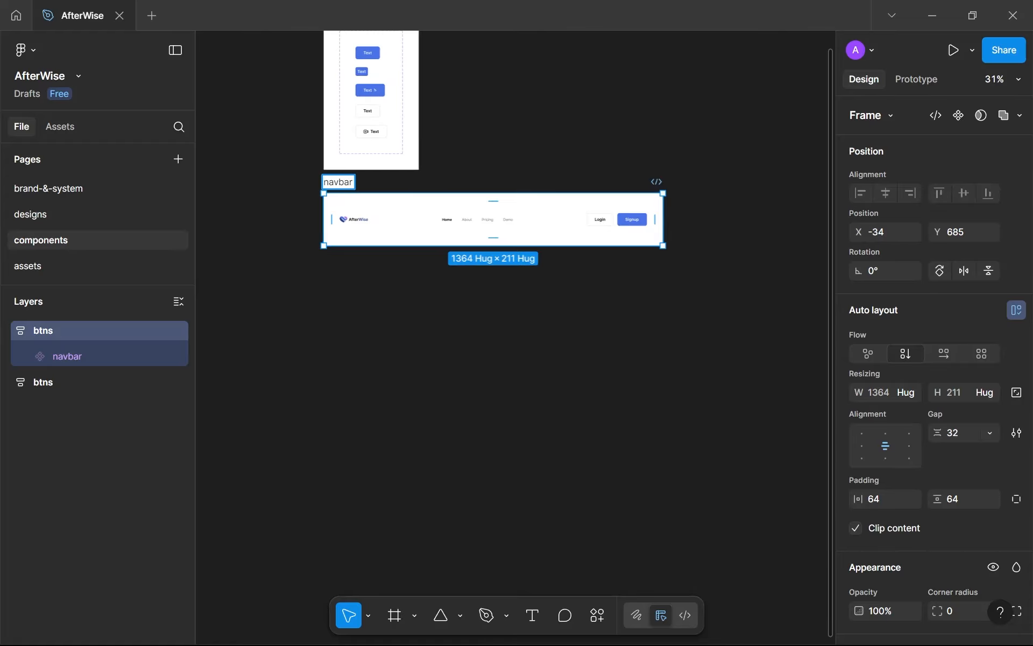
{"action": "key", "text": "Return"}
{"action": "scroll", "coordinate": [340, 186], "scroll_direction": "down", "scroll_amount": 3}
{"action": "key", "text": "ctrl+d"}
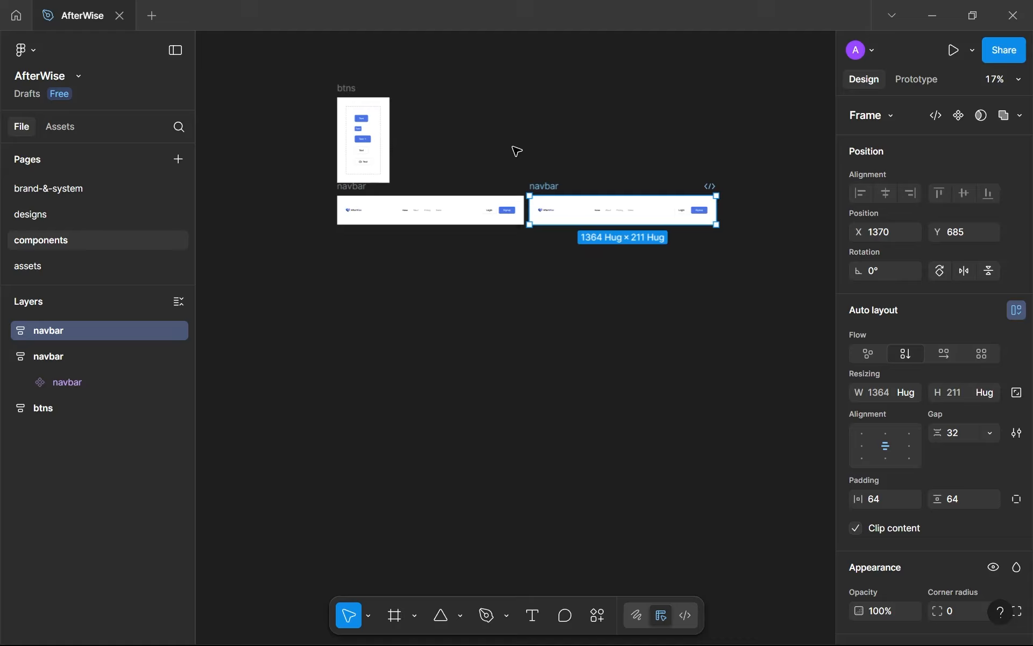
{"action": "double_click", "coordinate": [351, 186]}
{"action": "key", "text": "Right"}
{"action": "type", "text": "s"}
{"action": "key", "text": "Return"}
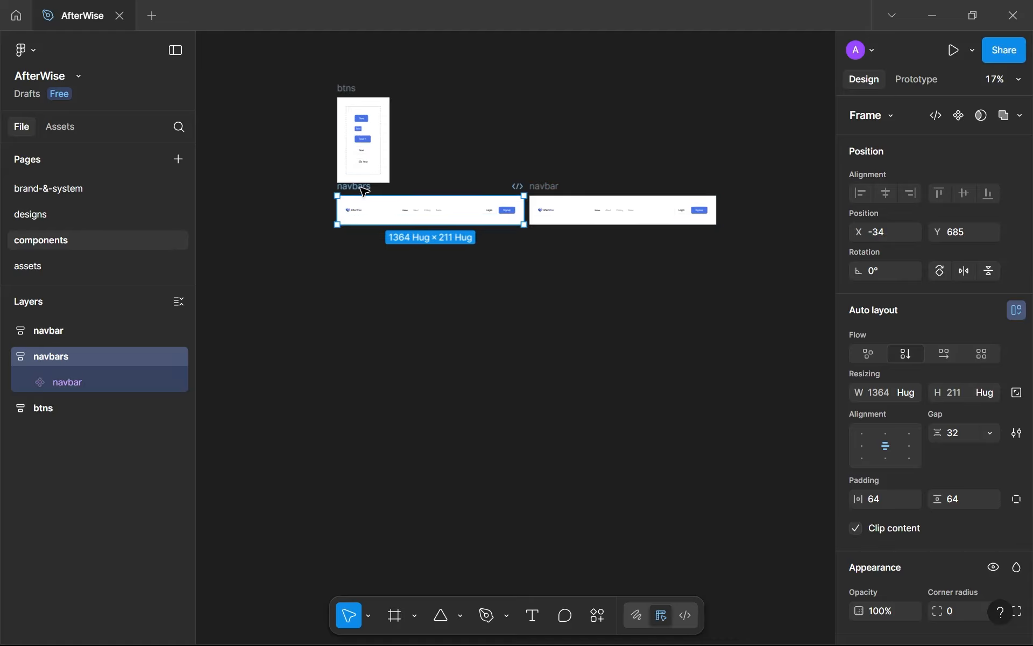
Move the duplicate below, name it 'banners', and select its navbar instance.
{"action": "left_click", "coordinate": [538, 205]}
{"action": "left_click_drag", "start_coordinate": [541, 189], "coordinate": [348, 233]}
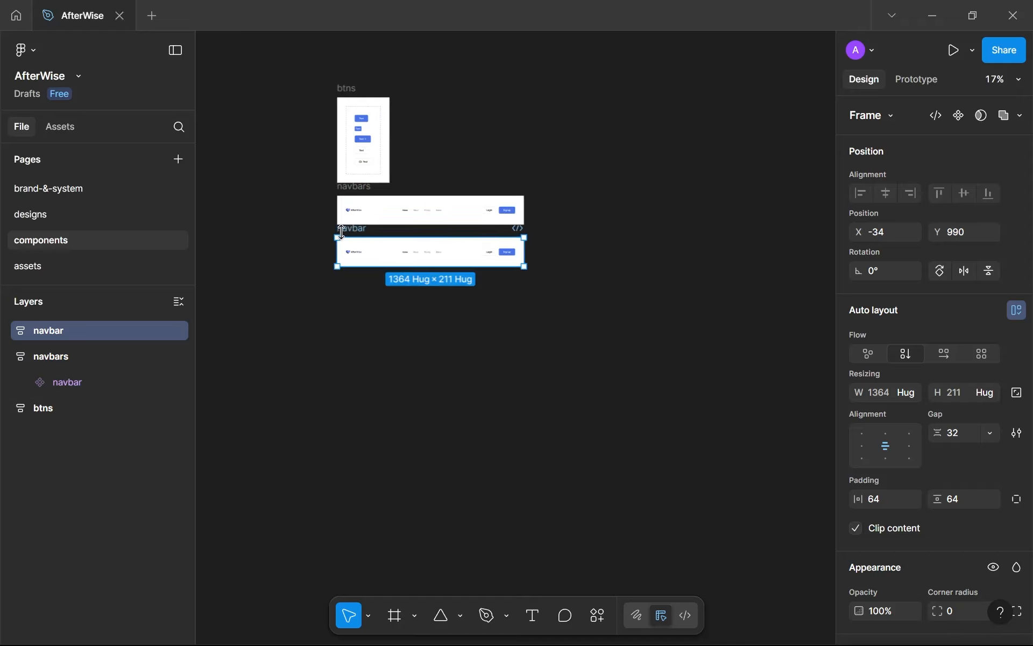
{"action": "double_click", "coordinate": [348, 229]}
{"action": "type", "text": "banners"}
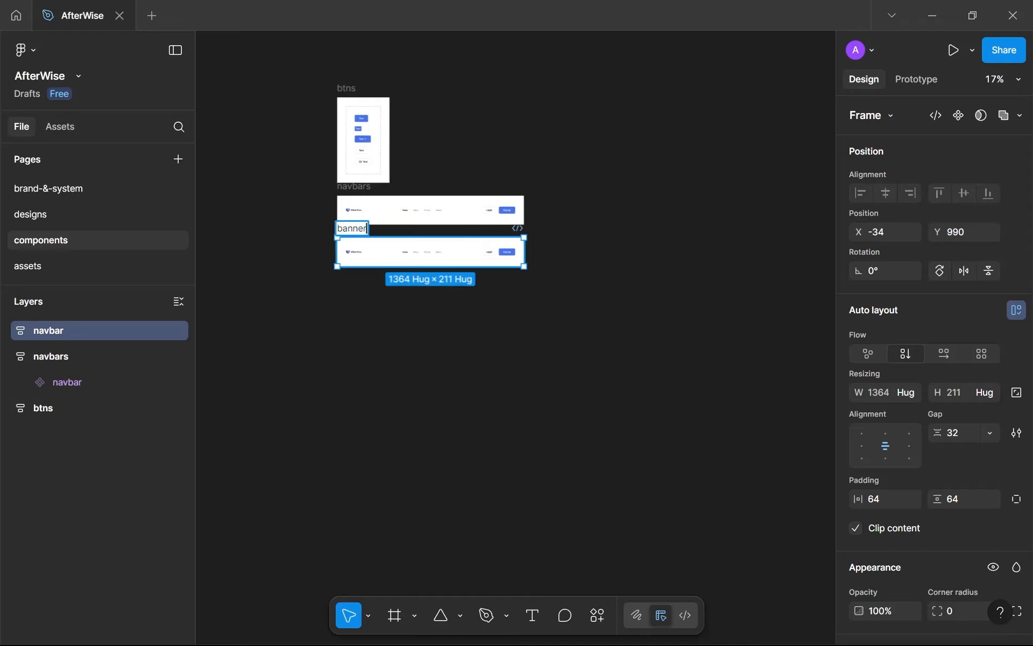
{"action": "key", "text": "Return"}
{"action": "left_click", "coordinate": [371, 254]}
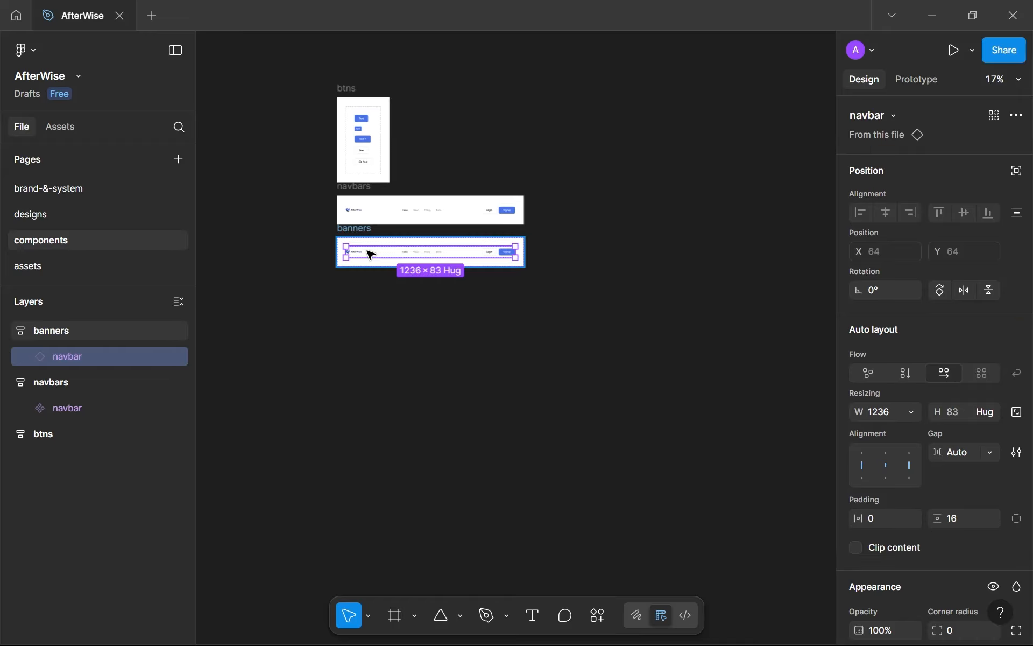
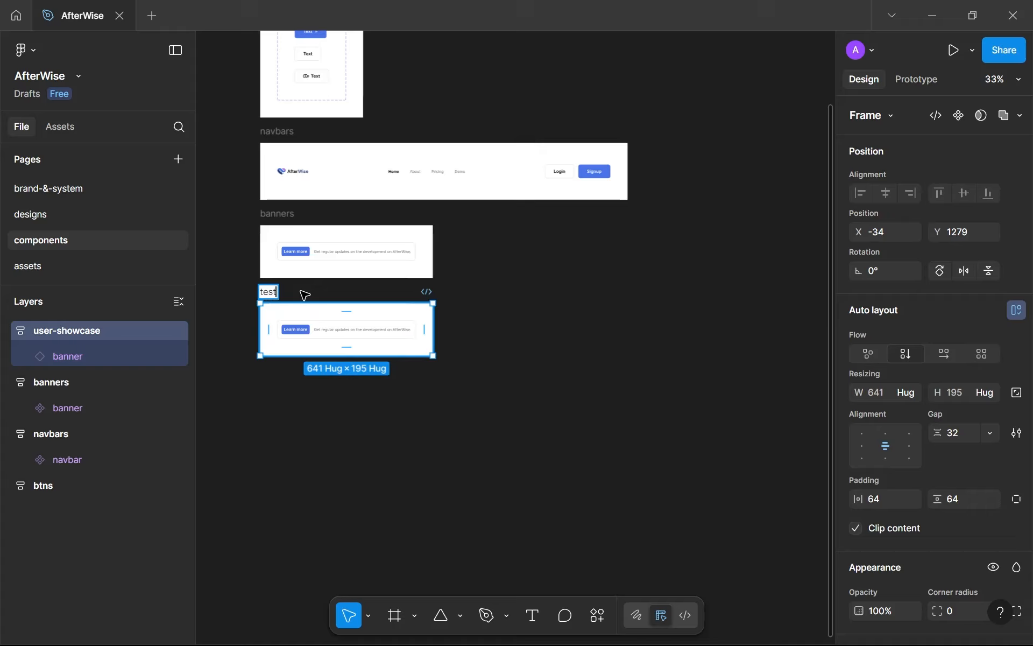
Rename the duplicated frame to 'testimonies'.
{"action": "type", "text": "imono"}
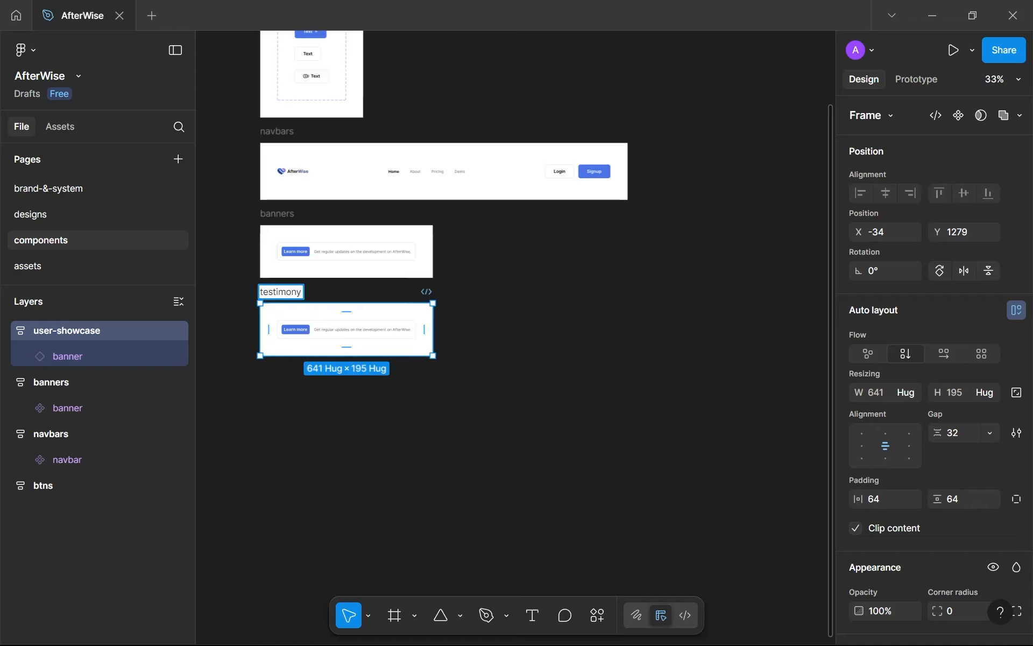
{"action": "key", "text": "BackSpace"}
{"action": "type", "text": "ies"}
{"action": "key", "text": "Return"}
Replace the frame's banner with the copied testimony card and make it a component.
{"action": "left_click", "coordinate": [397, 332]}
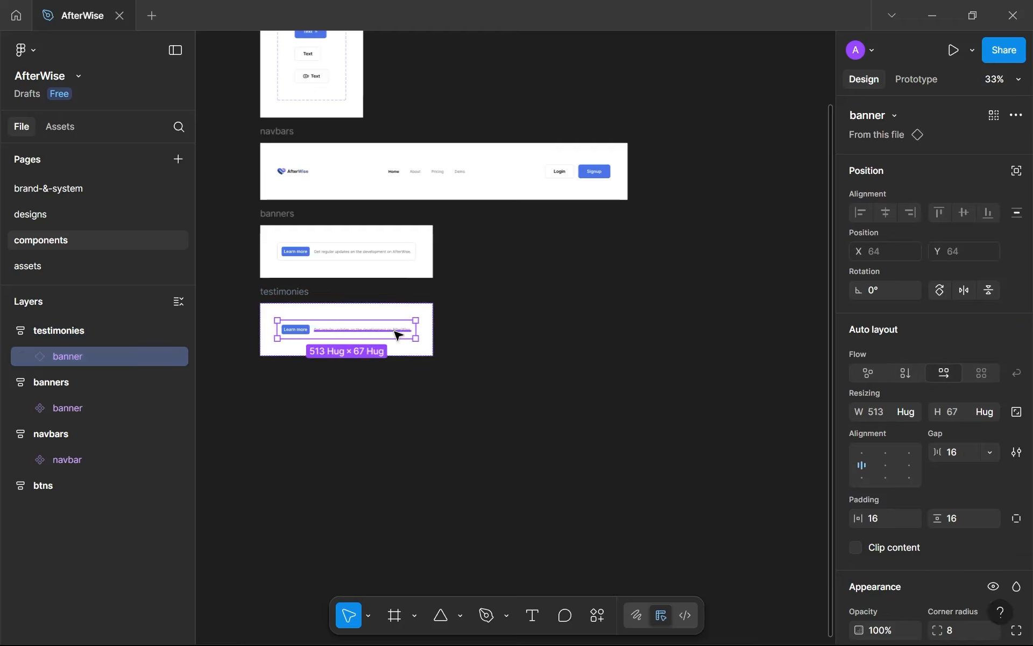
{"action": "key", "text": "ctrl+shift+r"}
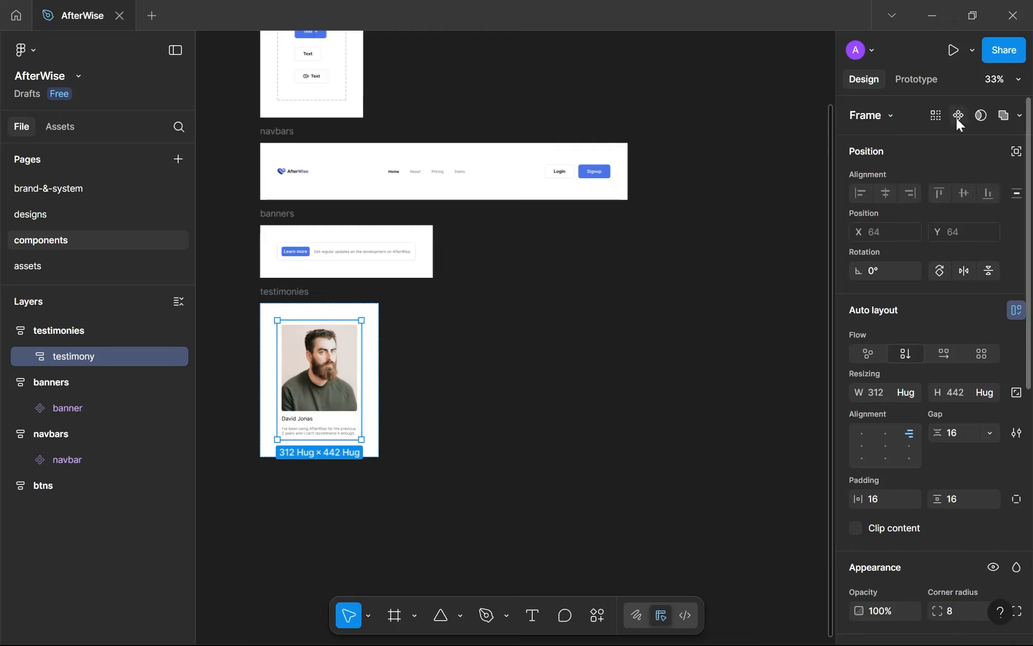
{"action": "left_click", "coordinate": [957, 117]}
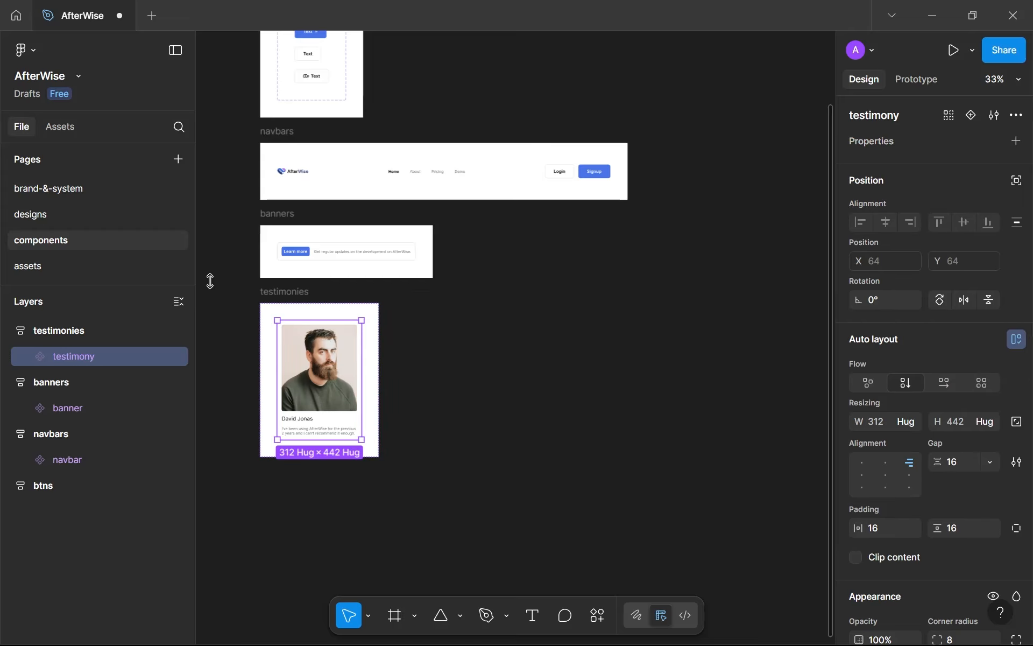
On the designs page, swap a landing page card for a testimony instance and duplicate it.
{"action": "left_click", "coordinate": [101, 212]}
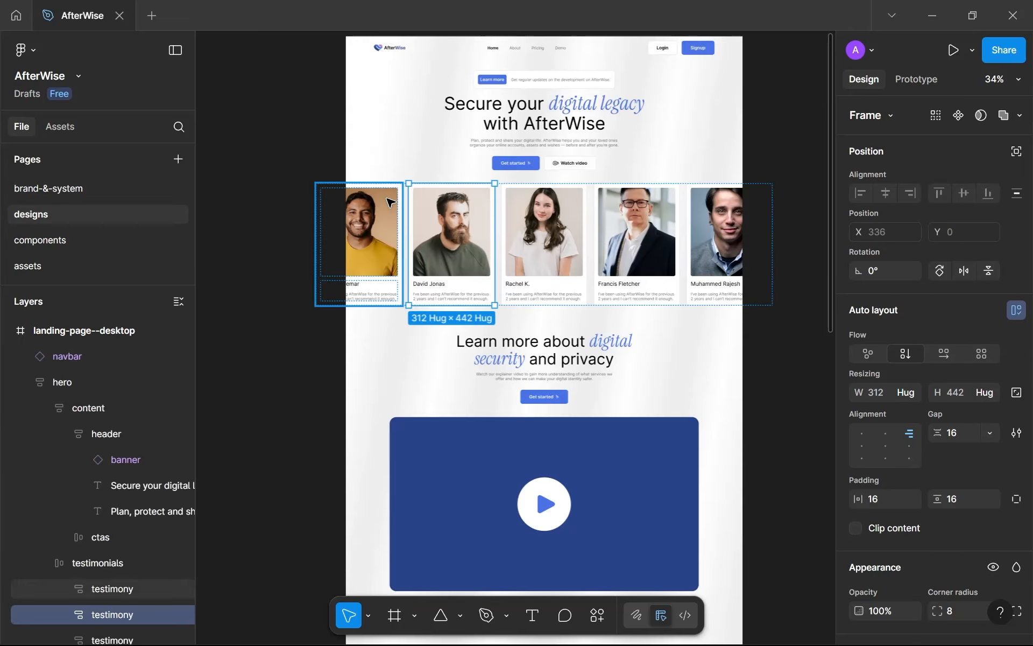
{"action": "key", "text": "ctrl+shift+r"}
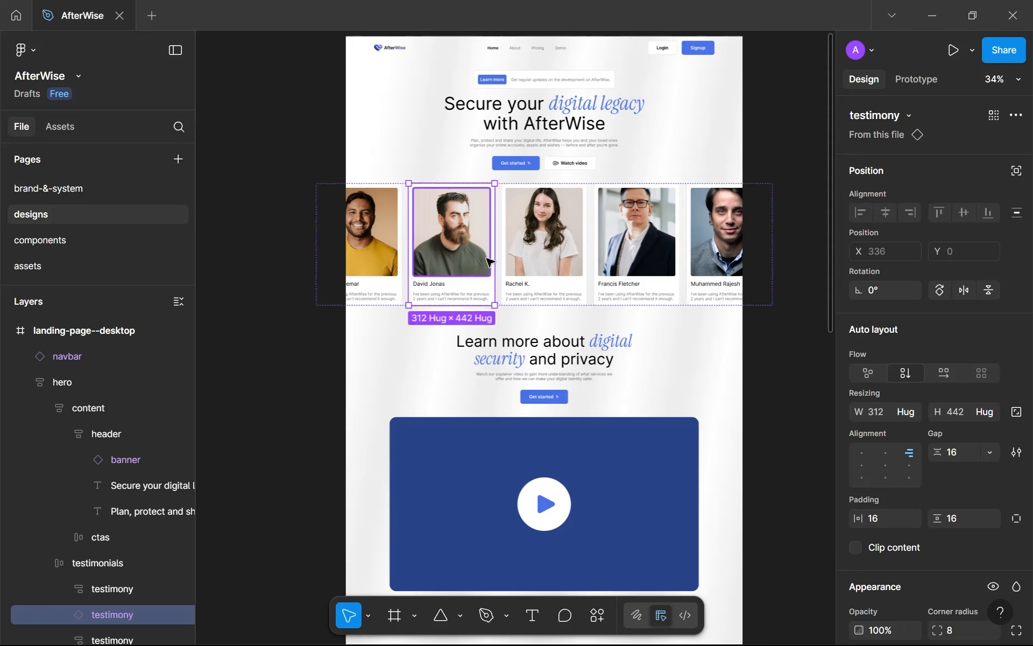
{"action": "key", "text": "ctrl+d"}
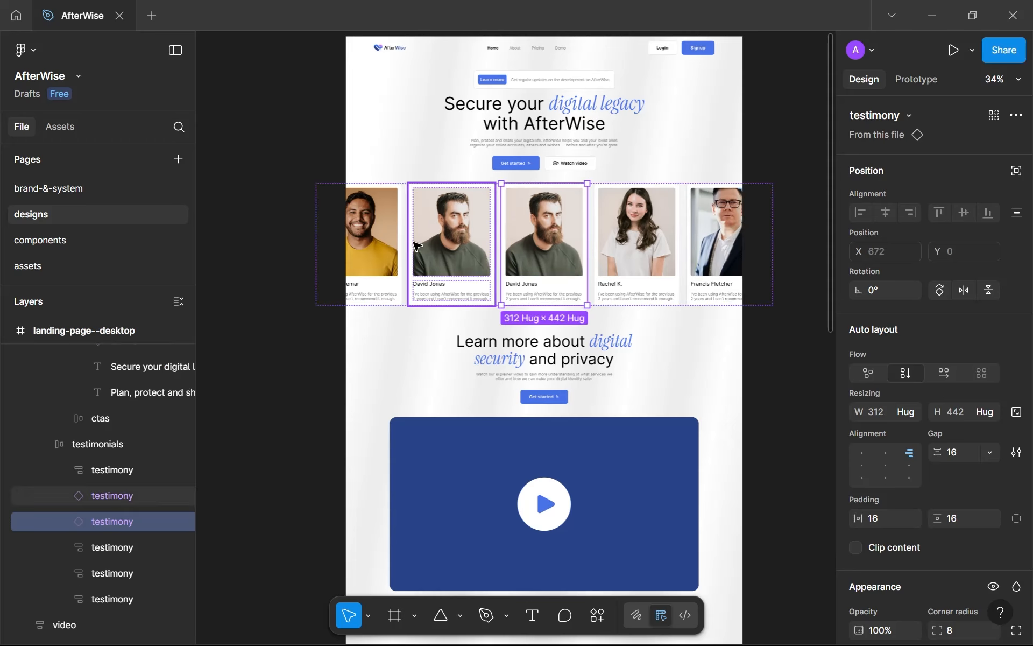
Copy the first card's name into the third card's name.
{"action": "left_click", "coordinate": [355, 285]}
{"action": "double_click", "coordinate": [353, 283]}
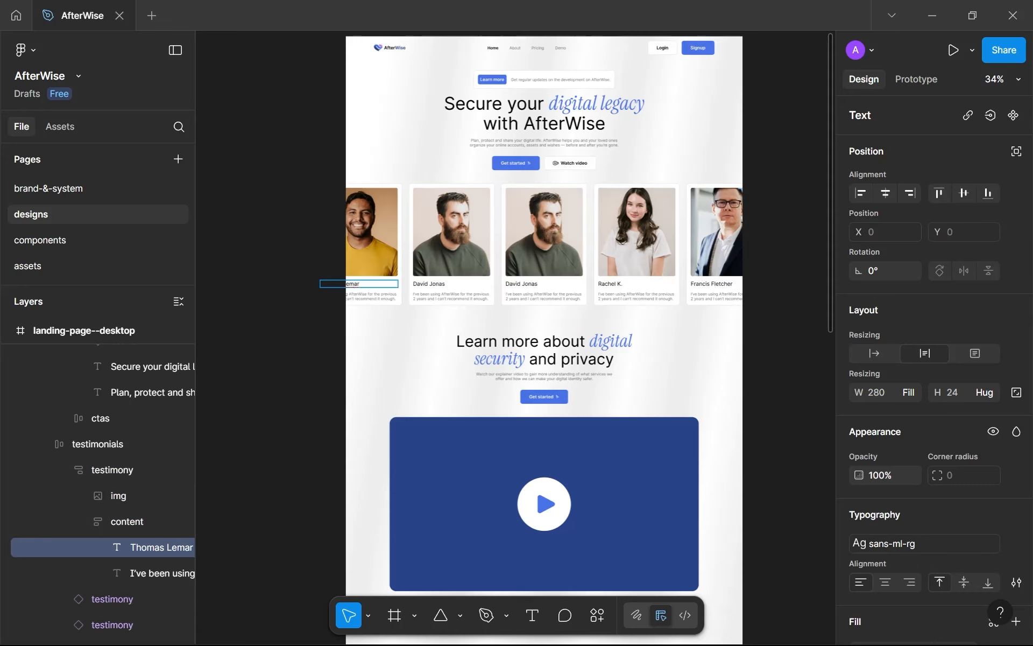
{"action": "key", "text": "ctrl+a"}
{"action": "key", "text": "ctrl+c"}
{"action": "left_click", "coordinate": [530, 284]}
{"action": "key", "text": "ctrl+a"}
{"action": "key", "text": "ctrl+v"}
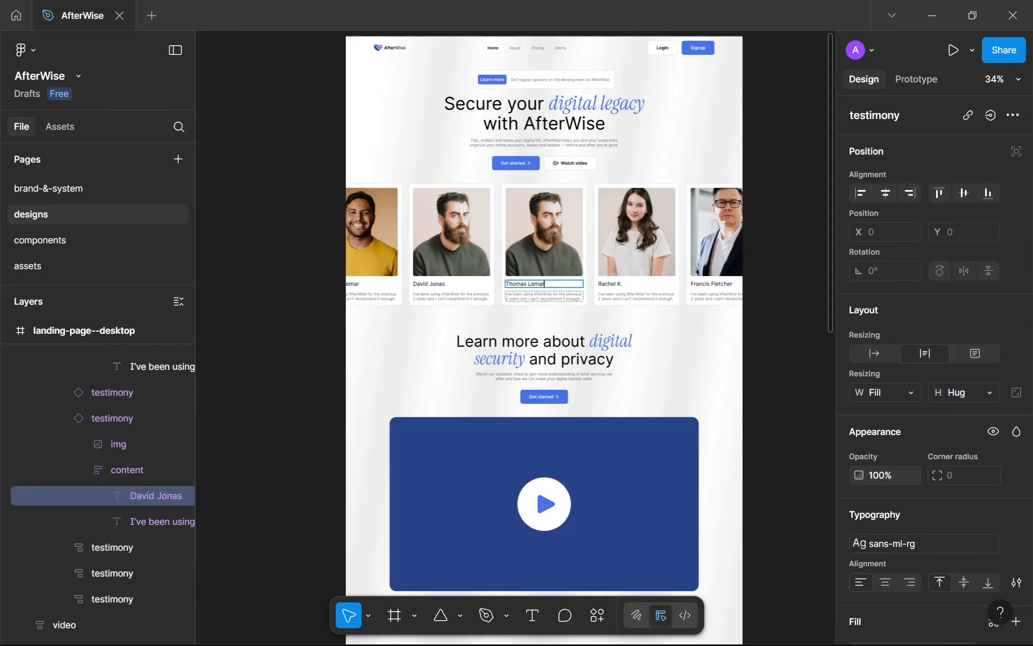
{"action": "key", "text": "Escape"}
Try pasting the first card's photo into the third card's photo.
{"action": "left_click", "coordinate": [383, 238]}
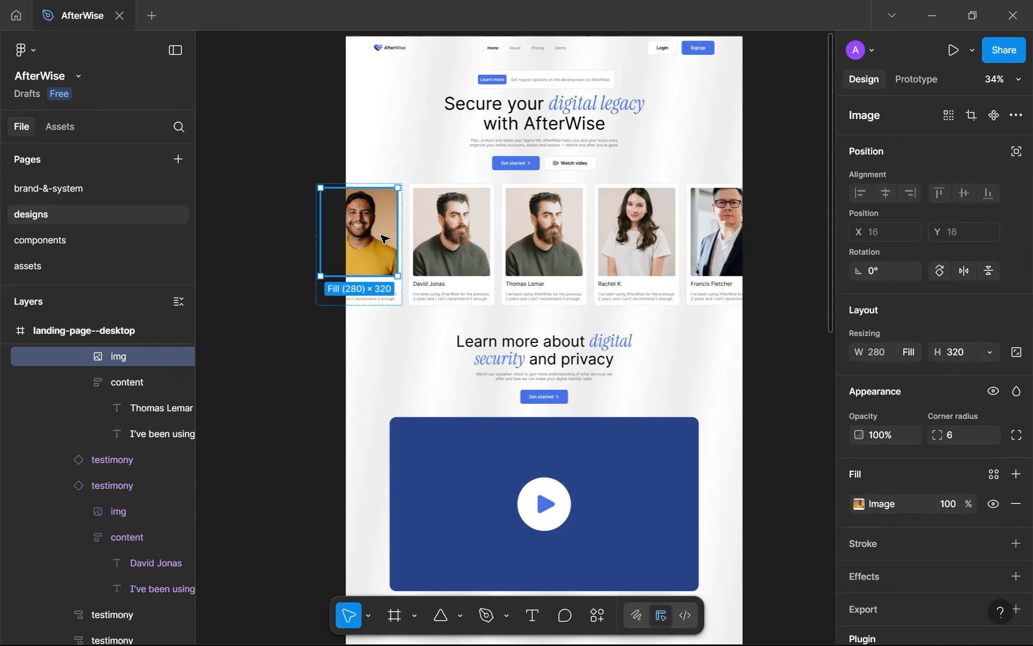
{"action": "left_click", "coordinate": [577, 237]}
{"action": "double_click", "coordinate": [578, 236]}
{"action": "key", "text": "ctrl+v"}
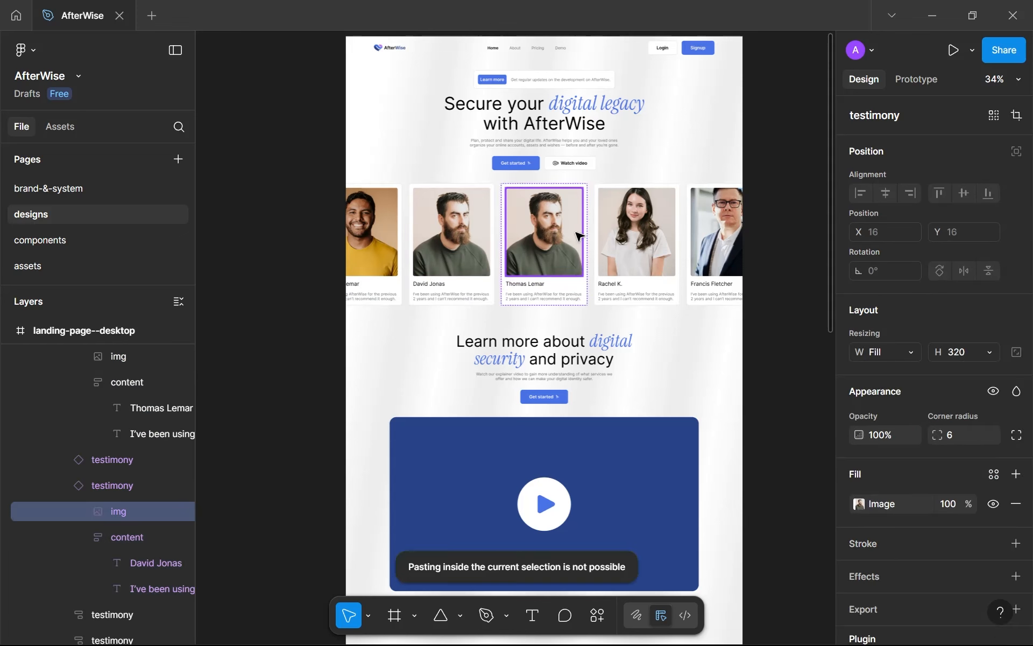
{"action": "scroll", "coordinate": [579, 237], "scroll_direction": "up", "scroll_amount": 3}
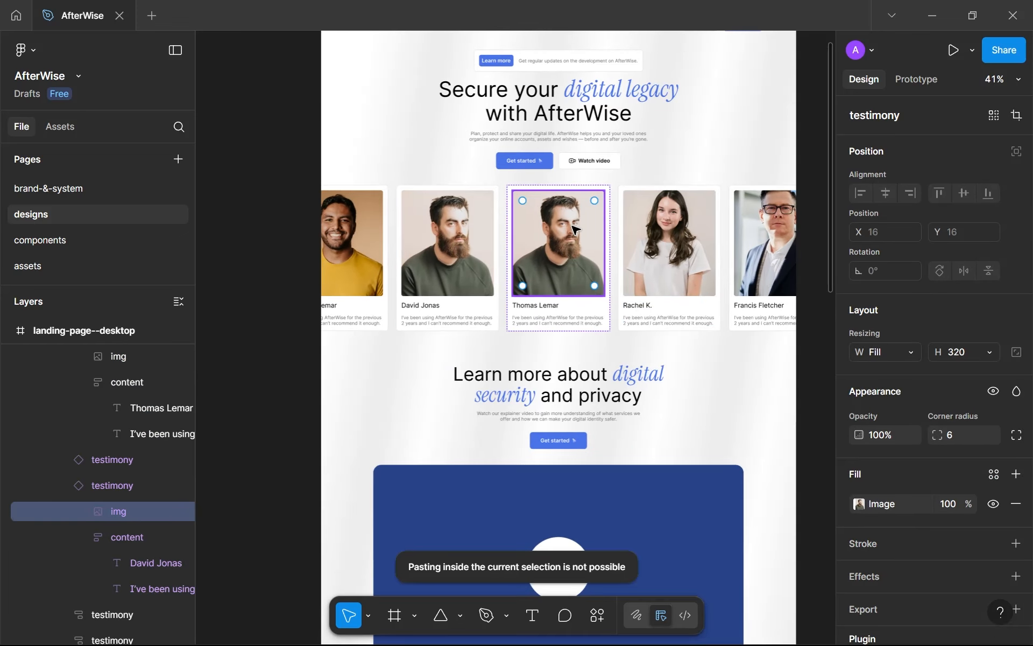
{"action": "right_click", "coordinate": [577, 230]}
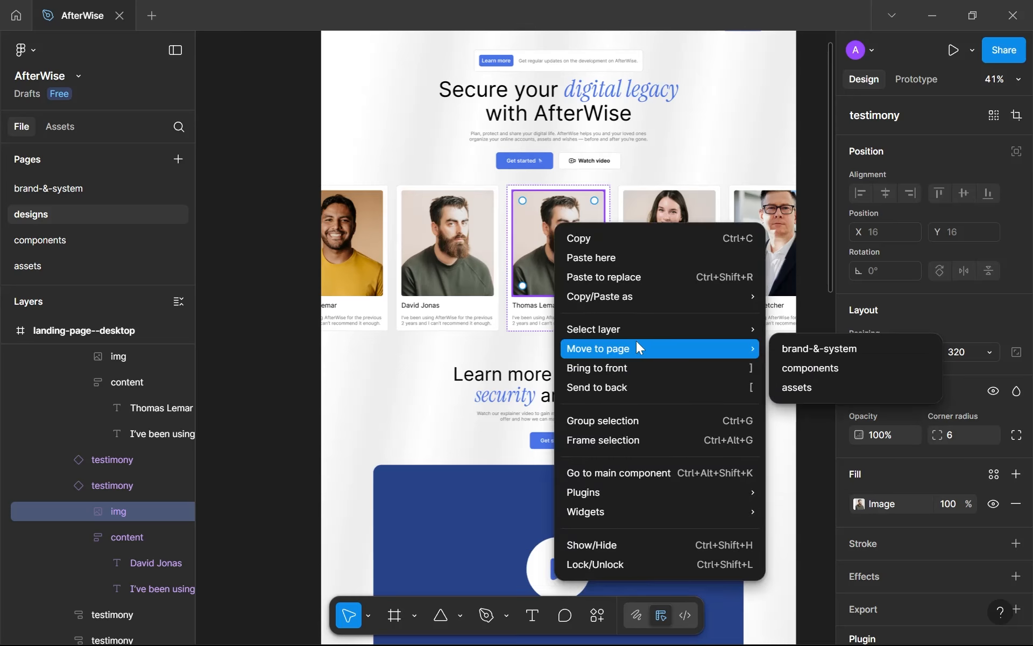
{"action": "mouse_move", "coordinate": [692, 323]}
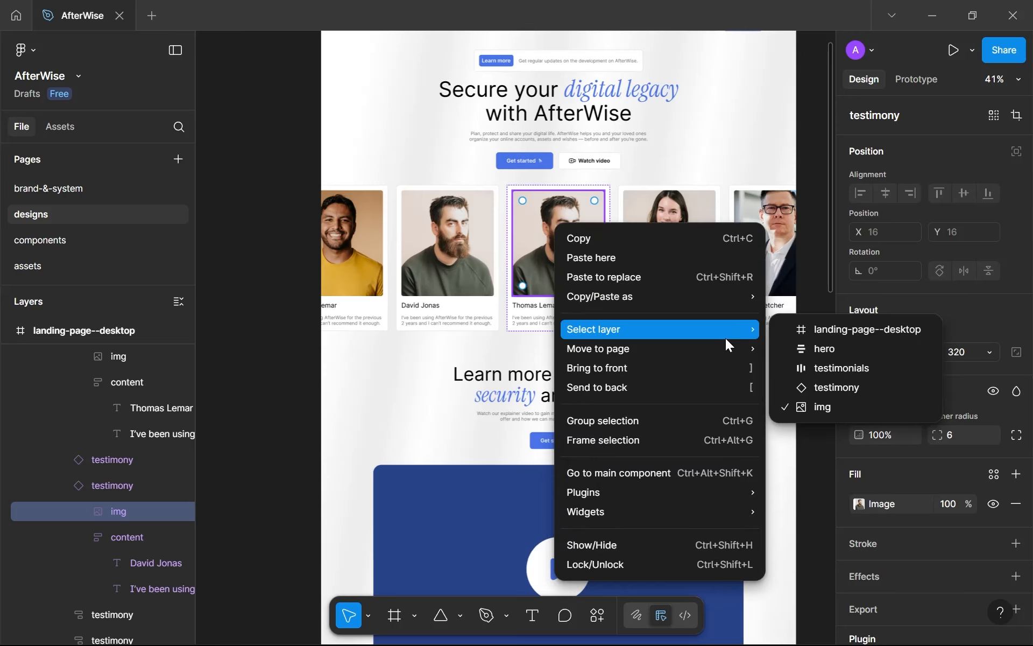
{"action": "left_click", "coordinate": [403, 275]}
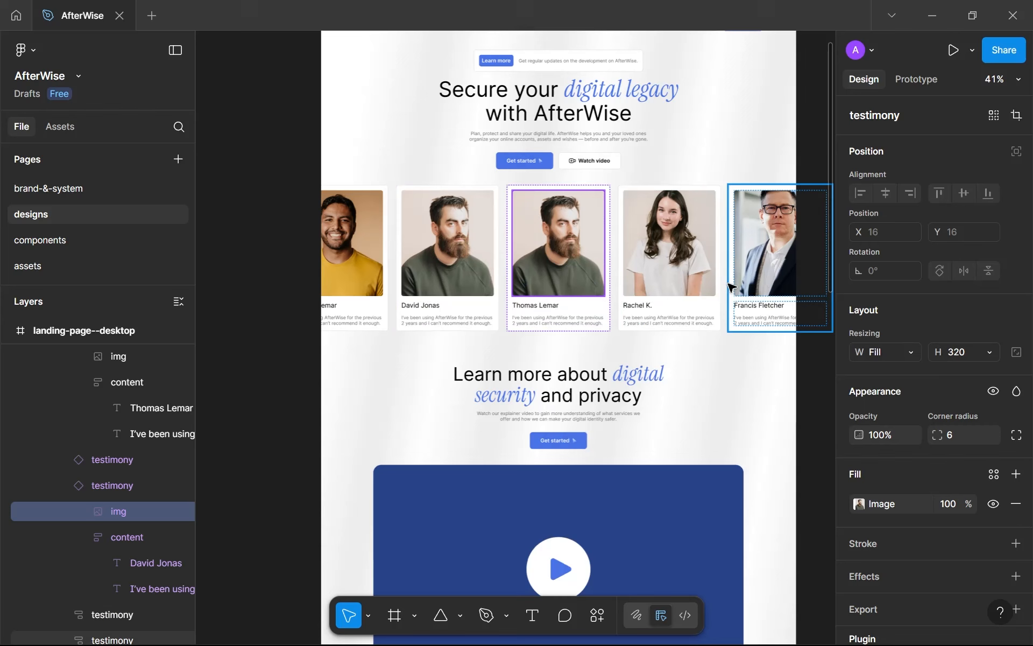
Delete the leftmost testimony card and move the second card one place left.
{"action": "left_click", "coordinate": [354, 283]}
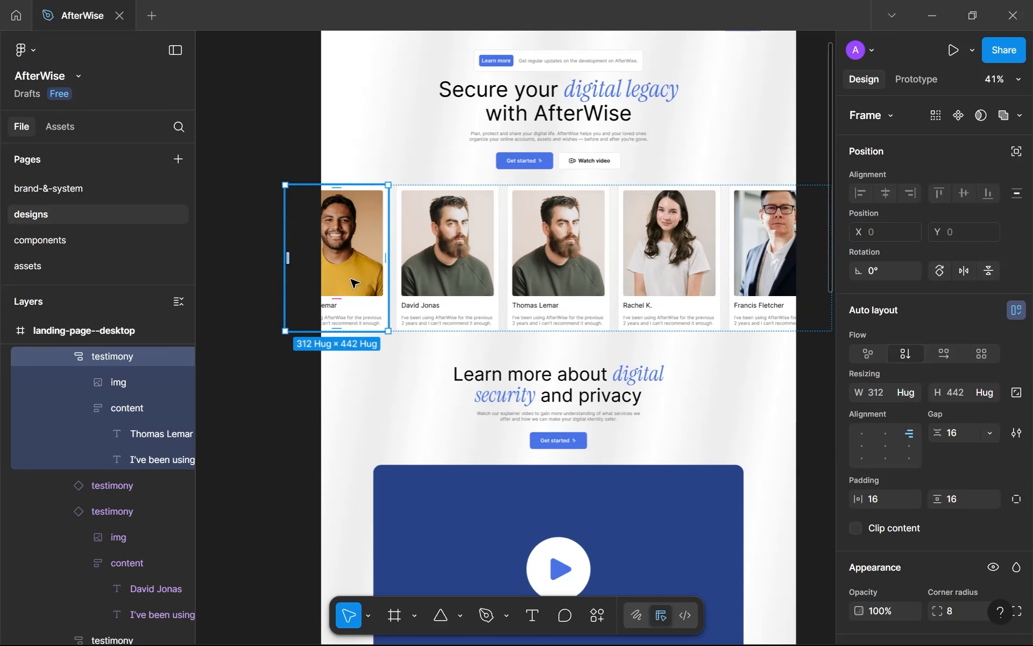
{"action": "key", "text": "Delete"}
{"action": "left_click", "coordinate": [461, 258]}
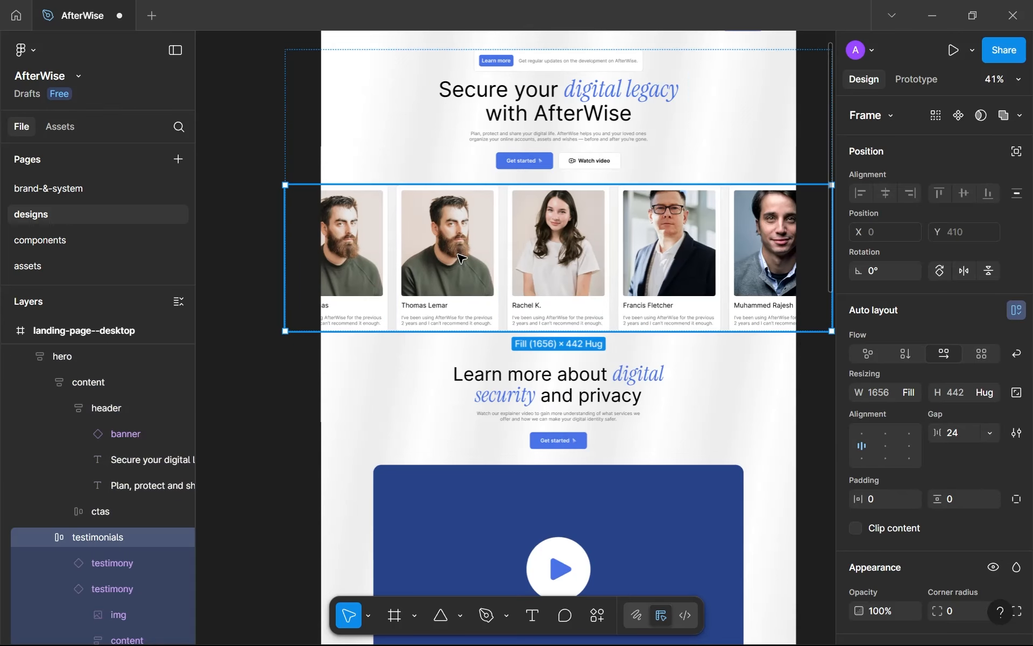
{"action": "left_click", "coordinate": [461, 258]}
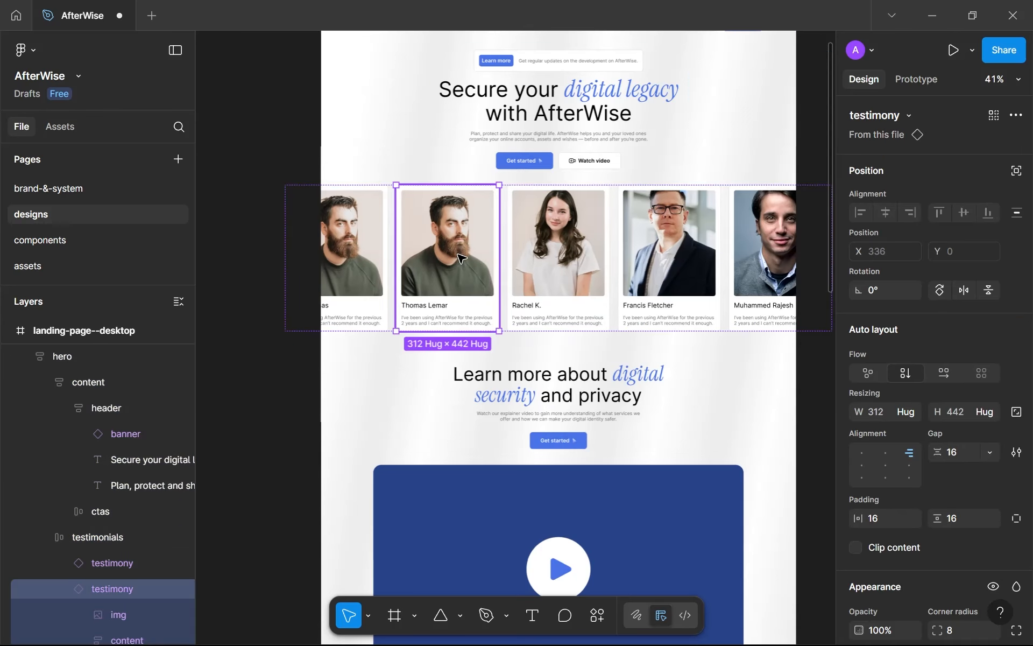
{"action": "left_click", "coordinate": [559, 269]}
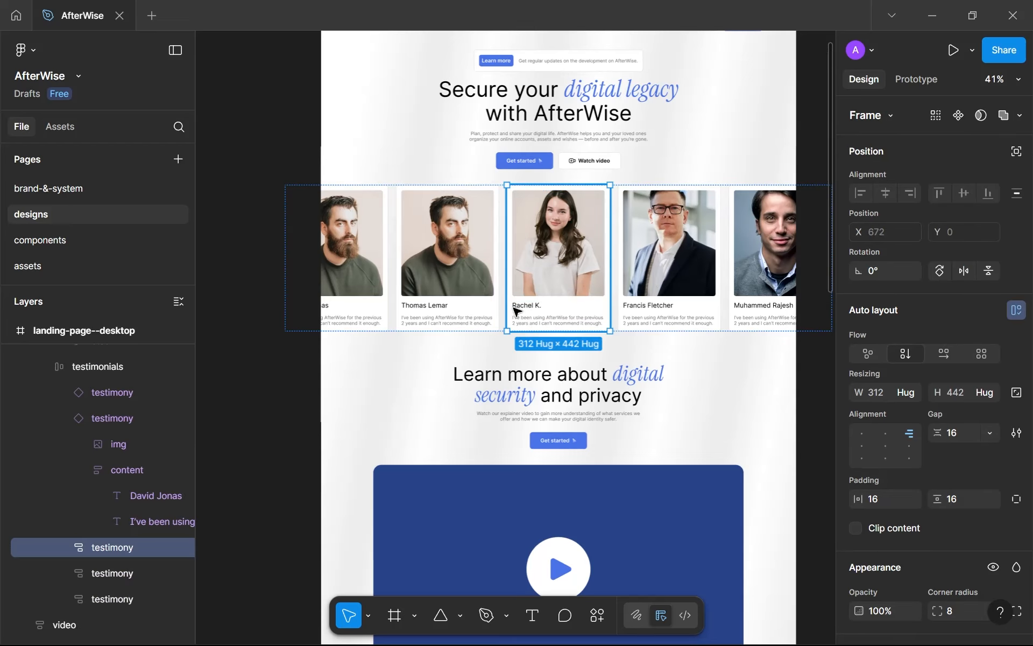
{"action": "left_click", "coordinate": [437, 287]}
{"action": "key", "text": "Left"}
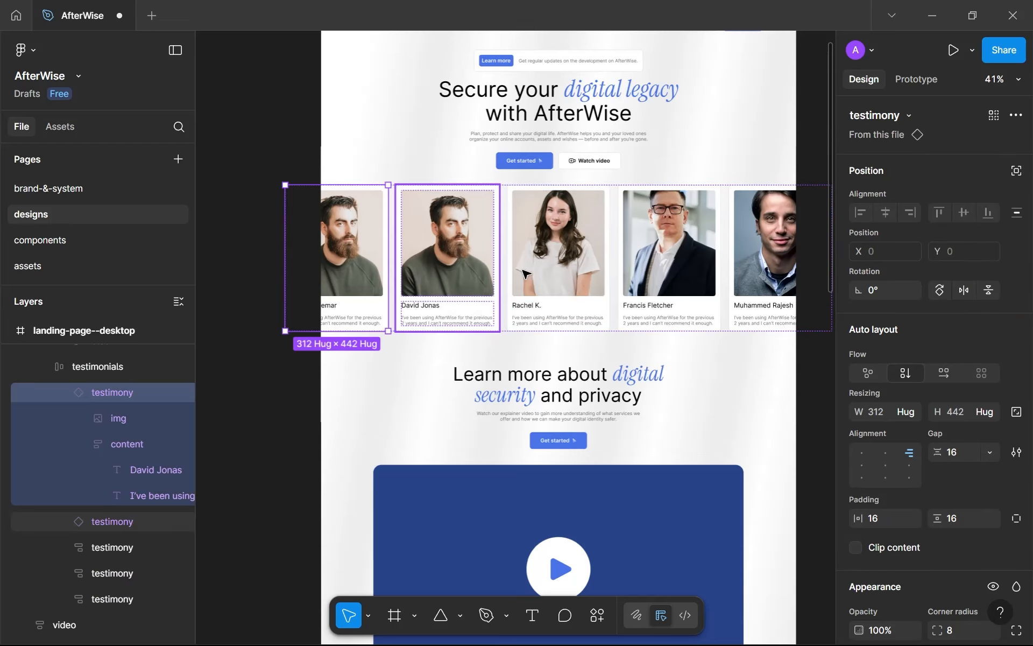
{"action": "left_click", "coordinate": [527, 275]}
Duplicate the bearded man's card and move the woman's card one place earlier.
{"action": "scroll", "coordinate": [517, 303], "scroll_direction": "up", "scroll_amount": 1}
{"action": "scroll", "coordinate": [516, 304], "scroll_direction": "right", "scroll_amount": 1}
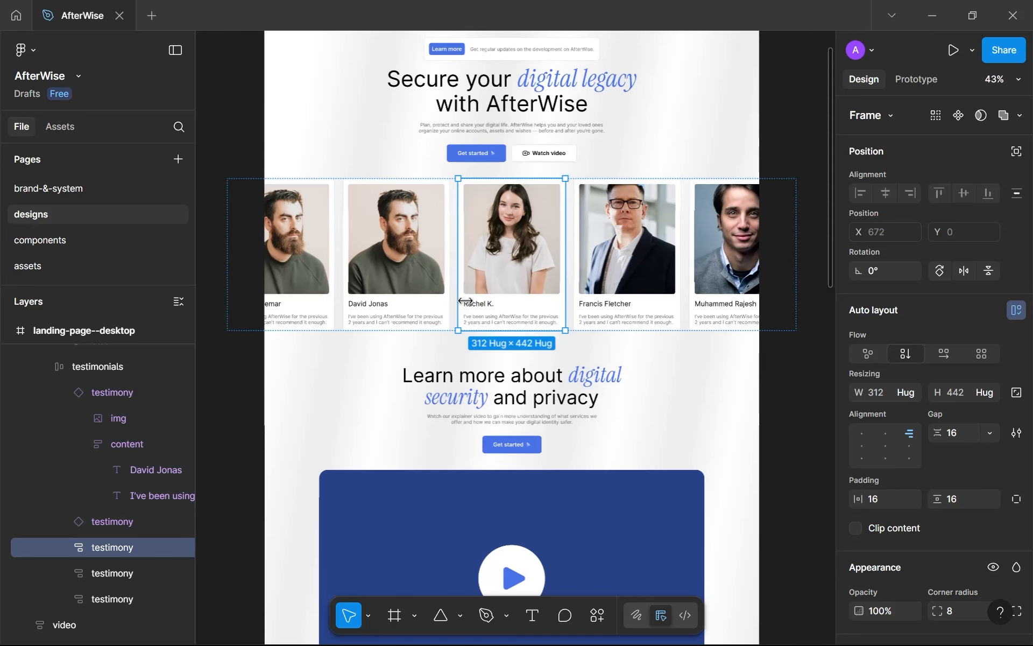
{"action": "left_click", "coordinate": [429, 296]}
{"action": "key", "text": "ctrl+d"}
{"action": "key", "text": "ctrl+d"}
{"action": "key", "text": "ctrl+d"}
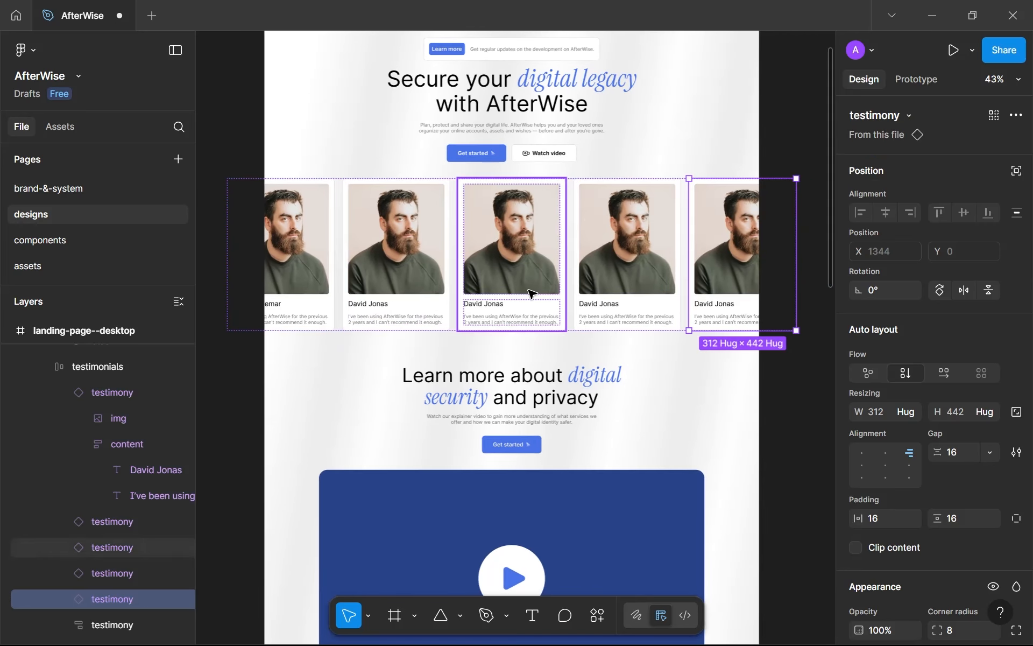
{"action": "scroll", "coordinate": [410, 321], "scroll_direction": "down", "scroll_amount": 2}
{"action": "scroll", "coordinate": [410, 321], "scroll_direction": "right", "scroll_amount": 2}
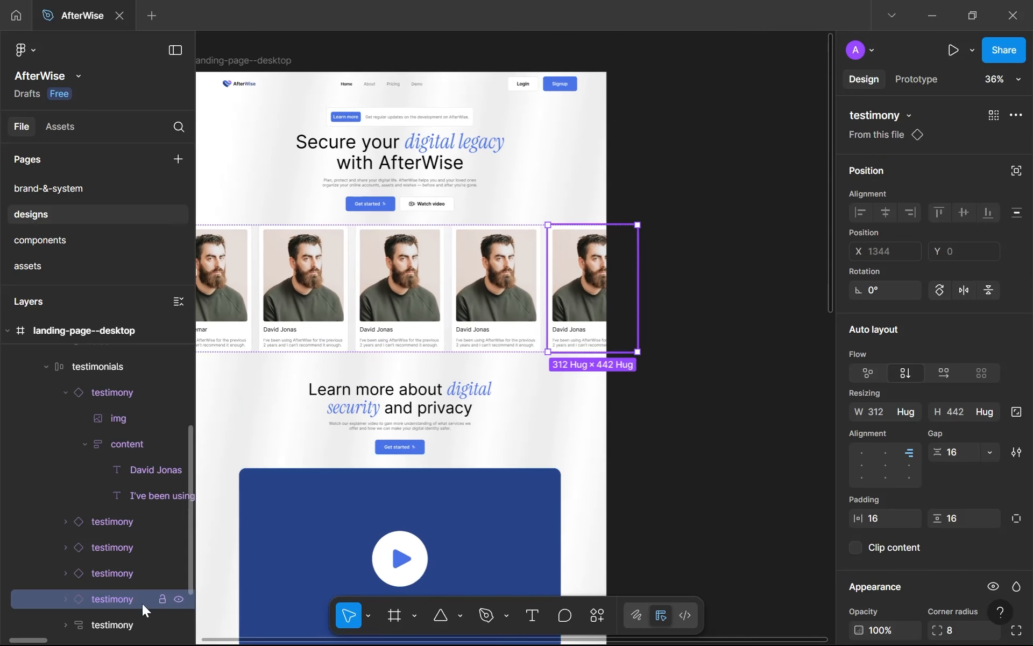
{"action": "left_click", "coordinate": [127, 622]}
{"action": "key", "text": "Left"}
{"action": "key", "text": "Left"}
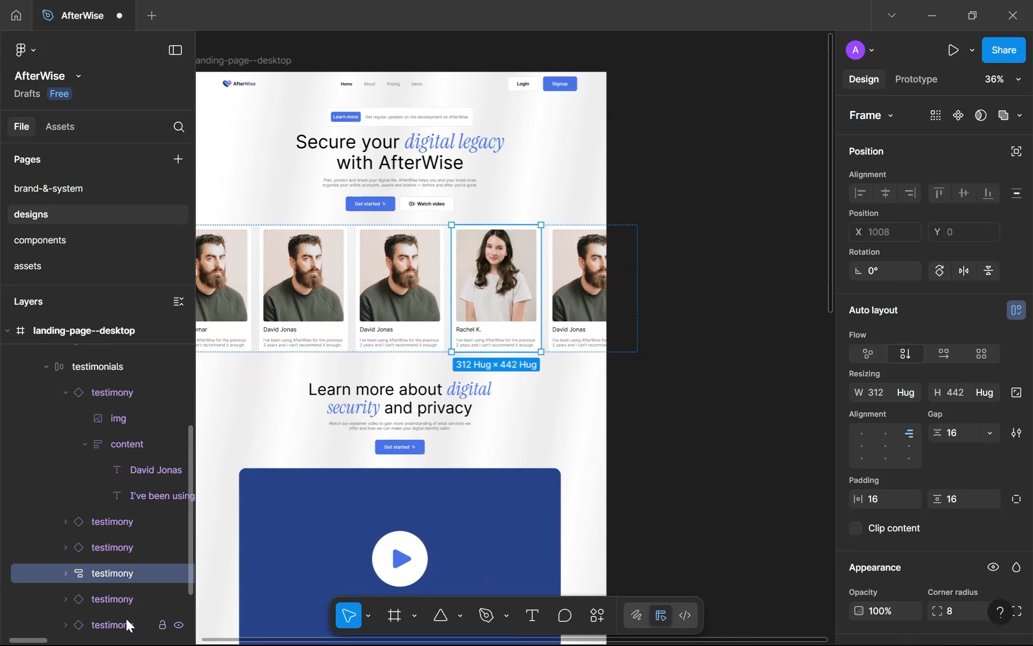
Clear the name on the woman's card, then delete that card.
{"action": "left_click", "coordinate": [468, 333]}
{"action": "double_click", "coordinate": [467, 331]}
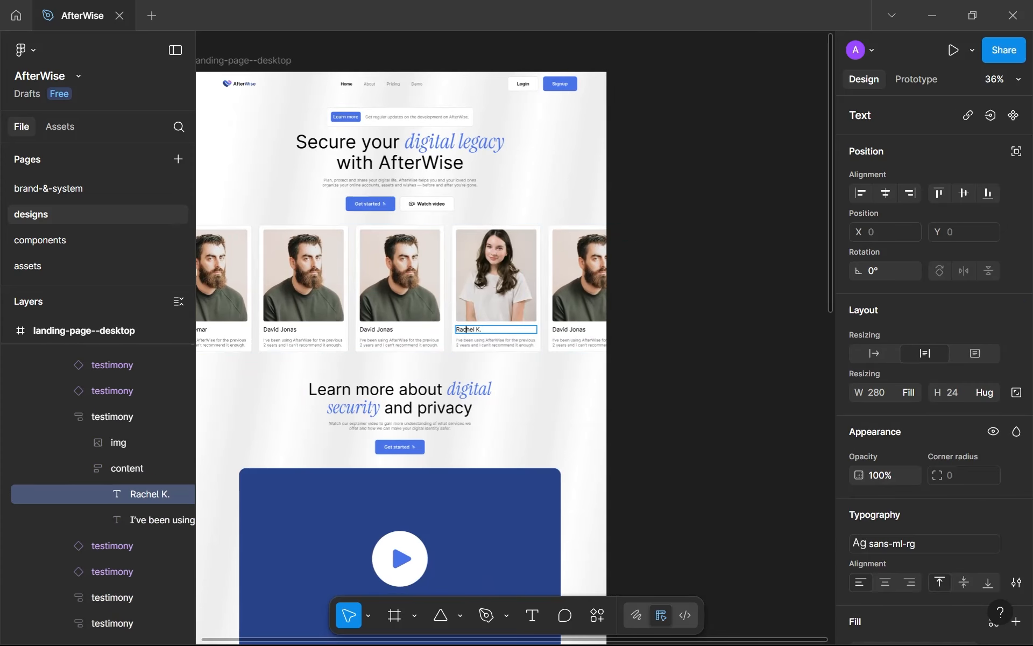
{"action": "key", "text": "ctrl+a"}
{"action": "key", "text": "BackSpace"}
{"action": "key", "text": "Escape"}
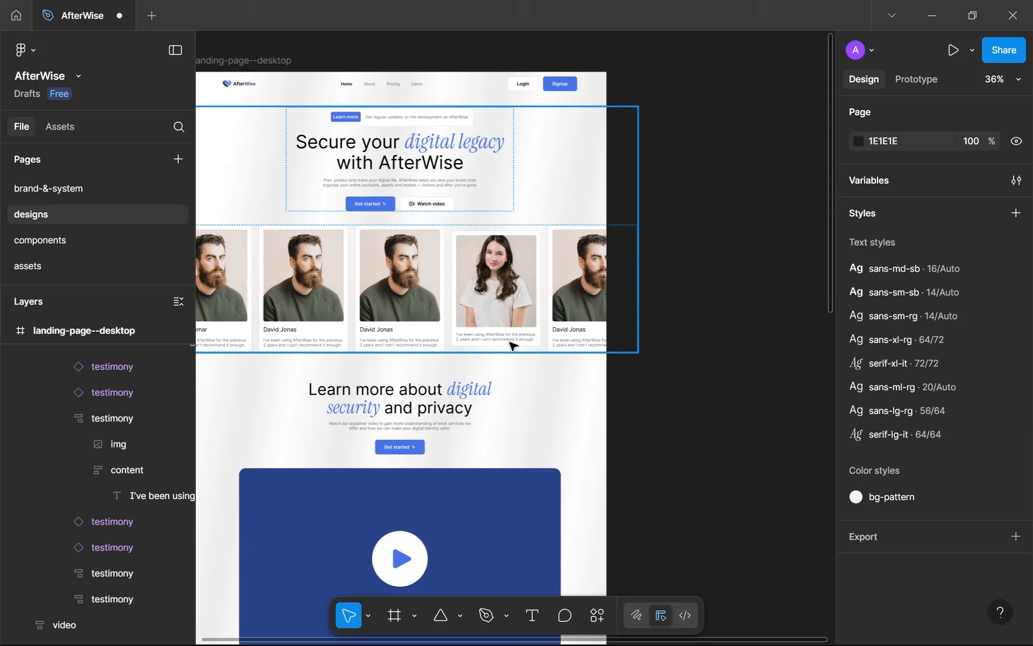
{"action": "left_click", "coordinate": [518, 320]}
{"action": "left_click", "coordinate": [518, 319]}
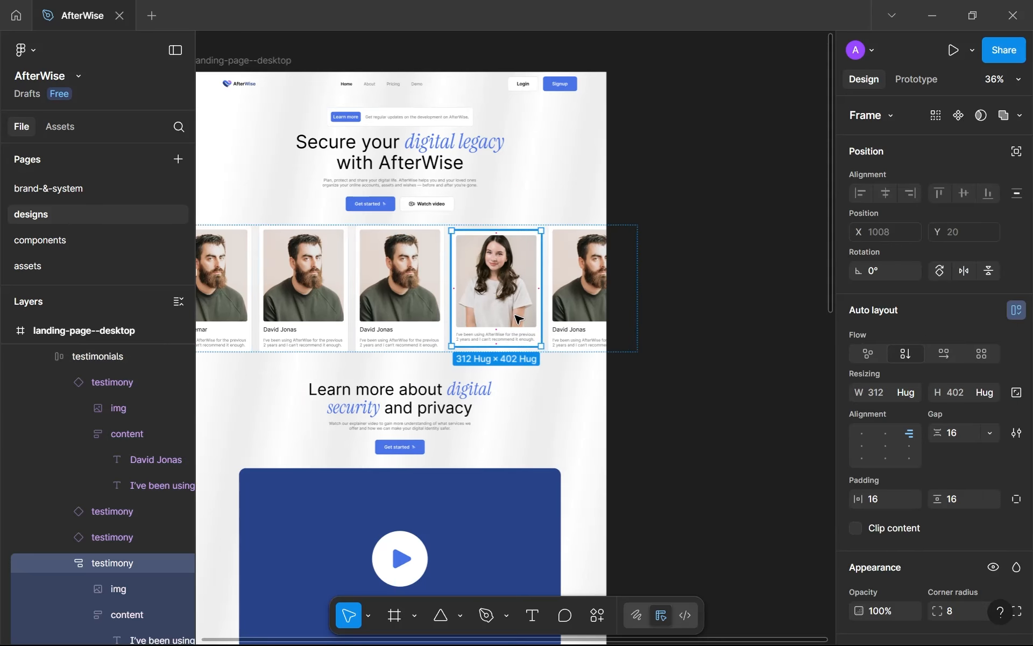
{"action": "key", "text": "Delete"}
Rename the second testimony card's reviewer to 'Rachel K.'.
{"action": "scroll", "coordinate": [430, 336], "scroll_direction": "up", "scroll_amount": 5}
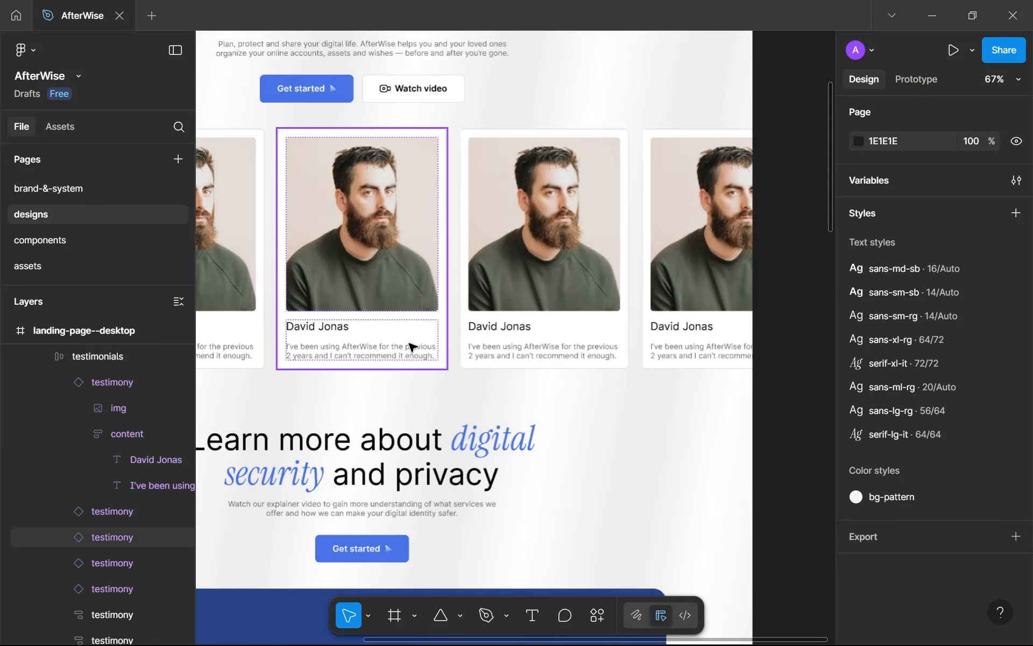
{"action": "left_click", "coordinate": [344, 340]}
{"action": "left_click", "coordinate": [344, 340]}
{"action": "left_click", "coordinate": [344, 340]}
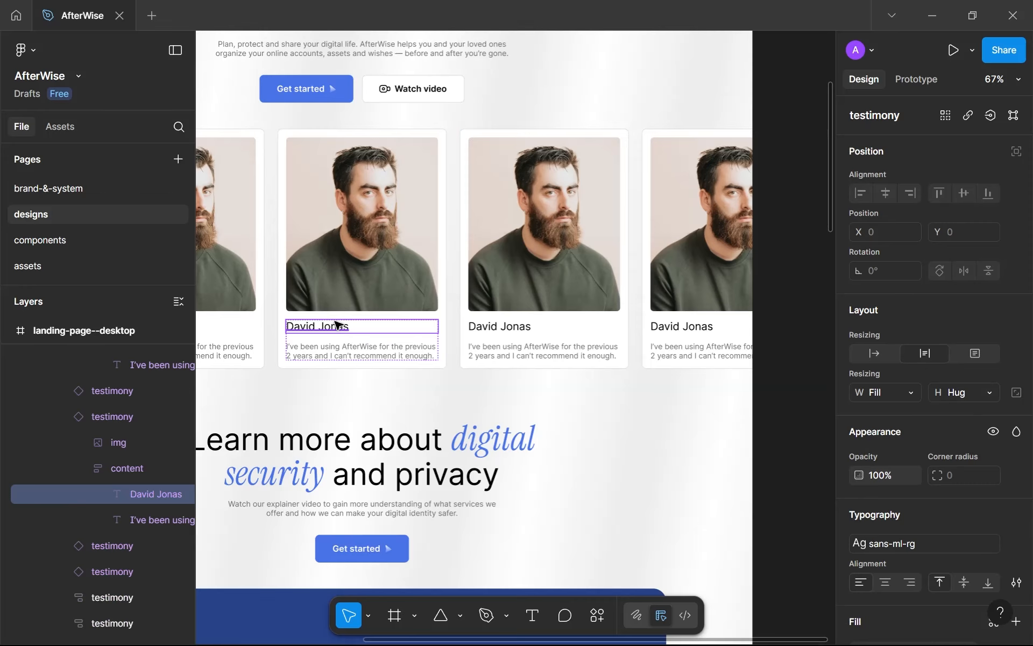
{"action": "double_click", "coordinate": [336, 325]}
{"action": "type", "text": "Rachel K."}
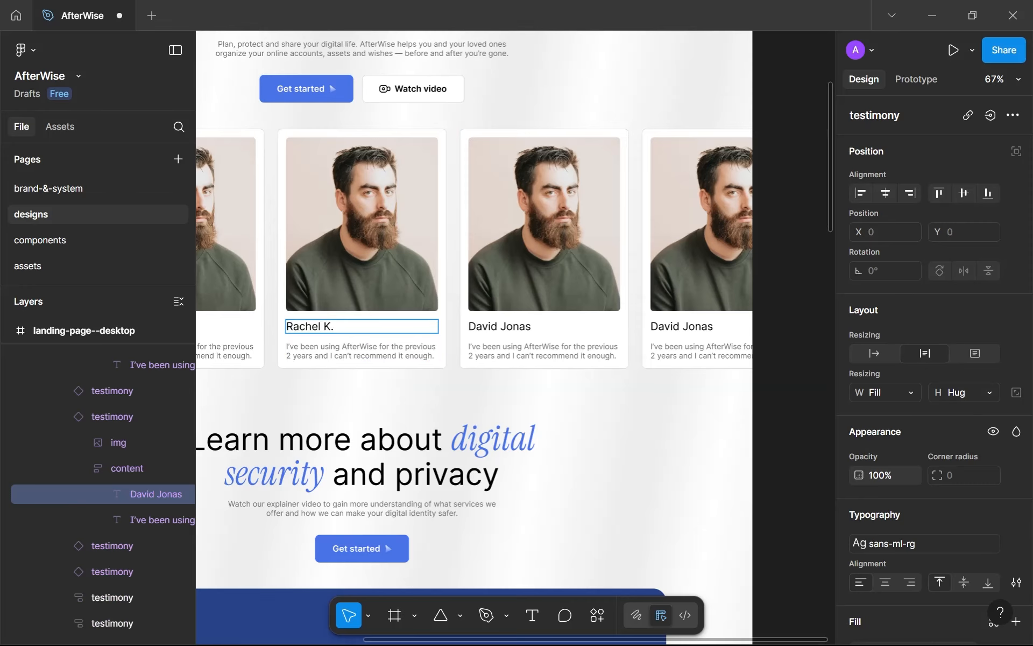
{"action": "left_click", "coordinate": [562, 379]}
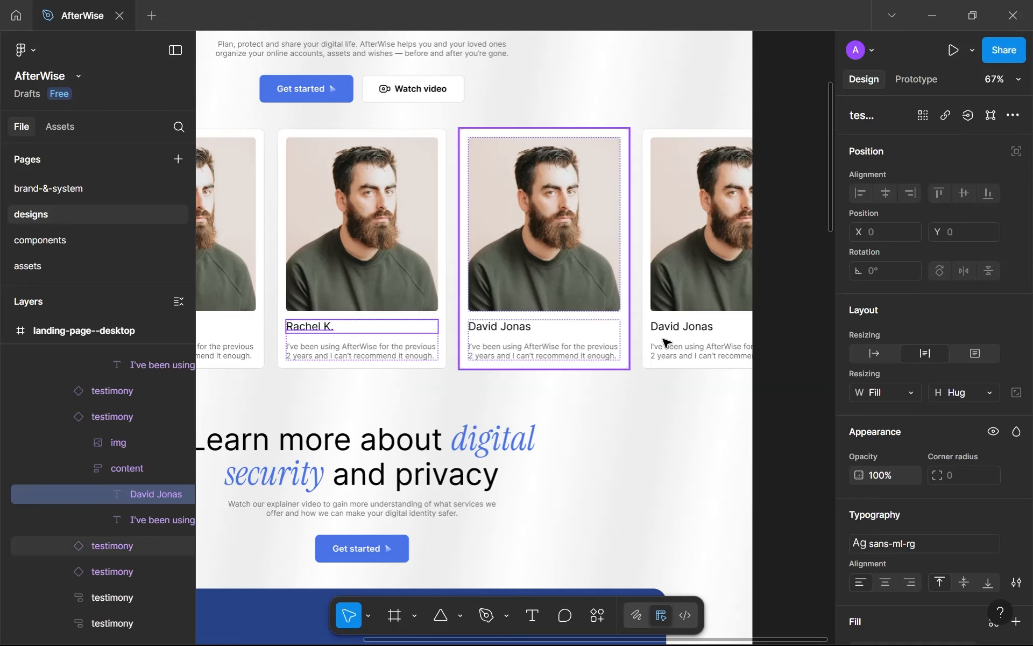
Move the card with the glasses portrait one slot left.
{"action": "left_click", "coordinate": [514, 331]}
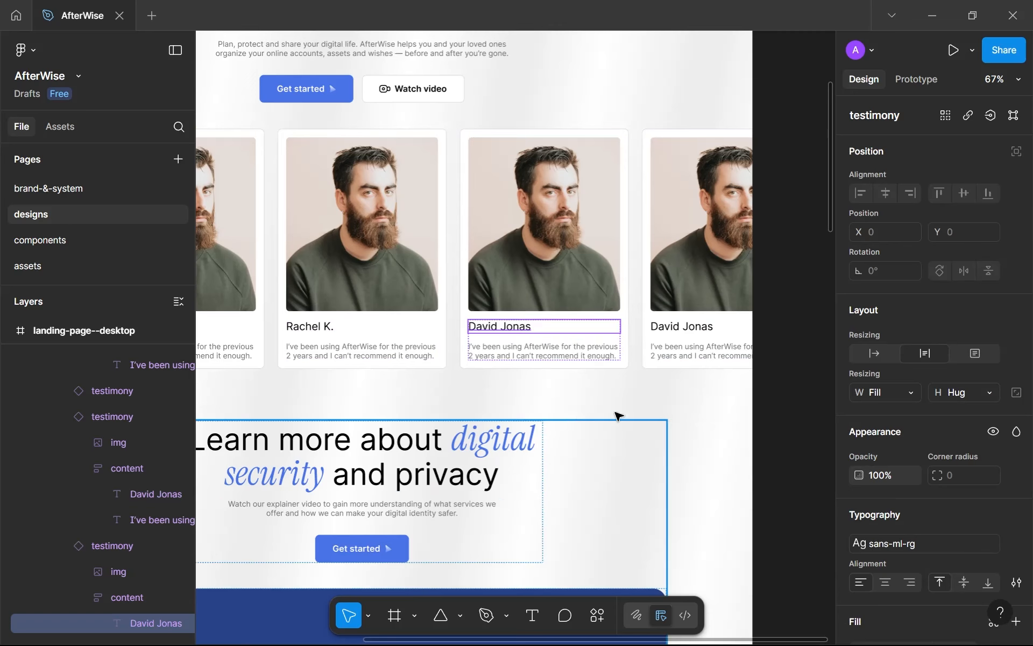
{"action": "left_click", "coordinate": [721, 338]}
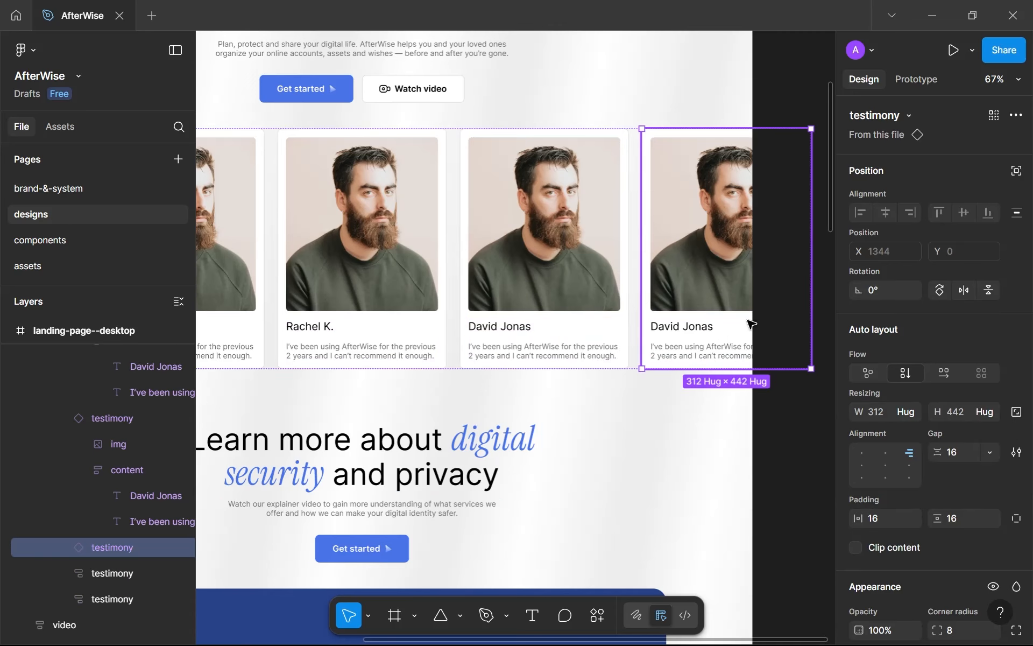
{"action": "left_click", "coordinate": [92, 580]}
{"action": "key", "text": "Left"}
{"action": "key", "text": "Left"}
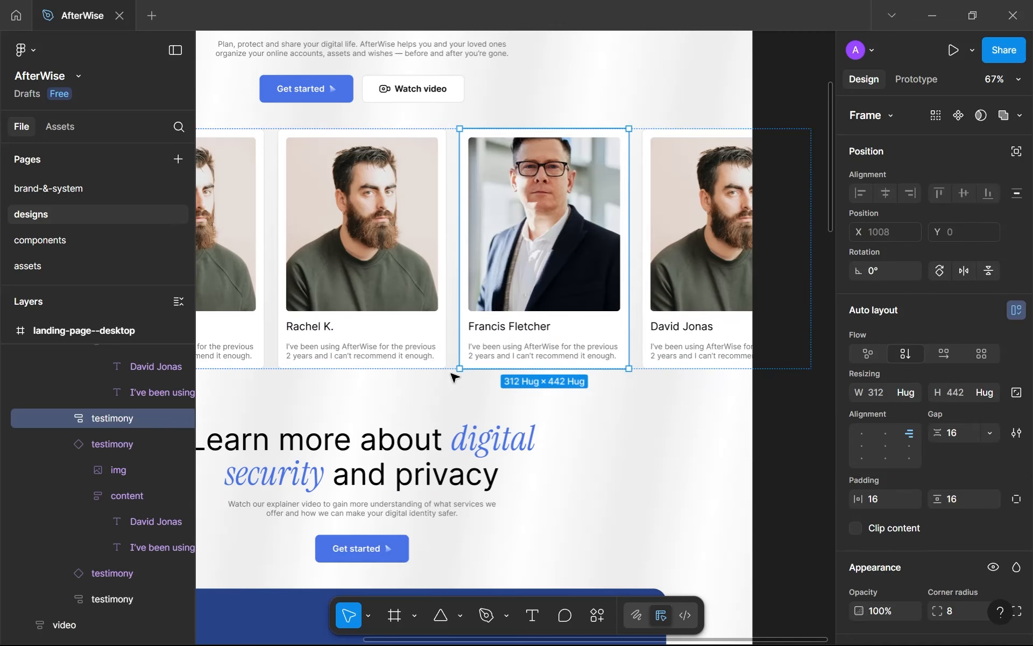
Copy the third card's name and paste it over the second card's name, then undo.
{"action": "double_click", "coordinate": [484, 327]}
{"action": "double_click", "coordinate": [485, 327]}
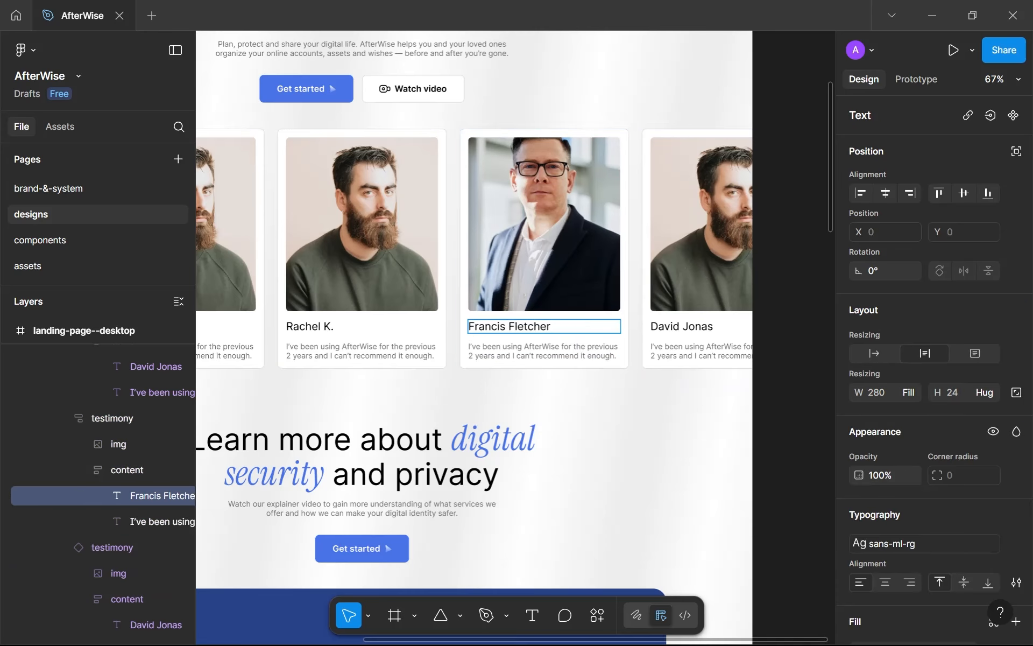
{"action": "key", "text": "ctrl+a"}
{"action": "key", "text": "ctrl+c"}
{"action": "left_click", "coordinate": [318, 326]}
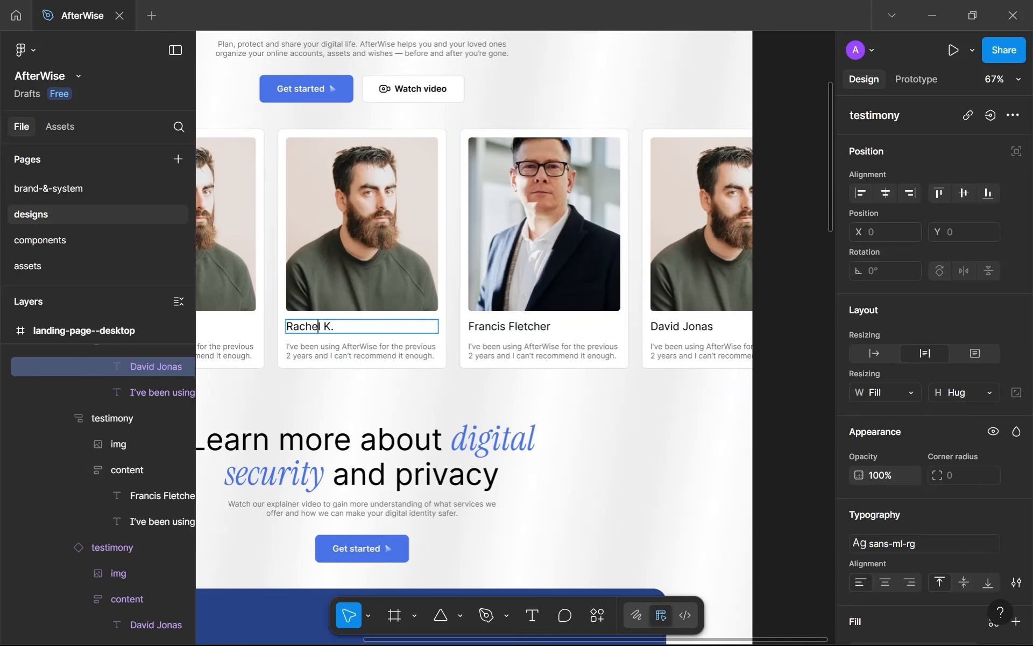
{"action": "key", "text": "ctrl+a"}
{"action": "key", "text": "ctrl+v"}
{"action": "key", "text": "ctrl+z"}
Paste the copied name onto the rightmost card, then undo the recent changes.
{"action": "scroll", "coordinate": [383, 356], "scroll_direction": "down", "scroll_amount": 5}
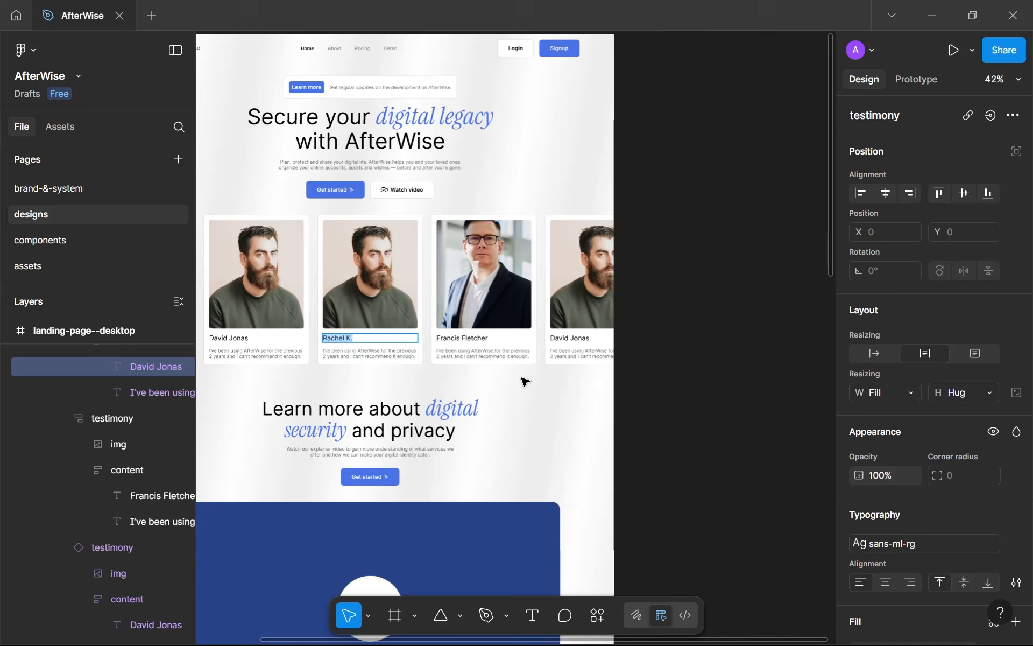
{"action": "scroll", "coordinate": [406, 379], "scroll_direction": "down", "scroll_amount": 4}
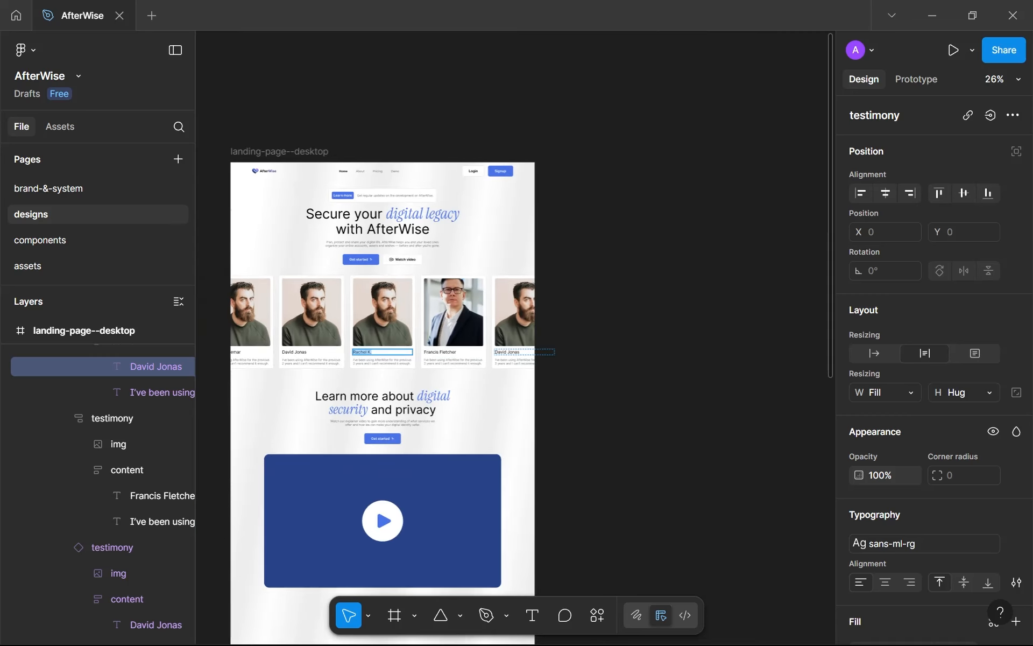
{"action": "left_click", "coordinate": [506, 351]}
{"action": "key", "text": "ctrl+v"}
{"action": "key", "text": "Escape"}
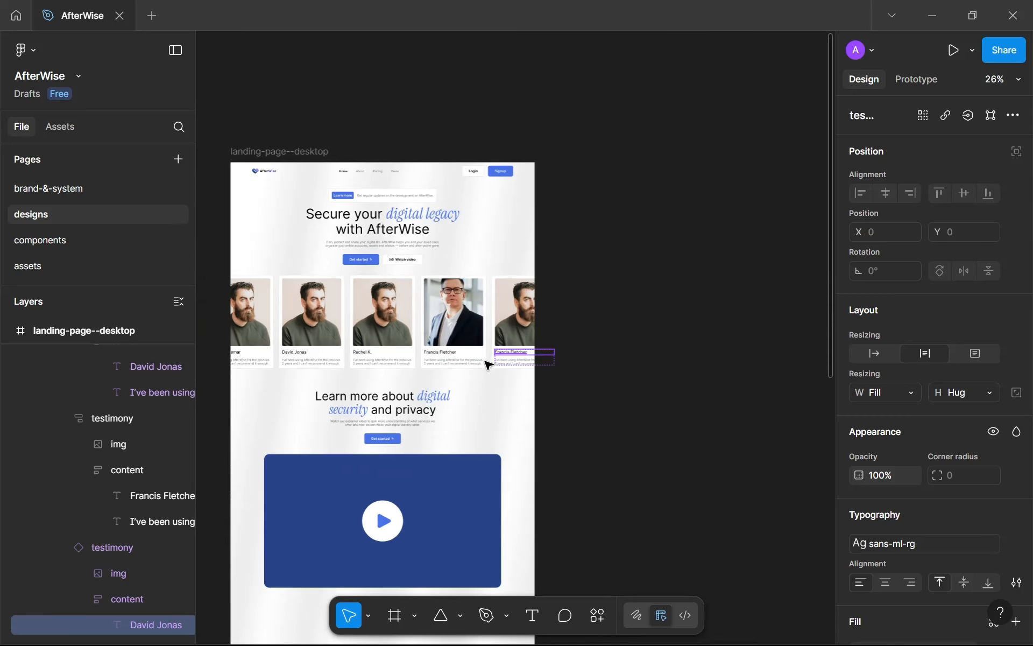
{"action": "left_click", "coordinate": [481, 352]}
{"action": "scroll", "coordinate": [474, 348], "scroll_direction": "up", "scroll_amount": 2}
{"action": "scroll", "coordinate": [472, 348], "scroll_direction": "up", "scroll_amount": 1}
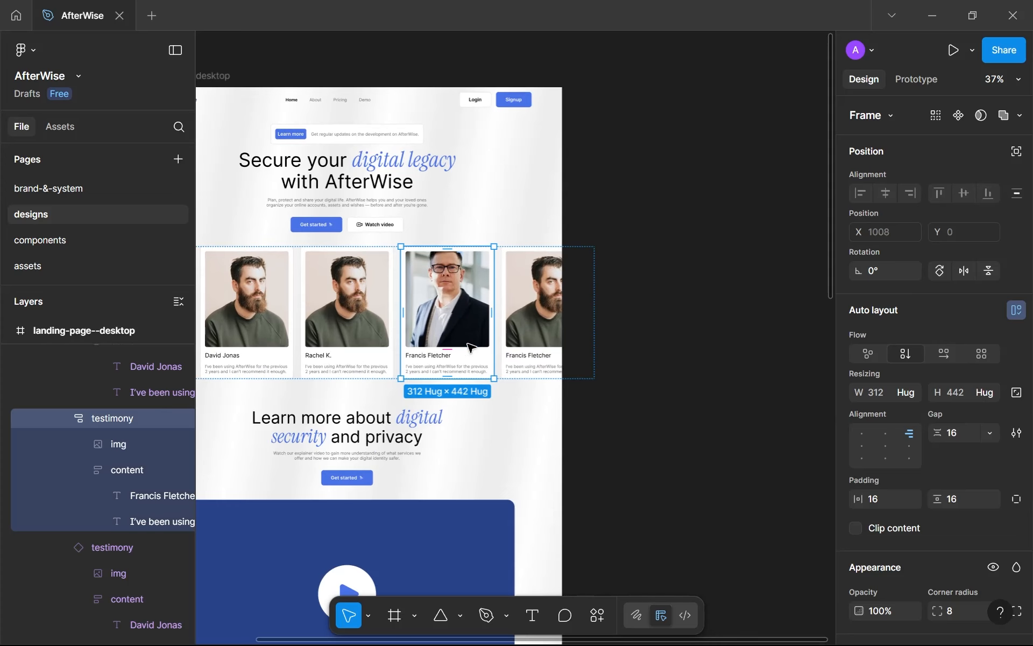
{"action": "key", "text": "ctrl+z"}
{"action": "key", "text": "ctrl+z"}
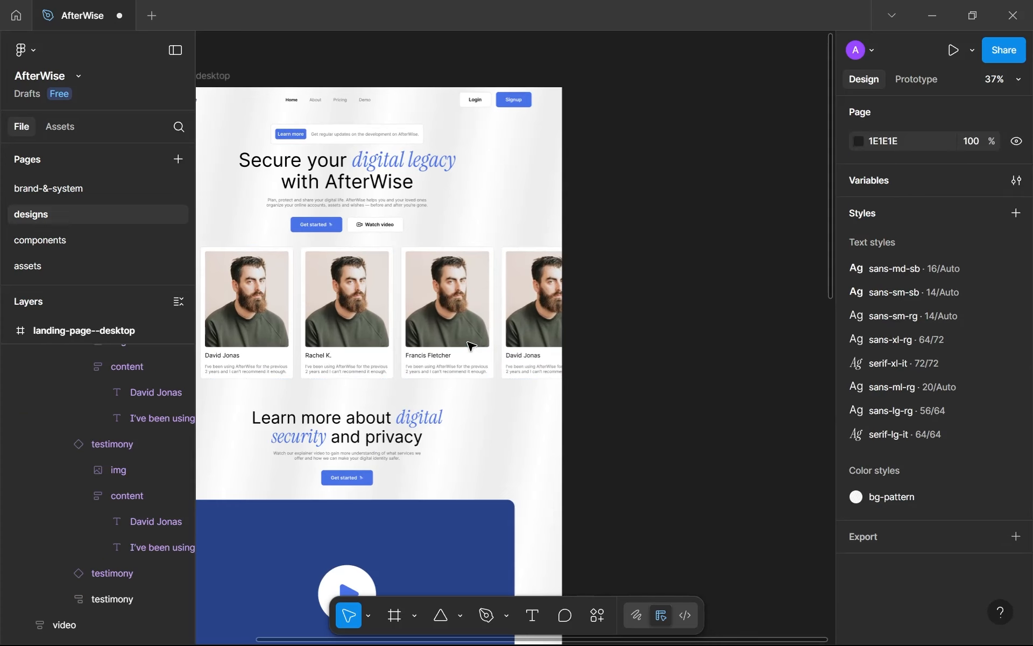
Edit the fourth card's reviewer name, starting it with 'M'.
{"action": "left_click", "coordinate": [503, 354]}
{"action": "left_click", "coordinate": [500, 353]}
{"action": "double_click", "coordinate": [526, 365]}
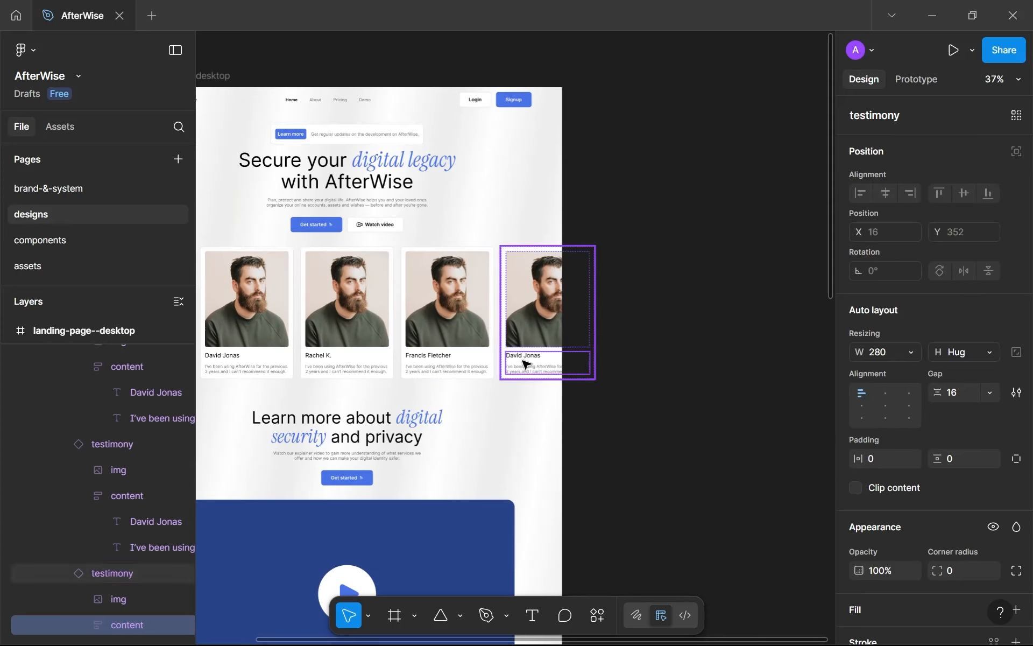
{"action": "double_click", "coordinate": [521, 356]}
{"action": "double_click", "coordinate": [521, 356]}
{"action": "type", "text": "Mohammed Rajesh"}
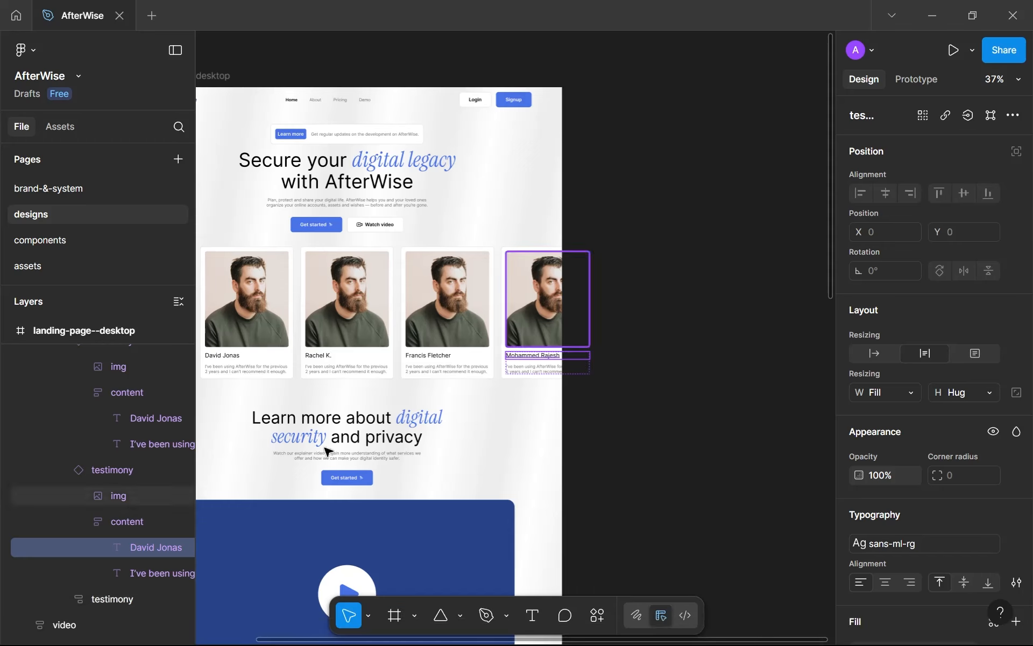
Delete the leftover empty card frame from the Layers panel.
{"action": "left_click", "coordinate": [118, 600]}
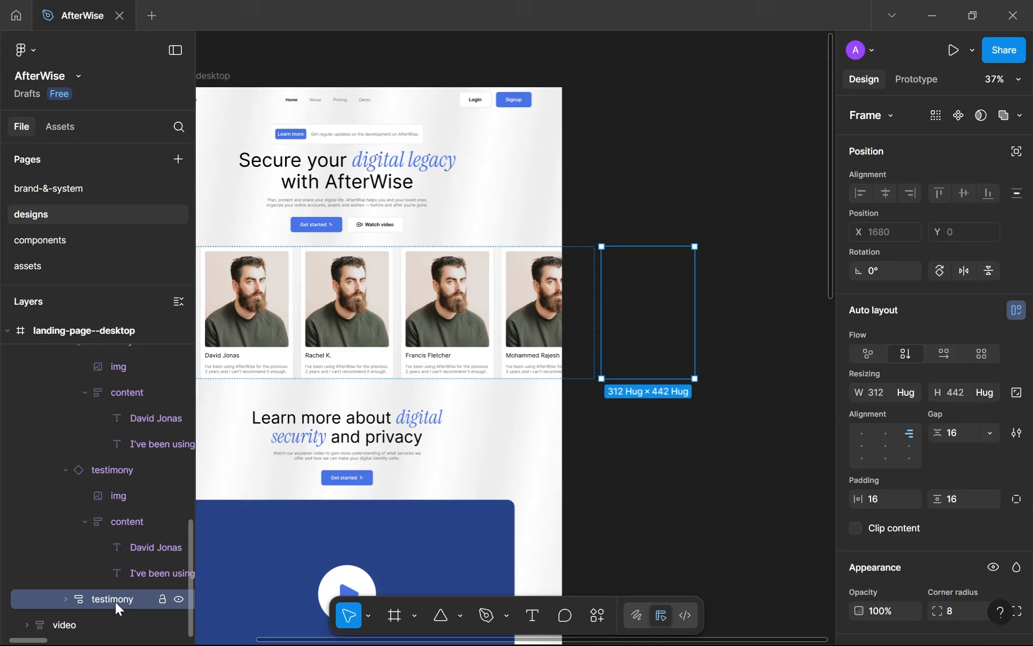
{"action": "key", "text": "Delete"}
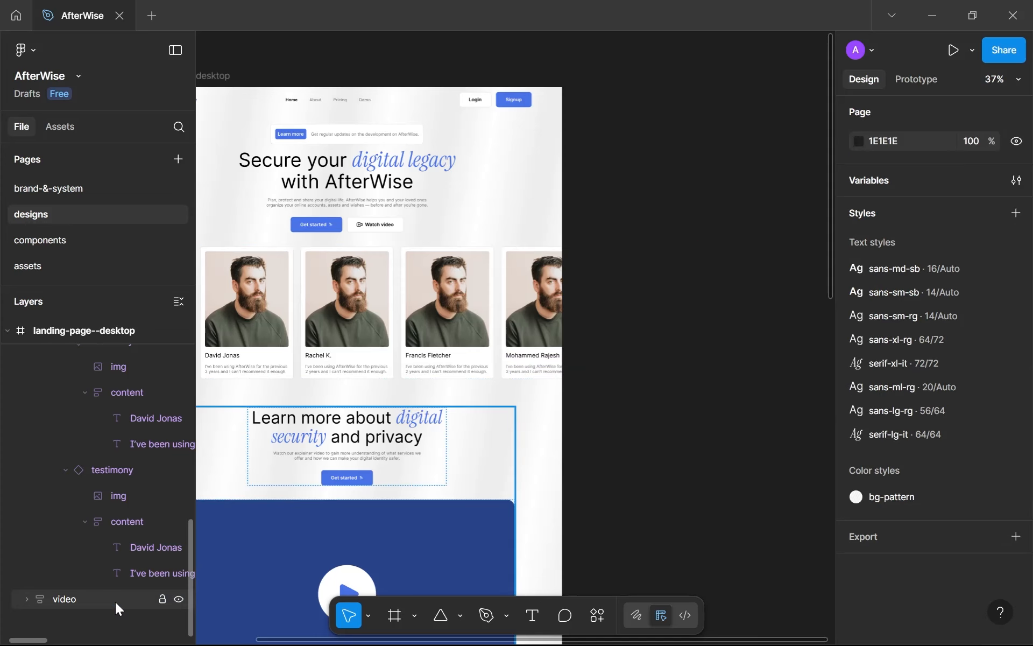
{"action": "scroll", "coordinate": [498, 433], "scroll_direction": "down", "scroll_amount": 3}
{"action": "left_click_drag", "start_coordinate": [498, 433], "coordinate": [654, 325]}
{"action": "scroll", "coordinate": [540, 323], "scroll_direction": "up", "scroll_amount": 2}
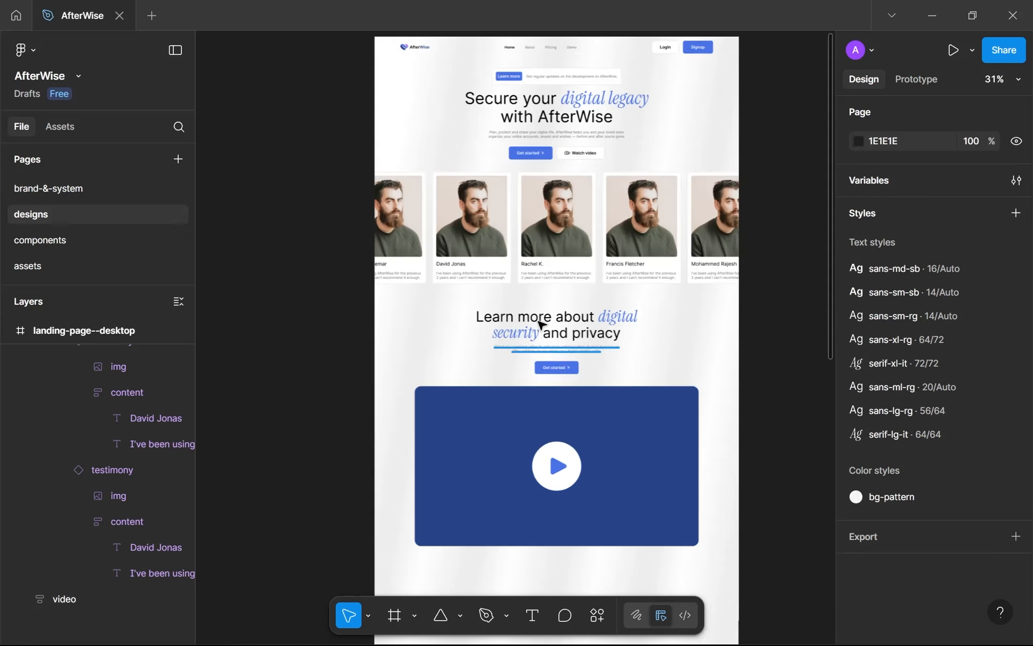
Select the second card's photo and open its context menu.
{"action": "double_click", "coordinate": [486, 238]}
{"action": "double_click", "coordinate": [485, 239]}
{"action": "right_click", "coordinate": [486, 239]}
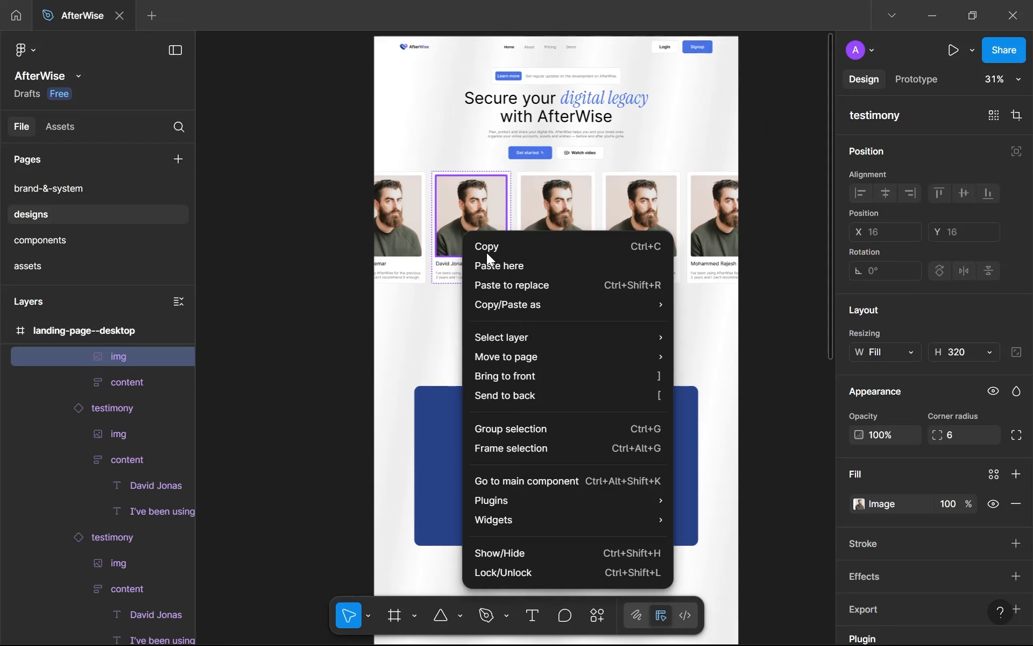
Launch the Unsplash plugin and search for 'person' photos.
{"action": "mouse_move", "coordinate": [645, 500]}
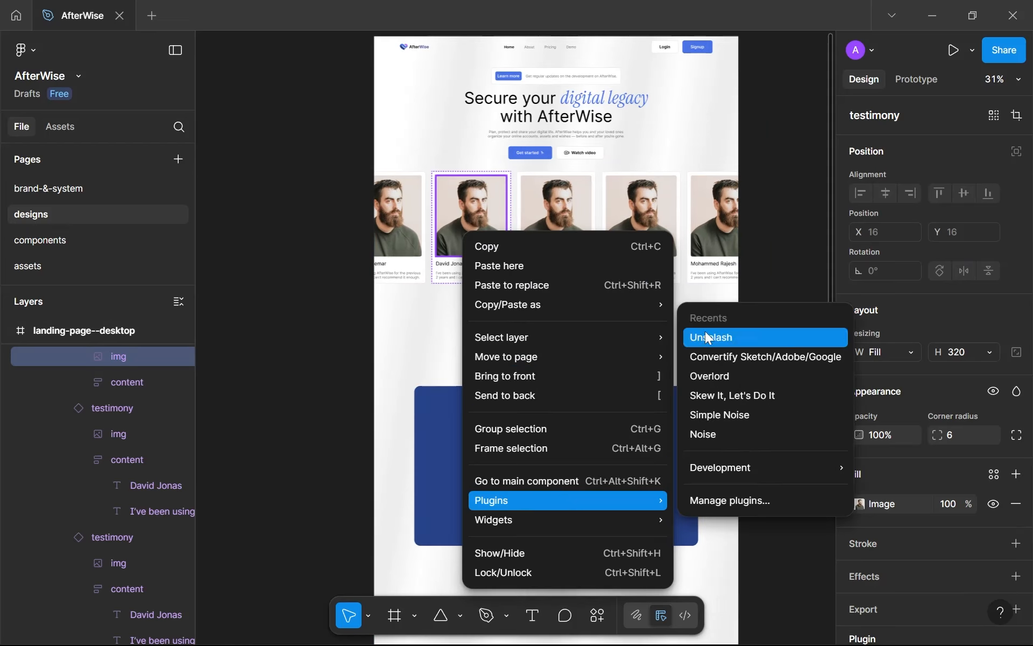
{"action": "left_click", "coordinate": [707, 336]}
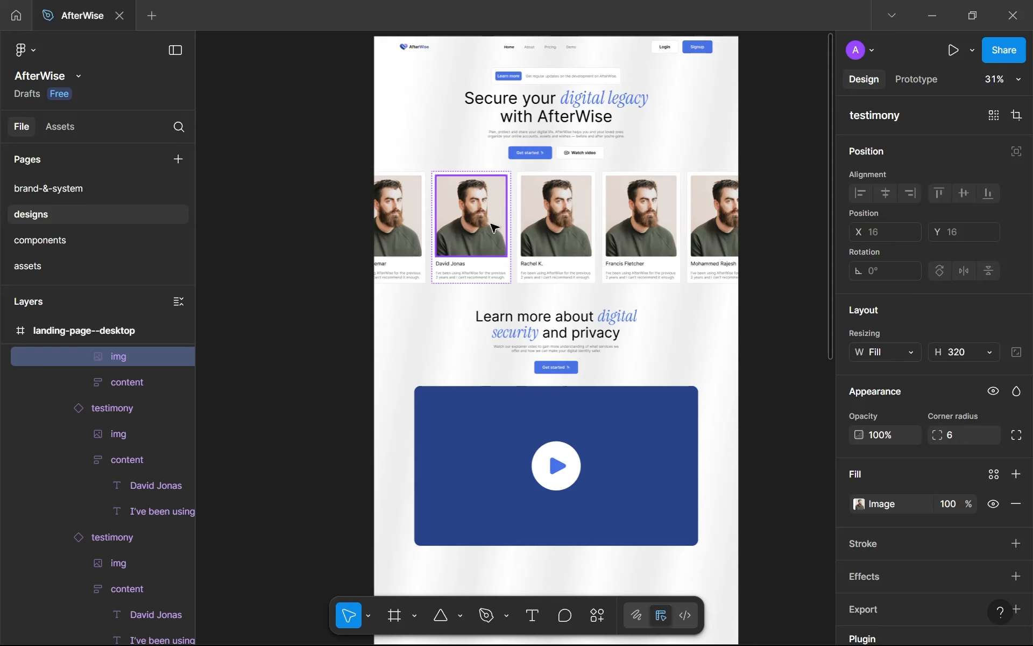
{"action": "scroll", "coordinate": [442, 188], "scroll_direction": "down", "scroll_amount": 1}
{"action": "left_click_drag", "start_coordinate": [441, 190], "coordinate": [381, 224]}
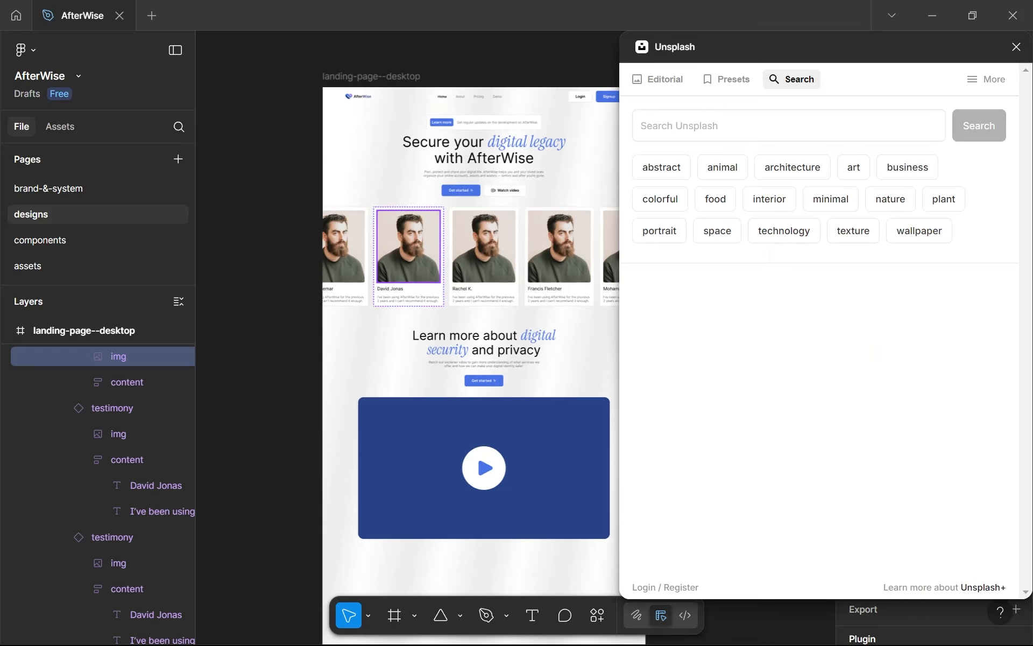
{"action": "left_click", "coordinate": [775, 126]}
{"action": "type", "text": "person"}
{"action": "key", "text": "Return"}
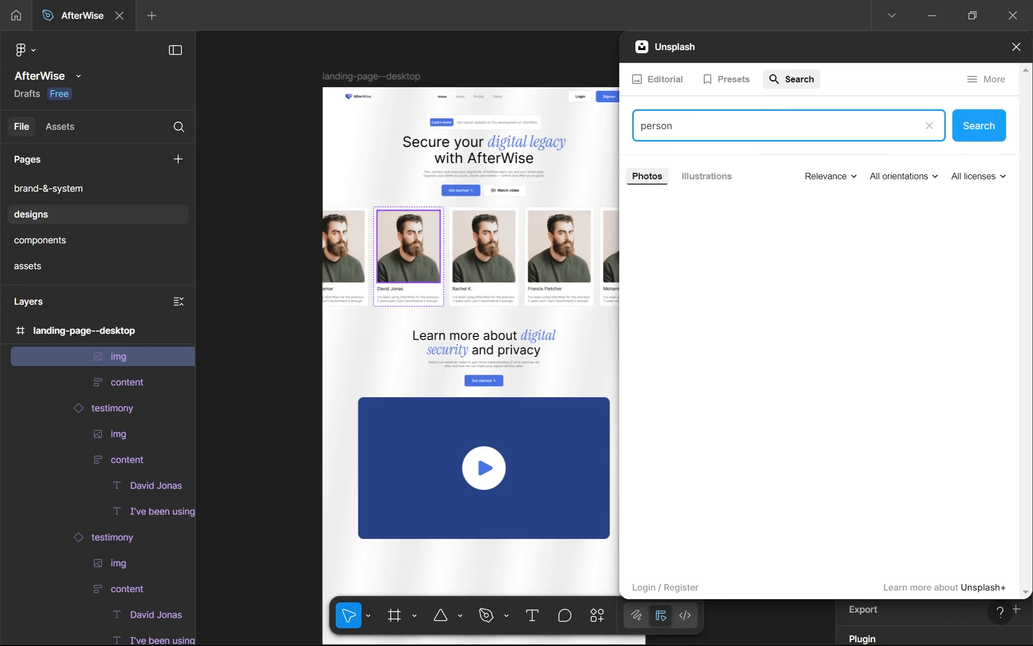
Fill the third card's photo with the first result and the first card's with the yellow-shirt portrait.
{"action": "left_click", "coordinate": [345, 257]}
{"action": "double_click", "coordinate": [492, 263]}
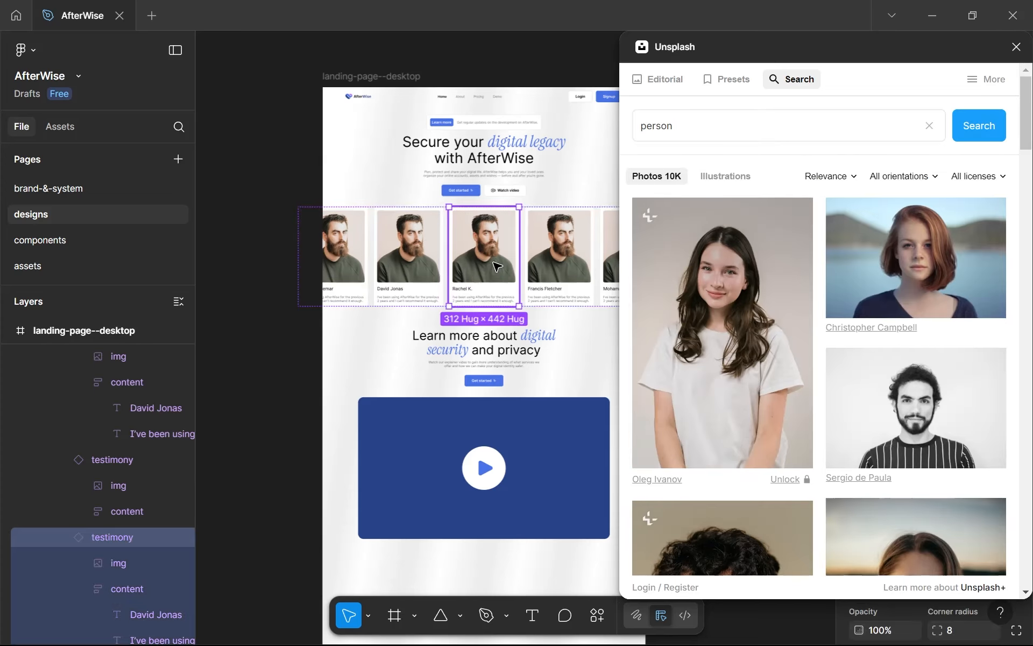
{"action": "left_click", "coordinate": [737, 343]}
{"action": "left_click", "coordinate": [337, 257]}
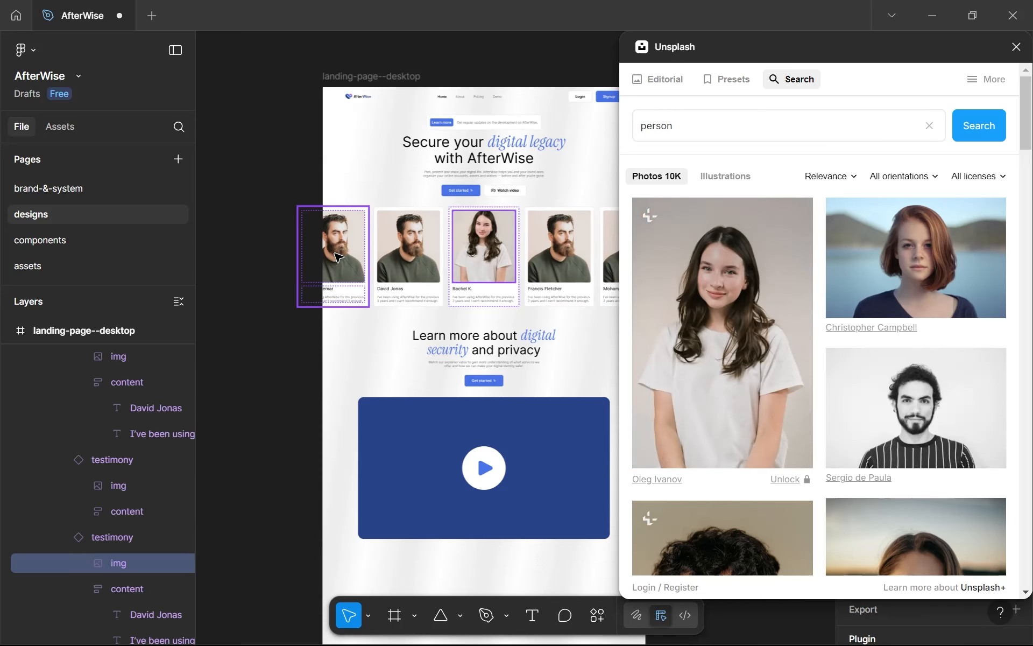
{"action": "double_click", "coordinate": [338, 257]}
{"action": "scroll", "coordinate": [688, 339], "scroll_direction": "down", "scroll_amount": 10}
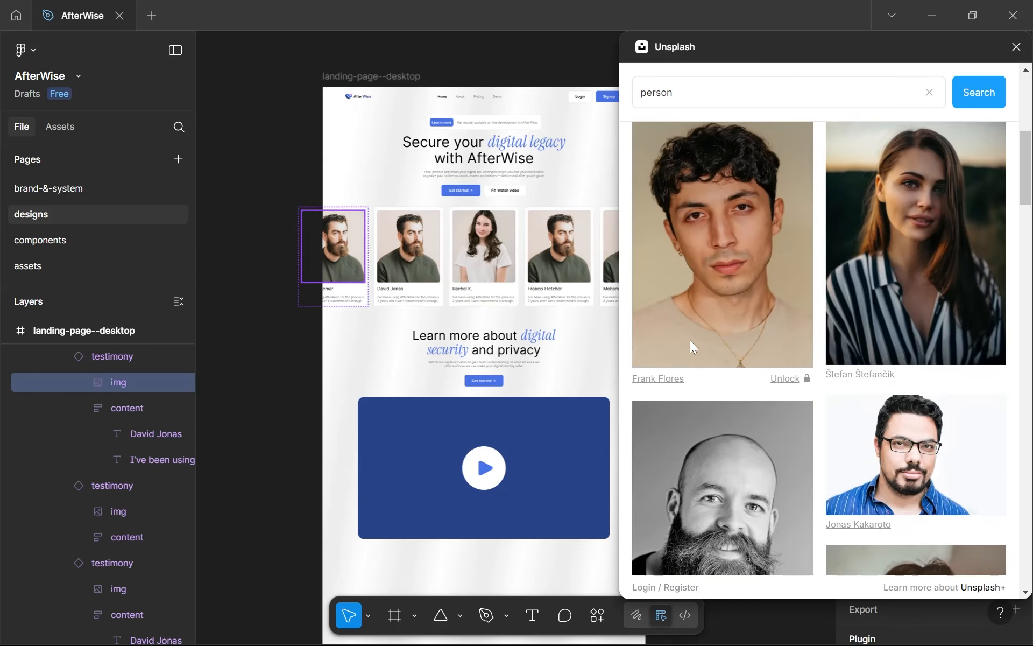
{"action": "scroll", "coordinate": [689, 340], "scroll_direction": "down", "scroll_amount": 10}
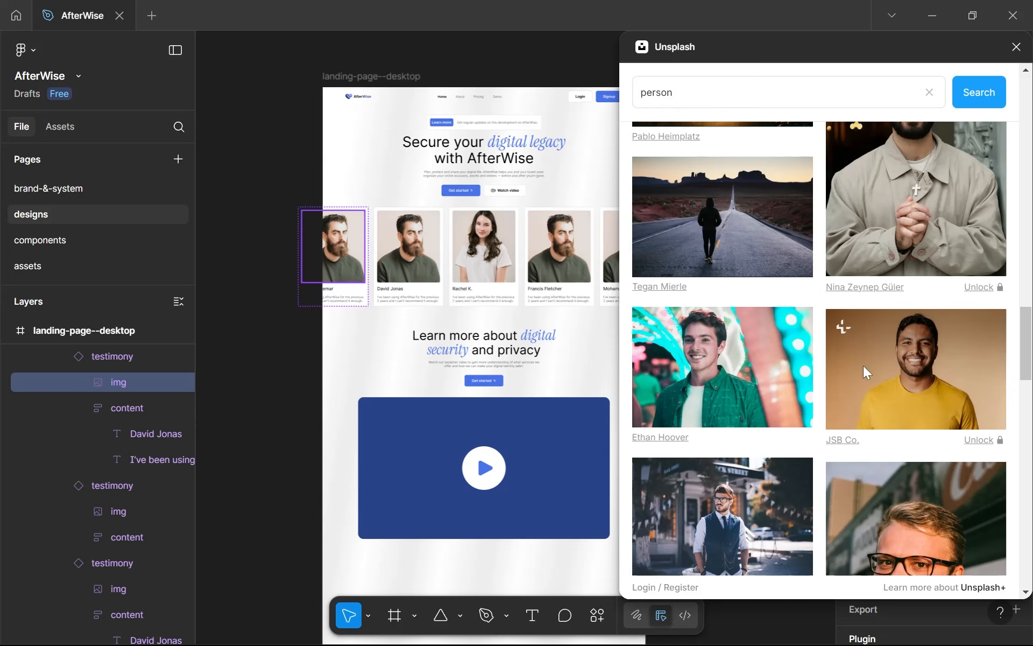
{"action": "left_click", "coordinate": [863, 366]}
Fill the last testimonial card's image with an Unsplash portrait.
{"action": "left_click", "coordinate": [560, 248]}
{"action": "double_click", "coordinate": [559, 246]}
{"action": "scroll", "coordinate": [553, 287], "scroll_direction": "right", "scroll_amount": 4}
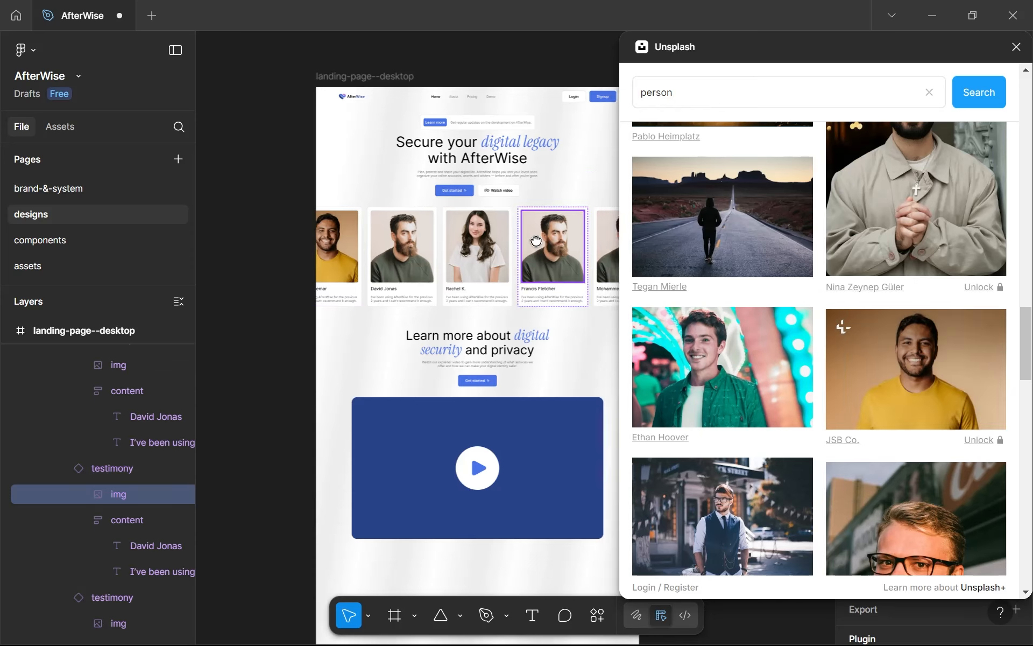
{"action": "scroll", "coordinate": [795, 340], "scroll_direction": "down", "scroll_amount": 10}
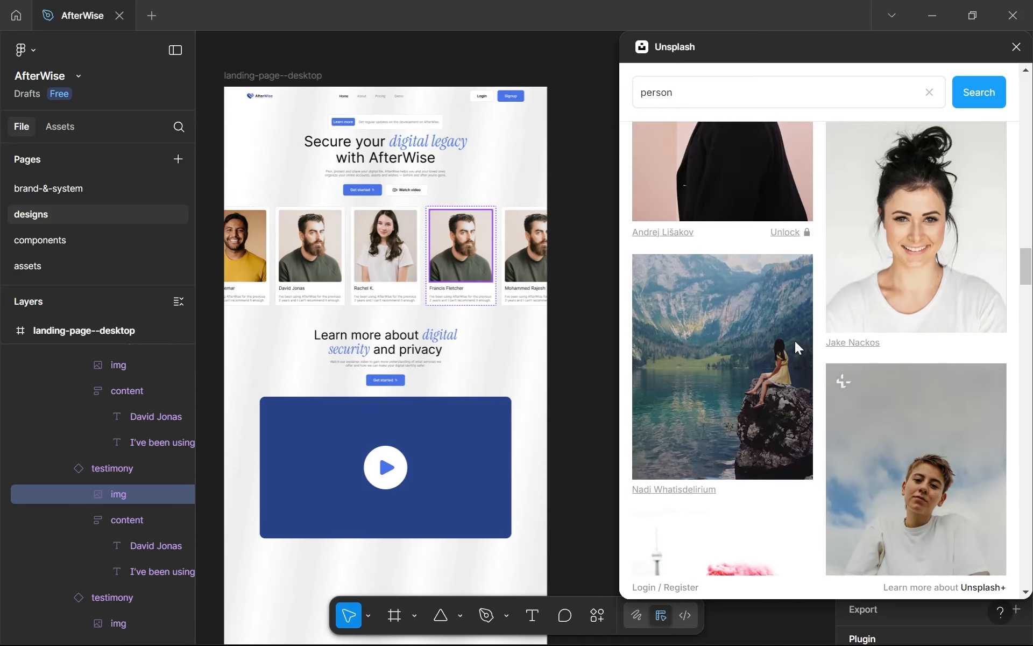
{"action": "scroll", "coordinate": [795, 341], "scroll_direction": "down", "scroll_amount": 8}
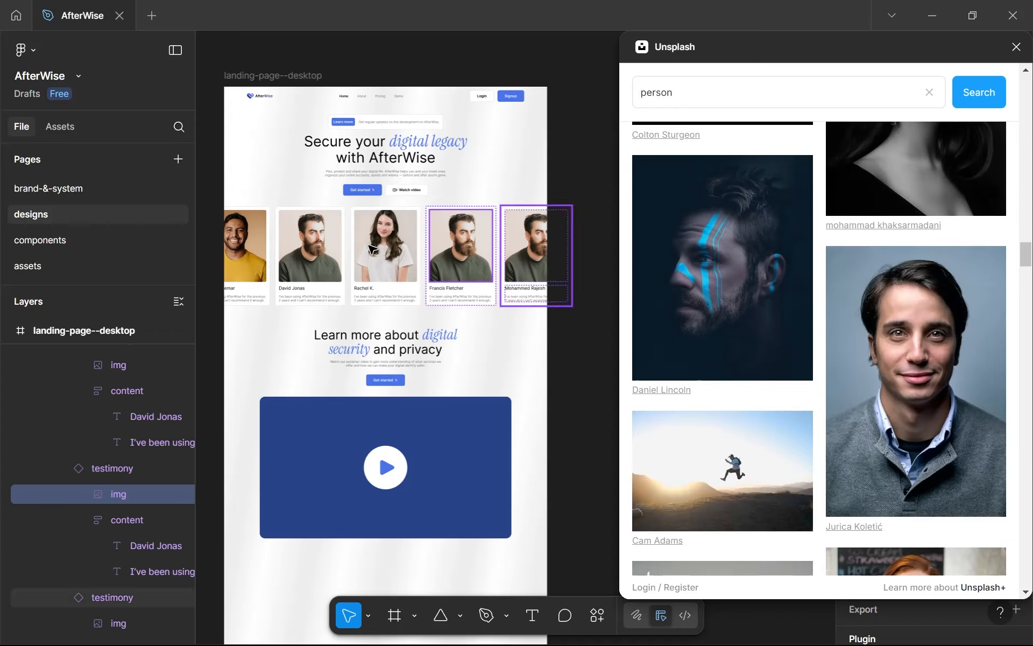
{"action": "left_click", "coordinate": [554, 267]}
{"action": "double_click", "coordinate": [528, 253]}
{"action": "double_click", "coordinate": [528, 253]}
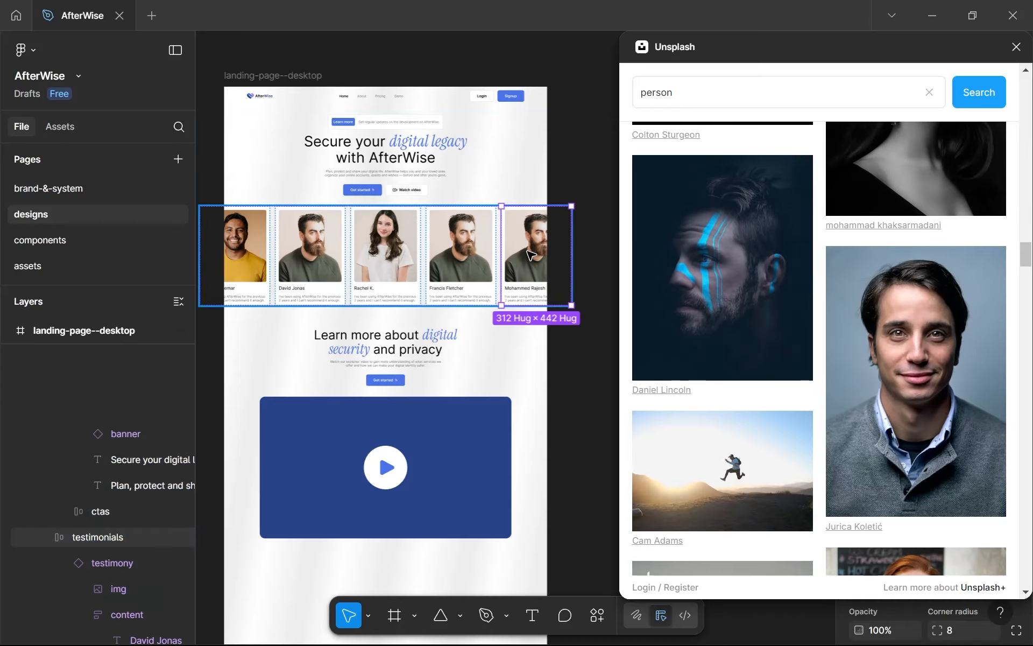
{"action": "double_click", "coordinate": [528, 252]}
{"action": "left_click", "coordinate": [838, 280]}
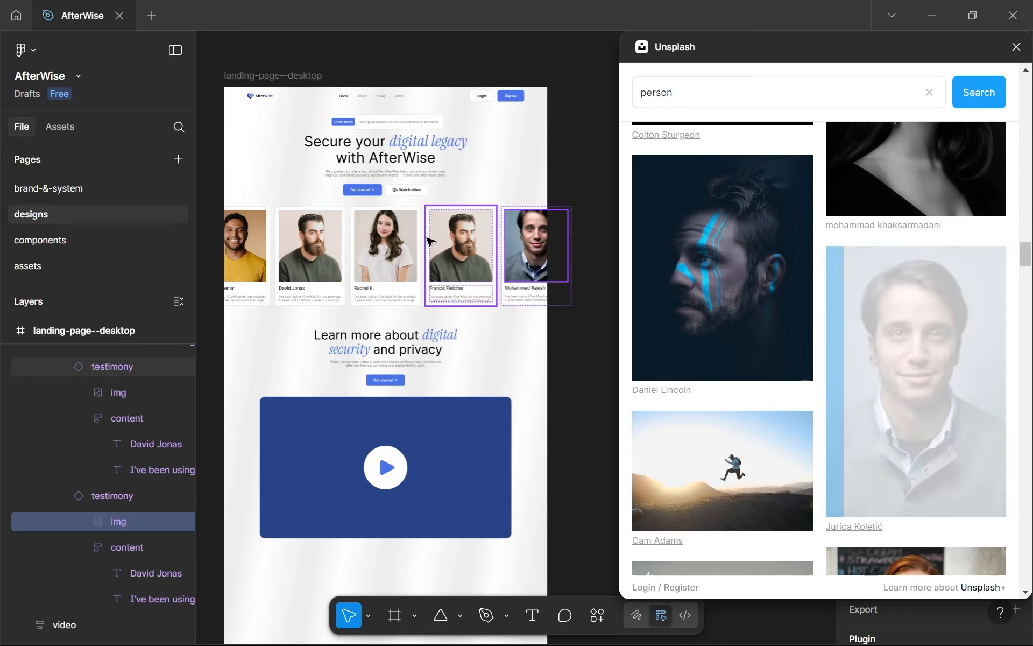
Fill Francis Fletcher's image with the glasses portrait and close the Unsplash plugin.
{"action": "left_click", "coordinate": [449, 229]}
{"action": "double_click", "coordinate": [449, 229]}
{"action": "scroll", "coordinate": [734, 393], "scroll_direction": "down", "scroll_amount": 10}
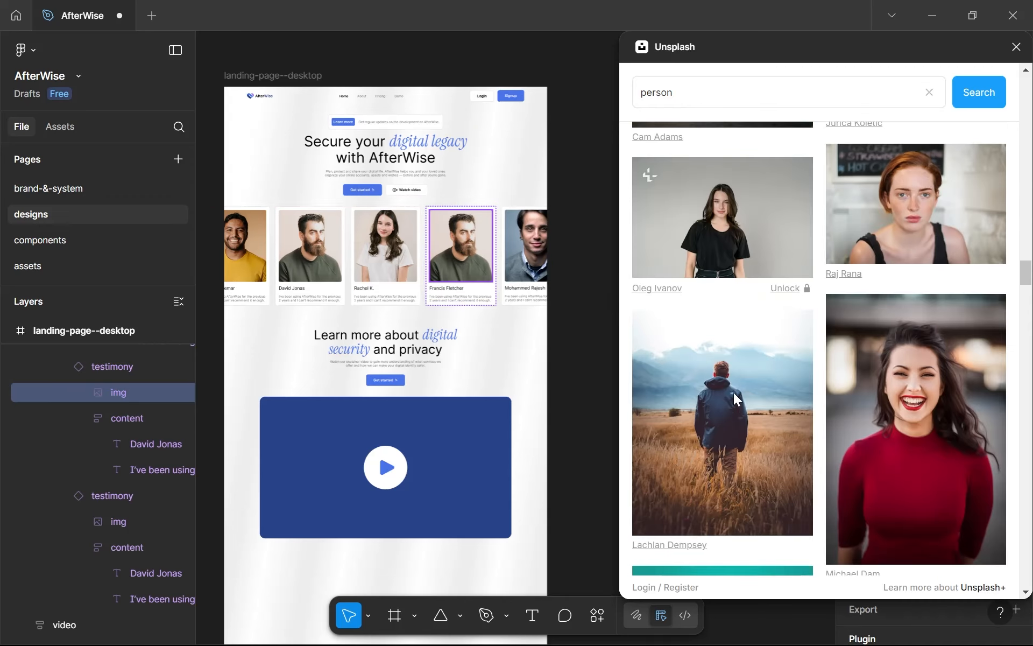
{"action": "scroll", "coordinate": [739, 399], "scroll_direction": "down", "scroll_amount": 5}
{"action": "left_click", "coordinate": [738, 379]}
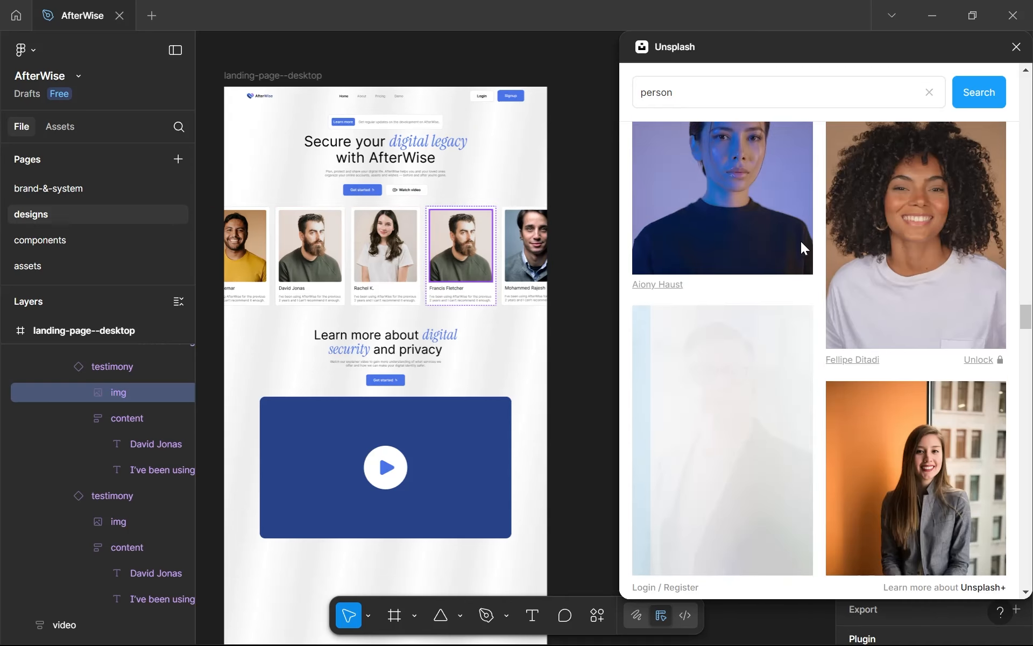
{"action": "left_click", "coordinate": [1017, 49]}
Zoom around the video section and select the inner video frame.
{"action": "left_click", "coordinate": [662, 329]}
{"action": "scroll", "coordinate": [484, 350], "scroll_direction": "up", "scroll_amount": 3}
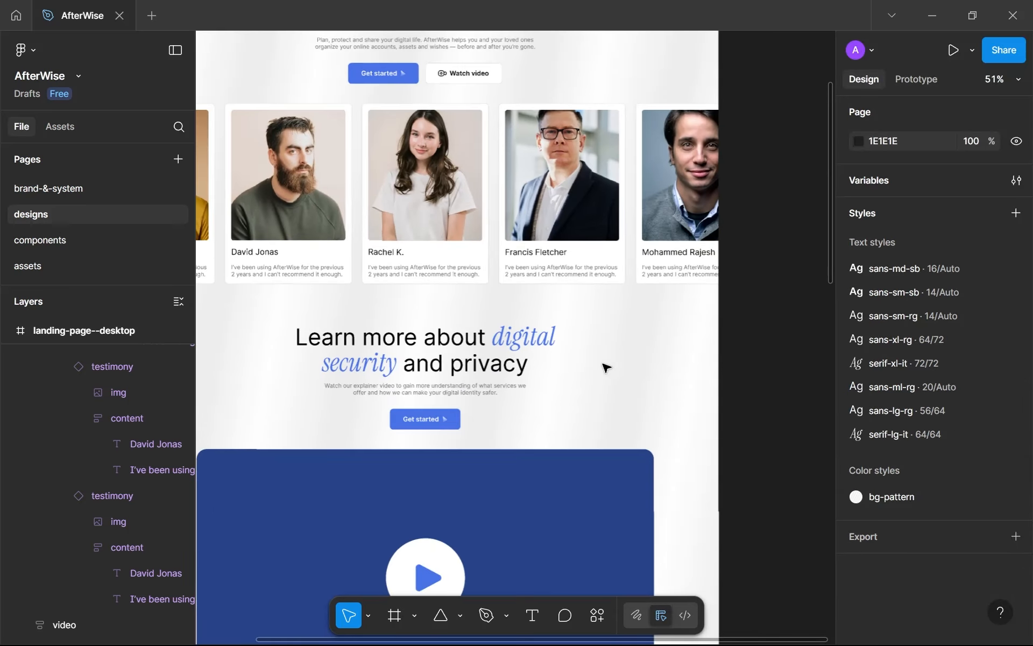
{"action": "scroll", "coordinate": [604, 364], "scroll_direction": "down", "scroll_amount": 2}
{"action": "scroll", "coordinate": [624, 420], "scroll_direction": "down", "scroll_amount": 2}
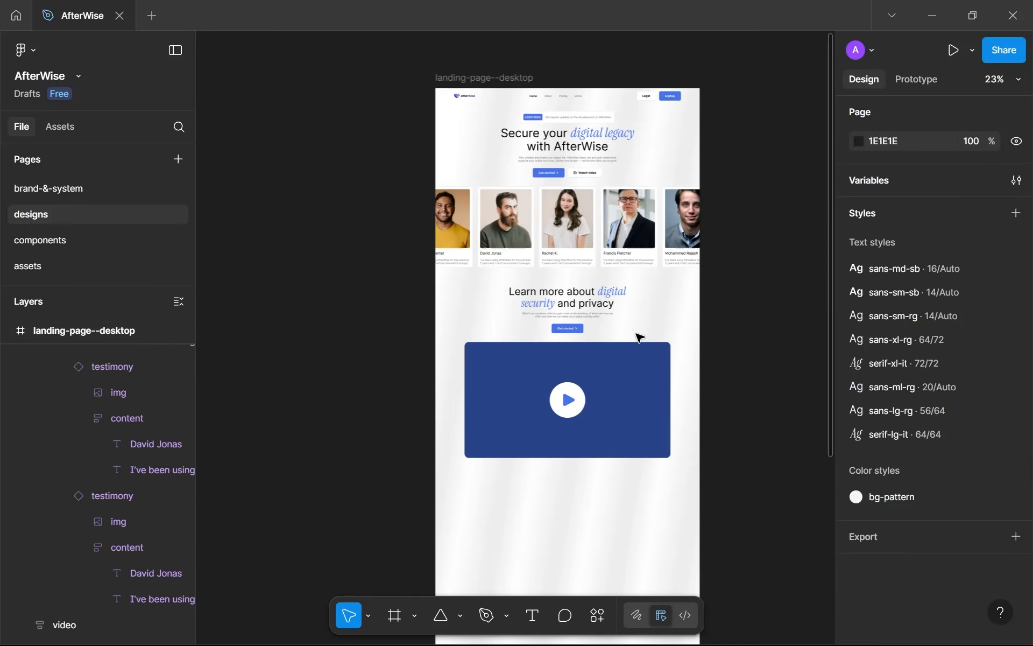
{"action": "scroll", "coordinate": [638, 333], "scroll_direction": "down", "scroll_amount": 1}
{"action": "scroll", "coordinate": [571, 289], "scroll_direction": "up", "scroll_amount": 2}
{"action": "scroll", "coordinate": [572, 290], "scroll_direction": "up", "scroll_amount": 2}
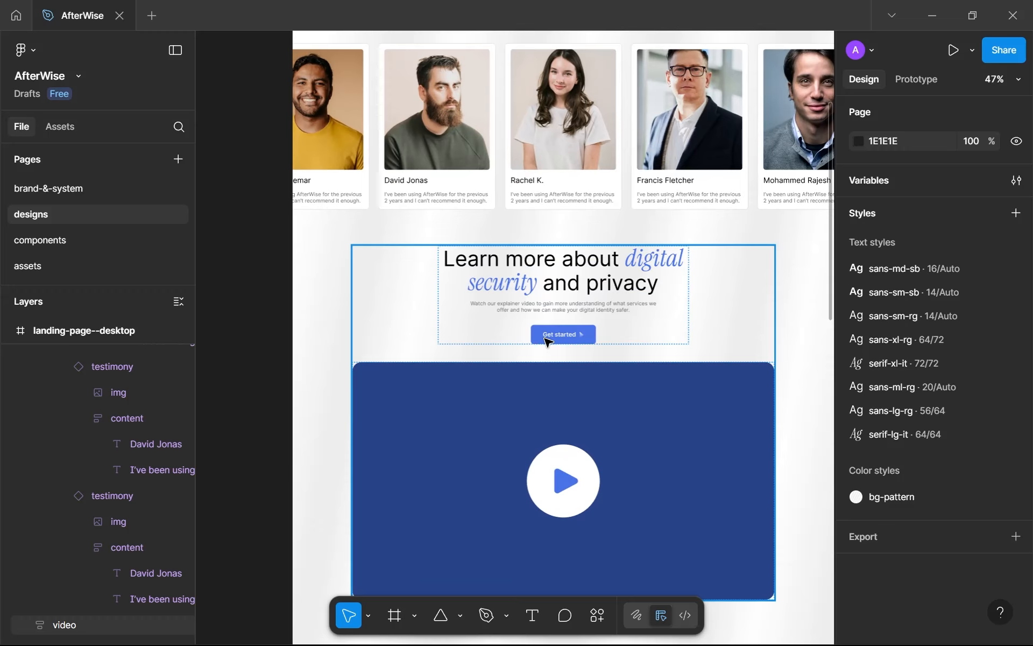
{"action": "scroll", "coordinate": [604, 364], "scroll_direction": "down", "scroll_amount": 4}
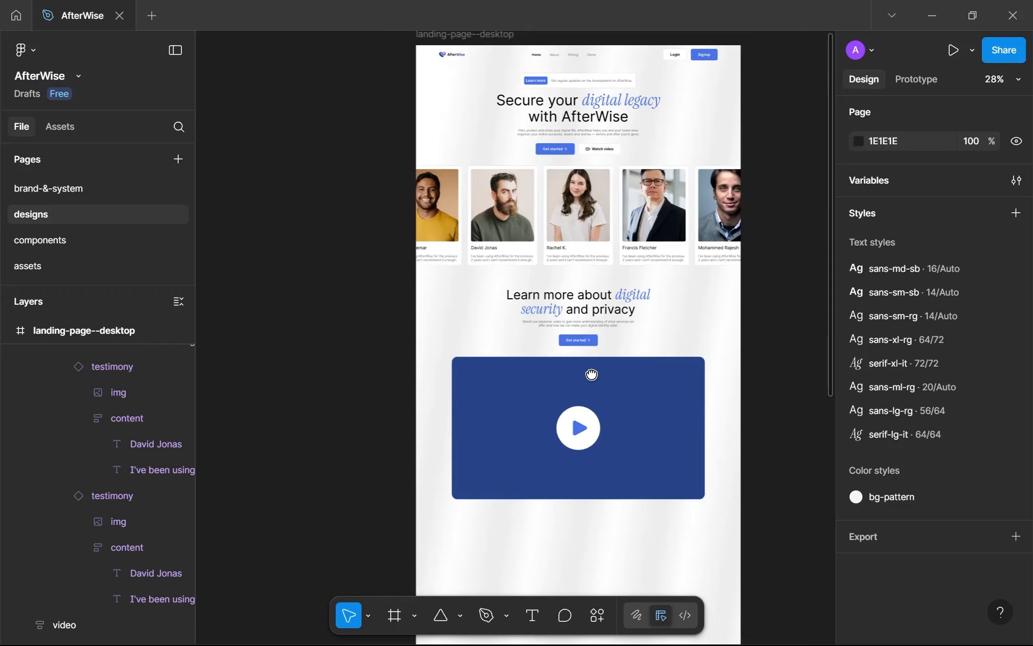
{"action": "scroll", "coordinate": [636, 395], "scroll_direction": "up", "scroll_amount": 2}
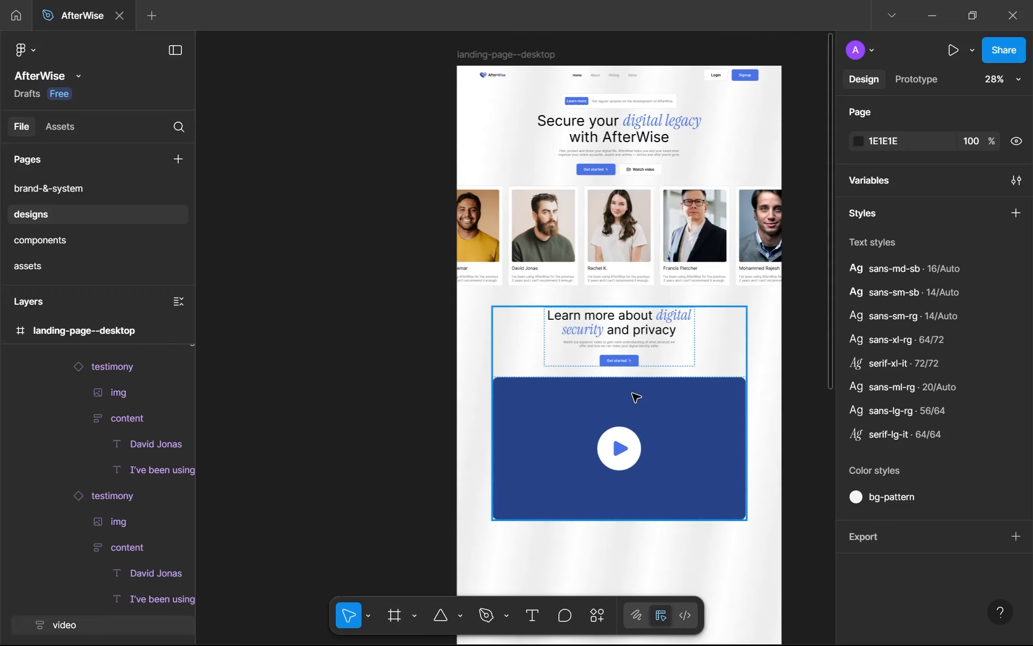
{"action": "scroll", "coordinate": [635, 397], "scroll_direction": "up", "scroll_amount": 3}
{"action": "scroll", "coordinate": [626, 441], "scroll_direction": "down", "scroll_amount": 3}
{"action": "scroll", "coordinate": [622, 456], "scroll_direction": "up", "scroll_amount": 3}
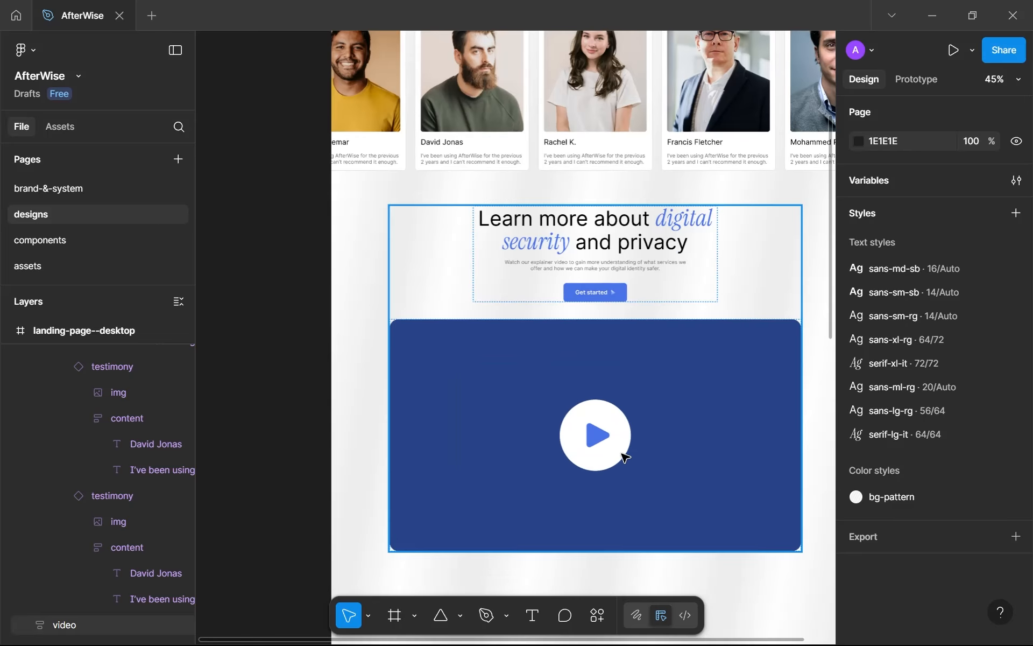
{"action": "double_click", "coordinate": [534, 445]}
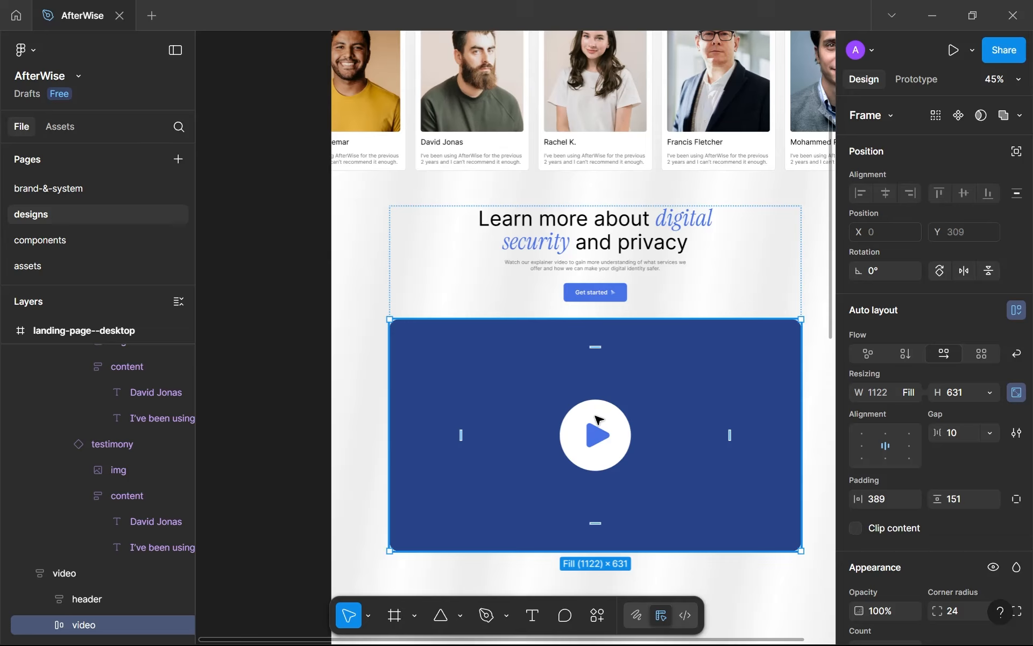
Select the 'Learn more about digital security and privacy' header block above the video.
{"action": "scroll", "coordinate": [599, 419], "scroll_direction": "down", "scroll_amount": 5}
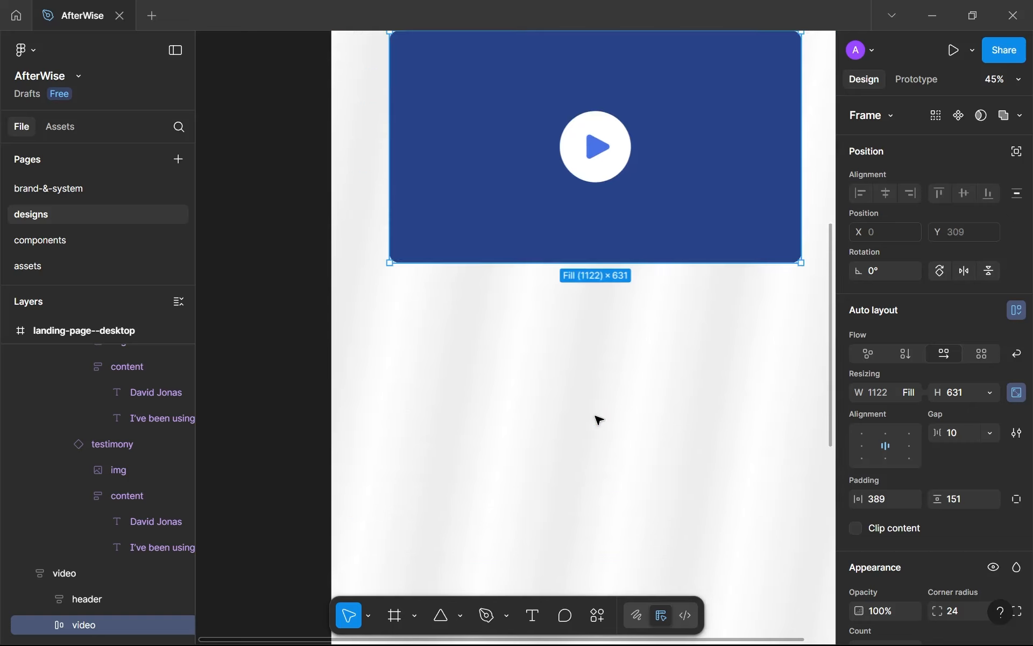
{"action": "scroll", "coordinate": [598, 419], "scroll_direction": "down", "scroll_amount": 3, "text": "ctrl"}
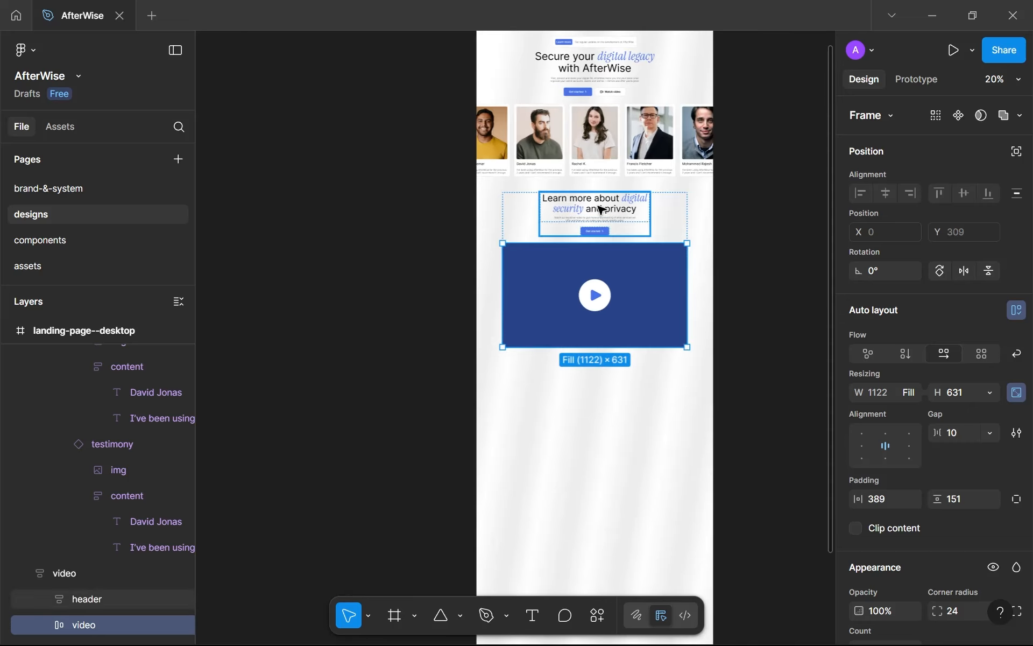
{"action": "scroll", "coordinate": [602, 210], "scroll_direction": "down", "scroll_amount": 3, "text": "ctrl"}
{"action": "left_click", "coordinate": [604, 249]}
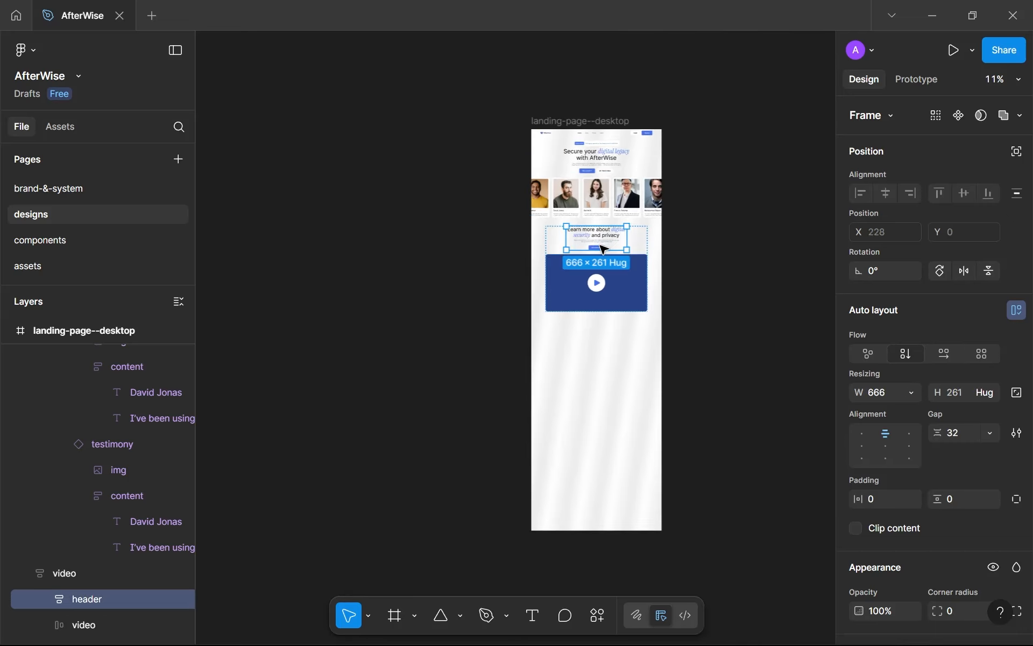
{"action": "scroll", "coordinate": [604, 249], "scroll_direction": "up", "scroll_amount": 4, "text": "ctrl"}
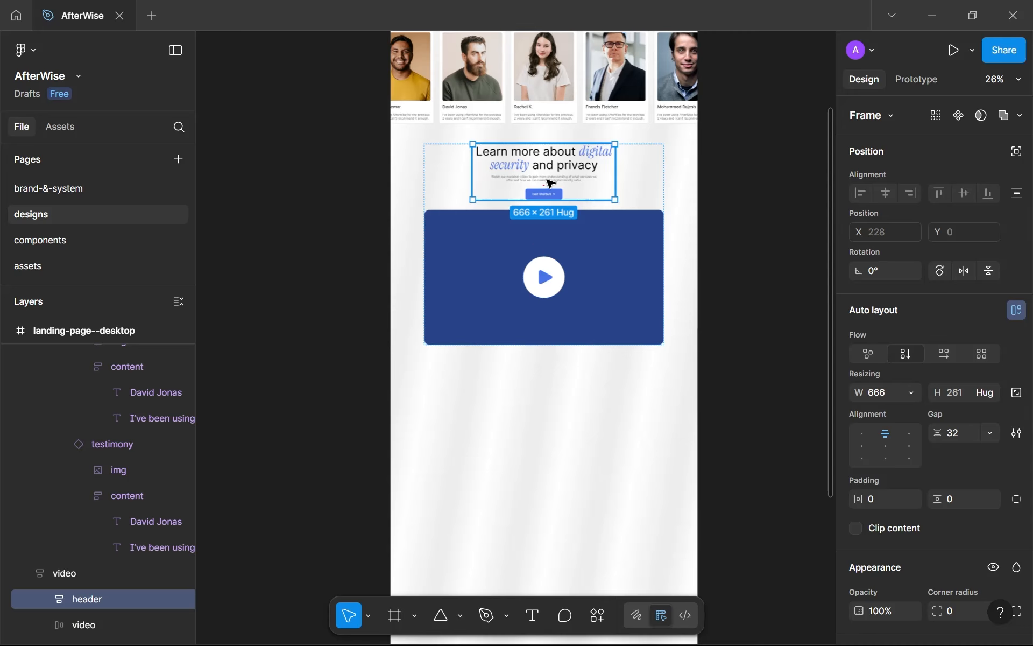
Duplicate the header block and move the copy below the video panel.
{"action": "key", "text": "ctrl+d"}
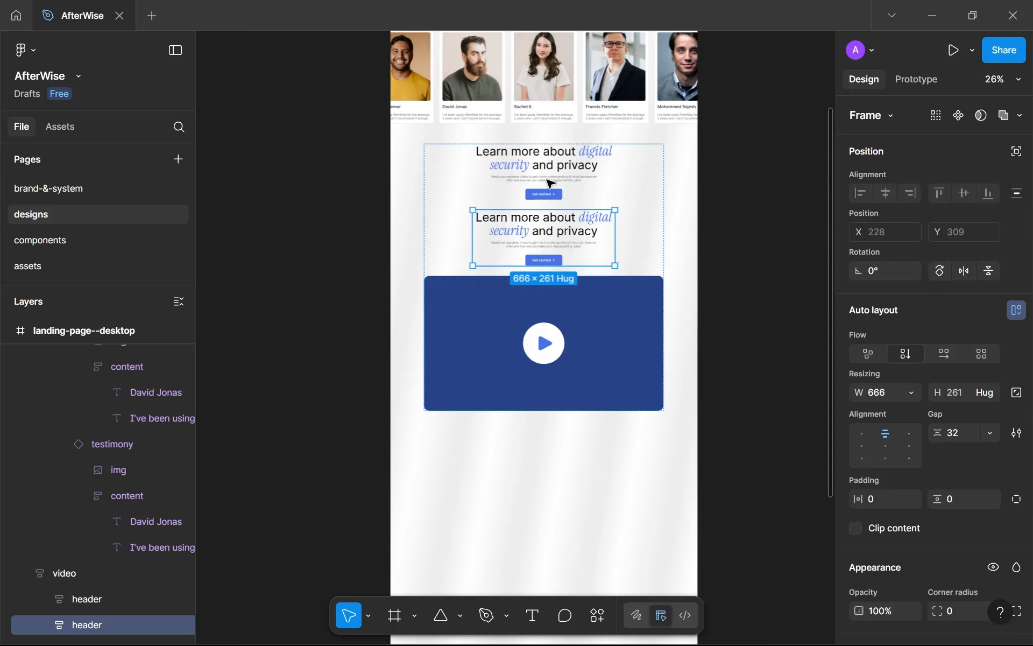
{"action": "scroll", "coordinate": [550, 184], "scroll_direction": "down", "scroll_amount": 2}
{"action": "left_click_drag", "start_coordinate": [565, 148], "coordinate": [567, 304]}
{"action": "scroll", "coordinate": [567, 304], "scroll_direction": "up", "scroll_amount": 3}
{"action": "scroll", "coordinate": [566, 303], "scroll_direction": "up", "scroll_amount": 4}
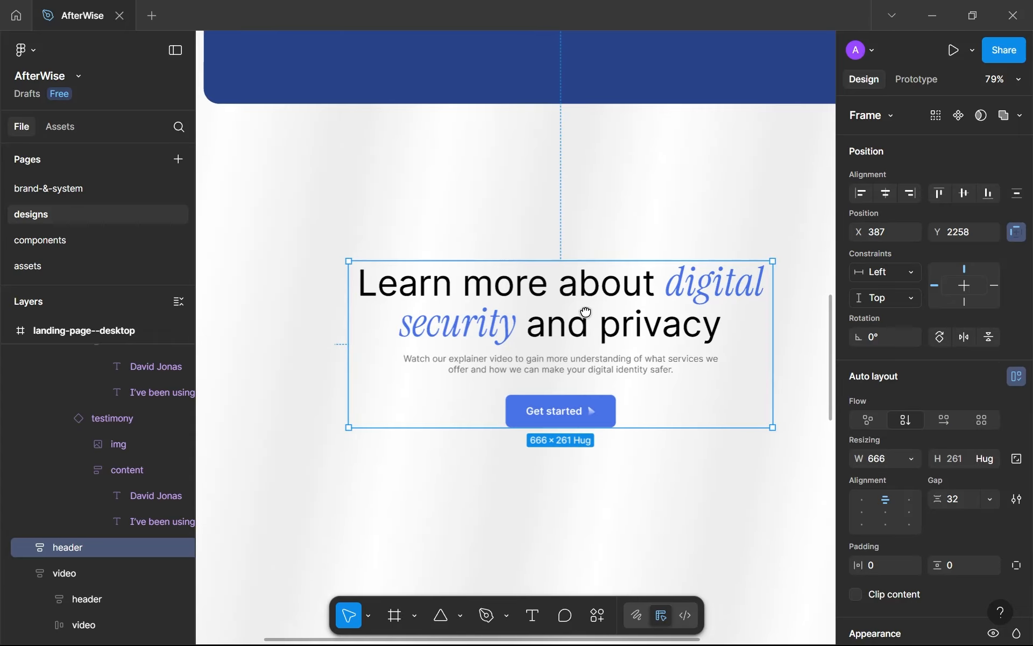
Retype the copied headline as 'Everything you need to manage your digital estate'.
{"action": "double_click", "coordinate": [579, 312]}
{"action": "double_click", "coordinate": [580, 312]}
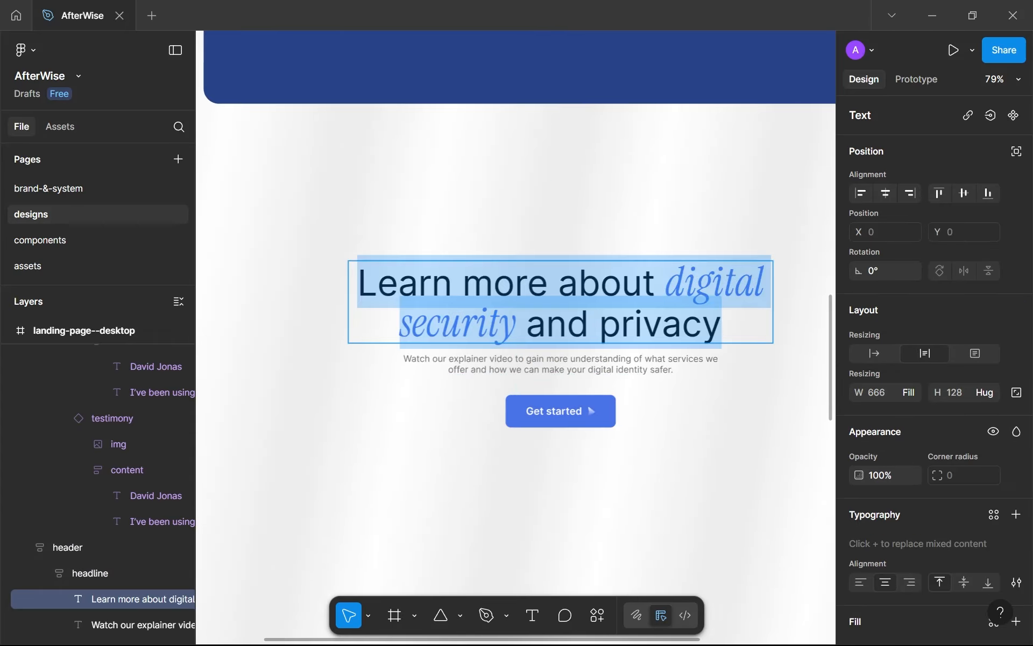
{"action": "type", "text": "Everyt"}
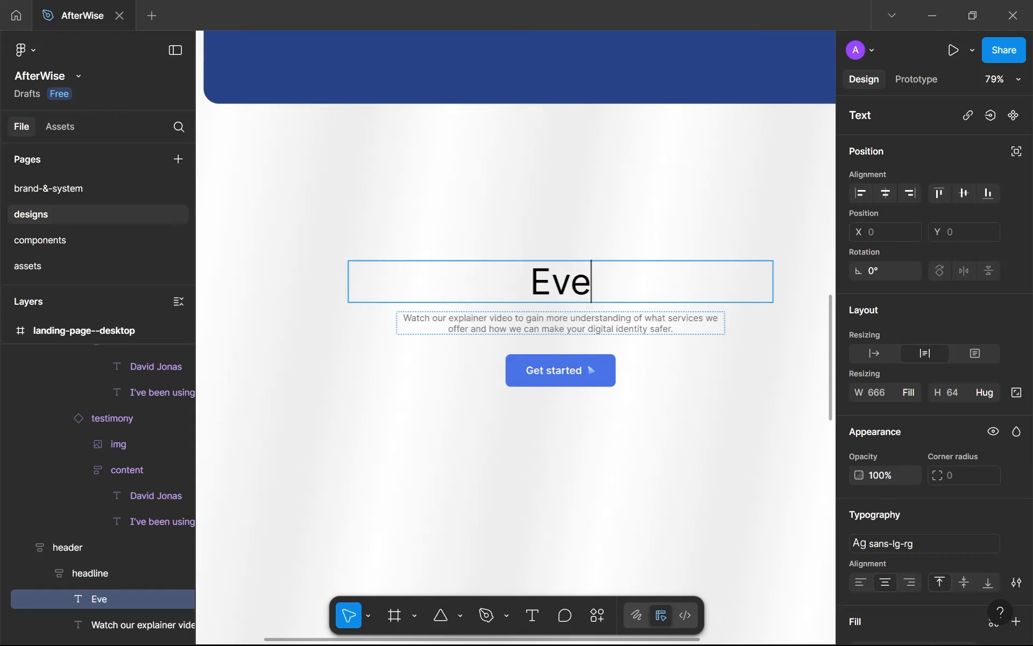
{"action": "type", "text": "you"}
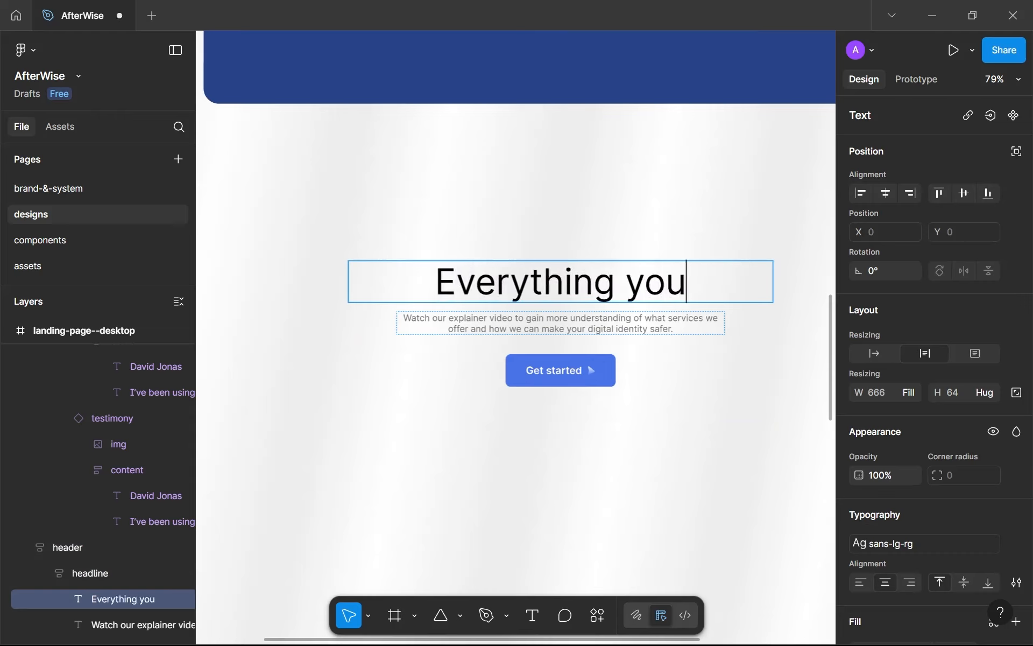
{"action": "type", "text": " need to mana"}
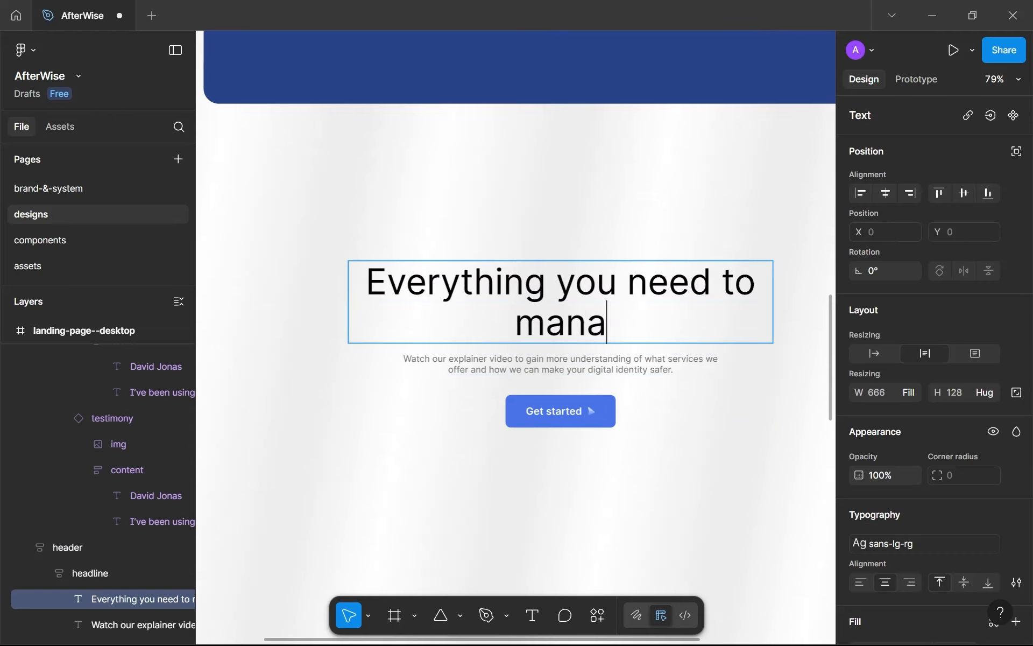
{"action": "type", "text": "ge your dig"}
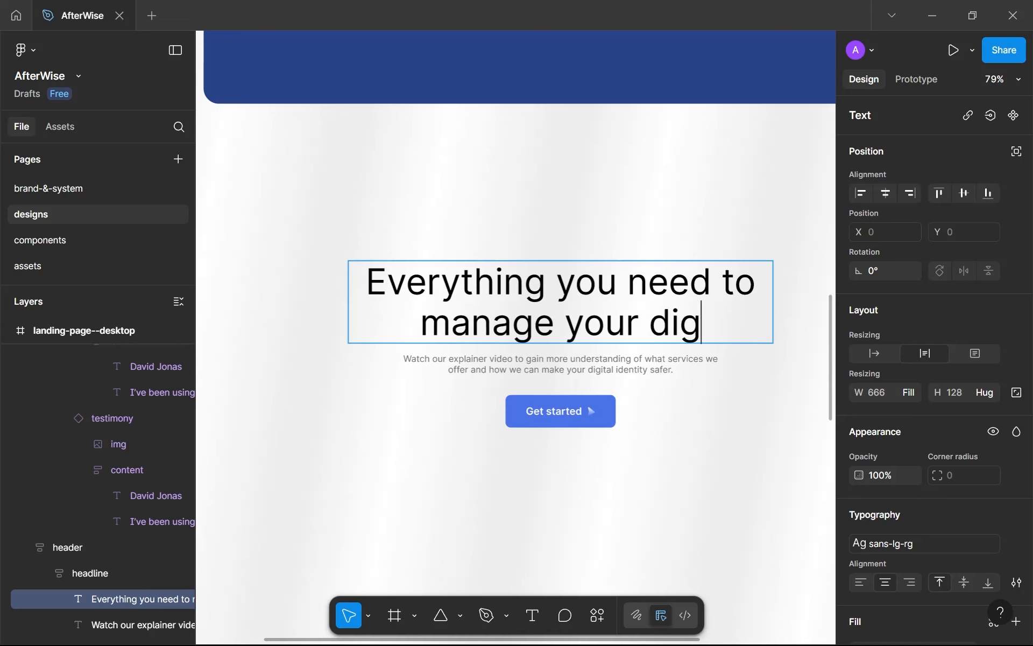
{"action": "type", "text": "ital estate"}
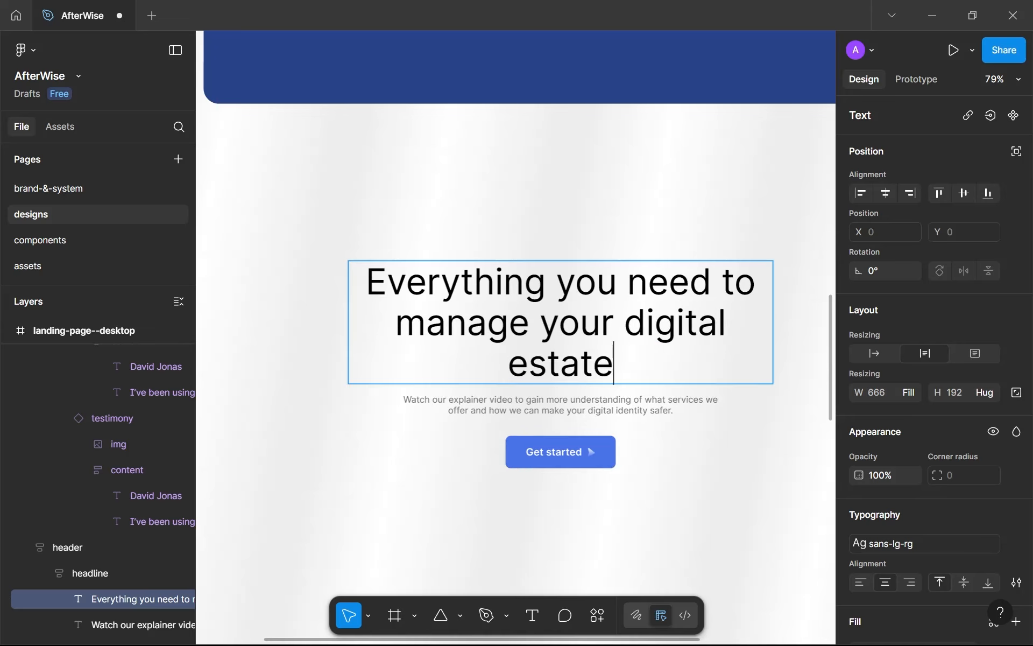
{"action": "key", "text": "Escape"}
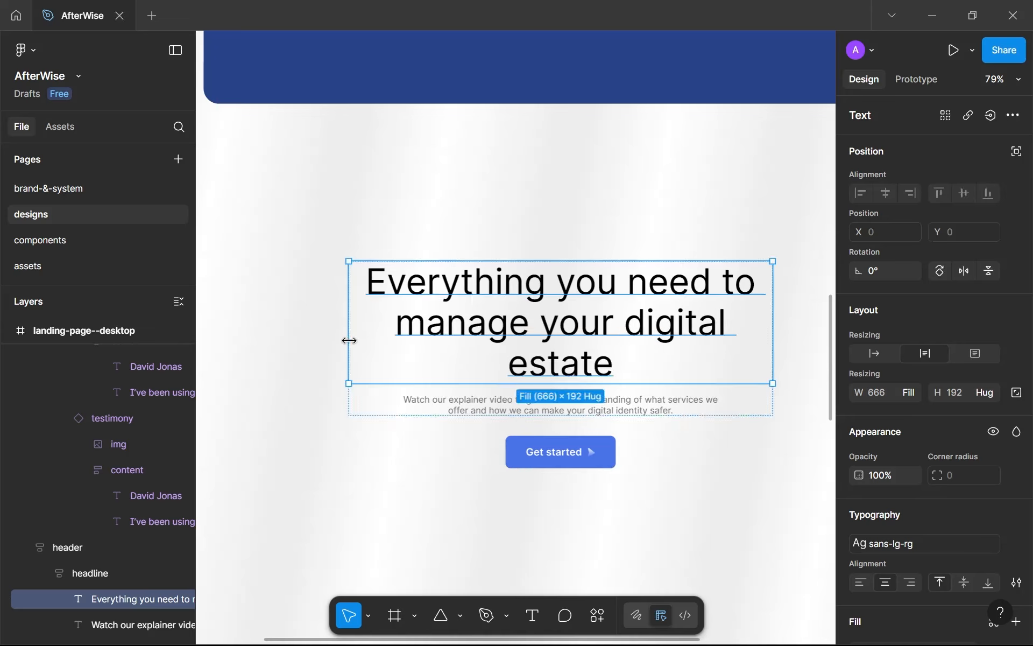
Widen the headline to two lines and set headline and header frames to Hug contents width.
{"action": "mouse_move", "coordinate": [349, 338]}
{"action": "left_mouse_down"}
{"action": "mouse_move", "coordinate": [326, 339]}
{"action": "mouse_move", "coordinate": [350, 353]}
{"action": "mouse_move", "coordinate": [340, 349]}
{"action": "left_mouse_up"}
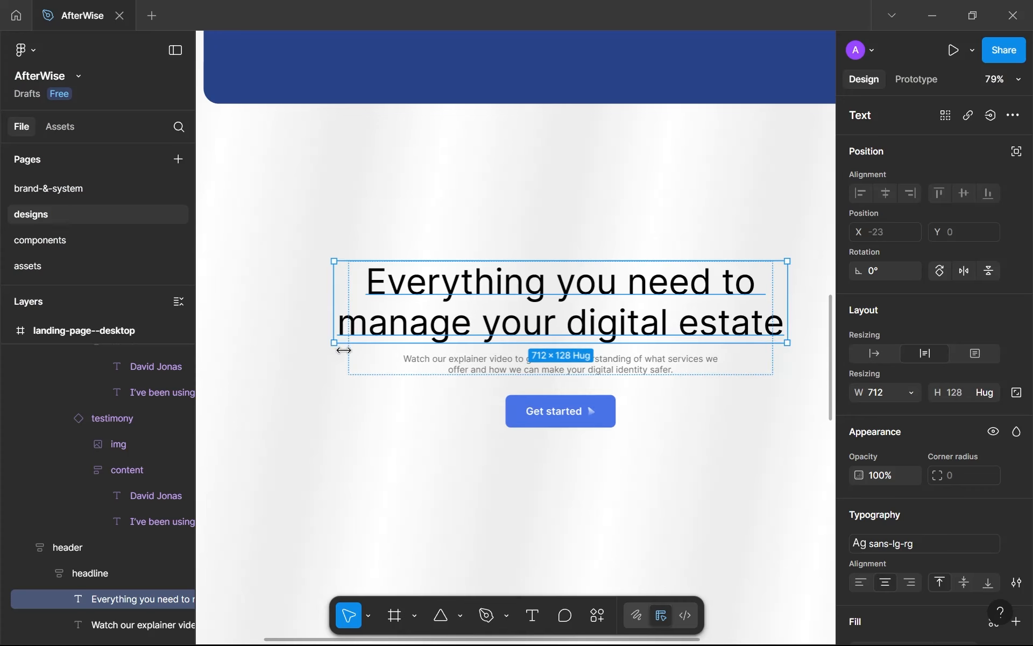
{"action": "key", "text": "Escape"}
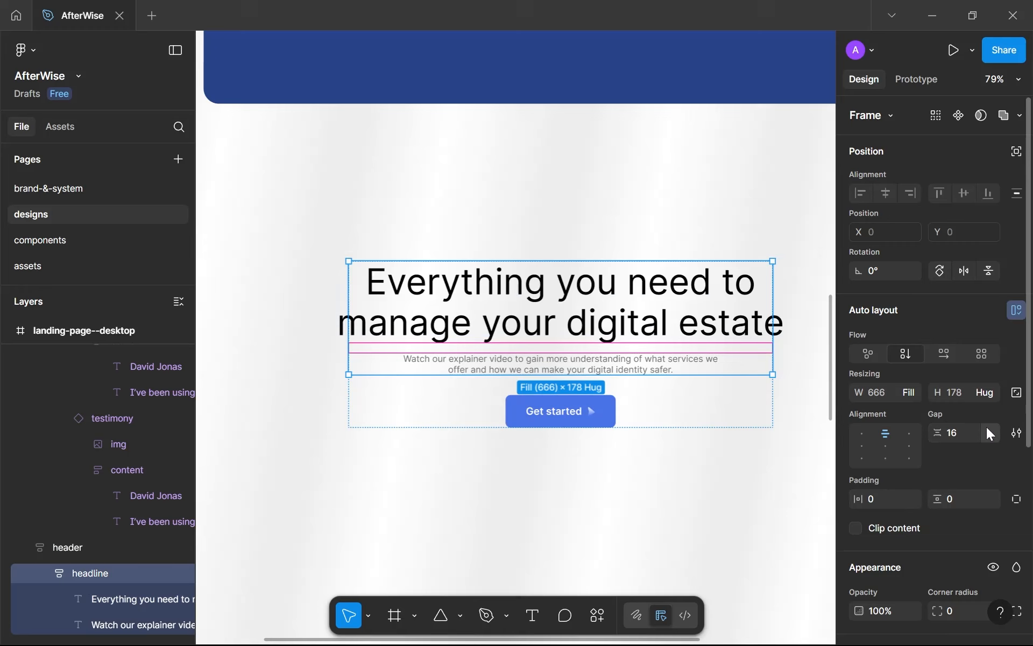
{"action": "left_click", "coordinate": [907, 393]}
{"action": "left_click", "coordinate": [910, 373]}
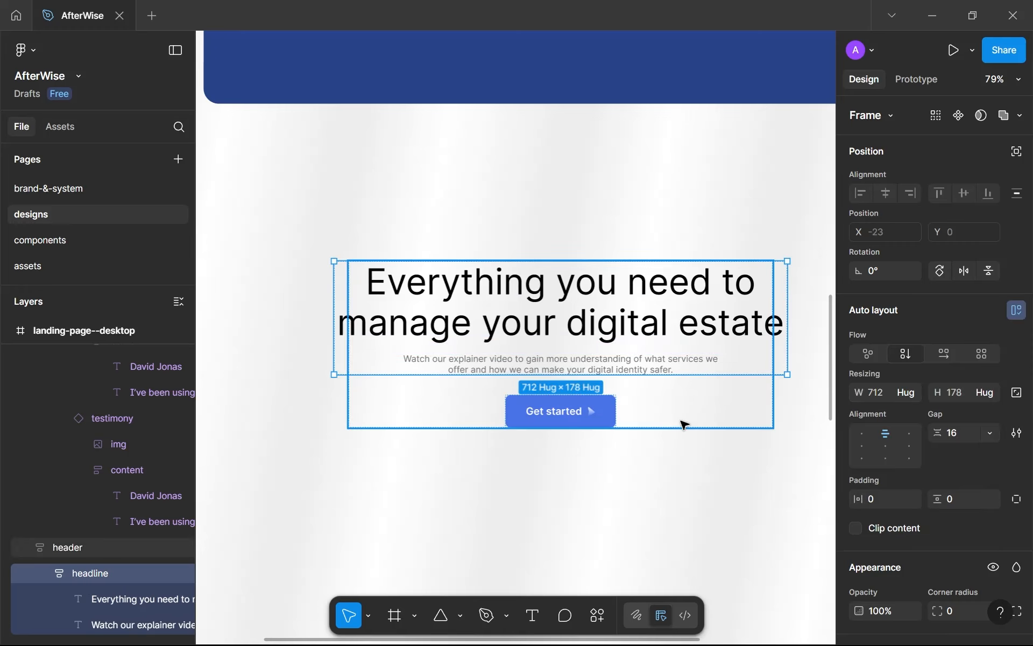
{"action": "left_click", "coordinate": [456, 425]}
{"action": "left_click", "coordinate": [913, 457]}
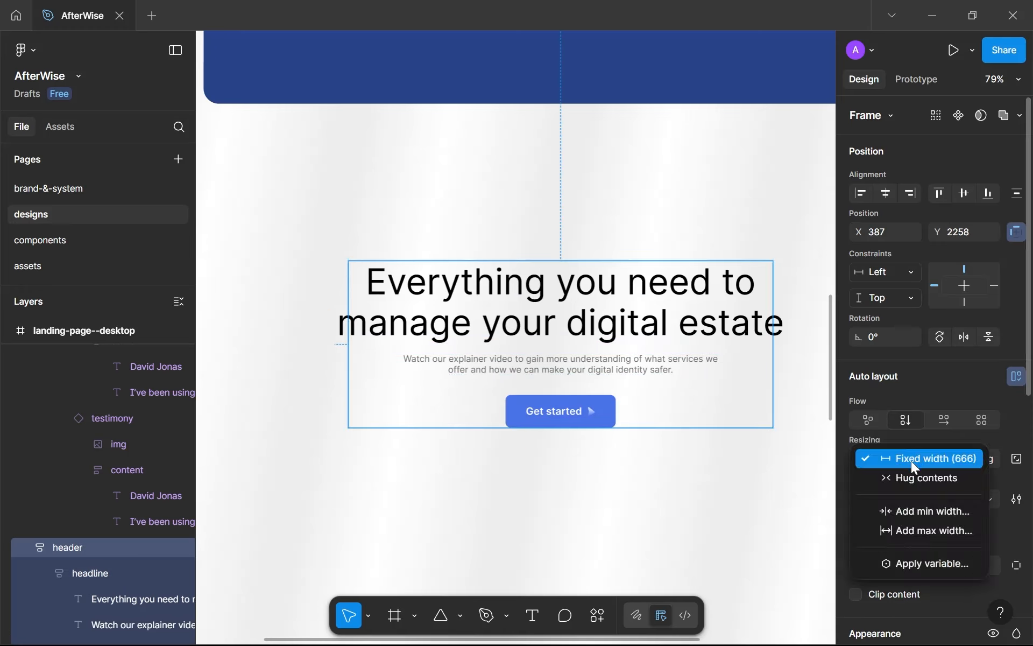
{"action": "left_click", "coordinate": [915, 478]}
Select the words 'digital estate' in the heading text.
{"action": "left_click", "coordinate": [662, 323]}
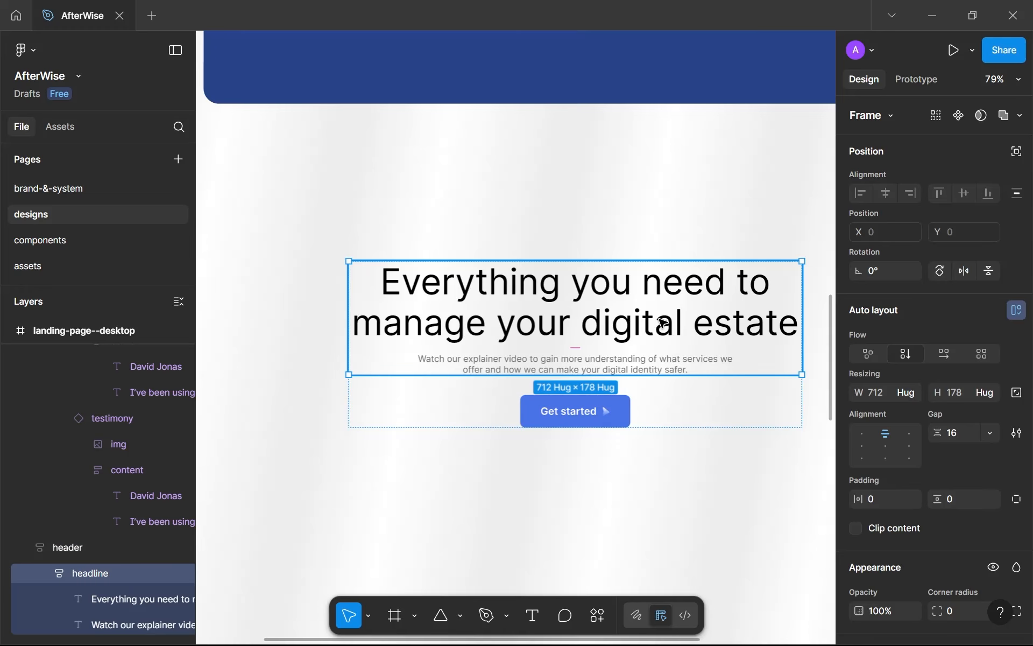
{"action": "left_click", "coordinate": [662, 322]}
{"action": "double_click", "coordinate": [624, 327]}
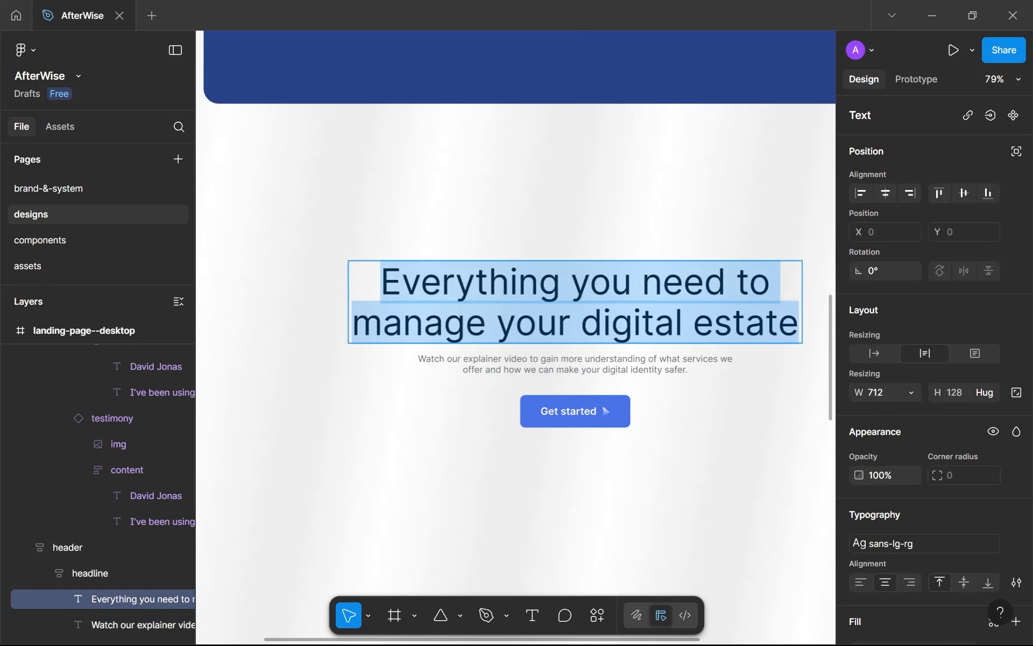
{"action": "scroll", "coordinate": [624, 328], "scroll_direction": "right", "scroll_amount": 2}
{"action": "left_click", "coordinate": [500, 338]}
{"action": "left_click_drag", "start_coordinate": [500, 337], "coordinate": [719, 338]}
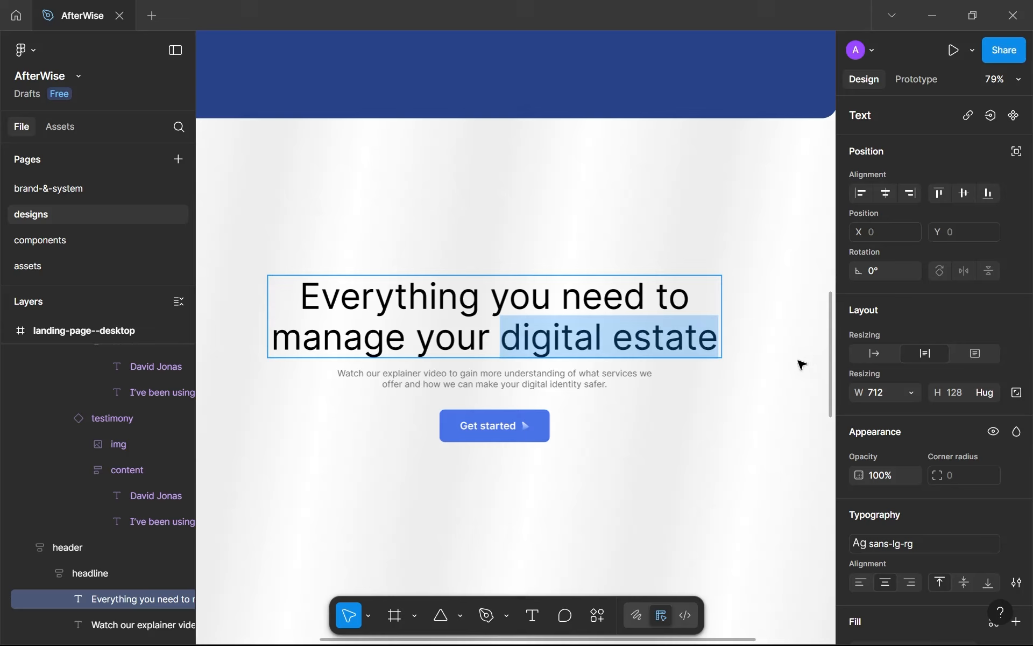
{"action": "scroll", "coordinate": [930, 425], "scroll_direction": "down", "scroll_amount": 4}
Style 'digital estate' with the serif-lg-it text style and the purple--500 fill.
{"action": "left_click", "coordinate": [944, 368]}
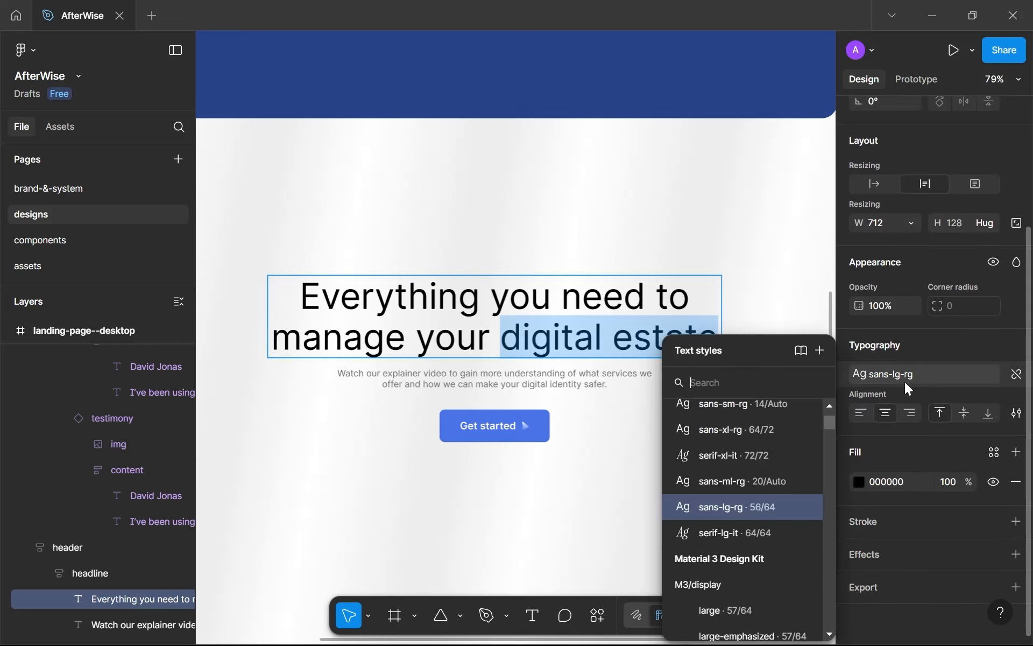
{"action": "left_click", "coordinate": [731, 534]}
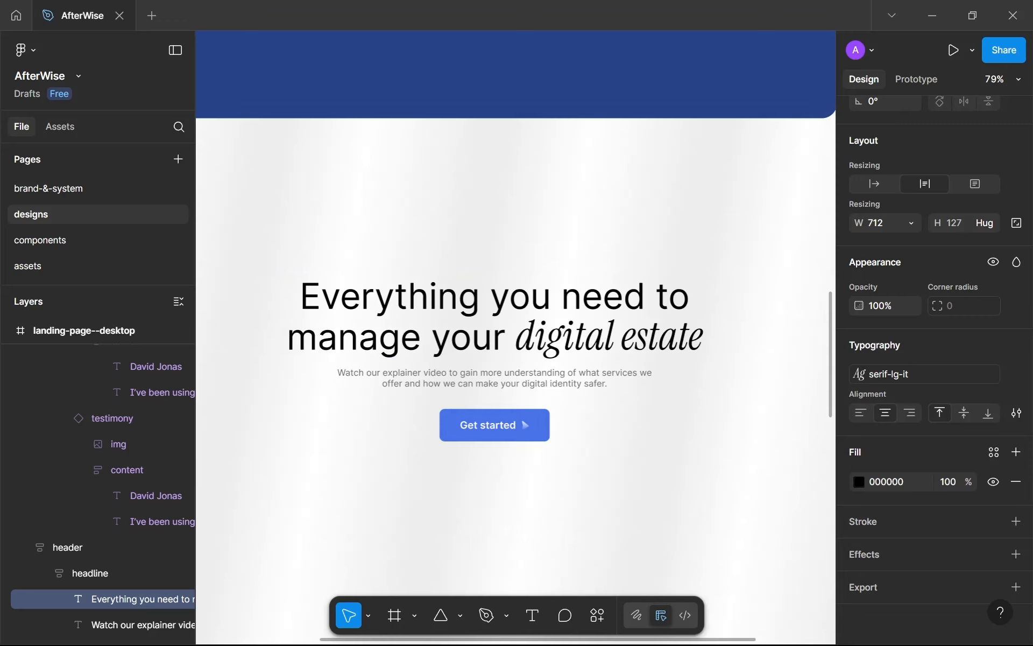
{"action": "left_click", "coordinate": [999, 453]}
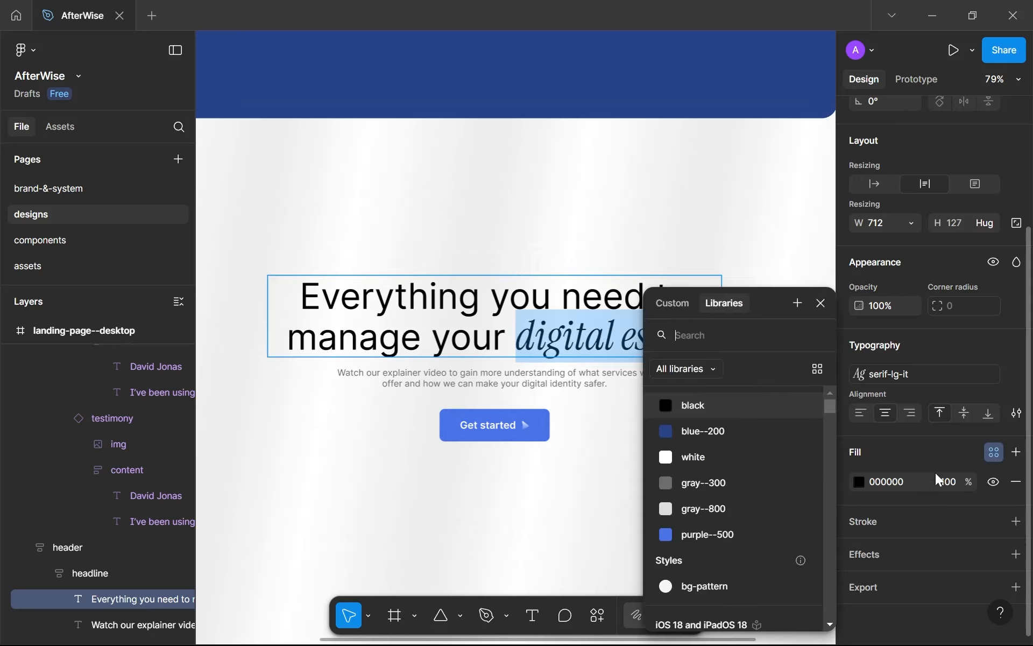
{"action": "left_click", "coordinate": [706, 538]}
{"action": "key", "text": "Escape"}
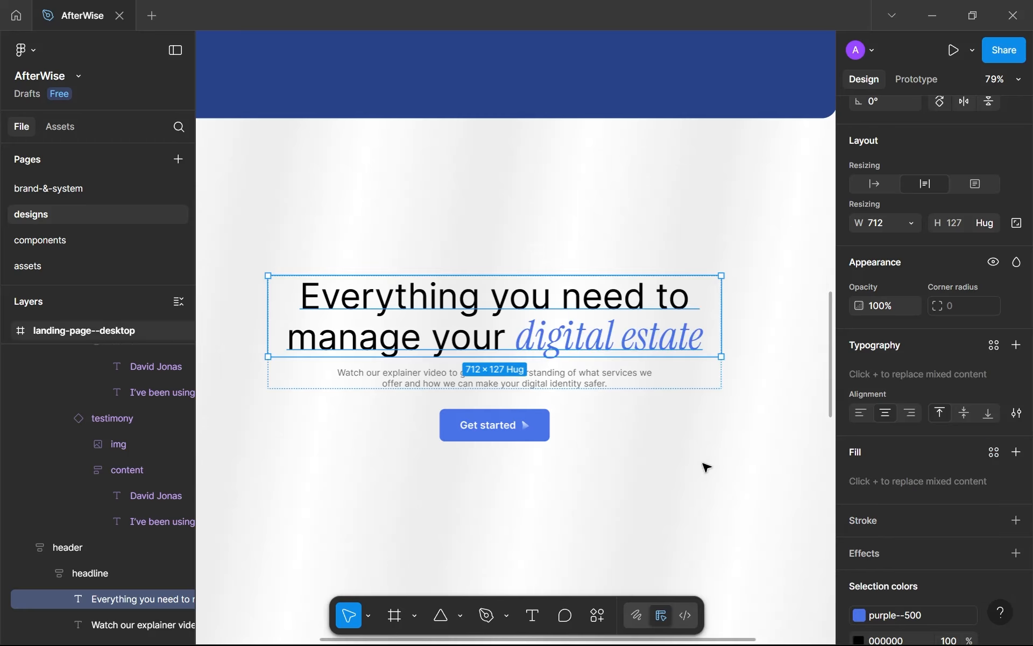
{"action": "scroll", "coordinate": [702, 465], "scroll_direction": "down", "scroll_amount": 5}
Try widening the headline to 842, then undo it to keep the 712 width.
{"action": "left_click_drag", "start_coordinate": [707, 401], "coordinate": [729, 407]}
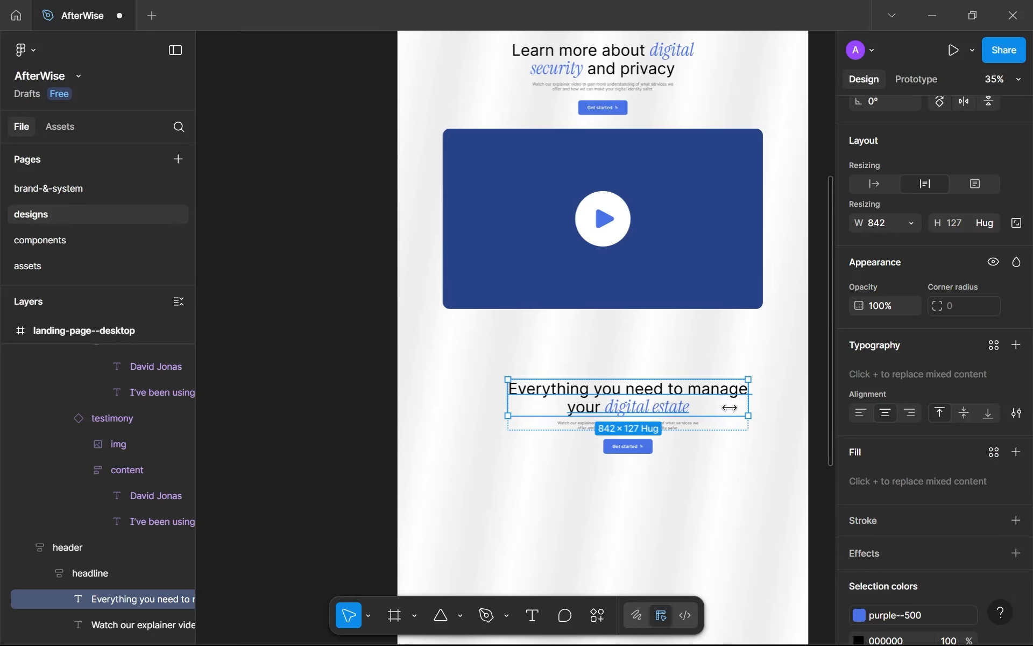
{"action": "left_click", "coordinate": [722, 493]}
{"action": "scroll", "coordinate": [694, 487], "scroll_direction": "down", "scroll_amount": 3}
{"action": "key", "text": "ctrl+z"}
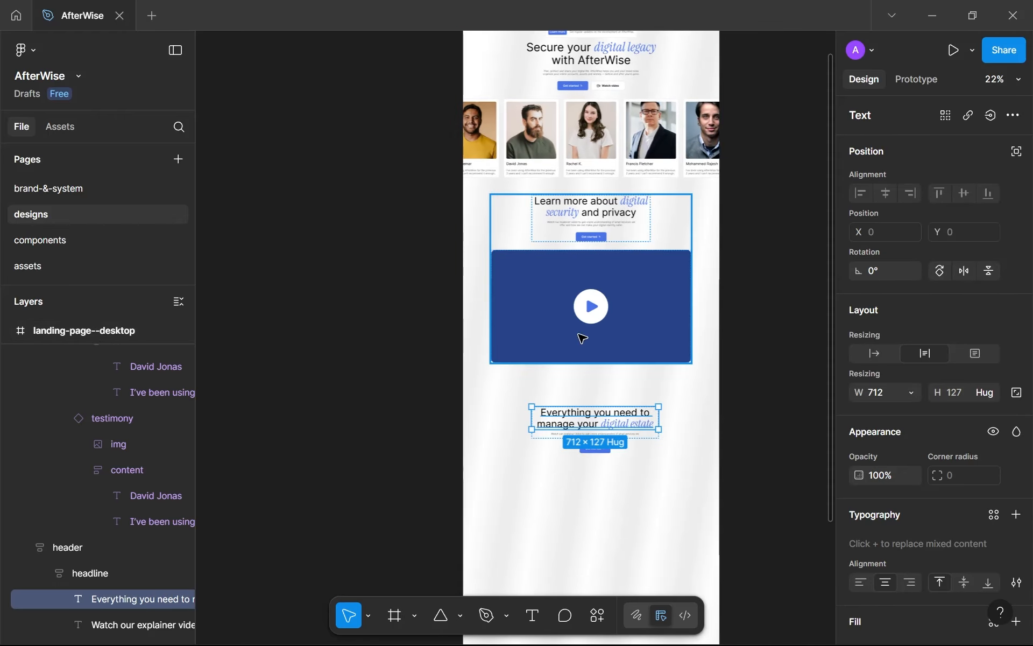
{"action": "scroll", "coordinate": [592, 425], "scroll_direction": "up", "scroll_amount": 5}
{"action": "left_click_drag", "start_coordinate": [572, 469], "coordinate": [484, 343]}
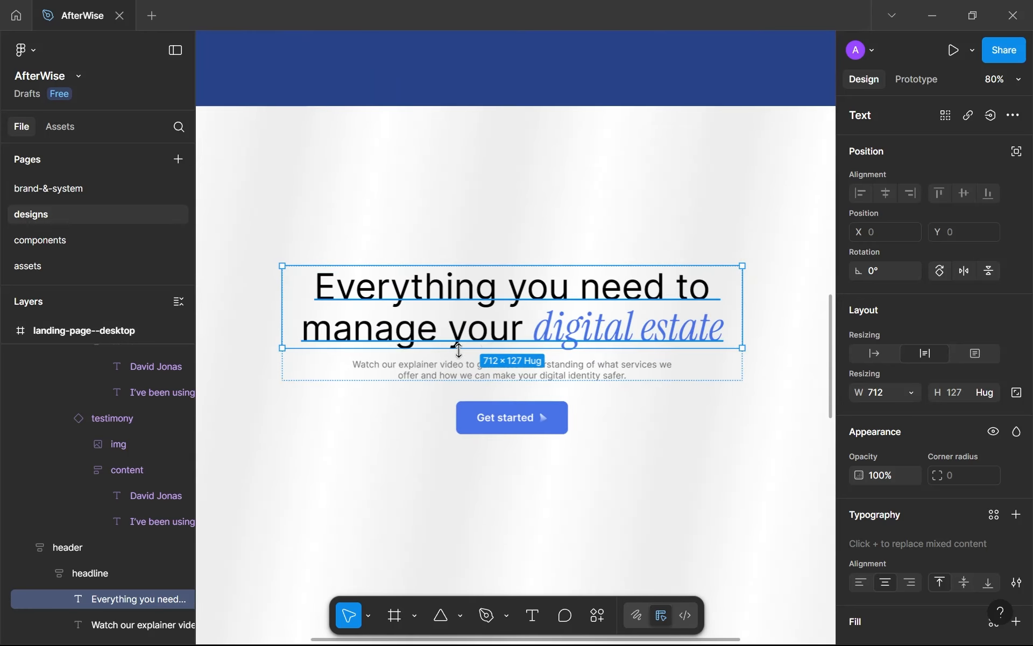
{"action": "double_click", "coordinate": [447, 371]}
Paste the new Afterwise description into the subtitle and widen it to fit two lines.
{"action": "scroll", "coordinate": [486, 442], "scroll_direction": "down", "scroll_amount": 1}
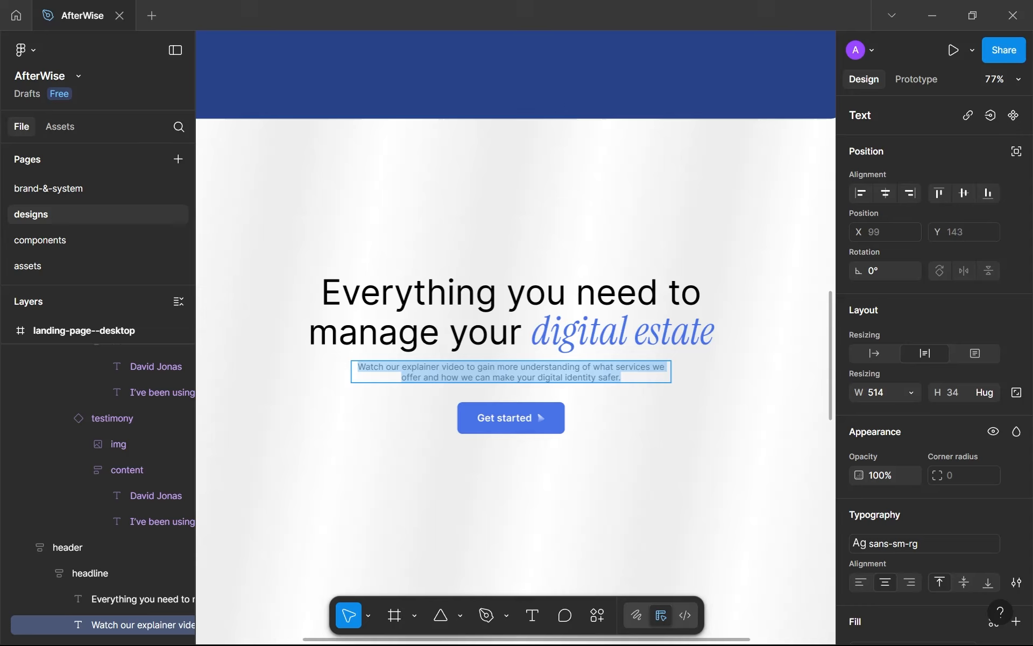
{"action": "type", "text": "In today's digital world, managing your online presence is crucial. Afterwise provides all the tools you need to organize, protect, and plan for the future of your digital assets."}
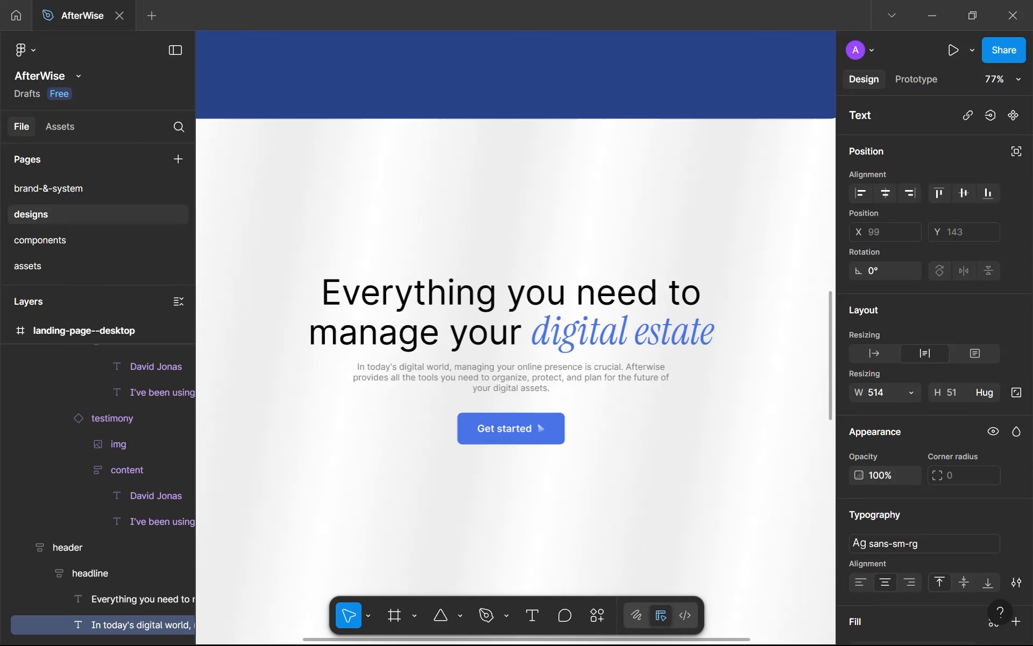
{"action": "key", "text": "Escape"}
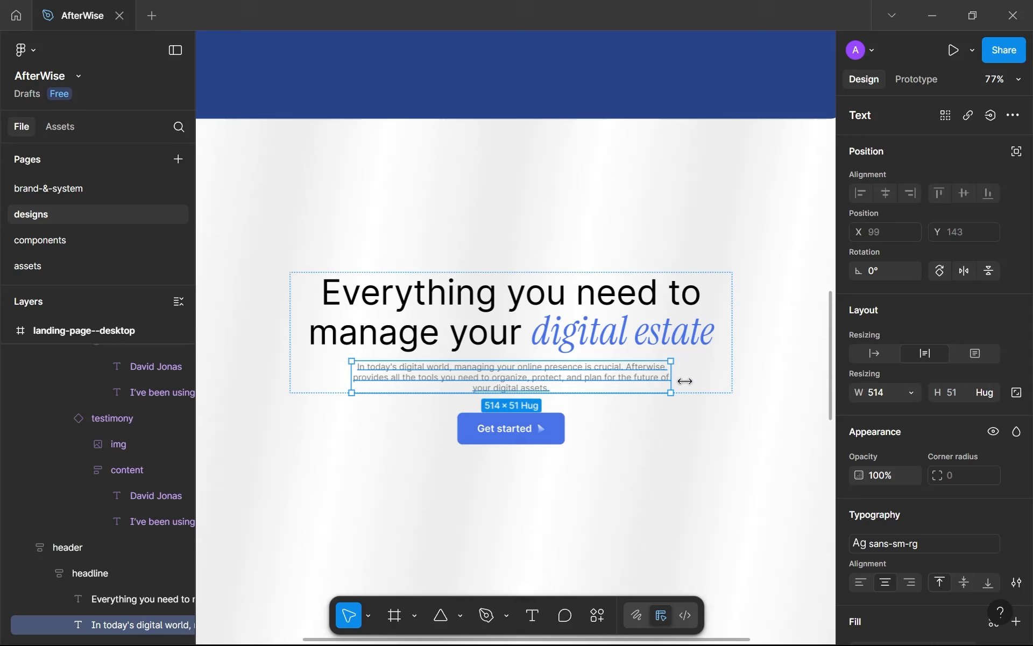
{"action": "left_click_drag", "start_coordinate": [672, 380], "coordinate": [691, 382]}
{"action": "left_click", "coordinate": [682, 447]}
{"action": "scroll", "coordinate": [682, 448], "scroll_direction": "down", "scroll_amount": 3}
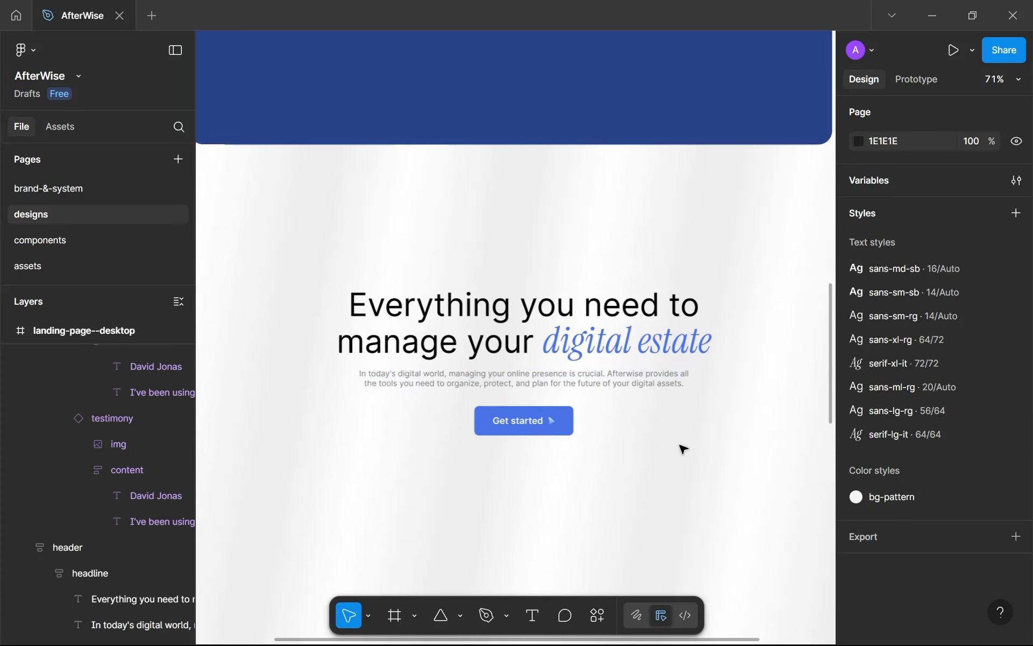
Pan and scroll the canvas to centre the header section.
{"action": "left_click_drag", "start_coordinate": [581, 64], "coordinate": [554, 312]}
{"action": "scroll", "coordinate": [554, 313], "scroll_direction": "up", "scroll_amount": 3}
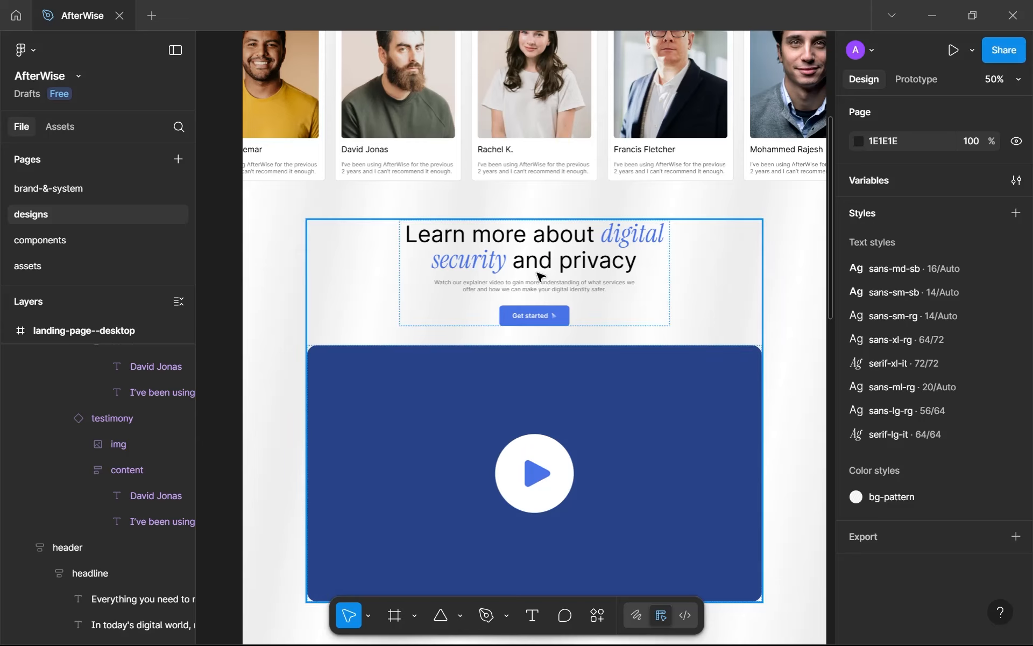
{"action": "scroll", "coordinate": [541, 272], "scroll_direction": "down", "scroll_amount": 8}
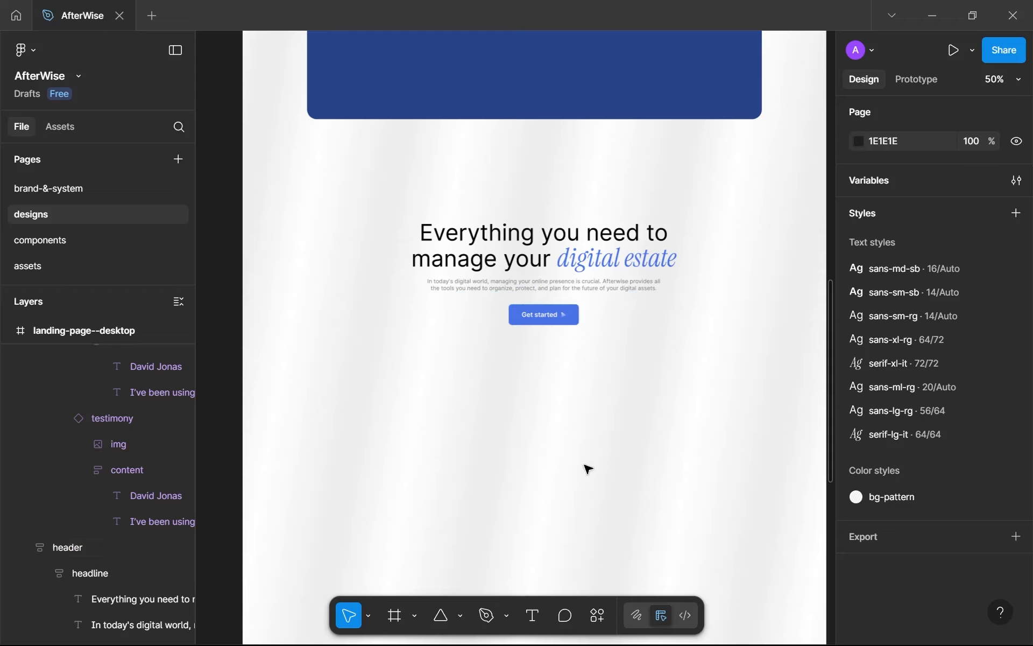
{"action": "scroll", "coordinate": [571, 489], "scroll_direction": "down", "scroll_amount": 5}
{"action": "scroll", "coordinate": [549, 312], "scroll_direction": "down", "scroll_amount": 2}
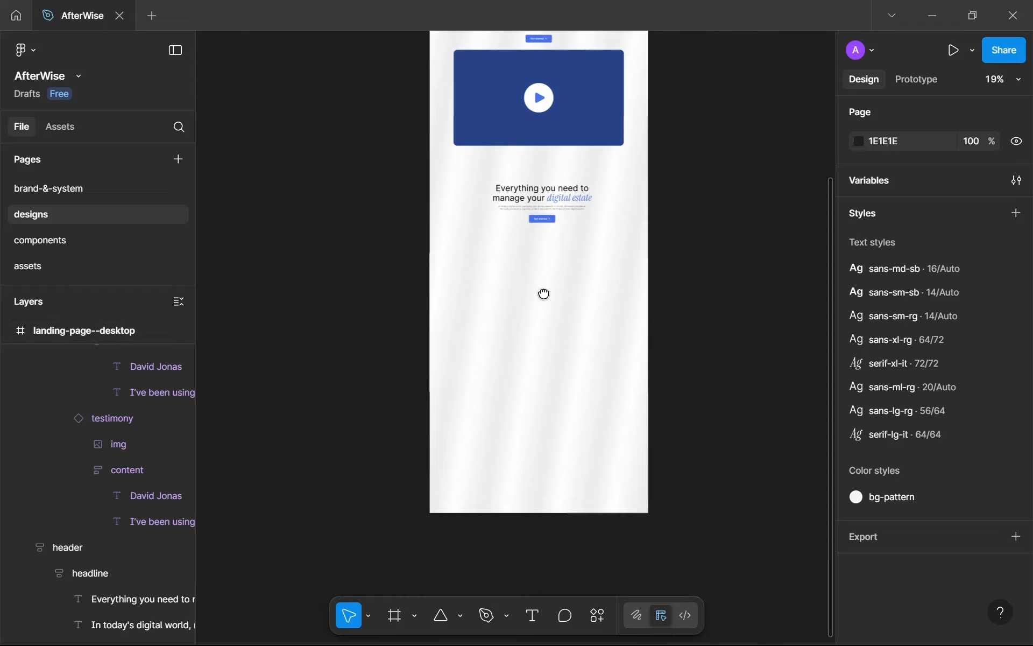
{"action": "scroll", "coordinate": [565, 285], "scroll_direction": "up", "scroll_amount": 5}
{"action": "left_click_drag", "start_coordinate": [588, 291], "coordinate": [606, 299]}
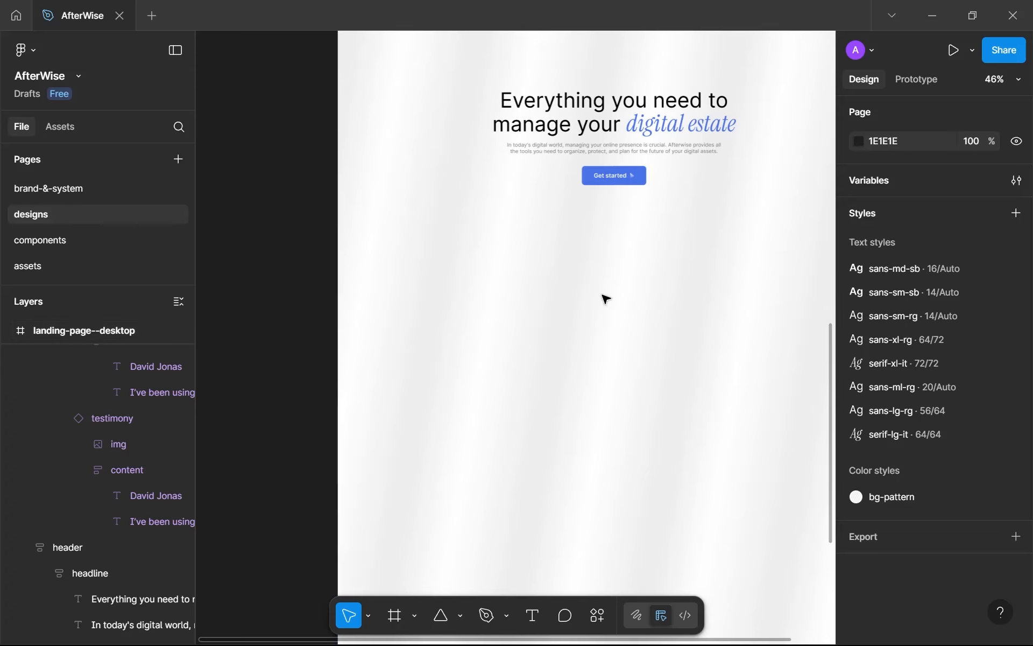
{"action": "scroll", "coordinate": [605, 298], "scroll_direction": "up", "scroll_amount": 3}
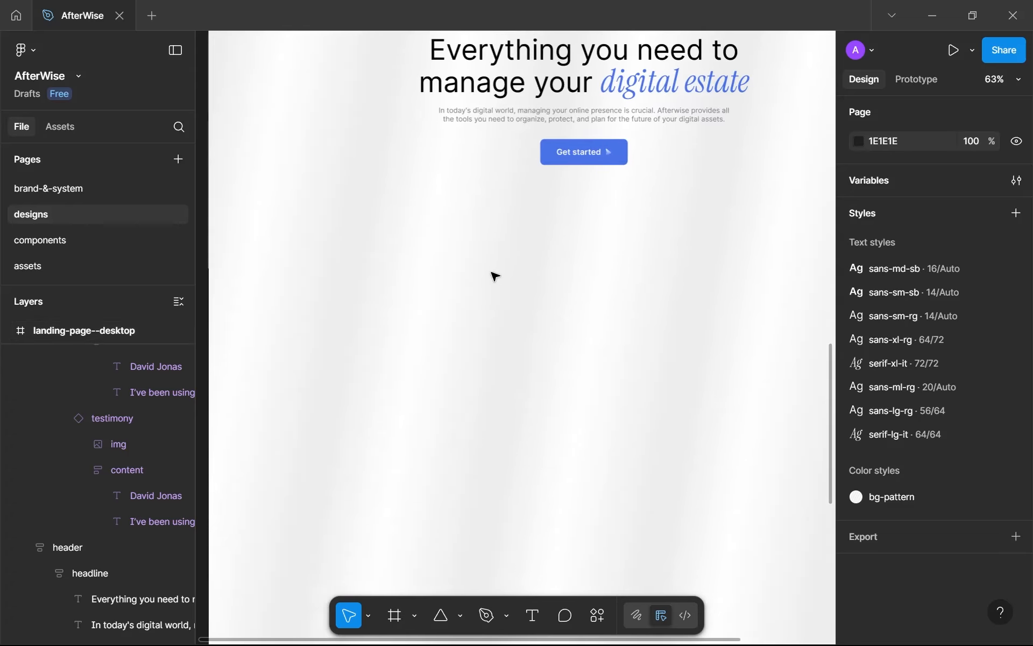
Add a 'Digital Asset Discovery' text below the header in the sans-md-sb style.
{"action": "key", "text": "t"}
{"action": "left_click", "coordinate": [568, 432]}
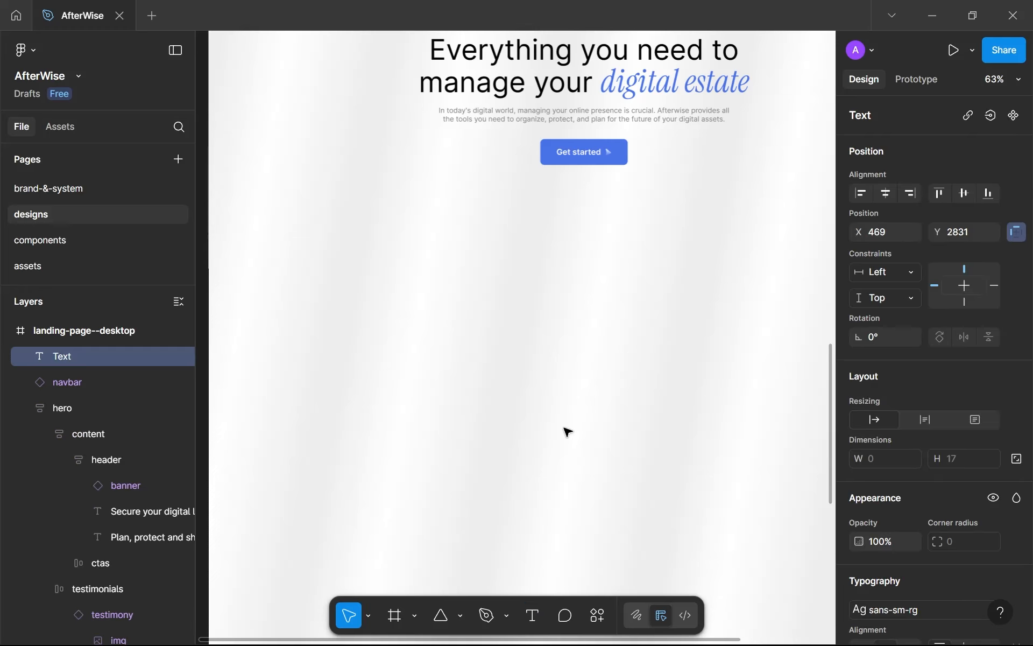
{"action": "type", "text": "Digital Ass"}
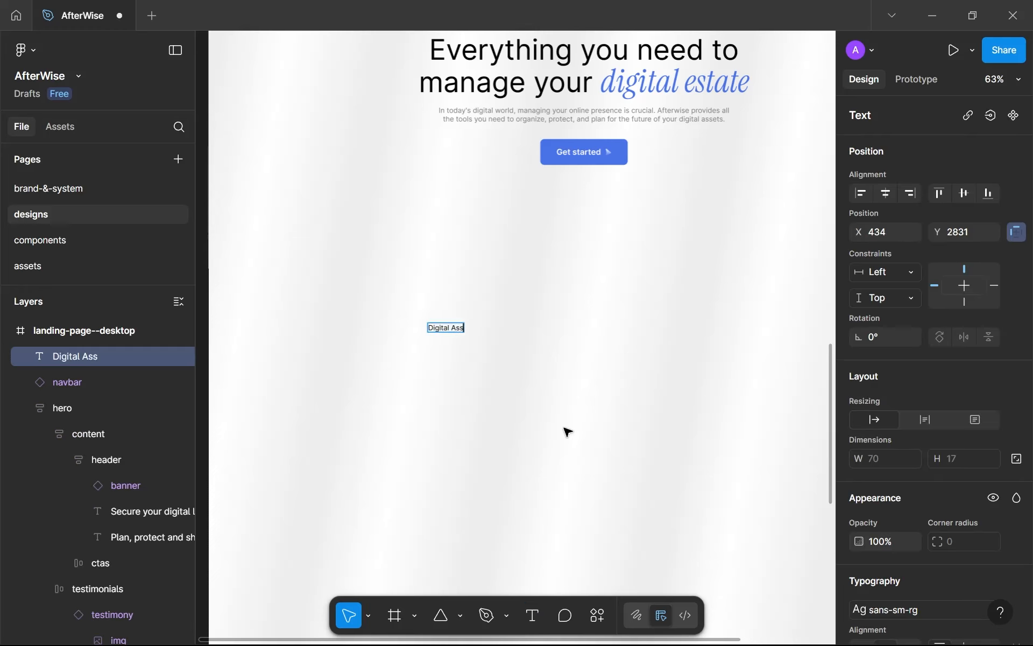
{"action": "type", "text": "et Dis"}
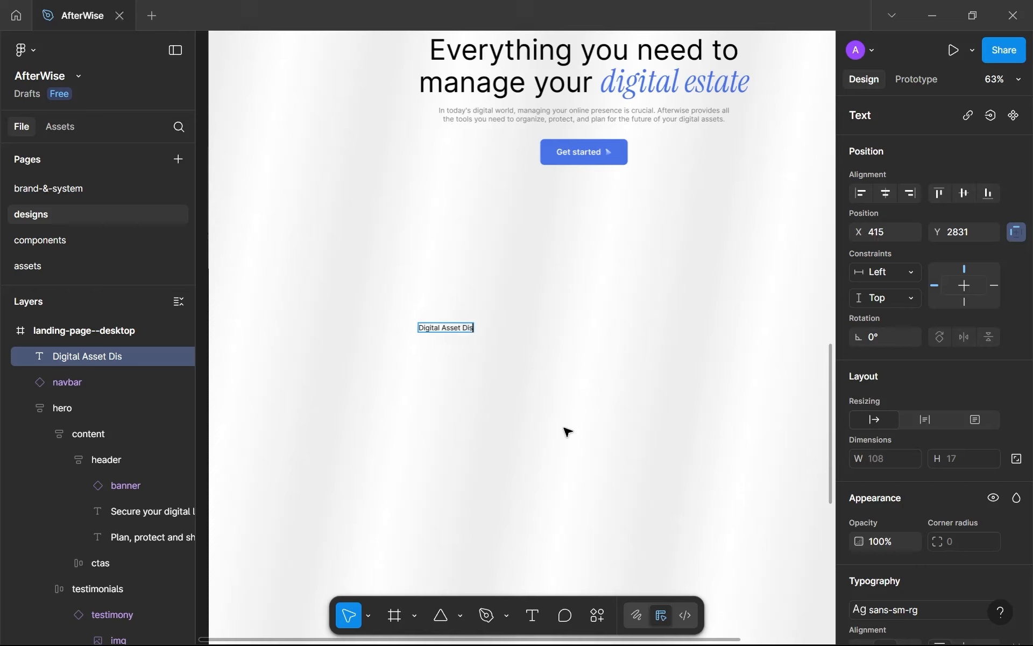
{"action": "type", "text": "covery"}
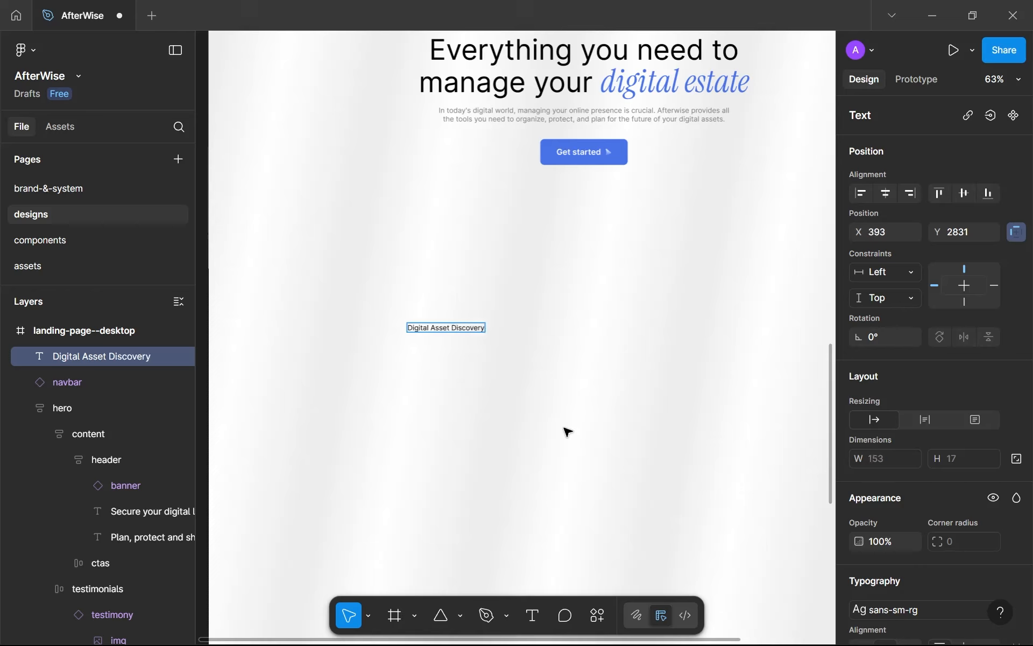
{"action": "key", "text": "Escape"}
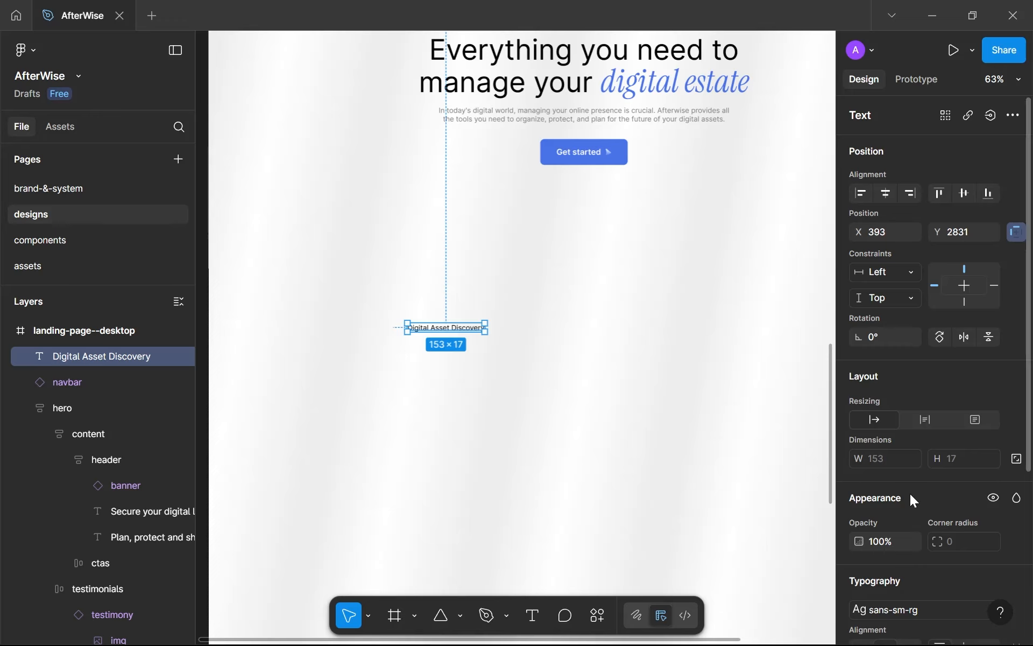
{"action": "left_click", "coordinate": [922, 608]}
{"action": "left_click", "coordinate": [747, 419]}
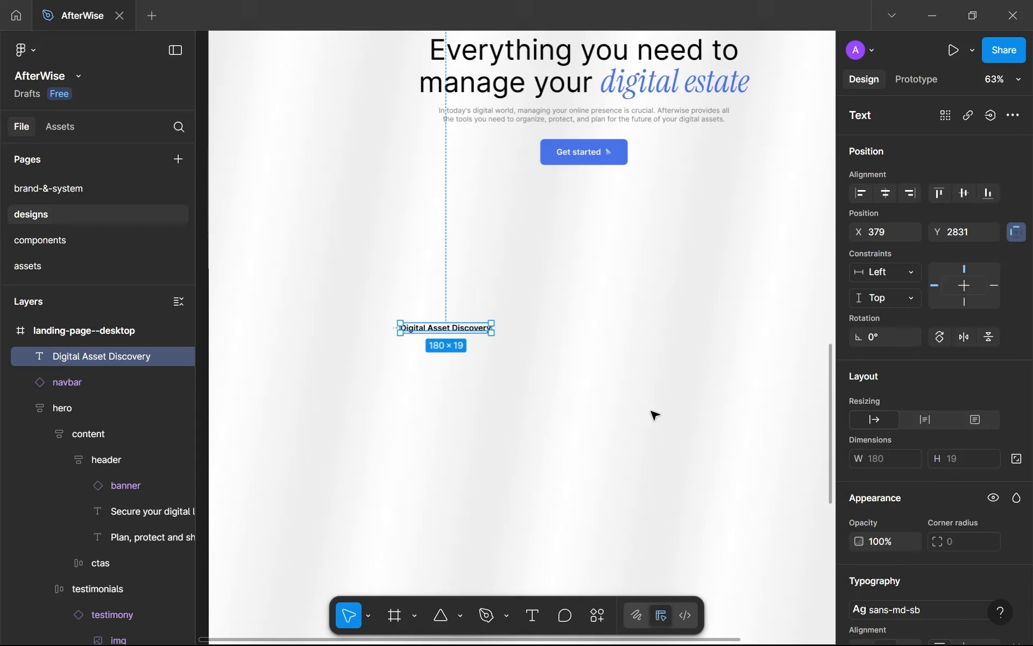
{"action": "scroll", "coordinate": [419, 331], "scroll_direction": "up", "scroll_amount": 5}
{"action": "scroll", "coordinate": [426, 334], "scroll_direction": "down", "scroll_amount": 3}
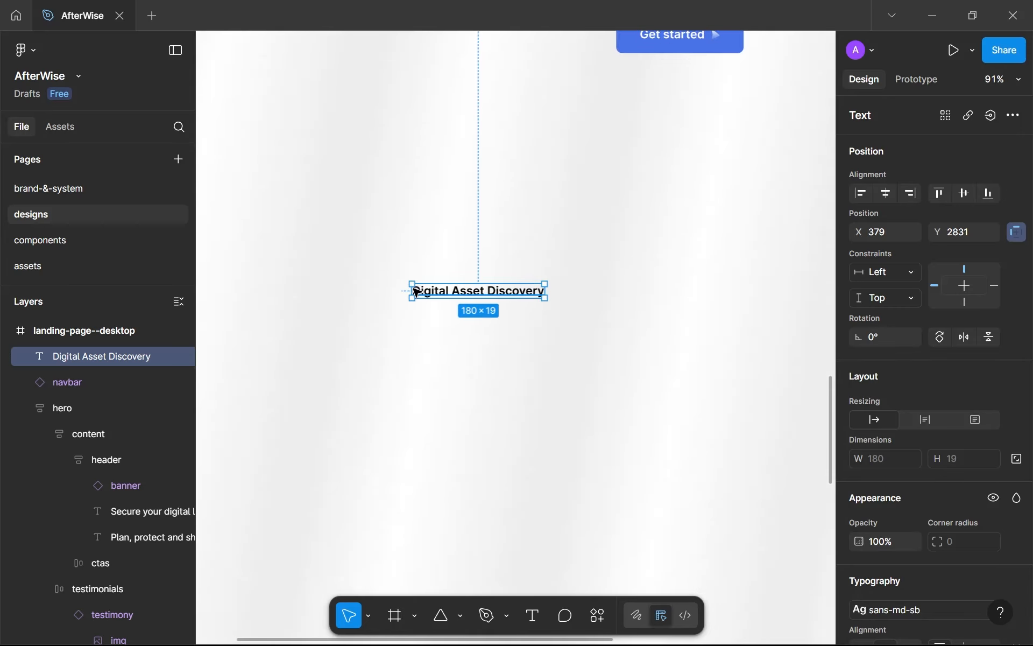
Add the description 'Locate and catalogue all your online accounts, from streaming services to bank logins.'.
{"action": "left_click", "coordinate": [420, 342]}
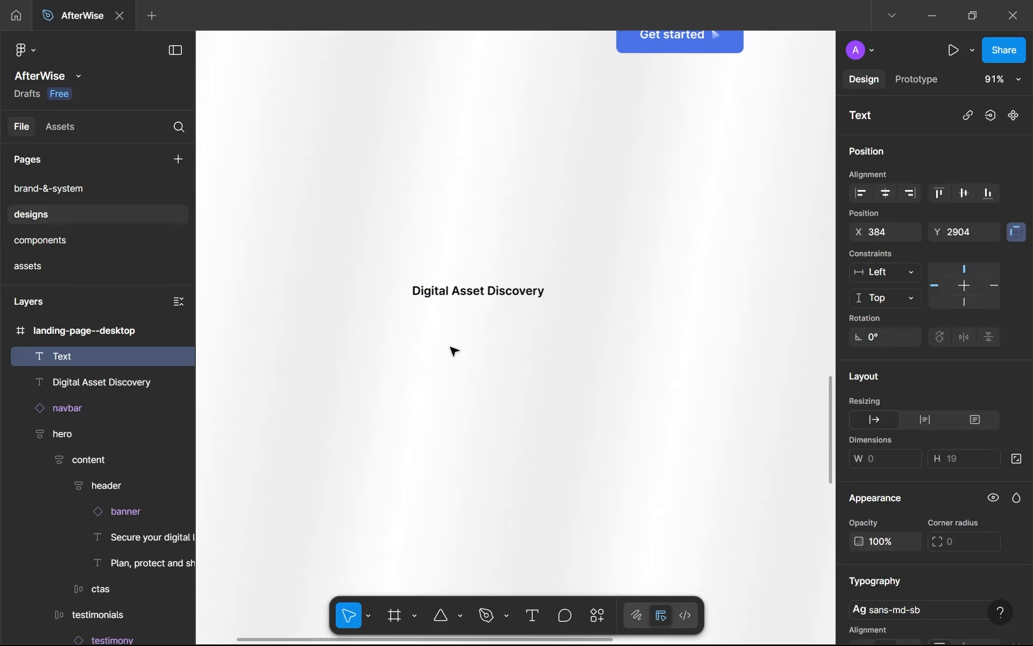
{"action": "type", "text": "Loca"}
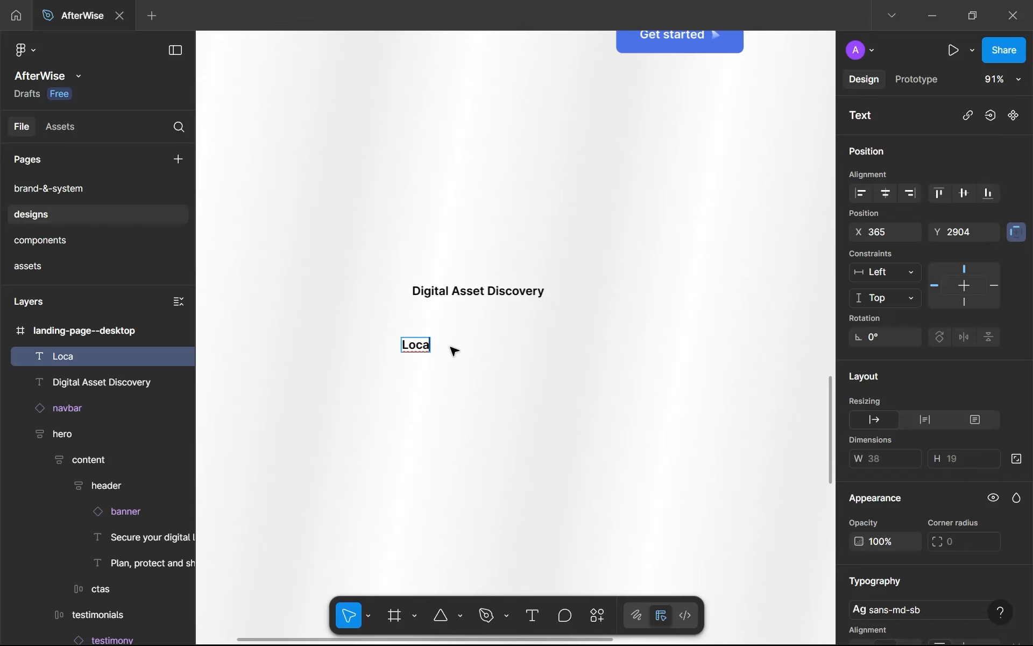
{"action": "type", "text": "te and catag"}
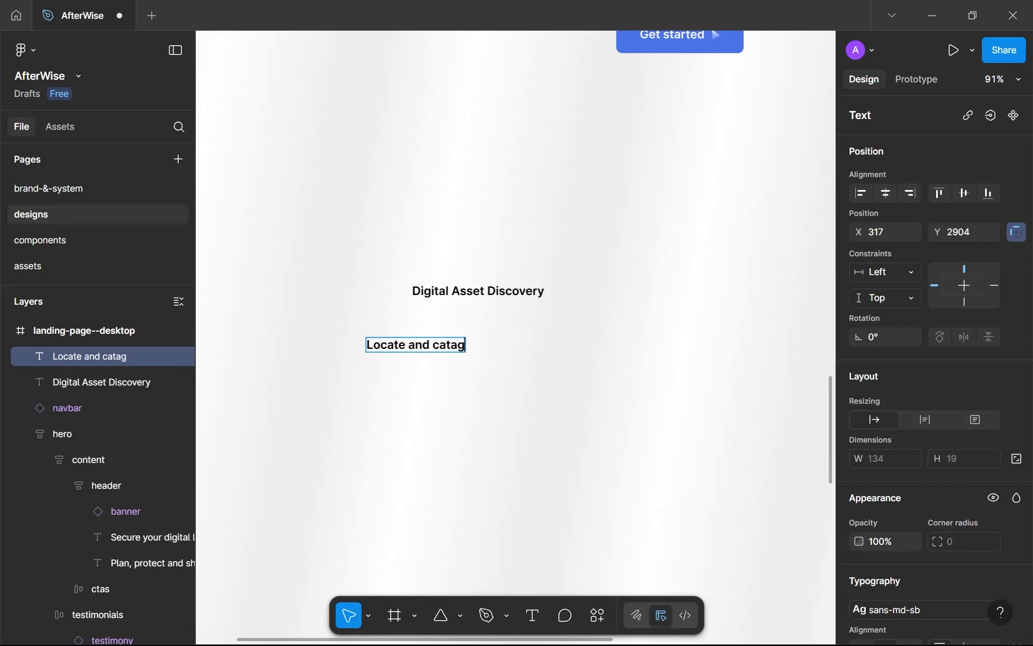
{"action": "type", "text": "logue al"}
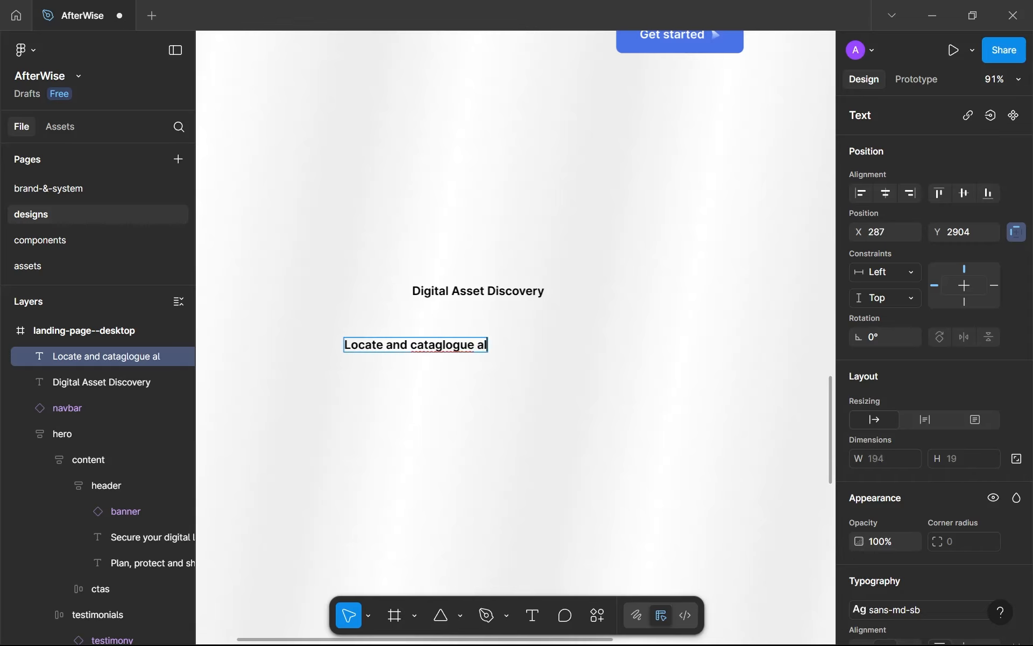
{"action": "type", "text": "l your online ac"}
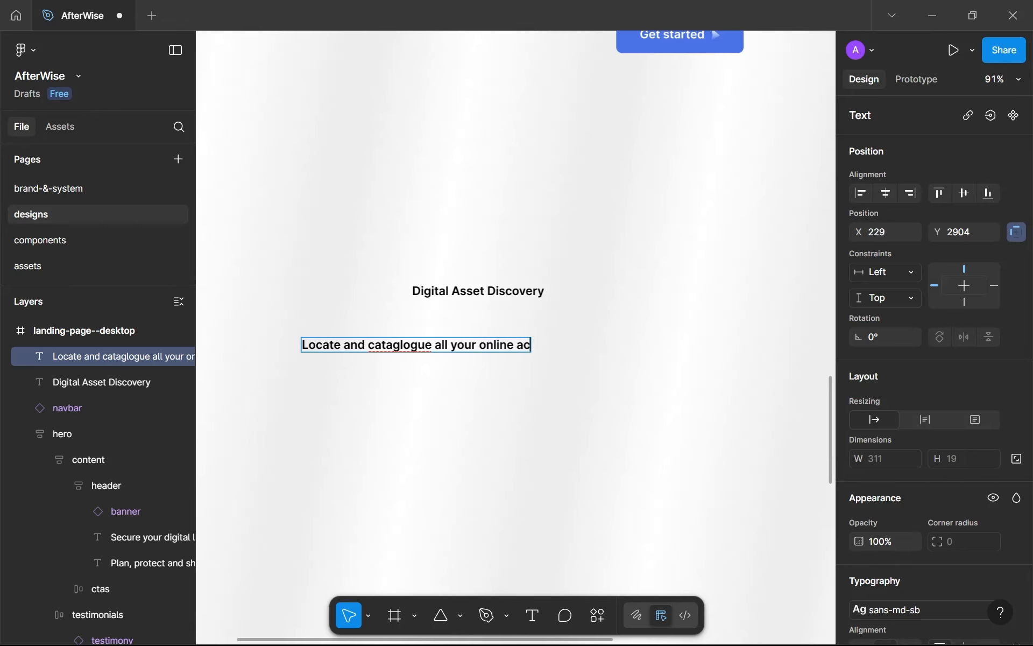
{"action": "type", "text": "counts, from s"}
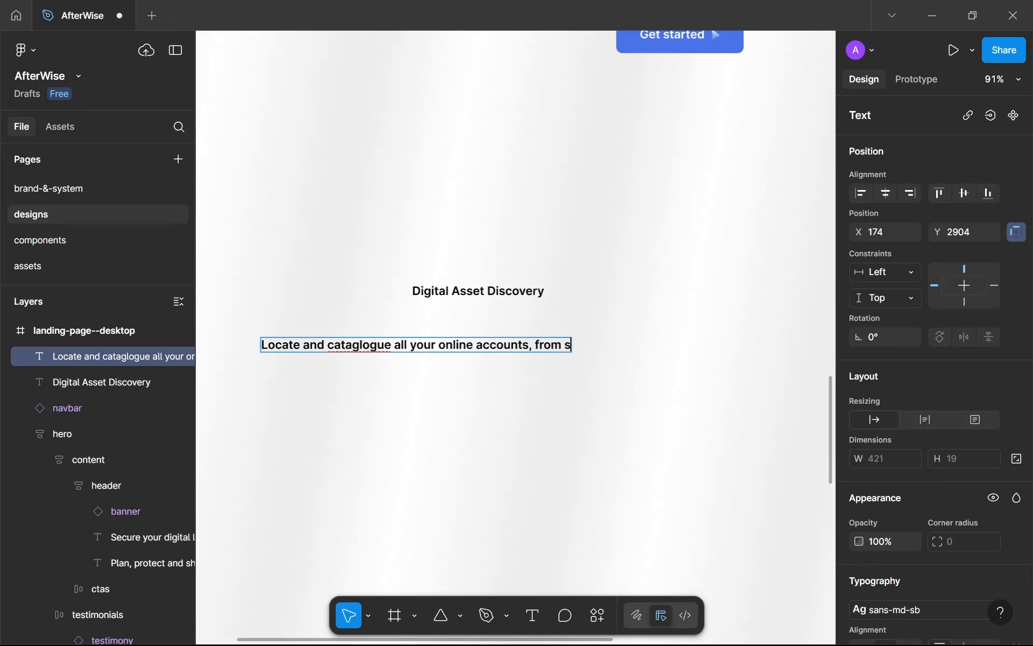
{"action": "type", "text": "treaming ser"}
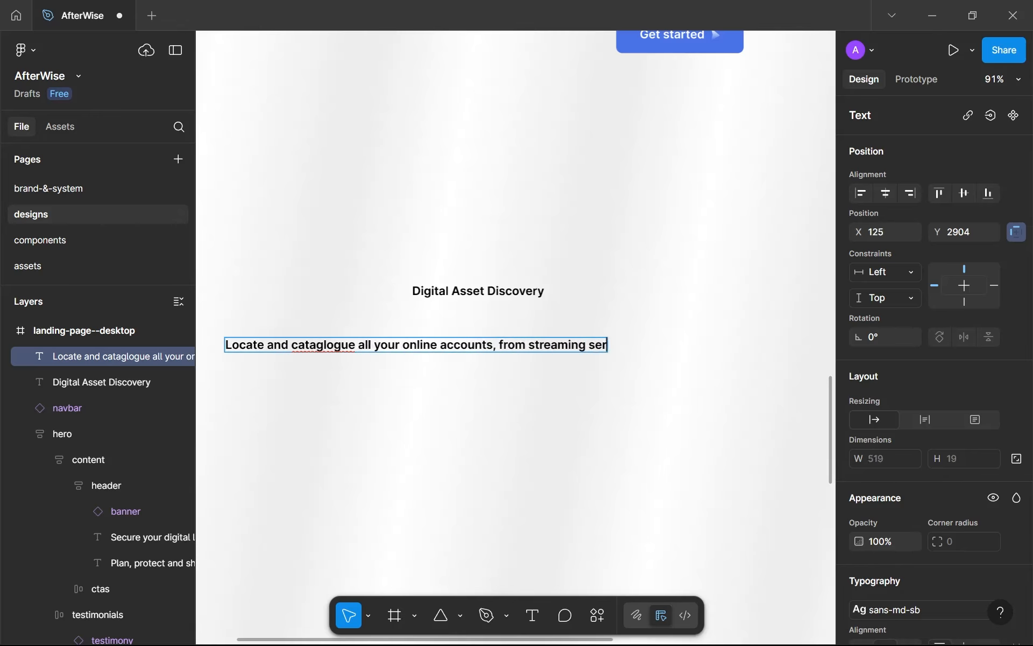
{"action": "type", "text": "vices to band"}
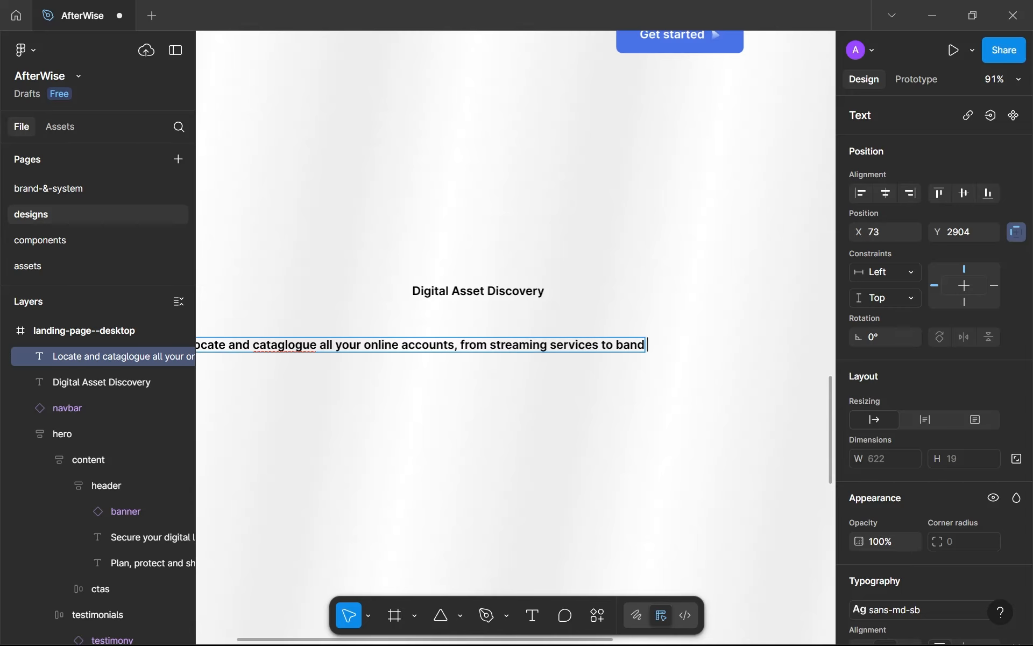
{"action": "key", "text": "BackSpace"}
{"action": "type", "text": "k logi"}
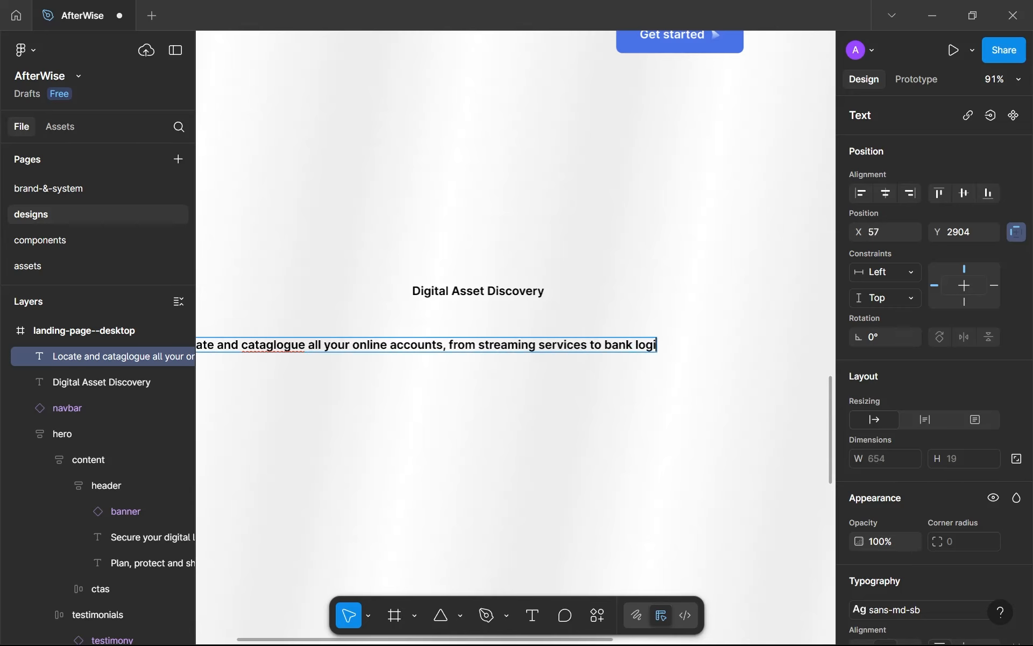
{"action": "type", "text": "ngs."}
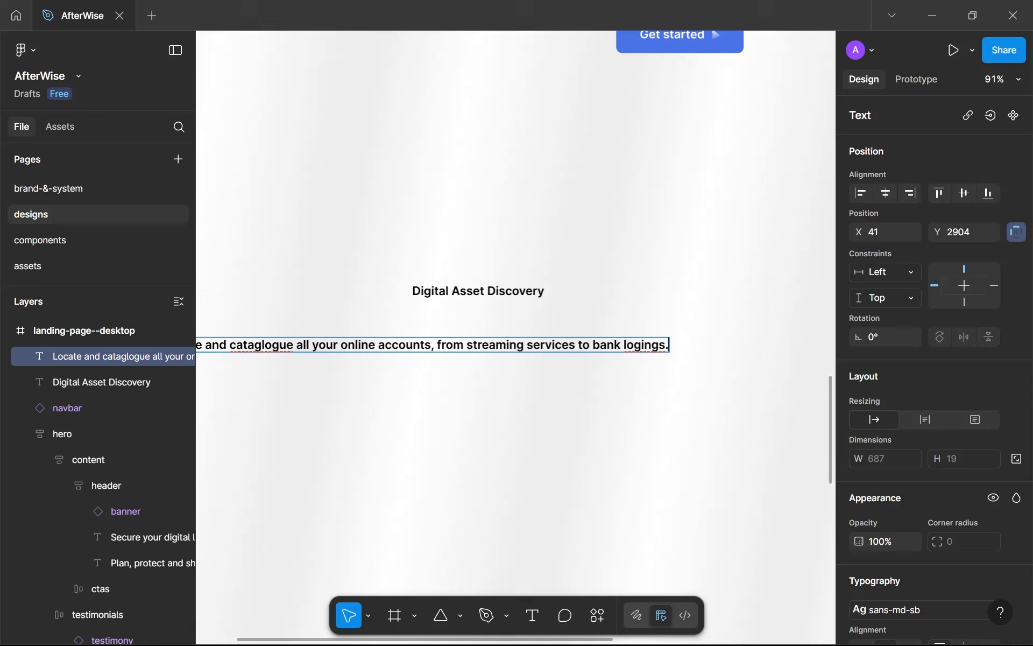
{"action": "key", "text": "Escape"}
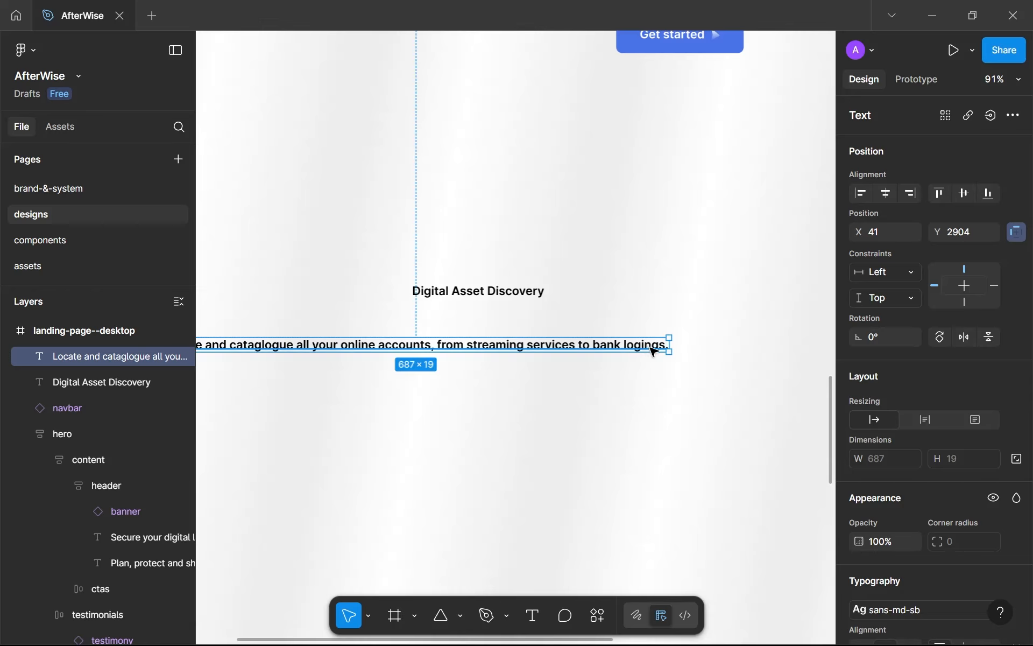
{"action": "double_click", "coordinate": [654, 347]}
{"action": "left_click", "coordinate": [655, 347]}
{"action": "key", "text": "BackSpace"}
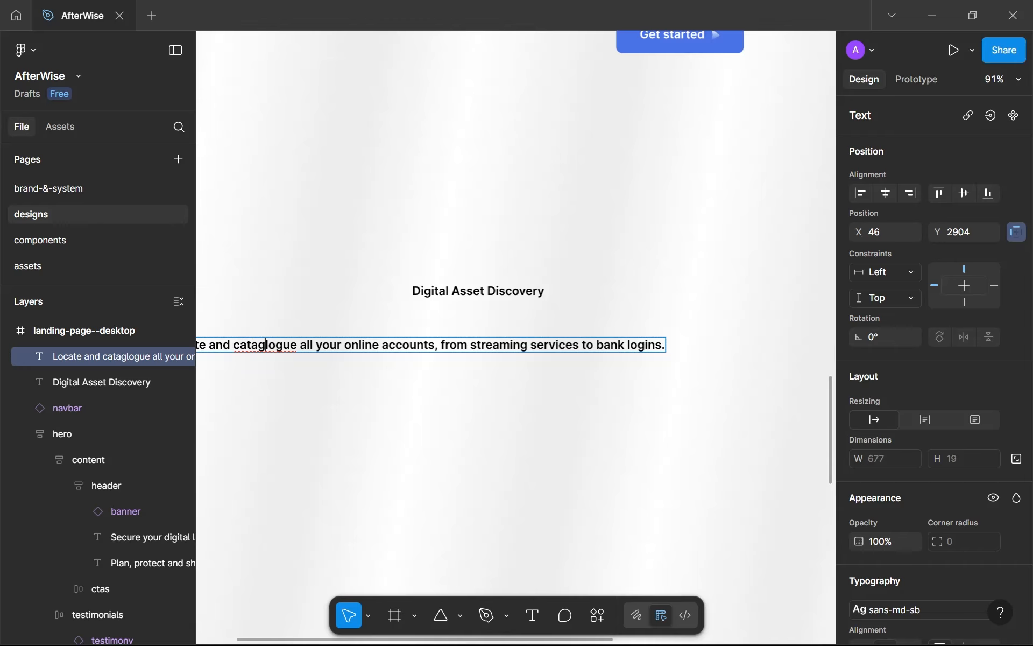
{"action": "key", "text": "BackSpace"}
{"action": "key", "text": "Escape"}
{"action": "scroll", "coordinate": [337, 439], "scroll_direction": "down", "scroll_amount": 2}
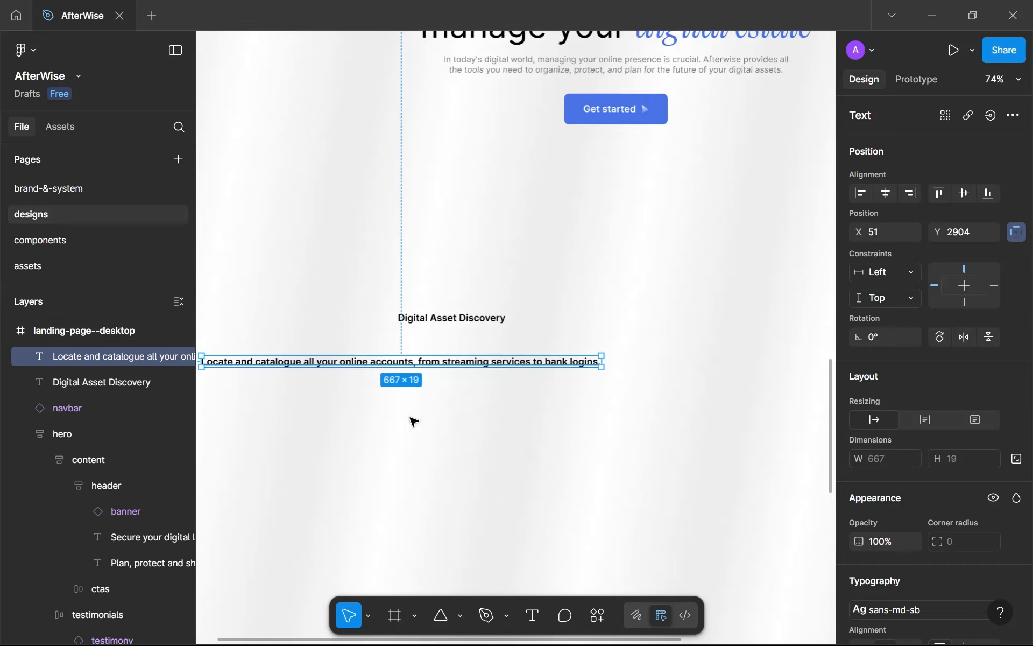
Give the description the sans-sm-rg text style and gray--300 fill.
{"action": "left_click", "coordinate": [912, 605]}
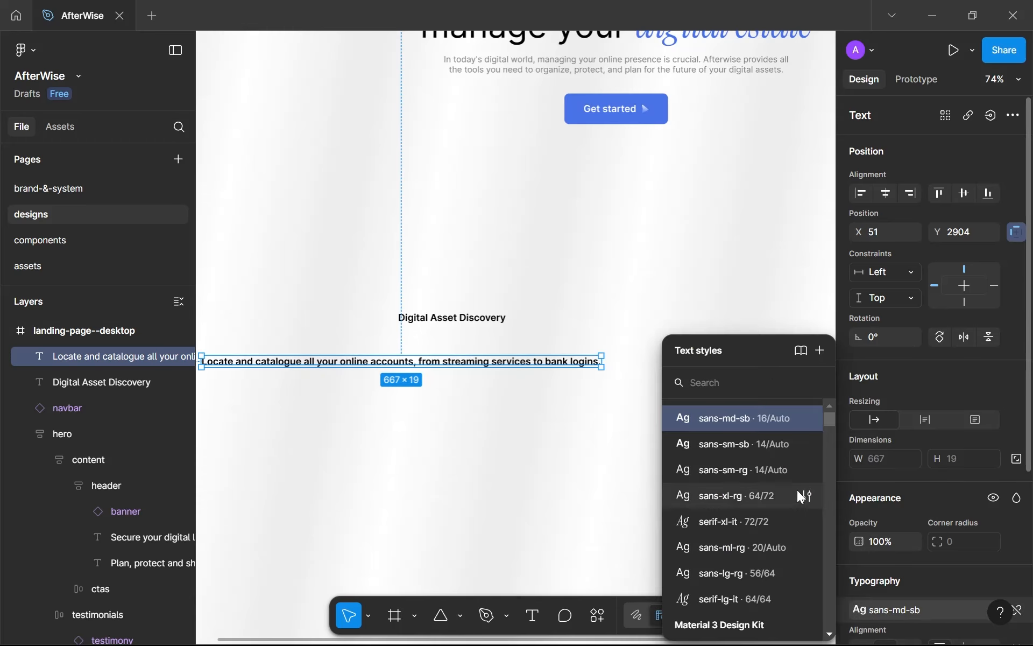
{"action": "left_click", "coordinate": [768, 470]}
{"action": "scroll", "coordinate": [848, 540], "scroll_direction": "down", "scroll_amount": 5}
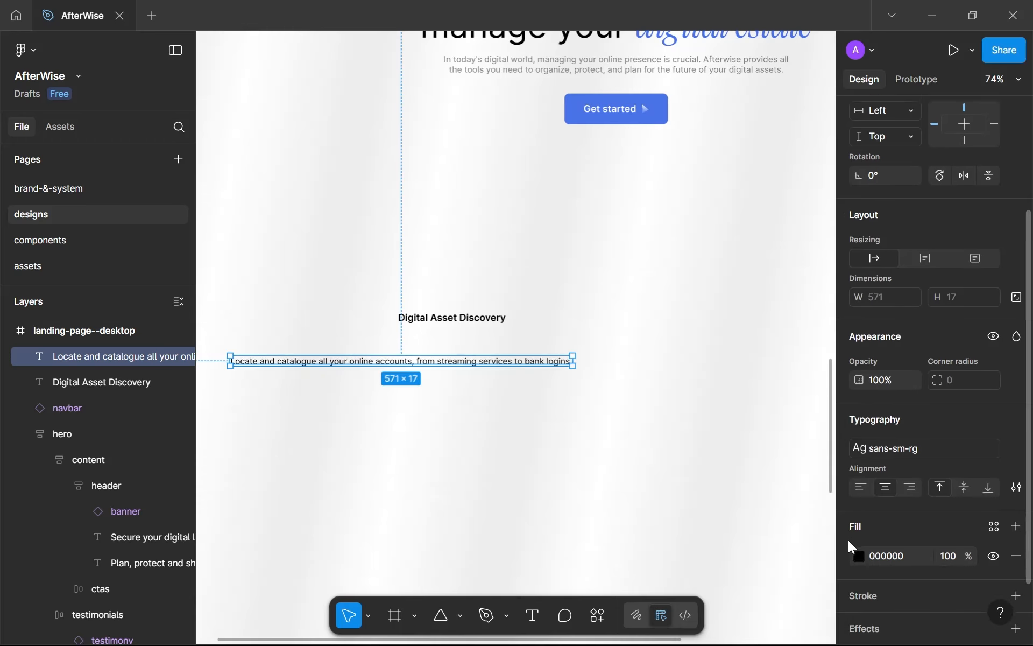
{"action": "left_click", "coordinate": [994, 451]}
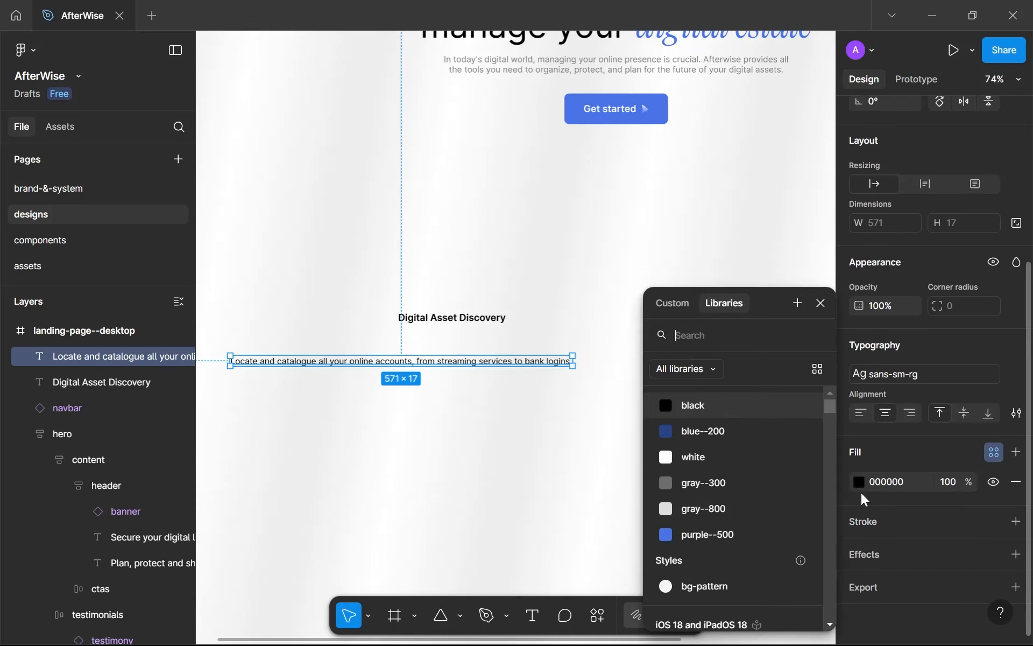
{"action": "left_click", "coordinate": [779, 487]}
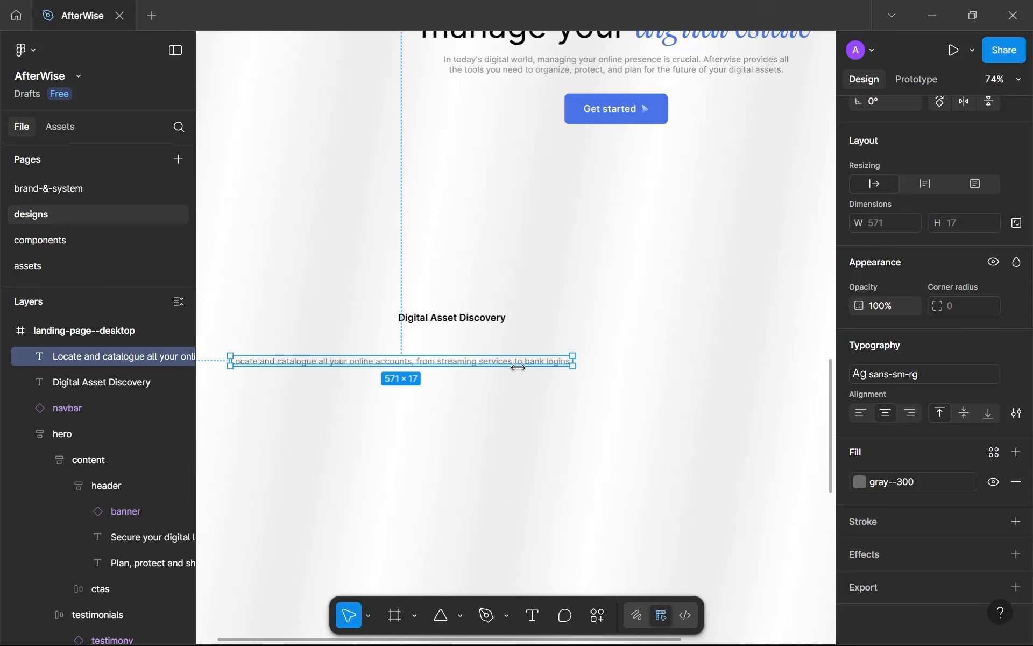
Narrow the description to two left-aligned lines and place it under the heading.
{"action": "left_click_drag", "start_coordinate": [518, 367], "coordinate": [412, 374]}
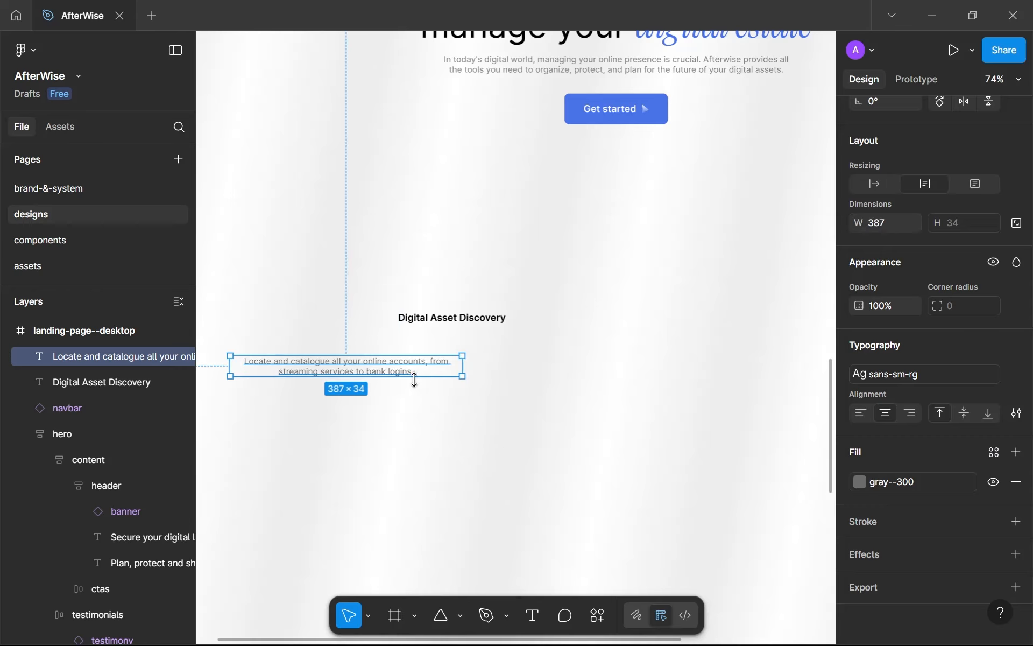
{"action": "left_click", "coordinate": [861, 414]}
{"action": "left_click_drag", "start_coordinate": [426, 367], "coordinate": [602, 353]}
{"action": "left_click", "coordinate": [583, 386]}
{"action": "scroll", "coordinate": [583, 386], "scroll_direction": "down", "scroll_amount": 1}
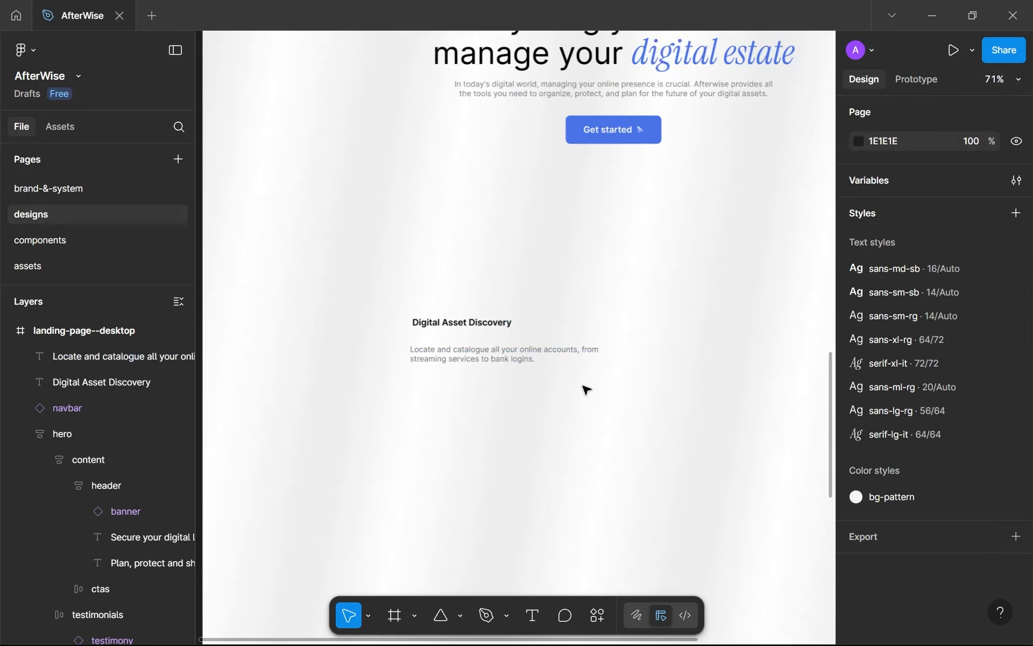
{"action": "scroll", "coordinate": [586, 388], "scroll_direction": "down", "scroll_amount": 5}
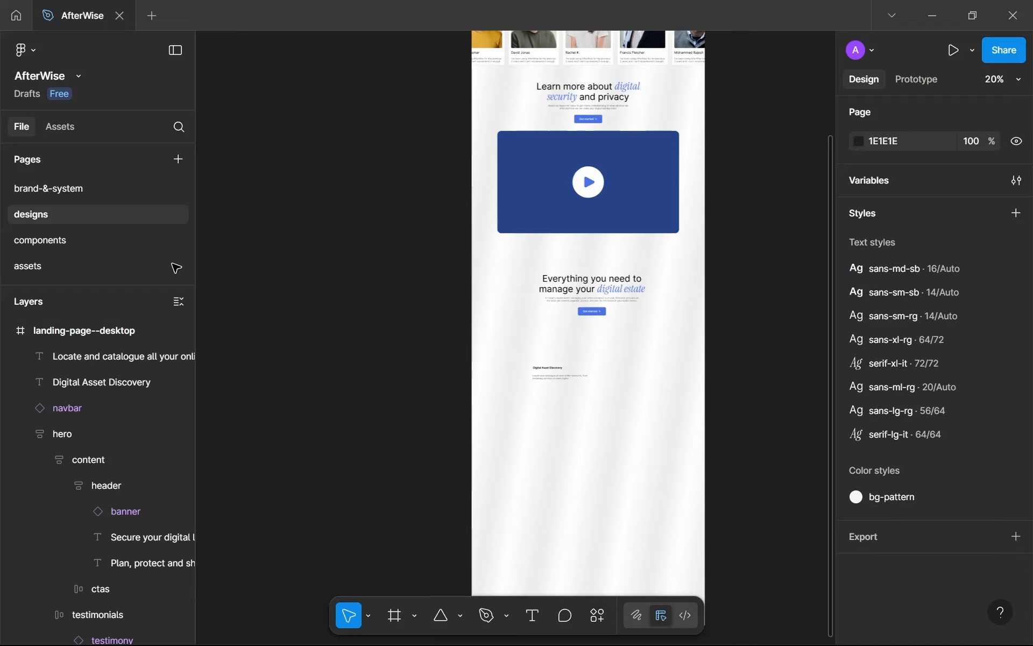
On the components page, link every FFFFFF and 000000 colour to the white style.
{"action": "left_click", "coordinate": [41, 239]}
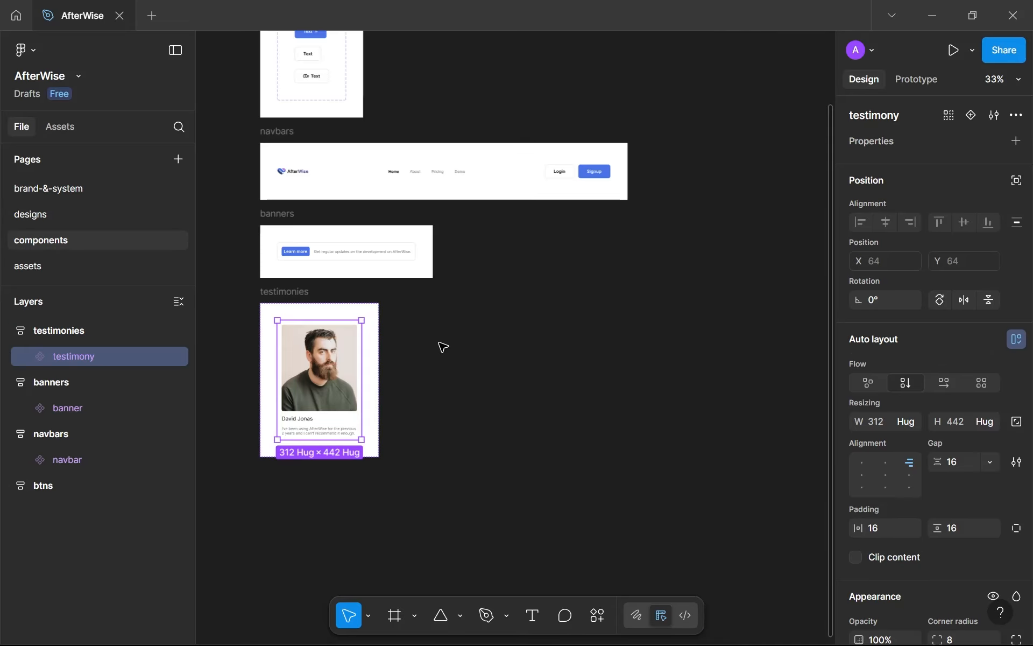
{"action": "left_click", "coordinate": [481, 342]}
{"action": "key", "text": "ctrl+a"}
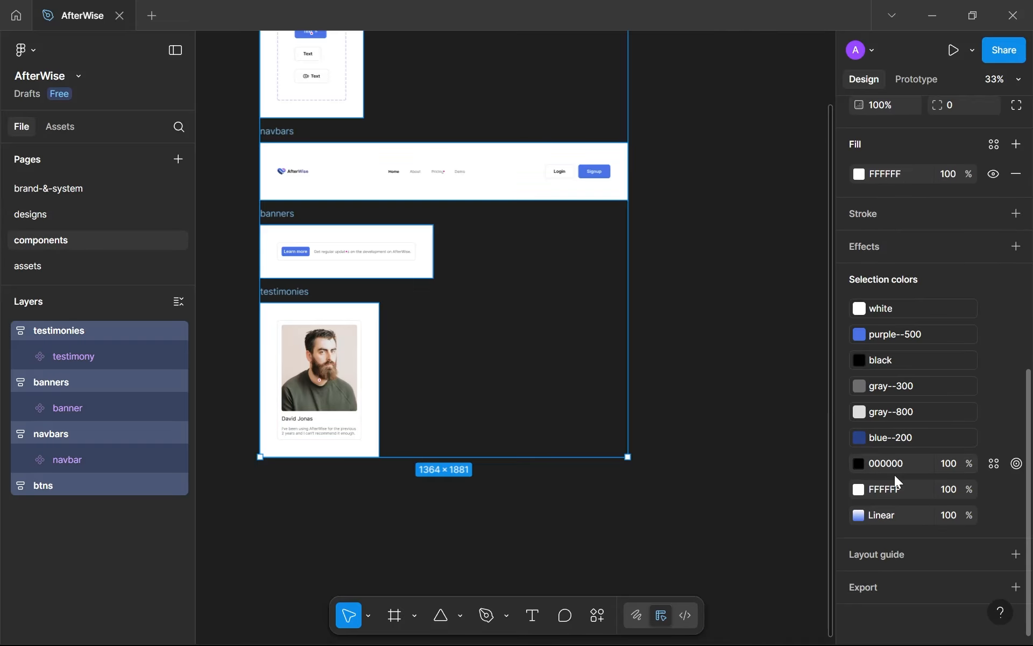
{"action": "left_click", "coordinate": [996, 490]}
{"action": "left_click", "coordinate": [751, 456]}
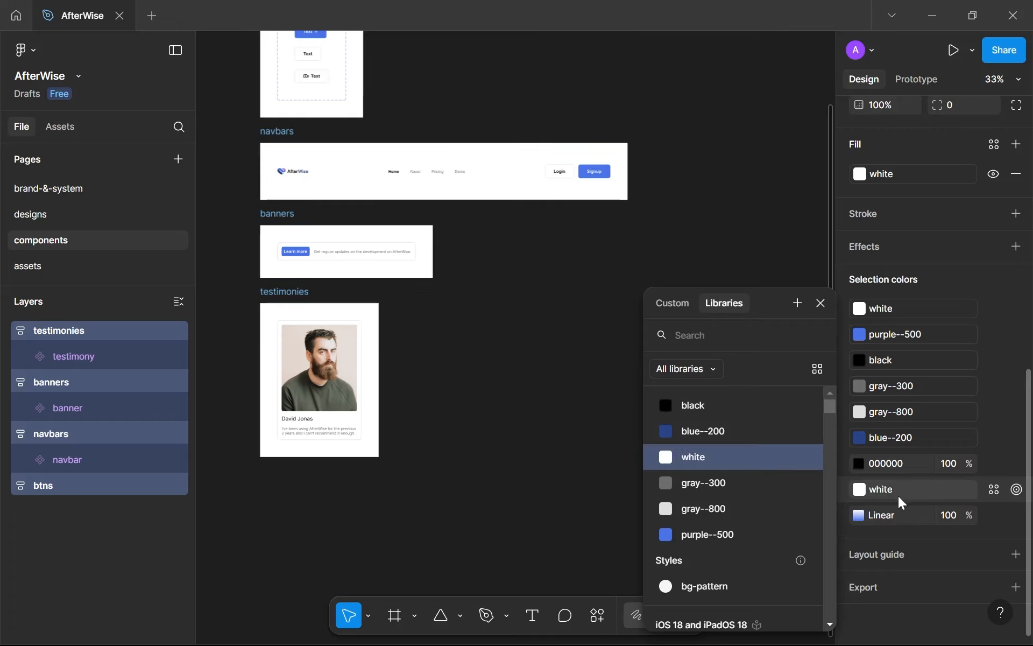
{"action": "left_click", "coordinate": [994, 463]}
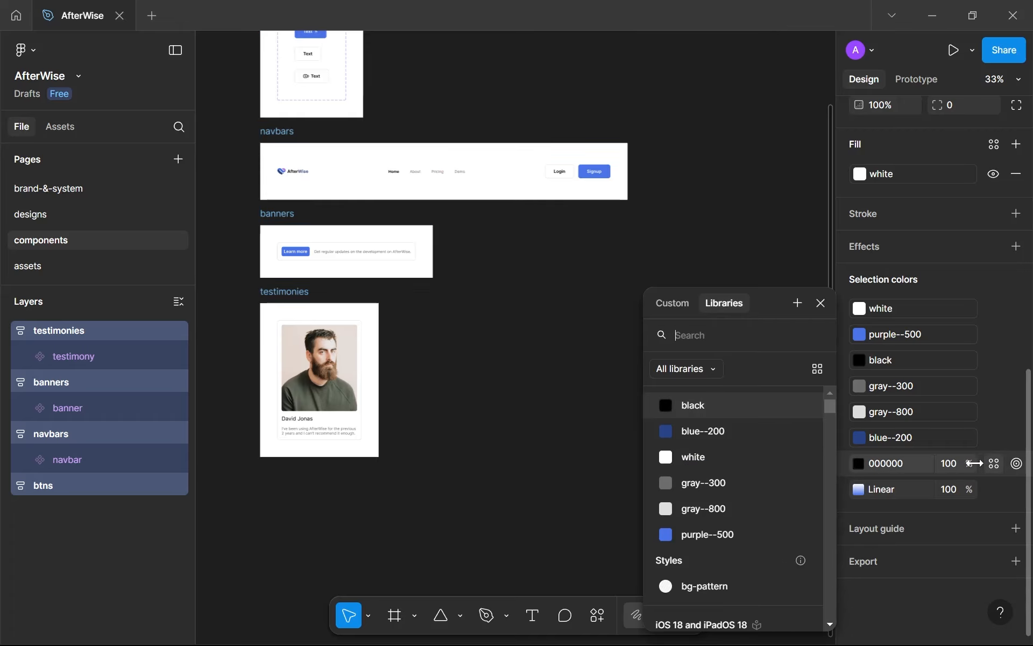
{"action": "left_click", "coordinate": [731, 461]}
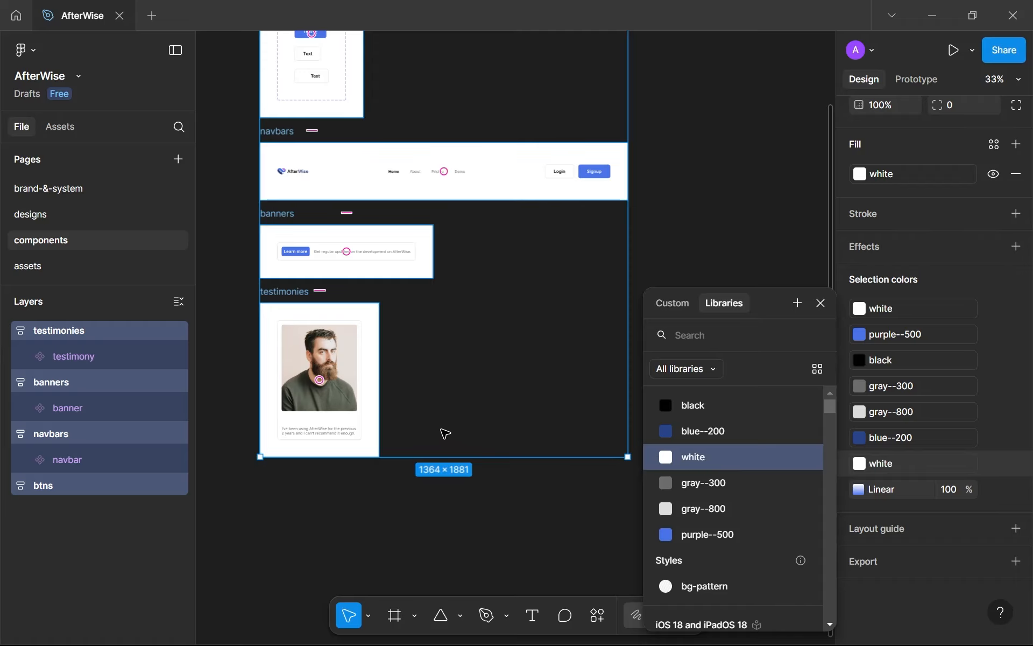
Reposition the white stop of the FFFFFF-to-4A73E8 linear gradient.
{"action": "scroll", "coordinate": [446, 434], "scroll_direction": "up", "scroll_amount": 1}
{"action": "left_click", "coordinate": [859, 491]}
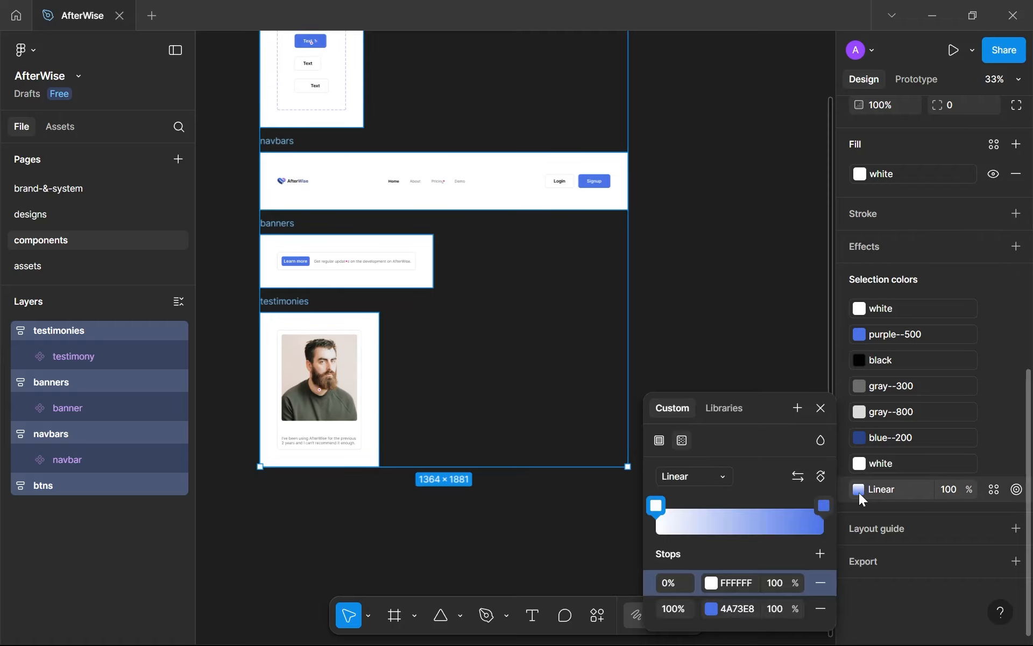
{"action": "scroll", "coordinate": [541, 492], "scroll_direction": "down", "scroll_amount": 3}
{"action": "scroll", "coordinate": [443, 450], "scroll_direction": "up", "scroll_amount": 4}
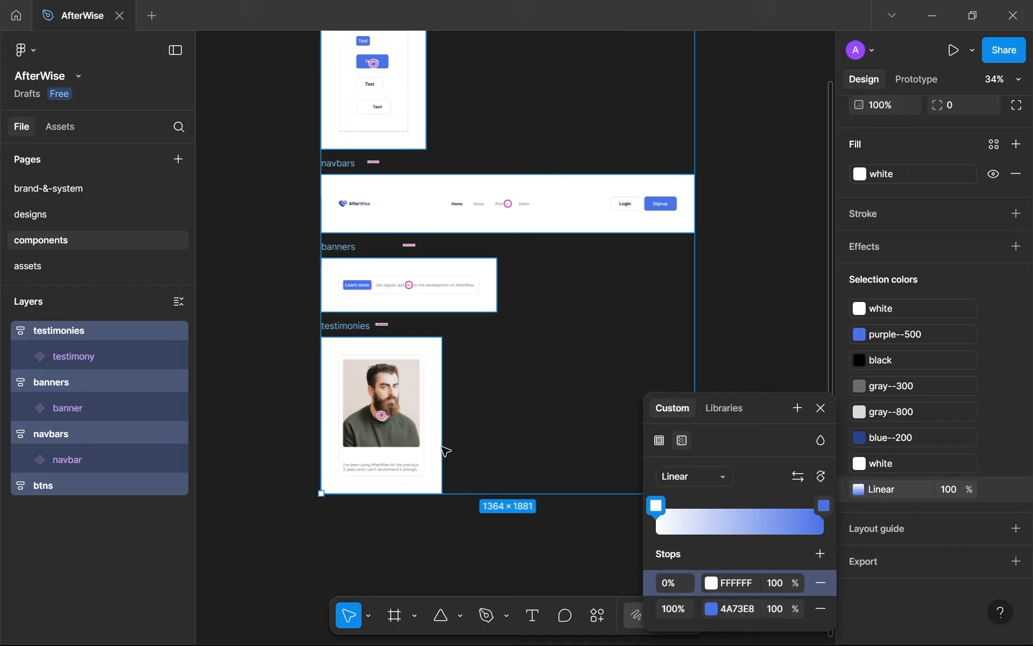
{"action": "scroll", "coordinate": [446, 451], "scroll_direction": "up", "scroll_amount": 2}
{"action": "left_click_drag", "start_coordinate": [655, 505], "coordinate": [622, 521]}
{"action": "scroll", "coordinate": [503, 438], "scroll_direction": "down", "scroll_amount": 3}
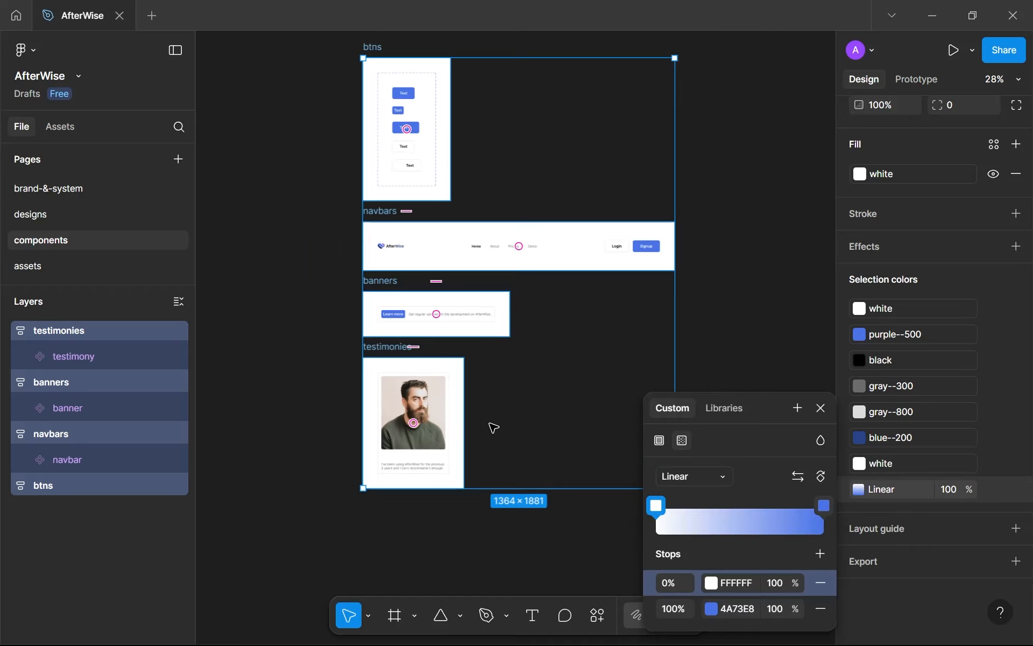
{"action": "scroll", "coordinate": [468, 387], "scroll_direction": "up", "scroll_amount": 2}
{"action": "scroll", "coordinate": [440, 346], "scroll_direction": "up", "scroll_amount": 4}
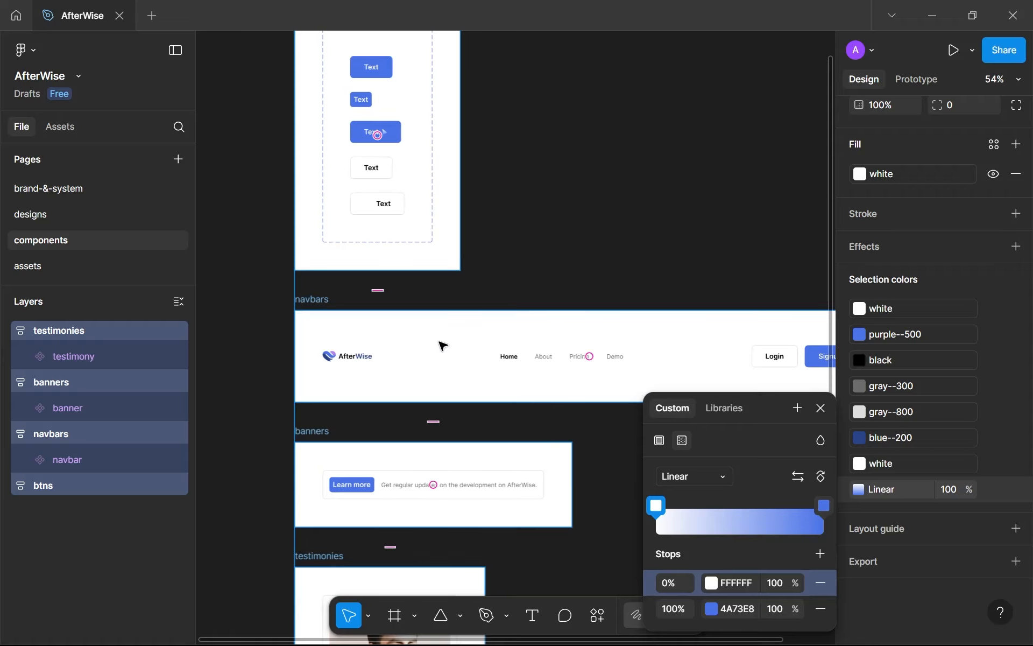
{"action": "scroll", "coordinate": [376, 131], "scroll_direction": "up", "scroll_amount": 6}
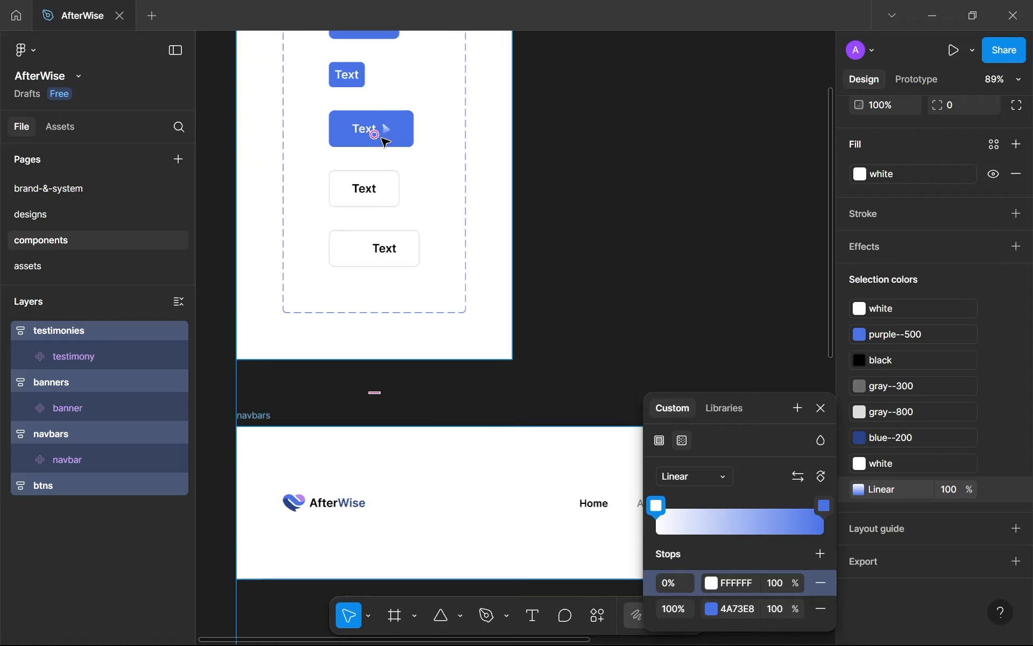
{"action": "scroll", "coordinate": [378, 118], "scroll_direction": "up", "scroll_amount": 1}
{"action": "scroll", "coordinate": [401, 130], "scroll_direction": "down", "scroll_amount": 2}
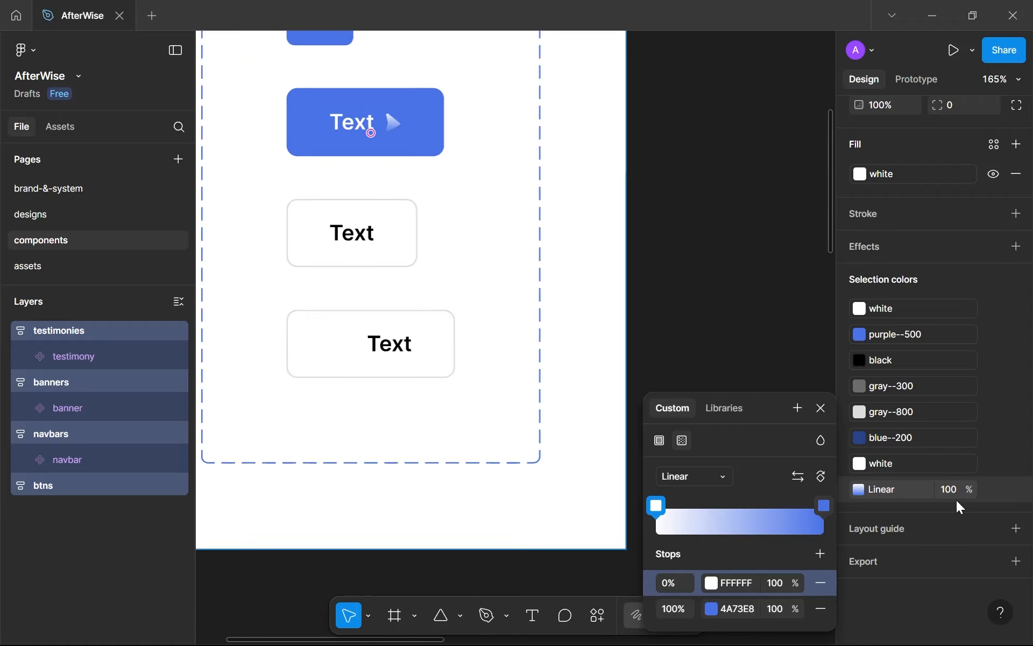
Save the white-to-blue linear gradient as colour style btn-icon-grad and apply it.
{"action": "left_click", "coordinate": [996, 497]}
{"action": "left_click", "coordinate": [994, 468]}
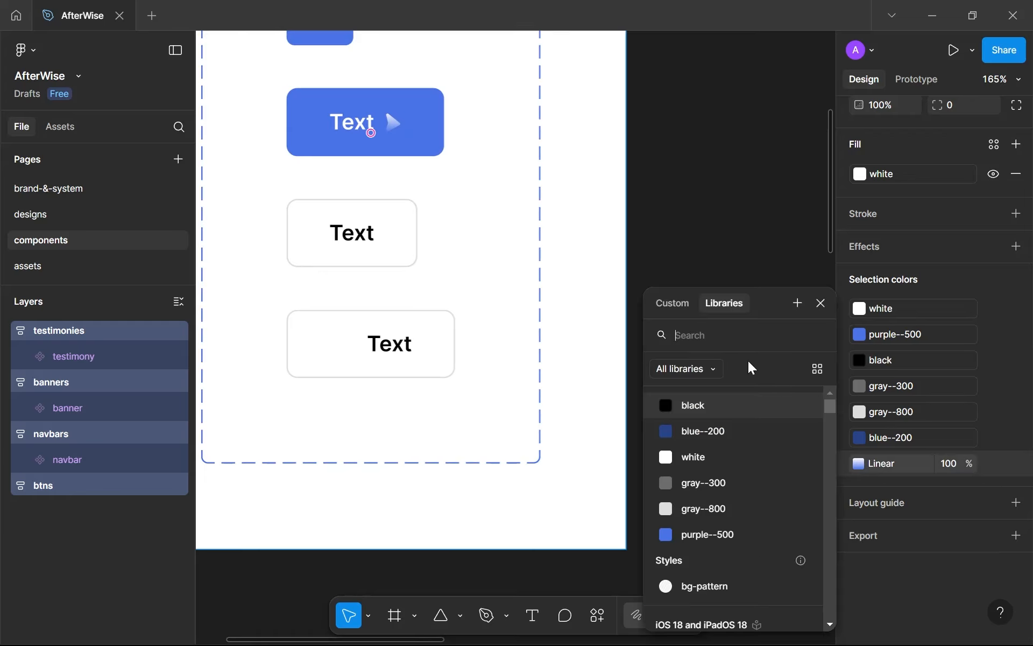
{"action": "left_click", "coordinate": [805, 305]}
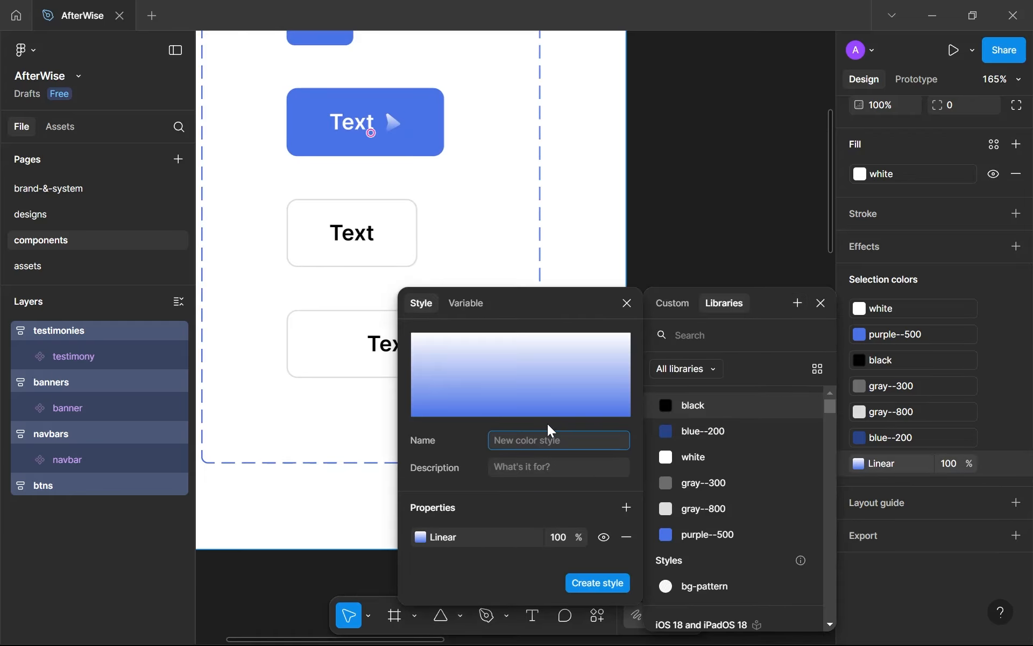
{"action": "type", "text": "btn--icon-grad"}
{"action": "key", "text": "Escape"}
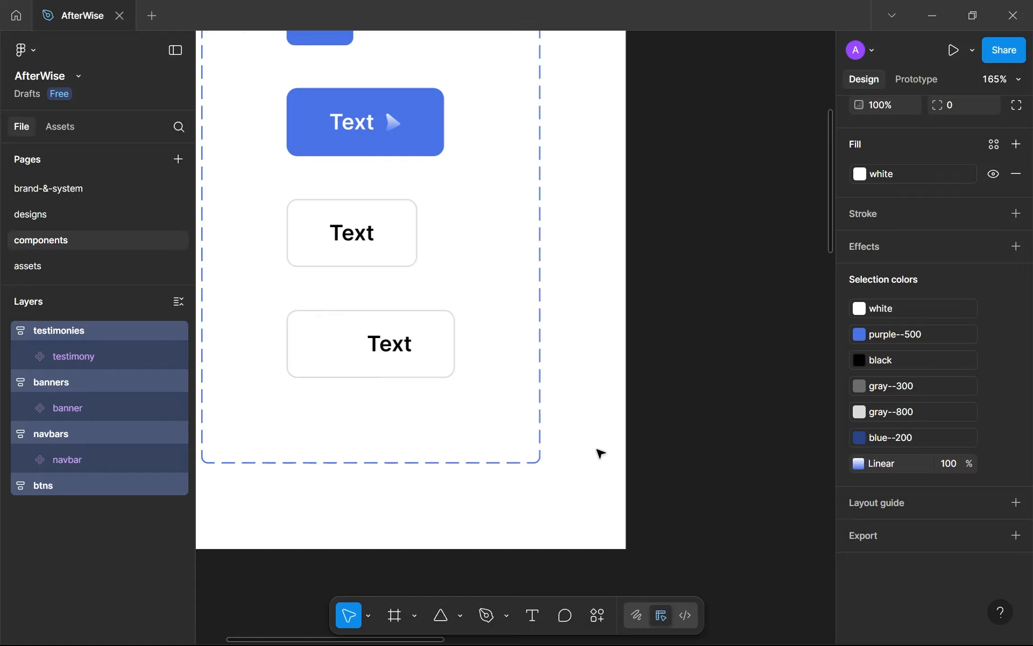
{"action": "left_click", "coordinate": [995, 469]}
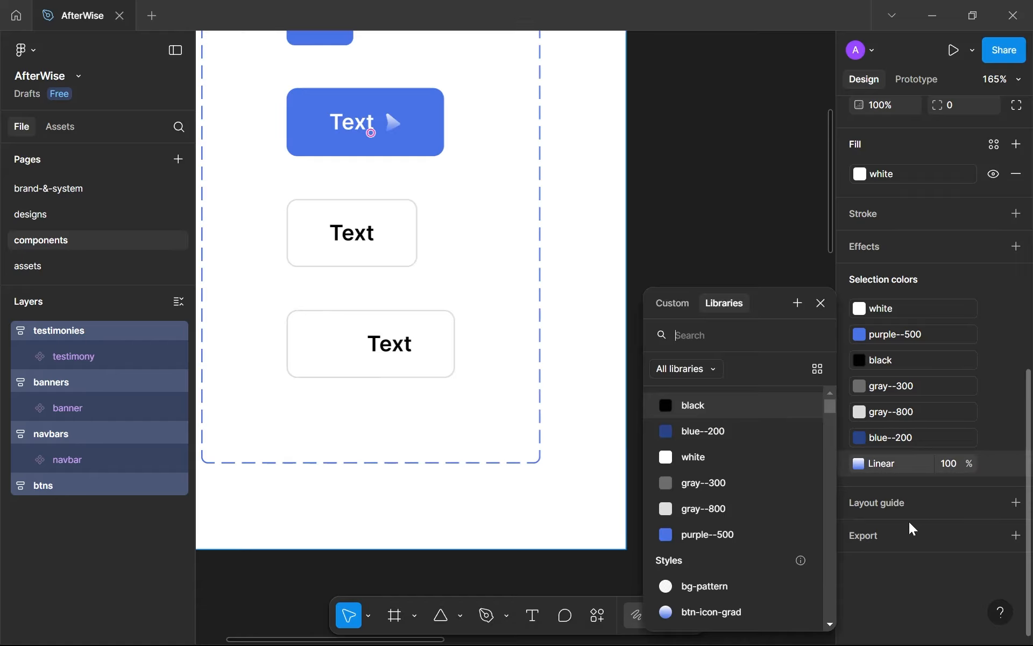
{"action": "left_click", "coordinate": [734, 607]}
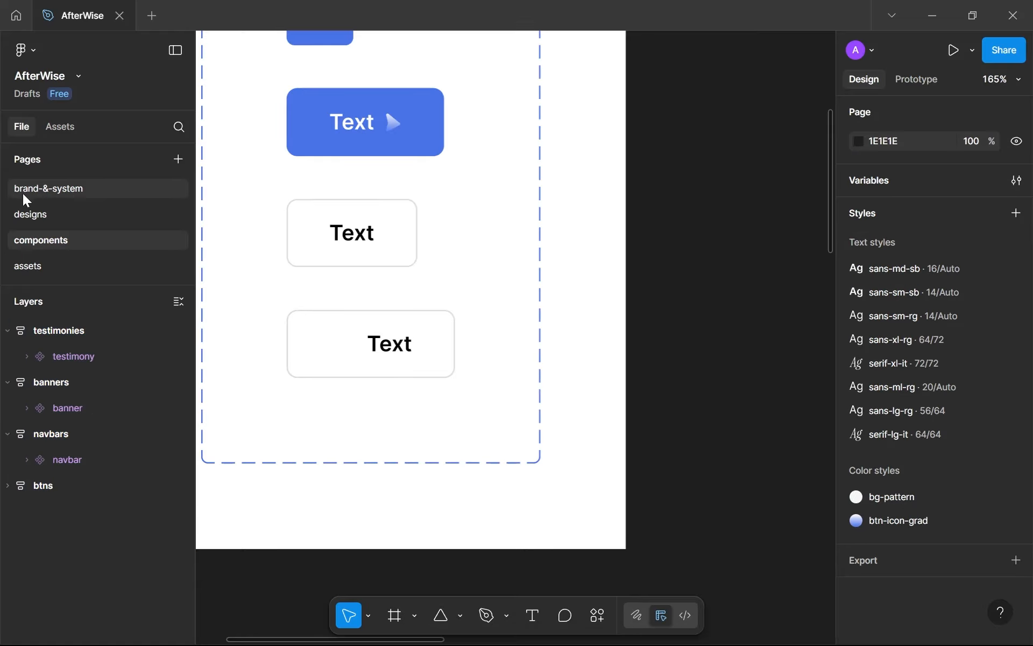
On the designs page, link the loose 000000 colour to the black style.
{"action": "left_click", "coordinate": [53, 211]}
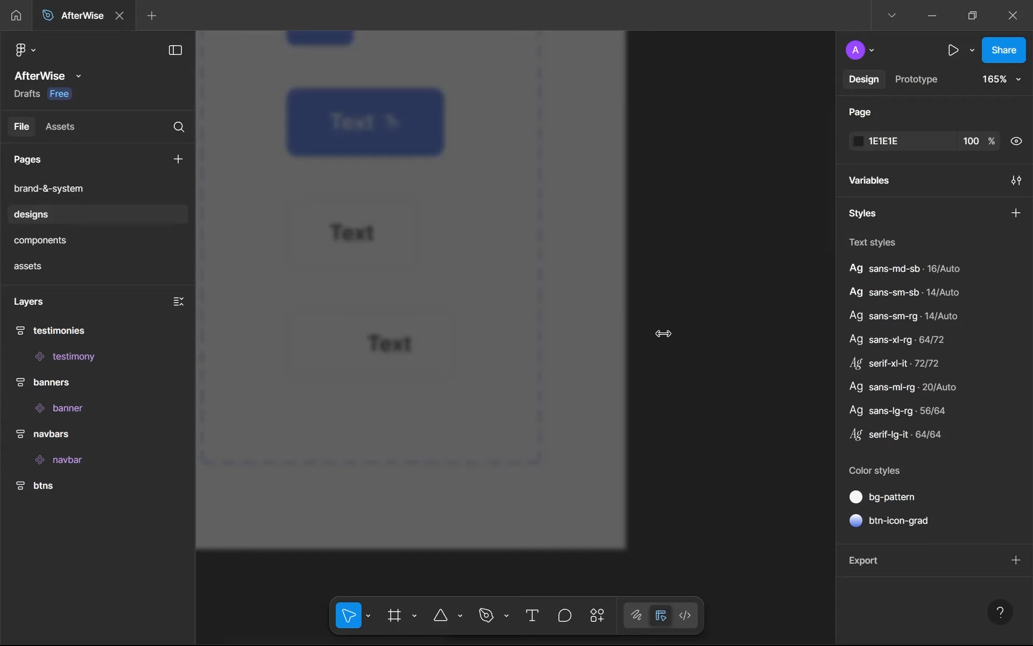
{"action": "scroll", "coordinate": [890, 391], "scroll_direction": "down", "scroll_amount": 10}
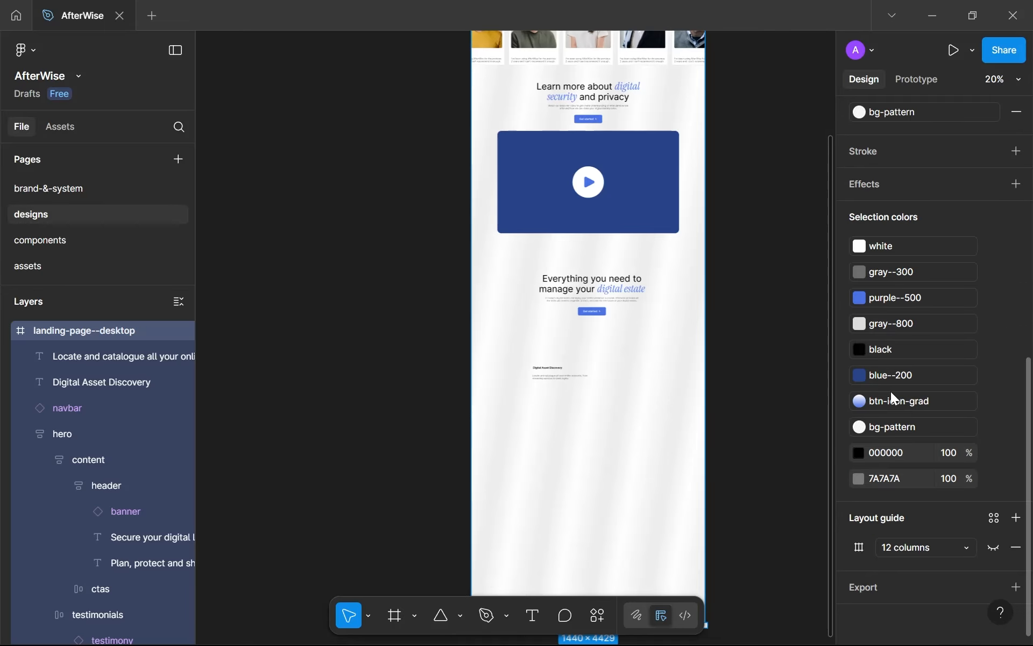
{"action": "left_click", "coordinate": [994, 452]}
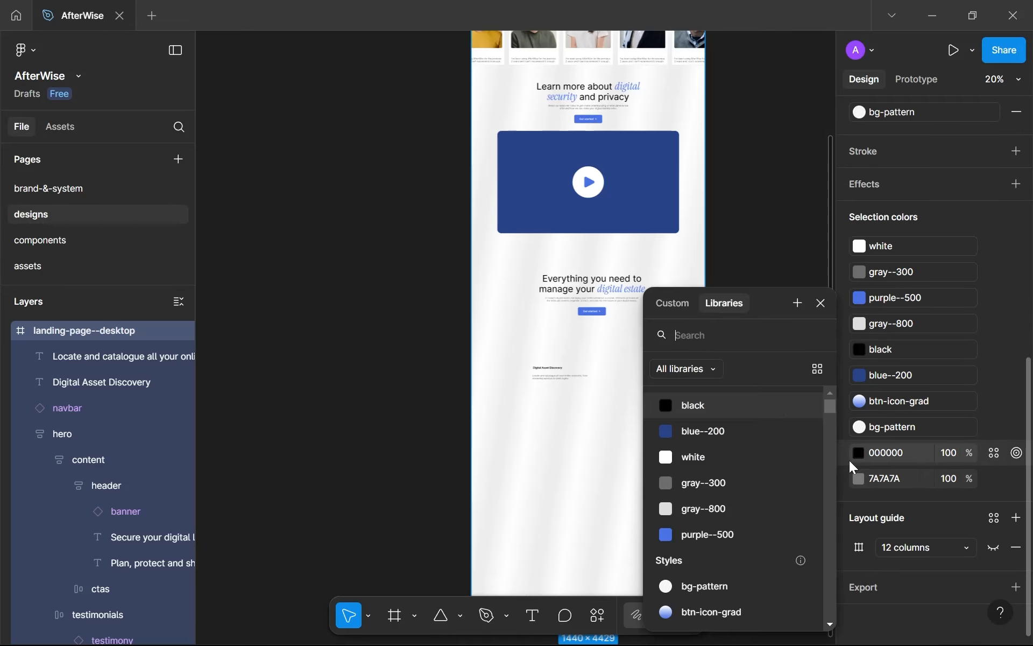
{"action": "left_click", "coordinate": [718, 404]}
{"action": "scroll", "coordinate": [571, 349], "scroll_direction": "down", "scroll_amount": 2}
{"action": "left_click_drag", "start_coordinate": [551, 349], "coordinate": [416, 355]}
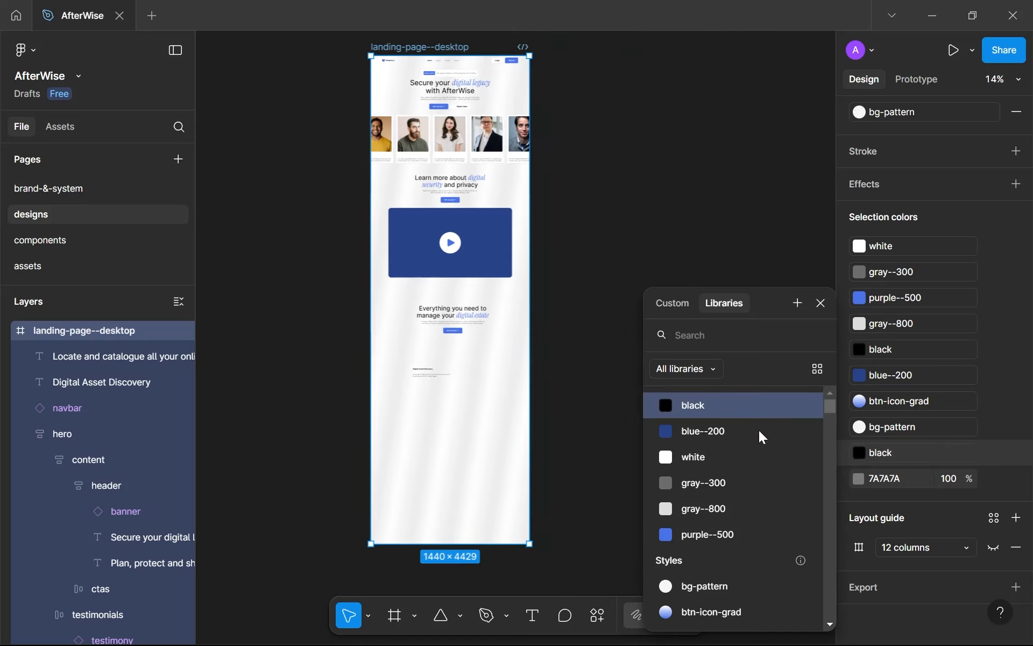
{"action": "left_click", "coordinate": [993, 484]}
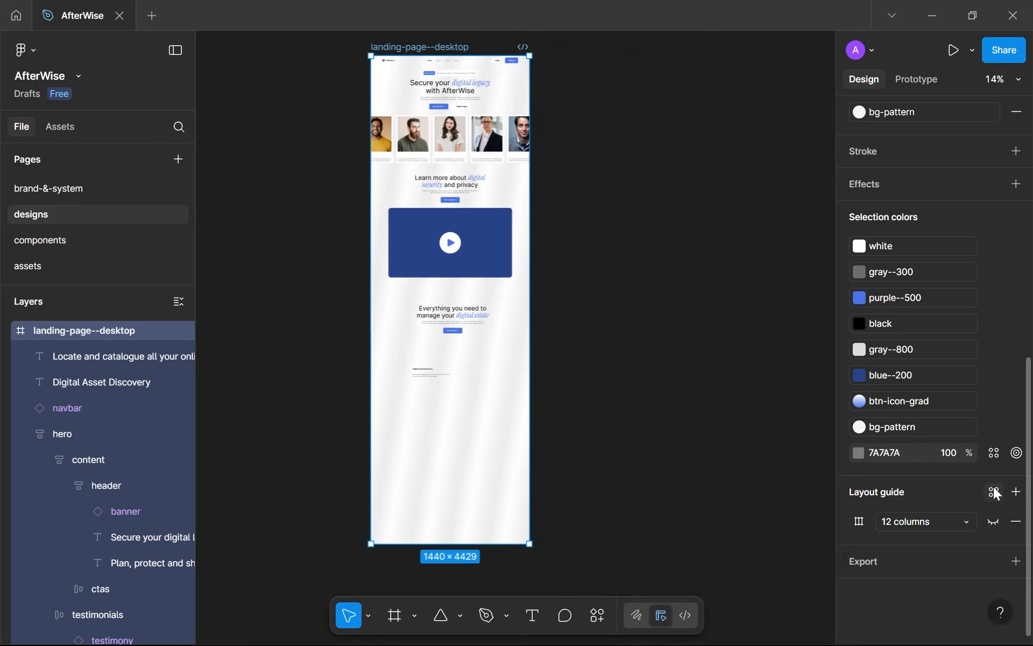
Link the 7A7A7A grey to the gray--300 style, discarding a lighter-grey trial.
{"action": "left_click", "coordinate": [859, 452]}
{"action": "left_click_drag", "start_coordinate": [667, 401], "coordinate": [656, 344]}
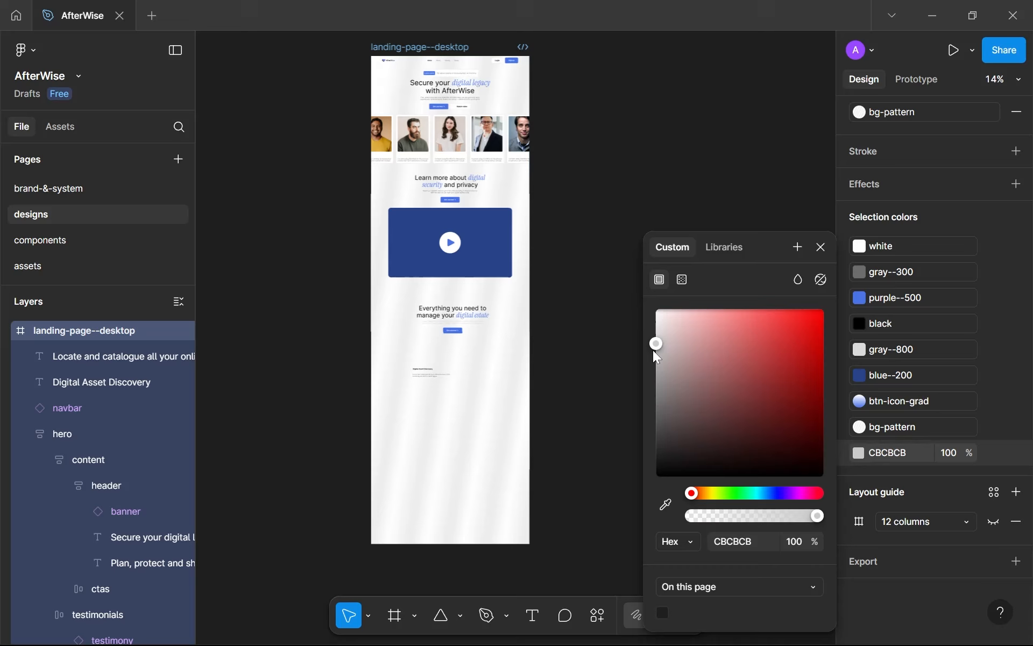
{"action": "key", "text": "ctrl+z"}
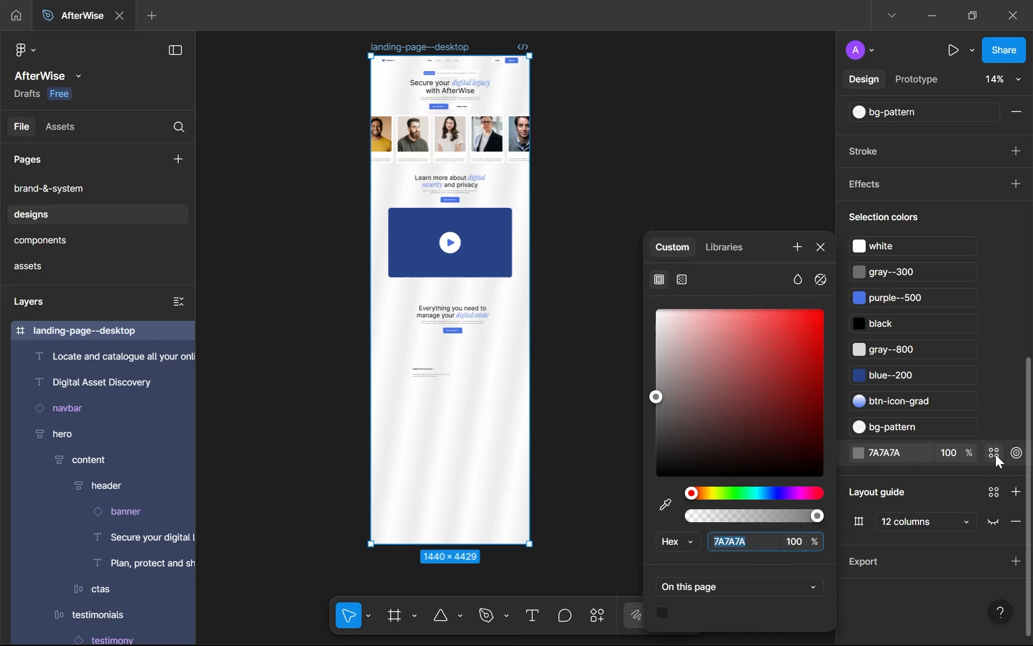
{"action": "left_click", "coordinate": [994, 452]}
{"action": "left_click", "coordinate": [753, 493]}
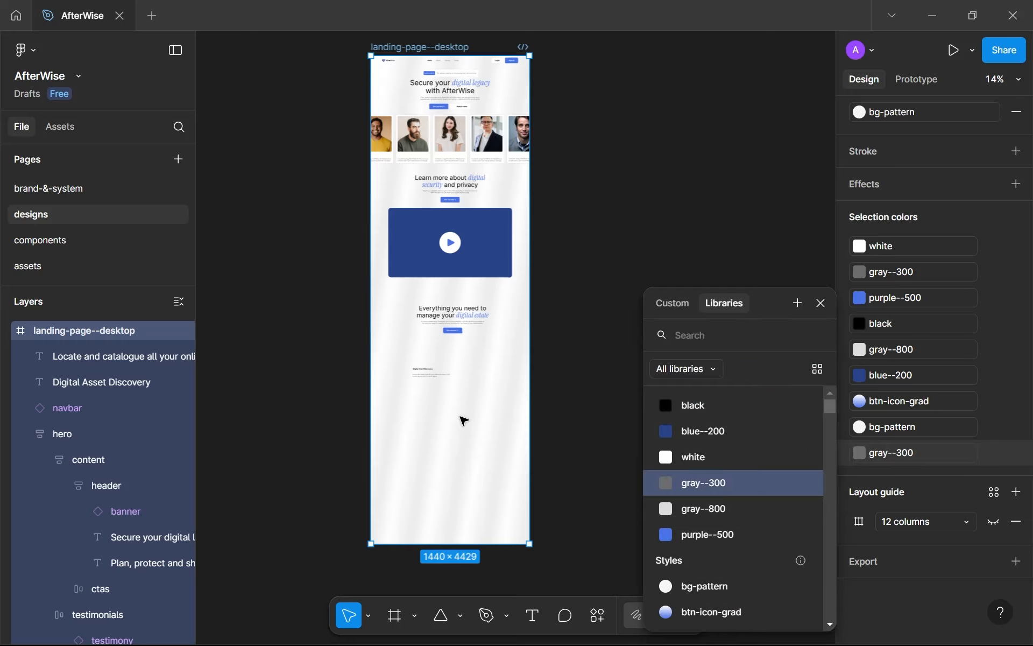
{"action": "left_click", "coordinate": [438, 410]}
{"action": "scroll", "coordinate": [435, 412], "scroll_direction": "up", "scroll_amount": 3}
{"action": "scroll", "coordinate": [423, 385], "scroll_direction": "up", "scroll_amount": 10}
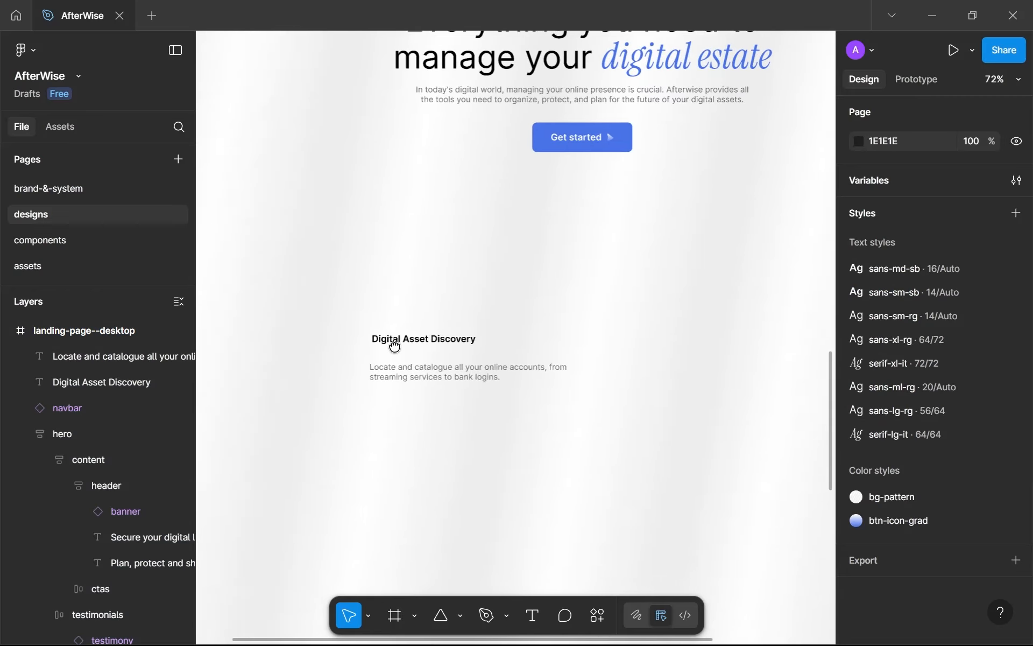
Place an arrow beside the Digital Asset Discovery heading and nudge it right and down.
{"action": "left_click_drag", "start_coordinate": [543, 340], "coordinate": [525, 331]}
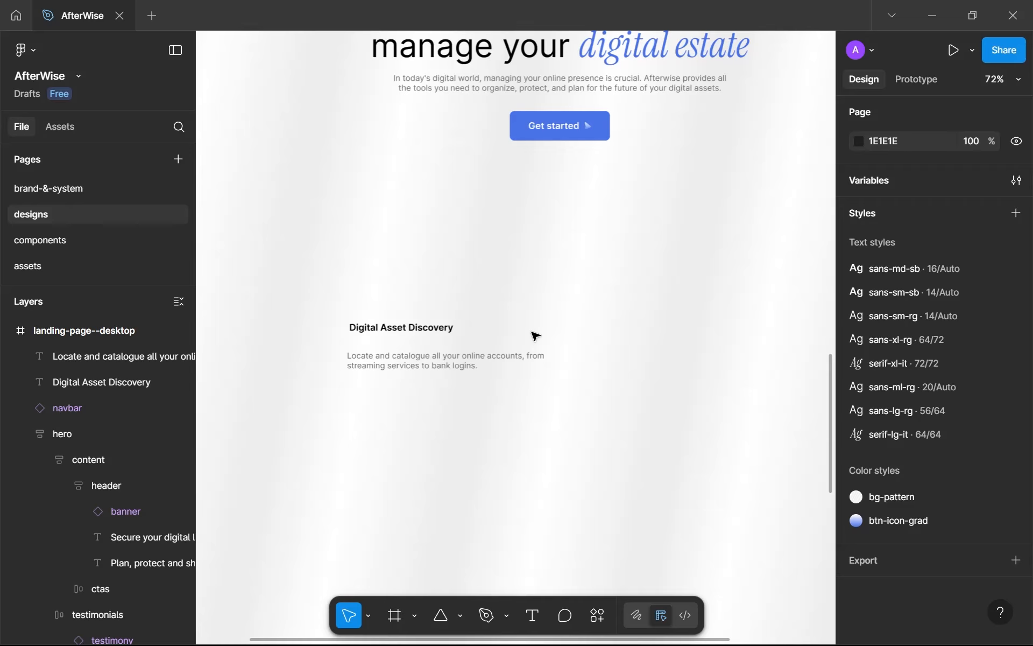
{"action": "key", "text": "shift+l"}
{"action": "scroll", "coordinate": [533, 330], "scroll_direction": "up", "scroll_amount": 3}
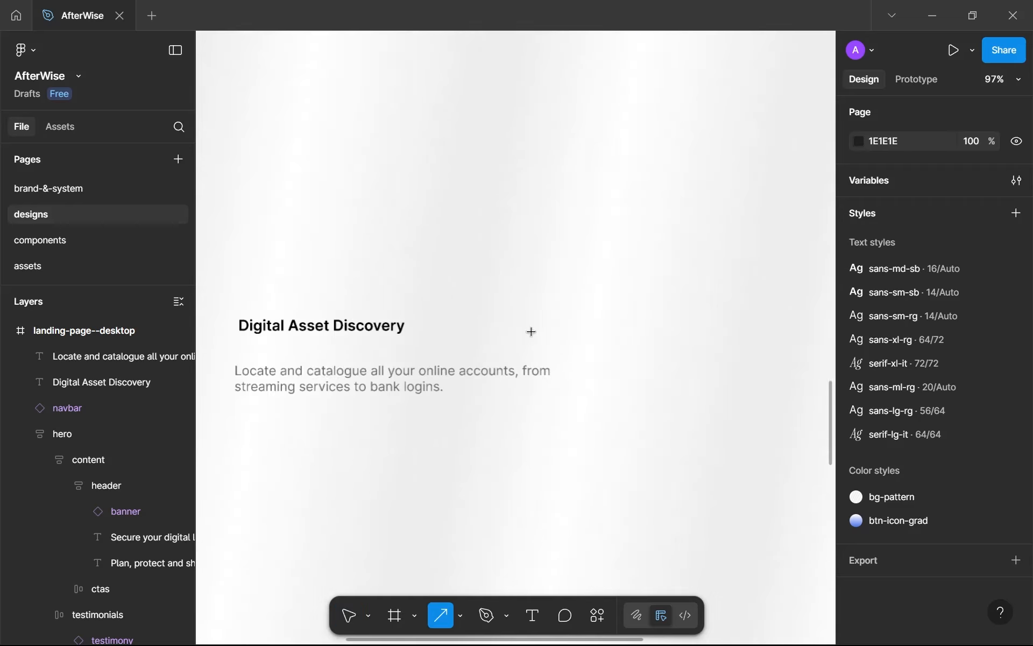
{"action": "left_click", "coordinate": [542, 350]}
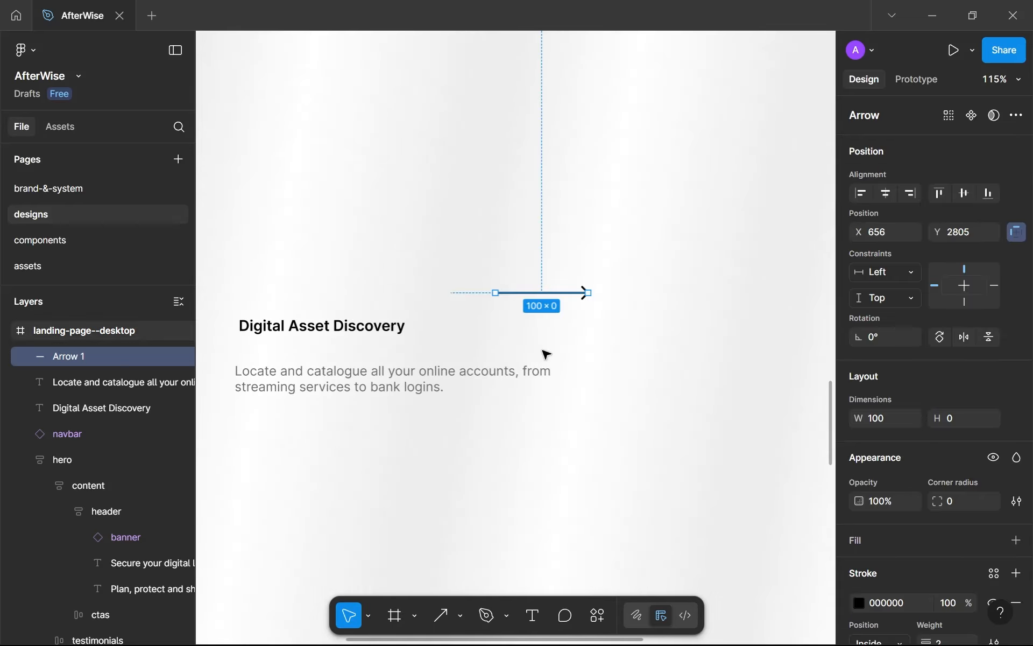
{"action": "scroll", "coordinate": [544, 353], "scroll_direction": "up", "scroll_amount": 5}
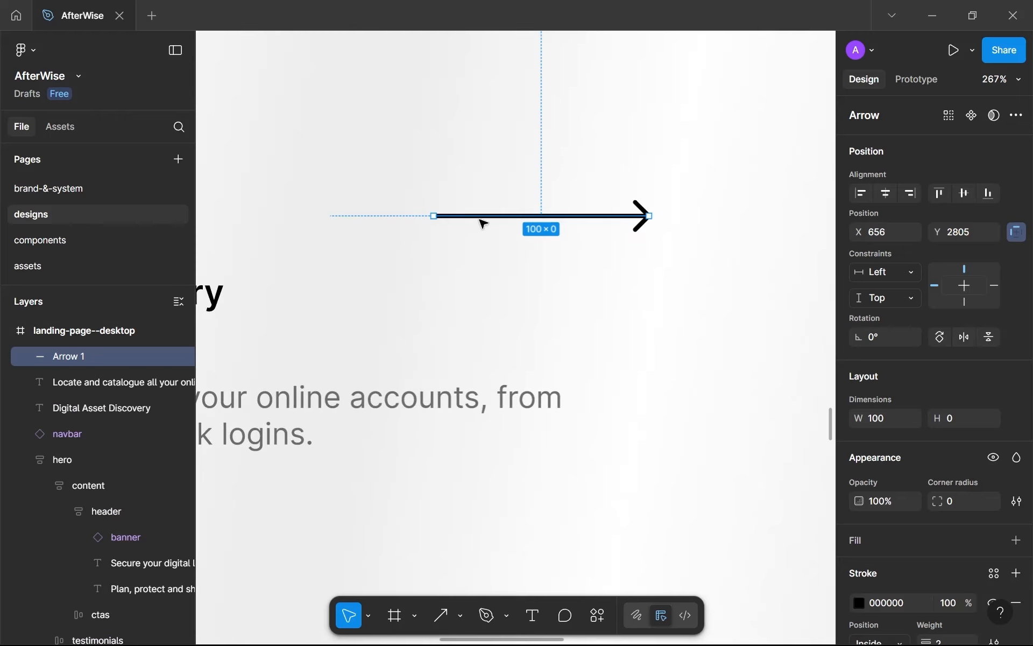
{"action": "left_click_drag", "start_coordinate": [484, 218], "coordinate": [491, 226]}
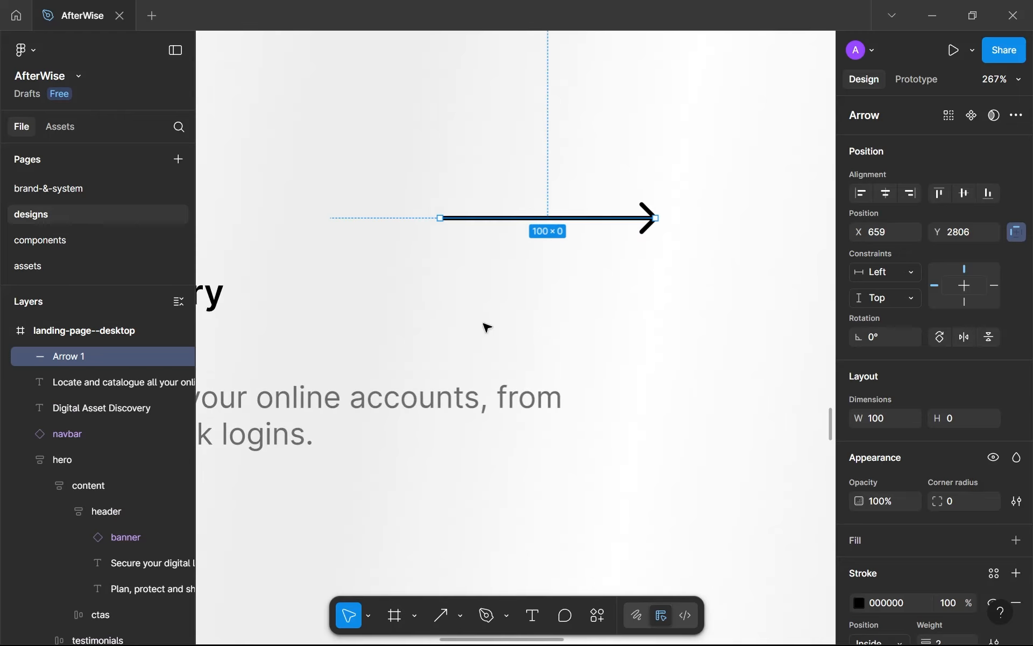
{"action": "key", "text": "l"}
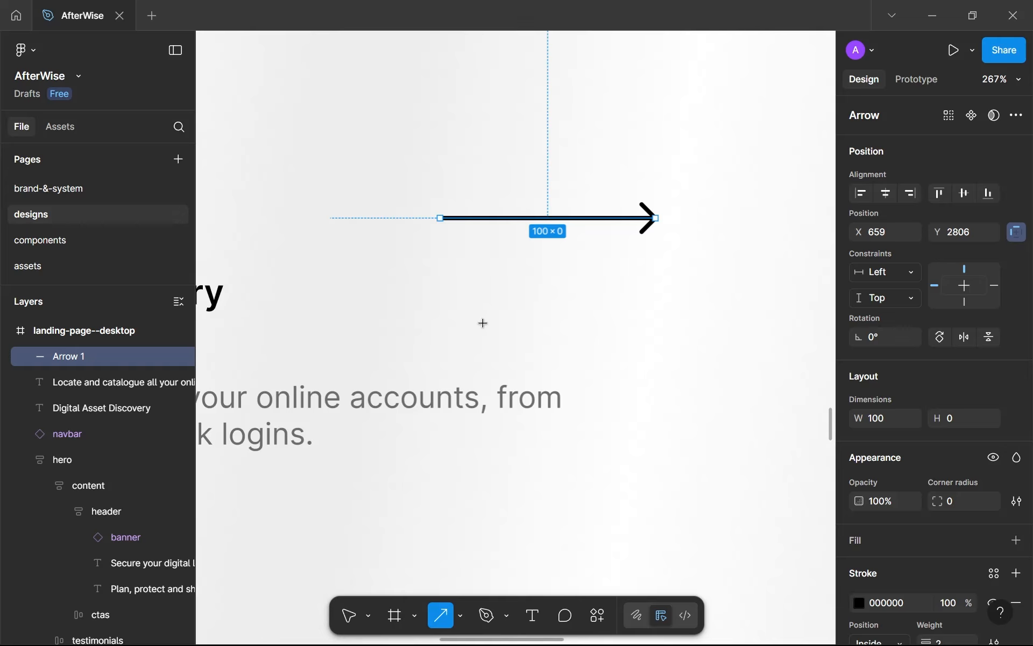
Set the arrow's width to 25.
{"action": "key", "text": "v"}
{"action": "scroll", "coordinate": [910, 486], "scroll_direction": "down", "scroll_amount": 3}
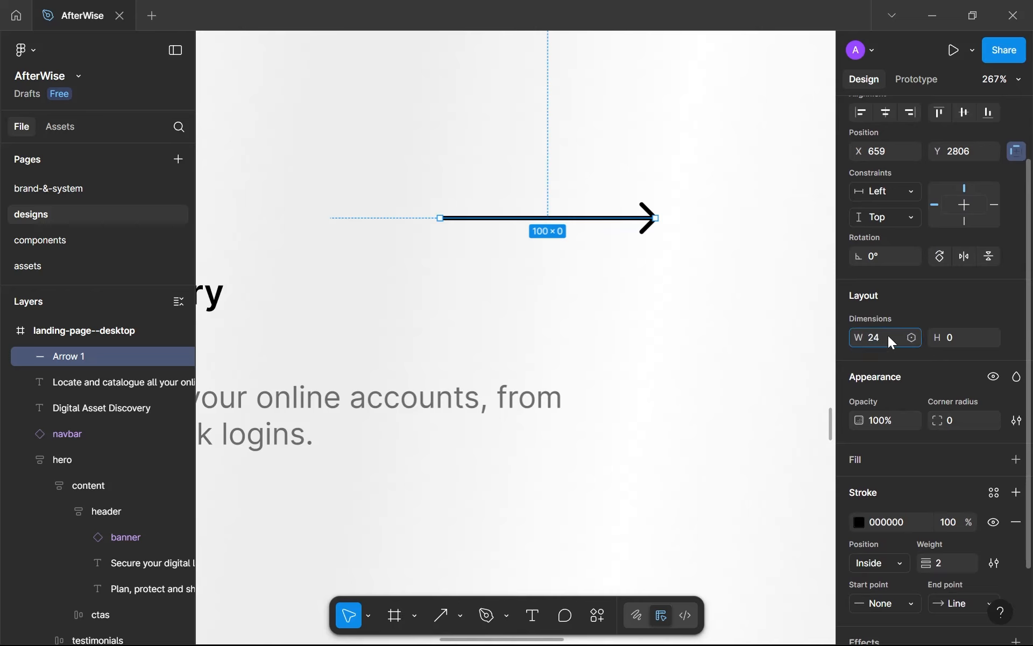
{"action": "key", "text": "BackSpace"}
{"action": "type", "text": "5"}
{"action": "key", "text": "Return"}
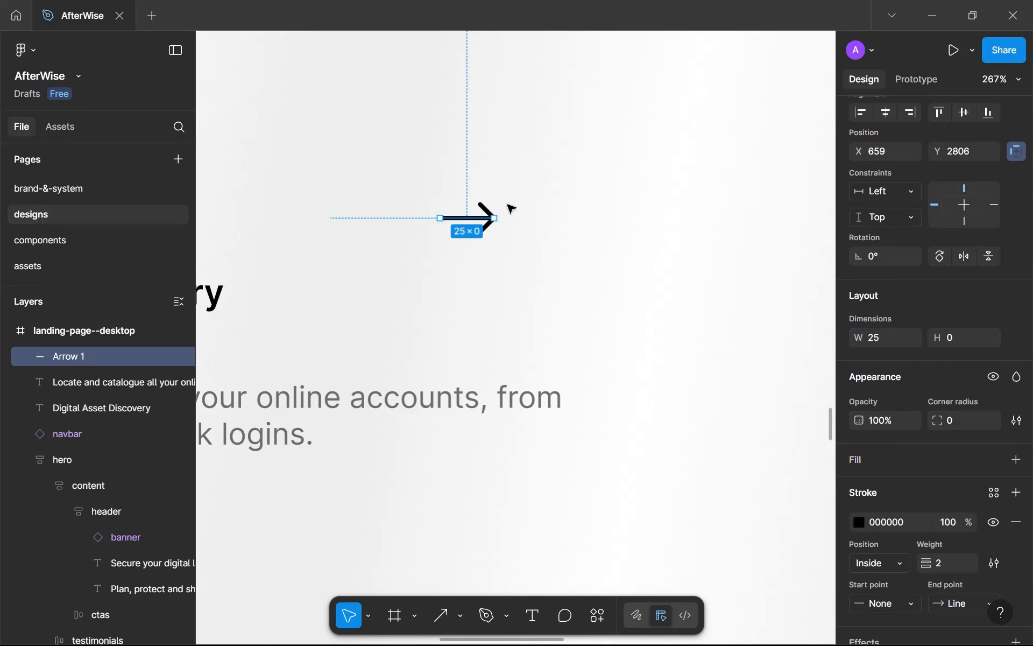
Rotate the arrow up-right, trying several angles before settling on 23°.
{"action": "left_click", "coordinate": [870, 258]}
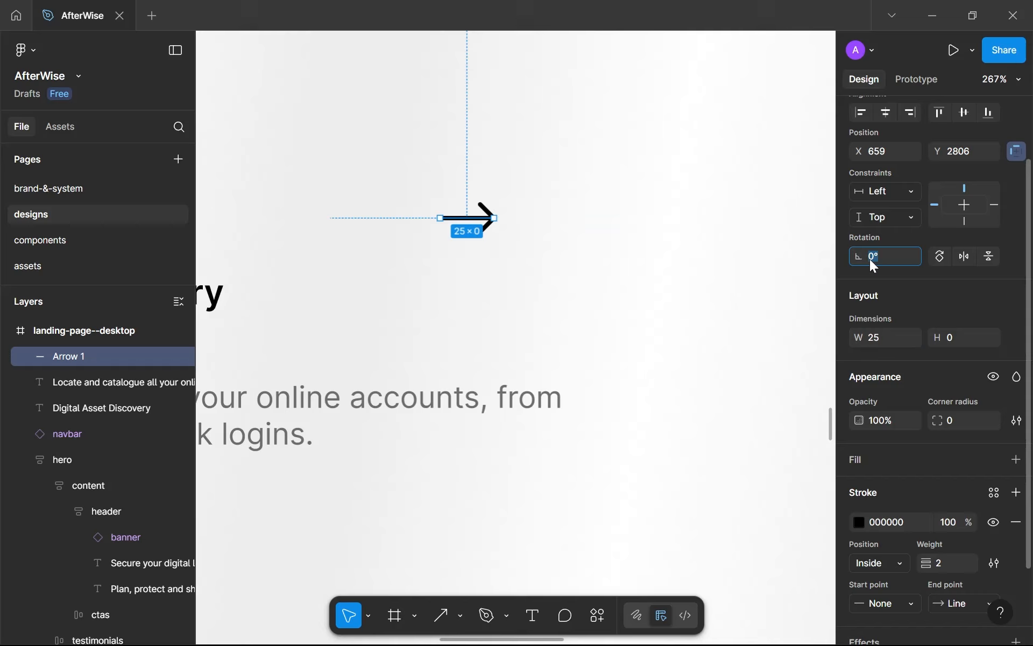
{"action": "key", "text": "Down"}
{"action": "key", "text": "Down"}
{"action": "key", "text": "Down"}
{"action": "key", "text": "Down"}
{"action": "key", "text": "Down"}
{"action": "key", "text": "Down"}
{"action": "key", "text": "Down"}
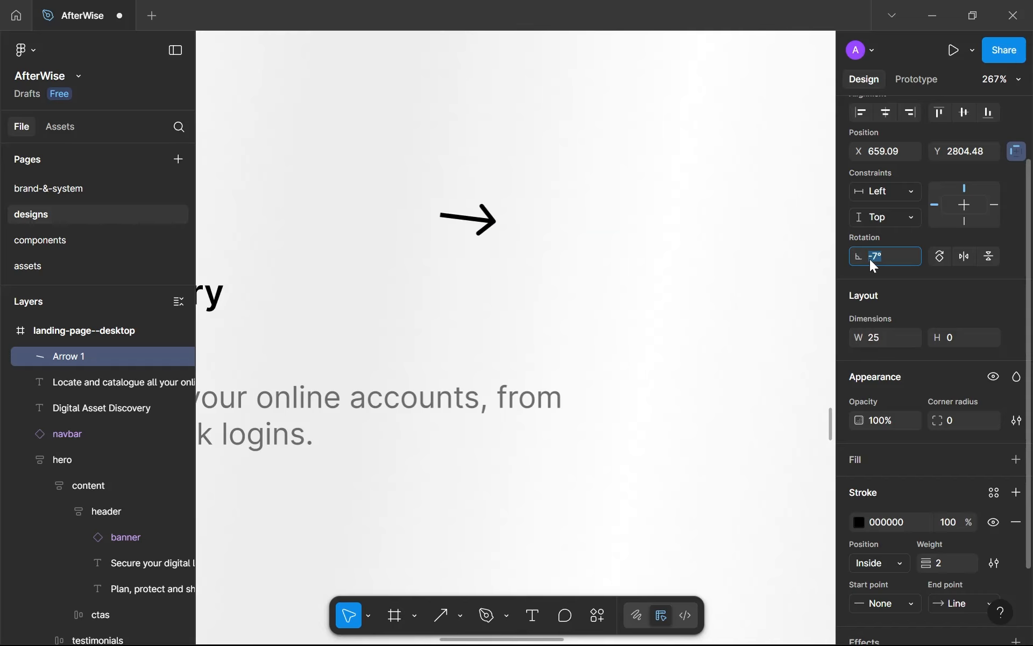
{"action": "type", "text": "-45"}
{"action": "key", "text": "Return"}
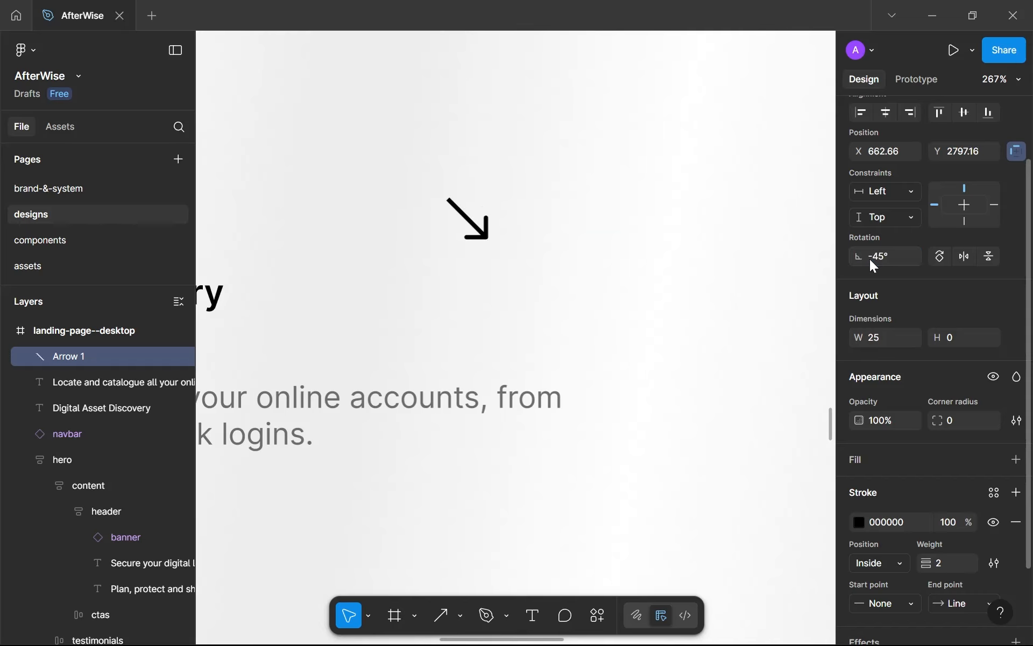
{"action": "left_click", "coordinate": [869, 259]}
{"action": "type", "text": "45"}
{"action": "key", "text": "Return"}
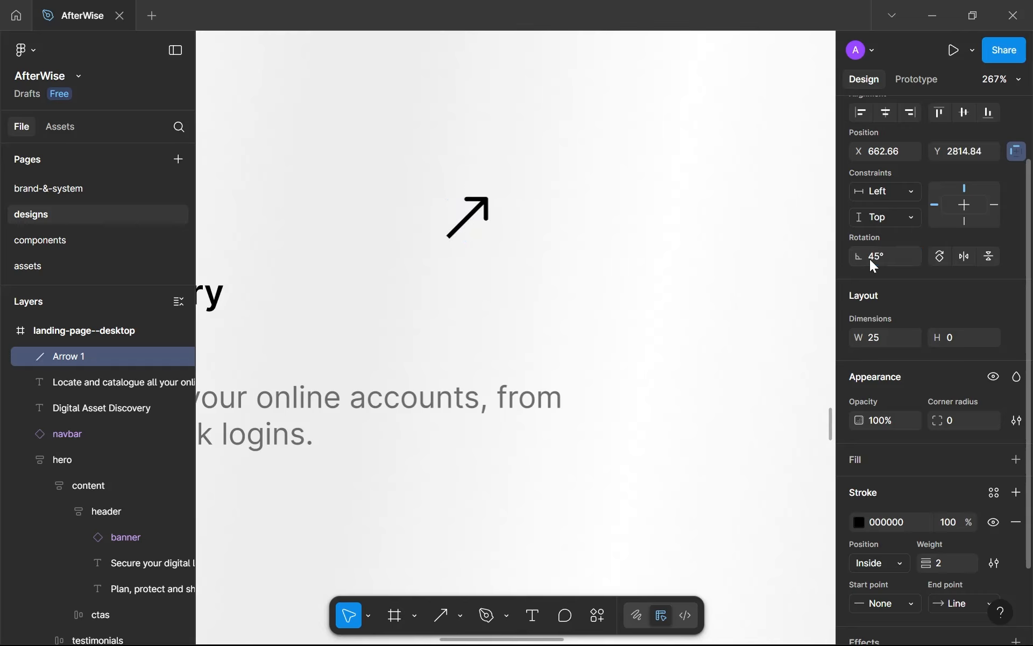
{"action": "left_click", "coordinate": [869, 260]}
{"action": "type", "text": "30"}
{"action": "key", "text": "Return"}
{"action": "key", "text": "Down"}
{"action": "key", "text": "Down"}
{"action": "key", "text": "Down"}
{"action": "key", "text": "Down"}
{"action": "key", "text": "Down"}
{"action": "key", "text": "Down"}
{"action": "key", "text": "Down"}
{"action": "key", "text": "Down"}
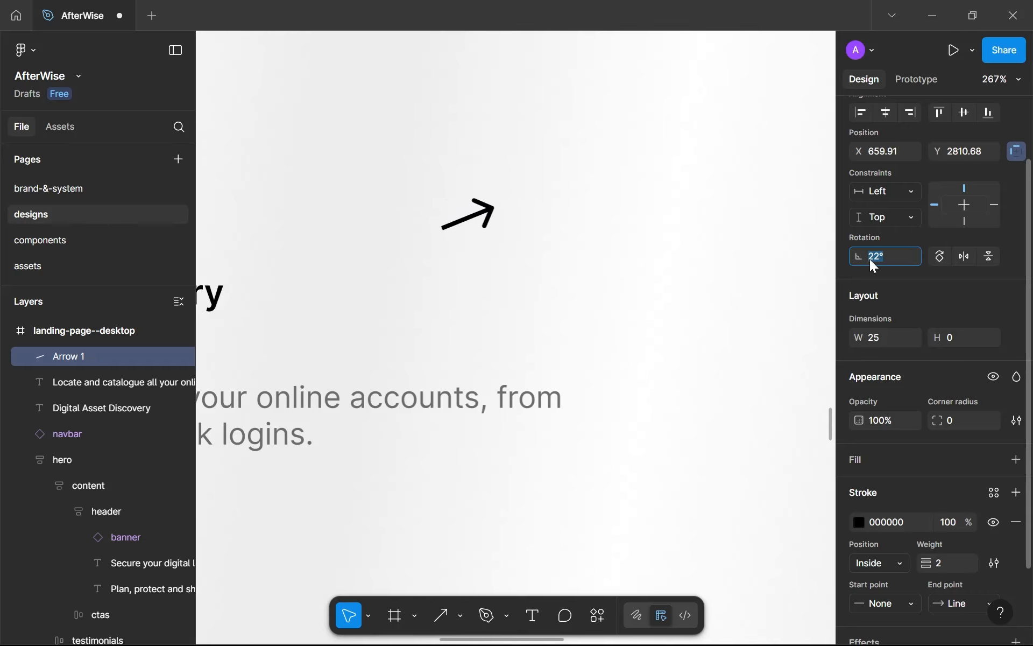
{"action": "key", "text": "Up"}
Give the arrow a round start cap, shorten it from the tail, and set stroke weight 2.
{"action": "scroll", "coordinate": [867, 438], "scroll_direction": "down", "scroll_amount": 2}
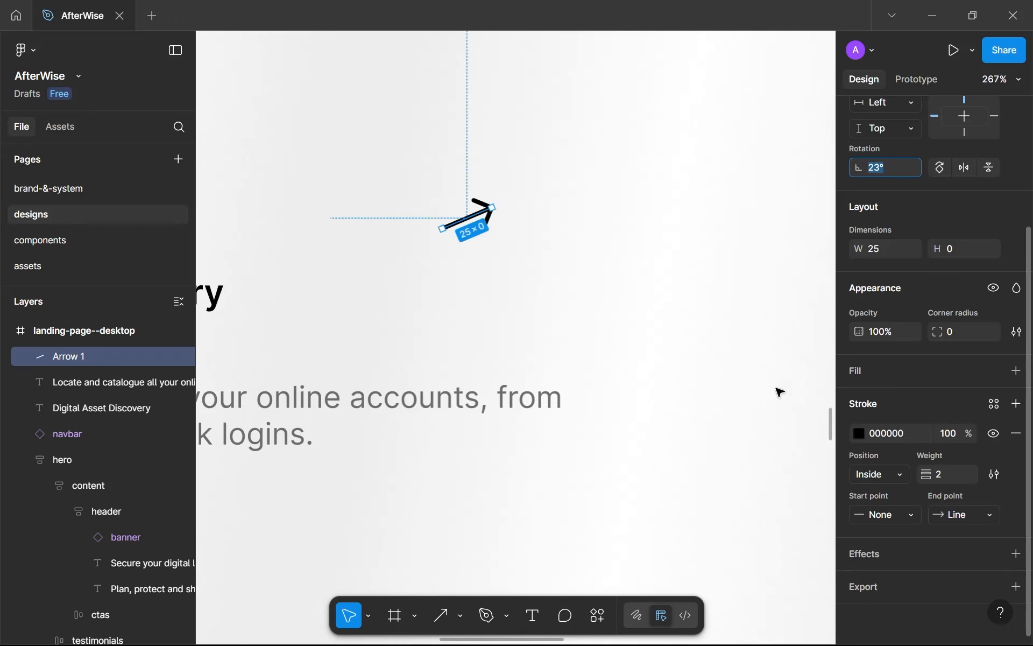
{"action": "left_click", "coordinate": [861, 517]}
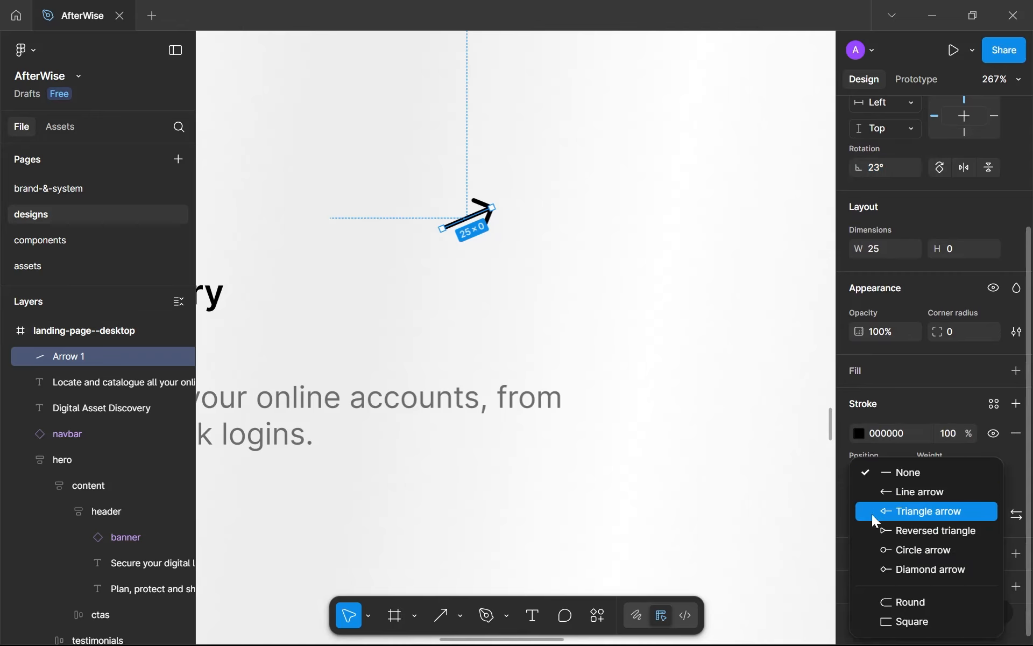
{"action": "left_click", "coordinate": [883, 603]}
{"action": "left_click_drag", "start_coordinate": [473, 218], "coordinate": [527, 245]}
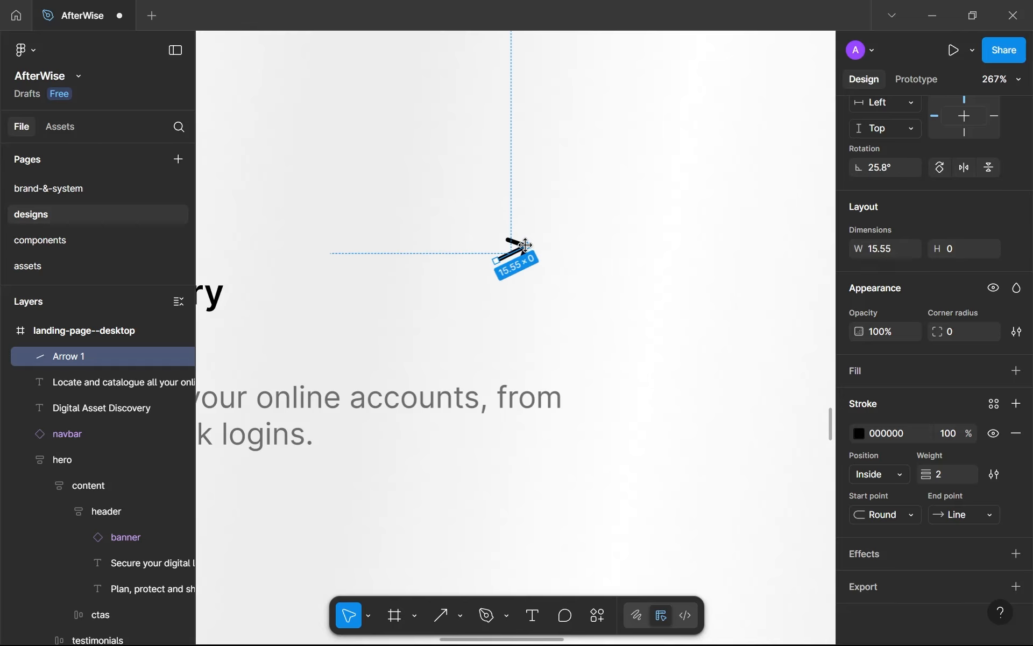
{"action": "left_click", "coordinate": [539, 307]}
{"action": "scroll", "coordinate": [539, 307], "scroll_direction": "down", "scroll_amount": 4}
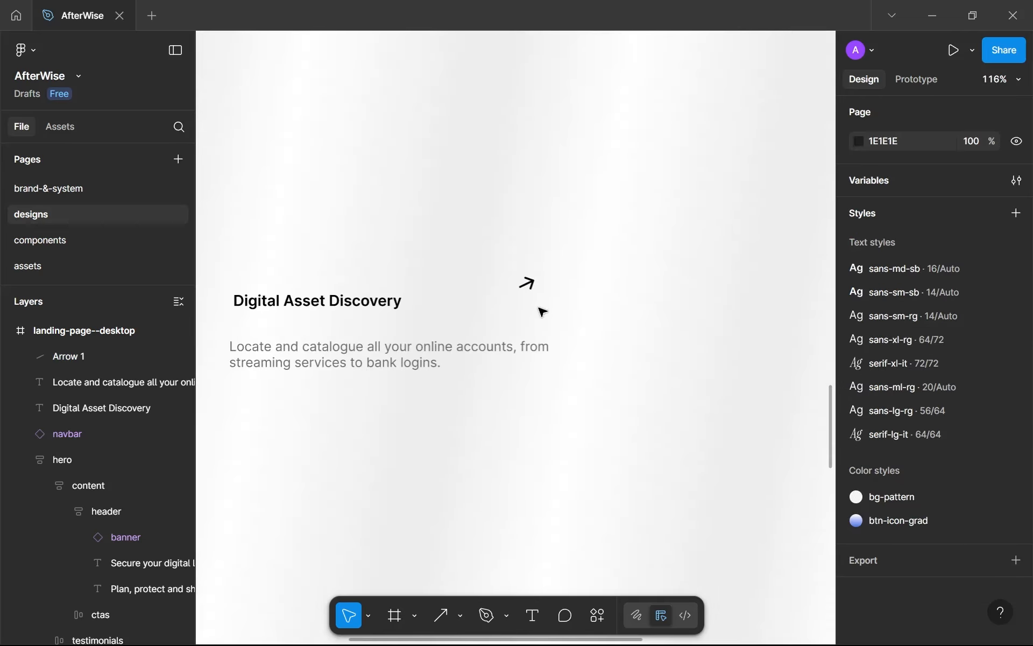
{"action": "left_click", "coordinate": [529, 285]}
{"action": "scroll", "coordinate": [915, 565], "scroll_direction": "down", "scroll_amount": 2}
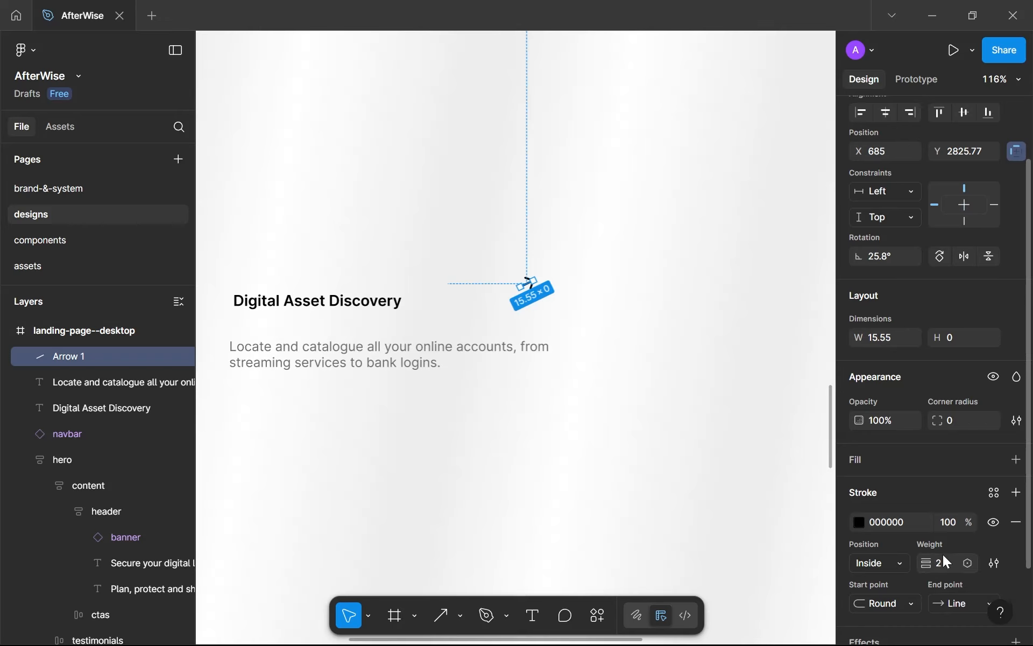
{"action": "type", "text": "2"}
{"action": "key", "text": "Return"}
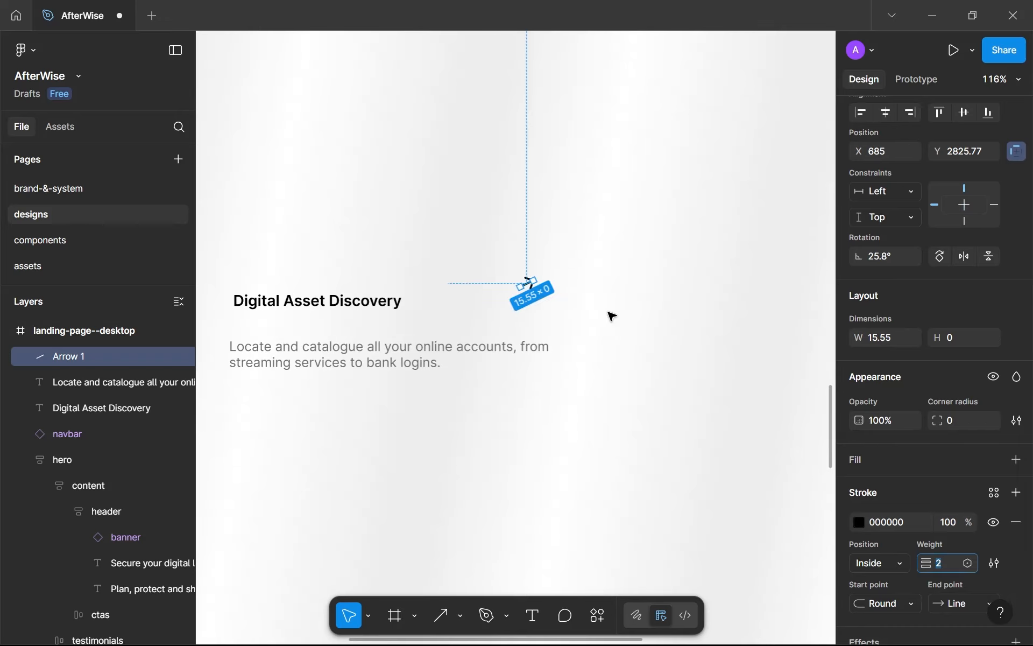
Rename the layer 'arrow' and wrap it in an auto-layout frame.
{"action": "scroll", "coordinate": [608, 317], "scroll_direction": "up", "scroll_amount": 5}
{"action": "double_click", "coordinate": [105, 363]}
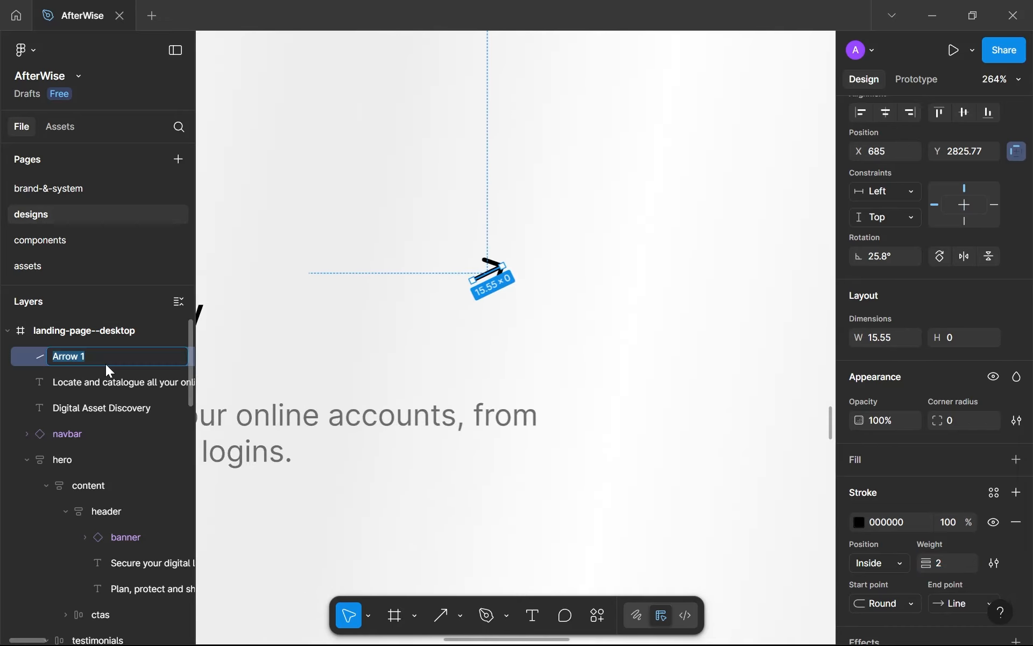
{"action": "type", "text": "arrow"}
{"action": "key", "text": "Return"}
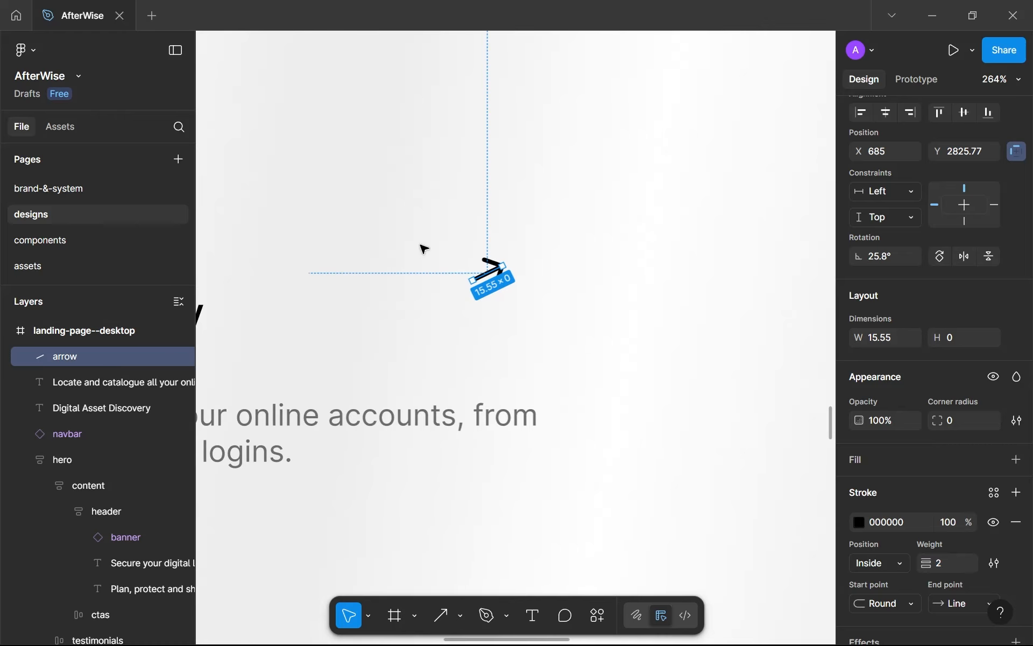
{"action": "key", "text": "shift+a"}
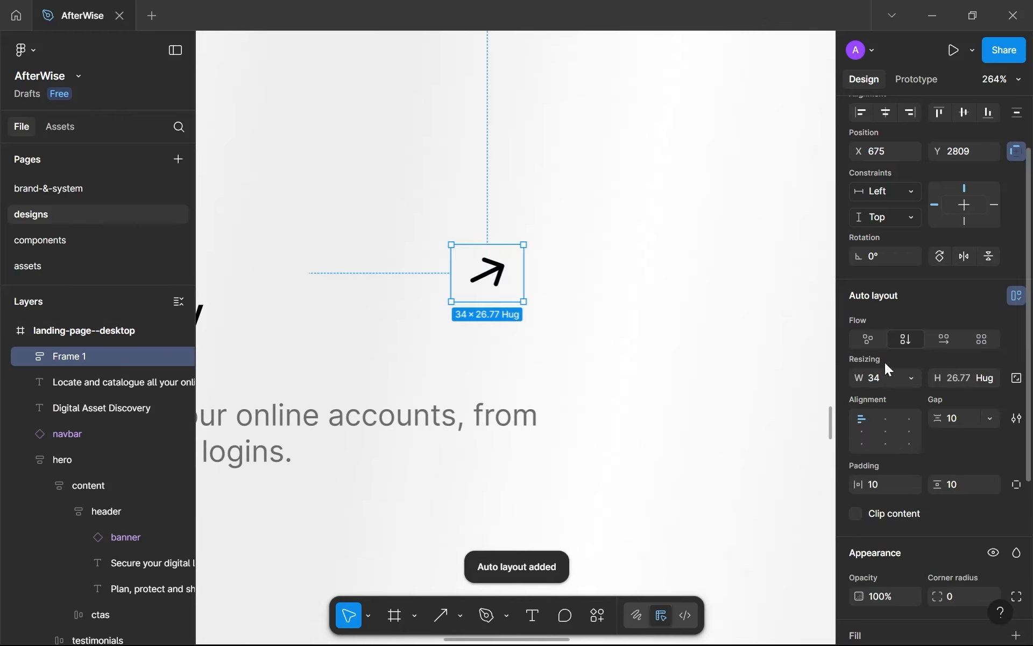
{"action": "left_click", "coordinate": [889, 378]}
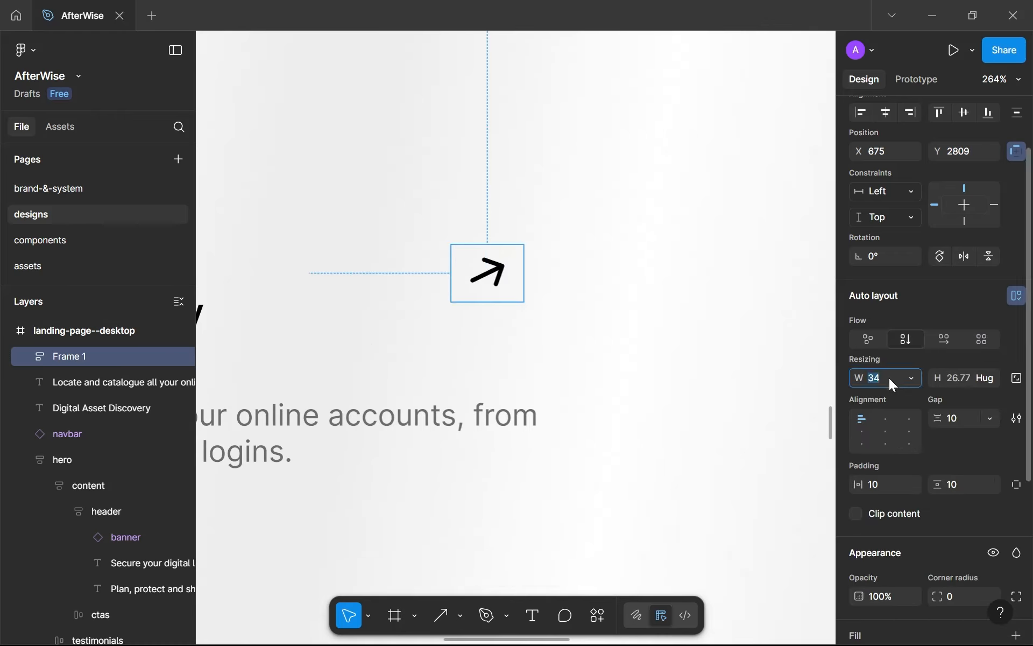
Size the arrow frame to 36 × 36, centre its content, and set gap and padding to 0.
{"action": "type", "text": "36"}
{"action": "left_click", "coordinate": [961, 376]}
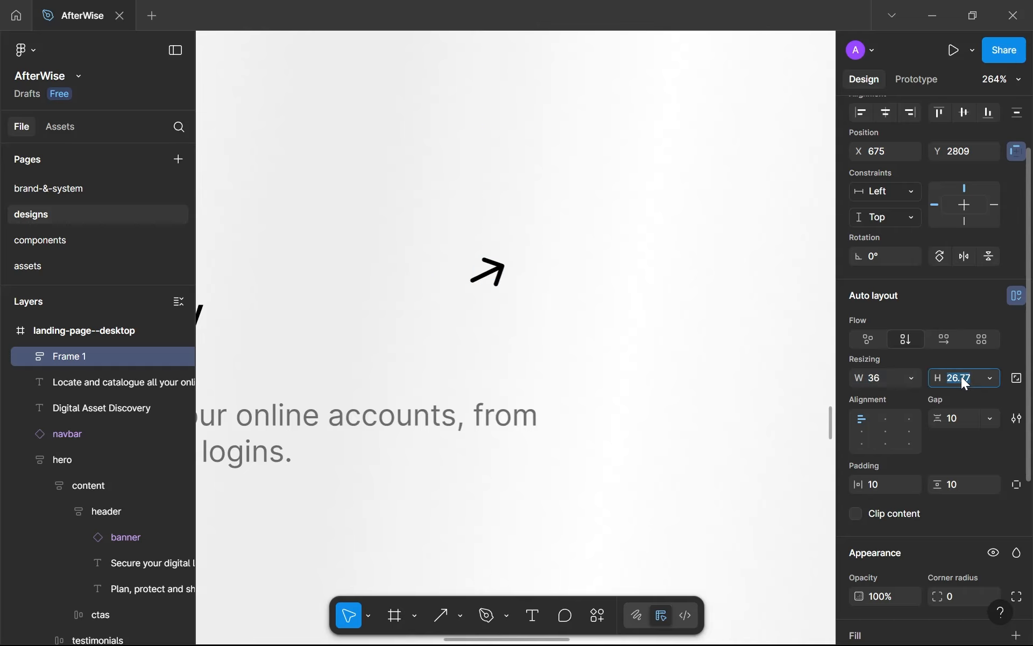
{"action": "key", "text": "Return"}
{"action": "left_click", "coordinate": [885, 431]}
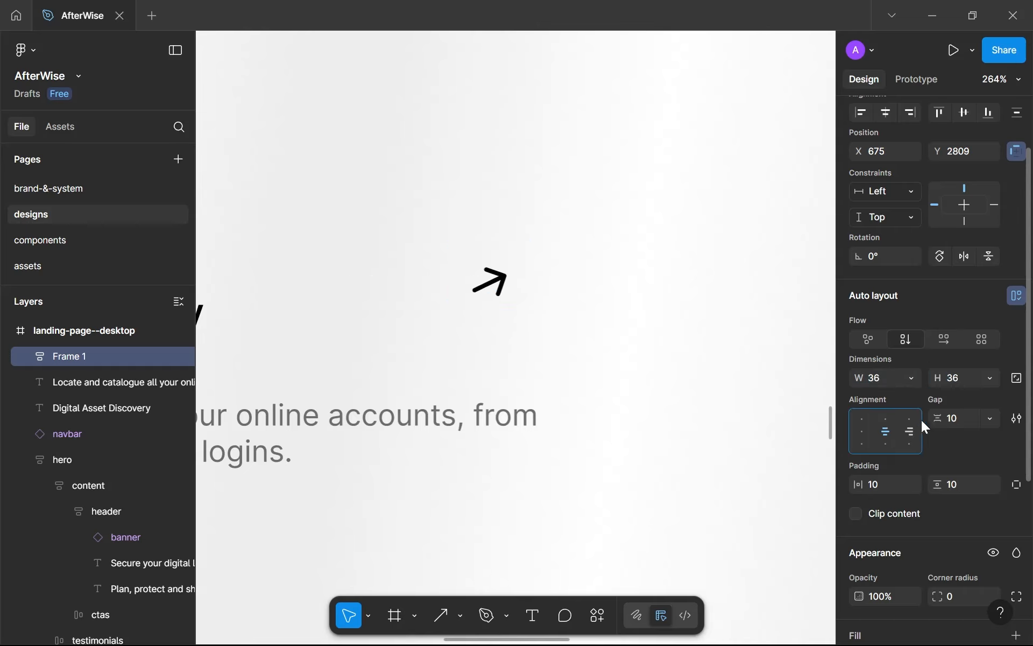
{"action": "left_click", "coordinate": [958, 417]}
{"action": "type", "text": "0"}
{"action": "left_click", "coordinate": [954, 491]}
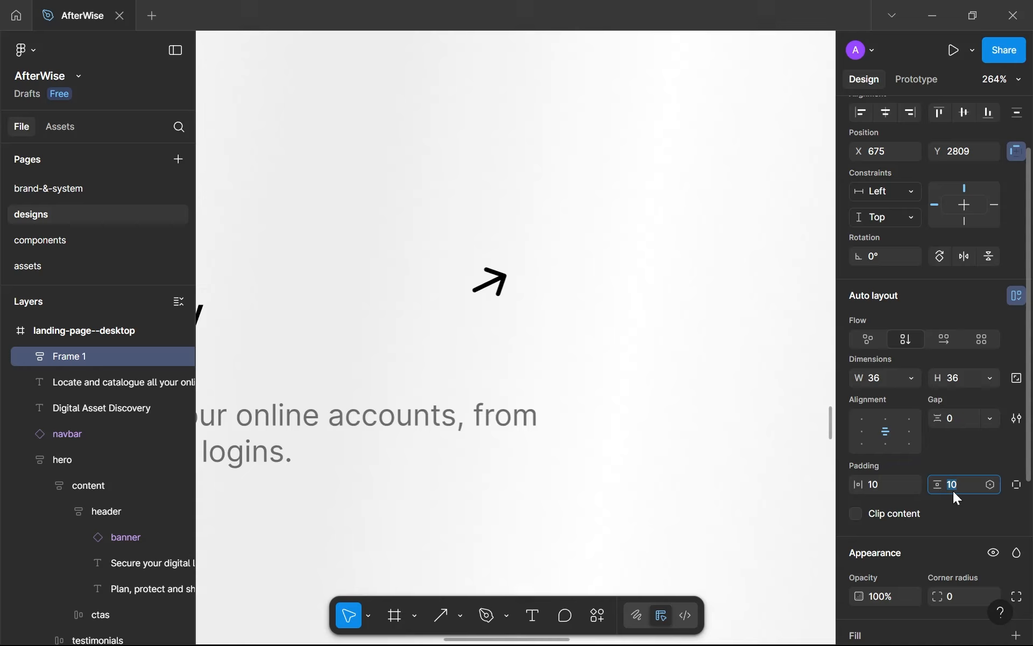
{"action": "type", "text": "0"}
{"action": "left_click", "coordinate": [890, 487]}
{"action": "type", "text": "0"}
Give the frame a white fill, gray--800 stroke and 999 corner radius.
{"action": "scroll", "coordinate": [894, 493], "scroll_direction": "down", "scroll_amount": 1}
{"action": "scroll", "coordinate": [893, 494], "scroll_direction": "down", "scroll_amount": 5}
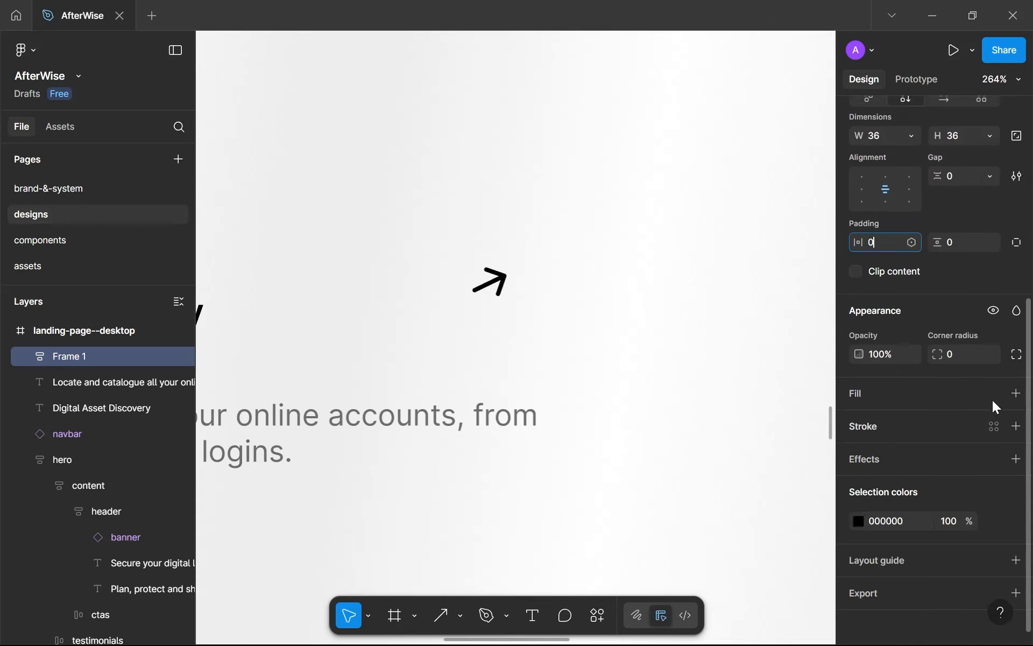
{"action": "left_click", "coordinate": [993, 400]}
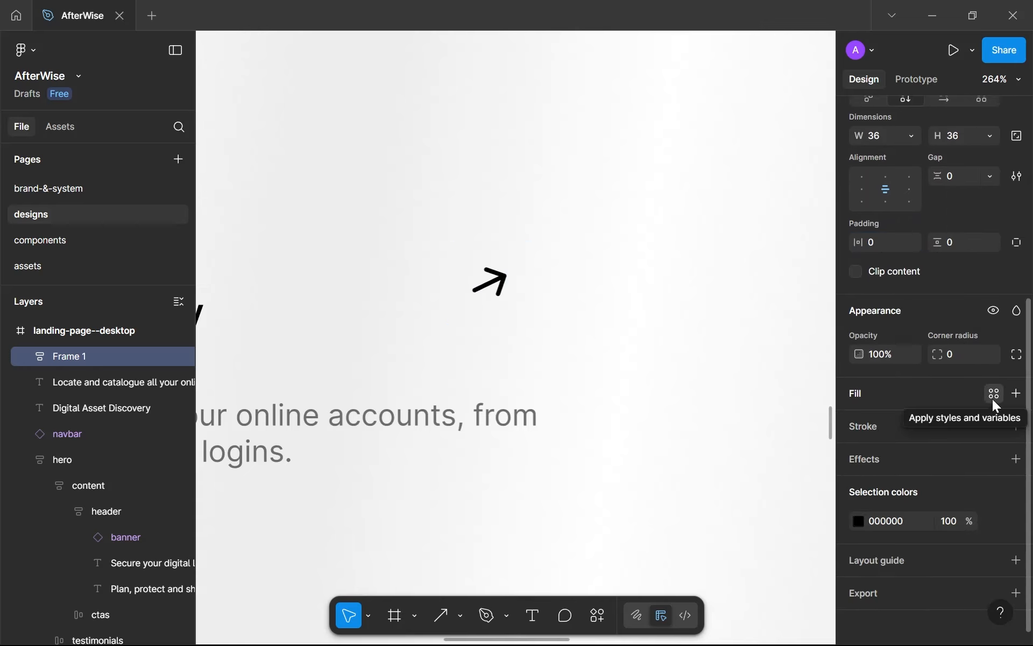
{"action": "left_click", "coordinate": [708, 466]}
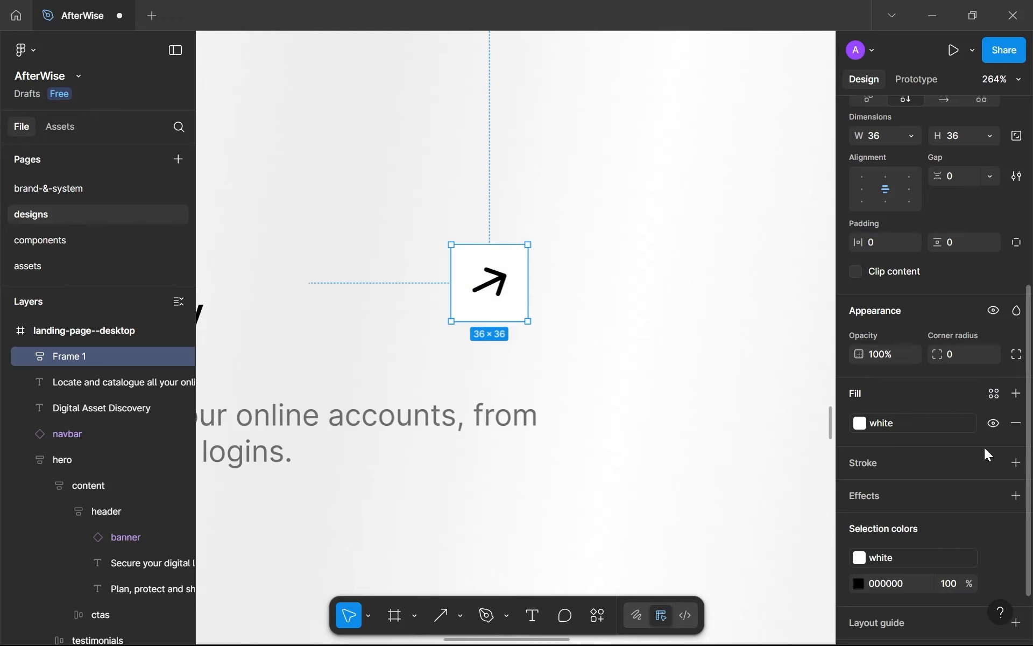
{"action": "left_click", "coordinate": [989, 462]}
{"action": "left_click", "coordinate": [703, 508]}
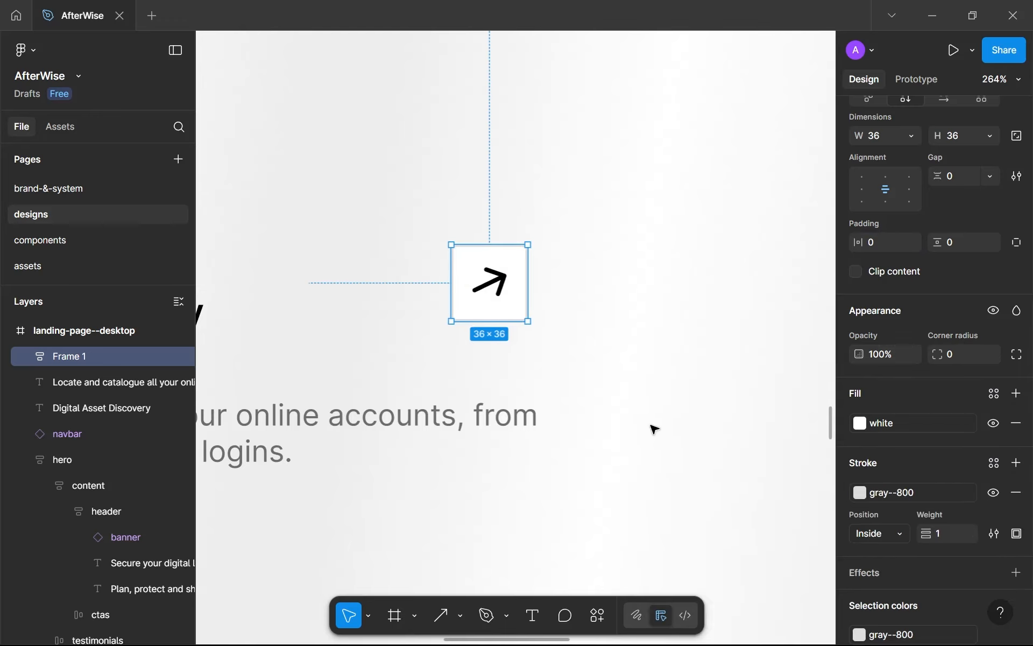
{"action": "left_click", "coordinate": [965, 360]}
{"action": "type", "text": "99"}
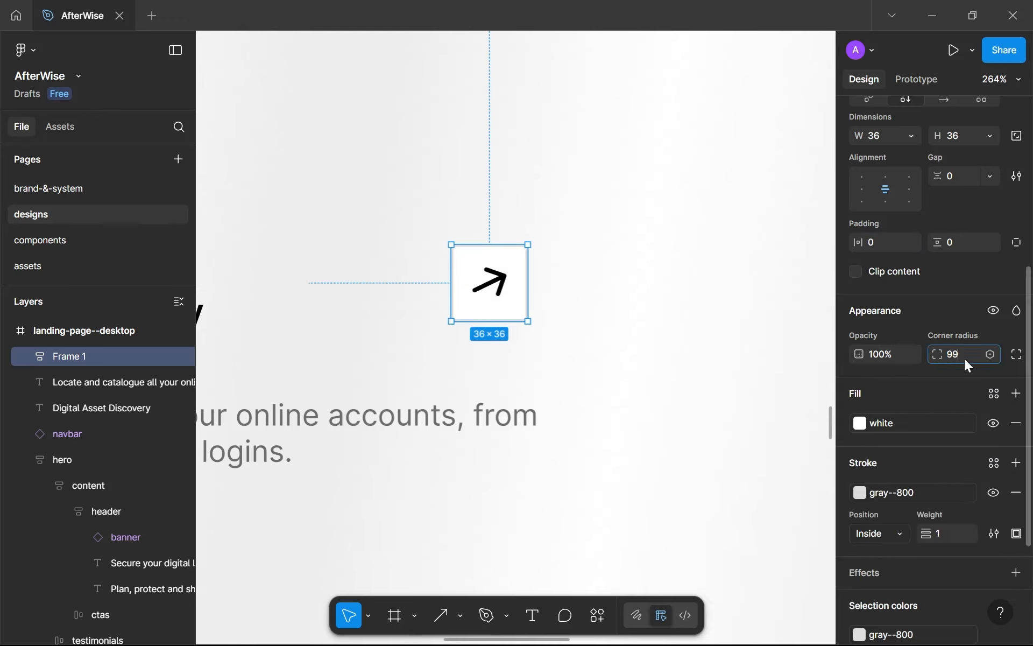
{"action": "type", "text": "9"}
{"action": "key", "text": "Return"}
Move the circle button beside the 'Digital Asset Discovery' heading.
{"action": "left_click", "coordinate": [527, 409]}
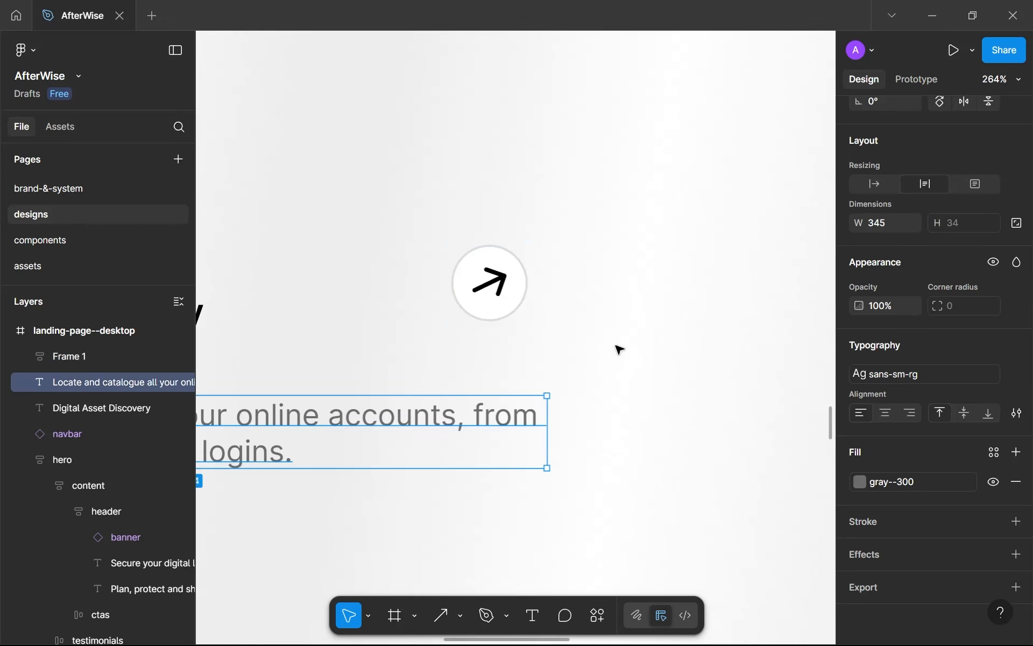
{"action": "left_click", "coordinate": [620, 349]}
{"action": "scroll", "coordinate": [640, 339], "scroll_direction": "down", "scroll_amount": 5}
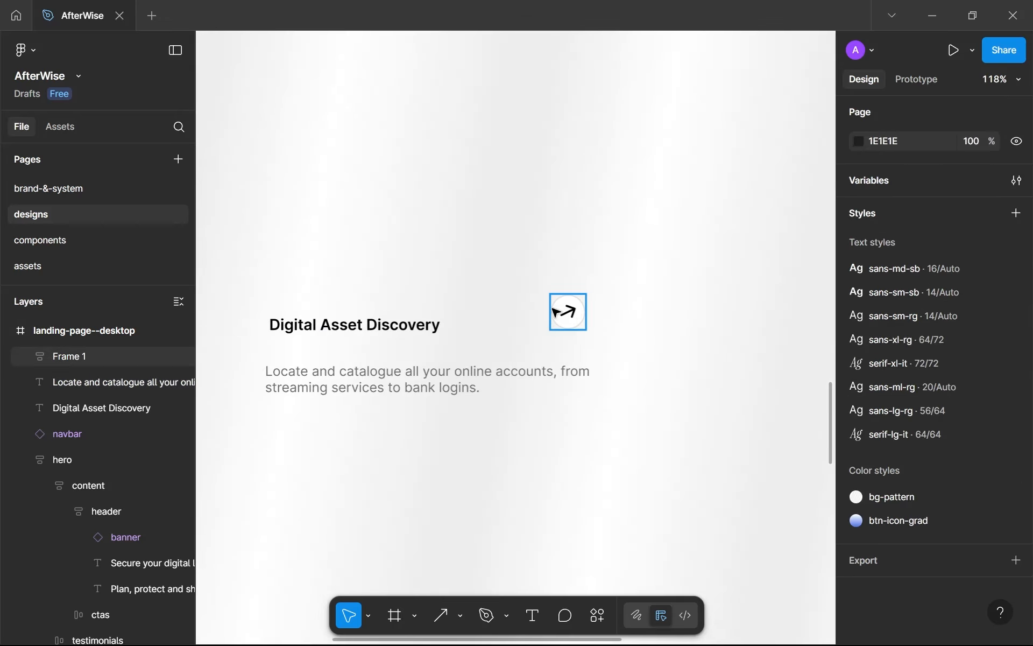
{"action": "left_click_drag", "start_coordinate": [555, 312], "coordinate": [575, 325]}
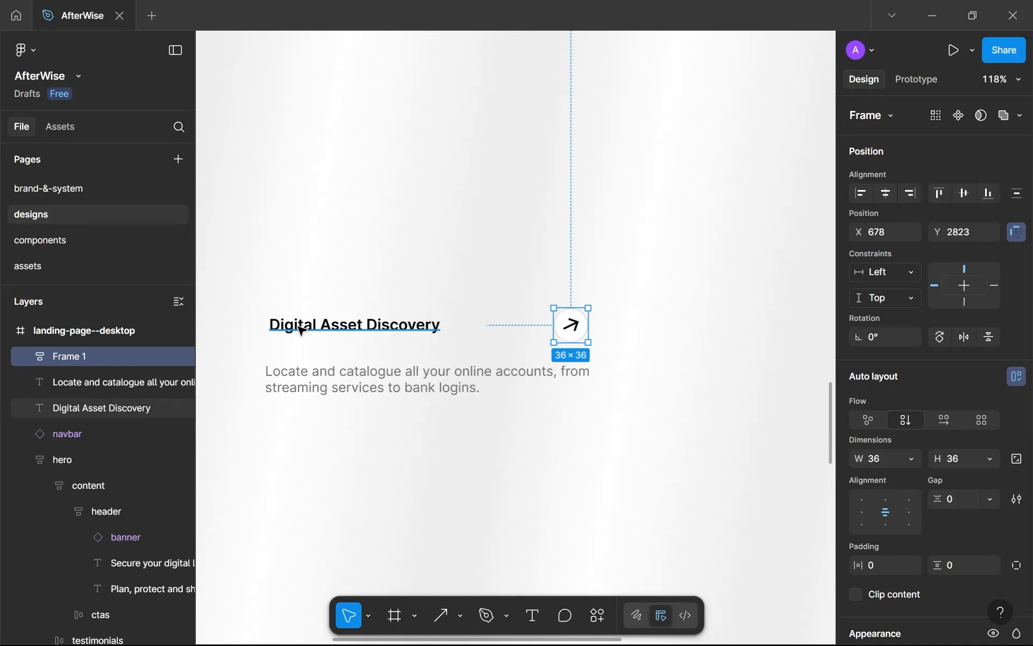
Rename the button frame 'cta' and nudge it slightly left.
{"action": "left_click", "coordinate": [27, 355]}
{"action": "left_click", "coordinate": [27, 355]}
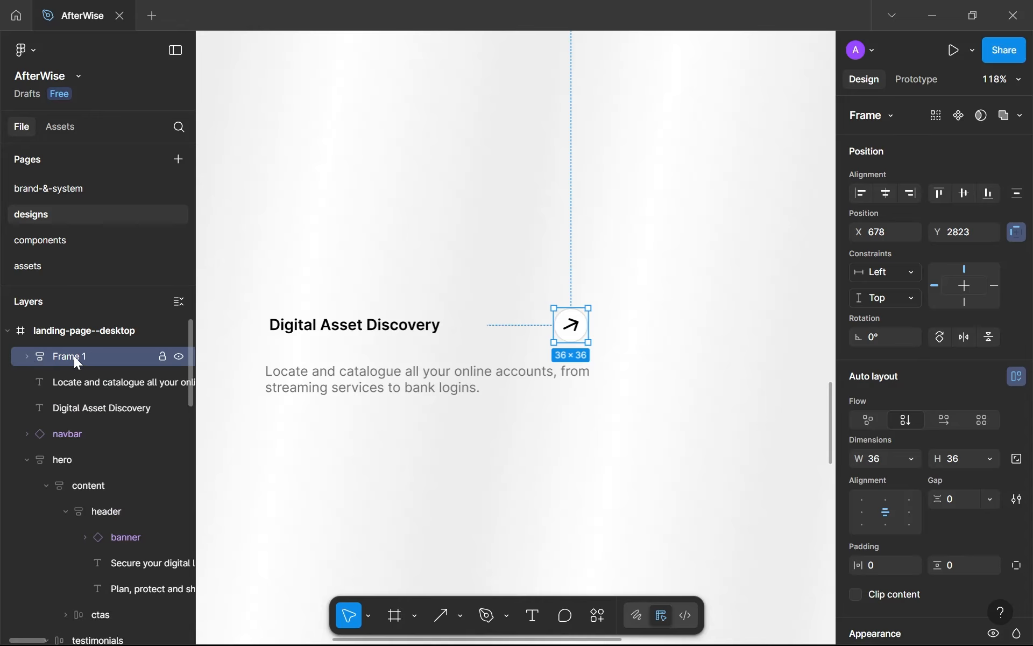
{"action": "double_click", "coordinate": [73, 357]}
{"action": "type", "text": "cta"}
{"action": "key", "text": "Return"}
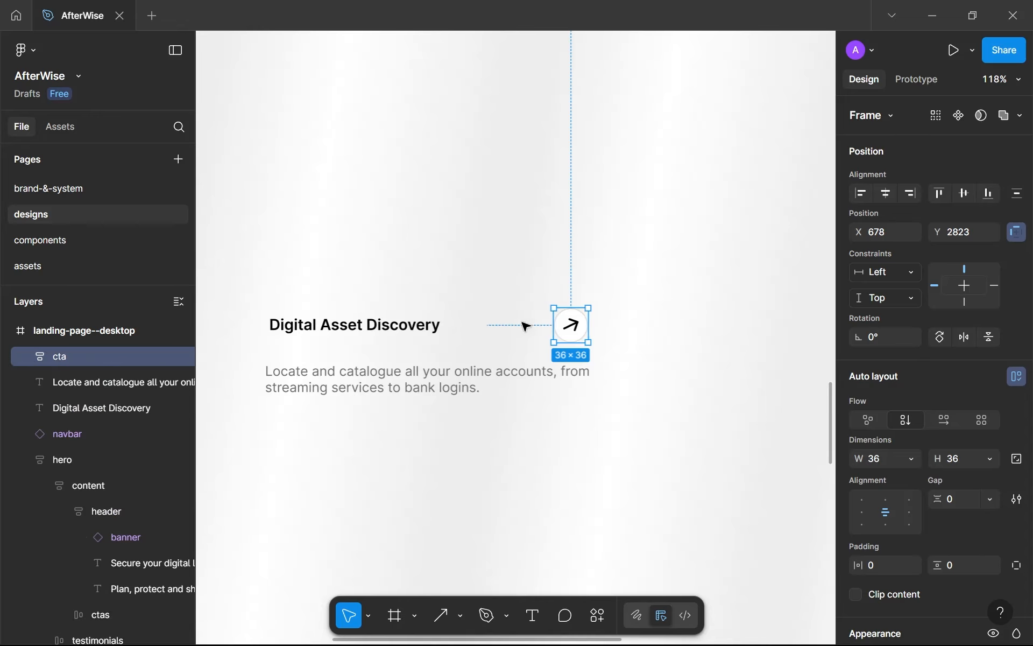
{"action": "left_click_drag", "start_coordinate": [570, 326], "coordinate": [558, 326]}
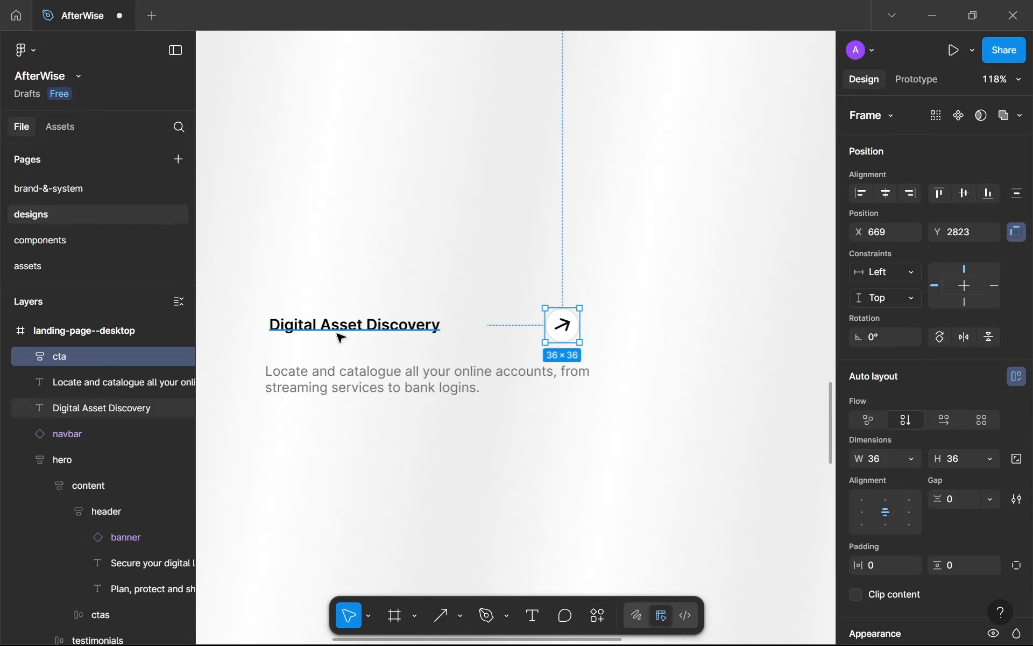
Wrap the heading and cta in an auto-layout row named 'header'.
{"action": "left_click", "coordinate": [341, 334], "text": "shift"}
{"action": "key", "text": "shift+a"}
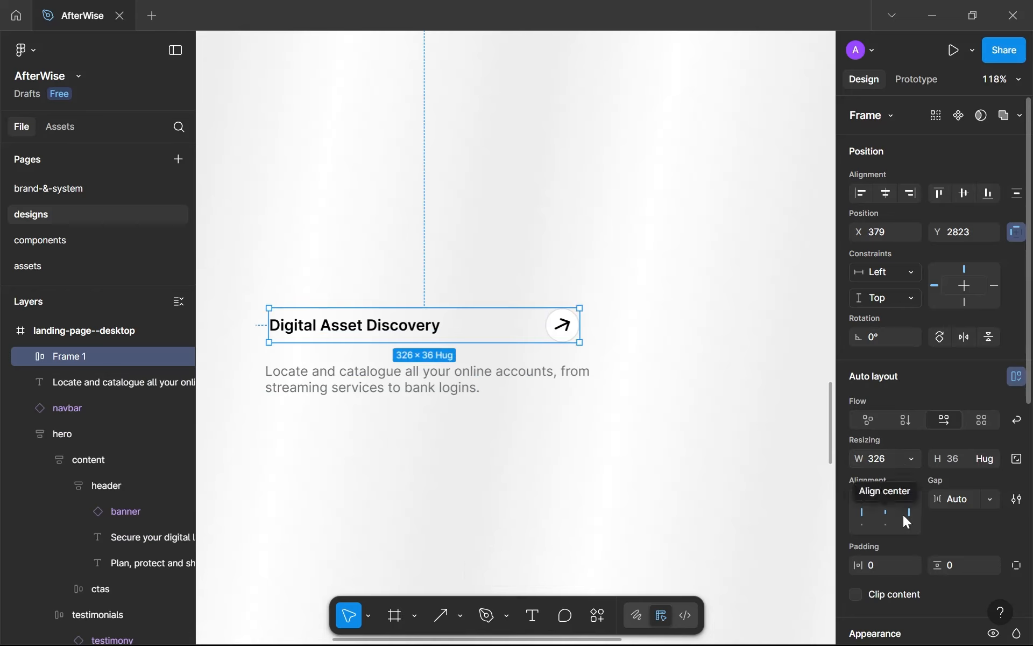
{"action": "double_click", "coordinate": [89, 357]}
{"action": "type", "text": "header"}
{"action": "key", "text": "Return"}
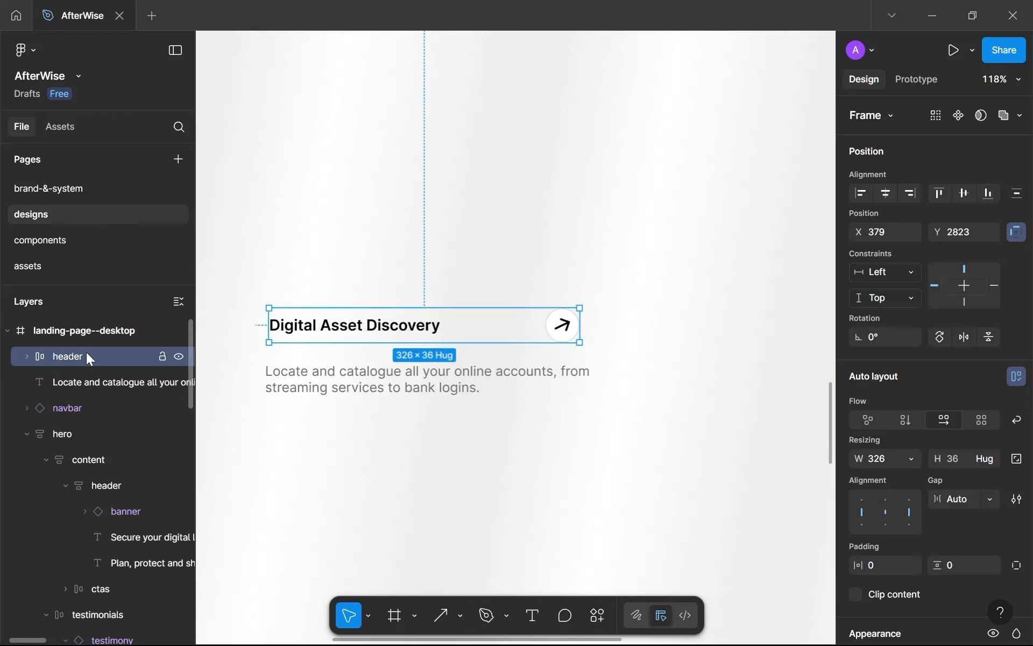
Wrap the header and description in an auto-layout frame named 'content'.
{"action": "left_click", "coordinate": [383, 372], "text": "shift"}
{"action": "key", "text": "shift+a"}
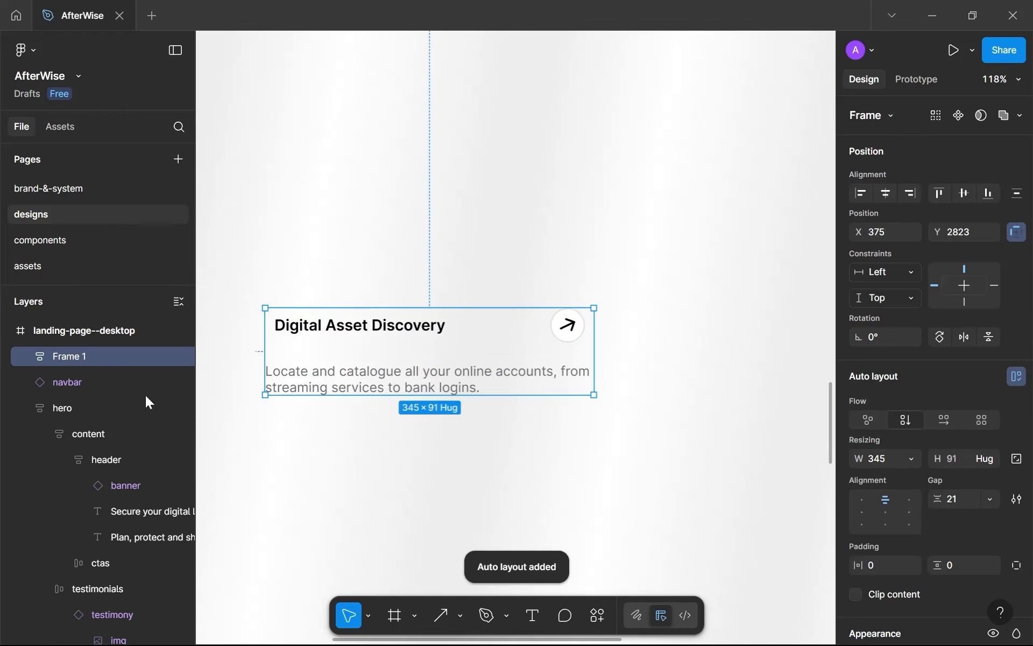
{"action": "double_click", "coordinate": [81, 362]}
{"action": "type", "text": "content"}
{"action": "key", "text": "Return"}
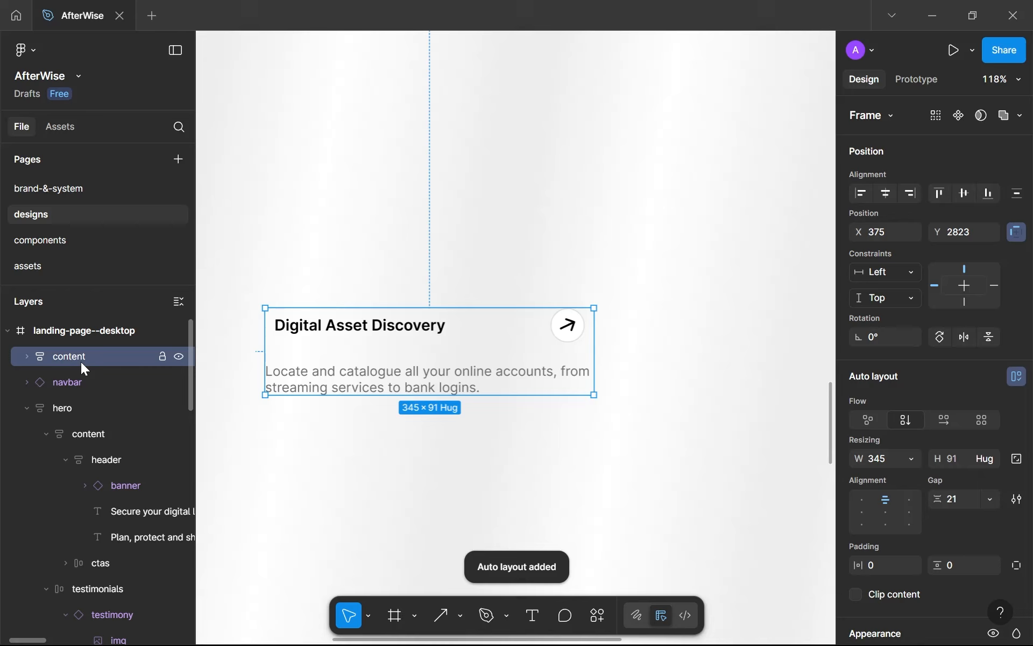
Align the content frame's items left with a 16 gap.
{"action": "left_click", "coordinate": [866, 503]}
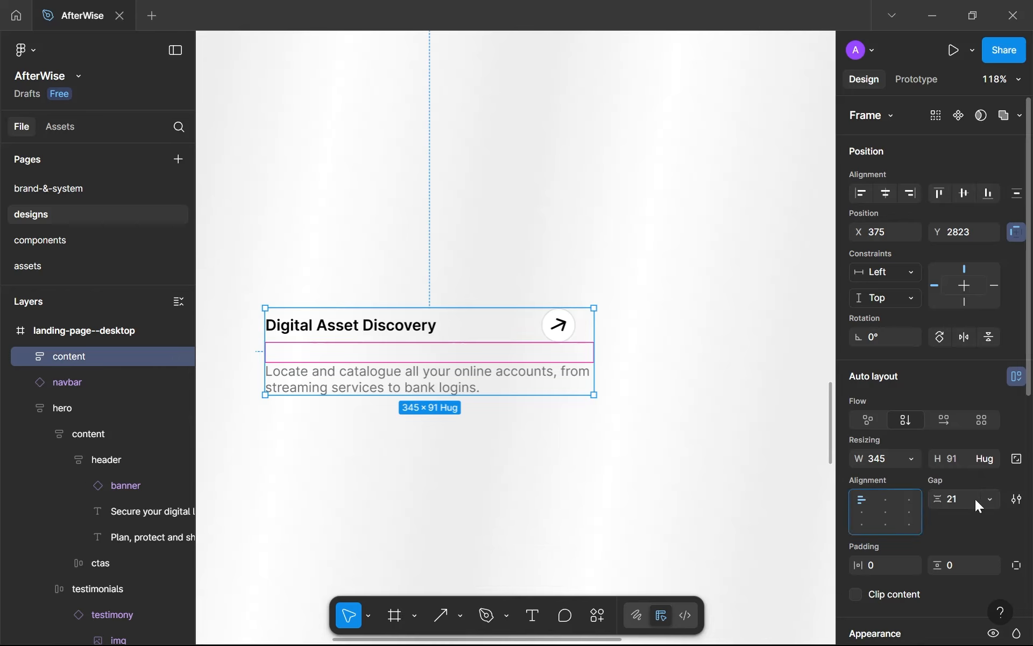
{"action": "left_click", "coordinate": [959, 502]}
{"action": "type", "text": "16"}
{"action": "key", "text": "Return"}
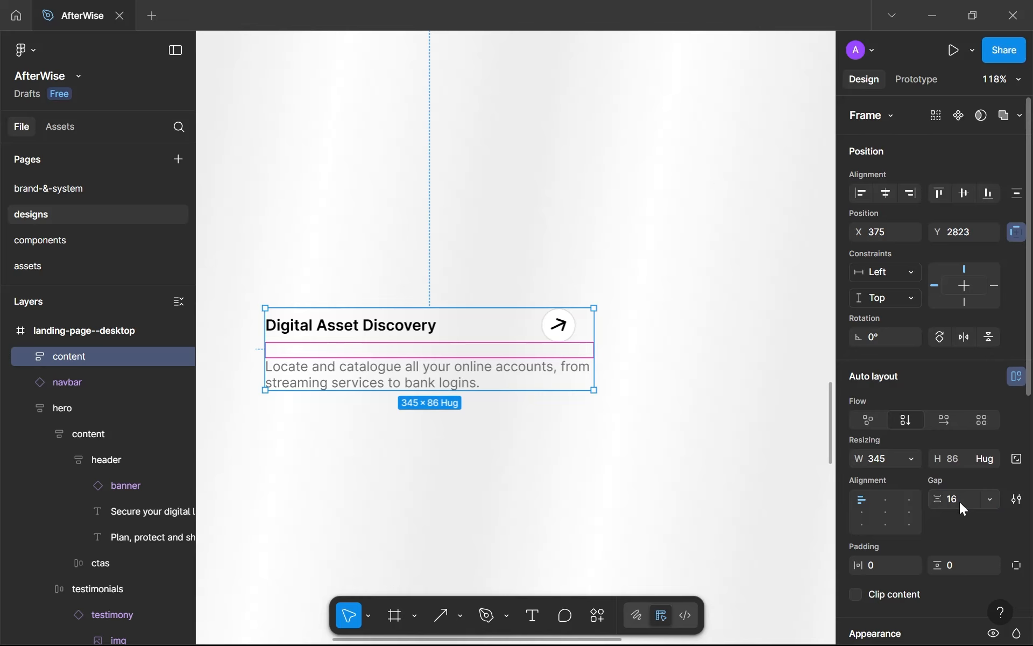
{"action": "left_click", "coordinate": [667, 436]}
Draw an unfilled image placeholder rectangle above the content card.
{"action": "scroll", "coordinate": [669, 437], "scroll_direction": "down", "scroll_amount": 3}
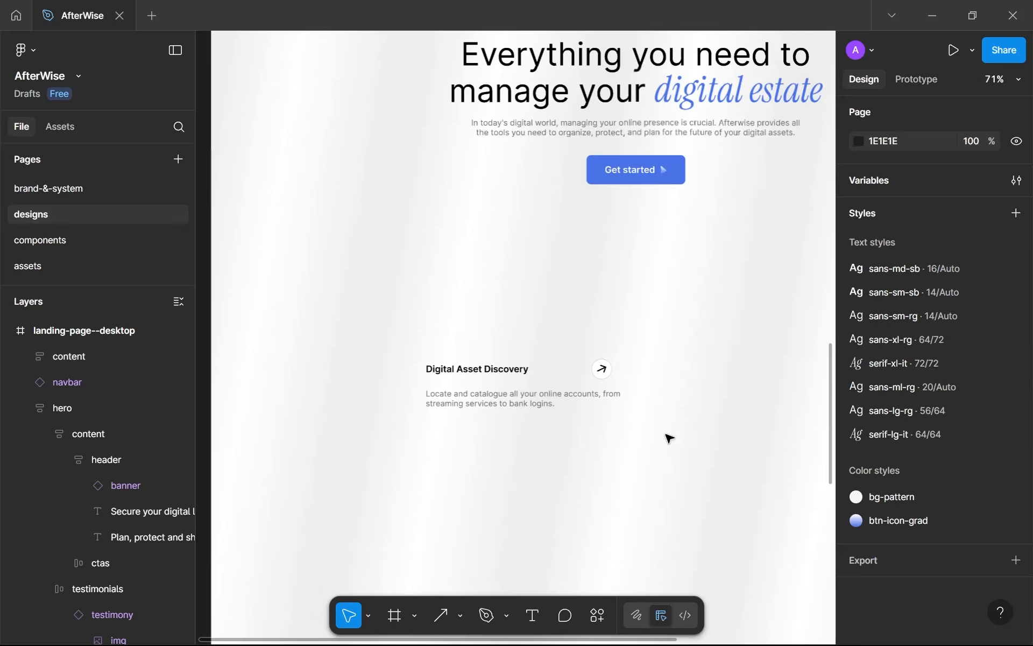
{"action": "scroll", "coordinate": [668, 437], "scroll_direction": "up", "scroll_amount": 1}
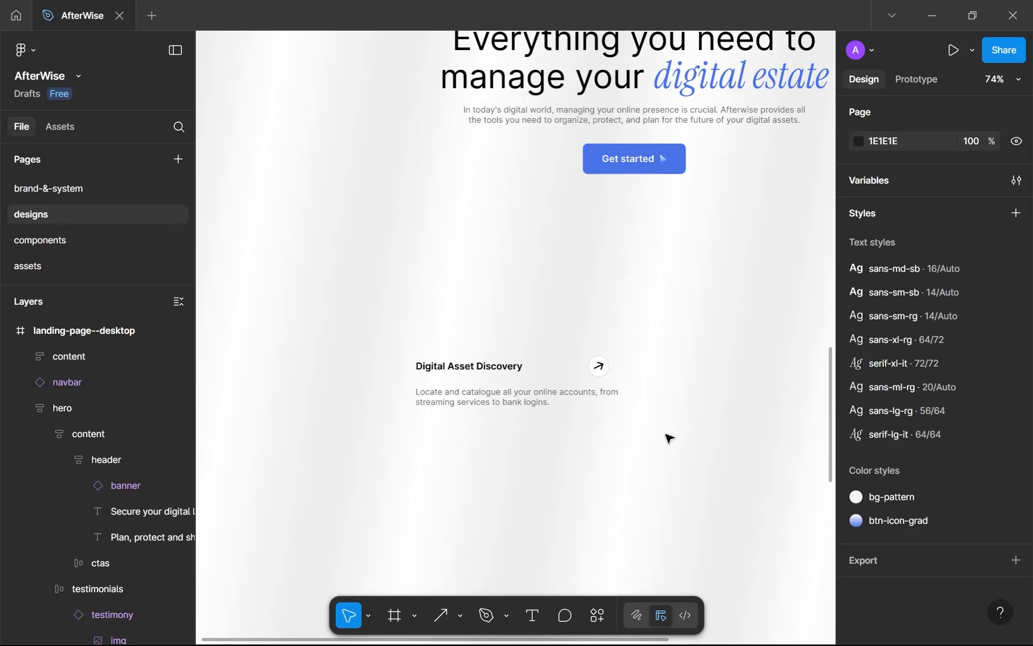
{"action": "scroll", "coordinate": [669, 438], "scroll_direction": "down", "scroll_amount": 3}
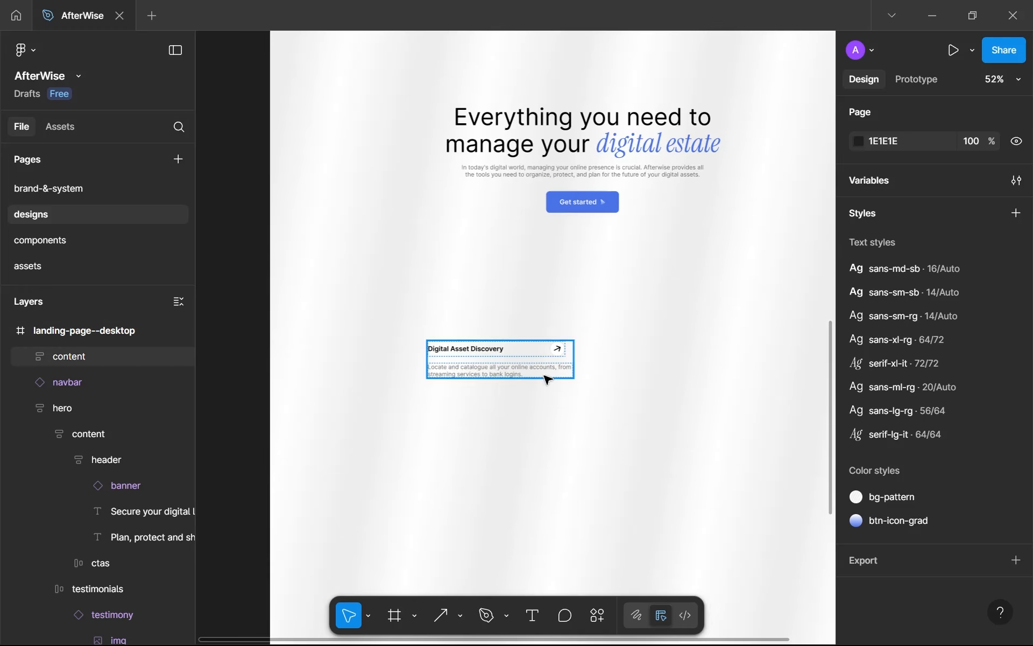
{"action": "left_click", "coordinate": [548, 382]}
{"action": "key", "text": "r"}
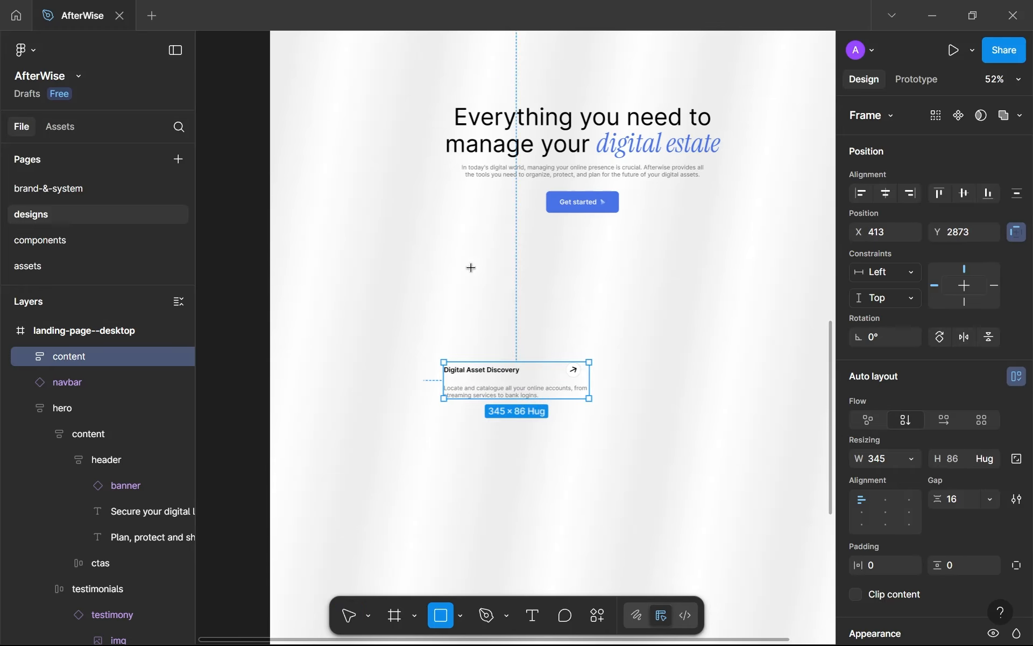
{"action": "mouse_move", "coordinate": [430, 240]}
{"action": "left_mouse_down"}
{"action": "mouse_move", "coordinate": [542, 318]}
{"action": "mouse_move", "coordinate": [575, 371]}
{"action": "mouse_move", "coordinate": [581, 347]}
{"action": "left_mouse_up"}
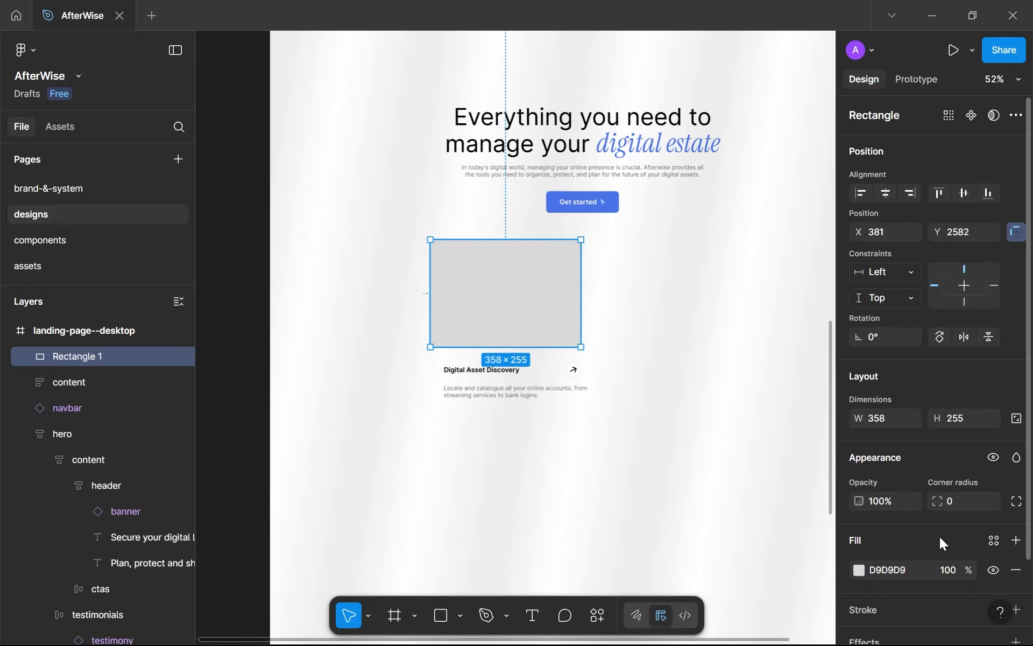
{"action": "left_click", "coordinate": [1016, 570]}
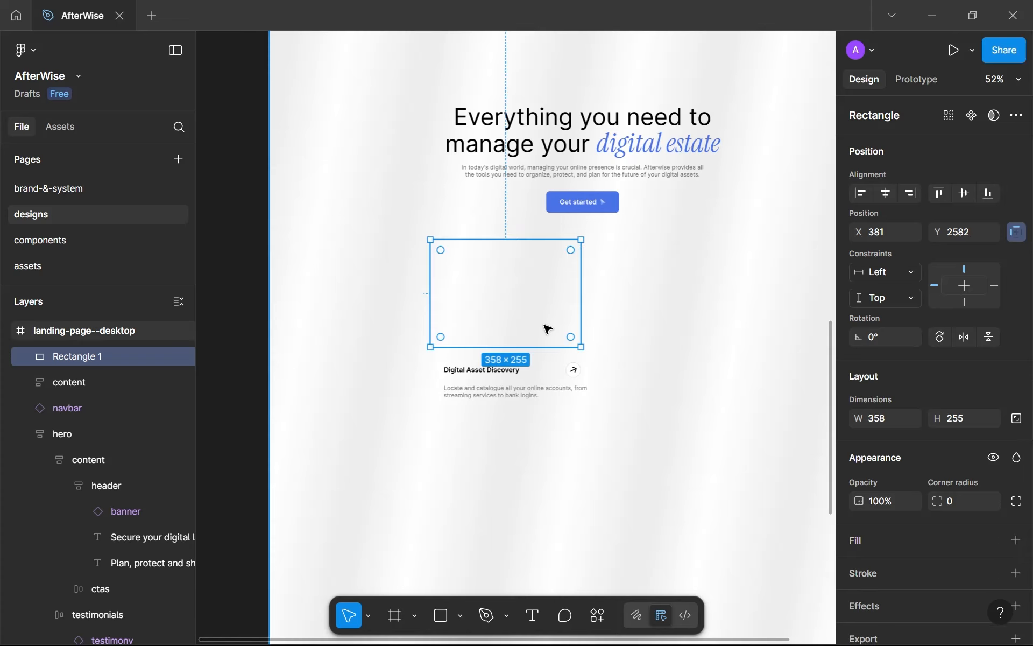
Name the rectangle 'img' and wrap it with the content frame in vertical auto layout.
{"action": "scroll", "coordinate": [544, 330], "scroll_direction": "up", "scroll_amount": 4}
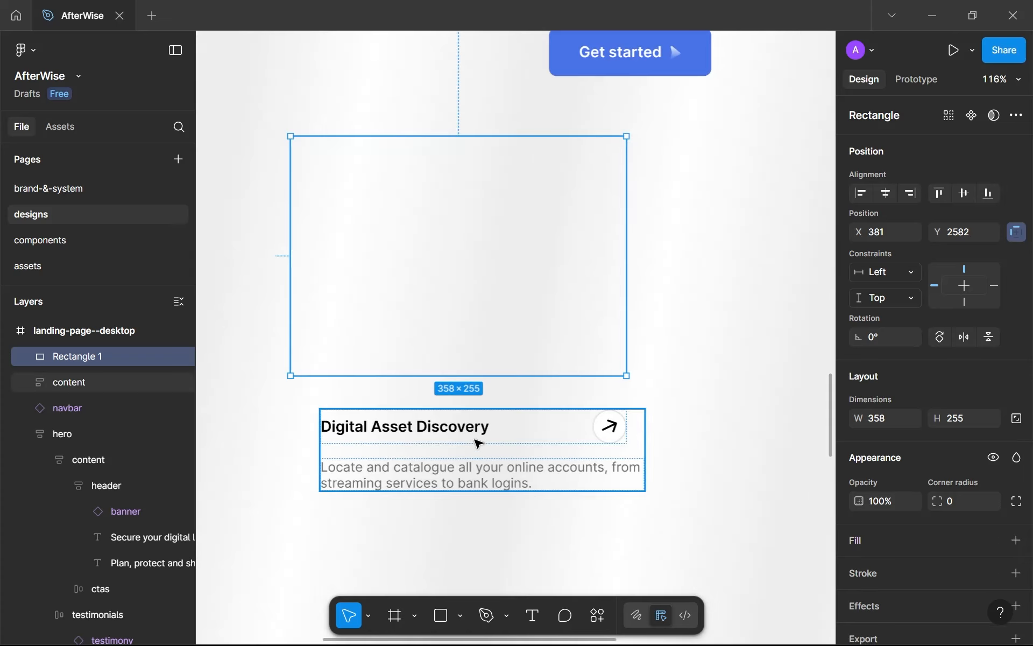
{"action": "double_click", "coordinate": [69, 357]}
{"action": "type", "text": "img"}
{"action": "key", "text": "Return"}
{"action": "left_click", "coordinate": [444, 460], "text": "shift"}
{"action": "key", "text": "shift+a"}
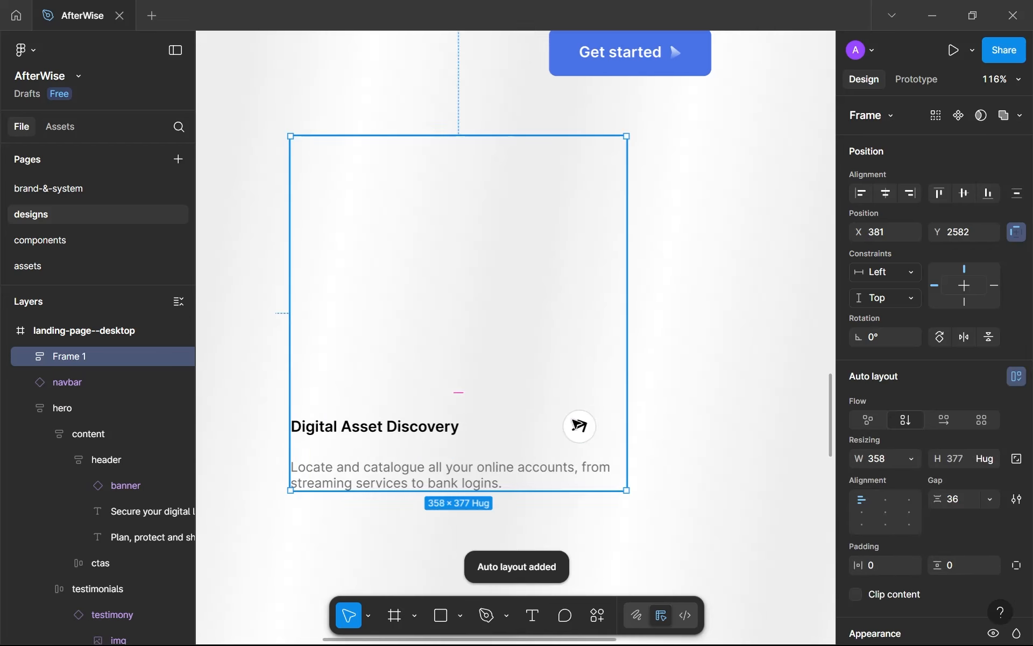
Keep top-left alignment and set the content frame's width to Fill container.
{"action": "left_click", "coordinate": [885, 504]}
{"action": "left_click", "coordinate": [868, 499]}
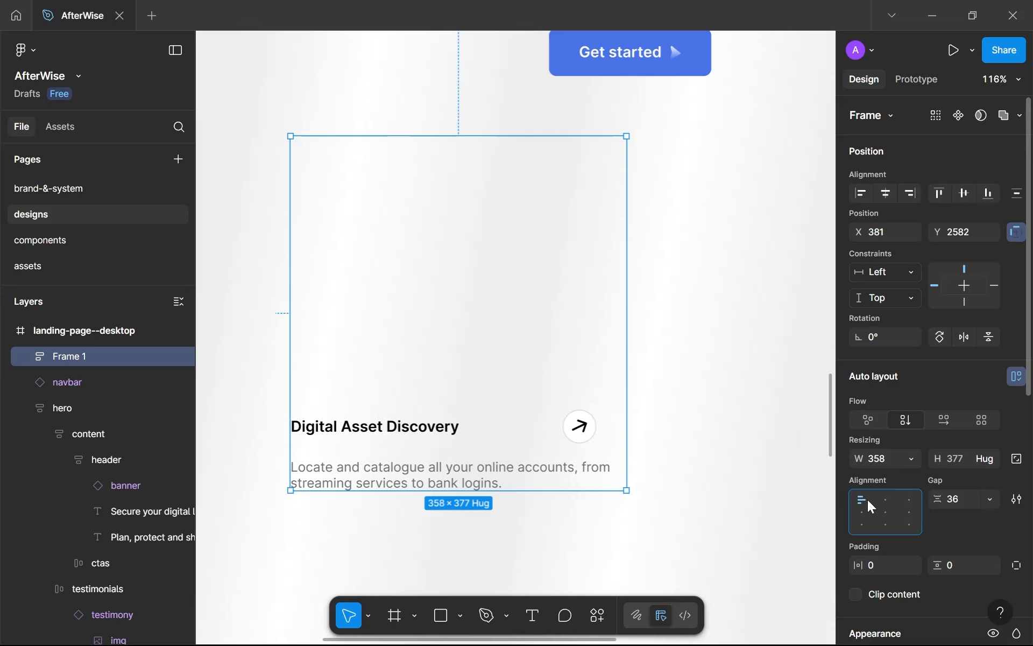
{"action": "left_click", "coordinate": [551, 424]}
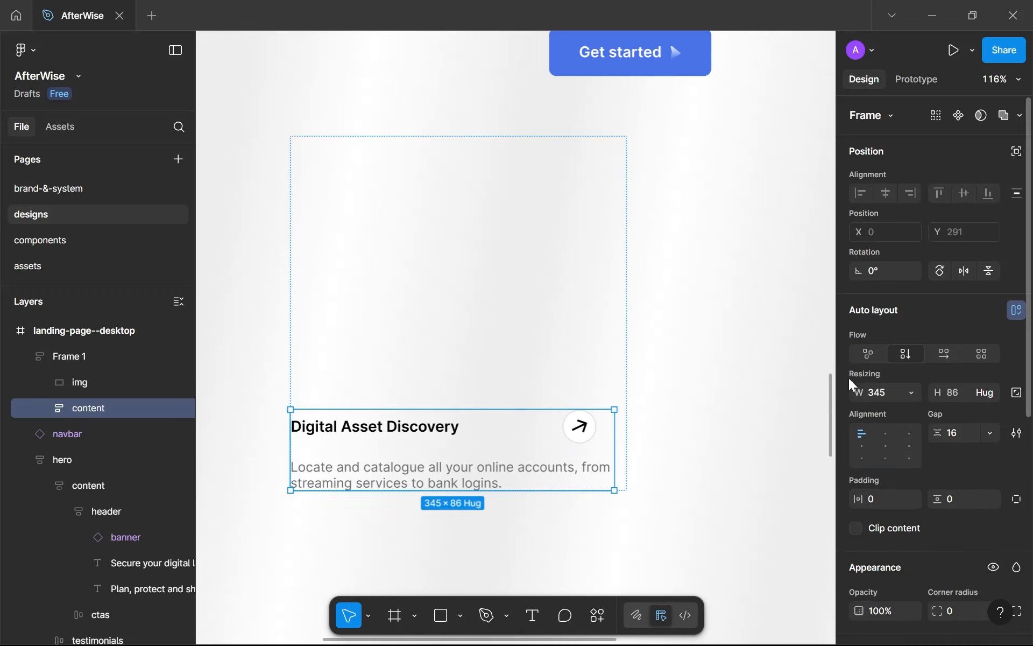
{"action": "left_click", "coordinate": [912, 394]}
{"action": "left_click", "coordinate": [907, 430]}
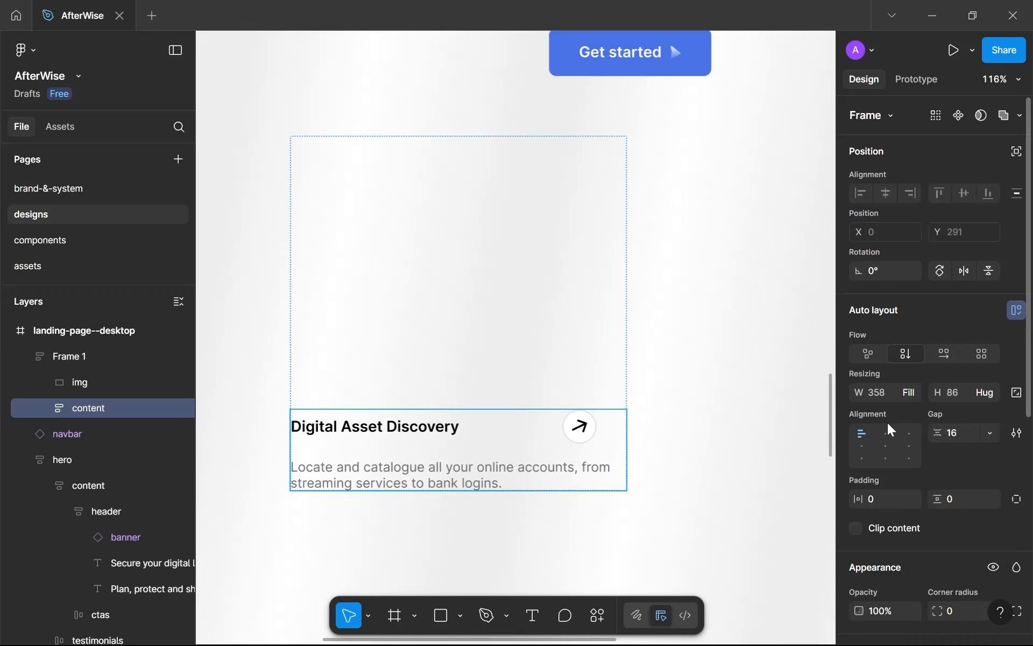
{"action": "left_click", "coordinate": [619, 387]}
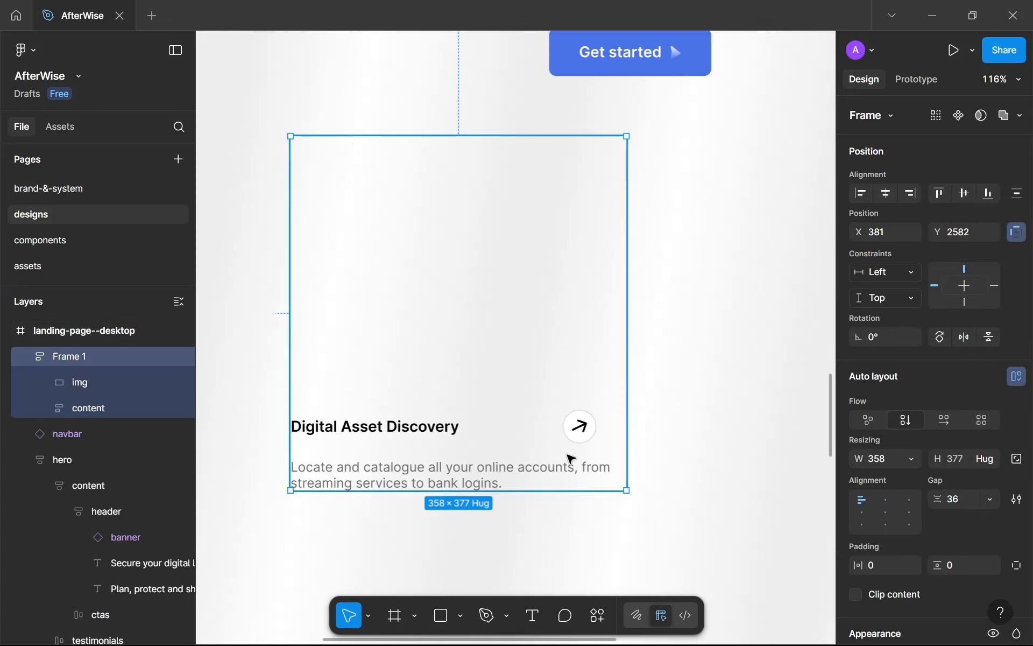
Set the card's vertical and horizontal padding to 16.
{"action": "scroll", "coordinate": [913, 486], "scroll_direction": "down", "scroll_amount": 3}
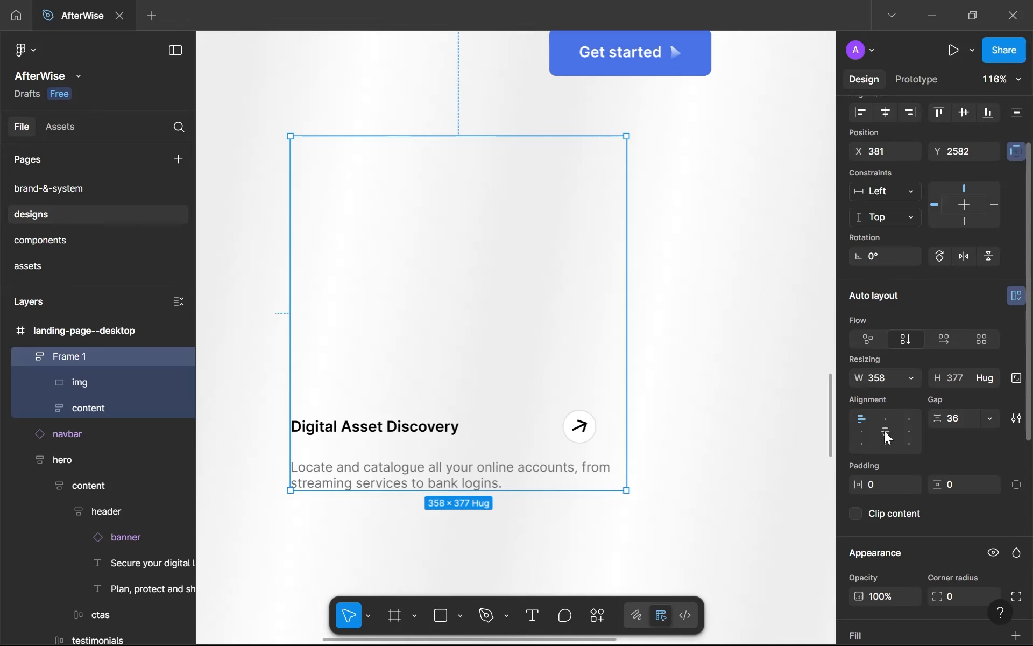
{"action": "left_click", "coordinate": [963, 485]}
{"action": "type", "text": "16"}
{"action": "left_click", "coordinate": [878, 485]}
{"action": "type", "text": "16"}
Give the card a white fill, gray--800 stroke and 8 corner radius.
{"action": "scroll", "coordinate": [878, 485], "scroll_direction": "down", "scroll_amount": 6}
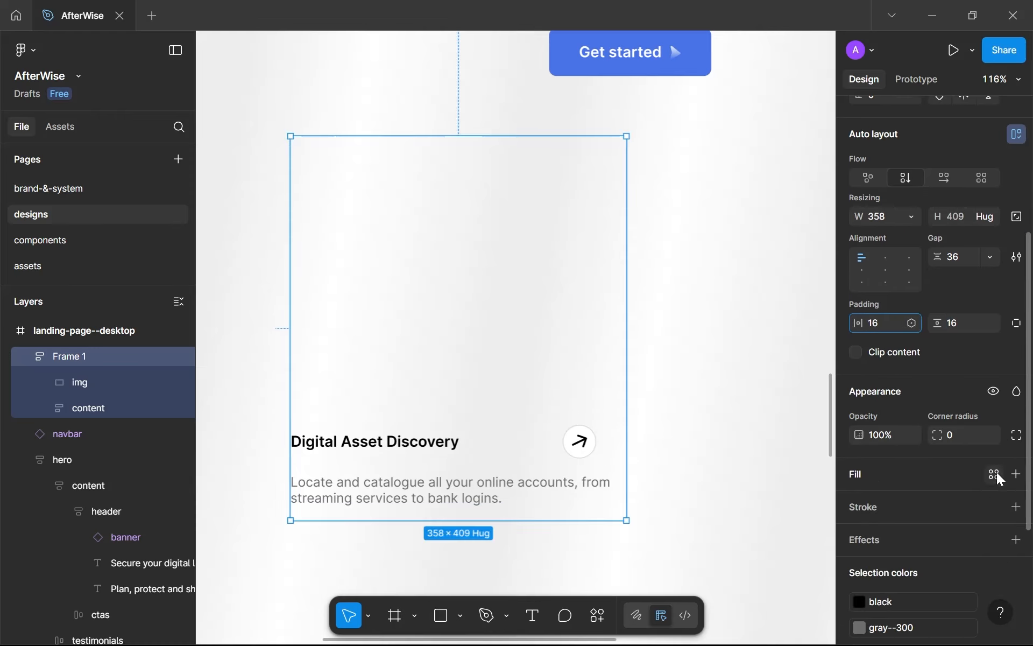
{"action": "left_click", "coordinate": [994, 474]}
{"action": "left_click", "coordinate": [763, 462]}
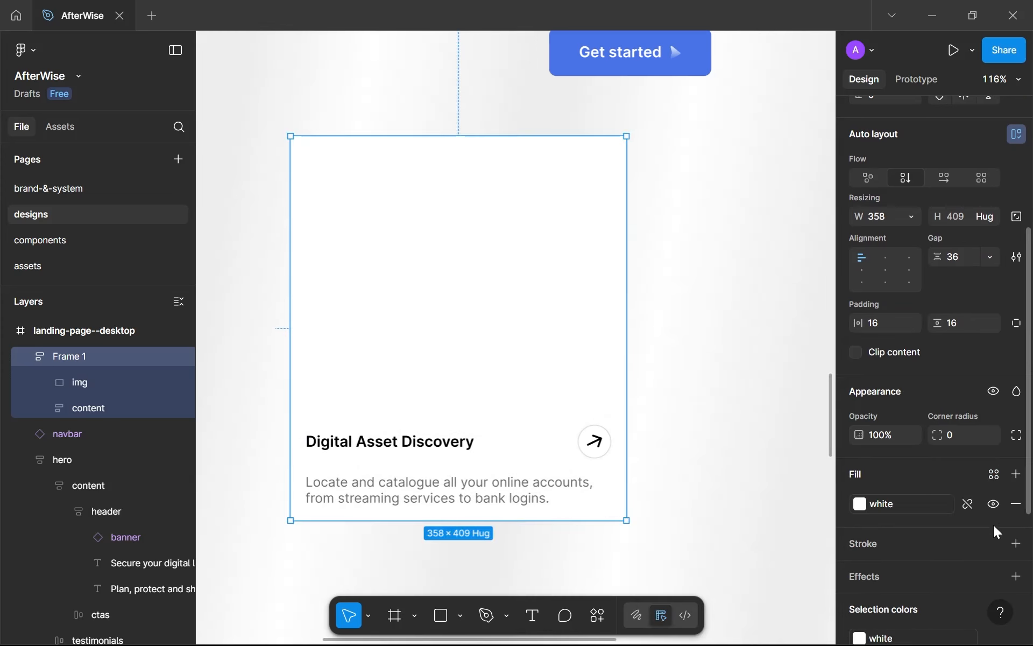
{"action": "left_click", "coordinate": [993, 543]}
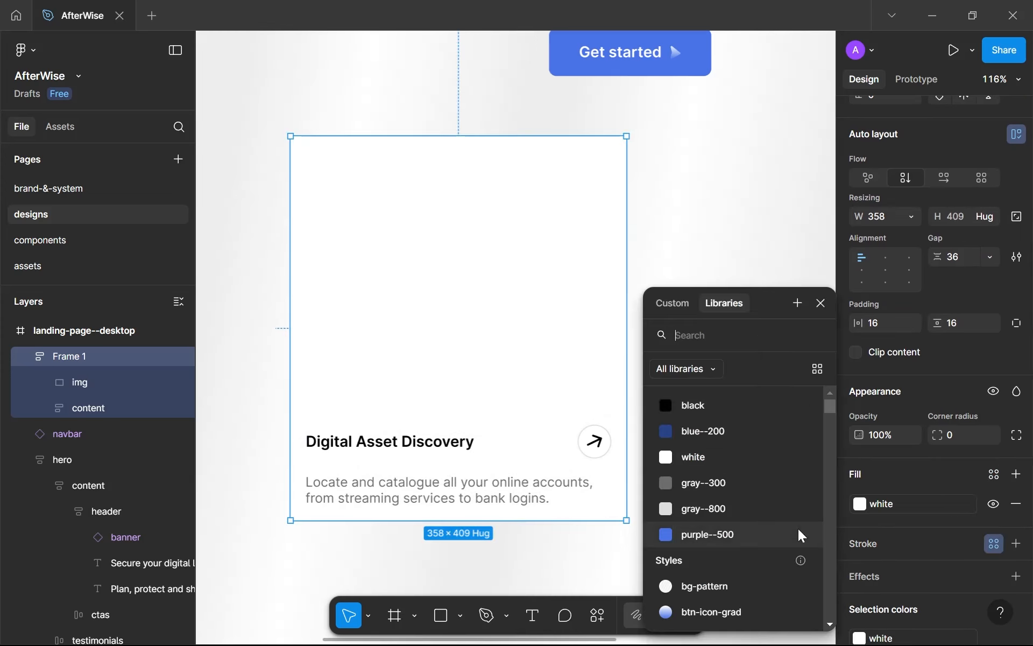
{"action": "left_click", "coordinate": [747, 516]}
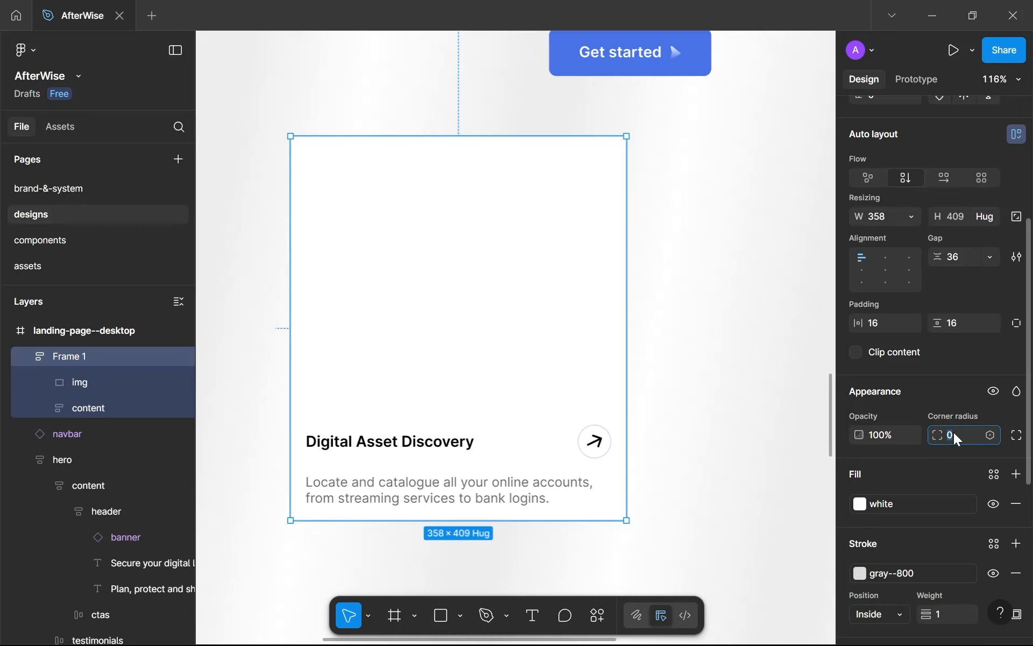
{"action": "type", "text": "8"}
{"action": "key", "text": "Return"}
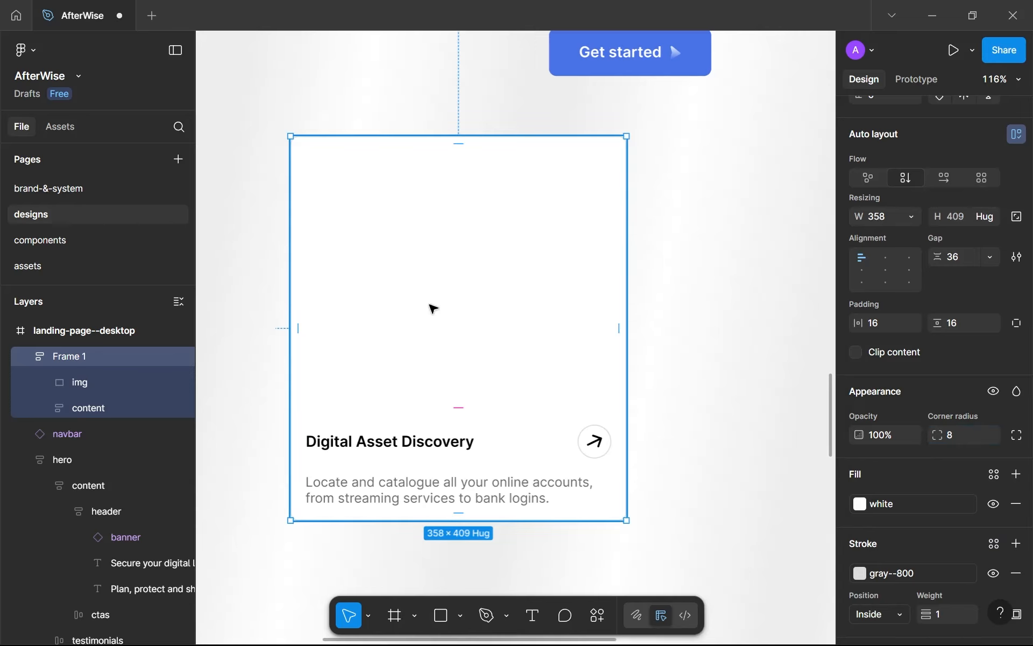
Set the img placeholder's corner radius to 4.
{"action": "left_click", "coordinate": [93, 374]}
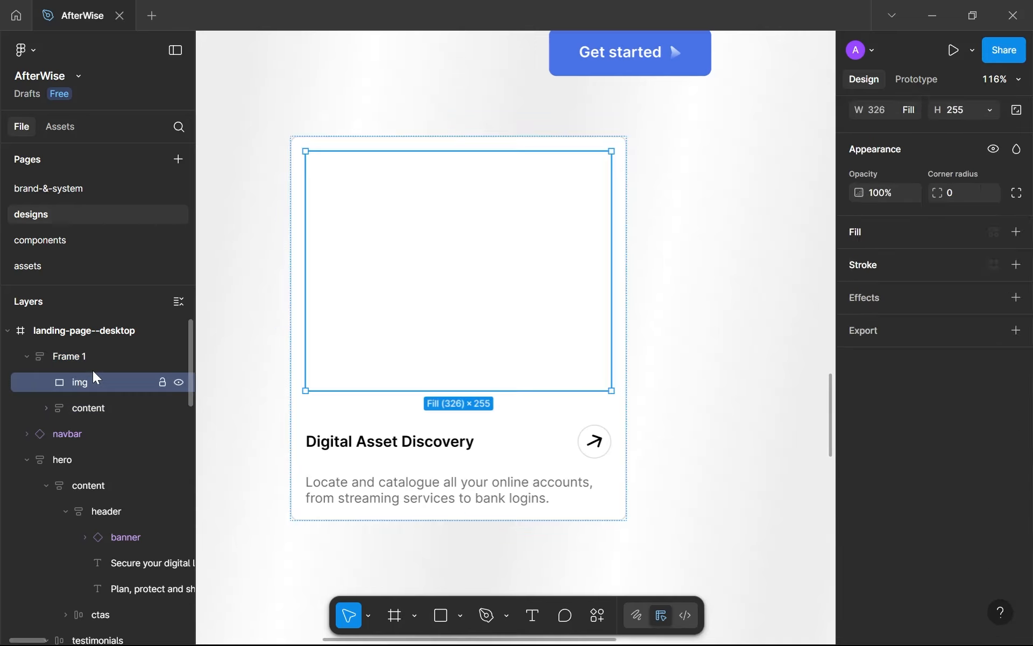
{"action": "left_click", "coordinate": [957, 441]}
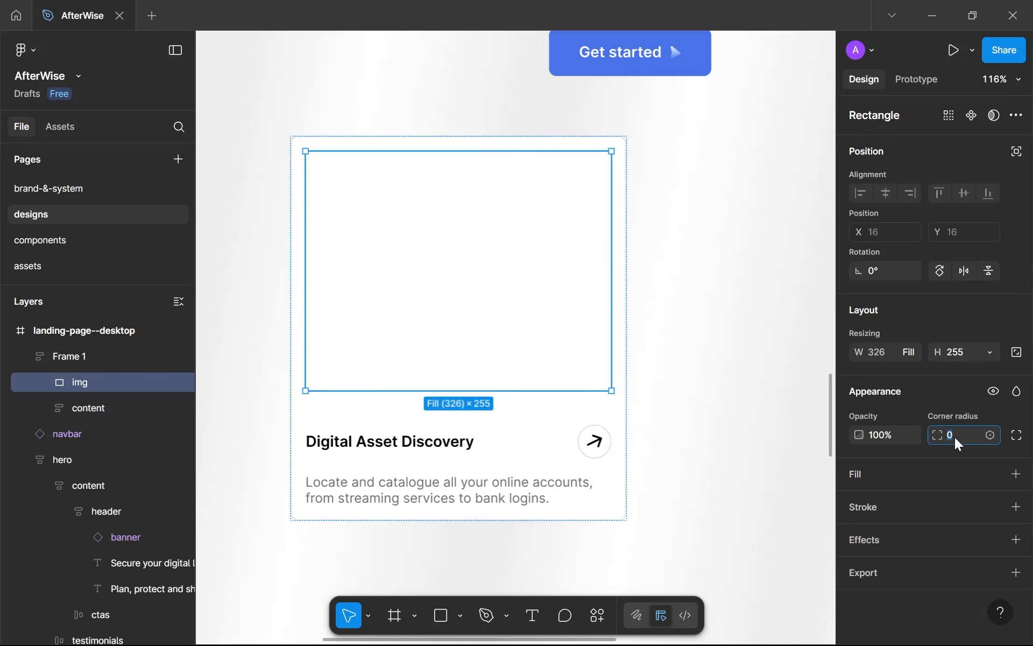
{"action": "type", "text": "4"}
{"action": "left_click", "coordinate": [634, 408]}
Set a 24 gap between image and content and rename the card frame 'feature'.
{"action": "left_click", "coordinate": [625, 405]}
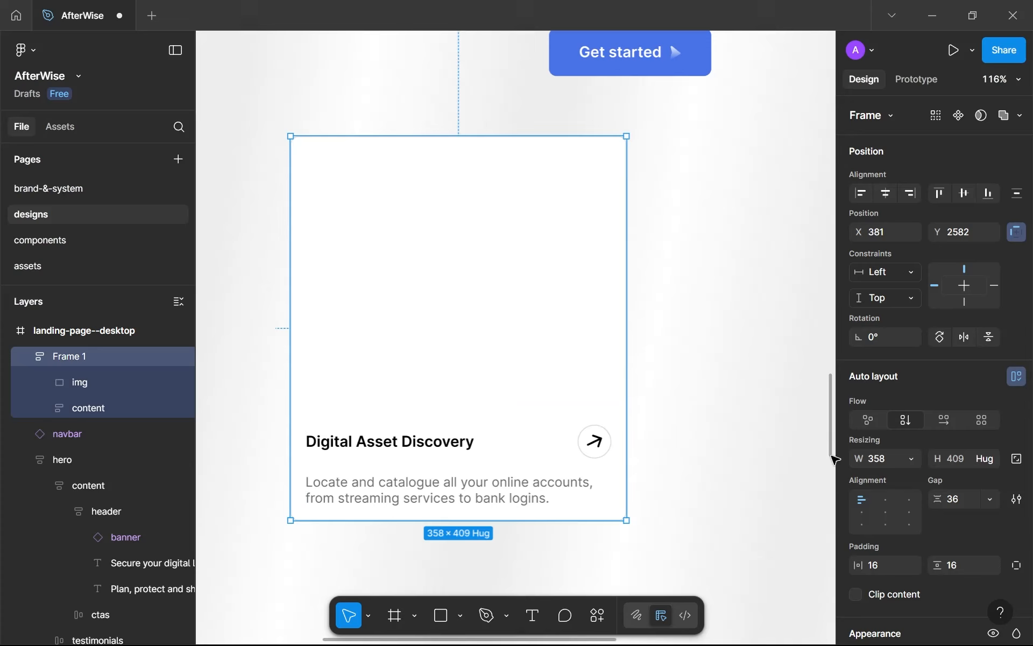
{"action": "left_click", "coordinate": [959, 506]}
{"action": "type", "text": "24"}
{"action": "key", "text": "Return"}
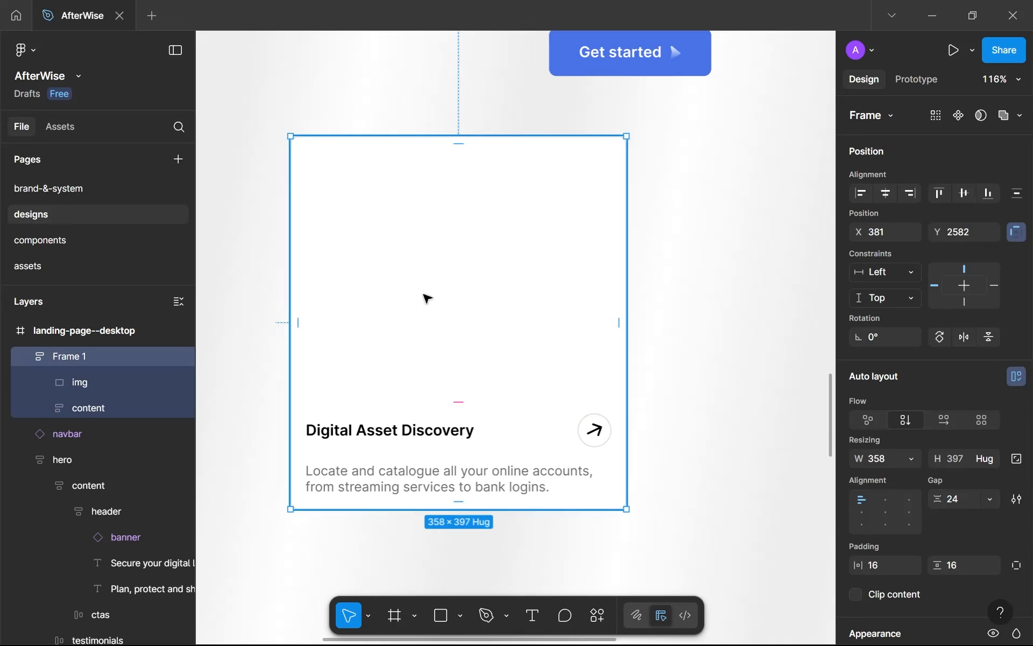
{"action": "double_click", "coordinate": [81, 357]}
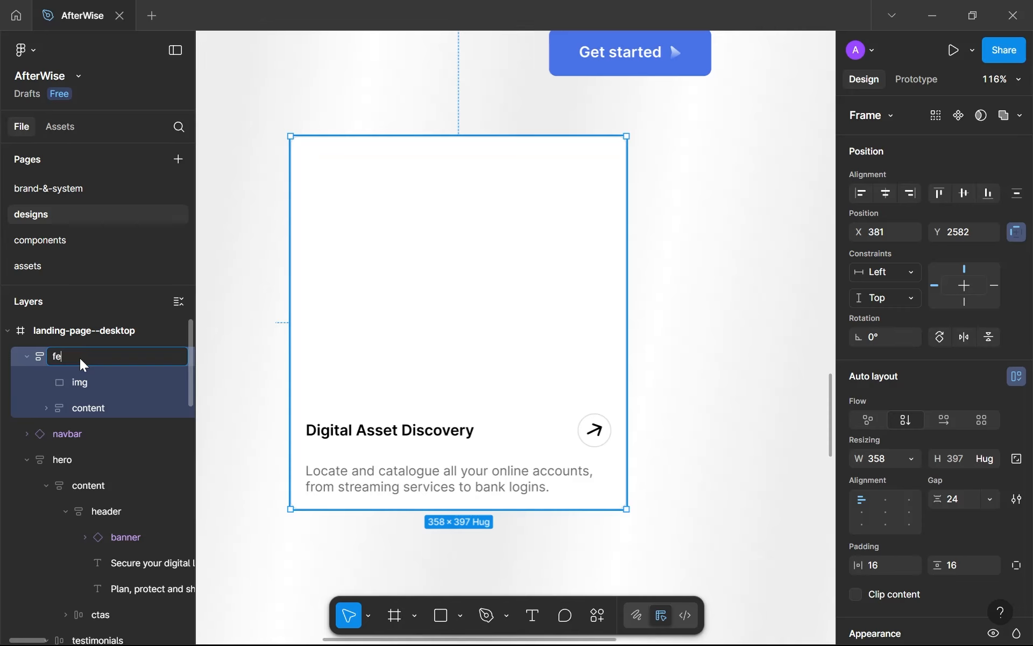
{"action": "type", "text": "feature"}
{"action": "key", "text": "Return"}
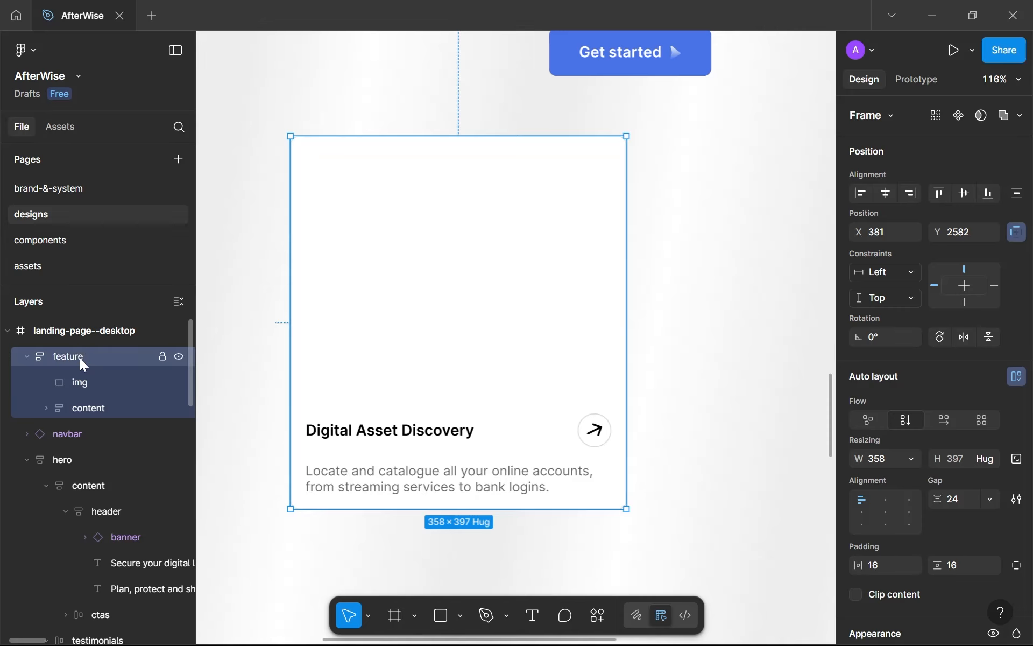
Run the Unsplash plugin on the img placeholder and browse results for a 'dig' search.
{"action": "left_click", "coordinate": [104, 379]}
{"action": "right_click", "coordinate": [498, 328]}
{"action": "mouse_move", "coordinate": [538, 449]}
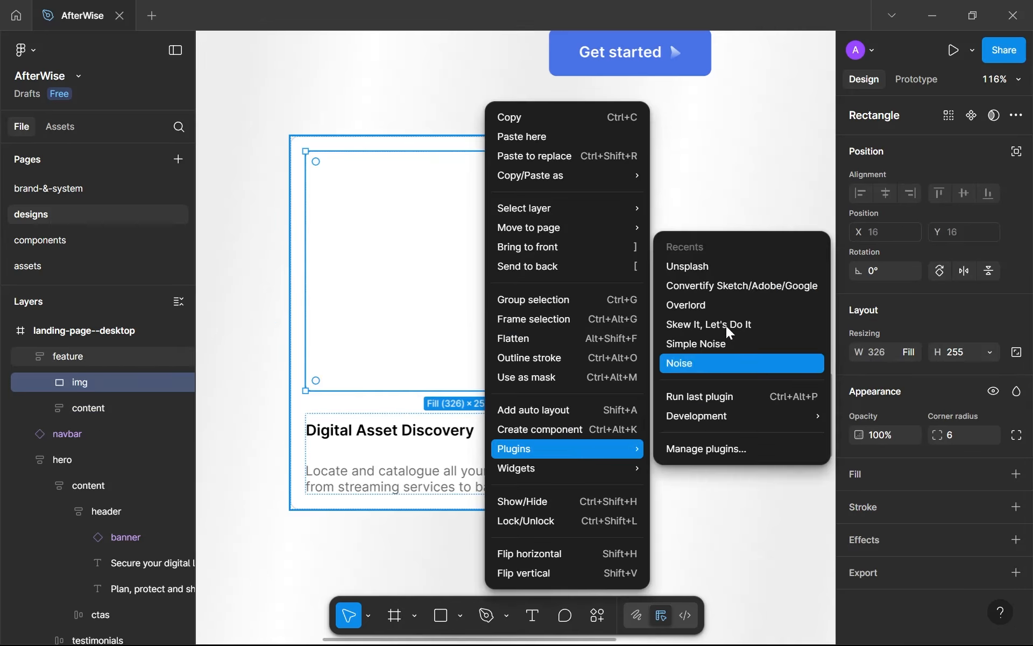
{"action": "left_click", "coordinate": [725, 274]}
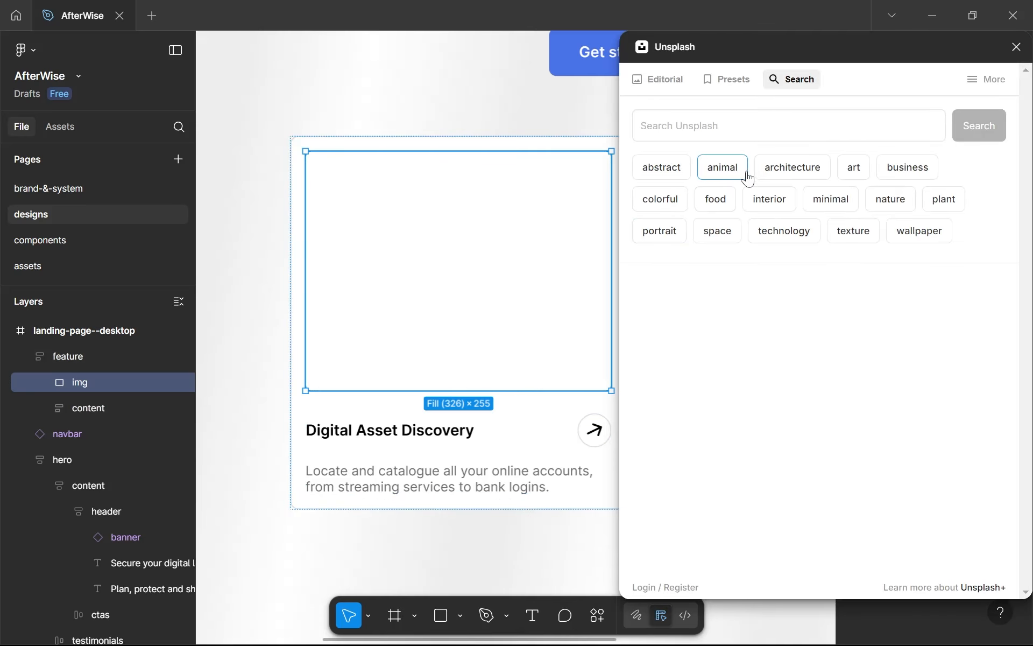
{"action": "left_click", "coordinate": [735, 127]}
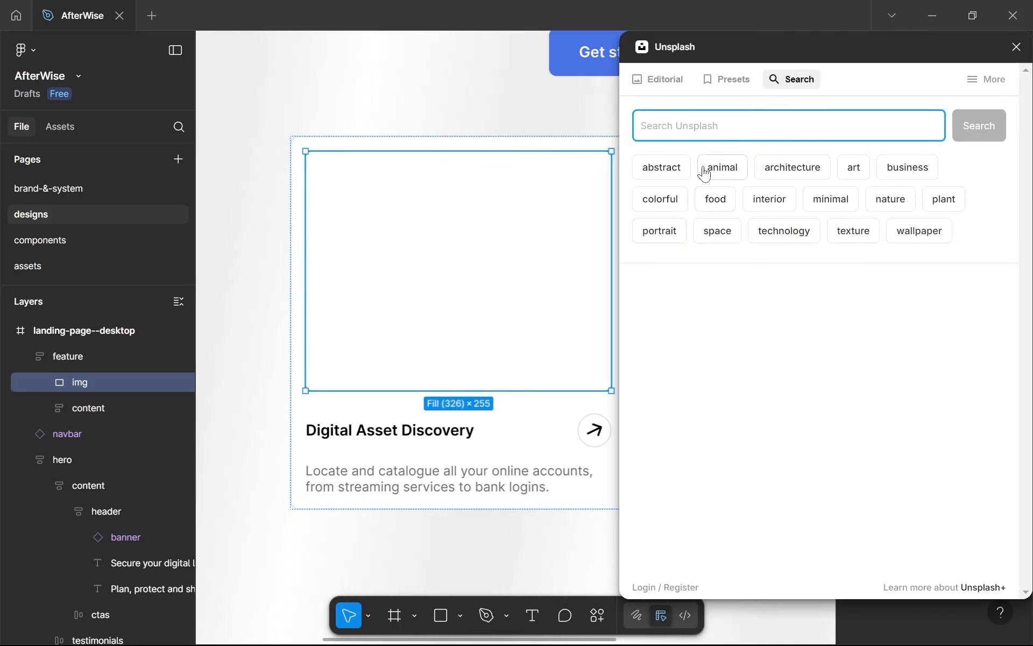
{"action": "type", "text": "digital asset discovery"}
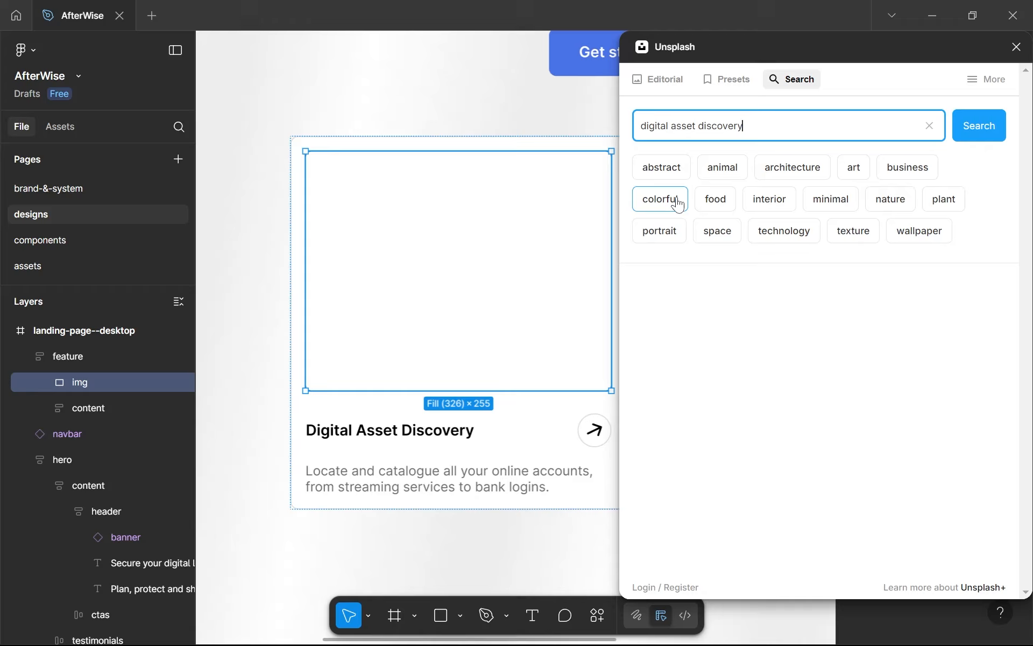
{"action": "key", "text": "Return"}
{"action": "scroll", "coordinate": [717, 253], "scroll_direction": "down", "scroll_amount": 5}
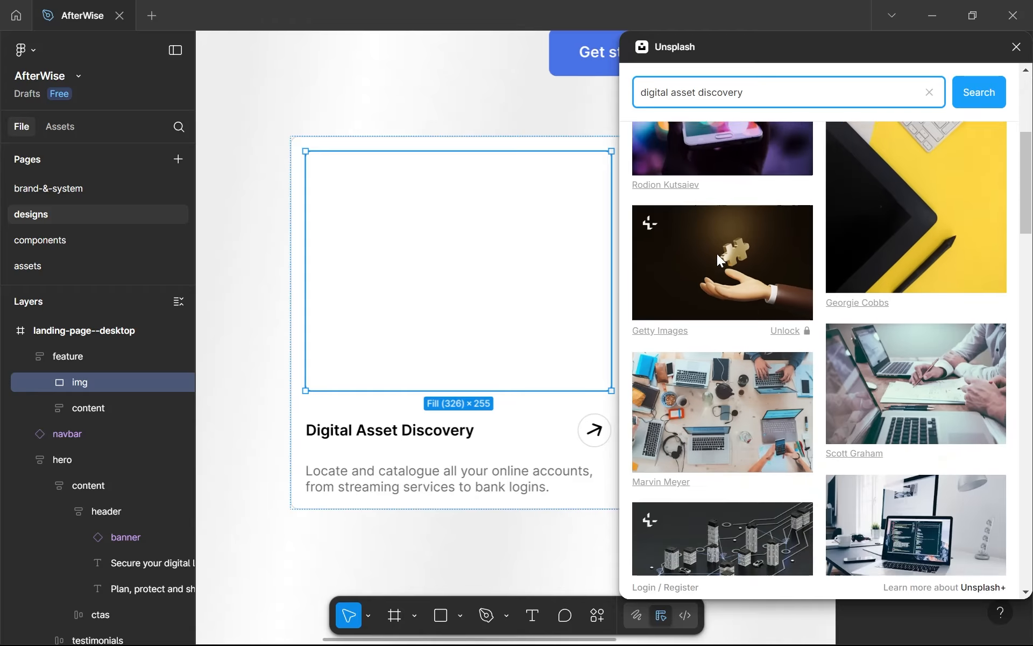
{"action": "scroll", "coordinate": [716, 254], "scroll_direction": "down", "scroll_amount": 10}
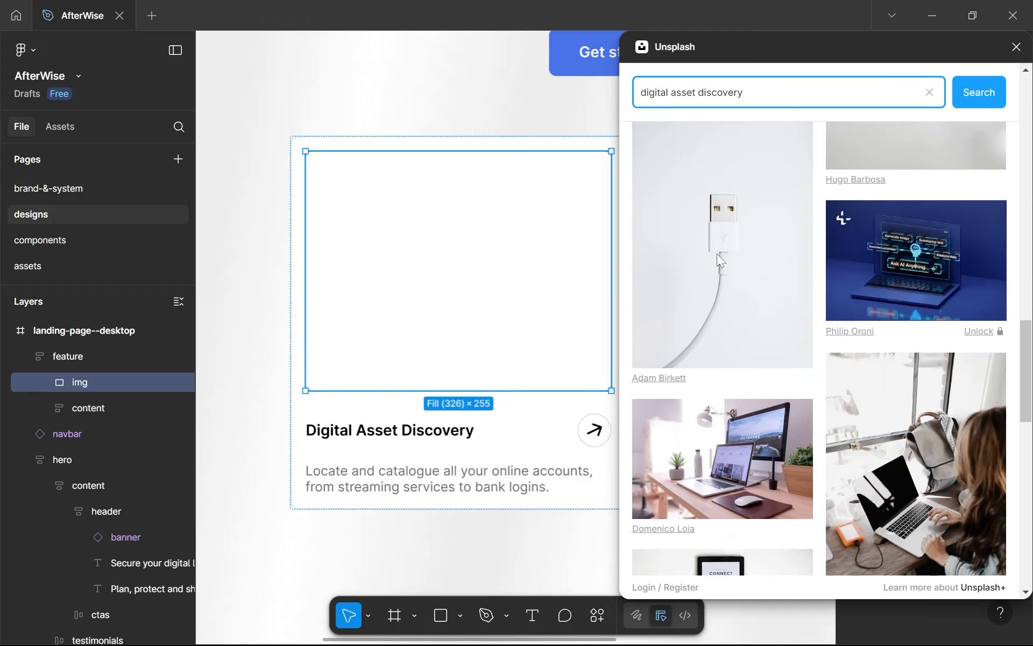
{"action": "scroll", "coordinate": [716, 253], "scroll_direction": "down", "scroll_amount": 10}
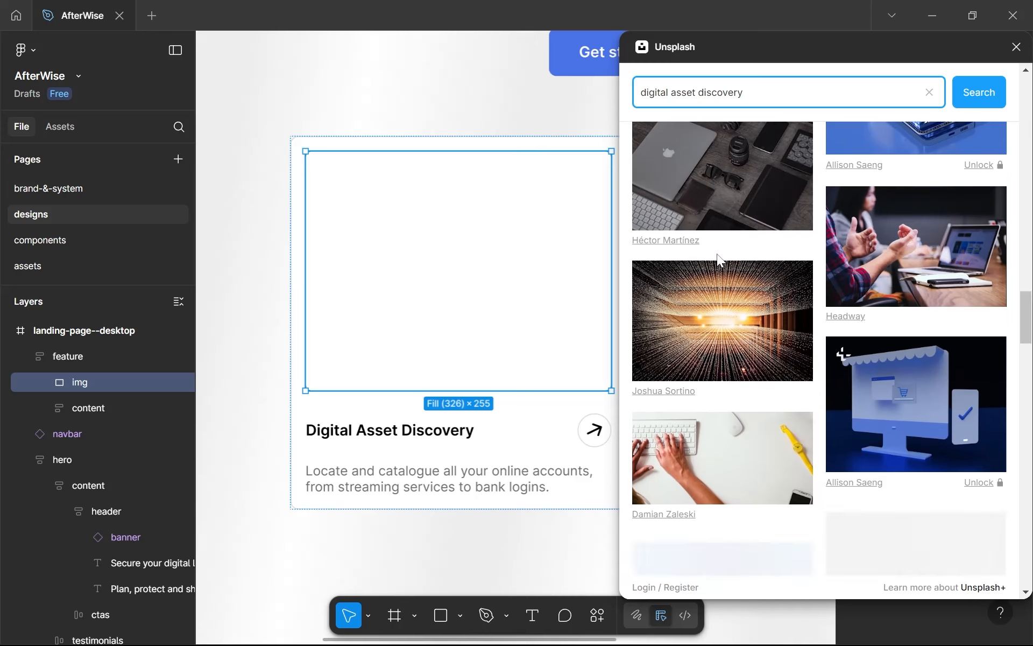
{"action": "scroll", "coordinate": [748, 211], "scroll_direction": "down", "scroll_amount": 5}
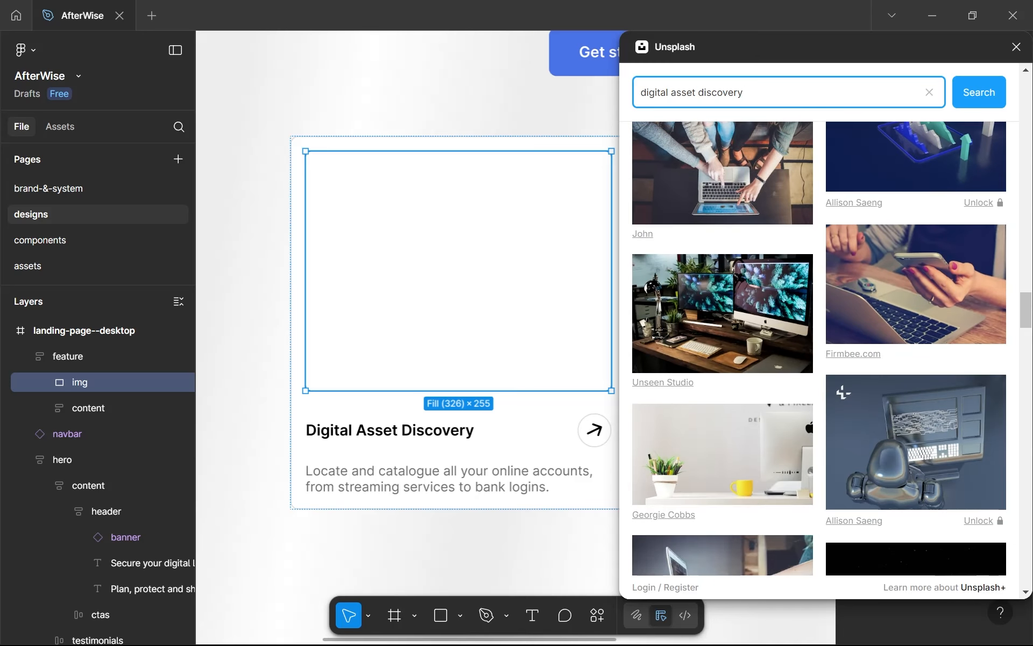
Search Unsplash for 'security' and scroll through the photo results.
{"action": "left_click_drag", "start_coordinate": [744, 92], "coordinate": [641, 92]}
{"action": "type", "text": "security"}
{"action": "key", "text": "Return"}
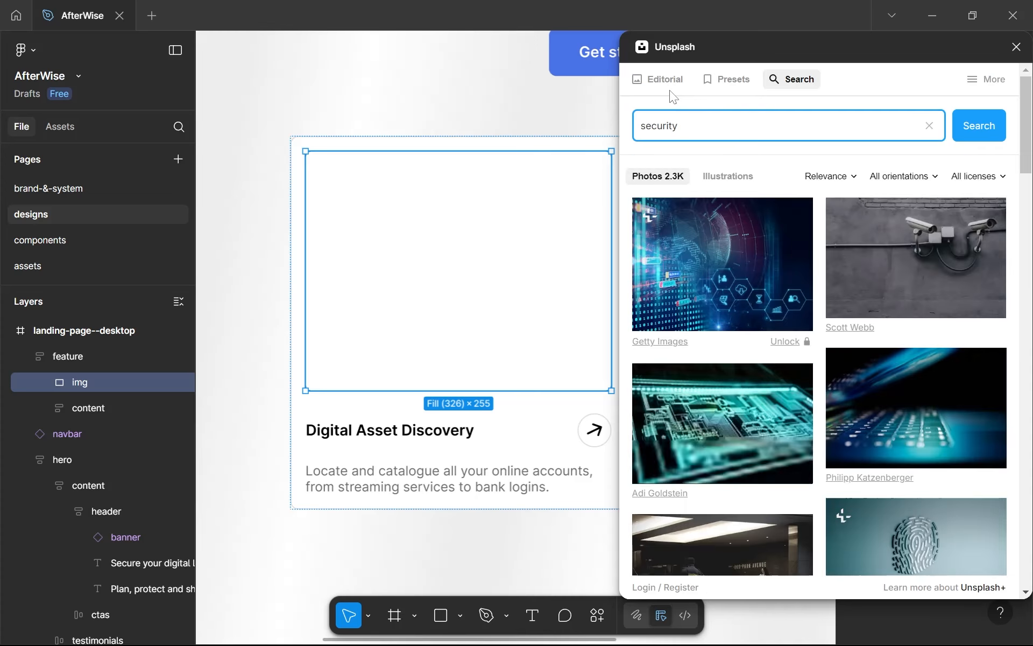
{"action": "scroll", "coordinate": [675, 236], "scroll_direction": "down", "scroll_amount": 5}
{"action": "scroll", "coordinate": [675, 232], "scroll_direction": "down", "scroll_amount": 10}
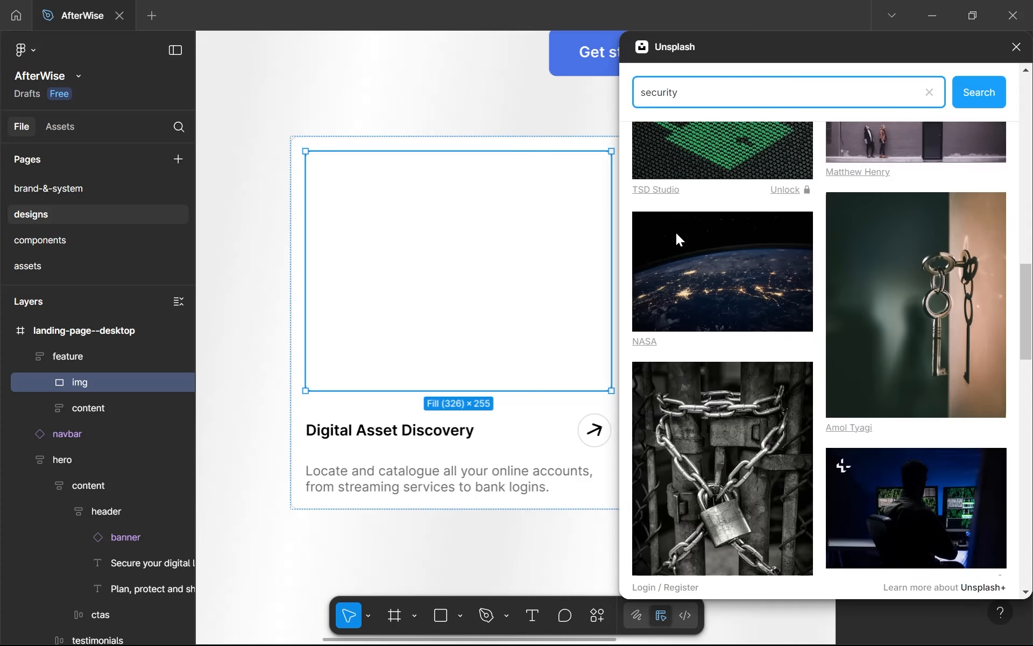
{"action": "scroll", "coordinate": [676, 233], "scroll_direction": "down", "scroll_amount": 10}
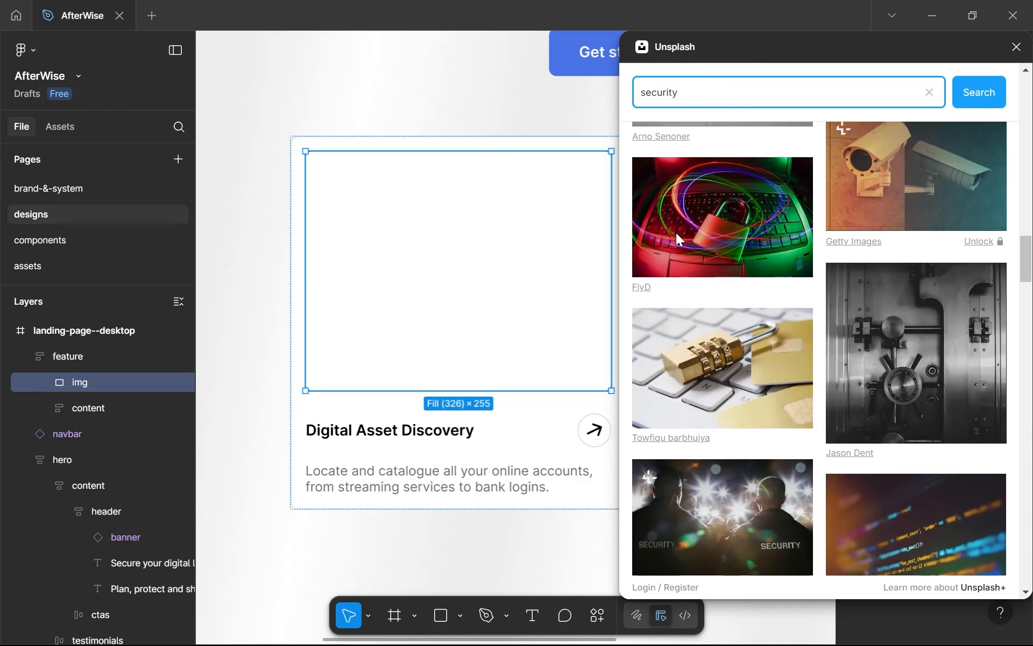
{"action": "scroll", "coordinate": [677, 241], "scroll_direction": "down", "scroll_amount": 10}
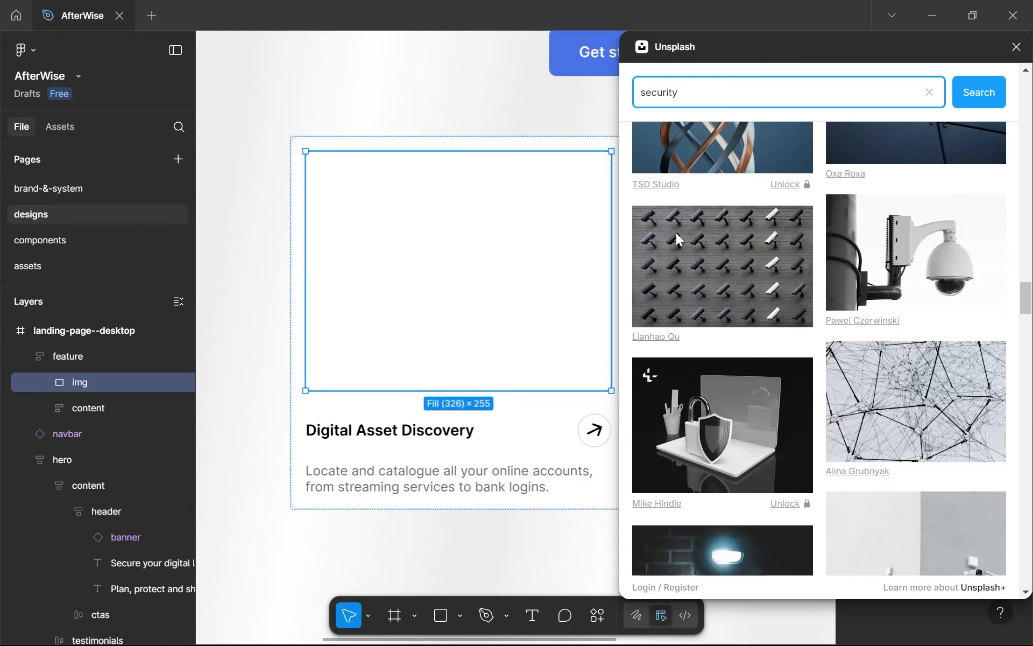
{"action": "scroll", "coordinate": [679, 240], "scroll_direction": "down", "scroll_amount": 10}
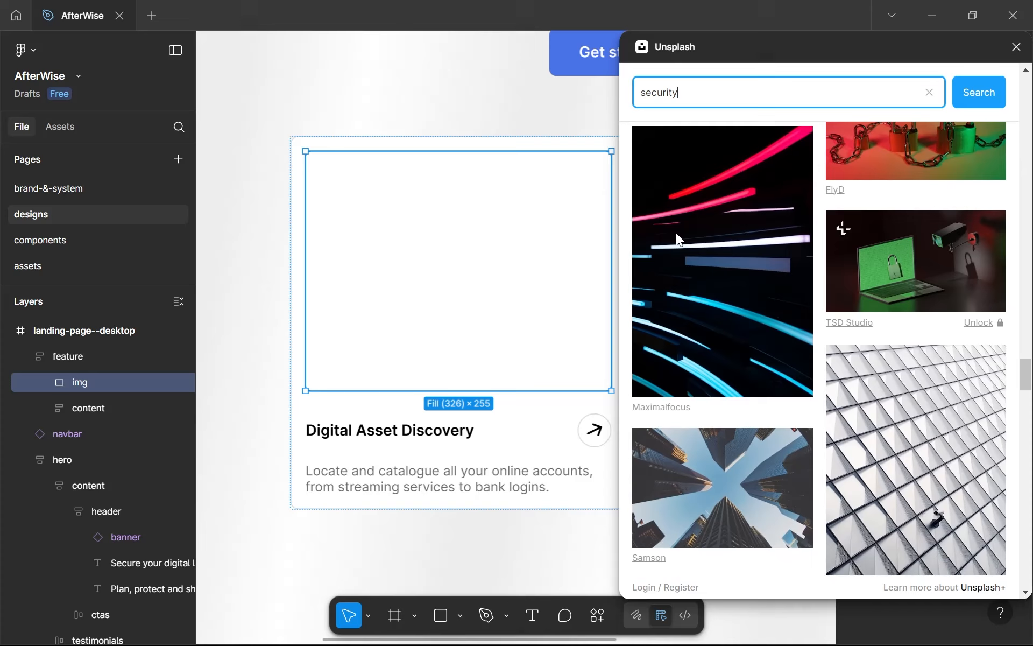
Insert the chained padlock photo into img and close the Unsplash plugin.
{"action": "left_click", "coordinate": [886, 165]}
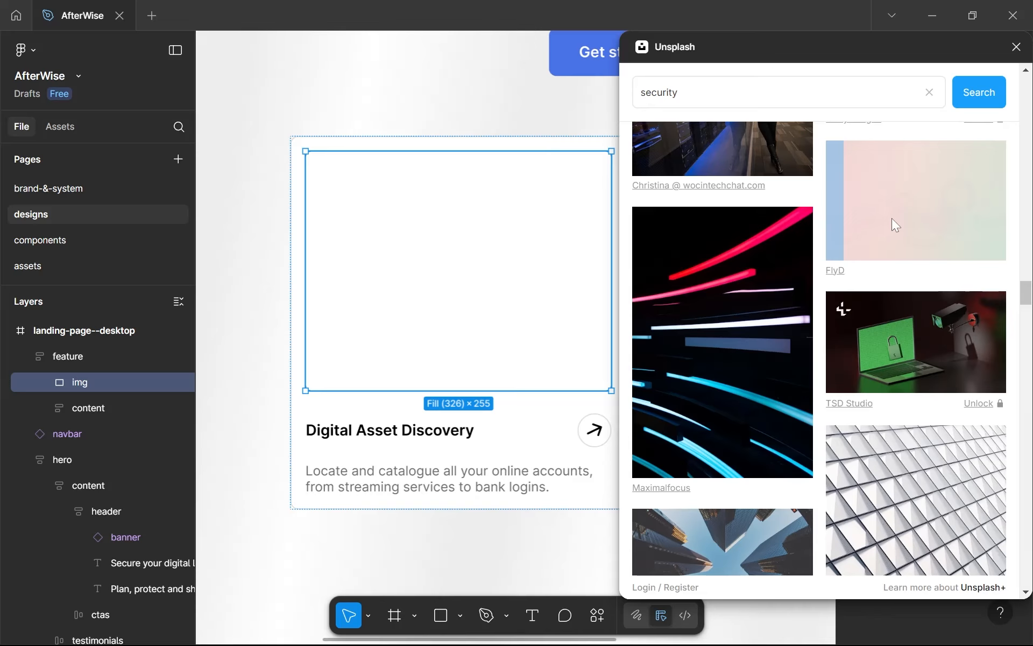
{"action": "left_click_drag", "start_coordinate": [816, 49], "coordinate": [844, 102]}
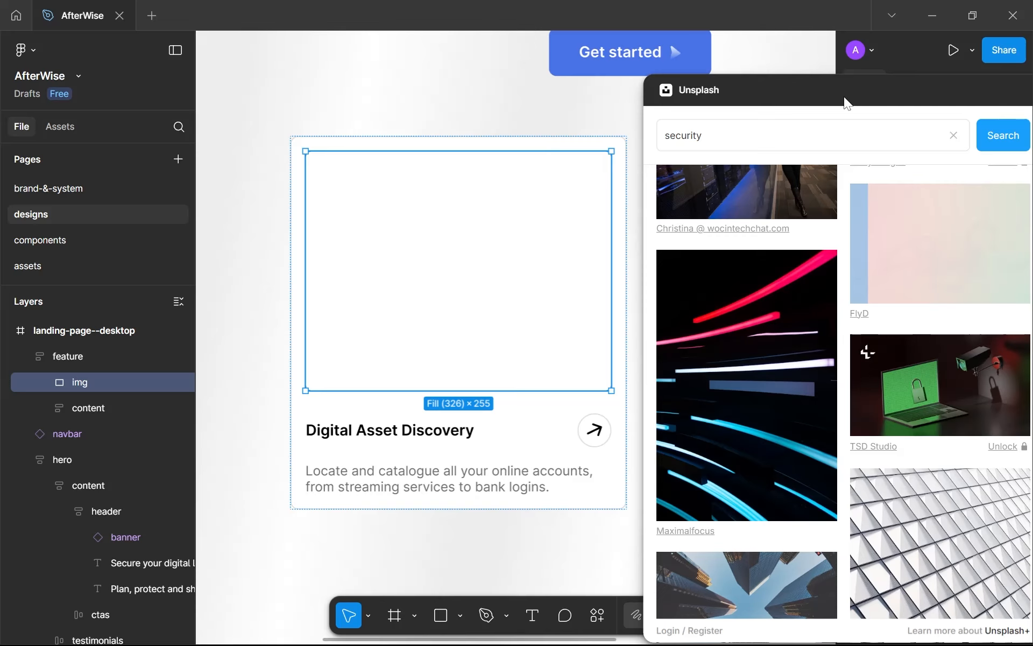
{"action": "left_click_drag", "start_coordinate": [845, 102], "coordinate": [791, 108]}
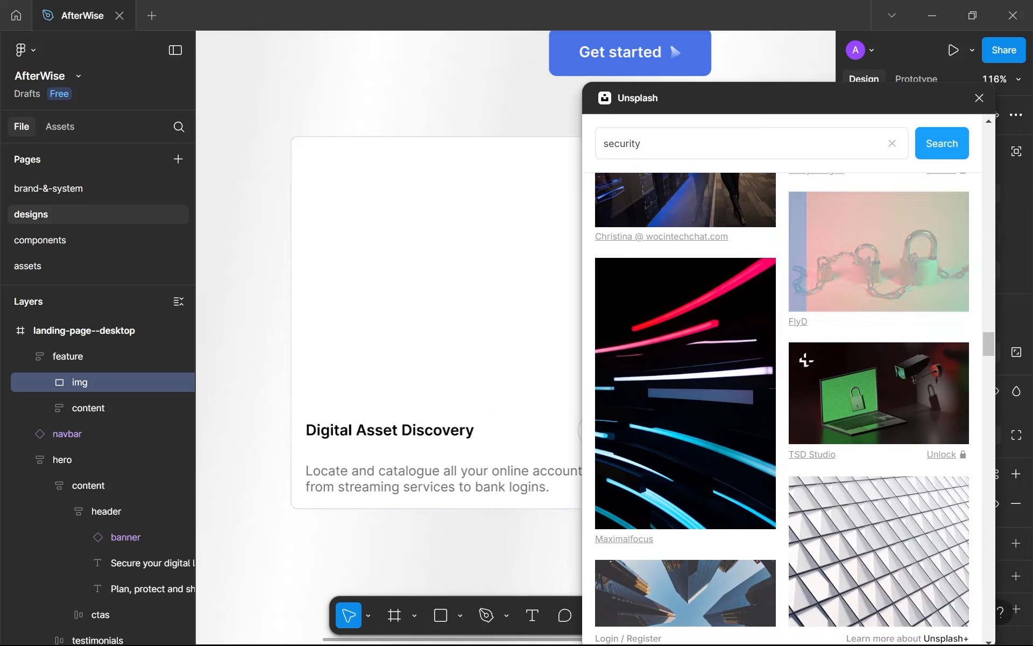
{"action": "left_click", "coordinate": [979, 98]}
Widen the feature card to 374.
{"action": "key", "text": "Escape"}
{"action": "scroll", "coordinate": [629, 305], "scroll_direction": "down", "scroll_amount": 5}
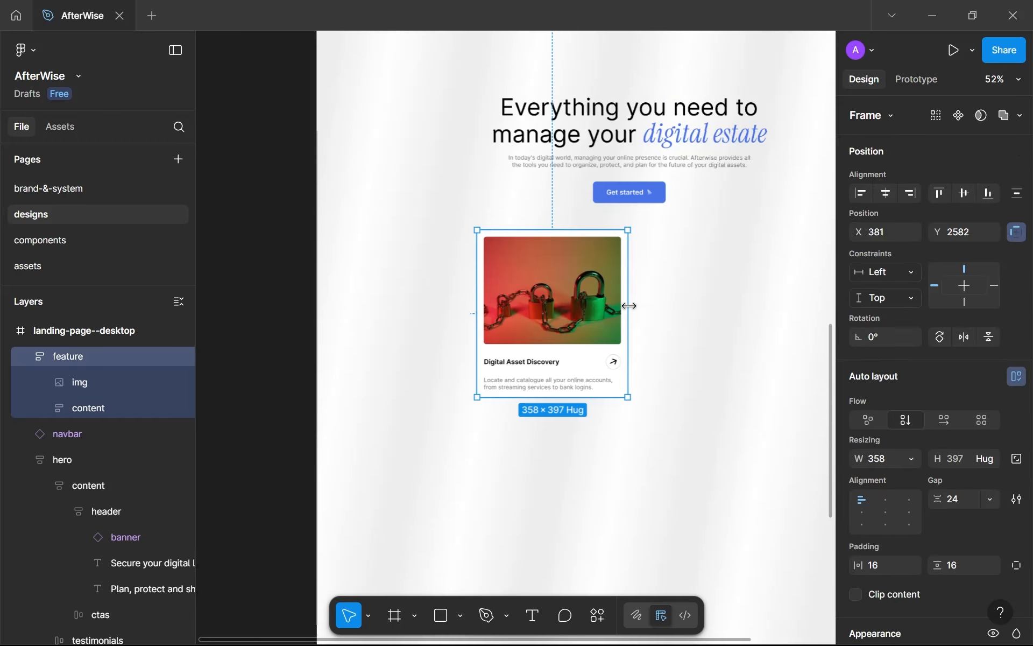
{"action": "left_click_drag", "start_coordinate": [637, 313], "coordinate": [634, 314]}
{"action": "left_click", "coordinate": [673, 426]}
Move the feature card to X 346, Y 2614 below the digital estate heading.
{"action": "scroll", "coordinate": [672, 426], "scroll_direction": "down", "scroll_amount": 2}
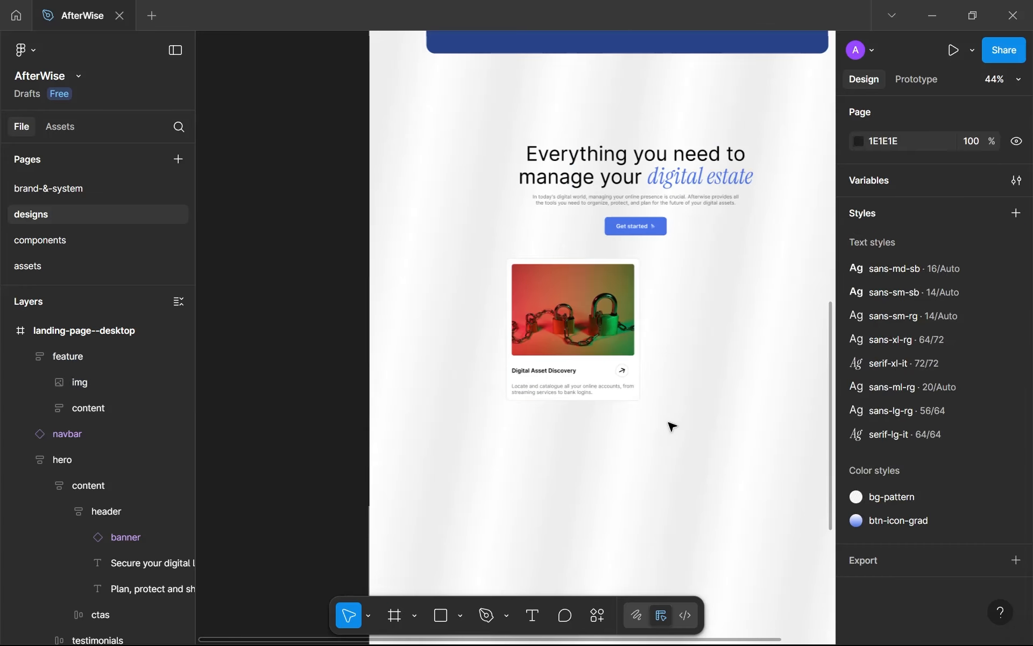
{"action": "scroll", "coordinate": [673, 426], "scroll_direction": "right", "scroll_amount": 1}
{"action": "left_click", "coordinate": [548, 290]}
{"action": "left_click_drag", "start_coordinate": [538, 287], "coordinate": [528, 297]}
{"action": "scroll", "coordinate": [528, 297], "scroll_direction": "up", "scroll_amount": 1}
{"action": "scroll", "coordinate": [528, 297], "scroll_direction": "down", "scroll_amount": 5}
{"action": "scroll", "coordinate": [528, 297], "scroll_direction": "up", "scroll_amount": 4}
{"action": "scroll", "coordinate": [532, 301], "scroll_direction": "down", "scroll_amount": 2}
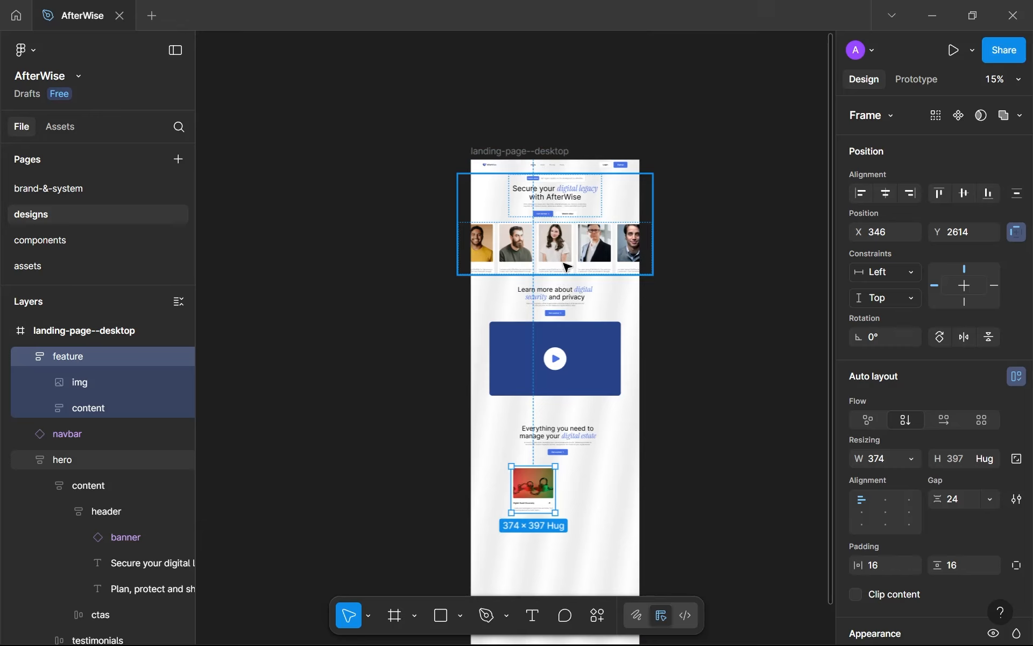
{"action": "scroll", "coordinate": [567, 264], "scroll_direction": "down", "scroll_amount": 1}
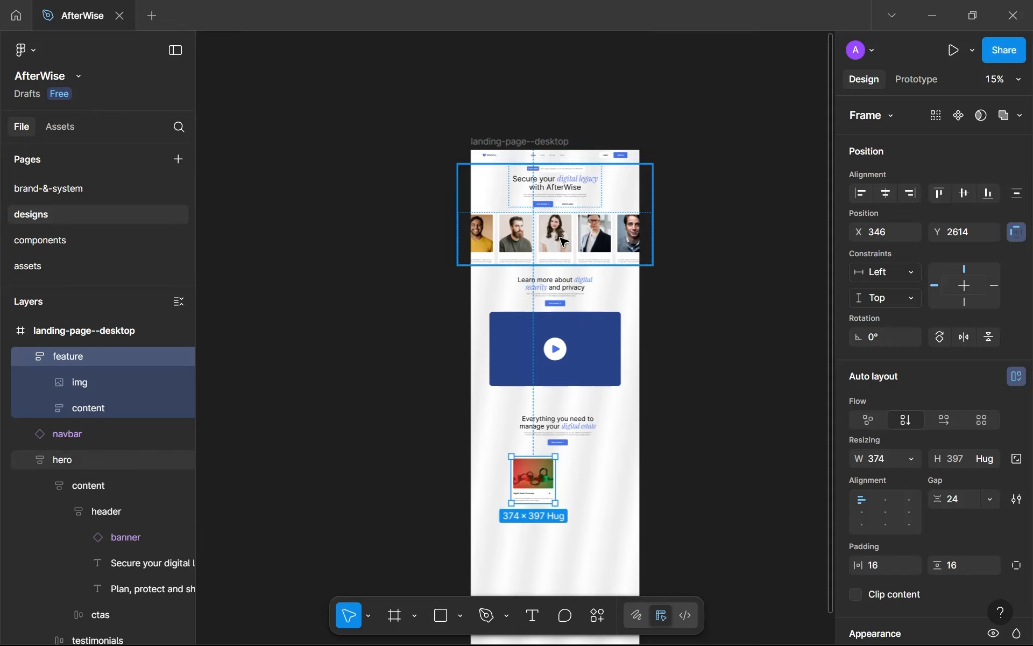
{"action": "scroll", "coordinate": [533, 455], "scroll_direction": "up", "scroll_amount": 2}
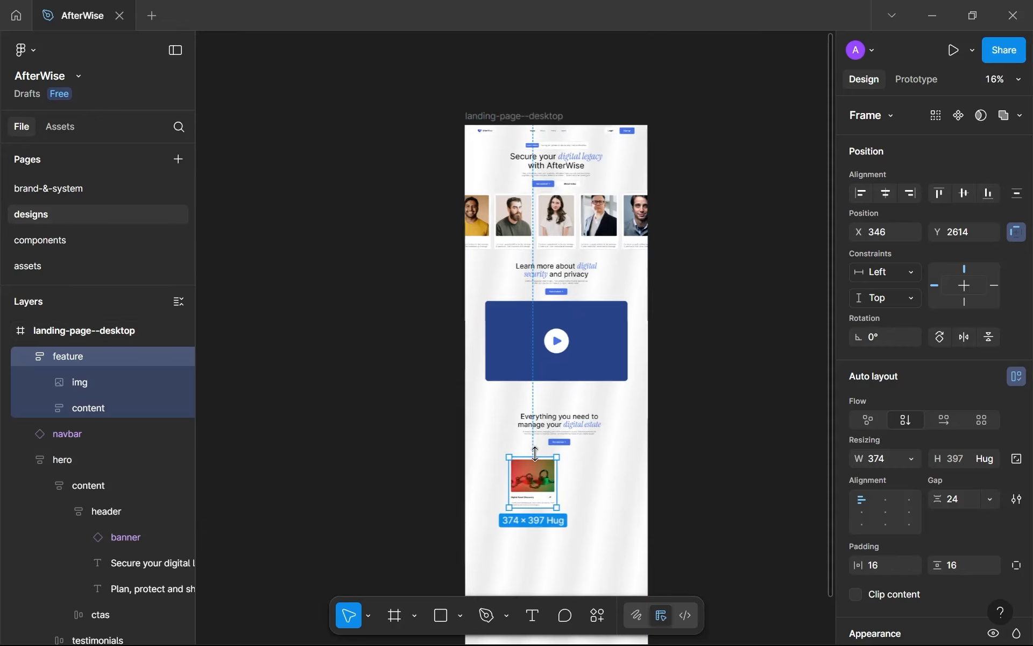
{"action": "scroll", "coordinate": [532, 454], "scroll_direction": "up", "scroll_amount": 1}
{"action": "scroll", "coordinate": [570, 322], "scroll_direction": "down", "scroll_amount": 1}
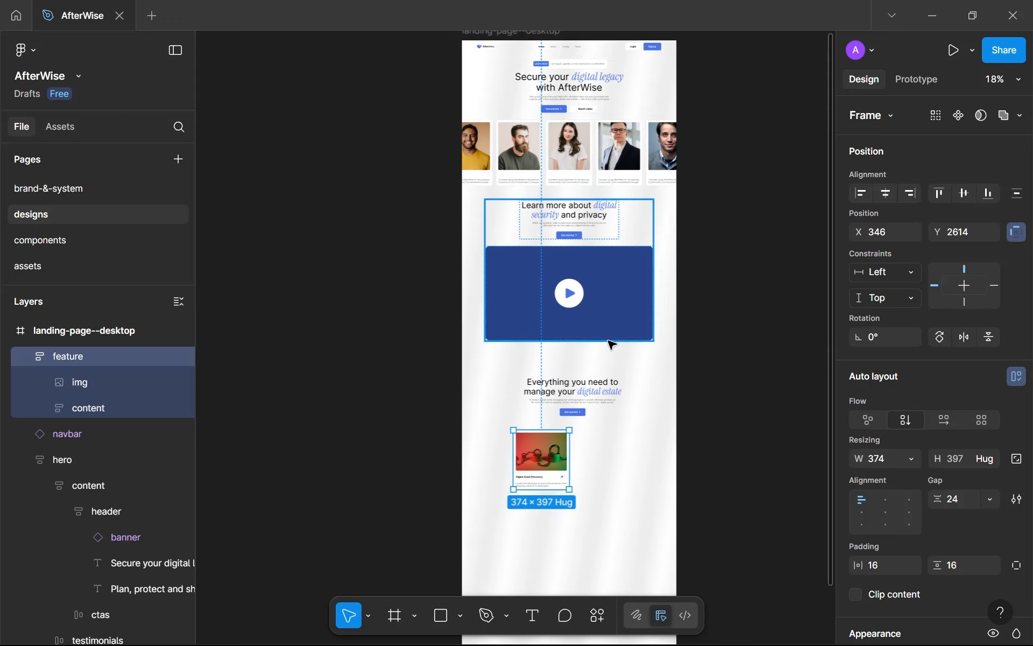
{"action": "scroll", "coordinate": [560, 330], "scroll_direction": "up", "scroll_amount": 3}
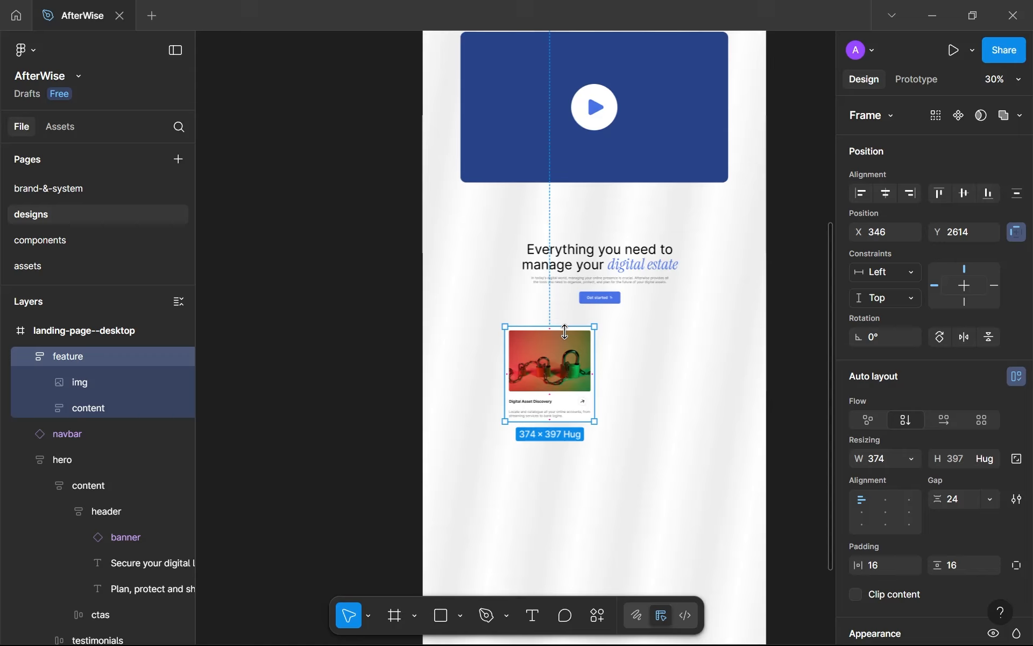
{"action": "scroll", "coordinate": [553, 374], "scroll_direction": "up", "scroll_amount": 2}
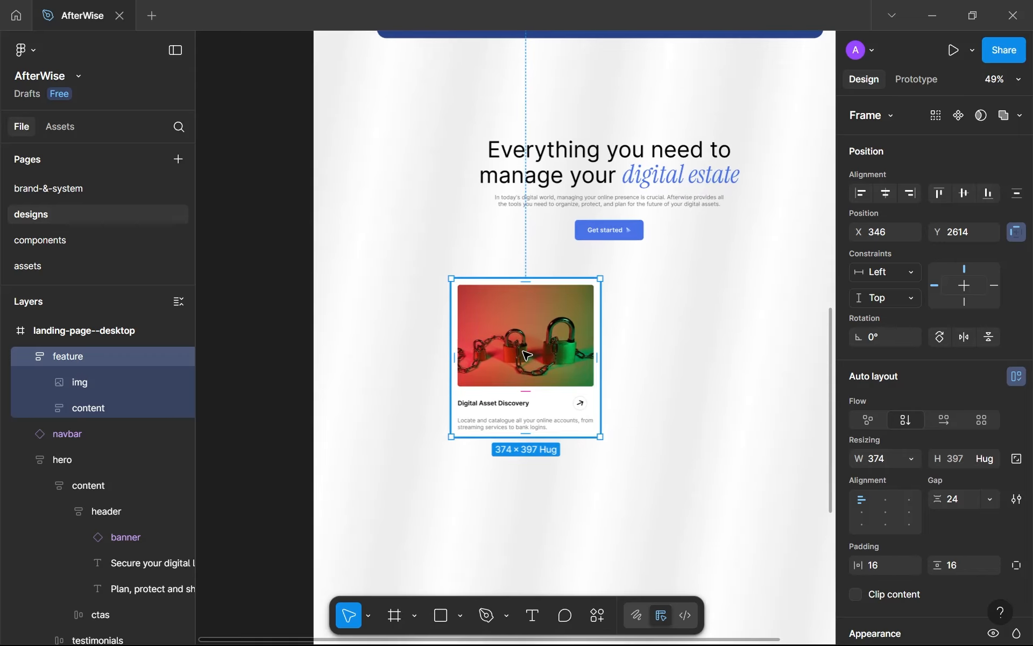
{"action": "scroll", "coordinate": [550, 333], "scroll_direction": "up", "scroll_amount": 2}
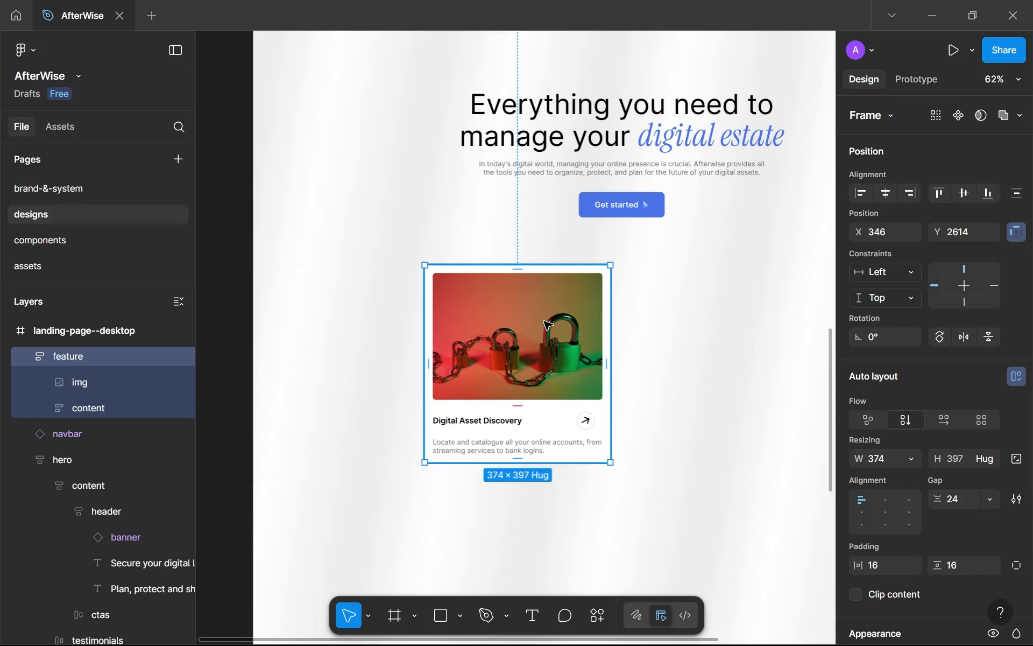
Add a new fill to img and drop the padlock photo's saturation to minimum.
{"action": "left_click", "coordinate": [547, 325]}
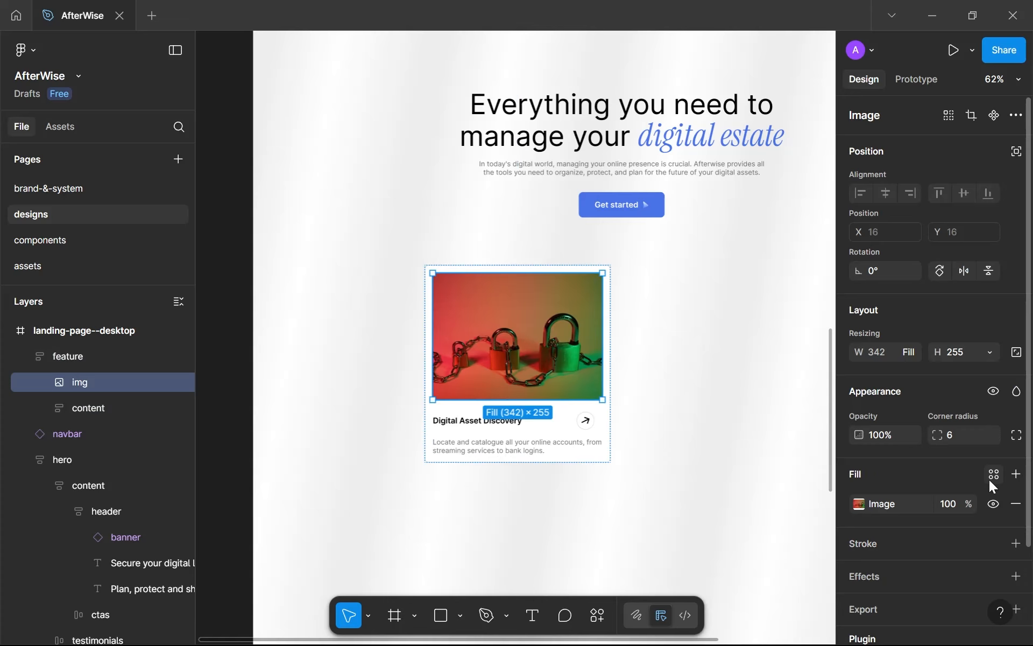
{"action": "left_click", "coordinate": [1016, 474]}
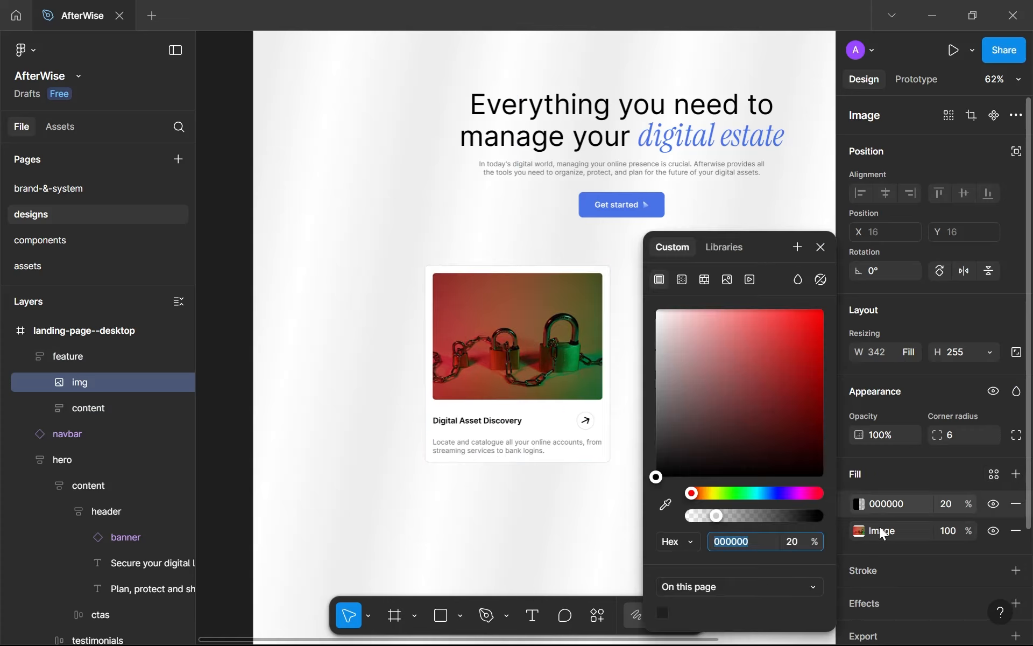
{"action": "left_click", "coordinate": [843, 532]}
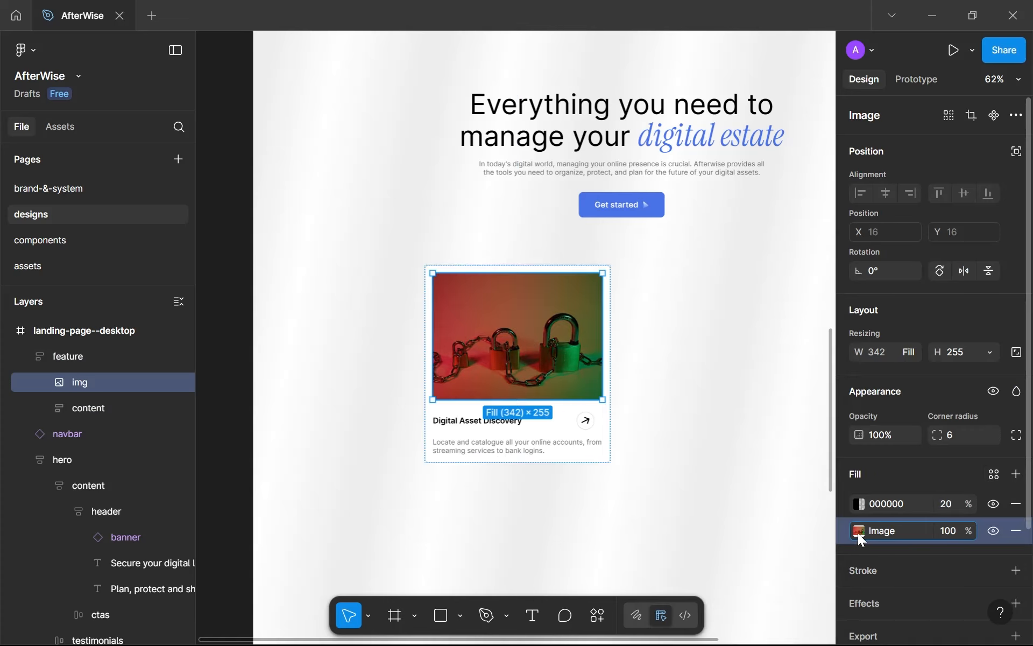
{"action": "left_click", "coordinate": [858, 531]}
{"action": "left_click_drag", "start_coordinate": [679, 517], "coordinate": [674, 511]}
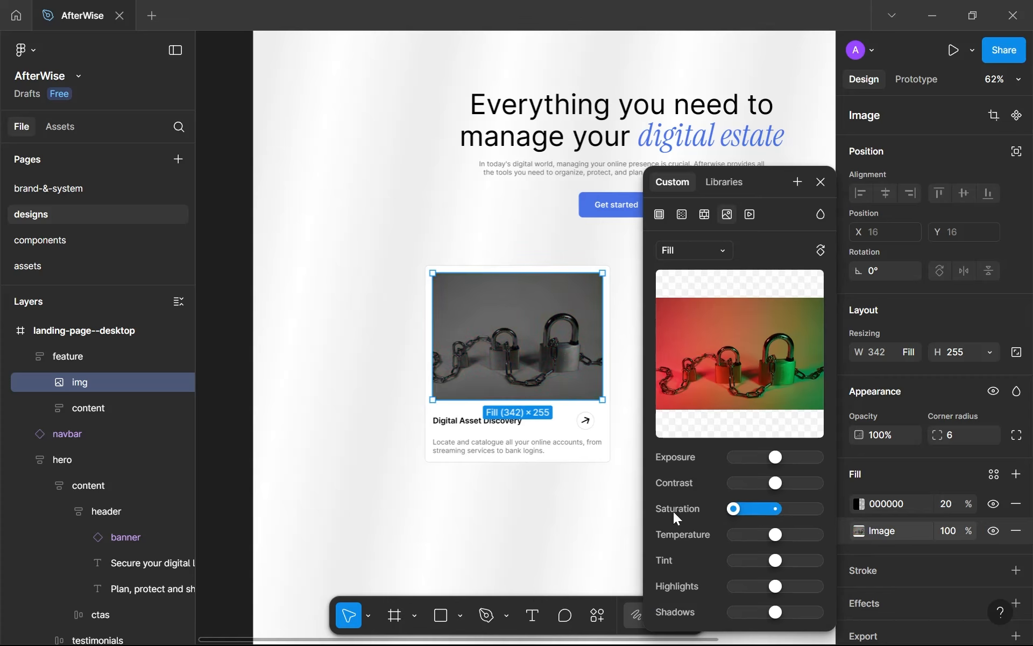
{"action": "left_click", "coordinate": [860, 501]}
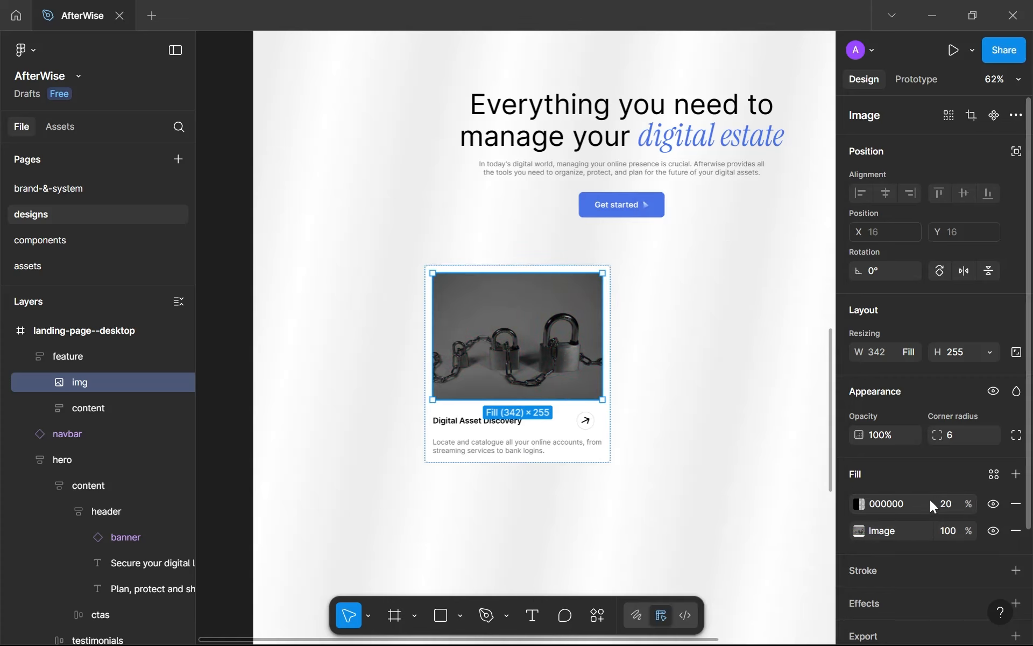
Make the new fill a 100%-opacity linear gradient with its end stop sampled blue 4A73E8.
{"action": "left_click", "coordinate": [946, 504]}
{"action": "type", "text": "100"}
{"action": "key", "text": "Return"}
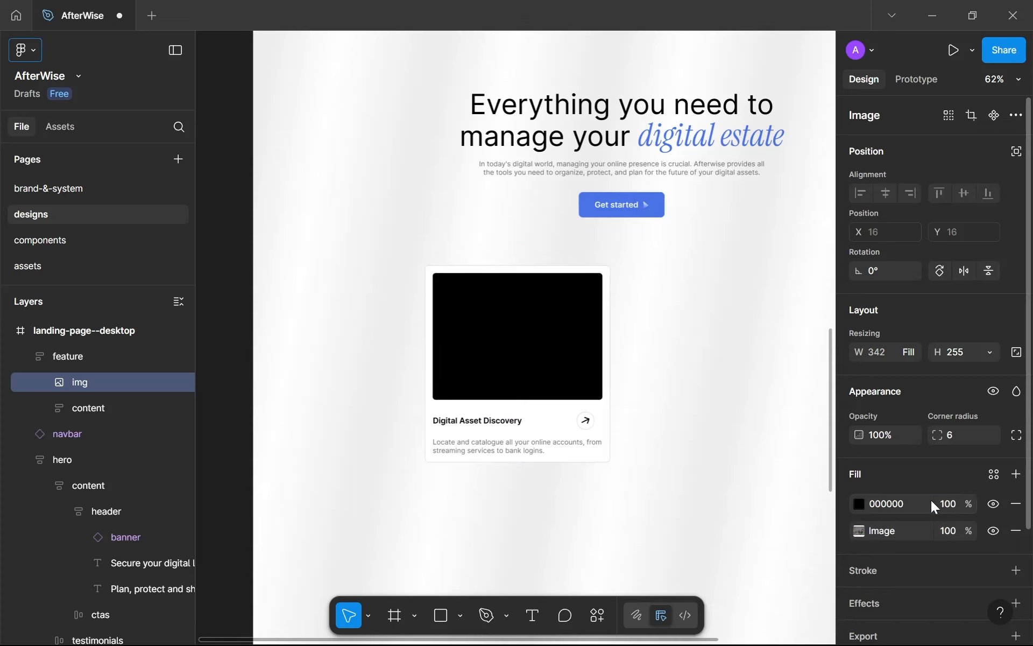
{"action": "left_click", "coordinate": [860, 504]}
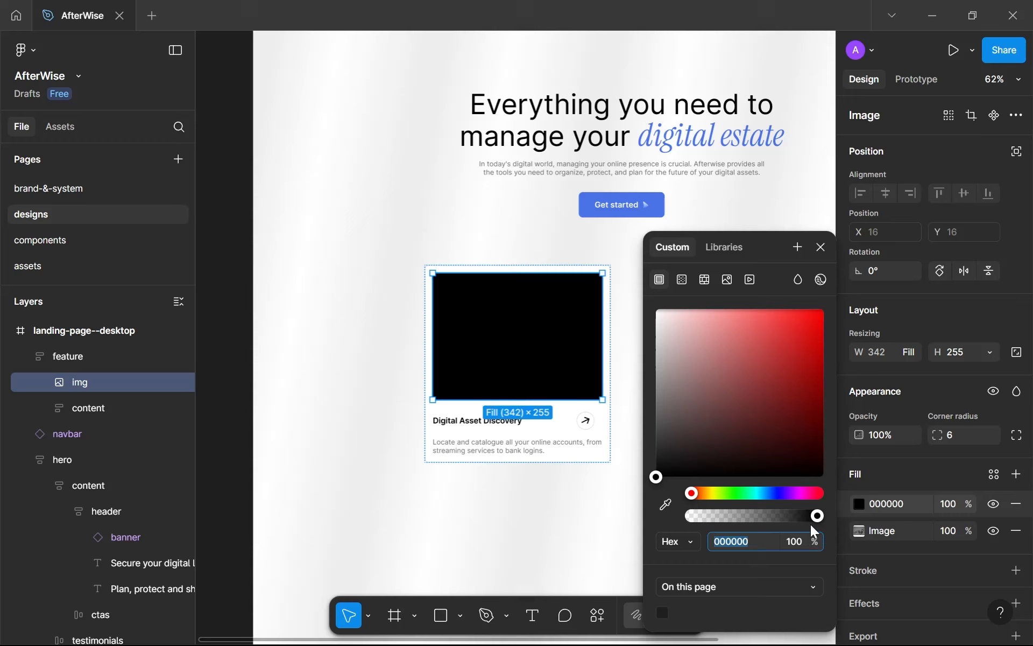
{"action": "left_click", "coordinate": [680, 278]}
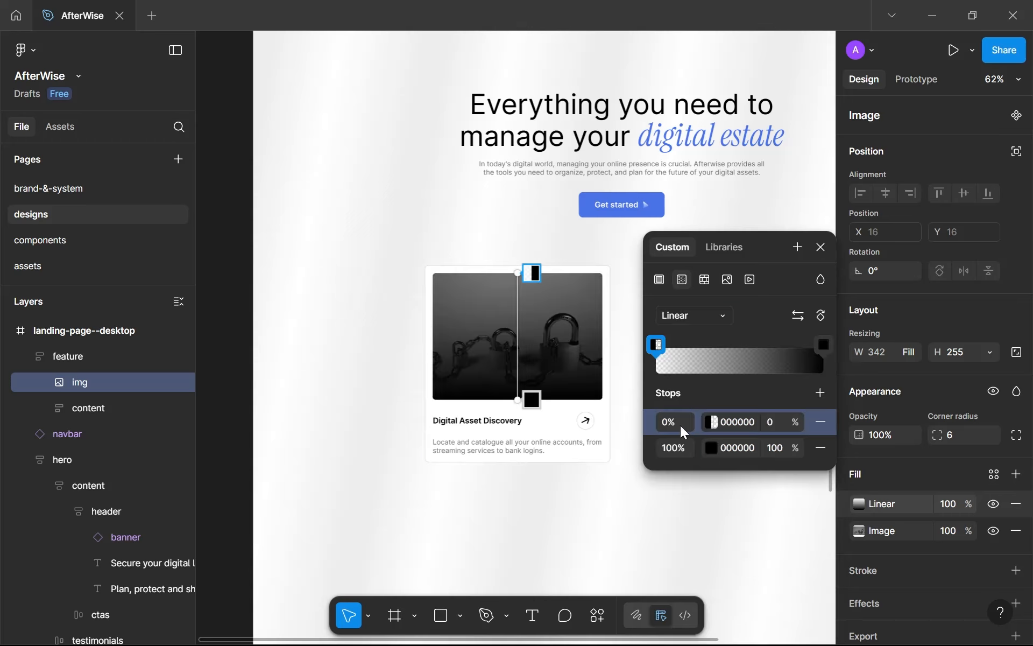
{"action": "left_click", "coordinate": [702, 453]}
{"action": "left_click", "coordinate": [711, 453]}
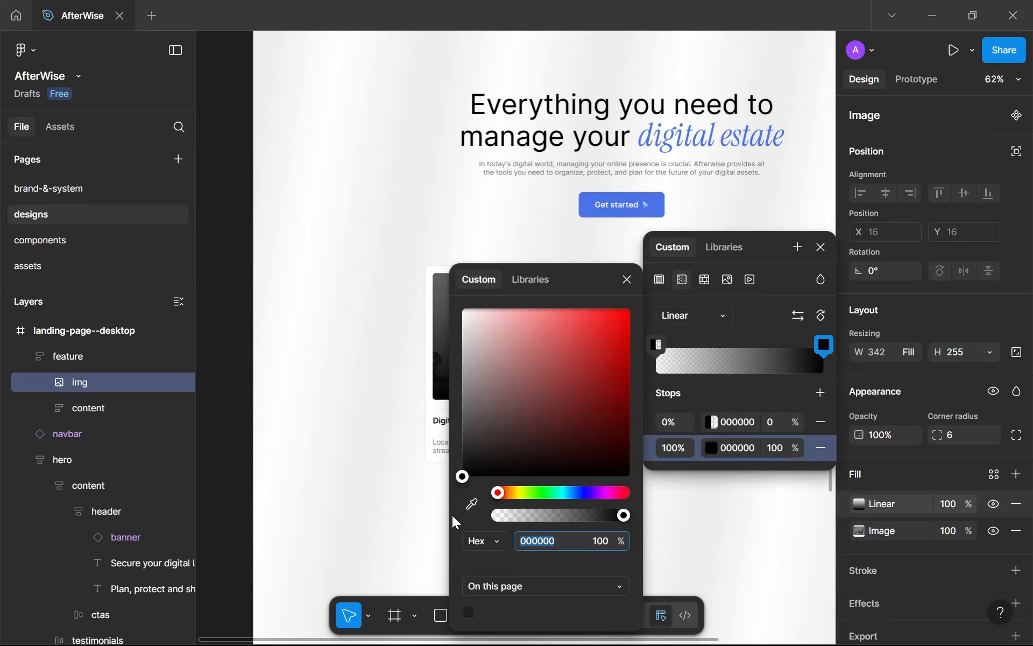
{"action": "left_click", "coordinate": [469, 505]}
{"action": "left_click", "coordinate": [622, 207]}
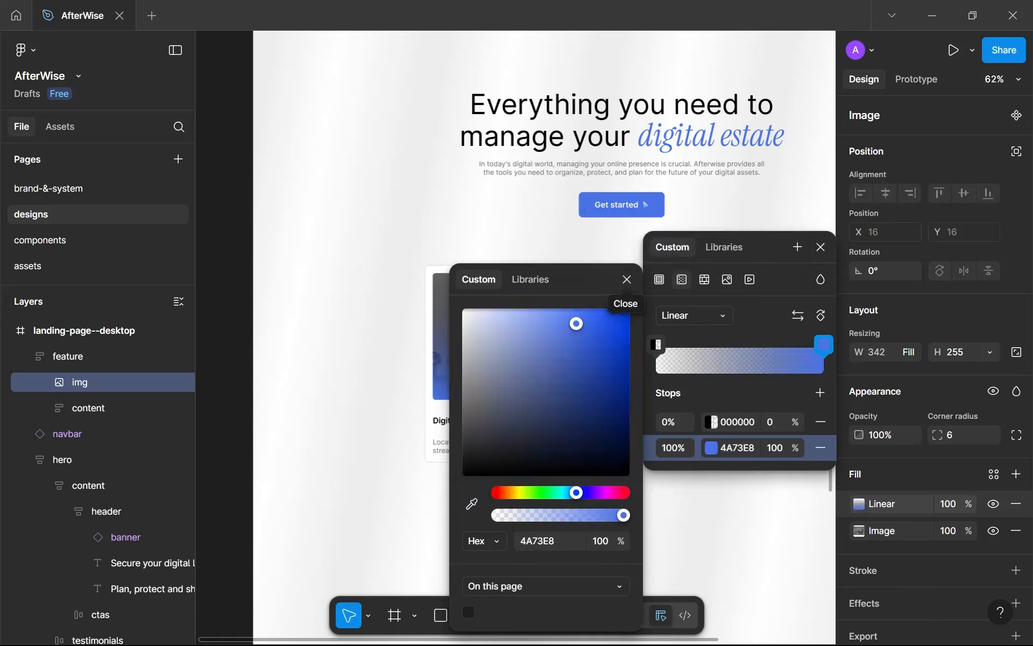
{"action": "left_click", "coordinate": [628, 279]}
Set the start stop to transparent 4A73E8 at 28% and the end stop to 50% opacity.
{"action": "left_click", "coordinate": [734, 432]}
{"action": "left_click", "coordinate": [738, 422]}
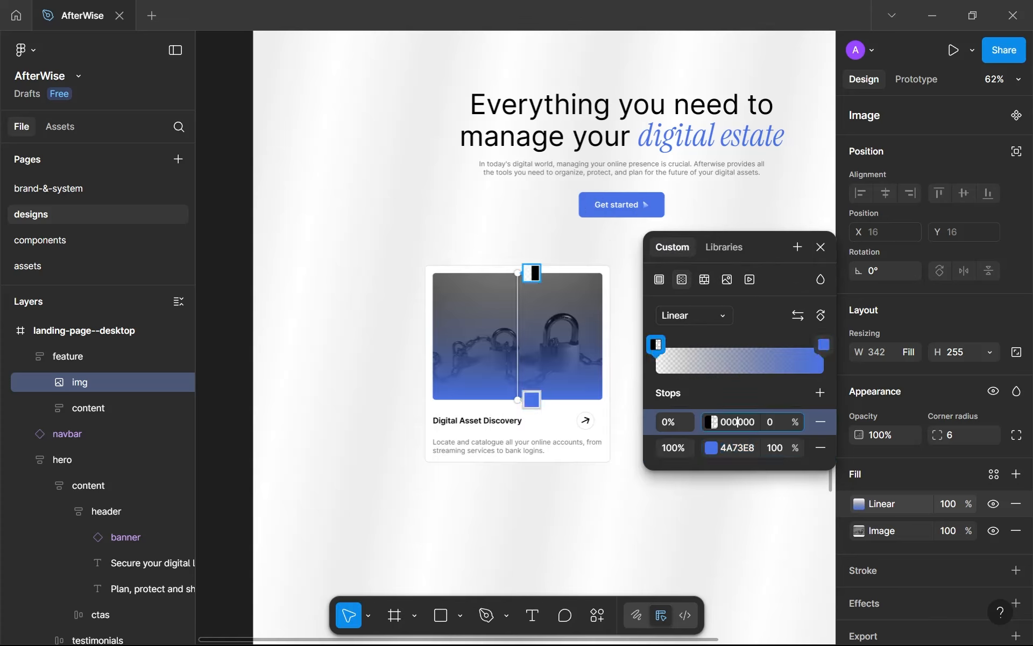
{"action": "type", "text": "4A73E8"}
{"action": "left_click", "coordinate": [737, 391]}
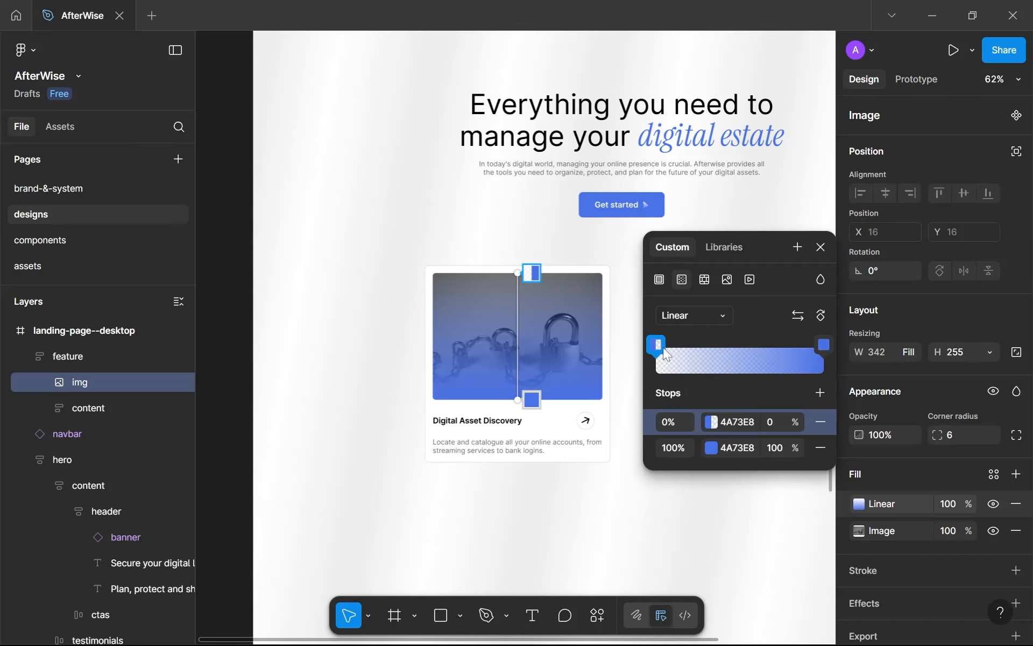
{"action": "left_click_drag", "start_coordinate": [664, 348], "coordinate": [702, 332]}
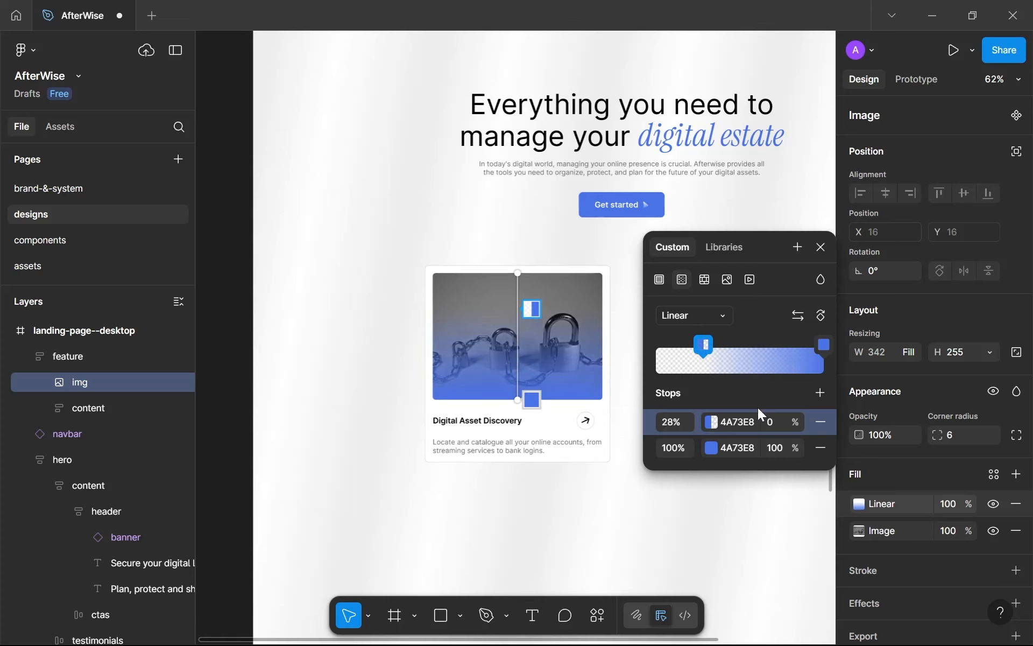
{"action": "left_click", "coordinate": [781, 448]}
{"action": "key", "text": "Down"}
{"action": "key", "text": "Down"}
{"action": "key", "text": "Down"}
{"action": "key", "text": "Down"}
{"action": "key", "text": "Down"}
{"action": "key", "text": "Down"}
{"action": "key", "text": "Down"}
{"action": "key", "text": "Down"}
{"action": "key", "text": "Down"}
{"action": "key", "text": "Down"}
{"action": "key", "text": "Down"}
{"action": "key", "text": "Down"}
{"action": "key", "text": "Down"}
{"action": "key", "text": "Down"}
{"action": "key", "text": "Down"}
{"action": "key", "text": "Down"}
{"action": "key", "text": "Down"}
{"action": "key", "text": "Down"}
{"action": "key", "text": "Down"}
{"action": "key", "text": "Down"}
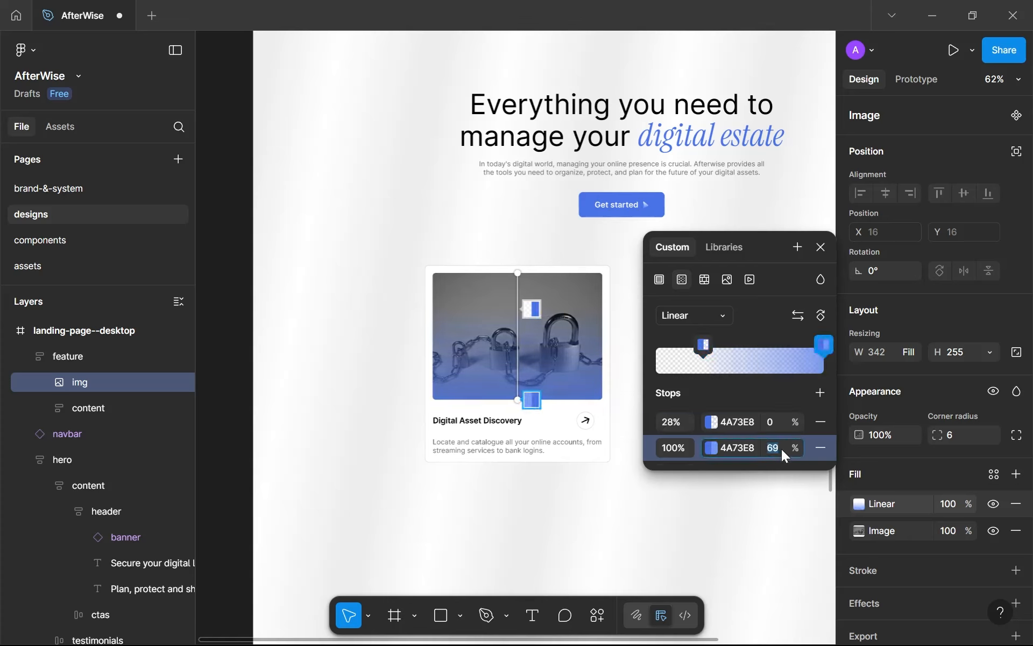
{"action": "key", "text": "Down"}
{"action": "key", "text": "Down"}
{"action": "key", "text": "Down"}
{"action": "key", "text": "Down"}
{"action": "key", "text": "Down"}
{"action": "key", "text": "Down"}
{"action": "key", "text": "Down"}
{"action": "key", "text": "Down"}
{"action": "key", "text": "Down"}
{"action": "key", "text": "Down"}
{"action": "key", "text": "Down"}
{"action": "key", "text": "Down"}
{"action": "key", "text": "Down"}
{"action": "key", "text": "Down"}
{"action": "key", "text": "Down"}
{"action": "key", "text": "Down"}
{"action": "key", "text": "Down"}
{"action": "key", "text": "Down"}
{"action": "key", "text": "Down"}
{"action": "key", "text": "Down"}
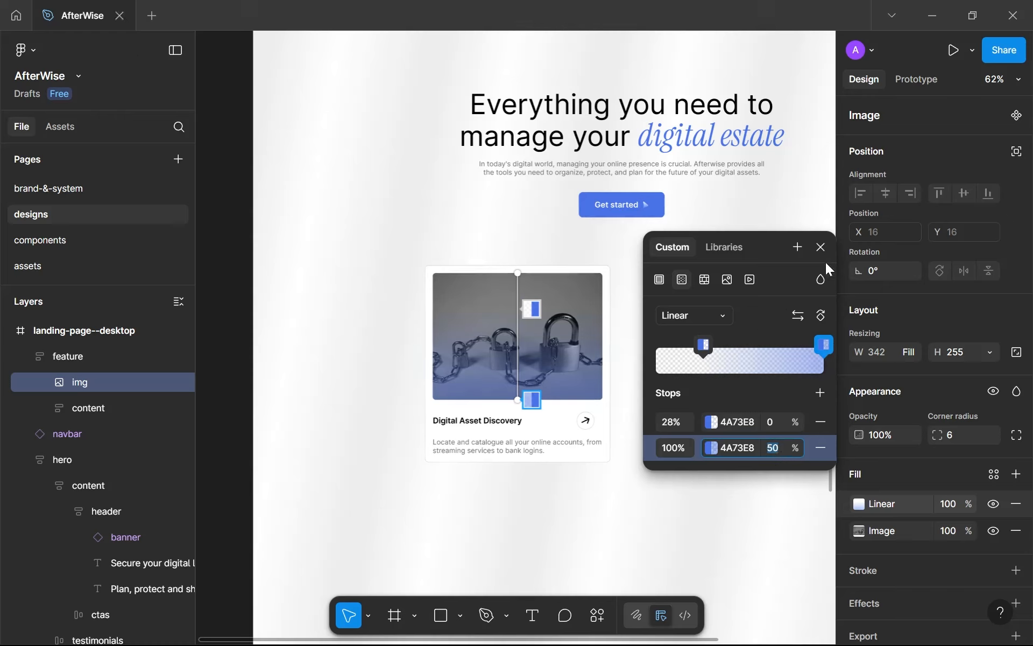
{"action": "left_click", "coordinate": [820, 247]}
{"action": "scroll", "coordinate": [654, 341], "scroll_direction": "up", "scroll_amount": 5}
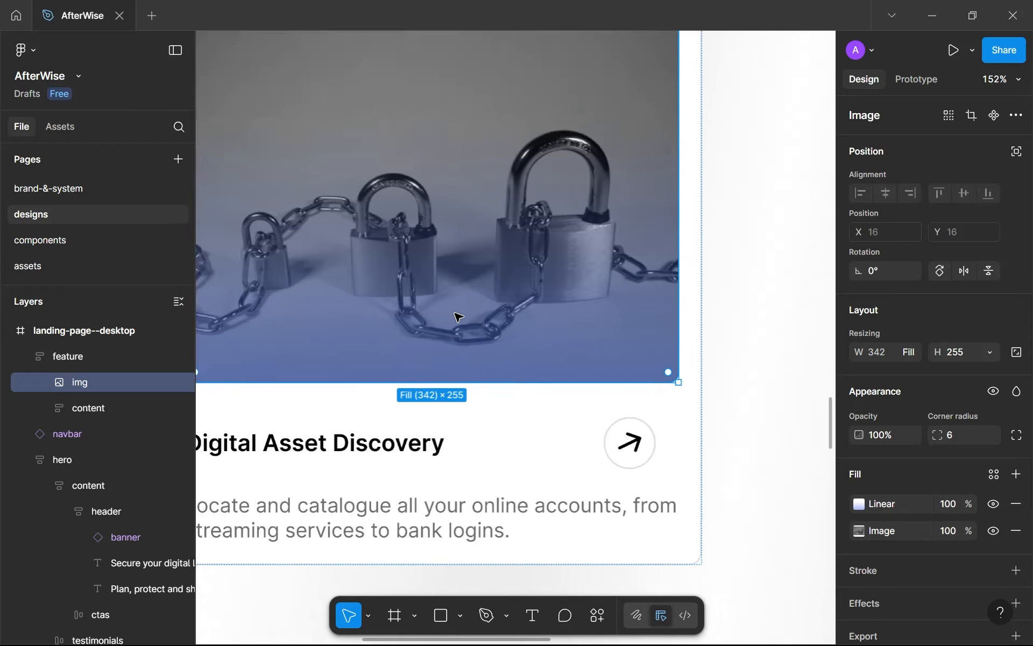
{"action": "scroll", "coordinate": [546, 359], "scroll_direction": "down", "scroll_amount": 8}
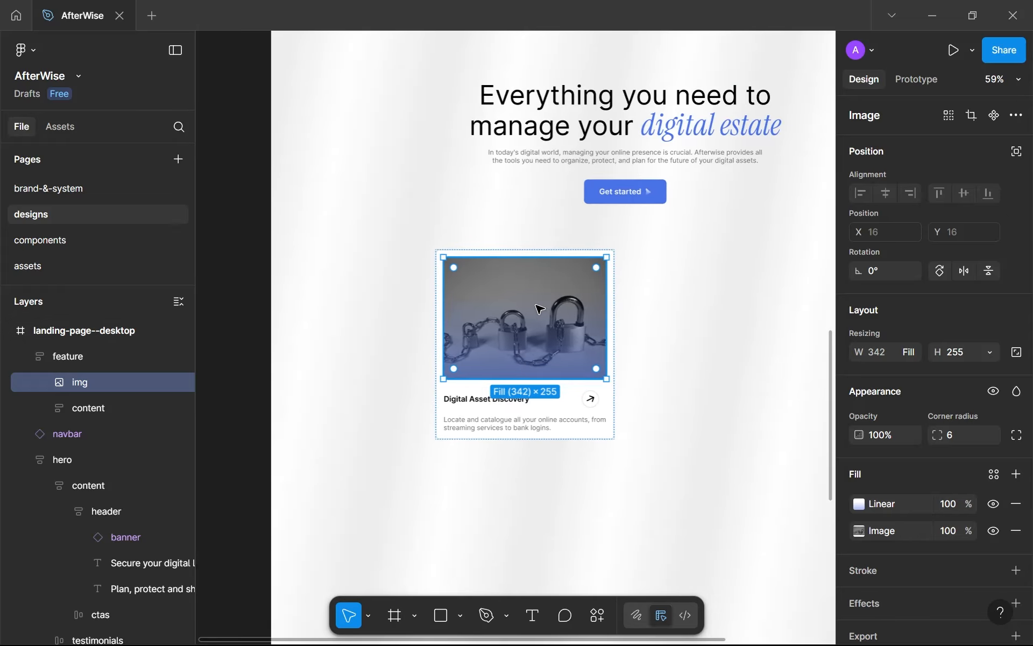
{"action": "scroll", "coordinate": [570, 299], "scroll_direction": "up", "scroll_amount": 7}
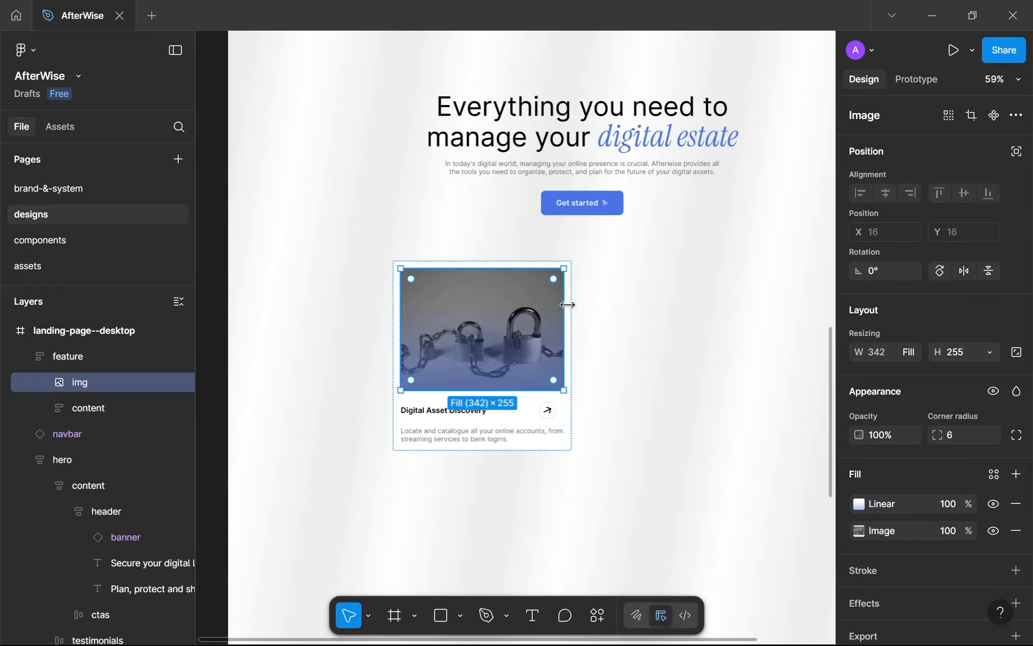
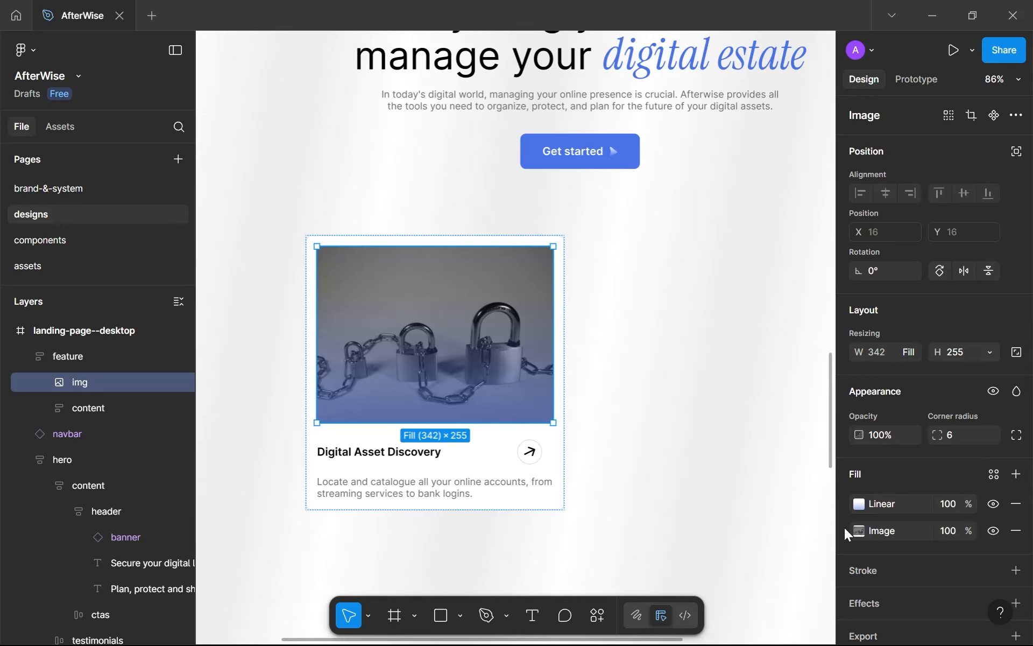
Drag the Digital Asset Discovery feature card left to X 266.
{"action": "left_click", "coordinate": [720, 413]}
{"action": "scroll", "coordinate": [643, 393], "scroll_direction": "down", "scroll_amount": 5}
{"action": "scroll", "coordinate": [592, 396], "scroll_direction": "up", "scroll_amount": 4}
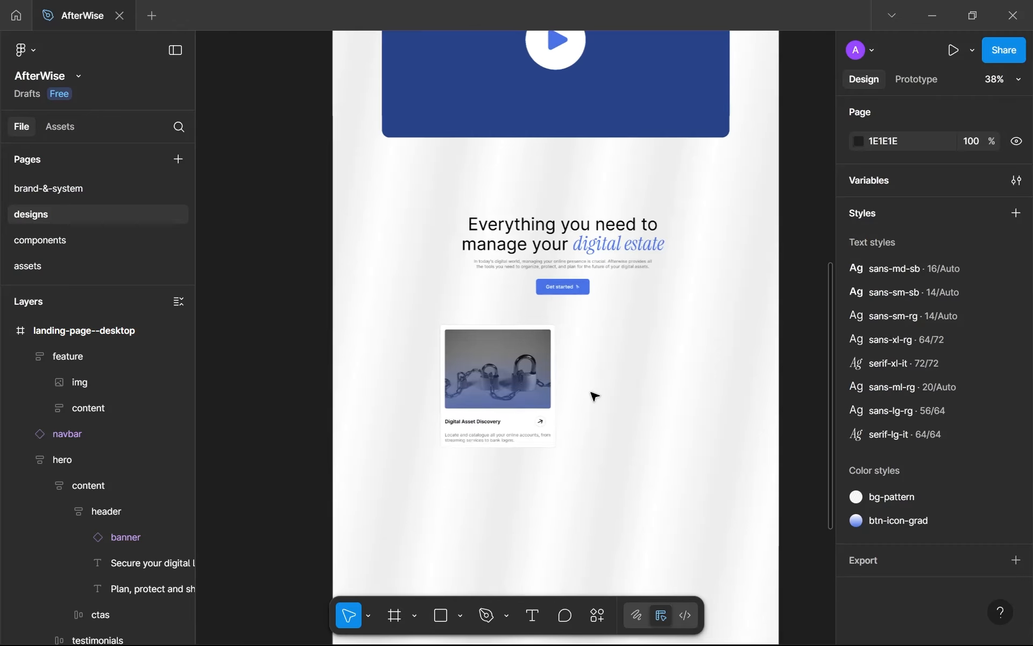
{"action": "scroll", "coordinate": [595, 397], "scroll_direction": "up", "scroll_amount": 1}
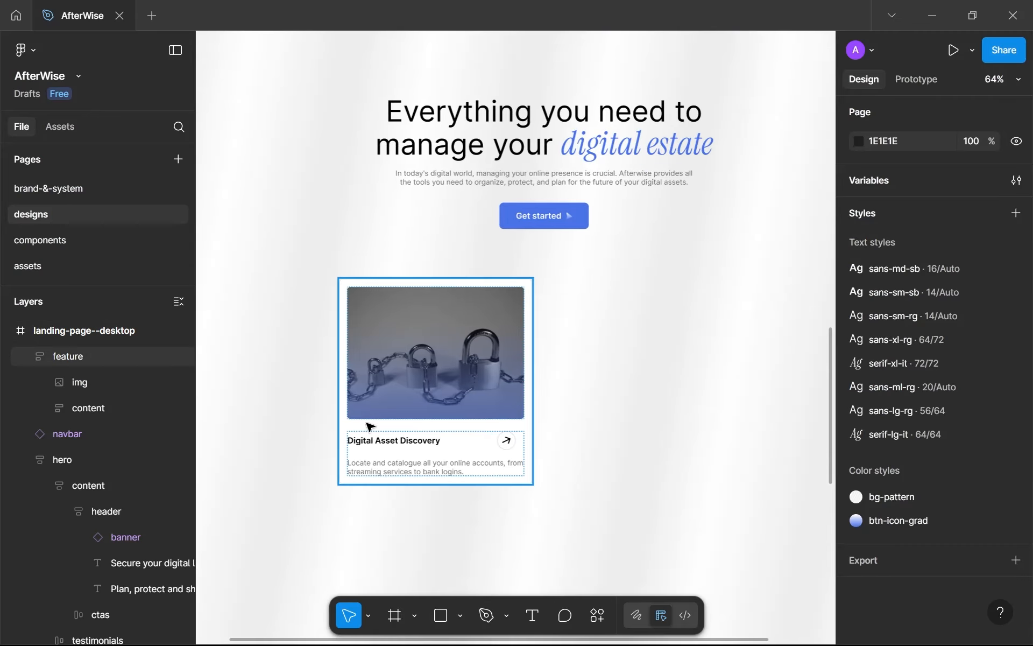
{"action": "left_click_drag", "start_coordinate": [422, 419], "coordinate": [382, 416]}
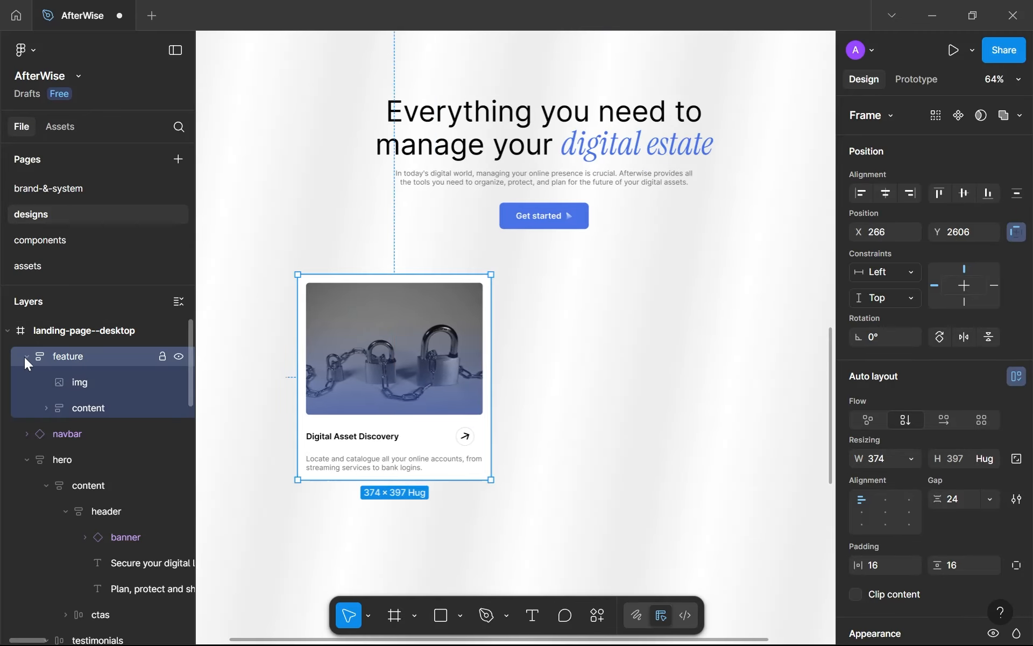
Collapse the feature layer and select the whole landing-page--desktop frame.
{"action": "left_click", "coordinate": [25, 357]}
{"action": "left_click", "coordinate": [699, 476]}
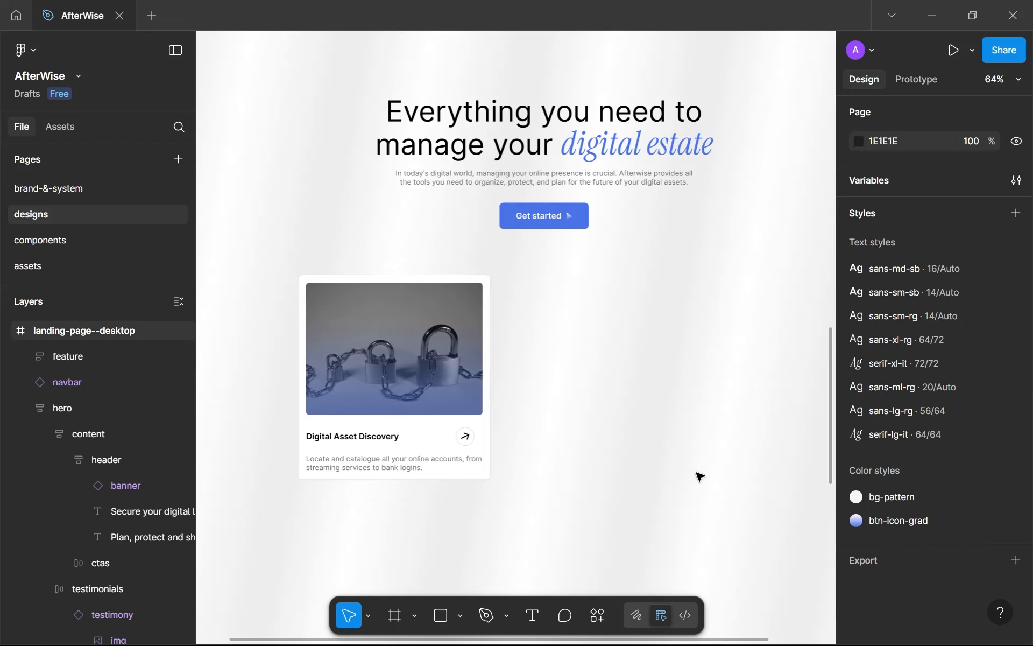
{"action": "key", "text": "ctrl+a"}
{"action": "scroll", "coordinate": [909, 471], "scroll_direction": "down", "scroll_amount": 1}
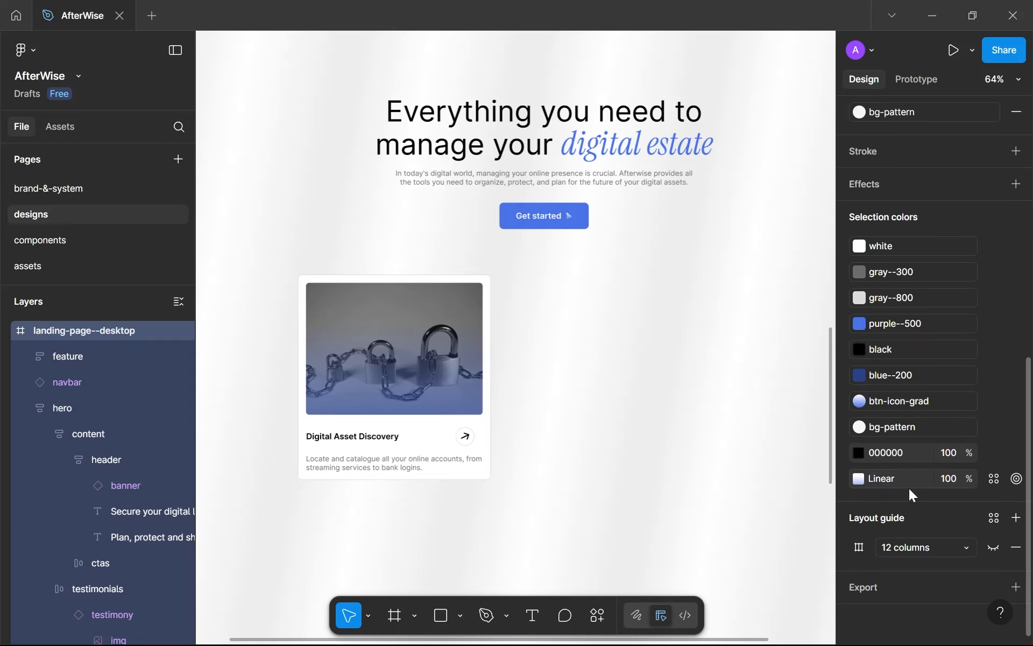
Apply the library bg-pattern style to the gradient colour in Selection colors.
{"action": "left_click", "coordinate": [993, 477]}
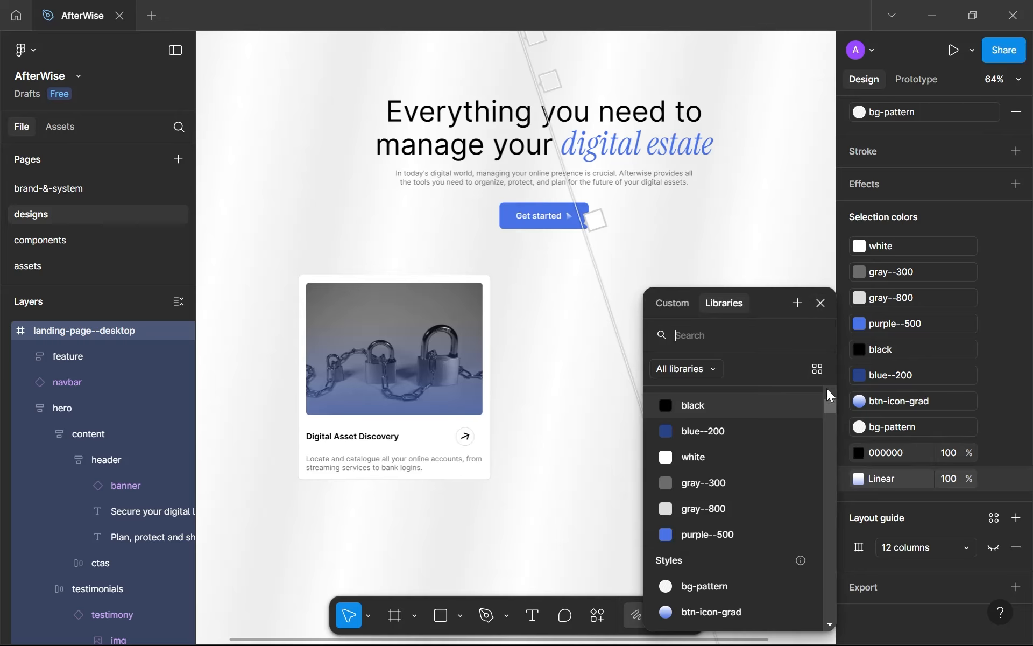
{"action": "scroll", "coordinate": [540, 458], "scroll_direction": "down", "scroll_amount": 3}
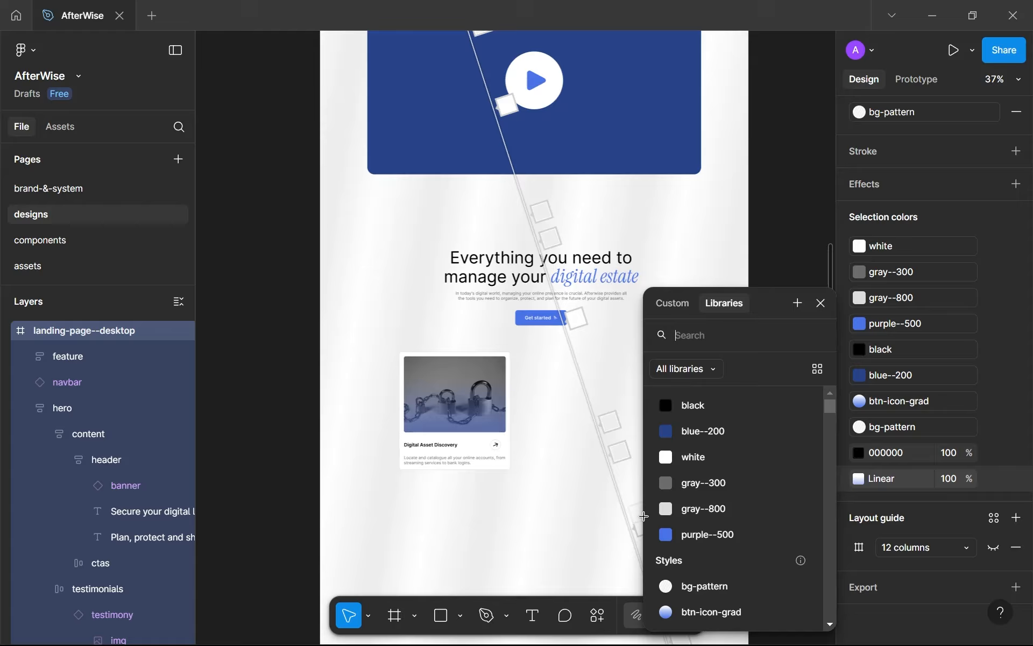
{"action": "scroll", "coordinate": [723, 527], "scroll_direction": "down", "scroll_amount": 3}
{"action": "left_click", "coordinate": [721, 510]}
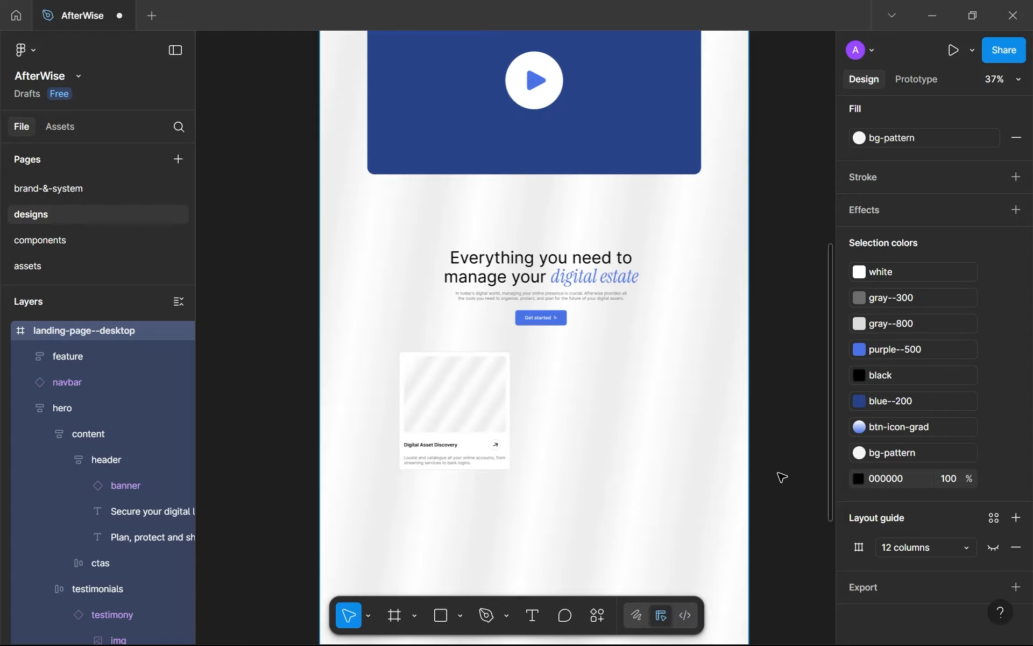
{"action": "scroll", "coordinate": [618, 431], "scroll_direction": "down", "scroll_amount": 4}
{"action": "scroll", "coordinate": [579, 285], "scroll_direction": "up", "scroll_amount": 5}
{"action": "scroll", "coordinate": [567, 397], "scroll_direction": "up", "scroll_amount": 8}
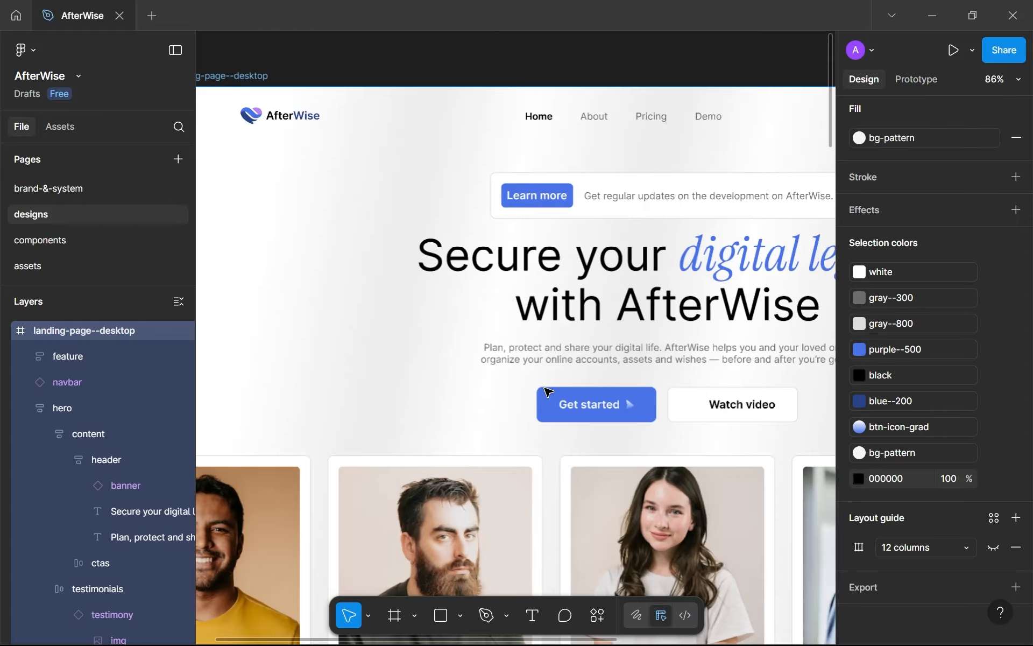
{"action": "scroll", "coordinate": [544, 394], "scroll_direction": "down", "scroll_amount": 5}
{"action": "scroll", "coordinate": [546, 392], "scroll_direction": "down", "scroll_amount": 3}
{"action": "scroll", "coordinate": [568, 324], "scroll_direction": "up", "scroll_amount": 2}
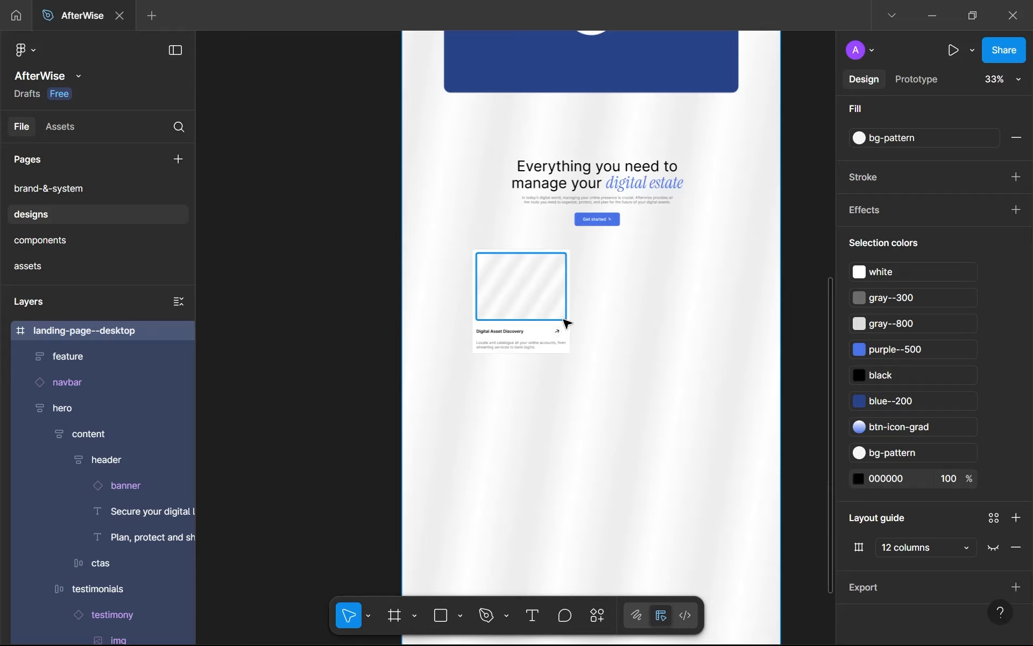
{"action": "scroll", "coordinate": [567, 323], "scroll_direction": "up", "scroll_amount": 7}
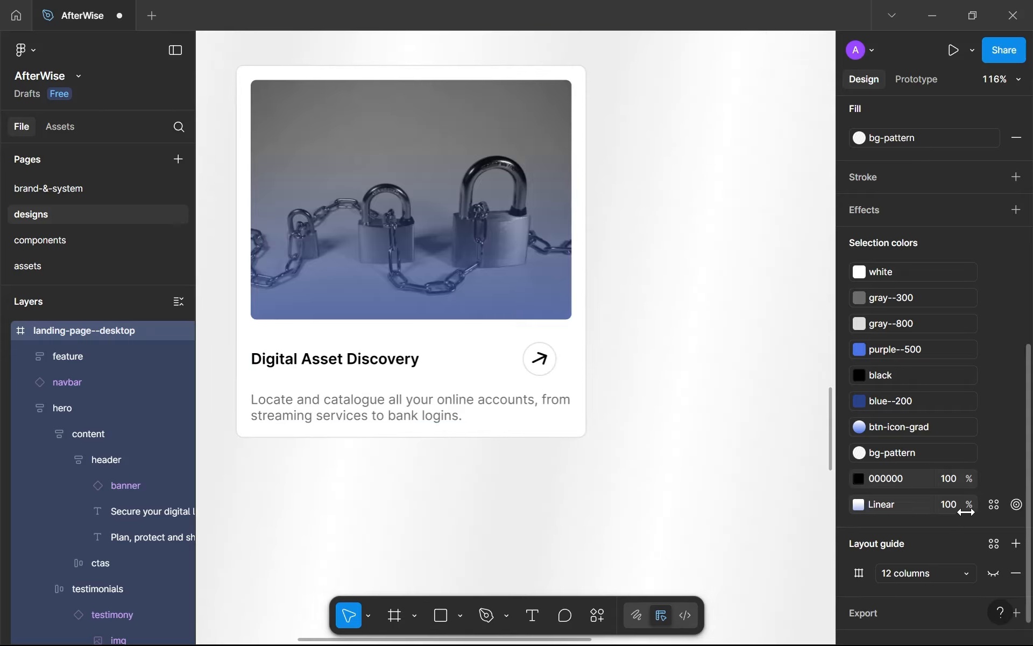
Link the raw 000000 black to the library 'black' colour swatch.
{"action": "left_click", "coordinate": [993, 478]}
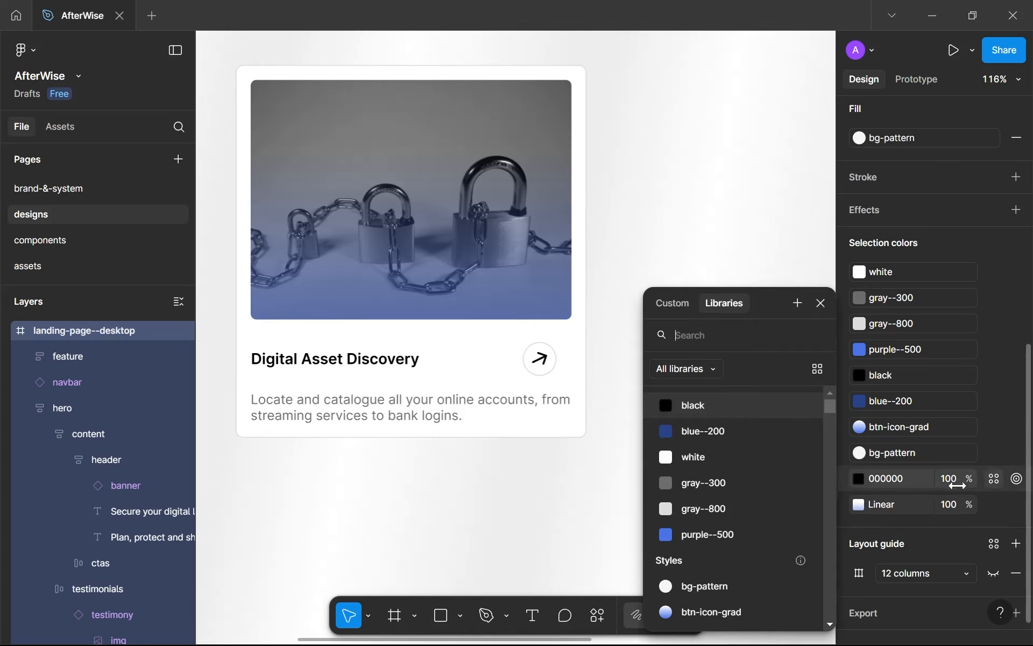
{"action": "left_click", "coordinate": [731, 407]}
{"action": "left_click", "coordinate": [989, 506]}
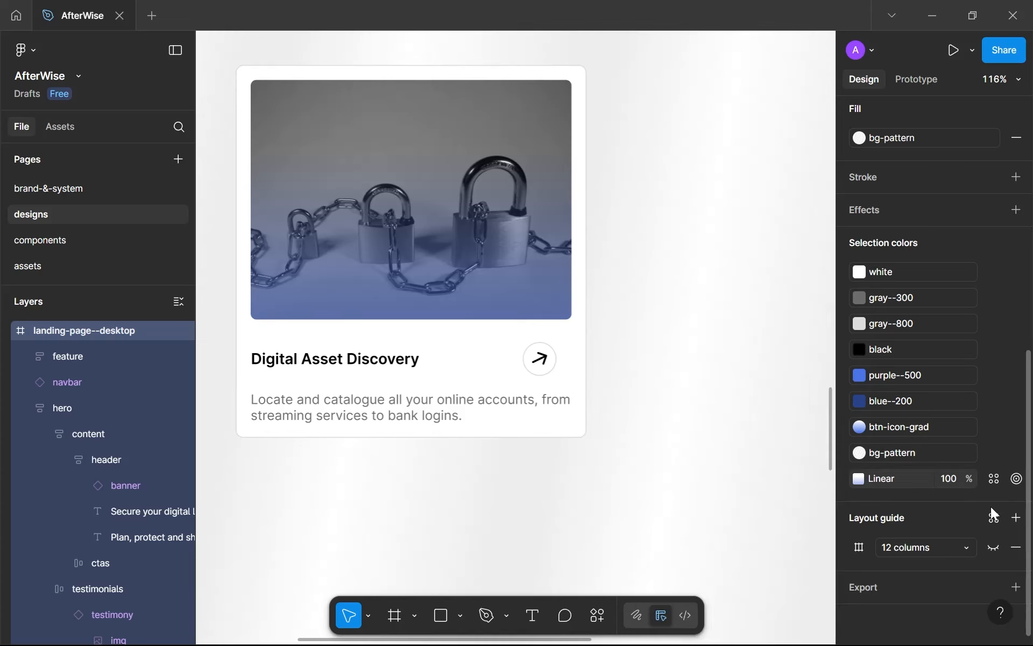
{"action": "left_click", "coordinate": [993, 481]}
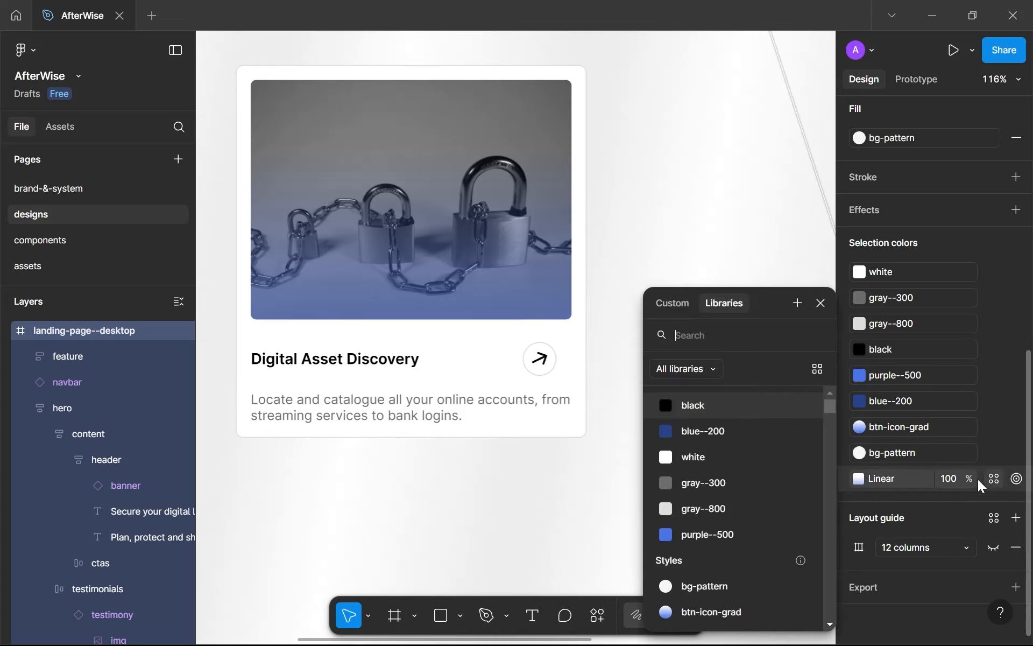
{"action": "left_click", "coordinate": [819, 303]}
Shift the feature card further left to X 226, then go to the components page.
{"action": "left_click", "coordinate": [613, 379]}
{"action": "left_click", "coordinate": [520, 338]}
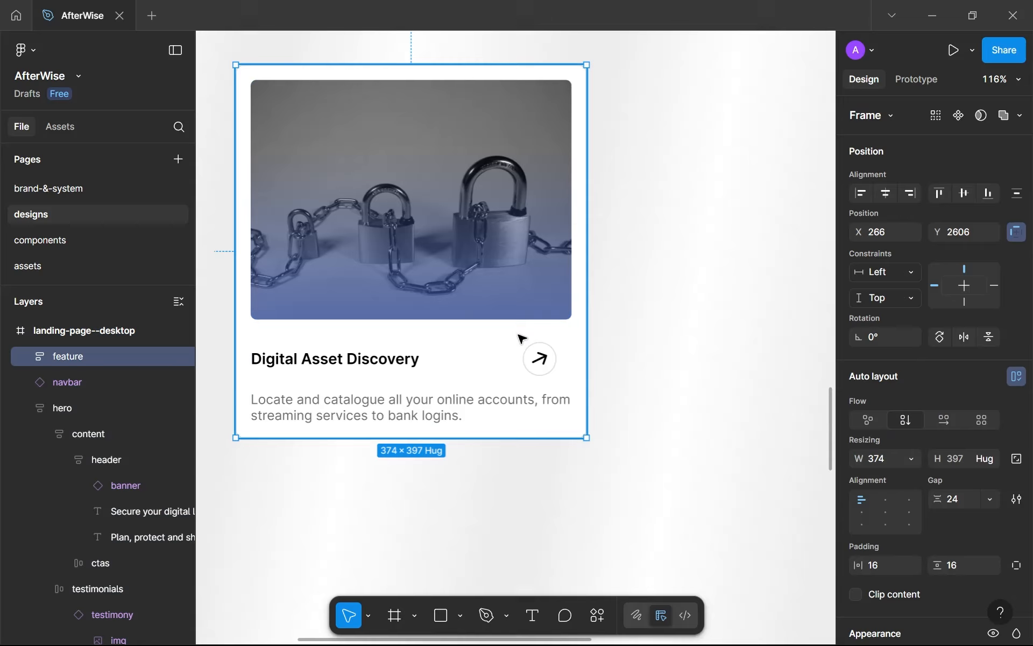
{"action": "scroll", "coordinate": [520, 338], "scroll_direction": "down", "scroll_amount": 5}
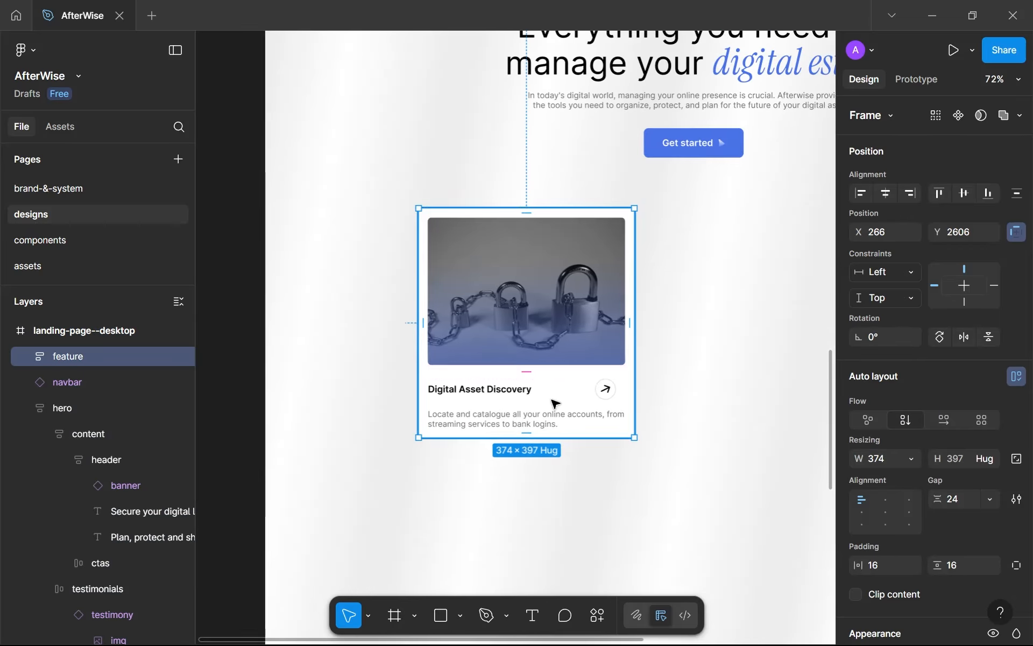
{"action": "scroll", "coordinate": [553, 404], "scroll_direction": "up", "scroll_amount": 3}
{"action": "left_click", "coordinate": [625, 503]}
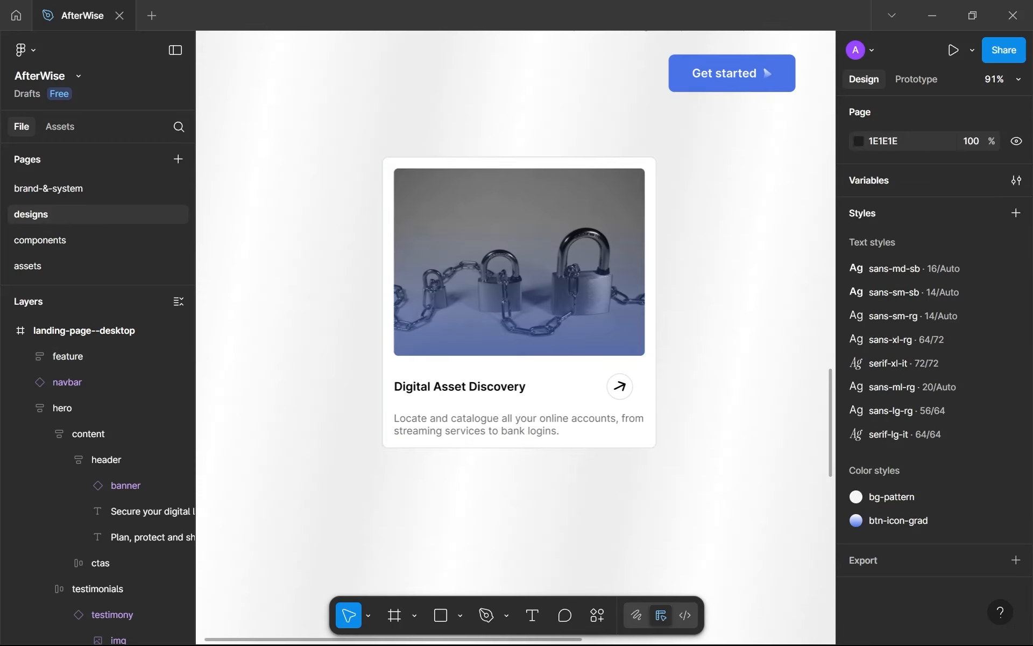
{"action": "left_click", "coordinate": [565, 415]}
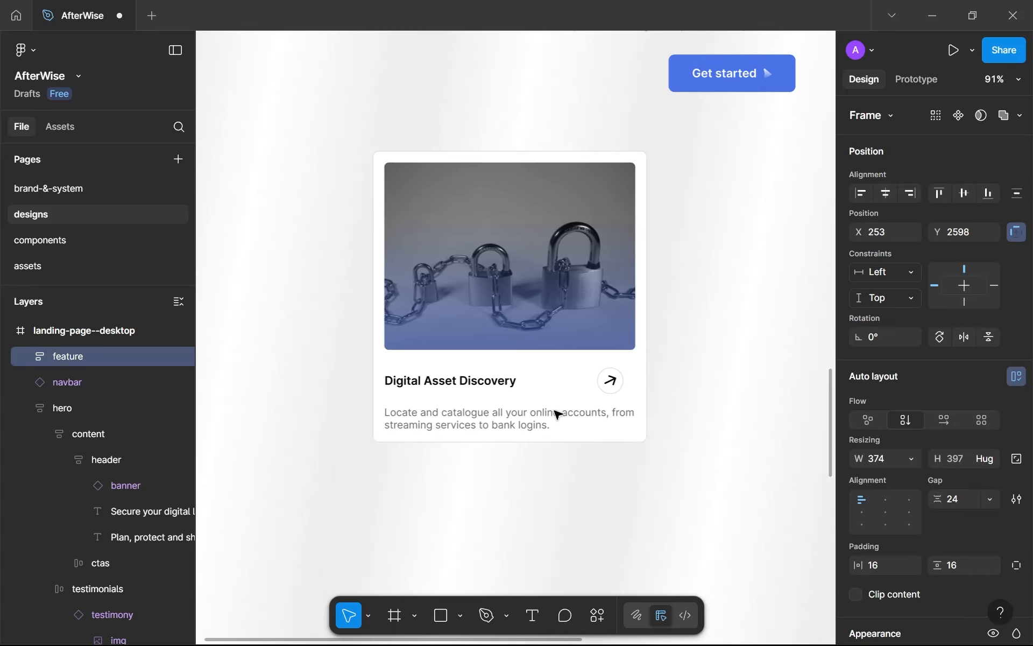
{"action": "left_click_drag", "start_coordinate": [555, 411], "coordinate": [543, 411]}
{"action": "scroll", "coordinate": [542, 411], "scroll_direction": "down", "scroll_amount": 5}
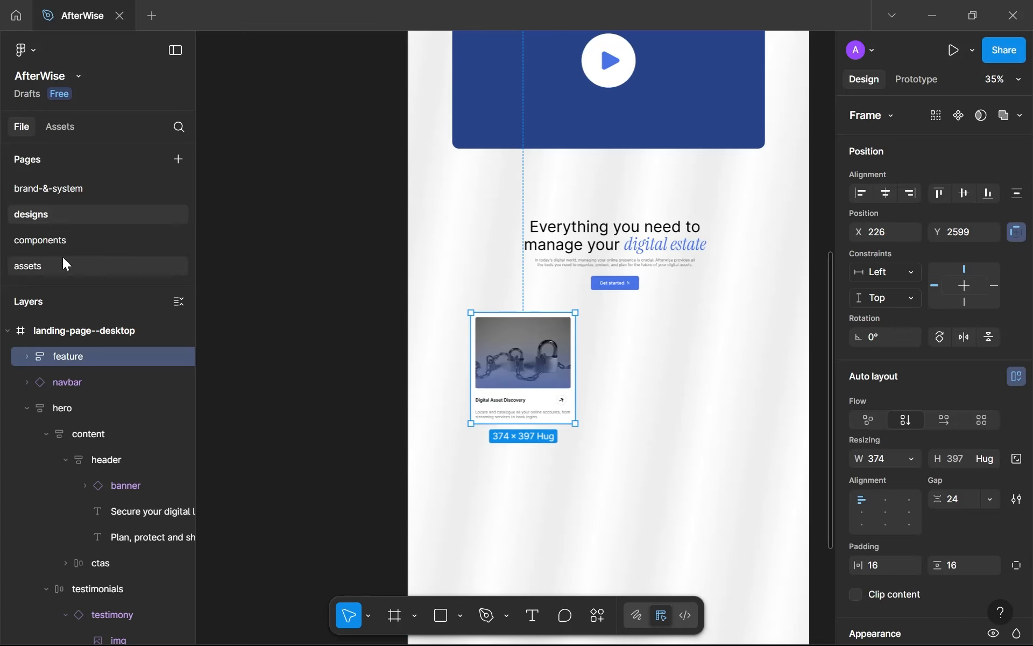
{"action": "left_click", "coordinate": [62, 239]}
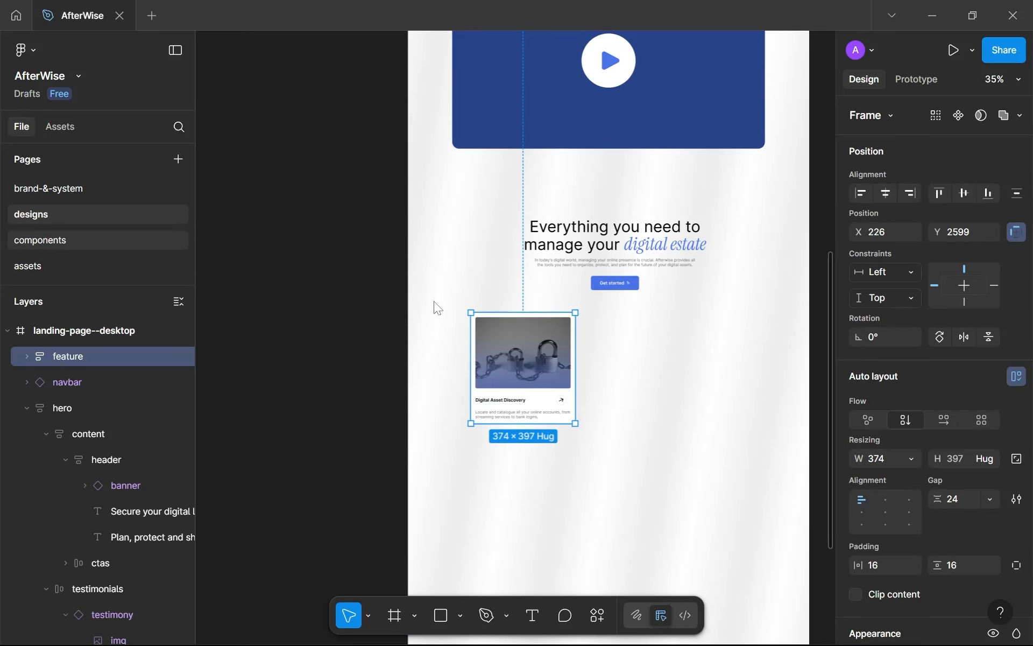
{"action": "scroll", "coordinate": [498, 339], "scroll_direction": "down", "scroll_amount": 6}
Duplicate the testimonies frame below the original and rename the copy 'cards'.
{"action": "scroll", "coordinate": [497, 358], "scroll_direction": "down", "scroll_amount": 4}
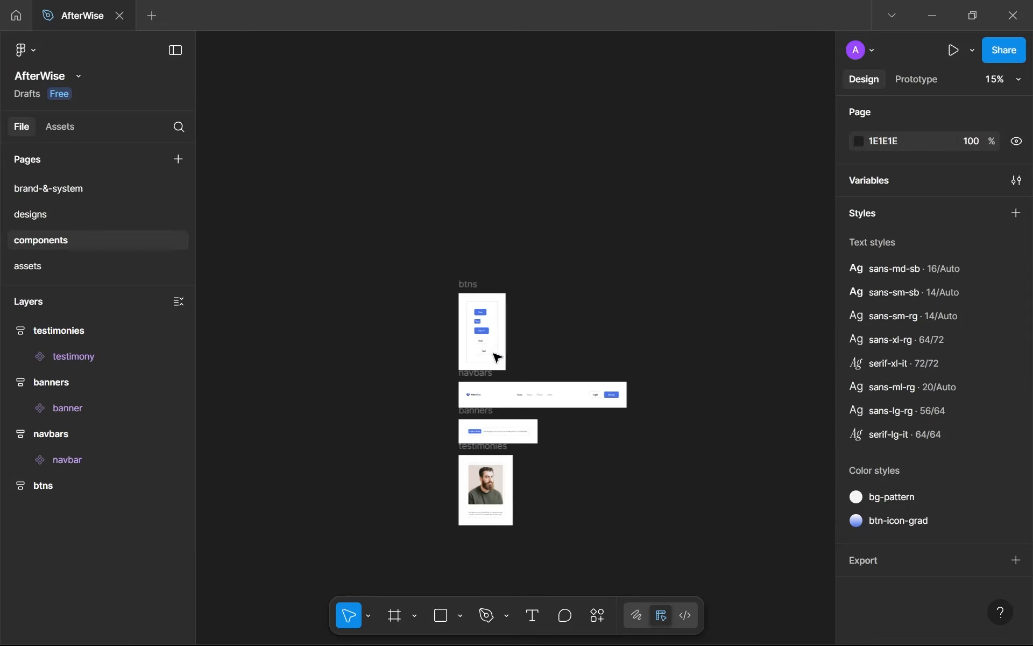
{"action": "left_click", "coordinate": [486, 450]}
{"action": "left_click", "coordinate": [481, 447]}
{"action": "key", "text": "ctrl+d"}
{"action": "scroll", "coordinate": [481, 447], "scroll_direction": "down", "scroll_amount": 2}
{"action": "left_click_drag", "start_coordinate": [492, 416], "coordinate": [512, 425]}
{"action": "scroll", "coordinate": [500, 430], "scroll_direction": "up", "scroll_amount": 5}
{"action": "type", "text": "d"}
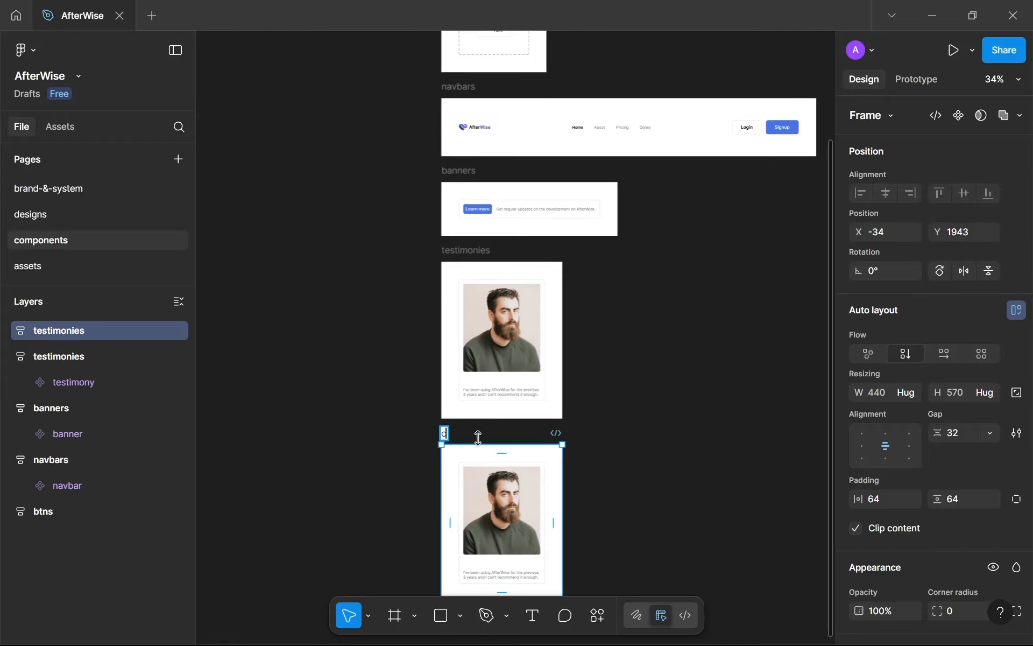
{"action": "type", "text": "ards"}
{"action": "left_click", "coordinate": [514, 540]}
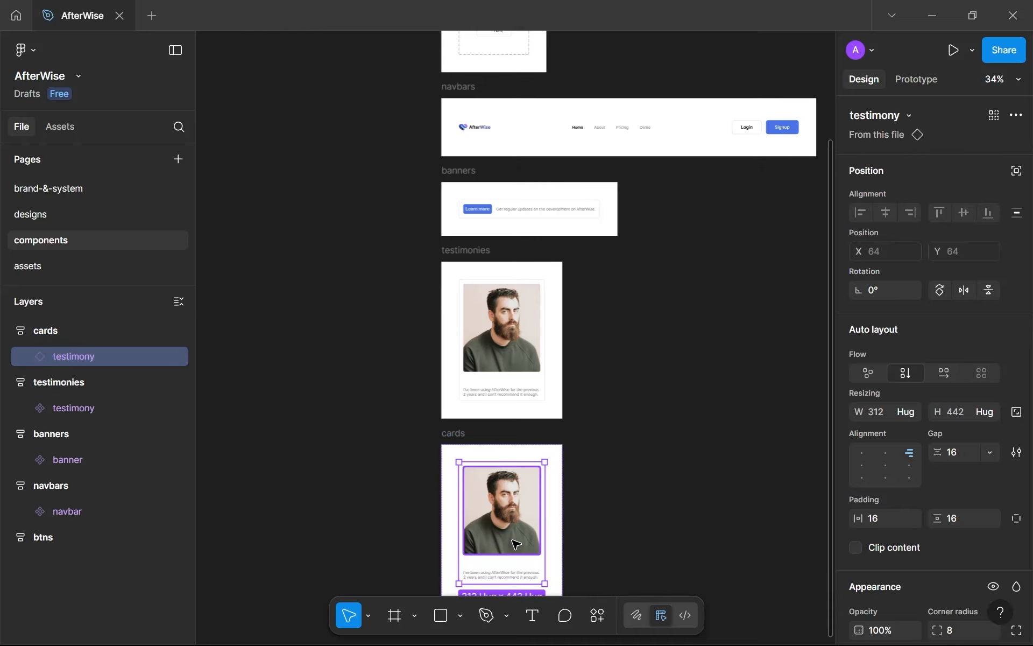
Replace the testimony inside cards with the copied feature card.
{"action": "key", "text": "ctrl+shift+r"}
{"action": "scroll", "coordinate": [618, 457], "scroll_direction": "up", "scroll_amount": 1}
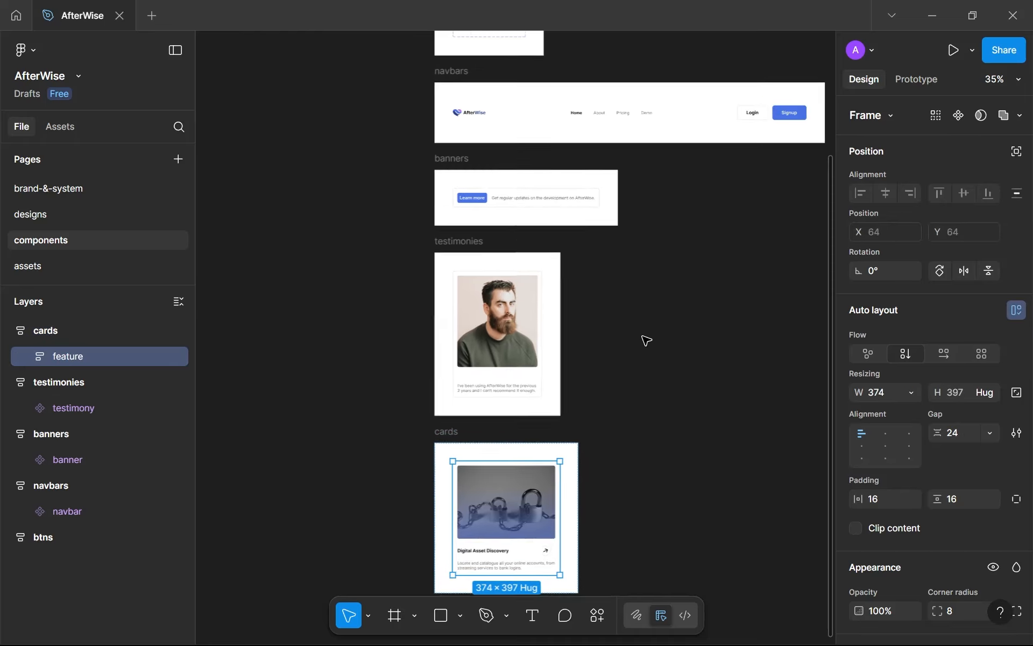
{"action": "scroll", "coordinate": [640, 331], "scroll_direction": "down", "scroll_amount": 1}
{"action": "scroll", "coordinate": [631, 321], "scroll_direction": "up", "scroll_amount": 1}
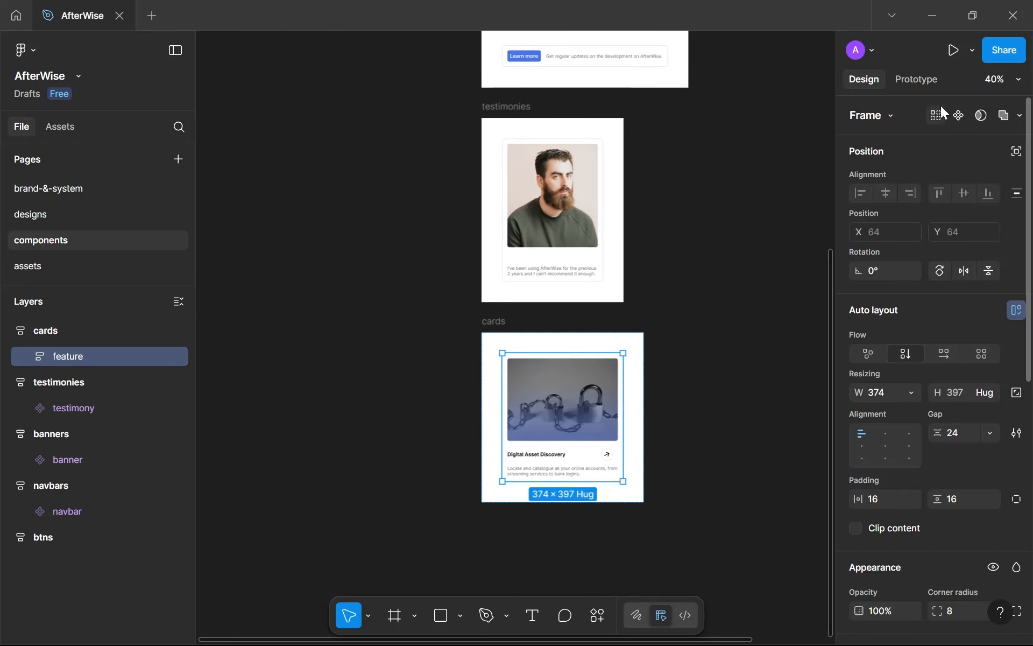
{"action": "key", "text": "c"}
{"action": "key", "text": "a"}
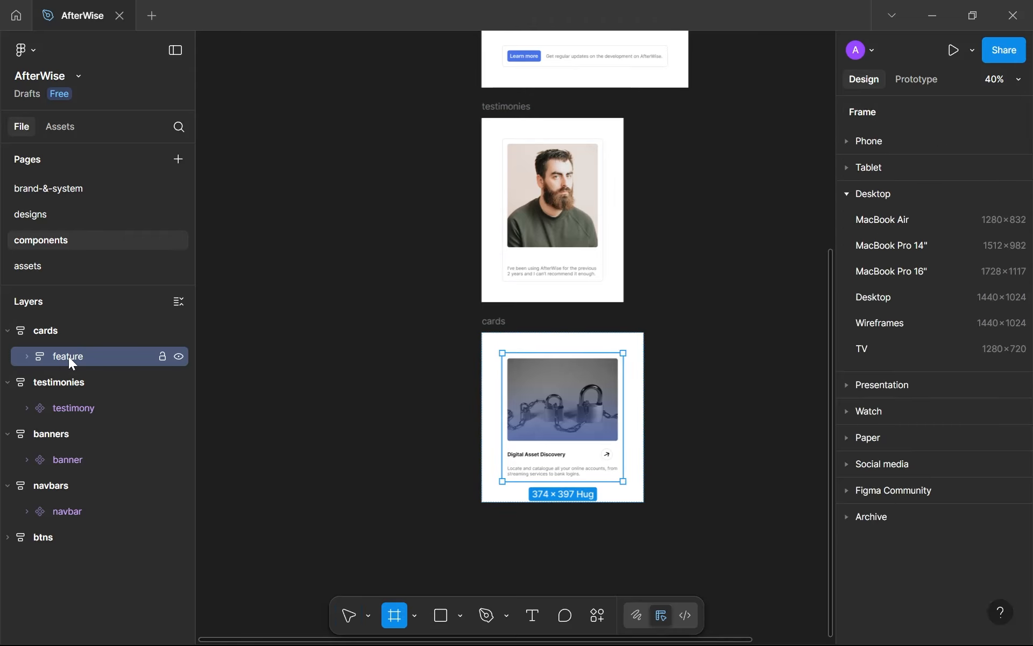
Rename the pasted layer 'card' and make it a main component.
{"action": "double_click", "coordinate": [68, 356]}
{"action": "type", "text": "card"}
{"action": "key", "text": "Return"}
{"action": "left_click", "coordinate": [540, 392]}
{"action": "key", "text": "ctrl+z"}
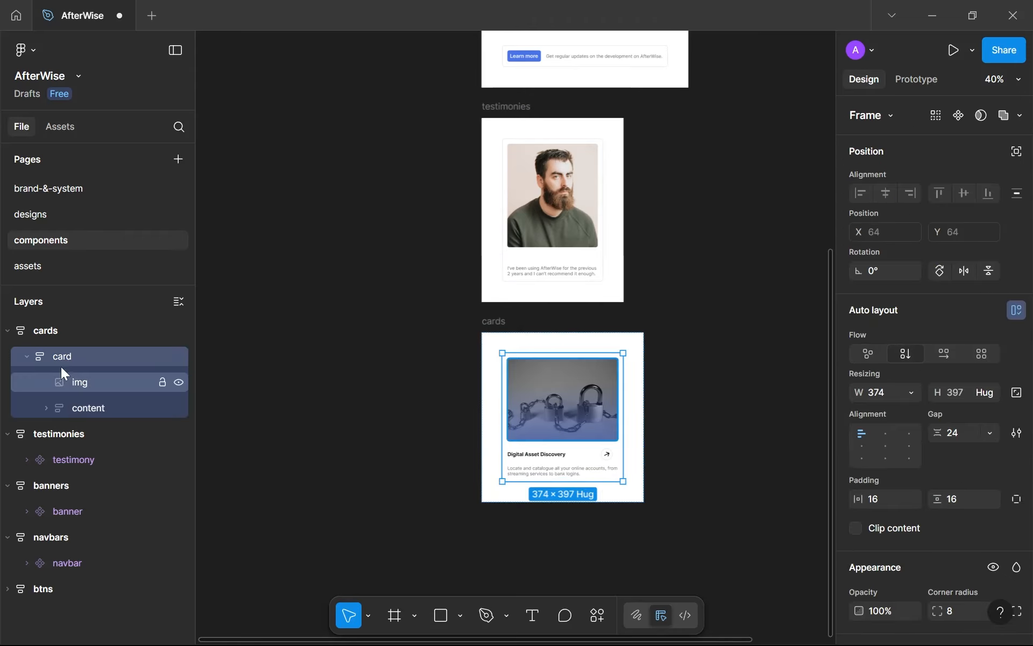
{"action": "left_click", "coordinate": [27, 357]}
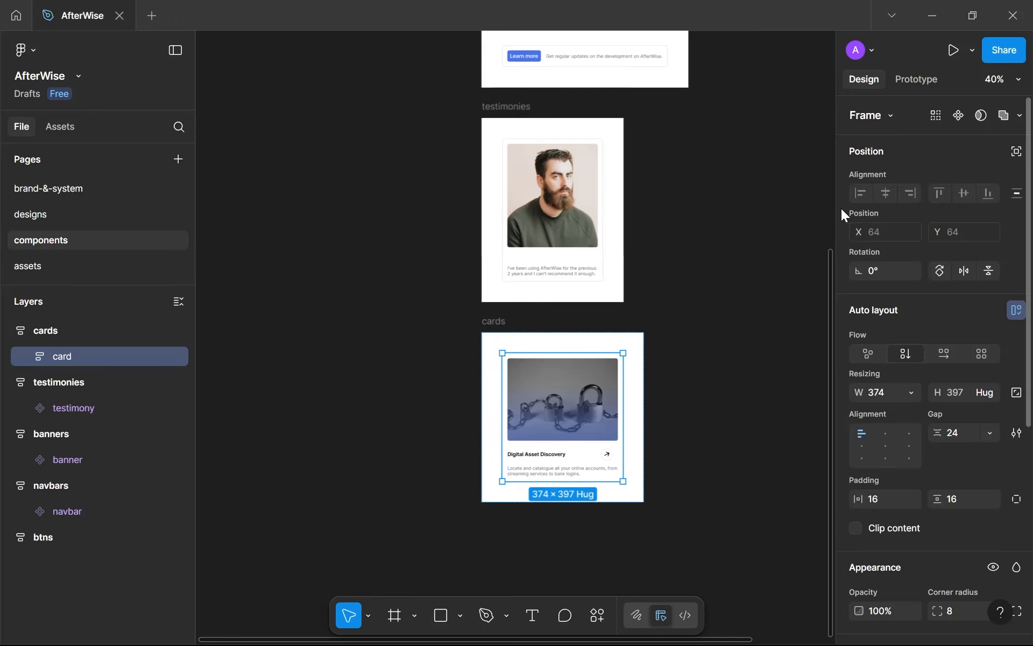
{"action": "left_click", "coordinate": [958, 115]}
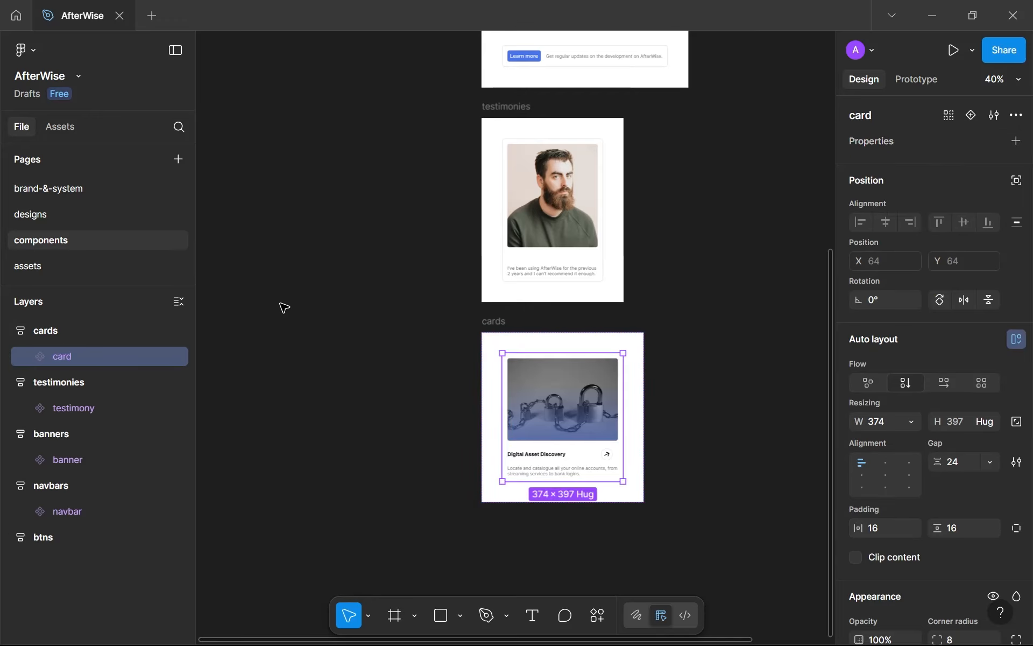
{"action": "left_click", "coordinate": [91, 215]}
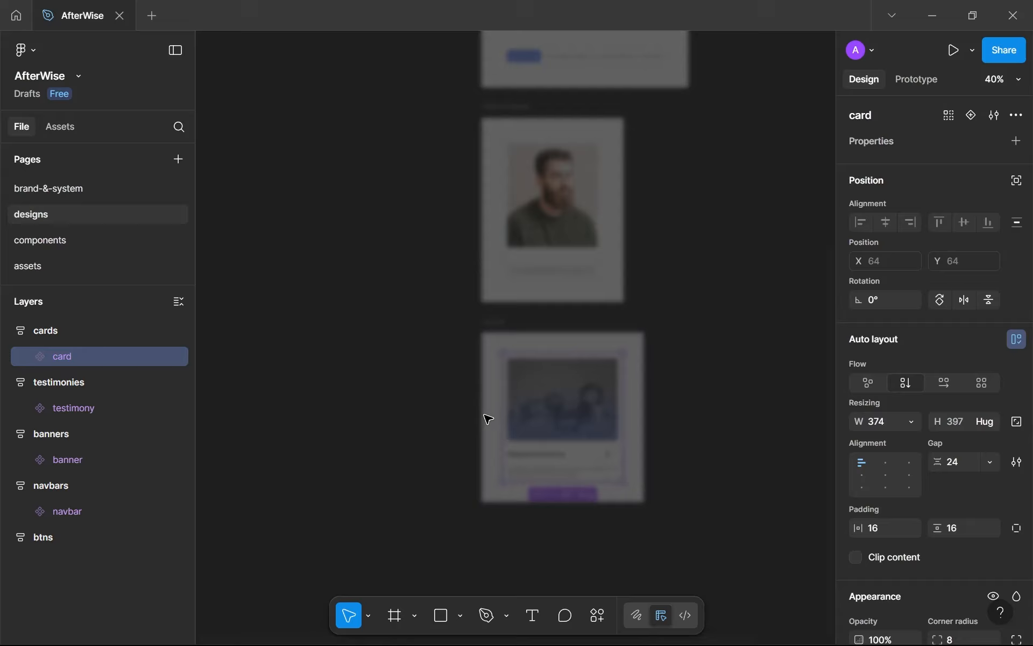
Duplicate the card into three and wrap them in an auto-layout row with 24 gap.
{"action": "key", "text": "ctrl+shift+r"}
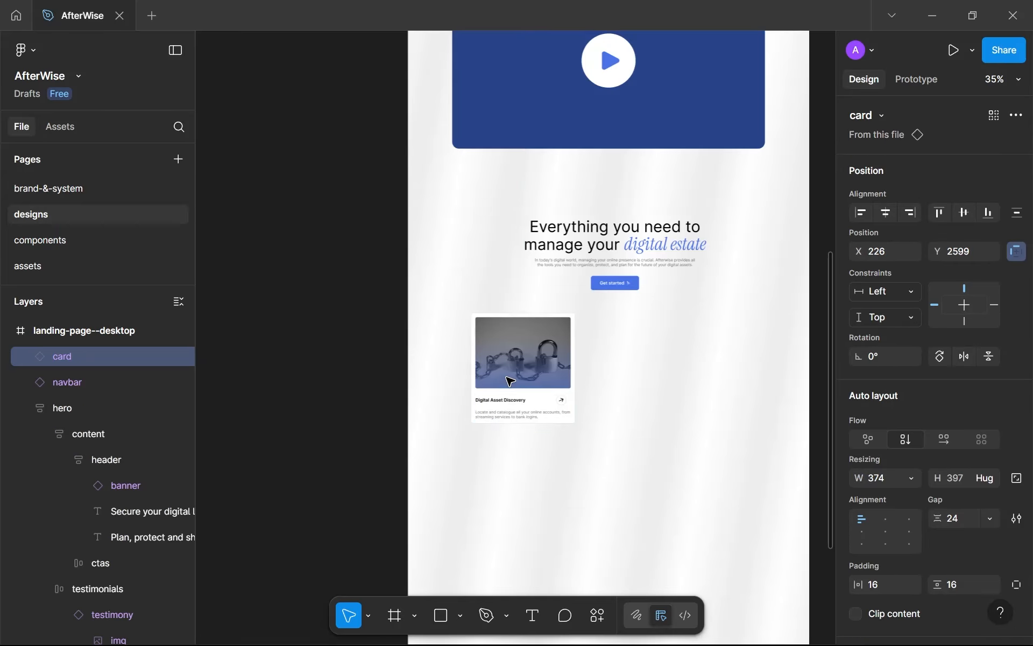
{"action": "scroll", "coordinate": [510, 381], "scroll_direction": "up", "scroll_amount": 2}
{"action": "left_click_drag", "start_coordinate": [510, 381], "coordinate": [540, 354]}
{"action": "scroll", "coordinate": [468, 357], "scroll_direction": "down", "scroll_amount": 2}
{"action": "key", "text": "ctrl+d"}
{"action": "key", "text": "ctrl+d"}
{"action": "left_click", "coordinate": [522, 354], "text": "shift"}
{"action": "left_click", "coordinate": [390, 364], "text": "shift"}
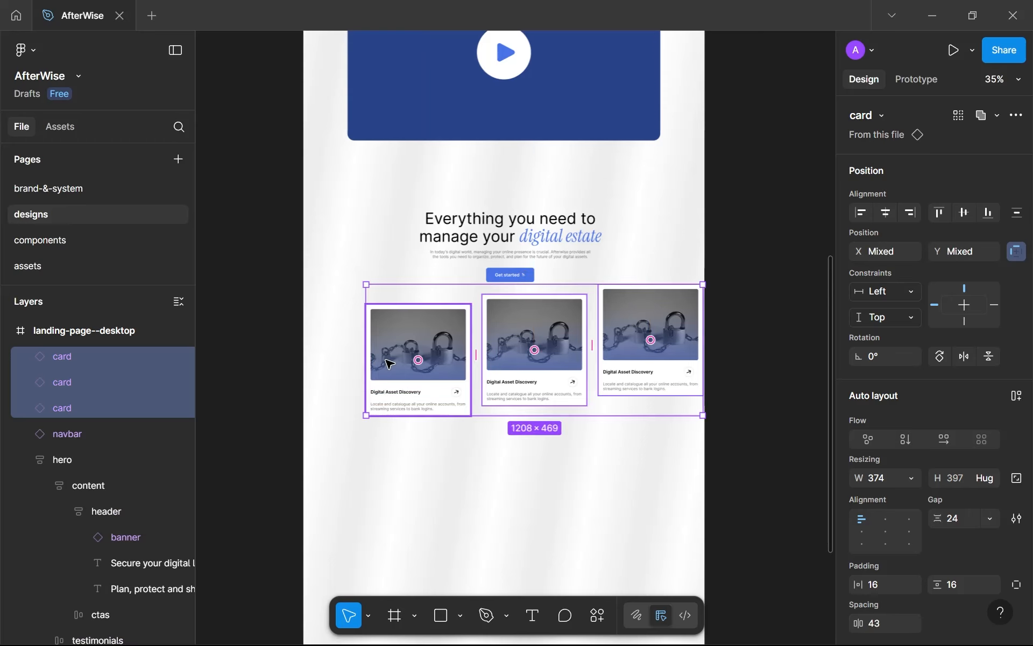
{"action": "key", "text": "shift+a"}
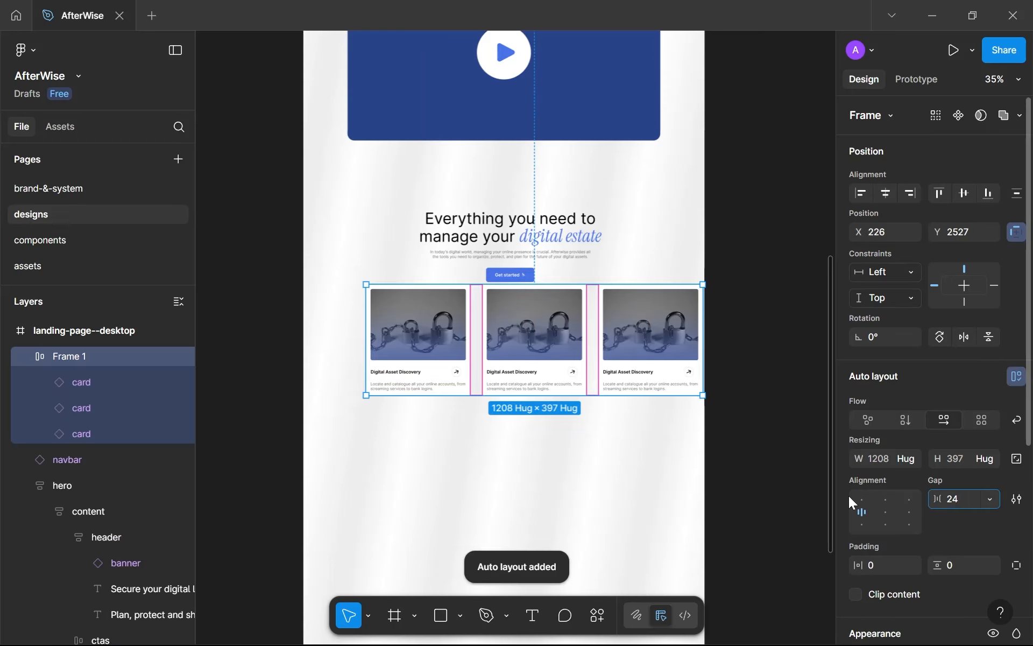
{"action": "key", "text": "Return"}
Retitle the middle card 'Estate Planning Tools' and paste in its description.
{"action": "left_click_drag", "start_coordinate": [539, 362], "coordinate": [527, 378]}
{"action": "scroll", "coordinate": [527, 379], "scroll_direction": "up", "scroll_amount": 5}
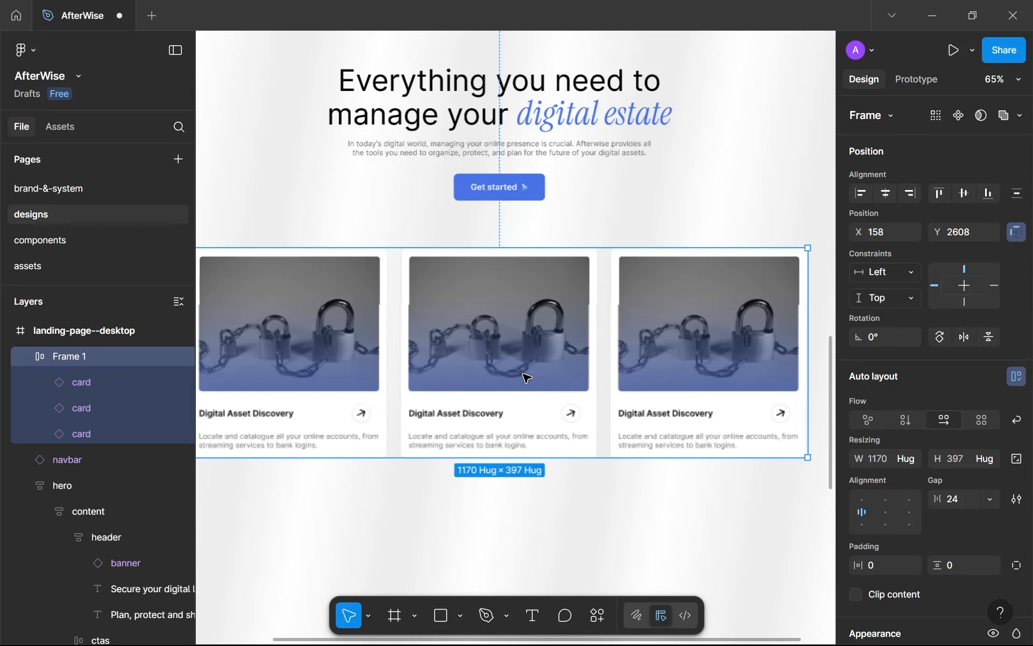
{"action": "left_click", "coordinate": [467, 421]}
{"action": "double_click", "coordinate": [467, 421]}
{"action": "key", "text": "Return"}
{"action": "type", "text": "Estate Plann"}
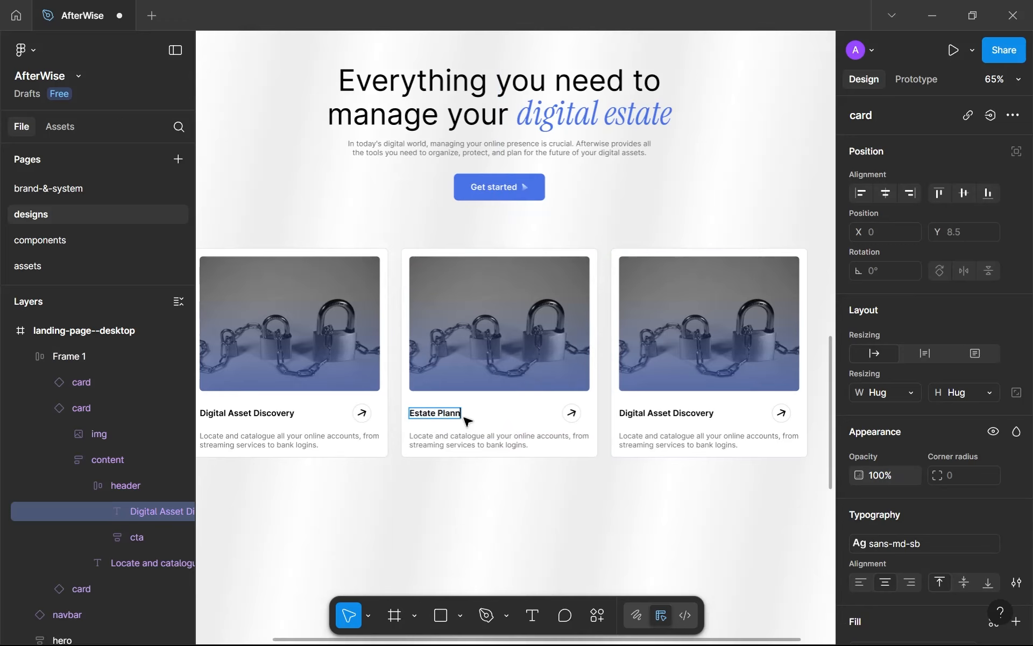
{"action": "type", "text": "ing Tools"}
{"action": "double_click", "coordinate": [500, 440]}
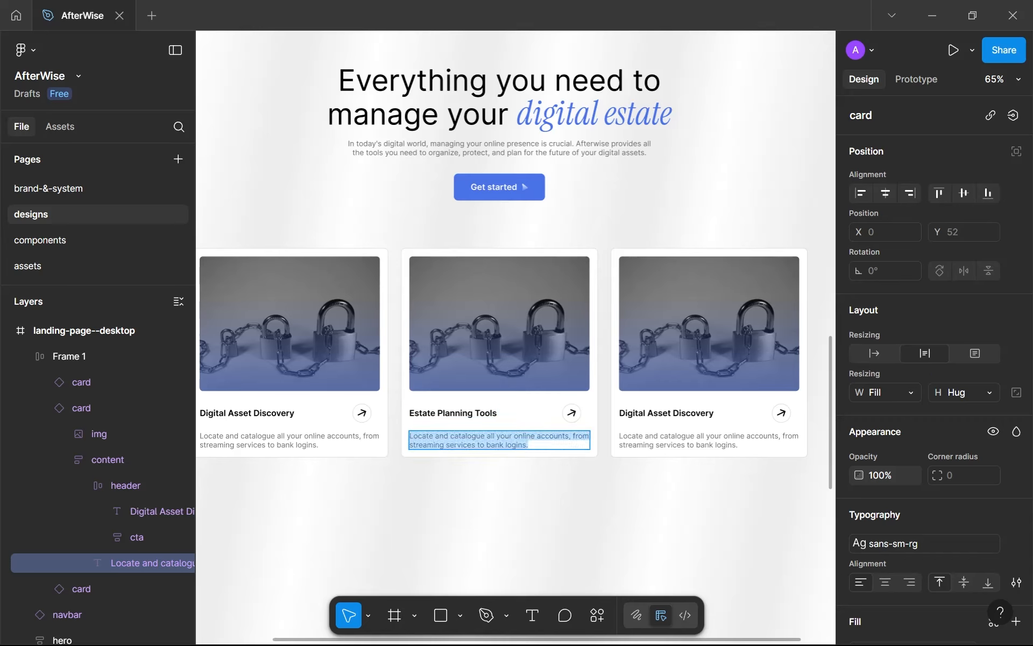
{"action": "type", "text": "Set up clear instructions for how your digital estate should be handled in the future."}
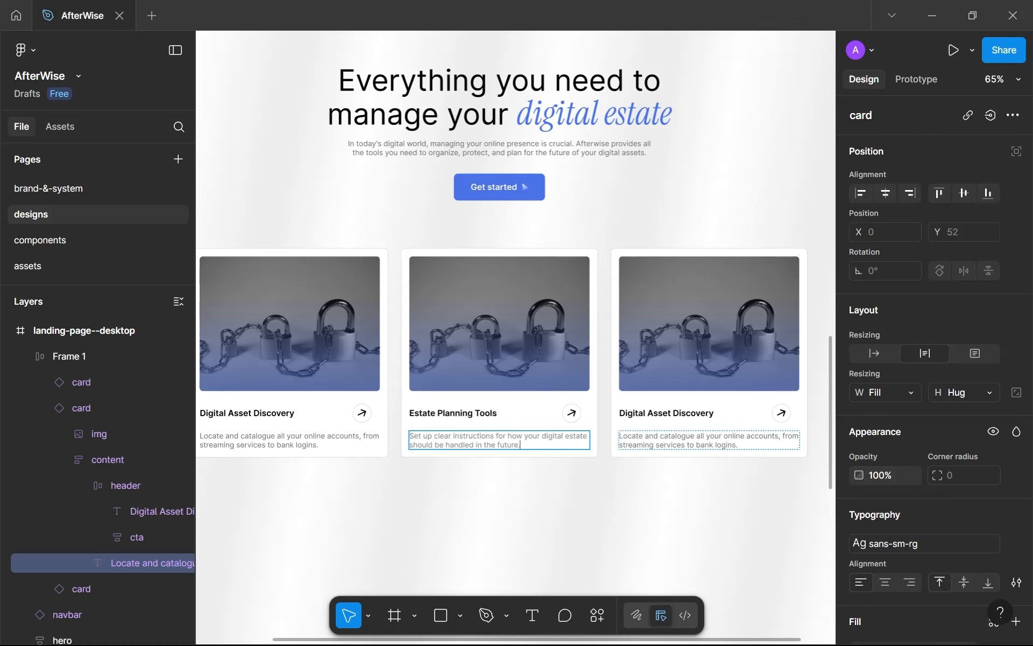
Paste the third card's description and retitle it 'Family Guide'.
{"action": "double_click", "coordinate": [709, 440]}
{"action": "type", "text": "Provide your loved ones with an overview of your wishes, key information, and how to access vital accounts."}
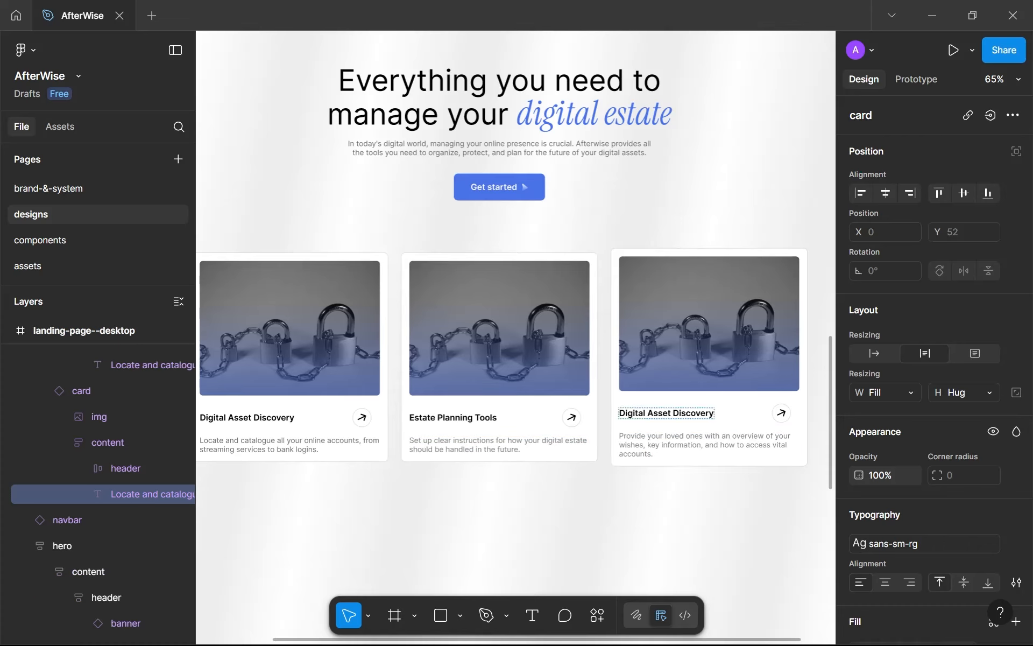
{"action": "double_click", "coordinate": [658, 412]}
{"action": "key", "text": "ctrl+a"}
{"action": "type", "text": "F"}
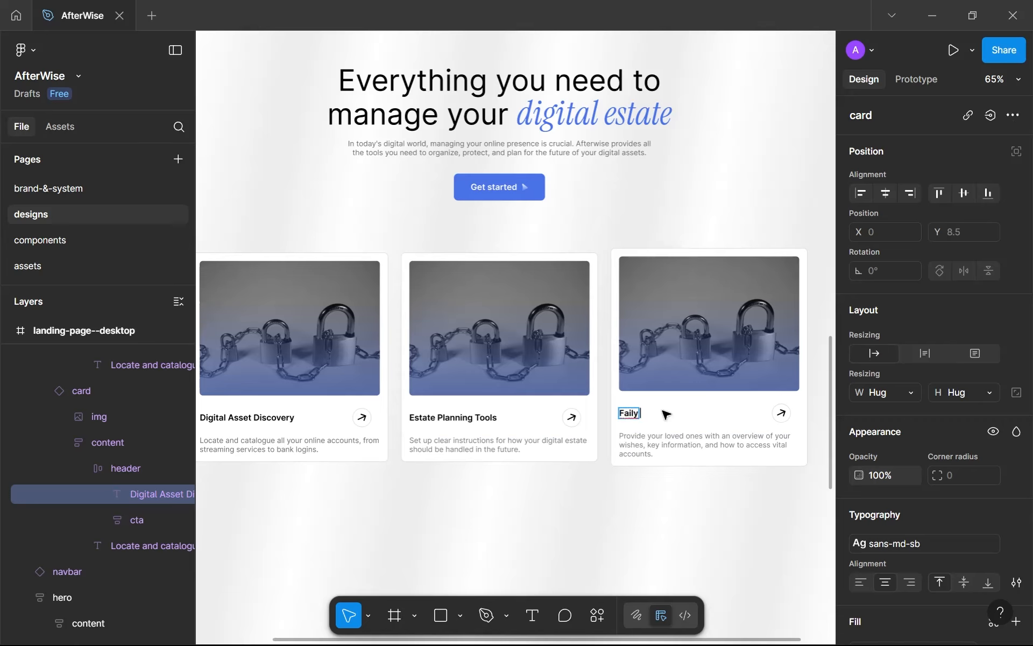
{"action": "key", "text": "BackSpace"}
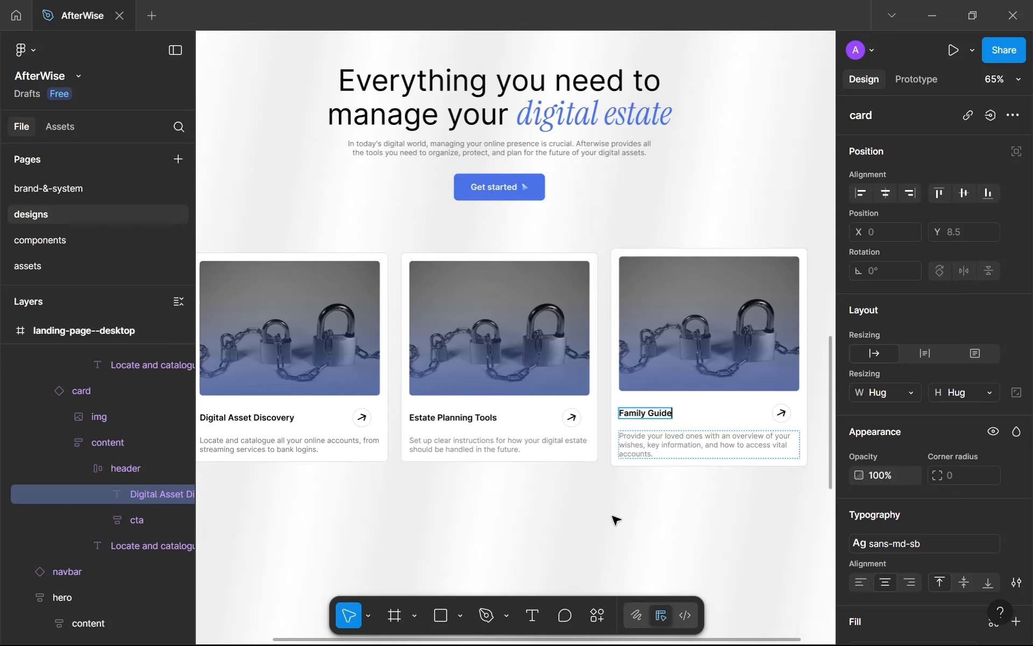
{"action": "key", "text": "Escape"}
Set all three cards' height to Fill so they match the row.
{"action": "scroll", "coordinate": [560, 439], "scroll_direction": "up", "scroll_amount": 5}
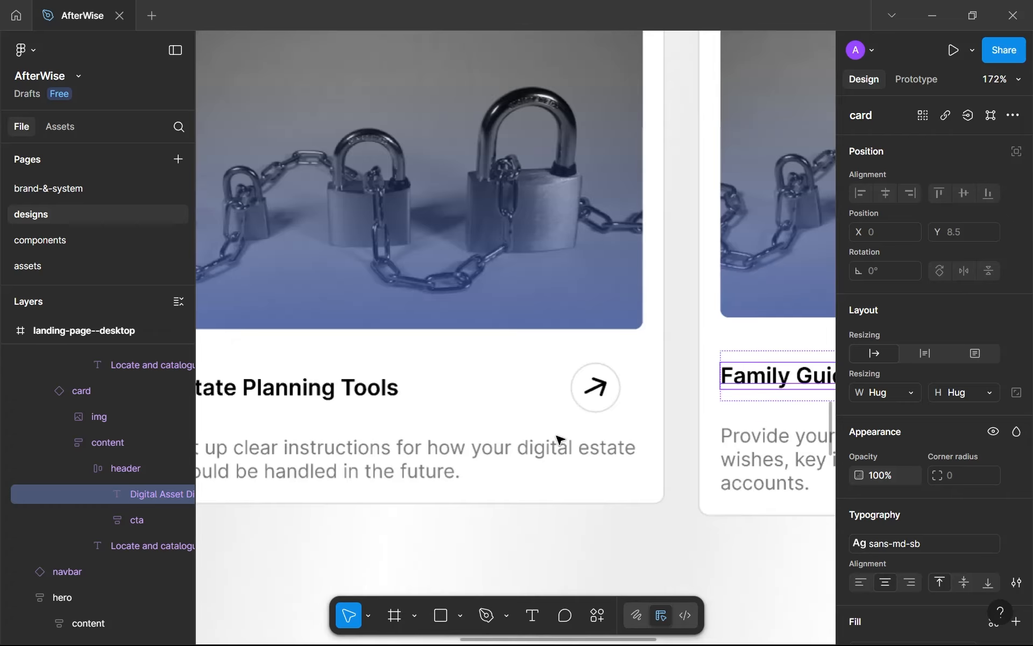
{"action": "scroll", "coordinate": [560, 437], "scroll_direction": "down", "scroll_amount": 3}
{"action": "scroll", "coordinate": [560, 431], "scroll_direction": "down", "scroll_amount": 3}
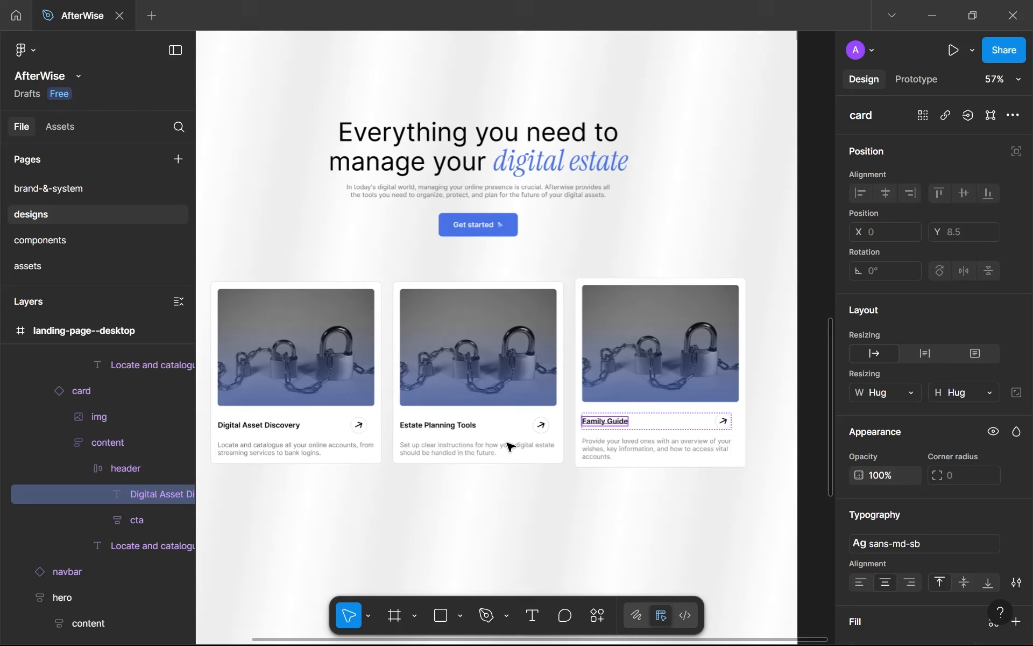
{"action": "left_click", "coordinate": [358, 392]}
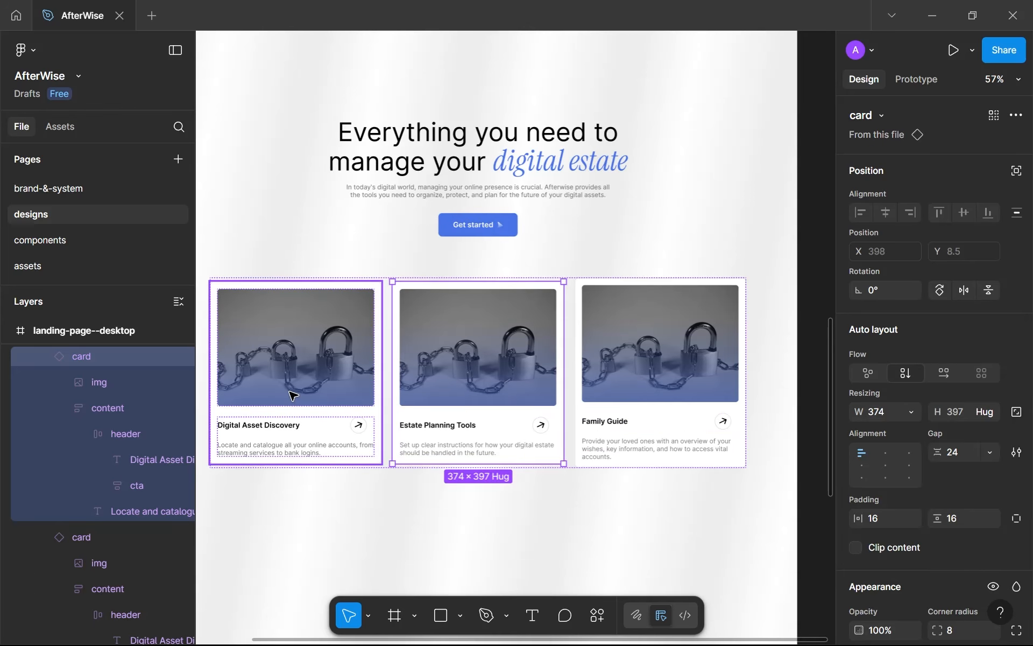
{"action": "left_click", "coordinate": [485, 393], "text": "shift"}
{"action": "left_click", "coordinate": [710, 403], "text": "shift"}
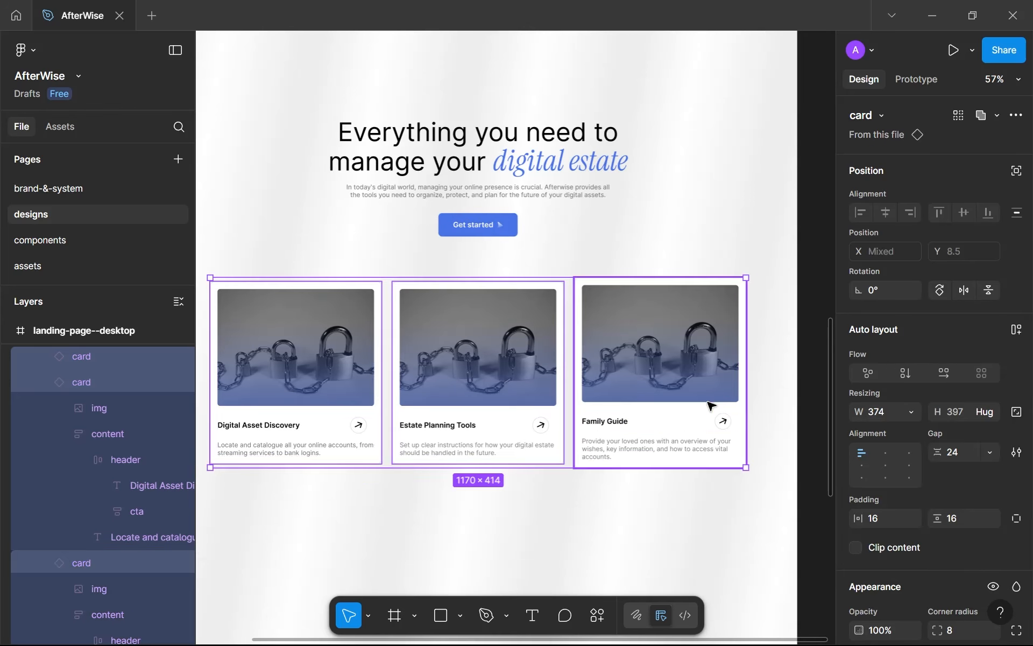
{"action": "left_click", "coordinate": [990, 415]}
{"action": "left_click", "coordinate": [979, 433]}
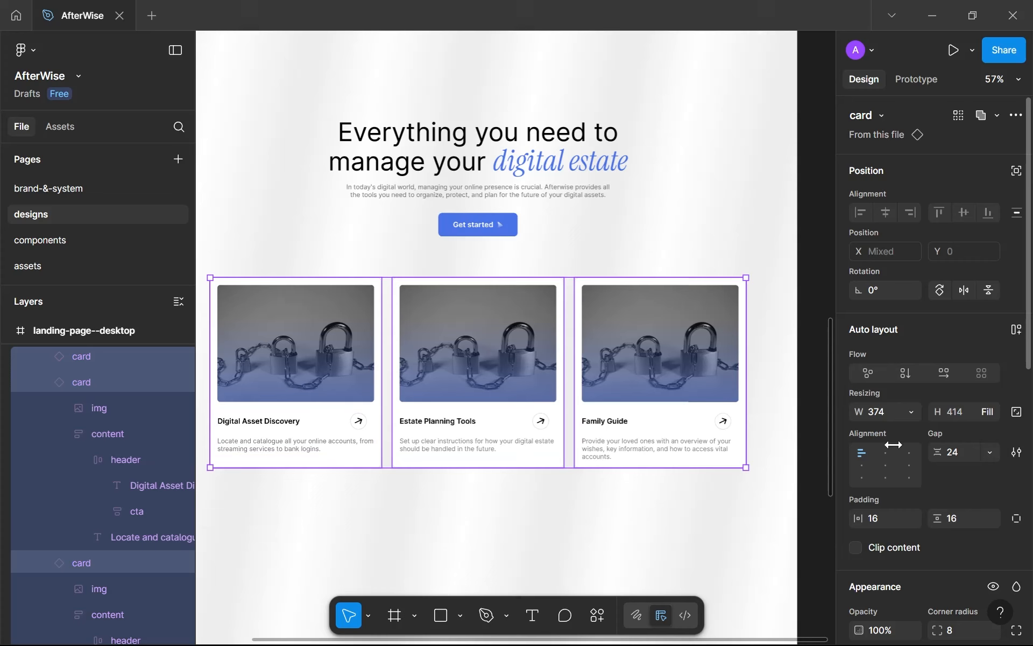
{"action": "left_click", "coordinate": [611, 517]}
{"action": "scroll", "coordinate": [610, 517], "scroll_direction": "down", "scroll_amount": 3}
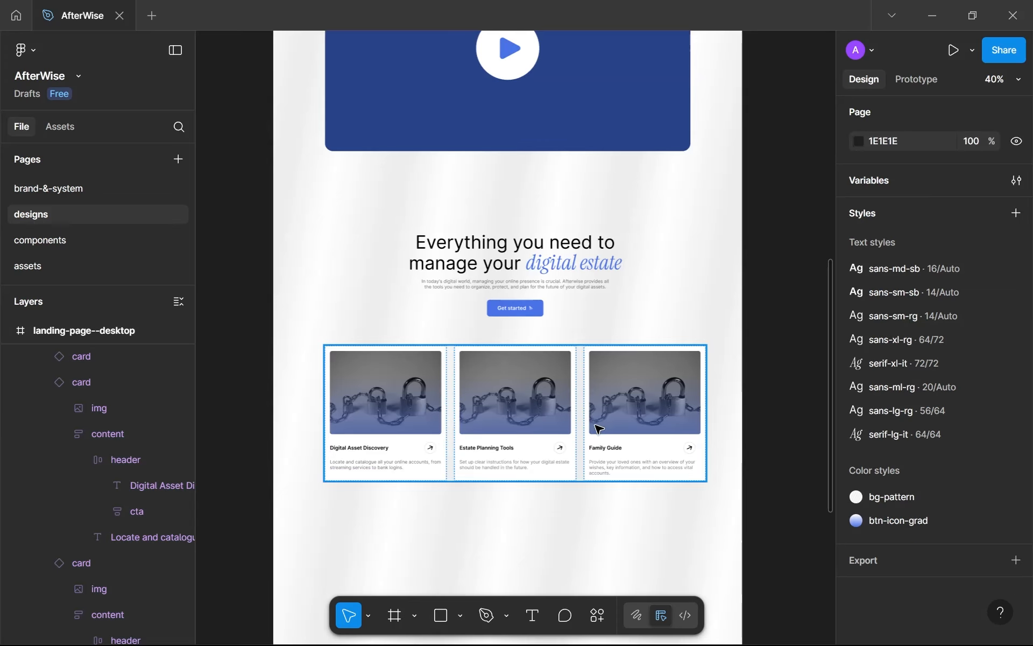
{"action": "scroll", "coordinate": [551, 455], "scroll_direction": "up", "scroll_amount": 2}
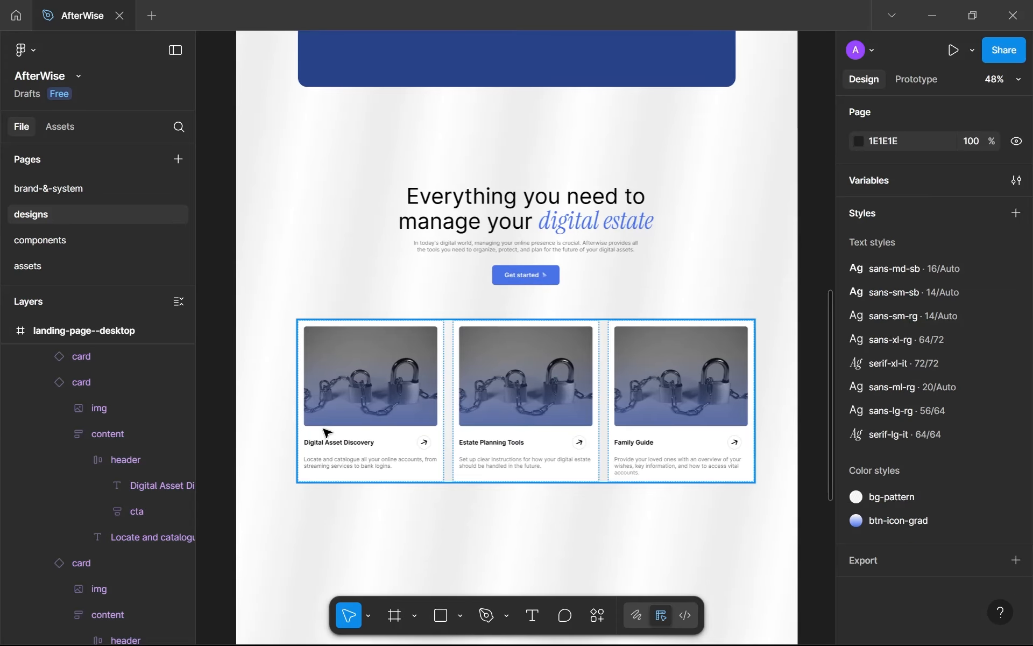
Rename the auto-layout frame around the cards 'features'.
{"action": "left_click", "coordinate": [325, 431]}
{"action": "double_click", "coordinate": [76, 363]}
{"action": "type", "text": "feat"}
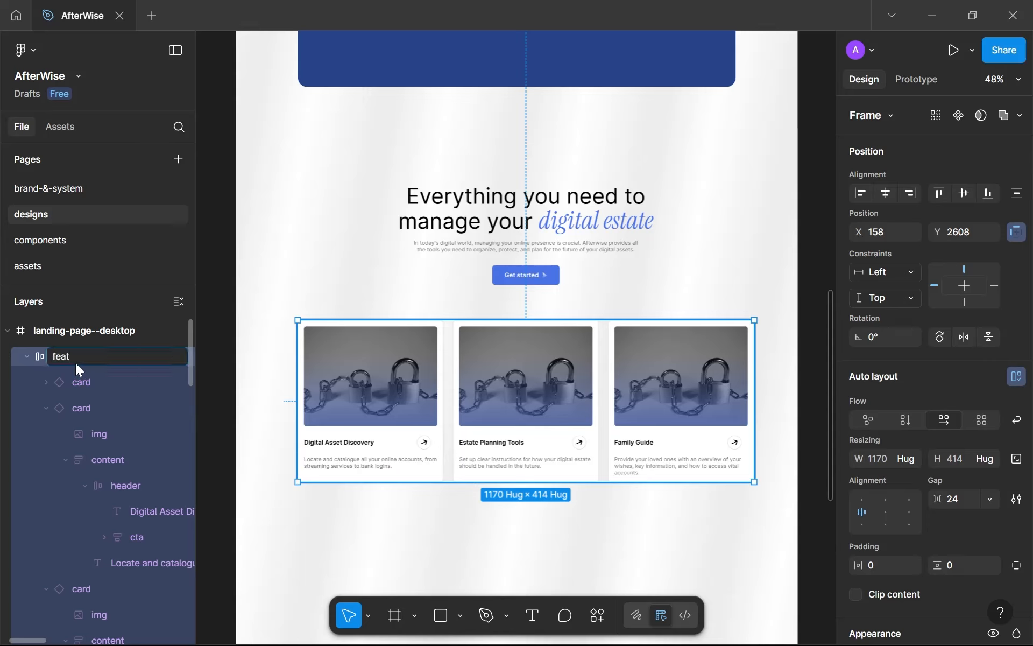
{"action": "type", "text": "ures"}
{"action": "key", "text": "Return"}
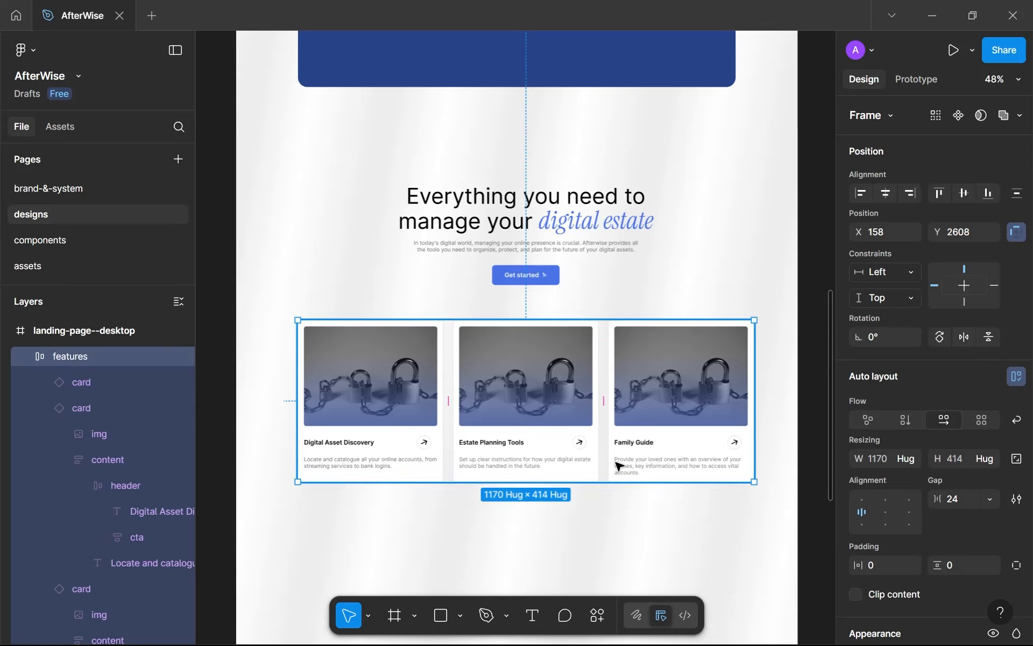
{"action": "left_click", "coordinate": [520, 390]}
{"action": "left_click", "coordinate": [520, 389]}
Fill the middle card's image with an Unsplash 'planning' photo of a hand at a chart wall.
{"action": "right_click", "coordinate": [517, 388]}
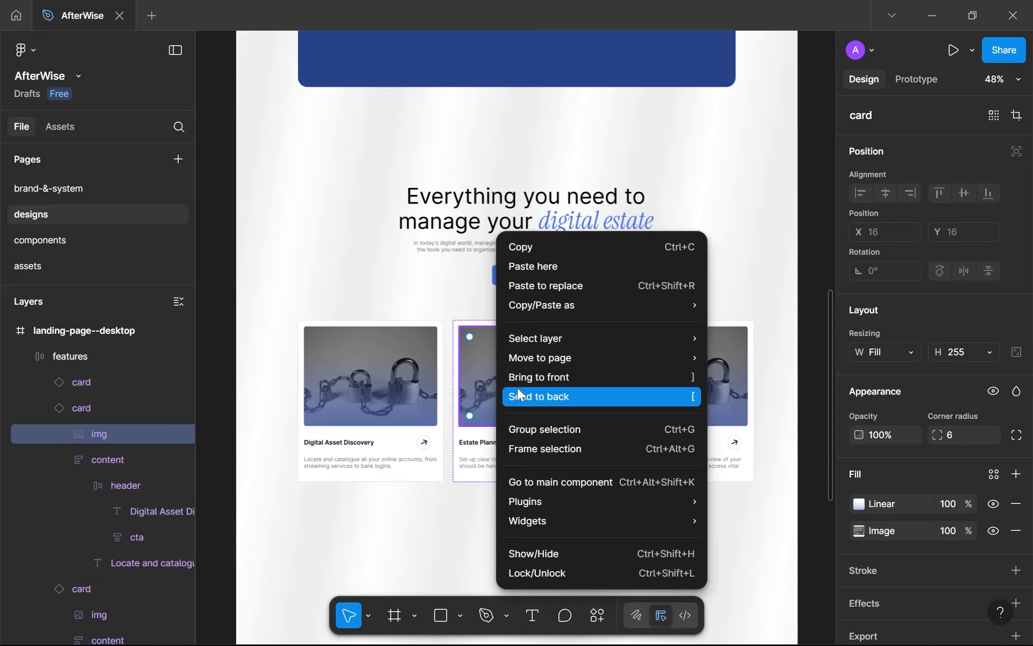
{"action": "mouse_move", "coordinate": [592, 501]}
{"action": "left_click", "coordinate": [775, 324]}
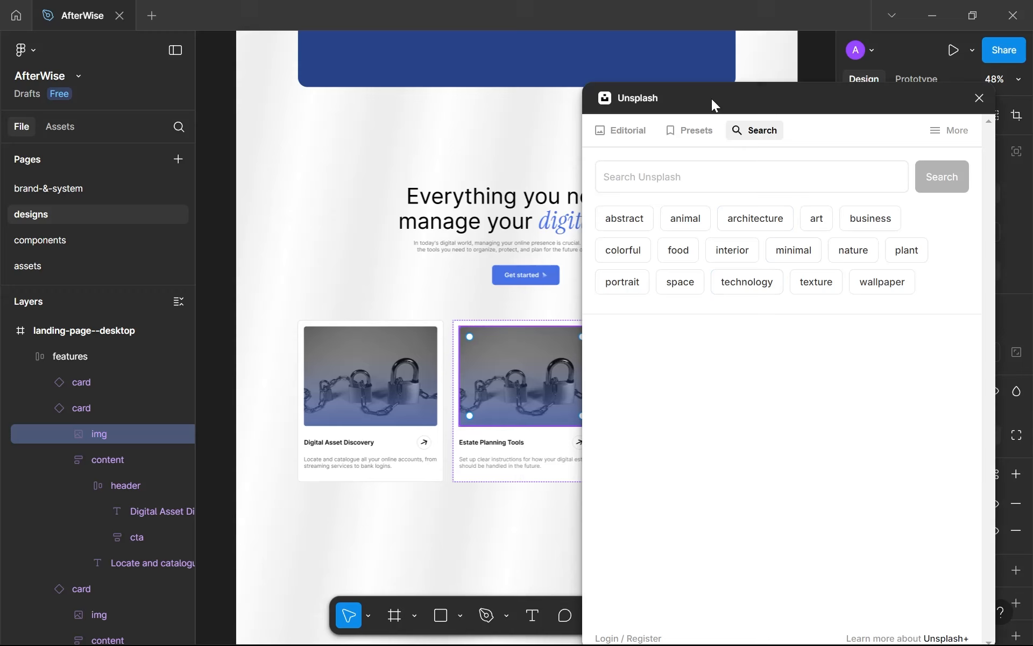
{"action": "left_click_drag", "start_coordinate": [711, 98], "coordinate": [749, 93]}
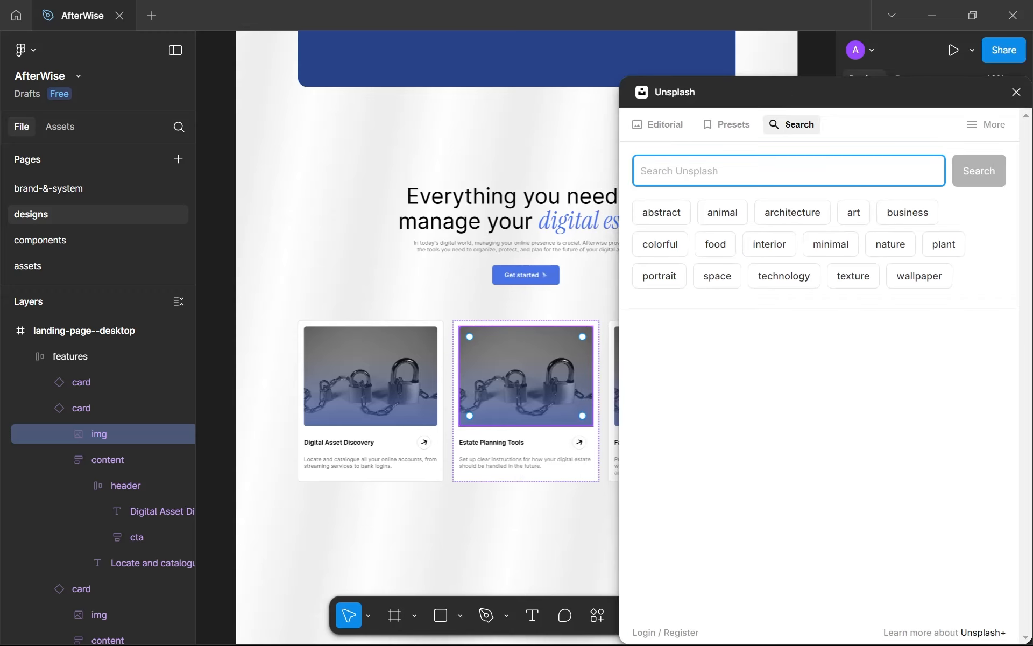
{"action": "type", "text": "pl"}
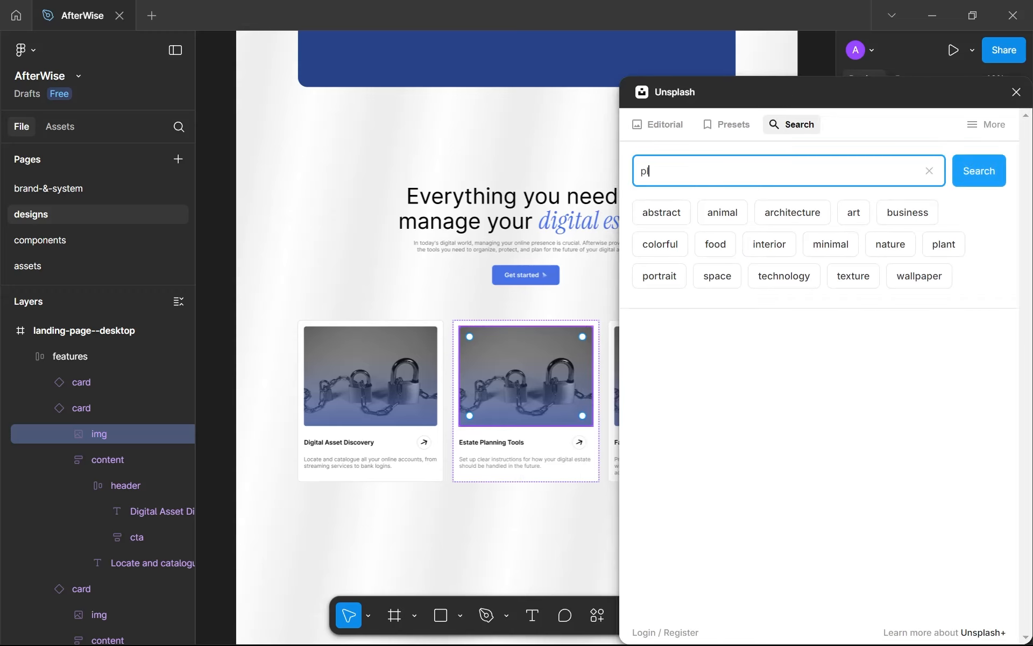
{"action": "type", "text": "anning"}
{"action": "key", "text": "Return"}
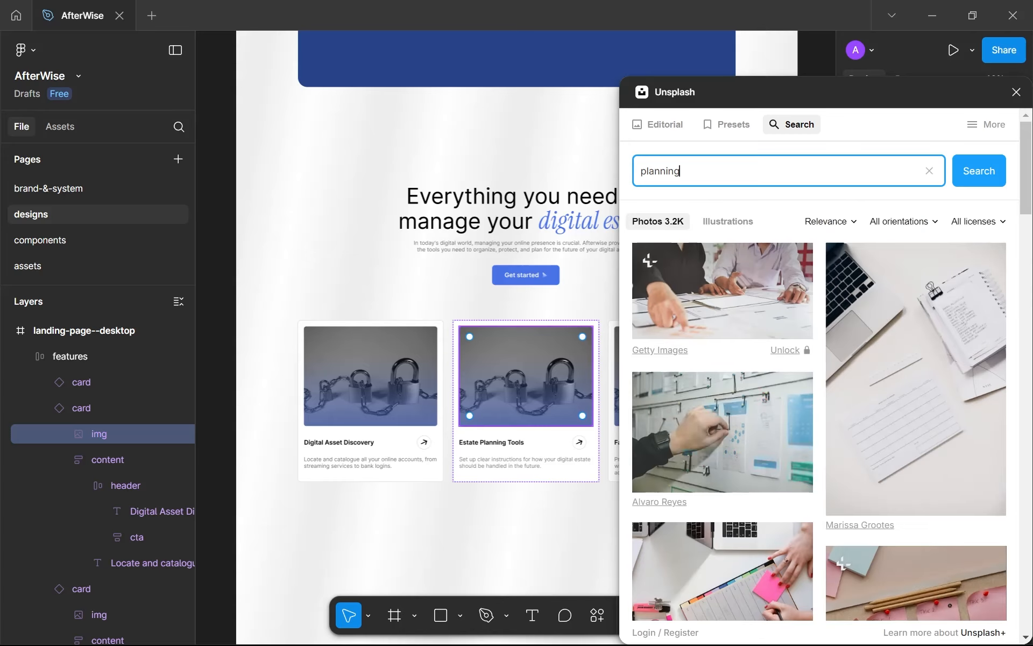
{"action": "scroll", "coordinate": [760, 313], "scroll_direction": "down", "scroll_amount": 2}
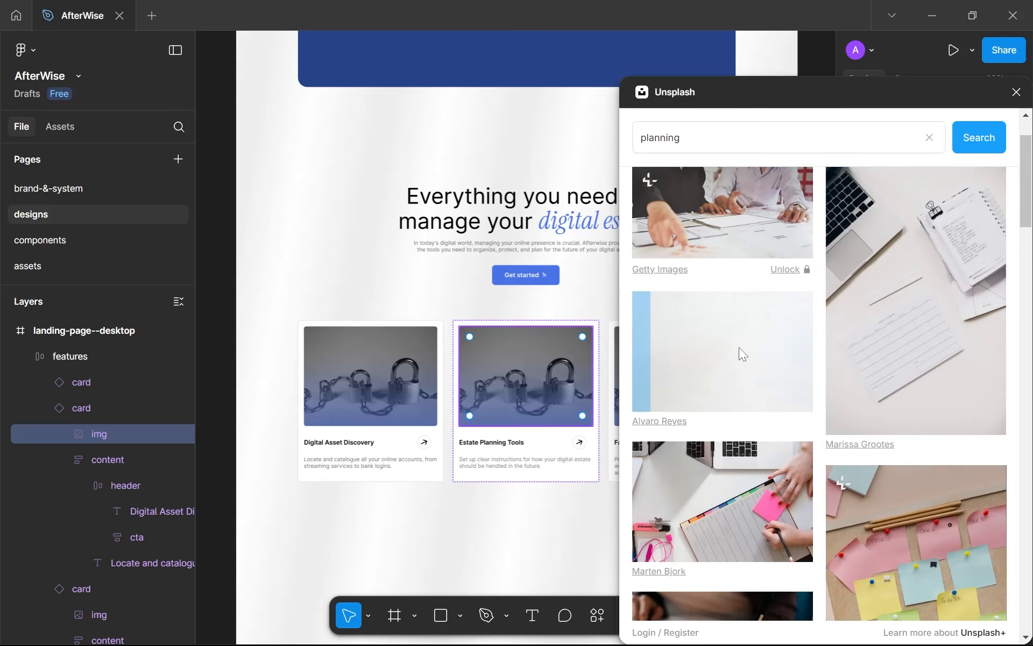
{"action": "left_click", "coordinate": [739, 349]}
{"action": "scroll", "coordinate": [553, 324], "scroll_direction": "right", "scroll_amount": 5}
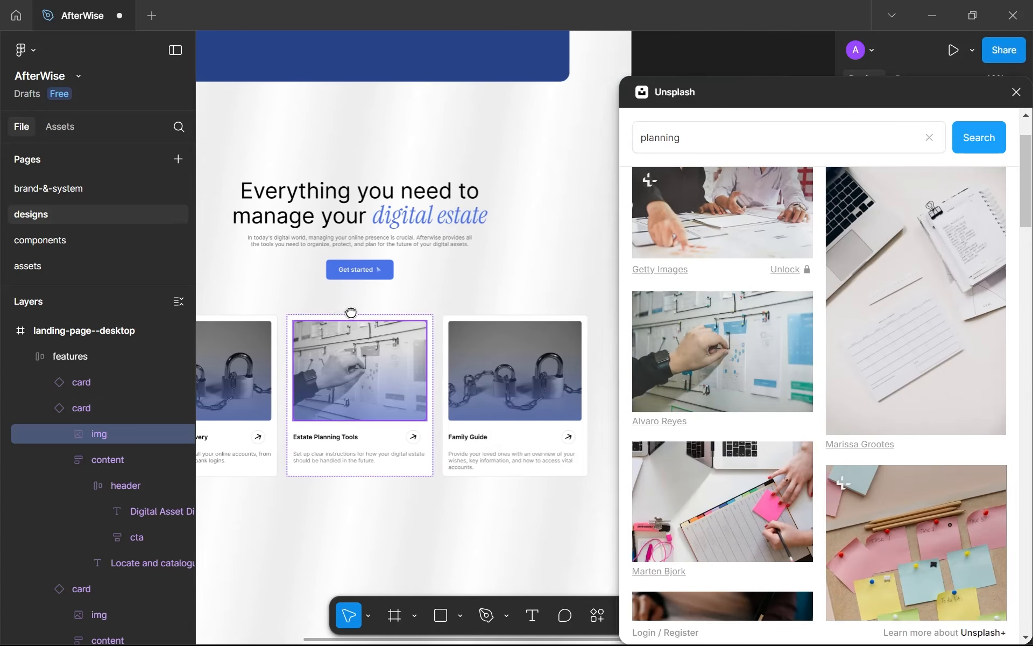
Select the Family Guide card's image for the next Unsplash photo.
{"action": "left_click", "coordinate": [461, 380]}
{"action": "double_click", "coordinate": [462, 381]}
{"action": "double_click", "coordinate": [466, 382]}
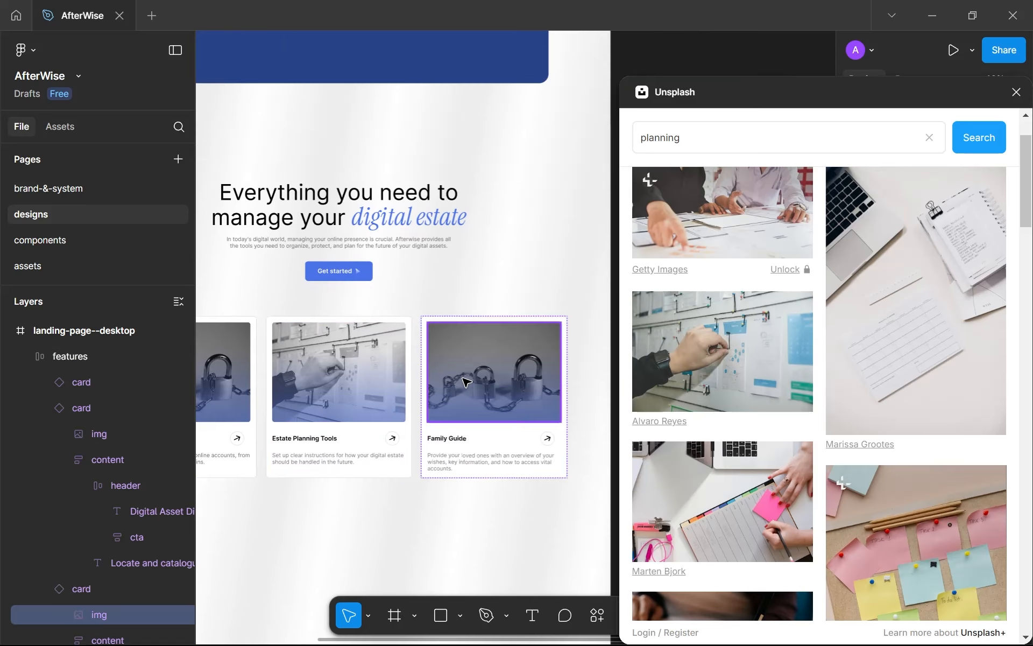
{"action": "left_click", "coordinate": [704, 141]}
Search Unsplash for 'family guide' photos and browse the results.
{"action": "key", "text": "ctrl+a"}
{"action": "type", "text": "f"}
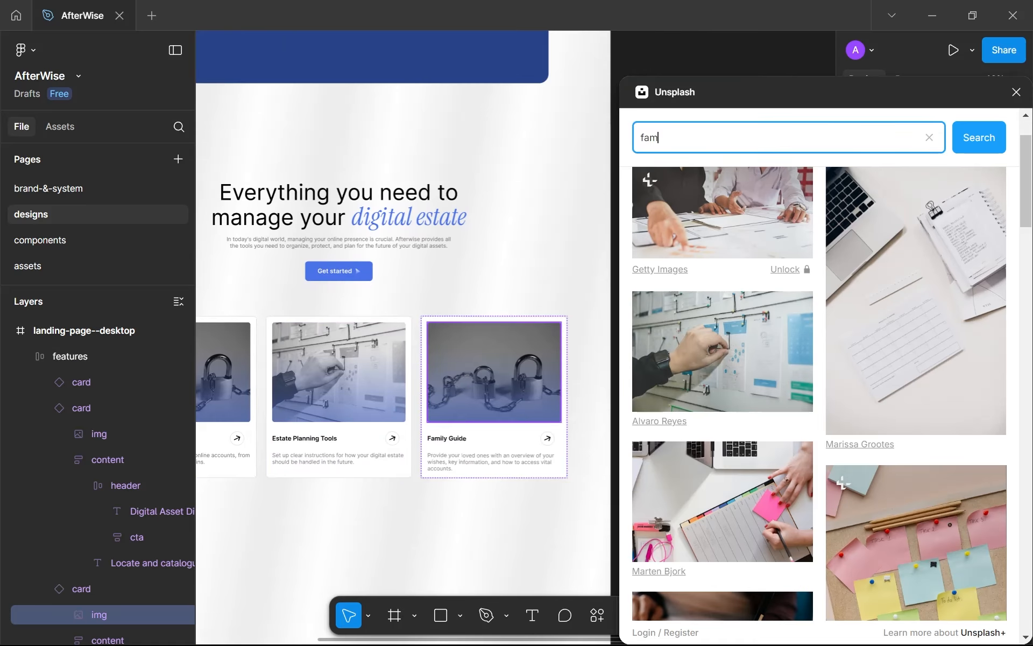
{"action": "type", "text": "amily guide"}
{"action": "key", "text": "Return"}
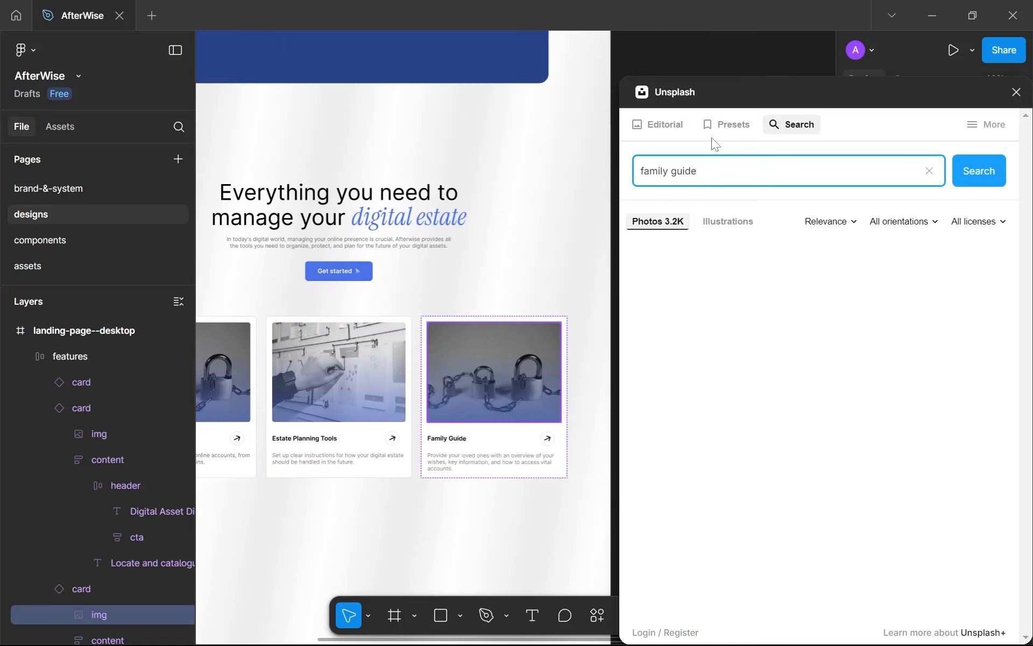
{"action": "scroll", "coordinate": [766, 288], "scroll_direction": "down", "scroll_amount": 8}
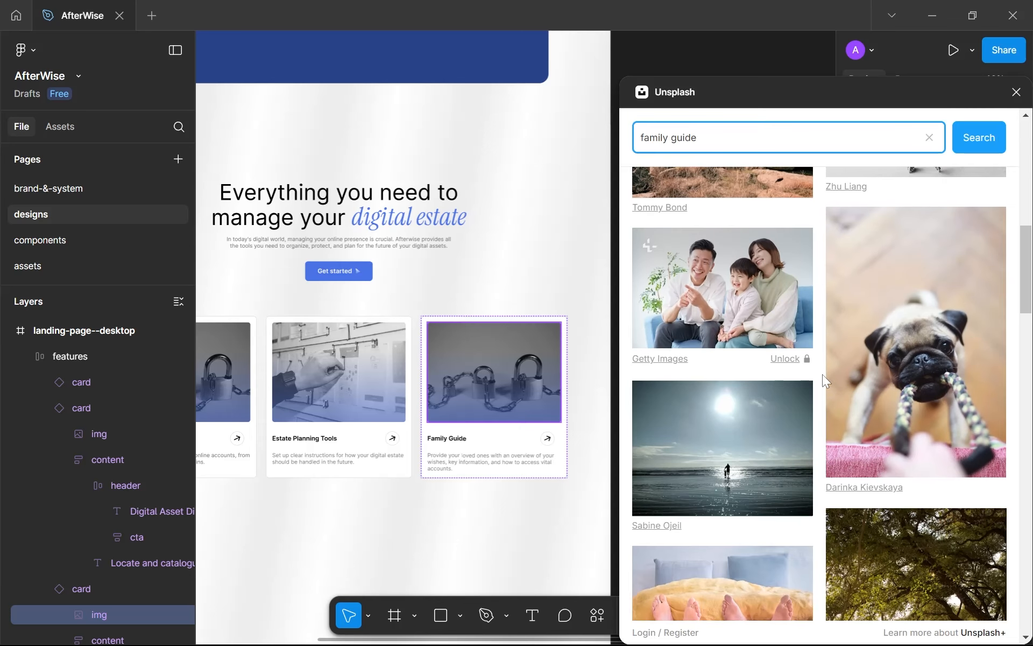
{"action": "scroll", "coordinate": [822, 373], "scroll_direction": "down", "scroll_amount": 10}
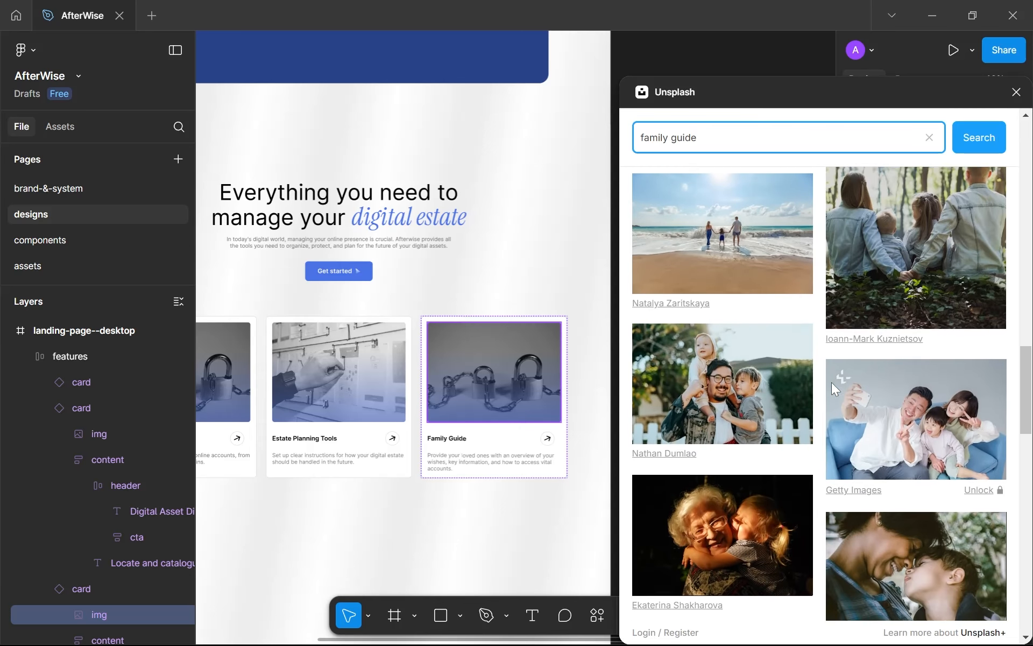
{"action": "scroll", "coordinate": [831, 382], "scroll_direction": "down", "scroll_amount": 10}
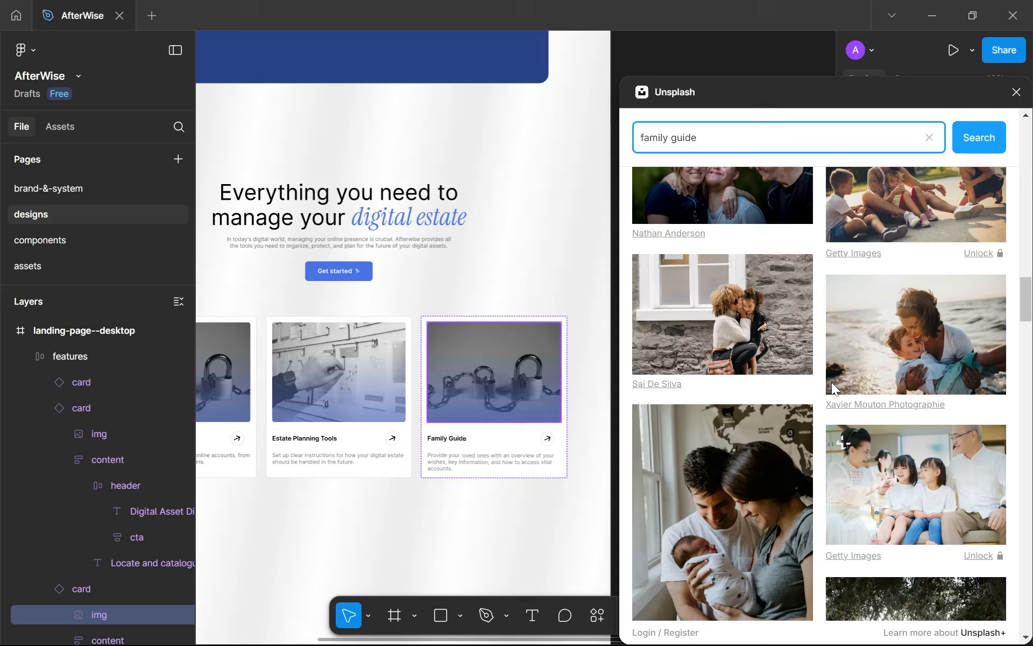
{"action": "scroll", "coordinate": [832, 382], "scroll_direction": "down", "scroll_amount": 10}
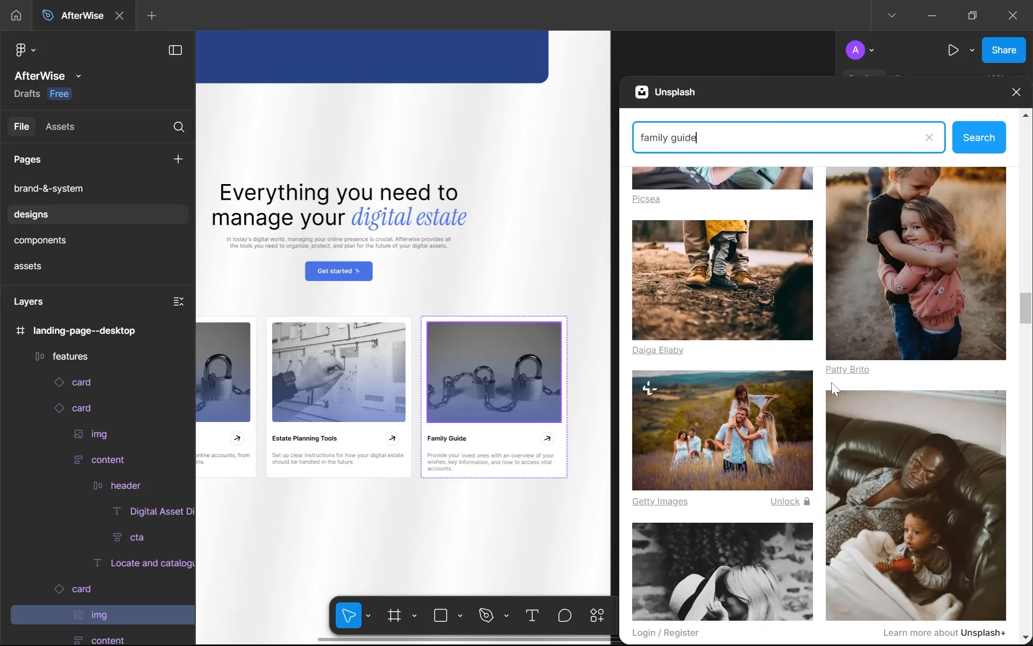
{"action": "scroll", "coordinate": [831, 382], "scroll_direction": "down", "scroll_amount": 10}
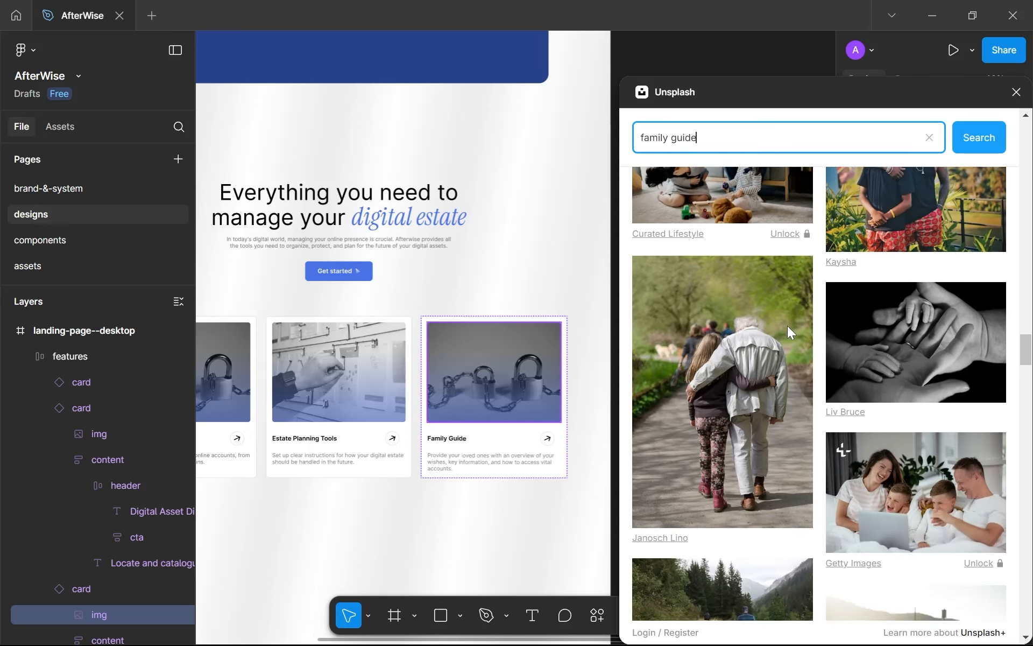
{"action": "scroll", "coordinate": [788, 326], "scroll_direction": "down", "scroll_amount": 5}
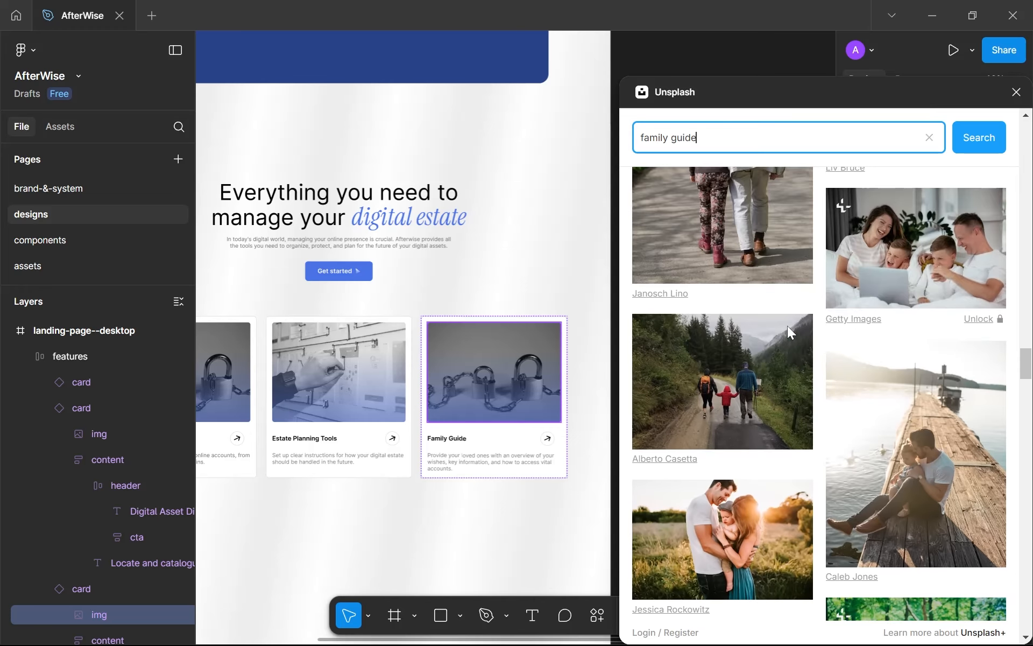
{"action": "scroll", "coordinate": [789, 326], "scroll_direction": "down", "scroll_amount": 6}
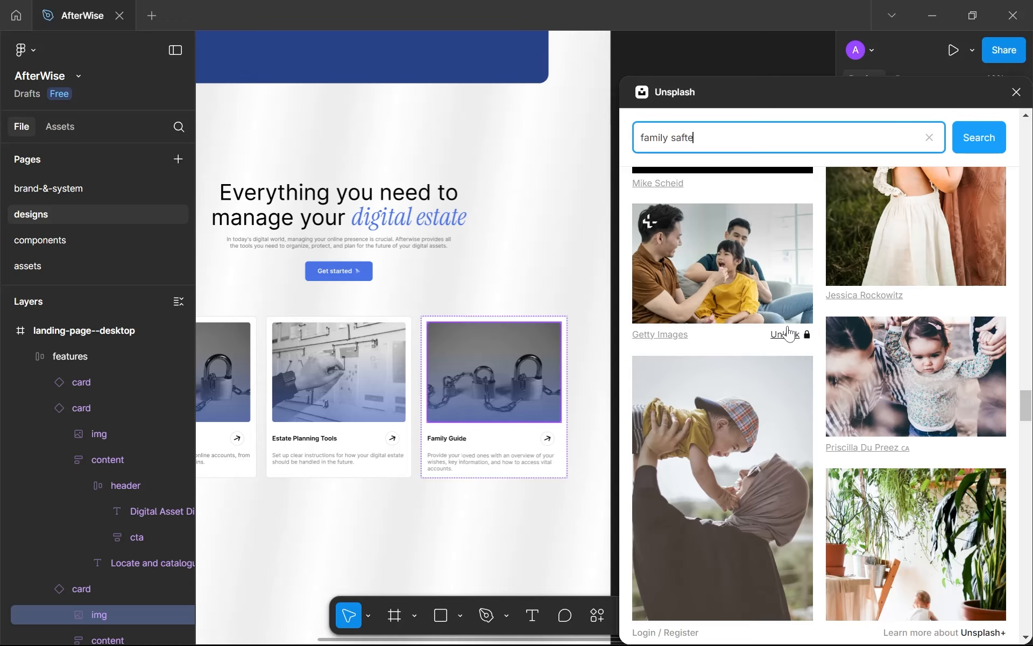
{"action": "key", "text": "Return"}
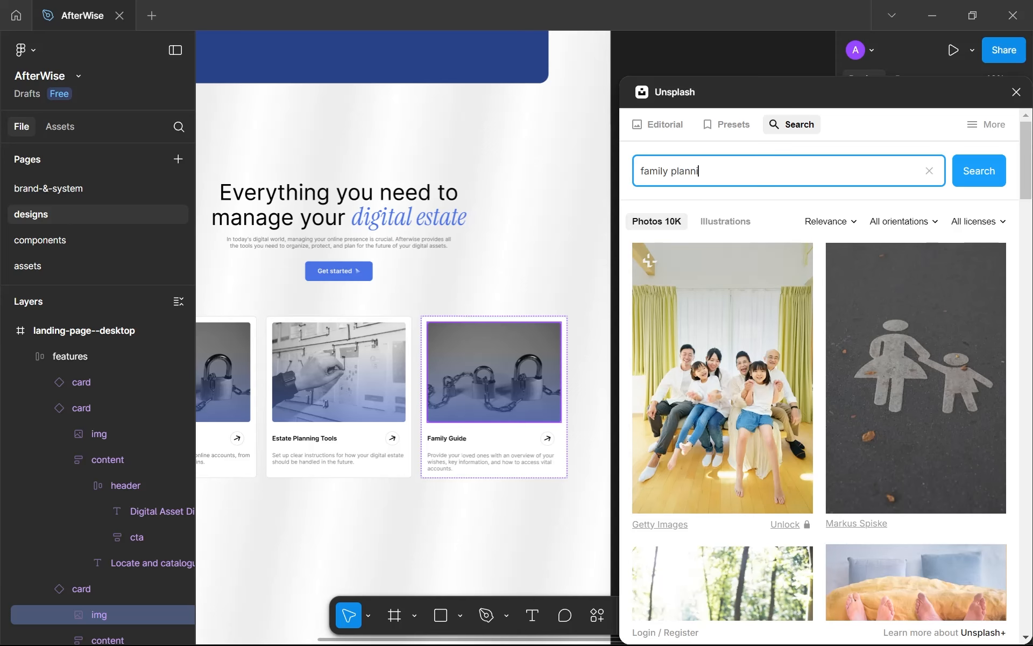
Fill the Family Guide image with the family selfie photo and close Unsplash.
{"action": "type", "text": "g"}
{"action": "scroll", "coordinate": [736, 308], "scroll_direction": "down", "scroll_amount": 10}
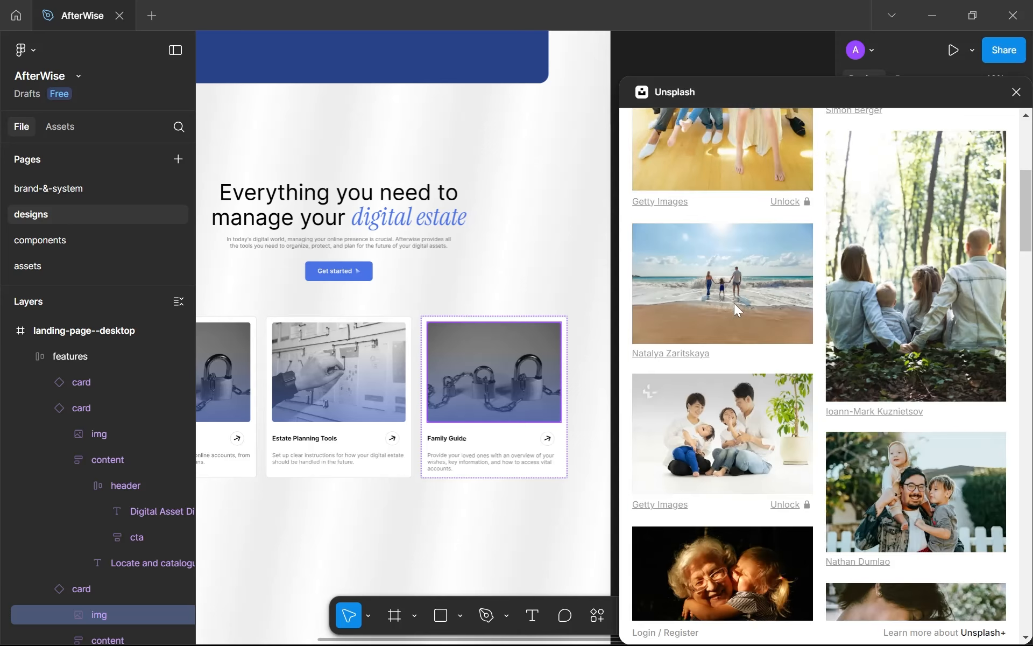
{"action": "scroll", "coordinate": [734, 303], "scroll_direction": "down", "scroll_amount": 15}
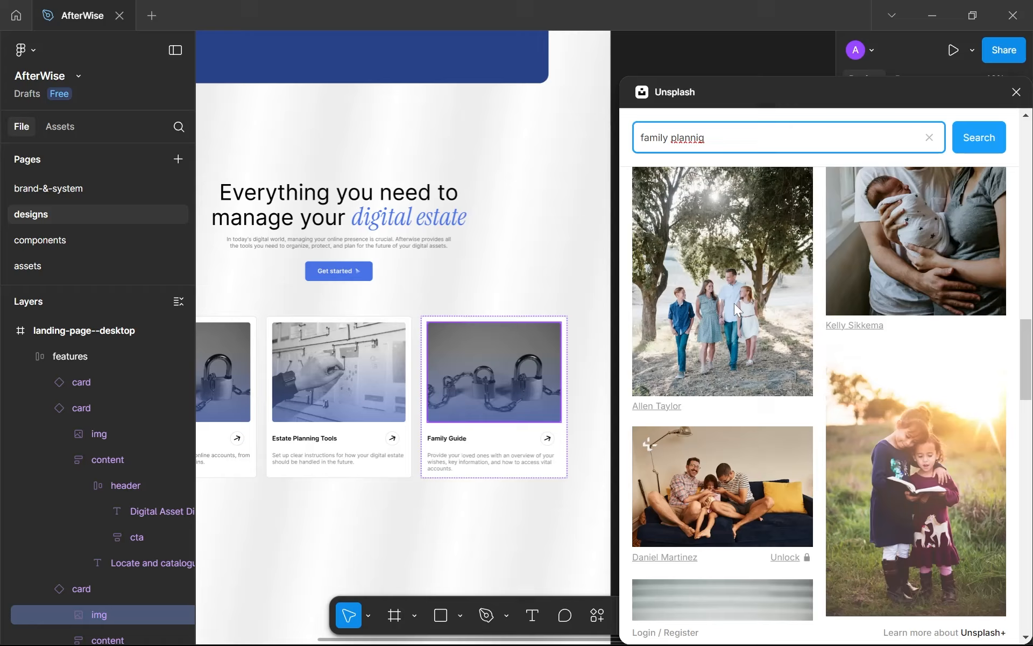
{"action": "scroll", "coordinate": [736, 309], "scroll_direction": "down", "scroll_amount": 8}
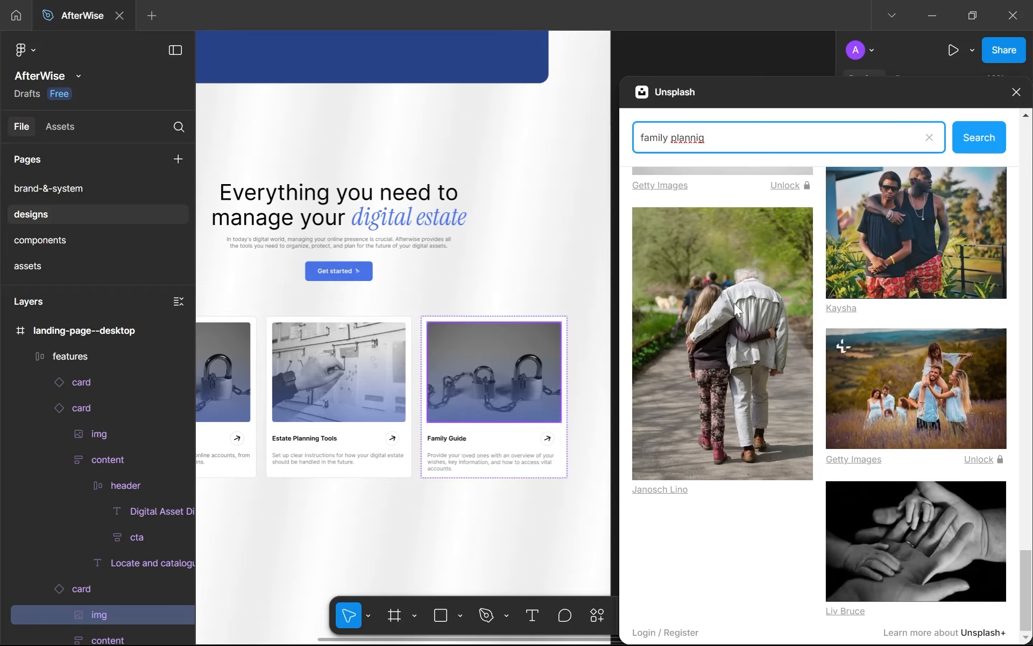
{"action": "scroll", "coordinate": [734, 409], "scroll_direction": "down", "scroll_amount": 10}
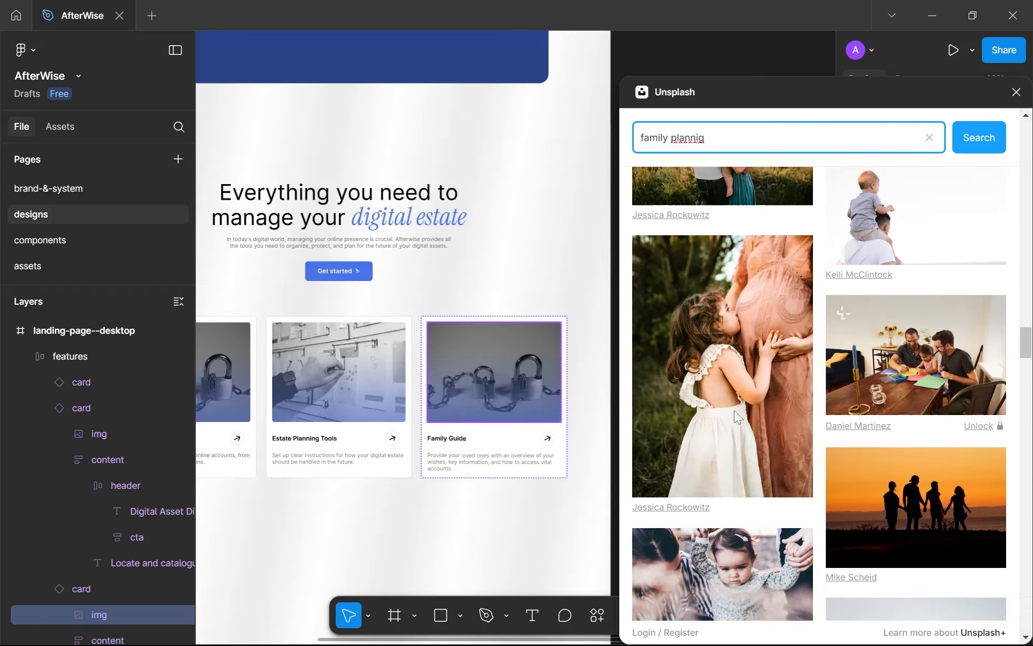
{"action": "scroll", "coordinate": [734, 410], "scroll_direction": "down", "scroll_amount": 10}
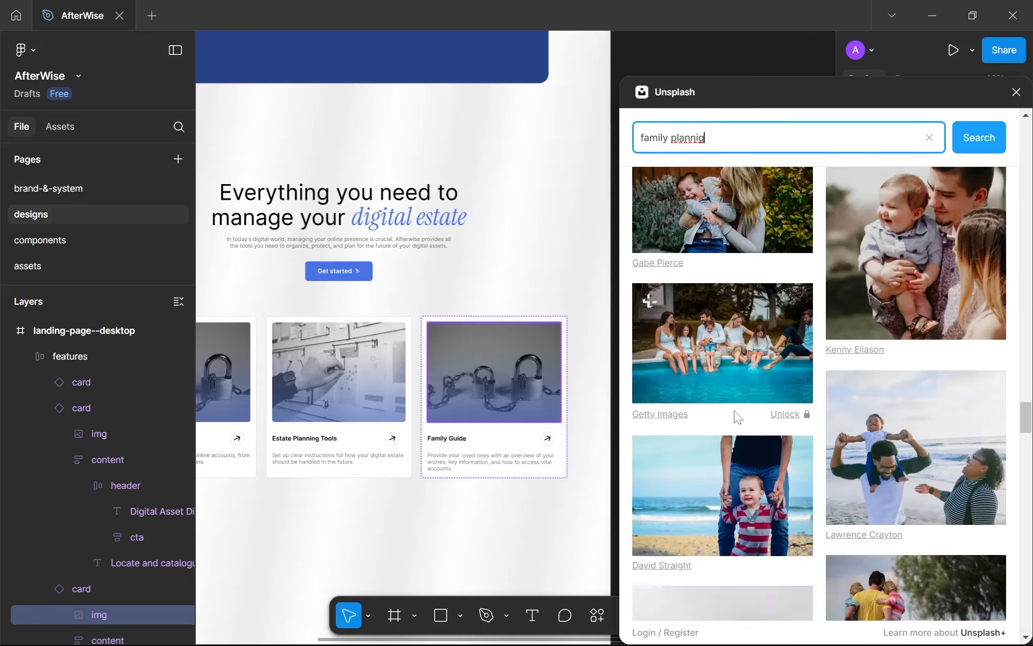
{"action": "scroll", "coordinate": [733, 410], "scroll_direction": "up", "scroll_amount": 10}
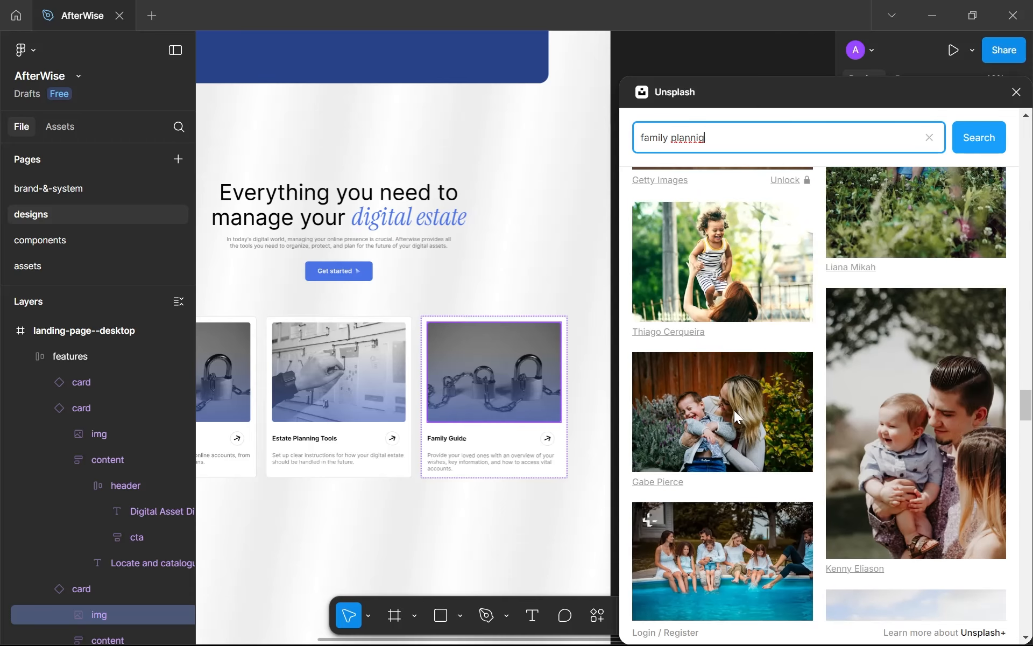
{"action": "scroll", "coordinate": [734, 410], "scroll_direction": "down", "scroll_amount": 5}
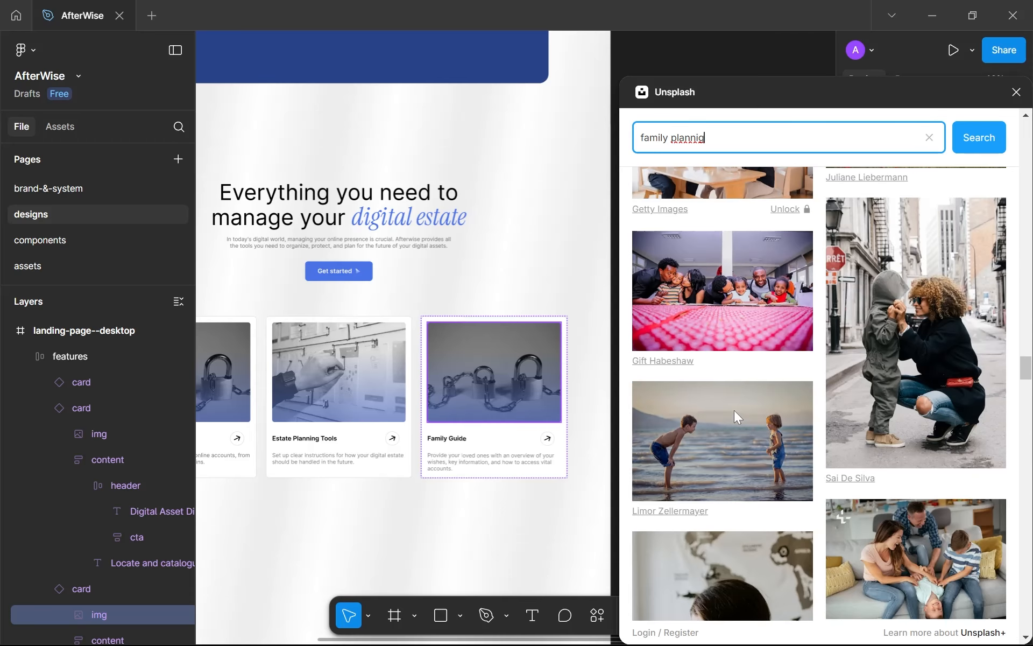
{"action": "scroll", "coordinate": [736, 415], "scroll_direction": "down", "scroll_amount": 5}
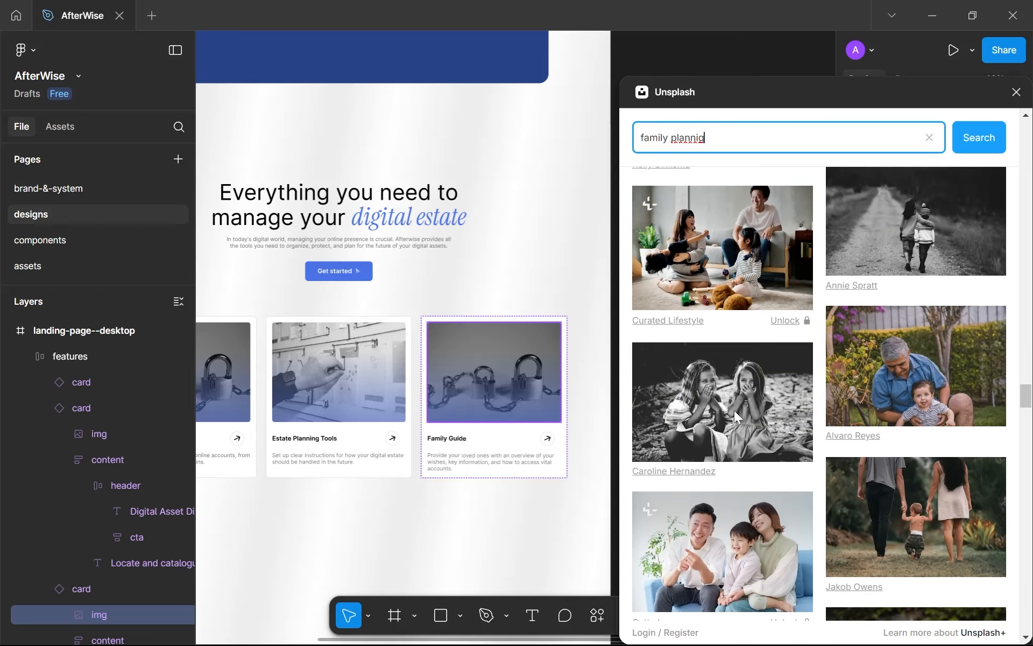
{"action": "scroll", "coordinate": [734, 410], "scroll_direction": "down", "scroll_amount": 5}
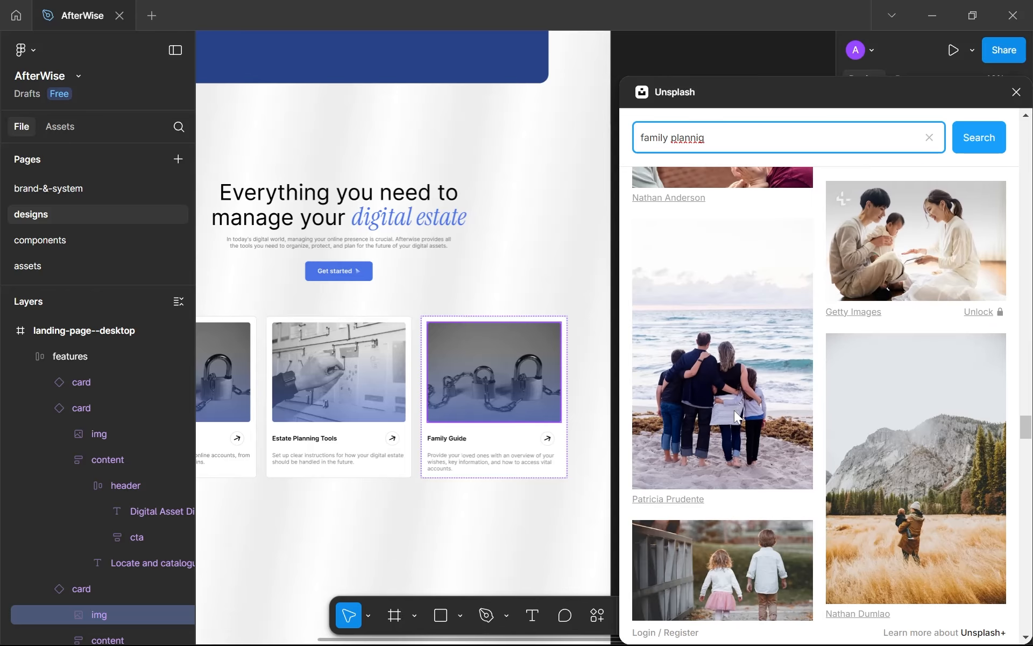
{"action": "scroll", "coordinate": [734, 410], "scroll_direction": "down", "scroll_amount": 5}
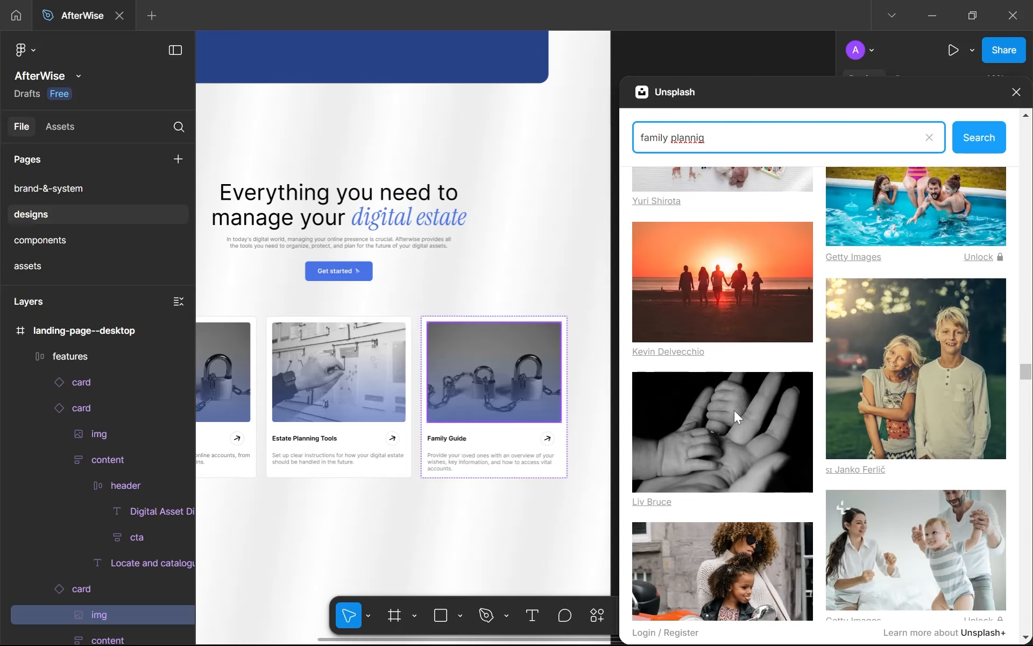
{"action": "scroll", "coordinate": [970, 325], "scroll_direction": "up", "scroll_amount": 9}
{"action": "scroll", "coordinate": [971, 325], "scroll_direction": "up", "scroll_amount": 6}
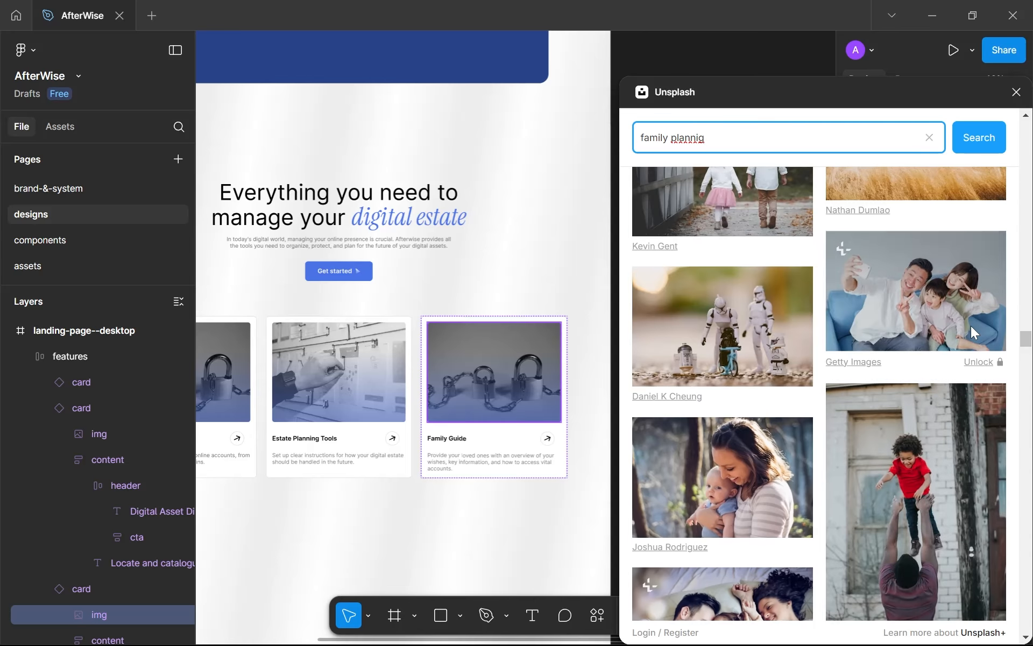
{"action": "left_click", "coordinate": [922, 318]}
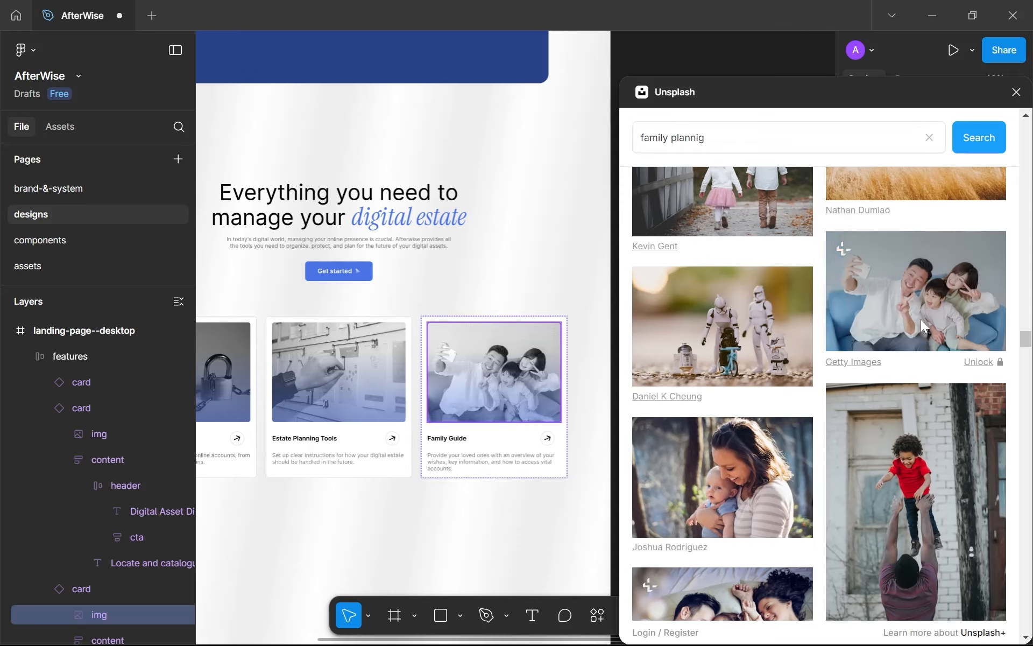
{"action": "left_click", "coordinate": [1016, 92]}
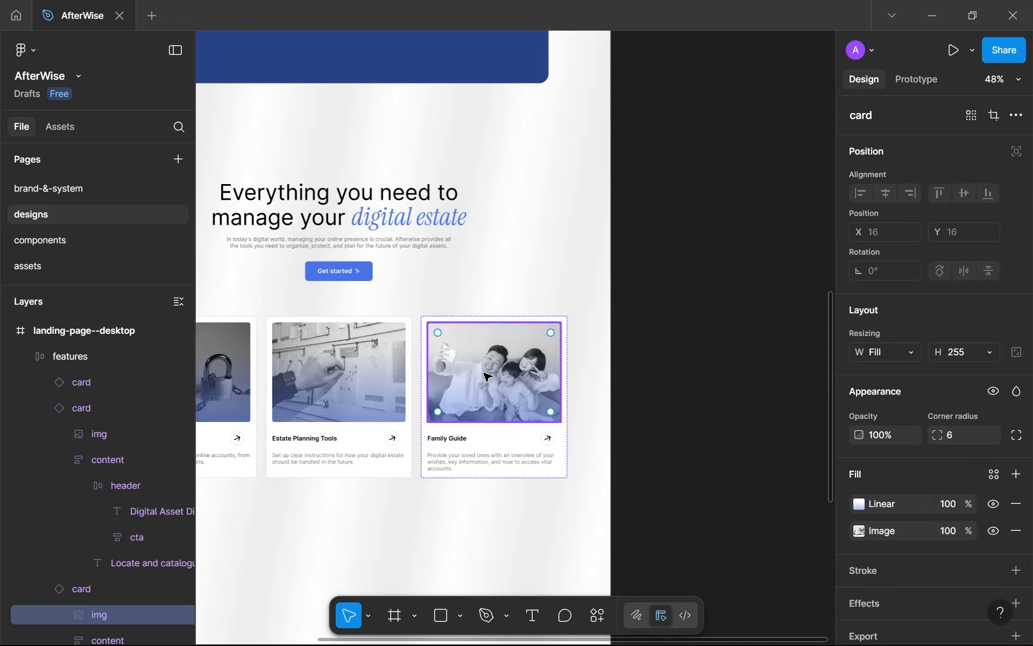
Paste the copied item into the selected card image, then bring the feature cards into view.
{"action": "key", "text": "ctrl+v"}
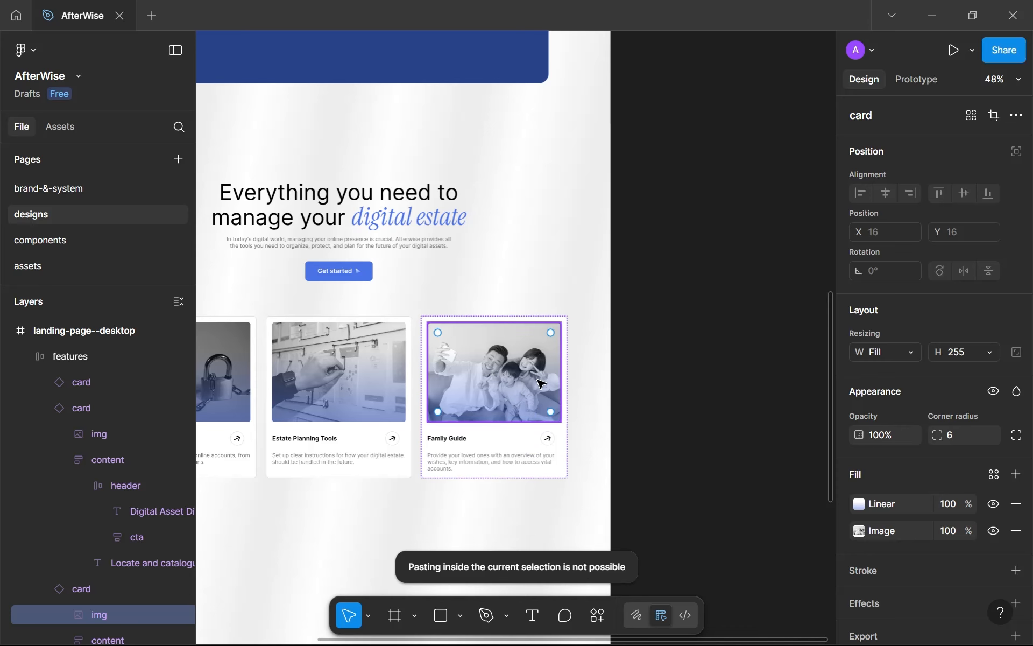
{"action": "scroll", "coordinate": [538, 385], "scroll_direction": "up", "scroll_amount": 3}
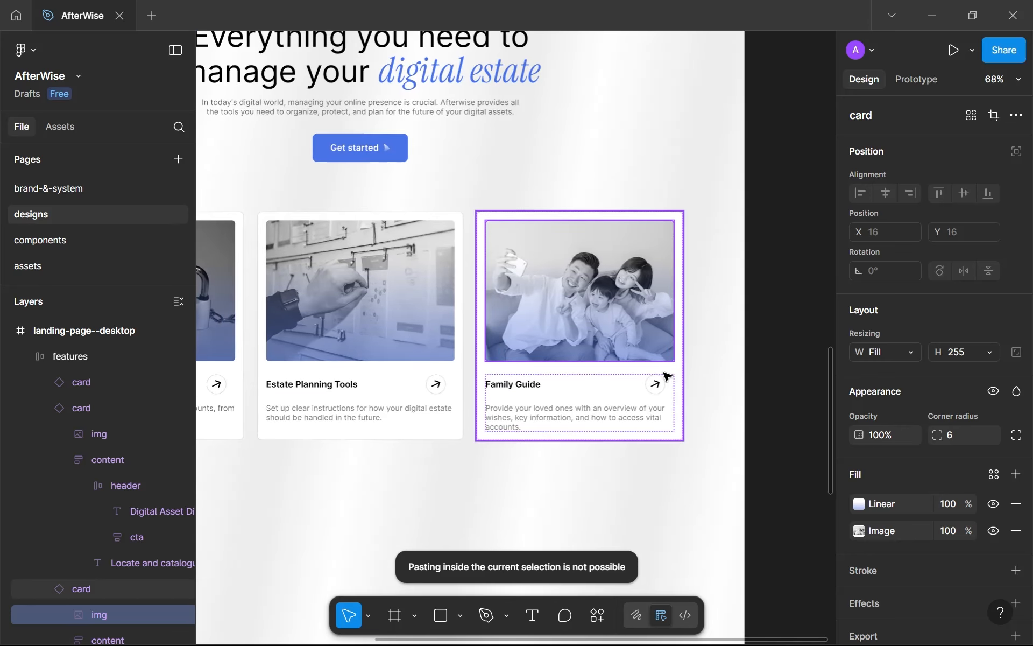
{"action": "left_click", "coordinate": [702, 384]}
{"action": "scroll", "coordinate": [699, 385], "scroll_direction": "down", "scroll_amount": 1}
{"action": "scroll", "coordinate": [641, 414], "scroll_direction": "down", "scroll_amount": 2}
{"action": "left_click_drag", "start_coordinate": [641, 413], "coordinate": [772, 417]}
{"action": "scroll", "coordinate": [640, 404], "scroll_direction": "up", "scroll_amount": 4}
{"action": "scroll", "coordinate": [640, 404], "scroll_direction": "down", "scroll_amount": 5}
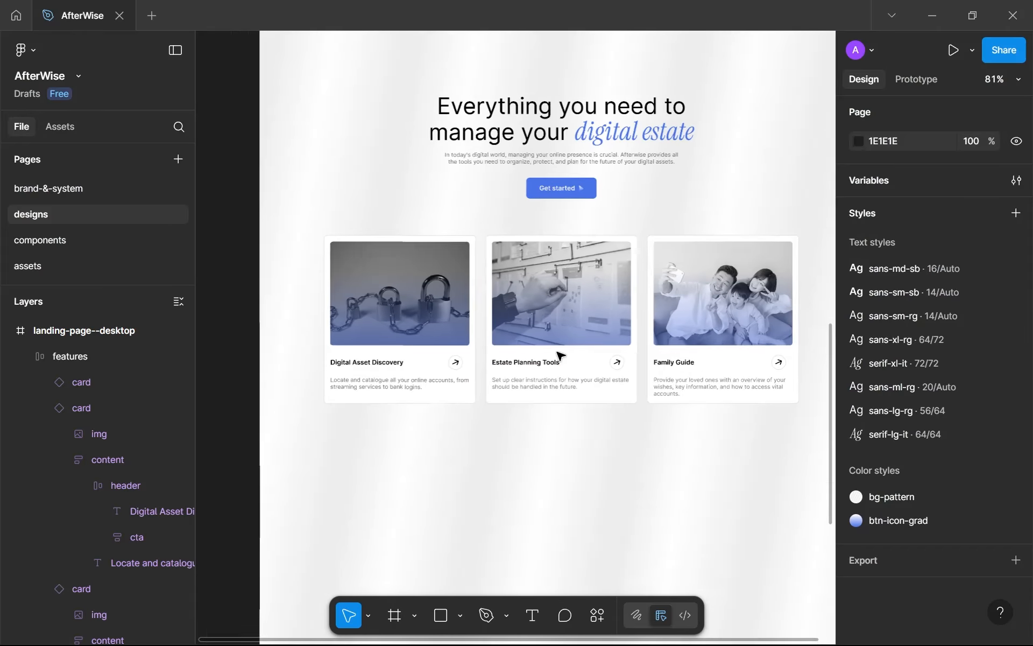
{"action": "scroll", "coordinate": [496, 378], "scroll_direction": "down", "scroll_amount": 1}
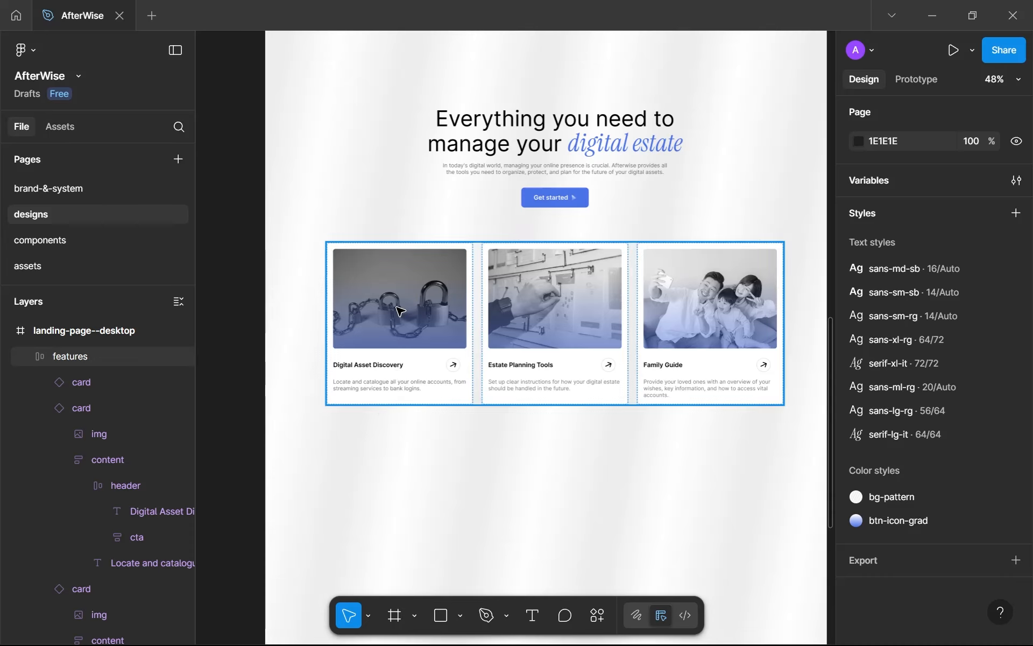
{"action": "scroll", "coordinate": [399, 310], "scroll_direction": "up", "scroll_amount": 2, "text": "ctrl"}
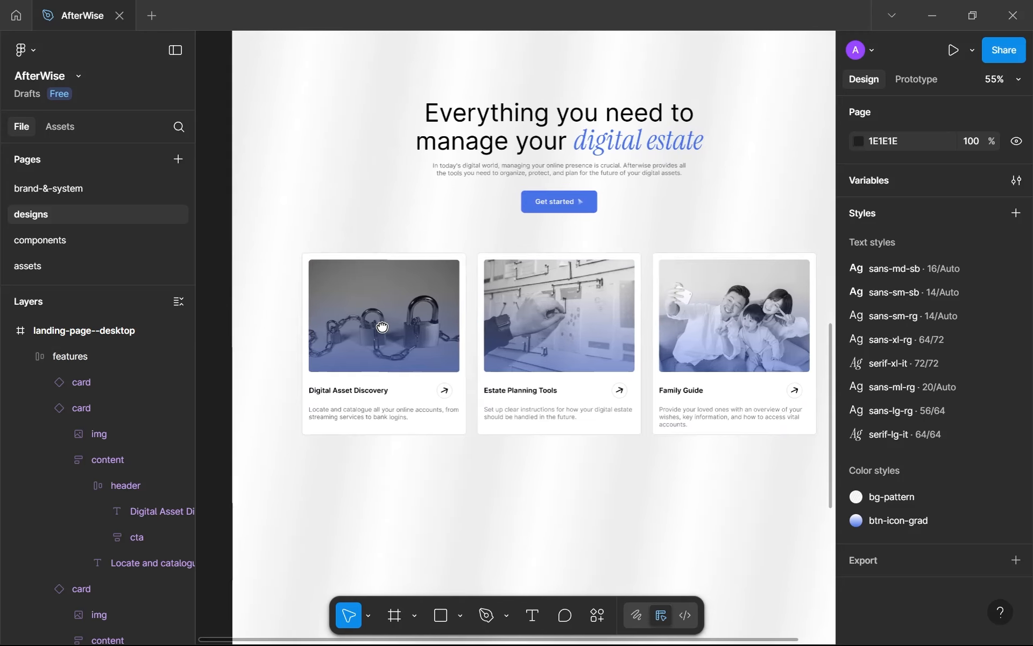
Wrap the features frame and hero header in a vertical auto-layout frame, 1170 wide with 90 gap.
{"action": "left_click", "coordinate": [417, 353]}
{"action": "scroll", "coordinate": [416, 371], "scroll_direction": "up", "scroll_amount": 1}
{"action": "scroll", "coordinate": [415, 372], "scroll_direction": "right", "scroll_amount": 1}
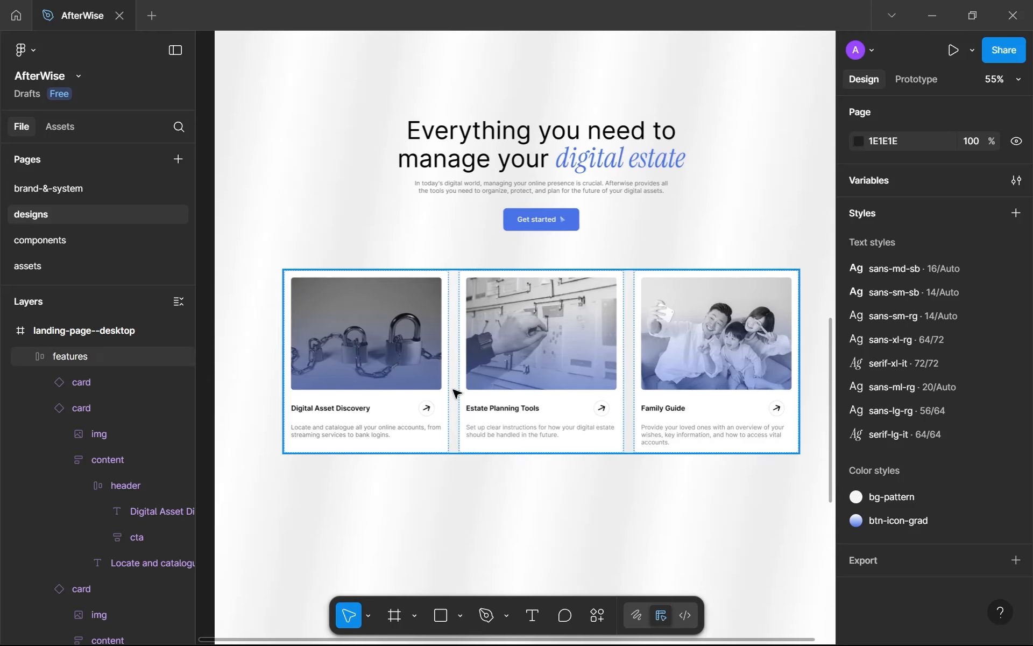
{"action": "scroll", "coordinate": [468, 398], "scroll_direction": "up", "scroll_amount": 2, "text": "ctrl"}
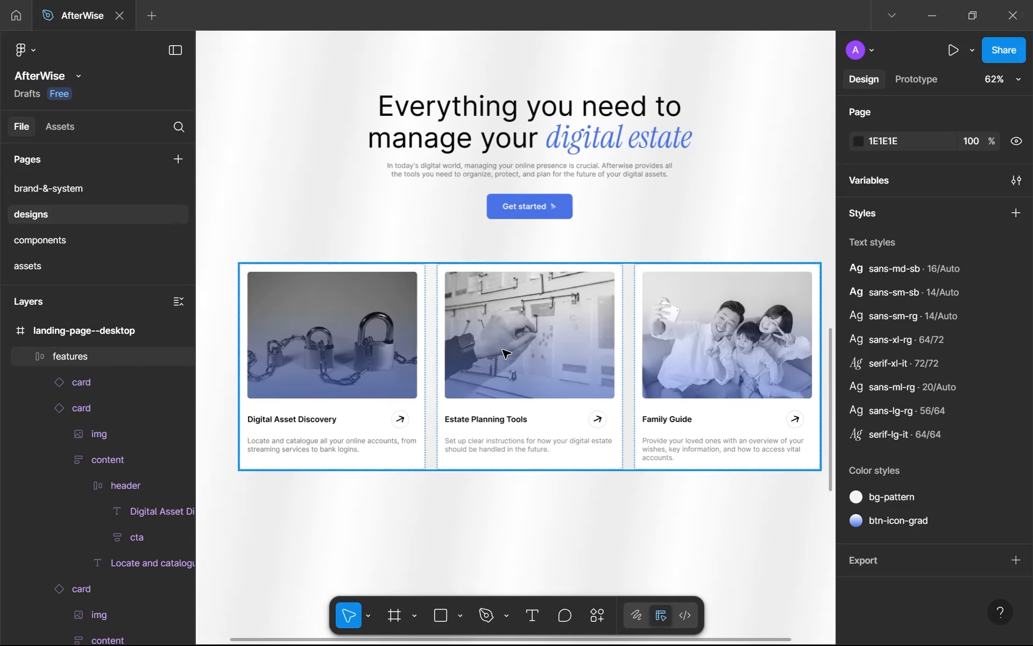
{"action": "scroll", "coordinate": [575, 403], "scroll_direction": "right", "scroll_amount": 3}
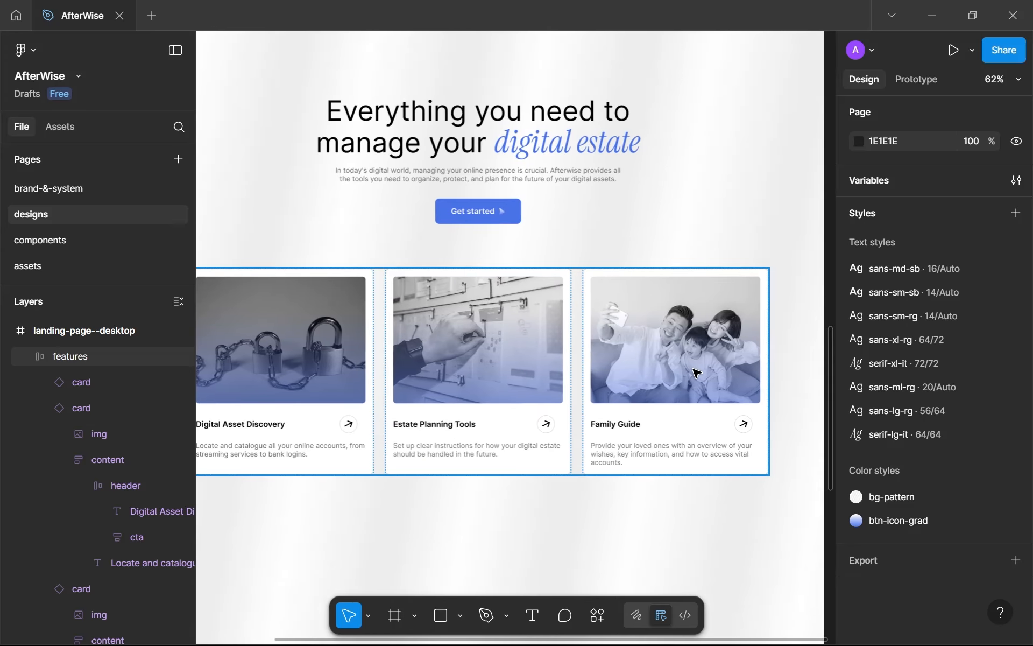
{"action": "scroll", "coordinate": [677, 389], "scroll_direction": "down", "scroll_amount": 3, "text": "ctrl"}
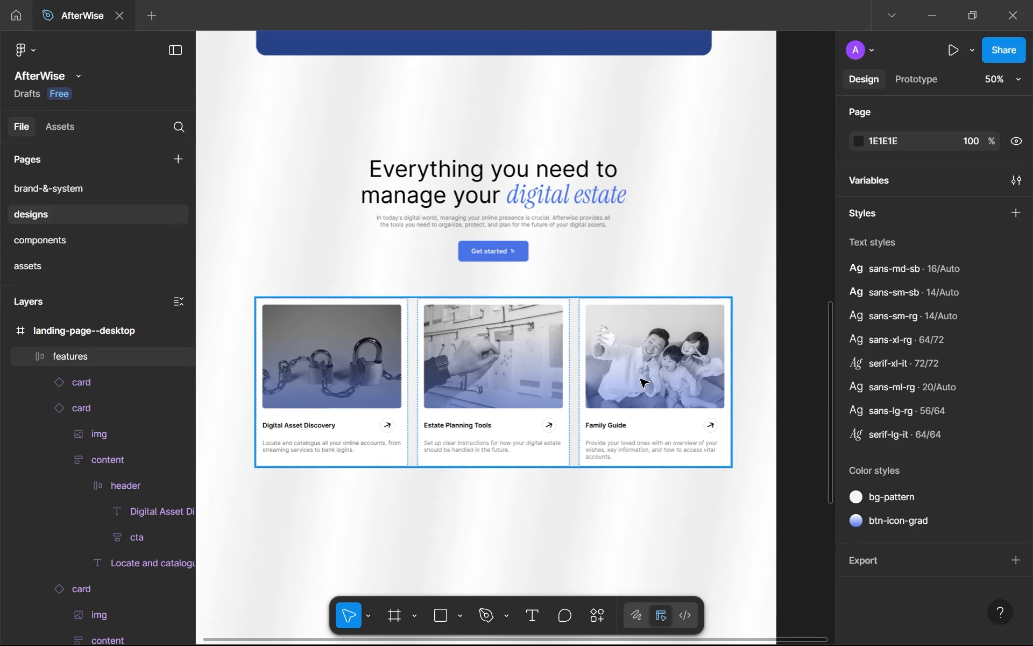
{"action": "left_click", "coordinate": [637, 375]}
{"action": "left_click", "coordinate": [28, 356]}
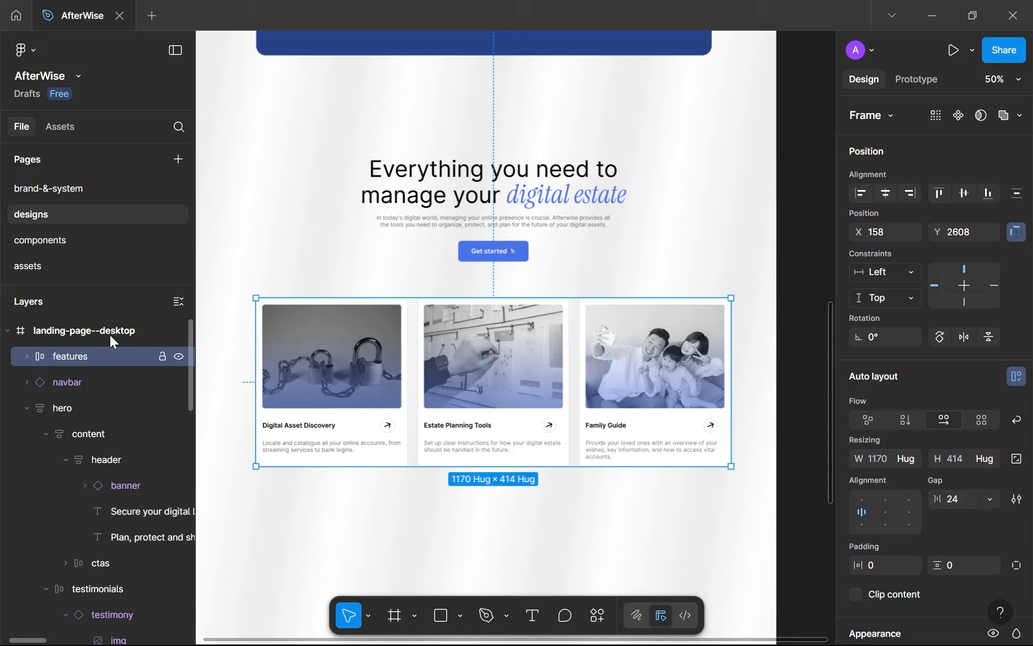
{"action": "left_click", "coordinate": [480, 254], "text": "shift"}
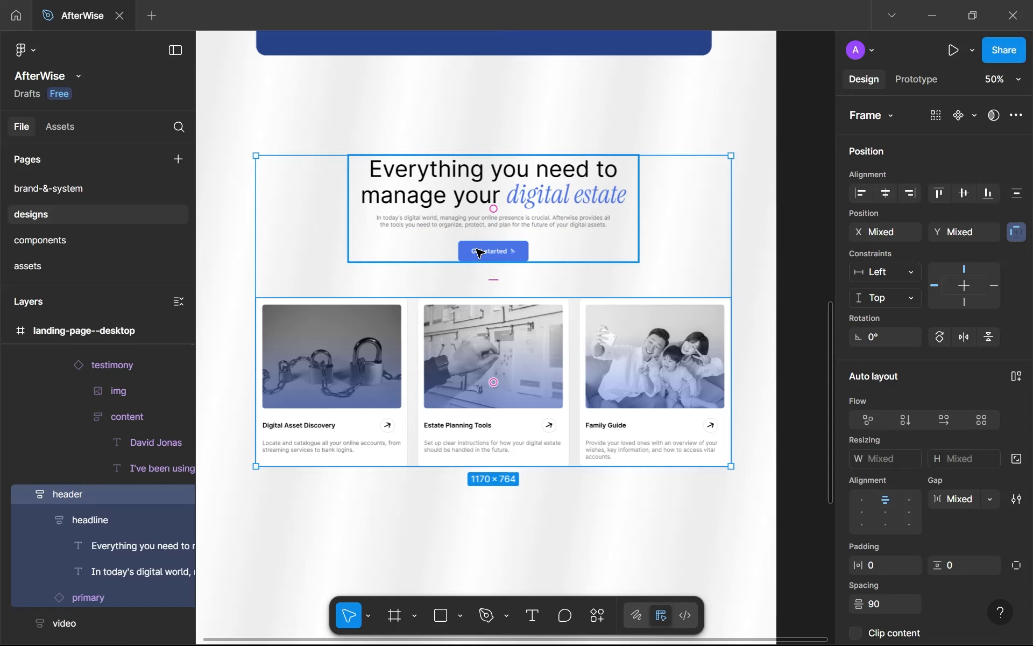
{"action": "key", "text": "shift+a"}
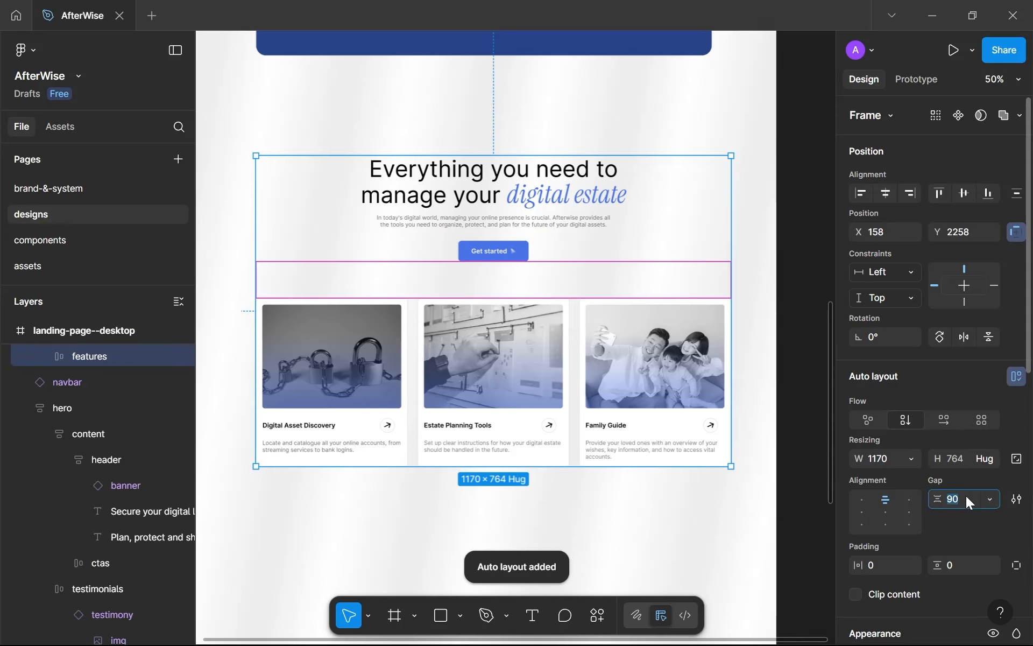
Set the wrapper's auto-layout gap to 48, nudge it up, and centre it horizontally.
{"action": "left_click", "coordinate": [967, 498]}
{"action": "type", "text": "48"}
{"action": "key", "text": "Return"}
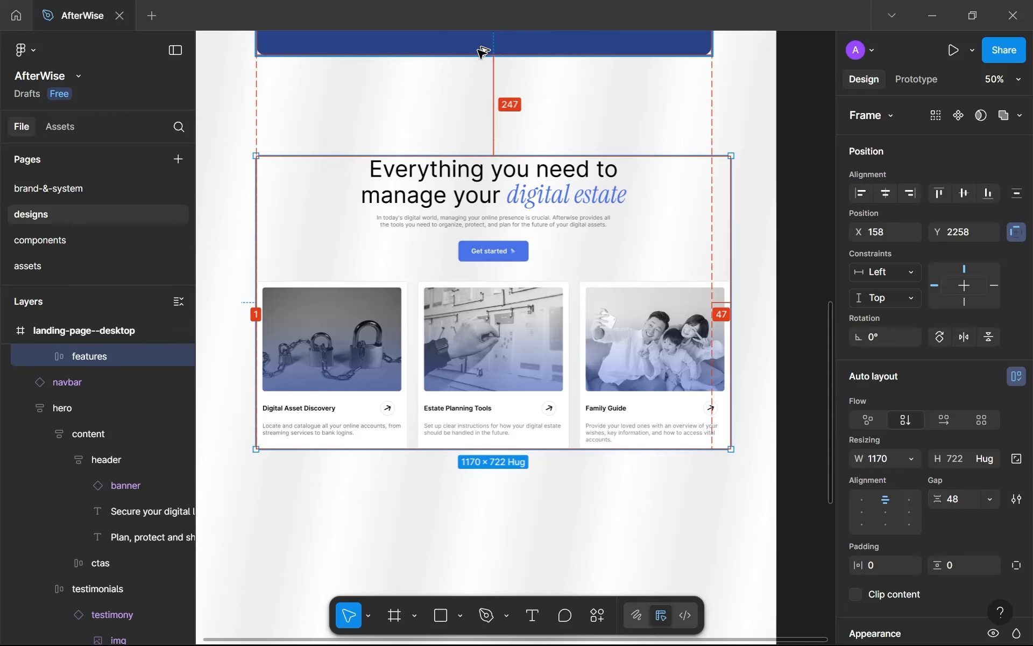
{"action": "key", "text": "Up"}
{"action": "key", "text": "Up"}
{"action": "key", "text": "Up"}
{"action": "key", "text": "Up"}
{"action": "key", "text": "Up"}
{"action": "key", "text": "Up"}
{"action": "key", "text": "Up"}
{"action": "key", "text": "Up"}
{"action": "key", "text": "Up"}
{"action": "key", "text": "Up"}
{"action": "key", "text": "Up"}
{"action": "key", "text": "Up"}
{"action": "key", "text": "Up"}
{"action": "key", "text": "Up"}
{"action": "key", "text": "Up"}
{"action": "key", "text": "Up"}
{"action": "key", "text": "Up"}
{"action": "key", "text": "Up"}
{"action": "key", "text": "Up"}
{"action": "key", "text": "Up"}
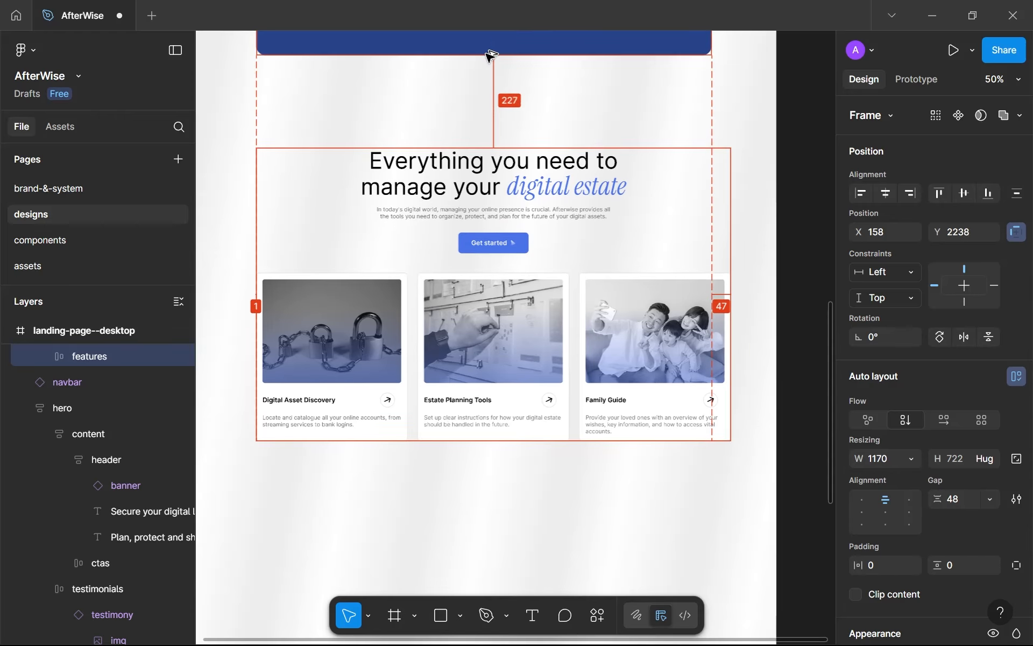
{"action": "key", "text": "Up"}
{"action": "key", "text": "Up"}
{"action": "key", "text": "Up"}
{"action": "key", "text": "Up"}
{"action": "key", "text": "Up"}
{"action": "key", "text": "Up"}
{"action": "key", "text": "Up"}
{"action": "key", "text": "Up"}
{"action": "key", "text": "Up"}
{"action": "key", "text": "Up"}
{"action": "key", "text": "Up"}
{"action": "key", "text": "Up"}
{"action": "key", "text": "Up"}
{"action": "key", "text": "Up"}
{"action": "key", "text": "Up"}
{"action": "key", "text": "Up"}
{"action": "key", "text": "Up"}
{"action": "key", "text": "Up"}
{"action": "key", "text": "Up"}
{"action": "key", "text": "Up"}
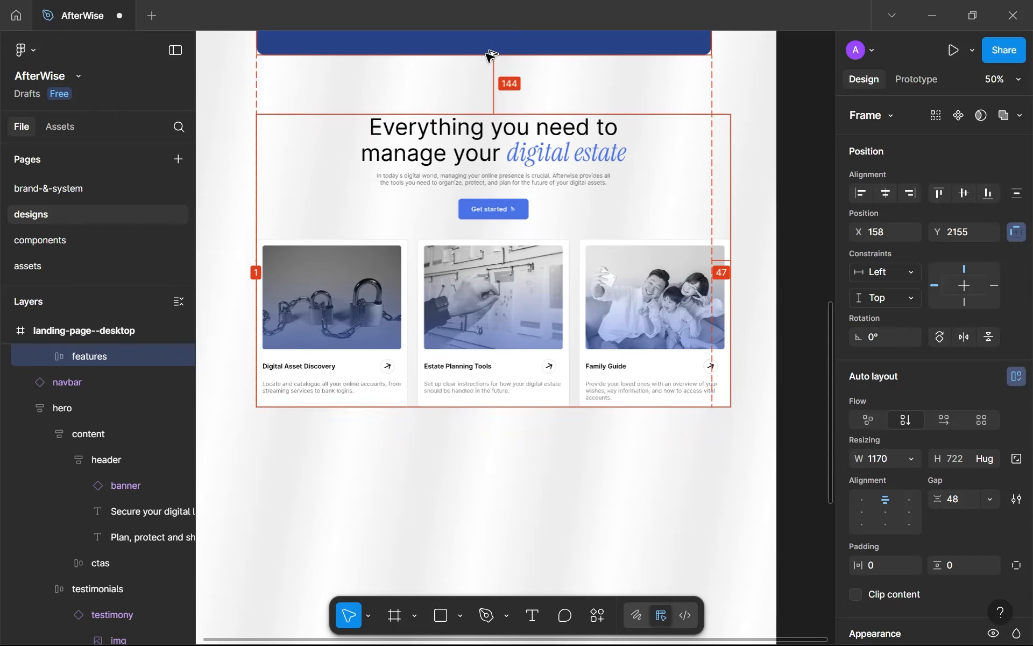
{"action": "key", "text": "Up"}
{"action": "key", "text": "Up"}
{"action": "key", "text": "Up"}
{"action": "key", "text": "Up"}
{"action": "key", "text": "Up"}
{"action": "key", "text": "Up"}
{"action": "key", "text": "Up"}
{"action": "key", "text": "Up"}
{"action": "key", "text": "Up"}
{"action": "key", "text": "Up"}
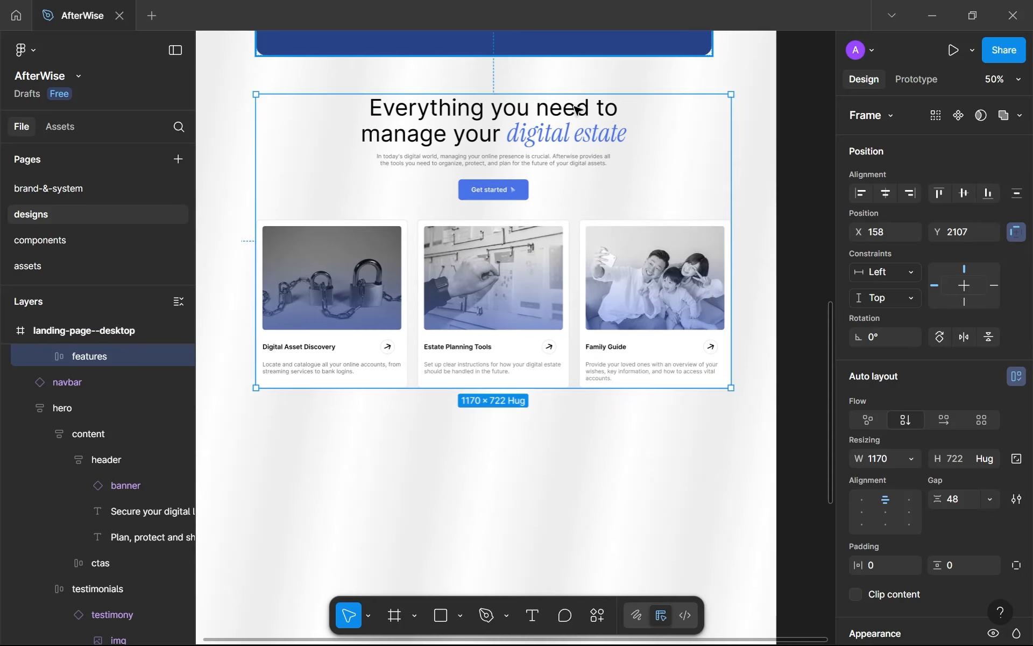
{"action": "left_click", "coordinate": [889, 197]}
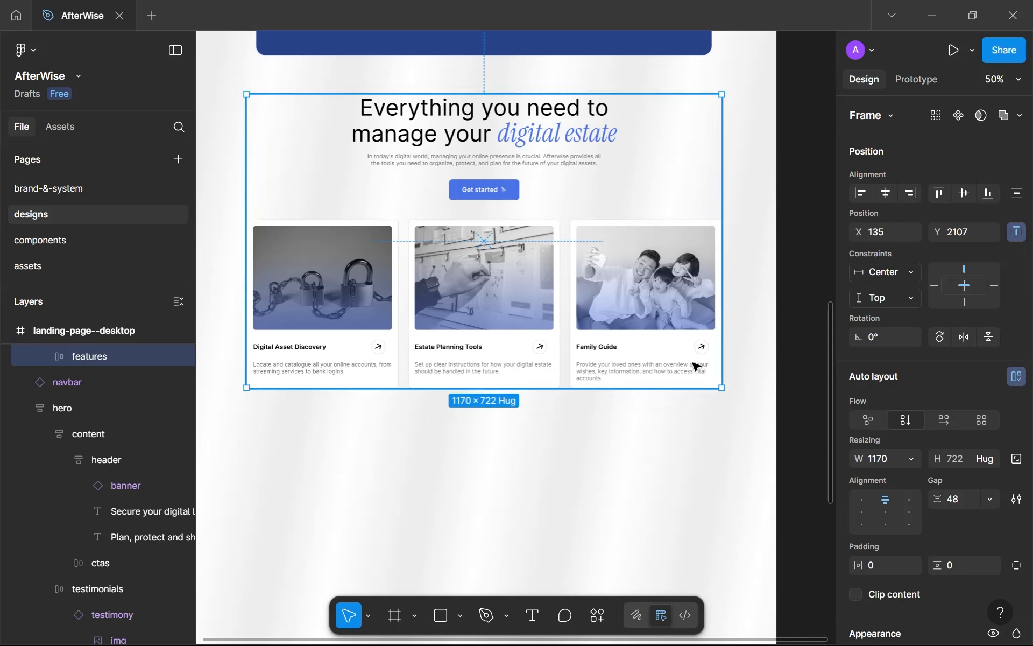
Rename Frame 1 to 'features' and reorder it below the video layer.
{"action": "left_click", "coordinate": [654, 429]}
{"action": "scroll", "coordinate": [654, 429], "scroll_direction": "down", "scroll_amount": 2}
{"action": "scroll", "coordinate": [65, 392], "scroll_direction": "up", "scroll_amount": 3}
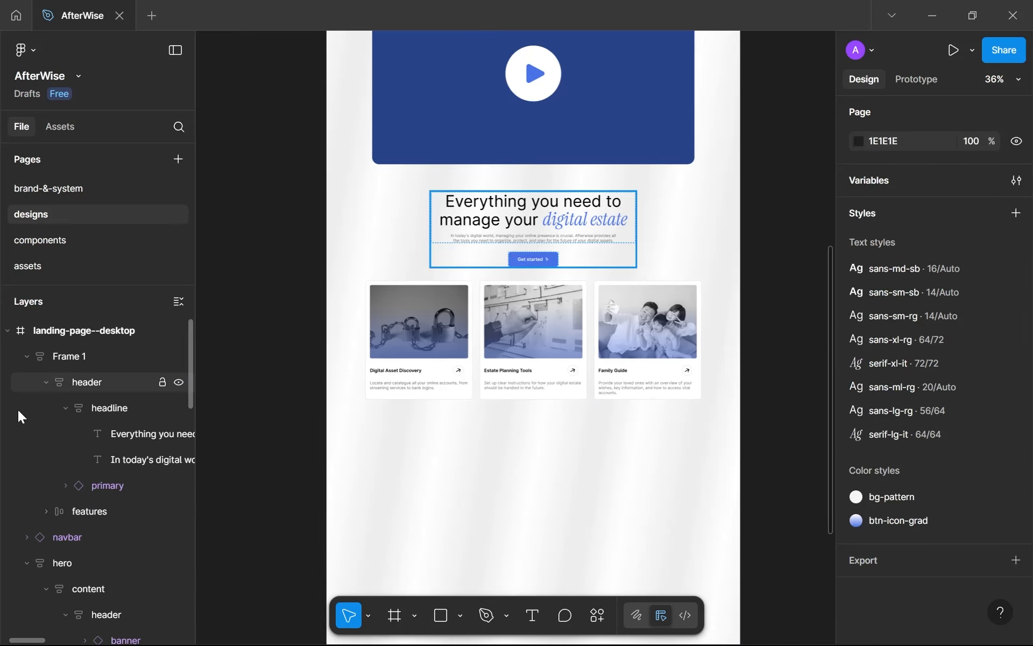
{"action": "left_click", "coordinate": [47, 382]}
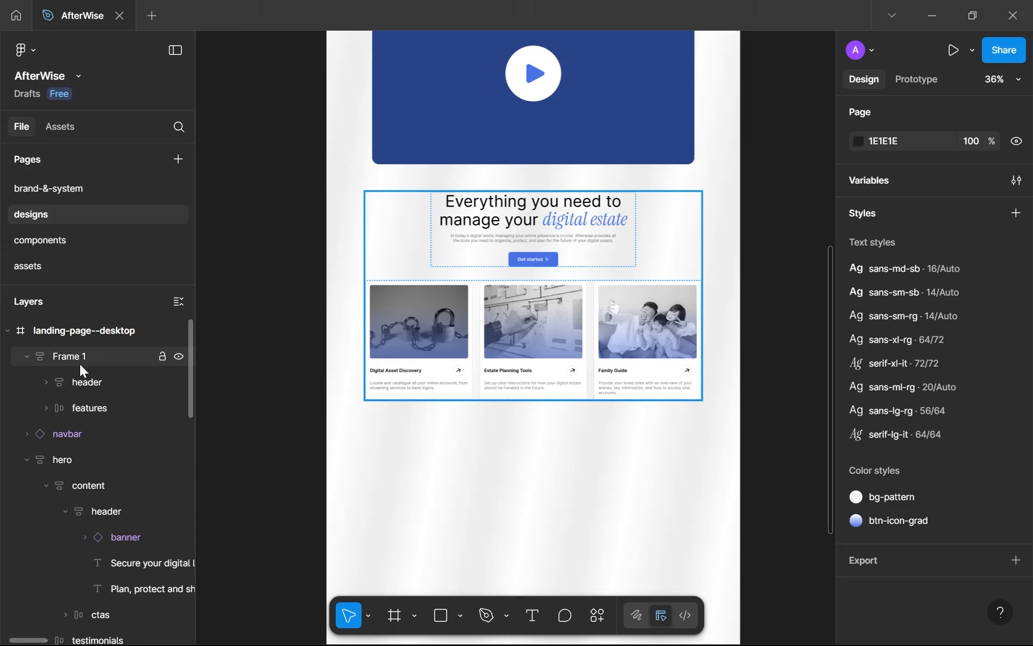
{"action": "double_click", "coordinate": [80, 363]}
{"action": "type", "text": "feature"}
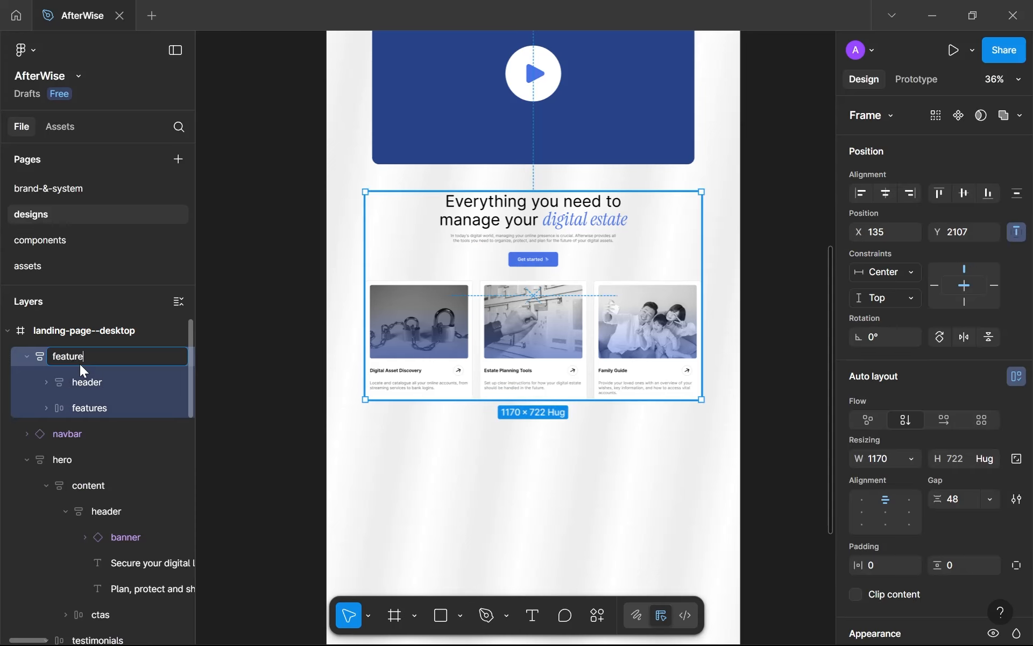
{"action": "type", "text": "s"}
{"action": "key", "text": "Return"}
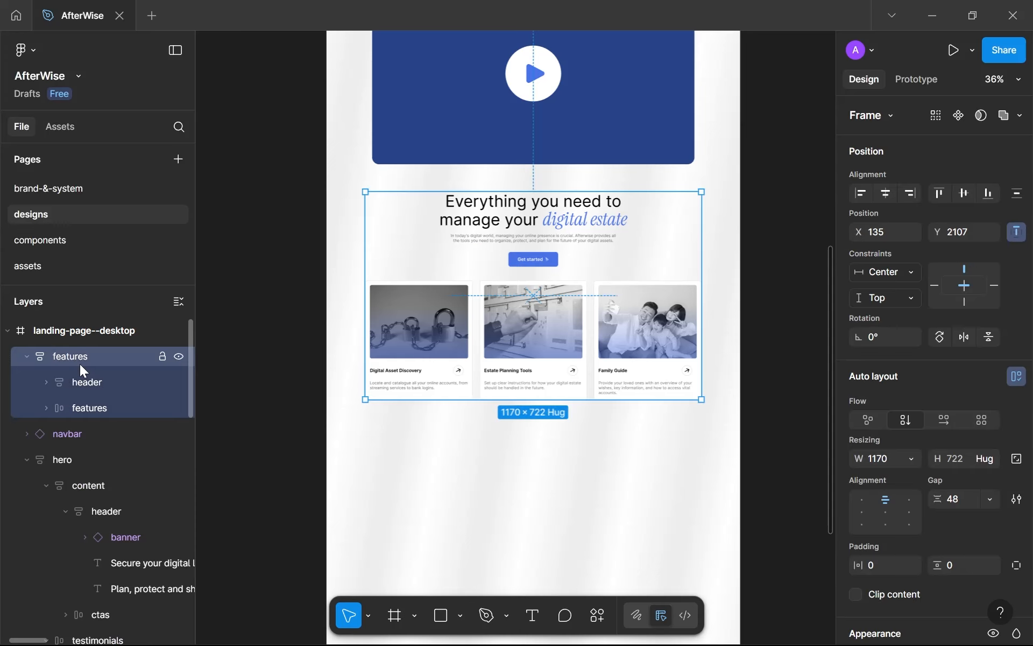
{"action": "left_click", "coordinate": [27, 357]}
{"action": "left_click", "coordinate": [26, 407]}
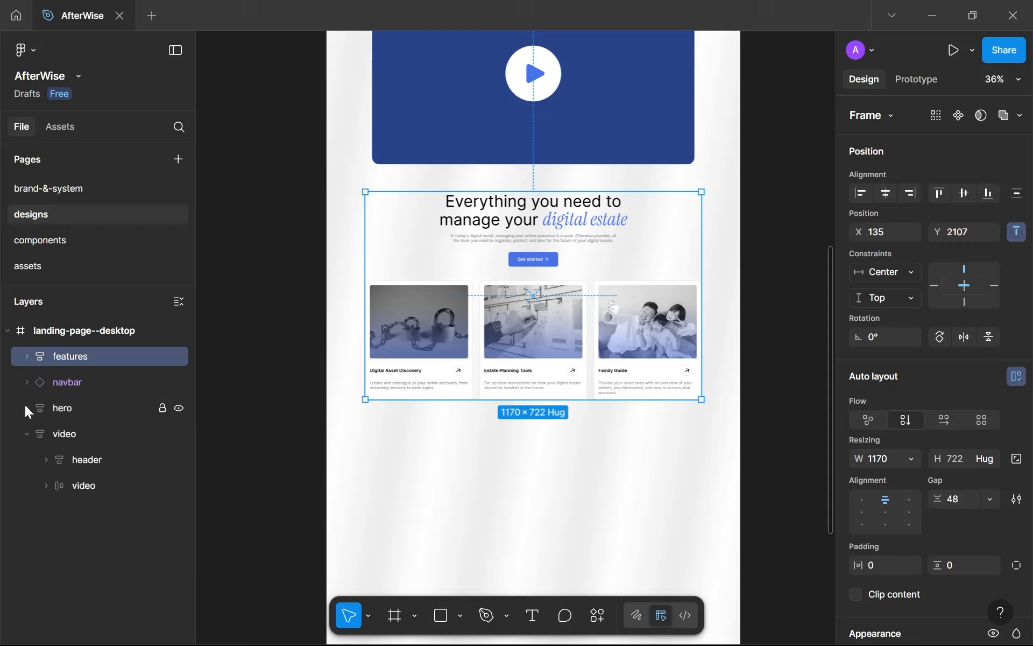
{"action": "left_click", "coordinate": [27, 432]}
{"action": "left_click_drag", "start_coordinate": [61, 380], "coordinate": [63, 445]}
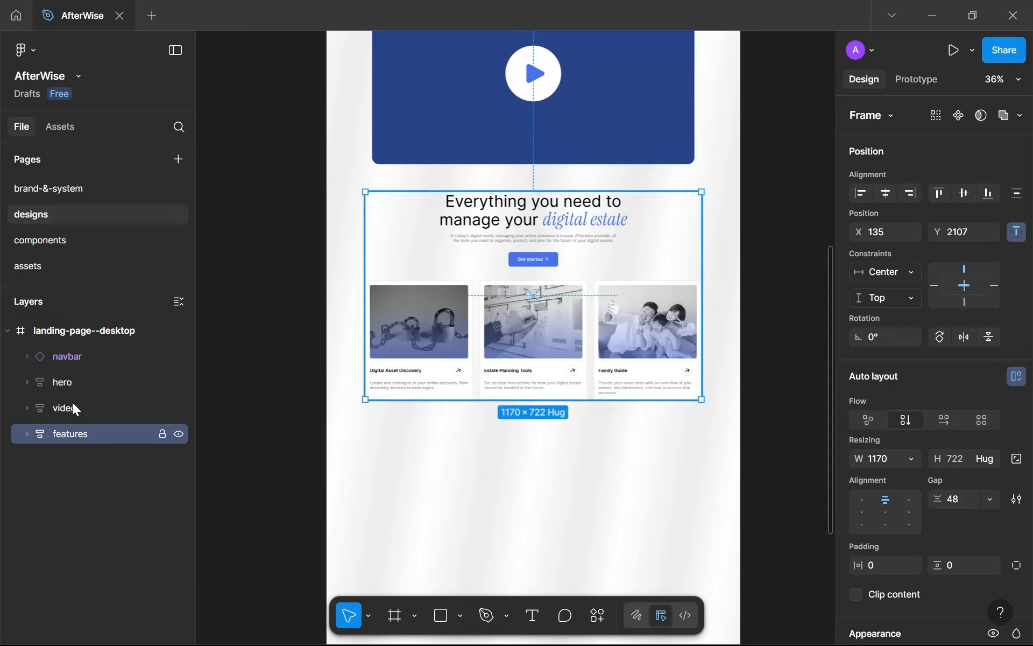
Select the landing-page--desktop frame and trial its height at 2901 and 2913 before restoring it.
{"action": "left_click", "coordinate": [491, 479]}
{"action": "scroll", "coordinate": [484, 511], "scroll_direction": "down", "scroll_amount": 6}
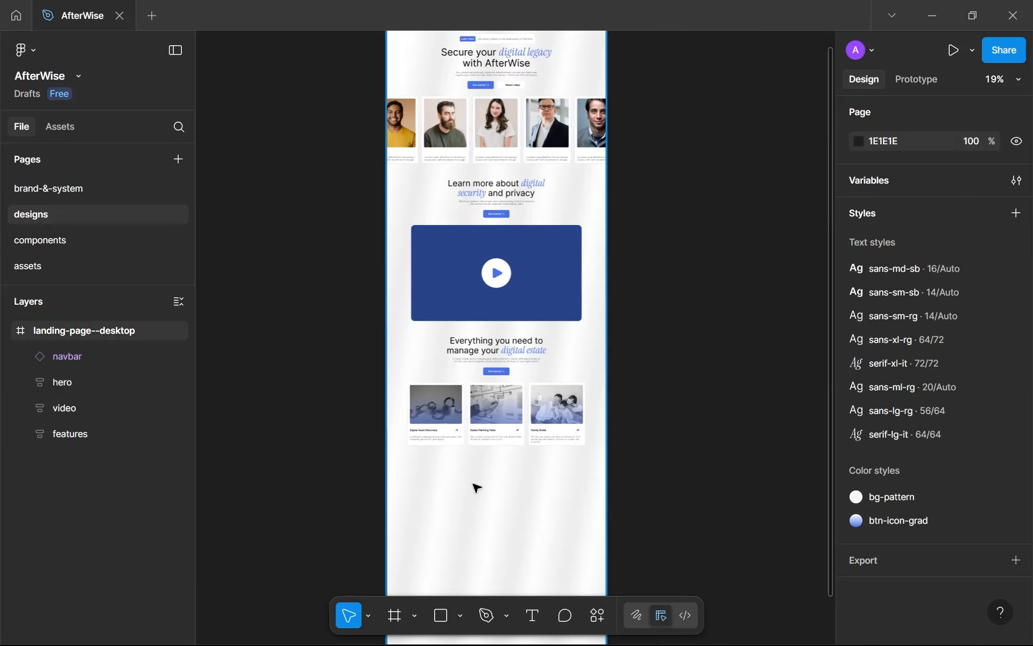
{"action": "left_click", "coordinate": [459, 184]}
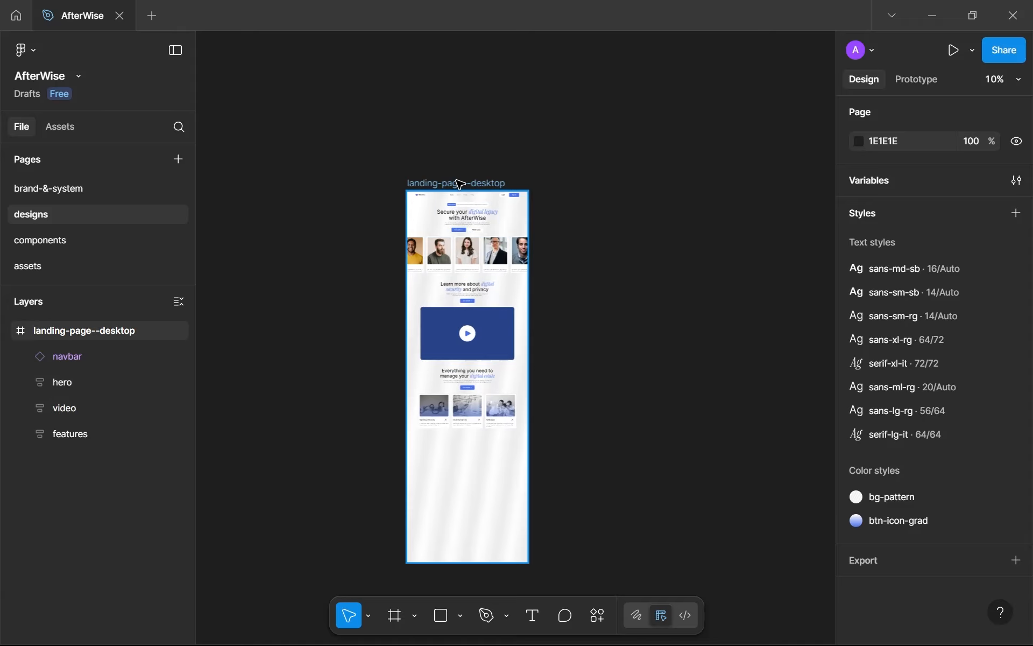
{"action": "left_click", "coordinate": [482, 488]}
{"action": "left_click_drag", "start_coordinate": [468, 563], "coordinate": [470, 435]}
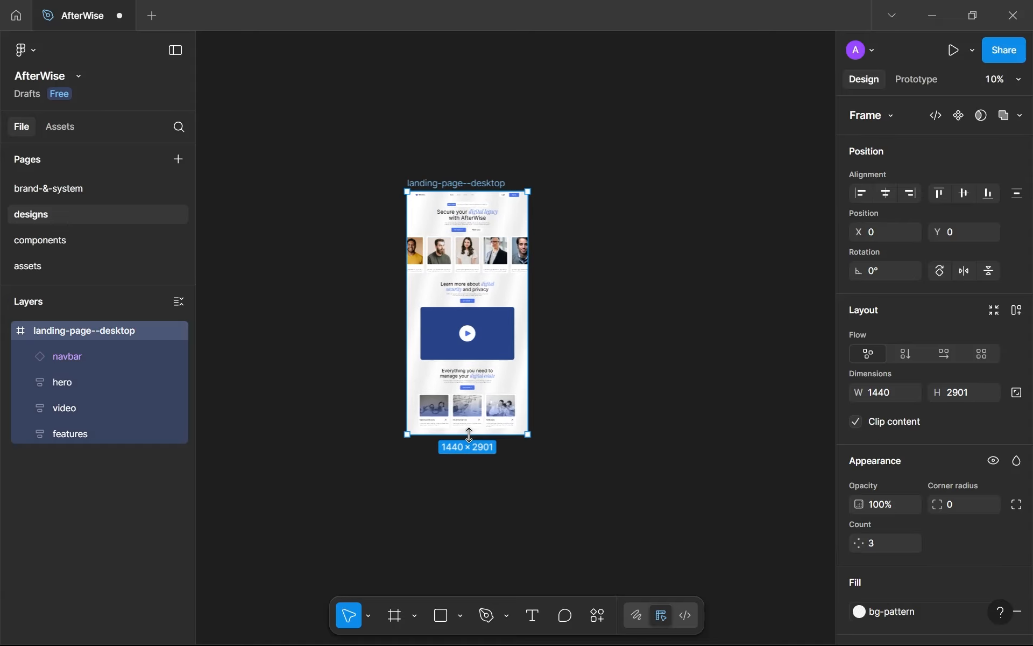
{"action": "scroll", "coordinate": [467, 434], "scroll_direction": "up", "scroll_amount": 5}
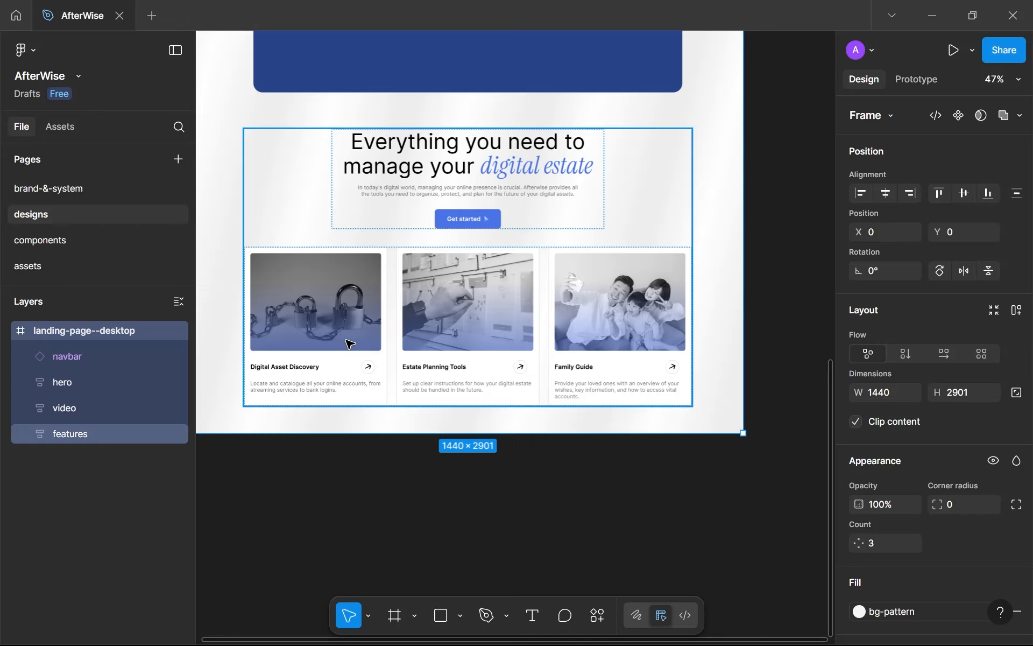
{"action": "left_click_drag", "start_coordinate": [396, 433], "coordinate": [396, 433]}
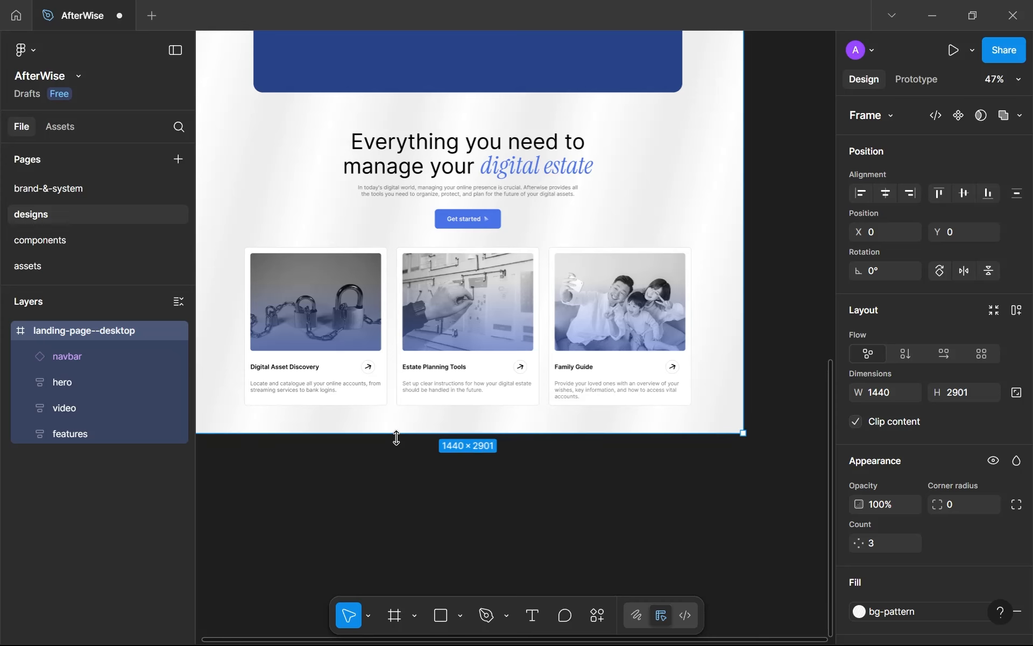
{"action": "left_click", "coordinate": [388, 461]}
Extend the landing-page--desktop frame's bottom edge to a height of 4705.
{"action": "scroll", "coordinate": [370, 327], "scroll_direction": "down", "scroll_amount": 3}
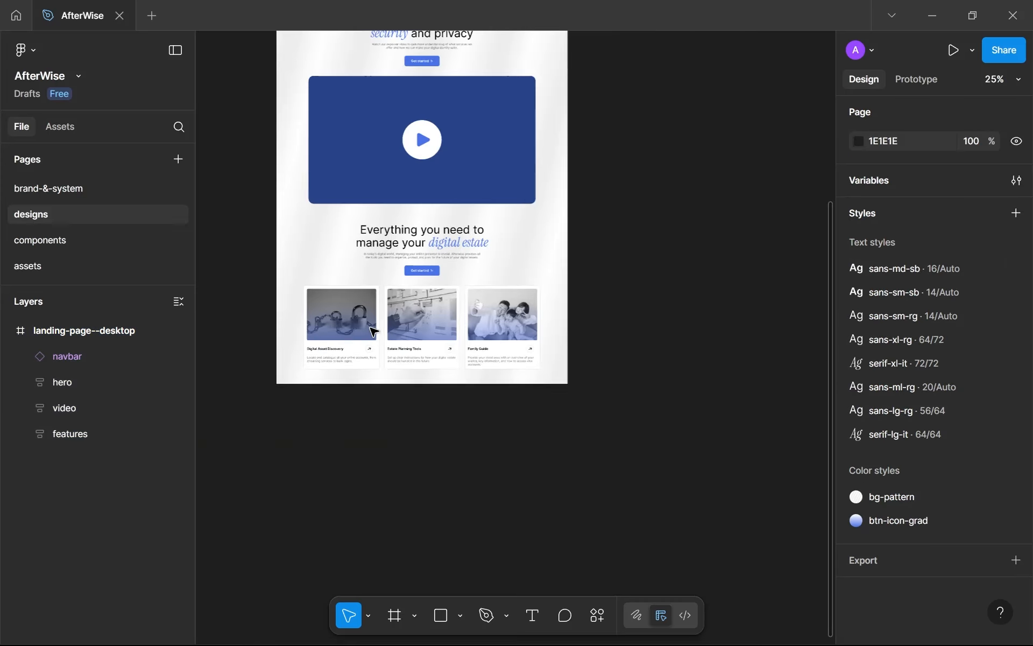
{"action": "left_click_drag", "start_coordinate": [375, 329], "coordinate": [425, 396]}
{"action": "mouse_move", "coordinate": [546, 644]}
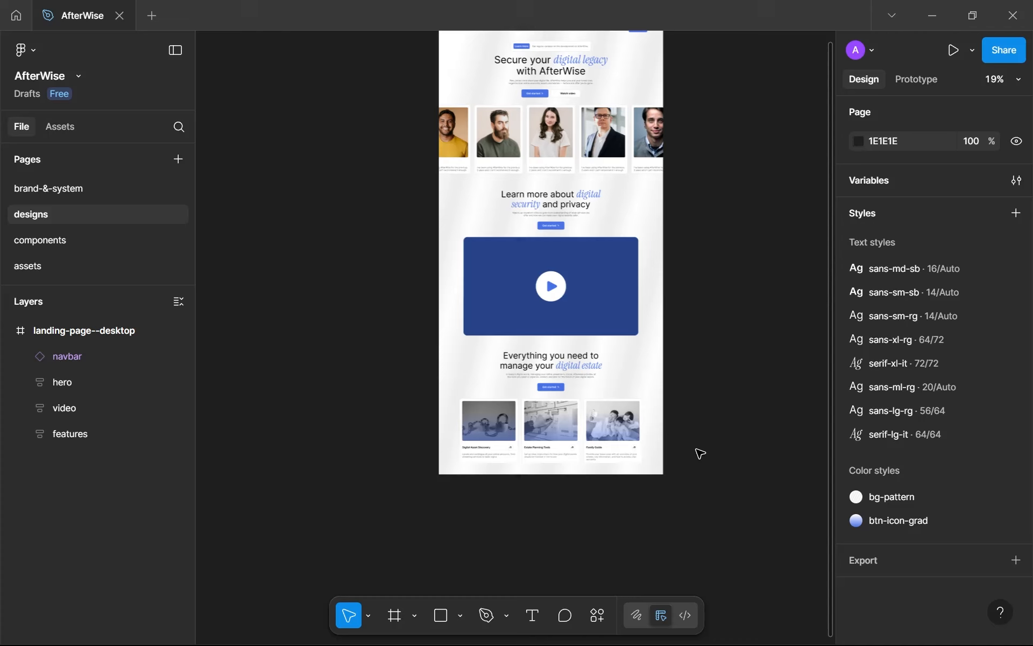
{"action": "scroll", "coordinate": [668, 416], "scroll_direction": "down", "scroll_amount": 3}
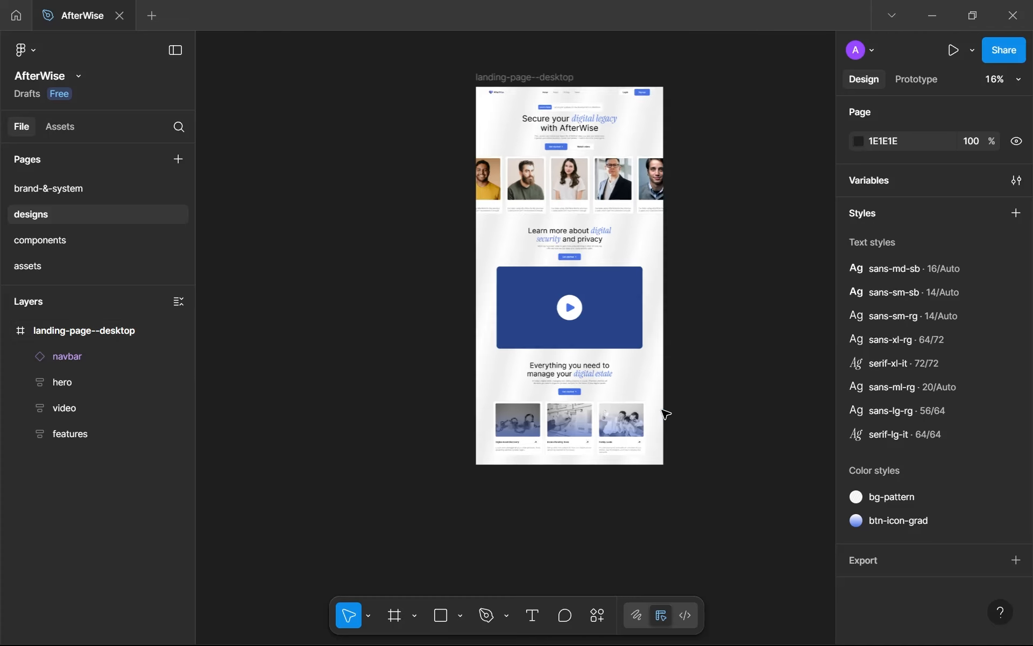
{"action": "left_click", "coordinate": [568, 141]}
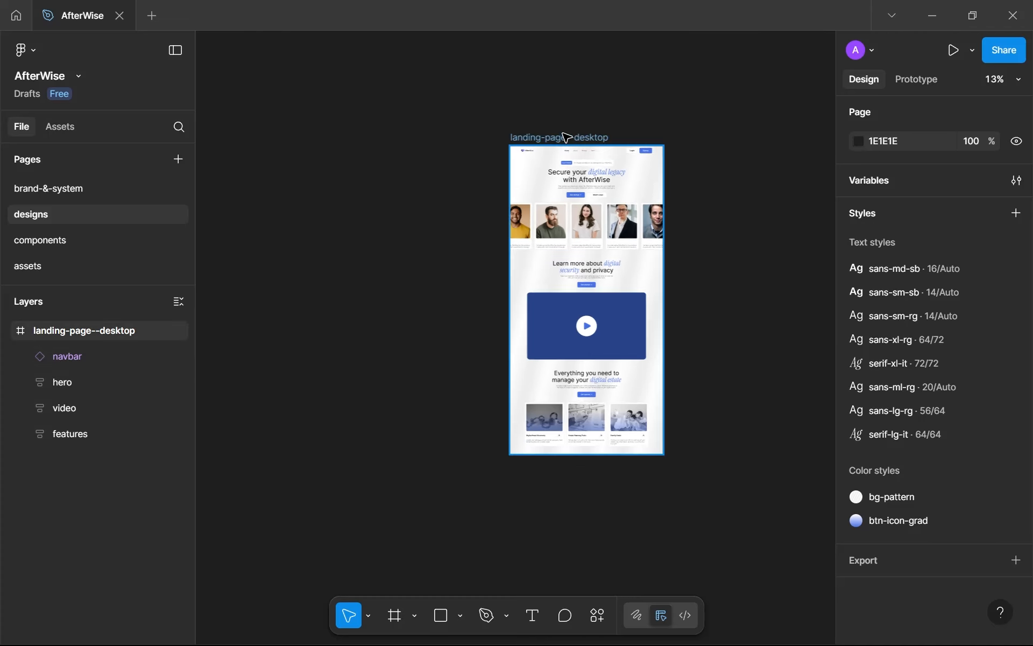
{"action": "left_click", "coordinate": [565, 138]}
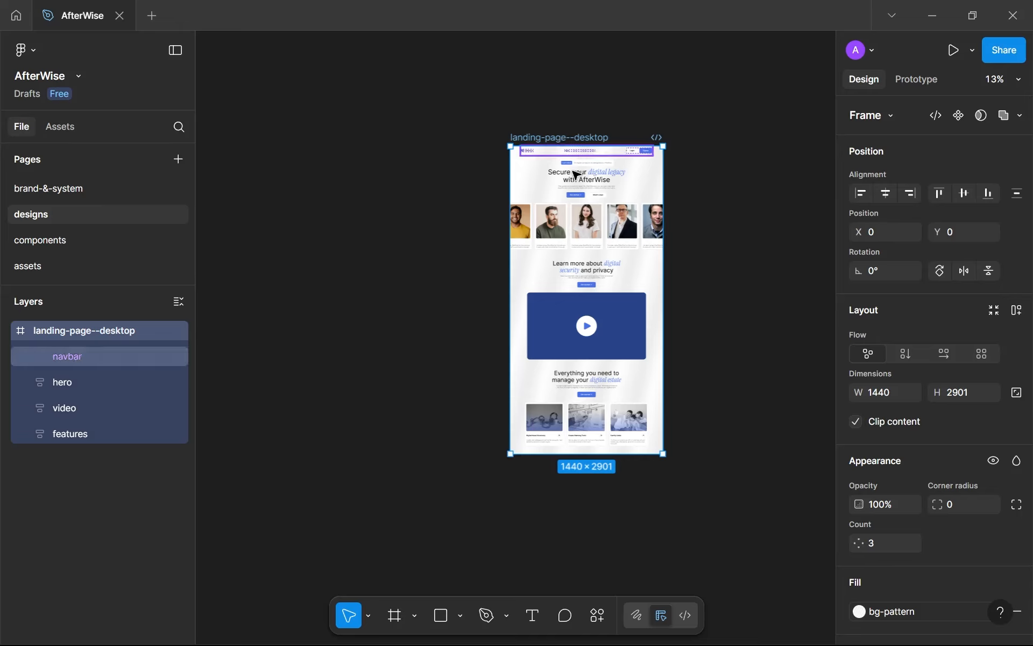
{"action": "scroll", "coordinate": [606, 245], "scroll_direction": "down", "scroll_amount": 3}
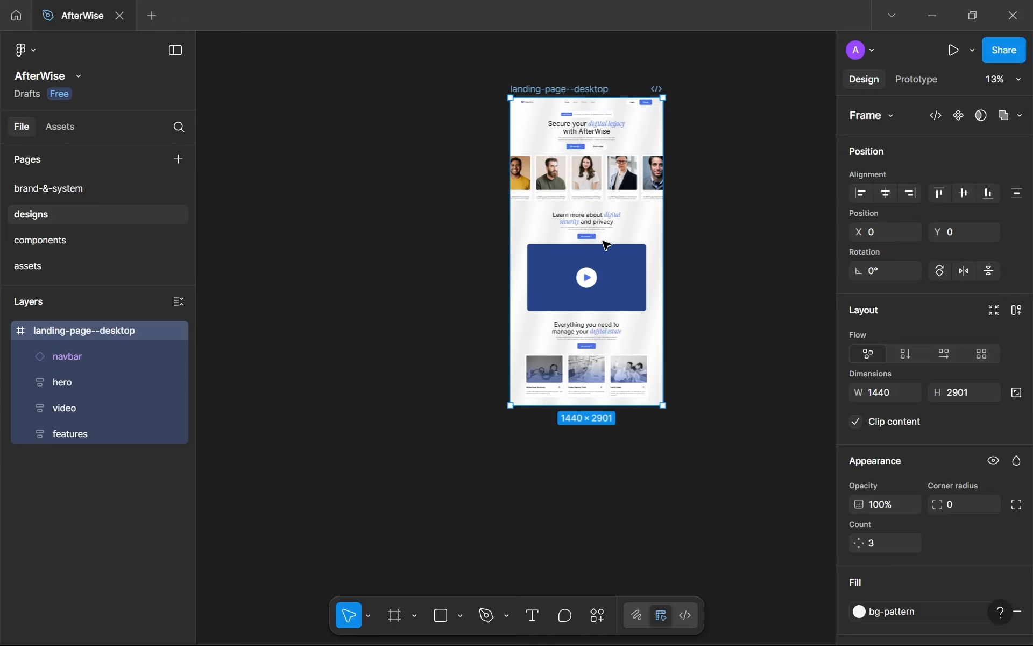
{"action": "scroll", "coordinate": [606, 245], "scroll_direction": "down", "scroll_amount": 3}
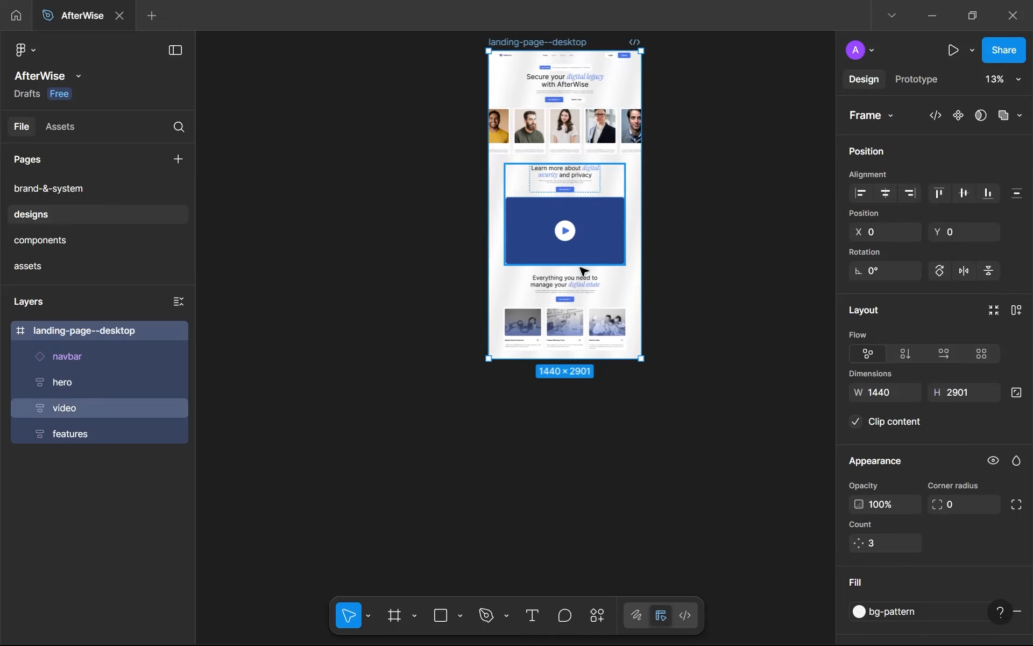
{"action": "left_click_drag", "start_coordinate": [585, 358], "coordinate": [592, 549]}
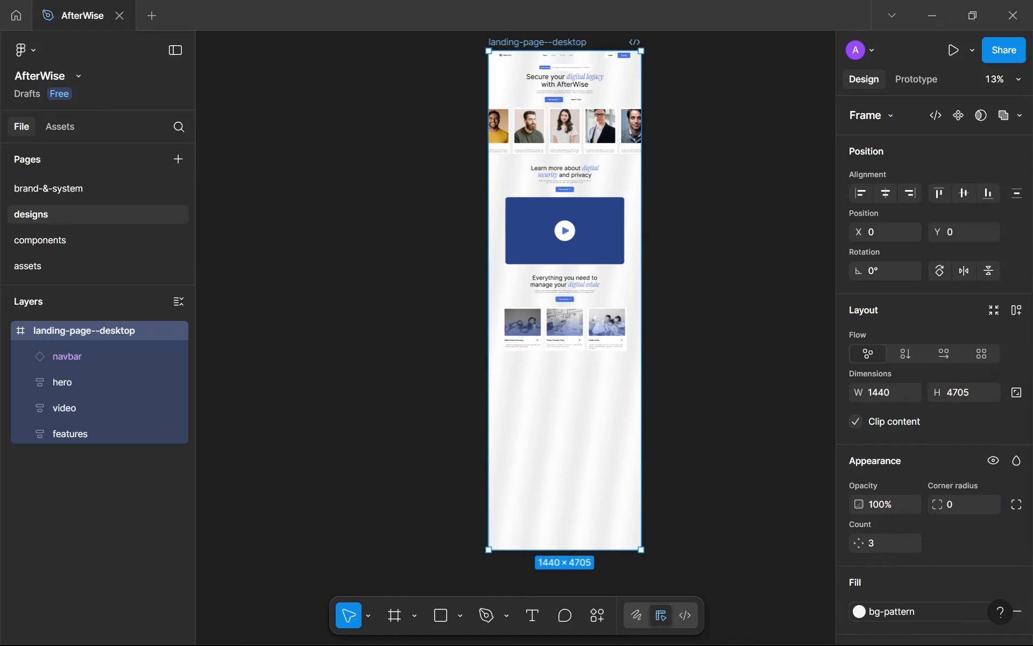
{"action": "scroll", "coordinate": [597, 296], "scroll_direction": "up", "scroll_amount": 5}
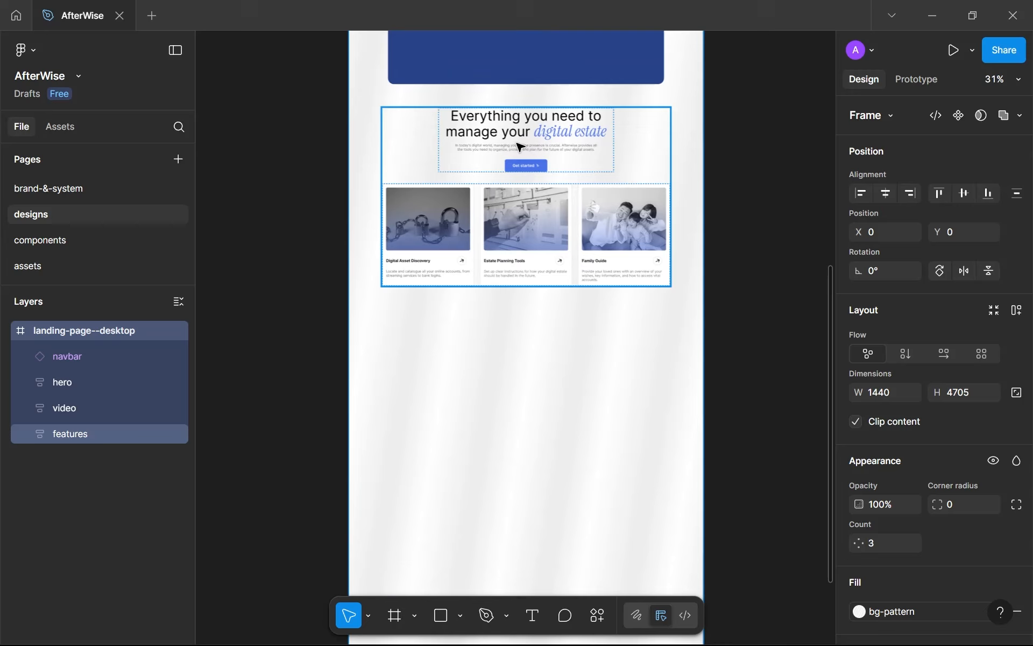
Duplicate the features header below the cards and retitle it 'Supporting you through difficult times'.
{"action": "left_click", "coordinate": [519, 147]}
{"action": "key", "text": "ctrl+d"}
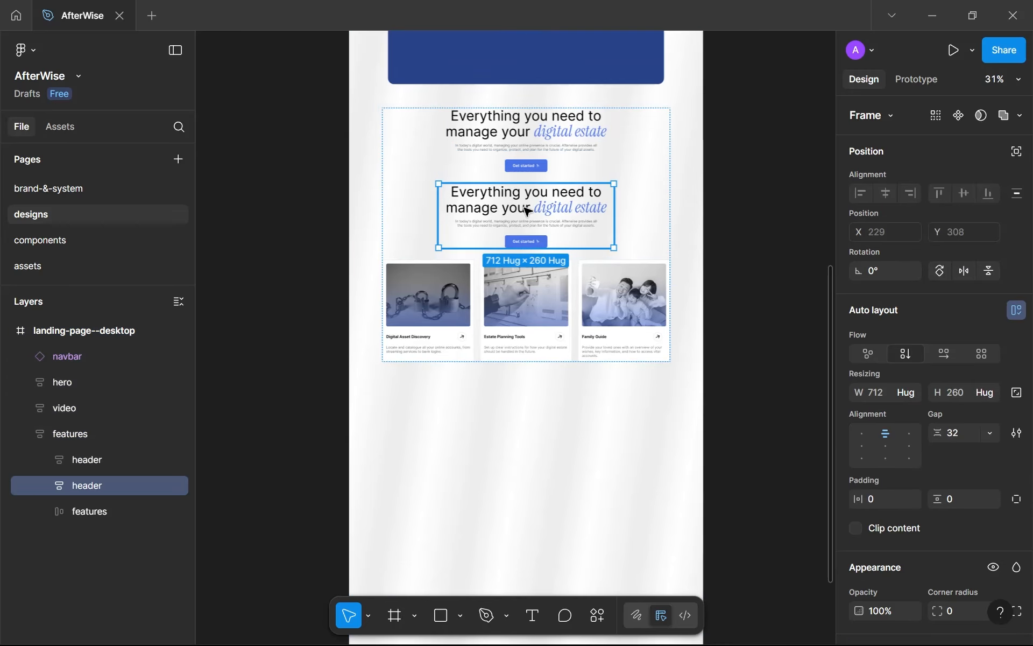
{"action": "left_click_drag", "start_coordinate": [526, 209], "coordinate": [540, 347]}
{"action": "double_click", "coordinate": [540, 347]}
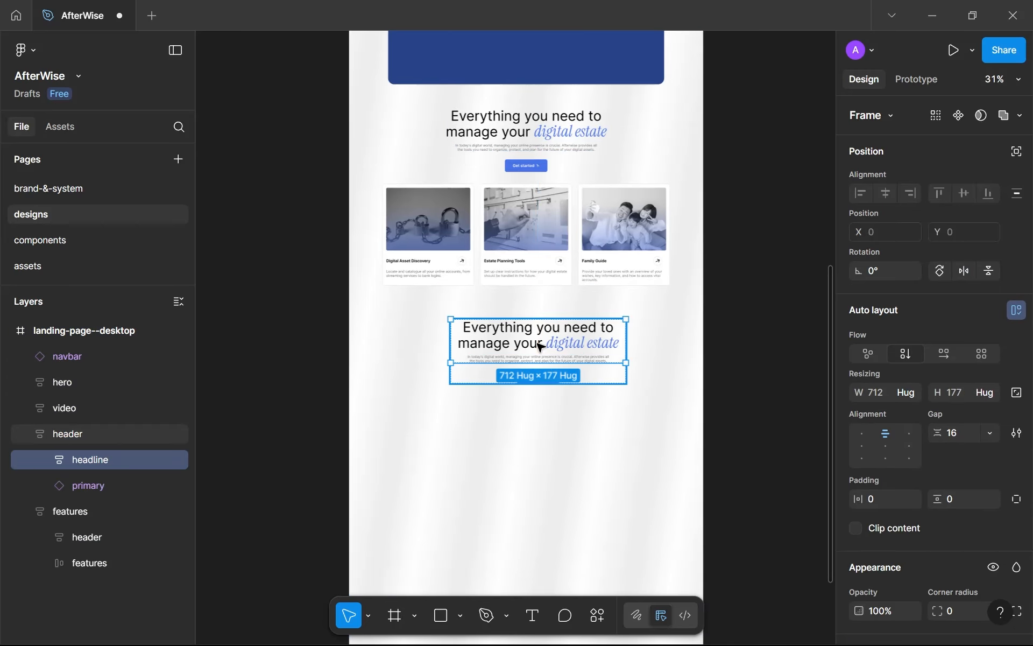
{"action": "double_click", "coordinate": [540, 347]}
{"action": "key", "text": "Return"}
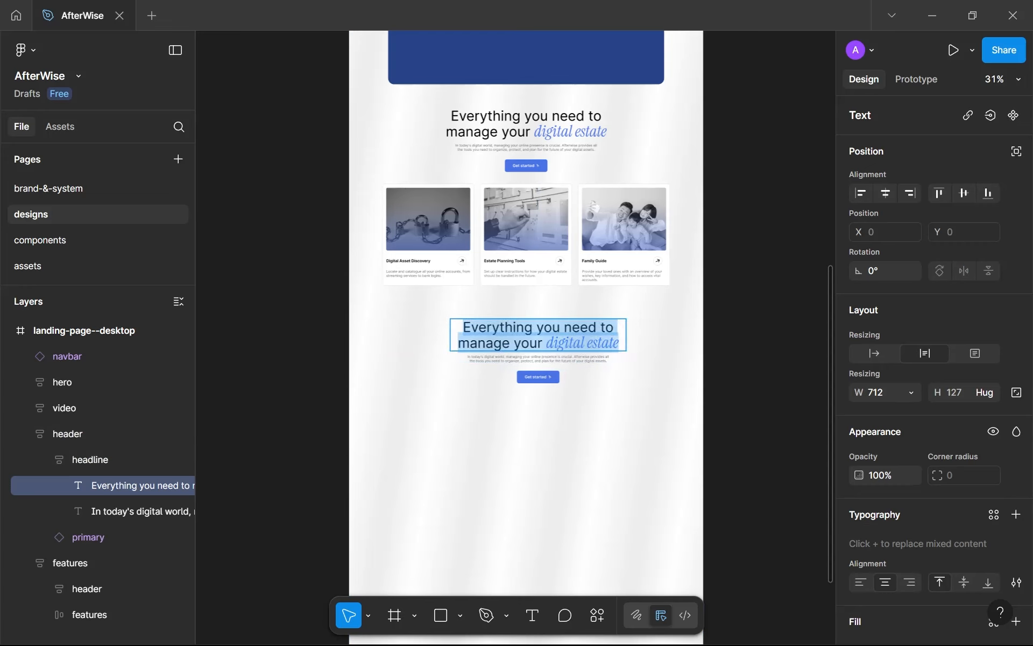
{"action": "type", "text": "Sup"}
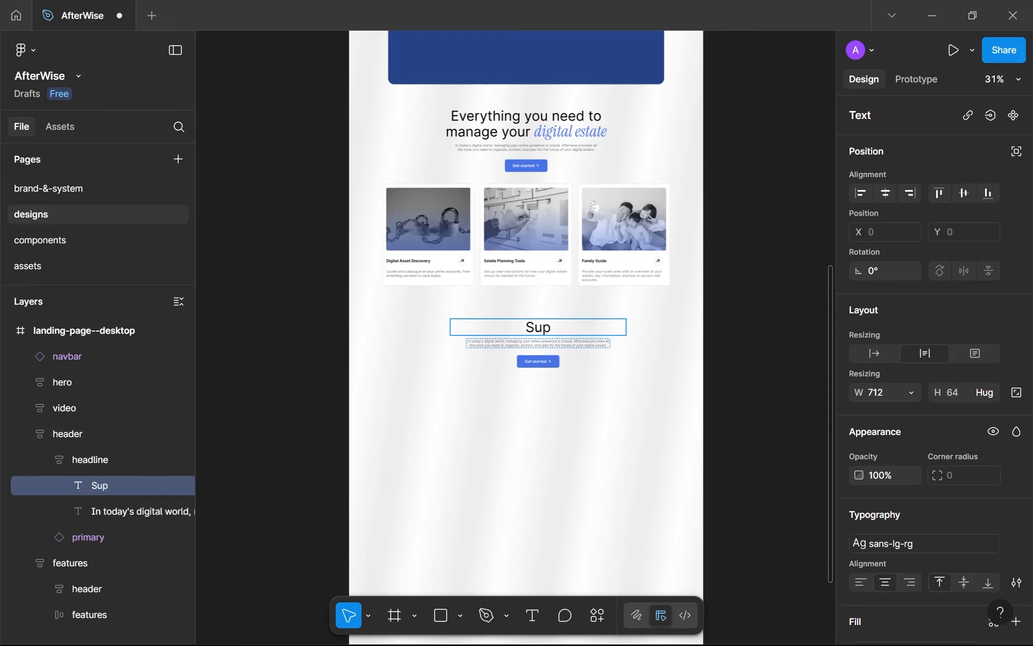
{"action": "type", "text": "porting "}
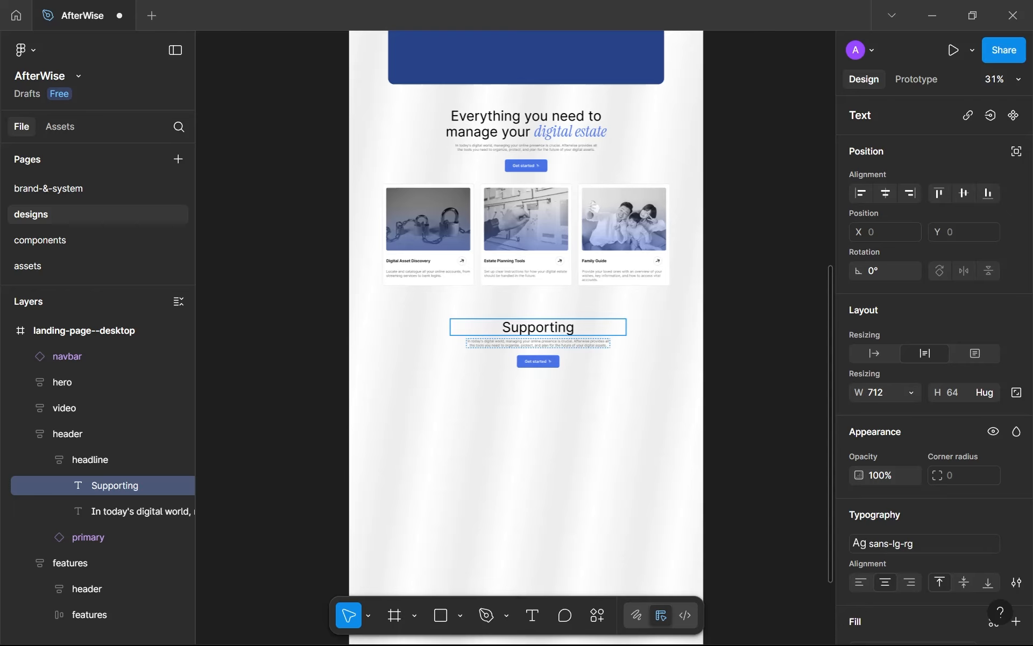
{"action": "type", "text": "you through dif"}
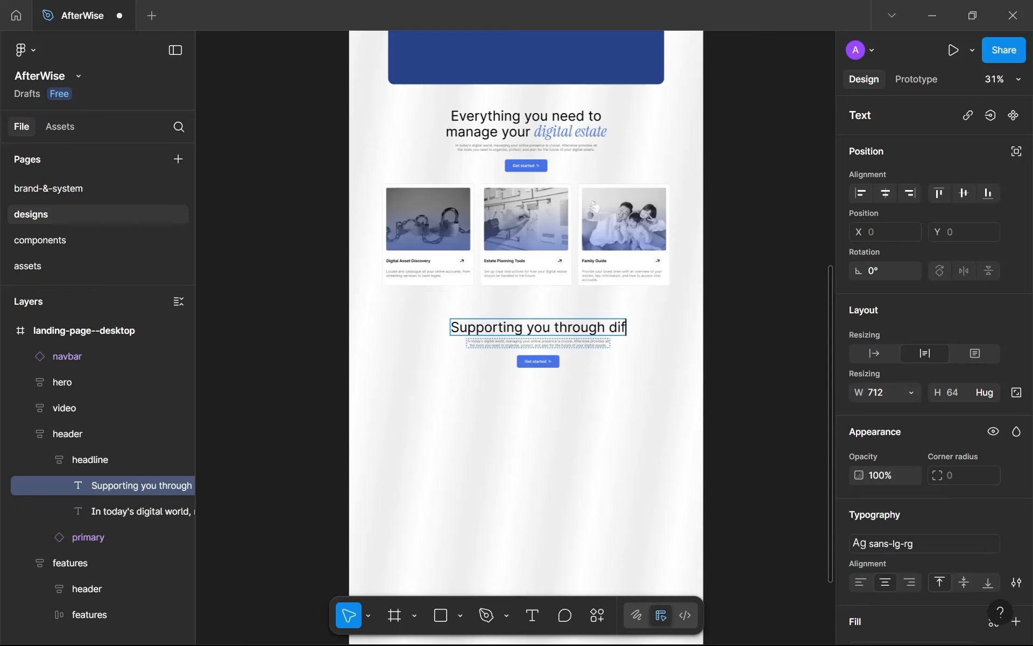
{"action": "type", "text": "ficult t"}
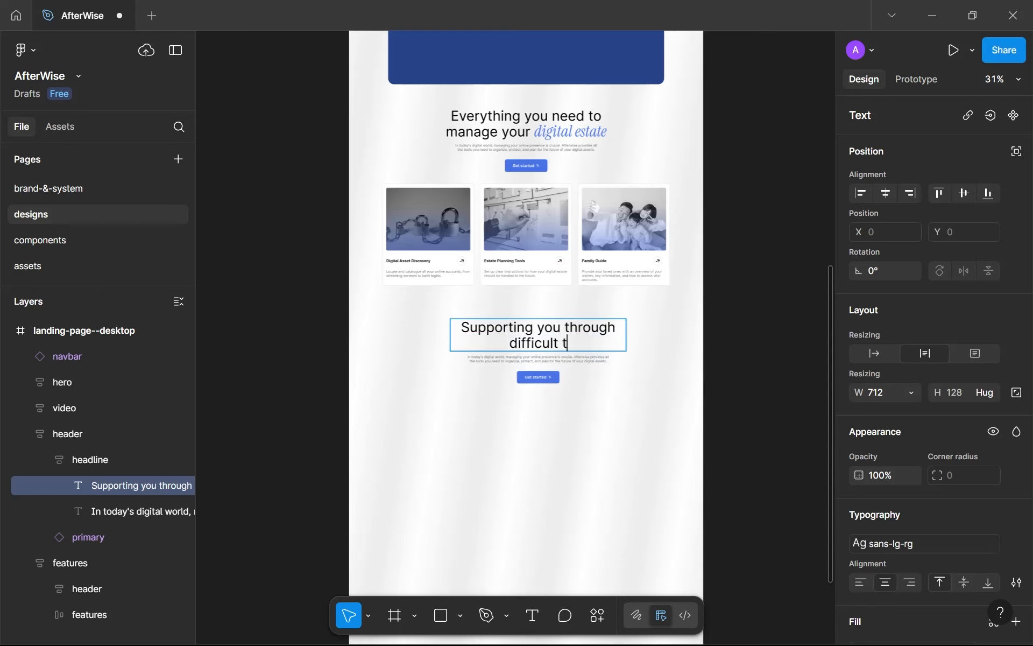
{"action": "type", "text": "imes"}
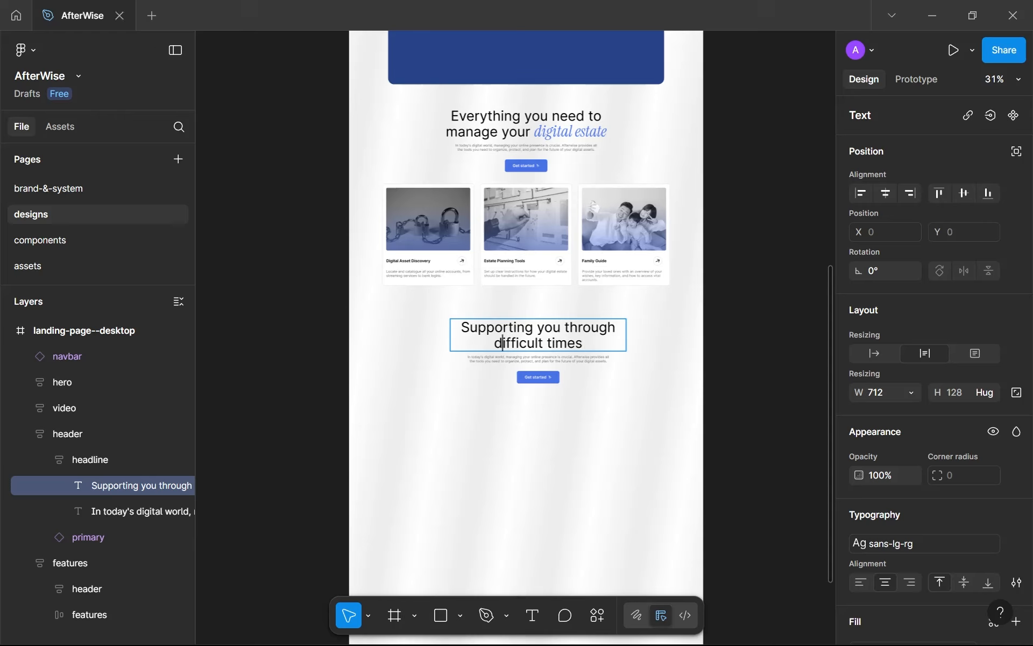
Style the word 'Supporting' with serif-lg-it and the purple--500 fill.
{"action": "double_click", "coordinate": [497, 328]}
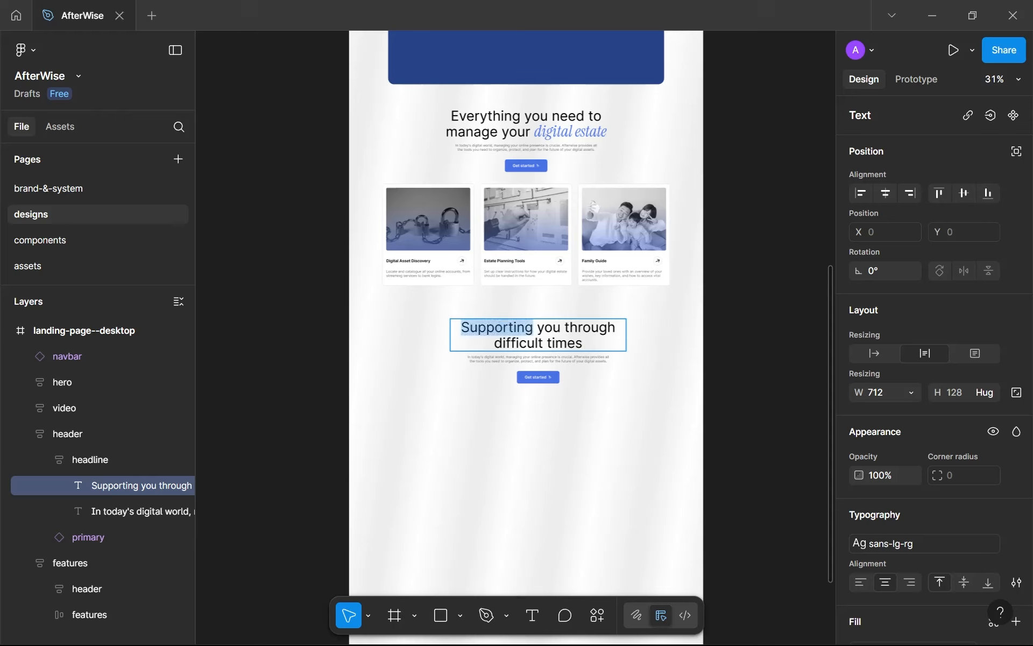
{"action": "left_click", "coordinate": [931, 549]}
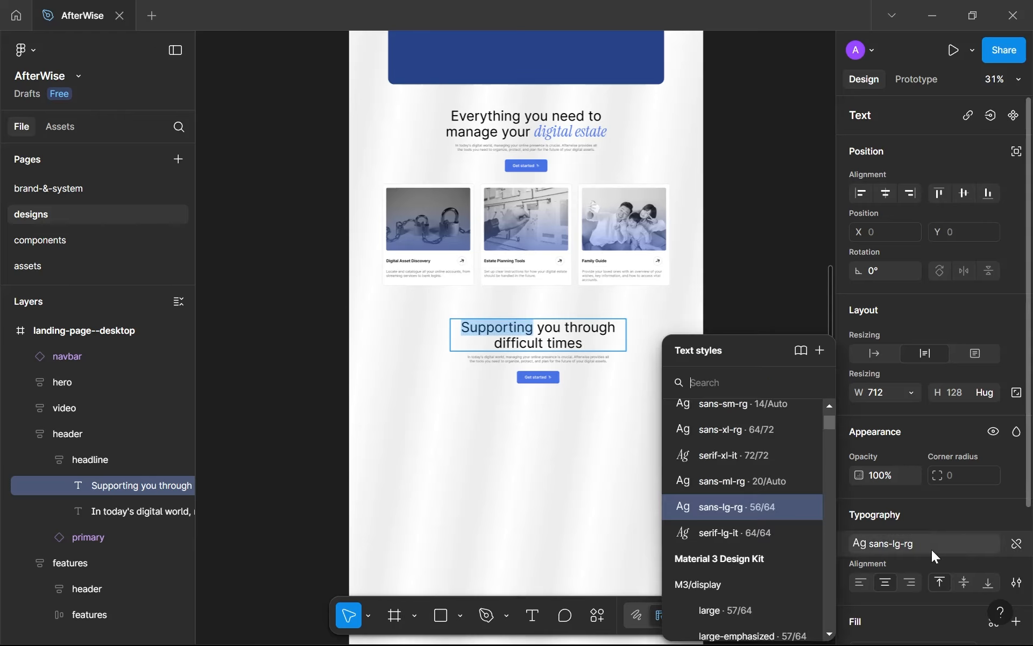
{"action": "left_click", "coordinate": [747, 538]}
{"action": "scroll", "coordinate": [898, 561], "scroll_direction": "down", "scroll_amount": 2}
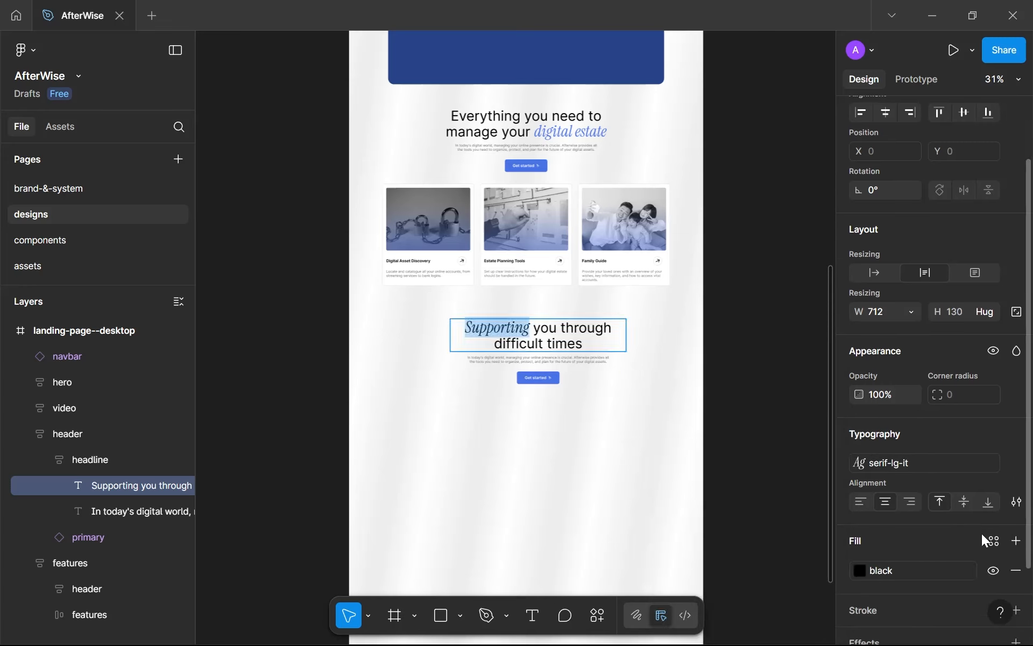
{"action": "left_click", "coordinate": [999, 542]}
{"action": "left_click", "coordinate": [713, 543]}
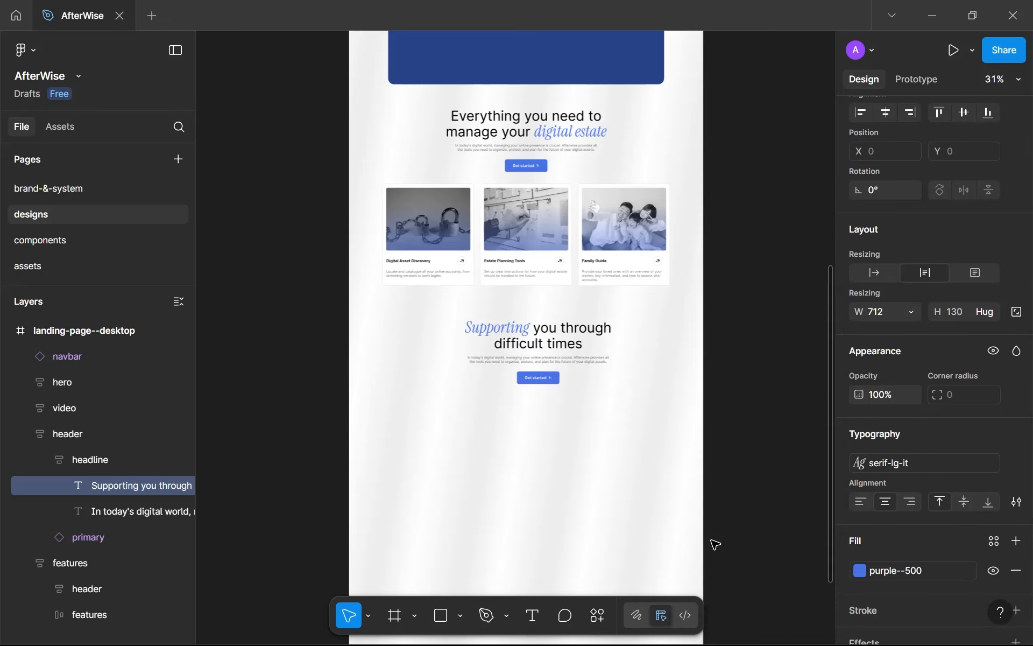
{"action": "key", "text": "Escape"}
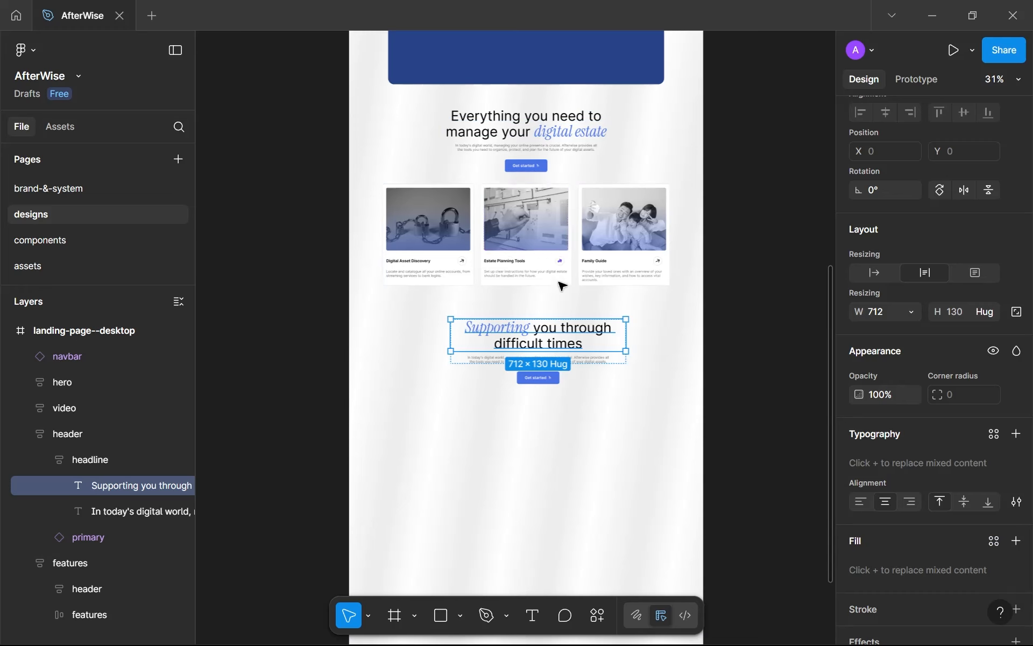
Narrow the paragraph to 528 wide and paste in the 'Losing a loved one is never easy.' copy.
{"action": "left_click", "coordinate": [572, 359]}
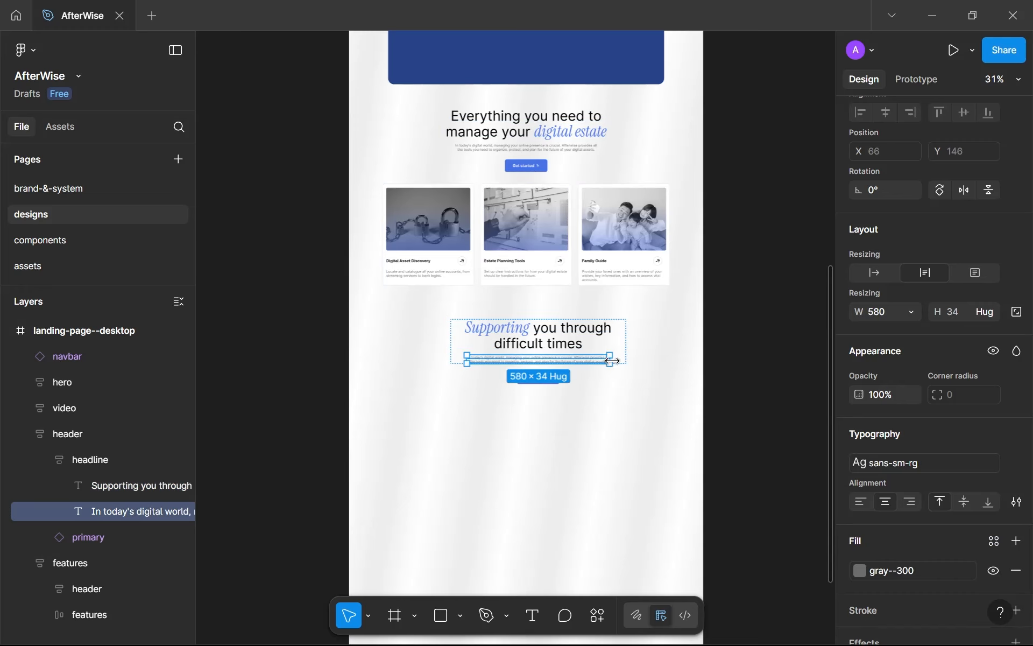
{"action": "left_click_drag", "start_coordinate": [607, 358], "coordinate": [603, 359]}
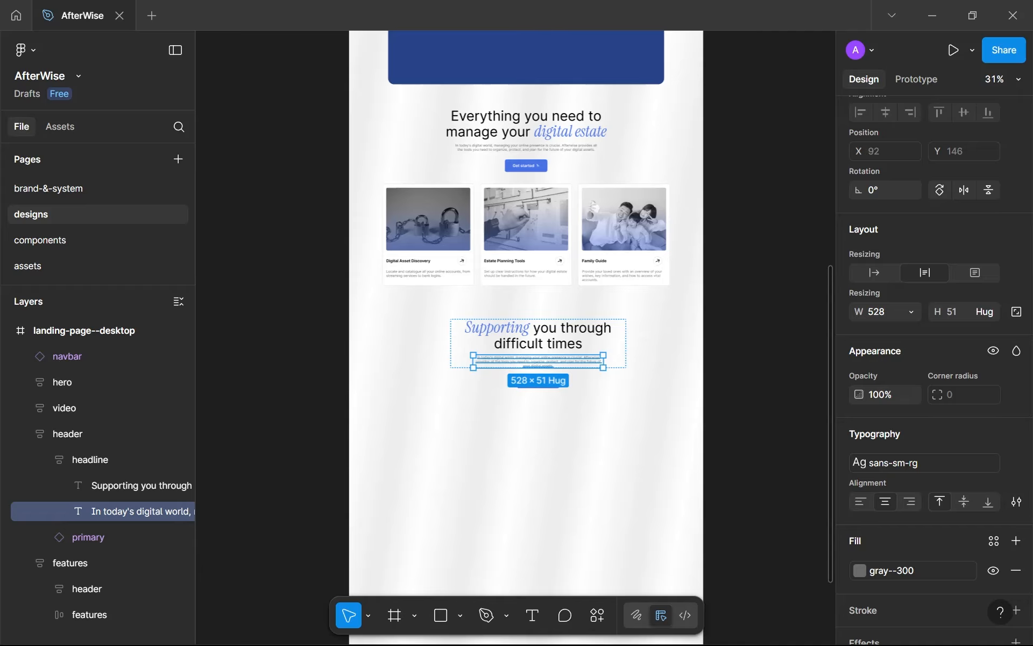
{"action": "double_click", "coordinate": [545, 360]}
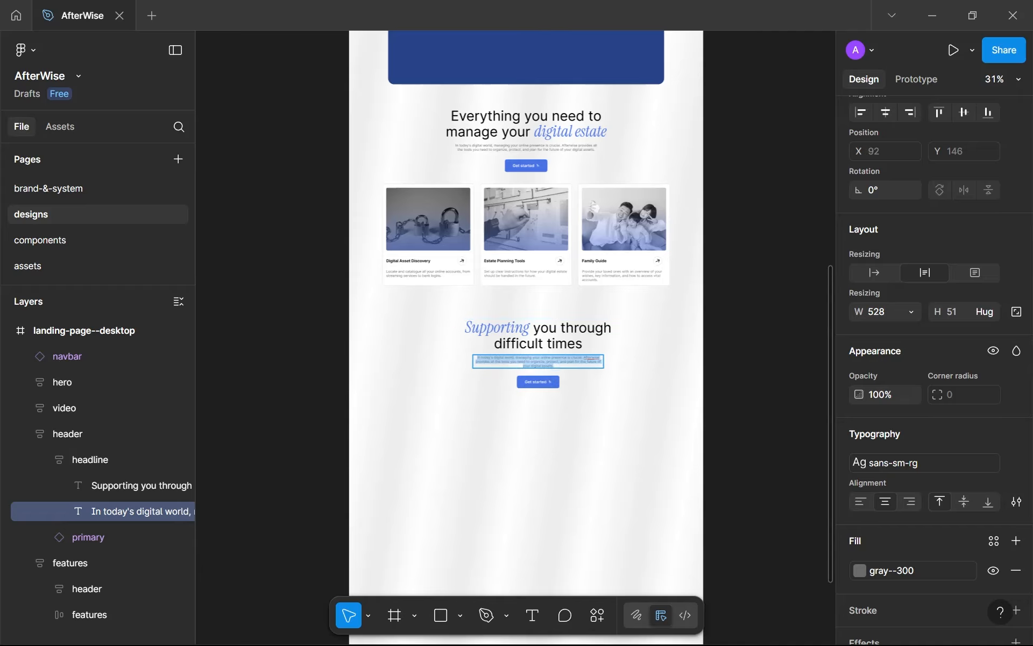
{"action": "type", "text": "Losing a loved one is never easy. We're here to help you navigate the complex process of managing their digital legacy with compassion and care."}
{"action": "scroll", "coordinate": [578, 434], "scroll_direction": "up", "scroll_amount": 5}
{"action": "scroll", "coordinate": [604, 399], "scroll_direction": "down", "scroll_amount": 3}
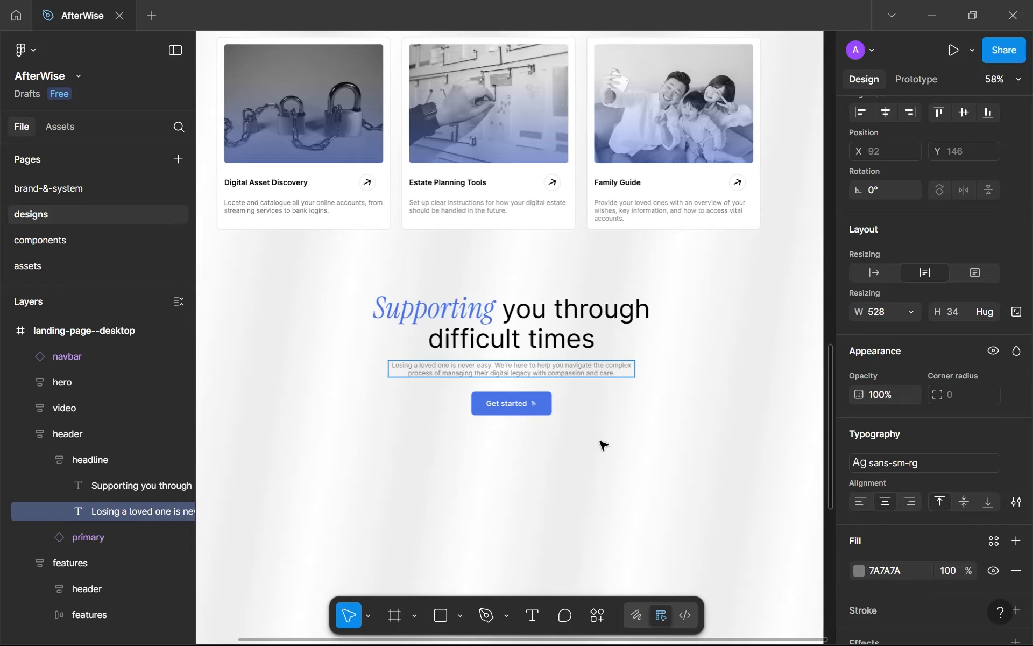
{"action": "key", "text": "Escape"}
{"action": "key", "text": "Escape"}
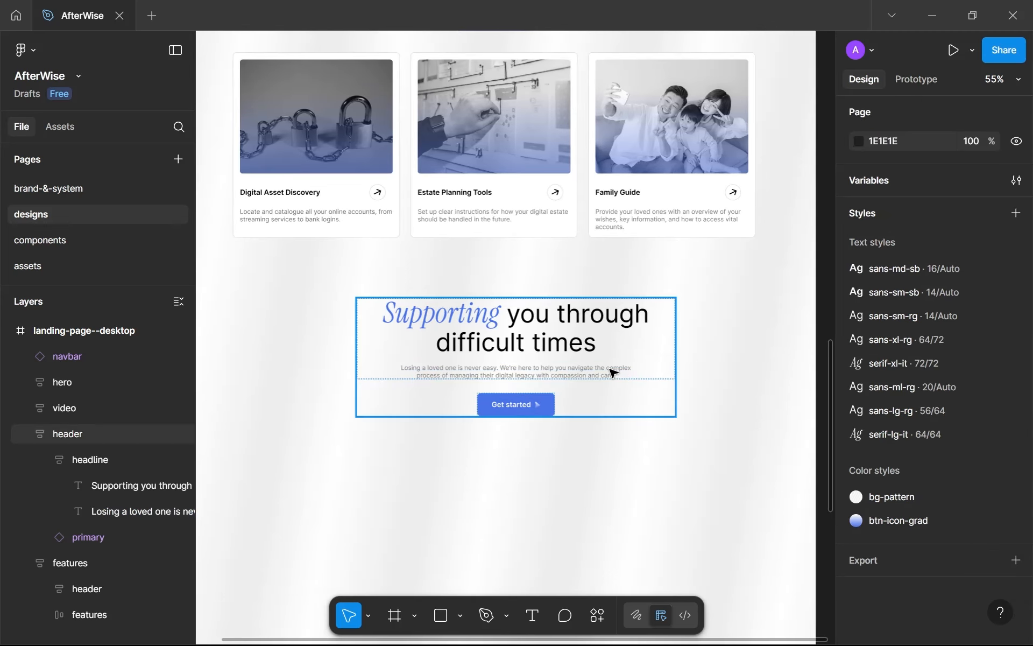
{"action": "scroll", "coordinate": [601, 480], "scroll_direction": "down", "scroll_amount": 3}
{"action": "scroll", "coordinate": [579, 444], "scroll_direction": "down", "scroll_amount": 1}
{"action": "scroll", "coordinate": [525, 392], "scroll_direction": "up", "scroll_amount": 4}
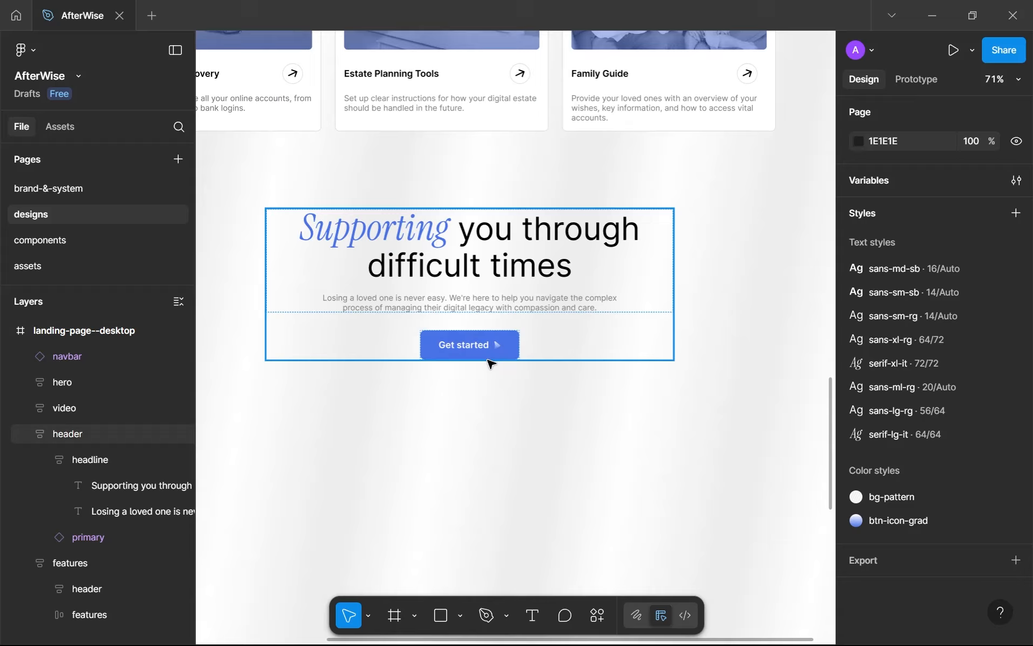
{"action": "left_click_drag", "start_coordinate": [465, 292], "coordinate": [485, 451]}
{"action": "scroll", "coordinate": [485, 450], "scroll_direction": "down", "scroll_amount": 5}
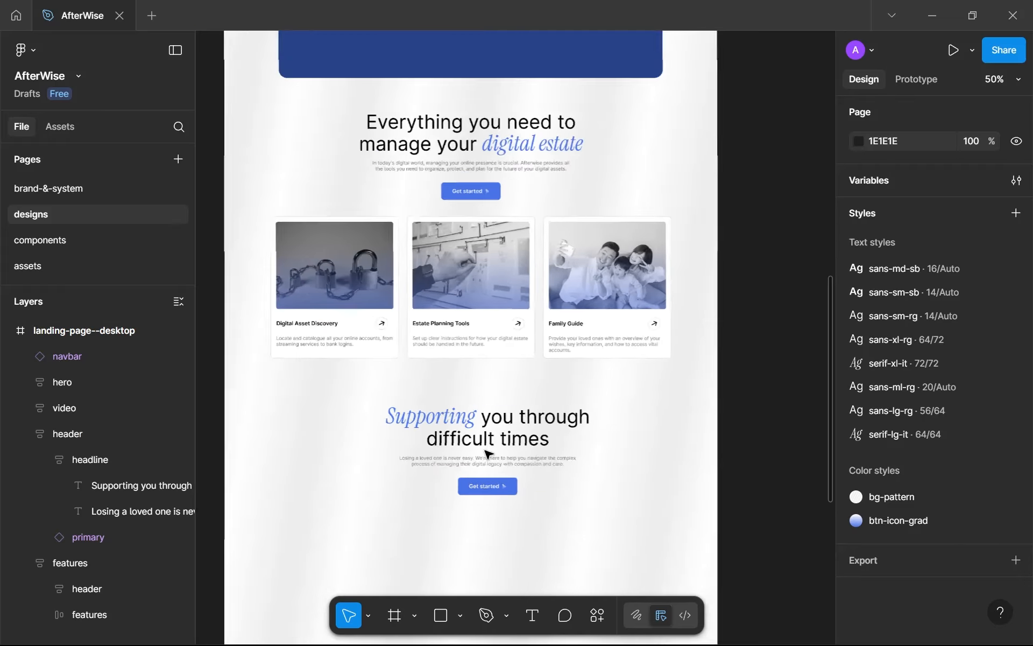
{"action": "scroll", "coordinate": [468, 323], "scroll_direction": "up", "scroll_amount": 6}
{"action": "scroll", "coordinate": [473, 317], "scroll_direction": "up", "scroll_amount": 5}
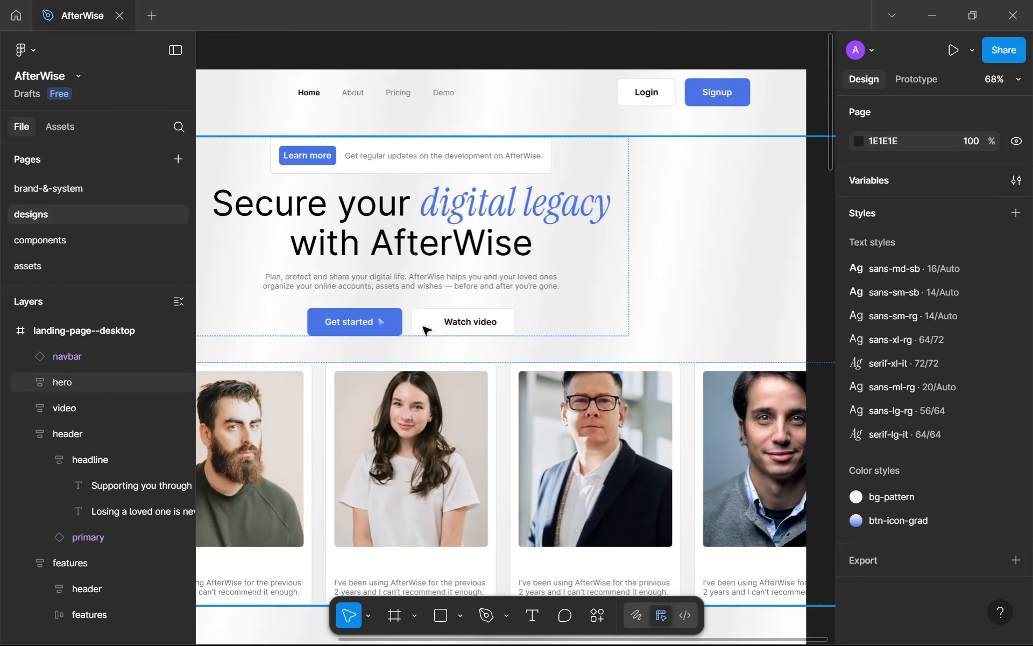
Recolour the Watch video button's video-accent icon from white to black and delete its hidden fill.
{"action": "scroll", "coordinate": [430, 325], "scroll_direction": "up", "scroll_amount": 4}
{"action": "scroll", "coordinate": [433, 331], "scroll_direction": "up", "scroll_amount": 3}
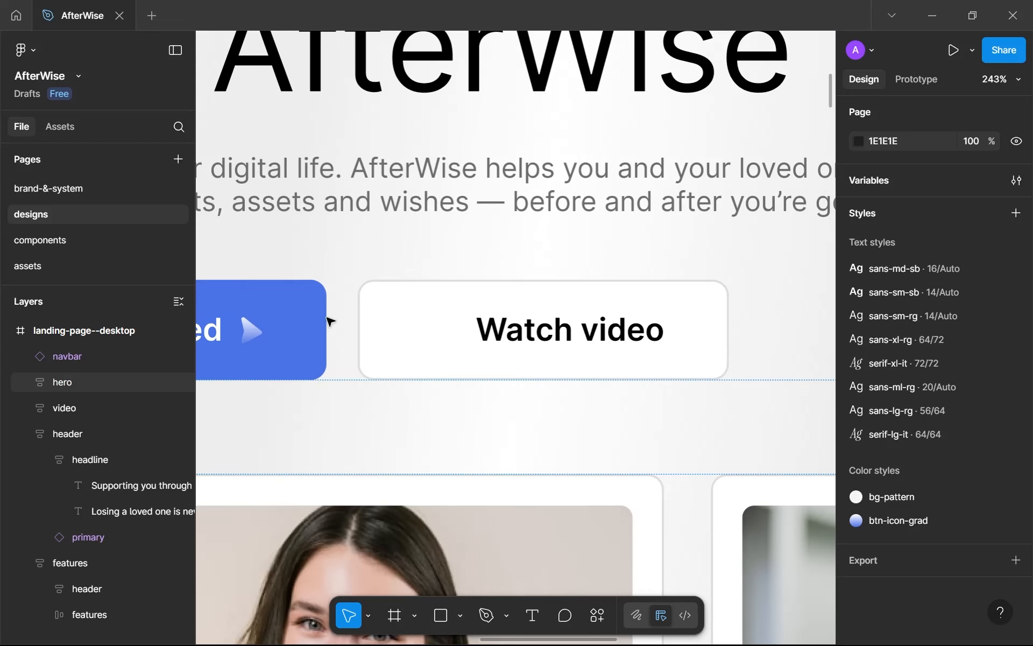
{"action": "double_click", "coordinate": [428, 338]}
{"action": "double_click", "coordinate": [427, 339]}
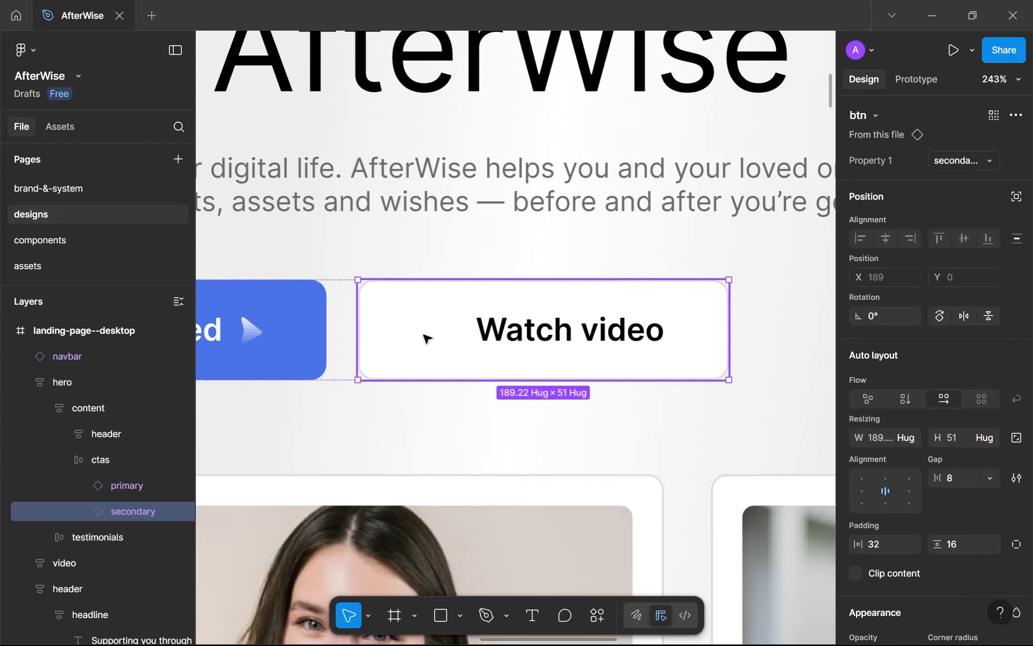
{"action": "double_click", "coordinate": [428, 339]}
{"action": "left_click", "coordinate": [994, 557]}
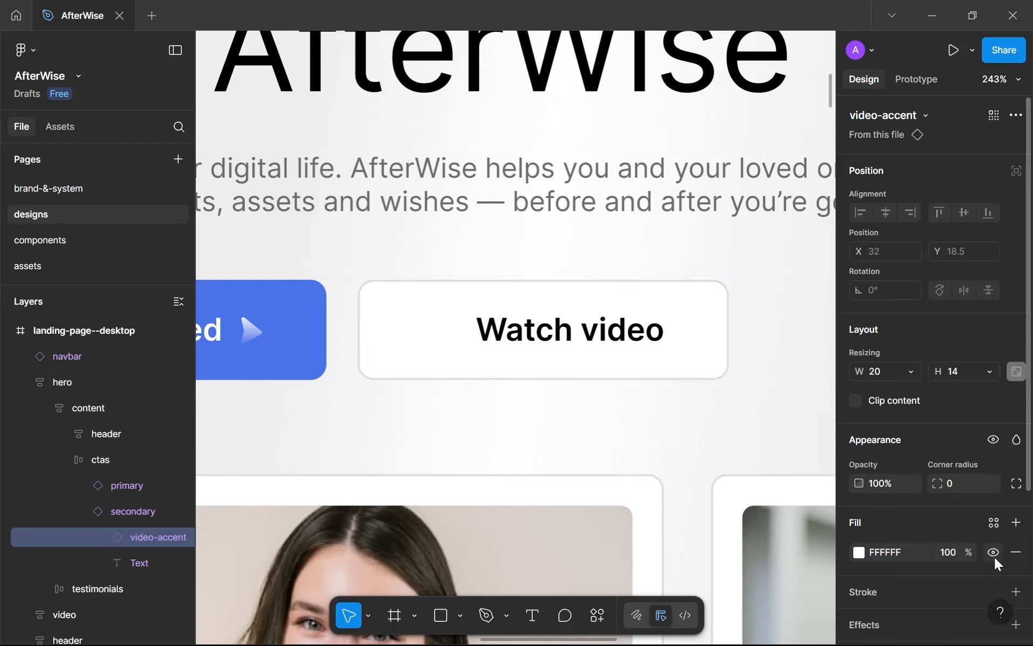
{"action": "left_click", "coordinate": [994, 558]}
{"action": "scroll", "coordinate": [994, 557], "scroll_direction": "down", "scroll_amount": 3}
{"action": "left_click", "coordinate": [874, 515]}
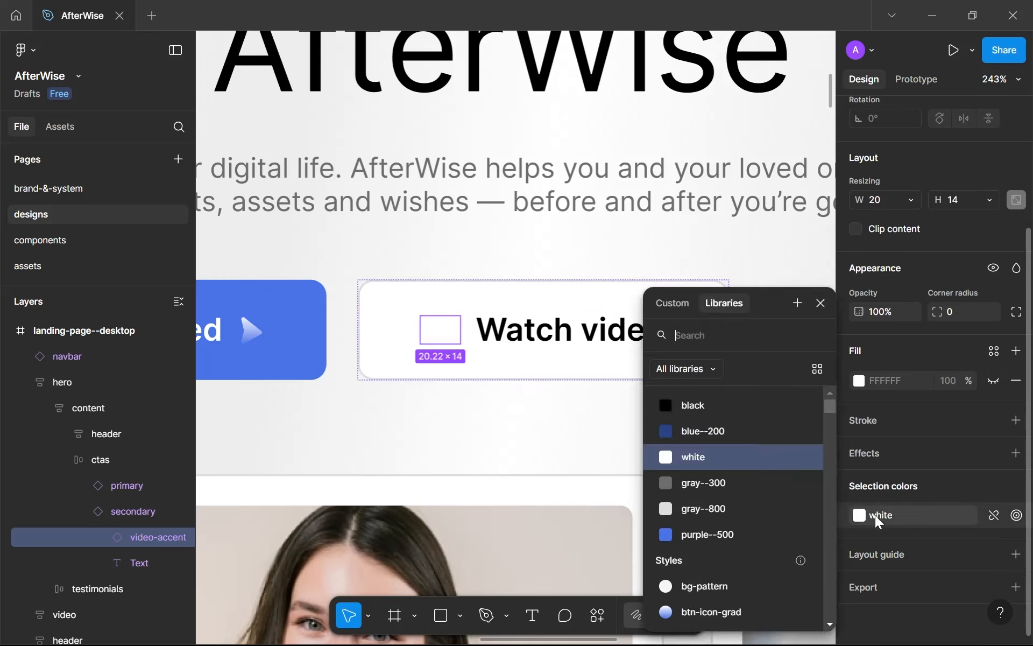
{"action": "left_click", "coordinate": [663, 408]}
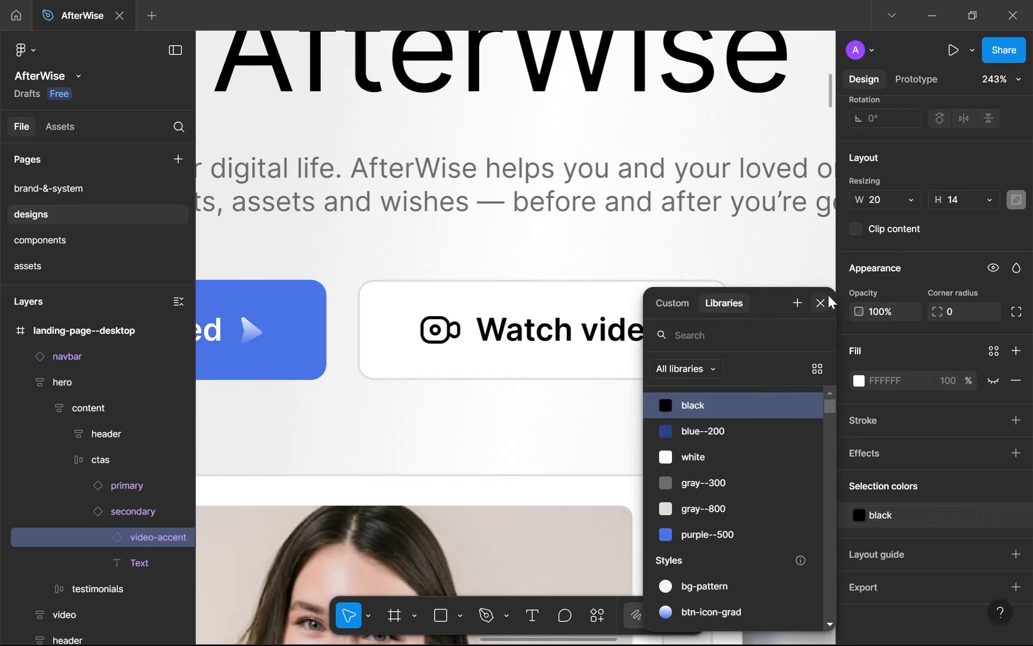
{"action": "left_click", "coordinate": [1013, 383]}
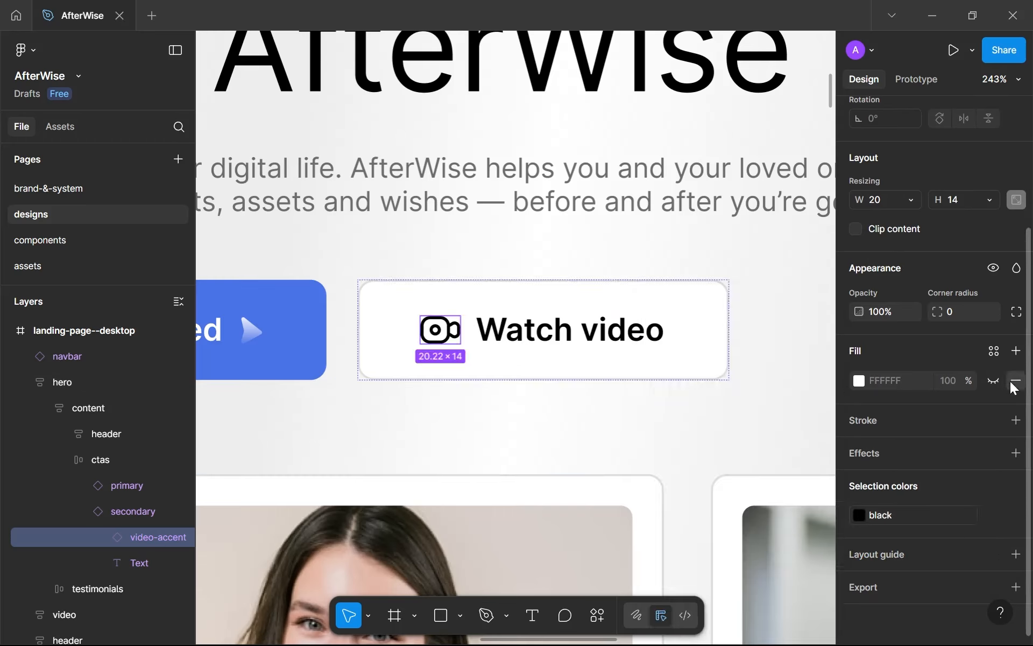
Scroll and zoom through the landing page to review the updated sections.
{"action": "scroll", "coordinate": [643, 350], "scroll_direction": "down", "scroll_amount": 3}
{"action": "scroll", "coordinate": [646, 352], "scroll_direction": "down", "scroll_amount": 5}
{"action": "scroll", "coordinate": [646, 352], "scroll_direction": "down", "scroll_amount": 5}
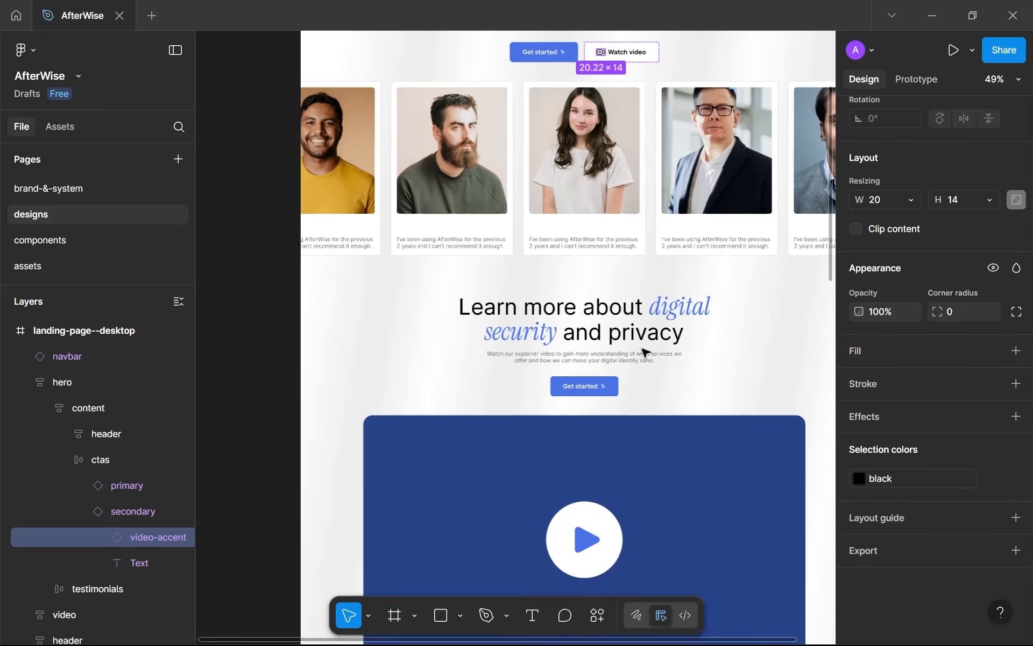
{"action": "scroll", "coordinate": [646, 353], "scroll_direction": "down", "scroll_amount": 5}
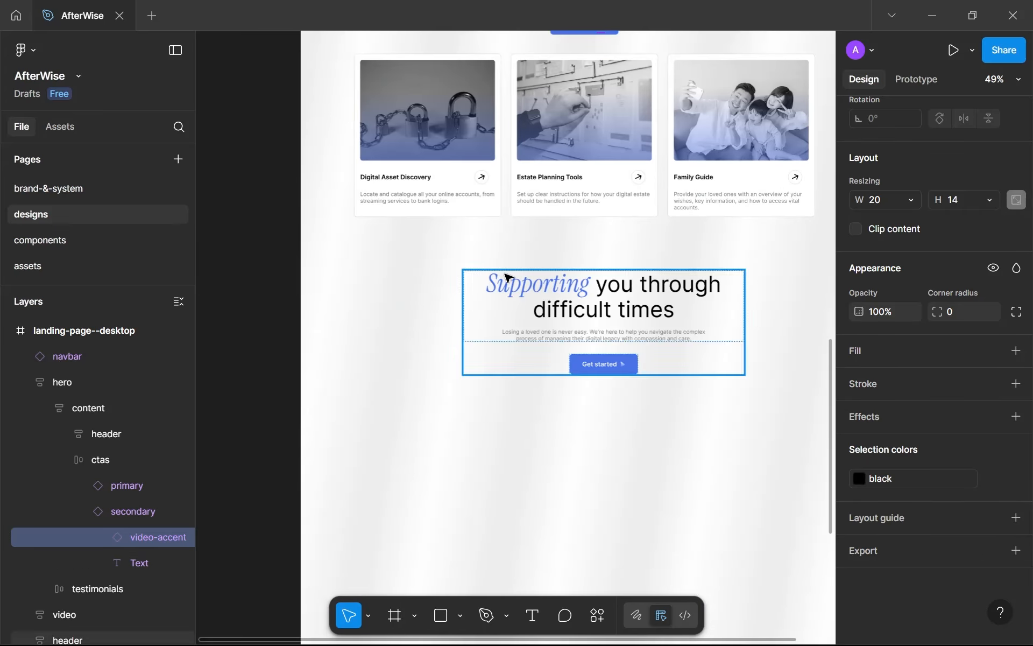
{"action": "scroll", "coordinate": [549, 293], "scroll_direction": "down", "scroll_amount": 2}
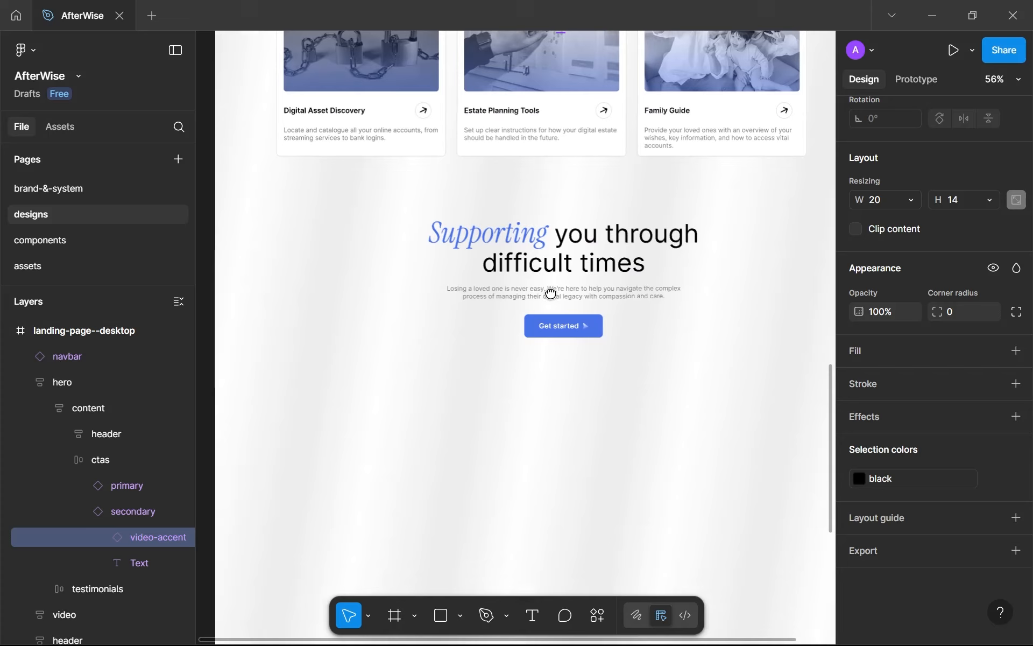
{"action": "scroll", "coordinate": [628, 339], "scroll_direction": "up", "scroll_amount": 3}
{"action": "scroll", "coordinate": [554, 325], "scroll_direction": "down", "scroll_amount": 5}
{"action": "scroll", "coordinate": [555, 326], "scroll_direction": "up", "scroll_amount": 10}
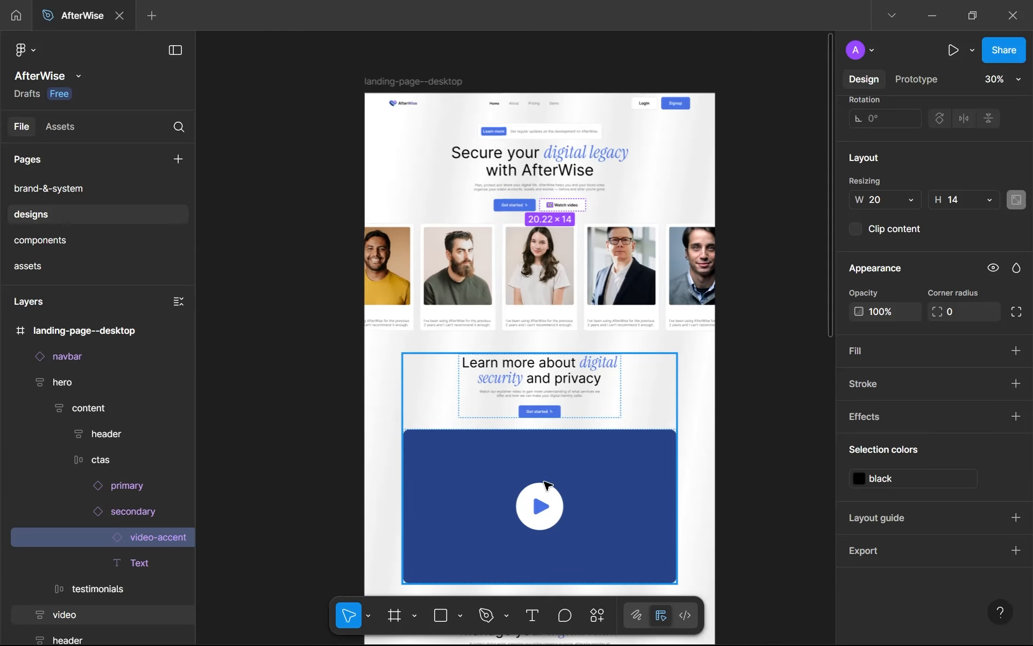
{"action": "scroll", "coordinate": [547, 485], "scroll_direction": "down", "scroll_amount": 4}
{"action": "scroll", "coordinate": [551, 273], "scroll_direction": "down", "scroll_amount": 5}
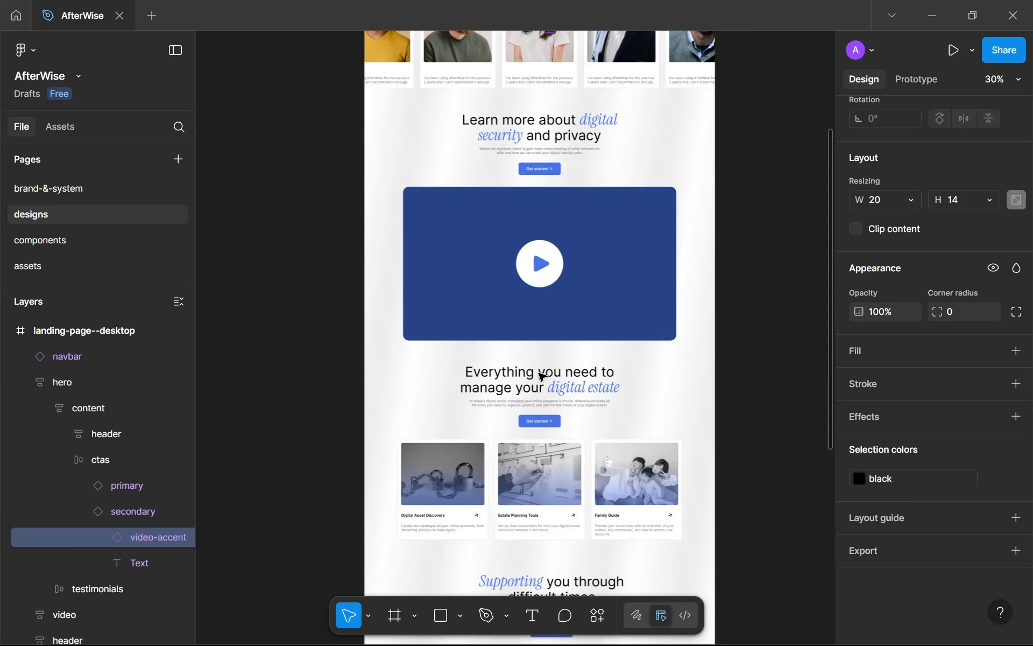
{"action": "scroll", "coordinate": [542, 376], "scroll_direction": "down", "scroll_amount": 5}
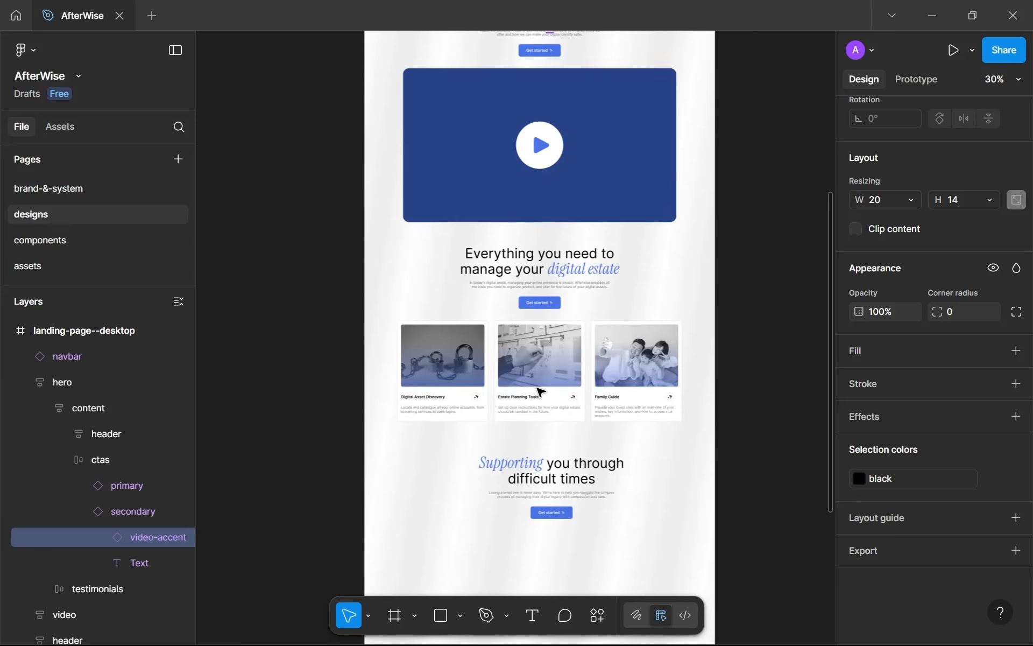
{"action": "scroll", "coordinate": [530, 457], "scroll_direction": "up", "scroll_amount": 6}
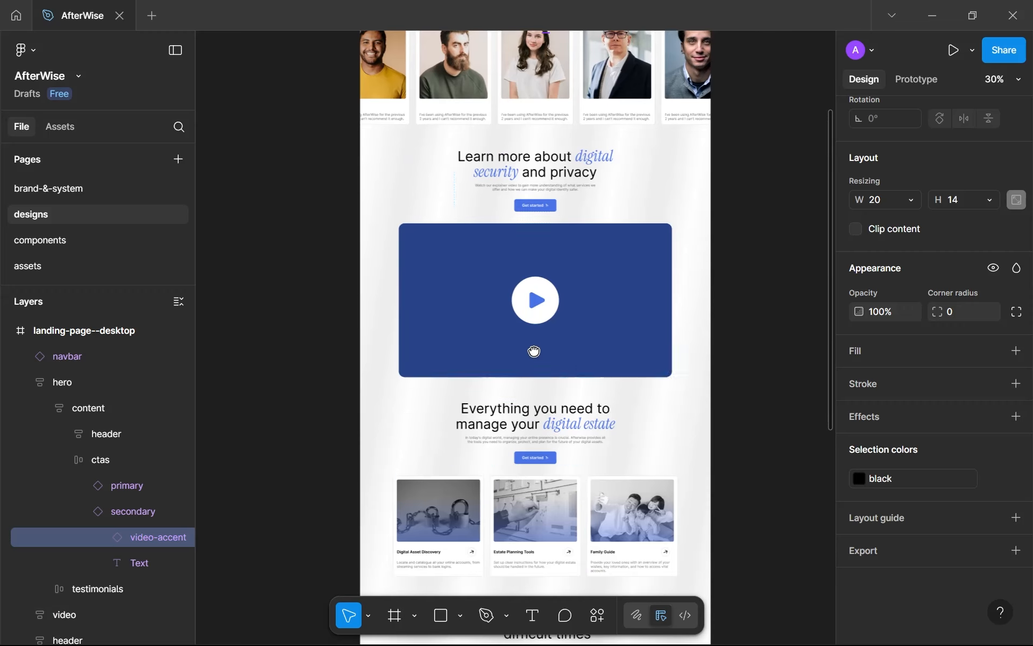
{"action": "scroll", "coordinate": [536, 376], "scroll_direction": "up", "scroll_amount": 2}
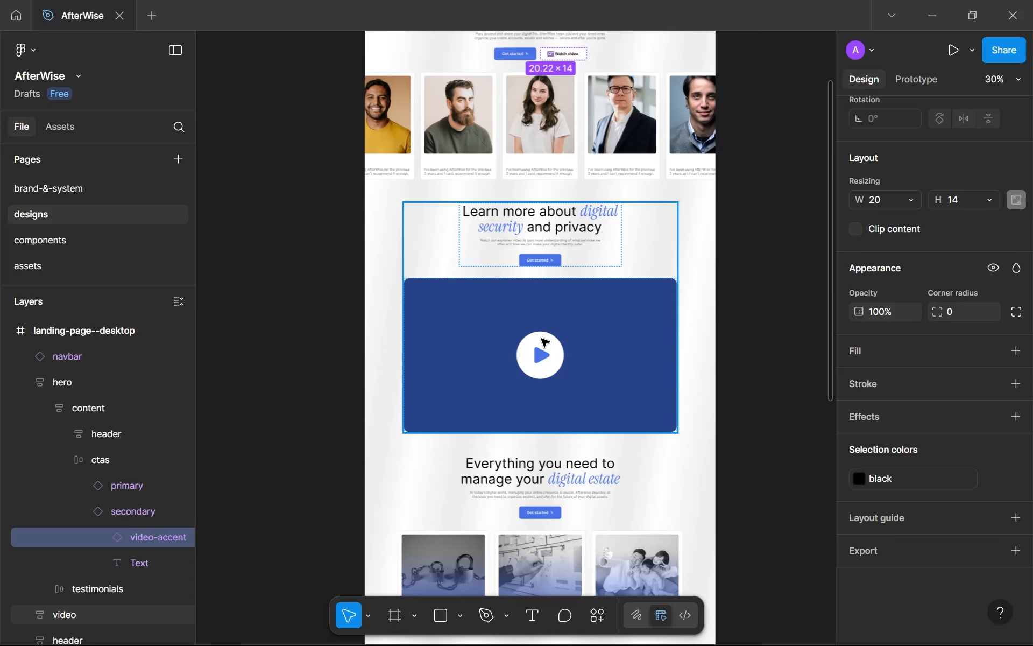
{"action": "scroll", "coordinate": [545, 342], "scroll_direction": "up", "scroll_amount": 3}
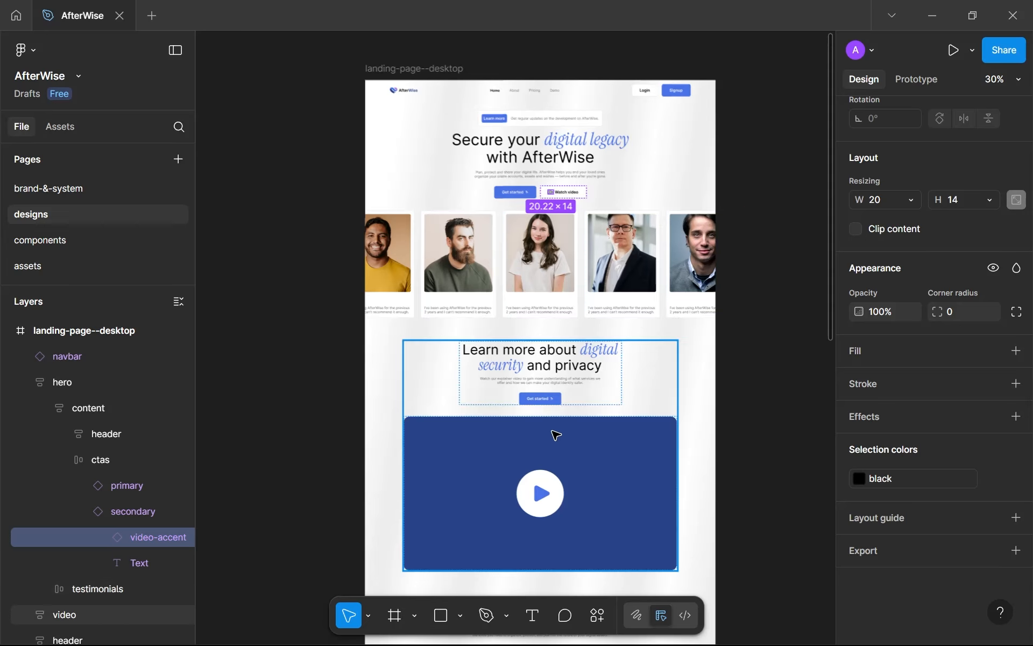
{"action": "scroll", "coordinate": [553, 432], "scroll_direction": "up", "scroll_amount": 2}
{"action": "scroll", "coordinate": [550, 377], "scroll_direction": "down", "scroll_amount": 1}
{"action": "scroll", "coordinate": [548, 344], "scroll_direction": "up", "scroll_amount": 1}
{"action": "scroll", "coordinate": [536, 306], "scroll_direction": "up", "scroll_amount": 2}
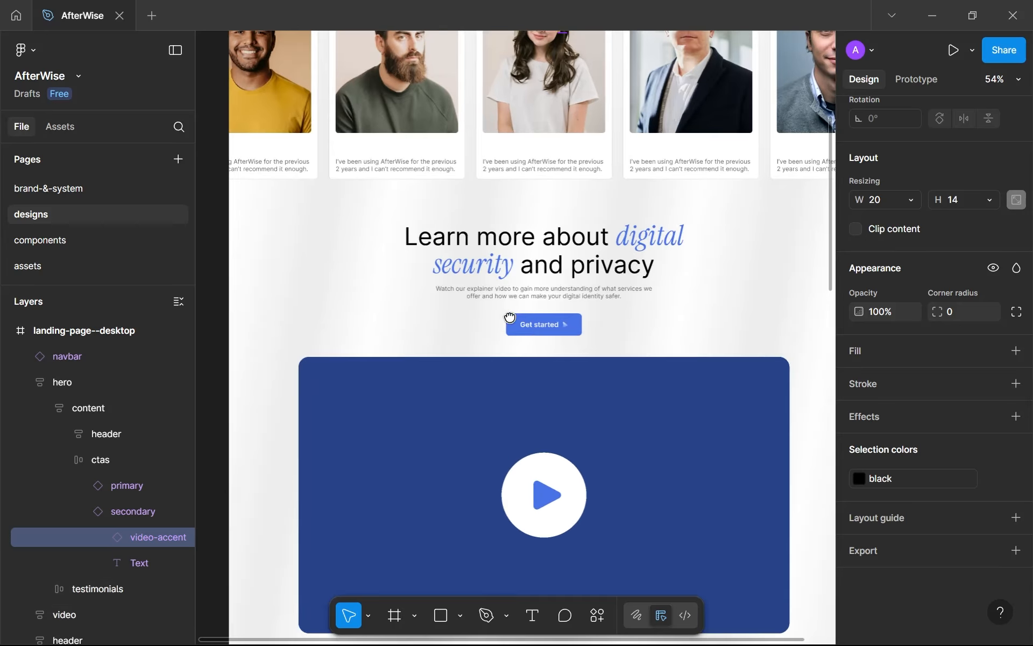
{"action": "scroll", "coordinate": [507, 323], "scroll_direction": "down", "scroll_amount": 1}
{"action": "scroll", "coordinate": [503, 311], "scroll_direction": "down", "scroll_amount": 1}
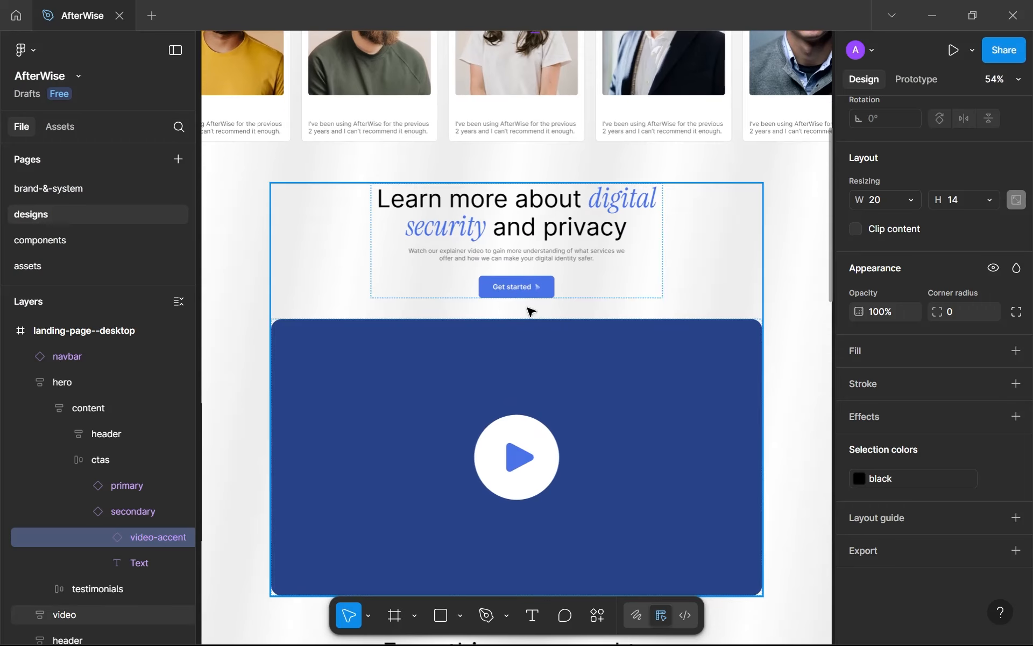
{"action": "scroll", "coordinate": [515, 300], "scroll_direction": "down", "scroll_amount": 10}
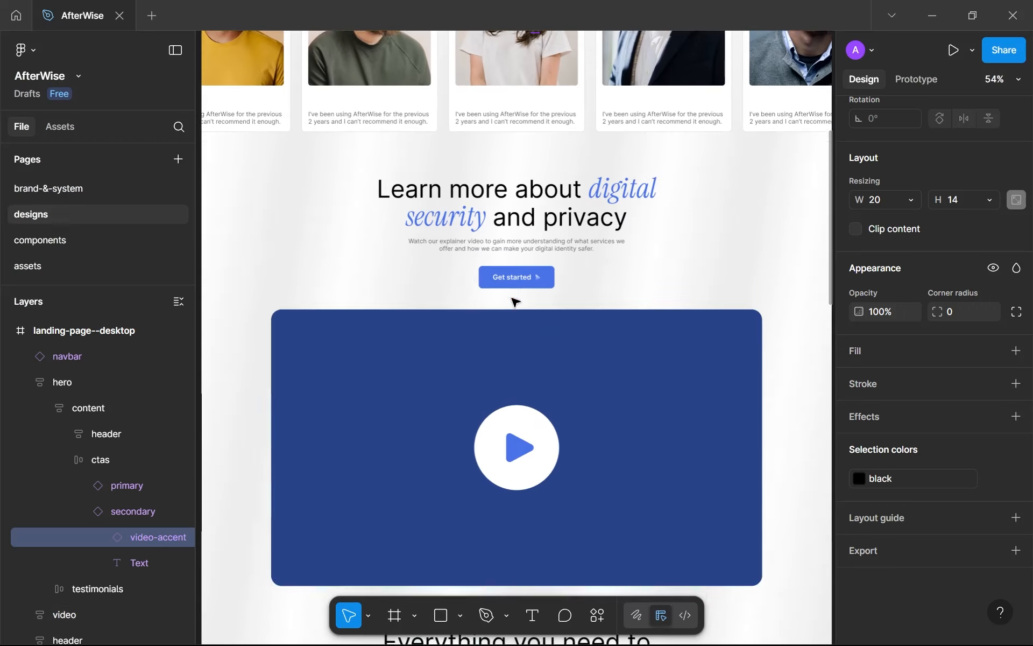
{"action": "scroll", "coordinate": [529, 364], "scroll_direction": "down", "scroll_amount": 2}
{"action": "scroll", "coordinate": [529, 364], "scroll_direction": "down", "scroll_amount": 5}
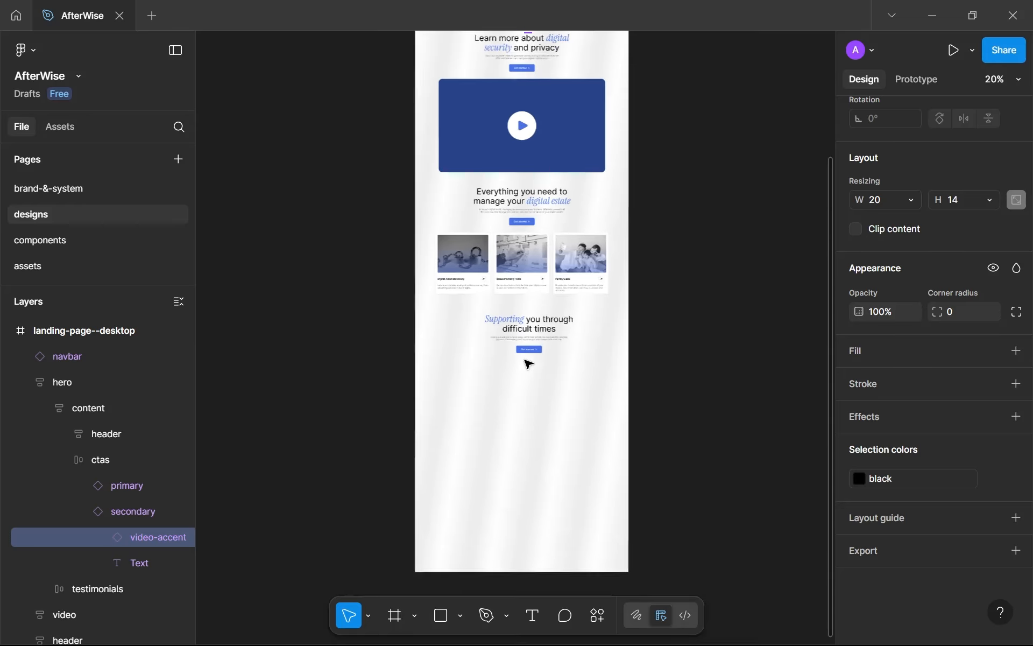
{"action": "scroll", "coordinate": [562, 270], "scroll_direction": "up", "scroll_amount": 5}
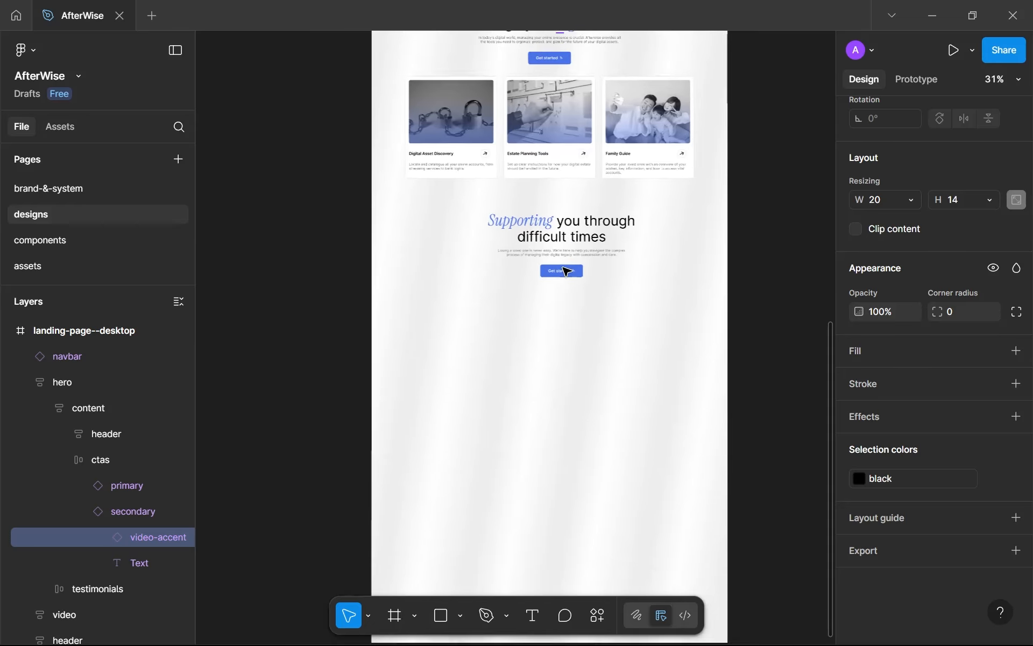
Deselect video-accent and pan the view across the full landing page.
{"action": "left_click", "coordinate": [534, 341]}
{"action": "scroll", "coordinate": [536, 340], "scroll_direction": "up", "scroll_amount": 5}
{"action": "left_click_drag", "start_coordinate": [537, 334], "coordinate": [566, 335]}
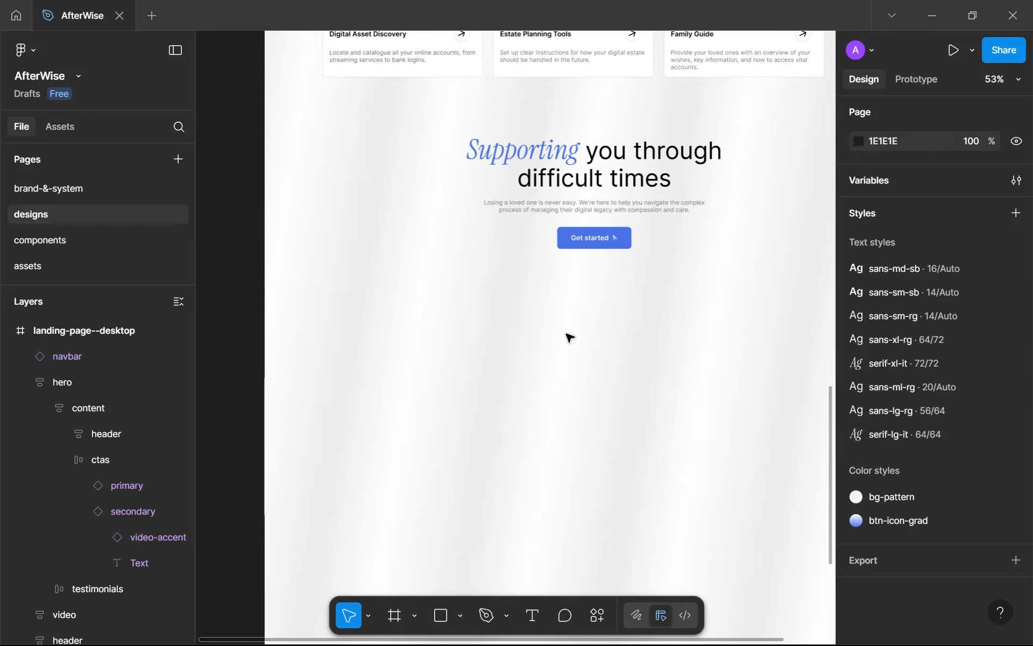
{"action": "scroll", "coordinate": [553, 260], "scroll_direction": "down", "scroll_amount": 5}
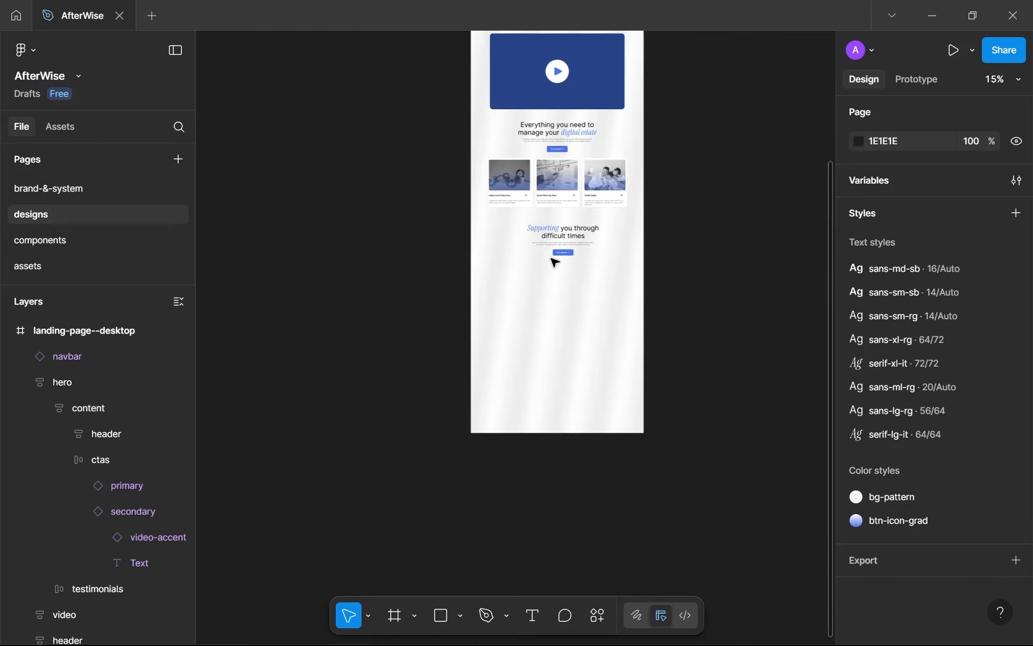
{"action": "scroll", "coordinate": [554, 262], "scroll_direction": "up", "scroll_amount": 5}
{"action": "scroll", "coordinate": [554, 262], "scroll_direction": "down", "scroll_amount": 2}
Drag the testimony component from this file's assets to below the Supporting section.
{"action": "left_click", "coordinate": [84, 131]}
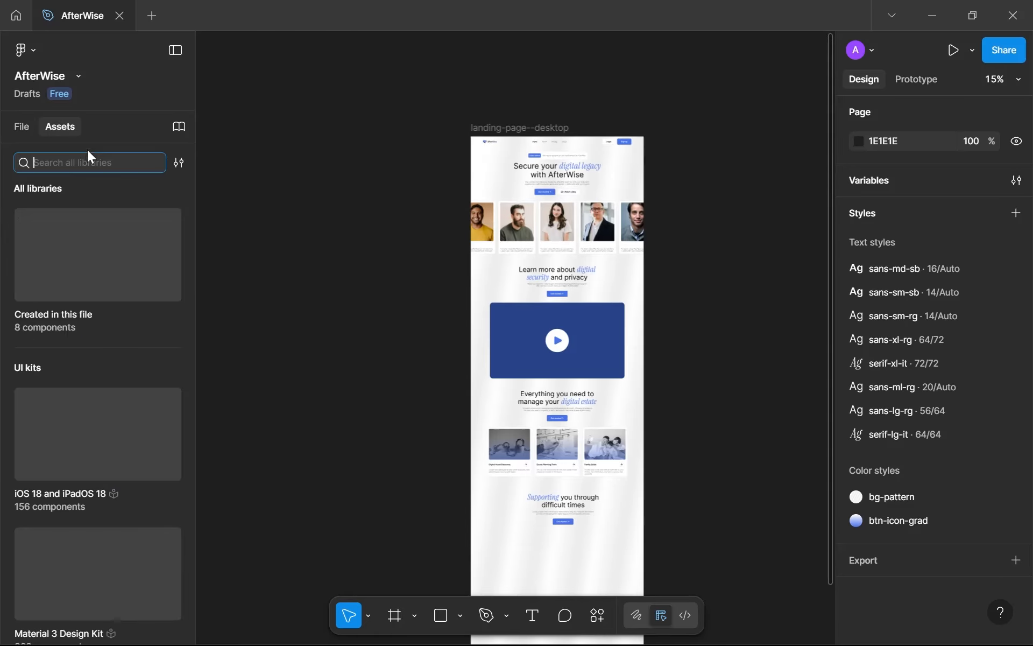
{"action": "left_click", "coordinate": [77, 269]}
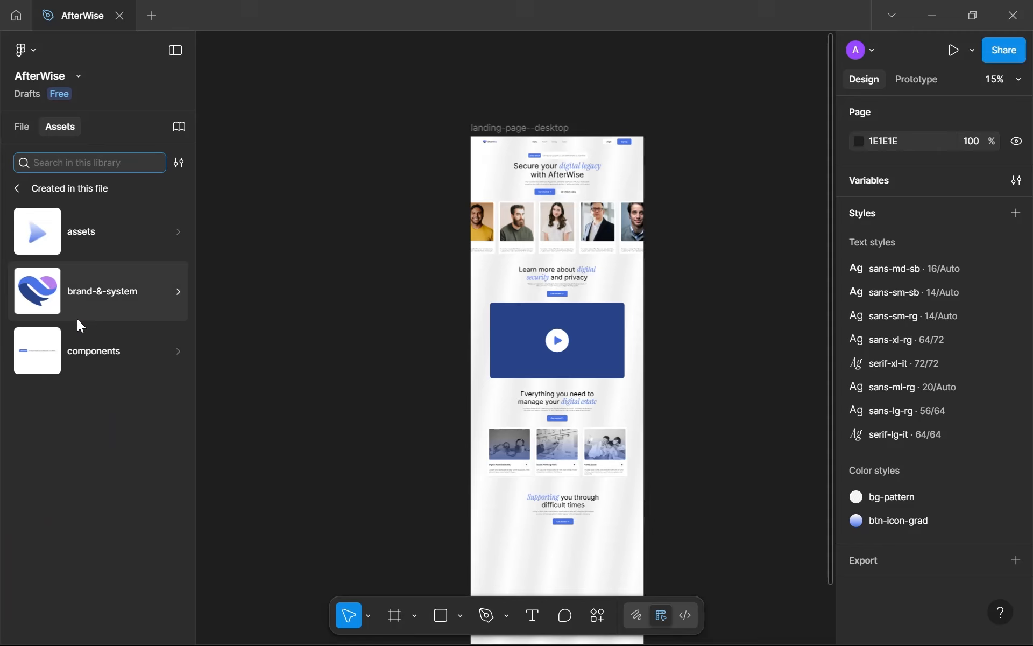
{"action": "left_click", "coordinate": [78, 347]}
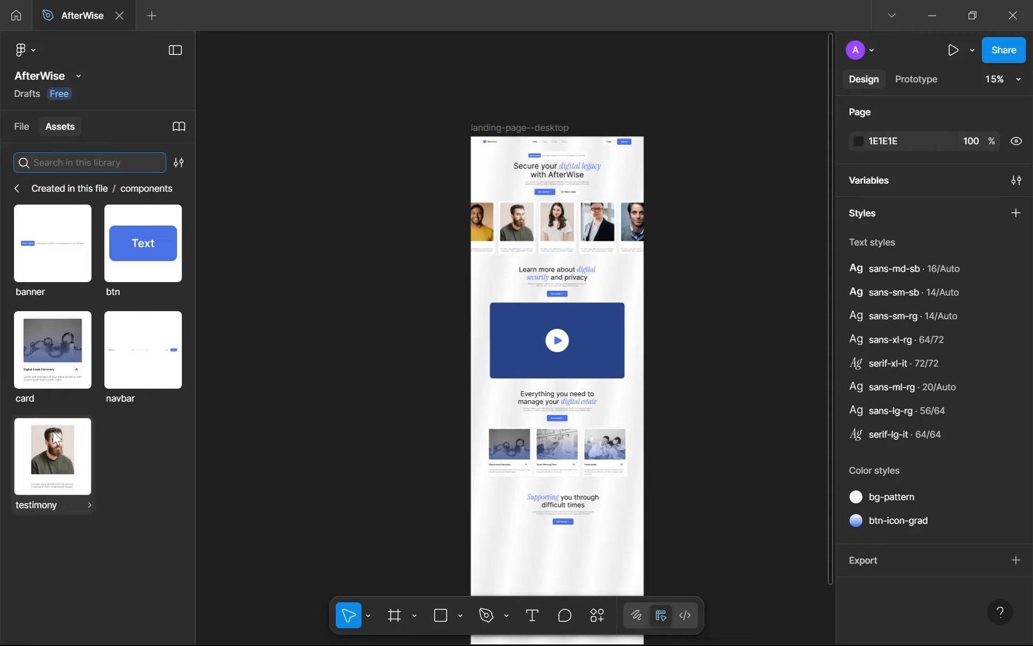
{"action": "scroll", "coordinate": [358, 392], "scroll_direction": "down", "scroll_amount": 6}
{"action": "left_click_drag", "start_coordinate": [28, 451], "coordinate": [534, 268]}
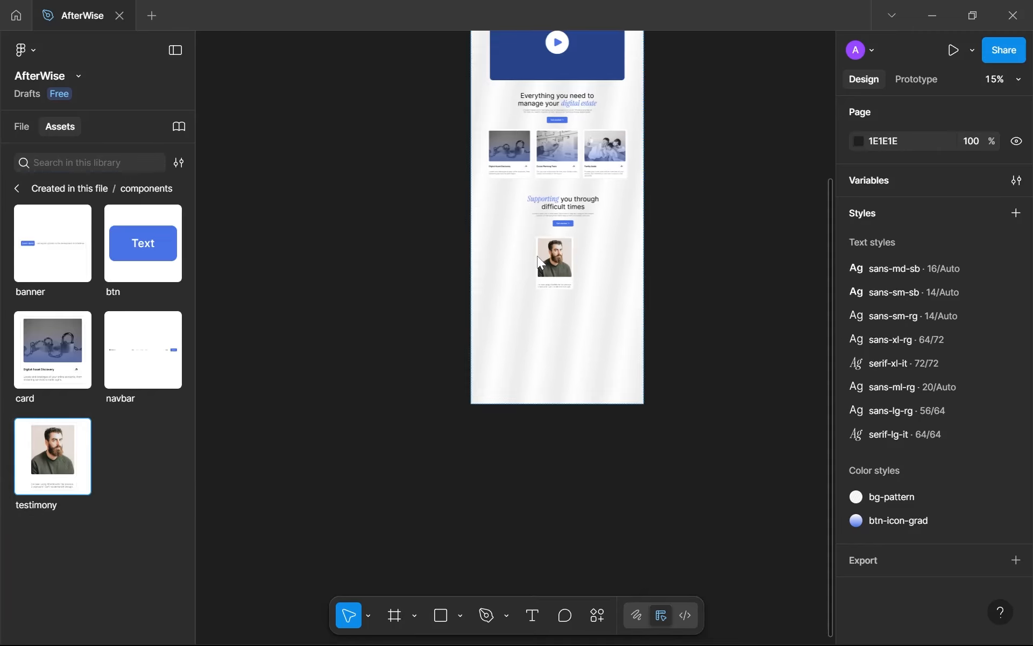
Return to the layers list and select the hero frame.
{"action": "left_click", "coordinate": [21, 129]}
{"action": "scroll", "coordinate": [470, 242], "scroll_direction": "up", "scroll_amount": 6}
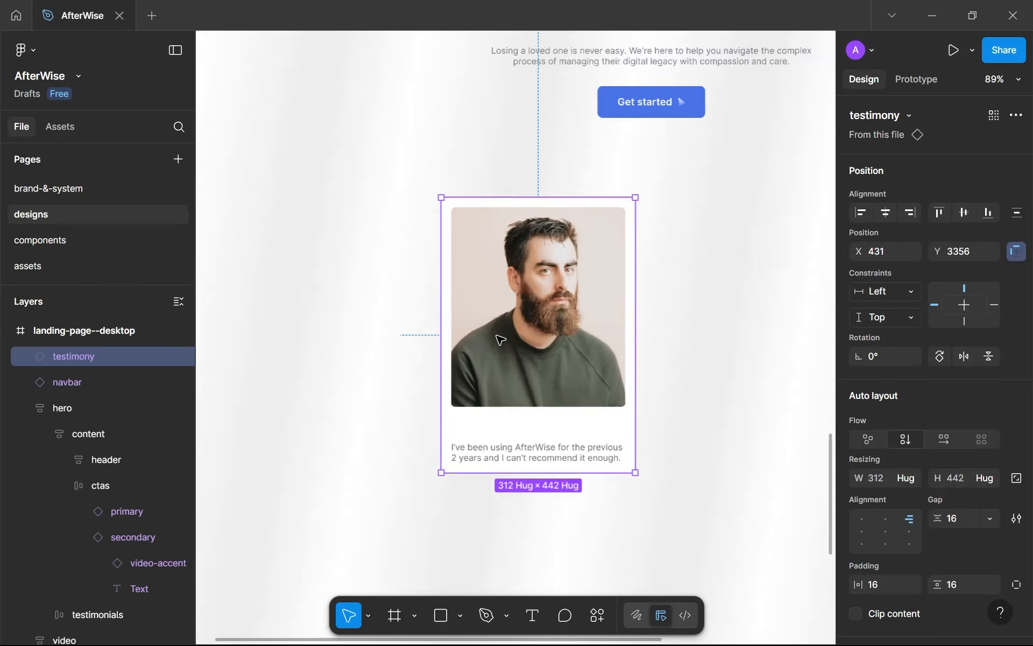
{"action": "scroll", "coordinate": [485, 334], "scroll_direction": "down", "scroll_amount": 6}
{"action": "scroll", "coordinate": [461, 413], "scroll_direction": "up", "scroll_amount": 10}
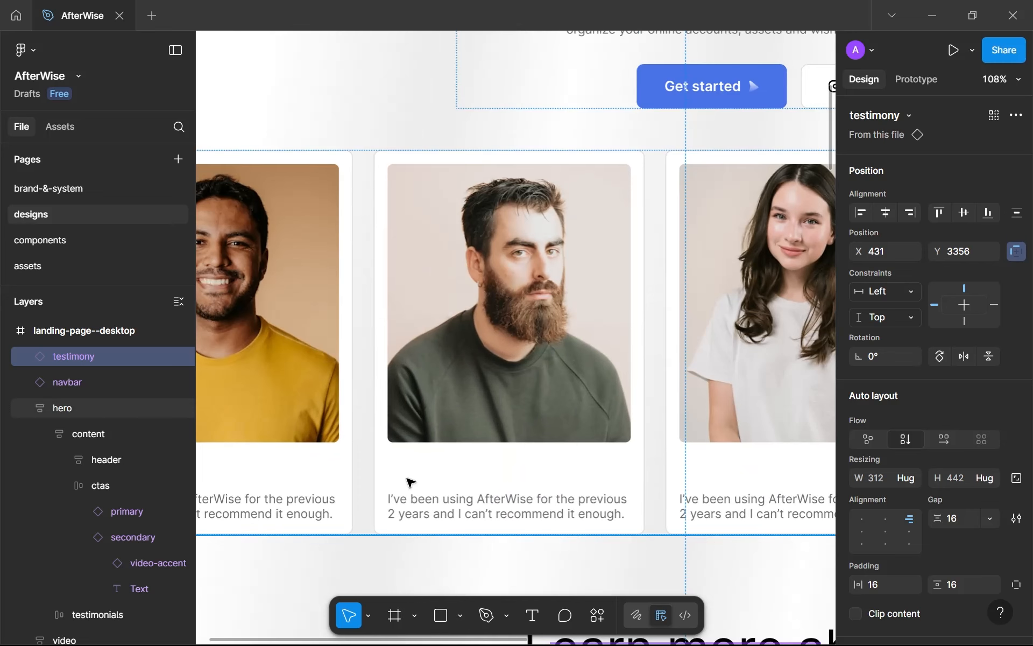
{"action": "left_click", "coordinate": [410, 480]}
{"action": "scroll", "coordinate": [484, 457], "scroll_direction": "down", "scroll_amount": 1}
{"action": "scroll", "coordinate": [871, 430], "scroll_direction": "down", "scroll_amount": 2}
{"action": "scroll", "coordinate": [871, 430], "scroll_direction": "down", "scroll_amount": 5}
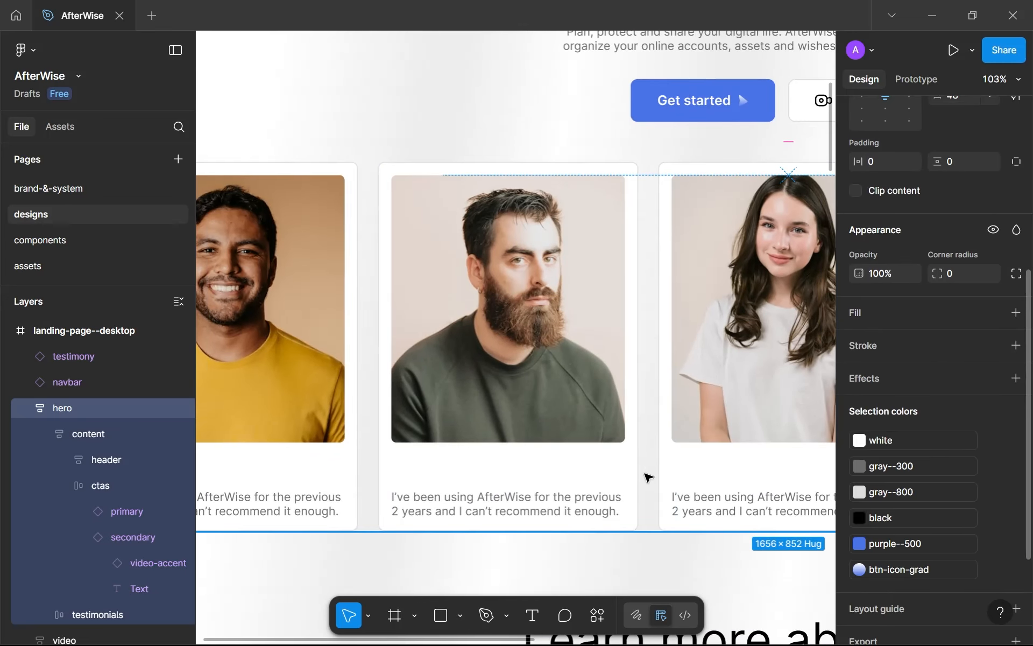
On the components page, try swapping the secondary button's white for black, then undo it.
{"action": "left_click", "coordinate": [85, 237]}
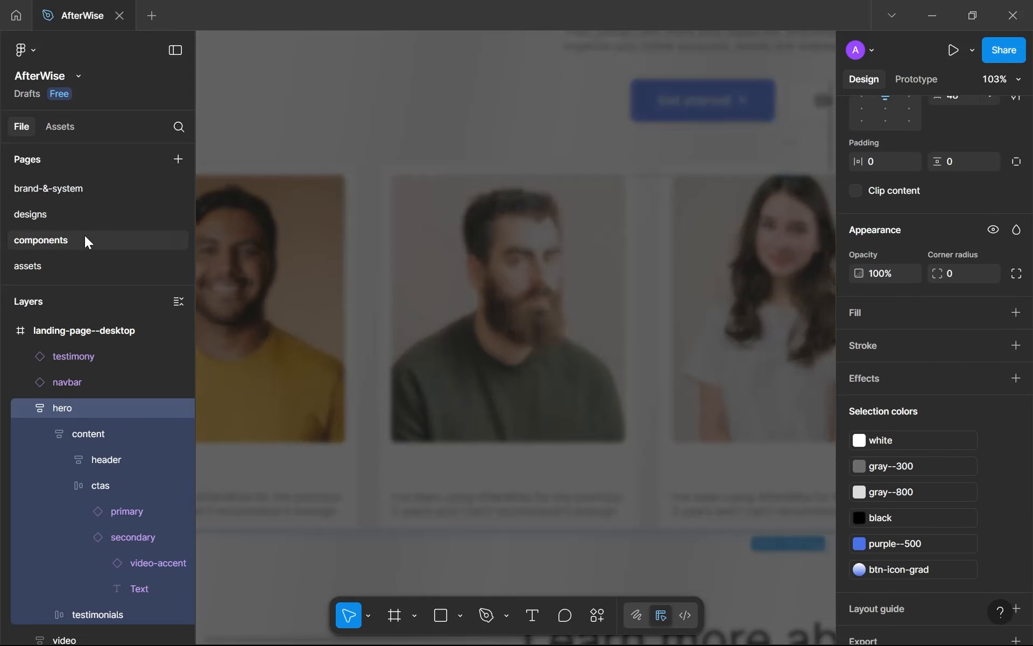
{"action": "scroll", "coordinate": [579, 247], "scroll_direction": "up", "scroll_amount": 4}
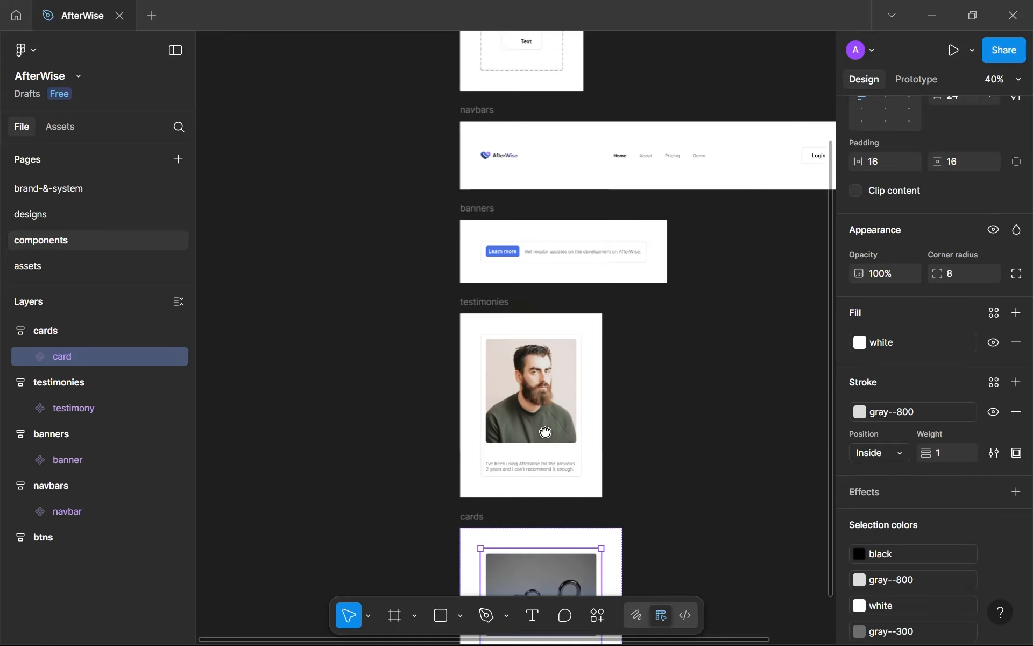
{"action": "scroll", "coordinate": [533, 272], "scroll_direction": "down", "scroll_amount": 3}
{"action": "scroll", "coordinate": [484, 301], "scroll_direction": "up", "scroll_amount": 3}
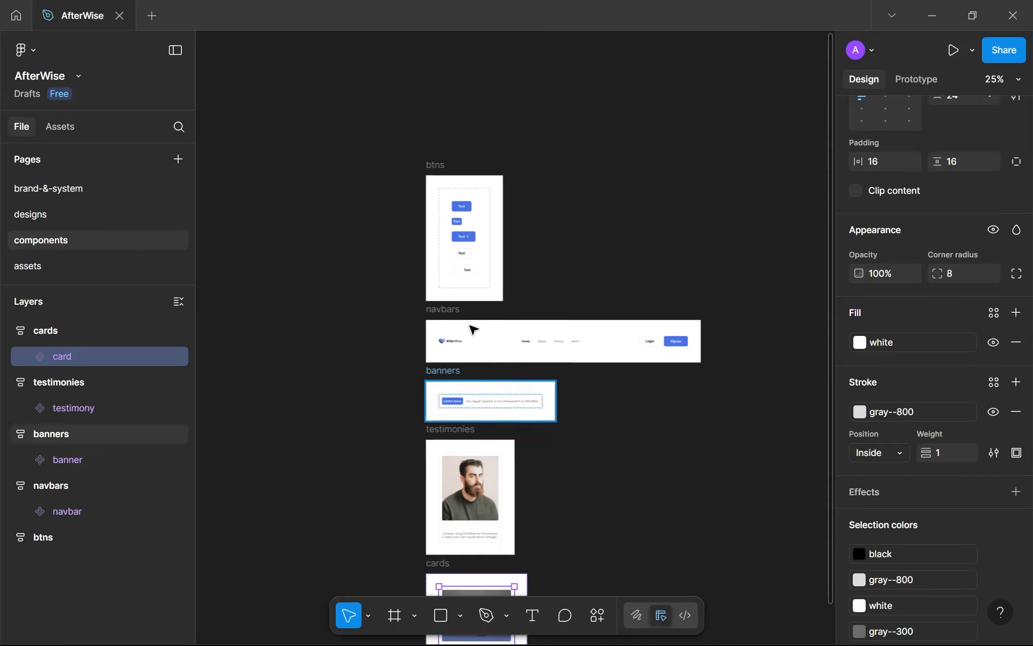
{"action": "left_click", "coordinate": [472, 263]}
{"action": "scroll", "coordinate": [462, 258], "scroll_direction": "up", "scroll_amount": 5}
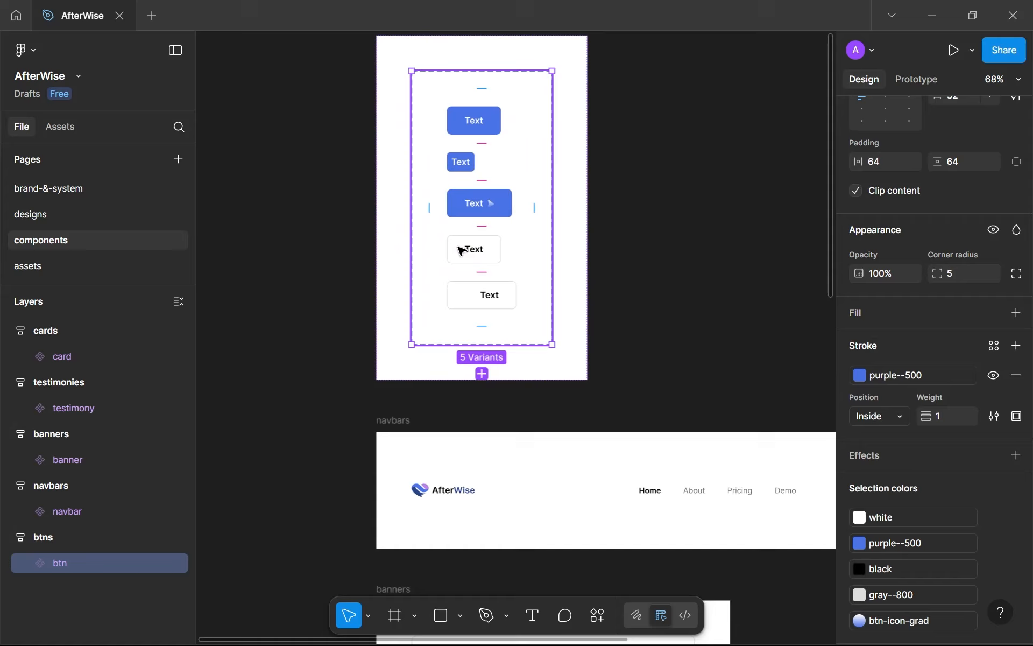
{"action": "left_click", "coordinate": [461, 251]}
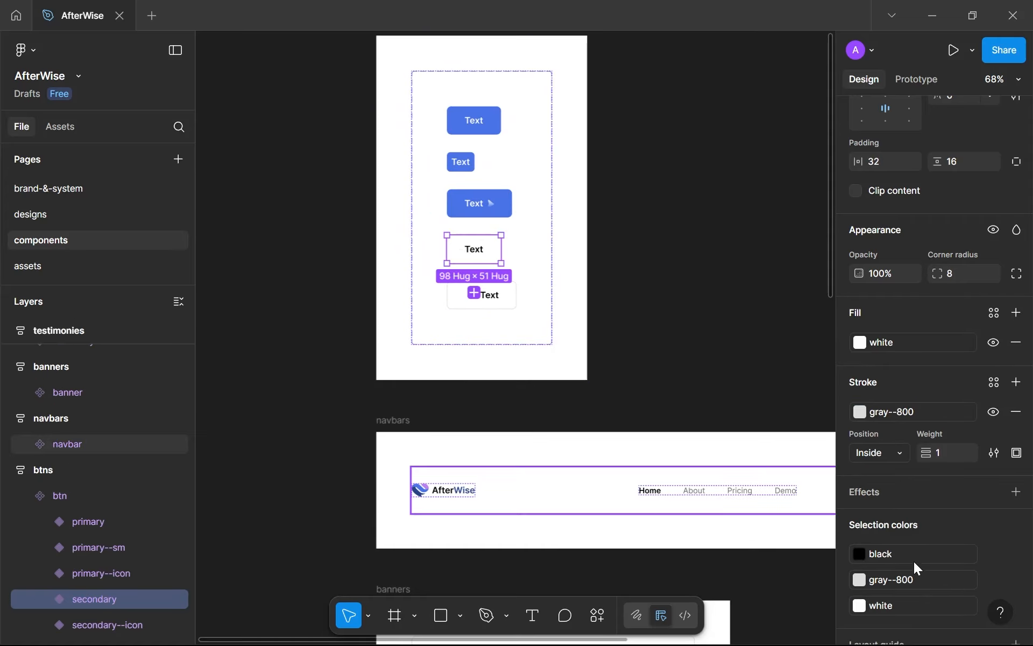
{"action": "left_click", "coordinate": [899, 603]}
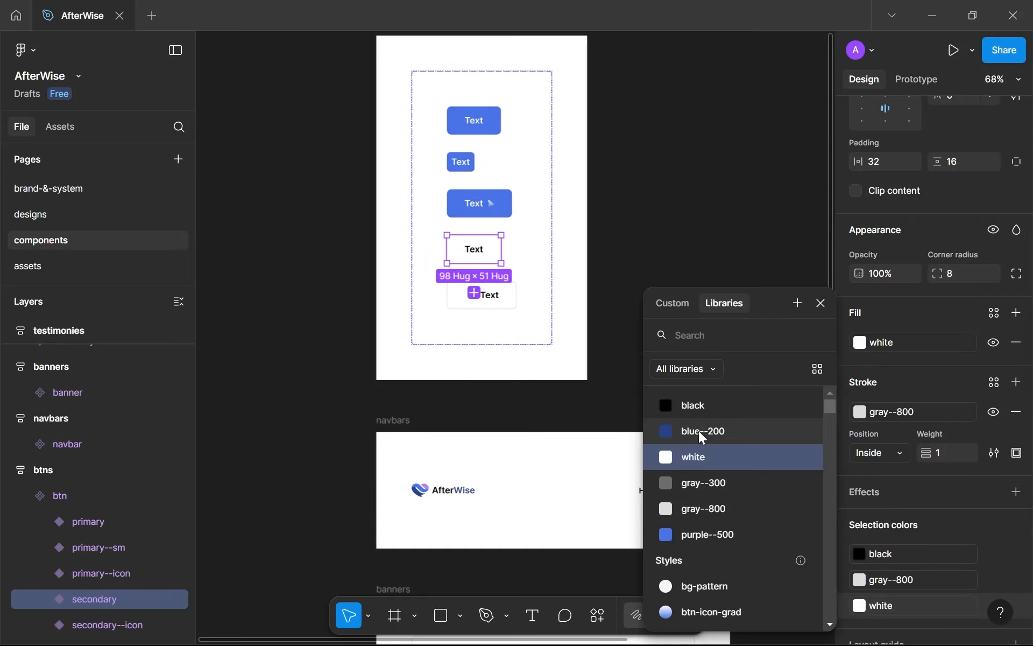
{"action": "left_click", "coordinate": [695, 407]}
{"action": "key", "text": "ctrl+z"}
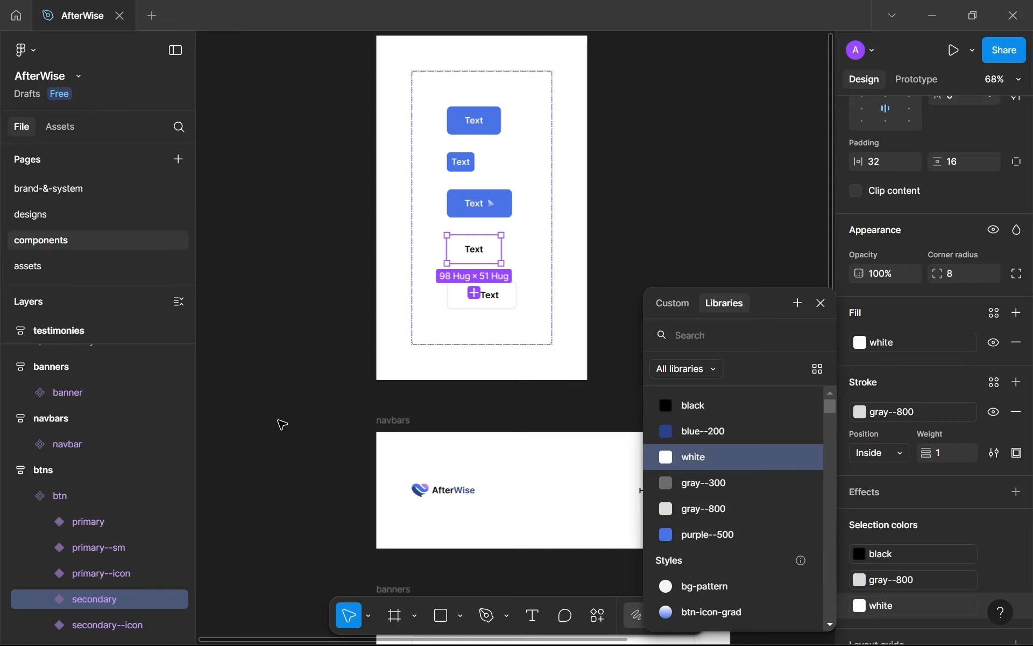
{"action": "left_click", "coordinate": [46, 596]}
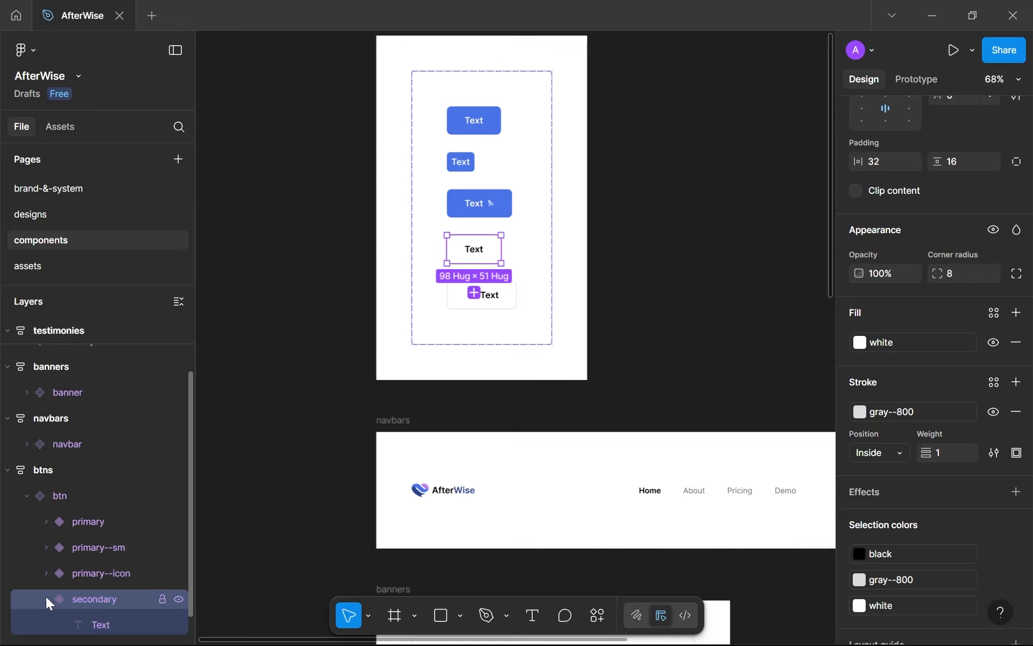
Set the video icon inside the secondary icon button to the black colour style.
{"action": "left_click", "coordinate": [466, 299]}
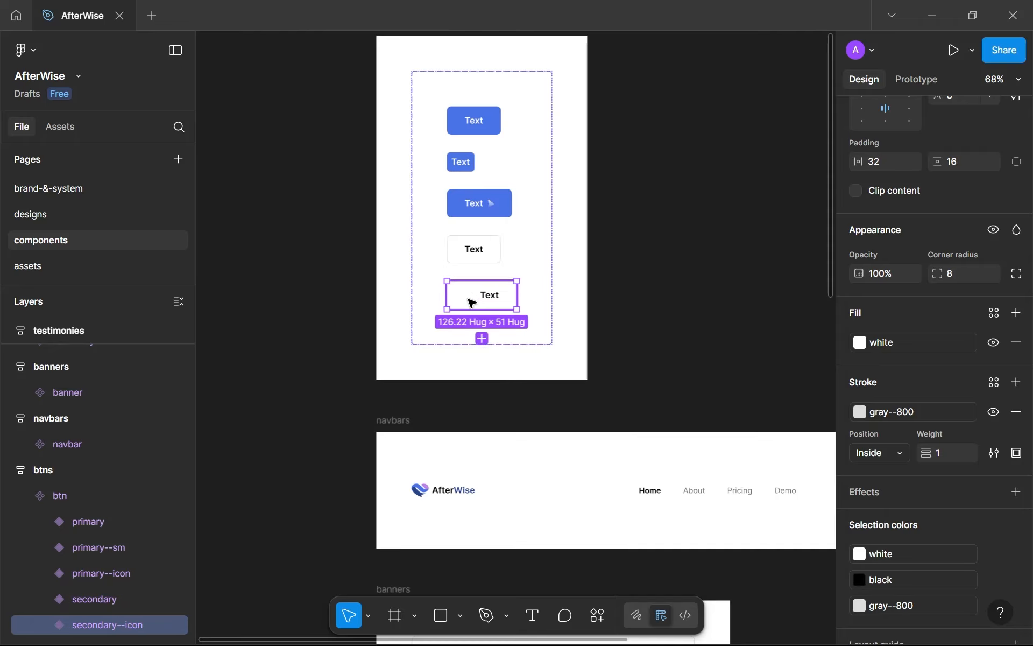
{"action": "double_click", "coordinate": [471, 302]}
{"action": "left_click", "coordinate": [871, 522]}
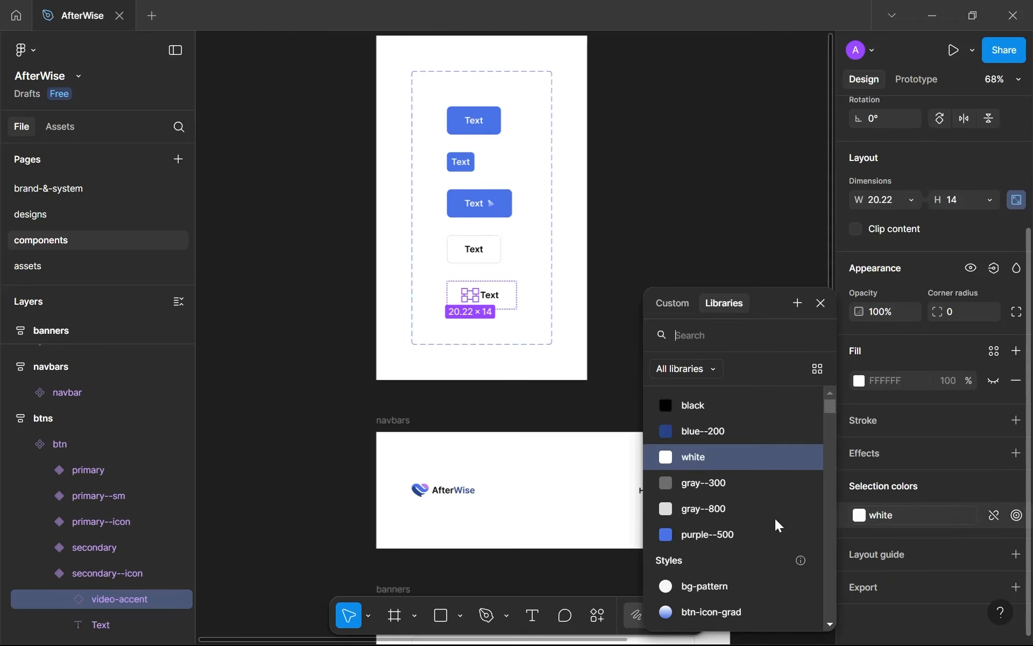
{"action": "left_click", "coordinate": [699, 417]}
{"action": "scroll", "coordinate": [535, 431], "scroll_direction": "down", "scroll_amount": 5}
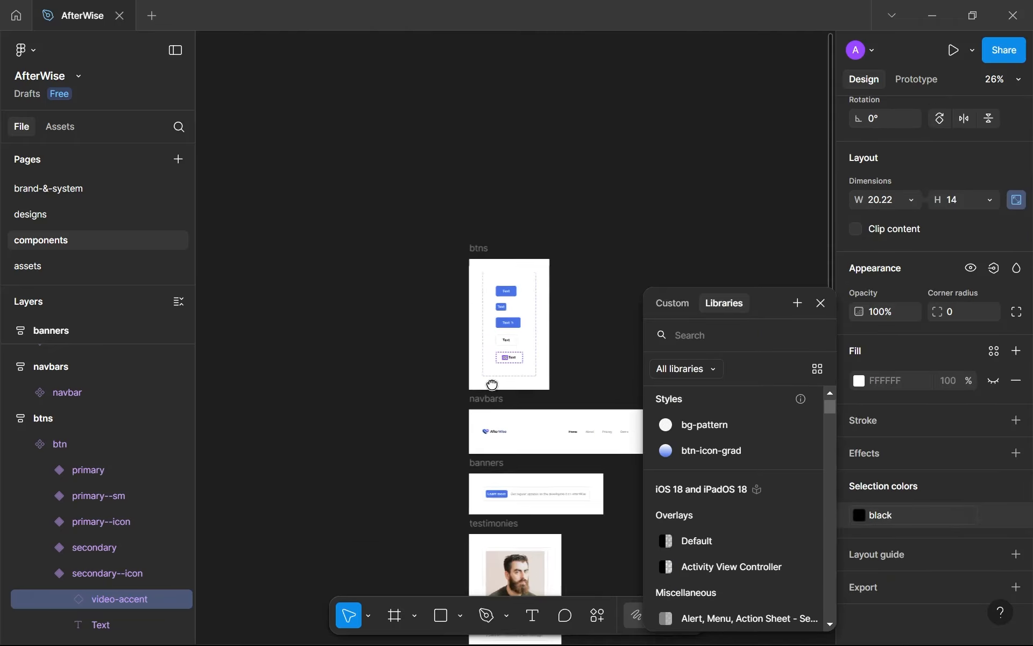
{"action": "scroll", "coordinate": [440, 422], "scroll_direction": "up", "scroll_amount": 3}
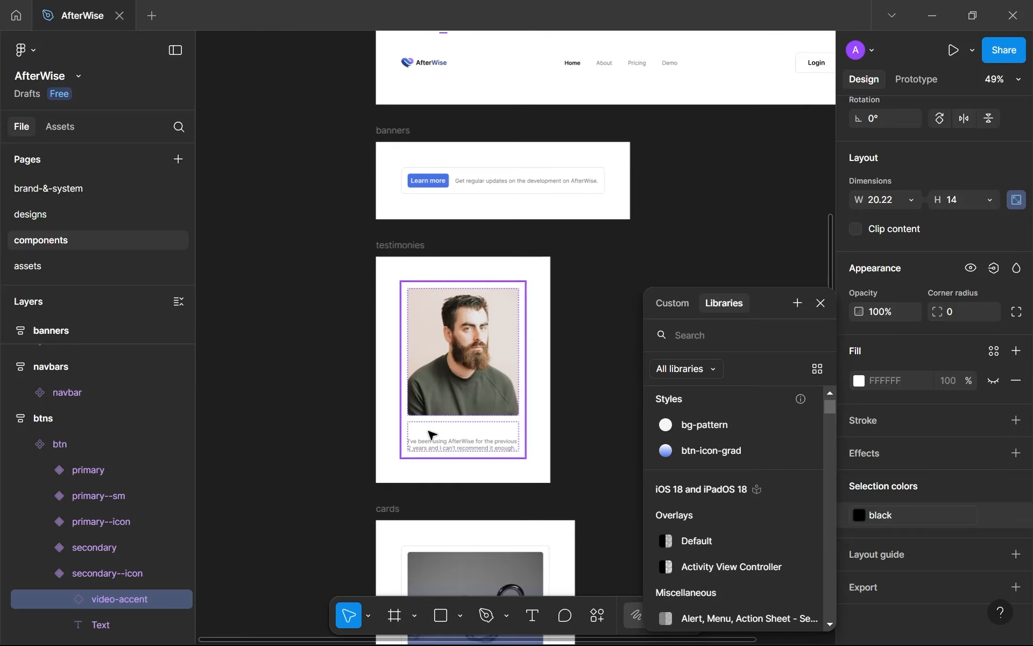
Set the testimony card's name text fill to the black colour style.
{"action": "left_click", "coordinate": [428, 431]}
{"action": "double_click", "coordinate": [428, 431]}
{"action": "left_click", "coordinate": [928, 501]}
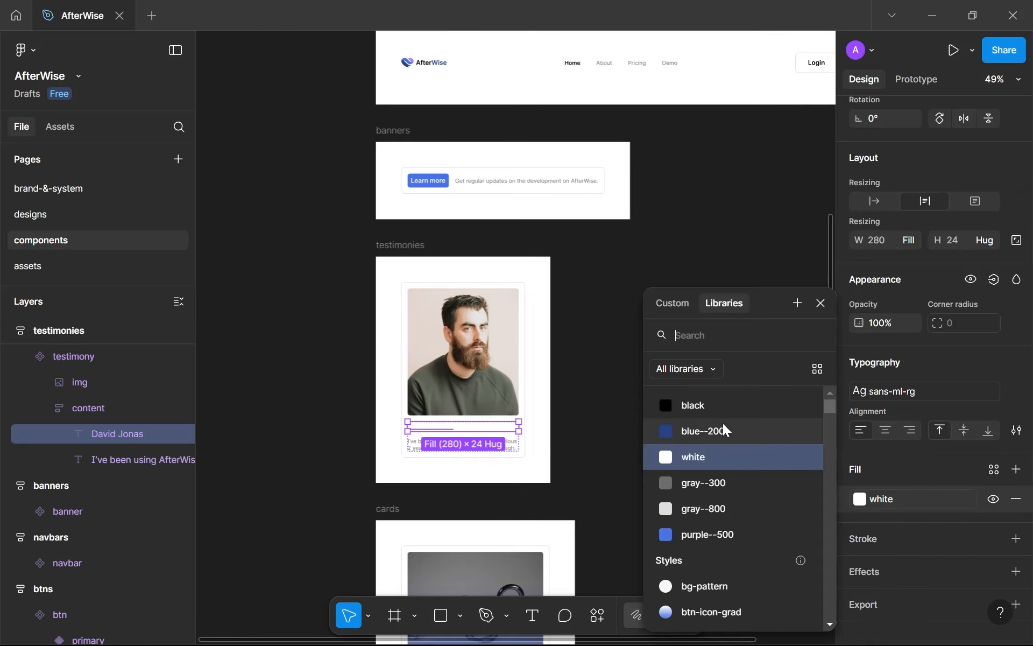
{"action": "left_click", "coordinate": [721, 403]}
{"action": "scroll", "coordinate": [567, 464], "scroll_direction": "down", "scroll_amount": 3}
{"action": "scroll", "coordinate": [506, 457], "scroll_direction": "down", "scroll_amount": 1}
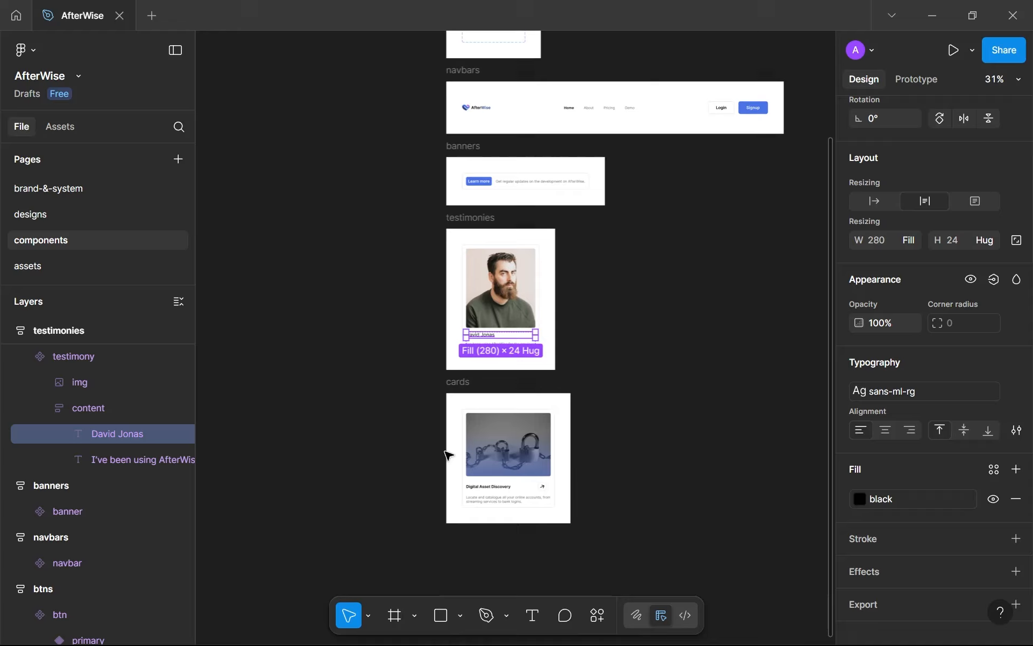
Return to the designs page and select the hero's Watch video button.
{"action": "left_click", "coordinate": [63, 215]}
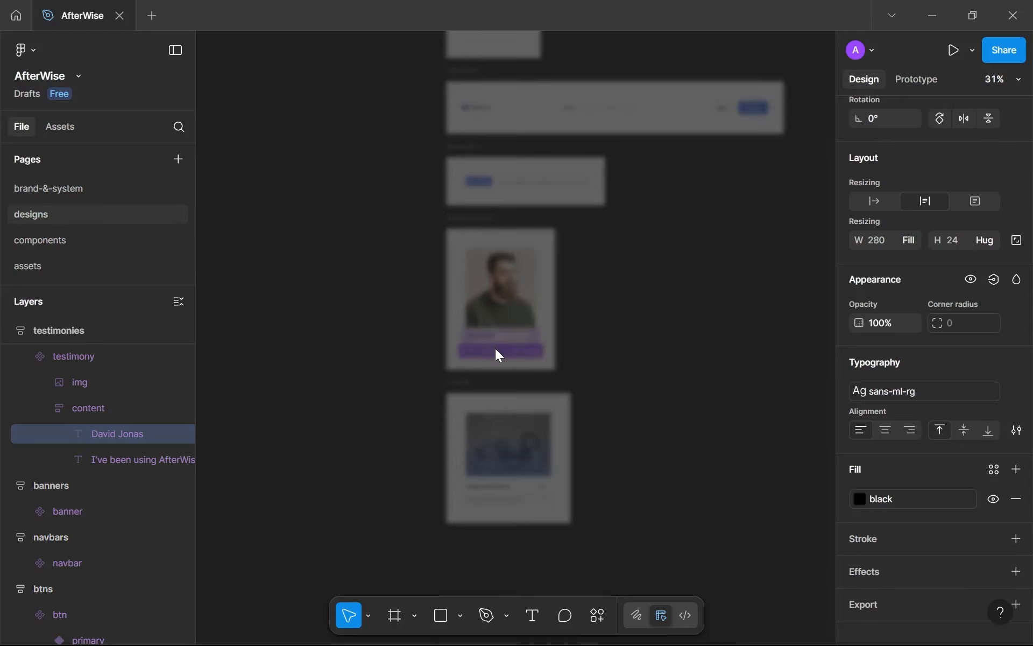
{"action": "scroll", "coordinate": [506, 366], "scroll_direction": "down", "scroll_amount": 1}
{"action": "scroll", "coordinate": [595, 254], "scroll_direction": "up", "scroll_amount": 3}
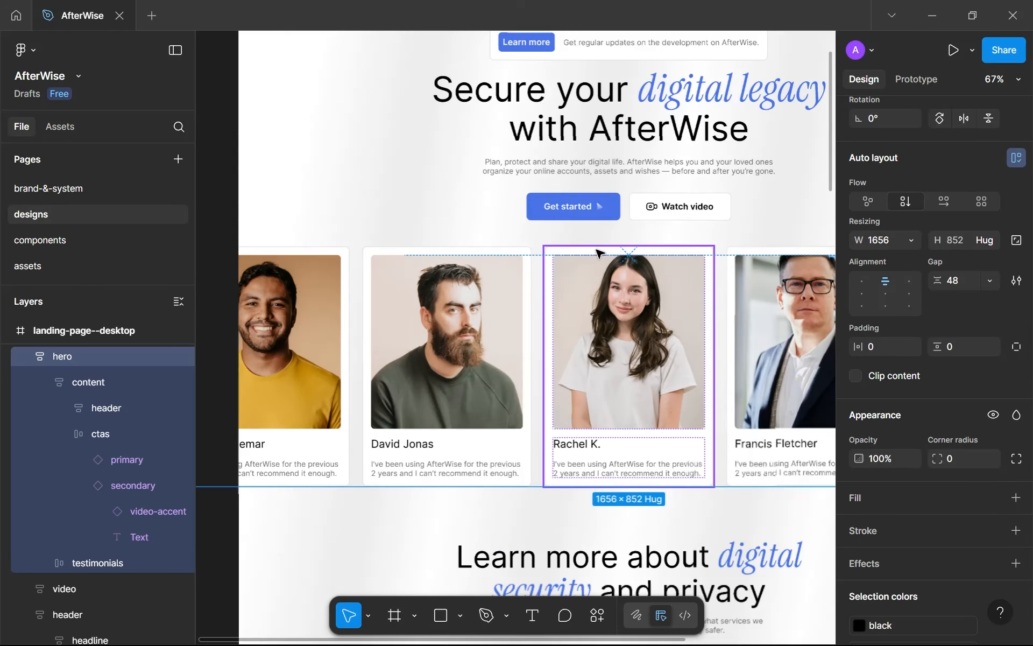
{"action": "left_click", "coordinate": [661, 202]}
{"action": "double_click", "coordinate": [662, 202]}
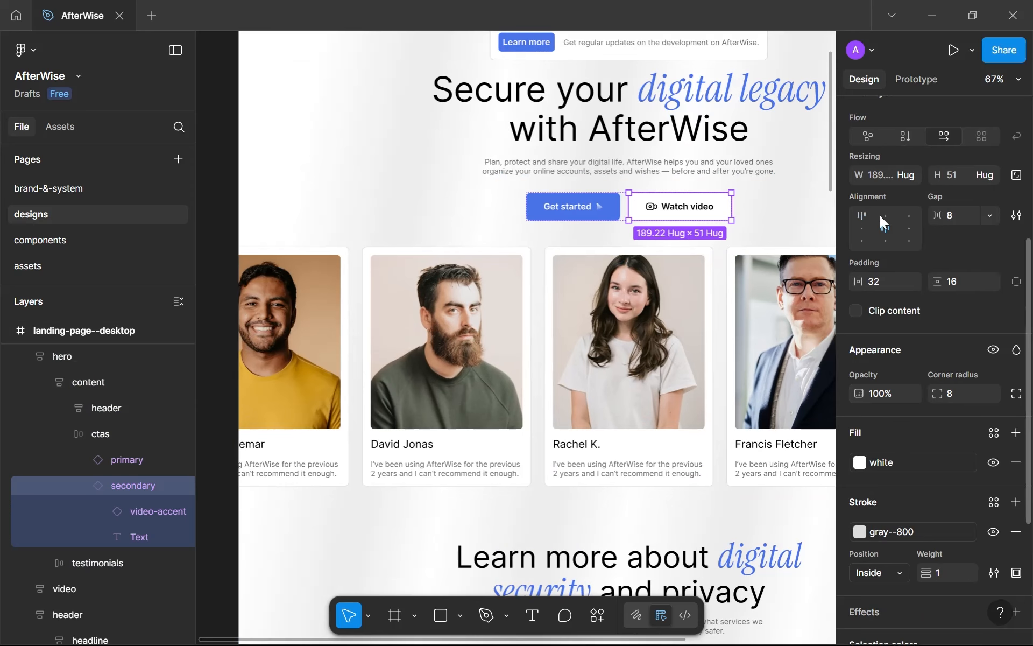
Reset the hero's second button instance and relabel it 'Watch video'.
{"action": "left_click", "coordinate": [1015, 115]}
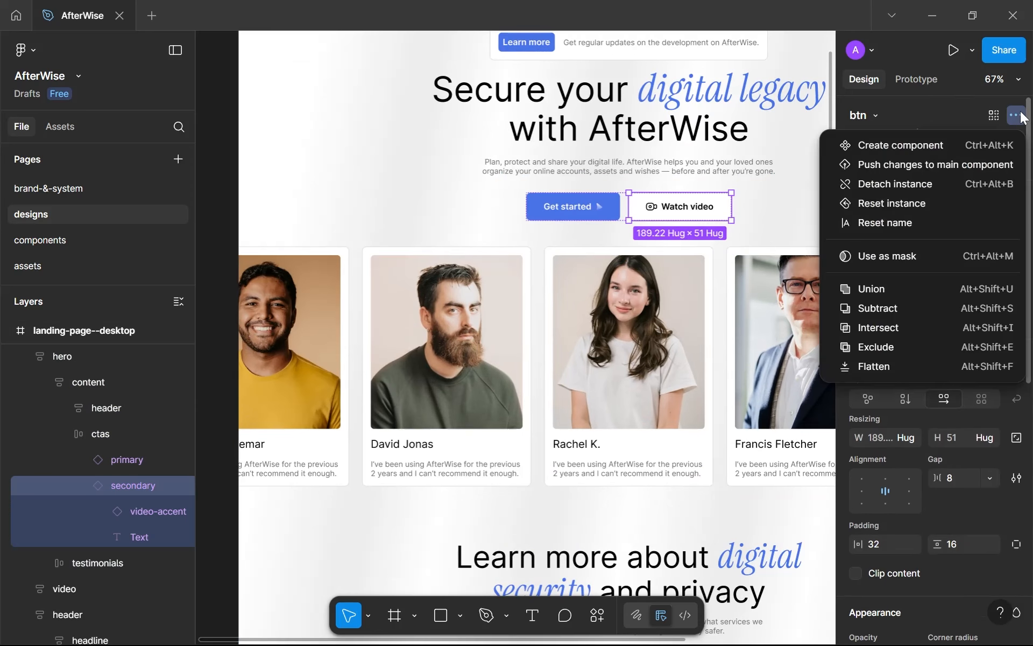
{"action": "left_click", "coordinate": [891, 203]}
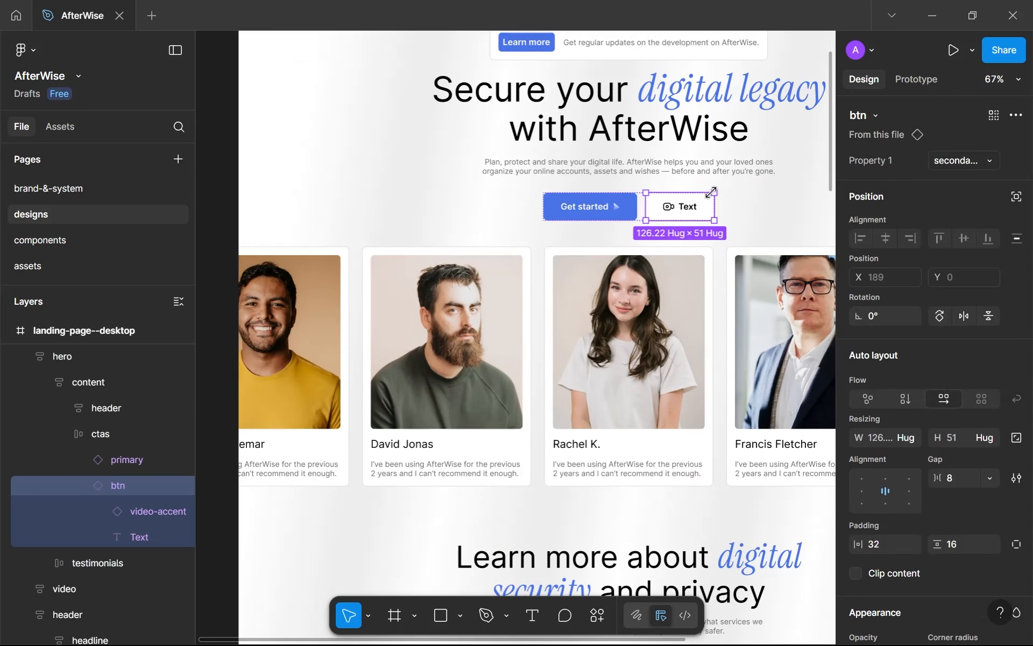
{"action": "double_click", "coordinate": [686, 206]}
{"action": "type", "text": "Watch video"}
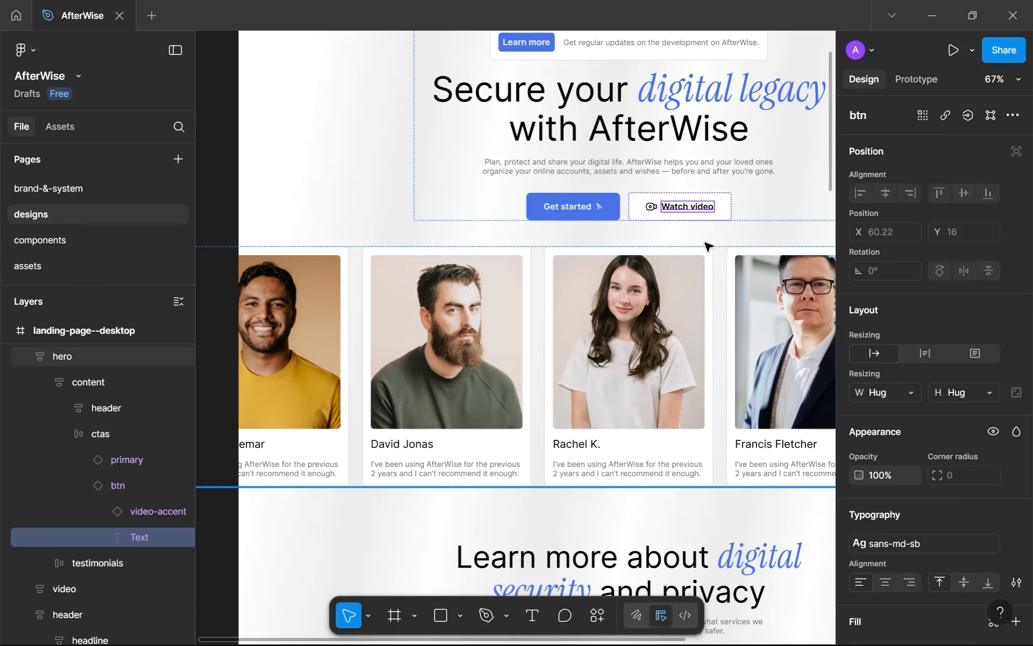
{"action": "scroll", "coordinate": [708, 244], "scroll_direction": "down", "scroll_amount": 10}
{"action": "scroll", "coordinate": [652, 381], "scroll_direction": "up", "scroll_amount": 8}
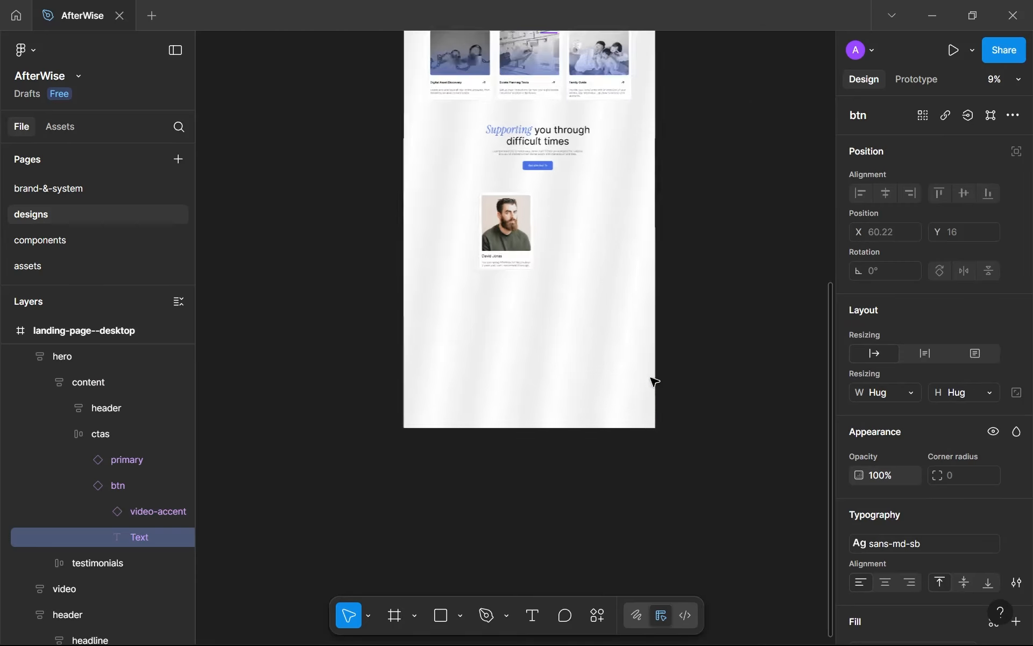
{"action": "scroll", "coordinate": [541, 277], "scroll_direction": "up", "scroll_amount": 3}
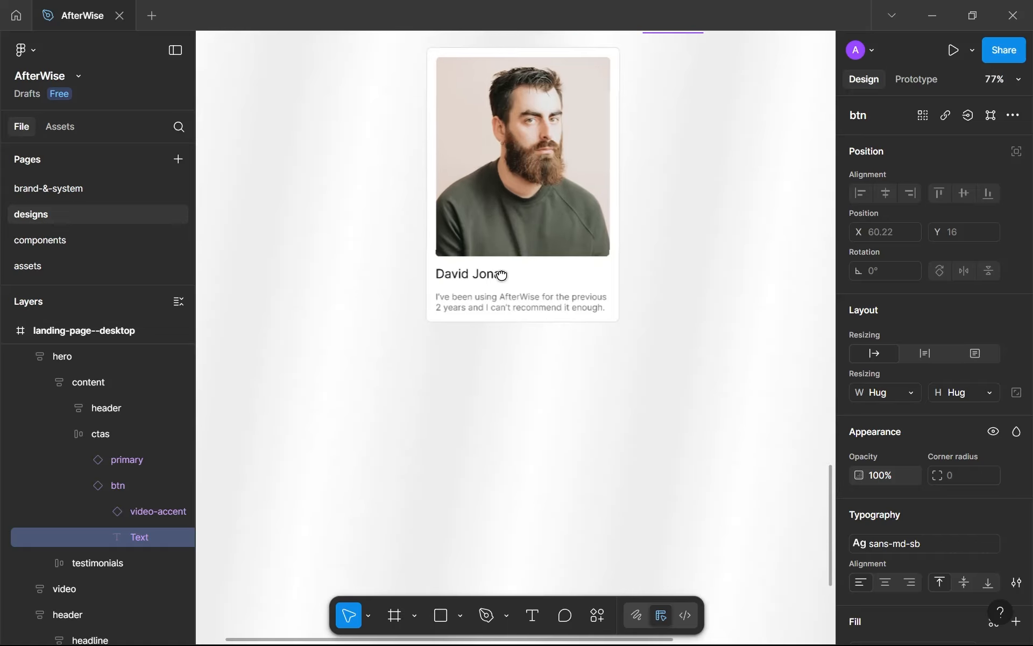
{"action": "left_click_drag", "start_coordinate": [444, 226], "coordinate": [371, 255]}
{"action": "left_click_drag", "start_coordinate": [535, 237], "coordinate": [504, 249]}
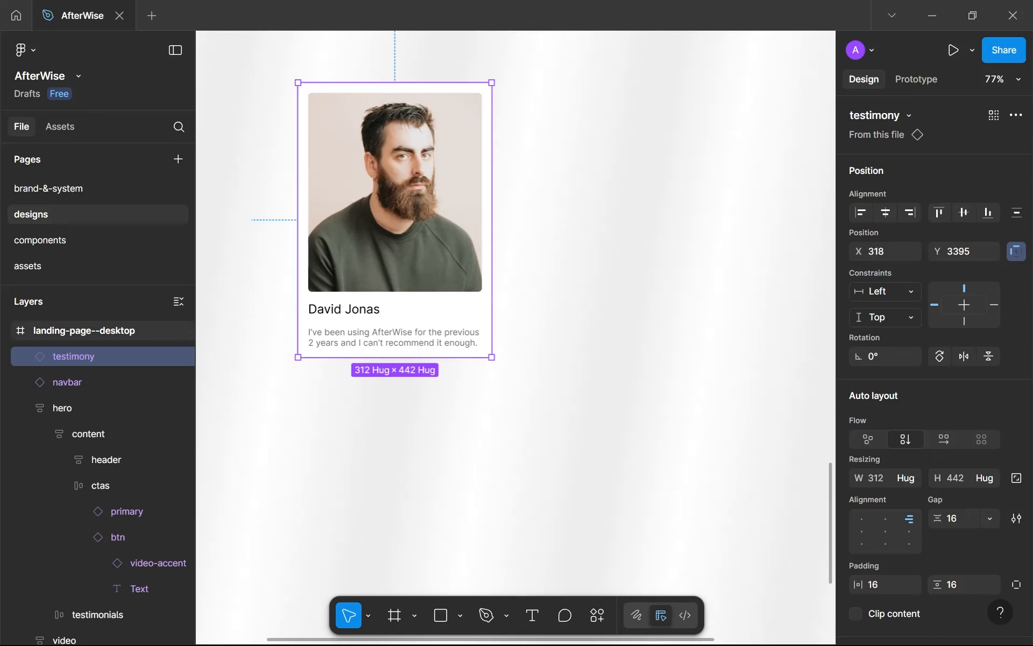
{"action": "left_click", "coordinate": [580, 230]}
{"action": "scroll", "coordinate": [580, 230], "scroll_direction": "up", "scroll_amount": 2}
{"action": "left_click_drag", "start_coordinate": [579, 229], "coordinate": [480, 254]}
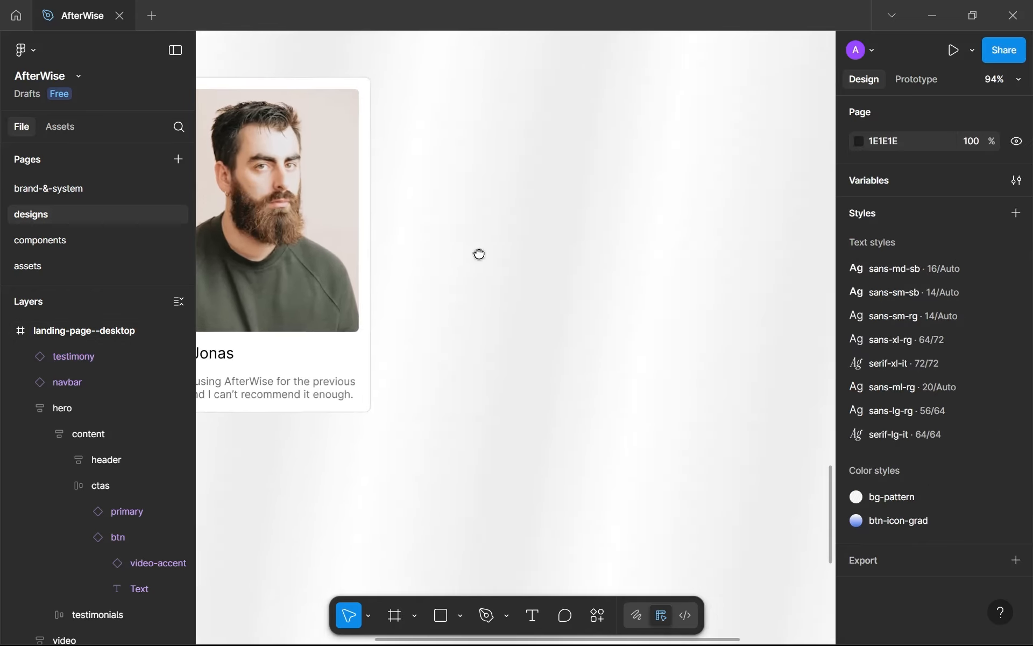
{"action": "scroll", "coordinate": [483, 257], "scroll_direction": "down", "scroll_amount": 2}
{"action": "scroll", "coordinate": [486, 260], "scroll_direction": "down", "scroll_amount": 1}
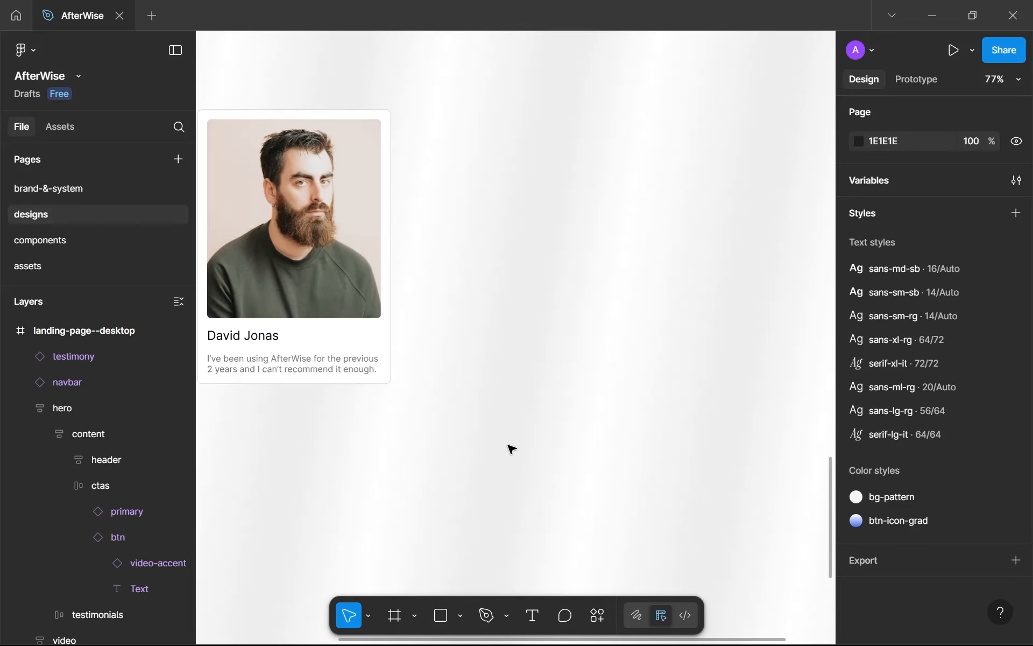
{"action": "left_click_drag", "start_coordinate": [507, 445], "coordinate": [479, 515]}
{"action": "scroll", "coordinate": [449, 436], "scroll_direction": "up", "scroll_amount": 1}
{"action": "scroll", "coordinate": [423, 434], "scroll_direction": "down", "scroll_amount": 1}
{"action": "left_click_drag", "start_coordinate": [477, 375], "coordinate": [499, 395]}
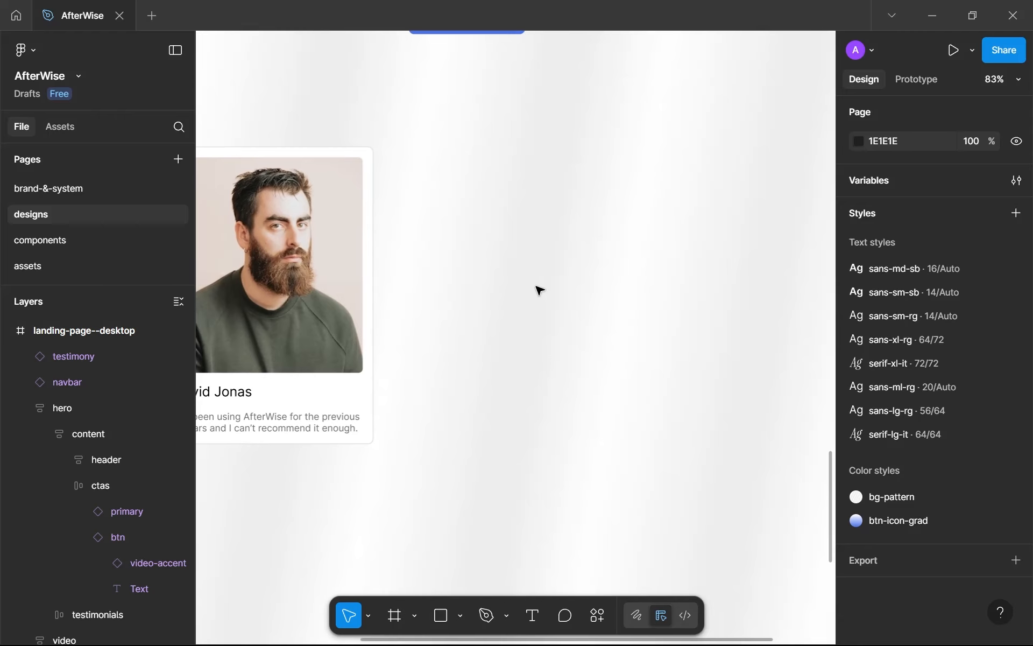
Add a text box reading '01' in the empty area beside the card.
{"action": "key", "text": "t"}
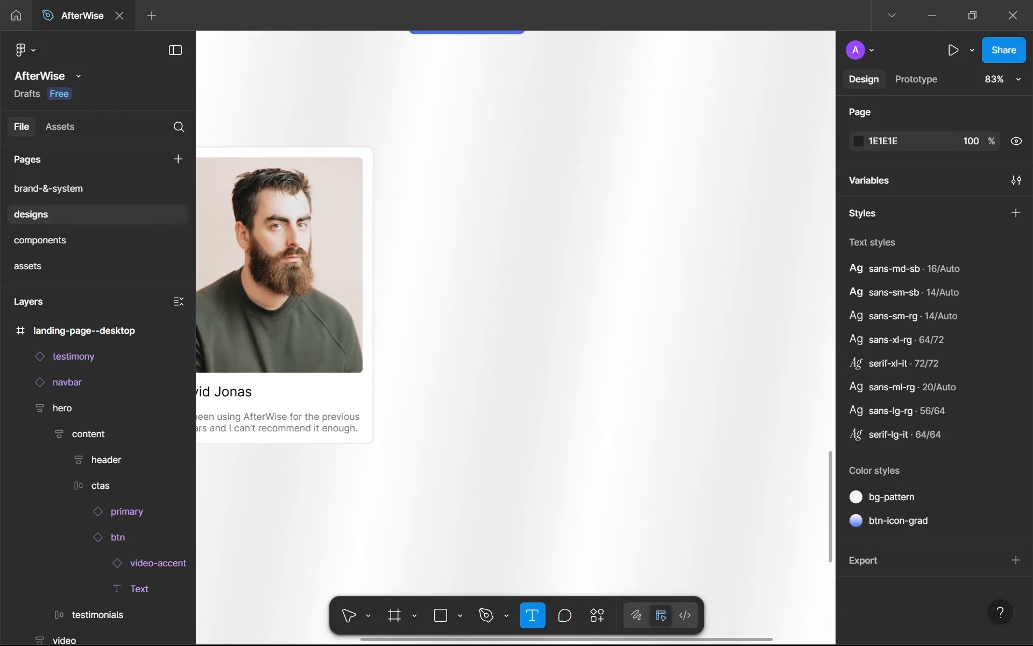
{"action": "left_click", "coordinate": [539, 274]}
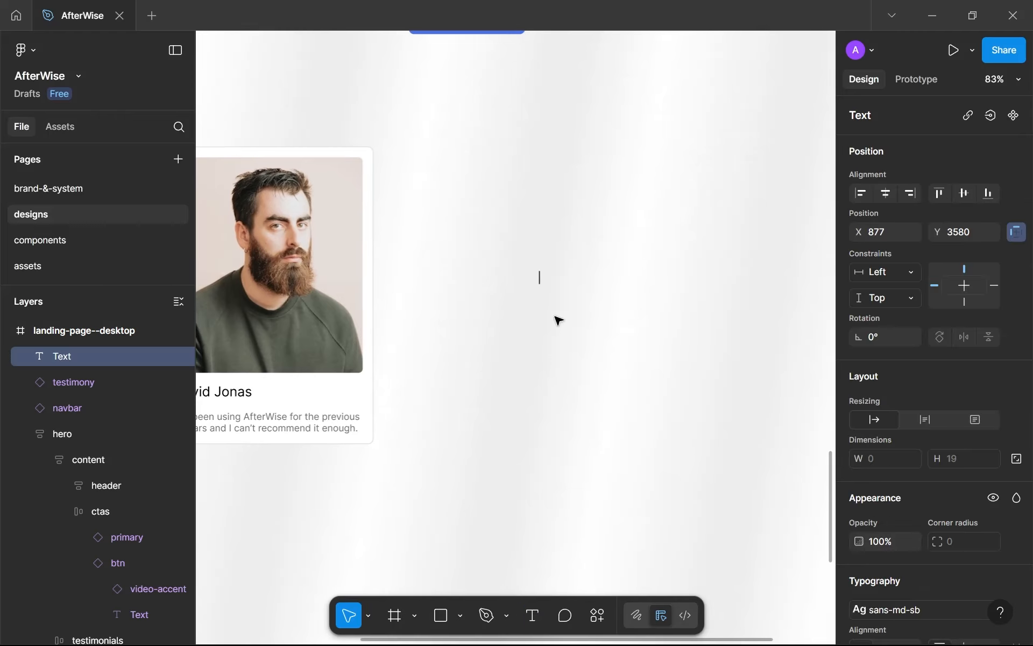
{"action": "type", "text": "01"}
{"action": "key", "text": "Escape"}
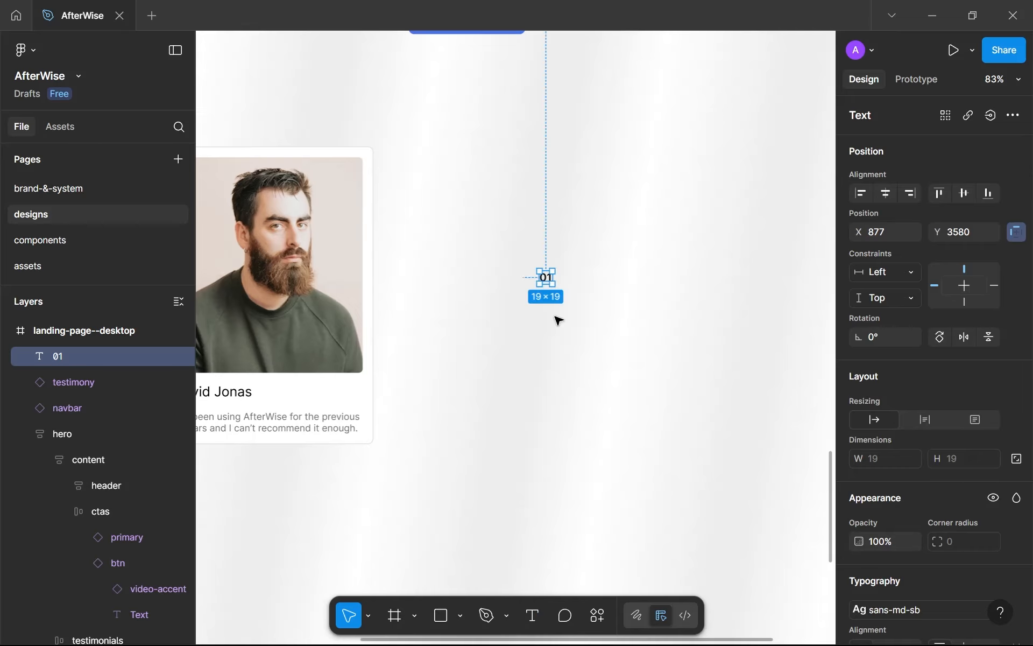
Apply the serif-lg-it text style to '01' and nudge it up and left.
{"action": "scroll", "coordinate": [939, 473], "scroll_direction": "down", "scroll_amount": 3}
{"action": "left_click", "coordinate": [947, 450]}
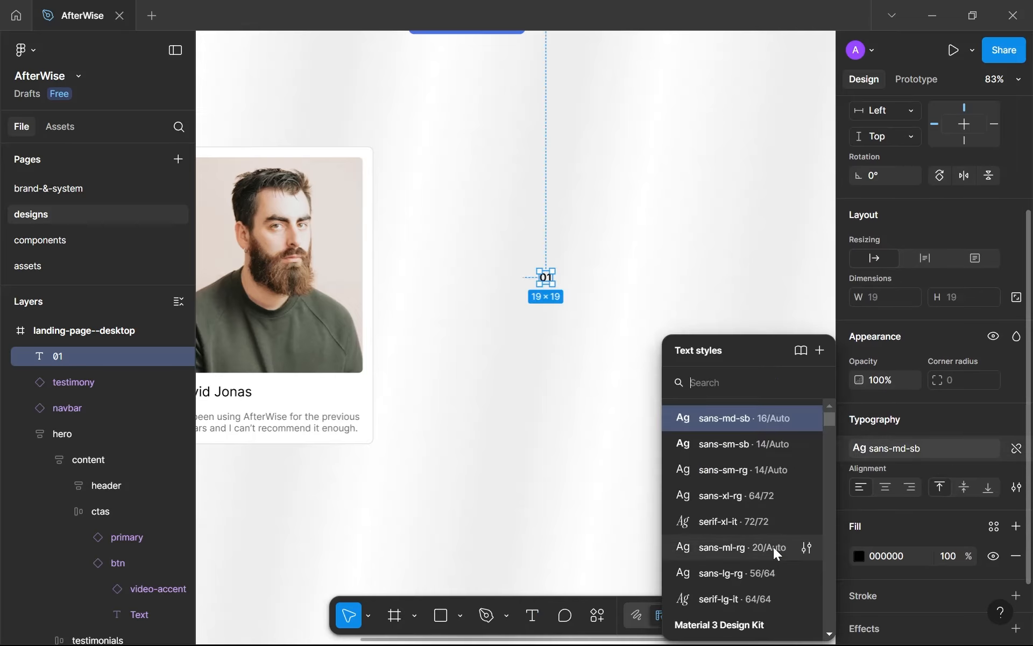
{"action": "left_click", "coordinate": [731, 597]}
{"action": "scroll", "coordinate": [561, 293], "scroll_direction": "down", "scroll_amount": 3}
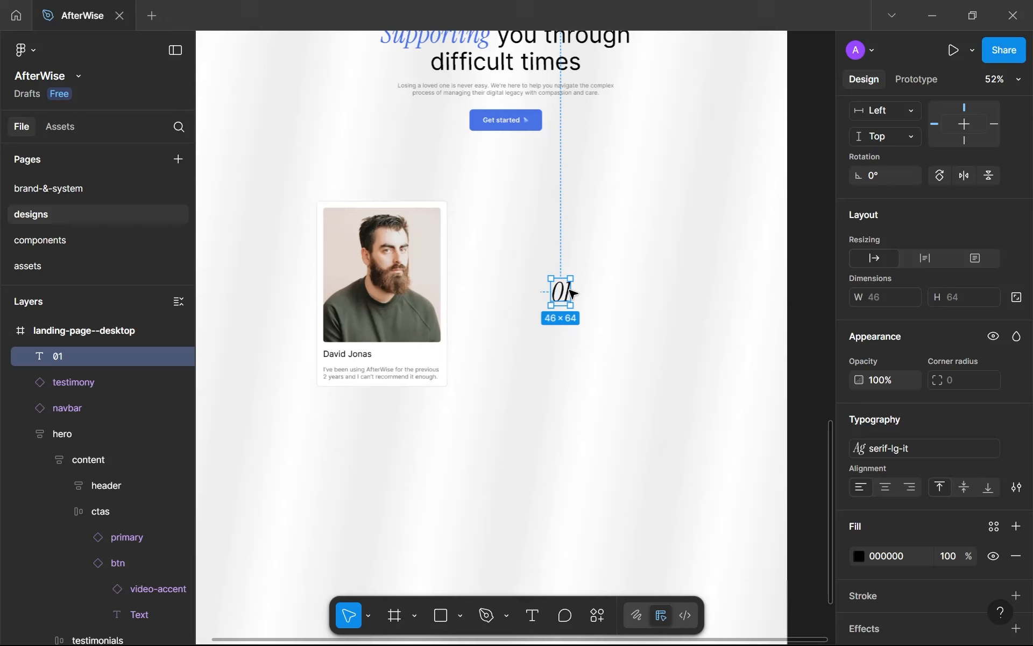
{"action": "scroll", "coordinate": [562, 293], "scroll_direction": "up", "scroll_amount": 4}
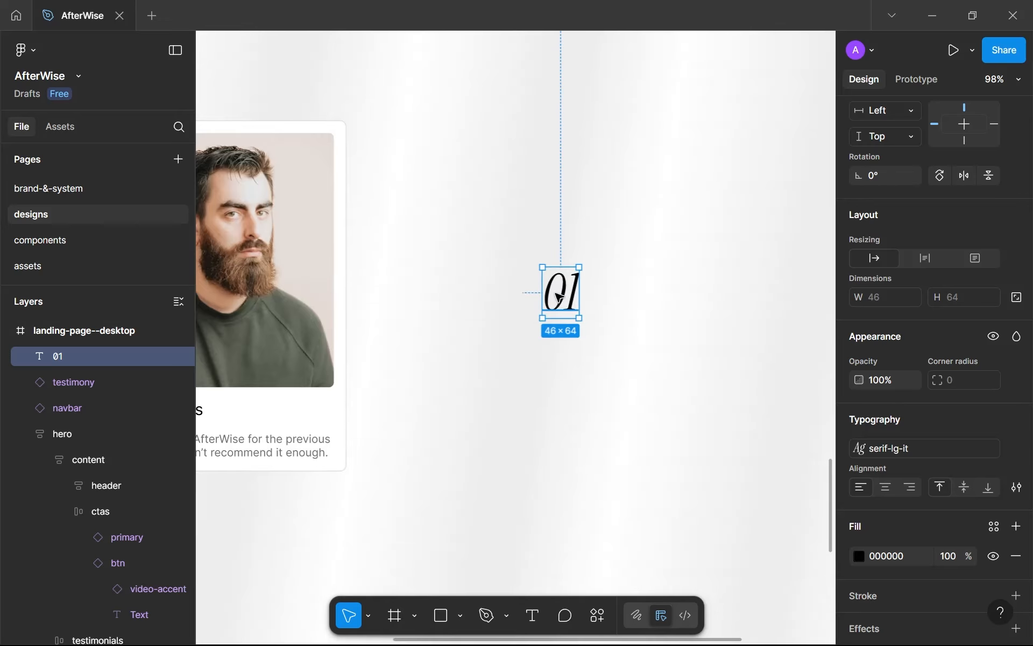
{"action": "left_click_drag", "start_coordinate": [546, 295], "coordinate": [527, 253]}
{"action": "scroll", "coordinate": [533, 253], "scroll_direction": "down", "scroll_amount": 3}
{"action": "scroll", "coordinate": [511, 267], "scroll_direction": "down", "scroll_amount": 3}
{"action": "scroll", "coordinate": [479, 306], "scroll_direction": "up", "scroll_amount": 2}
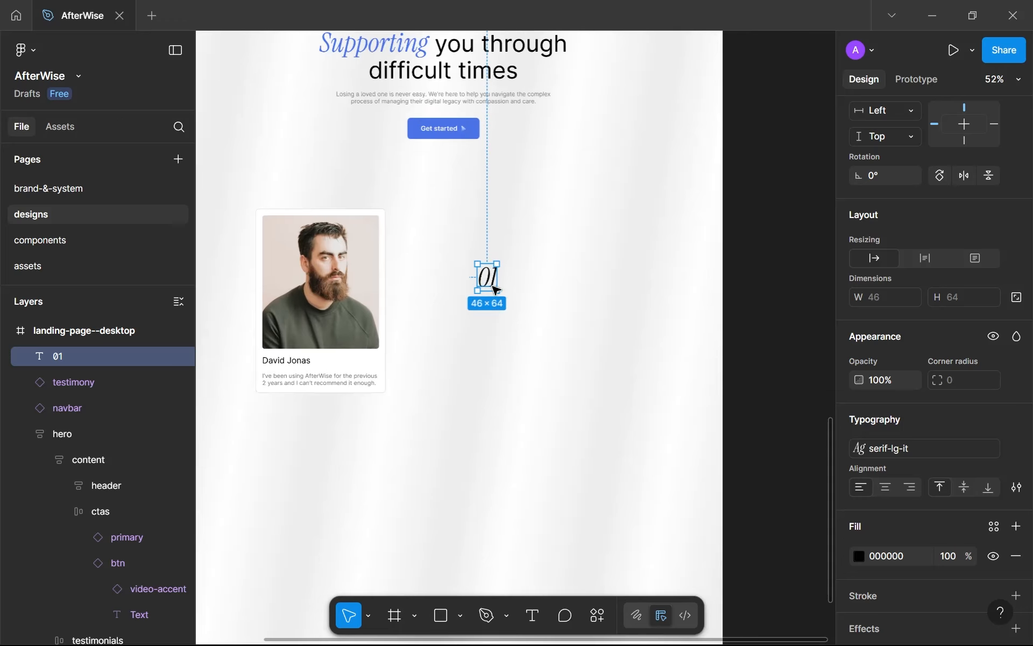
{"action": "scroll", "coordinate": [469, 331], "scroll_direction": "up", "scroll_amount": 2}
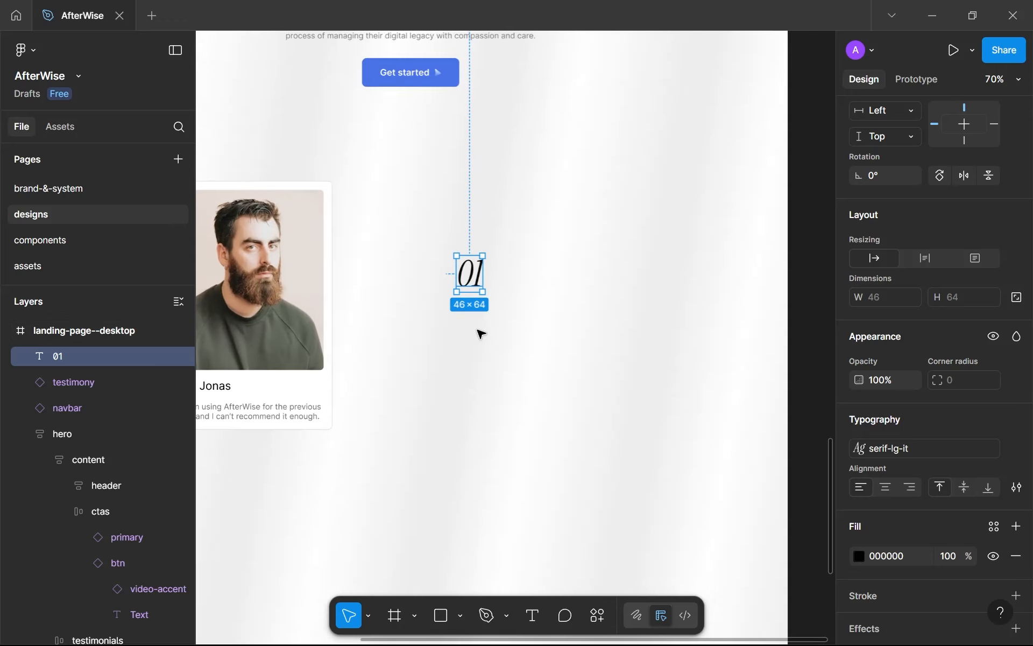
{"action": "left_click", "coordinate": [509, 277]}
Add the text 'Guided Account Management' to the right of 01.
{"action": "key", "text": "t"}
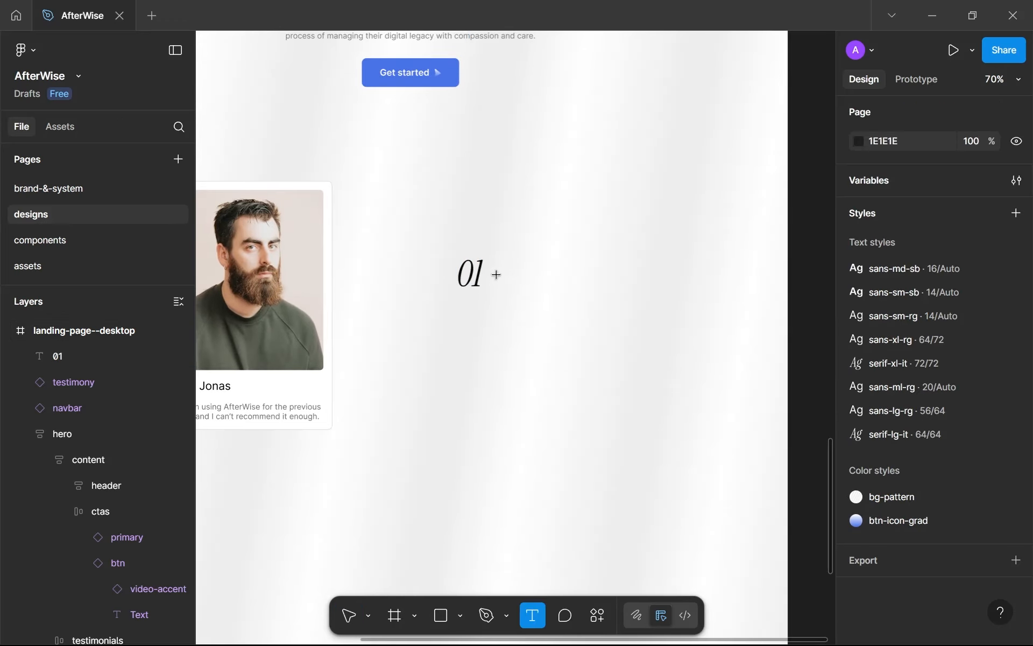
{"action": "left_click", "coordinate": [502, 277]}
{"action": "scroll", "coordinate": [529, 304], "scroll_direction": "up", "scroll_amount": 2}
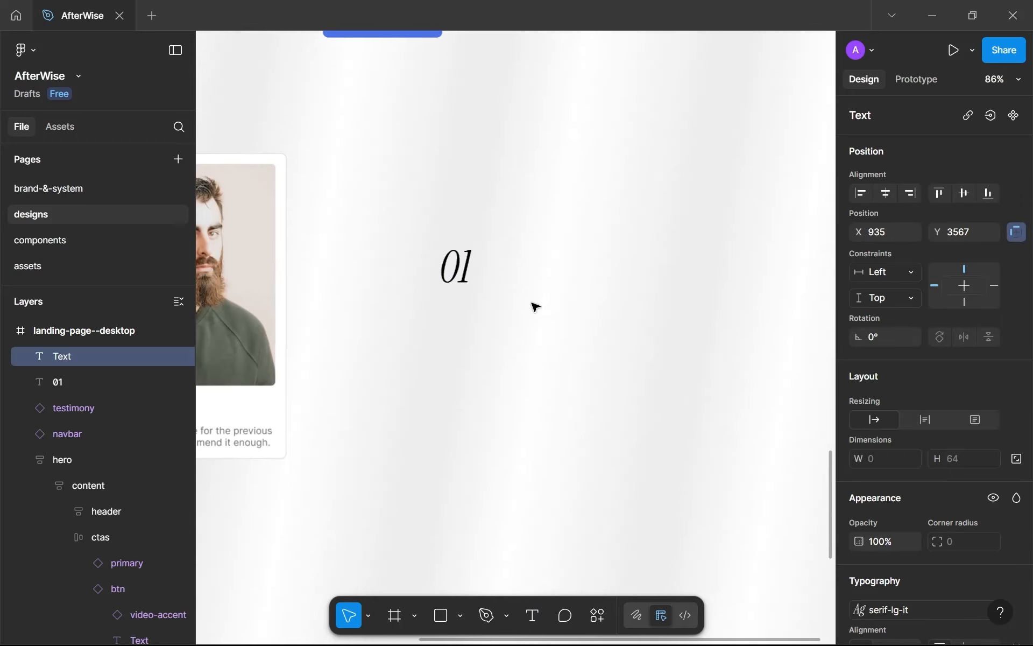
{"action": "type", "text": "Gui"}
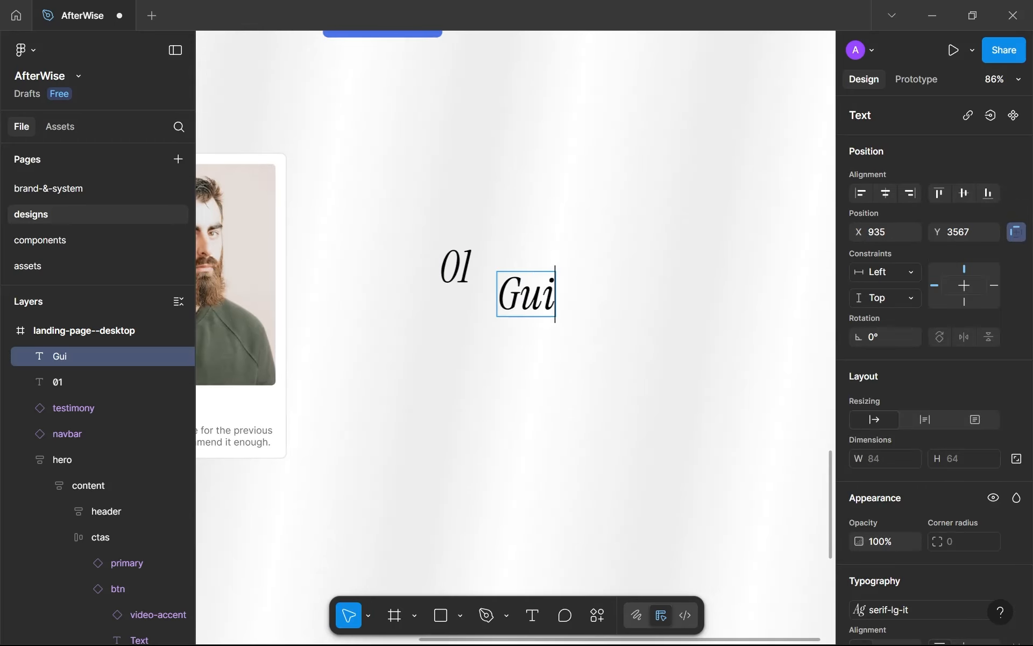
{"action": "type", "text": "ded A"}
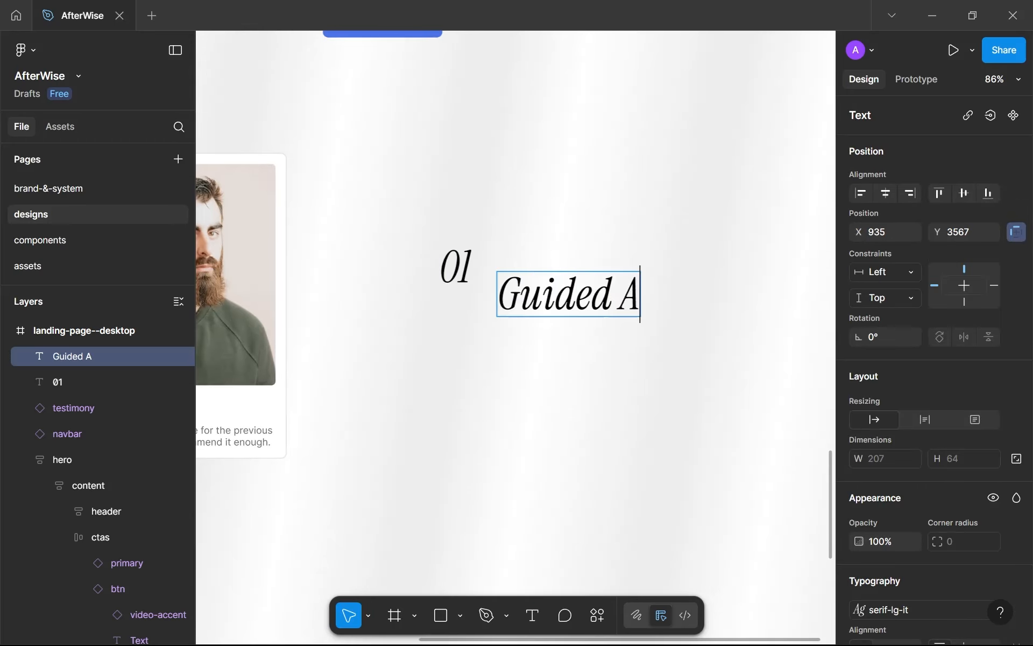
{"action": "type", "text": "ccount Management"}
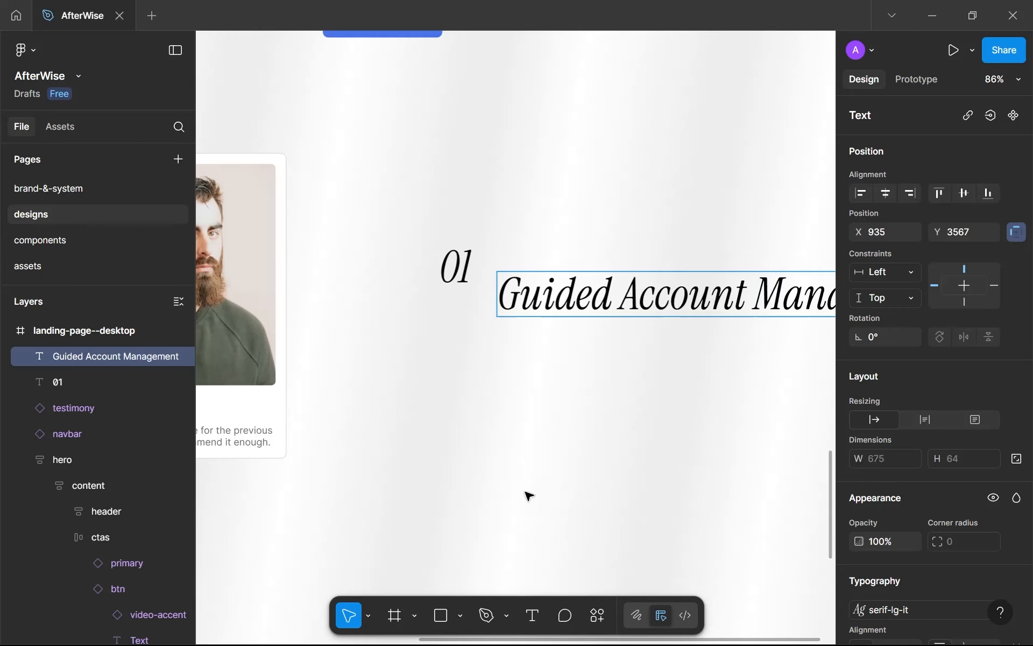
{"action": "key", "text": "Escape"}
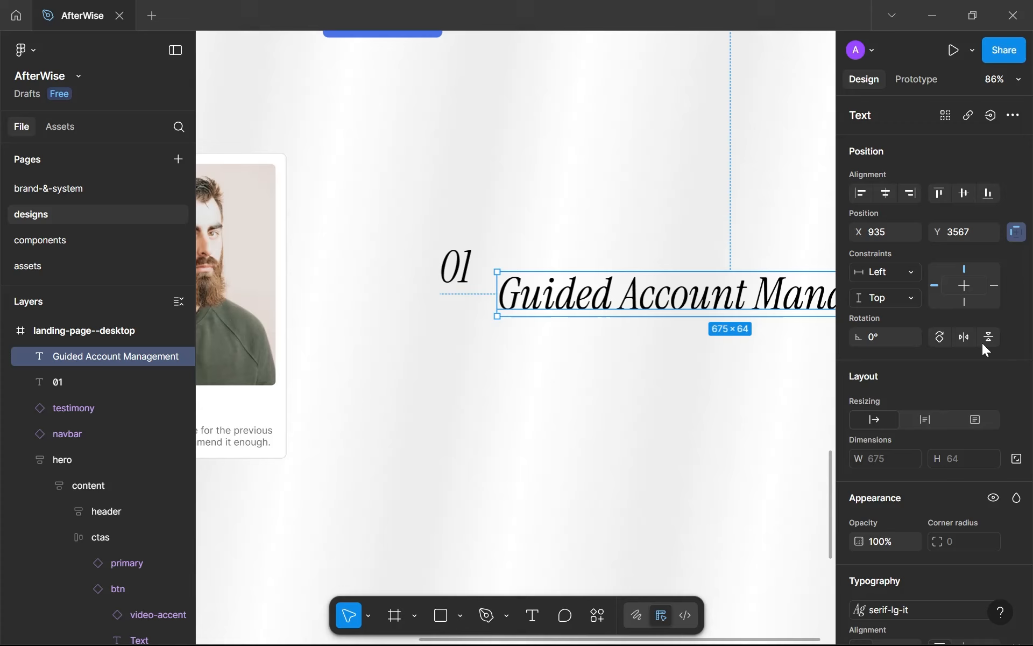
Apply the sans-md-sb style to the heading and line it up beside 01.
{"action": "left_click", "coordinate": [910, 602]}
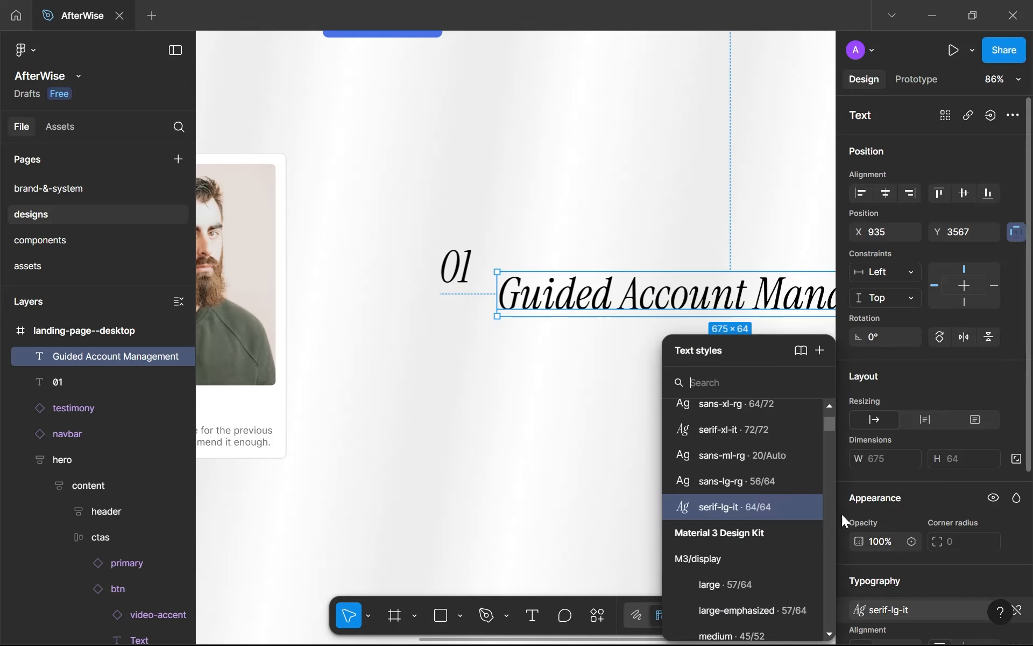
{"action": "scroll", "coordinate": [767, 474], "scroll_direction": "up", "scroll_amount": 3}
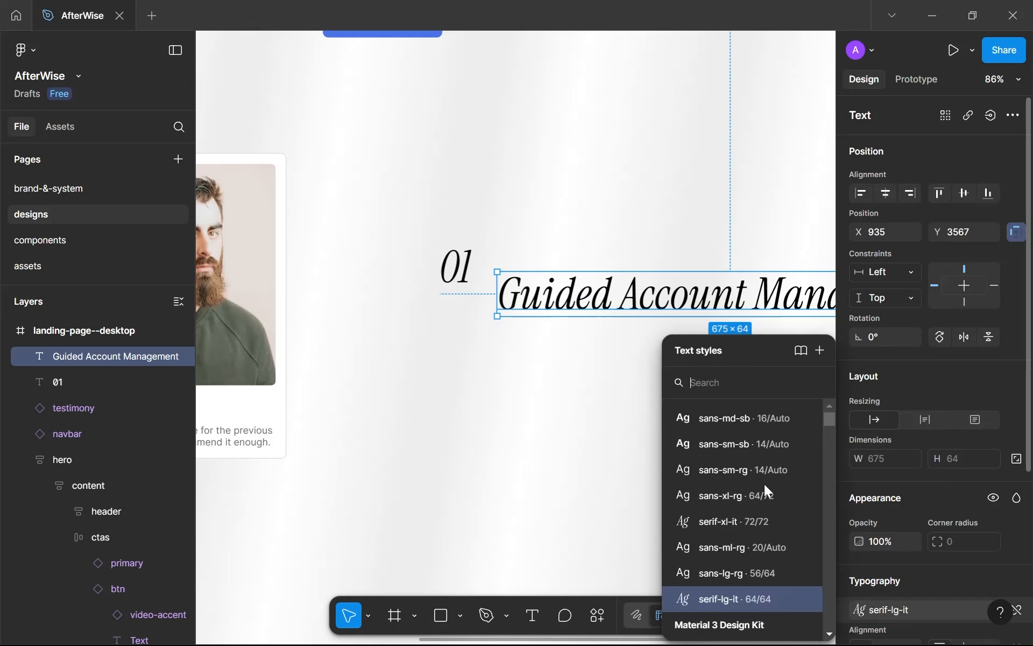
{"action": "left_click", "coordinate": [753, 422]}
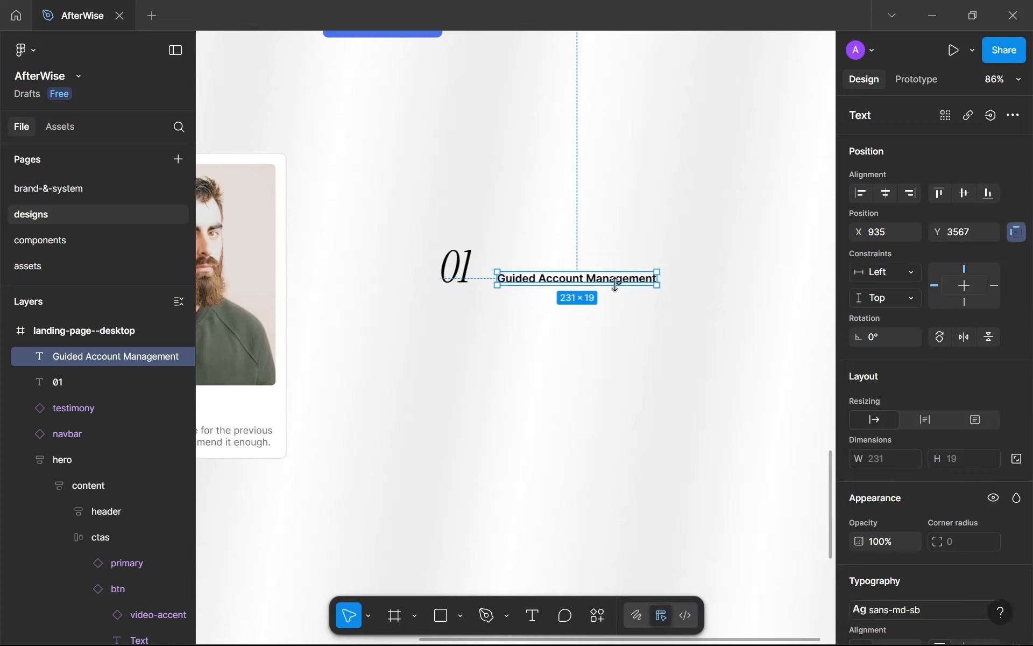
{"action": "mouse_move", "coordinate": [597, 274]}
{"action": "left_mouse_down"}
{"action": "mouse_move", "coordinate": [620, 259]}
{"action": "mouse_move", "coordinate": [576, 272]}
{"action": "left_mouse_up"}
{"action": "scroll", "coordinate": [376, 296], "scroll_direction": "down", "scroll_amount": 2}
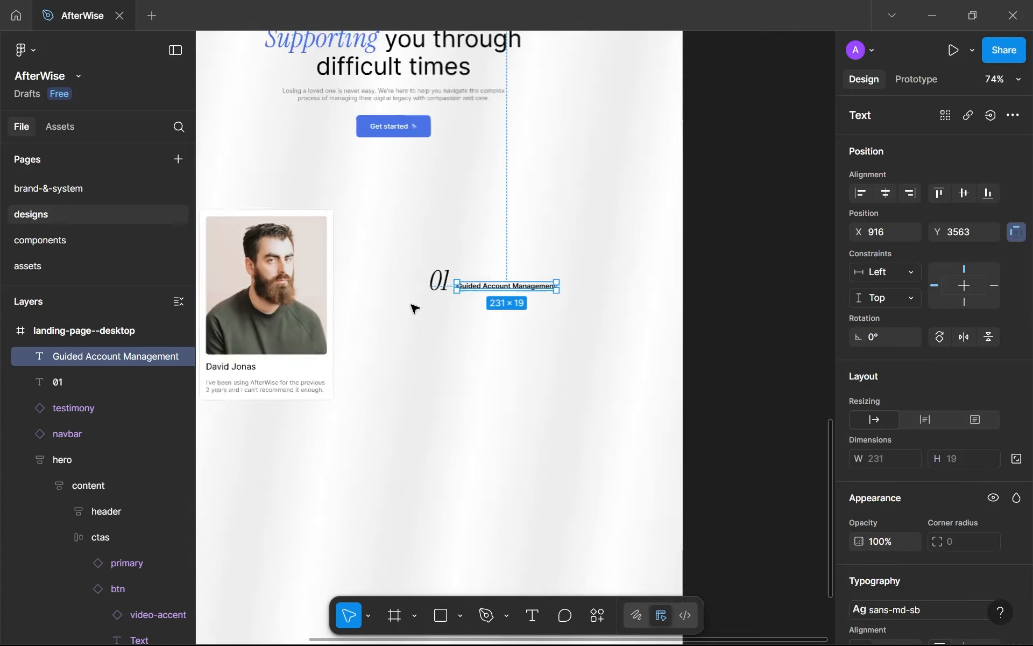
{"action": "scroll", "coordinate": [414, 309], "scroll_direction": "down", "scroll_amount": 3}
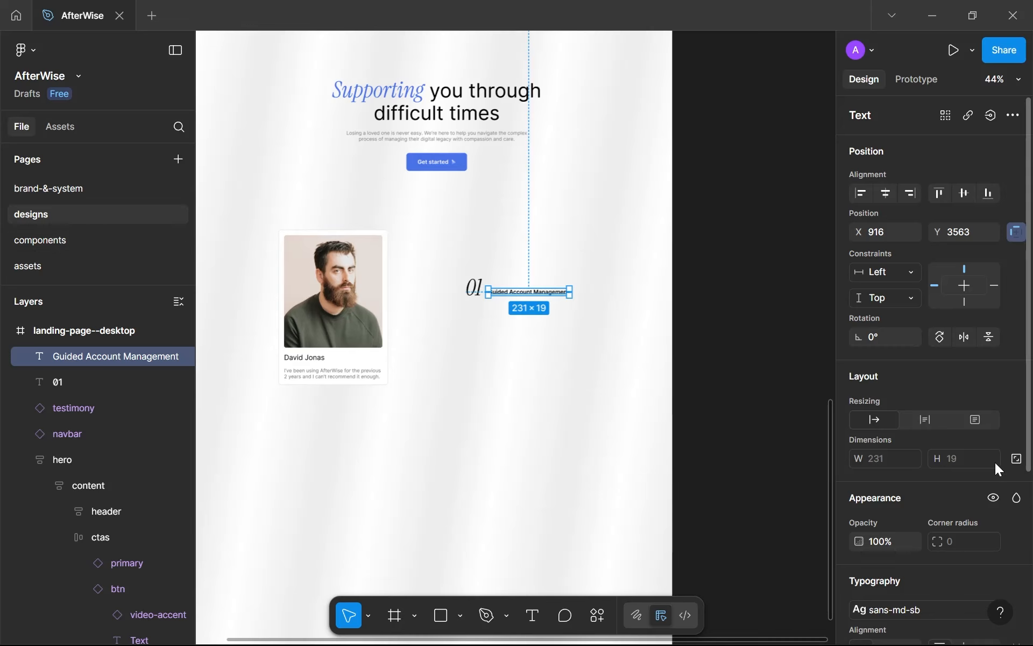
{"action": "scroll", "coordinate": [990, 484], "scroll_direction": "down", "scroll_amount": 3}
Detach the heading from its text style and set its weight to Regular.
{"action": "left_click", "coordinate": [977, 531]}
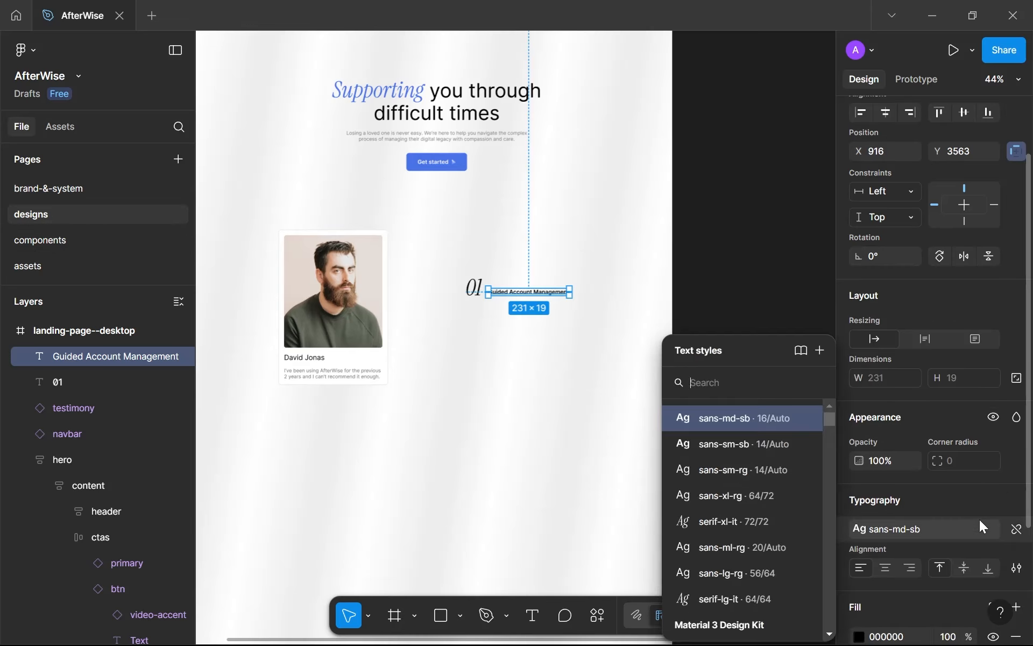
{"action": "left_click", "coordinate": [1016, 532]}
{"action": "left_click", "coordinate": [909, 555]}
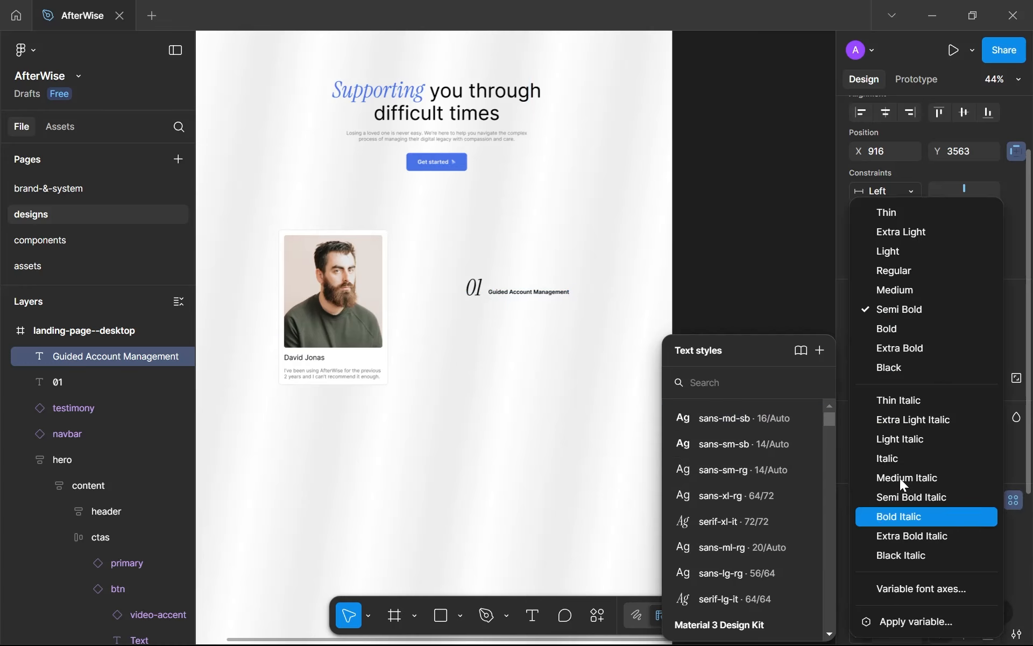
{"action": "left_click", "coordinate": [917, 272]}
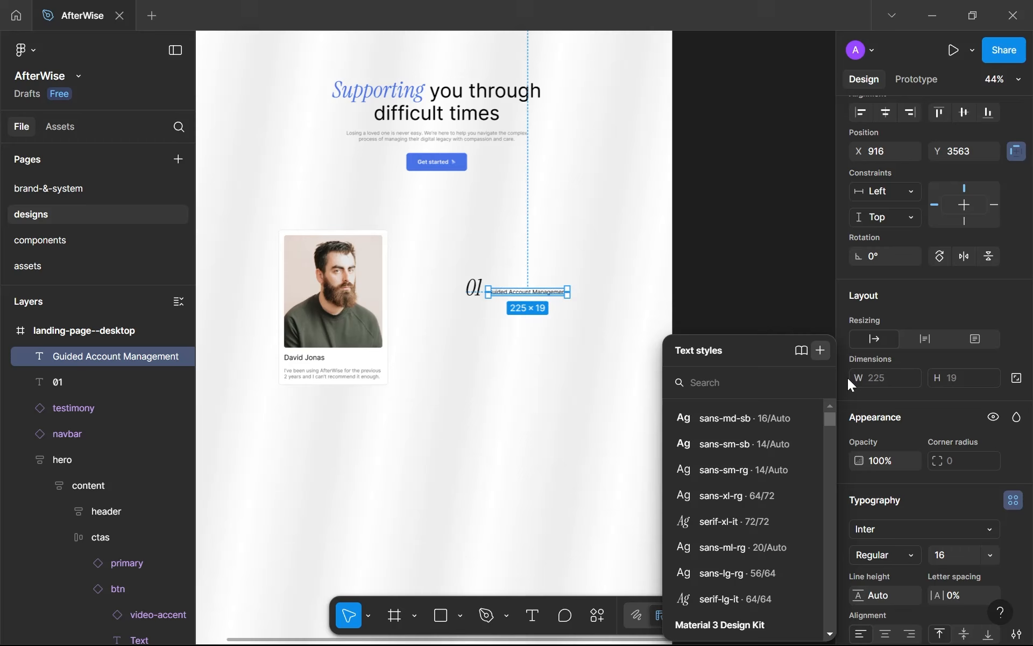
Save the heading's typography as a new text style named sans-md-rg.
{"action": "left_click", "coordinate": [1012, 500]}
{"action": "left_click", "coordinate": [1012, 500]}
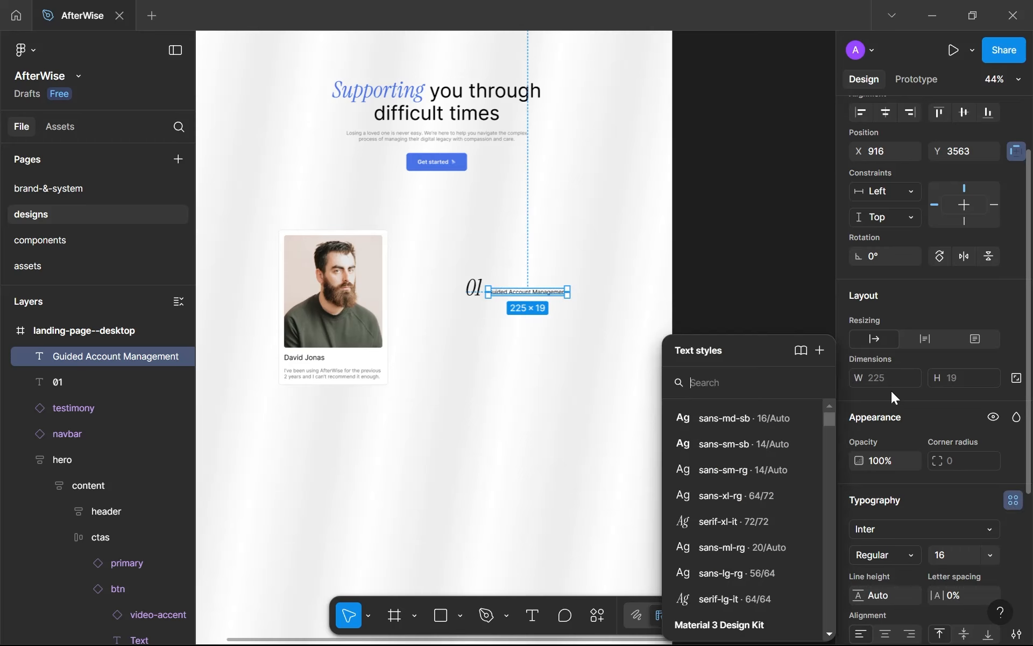
{"action": "left_click", "coordinate": [820, 350]}
{"action": "type", "text": "s"}
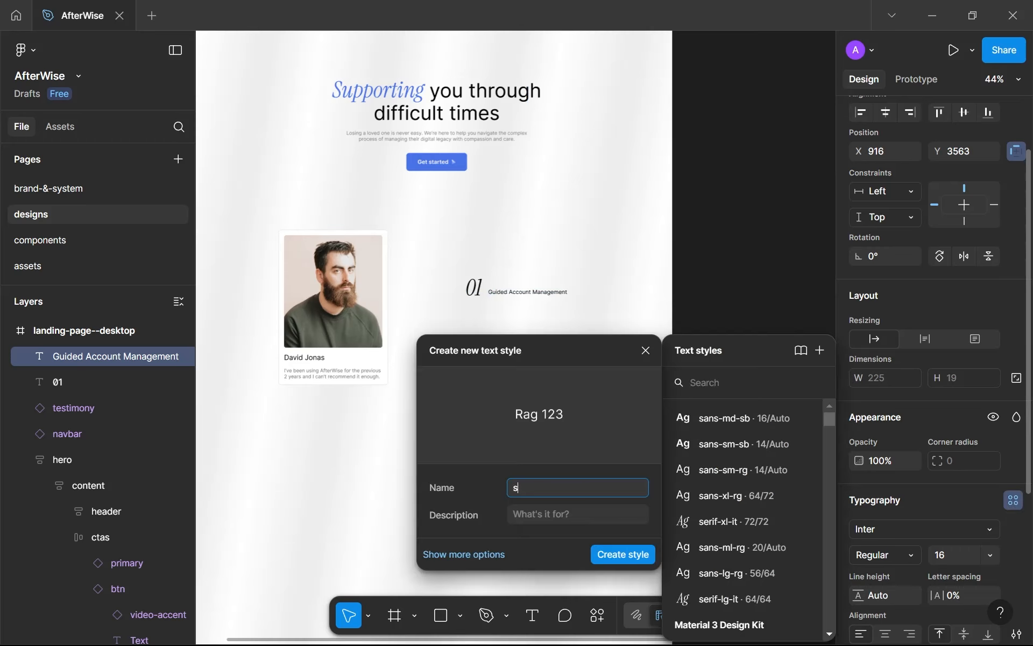
{"action": "type", "text": "ans-md-r"}
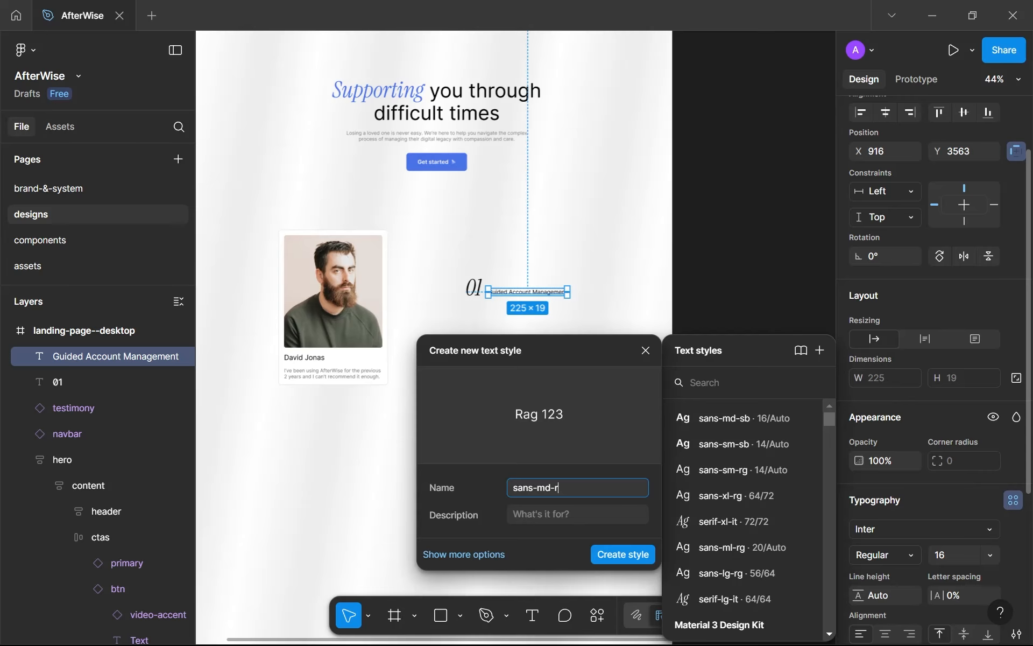
{"action": "type", "text": "g"}
{"action": "key", "text": "Return"}
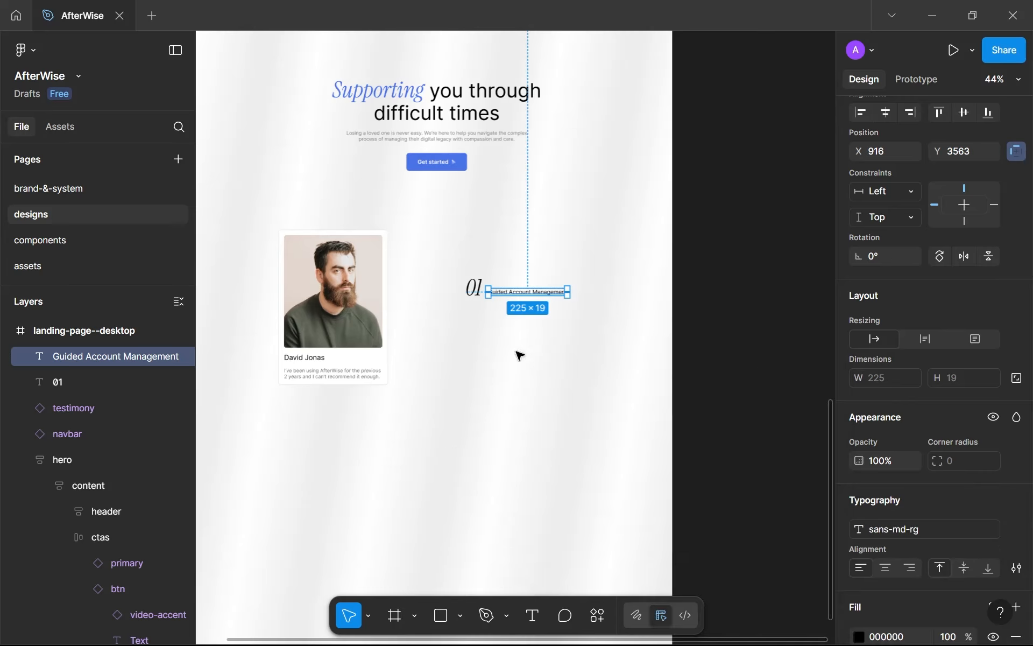
{"action": "left_click", "coordinate": [138, 240]}
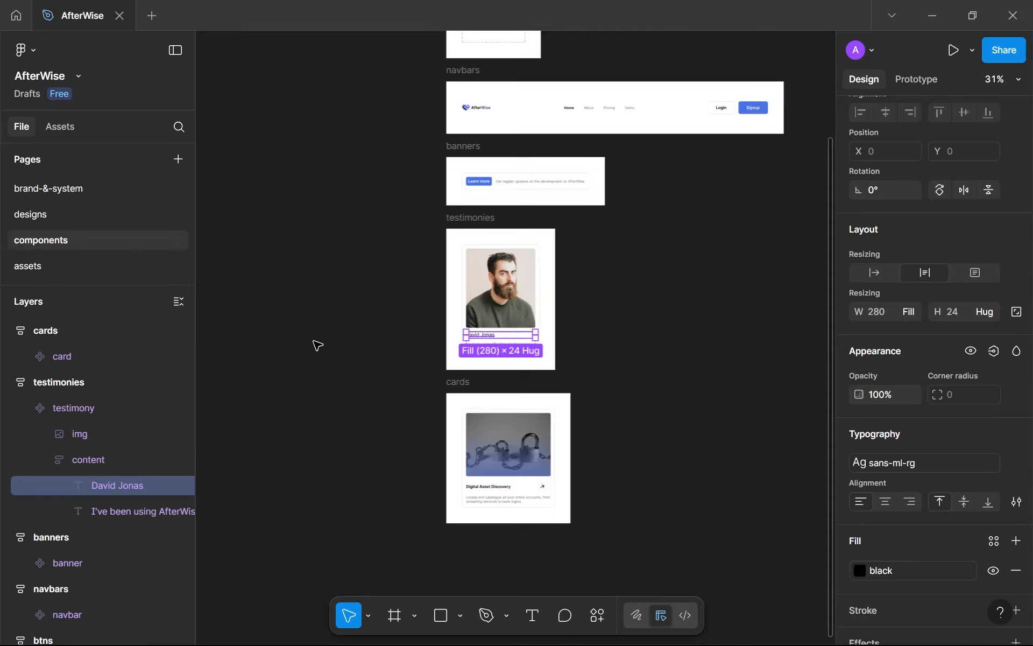
On brand-&-system, duplicate the Sans serif medium semi-bold sample and change 'semi-bold' to 'regular'.
{"action": "left_click", "coordinate": [130, 189]}
{"action": "scroll", "coordinate": [435, 371], "scroll_direction": "up", "scroll_amount": 3}
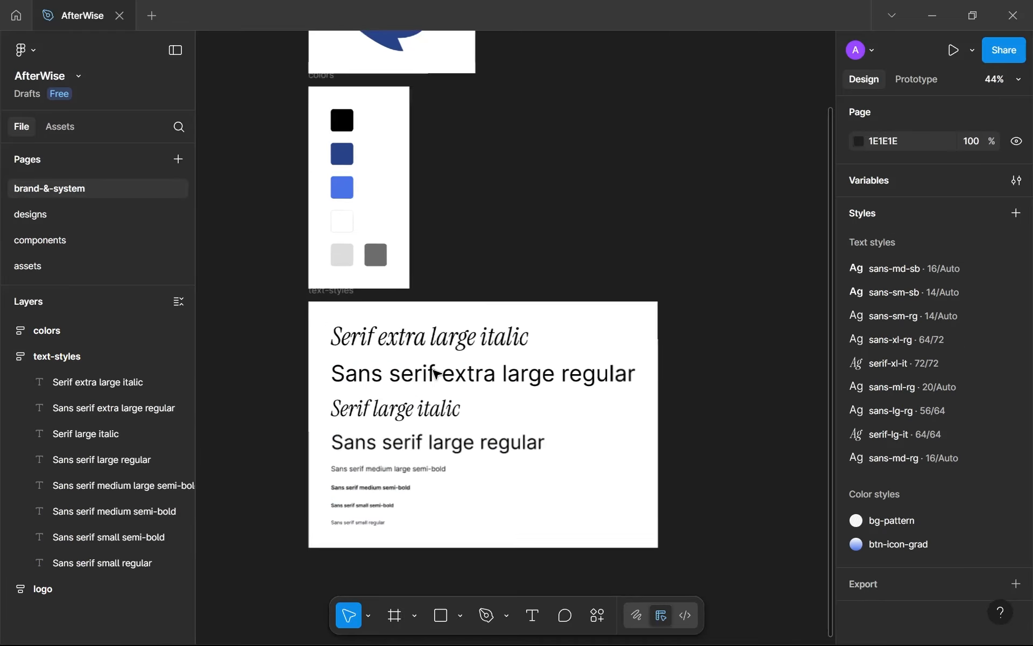
{"action": "scroll", "coordinate": [439, 371], "scroll_direction": "down", "scroll_amount": 3}
{"action": "scroll", "coordinate": [446, 280], "scroll_direction": "up", "scroll_amount": 5}
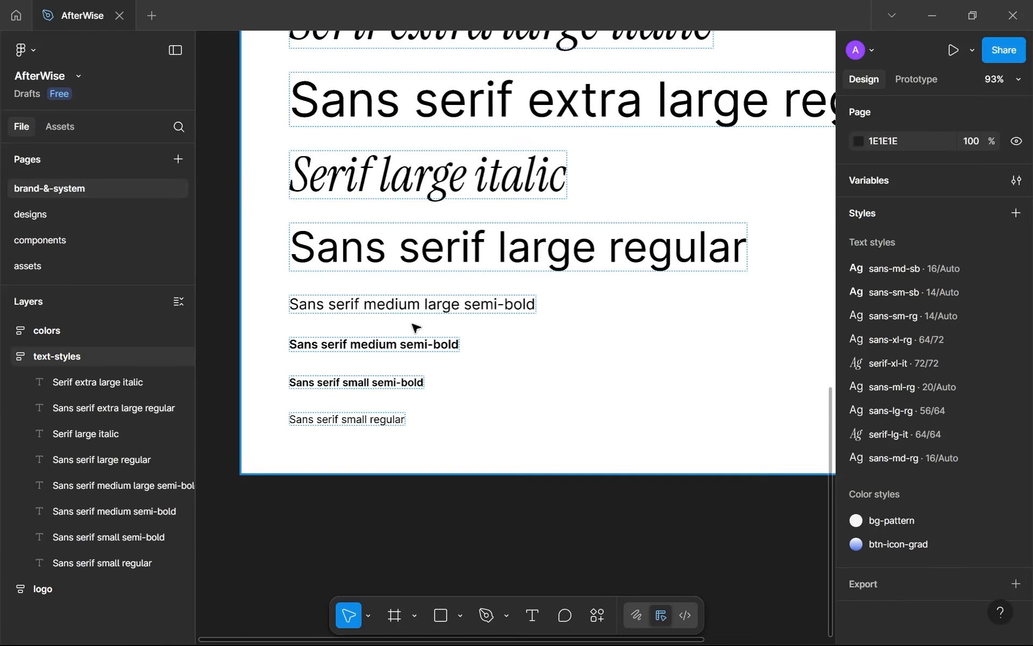
{"action": "left_click", "coordinate": [412, 358]}
{"action": "scroll", "coordinate": [414, 360], "scroll_direction": "up", "scroll_amount": 3}
{"action": "key", "text": "ctrl+d"}
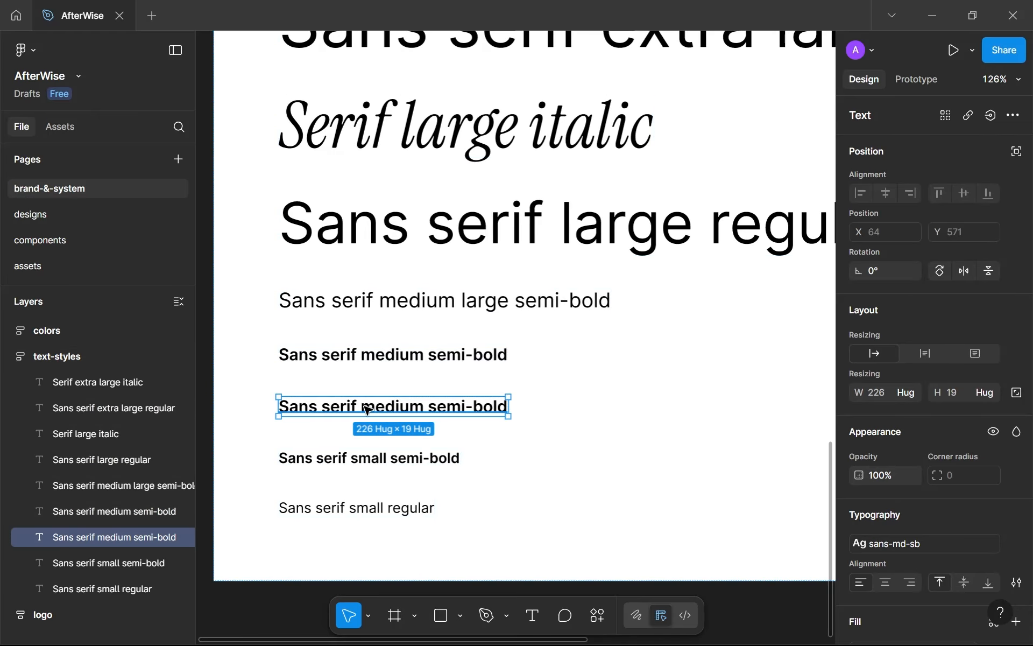
{"action": "key", "text": "Return"}
{"action": "left_click_drag", "start_coordinate": [428, 407], "coordinate": [588, 403]}
{"action": "type", "text": "regular"}
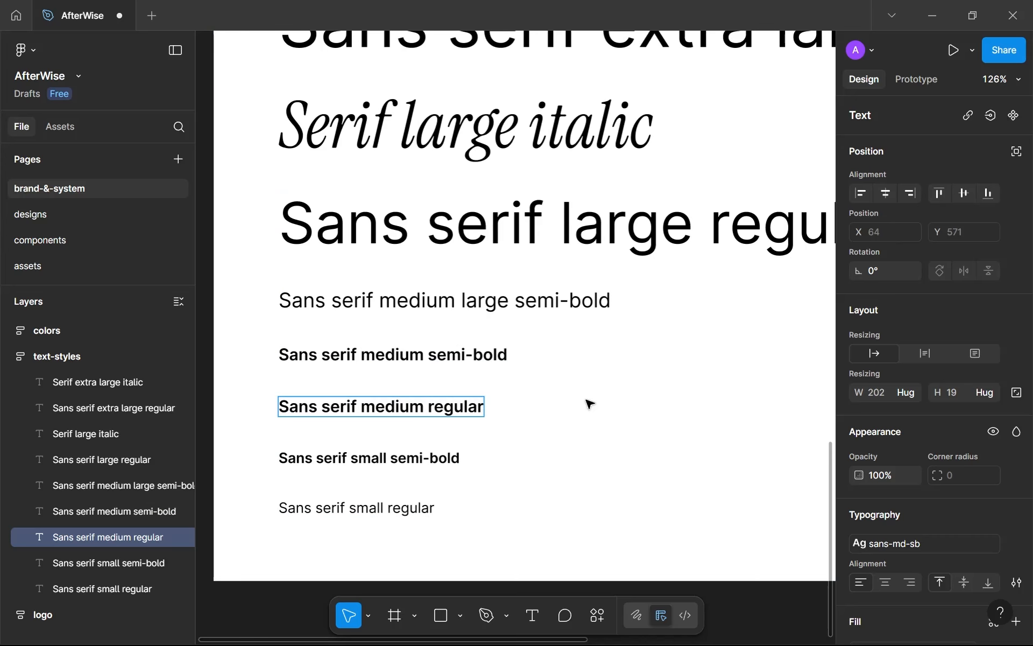
{"action": "key", "text": "Escape"}
Apply the sans-md-rg text style to the new regular sample.
{"action": "left_click", "coordinate": [886, 542]}
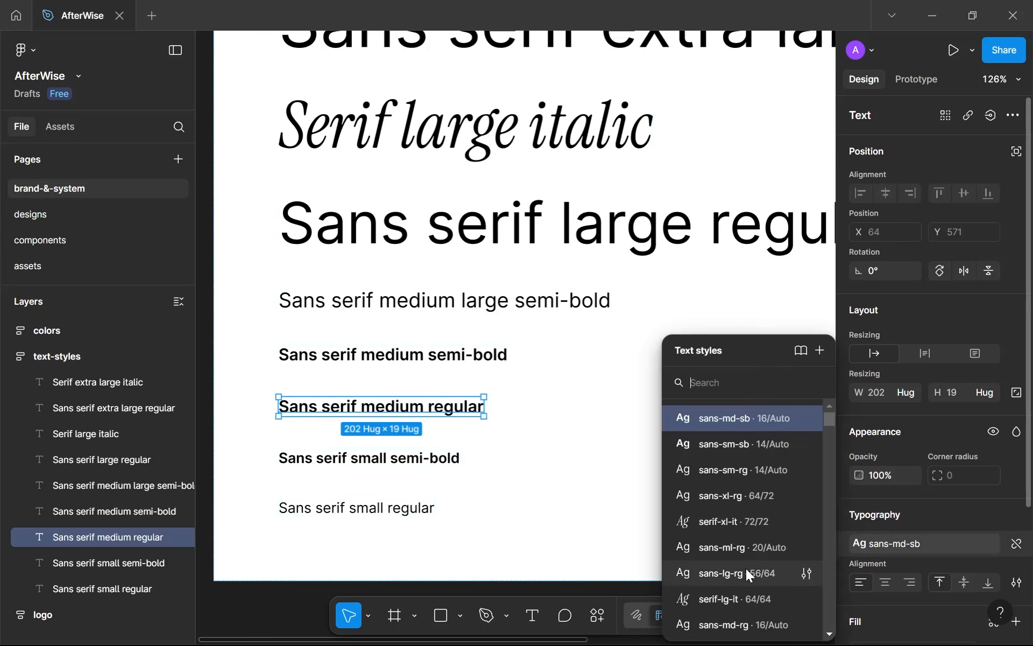
{"action": "left_click", "coordinate": [737, 599]}
{"action": "left_click", "coordinate": [924, 546]}
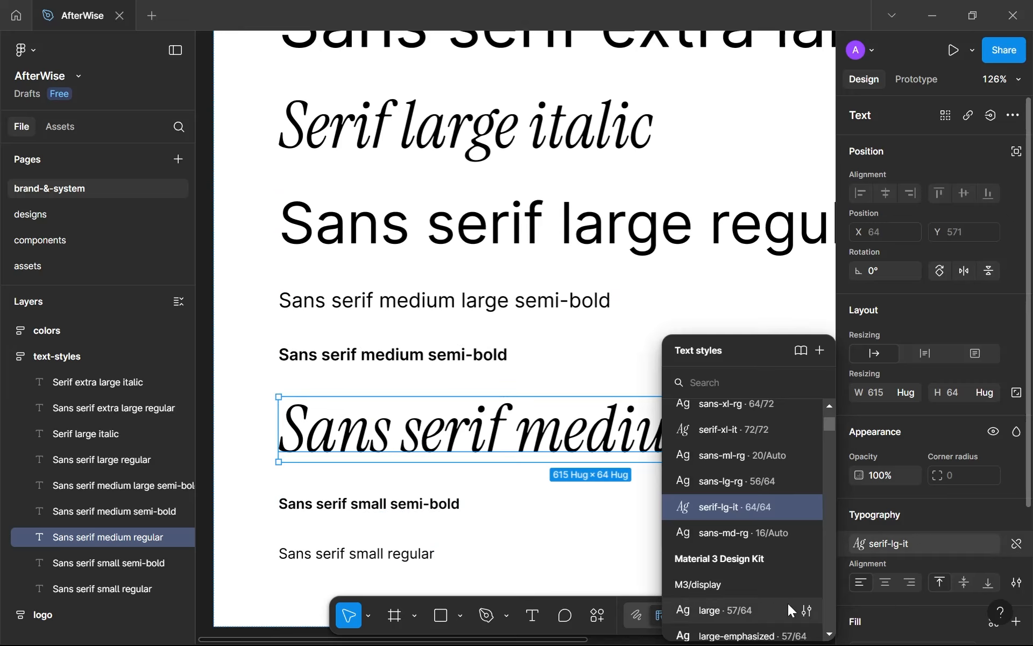
{"action": "left_click", "coordinate": [765, 536]}
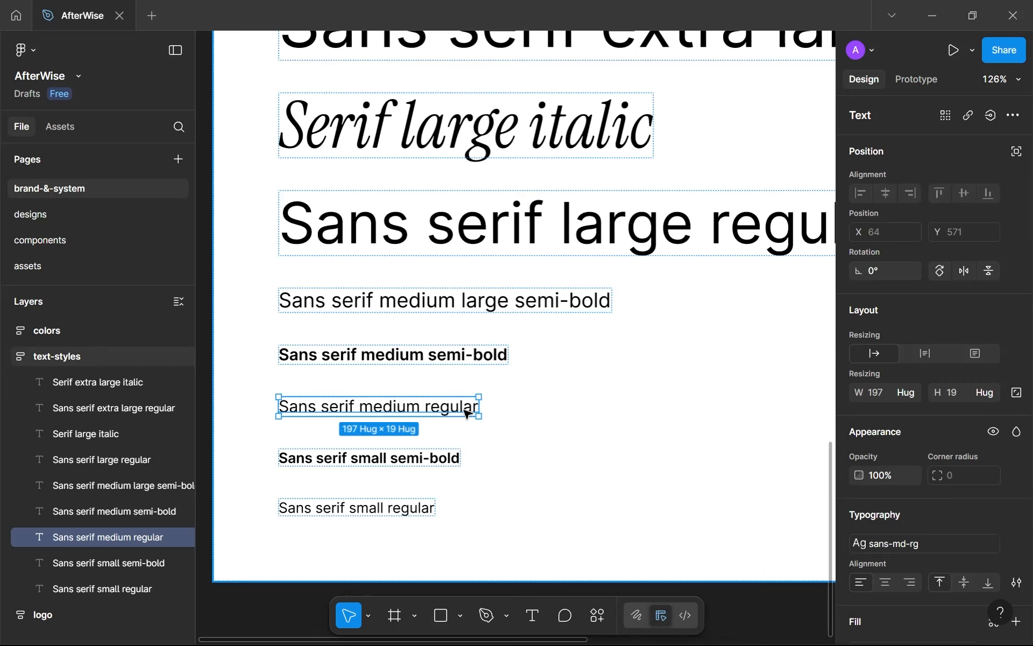
On the designs page, move Guided Account Management up level with the 01.
{"action": "left_click", "coordinate": [50, 213]}
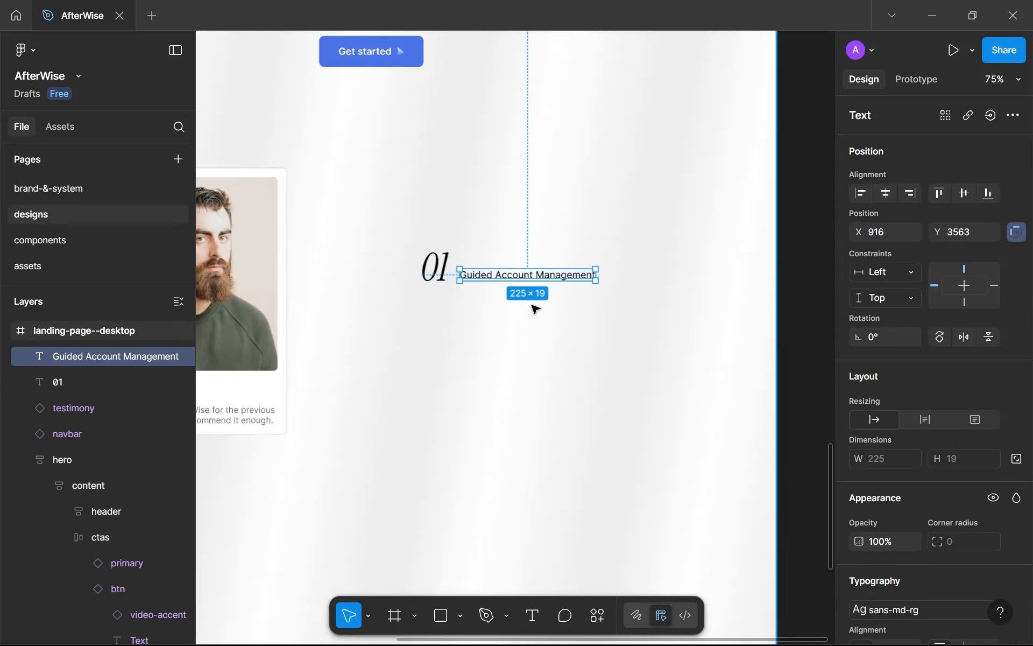
{"action": "scroll", "coordinate": [535, 308], "scroll_direction": "up", "scroll_amount": 5}
{"action": "left_click_drag", "start_coordinate": [560, 311], "coordinate": [561, 300]}
{"action": "scroll", "coordinate": [558, 325], "scroll_direction": "down", "scroll_amount": 5}
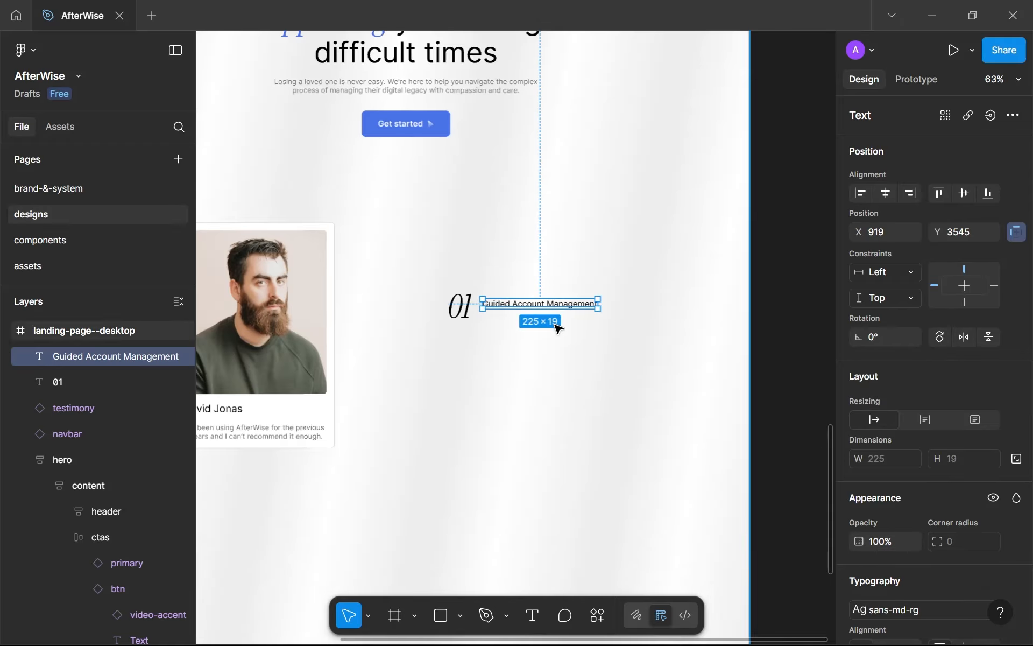
{"action": "left_click", "coordinate": [576, 350]}
{"action": "scroll", "coordinate": [569, 350], "scroll_direction": "down", "scroll_amount": 2}
Detach 01 from serif-lg-it, give it size 48 and line height 48, and place it beside the heading.
{"action": "scroll", "coordinate": [556, 356], "scroll_direction": "up", "scroll_amount": 6}
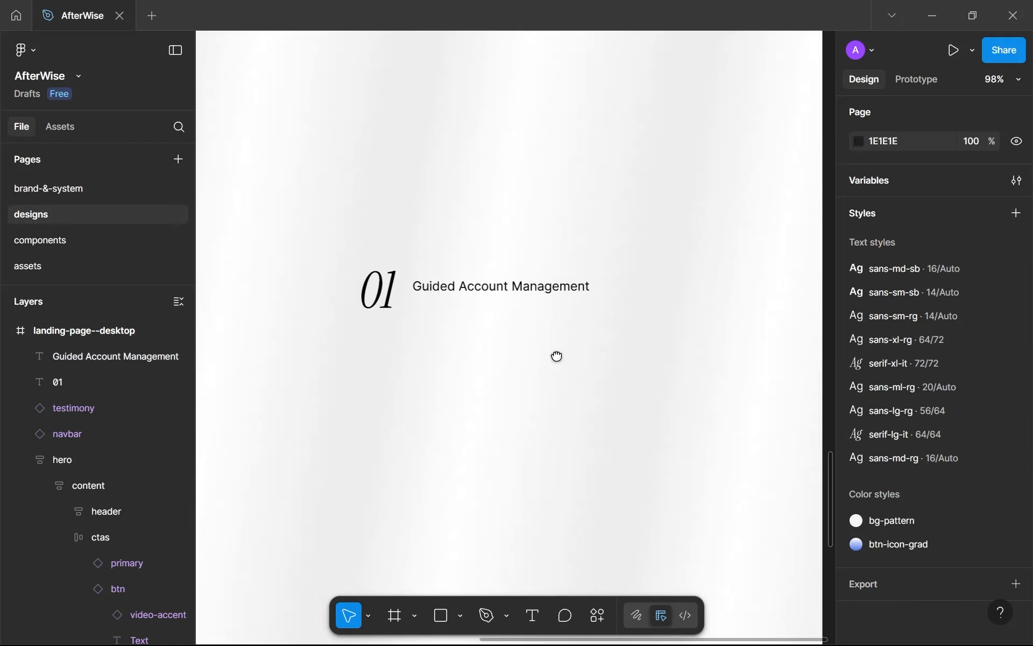
{"action": "left_click", "coordinate": [370, 297]}
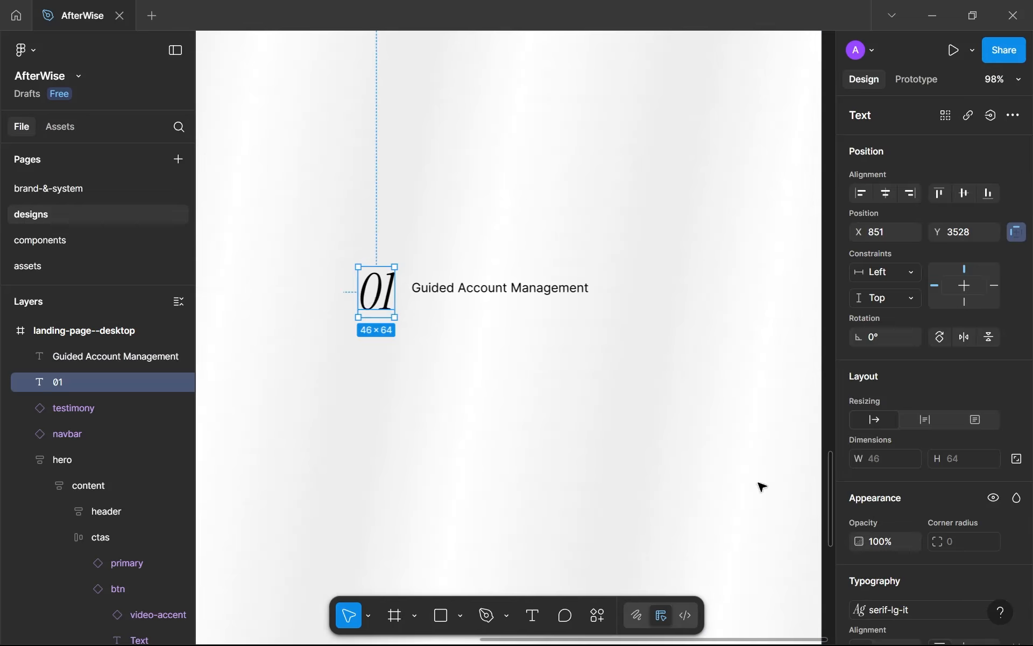
{"action": "scroll", "coordinate": [932, 567], "scroll_direction": "down", "scroll_amount": 3}
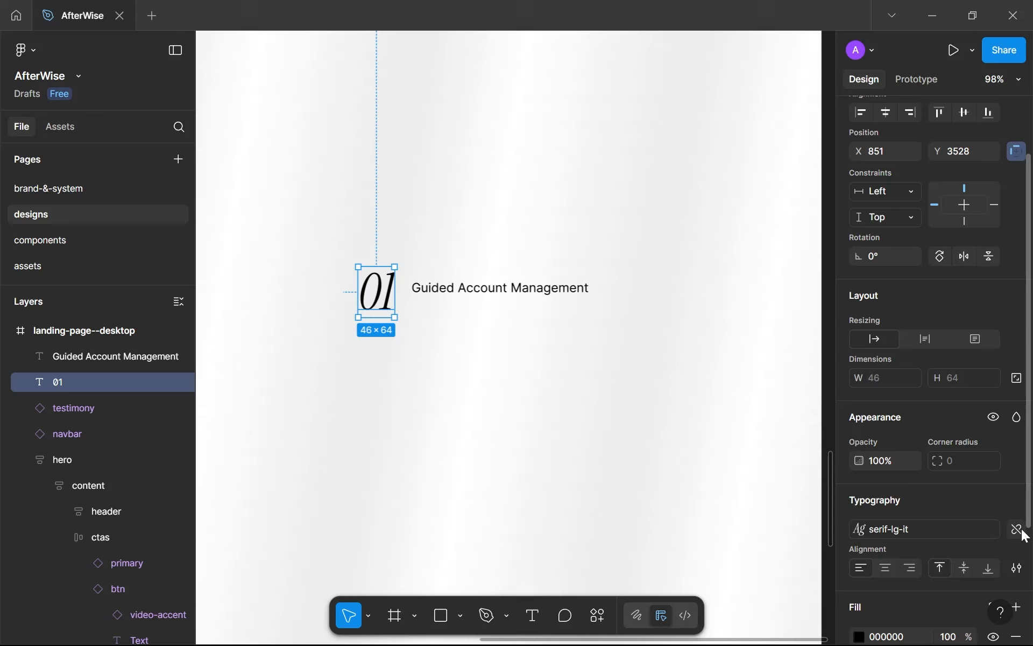
{"action": "left_click", "coordinate": [1015, 530]}
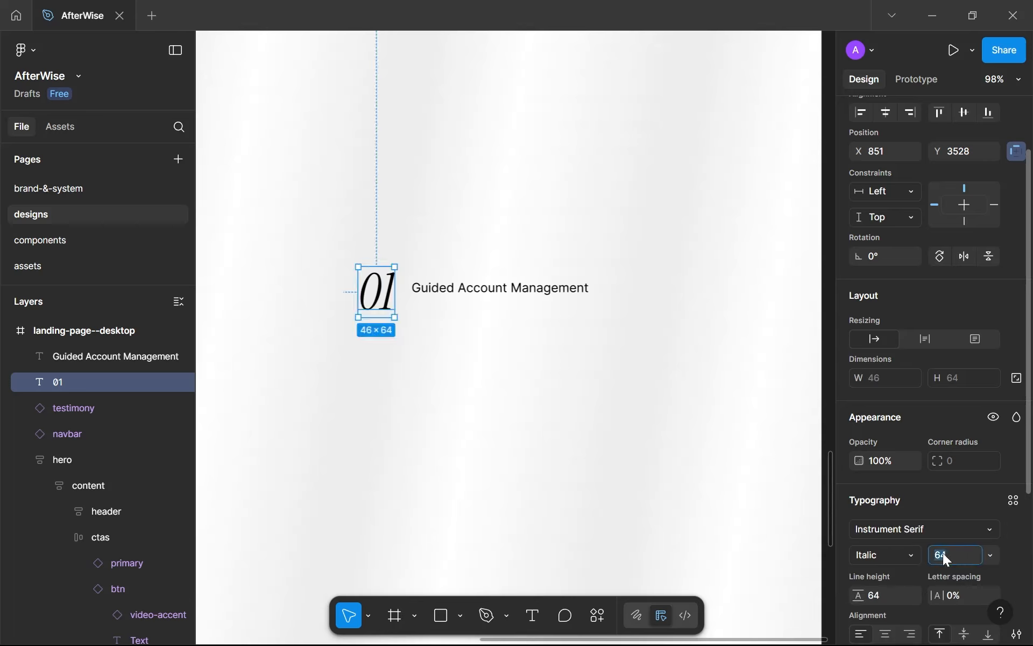
{"action": "type", "text": "48"}
{"action": "key", "text": "Return"}
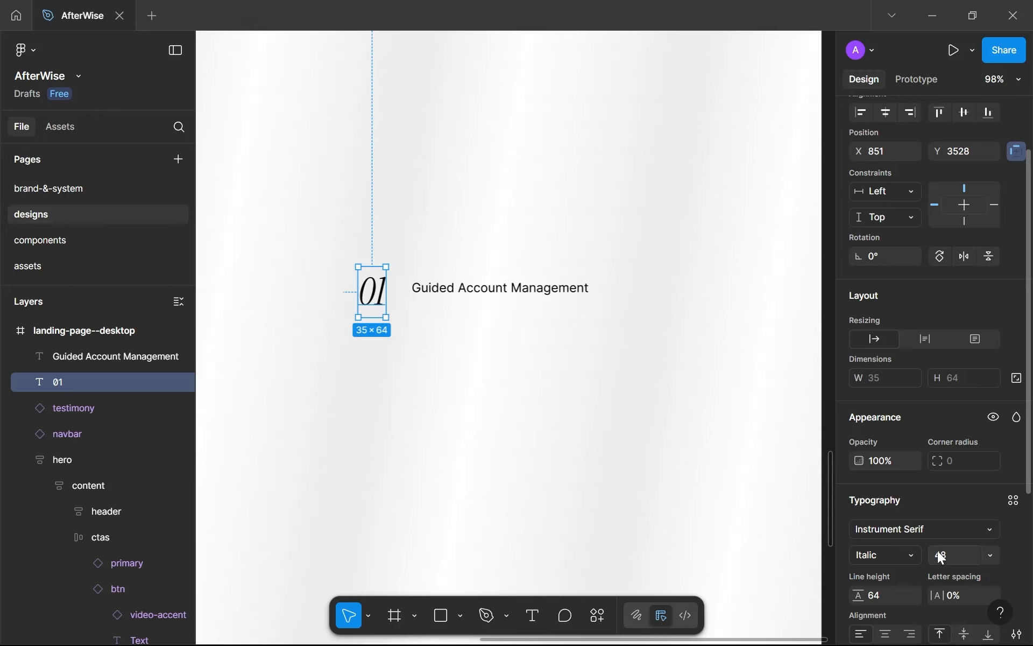
{"action": "scroll", "coordinate": [937, 551], "scroll_direction": "down", "scroll_amount": 3}
{"action": "left_click", "coordinate": [883, 522]}
{"action": "type", "text": "48"}
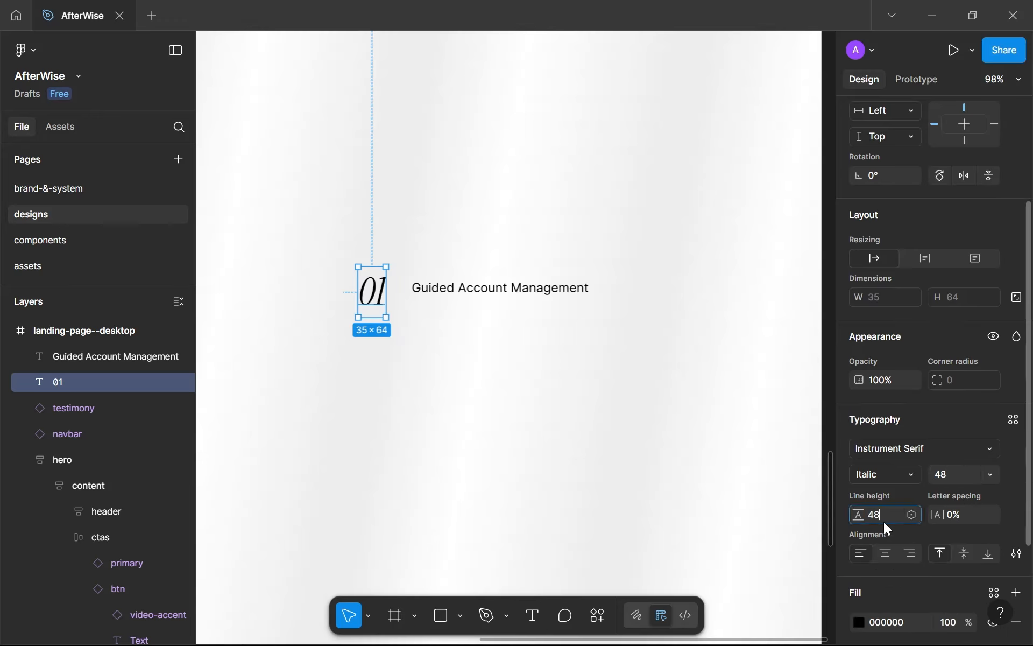
{"action": "key", "text": "Return"}
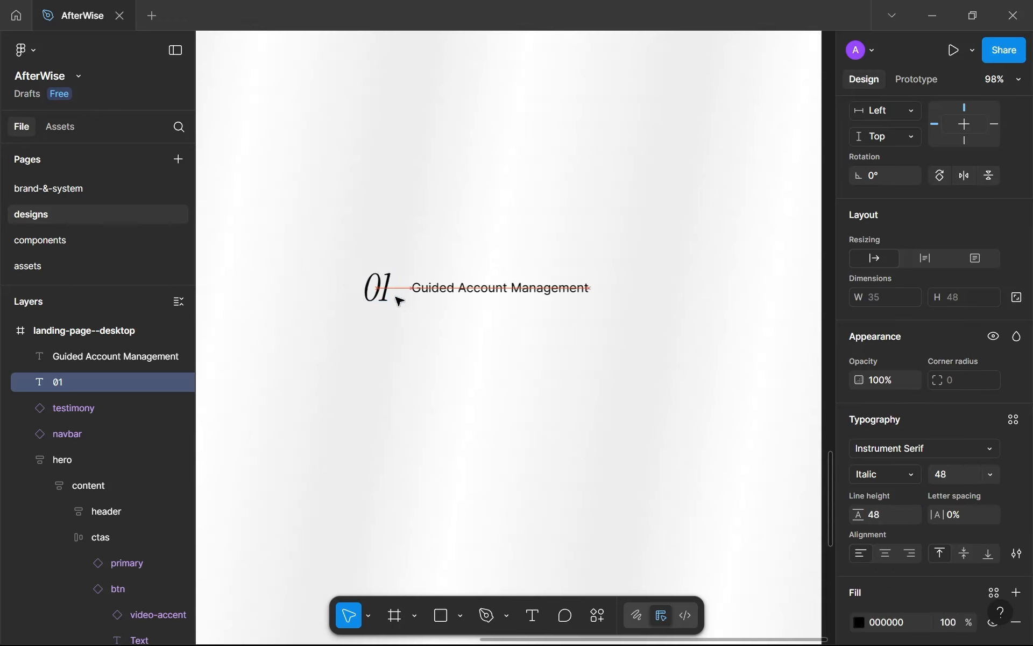
{"action": "left_click_drag", "start_coordinate": [395, 296], "coordinate": [396, 296]}
Create a new text style named serif-ml-it from the 01's typography.
{"action": "left_click", "coordinate": [1013, 418]}
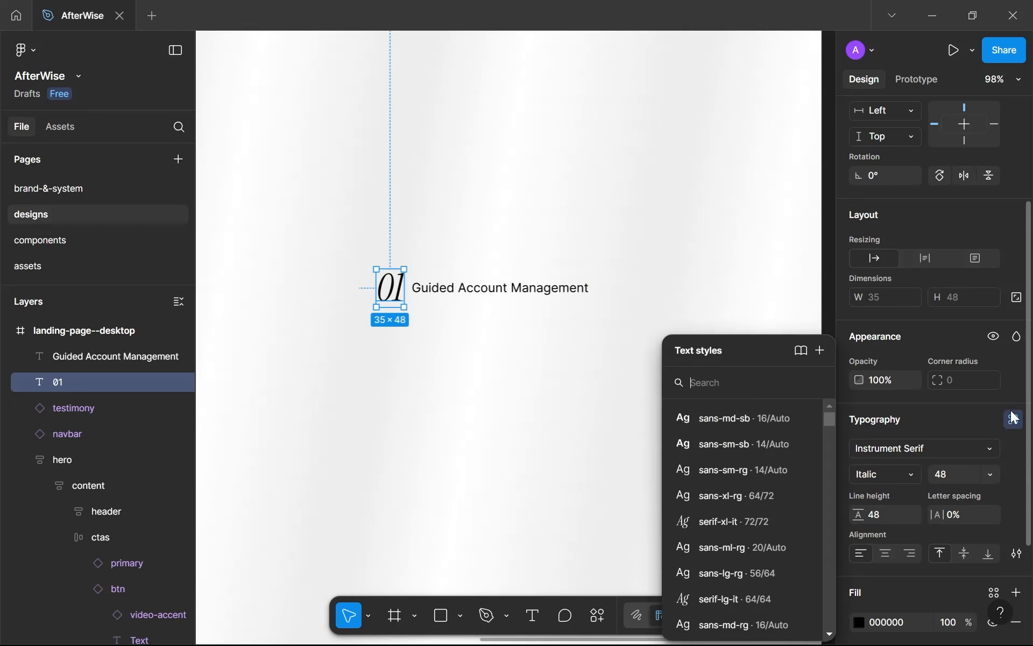
{"action": "type", "text": "serif"}
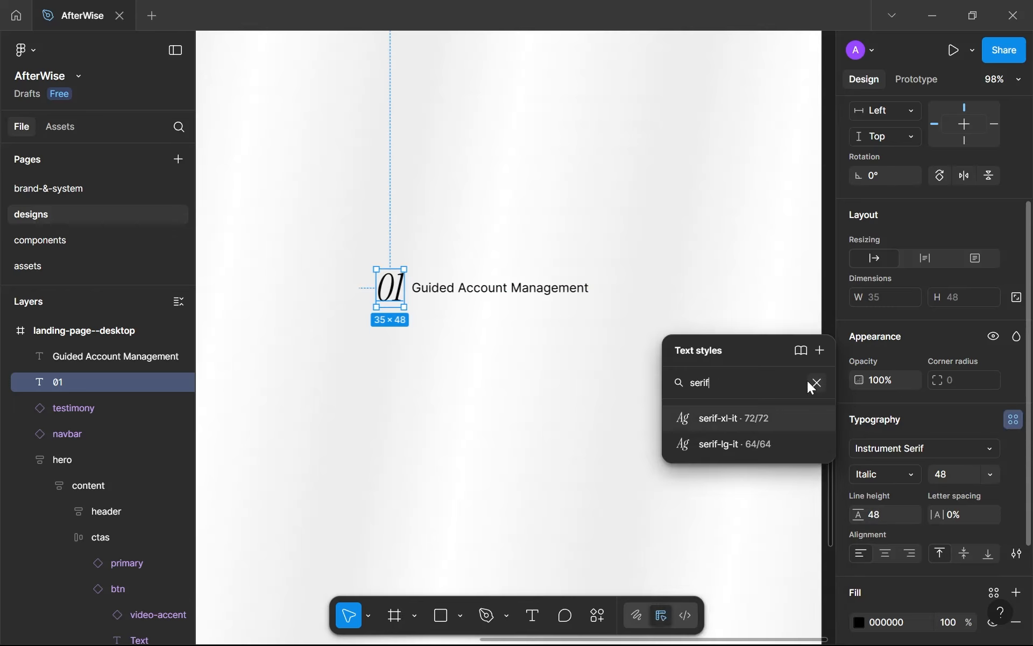
{"action": "left_click", "coordinate": [813, 383]}
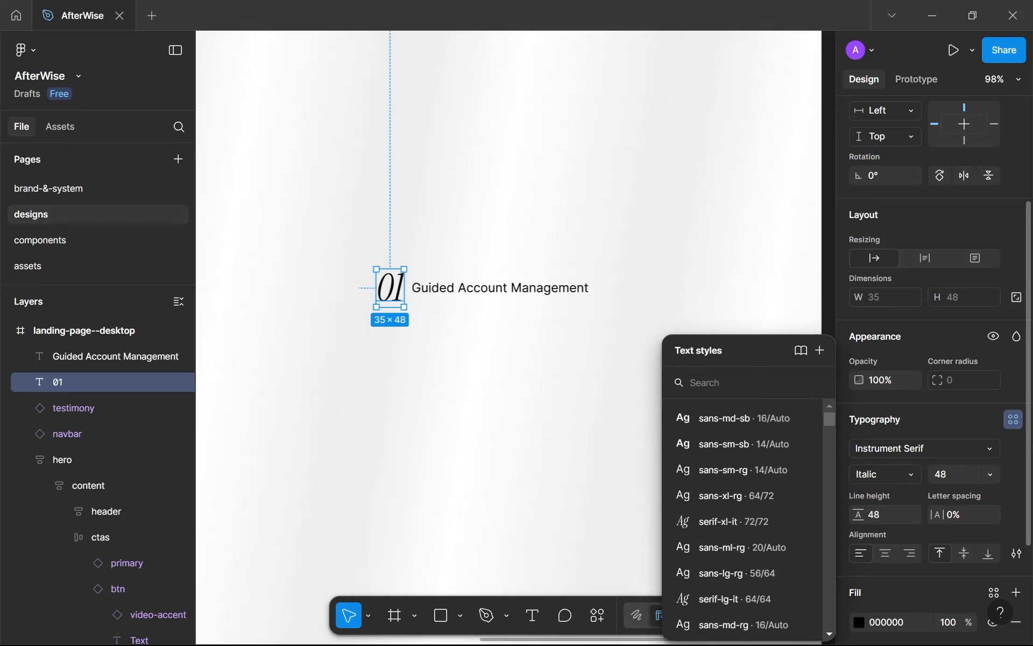
{"action": "left_click", "coordinate": [819, 357]}
{"action": "type", "text": "serif"}
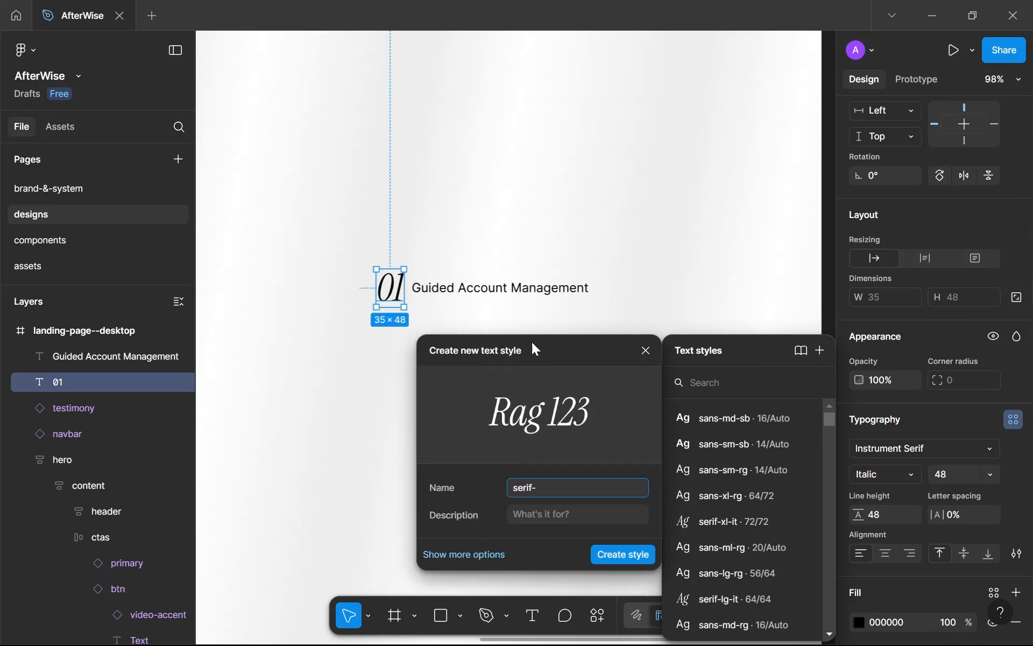
{"action": "type", "text": "-ml-t"}
{"action": "key", "text": "BackSpace"}
{"action": "key", "text": "BackSpace"}
{"action": "type", "text": "-rg"}
{"action": "key", "text": "BackSpace"}
{"action": "key", "text": "BackSpace"}
{"action": "type", "text": "it"}
{"action": "key", "text": "ctrl+a"}
{"action": "key", "text": "Return"}
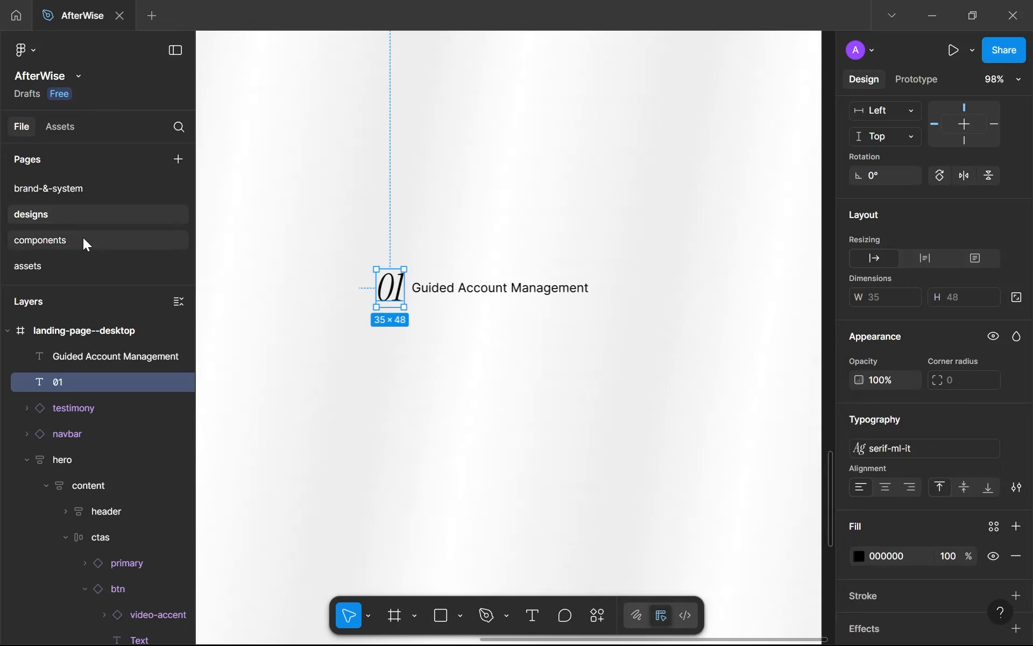
Duplicate the Serif large italic sample below Sans serif large regular and rename it 'Serif medium large italic'.
{"action": "left_click", "coordinate": [49, 188]}
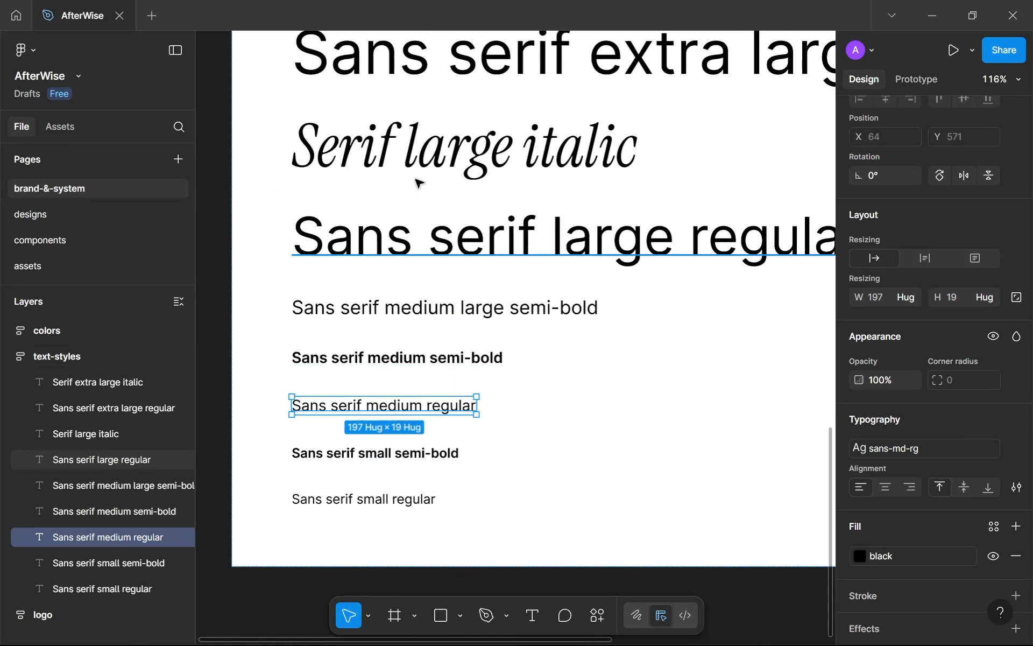
{"action": "left_click", "coordinate": [416, 158]}
{"action": "key", "text": "ctrl+d"}
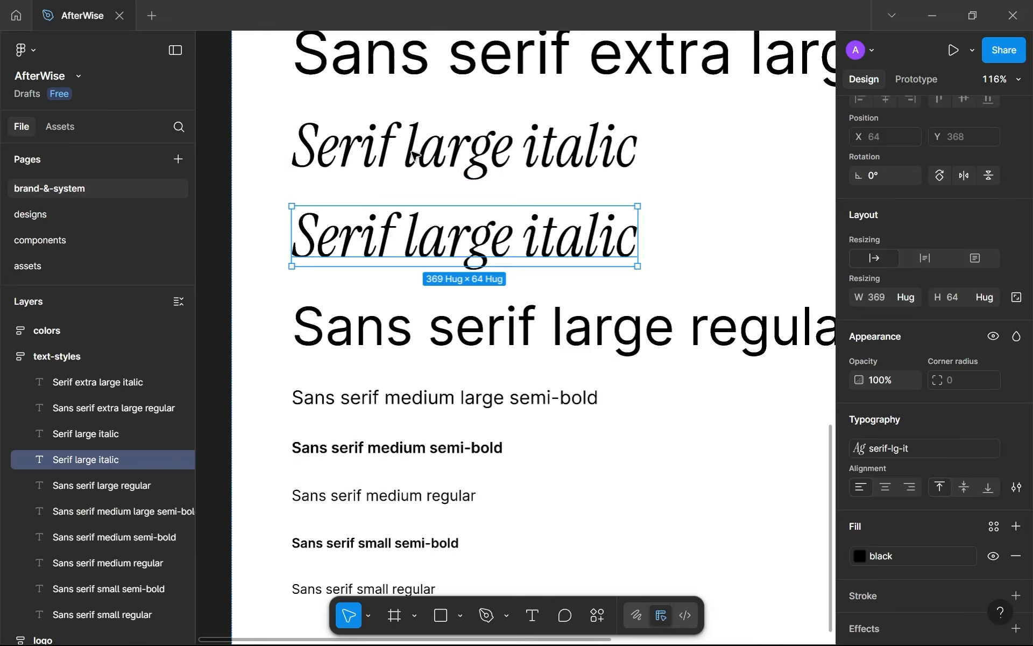
{"action": "key", "text": "Down"}
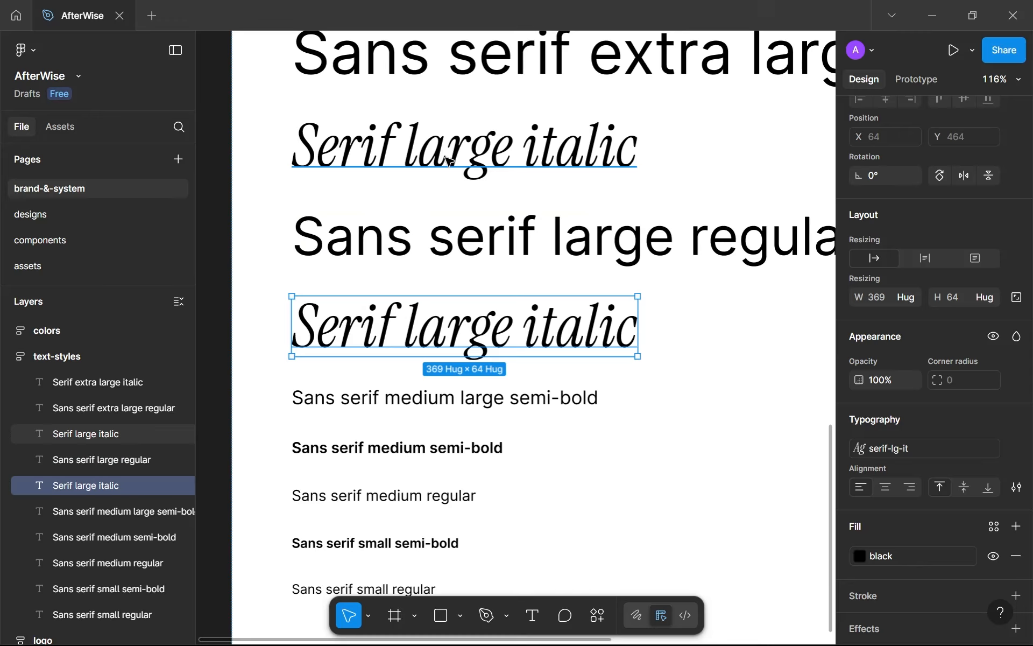
{"action": "double_click", "coordinate": [475, 324]}
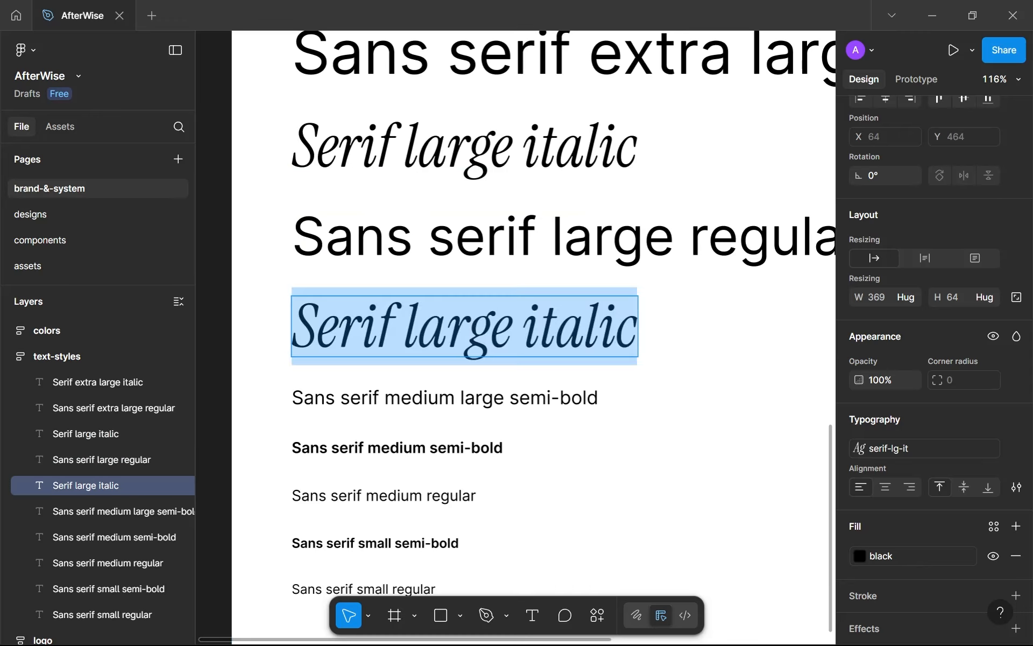
{"action": "double_click", "coordinate": [468, 326]}
{"action": "type", "text": "medium "}
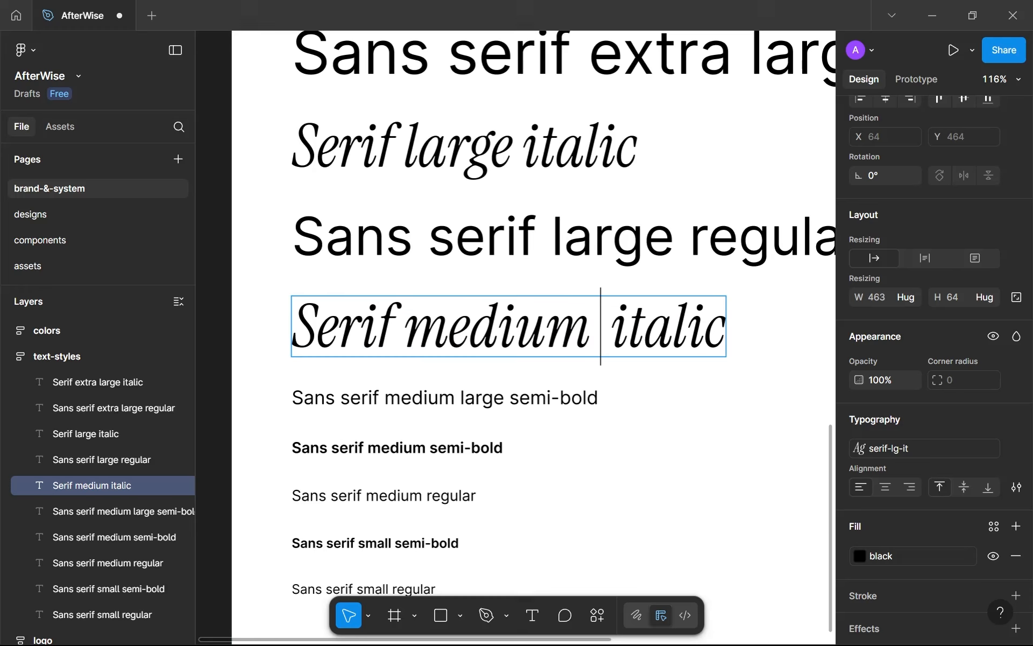
{"action": "type", "text": "large"}
{"action": "key", "text": "BackSpace"}
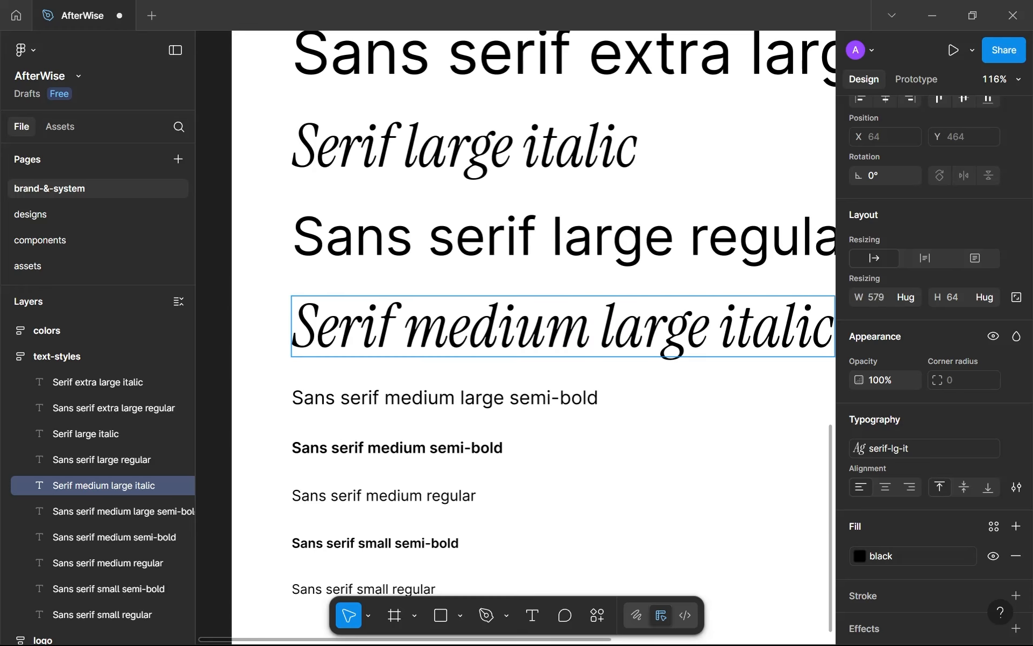
{"action": "key", "text": "Escape"}
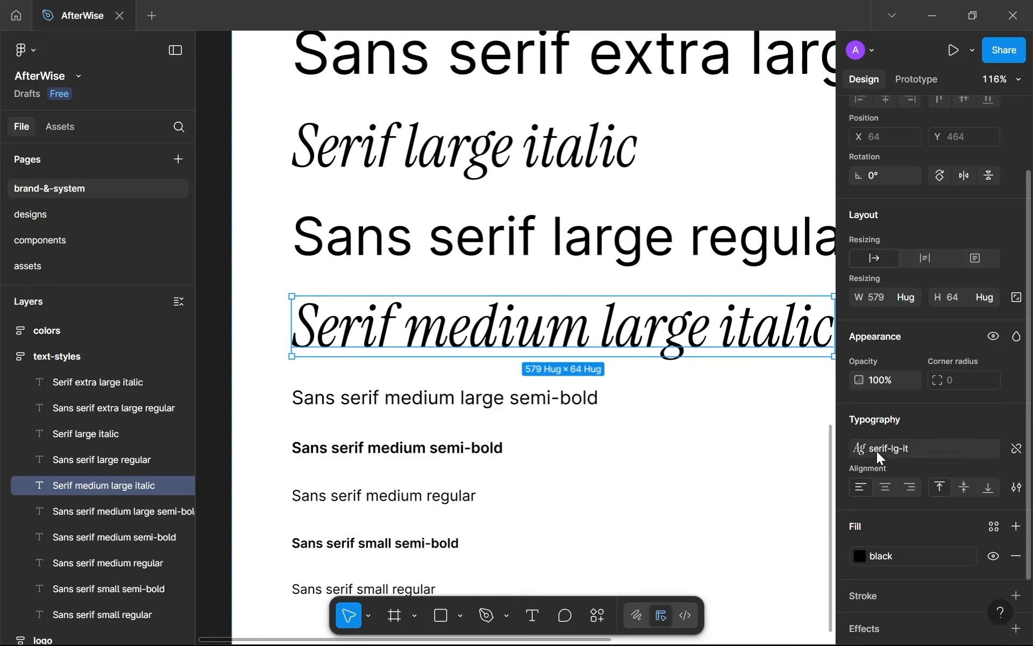
Apply the serif-ml-it text style to the new sample.
{"action": "left_click", "coordinate": [879, 454]}
{"action": "left_click", "coordinate": [734, 557]}
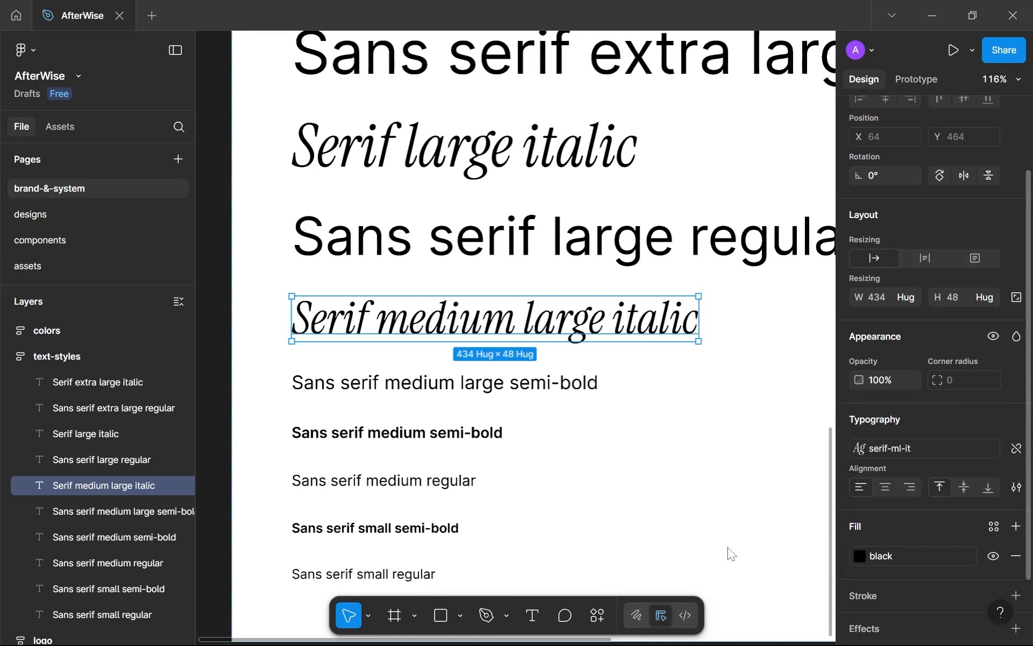
{"action": "scroll", "coordinate": [513, 348], "scroll_direction": "down", "scroll_amount": 3}
{"action": "left_click", "coordinate": [489, 369]}
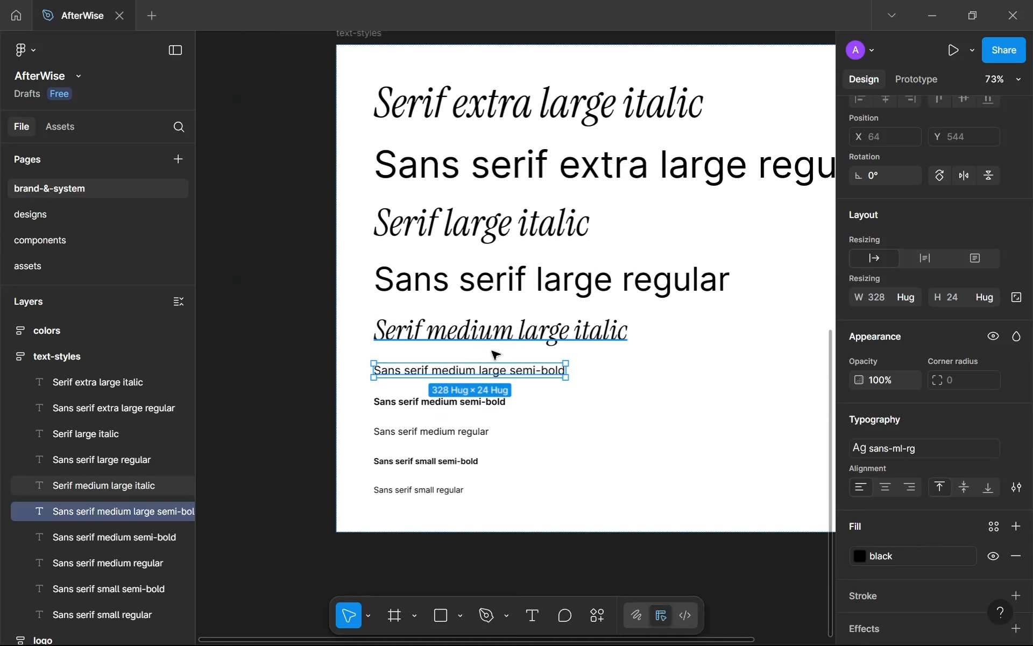
On the designs page, change the serif-ml-it text style's font size to 32.
{"action": "left_click", "coordinate": [97, 214]}
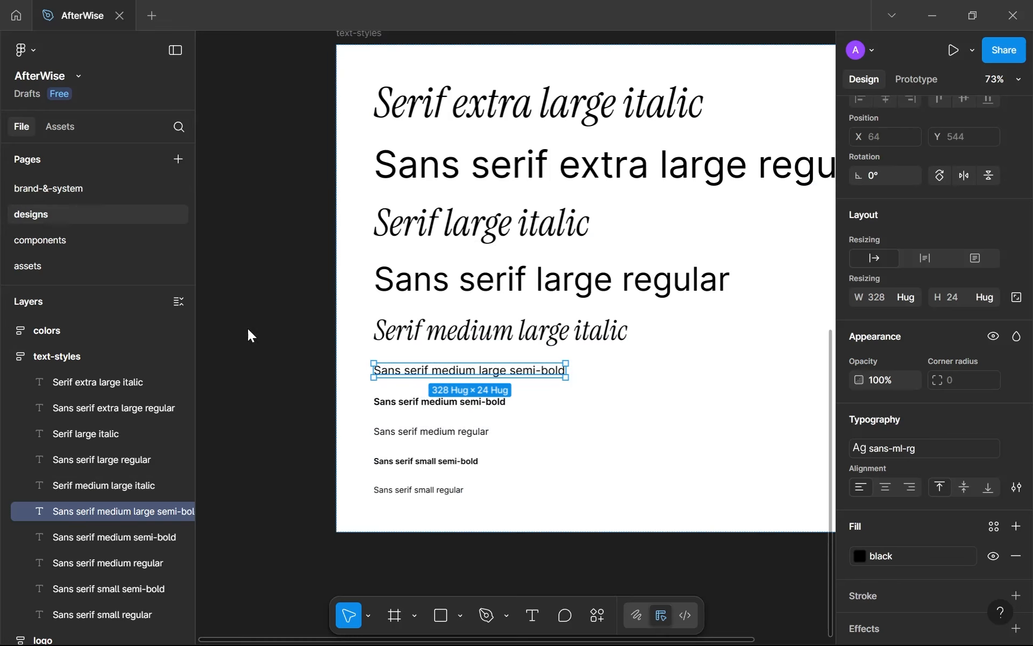
{"action": "scroll", "coordinate": [501, 423], "scroll_direction": "down", "scroll_amount": 2}
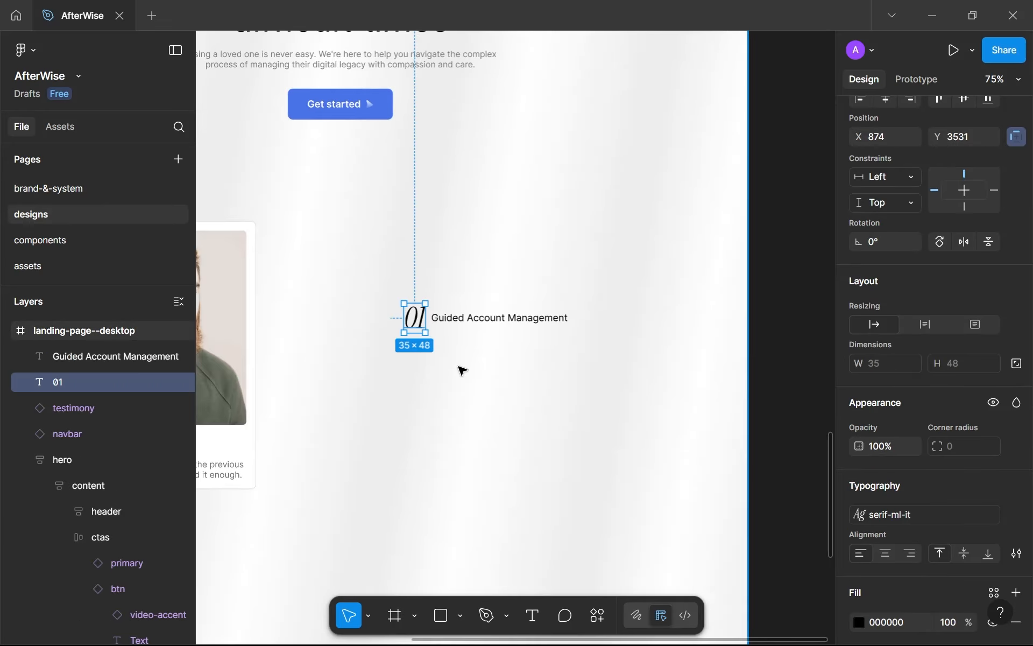
{"action": "scroll", "coordinate": [423, 332], "scroll_direction": "up", "scroll_amount": 3}
{"action": "left_click_drag", "start_coordinate": [422, 330], "coordinate": [444, 353]}
{"action": "left_click", "coordinate": [936, 515]}
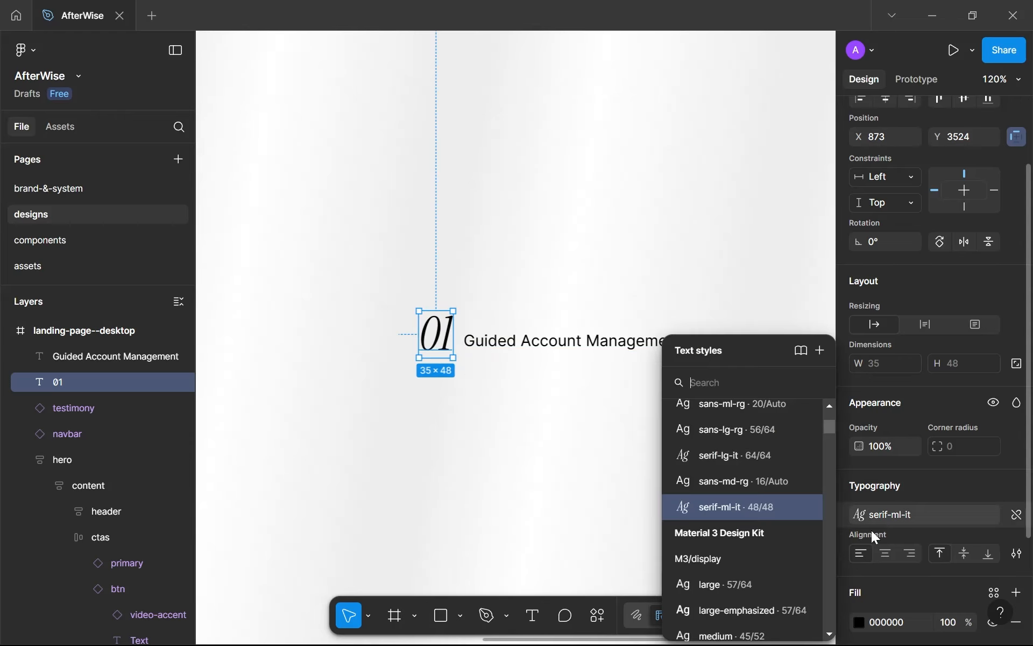
{"action": "left_click", "coordinate": [804, 509]}
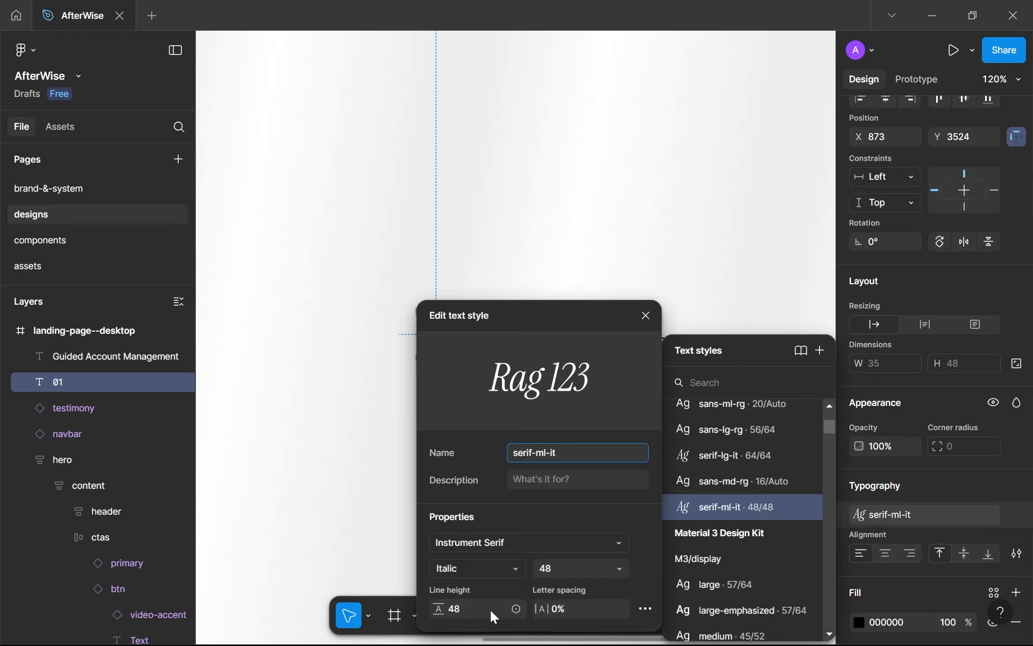
{"action": "left_click", "coordinate": [460, 605]}
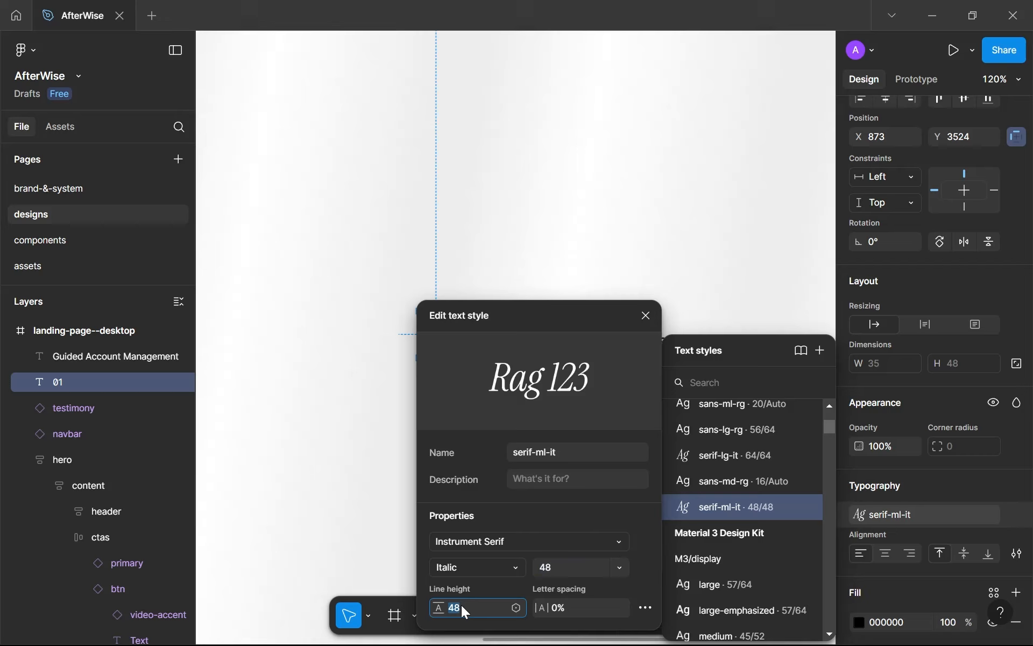
{"action": "left_click", "coordinate": [561, 572]}
{"action": "type", "text": "32"}
{"action": "left_click", "coordinate": [376, 502]}
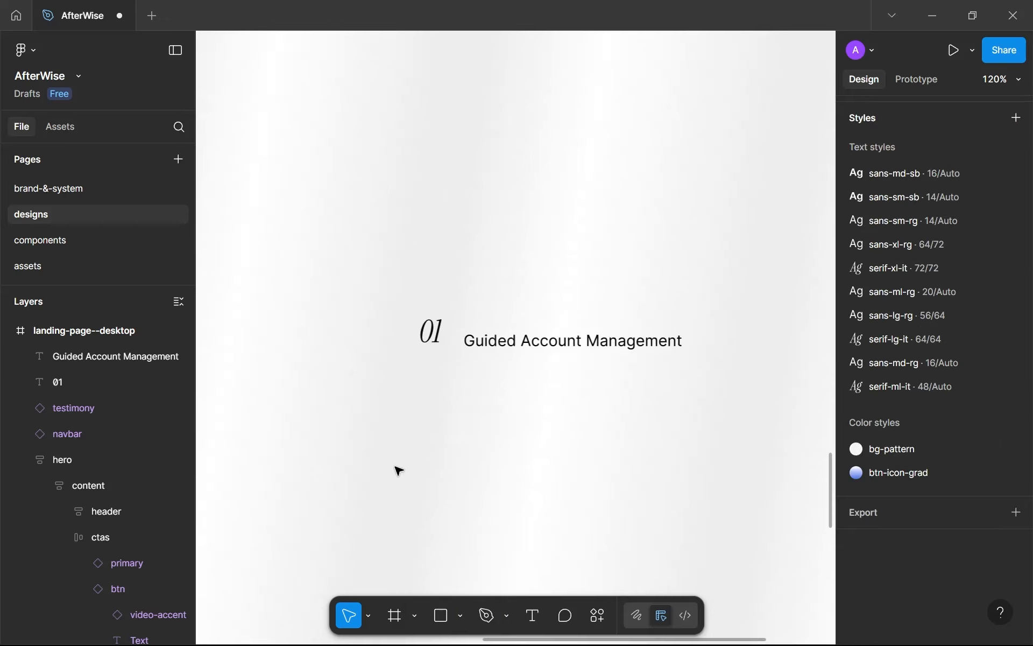
Set the serif-ml-it line height to 32 and move the 01 numeral beside the heading.
{"action": "left_click", "coordinate": [437, 338]}
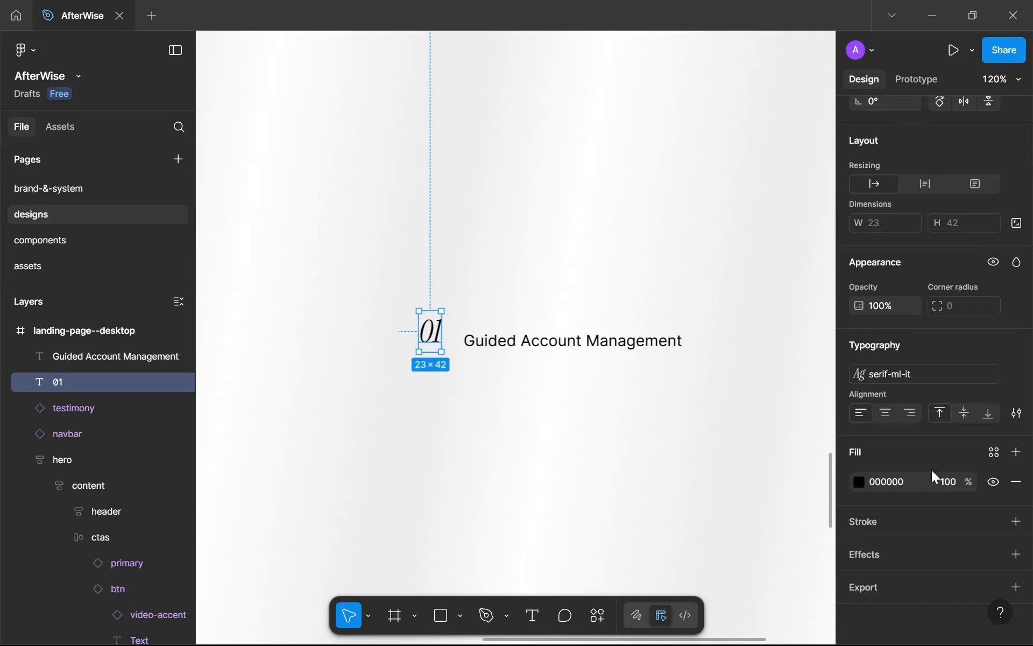
{"action": "left_click", "coordinate": [994, 454]}
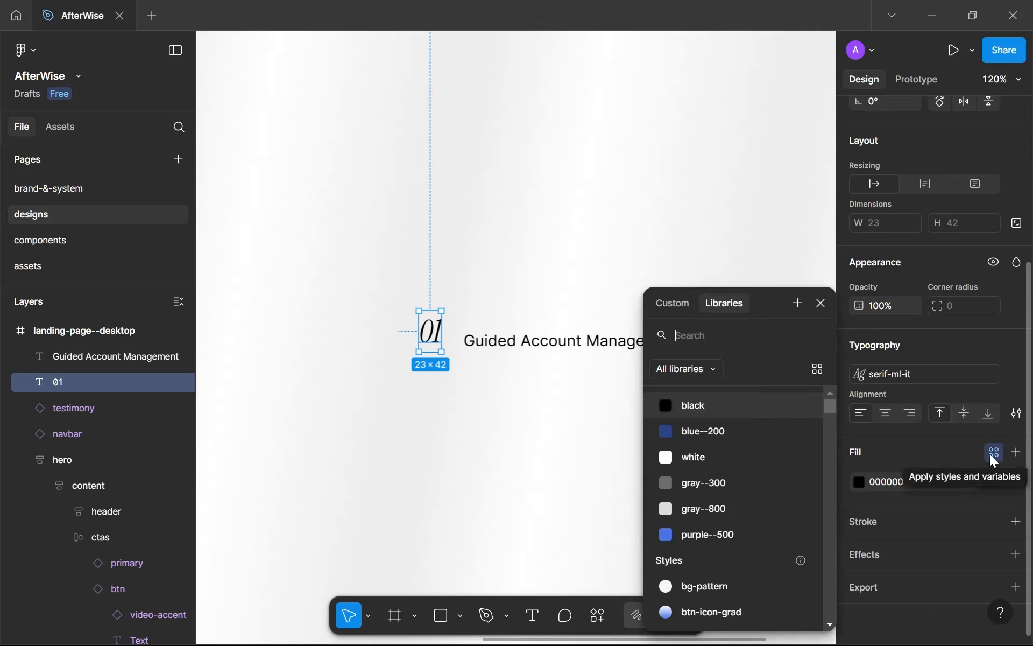
{"action": "left_click", "coordinate": [993, 455]}
{"action": "left_click", "coordinate": [946, 373]}
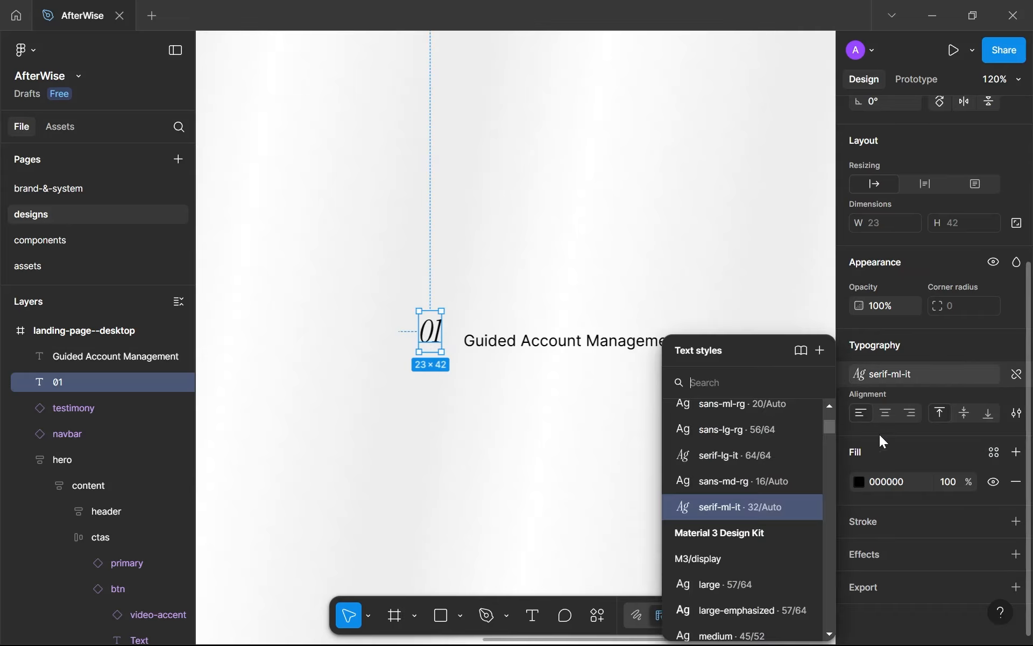
{"action": "left_click", "coordinate": [476, 608]}
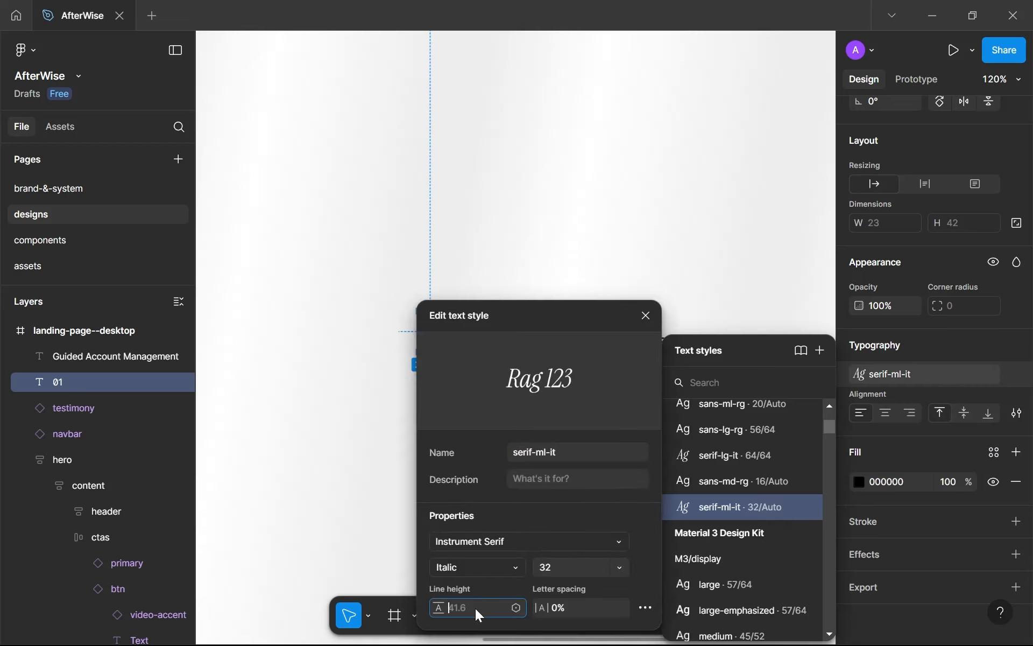
{"action": "type", "text": "32"}
{"action": "left_click", "coordinate": [369, 545]}
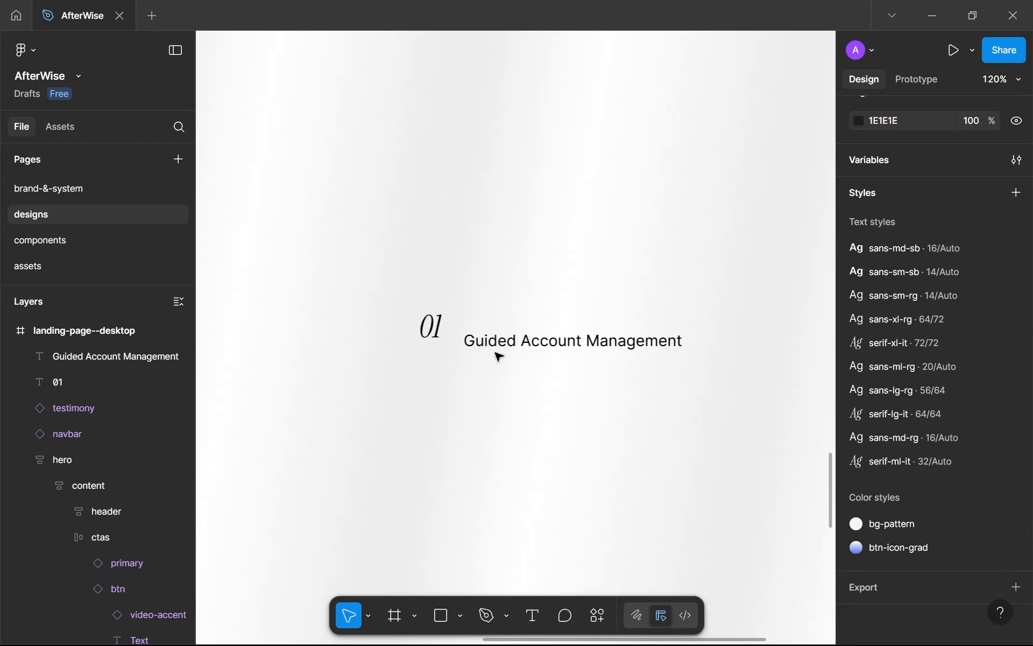
{"action": "left_click", "coordinate": [436, 326]}
{"action": "left_click_drag", "start_coordinate": [436, 326], "coordinate": [447, 330]}
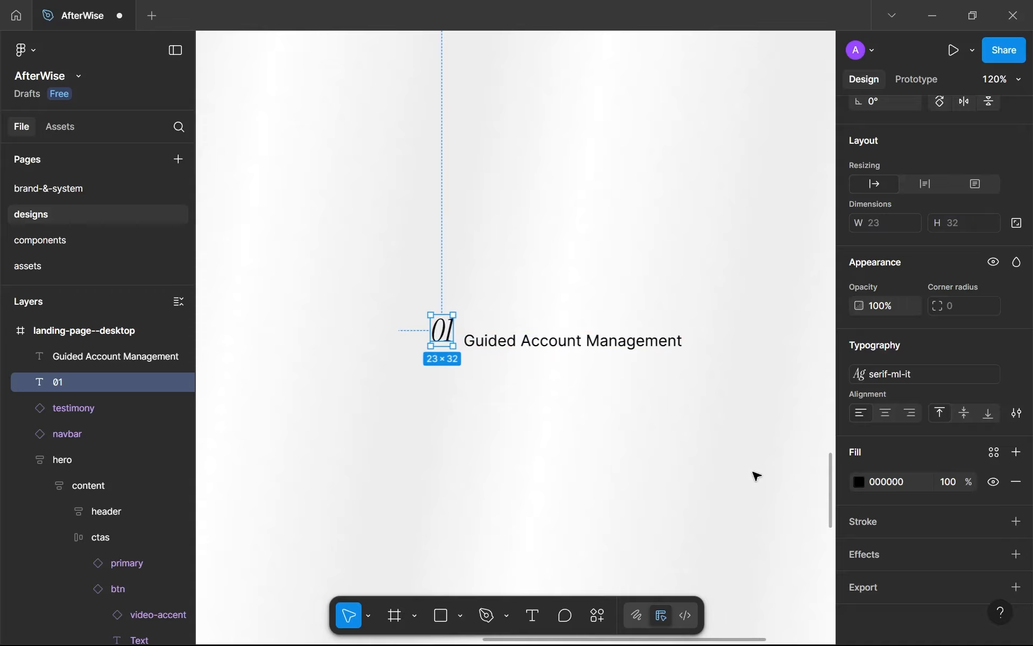
Fill the 01 numeral with the purple--500 colour style.
{"action": "left_click", "coordinate": [992, 453]}
{"action": "left_click", "coordinate": [702, 537]}
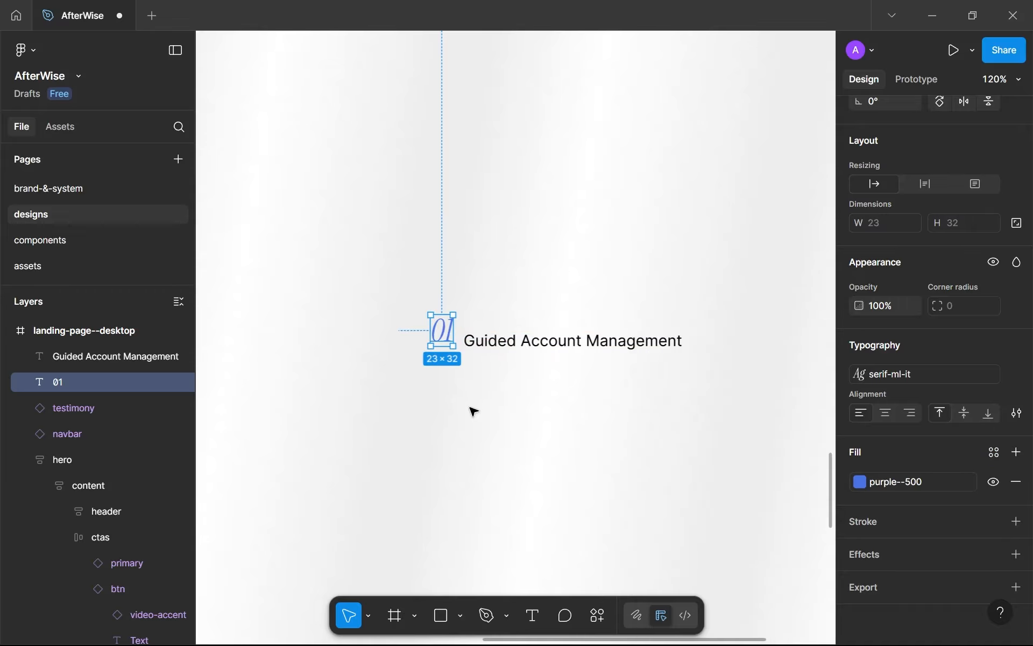
{"action": "left_click", "coordinate": [473, 411]}
{"action": "scroll", "coordinate": [473, 412], "scroll_direction": "down", "scroll_amount": 6}
{"action": "scroll", "coordinate": [530, 452], "scroll_direction": "up", "scroll_amount": 5}
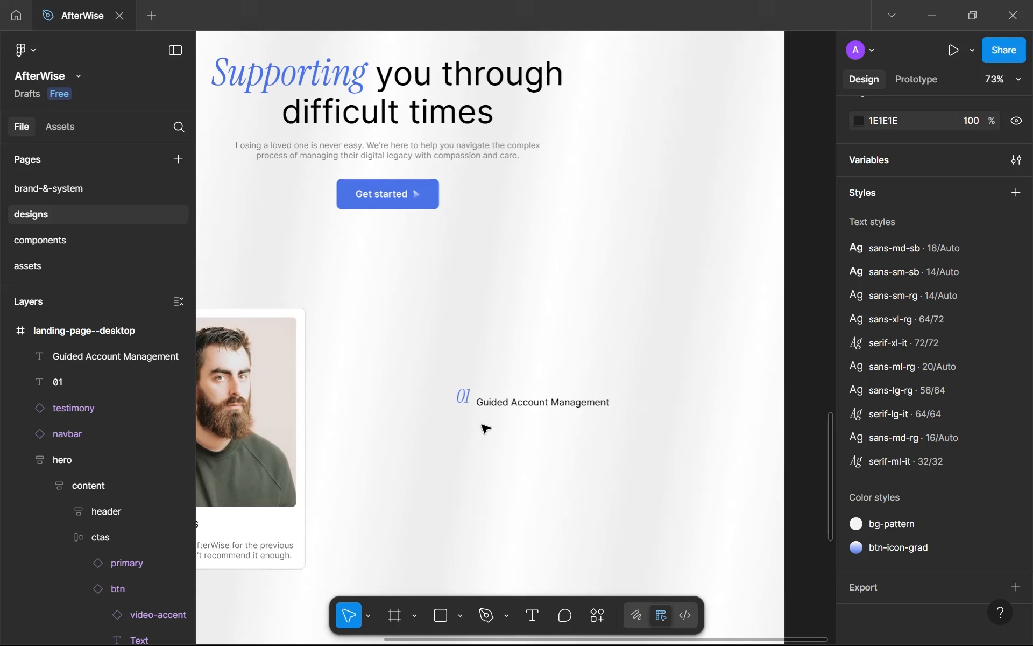
Nudge the 'Guided Account Management' text to sit level with the 01 numeral.
{"action": "left_click", "coordinate": [506, 405]}
{"action": "scroll", "coordinate": [469, 405], "scroll_direction": "up", "scroll_amount": 3}
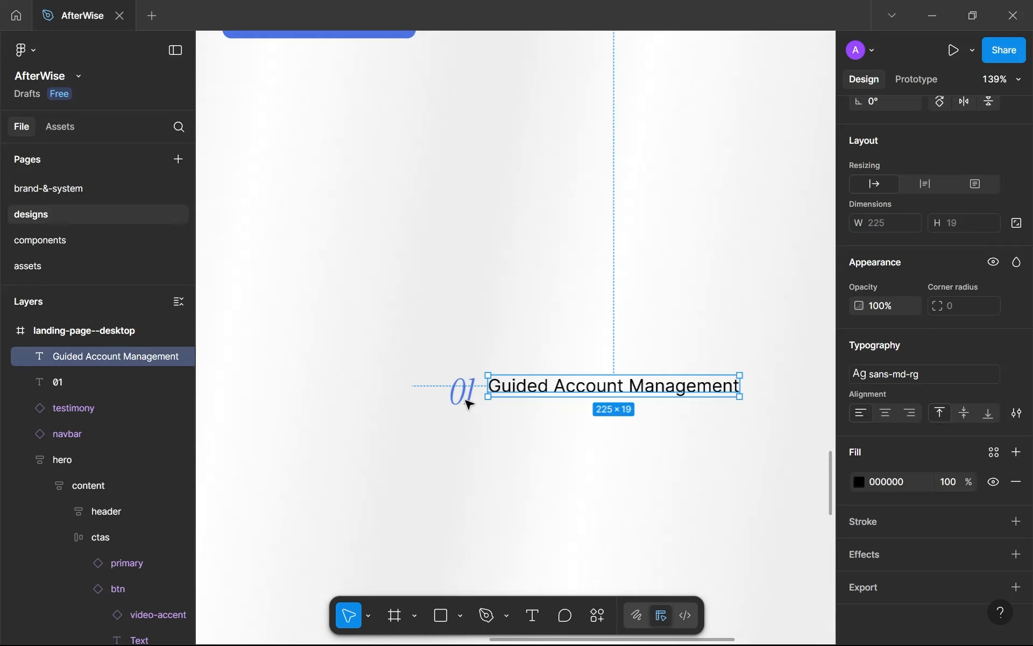
{"action": "scroll", "coordinate": [469, 404], "scroll_direction": "up", "scroll_amount": 1}
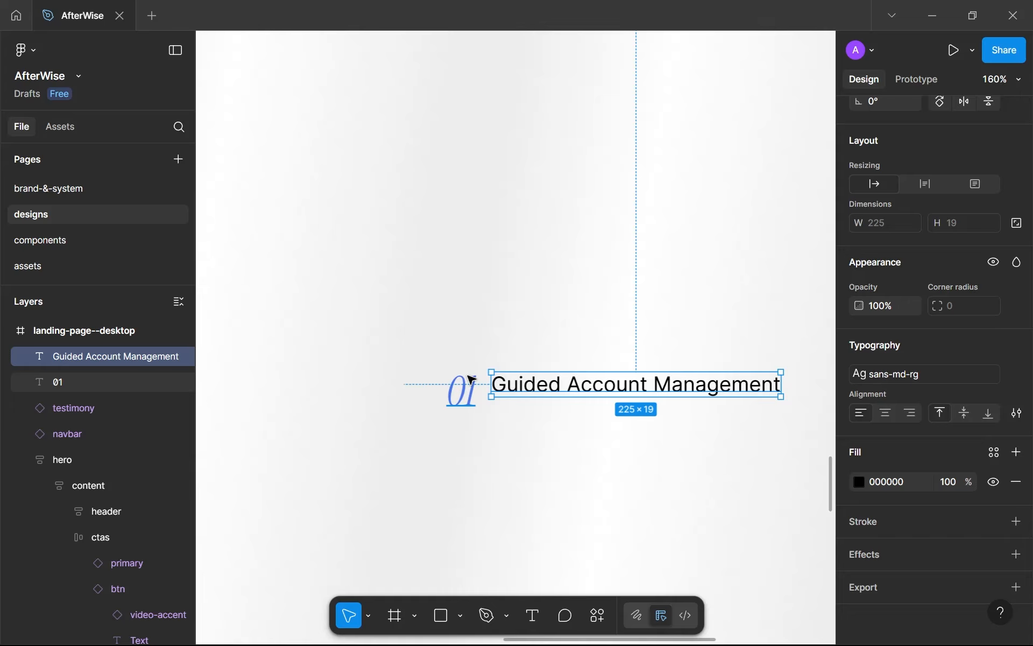
{"action": "scroll", "coordinate": [471, 380], "scroll_direction": "down", "scroll_amount": 3}
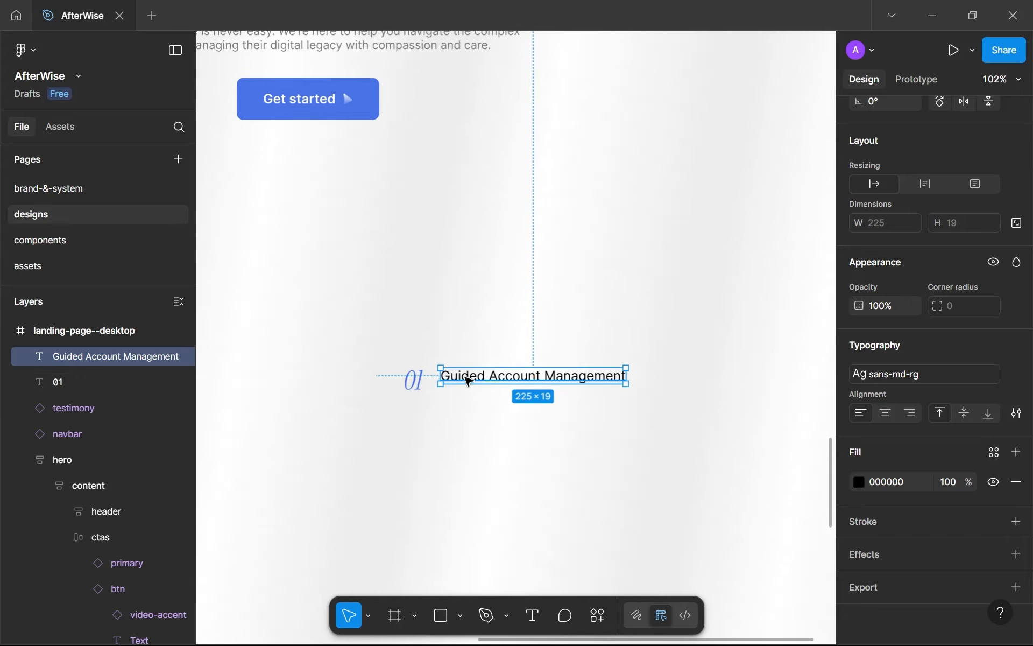
{"action": "left_click_drag", "start_coordinate": [481, 380], "coordinate": [477, 380]}
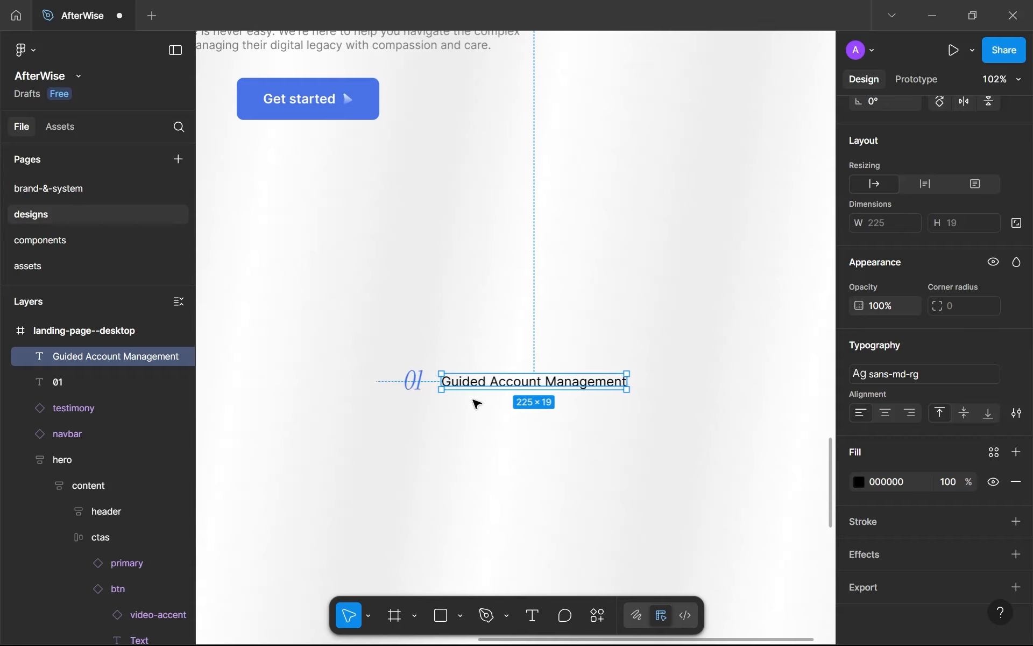
{"action": "scroll", "coordinate": [582, 394], "scroll_direction": "down", "scroll_amount": 3}
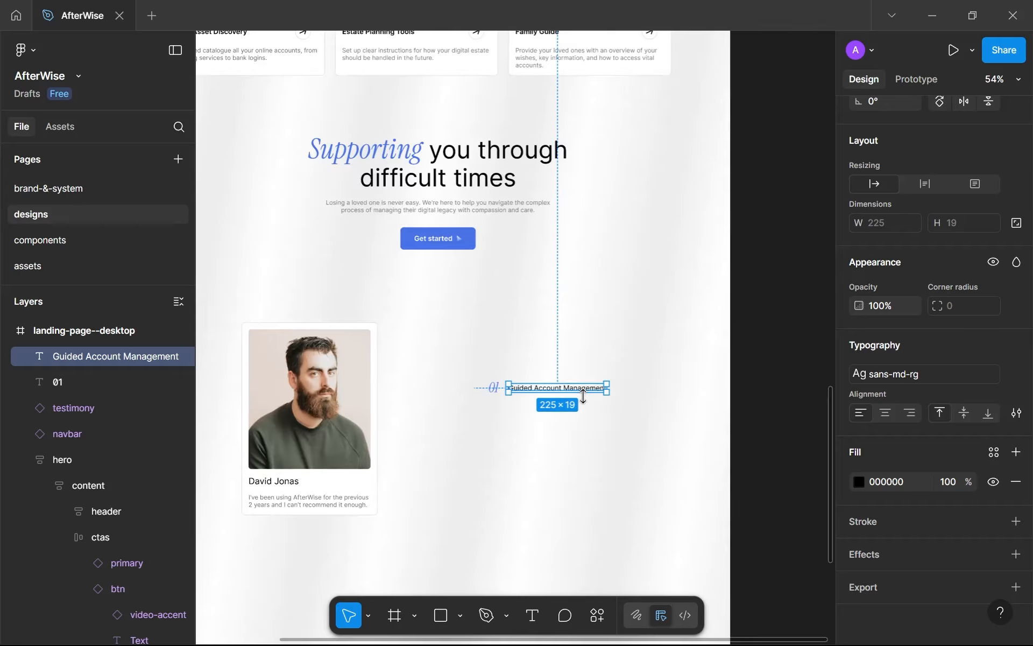
{"action": "scroll", "coordinate": [583, 396], "scroll_direction": "up", "scroll_amount": 3}
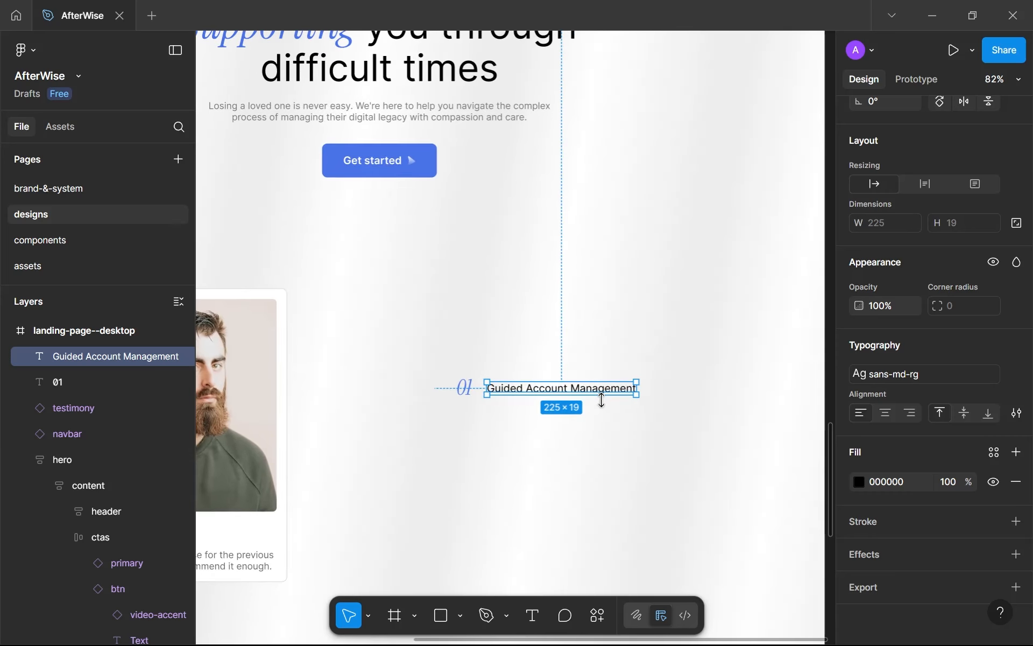
{"action": "left_click", "coordinate": [672, 405]}
{"action": "scroll", "coordinate": [673, 404], "scroll_direction": "up", "scroll_amount": 5}
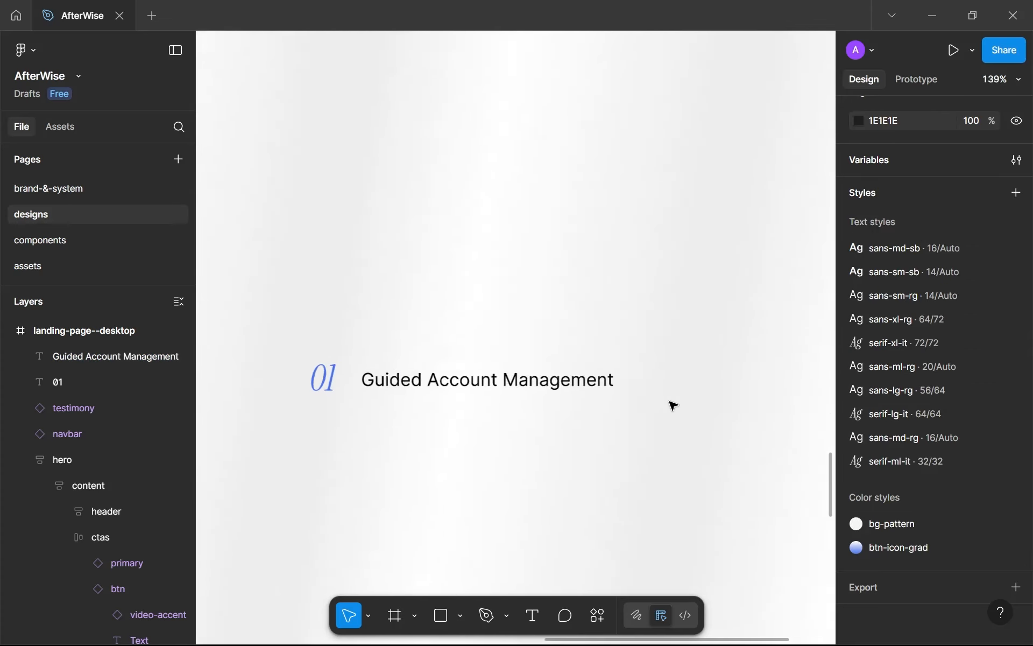
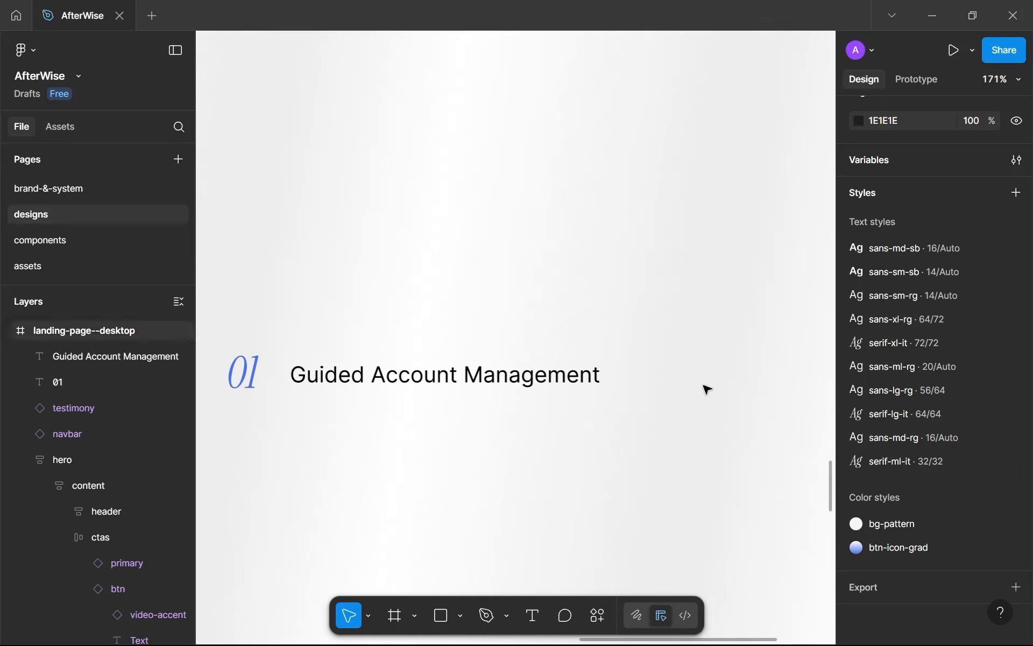
Paste the chevron into the assets page's icons frame and lay the icons out horizontally with auto layout.
{"action": "key", "text": "ctrl+v"}
{"action": "scroll", "coordinate": [525, 329], "scroll_direction": "up", "scroll_amount": 5}
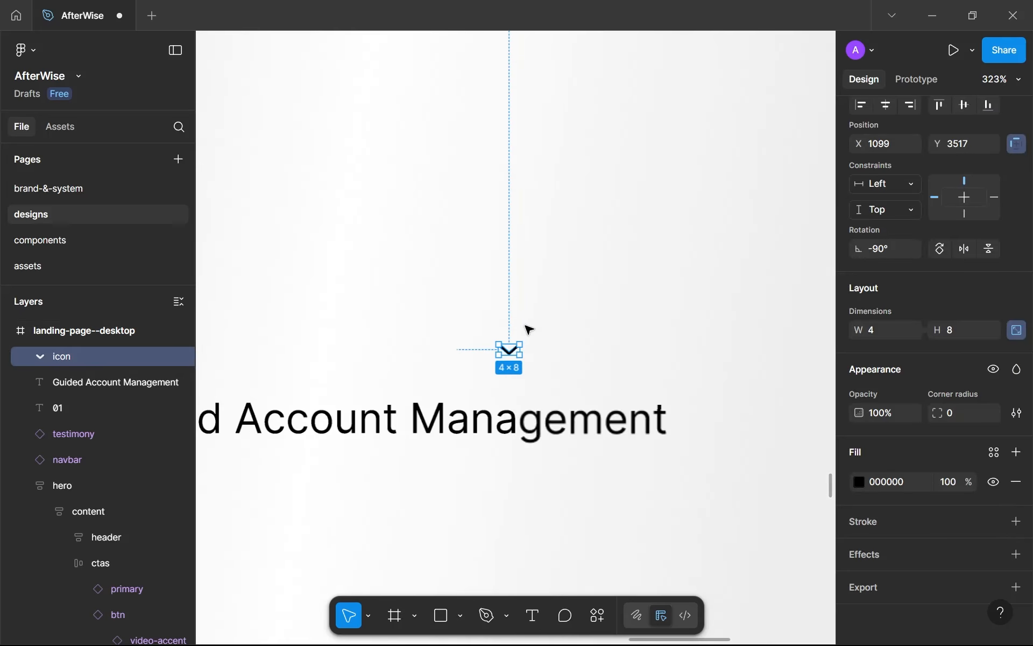
{"action": "key", "text": "Delete"}
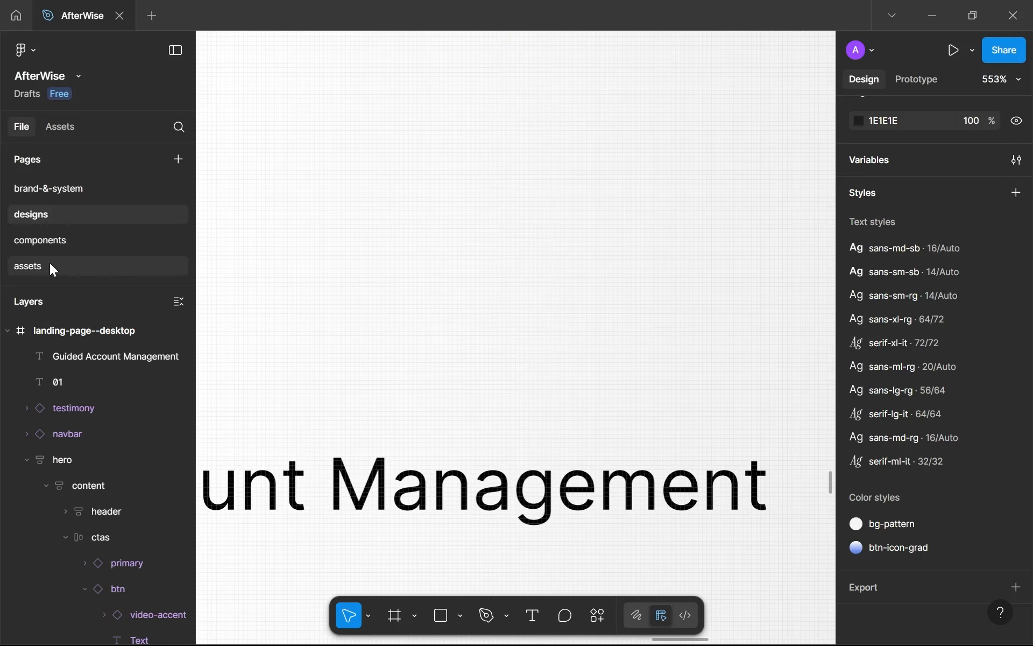
{"action": "left_click", "coordinate": [50, 262]}
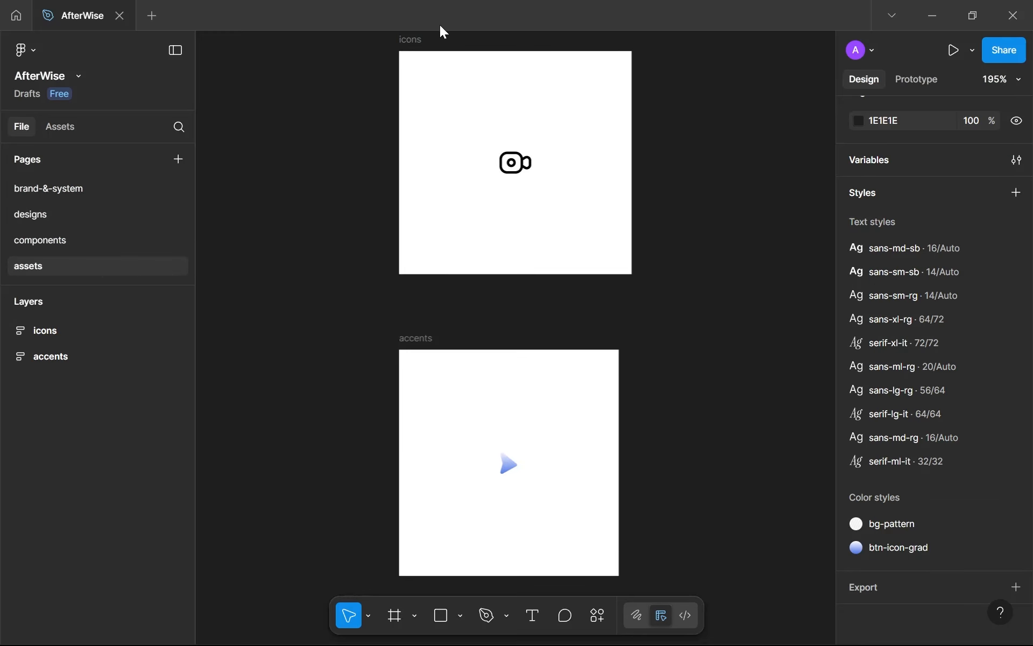
{"action": "left_click", "coordinate": [423, 93]}
{"action": "key", "text": "ctrl+v"}
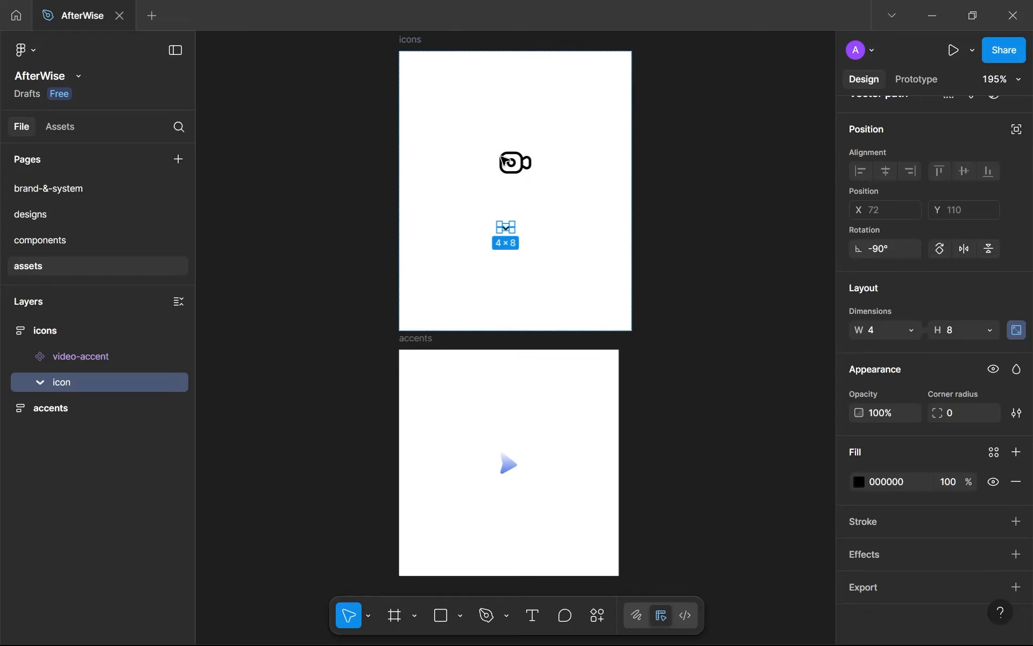
{"action": "key", "text": "Escape"}
{"action": "scroll", "coordinate": [919, 198], "scroll_direction": "up", "scroll_amount": 5}
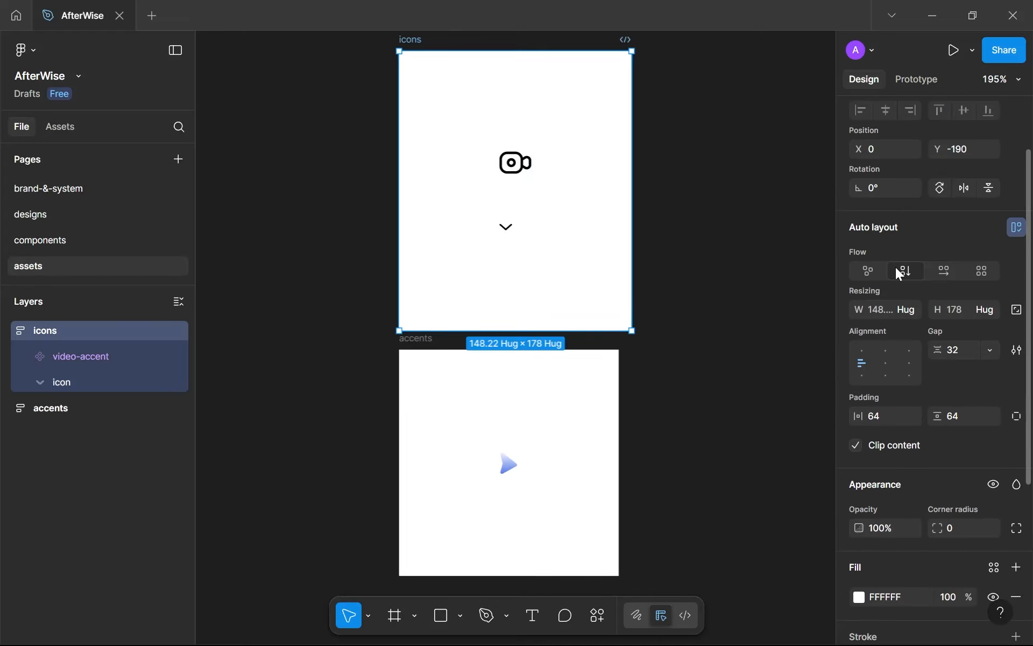
{"action": "left_click", "coordinate": [944, 270]}
{"action": "scroll", "coordinate": [576, 205], "scroll_direction": "up", "scroll_amount": 3}
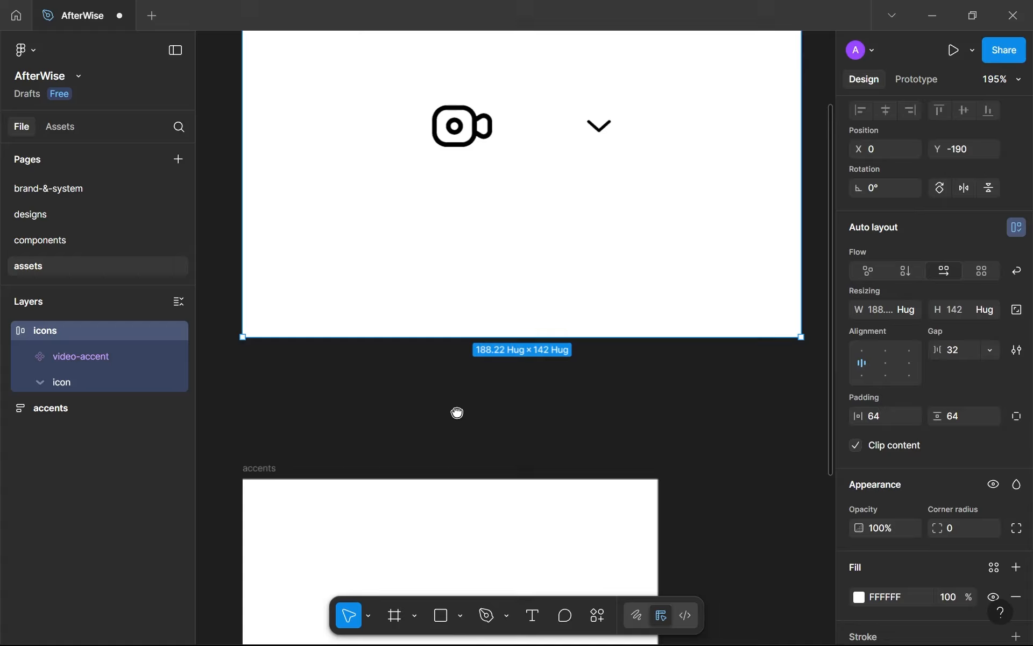
{"action": "scroll", "coordinate": [601, 129], "scroll_direction": "up", "scroll_amount": 4}
{"action": "scroll", "coordinate": [601, 129], "scroll_direction": "right", "scroll_amount": 2}
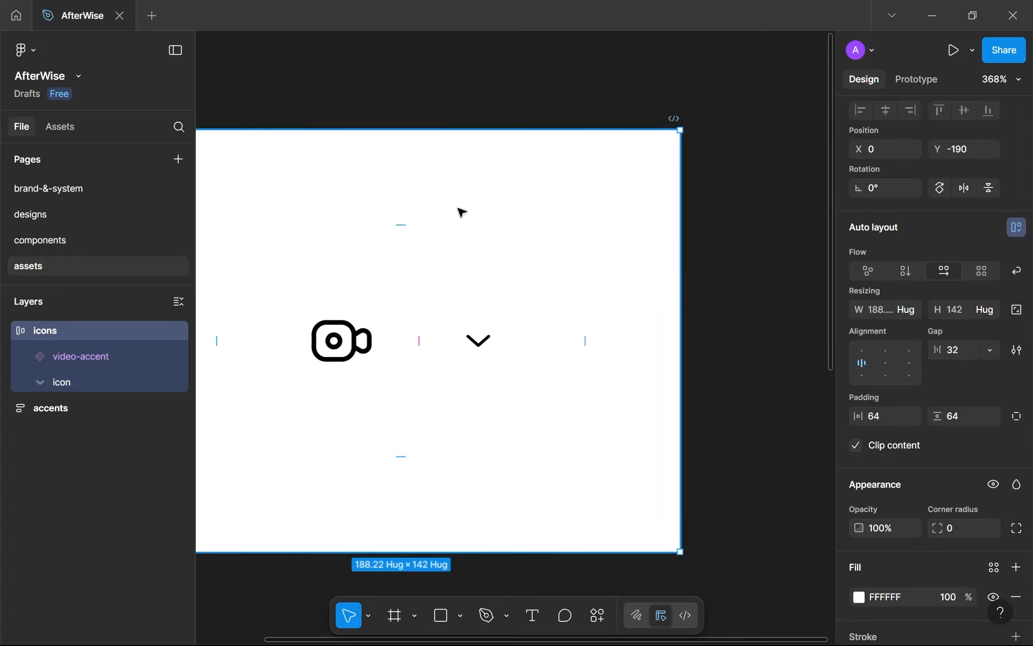
Rename the chevron layer to drop-down-icon.
{"action": "left_click", "coordinate": [479, 340]}
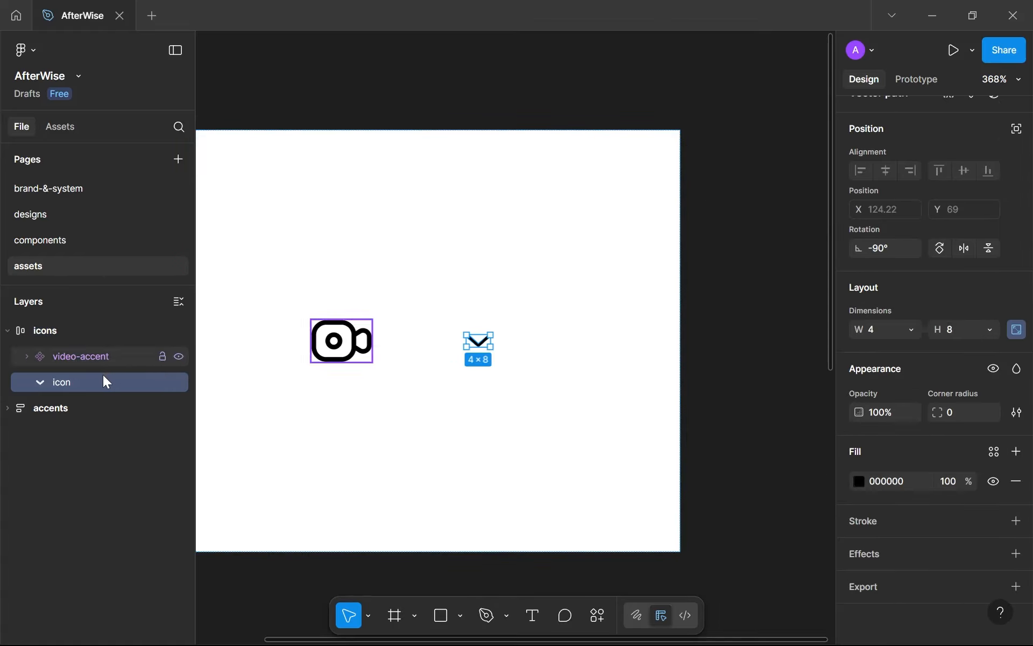
{"action": "double_click", "coordinate": [71, 391]}
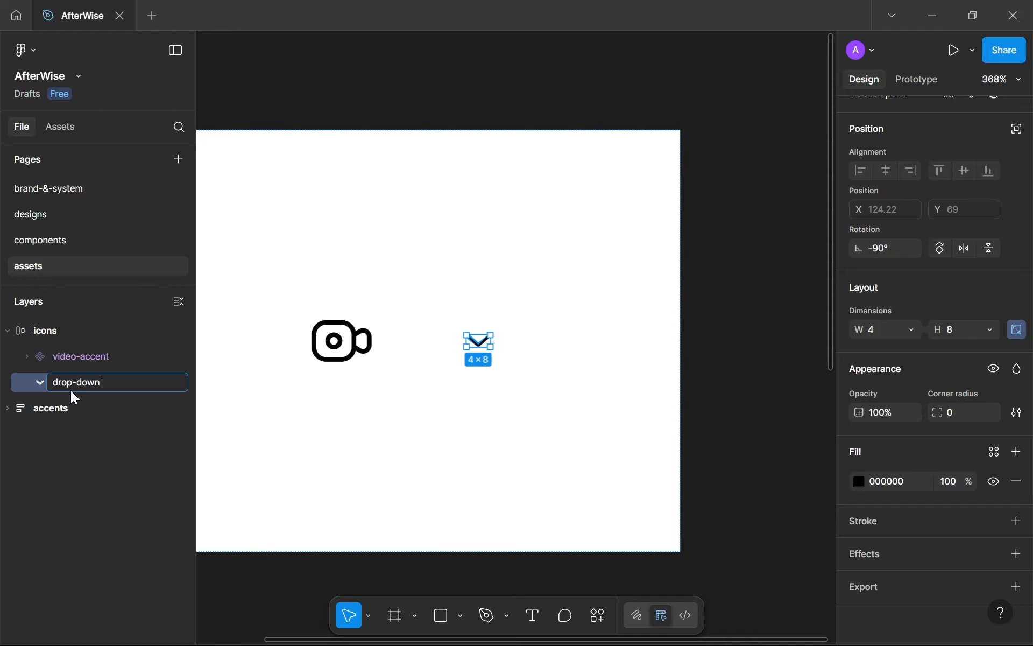
{"action": "key", "text": "Return"}
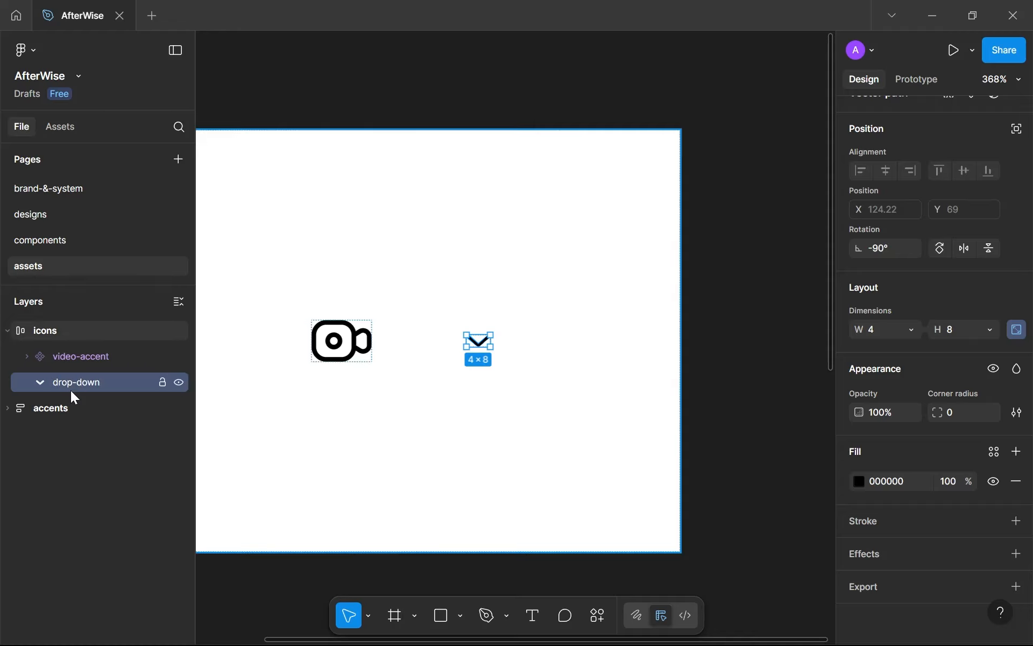
{"action": "double_click", "coordinate": [117, 375]}
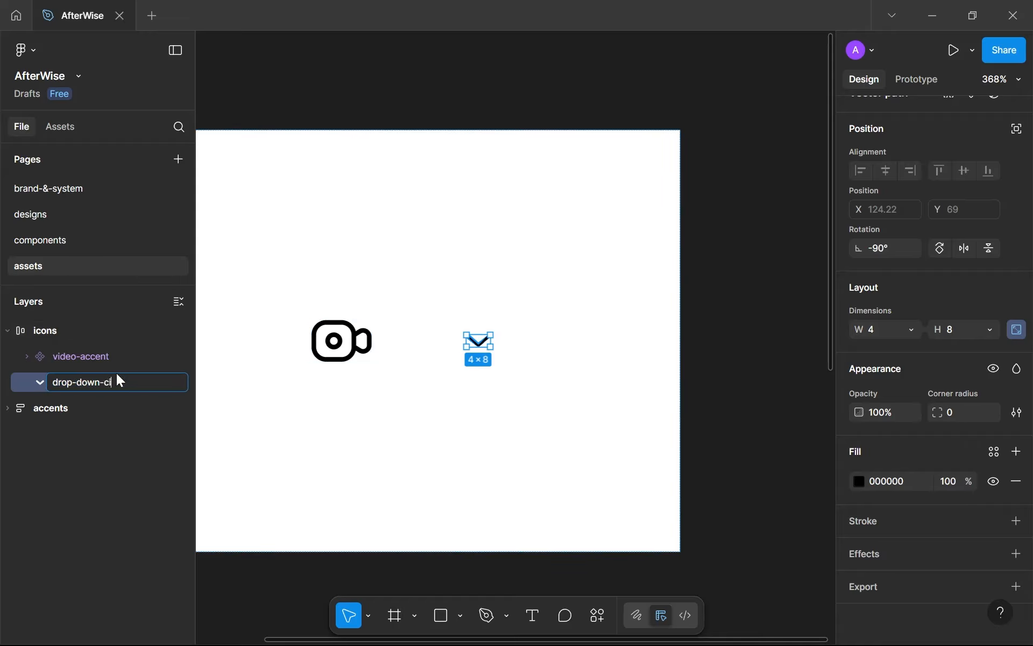
{"action": "type", "text": "-icon"}
{"action": "key", "text": "Return"}
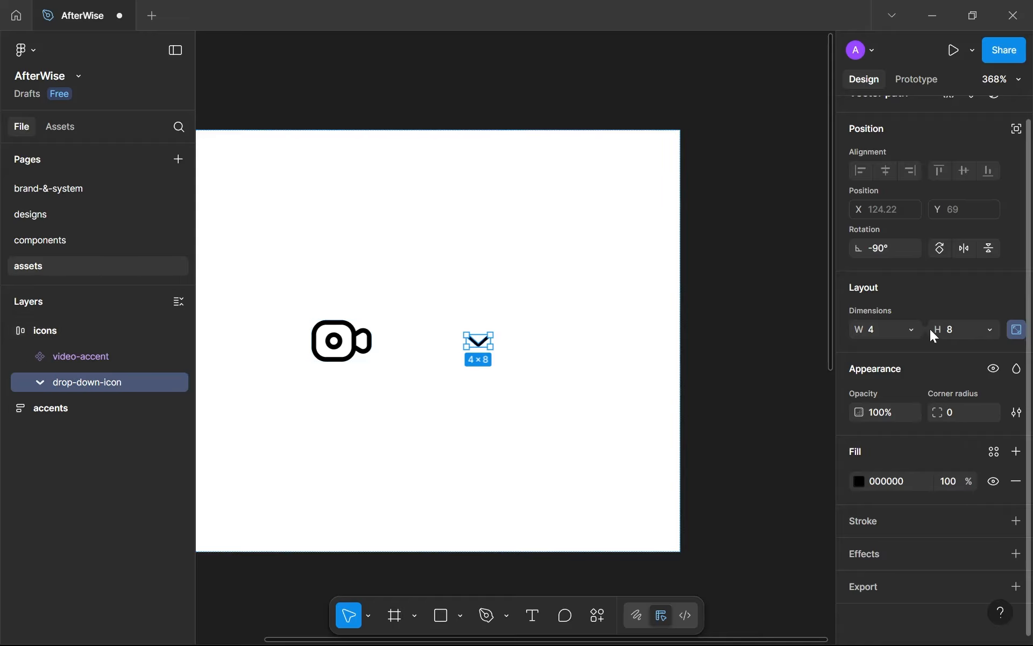
Make drop-down-icon a component and go back to the designs page.
{"action": "scroll", "coordinate": [931, 291], "scroll_direction": "up", "scroll_amount": 1}
{"action": "left_click", "coordinate": [972, 116]}
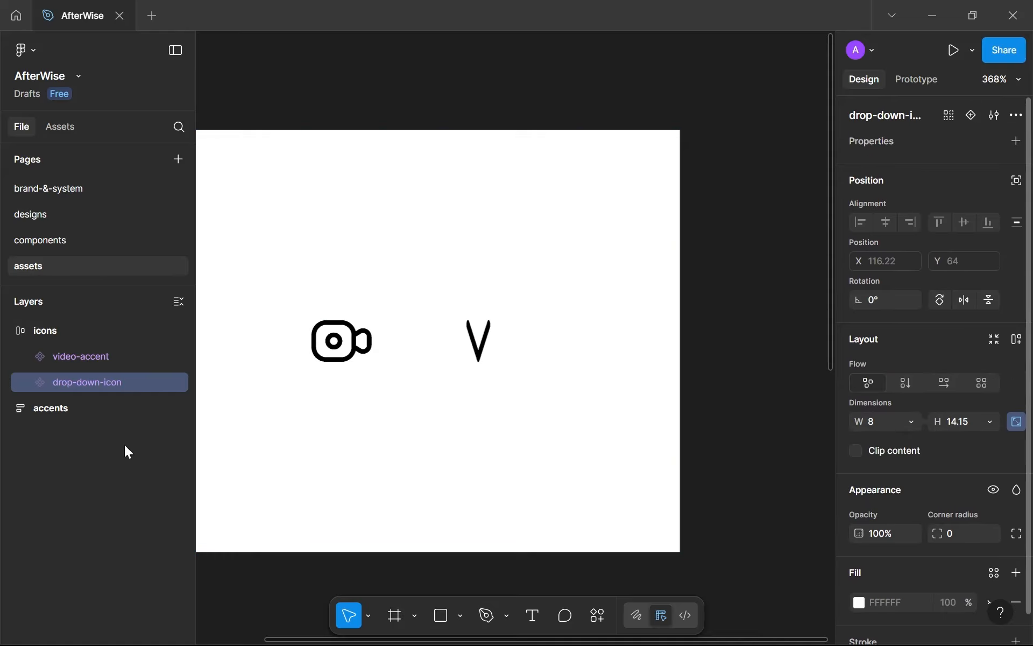
{"action": "key", "text": "ctrl+z"}
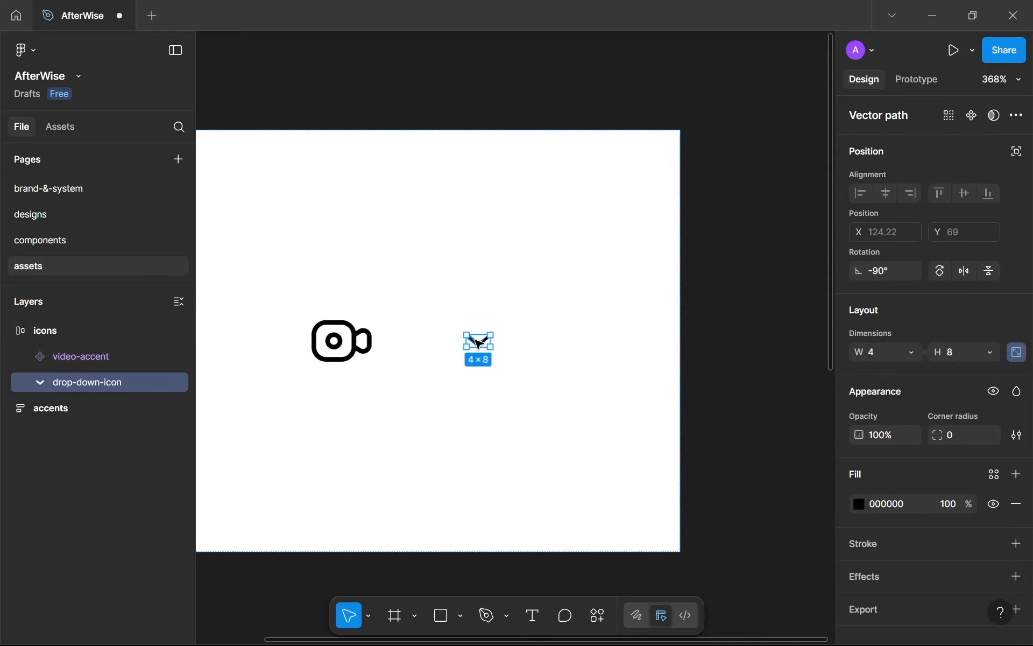
{"action": "left_click", "coordinate": [912, 352]}
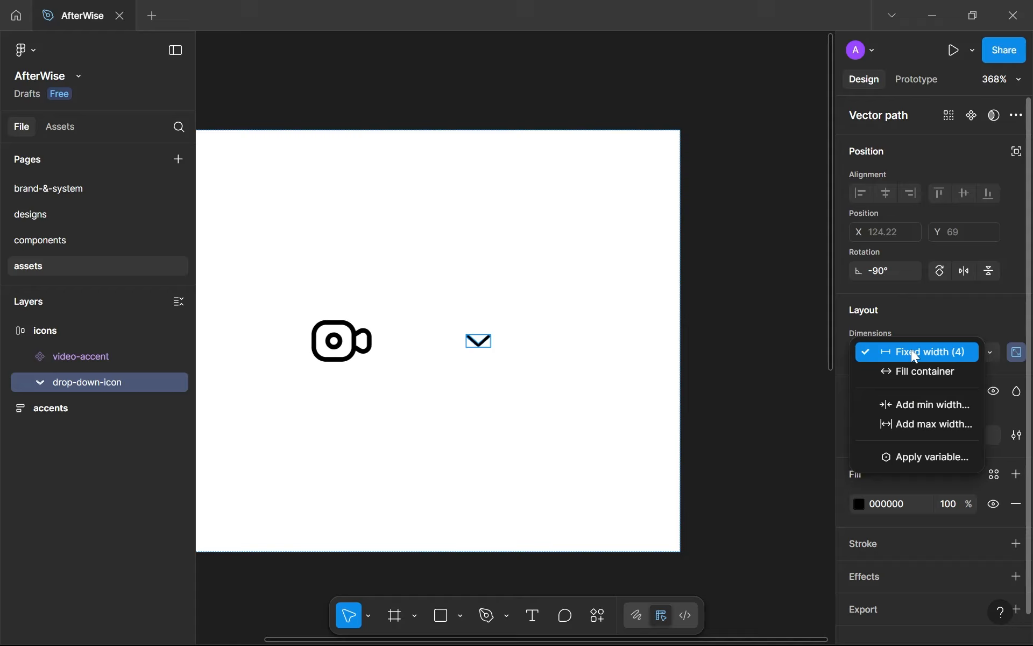
{"action": "left_click", "coordinate": [937, 359]}
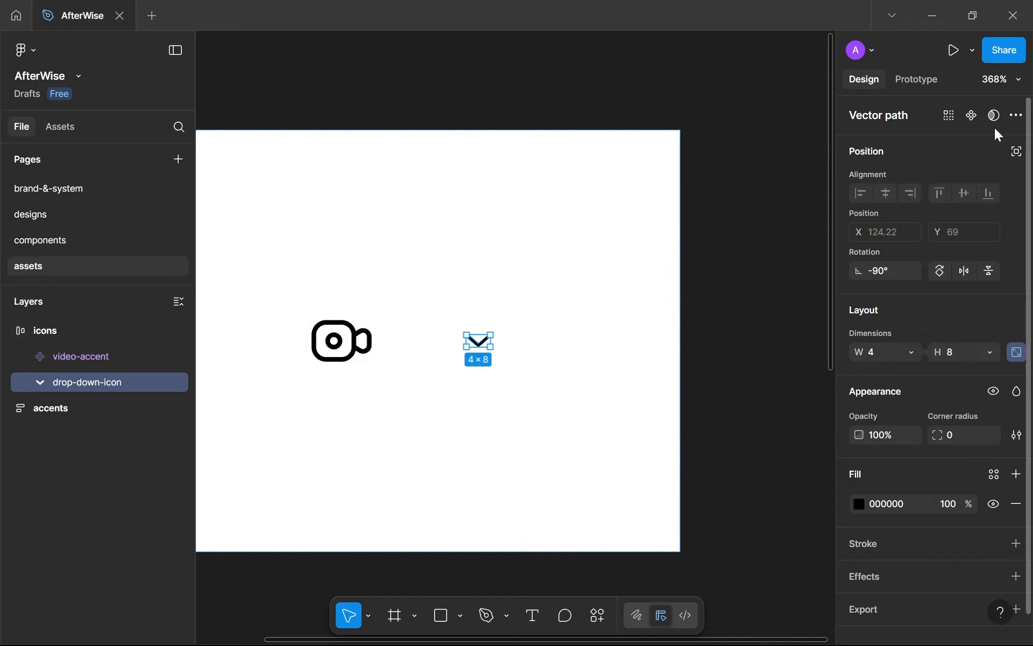
{"action": "left_click", "coordinate": [975, 123]}
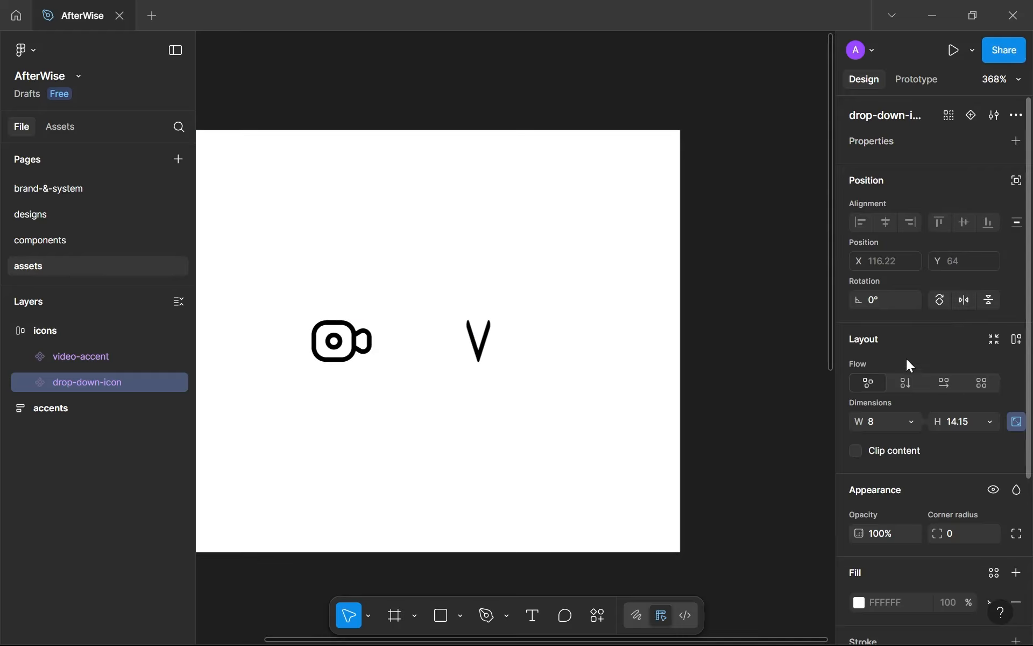
{"action": "key", "text": "ctrl+z"}
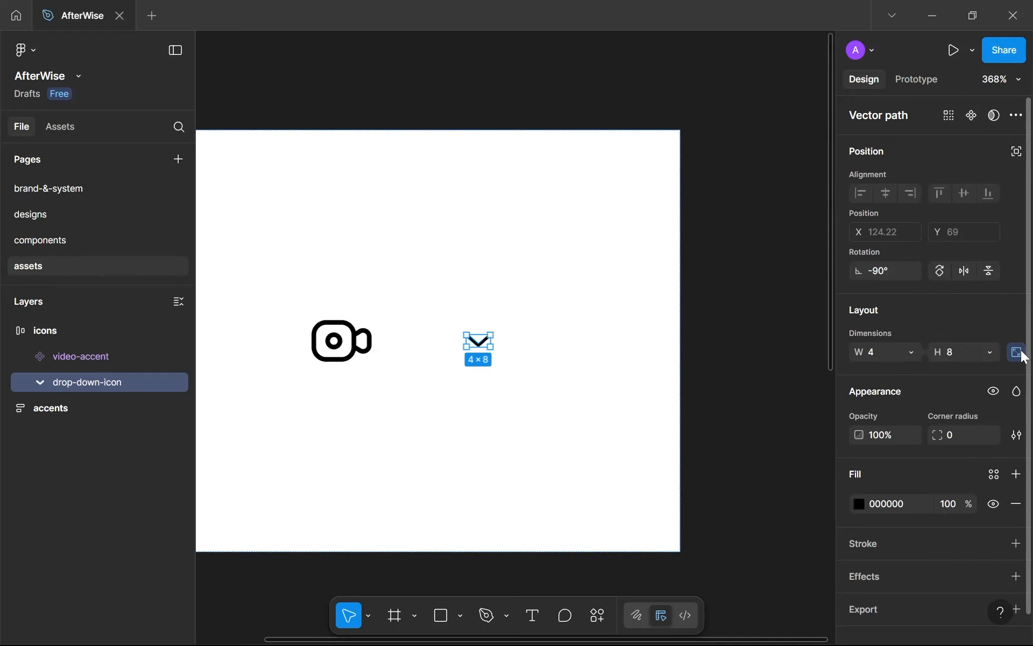
{"action": "left_click", "coordinate": [968, 118]}
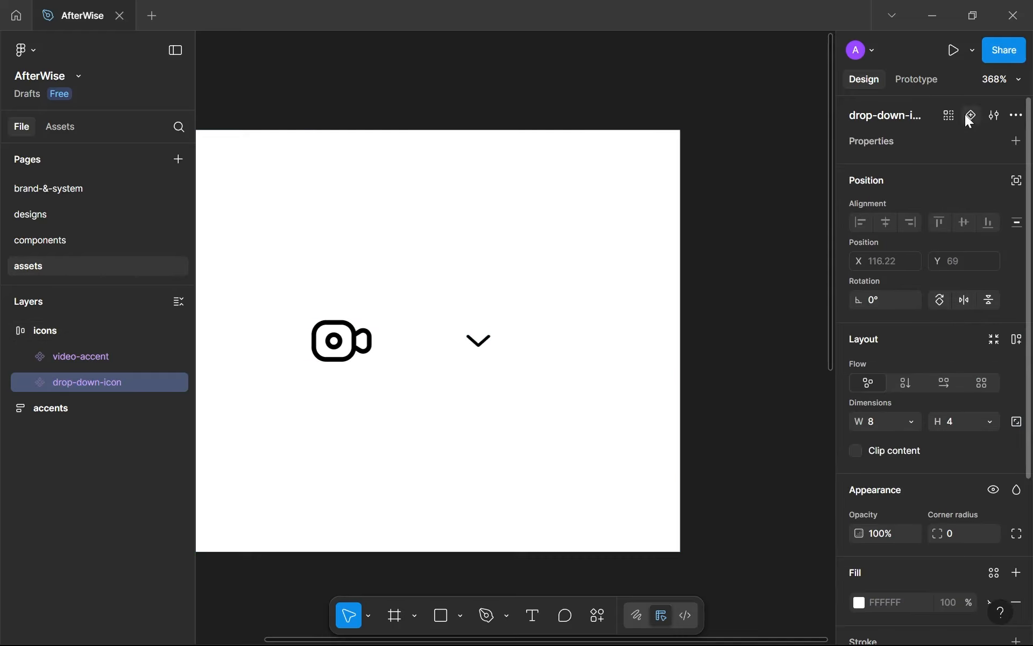
{"action": "left_click", "coordinate": [81, 209]}
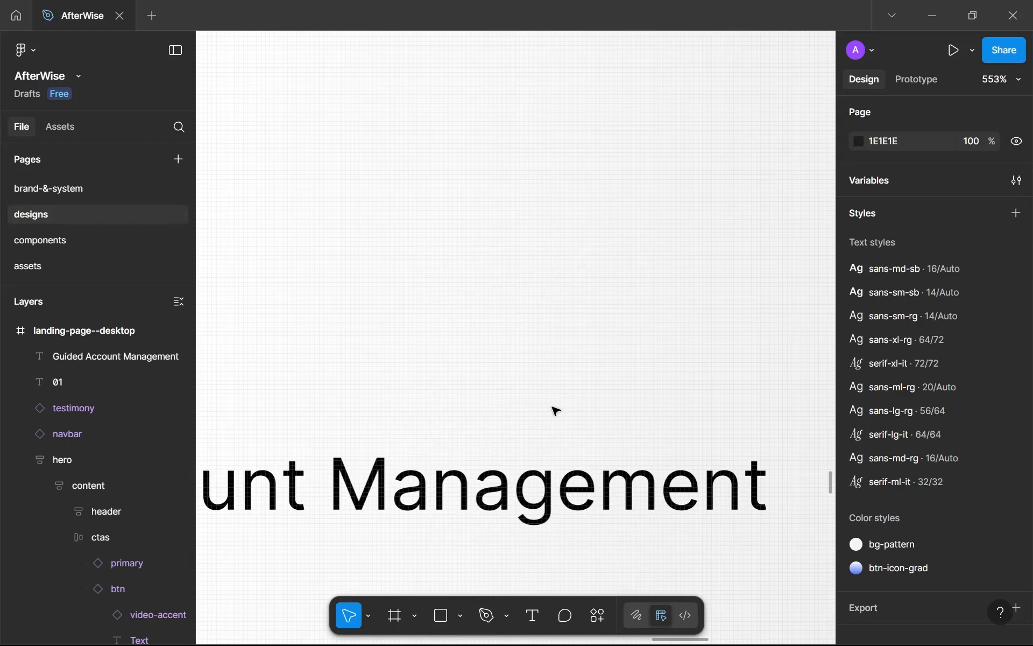
Paste drop-down-icon and wrap it in a centred auto-layout frame named cta with 0 gap and padding.
{"action": "scroll", "coordinate": [556, 411], "scroll_direction": "down", "scroll_amount": 5}
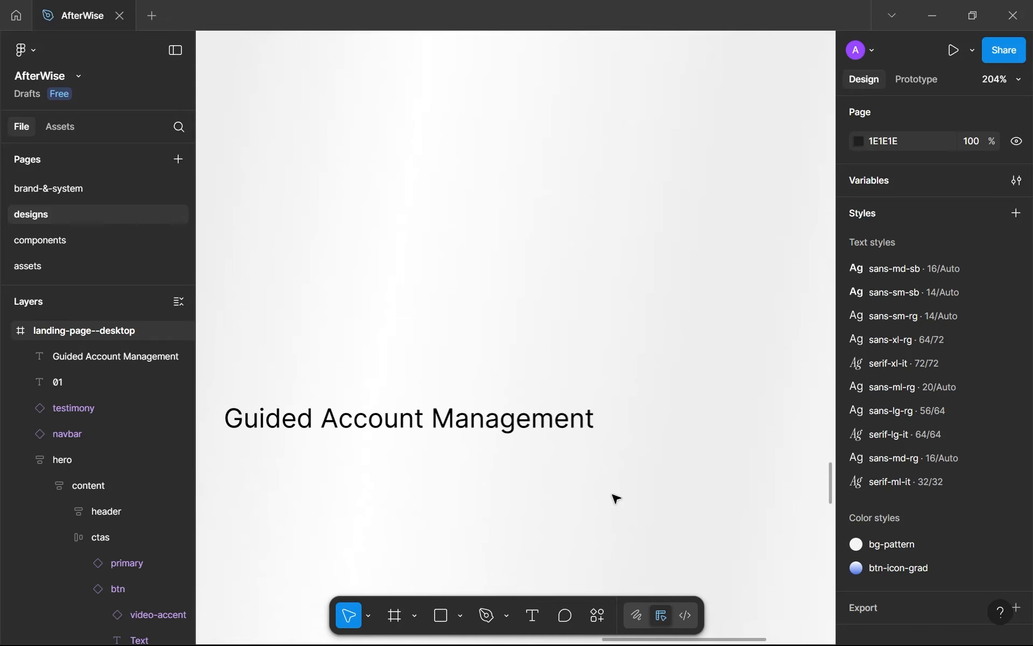
{"action": "key", "text": "ctrl+v"}
{"action": "scroll", "coordinate": [491, 291], "scroll_direction": "up", "scroll_amount": 3}
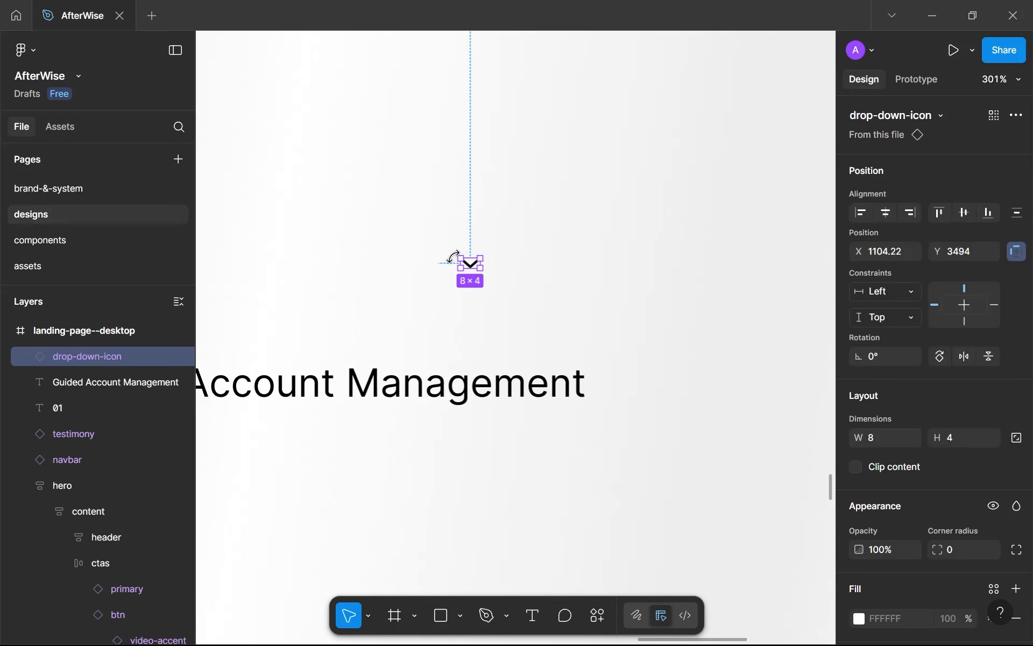
{"action": "key", "text": "shift+a"}
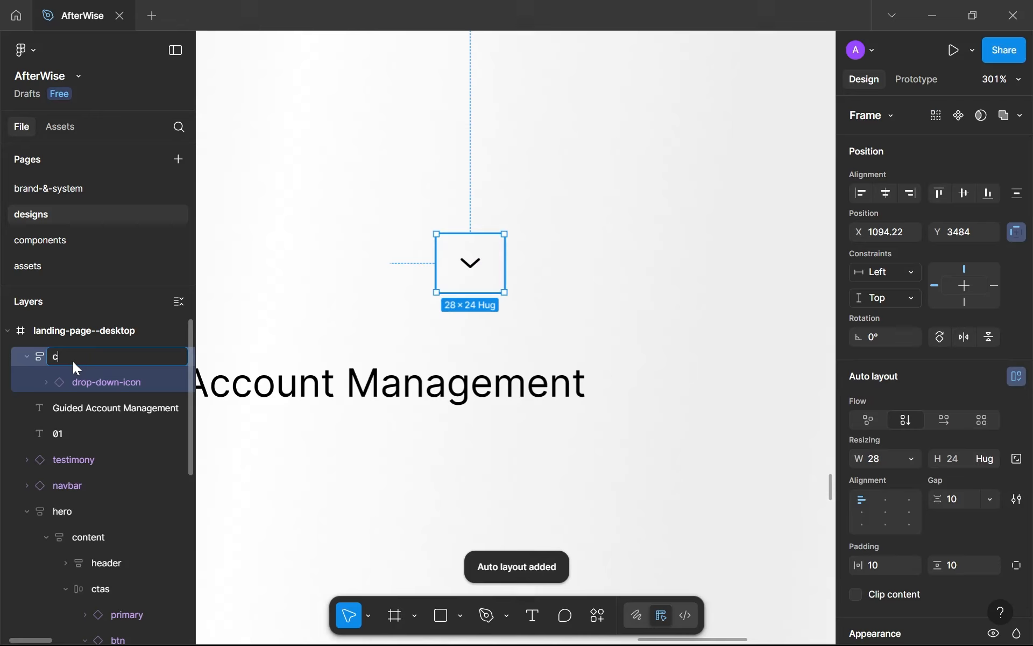
{"action": "type", "text": "ta"}
{"action": "key", "text": "Return"}
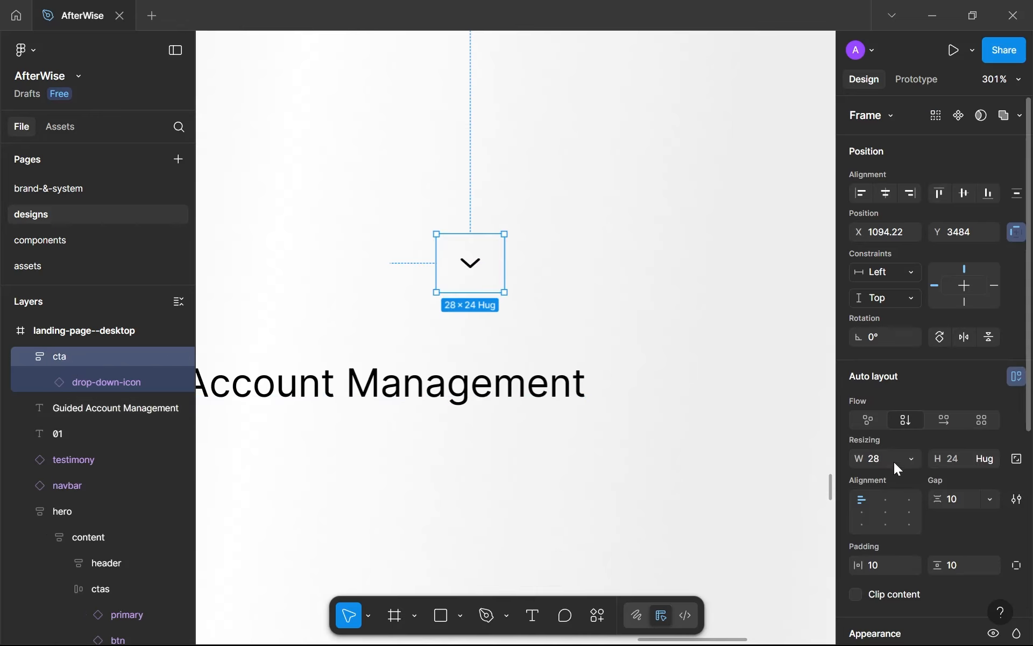
{"action": "scroll", "coordinate": [977, 427], "scroll_direction": "down", "scroll_amount": 2}
{"action": "type", "text": "0"}
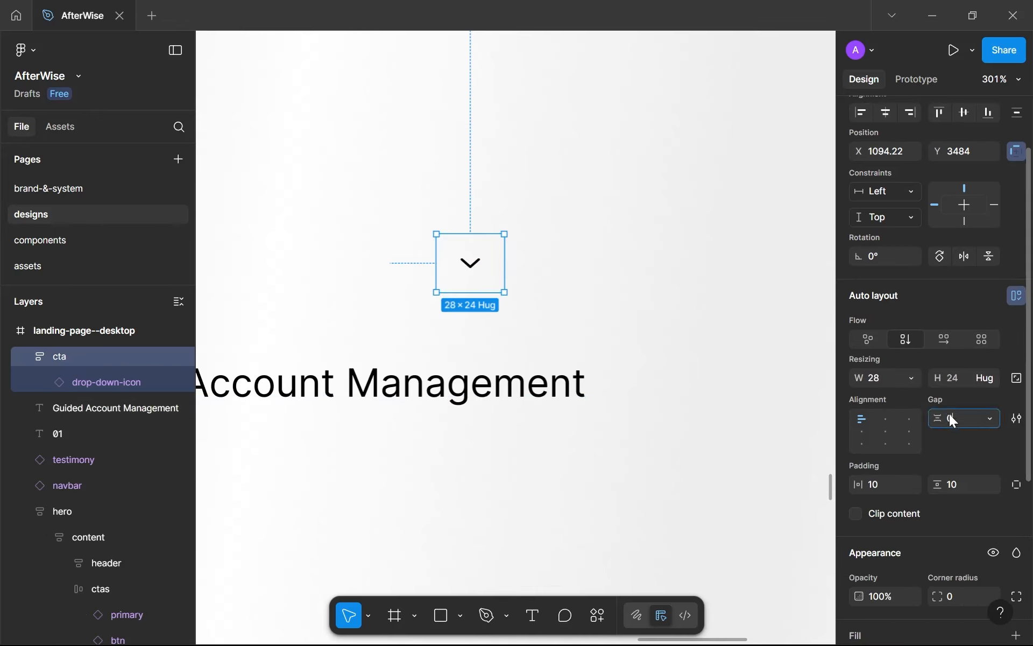
{"action": "key", "text": "Return"}
{"action": "left_click", "coordinate": [886, 381]}
{"action": "left_click", "coordinate": [891, 482]}
{"action": "type", "text": "0"}
{"action": "left_click", "coordinate": [969, 484]}
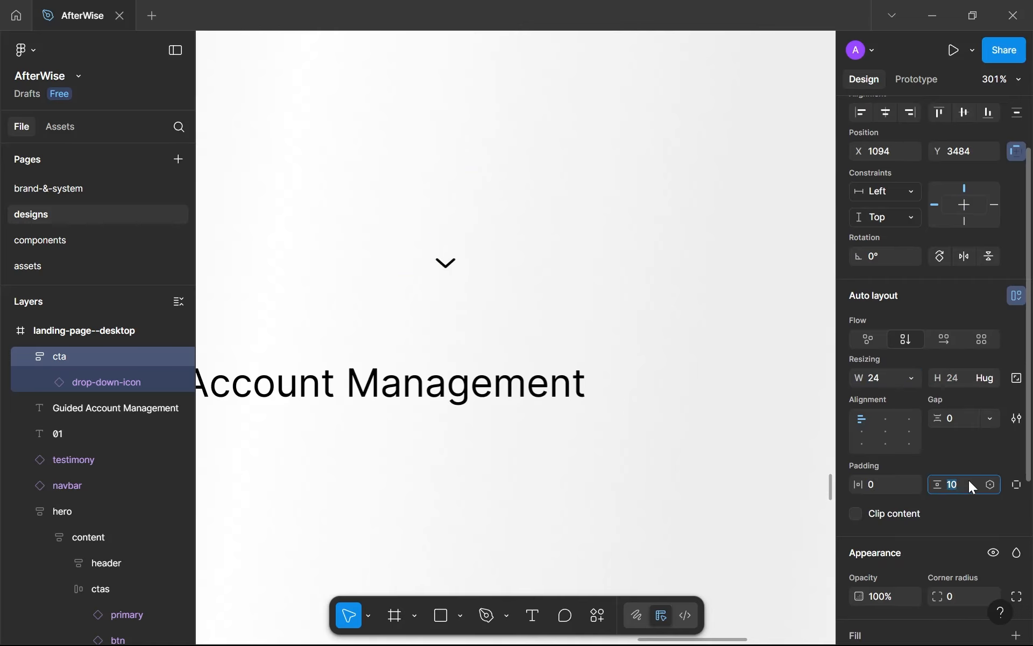
{"action": "left_click", "coordinate": [886, 433]}
{"action": "scroll", "coordinate": [885, 435], "scroll_direction": "down", "scroll_amount": 5}
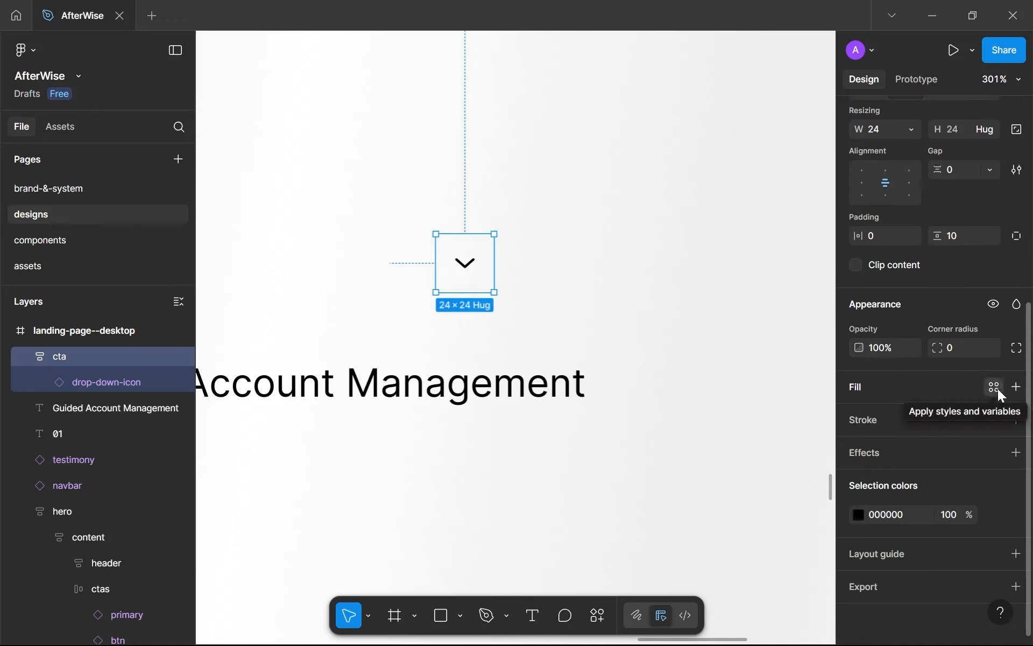
Fill cta with purple--500, make the chevron white, and set corner radius 999.
{"action": "left_click", "coordinate": [994, 387]}
{"action": "left_click", "coordinate": [698, 528]}
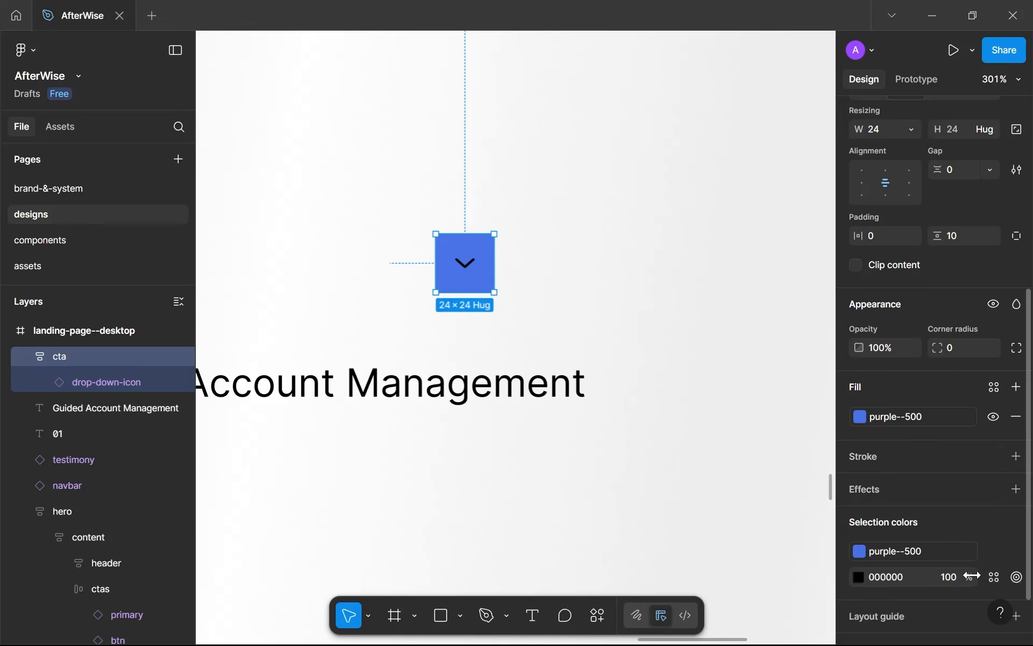
{"action": "left_click", "coordinate": [994, 578]}
{"action": "left_click", "coordinate": [699, 457]}
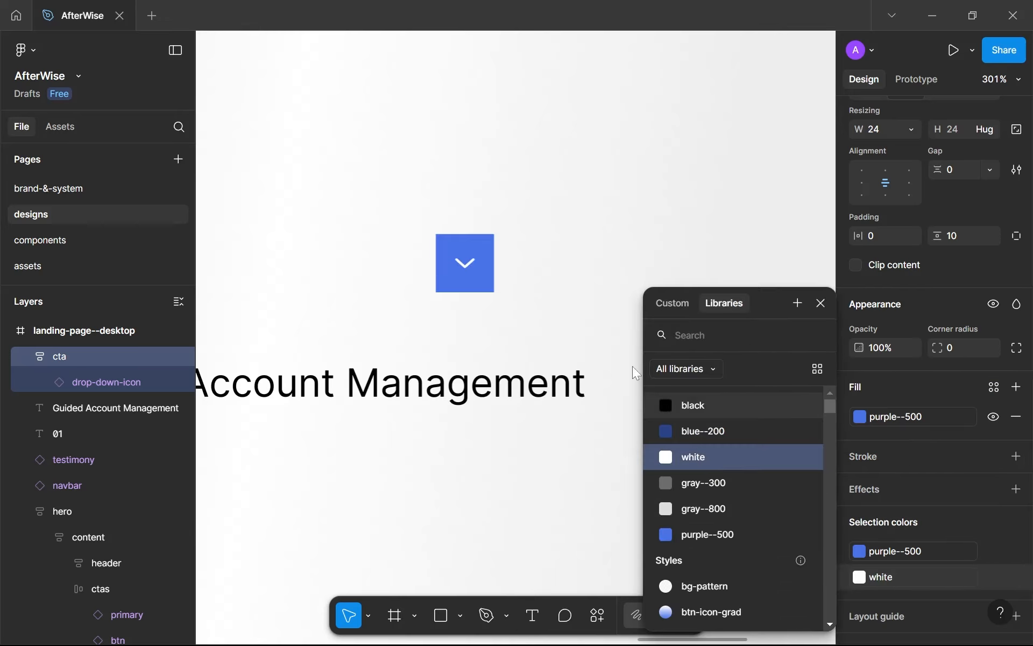
{"action": "left_click", "coordinate": [950, 351]}
{"action": "type", "text": "9"}
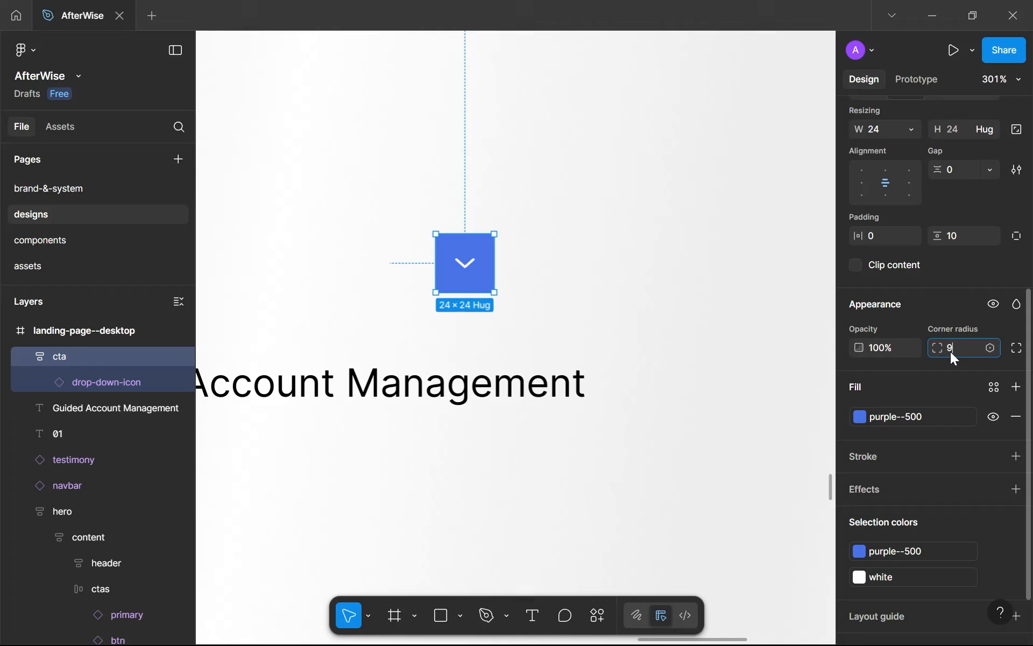
{"action": "type", "text": "99"}
{"action": "key", "text": "Return"}
Drag the round icon to the right of the Guided Account Management heading.
{"action": "scroll", "coordinate": [721, 363], "scroll_direction": "down", "scroll_amount": 5}
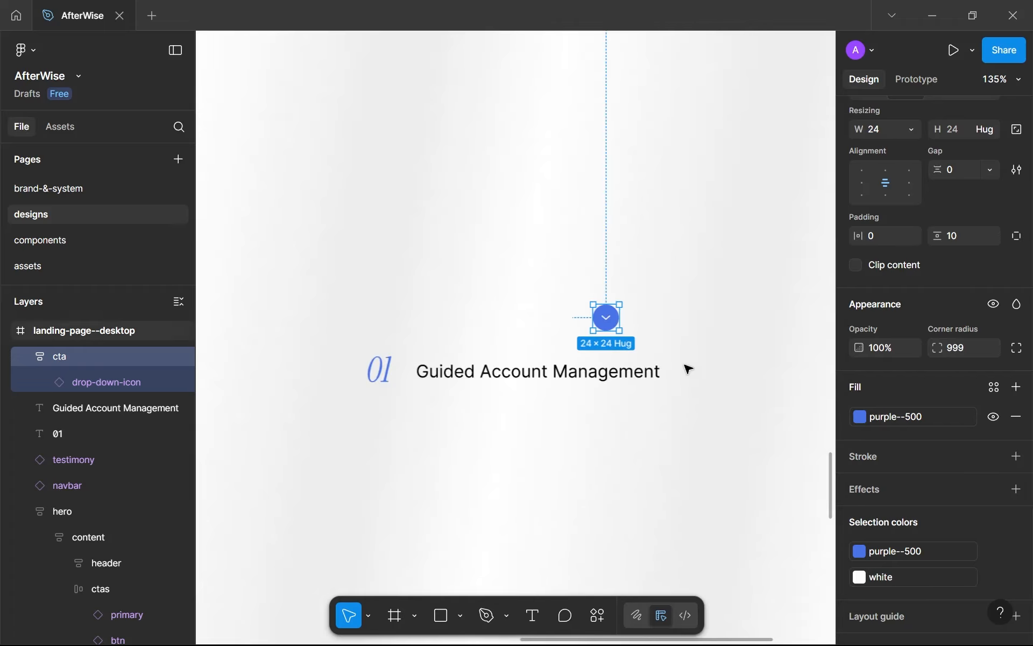
{"action": "left_click_drag", "start_coordinate": [614, 318], "coordinate": [719, 356]}
{"action": "scroll", "coordinate": [719, 356], "scroll_direction": "up", "scroll_amount": 5}
Resize the round icon to 20×20.
{"action": "left_click", "coordinate": [885, 131]}
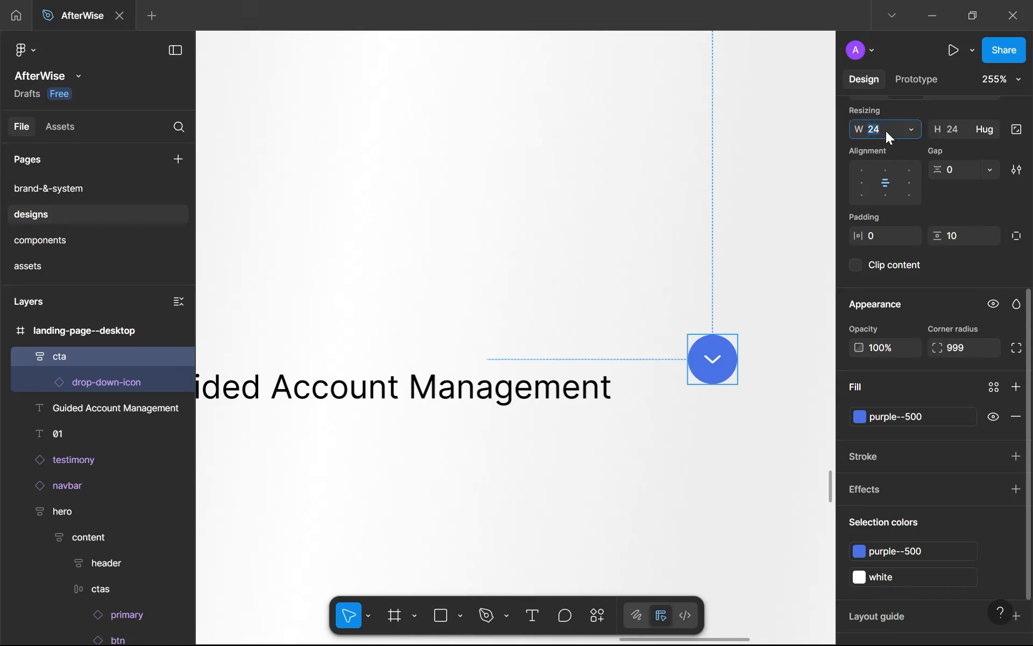
{"action": "type", "text": "16"}
{"action": "left_click", "coordinate": [950, 131]}
{"action": "type", "text": "14"}
{"action": "key", "text": "Return"}
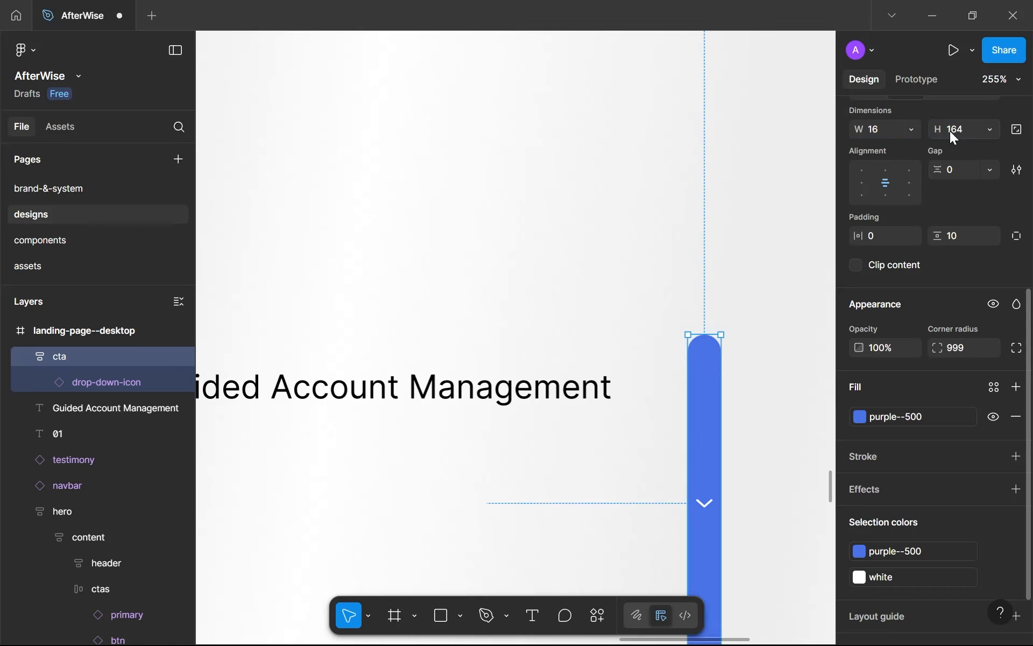
{"action": "left_click", "coordinate": [951, 133]}
{"action": "type", "text": "16"}
{"action": "key", "text": "Return"}
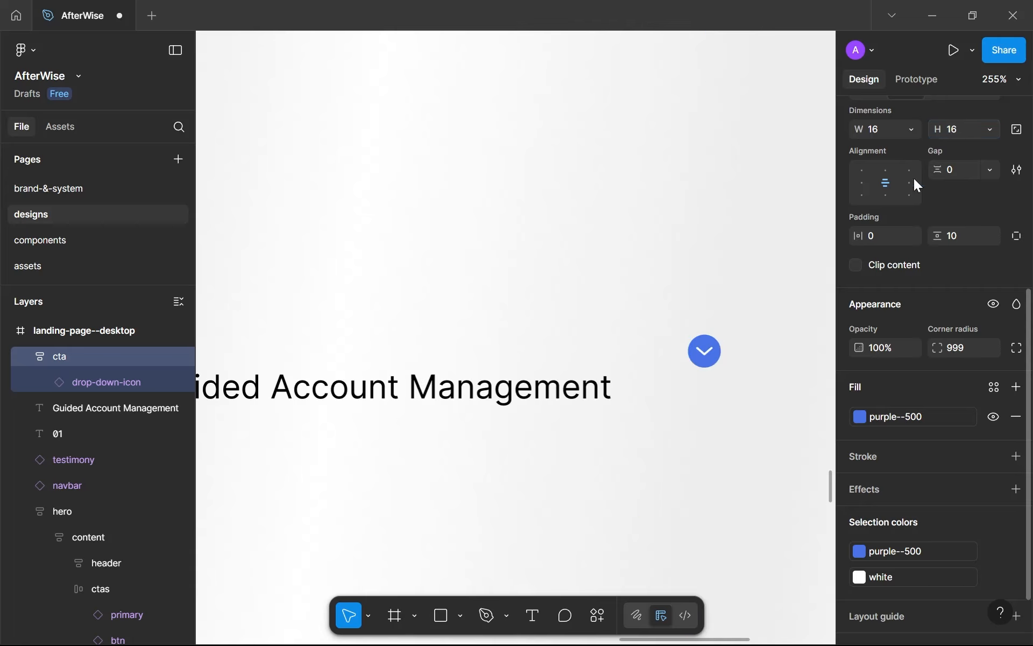
{"action": "scroll", "coordinate": [804, 283], "scroll_direction": "up", "scroll_amount": 3}
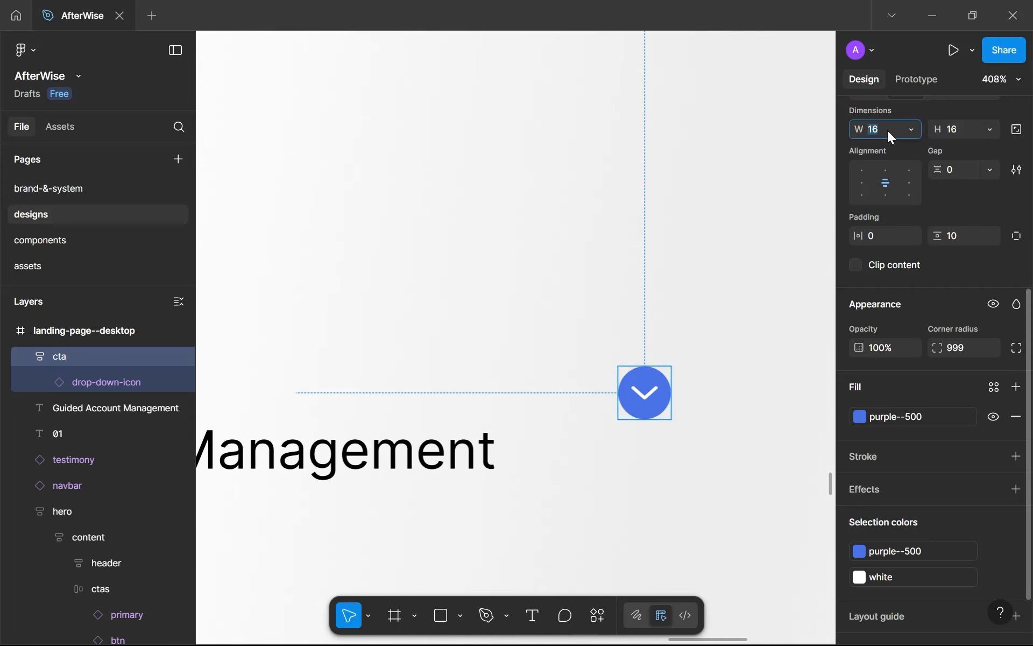
{"action": "left_click", "coordinate": [957, 134]}
{"action": "type", "text": "20"}
{"action": "key", "text": "Return"}
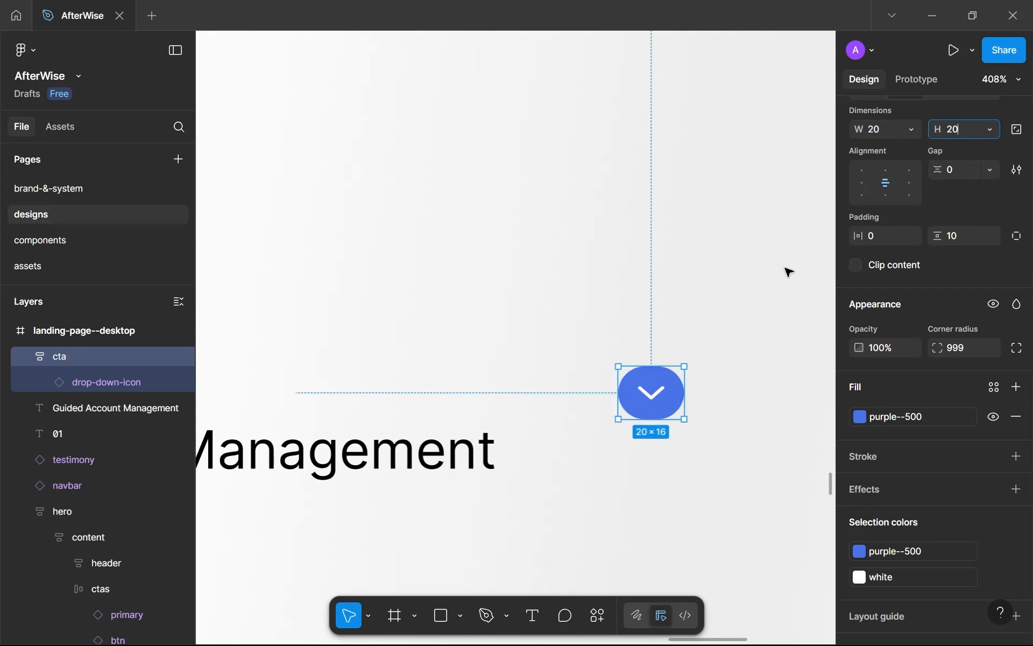
{"action": "left_click", "coordinate": [700, 362]}
Flip the chevron vertically so it points upward.
{"action": "left_click", "coordinate": [652, 398]}
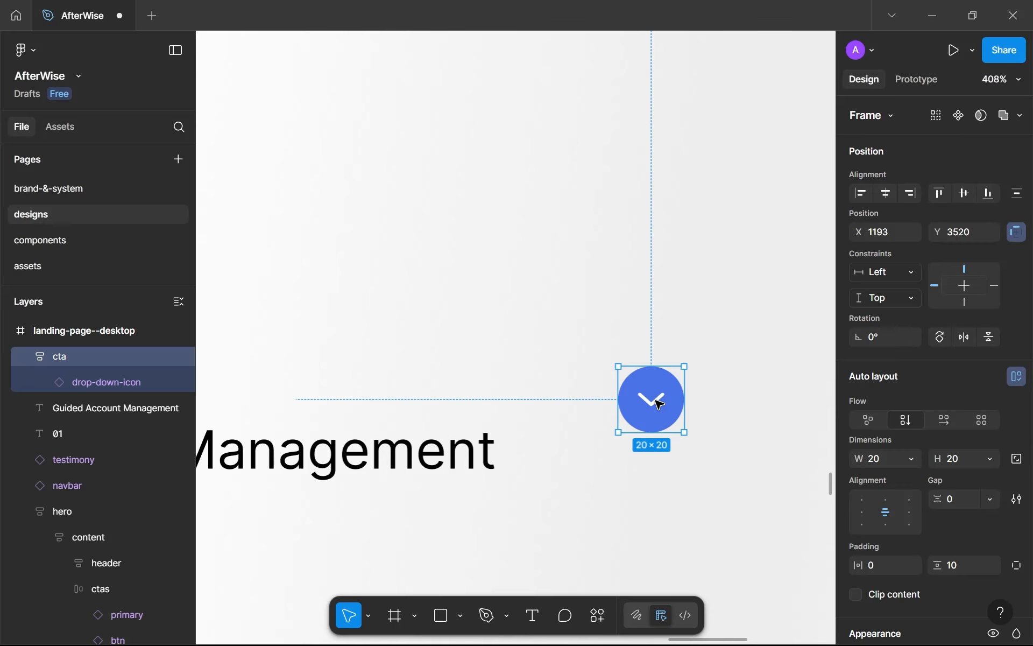
{"action": "left_click", "coordinate": [653, 400]}
{"action": "scroll", "coordinate": [656, 401], "scroll_direction": "up", "scroll_amount": 6}
{"action": "right_click", "coordinate": [656, 400]}
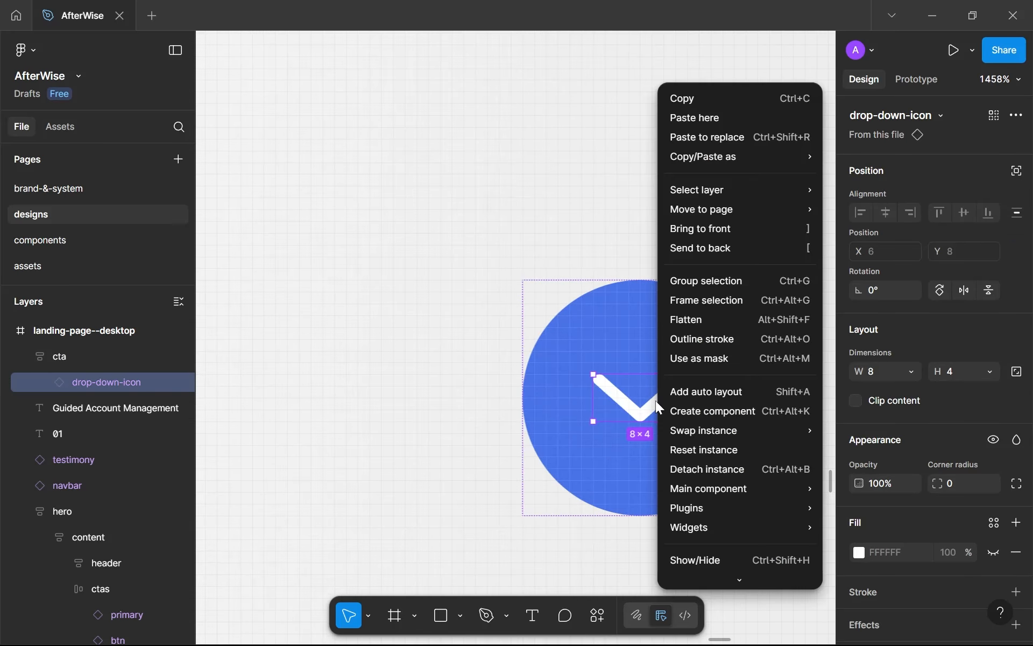
{"action": "scroll", "coordinate": [684, 569], "scroll_direction": "down", "scroll_amount": 2}
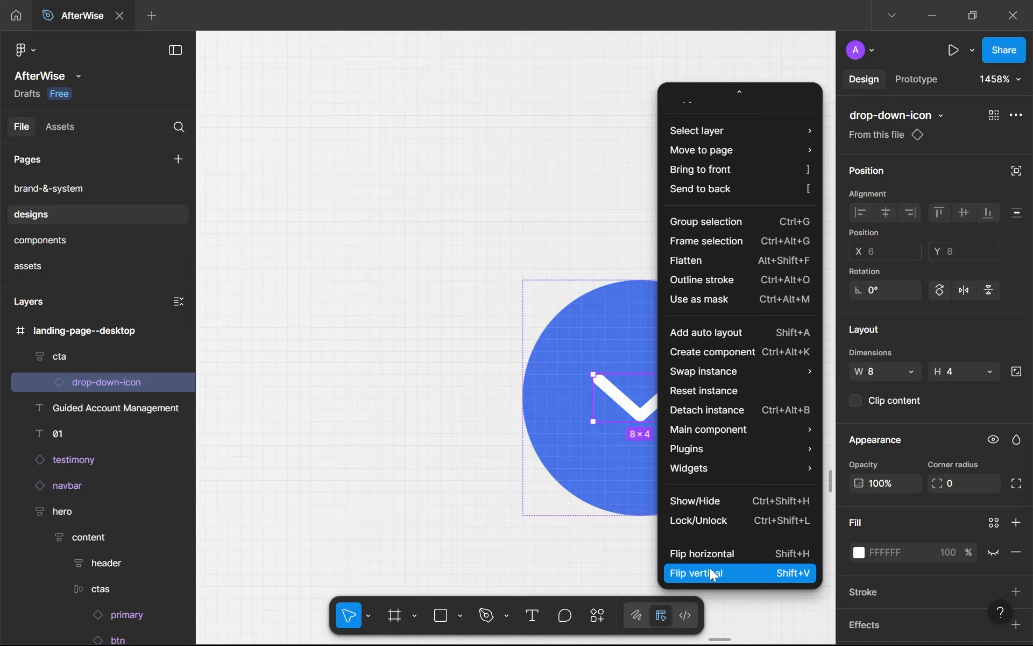
{"action": "left_click", "coordinate": [709, 570]}
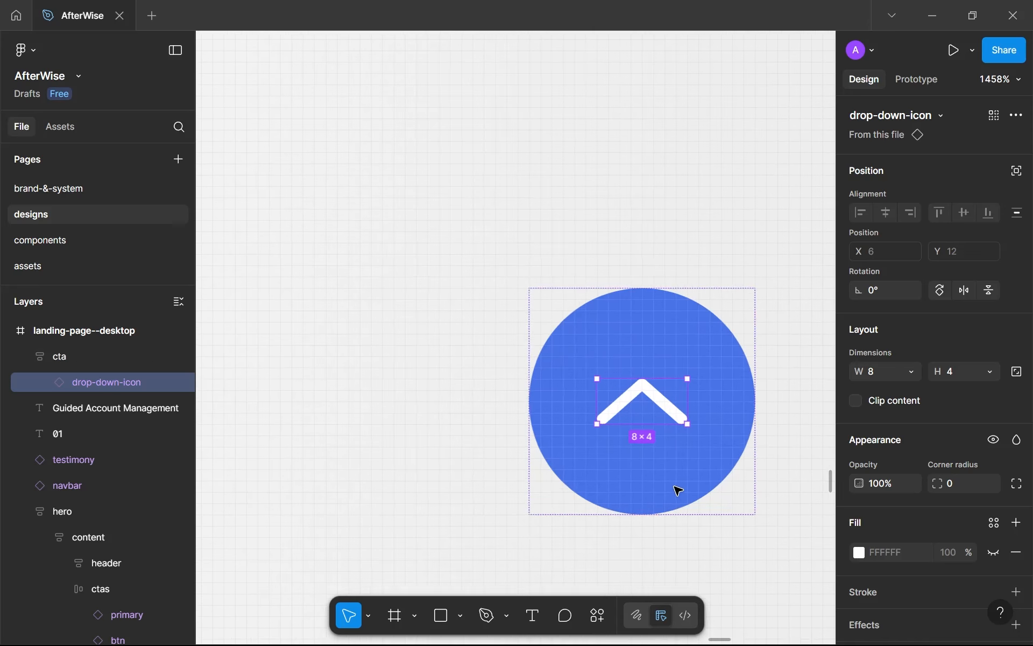
{"action": "scroll", "coordinate": [676, 488], "scroll_direction": "down", "scroll_amount": 4}
{"action": "left_click", "coordinate": [666, 551]}
{"action": "scroll", "coordinate": [666, 551], "scroll_direction": "down", "scroll_amount": 1}
{"action": "left_click_drag", "start_coordinate": [666, 551], "coordinate": [712, 301]}
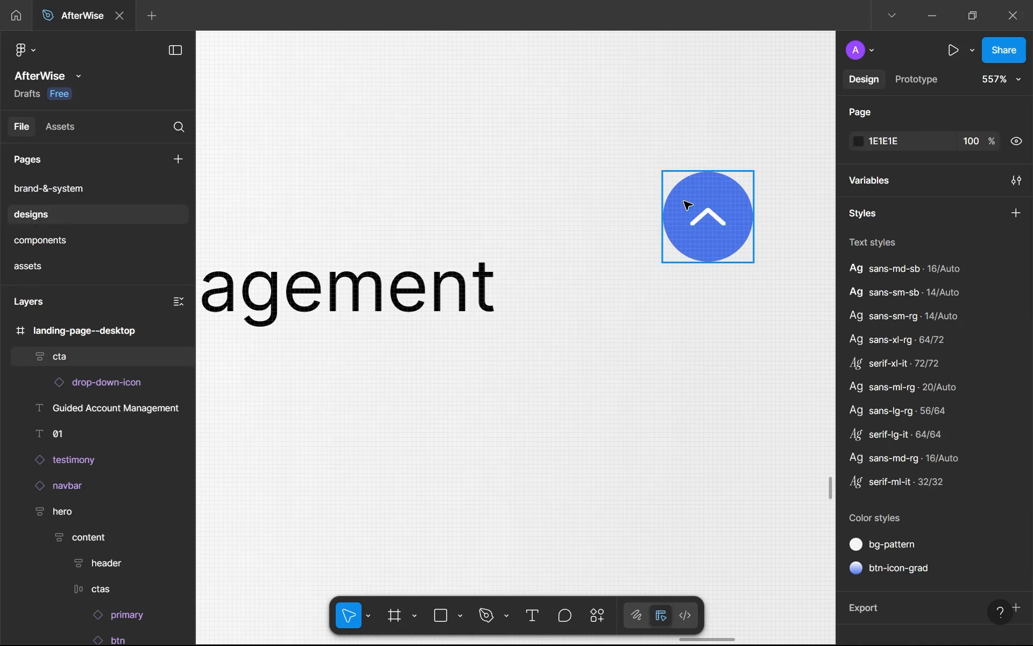
{"action": "scroll", "coordinate": [685, 201], "scroll_direction": "down", "scroll_amount": 5}
{"action": "scroll", "coordinate": [740, 205], "scroll_direction": "down", "scroll_amount": 3}
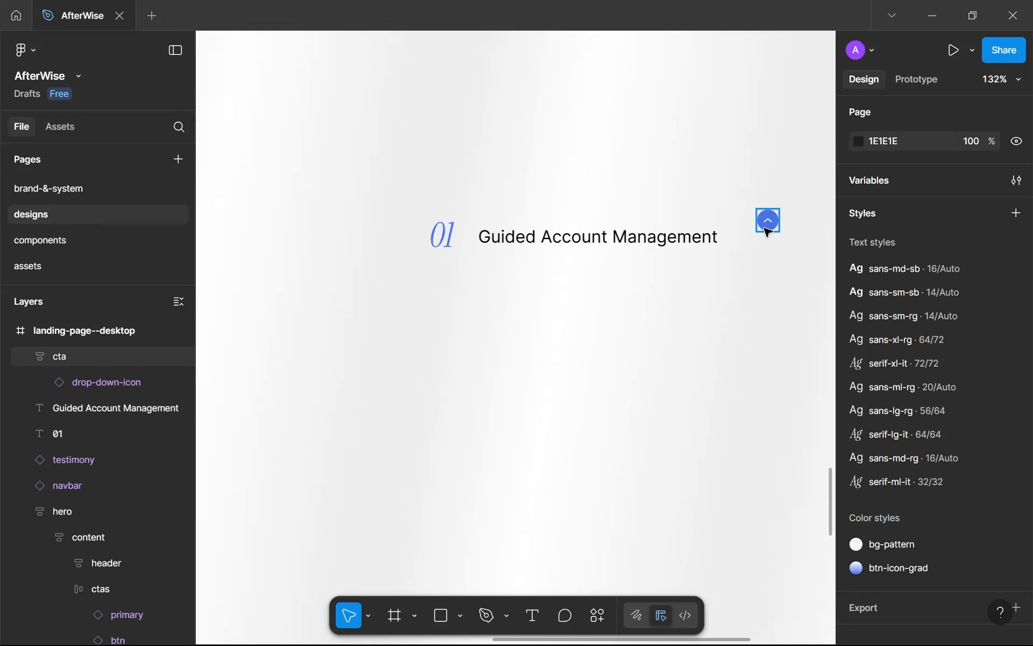
Wrap the 01 numeral and Guided Account Management heading in a 16-gap auto-layout frame named content.
{"action": "left_click", "coordinate": [640, 240]}
{"action": "left_click", "coordinate": [443, 231], "text": "shift"}
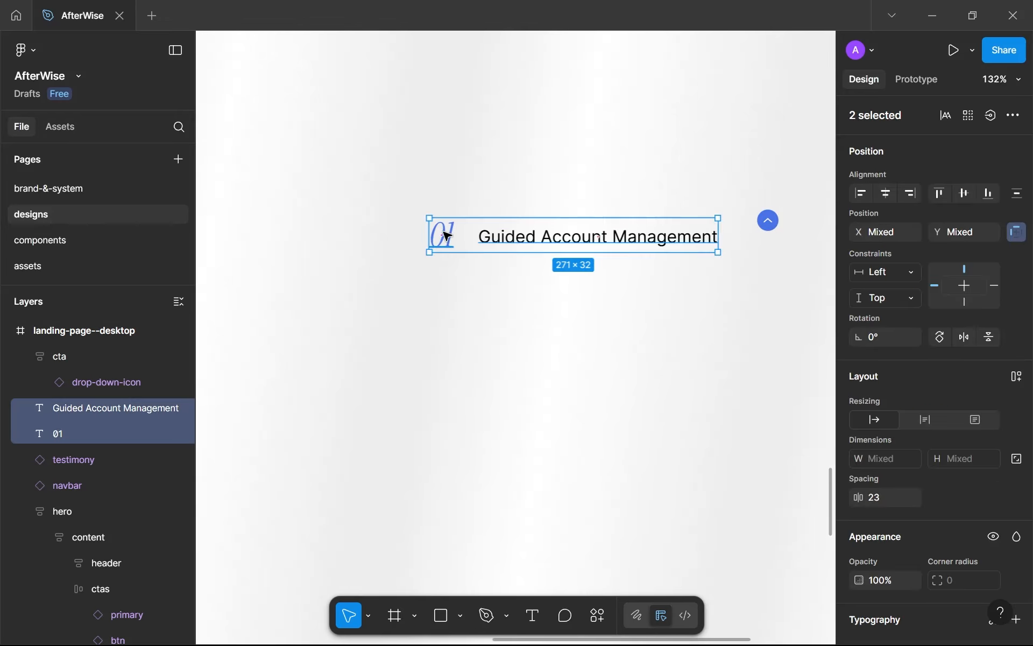
{"action": "key", "text": "shift+a"}
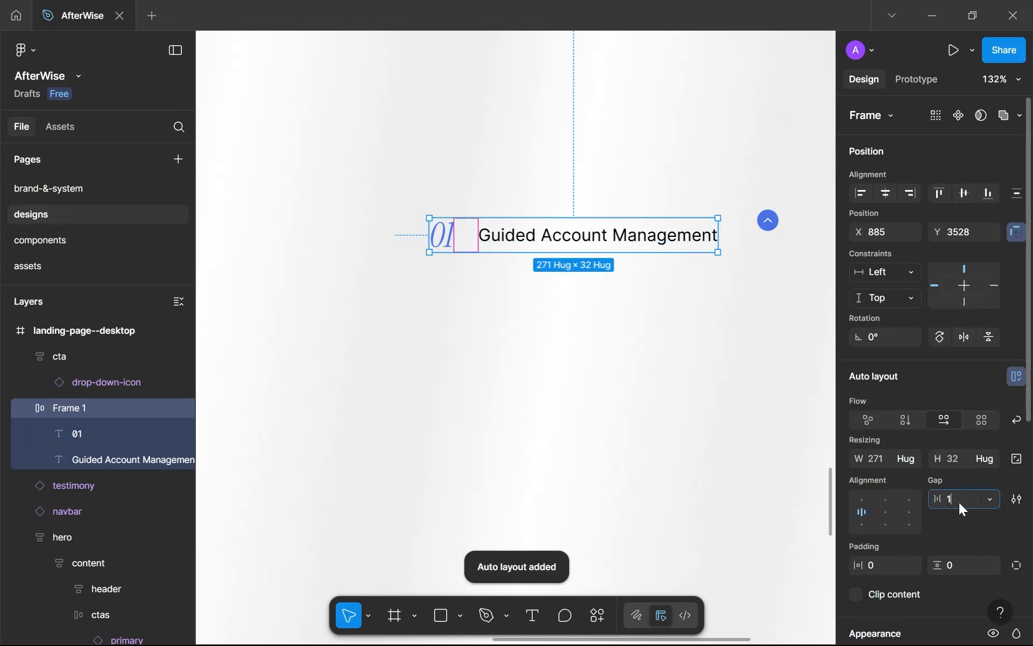
{"action": "key", "text": "Return"}
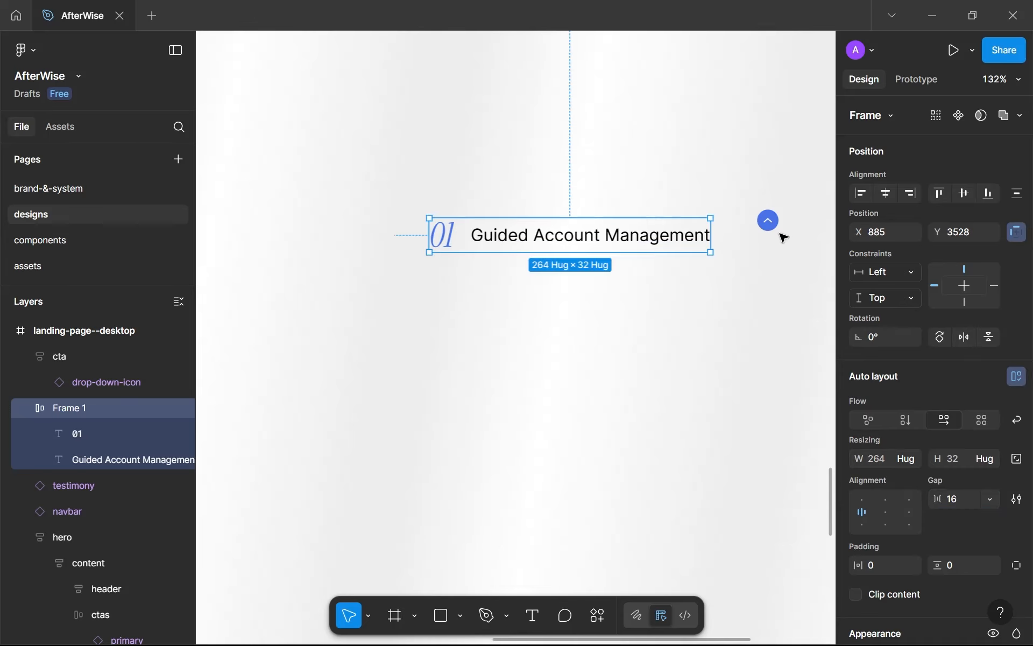
{"action": "scroll", "coordinate": [780, 234], "scroll_direction": "down", "scroll_amount": 1}
{"action": "double_click", "coordinate": [80, 407]}
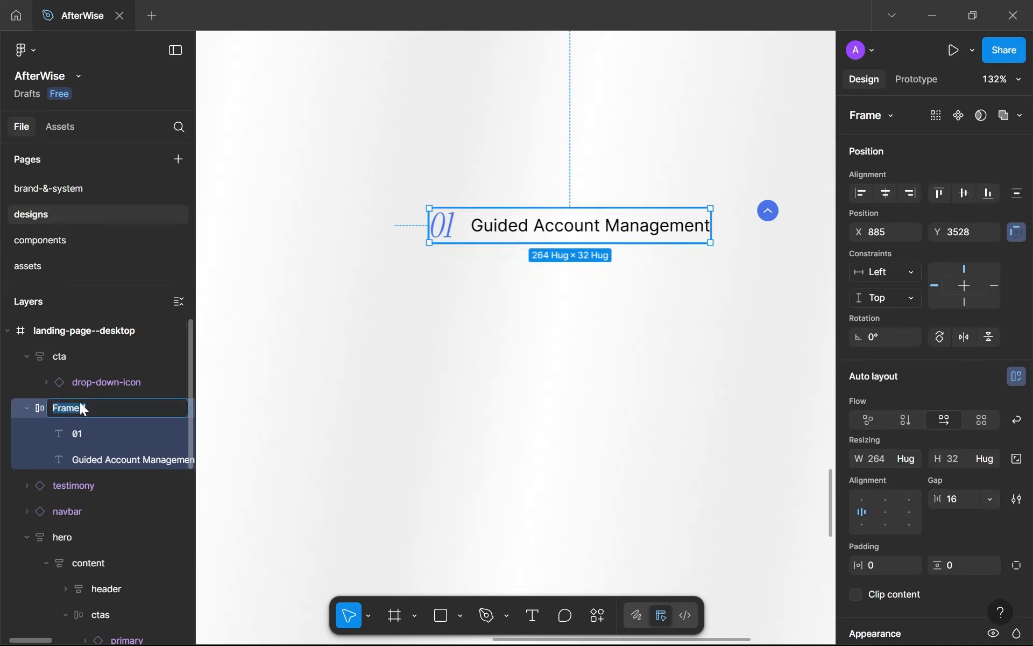
{"action": "type", "text": "content"}
{"action": "key", "text": "Return"}
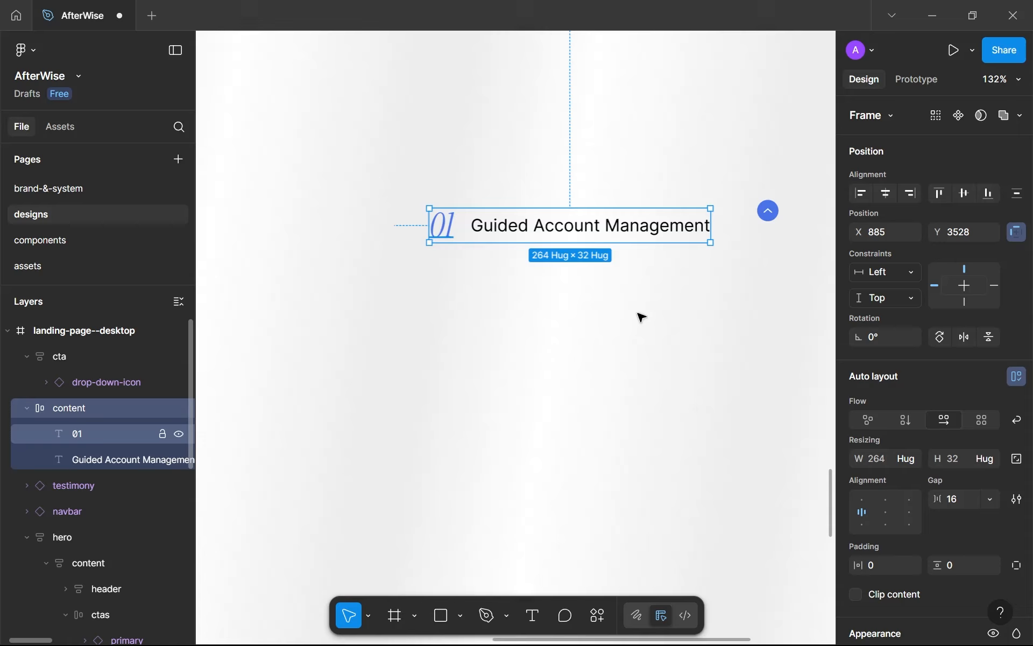
Wrap content and cta in an auto-layout frame named item with 16 padding and auto gap.
{"action": "left_click", "coordinate": [778, 215], "text": "shift"}
{"action": "key", "text": "shift+a"}
{"action": "scroll", "coordinate": [571, 261], "scroll_direction": "down", "scroll_amount": 2}
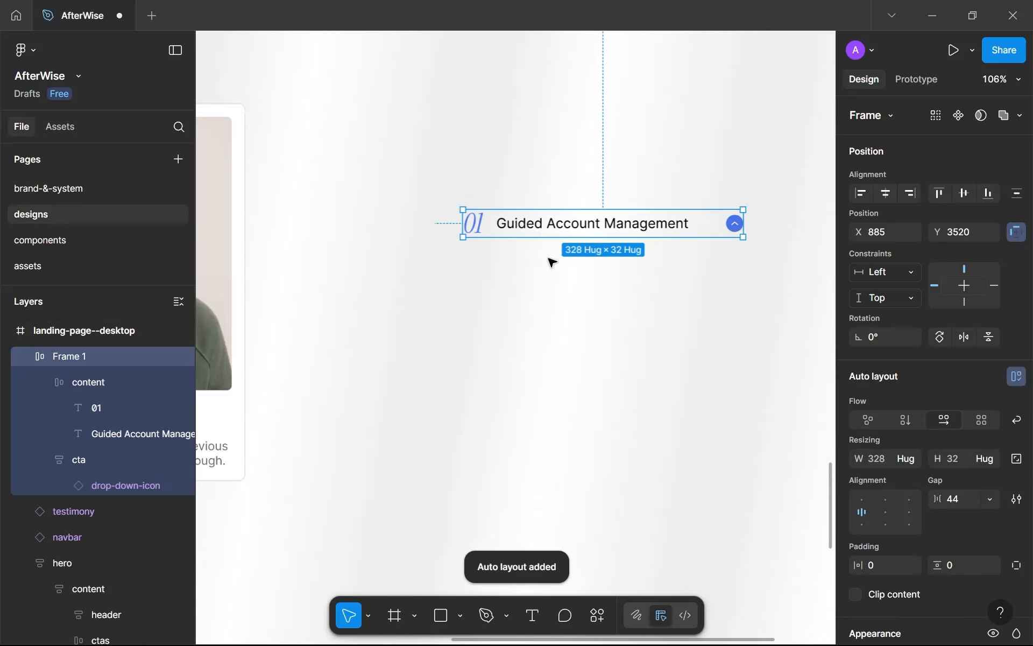
{"action": "scroll", "coordinate": [484, 279], "scroll_direction": "right", "scroll_amount": 3}
{"action": "double_click", "coordinate": [82, 364]}
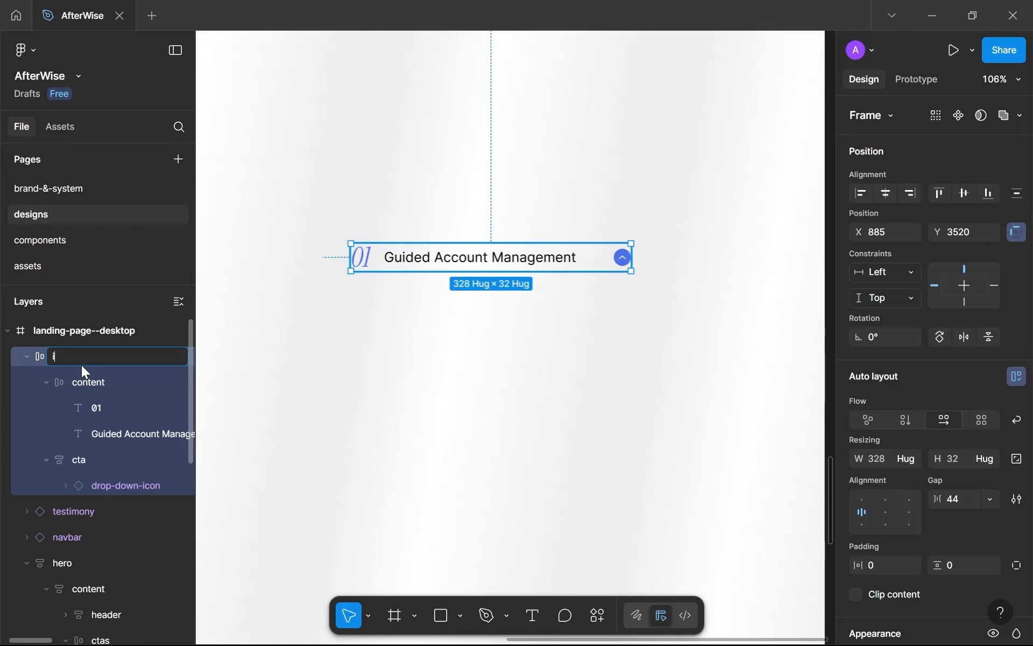
{"action": "key", "text": "Return"}
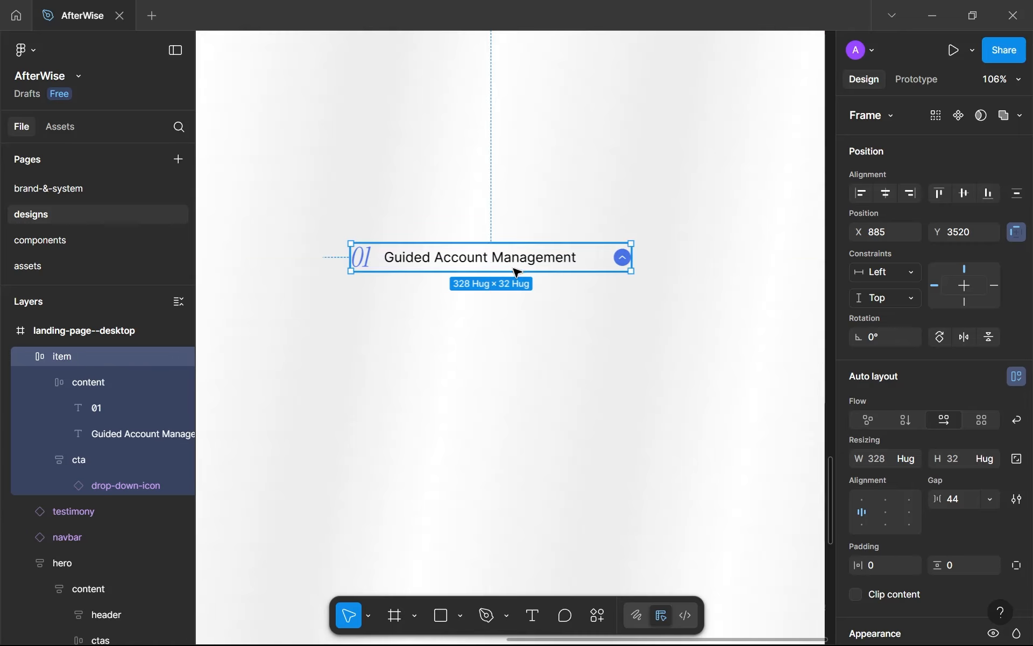
{"action": "scroll", "coordinate": [867, 397], "scroll_direction": "down", "scroll_amount": 5}
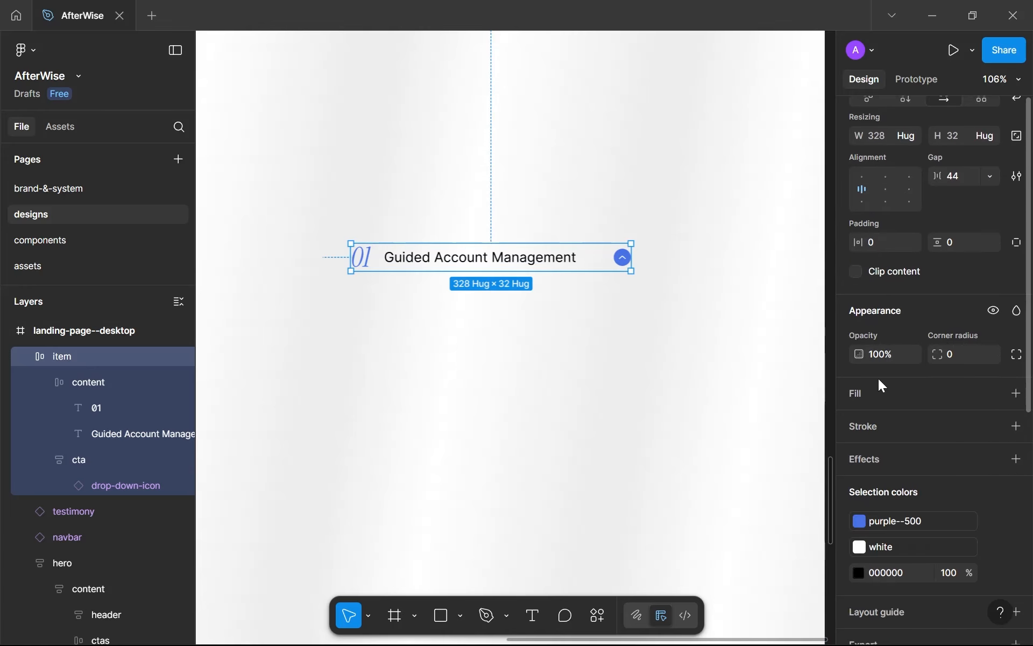
{"action": "left_click", "coordinate": [893, 250]}
{"action": "type", "text": "16"}
{"action": "left_click", "coordinate": [967, 238]}
{"action": "type", "text": "1"}
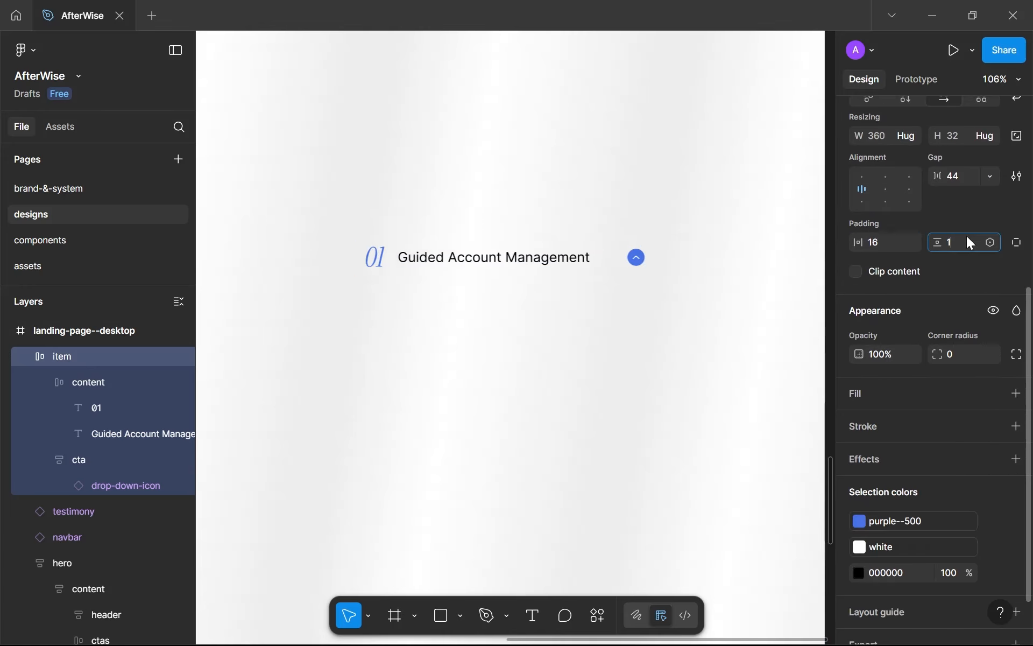
{"action": "left_click", "coordinate": [988, 178]}
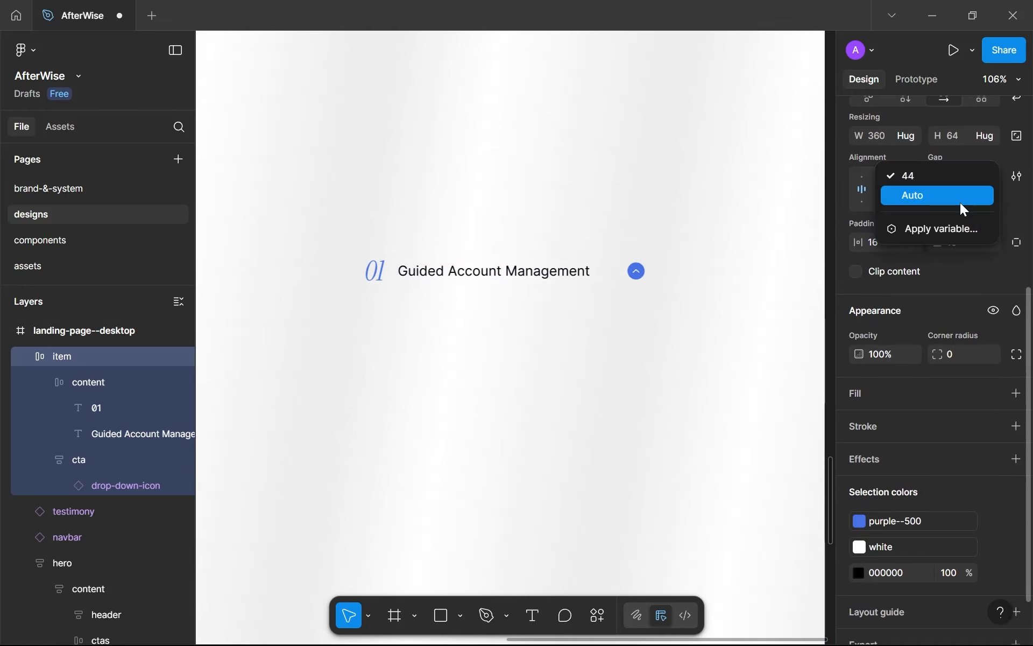
{"action": "left_click", "coordinate": [960, 203]}
Give item a white fill, gray--800 border and 8 px corner radius.
{"action": "left_click", "coordinate": [995, 391]}
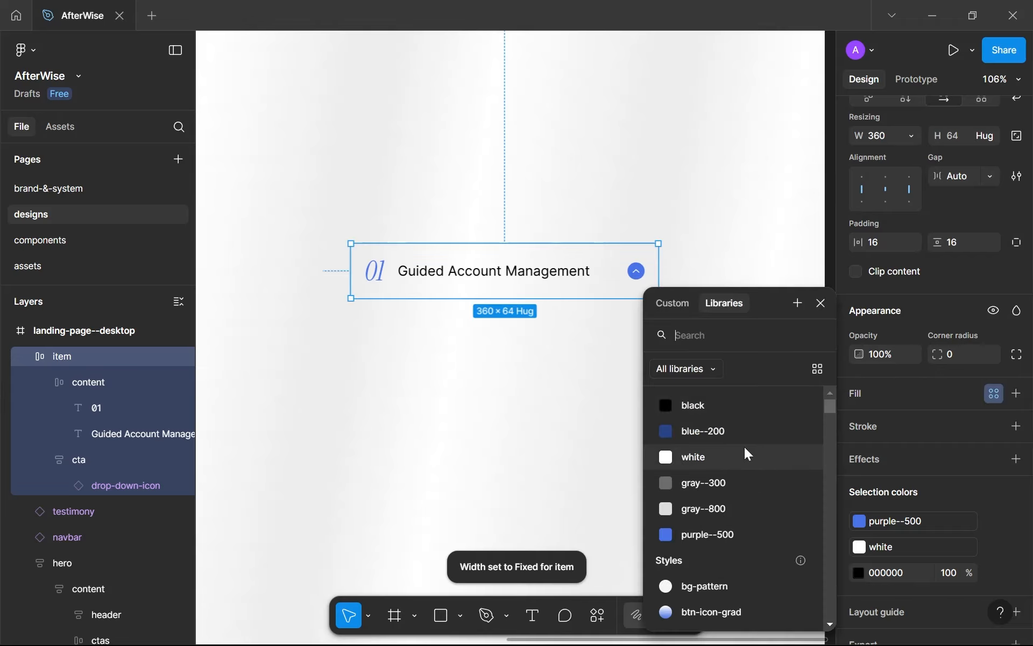
{"action": "left_click", "coordinate": [745, 452]}
{"action": "left_click", "coordinate": [994, 462]}
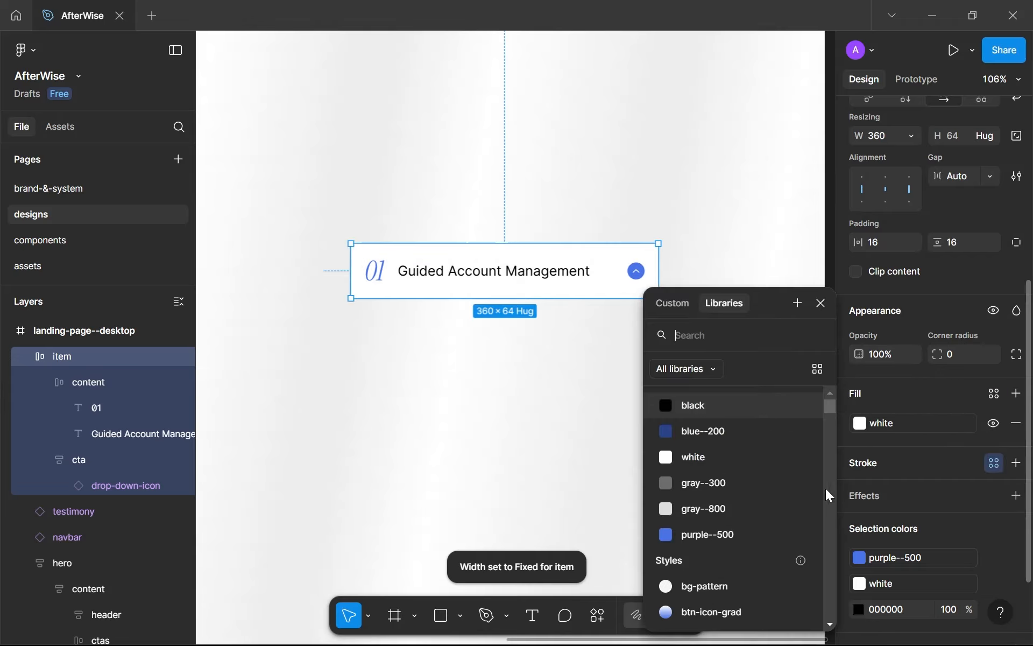
{"action": "left_click", "coordinate": [723, 510]}
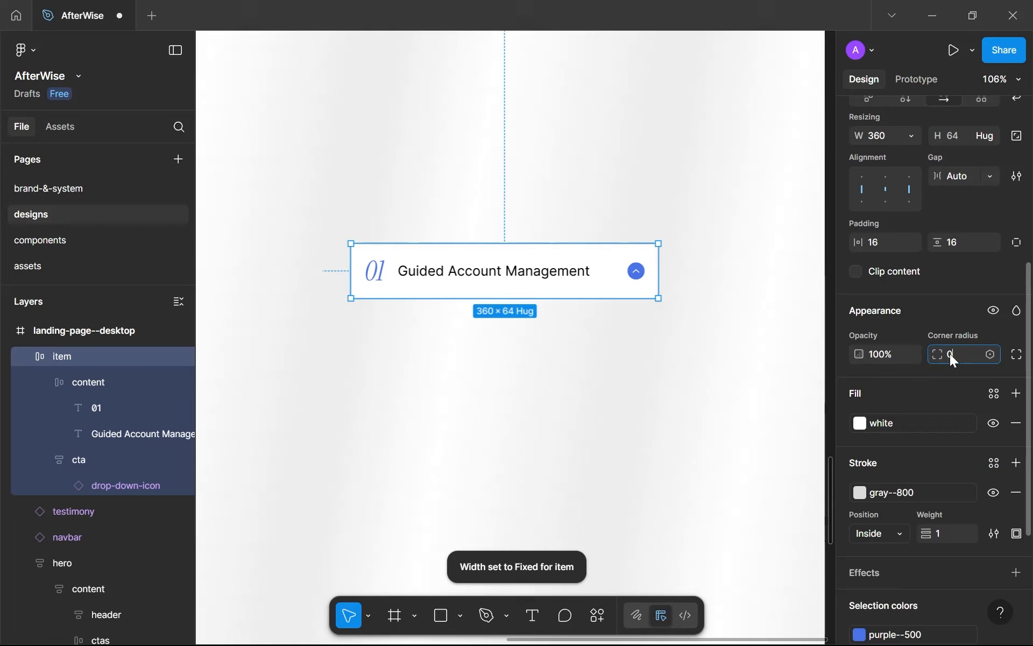
{"action": "type", "text": "8"}
{"action": "key", "text": "Return"}
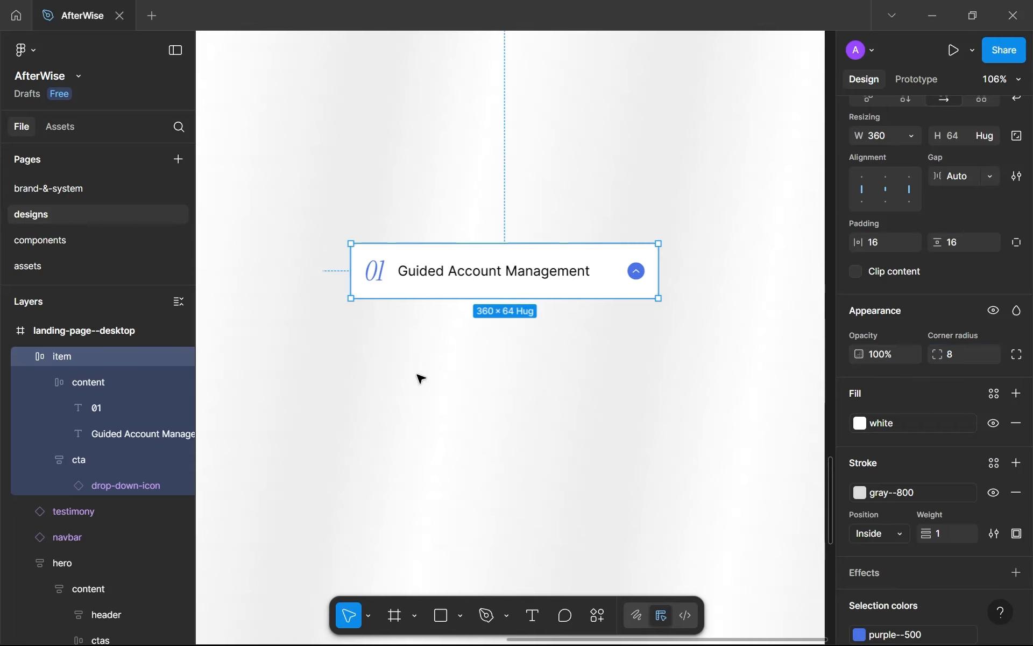
{"action": "left_click", "coordinate": [421, 378]}
{"action": "scroll", "coordinate": [421, 379], "scroll_direction": "down", "scroll_amount": 5}
Move the item card up about 118 px.
{"action": "left_click_drag", "start_coordinate": [420, 377], "coordinate": [479, 403]}
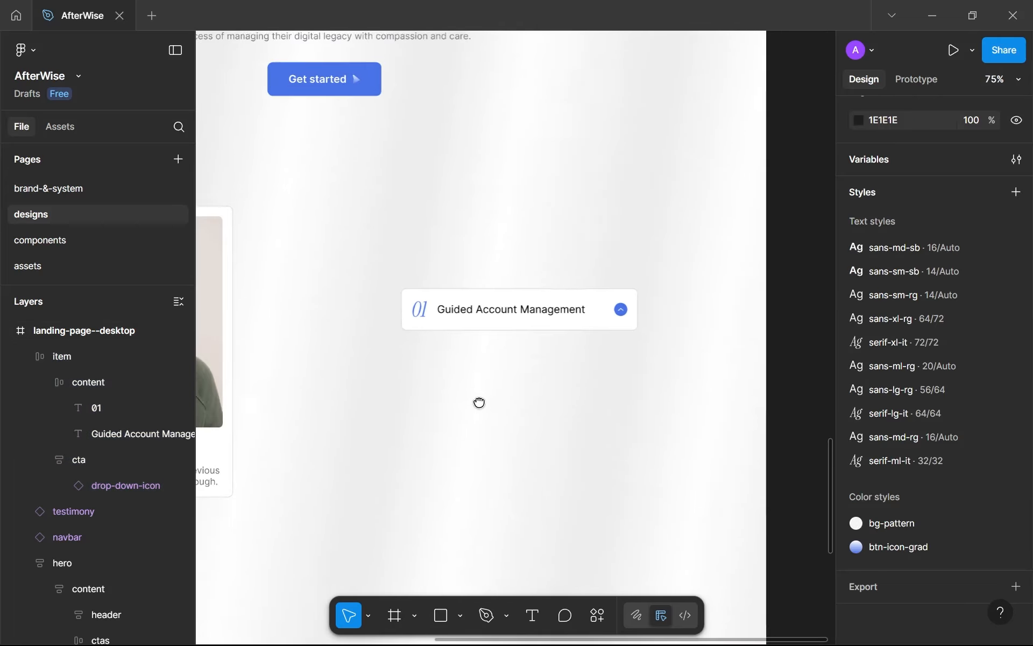
{"action": "scroll", "coordinate": [478, 402], "scroll_direction": "up", "scroll_amount": 3}
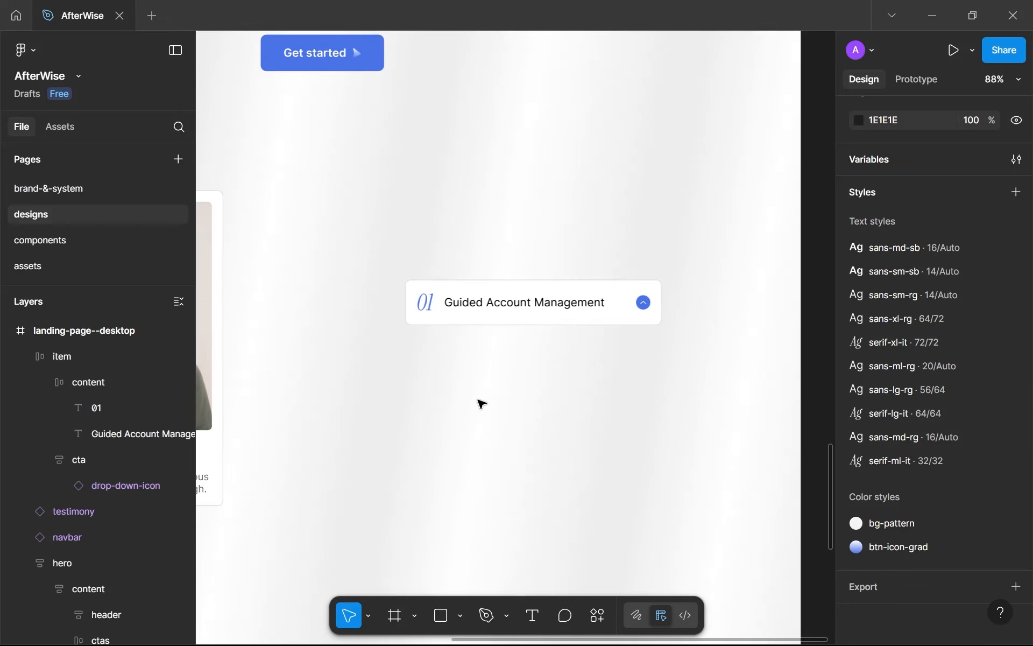
{"action": "left_click_drag", "start_coordinate": [474, 320], "coordinate": [483, 261]}
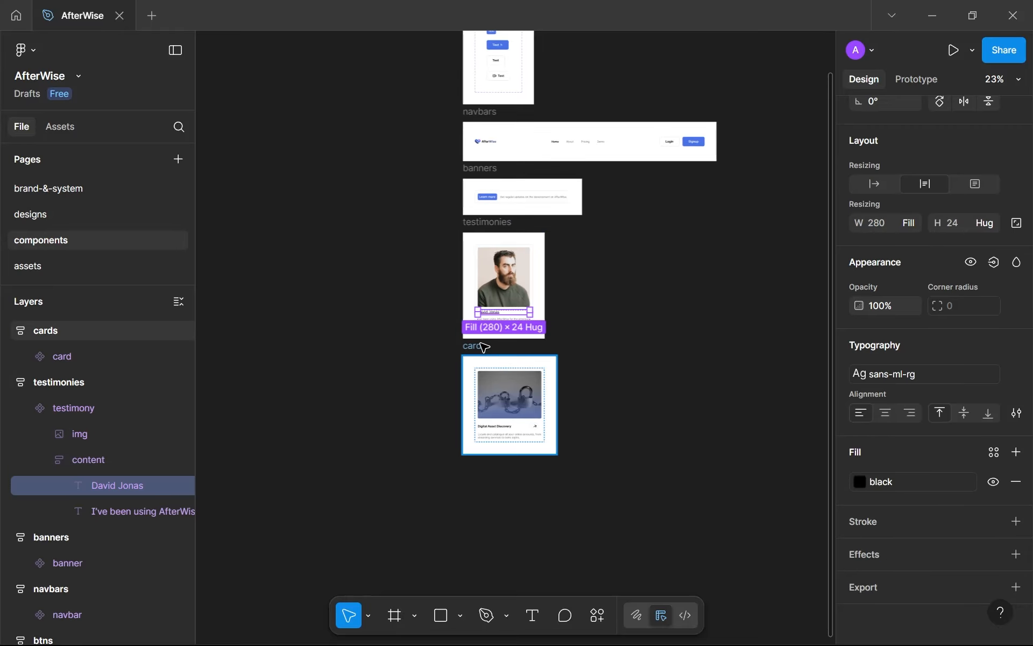
Duplicate the cards frame below and replace its card with the copied item row.
{"action": "left_click", "coordinate": [481, 344]}
{"action": "scroll", "coordinate": [481, 344], "scroll_direction": "down", "scroll_amount": 3}
{"action": "left_click_drag", "start_coordinate": [482, 346], "coordinate": [528, 330]}
{"action": "key", "text": "ctrl+d"}
{"action": "scroll", "coordinate": [528, 330], "scroll_direction": "up", "scroll_amount": 3}
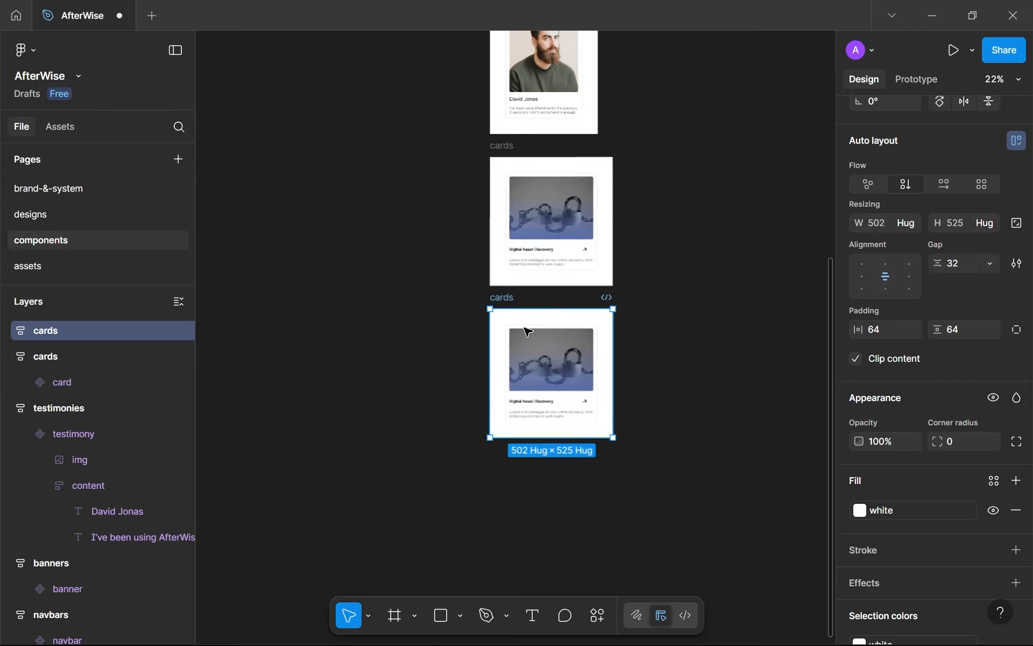
{"action": "scroll", "coordinate": [528, 331], "scroll_direction": "up", "scroll_amount": 5}
{"action": "left_click", "coordinate": [552, 383]}
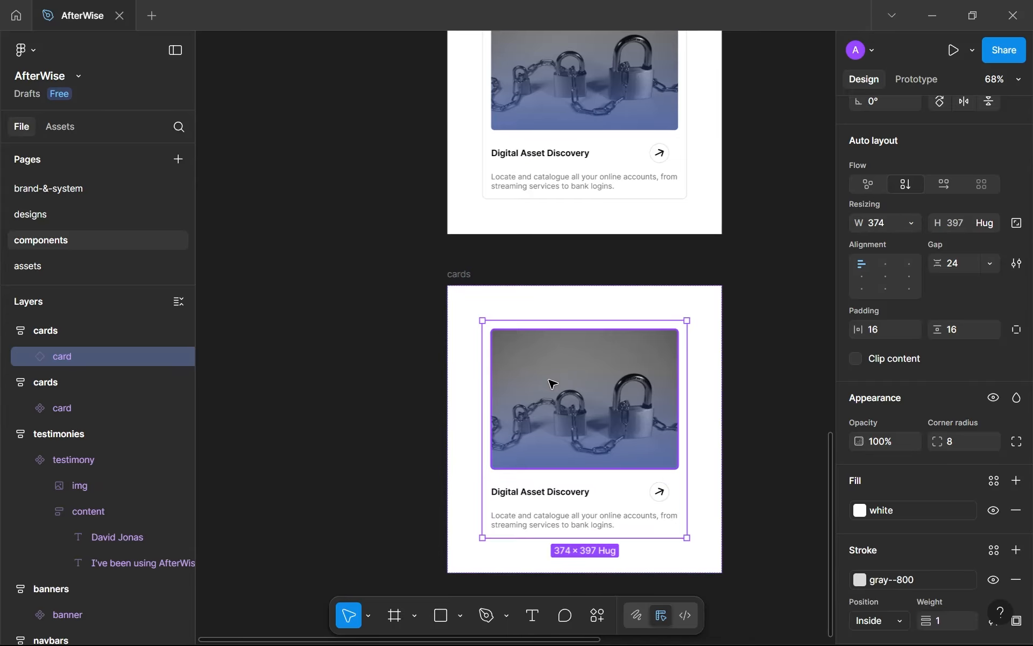
{"action": "key", "text": "ctrl+shift+r"}
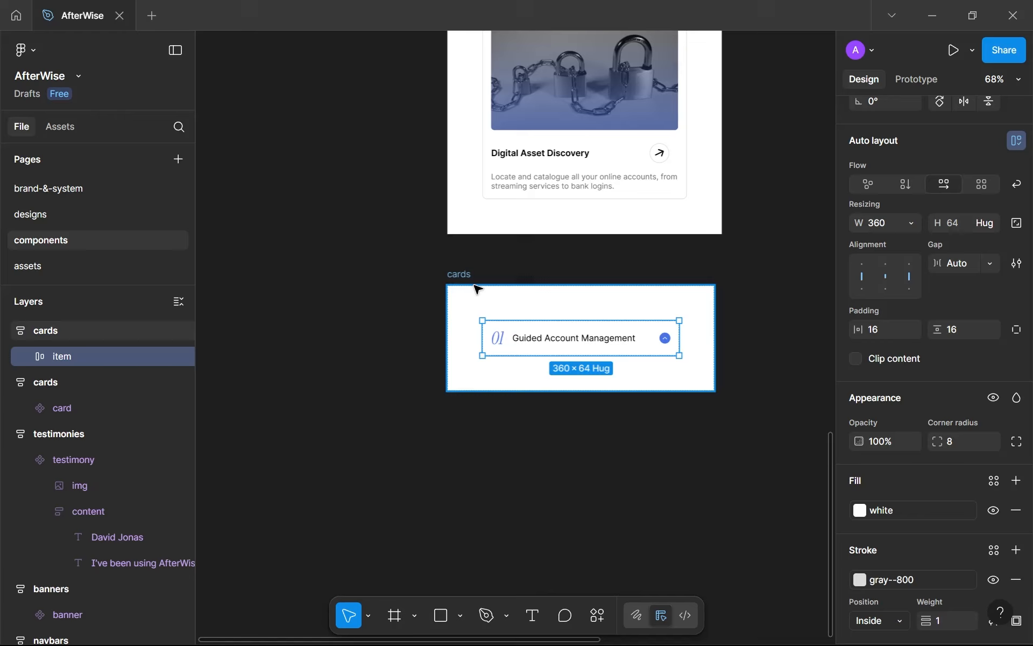
Rename the copied frame accordion-items and turn the item row into a component.
{"action": "double_click", "coordinate": [455, 275]}
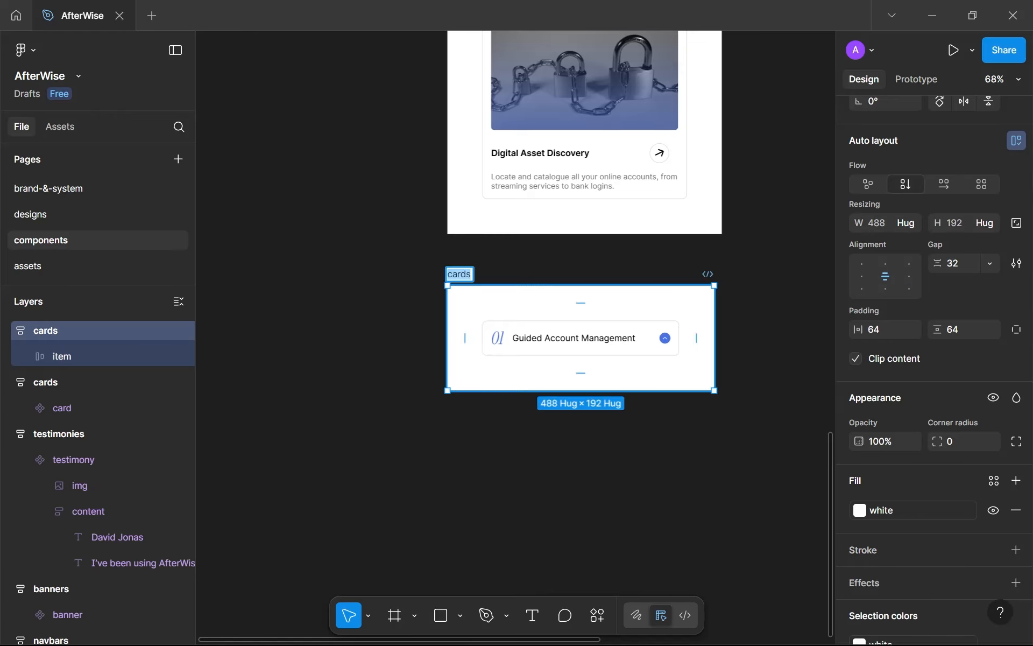
{"action": "type", "text": "accordion"}
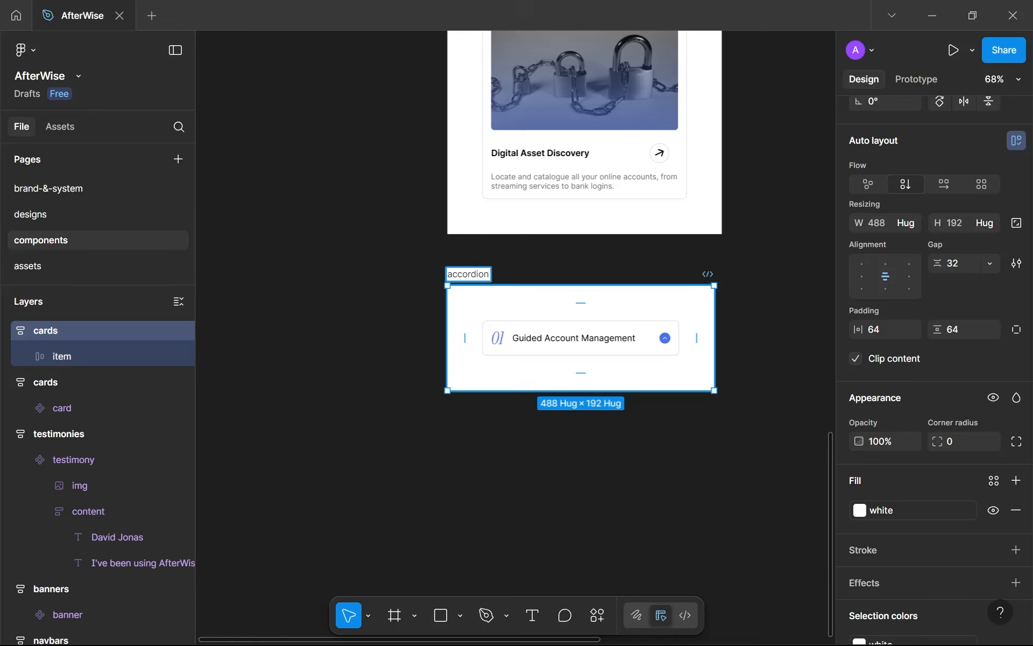
{"action": "type", "text": "-items"}
{"action": "key", "text": "Return"}
{"action": "key", "text": "Return"}
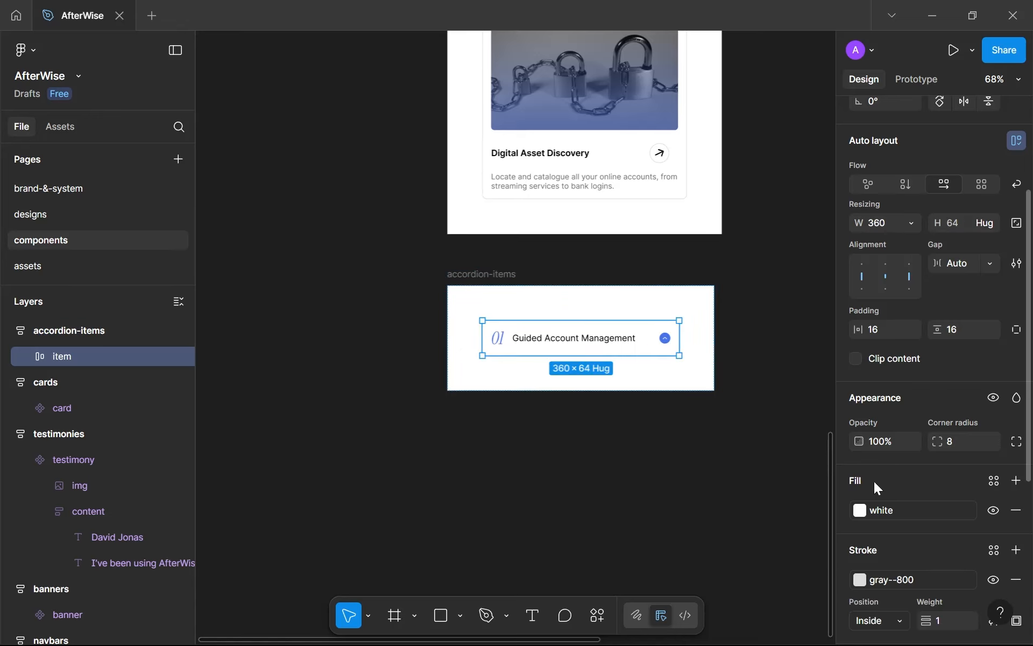
{"action": "scroll", "coordinate": [1000, 108], "scroll_direction": "up", "scroll_amount": 5}
{"action": "left_click", "coordinate": [951, 112]}
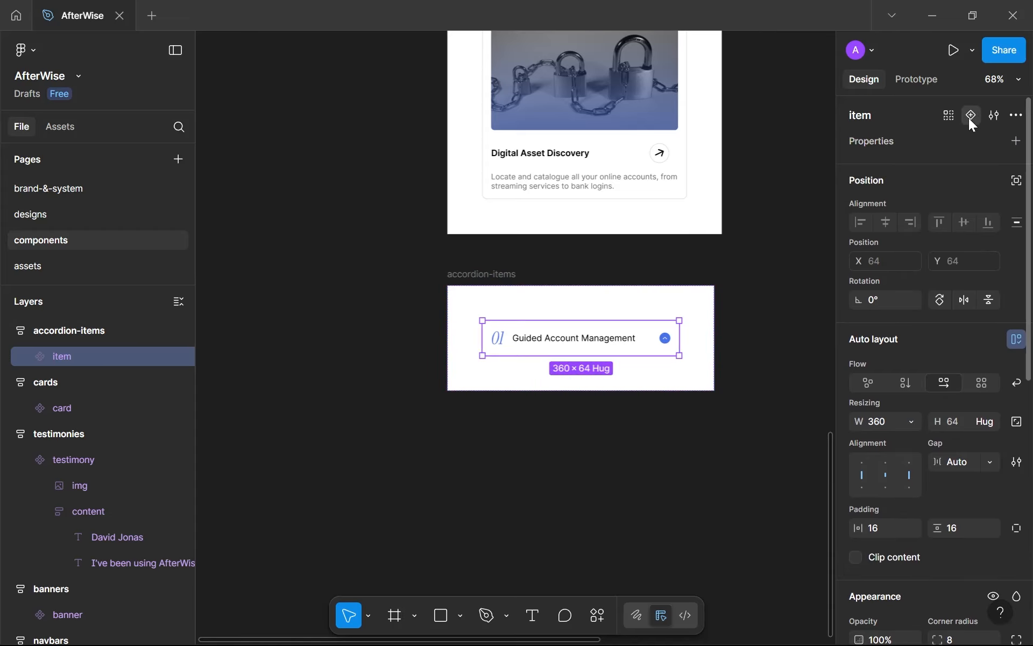
Add a second variant and name the Property 1 values opened and closed.
{"action": "left_click", "coordinate": [968, 118]}
{"action": "scroll", "coordinate": [706, 346], "scroll_direction": "up", "scroll_amount": 3}
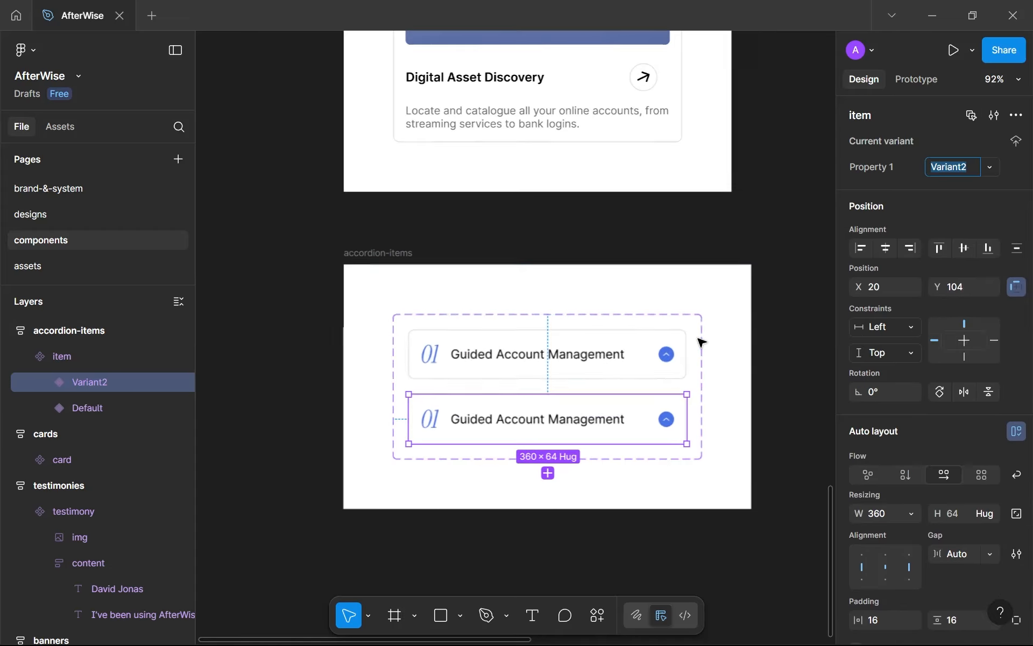
{"action": "left_click", "coordinate": [602, 360]}
{"action": "left_click", "coordinate": [928, 173]}
{"action": "type", "text": "op"}
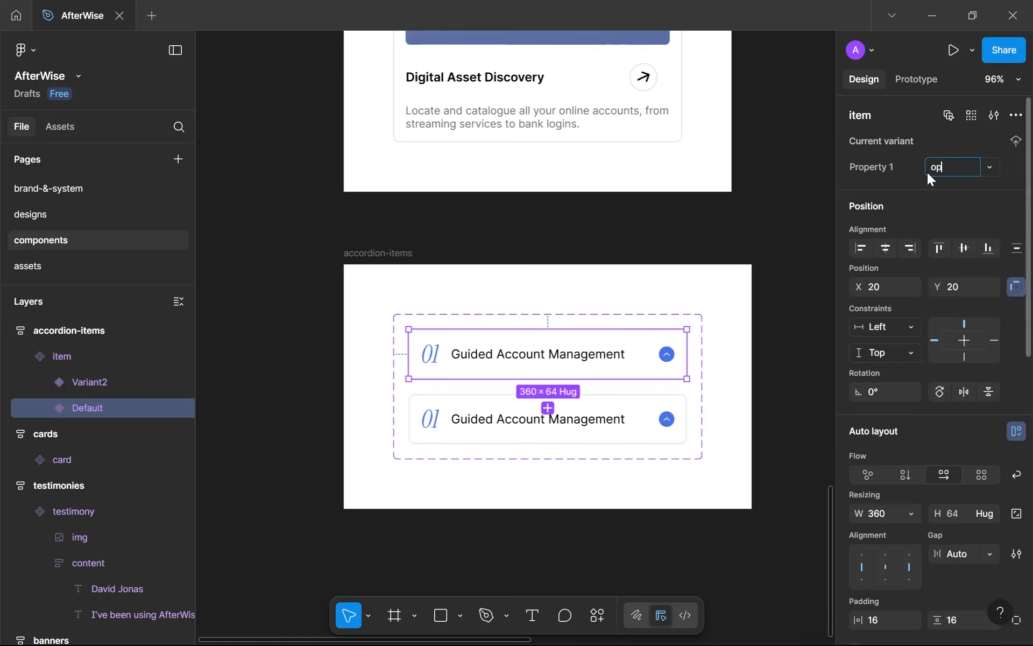
{"action": "type", "text": "ened"}
{"action": "left_click", "coordinate": [630, 419]}
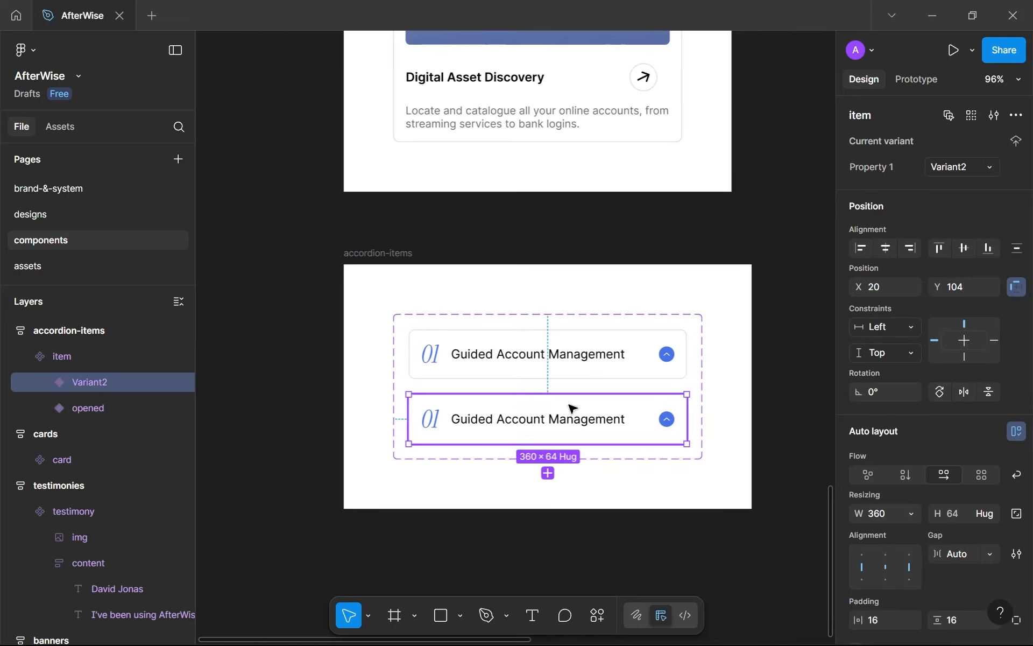
{"action": "left_click", "coordinate": [936, 168]}
{"action": "type", "text": "clos"}
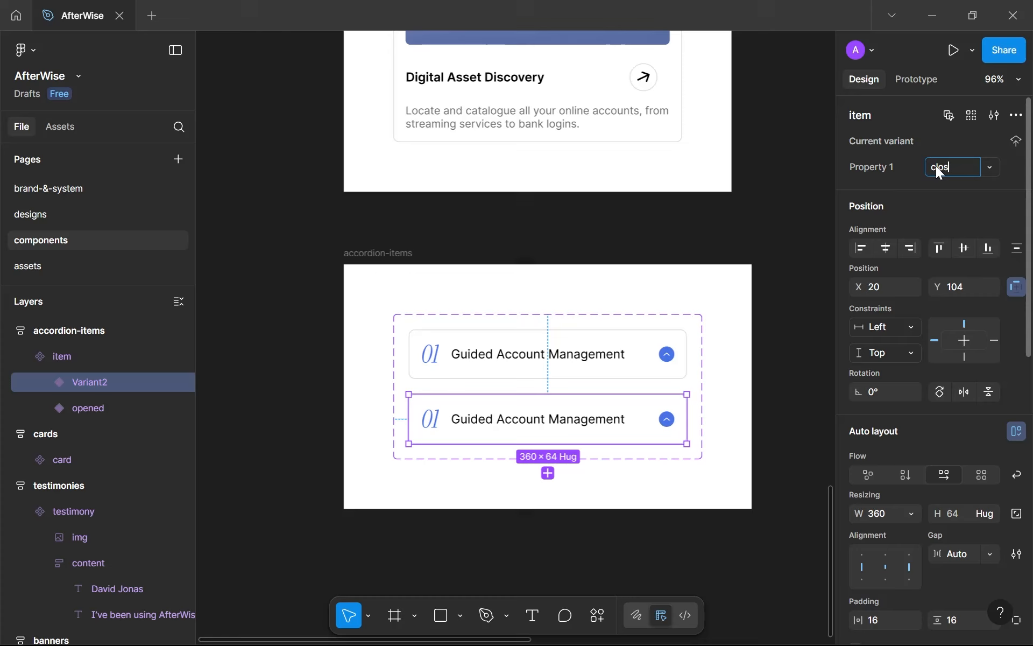
{"action": "type", "text": "ed"}
{"action": "key", "text": "Return"}
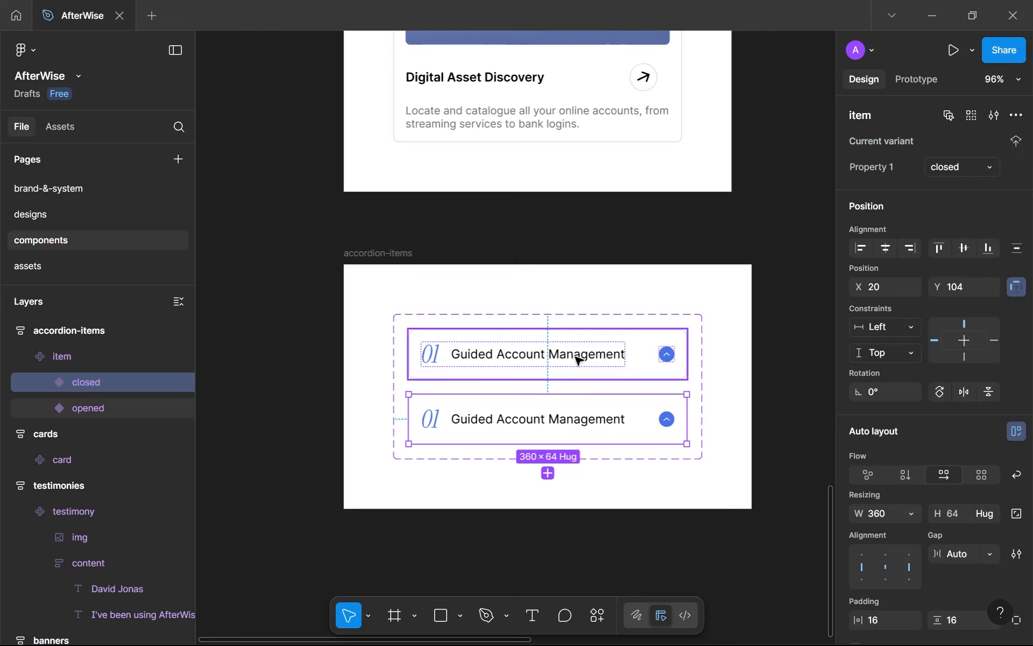
Give the item component set a purple--500 outline stroke.
{"action": "left_click", "coordinate": [699, 377]}
{"action": "scroll", "coordinate": [962, 485], "scroll_direction": "down", "scroll_amount": 5}
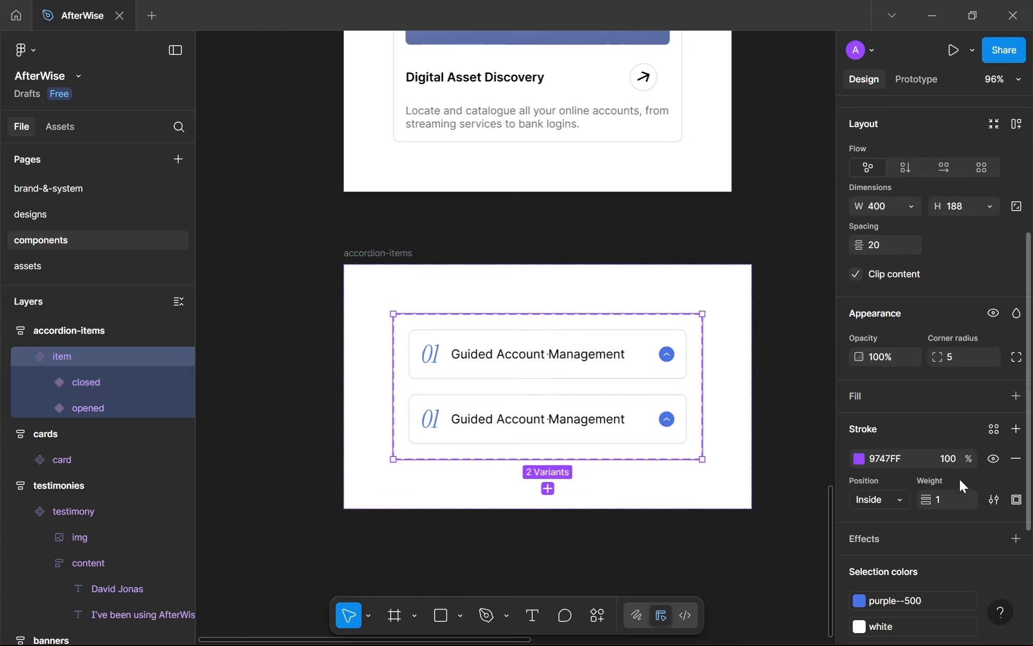
{"action": "left_click", "coordinate": [994, 429]}
{"action": "left_click", "coordinate": [728, 528]}
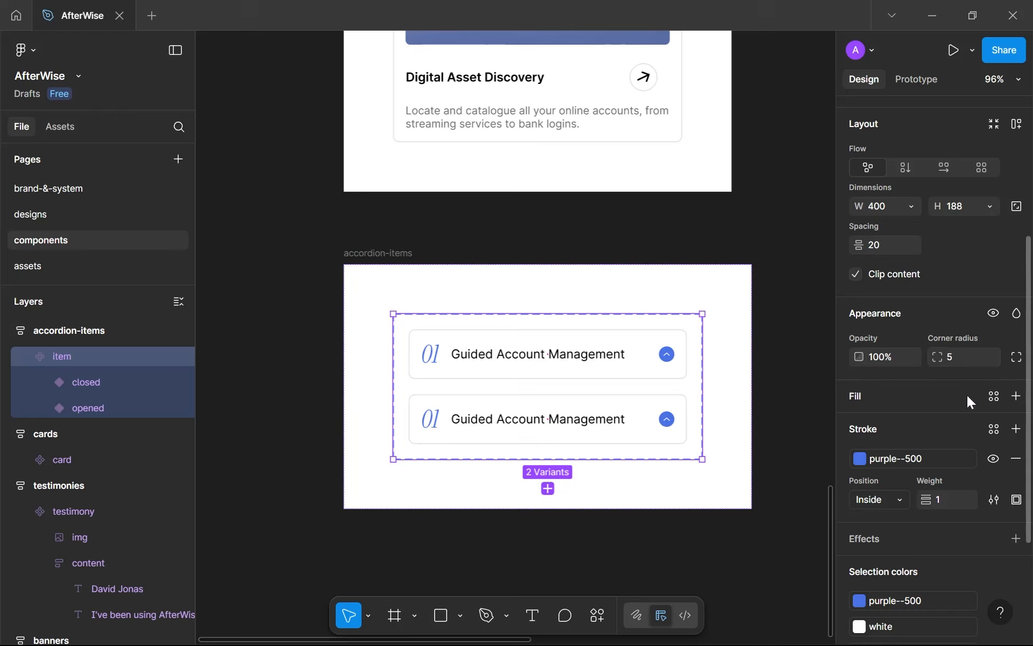
Apply auto layout to the component set with 64 padding and a 32 gap.
{"action": "left_click", "coordinate": [1016, 124]}
{"action": "left_click", "coordinate": [891, 312]}
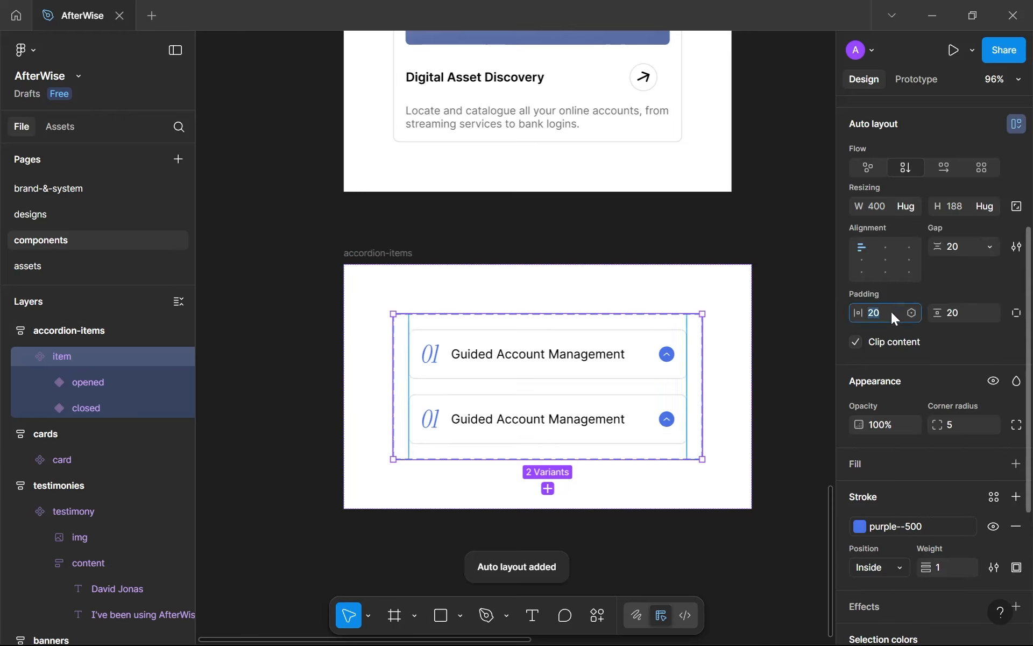
{"action": "type", "text": "64"}
{"action": "left_click", "coordinate": [958, 315]}
{"action": "type", "text": "64"}
{"action": "left_click", "coordinate": [960, 245]}
{"action": "type", "text": "2"}
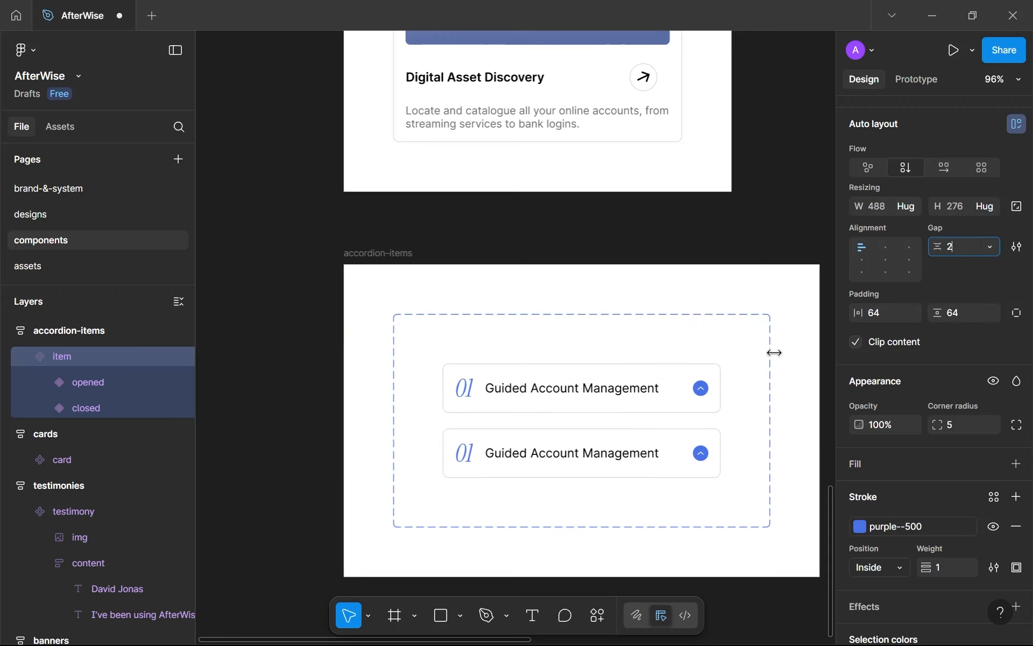
{"action": "scroll", "coordinate": [775, 352], "scroll_direction": "down", "scroll_amount": 3}
{"action": "key", "text": "BackSpace"}
{"action": "type", "text": "3"}
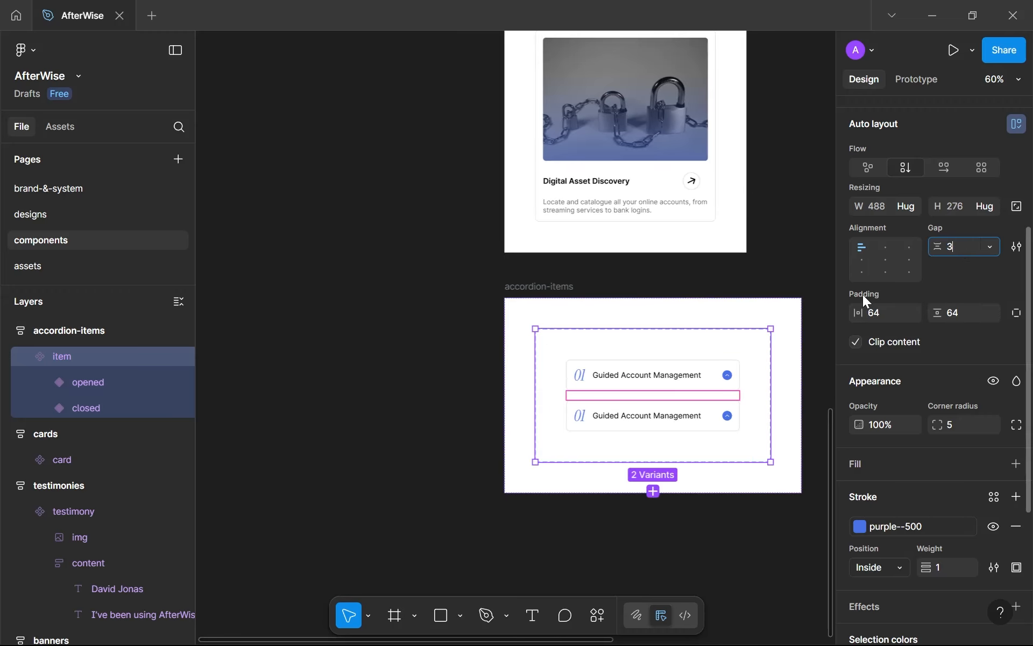
{"action": "type", "text": "2"}
{"action": "key", "text": "Return"}
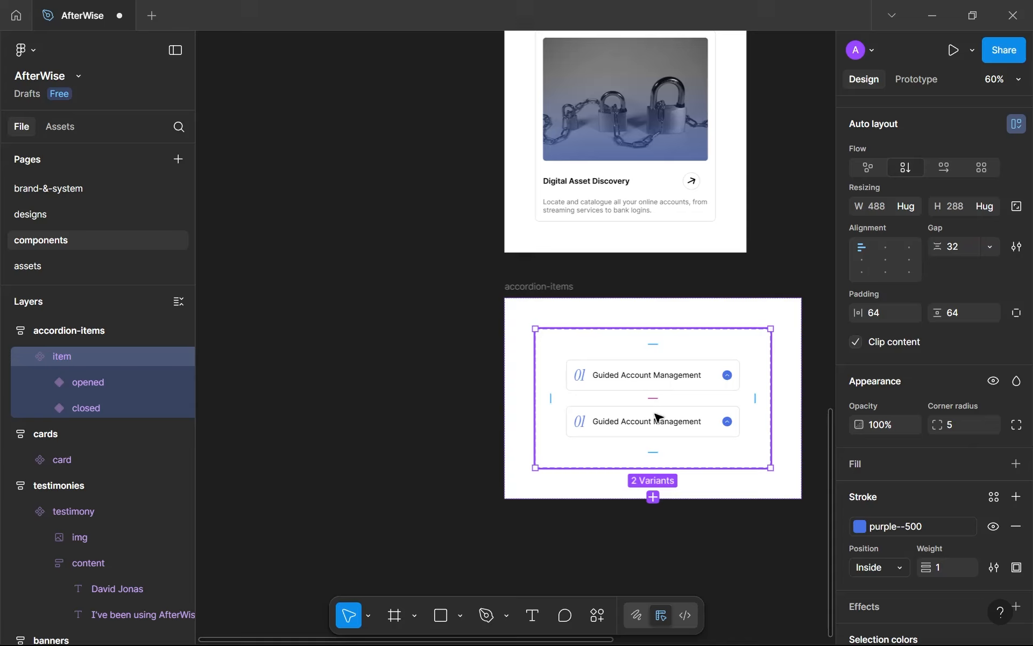
{"action": "scroll", "coordinate": [659, 417], "scroll_direction": "up", "scroll_amount": 3}
Flip the closed variant's chevron arrow so it points down.
{"action": "left_click", "coordinate": [588, 398]}
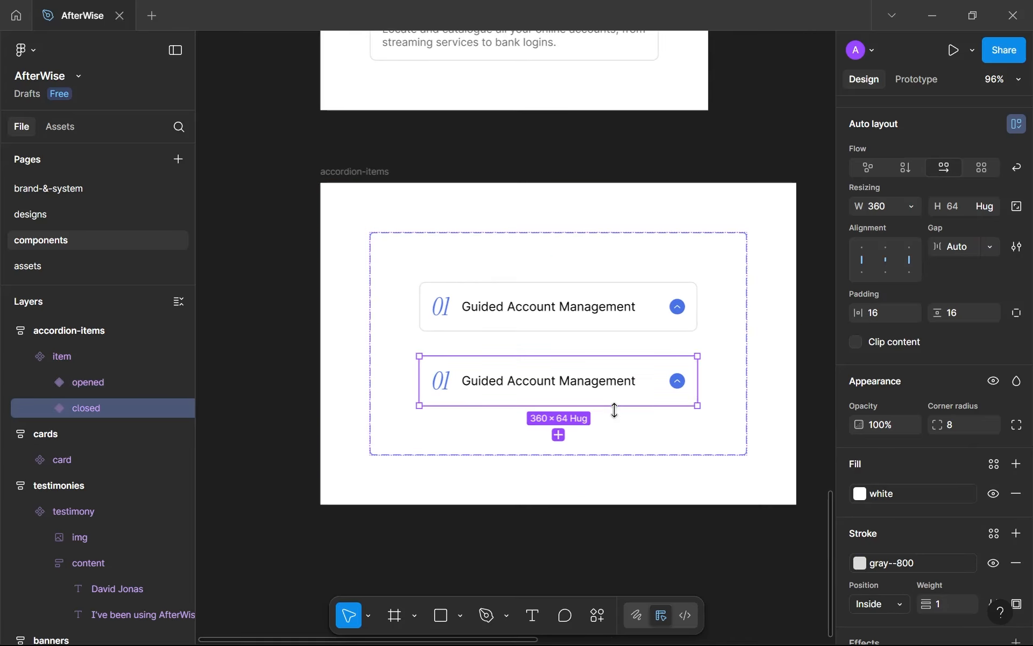
{"action": "scroll", "coordinate": [614, 410], "scroll_direction": "up", "scroll_amount": 5}
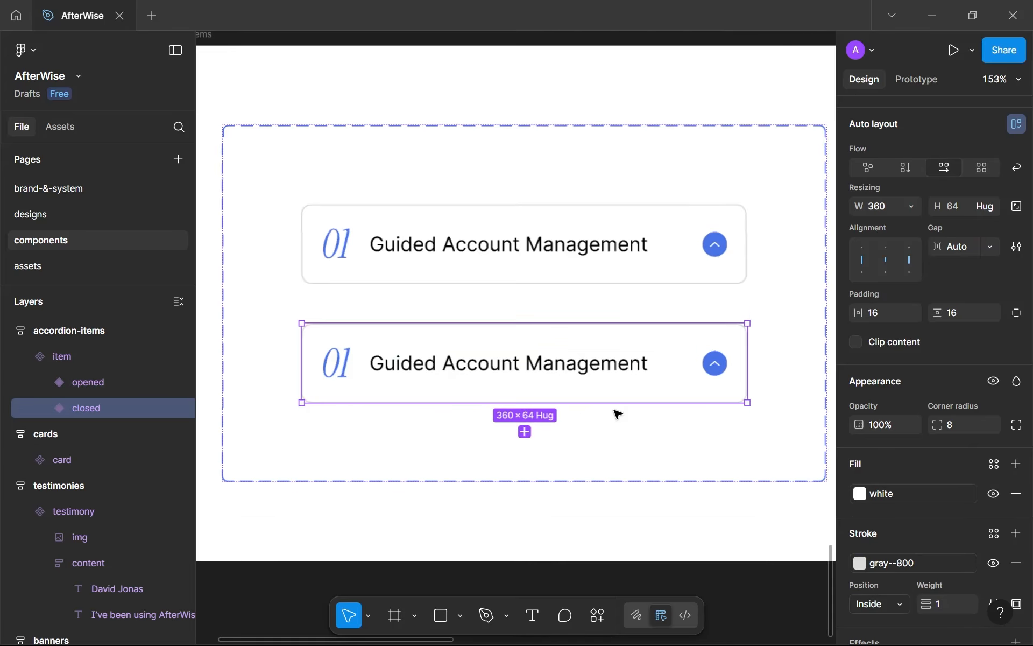
{"action": "left_click", "coordinate": [721, 366]}
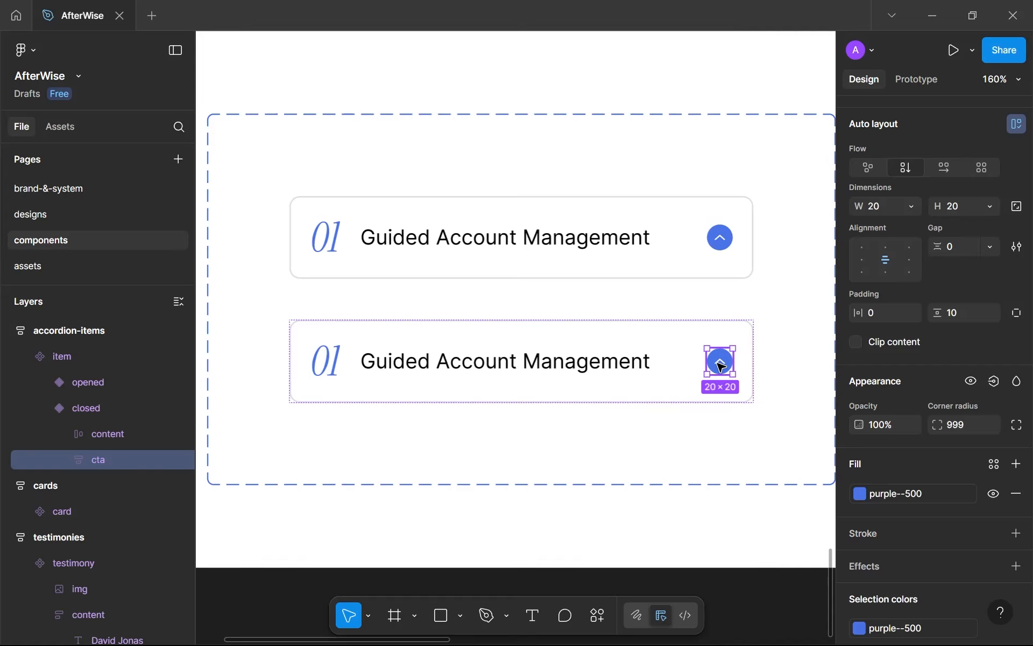
{"action": "left_click", "coordinate": [721, 367]}
{"action": "right_click", "coordinate": [718, 363]}
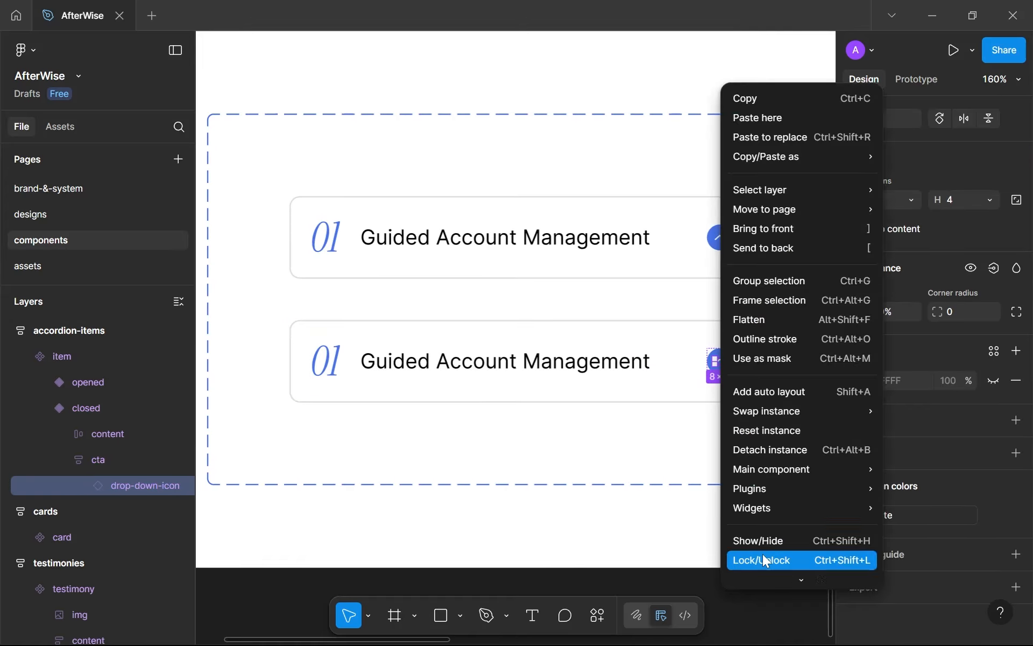
{"action": "scroll", "coordinate": [766, 560], "scroll_direction": "down", "scroll_amount": 1}
{"action": "left_click", "coordinate": [782, 572]}
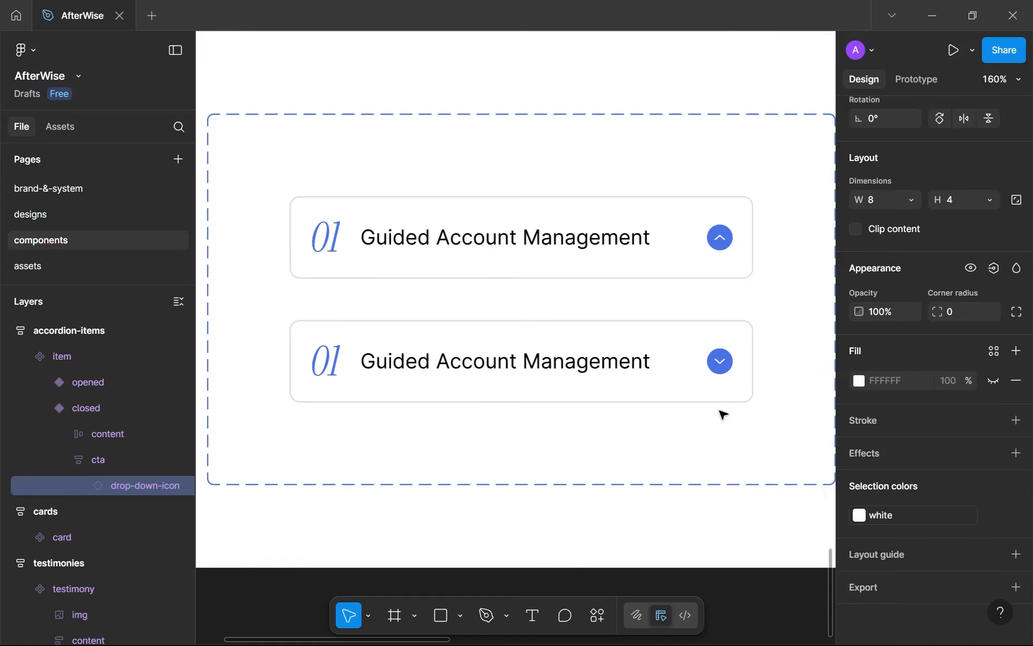
Make the closed variant's chevron button fill white and its arrow icon black.
{"action": "scroll", "coordinate": [721, 415], "scroll_direction": "up", "scroll_amount": 4}
{"action": "scroll", "coordinate": [722, 374], "scroll_direction": "up", "scroll_amount": 3}
{"action": "left_click", "coordinate": [755, 302]}
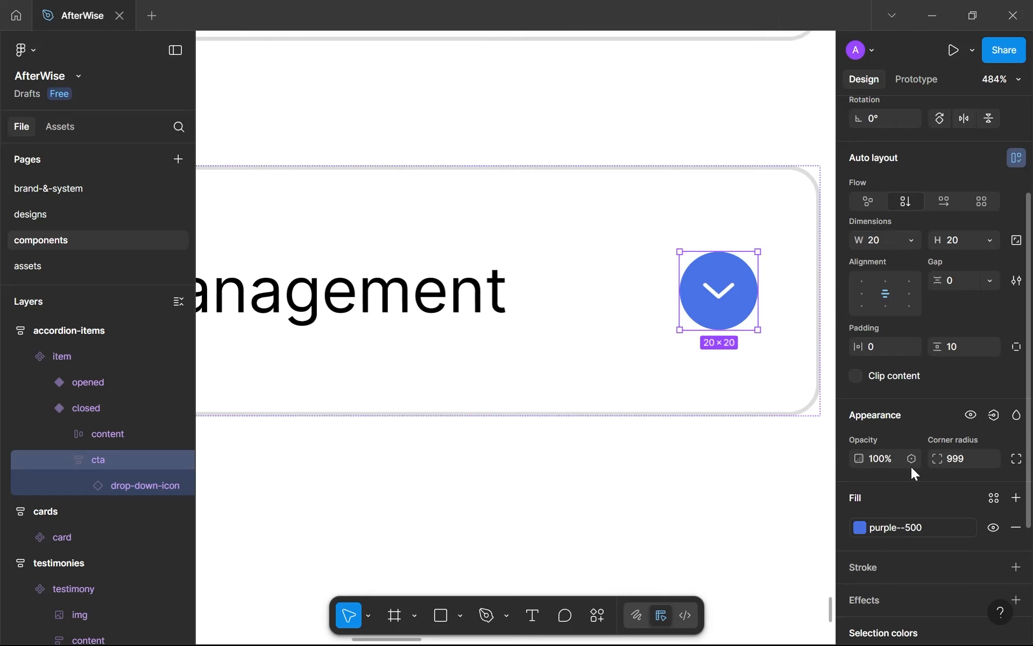
{"action": "scroll", "coordinate": [912, 466], "scroll_direction": "down", "scroll_amount": 3}
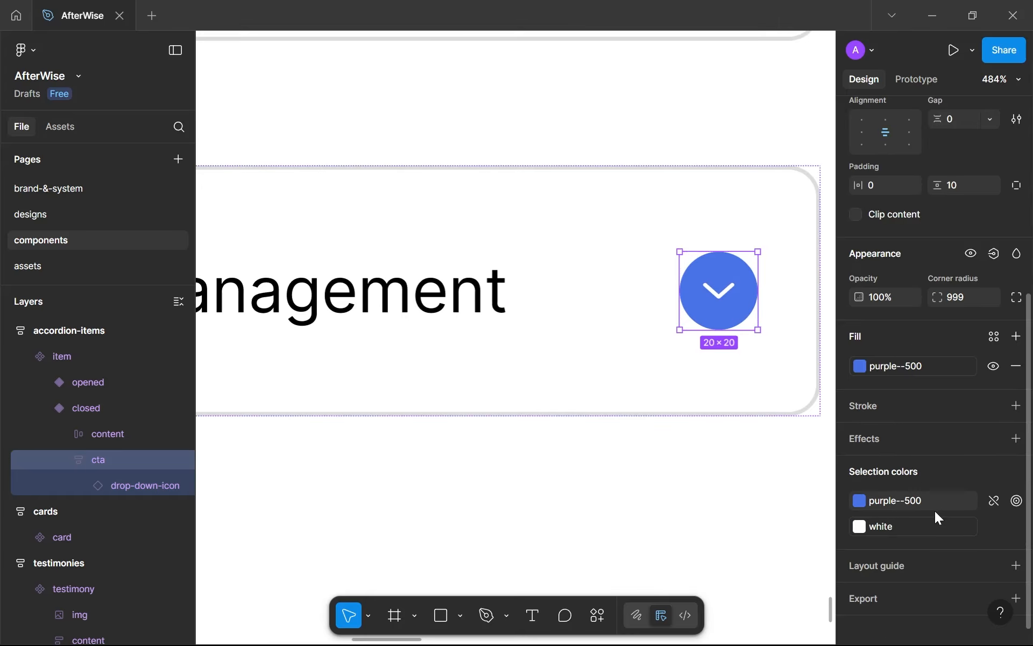
{"action": "left_click", "coordinate": [915, 368]}
{"action": "left_click", "coordinate": [724, 454]}
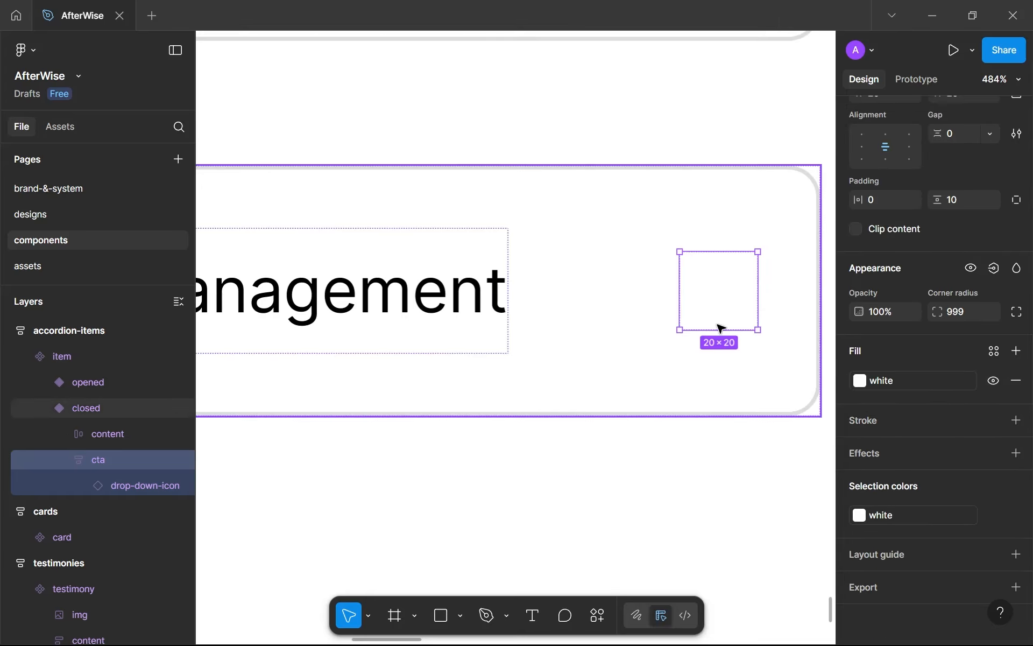
{"action": "left_click", "coordinate": [721, 290]}
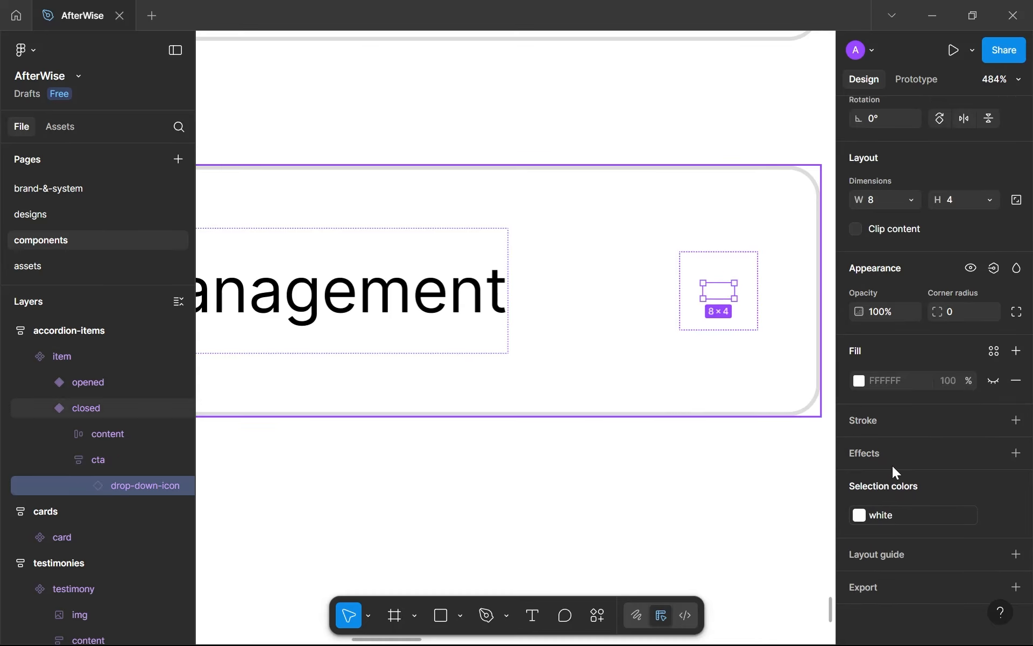
{"action": "left_click", "coordinate": [927, 515]}
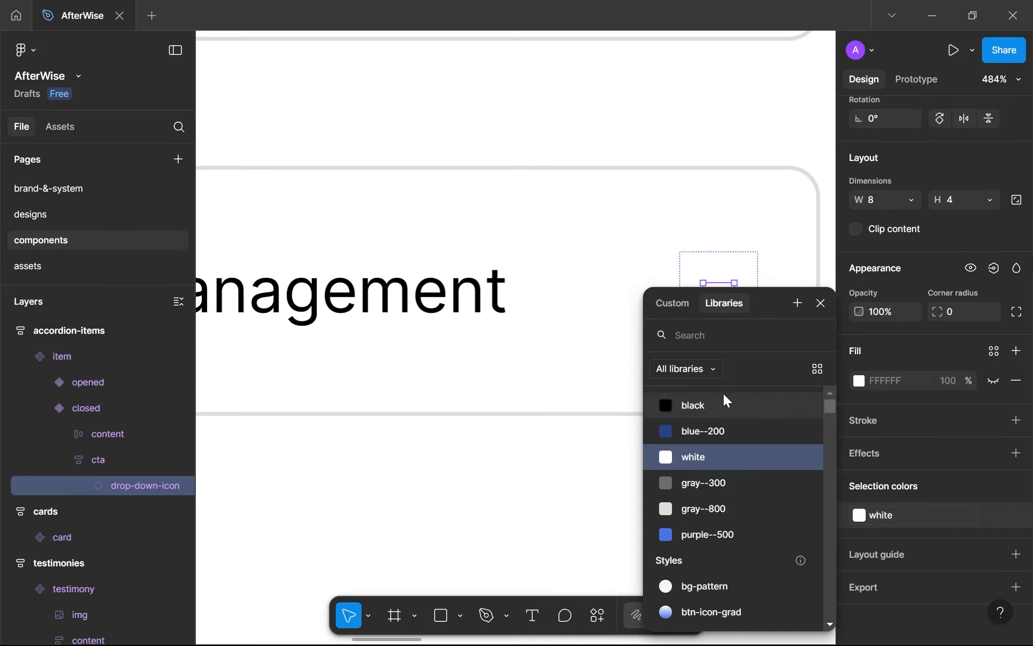
{"action": "left_click", "coordinate": [742, 408]}
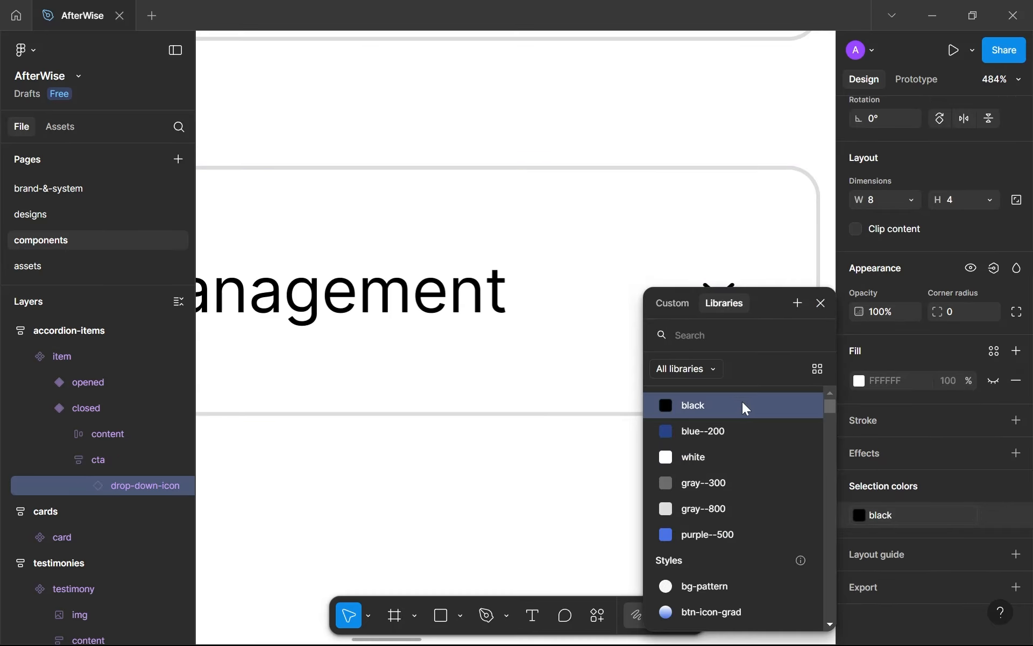
{"action": "left_click", "coordinate": [820, 303]}
Give the button's white circle a gray--800 library outline.
{"action": "key", "text": "Escape"}
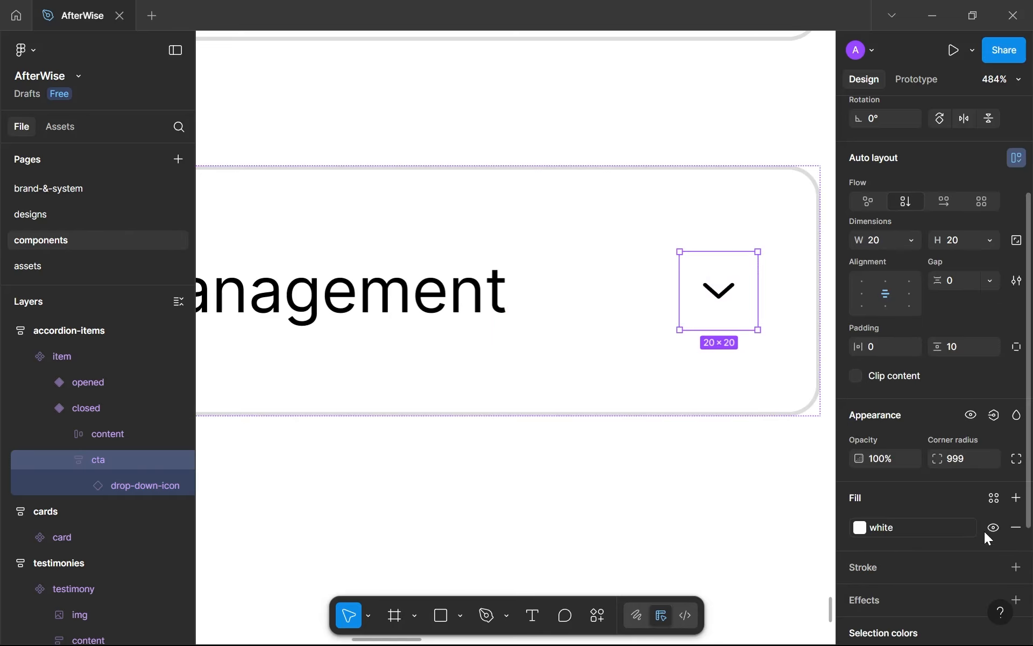
{"action": "left_click", "coordinate": [994, 568]}
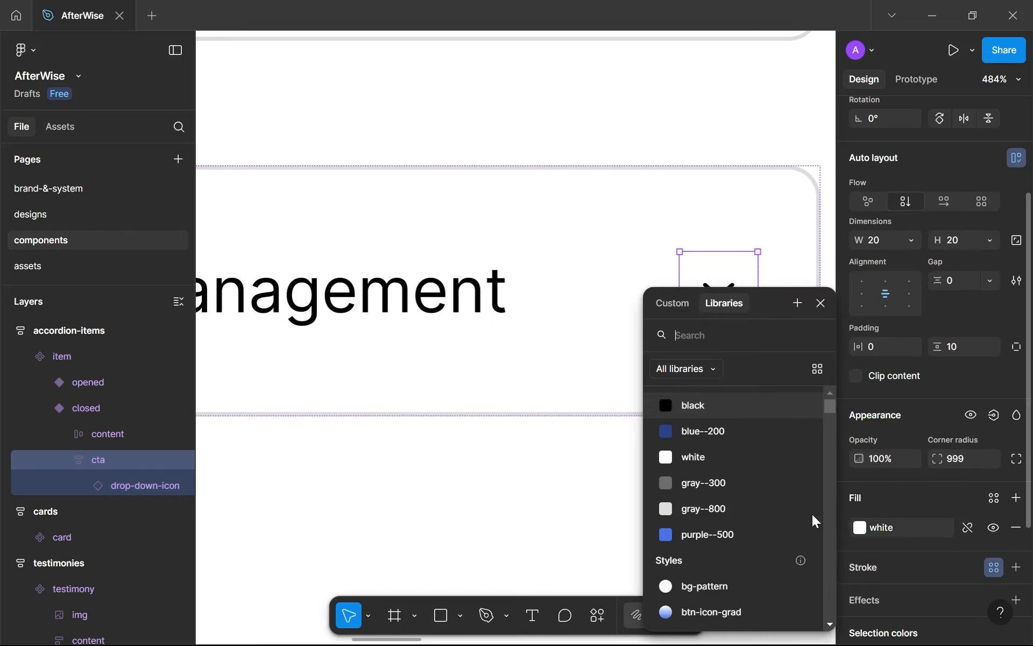
{"action": "left_click", "coordinate": [722, 508]}
{"action": "scroll", "coordinate": [703, 440], "scroll_direction": "down", "scroll_amount": 5}
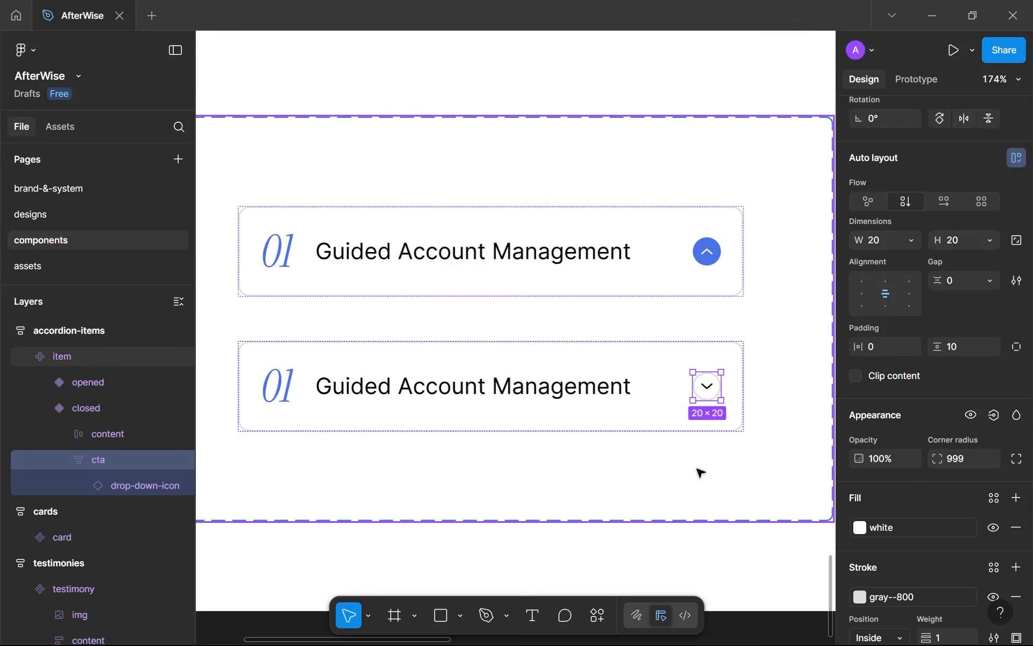
{"action": "scroll", "coordinate": [651, 438], "scroll_direction": "down", "scroll_amount": 2}
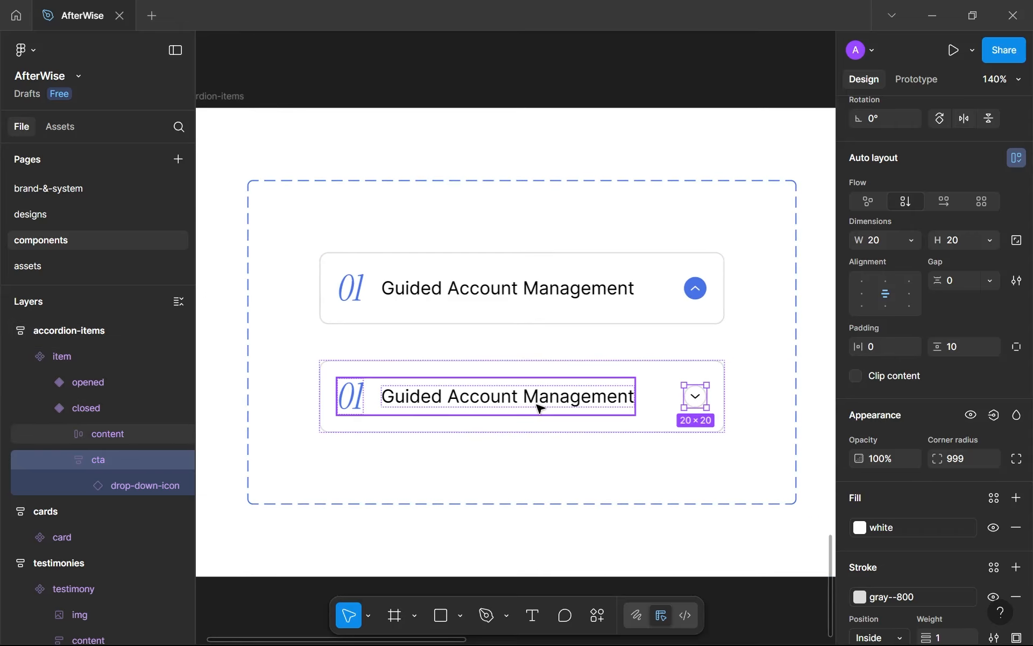
{"action": "left_click", "coordinate": [437, 287]}
Replace the opened and closed variant titles with the placeholder 'Text'.
{"action": "double_click", "coordinate": [431, 288]}
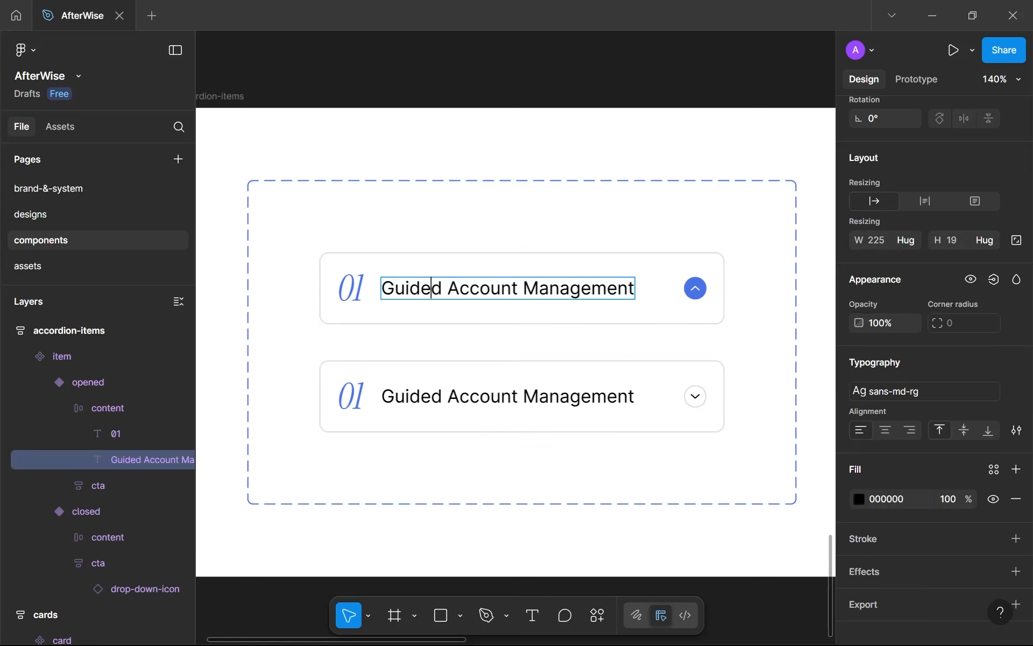
{"action": "key", "text": "ctrl+a"}
{"action": "type", "text": "Text"}
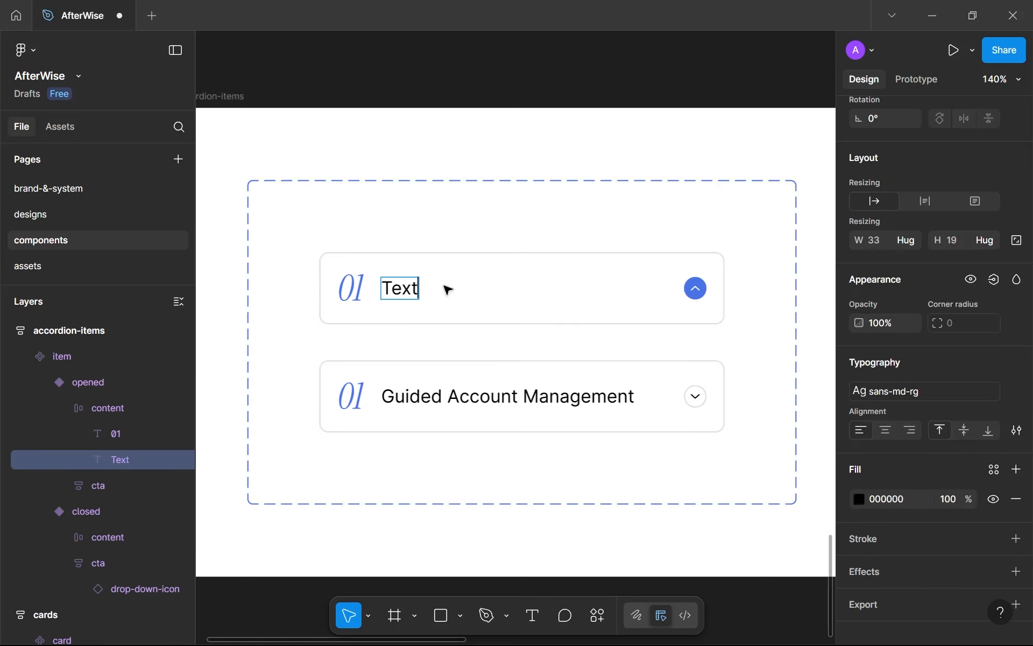
{"action": "key", "text": "ctrl+a"}
{"action": "double_click", "coordinate": [469, 396]}
{"action": "key", "text": "ctrl+a"}
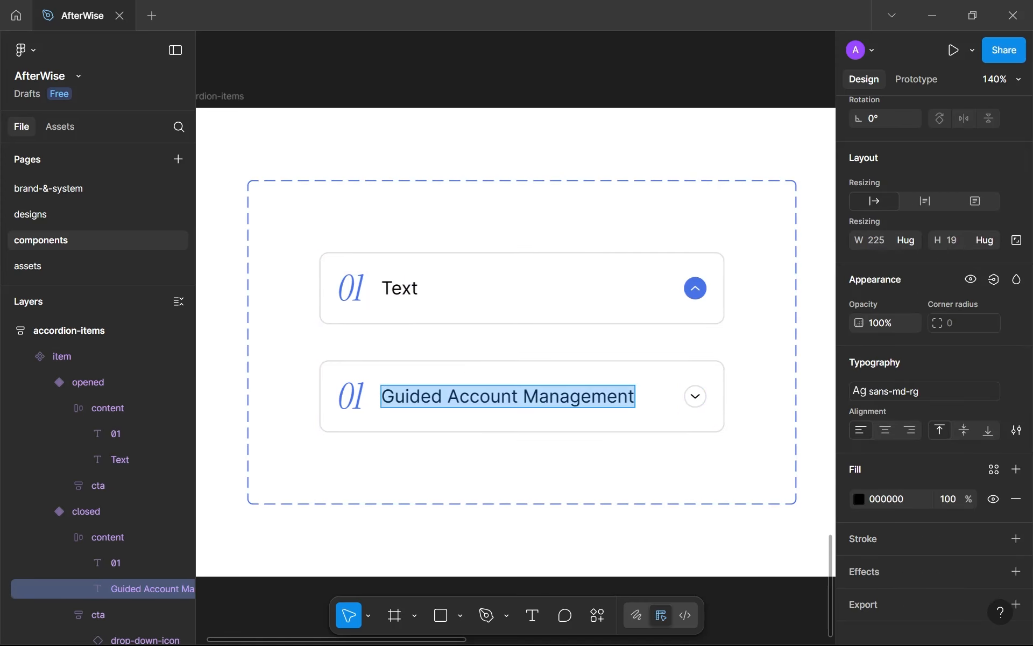
{"action": "type", "text": "Text"}
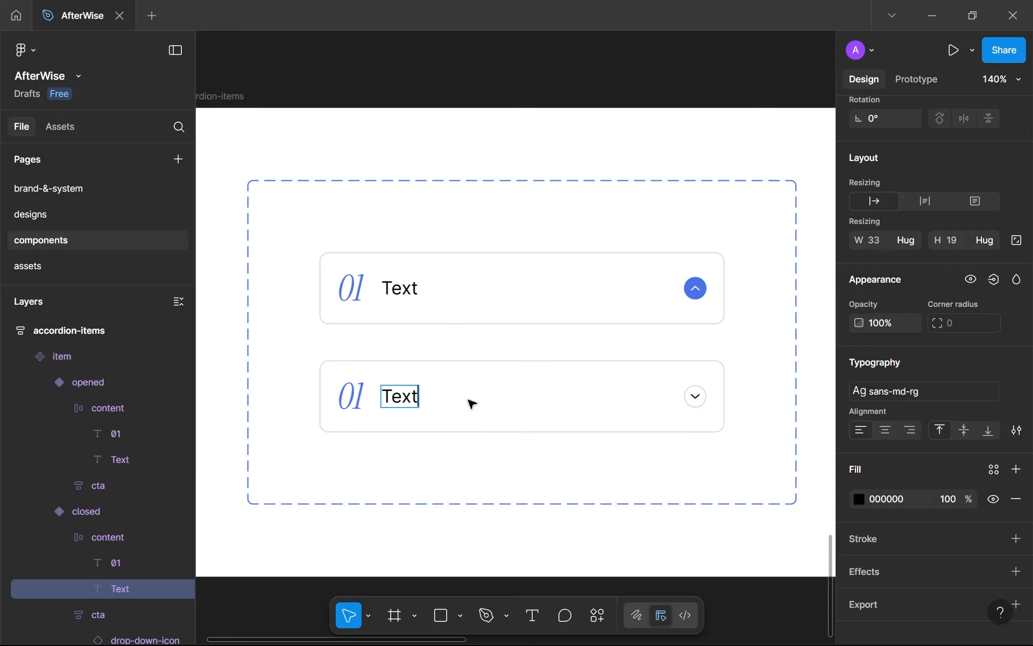
{"action": "key", "text": "Escape"}
{"action": "left_click", "coordinate": [507, 306]}
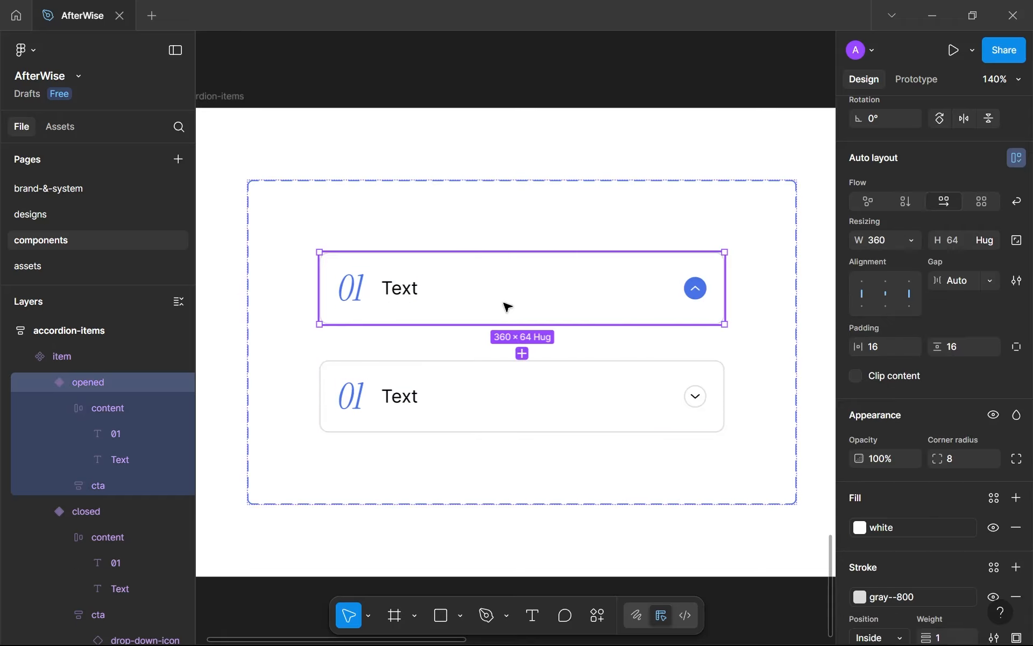
On the designs page, reset the landing page's item instance to the component.
{"action": "left_click", "coordinate": [80, 219]}
{"action": "scroll", "coordinate": [485, 340], "scroll_direction": "down", "scroll_amount": 3}
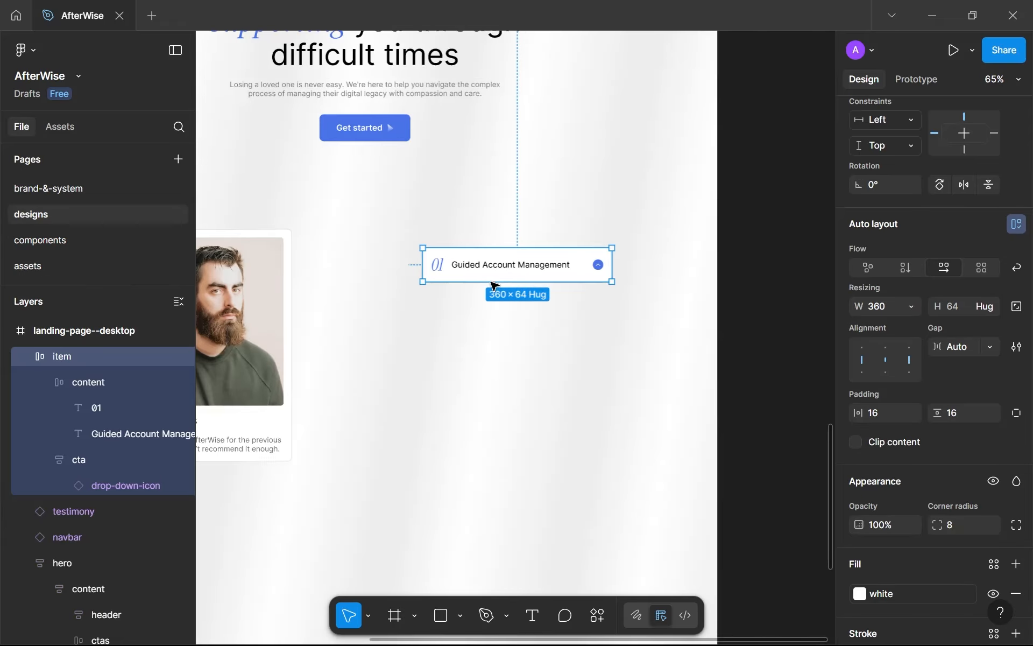
{"action": "key", "text": "ctrl+shift+r"}
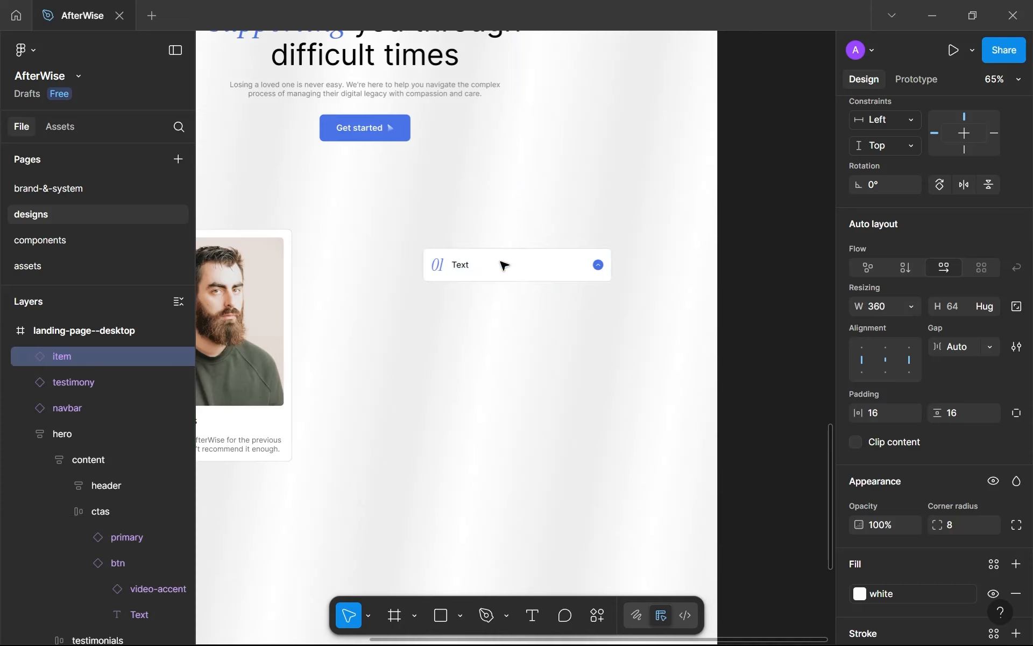
{"action": "scroll", "coordinate": [491, 261], "scroll_direction": "up", "scroll_amount": 3}
Paste 'Guided Account Management' back into the item's title from clipboard history.
{"action": "double_click", "coordinate": [447, 275]}
{"action": "double_click", "coordinate": [449, 276]}
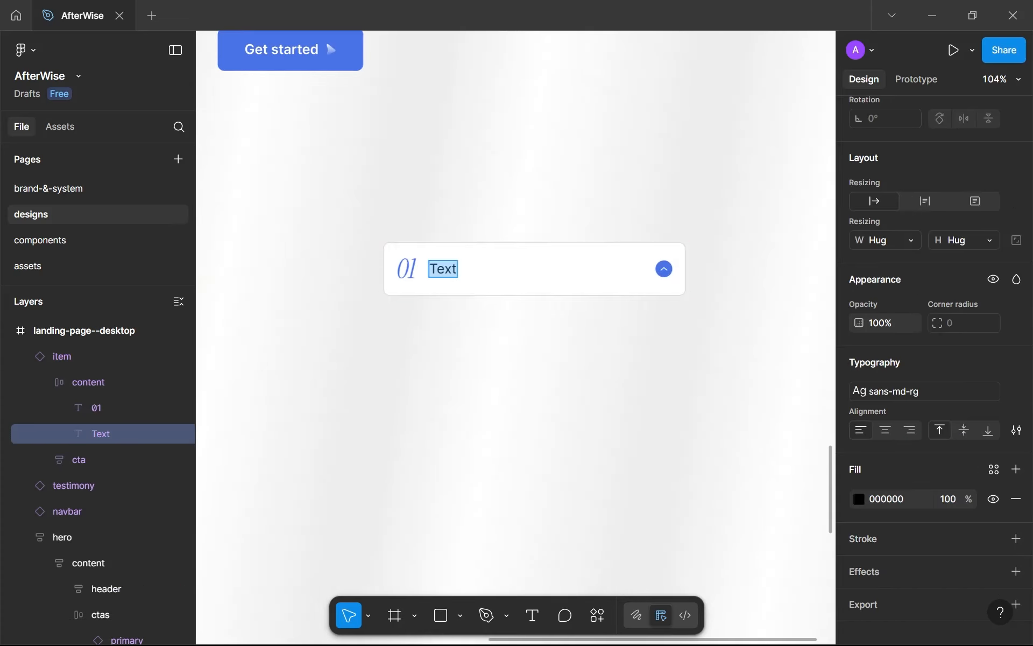
{"action": "left_click", "coordinate": [445, 271]}
{"action": "key", "text": "ctrl+a"}
{"action": "key", "text": "super+v"}
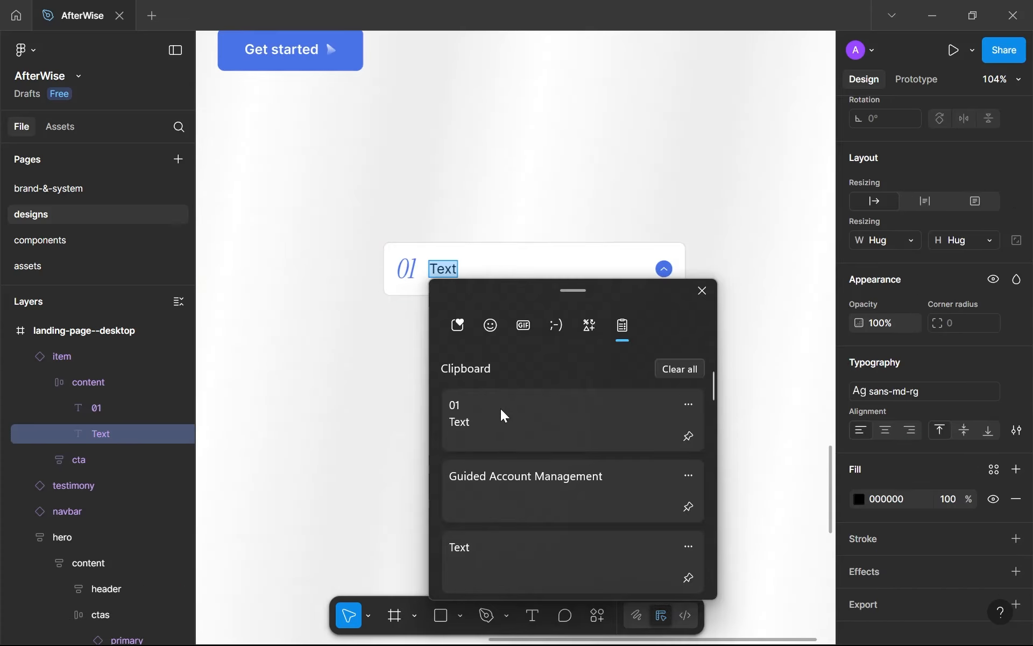
{"action": "left_click", "coordinate": [504, 480]}
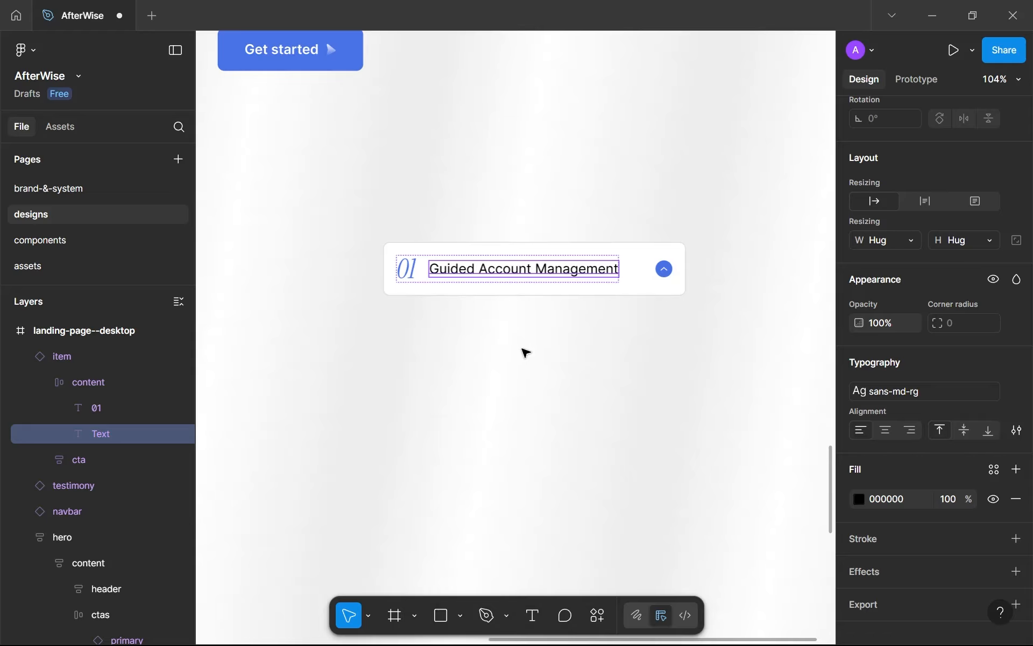
{"action": "left_click", "coordinate": [526, 352]}
{"action": "scroll", "coordinate": [526, 352], "scroll_direction": "down", "scroll_amount": 5}
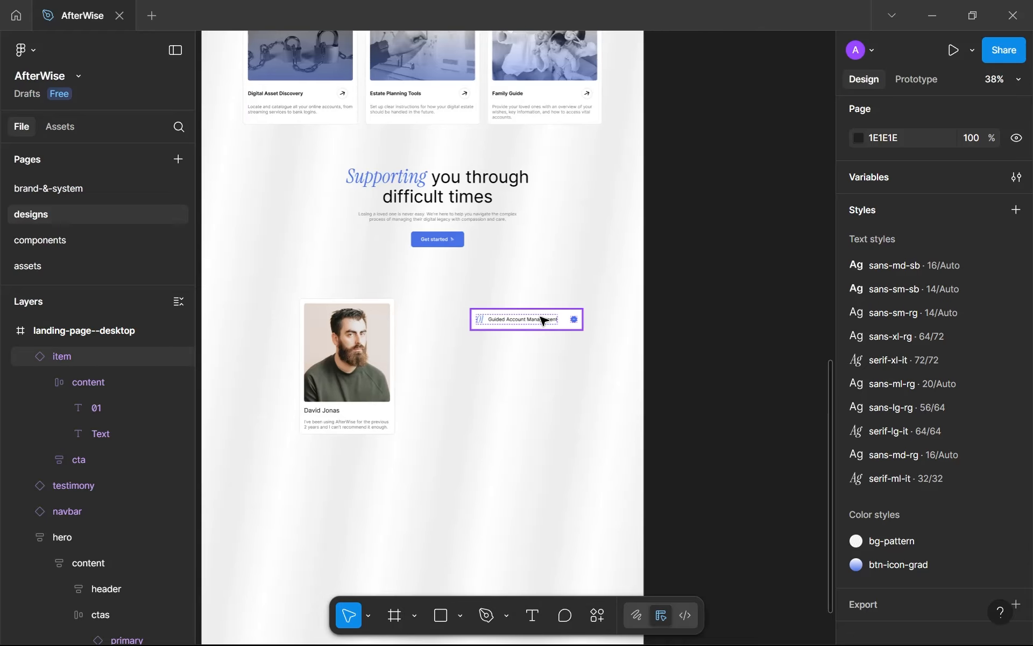
{"action": "scroll", "coordinate": [541, 321], "scroll_direction": "up", "scroll_amount": 3}
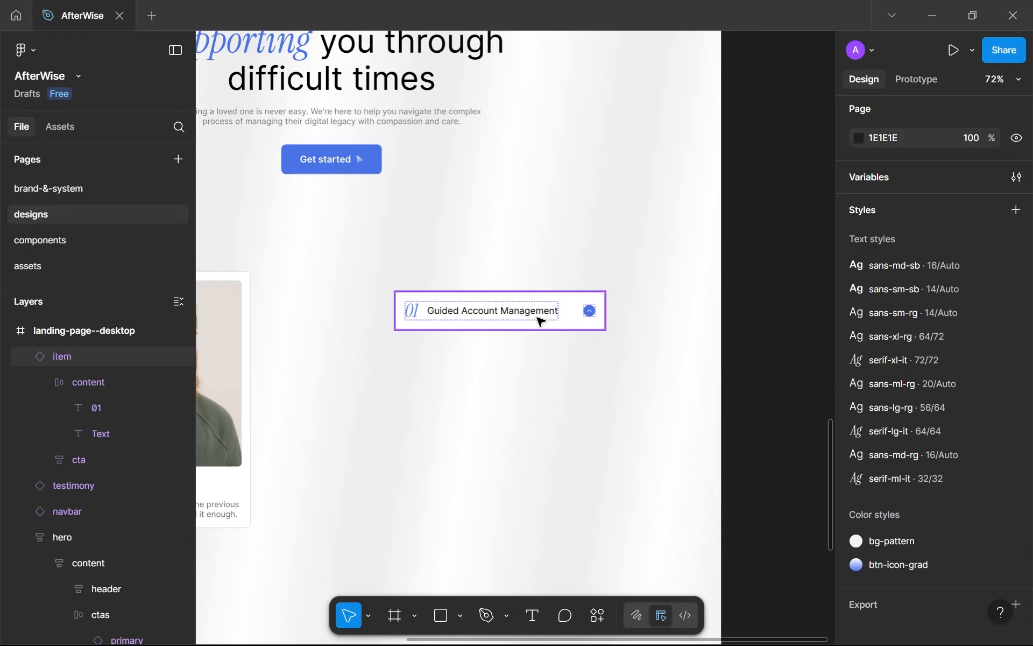
{"action": "left_click", "coordinate": [541, 321]}
Duplicate the item into three stacked copies and wrap them in an auto-layout frame.
{"action": "mouse_move", "coordinate": [536, 316]}
{"action": "left_mouse_down"}
{"action": "mouse_move", "coordinate": [532, 263]}
{"action": "mouse_move", "coordinate": [537, 323]}
{"action": "left_mouse_up"}
{"action": "key", "text": "ctrl+d"}
{"action": "key", "text": "ctrl+d"}
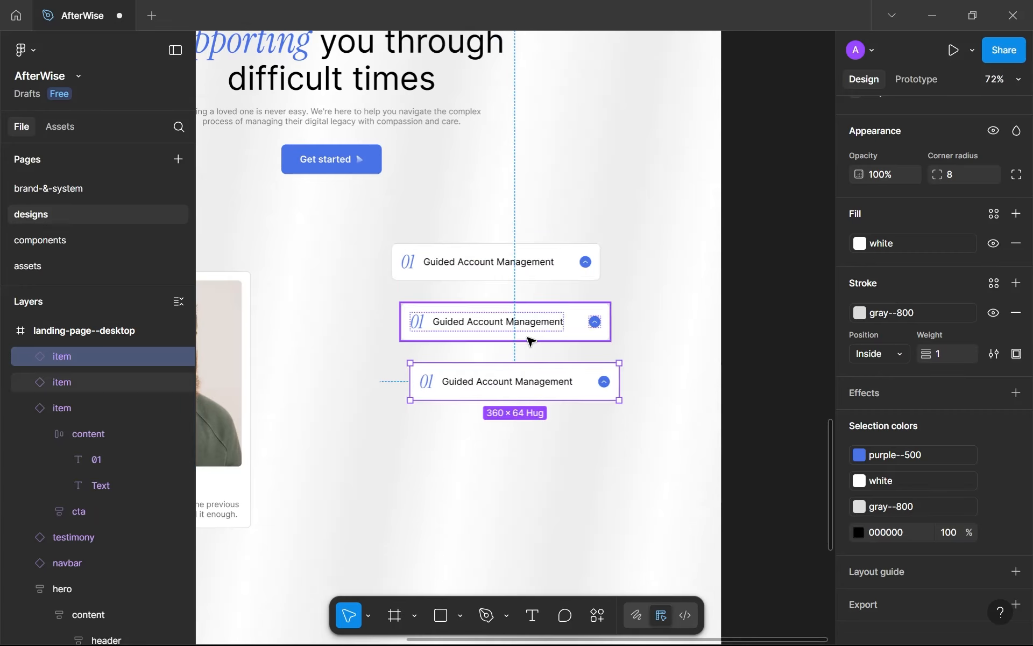
{"action": "left_click", "coordinate": [532, 276]}
{"action": "left_click", "coordinate": [540, 325], "text": "shift"}
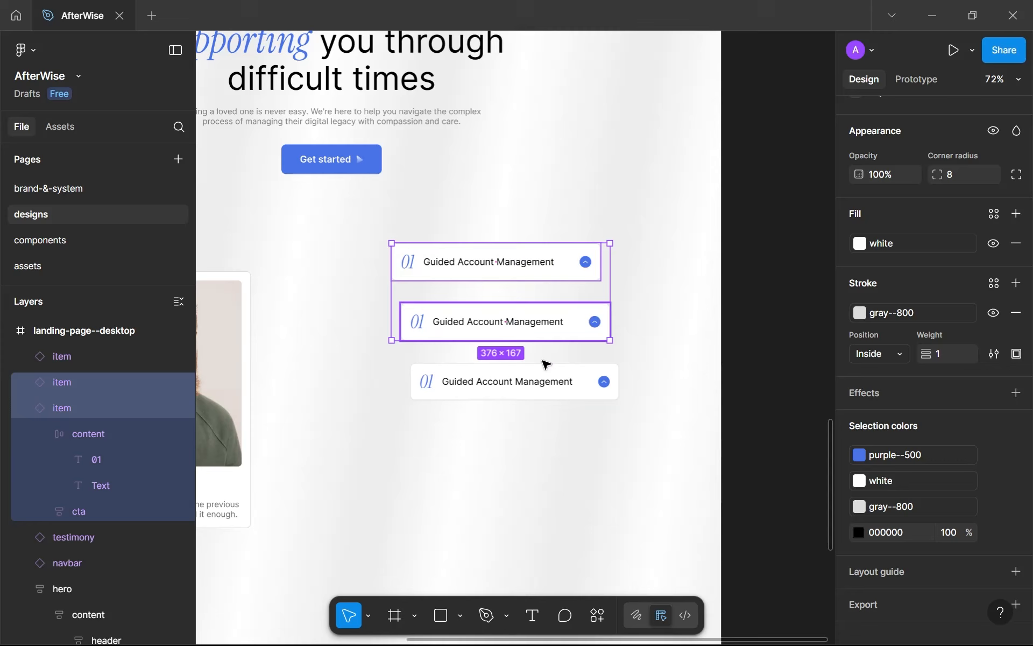
{"action": "left_click", "coordinate": [543, 377], "text": "shift"}
{"action": "key", "text": "shift+a"}
Widen the frame to 415, name it 'according', and set an 8 gap.
{"action": "scroll", "coordinate": [586, 341], "scroll_direction": "up", "scroll_amount": 1}
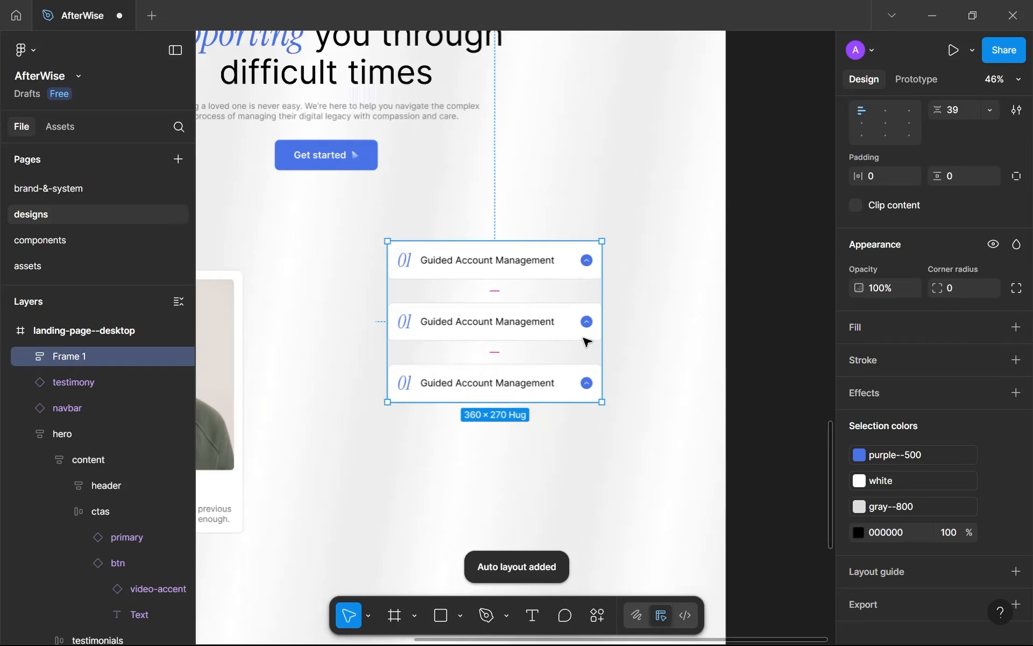
{"action": "left_click_drag", "start_coordinate": [602, 314], "coordinate": [635, 319]}
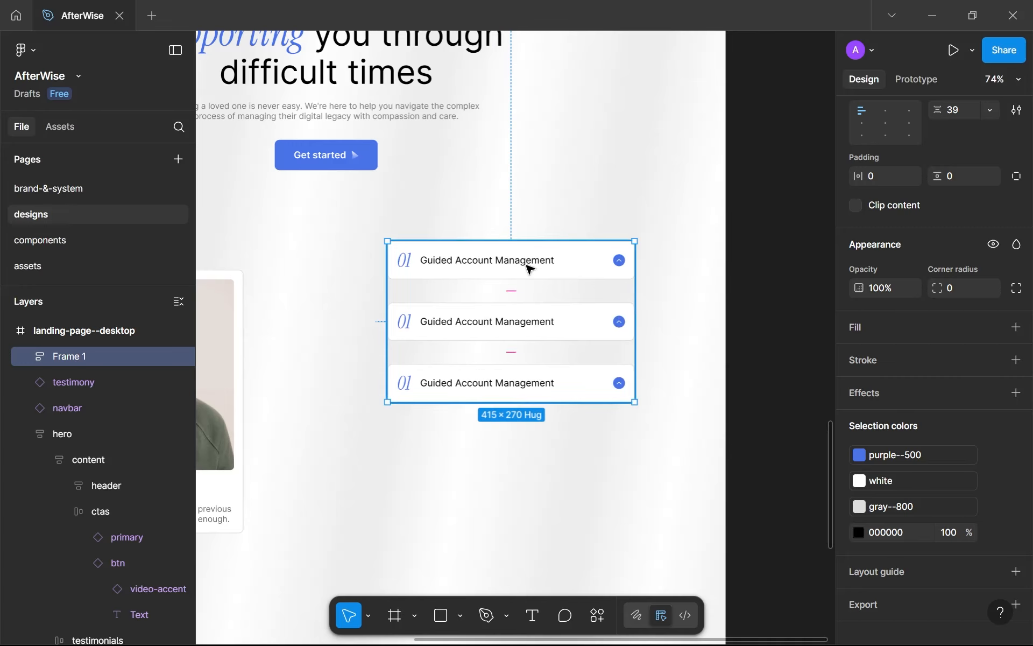
{"action": "scroll", "coordinate": [954, 265], "scroll_direction": "up", "scroll_amount": 3}
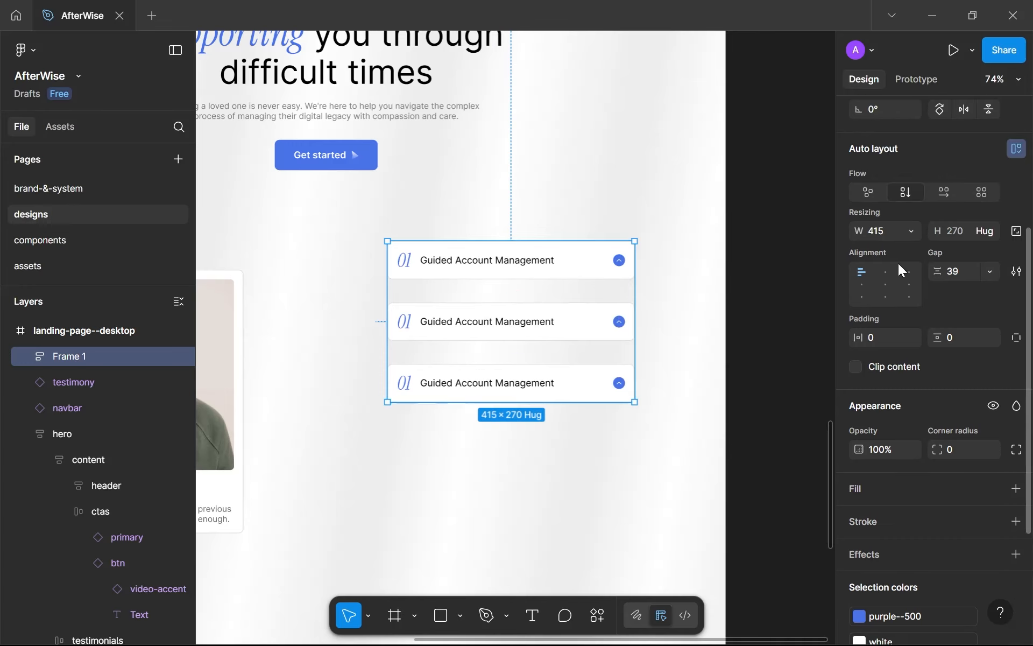
{"action": "type", "text": "6"}
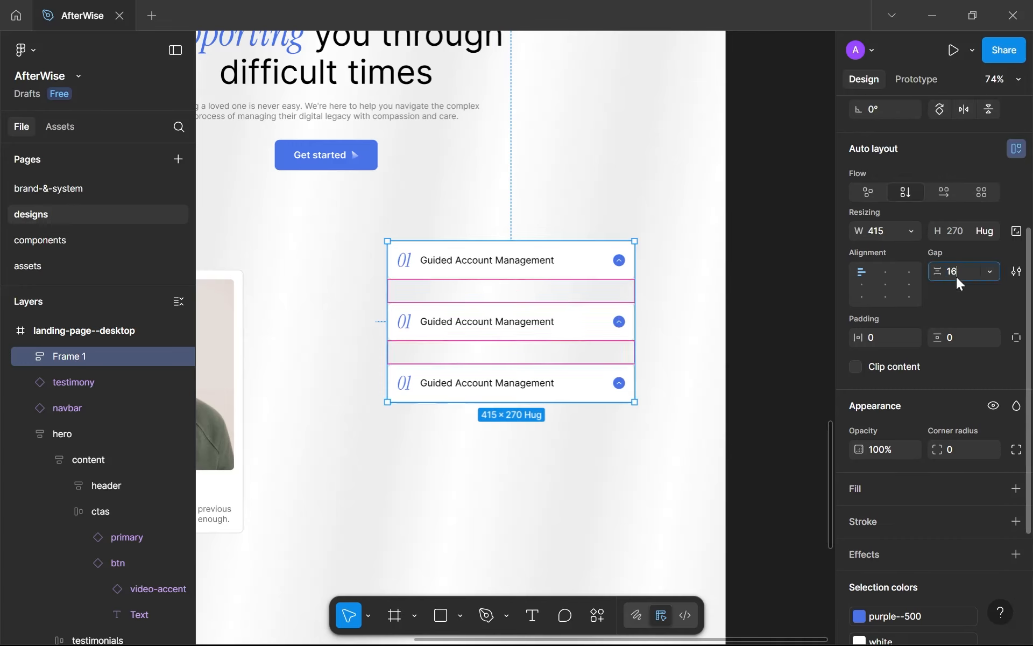
{"action": "key", "text": "Return"}
{"action": "double_click", "coordinate": [102, 361]}
{"action": "type", "text": "a"}
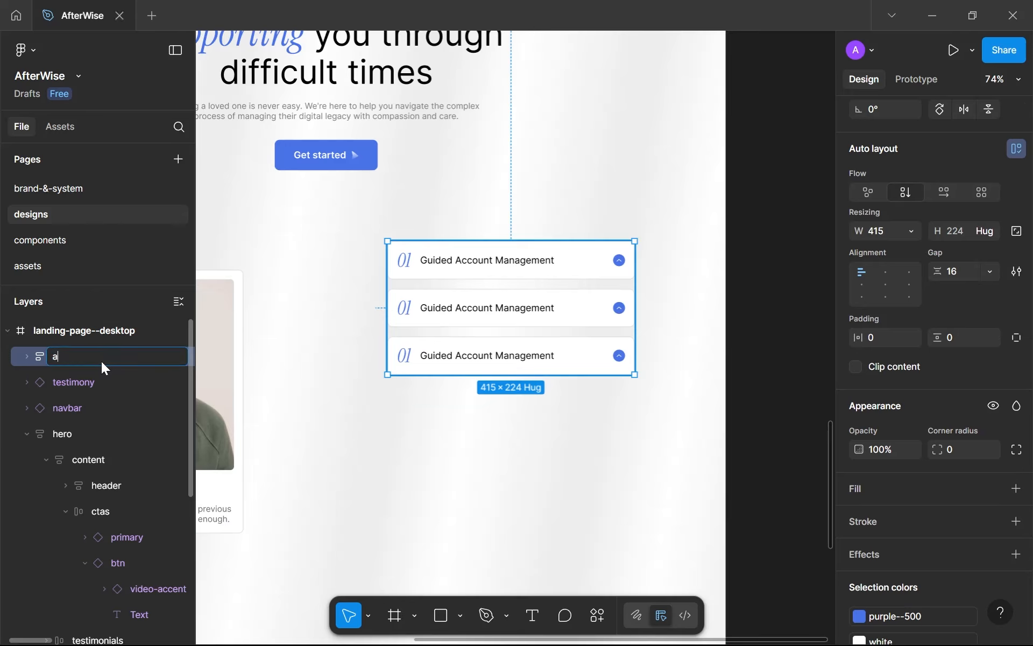
{"action": "type", "text": "ccording"}
{"action": "key", "text": "Return"}
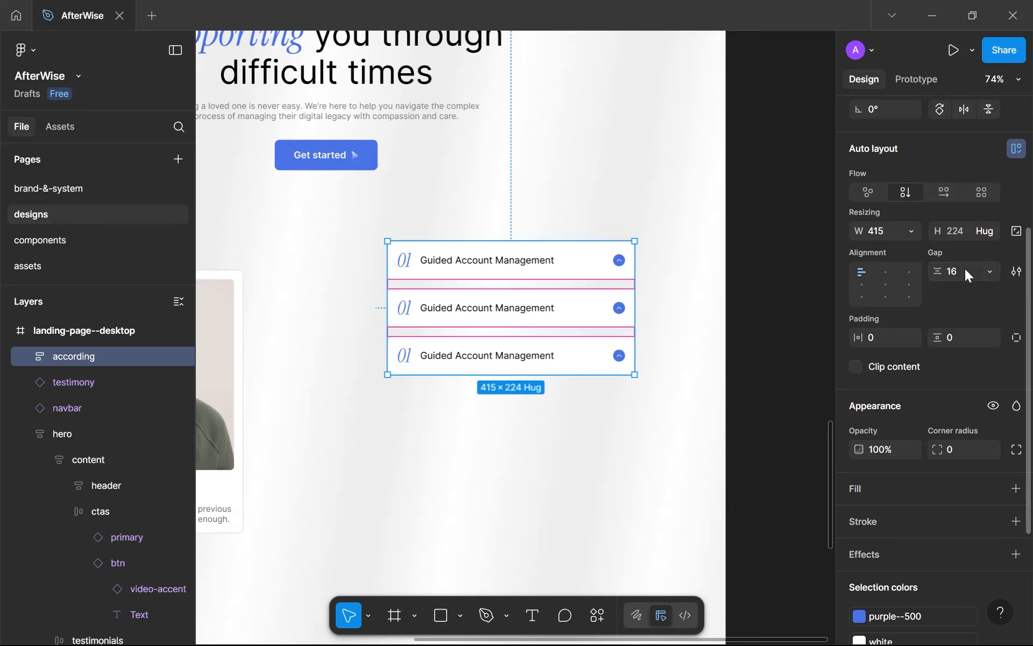
{"action": "type", "text": "8"}
{"action": "key", "text": "Return"}
Renumber the second and third accordion items to 02 and 03.
{"action": "scroll", "coordinate": [496, 397], "scroll_direction": "up", "scroll_amount": 3}
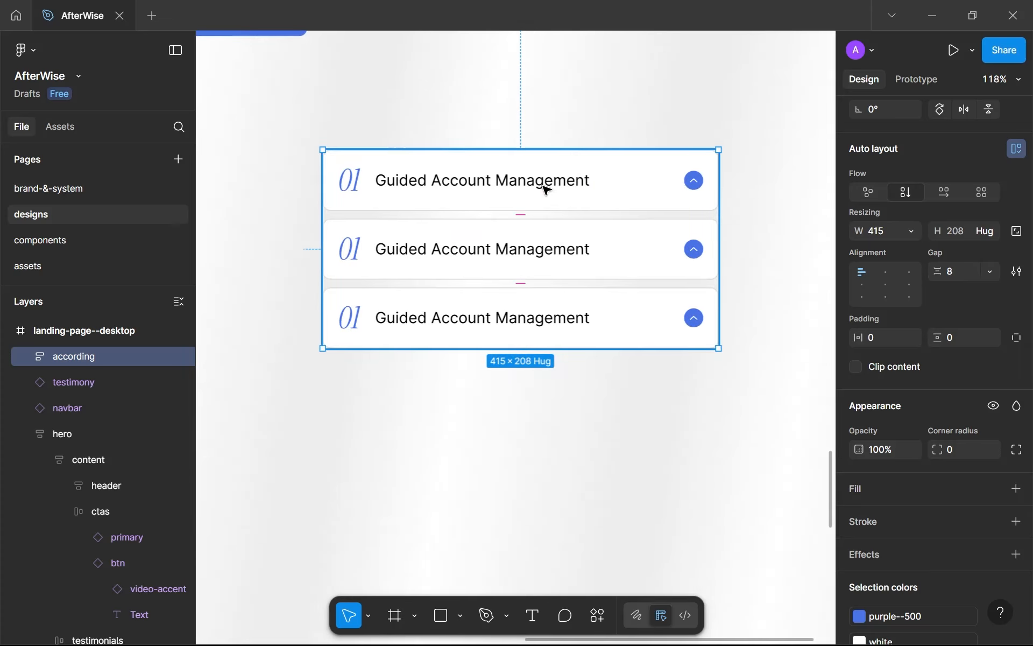
{"action": "double_click", "coordinate": [348, 251]}
{"action": "double_click", "coordinate": [350, 251]}
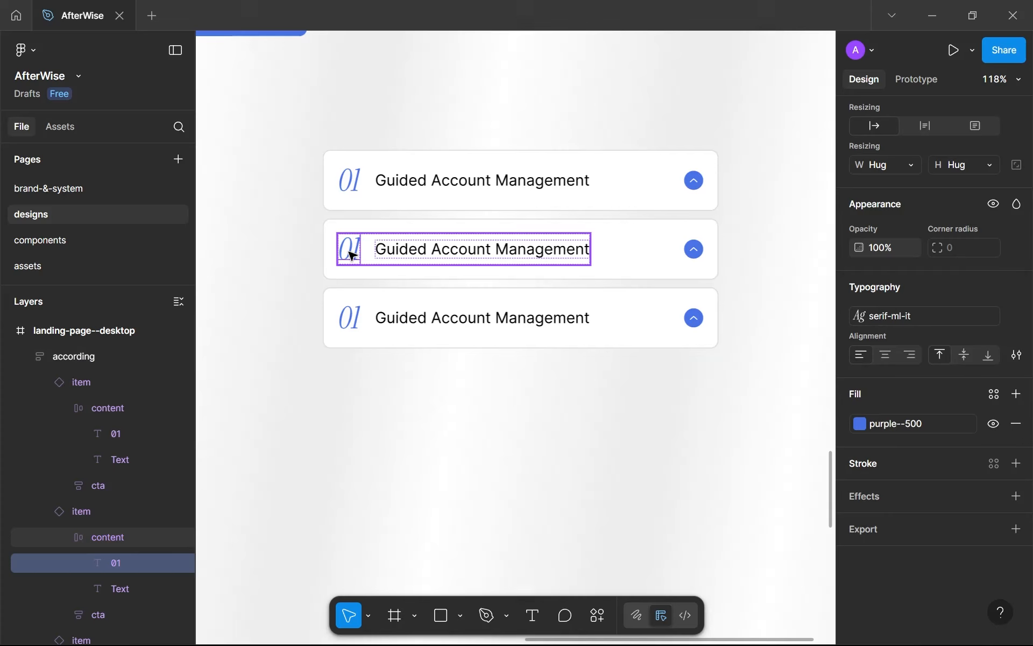
{"action": "double_click", "coordinate": [351, 251]}
{"action": "left_click", "coordinate": [358, 251]}
{"action": "key", "text": "BackSpace"}
{"action": "type", "text": "2"}
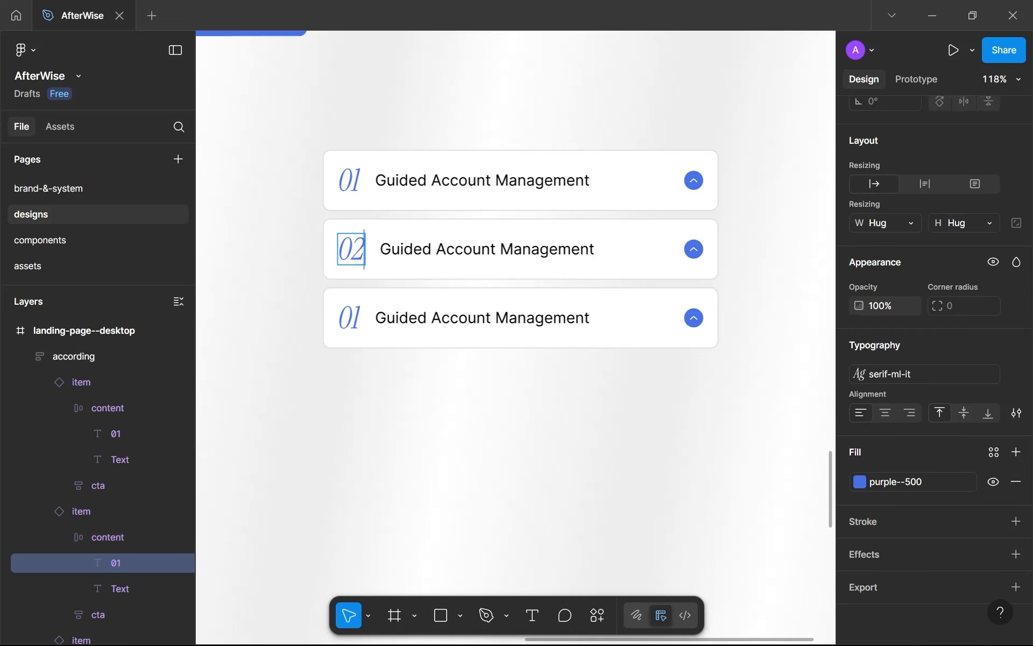
{"action": "left_click", "coordinate": [351, 318]}
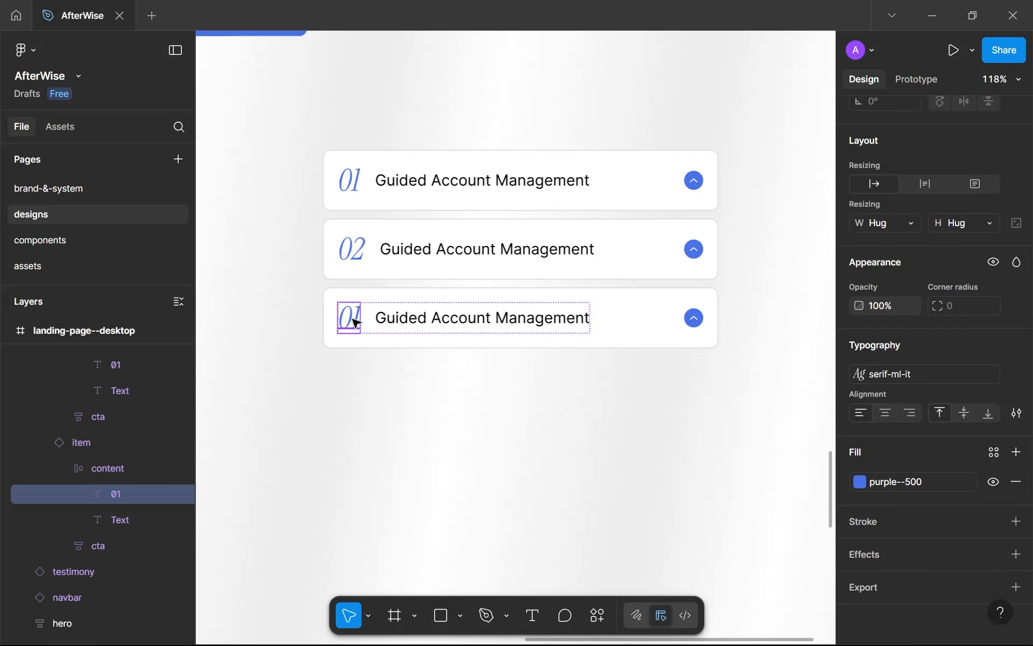
{"action": "double_click", "coordinate": [351, 319]}
{"action": "left_click", "coordinate": [358, 319]}
{"action": "key", "text": "BackSpace"}
{"action": "type", "text": "3"}
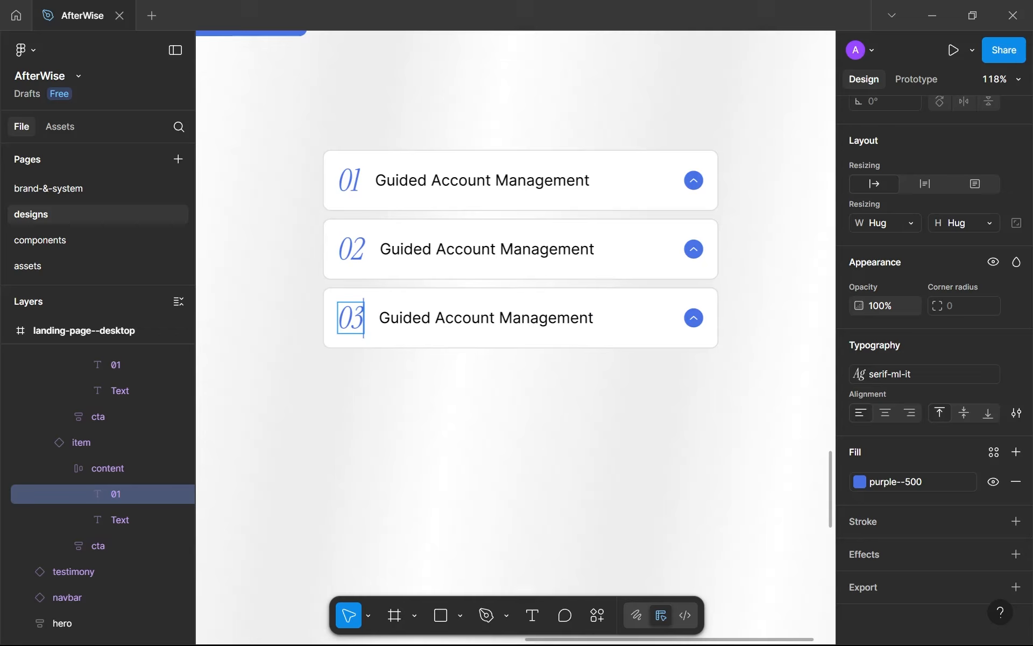
Retitle the second item 'Bereavement Checklist'.
{"action": "left_click", "coordinate": [385, 248]}
{"action": "double_click", "coordinate": [385, 248]}
{"action": "type", "text": "B"}
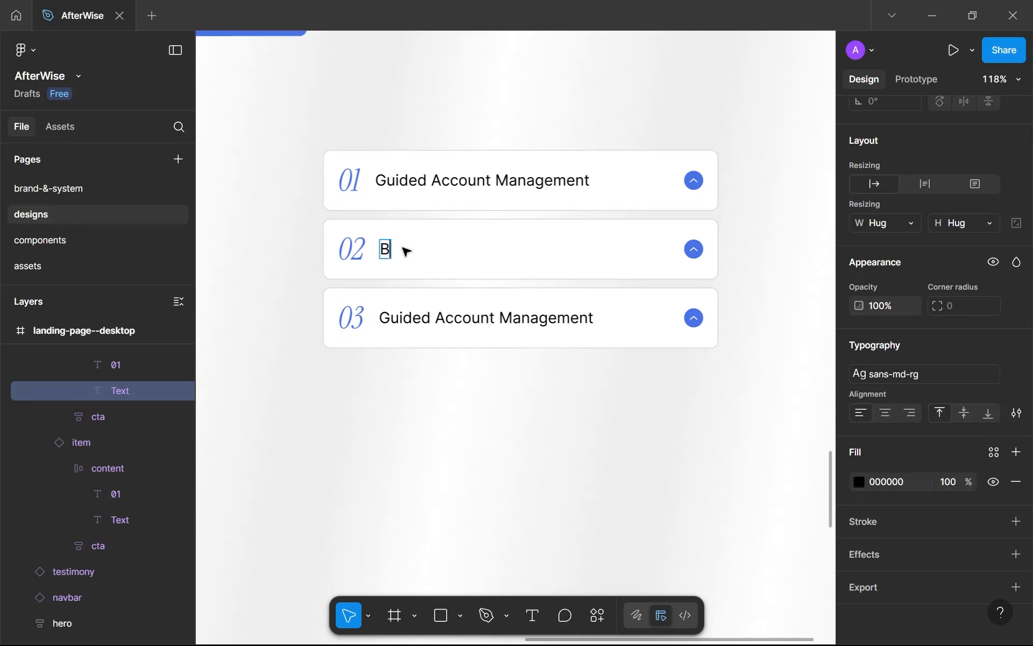
{"action": "type", "text": "ereavement Ch"}
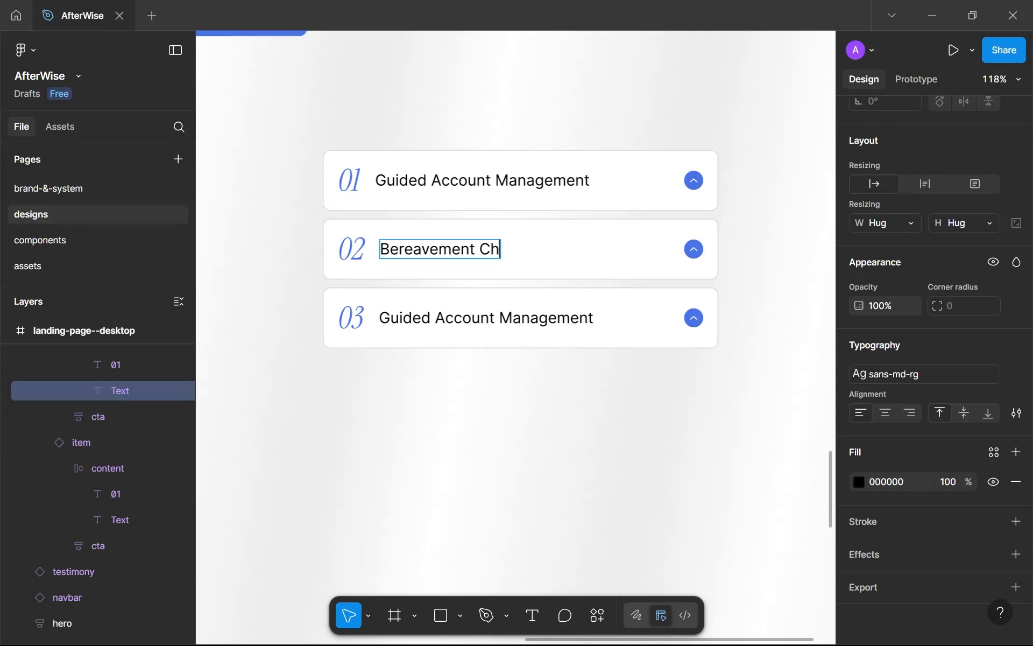
{"action": "type", "text": "ecklist"}
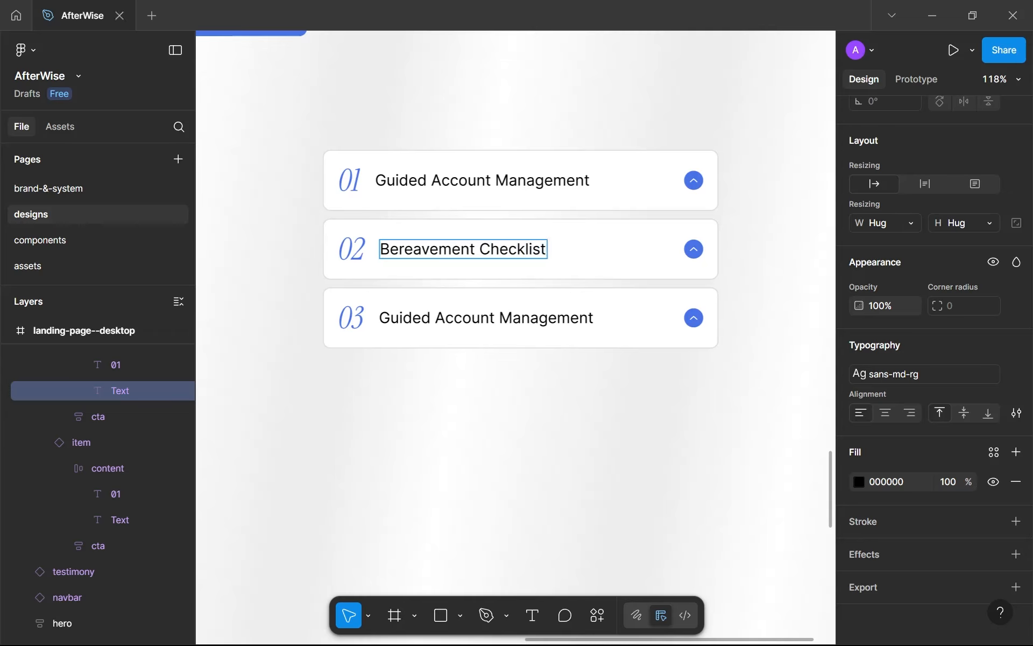
{"action": "double_click", "coordinate": [404, 250]}
{"action": "double_click", "coordinate": [478, 249]}
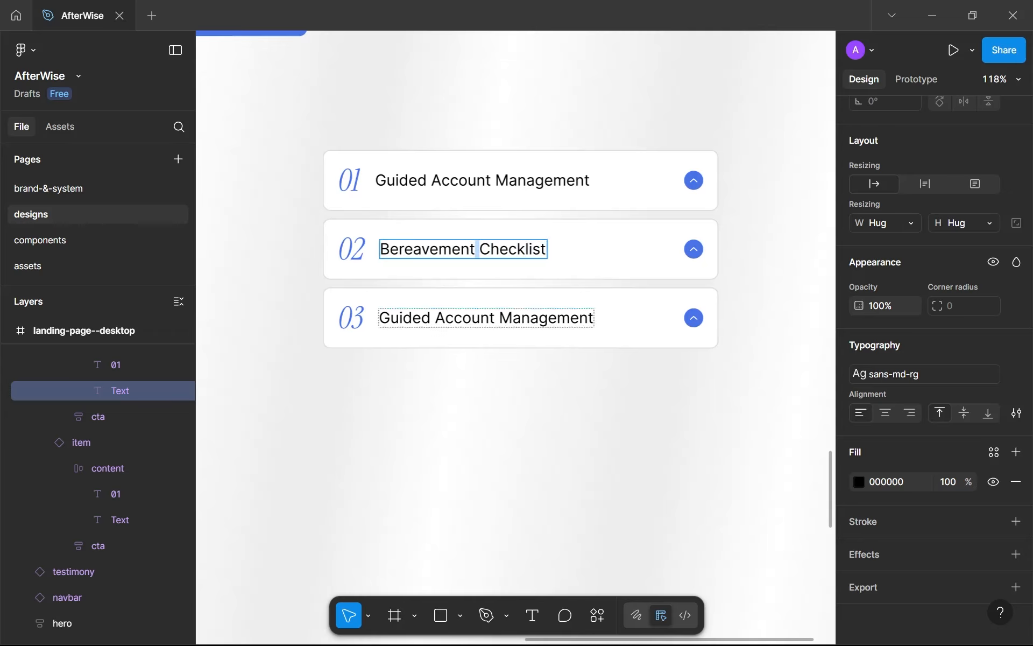
Retitle the third item 'Legacy & Memory Perservation'.
{"action": "double_click", "coordinate": [465, 318]}
{"action": "key", "text": "ctrl+a"}
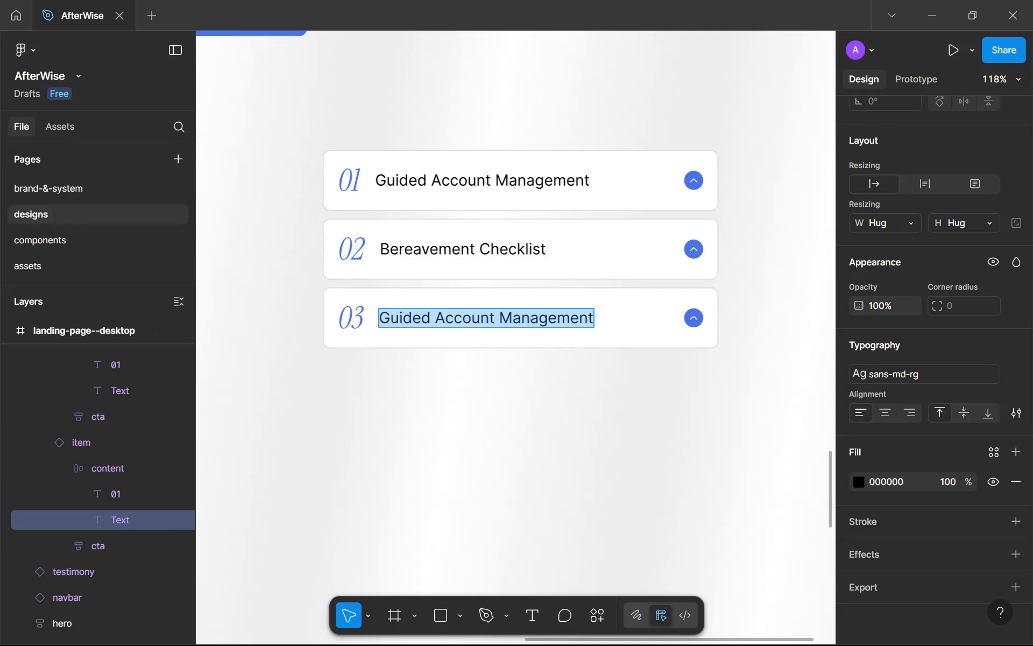
{"action": "type", "text": "K"}
{"action": "type", "text": "egac"}
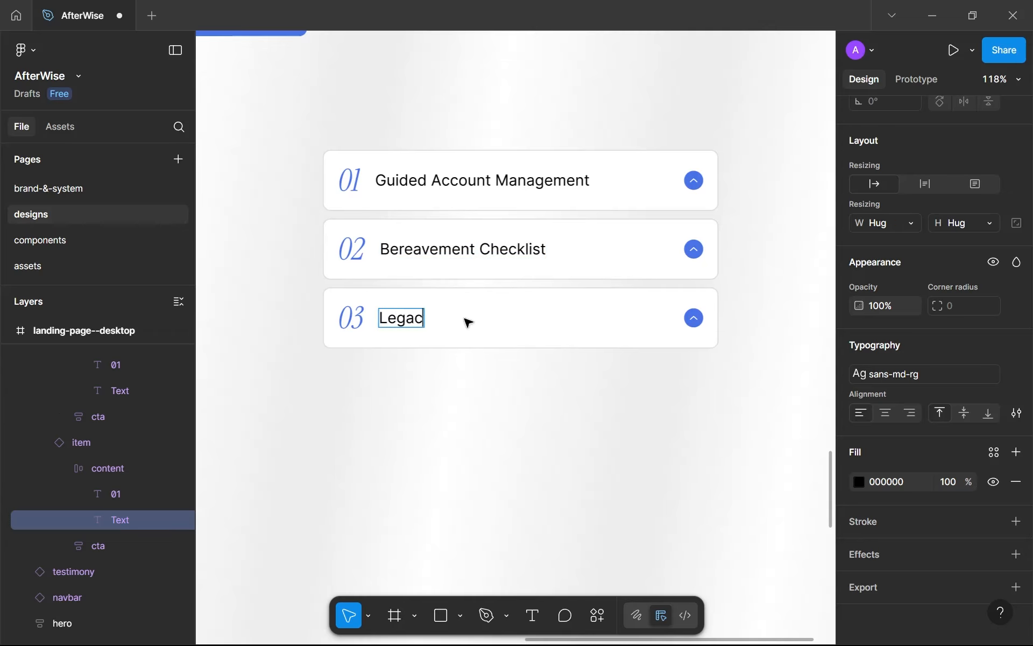
{"action": "type", "text": "y & Monm"}
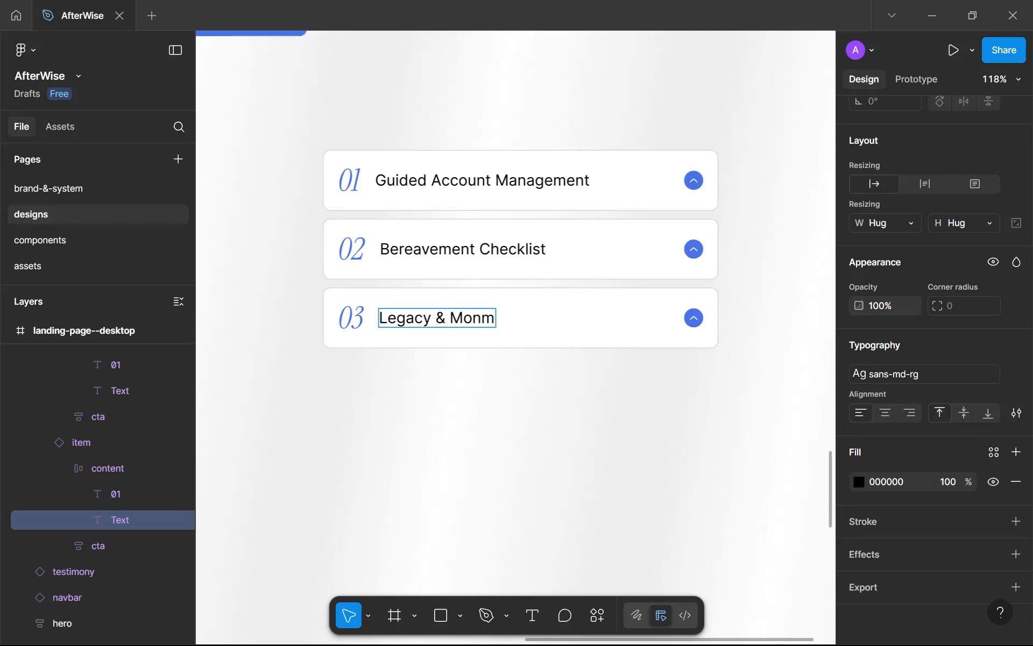
{"action": "key", "text": "BackSpace"}
{"action": "key", "text": "BackSpace"}
{"action": "type", "text": "m"}
{"action": "key", "text": "BackSpace"}
{"action": "key", "text": "BackSpace"}
{"action": "type", "text": "emory Per"}
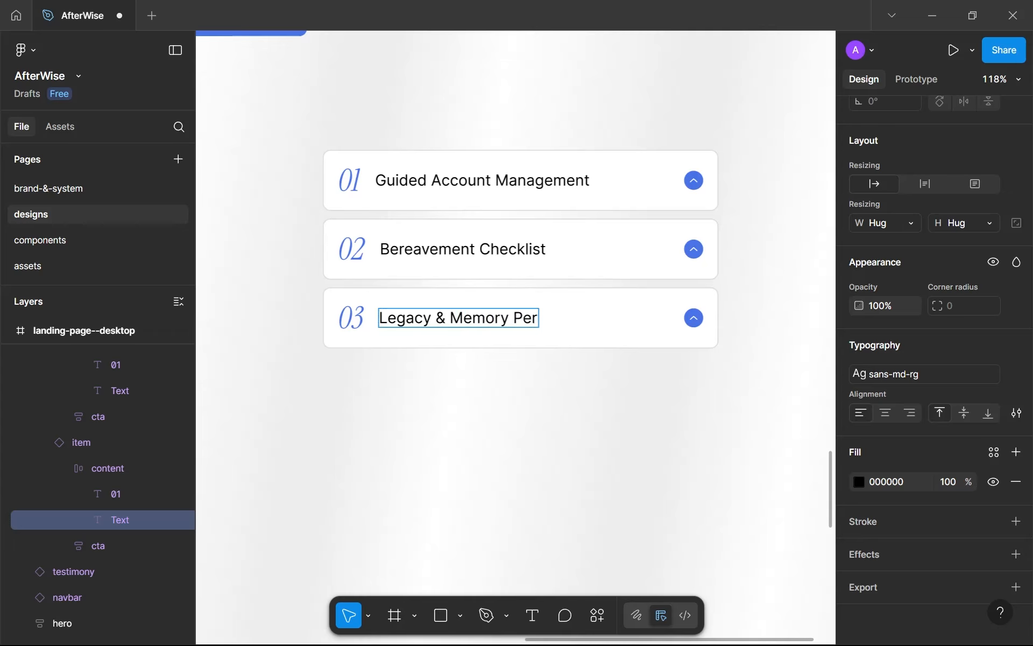
{"action": "type", "text": "servation"}
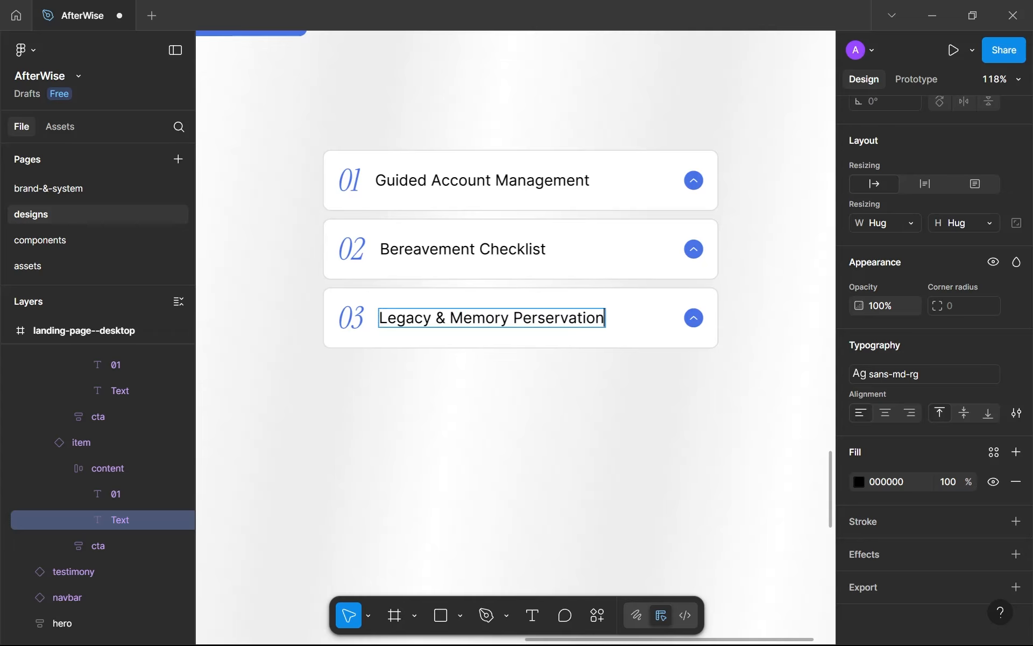
{"action": "key", "text": "Escape"}
{"action": "key", "text": "Escape"}
Switch items 02 and 03 to the closed variant, then deselect.
{"action": "scroll", "coordinate": [496, 423], "scroll_direction": "down", "scroll_amount": 3}
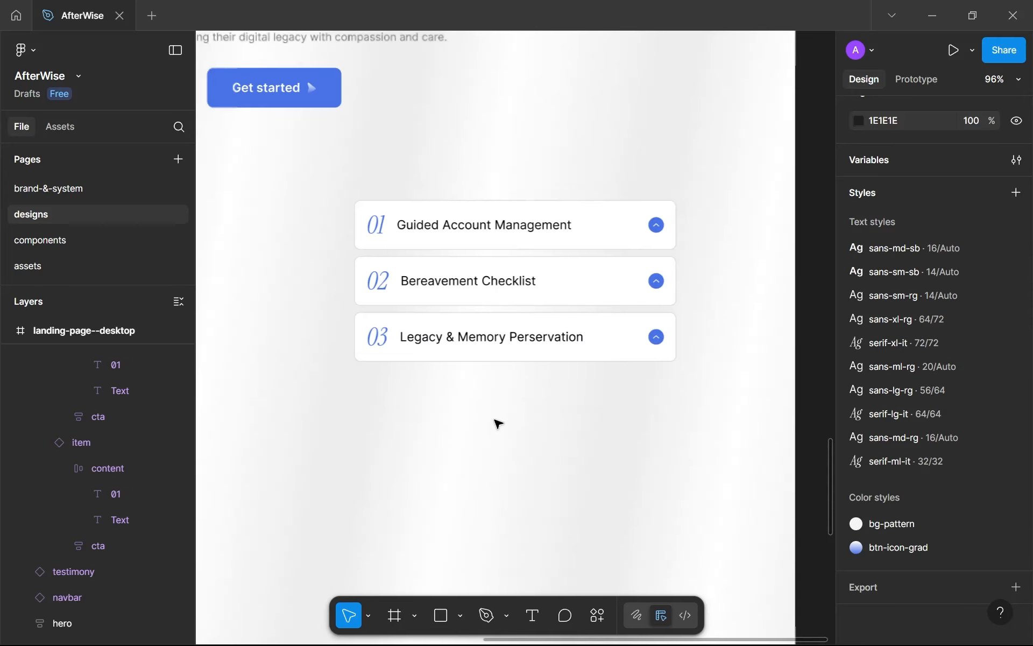
{"action": "double_click", "coordinate": [521, 343]}
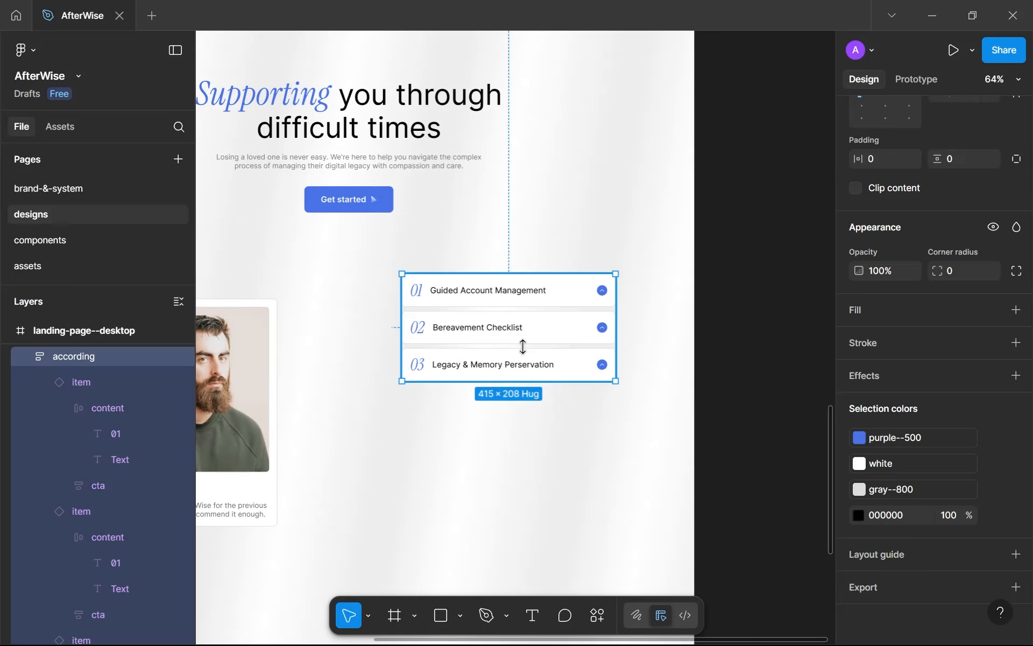
{"action": "left_click", "coordinate": [521, 357], "text": "shift"}
{"action": "scroll", "coordinate": [957, 224], "scroll_direction": "up", "scroll_amount": 6}
{"action": "scroll", "coordinate": [957, 225], "scroll_direction": "up", "scroll_amount": 1}
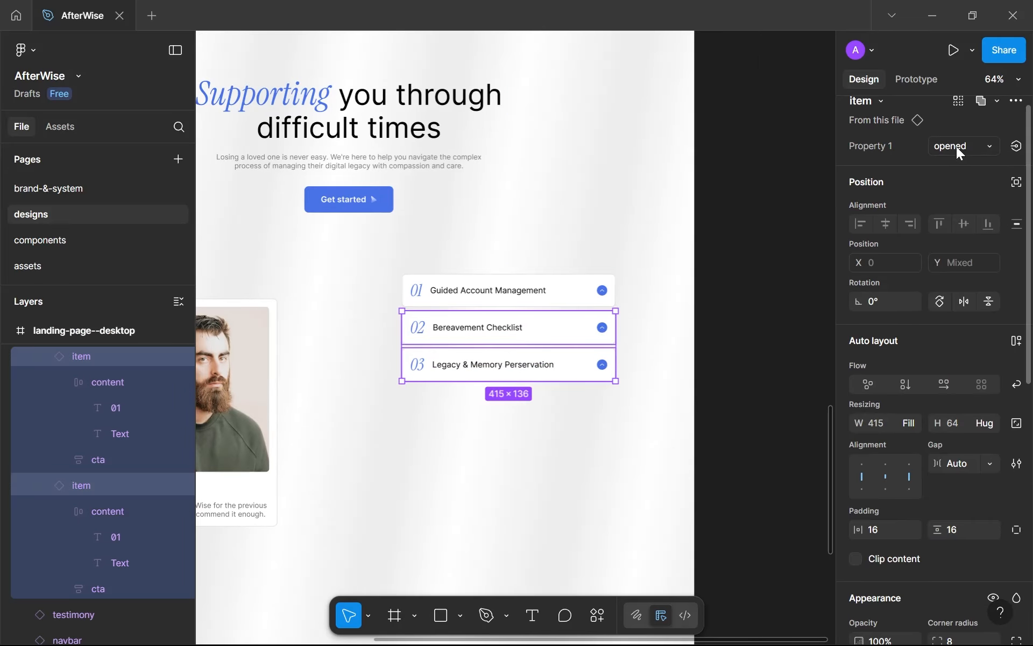
{"action": "left_click", "coordinate": [958, 145]}
{"action": "left_click", "coordinate": [944, 164]}
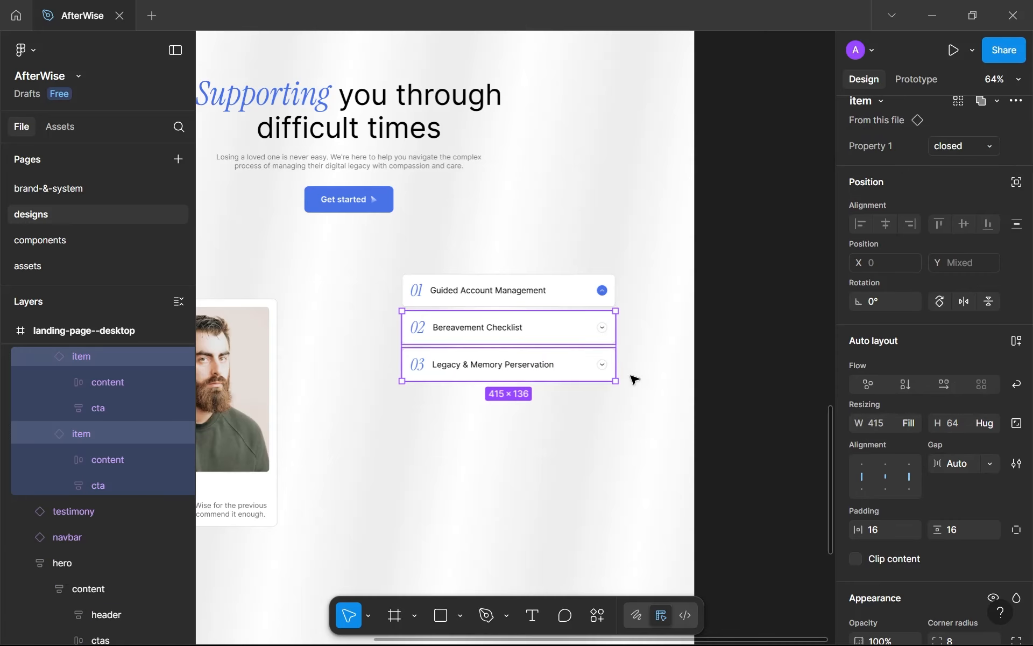
{"action": "left_click", "coordinate": [618, 273]}
{"action": "scroll", "coordinate": [581, 288], "scroll_direction": "up", "scroll_amount": 5}
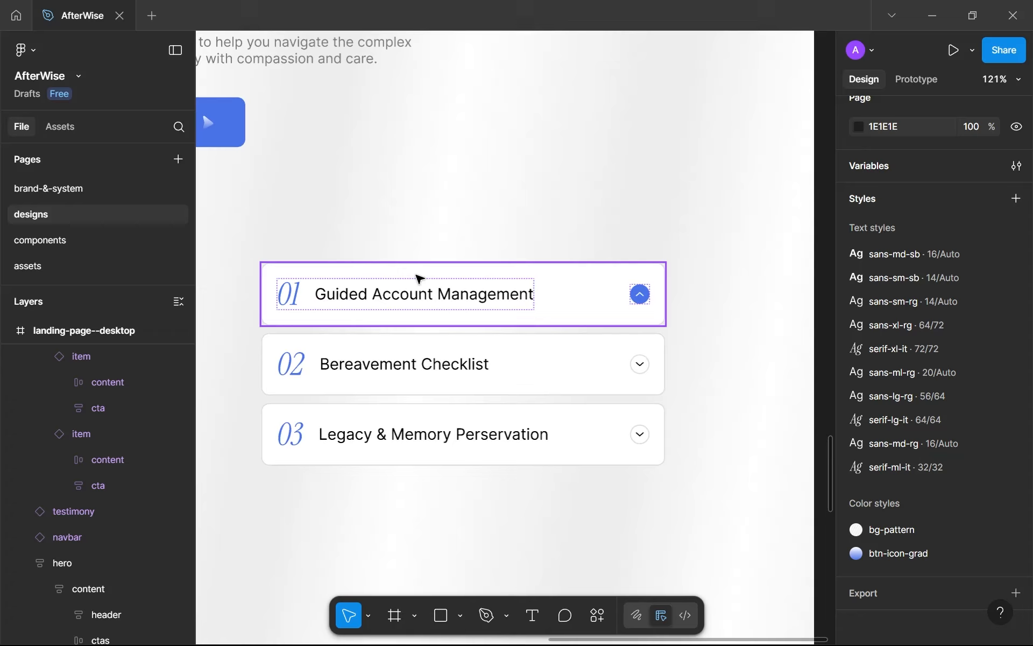
{"action": "scroll", "coordinate": [417, 279], "scroll_direction": "down", "scroll_amount": 5}
{"action": "scroll", "coordinate": [453, 302], "scroll_direction": "up", "scroll_amount": 4}
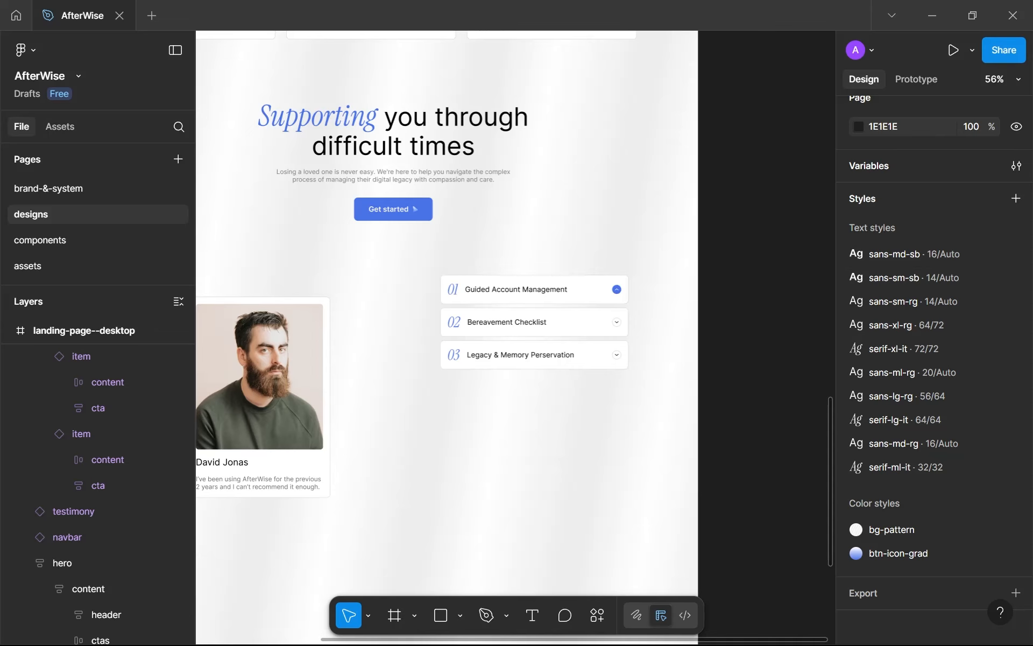
Paste the help text as a new text box under the accordion, narrowed to wrap onto two lines.
{"action": "key", "text": "t"}
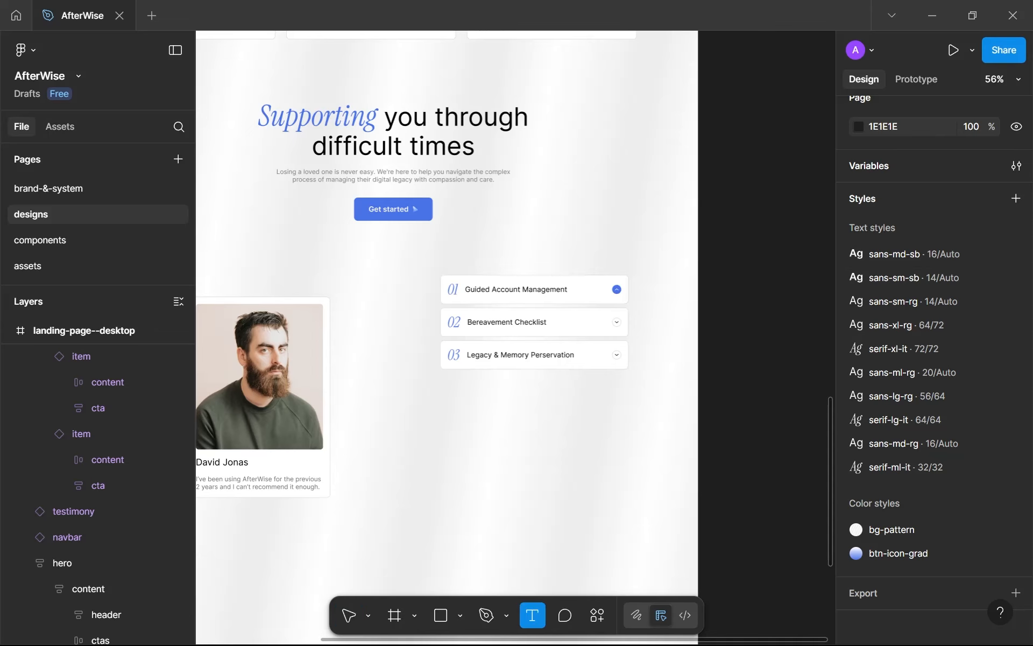
{"action": "left_click", "coordinate": [477, 400]}
{"action": "key", "text": "ctrl+v"}
{"action": "scroll", "coordinate": [507, 427], "scroll_direction": "up", "scroll_amount": 3}
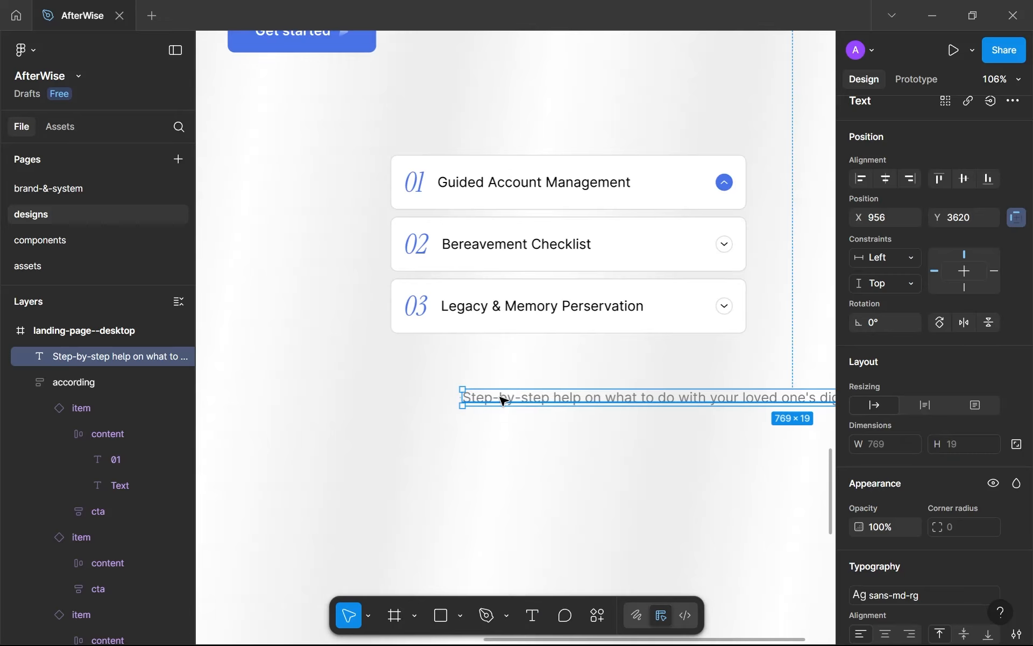
{"action": "left_click_drag", "start_coordinate": [503, 396], "coordinate": [310, 393]}
{"action": "scroll", "coordinate": [310, 392], "scroll_direction": "down", "scroll_amount": 5}
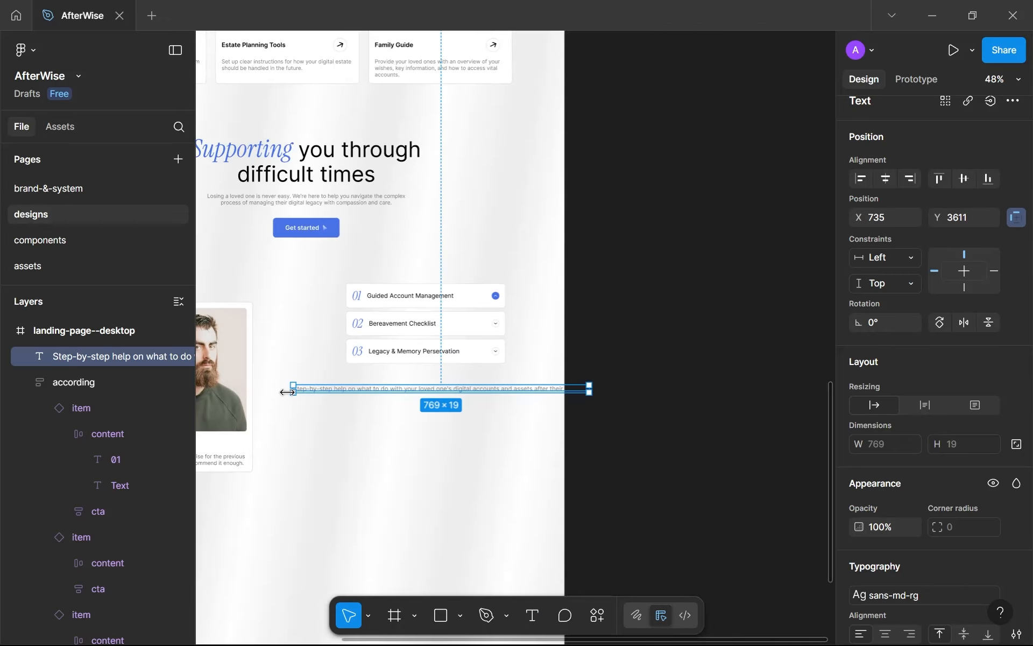
{"action": "left_click_drag", "start_coordinate": [304, 389], "coordinate": [437, 394]}
{"action": "scroll", "coordinate": [438, 394], "scroll_direction": "up", "scroll_amount": 5}
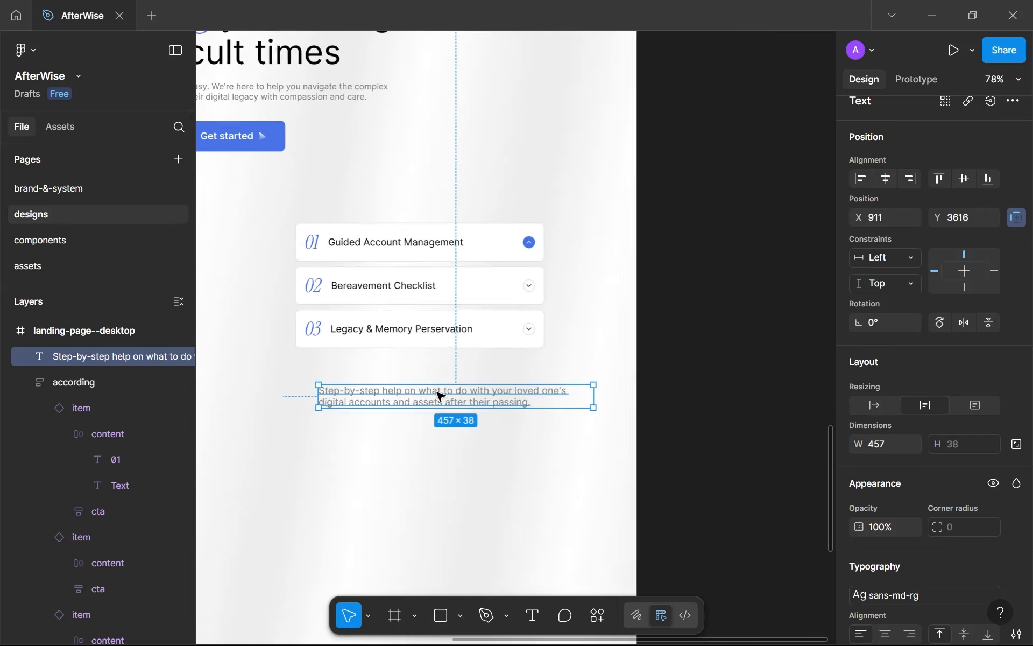
{"action": "scroll", "coordinate": [438, 395], "scroll_direction": "down", "scroll_amount": 2}
{"action": "left_click_drag", "start_coordinate": [572, 385], "coordinate": [547, 395]}
{"action": "key", "text": "ctrl+z"}
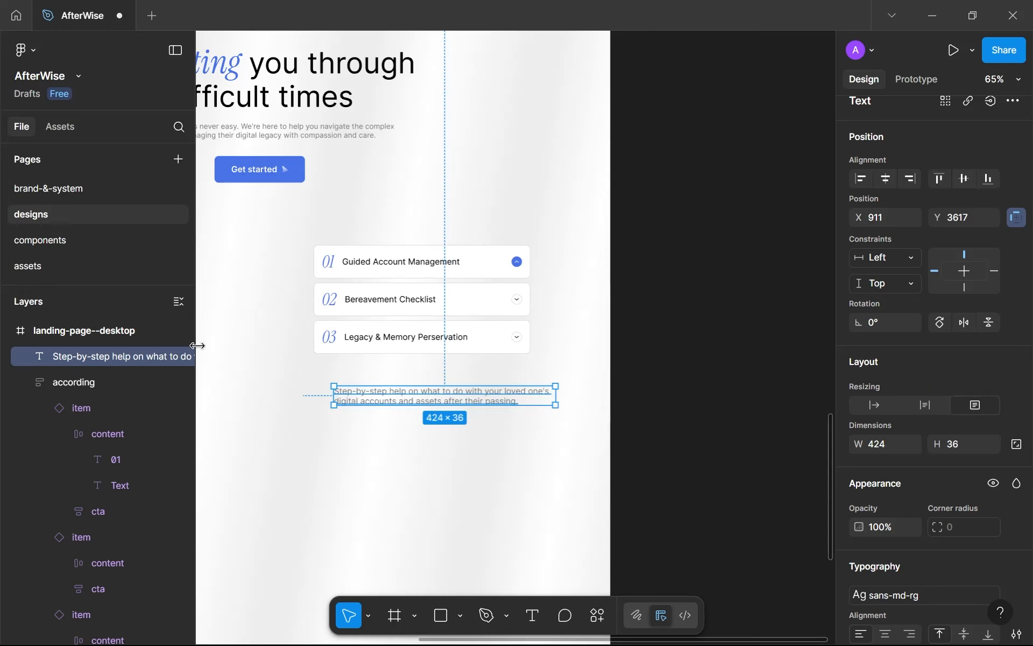
Wrap the help text in an auto-layout frame named 'description'.
{"action": "key", "text": "shift+a"}
{"action": "double_click", "coordinate": [99, 355]}
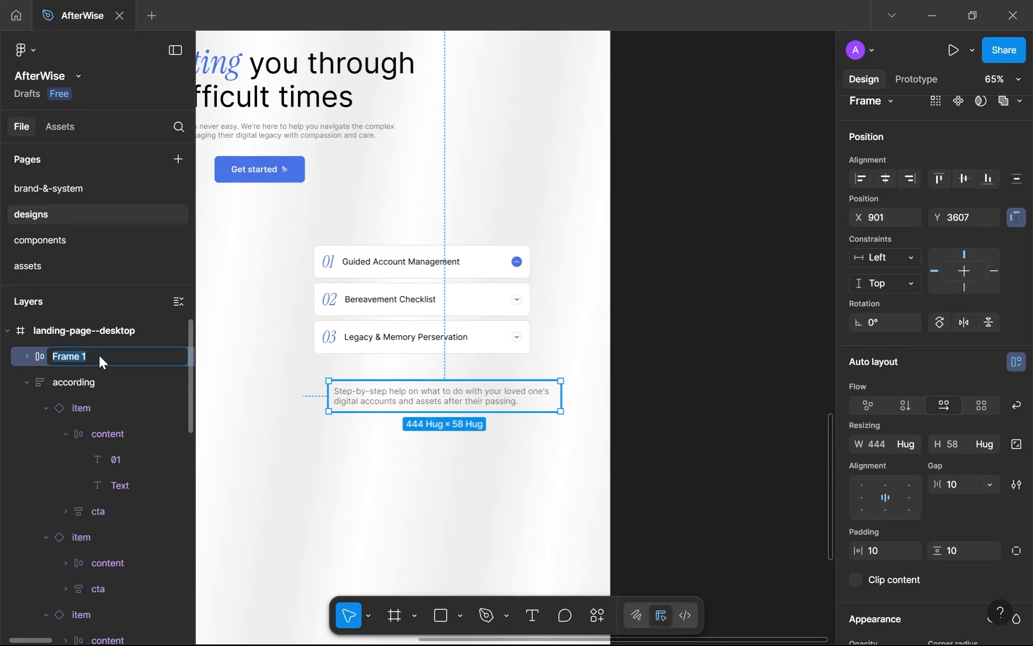
{"action": "type", "text": "description"}
{"action": "key", "text": "Return"}
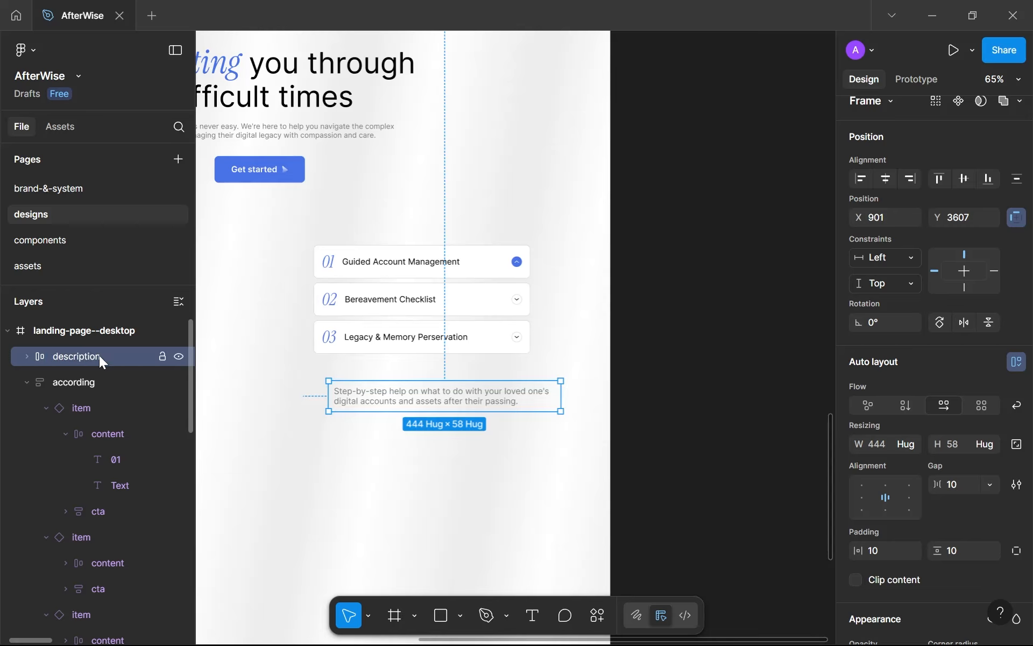
Give the description frame 0 gap, top-left alignment and 16 padding, then move it into the accordion list.
{"action": "left_click", "coordinate": [956, 486]}
{"action": "type", "text": "0"}
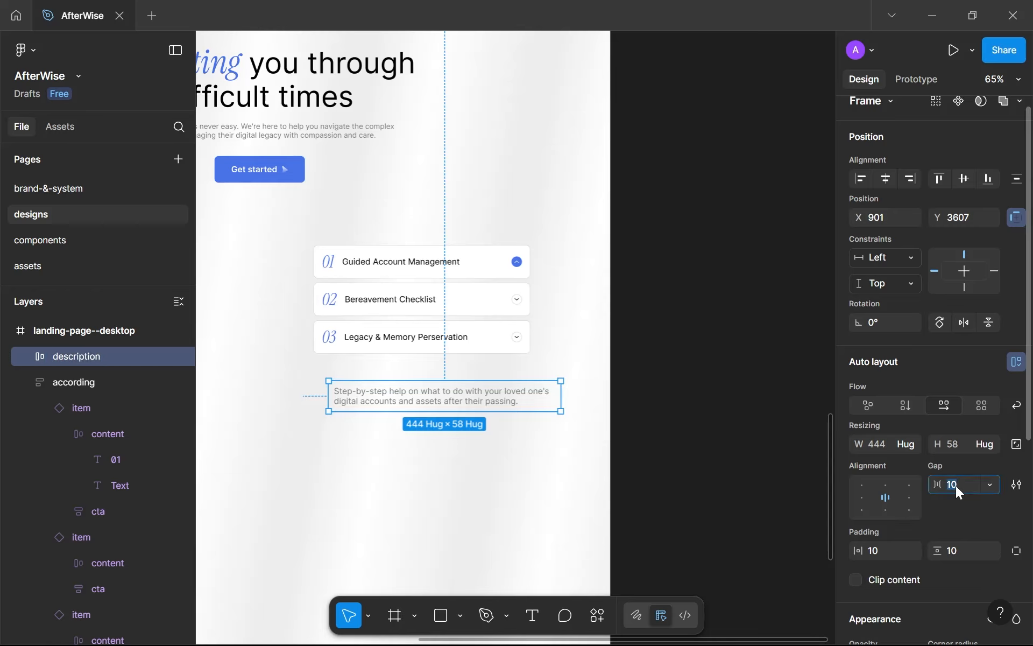
{"action": "key", "text": "Return"}
{"action": "left_click", "coordinate": [864, 485]}
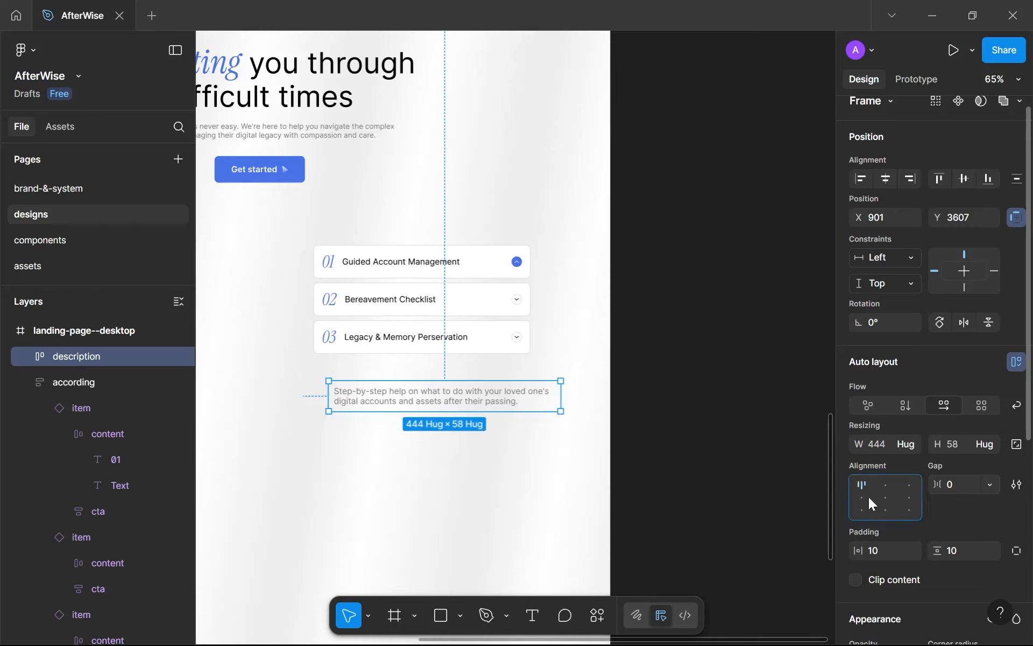
{"action": "left_click", "coordinate": [879, 549]}
{"action": "type", "text": "1"}
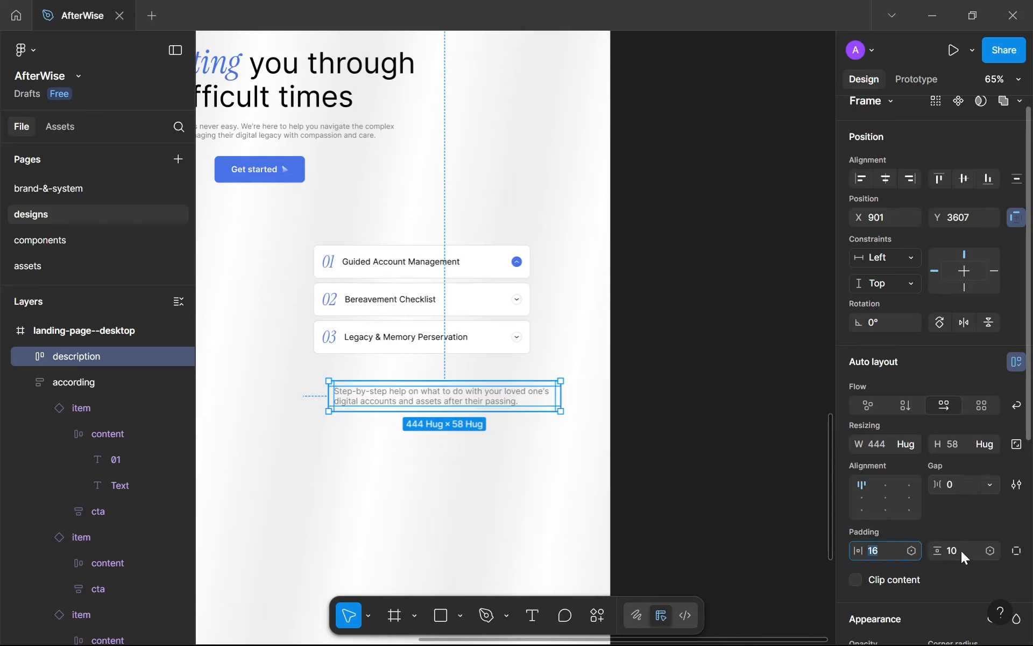
{"action": "left_click", "coordinate": [960, 551]}
{"action": "type", "text": "16"}
{"action": "left_click", "coordinate": [485, 435]}
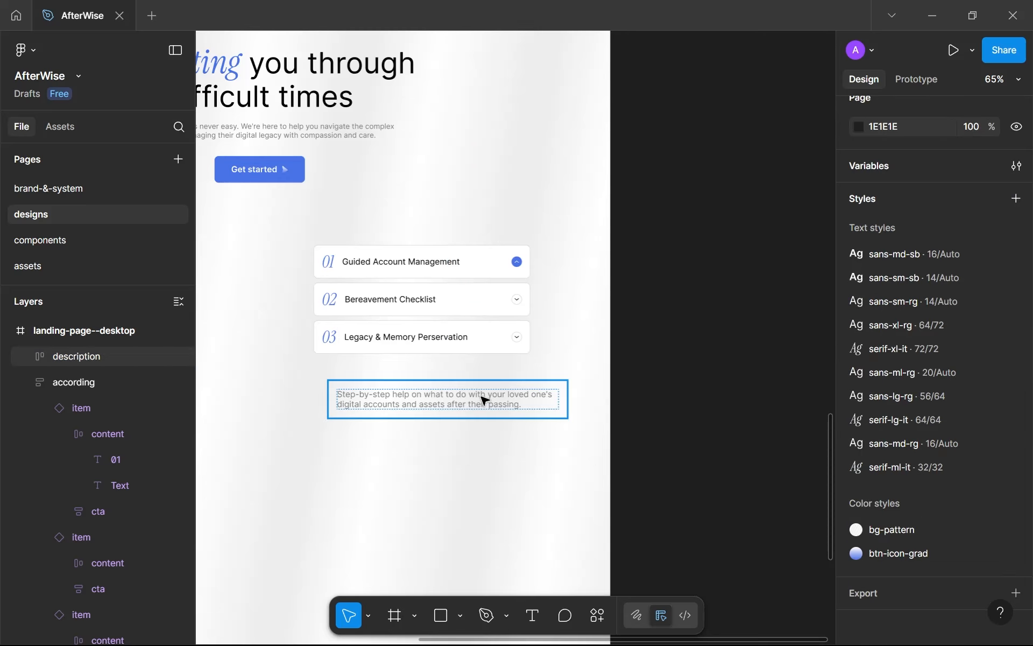
{"action": "mouse_move", "coordinate": [482, 373]}
{"action": "left_mouse_down"}
{"action": "mouse_move", "coordinate": [464, 272]}
{"action": "mouse_move", "coordinate": [475, 299]}
{"action": "mouse_move", "coordinate": [462, 307]}
{"action": "left_mouse_up"}
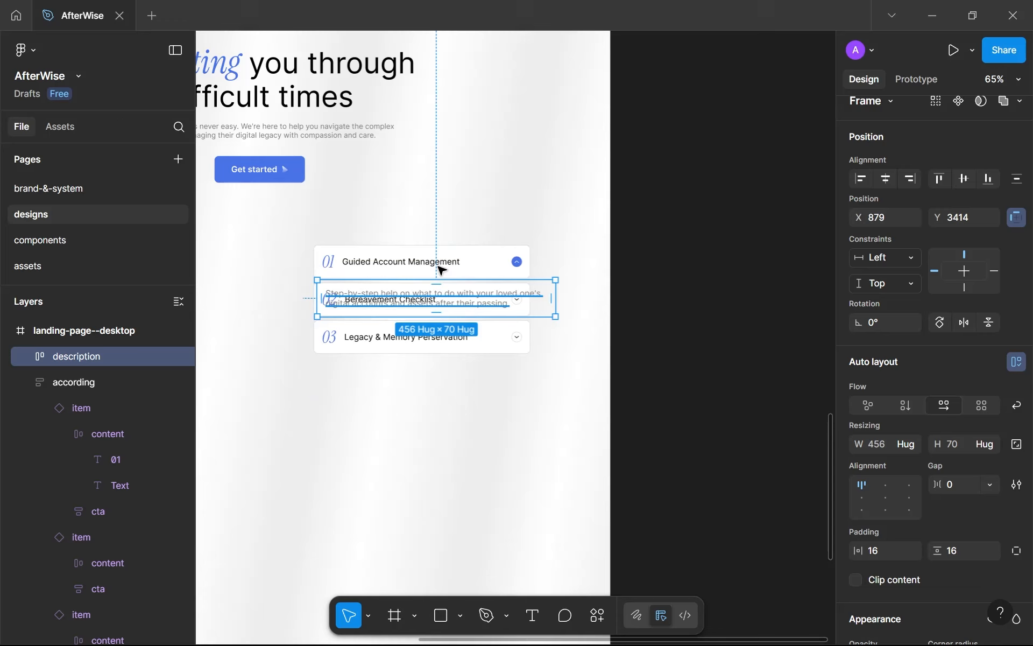
Drop the description frame inside the accordion and set the accordion width to hug contents.
{"action": "left_click_drag", "start_coordinate": [441, 270], "coordinate": [440, 270]}
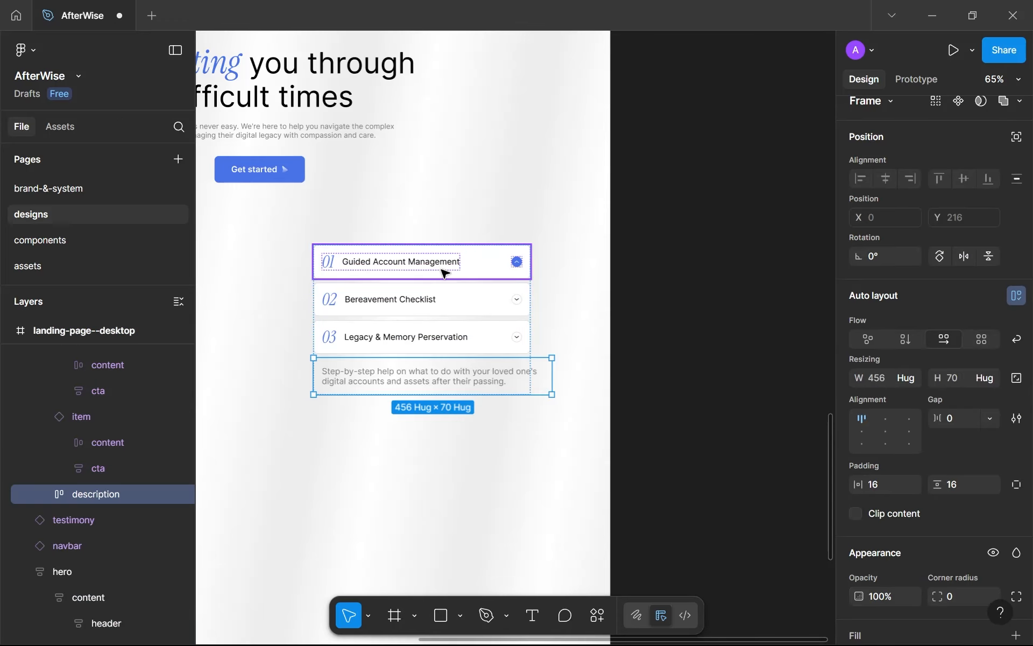
{"action": "scroll", "coordinate": [443, 273], "scroll_direction": "down", "scroll_amount": 5}
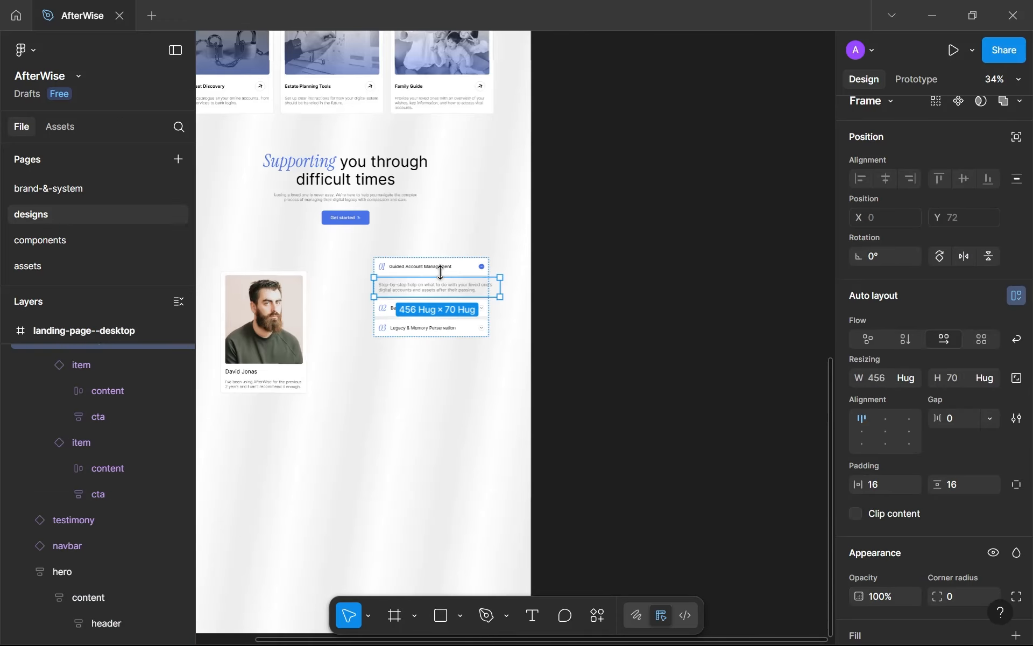
{"action": "left_click", "coordinate": [475, 355]}
{"action": "left_click", "coordinate": [499, 305]}
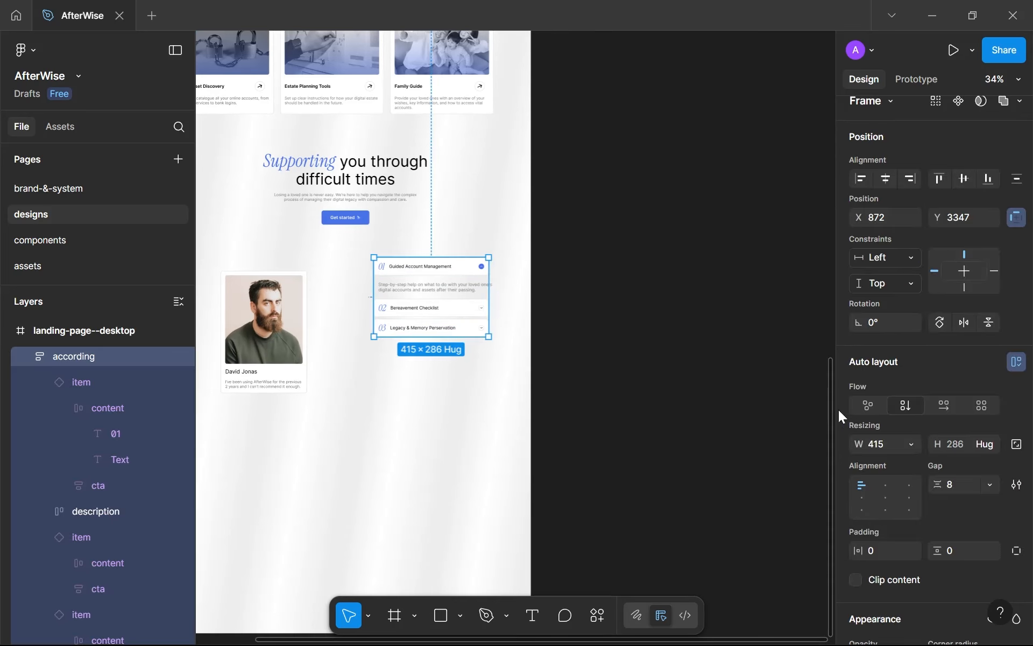
{"action": "left_click", "coordinate": [906, 450]}
{"action": "left_click", "coordinate": [893, 463]}
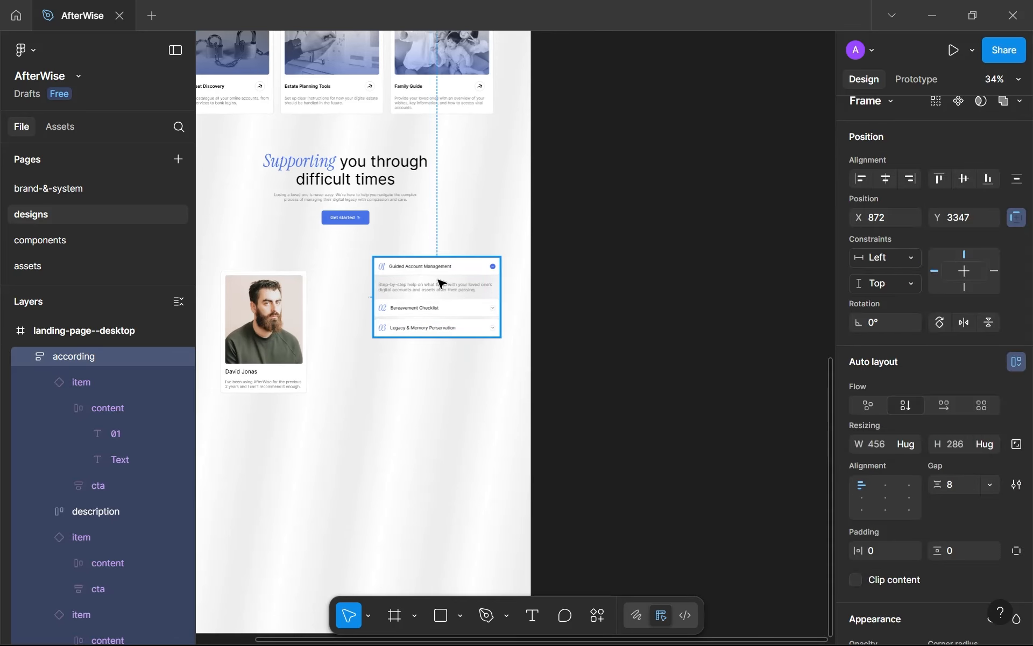
{"action": "left_click_drag", "start_coordinate": [438, 279], "coordinate": [421, 281]}
{"action": "scroll", "coordinate": [424, 283], "scroll_direction": "up", "scroll_amount": 2}
Fill the description panel with the white style and stretch it to 214 high.
{"action": "left_click", "coordinate": [441, 305]}
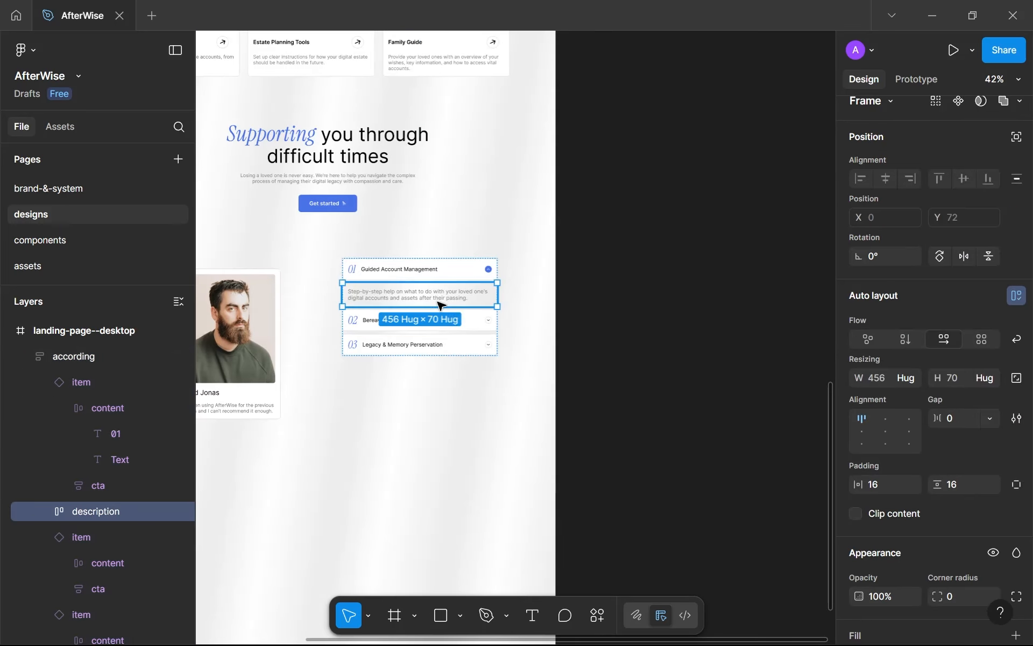
{"action": "scroll", "coordinate": [950, 533], "scroll_direction": "down", "scroll_amount": 5}
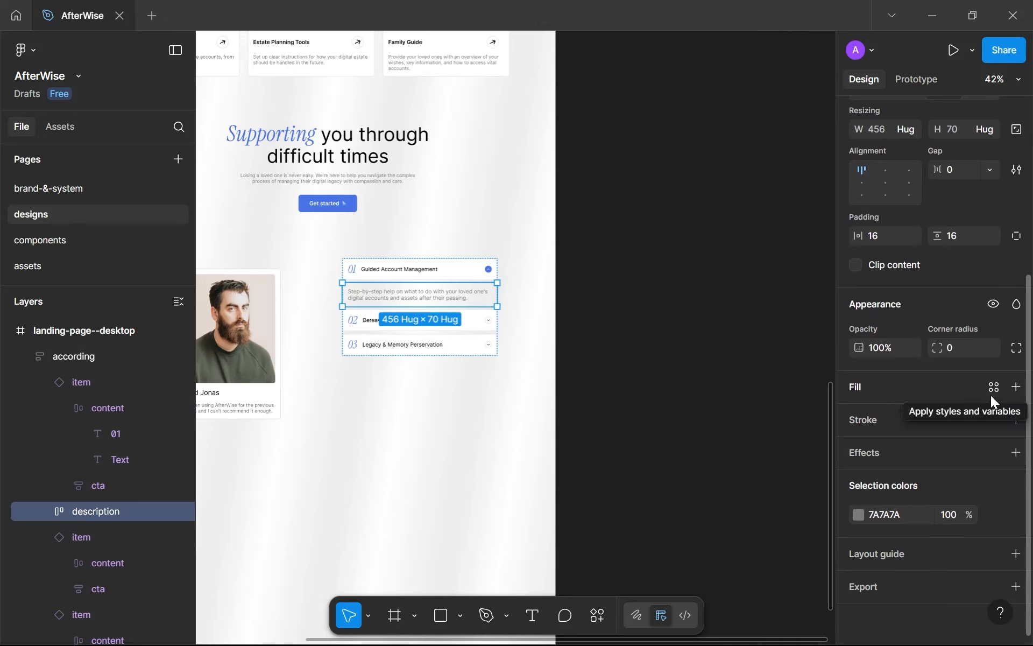
{"action": "left_click", "coordinate": [991, 396]}
{"action": "left_click", "coordinate": [731, 461]}
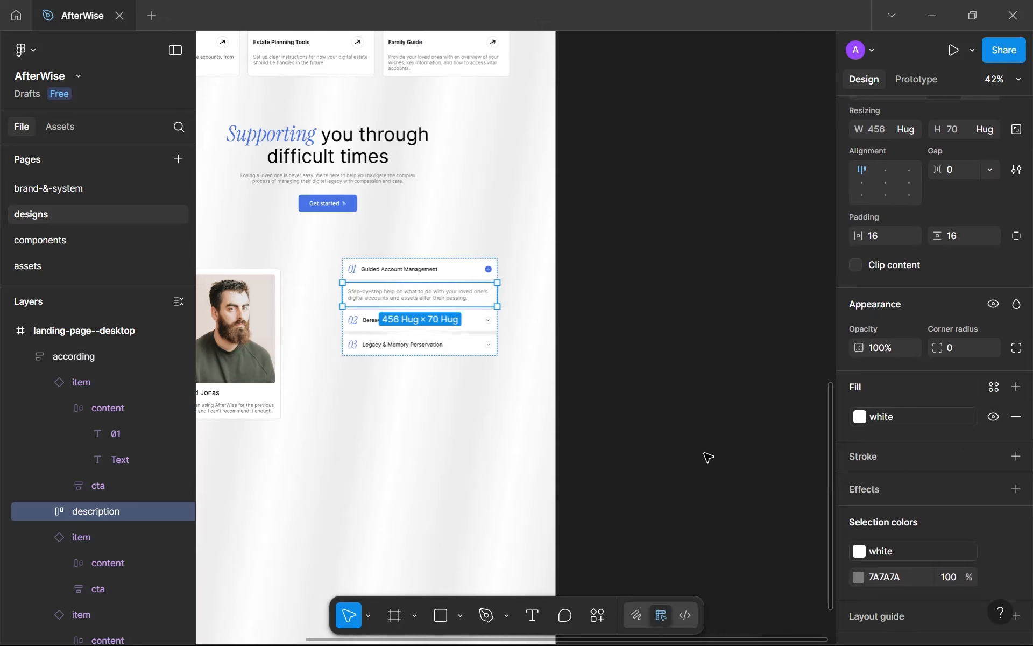
{"action": "scroll", "coordinate": [447, 353], "scroll_direction": "up", "scroll_amount": 5}
{"action": "scroll", "coordinate": [526, 399], "scroll_direction": "down", "scroll_amount": 2}
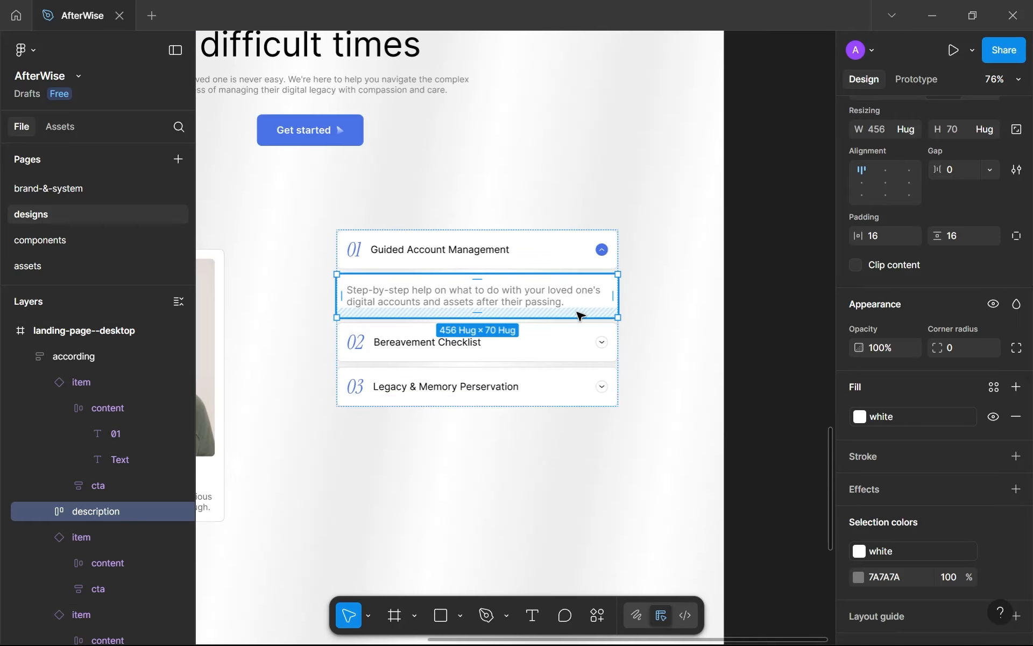
{"action": "left_click_drag", "start_coordinate": [581, 319], "coordinate": [575, 406]}
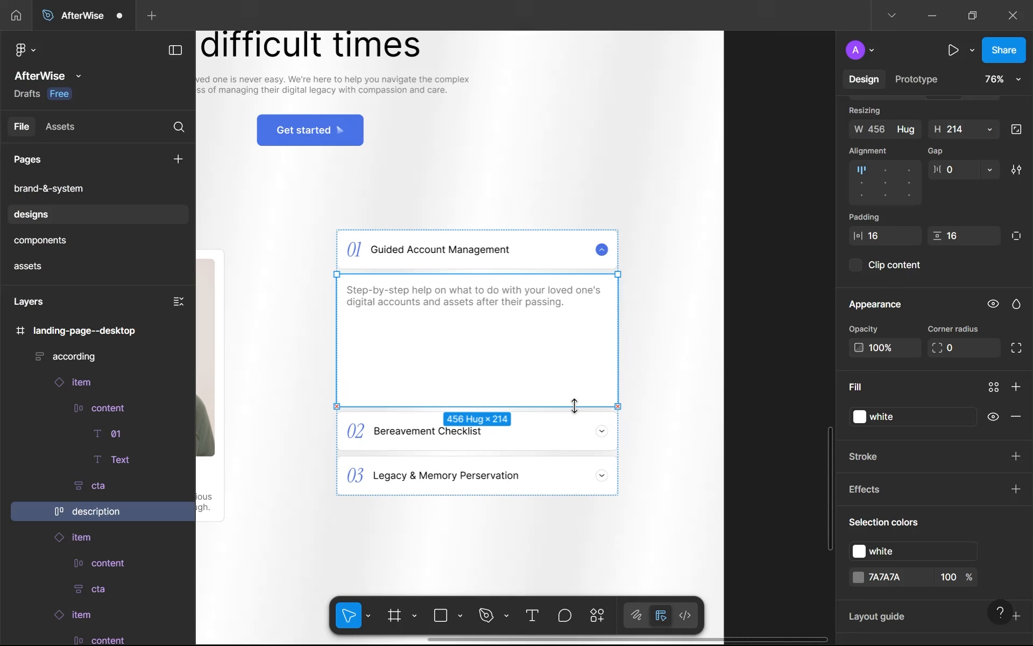
{"action": "left_click", "coordinate": [643, 438]}
Give the description panel a corner radius of 8 and a gray--800 stroke.
{"action": "scroll", "coordinate": [643, 438], "scroll_direction": "down", "scroll_amount": 2}
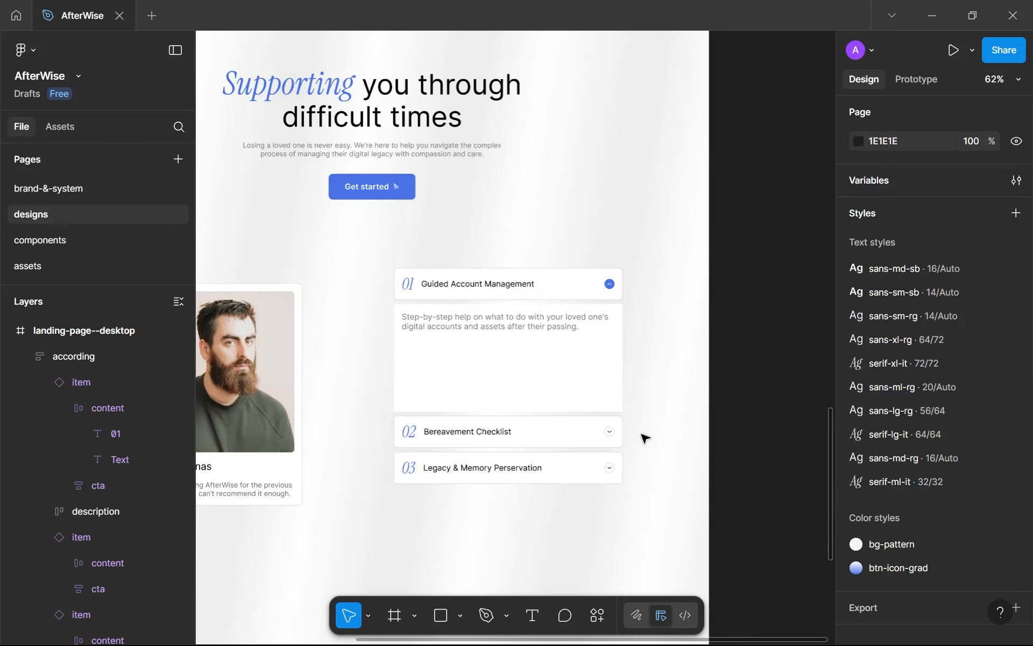
{"action": "left_click", "coordinate": [546, 373]}
{"action": "left_click", "coordinate": [546, 373]}
{"action": "scroll", "coordinate": [980, 515], "scroll_direction": "down", "scroll_amount": 3}
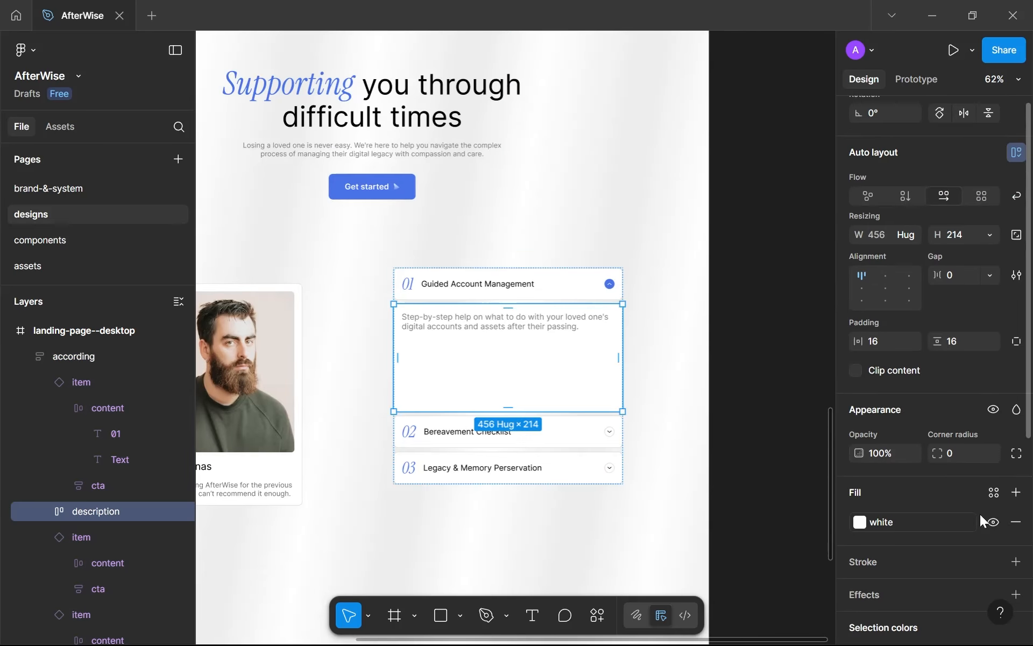
{"action": "scroll", "coordinate": [980, 515], "scroll_direction": "down", "scroll_amount": 2}
{"action": "type", "text": "8"}
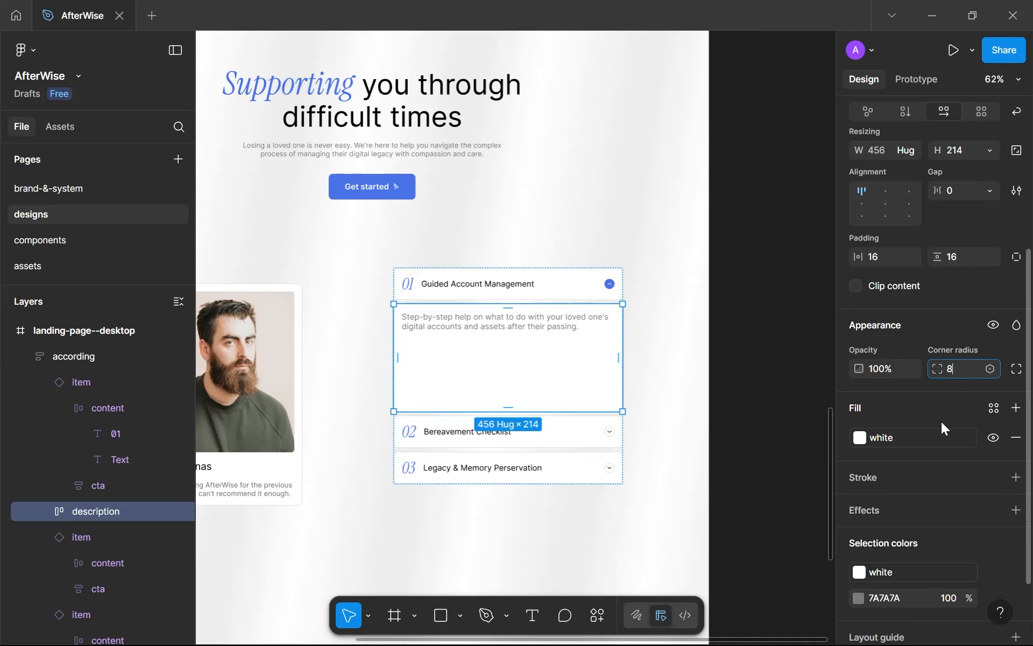
{"action": "left_click", "coordinate": [993, 478]}
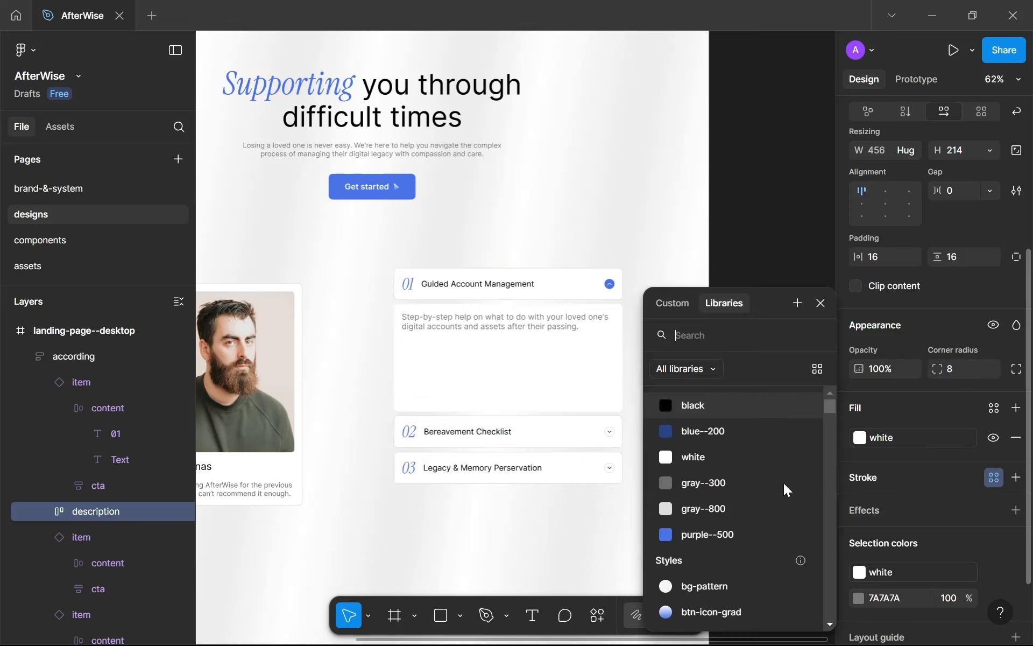
{"action": "left_click", "coordinate": [693, 508]}
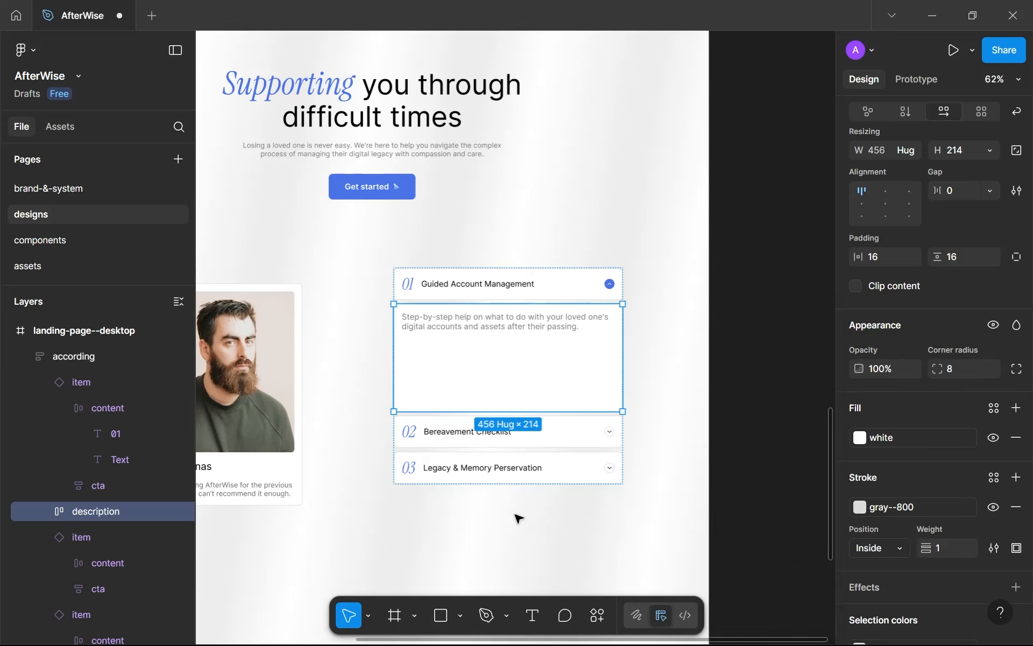
{"action": "left_click", "coordinate": [517, 517]}
Shorten the description panel to 188 high.
{"action": "scroll", "coordinate": [518, 518], "scroll_direction": "down", "scroll_amount": 3, "text": "ctrl"}
{"action": "scroll", "coordinate": [517, 518], "scroll_direction": "down", "scroll_amount": 3, "text": "ctrl"}
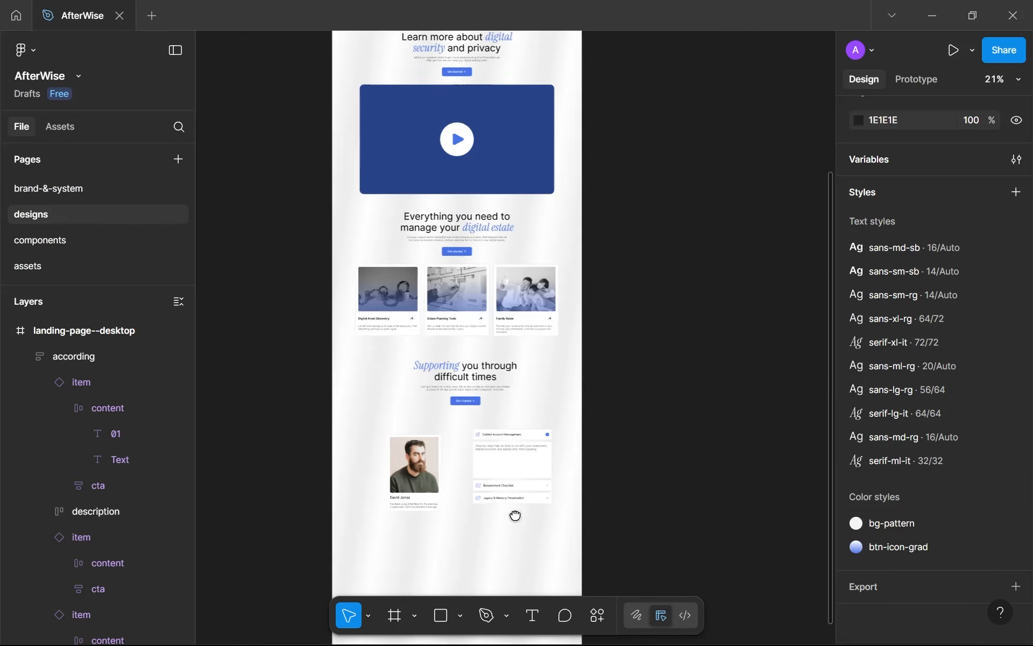
{"action": "scroll", "coordinate": [535, 526], "scroll_direction": "up", "scroll_amount": 5, "text": "ctrl"}
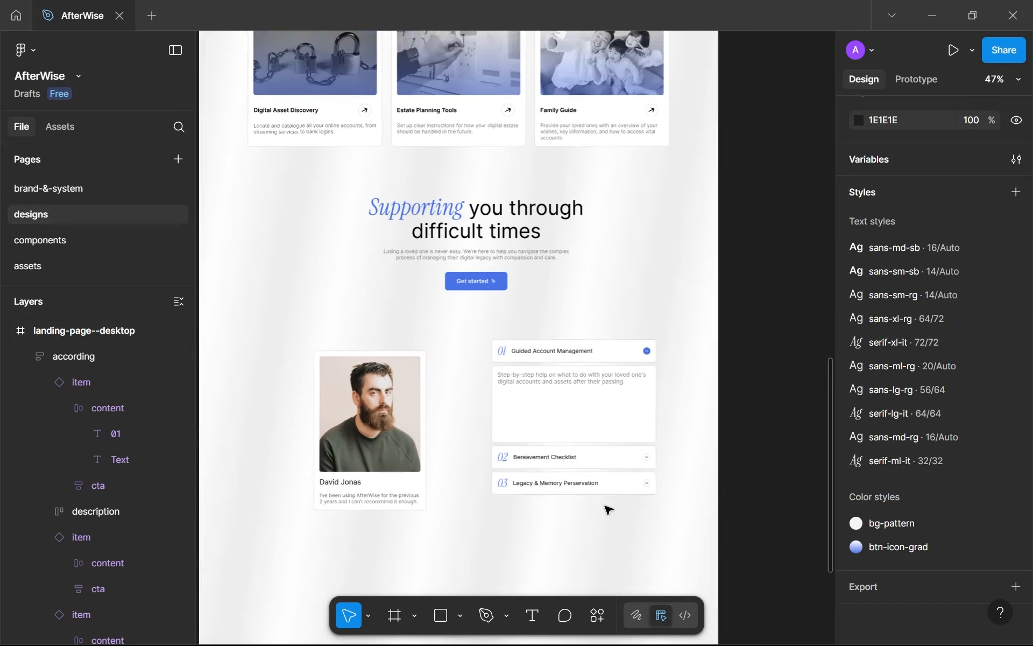
{"action": "scroll", "coordinate": [609, 508], "scroll_direction": "down", "scroll_amount": 2, "text": "ctrl"}
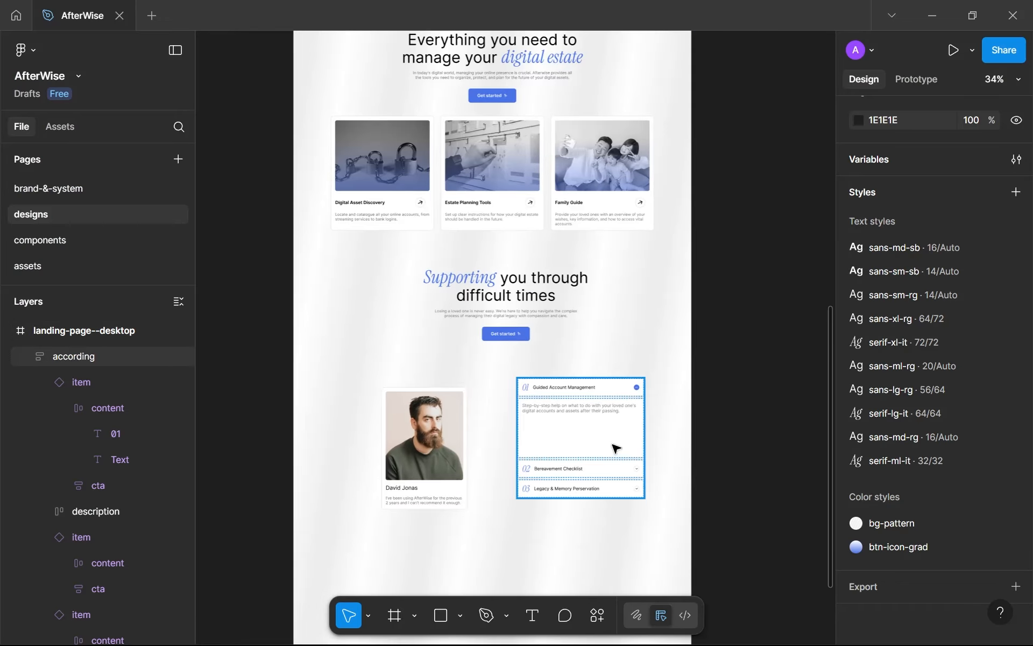
{"action": "left_click", "coordinate": [611, 460]}
{"action": "double_click", "coordinate": [603, 452]}
{"action": "left_click_drag", "start_coordinate": [593, 450], "coordinate": [592, 447]}
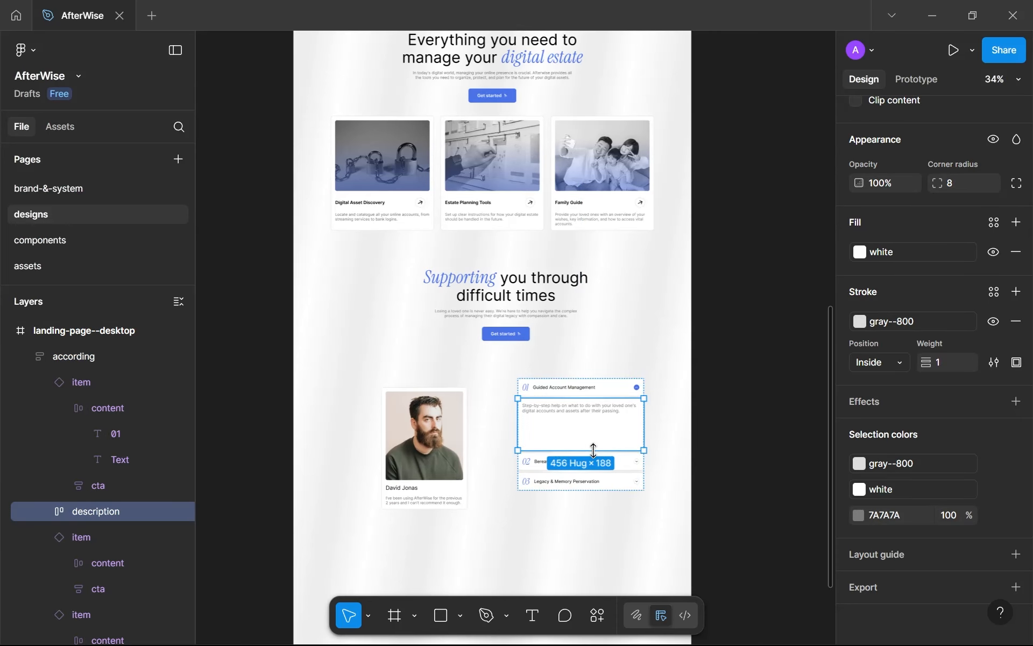
{"action": "left_click", "coordinate": [586, 515]}
{"action": "scroll", "coordinate": [587, 516], "scroll_direction": "up", "scroll_amount": 1, "text": "ctrl"}
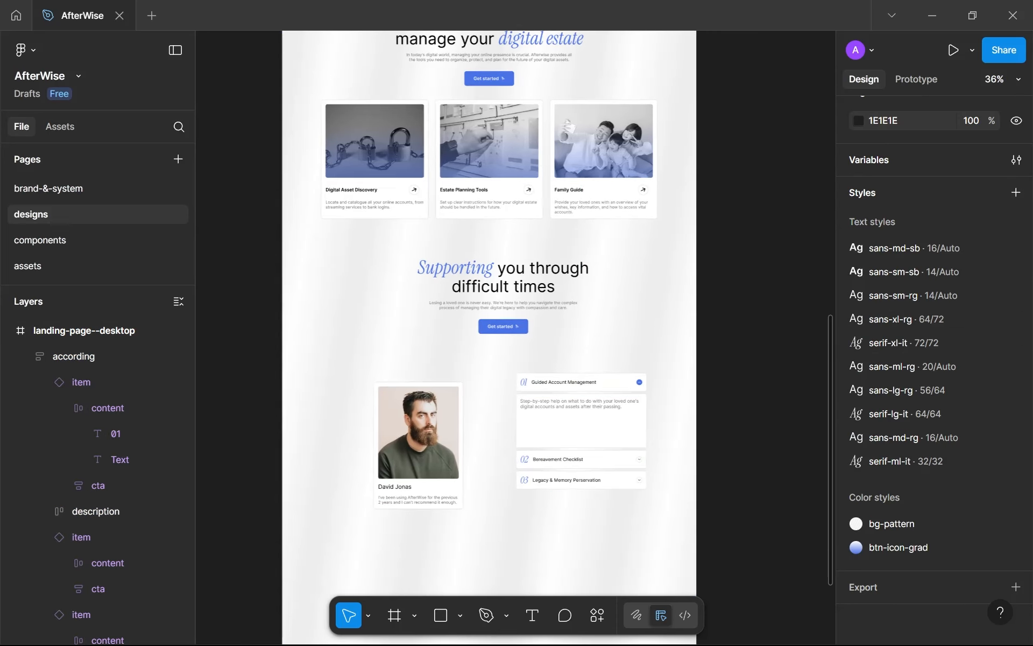
{"action": "scroll", "coordinate": [588, 506], "scroll_direction": "up", "scroll_amount": 3, "text": "ctrl"}
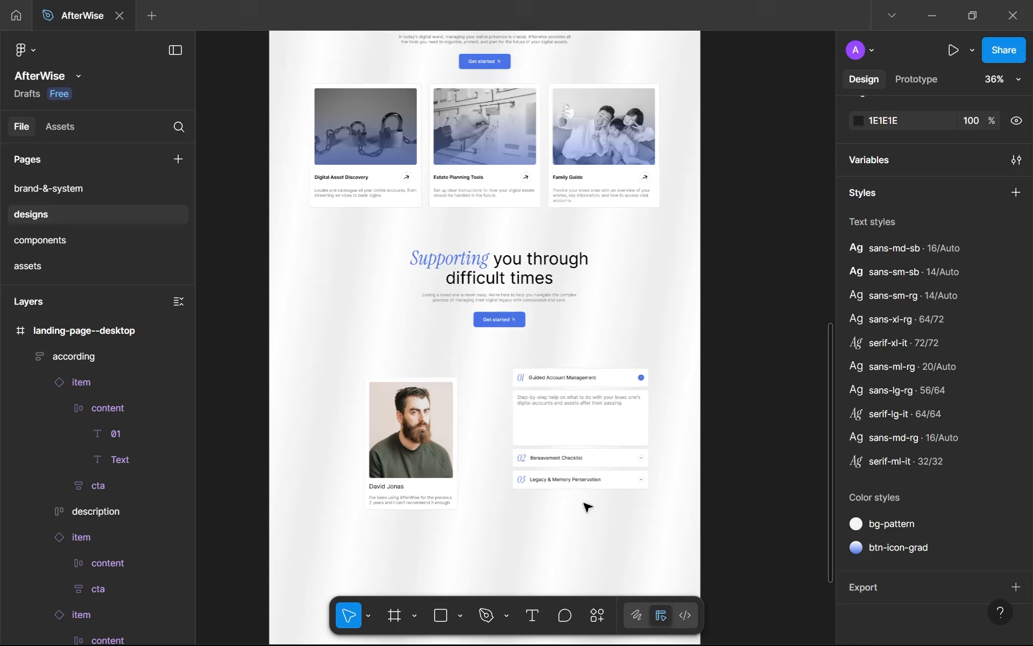
Wrap the testimonial card and accordion in an auto-layout frame named 'content'.
{"action": "left_click", "coordinate": [648, 435]}
{"action": "left_click", "coordinate": [396, 395], "text": "shift"}
{"action": "key", "text": "shift+a"}
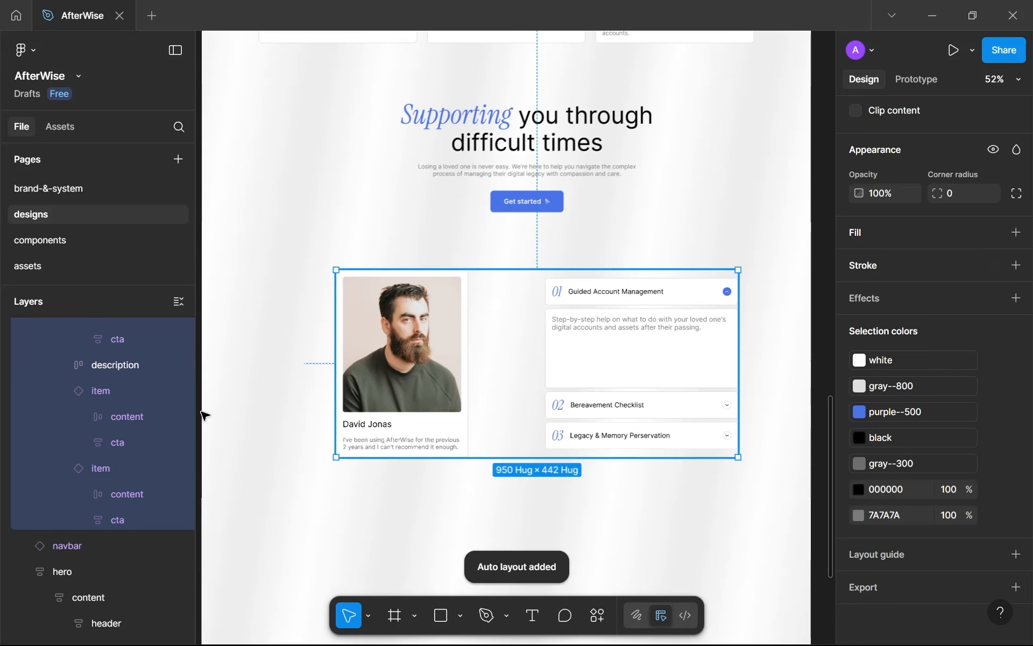
{"action": "double_click", "coordinate": [102, 352]}
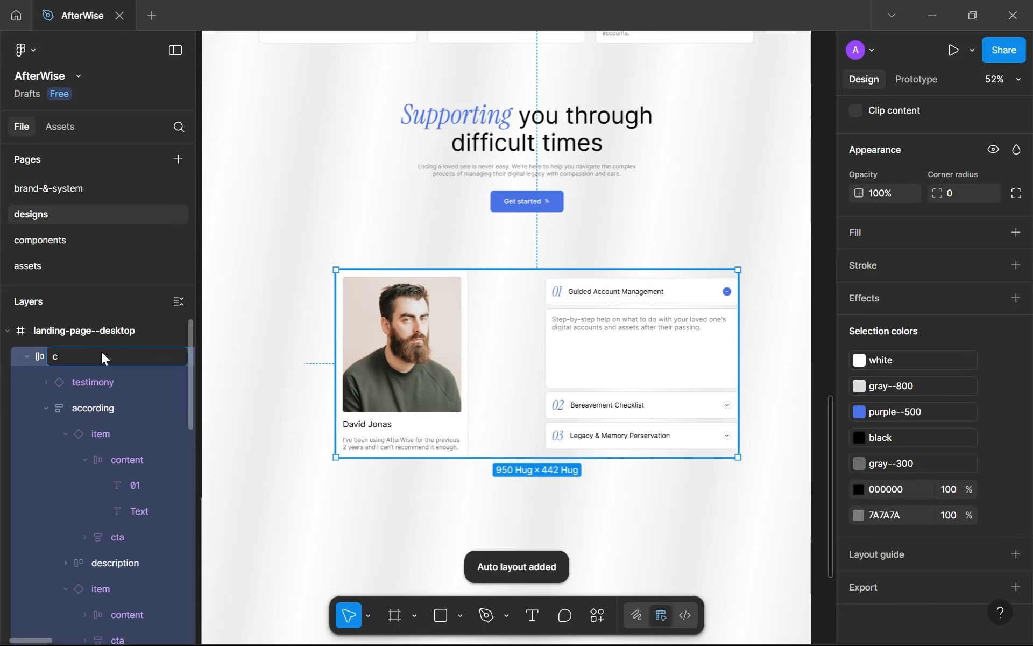
{"action": "type", "text": "content"}
{"action": "key", "text": "Return"}
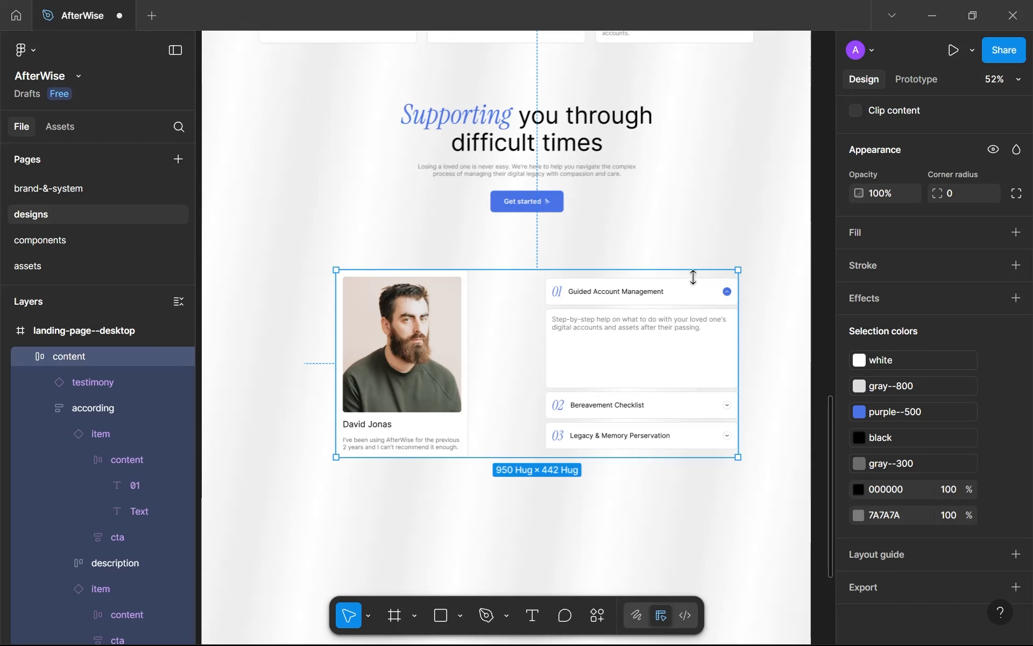
Shorten the accordion's description panel to 145 high.
{"action": "scroll", "coordinate": [904, 315], "scroll_direction": "up", "scroll_amount": 8}
{"action": "scroll", "coordinate": [904, 320], "scroll_direction": "up", "scroll_amount": 2}
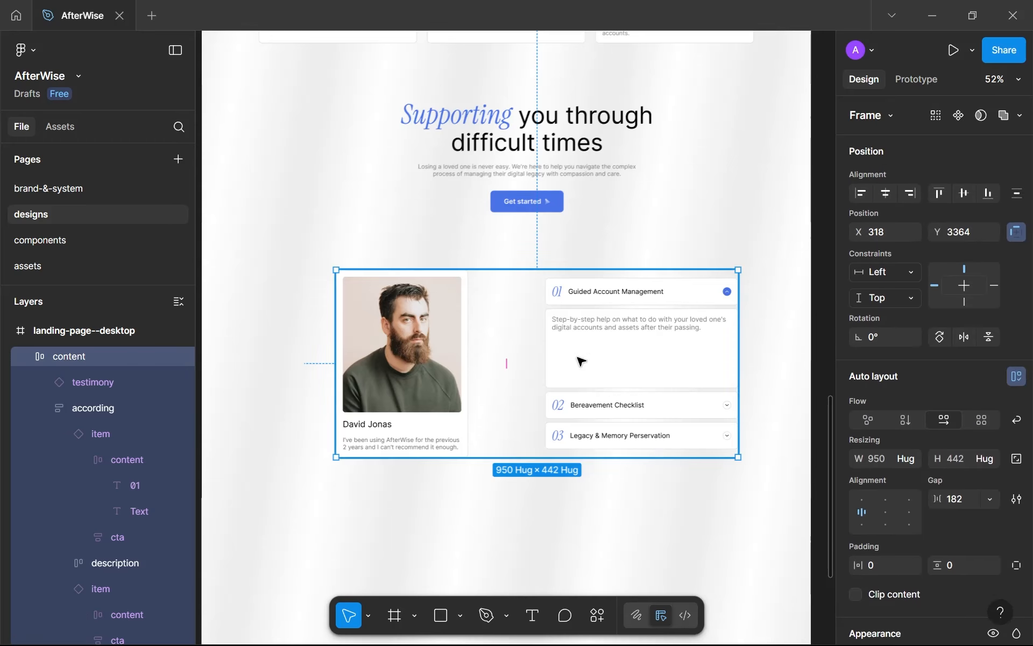
{"action": "left_click", "coordinate": [597, 380]}
{"action": "left_click", "coordinate": [605, 383]}
{"action": "left_click_drag", "start_coordinate": [607, 386], "coordinate": [601, 370]}
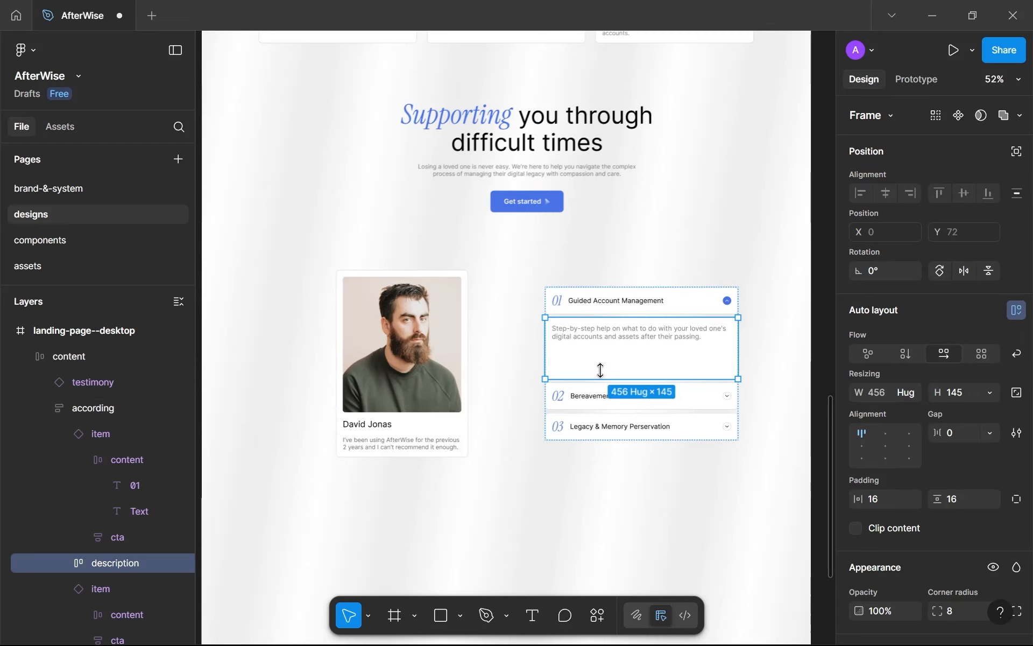
Try gaps of 24, 32 and 64 between testimonial and accordion in the content frame.
{"action": "left_click", "coordinate": [517, 410]}
{"action": "left_click", "coordinate": [951, 498]}
{"action": "type", "text": "24"}
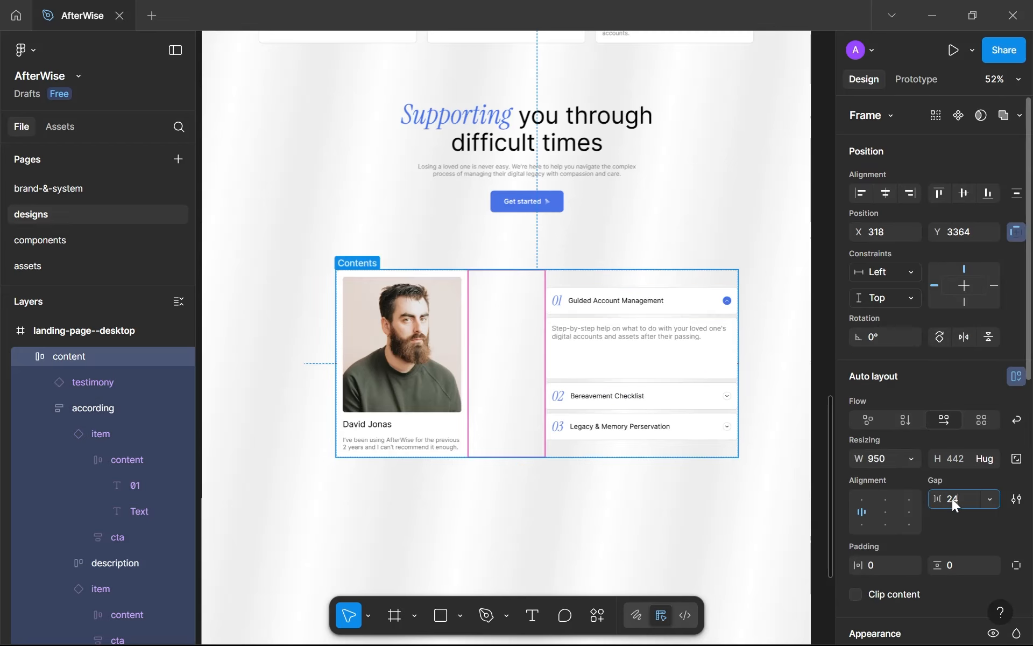
{"action": "key", "text": "Return"}
{"action": "type", "text": "32"}
{"action": "key", "text": "Return"}
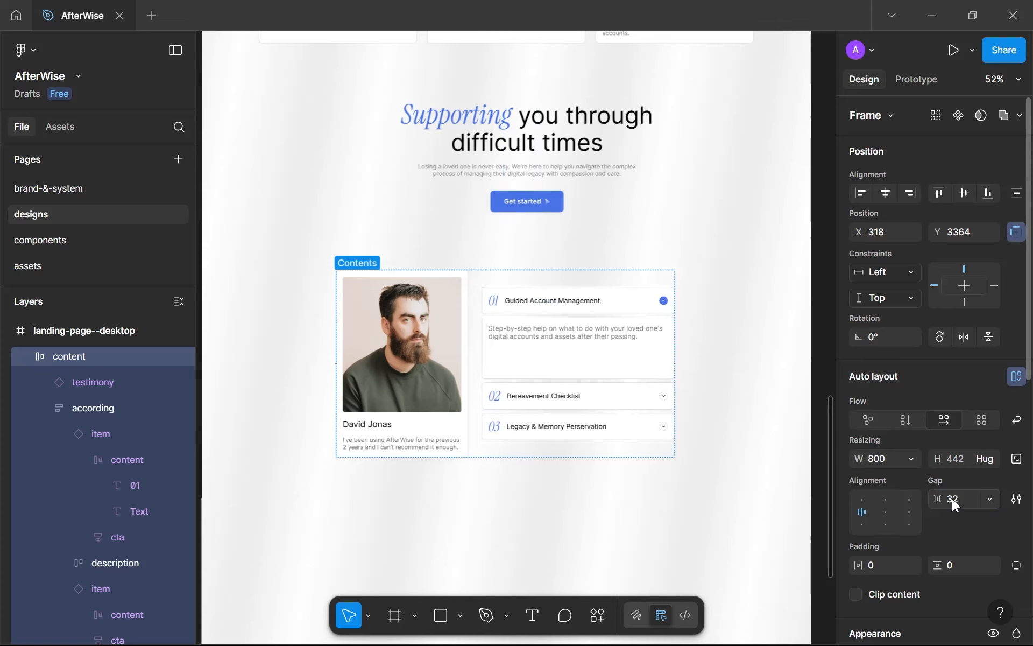
{"action": "left_click", "coordinate": [951, 498]}
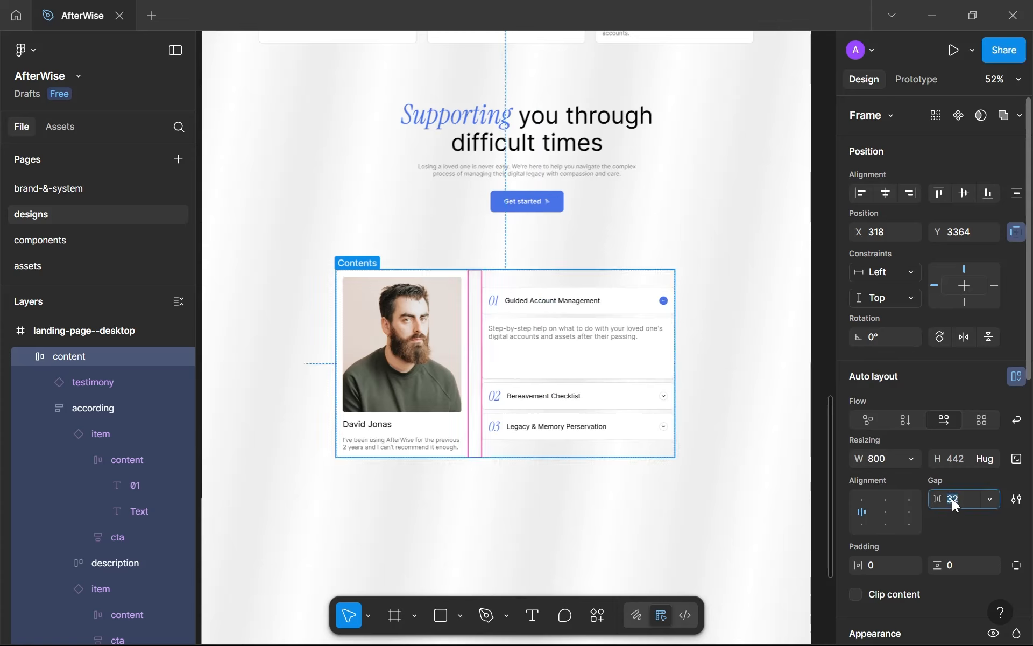
{"action": "type", "text": "64"}
{"action": "key", "text": "Return"}
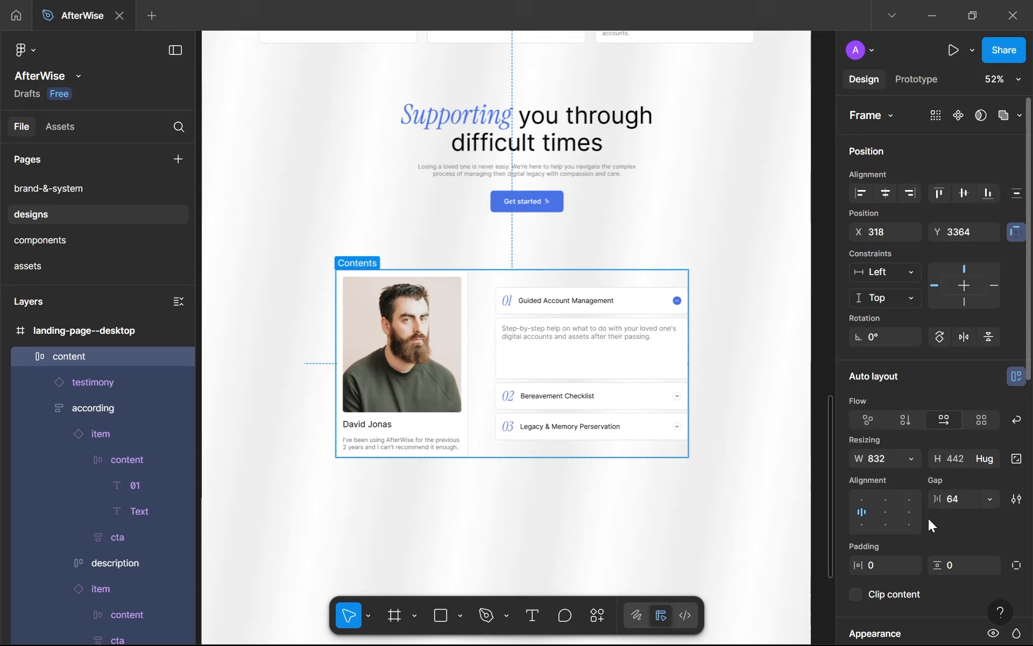
Nudge the content frame up and set its items to top alignment.
{"action": "left_click_drag", "start_coordinate": [565, 364], "coordinate": [570, 356]}
{"action": "left_click", "coordinate": [864, 500]}
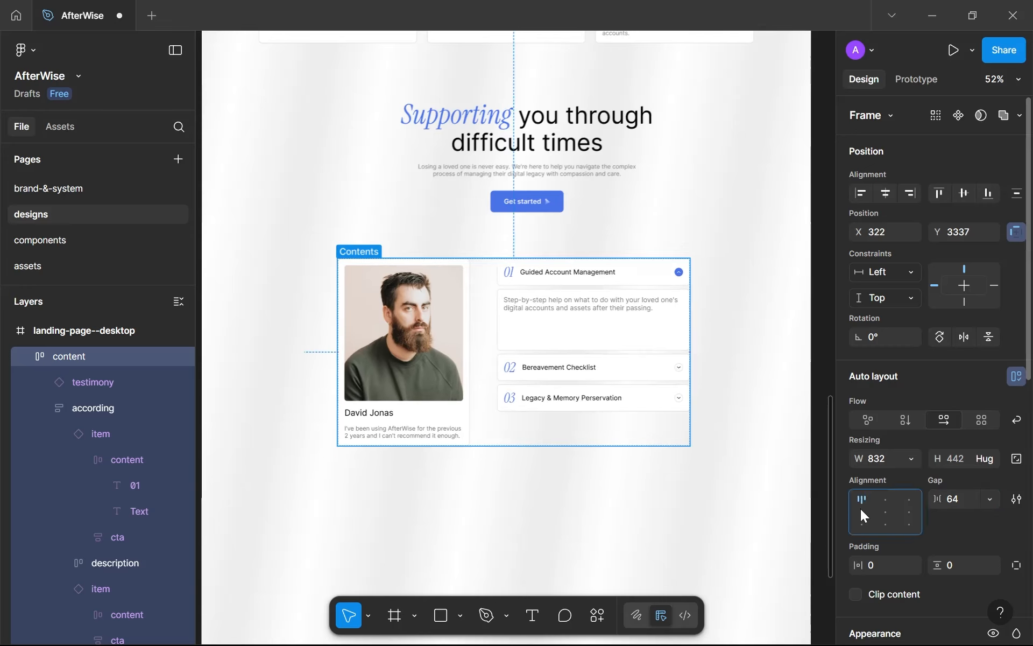
{"action": "left_click", "coordinate": [858, 524]}
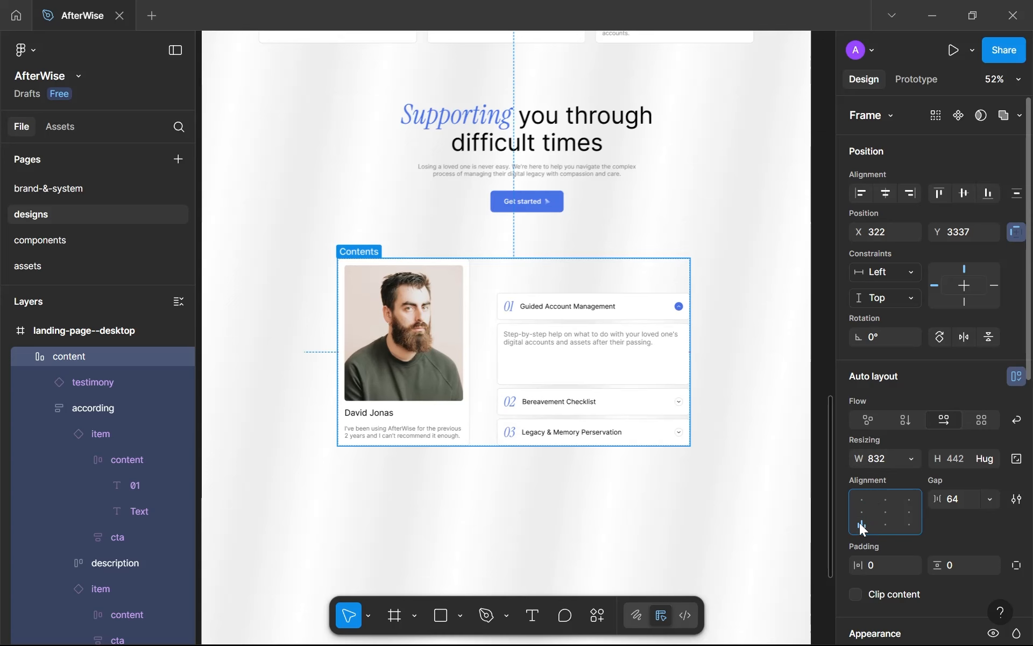
{"action": "left_click", "coordinate": [531, 507]}
{"action": "scroll", "coordinate": [531, 507], "scroll_direction": "down", "scroll_amount": 3}
{"action": "scroll", "coordinate": [531, 507], "scroll_direction": "down", "scroll_amount": 1}
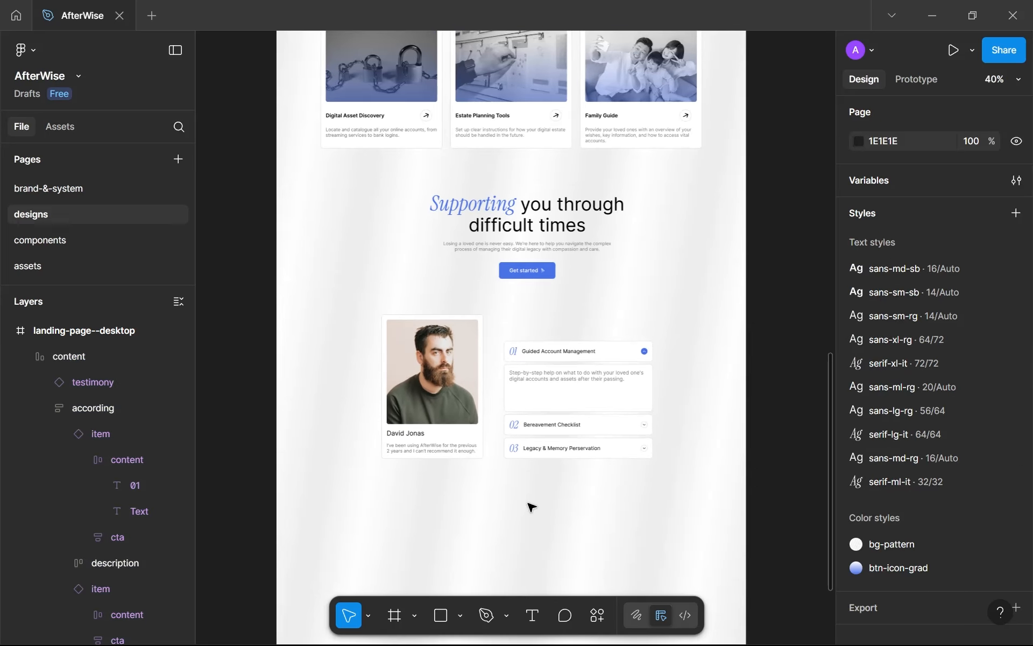
{"action": "left_click", "coordinate": [481, 342]}
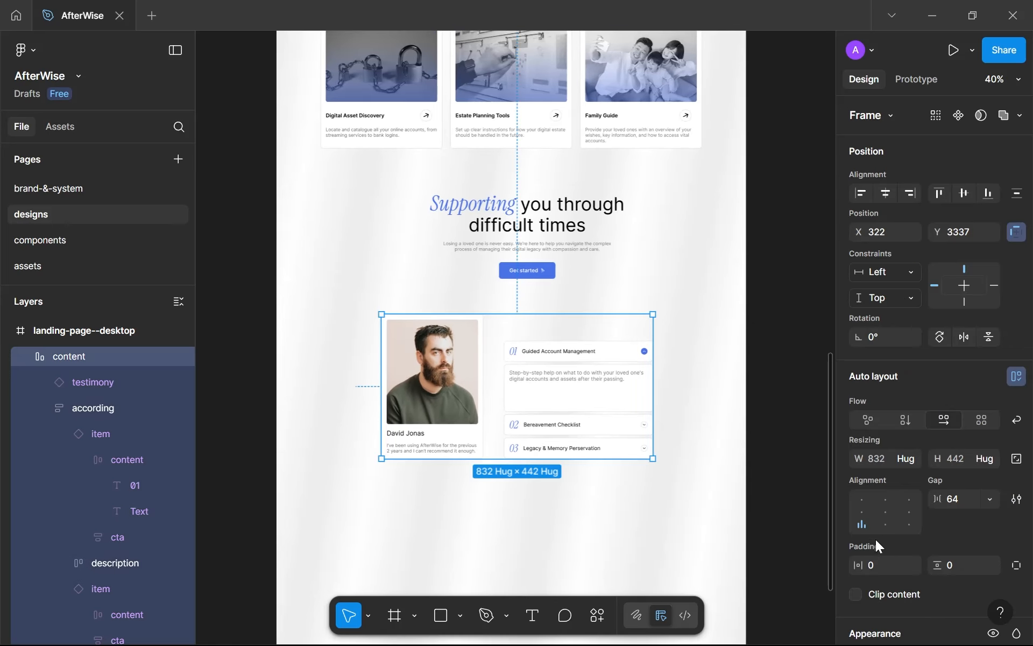
{"action": "left_click", "coordinate": [867, 501]}
{"action": "left_click", "coordinate": [629, 503]}
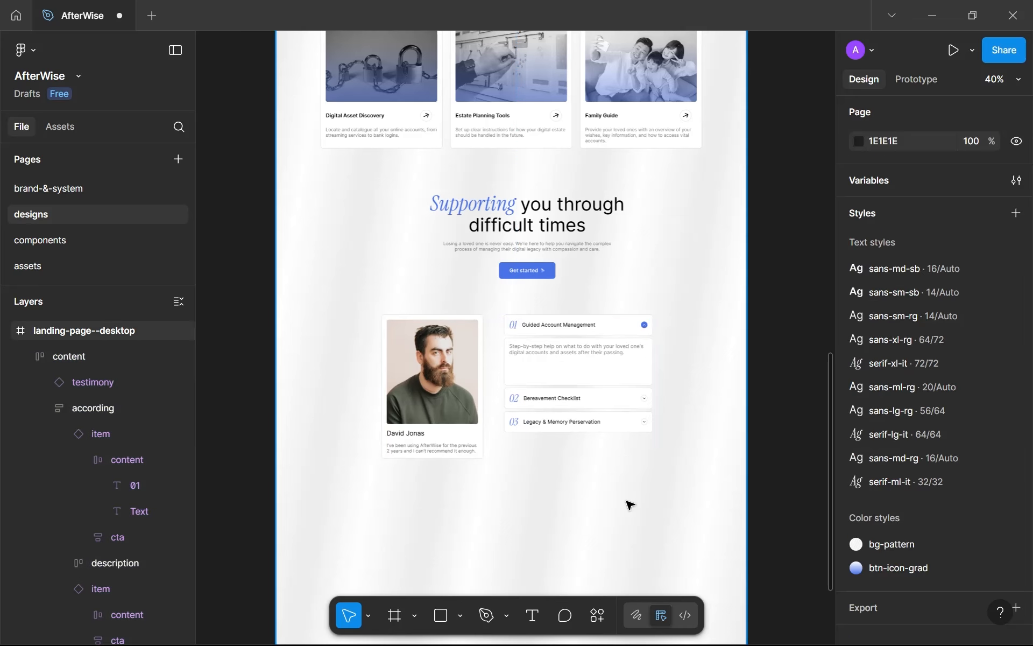
Settle the portrait-and-accordion row on a 32 gap.
{"action": "scroll", "coordinate": [629, 504], "scroll_direction": "down", "scroll_amount": 2}
{"action": "left_click_drag", "start_coordinate": [645, 507], "coordinate": [653, 511]}
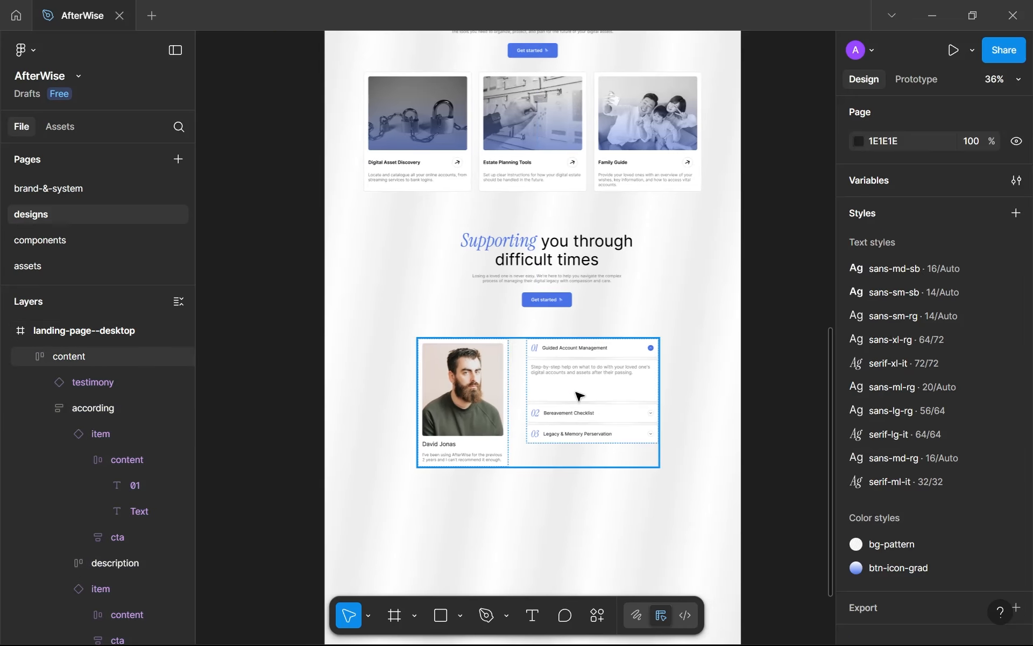
{"action": "scroll", "coordinate": [568, 427], "scroll_direction": "up", "scroll_amount": 2}
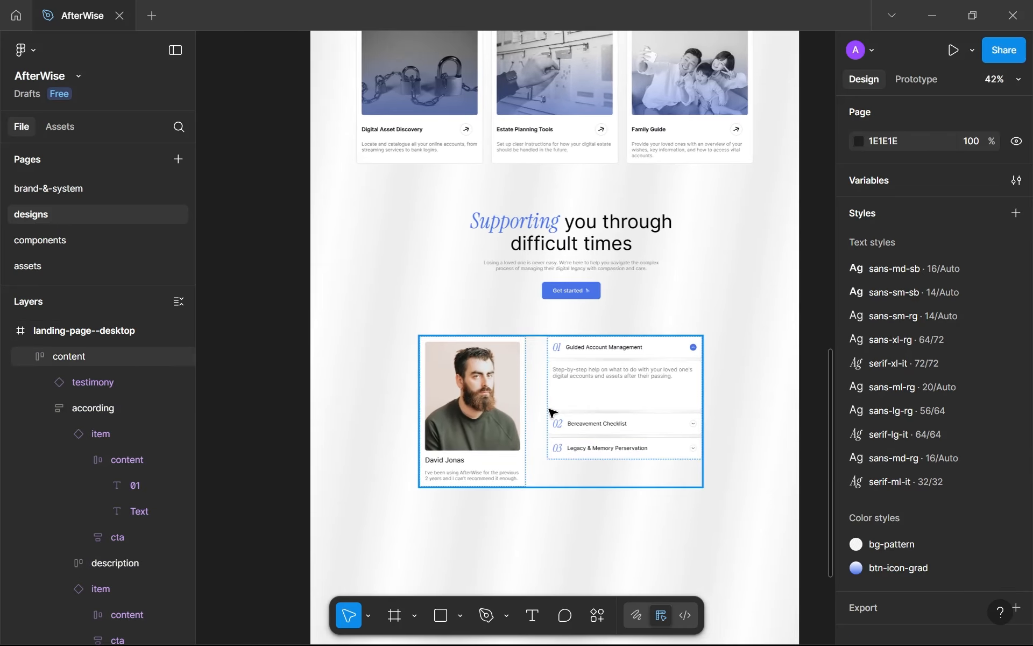
{"action": "left_click_drag", "start_coordinate": [555, 410], "coordinate": [560, 412]}
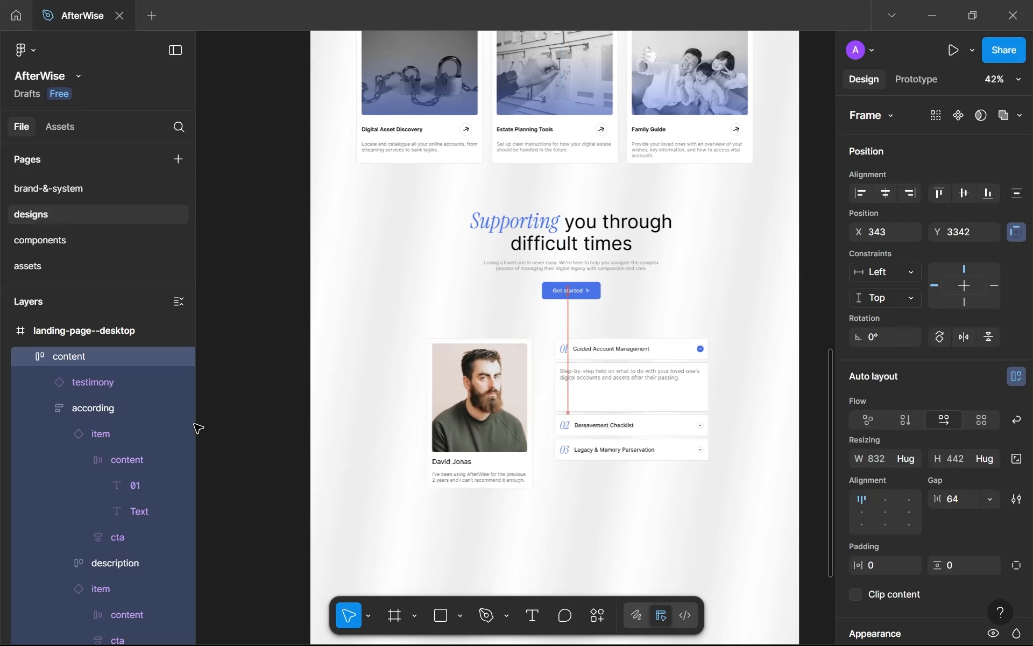
{"action": "left_click", "coordinate": [25, 354]}
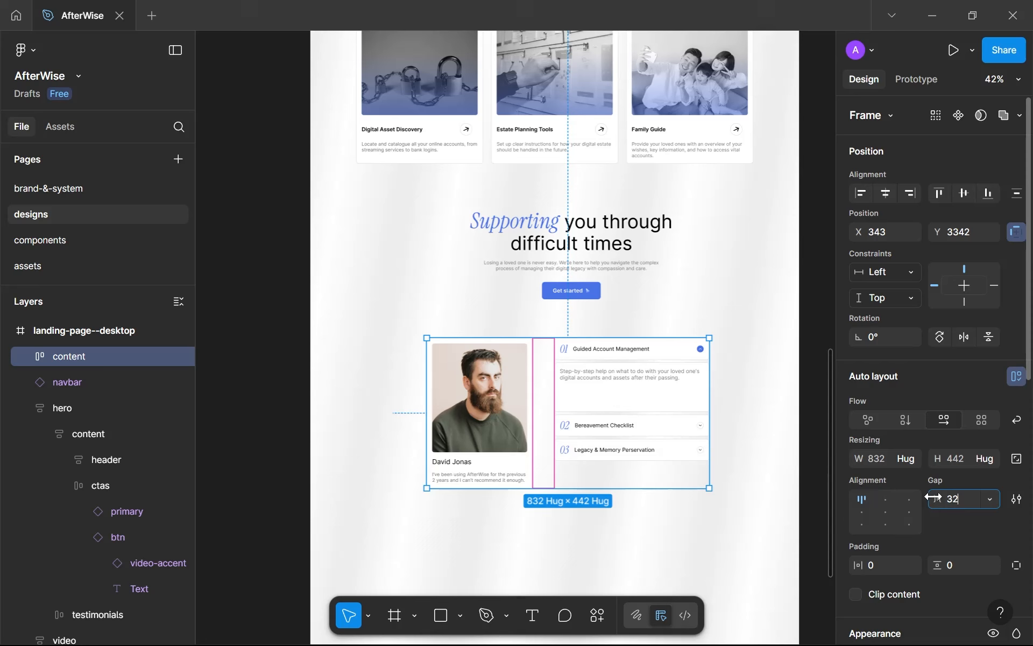
{"action": "left_click", "coordinate": [525, 569]}
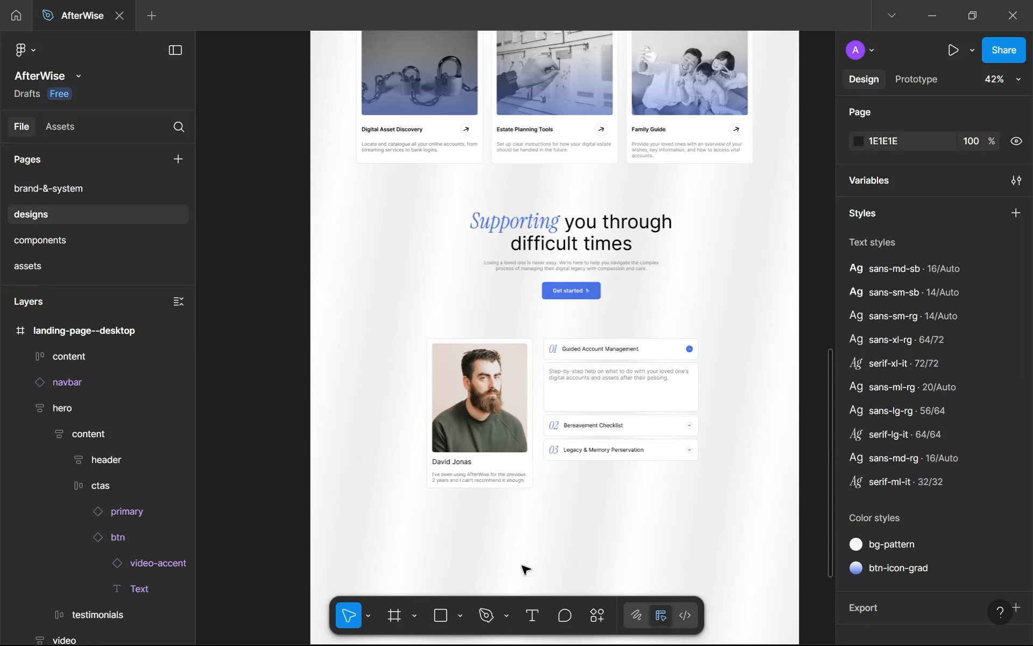
Wrap the card row and Supporting heading block in a vertical auto-layout Frame 1.
{"action": "left_click", "coordinate": [551, 440]}
{"action": "scroll", "coordinate": [565, 288], "scroll_direction": "up", "scroll_amount": 5}
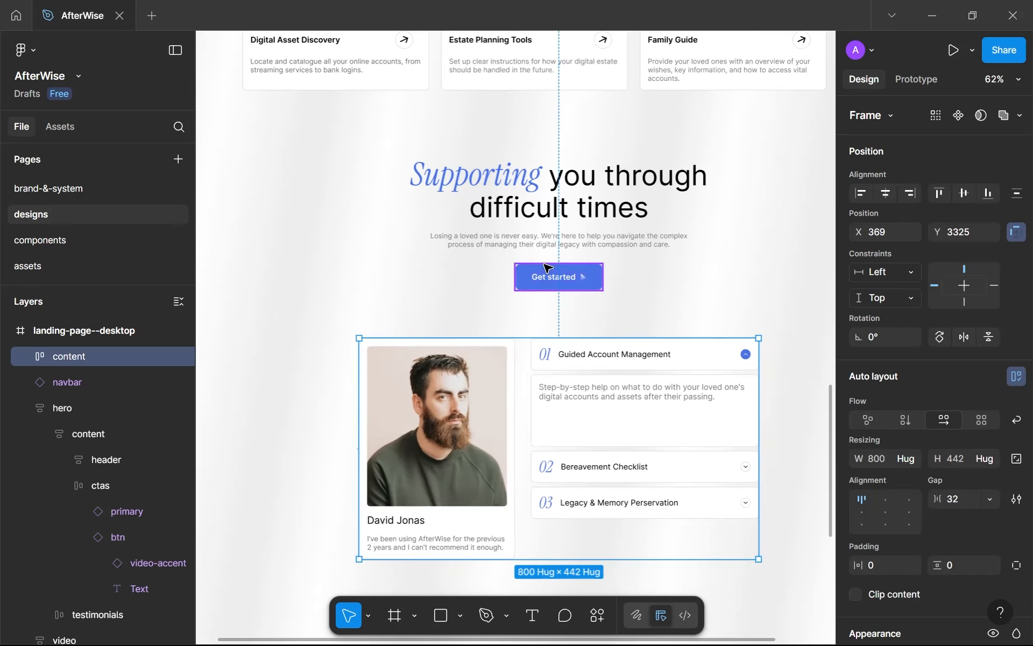
{"action": "left_click", "coordinate": [479, 260], "text": "shift"}
{"action": "key", "text": "shift+a"}
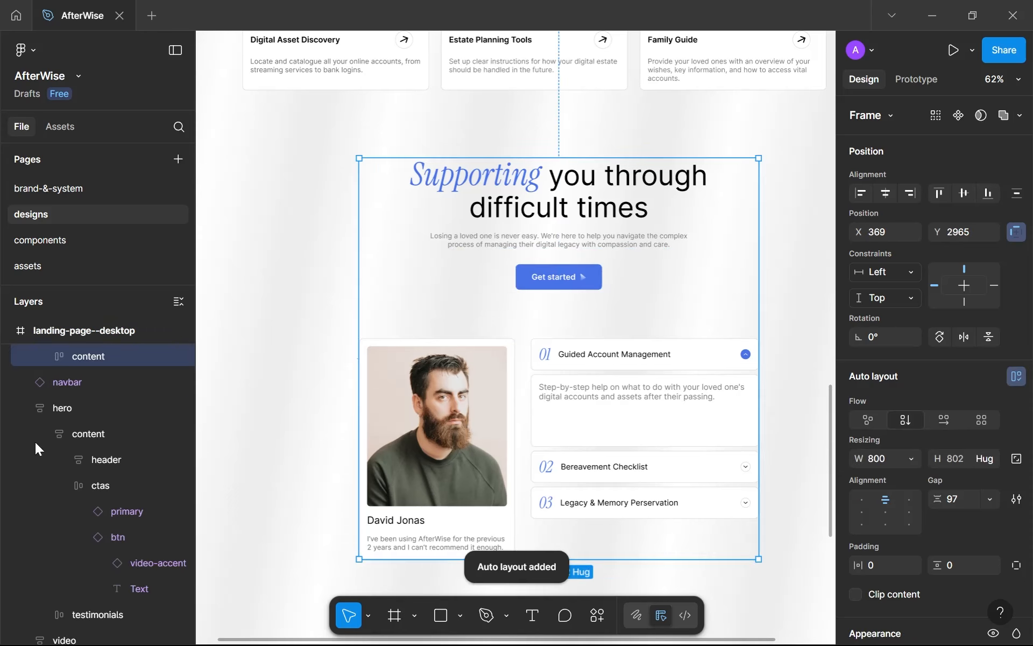
{"action": "double_click", "coordinate": [82, 365]}
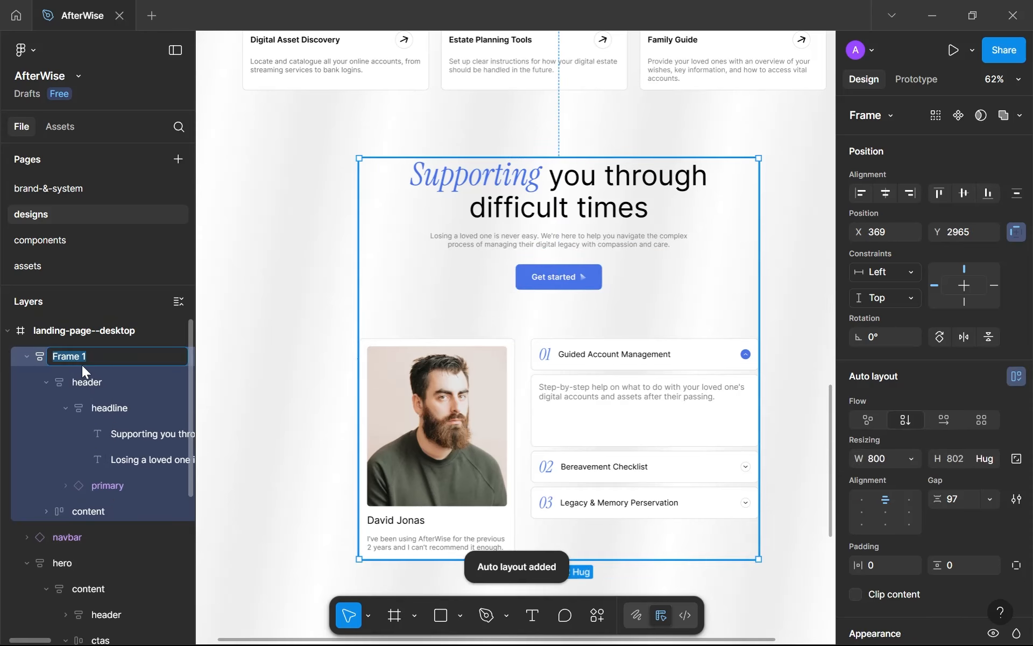
{"action": "key", "text": "Return"}
{"action": "key", "text": "shift+2"}
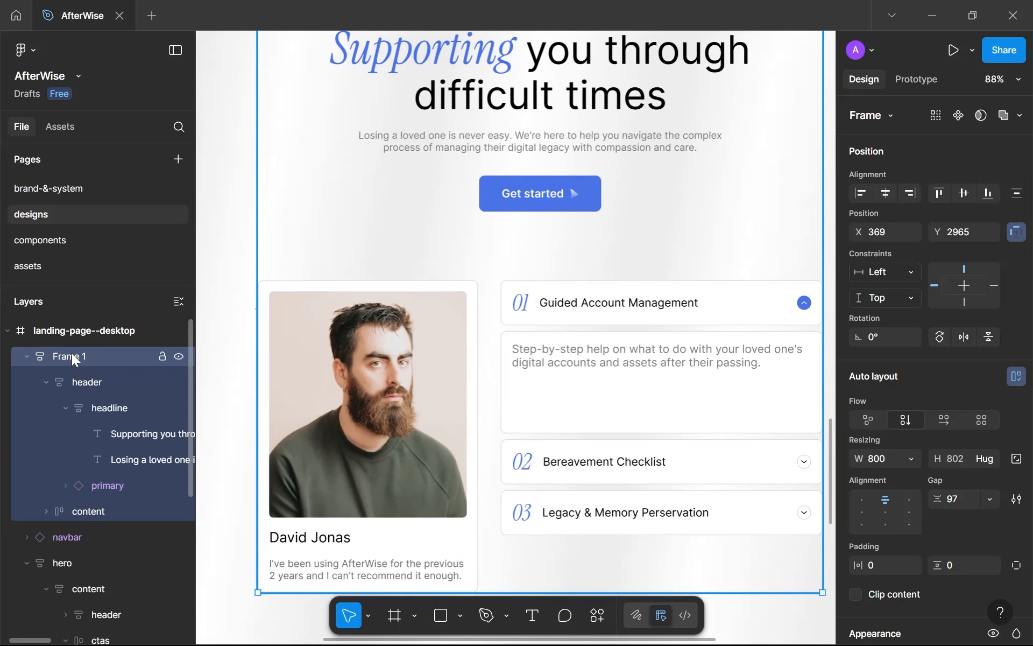
Rename Frame 1 to 'testimonials' and move it below features in the layer list.
{"action": "double_click", "coordinate": [74, 357]}
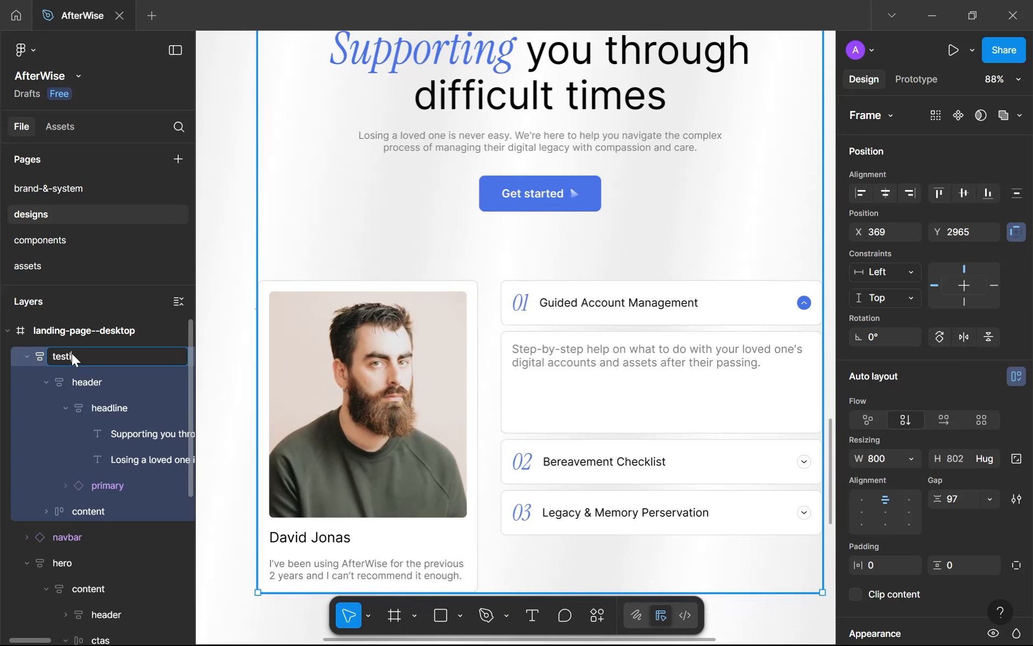
{"action": "type", "text": "testimonials"}
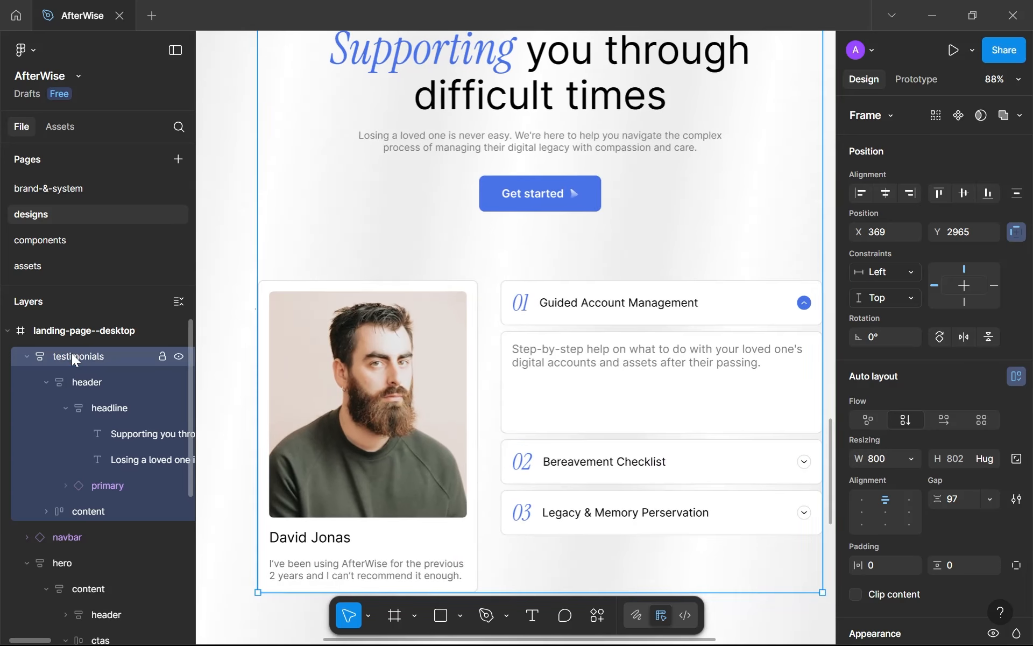
{"action": "key", "text": "Return"}
{"action": "left_click", "coordinate": [27, 357]}
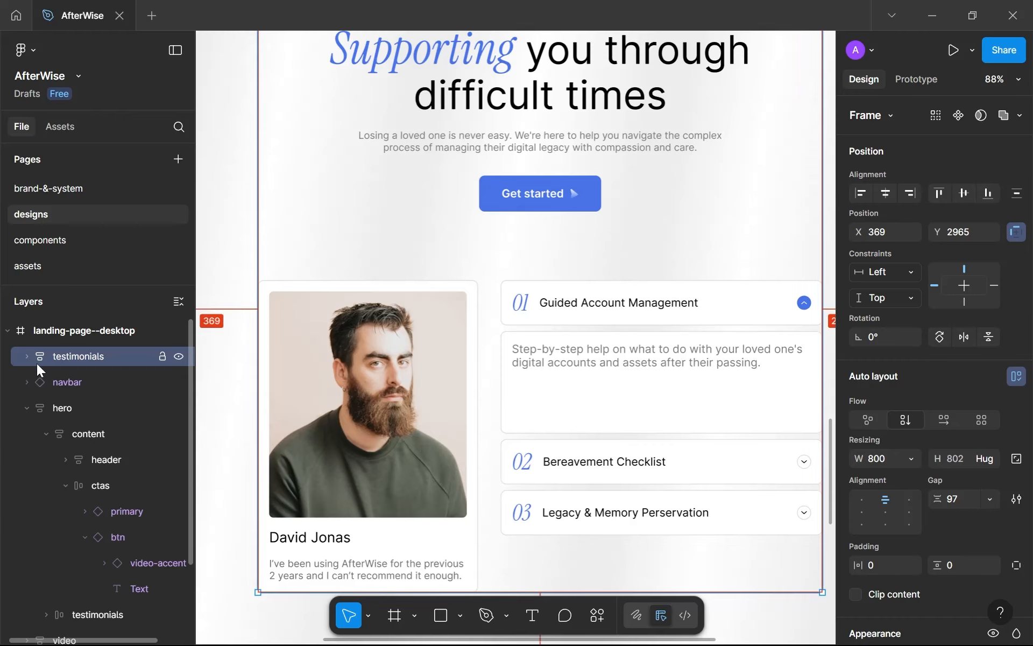
{"action": "left_click", "coordinate": [28, 406]}
{"action": "left_click", "coordinate": [22, 464]}
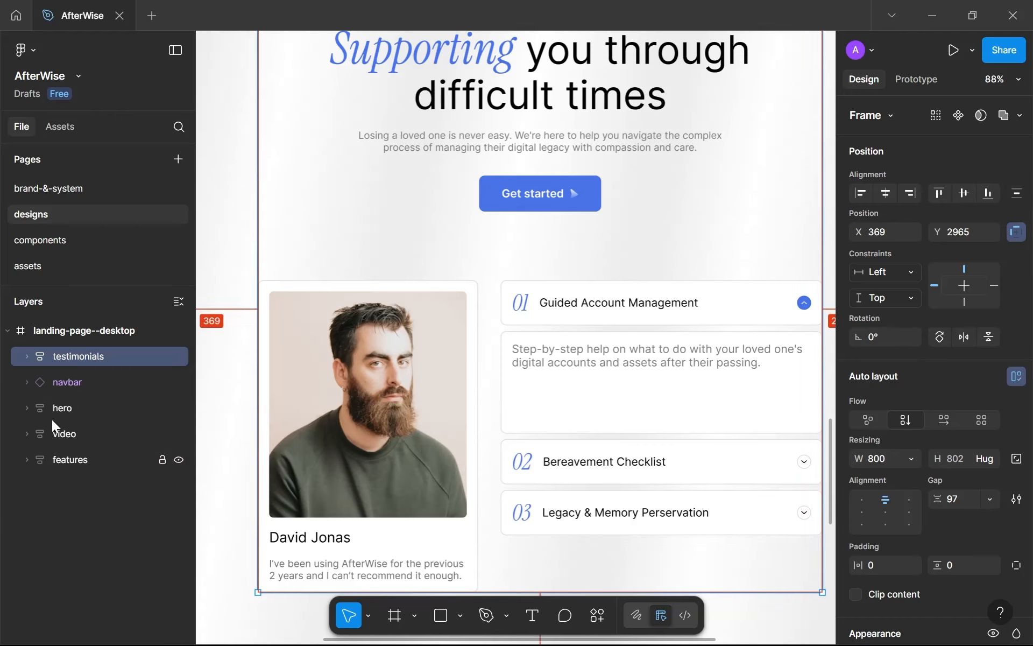
{"action": "left_click_drag", "start_coordinate": [83, 354], "coordinate": [75, 469]}
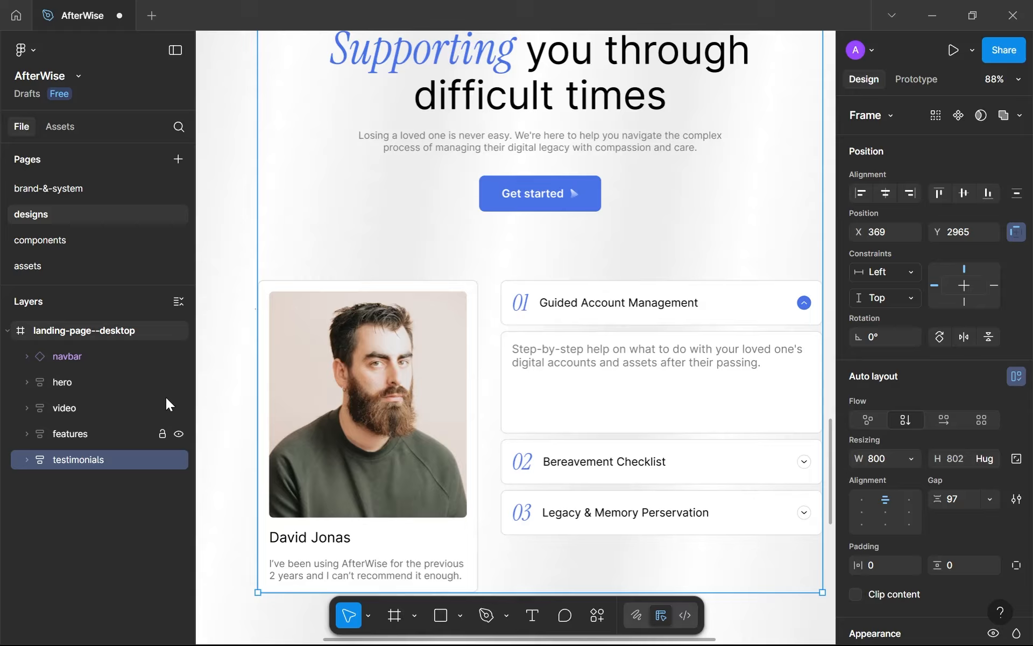
Check with rulers that testimonials sits centered beneath features at X 369, Y 2965.
{"action": "scroll", "coordinate": [398, 352], "scroll_direction": "down", "scroll_amount": 5}
{"action": "key", "text": "shift+r"}
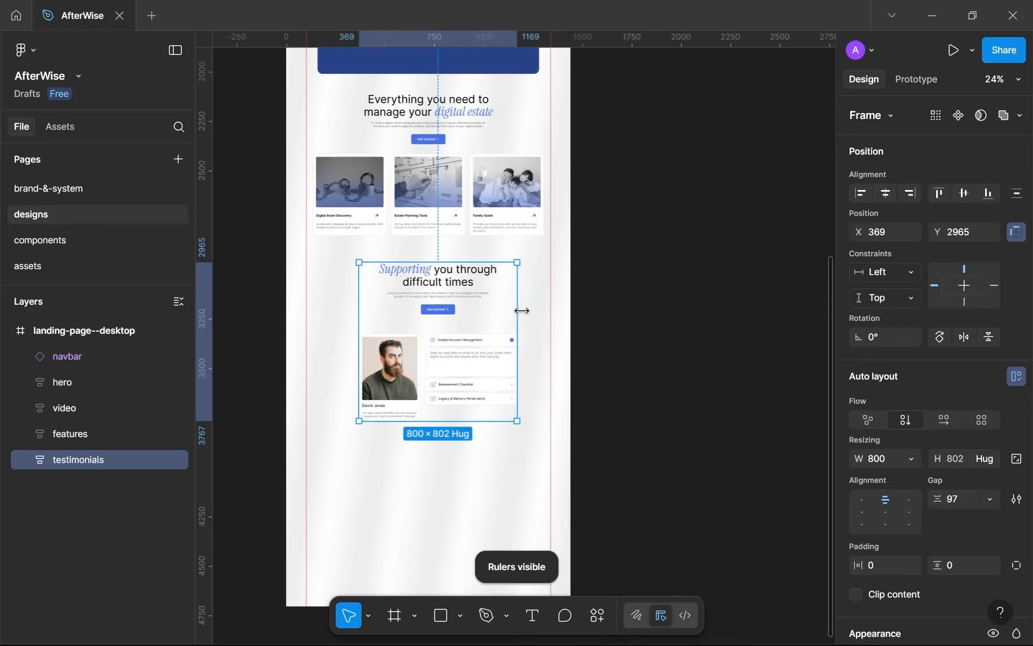
{"action": "scroll", "coordinate": [589, 354], "scroll_direction": "down", "scroll_amount": 2}
{"action": "scroll", "coordinate": [591, 354], "scroll_direction": "up", "scroll_amount": 3}
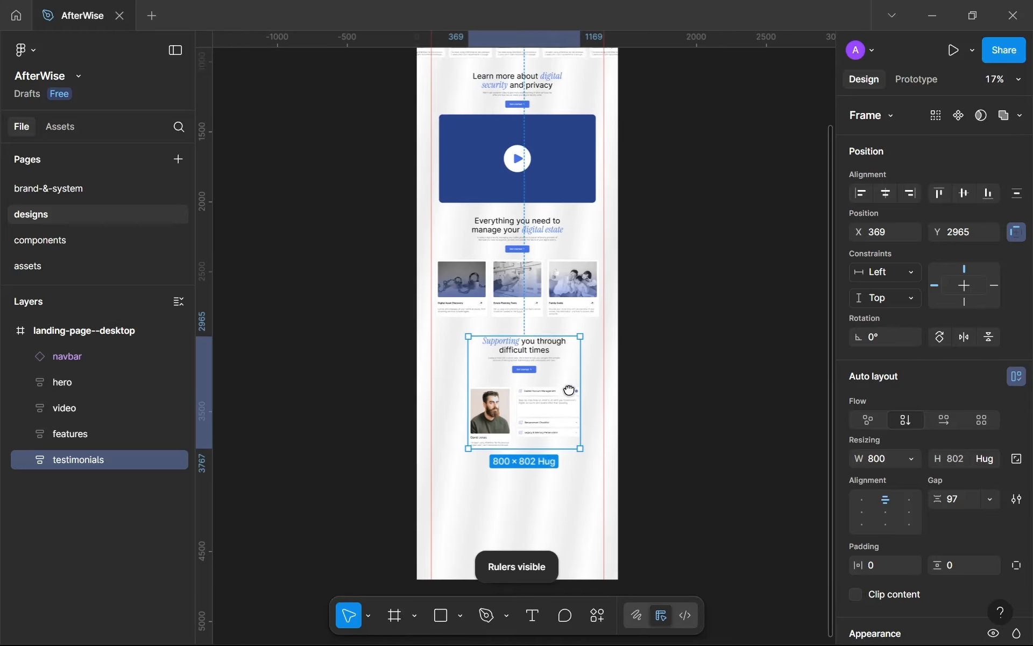
{"action": "scroll", "coordinate": [569, 417], "scroll_direction": "down", "scroll_amount": 3}
{"action": "scroll", "coordinate": [487, 187], "scroll_direction": "up", "scroll_amount": 4}
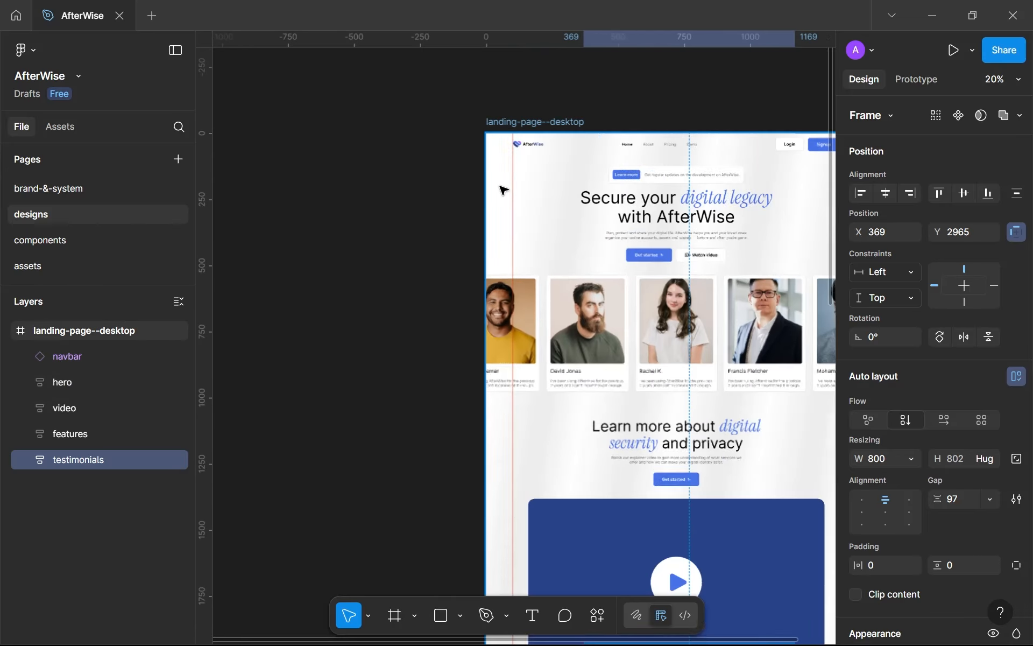
{"action": "scroll", "coordinate": [508, 215], "scroll_direction": "right", "scroll_amount": 3}
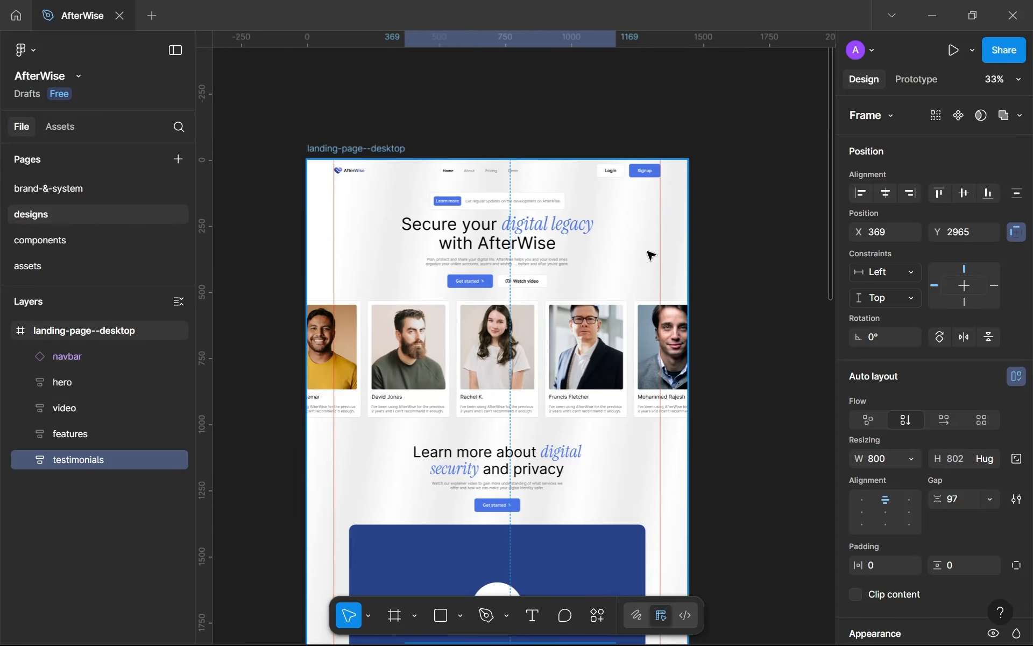
{"action": "scroll", "coordinate": [650, 256], "scroll_direction": "down", "scroll_amount": 7}
{"action": "scroll", "coordinate": [681, 318], "scroll_direction": "down", "scroll_amount": 3}
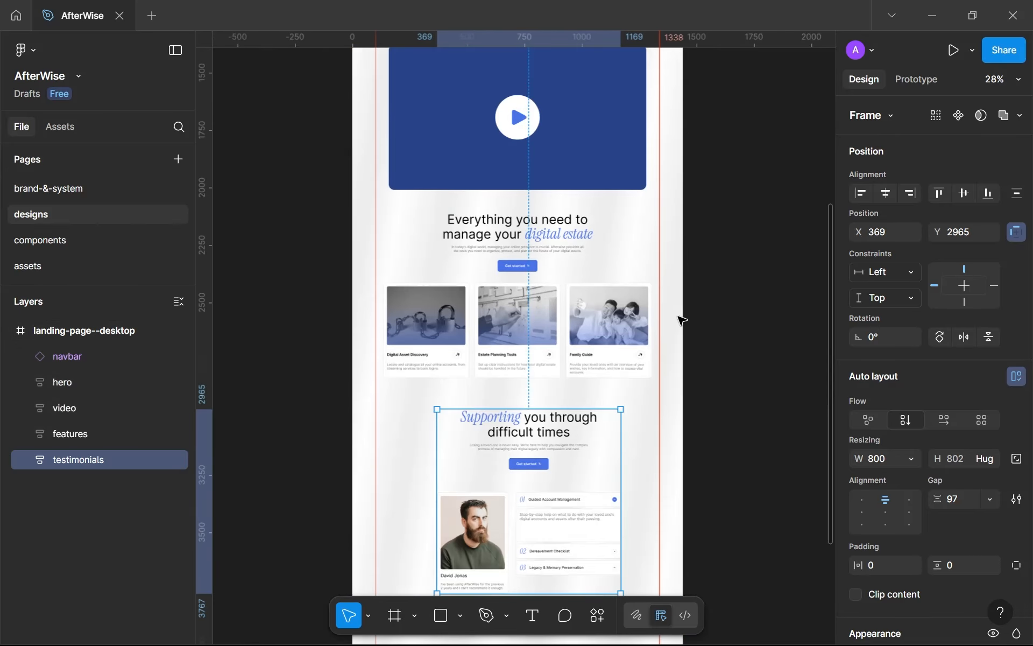
{"action": "scroll", "coordinate": [583, 254], "scroll_direction": "up", "scroll_amount": 6}
{"action": "scroll", "coordinate": [552, 366], "scroll_direction": "up", "scroll_amount": 4}
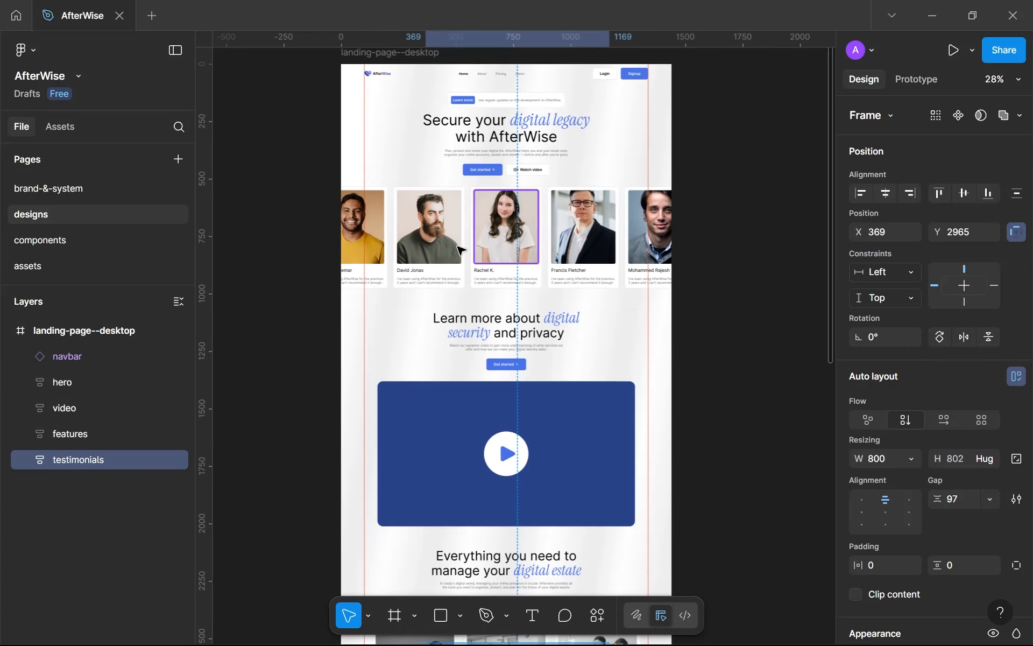
{"action": "scroll", "coordinate": [423, 391], "scroll_direction": "up", "scroll_amount": 3}
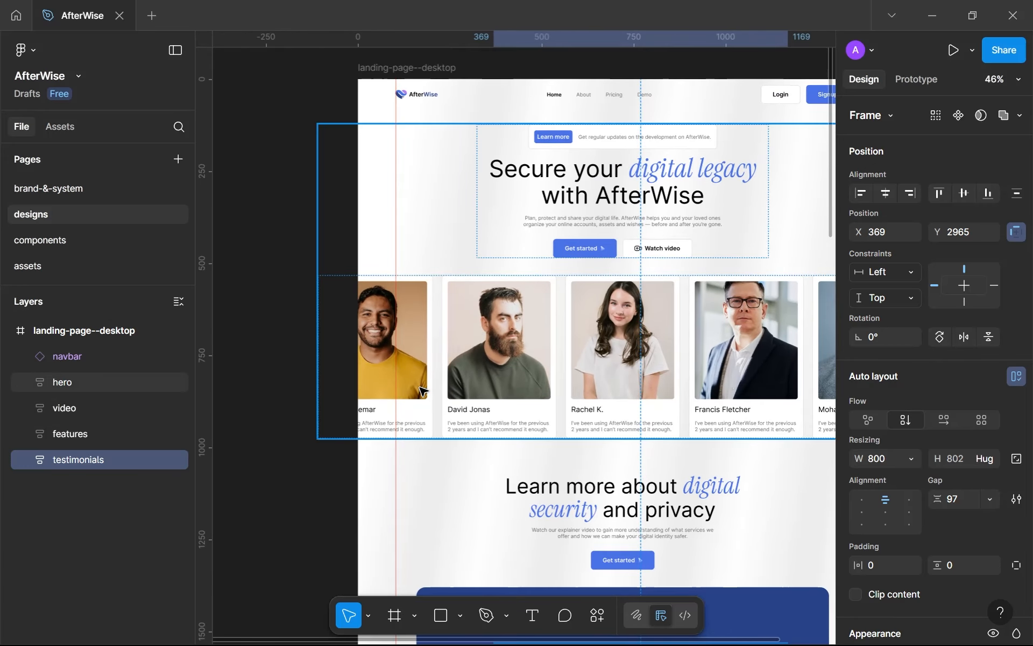
{"action": "scroll", "coordinate": [423, 391], "scroll_direction": "down", "scroll_amount": 3}
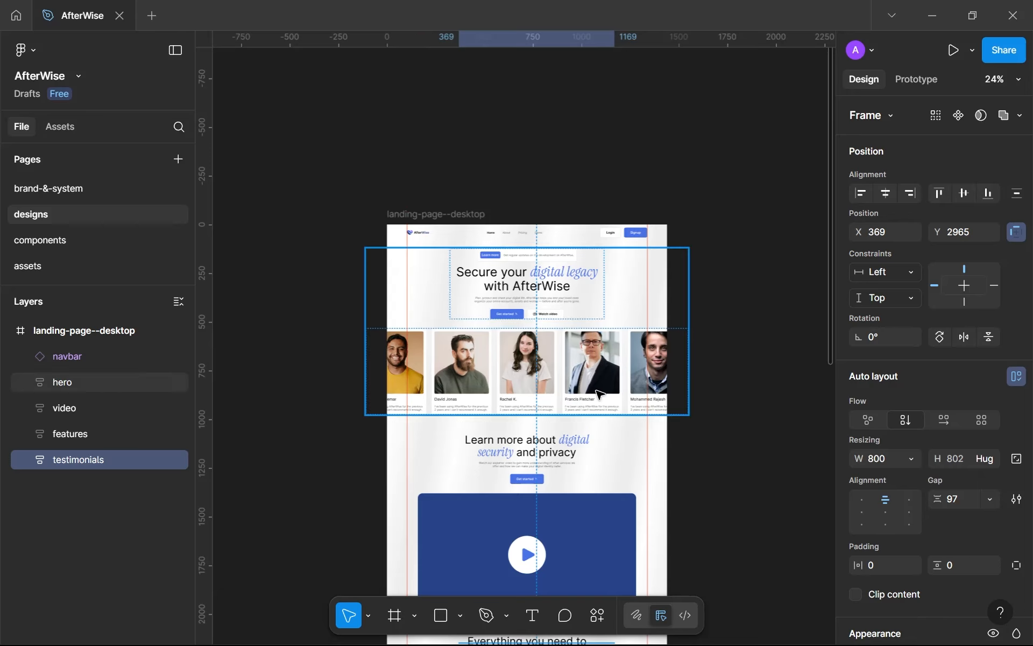
{"action": "scroll", "coordinate": [600, 395], "scroll_direction": "down", "scroll_amount": 10}
{"action": "scroll", "coordinate": [613, 293], "scroll_direction": "up", "scroll_amount": 1}
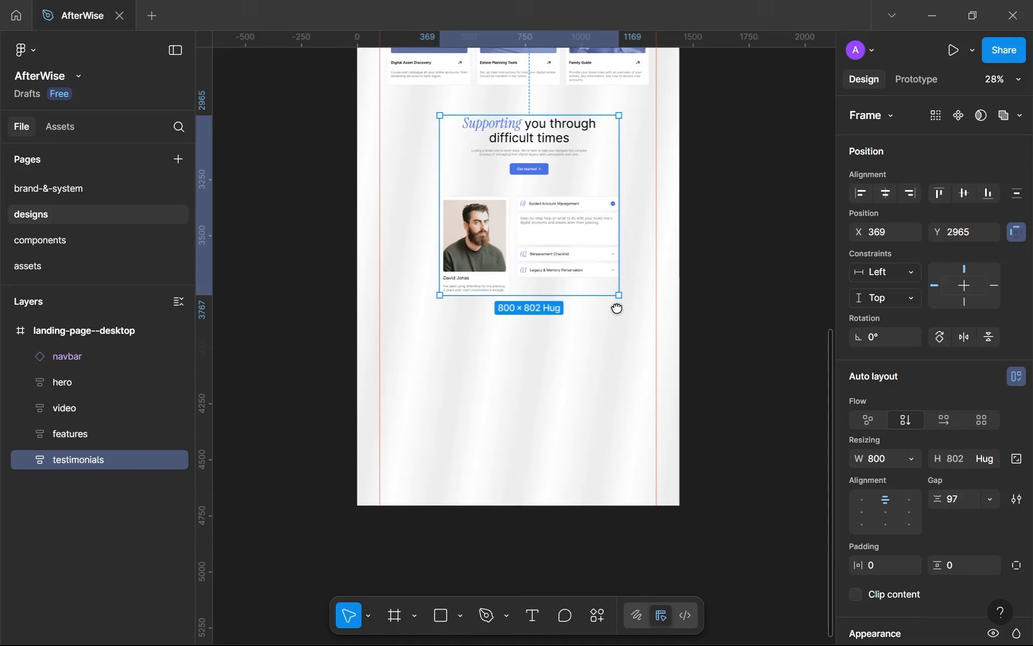
{"action": "scroll", "coordinate": [617, 308], "scroll_direction": "up", "scroll_amount": 2}
{"action": "key", "text": "shift+r"}
{"action": "scroll", "coordinate": [605, 351], "scroll_direction": "up", "scroll_amount": 1}
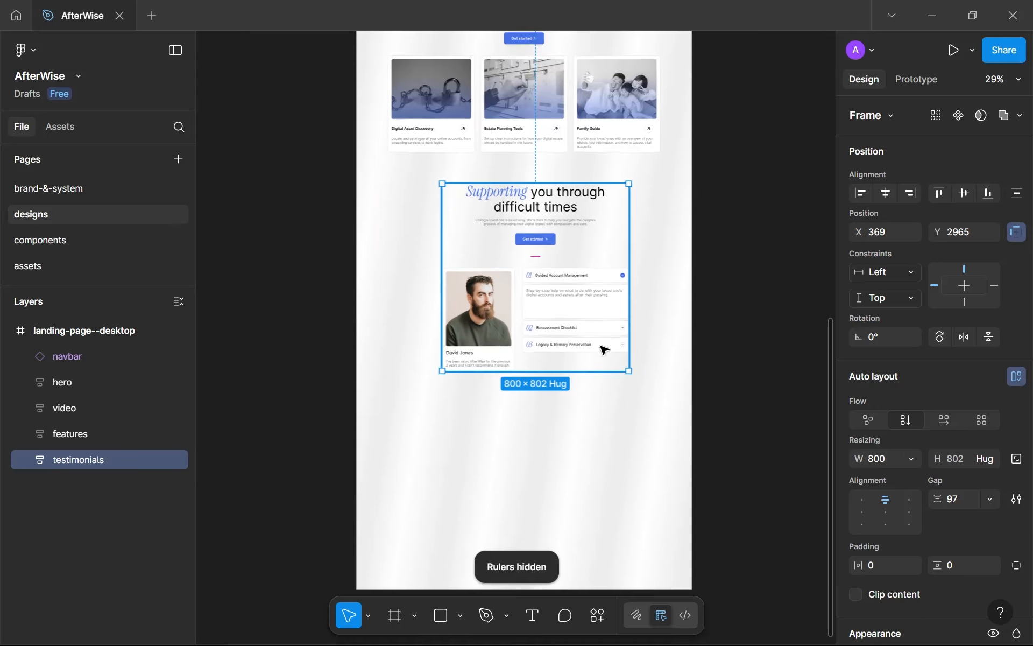
{"action": "left_click", "coordinate": [886, 193]}
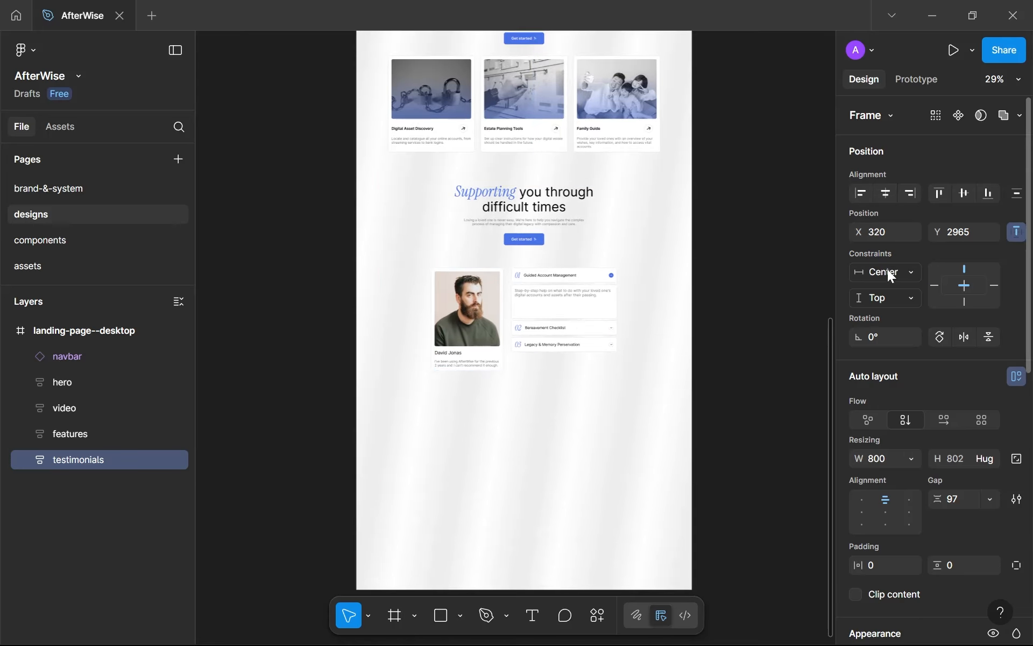
{"action": "type", "text": "48"}
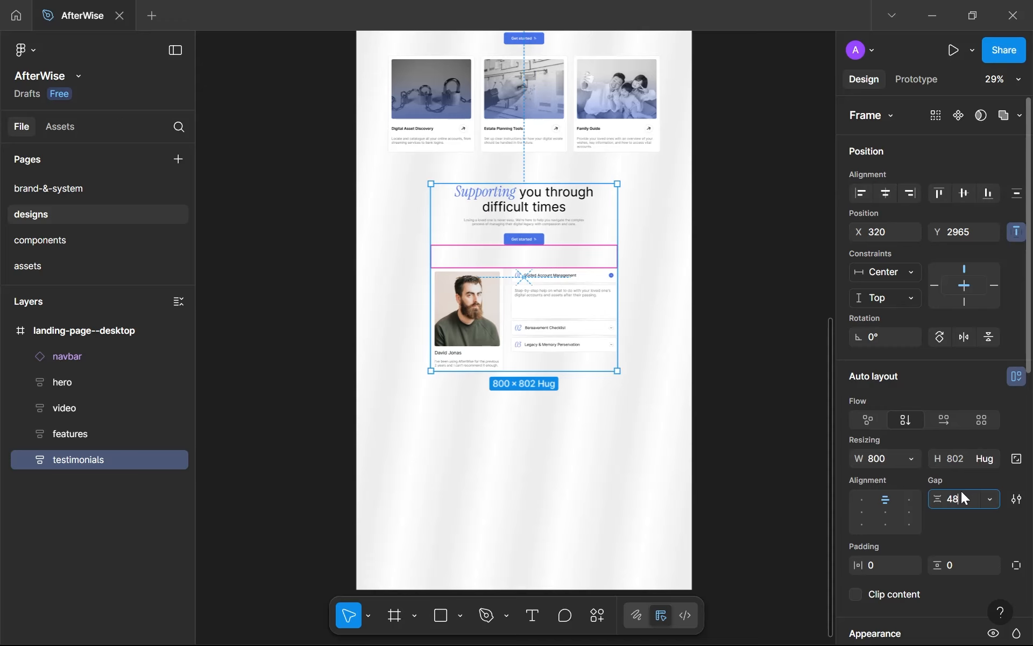
{"action": "key", "text": "Return"}
{"action": "scroll", "coordinate": [599, 325], "scroll_direction": "up", "scroll_amount": 4}
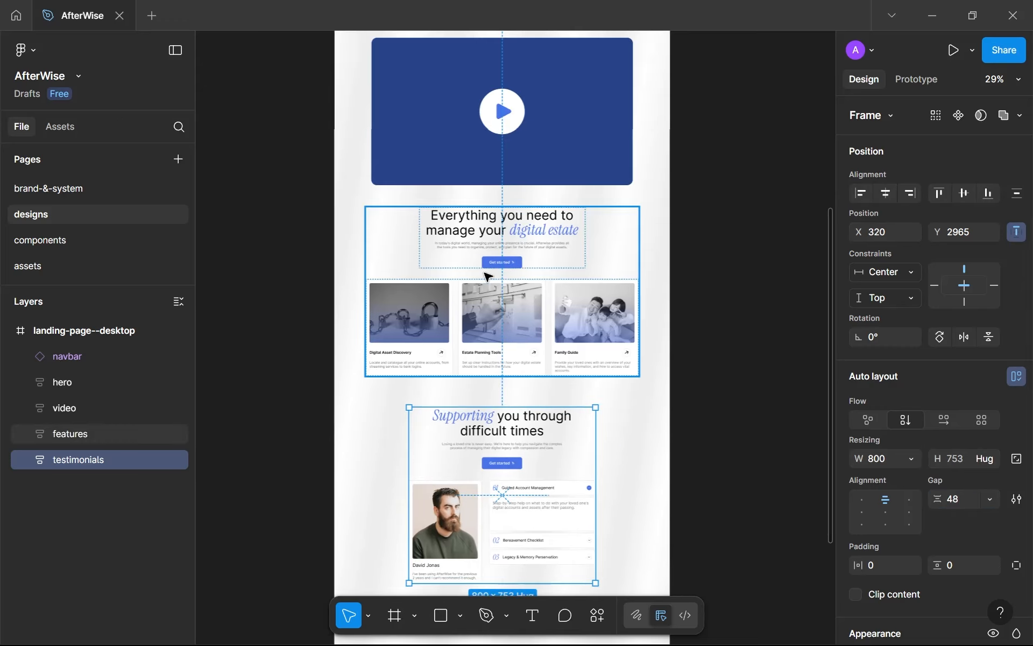
{"action": "scroll", "coordinate": [489, 276], "scroll_direction": "down", "scroll_amount": 3}
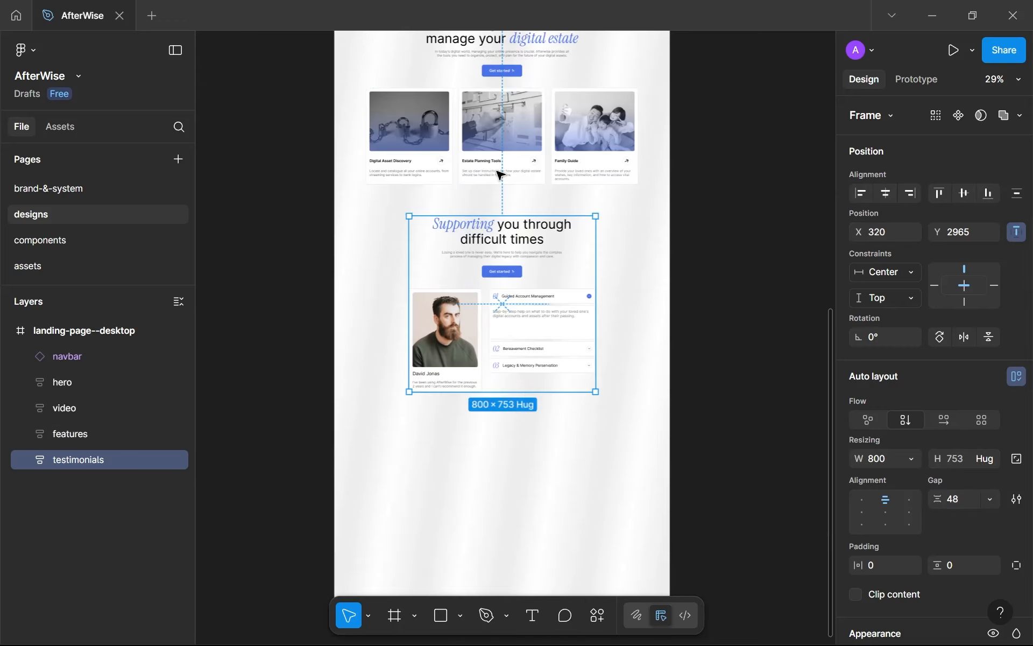
{"action": "scroll", "coordinate": [502, 269], "scroll_direction": "up", "scroll_amount": 3}
{"action": "key", "text": "alt"}
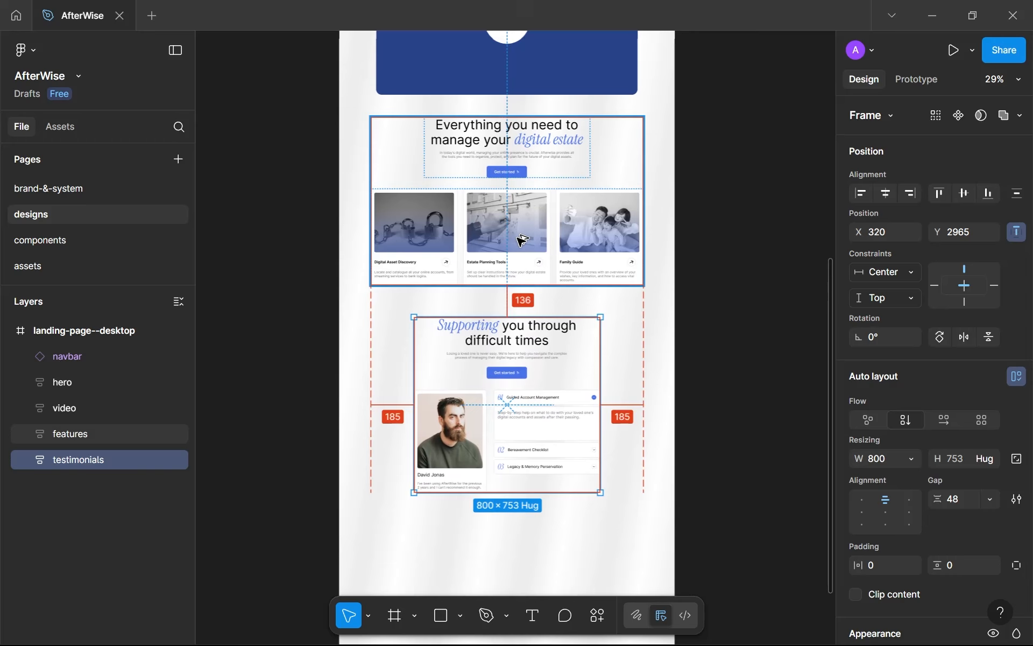
{"action": "key", "text": "Up"}
{"action": "key", "text": "Up"}
{"action": "key", "text": "Up"}
{"action": "key", "text": "Up"}
{"action": "key", "text": "Up"}
{"action": "key", "text": "Up"}
{"action": "key", "text": "Up"}
{"action": "key", "text": "Up"}
{"action": "key", "text": "Up"}
{"action": "key", "text": "Up"}
{"action": "key", "text": "Up"}
{"action": "key", "text": "Up"}
{"action": "key", "text": "Up"}
{"action": "key", "text": "Up"}
{"action": "key", "text": "Up"}
{"action": "key", "text": "Up"}
{"action": "key", "text": "Up"}
{"action": "key", "text": "Up"}
{"action": "key", "text": "Up"}
{"action": "key", "text": "Up"}
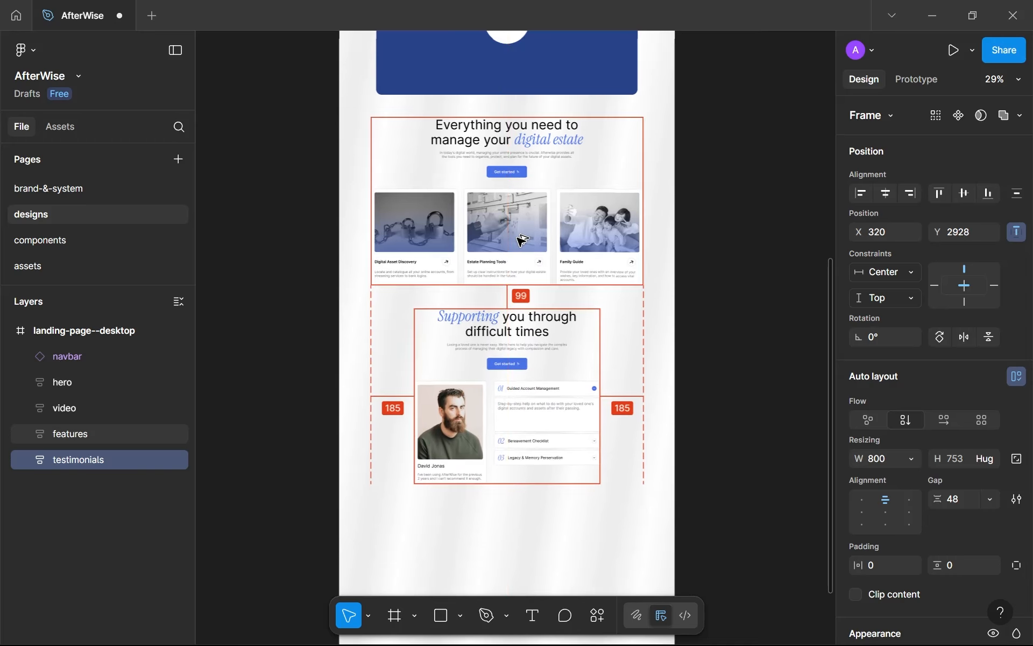
{"action": "key", "text": "Up"}
{"action": "key", "text": "Up"}
{"action": "key", "text": "Up"}
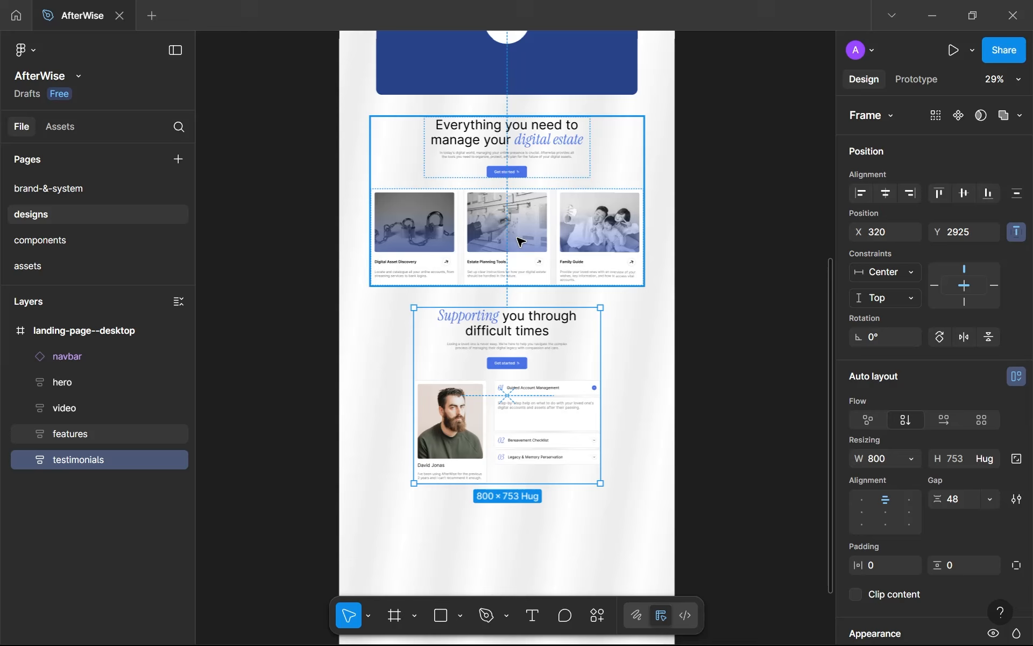
{"action": "left_click_drag", "start_coordinate": [517, 237], "coordinate": [537, 258]}
{"action": "scroll", "coordinate": [537, 258], "scroll_direction": "up", "scroll_amount": 1}
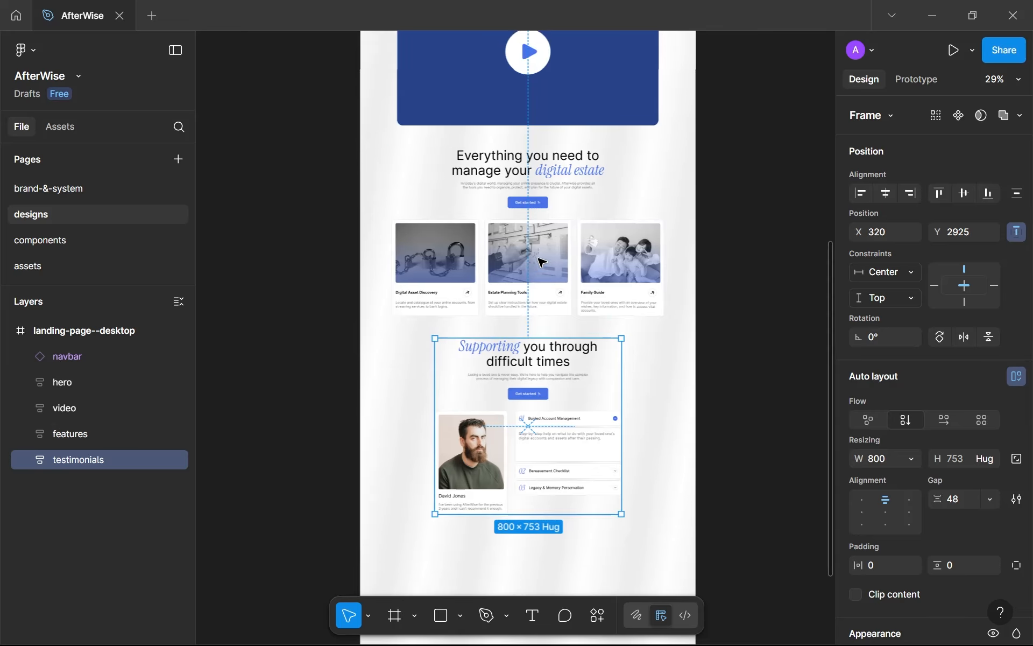
{"action": "scroll", "coordinate": [541, 262], "scroll_direction": "down", "scroll_amount": 4}
{"action": "scroll", "coordinate": [535, 258], "scroll_direction": "down", "scroll_amount": 1}
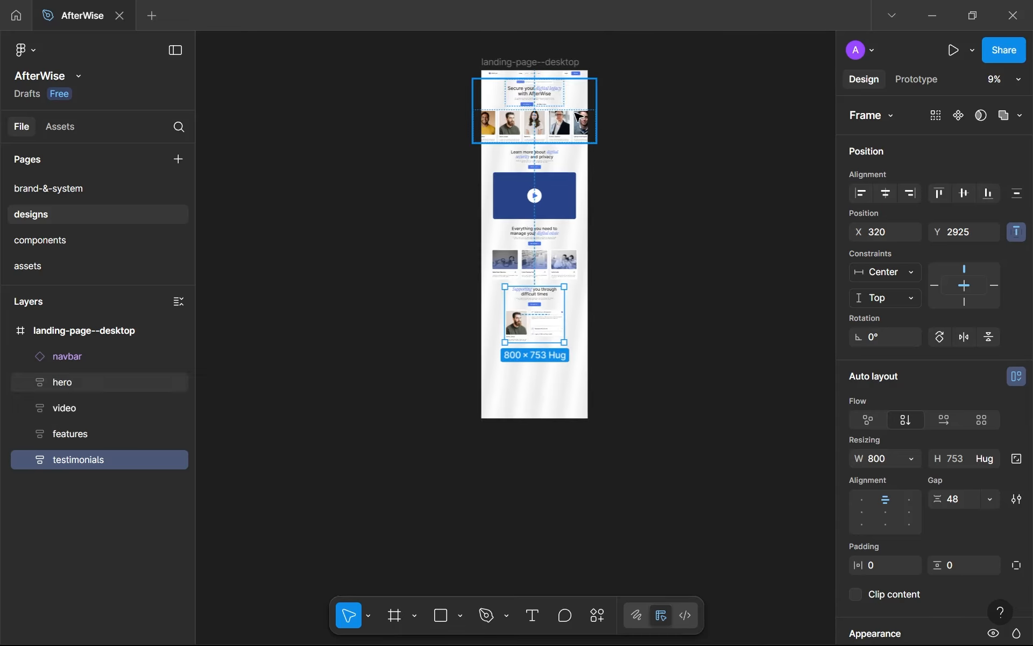
Trim the landing-page--desktop frame's height to about 3755 px.
{"action": "left_click", "coordinate": [538, 63]}
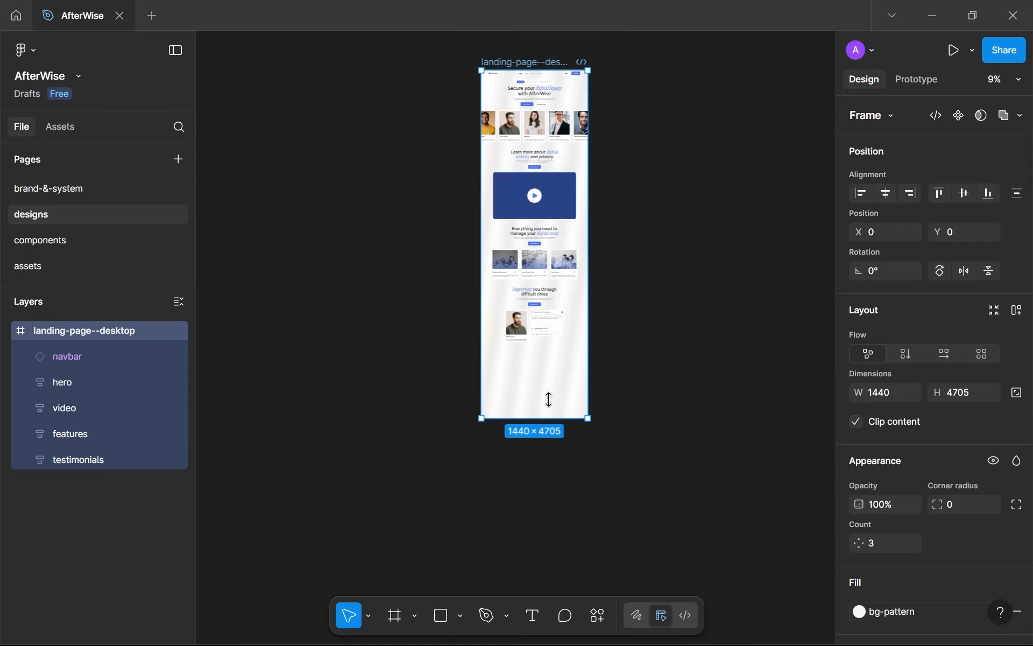
{"action": "left_click_drag", "start_coordinate": [549, 399], "coordinate": [544, 345]}
{"action": "scroll", "coordinate": [546, 351], "scroll_direction": "up", "scroll_amount": 5}
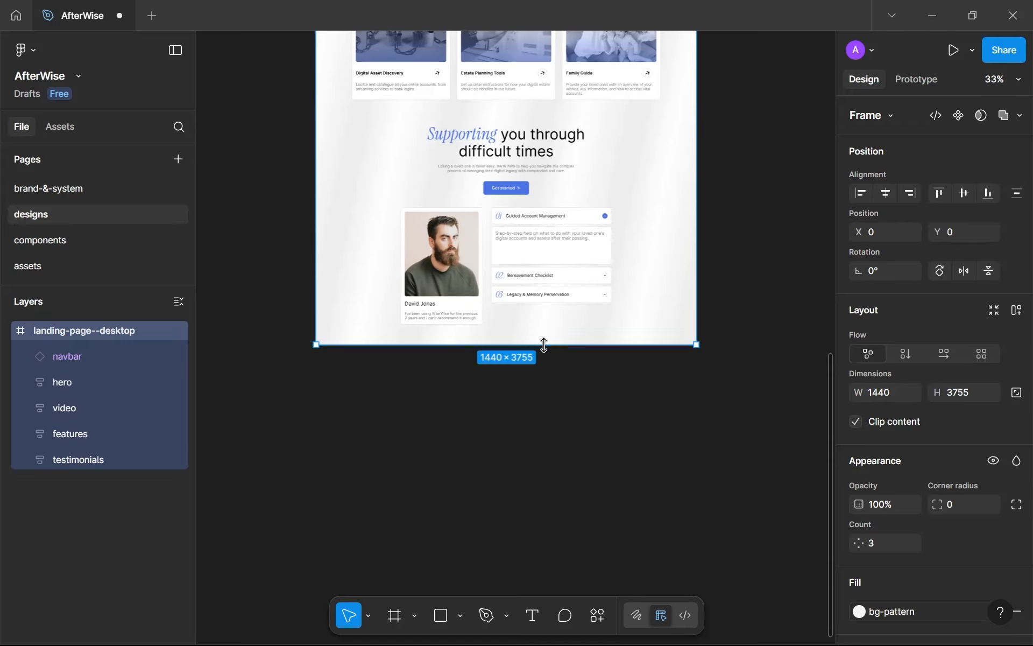
{"action": "scroll", "coordinate": [484, 306], "scroll_direction": "up", "scroll_amount": 2}
{"action": "scroll", "coordinate": [492, 307], "scroll_direction": "down", "scroll_amount": 4}
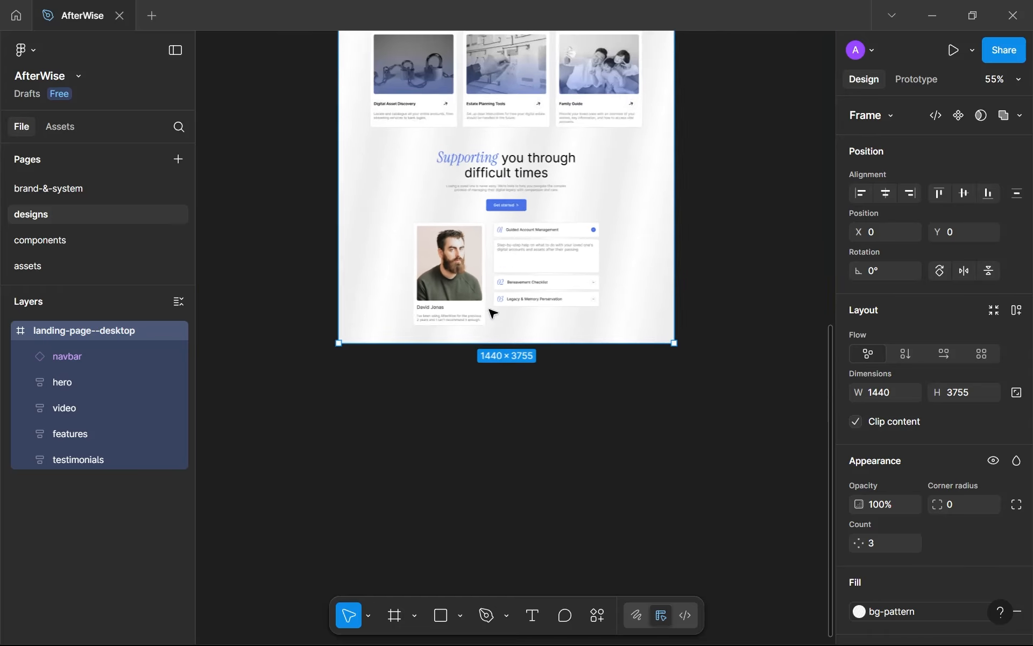
{"action": "scroll", "coordinate": [526, 223], "scroll_direction": "down", "scroll_amount": 1}
Stretch the frame back down to 1440×5538, leaving empty space below the testimonials.
{"action": "left_click_drag", "start_coordinate": [526, 223], "coordinate": [522, 424]}
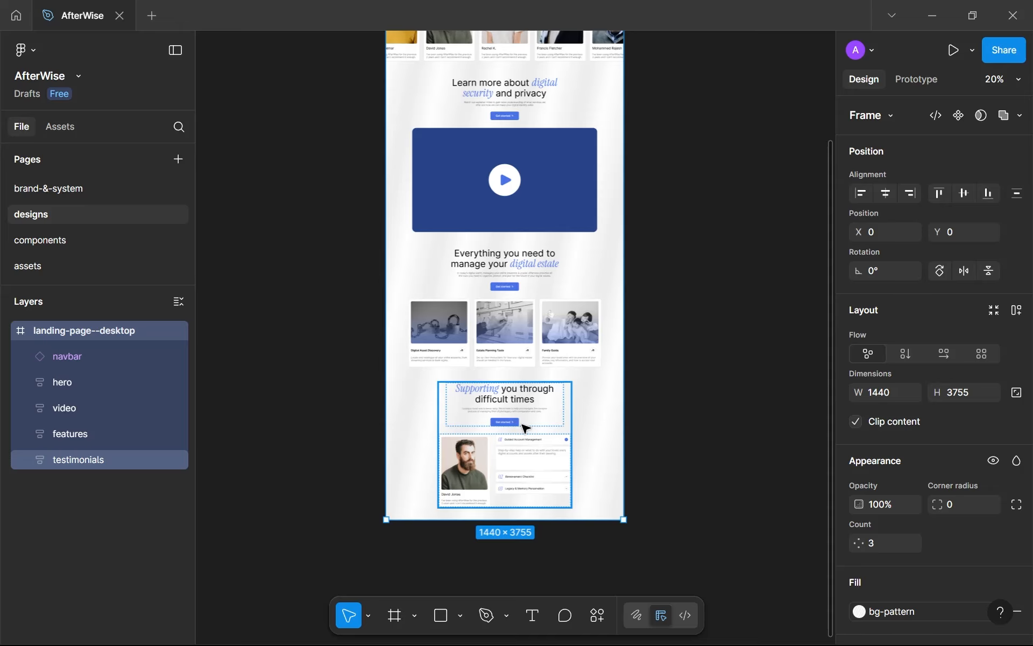
{"action": "left_click_drag", "start_coordinate": [522, 424], "coordinate": [514, 420]}
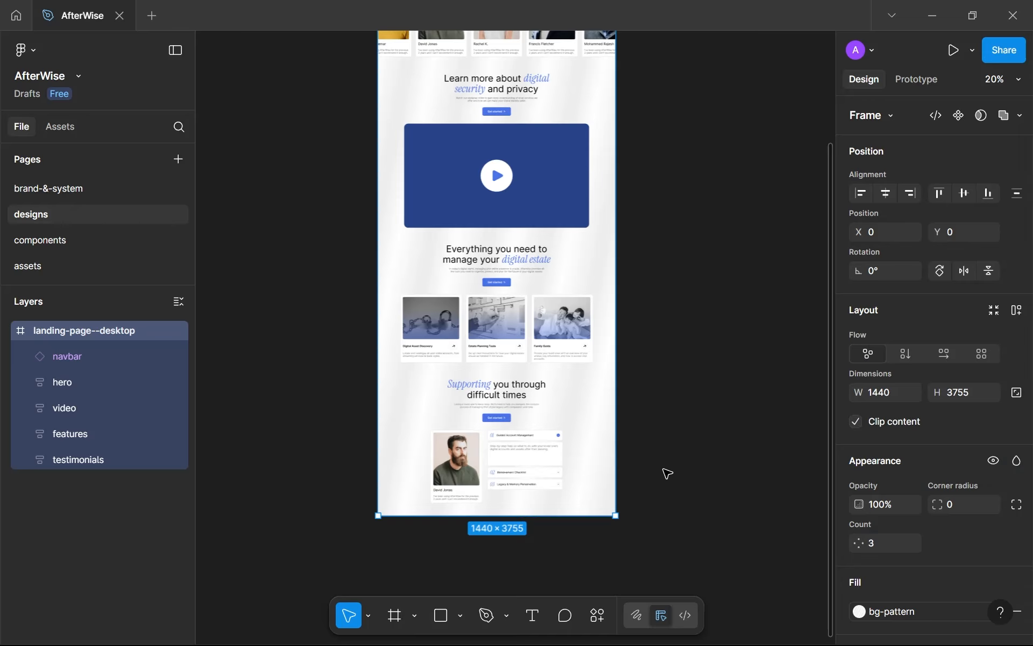
{"action": "scroll", "coordinate": [667, 474], "scroll_direction": "down", "scroll_amount": 2}
{"action": "scroll", "coordinate": [667, 474], "scroll_direction": "down", "scroll_amount": 1}
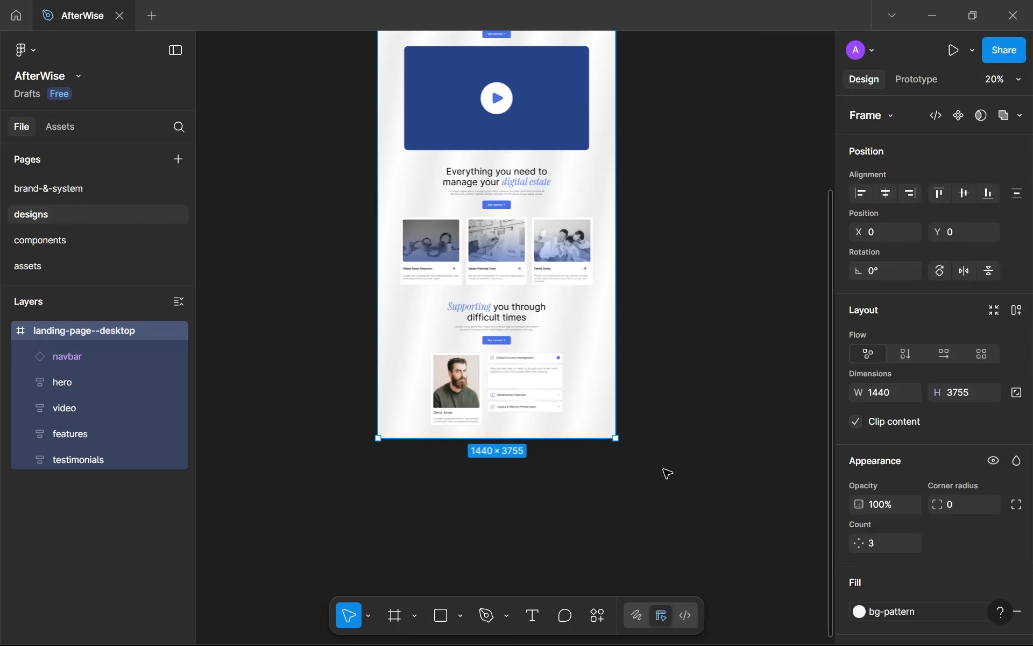
{"action": "scroll", "coordinate": [667, 474], "scroll_direction": "down", "scroll_amount": 2}
{"action": "left_click_drag", "start_coordinate": [676, 414], "coordinate": [693, 363]}
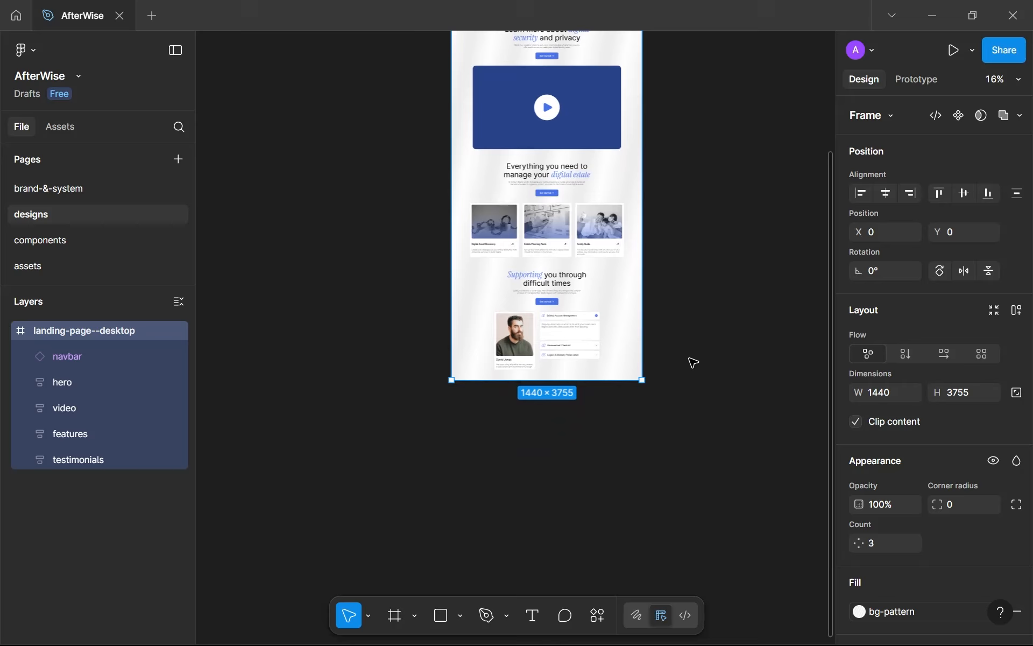
{"action": "scroll", "coordinate": [499, 438], "scroll_direction": "down", "scroll_amount": 3}
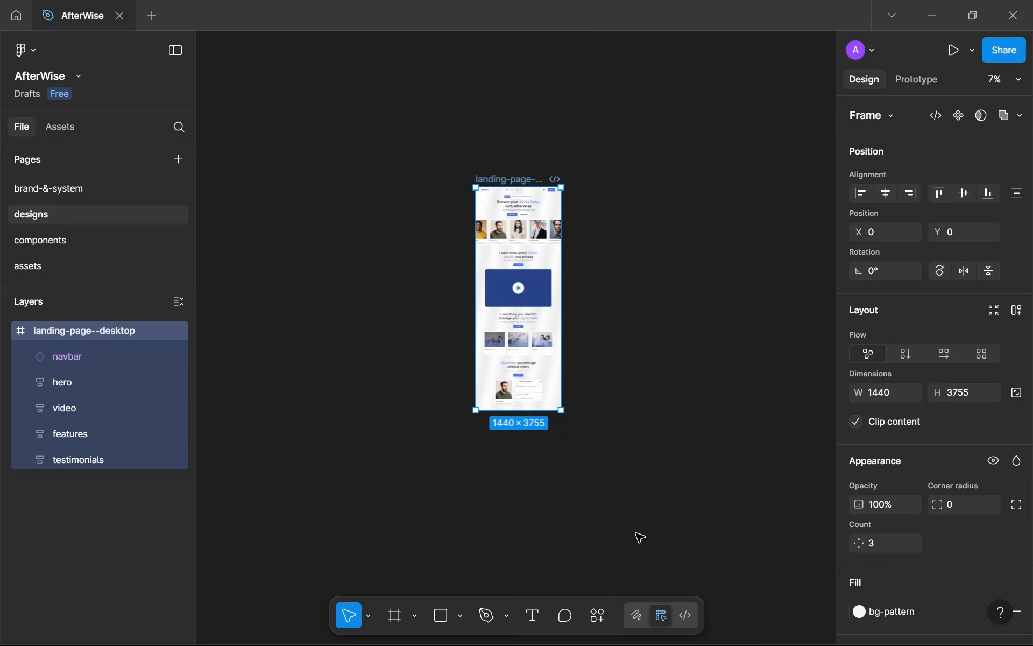
{"action": "scroll", "coordinate": [537, 440], "scroll_direction": "up", "scroll_amount": 3}
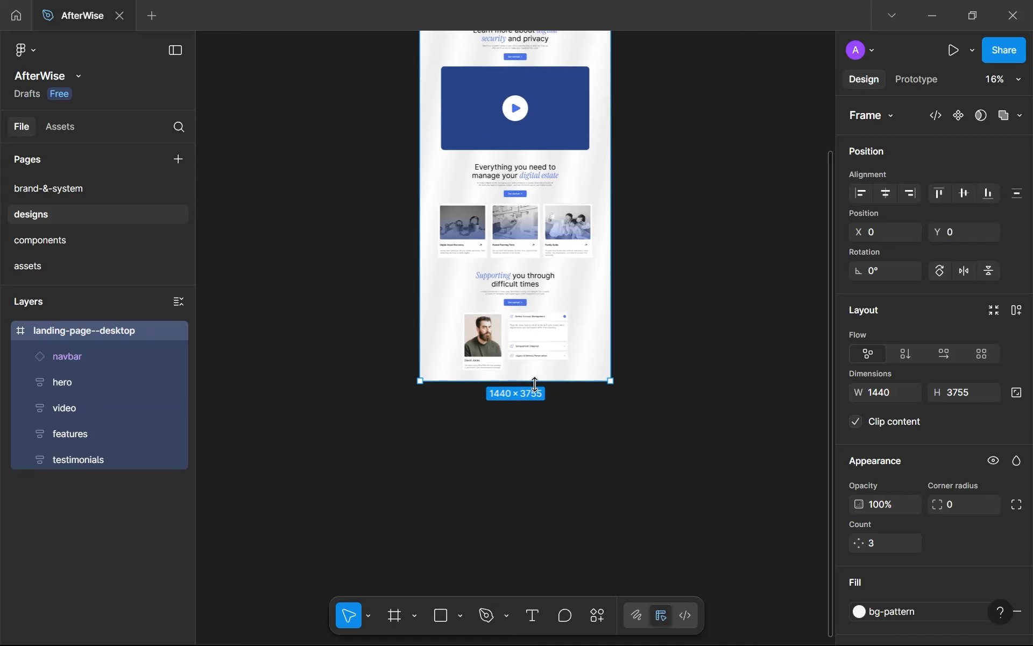
{"action": "scroll", "coordinate": [537, 388], "scroll_direction": "down", "scroll_amount": 5}
{"action": "left_click_drag", "start_coordinate": [526, 180], "coordinate": [499, 550]}
Duplicate the 'Supporting you through difficult times' header group and move the copy below the testimonials.
{"action": "left_click", "coordinate": [648, 372]}
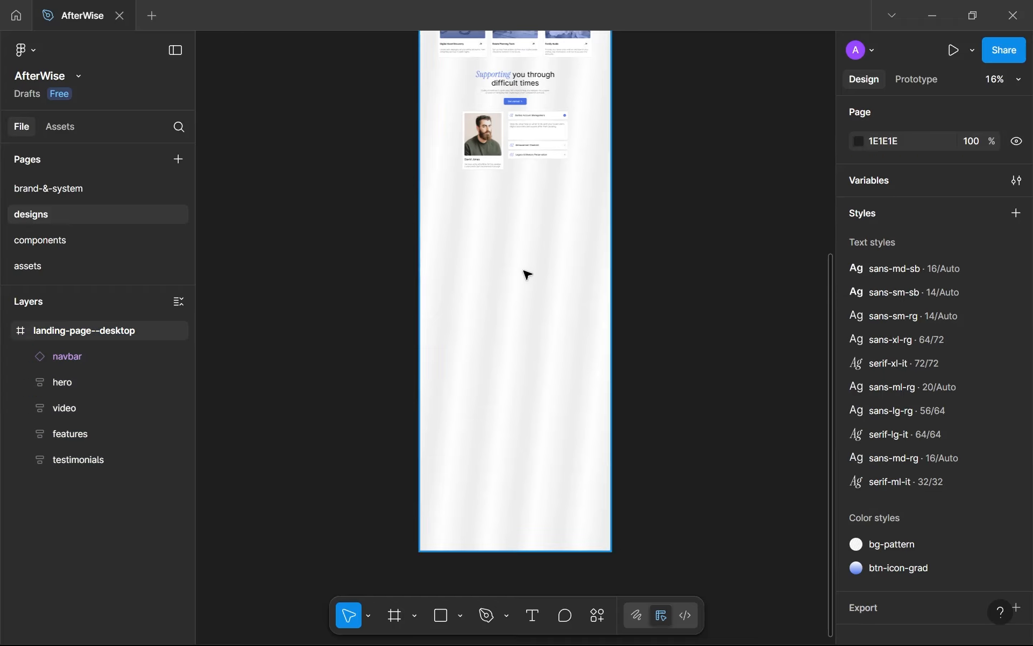
{"action": "scroll", "coordinate": [527, 274], "scroll_direction": "up", "scroll_amount": 5}
{"action": "scroll", "coordinate": [532, 377], "scroll_direction": "down", "scroll_amount": 3}
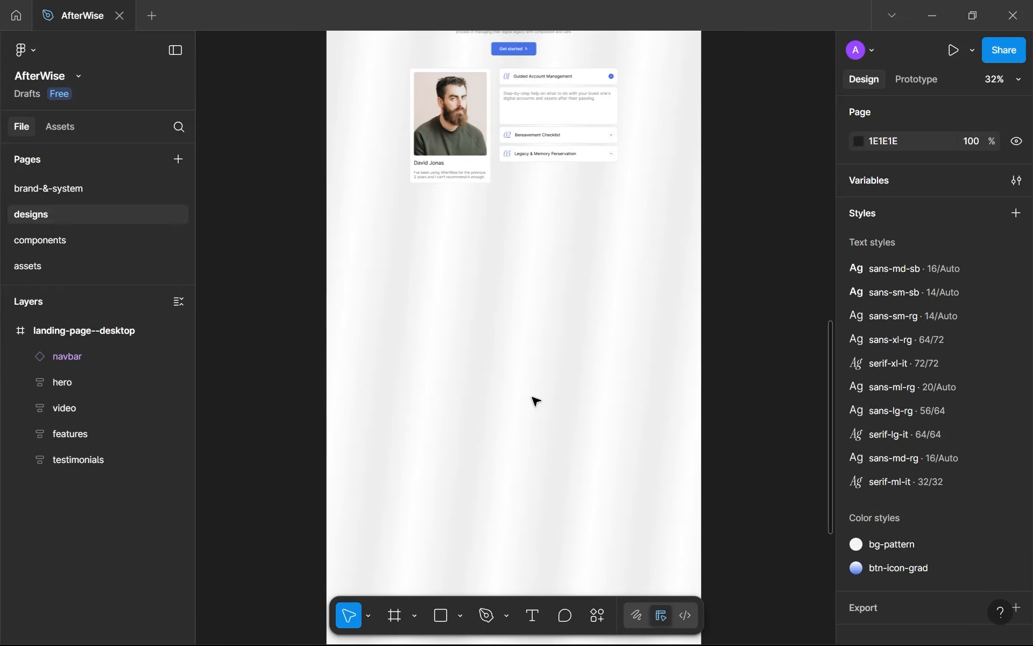
{"action": "scroll", "coordinate": [534, 402], "scroll_direction": "up", "scroll_amount": 3}
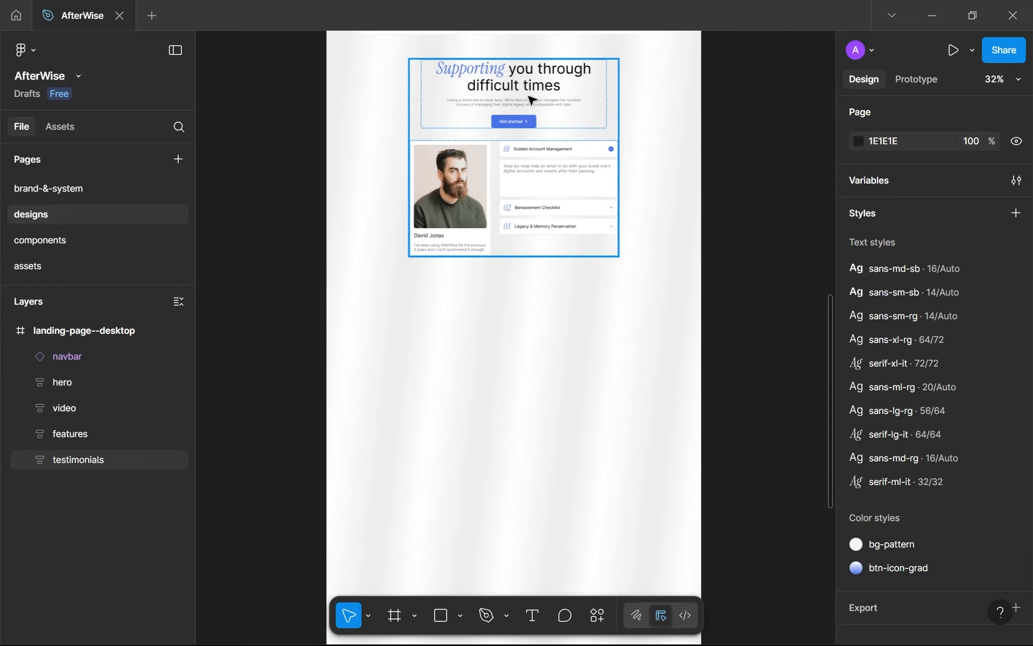
{"action": "double_click", "coordinate": [531, 100]}
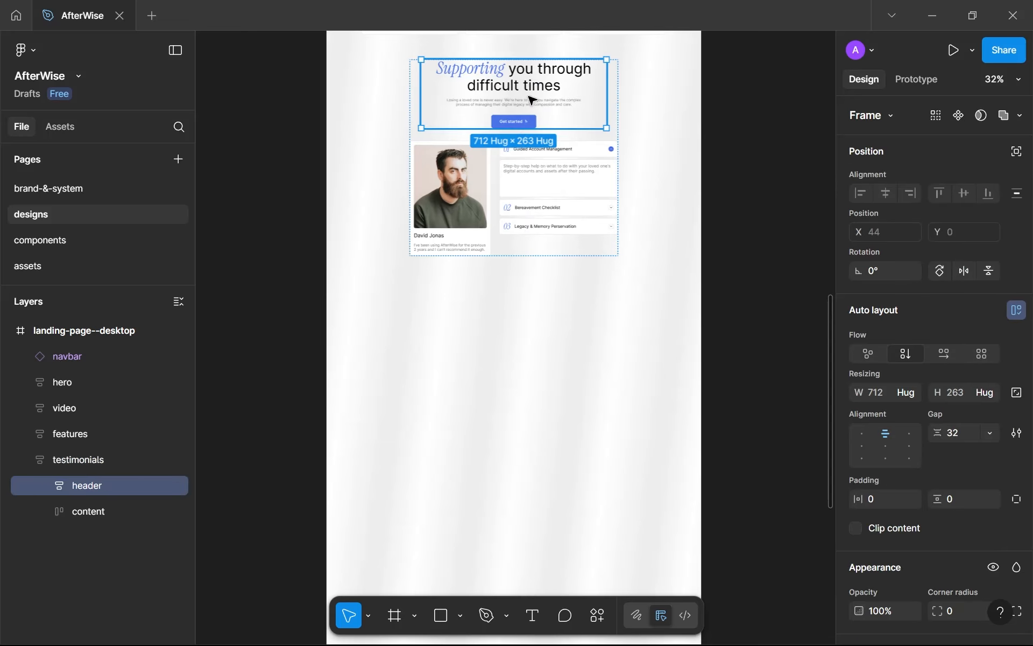
{"action": "scroll", "coordinate": [532, 100], "scroll_direction": "up", "scroll_amount": 2}
{"action": "scroll", "coordinate": [530, 132], "scroll_direction": "down", "scroll_amount": 2}
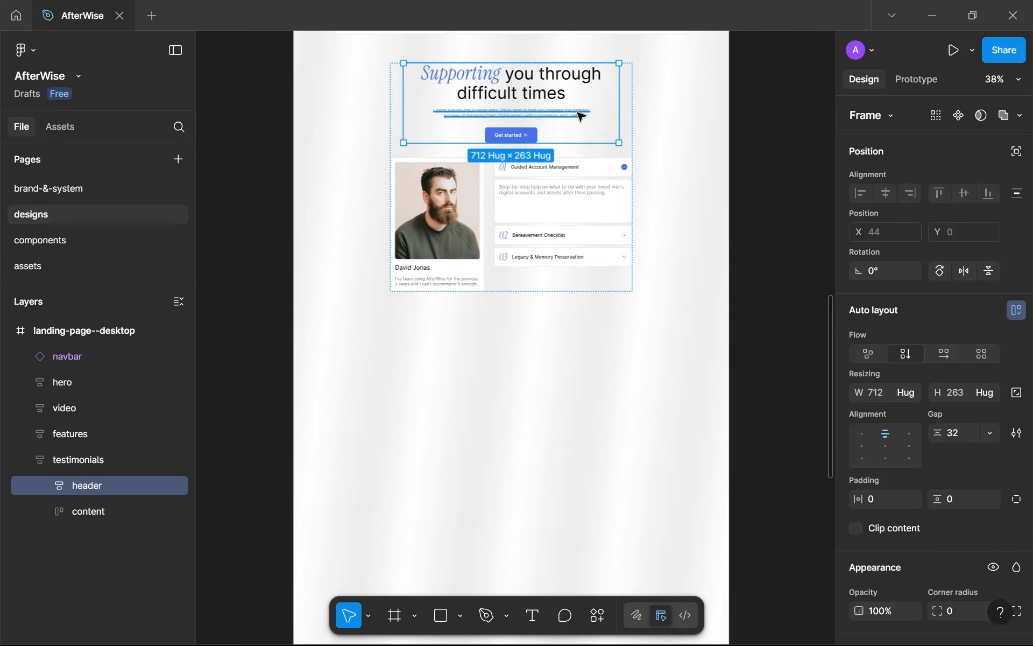
{"action": "scroll", "coordinate": [579, 116], "scroll_direction": "down", "scroll_amount": 2}
{"action": "key", "text": "ctrl+d"}
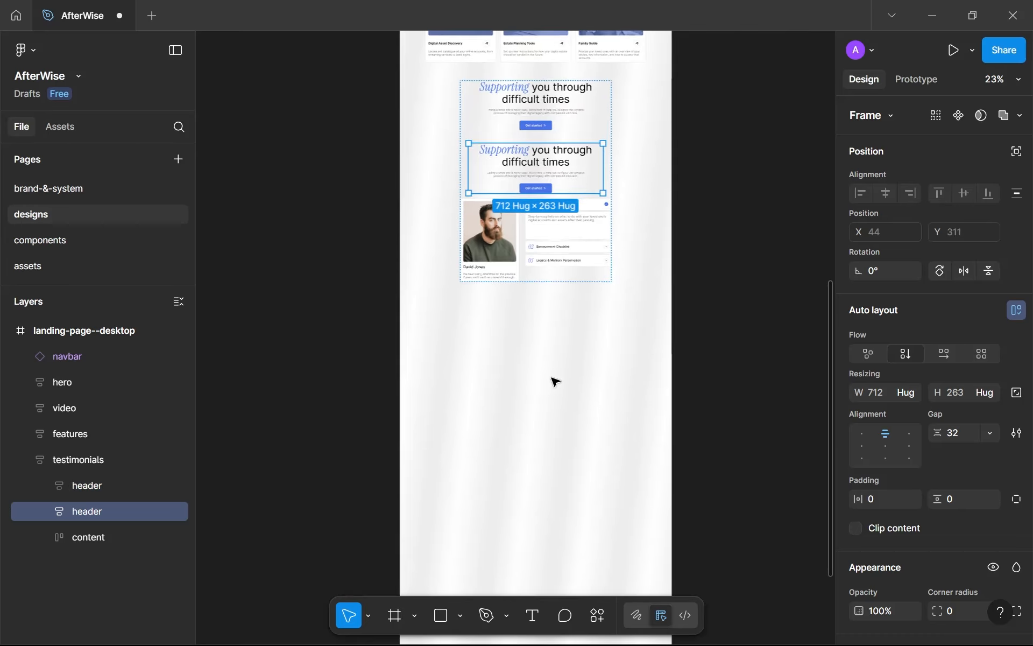
{"action": "left_click_drag", "start_coordinate": [555, 382], "coordinate": [554, 384]}
Ungroup the copied header, delete its Get started button, and reposition the 712×180 headline.
{"action": "scroll", "coordinate": [551, 383], "scroll_direction": "up", "scroll_amount": 2}
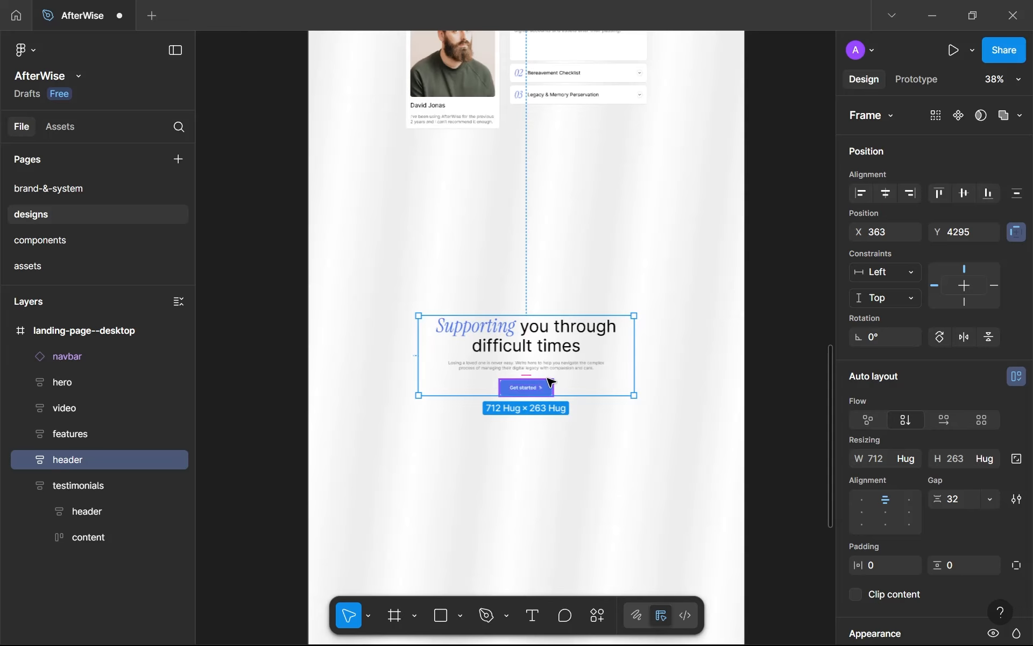
{"action": "right_click", "coordinate": [549, 382]}
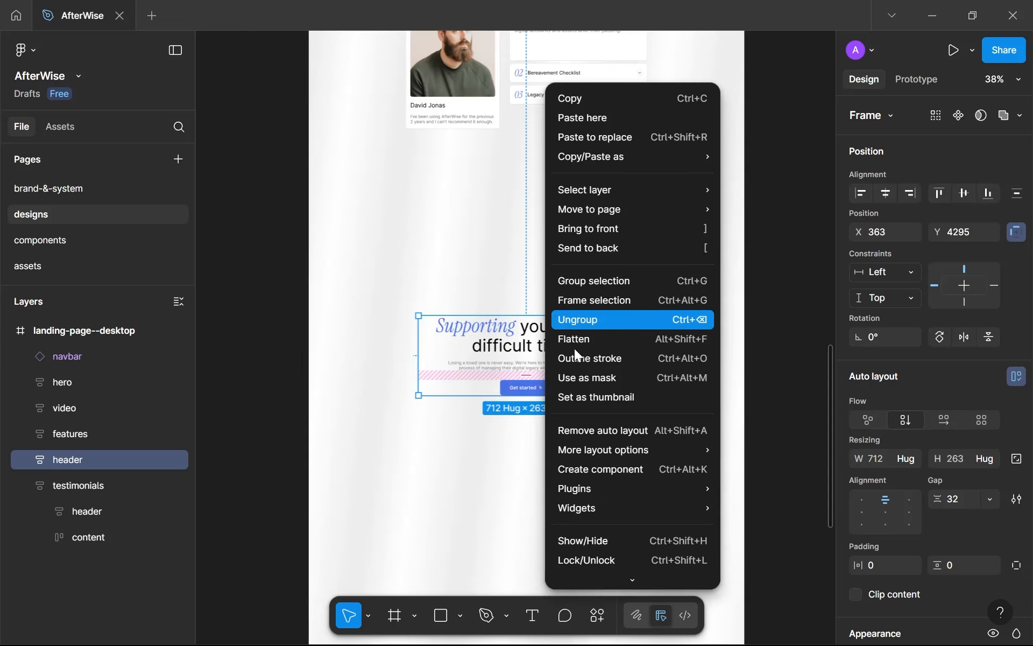
{"action": "left_click", "coordinate": [577, 320]}
{"action": "left_click", "coordinate": [522, 388]}
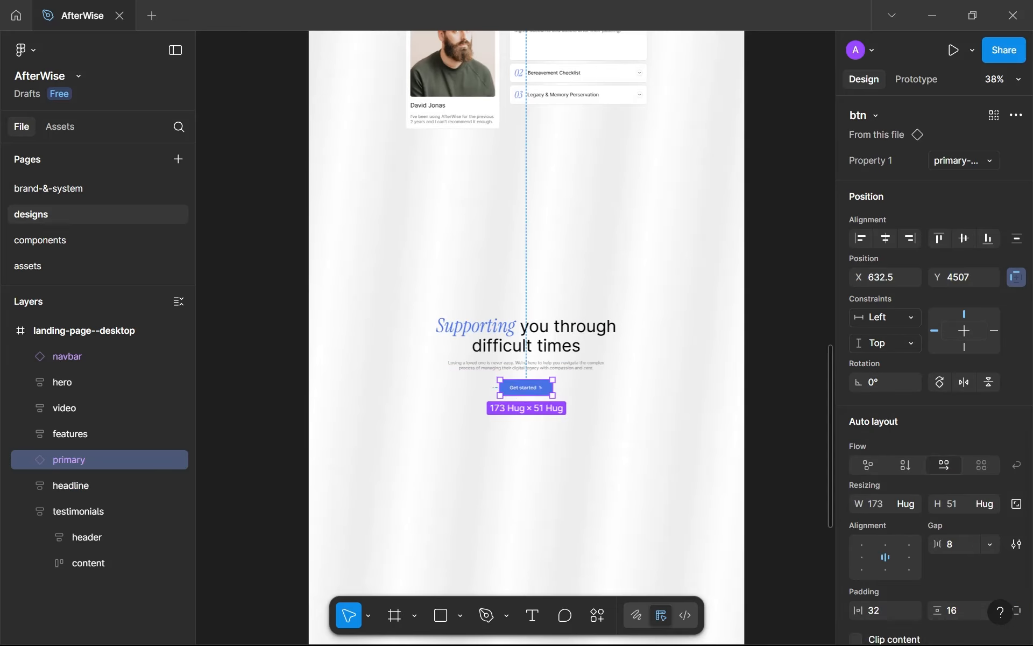
{"action": "key", "text": "Delete"}
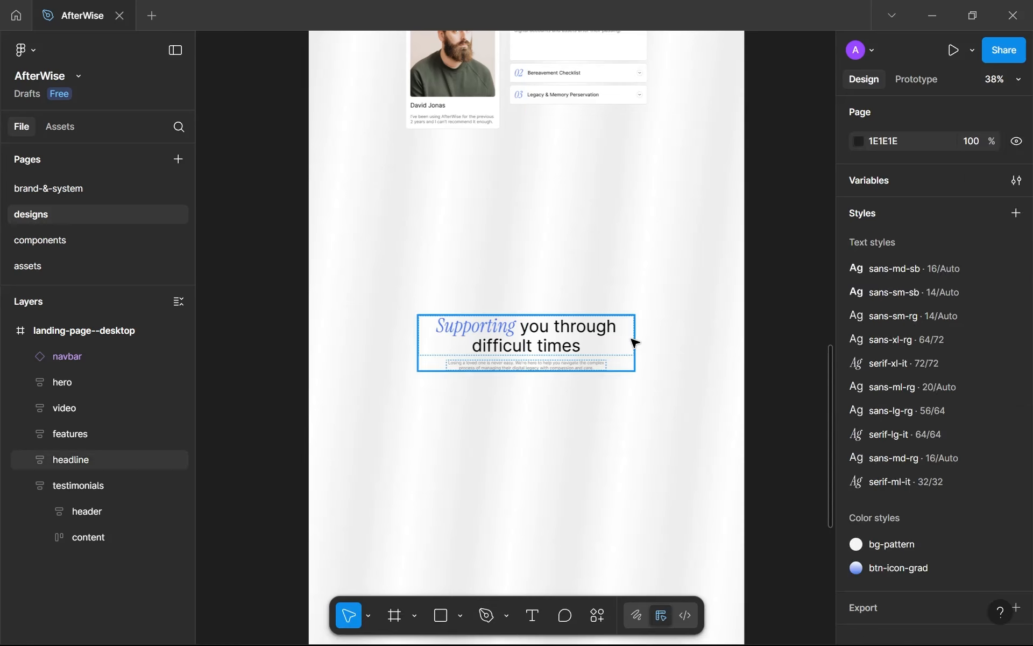
{"action": "left_click_drag", "start_coordinate": [517, 313], "coordinate": [541, 318]}
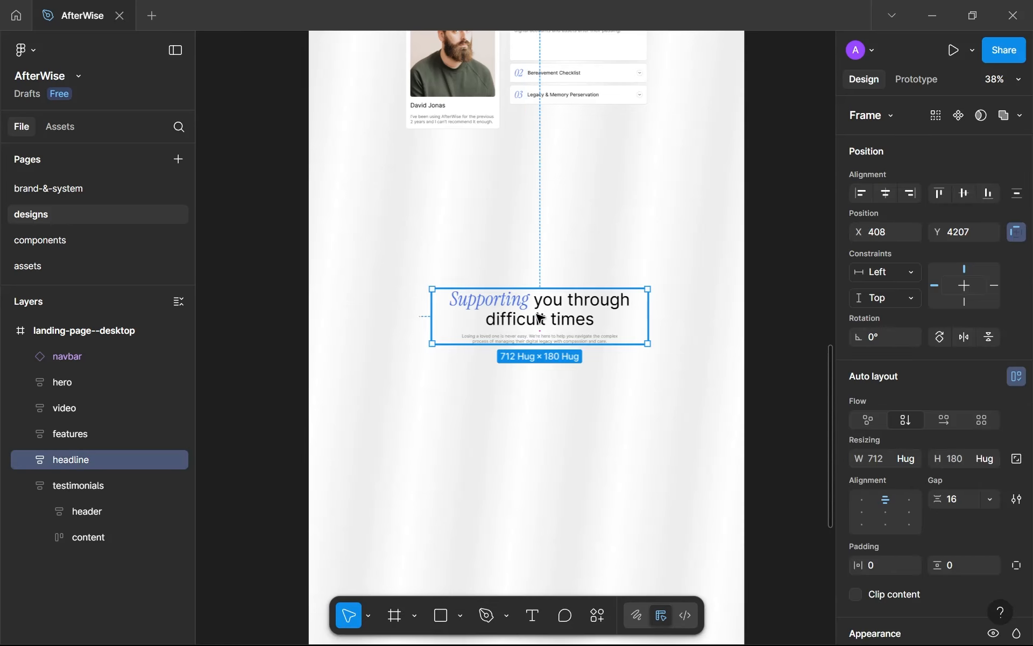
{"action": "scroll", "coordinate": [540, 317], "scroll_direction": "down", "scroll_amount": 2}
{"action": "scroll", "coordinate": [531, 289], "scroll_direction": "up", "scroll_amount": 10}
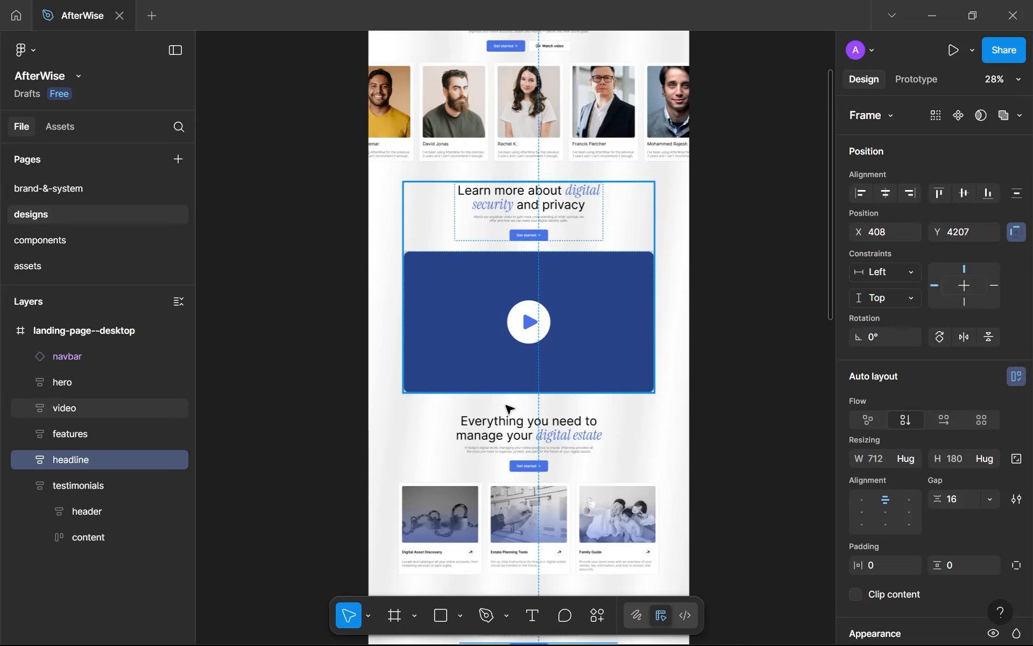
{"action": "scroll", "coordinate": [514, 460], "scroll_direction": "down", "scroll_amount": 5}
{"action": "scroll", "coordinate": [514, 460], "scroll_direction": "down", "scroll_amount": 2}
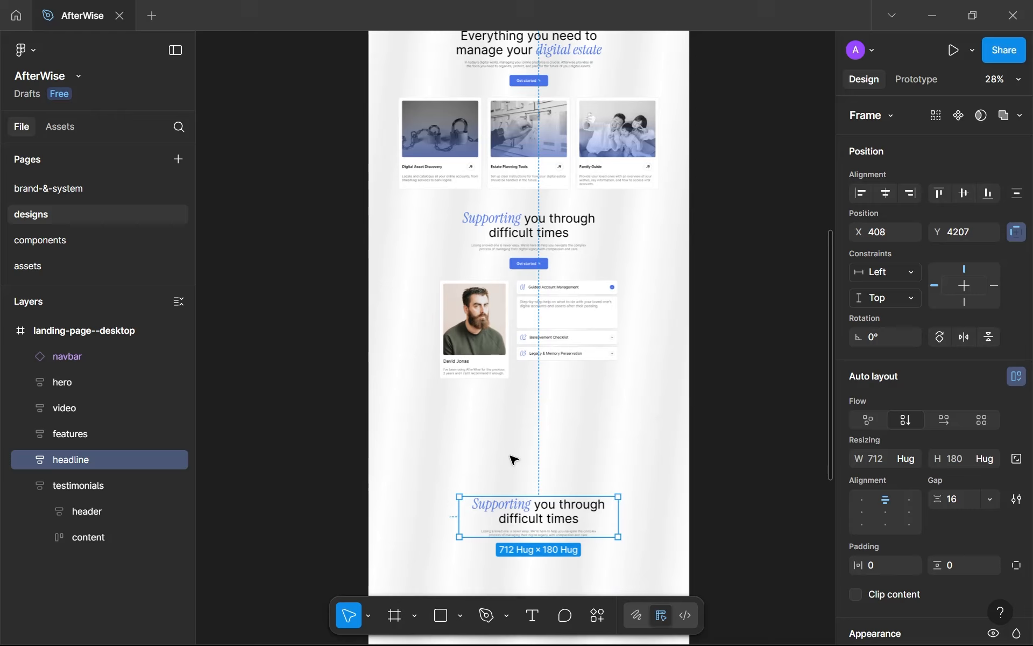
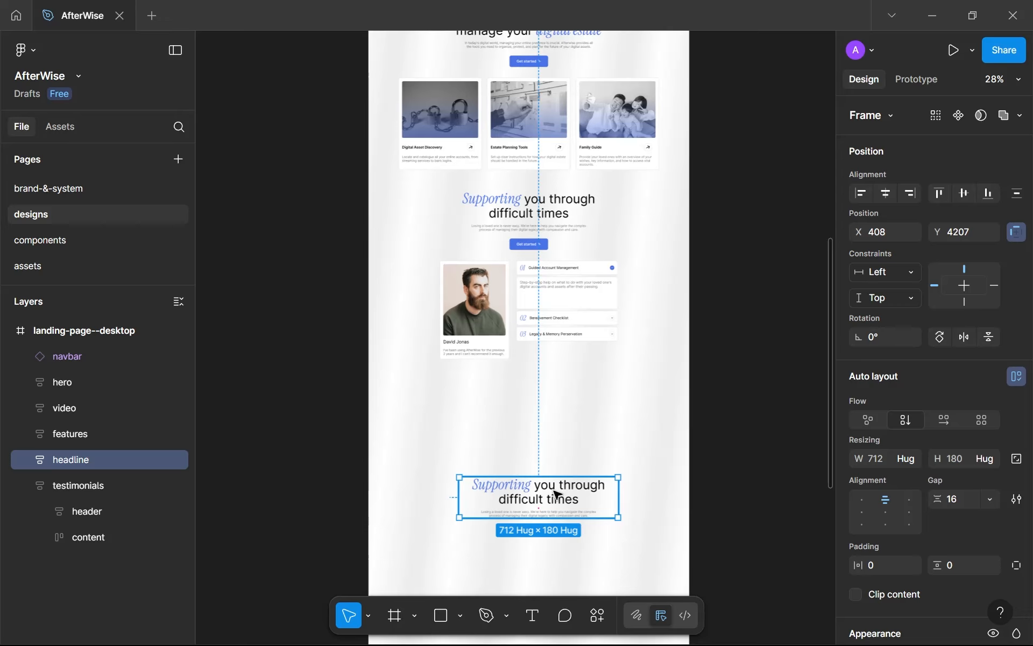
Rename the copied headline frame to 'header' and move it up to X 349, Y 3928.
{"action": "scroll", "coordinate": [556, 494], "scroll_direction": "up", "scroll_amount": 3}
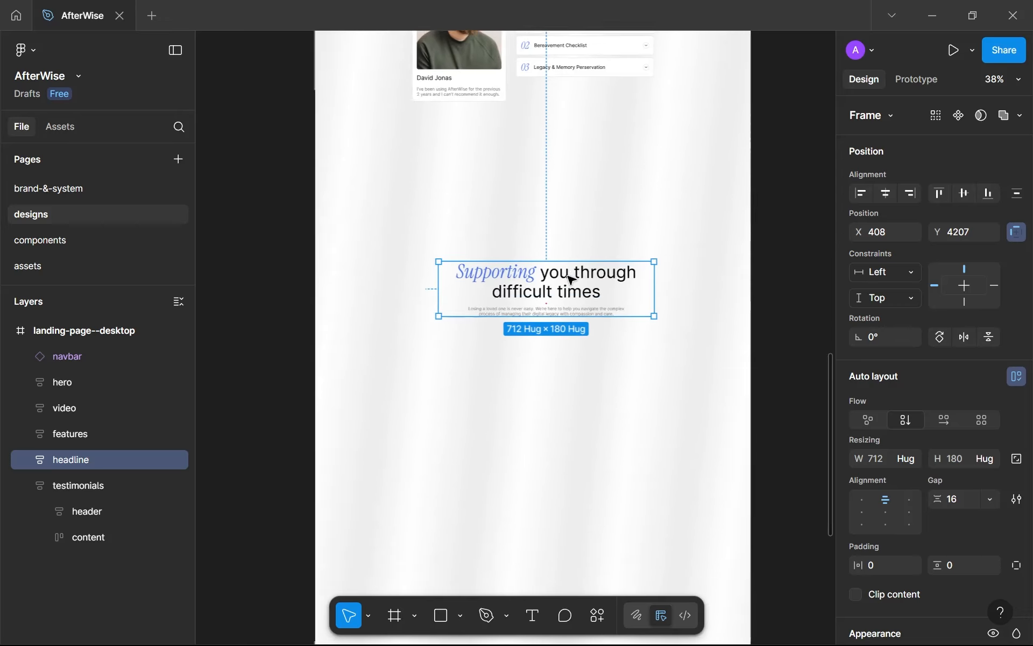
{"action": "double_click", "coordinate": [70, 460]}
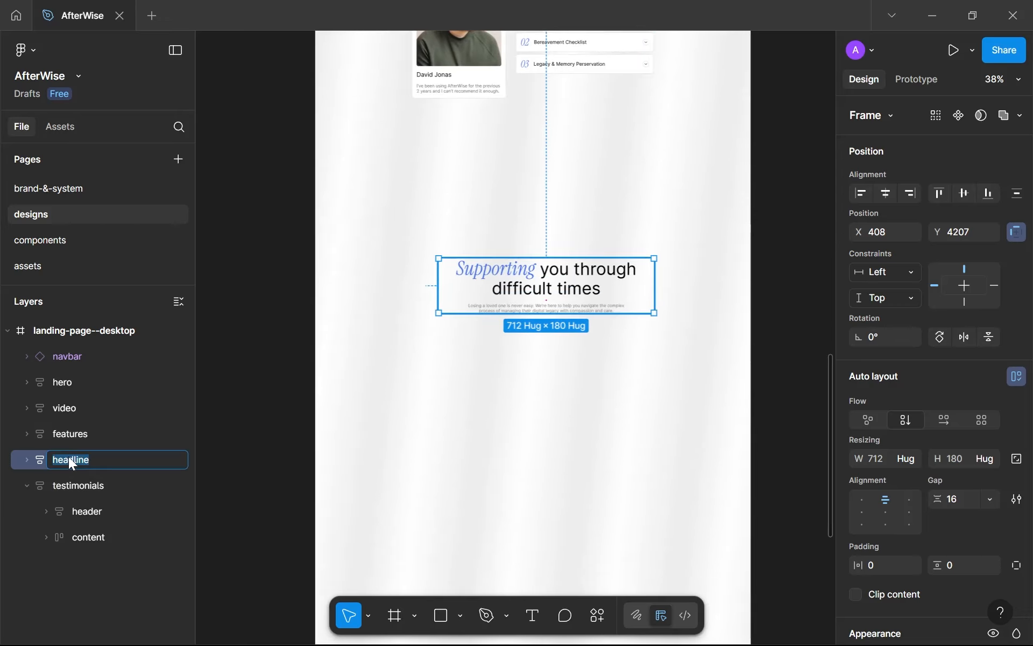
{"action": "type", "text": "header"}
{"action": "key", "text": "Return"}
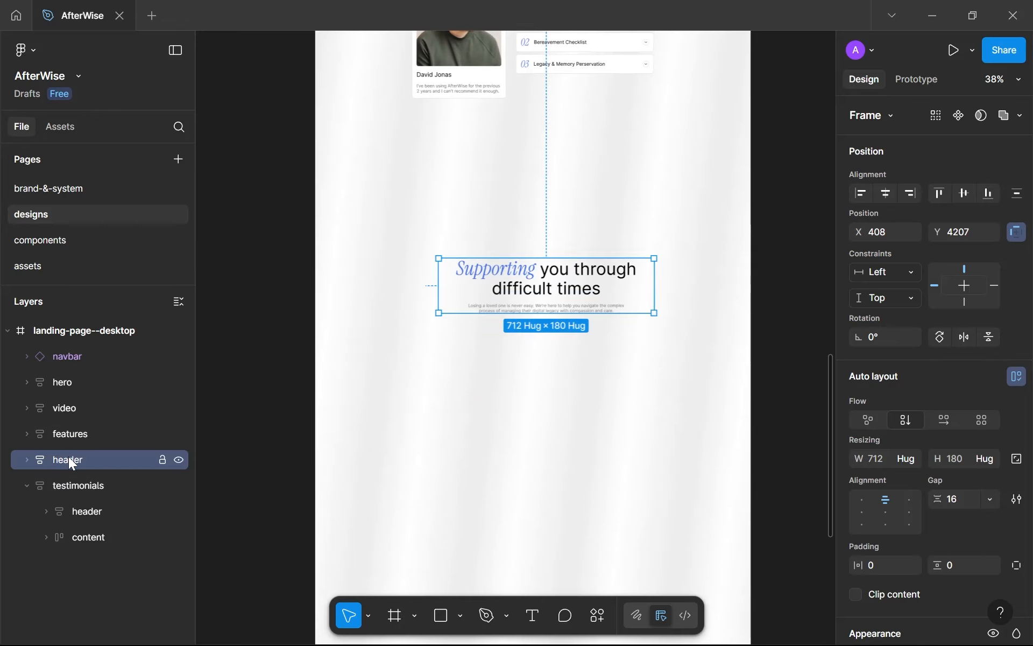
{"action": "scroll", "coordinate": [481, 310], "scroll_direction": "up", "scroll_amount": 1}
{"action": "scroll", "coordinate": [476, 308], "scroll_direction": "up", "scroll_amount": 3}
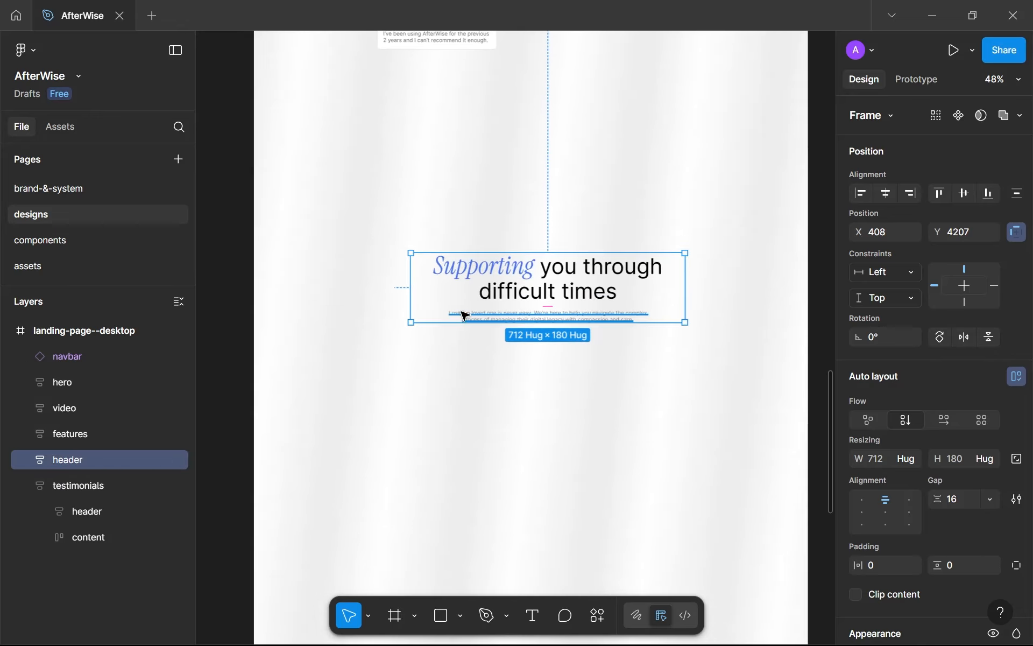
{"action": "left_click_drag", "start_coordinate": [560, 285], "coordinate": [541, 183]}
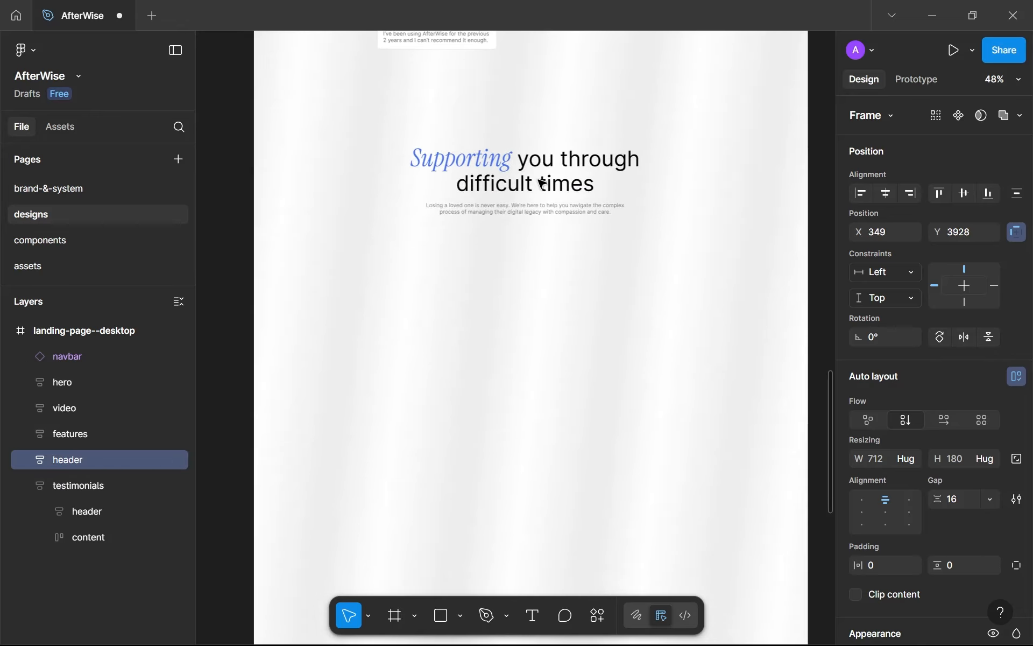
{"action": "scroll", "coordinate": [541, 183], "scroll_direction": "up", "scroll_amount": 5}
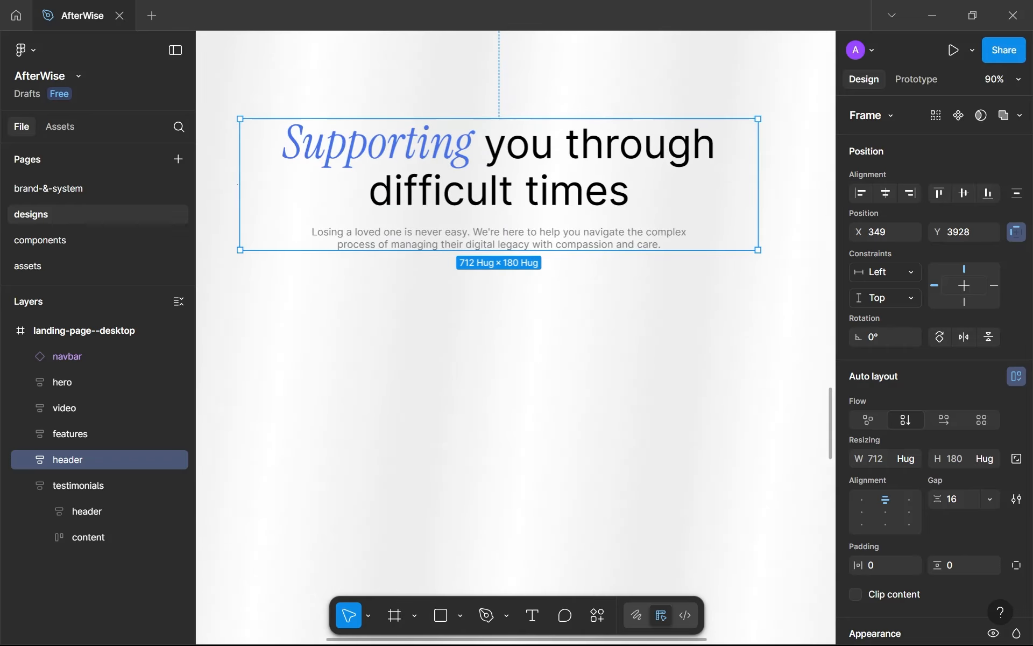
Paste the new subtitle sentence into the paragraph and narrow it to wrap onto two lines.
{"action": "double_click", "coordinate": [595, 240]}
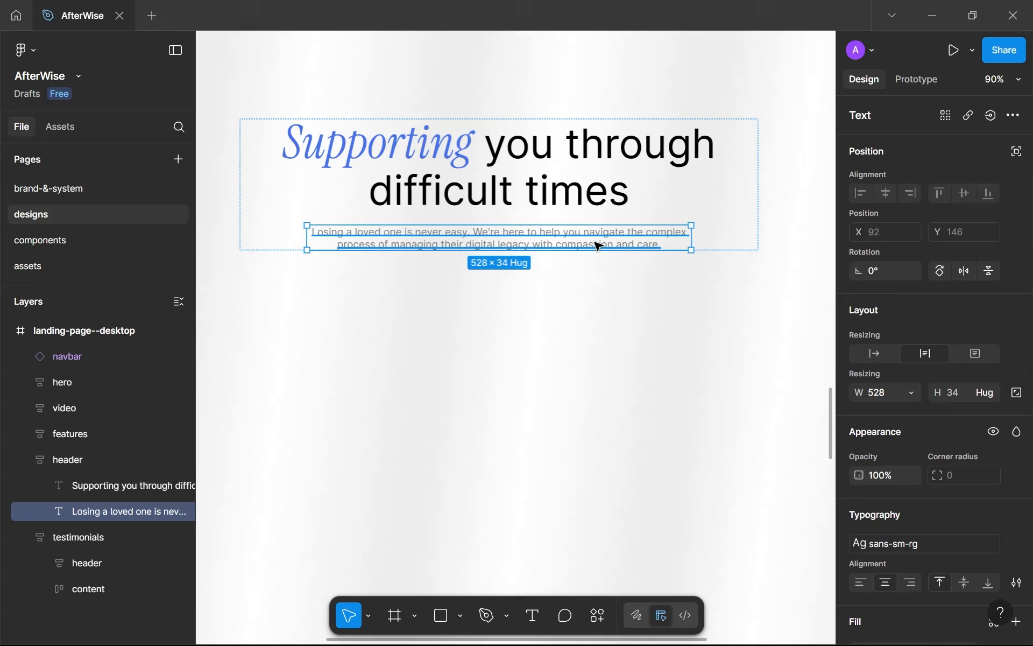
{"action": "double_click", "coordinate": [595, 240]}
{"action": "key", "text": "ctrl+v"}
{"action": "key", "text": "Escape"}
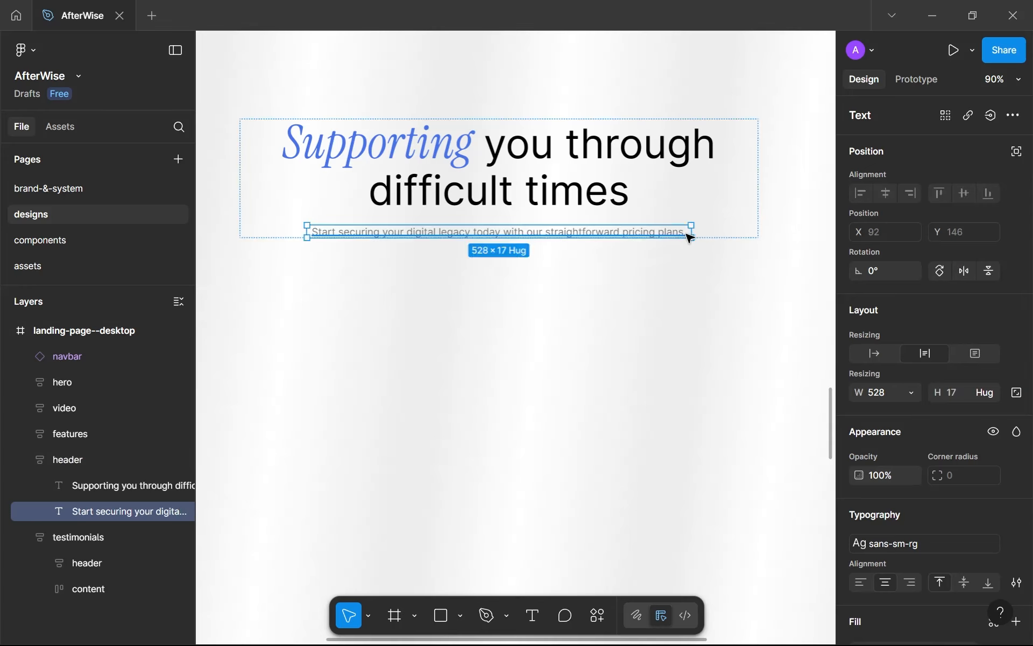
{"action": "left_click_drag", "start_coordinate": [697, 230], "coordinate": [611, 237]}
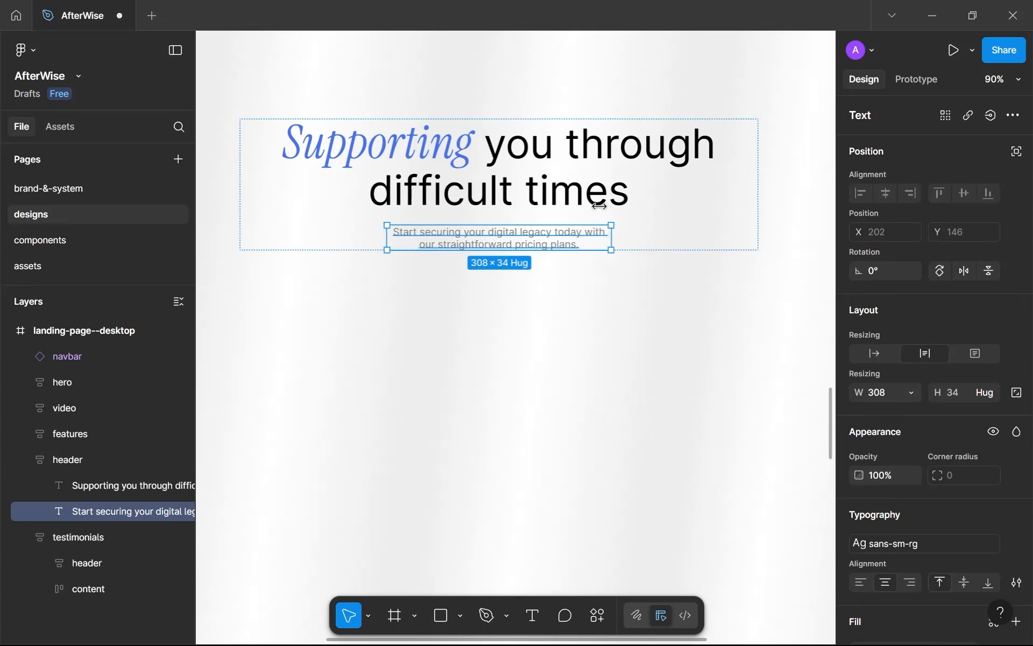
Retype the heading text as 'Simple, transparent Pricing'.
{"action": "key", "text": "Return"}
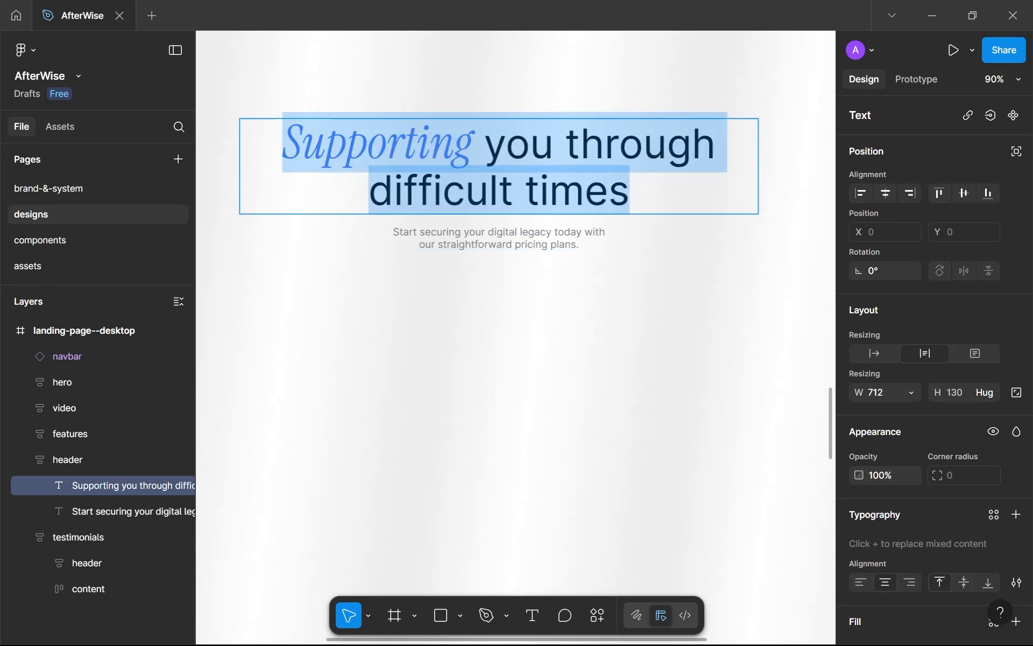
{"action": "type", "text": "SS"}
{"action": "key", "text": "BackSpace"}
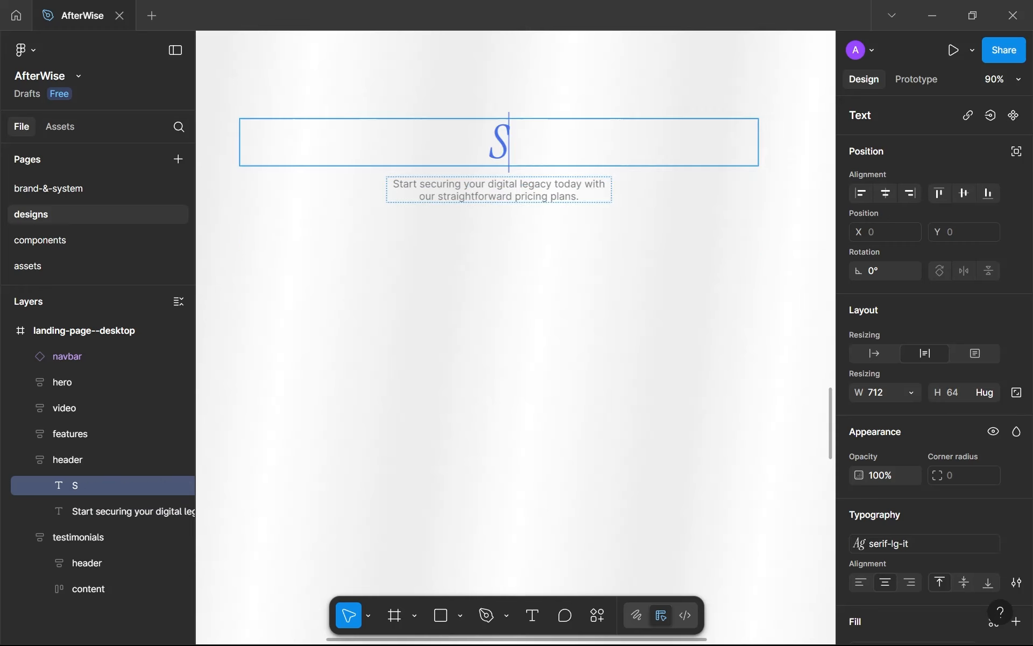
{"action": "type", "text": "Z"}
{"action": "key", "text": "ctrl+z"}
{"action": "key", "text": "ctrl+z"}
{"action": "left_click", "coordinate": [549, 190]}
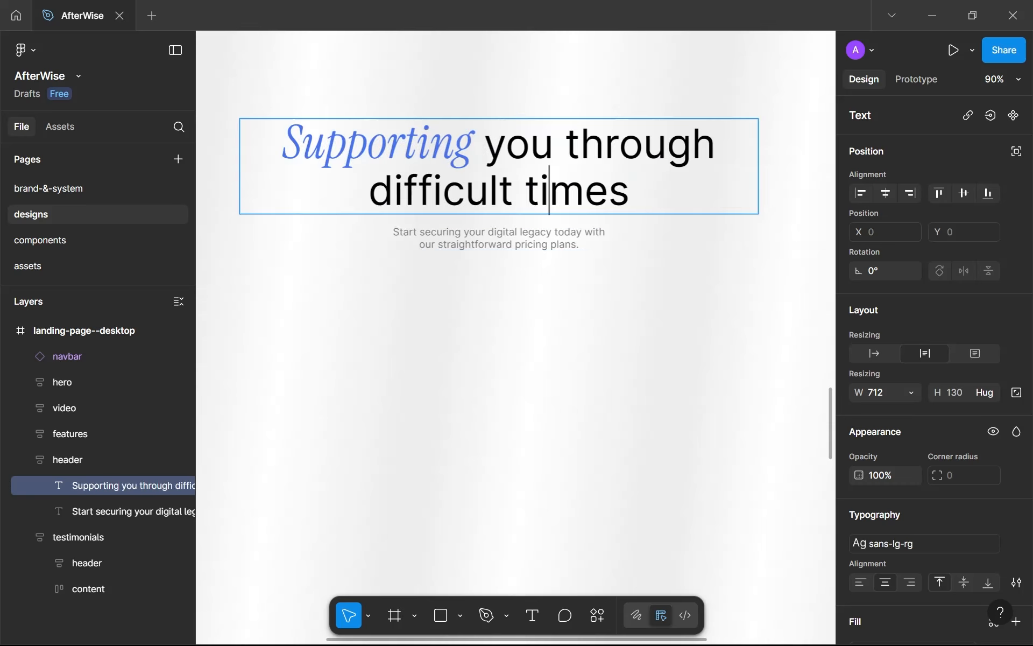
{"action": "left_click_drag", "start_coordinate": [629, 190], "coordinate": [484, 145]}
{"action": "type", "text": "sI"}
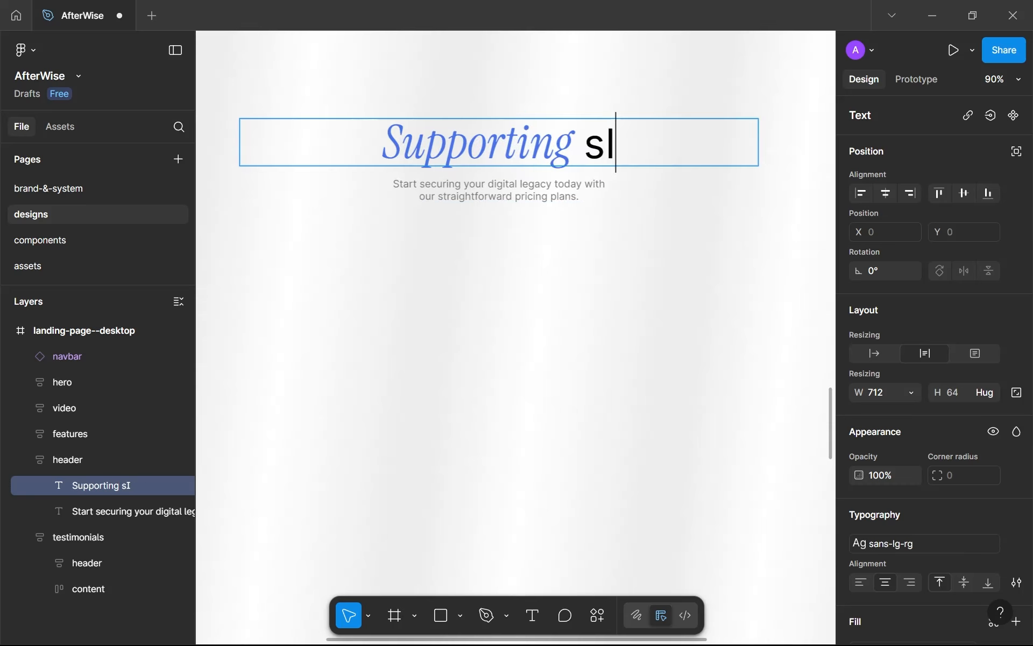
{"action": "type", "text": "MPLE, TRA"}
{"action": "key", "text": "BackSpace"}
{"action": "key", "text": "BackSpace"}
{"action": "key", "text": "BackSpace"}
{"action": "key", "text": "BackSpace"}
{"action": "key", "text": "BackSpace"}
{"action": "key", "text": "BackSpace"}
{"action": "key", "text": "BackSpace"}
{"action": "key", "text": "BackSpace"}
{"action": "key", "text": "BackSpace"}
{"action": "key", "text": "BackSpace"}
{"action": "key", "text": "BackSpace"}
{"action": "key", "text": "BackSpace"}
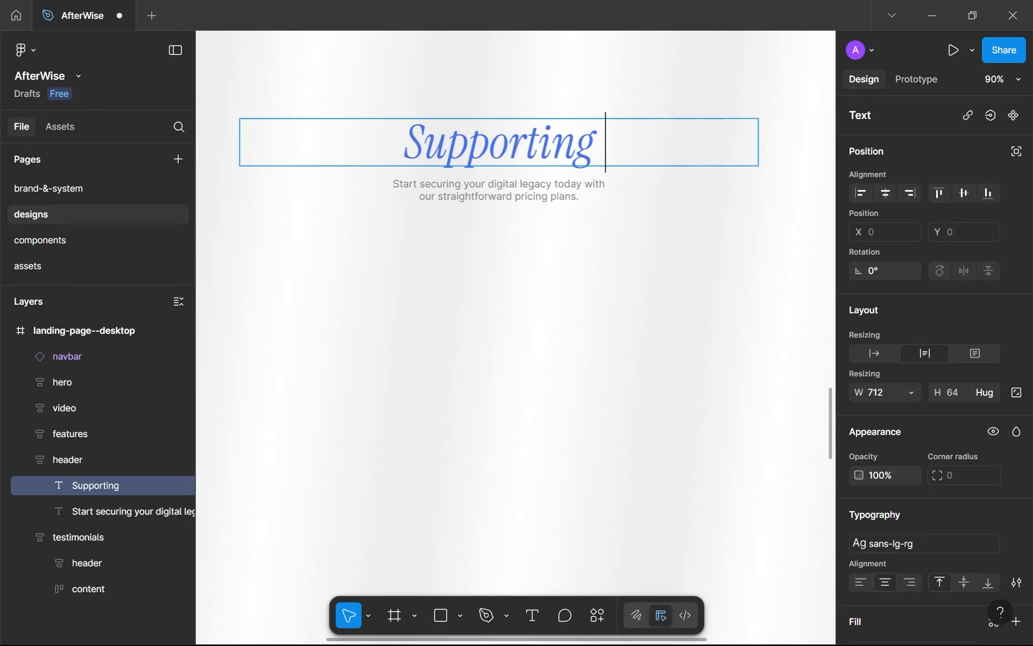
{"action": "type", "text": "Simple, "}
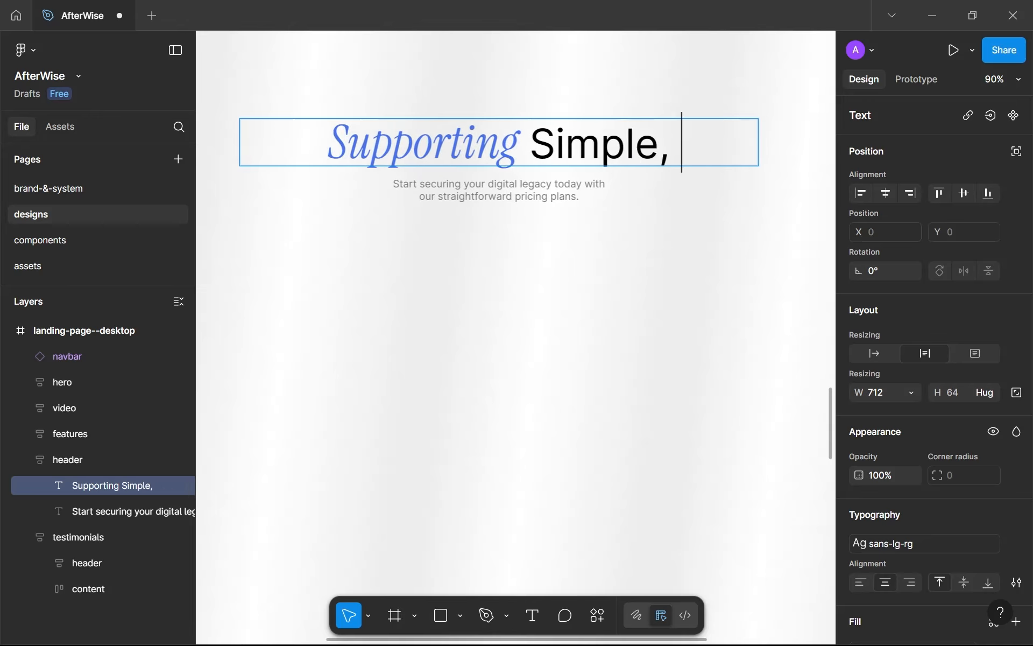
{"action": "type", "text": "transparent "}
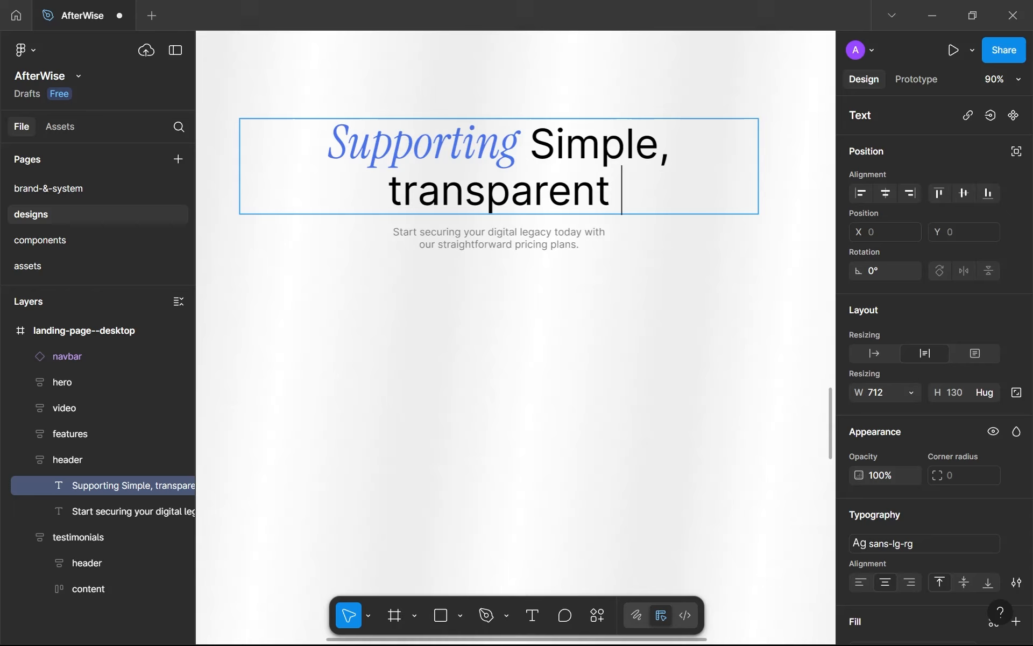
{"action": "type", "text": "Pricing"}
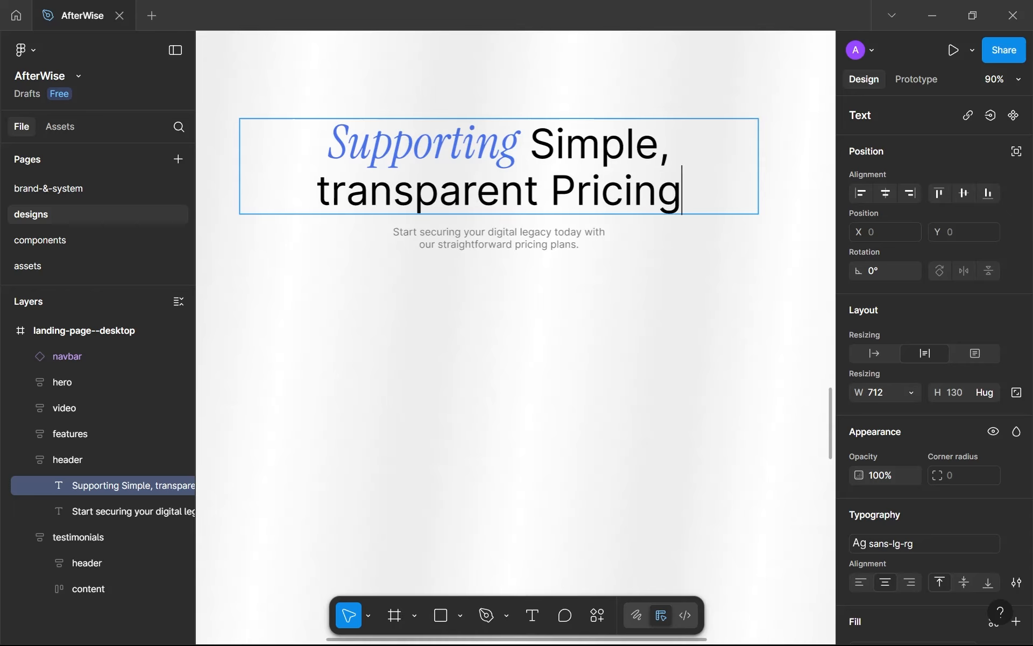
Move the blue italic accent styling from 'Supporting' onto the word 'Pricing'.
{"action": "double_click", "coordinate": [424, 144]}
{"action": "type", "text": "Pricing"}
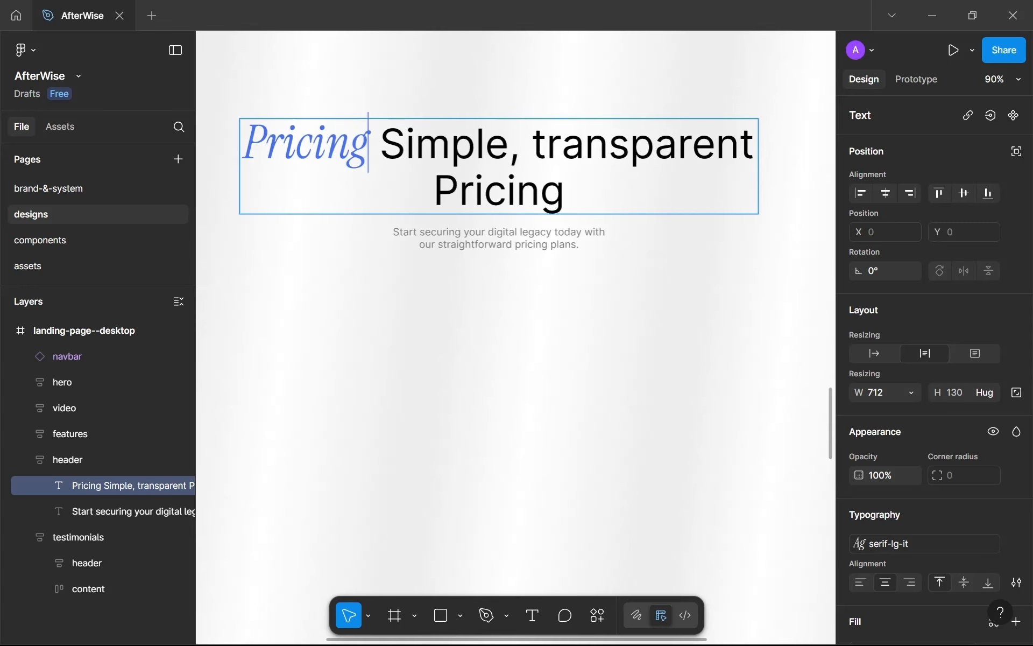
{"action": "key", "text": "ctrl+shift+Left"}
{"action": "key", "text": "BackSpace"}
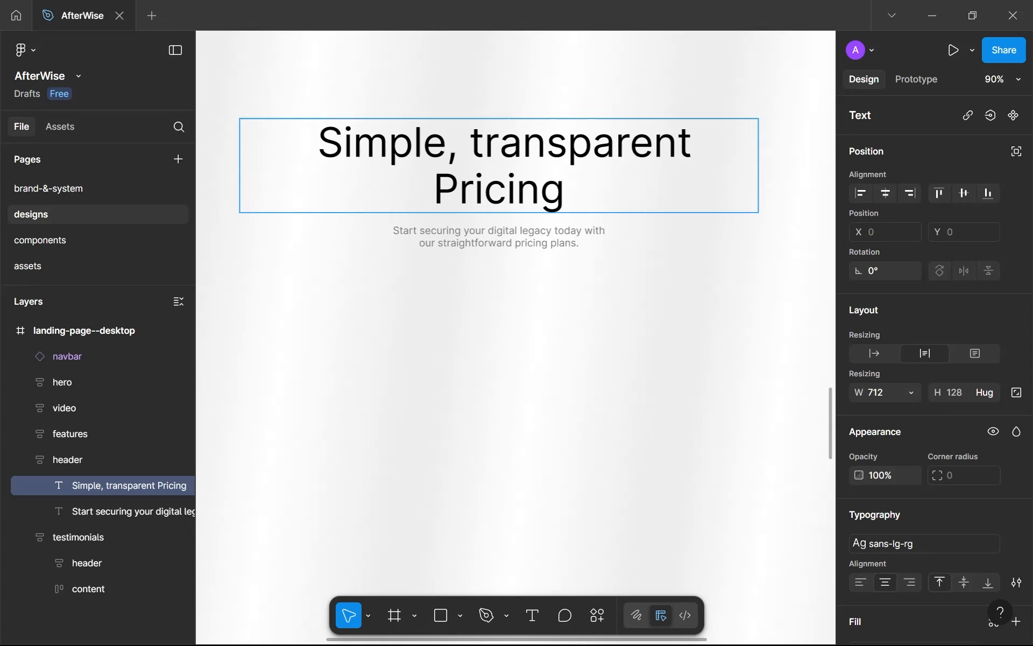
{"action": "key", "text": "Delete"}
{"action": "key", "text": "Down"}
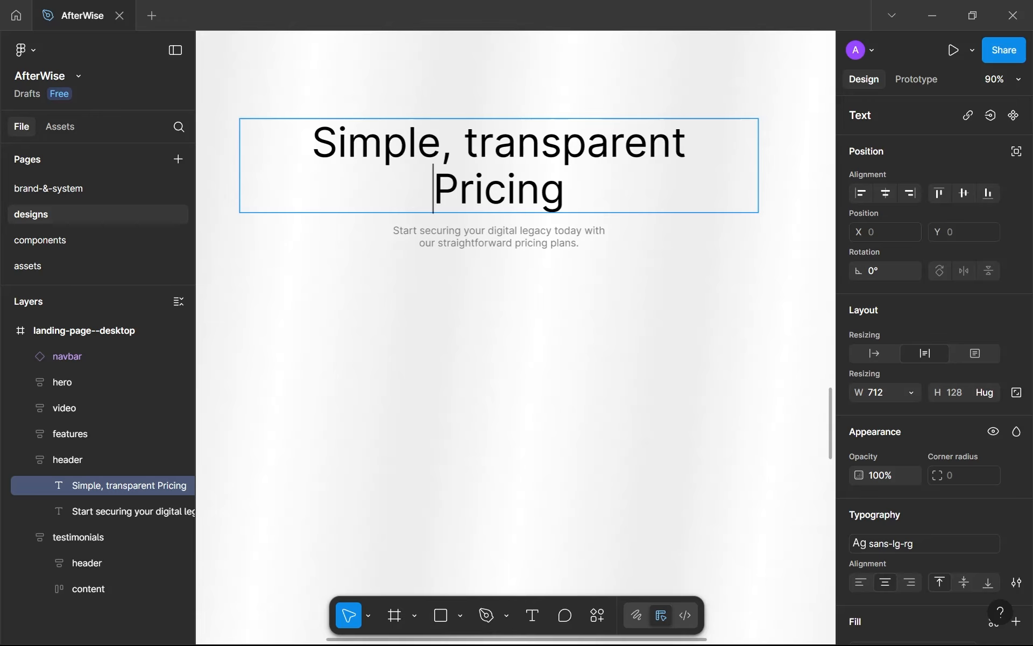
{"action": "key", "text": "ctrl+shift+Right"}
{"action": "type", "text": "Pricing"}
{"action": "left_click", "coordinate": [769, 268]}
{"action": "key", "text": "Escape"}
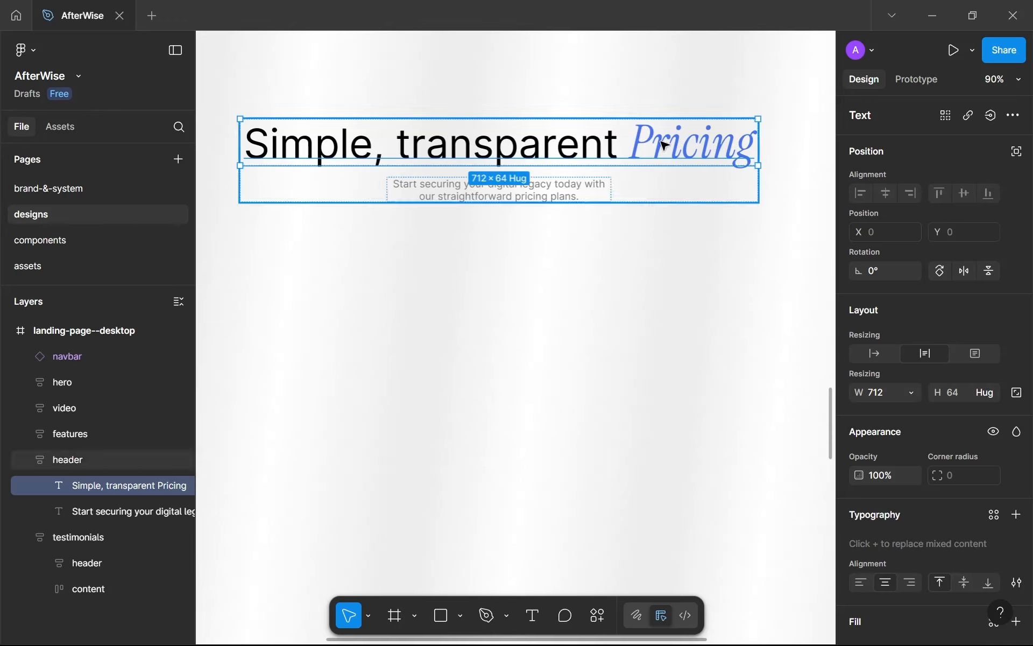
Narrow the heading, undoing an accidental widening of the header frame.
{"action": "left_click_drag", "start_coordinate": [761, 140], "coordinate": [684, 148]}
{"action": "left_click", "coordinate": [521, 326]}
{"action": "scroll", "coordinate": [521, 325], "scroll_direction": "down", "scroll_amount": 1}
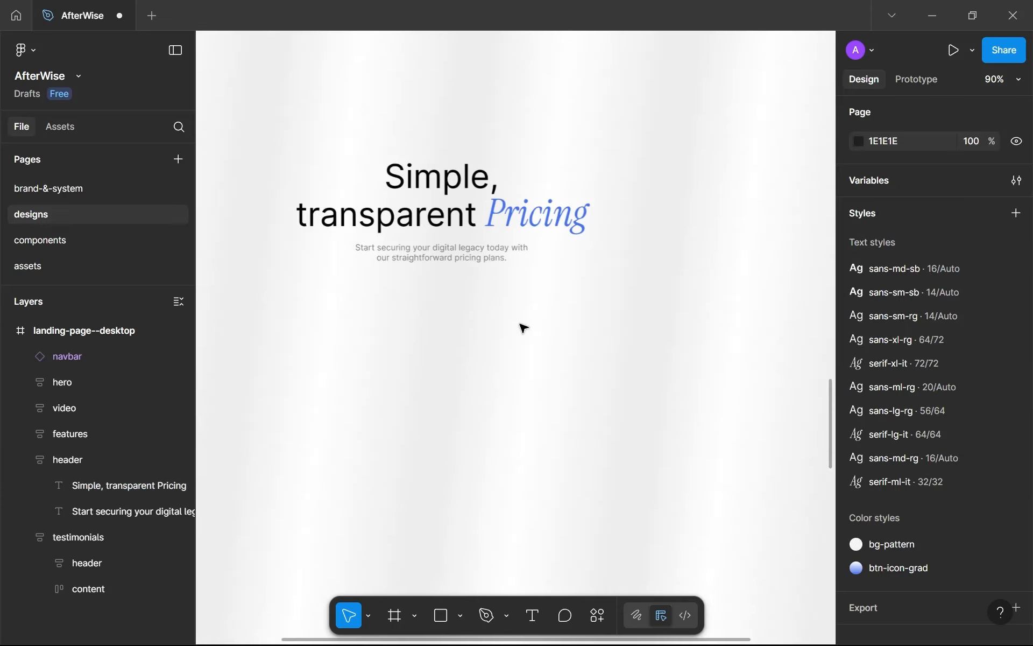
{"action": "left_click", "coordinate": [531, 229]}
{"action": "scroll", "coordinate": [532, 220], "scroll_direction": "left", "scroll_amount": 2}
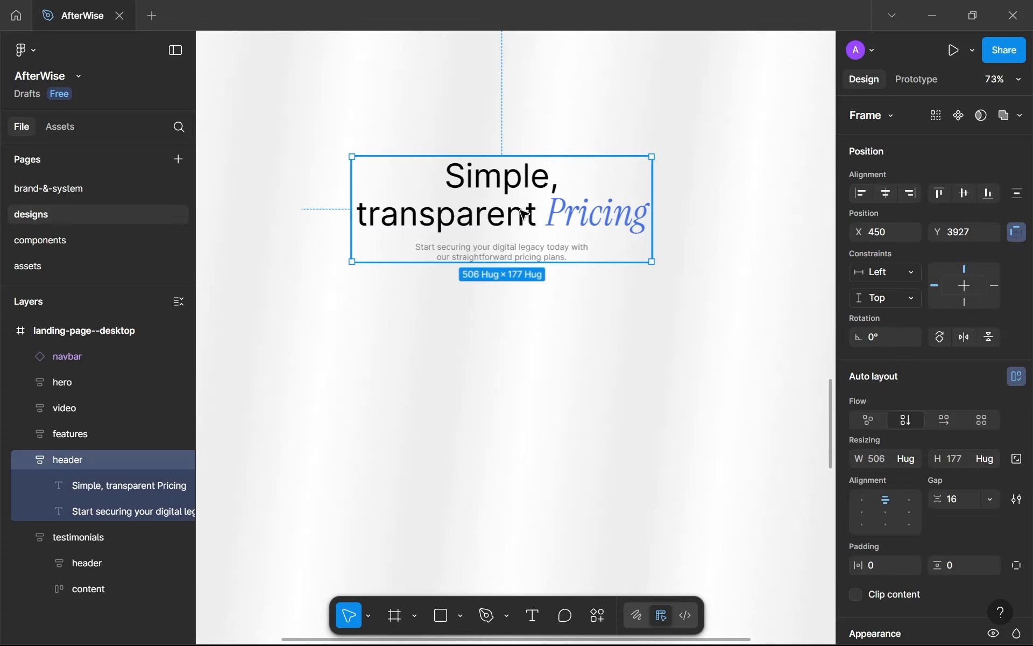
{"action": "left_click", "coordinate": [530, 215]}
{"action": "key", "text": "Escape"}
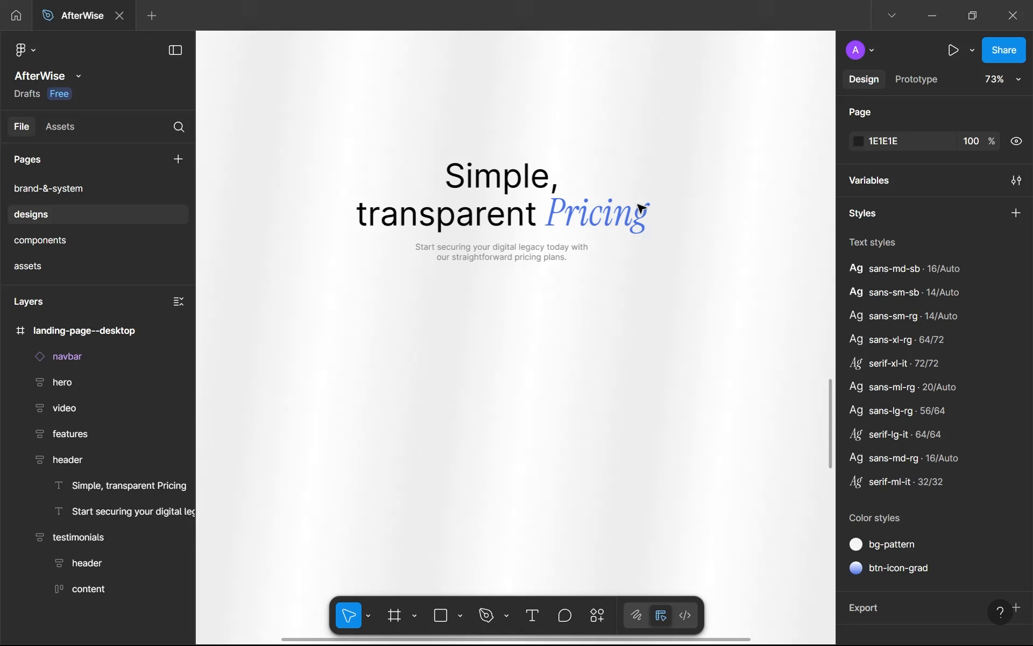
{"action": "left_click", "coordinate": [641, 212]}
{"action": "left_click_drag", "start_coordinate": [651, 197], "coordinate": [757, 217]}
{"action": "scroll", "coordinate": [754, 228], "scroll_direction": "down", "scroll_amount": 3}
{"action": "key", "text": "ctrl+z"}
Set the heading to about 548 wide so 'Simple, transparent' sits above italic 'Pricing'.
{"action": "double_click", "coordinate": [627, 215]}
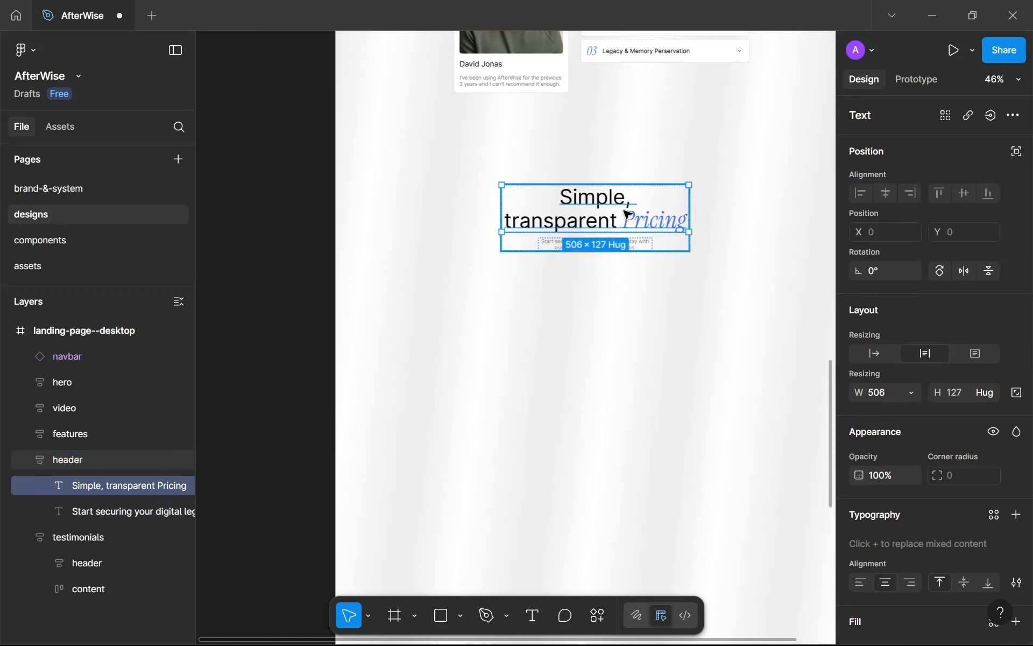
{"action": "mouse_move", "coordinate": [687, 204]}
{"action": "left_mouse_down"}
{"action": "mouse_move", "coordinate": [709, 211]}
{"action": "mouse_move", "coordinate": [696, 205]}
{"action": "left_mouse_up"}
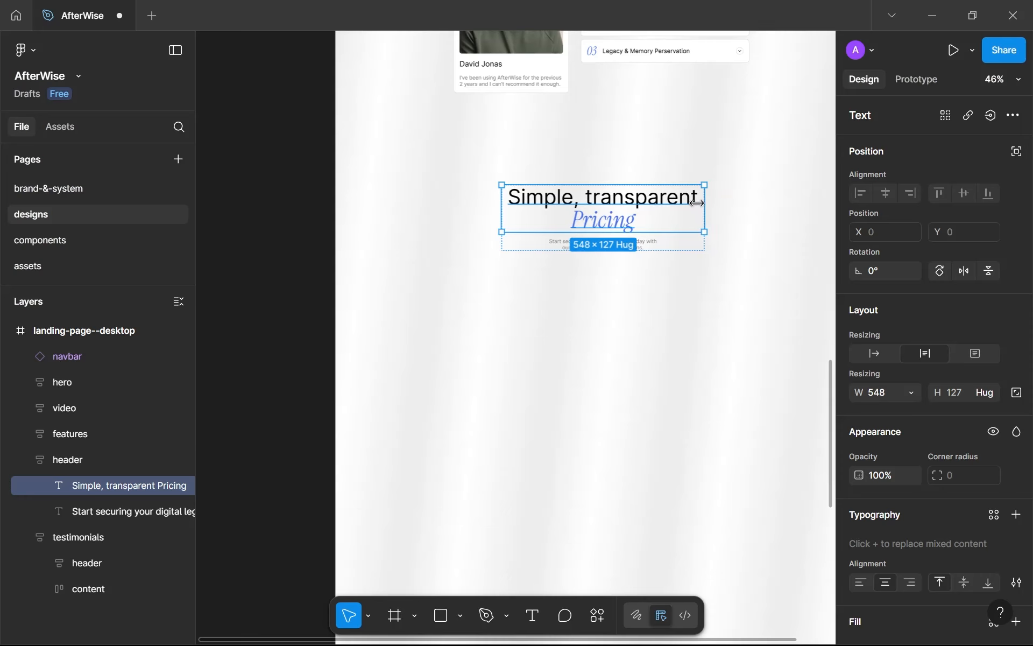
{"action": "left_click", "coordinate": [673, 329]}
{"action": "scroll", "coordinate": [672, 330], "scroll_direction": "down", "scroll_amount": 2}
{"action": "left_click_drag", "start_coordinate": [667, 331], "coordinate": [563, 344]}
{"action": "scroll", "coordinate": [570, 344], "scroll_direction": "up", "scroll_amount": 2}
{"action": "scroll", "coordinate": [573, 347], "scroll_direction": "up", "scroll_amount": 1}
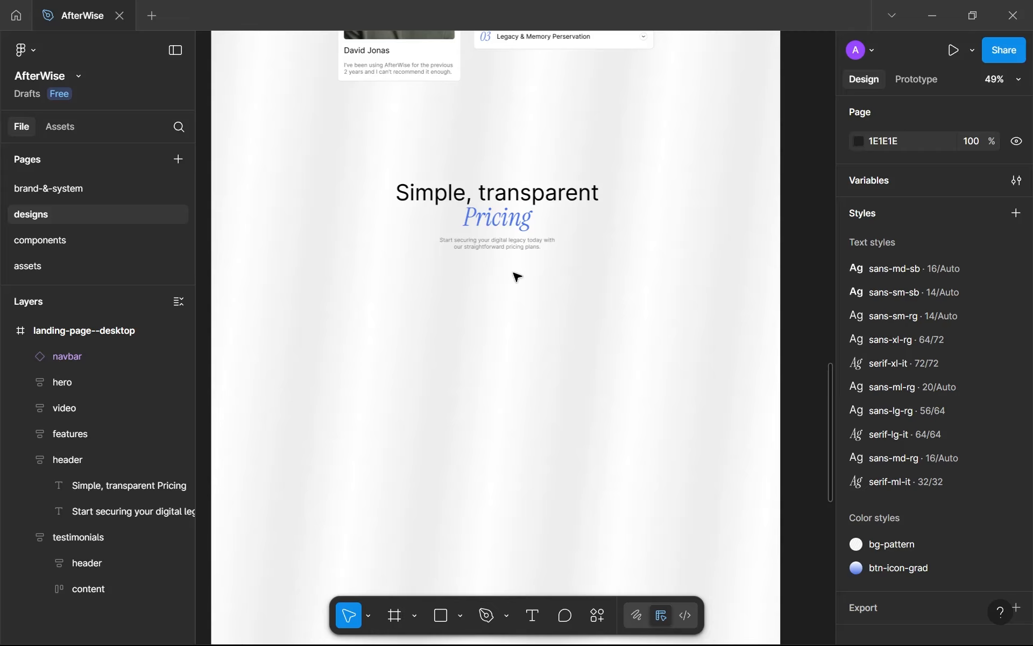
{"action": "scroll", "coordinate": [544, 213], "scroll_direction": "up", "scroll_amount": 2}
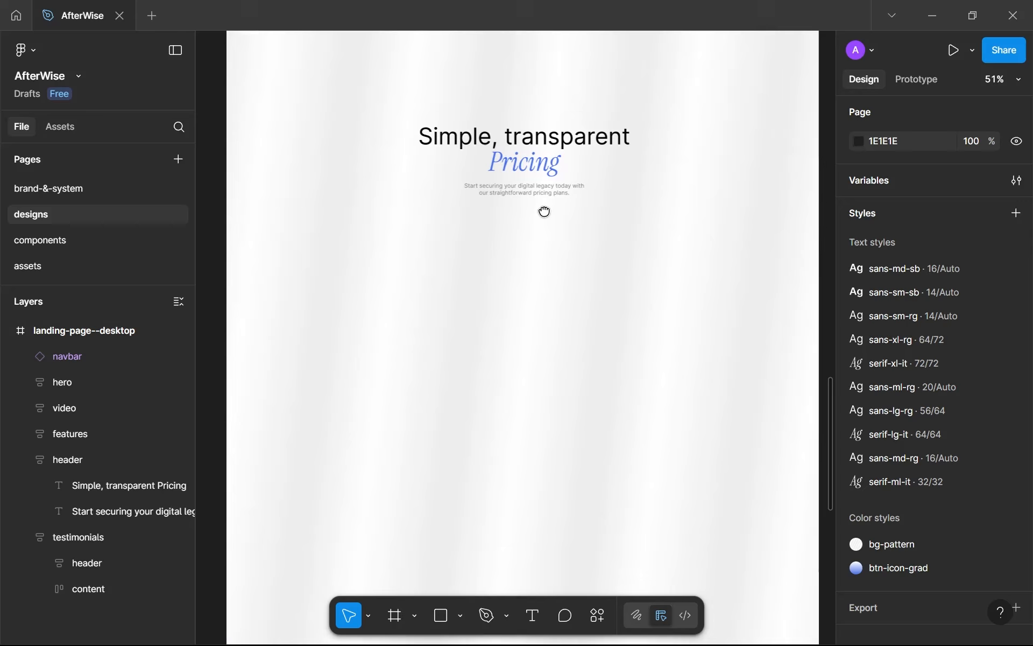
{"action": "scroll", "coordinate": [548, 215], "scroll_direction": "up", "scroll_amount": 1}
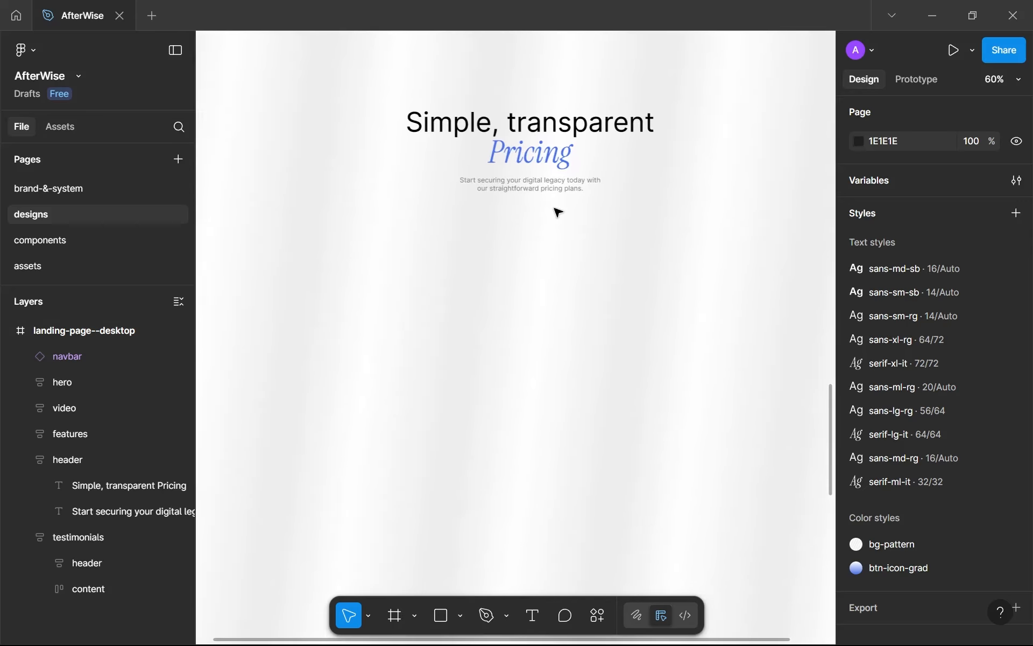
{"action": "key", "text": "t"}
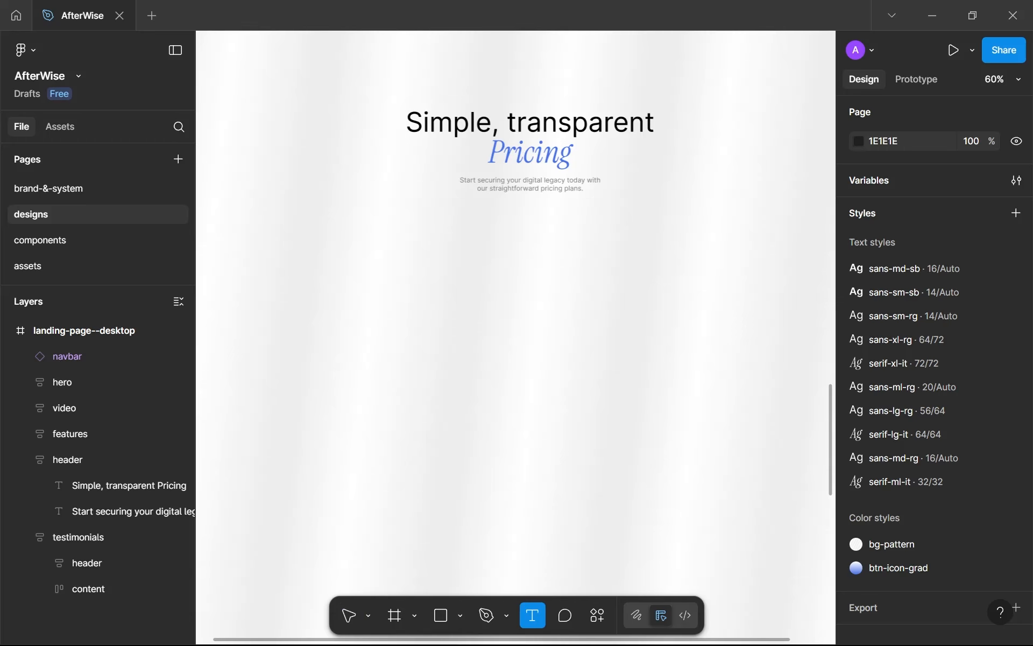
Add a 'Basic plan' text layer and move it up under the pricing subtitle.
{"action": "left_click", "coordinate": [443, 310]}
{"action": "scroll", "coordinate": [466, 371], "scroll_direction": "up", "scroll_amount": 2}
{"action": "scroll", "coordinate": [596, 342], "scroll_direction": "down", "scroll_amount": 1}
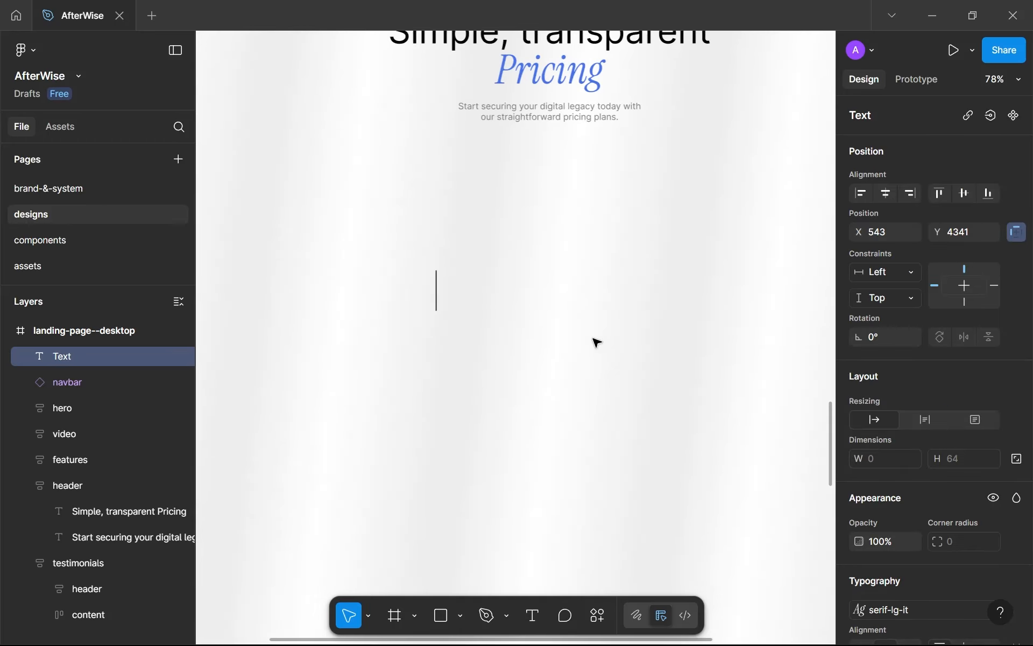
{"action": "scroll", "coordinate": [596, 343], "scroll_direction": "down", "scroll_amount": 1}
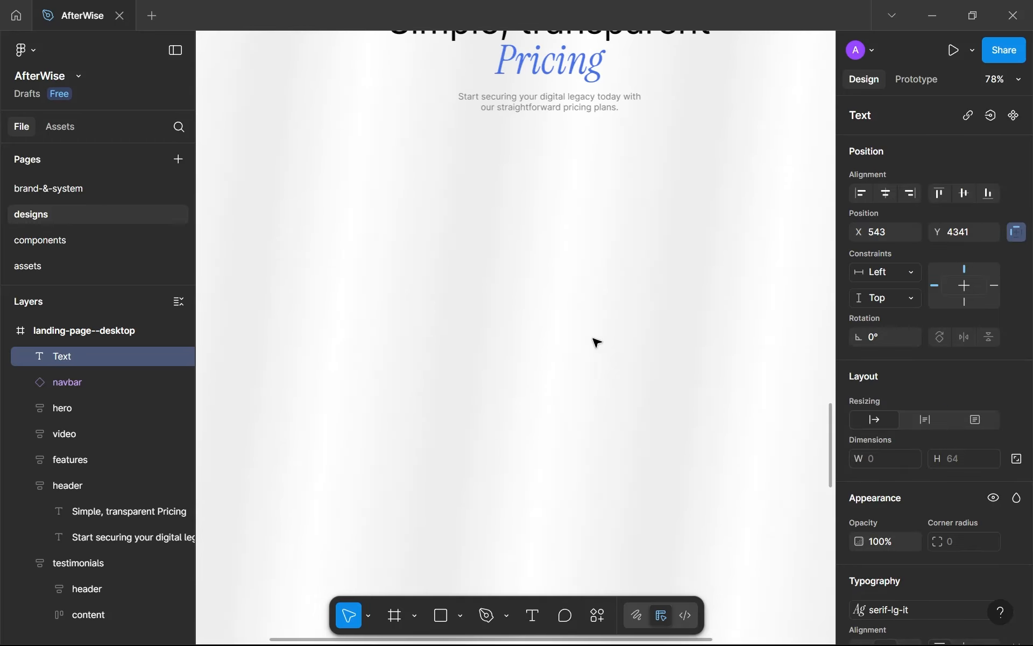
{"action": "type", "text": "Basic plan"}
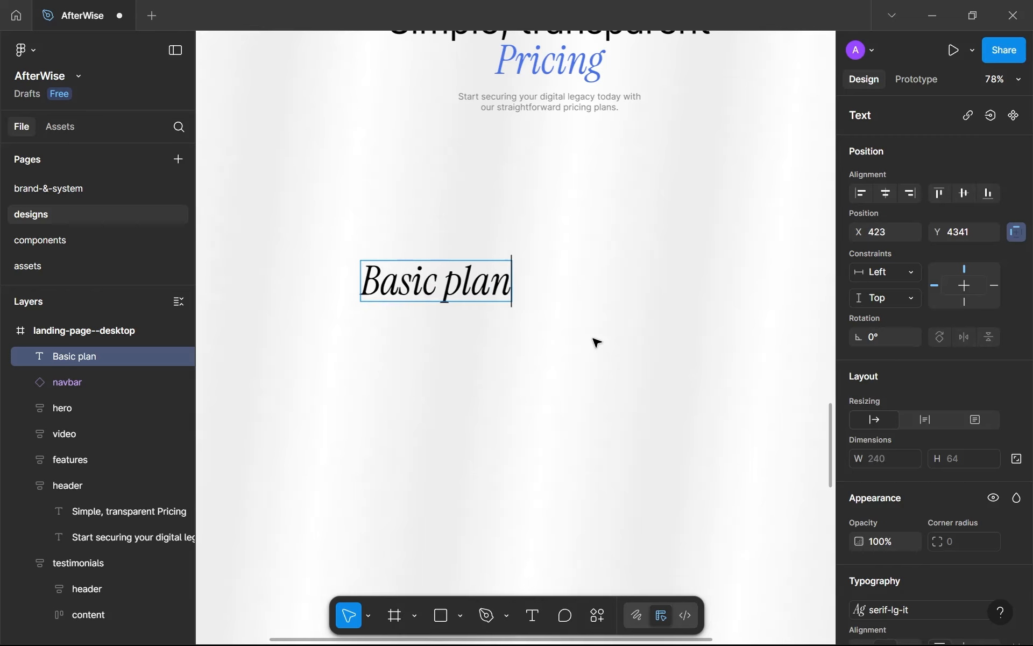
{"action": "key", "text": "Escape"}
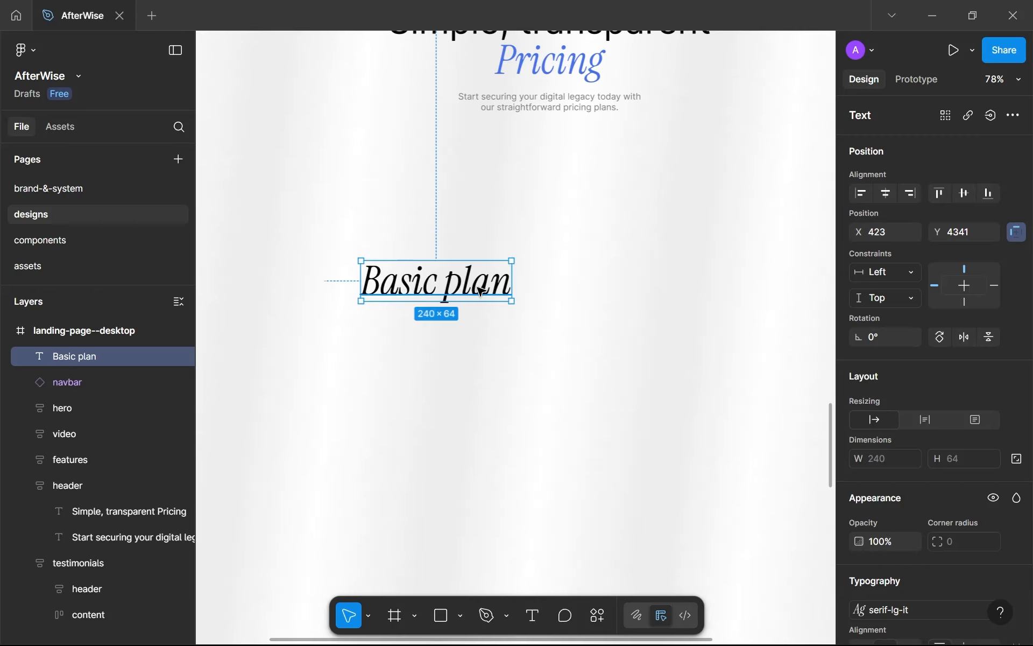
{"action": "scroll", "coordinate": [481, 291], "scroll_direction": "up", "scroll_amount": 3}
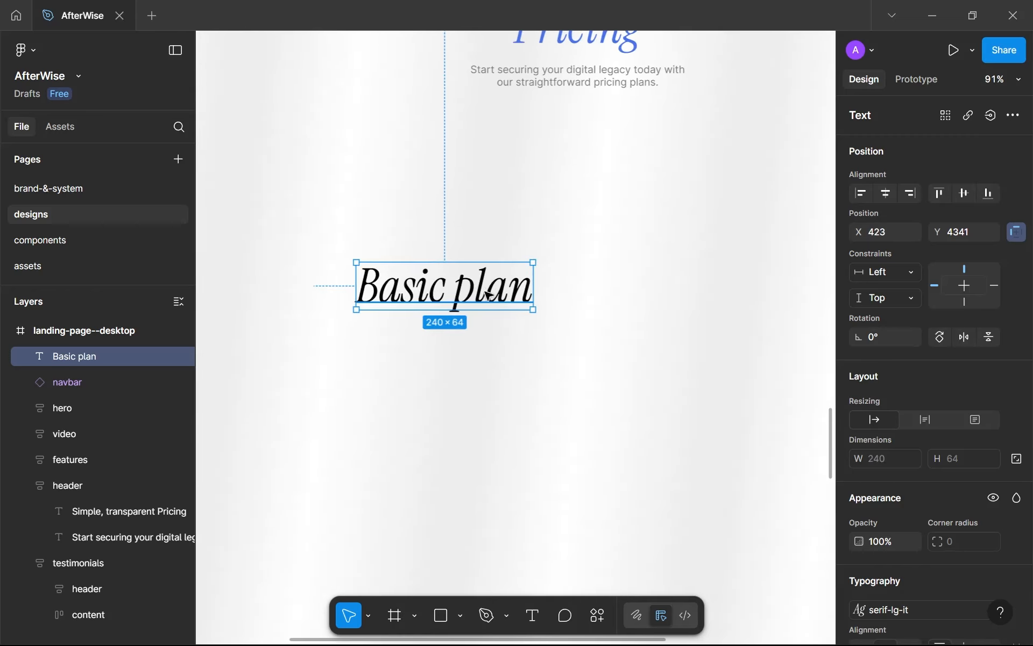
{"action": "left_click_drag", "start_coordinate": [488, 295], "coordinate": [526, 199]}
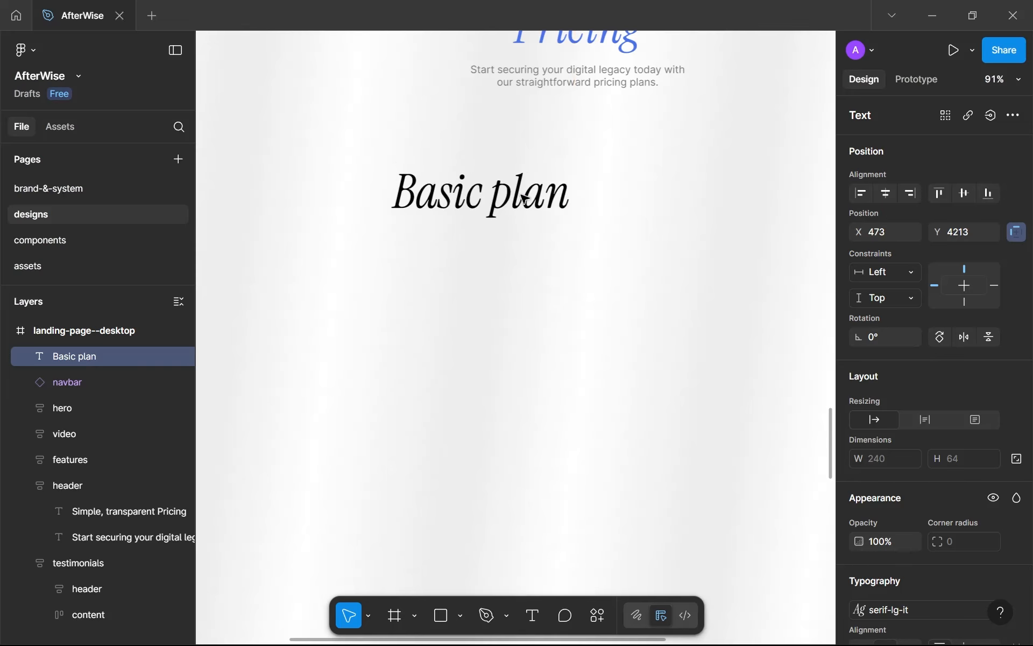
Apply the sans-md-sb text style to 'Basic plan' and centre it under the subtitle.
{"action": "scroll", "coordinate": [873, 563], "scroll_direction": "down", "scroll_amount": 2}
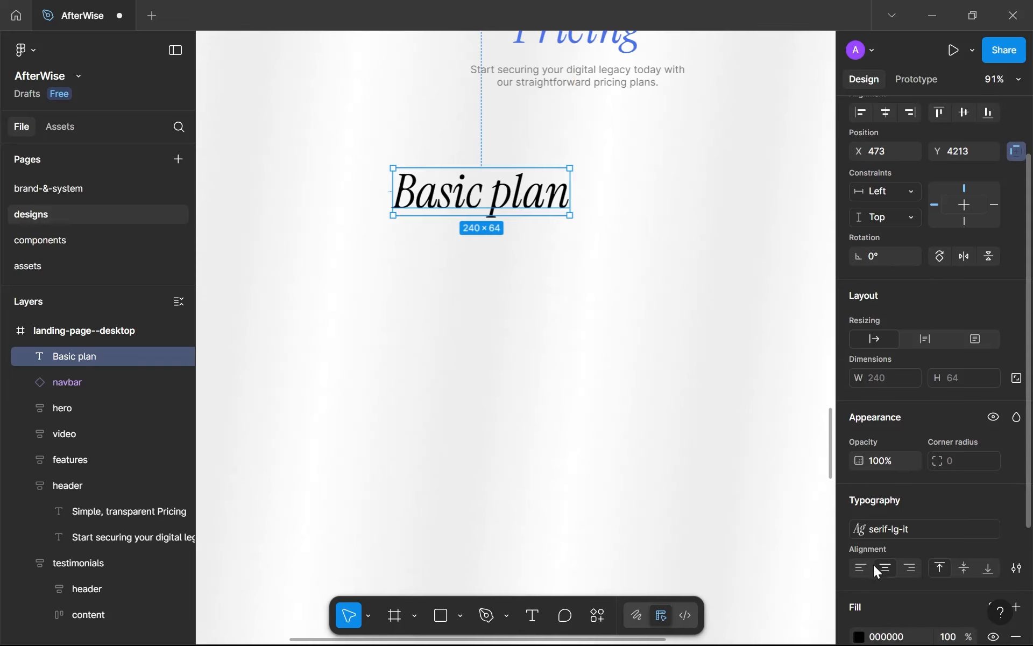
{"action": "left_click", "coordinate": [916, 528]}
{"action": "scroll", "coordinate": [782, 431], "scroll_direction": "up", "scroll_amount": 3}
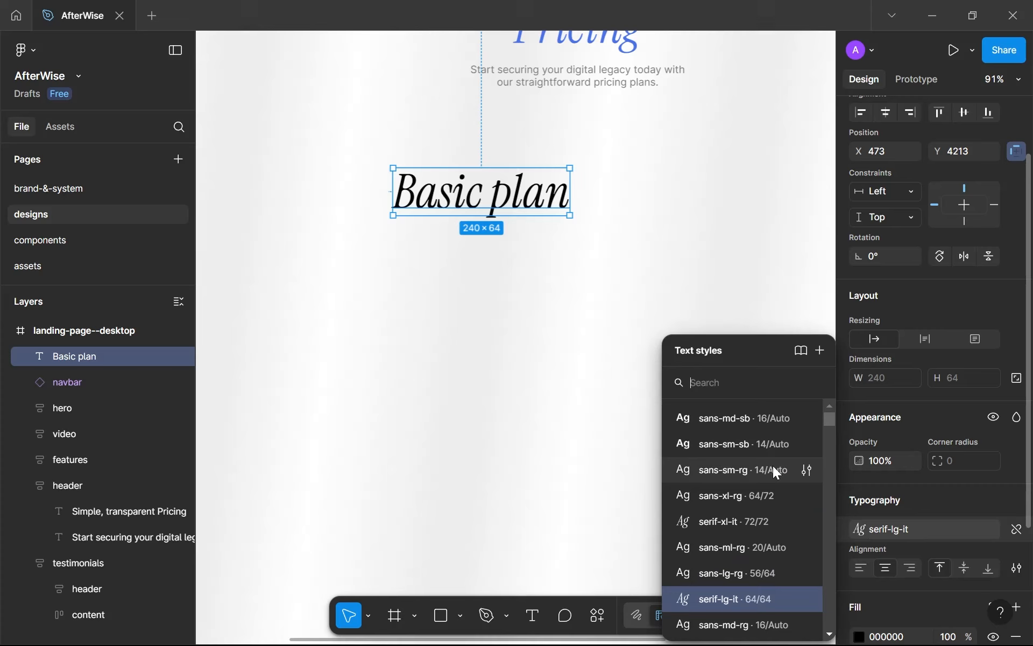
{"action": "left_click", "coordinate": [764, 419]}
{"action": "left_click_drag", "start_coordinate": [482, 177], "coordinate": [490, 214]}
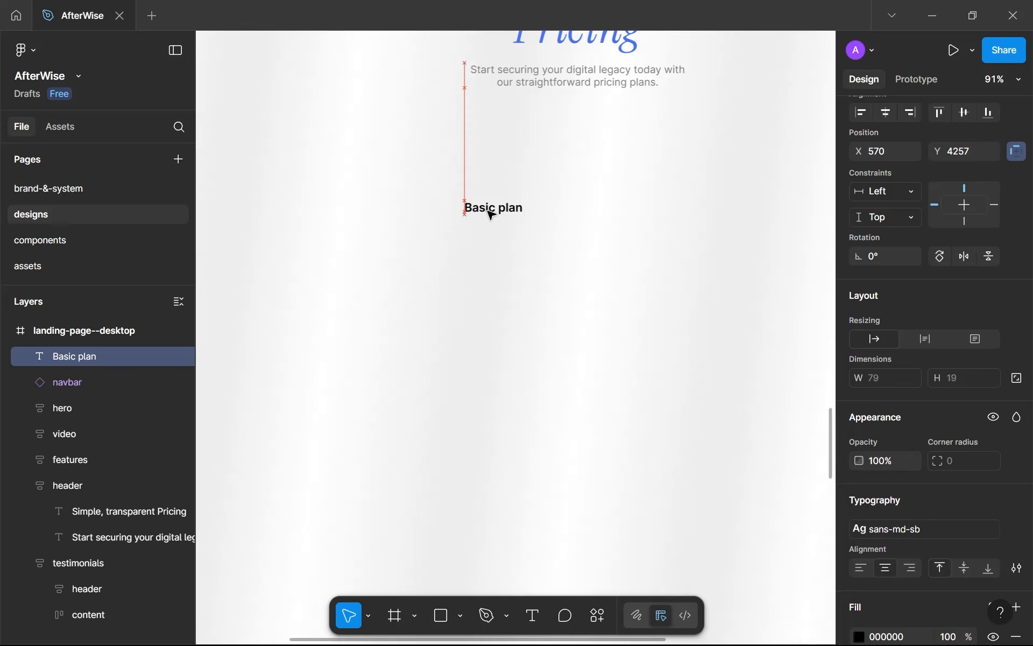
Wrap 'Basic plan' in an auto-layout frame named 'title'.
{"action": "key", "text": "shift+a"}
{"action": "double_click", "coordinate": [65, 359]}
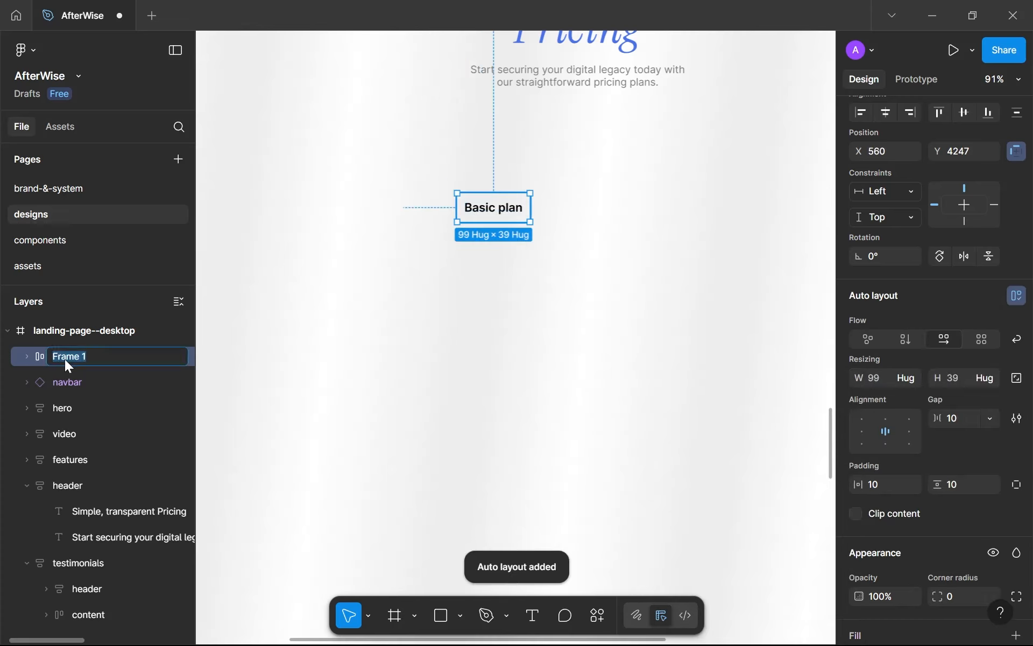
{"action": "type", "text": "title"}
{"action": "key", "text": "Return"}
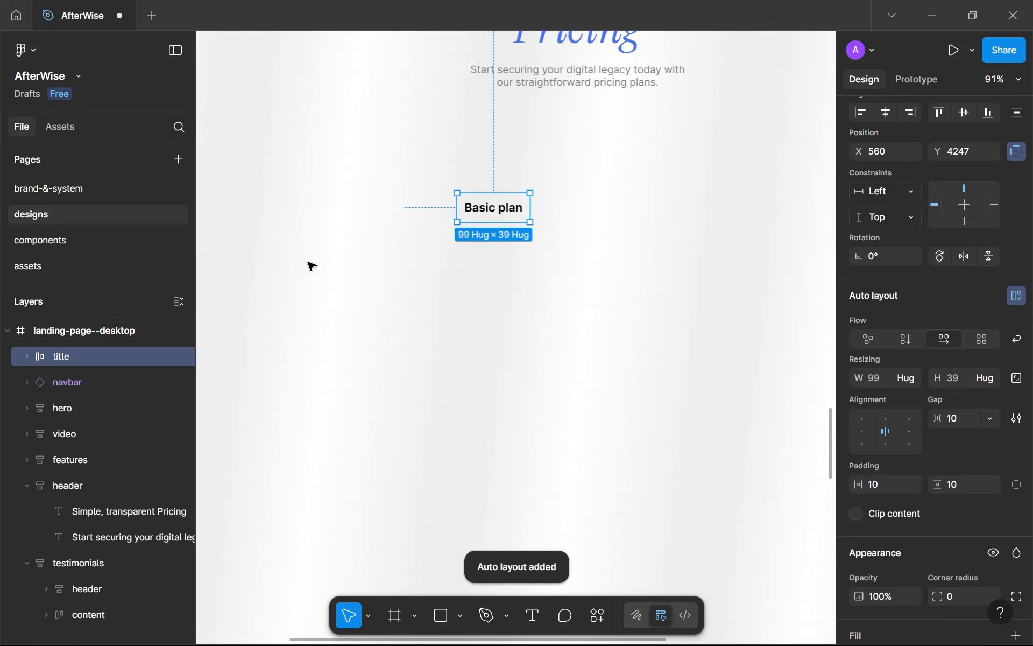
Give the title frame 0 gap, 16/16 padding and 8 px corner radius.
{"action": "scroll", "coordinate": [364, 269], "scroll_direction": "up", "scroll_amount": 5}
{"action": "scroll", "coordinate": [364, 268], "scroll_direction": "right", "scroll_amount": 5}
{"action": "scroll", "coordinate": [364, 269], "scroll_direction": "up", "scroll_amount": 3}
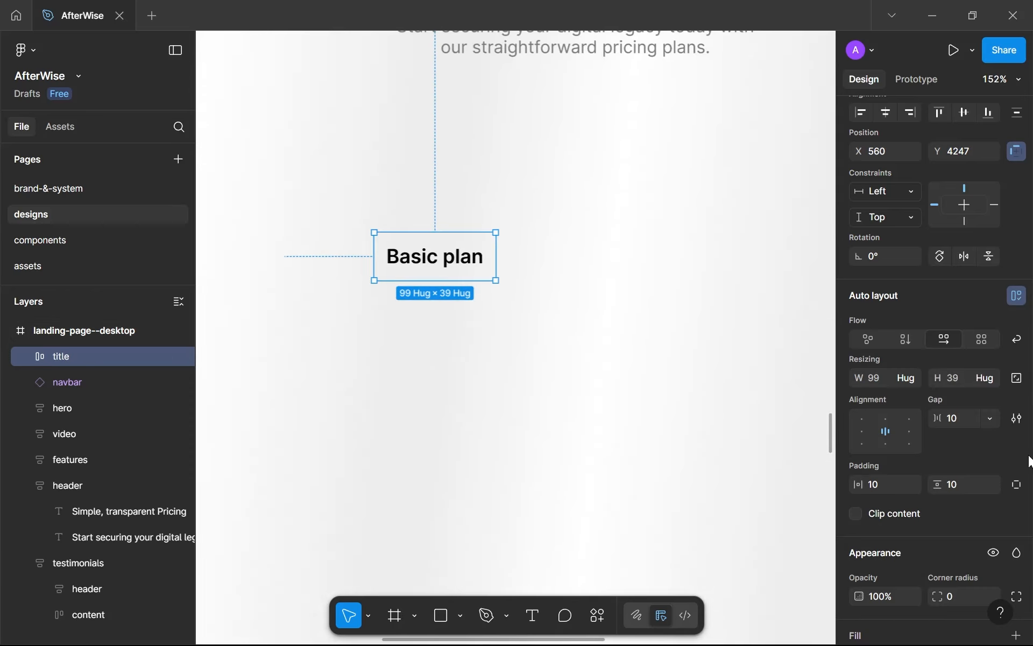
{"action": "left_click", "coordinate": [957, 418]}
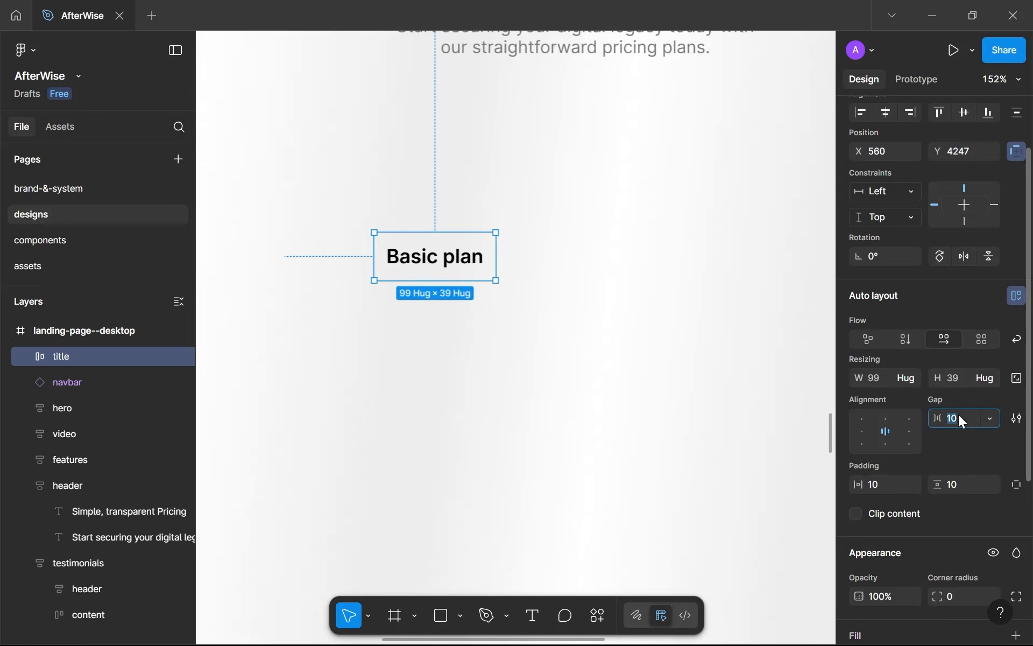
{"action": "left_click", "coordinate": [883, 481]}
{"action": "type", "text": "16"}
{"action": "left_click", "coordinate": [965, 490]}
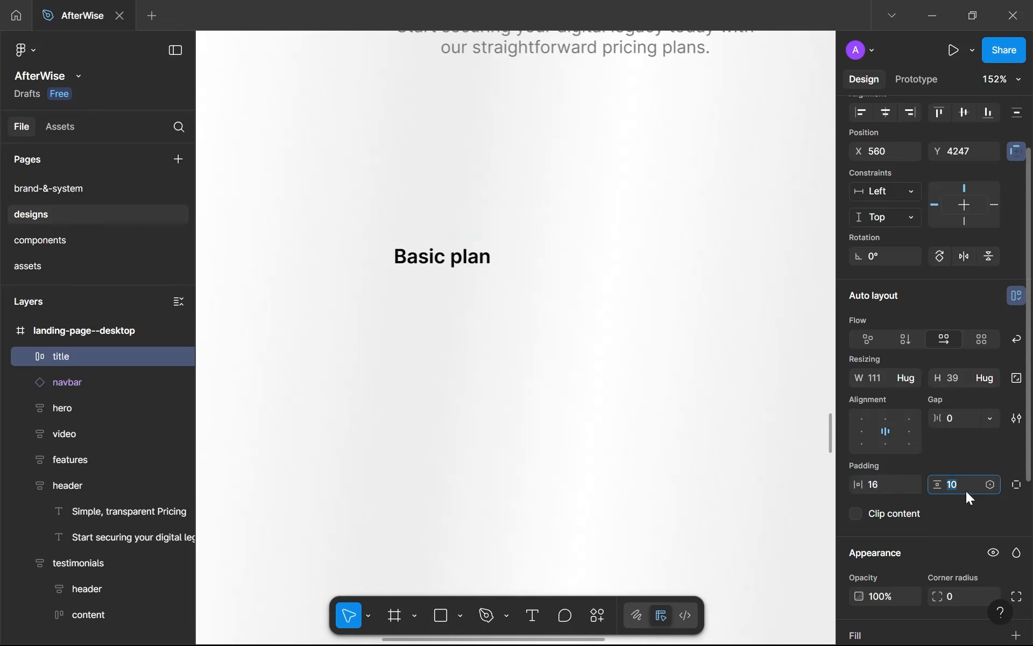
{"action": "type", "text": "16"}
{"action": "scroll", "coordinate": [948, 532], "scroll_direction": "down", "scroll_amount": 3}
{"action": "left_click", "coordinate": [954, 434]}
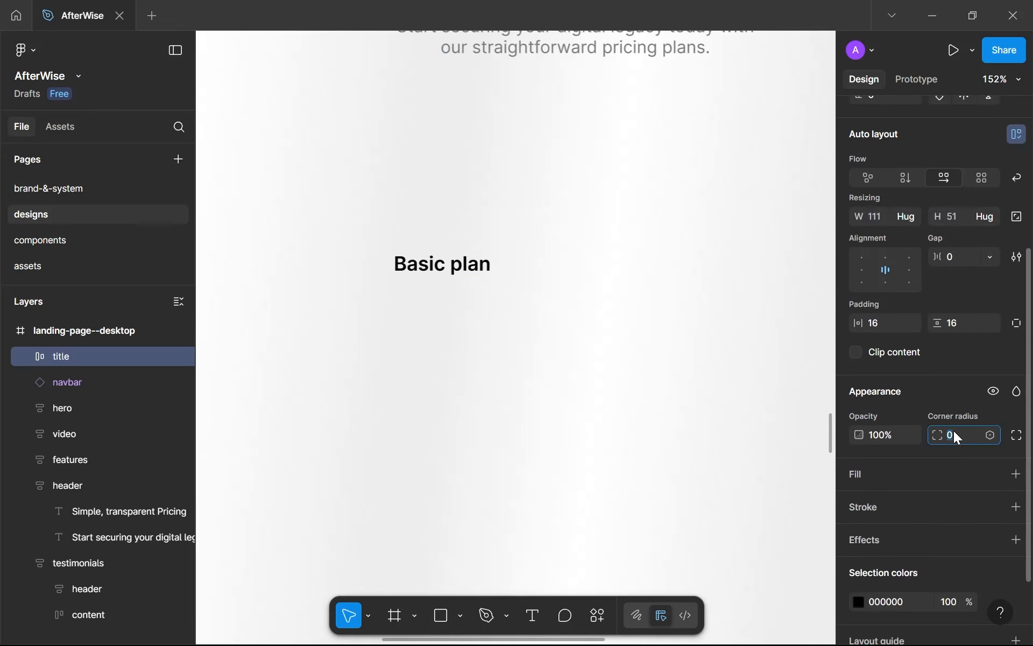
{"action": "key", "text": "Return"}
Fill the title frame with the white style and add a gray--800 border.
{"action": "scroll", "coordinate": [953, 435], "scroll_direction": "down", "scroll_amount": 2}
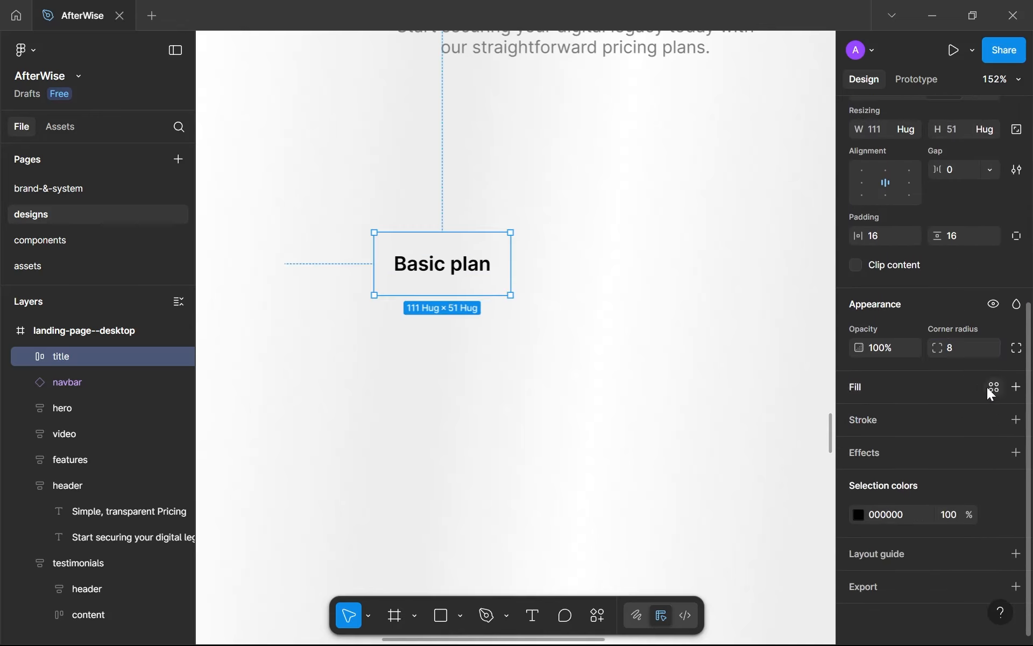
{"action": "left_click", "coordinate": [994, 387]}
{"action": "left_click", "coordinate": [715, 455]}
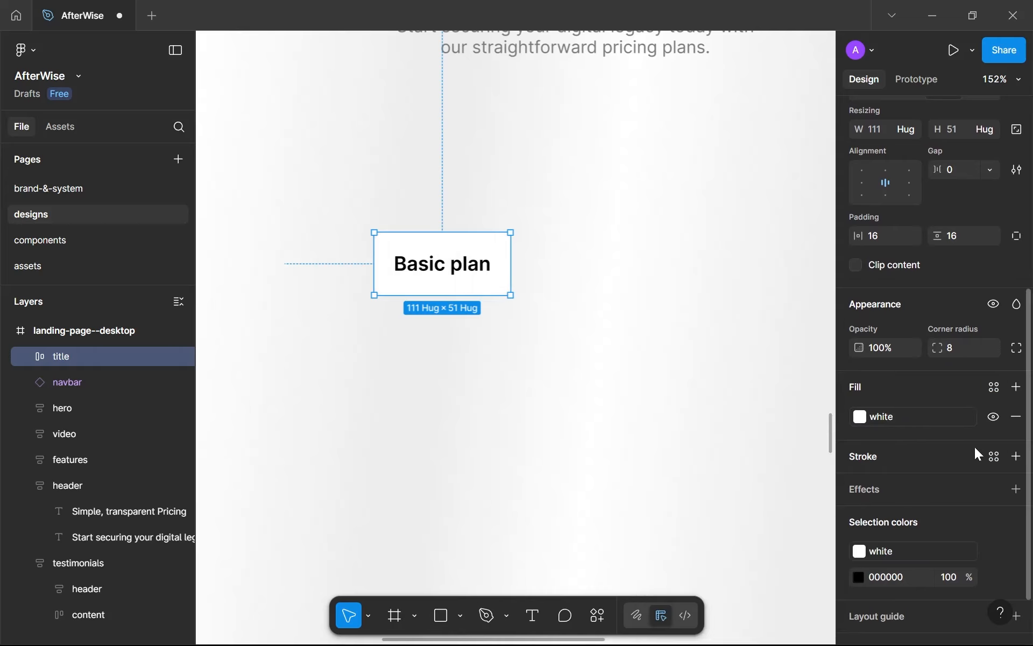
{"action": "left_click", "coordinate": [993, 457]}
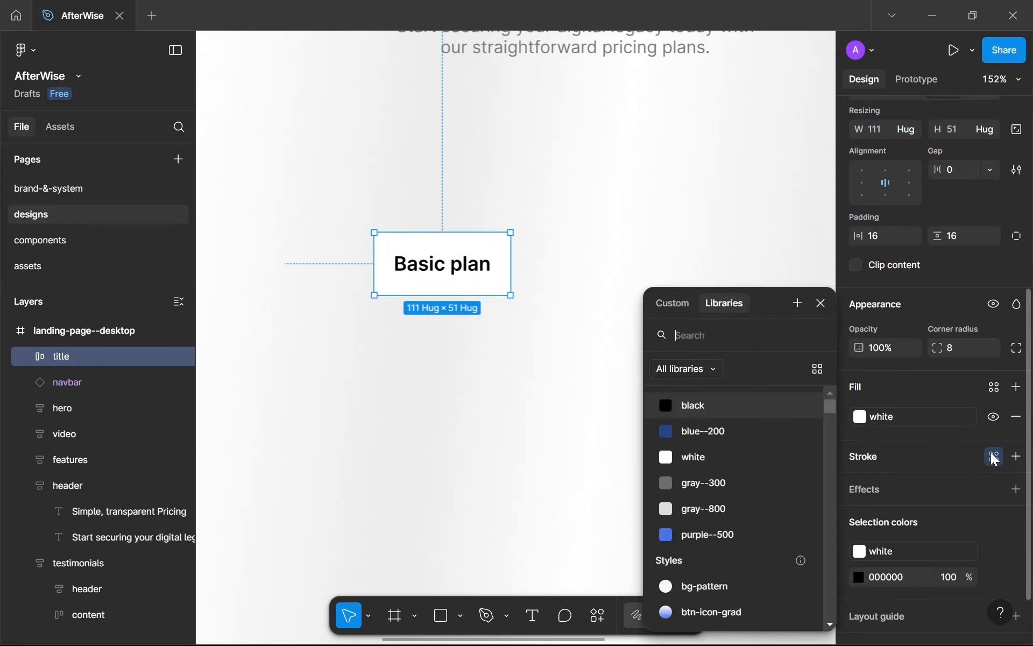
{"action": "left_click", "coordinate": [686, 506]}
{"action": "left_click", "coordinate": [641, 374]}
{"action": "scroll", "coordinate": [635, 377], "scroll_direction": "down", "scroll_amount": 6}
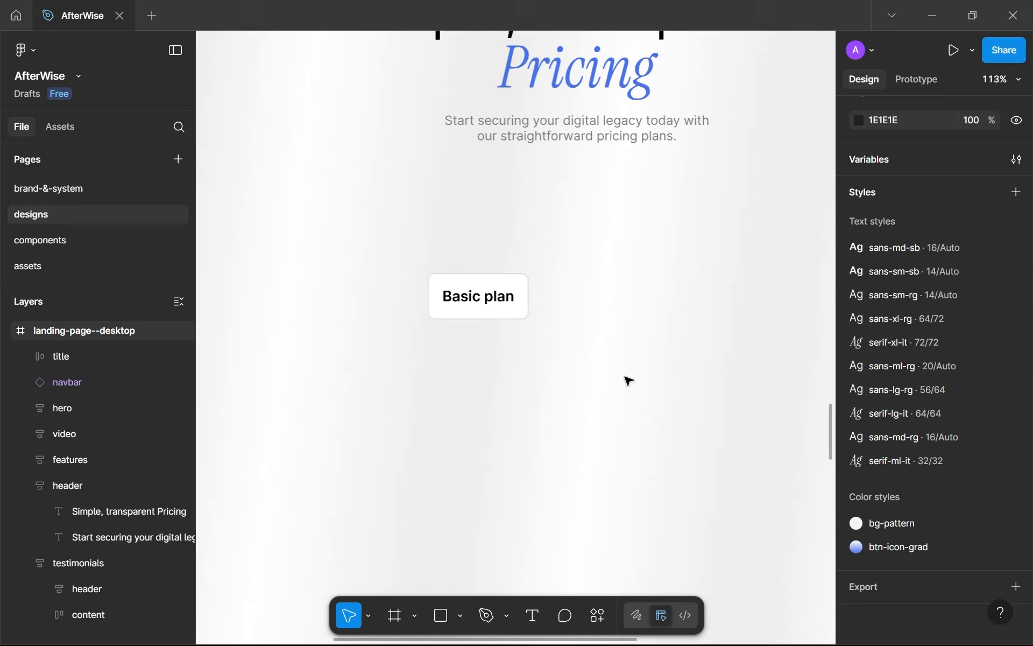
{"action": "scroll", "coordinate": [614, 374], "scroll_direction": "up", "scroll_amount": 3}
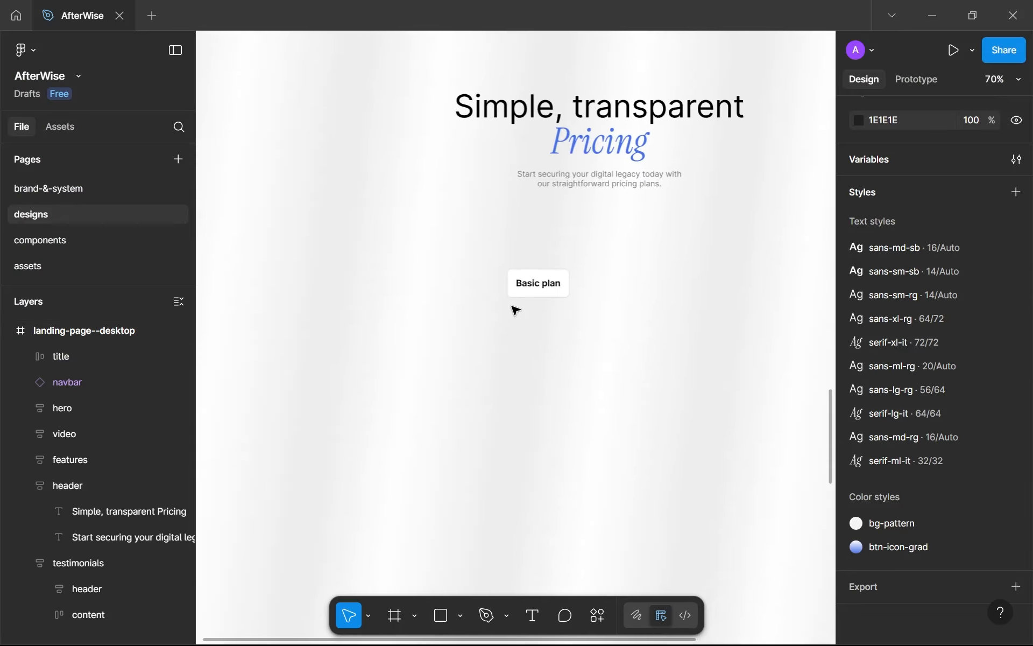
{"action": "left_click_drag", "start_coordinate": [515, 311], "coordinate": [527, 282]}
Add a '$0/year' price text below the Basic plan box.
{"action": "key", "text": "t"}
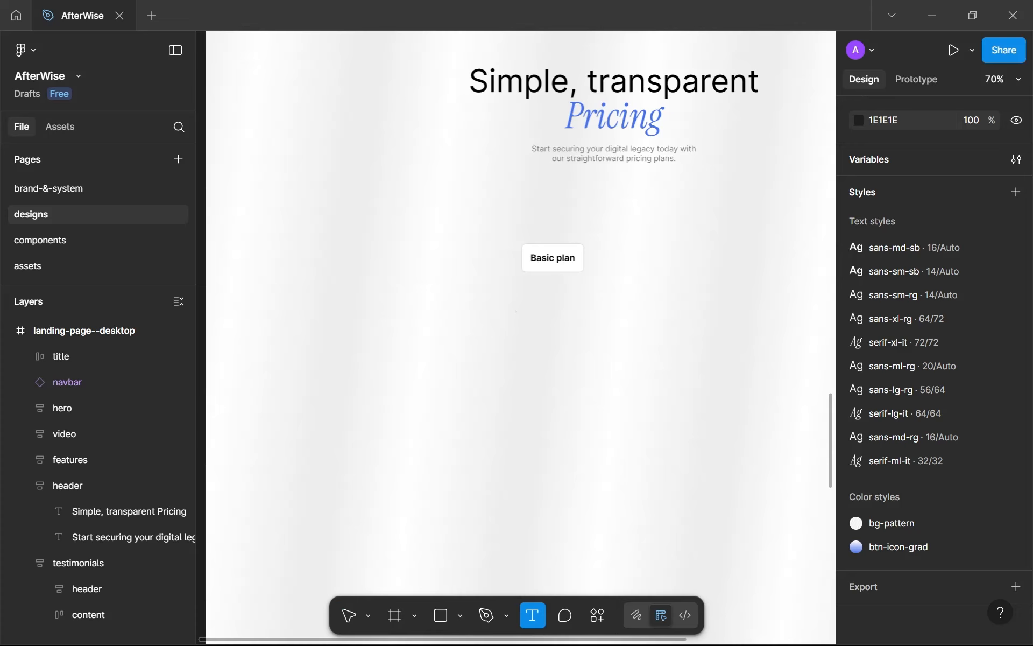
{"action": "left_click", "coordinate": [588, 360]}
{"action": "type", "text": "$0"}
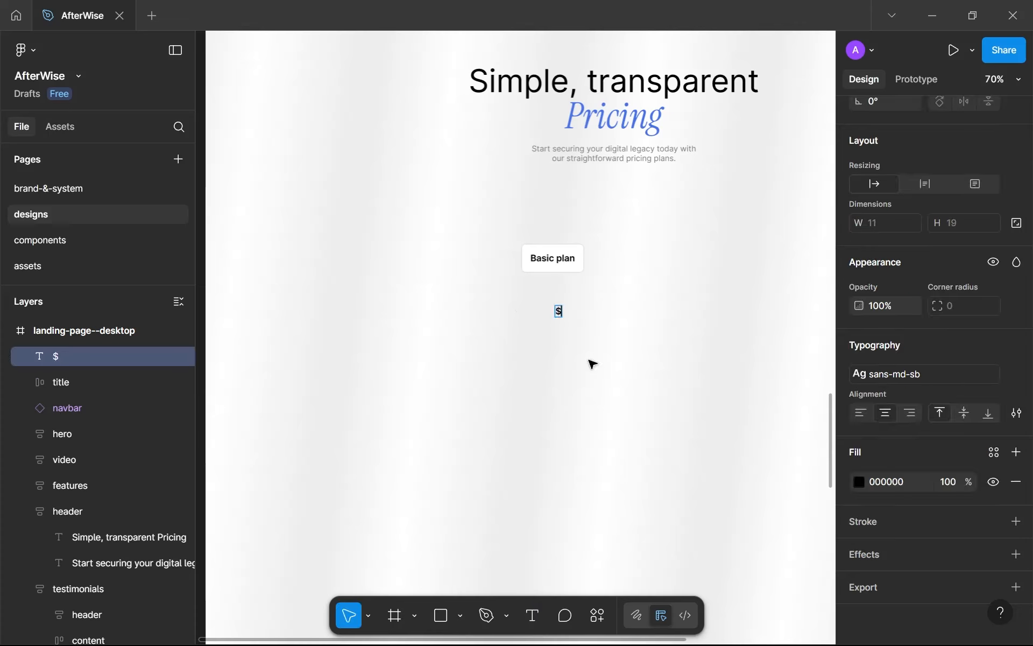
{"action": "key", "text": "Escape"}
{"action": "type", "text": "/YEAR"}
{"action": "key", "text": "ctrl+z"}
{"action": "type", "text": "year"}
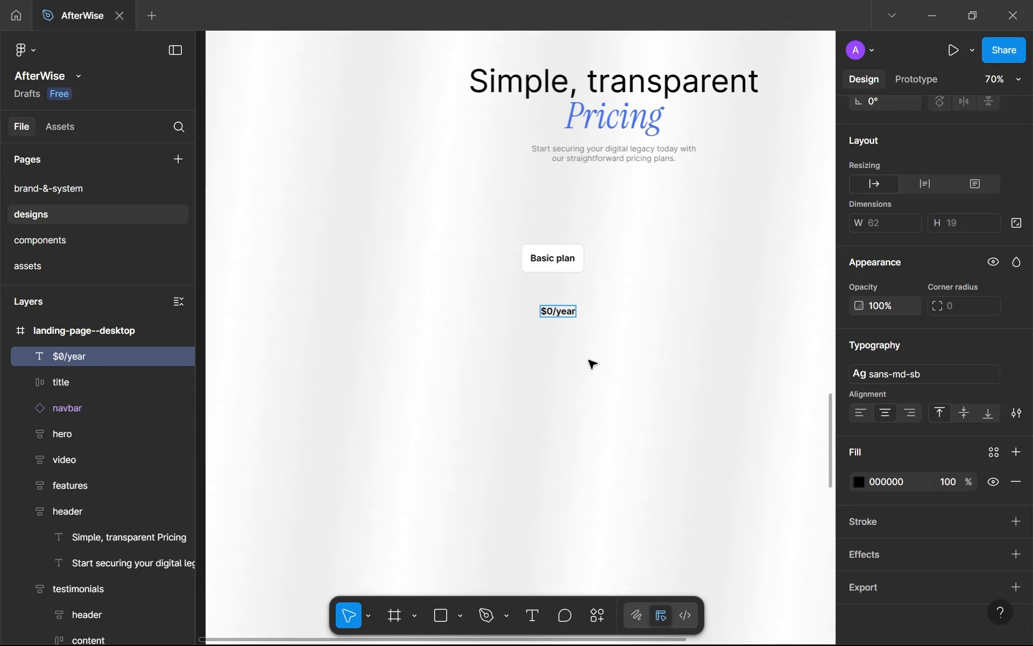
{"action": "scroll", "coordinate": [591, 364], "scroll_direction": "up", "scroll_amount": 5}
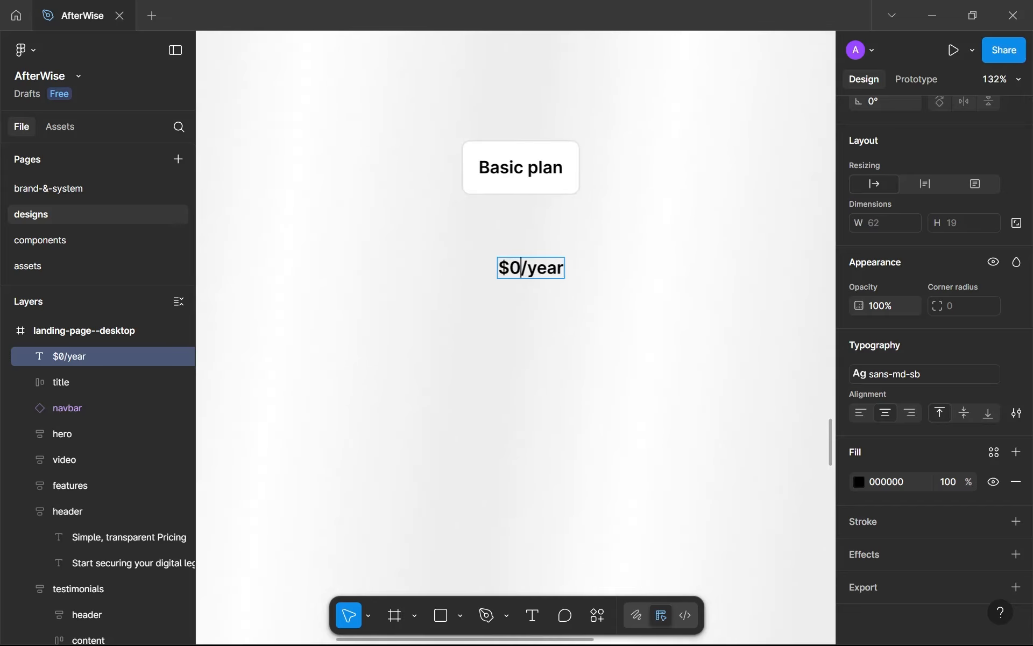
{"action": "key", "text": "ctrl+a"}
{"action": "key", "text": "Escape"}
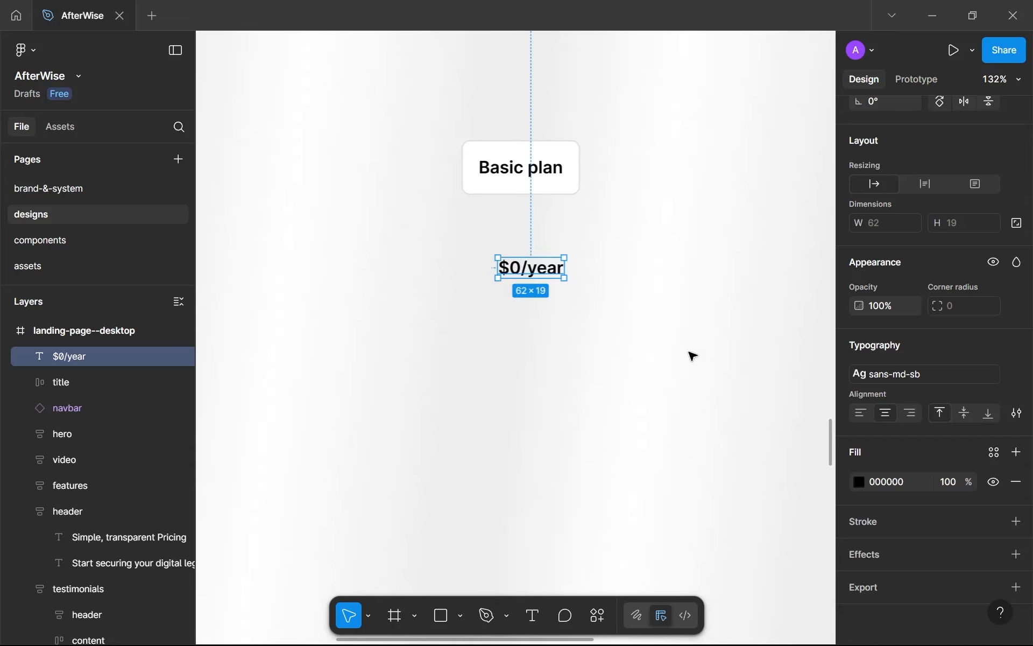
Style the price text serif-lg-it, after first trying sans-xl-rg.
{"action": "left_click", "coordinate": [888, 382]}
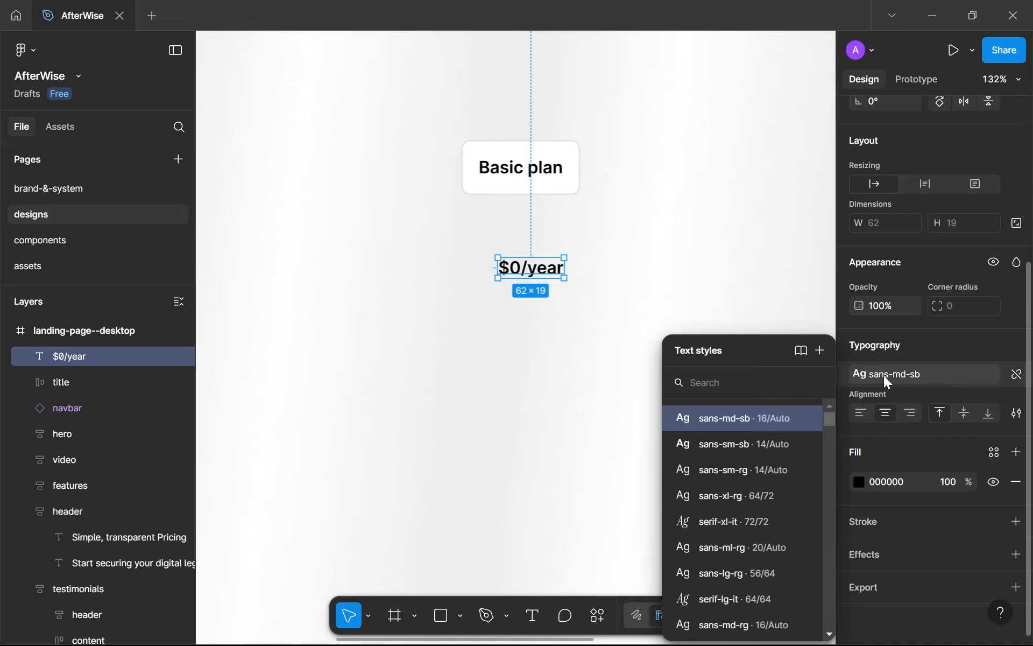
{"action": "left_click", "coordinate": [762, 494]}
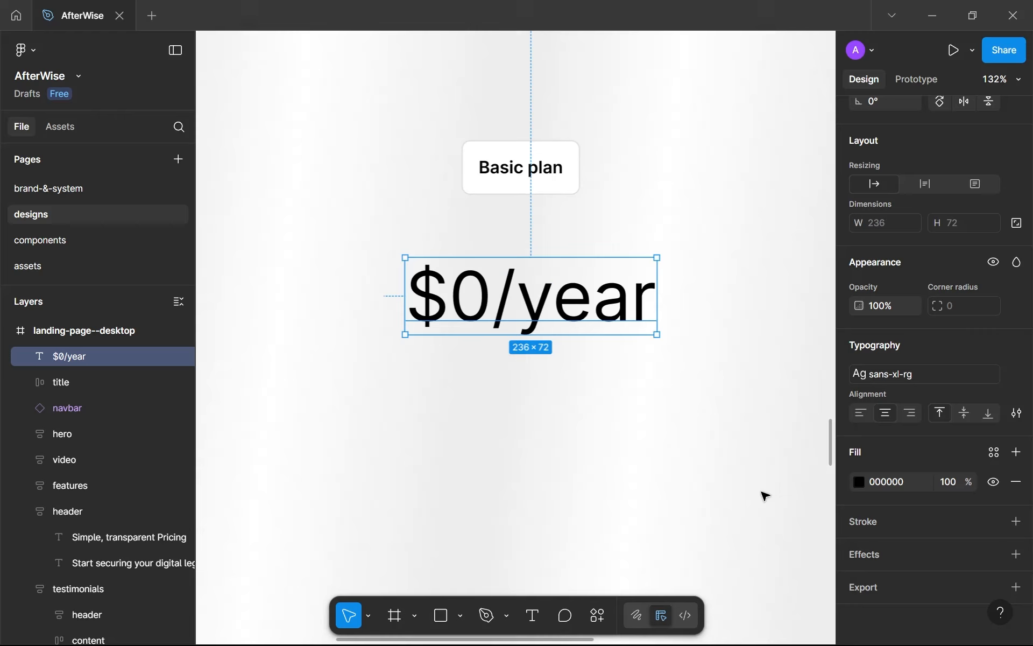
{"action": "left_click", "coordinate": [874, 372]}
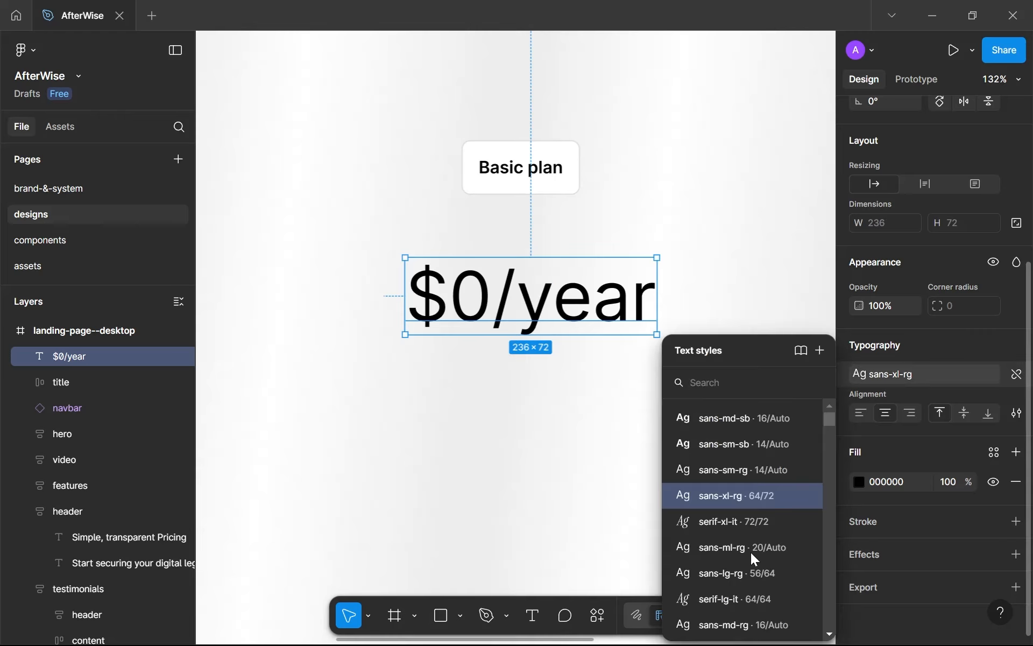
{"action": "left_click", "coordinate": [734, 599]}
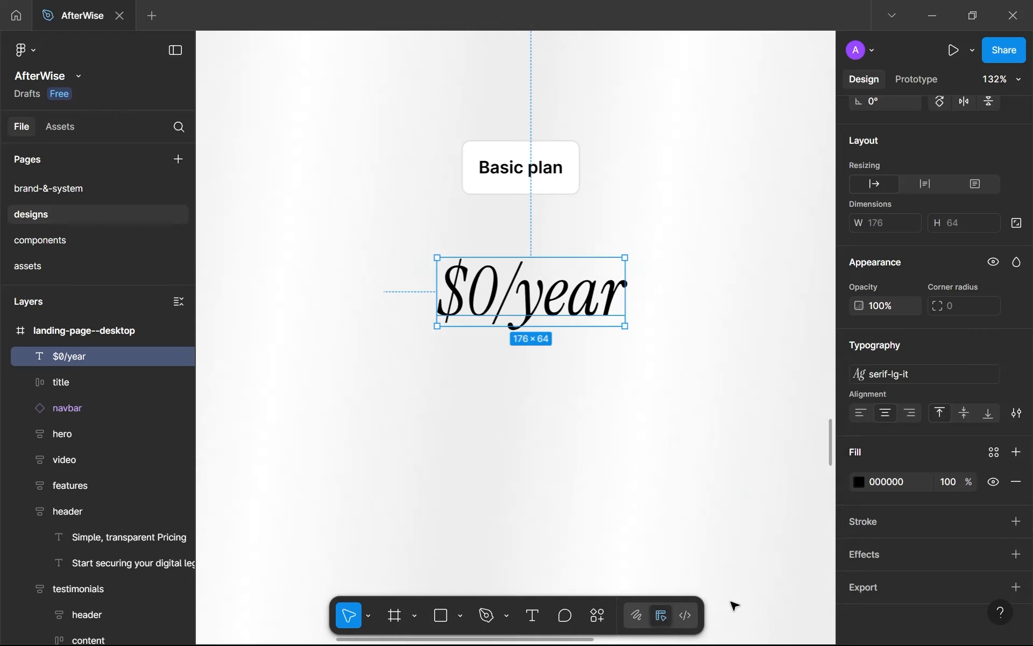
Apply the sans-sm-rg text style to the '/year' part of the price.
{"action": "key", "text": "Return"}
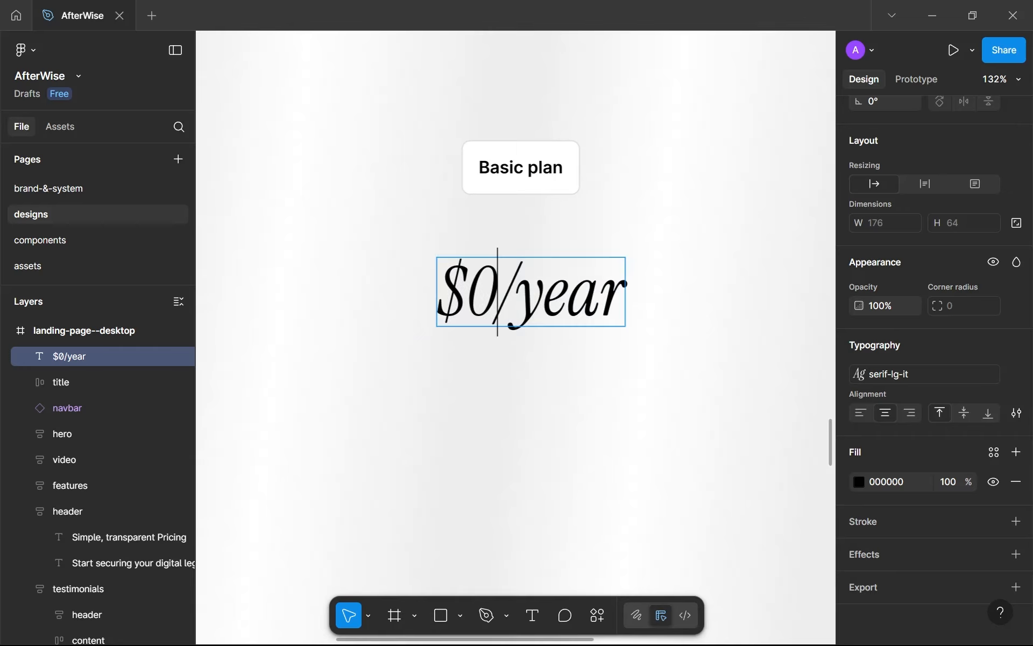
{"action": "left_click_drag", "start_coordinate": [498, 294], "coordinate": [626, 295]}
{"action": "left_click", "coordinate": [947, 372]}
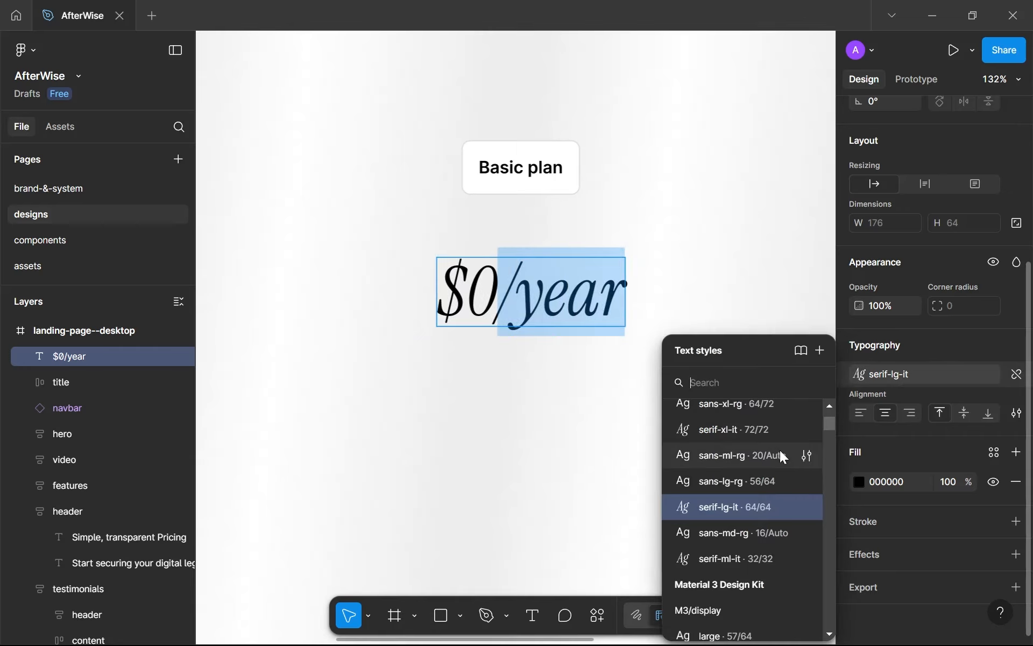
{"action": "scroll", "coordinate": [780, 450], "scroll_direction": "down", "scroll_amount": 3}
{"action": "scroll", "coordinate": [779, 450], "scroll_direction": "up", "scroll_amount": 5}
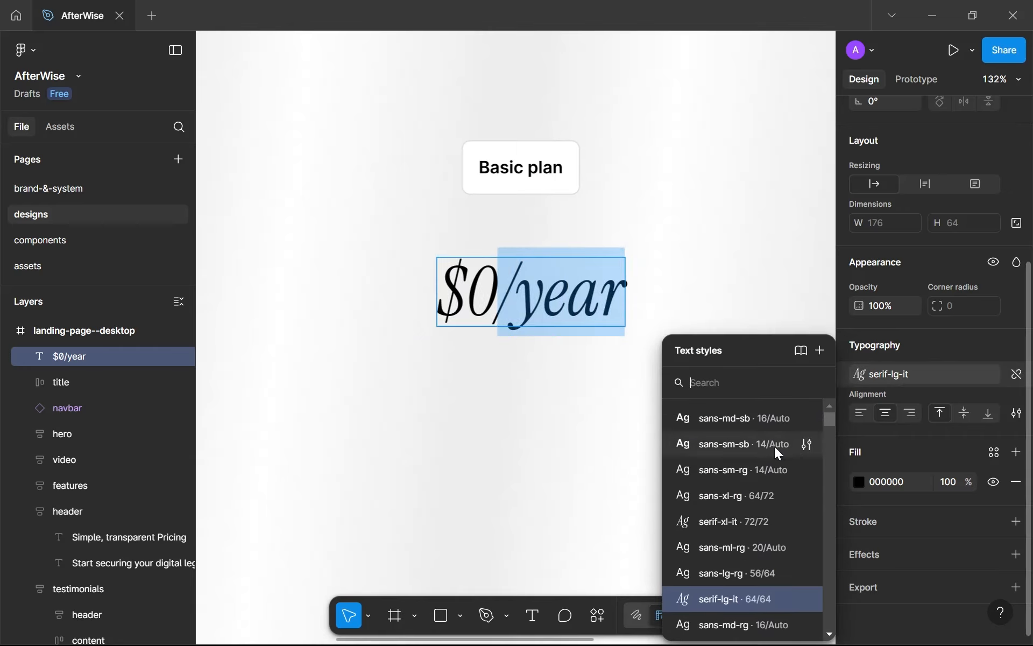
{"action": "scroll", "coordinate": [773, 592], "scroll_direction": "down", "scroll_amount": 3}
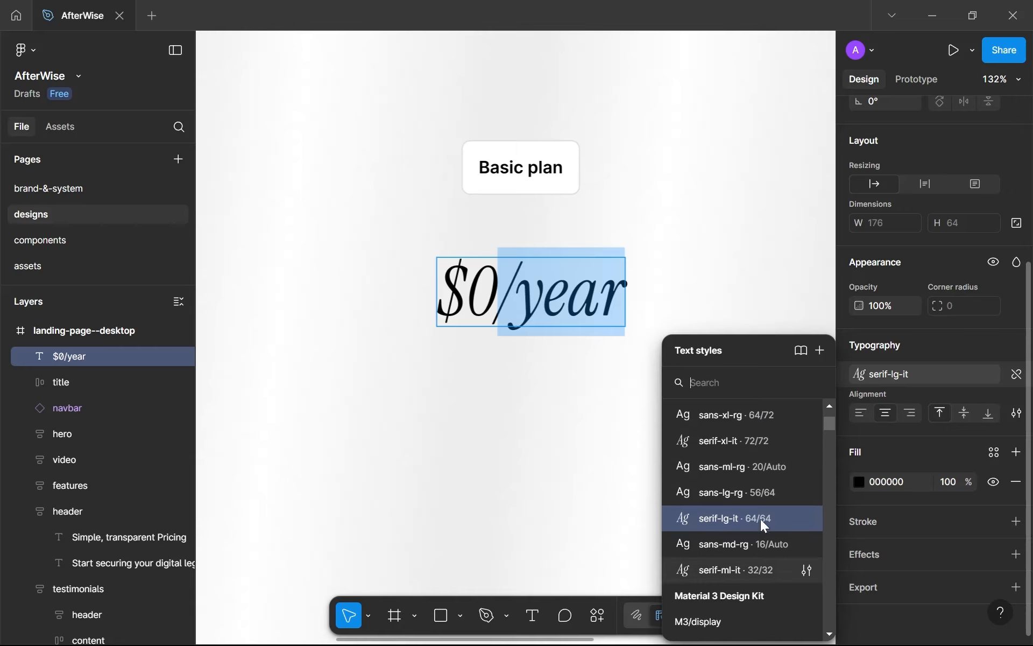
{"action": "scroll", "coordinate": [763, 521], "scroll_direction": "up", "scroll_amount": 3}
{"action": "left_click", "coordinate": [770, 477]}
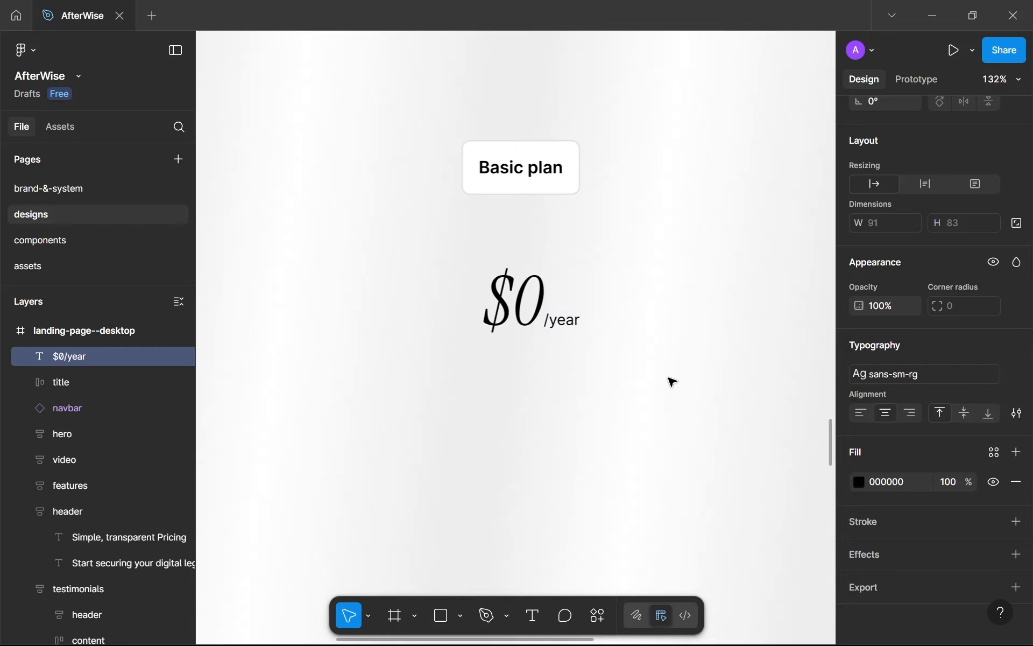
{"action": "scroll", "coordinate": [540, 315], "scroll_direction": "down", "scroll_amount": 5}
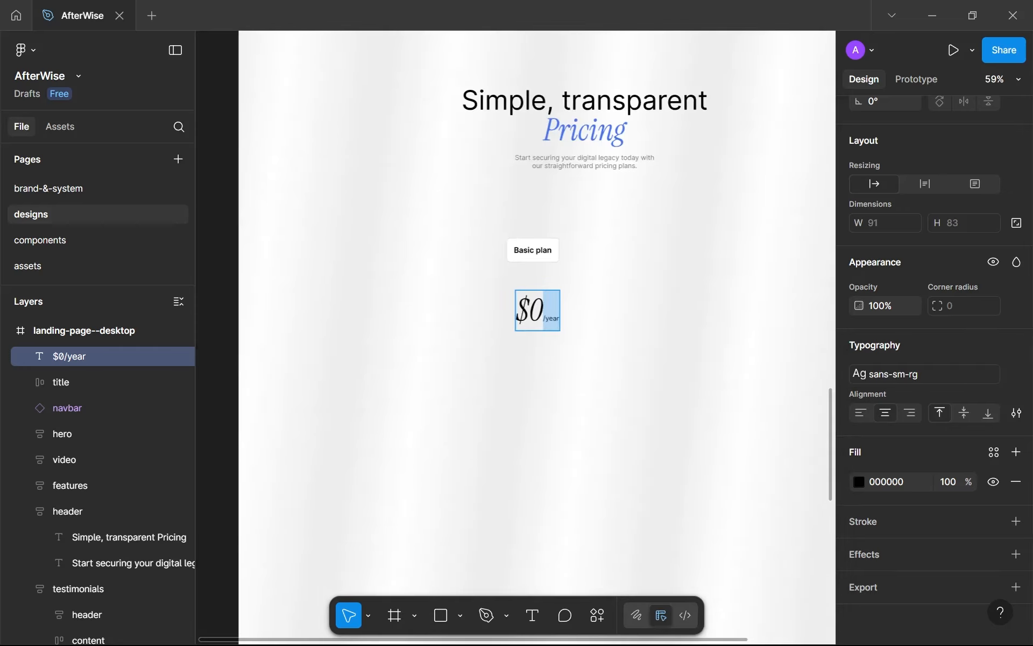
{"action": "scroll", "coordinate": [542, 320], "scroll_direction": "up", "scroll_amount": 4}
Colour '/year' with gray--300 and '$0' with purple--500 from the library styles.
{"action": "left_click", "coordinate": [541, 312]}
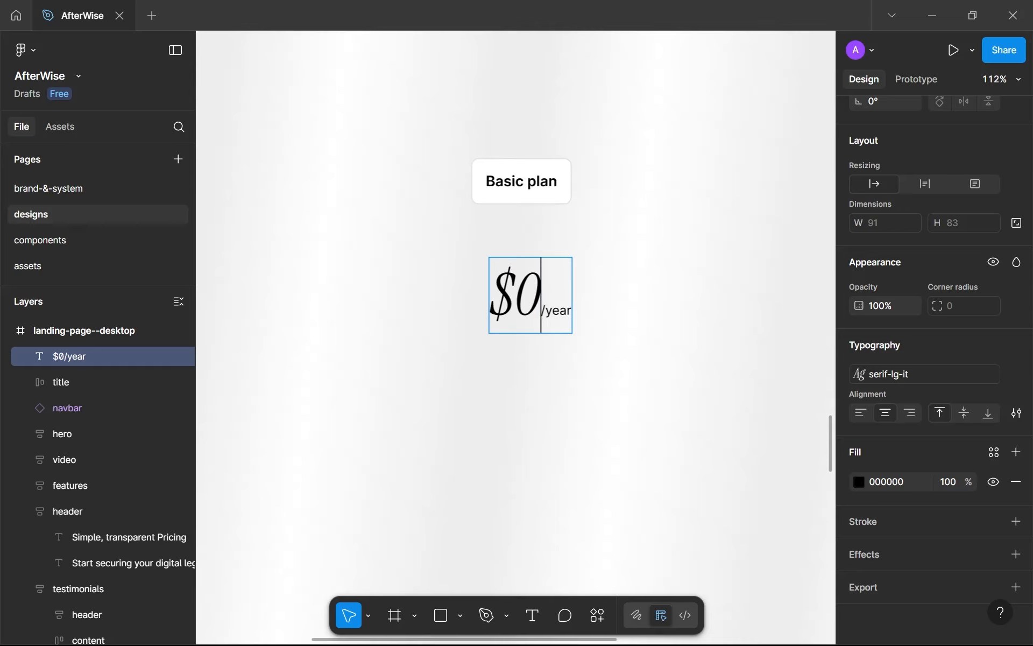
{"action": "left_click_drag", "start_coordinate": [541, 312], "coordinate": [572, 312]}
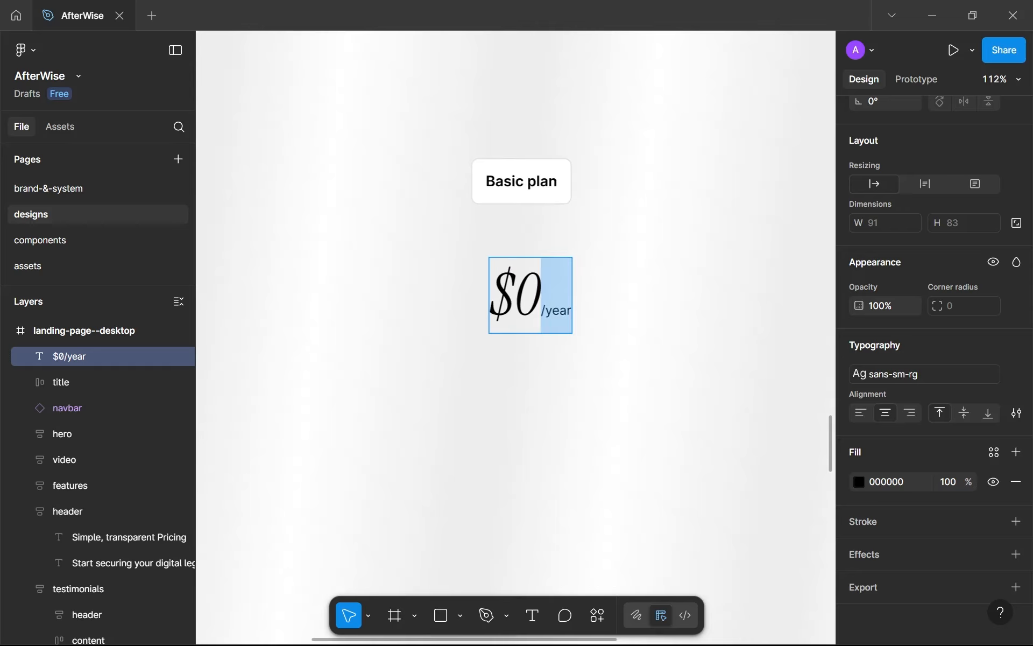
{"action": "left_click", "coordinate": [989, 456]}
{"action": "left_click", "coordinate": [759, 482]}
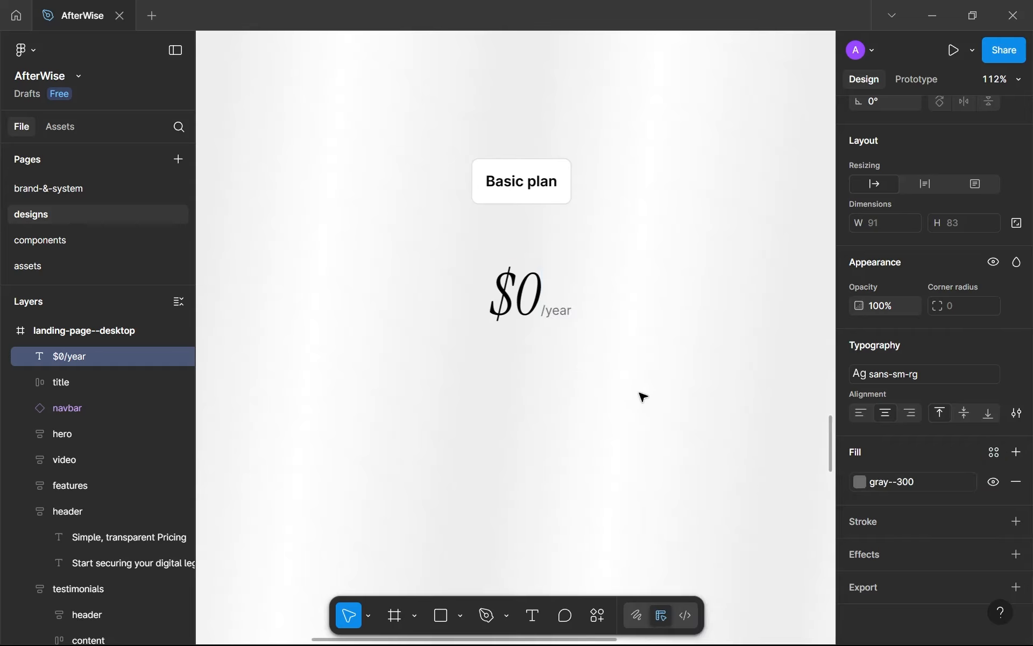
{"action": "double_click", "coordinate": [541, 302]}
{"action": "key", "text": "shift+Left"}
{"action": "key", "text": "shift+Left"}
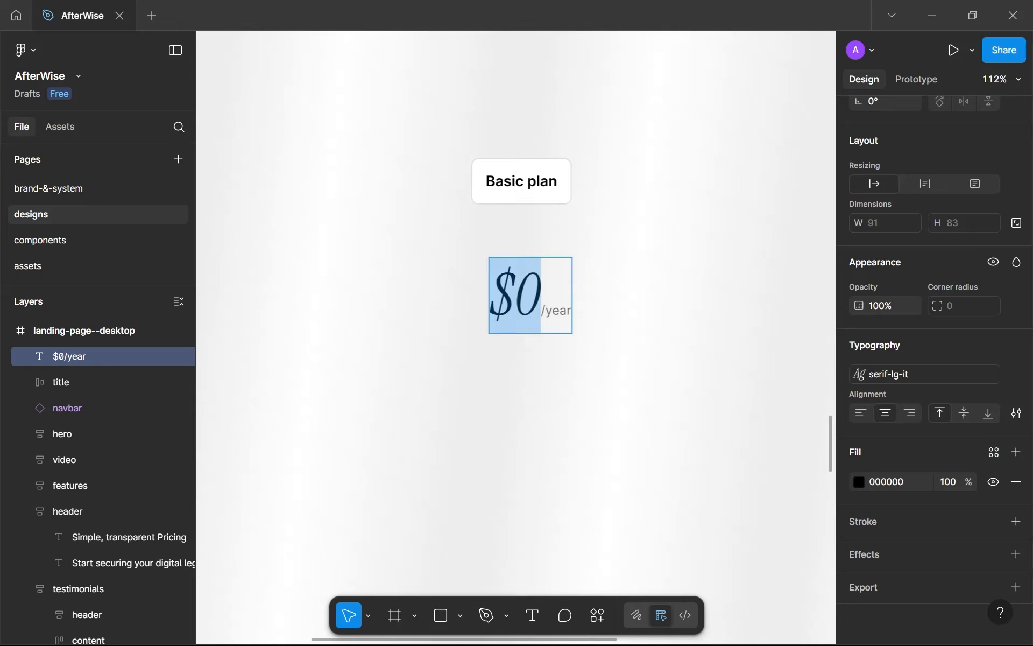
{"action": "left_click", "coordinate": [993, 451]}
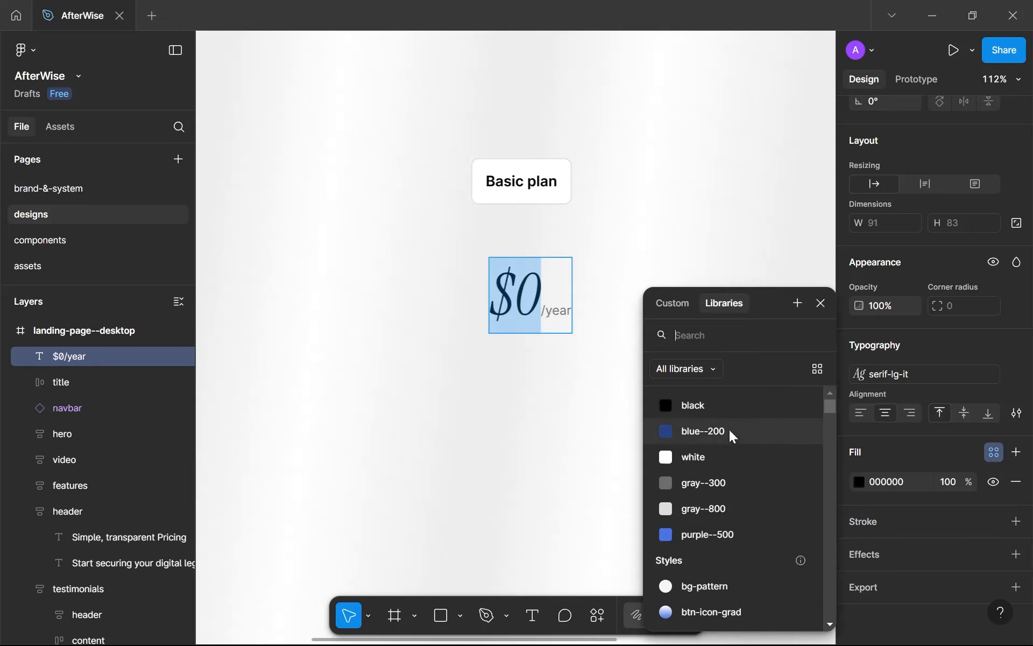
{"action": "left_click", "coordinate": [721, 537]}
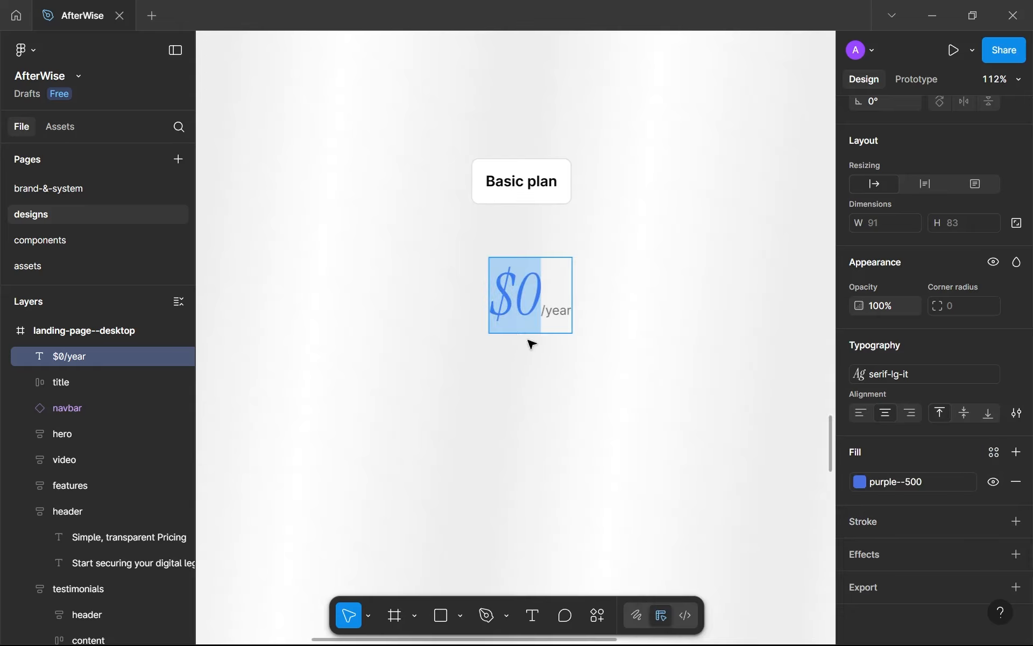
Nudge the price text slightly up and right below the Basic plan box.
{"action": "key", "text": "Escape"}
{"action": "scroll", "coordinate": [565, 422], "scroll_direction": "down", "scroll_amount": 5}
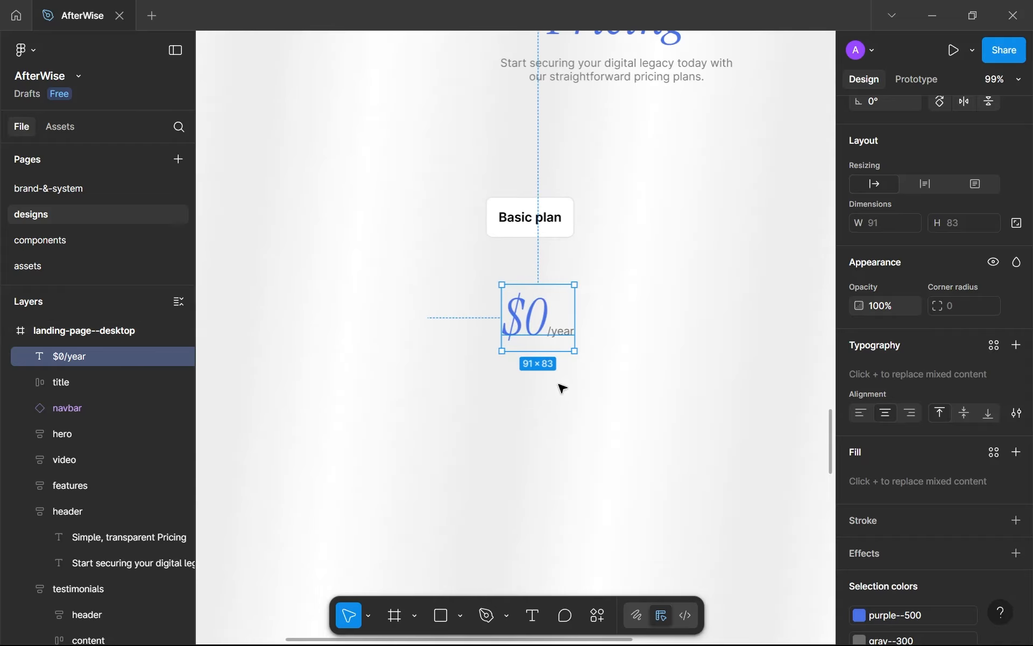
{"action": "left_click_drag", "start_coordinate": [551, 338], "coordinate": [554, 333]}
{"action": "left_click", "coordinate": [579, 376]}
{"action": "scroll", "coordinate": [579, 376], "scroll_direction": "down", "scroll_amount": 5}
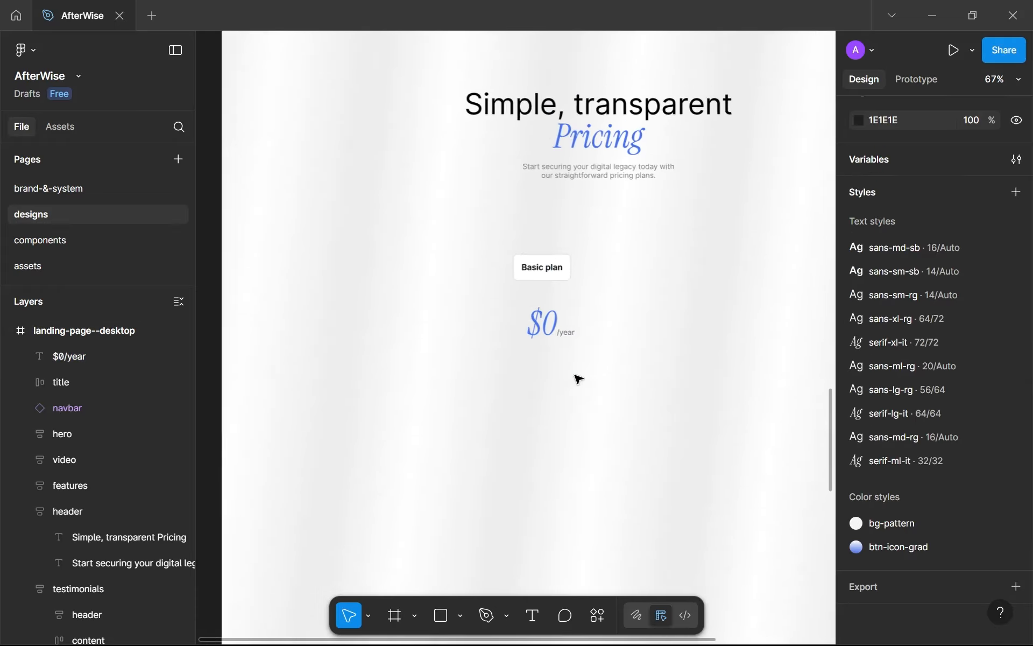
{"action": "left_click_drag", "start_coordinate": [559, 378], "coordinate": [548, 377]}
{"action": "scroll", "coordinate": [548, 376], "scroll_direction": "up", "scroll_amount": 3}
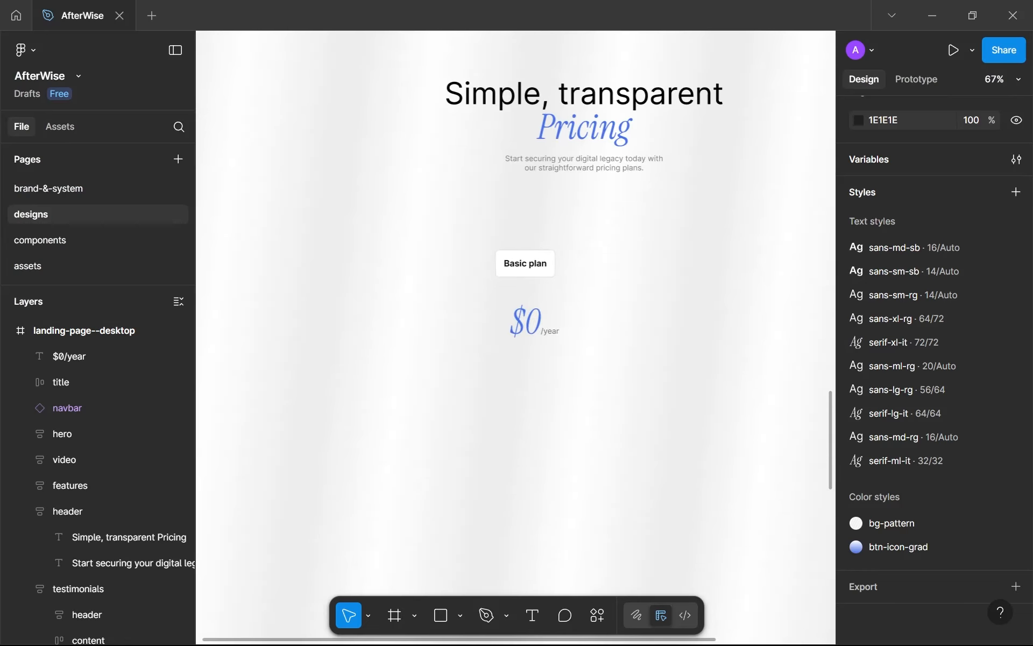
Paste the 'Essential tools for managing digital legacy.' text below the $0/year price and check its wording.
{"action": "type", "text": "Essential tools for managing digital legacy."}
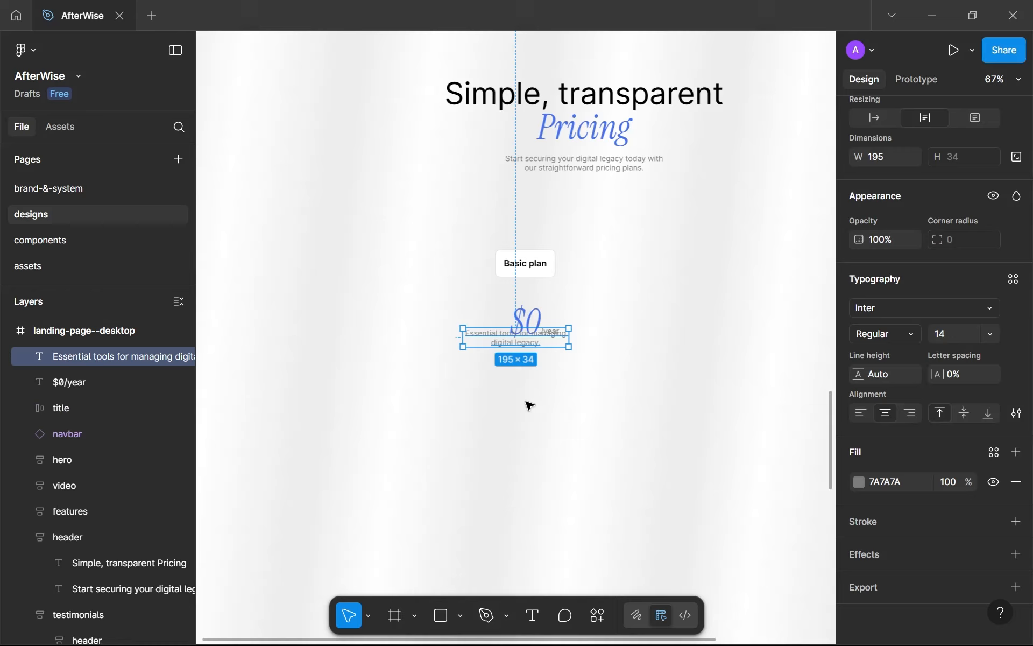
{"action": "left_click_drag", "start_coordinate": [534, 337], "coordinate": [543, 363]}
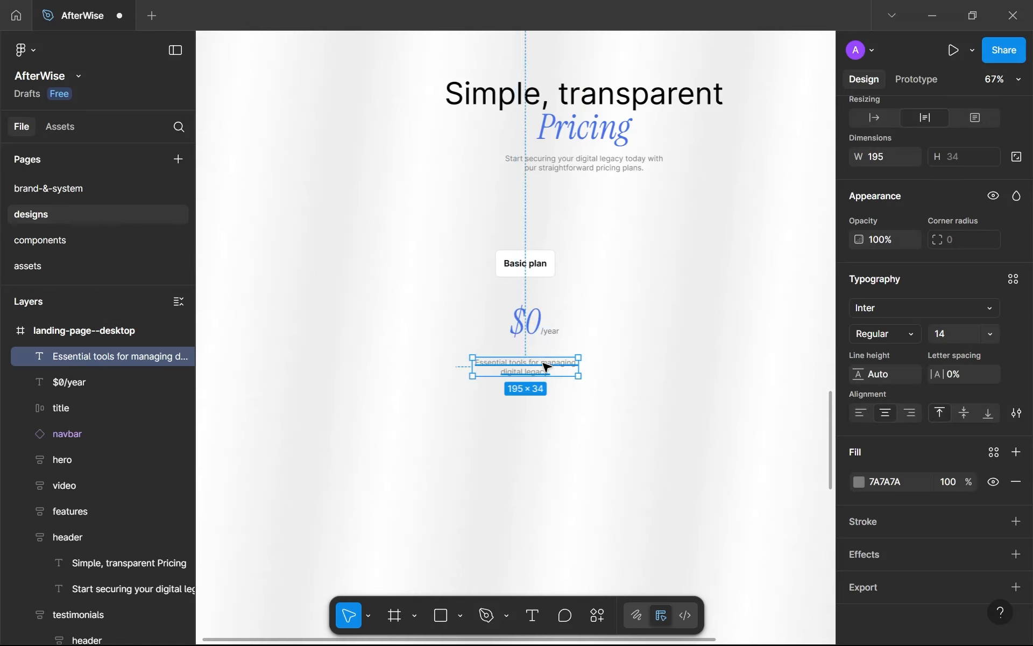
{"action": "double_click", "coordinate": [543, 363]}
{"action": "left_click", "coordinate": [506, 372]}
{"action": "scroll", "coordinate": [526, 387], "scroll_direction": "up", "scroll_amount": 3}
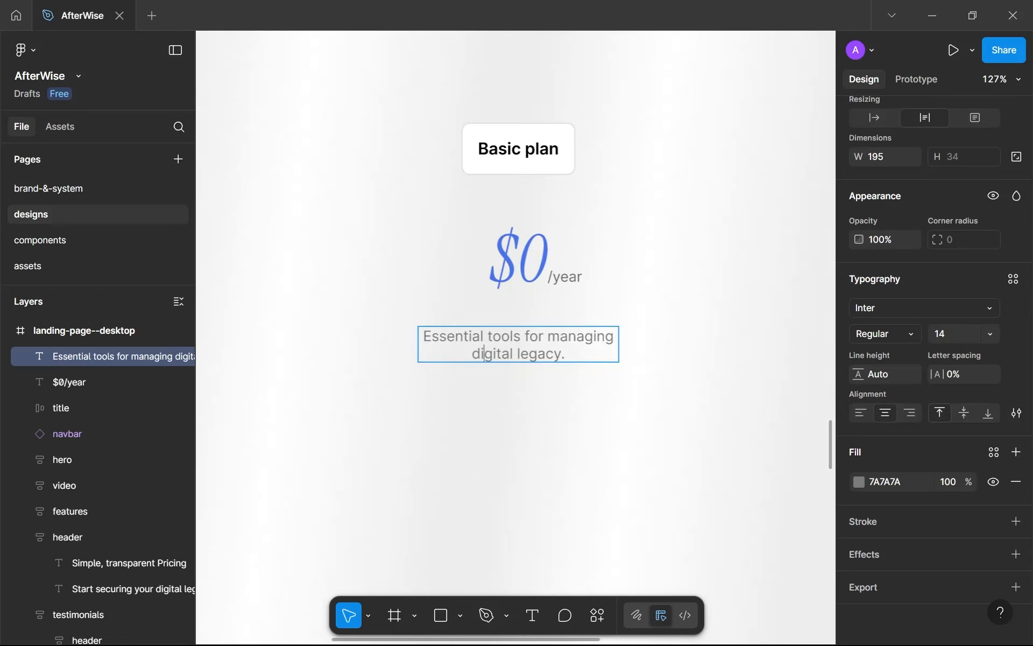
{"action": "left_click_drag", "start_coordinate": [447, 338], "coordinate": [566, 355]}
{"action": "left_click", "coordinate": [566, 354]}
{"action": "key", "text": "Escape"}
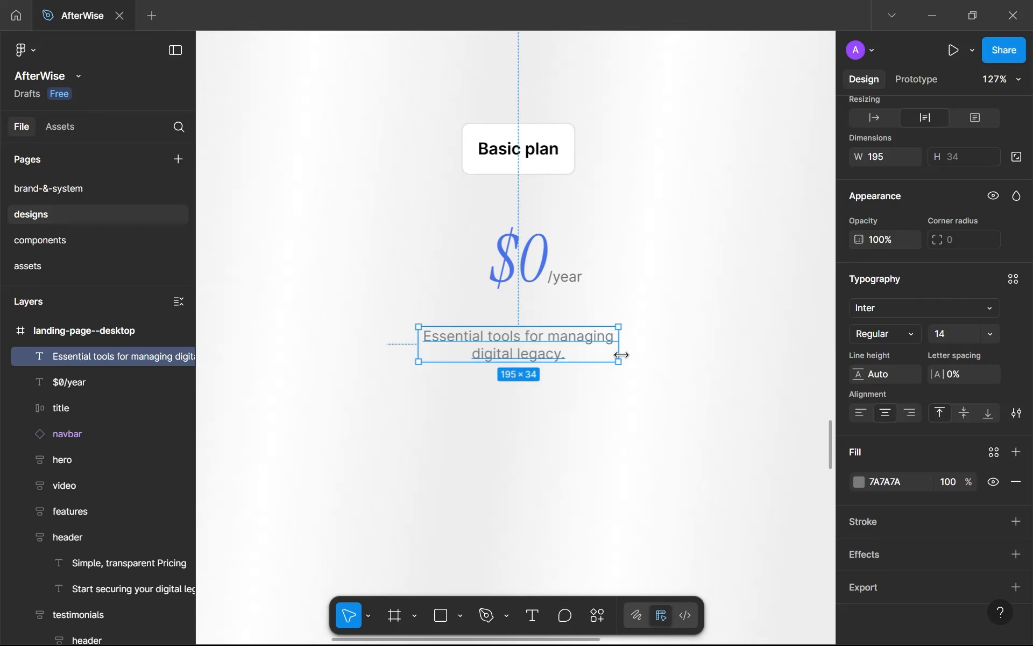
Narrow the description box to 192 px wide and centre it under the price.
{"action": "left_click_drag", "start_coordinate": [620, 354], "coordinate": [615, 354]}
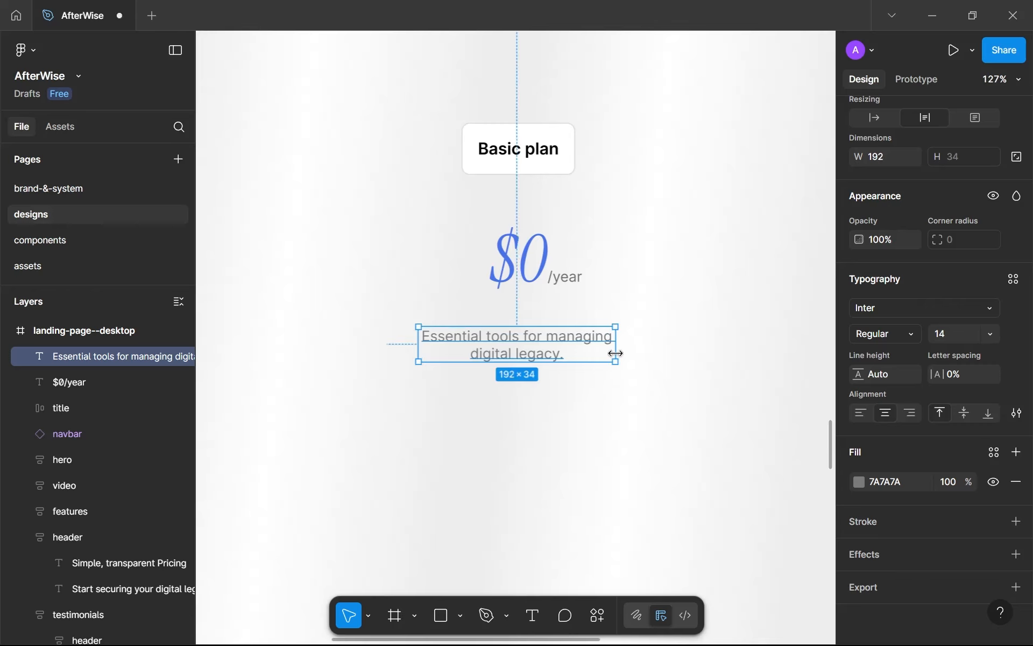
{"action": "left_click_drag", "start_coordinate": [546, 352], "coordinate": [569, 340]}
{"action": "left_click", "coordinate": [577, 366]}
{"action": "scroll", "coordinate": [577, 367], "scroll_direction": "down", "scroll_amount": 6}
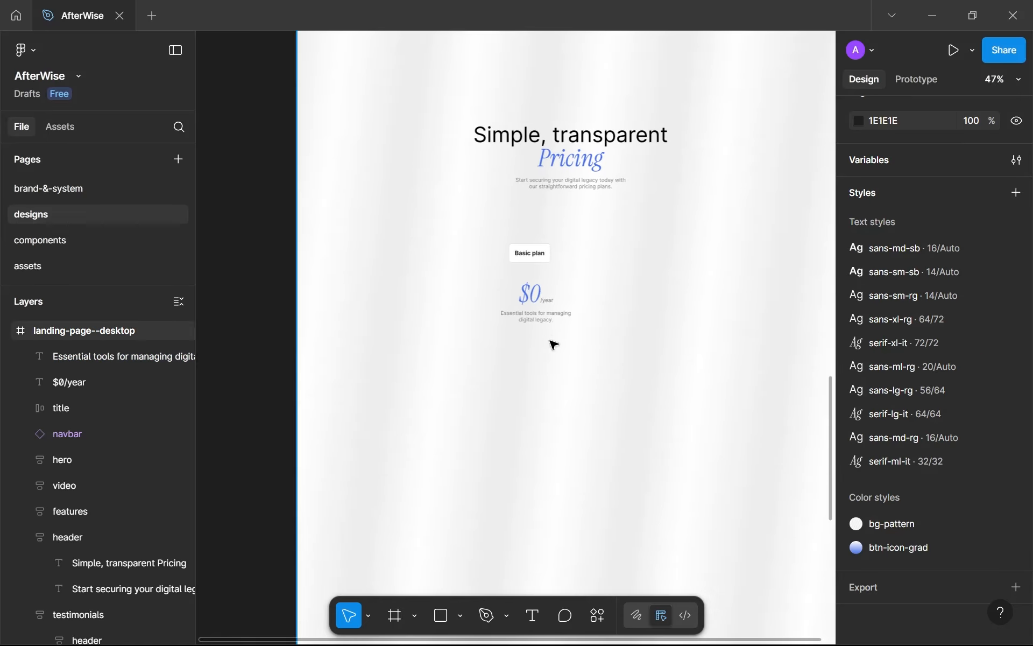
{"action": "scroll", "coordinate": [553, 343], "scroll_direction": "up", "scroll_amount": 4}
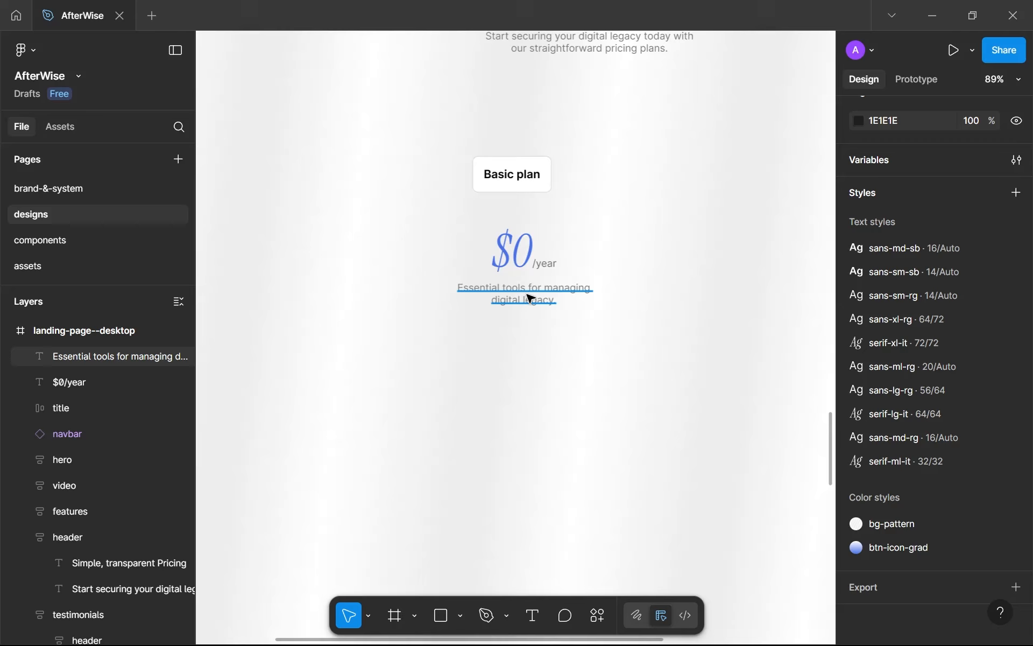
{"action": "scroll", "coordinate": [531, 299], "scroll_direction": "down", "scroll_amount": 3}
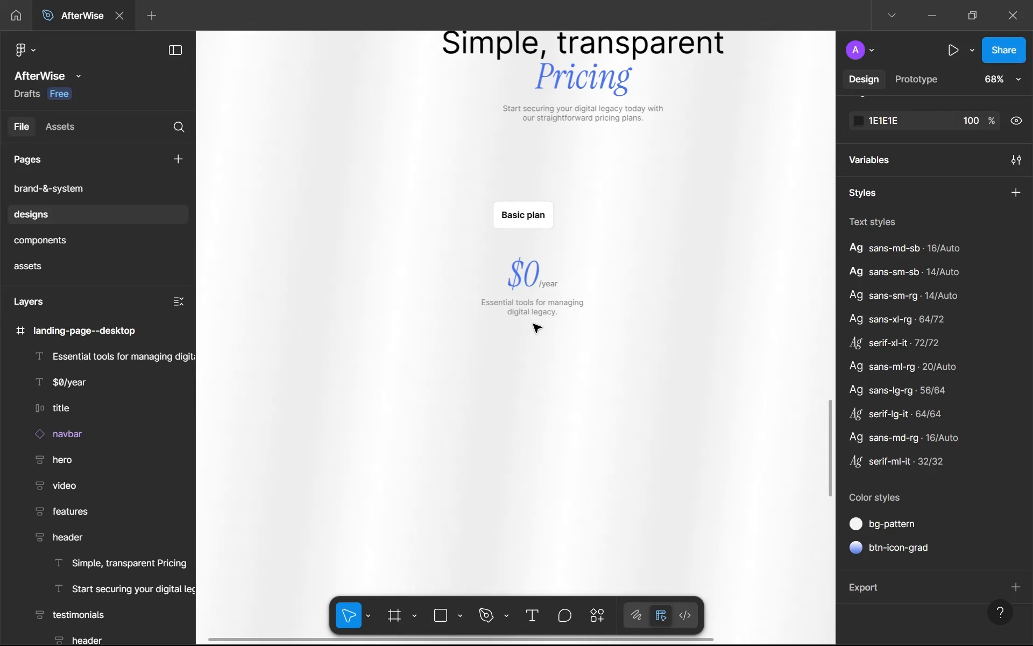
{"action": "scroll", "coordinate": [537, 328], "scroll_direction": "down", "scroll_amount": 5}
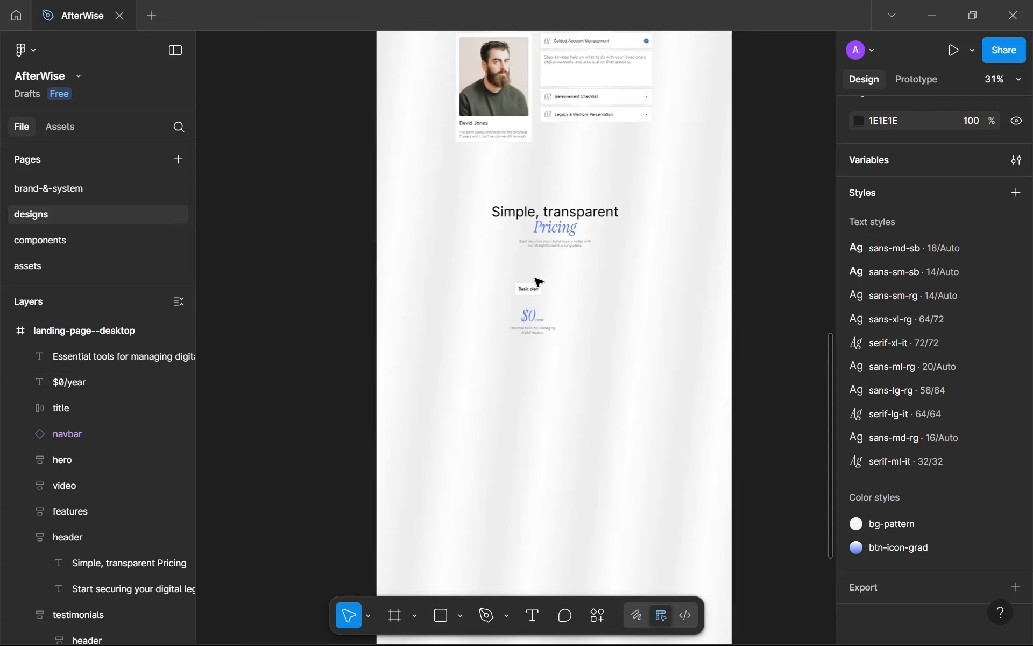
Copy the testimonials' Get started button below the price and relabel it 'Signup for plan'.
{"action": "scroll", "coordinate": [554, 377], "scroll_direction": "up", "scroll_amount": 3}
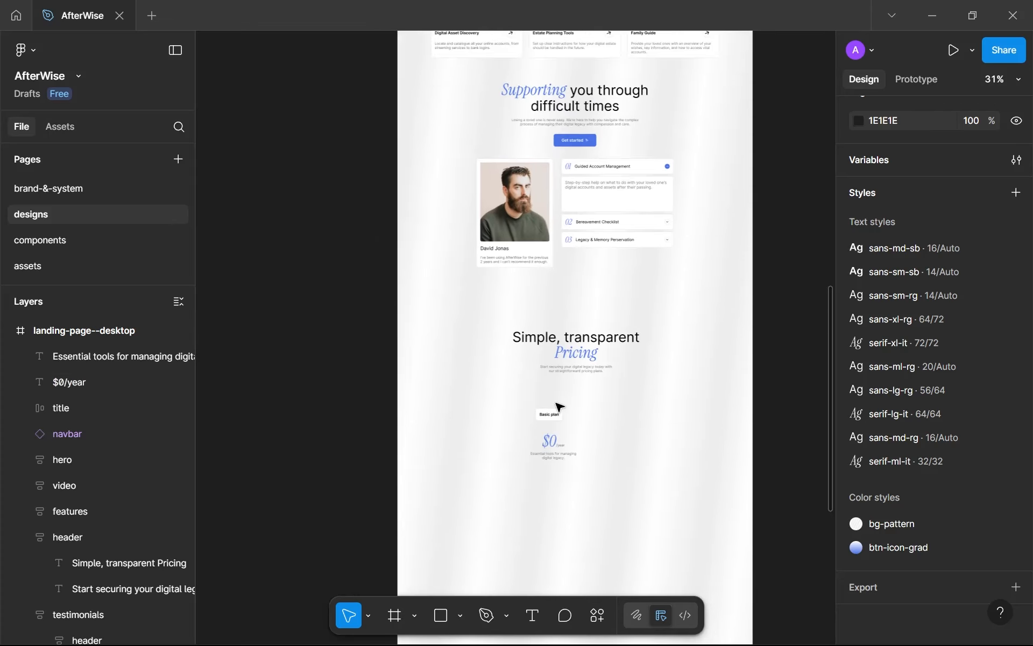
{"action": "double_click", "coordinate": [594, 141]}
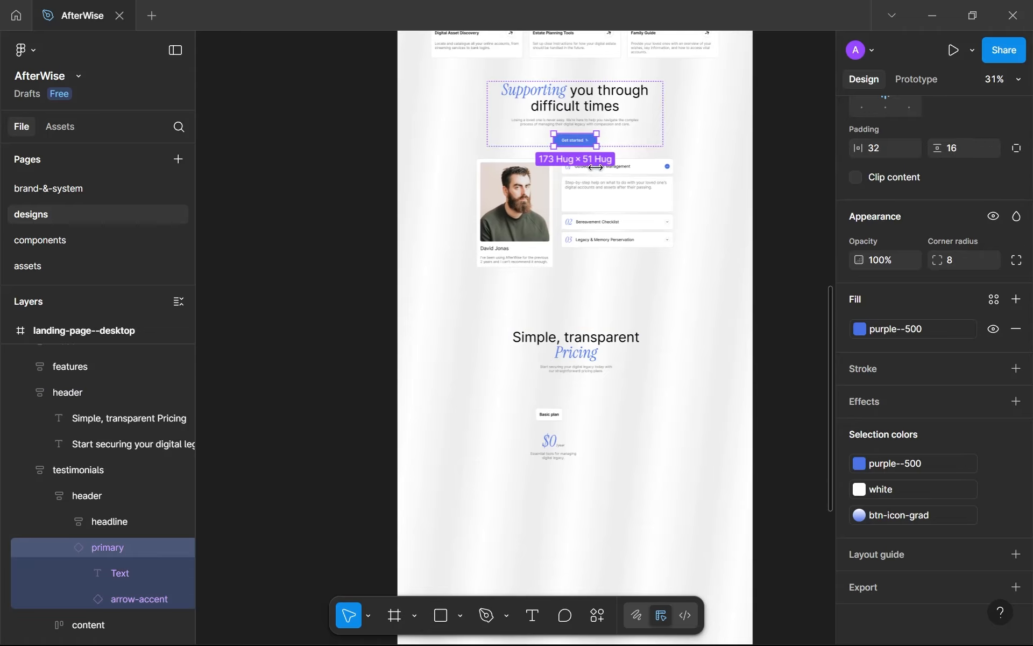
{"action": "scroll", "coordinate": [596, 167], "scroll_direction": "down", "scroll_amount": 3}
{"action": "left_click_drag", "start_coordinate": [586, 157], "coordinate": [568, 347]}
{"action": "scroll", "coordinate": [566, 349], "scroll_direction": "up", "scroll_amount": 10}
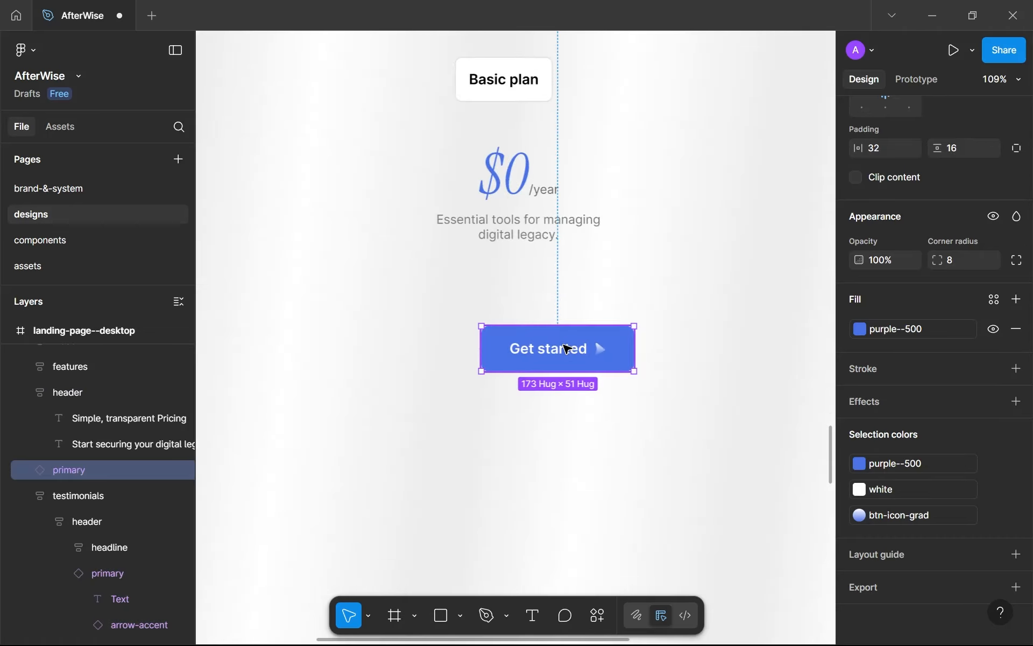
{"action": "double_click", "coordinate": [566, 348]}
{"action": "key", "text": "Return"}
{"action": "type", "text": "Sig"}
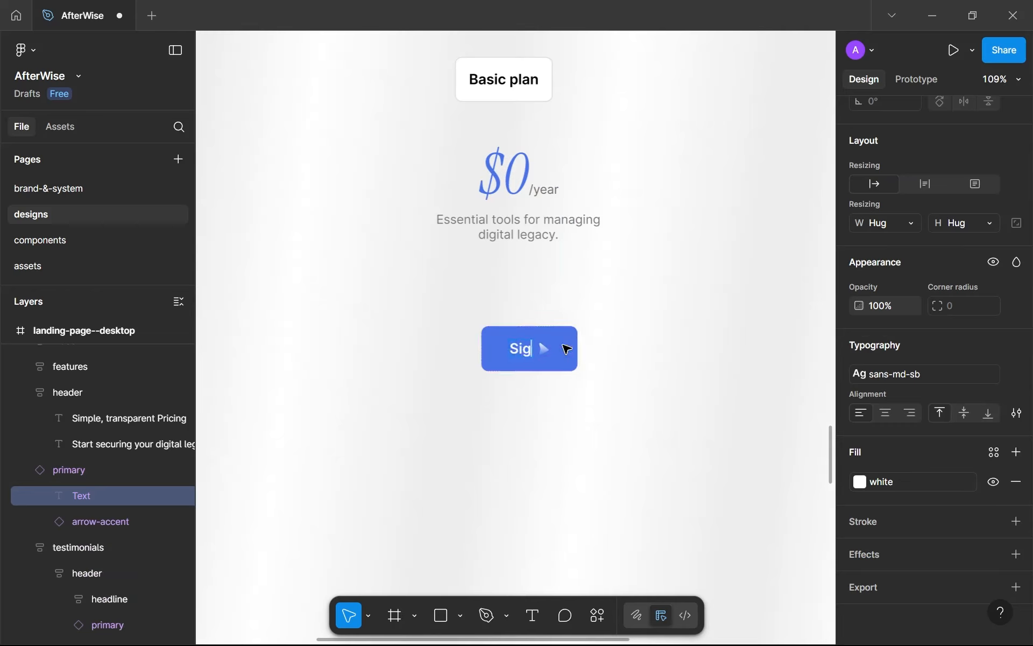
{"action": "type", "text": "nup for "}
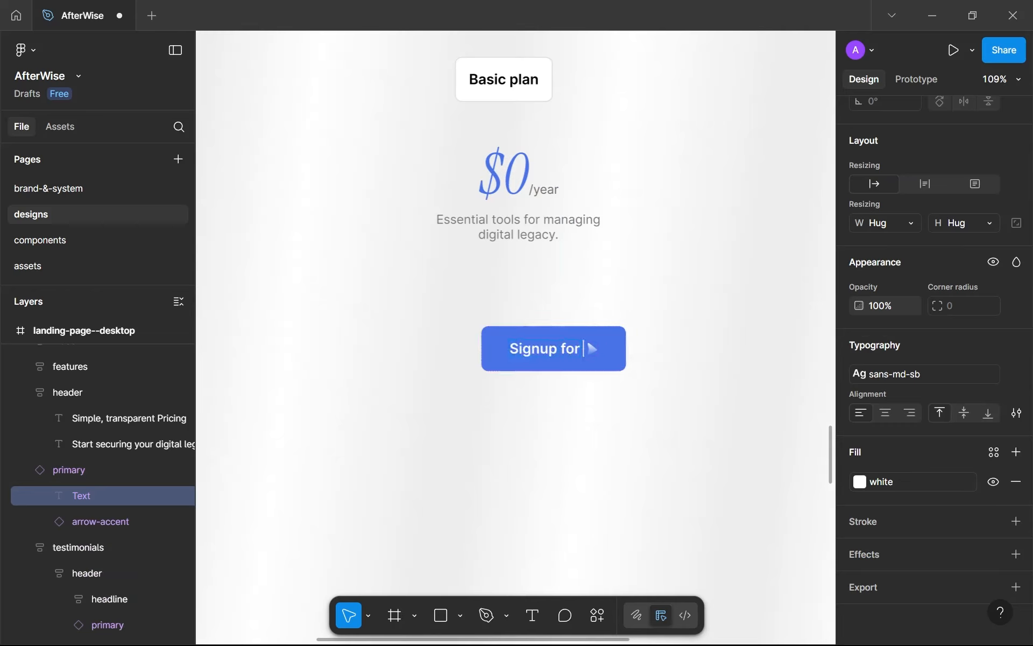
{"action": "type", "text": "plan"}
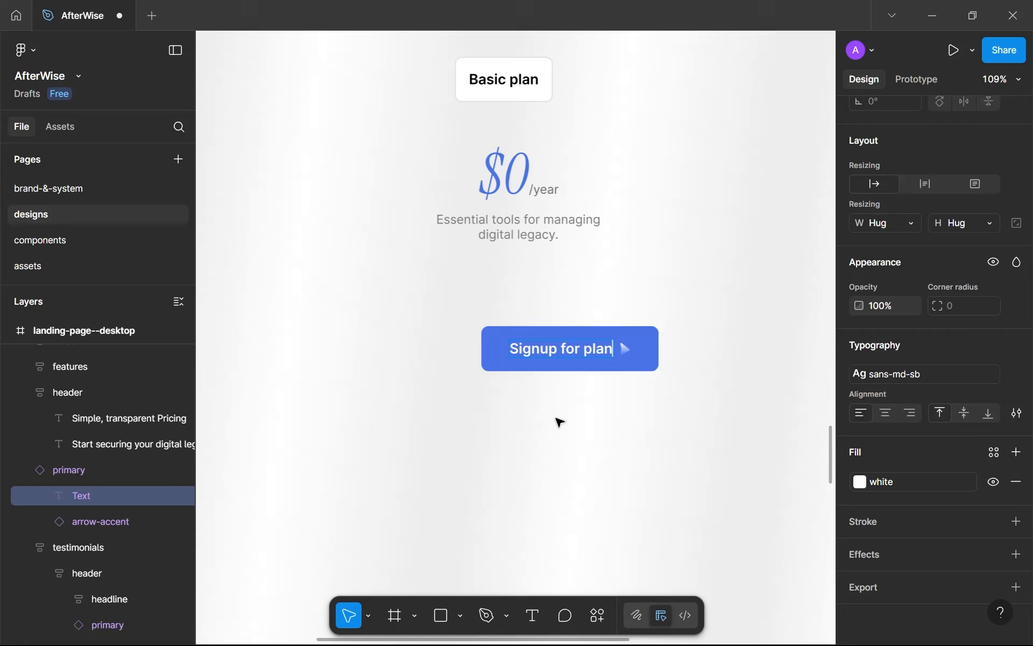
{"action": "key", "text": "Escape"}
Move the Signup for plan button up directly beneath the description.
{"action": "left_click", "coordinate": [559, 421]}
{"action": "scroll", "coordinate": [559, 421], "scroll_direction": "down", "scroll_amount": 2}
{"action": "left_click", "coordinate": [569, 371]}
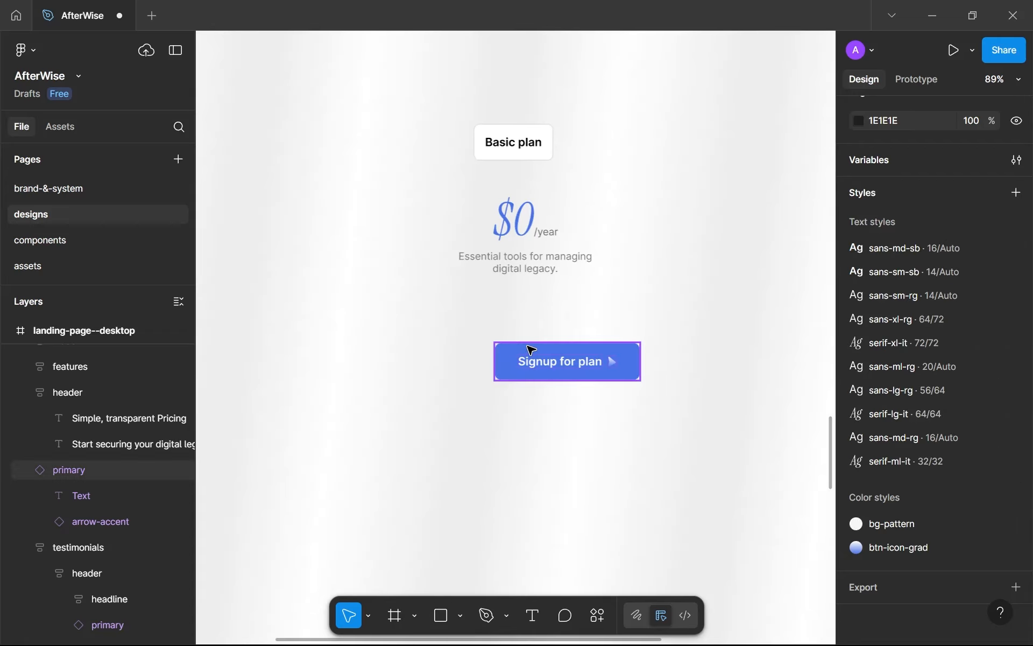
{"action": "left_click_drag", "start_coordinate": [531, 349], "coordinate": [521, 334]}
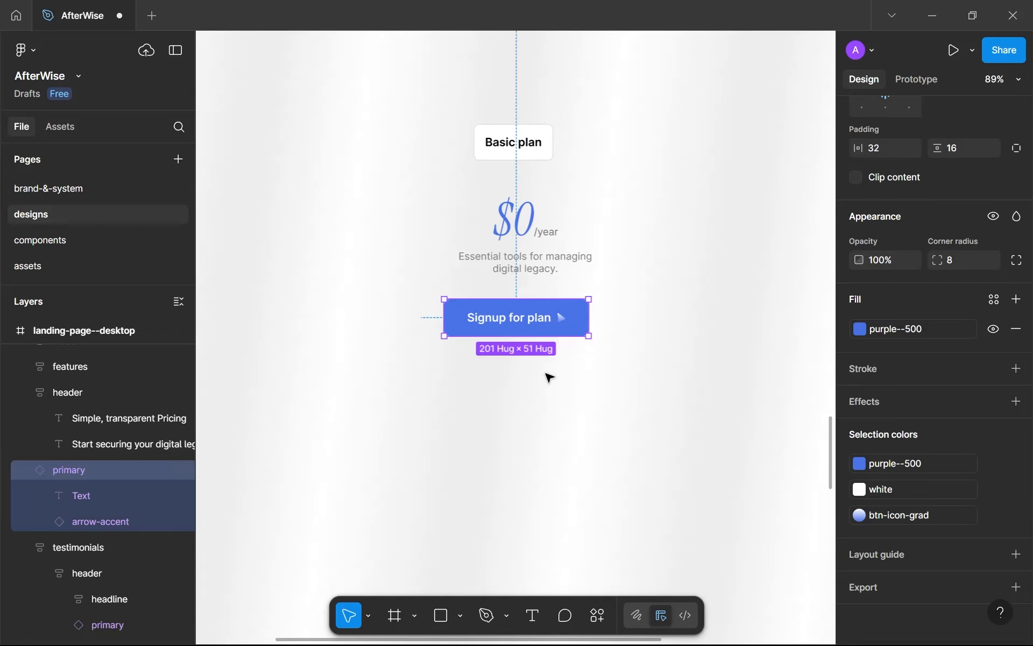
{"action": "left_click", "coordinate": [549, 378]}
{"action": "scroll", "coordinate": [548, 378], "scroll_direction": "down", "scroll_amount": 2}
{"action": "scroll", "coordinate": [547, 376], "scroll_direction": "up", "scroll_amount": 4}
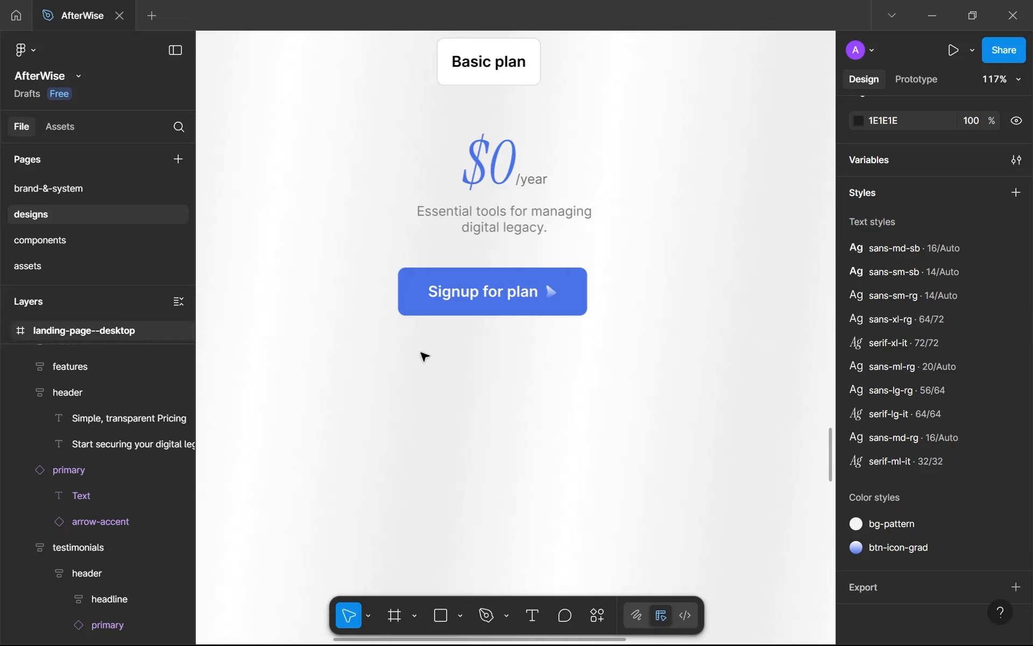
{"action": "scroll", "coordinate": [378, 353], "scroll_direction": "down", "scroll_amount": 3}
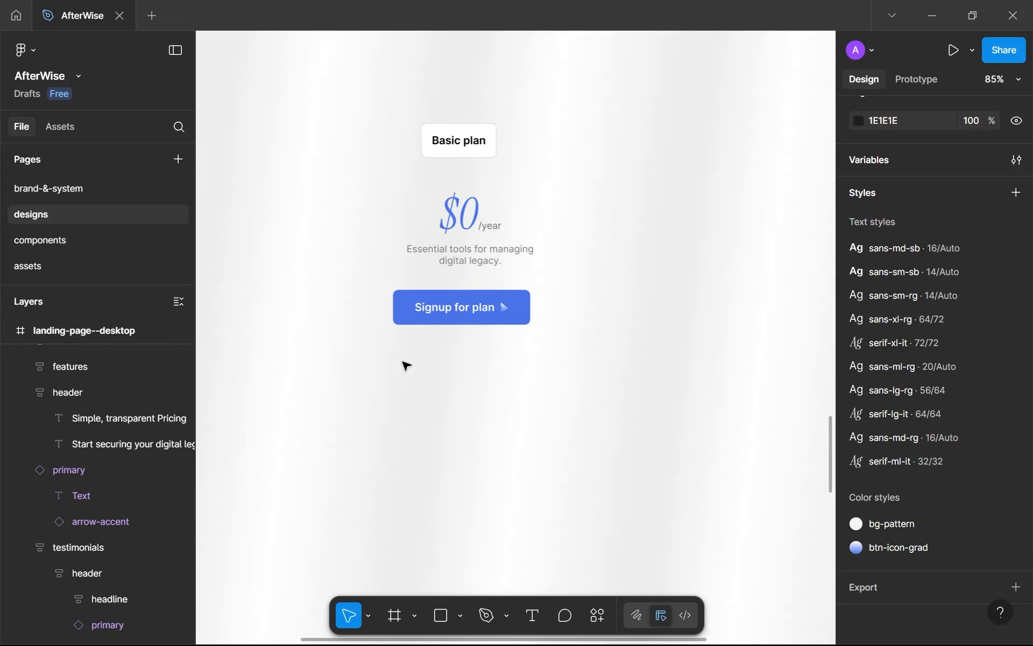
On the assets page, paste the checkmark vector into the icons frame and give it the black fill style.
{"action": "left_click", "coordinate": [123, 265]}
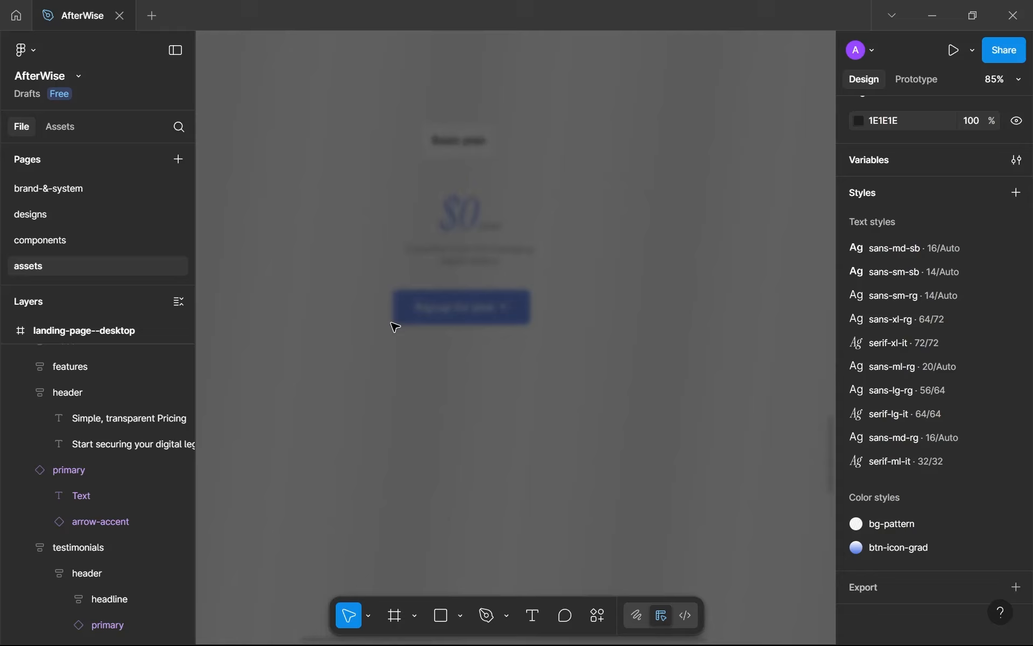
{"action": "scroll", "coordinate": [469, 246], "scroll_direction": "down", "scroll_amount": 5}
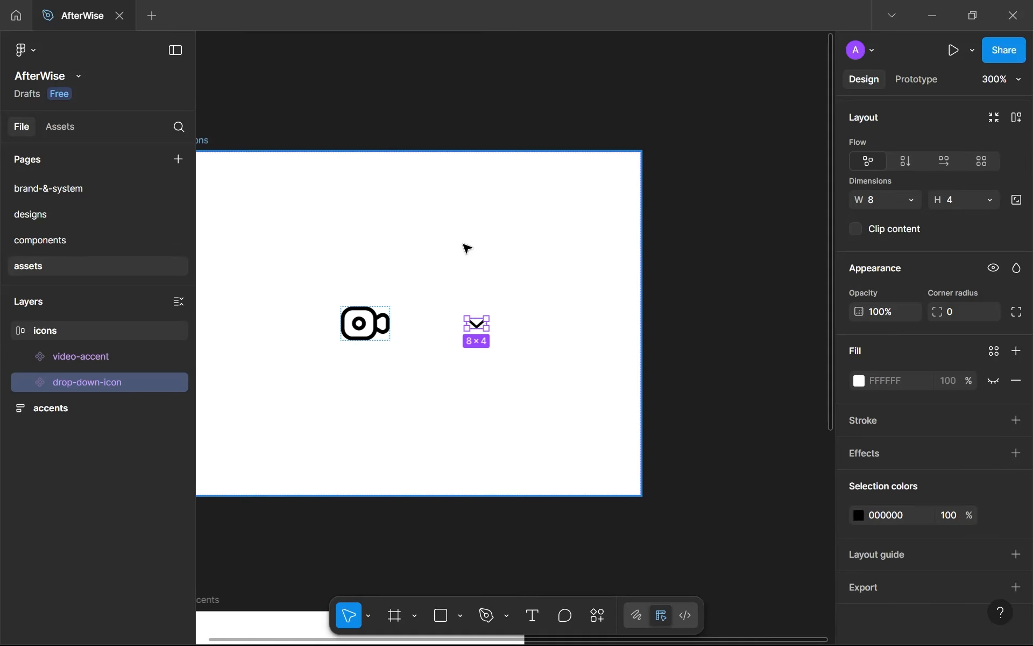
{"action": "left_click", "coordinate": [467, 248]}
{"action": "key", "text": "ctrl+v"}
{"action": "scroll", "coordinate": [538, 274], "scroll_direction": "up", "scroll_amount": 10}
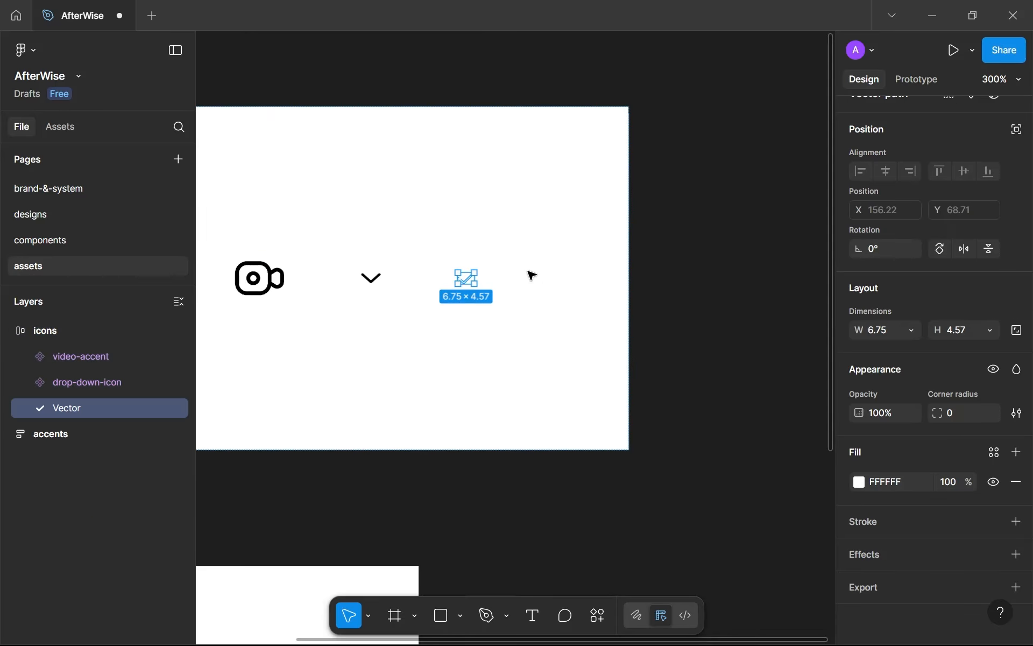
{"action": "left_click", "coordinate": [993, 452]}
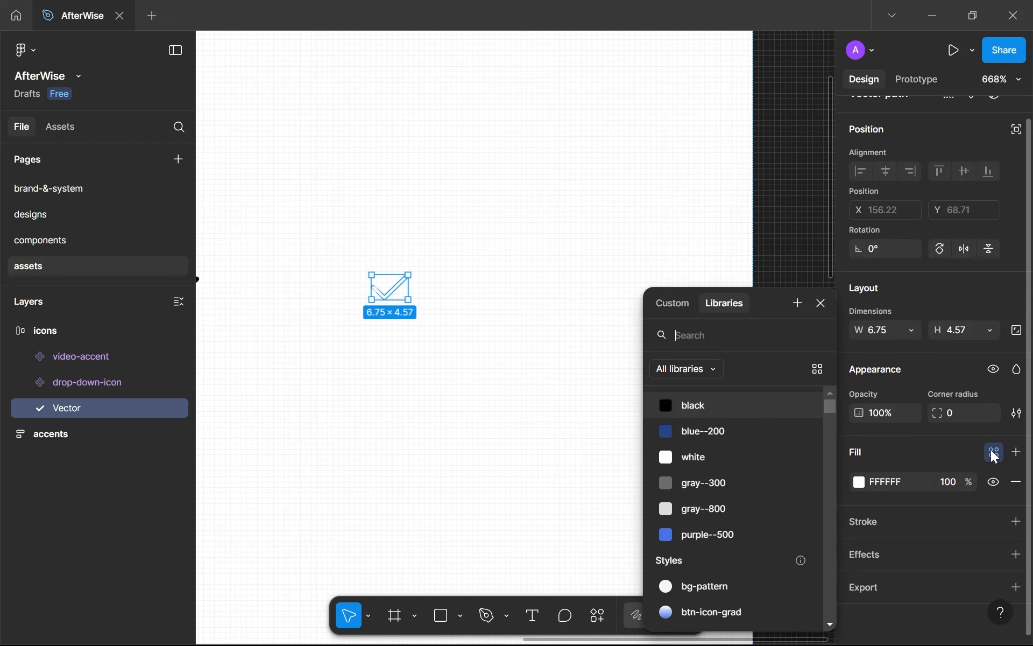
{"action": "left_click", "coordinate": [726, 408]}
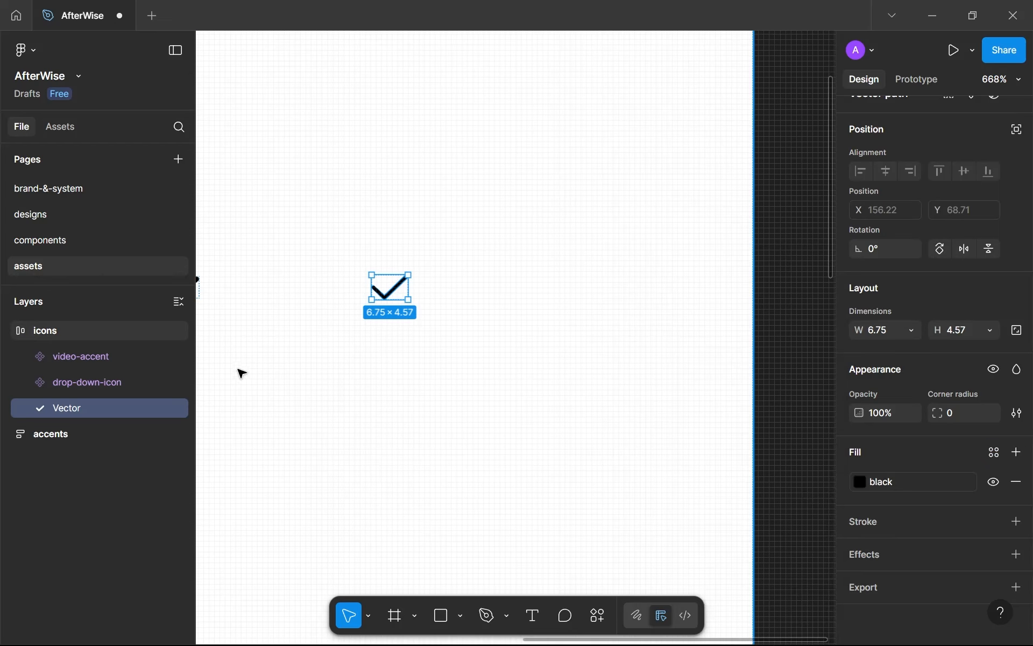
Rename the vector 'check-icon' and scale it proportionally to height 6, making it 9×6.
{"action": "double_click", "coordinate": [73, 404]}
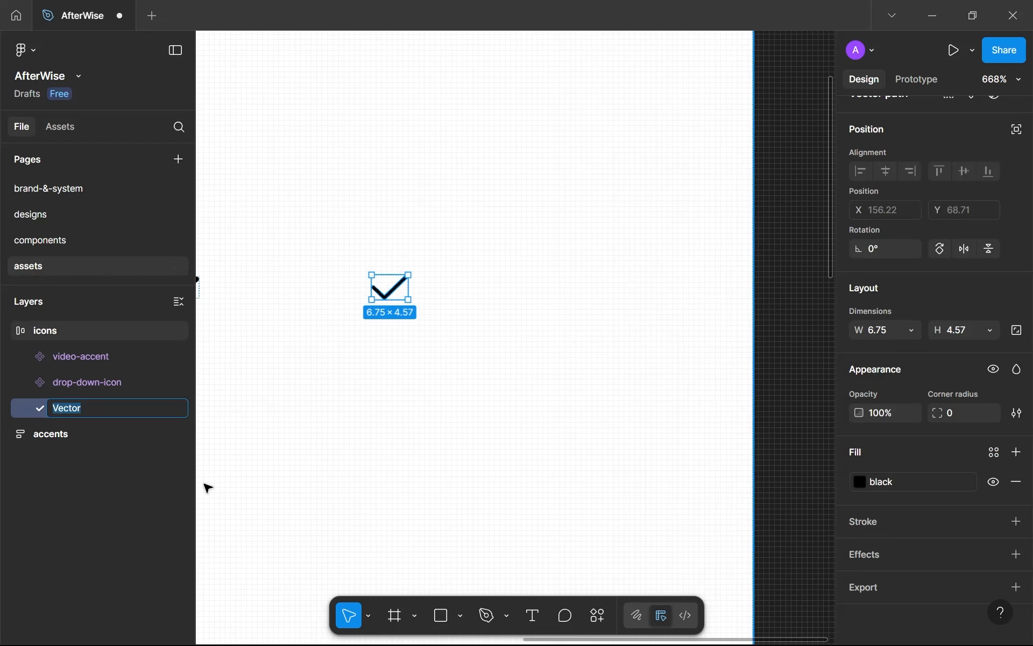
{"action": "type", "text": "check-icon"}
{"action": "key", "text": "Return"}
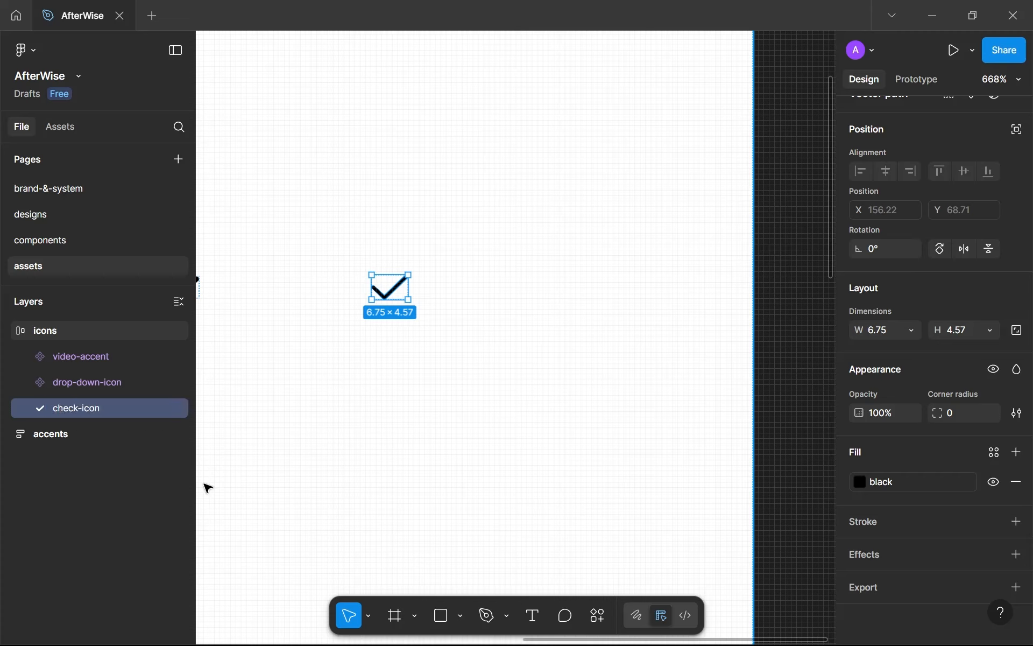
{"action": "key", "text": "alt"}
{"action": "left_click", "coordinate": [1017, 338]}
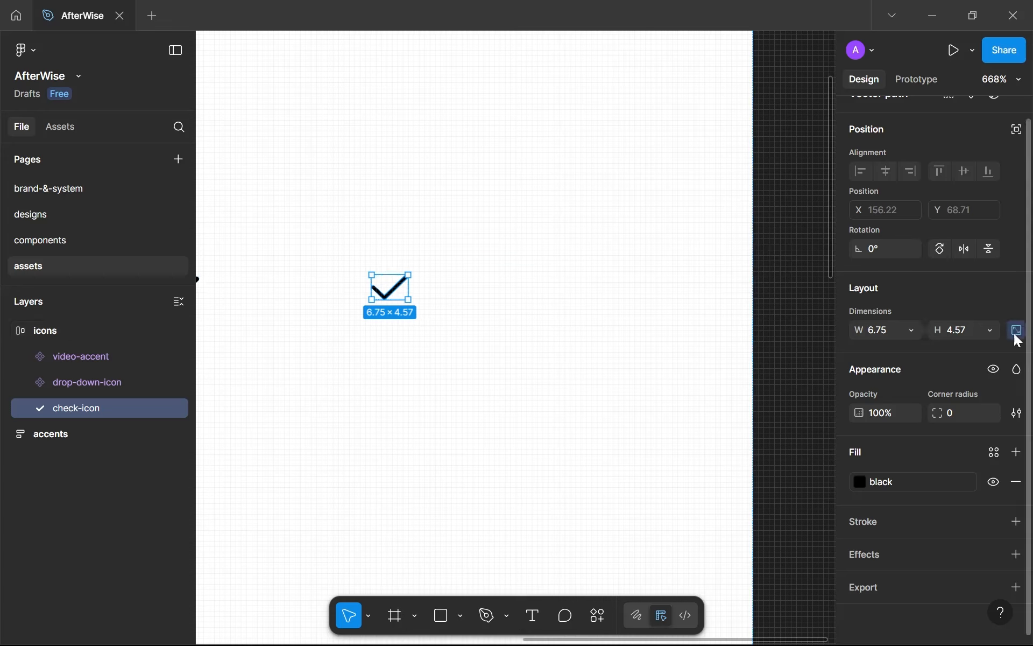
{"action": "left_click", "coordinate": [972, 337]}
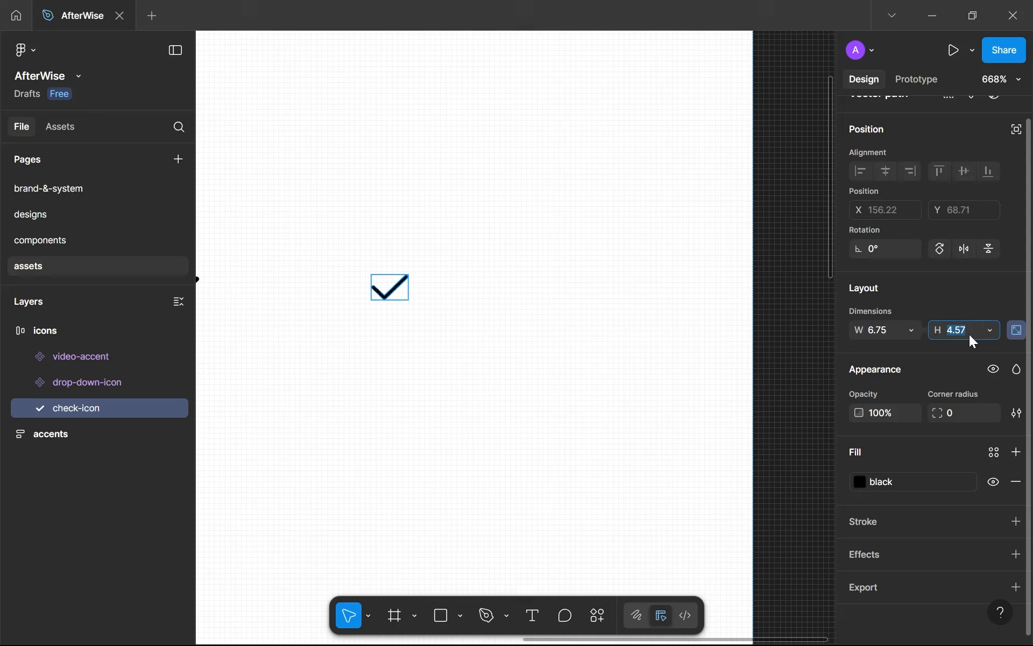
{"action": "type", "text": "6"}
{"action": "key", "text": "Return"}
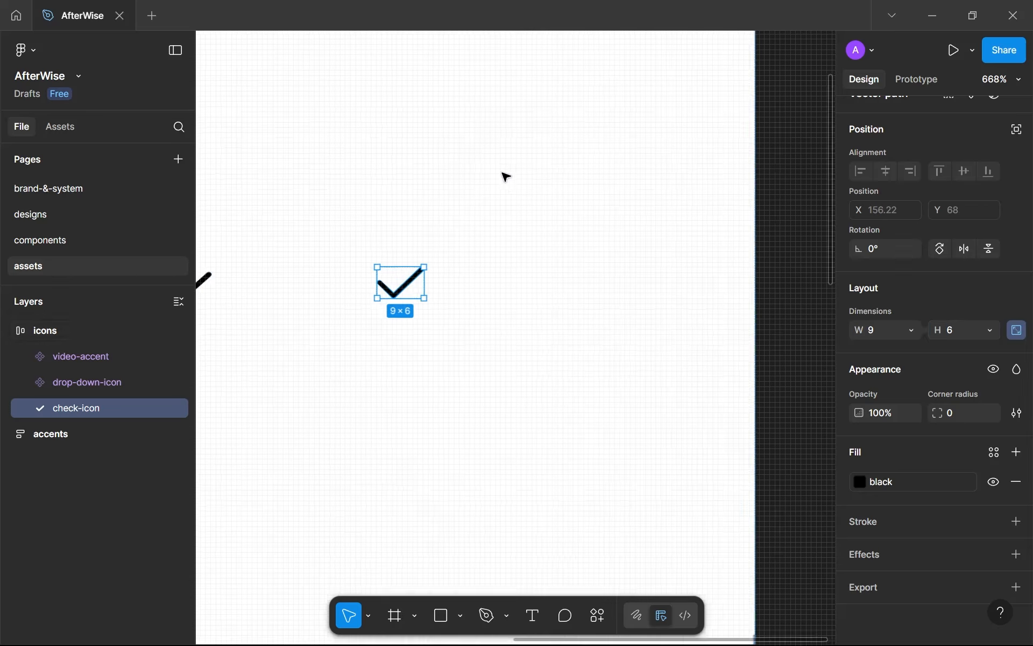
Turn check-icon into a component and return to the designs page.
{"action": "scroll", "coordinate": [508, 175], "scroll_direction": "down", "scroll_amount": 3}
{"action": "scroll", "coordinate": [902, 180], "scroll_direction": "up", "scroll_amount": 1}
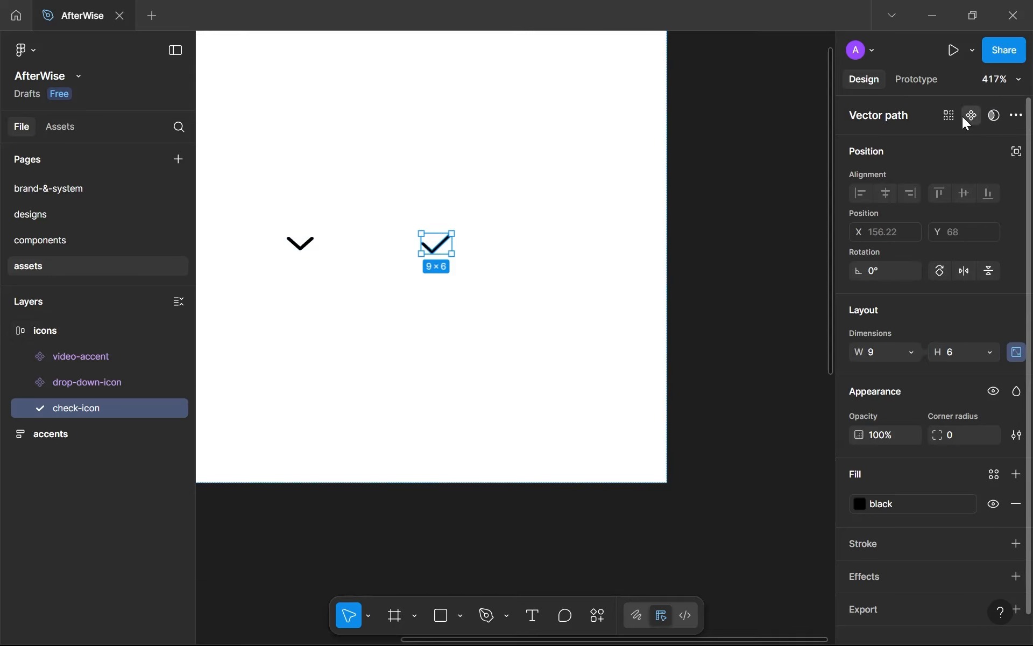
{"action": "left_click", "coordinate": [964, 115]}
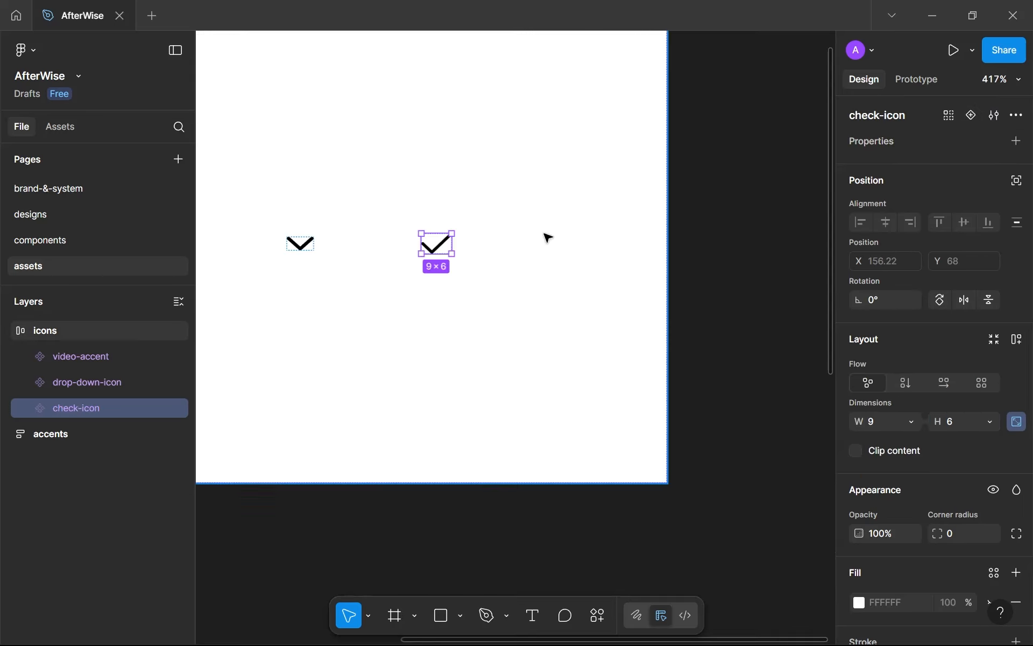
{"action": "left_click", "coordinate": [53, 209]}
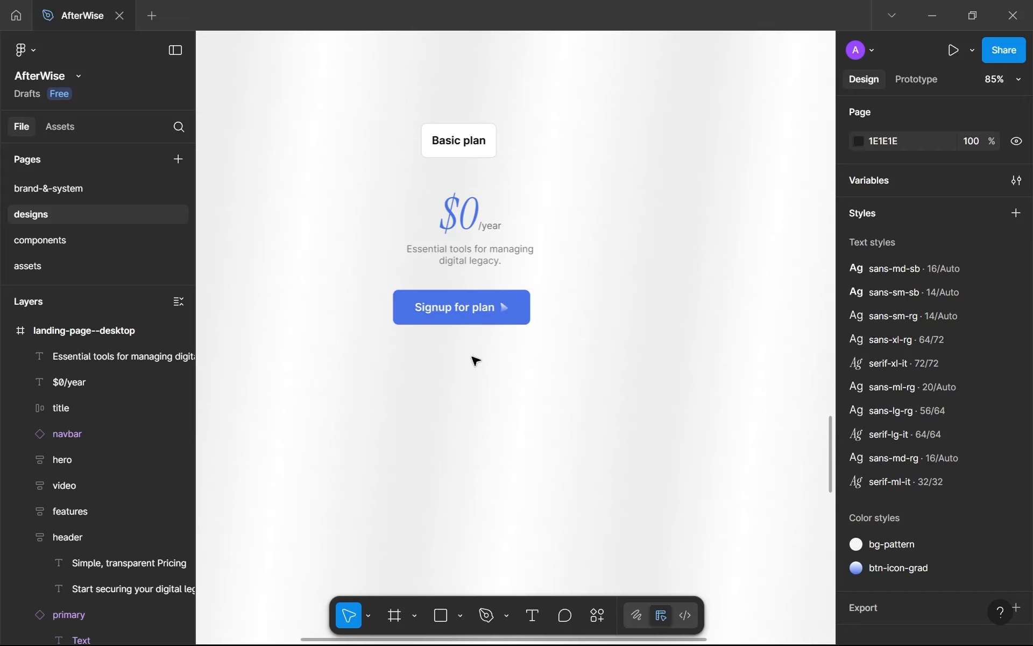
Paste a check-icon instance, wrap it in auto layout, and name the frame 'indicator'.
{"action": "key", "text": "ctrl+v"}
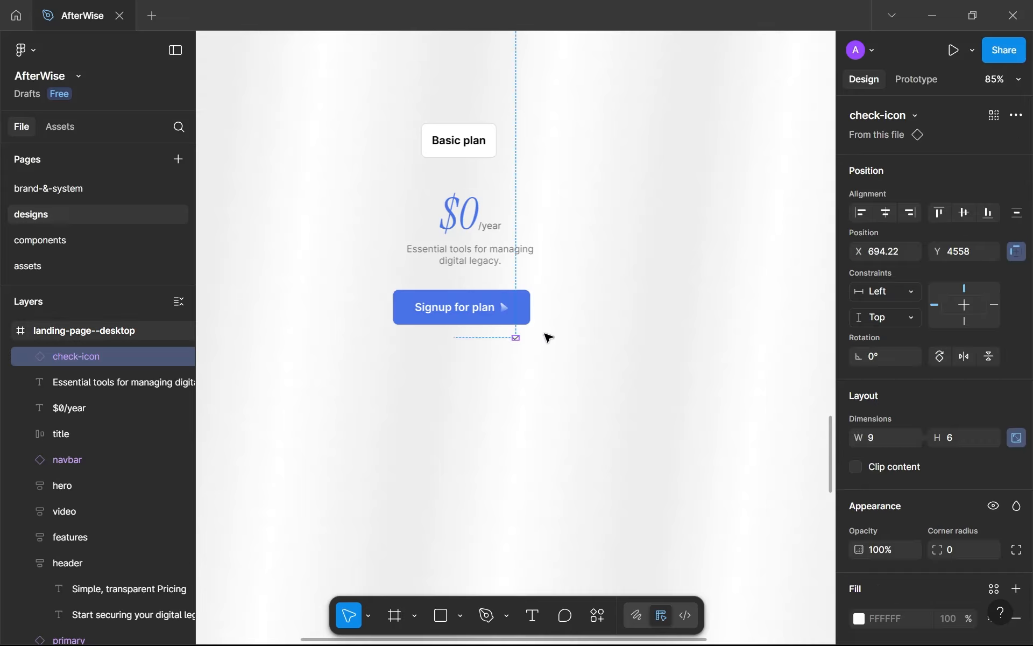
{"action": "scroll", "coordinate": [546, 337], "scroll_direction": "up", "scroll_amount": 6, "text": "ctrl"}
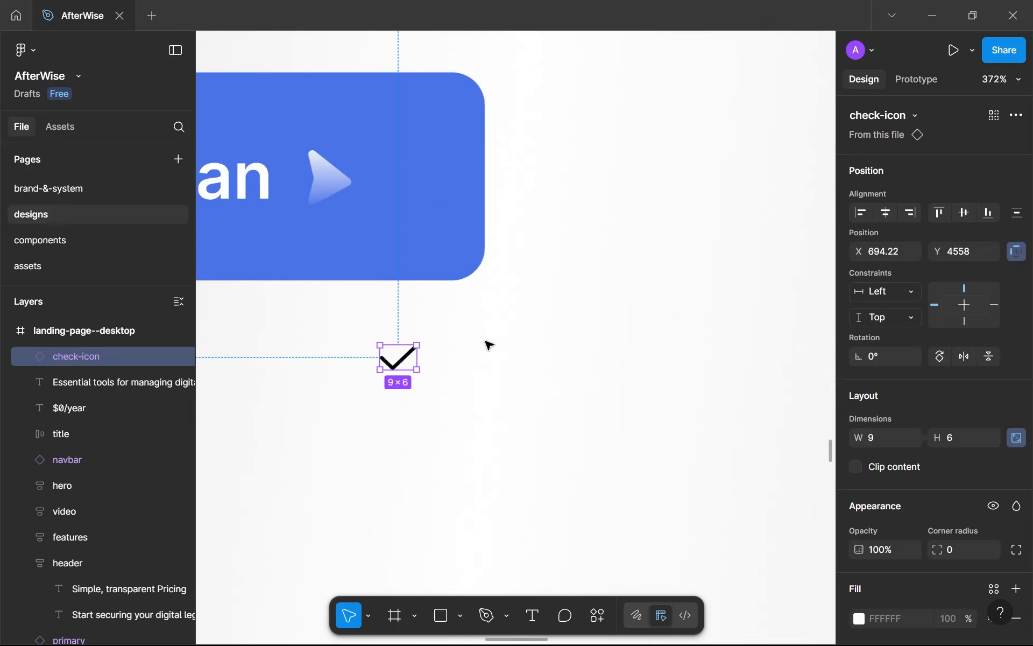
{"action": "key", "text": "shift+a"}
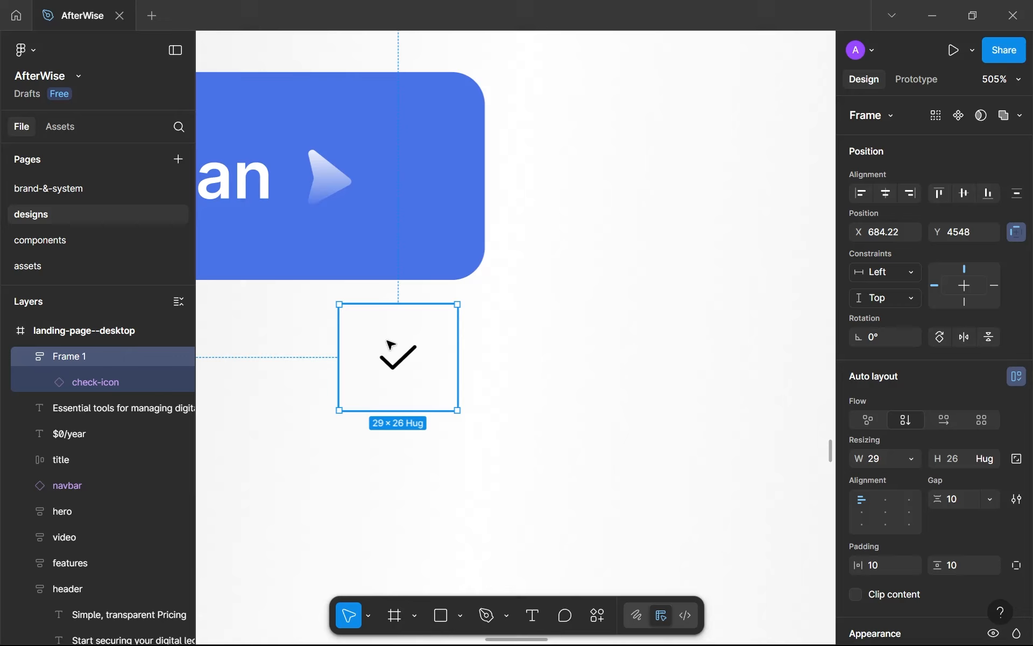
{"action": "scroll", "coordinate": [434, 359], "scroll_direction": "left", "scroll_amount": 2}
{"action": "scroll", "coordinate": [434, 360], "scroll_direction": "up", "scroll_amount": 1}
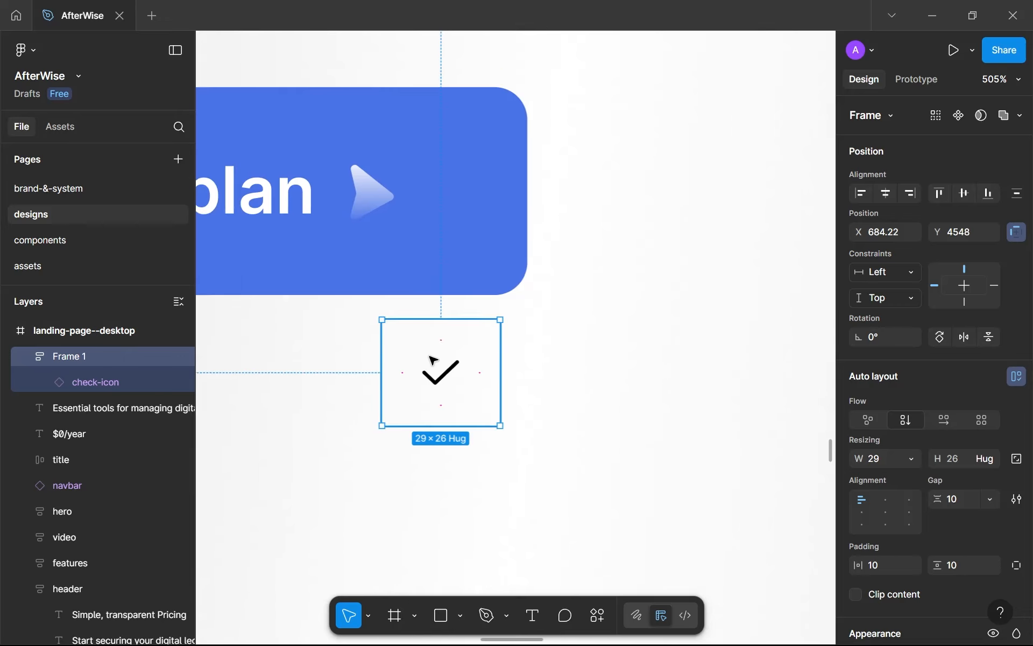
{"action": "double_click", "coordinate": [59, 353]}
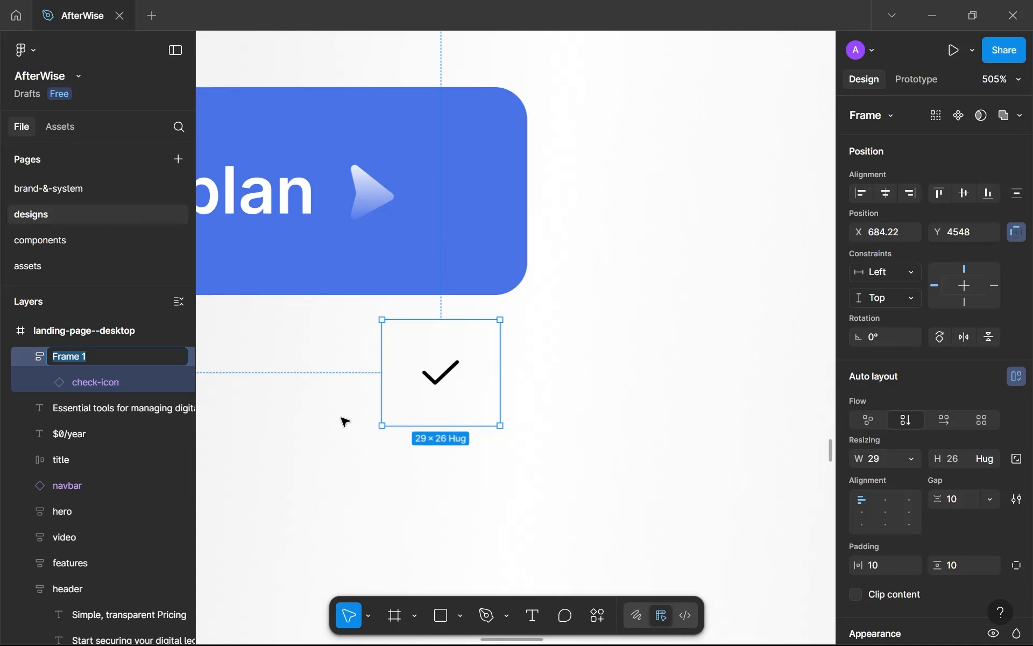
{"action": "type", "text": "id"}
{"action": "key", "text": "Return"}
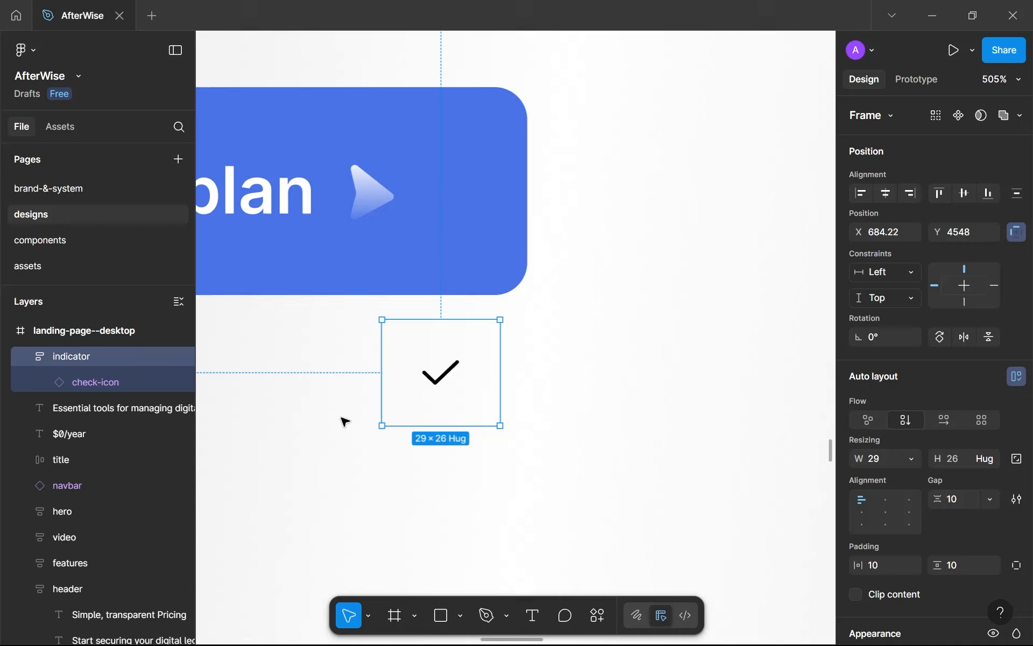
Size the indicator frame to 24×24 with 0 gap, 0 padding and centred content.
{"action": "left_click", "coordinate": [892, 456]}
{"action": "type", "text": "24"}
{"action": "left_click", "coordinate": [960, 463]}
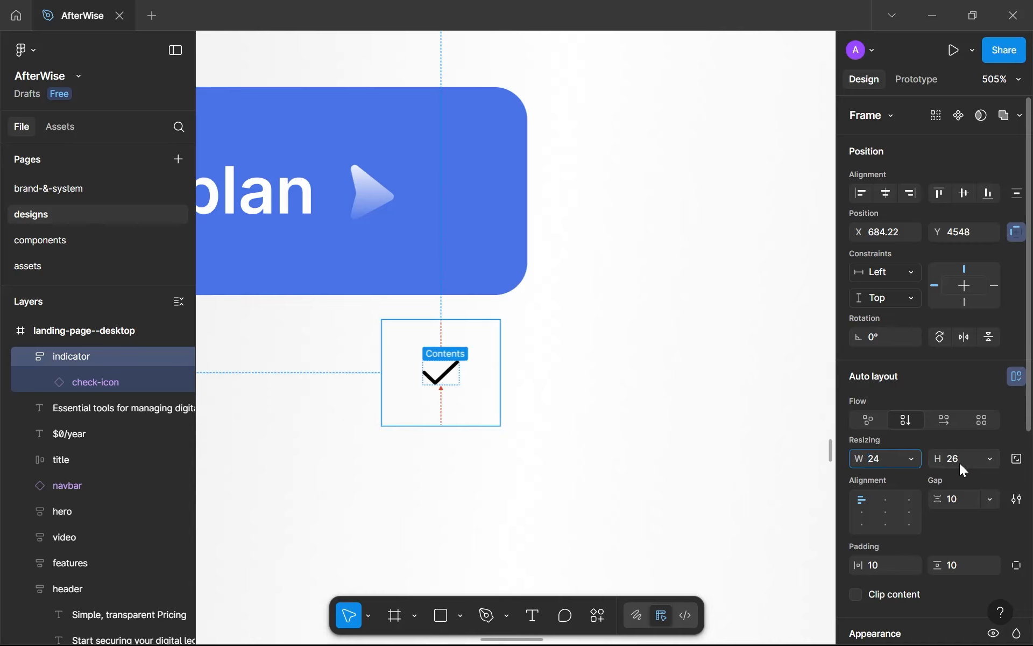
{"action": "type", "text": "24"}
{"action": "left_click", "coordinate": [955, 498]}
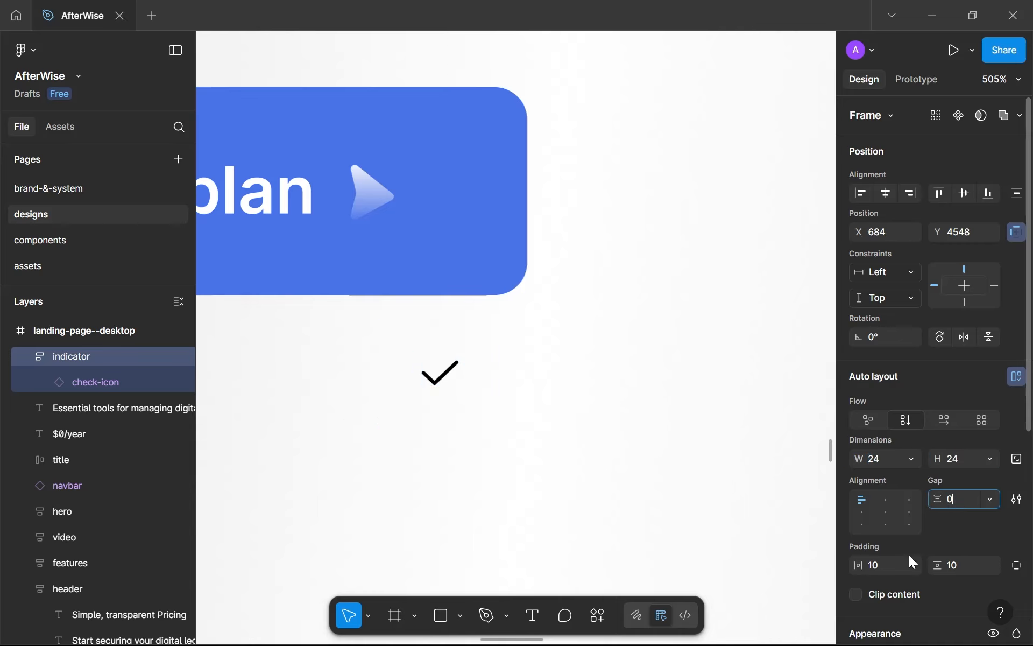
{"action": "type", "text": "0"}
{"action": "left_click", "coordinate": [885, 566]}
{"action": "left_click", "coordinate": [962, 565]}
{"action": "type", "text": "0"}
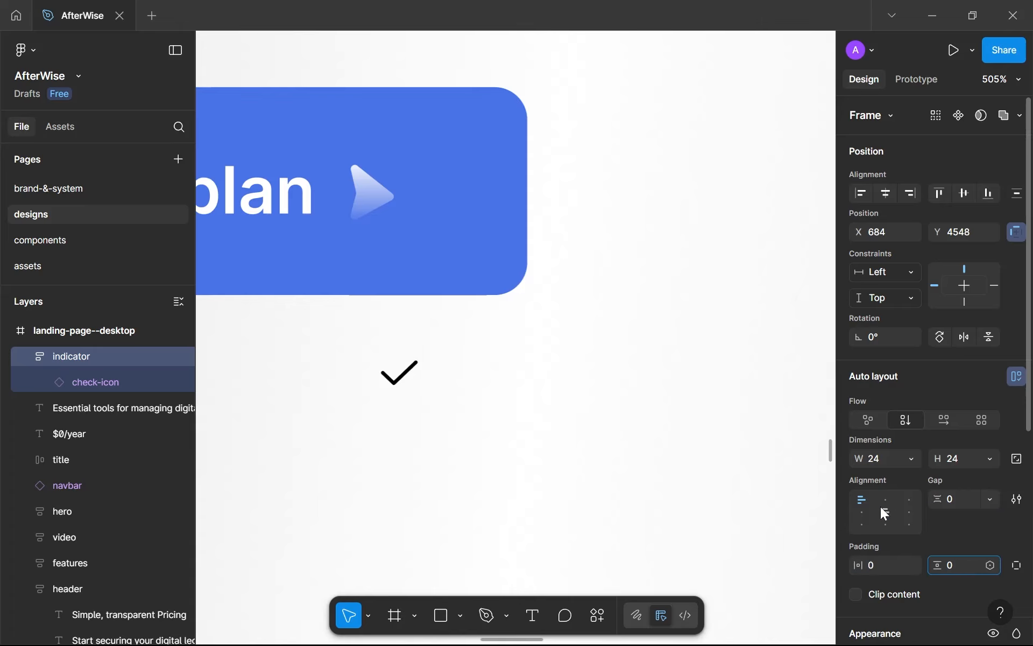
{"action": "left_click", "coordinate": [884, 514]}
{"action": "scroll", "coordinate": [885, 516], "scroll_direction": "down", "scroll_amount": 5}
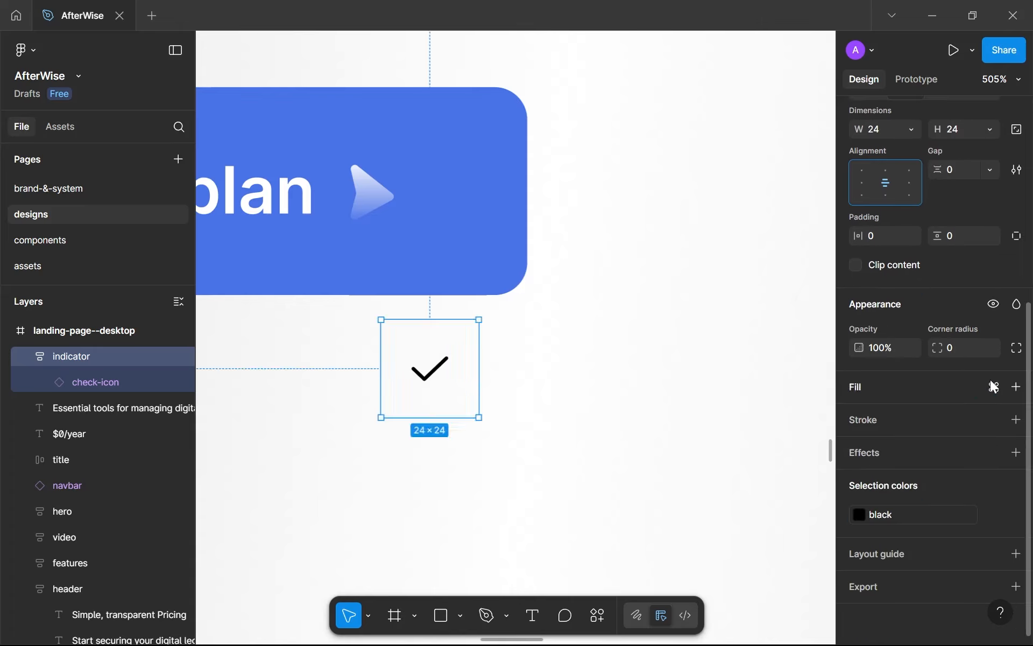
Fill the indicator frame with purple--500 and recolour the checkmark white.
{"action": "left_click", "coordinate": [994, 387]}
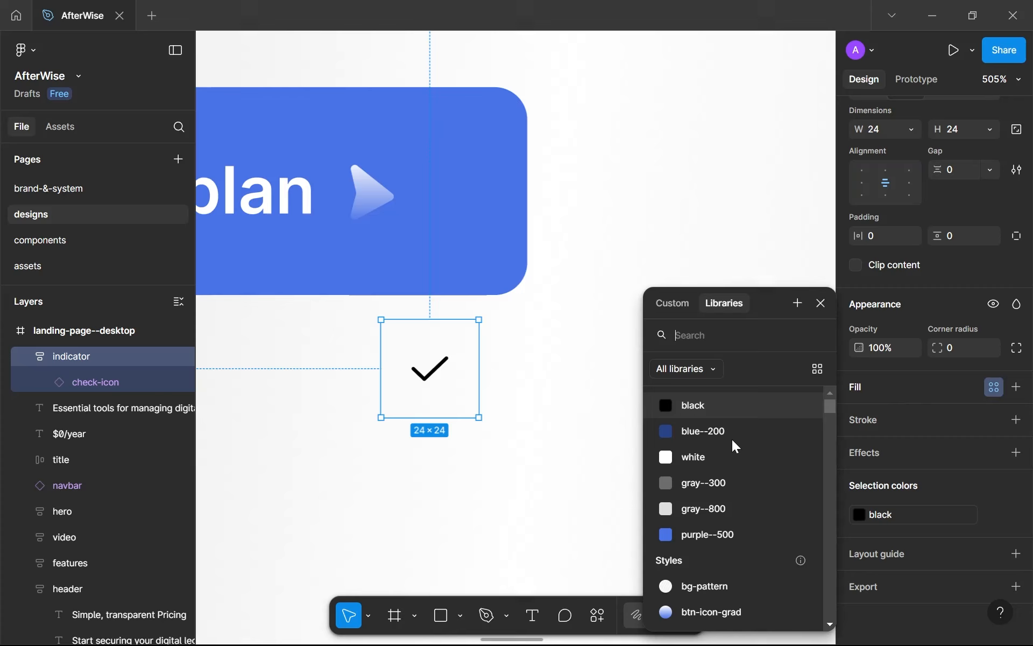
{"action": "left_click", "coordinate": [701, 535]}
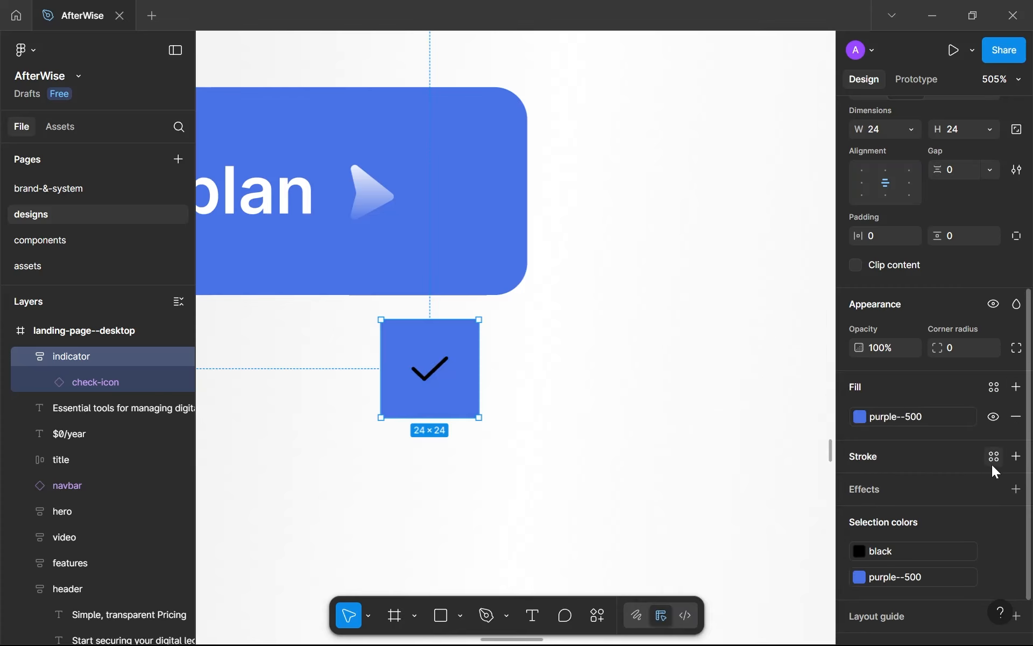
{"action": "left_click", "coordinate": [923, 548]}
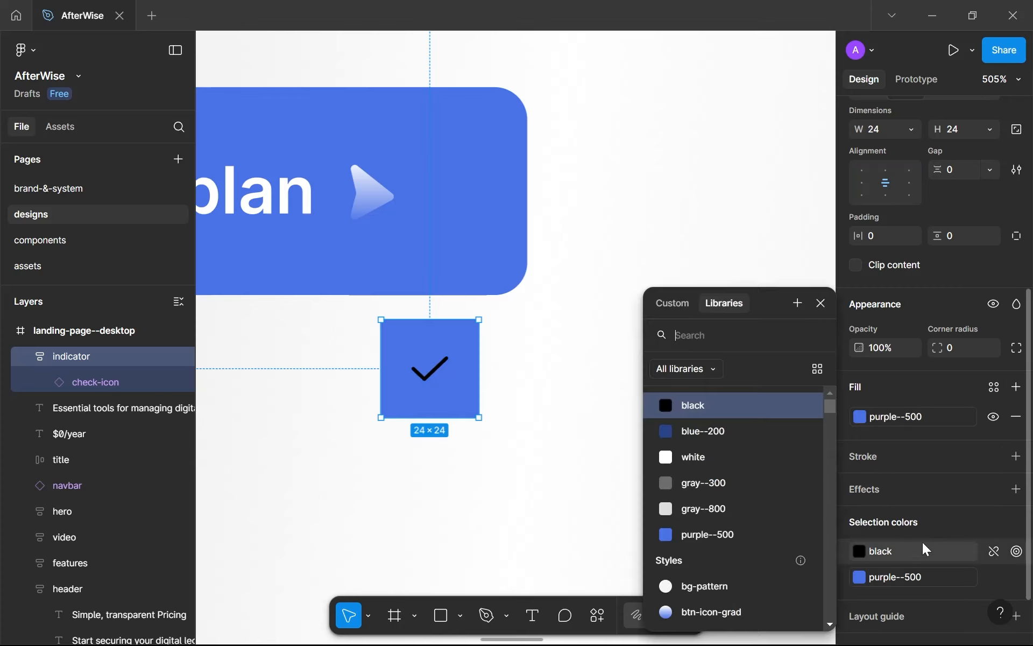
{"action": "left_click", "coordinate": [734, 464]}
{"action": "left_click", "coordinate": [956, 238]}
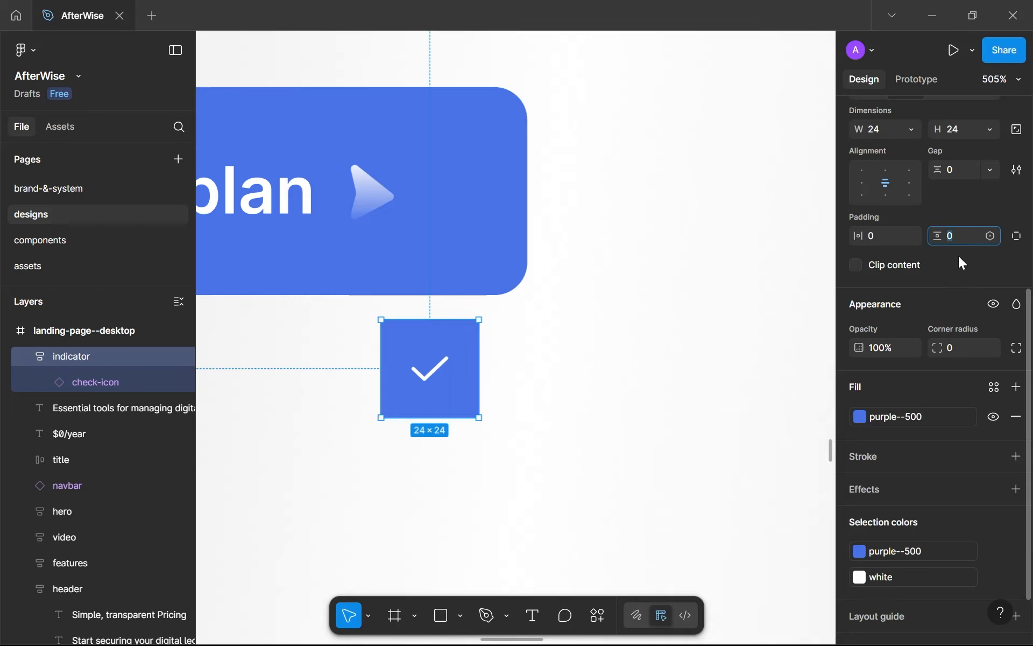
Give the indicator a 999 corner radius and move the circle below the Signup for plan button.
{"action": "left_click", "coordinate": [953, 354]}
{"action": "type", "text": "999"}
{"action": "key", "text": "Return"}
{"action": "scroll", "coordinate": [582, 450], "scroll_direction": "down", "scroll_amount": 3}
{"action": "scroll", "coordinate": [560, 443], "scroll_direction": "down", "scroll_amount": 1}
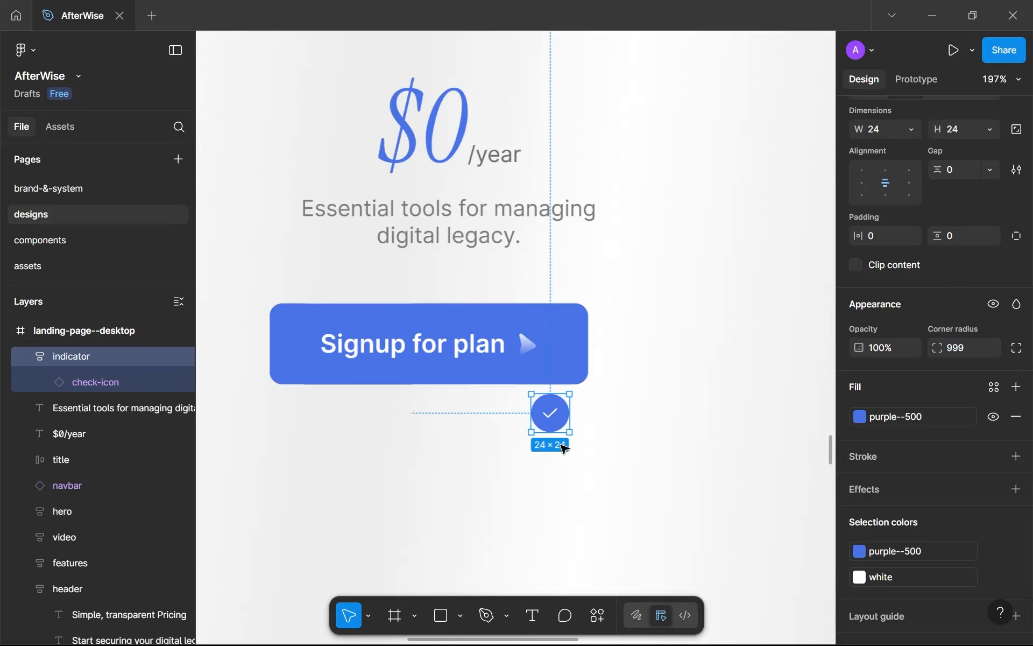
{"action": "left_click_drag", "start_coordinate": [560, 443], "coordinate": [407, 477]}
{"action": "scroll", "coordinate": [409, 479], "scroll_direction": "down", "scroll_amount": 10}
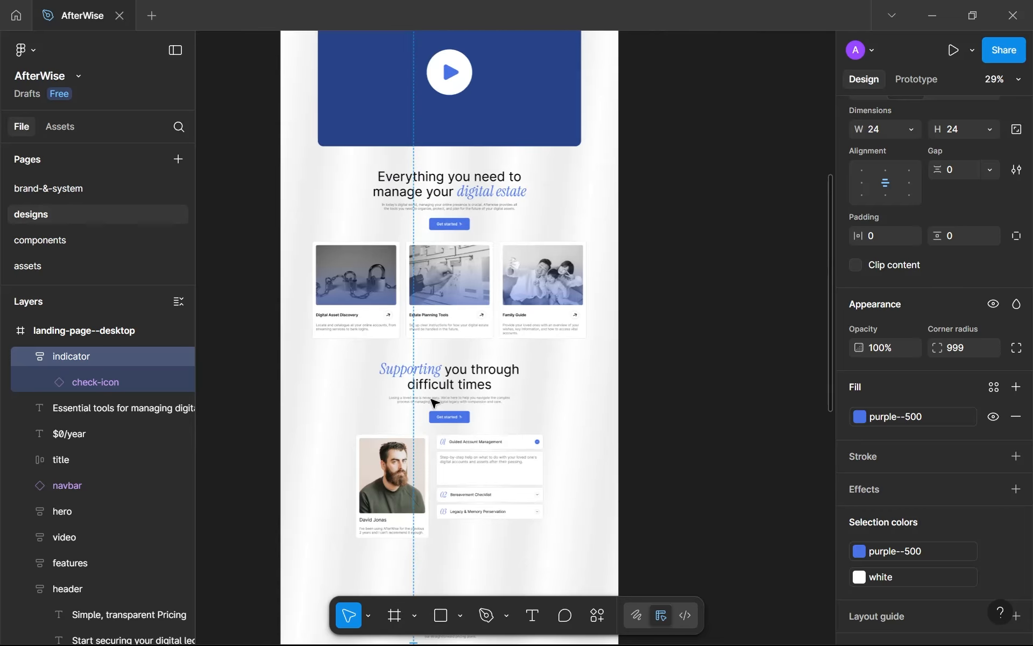
{"action": "scroll", "coordinate": [435, 402], "scroll_direction": "down", "scroll_amount": 4}
{"action": "scroll", "coordinate": [435, 403], "scroll_direction": "down", "scroll_amount": 2}
{"action": "scroll", "coordinate": [433, 441], "scroll_direction": "left", "scroll_amount": 1}
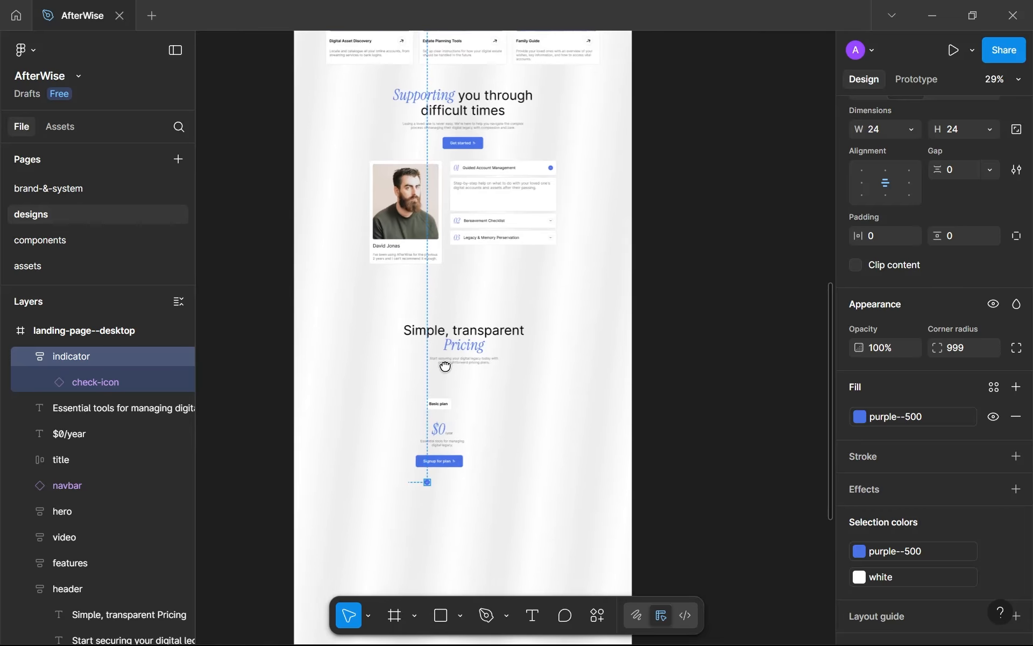
{"action": "scroll", "coordinate": [430, 478], "scroll_direction": "up", "scroll_amount": 15}
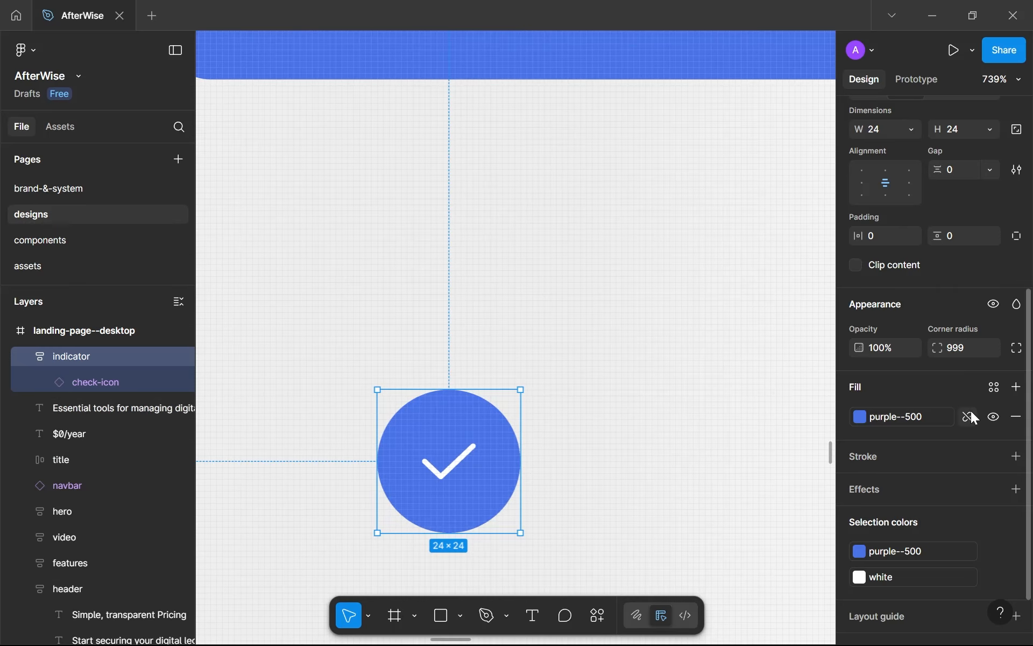
Detach the fill style and make it a linear gradient ending in 4A73E8 at 0% opacity.
{"action": "left_click", "coordinate": [859, 417]}
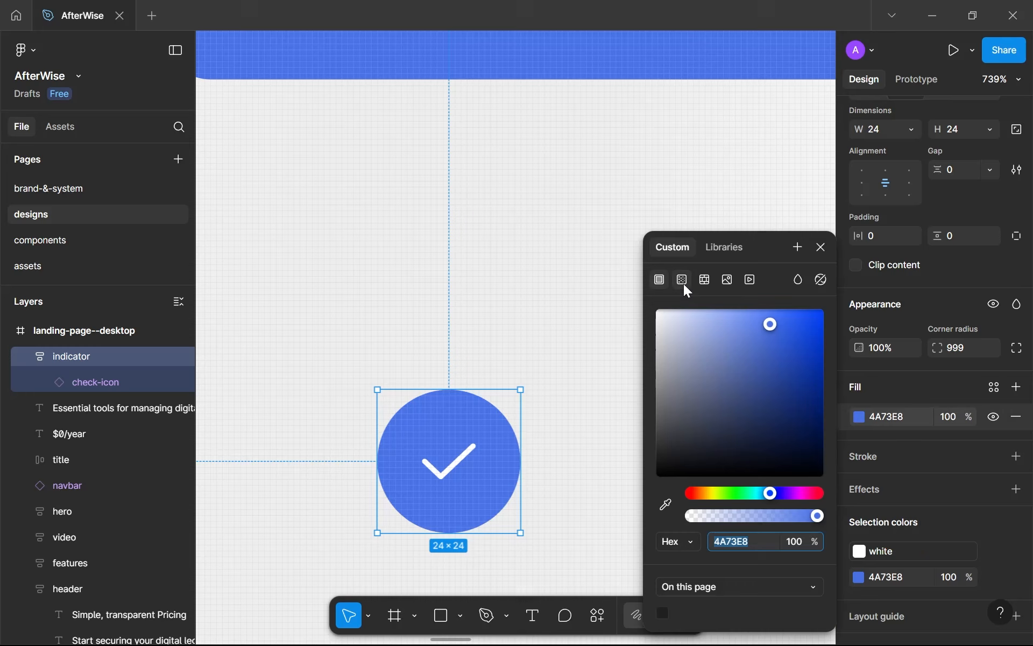
{"action": "left_click", "coordinate": [684, 284]}
{"action": "scroll", "coordinate": [555, 450], "scroll_direction": "down", "scroll_amount": 3}
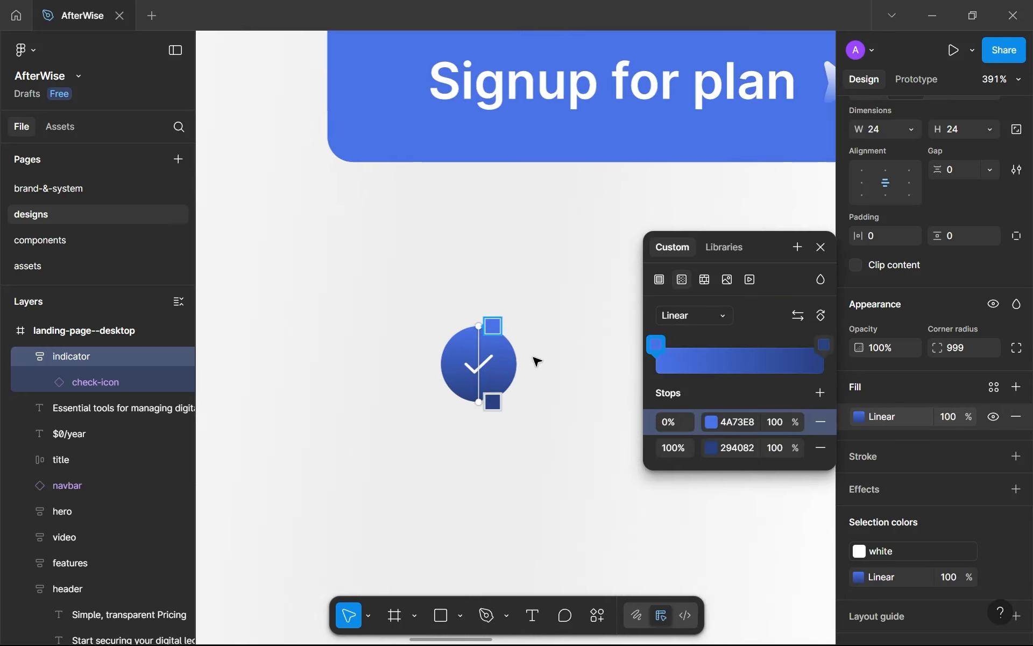
{"action": "left_click", "coordinate": [711, 446]}
{"action": "left_click", "coordinate": [737, 422]}
{"action": "key", "text": "ctrl+c"}
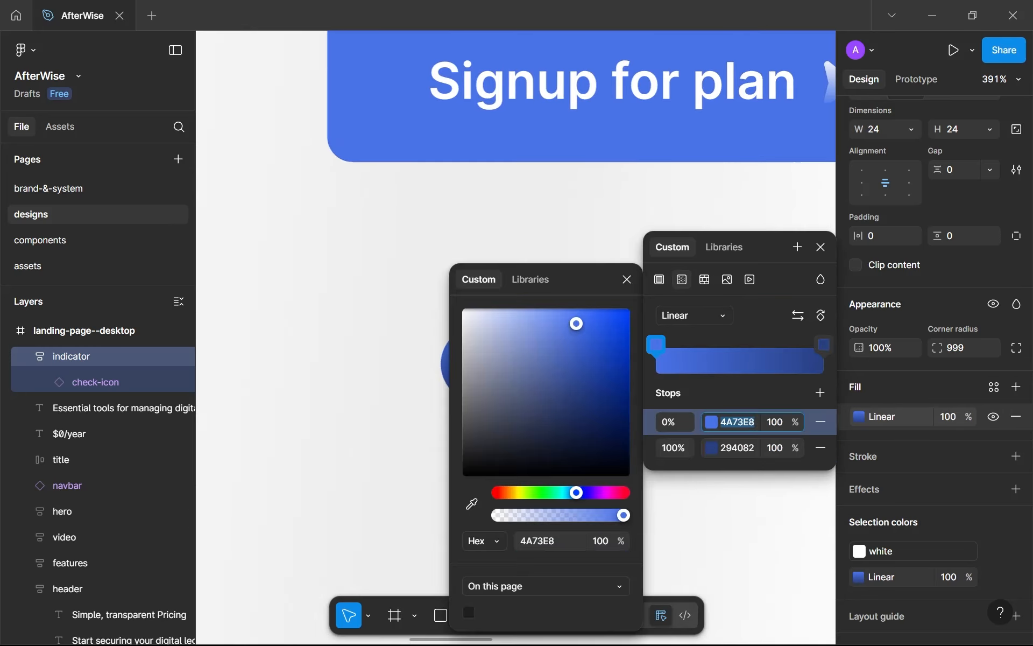
{"action": "left_click", "coordinate": [737, 447]}
{"action": "key", "text": "ctrl+v"}
{"action": "left_click", "coordinate": [767, 448]}
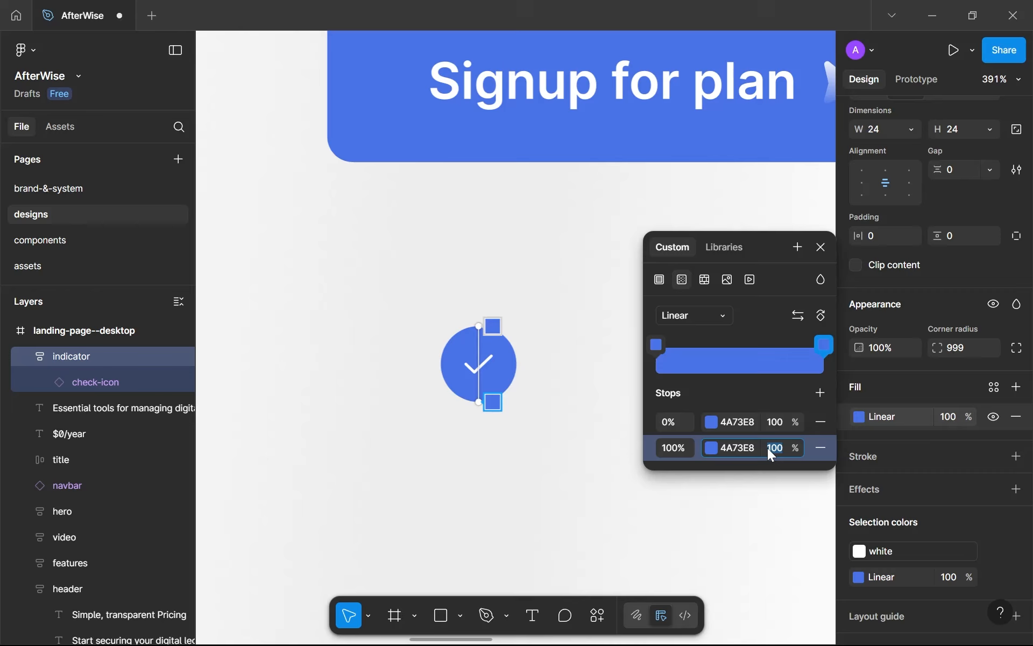
{"action": "type", "text": "0"}
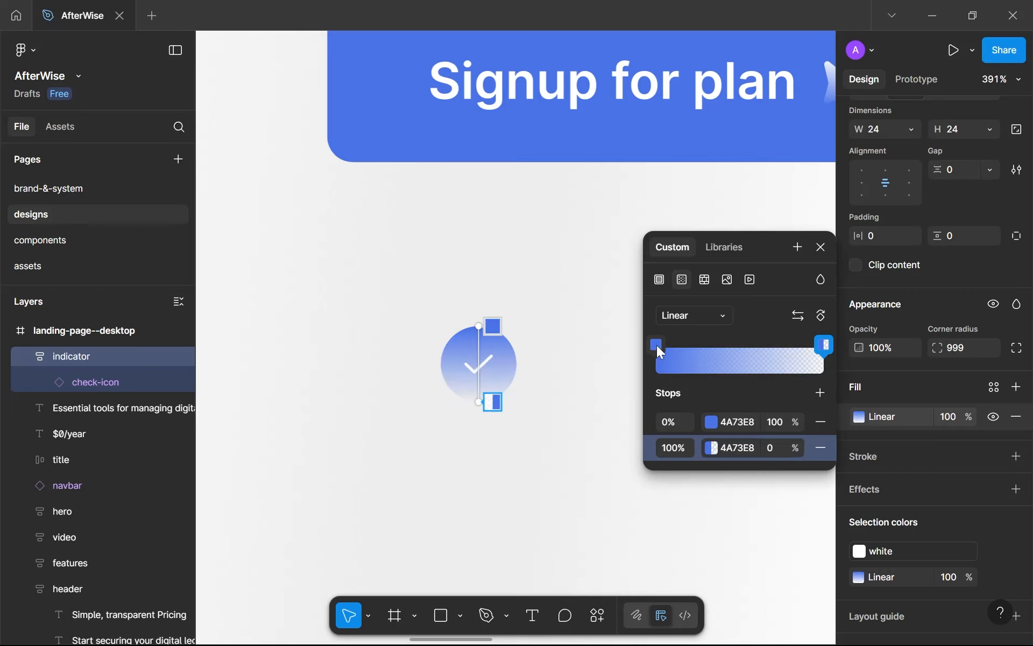
Reposition the gradient's solid start stop, settling around 37%.
{"action": "left_click_drag", "start_coordinate": [657, 344], "coordinate": [714, 344]}
{"action": "left_click", "coordinate": [823, 347]}
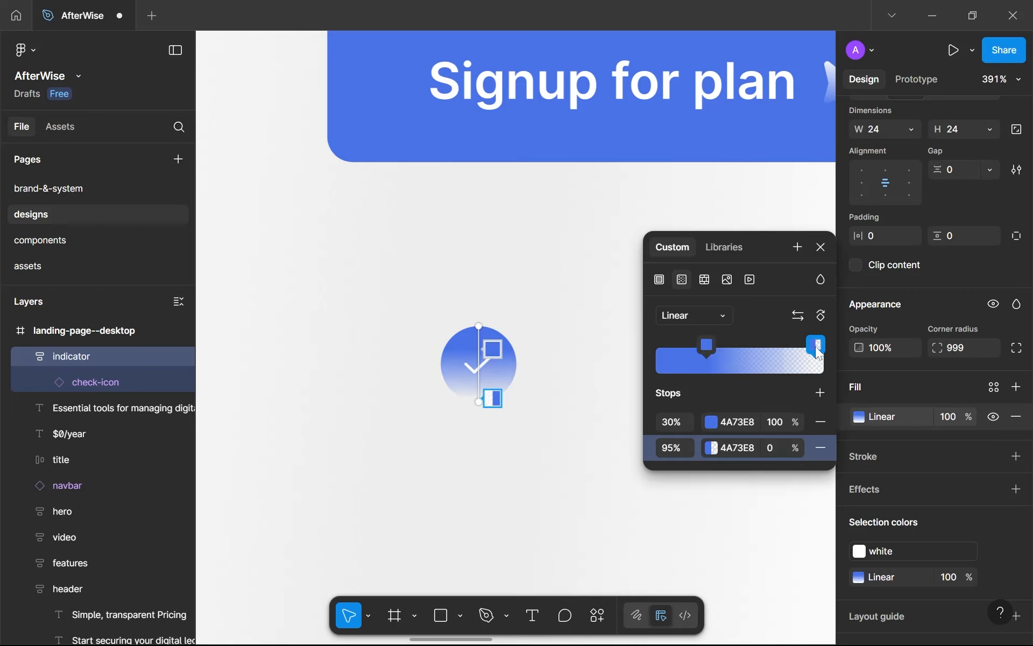
{"action": "left_click", "coordinate": [702, 344]}
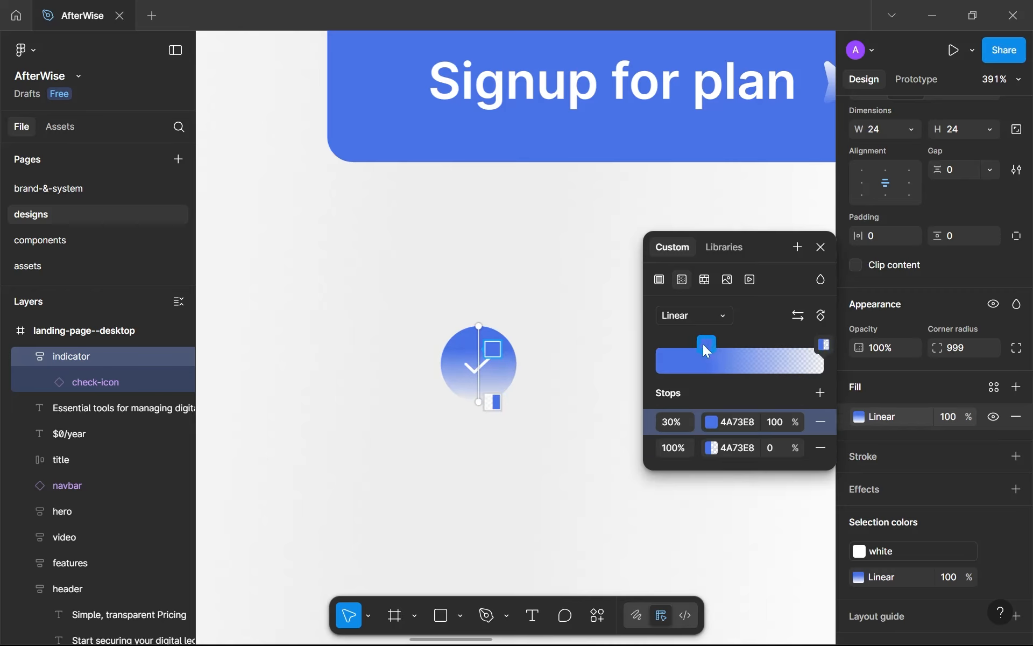
{"action": "left_click_drag", "start_coordinate": [705, 344], "coordinate": [741, 337]}
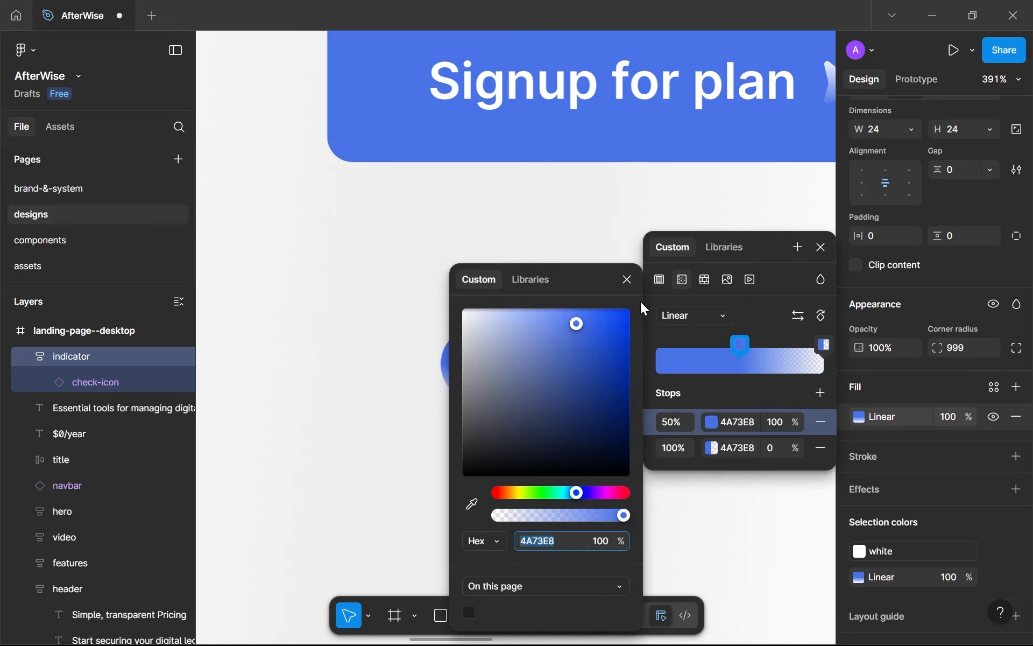
{"action": "left_click", "coordinate": [627, 279]}
{"action": "scroll", "coordinate": [533, 342], "scroll_direction": "down", "scroll_amount": 3}
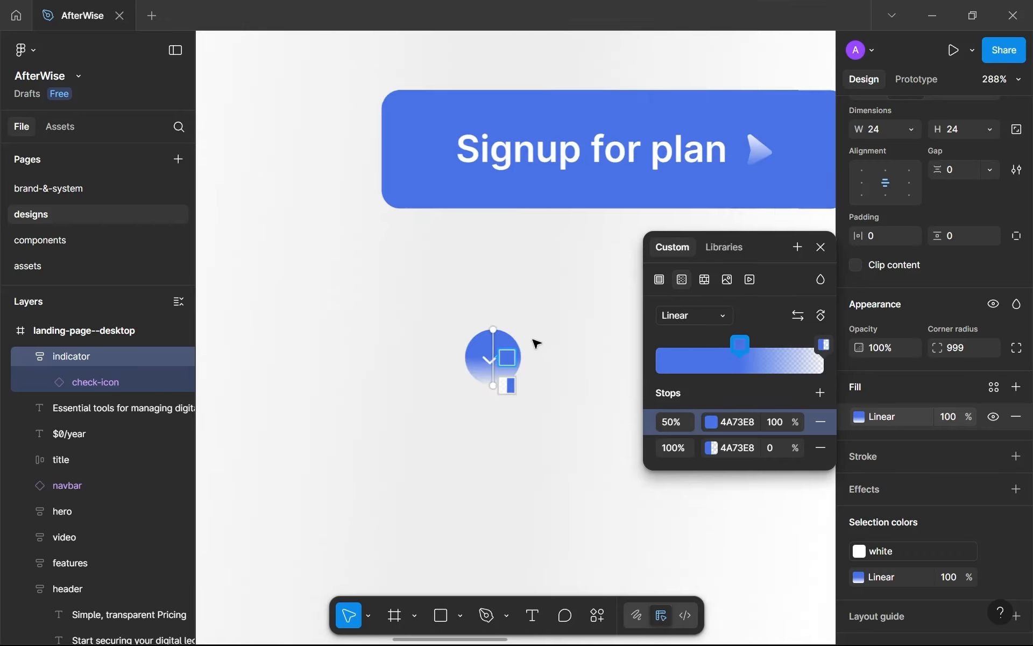
{"action": "left_click_drag", "start_coordinate": [536, 343], "coordinate": [496, 339]}
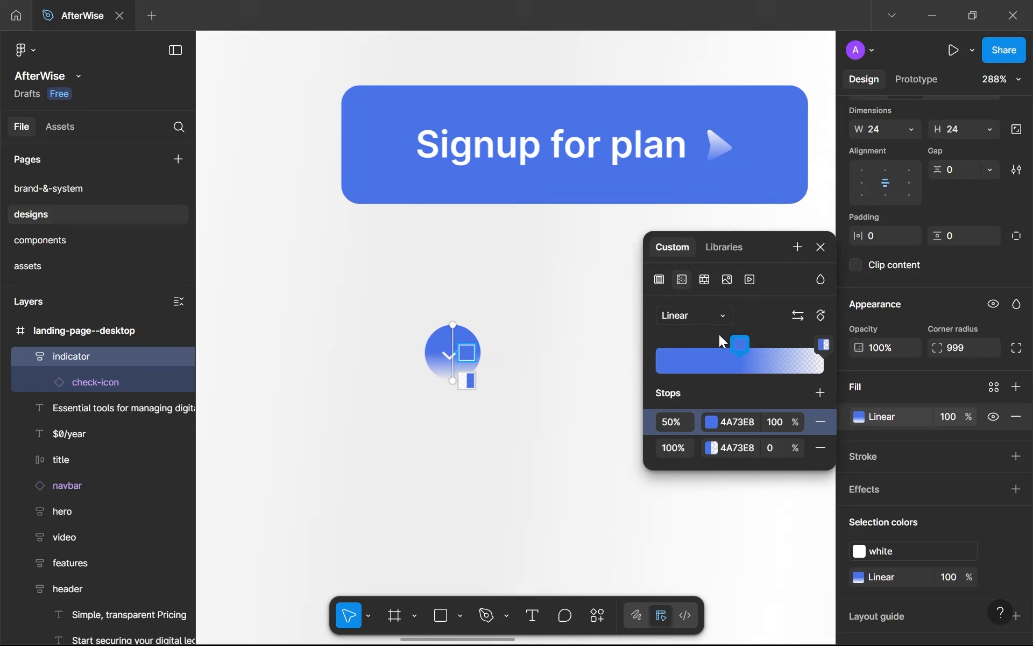
{"action": "left_click_drag", "start_coordinate": [740, 337], "coordinate": [717, 336]}
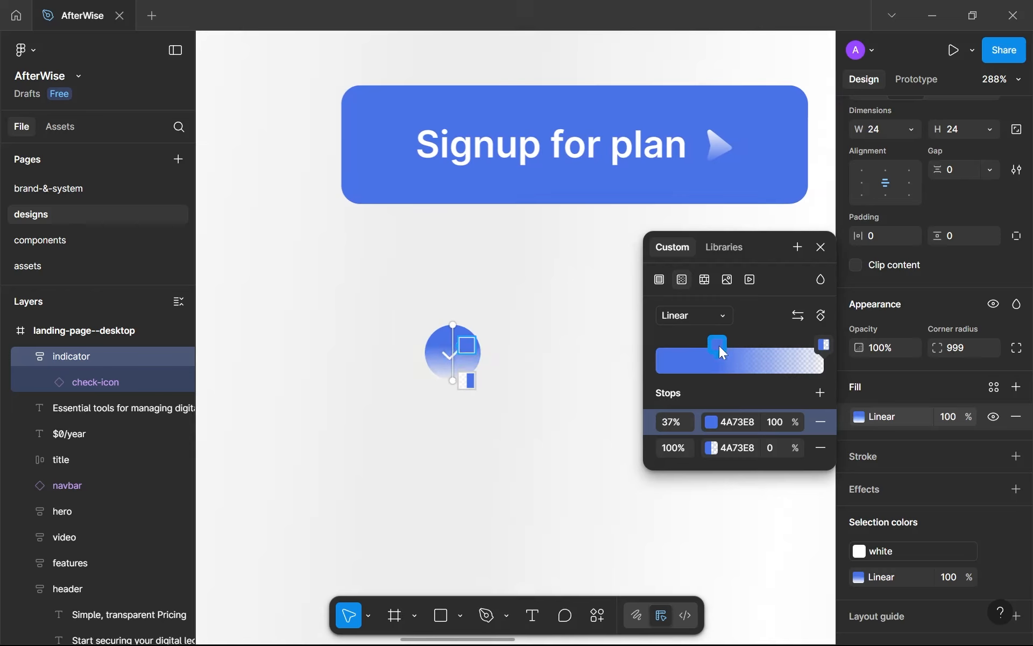
{"action": "left_click_drag", "start_coordinate": [719, 347], "coordinate": [670, 345]}
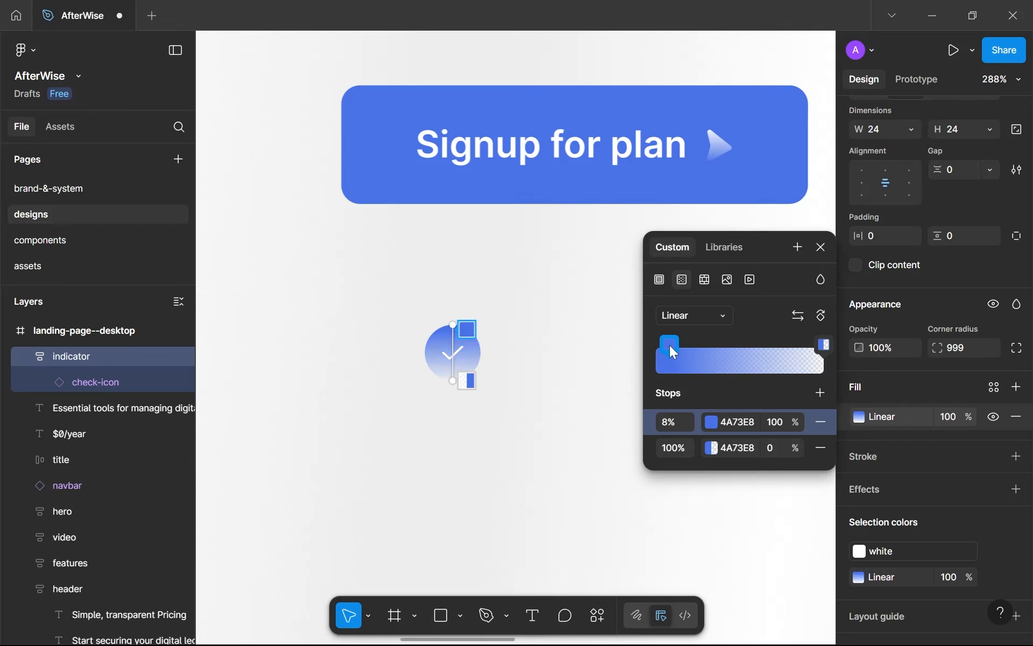
Add a stroke to the circle, trying blue--200, purple--500 and gray--300 before settling on gray--800.
{"action": "left_click", "coordinate": [996, 461]}
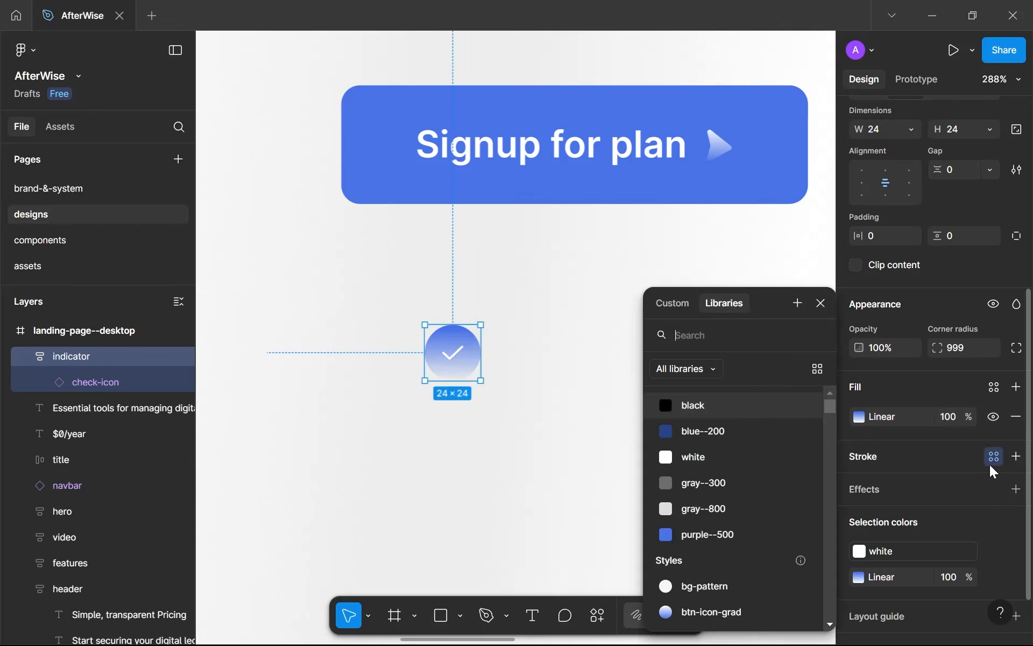
{"action": "left_click", "coordinate": [702, 431]}
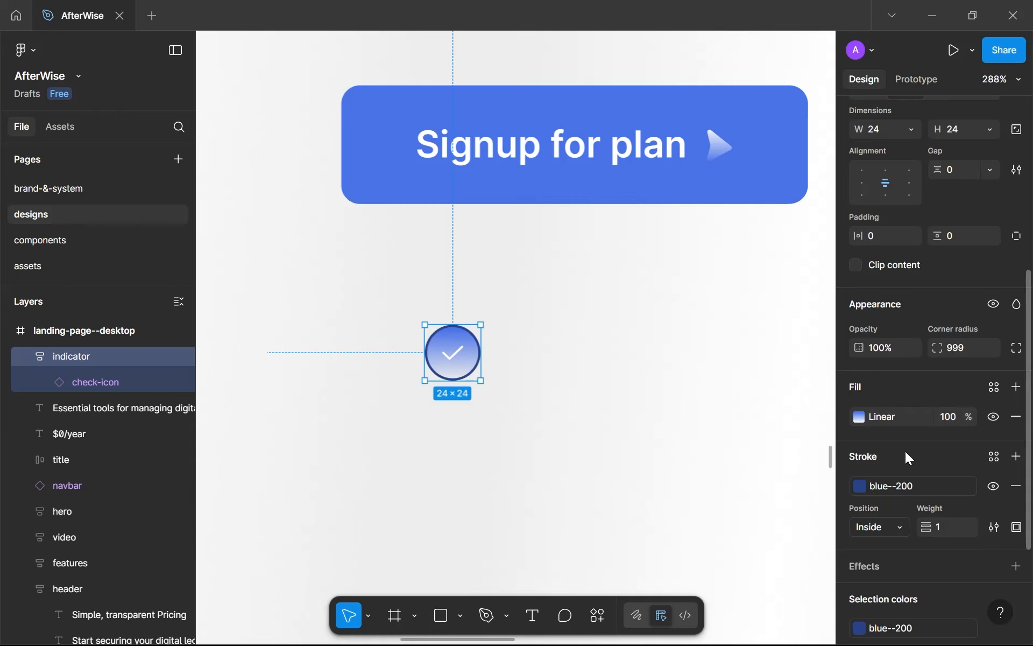
{"action": "left_click", "coordinate": [896, 486]}
{"action": "left_click", "coordinate": [723, 535]}
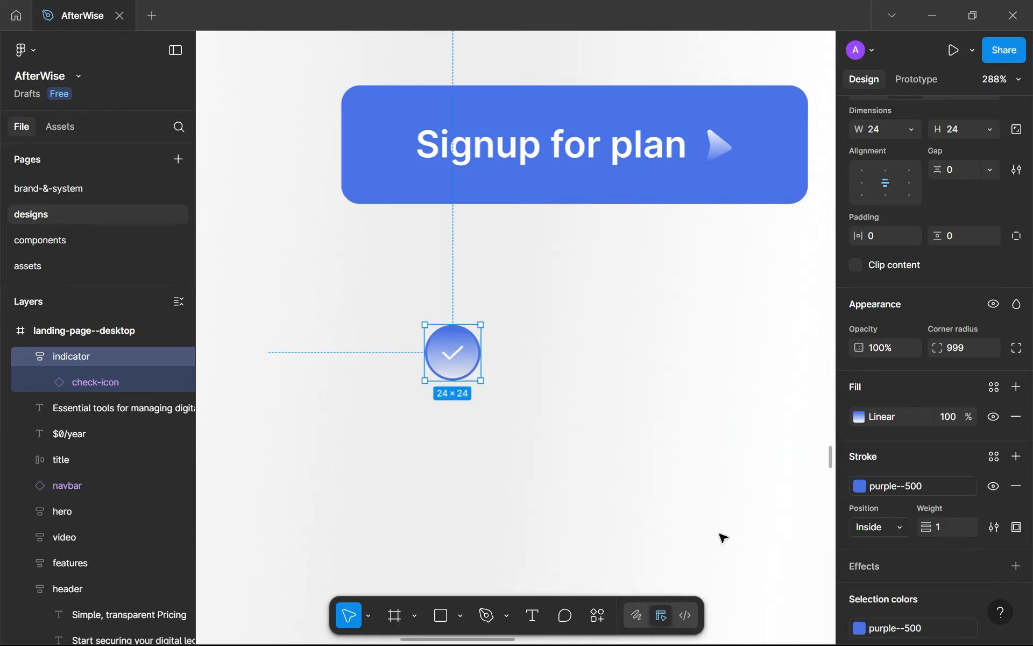
{"action": "left_click", "coordinate": [896, 486]}
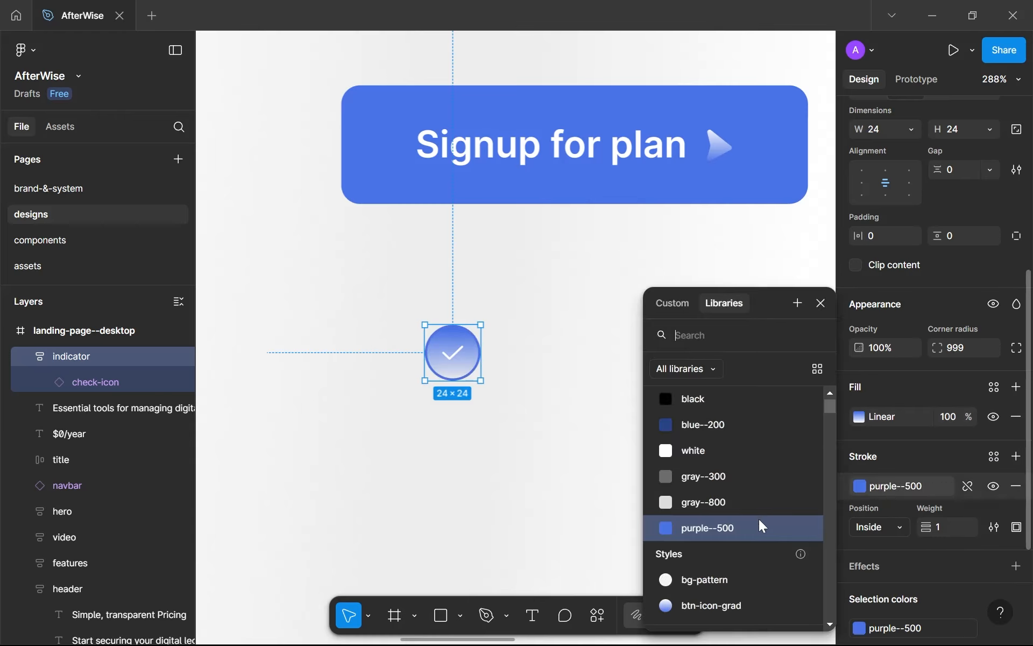
{"action": "left_click", "coordinate": [712, 481]}
{"action": "left_click", "coordinate": [896, 486]}
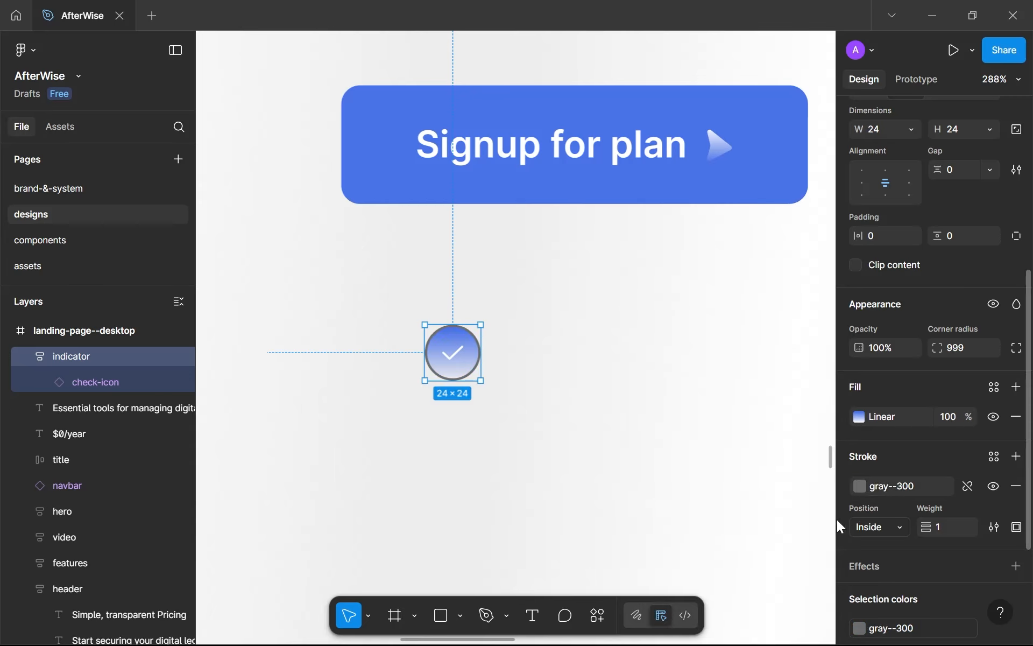
{"action": "left_click", "coordinate": [774, 514]}
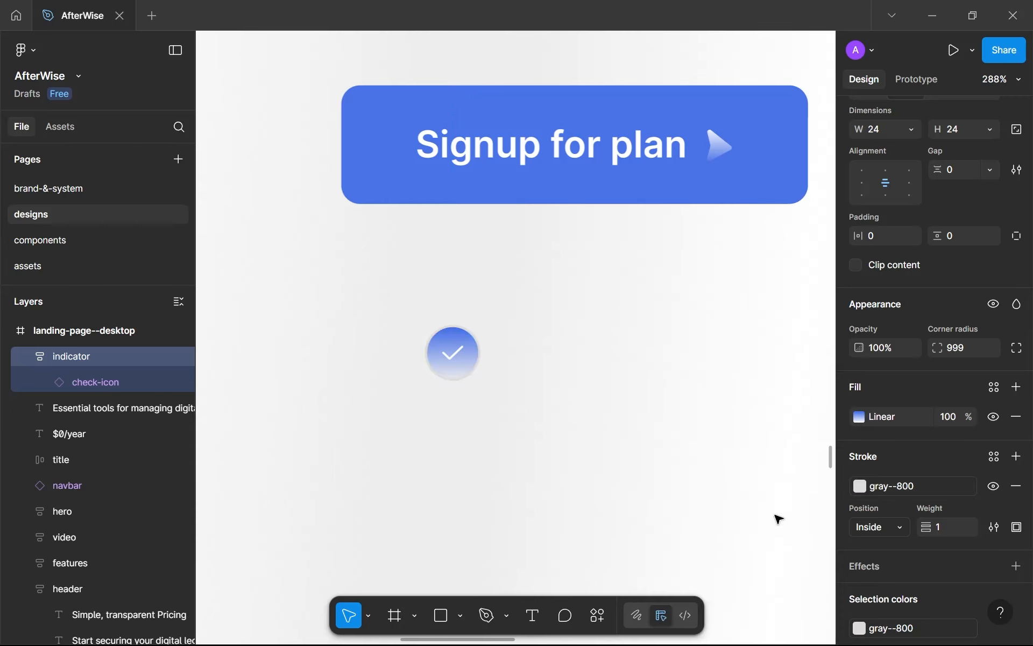
Preview the gray--800-stroked check indicator on the canvas, then reselect it.
{"action": "left_click", "coordinate": [581, 475]}
{"action": "scroll", "coordinate": [581, 475], "scroll_direction": "down", "scroll_amount": 3}
{"action": "scroll", "coordinate": [581, 475], "scroll_direction": "up", "scroll_amount": 2}
{"action": "scroll", "coordinate": [571, 468], "scroll_direction": "down", "scroll_amount": 5}
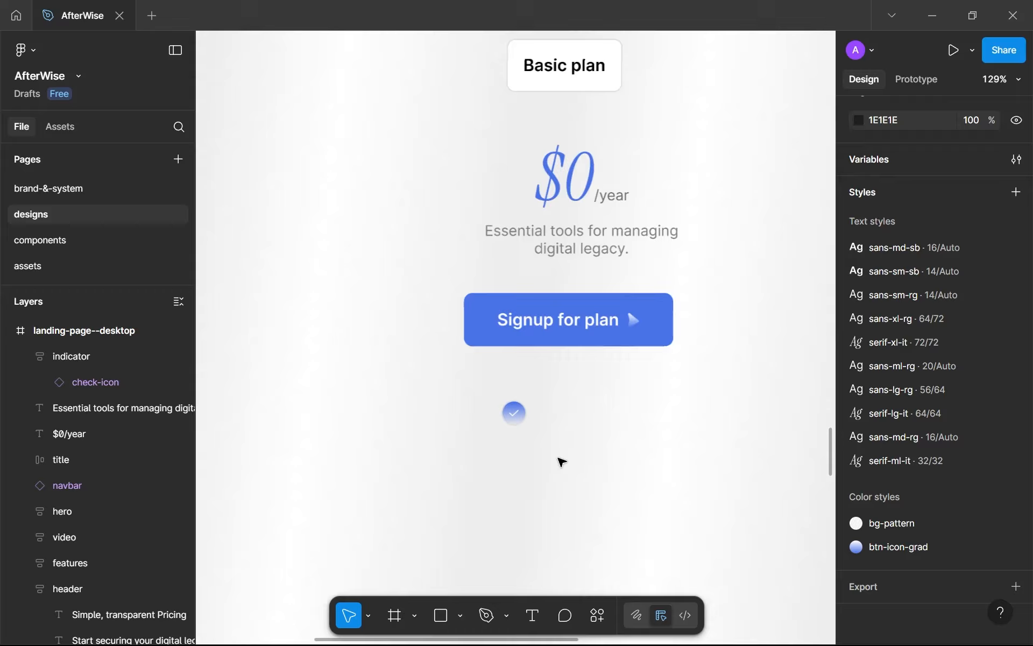
{"action": "scroll", "coordinate": [521, 441], "scroll_direction": "up", "scroll_amount": 2}
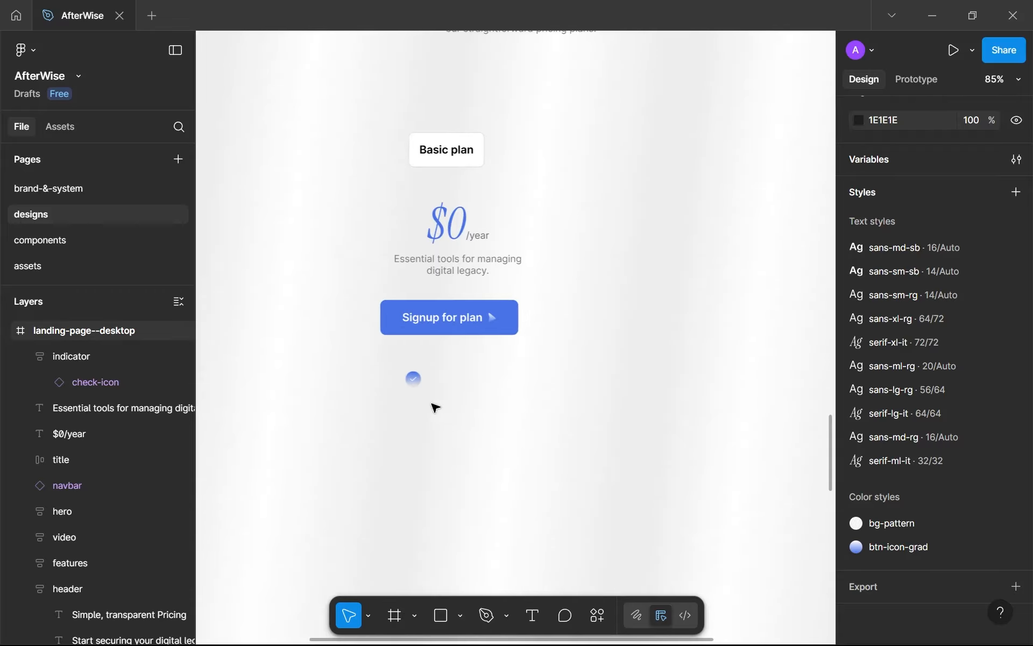
{"action": "scroll", "coordinate": [432, 405], "scroll_direction": "up", "scroll_amount": 3}
{"action": "scroll", "coordinate": [469, 415], "scroll_direction": "down", "scroll_amount": 1}
{"action": "scroll", "coordinate": [470, 415], "scroll_direction": "down", "scroll_amount": 6}
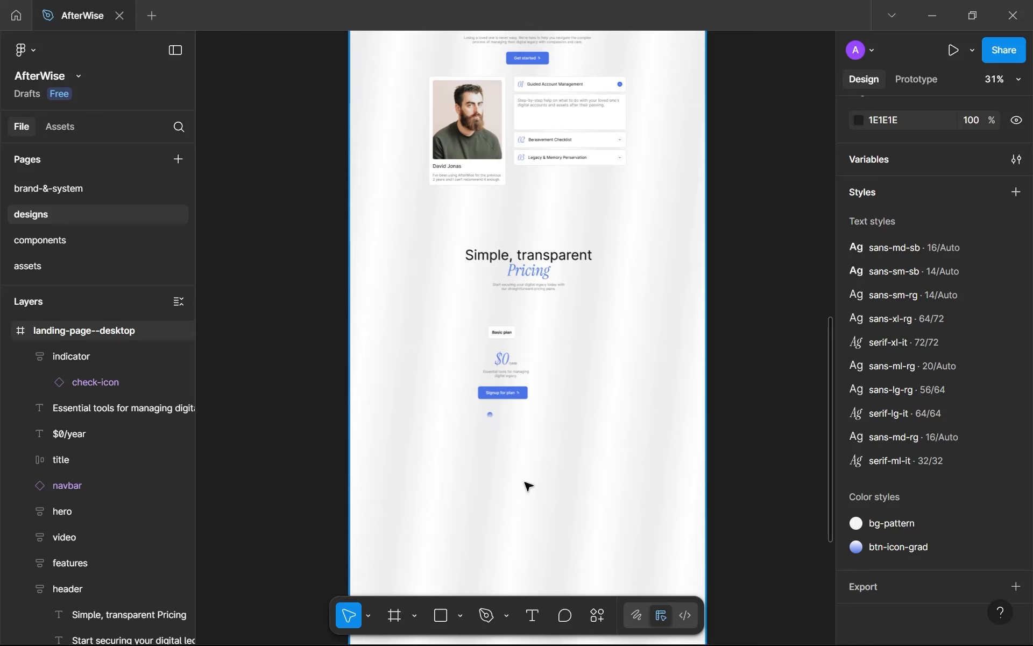
{"action": "scroll", "coordinate": [489, 434], "scroll_direction": "up", "scroll_amount": 5}
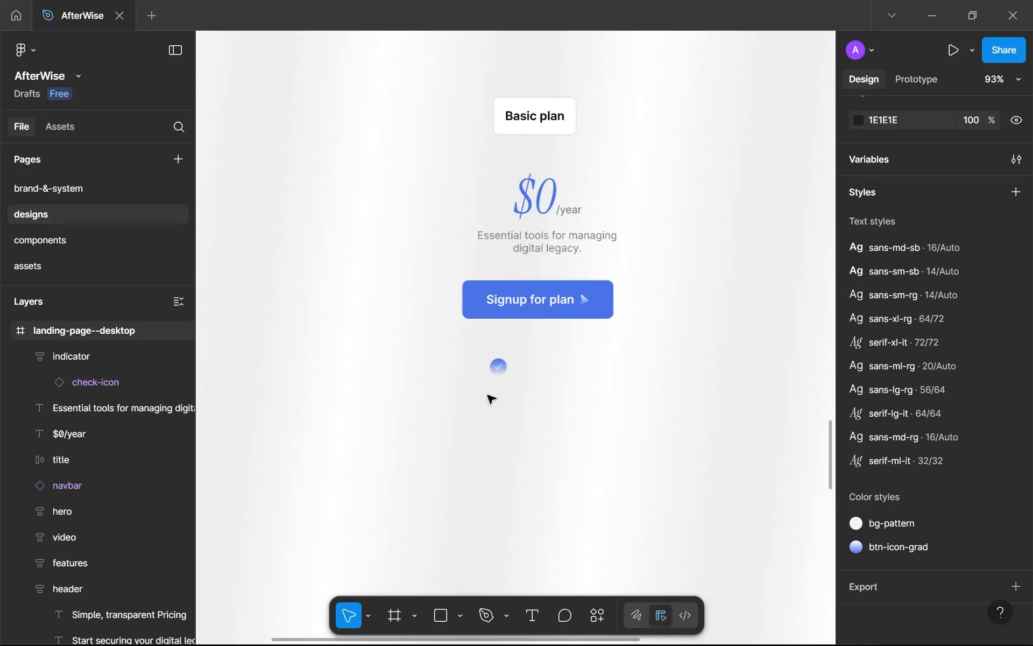
{"action": "left_click", "coordinate": [514, 371]}
{"action": "scroll", "coordinate": [511, 368], "scroll_direction": "up", "scroll_amount": 3}
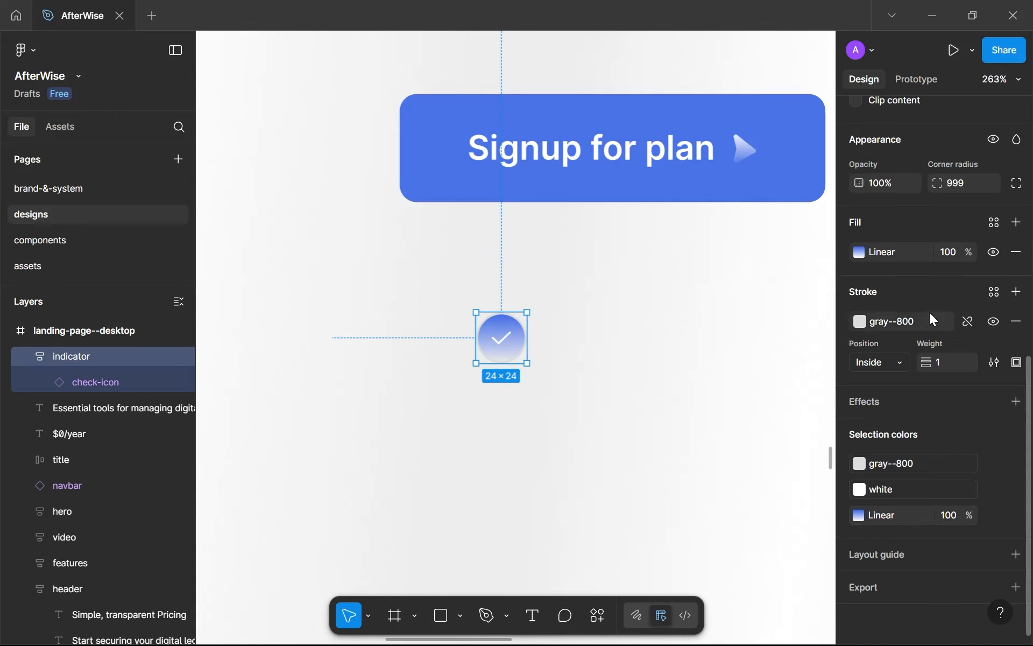
Set the check circle's gradient end stop to 100% opacity.
{"action": "left_click", "coordinate": [860, 252]}
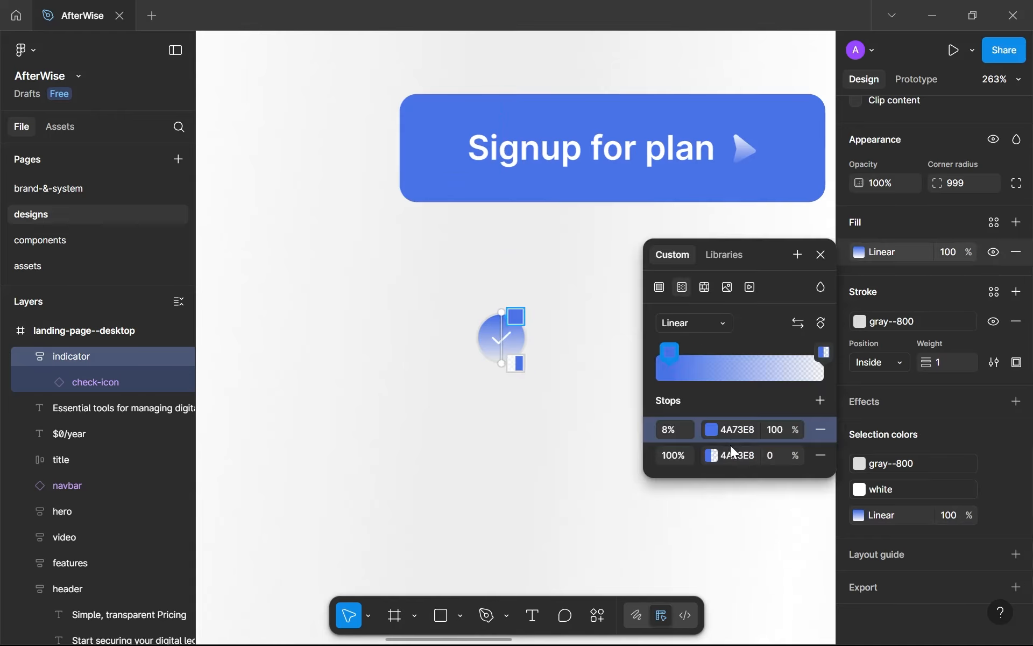
{"action": "left_click", "coordinate": [712, 455]}
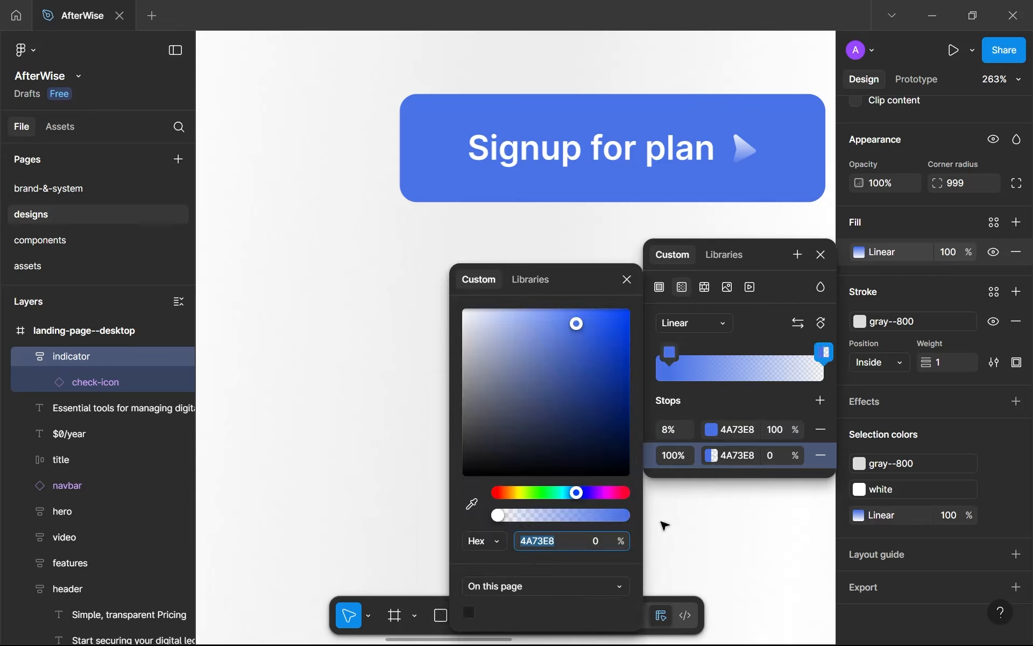
{"action": "left_click", "coordinate": [626, 281]}
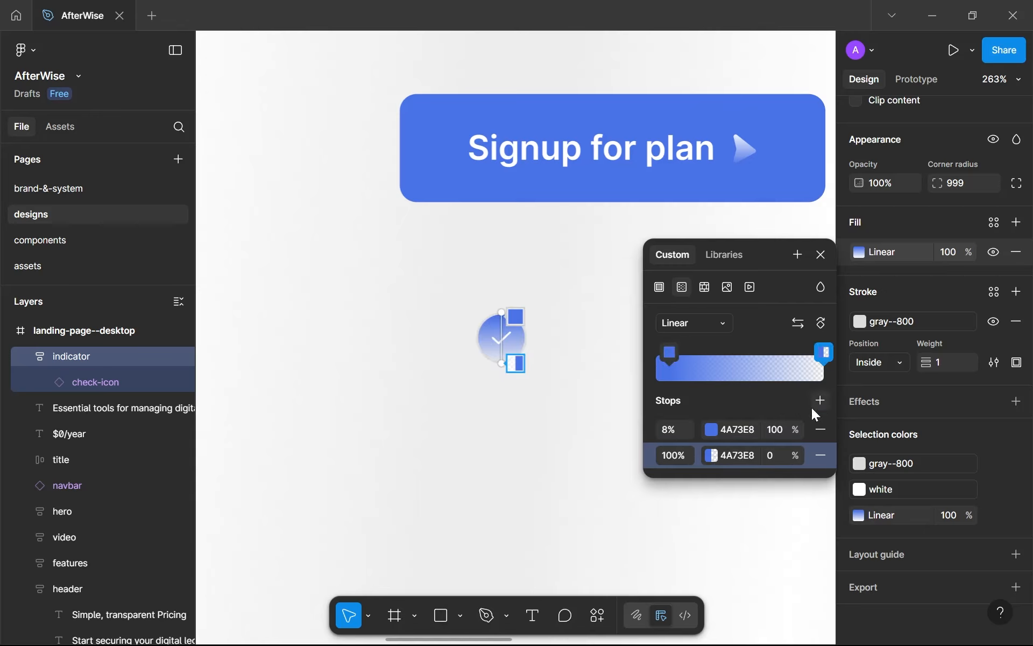
{"action": "left_click", "coordinate": [774, 457]}
{"action": "type", "text": "100"}
{"action": "key", "text": "Return"}
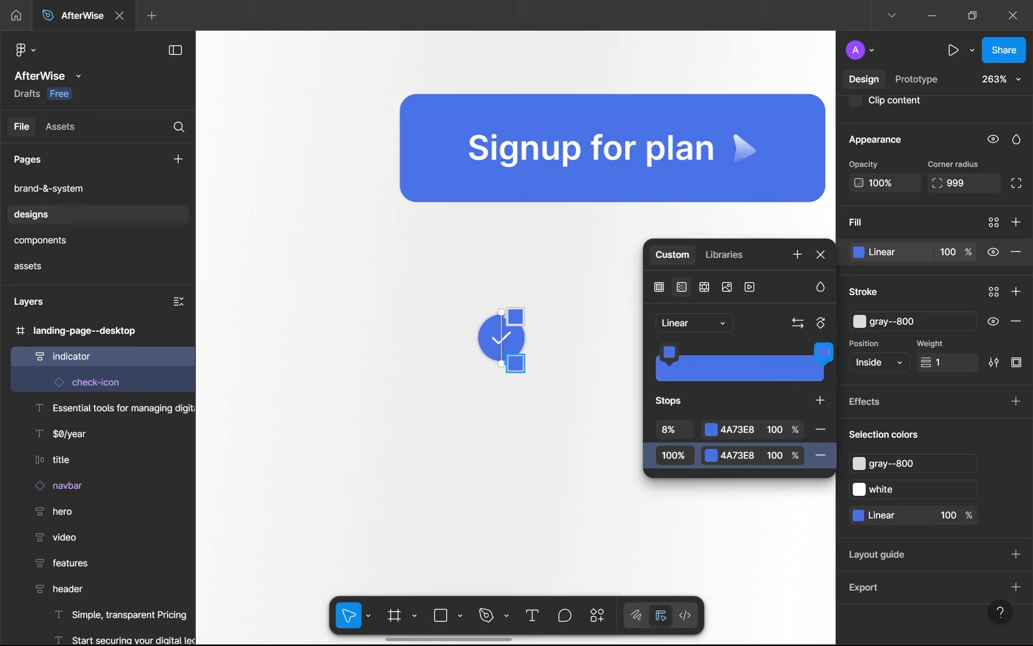
Sample the video section's dark blue 284389 as the gradient end stop colour.
{"action": "left_click", "coordinate": [714, 458]}
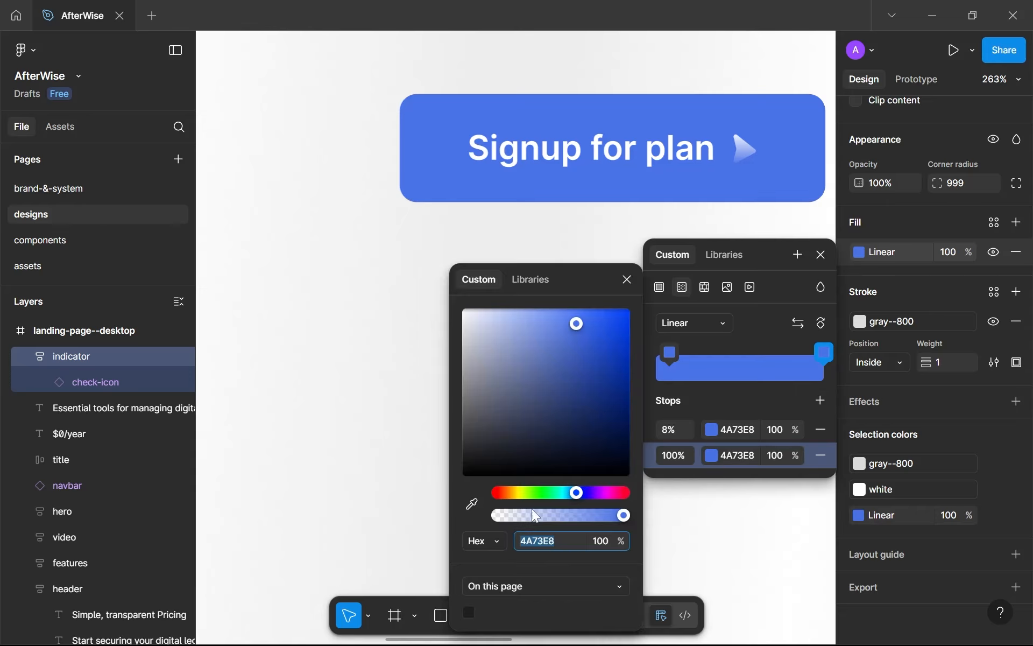
{"action": "left_click", "coordinate": [470, 506]}
{"action": "scroll", "coordinate": [435, 198], "scroll_direction": "down", "scroll_amount": 3, "text": "ctrl"}
{"action": "scroll", "coordinate": [434, 198], "scroll_direction": "up", "scroll_amount": 5}
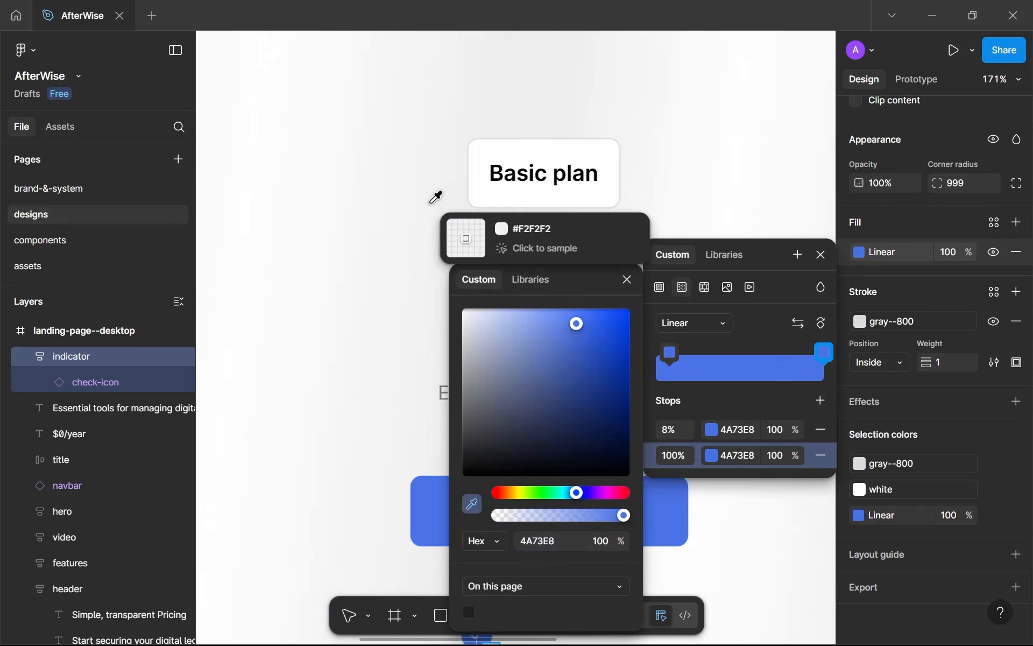
{"action": "scroll", "coordinate": [434, 173], "scroll_direction": "down", "scroll_amount": 5, "text": "ctrl"}
{"action": "scroll", "coordinate": [433, 173], "scroll_direction": "up", "scroll_amount": 6}
{"action": "scroll", "coordinate": [434, 176], "scroll_direction": "down", "scroll_amount": 1, "text": "ctrl"}
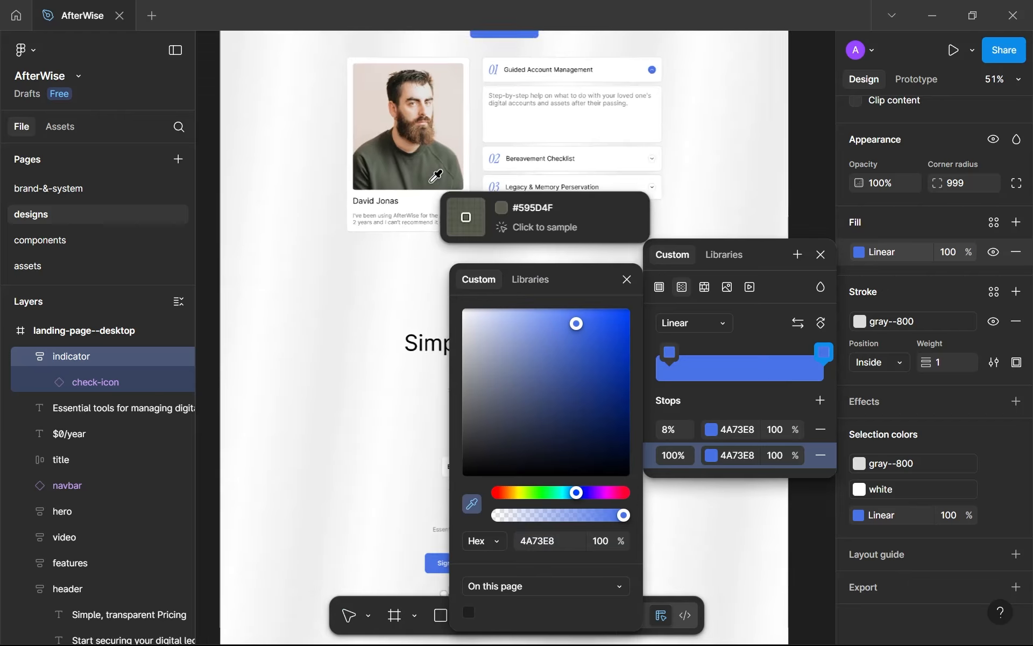
{"action": "scroll", "coordinate": [434, 176], "scroll_direction": "down", "scroll_amount": 4, "text": "ctrl"}
{"action": "scroll", "coordinate": [465, 89], "scroll_direction": "up", "scroll_amount": 8}
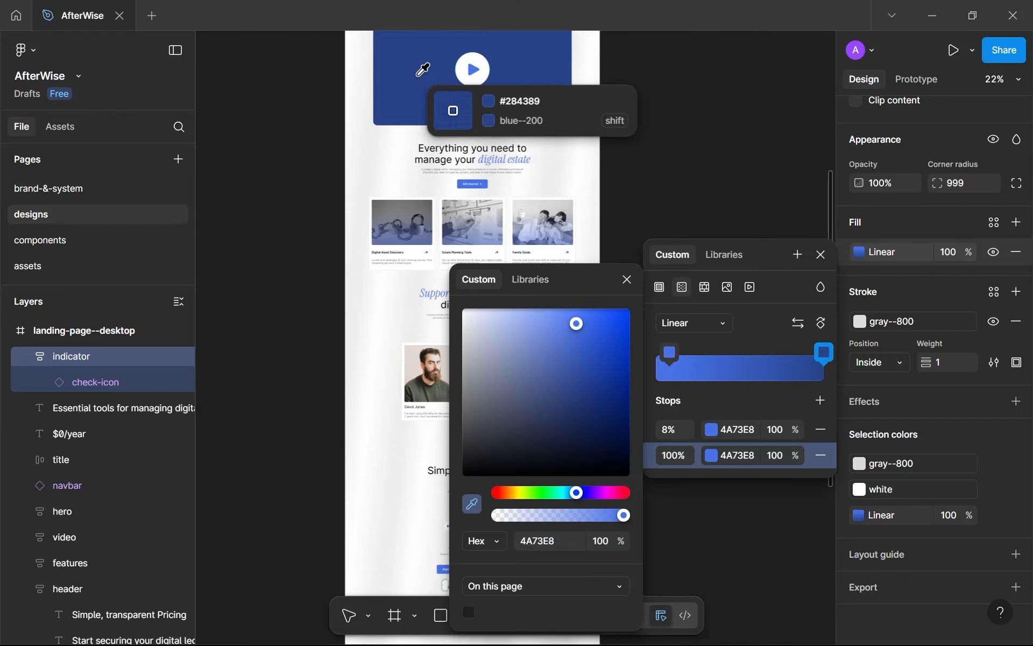
{"action": "left_click", "coordinate": [418, 75]}
{"action": "scroll", "coordinate": [398, 459], "scroll_direction": "down", "scroll_amount": 4}
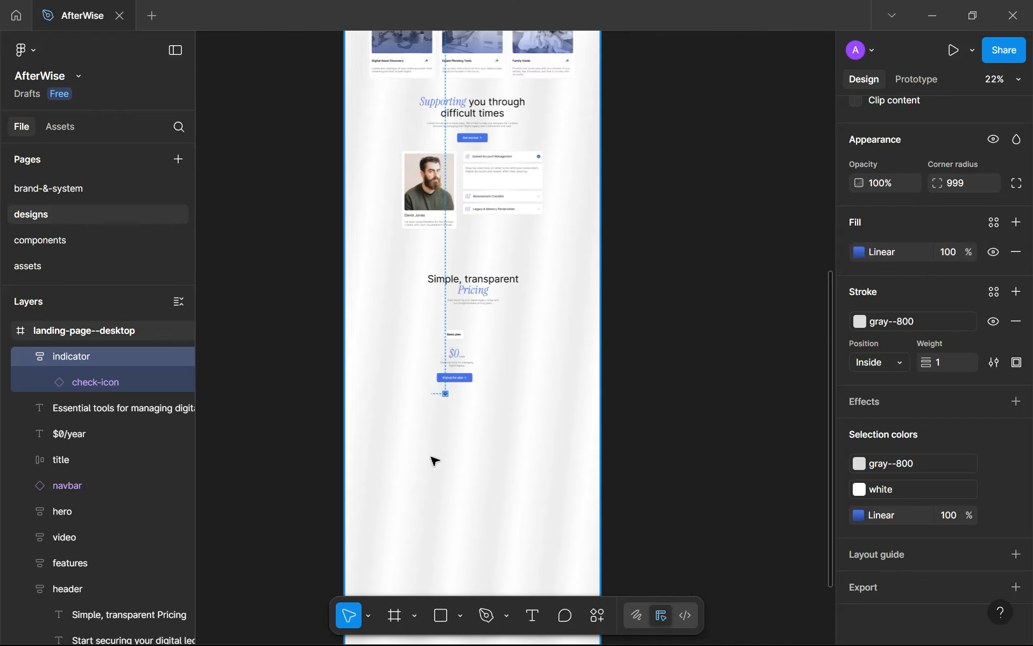
{"action": "scroll", "coordinate": [432, 459], "scroll_direction": "up", "scroll_amount": 15, "text": "ctrl"}
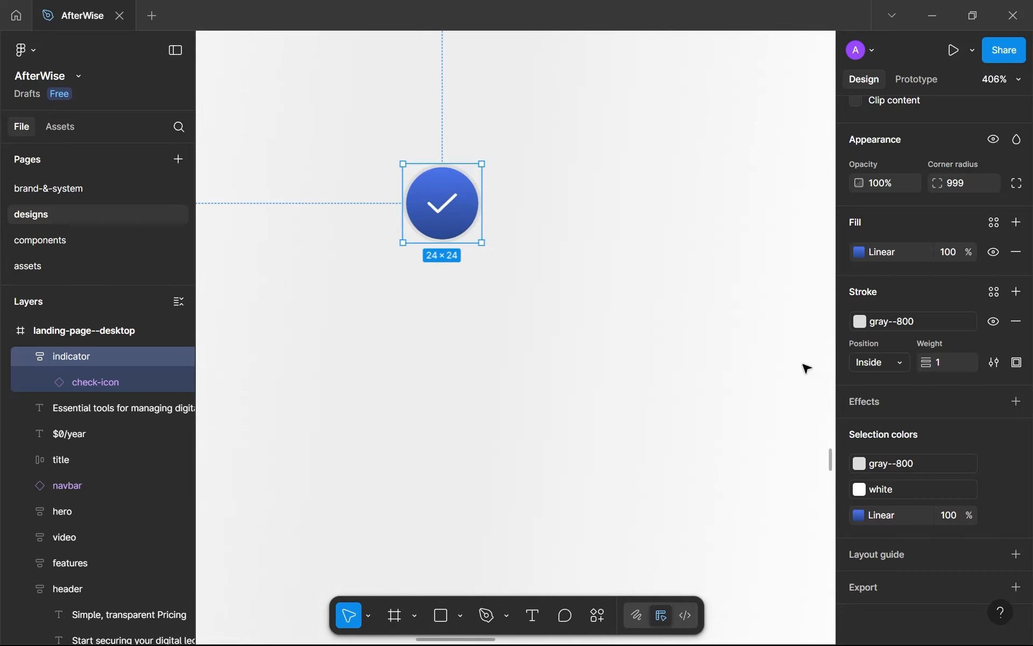
Remove the grey outline from the check circle and select it below the Signup button.
{"action": "left_click", "coordinate": [1016, 321]}
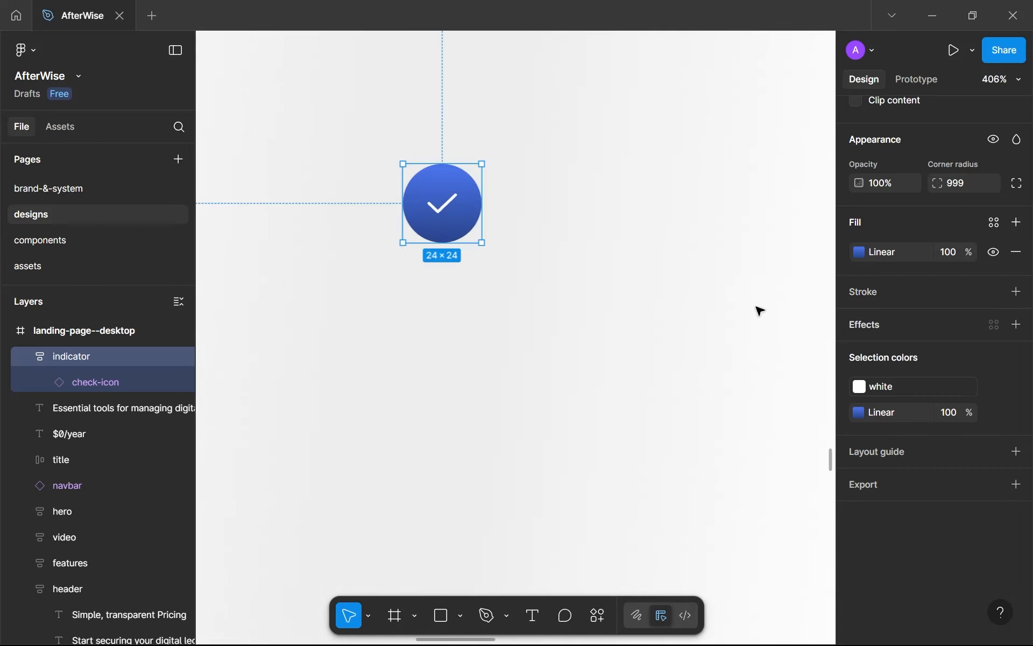
{"action": "left_click", "coordinate": [531, 305]}
{"action": "scroll", "coordinate": [531, 305], "scroll_direction": "down", "scroll_amount": 6, "text": "ctrl"}
{"action": "scroll", "coordinate": [486, 307], "scroll_direction": "up", "scroll_amount": 3, "text": "ctrl"}
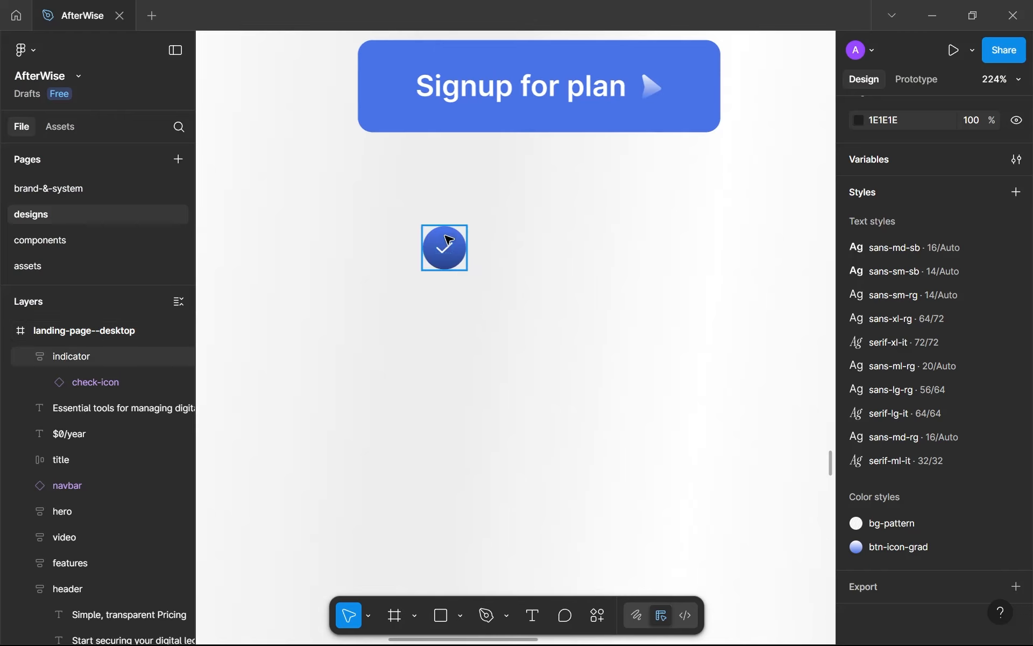
{"action": "left_click_drag", "start_coordinate": [449, 239], "coordinate": [442, 239]}
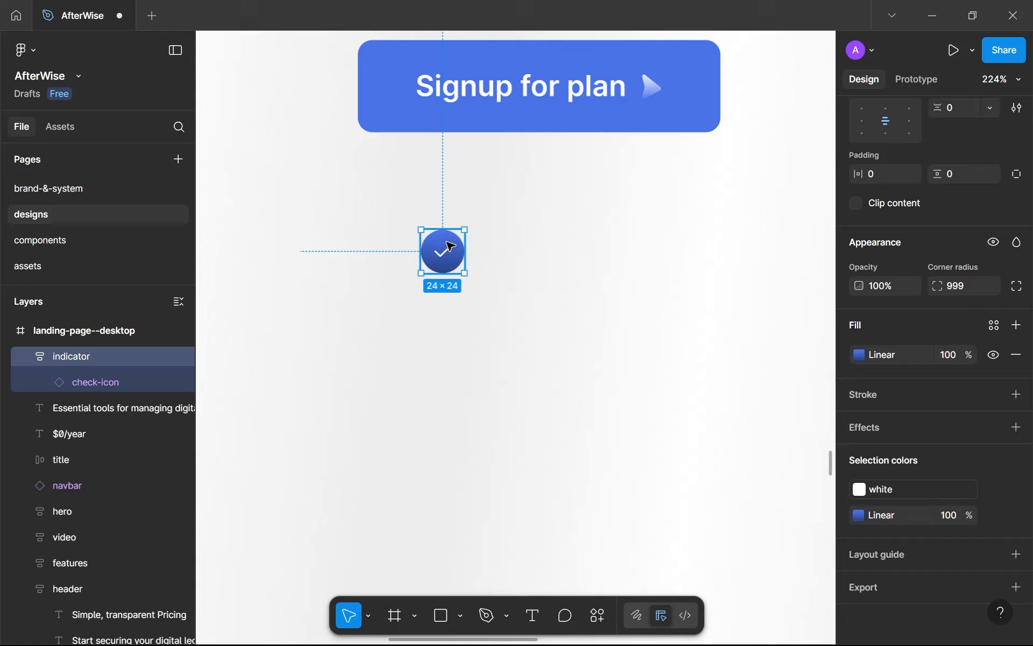
Cut the check circle, then duplicate the accordion-items frame on the components page as 'check-indicator'.
{"action": "key", "text": "Delete"}
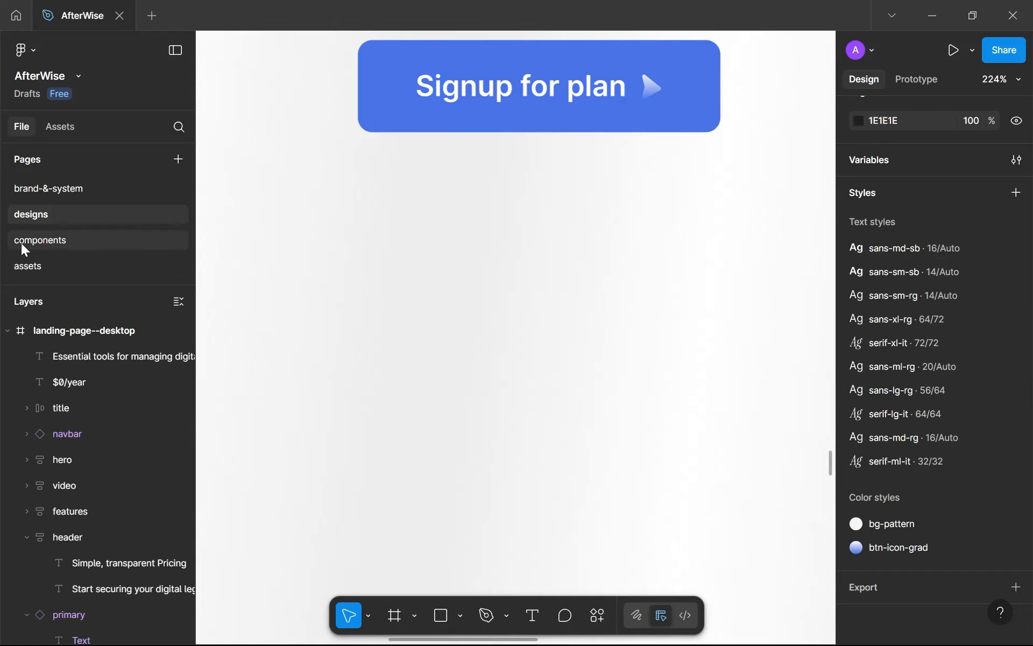
{"action": "left_click", "coordinate": [21, 243]}
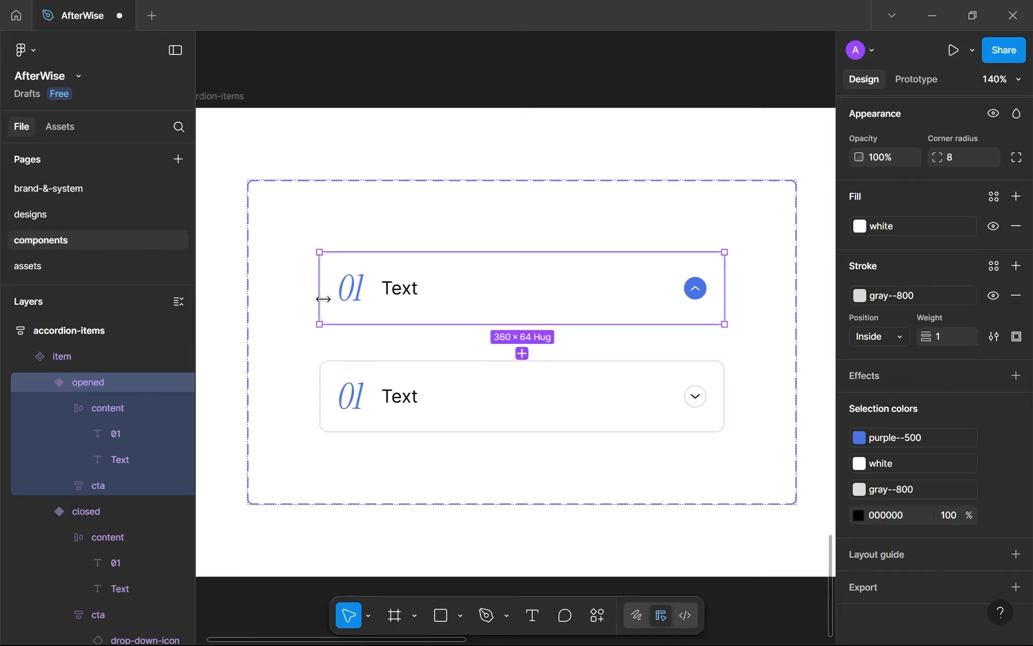
{"action": "scroll", "coordinate": [324, 298], "scroll_direction": "down", "scroll_amount": 5}
{"action": "scroll", "coordinate": [309, 226], "scroll_direction": "down", "scroll_amount": 2}
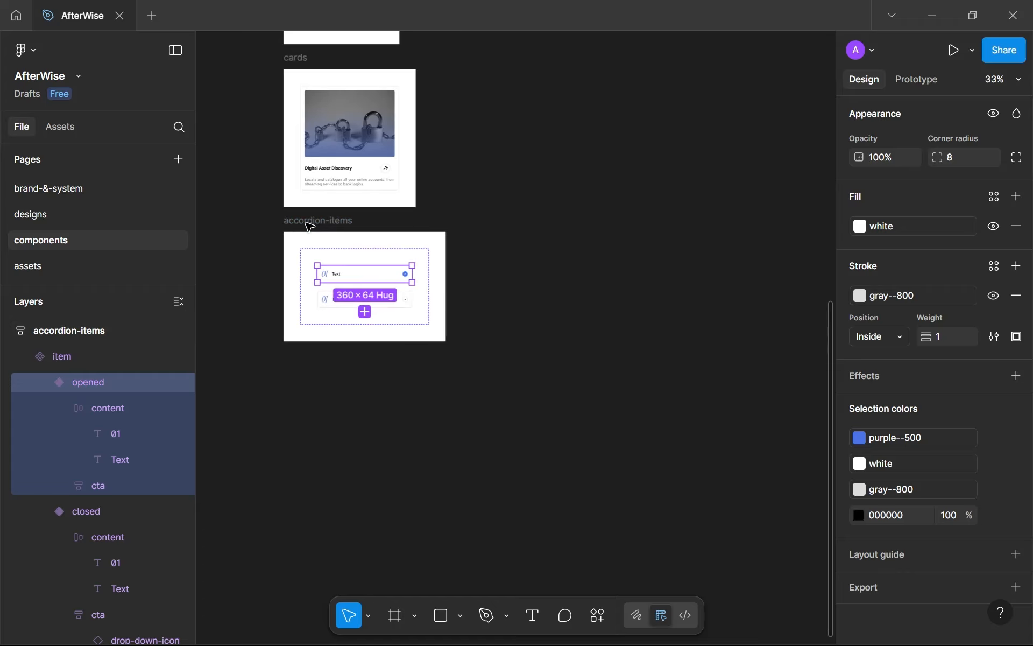
{"action": "left_click", "coordinate": [312, 220]}
{"action": "key", "text": "ctrl+d"}
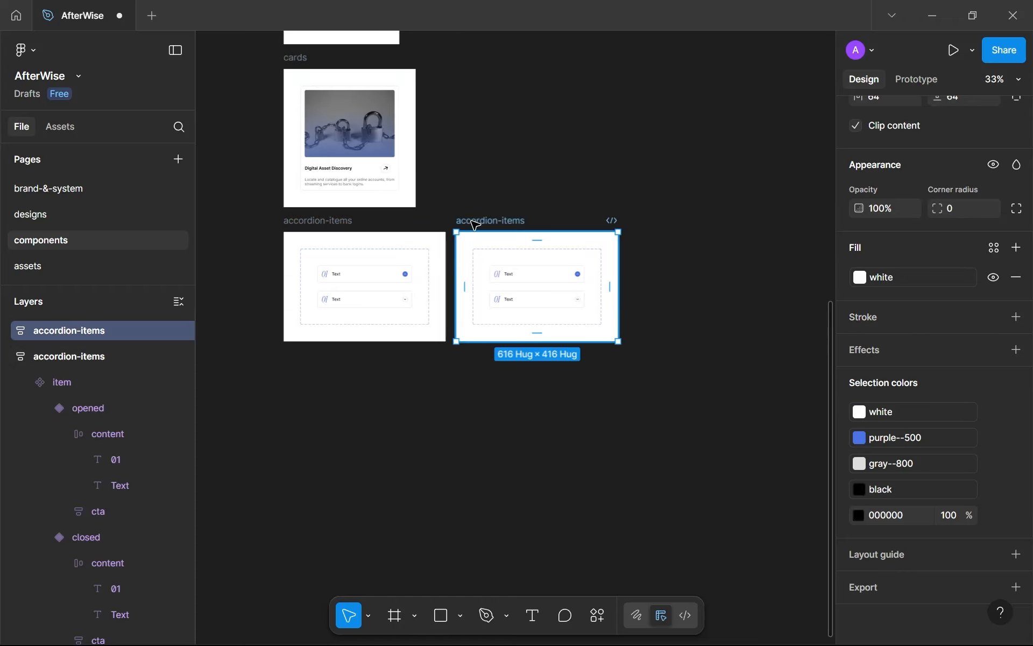
{"action": "left_click_drag", "start_coordinate": [477, 226], "coordinate": [305, 350]}
{"action": "double_click", "coordinate": [305, 346]}
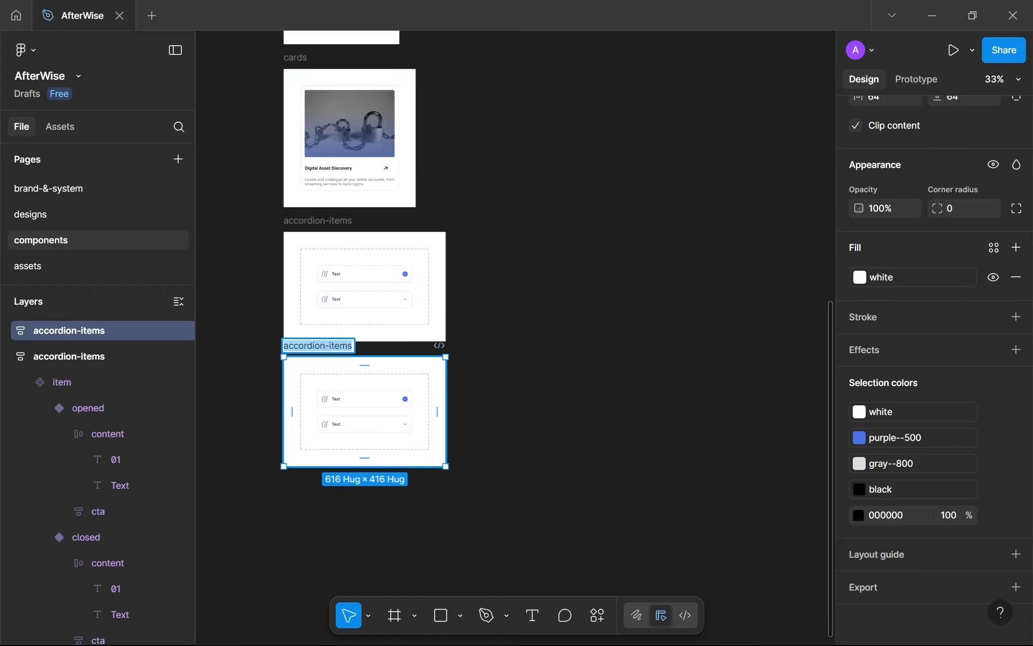
{"action": "type", "text": "check"}
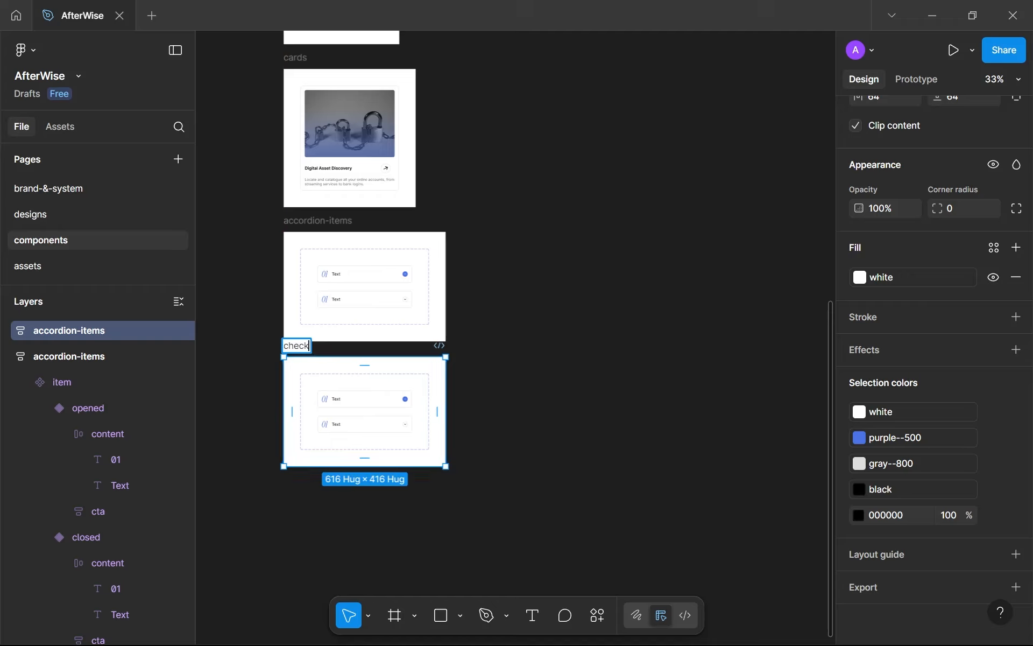
{"action": "type", "text": "-indicator"}
{"action": "key", "text": "Return"}
Replace the frame's content with the check circle, name it check-indicator, and make it a component.
{"action": "left_click", "coordinate": [351, 432]}
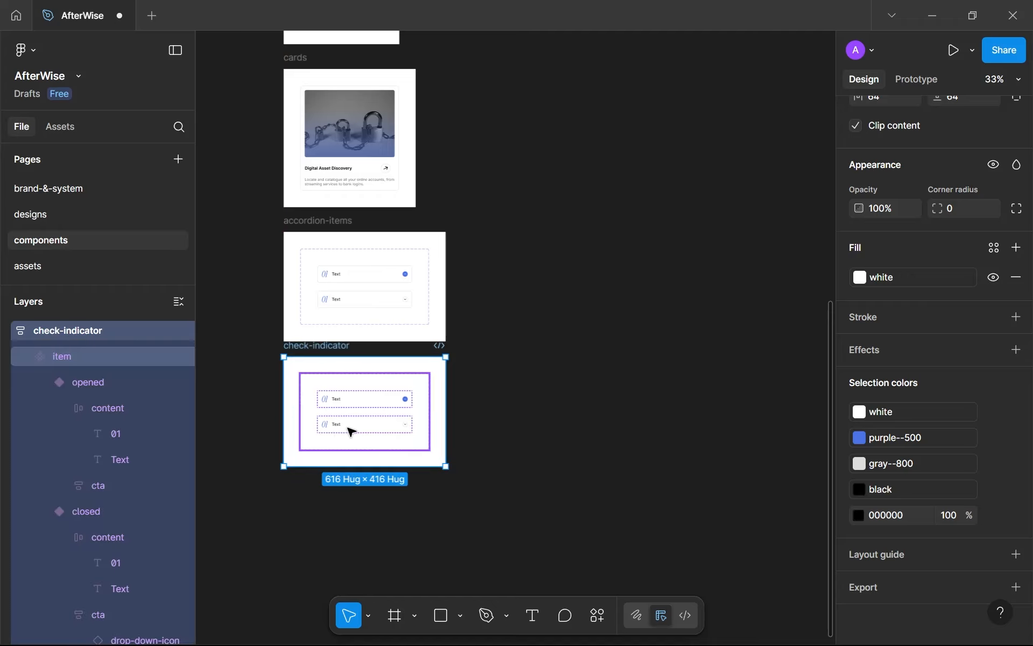
{"action": "key", "text": "ctrl+shift+r"}
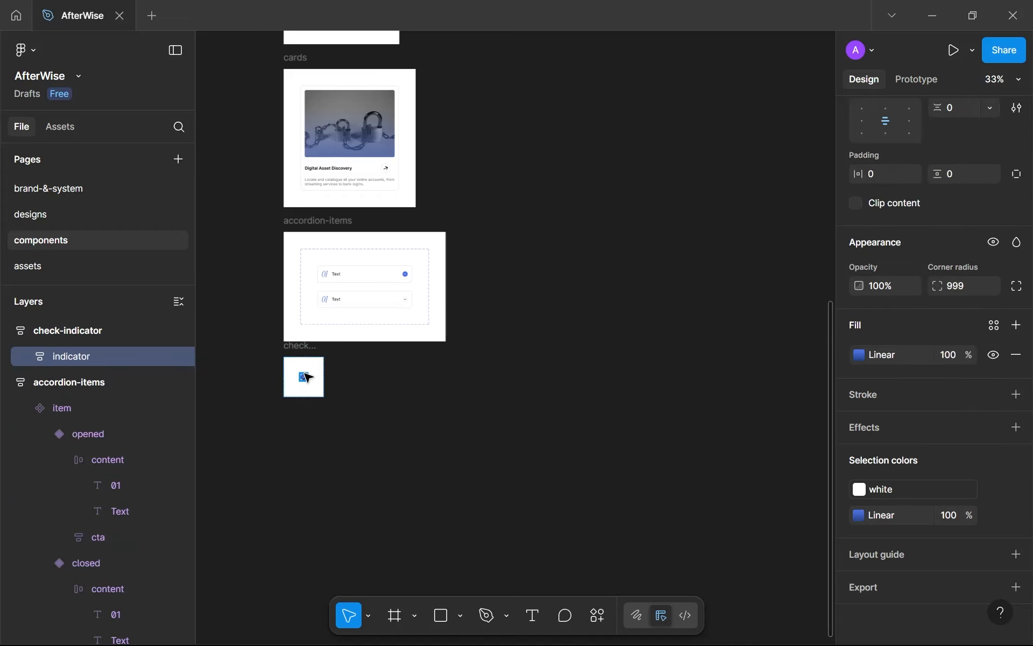
{"action": "double_click", "coordinate": [66, 350]}
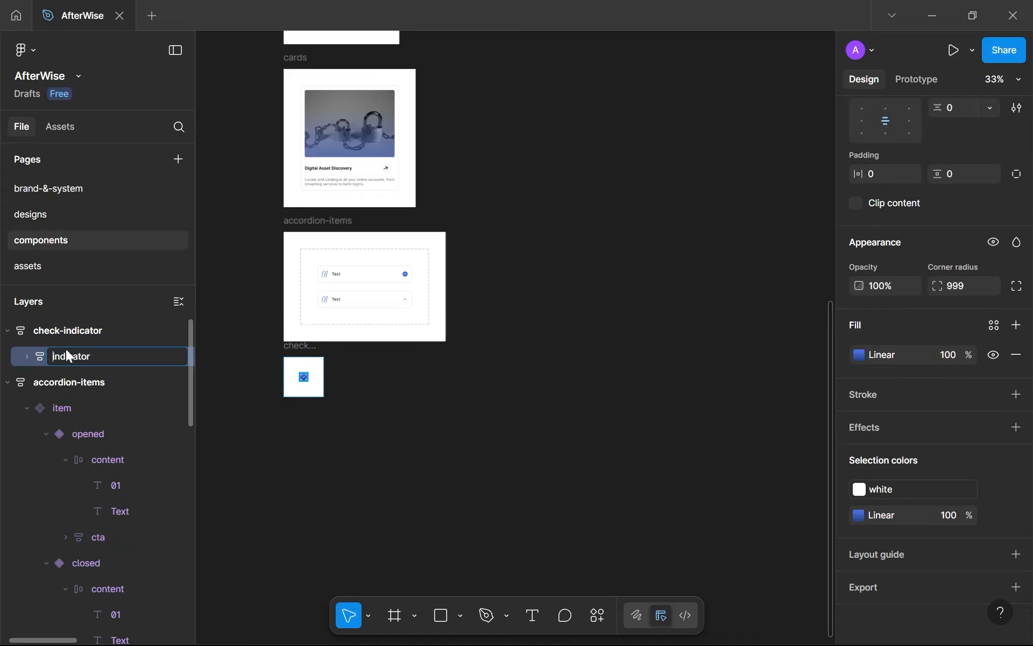
{"action": "type", "text": "check-"}
{"action": "key", "text": "Return"}
{"action": "scroll", "coordinate": [269, 334], "scroll_direction": "up", "scroll_amount": 5}
{"action": "scroll", "coordinate": [1015, 306], "scroll_direction": "up", "scroll_amount": 6}
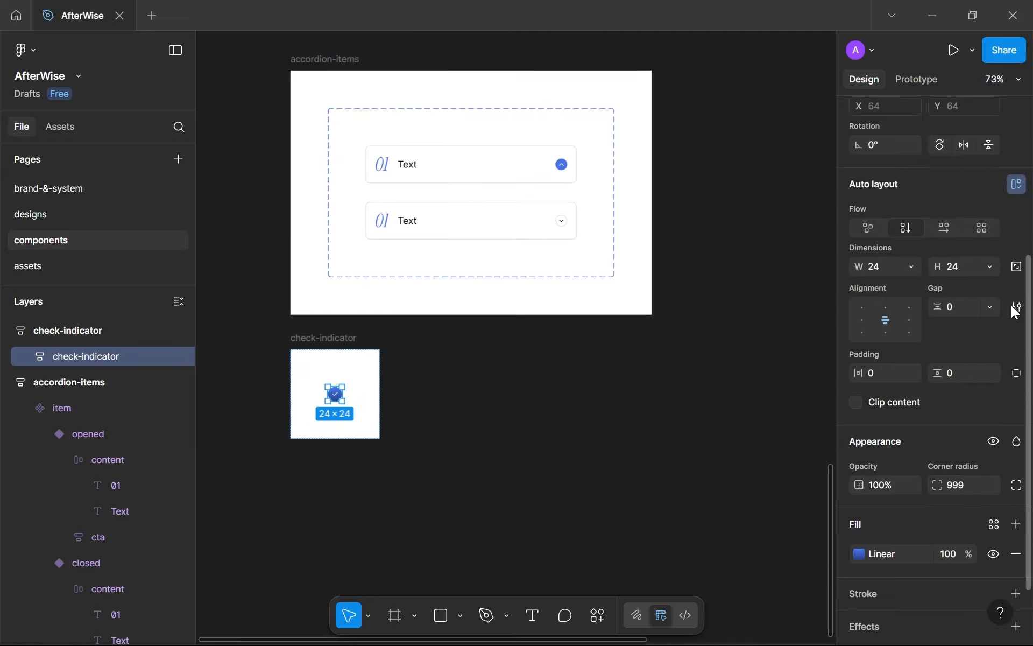
{"action": "left_click", "coordinate": [959, 118]}
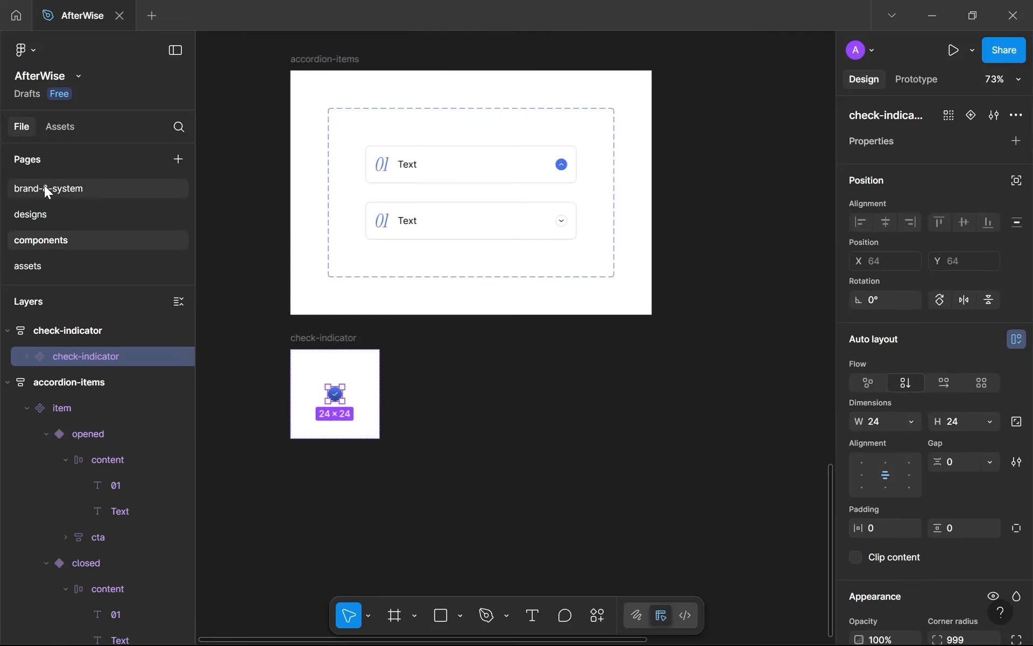
{"action": "left_click", "coordinate": [52, 214]}
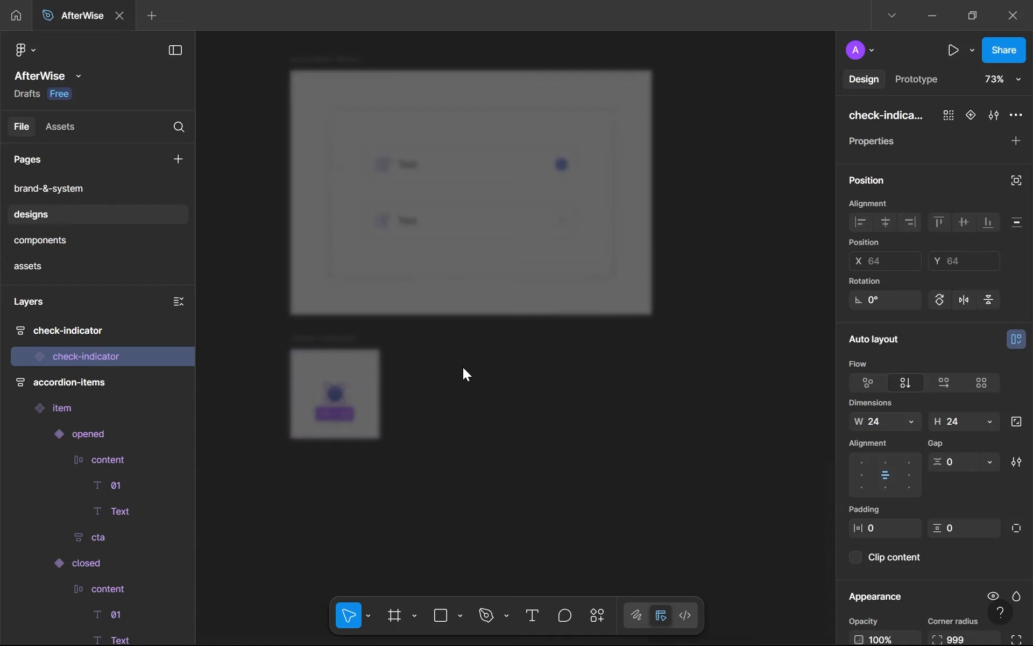
Paste a check-indicator instance below the Signup button.
{"action": "scroll", "coordinate": [463, 362], "scroll_direction": "down", "scroll_amount": 5}
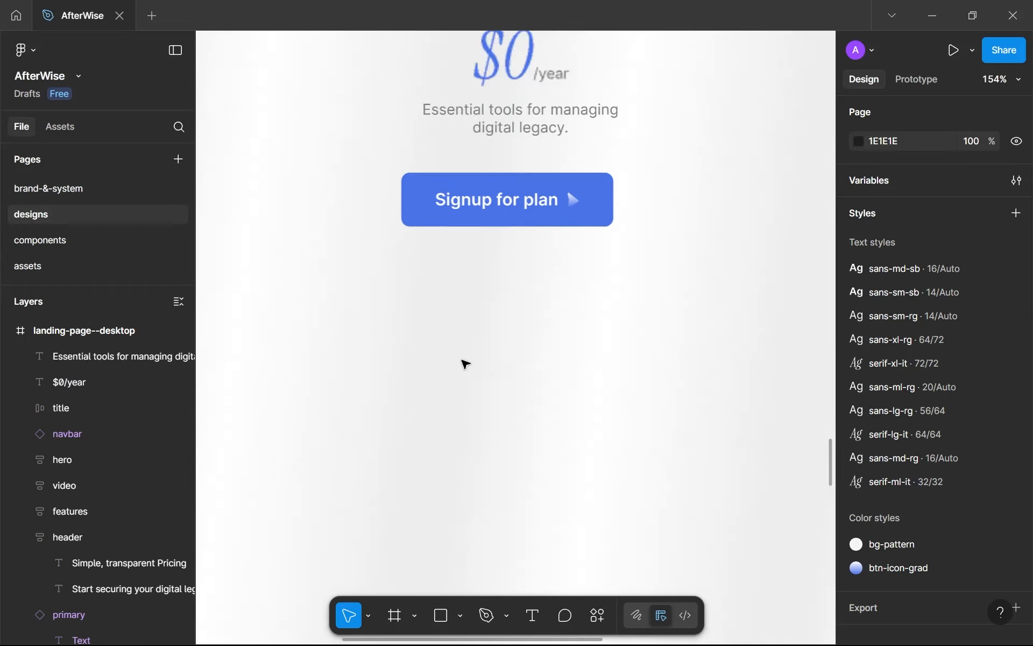
{"action": "key", "text": "ctrl+v"}
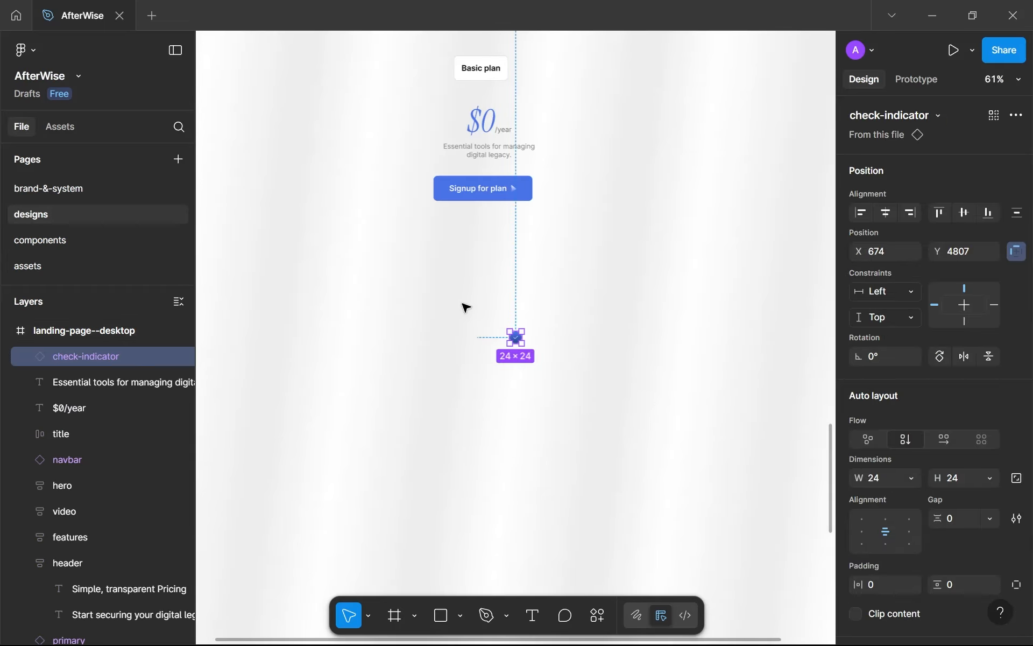
{"action": "scroll", "coordinate": [484, 318], "scroll_direction": "up", "scroll_amount": 1}
{"action": "left_click_drag", "start_coordinate": [540, 321], "coordinate": [452, 307]}
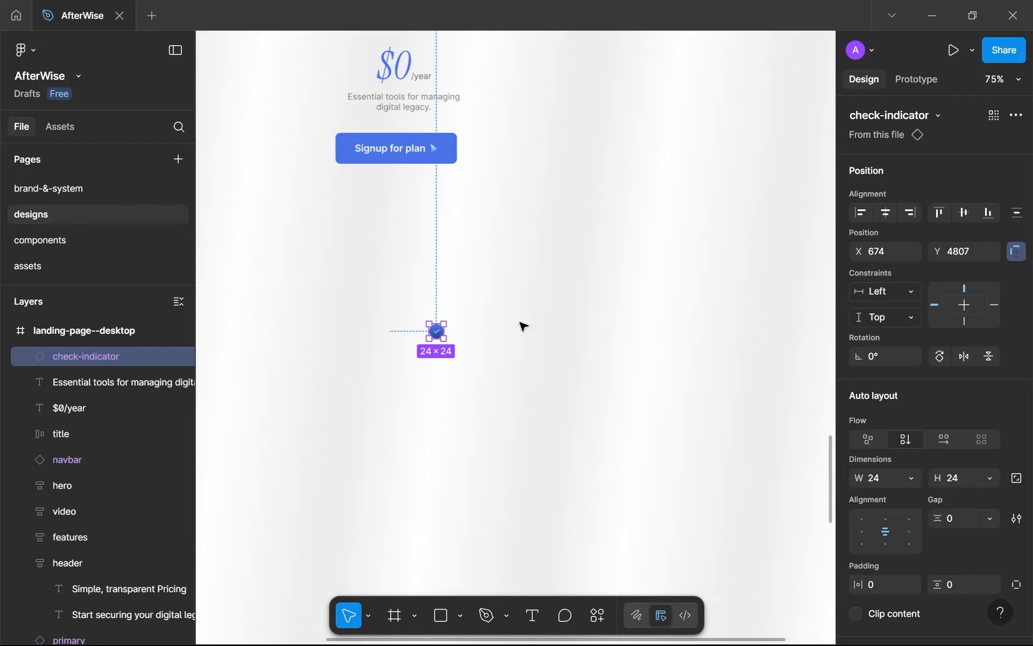
{"action": "scroll", "coordinate": [745, 294], "scroll_direction": "down", "scroll_amount": 3}
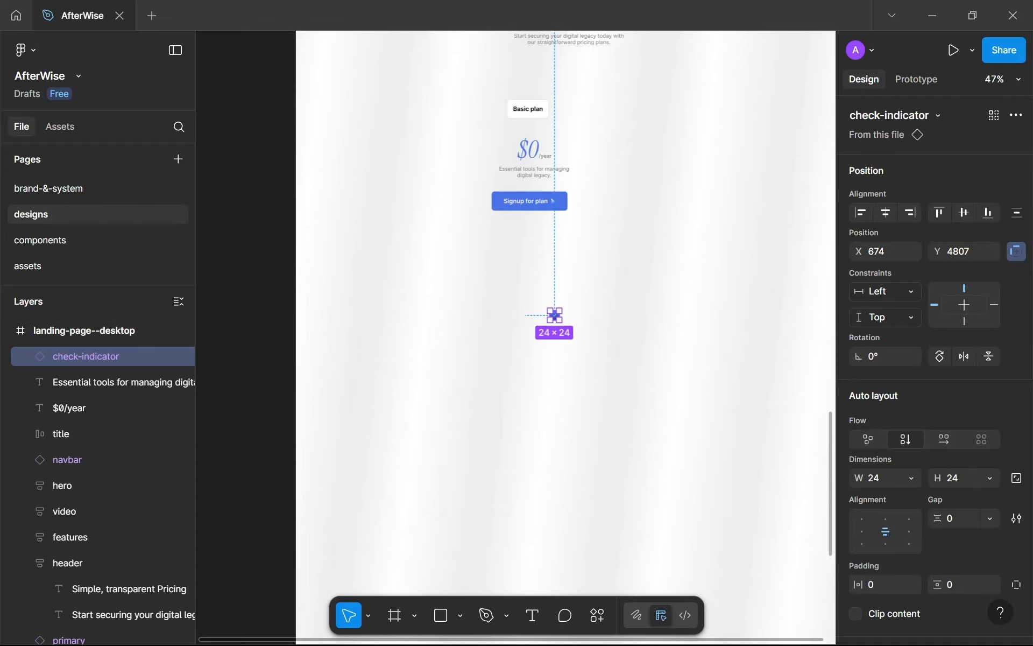
Add the text 'Step-by-step information for navigating loss' beside the check icon.
{"action": "left_click", "coordinate": [574, 323]}
{"action": "key", "text": "t"}
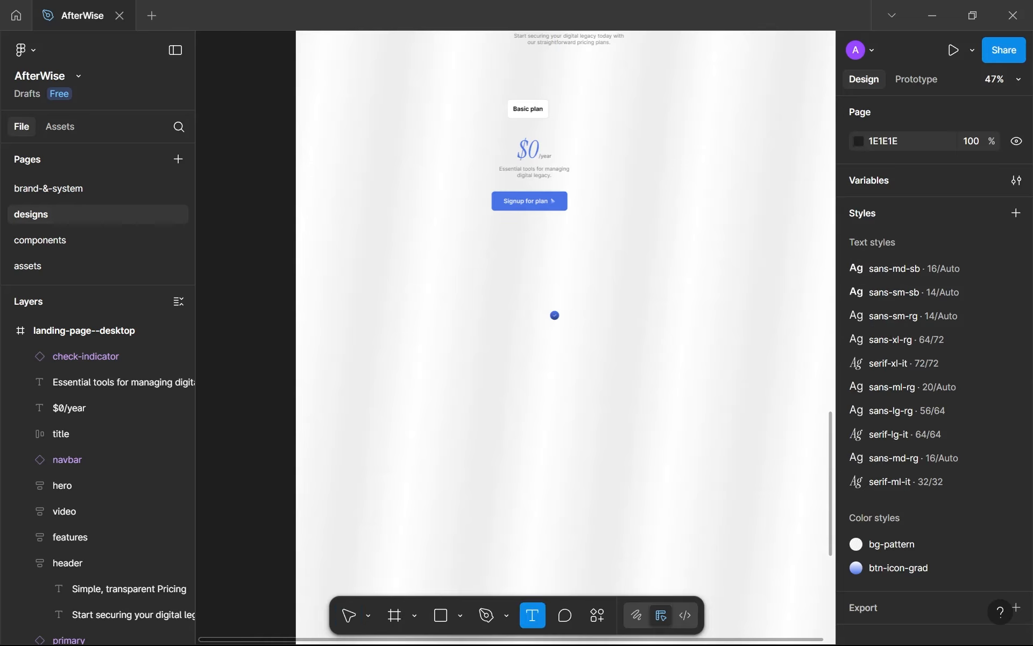
{"action": "left_click", "coordinate": [574, 323]}
{"action": "type", "text": "Step-by-step information for navigating loss"}
{"action": "scroll", "coordinate": [630, 285], "scroll_direction": "up", "scroll_amount": 3}
{"action": "key", "text": "Escape"}
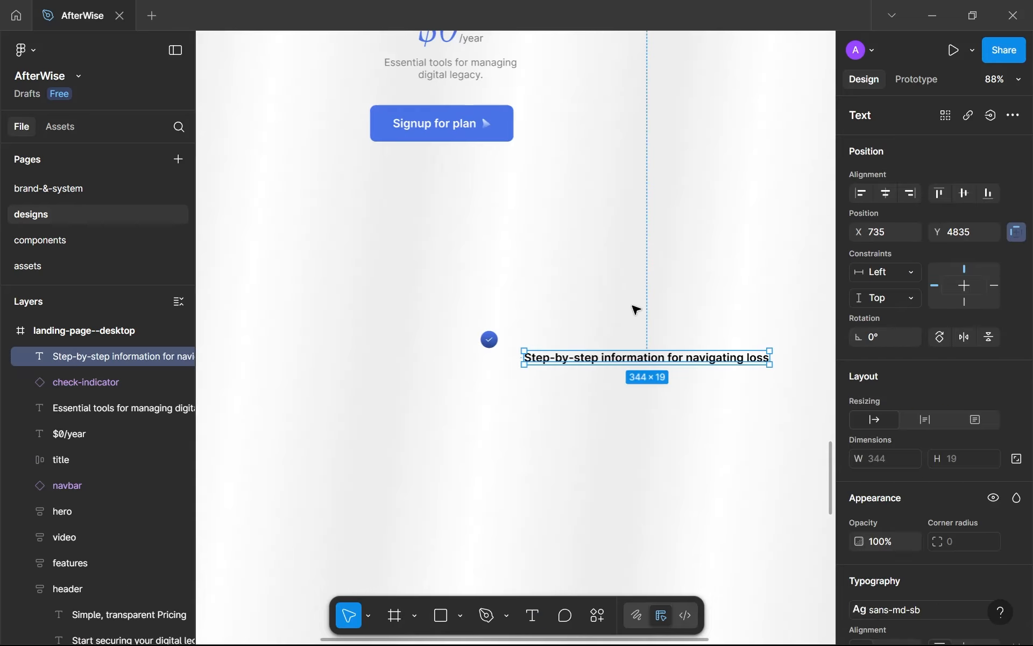
{"action": "scroll", "coordinate": [619, 308], "scroll_direction": "down", "scroll_amount": 3, "text": "ctrl"}
{"action": "scroll", "coordinate": [662, 329], "scroll_direction": "right", "scroll_amount": 2}
{"action": "scroll", "coordinate": [869, 392], "scroll_direction": "down", "scroll_amount": 2}
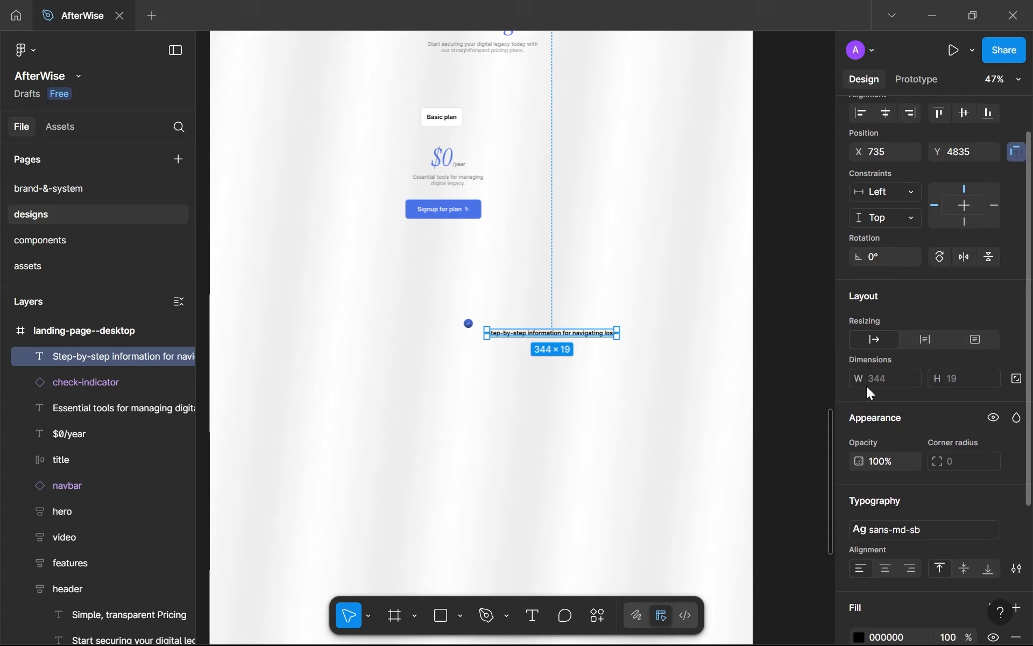
{"action": "scroll", "coordinate": [866, 386], "scroll_direction": "down", "scroll_amount": 2}
{"action": "left_click", "coordinate": [886, 449]}
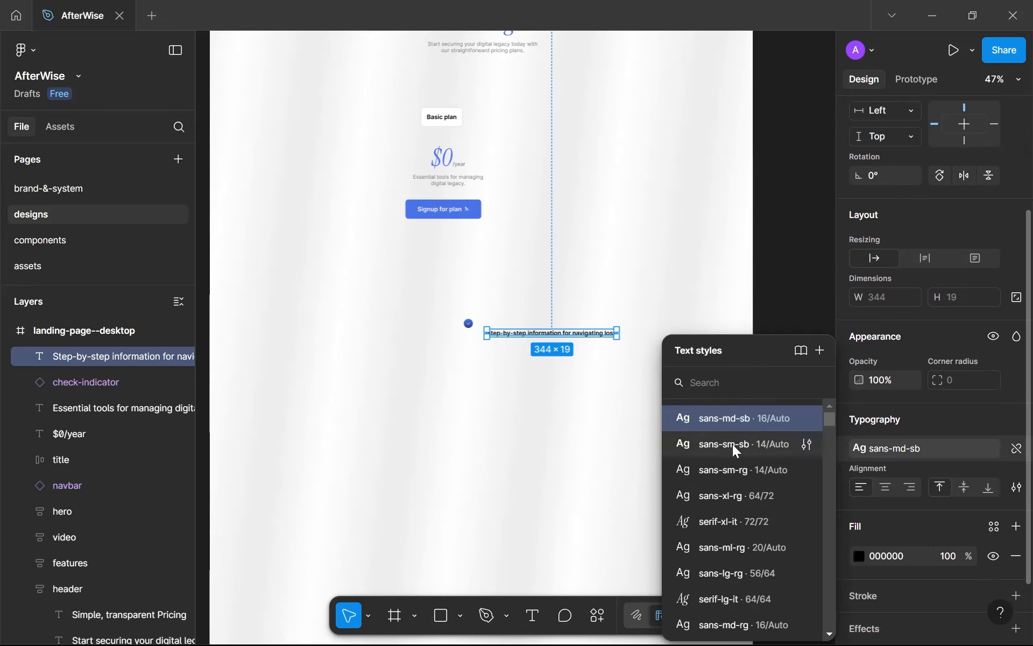
Apply the sans-sm-rg text style to the feature text and nudge it toward the check.
{"action": "left_click", "coordinate": [731, 478]}
{"action": "scroll", "coordinate": [553, 338], "scroll_direction": "up", "scroll_amount": 2}
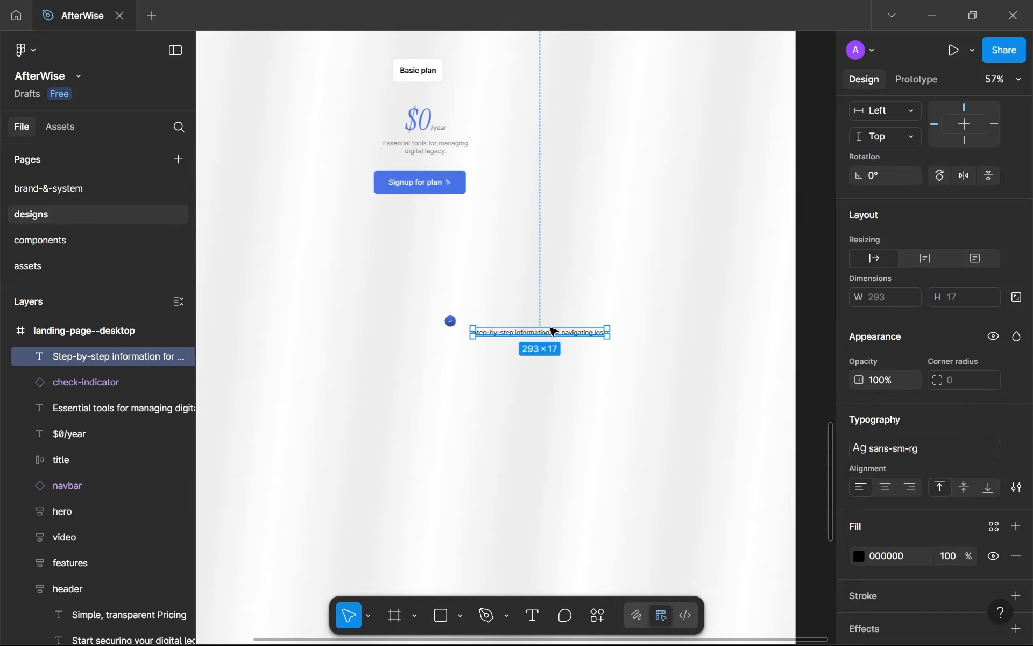
{"action": "scroll", "coordinate": [471, 329], "scroll_direction": "up", "scroll_amount": 5}
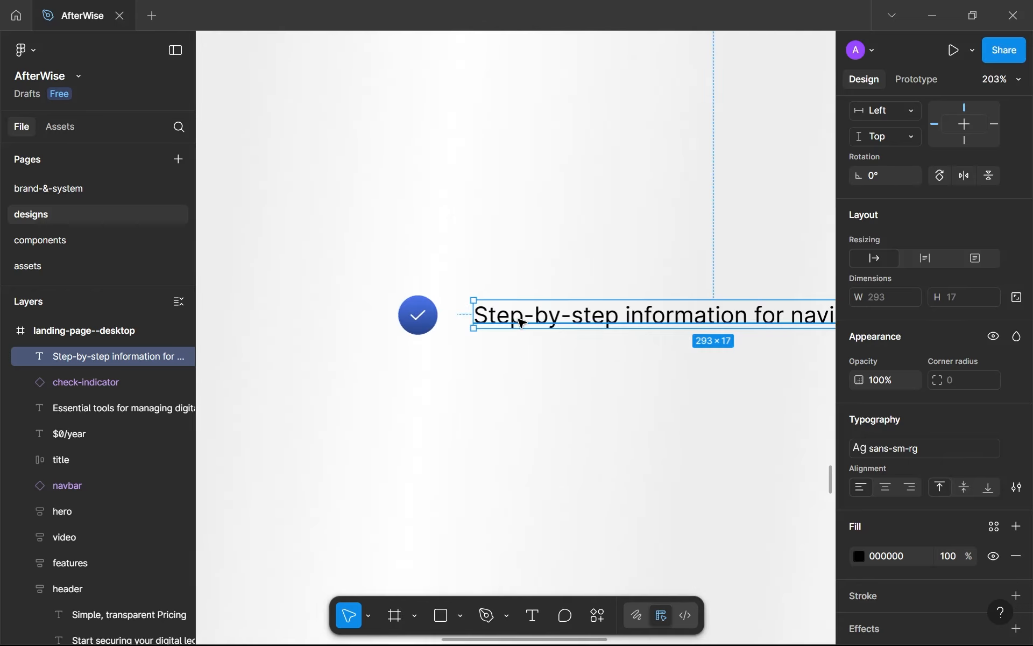
{"action": "left_click_drag", "start_coordinate": [521, 322], "coordinate": [502, 320]}
Resize the check indicator to 20×20 with locked proportions and place the text beside it.
{"action": "left_click", "coordinate": [417, 313]}
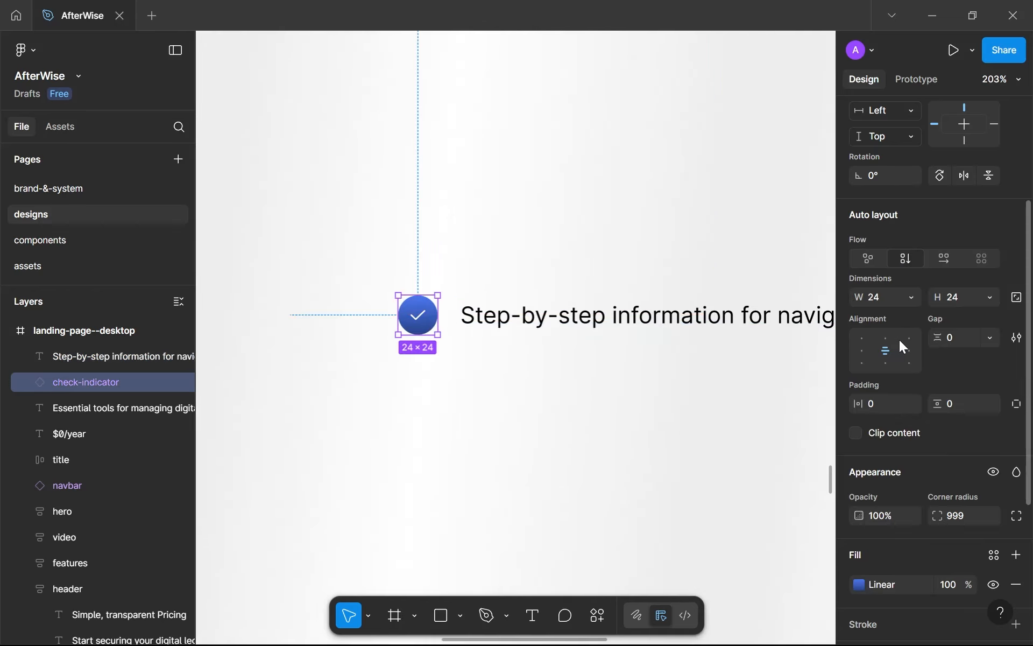
{"action": "left_click", "coordinate": [1015, 299]}
{"action": "left_click", "coordinate": [965, 299]}
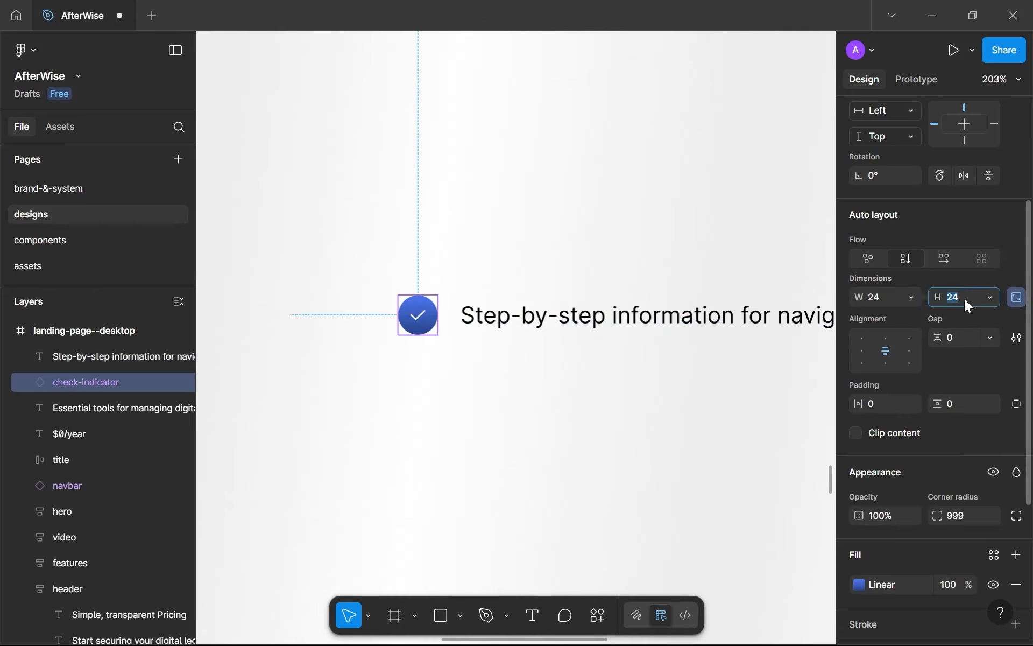
{"action": "type", "text": "16"}
{"action": "key", "text": "Return"}
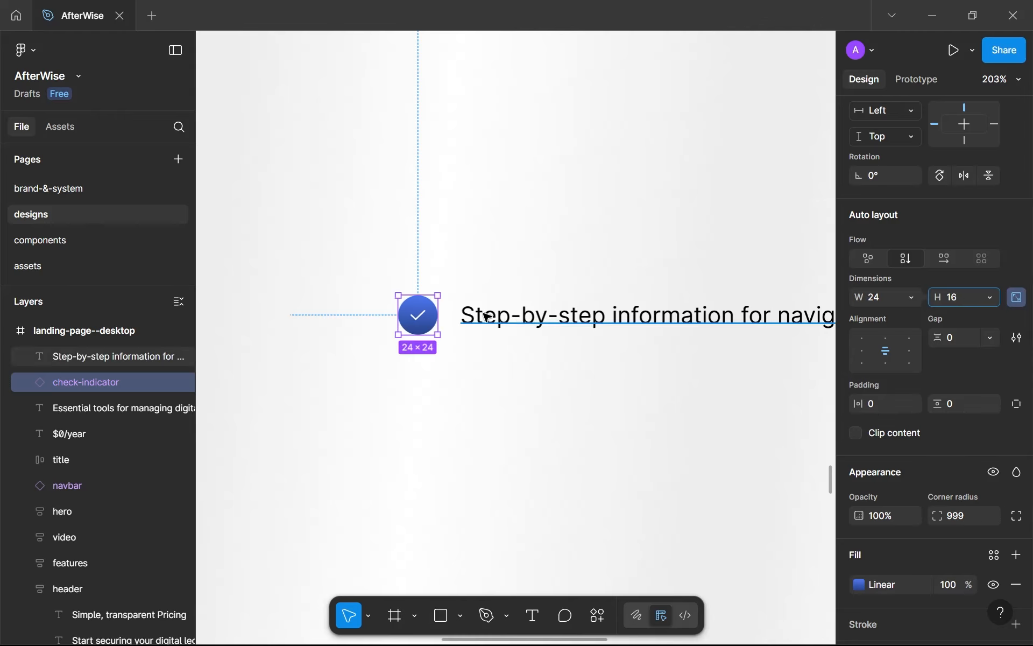
{"action": "double_click", "coordinate": [414, 310]}
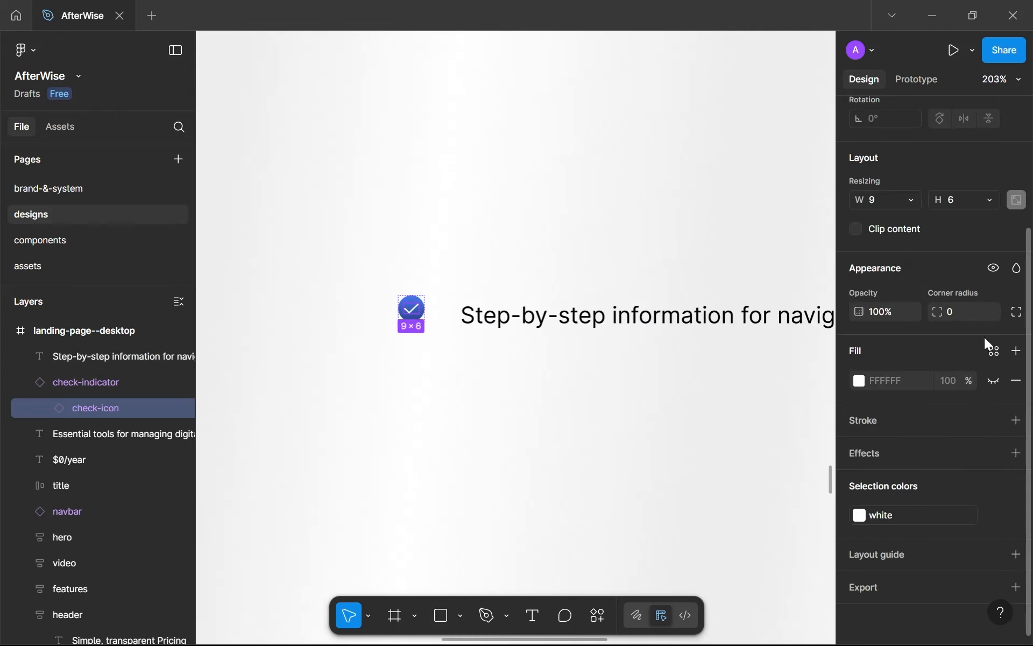
{"action": "left_click", "coordinate": [989, 200]}
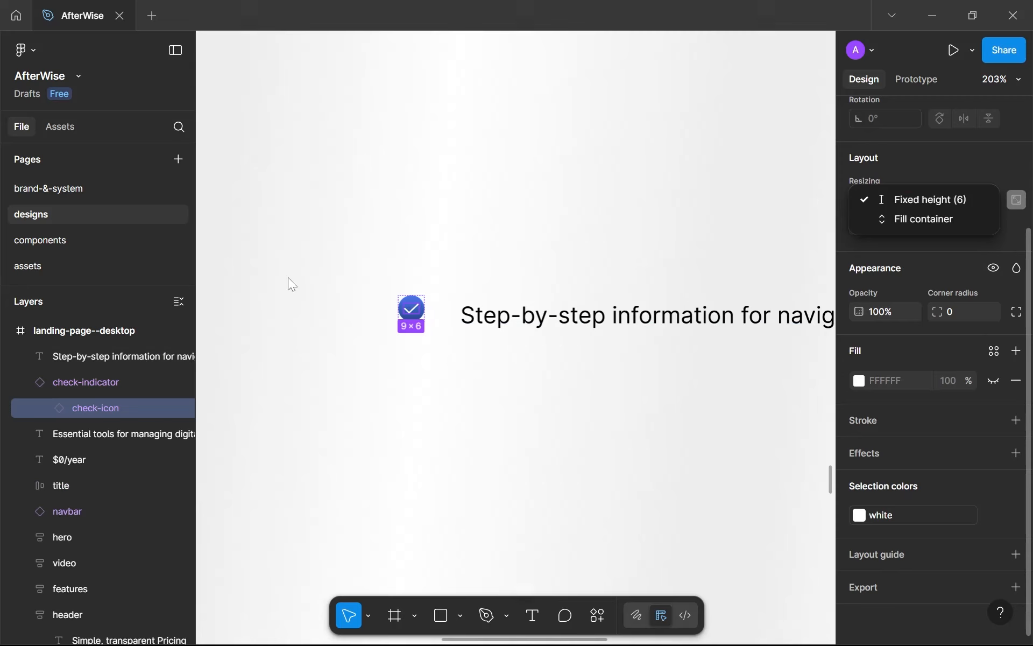
{"action": "left_click", "coordinate": [425, 305]}
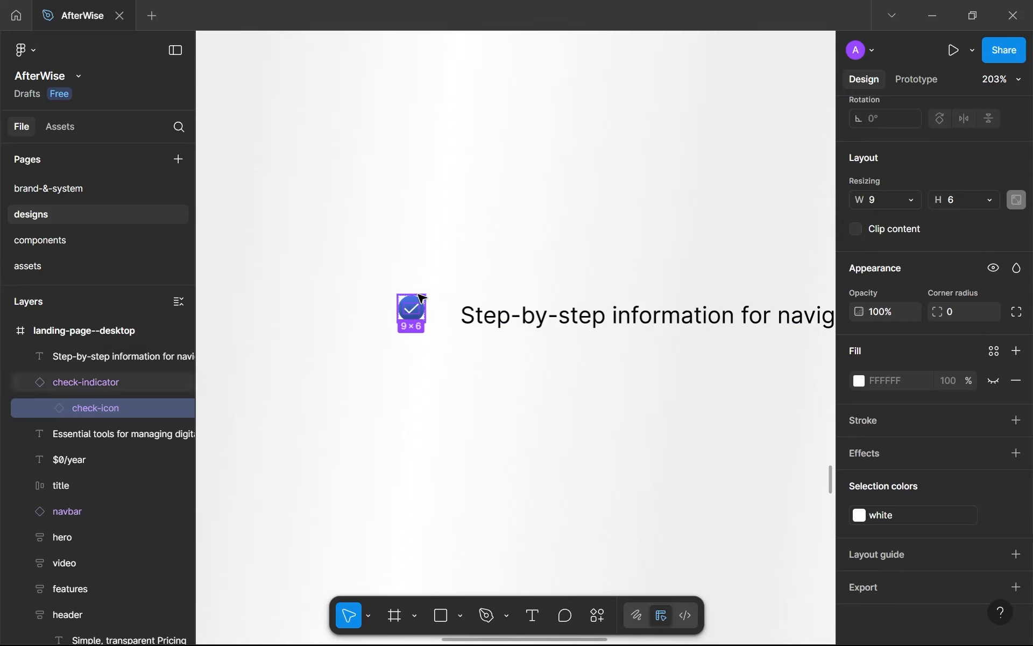
{"action": "left_click", "coordinate": [425, 305]}
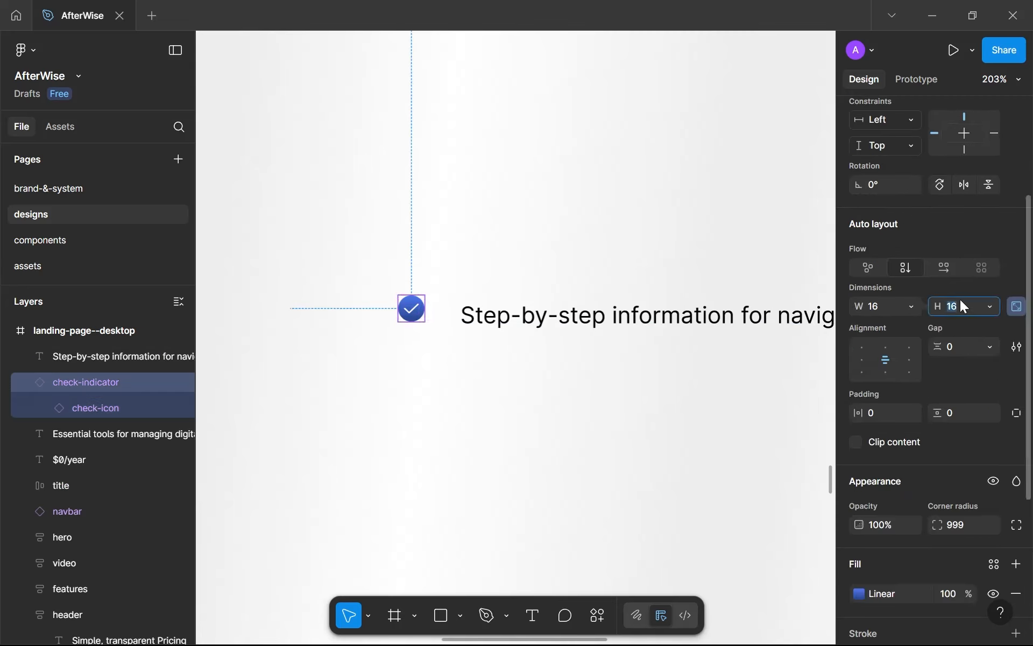
{"action": "type", "text": "20"}
{"action": "key", "text": "Return"}
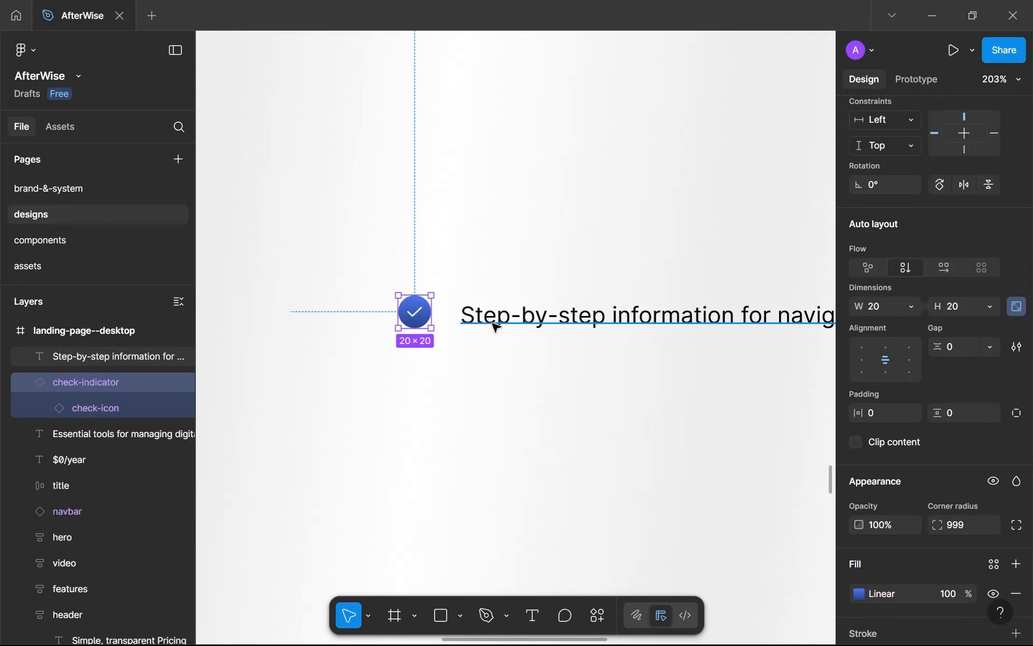
{"action": "left_click_drag", "start_coordinate": [496, 327], "coordinate": [445, 321]}
{"action": "scroll", "coordinate": [422, 318], "scroll_direction": "down", "scroll_amount": 5}
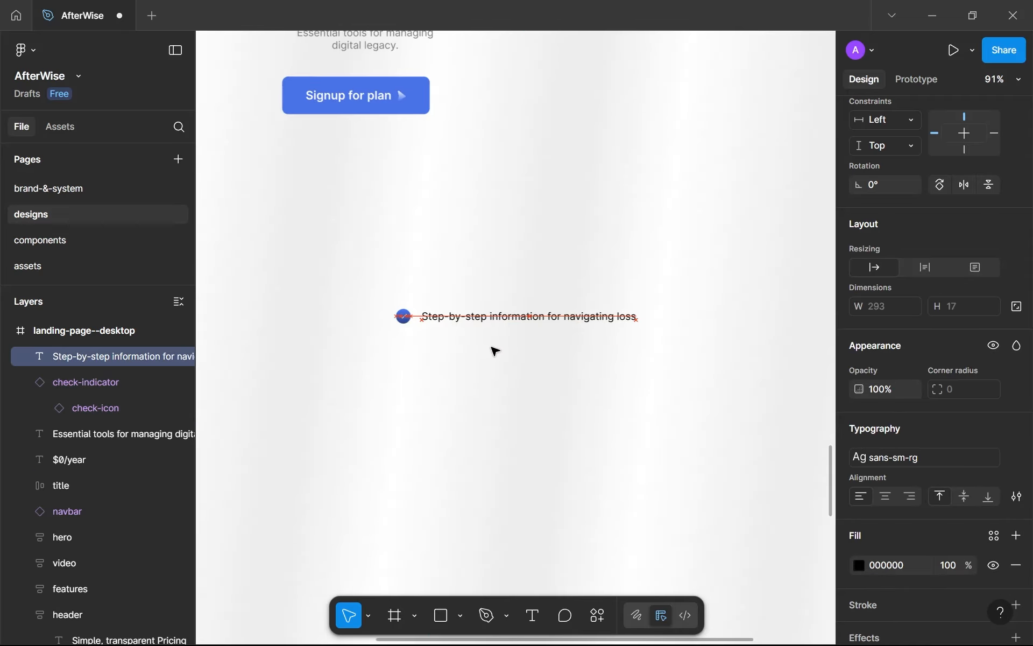
Wrap the check icon and text in an auto-layout frame named 'feature'.
{"action": "left_click", "coordinate": [279, 224]}
{"action": "left_click_drag", "start_coordinate": [504, 353], "coordinate": [279, 223]}
{"action": "key", "text": "shift+a"}
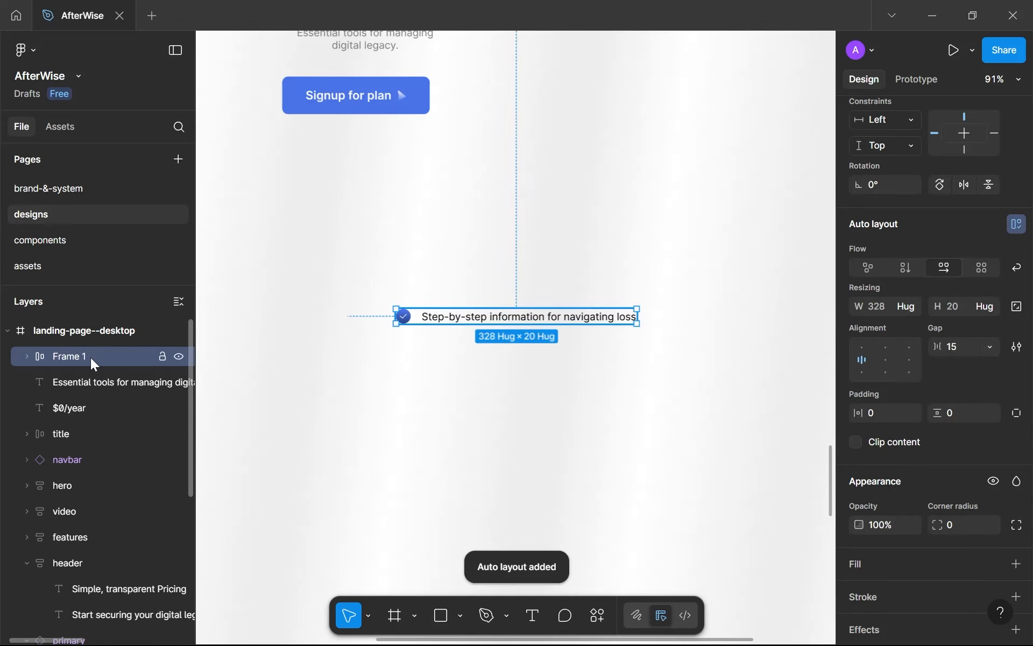
{"action": "double_click", "coordinate": [90, 357]}
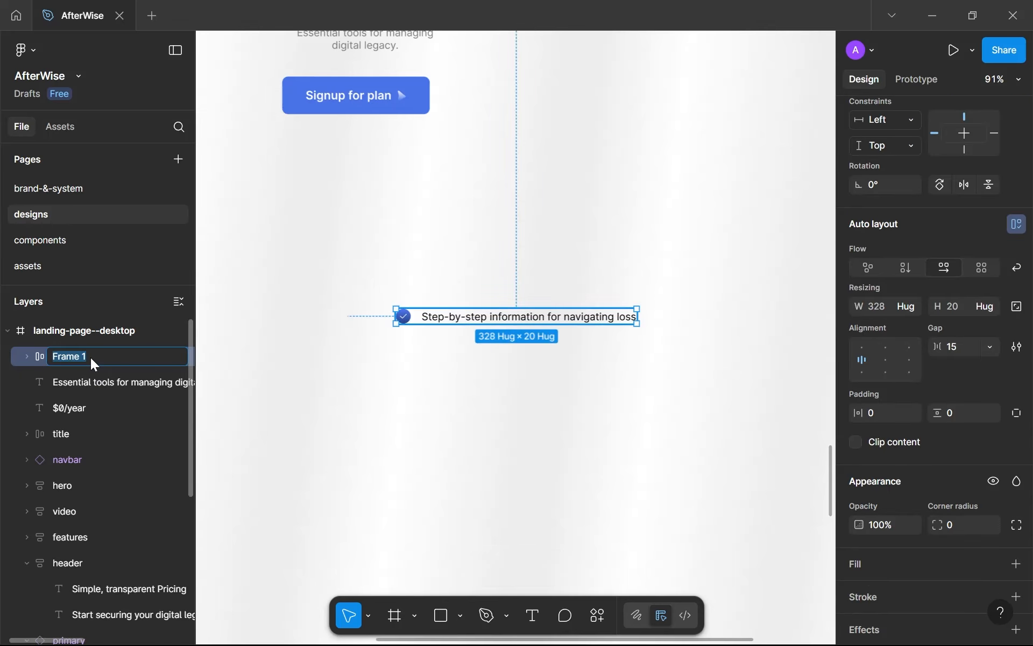
{"action": "type", "text": "feature"}
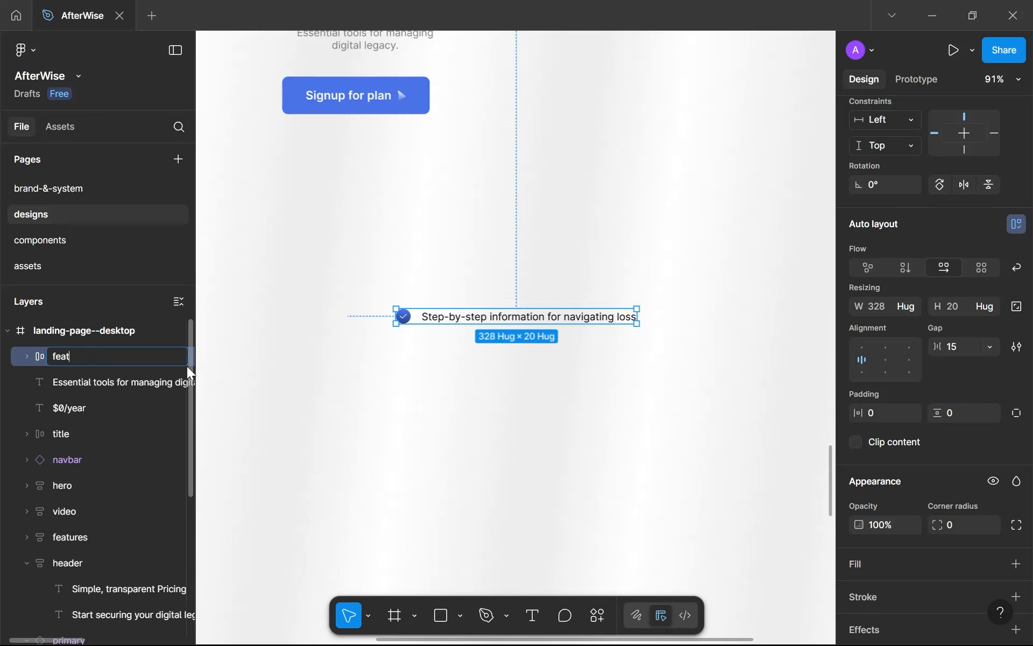
{"action": "key", "text": "Return"}
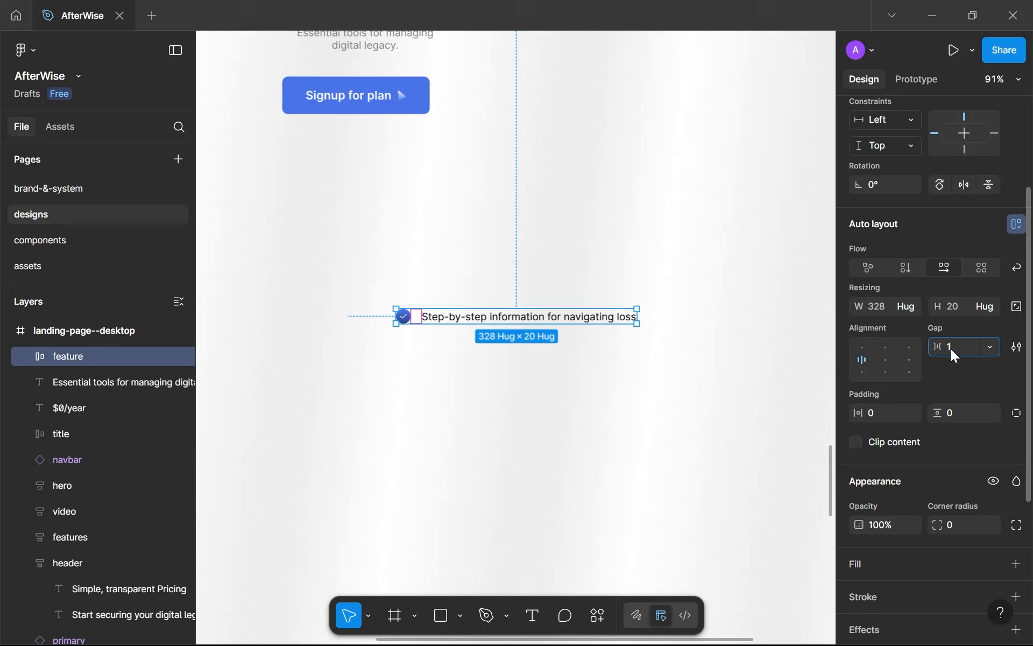
Set the feature row's gap to 8 and position it beneath the Signup button.
{"action": "left_click", "coordinate": [951, 348]}
{"action": "type", "text": "16"}
{"action": "key", "text": "Return"}
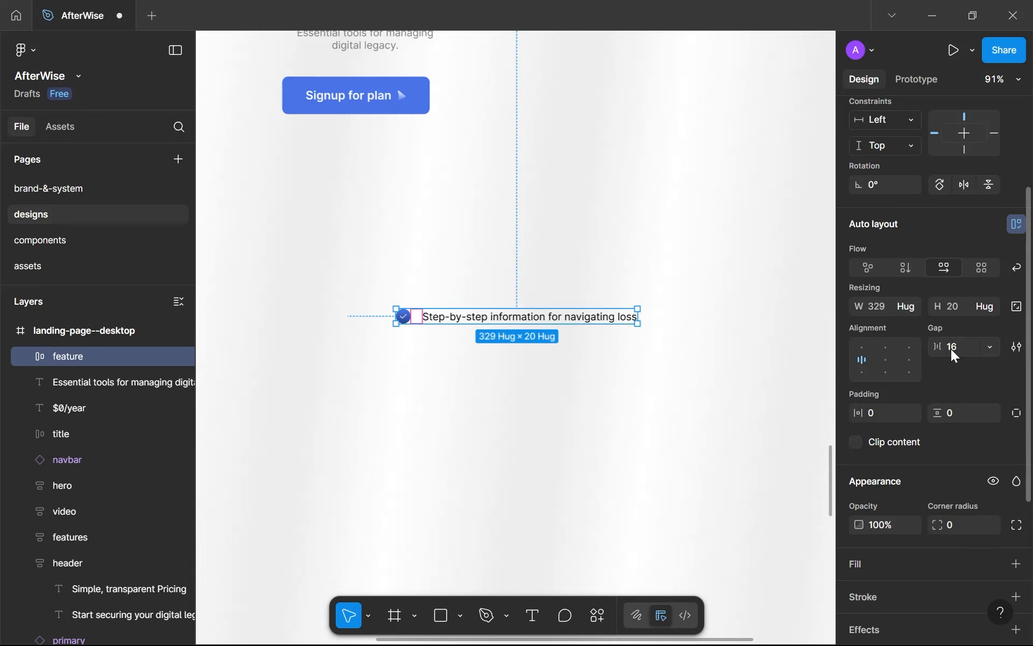
{"action": "left_click_drag", "start_coordinate": [478, 316], "coordinate": [390, 230]}
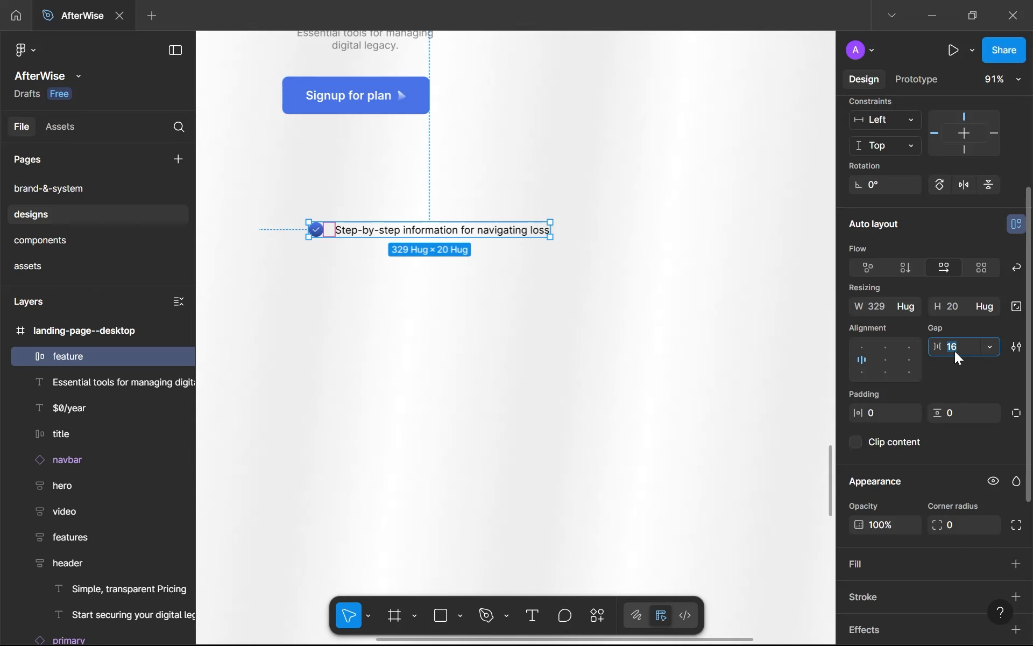
{"action": "type", "text": "8"}
{"action": "key", "text": "Return"}
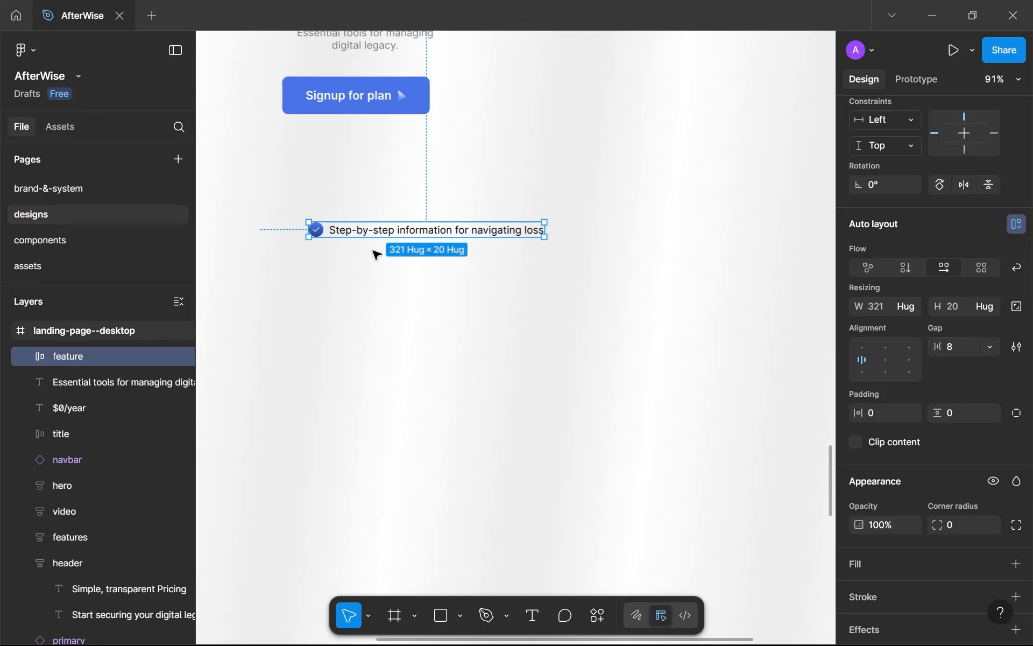
{"action": "key", "text": "Up"}
{"action": "key", "text": "Up"}
{"action": "key", "text": "Up"}
{"action": "key", "text": "Up"}
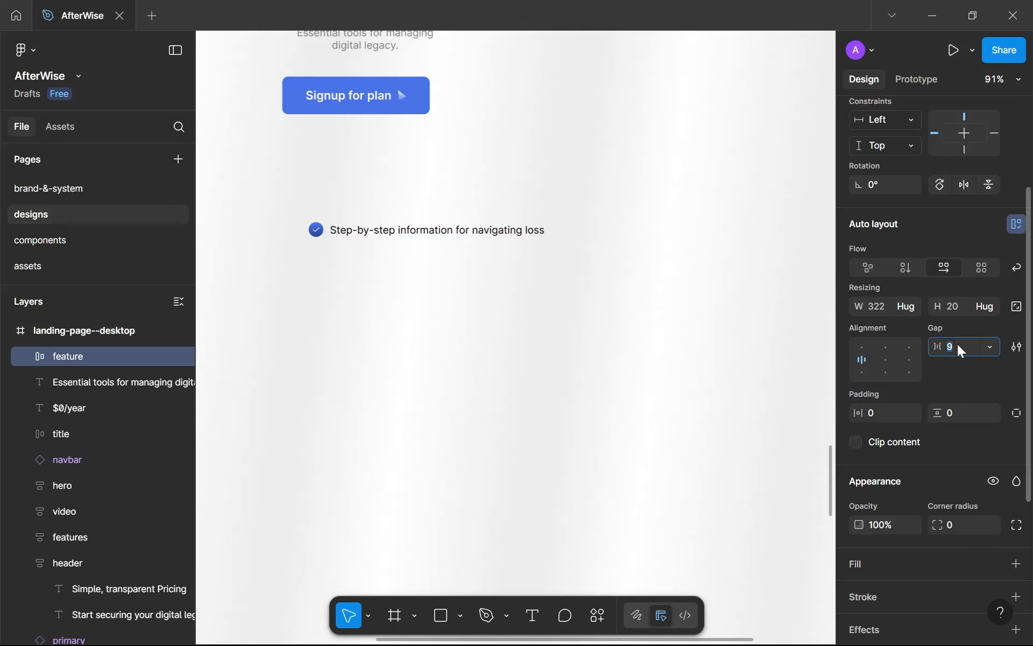
{"action": "key", "text": "Down"}
{"action": "key", "text": "Down"}
{"action": "key", "text": "Down"}
{"action": "key", "text": "Down"}
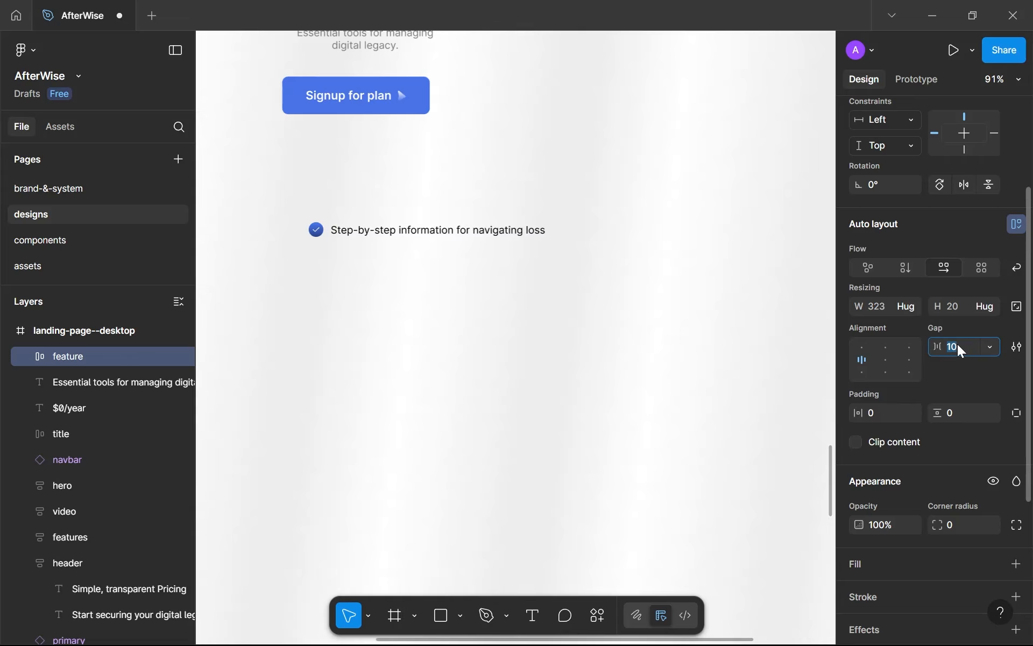
{"action": "left_click", "coordinate": [348, 228]}
{"action": "scroll", "coordinate": [347, 228], "scroll_direction": "up", "scroll_amount": 4}
{"action": "scroll", "coordinate": [348, 232], "scroll_direction": "down", "scroll_amount": 4}
{"action": "scroll", "coordinate": [344, 231], "scroll_direction": "up", "scroll_amount": 1}
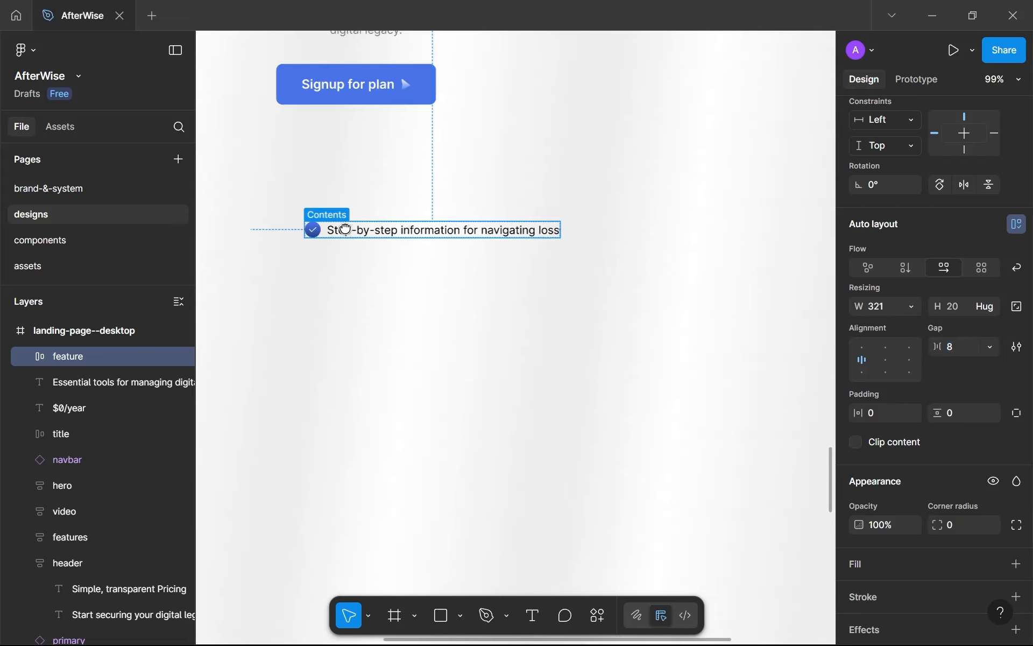
{"action": "scroll", "coordinate": [414, 216], "scroll_direction": "down", "scroll_amount": 1}
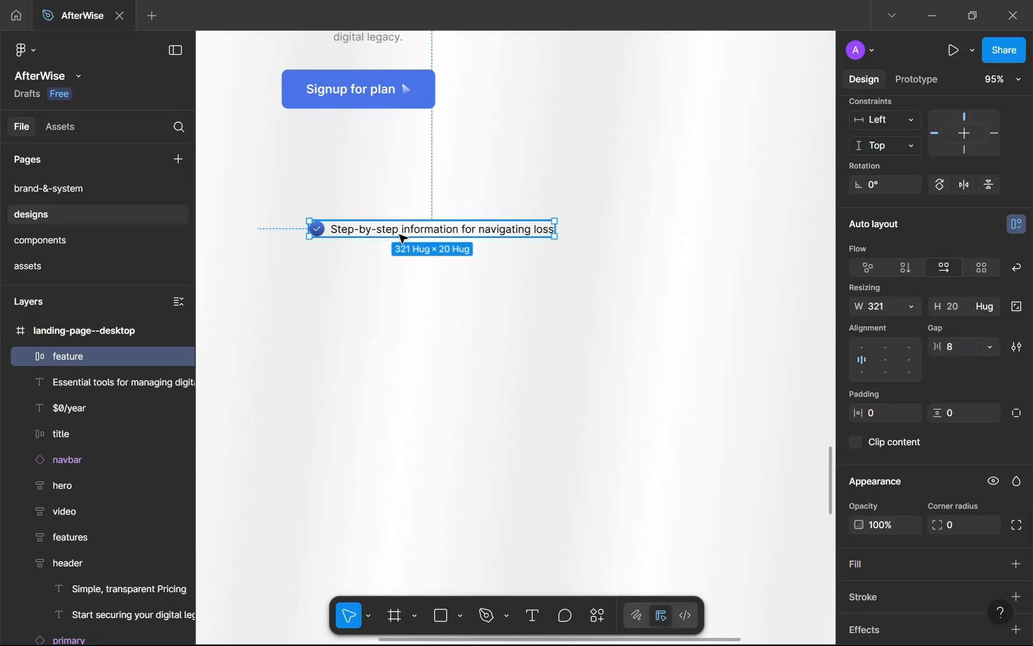
{"action": "left_click_drag", "start_coordinate": [397, 234], "coordinate": [408, 263]}
Duplicate the feature row and paste the essential overview and asset inventory wording into rows two and three.
{"action": "key", "text": "ctrl+d"}
{"action": "key", "text": "ctrl+d"}
{"action": "key", "text": "ctrl+d"}
{"action": "key", "text": "ctrl+d"}
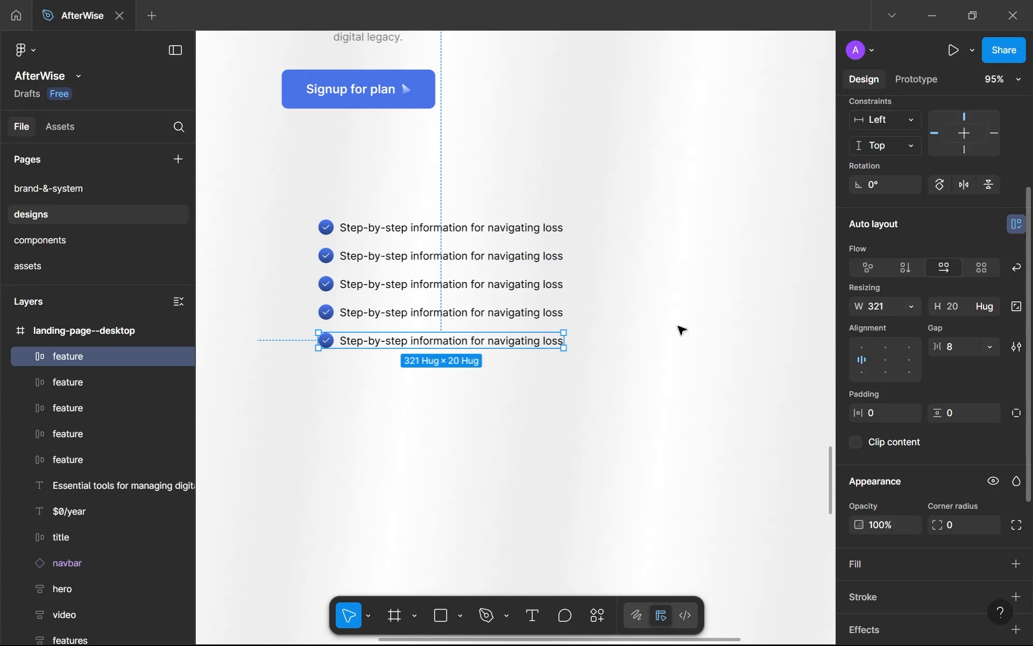
{"action": "double_click", "coordinate": [395, 261]}
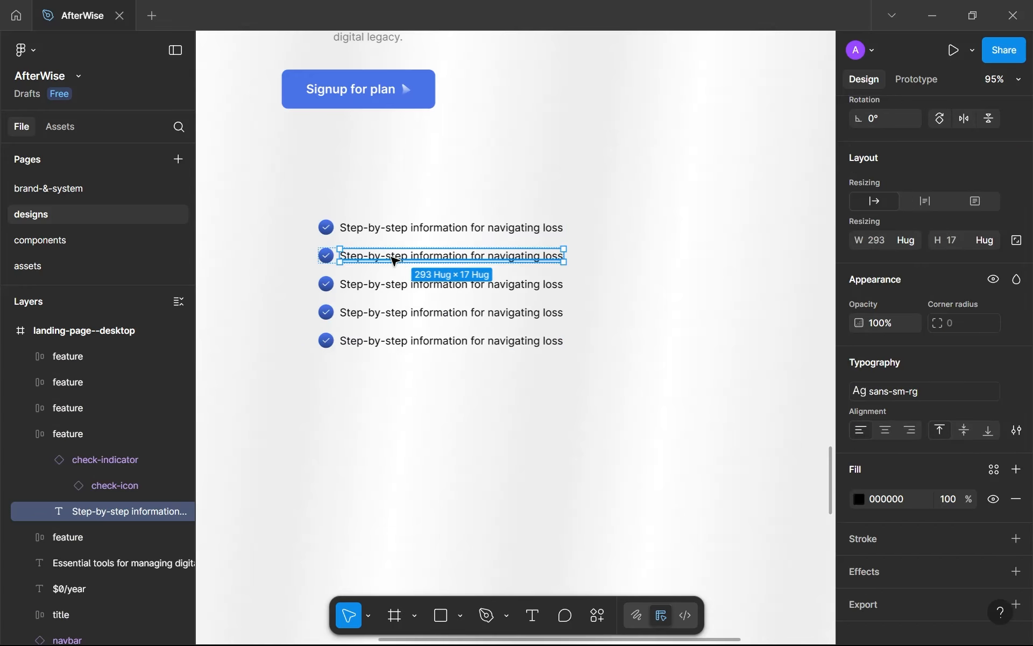
{"action": "key", "text": "Return"}
{"action": "type", "text": "Clear, accessible overview of all your essential information"}
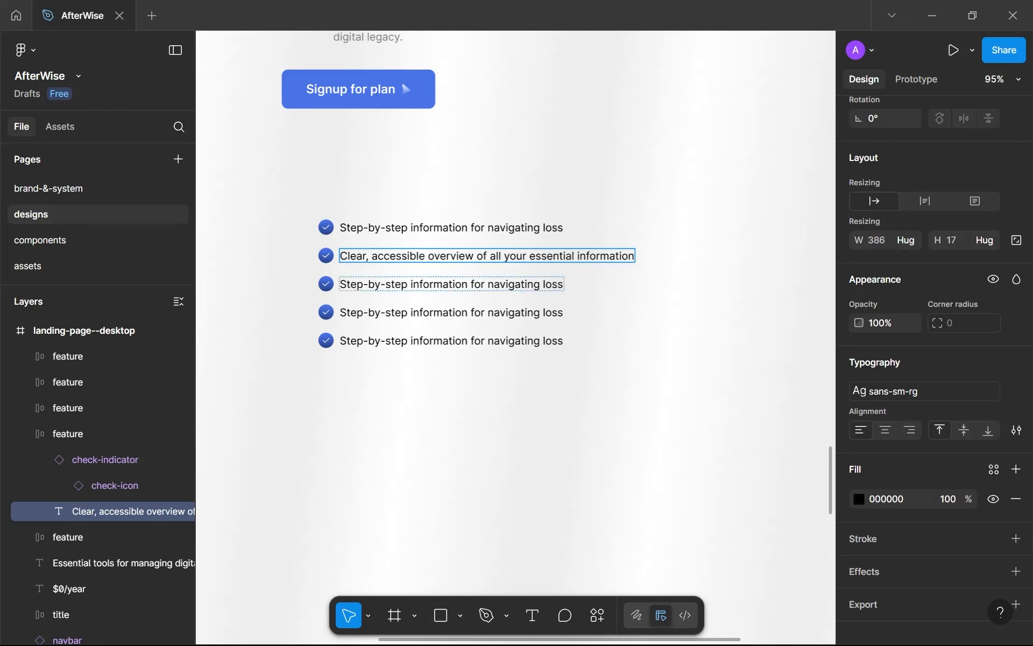
{"action": "double_click", "coordinate": [484, 285]}
{"action": "key", "text": "Return"}
{"action": "type", "text": "Limited digital asset inventory (up to 10 records)"}
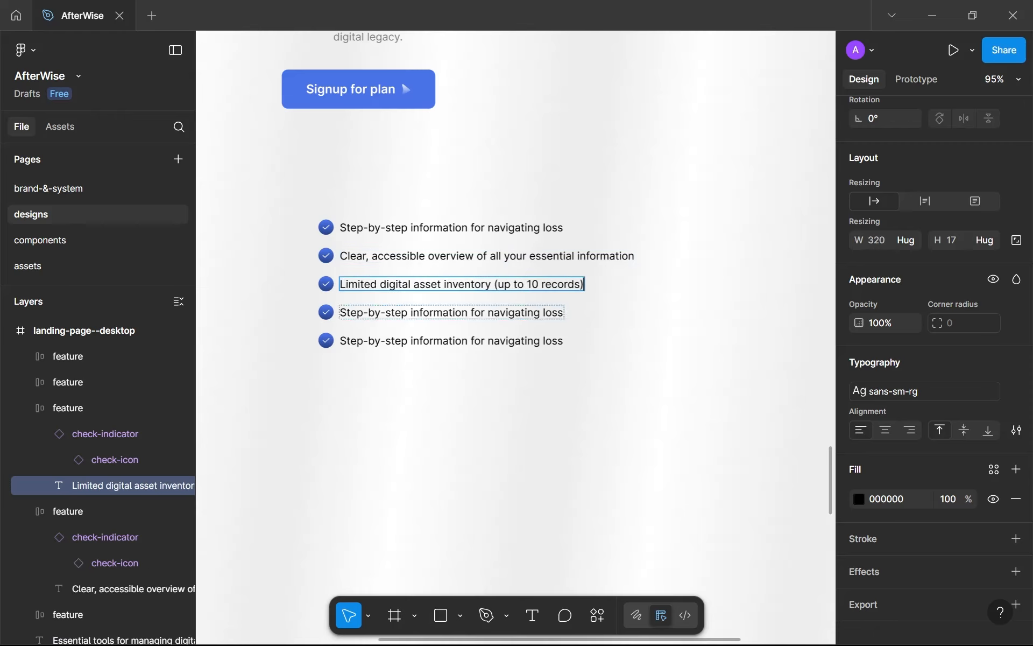
Paste the estate planning tools and shared reports wording into rows four and five, then select all five.
{"action": "double_click", "coordinate": [375, 316]}
{"action": "key", "text": "Return"}
{"action": "type", "text": "Basic estate planning tools (Add an entry for each section)"}
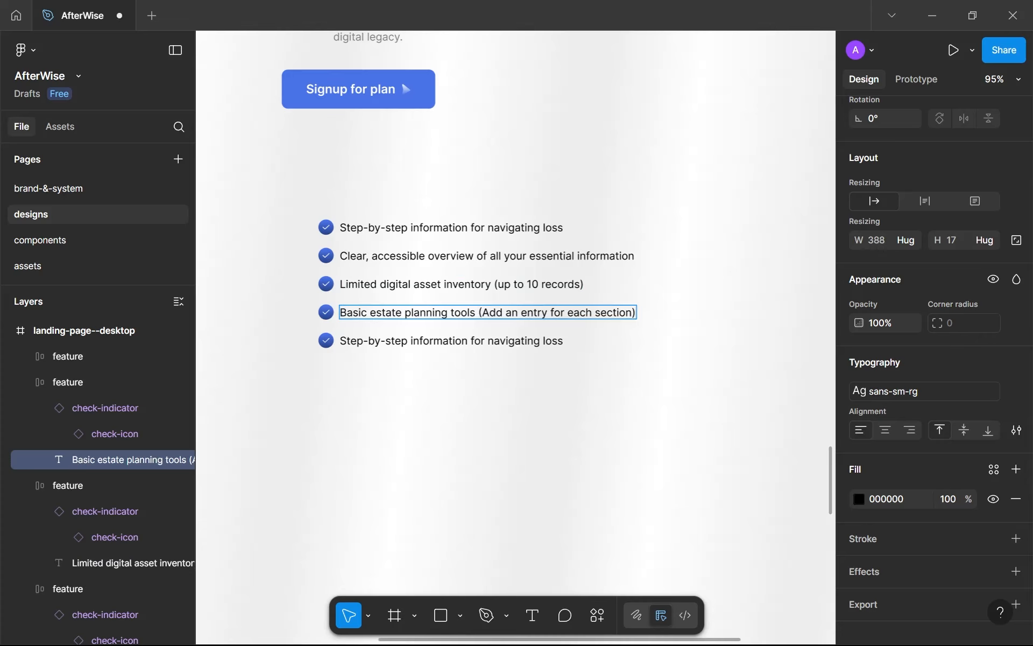
{"action": "double_click", "coordinate": [401, 341]}
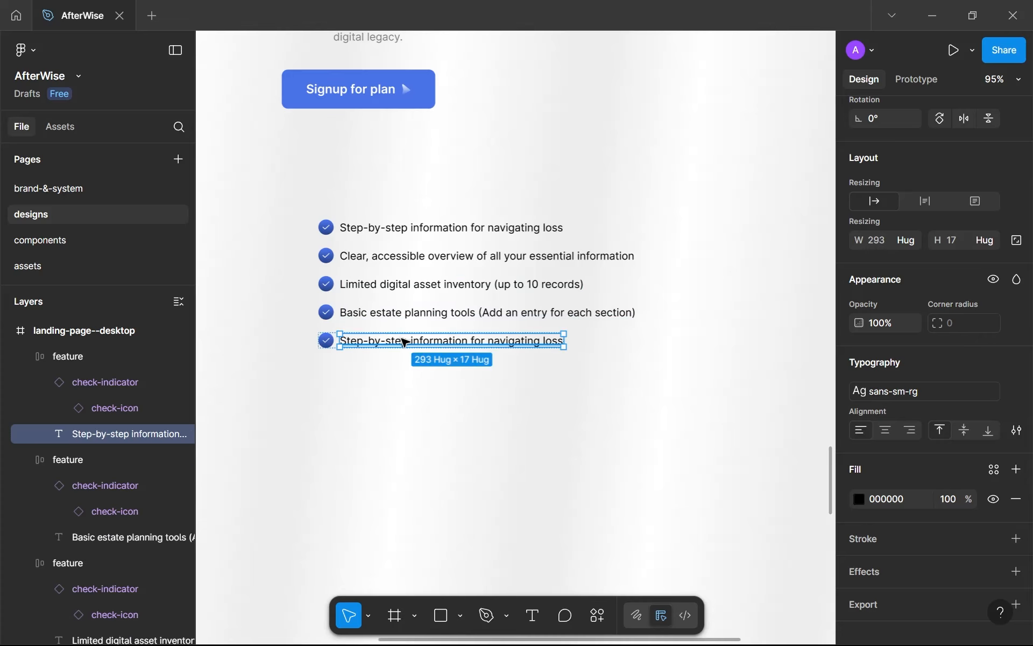
{"action": "key", "text": "Return"}
{"action": "type", "text": "Access to view shared reports"}
{"action": "key", "text": "Escape"}
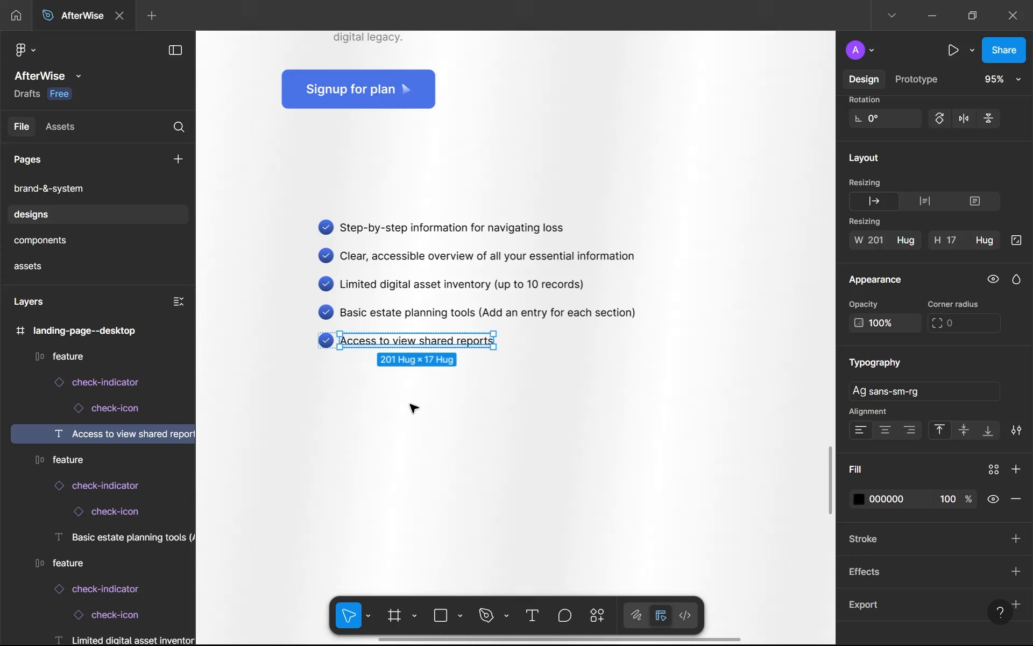
{"action": "key", "text": "Escape"}
{"action": "scroll", "coordinate": [411, 409], "scroll_direction": "down", "scroll_amount": 1}
{"action": "scroll", "coordinate": [413, 408], "scroll_direction": "down", "scroll_amount": 2}
{"action": "left_click_drag", "start_coordinate": [445, 434], "coordinate": [412, 279]}
Stack the five rows in an auto-layout frame named 'features', with rows named 'feature'.
{"action": "key", "text": "shift+a"}
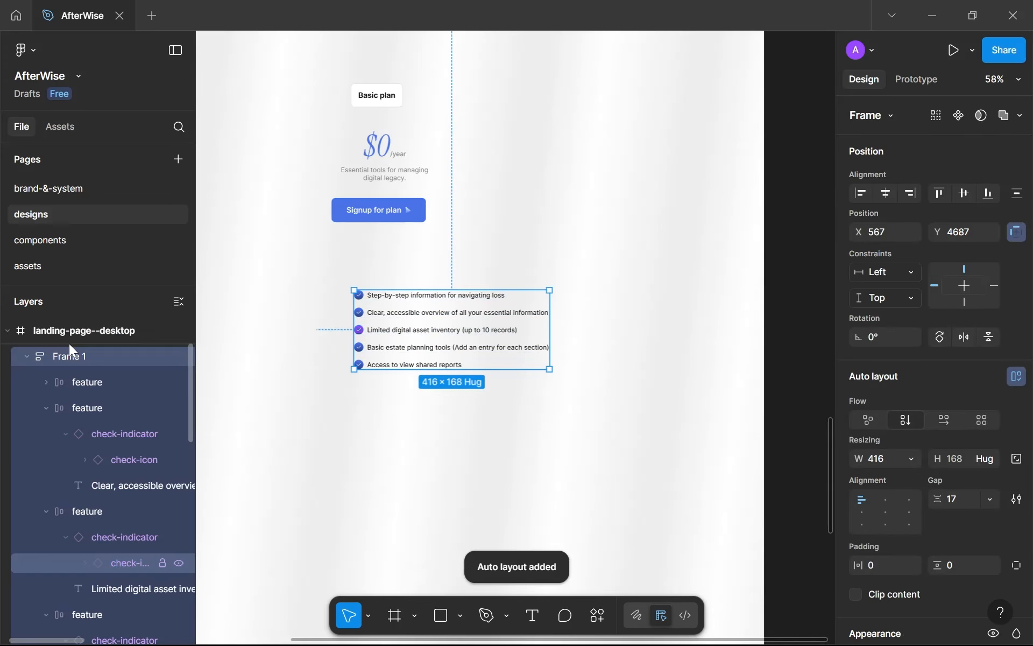
{"action": "double_click", "coordinate": [83, 350]}
{"action": "type", "text": "fea"}
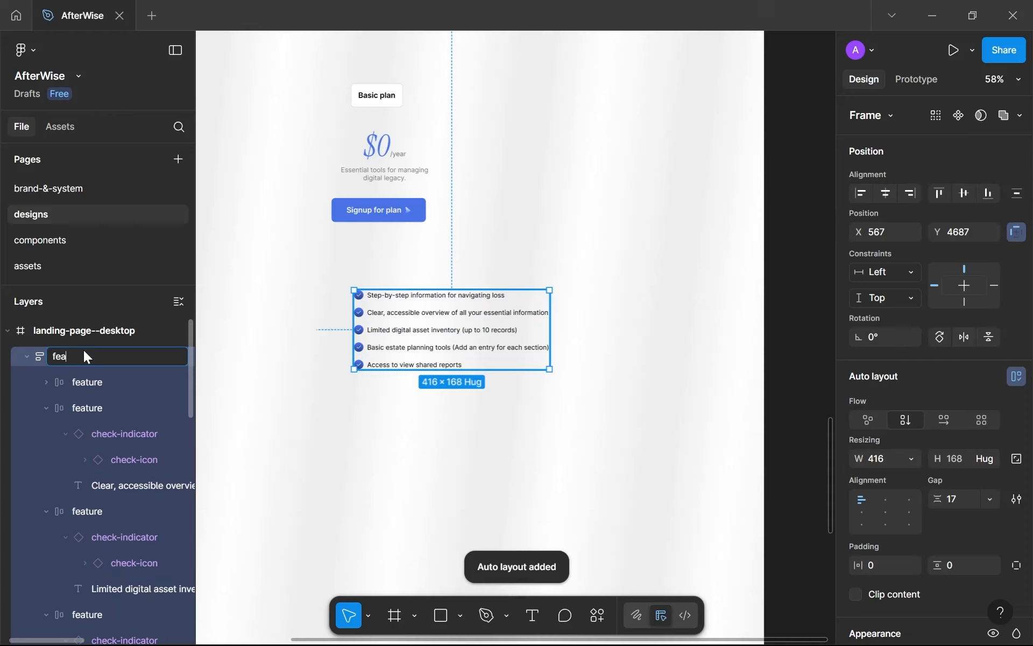
{"action": "type", "text": "ture"}
{"action": "key", "text": "Return"}
{"action": "key", "text": "s"}
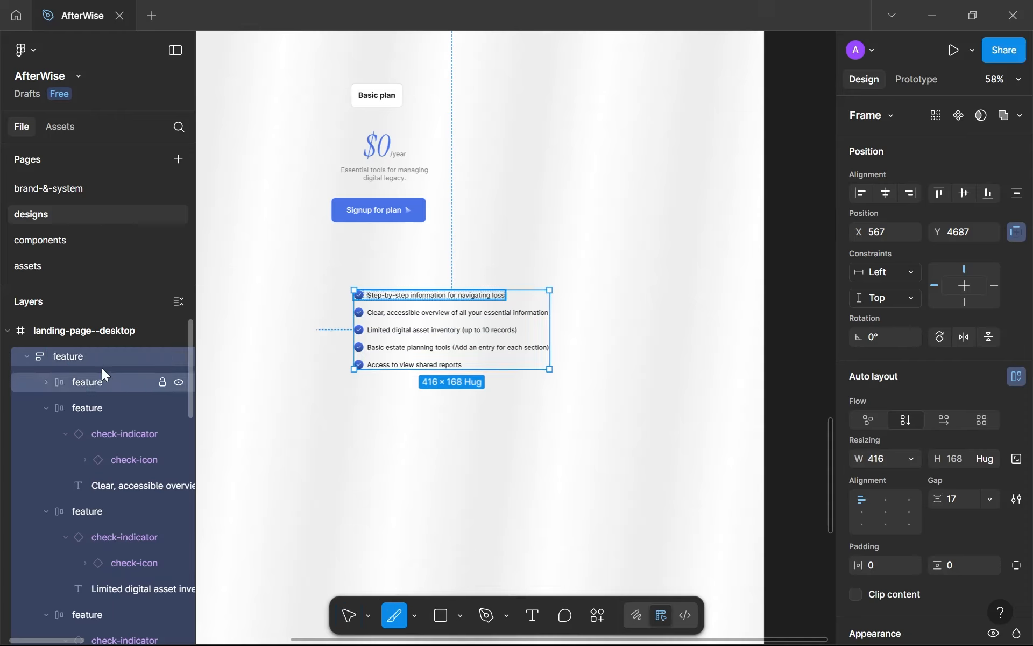
{"action": "double_click", "coordinate": [89, 362]}
{"action": "key", "text": "Right"}
{"action": "type", "text": "s"}
{"action": "key", "text": "Return"}
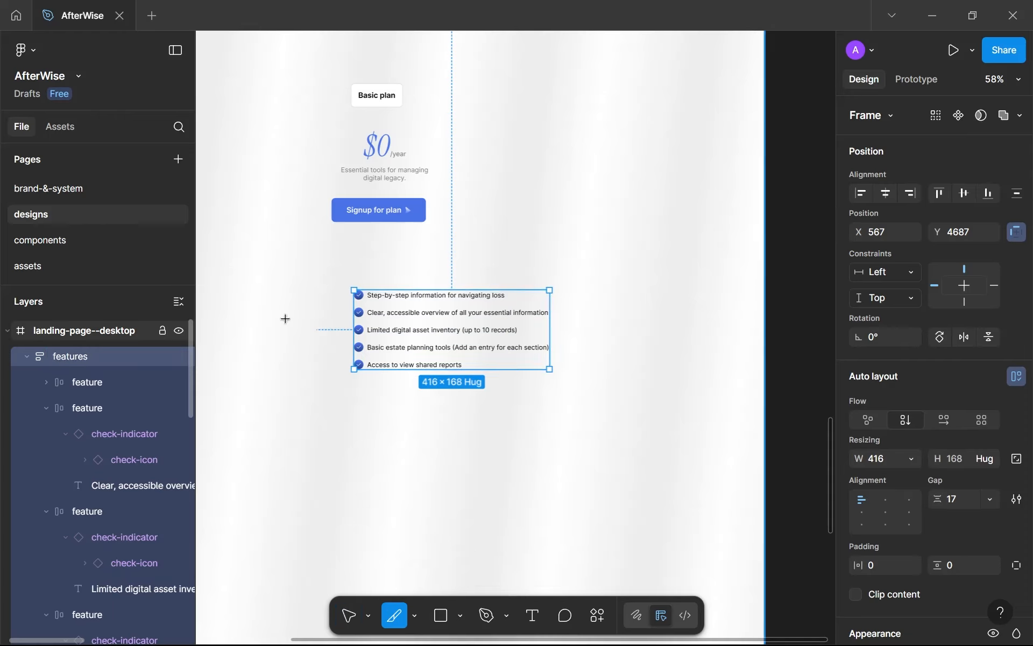
Set the features list gap to 24, undoing an accidental slice.
{"action": "scroll", "coordinate": [904, 438], "scroll_direction": "down", "scroll_amount": 6}
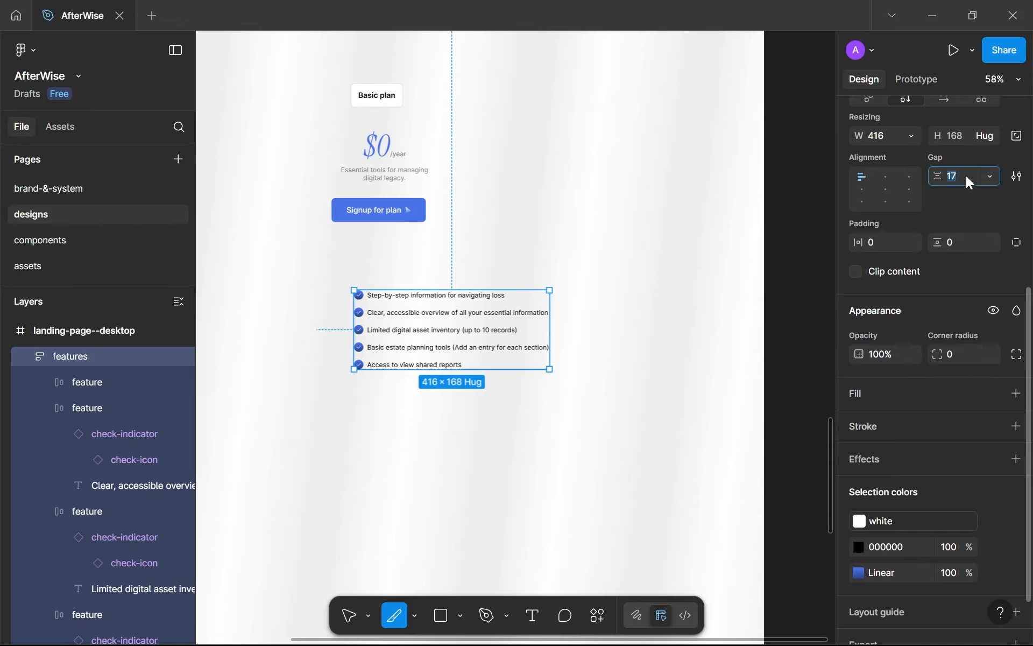
{"action": "type", "text": "24"}
{"action": "key", "text": "Return"}
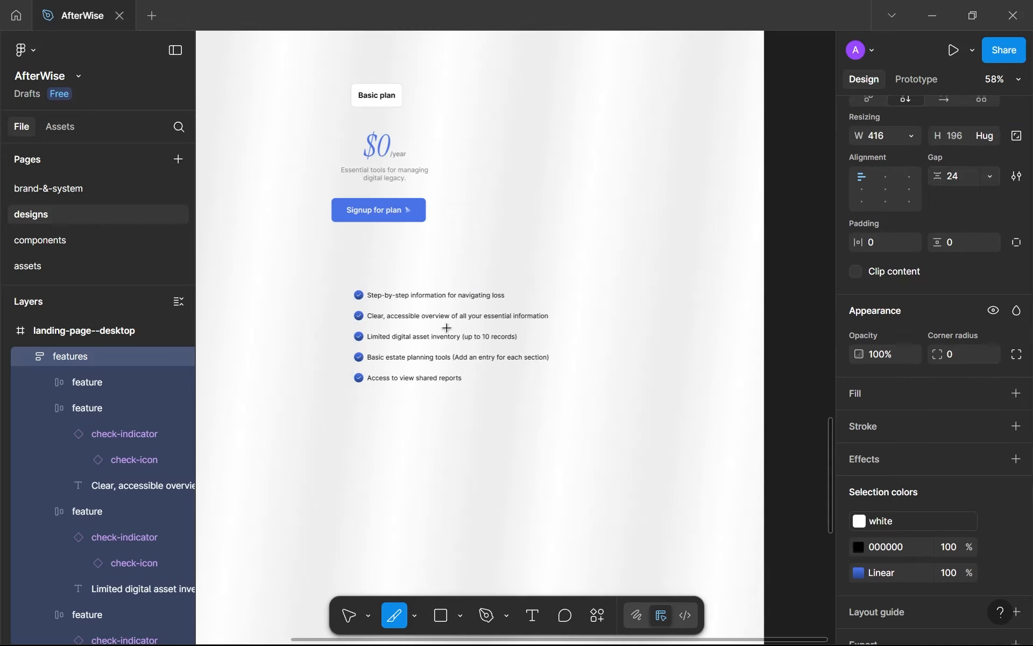
{"action": "mouse_move", "coordinate": [441, 327]}
{"action": "left_mouse_down"}
{"action": "mouse_move", "coordinate": [415, 325]}
{"action": "mouse_move", "coordinate": [423, 309]}
{"action": "mouse_move", "coordinate": [462, 353]}
{"action": "left_mouse_up"}
{"action": "key", "text": "ctrl+z"}
{"action": "scroll", "coordinate": [422, 308], "scroll_direction": "down", "scroll_amount": 2}
{"action": "scroll", "coordinate": [462, 353], "scroll_direction": "up", "scroll_amount": 1}
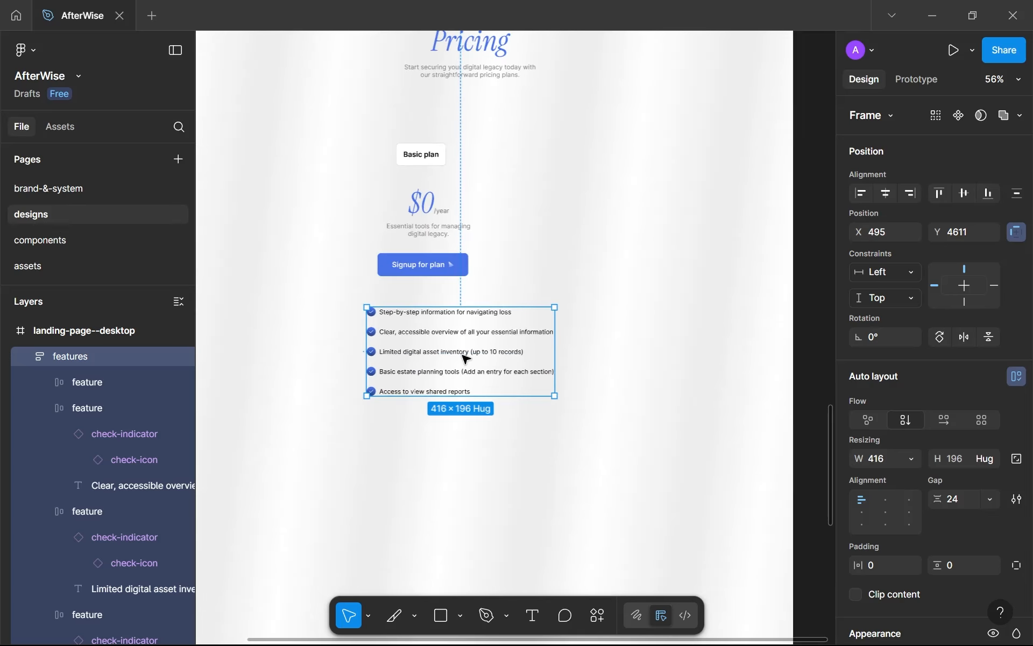
Try selecting the card's price, description, button and features, then clear and reframe on the price area.
{"action": "left_click", "coordinate": [415, 216]}
{"action": "left_click", "coordinate": [430, 230], "text": "shift"}
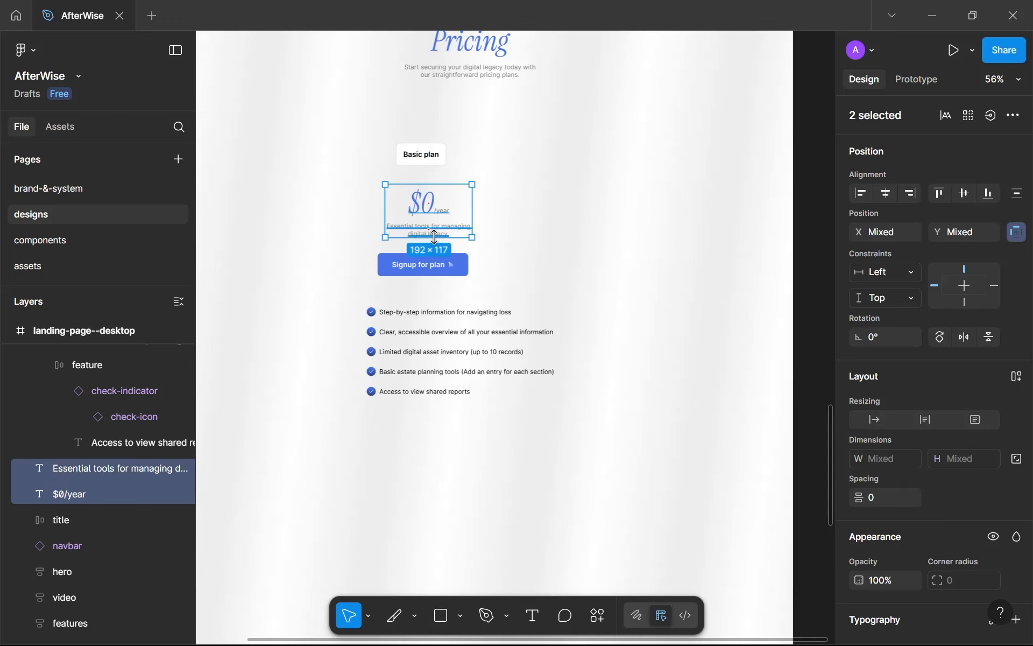
{"action": "left_click", "coordinate": [433, 264], "text": "shift"}
{"action": "left_click", "coordinate": [432, 315], "text": "shift"}
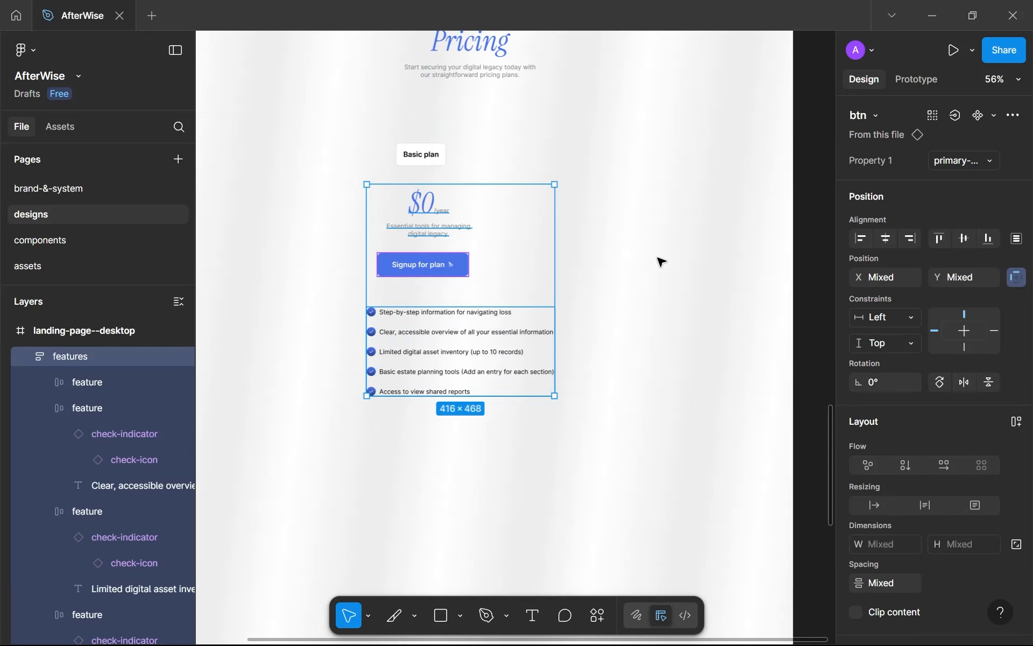
{"action": "left_click", "coordinate": [490, 249]}
{"action": "left_click_drag", "start_coordinate": [490, 250], "coordinate": [549, 323]}
{"action": "scroll", "coordinate": [549, 323], "scroll_direction": "up", "scroll_amount": 1}
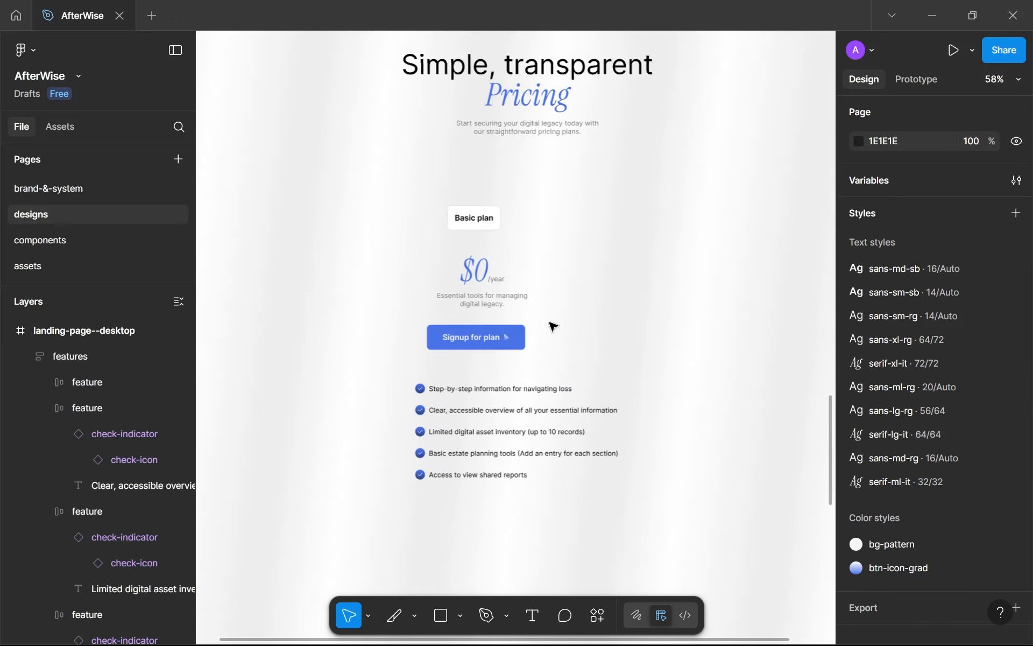
{"action": "scroll", "coordinate": [492, 281], "scroll_direction": "up", "scroll_amount": 2}
Wrap the $0/year price and its description in an auto-layout frame with gap 2, then start renaming it.
{"action": "left_click", "coordinate": [490, 279]}
{"action": "left_click", "coordinate": [480, 306], "text": "shift"}
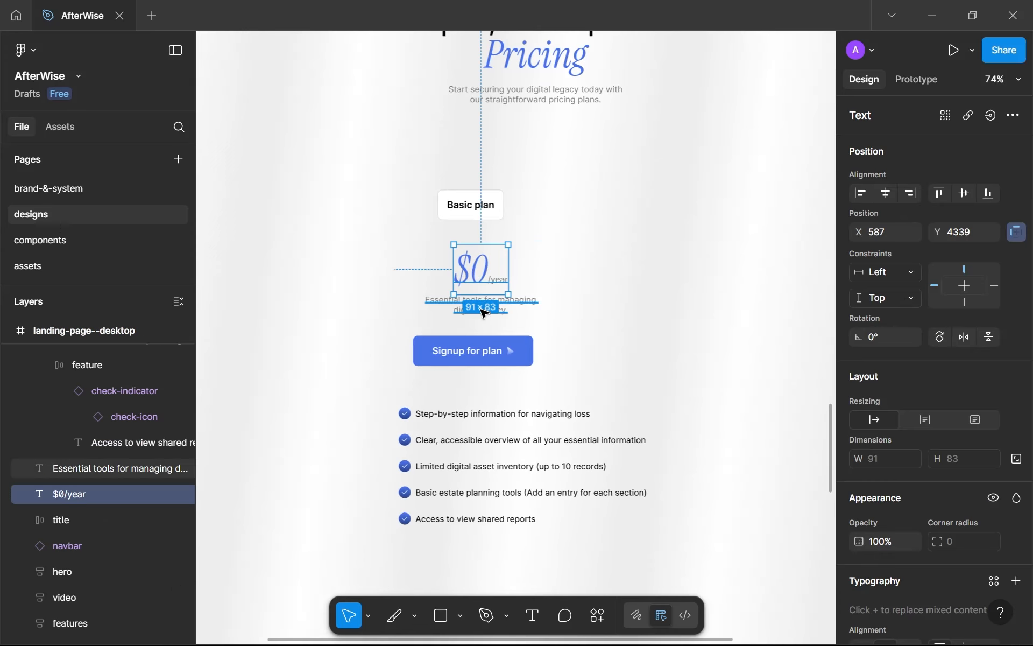
{"action": "key", "text": "shift+a"}
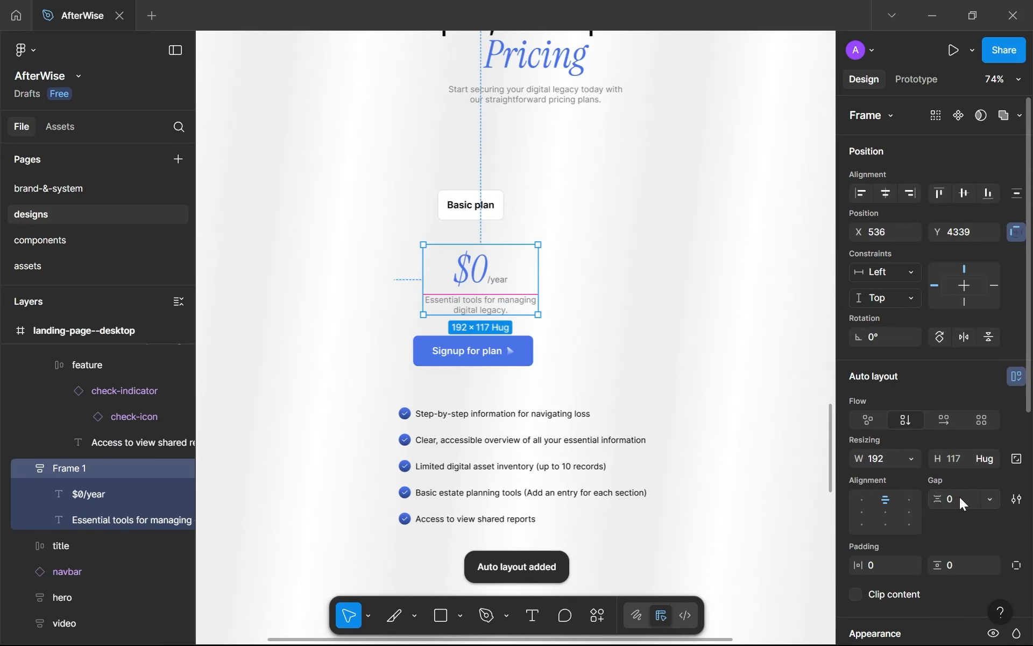
{"action": "scroll", "coordinate": [586, 340], "scroll_direction": "up", "scroll_amount": 5}
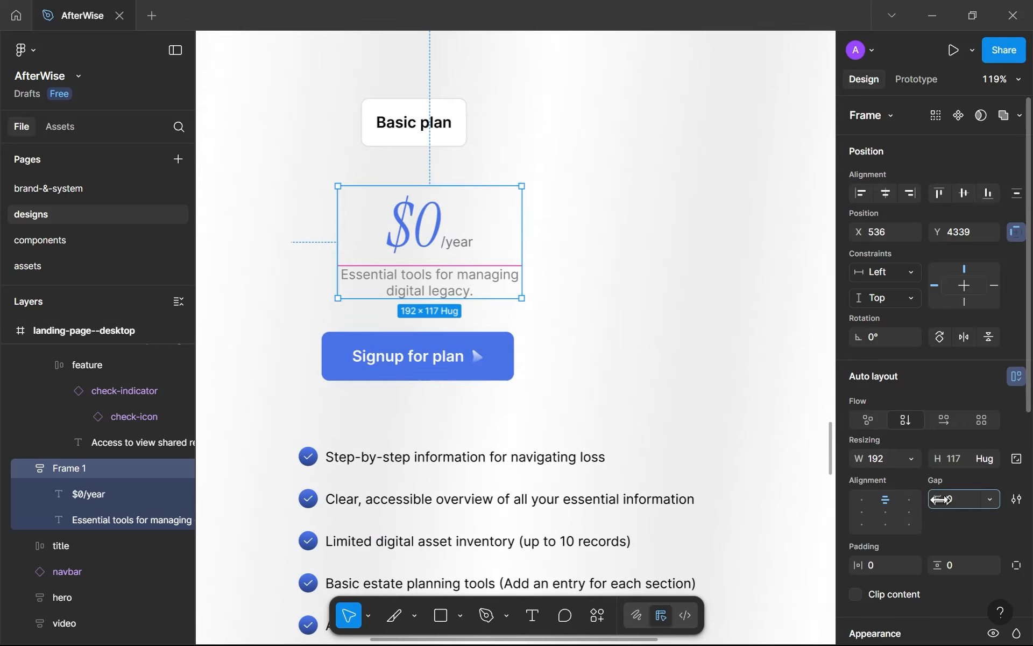
{"action": "left_click_drag", "start_coordinate": [940, 499], "coordinate": [915, 491]}
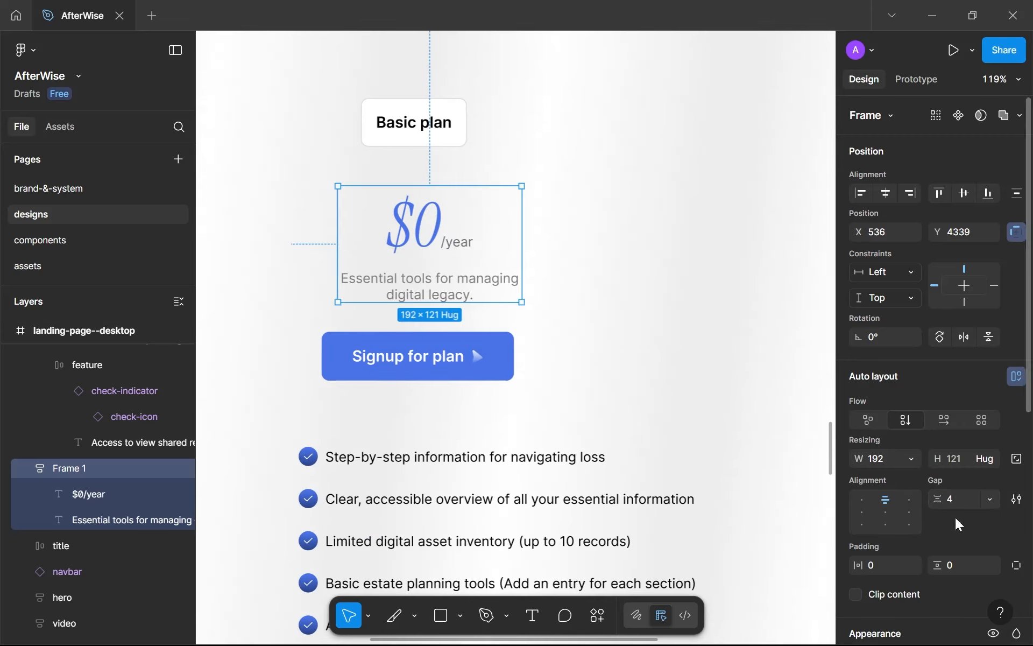
{"action": "left_click", "coordinate": [948, 503]}
{"action": "type", "text": "2"}
{"action": "key", "text": "Return"}
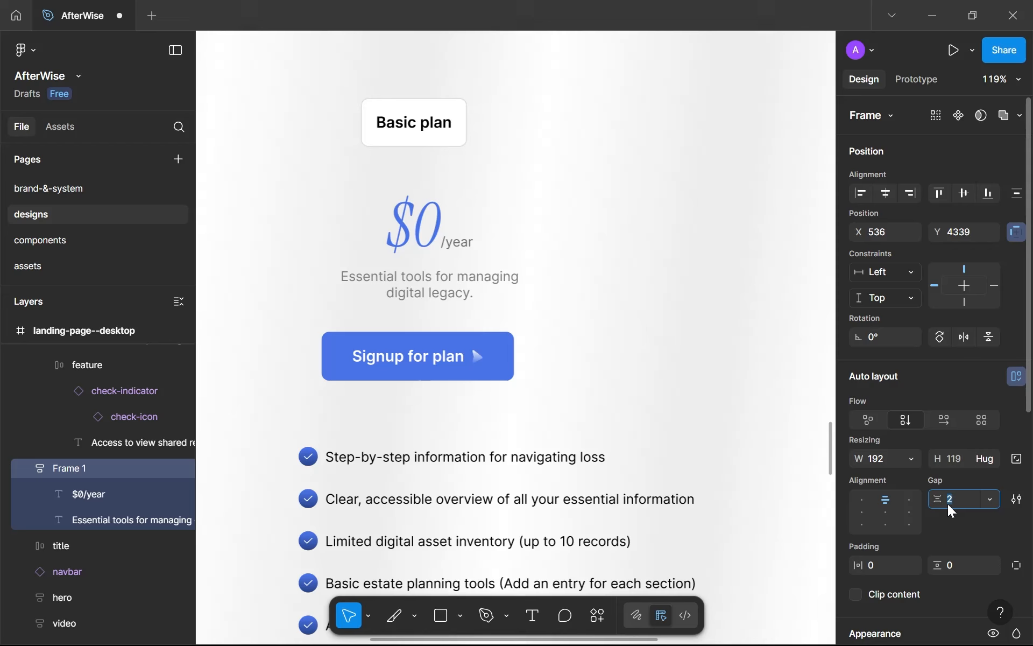
{"action": "scroll", "coordinate": [503, 451], "scroll_direction": "down", "scroll_amount": 2}
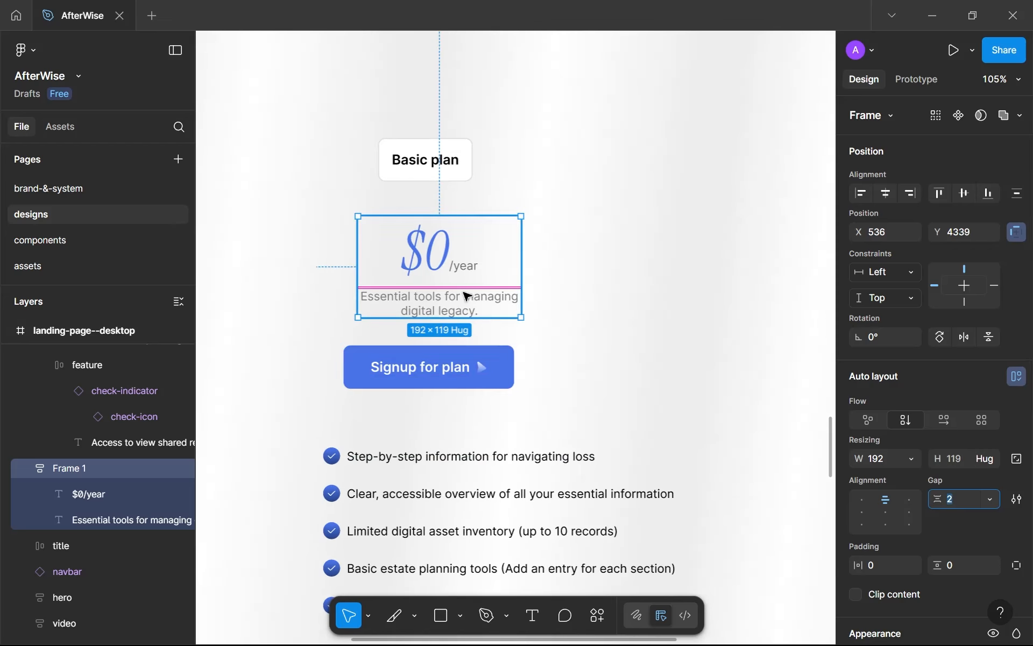
{"action": "double_click", "coordinate": [88, 469]}
Name the price-and-description frame 'content'.
{"action": "type", "text": "header"}
{"action": "key", "text": "Return"}
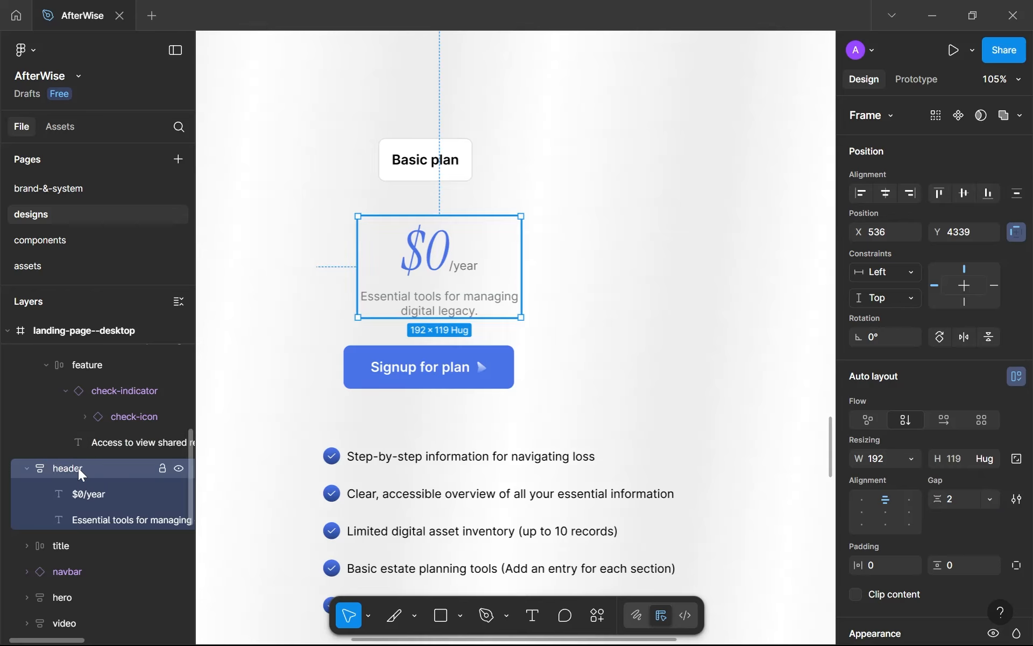
{"action": "double_click", "coordinate": [80, 469]}
{"action": "type", "text": "content"}
{"action": "key", "text": "Return"}
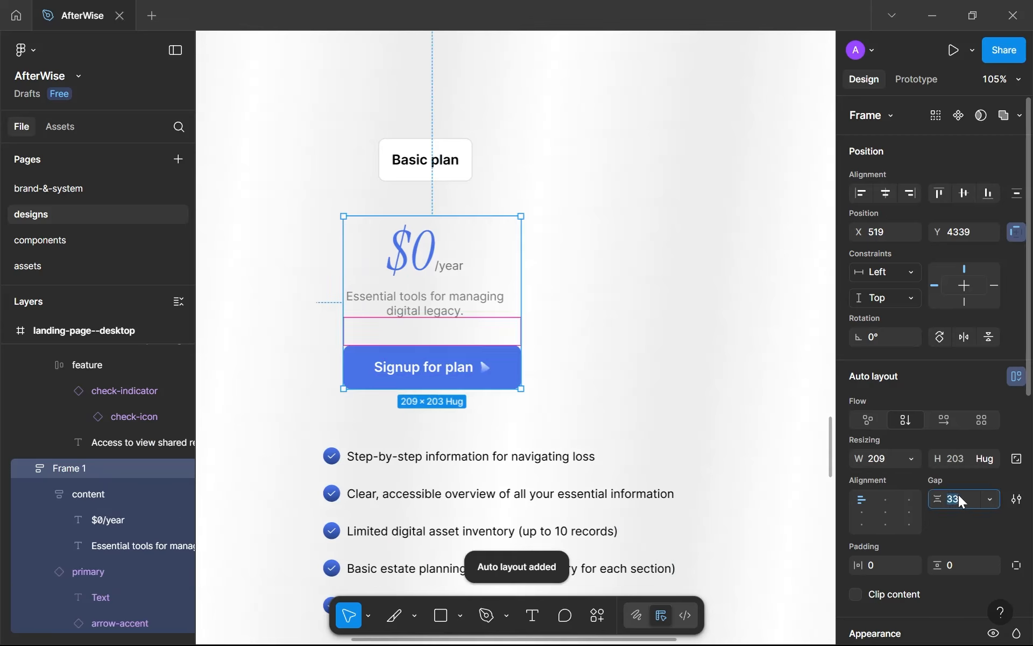
Set a 24 gap between the content block and Signup button, naming their frame 'header'.
{"action": "type", "text": "16"}
{"action": "key", "text": "Return"}
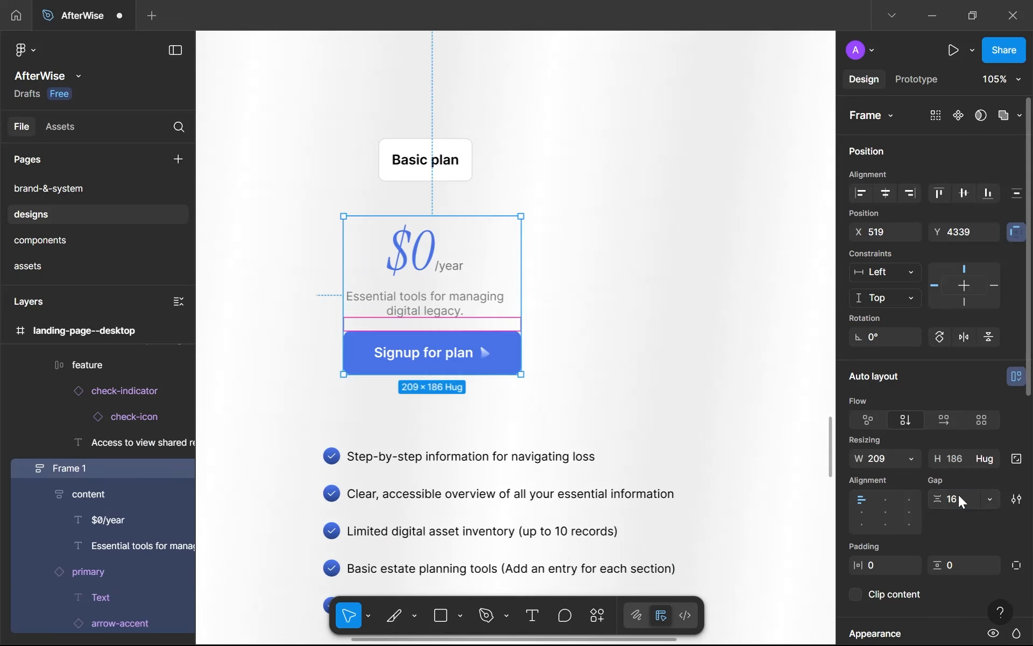
{"action": "left_click", "coordinate": [958, 495]}
{"action": "type", "text": "24"}
{"action": "key", "text": "Return"}
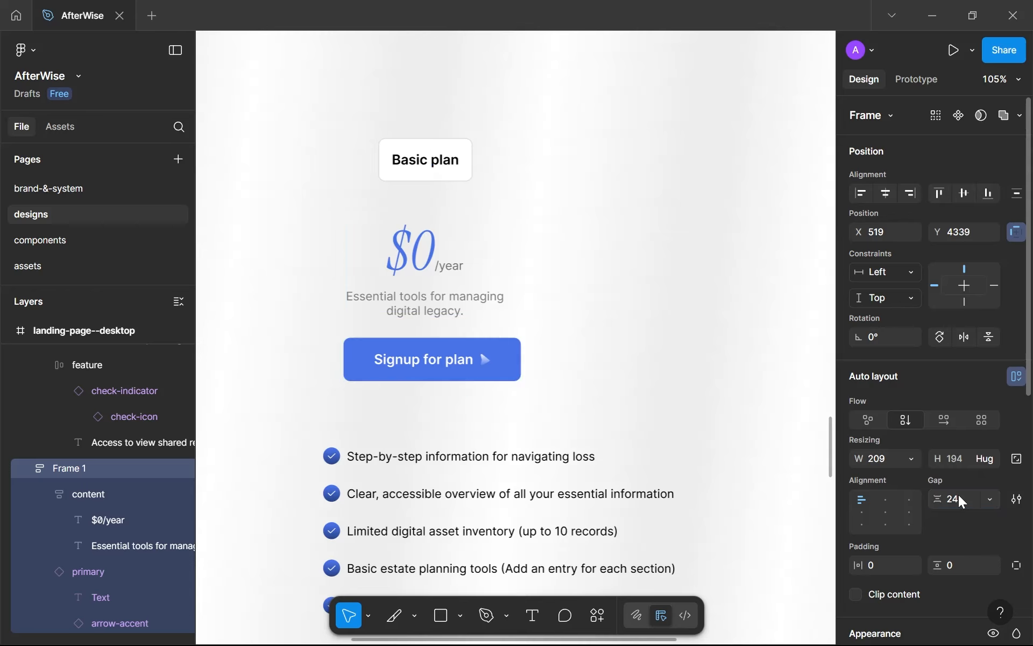
{"action": "double_click", "coordinate": [76, 476]}
{"action": "type", "text": "header"}
{"action": "key", "text": "Return"}
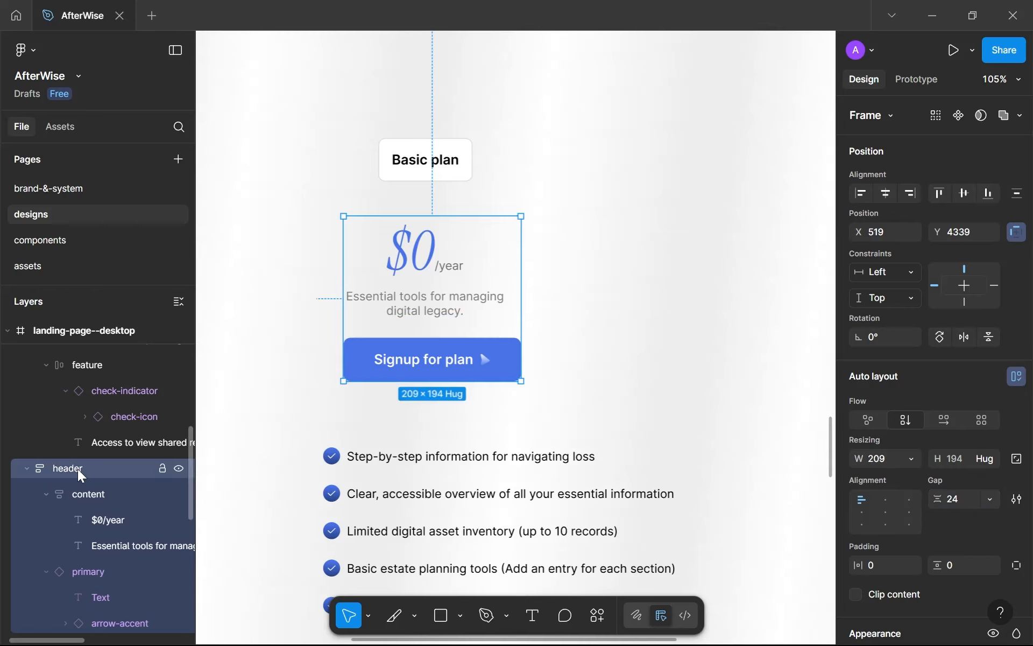
Wrap the header and features list in an auto-layout frame with a gap of 24.
{"action": "scroll", "coordinate": [491, 295], "scroll_direction": "down", "scroll_amount": 3}
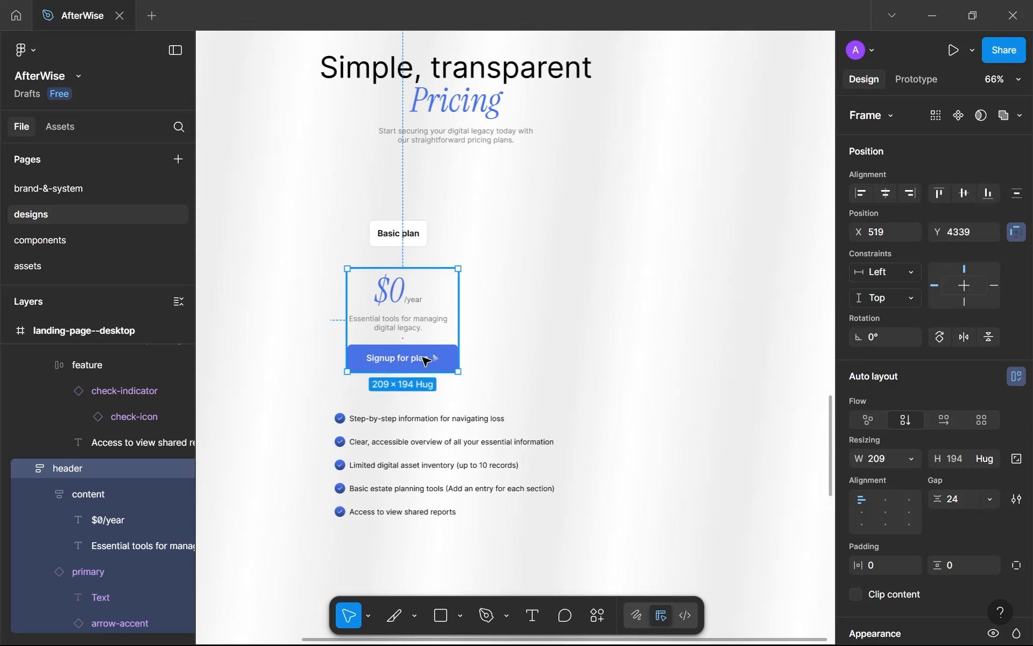
{"action": "left_click", "coordinate": [406, 436]}
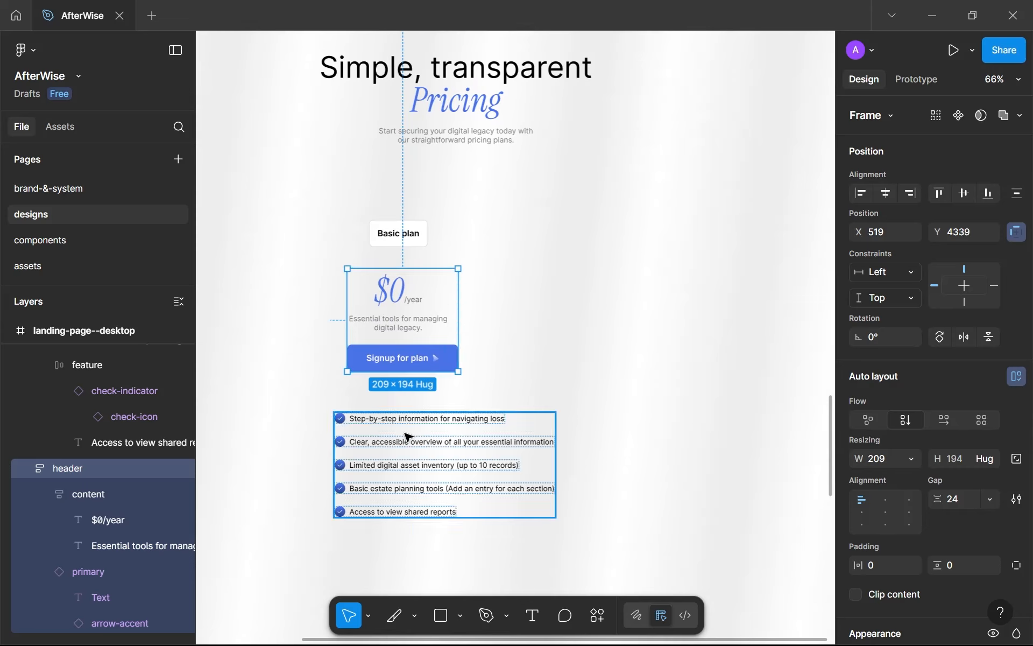
{"action": "left_click", "coordinate": [415, 300], "text": "shift"}
{"action": "key", "text": "shift+a"}
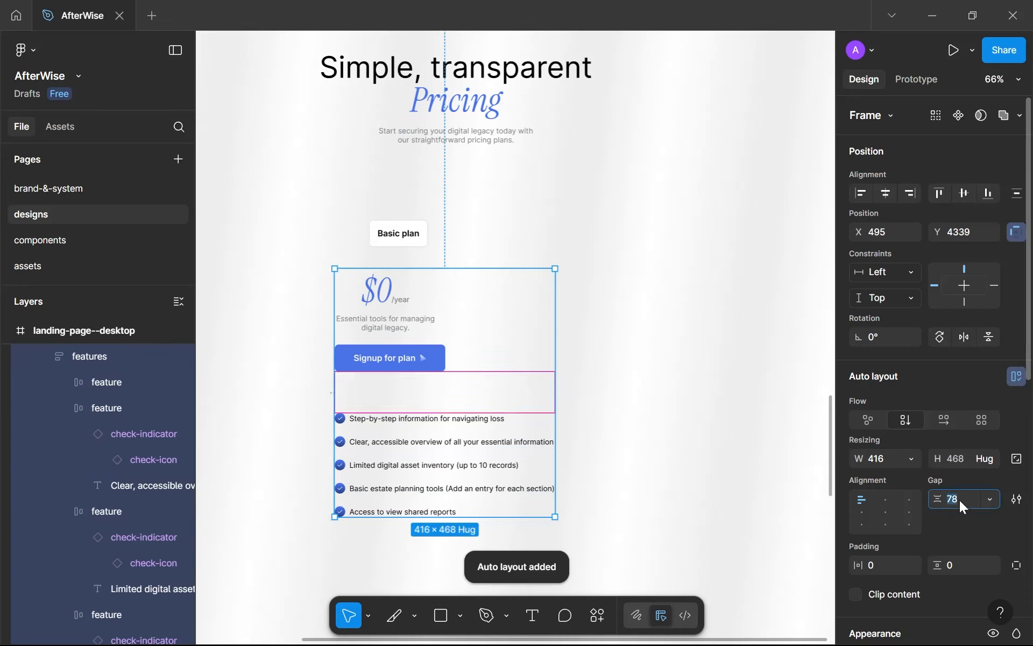
{"action": "type", "text": "32"}
{"action": "key", "text": "Return"}
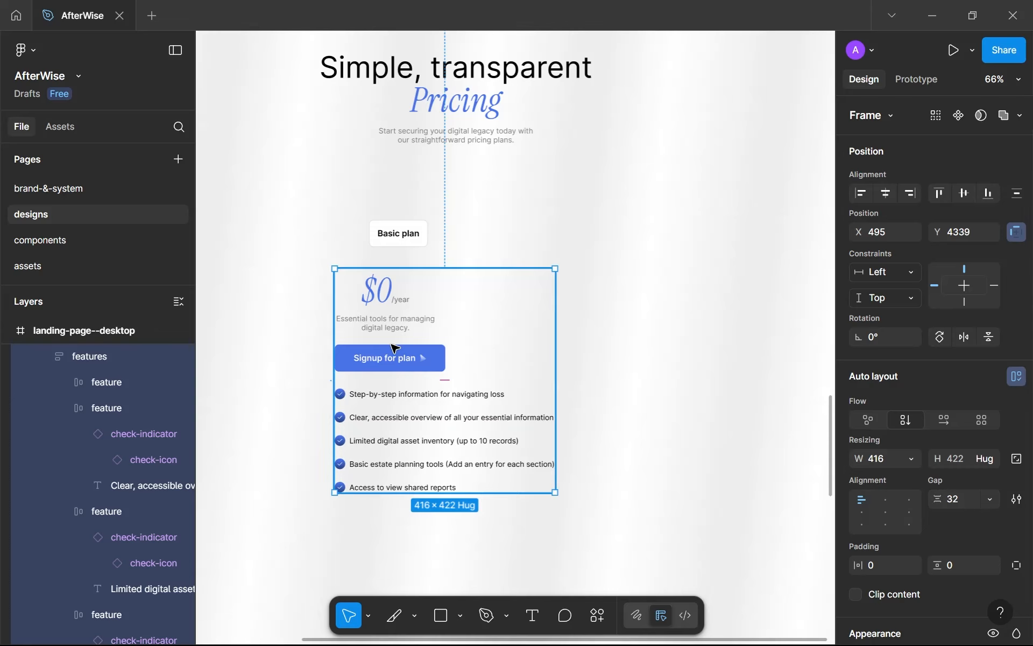
{"action": "left_click", "coordinate": [962, 495]}
{"action": "type", "text": "24"}
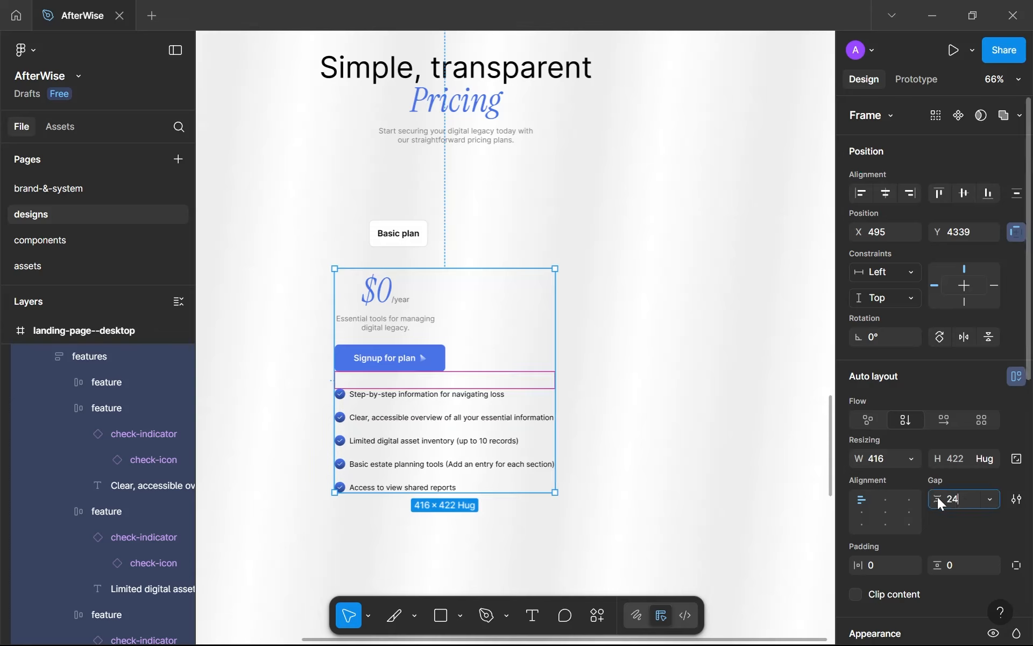
{"action": "key", "text": "Return"}
Make the header frame Fill container width with its contents centered horizontally.
{"action": "left_click", "coordinate": [403, 359]}
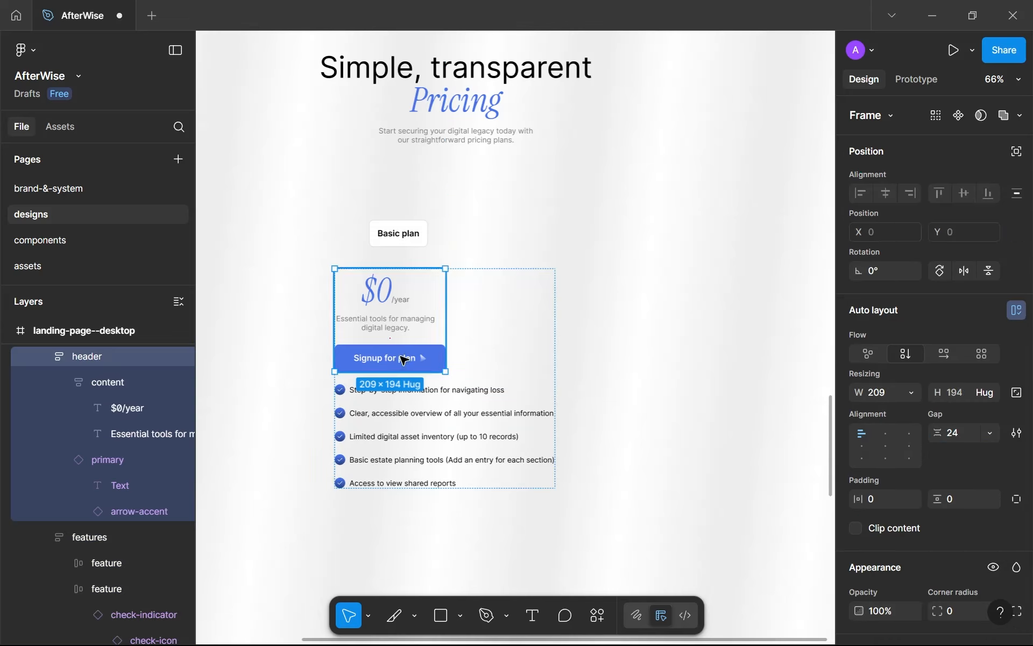
{"action": "left_click", "coordinate": [907, 392]}
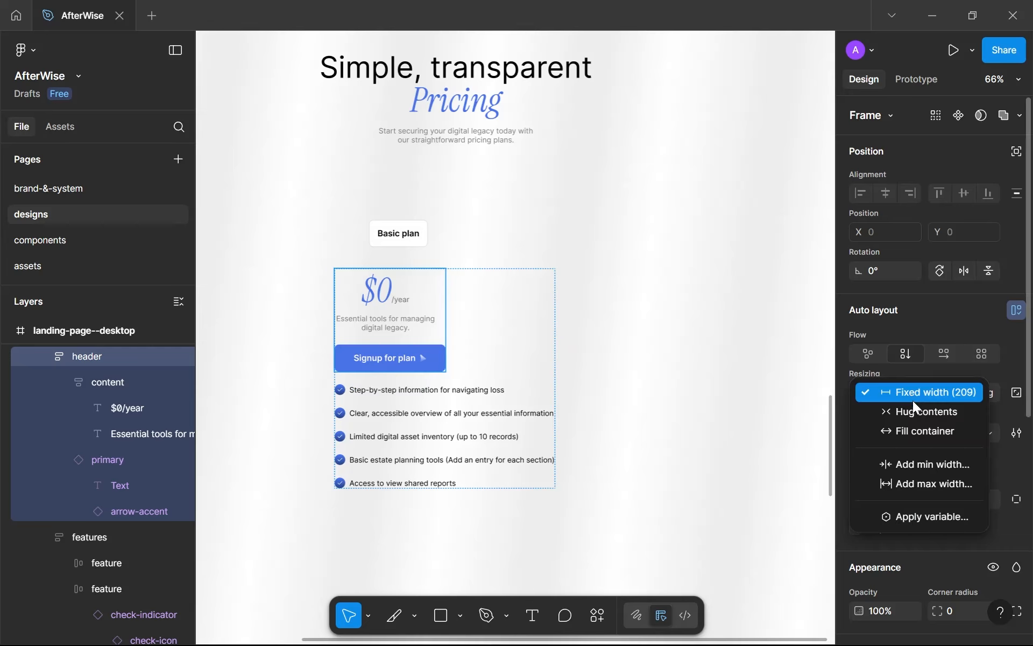
{"action": "left_click", "coordinate": [903, 429]}
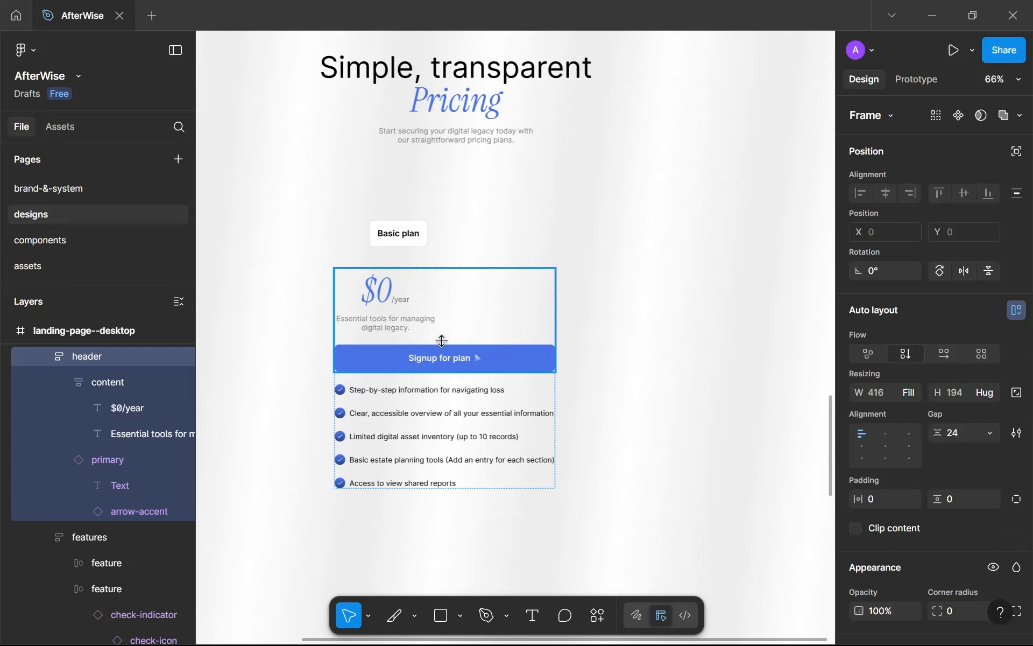
{"action": "left_click", "coordinate": [890, 434]}
{"action": "left_click", "coordinate": [602, 380]}
{"action": "scroll", "coordinate": [602, 381], "scroll_direction": "down", "scroll_amount": 2}
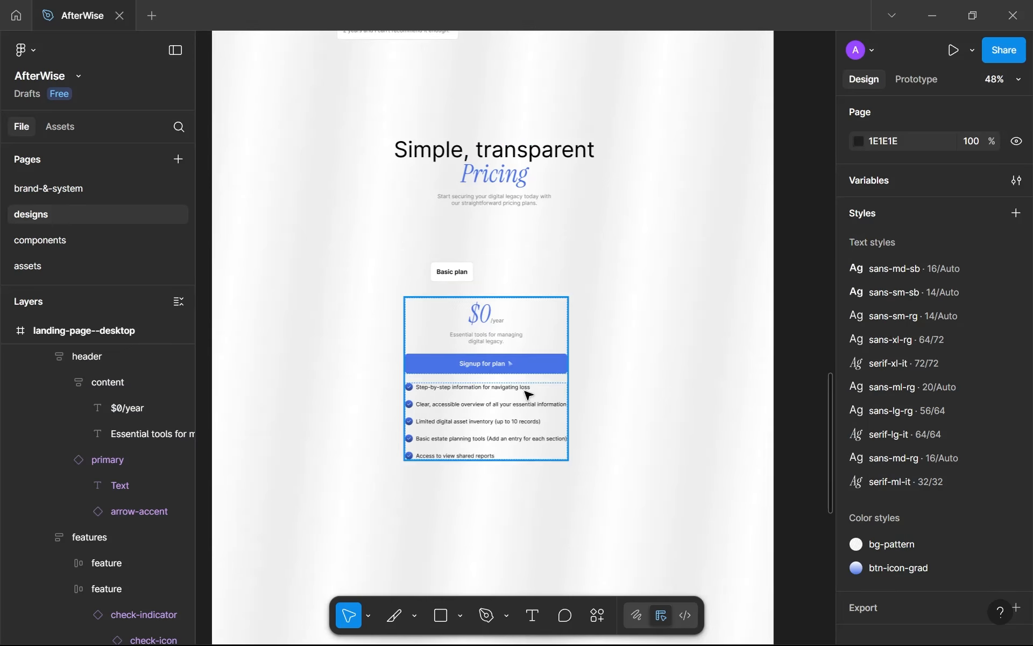
Give the card frame holding header and features 16 padding.
{"action": "key", "text": "shift+a"}
{"action": "left_click", "coordinate": [881, 565]}
{"action": "type", "text": "1"}
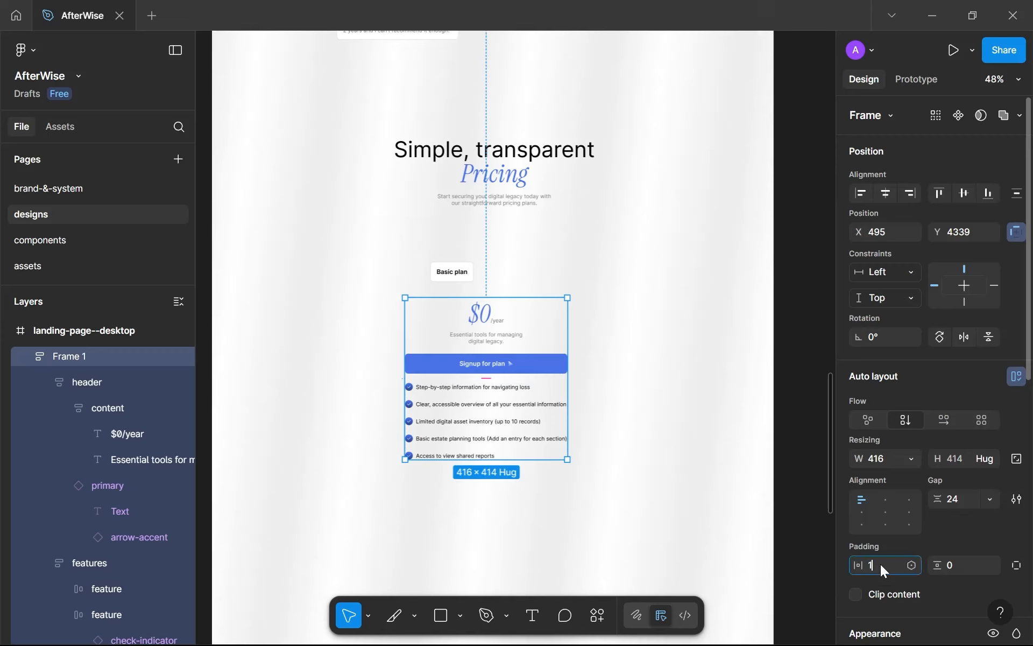
{"action": "type", "text": "6"}
{"action": "left_click", "coordinate": [961, 568]}
{"action": "type", "text": "16"}
{"action": "key", "text": "Return"}
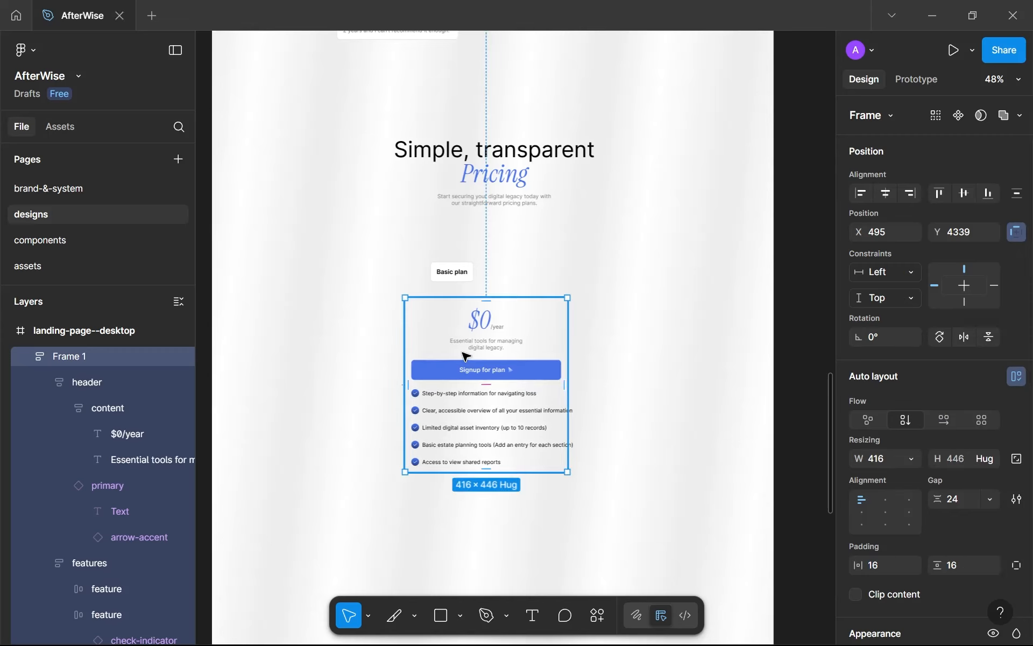
{"action": "scroll", "coordinate": [491, 385], "scroll_direction": "up", "scroll_amount": 5}
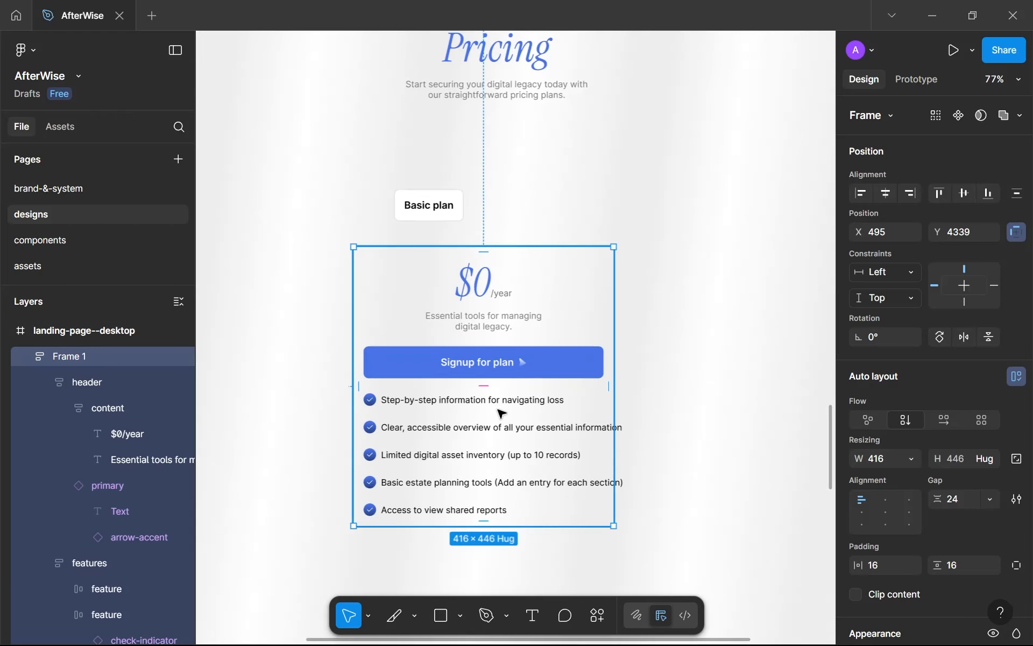
Set all five feature texts to Fill container width.
{"action": "left_click", "coordinate": [502, 413]}
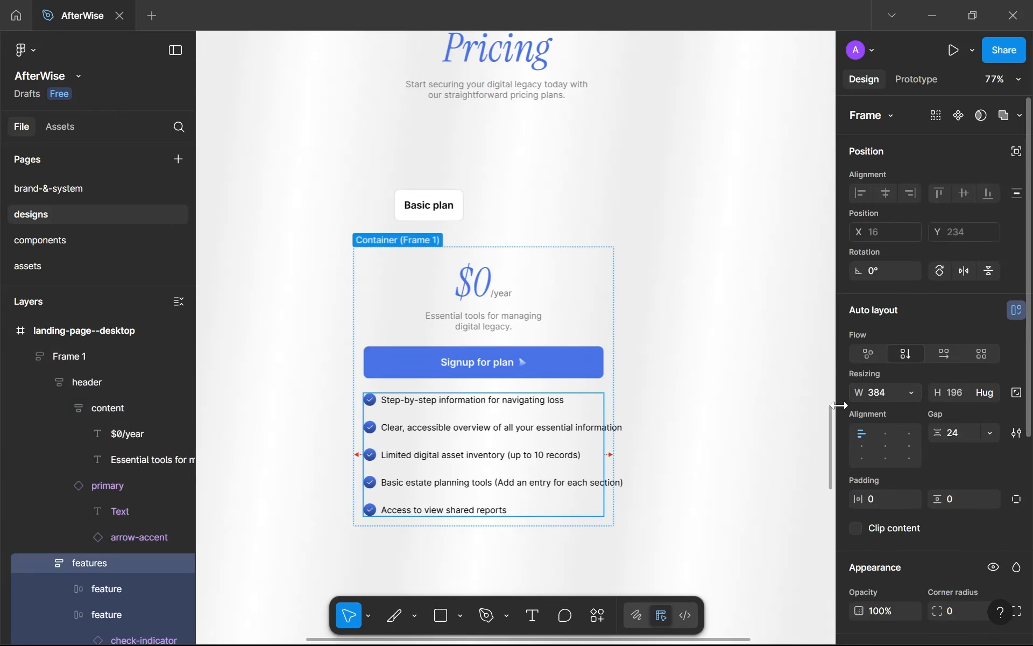
{"action": "left_click", "coordinate": [520, 430]}
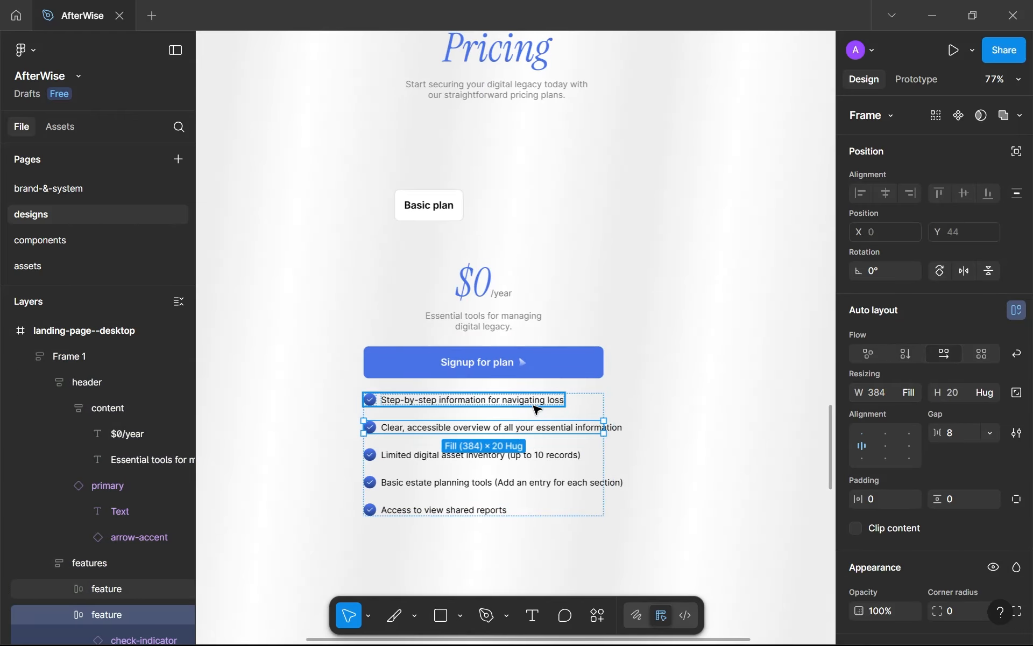
{"action": "left_click", "coordinate": [528, 400]}
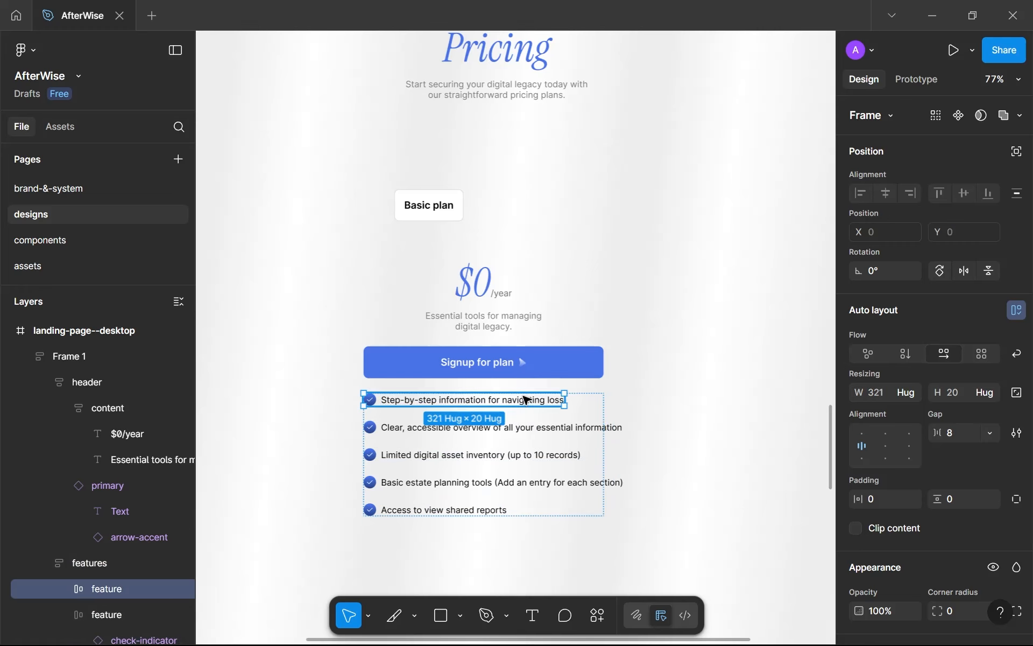
{"action": "left_click", "coordinate": [531, 402]}
{"action": "left_click", "coordinate": [524, 431], "text": "shift"}
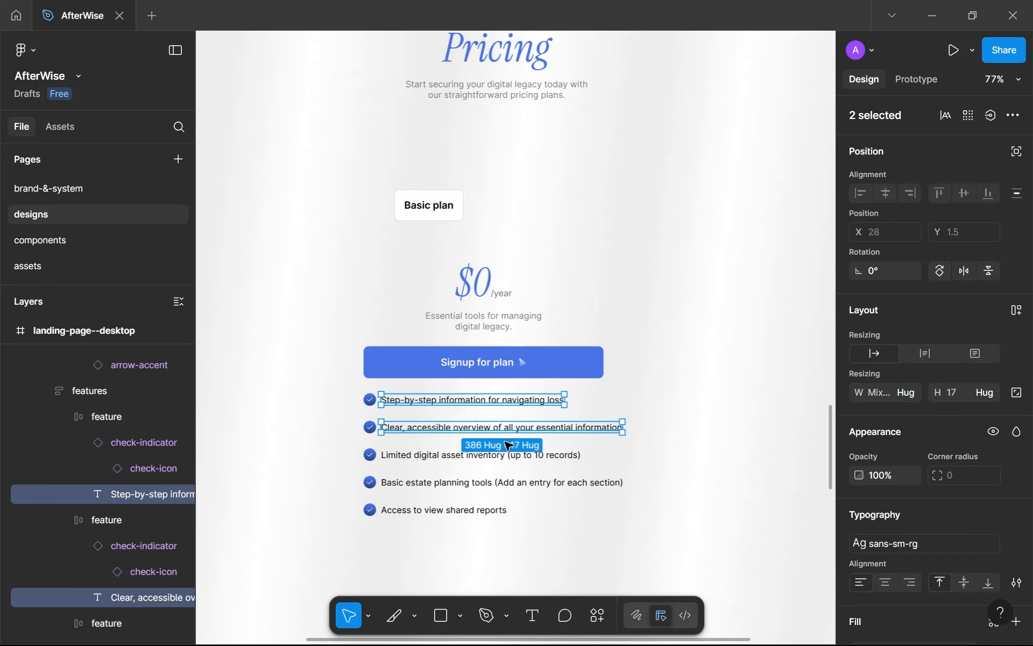
{"action": "left_click", "coordinate": [497, 457], "text": "shift"}
{"action": "left_click", "coordinate": [489, 487], "text": "shift"}
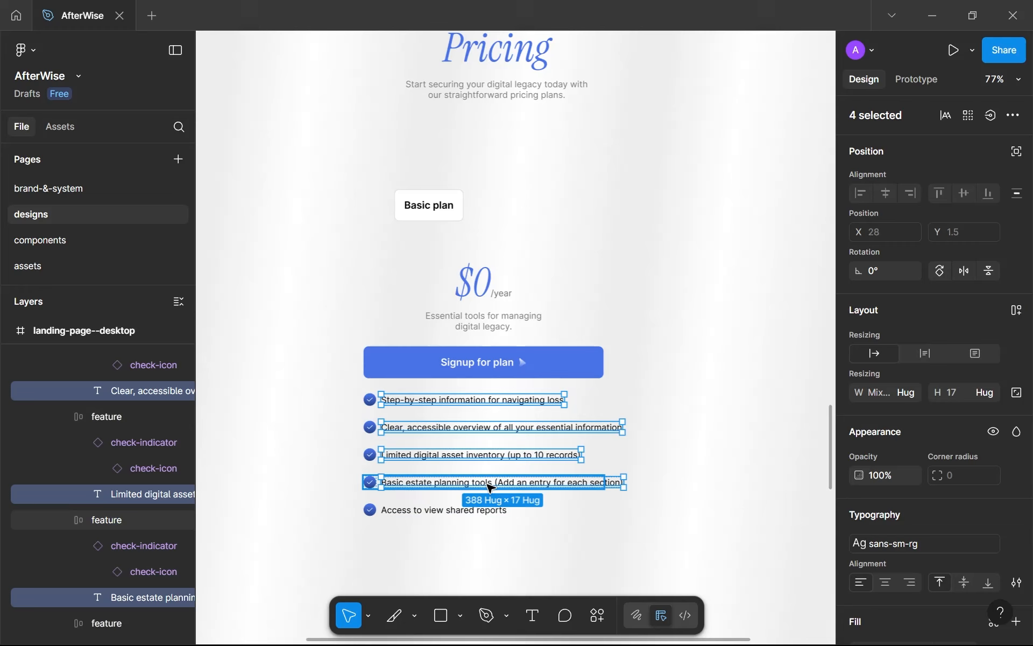
{"action": "left_click", "coordinate": [472, 511], "text": "shift"}
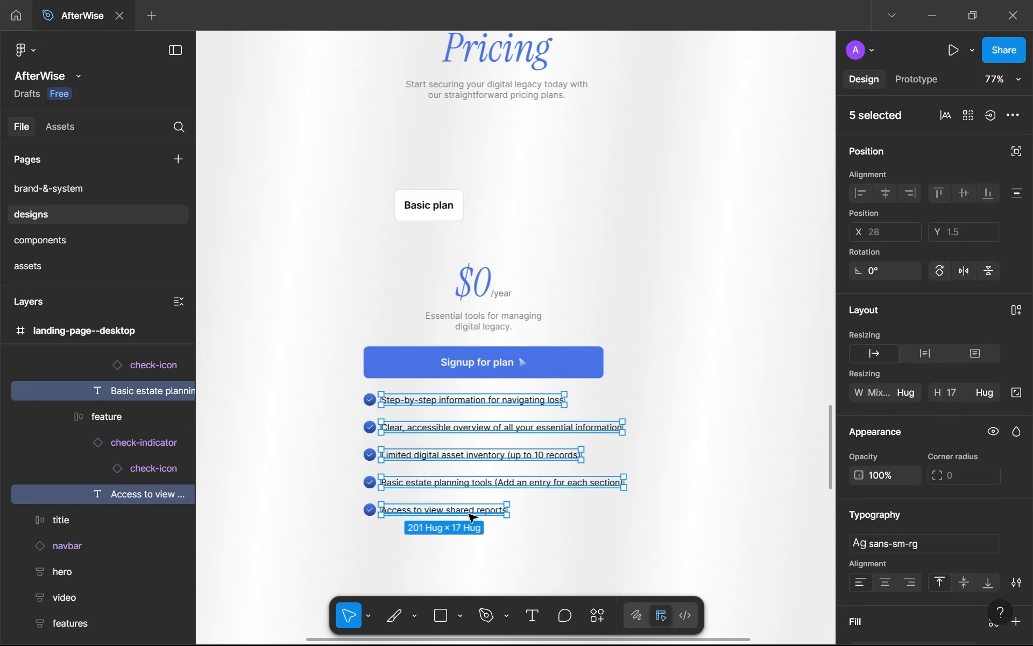
{"action": "left_click", "coordinate": [904, 391]}
{"action": "left_click", "coordinate": [896, 416]}
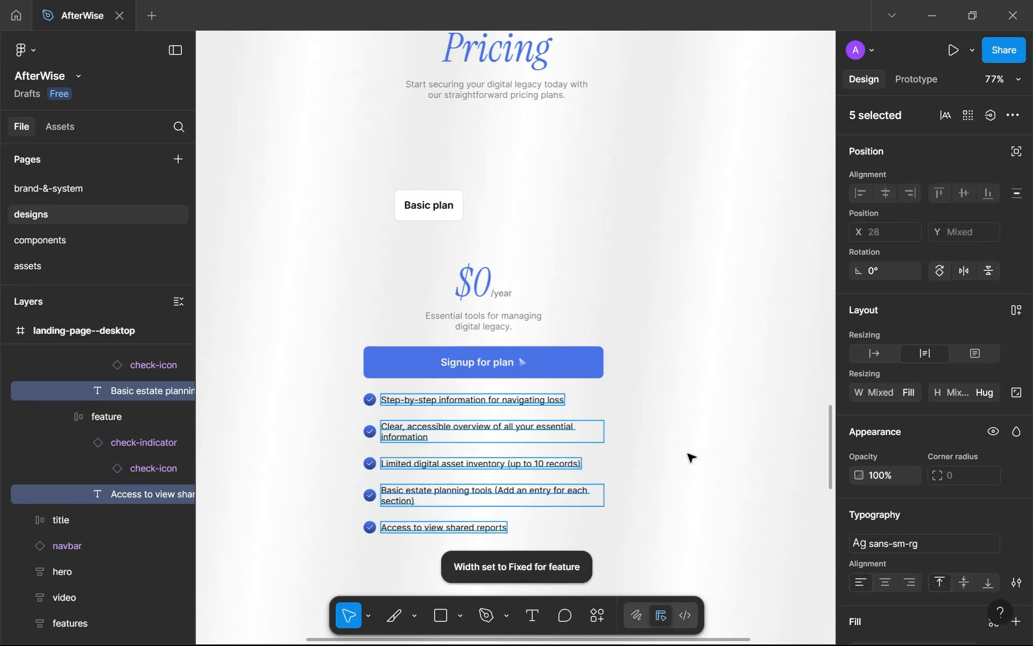
Widen the card to 465, move it up-left, and rename its layer 'pricing'.
{"action": "left_click", "coordinate": [657, 468]}
{"action": "scroll", "coordinate": [657, 468], "scroll_direction": "down", "scroll_amount": 5}
{"action": "scroll", "coordinate": [643, 472], "scroll_direction": "up", "scroll_amount": 2}
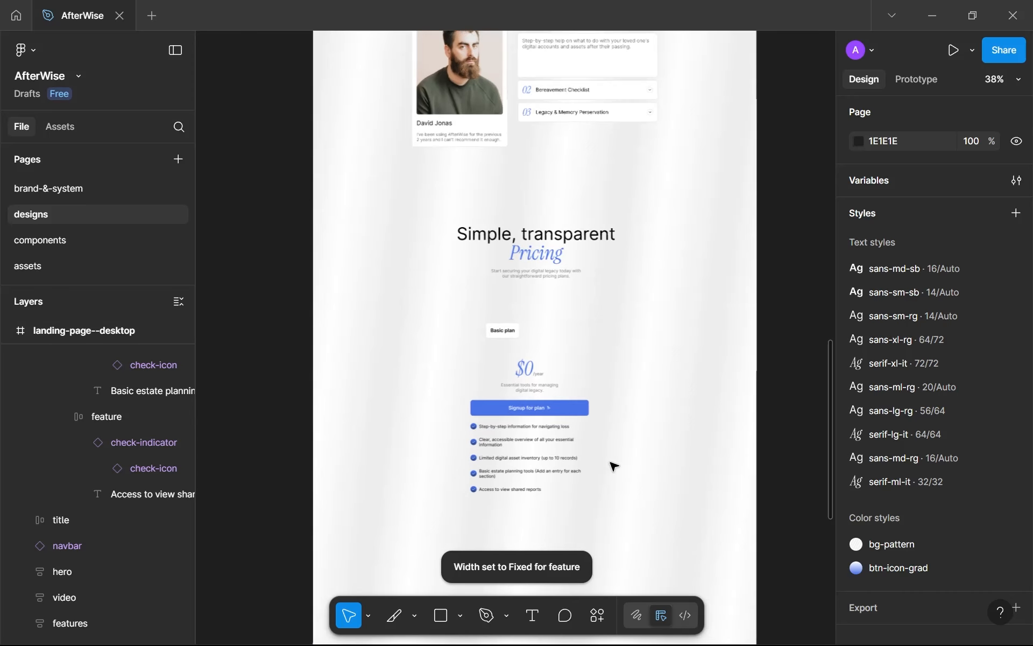
{"action": "left_click", "coordinate": [583, 408]}
{"action": "left_click_drag", "start_coordinate": [609, 412], "coordinate": [611, 411]}
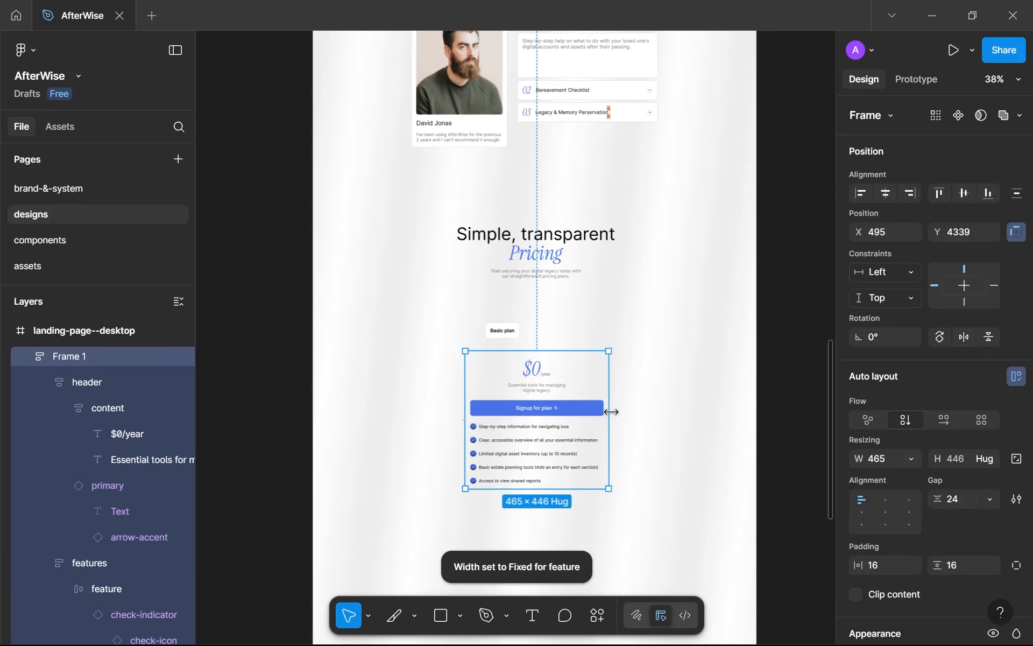
{"action": "left_click_drag", "start_coordinate": [554, 397], "coordinate": [523, 351]}
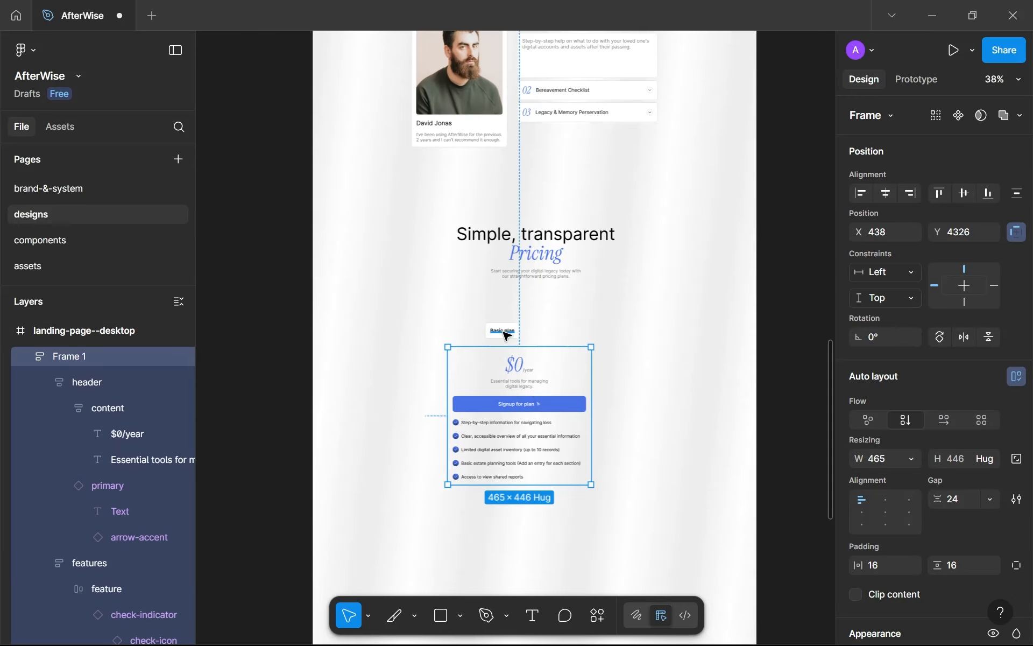
{"action": "double_click", "coordinate": [71, 350]}
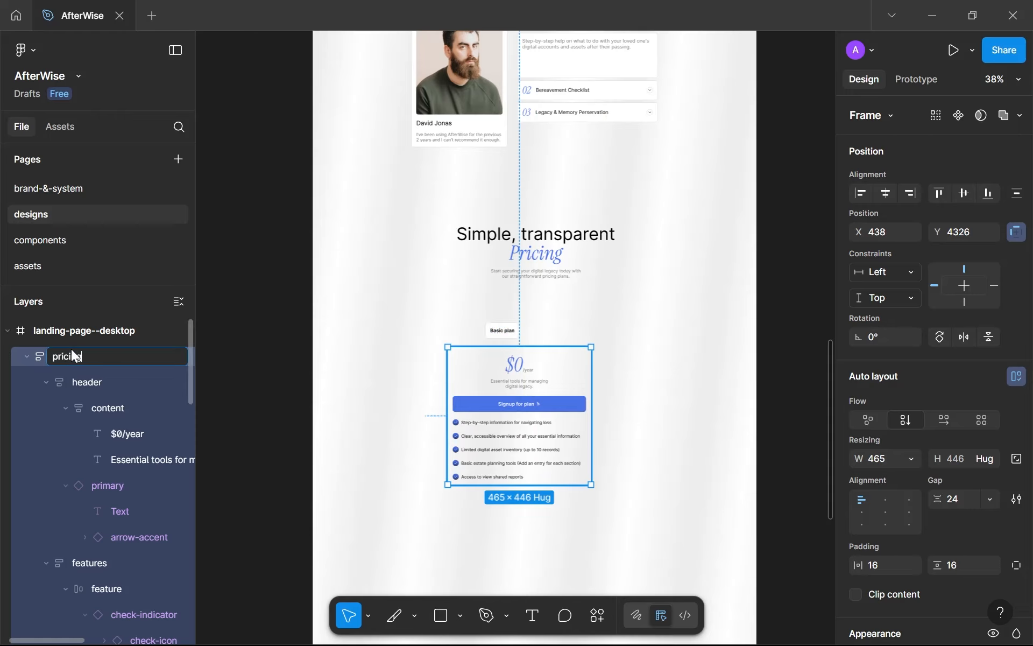
{"action": "key", "text": "Return"}
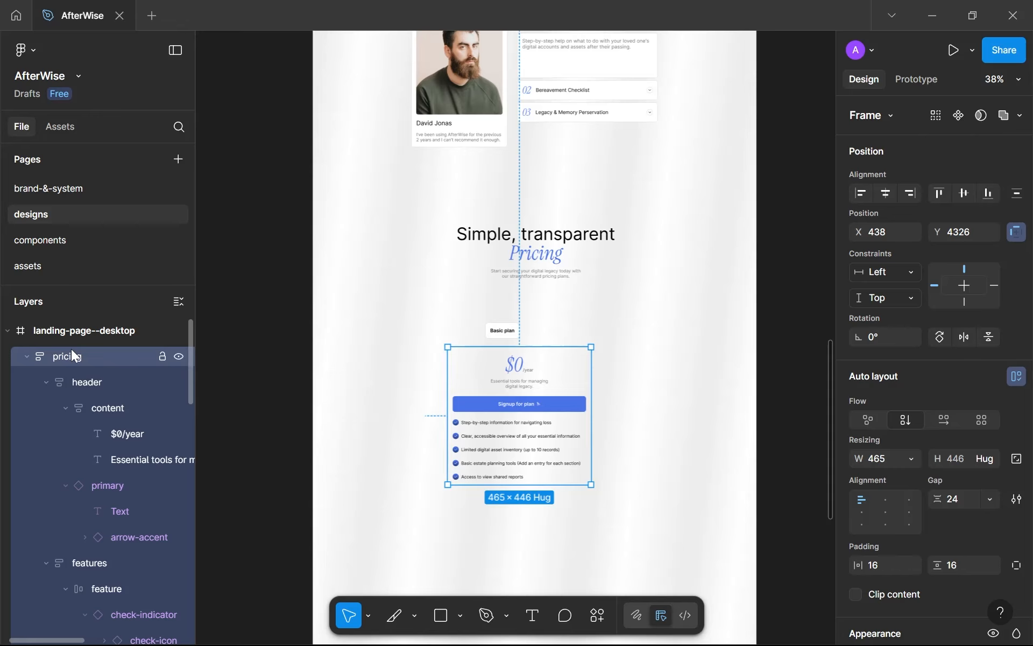
{"action": "scroll", "coordinate": [438, 377], "scroll_direction": "up", "scroll_amount": 5}
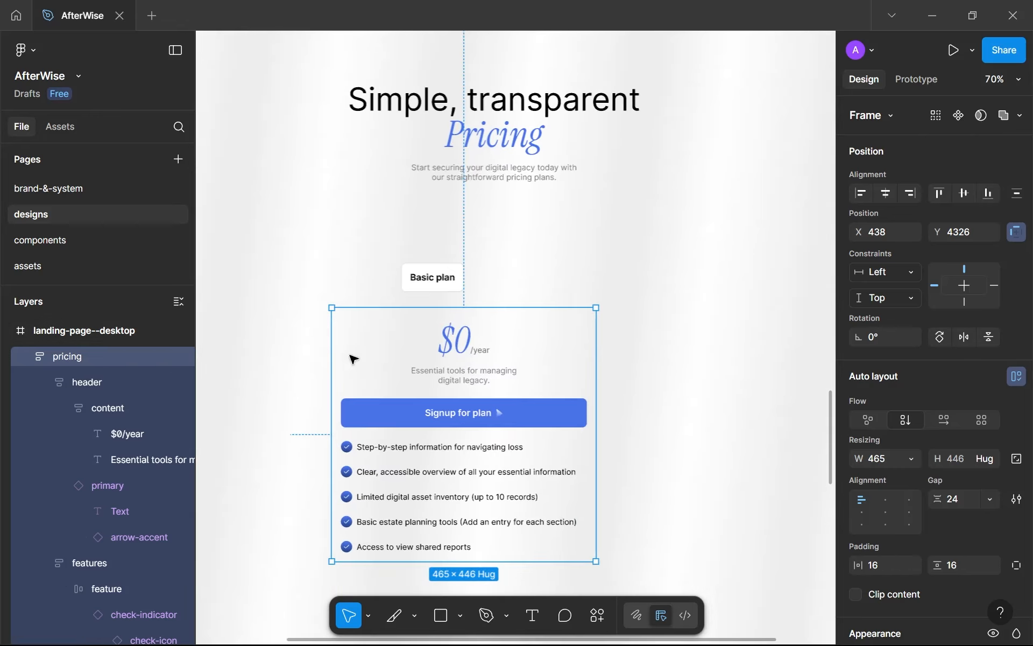
{"action": "scroll", "coordinate": [484, 334], "scroll_direction": "down", "scroll_amount": 2}
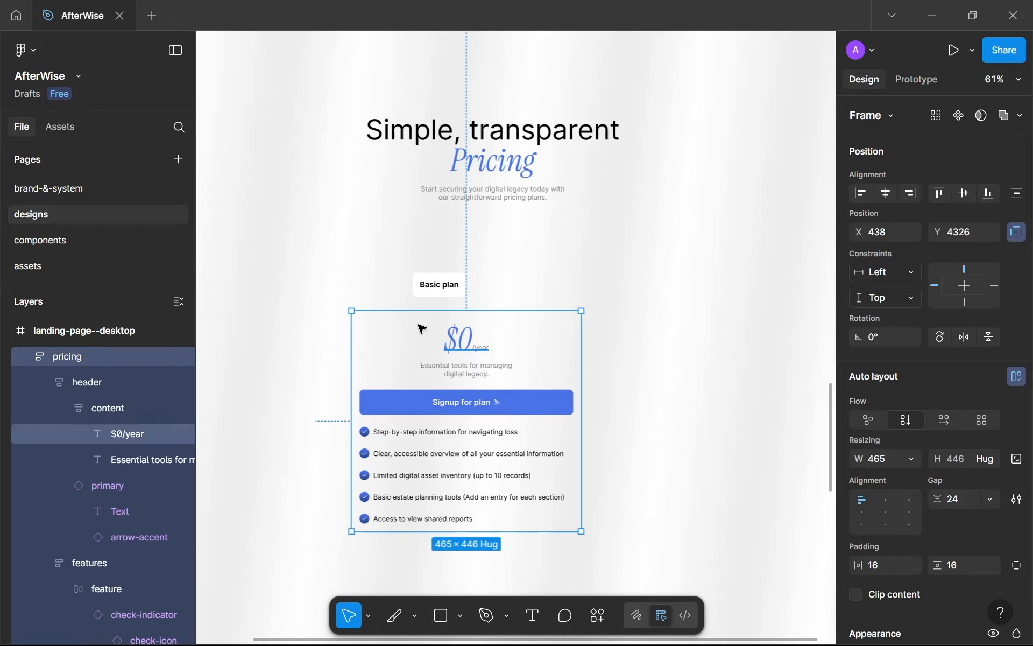
{"action": "left_click", "coordinate": [433, 291]}
Give the pricing card a white fill, gray--800 stroke and corner radius 8.
{"action": "left_click", "coordinate": [487, 347]}
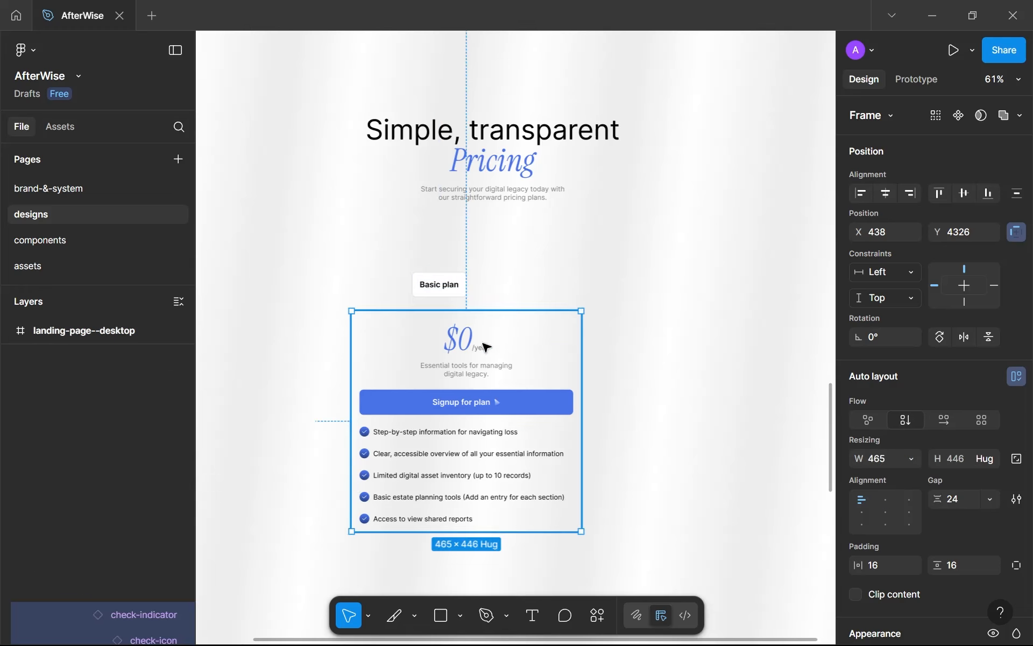
{"action": "scroll", "coordinate": [957, 386], "scroll_direction": "down", "scroll_amount": 5}
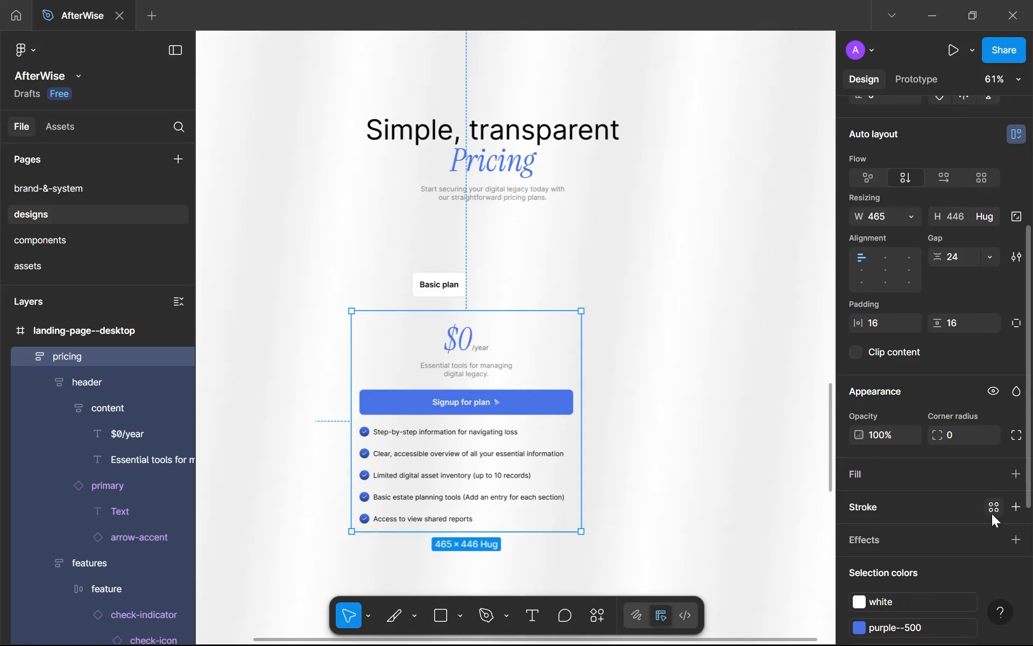
{"action": "left_click", "coordinate": [993, 474]}
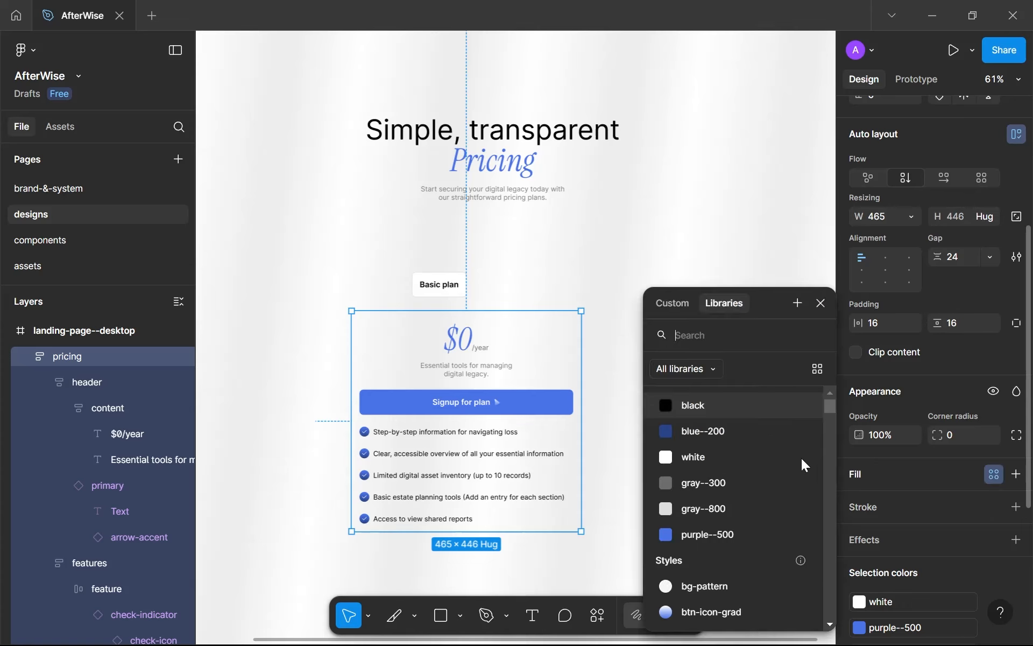
{"action": "left_click", "coordinate": [703, 465]}
{"action": "left_click", "coordinate": [993, 543]}
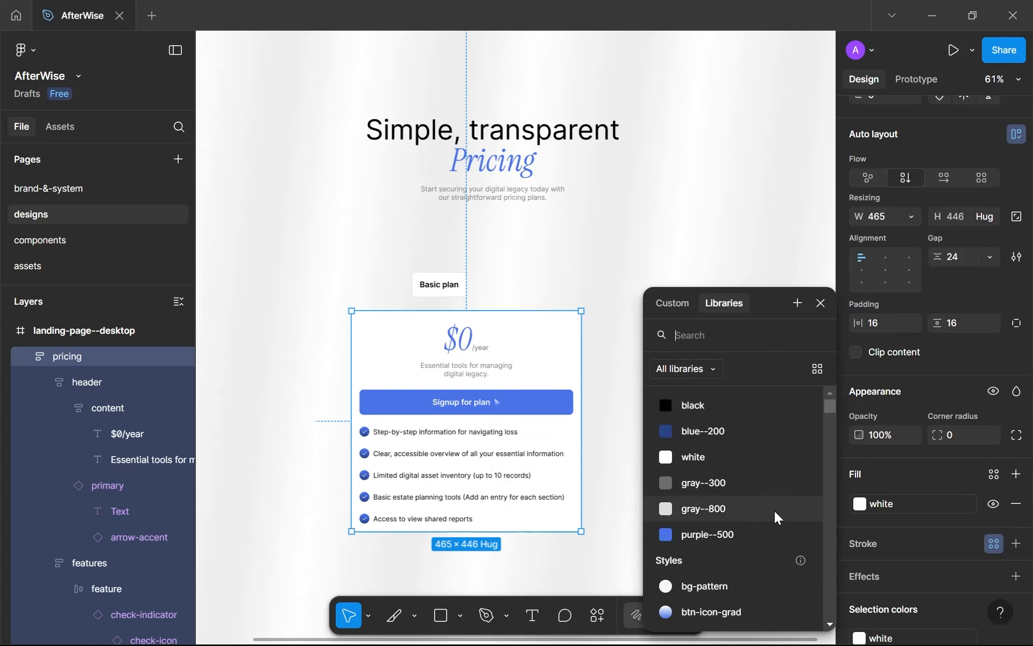
{"action": "left_click", "coordinate": [741, 507]}
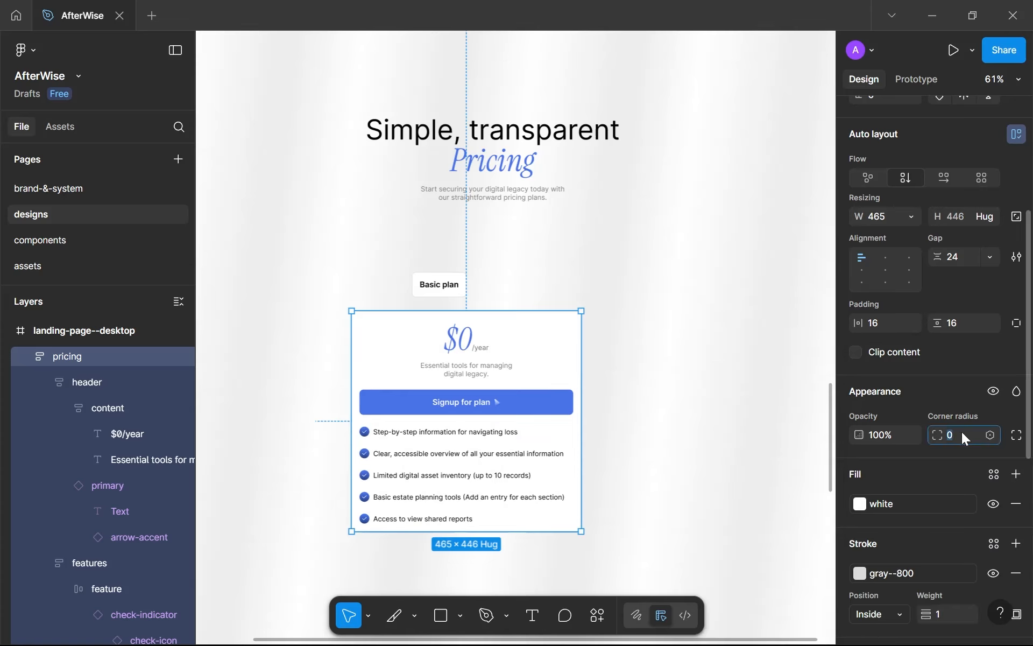
{"action": "key", "text": "Return"}
Lower the Signup for plan button's corner radius to 6.
{"action": "scroll", "coordinate": [503, 408], "scroll_direction": "up", "scroll_amount": 5}
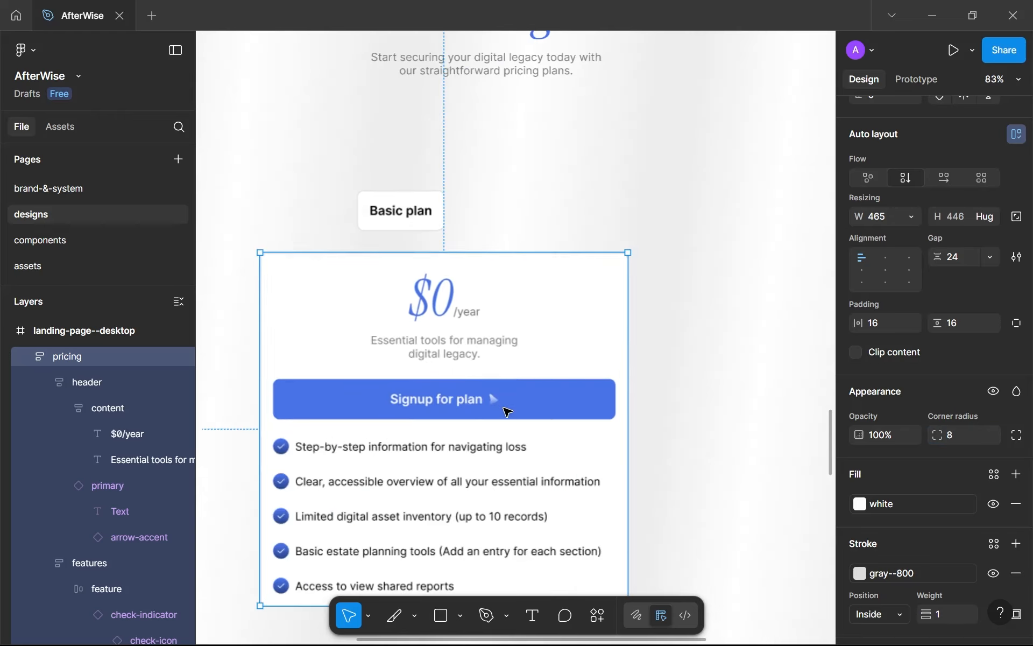
{"action": "left_click", "coordinate": [715, 413]}
{"action": "scroll", "coordinate": [715, 413], "scroll_direction": "down", "scroll_amount": 4}
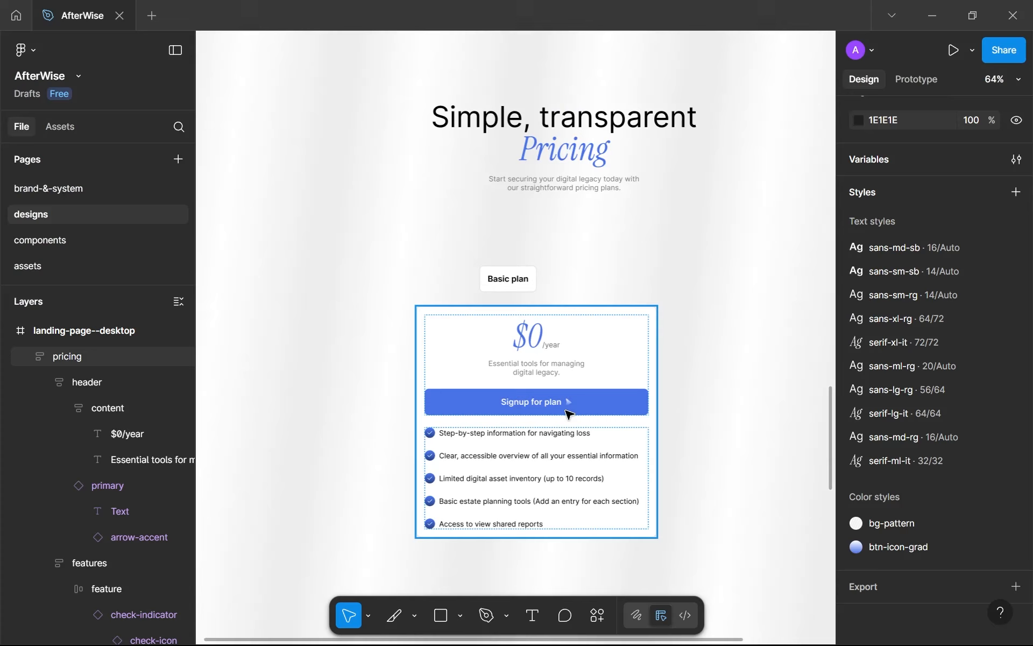
{"action": "left_click", "coordinate": [567, 412]}
{"action": "left_click", "coordinate": [958, 266]}
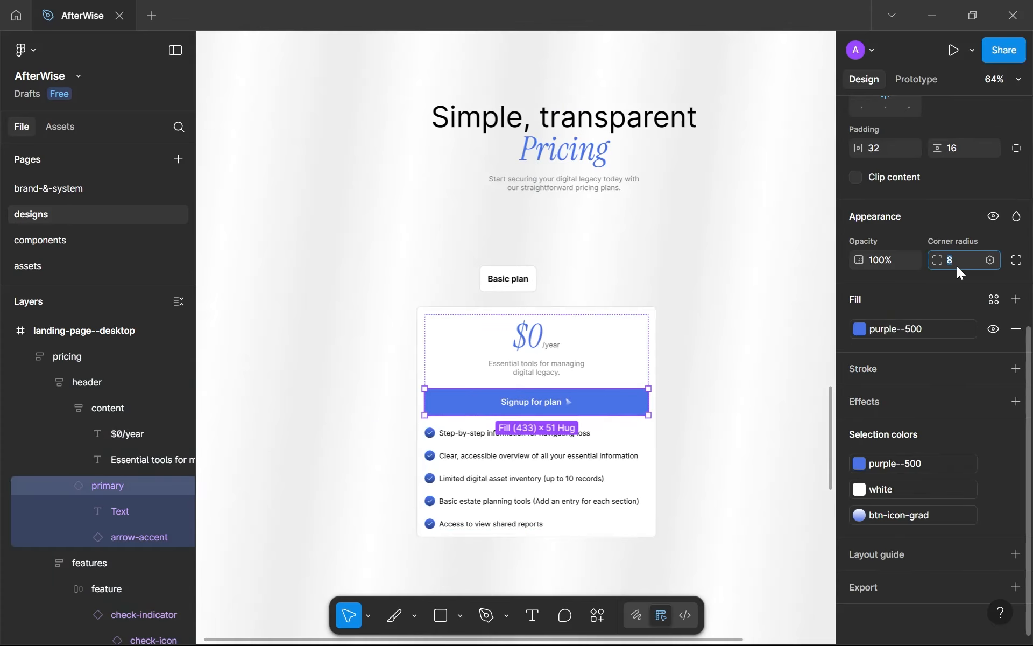
{"action": "key", "text": "Down"}
{"action": "key", "text": "Down"}
{"action": "left_click", "coordinate": [572, 292]}
{"action": "scroll", "coordinate": [572, 293], "scroll_direction": "up", "scroll_amount": 5}
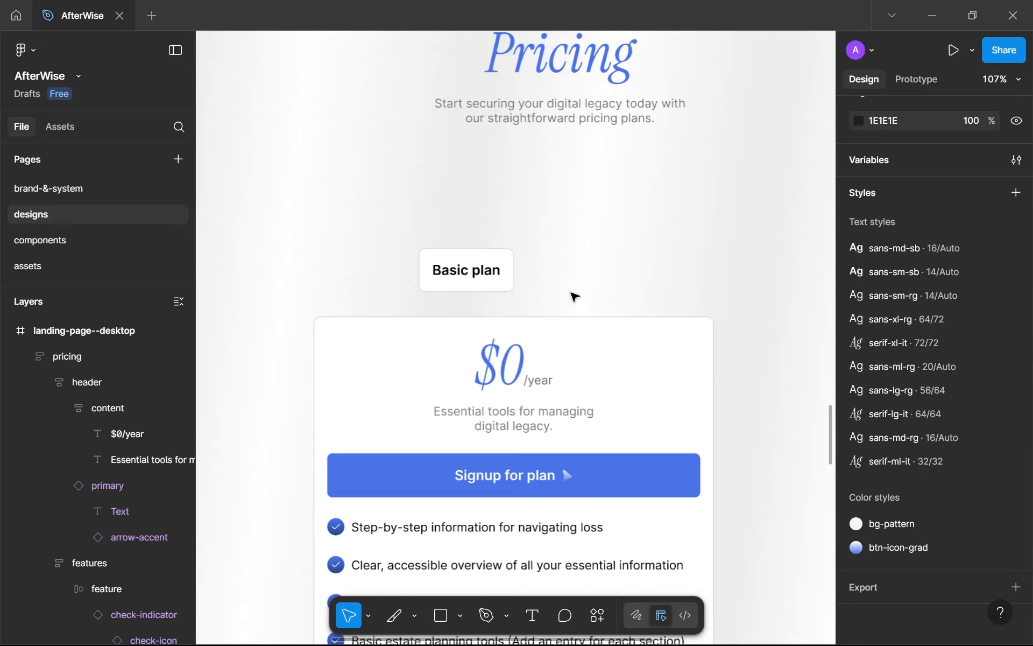
{"action": "scroll", "coordinate": [572, 292], "scroll_direction": "down", "scroll_amount": 1}
{"action": "scroll", "coordinate": [476, 332], "scroll_direction": "down", "scroll_amount": 3}
{"action": "scroll", "coordinate": [479, 336], "scroll_direction": "down", "scroll_amount": 1}
{"action": "left_click", "coordinate": [483, 333]}
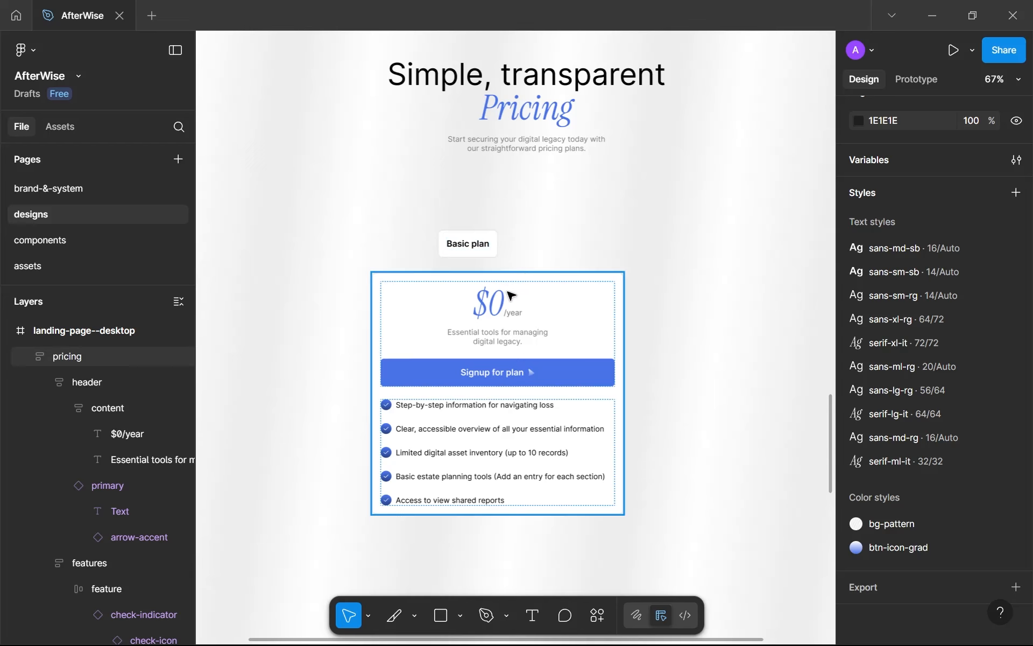
Swap the card's 7A7A7A grey for gray--300 and 000000 for the library black.
{"action": "left_click", "coordinate": [565, 420]}
{"action": "scroll", "coordinate": [964, 396], "scroll_direction": "up", "scroll_amount": 1}
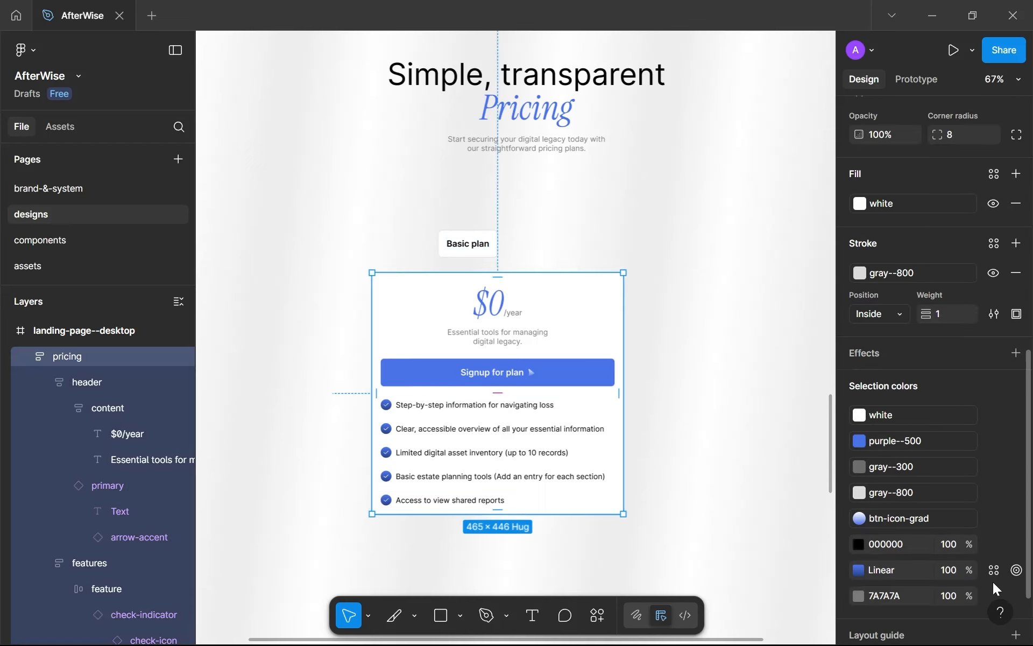
{"action": "left_click", "coordinate": [999, 590]}
{"action": "left_click", "coordinate": [745, 483]}
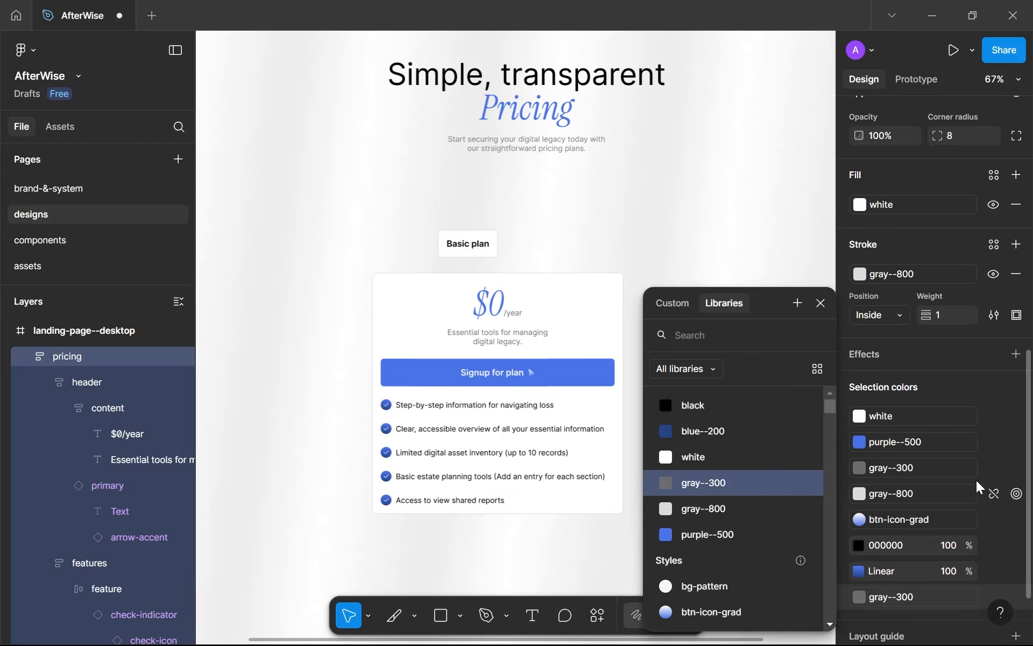
{"action": "scroll", "coordinate": [976, 480], "scroll_direction": "up", "scroll_amount": 1}
{"action": "scroll", "coordinate": [976, 480], "scroll_direction": "down", "scroll_amount": 2}
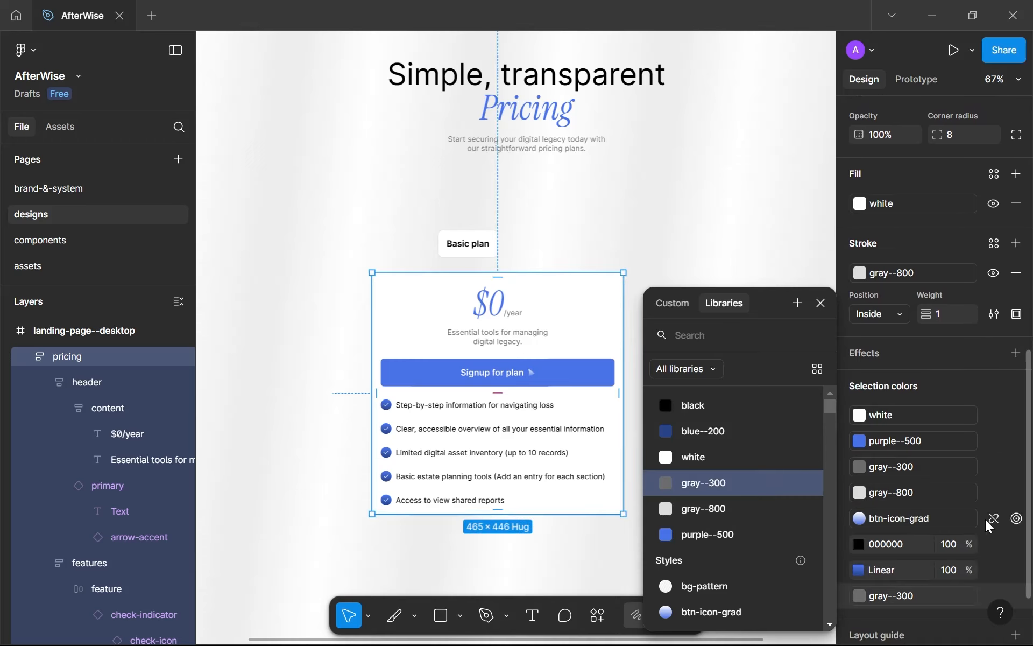
{"action": "left_click", "coordinate": [999, 544]}
{"action": "left_click", "coordinate": [712, 405]}
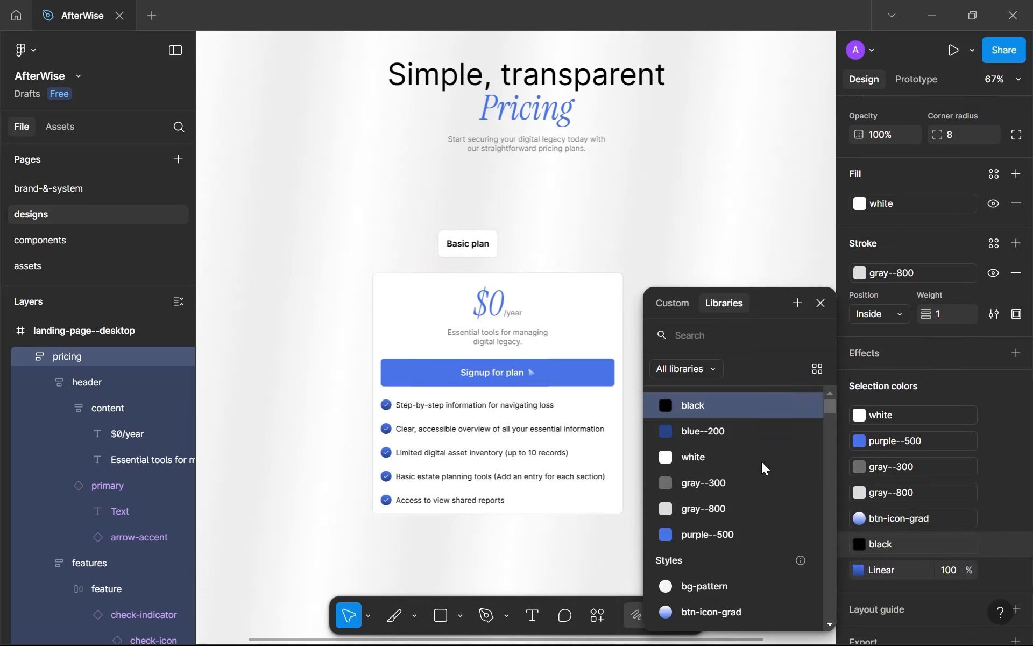
{"action": "scroll", "coordinate": [932, 569], "scroll_direction": "down", "scroll_amount": 1}
Save the card's linear gradient as colour style 'checkmark-grad' and apply it.
{"action": "left_click", "coordinate": [992, 518]}
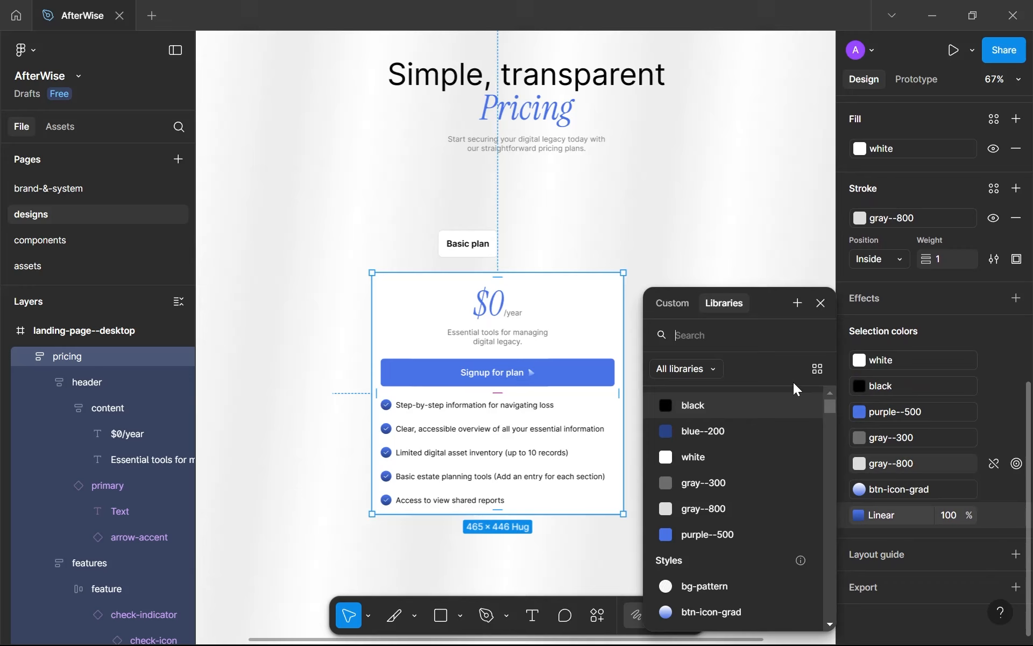
{"action": "left_click", "coordinate": [801, 310]}
{"action": "left_click_drag", "start_coordinate": [505, 307], "coordinate": [681, 250]}
{"action": "left_click", "coordinate": [687, 387]}
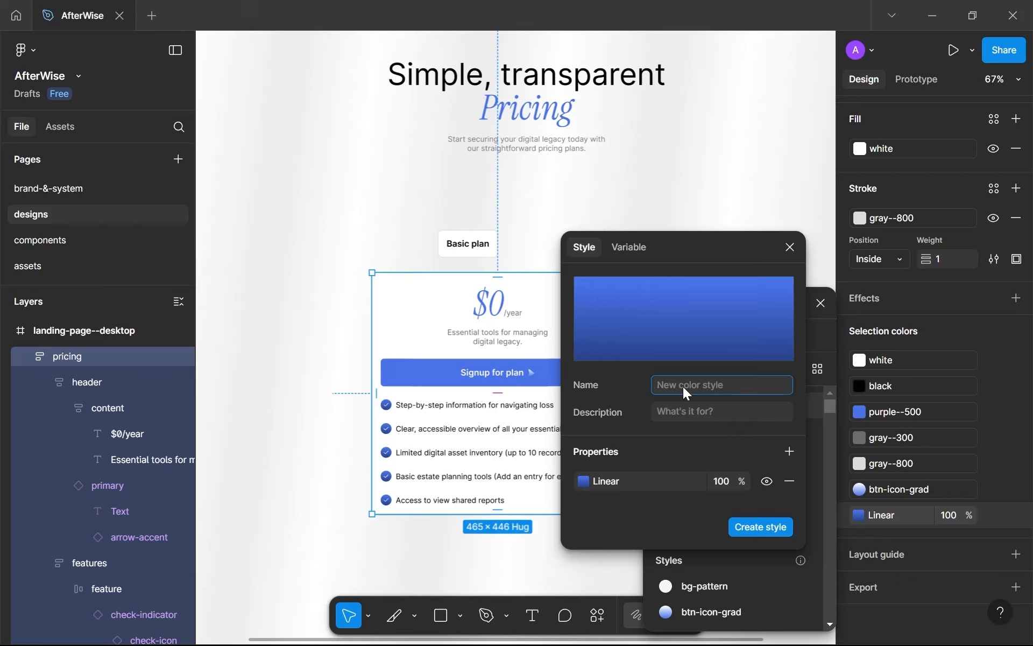
{"action": "type", "text": "checkmark-grad"}
{"action": "key", "text": "Escape"}
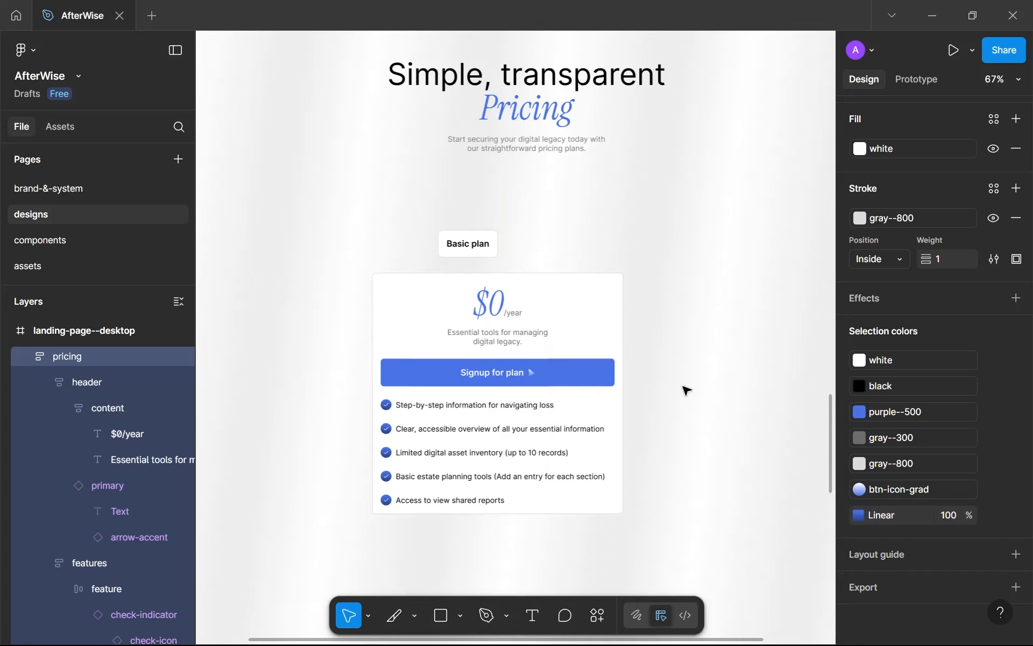
{"action": "left_click", "coordinate": [991, 517]}
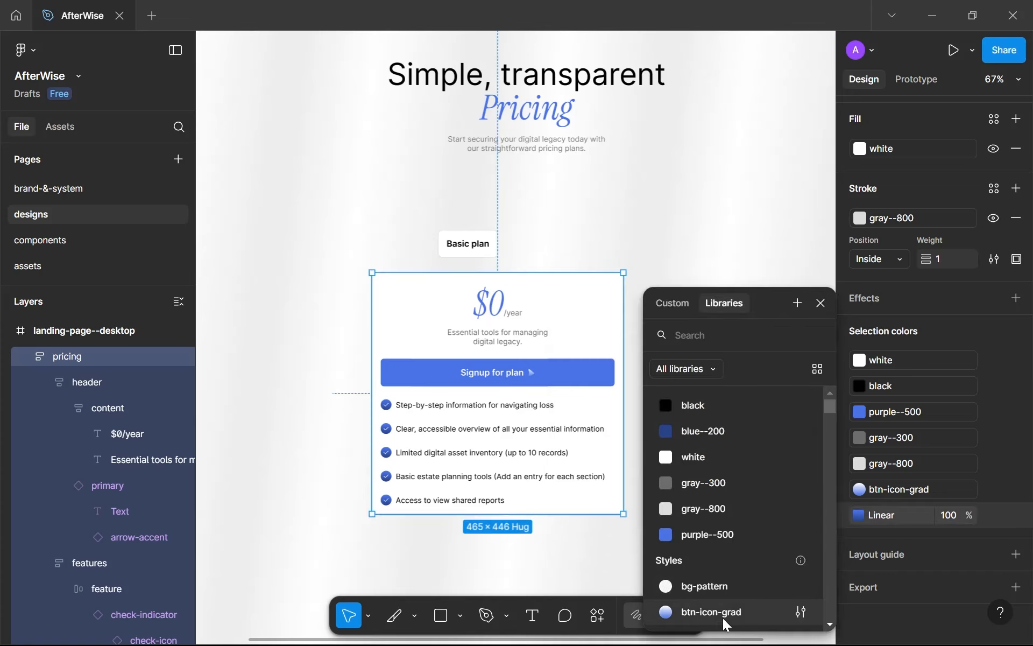
{"action": "scroll", "coordinate": [721, 602], "scroll_direction": "down", "scroll_amount": 2}
{"action": "left_click", "coordinate": [712, 558]}
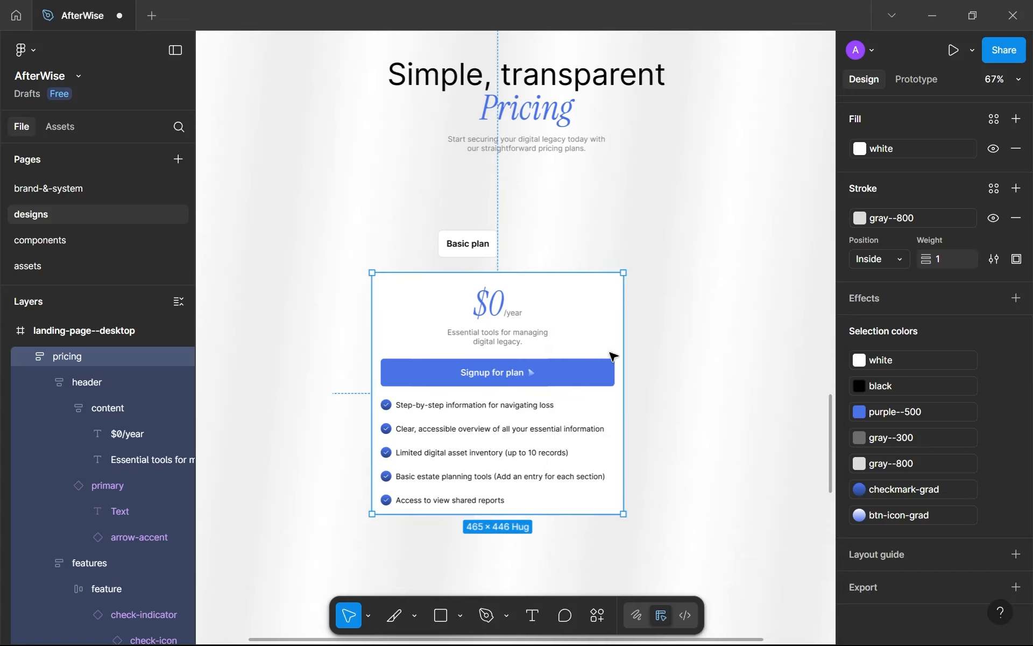
Switch the pricing card to individual padding with a top padding of 32.
{"action": "scroll", "coordinate": [494, 267], "scroll_direction": "up", "scroll_amount": 1}
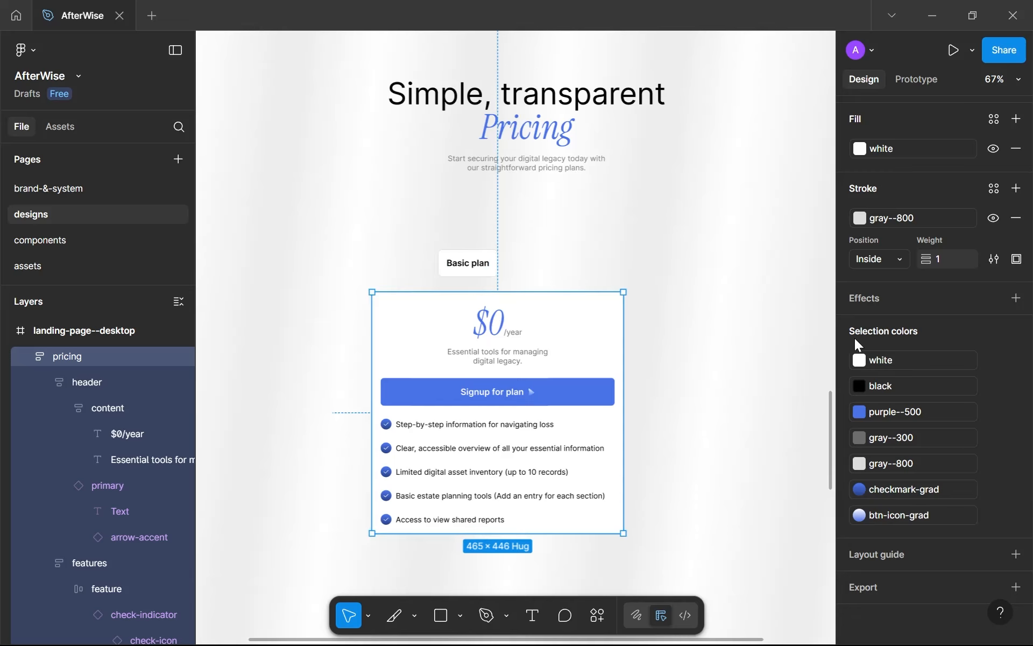
{"action": "scroll", "coordinate": [906, 350], "scroll_direction": "up", "scroll_amount": 8}
{"action": "left_click", "coordinate": [1014, 375]}
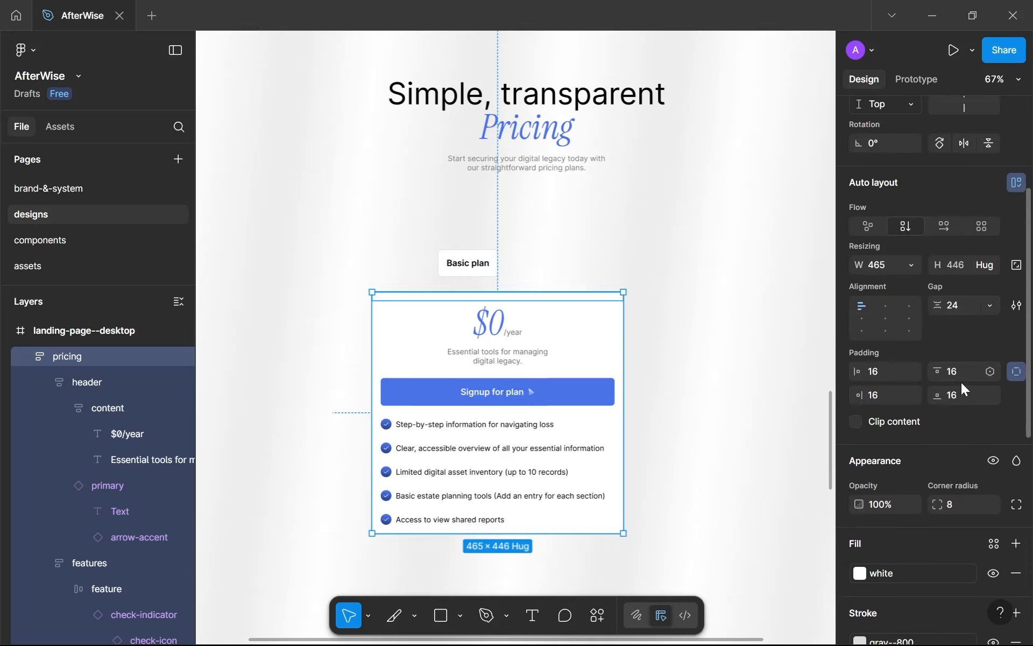
{"action": "type", "text": "32"}
{"action": "key", "text": "Return"}
Move the Basic plan label into the pricing card and nest its layer there.
{"action": "scroll", "coordinate": [618, 300], "scroll_direction": "up", "scroll_amount": 2}
{"action": "scroll", "coordinate": [457, 282], "scroll_direction": "up", "scroll_amount": 5}
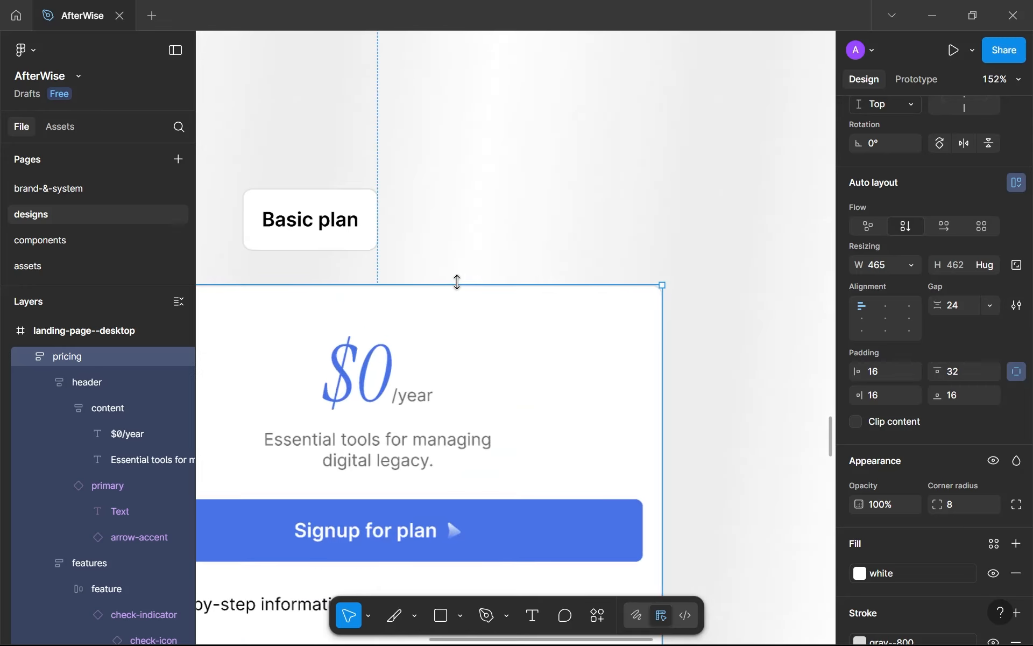
{"action": "left_click_drag", "start_coordinate": [388, 233], "coordinate": [459, 334]}
{"action": "scroll", "coordinate": [1012, 173], "scroll_direction": "up", "scroll_amount": 3}
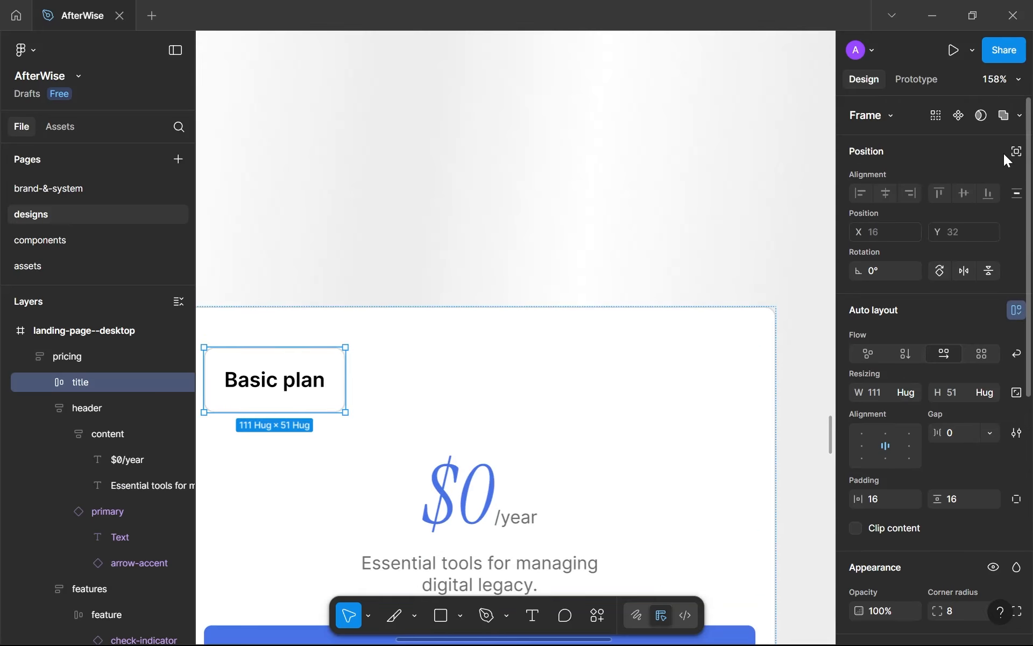
{"action": "left_click", "coordinate": [1015, 156]}
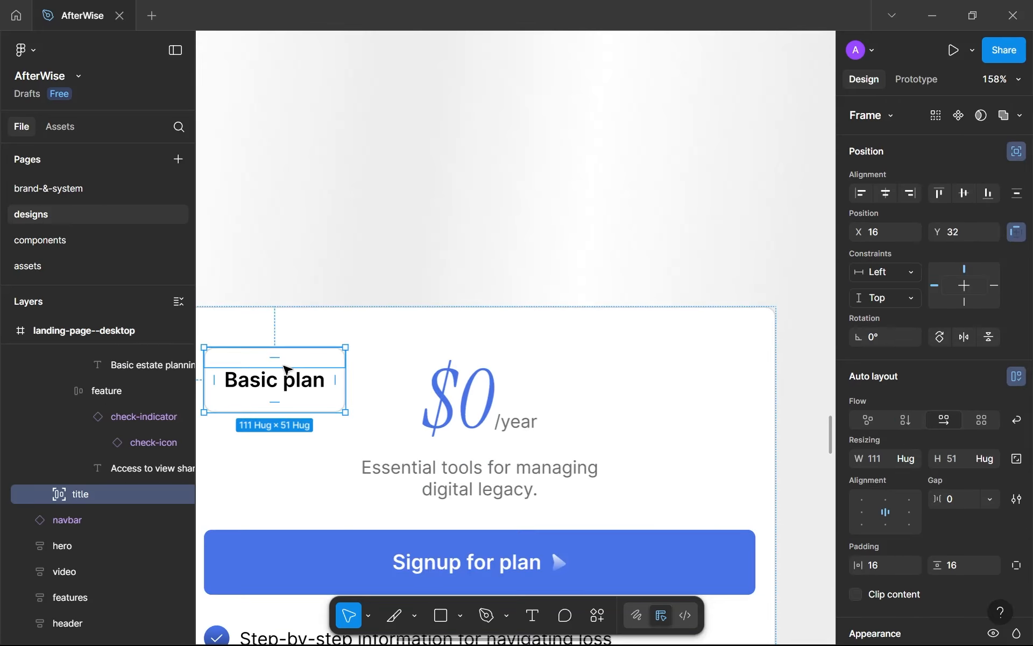
{"action": "left_click_drag", "start_coordinate": [284, 377], "coordinate": [480, 297]}
{"action": "scroll", "coordinate": [480, 297], "scroll_direction": "up", "scroll_amount": 5}
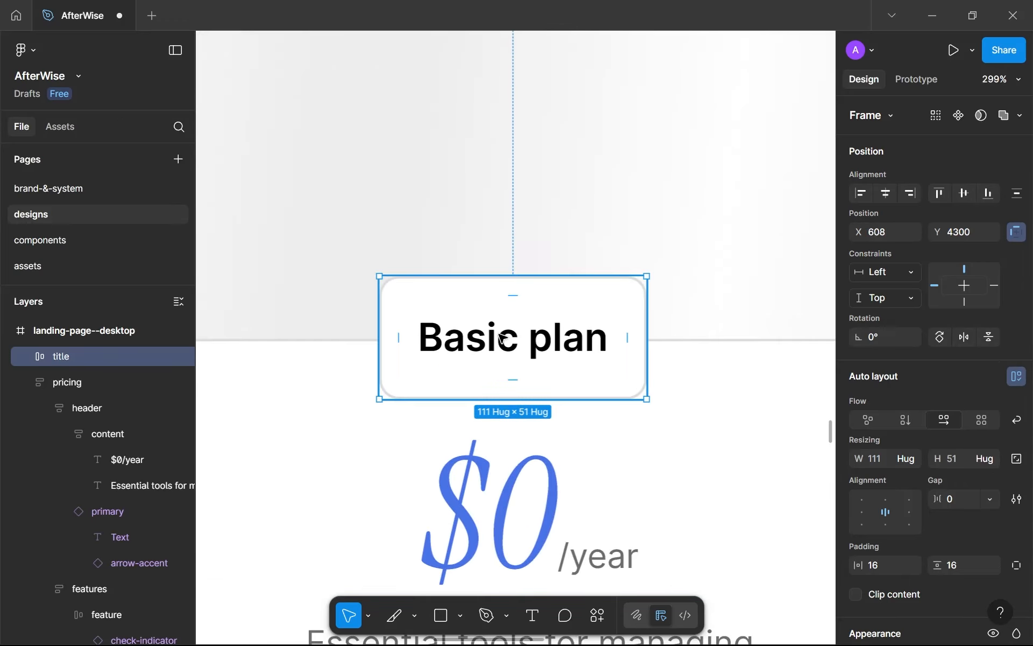
{"action": "left_click_drag", "start_coordinate": [496, 344], "coordinate": [502, 339]}
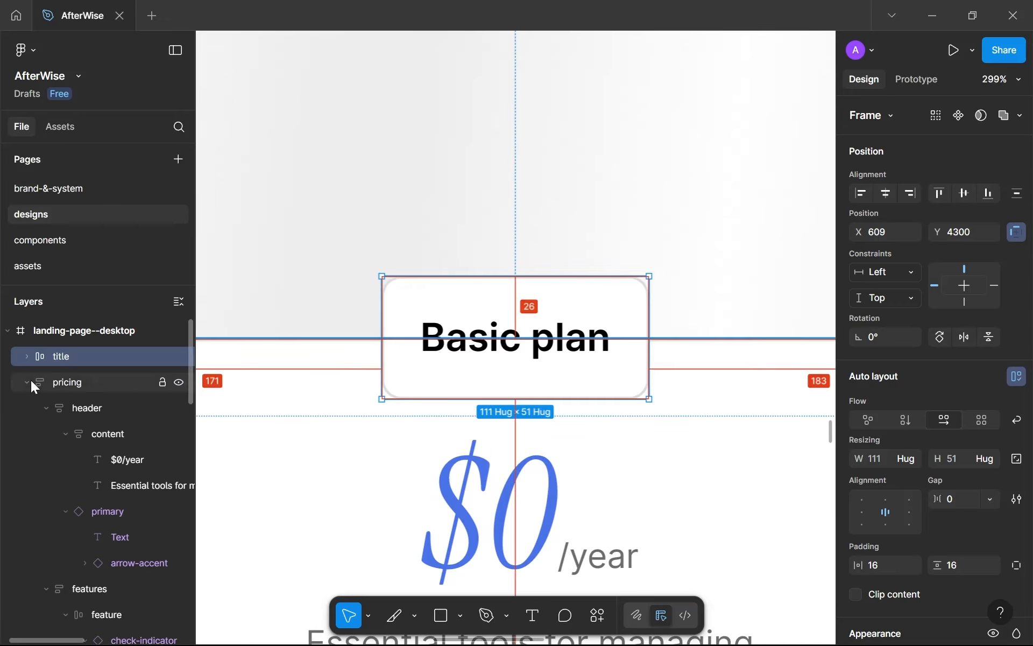
{"action": "left_click", "coordinate": [27, 382], "text": "alt"}
{"action": "left_click_drag", "start_coordinate": [70, 366], "coordinate": [73, 380]}
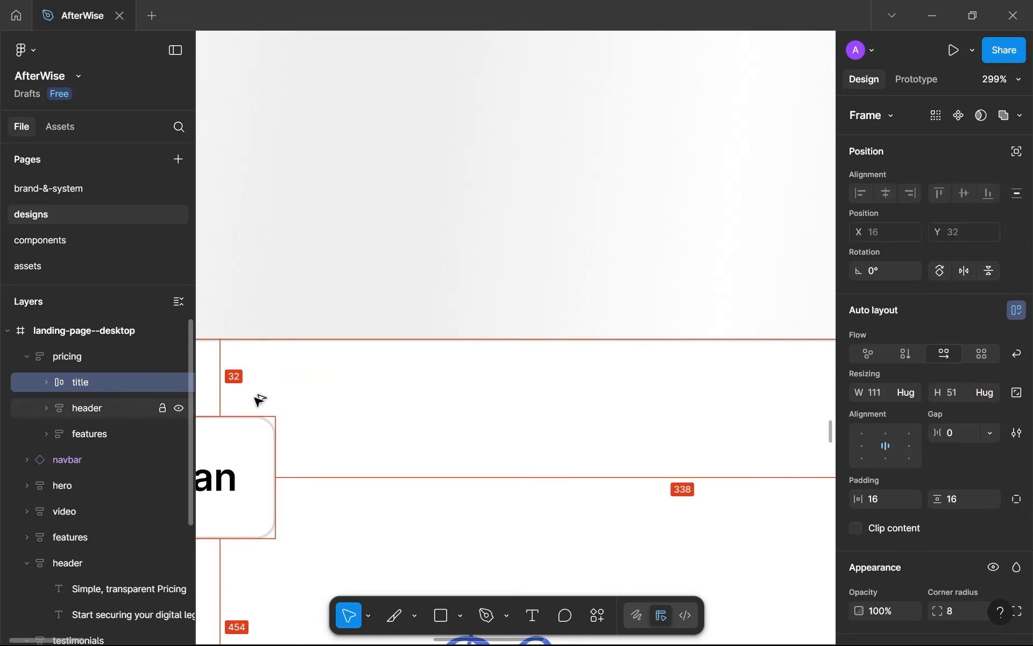
Absolutely position the Basic plan label on the card's top edge, centred horizontally.
{"action": "left_click", "coordinate": [1016, 151]}
{"action": "left_click_drag", "start_coordinate": [226, 469], "coordinate": [599, 339]}
{"action": "key", "text": "ctrl+z"}
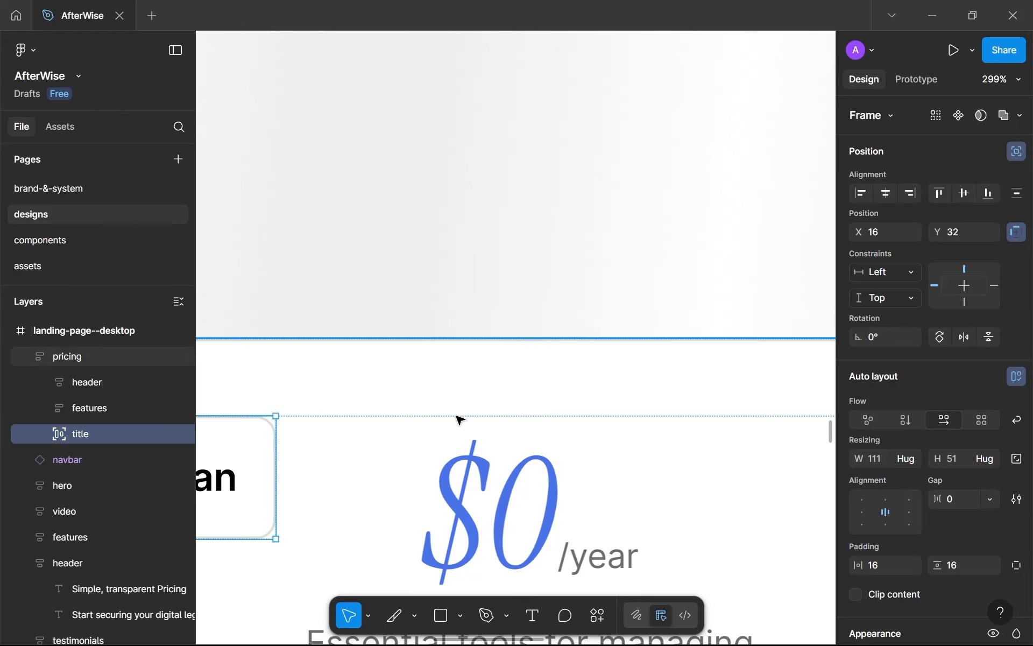
{"action": "left_click_drag", "start_coordinate": [258, 468], "coordinate": [569, 368]}
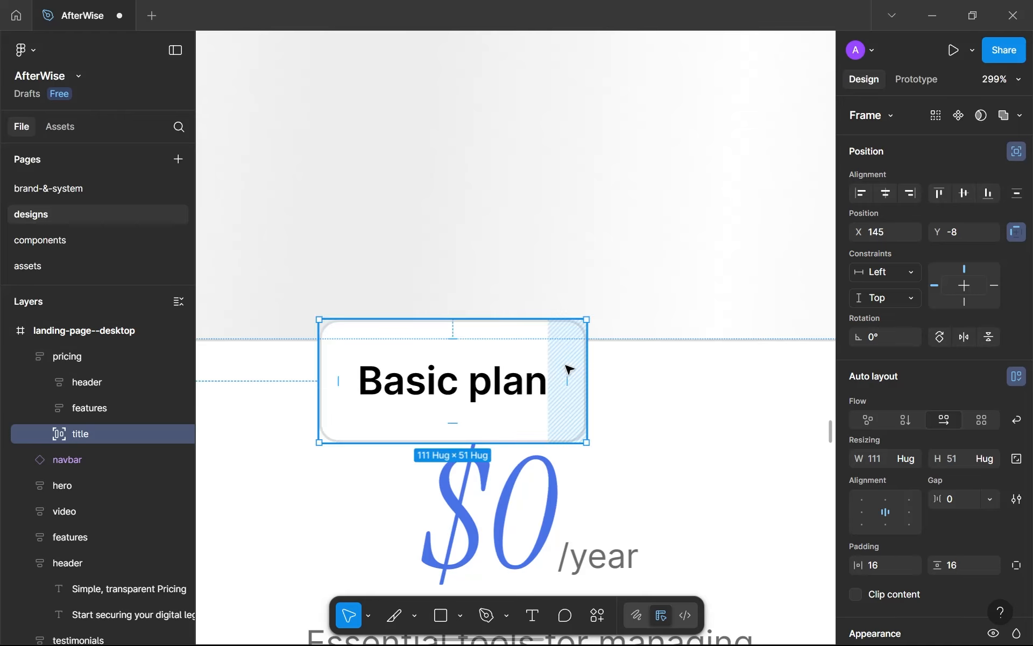
{"action": "key", "text": "Up"}
{"action": "key", "text": "Up"}
{"action": "key", "text": "Up"}
{"action": "key", "text": "Up"}
{"action": "key", "text": "Up"}
{"action": "key", "text": "Up"}
{"action": "key", "text": "Up"}
{"action": "key", "text": "Up"}
{"action": "key", "text": "Up"}
{"action": "key", "text": "Up"}
{"action": "key", "text": "Up"}
{"action": "key", "text": "Up"}
{"action": "key", "text": "Up"}
{"action": "key", "text": "Up"}
{"action": "key", "text": "Up"}
{"action": "key", "text": "Up"}
{"action": "key", "text": "Up"}
{"action": "key", "text": "Up"}
{"action": "key", "text": "Up"}
{"action": "key", "text": "Up"}
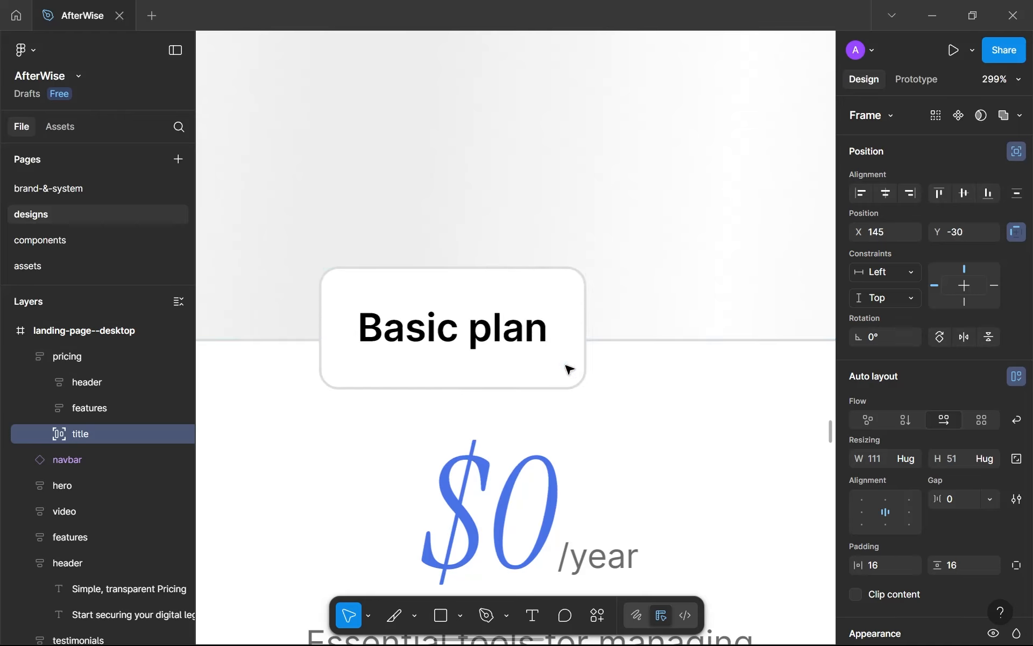
{"action": "key", "text": "Down"}
{"action": "key", "text": "Down"}
{"action": "key", "text": "Down"}
{"action": "key", "text": "Down"}
{"action": "key", "text": "Down"}
{"action": "key", "text": "Down"}
{"action": "key", "text": "Down"}
{"action": "key", "text": "Down"}
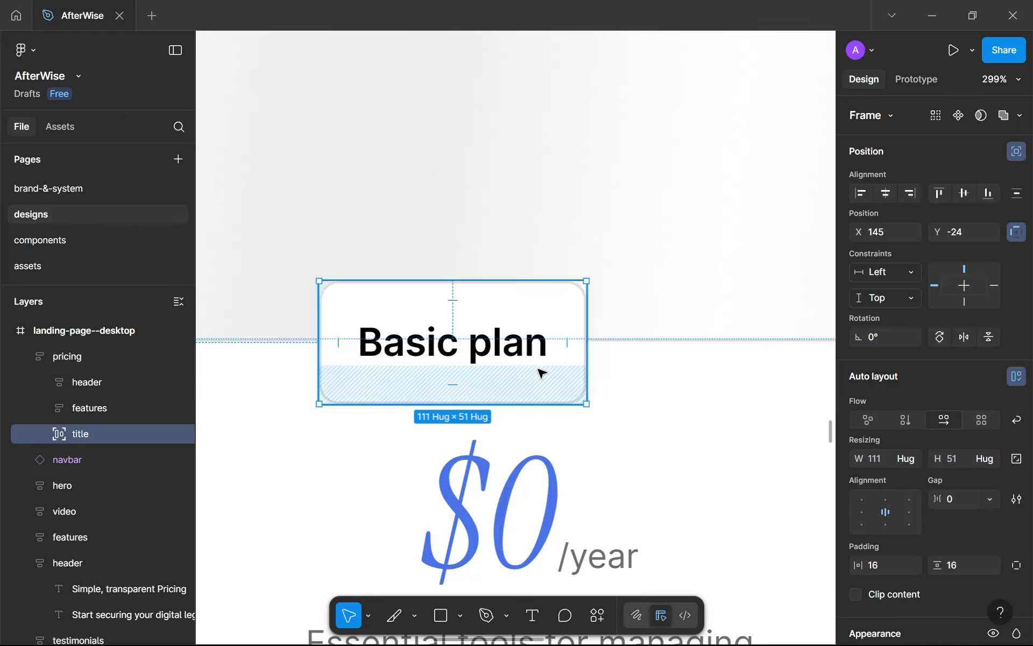
{"action": "key", "text": "Up"}
{"action": "key", "text": "Up"}
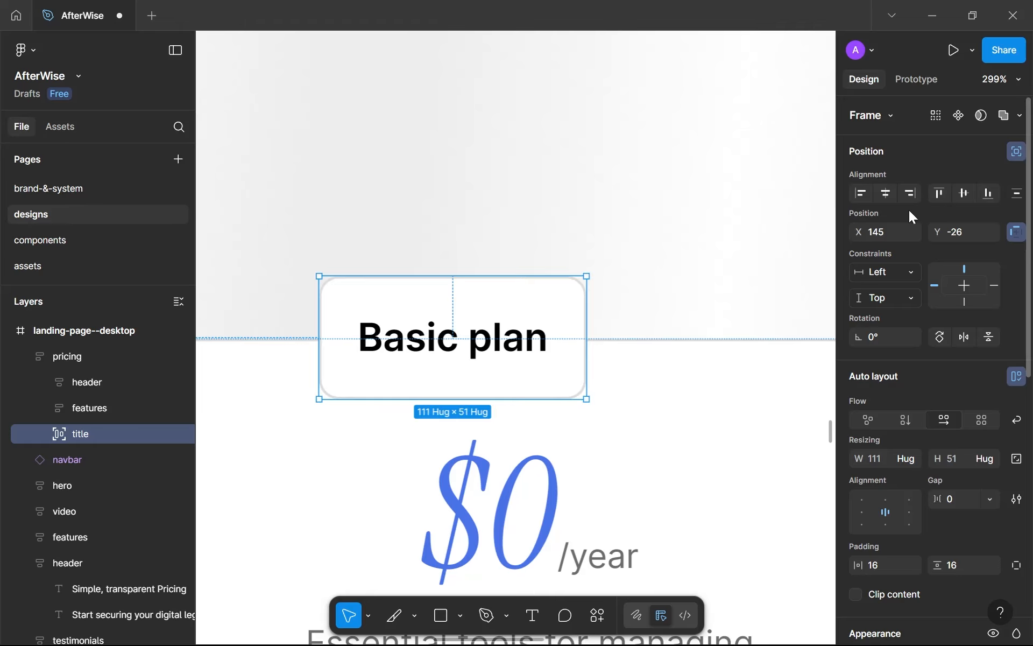
{"action": "left_click", "coordinate": [886, 195]}
{"action": "scroll", "coordinate": [657, 244], "scroll_direction": "down", "scroll_amount": 3}
Increase the pricing card's top padding to 36.
{"action": "scroll", "coordinate": [657, 244], "scroll_direction": "down", "scroll_amount": 4}
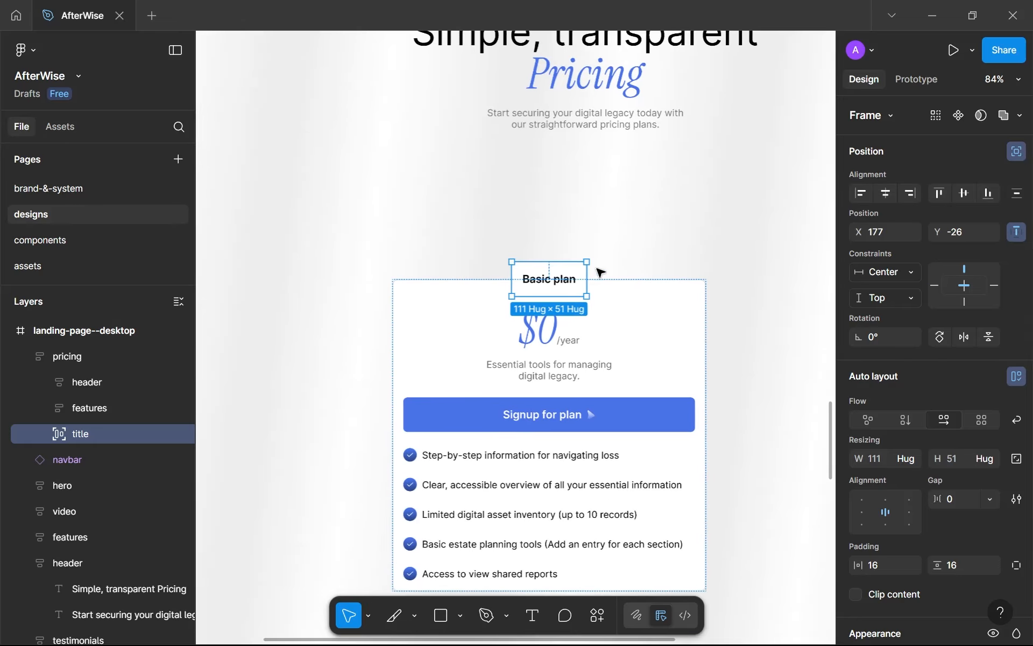
{"action": "left_click", "coordinate": [754, 325]}
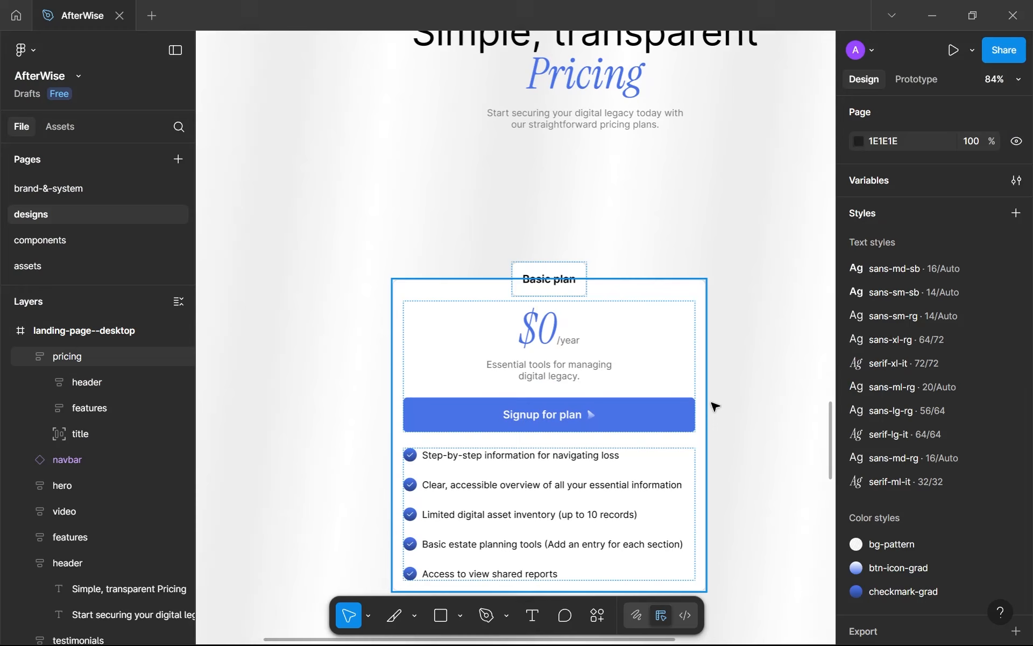
{"action": "scroll", "coordinate": [760, 403], "scroll_direction": "down", "scroll_amount": 3}
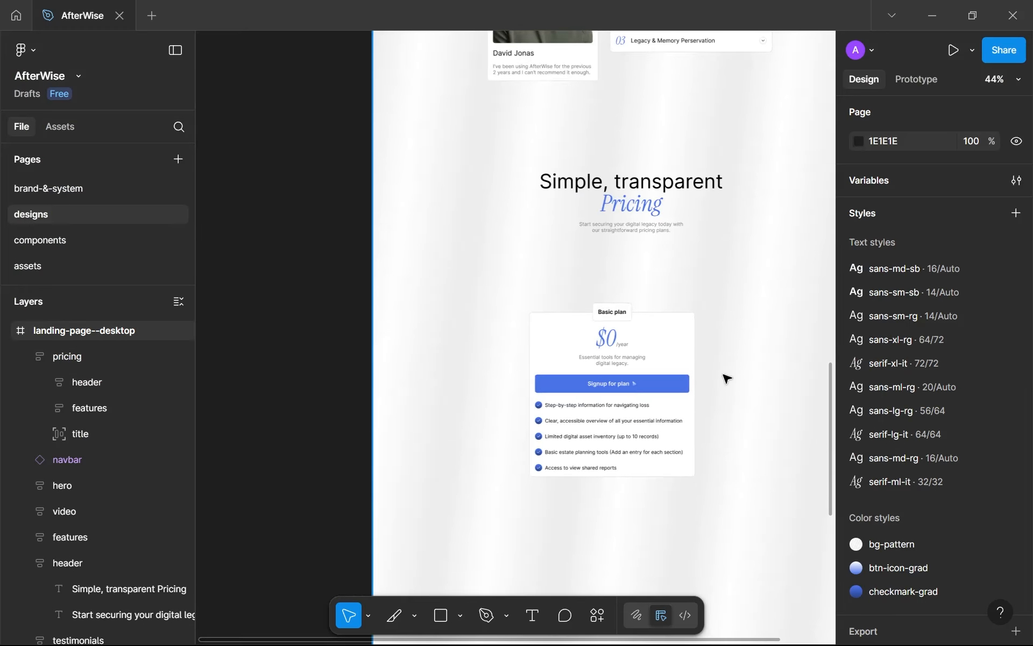
{"action": "scroll", "coordinate": [726, 378], "scroll_direction": "up", "scroll_amount": 3}
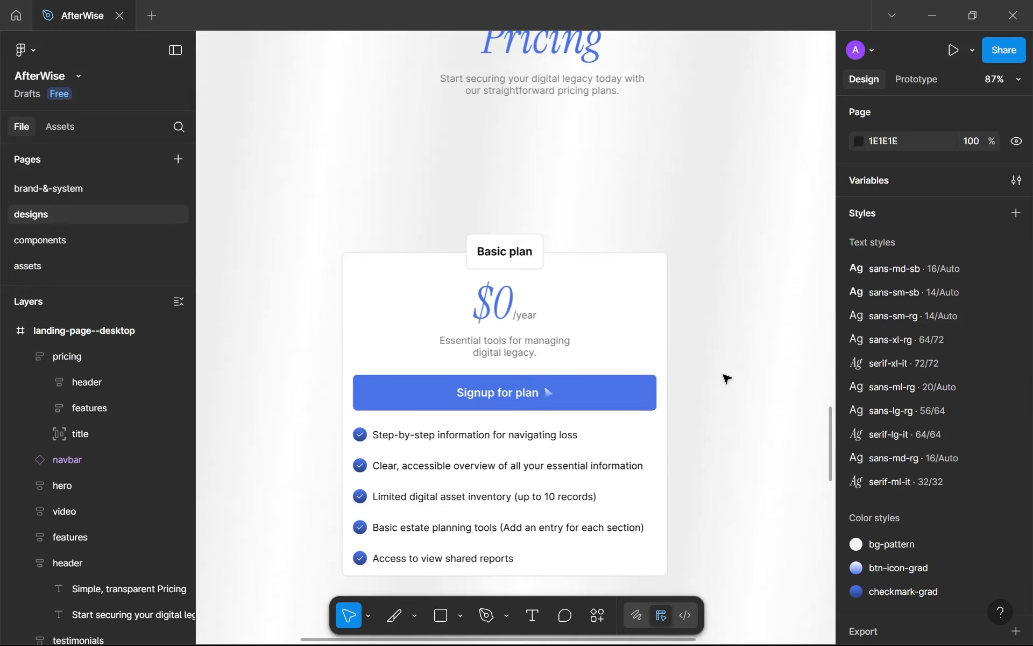
{"action": "left_click", "coordinate": [586, 280]}
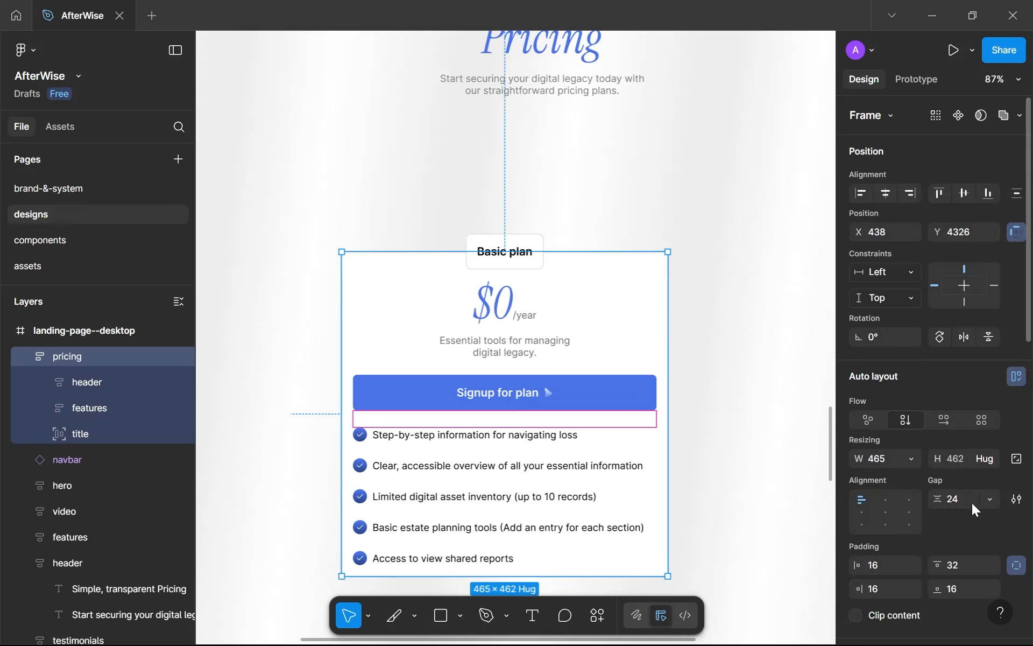
{"action": "key", "text": "Up"}
{"action": "key", "text": "Up"}
{"action": "key", "text": "Up"}
{"action": "key", "text": "Up"}
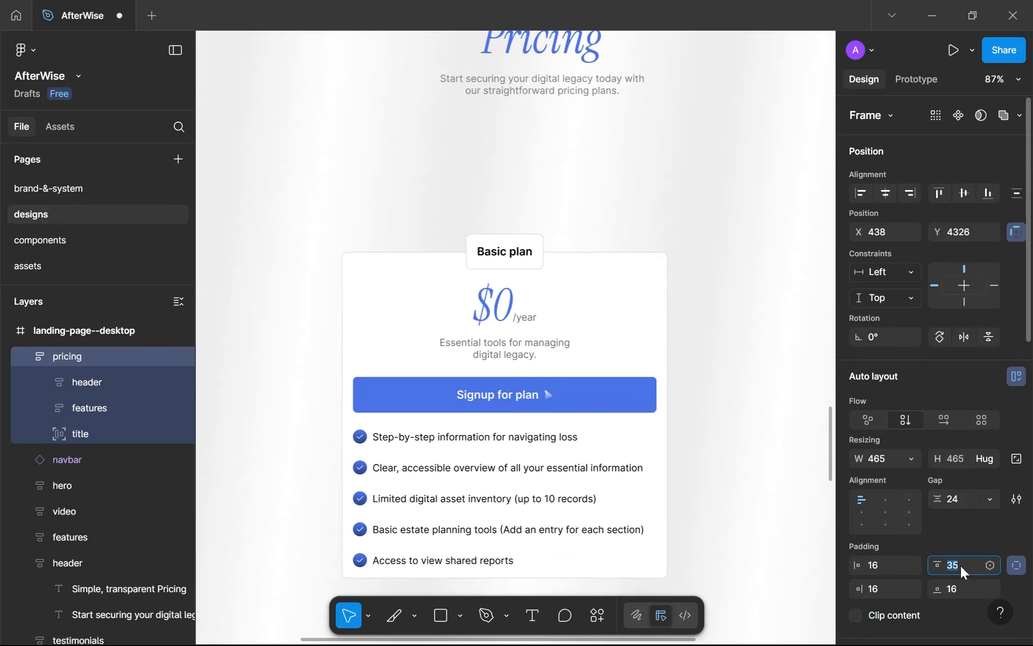
{"action": "left_click", "coordinate": [709, 280]}
{"action": "scroll", "coordinate": [711, 280], "scroll_direction": "down", "scroll_amount": 3}
{"action": "scroll", "coordinate": [710, 279], "scroll_direction": "down", "scroll_amount": 1}
{"action": "scroll", "coordinate": [705, 279], "scroll_direction": "up", "scroll_amount": 4}
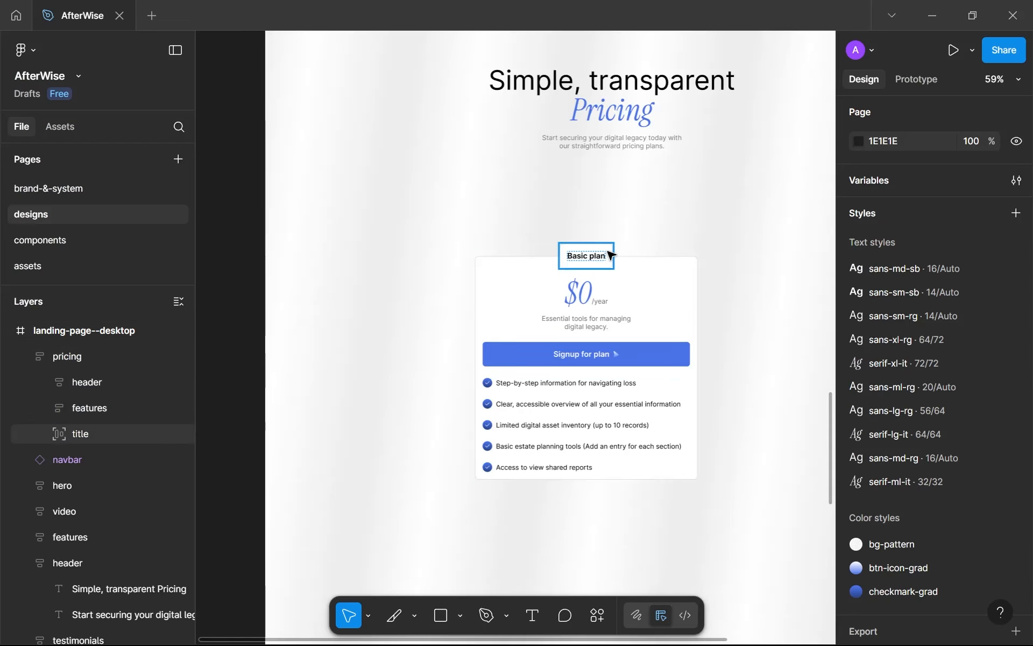
Widen the Basic plan title box to 317 px and centre it horizontally on the card.
{"action": "left_click", "coordinate": [591, 258]}
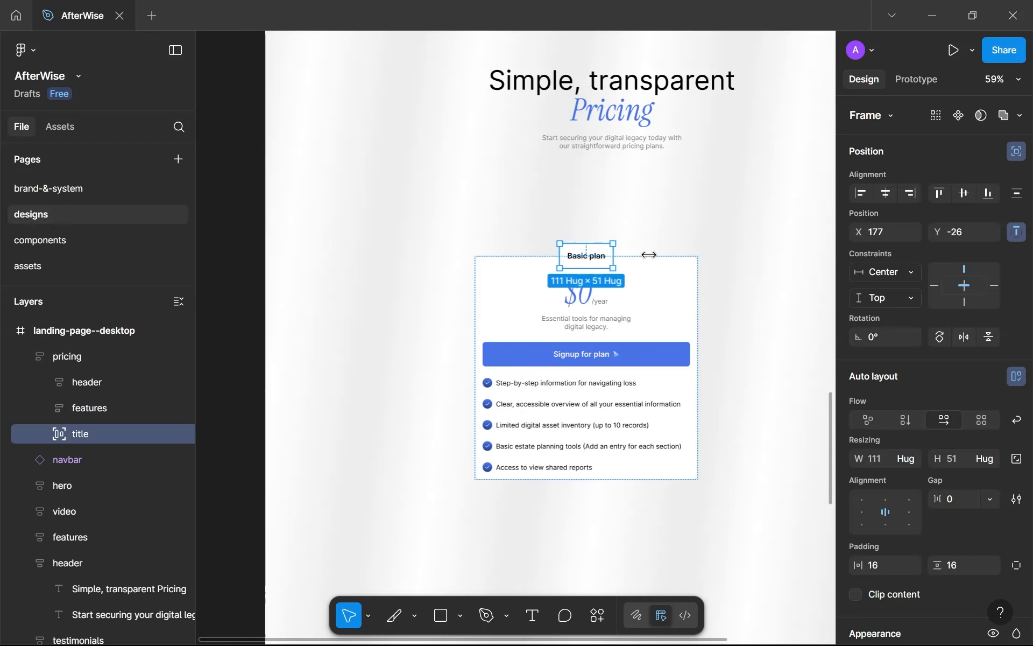
{"action": "left_click_drag", "start_coordinate": [613, 255], "coordinate": [674, 256]}
{"action": "left_click_drag", "start_coordinate": [560, 252], "coordinate": [518, 253]}
{"action": "left_click", "coordinate": [887, 191]}
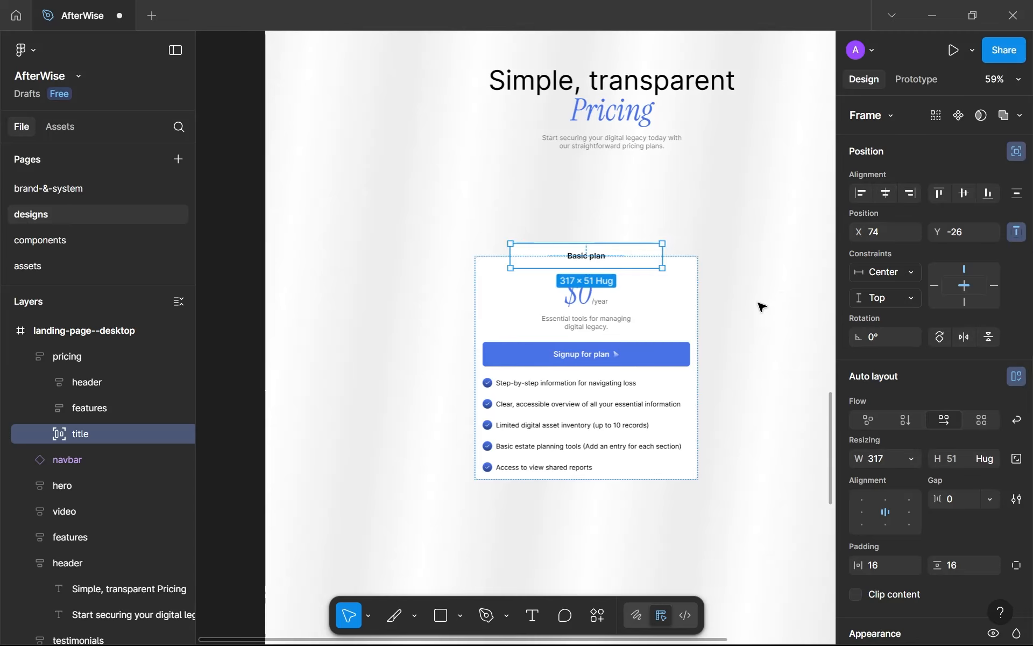
{"action": "left_click", "coordinate": [741, 311]}
{"action": "scroll", "coordinate": [741, 312], "scroll_direction": "down", "scroll_amount": 4}
{"action": "left_click_drag", "start_coordinate": [741, 311], "coordinate": [645, 300]}
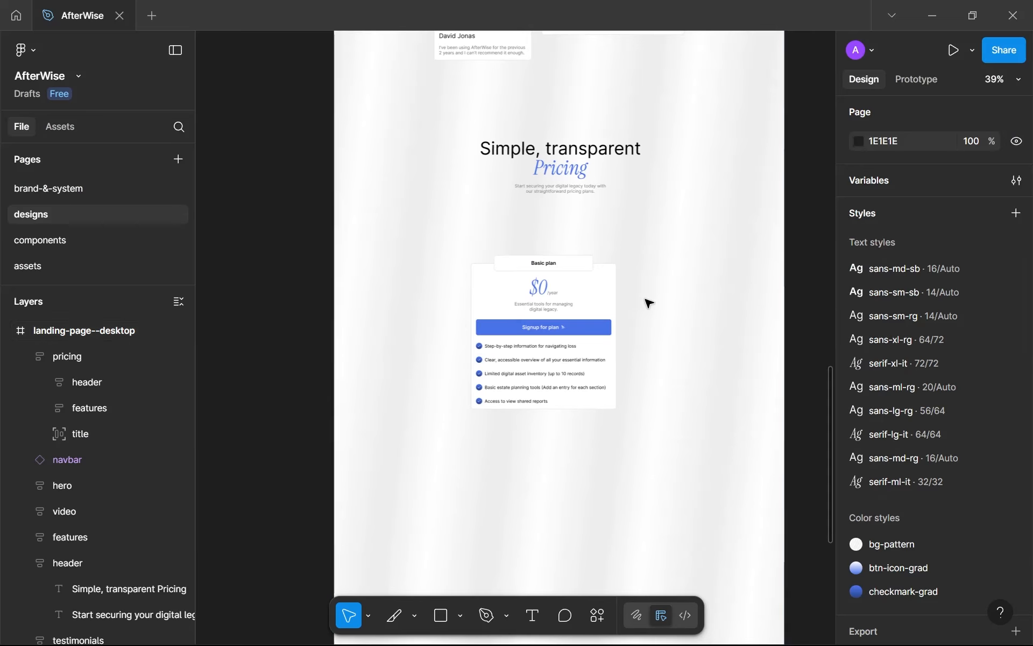
{"action": "scroll", "coordinate": [654, 358], "scroll_direction": "up", "scroll_amount": 3}
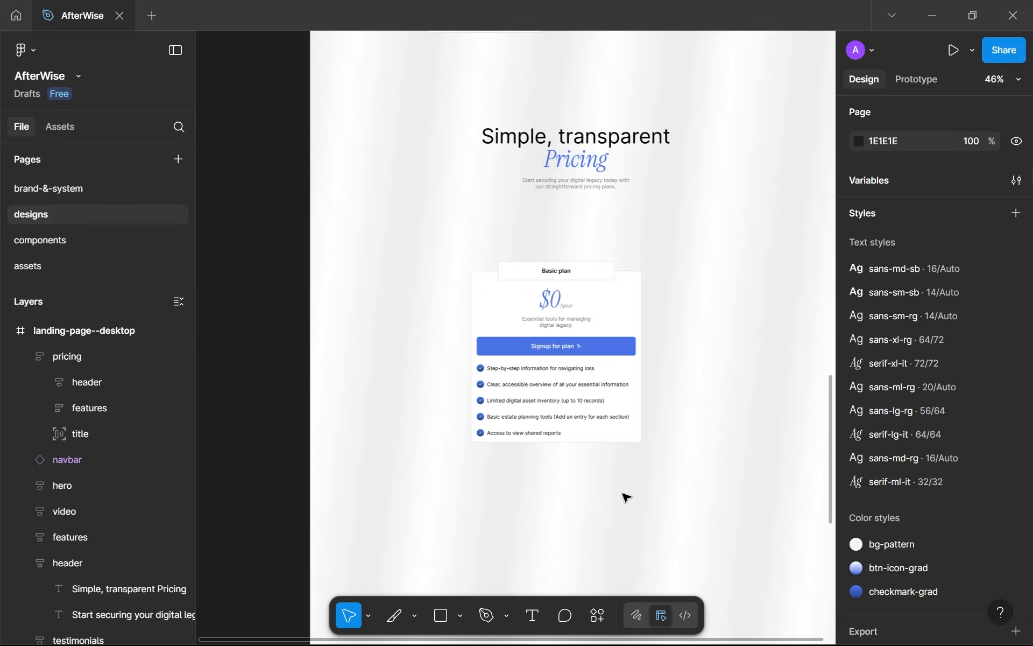
{"action": "scroll", "coordinate": [597, 425], "scroll_direction": "up", "scroll_amount": 5}
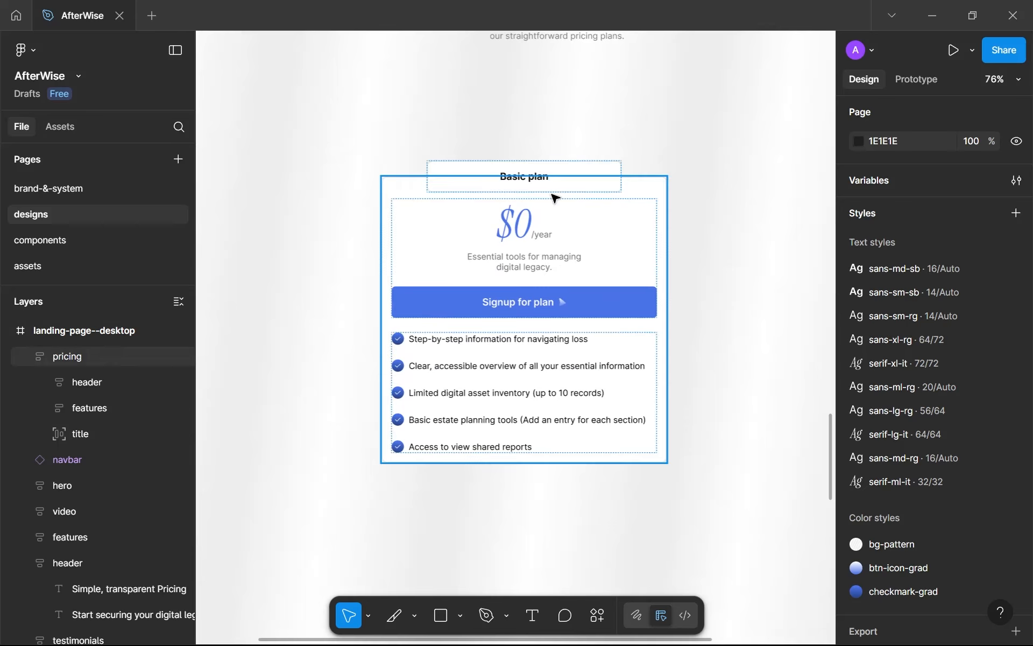
{"action": "scroll", "coordinate": [705, 349], "scroll_direction": "right", "scroll_amount": 2}
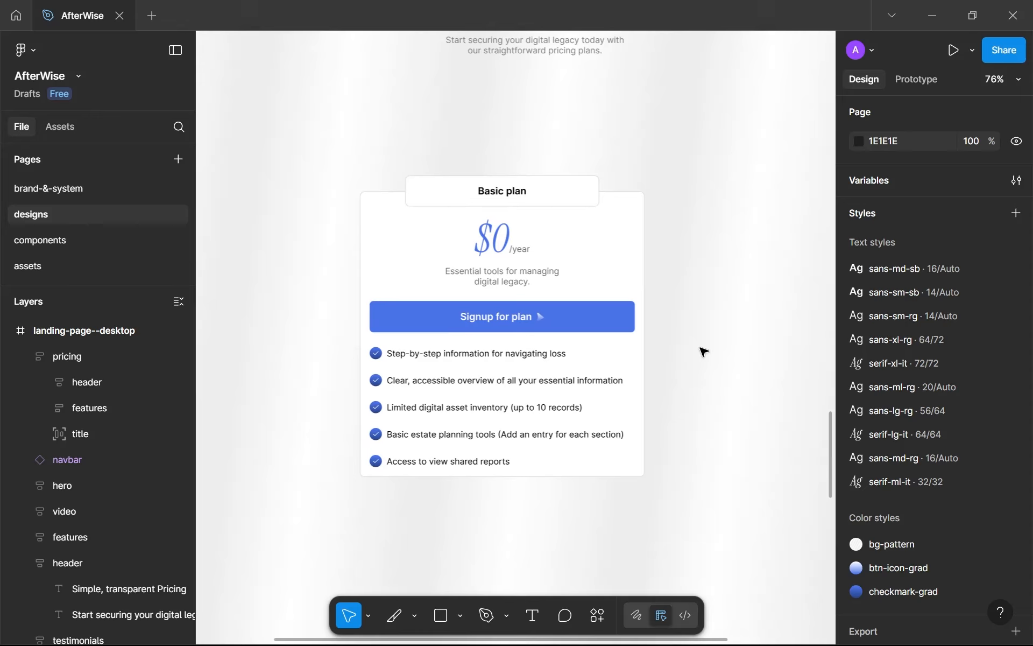
Draw an ellipse, rotate it about 27° and drop it into the pricing card.
{"action": "key", "text": "o"}
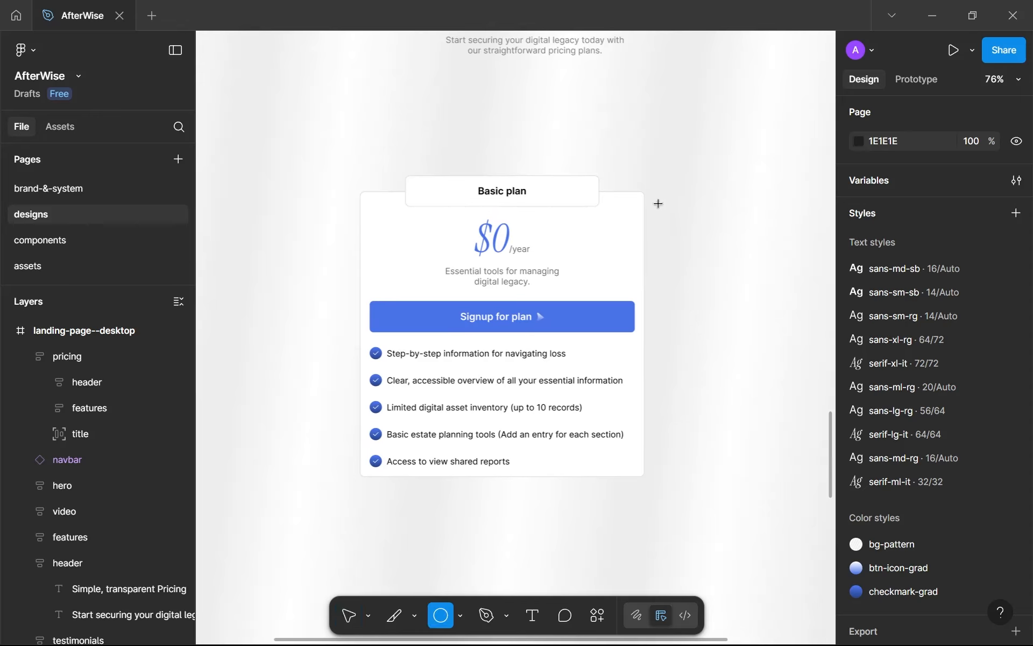
{"action": "left_click_drag", "start_coordinate": [659, 204], "coordinate": [822, 386]}
{"action": "scroll", "coordinate": [654, 364], "scroll_direction": "down", "scroll_amount": 3}
{"action": "left_click_drag", "start_coordinate": [655, 363], "coordinate": [544, 345]}
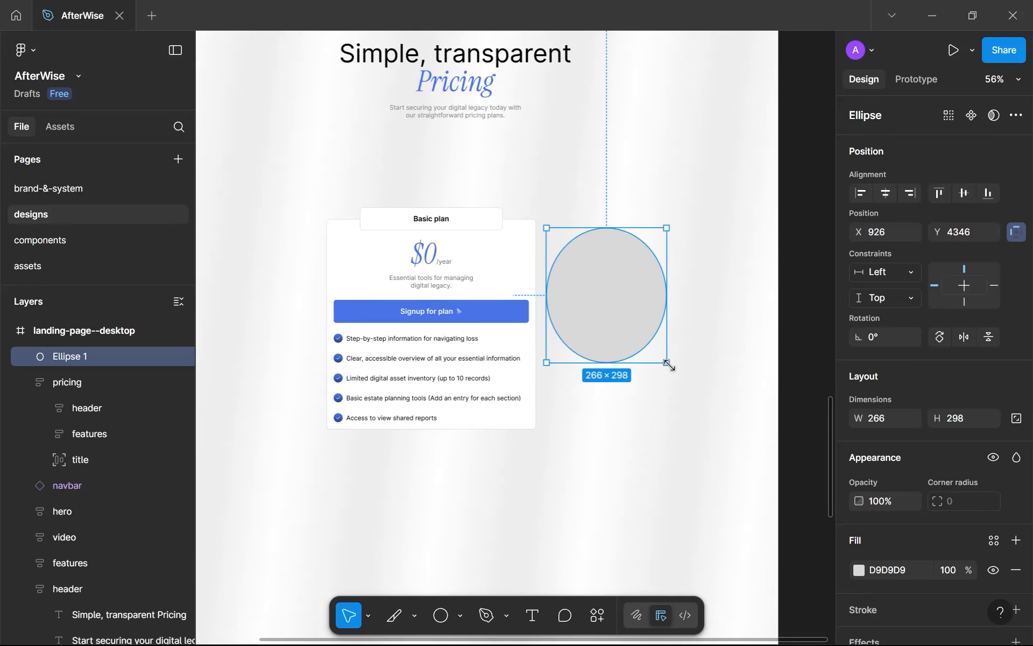
{"action": "left_click_drag", "start_coordinate": [669, 365], "coordinate": [687, 383]}
{"action": "left_click_drag", "start_coordinate": [650, 308], "coordinate": [651, 286]}
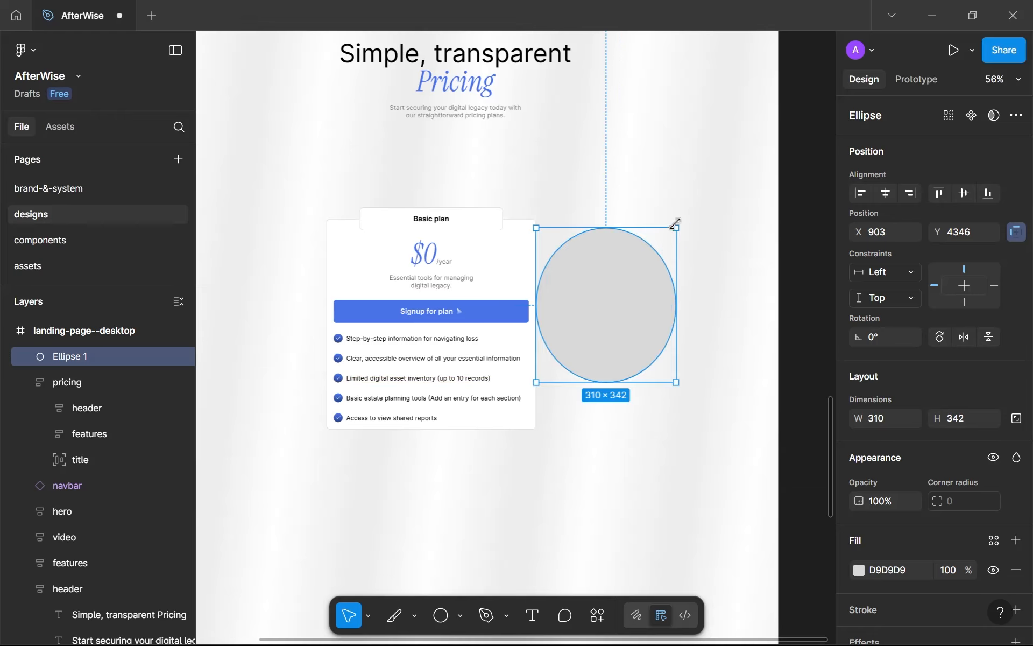
{"action": "left_click_drag", "start_coordinate": [662, 209], "coordinate": [624, 207]}
{"action": "left_click_drag", "start_coordinate": [538, 276], "coordinate": [538, 244]}
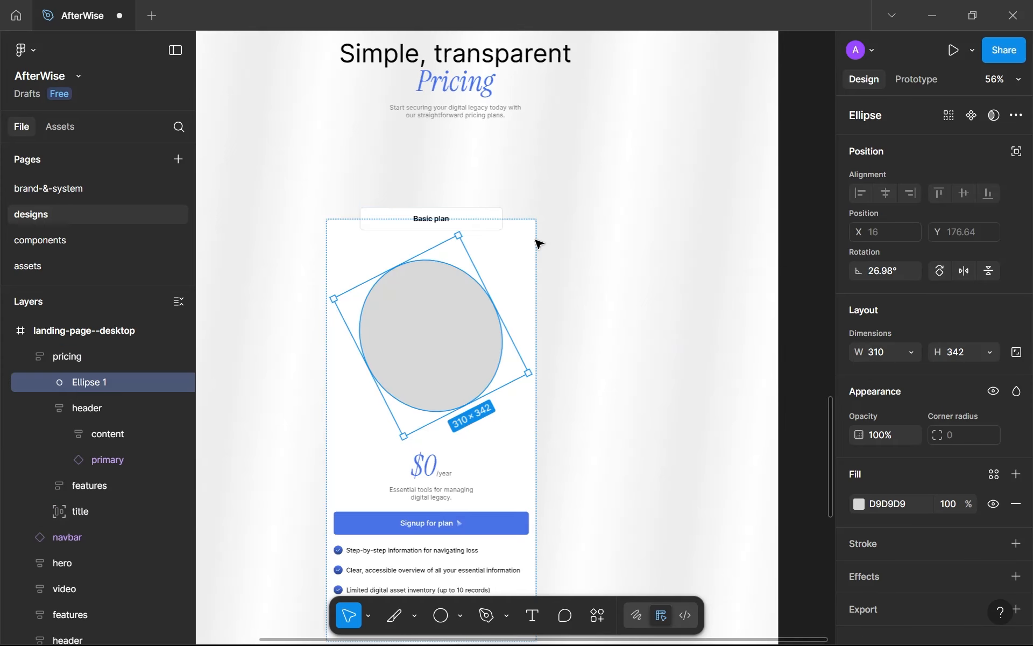
Rename the ellipse 'accent', make it ignore auto layout, enlarge, centre and send it backward.
{"action": "double_click", "coordinate": [104, 379]}
{"action": "type", "text": "accent"}
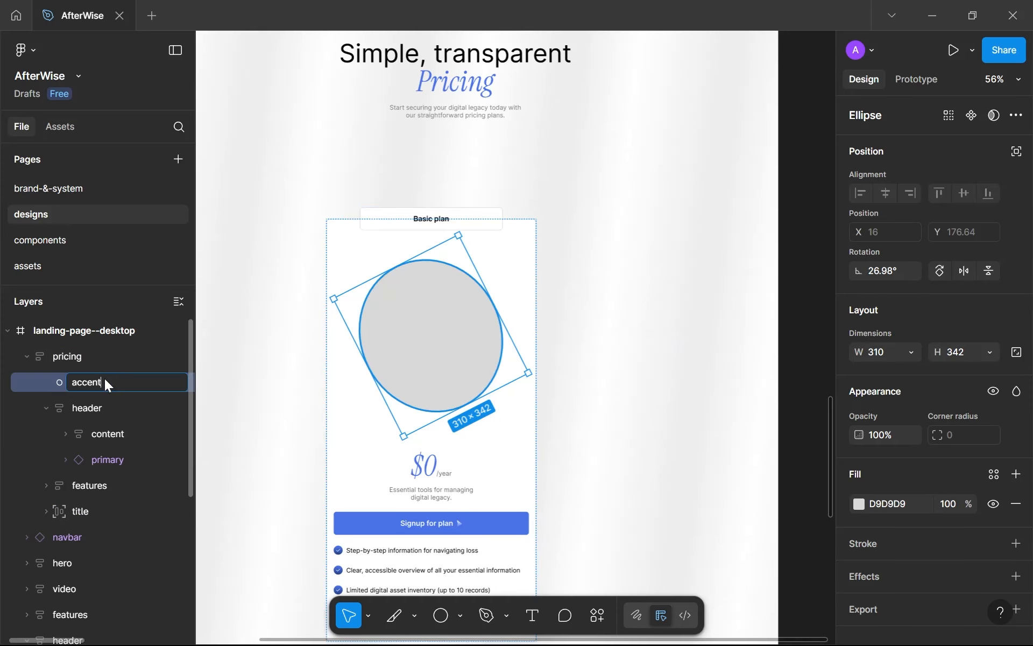
{"action": "key", "text": "Return"}
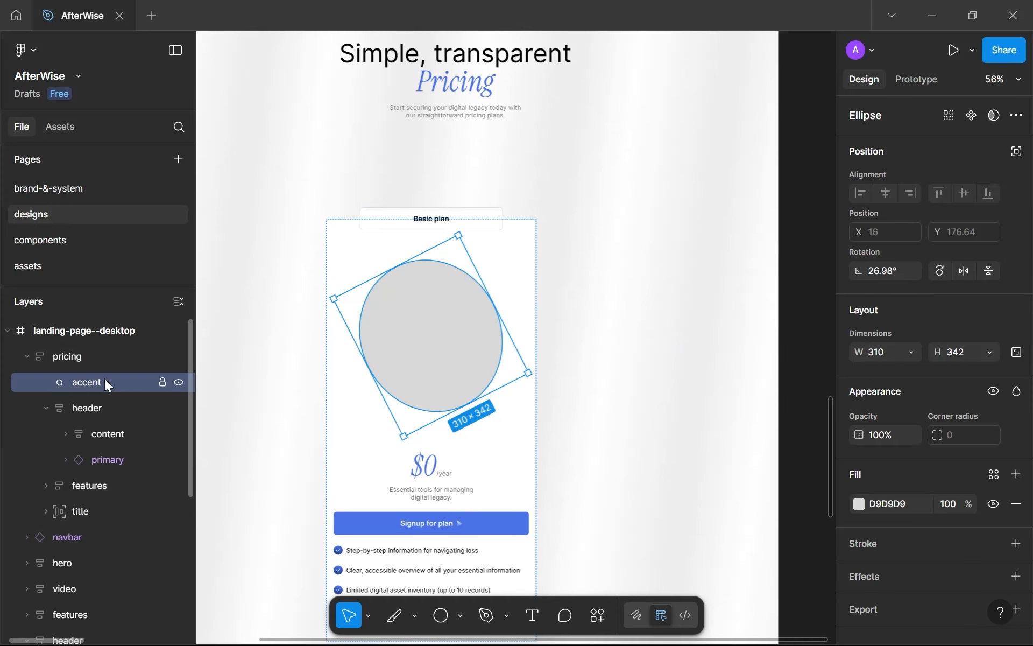
{"action": "left_click", "coordinate": [1018, 153]}
{"action": "left_click_drag", "start_coordinate": [445, 350], "coordinate": [406, 301]}
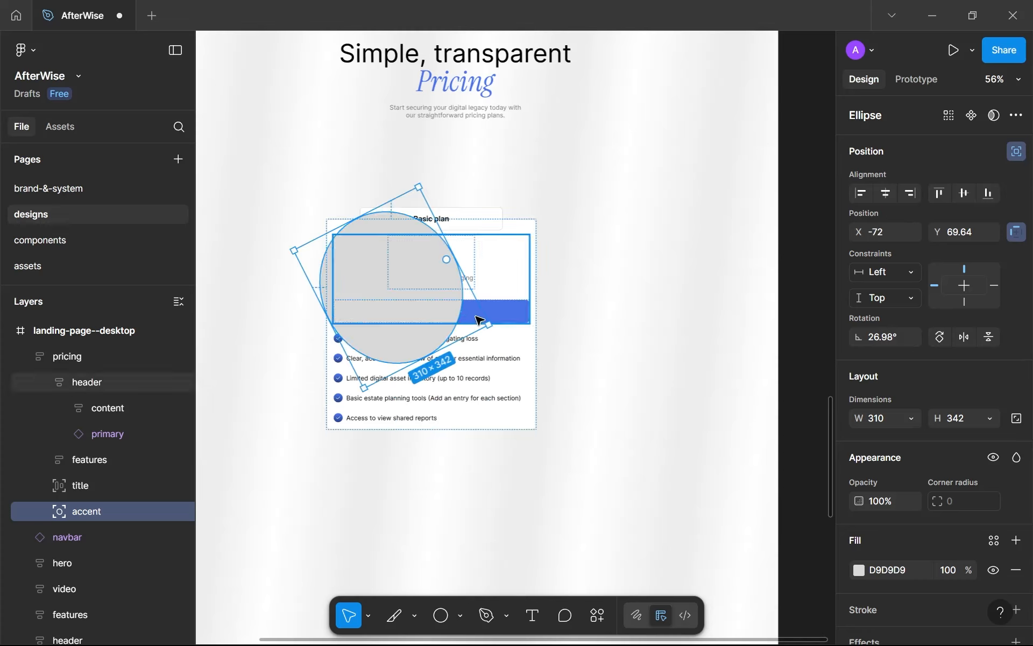
{"action": "left_click_drag", "start_coordinate": [480, 321], "coordinate": [559, 323]}
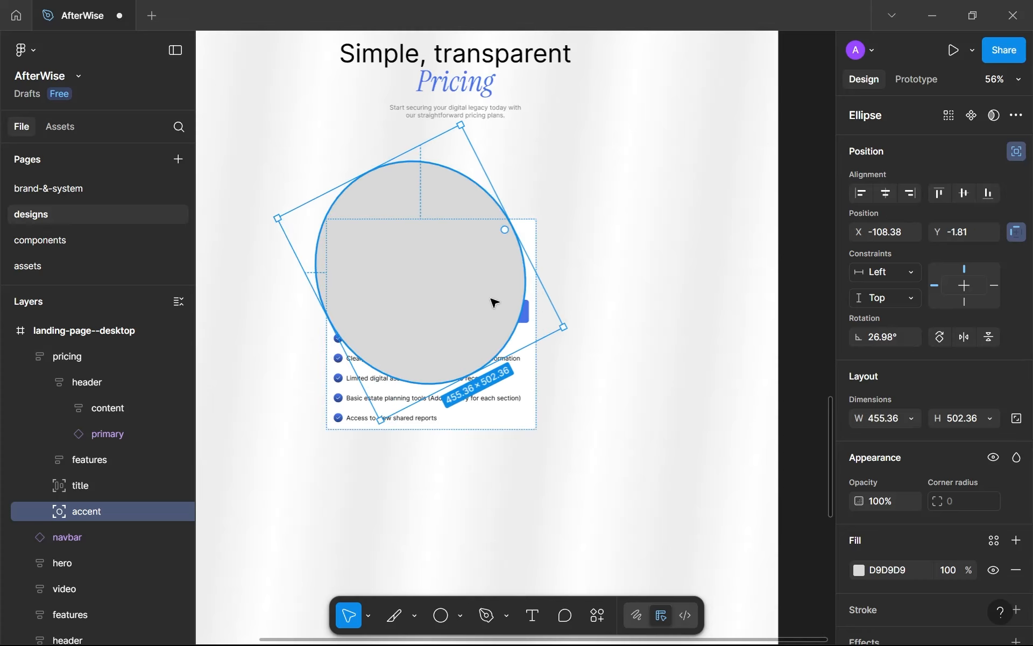
{"action": "left_click_drag", "start_coordinate": [493, 303], "coordinate": [594, 284]}
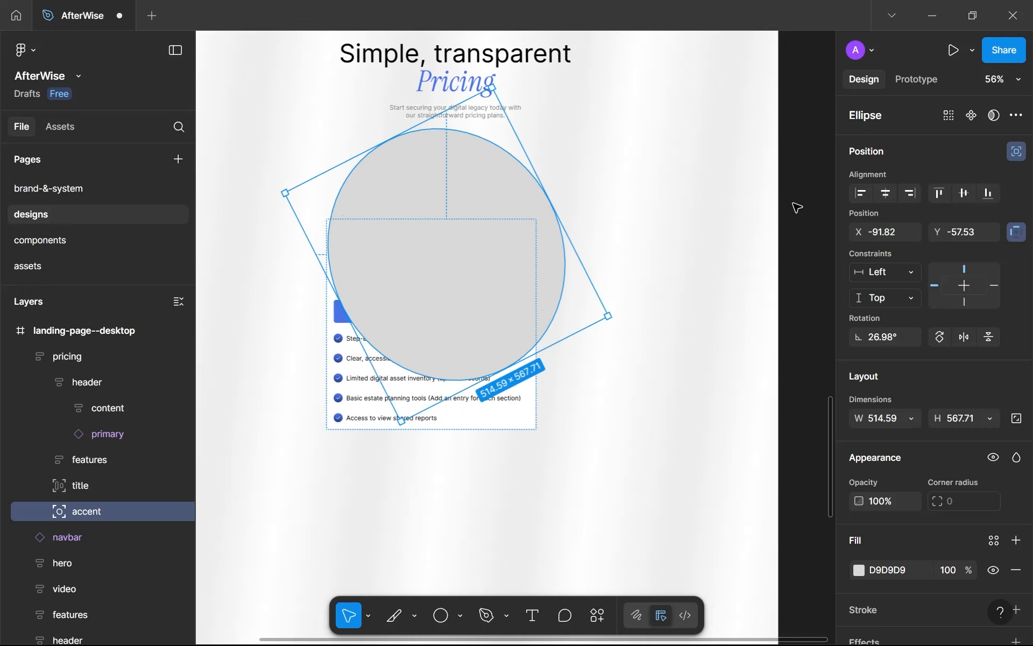
{"action": "left_click", "coordinate": [883, 192]}
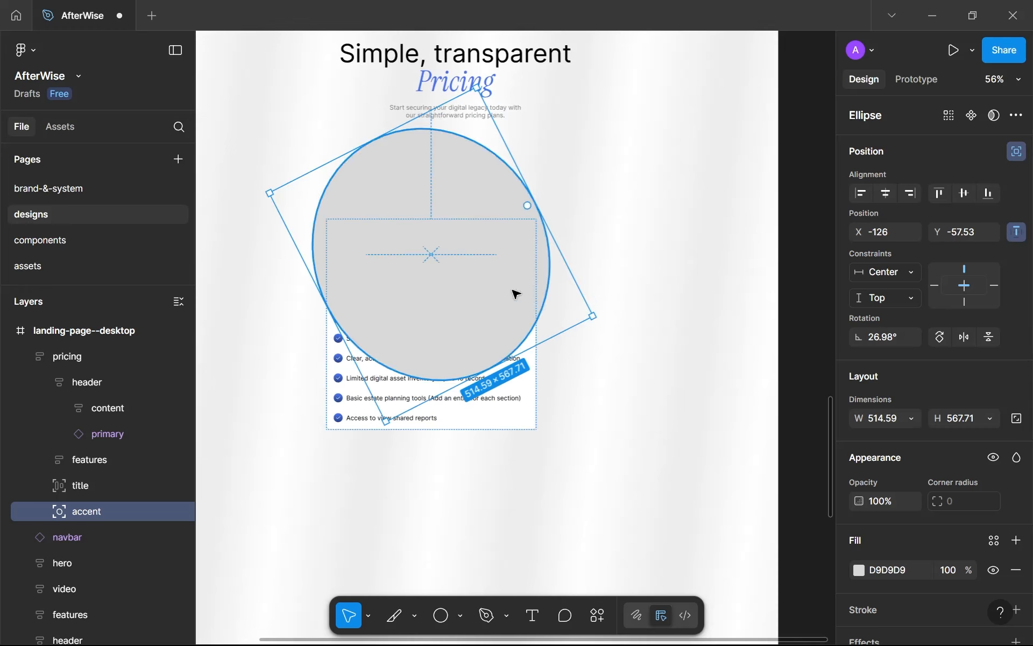
{"action": "left_click_drag", "start_coordinate": [468, 311], "coordinate": [464, 310]}
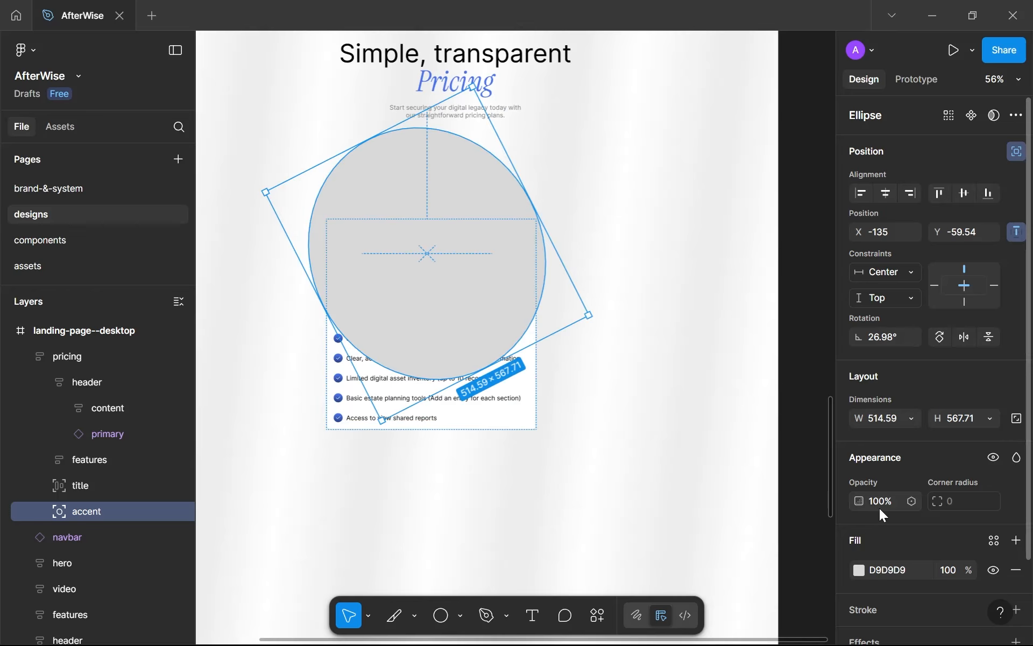
{"action": "key", "text": "ctrl+shift+bracketleft"}
{"action": "scroll", "coordinate": [521, 438], "scroll_direction": "up", "scroll_amount": 3}
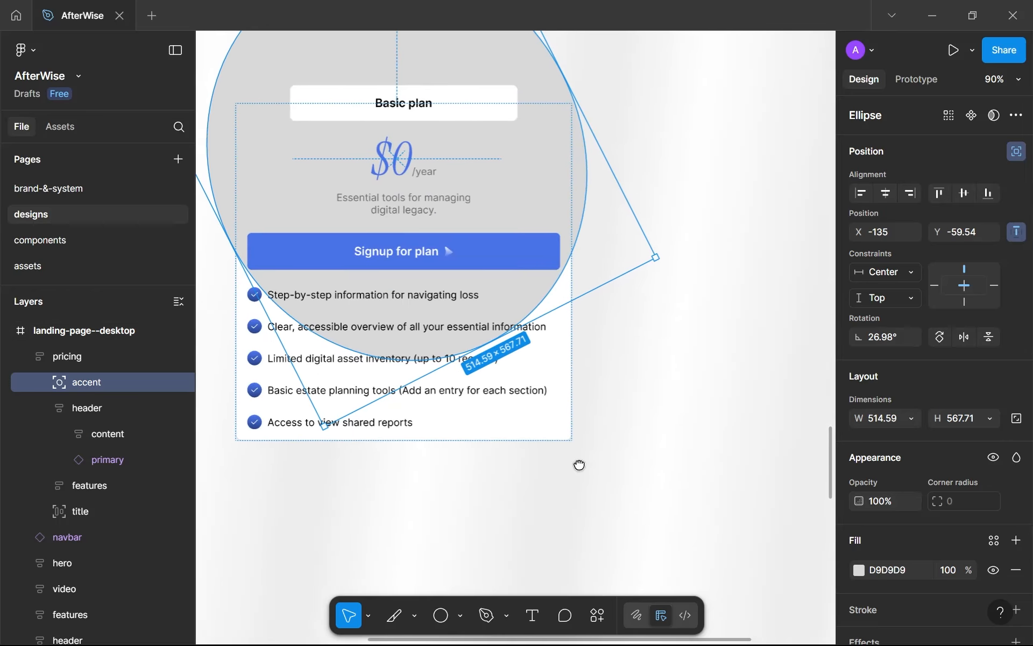
{"action": "scroll", "coordinate": [896, 475], "scroll_direction": "down", "scroll_amount": 2}
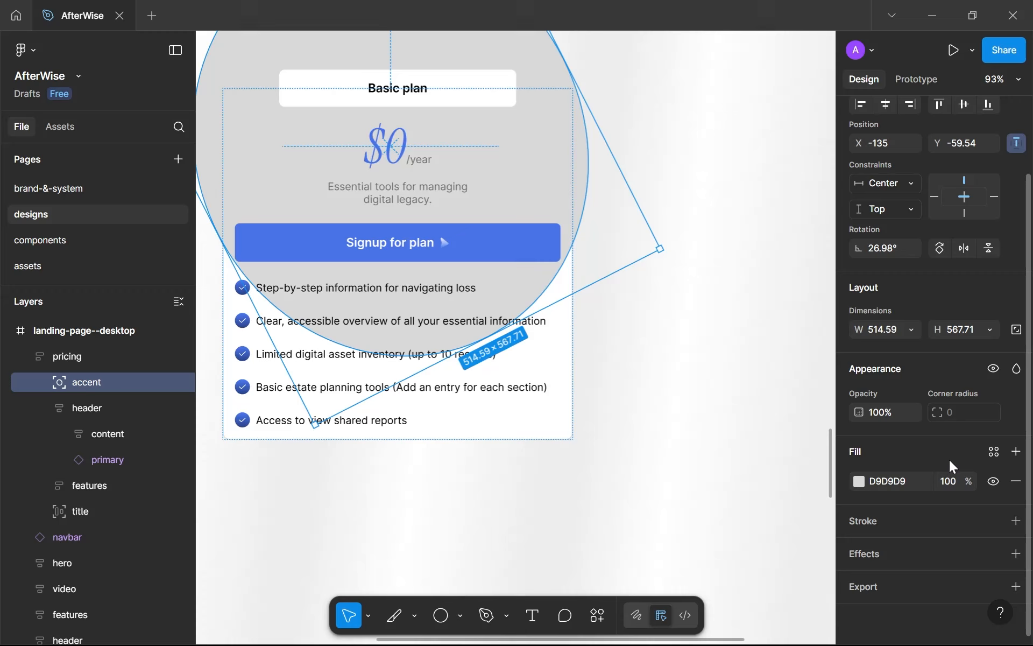
Replace the accent ellipse's grey fill with an FFFFFF-to-999999 linear gradient.
{"action": "left_click", "coordinate": [1016, 481]}
{"action": "left_click", "coordinate": [1015, 451]}
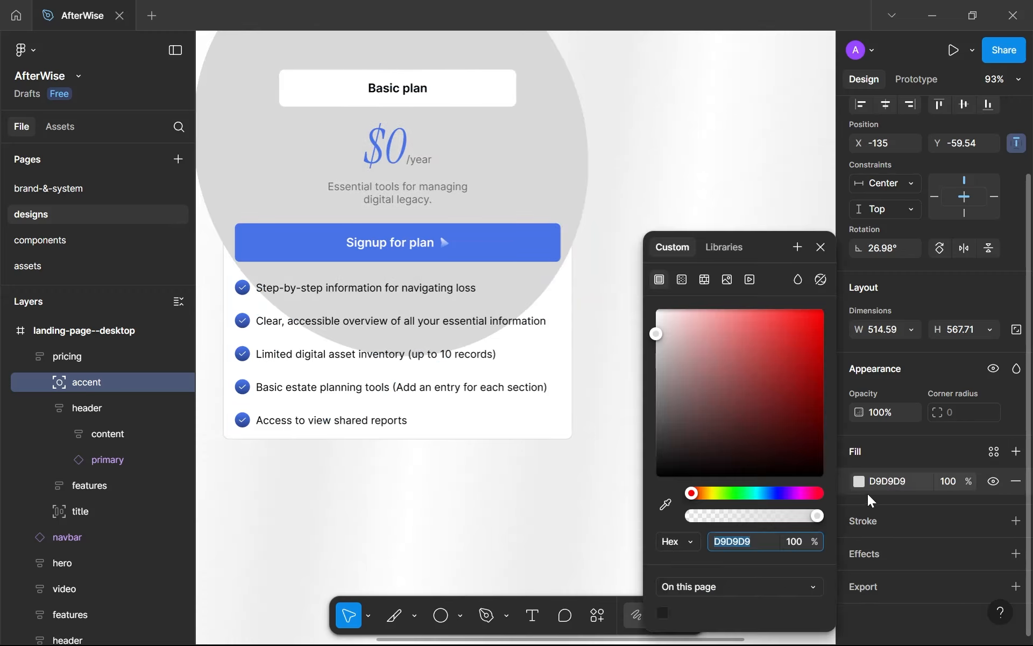
{"action": "left_click", "coordinate": [892, 477]}
{"action": "type", "text": "FFFFFF"}
{"action": "key", "text": "Return"}
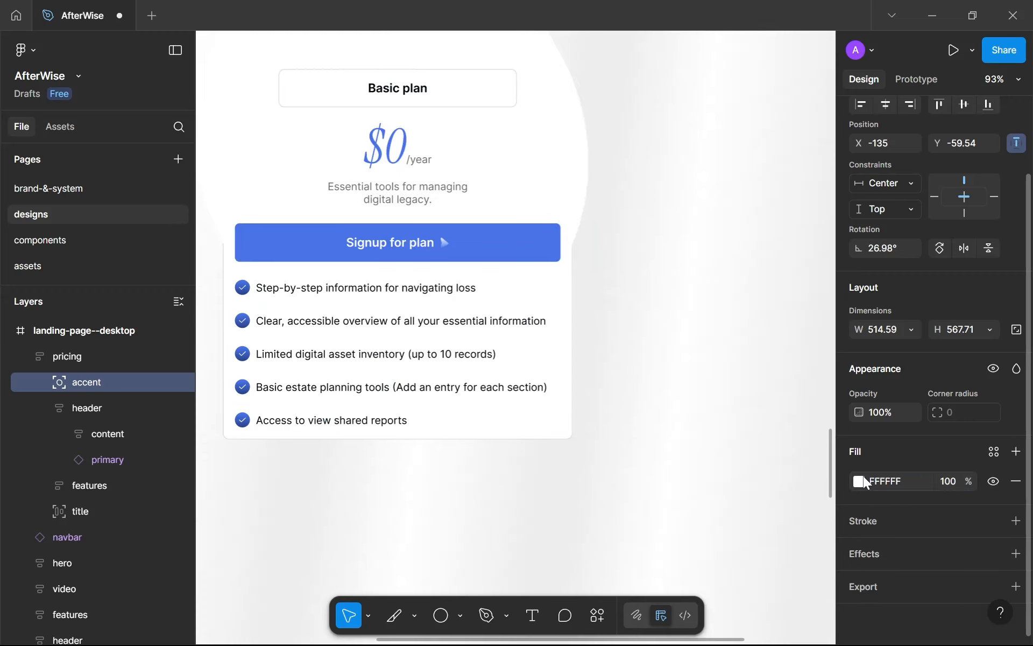
{"action": "left_click", "coordinate": [857, 480]}
{"action": "left_click", "coordinate": [681, 280]}
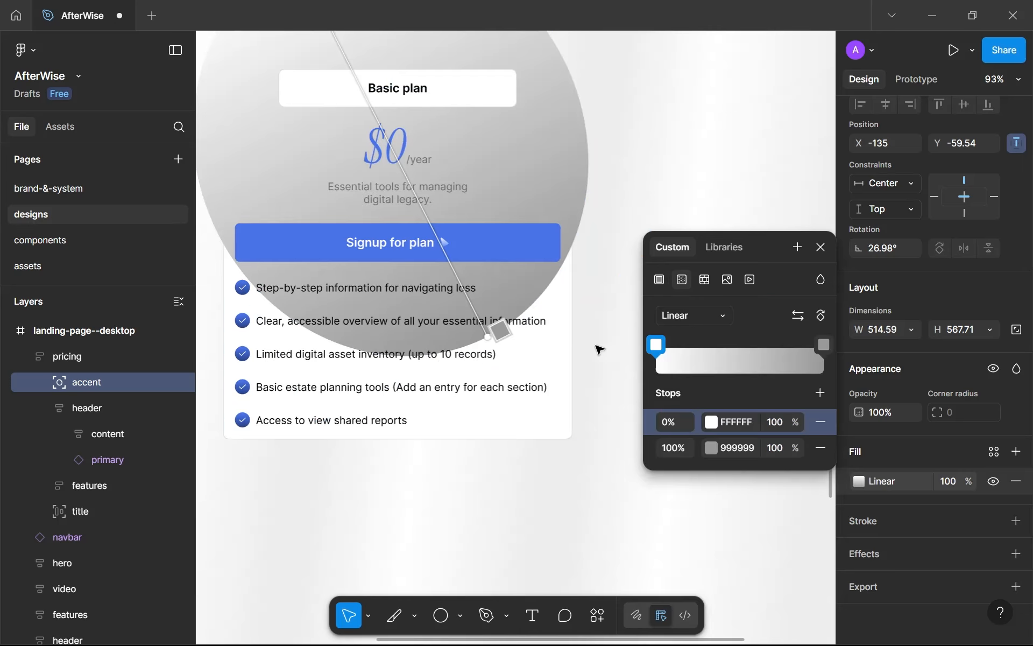
{"action": "key", "text": "Escape"}
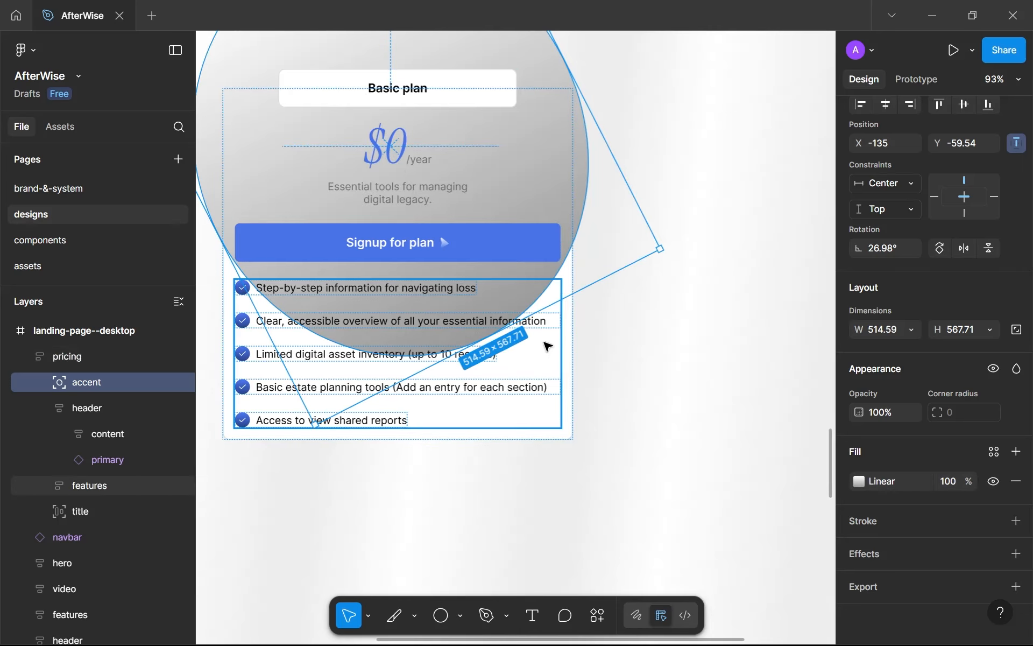
{"action": "scroll", "coordinate": [548, 346], "scroll_direction": "down", "scroll_amount": 5}
Add an 'accent-container' frame that ignores auto layout and covers the whole pricing card.
{"action": "key", "text": "f"}
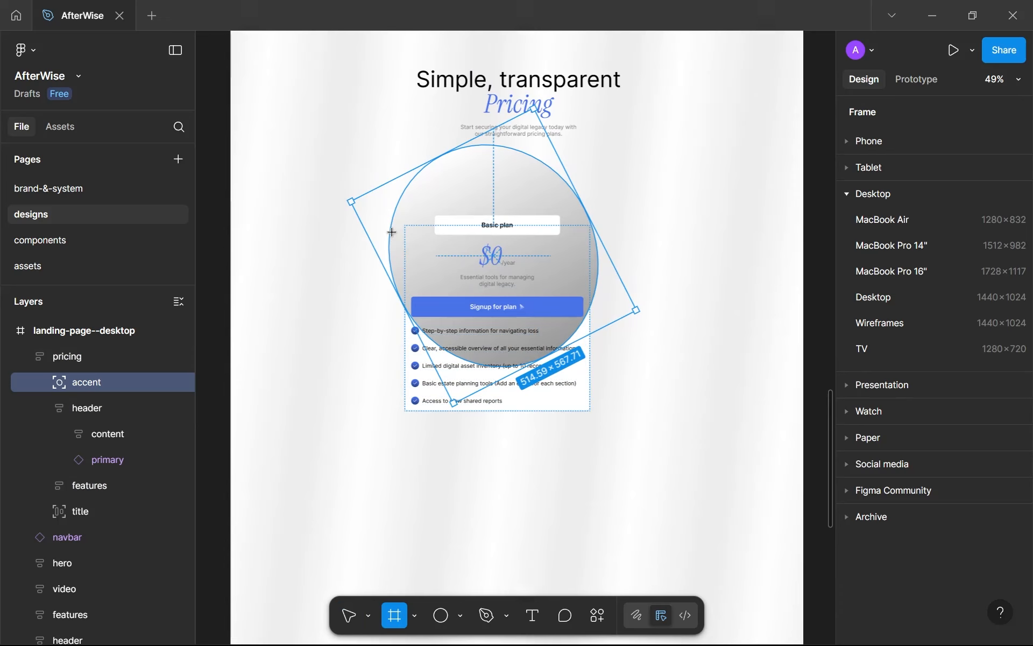
{"action": "left_click_drag", "start_coordinate": [404, 225], "coordinate": [450, 311]}
{"action": "double_click", "coordinate": [80, 412]}
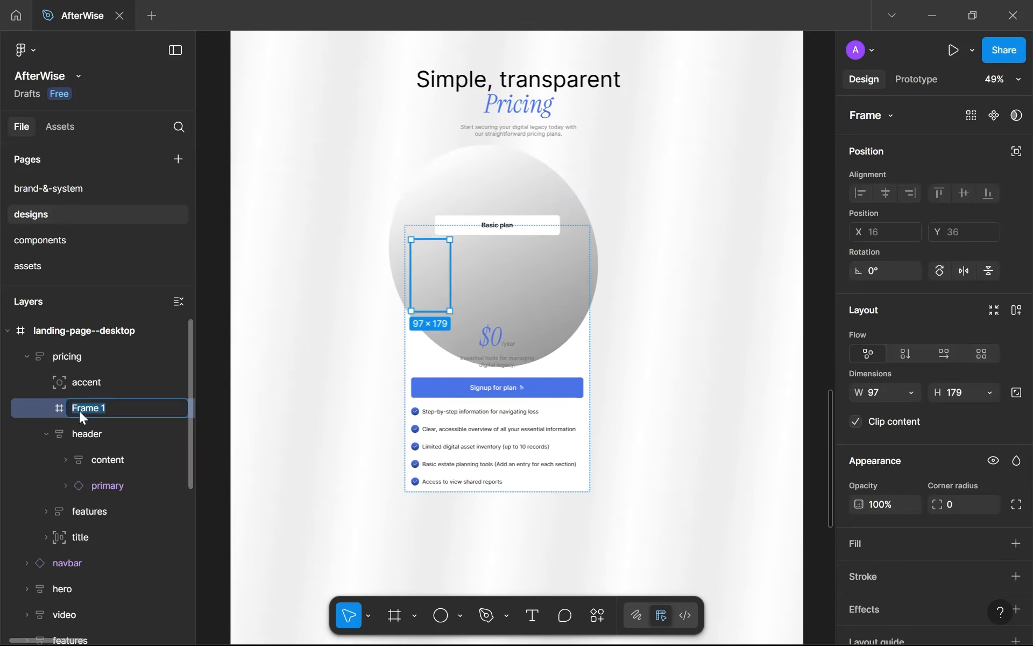
{"action": "type", "text": "accent-acontainer"}
{"action": "key", "text": "Return"}
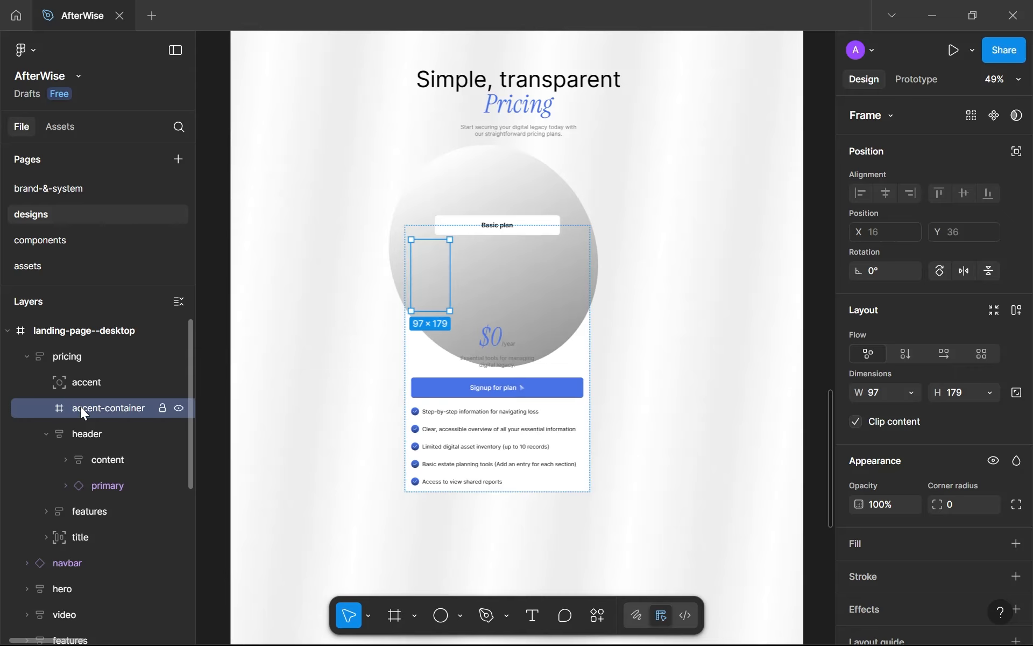
{"action": "left_click", "coordinate": [1016, 152]}
{"action": "scroll", "coordinate": [532, 226], "scroll_direction": "up", "scroll_amount": 3}
{"action": "left_click_drag", "start_coordinate": [369, 268], "coordinate": [365, 258]}
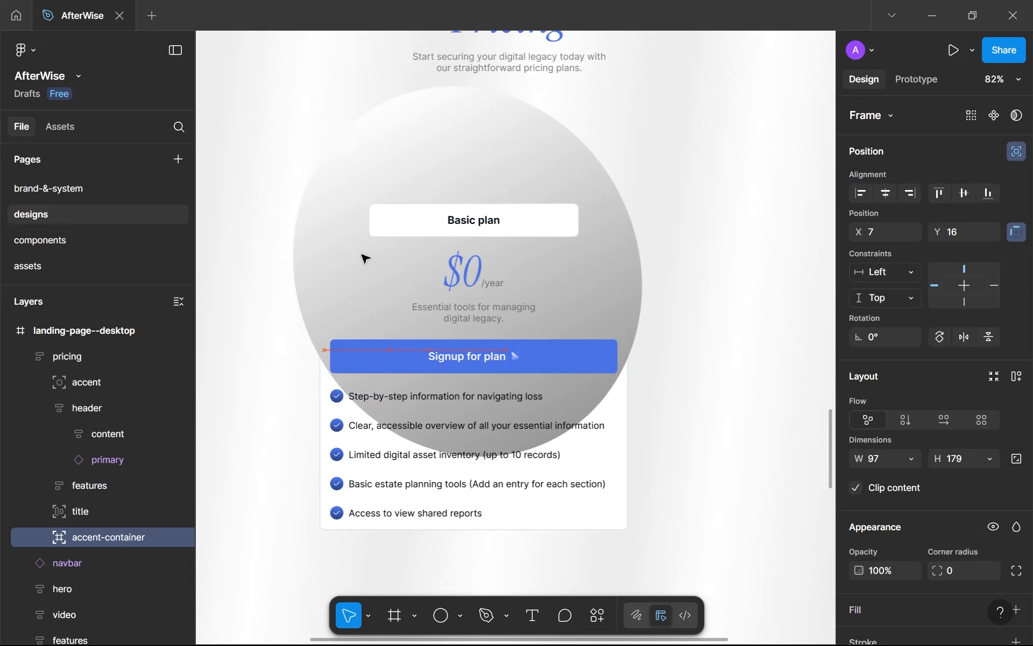
{"action": "left_click", "coordinate": [861, 192]}
{"action": "left_click", "coordinate": [939, 192]}
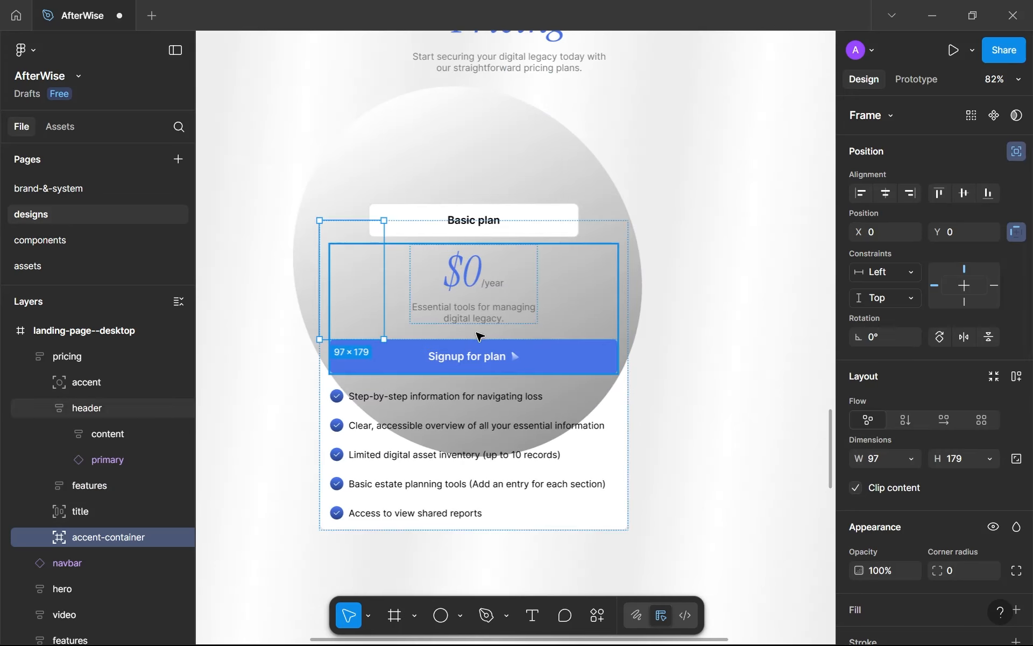
{"action": "left_click_drag", "start_coordinate": [456, 417], "coordinate": [627, 532]}
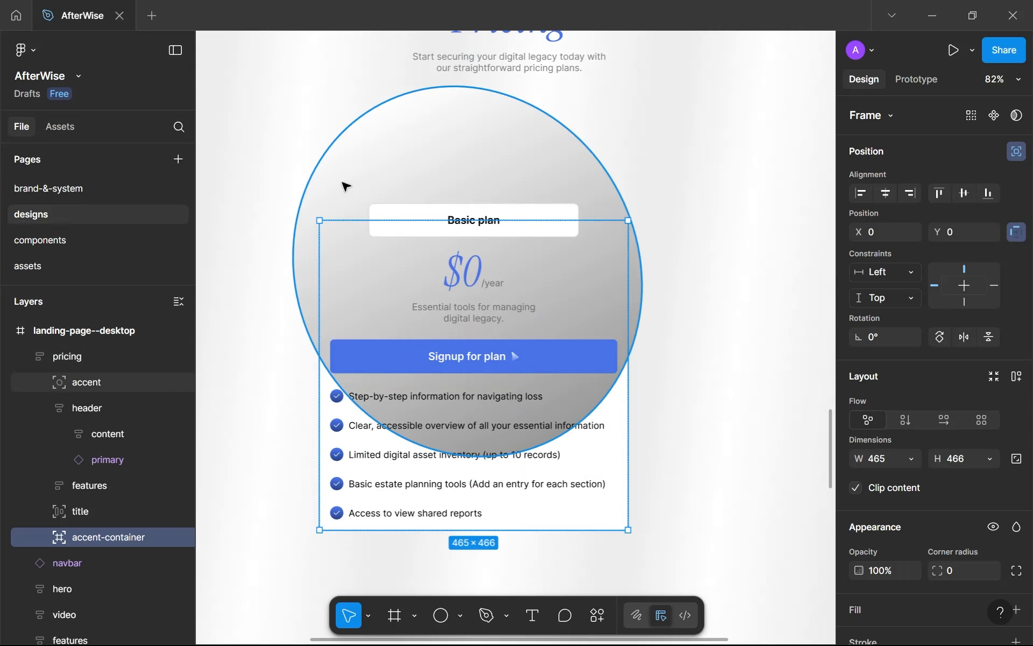
Put the accent ellipse inside accent-container and bring the container to the front of pricing.
{"action": "left_click_drag", "start_coordinate": [62, 383], "coordinate": [79, 534]}
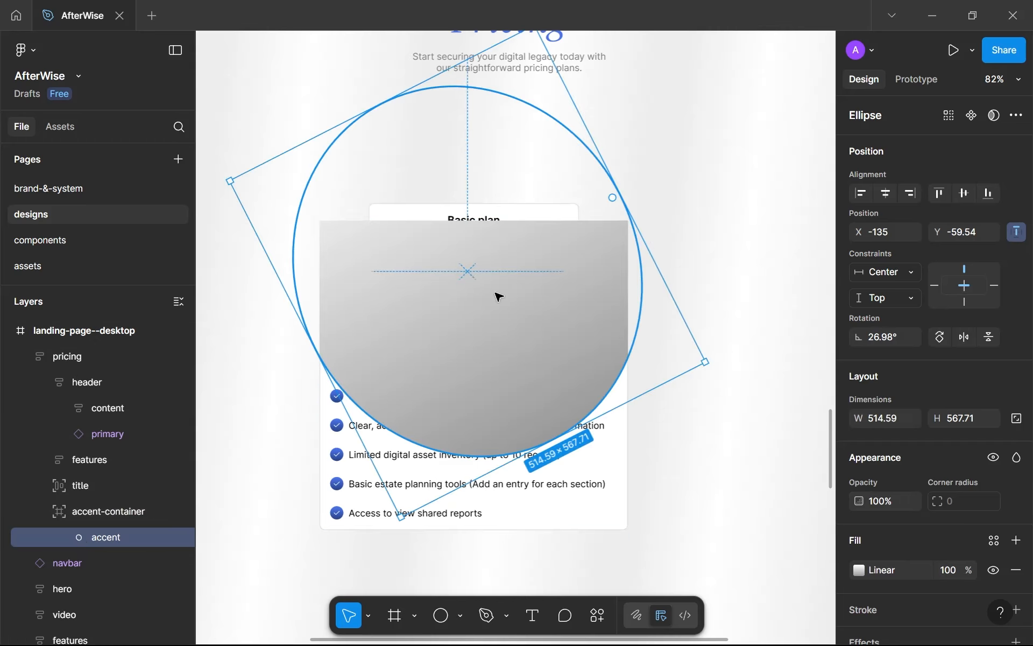
{"action": "scroll", "coordinate": [673, 273], "scroll_direction": "up", "scroll_amount": 3}
{"action": "scroll", "coordinate": [549, 228], "scroll_direction": "down", "scroll_amount": 5}
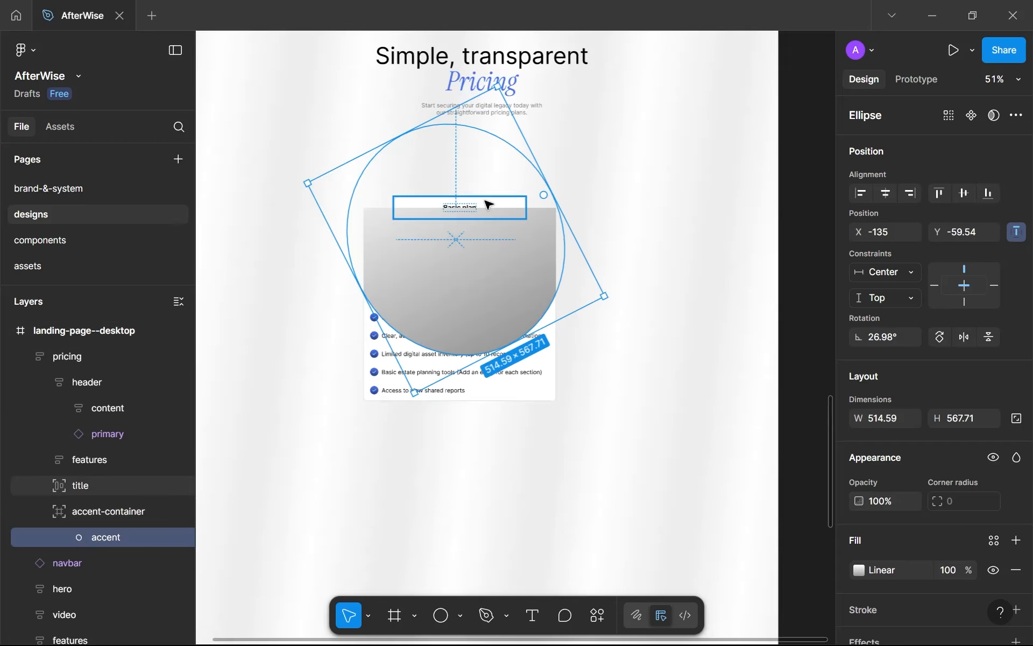
{"action": "left_click", "coordinate": [80, 509]}
{"action": "key", "text": "ctrl+shift+bracketright"}
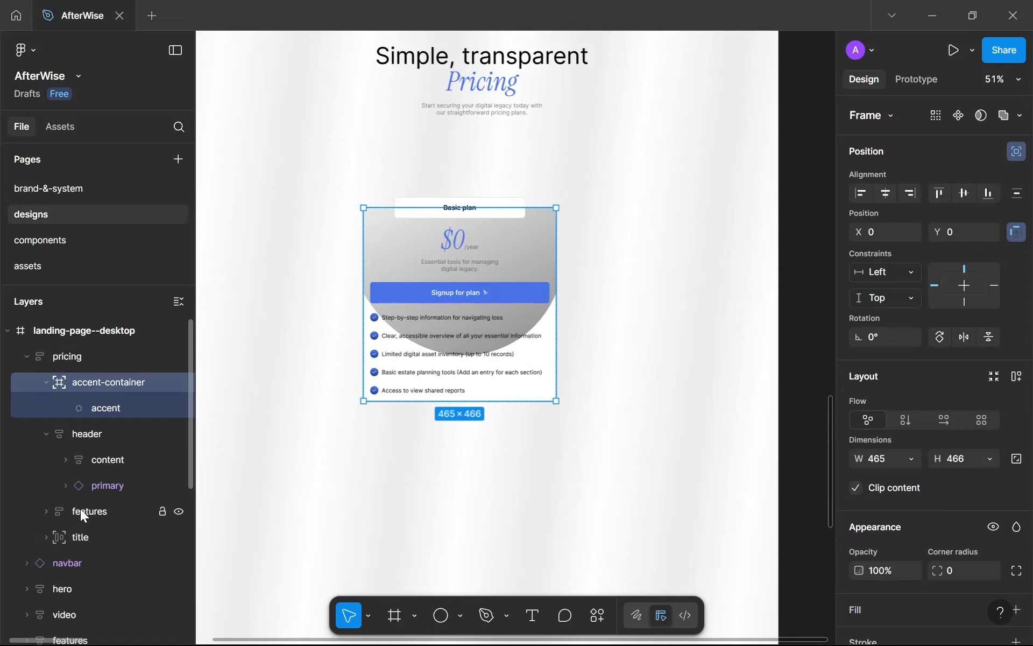
Turn Clip content on the pricing frame on, then off again so the badge shows whole.
{"action": "scroll", "coordinate": [512, 178], "scroll_direction": "up", "scroll_amount": 4}
{"action": "scroll", "coordinate": [515, 392], "scroll_direction": "down", "scroll_amount": 3}
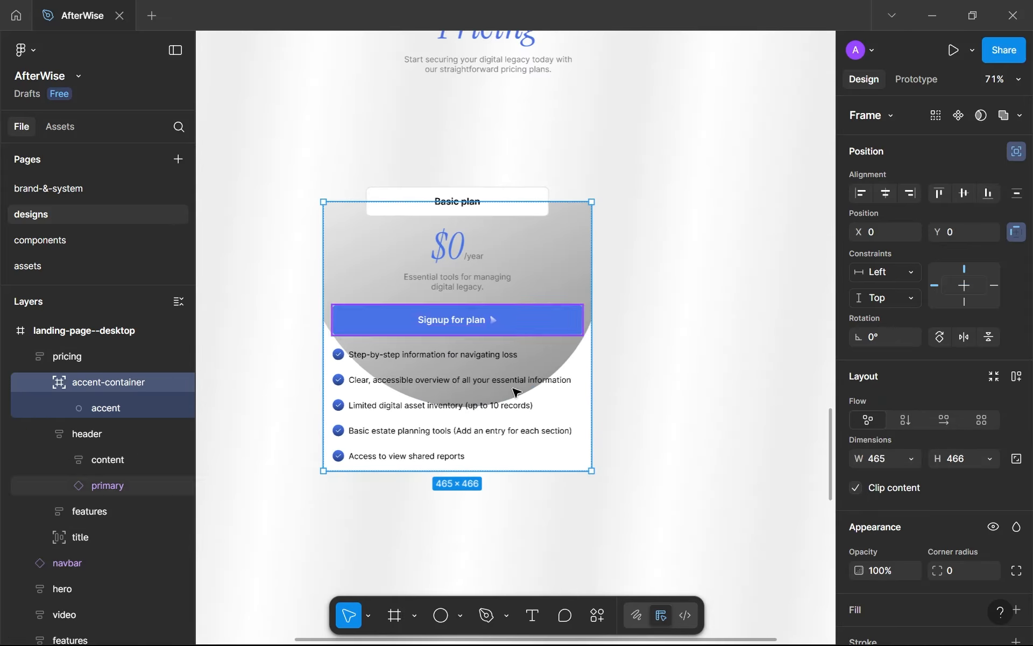
{"action": "scroll", "coordinate": [612, 318], "scroll_direction": "up", "scroll_amount": 4}
{"action": "scroll", "coordinate": [576, 214], "scroll_direction": "up", "scroll_amount": 3}
{"action": "left_click", "coordinate": [607, 412]}
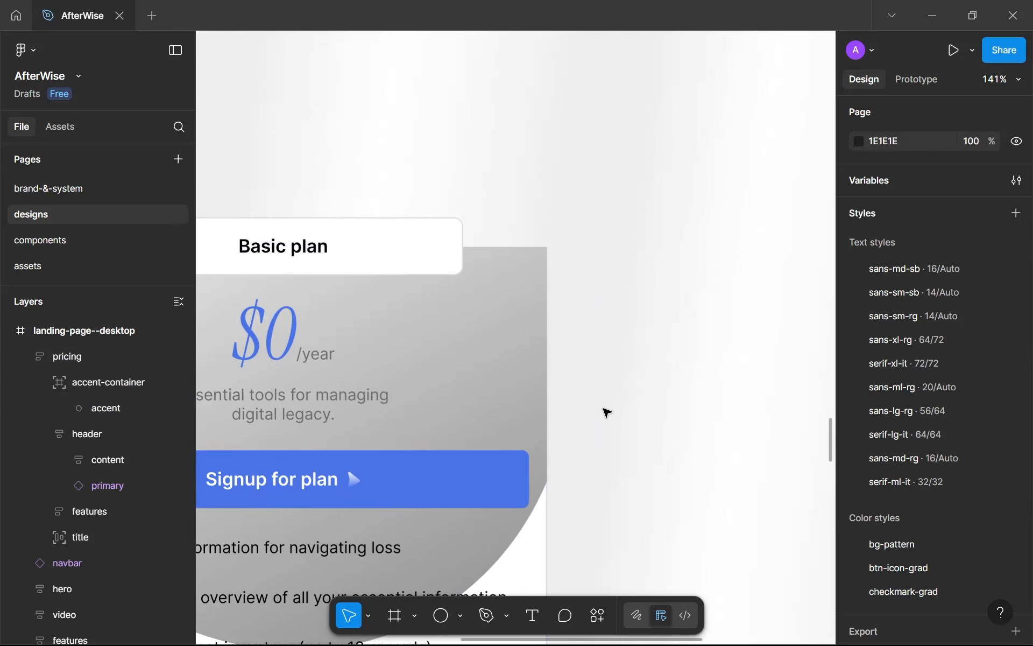
{"action": "scroll", "coordinate": [613, 436], "scroll_direction": "down", "scroll_amount": 3}
{"action": "left_click", "coordinate": [581, 426]}
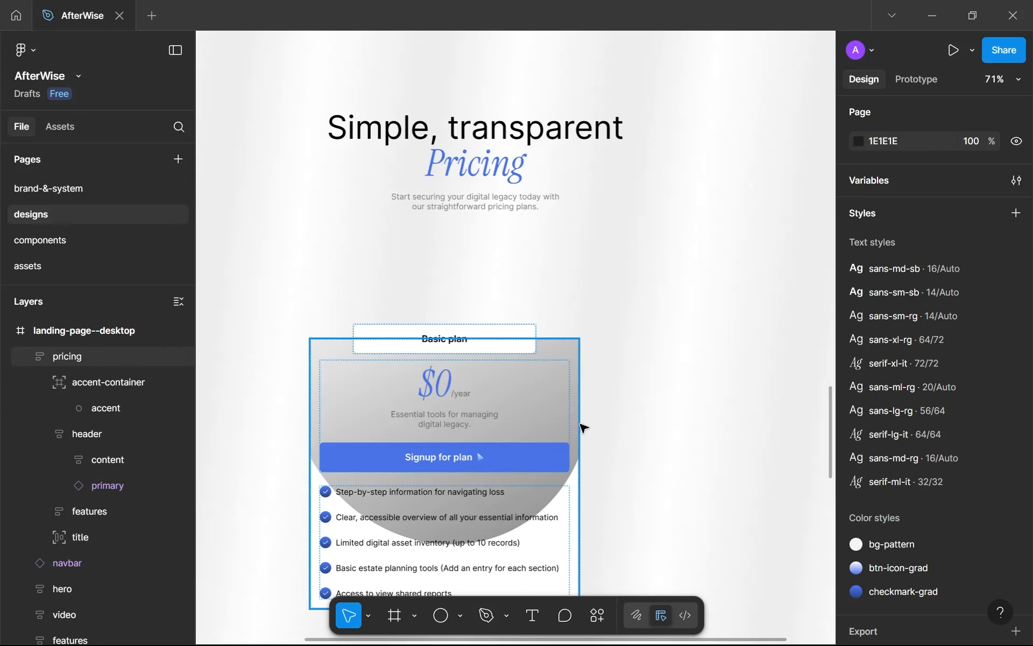
{"action": "scroll", "coordinate": [602, 458], "scroll_direction": "up", "scroll_amount": 3}
{"action": "scroll", "coordinate": [540, 348], "scroll_direction": "up", "scroll_amount": 1}
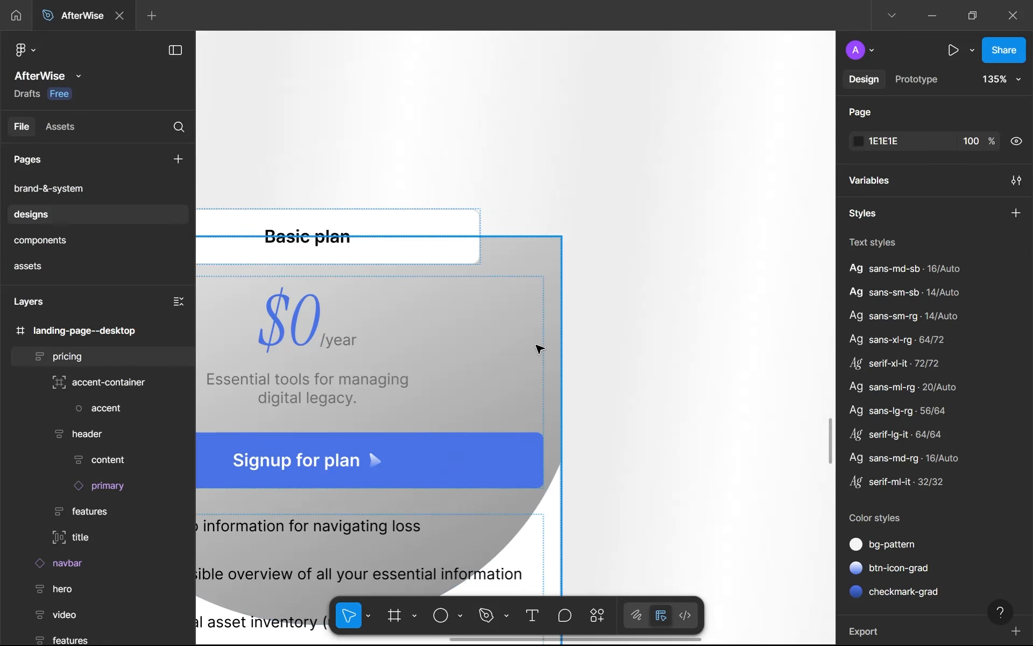
{"action": "left_click", "coordinate": [540, 349]}
{"action": "scroll", "coordinate": [898, 463], "scroll_direction": "down", "scroll_amount": 4}
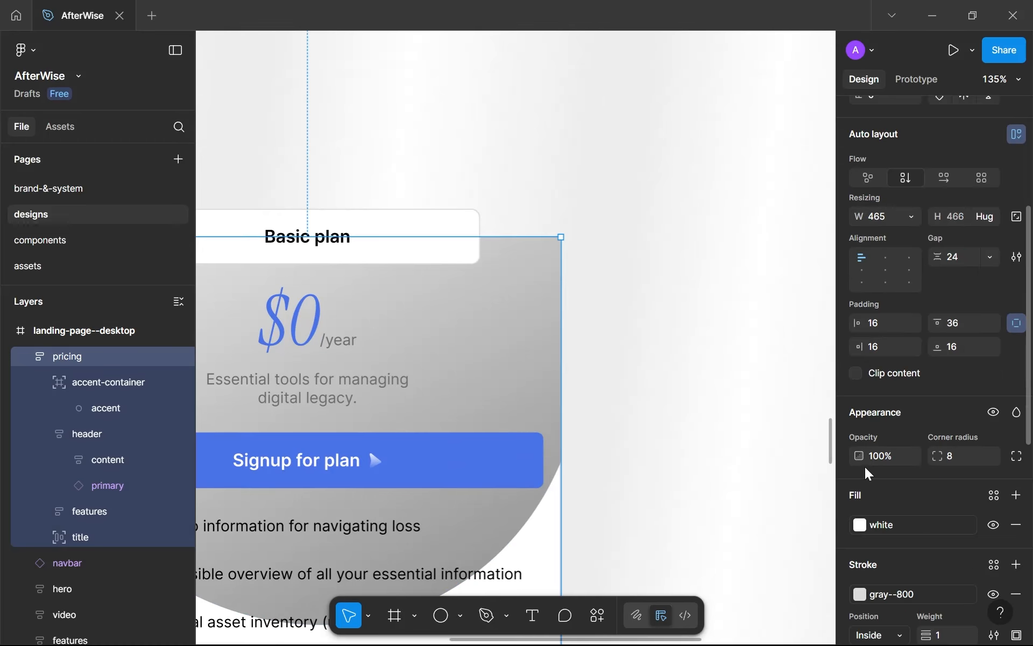
{"action": "scroll", "coordinate": [866, 472], "scroll_direction": "down", "scroll_amount": 3}
{"action": "scroll", "coordinate": [864, 352], "scroll_direction": "up", "scroll_amount": 2}
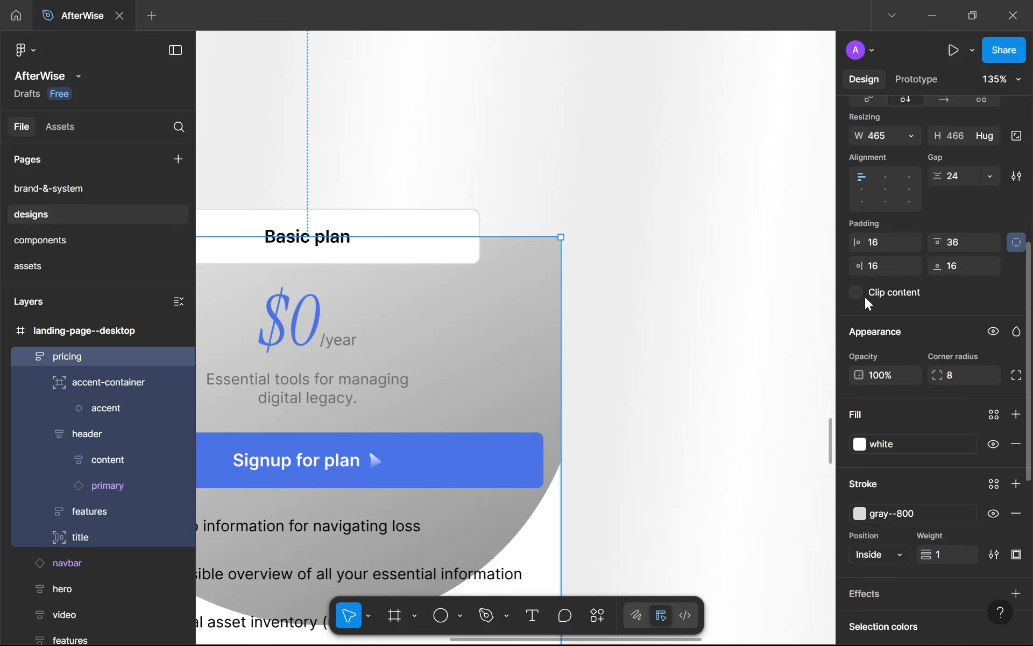
{"action": "left_click", "coordinate": [856, 292]}
{"action": "scroll", "coordinate": [508, 269], "scroll_direction": "up", "scroll_amount": 3}
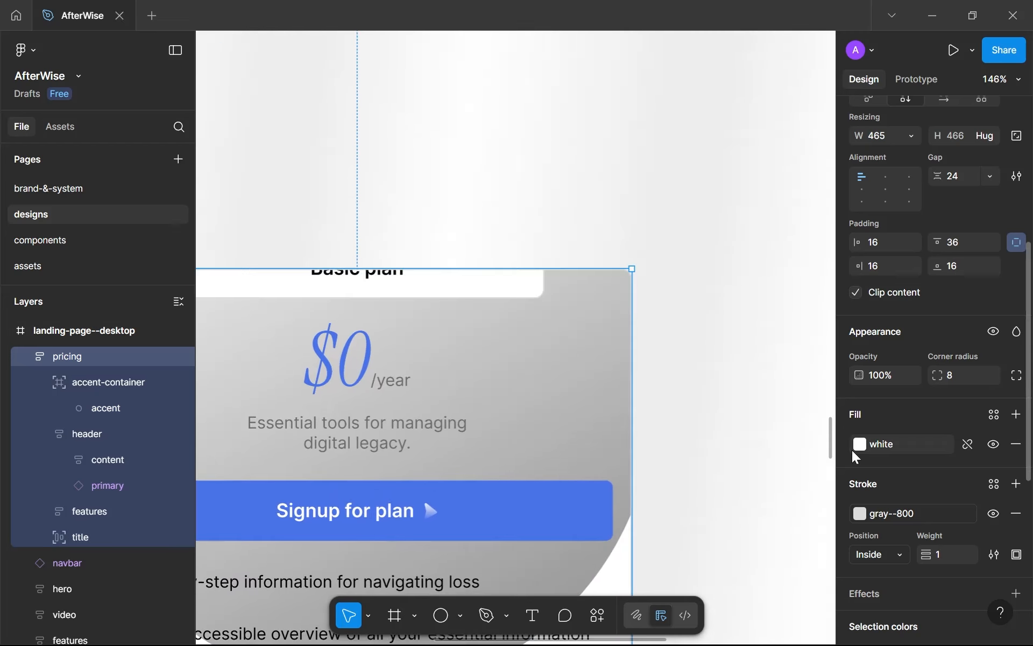
{"action": "left_click", "coordinate": [856, 293]}
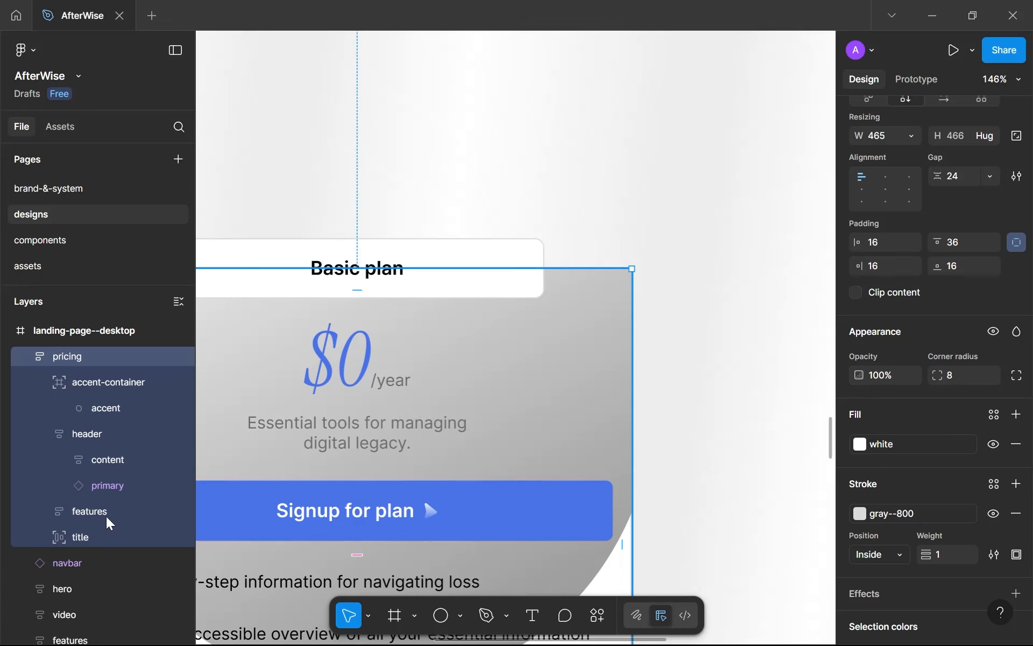
Give the accent-container frame a corner radius of 8.
{"action": "left_click", "coordinate": [337, 399]}
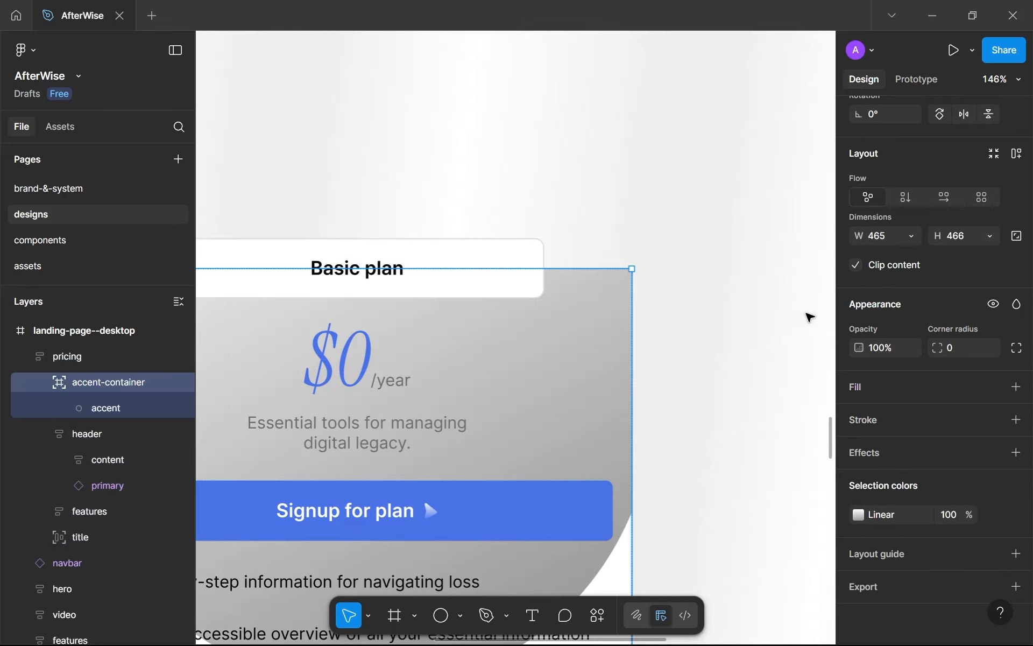
{"action": "left_click", "coordinate": [961, 351]}
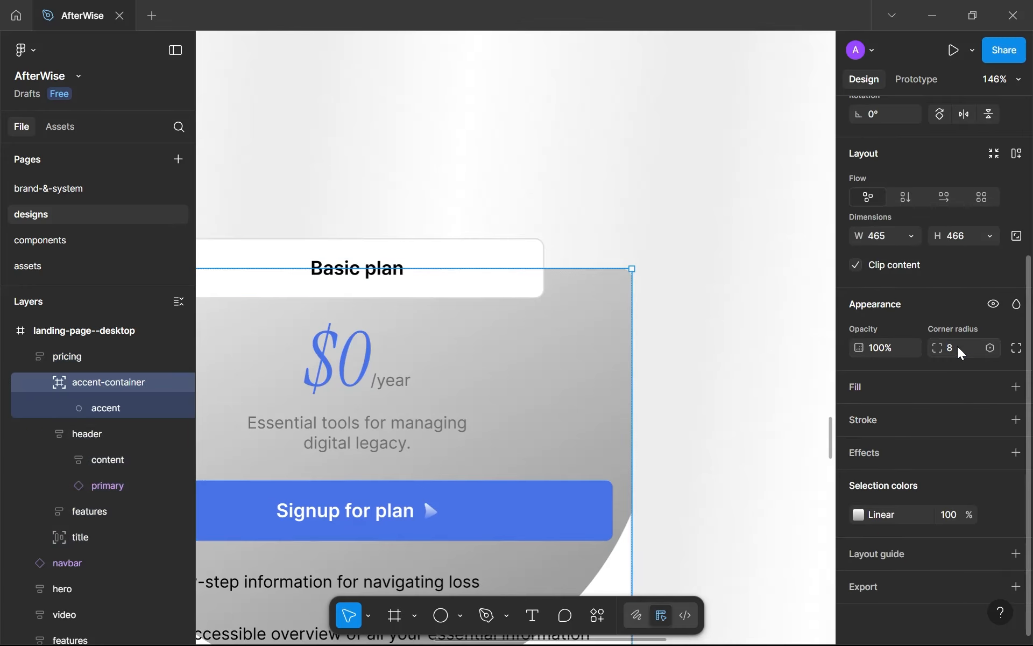
{"action": "left_click", "coordinate": [772, 339]}
{"action": "scroll", "coordinate": [618, 282], "scroll_direction": "down", "scroll_amount": 5}
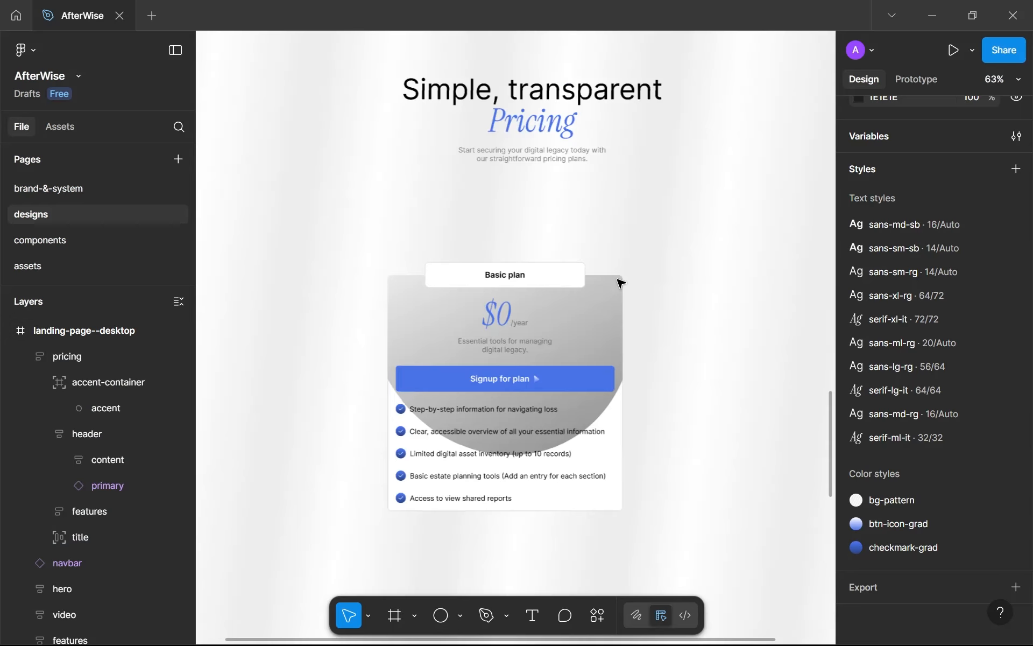
{"action": "scroll", "coordinate": [650, 302], "scroll_direction": "up", "scroll_amount": 3}
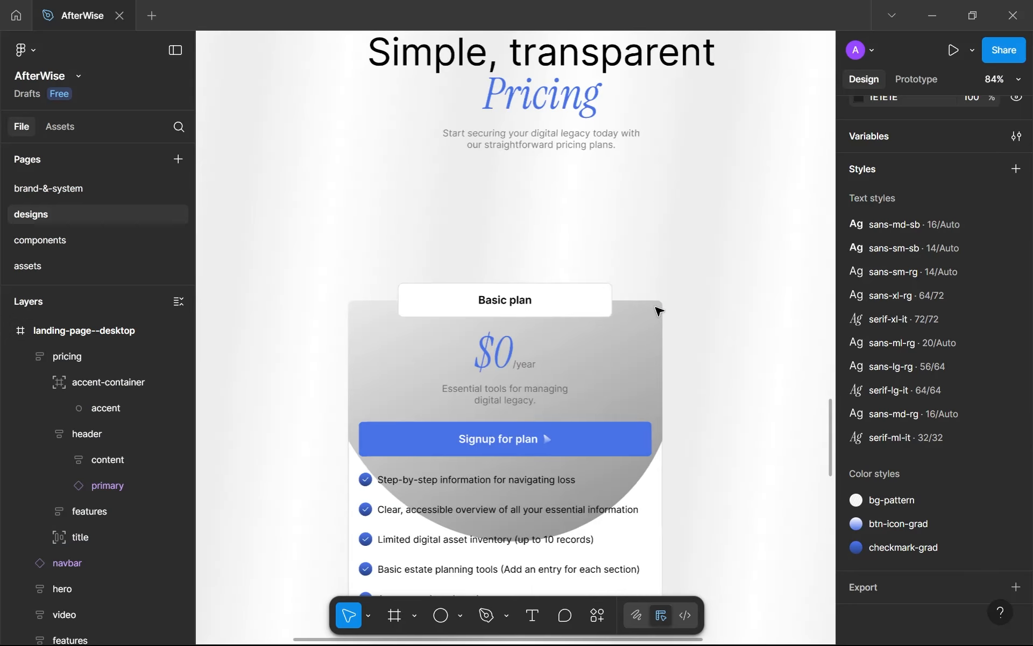
Set the accent circle's gradient stops to white FFFFFF and blue 4A73E8, sampled from the Signup button.
{"action": "left_click", "coordinate": [115, 413]}
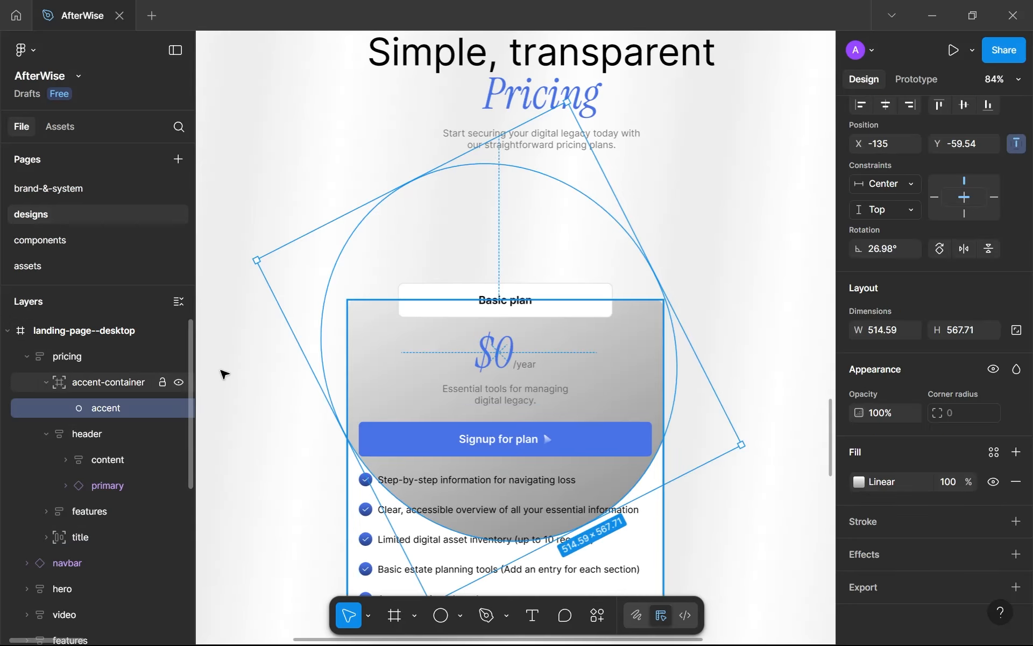
{"action": "left_click", "coordinate": [858, 482]}
{"action": "left_click", "coordinate": [737, 609]}
{"action": "type", "text": "f"}
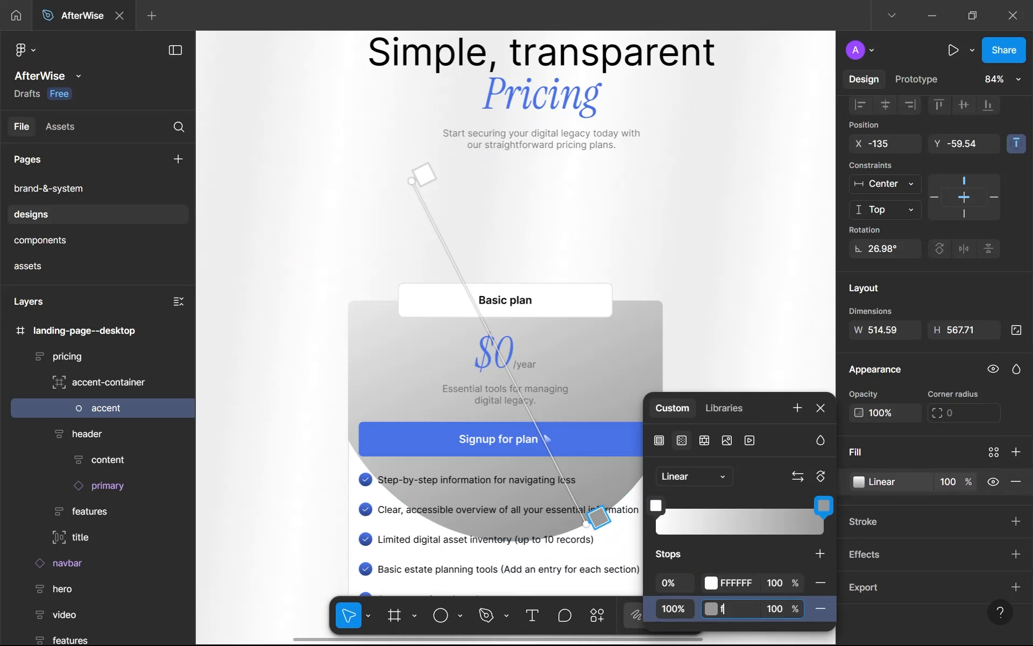
{"action": "key", "text": "Return"}
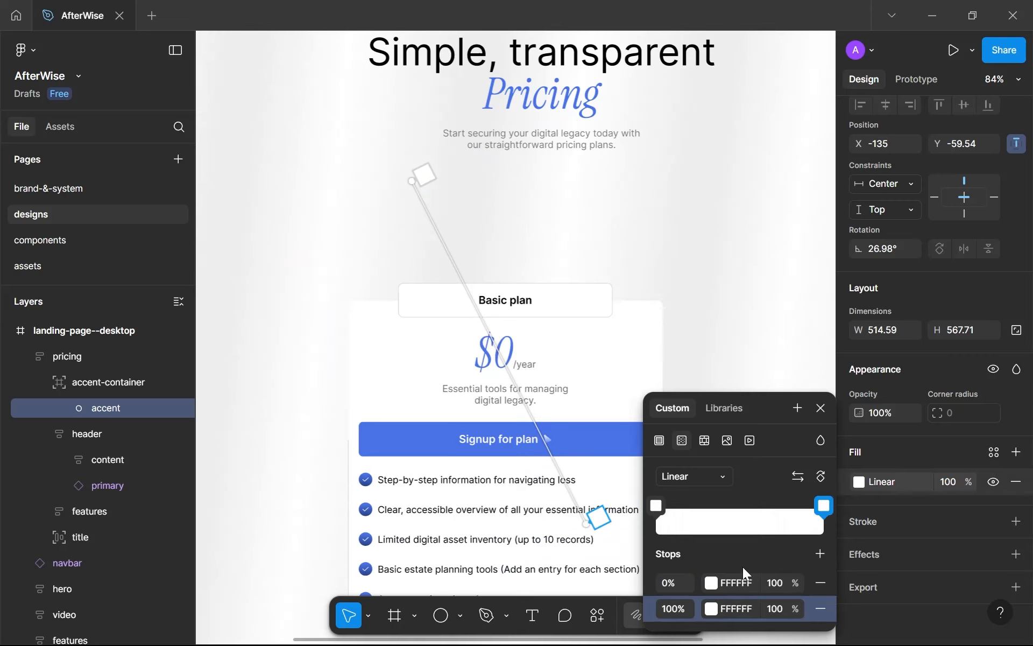
{"action": "left_click", "coordinate": [710, 609]}
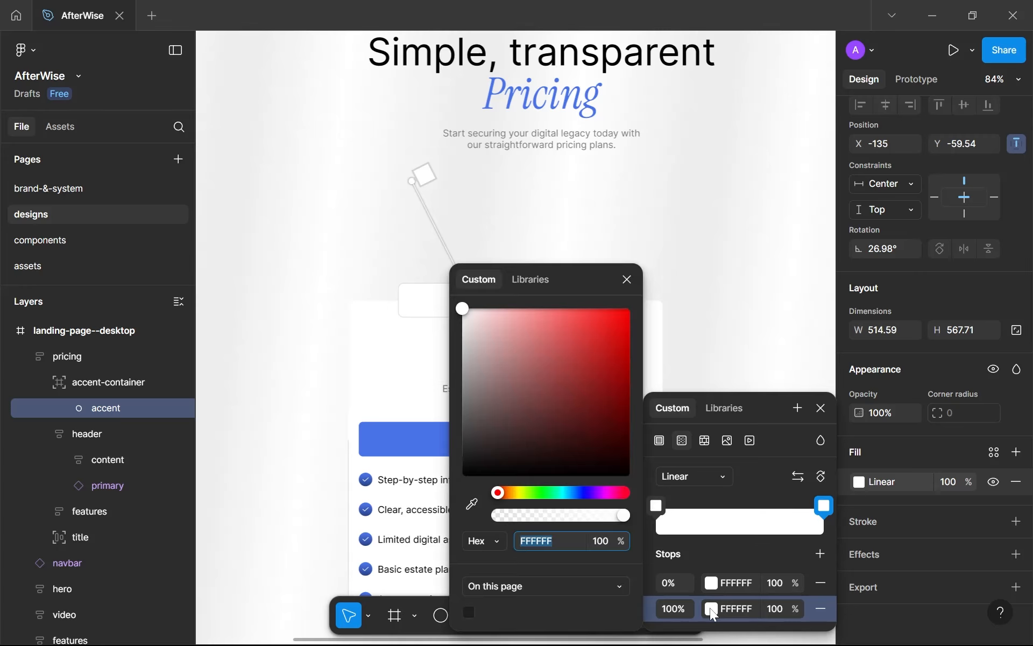
{"action": "left_click", "coordinate": [471, 505]}
{"action": "left_click", "coordinate": [410, 438]}
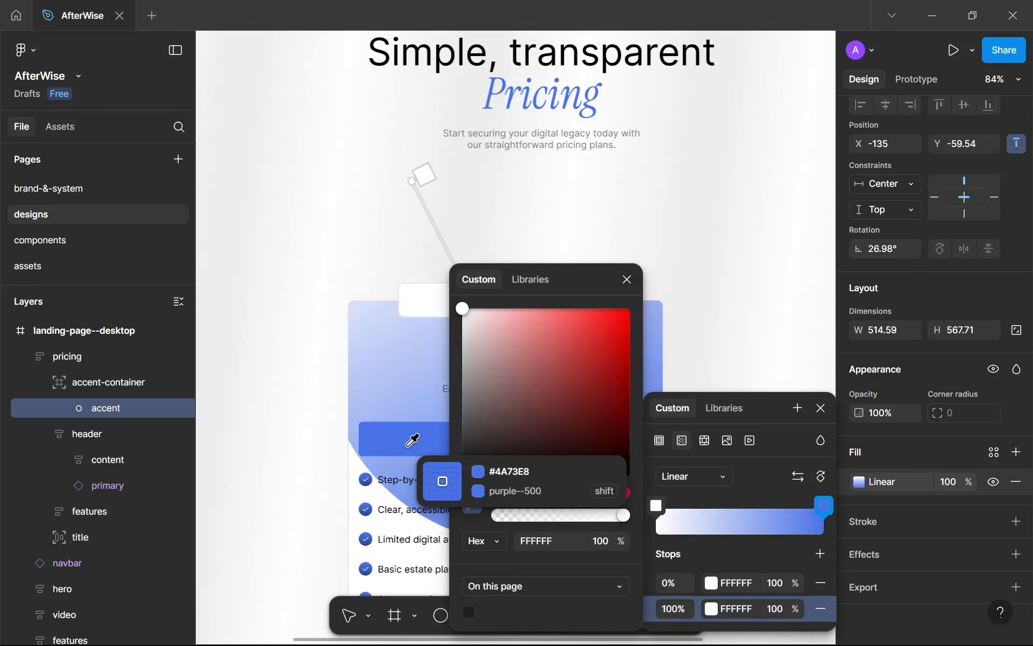
{"action": "left_click", "coordinate": [627, 279]}
Make the gradient radial with a wider white centre, then rotate the circle to 33.62° and nudge it up-left.
{"action": "left_click", "coordinate": [712, 474]}
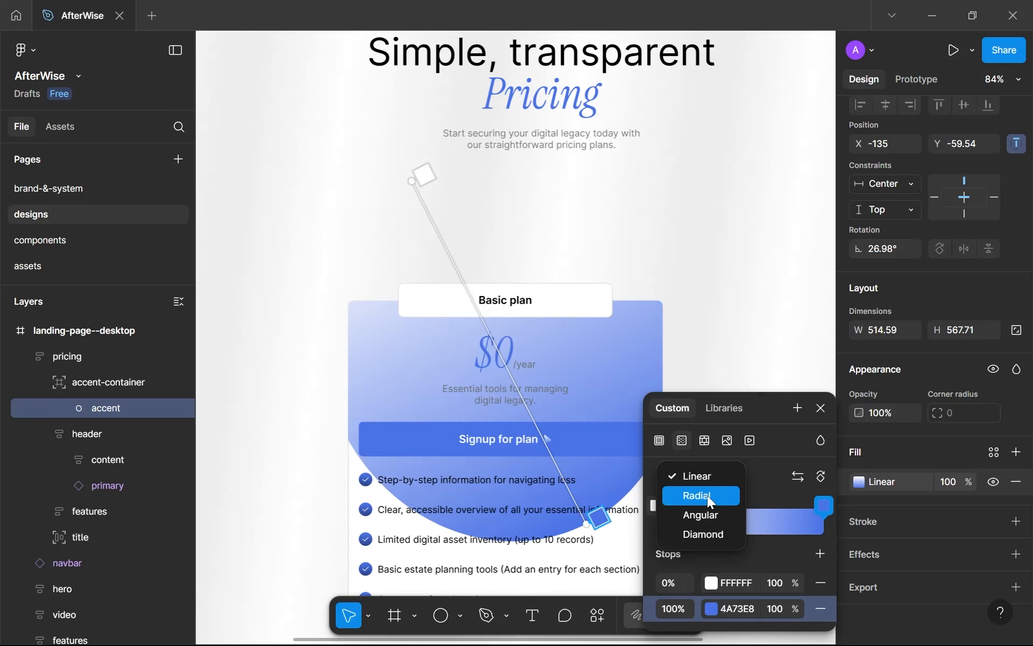
{"action": "left_click", "coordinate": [707, 495]}
{"action": "left_click_drag", "start_coordinate": [658, 506], "coordinate": [764, 526]}
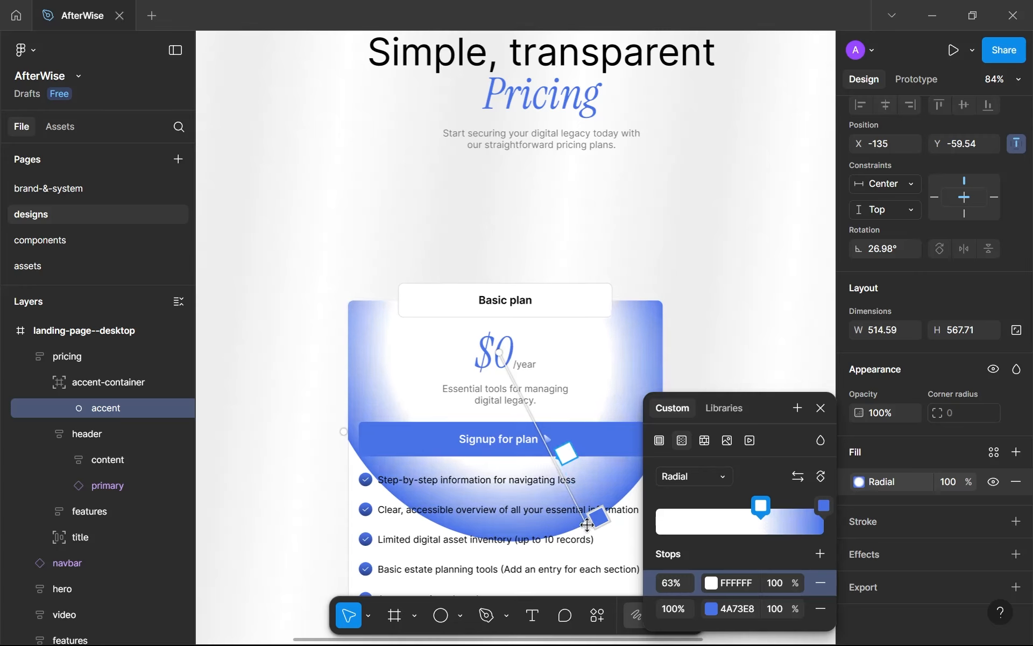
{"action": "mouse_move", "coordinate": [596, 518]}
{"action": "left_mouse_down"}
{"action": "mouse_move", "coordinate": [579, 493]}
{"action": "mouse_move", "coordinate": [589, 478]}
{"action": "mouse_move", "coordinate": [609, 504]}
{"action": "left_mouse_up"}
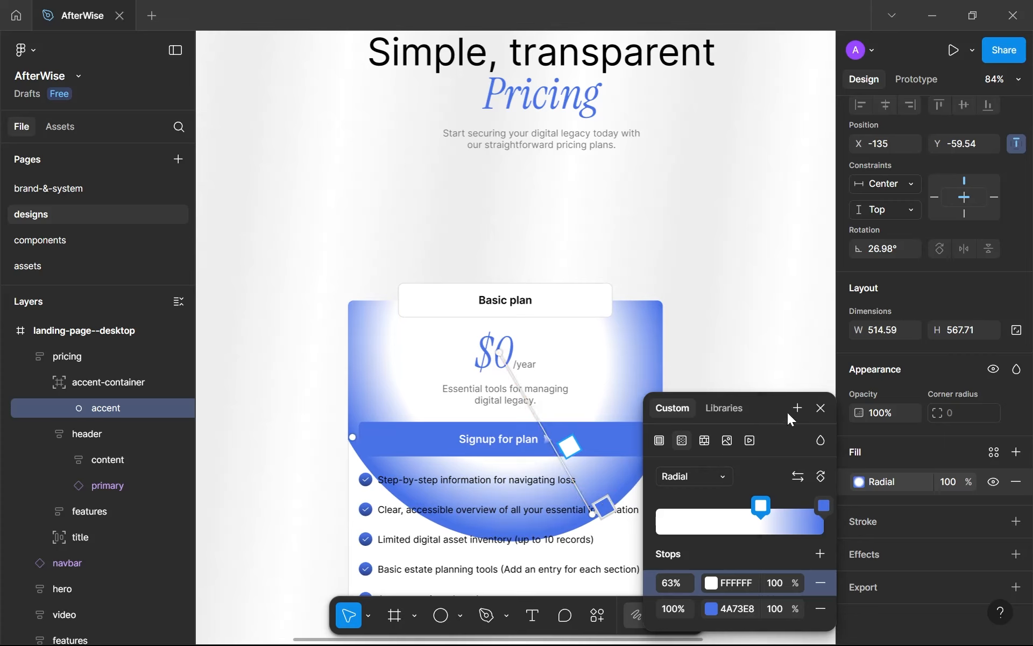
{"action": "left_click", "coordinate": [822, 411]}
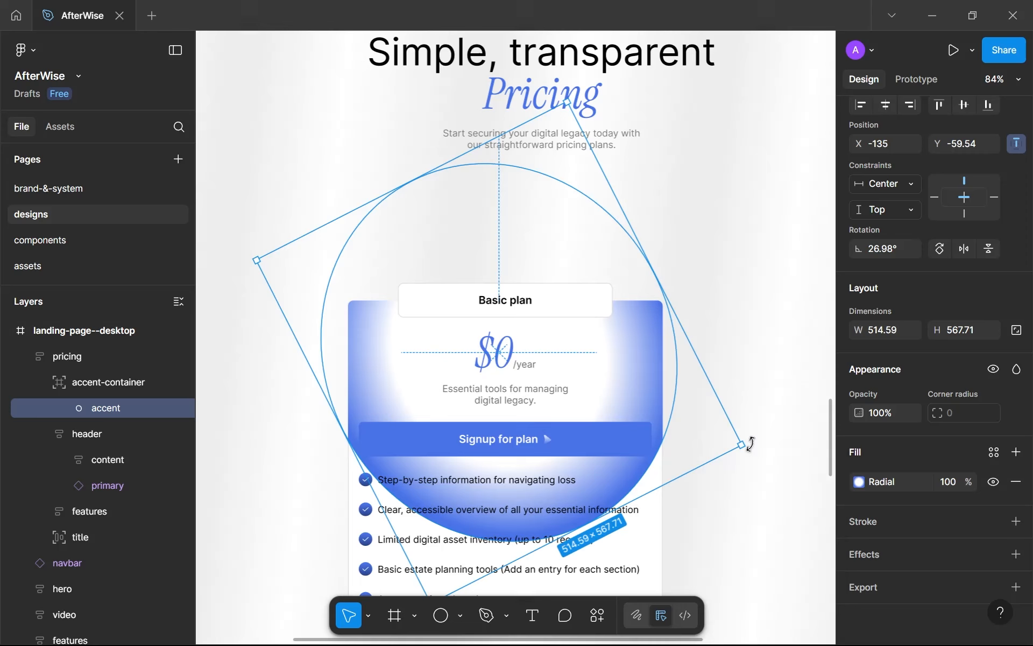
{"action": "left_click_drag", "start_coordinate": [751, 444], "coordinate": [749, 411]}
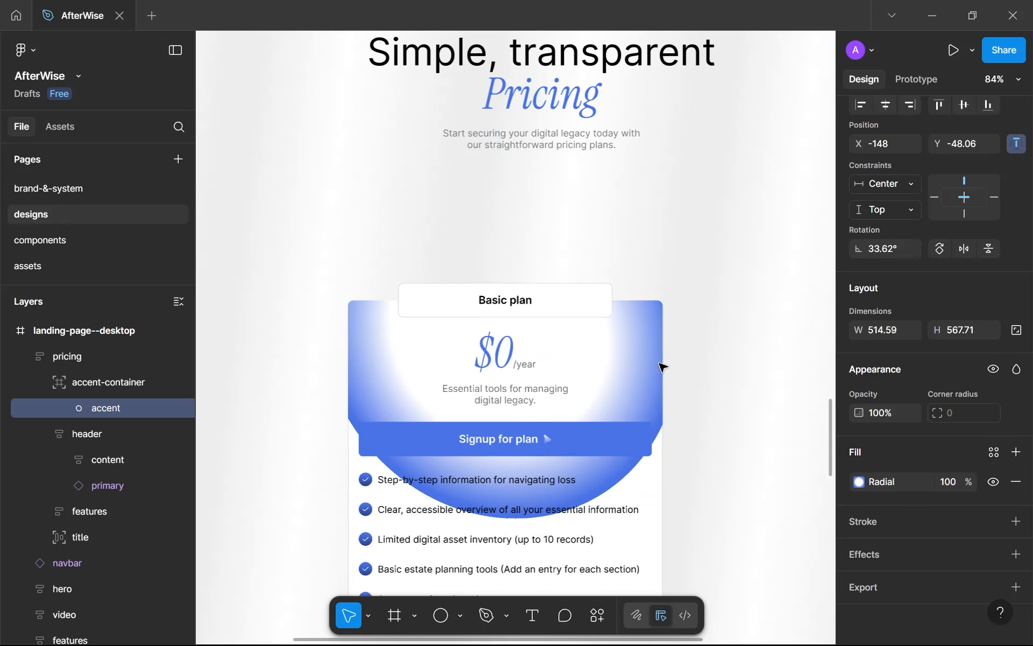
{"action": "left_click_drag", "start_coordinate": [662, 367], "coordinate": [656, 361]}
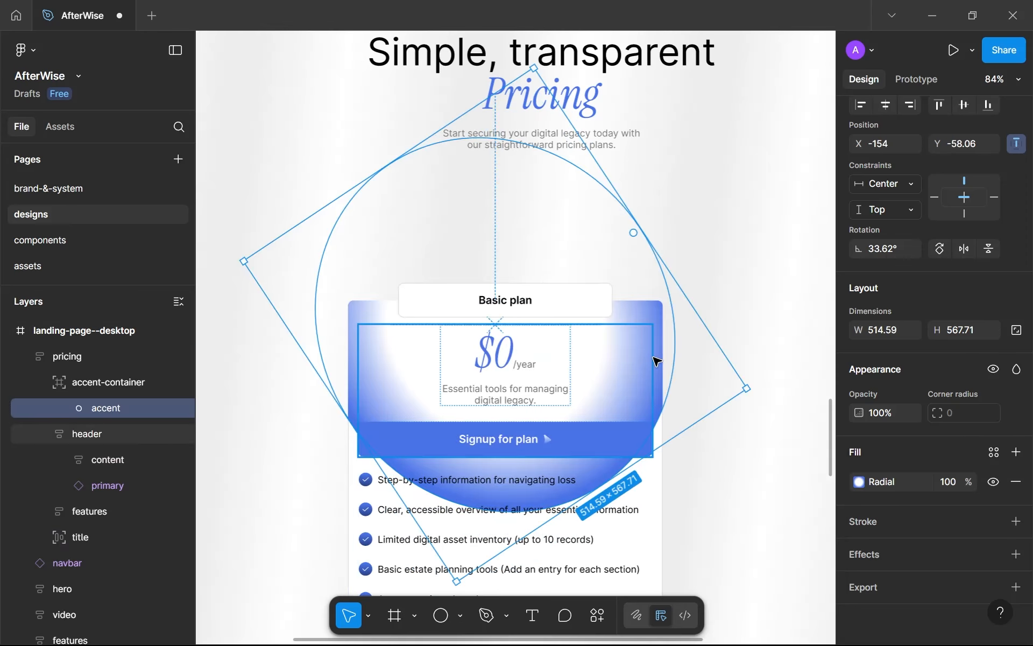
Add a layer blur effect of 128 to the accent circle.
{"action": "left_click", "coordinate": [728, 502]}
{"action": "scroll", "coordinate": [715, 491], "scroll_direction": "down", "scroll_amount": 5}
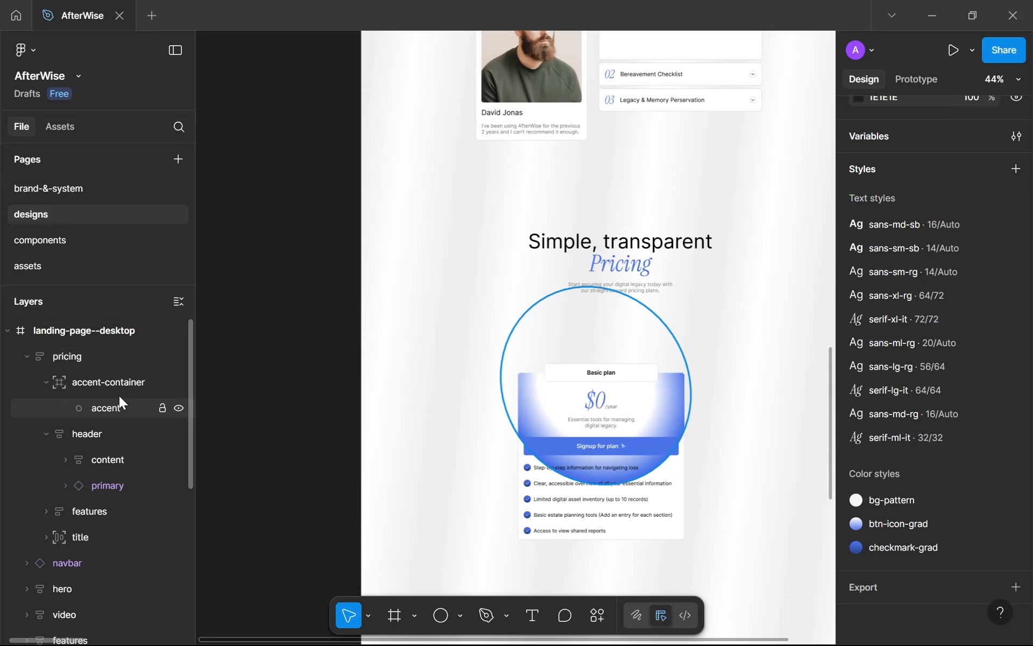
{"action": "left_click", "coordinate": [125, 408]}
{"action": "scroll", "coordinate": [608, 470], "scroll_direction": "up", "scroll_amount": 5}
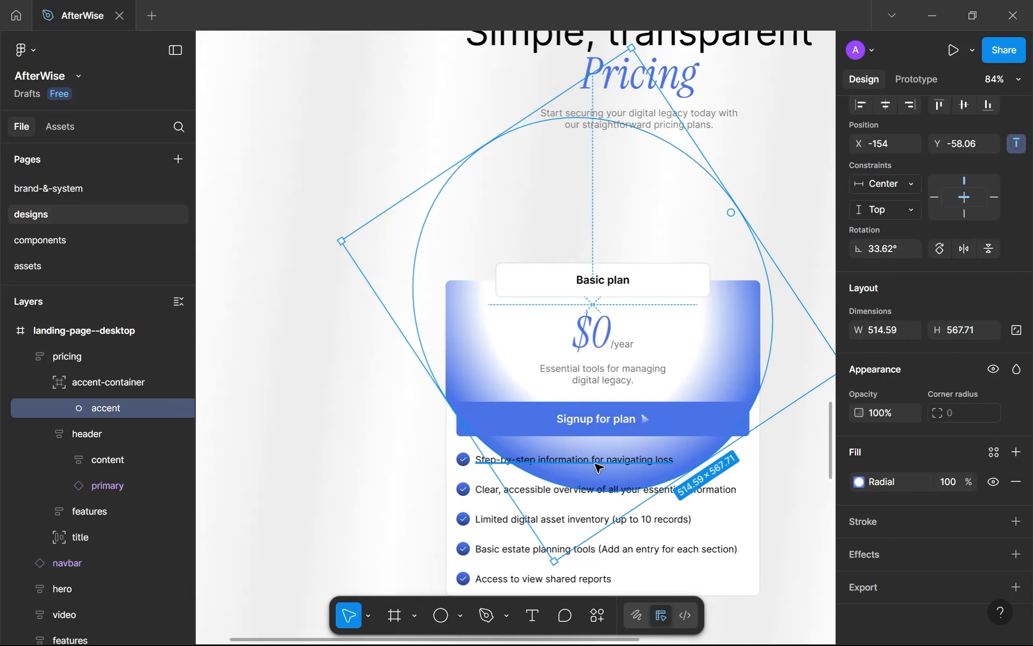
{"action": "left_click", "coordinate": [1016, 553]}
{"action": "left_click", "coordinate": [694, 469]}
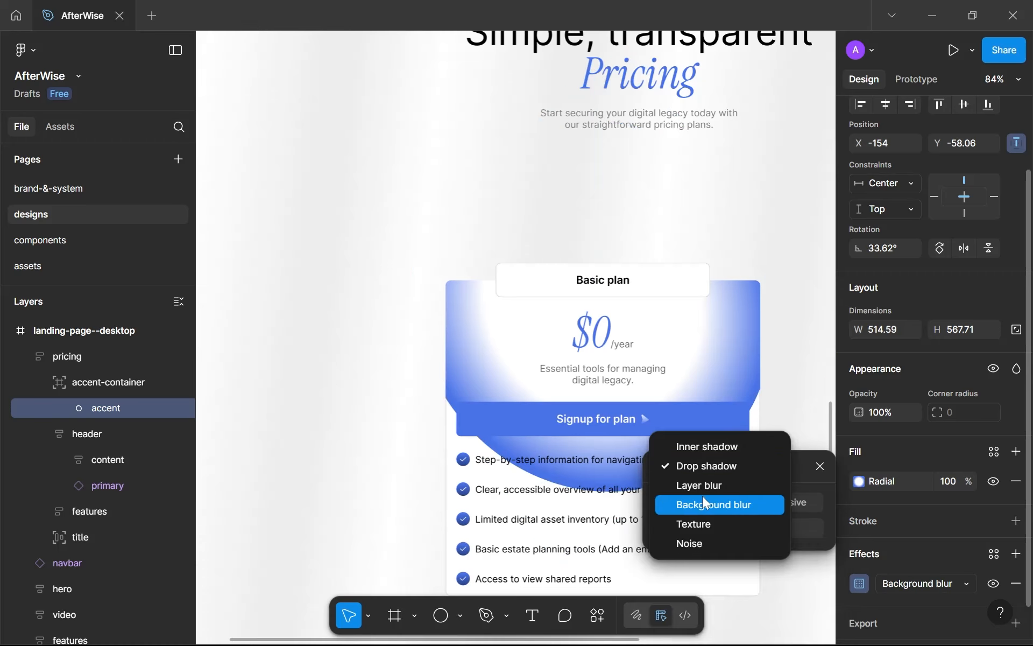
{"action": "left_click", "coordinate": [700, 485]}
{"action": "left_click", "coordinate": [763, 530]}
{"action": "key", "text": "Up"}
{"action": "key", "text": "Up"}
{"action": "key", "text": "Up"}
{"action": "key", "text": "Up"}
{"action": "key", "text": "Up"}
{"action": "key", "text": "Up"}
{"action": "key", "text": "Up"}
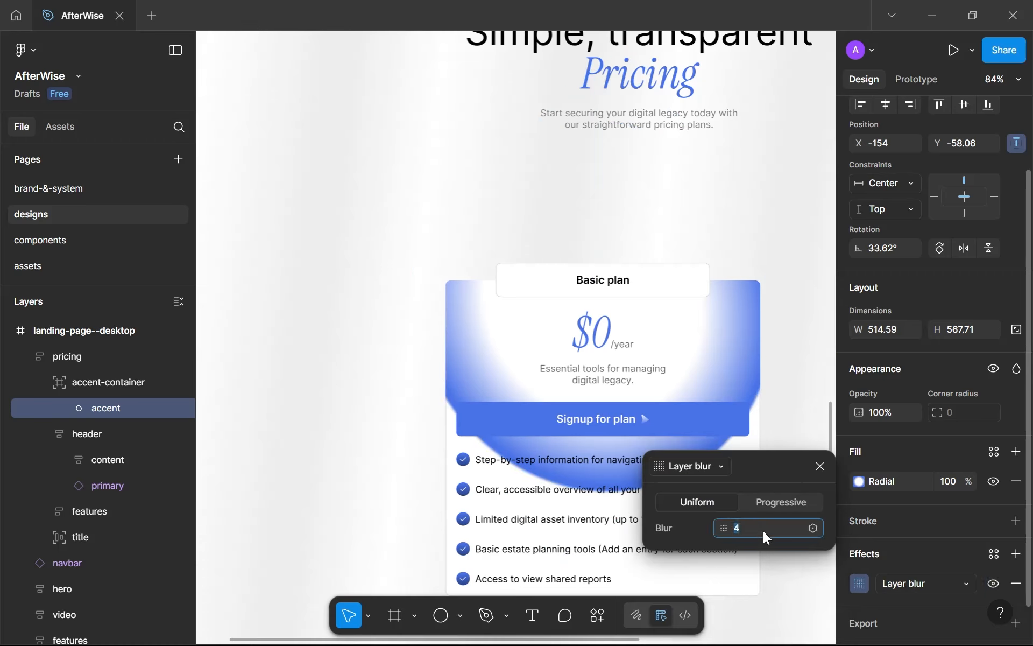
{"action": "key", "text": "Up"}
{"action": "key", "text": "Up"}
{"action": "key", "text": "Up"}
{"action": "key", "text": "Up"}
{"action": "key", "text": "Up"}
{"action": "key", "text": "Up"}
{"action": "key", "text": "Up"}
{"action": "key", "text": "Up"}
{"action": "key", "text": "Up"}
{"action": "key", "text": "Up"}
{"action": "key", "text": "Up"}
{"action": "key", "text": "Up"}
{"action": "key", "text": "Up"}
{"action": "key", "text": "Up"}
{"action": "key", "text": "Up"}
{"action": "key", "text": "Up"}
{"action": "key", "text": "Up"}
{"action": "key", "text": "Up"}
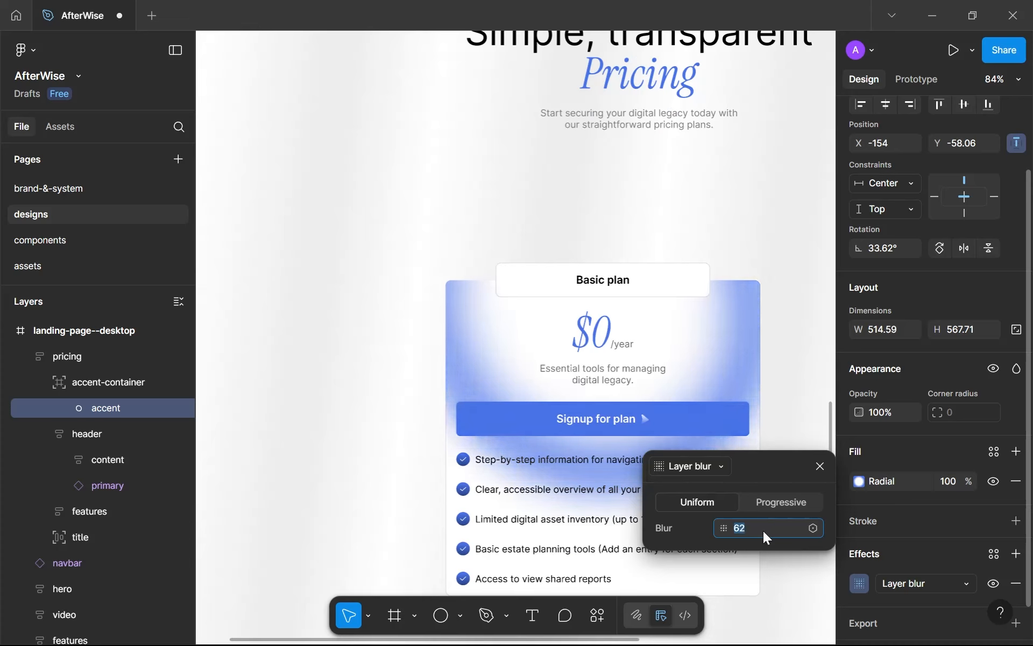
{"action": "key", "text": "Up"}
{"action": "key", "text": "Up"}
{"action": "key", "text": "Up"}
{"action": "key", "text": "Up"}
{"action": "key", "text": "Up"}
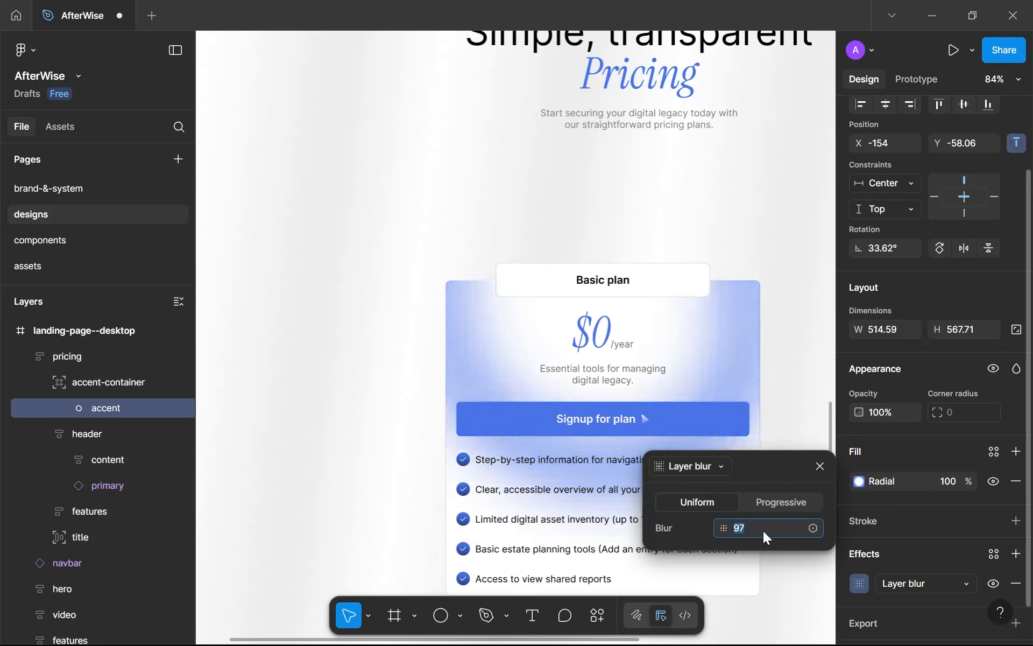
{"action": "key", "text": "Return"}
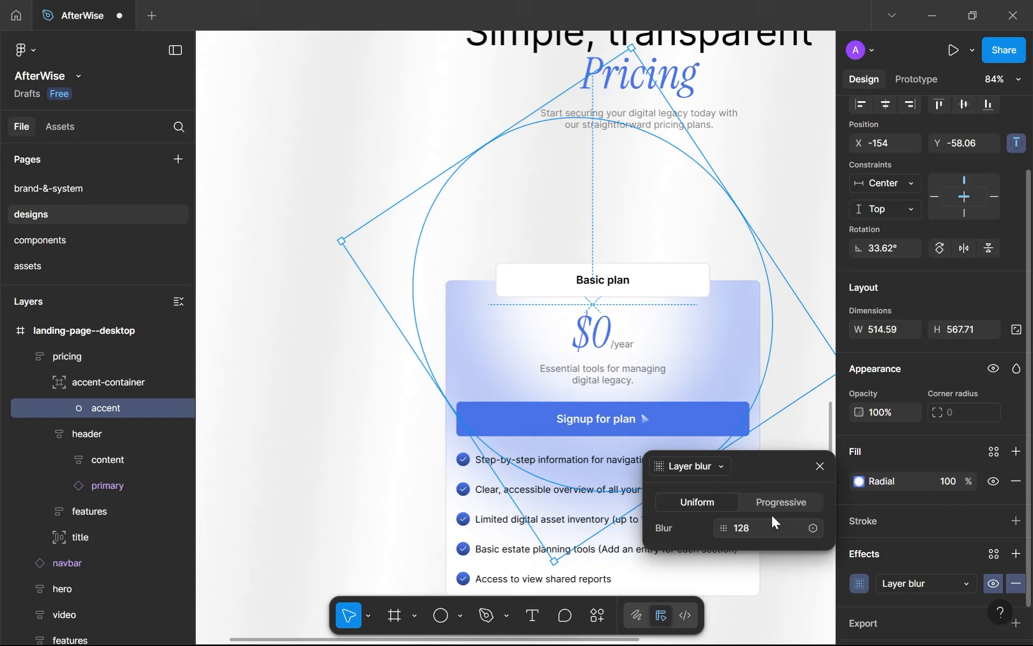
{"action": "left_click", "coordinate": [823, 467]}
Bring the pricing section into view and reselect the accent ellipse layer.
{"action": "left_click", "coordinate": [792, 529]}
{"action": "scroll", "coordinate": [792, 528], "scroll_direction": "down", "scroll_amount": 4}
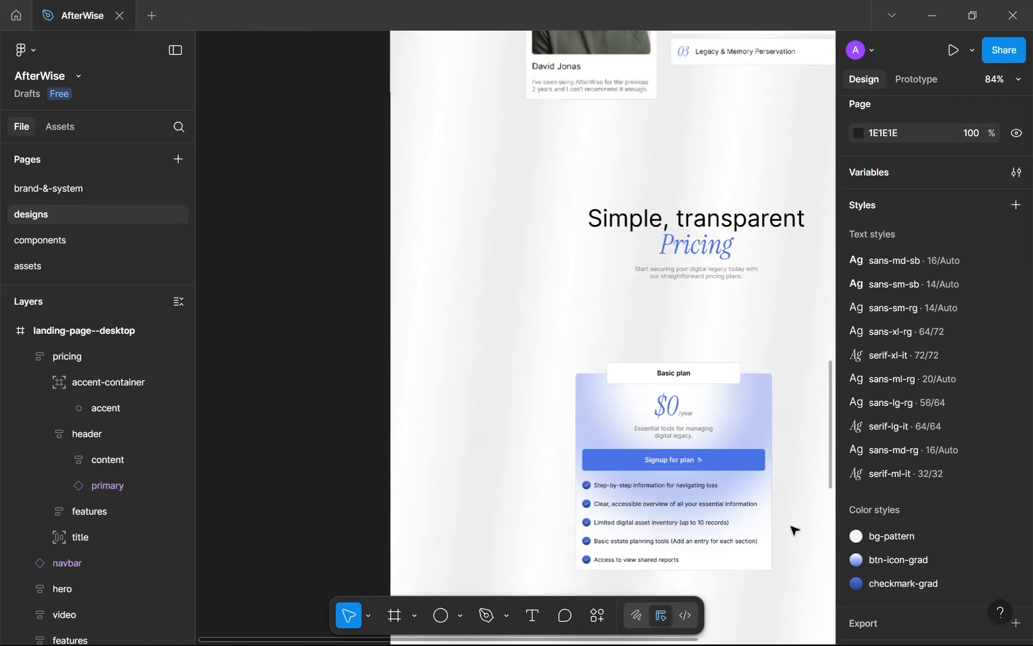
{"action": "left_click_drag", "start_coordinate": [743, 490], "coordinate": [592, 399]}
{"action": "scroll", "coordinate": [616, 486], "scroll_direction": "up", "scroll_amount": 5}
{"action": "scroll", "coordinate": [567, 410], "scroll_direction": "down", "scroll_amount": 4}
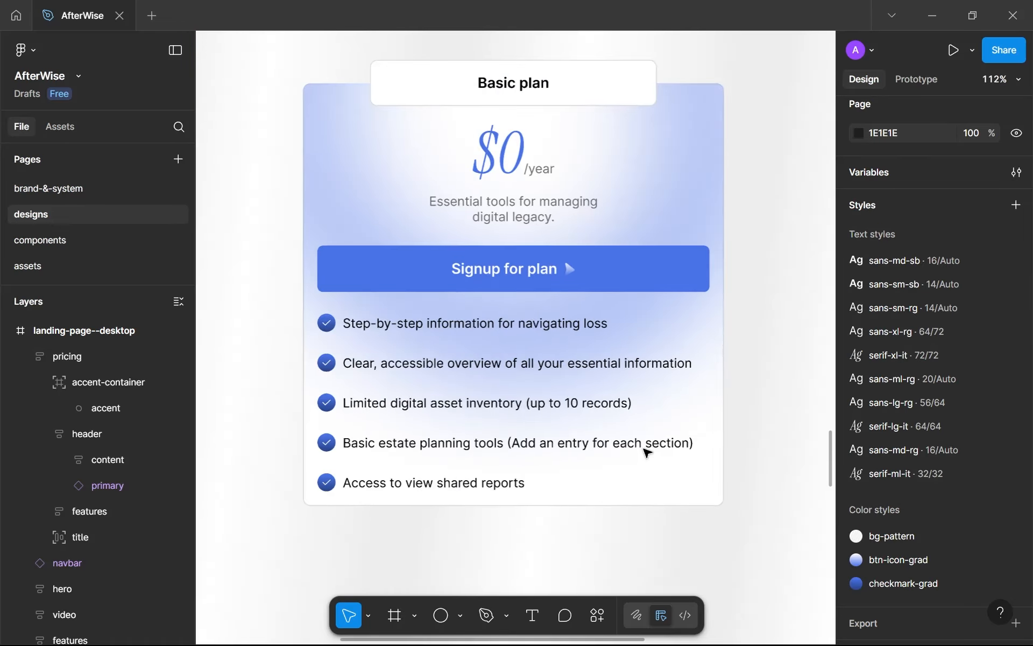
{"action": "scroll", "coordinate": [571, 438], "scroll_direction": "down", "scroll_amount": 3}
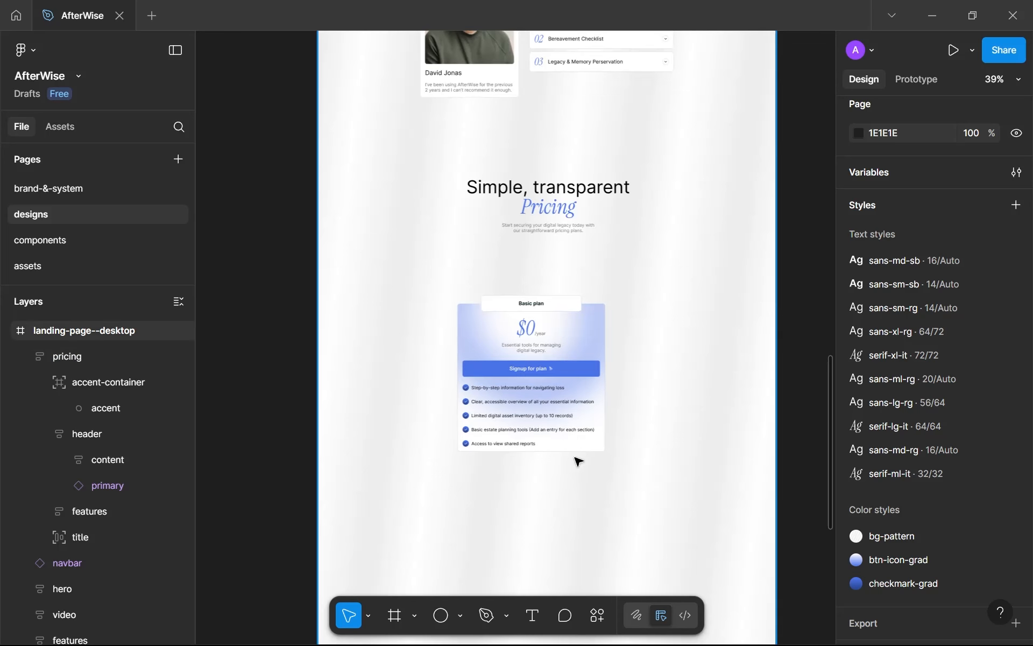
{"action": "left_click", "coordinate": [584, 335]}
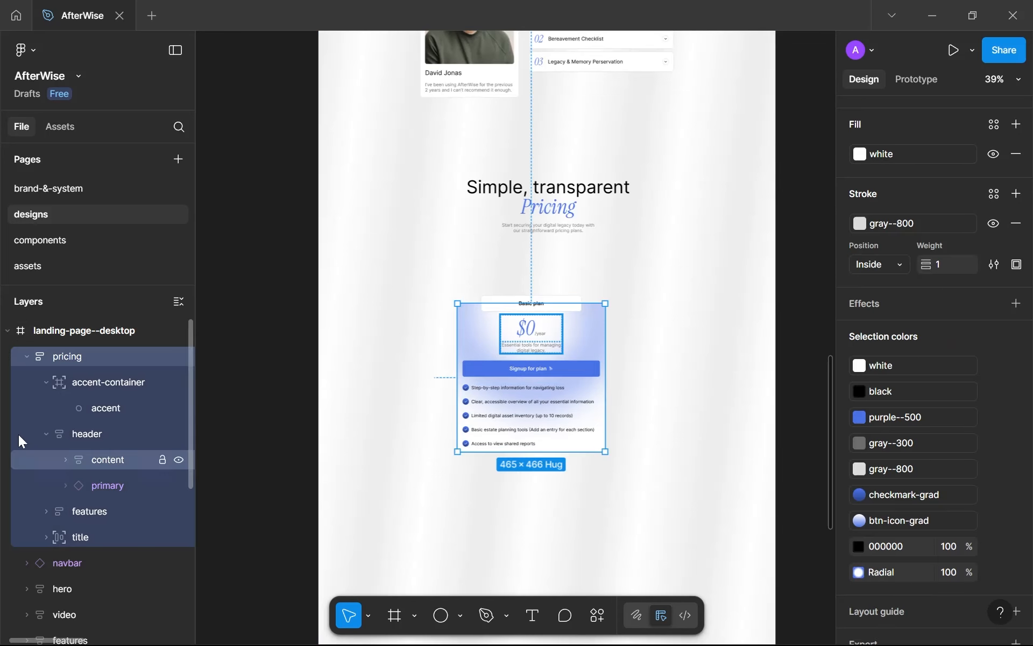
{"action": "left_click", "coordinate": [96, 406]}
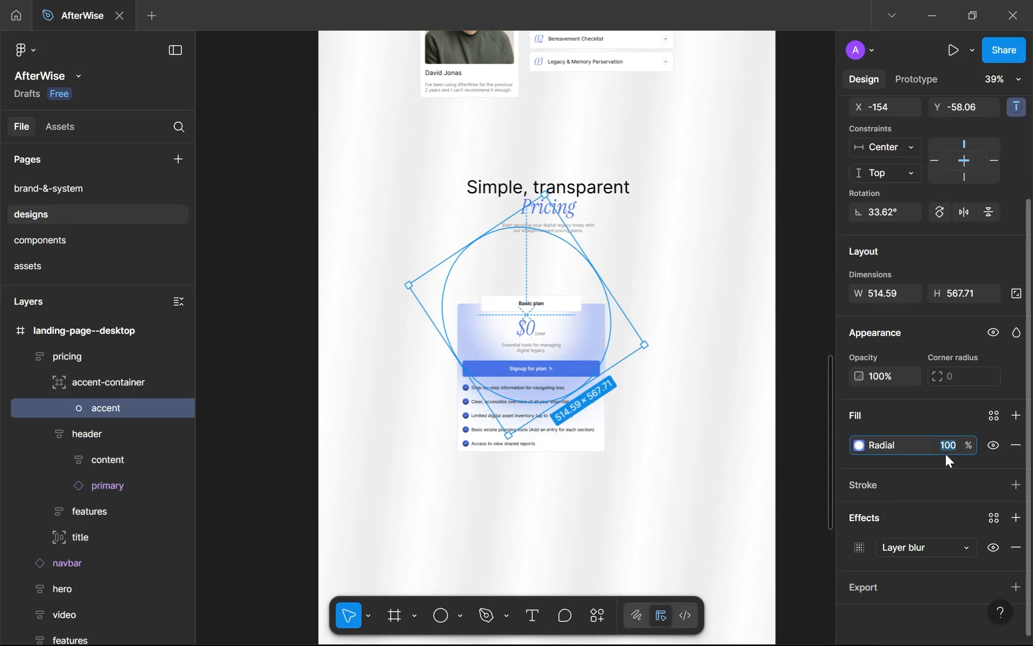
Set the accent ellipse's fill opacity to 75%.
{"action": "key", "text": "Down"}
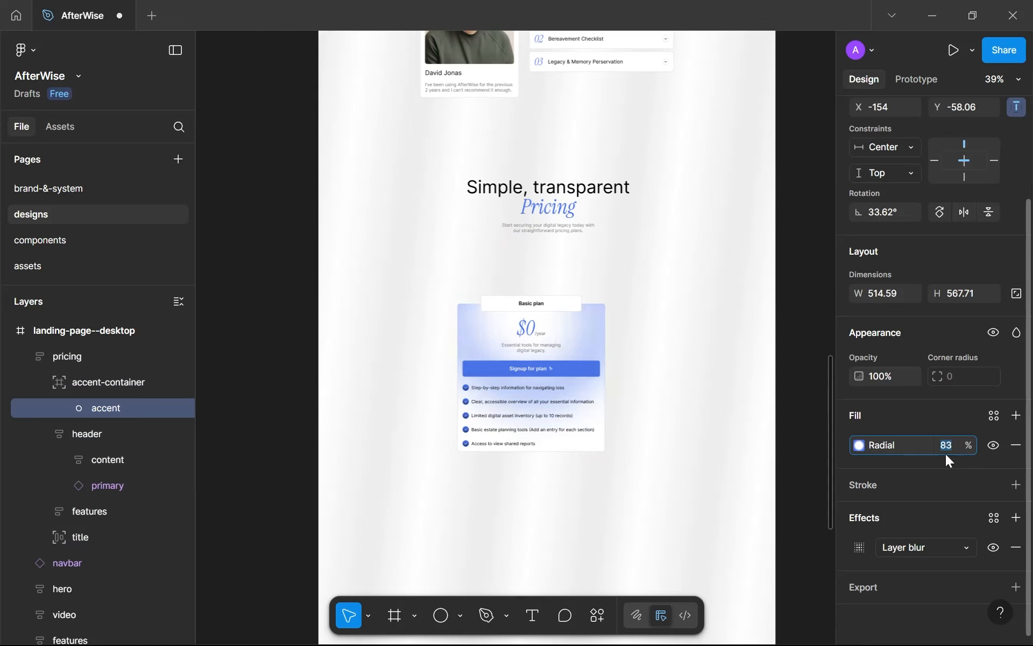
{"action": "type", "text": "50"}
{"action": "key", "text": "Return"}
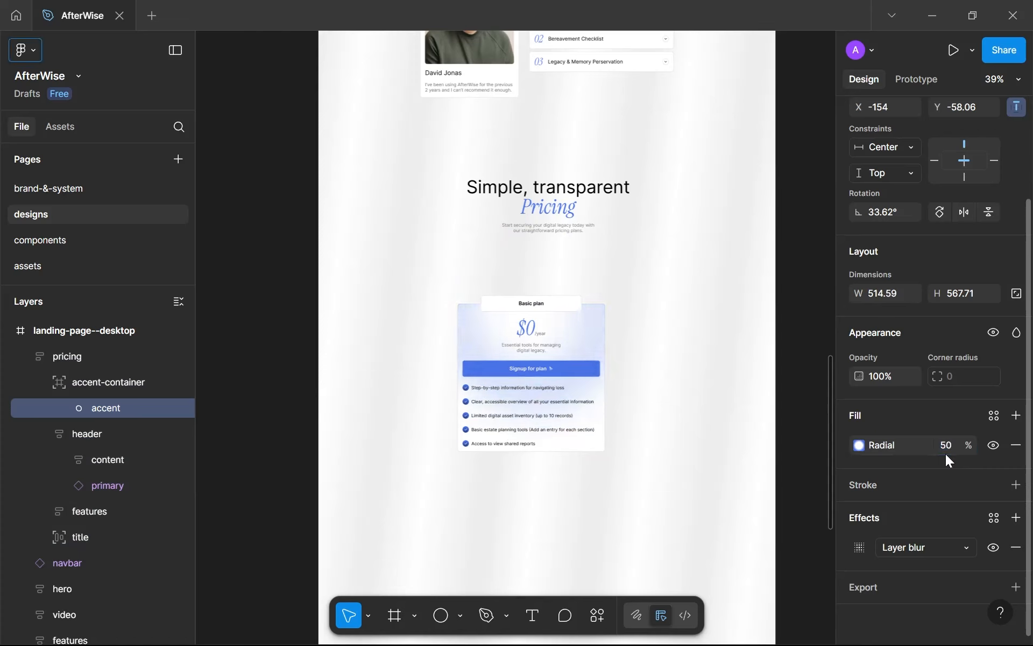
{"action": "left_click", "coordinate": [945, 452]}
{"action": "key", "text": "Return"}
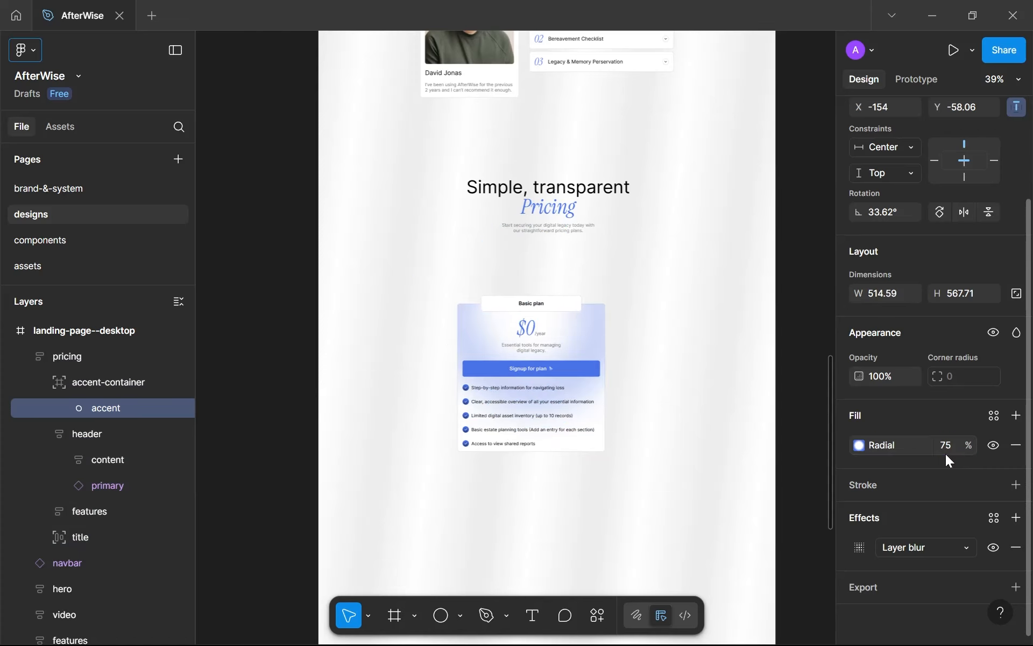
{"action": "scroll", "coordinate": [554, 364], "scroll_direction": "up", "scroll_amount": 2}
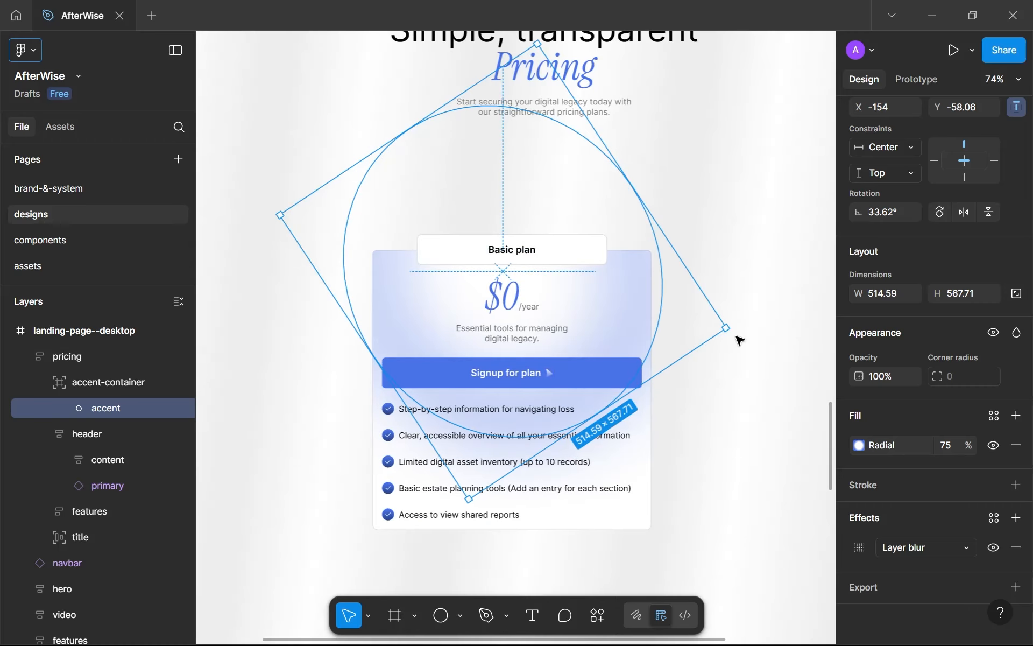
Rotate the accent ellipse to about 40° and lower its layer blur to 64.
{"action": "left_click_drag", "start_coordinate": [738, 308], "coordinate": [678, 300]}
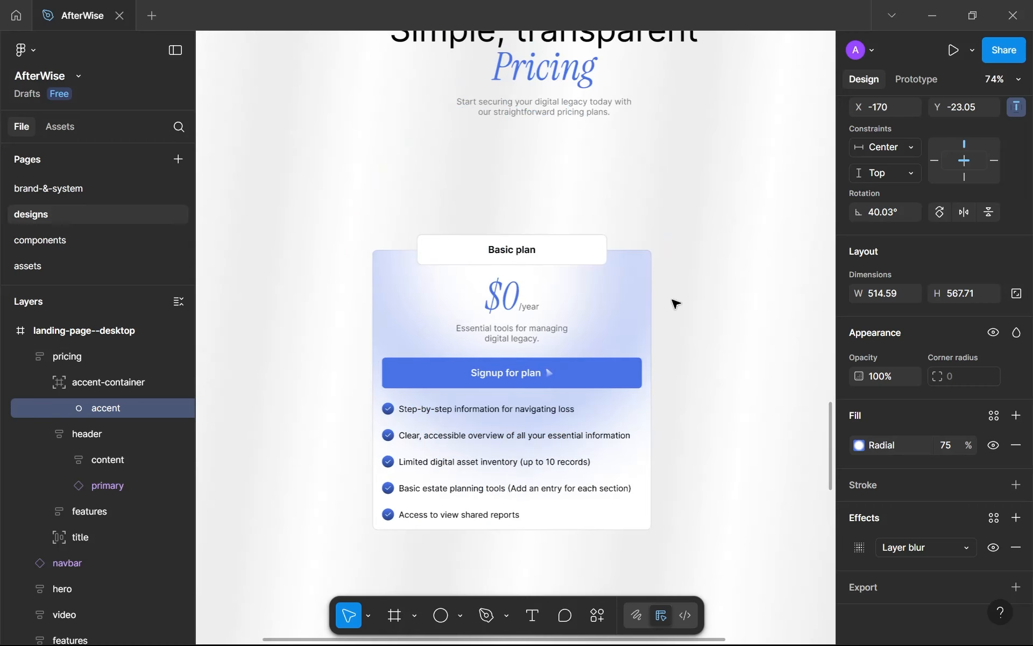
{"action": "left_click", "coordinate": [858, 547]}
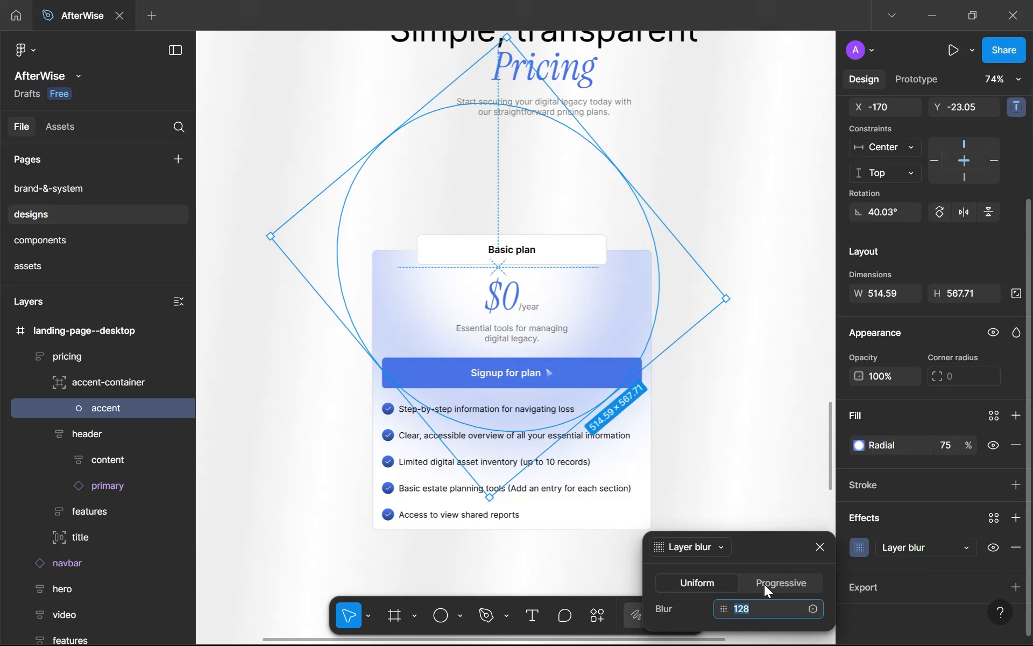
{"action": "type", "text": "64"}
{"action": "key", "text": "Return"}
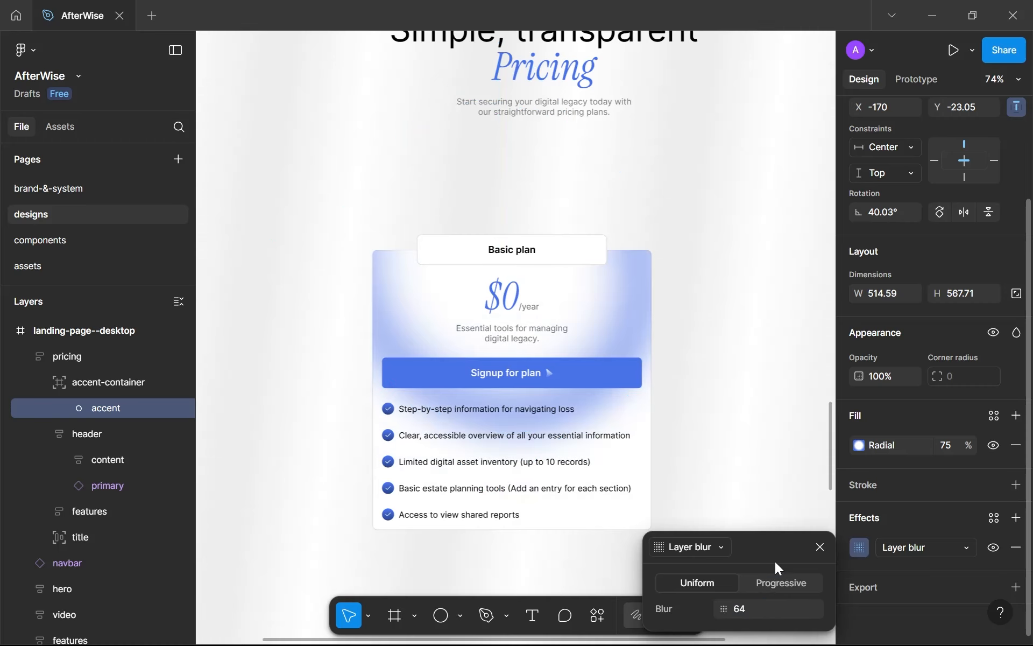
{"action": "left_click", "coordinate": [820, 547]}
{"action": "left_click", "coordinate": [763, 509]}
{"action": "scroll", "coordinate": [763, 510], "scroll_direction": "down", "scroll_amount": 5}
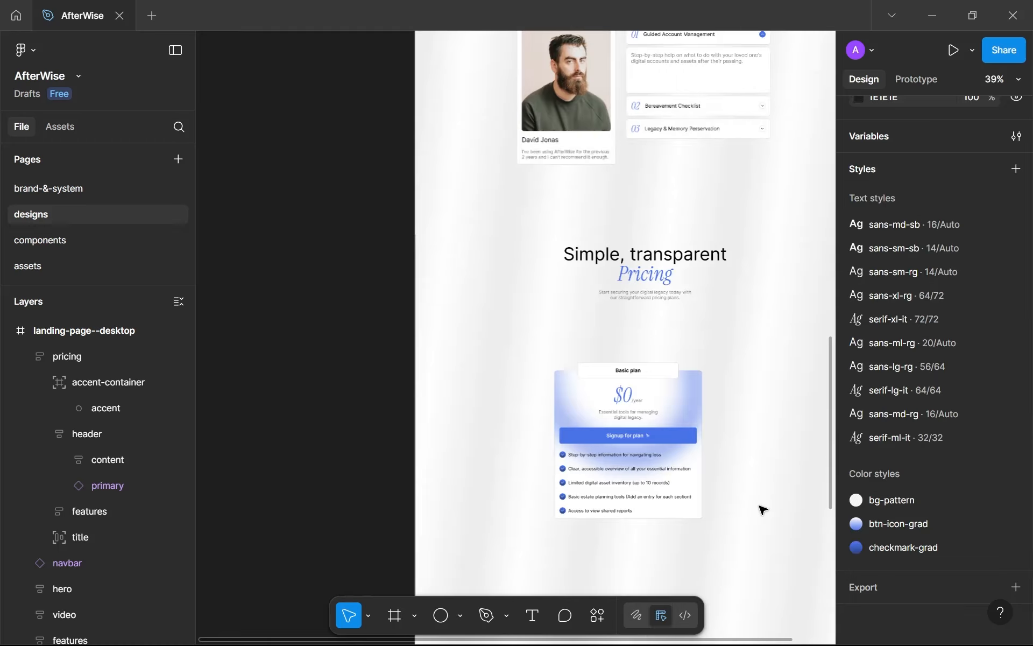
{"action": "scroll", "coordinate": [702, 492], "scroll_direction": "up", "scroll_amount": 2}
{"action": "scroll", "coordinate": [702, 491], "scroll_direction": "up", "scroll_amount": 2}
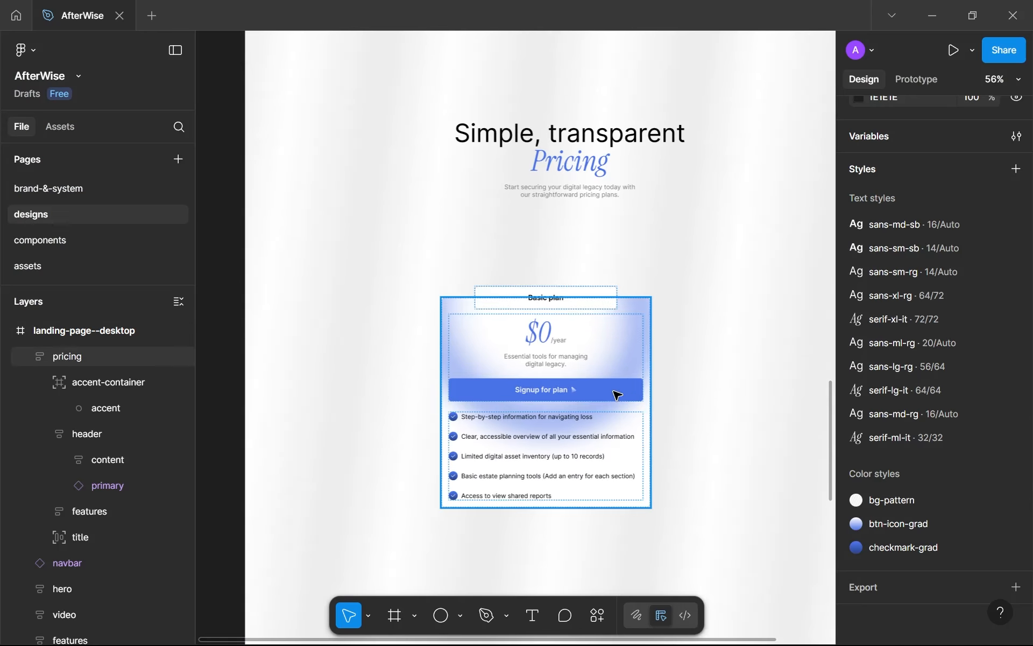
Give the pricing card header individual padding with 16 on the bottom.
{"action": "left_click", "coordinate": [616, 393]}
{"action": "left_click", "coordinate": [618, 396]}
{"action": "scroll", "coordinate": [954, 401], "scroll_direction": "up", "scroll_amount": 2}
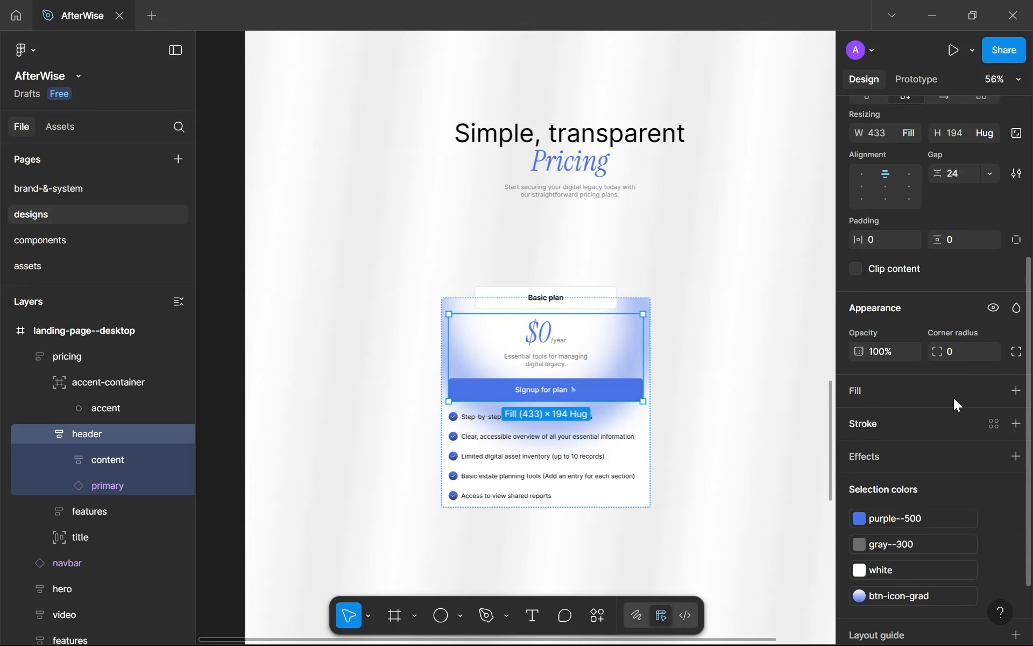
{"action": "left_click", "coordinate": [1017, 240]}
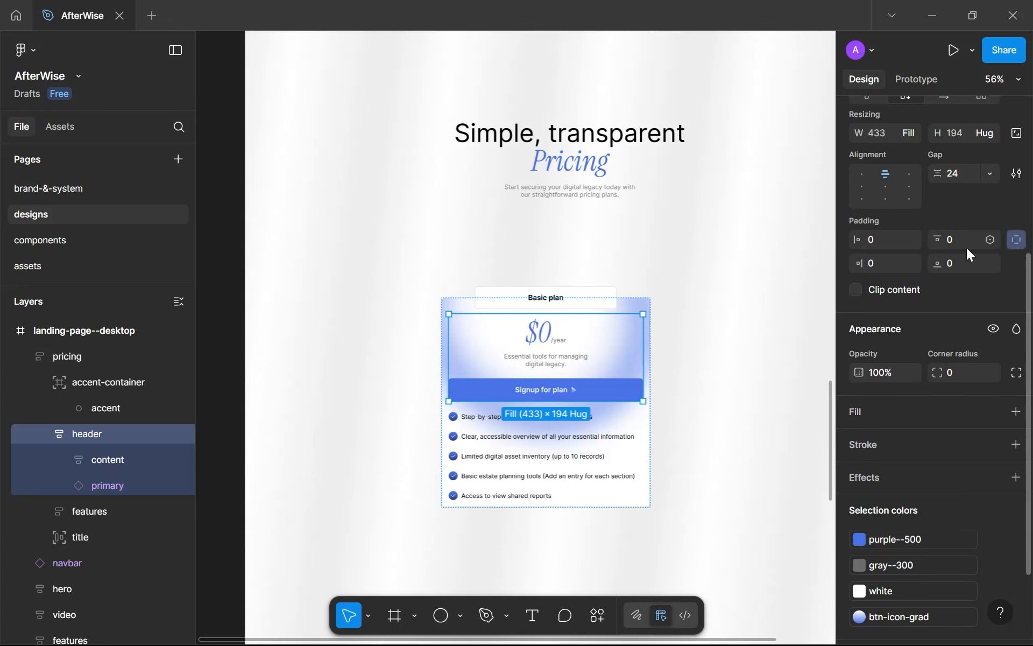
{"action": "left_click", "coordinate": [958, 266]}
{"action": "key", "text": "Return"}
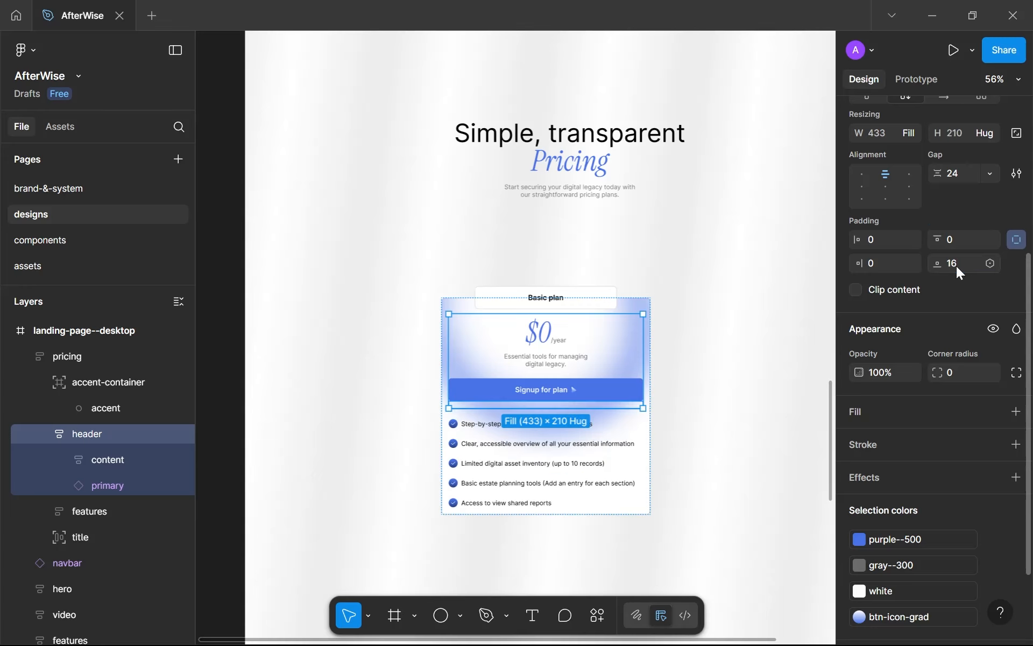
Add a blue--200 stroke to the header, applied only to the bottom edge.
{"action": "left_click", "coordinate": [995, 442]}
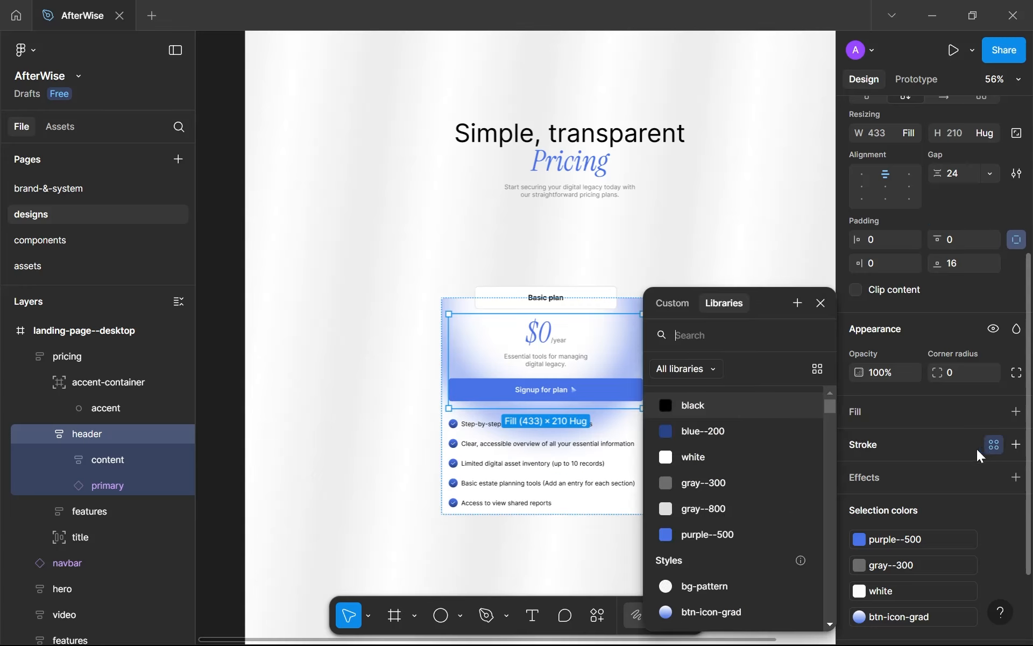
{"action": "left_click", "coordinate": [749, 501]}
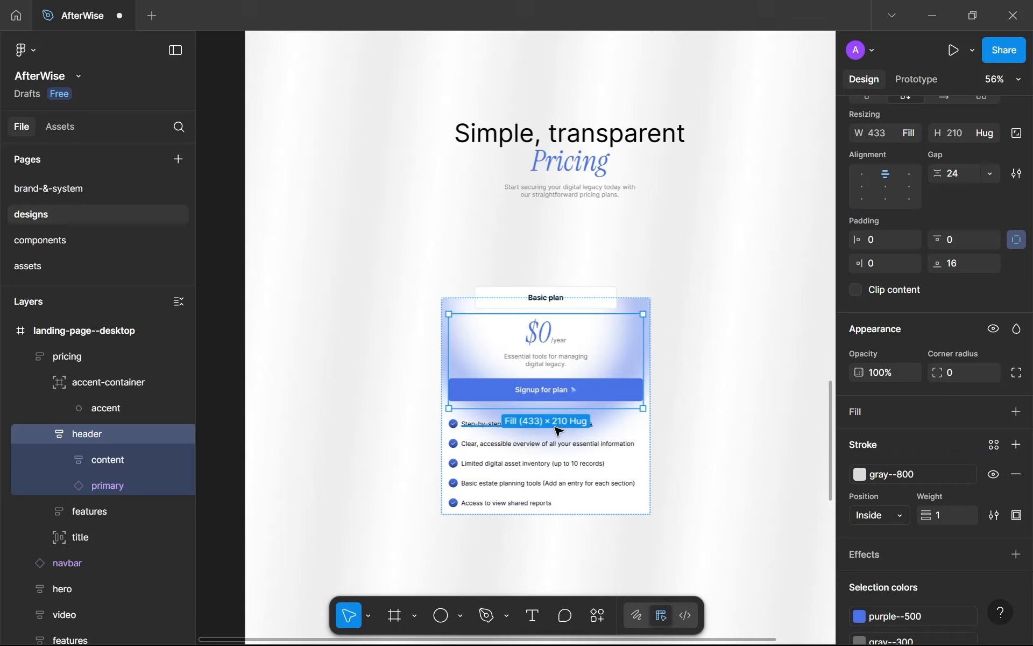
{"action": "scroll", "coordinate": [749, 500], "scroll_direction": "up", "scroll_amount": 5}
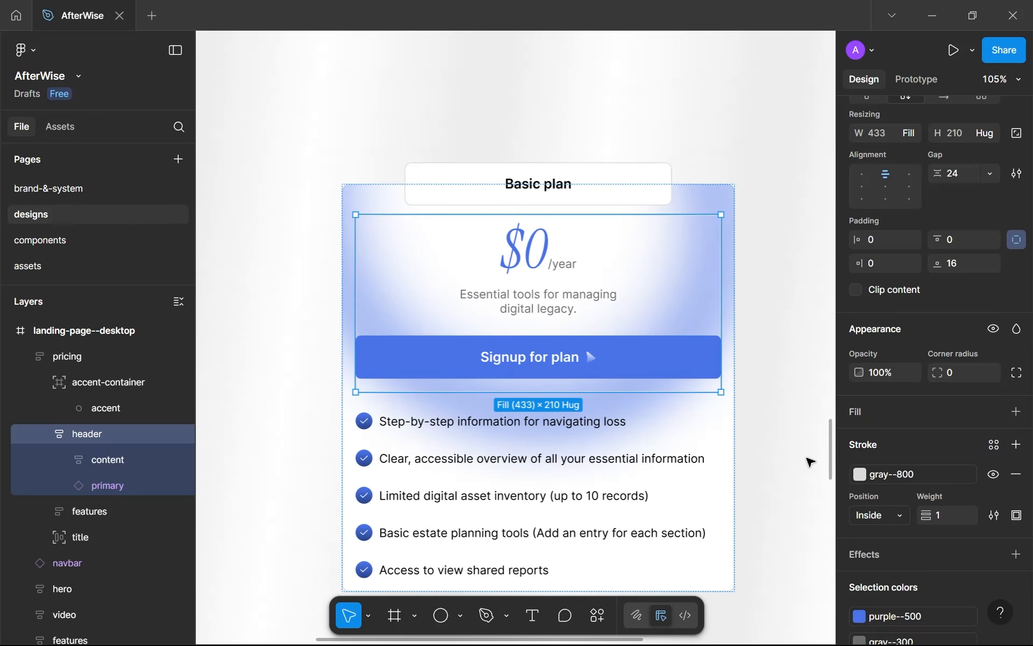
{"action": "left_click", "coordinate": [883, 474]}
{"action": "left_click", "coordinate": [733, 430]}
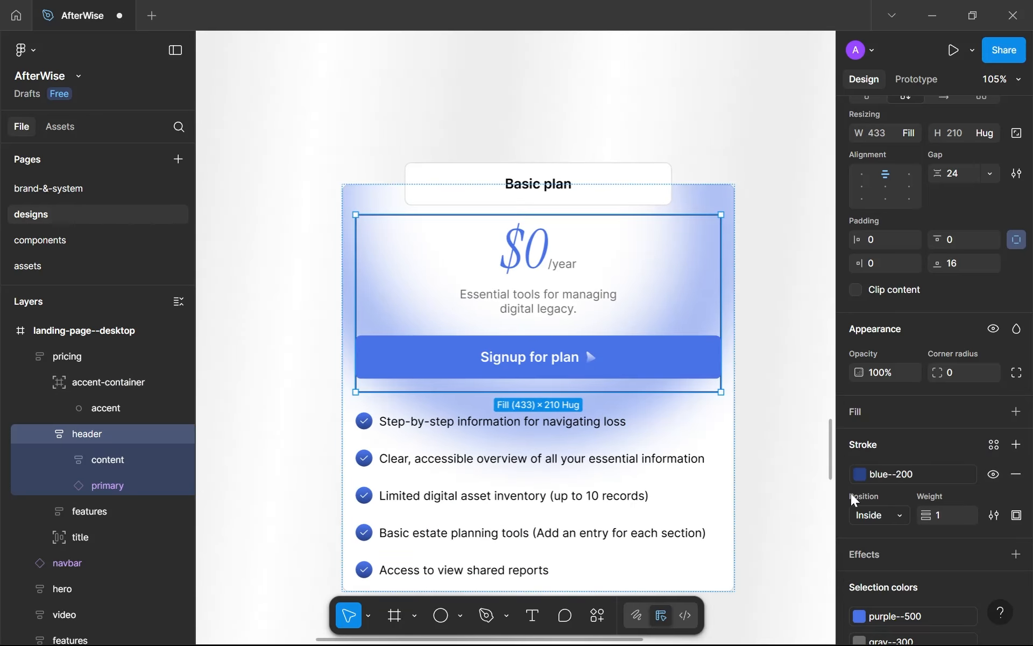
{"action": "left_click", "coordinate": [1016, 515]}
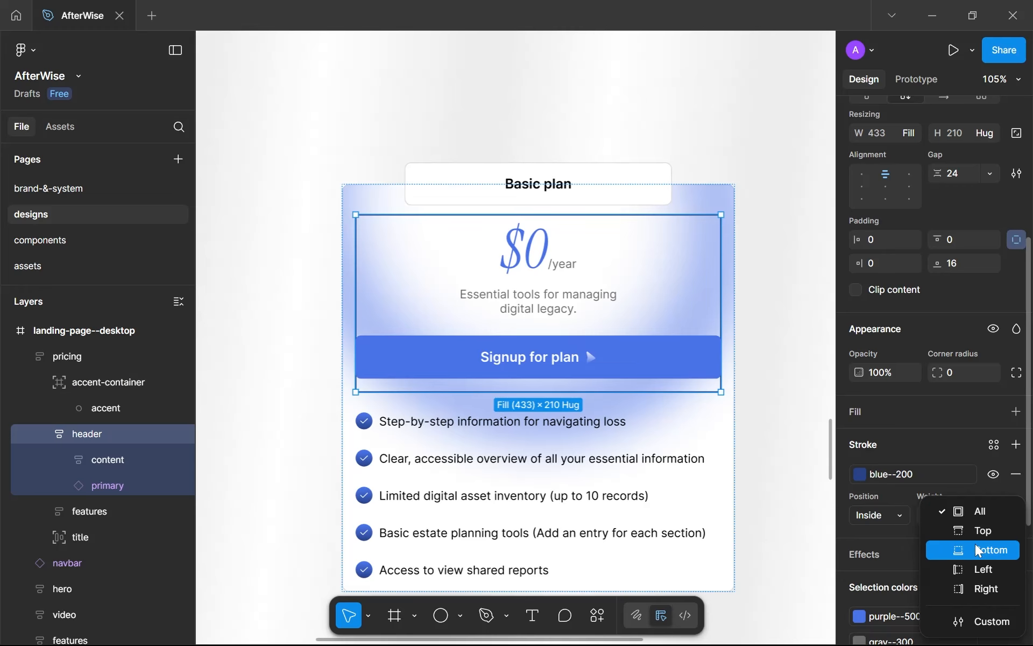
{"action": "left_click", "coordinate": [980, 548]}
{"action": "scroll", "coordinate": [800, 526], "scroll_direction": "down", "scroll_amount": 3}
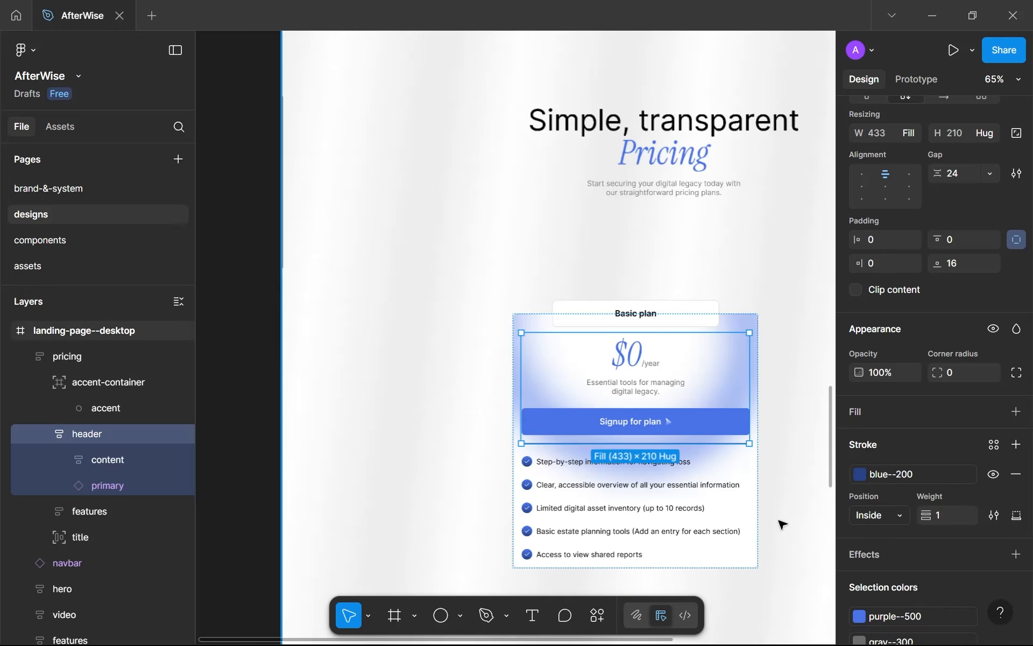
{"action": "left_click_drag", "start_coordinate": [779, 522], "coordinate": [713, 487]}
Change the header's stroke colour to the gray--800 style and clear the selection.
{"action": "left_click", "coordinate": [715, 487]}
{"action": "scroll", "coordinate": [717, 491], "scroll_direction": "down", "scroll_amount": 2}
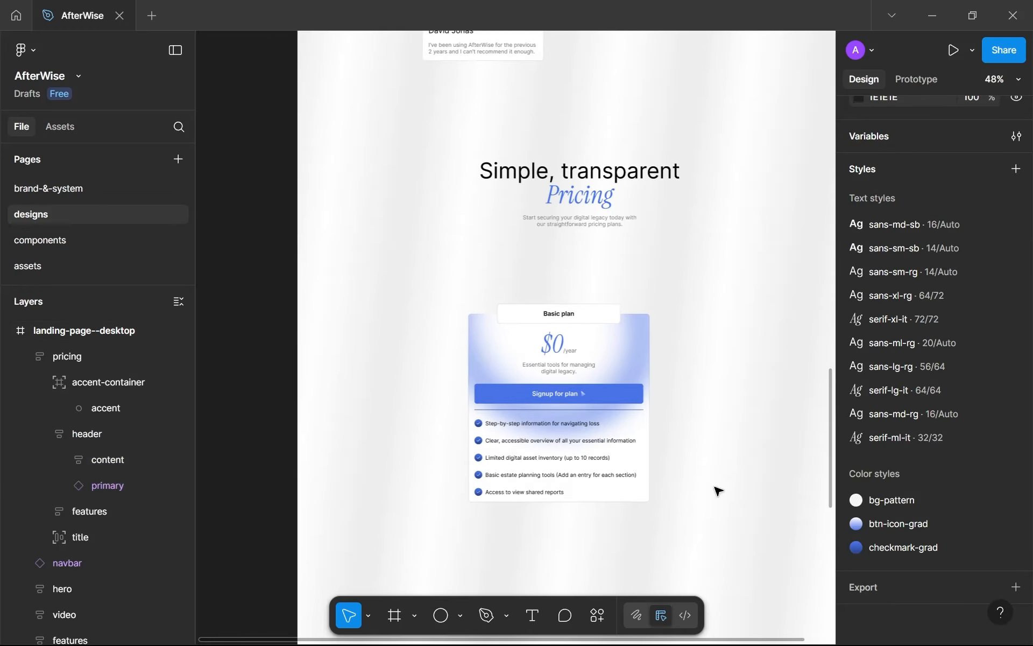
{"action": "scroll", "coordinate": [717, 491], "scroll_direction": "up", "scroll_amount": 5}
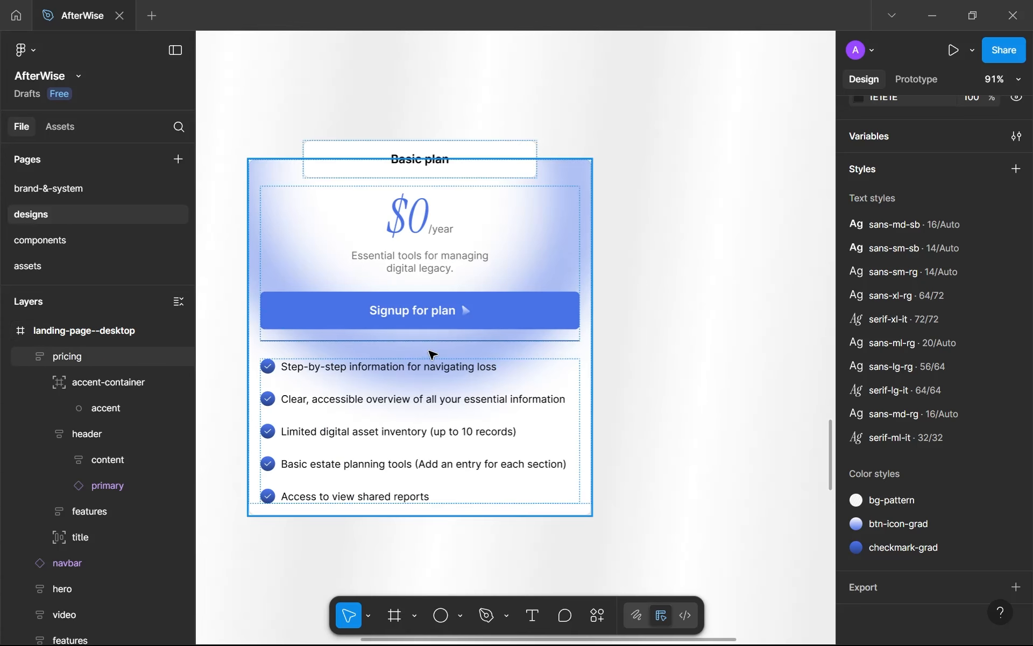
{"action": "left_click", "coordinate": [433, 349]}
{"action": "left_click", "coordinate": [443, 307]}
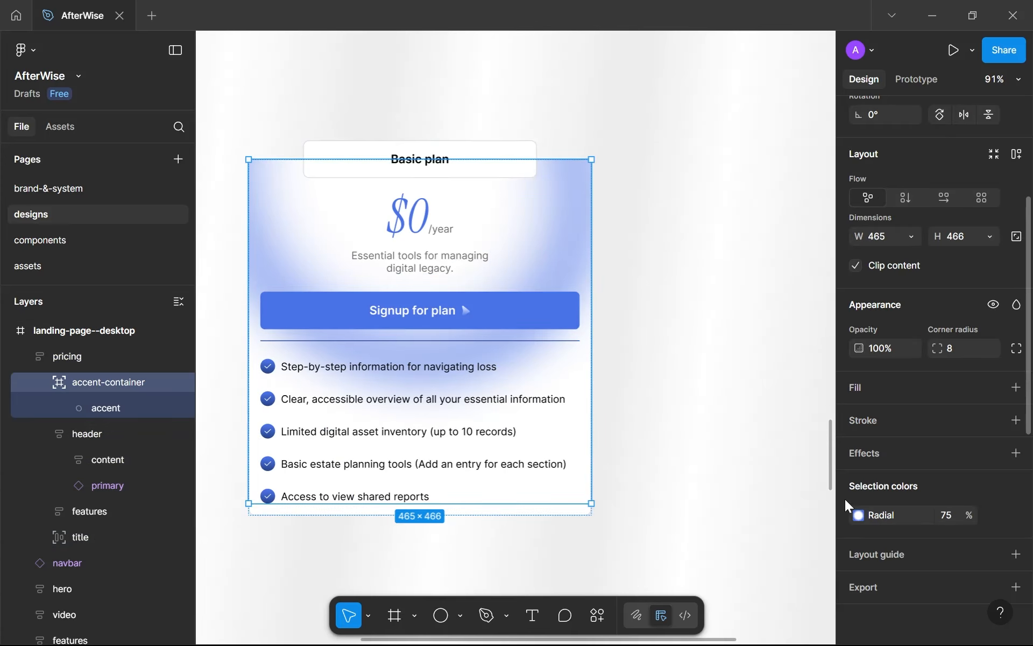
{"action": "left_click", "coordinate": [436, 317]}
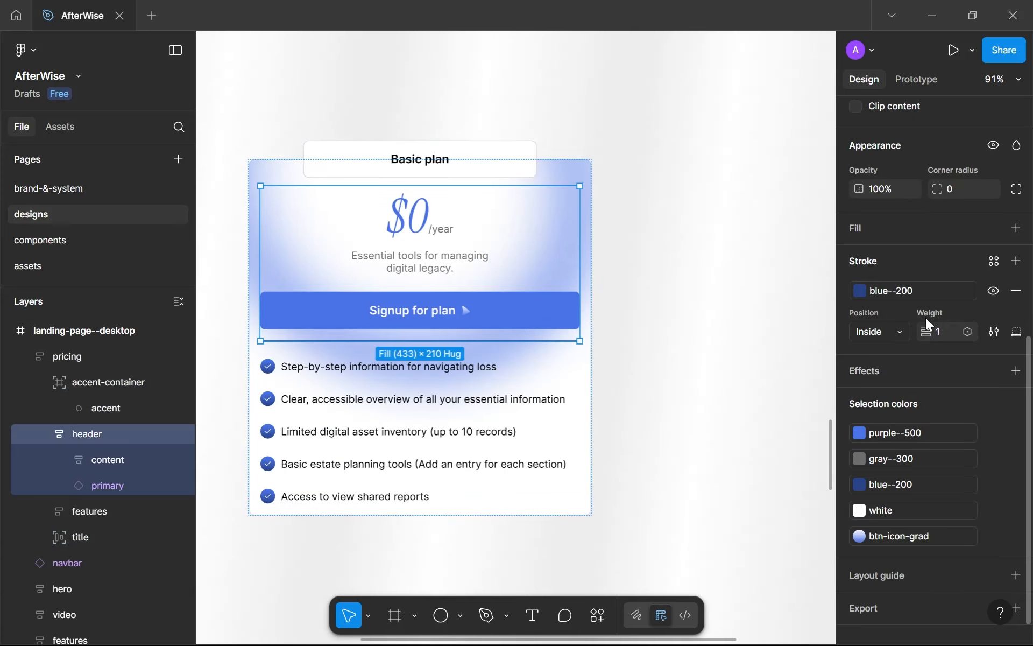
{"action": "left_click", "coordinate": [903, 292]}
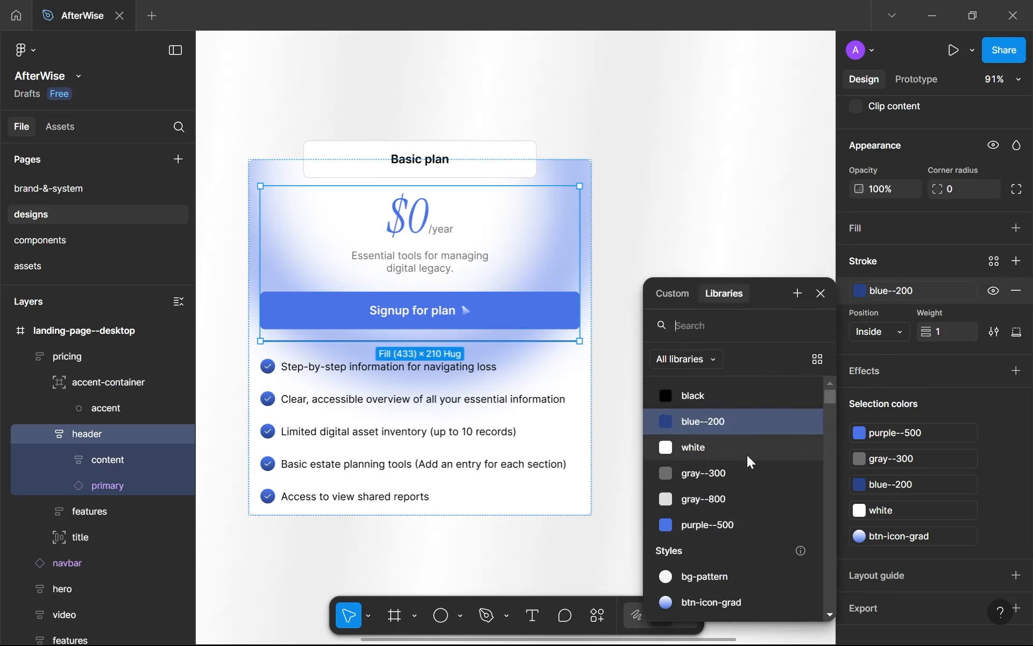
{"action": "left_click", "coordinate": [748, 493]}
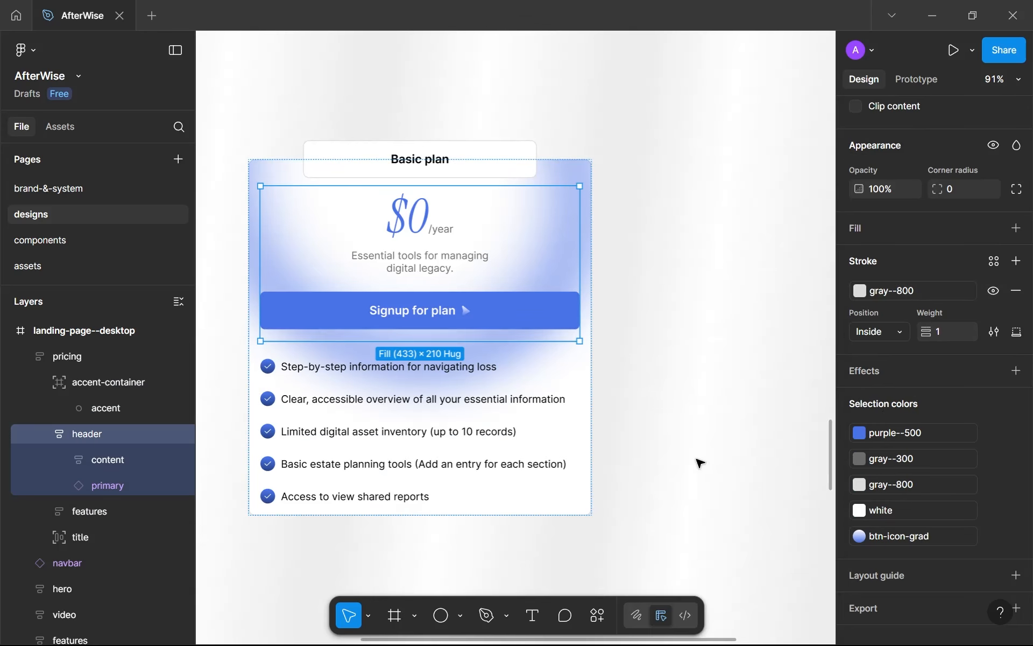
{"action": "left_click", "coordinate": [699, 462]}
{"action": "scroll", "coordinate": [698, 462], "scroll_direction": "down", "scroll_amount": 5}
Select the accent ellipse inside the accent-container group behind the pricing card.
{"action": "scroll", "coordinate": [697, 460], "scroll_direction": "up", "scroll_amount": 4}
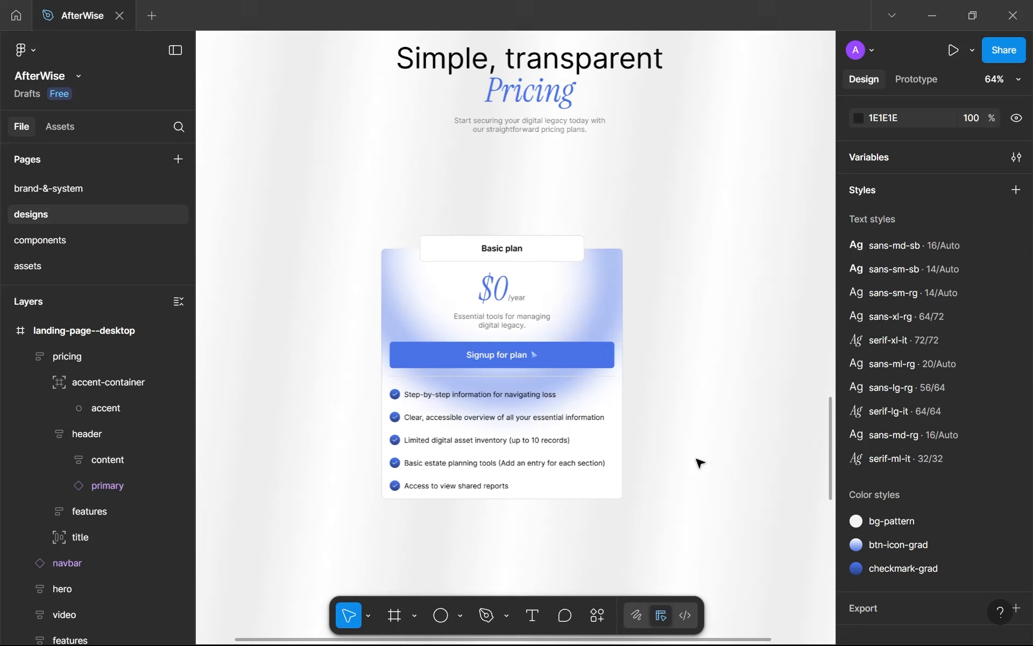
{"action": "left_click_drag", "start_coordinate": [651, 424], "coordinate": [692, 432]}
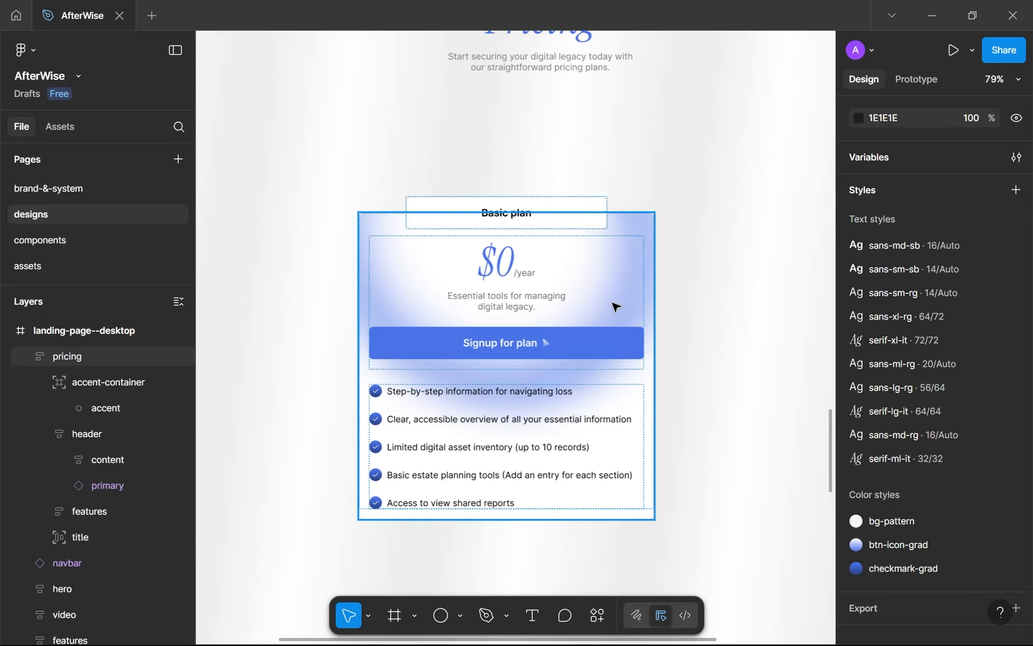
{"action": "left_click", "coordinate": [618, 319]}
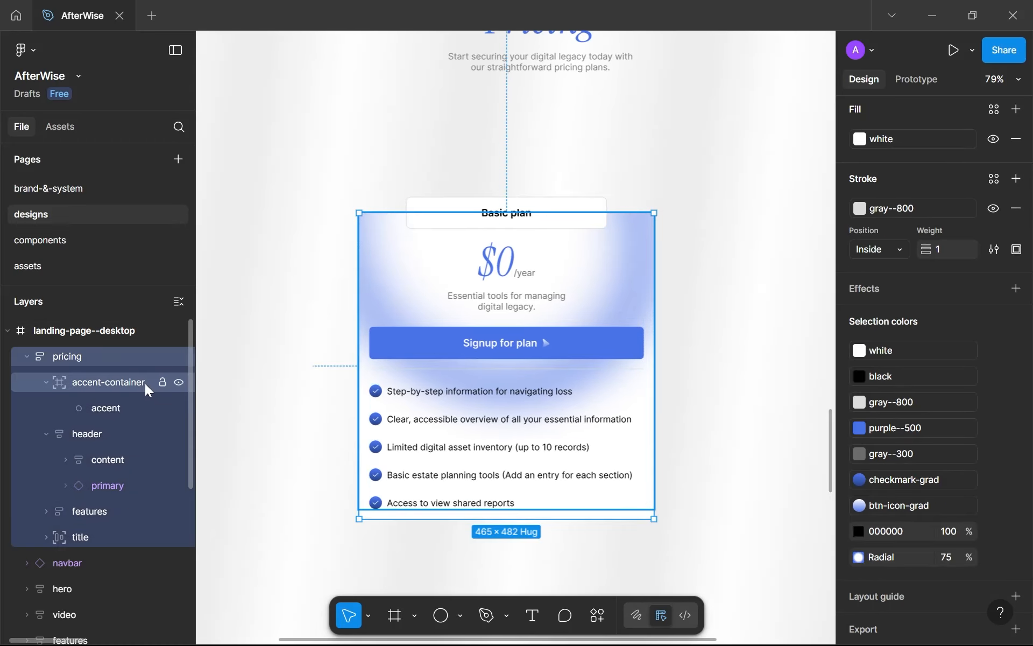
{"action": "left_click", "coordinate": [101, 379]}
{"action": "scroll", "coordinate": [492, 318], "scroll_direction": "up", "scroll_amount": 4}
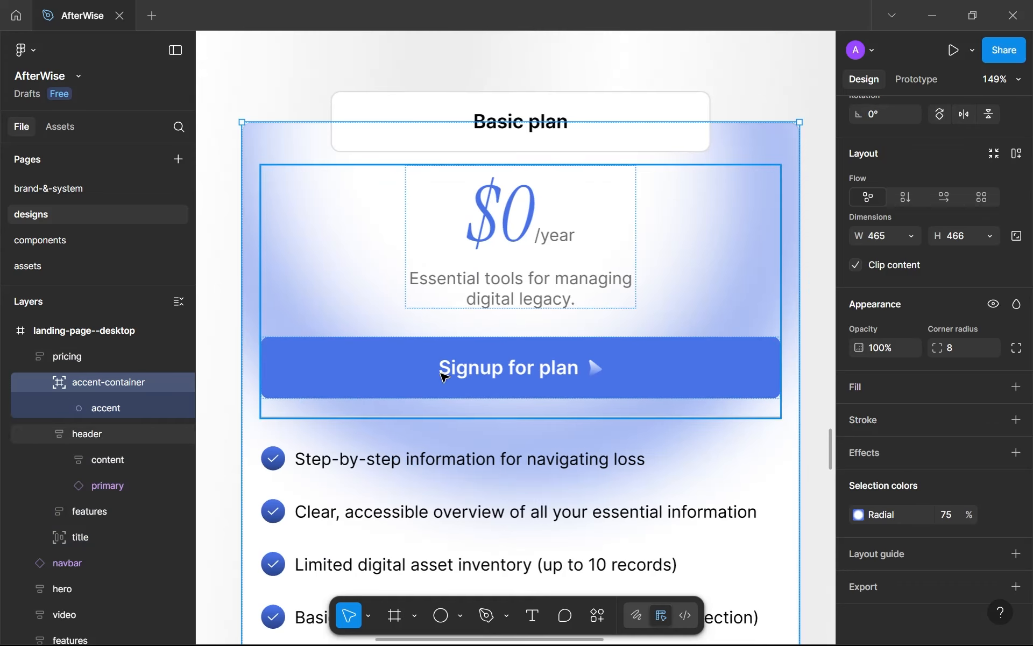
{"action": "left_click", "coordinate": [107, 414]}
{"action": "scroll", "coordinate": [677, 363], "scroll_direction": "down", "scroll_amount": 5}
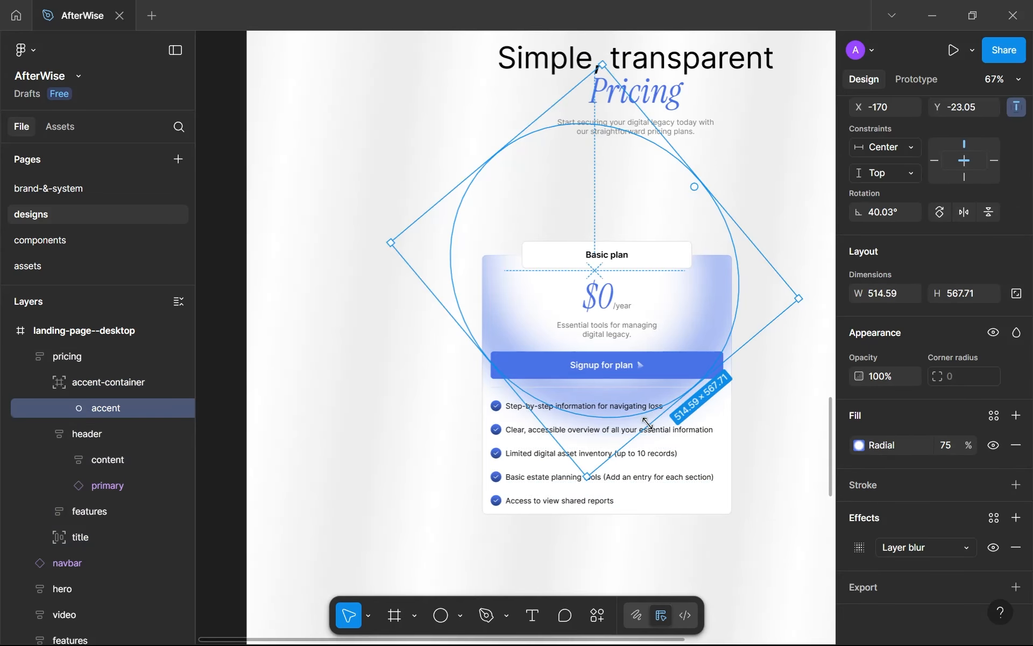
Resize the accent ellipse to about 435×480 and centre it horizontally in its container.
{"action": "left_click_drag", "start_coordinate": [620, 394], "coordinate": [608, 377]}
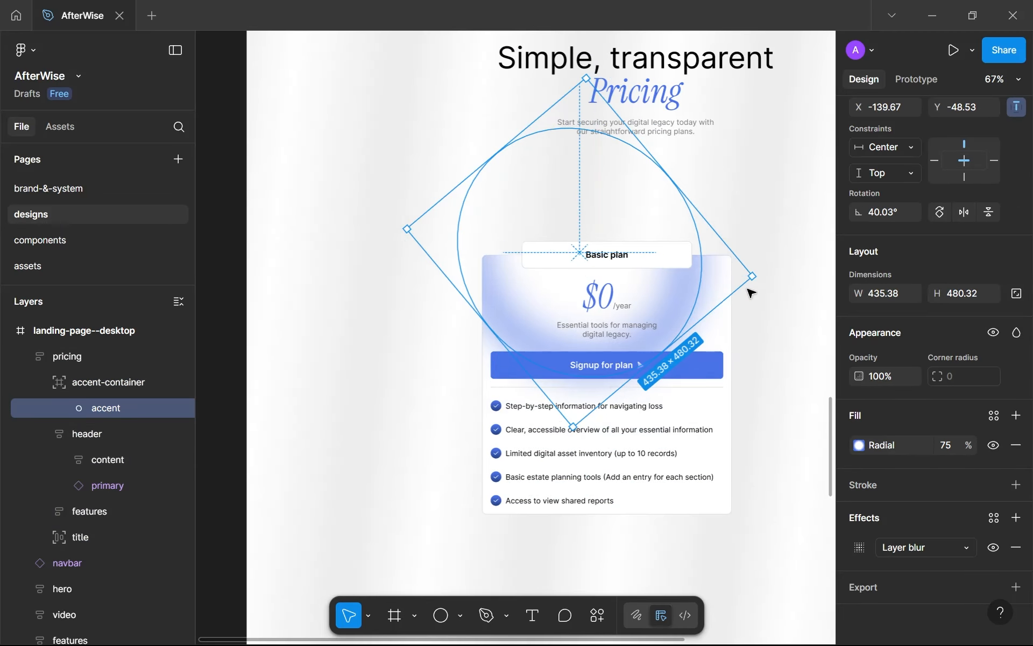
{"action": "left_click_drag", "start_coordinate": [694, 309], "coordinate": [745, 289]}
{"action": "left_click", "coordinate": [886, 193]}
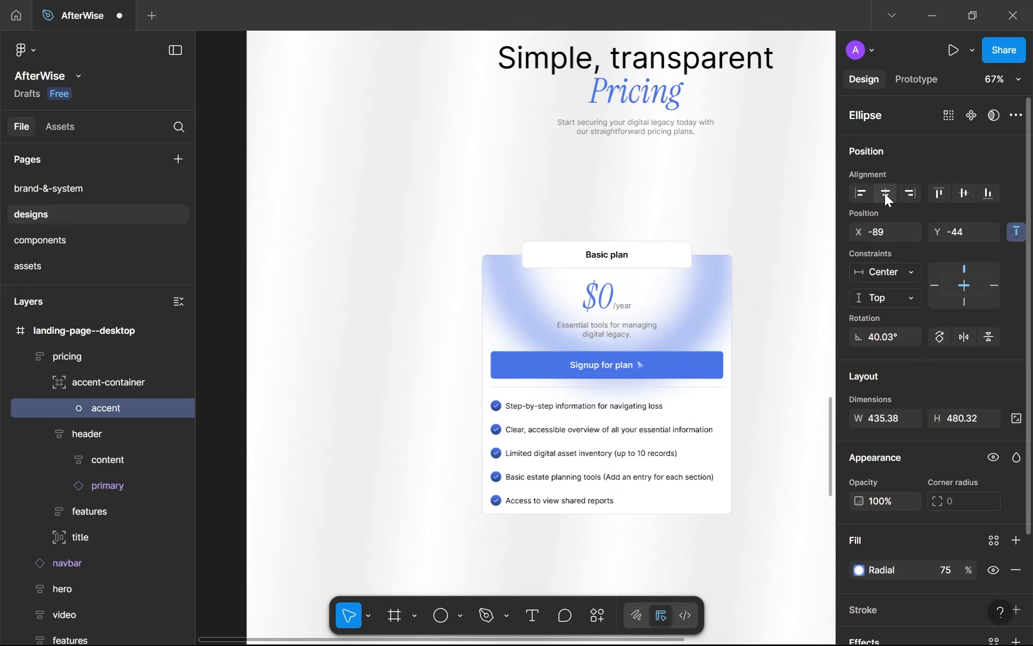
{"action": "left_click", "coordinate": [763, 387]}
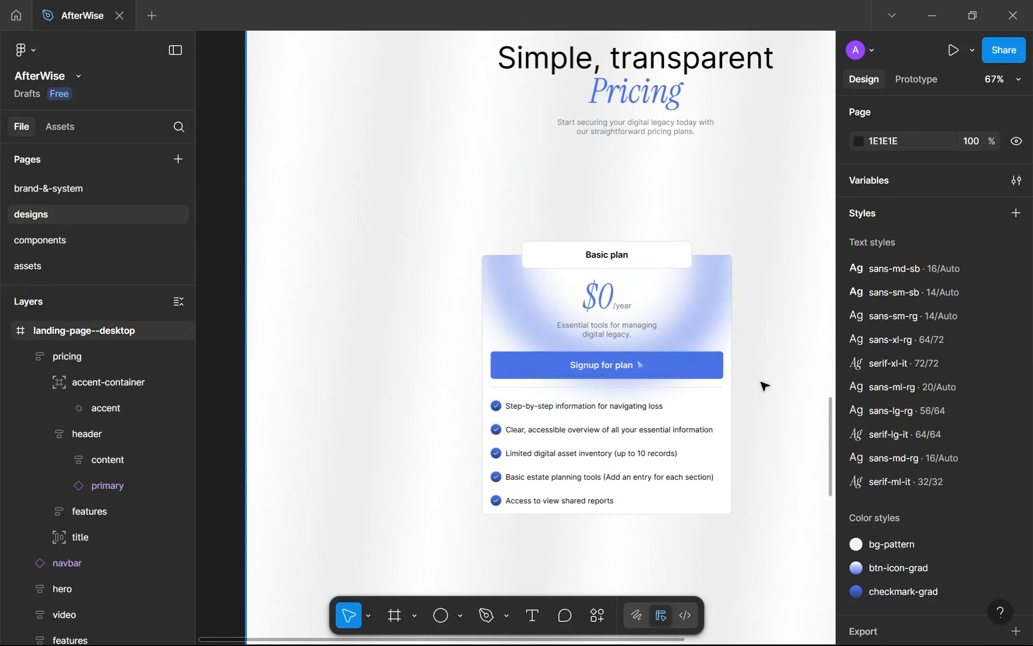
Select the Basic plan pricing card frame, collapse its layer tree, and recentre the view on it.
{"action": "scroll", "coordinate": [764, 388], "scroll_direction": "down", "scroll_amount": 5}
{"action": "scroll", "coordinate": [763, 397], "scroll_direction": "down", "scroll_amount": 2}
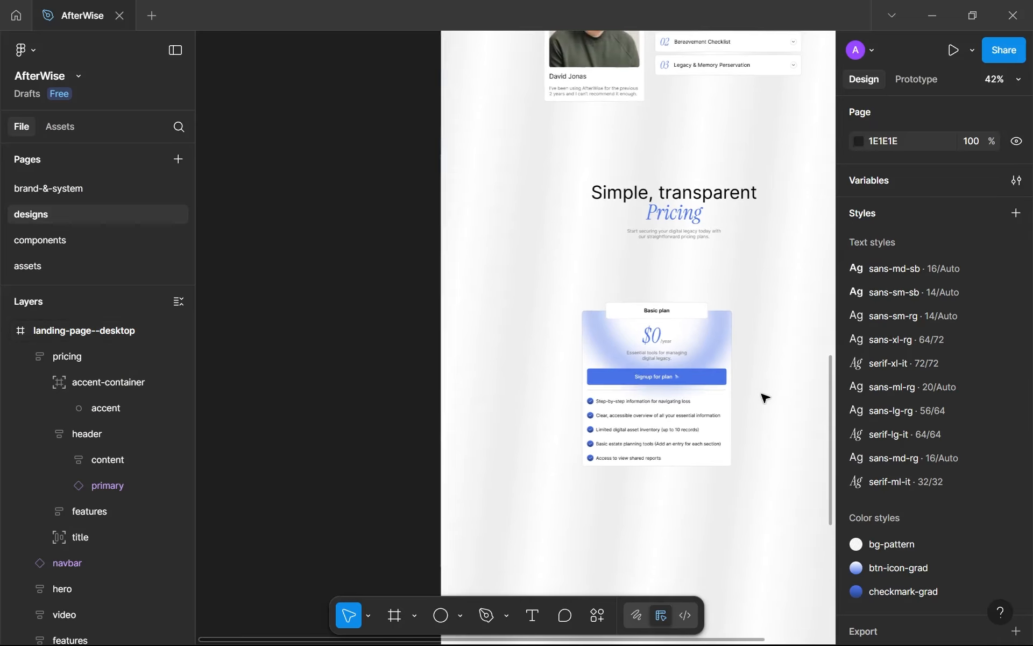
{"action": "scroll", "coordinate": [618, 397], "scroll_direction": "up", "scroll_amount": 5}
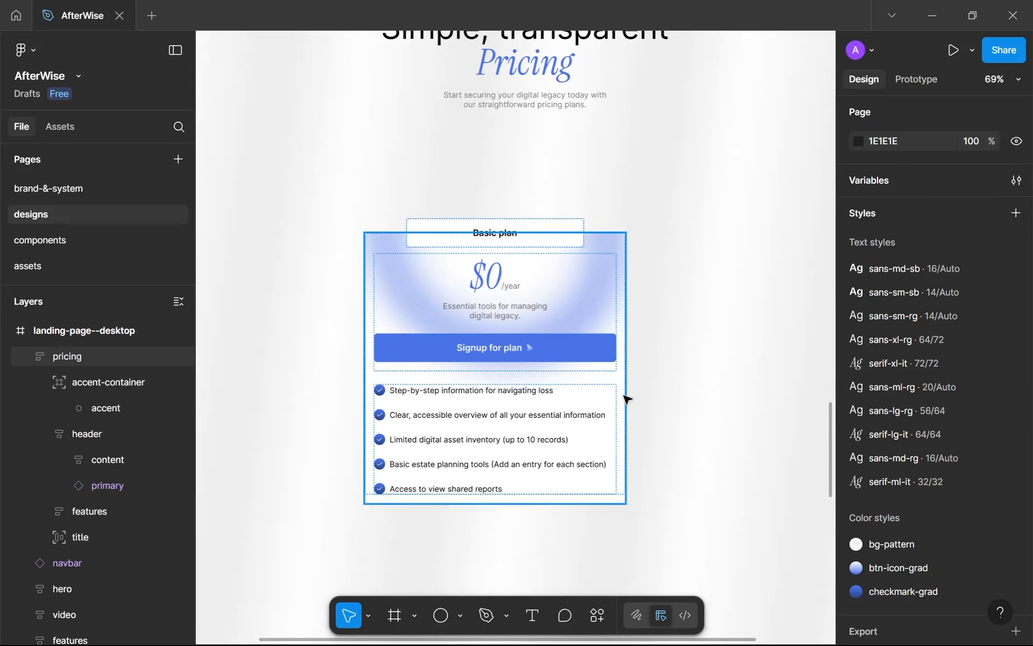
{"action": "scroll", "coordinate": [625, 398], "scroll_direction": "down", "scroll_amount": 1}
{"action": "scroll", "coordinate": [627, 398], "scroll_direction": "up", "scroll_amount": 2}
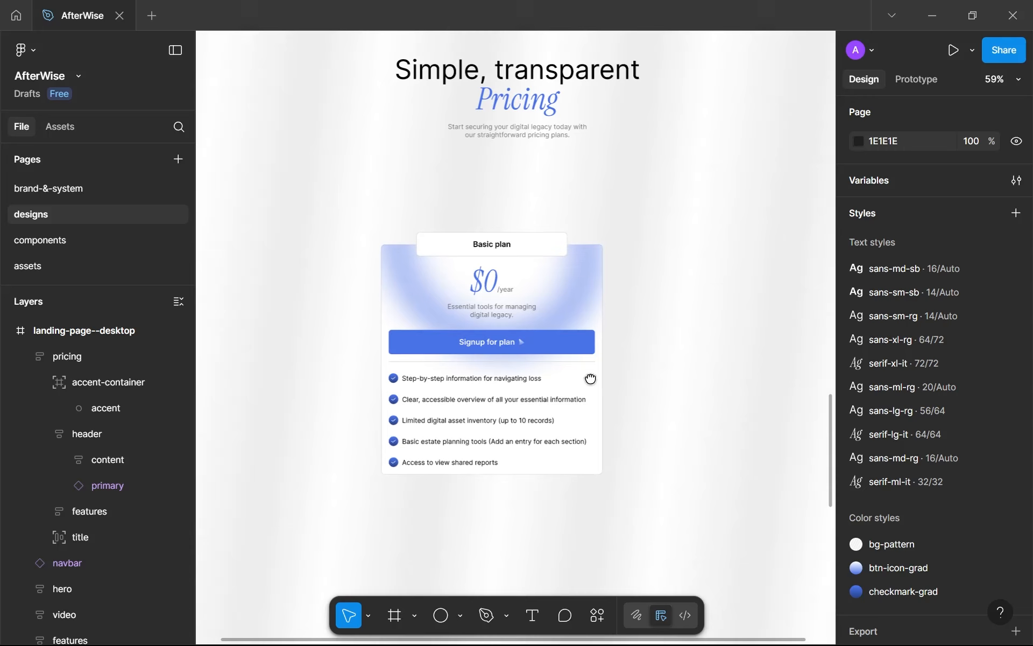
{"action": "scroll", "coordinate": [592, 393], "scroll_direction": "down", "scroll_amount": 5}
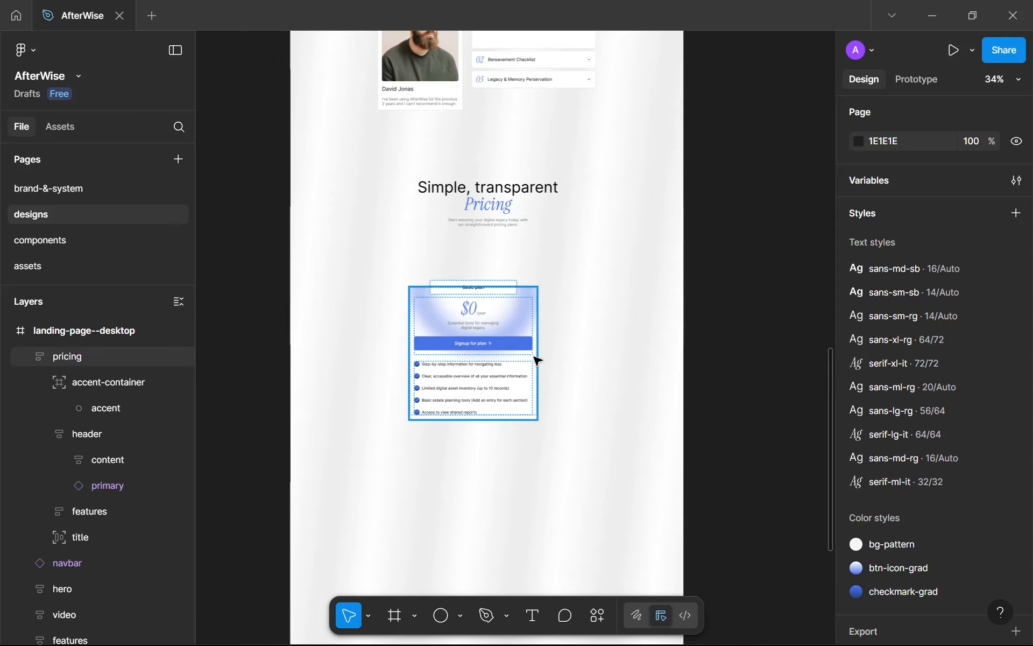
{"action": "left_click_drag", "start_coordinate": [494, 334], "coordinate": [446, 320]}
{"action": "left_click", "coordinate": [27, 357]}
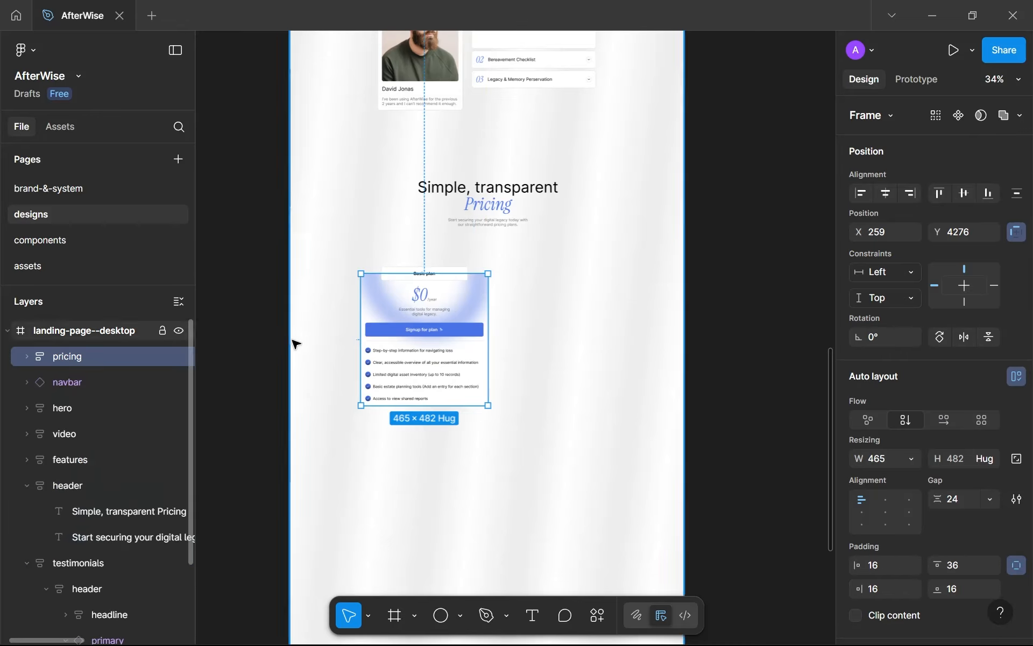
{"action": "scroll", "coordinate": [446, 349], "scroll_direction": "up", "scroll_amount": 5}
{"action": "left_click_drag", "start_coordinate": [447, 345], "coordinate": [481, 361]}
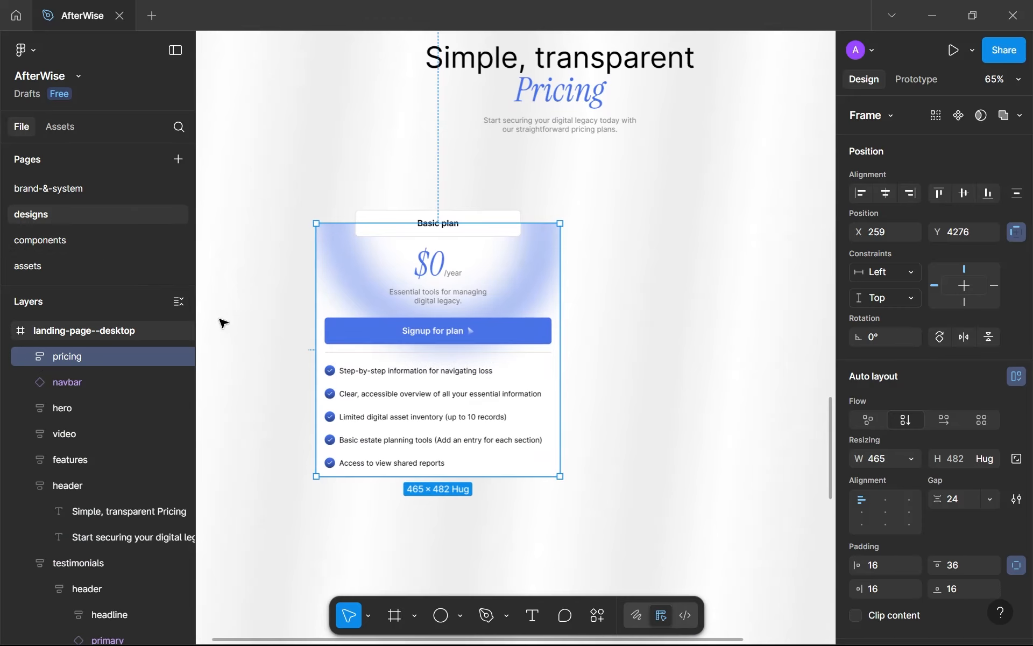
{"action": "scroll", "coordinate": [291, 369], "scroll_direction": "down", "scroll_amount": 2}
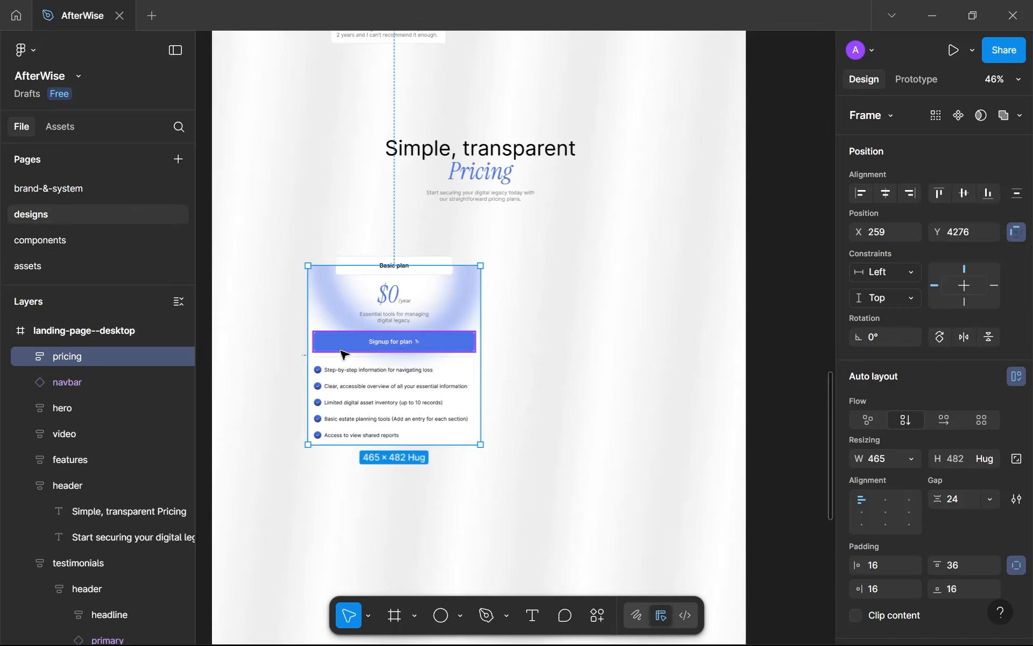
{"action": "left_click_drag", "start_coordinate": [343, 351], "coordinate": [369, 360]}
On the components page, duplicate accordion-items below check-indicator and rename the copy 'pricings'.
{"action": "left_click", "coordinate": [72, 238]}
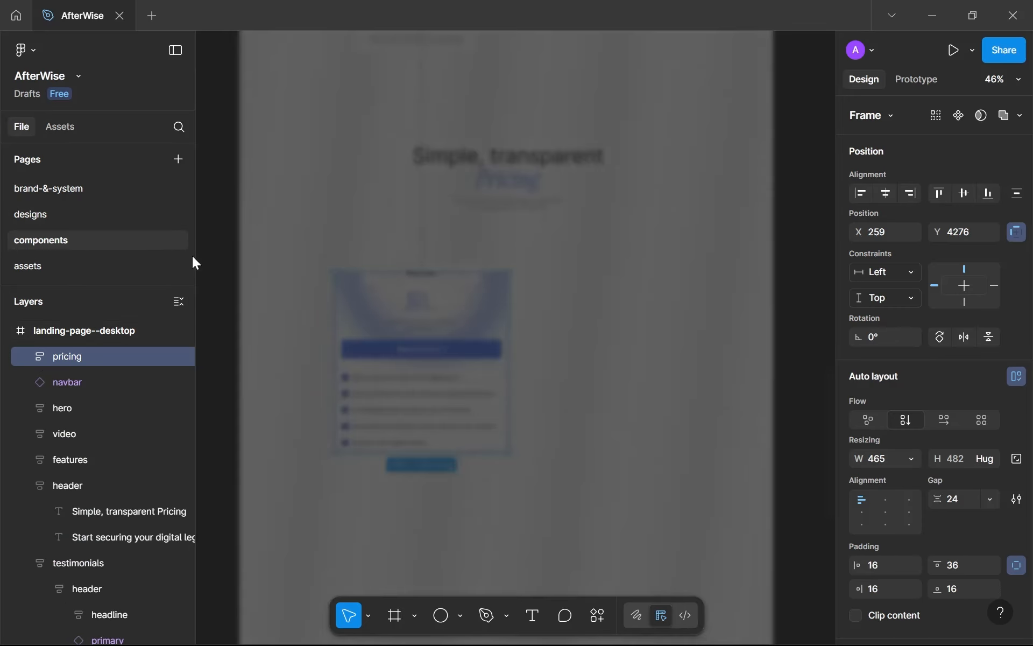
{"action": "scroll", "coordinate": [473, 364], "scroll_direction": "down", "scroll_amount": 5}
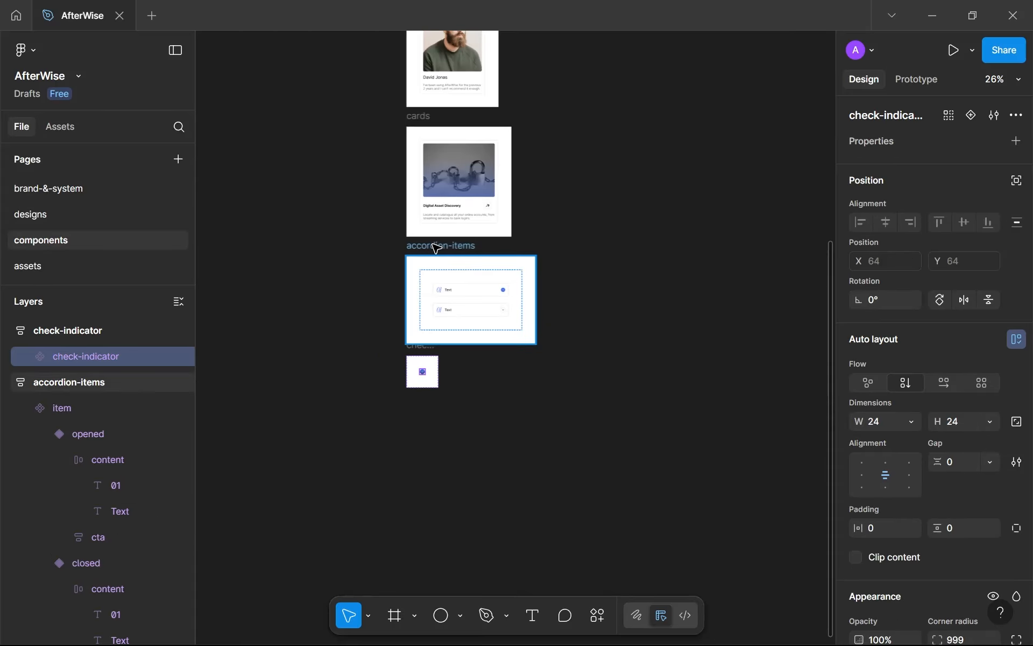
{"action": "left_click", "coordinate": [436, 247]}
{"action": "scroll", "coordinate": [437, 247], "scroll_direction": "down", "scroll_amount": 2}
{"action": "key", "text": "ctrl+d"}
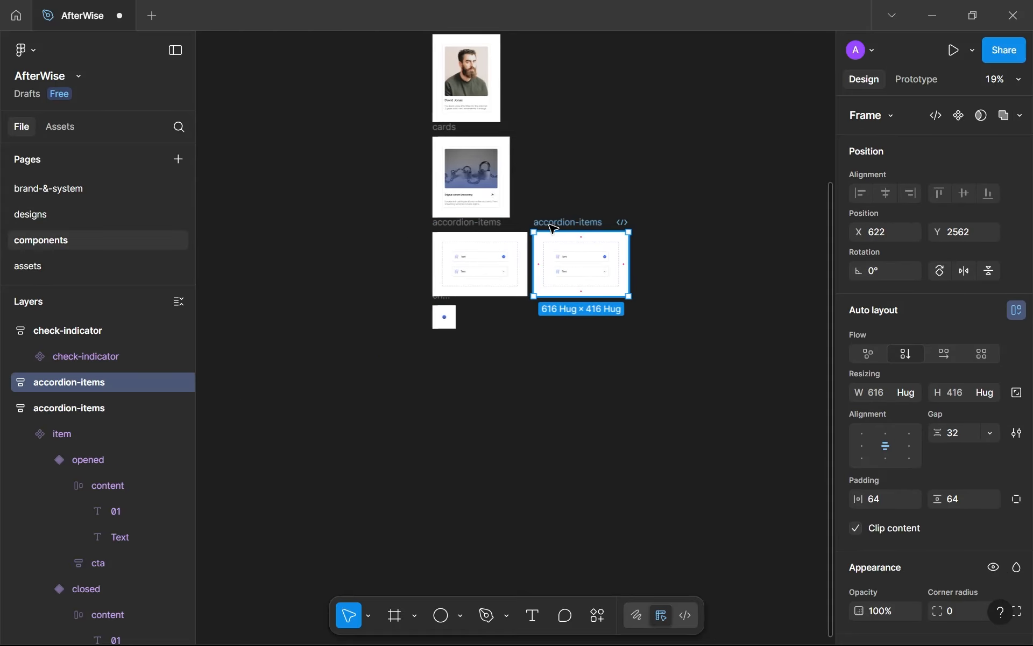
{"action": "left_click_drag", "start_coordinate": [547, 223], "coordinate": [452, 344]}
{"action": "double_click", "coordinate": [466, 339]}
{"action": "scroll", "coordinate": [455, 329], "scroll_direction": "up", "scroll_amount": 2}
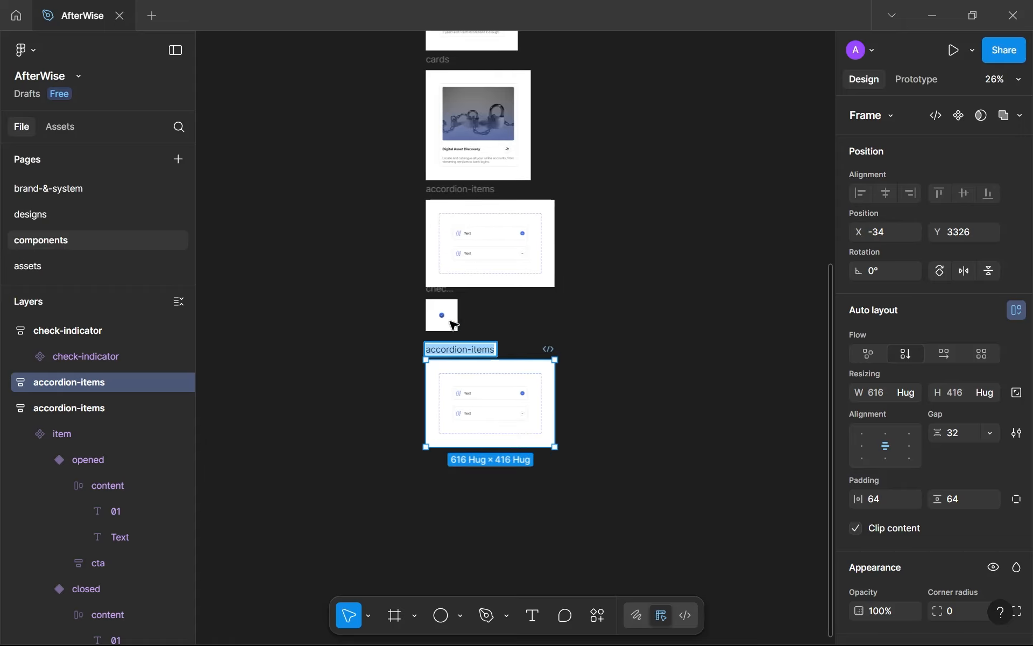
{"action": "scroll", "coordinate": [454, 324], "scroll_direction": "up", "scroll_amount": 3}
{"action": "type", "text": "pricing"}
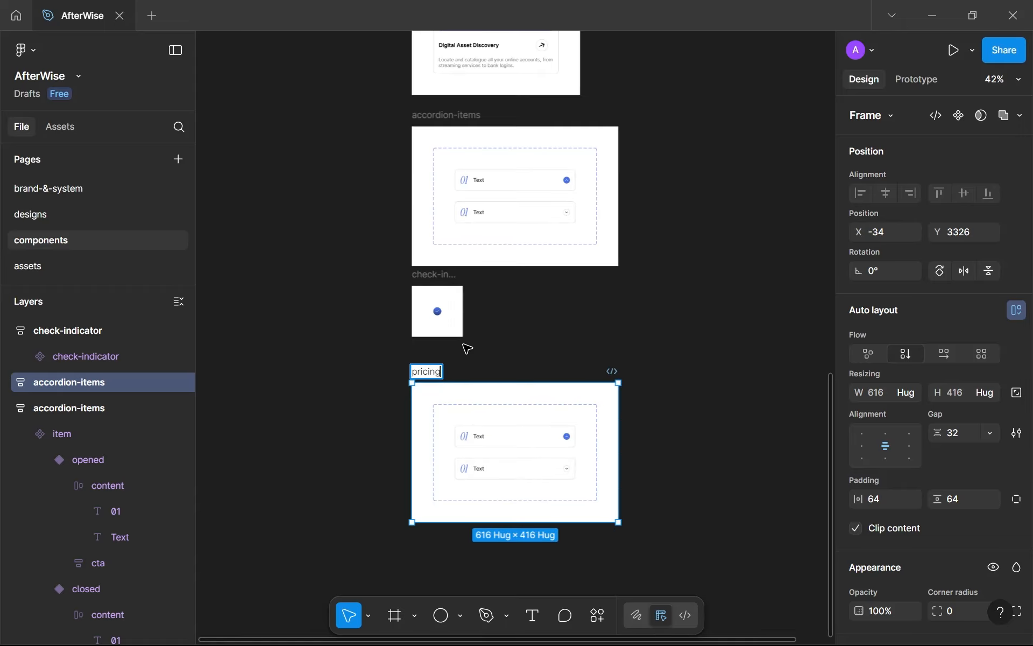
{"action": "type", "text": "s"}
{"action": "key", "text": "Return"}
Replace the item in pricings with the copied pricing card and make it a component.
{"action": "left_click", "coordinate": [461, 424]}
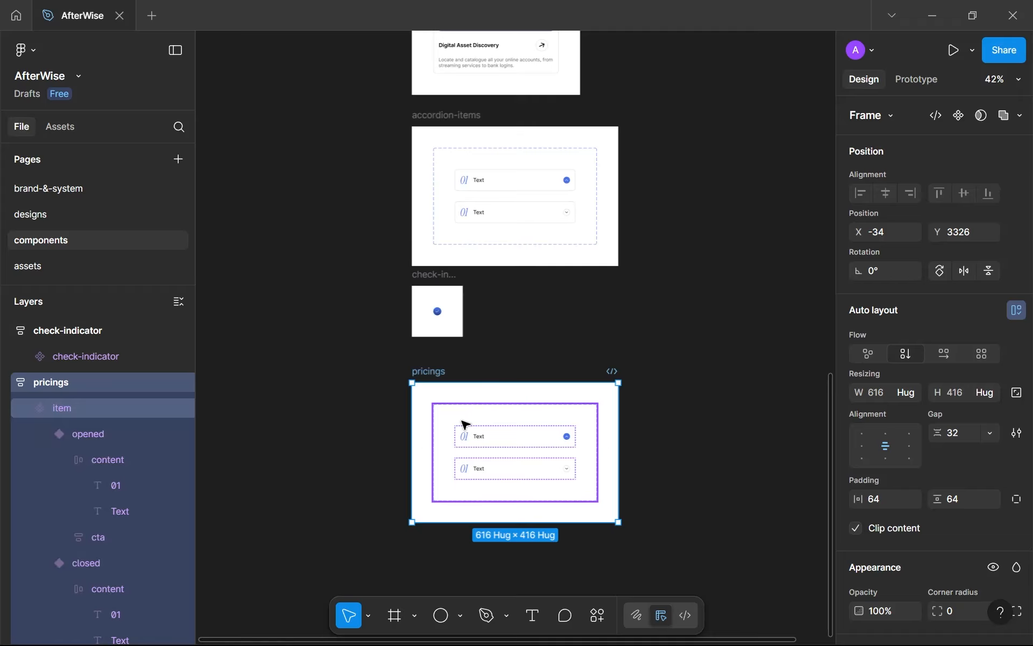
{"action": "key", "text": "ctrl+shift+r"}
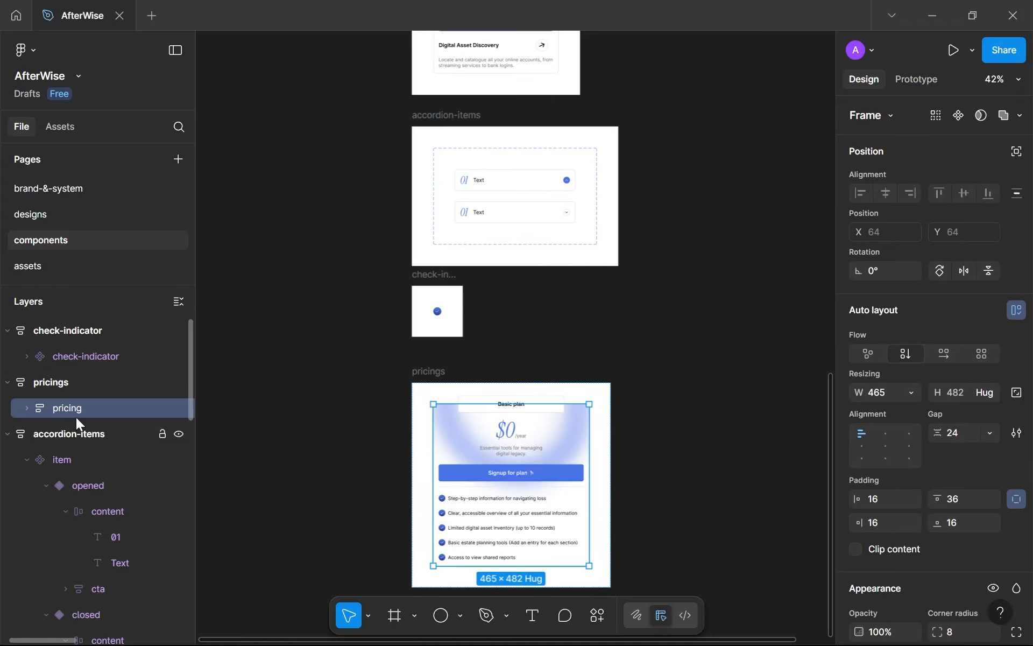
{"action": "scroll", "coordinate": [457, 453], "scroll_direction": "up", "scroll_amount": 3}
{"action": "left_click_drag", "start_coordinate": [453, 450], "coordinate": [389, 406]}
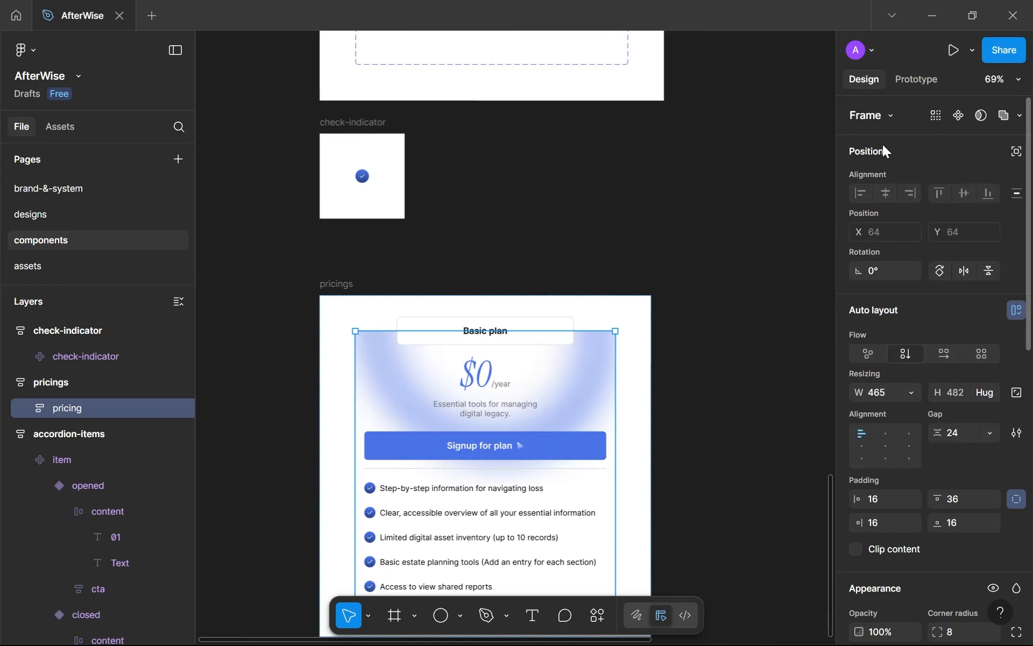
{"action": "left_click", "coordinate": [958, 115]}
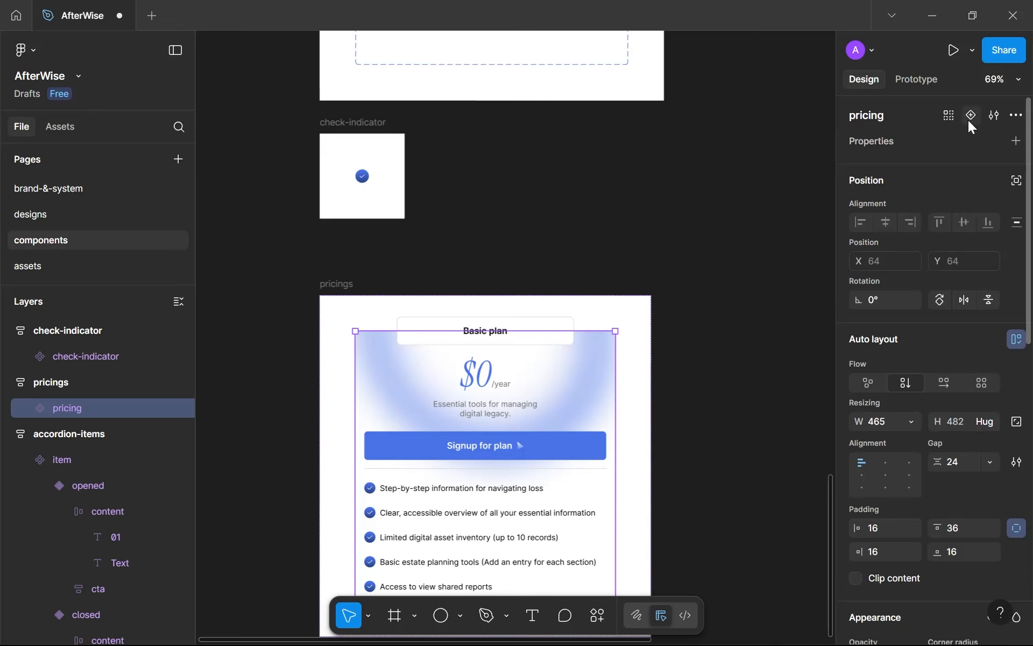
Name the two pricing variants premium and basic.
{"action": "scroll", "coordinate": [649, 372], "scroll_direction": "down", "scroll_amount": 5}
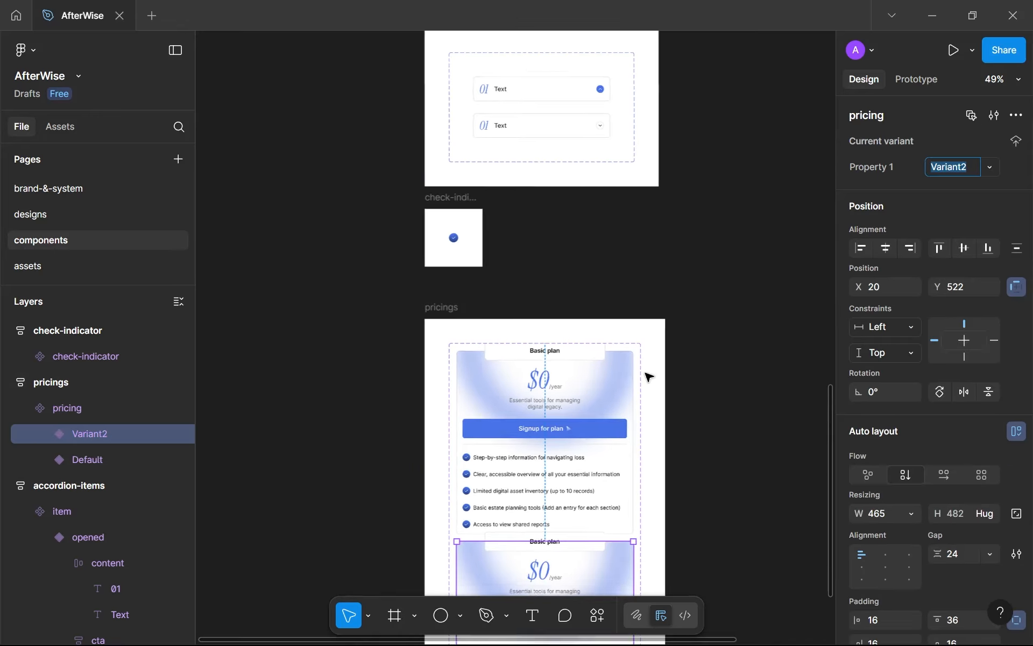
{"action": "left_click_drag", "start_coordinate": [647, 373], "coordinate": [644, 234]}
{"action": "key", "text": "Escape"}
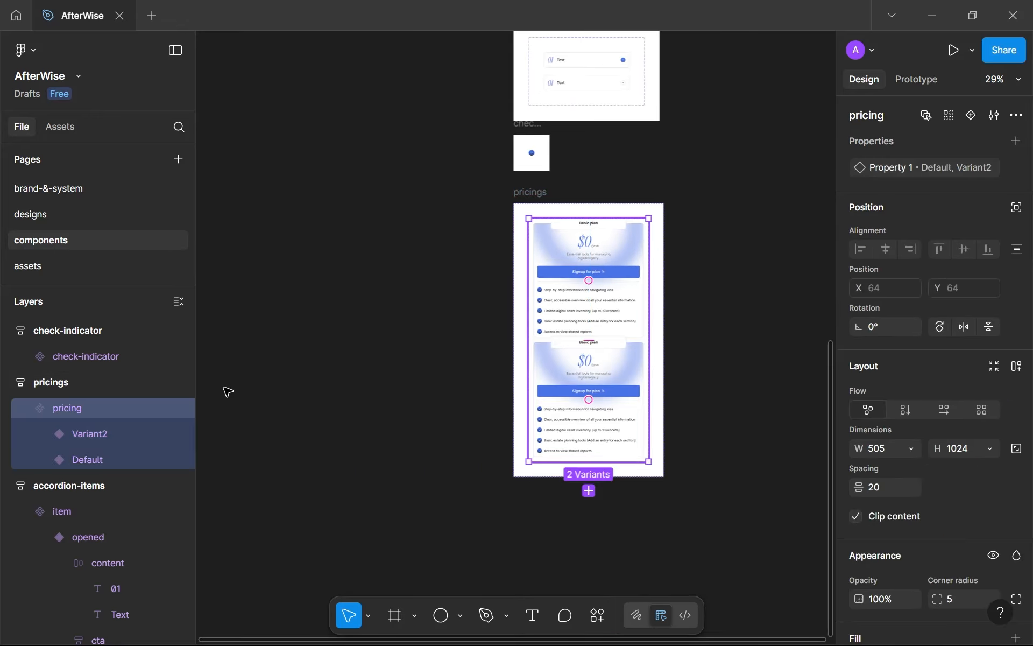
{"action": "double_click", "coordinate": [86, 435]}
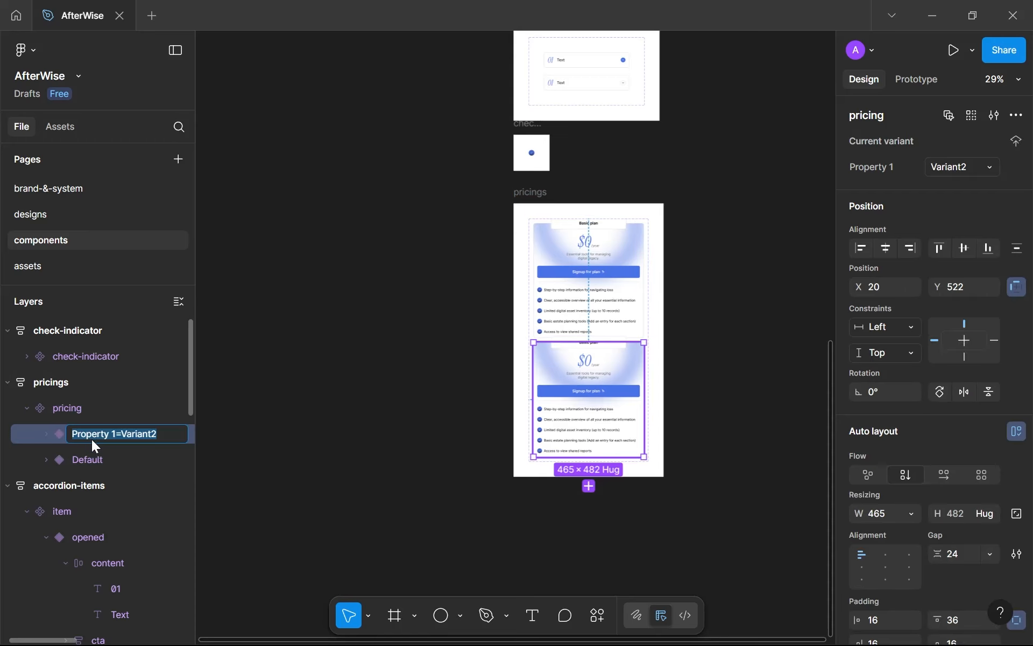
{"action": "left_click", "coordinate": [935, 169]}
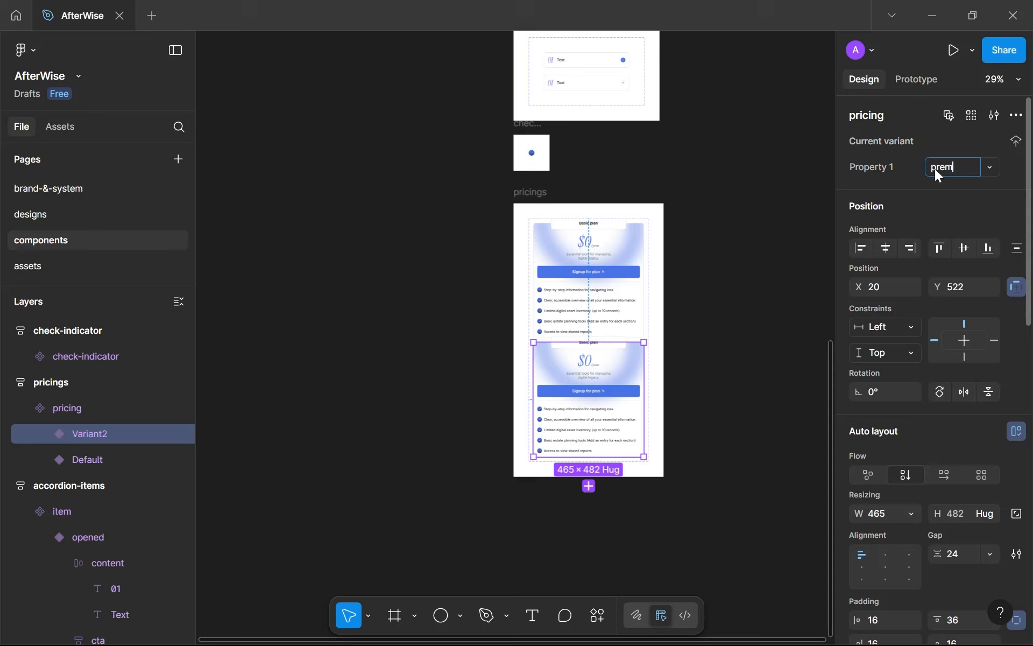
{"action": "key", "text": "Return"}
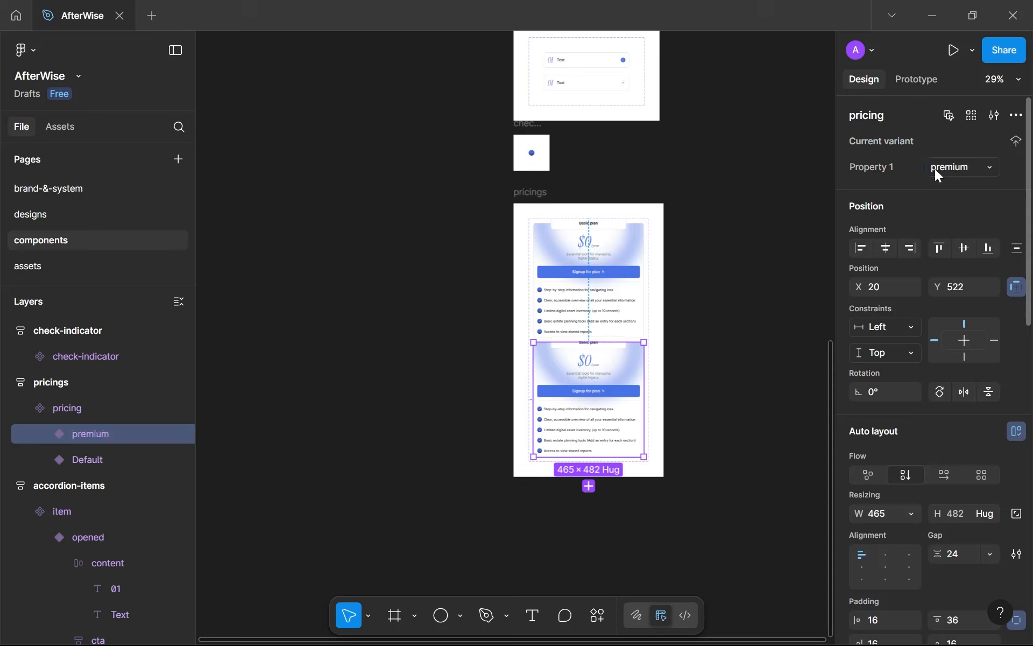
{"action": "left_click", "coordinate": [583, 286]}
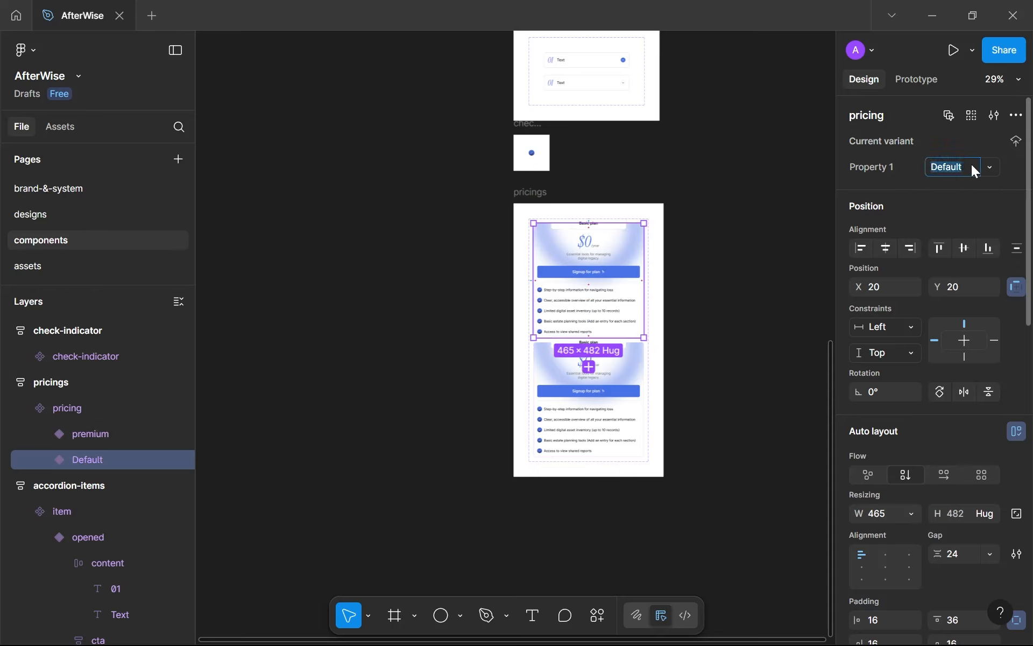
{"action": "type", "text": "basic"}
{"action": "key", "text": "Return"}
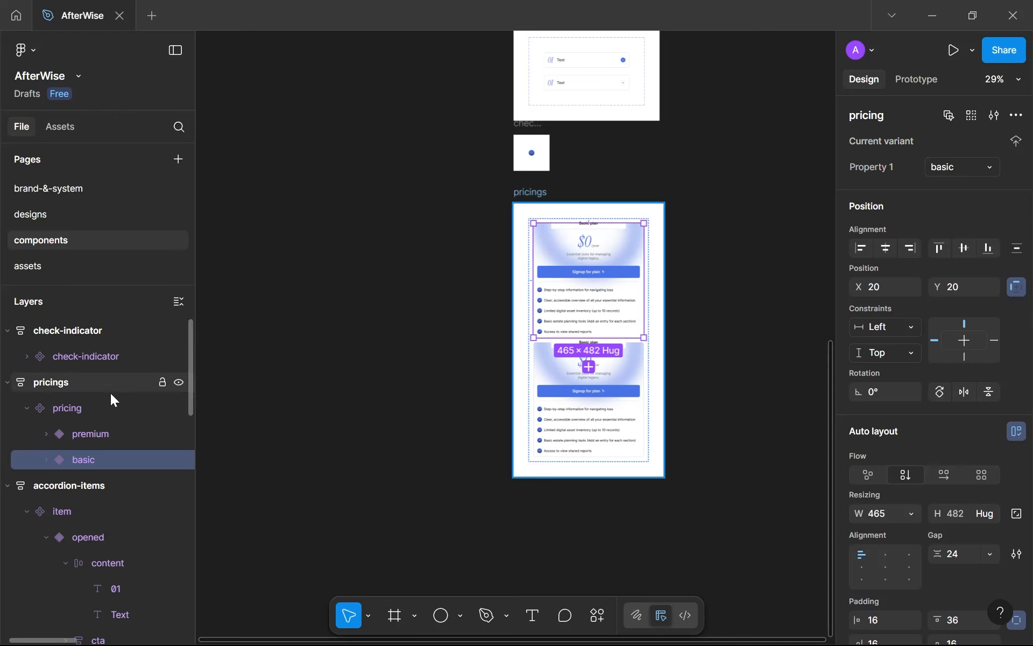
Apply auto layout to the component set with 32 gap and 64 horizontal and vertical padding.
{"action": "left_click", "coordinate": [82, 407]}
{"action": "left_click", "coordinate": [1014, 372]}
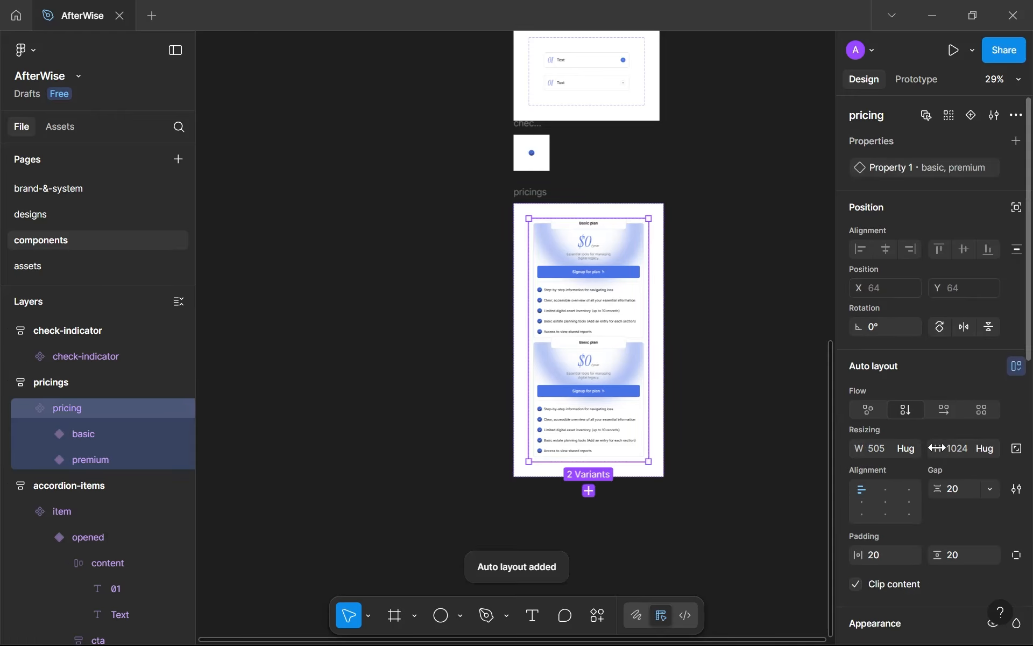
{"action": "left_click", "coordinate": [890, 551]}
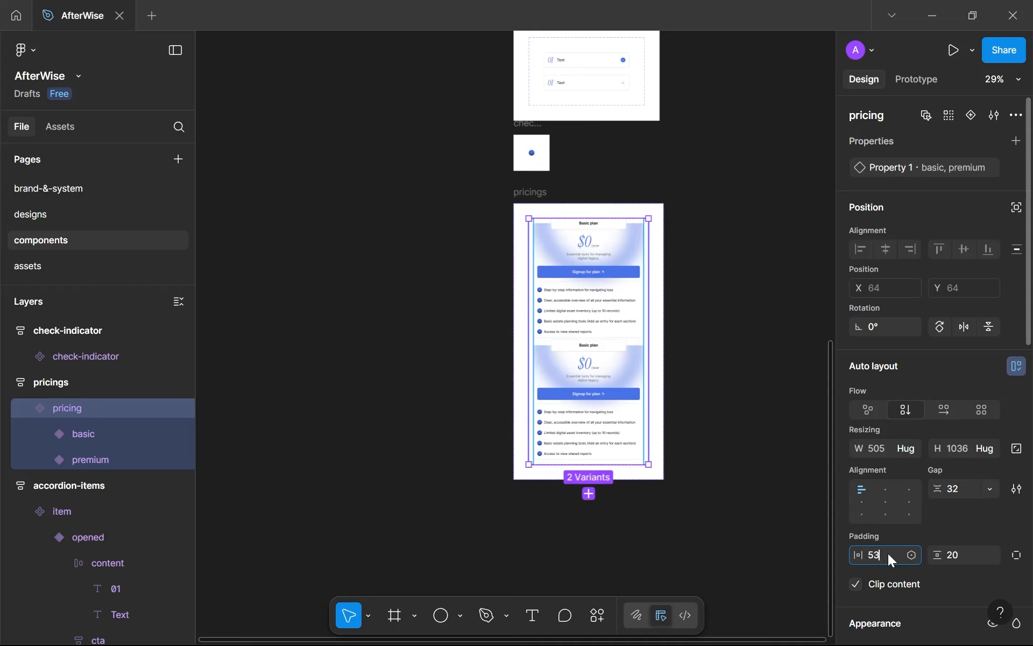
{"action": "type", "text": "53"}
{"action": "key", "text": "Return"}
{"action": "key", "text": "ctrl+a"}
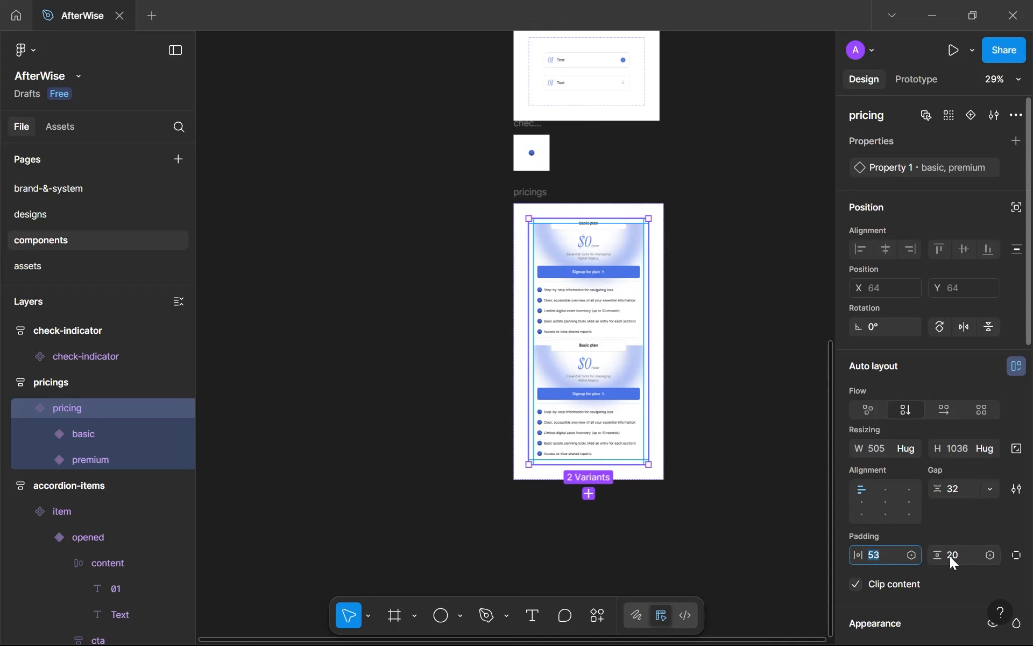
{"action": "type", "text": "64"}
{"action": "left_click", "coordinate": [967, 555]}
{"action": "type", "text": "64"}
{"action": "left_click", "coordinate": [729, 485]}
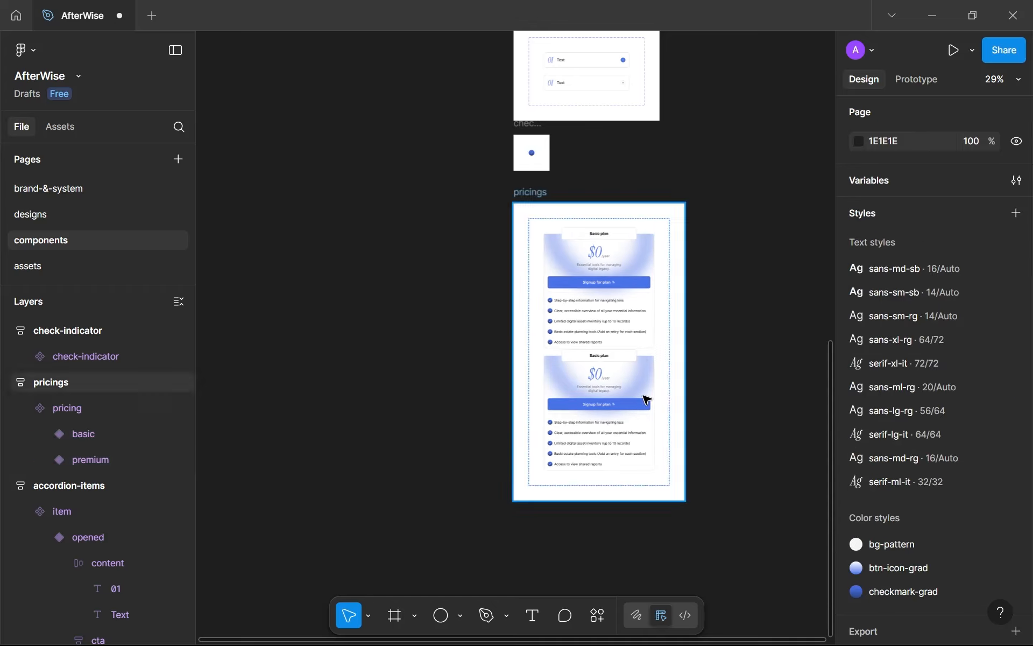
{"action": "scroll", "coordinate": [645, 396], "scroll_direction": "up", "scroll_amount": 5}
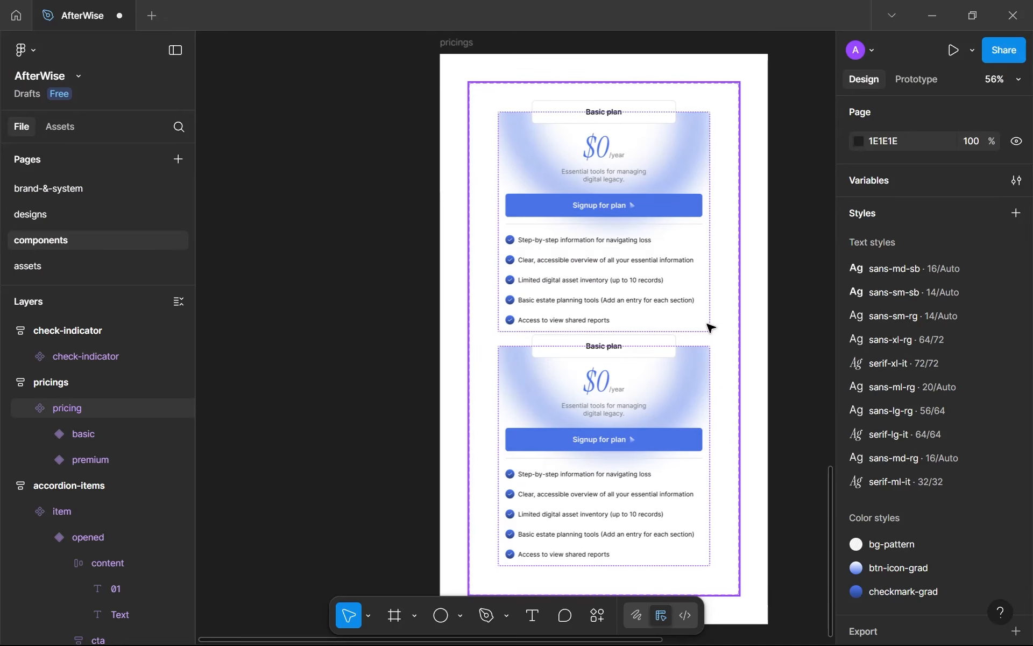
{"action": "left_click", "coordinate": [711, 327]}
{"action": "scroll", "coordinate": [639, 341], "scroll_direction": "up", "scroll_amount": 4}
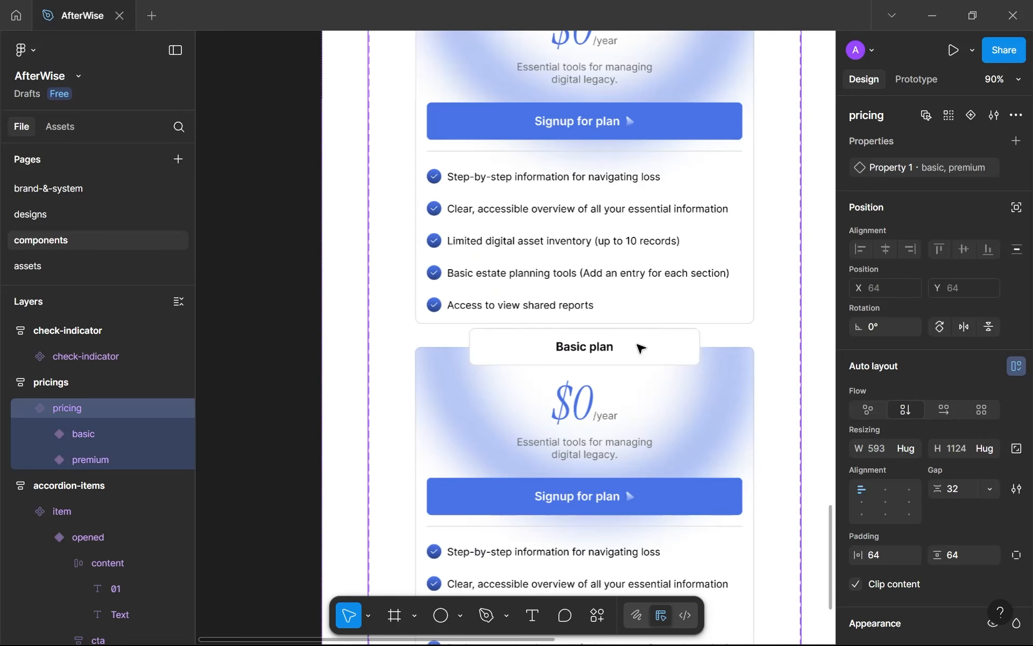
{"action": "scroll", "coordinate": [640, 349], "scroll_direction": "up", "scroll_amount": 5}
{"action": "scroll", "coordinate": [572, 350], "scroll_direction": "down", "scroll_amount": 3}
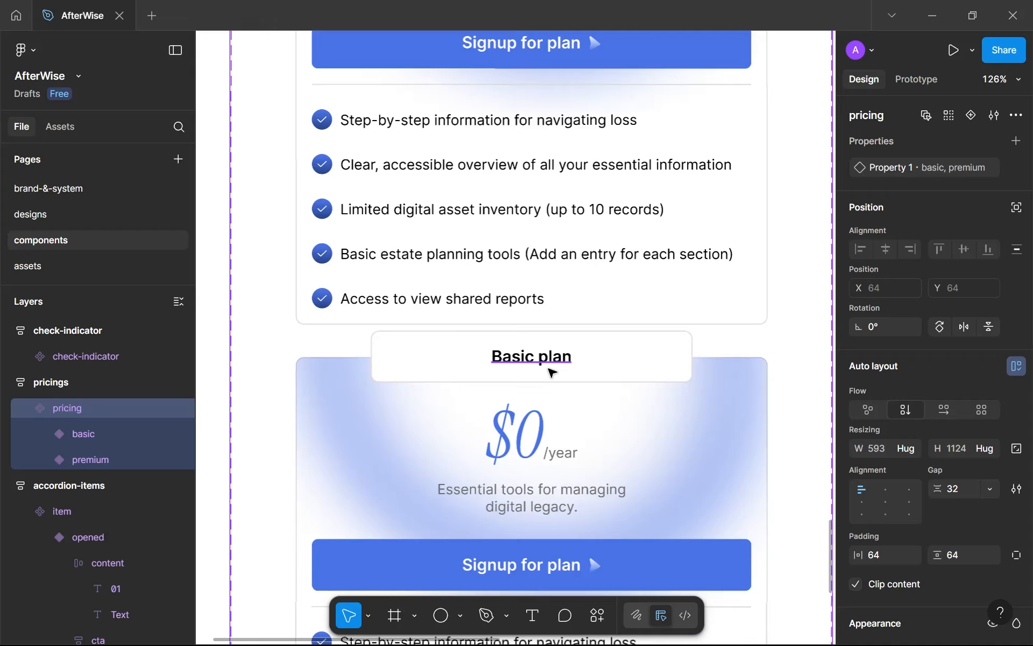
{"action": "scroll", "coordinate": [551, 371], "scroll_direction": "up", "scroll_amount": 3}
{"action": "scroll", "coordinate": [559, 345], "scroll_direction": "down", "scroll_amount": 5}
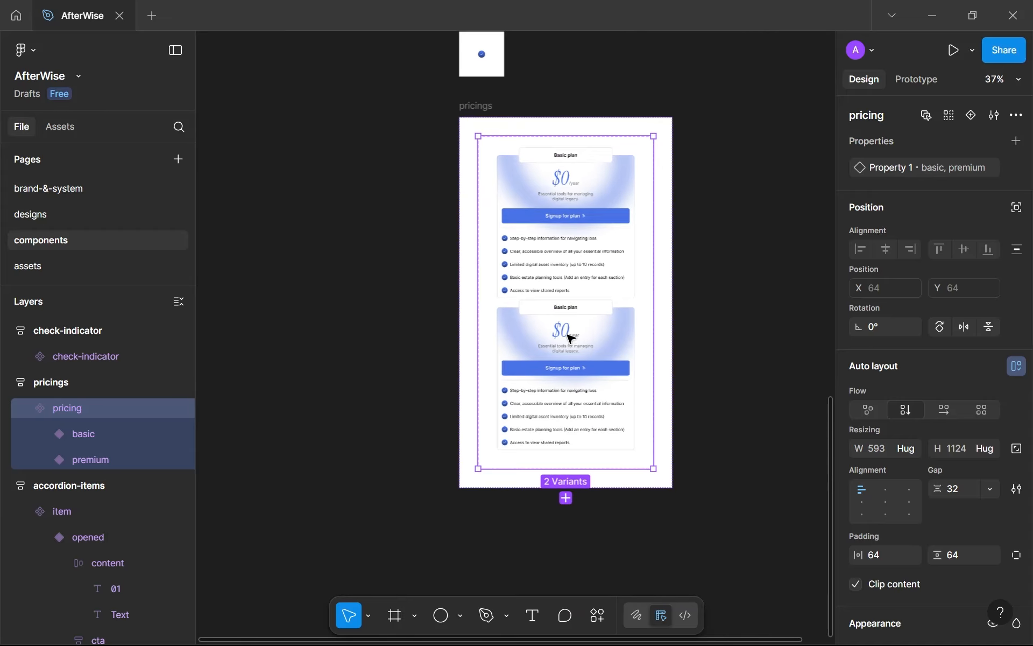
{"action": "scroll", "coordinate": [571, 339], "scroll_direction": "up", "scroll_amount": 4}
Select the premium variant and detach its white fill variable.
{"action": "left_click", "coordinate": [601, 372]}
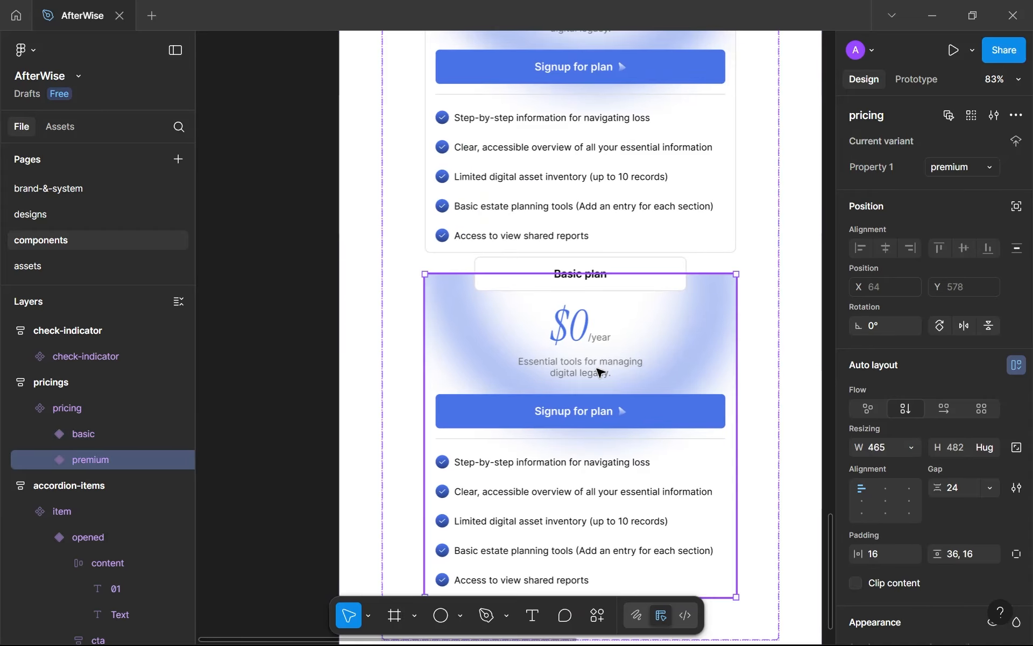
{"action": "scroll", "coordinate": [597, 370], "scroll_direction": "down", "scroll_amount": 2}
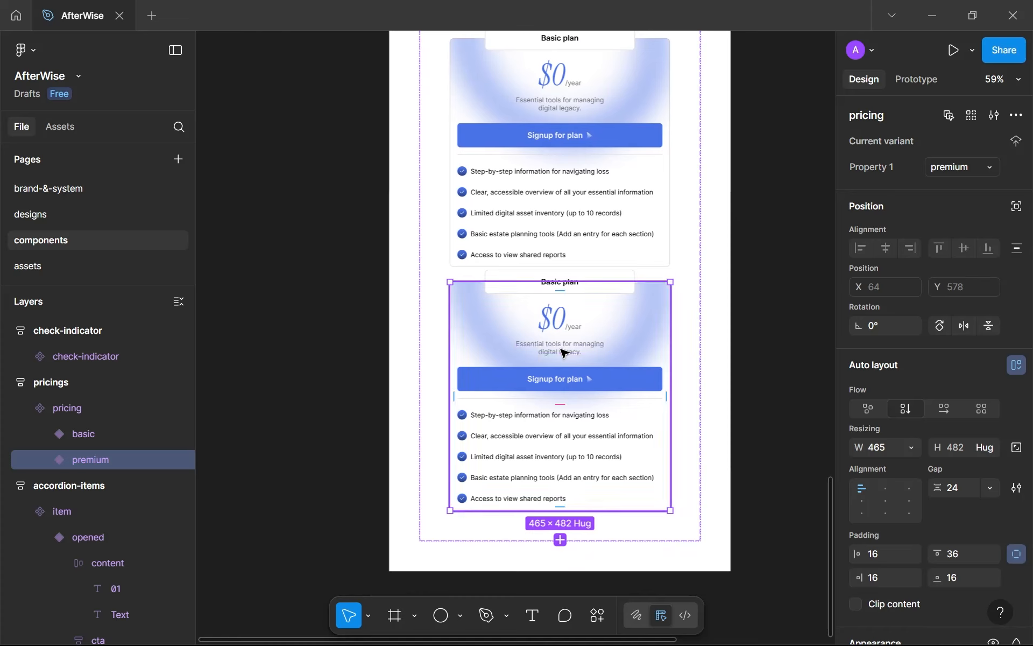
{"action": "scroll", "coordinate": [844, 533], "scroll_direction": "down", "scroll_amount": 5}
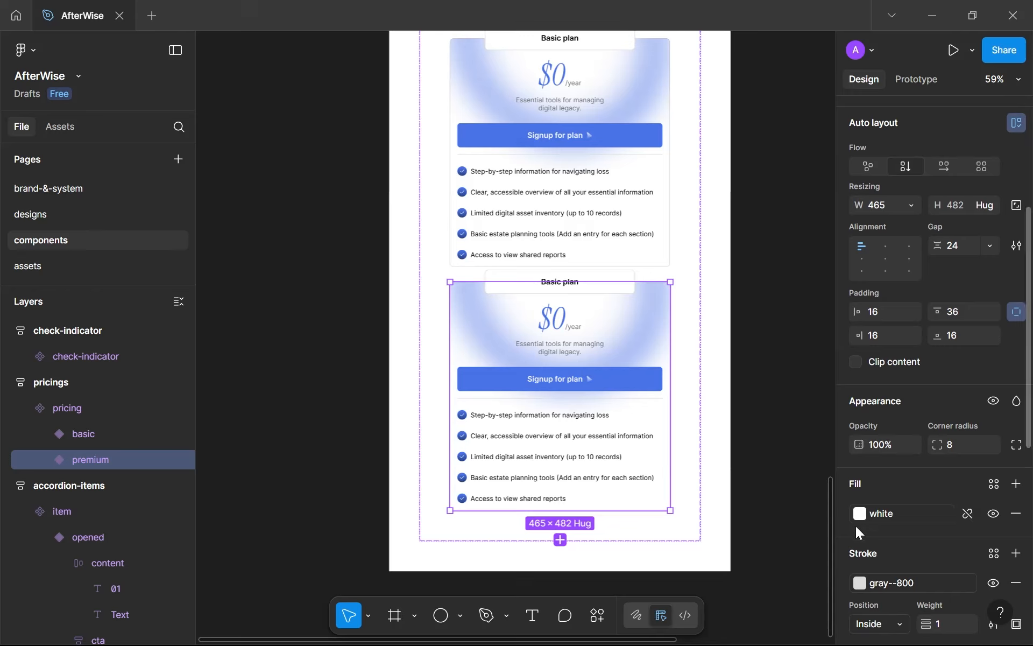
{"action": "scroll", "coordinate": [867, 497], "scroll_direction": "down", "scroll_amount": 5}
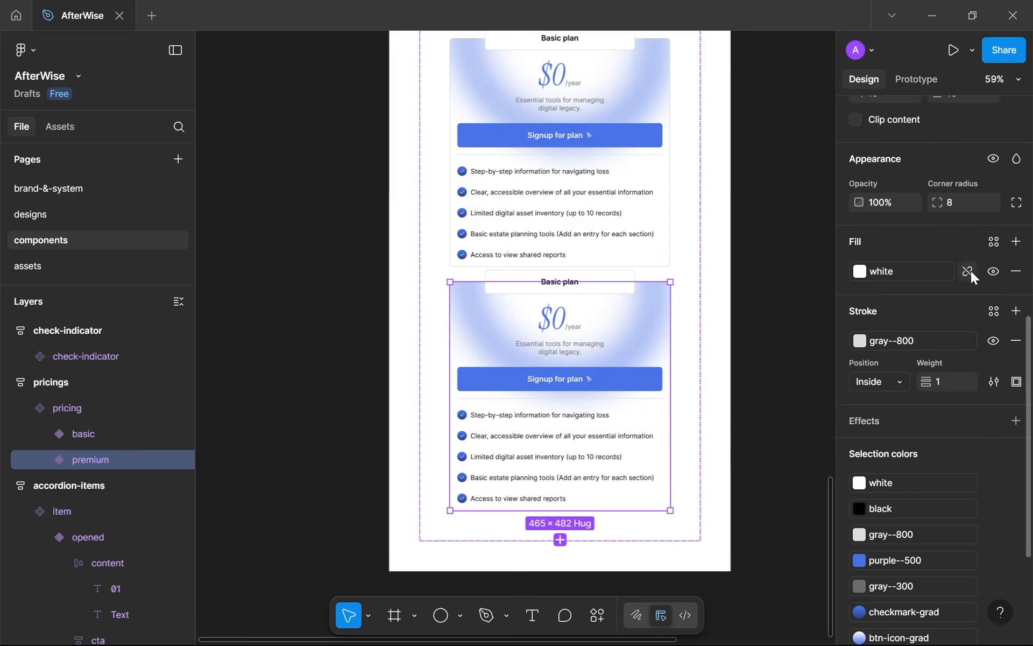
{"action": "left_click", "coordinate": [969, 272]}
Set the premium card's fill to dark navy hex 000B2A.
{"action": "left_click", "coordinate": [859, 272]}
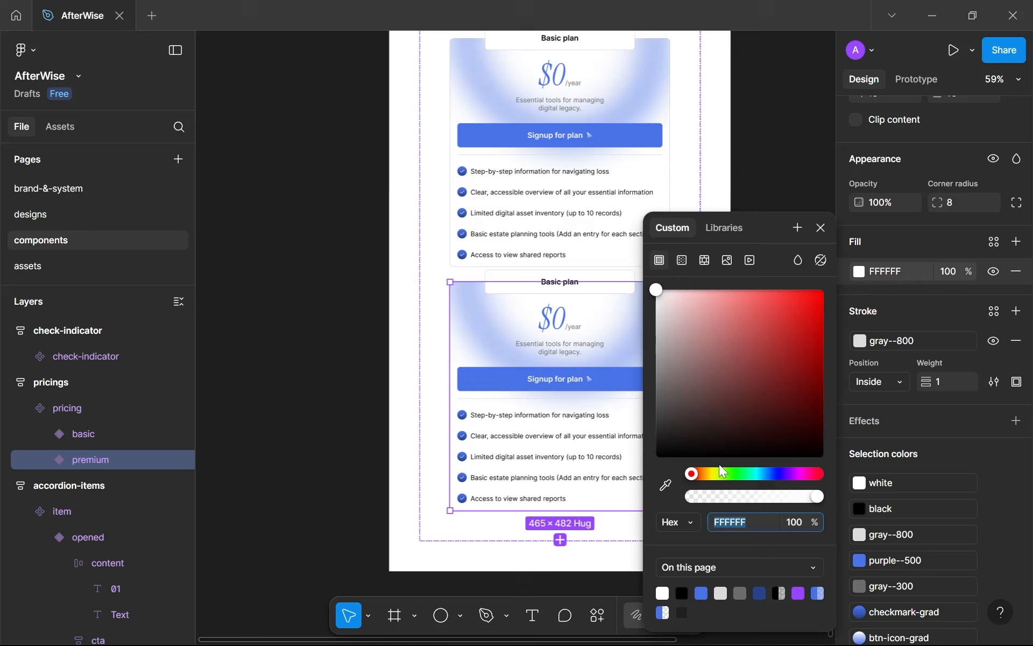
{"action": "left_click", "coordinate": [701, 594]}
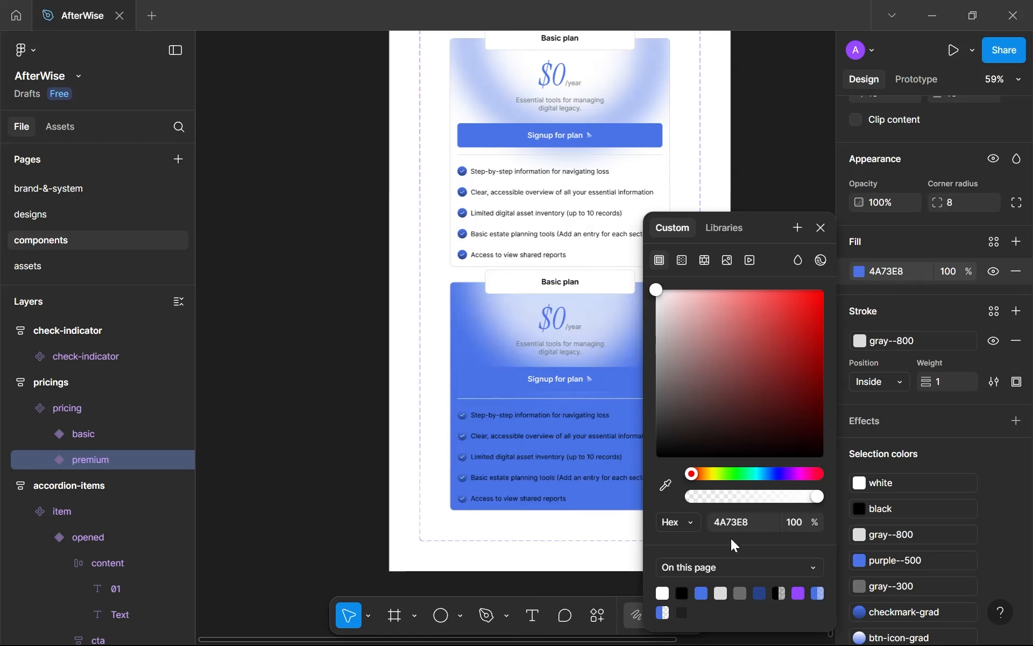
{"action": "left_click", "coordinate": [794, 398]}
{"action": "left_click_drag", "start_coordinate": [818, 417], "coordinate": [838, 418]}
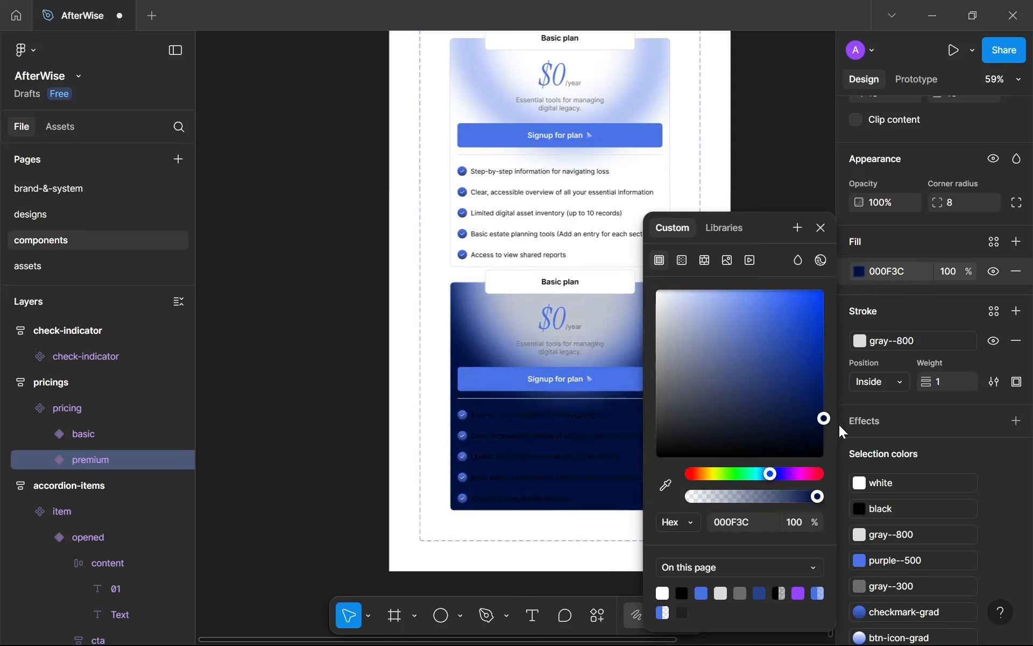
{"action": "left_click", "coordinate": [748, 521]}
{"action": "key", "text": "ctrl+a"}
{"action": "type", "text": "000B2A"}
{"action": "key", "text": "Return"}
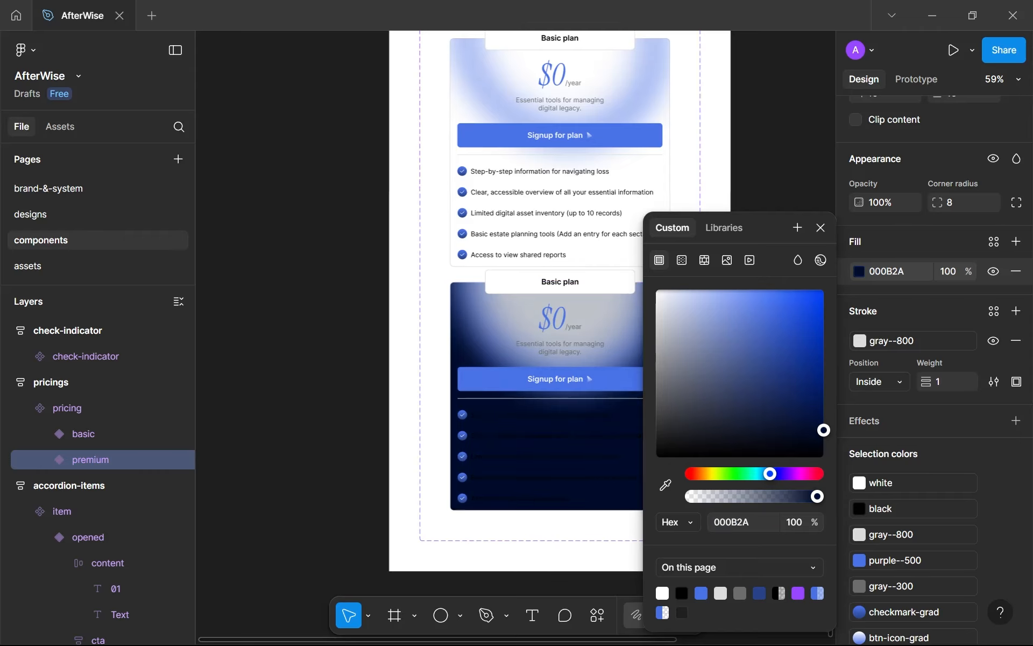
{"action": "left_click", "coordinate": [820, 228]}
{"action": "scroll", "coordinate": [654, 409], "scroll_direction": "up", "scroll_amount": 1}
{"action": "scroll", "coordinate": [654, 409], "scroll_direction": "up", "scroll_amount": 2}
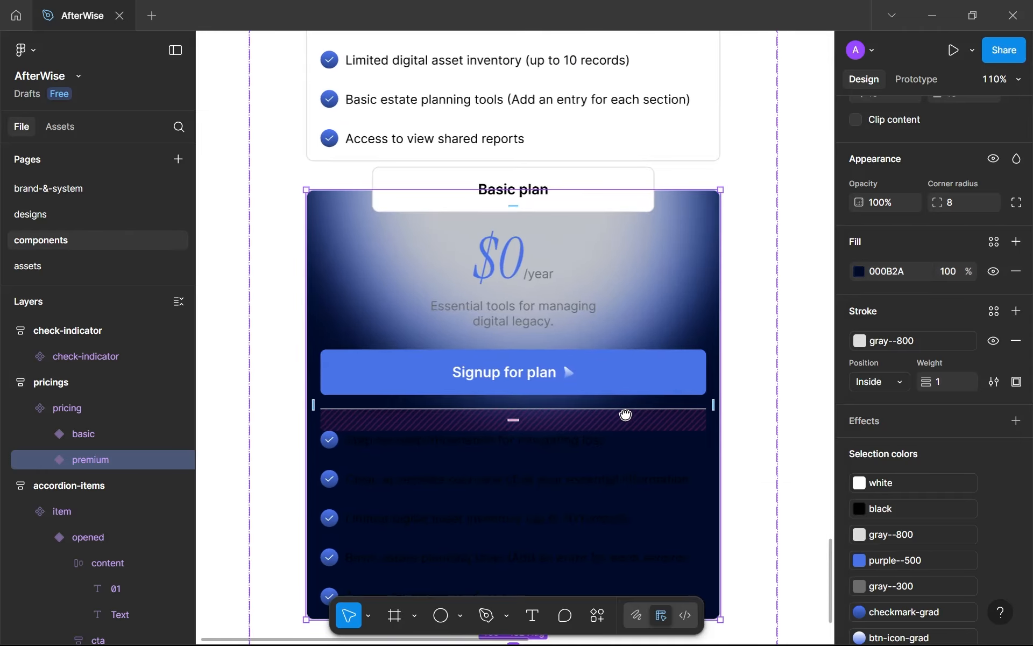
{"action": "scroll", "coordinate": [624, 415], "scroll_direction": "down", "scroll_amount": 1}
{"action": "scroll", "coordinate": [654, 436], "scroll_direction": "down", "scroll_amount": 1}
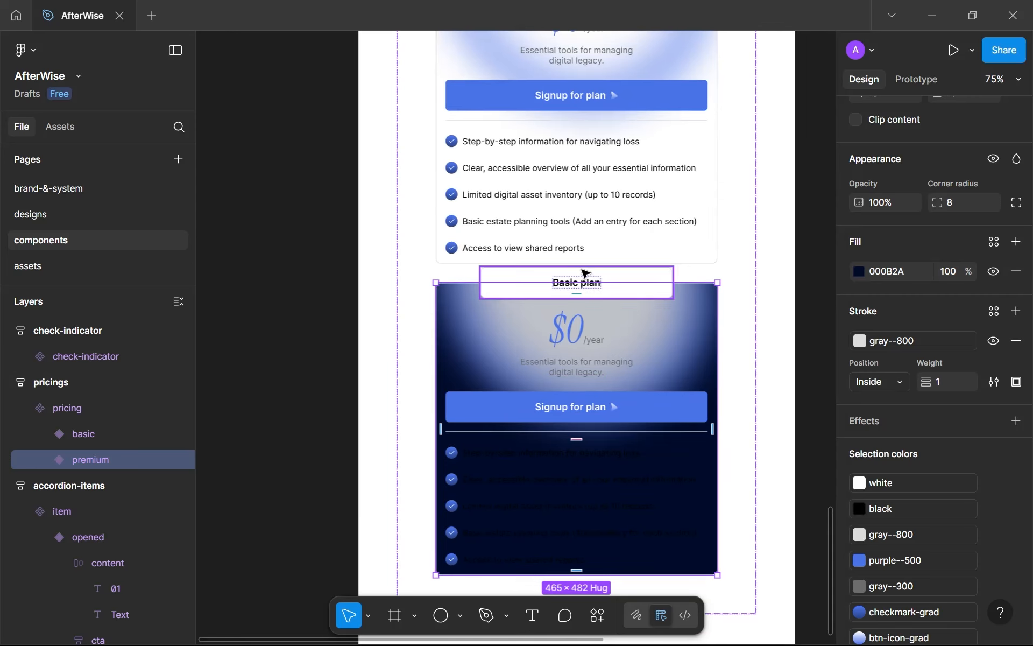
{"action": "left_click", "coordinate": [569, 290]}
Retitle the premium card 'Premium plan' and change its price to $19.99/year.
{"action": "double_click", "coordinate": [569, 289]}
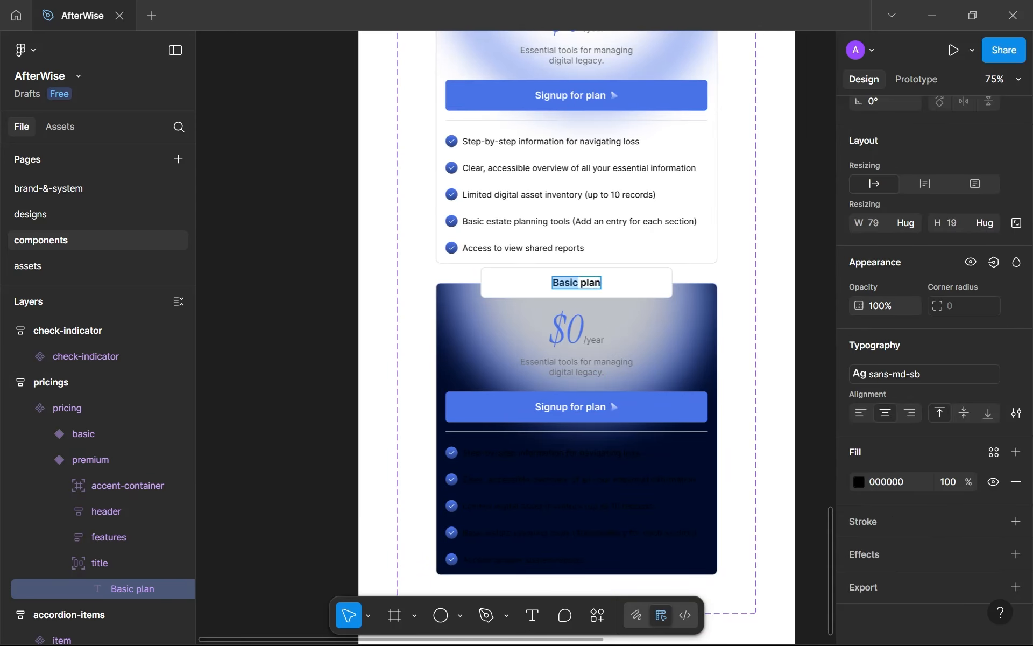
{"action": "type", "text": "Premium"}
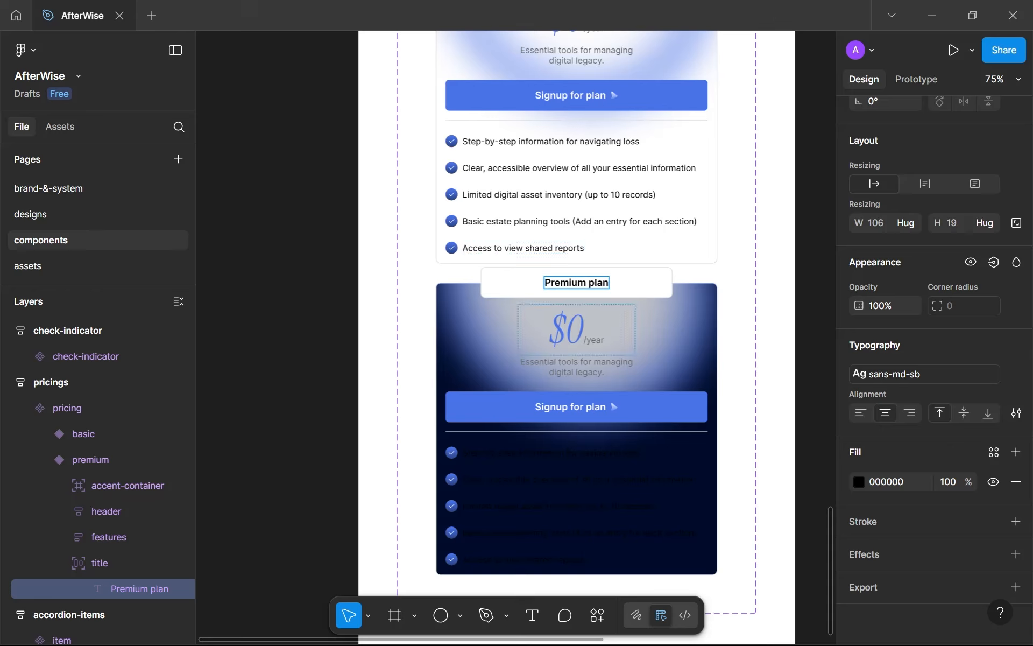
{"action": "left_click_drag", "start_coordinate": [585, 332], "coordinate": [567, 332]}
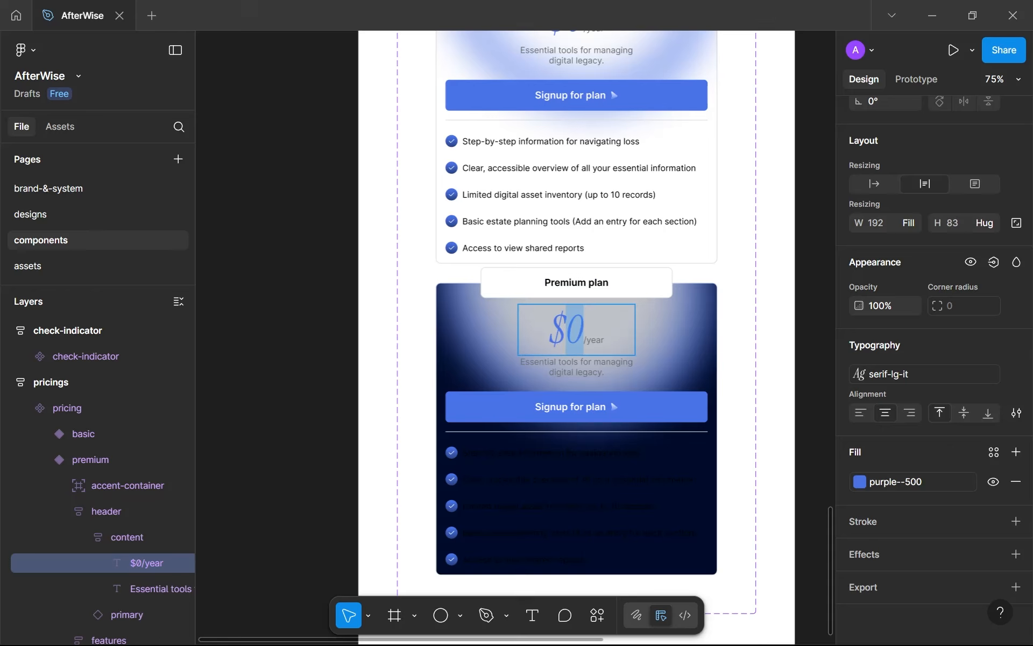
{"action": "type", "text": "19"}
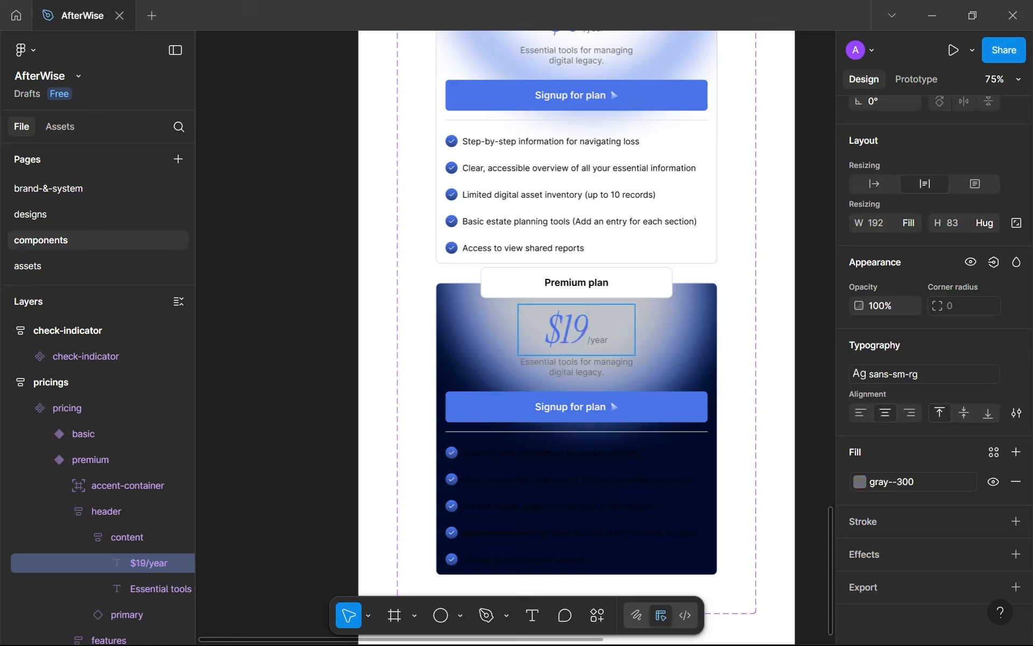
{"action": "key", "text": "Left"}
{"action": "key", "text": "Right"}
{"action": "type", "text": ".00"}
{"action": "key", "text": "BackSpace"}
{"action": "key", "text": "BackSpace"}
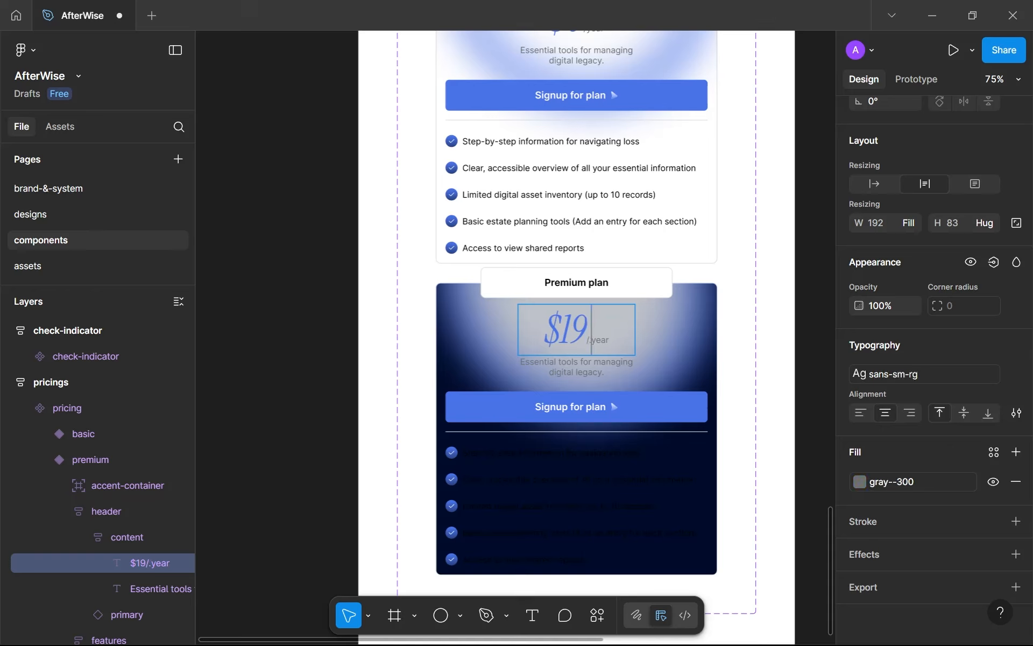
{"action": "type", "text": "99"}
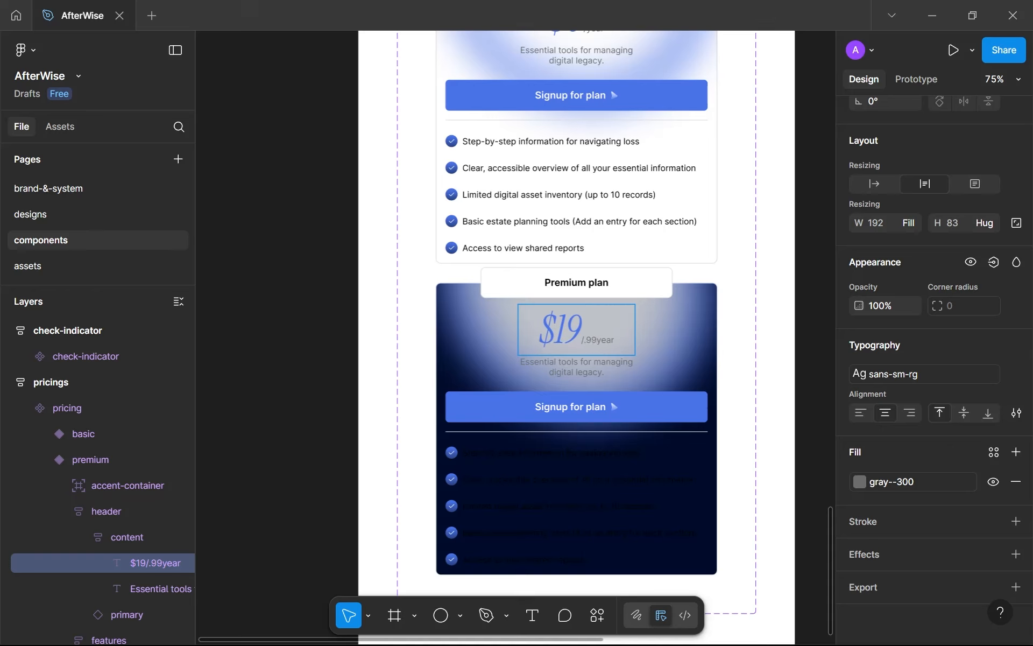
{"action": "key", "text": "Delete"}
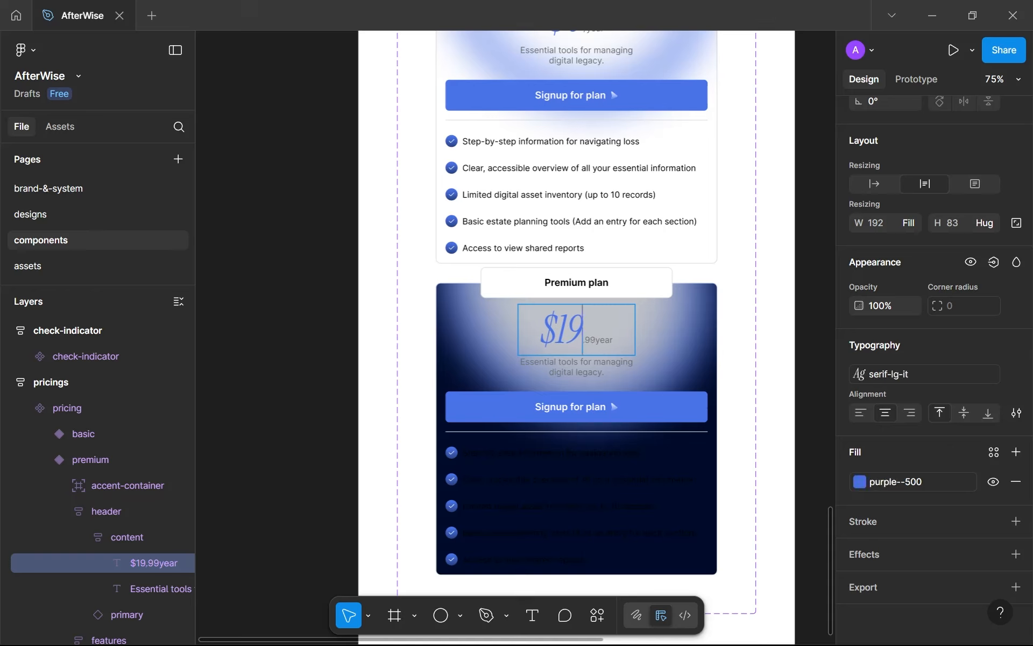
{"action": "key", "text": "Right"}
{"action": "key", "text": "Right"}
{"action": "key", "text": "Right"}
{"action": "type", "text": "/"}
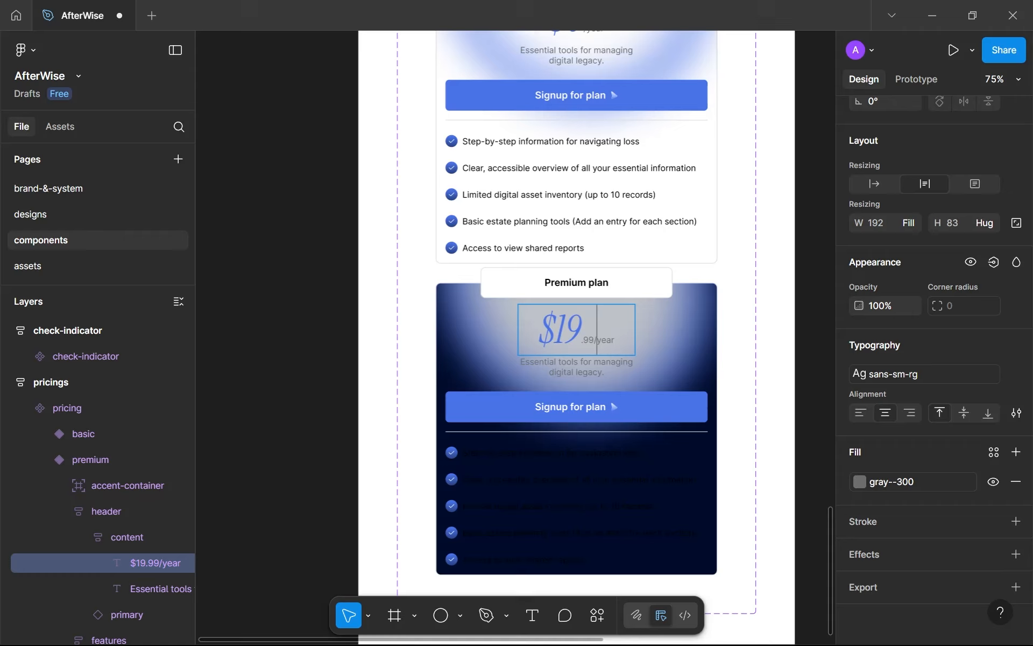
{"action": "scroll", "coordinate": [573, 346], "scroll_direction": "up", "scroll_amount": 5}
{"action": "scroll", "coordinate": [572, 347], "scroll_direction": "right", "scroll_amount": 1}
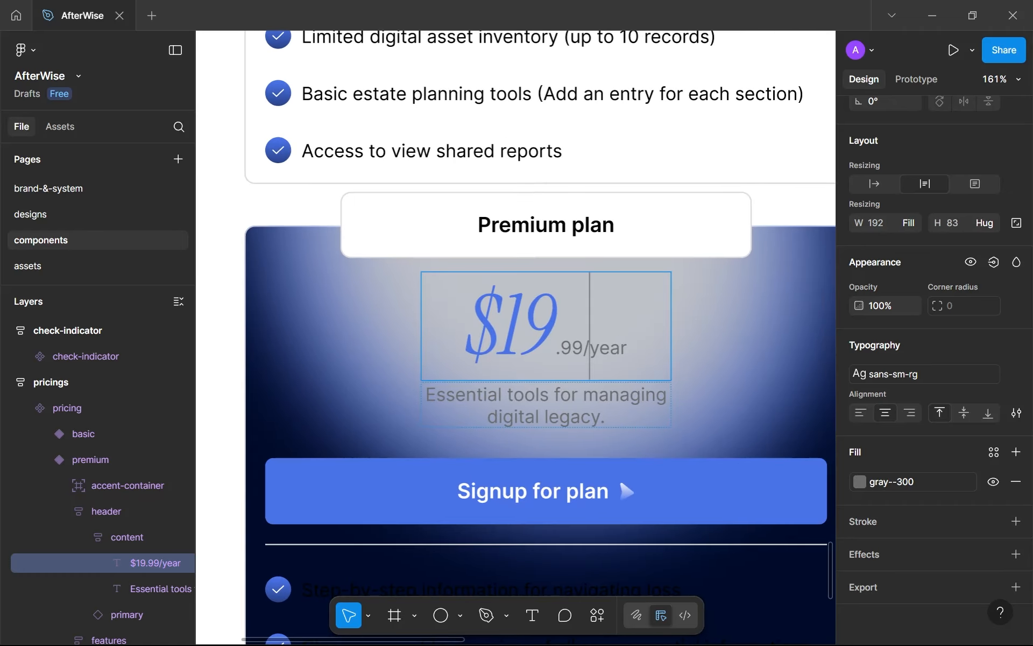
Hide the premium card's accent-container glow layer.
{"action": "left_click", "coordinate": [570, 417]}
{"action": "key", "text": "Escape"}
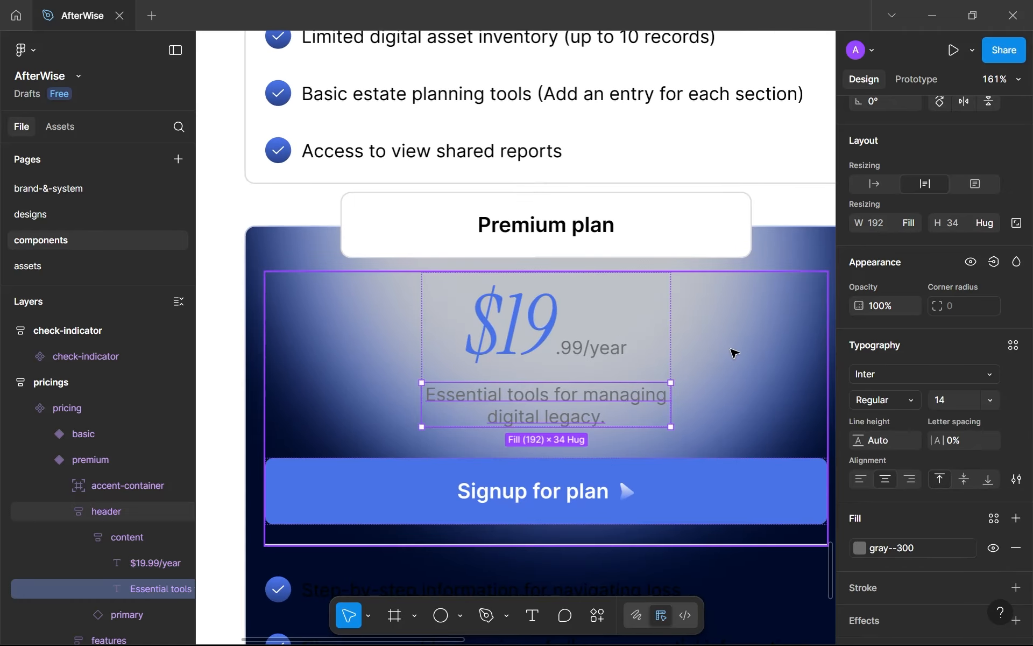
{"action": "scroll", "coordinate": [782, 295], "scroll_direction": "down", "scroll_amount": 1}
{"action": "scroll", "coordinate": [781, 295], "scroll_direction": "down", "scroll_amount": 3}
{"action": "scroll", "coordinate": [794, 268], "scroll_direction": "up", "scroll_amount": 1}
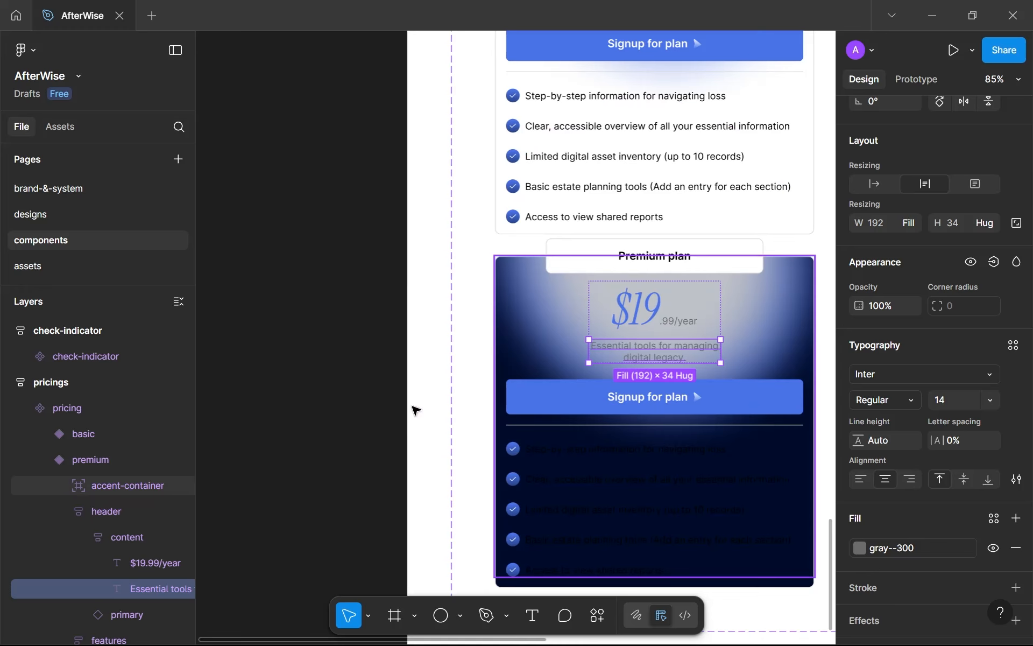
{"action": "left_click", "coordinate": [137, 486]}
{"action": "left_click", "coordinate": [177, 485]}
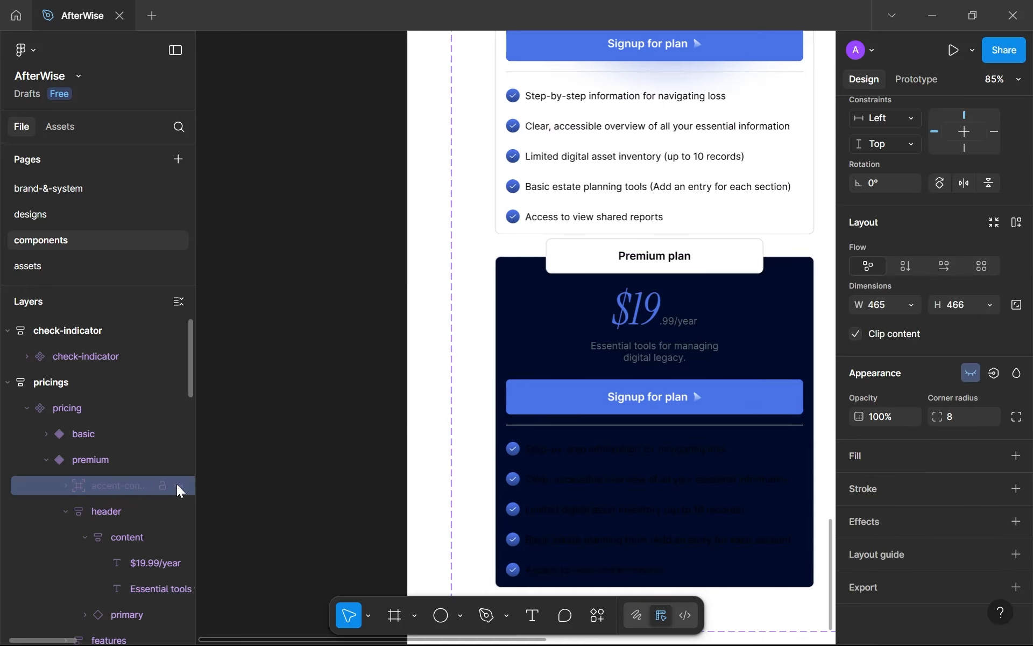
{"action": "scroll", "coordinate": [682, 369], "scroll_direction": "up", "scroll_amount": 1}
{"action": "scroll", "coordinate": [651, 340], "scroll_direction": "down", "scroll_amount": 1}
{"action": "scroll", "coordinate": [651, 340], "scroll_direction": "right", "scroll_amount": 1}
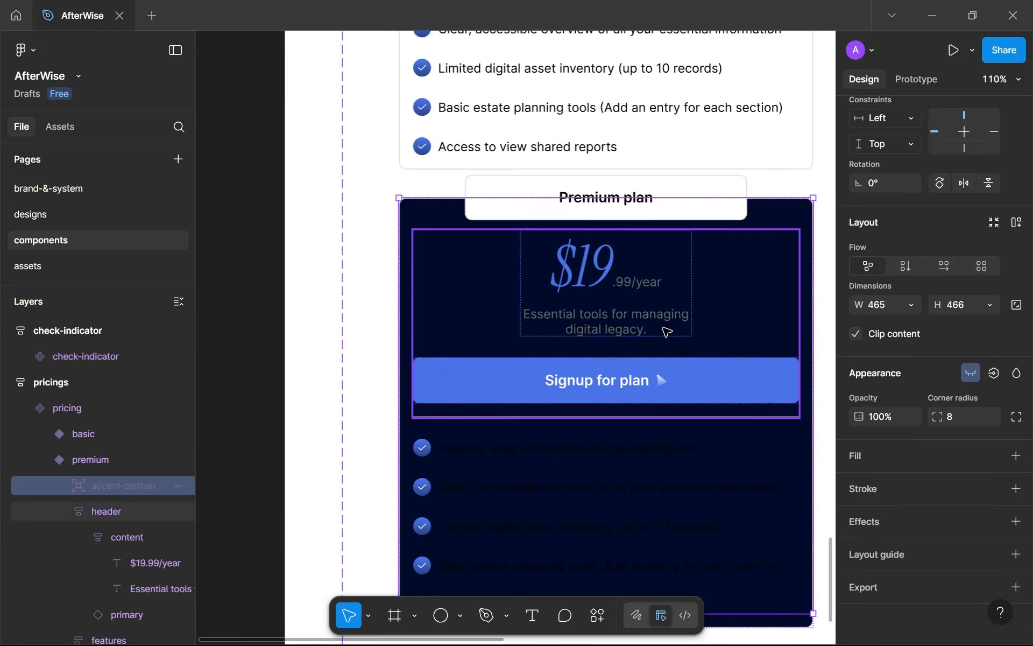
Make the $19 price text white and the description text gray--800.
{"action": "left_click", "coordinate": [597, 267]}
{"action": "scroll", "coordinate": [925, 456], "scroll_direction": "down", "scroll_amount": 1}
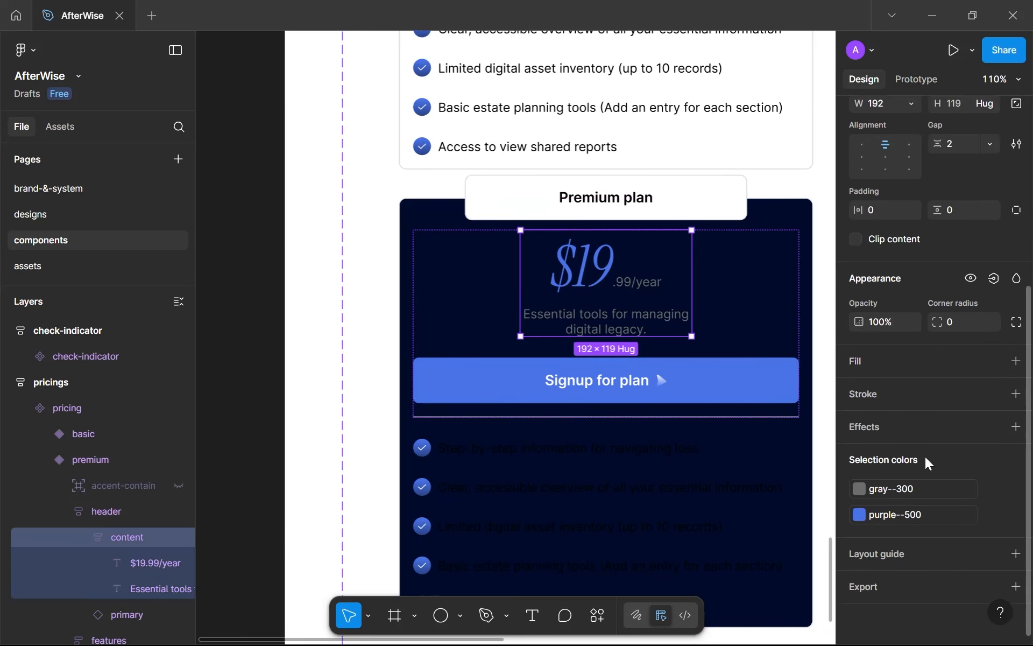
{"action": "left_click", "coordinate": [860, 515]}
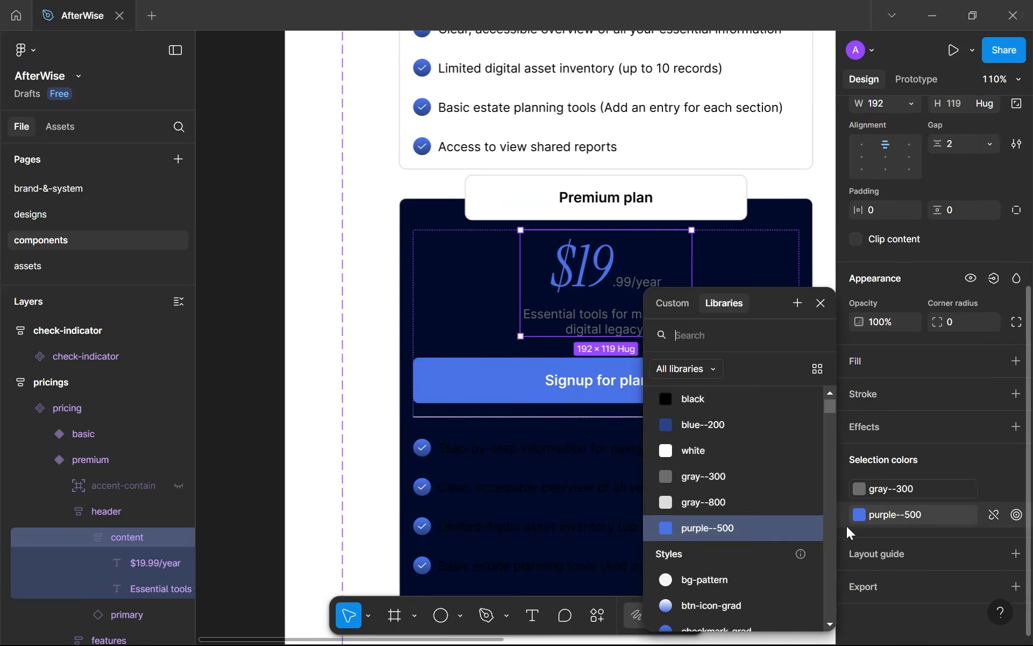
{"action": "left_click", "coordinate": [705, 455]}
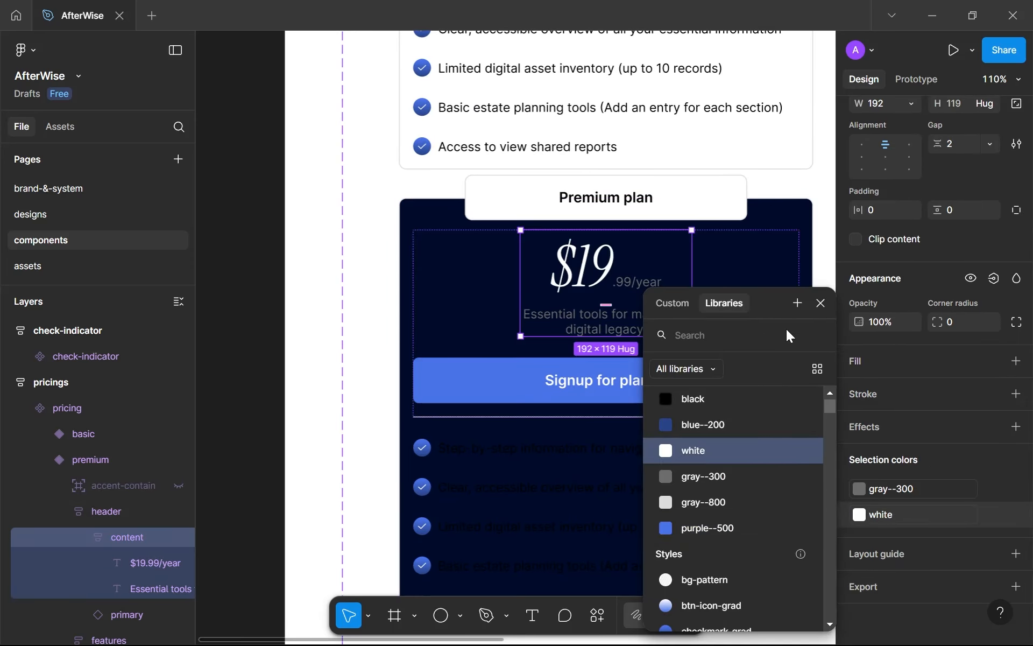
{"action": "left_click", "coordinate": [774, 509]}
{"action": "key", "text": "Escape"}
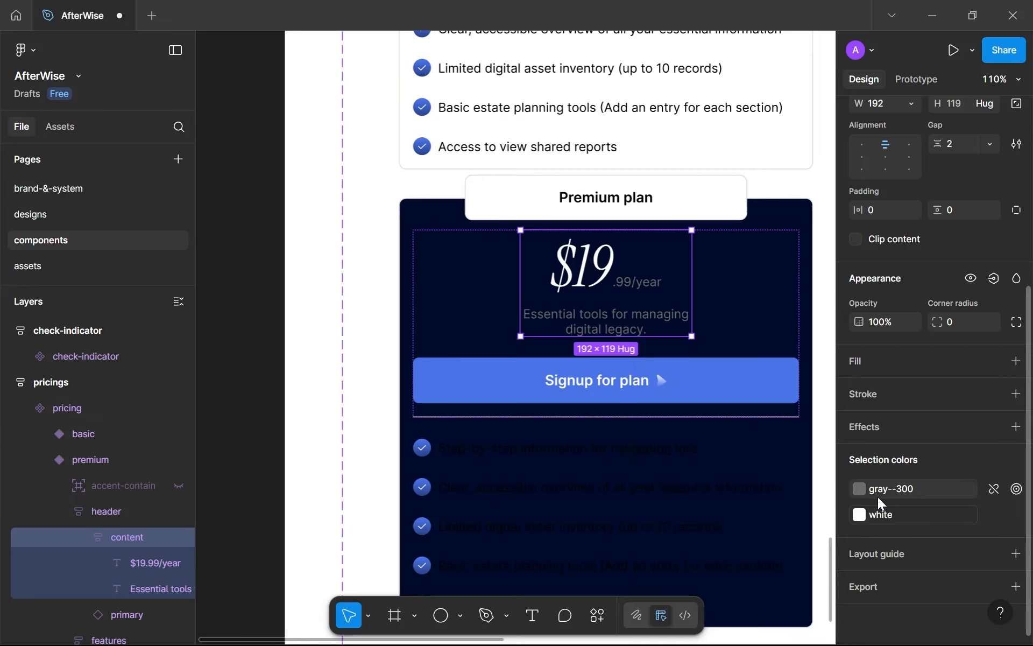
{"action": "left_click", "coordinate": [860, 489]}
{"action": "left_click", "coordinate": [682, 510]}
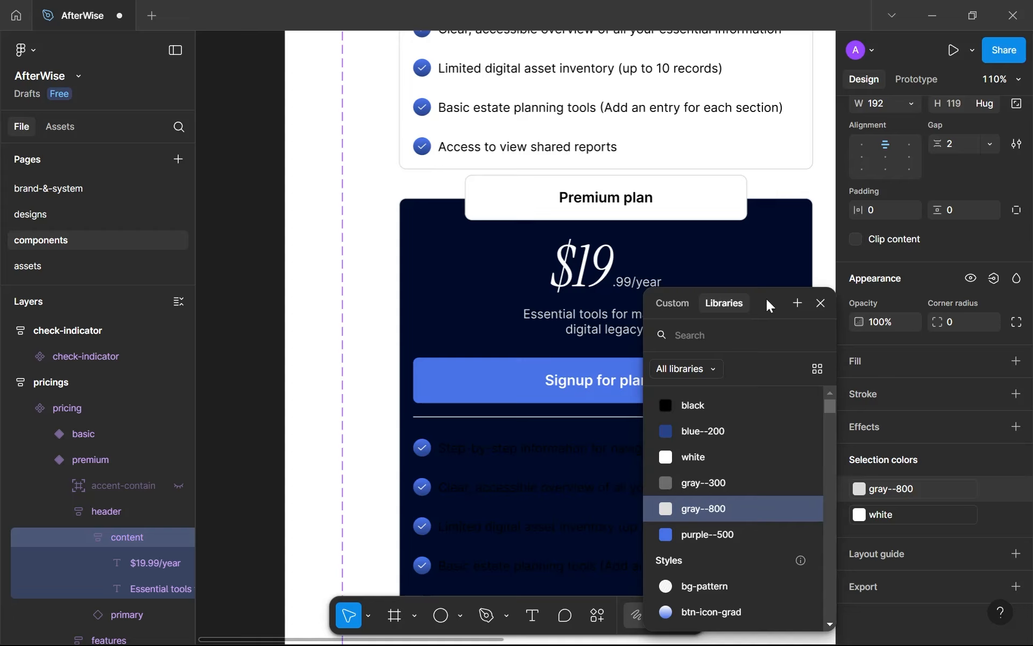
{"action": "left_click", "coordinate": [821, 304]}
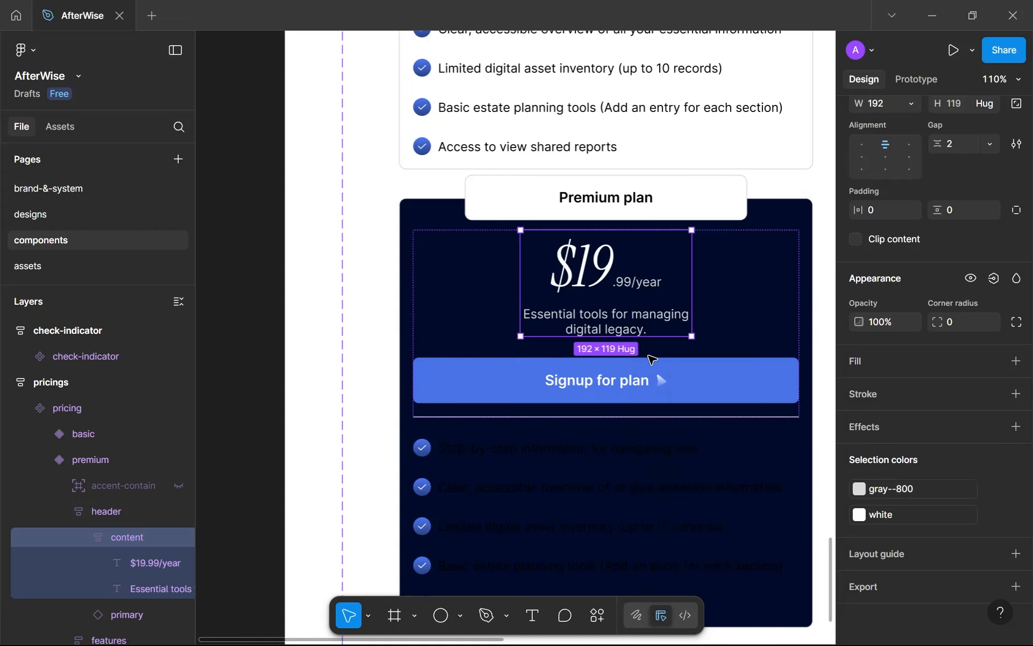
{"action": "scroll", "coordinate": [687, 275], "scroll_direction": "up", "scroll_amount": 3}
{"action": "scroll", "coordinate": [687, 276], "scroll_direction": "up", "scroll_amount": 1}
{"action": "scroll", "coordinate": [619, 239], "scroll_direction": "down", "scroll_amount": 5}
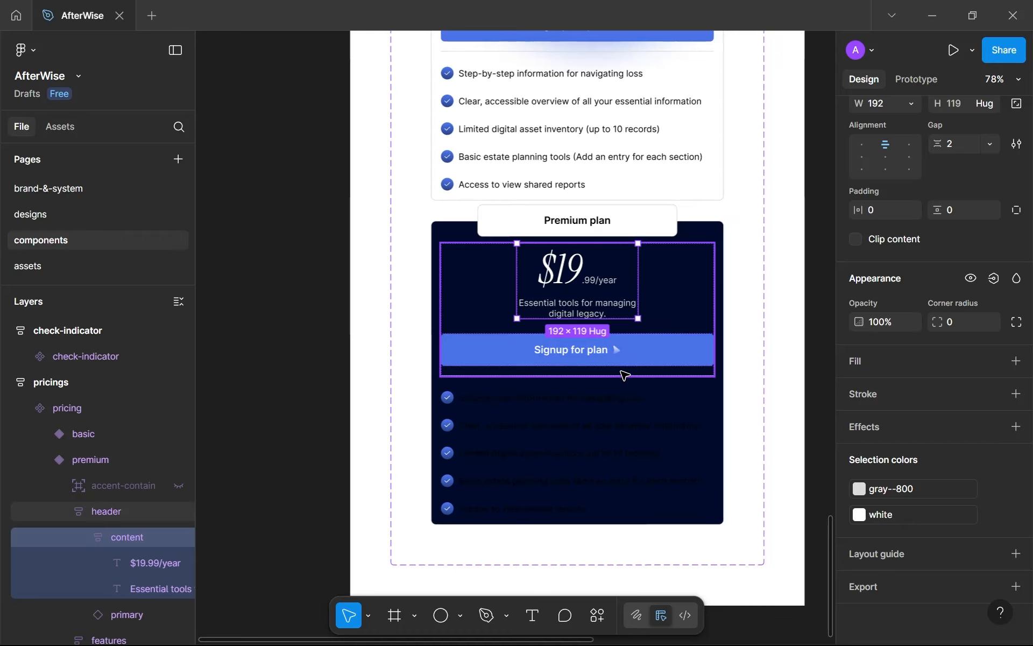
{"action": "left_click", "coordinate": [616, 349]}
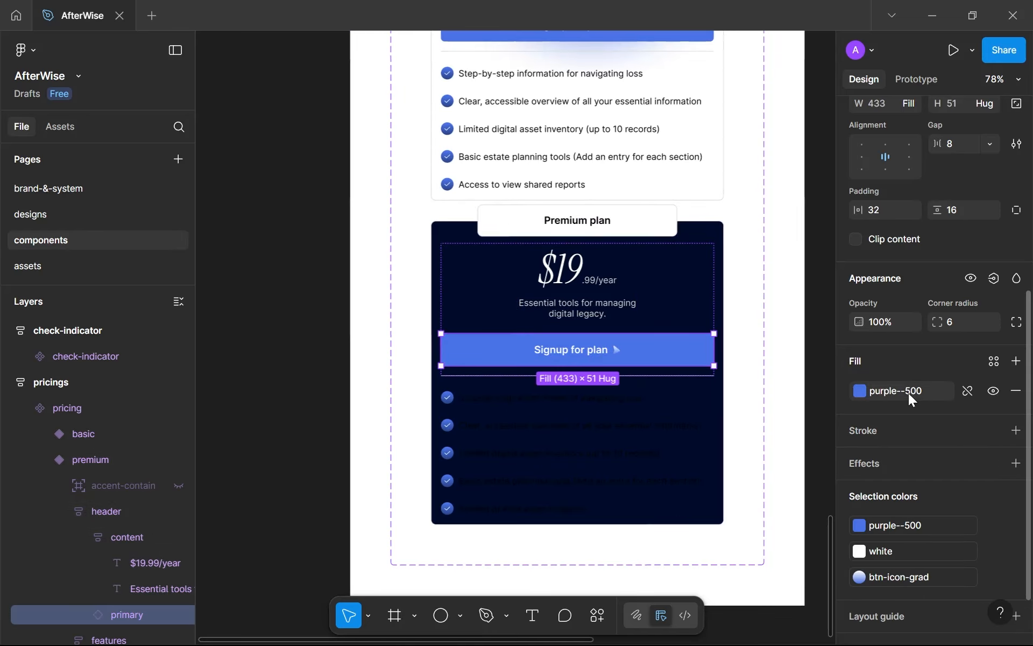
{"action": "scroll", "coordinate": [719, 441], "scroll_direction": "down", "scroll_amount": 3}
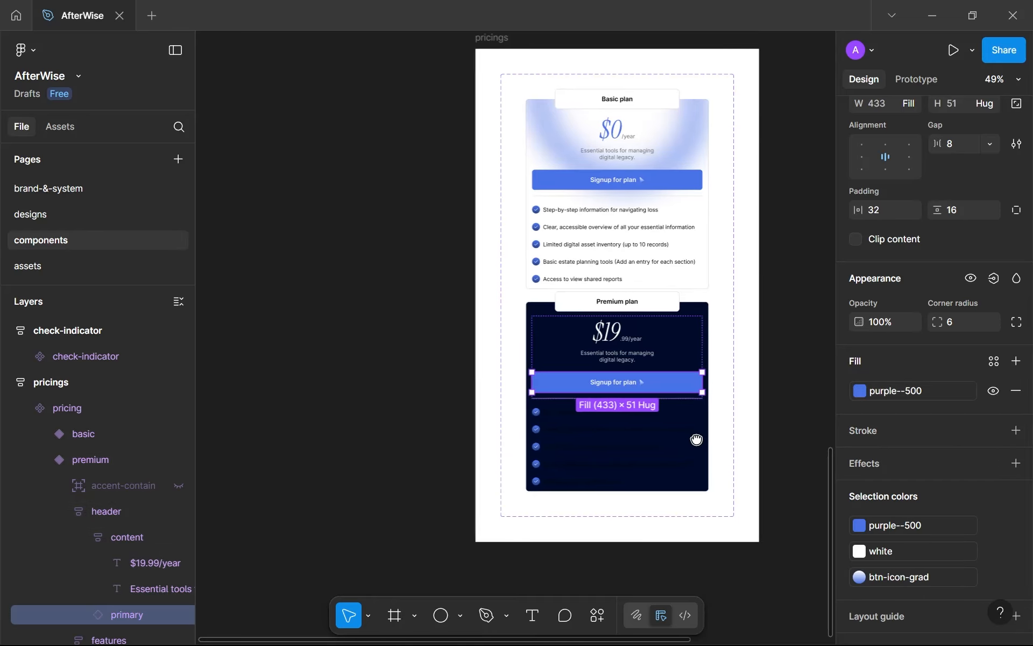
{"action": "scroll", "coordinate": [680, 443], "scroll_direction": "up", "scroll_amount": 4}
Make the signup button fill white and its 'Signup for plan' label black.
{"action": "scroll", "coordinate": [620, 370], "scroll_direction": "up", "scroll_amount": 2}
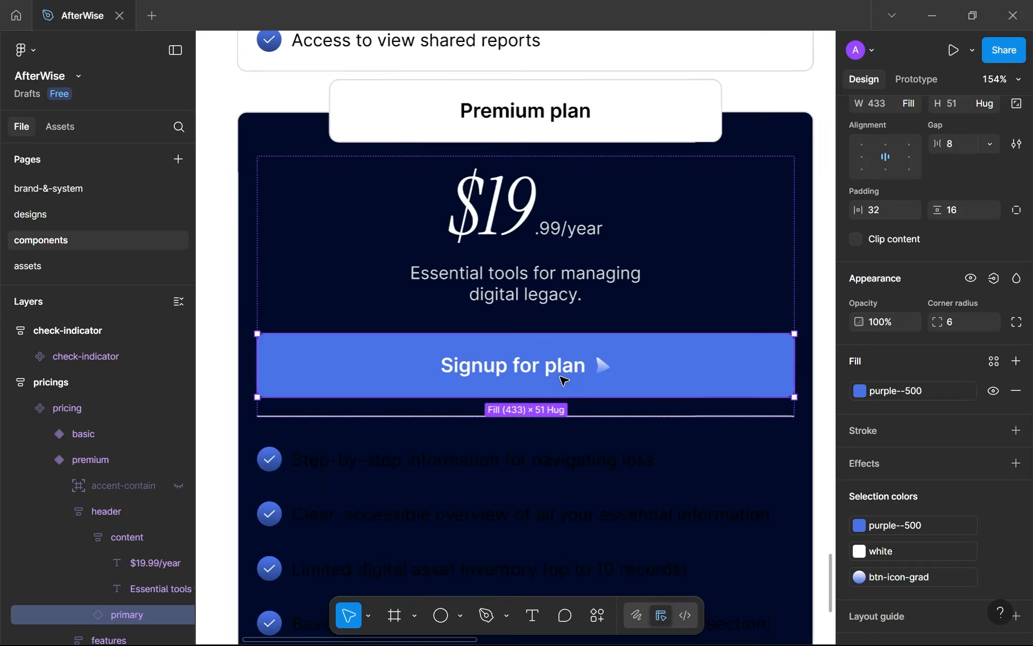
{"action": "left_click", "coordinate": [860, 393]}
{"action": "left_click", "coordinate": [736, 454]}
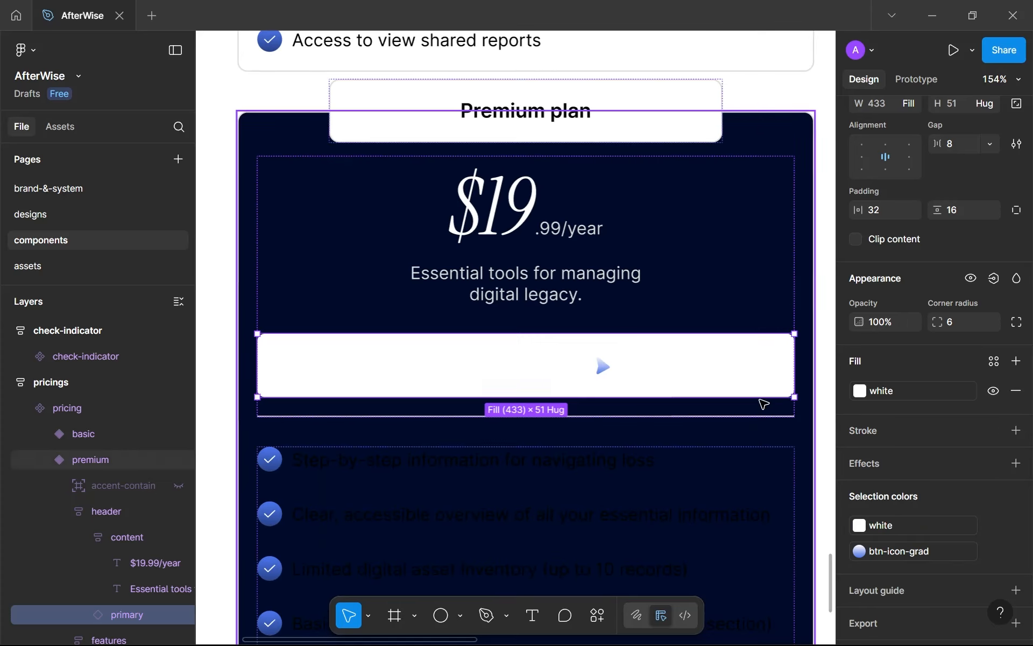
{"action": "double_click", "coordinate": [549, 370]}
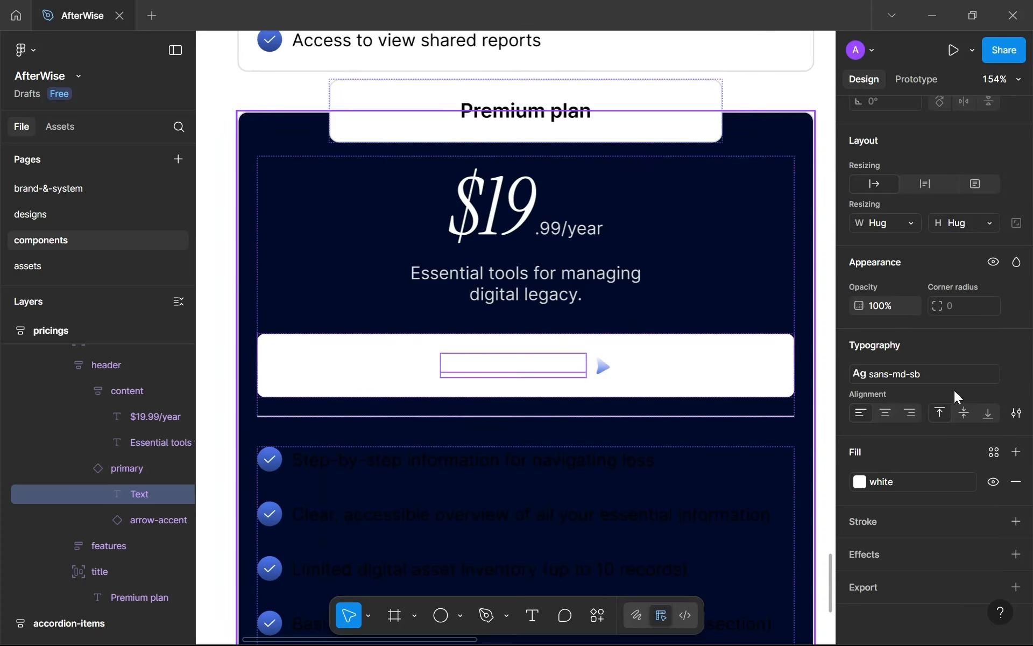
{"action": "left_click", "coordinate": [928, 484]}
{"action": "left_click", "coordinate": [700, 405]}
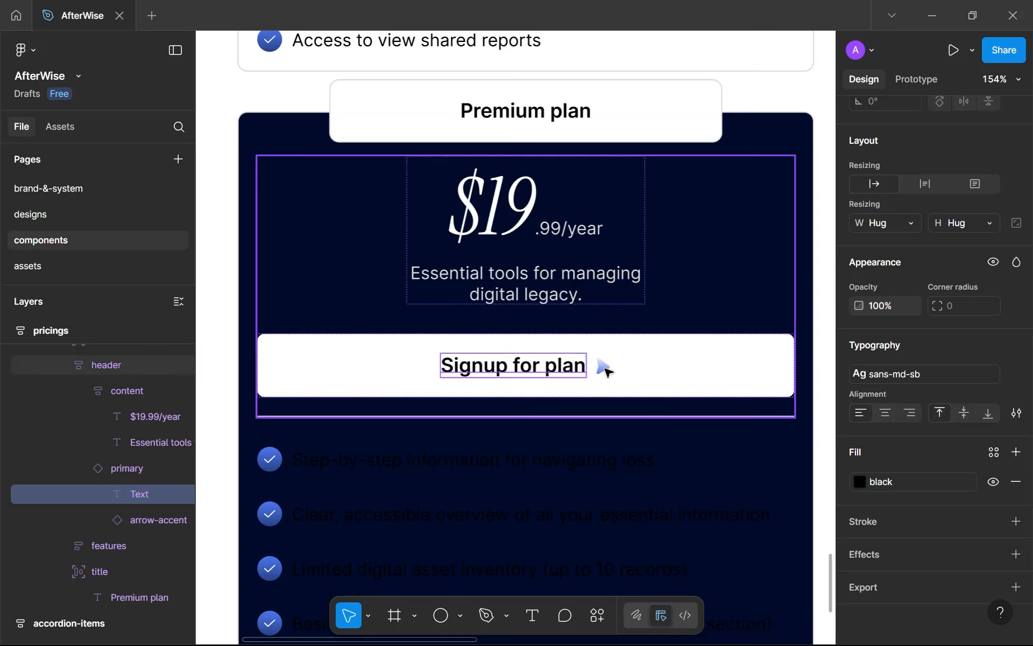
Detach the arrow's gradient and change its end stop to navy 000B2A.
{"action": "left_click", "coordinate": [603, 366]}
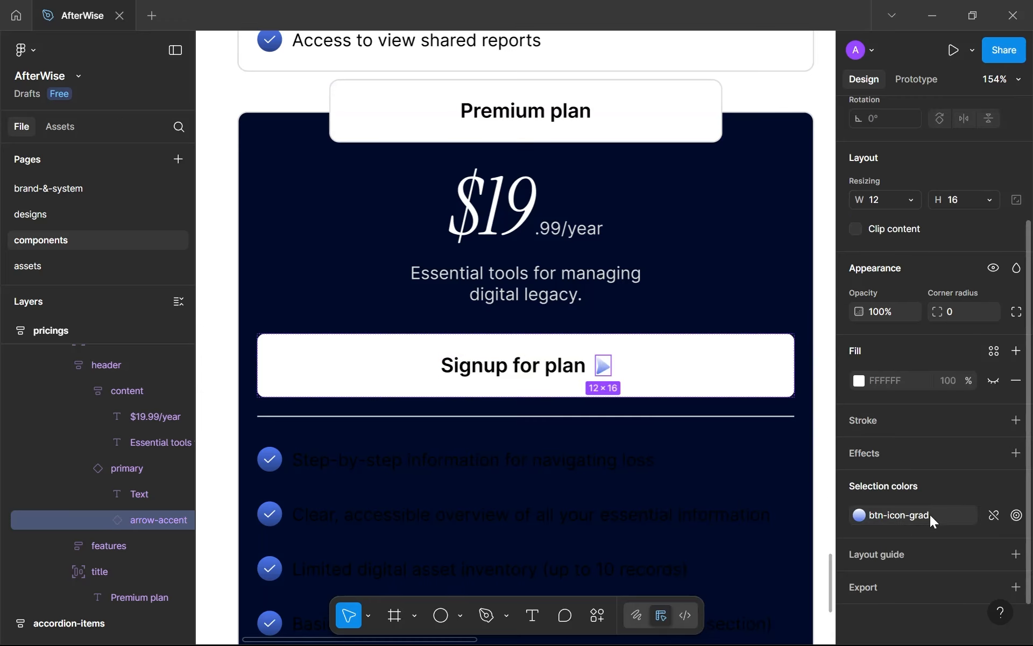
{"action": "scroll", "coordinate": [918, 458], "scroll_direction": "up", "scroll_amount": 3}
{"action": "scroll", "coordinate": [918, 459], "scroll_direction": "down", "scroll_amount": 3}
{"action": "left_click", "coordinate": [994, 515]}
{"action": "left_click", "coordinate": [860, 515]}
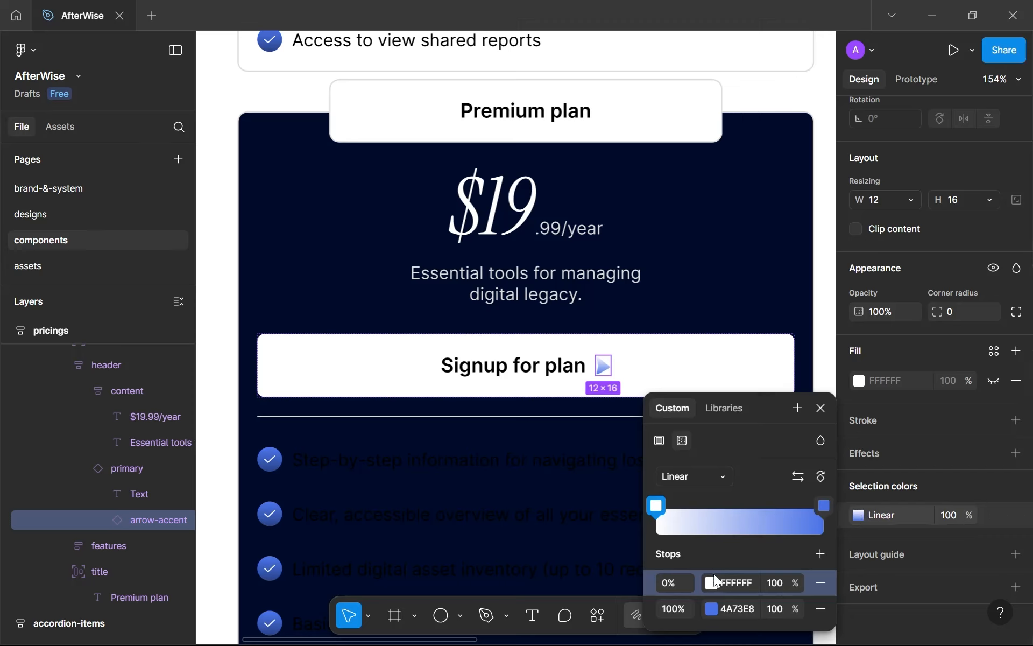
{"action": "left_click", "coordinate": [736, 613]}
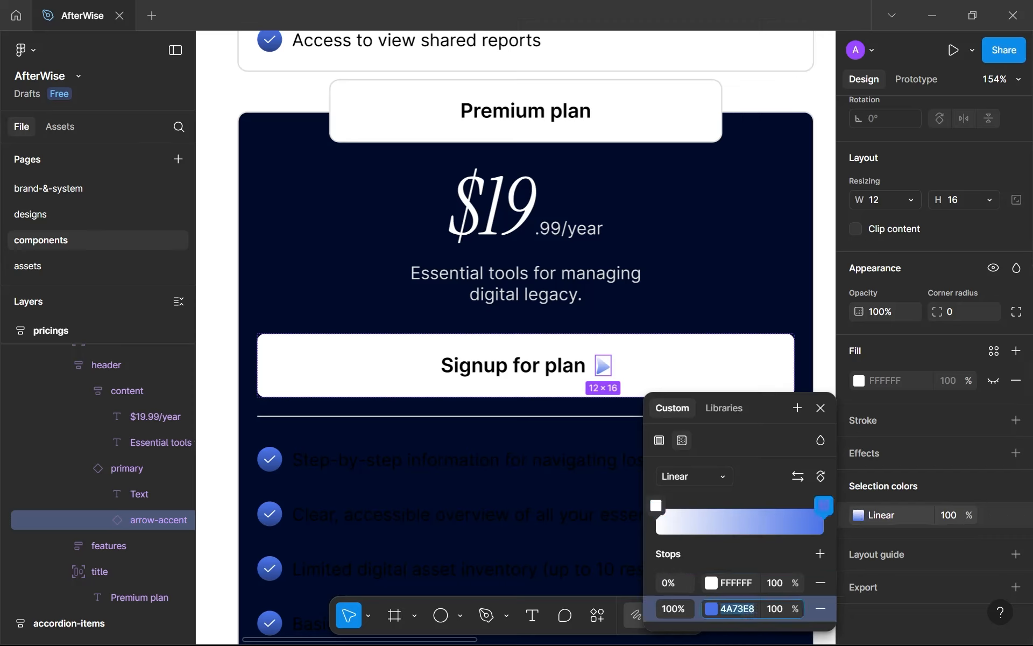
{"action": "left_click", "coordinate": [711, 607]}
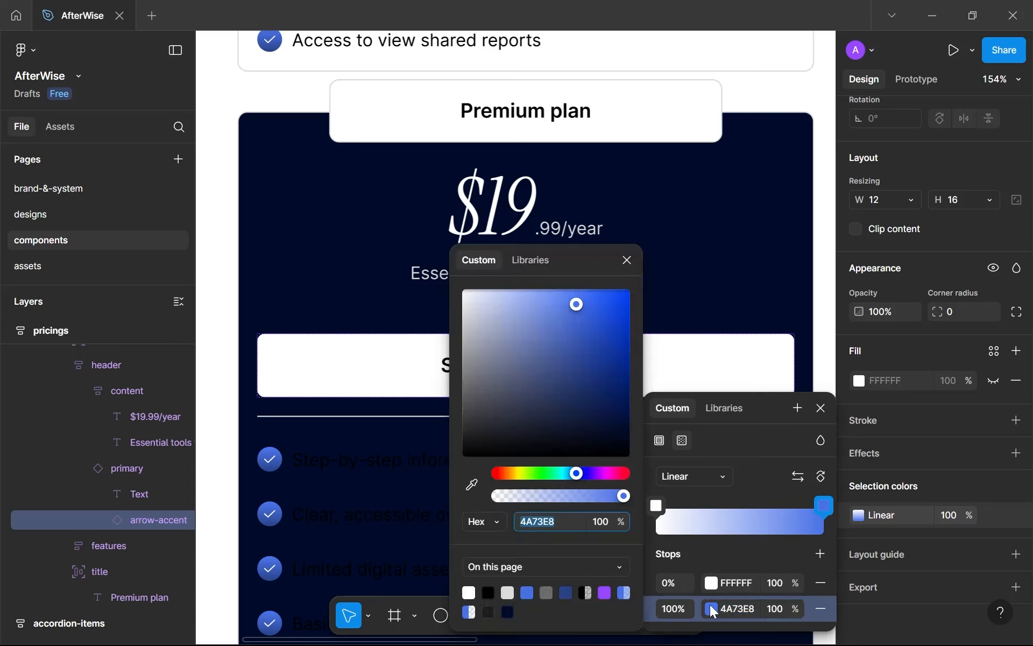
{"action": "left_click", "coordinate": [733, 609]}
{"action": "type", "text": "000B2A"}
{"action": "key", "text": "Return"}
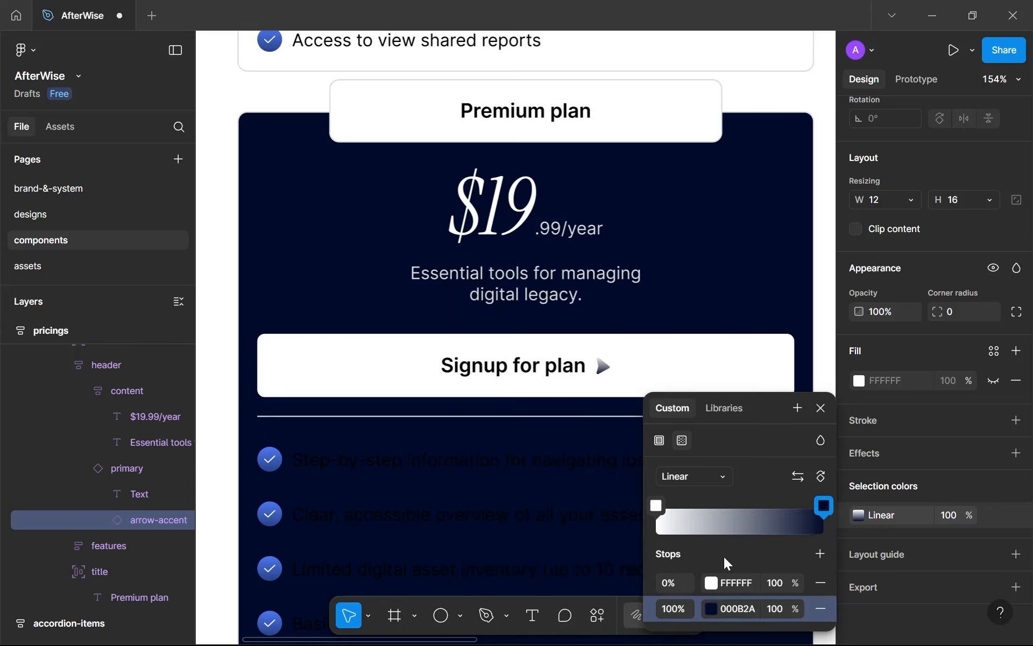
{"action": "left_click", "coordinate": [820, 409]}
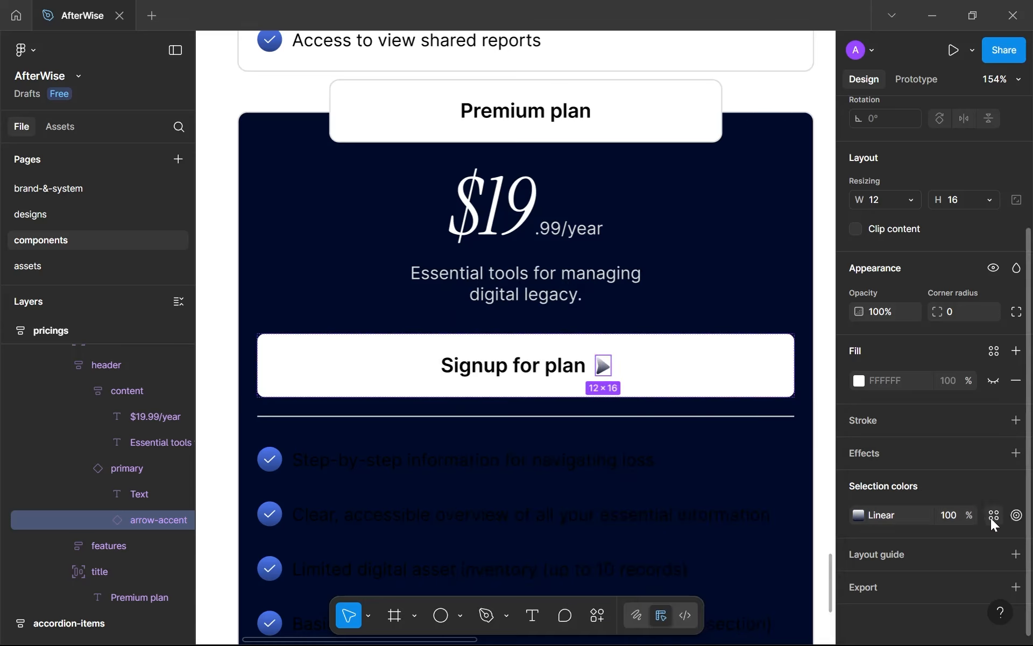
Save the arrow gradient as a new colour style, btn-icon-grad--dark.
{"action": "left_click", "coordinate": [993, 515]}
{"action": "scroll", "coordinate": [807, 484], "scroll_direction": "down", "scroll_amount": 3}
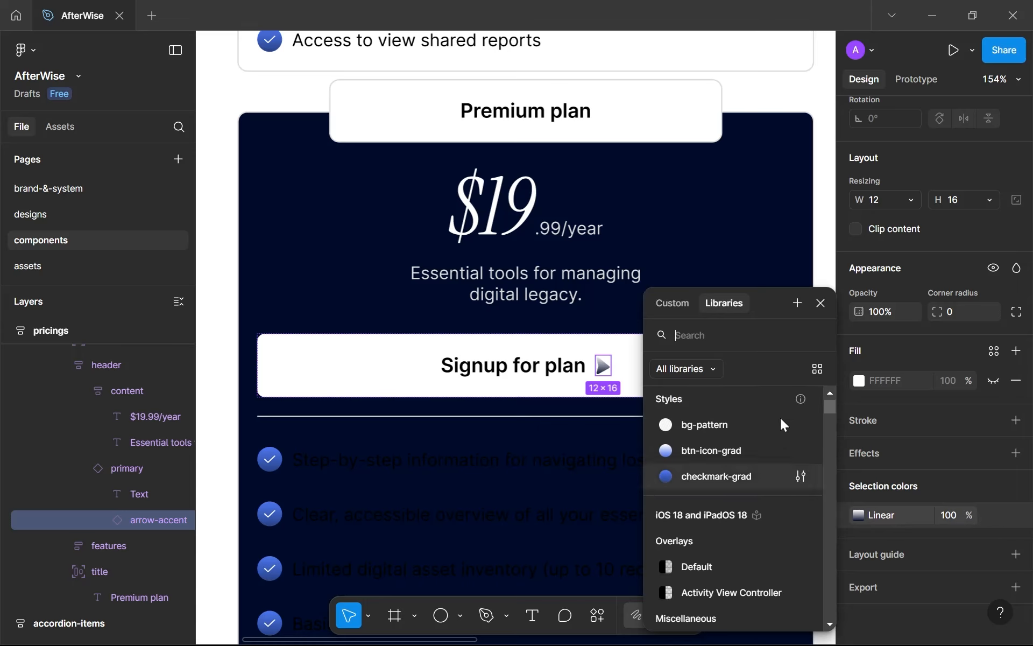
{"action": "left_click", "coordinate": [798, 303]}
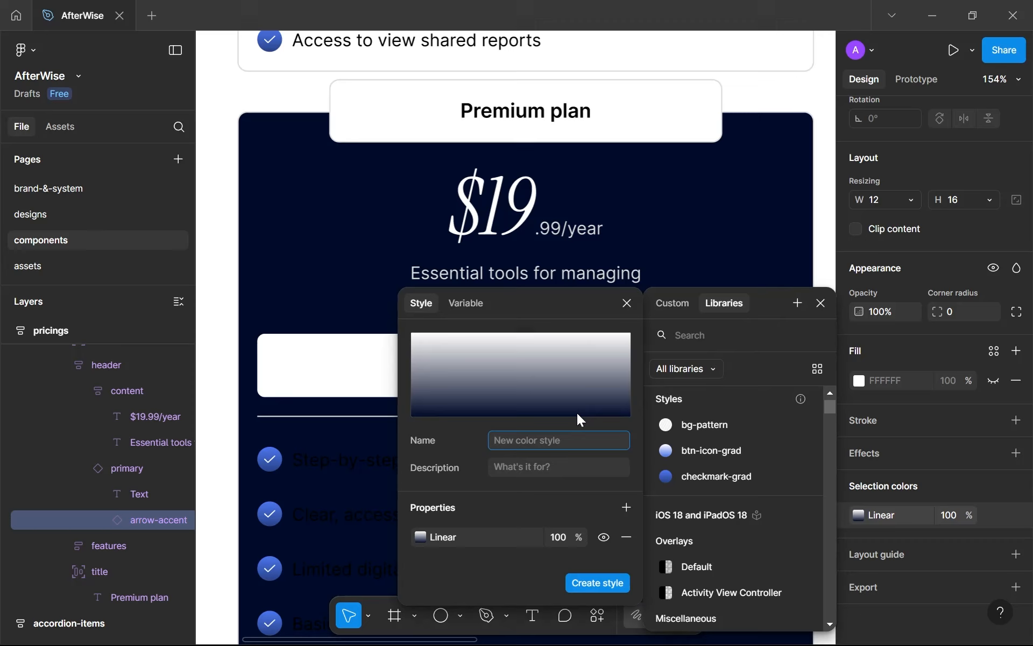
{"action": "type", "text": "btn-icon-grad--dark"}
{"action": "key", "text": "Return"}
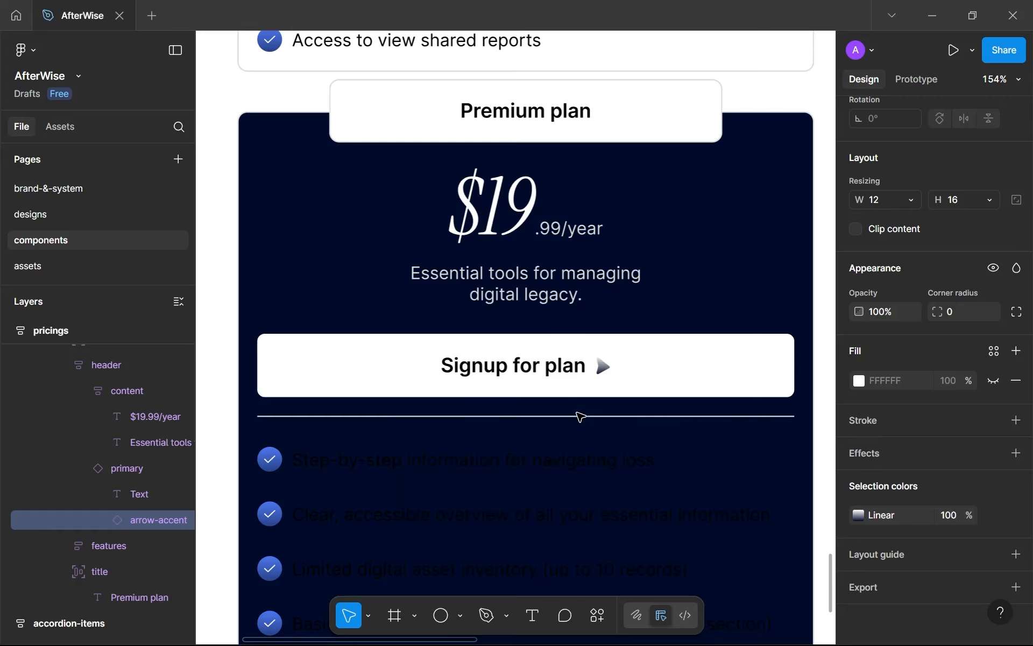
{"action": "scroll", "coordinate": [580, 416], "scroll_direction": "down", "scroll_amount": 3}
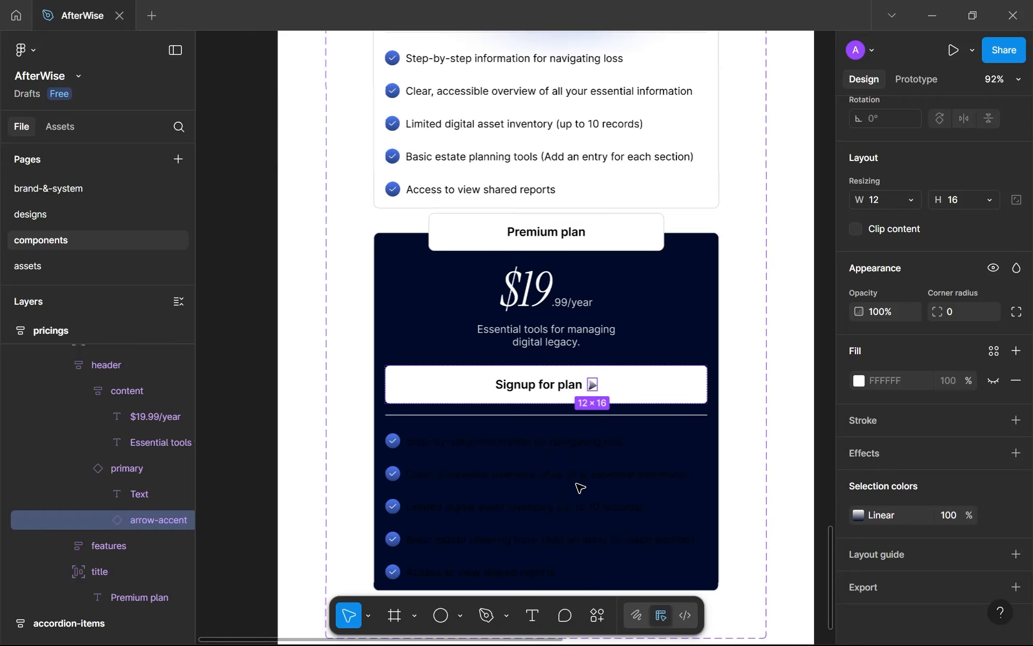
Recolour the premium header's stroke with the gray--800 style.
{"action": "left_click", "coordinate": [568, 420]}
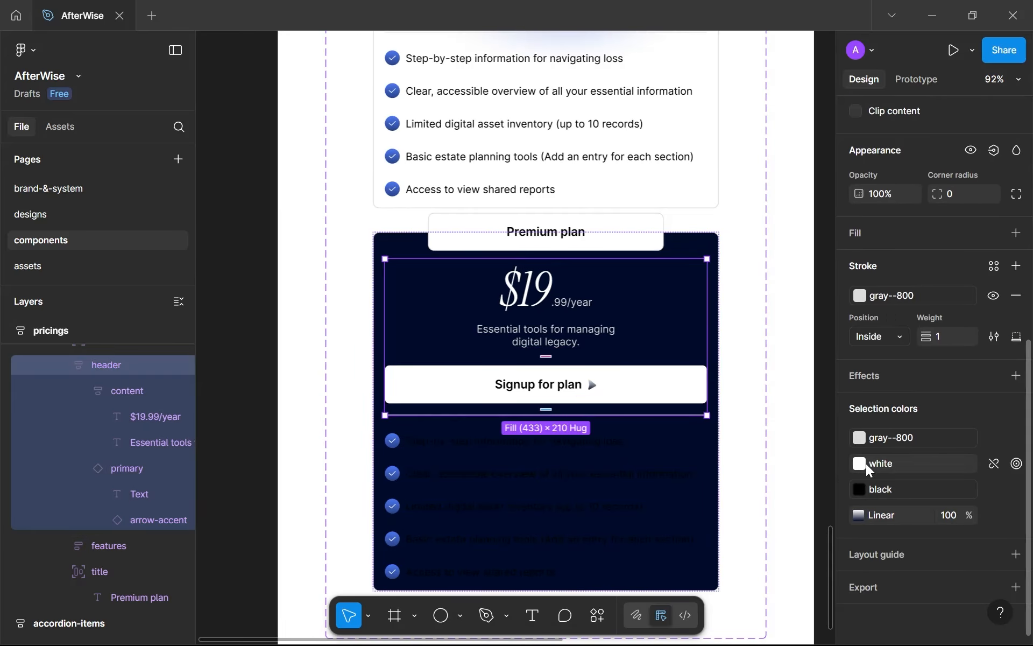
{"action": "scroll", "coordinate": [661, 419], "scroll_direction": "up", "scroll_amount": 5}
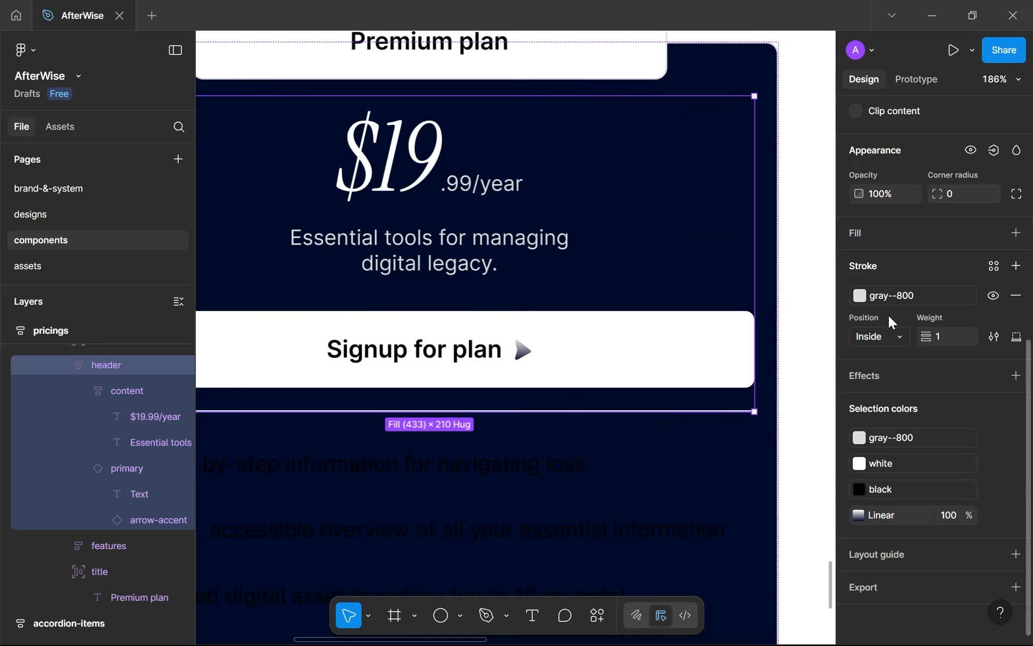
{"action": "left_click", "coordinate": [883, 298]}
{"action": "left_click", "coordinate": [722, 472]}
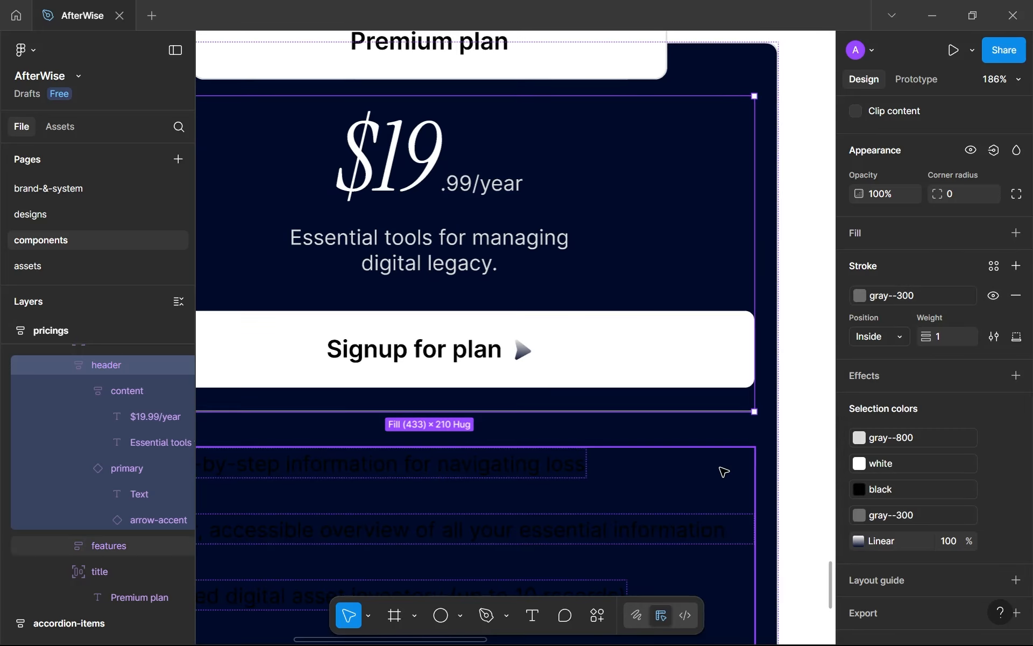
{"action": "left_click", "coordinate": [909, 300]}
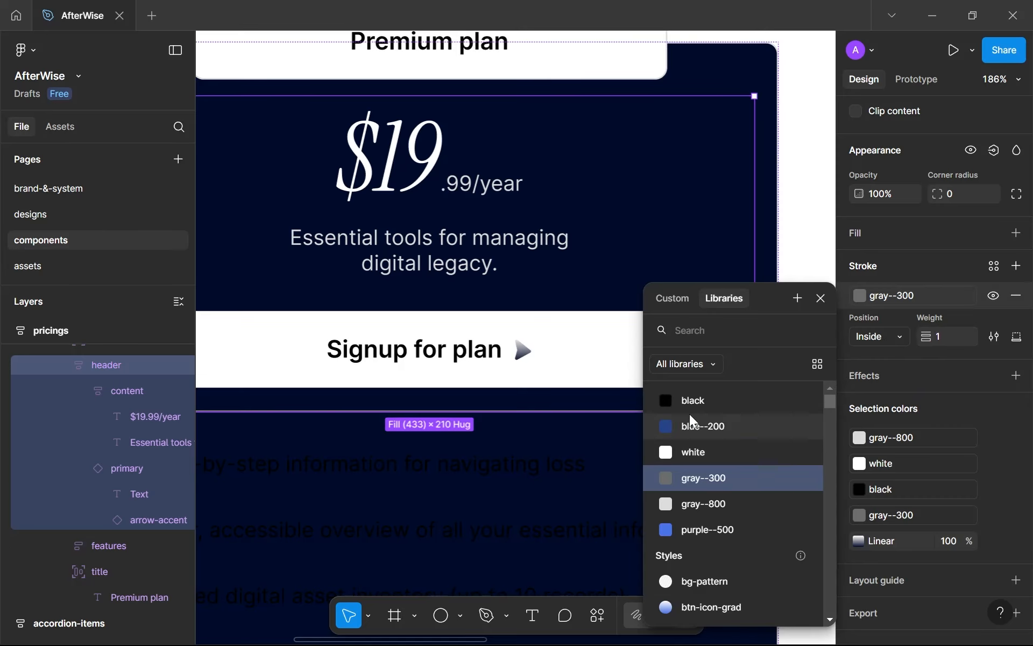
{"action": "left_click", "coordinate": [970, 297]}
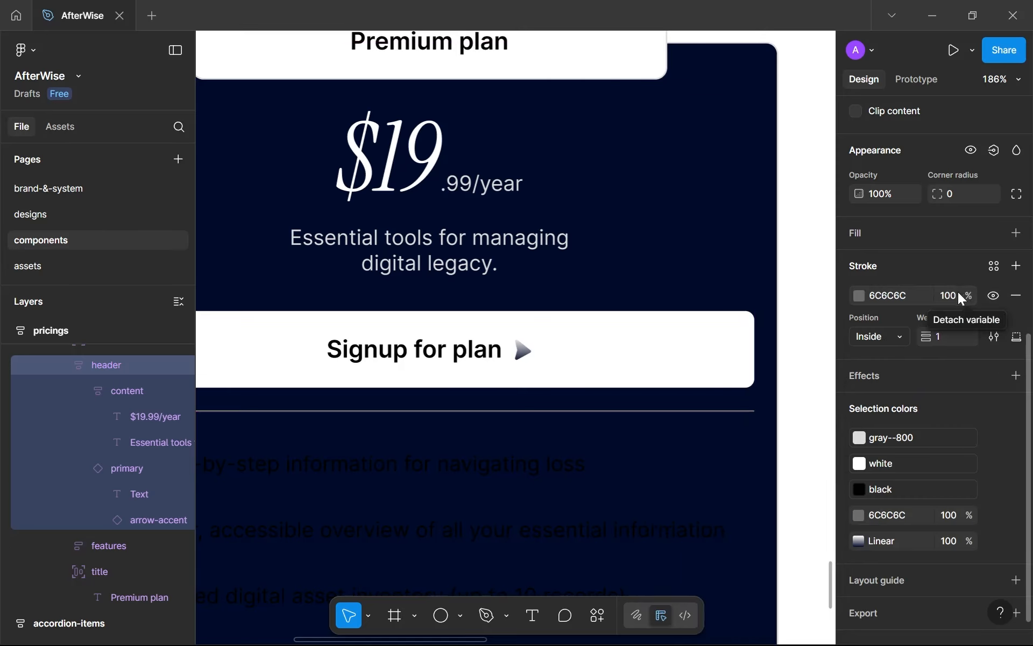
{"action": "scroll", "coordinate": [759, 373], "scroll_direction": "down", "scroll_amount": 5}
{"action": "left_click", "coordinate": [859, 295]}
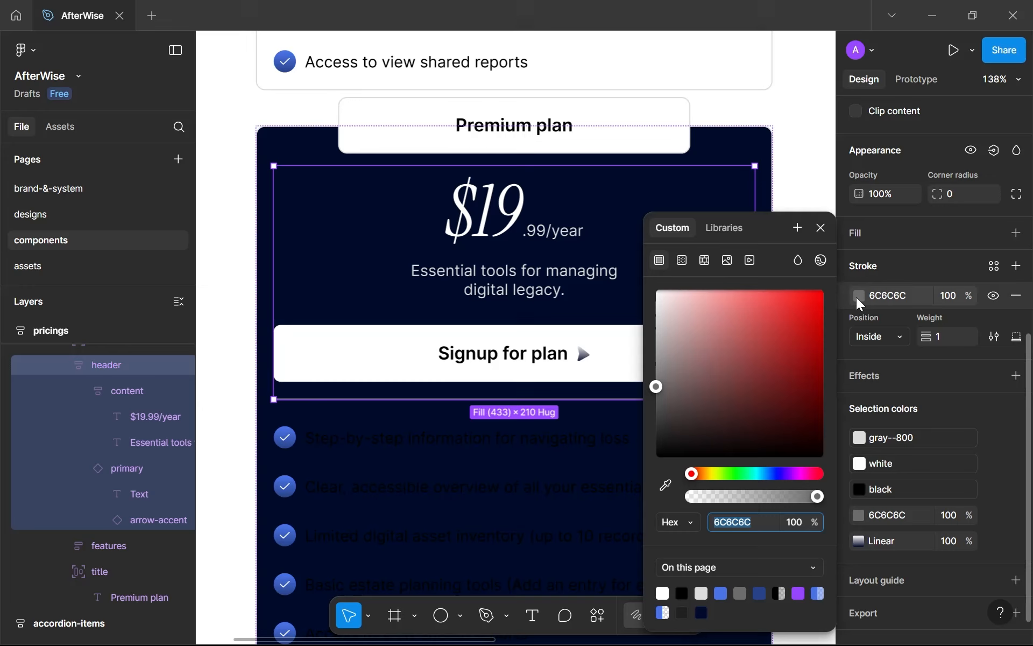
{"action": "left_click", "coordinate": [665, 485]}
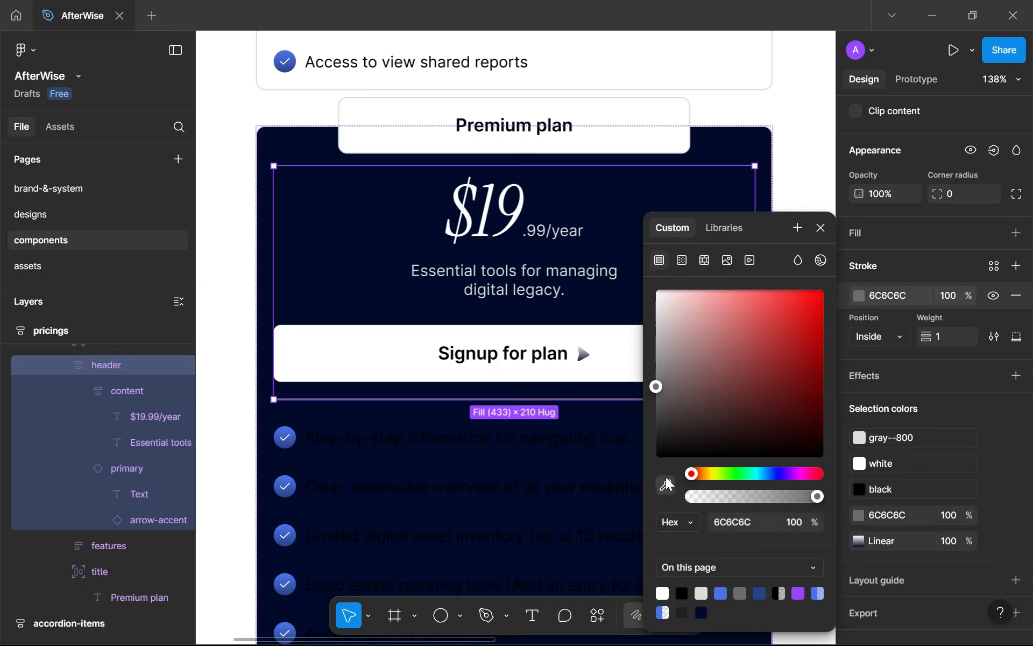
{"action": "left_click", "coordinate": [364, 299]}
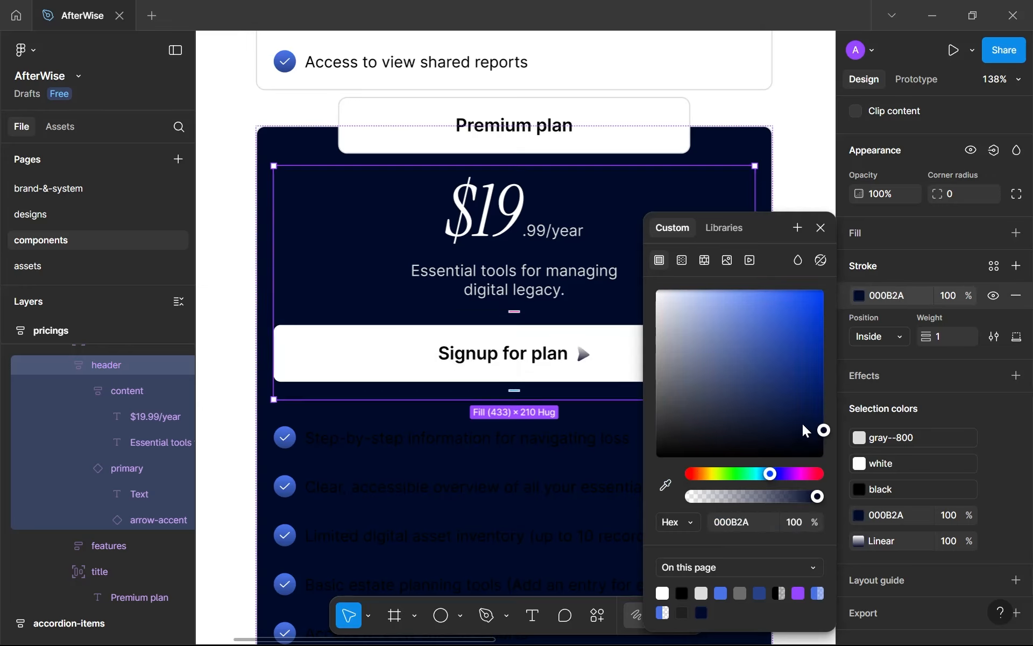
{"action": "mouse_move", "coordinate": [805, 431]}
{"action": "left_mouse_down"}
{"action": "mouse_move", "coordinate": [812, 417]}
{"action": "mouse_move", "coordinate": [652, 369]}
{"action": "mouse_move", "coordinate": [617, 383]}
{"action": "mouse_move", "coordinate": [615, 418]}
{"action": "mouse_move", "coordinate": [627, 288]}
{"action": "left_mouse_up"}
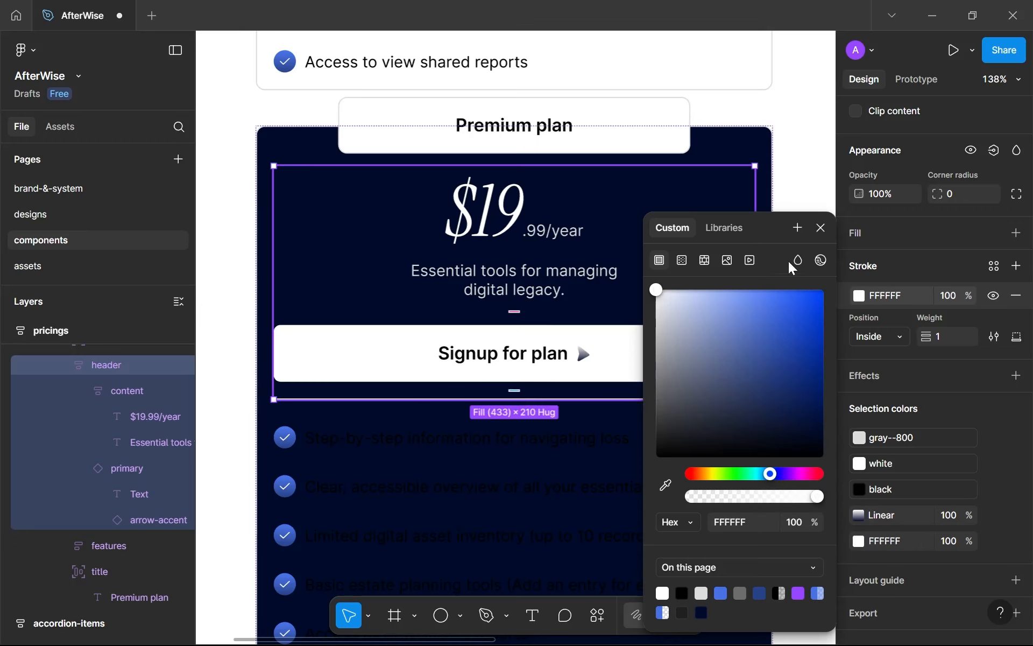
{"action": "left_click", "coordinate": [994, 269]}
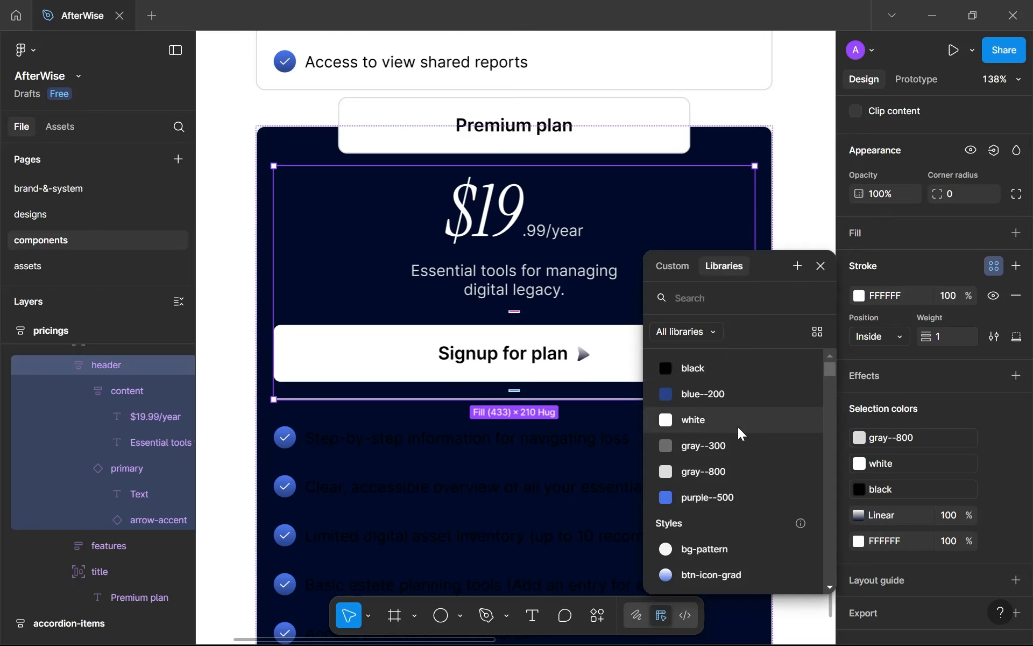
{"action": "left_click", "coordinate": [744, 478]}
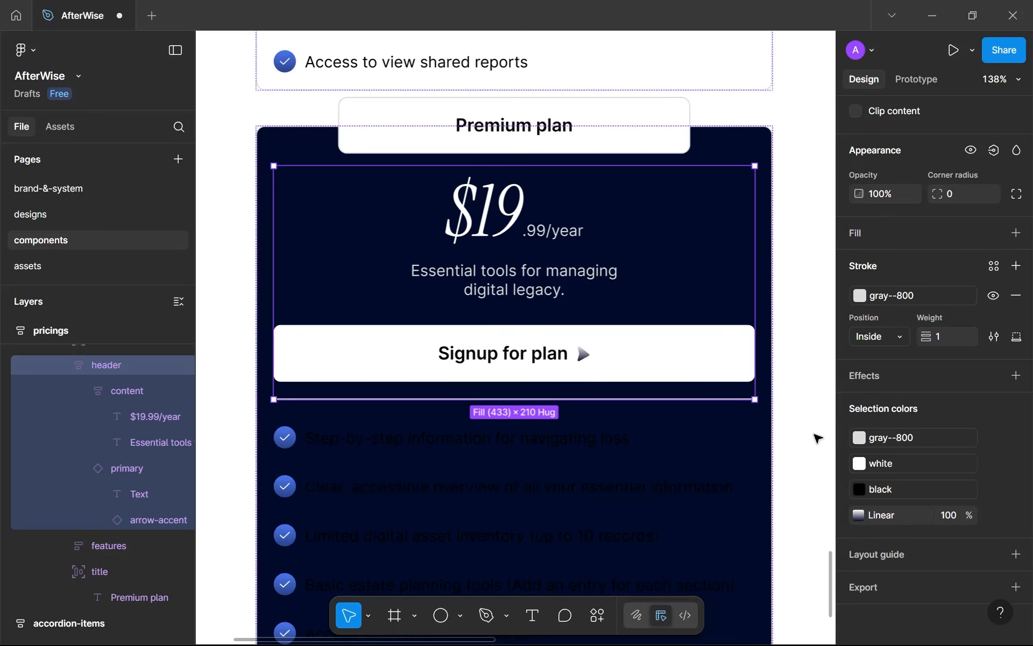
Set the basic card header's bottom padding to 0.
{"action": "left_click", "coordinate": [814, 434]}
{"action": "scroll", "coordinate": [814, 434], "scroll_direction": "down", "scroll_amount": 3}
{"action": "scroll", "coordinate": [779, 416], "scroll_direction": "down", "scroll_amount": 1}
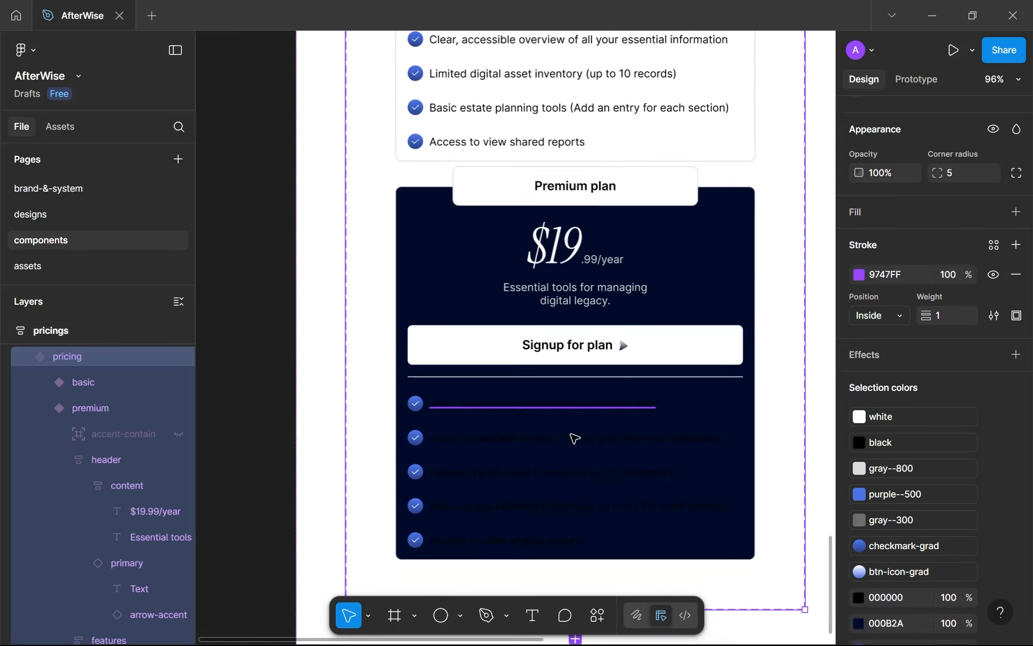
{"action": "scroll", "coordinate": [570, 437], "scroll_direction": "up", "scroll_amount": 5}
{"action": "left_click", "coordinate": [562, 418]}
{"action": "scroll", "coordinate": [562, 417], "scroll_direction": "down", "scroll_amount": 8}
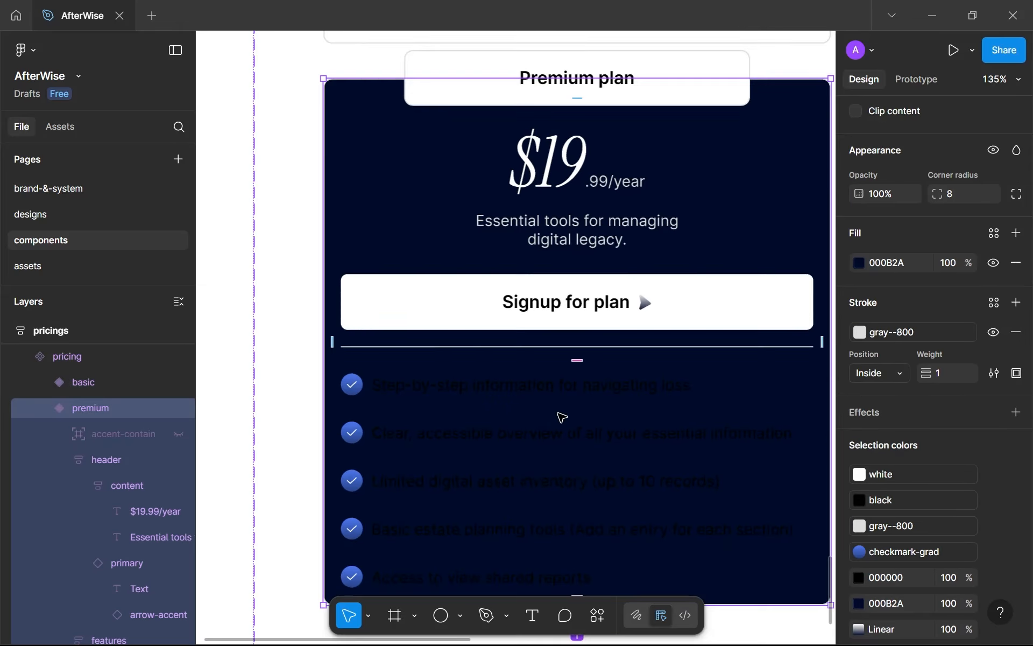
{"action": "scroll", "coordinate": [562, 418], "scroll_direction": "up", "scroll_amount": 1}
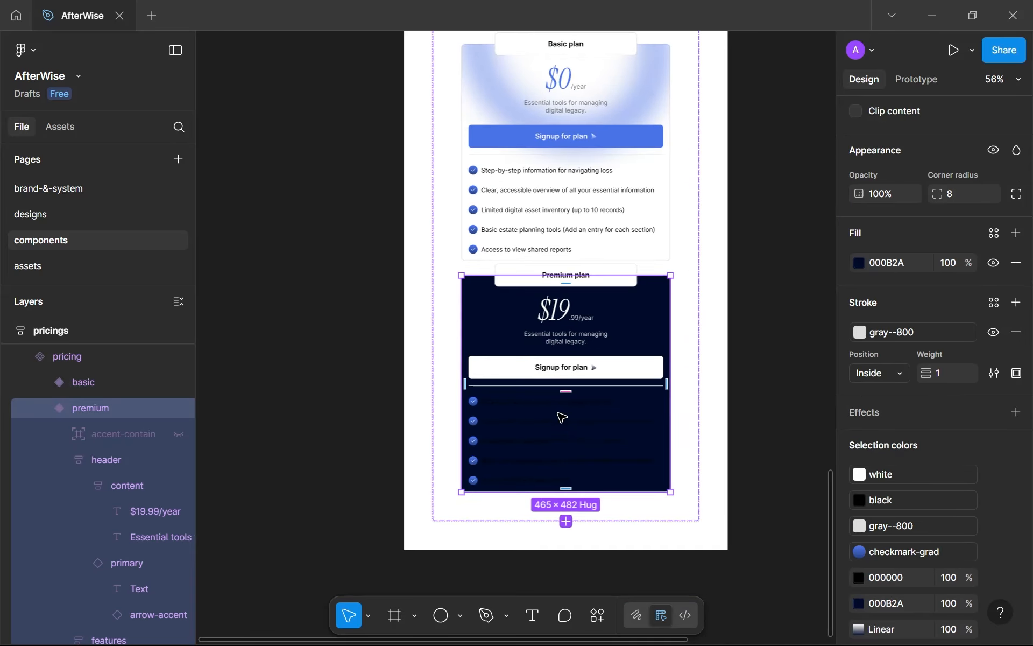
{"action": "double_click", "coordinate": [618, 118]}
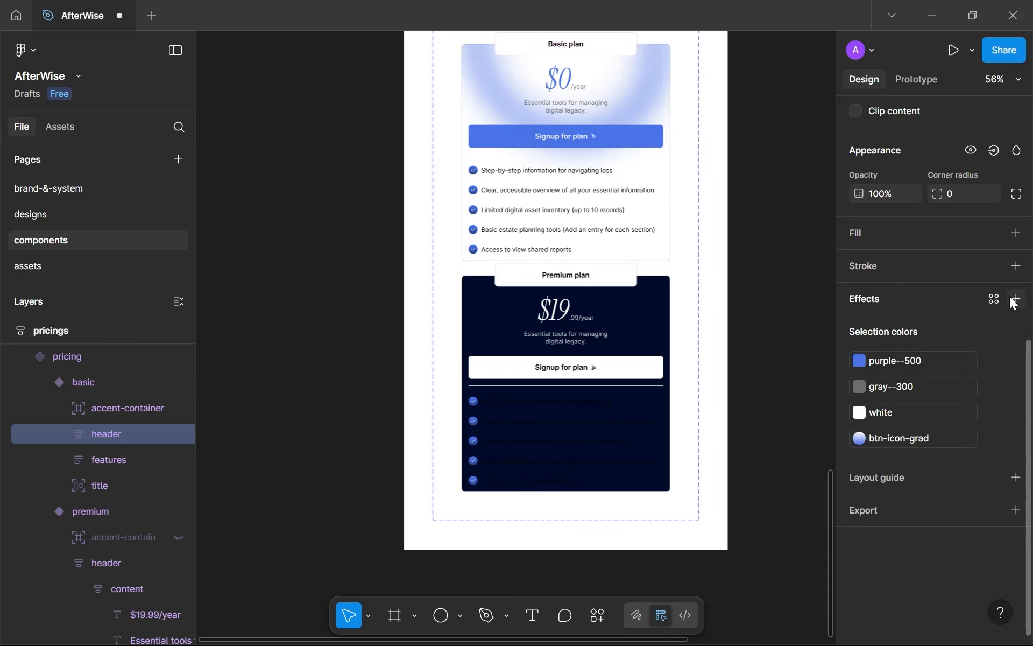
{"action": "scroll", "coordinate": [973, 205], "scroll_direction": "up", "scroll_amount": 3}
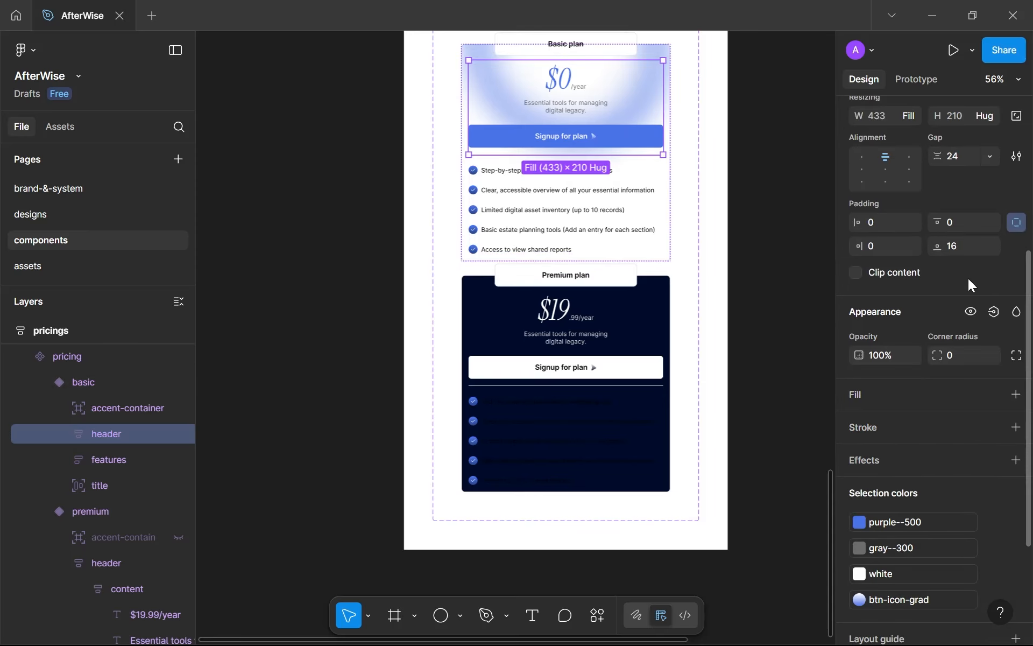
{"action": "left_click", "coordinate": [968, 253]}
{"action": "type", "text": "0"}
{"action": "key", "text": "Return"}
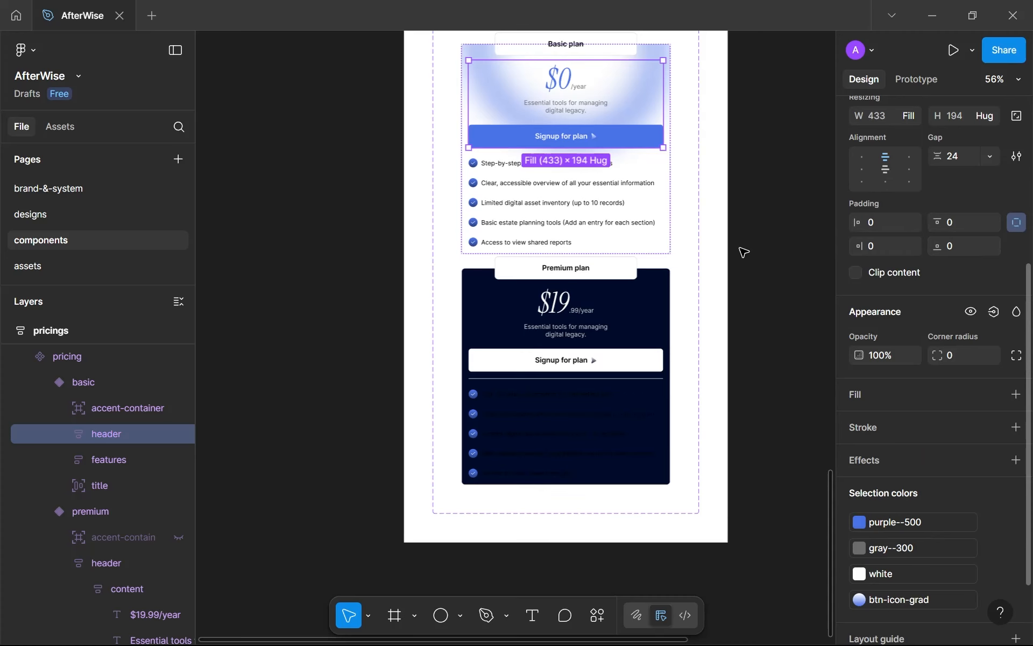
Set the premium header's bottom padding to 0 and remove its stroke.
{"action": "left_click", "coordinate": [558, 375]}
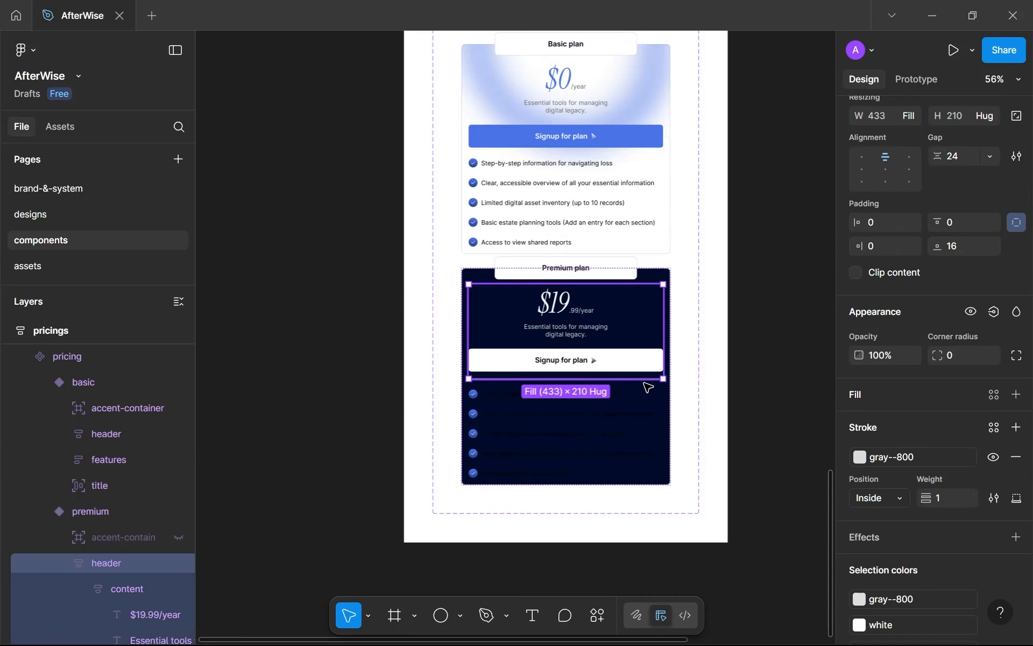
{"action": "left_click", "coordinate": [962, 259]}
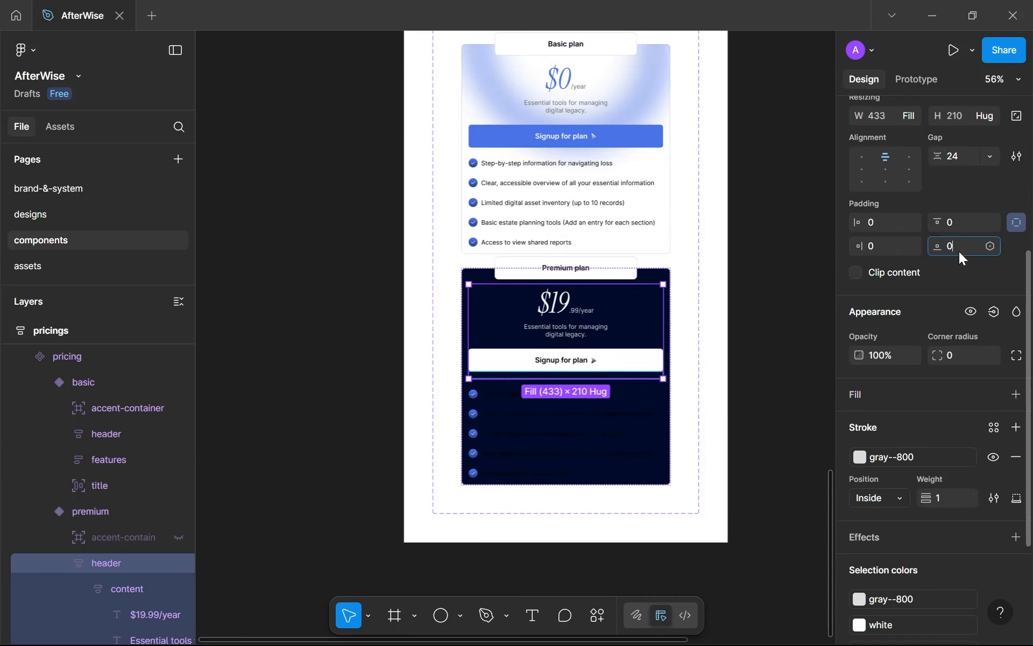
{"action": "type", "text": "0"}
{"action": "left_click", "coordinate": [1011, 459]}
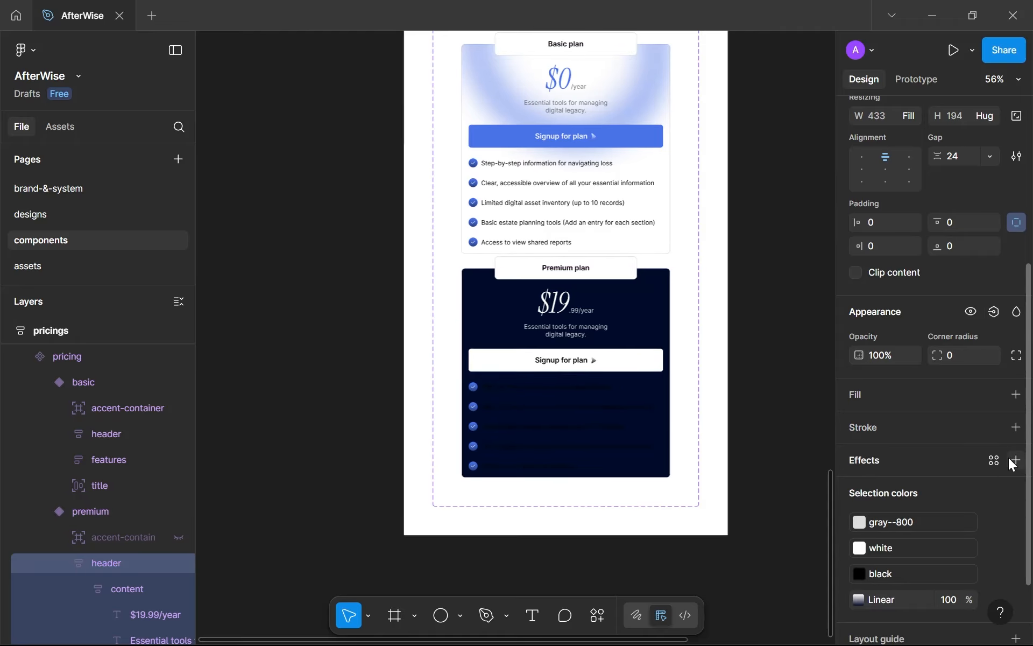
Select the premium card's features list and detach its checkmarks from the checkmark-grad style.
{"action": "scroll", "coordinate": [692, 387], "scroll_direction": "up", "scroll_amount": 2}
{"action": "left_click", "coordinate": [479, 471]}
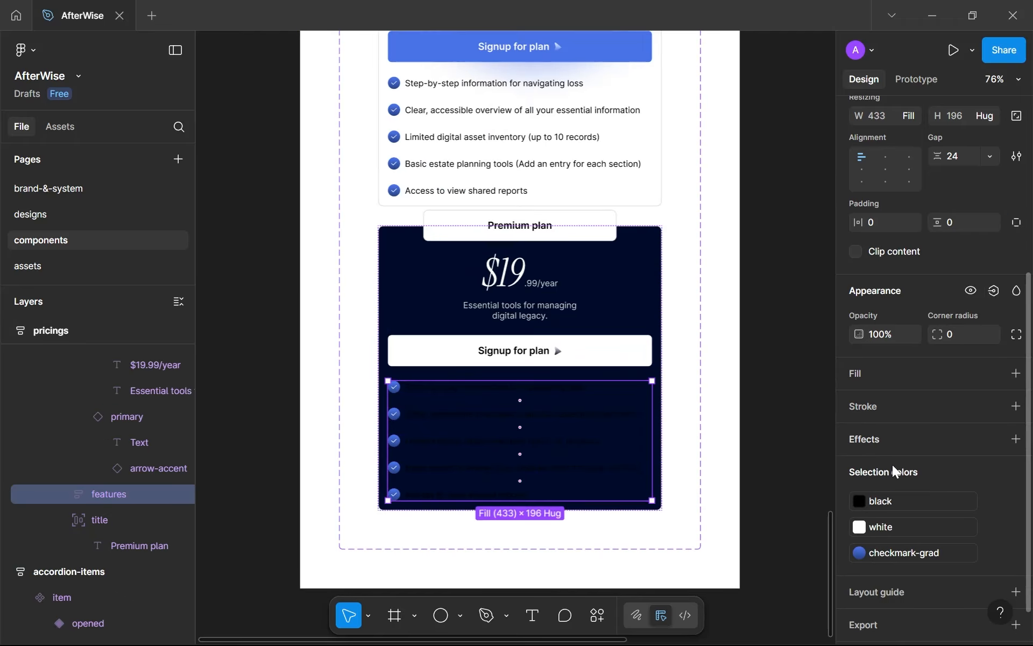
{"action": "scroll", "coordinate": [524, 411], "scroll_direction": "down", "scroll_amount": 1}
{"action": "scroll", "coordinate": [501, 401], "scroll_direction": "up", "scroll_amount": 1}
{"action": "left_click_drag", "start_coordinate": [497, 399], "coordinate": [532, 383]}
{"action": "scroll", "coordinate": [533, 383], "scroll_direction": "up", "scroll_amount": 2}
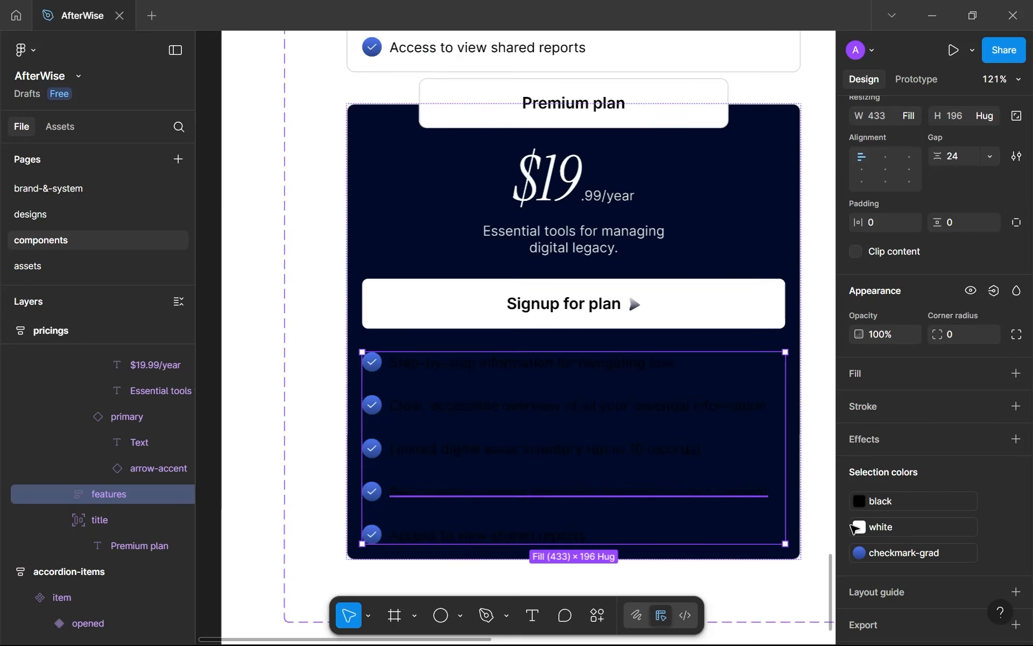
{"action": "left_click", "coordinate": [914, 552]}
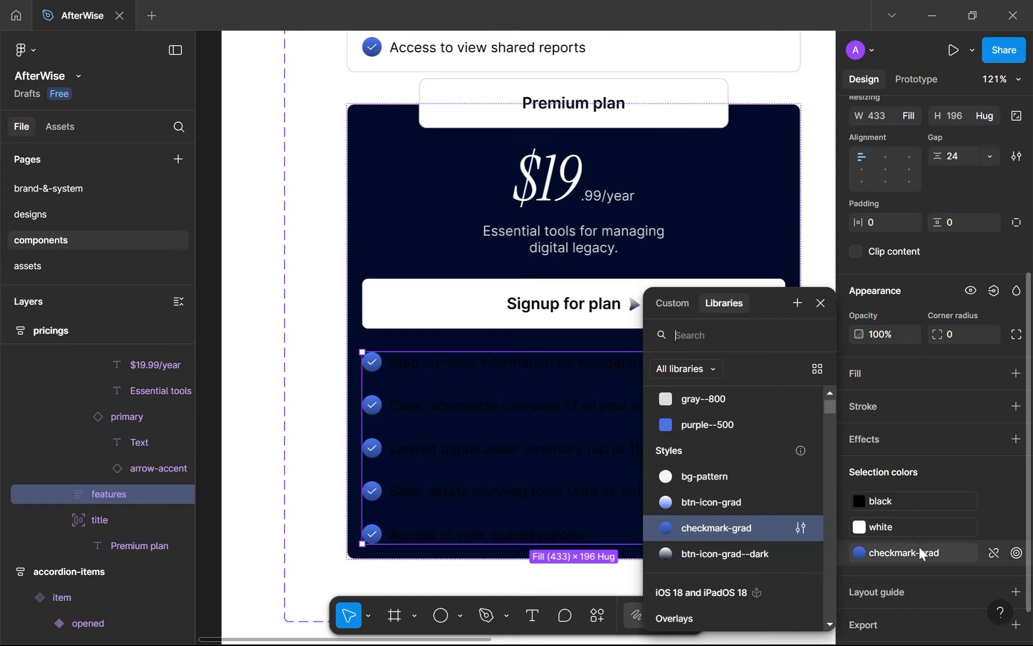
{"action": "left_click", "coordinate": [990, 555]}
Set the checkmark gradient stops to white FFFFFF and blue 4A73E8.
{"action": "left_click", "coordinate": [859, 553]}
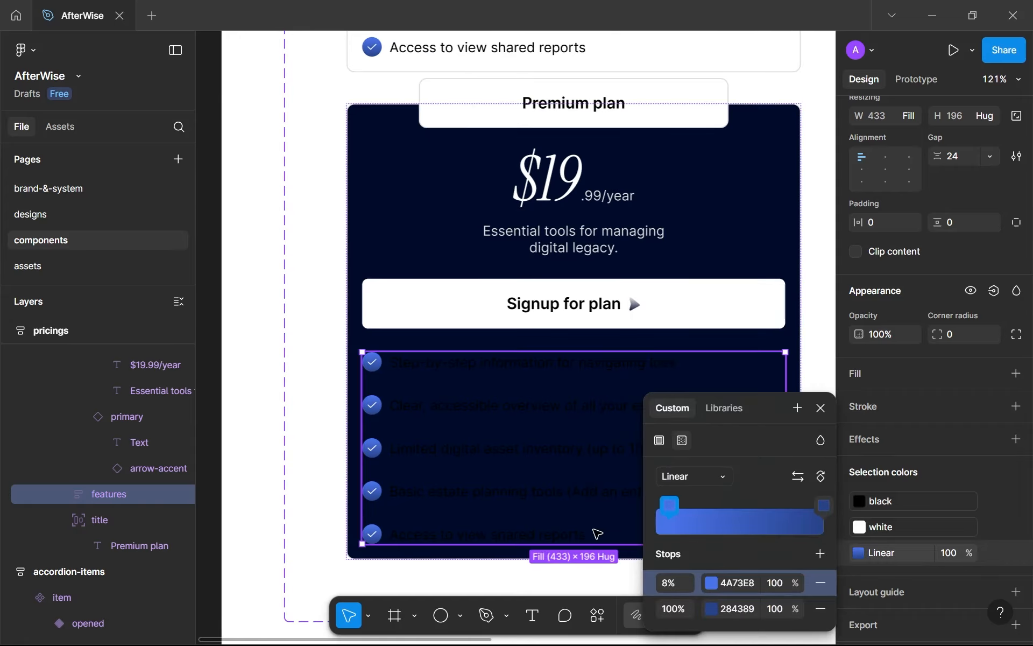
{"action": "scroll", "coordinate": [440, 495], "scroll_direction": "up", "scroll_amount": 2}
{"action": "scroll", "coordinate": [443, 497], "scroll_direction": "up", "scroll_amount": 2}
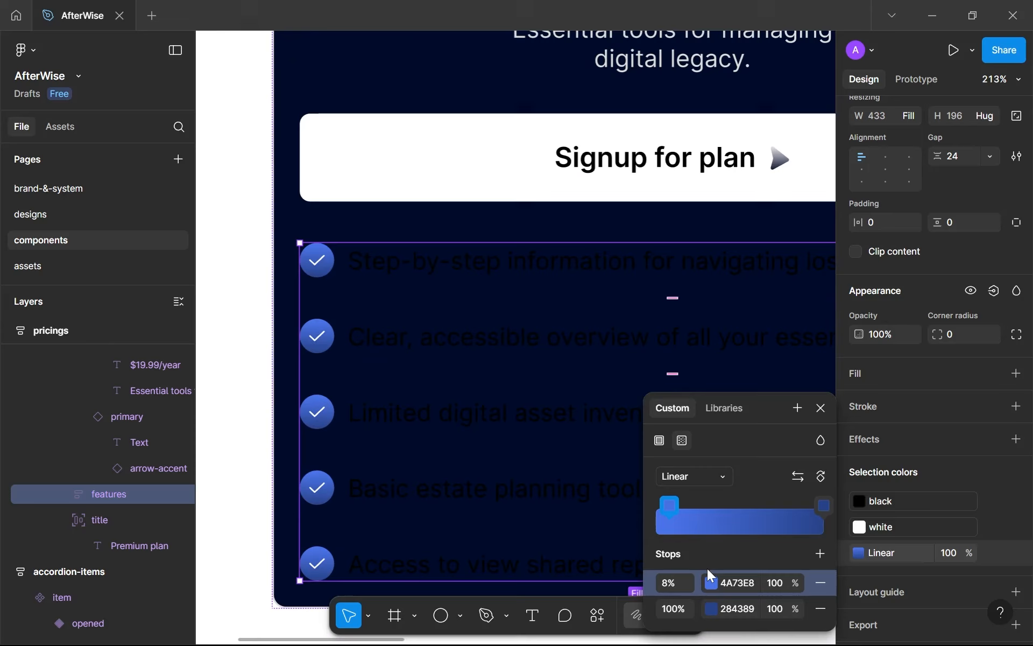
{"action": "left_click", "coordinate": [710, 585]}
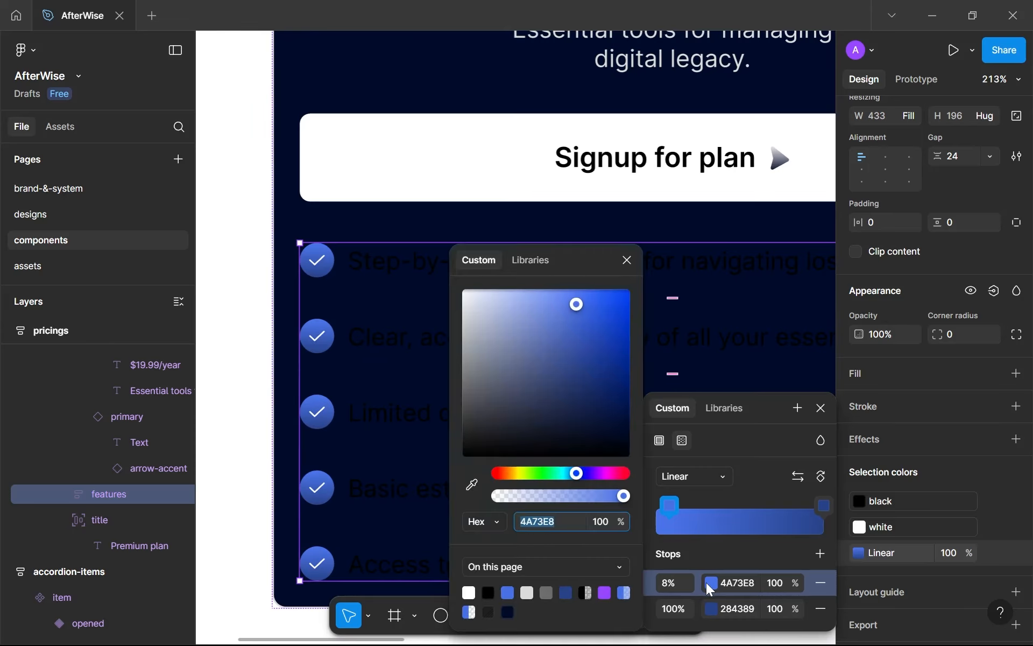
{"action": "left_click", "coordinate": [528, 591]}
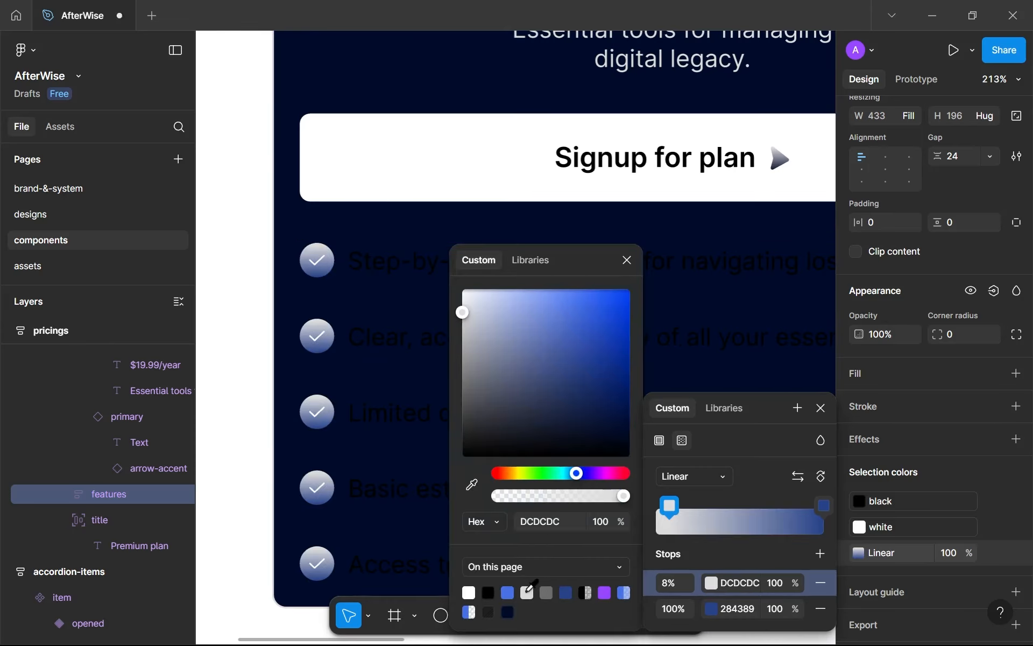
{"action": "left_click_drag", "start_coordinate": [545, 345], "coordinate": [422, 265]}
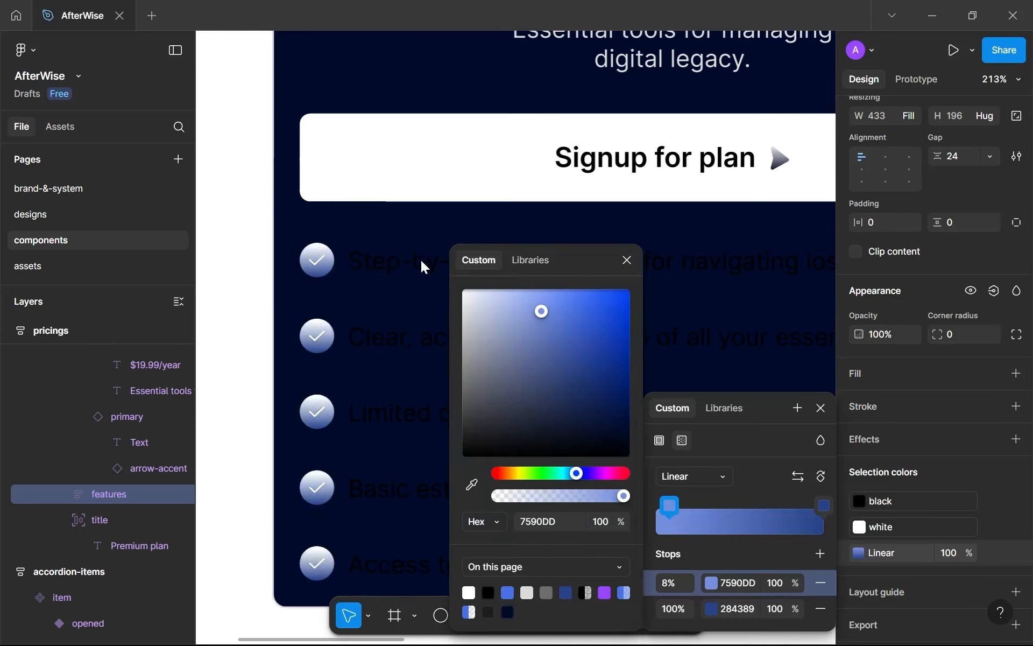
{"action": "left_click", "coordinate": [713, 610]}
{"action": "left_click", "coordinate": [534, 591]}
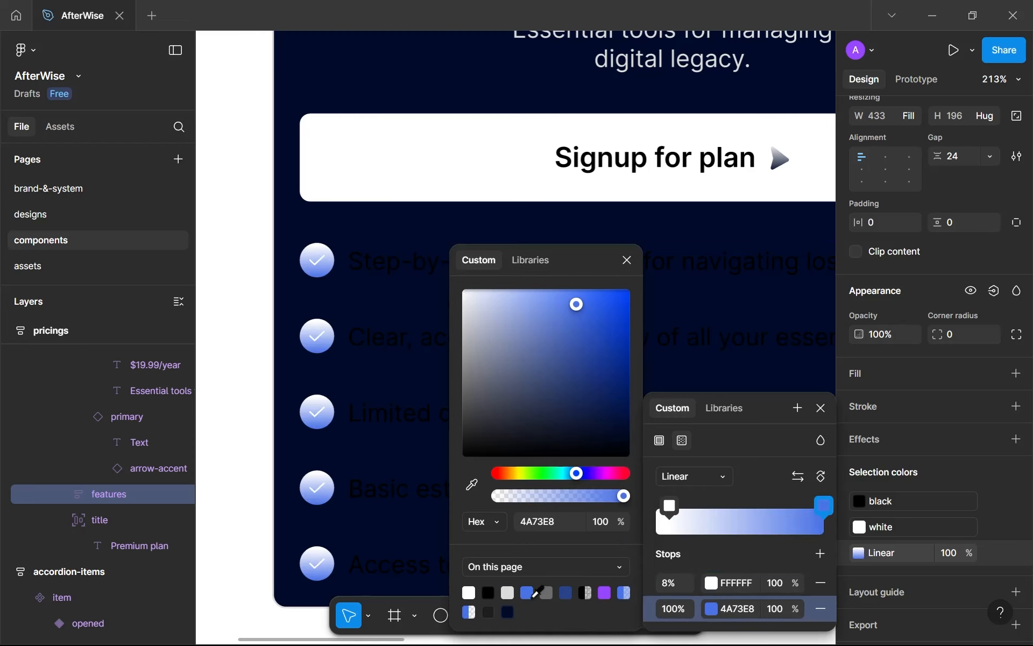
{"action": "left_click", "coordinate": [626, 260]}
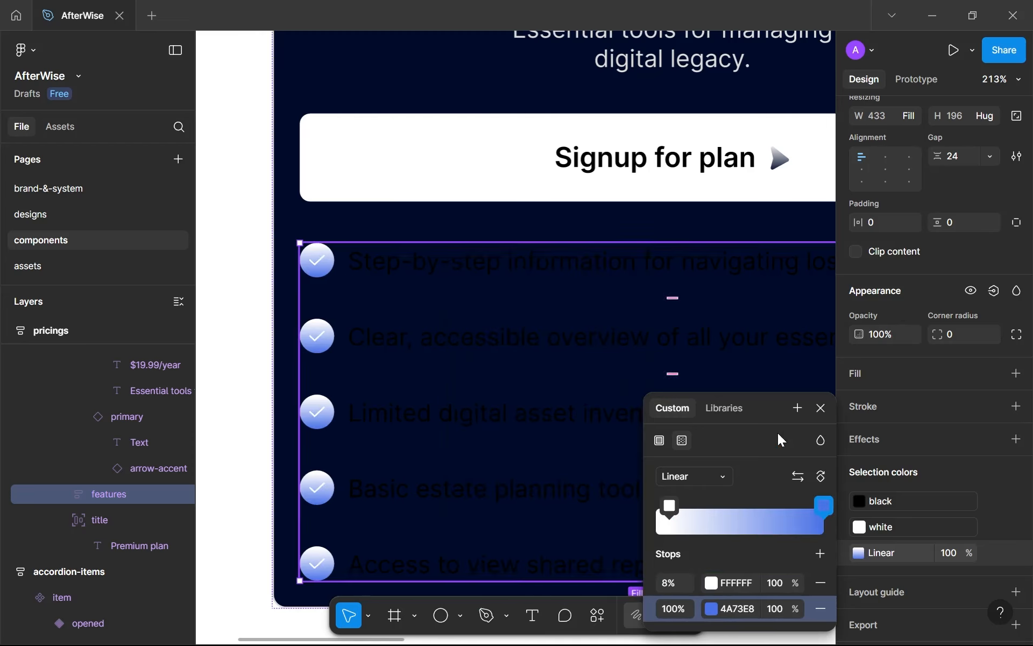
{"action": "left_click", "coordinate": [997, 559]}
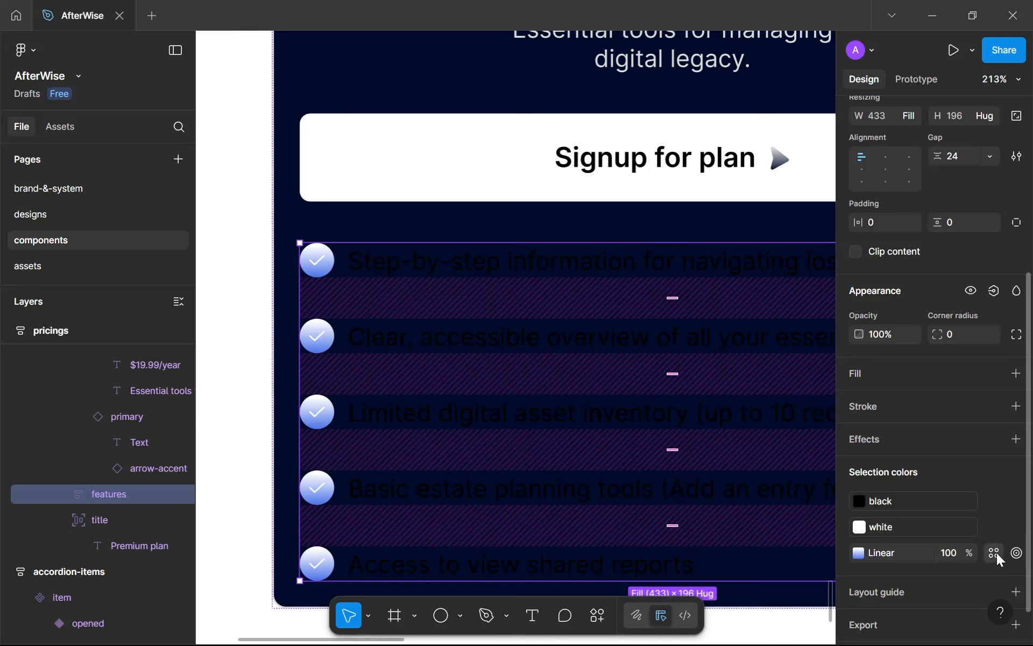
Create a new colour style from the gradient, naming it checkmark-grad.
{"action": "left_click", "coordinate": [997, 559]}
{"action": "scroll", "coordinate": [721, 512], "scroll_direction": "down", "scroll_amount": 3}
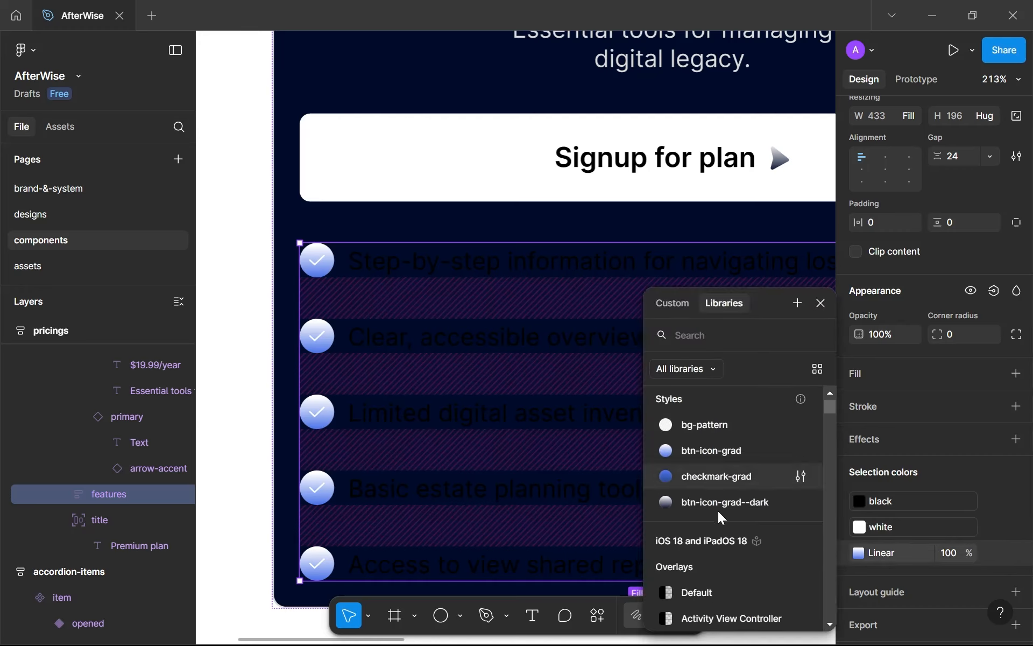
{"action": "left_click", "coordinate": [797, 303]}
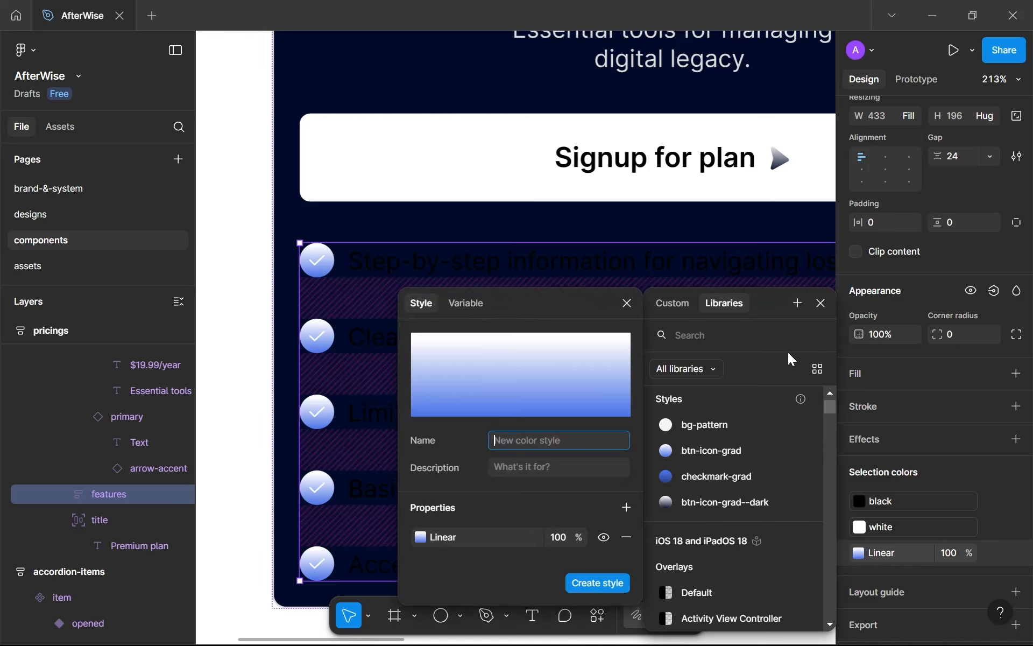
{"action": "type", "text": "checkmark-grad--dark"}
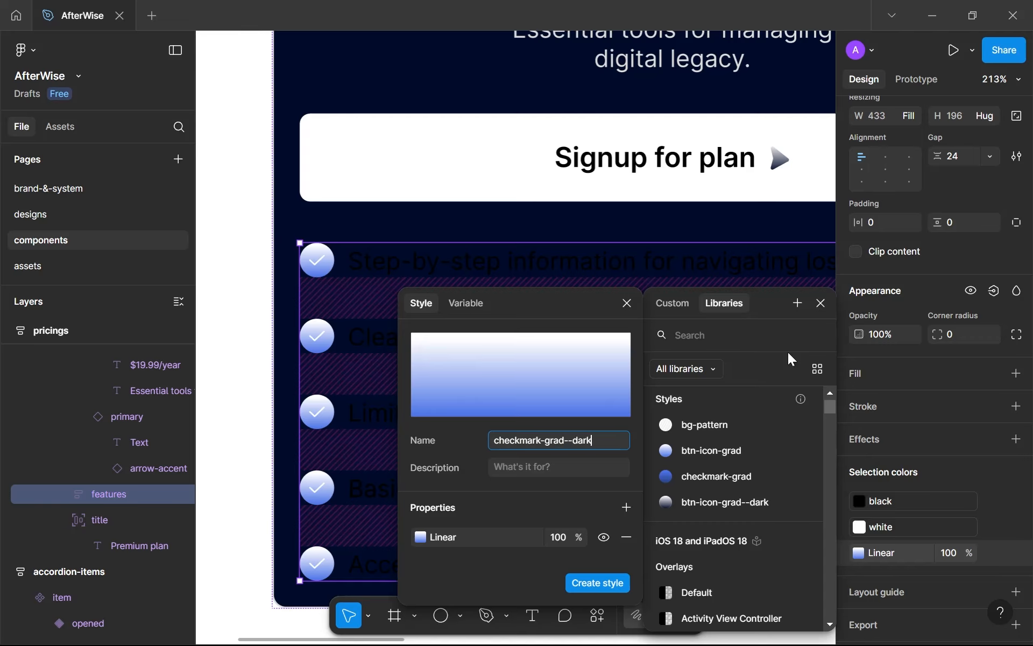
Finish the checkmark-grad--dark style and recolour the premium card's black feature text to white.
{"action": "key", "text": "Return"}
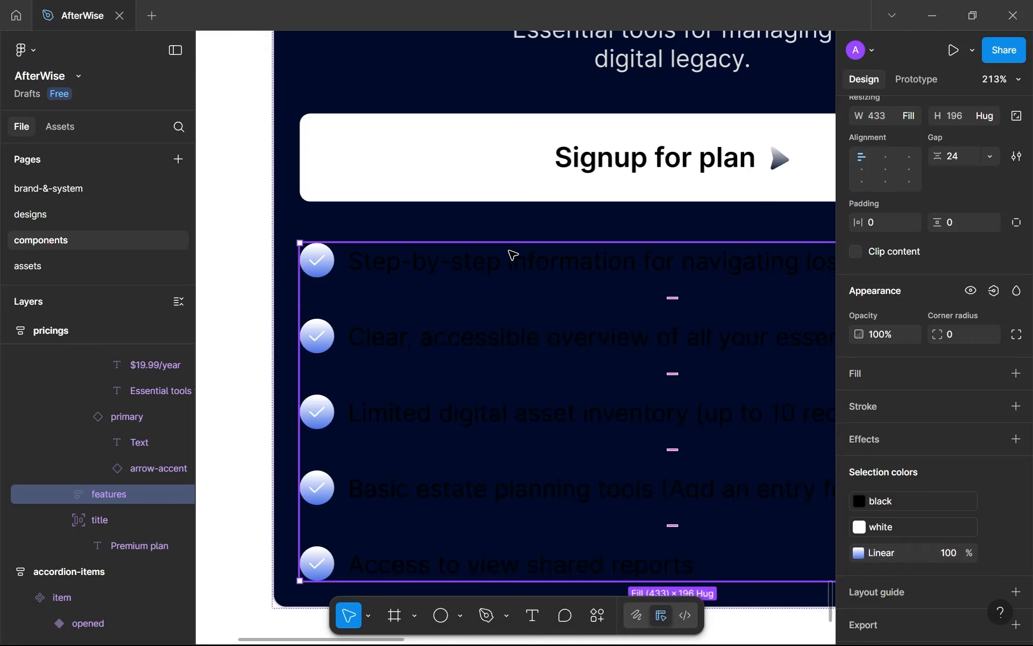
{"action": "double_click", "coordinate": [510, 251]}
{"action": "left_click", "coordinate": [530, 300]}
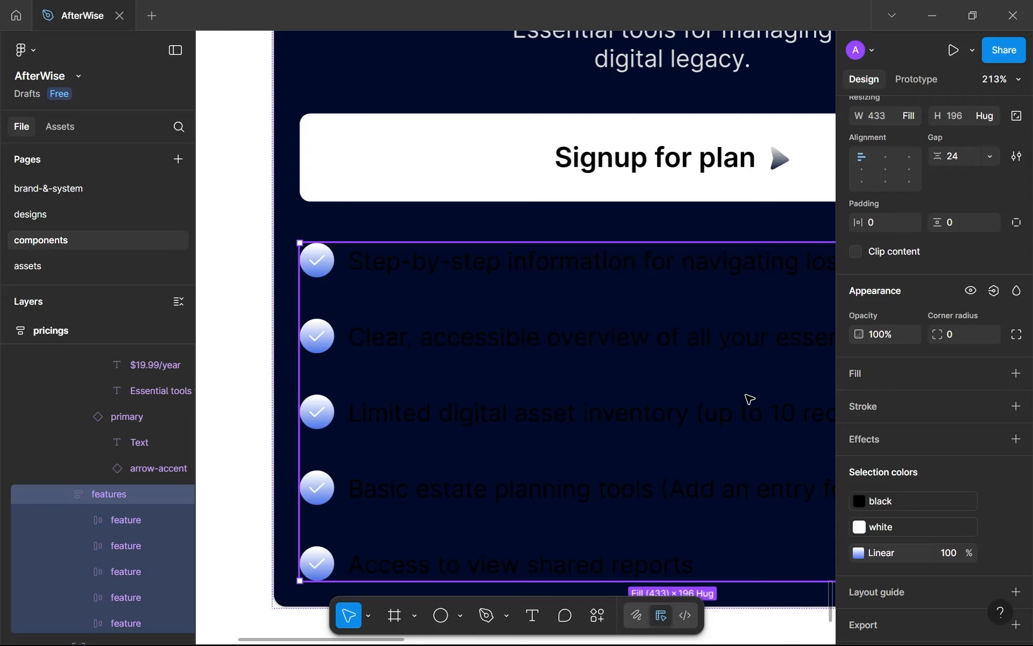
{"action": "left_click", "coordinate": [873, 500]}
{"action": "left_click", "coordinate": [712, 457]}
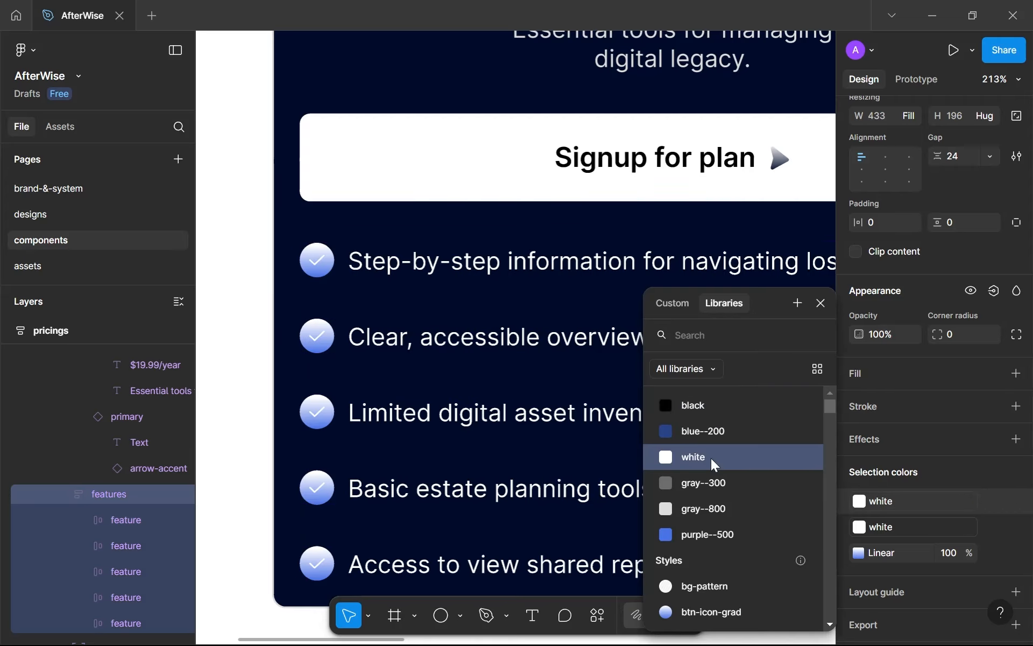
{"action": "scroll", "coordinate": [474, 422], "scroll_direction": "down", "scroll_amount": 3}
{"action": "scroll", "coordinate": [425, 499], "scroll_direction": "down", "scroll_amount": 3}
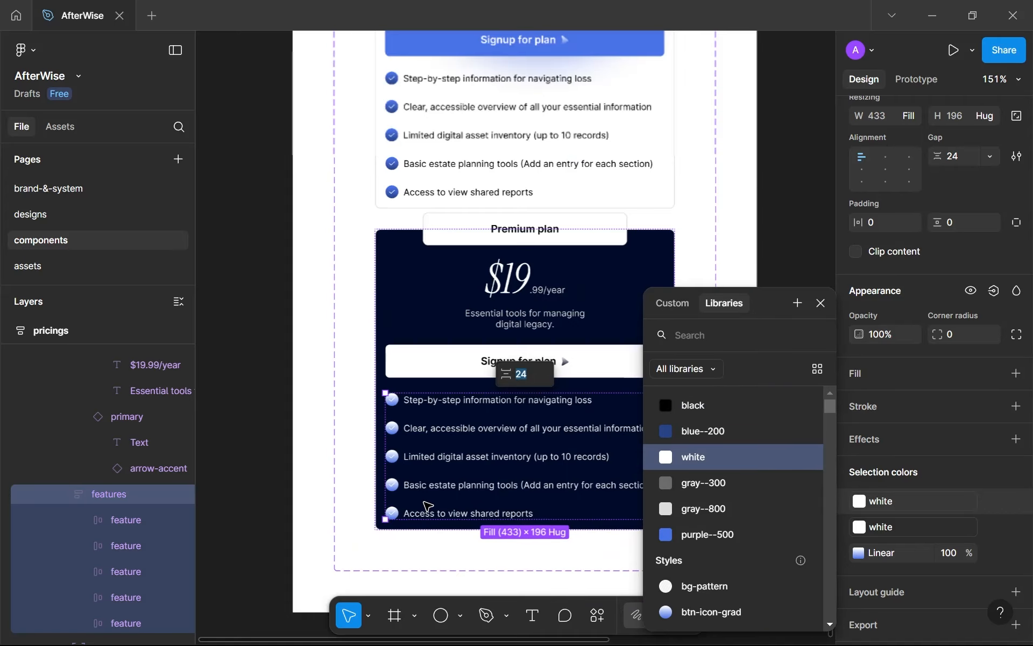
{"action": "key", "text": "Escape"}
{"action": "key", "text": "Escape"}
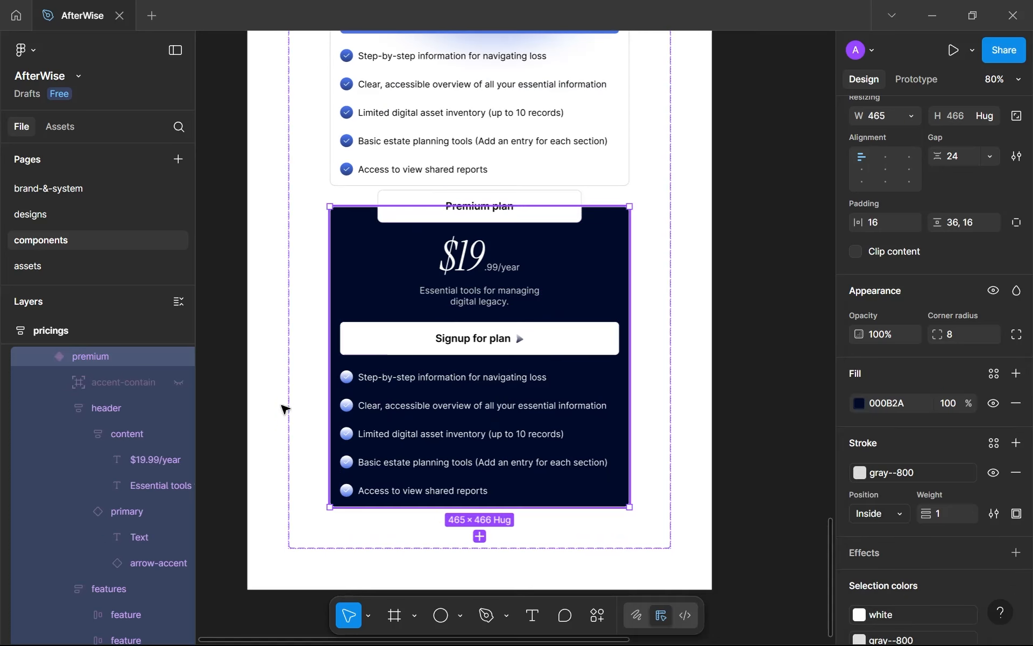
Unhide the premium card's accent-container and select the accent ellipse inside it.
{"action": "left_click", "coordinate": [178, 377]}
{"action": "left_click", "coordinate": [178, 381]}
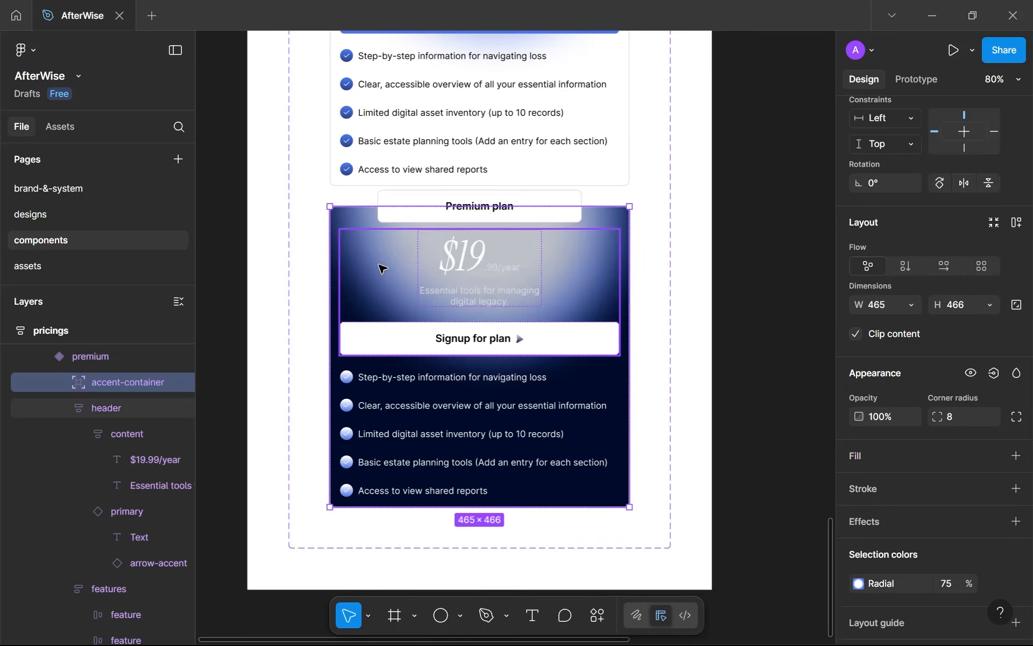
{"action": "left_click", "coordinate": [64, 382]}
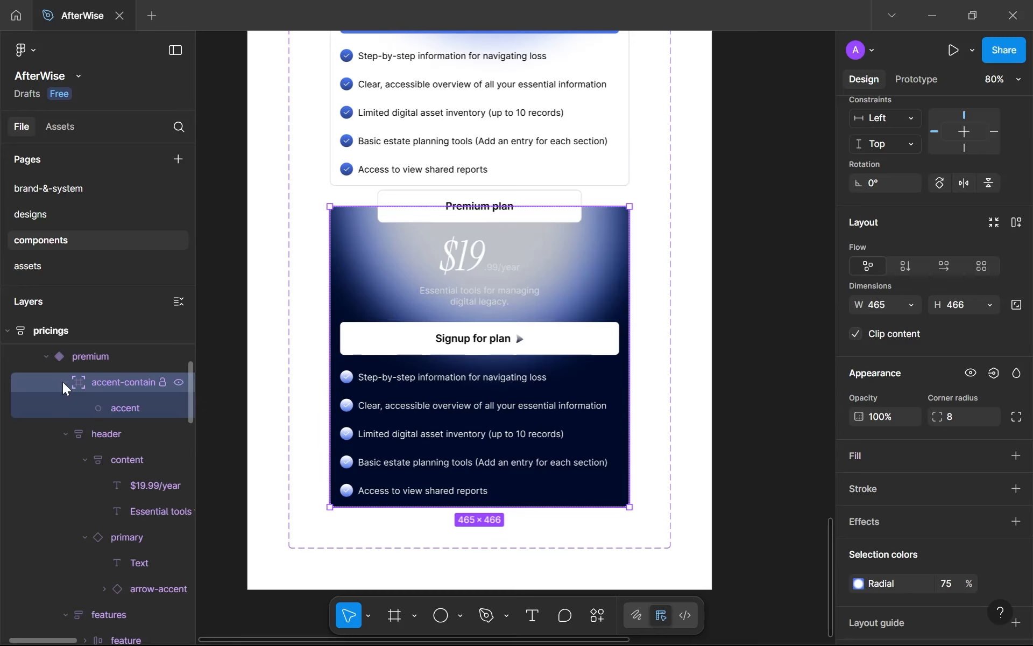
{"action": "left_click", "coordinate": [102, 409]}
{"action": "scroll", "coordinate": [438, 270], "scroll_direction": "up", "scroll_amount": 6}
{"action": "scroll", "coordinate": [415, 282], "scroll_direction": "down", "scroll_amount": 3}
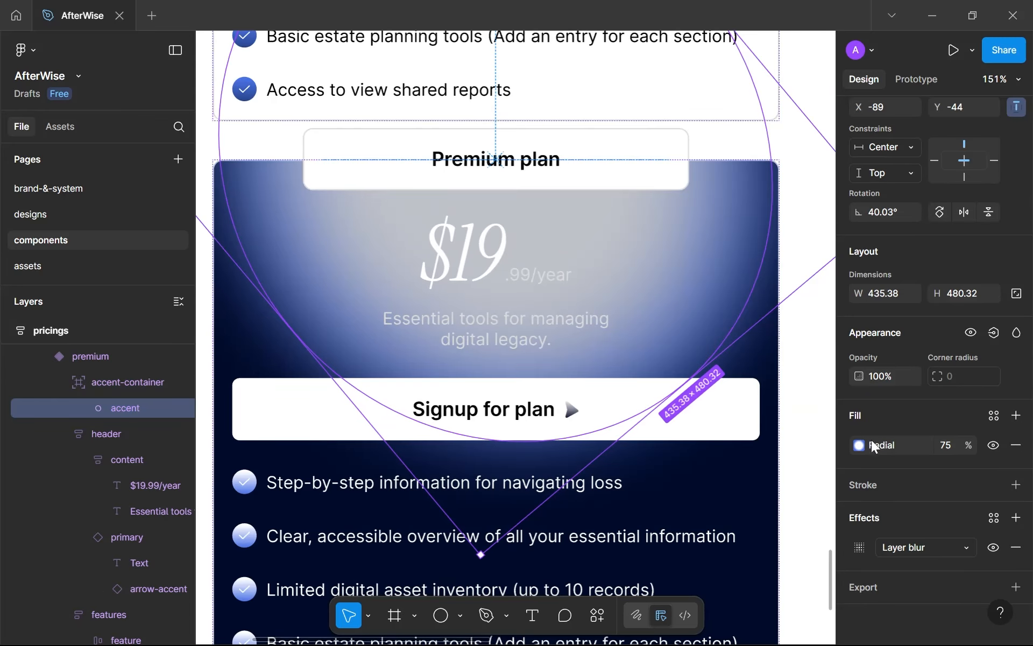
Change the radial gradient's white stop to dark navy 000B2A sampled from the card.
{"action": "left_click", "coordinate": [859, 446]}
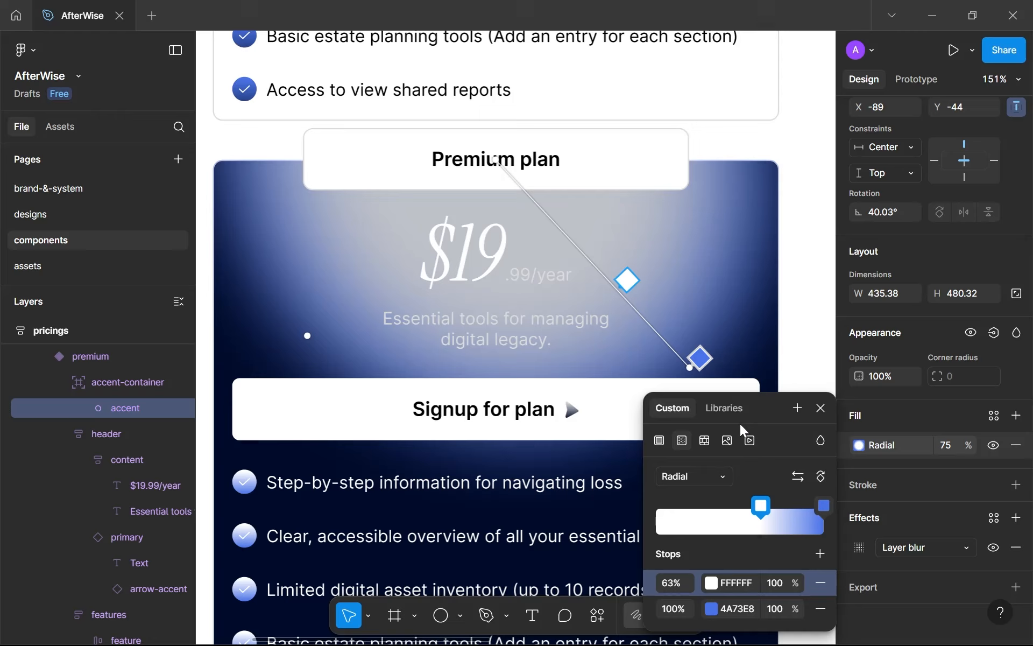
{"action": "left_click", "coordinate": [710, 584]}
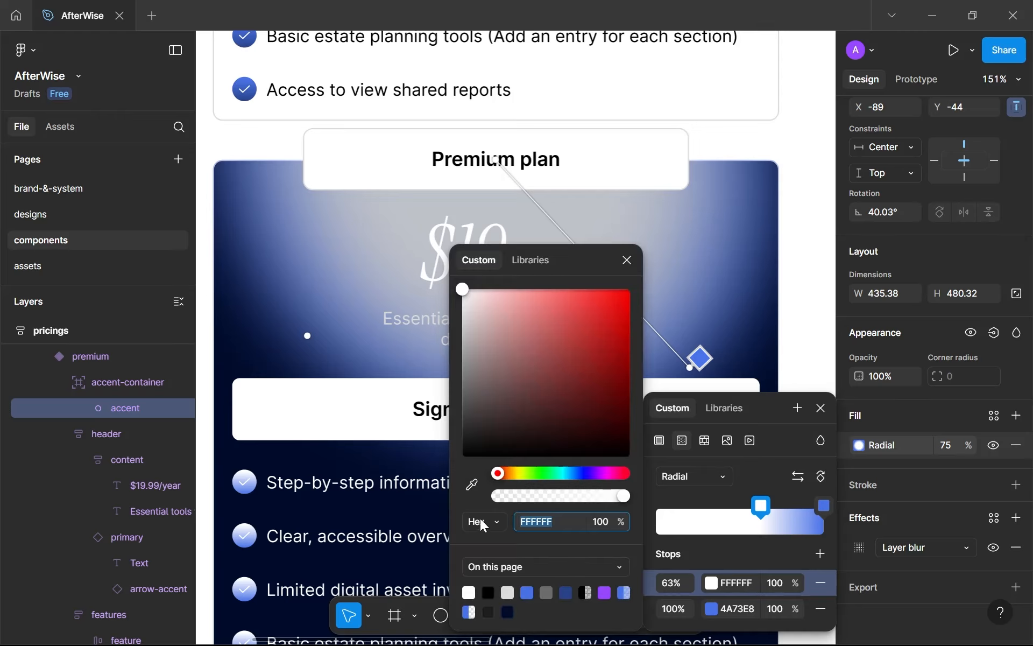
{"action": "left_click", "coordinate": [477, 483]}
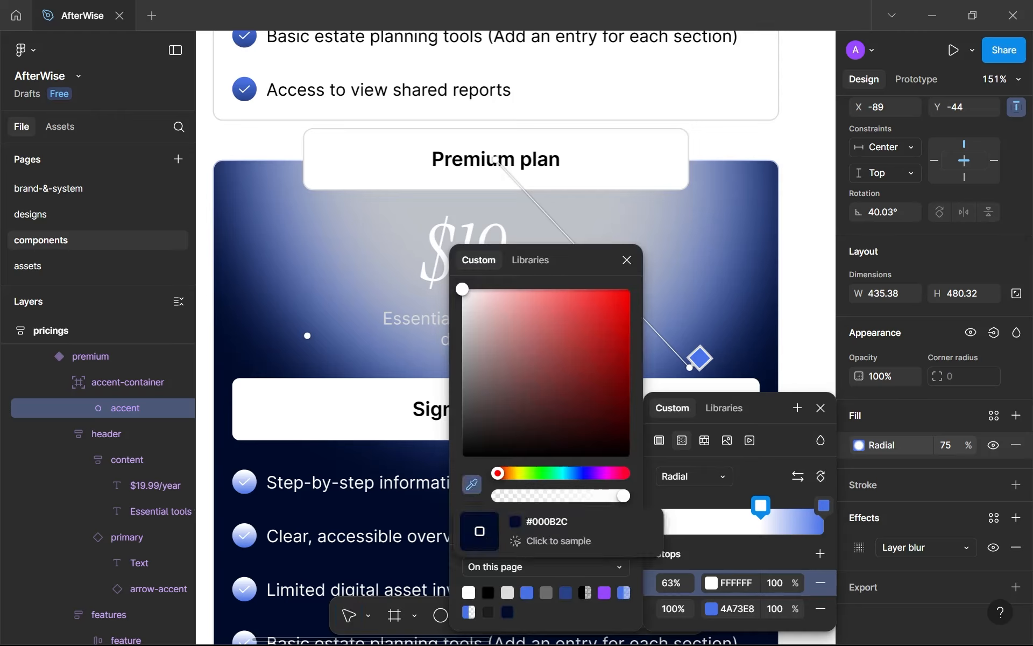
{"action": "left_click", "coordinate": [406, 509]}
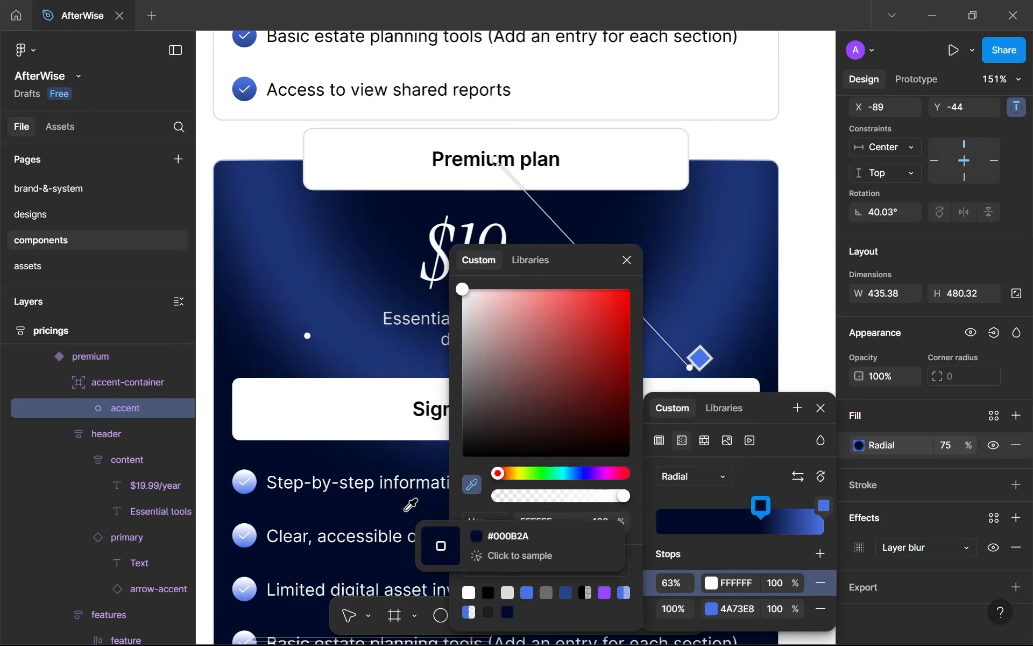
{"action": "left_click", "coordinate": [626, 260]}
{"action": "scroll", "coordinate": [640, 301], "scroll_direction": "down", "scroll_amount": 1}
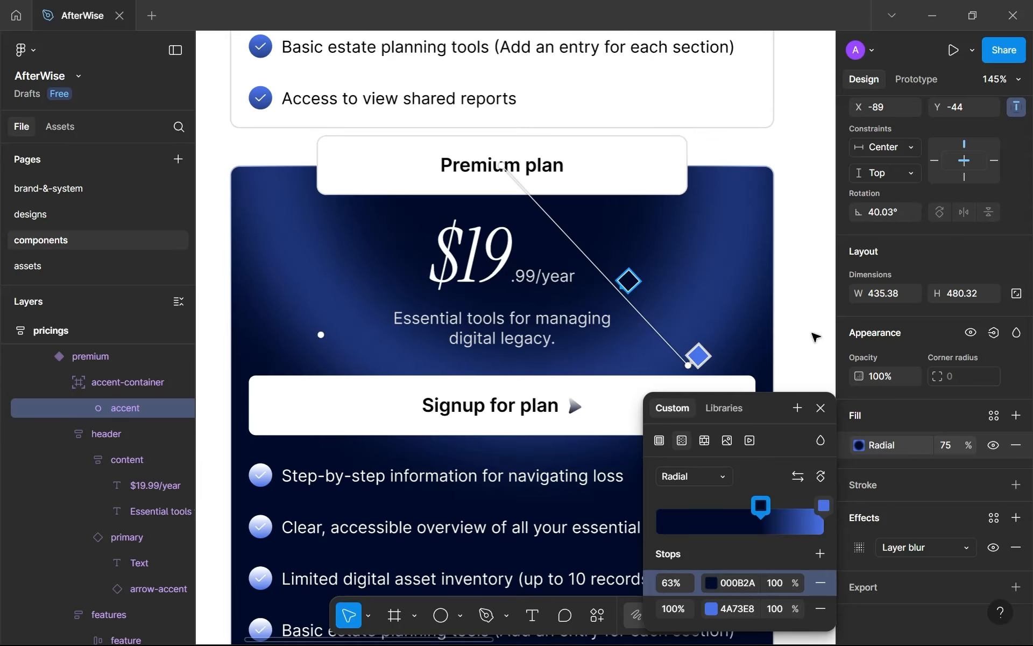
{"action": "scroll", "coordinate": [815, 337], "scroll_direction": "down", "scroll_amount": 10}
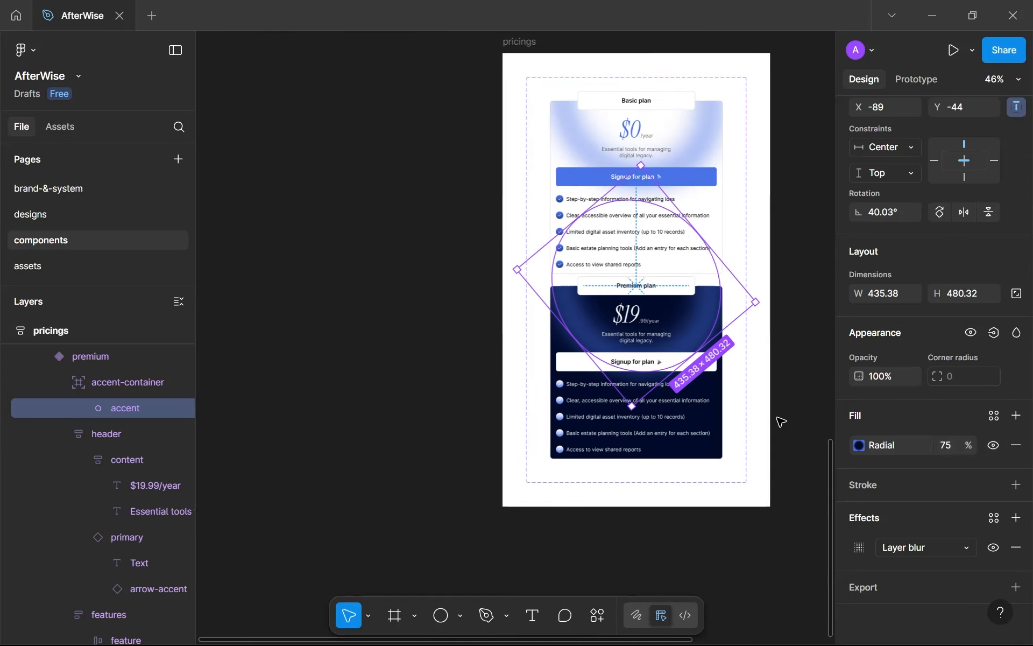
{"action": "left_click", "coordinate": [782, 422]}
{"action": "scroll", "coordinate": [775, 420], "scroll_direction": "up", "scroll_amount": 3}
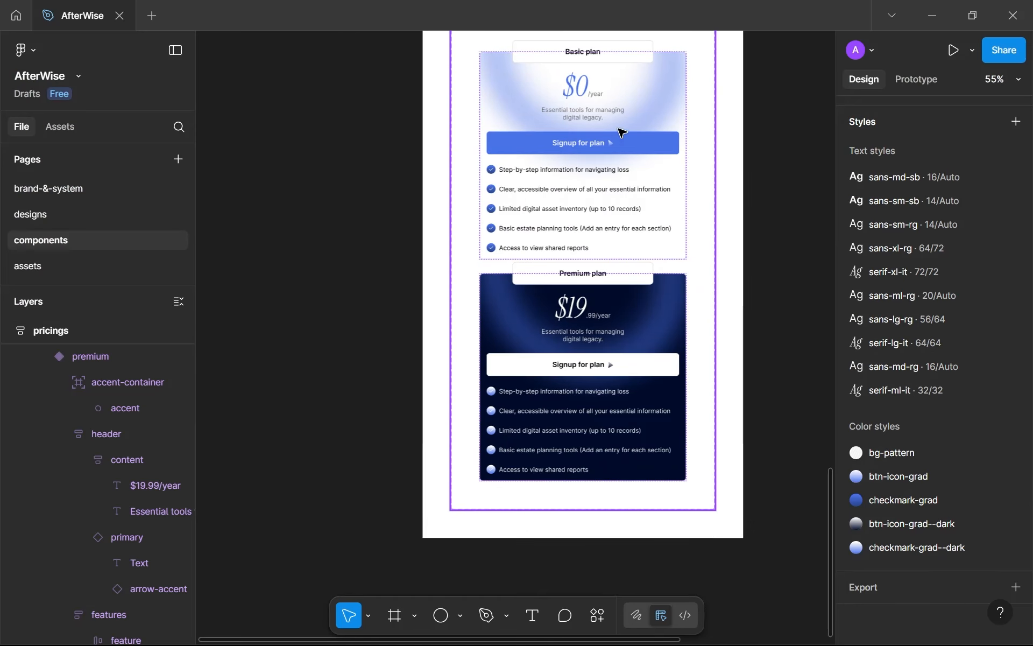
Collapse the basic and premium card layers and select the pricings frame.
{"action": "left_click", "coordinate": [583, 178]}
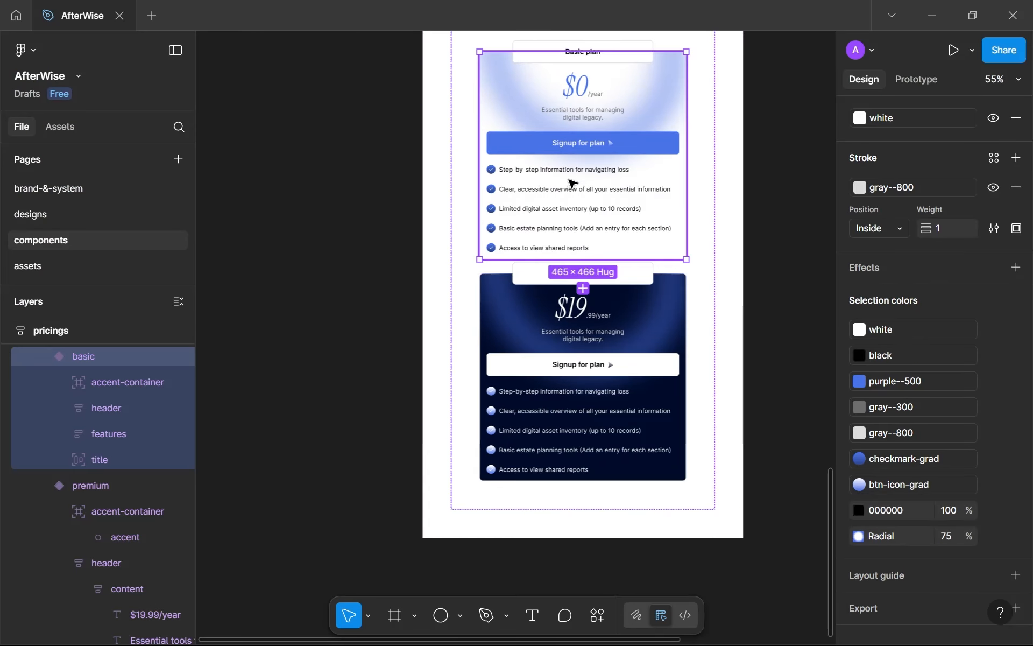
{"action": "left_click", "coordinate": [44, 360]}
{"action": "left_click", "coordinate": [46, 383]}
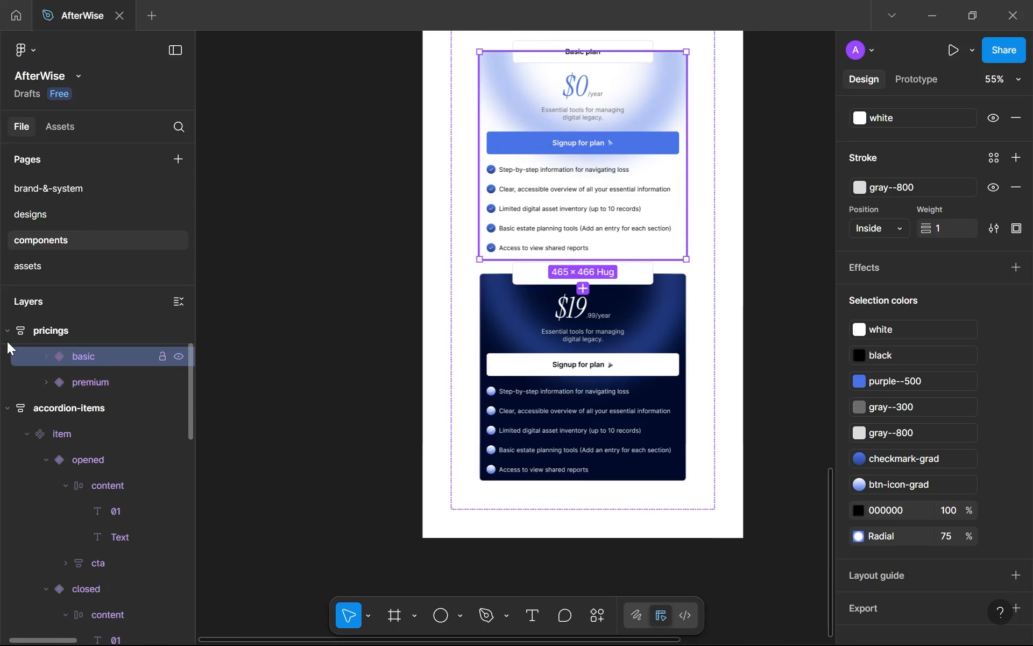
{"action": "left_click", "coordinate": [5, 334]}
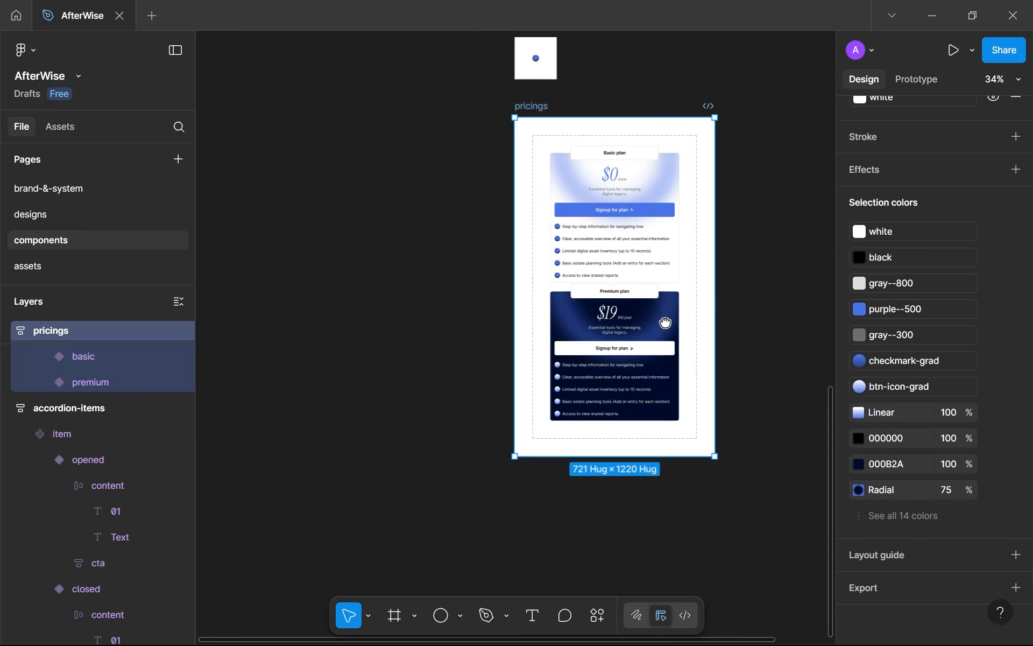
{"action": "left_click_drag", "start_coordinate": [667, 322], "coordinate": [646, 331]}
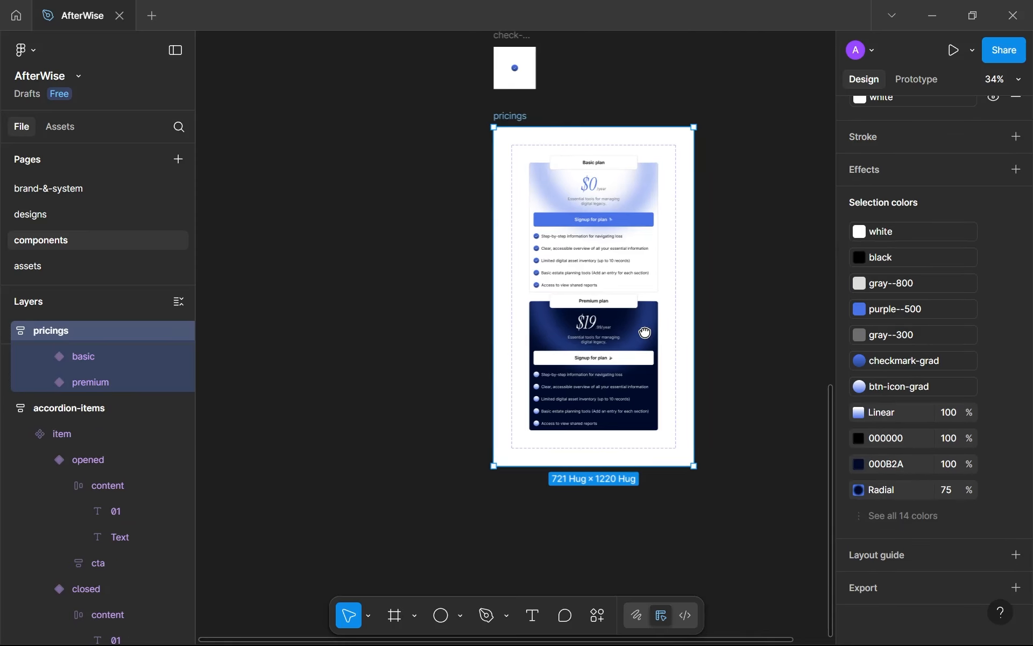
On the designs page, select the pricing card and reposition it within the section.
{"action": "left_click", "coordinate": [33, 220]}
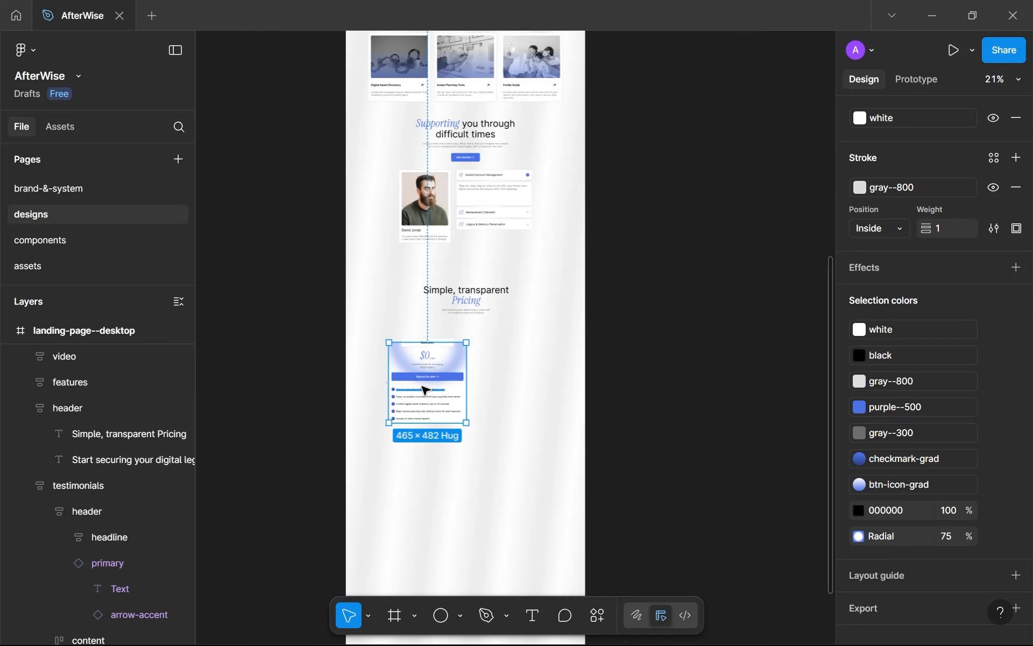
{"action": "left_click", "coordinate": [426, 390]}
{"action": "scroll", "coordinate": [425, 387], "scroll_direction": "up", "scroll_amount": 4}
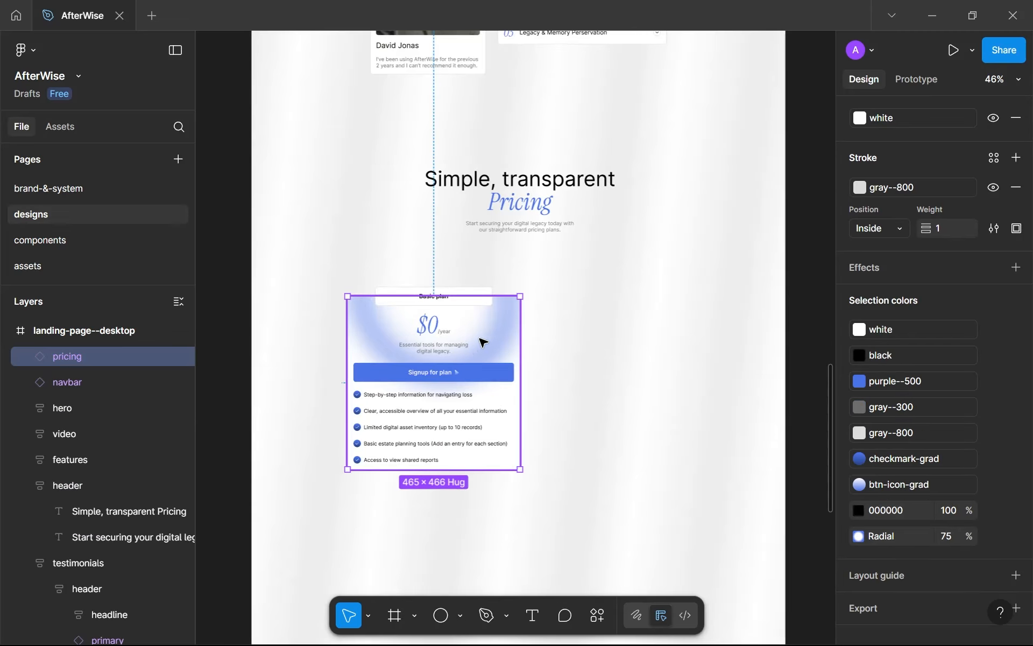
{"action": "left_click_drag", "start_coordinate": [478, 338], "coordinate": [646, 323]}
Duplicate the pricing card, set the copy's Property 1 to premium, and return to components.
{"action": "key", "text": "ctrl+d"}
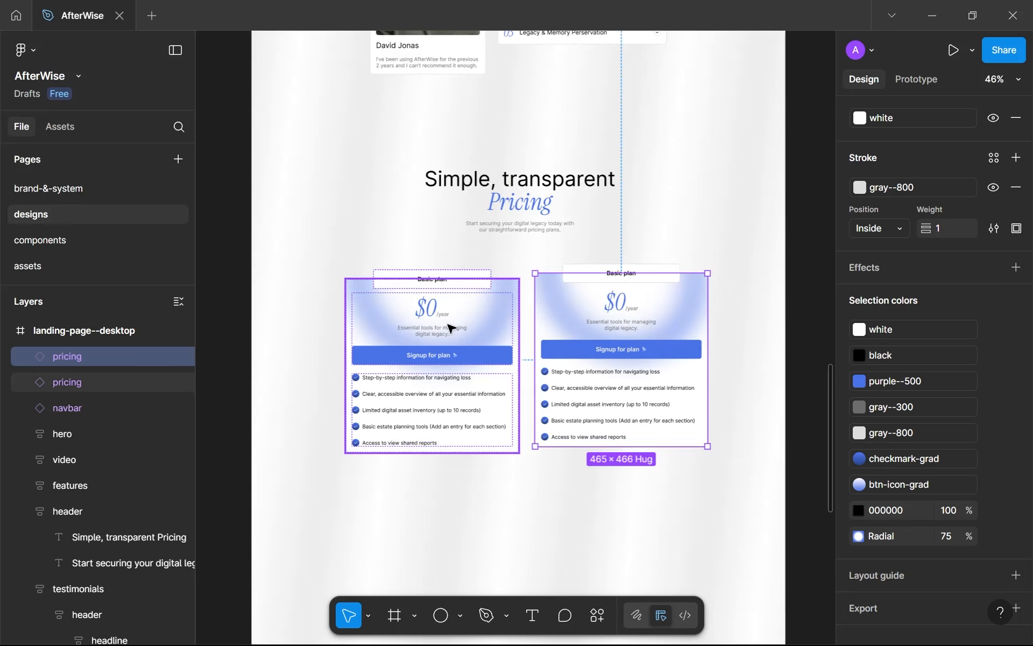
{"action": "scroll", "coordinate": [931, 334], "scroll_direction": "up", "scroll_amount": 10}
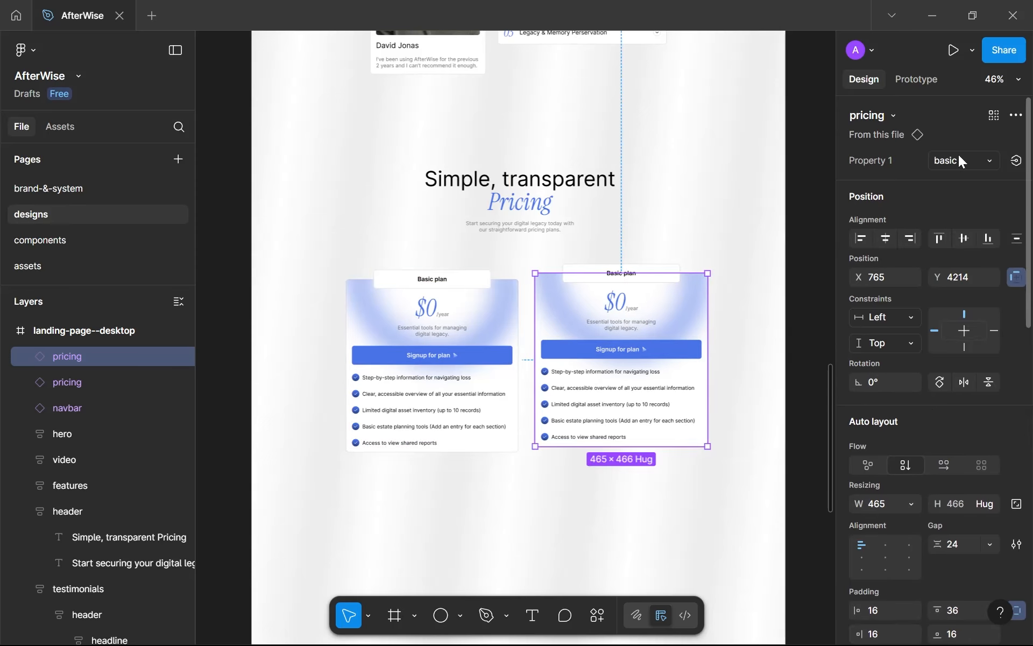
{"action": "left_click", "coordinate": [960, 160]}
{"action": "left_click", "coordinate": [956, 187]}
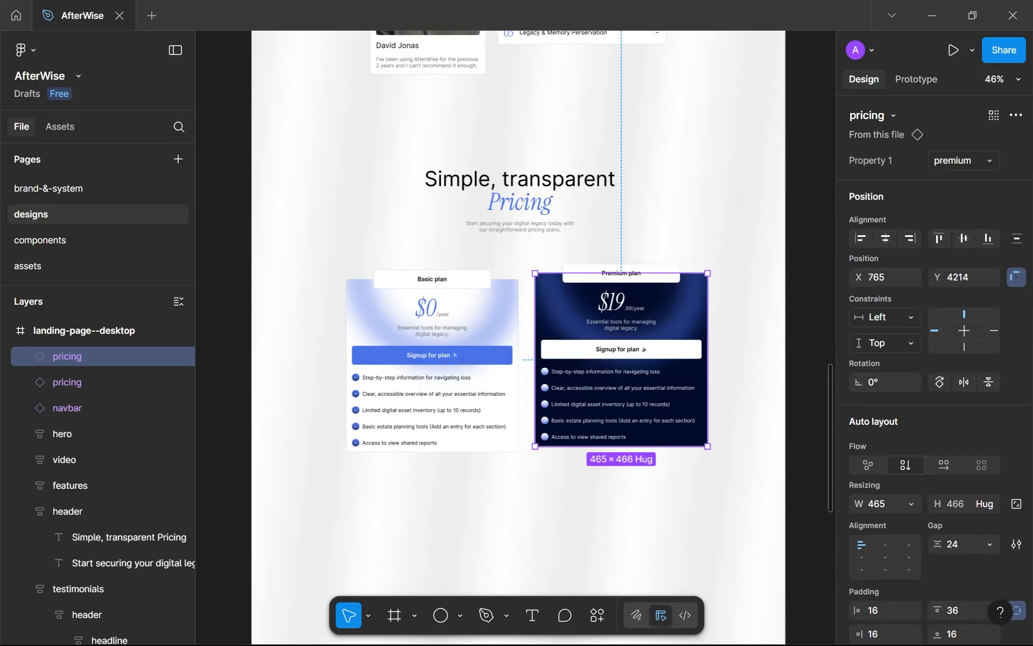
{"action": "left_click", "coordinate": [108, 245]}
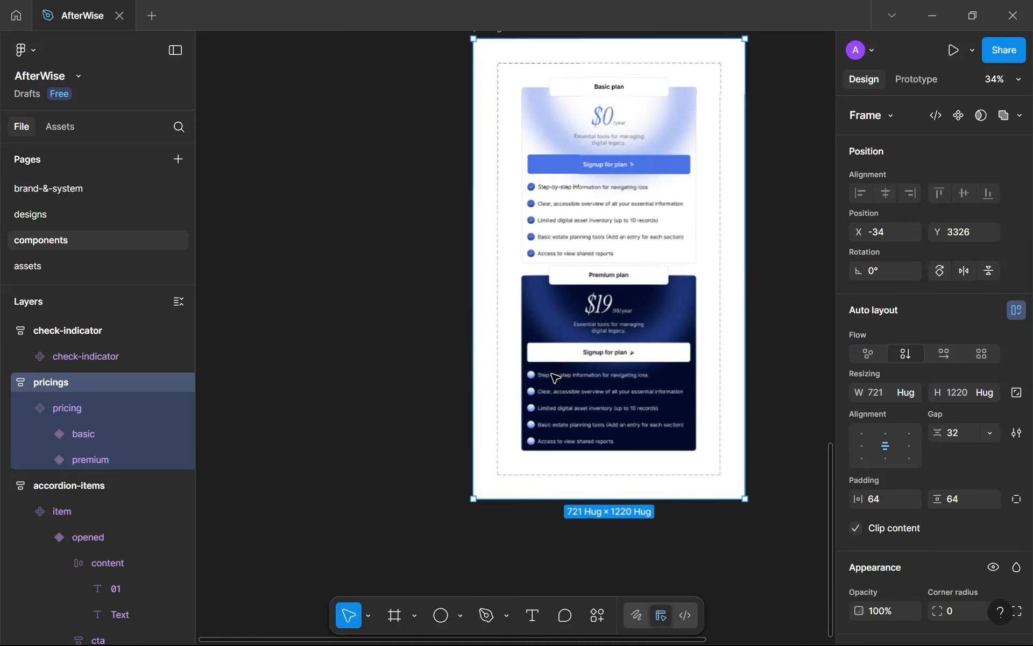
Drill into the premium variant down to the first feature row's check icon.
{"action": "scroll", "coordinate": [555, 379], "scroll_direction": "up", "scroll_amount": 5}
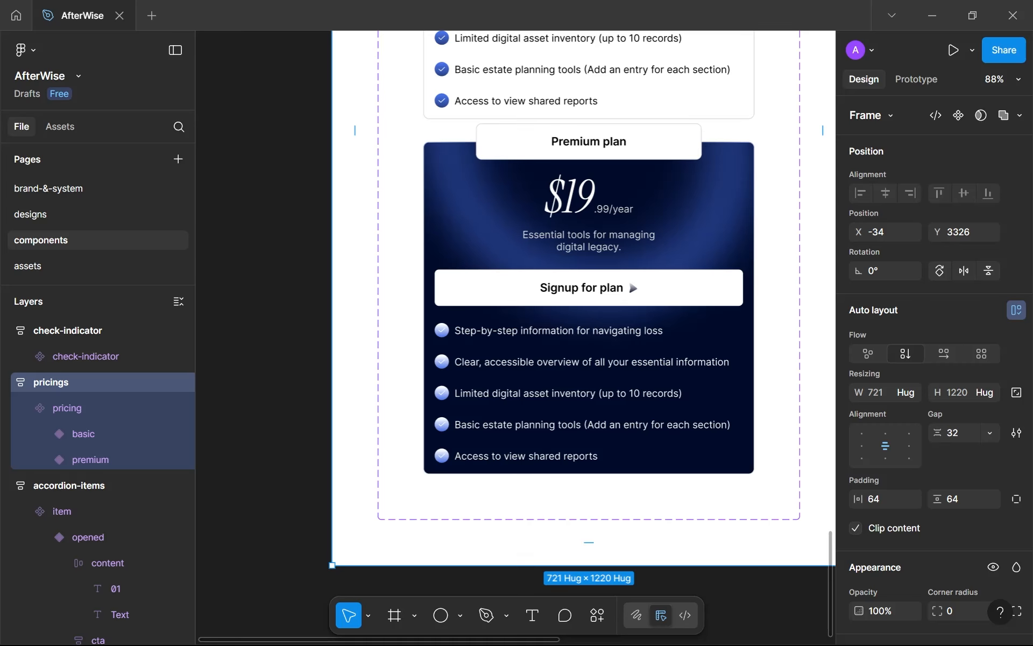
{"action": "scroll", "coordinate": [543, 340], "scroll_direction": "up", "scroll_amount": 3}
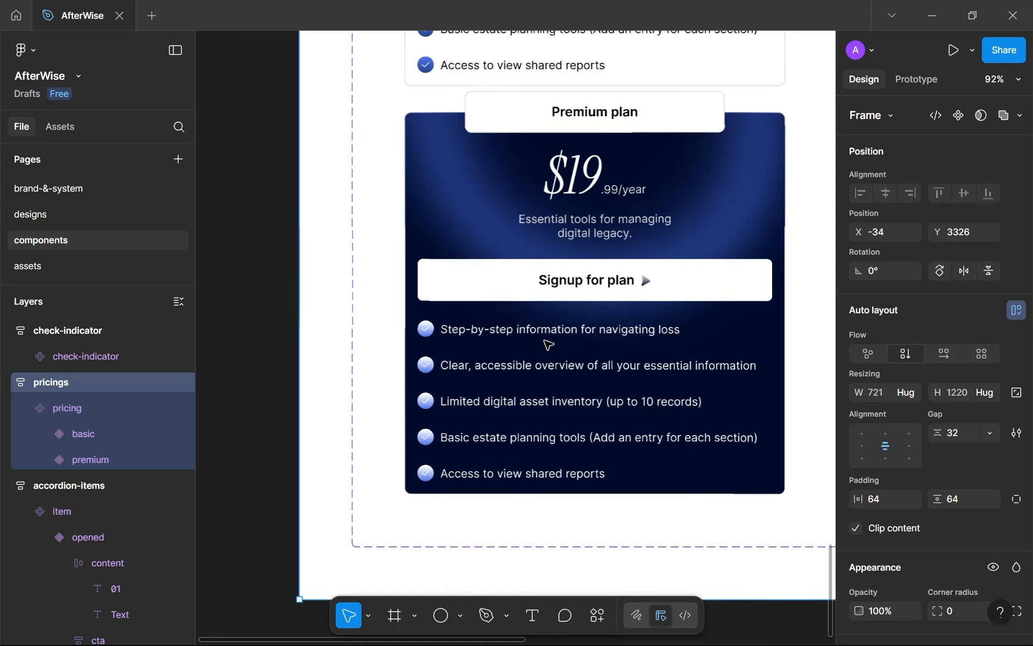
{"action": "left_click", "coordinate": [419, 335]}
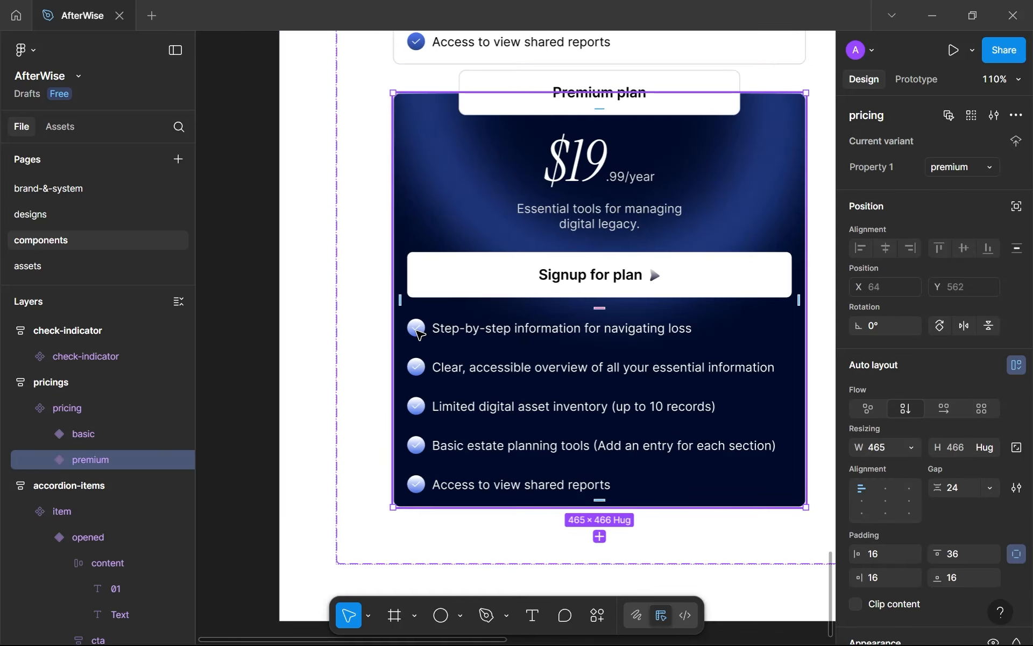
{"action": "double_click", "coordinate": [419, 335]}
{"action": "double_click", "coordinate": [419, 334]}
{"action": "double_click", "coordinate": [420, 334]}
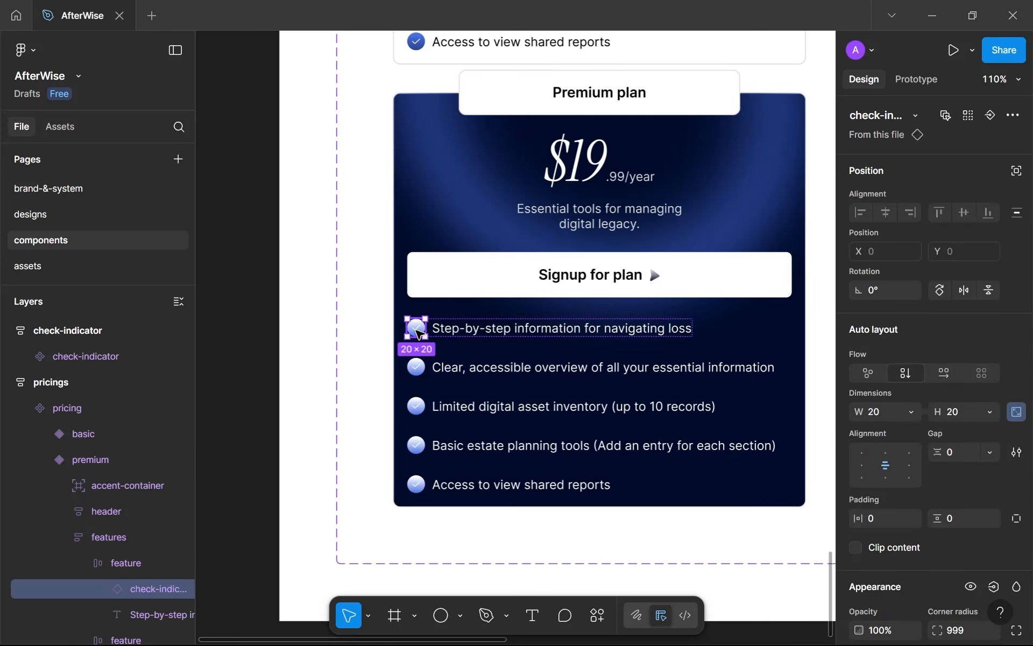
{"action": "double_click", "coordinate": [419, 330]}
Recolour the first check icon from white to black using the colour styles.
{"action": "scroll", "coordinate": [418, 329], "scroll_direction": "up", "scroll_amount": 5}
{"action": "scroll", "coordinate": [925, 422], "scroll_direction": "down", "scroll_amount": 4}
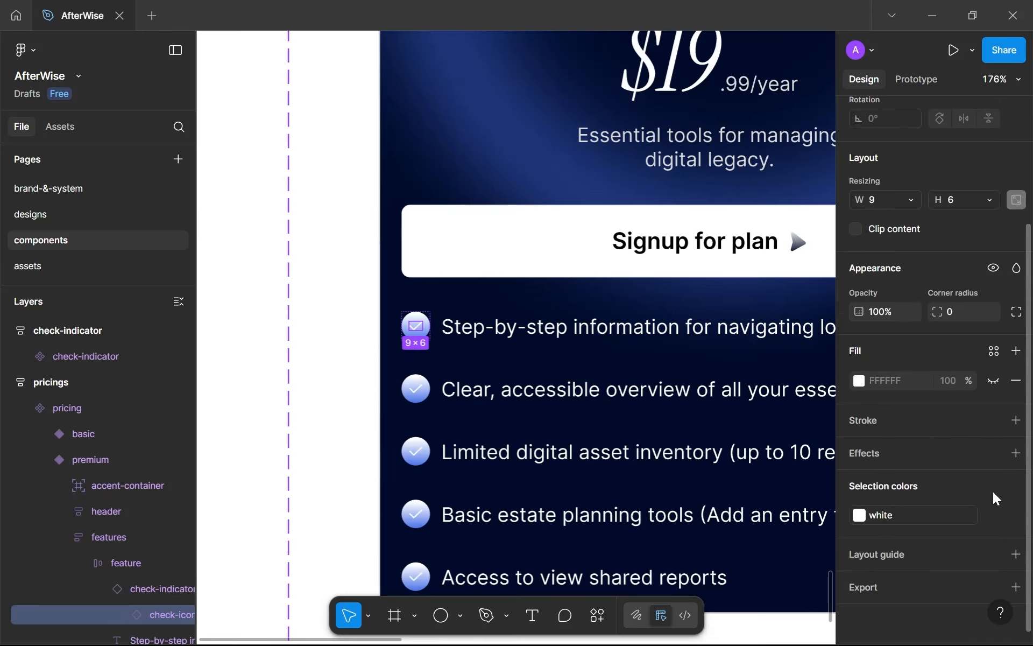
{"action": "left_click", "coordinate": [897, 515]}
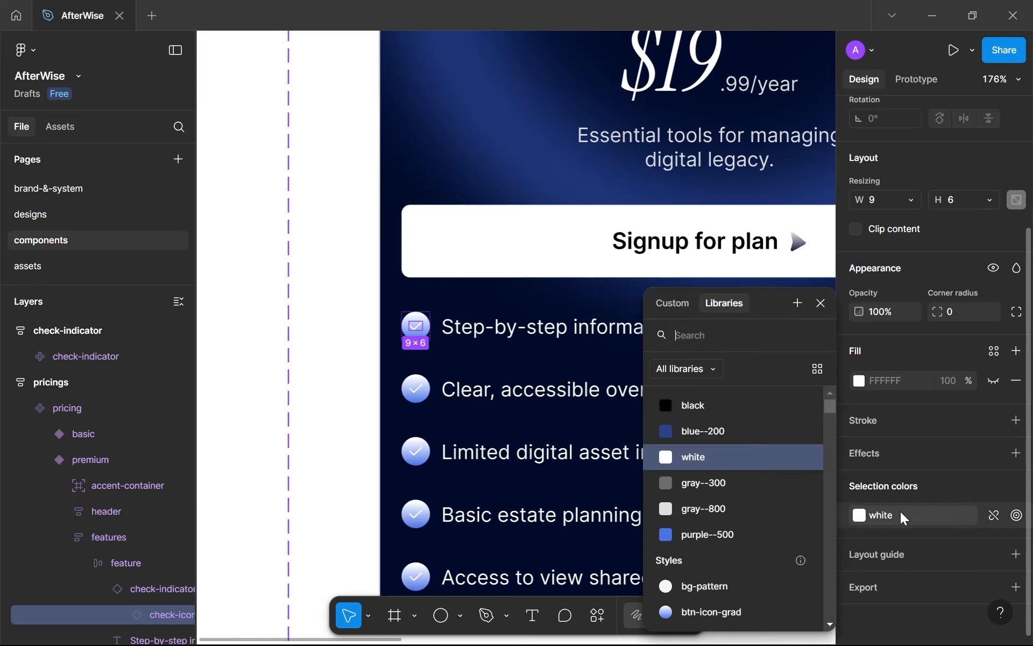
{"action": "left_click", "coordinate": [696, 408]}
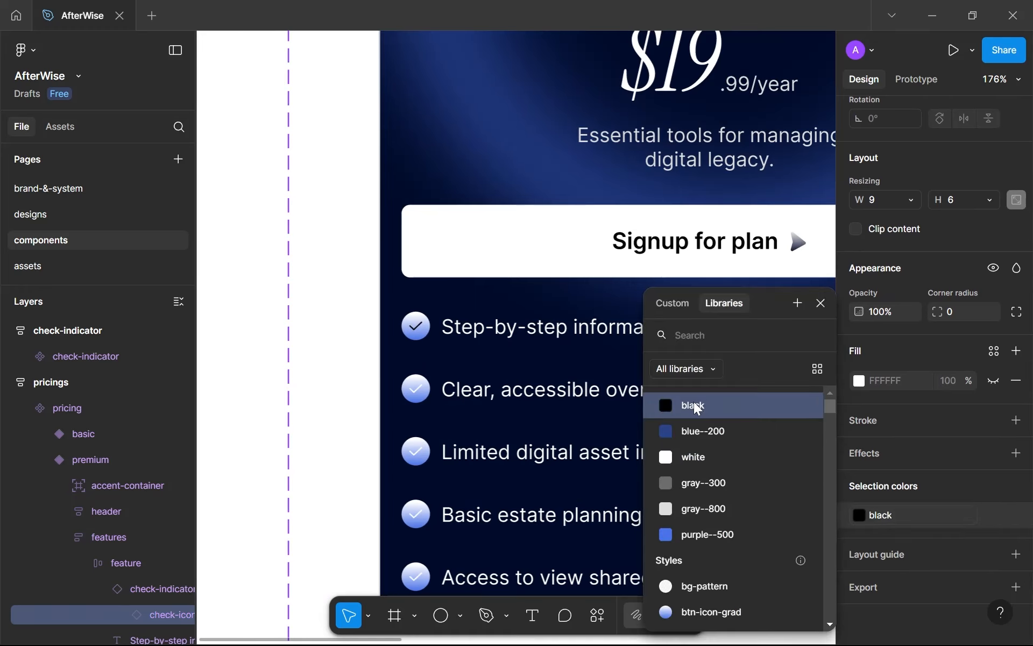
{"action": "scroll", "coordinate": [718, 535], "scroll_direction": "down", "scroll_amount": 1}
{"action": "scroll", "coordinate": [718, 535], "scroll_direction": "up", "scroll_amount": 1}
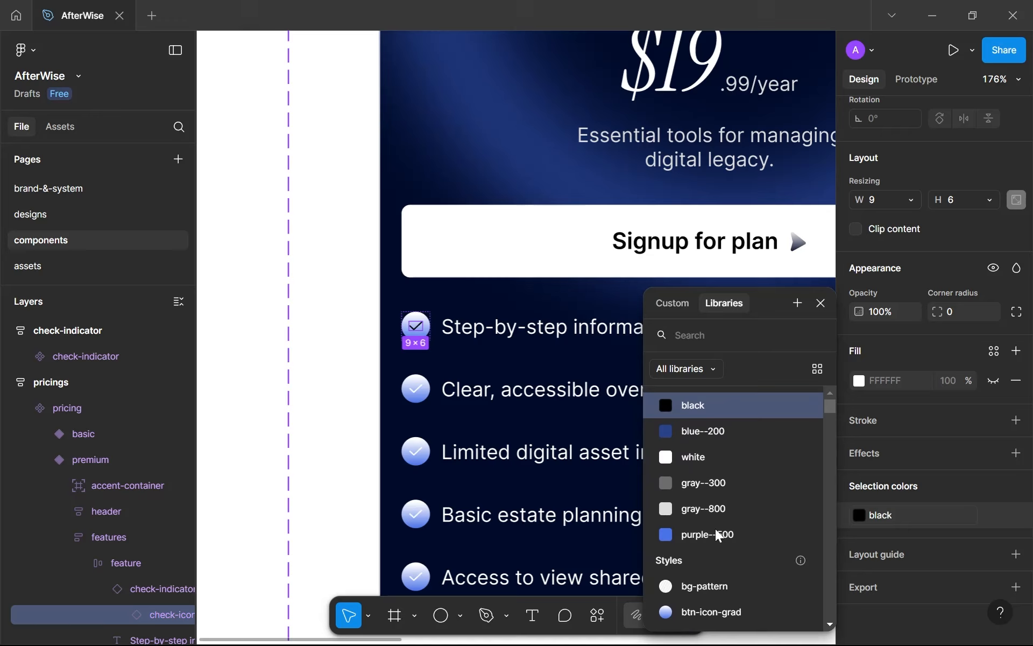
{"action": "scroll", "coordinate": [719, 535], "scroll_direction": "down", "scroll_amount": 5}
{"action": "scroll", "coordinate": [718, 535], "scroll_direction": "up", "scroll_amount": 6}
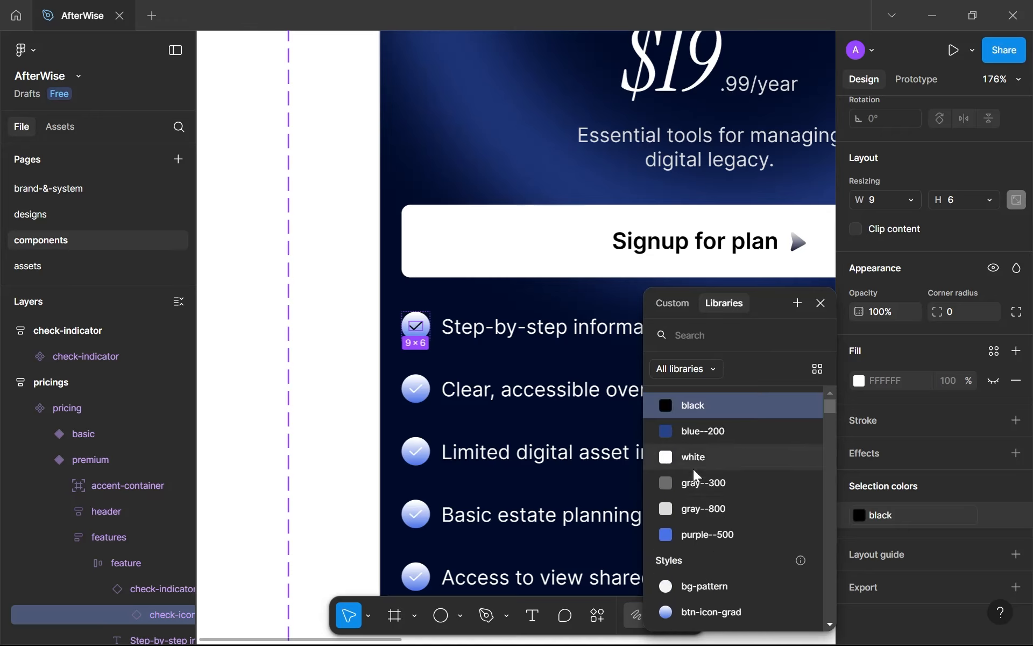
{"action": "left_click", "coordinate": [820, 303]}
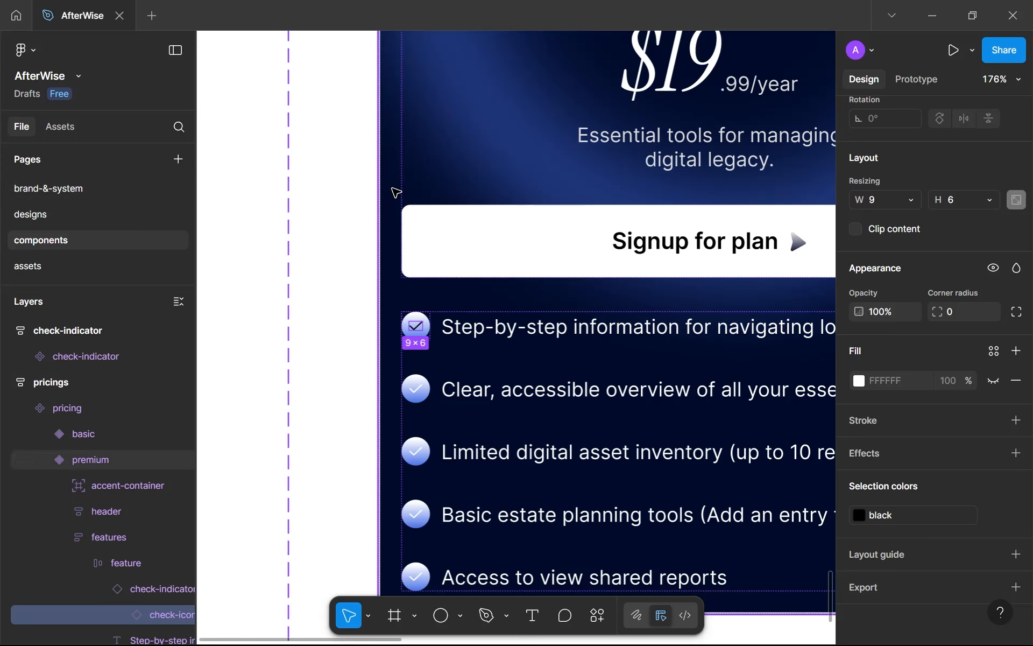
Create a blue--100 colour variable from the premium card's fill and apply it.
{"action": "left_click", "coordinate": [396, 194]}
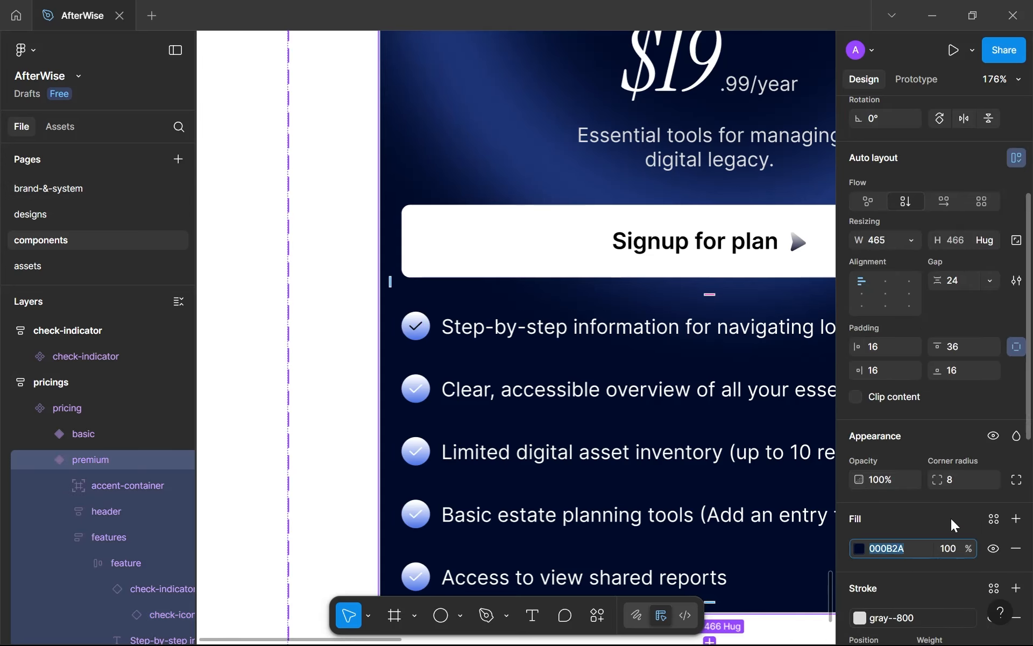
{"action": "left_click", "coordinate": [994, 518]}
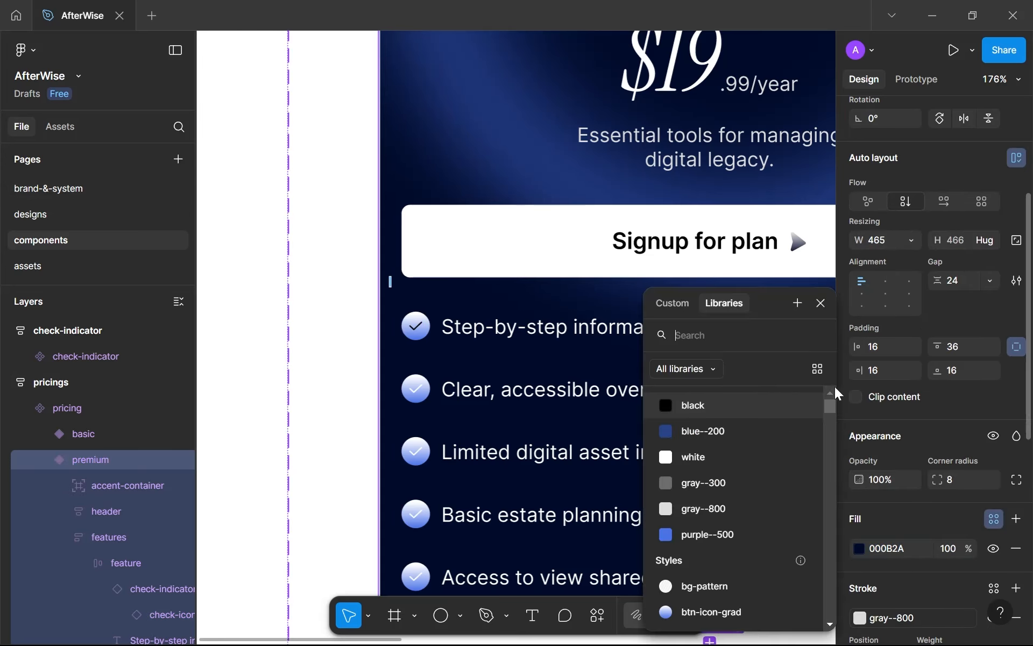
{"action": "left_click", "coordinate": [798, 304]}
{"action": "type", "text": "blue"}
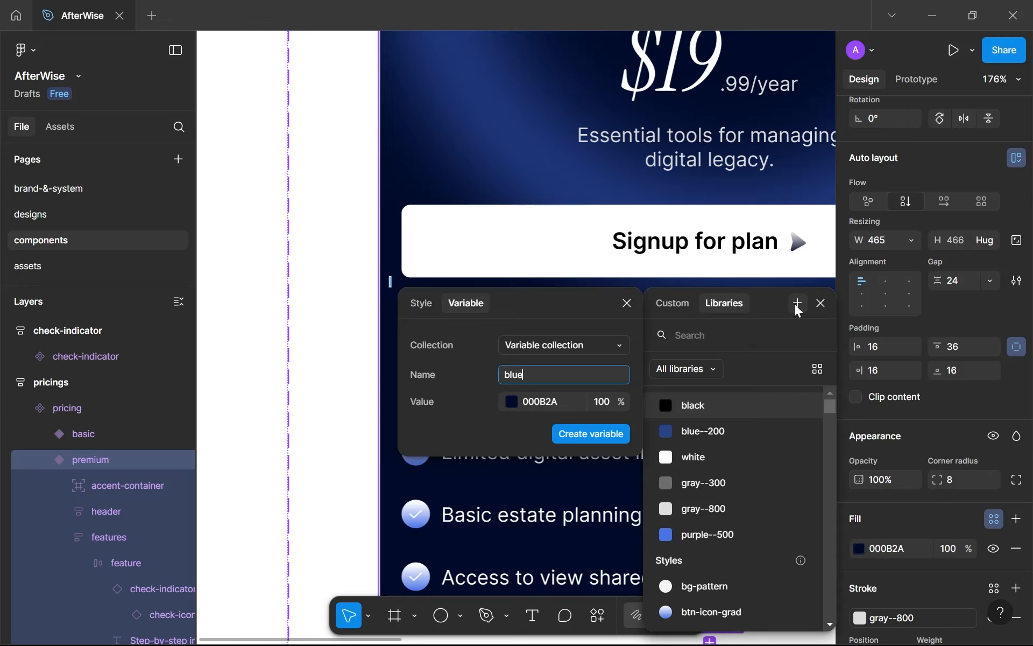
{"action": "type", "text": "--100"}
{"action": "key", "text": "Return"}
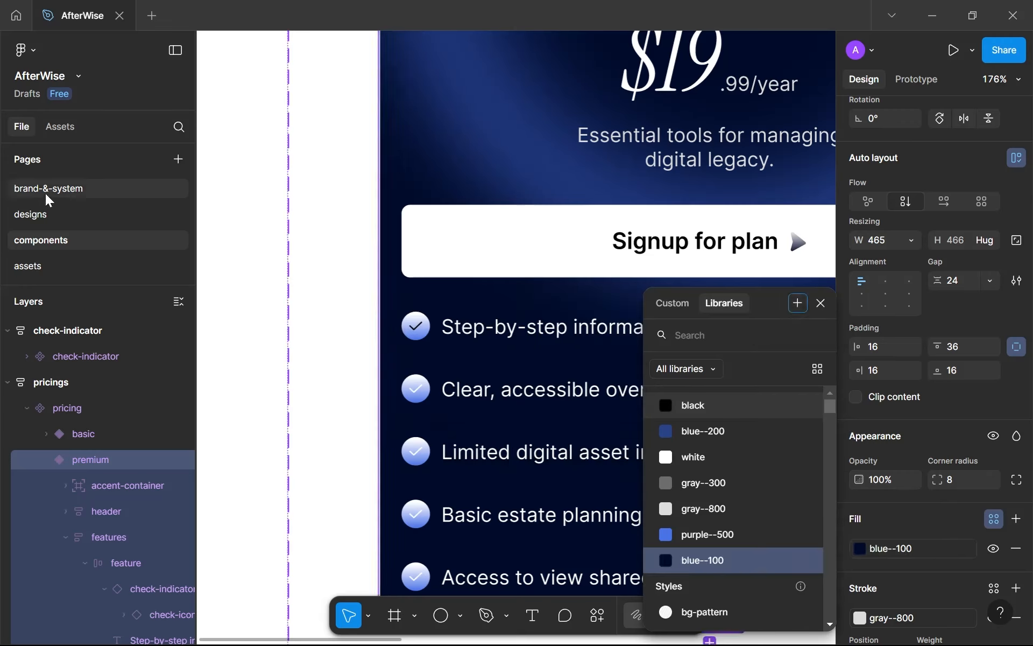
Apply blue--100 to the first feature row's checkmark.
{"action": "left_click", "coordinate": [428, 334]}
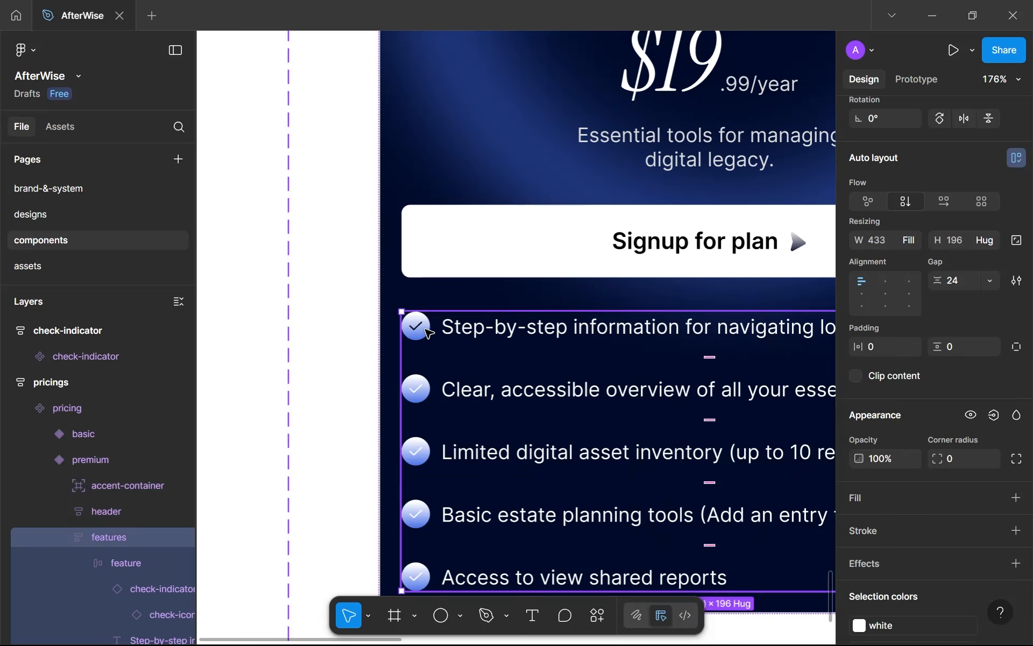
{"action": "left_click", "coordinate": [424, 331]}
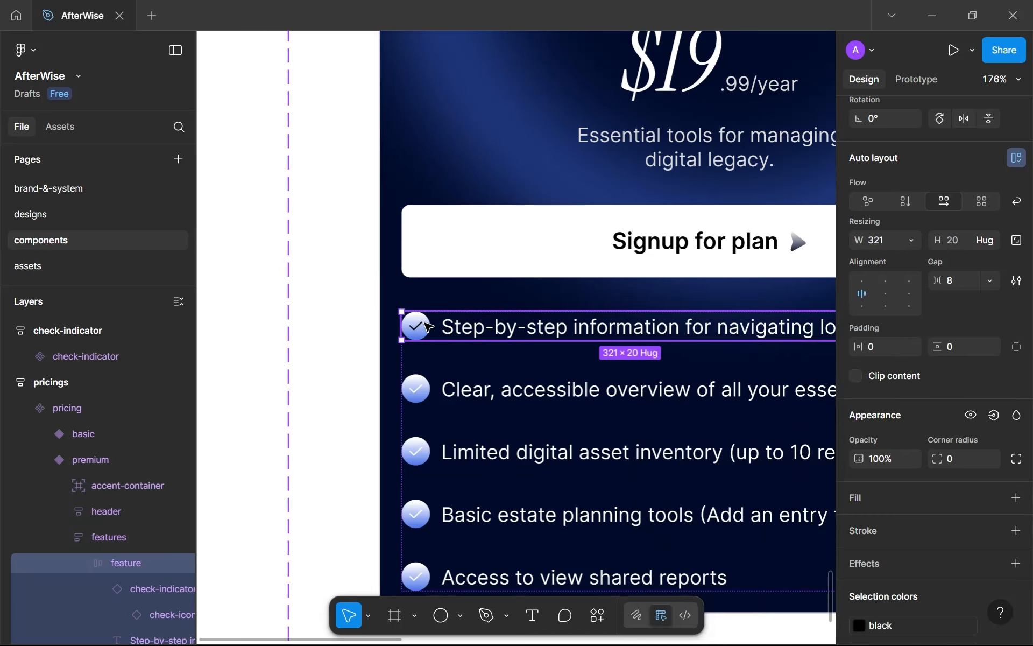
{"action": "left_click", "coordinate": [416, 325]}
{"action": "scroll", "coordinate": [839, 549], "scroll_direction": "down", "scroll_amount": 3}
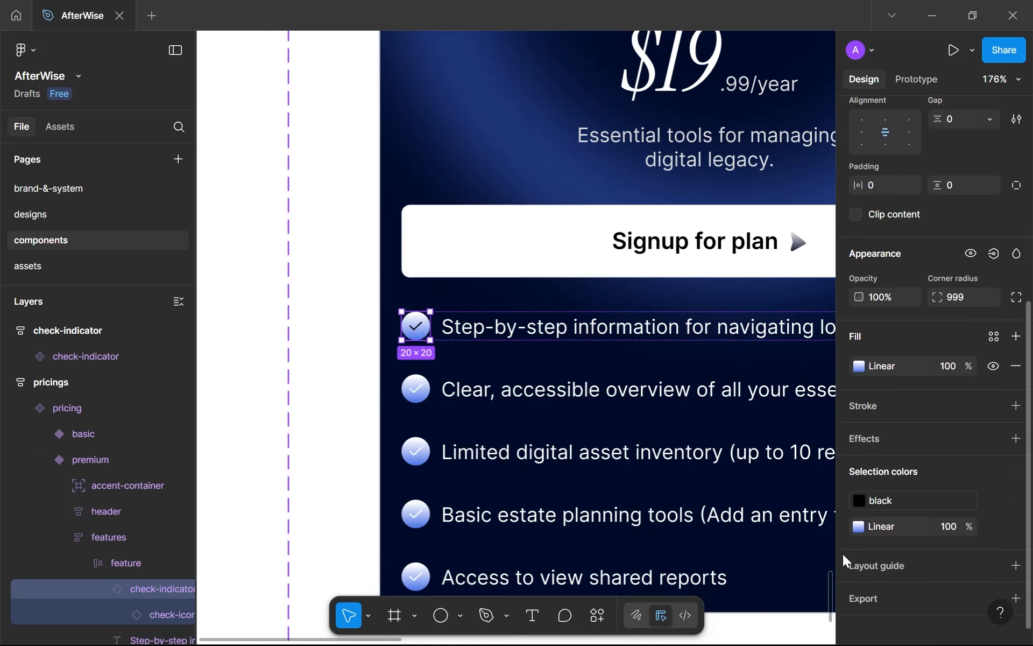
{"action": "left_click", "coordinate": [859, 501]}
{"action": "left_click", "coordinate": [726, 562]}
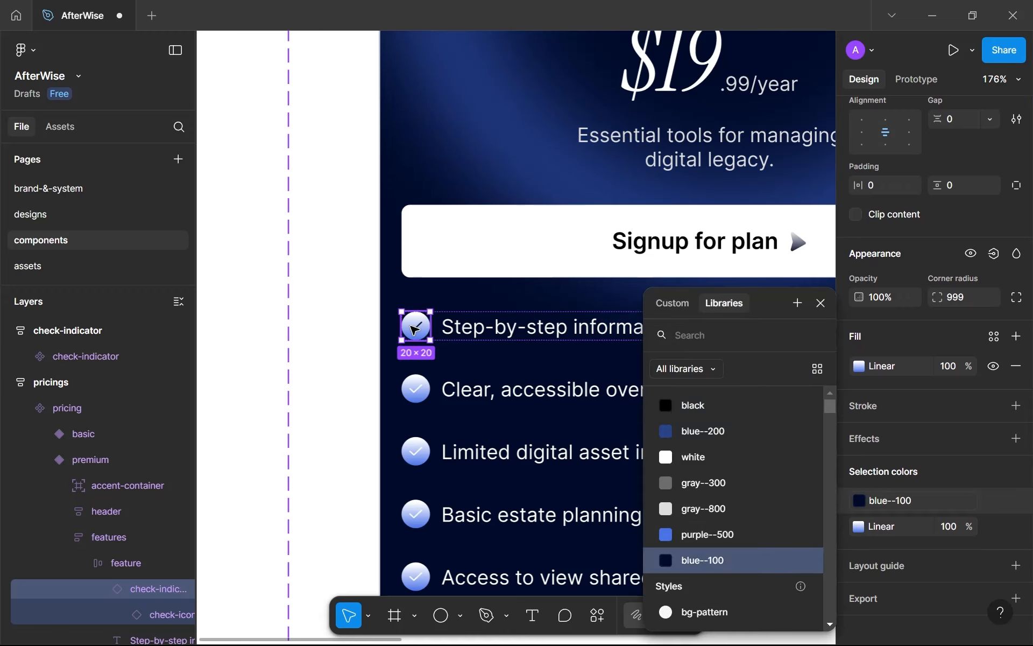
Recolour the remaining four checkmarks to blue--100 and open the brand-&-system page.
{"action": "left_click", "coordinate": [423, 397]}
{"action": "left_click", "coordinate": [424, 397]}
{"action": "scroll", "coordinate": [421, 340], "scroll_direction": "down", "scroll_amount": 1}
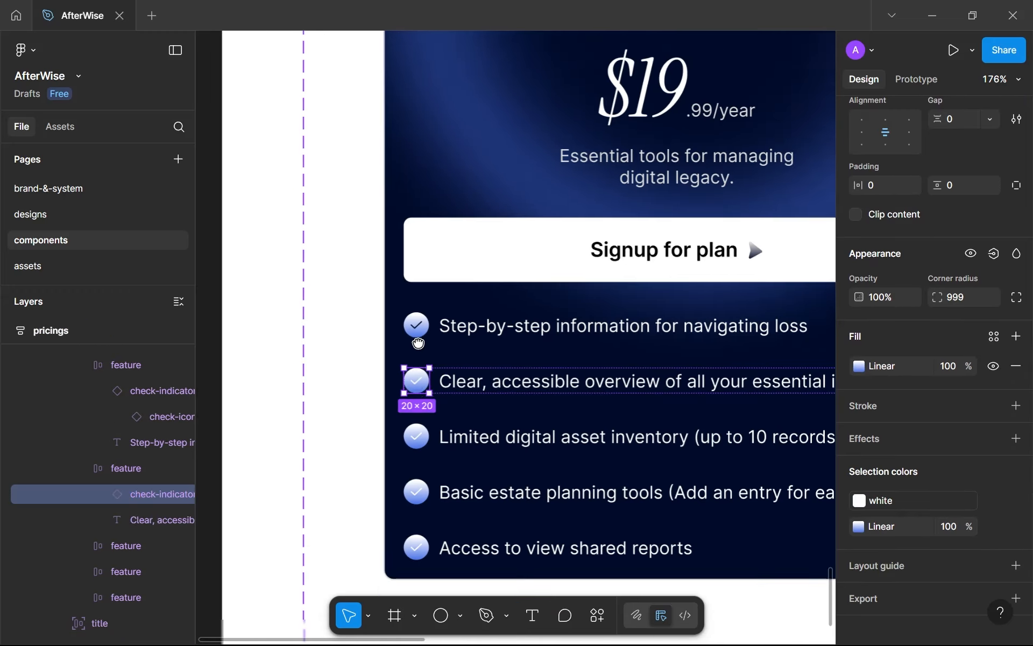
{"action": "left_click_drag", "start_coordinate": [417, 343], "coordinate": [423, 288]}
{"action": "double_click", "coordinate": [426, 383], "text": "shift"}
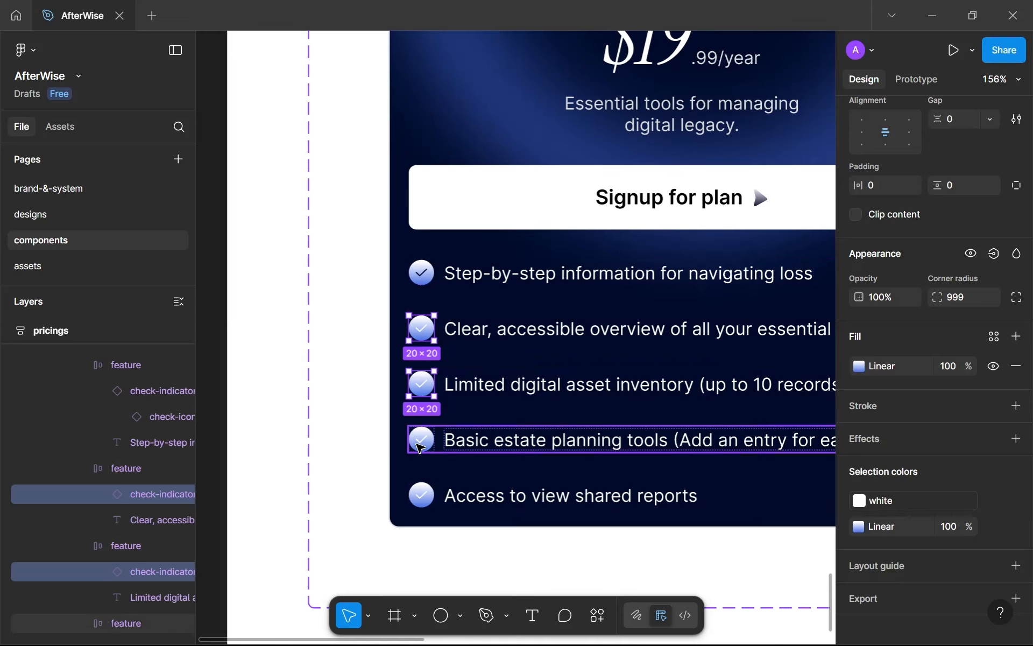
{"action": "double_click", "coordinate": [422, 440], "text": "shift"}
{"action": "double_click", "coordinate": [424, 498], "text": "shift"}
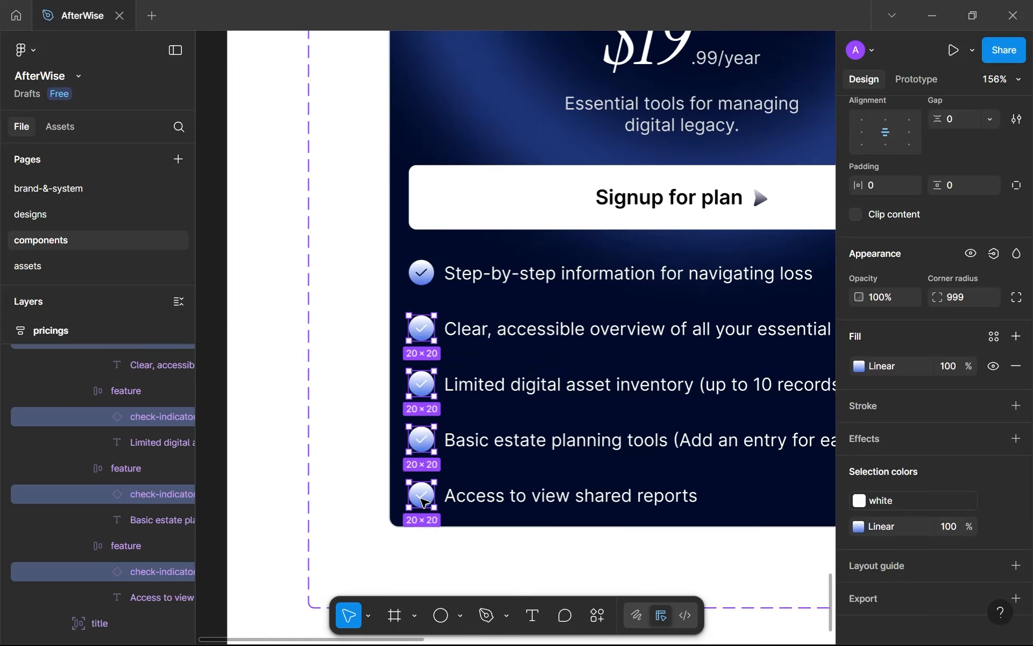
{"action": "key", "text": "ctrl+shift+r"}
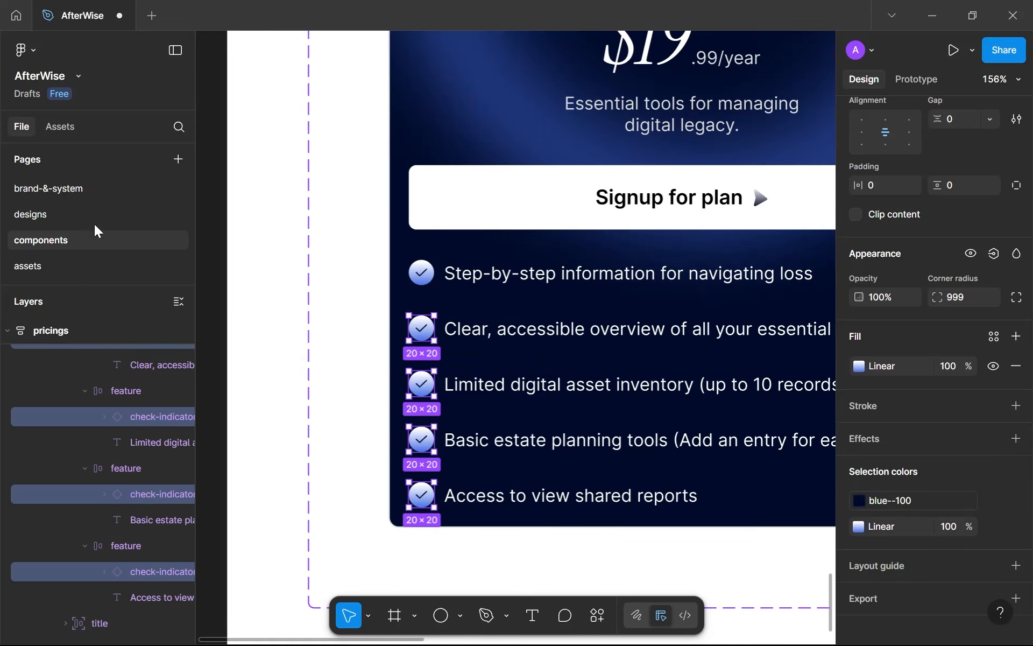
{"action": "left_click", "coordinate": [106, 198]}
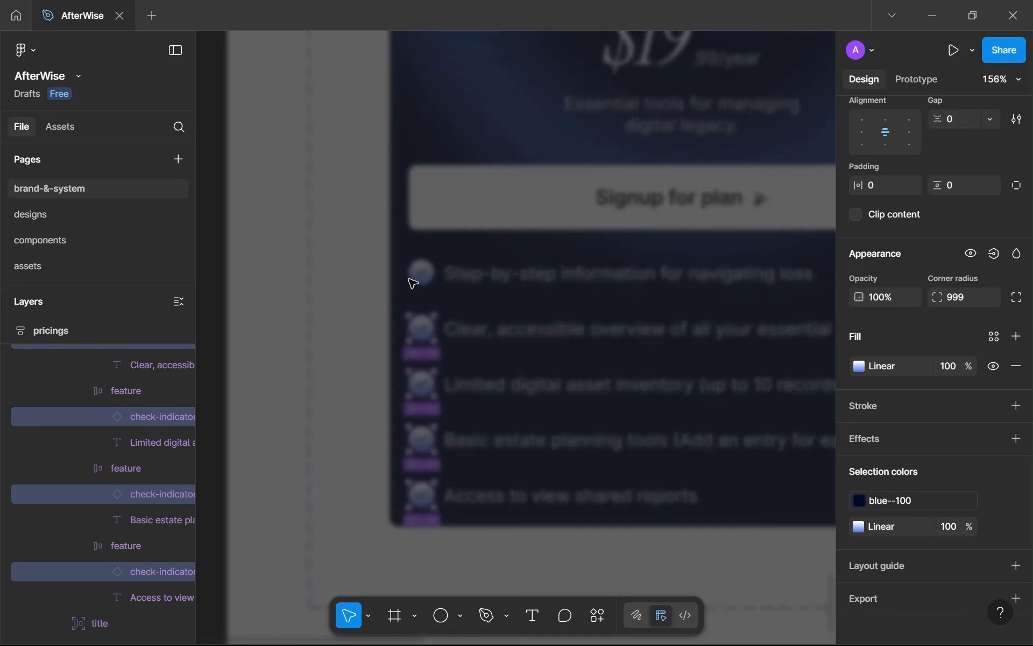
Duplicate the dark blue swatch, fill the original with blue--100 and rename it blue--100.
{"action": "scroll", "coordinate": [412, 282], "scroll_direction": "down", "scroll_amount": 5}
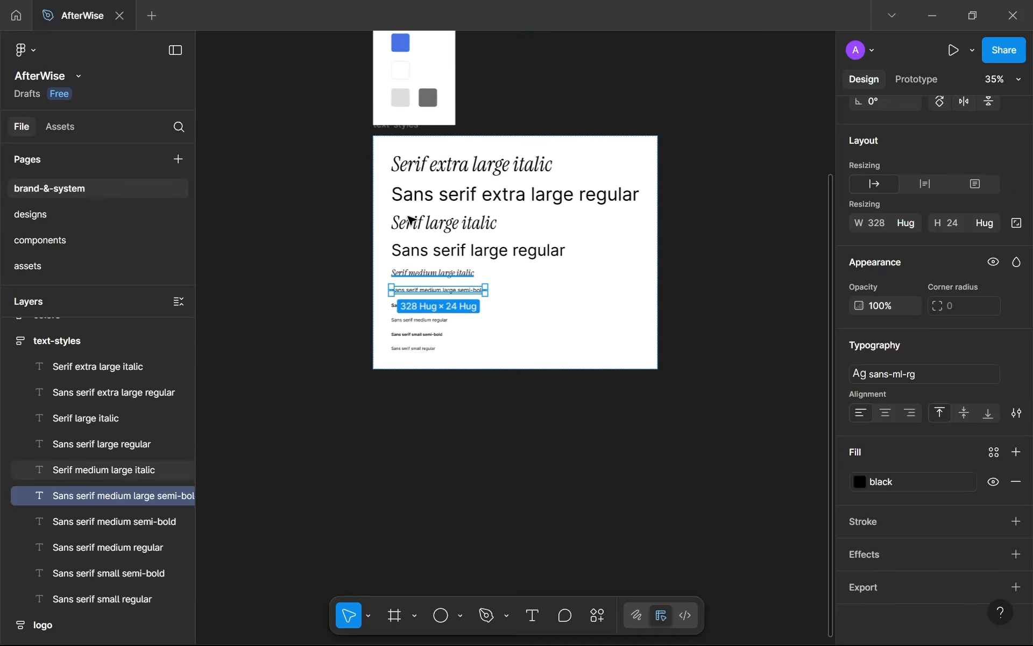
{"action": "scroll", "coordinate": [410, 280], "scroll_direction": "up", "scroll_amount": 2}
{"action": "scroll", "coordinate": [433, 281], "scroll_direction": "up", "scroll_amount": 5}
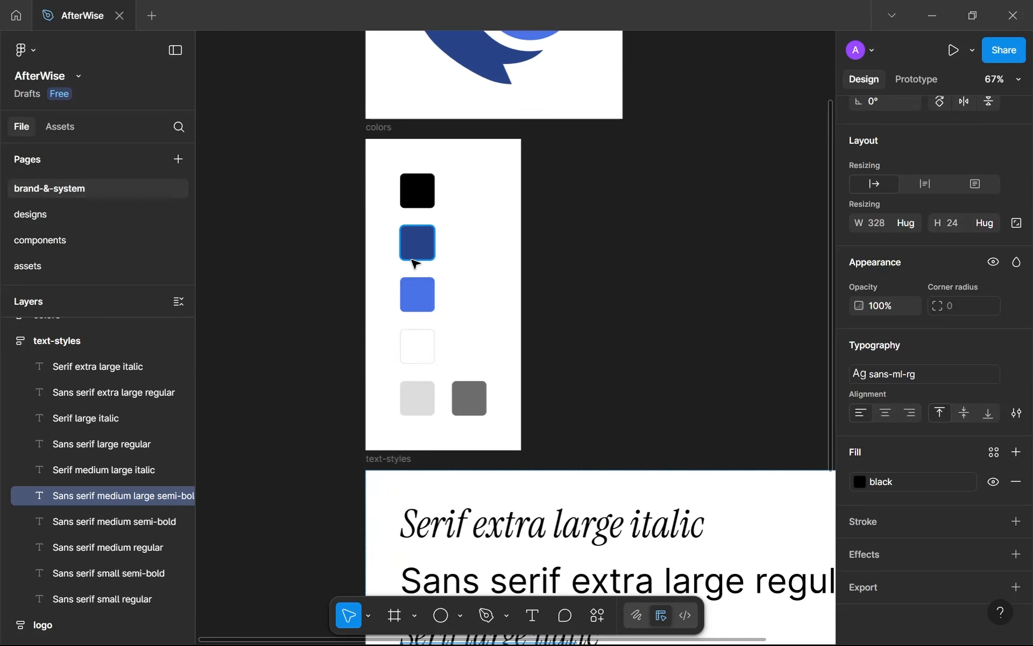
{"action": "left_click", "coordinate": [415, 263]}
{"action": "key", "text": "ctrl+d"}
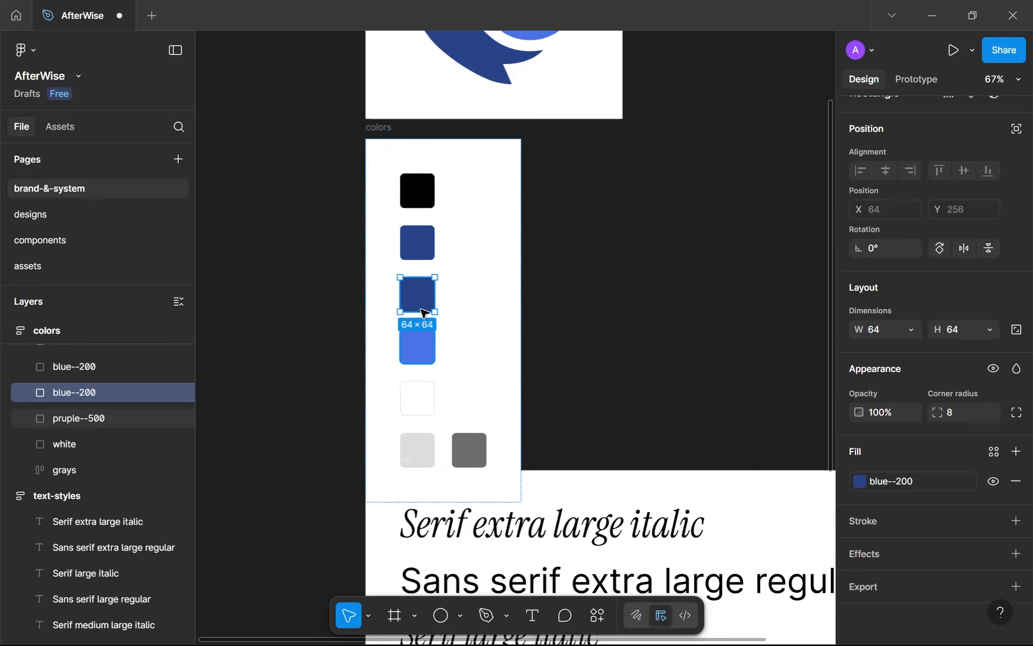
{"action": "left_click", "coordinate": [428, 257]}
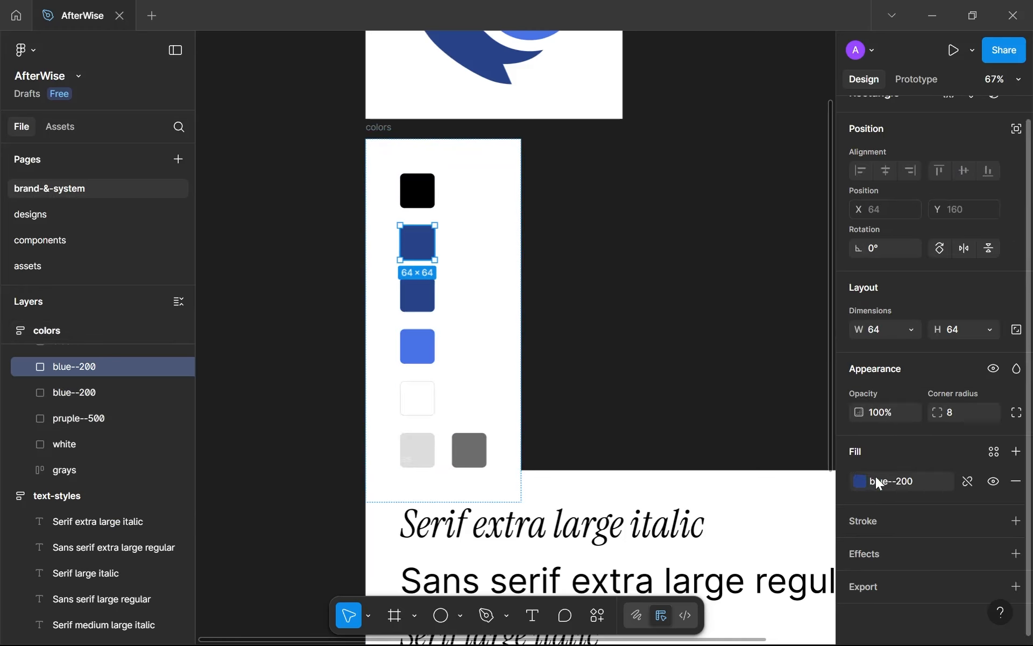
{"action": "left_click", "coordinate": [860, 481]}
{"action": "left_click", "coordinate": [723, 560]}
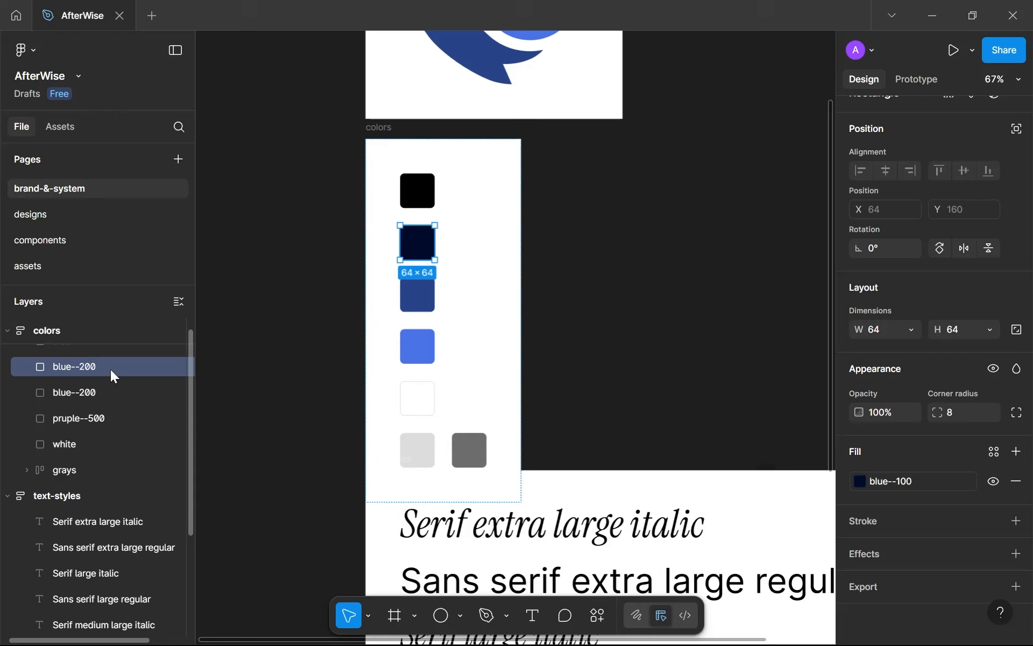
{"action": "double_click", "coordinate": [84, 368]}
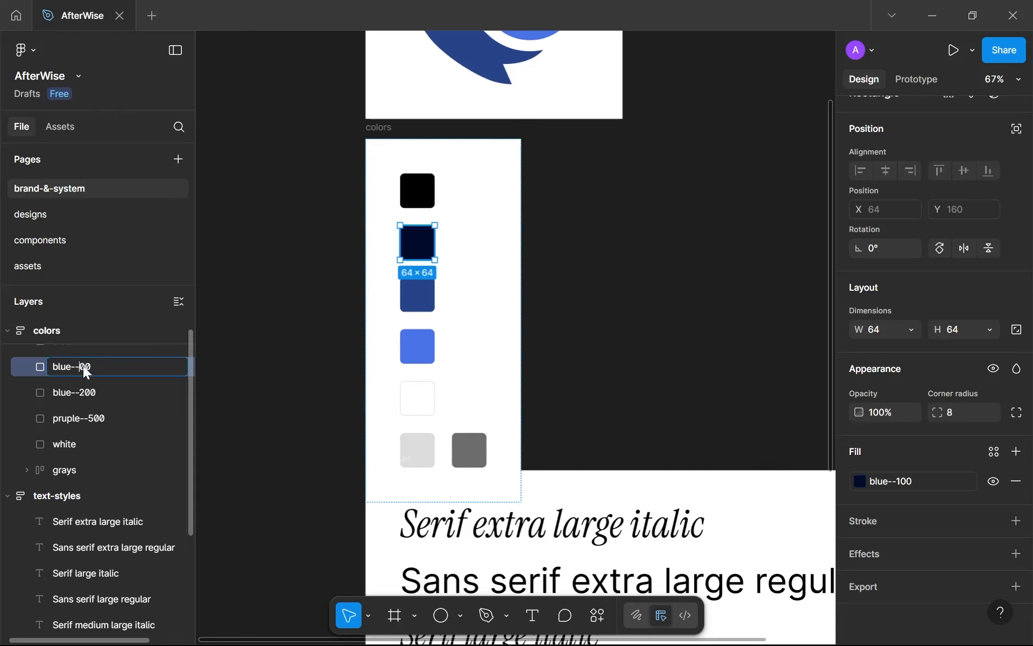
{"action": "type", "text": "1"}
{"action": "key", "text": "Return"}
Wrap the blue--100, blue--200 and purple--500 swatches in a horizontal auto layout row.
{"action": "left_click", "coordinate": [417, 301], "text": "shift"}
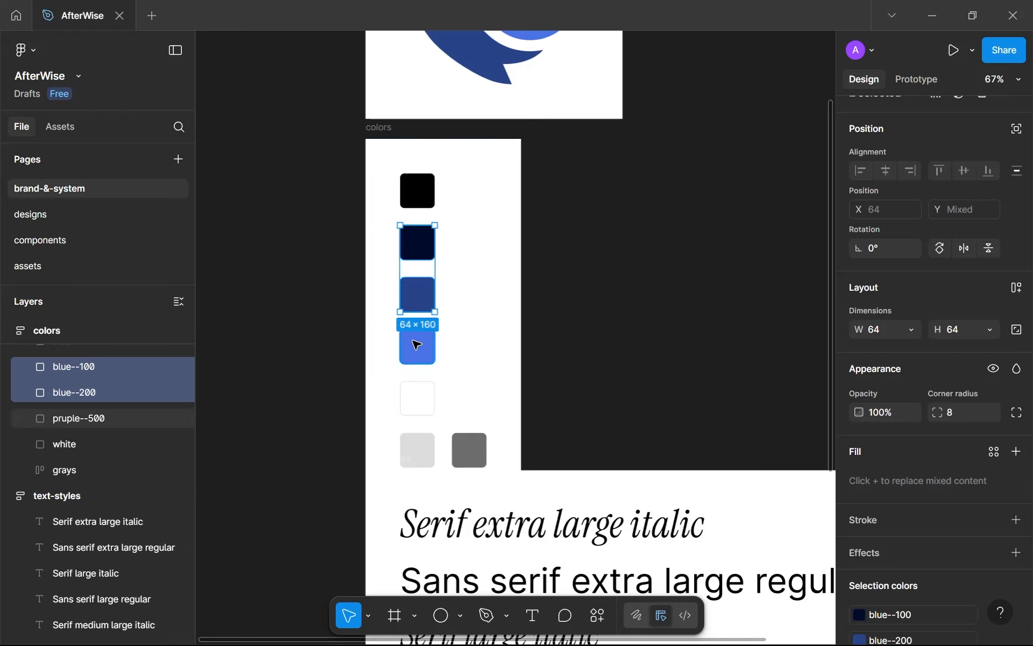
{"action": "left_click", "coordinate": [417, 347], "text": "shift"}
{"action": "key", "text": "shift+a"}
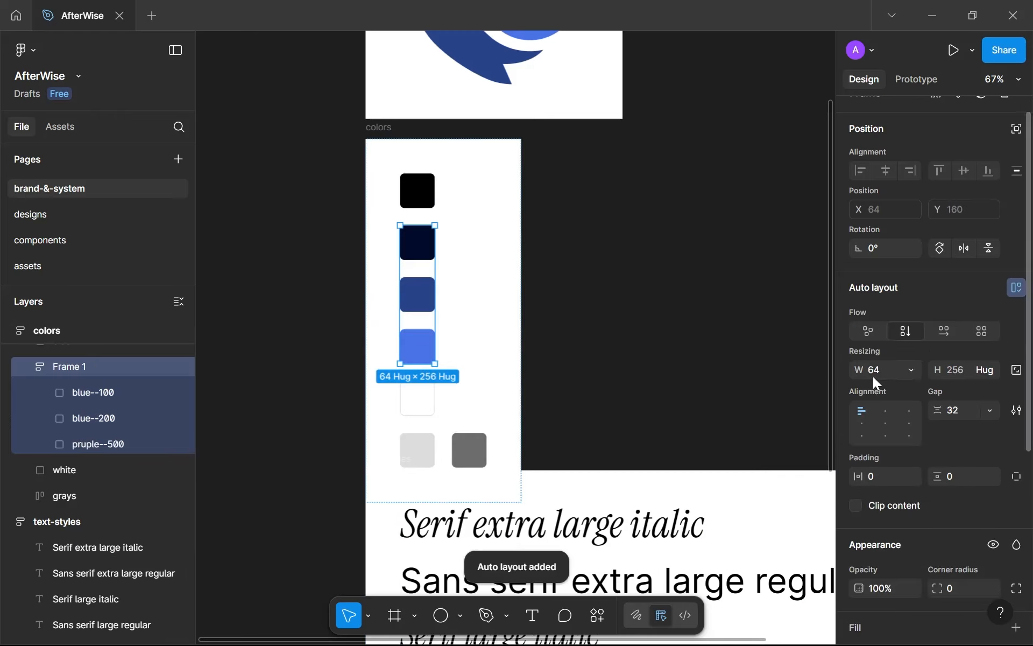
{"action": "left_click", "coordinate": [939, 336]}
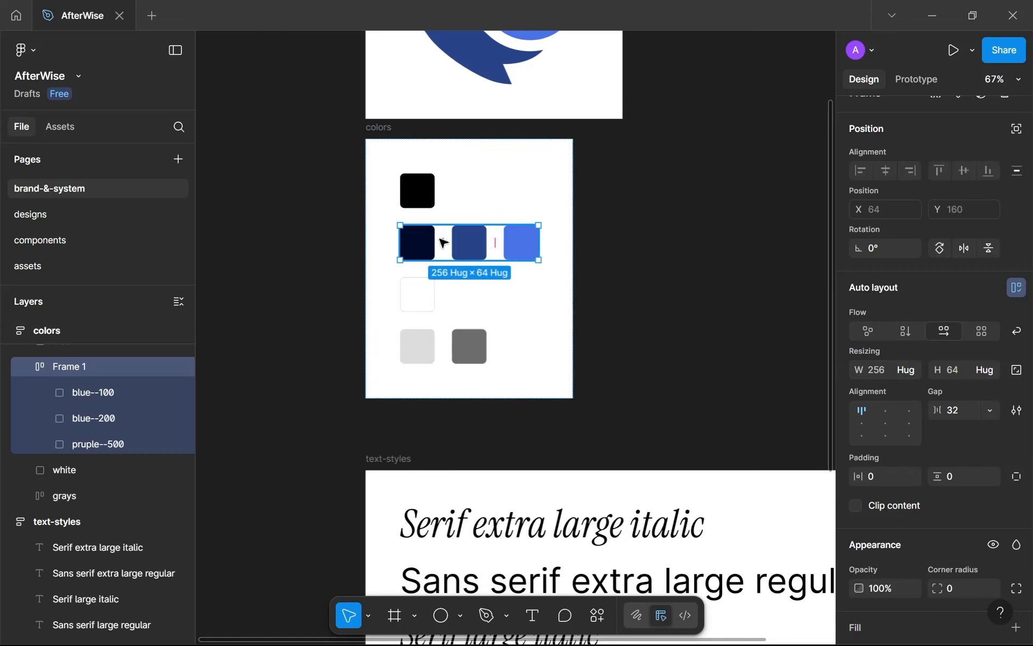
Reorder the swatches to purple--500, blue--200, blue--100 and nudge the text-styles frame.
{"action": "left_click", "coordinate": [514, 242]}
{"action": "key", "text": "Left"}
{"action": "key", "text": "Left"}
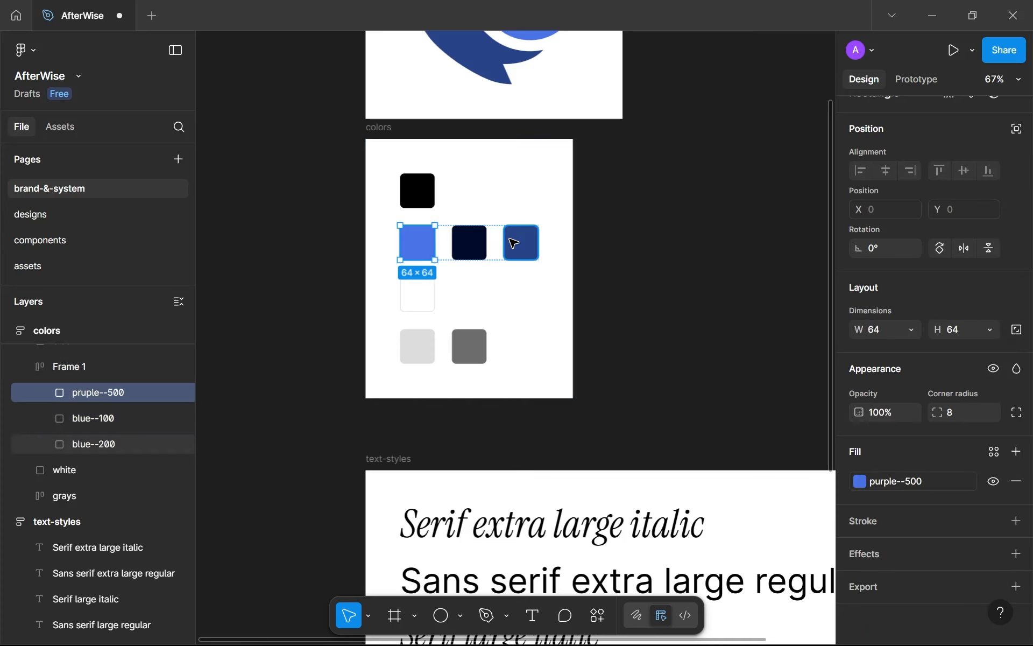
{"action": "left_click", "coordinate": [476, 254]}
{"action": "key", "text": "Right"}
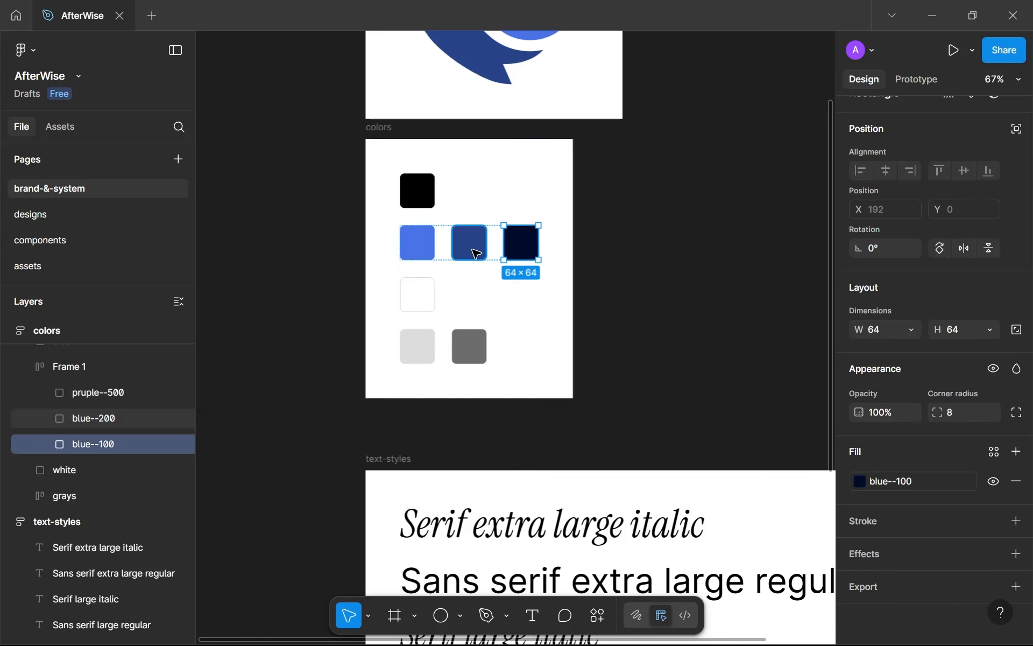
{"action": "left_click", "coordinate": [585, 350]}
{"action": "scroll", "coordinate": [586, 350], "scroll_direction": "down", "scroll_amount": 3}
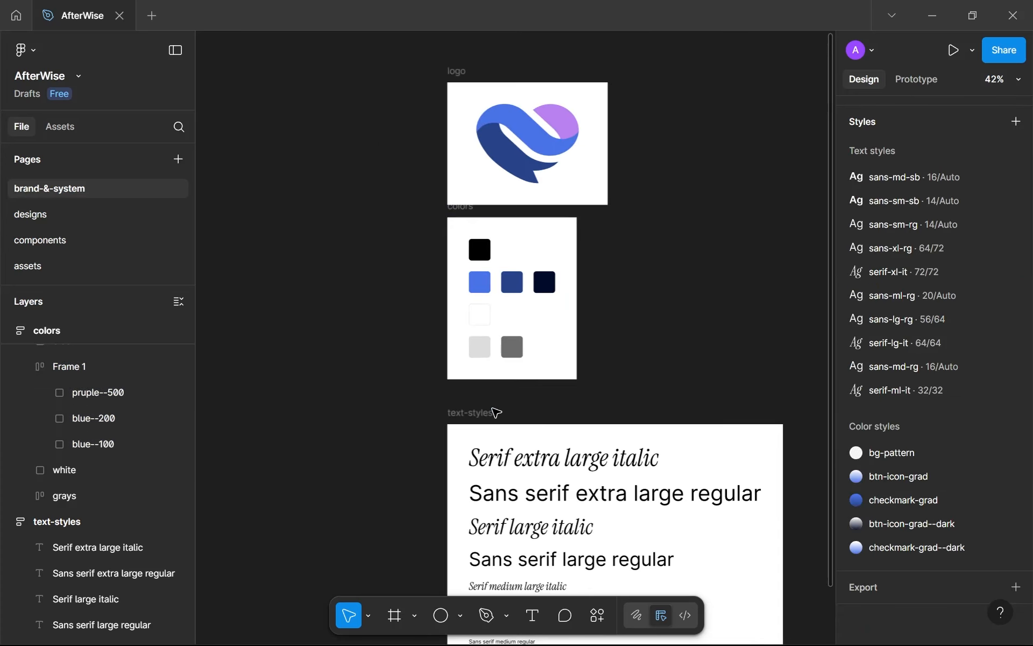
{"action": "left_click_drag", "start_coordinate": [479, 415], "coordinate": [479, 393]}
{"action": "scroll", "coordinate": [518, 326], "scroll_direction": "down", "scroll_amount": 3}
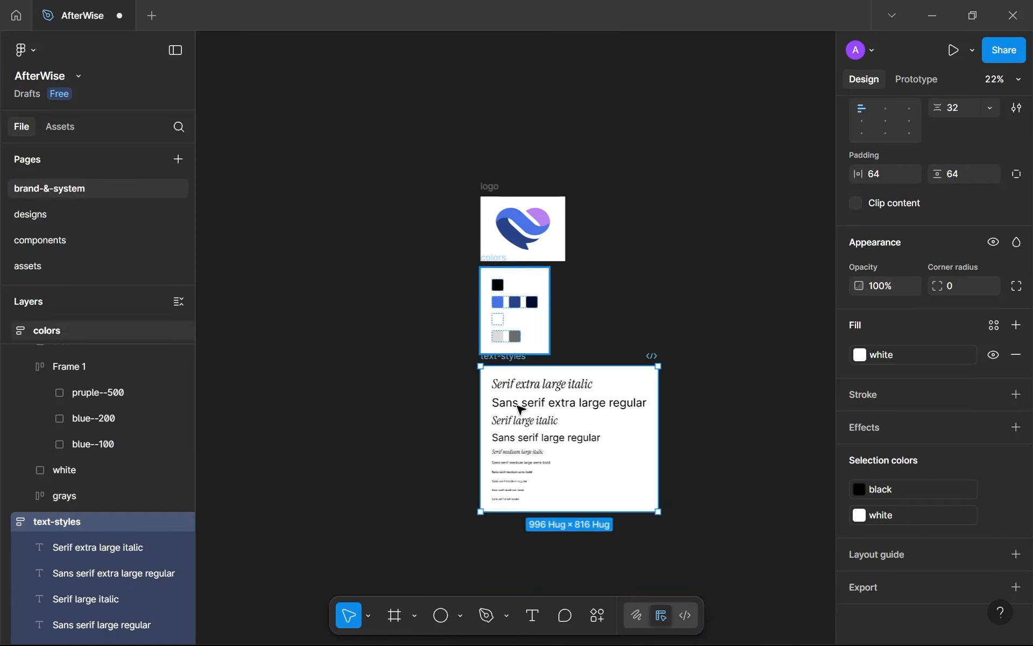
{"action": "scroll", "coordinate": [526, 443], "scroll_direction": "down", "scroll_amount": 2}
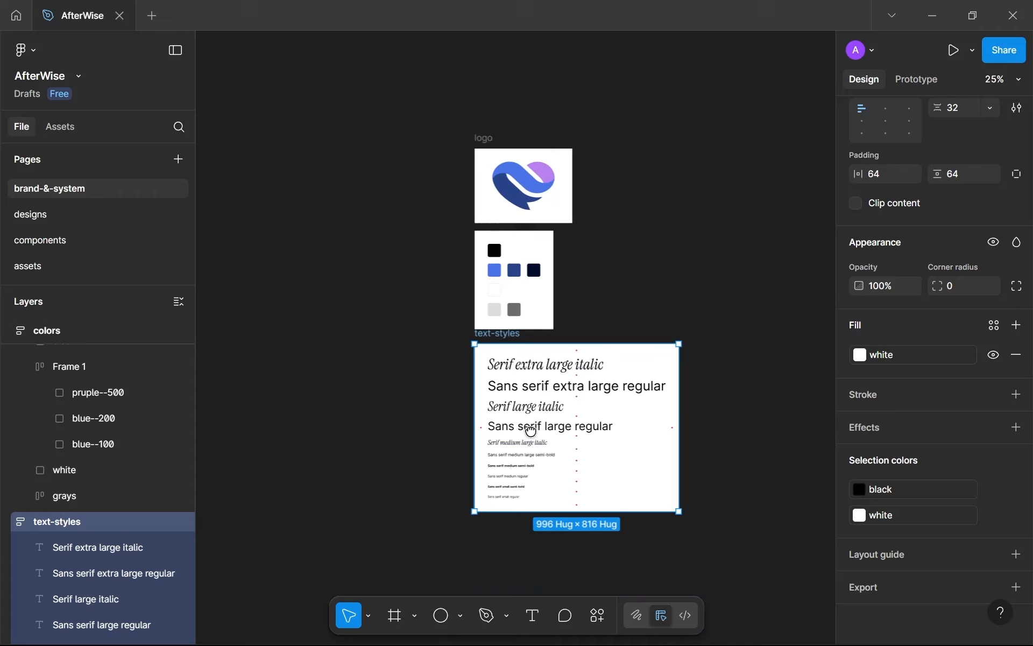
{"action": "scroll", "coordinate": [539, 417], "scroll_direction": "up", "scroll_amount": 3}
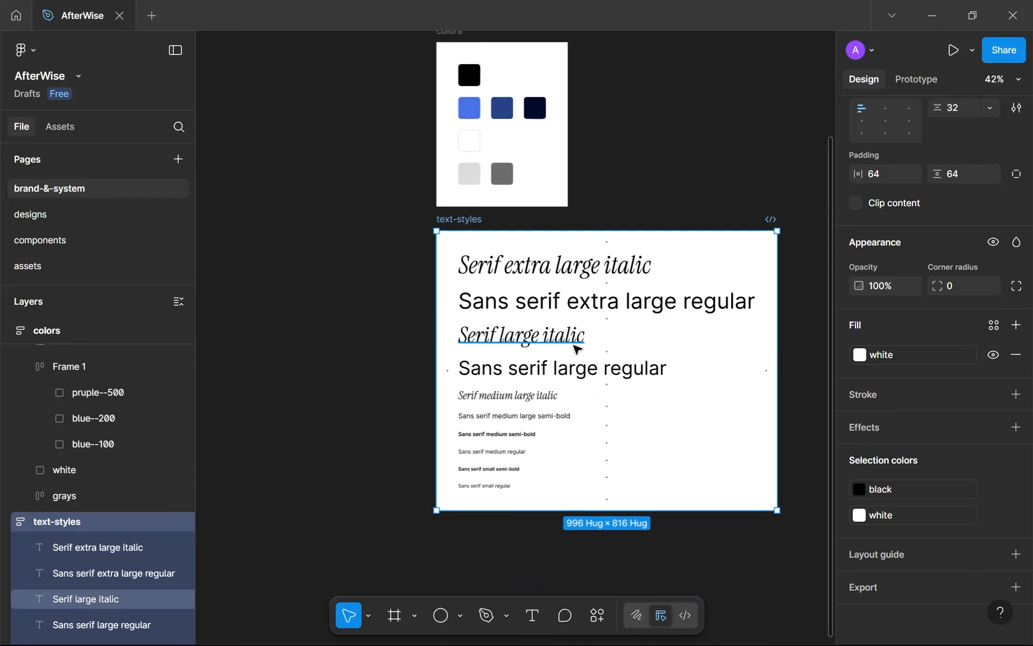
{"action": "scroll", "coordinate": [577, 350], "scroll_direction": "down", "scroll_amount": 1}
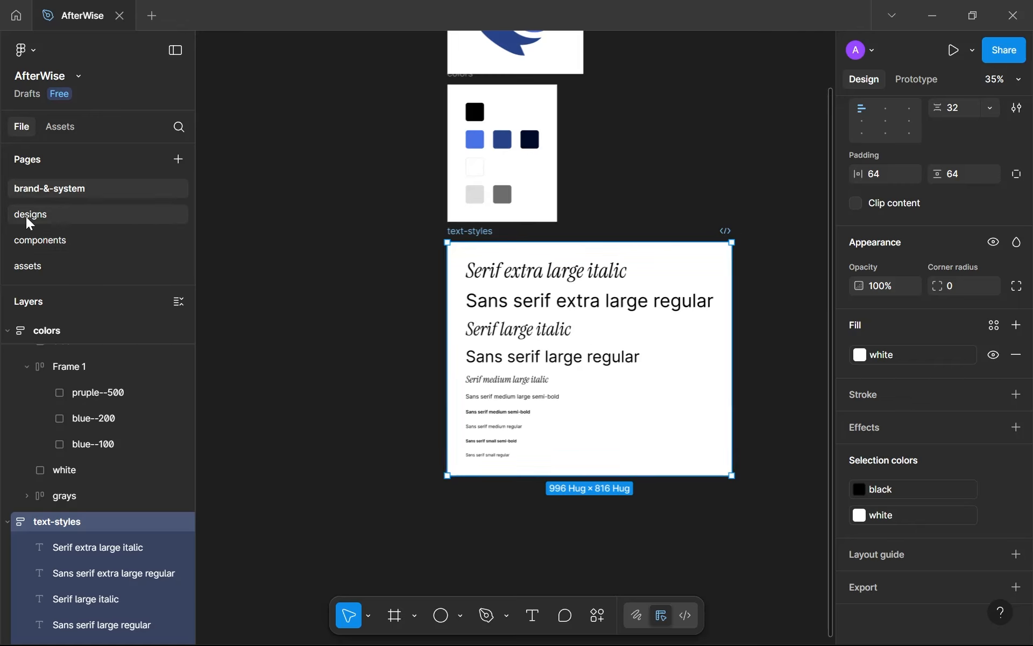
Rename the Frame 1 group to 'blues'.
{"action": "double_click", "coordinate": [73, 369]}
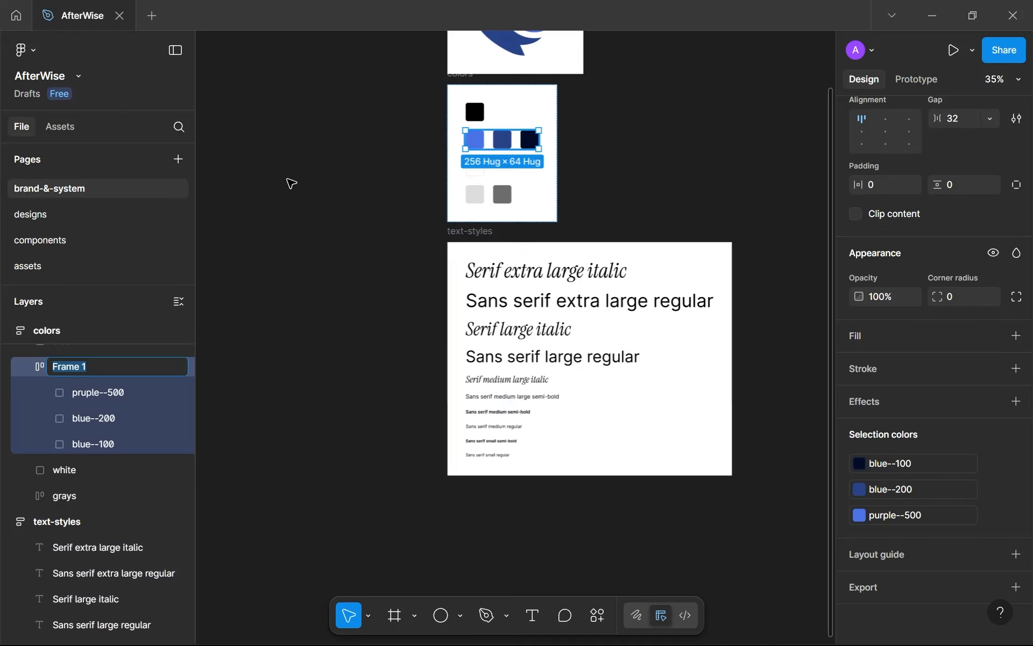
{"action": "scroll", "coordinate": [96, 363], "scroll_direction": "up", "scroll_amount": 1}
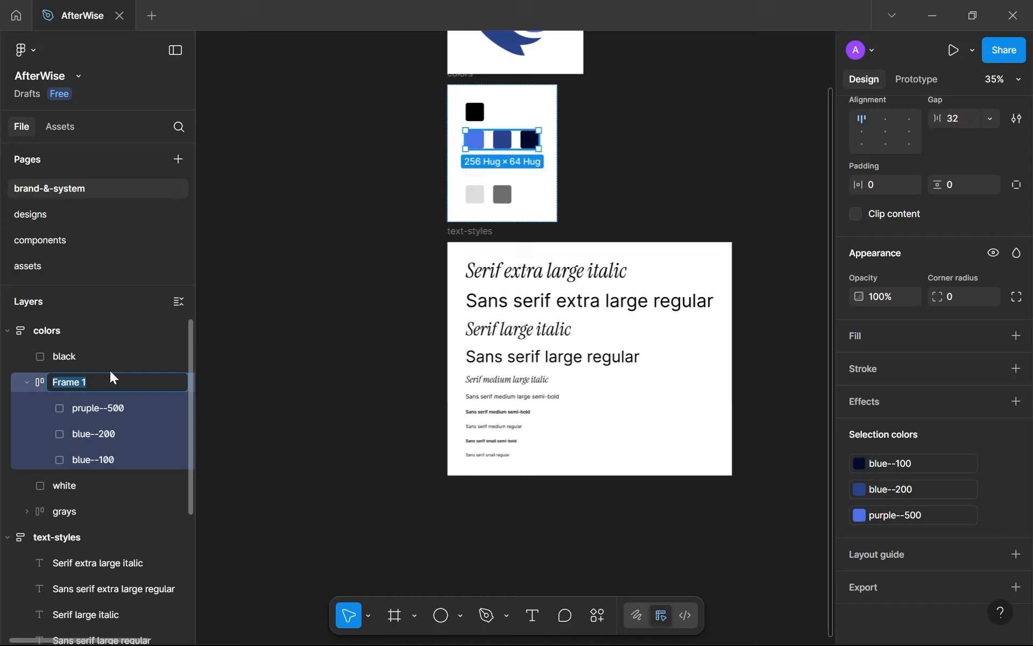
{"action": "type", "text": "blues"}
{"action": "key", "text": "Return"}
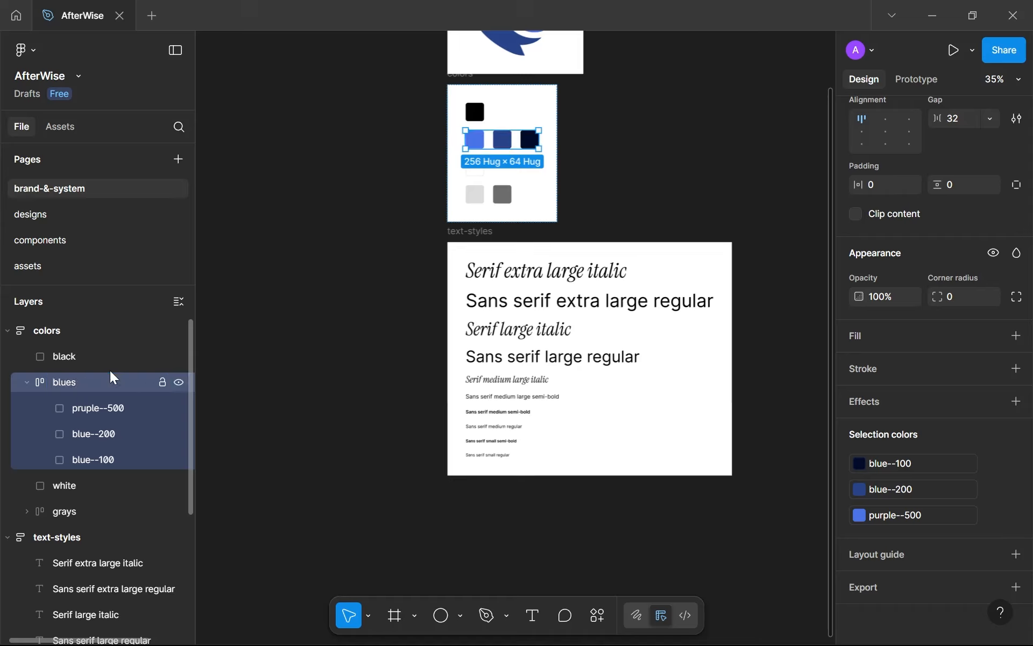
Bring the Premium card's feature list into view on the components page, undoing a stray paste.
{"action": "left_click", "coordinate": [110, 221]}
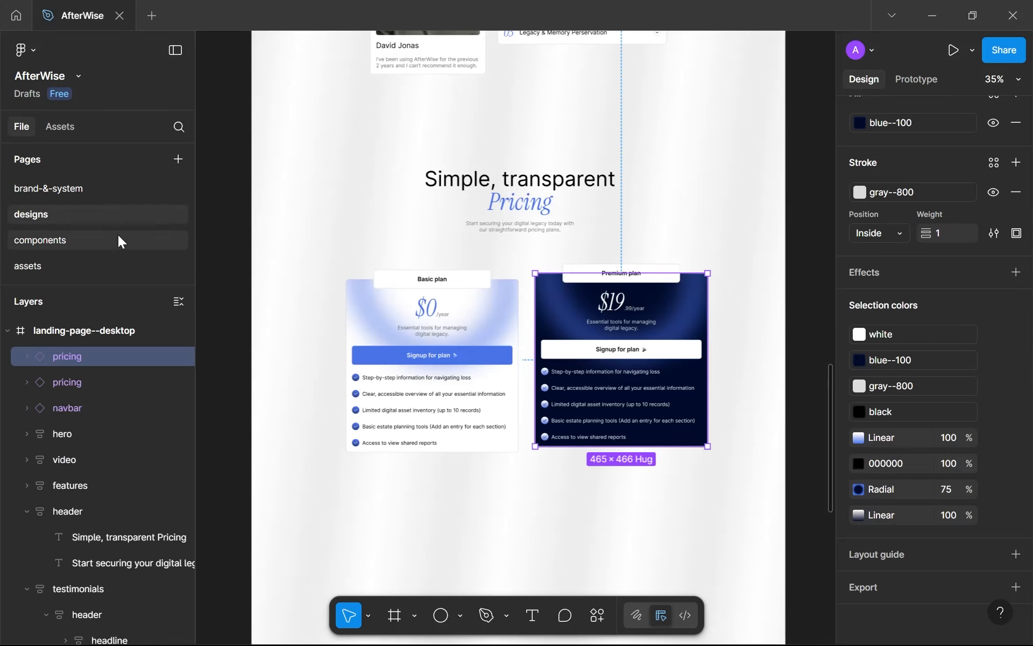
{"action": "left_click", "coordinate": [119, 239]}
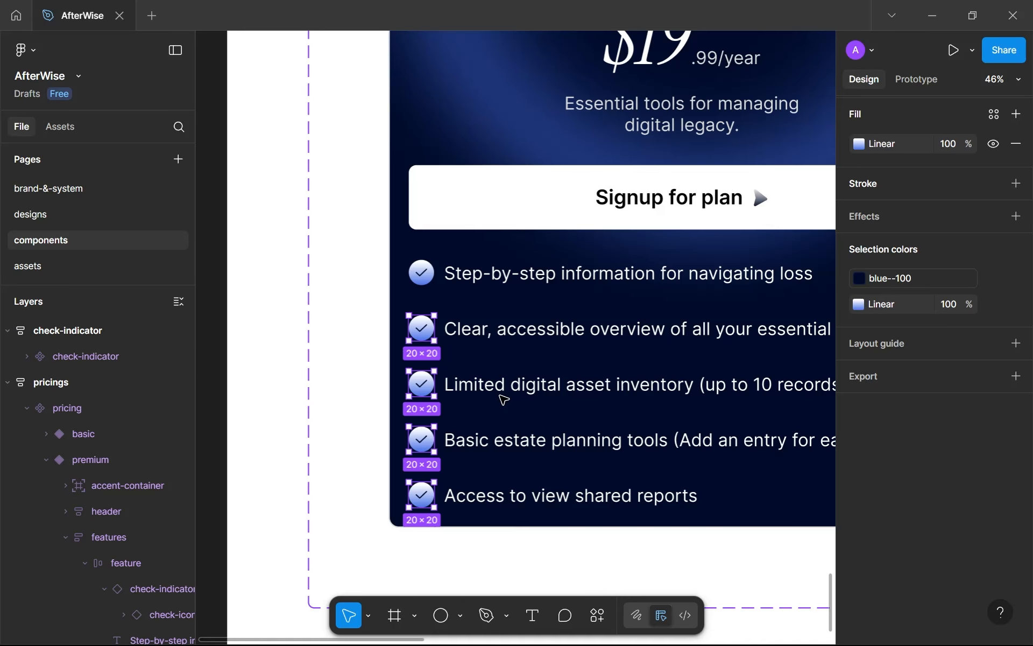
{"action": "left_click_drag", "start_coordinate": [543, 316], "coordinate": [478, 311]}
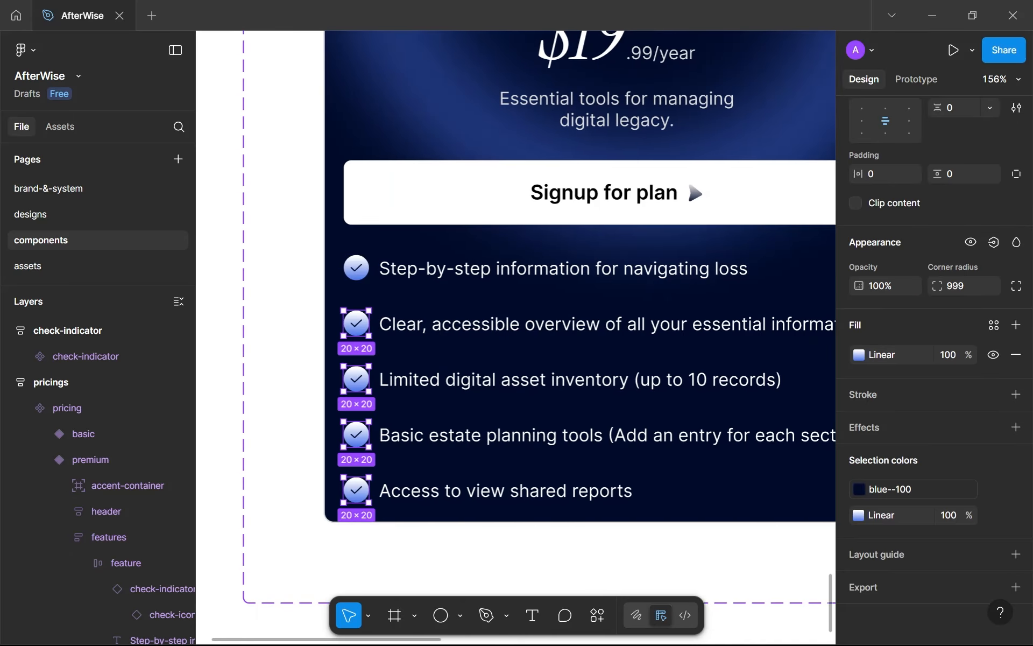
{"action": "left_click", "coordinate": [581, 272]}
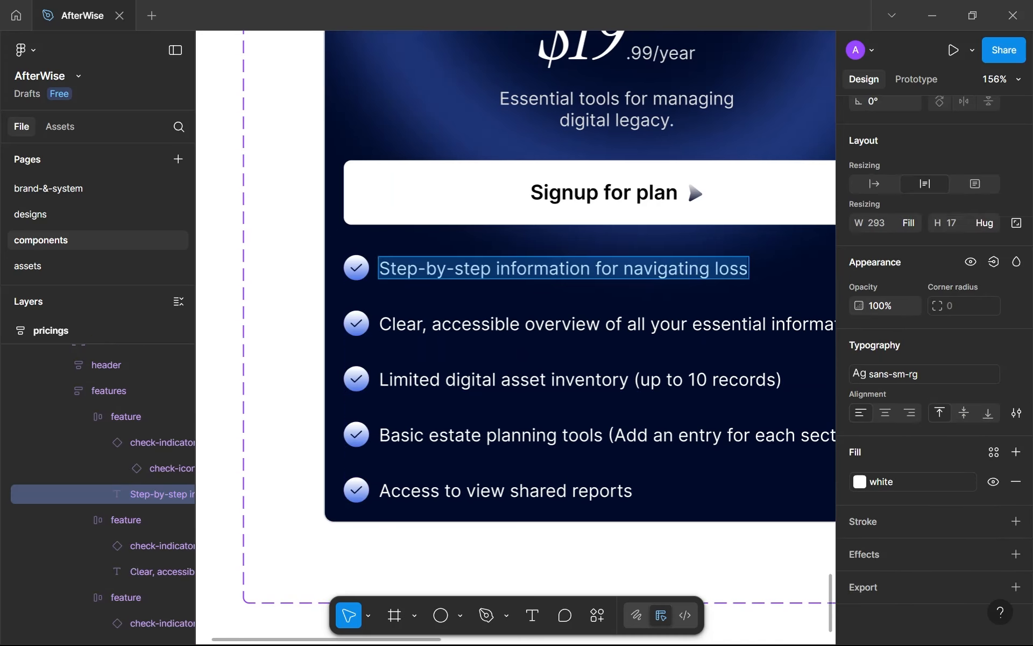
{"action": "key", "text": "Escape"}
{"action": "key", "text": "ctrl+v"}
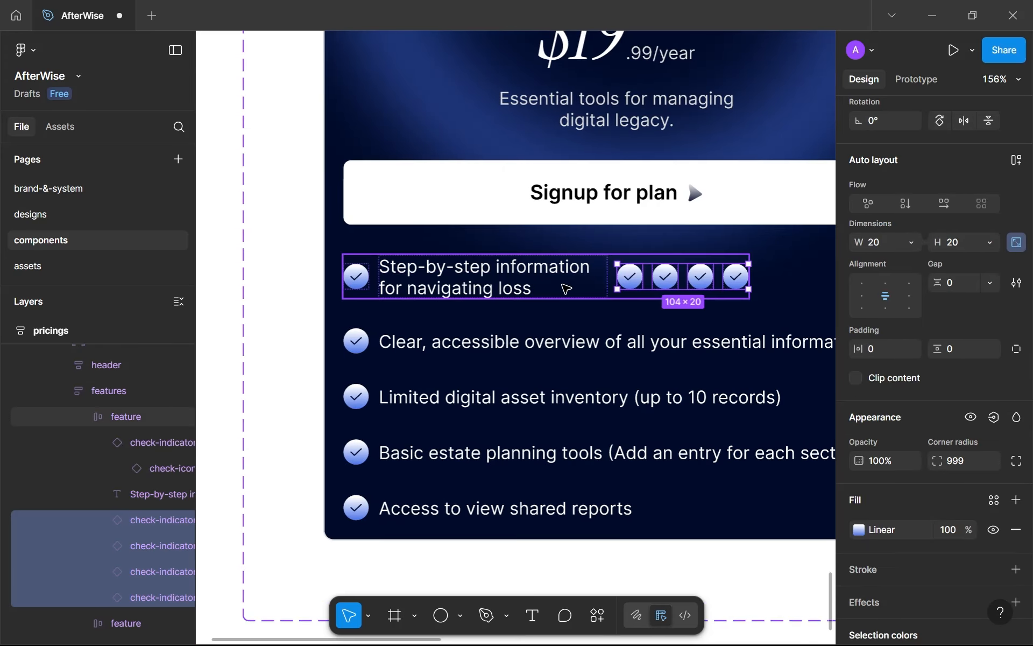
{"action": "key", "text": "ctrl+z"}
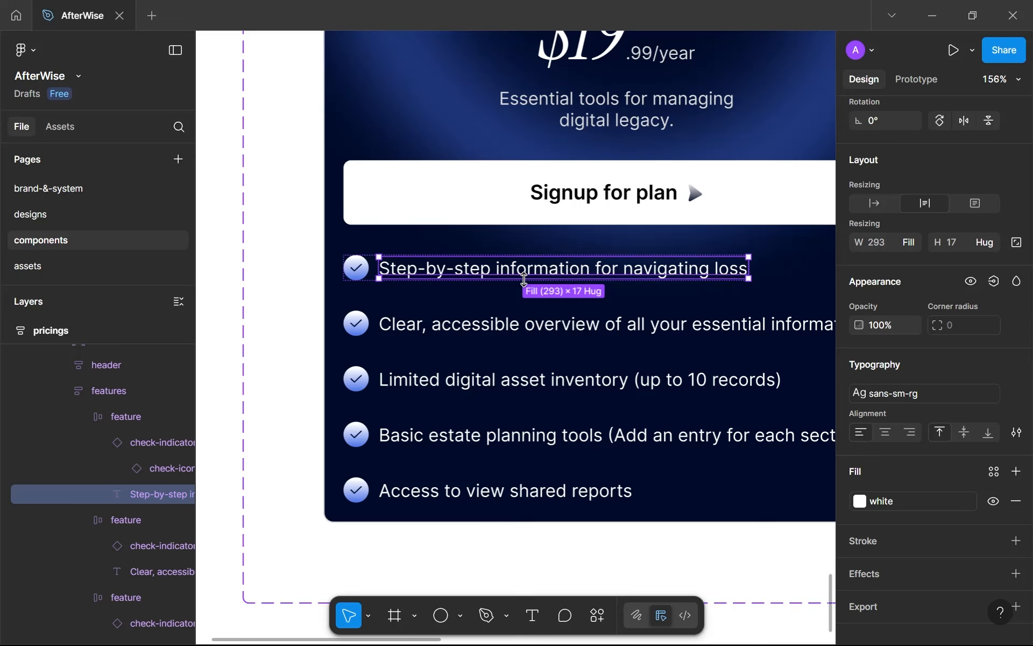
Replace the first three feature lines with 'Everything in Basic', 'Unlimited digital asset inventory', 'Full estate planning unlimited entries'.
{"action": "key", "text": "Return"}
{"action": "type", "text": "Everything in Basic"}
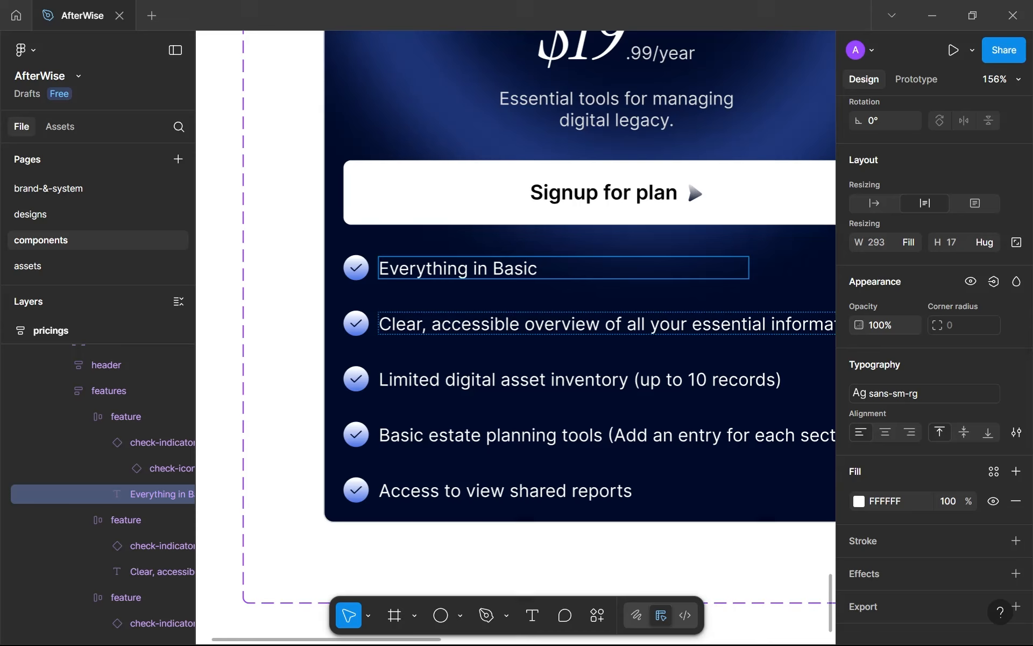
{"action": "double_click", "coordinate": [529, 325]}
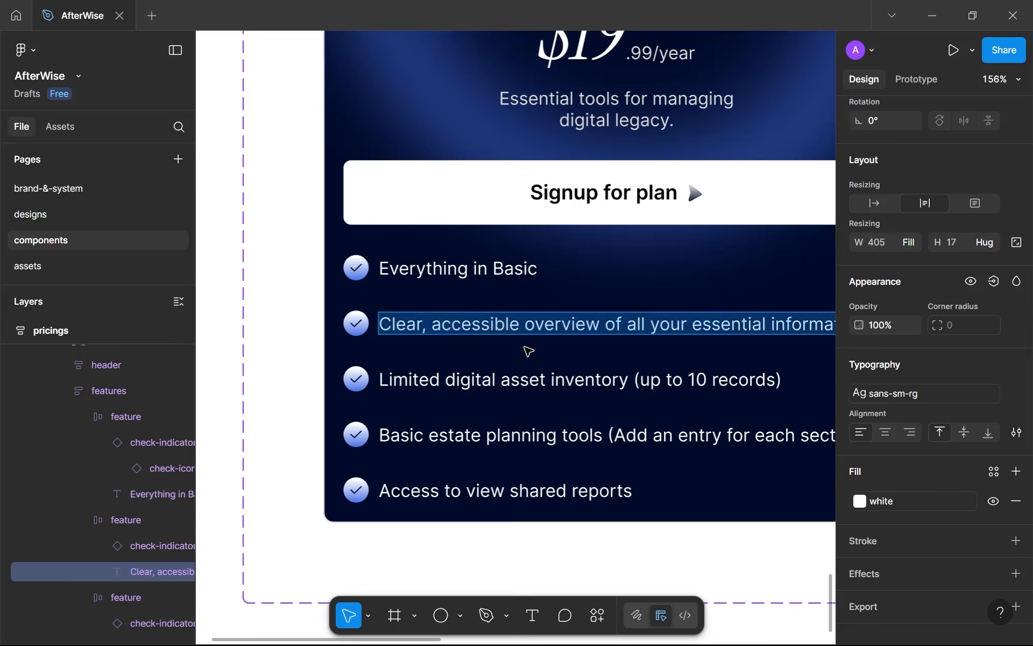
{"action": "type", "text": "Unlimited digital asset inventory"}
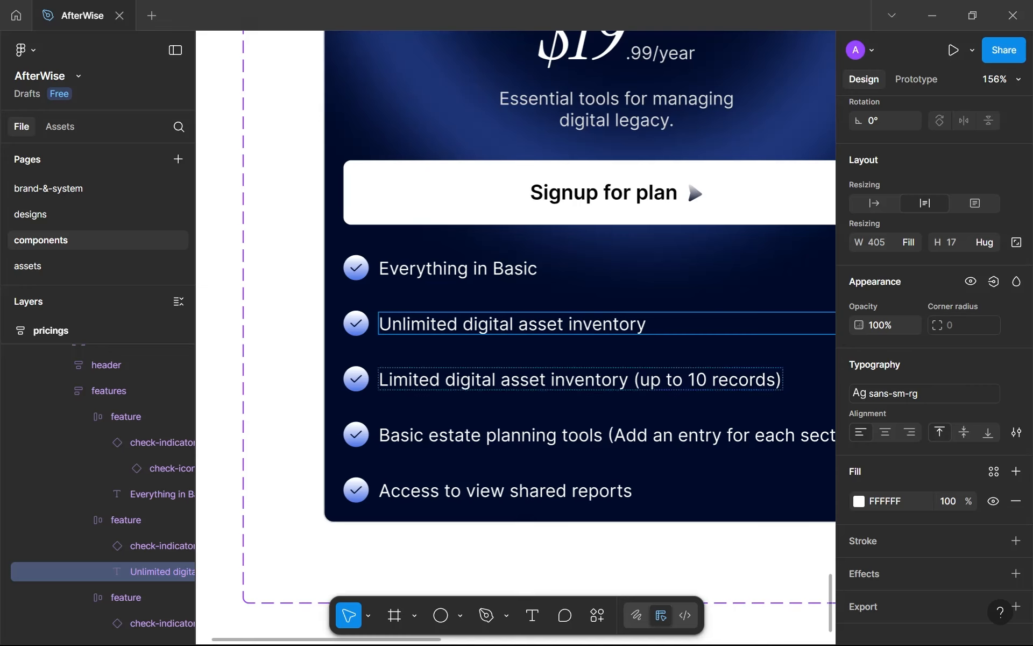
{"action": "left_click", "coordinate": [391, 380]}
{"action": "key", "text": "ctrl+a"}
{"action": "type", "text": "Full estate planning unlimited entries"}
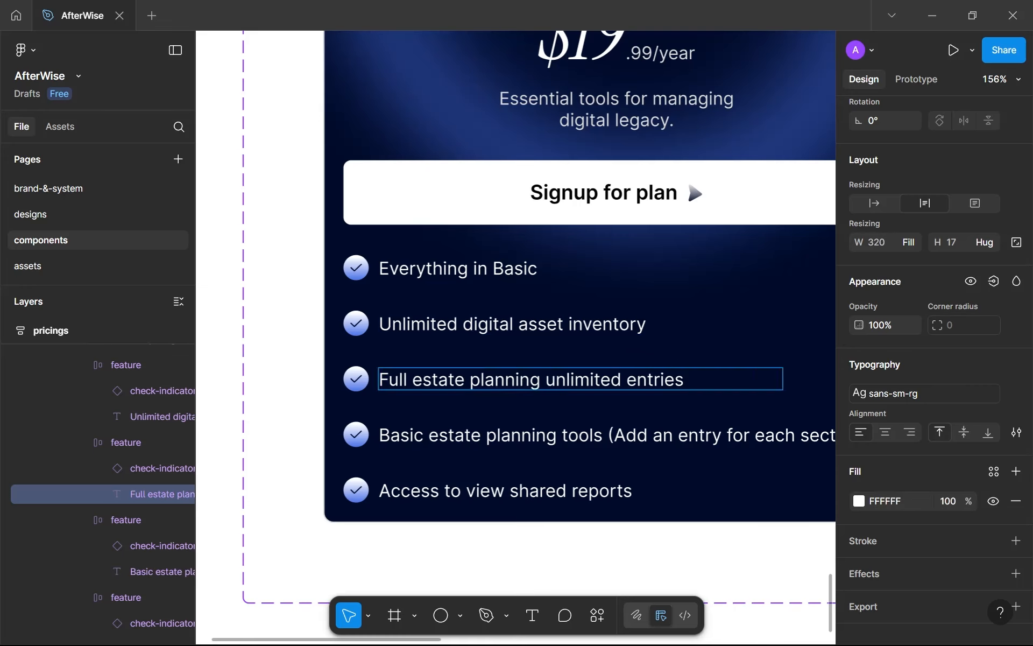
Replace the last two lines with 'Export all your information' and 'Share with unlimited family members'.
{"action": "left_click", "coordinate": [497, 435]}
{"action": "key", "text": "ctrl+a"}
{"action": "type", "text": "Export all your information"}
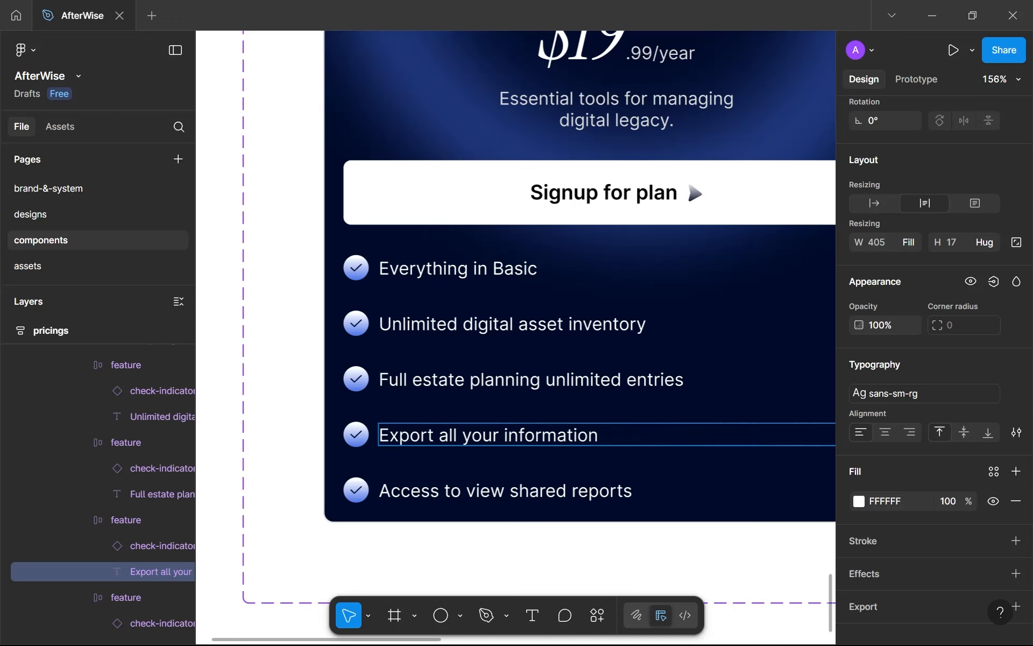
{"action": "left_click", "coordinate": [440, 489]}
{"action": "key", "text": "ctrl+a"}
{"action": "type", "text": "Share with unlimited family members"}
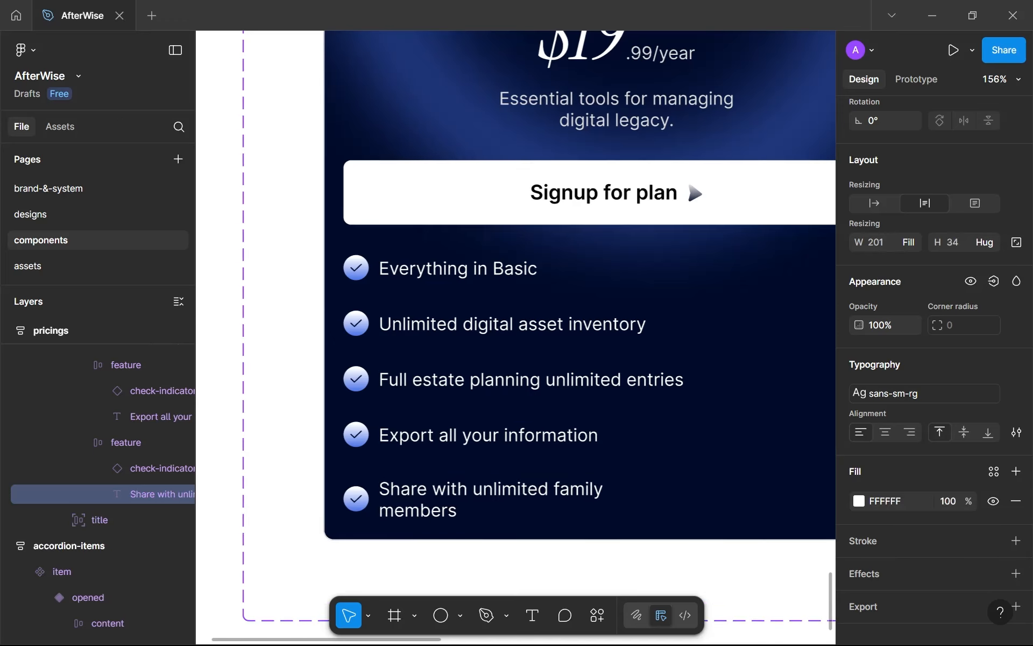
{"action": "key", "text": "Escape"}
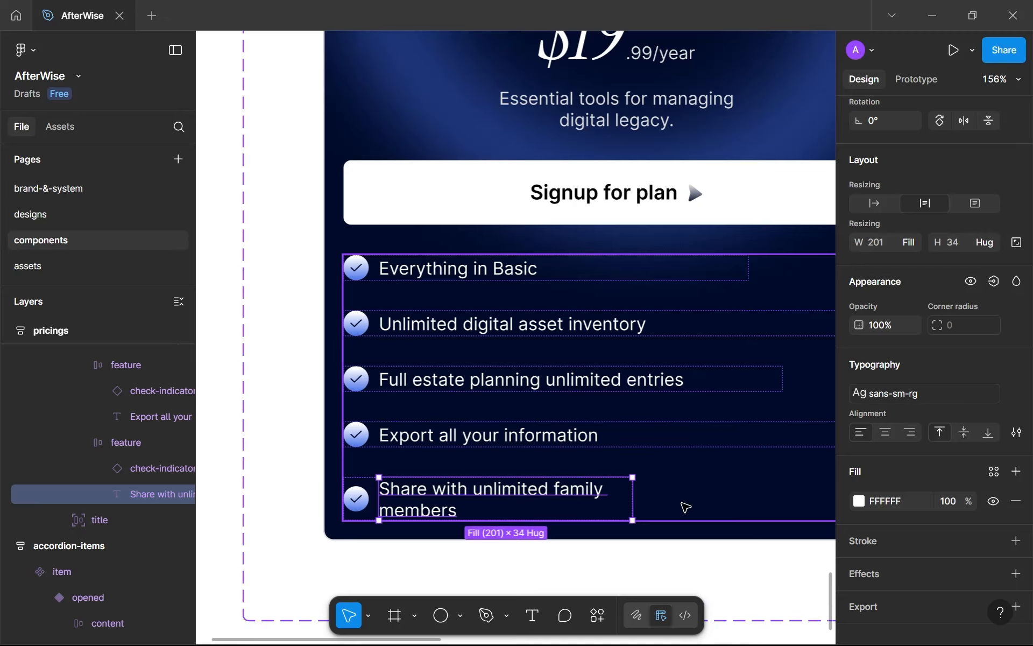
Set the last feature row's width to fill the card.
{"action": "scroll", "coordinate": [649, 507], "scroll_direction": "down", "scroll_amount": 3}
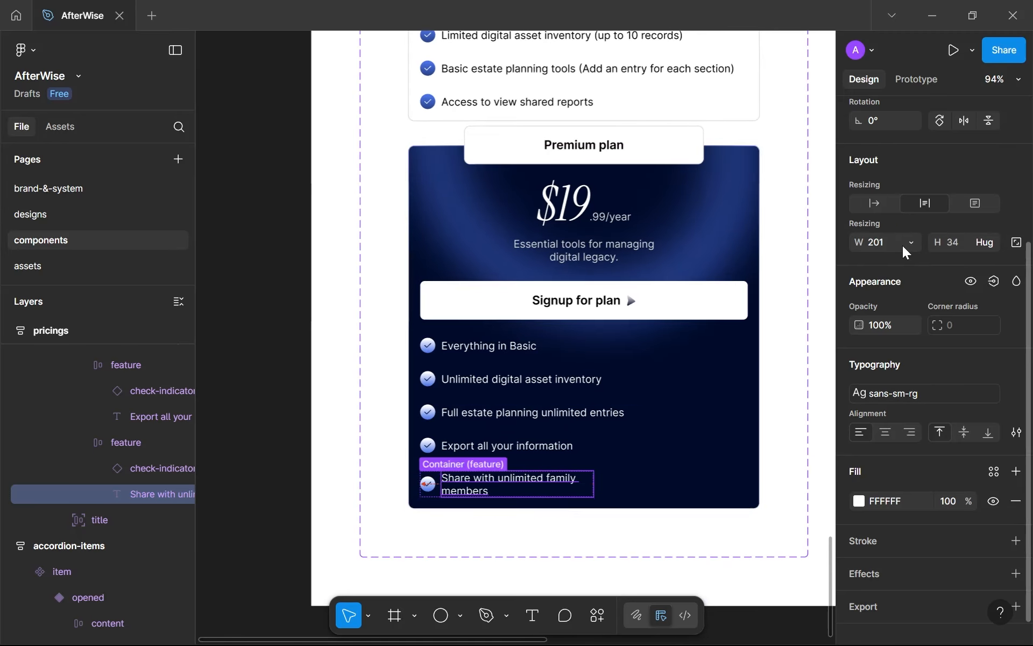
{"action": "left_click", "coordinate": [122, 447]}
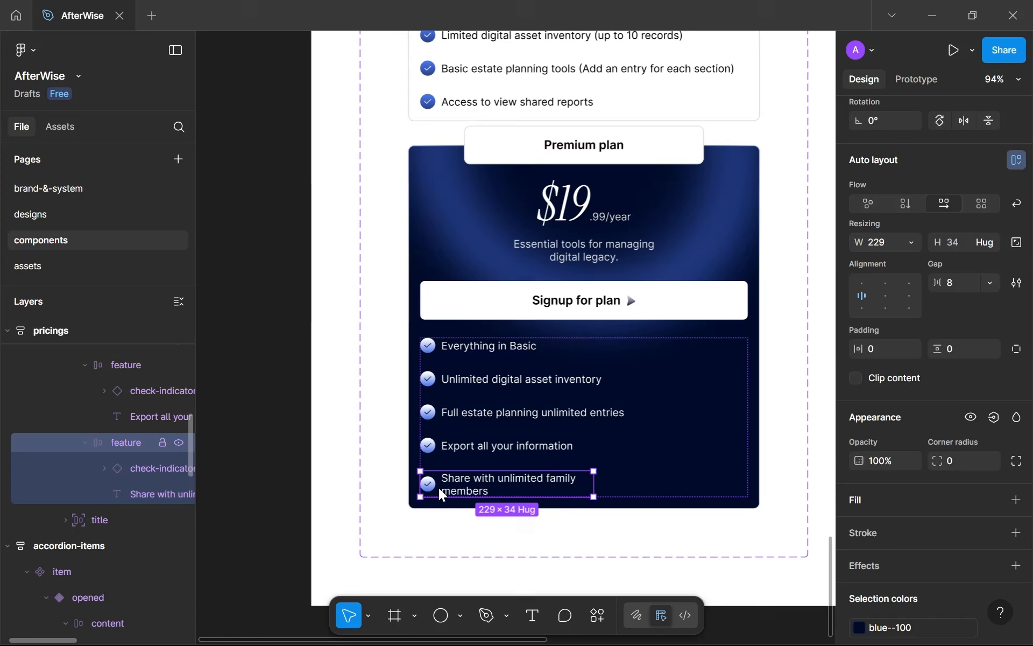
{"action": "left_click", "coordinate": [911, 241]}
{"action": "left_click", "coordinate": [904, 280]}
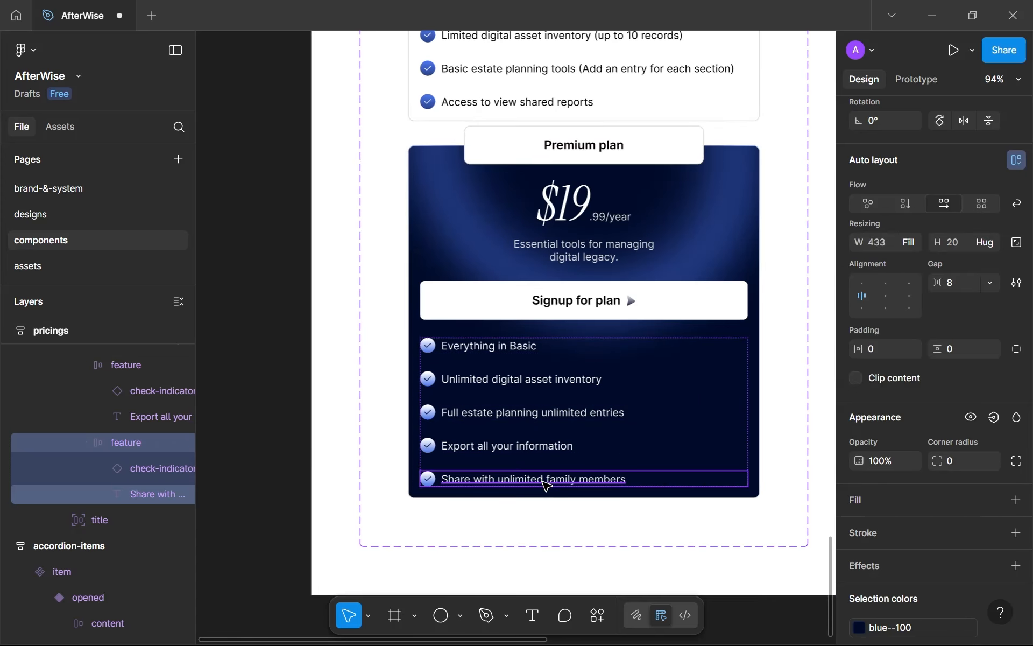
Duplicate that row as a sixth feature reading 'Early access to new features'.
{"action": "key", "text": "ctrl+d"}
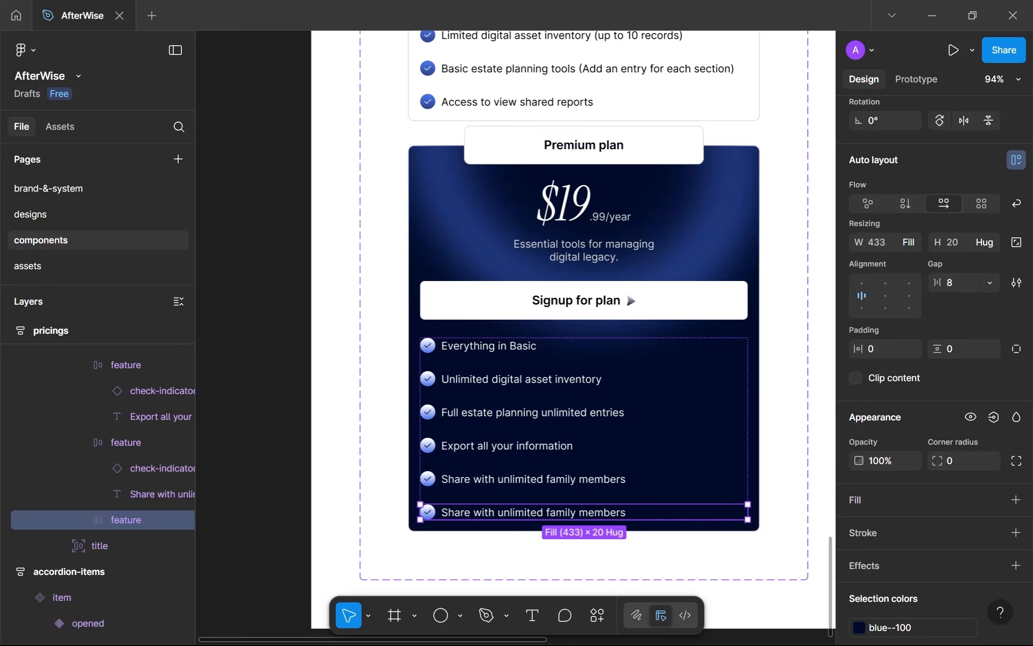
{"action": "double_click", "coordinate": [480, 511]}
{"action": "double_click", "coordinate": [480, 511]}
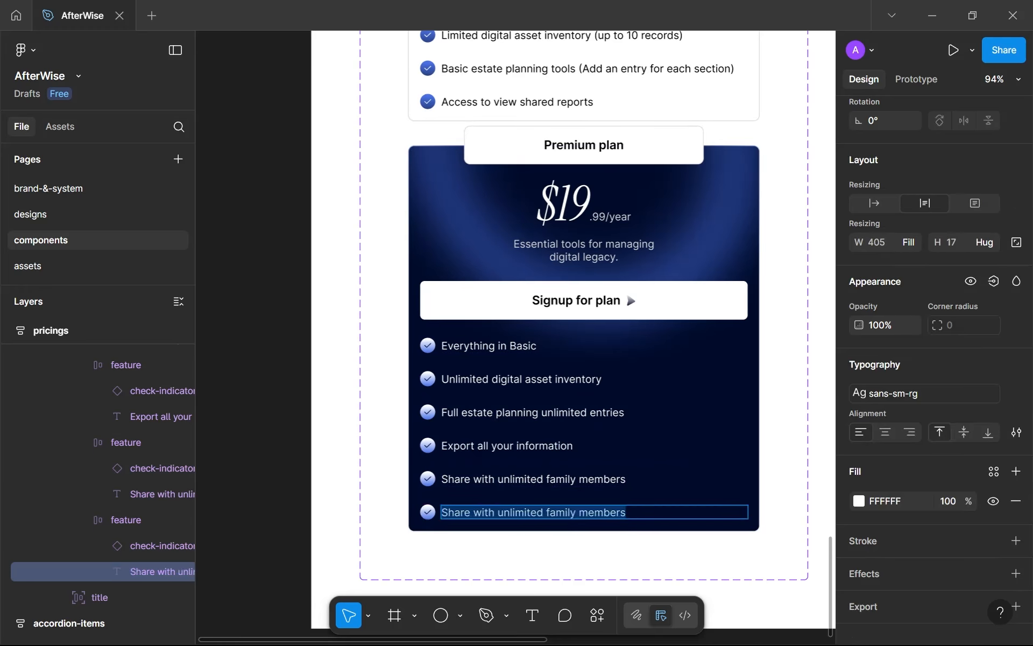
{"action": "type", "text": "Early access to new features"}
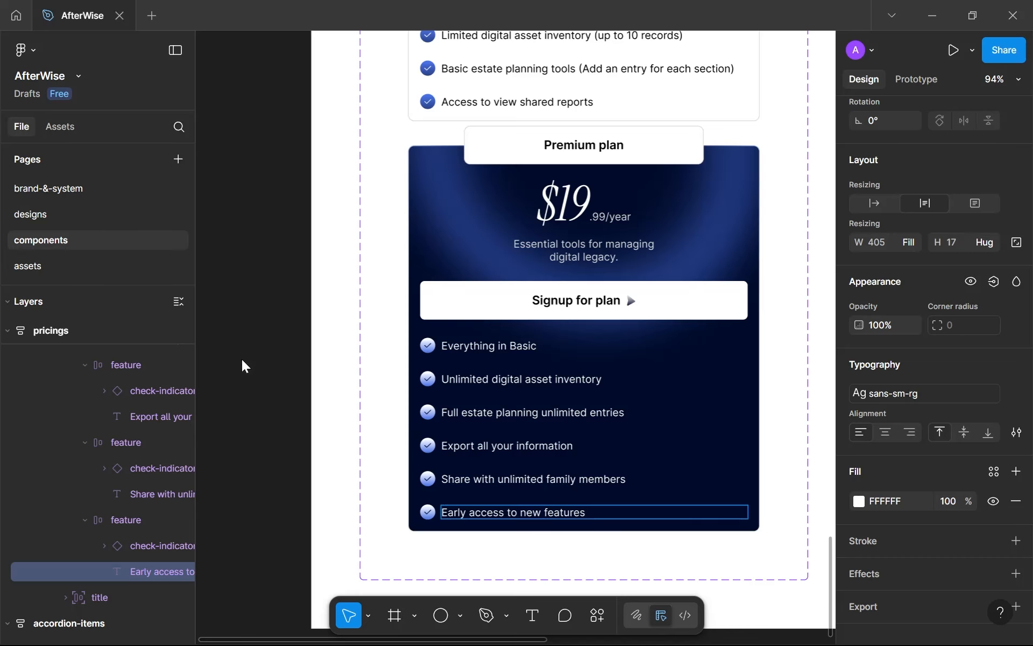
{"action": "key", "text": "Escape"}
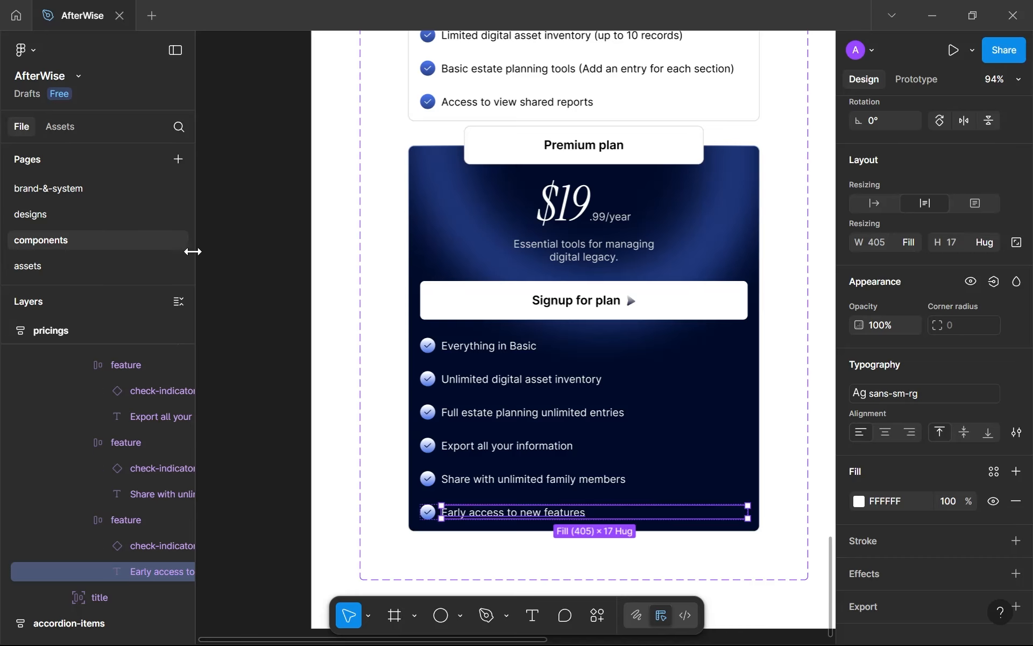
{"action": "left_click", "coordinate": [98, 214]}
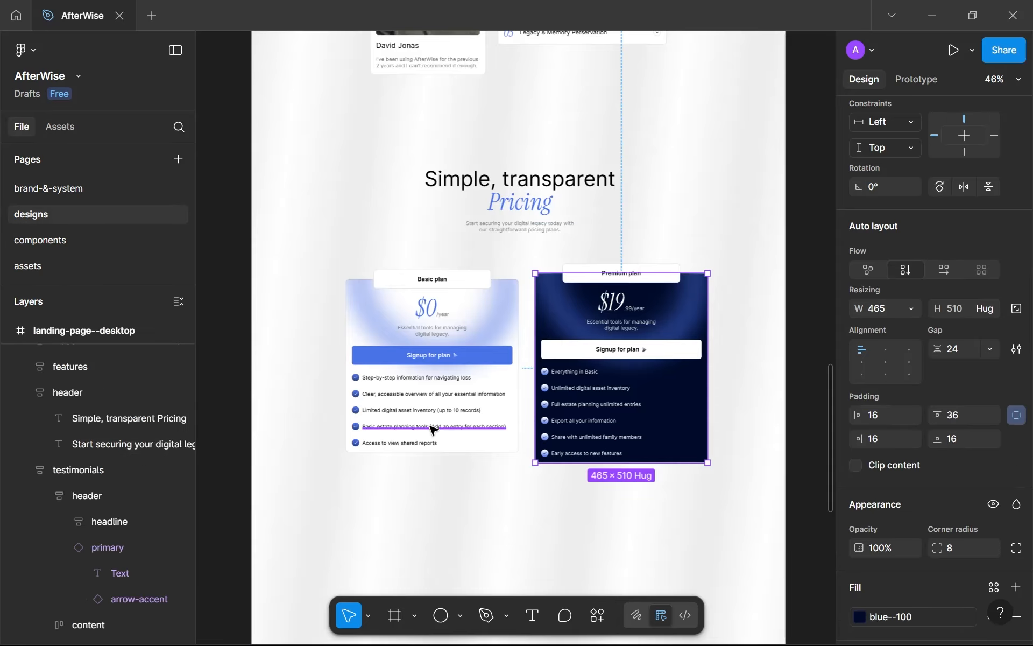
Set the Basic plan card's height to Fill container so both cards are 510 tall.
{"action": "scroll", "coordinate": [484, 466], "scroll_direction": "up", "scroll_amount": 4}
{"action": "left_click", "coordinate": [515, 414], "text": "shift"}
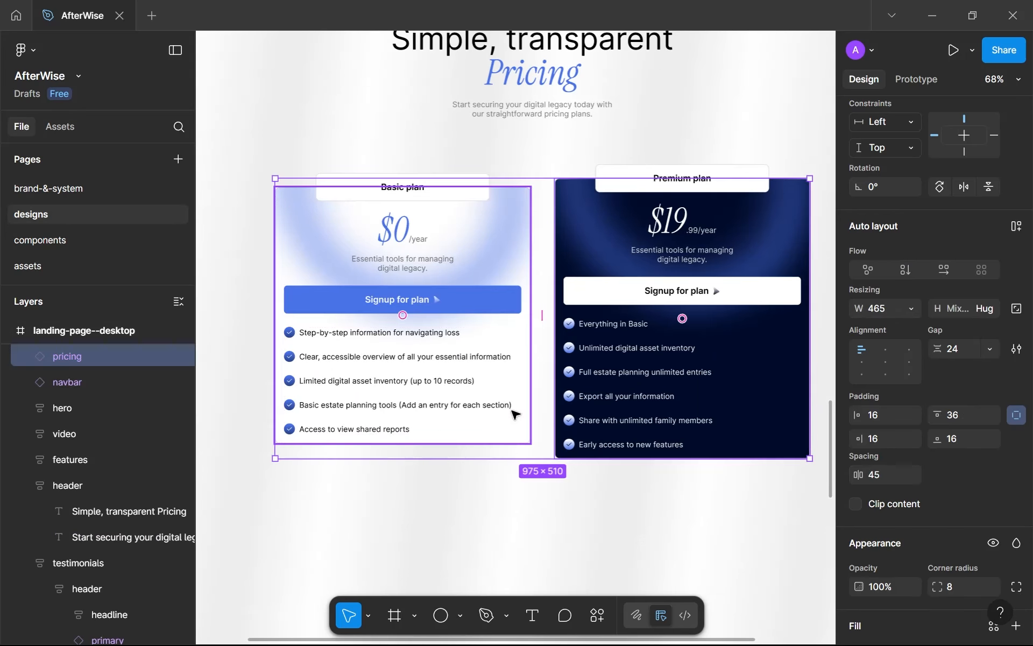
{"action": "key", "text": "shift+a"}
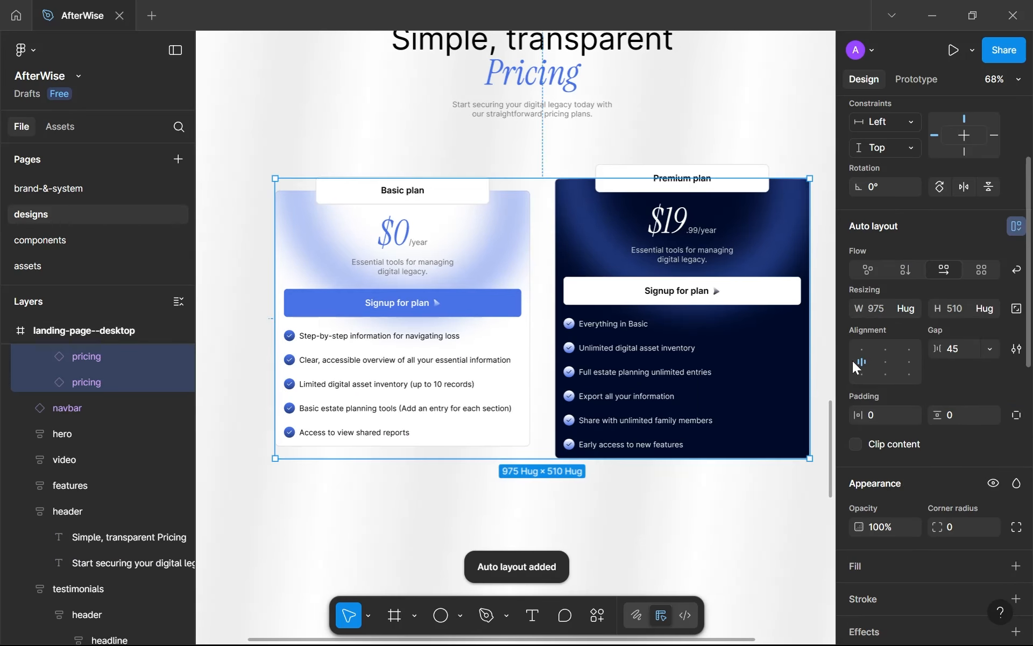
{"action": "left_click", "coordinate": [422, 302]}
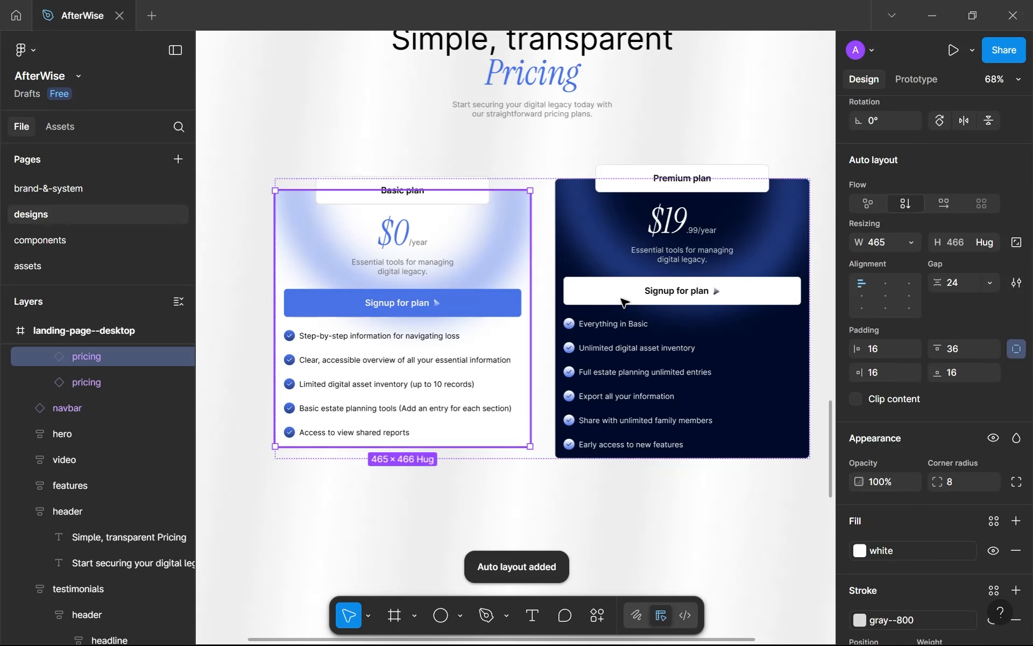
{"action": "left_click", "coordinate": [989, 243]}
{"action": "left_click", "coordinate": [962, 267]}
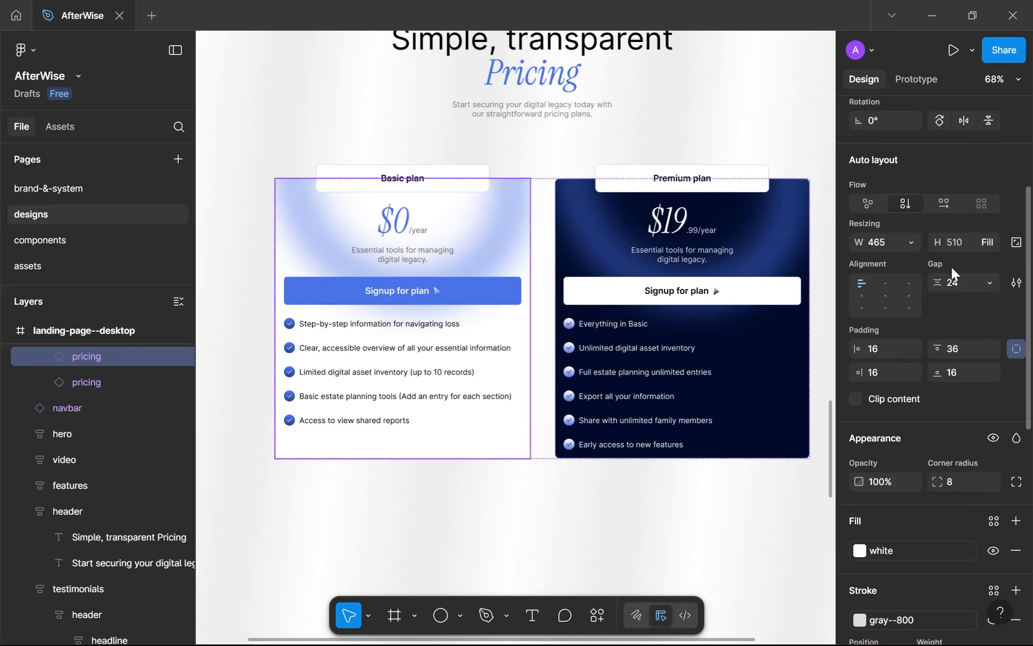
Wrap the Basic and Premium cards in an auto-layout frame named 'plans'.
{"action": "left_click", "coordinate": [451, 501]}
{"action": "scroll", "coordinate": [408, 451], "scroll_direction": "up", "scroll_amount": 4}
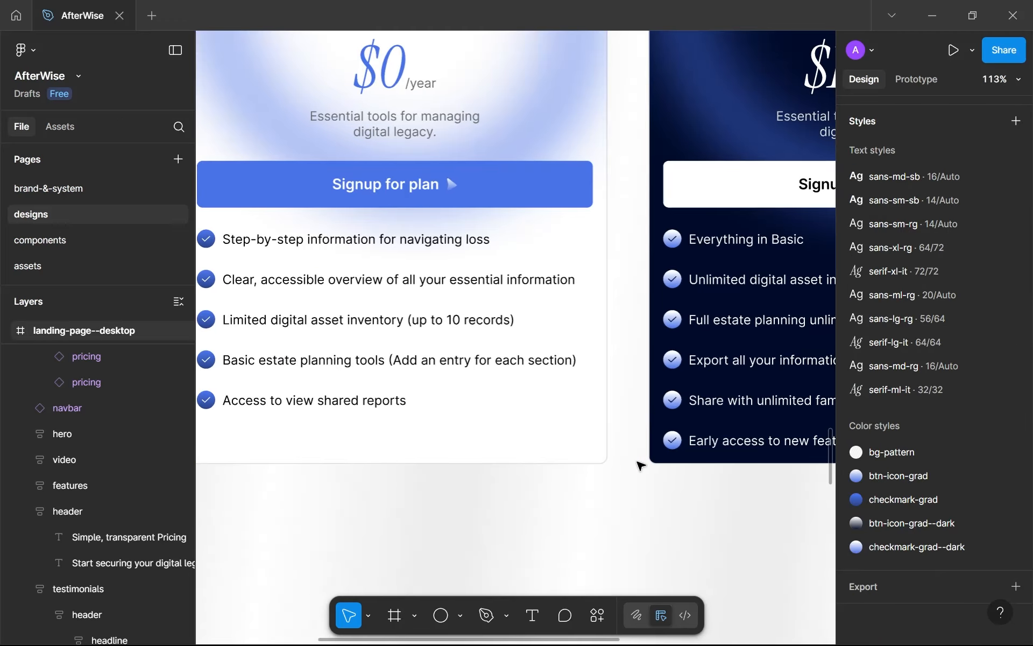
{"action": "scroll", "coordinate": [530, 461], "scroll_direction": "down", "scroll_amount": 4}
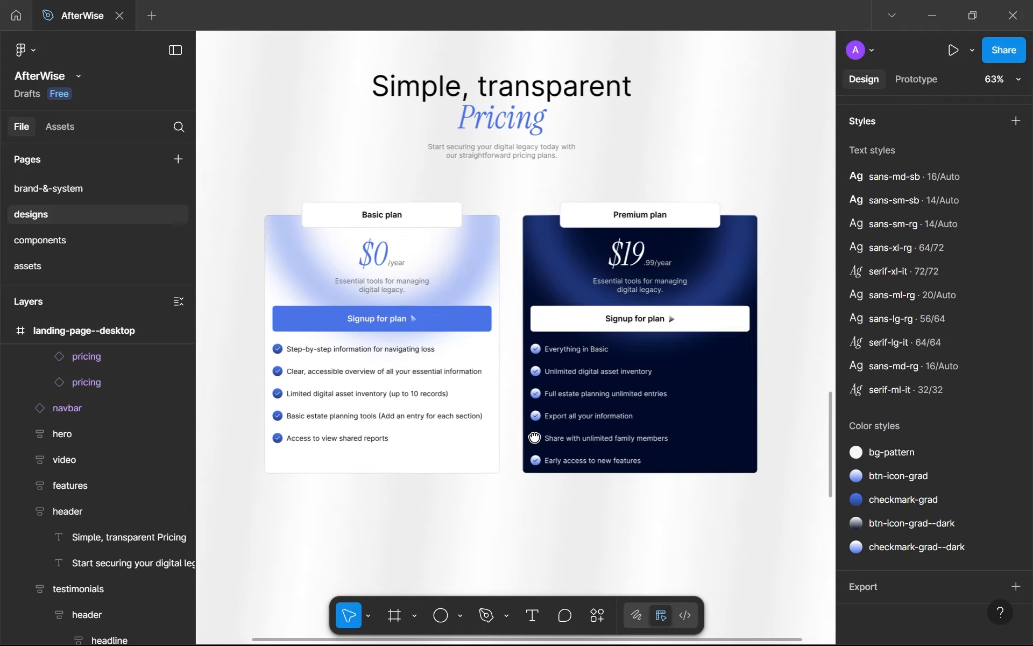
{"action": "scroll", "coordinate": [581, 323], "scroll_direction": "up", "scroll_amount": 3}
{"action": "scroll", "coordinate": [550, 440], "scroll_direction": "down", "scroll_amount": 2}
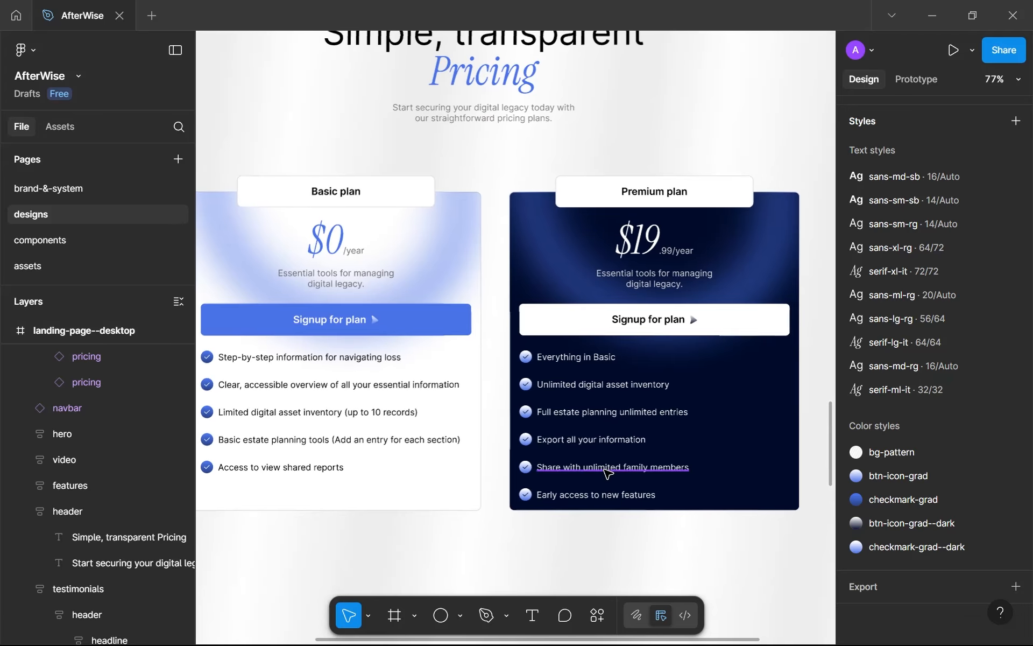
{"action": "scroll", "coordinate": [400, 458], "scroll_direction": "down", "scroll_amount": 2}
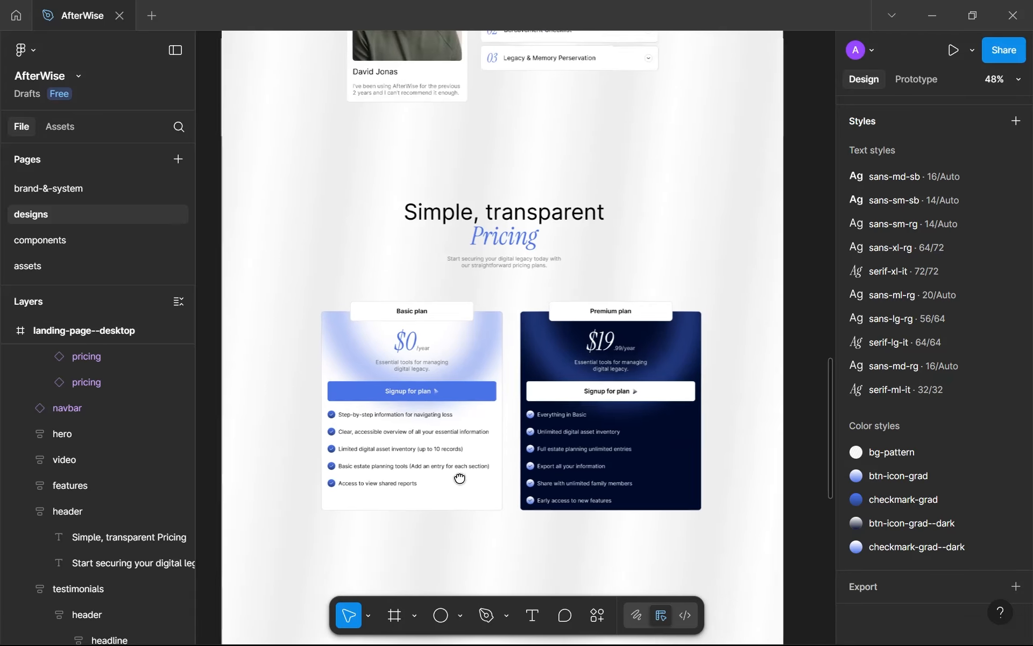
{"action": "scroll", "coordinate": [459, 477], "scroll_direction": "up", "scroll_amount": 2}
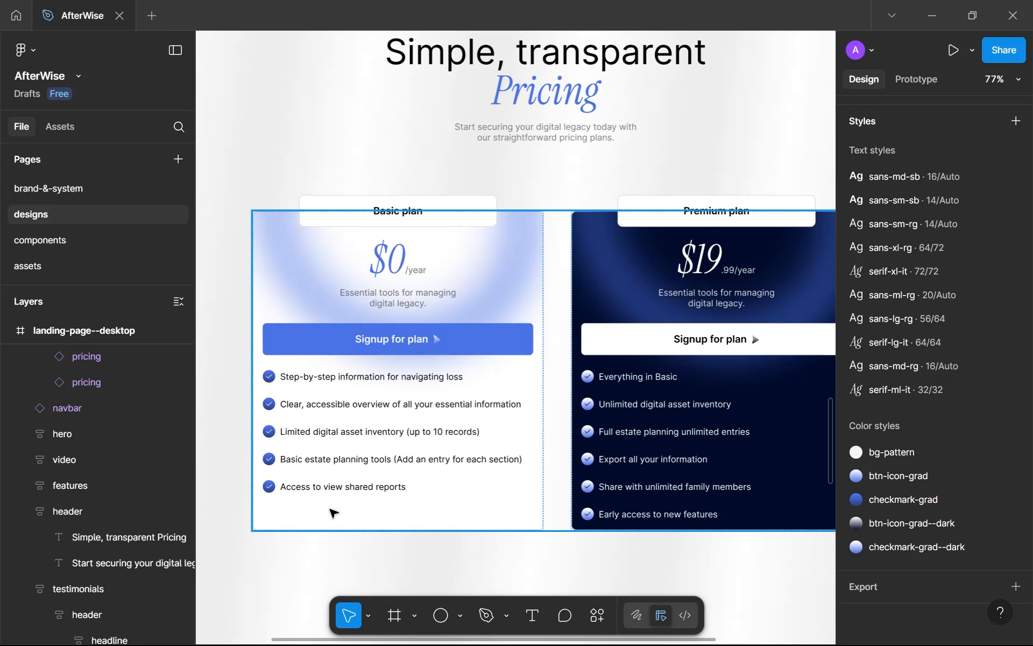
{"action": "scroll", "coordinate": [333, 512], "scroll_direction": "down", "scroll_amount": 2}
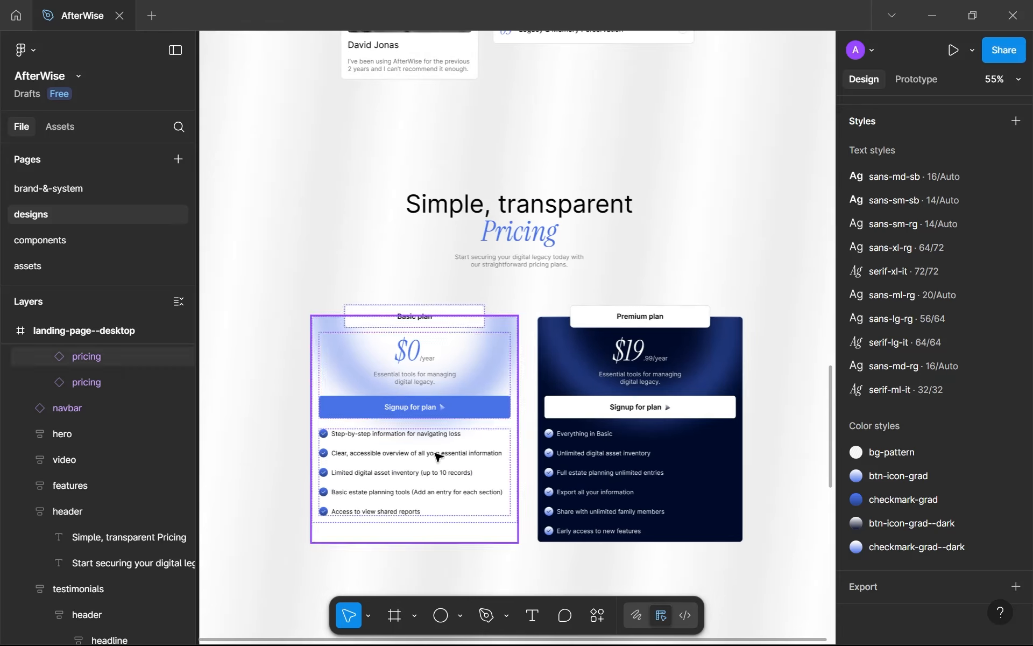
{"action": "key", "text": "shift+a"}
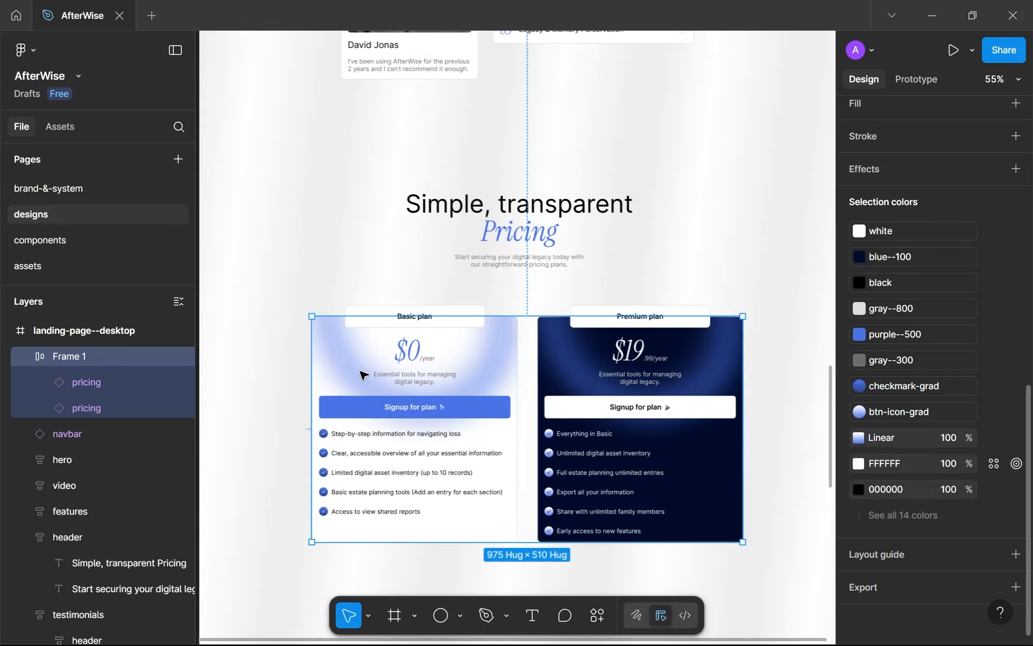
{"action": "double_click", "coordinate": [104, 357]}
{"action": "type", "text": "plans"}
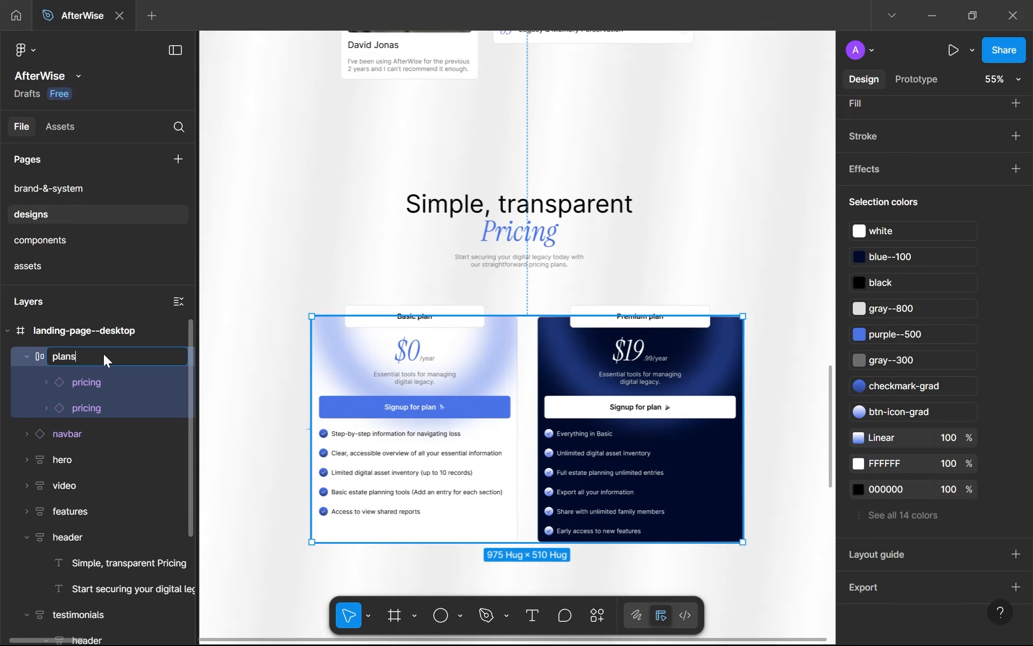
{"action": "key", "text": "Return"}
Give the plans frame a 24 gap and move it under the pricing heading.
{"action": "scroll", "coordinate": [857, 372], "scroll_direction": "up", "scroll_amount": 10}
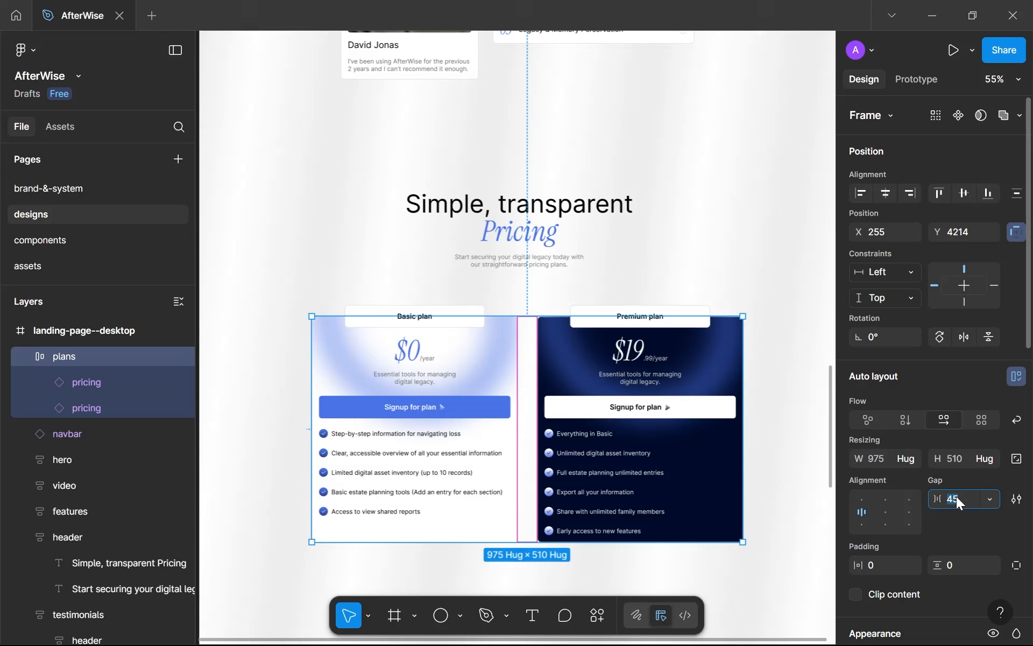
{"action": "left_click", "coordinate": [957, 496]}
{"action": "type", "text": "24"}
{"action": "key", "text": "Return"}
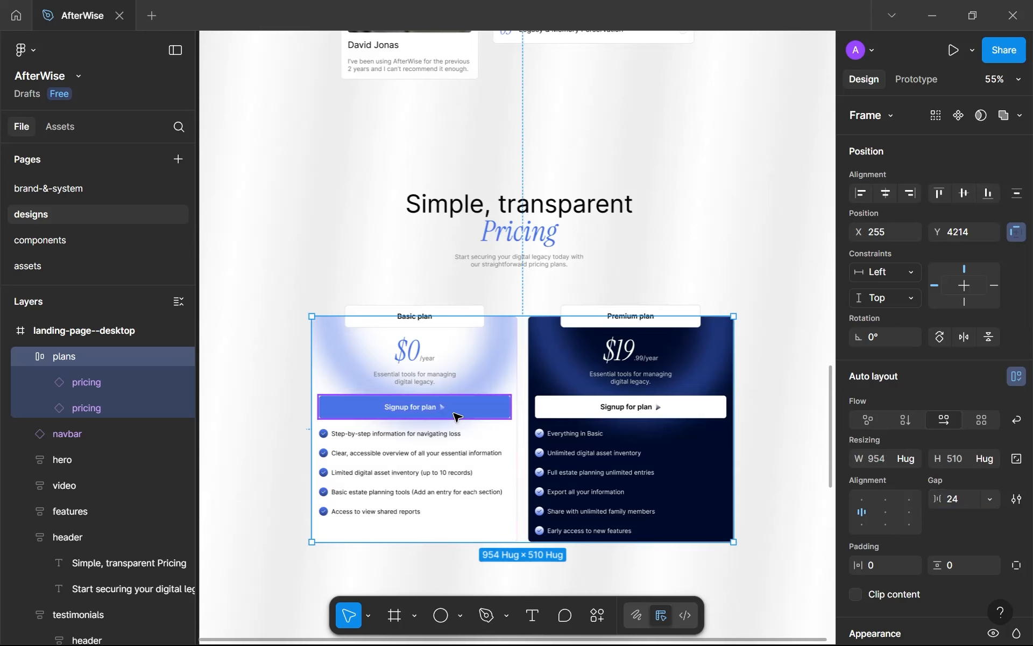
{"action": "scroll", "coordinate": [453, 413], "scroll_direction": "up", "scroll_amount": 1}
{"action": "left_click_drag", "start_coordinate": [453, 414], "coordinate": [448, 387]}
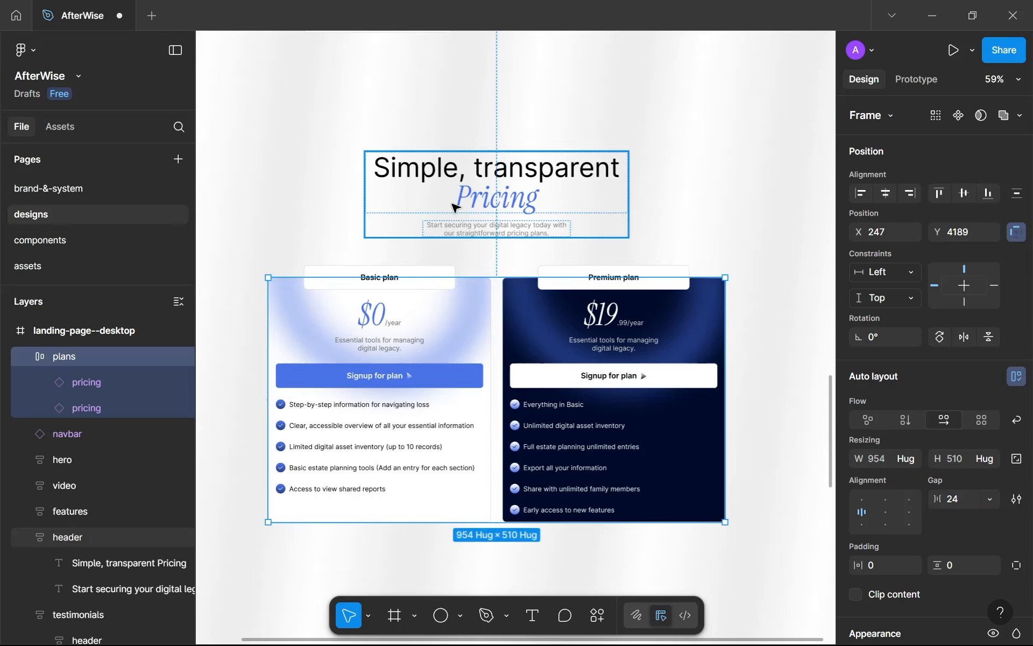
Wrap the pricing header and plans in auto layout, then undo it.
{"action": "left_click", "coordinate": [456, 209], "text": "shift"}
{"action": "key", "text": "shift+a"}
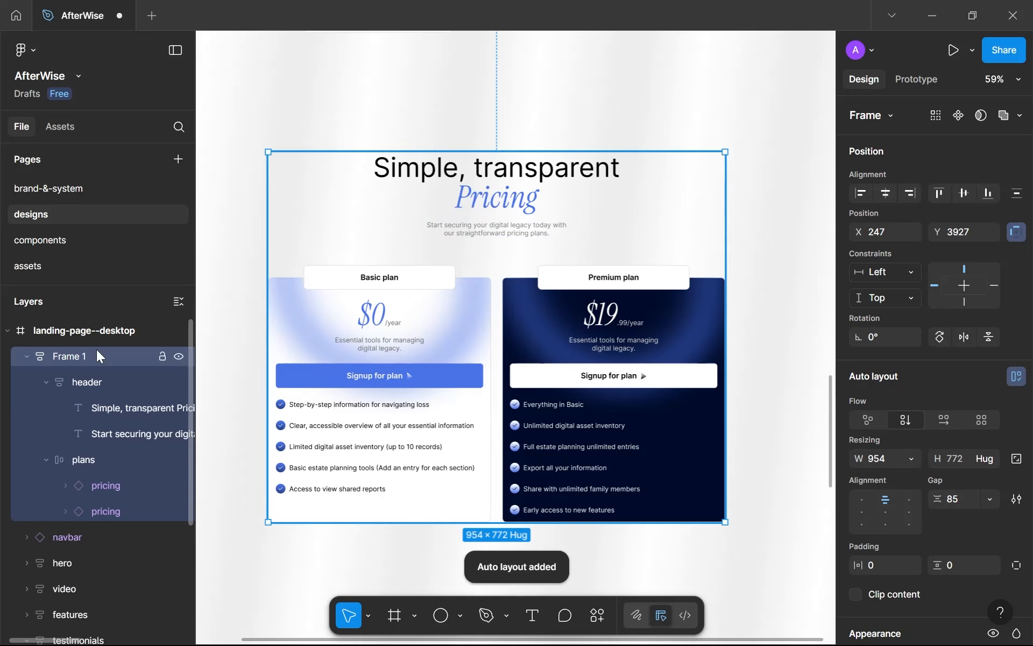
{"action": "key", "text": "ctrl+z"}
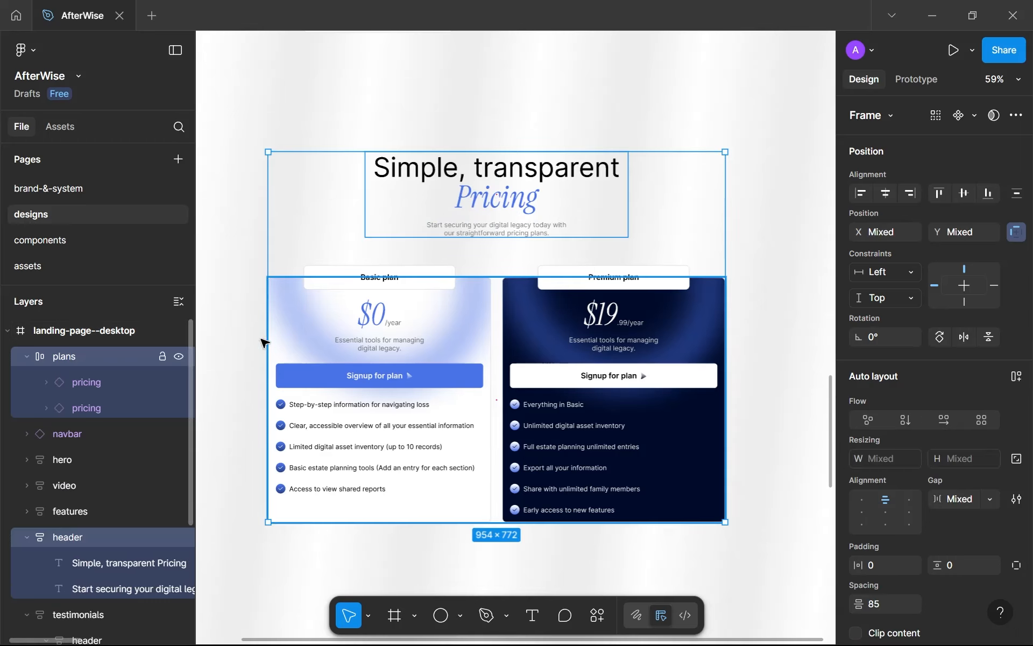
{"action": "scroll", "coordinate": [407, 94], "scroll_direction": "down", "scroll_amount": 3}
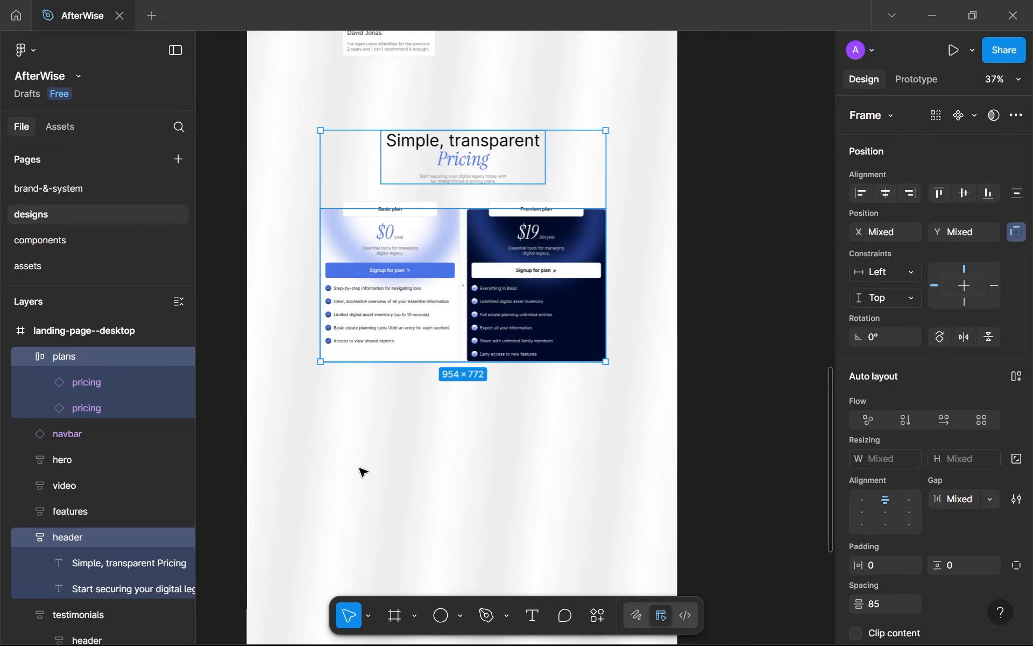
Paste the secure data storage and annual billing footnote as new text below the cards.
{"action": "left_click", "coordinate": [362, 410]}
{"action": "key", "text": "t"}
{"action": "left_click", "coordinate": [368, 410]}
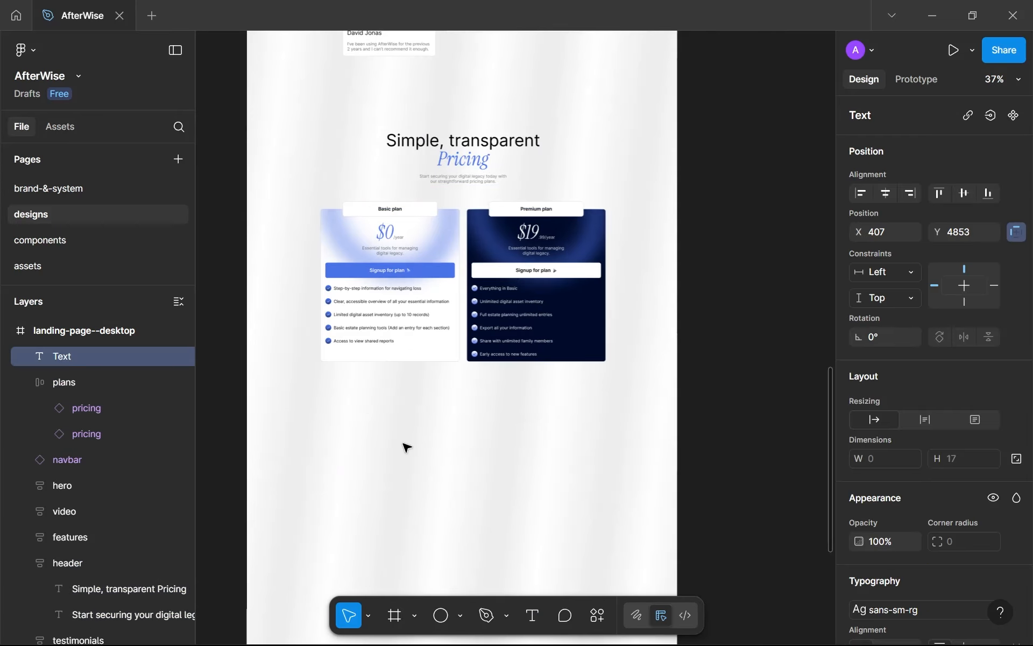
{"action": "type", "text": "All plans include secure data storage, regular backups, and SSL encryption. Premium subscriptions are billed annually. Cancel anytime."}
{"action": "scroll", "coordinate": [406, 447], "scroll_direction": "up", "scroll_amount": 3}
{"action": "key", "text": "Escape"}
{"action": "scroll", "coordinate": [371, 415], "scroll_direction": "up", "scroll_amount": 1}
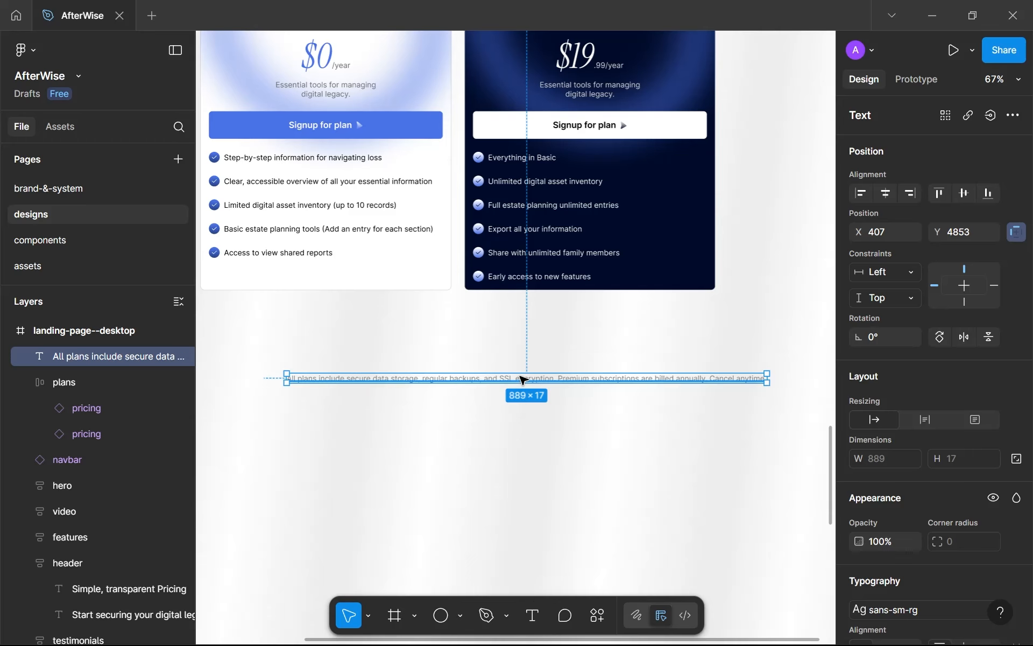
{"action": "scroll", "coordinate": [526, 377], "scroll_direction": "up", "scroll_amount": 3}
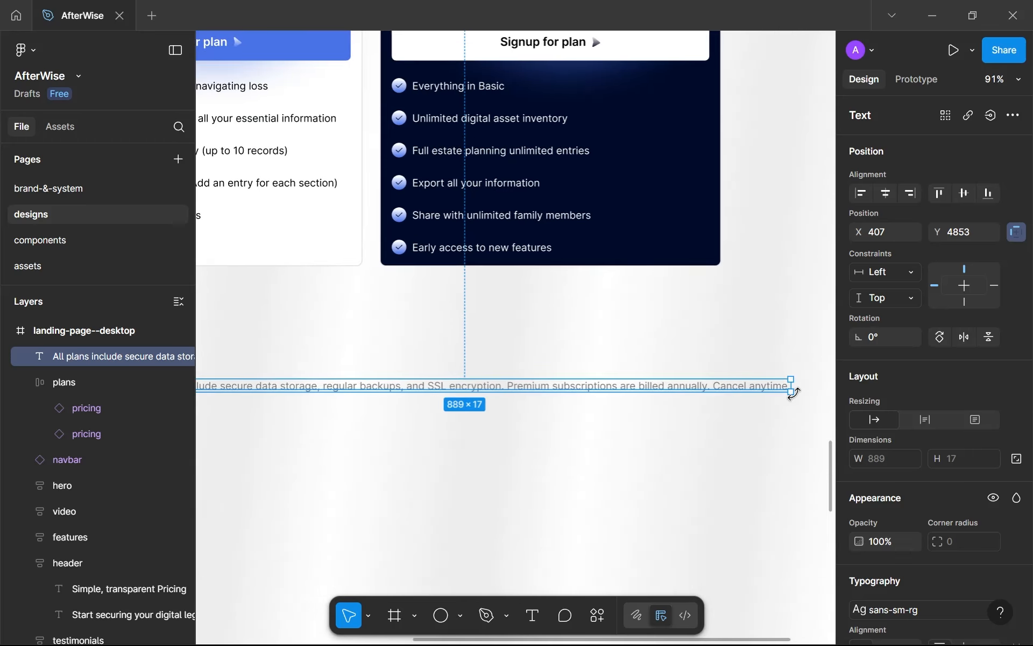
{"action": "scroll", "coordinate": [795, 388], "scroll_direction": "down", "scroll_amount": 1}
Resize the footnote to 500 wide on two lines and centre it under the plan cards.
{"action": "left_click_drag", "start_coordinate": [795, 389], "coordinate": [485, 399]}
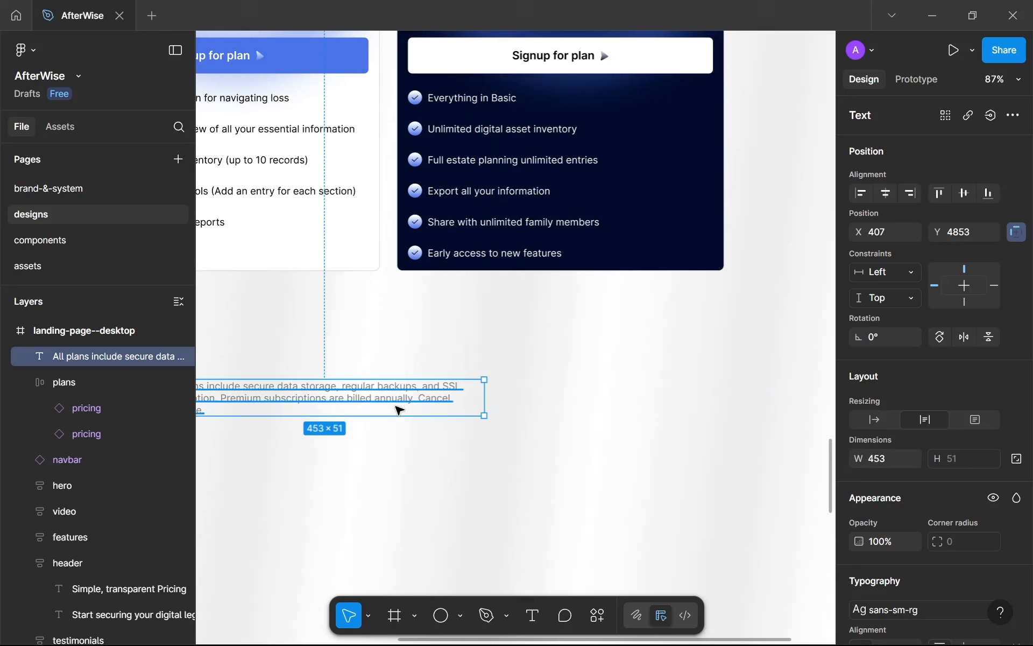
{"action": "left_click_drag", "start_coordinate": [390, 404], "coordinate": [514, 407]}
{"action": "scroll", "coordinate": [515, 407], "scroll_direction": "down", "scroll_amount": 1}
{"action": "scroll", "coordinate": [518, 409], "scroll_direction": "down", "scroll_amount": 4}
{"action": "scroll", "coordinate": [908, 543], "scroll_direction": "down", "scroll_amount": 5}
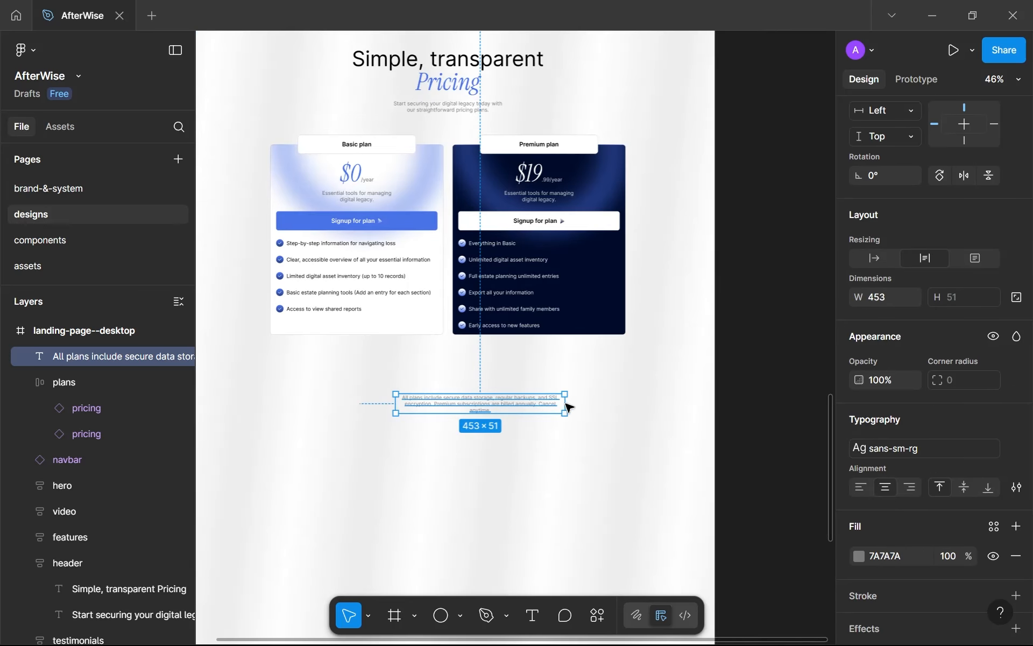
{"action": "left_click_drag", "start_coordinate": [573, 404], "coordinate": [581, 408]}
{"action": "left_click_drag", "start_coordinate": [503, 404], "coordinate": [483, 389]}
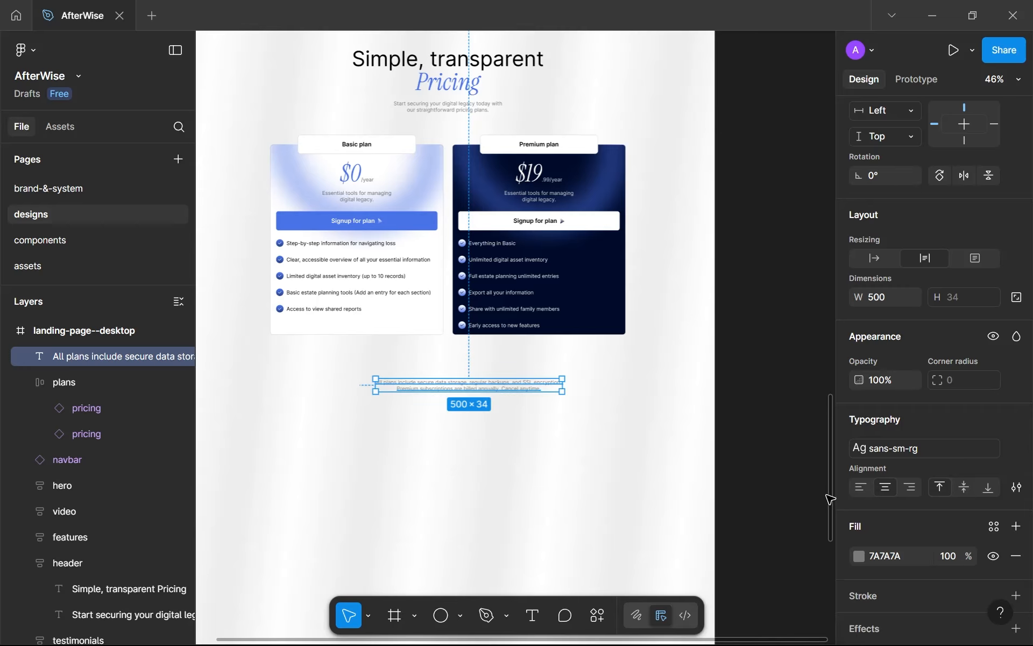
{"action": "scroll", "coordinate": [463, 385], "scroll_direction": "down", "scroll_amount": 1}
{"action": "left_click_drag", "start_coordinate": [464, 385], "coordinate": [496, 425]}
{"action": "scroll", "coordinate": [495, 400], "scroll_direction": "up", "scroll_amount": 3}
{"action": "scroll", "coordinate": [496, 425], "scroll_direction": "down", "scroll_amount": 3}
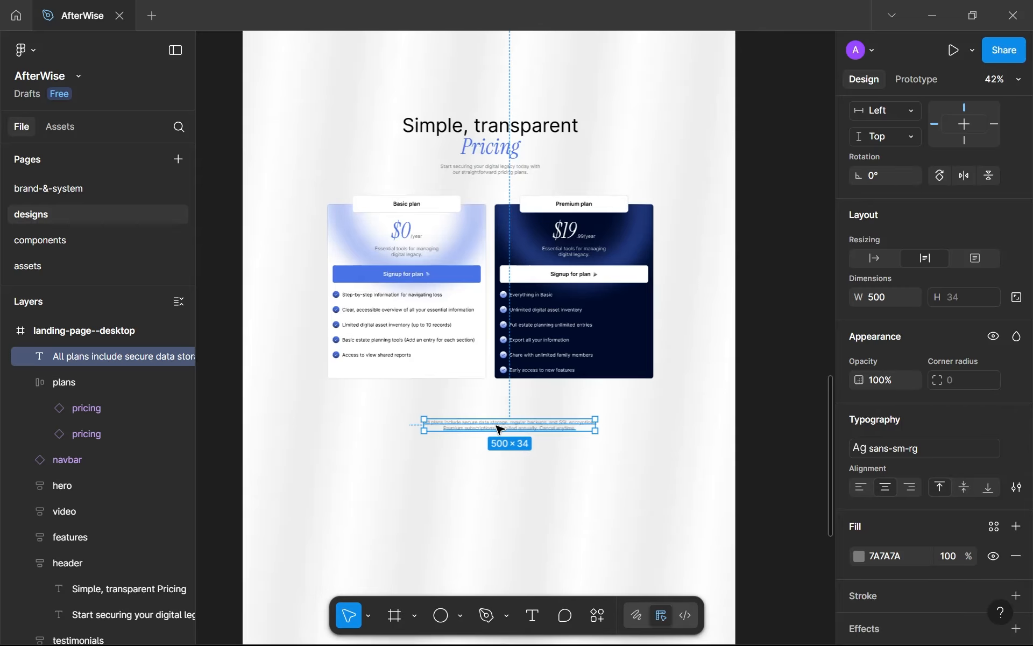
Wrap the pricing header, plans and footnote in auto layout with a 48 gap.
{"action": "left_click", "coordinate": [474, 141]}
{"action": "left_click", "coordinate": [465, 362], "text": "shift"}
{"action": "left_click", "coordinate": [503, 426], "text": "shift"}
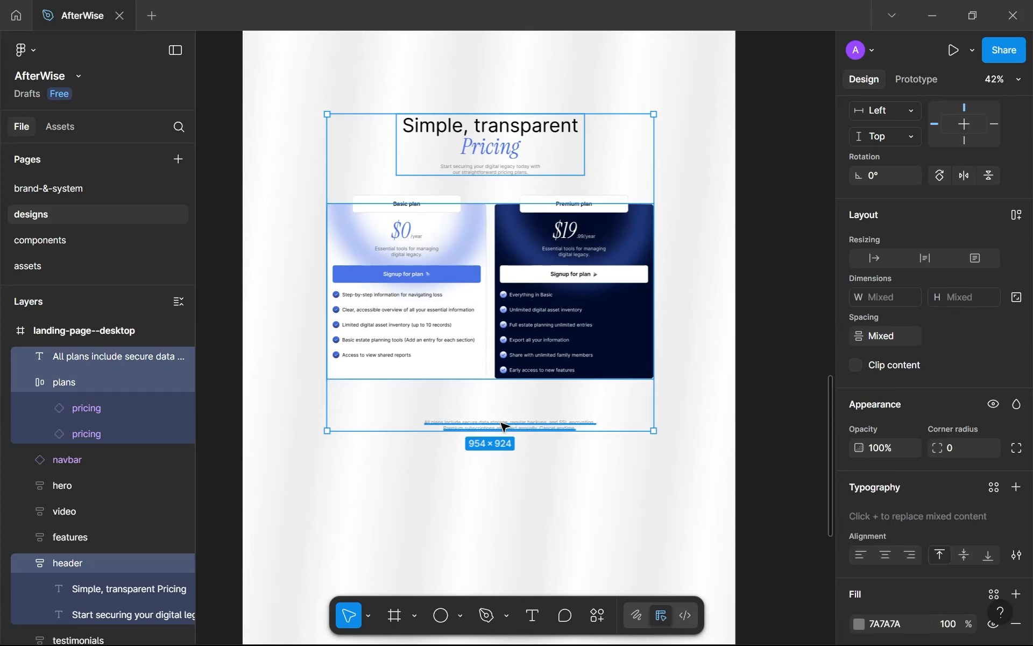
{"action": "key", "text": "shift+a"}
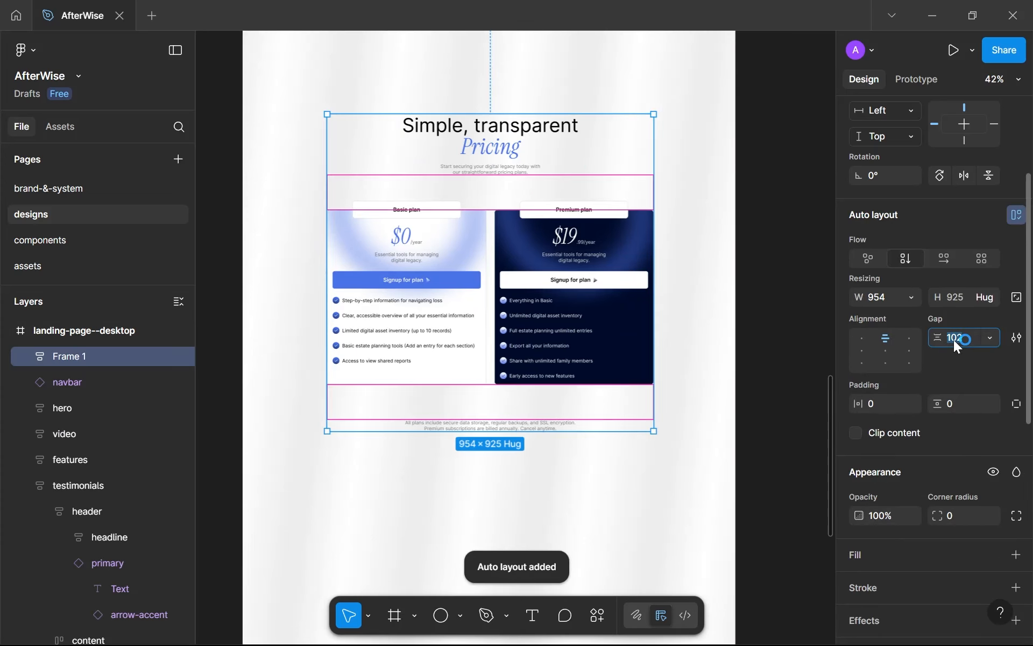
{"action": "left_click", "coordinate": [953, 340]}
{"action": "type", "text": "48"}
{"action": "key", "text": "Return"}
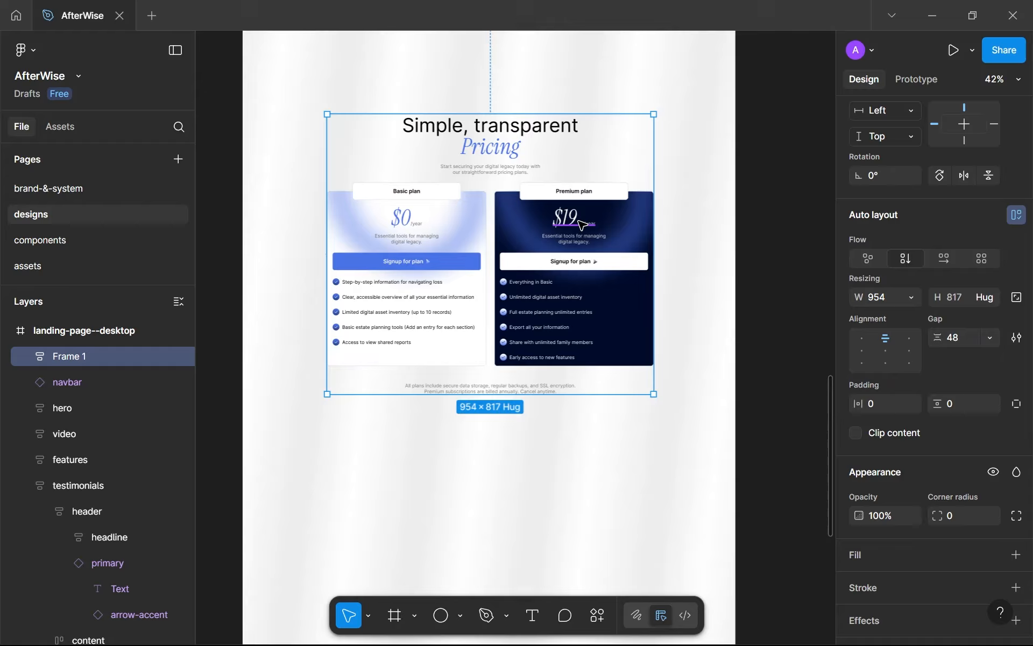
{"action": "scroll", "coordinate": [549, 316], "scroll_direction": "down", "scroll_amount": 5}
{"action": "left_click_drag", "start_coordinate": [550, 315], "coordinate": [530, 427]}
{"action": "scroll", "coordinate": [515, 365], "scroll_direction": "up", "scroll_amount": 5}
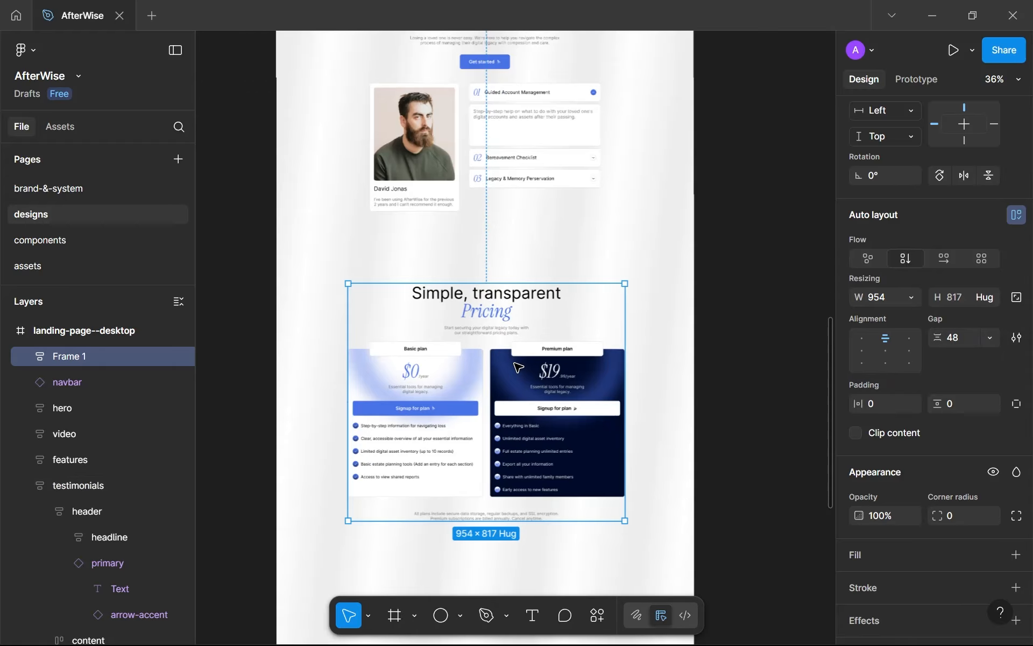
{"action": "scroll", "coordinate": [516, 361], "scroll_direction": "down", "scroll_amount": 4}
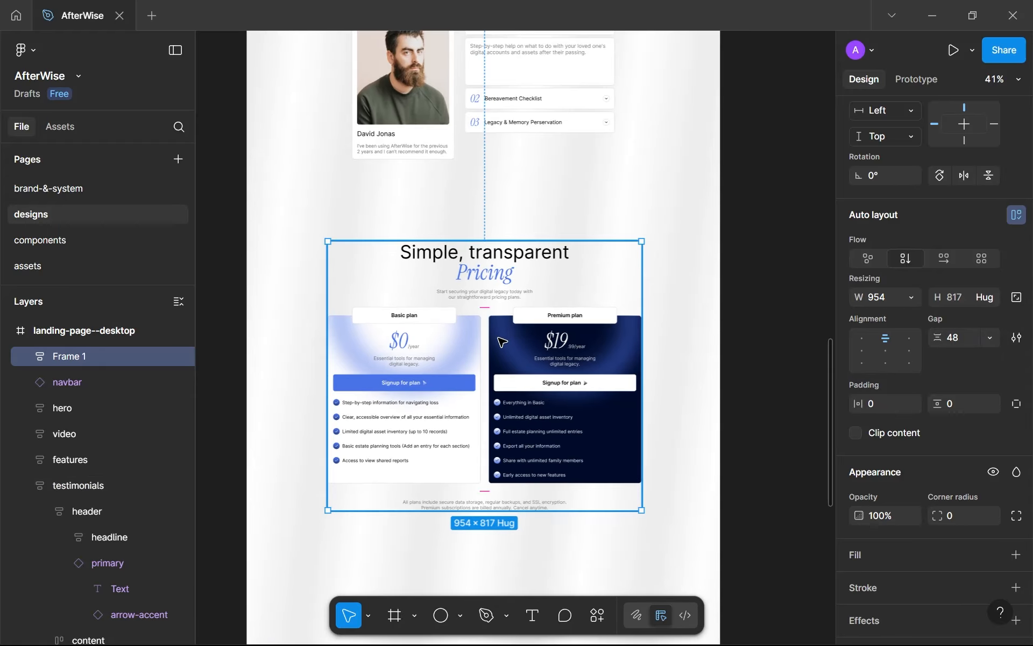
Give the plans row a 24 top padding using individual padding values.
{"action": "double_click", "coordinate": [487, 329]}
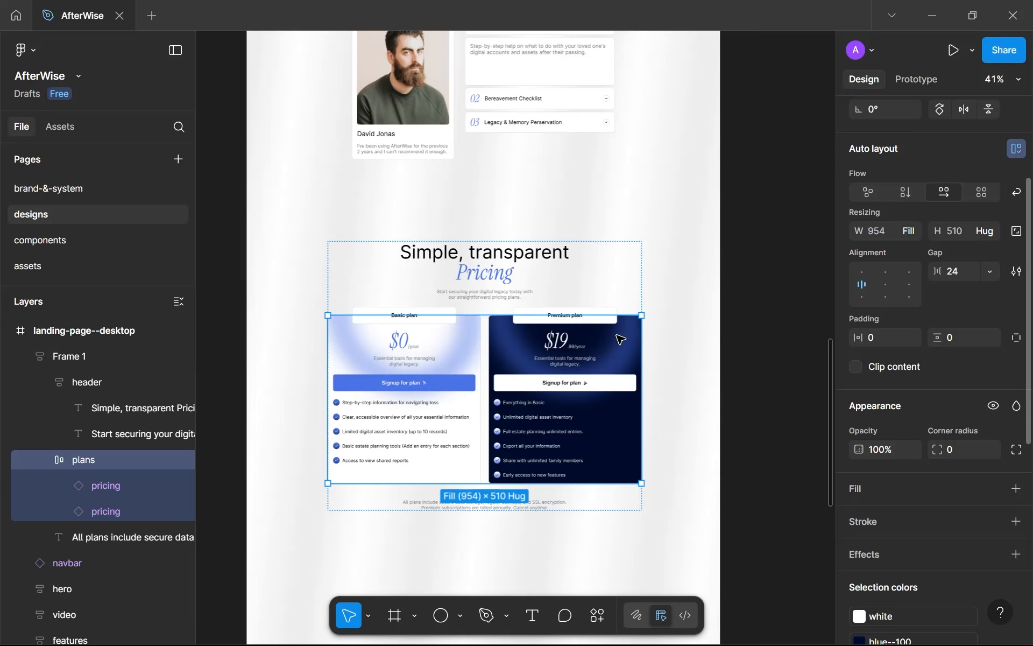
{"action": "left_click", "coordinate": [1016, 337]}
{"action": "left_click", "coordinate": [959, 339]}
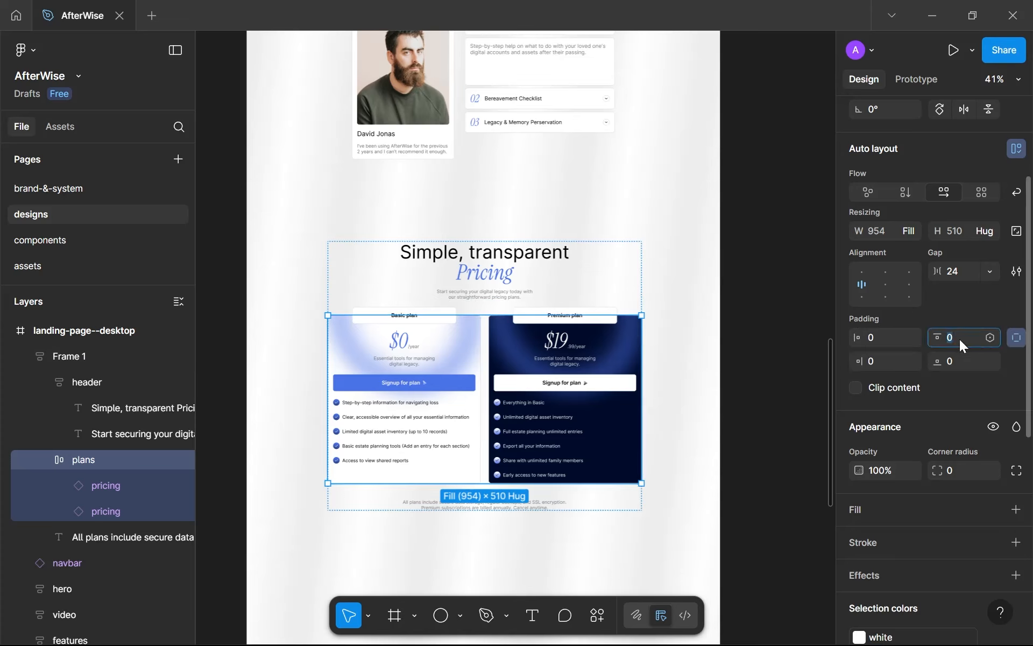
{"action": "type", "text": "3"}
{"action": "key", "text": "Return"}
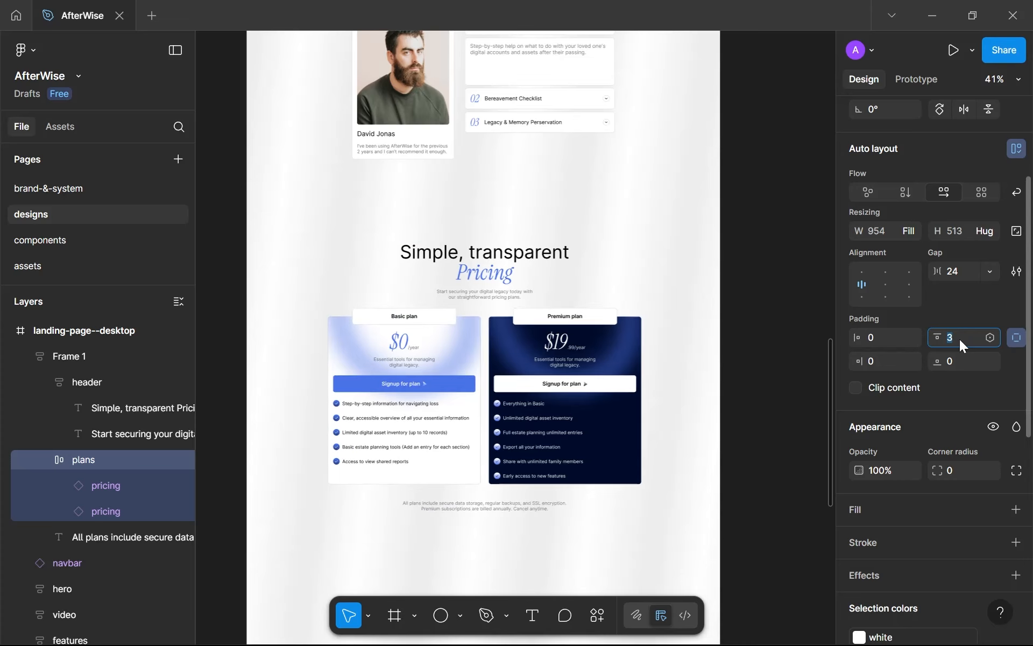
{"action": "type", "text": "24"}
{"action": "key", "text": "Return"}
{"action": "key", "text": "Escape"}
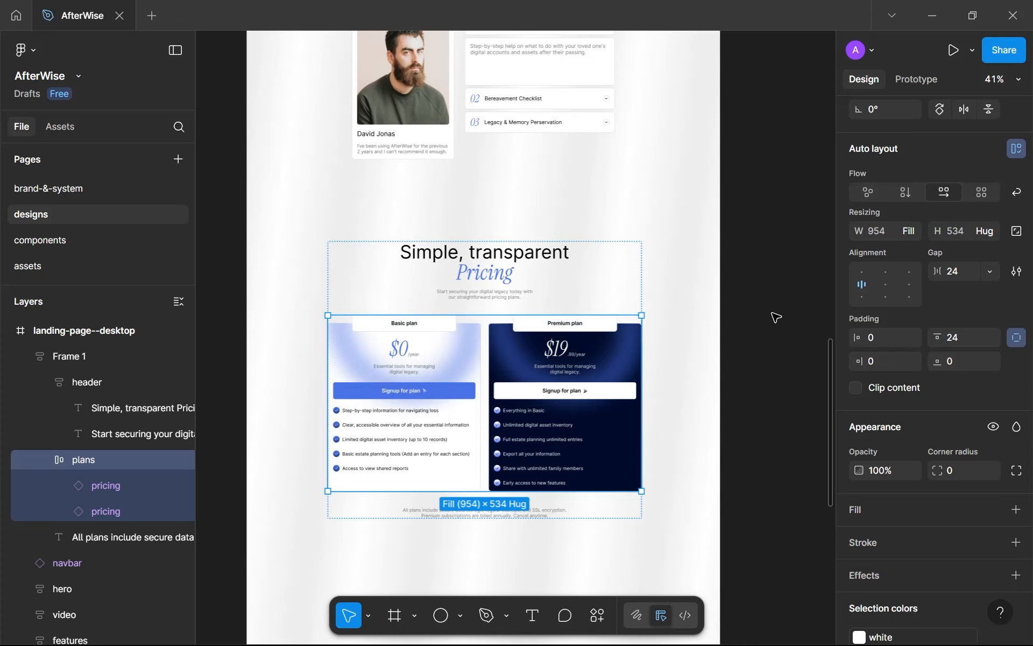
{"action": "scroll", "coordinate": [493, 328], "scroll_direction": "up", "scroll_amount": 5}
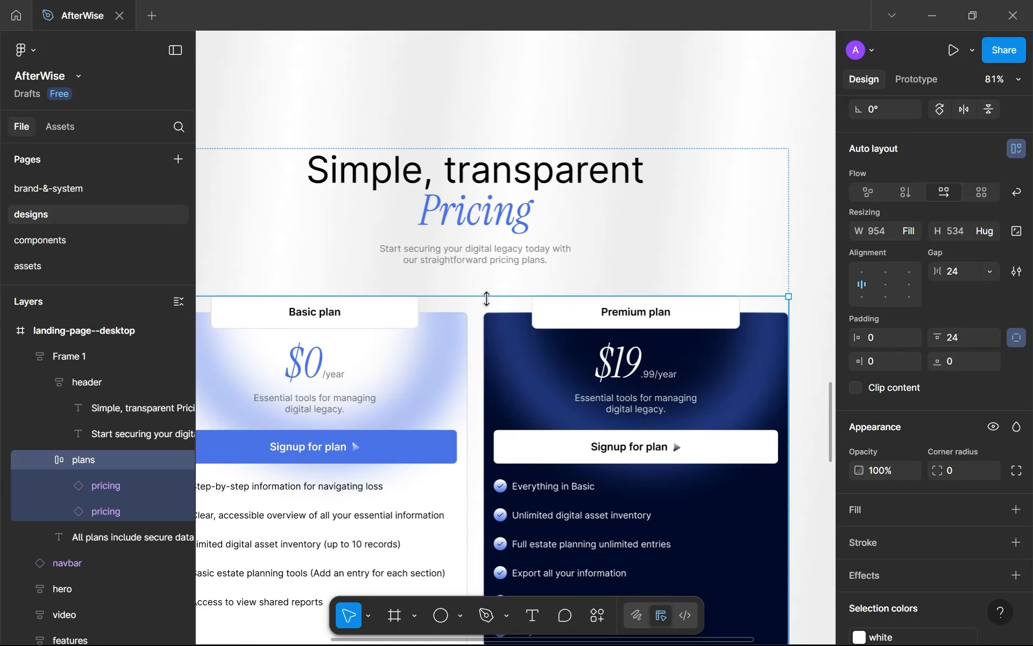
{"action": "key", "text": "alt"}
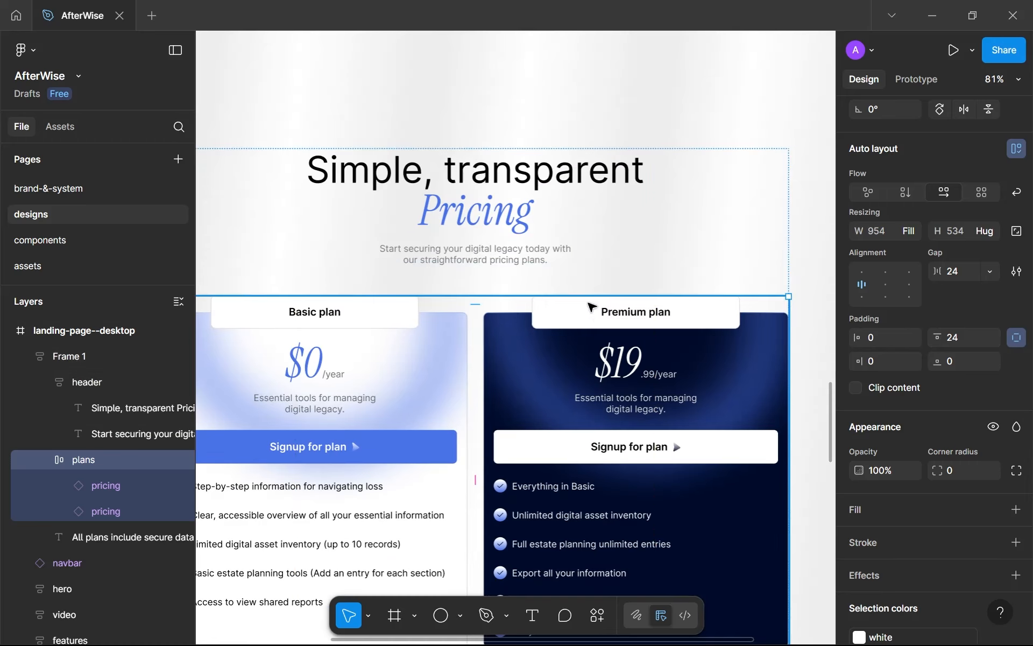
{"action": "scroll", "coordinate": [592, 307], "scroll_direction": "down", "scroll_amount": 5}
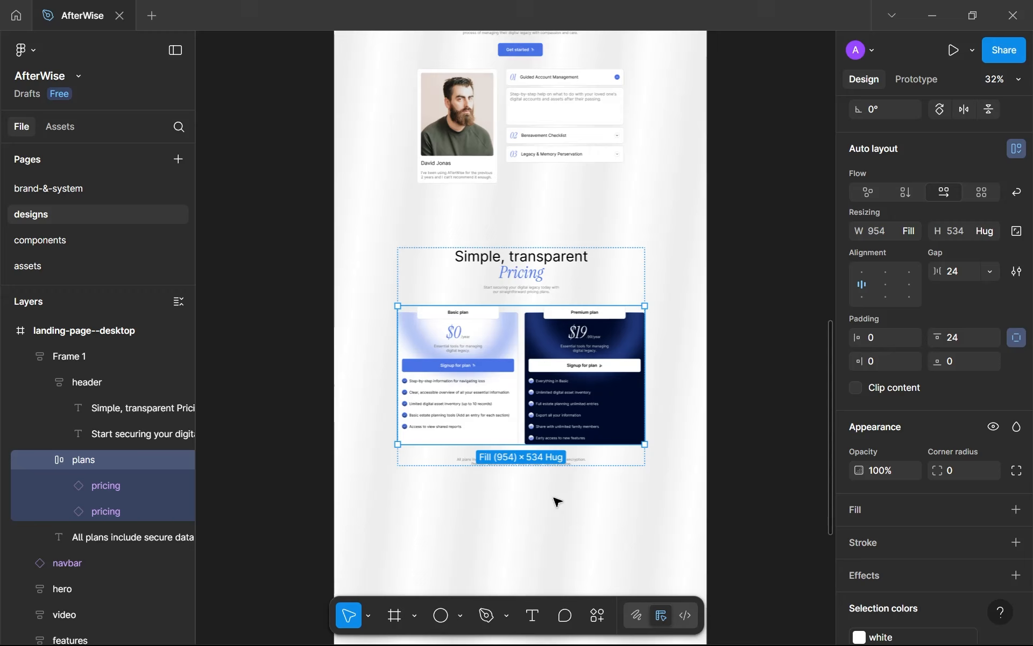
Rename Frame 1 in the layer list to 'pricing'.
{"action": "left_click", "coordinate": [554, 498]}
{"action": "scroll", "coordinate": [554, 498], "scroll_direction": "down", "scroll_amount": 3}
{"action": "left_click_drag", "start_coordinate": [554, 498], "coordinate": [541, 489]}
{"action": "scroll", "coordinate": [542, 489], "scroll_direction": "up", "scroll_amount": 3}
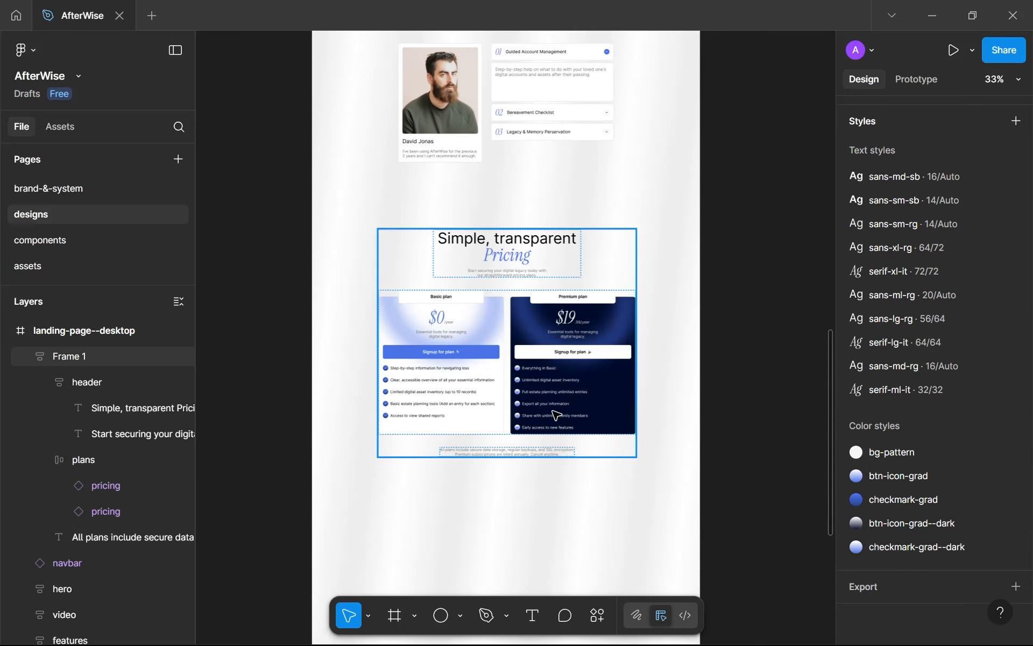
{"action": "left_click", "coordinate": [98, 358]}
{"action": "double_click", "coordinate": [80, 356]}
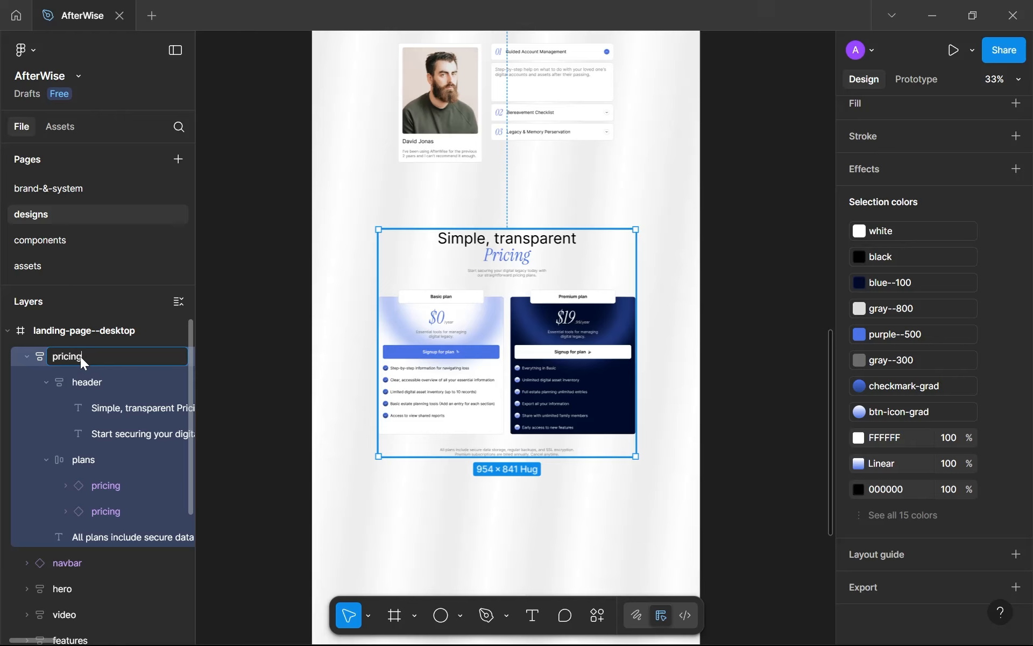
{"action": "key", "text": "Return"}
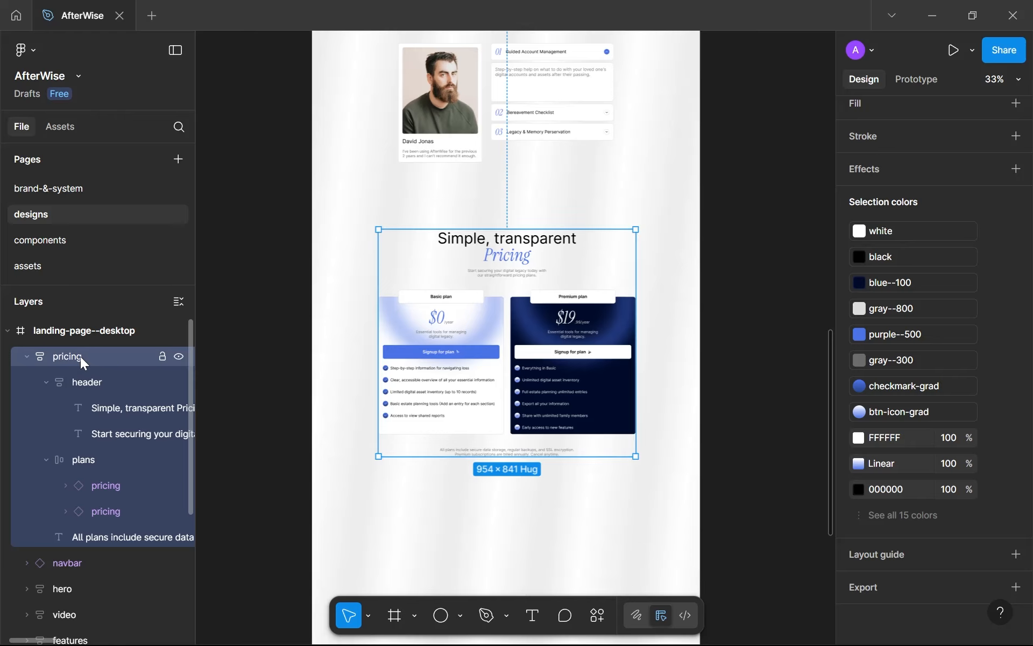
Move the pricing layer below testimonials in the landing page.
{"action": "left_click", "coordinate": [29, 358]}
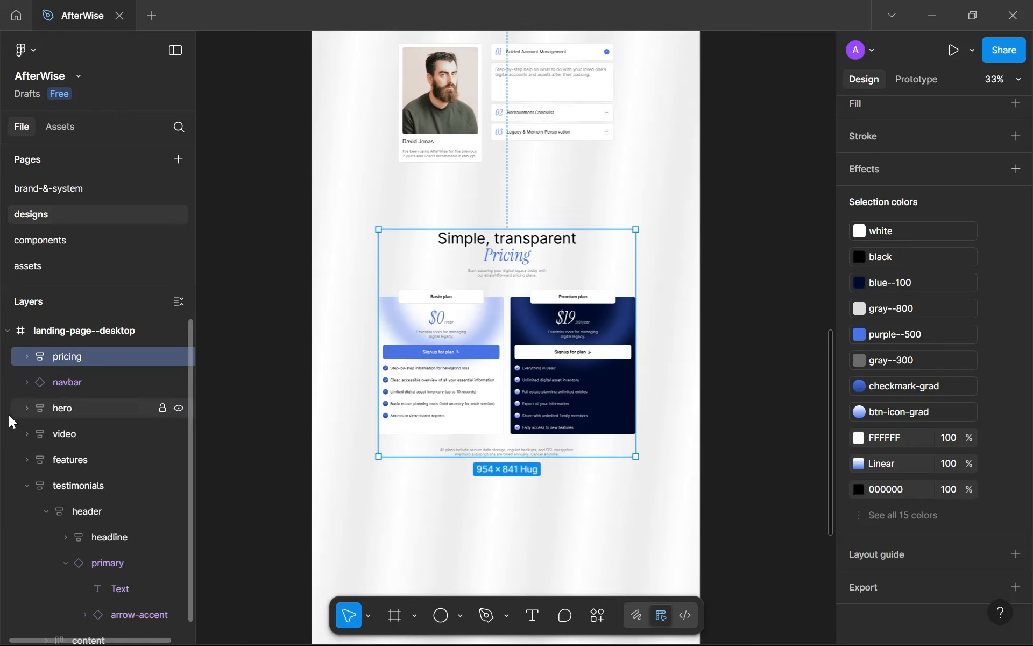
{"action": "left_click", "coordinate": [26, 486]}
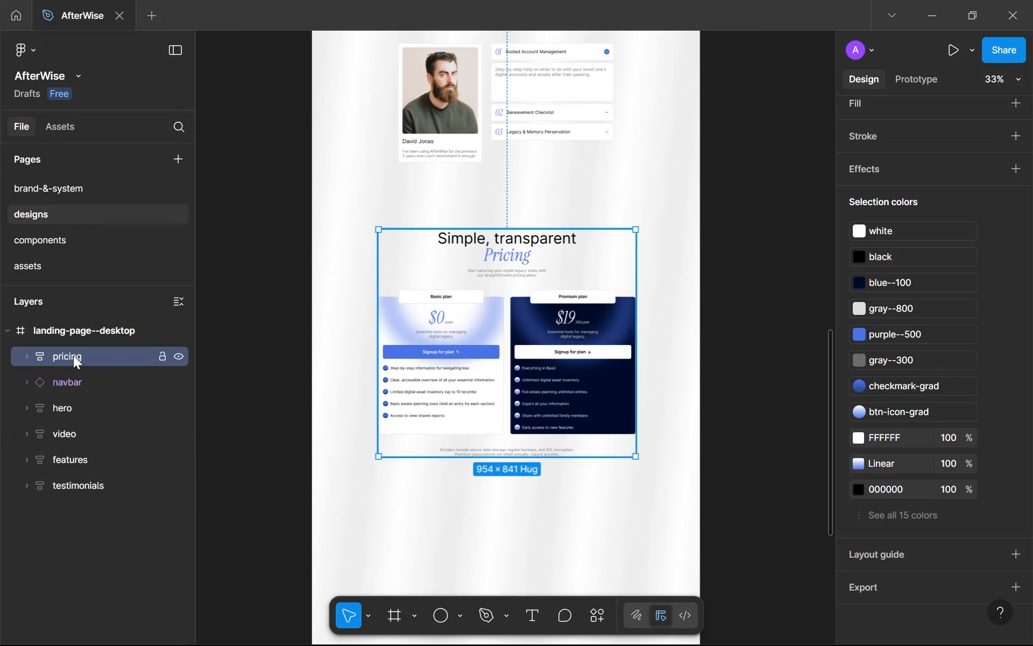
{"action": "left_click_drag", "start_coordinate": [73, 356], "coordinate": [102, 474]}
{"action": "scroll", "coordinate": [440, 398], "scroll_direction": "down", "scroll_amount": 5}
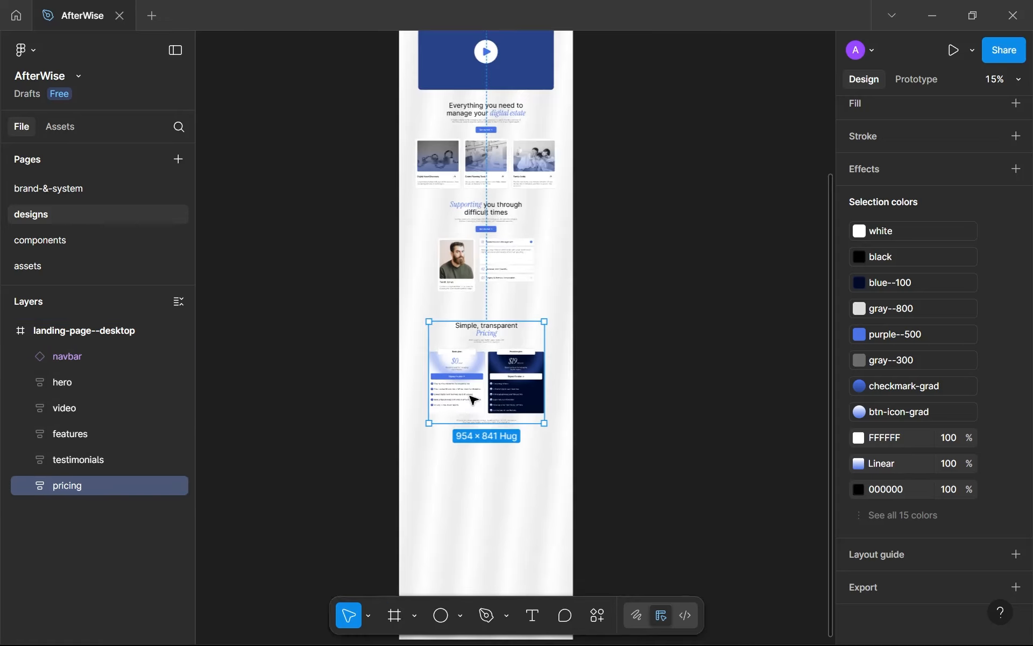
{"action": "left_click_drag", "start_coordinate": [490, 395], "coordinate": [483, 316]}
Centre the pricing section horizontally on the landing page.
{"action": "left_click", "coordinate": [483, 317]}
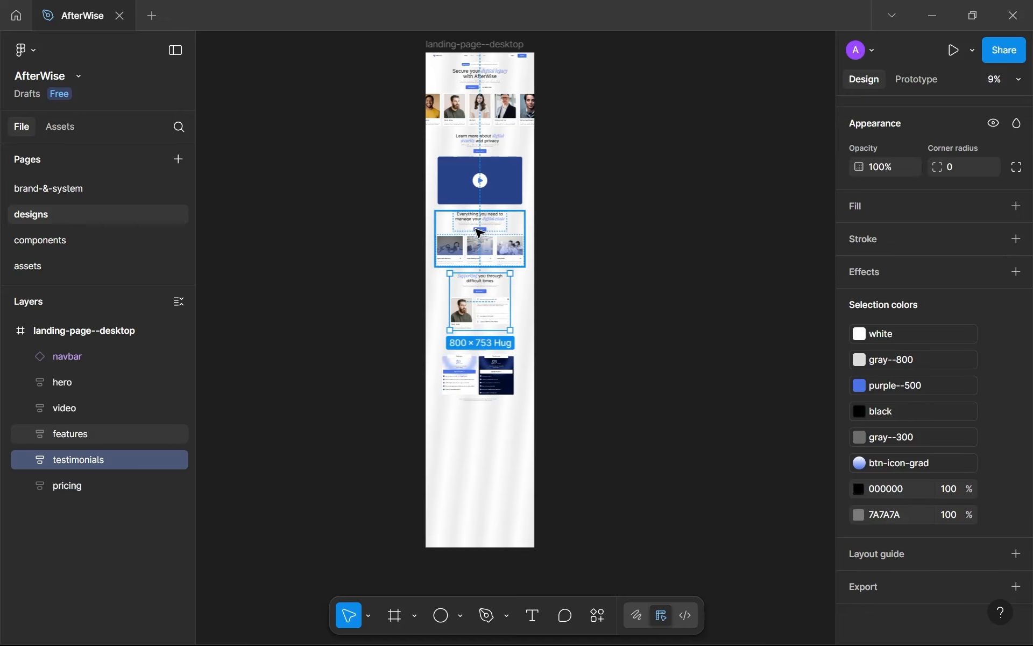
{"action": "left_click", "coordinate": [480, 239]}
{"action": "left_click", "coordinate": [485, 172]}
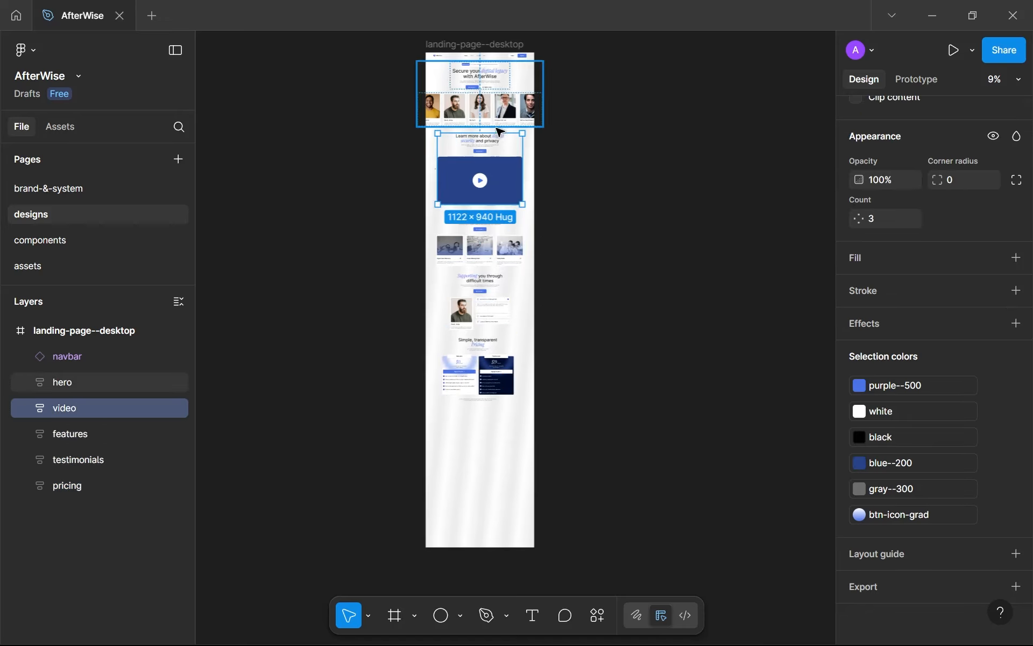
{"action": "left_click", "coordinate": [471, 363]}
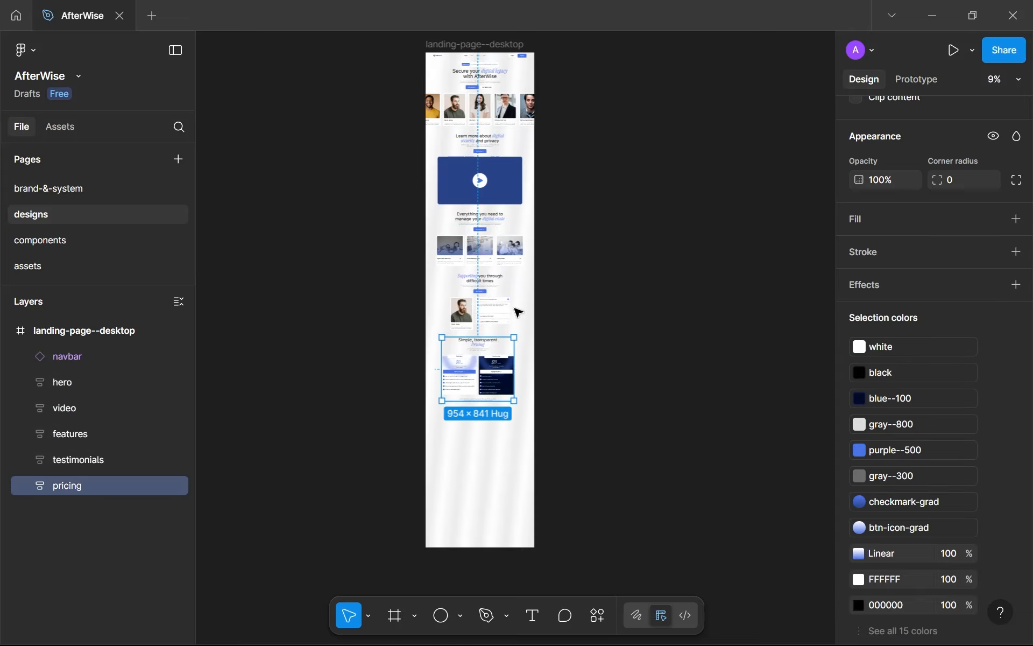
{"action": "scroll", "coordinate": [503, 302], "scroll_direction": "down", "scroll_amount": 2}
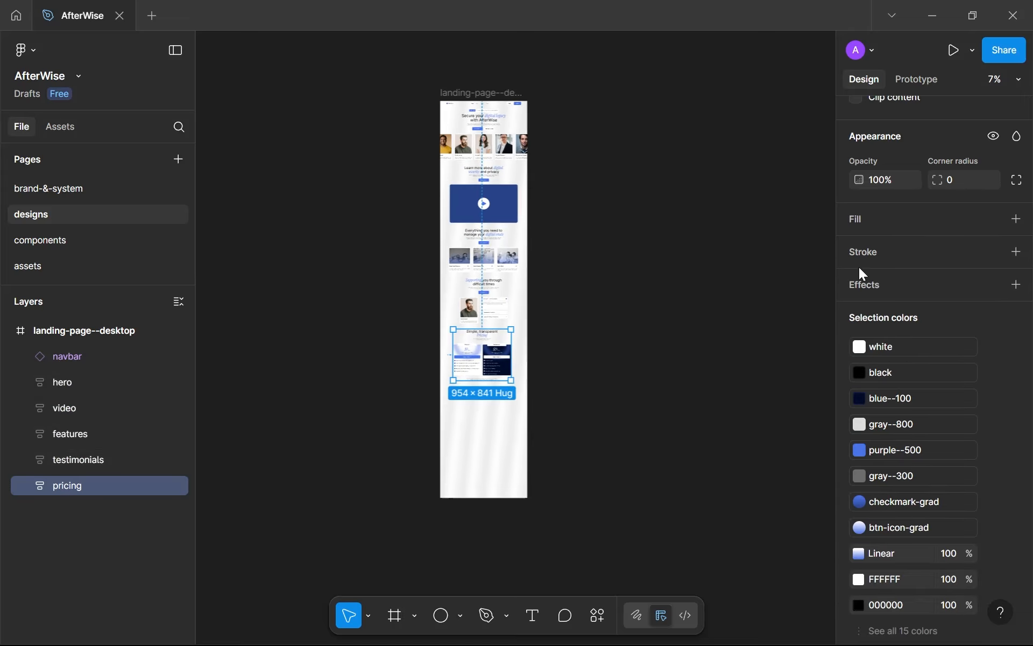
{"action": "scroll", "coordinate": [863, 274], "scroll_direction": "up", "scroll_amount": 5}
{"action": "left_click", "coordinate": [885, 180]}
Trim the landing-page--desktop frame's height to 4687, ending below the footnote.
{"action": "scroll", "coordinate": [589, 251], "scroll_direction": "up", "scroll_amount": 1}
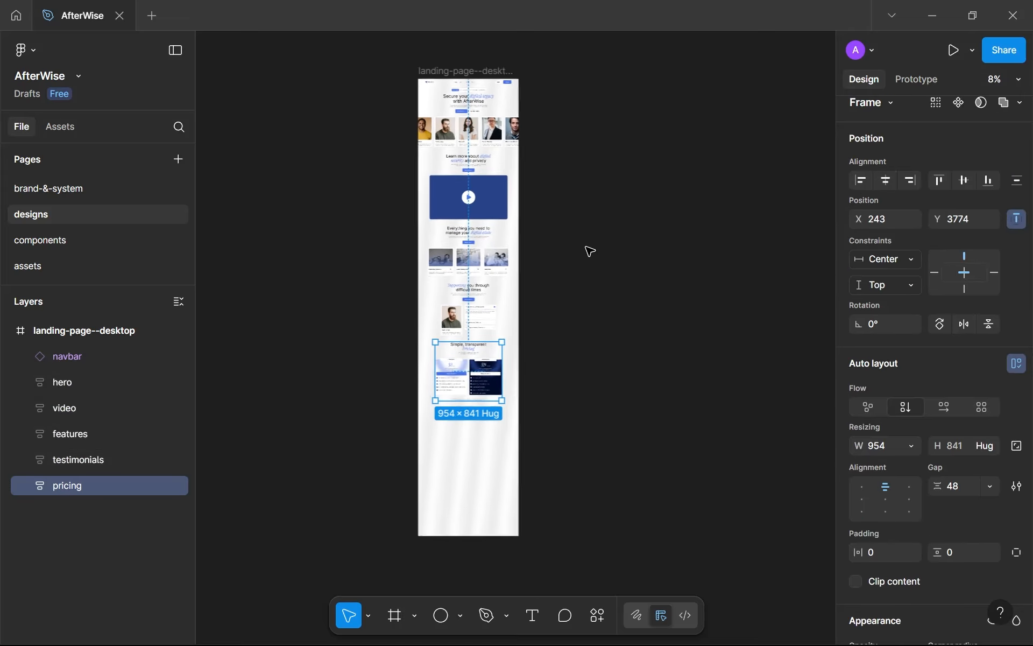
{"action": "scroll", "coordinate": [589, 251], "scroll_direction": "up", "scroll_amount": 1}
{"action": "left_click", "coordinate": [503, 407]}
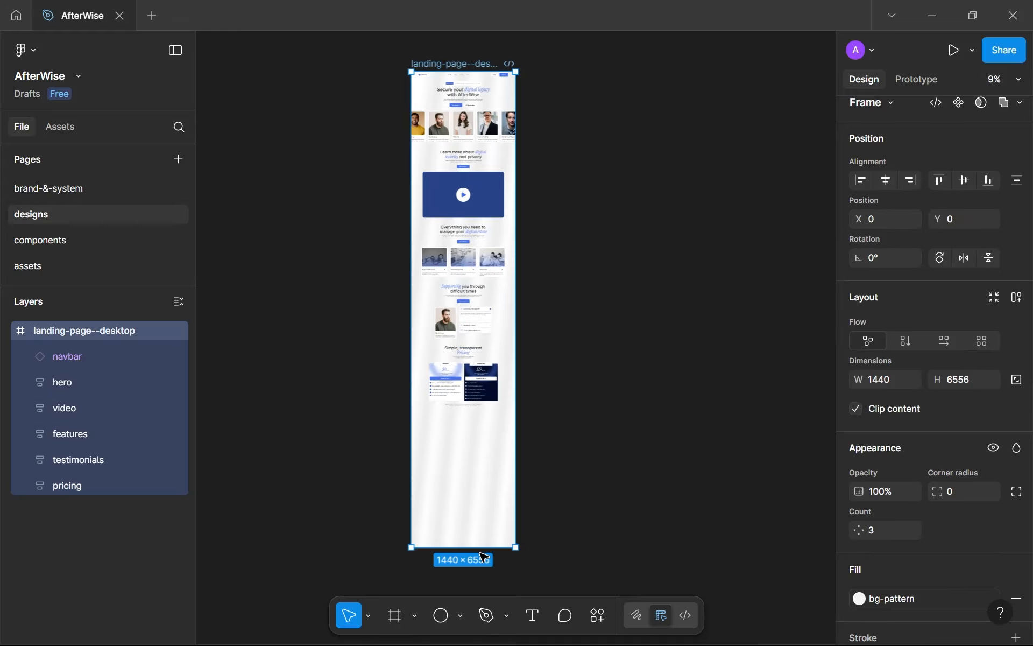
{"action": "left_click_drag", "start_coordinate": [475, 488], "coordinate": [467, 412]}
{"action": "scroll", "coordinate": [468, 412], "scroll_direction": "up", "scroll_amount": 9}
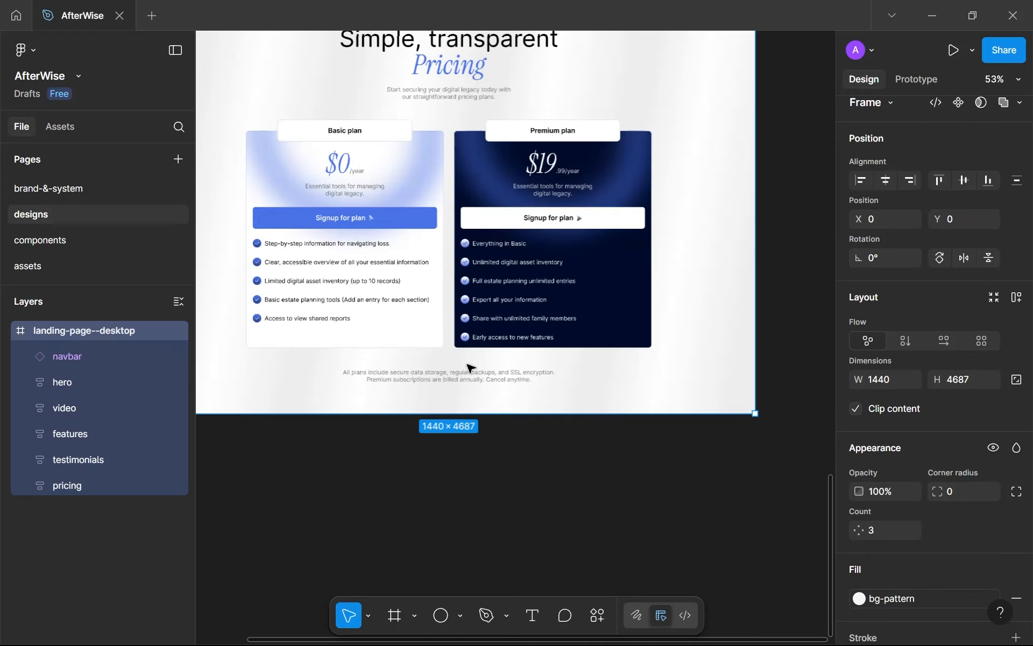
{"action": "scroll", "coordinate": [462, 304], "scroll_direction": "down", "scroll_amount": 4}
{"action": "left_click_drag", "start_coordinate": [463, 305], "coordinate": [466, 464]}
{"action": "scroll", "coordinate": [445, 247], "scroll_direction": "up", "scroll_amount": 3}
{"action": "left_click_drag", "start_coordinate": [445, 249], "coordinate": [444, 417]}
{"action": "scroll", "coordinate": [443, 417], "scroll_direction": "down", "scroll_amount": 5}
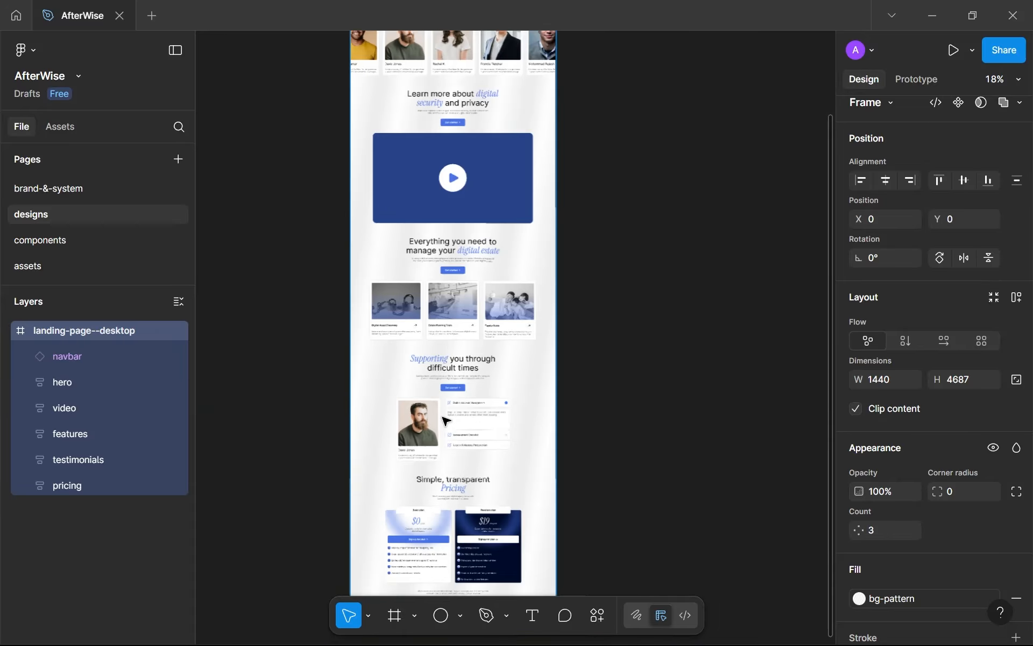
{"action": "left_click_drag", "start_coordinate": [435, 171], "coordinate": [415, 415]}
{"action": "scroll", "coordinate": [418, 373], "scroll_direction": "up", "scroll_amount": 5}
{"action": "scroll", "coordinate": [406, 371], "scroll_direction": "down", "scroll_amount": 6}
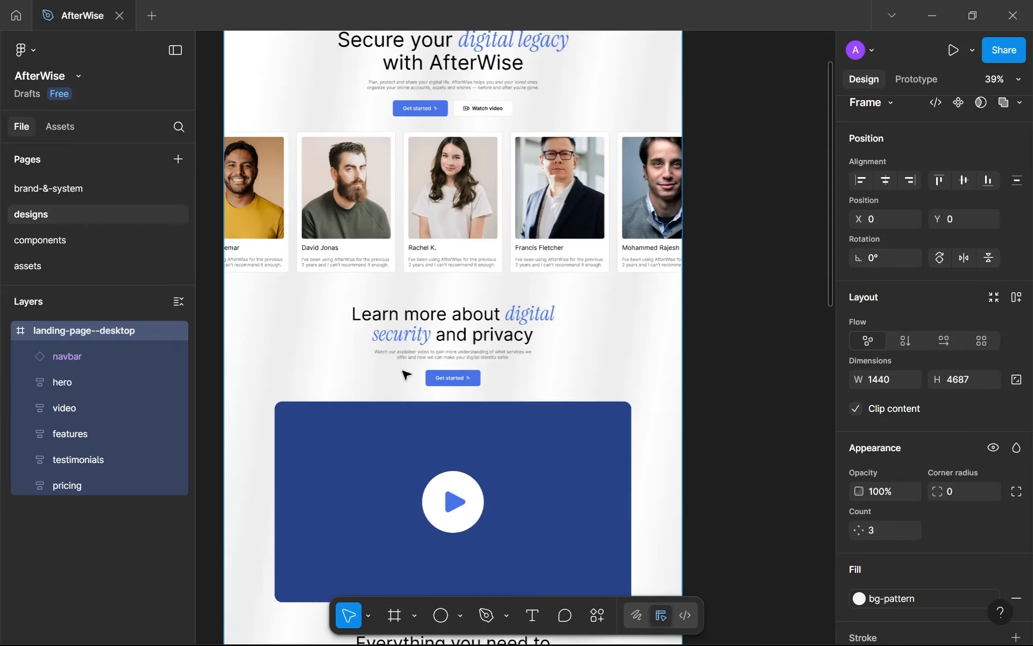
{"action": "scroll", "coordinate": [408, 371], "scroll_direction": "up", "scroll_amount": 4}
{"action": "scroll", "coordinate": [416, 346], "scroll_direction": "down", "scroll_amount": 10}
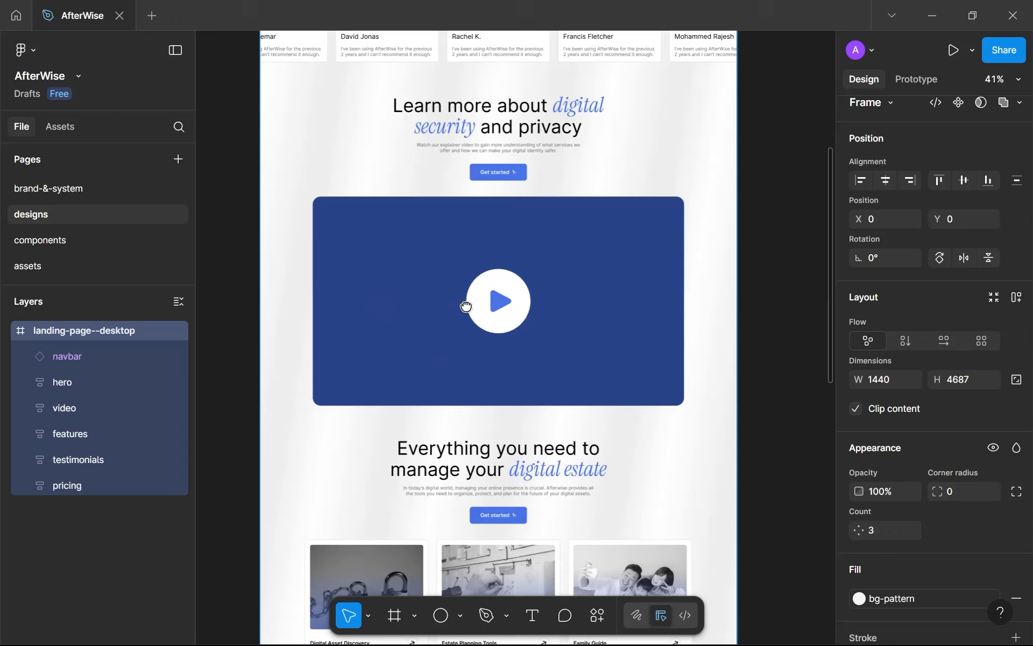
{"action": "scroll", "coordinate": [464, 376], "scroll_direction": "up", "scroll_amount": 2}
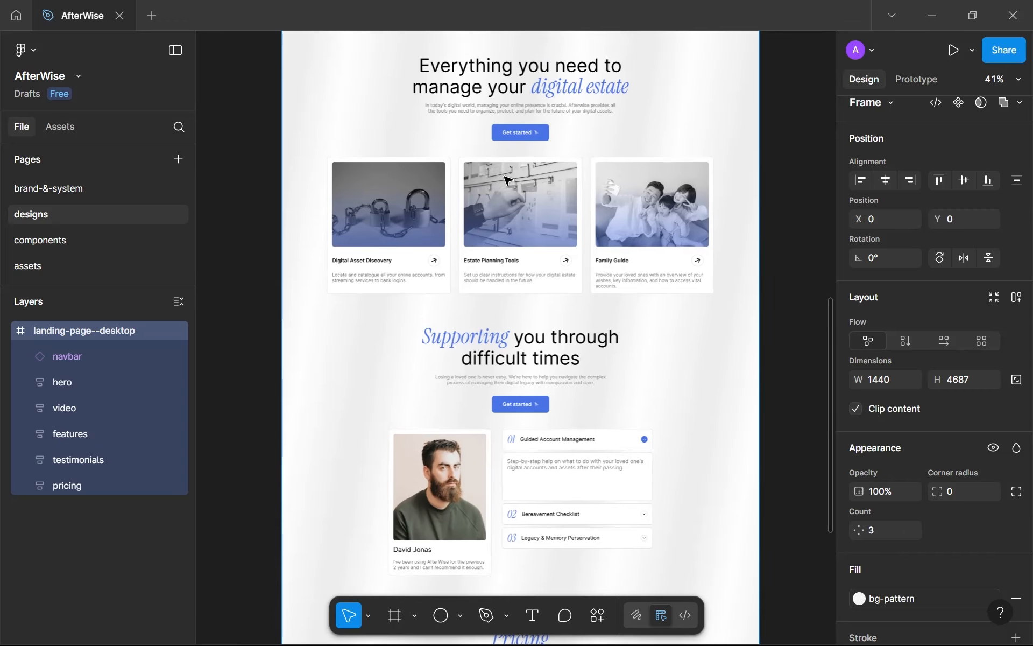
{"action": "scroll", "coordinate": [458, 237], "scroll_direction": "down", "scroll_amount": 5}
{"action": "scroll", "coordinate": [459, 336], "scroll_direction": "down", "scroll_amount": 8}
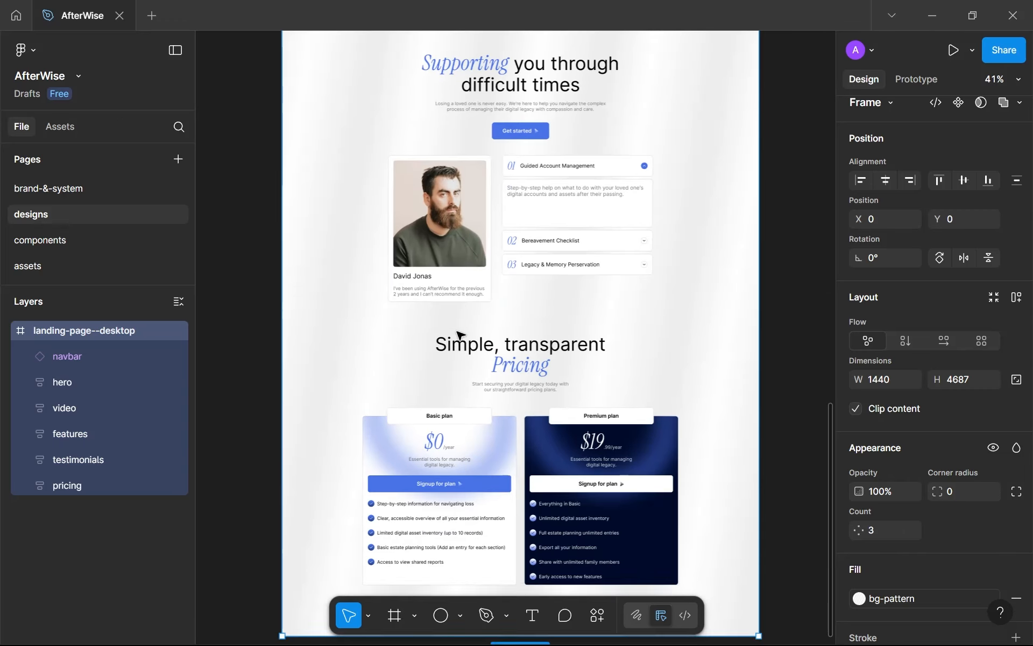
{"action": "left_click", "coordinate": [447, 436]}
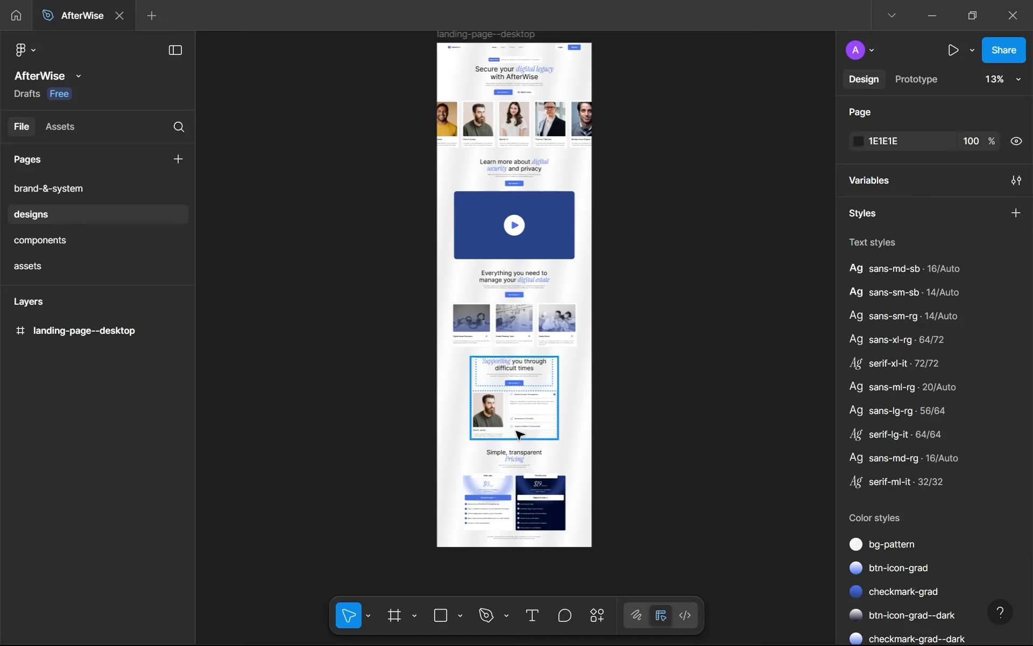
{"action": "scroll", "coordinate": [520, 434], "scroll_direction": "down", "scroll_amount": 4}
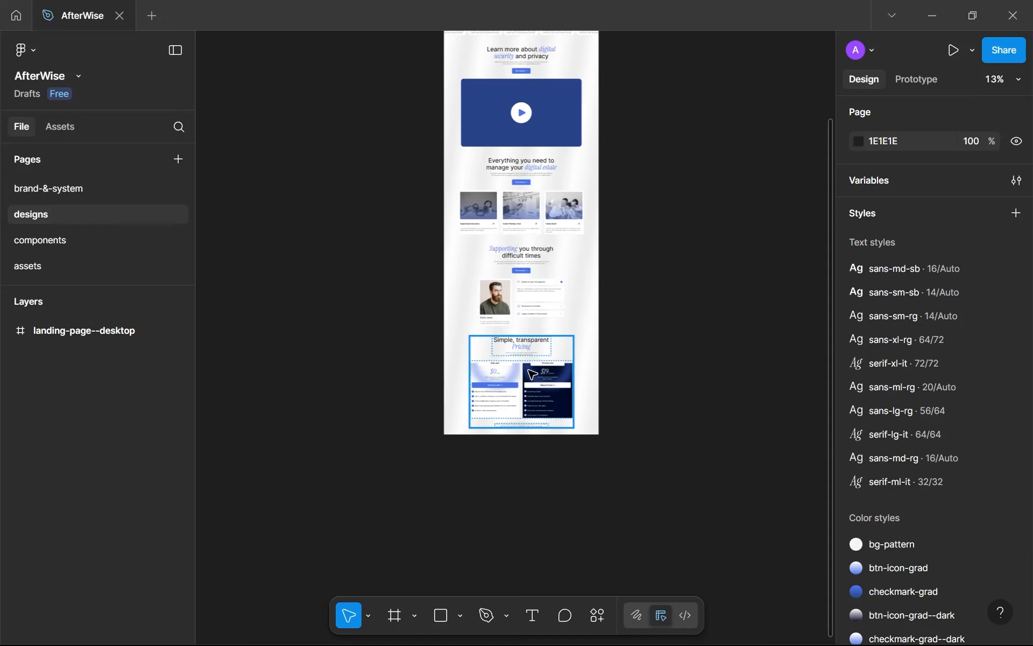
{"action": "scroll", "coordinate": [532, 373], "scroll_direction": "down", "scroll_amount": 3, "text": "ctrl"}
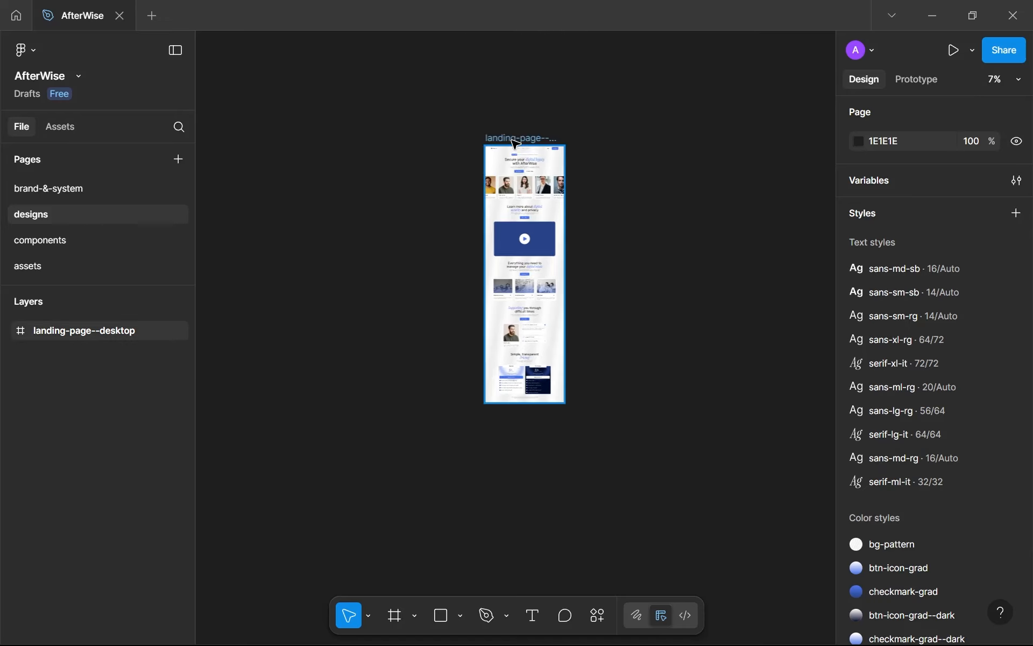
Stretch the landing-page--desktop frame to 1440 × 5686, leaving blank space for a footer.
{"action": "left_click", "coordinate": [516, 357]}
{"action": "left_click_drag", "start_coordinate": [526, 421], "coordinate": [531, 460]}
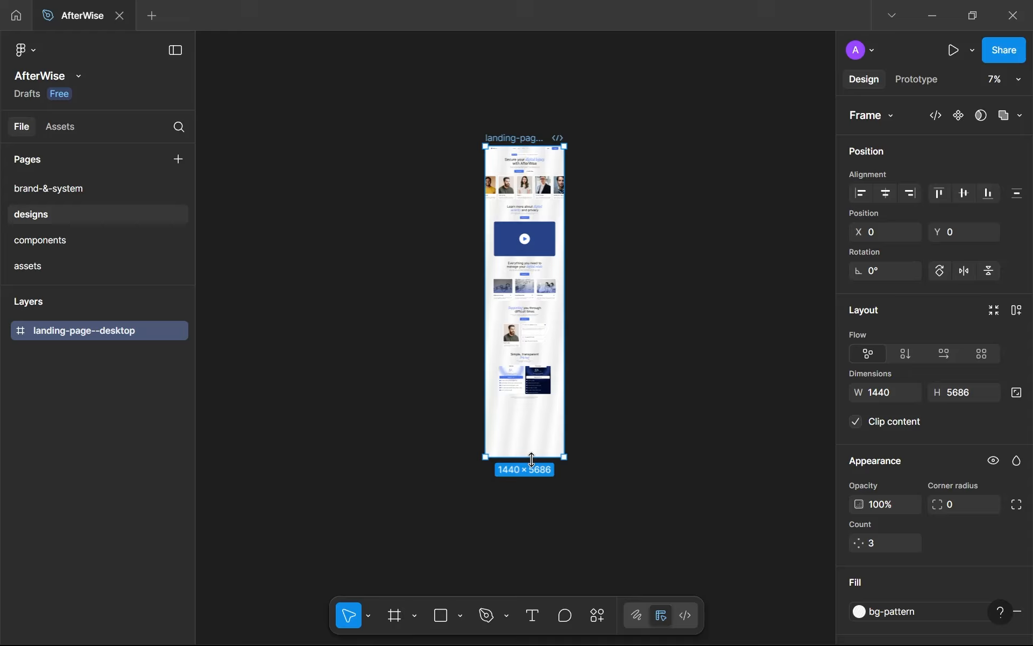
{"action": "scroll", "coordinate": [531, 460], "scroll_direction": "up", "scroll_amount": 5}
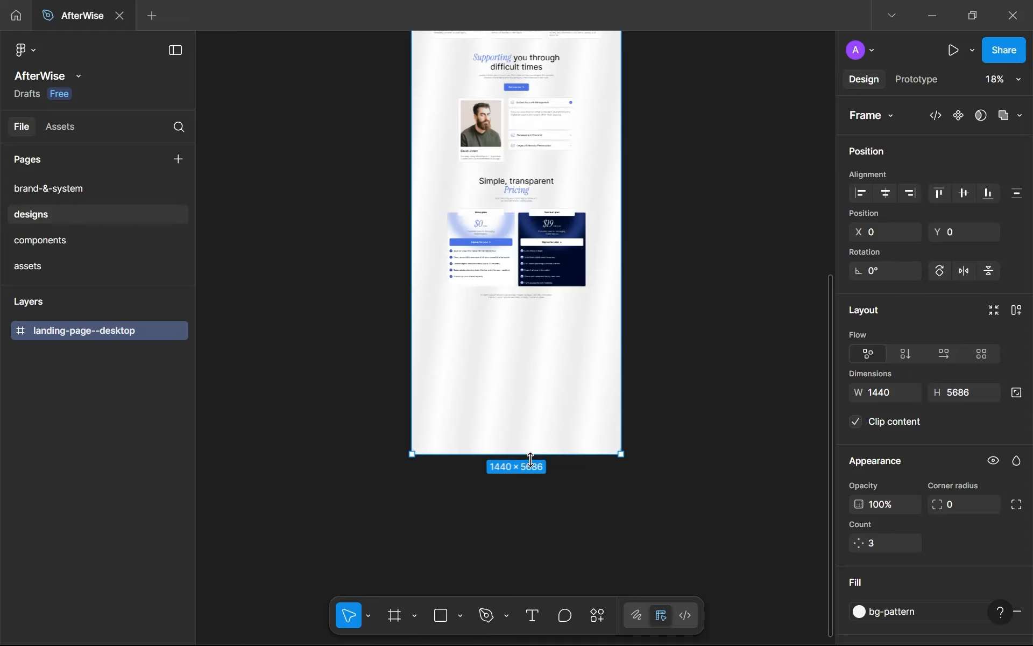
{"action": "scroll", "coordinate": [528, 453], "scroll_direction": "up", "scroll_amount": 1}
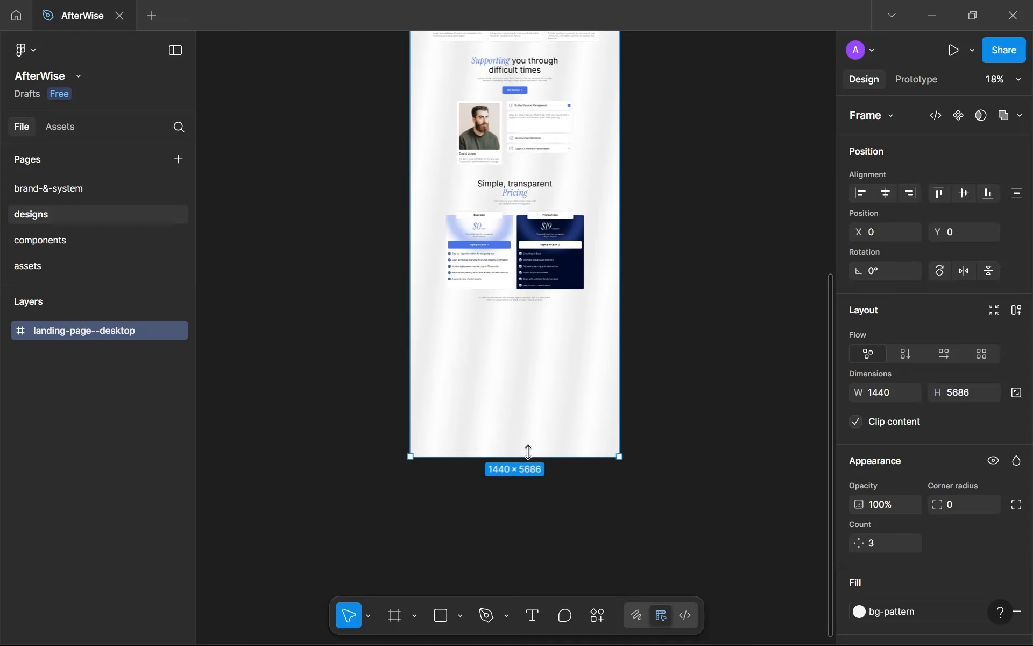
{"action": "scroll", "coordinate": [528, 453], "scroll_direction": "up", "scroll_amount": 4}
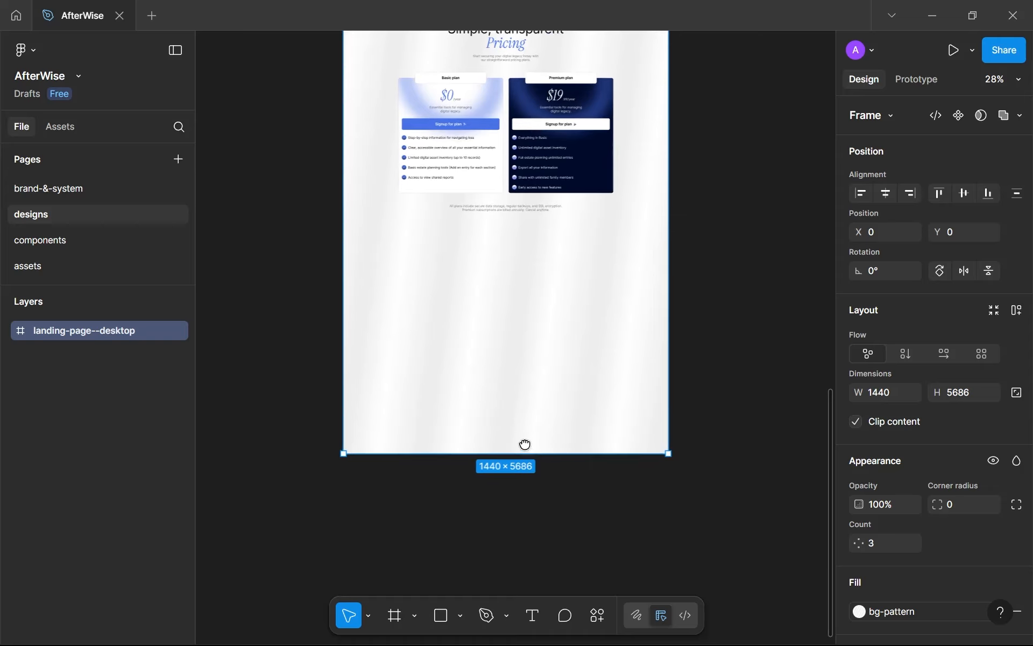
{"action": "left_click_drag", "start_coordinate": [525, 444], "coordinate": [523, 442]}
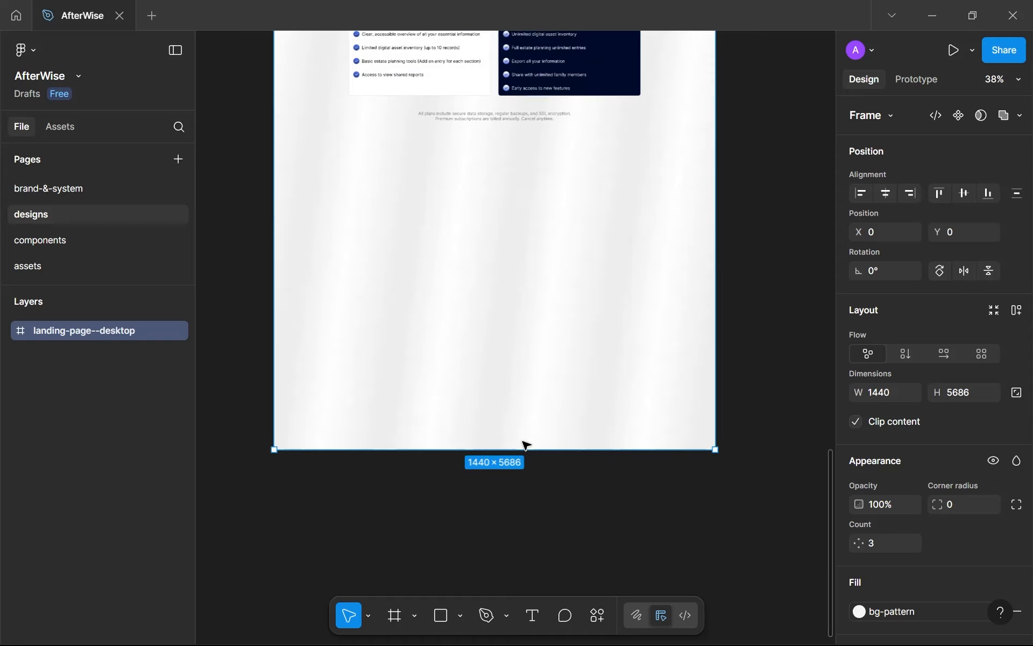
{"action": "scroll", "coordinate": [524, 443], "scroll_direction": "up", "scroll_amount": 2}
{"action": "left_click_drag", "start_coordinate": [532, 447], "coordinate": [544, 455]}
{"action": "scroll", "coordinate": [547, 427], "scroll_direction": "down", "scroll_amount": 4}
{"action": "scroll", "coordinate": [561, 373], "scroll_direction": "up", "scroll_amount": 4}
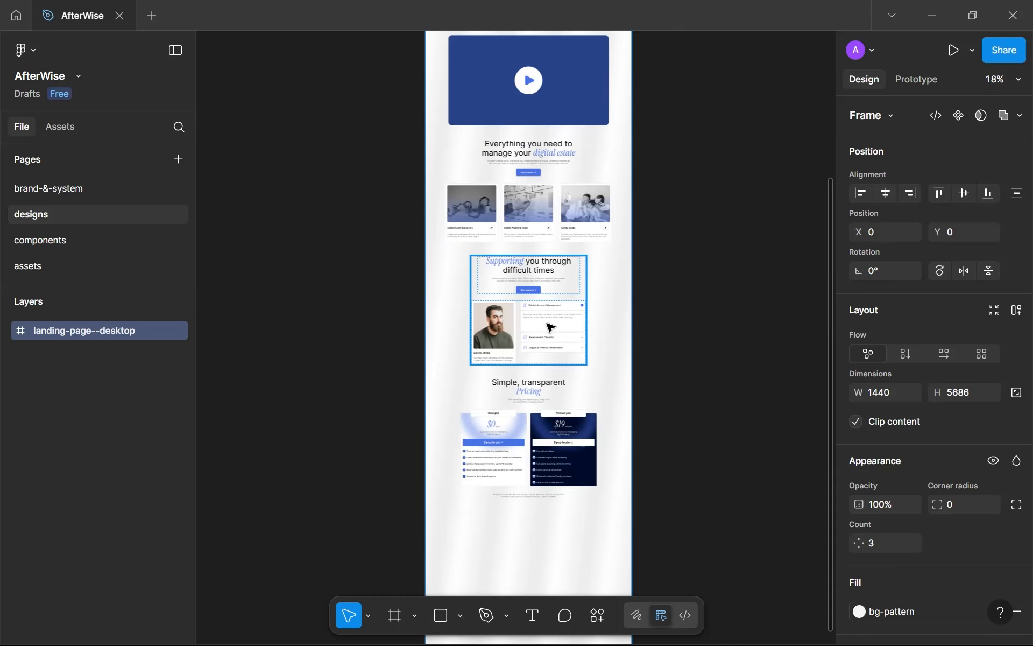
{"action": "scroll", "coordinate": [550, 327], "scroll_direction": "down", "scroll_amount": 1}
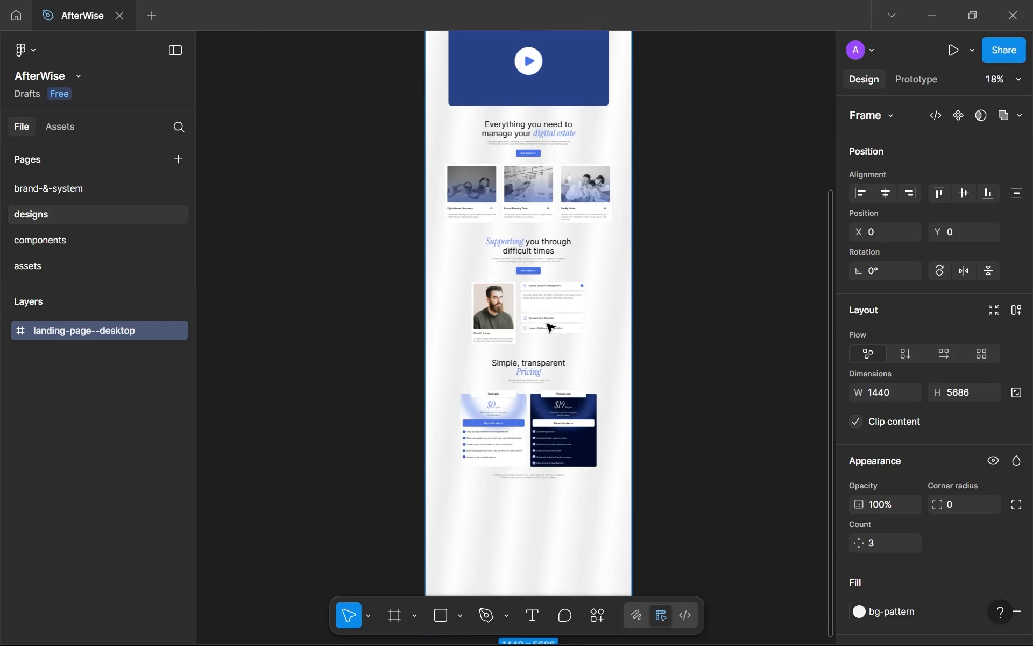
{"action": "scroll", "coordinate": [550, 327], "scroll_direction": "down", "scroll_amount": 1}
{"action": "scroll", "coordinate": [504, 316], "scroll_direction": "up", "scroll_amount": 1}
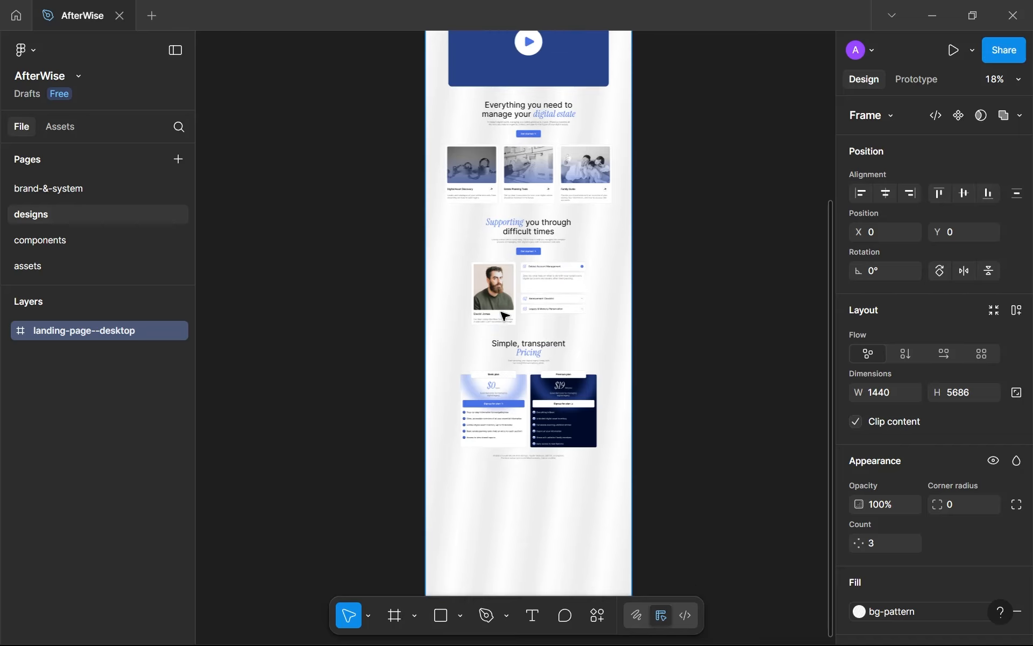
{"action": "scroll", "coordinate": [504, 315], "scroll_direction": "down", "scroll_amount": 10}
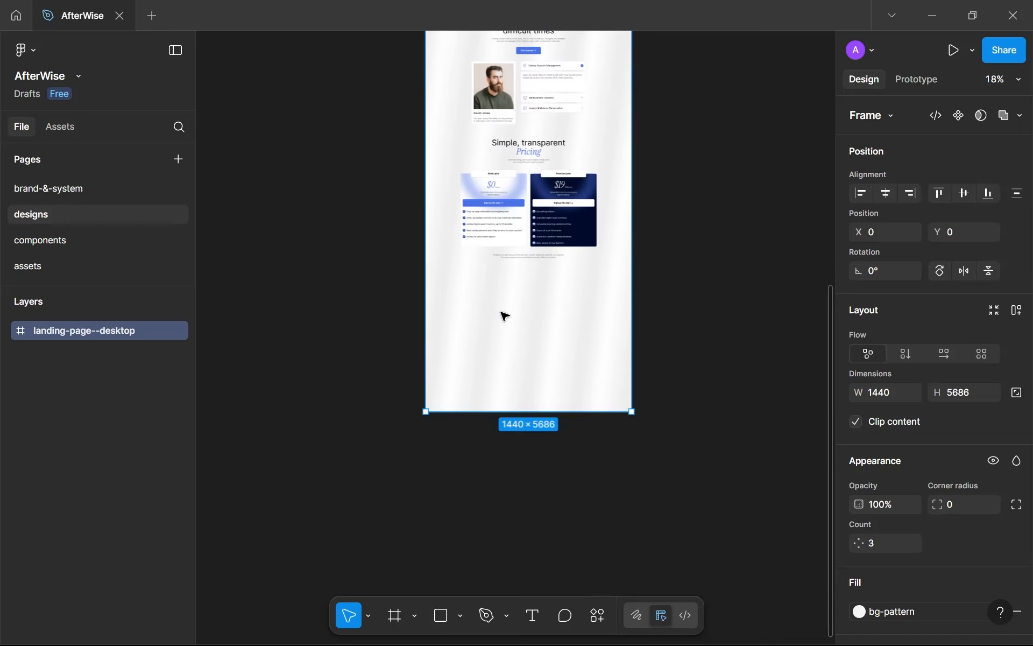
{"action": "scroll", "coordinate": [504, 308], "scroll_direction": "up", "scroll_amount": 14}
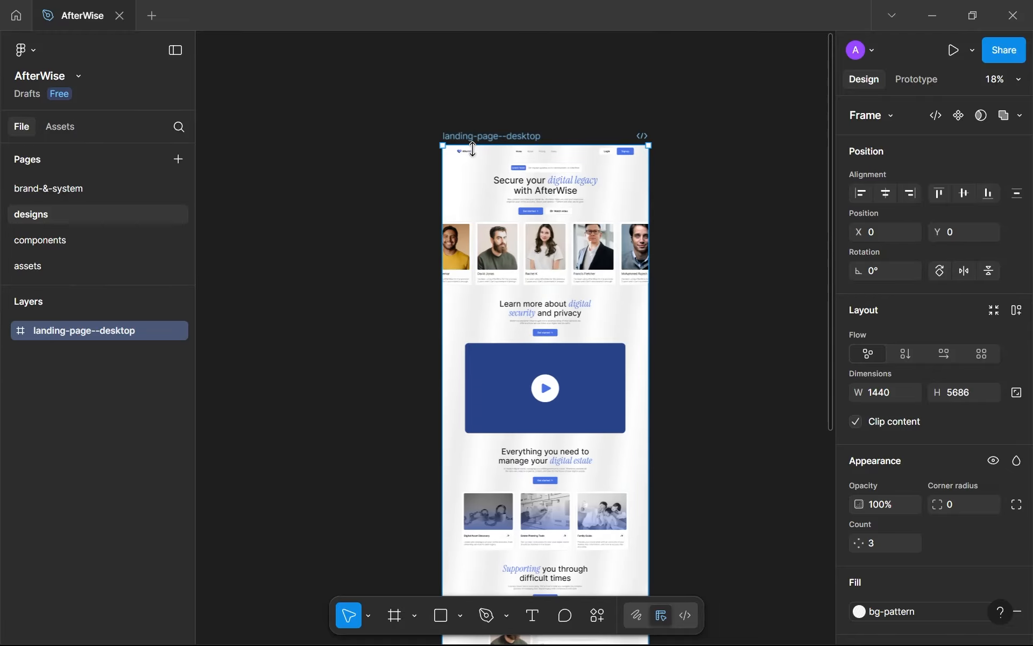
{"action": "scroll", "coordinate": [473, 149], "scroll_direction": "up", "scroll_amount": 5}
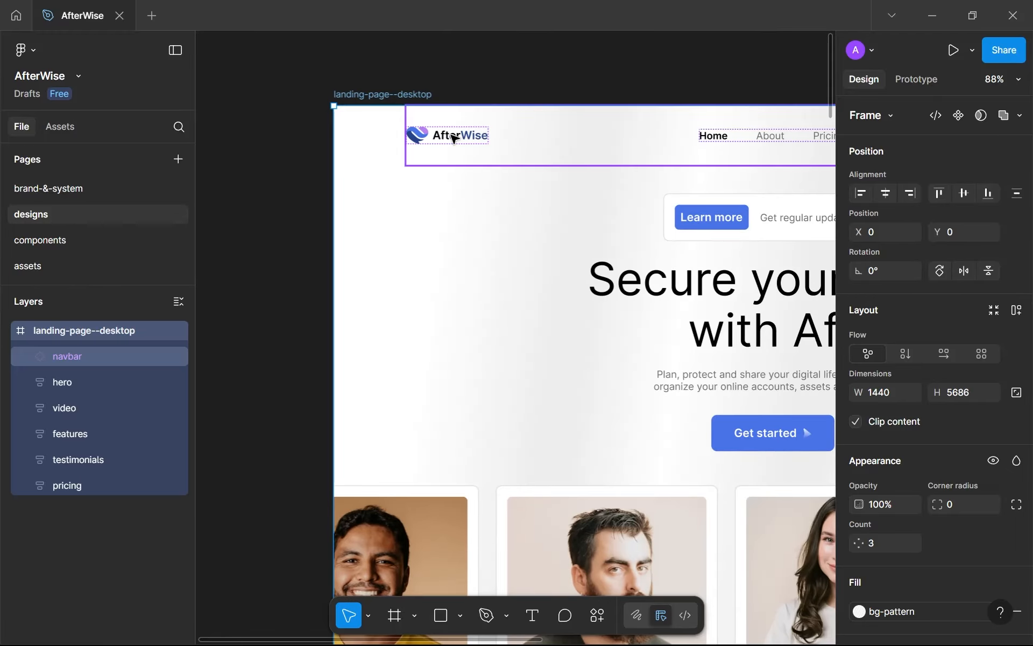
Select the identity logo group inside the navbar.
{"action": "double_click", "coordinate": [453, 138]}
{"action": "scroll", "coordinate": [453, 134], "scroll_direction": "down", "scroll_amount": 6}
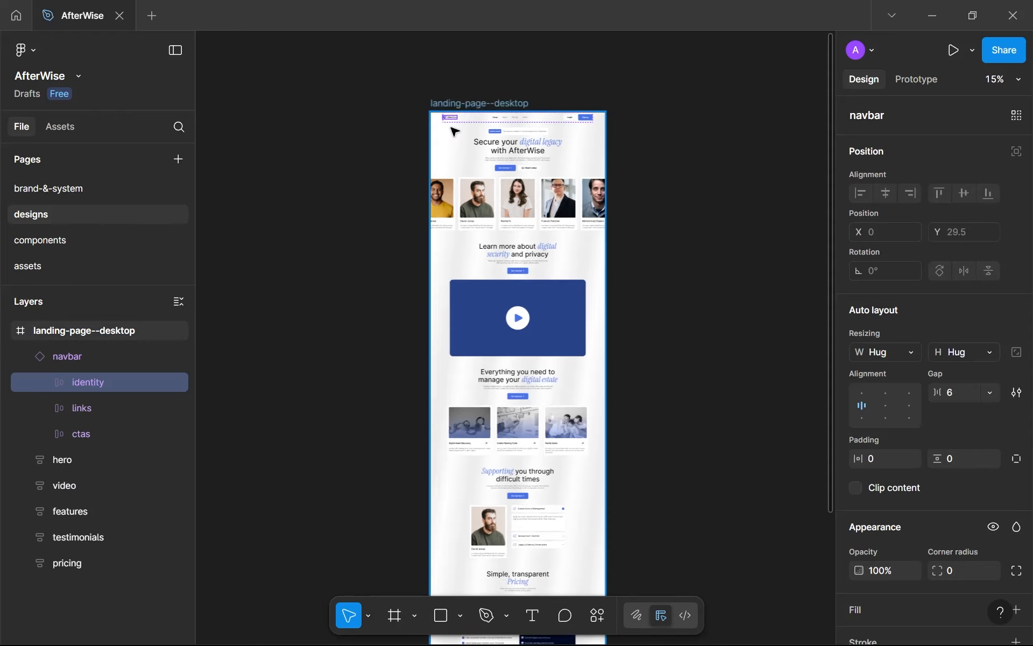
{"action": "scroll", "coordinate": [454, 131], "scroll_direction": "down", "scroll_amount": 2}
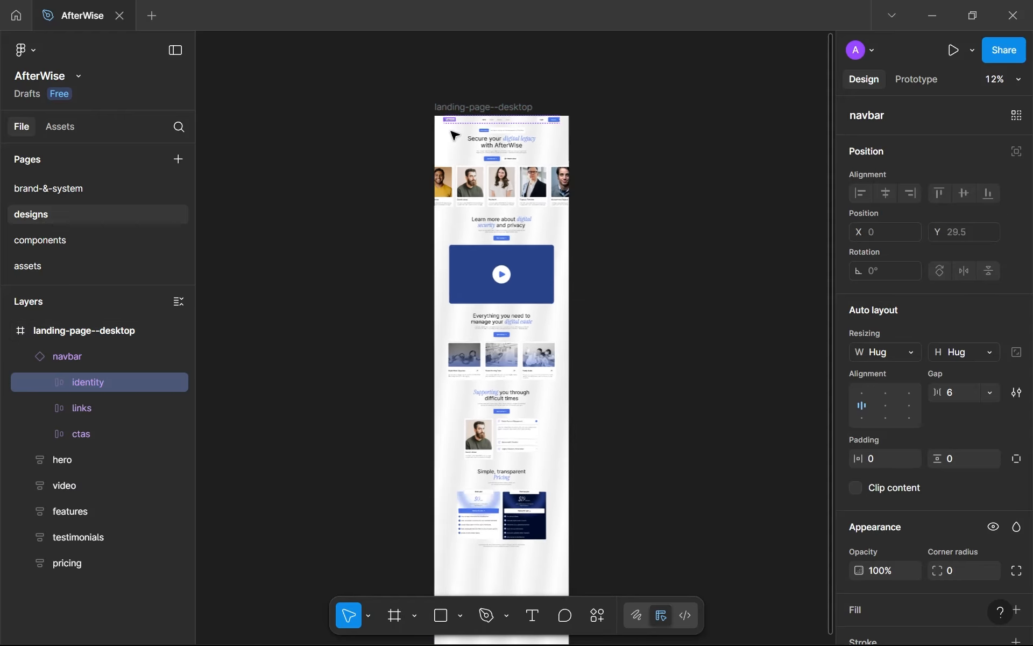
{"action": "scroll", "coordinate": [453, 135], "scroll_direction": "down", "scroll_amount": 1}
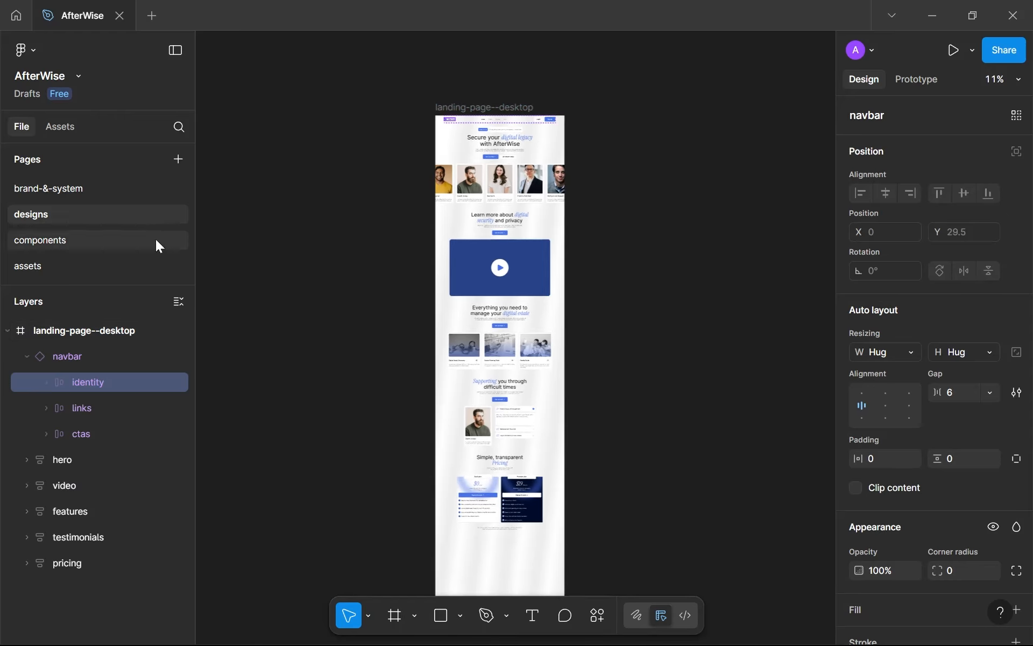
On the components page, duplicate the pricings frame below the original and name it identity.
{"action": "left_click", "coordinate": [156, 240]}
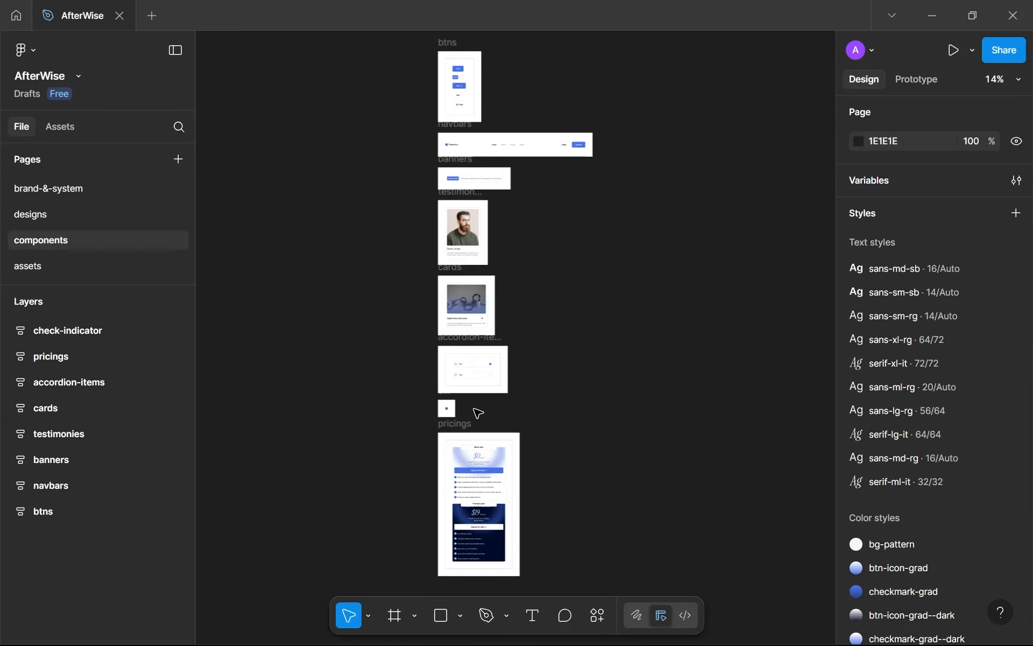
{"action": "scroll", "coordinate": [473, 407], "scroll_direction": "down", "scroll_amount": 6}
{"action": "left_click", "coordinate": [443, 100]}
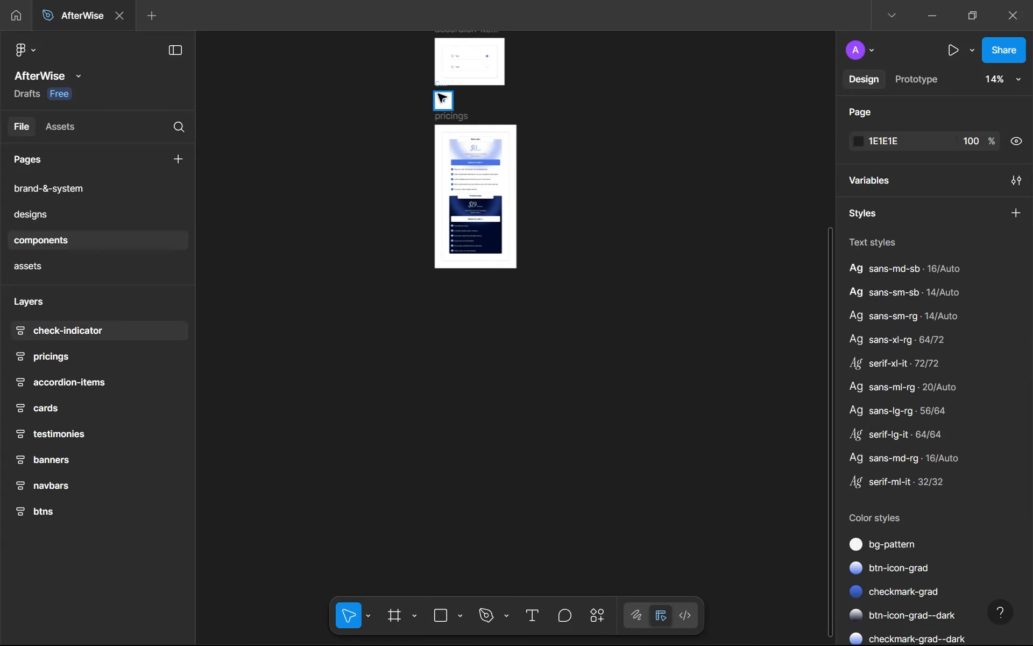
{"action": "left_click", "coordinate": [448, 116]}
{"action": "key", "text": "ctrl+d"}
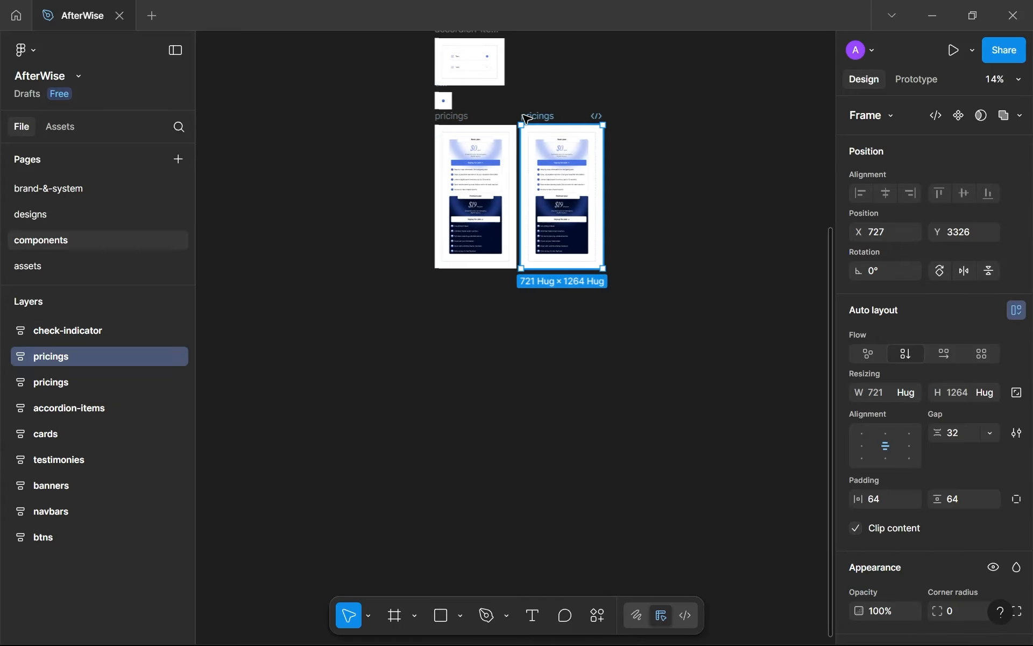
{"action": "left_click_drag", "start_coordinate": [522, 114], "coordinate": [435, 274]}
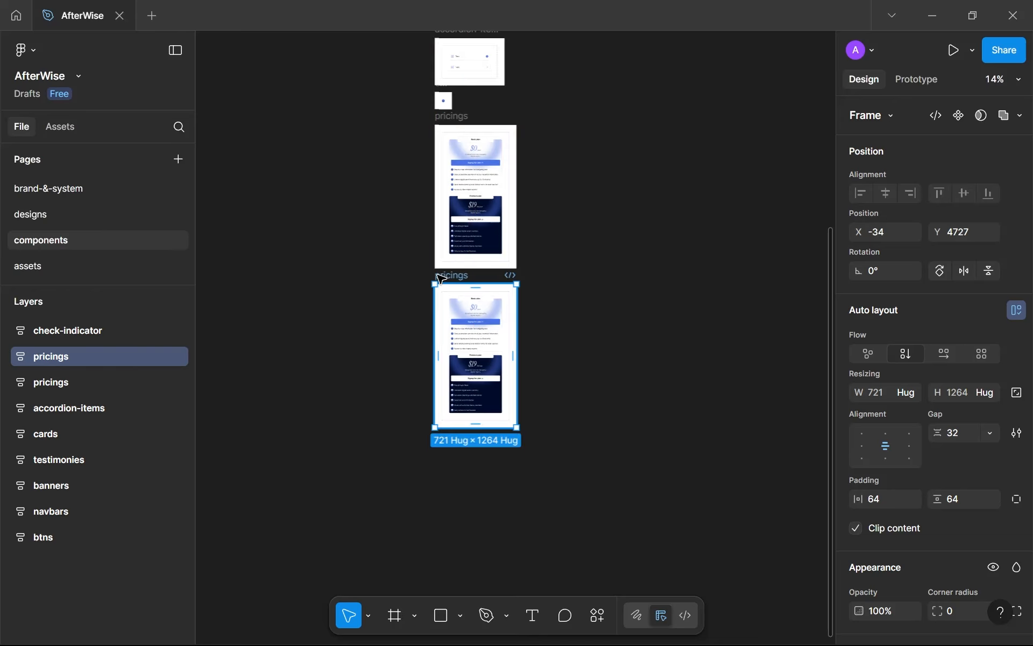
{"action": "double_click", "coordinate": [441, 277]}
{"action": "type", "text": "identity"}
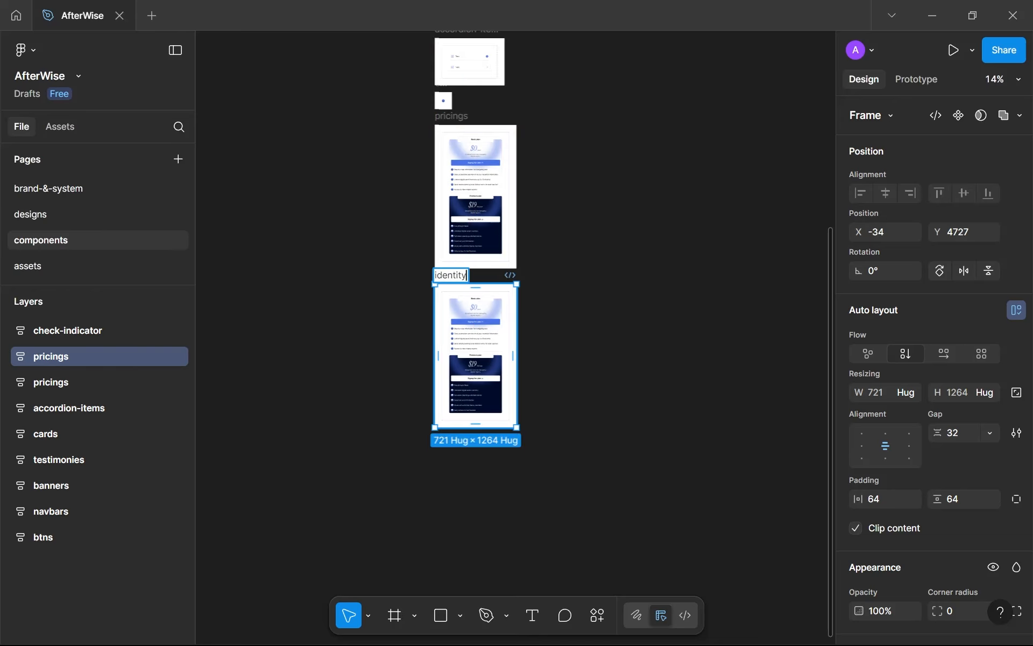
{"action": "key", "text": "Return"}
Replace the identity frame's pricing content with the logo group and make it a component.
{"action": "scroll", "coordinate": [442, 259], "scroll_direction": "down", "scroll_amount": 3}
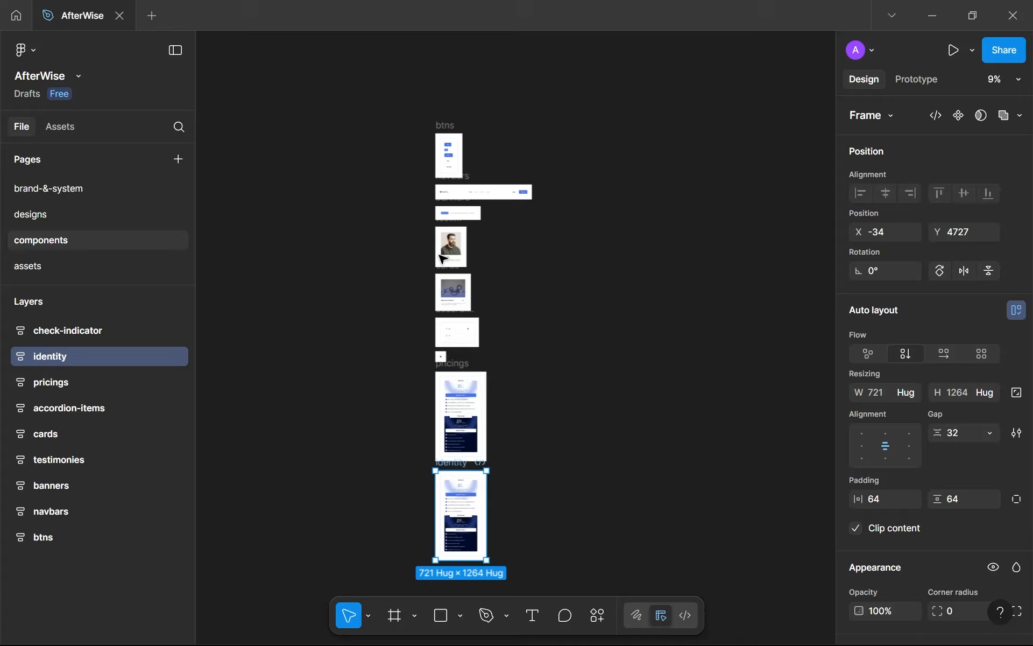
{"action": "scroll", "coordinate": [447, 205], "scroll_direction": "up", "scroll_amount": 3}
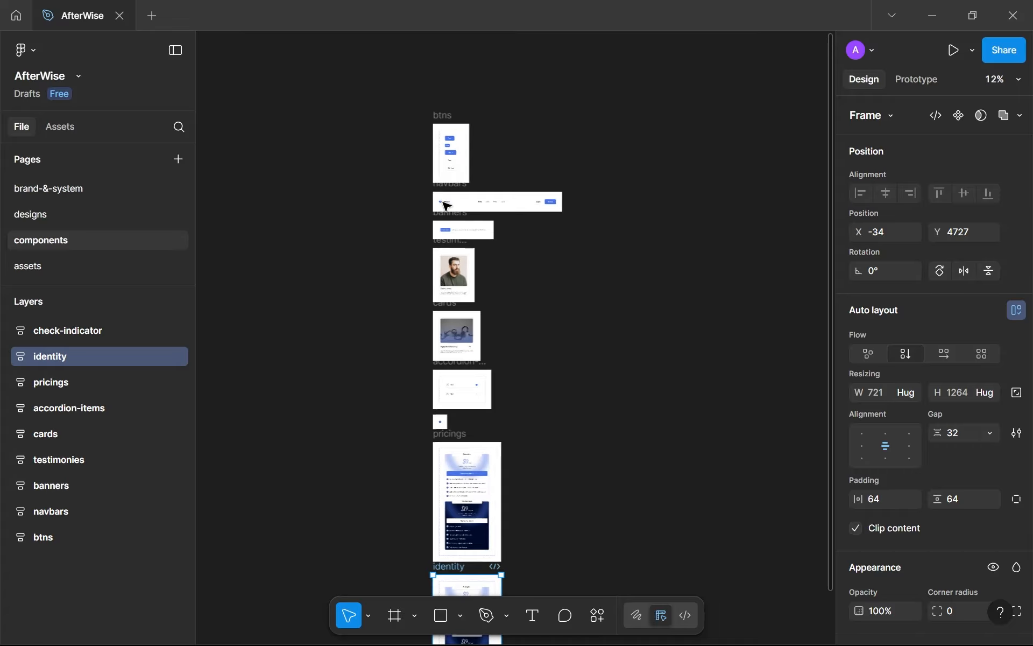
{"action": "scroll", "coordinate": [447, 205], "scroll_direction": "down", "scroll_amount": 5}
{"action": "scroll", "coordinate": [500, 265], "scroll_direction": "up", "scroll_amount": 5}
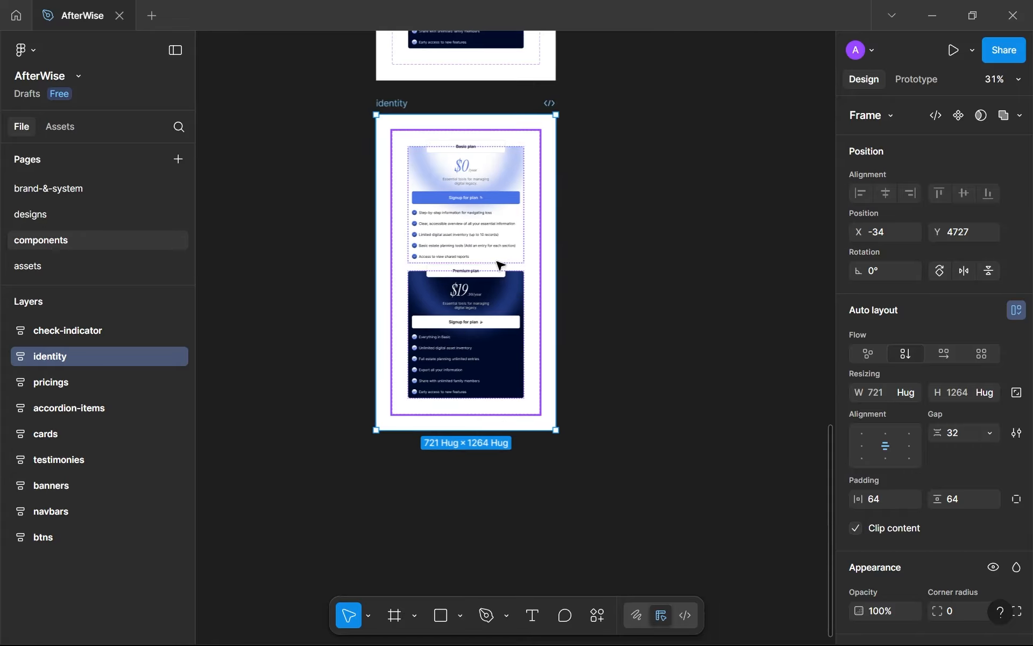
{"action": "left_click", "coordinate": [513, 250]}
{"action": "key", "text": "ctrl+shift+r"}
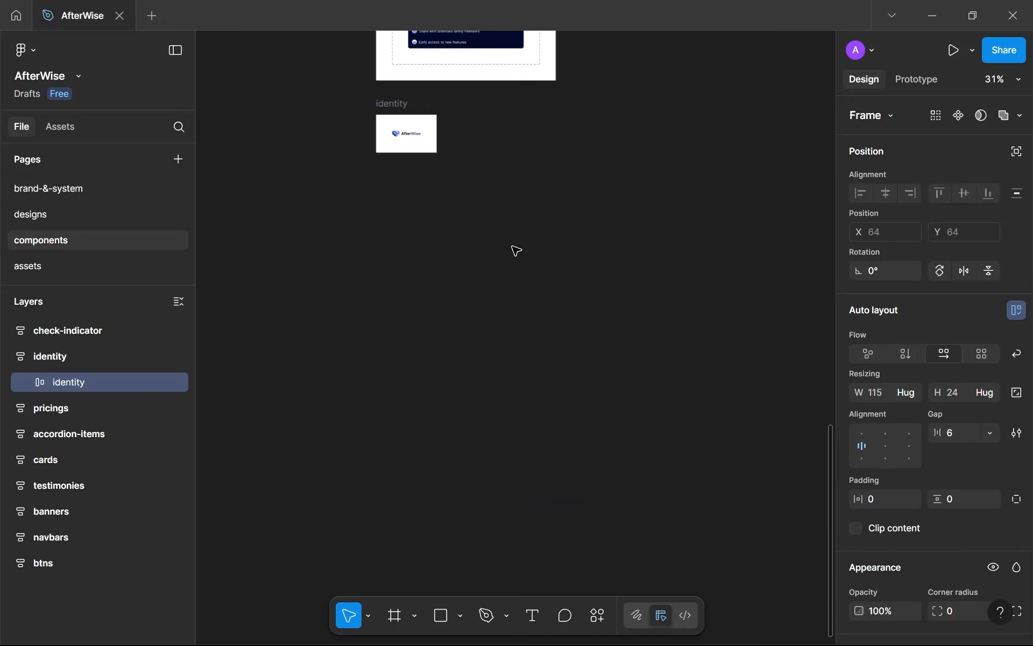
{"action": "scroll", "coordinate": [415, 133], "scroll_direction": "up", "scroll_amount": 7}
{"action": "left_click_drag", "start_coordinate": [411, 131], "coordinate": [521, 188]}
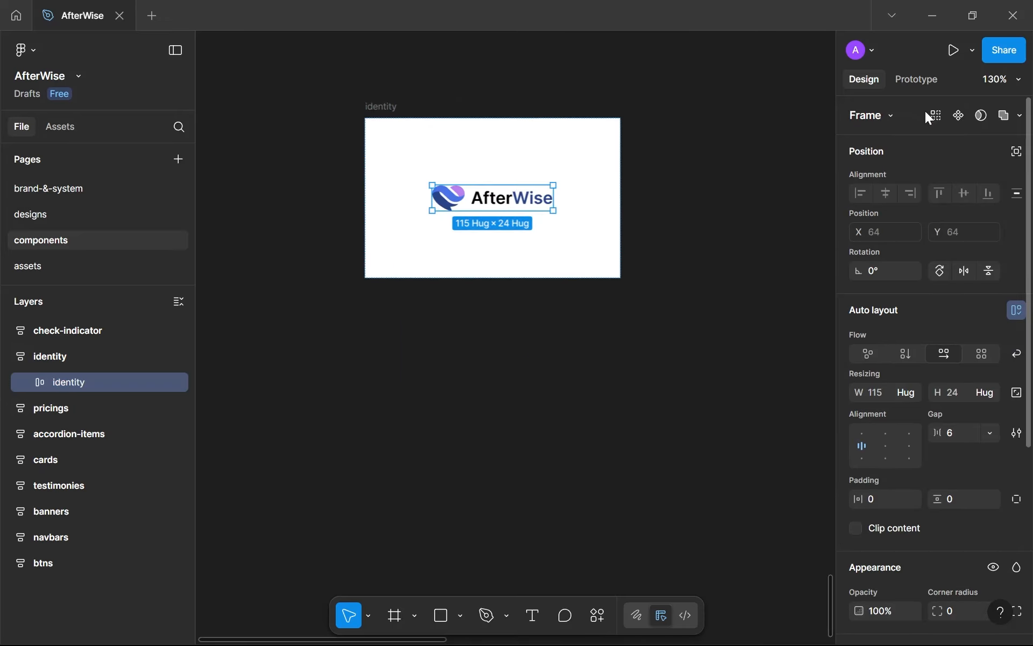
{"action": "left_click", "coordinate": [960, 119]}
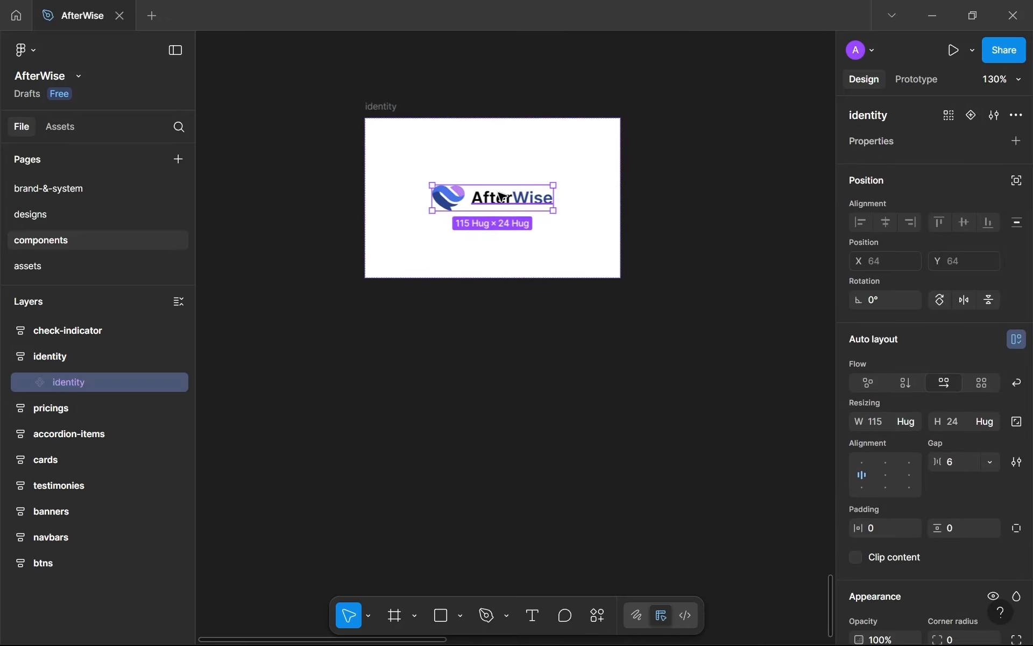
Select the identity logo inside the navbars component, then return to the designs page.
{"action": "scroll", "coordinate": [499, 192], "scroll_direction": "down", "scroll_amount": 5}
{"action": "scroll", "coordinate": [498, 192], "scroll_direction": "down", "scroll_amount": 8}
{"action": "left_click_drag", "start_coordinate": [499, 193], "coordinate": [469, 556]}
{"action": "left_click_drag", "start_coordinate": [536, 160], "coordinate": [503, 440]}
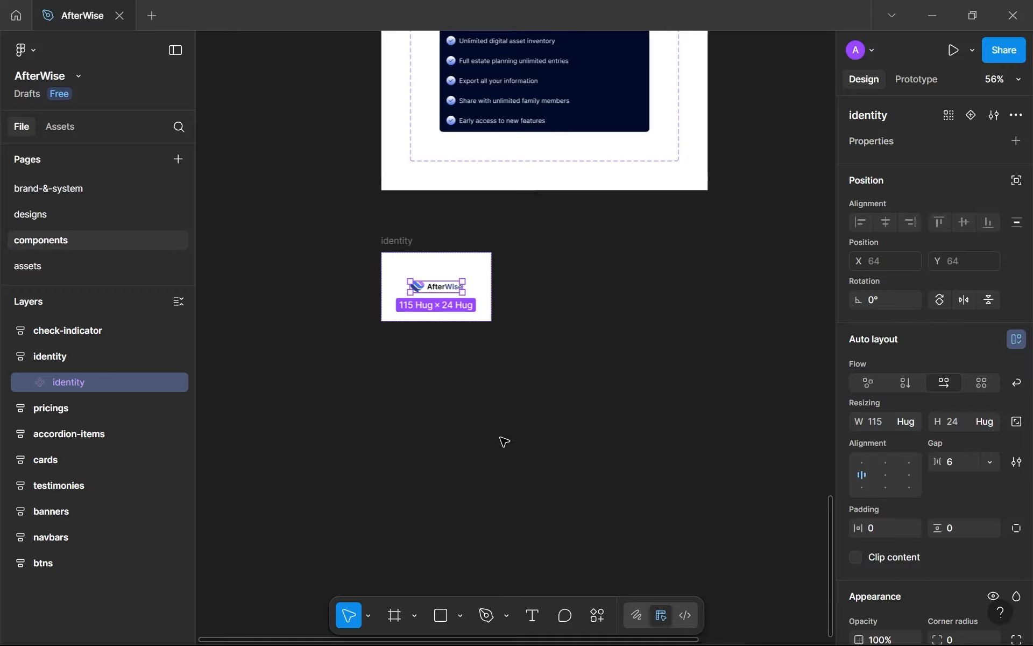
{"action": "scroll", "coordinate": [541, 259], "scroll_direction": "down", "scroll_amount": 3}
{"action": "left_click_drag", "start_coordinate": [541, 258], "coordinate": [488, 564]}
{"action": "left_click_drag", "start_coordinate": [418, 113], "coordinate": [467, 507]}
{"action": "scroll", "coordinate": [476, 277], "scroll_direction": "up", "scroll_amount": 4}
{"action": "scroll", "coordinate": [470, 199], "scroll_direction": "up", "scroll_amount": 6}
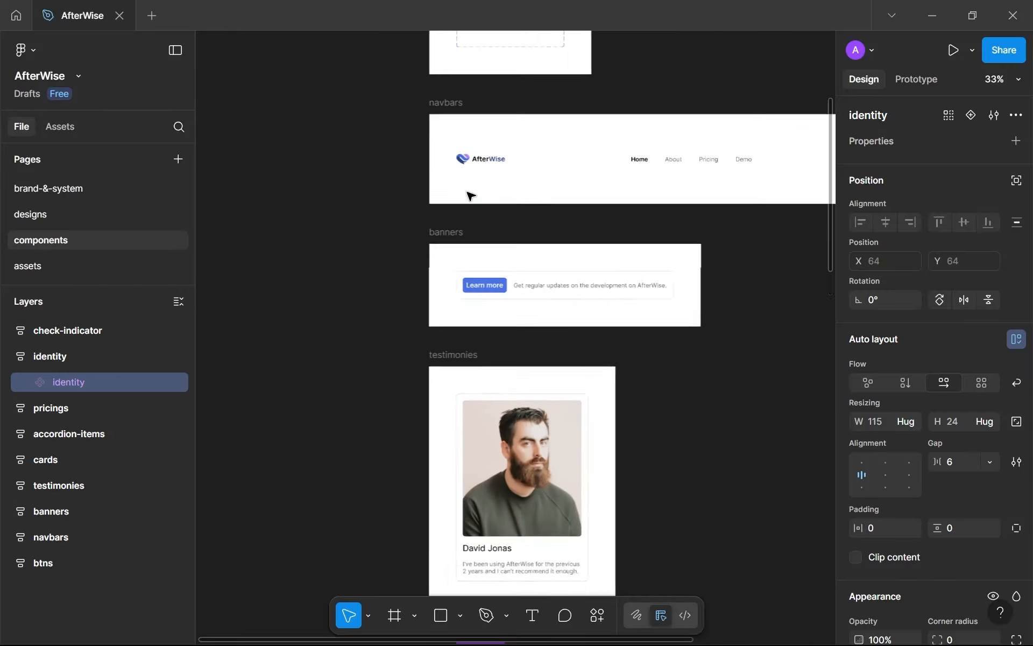
{"action": "double_click", "coordinate": [485, 156]}
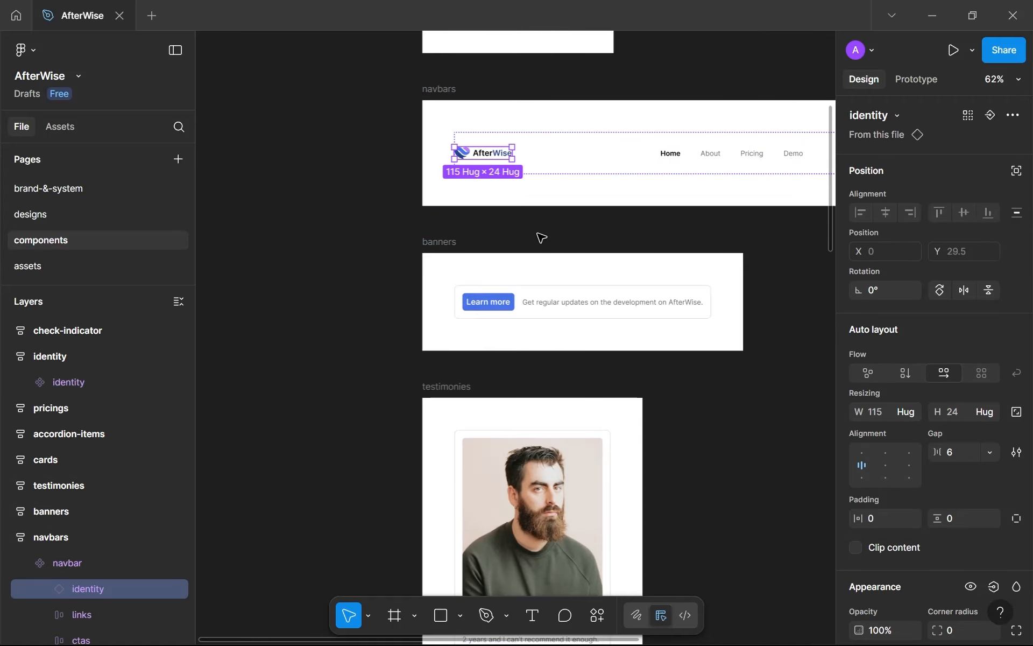
{"action": "left_click", "coordinate": [136, 215]}
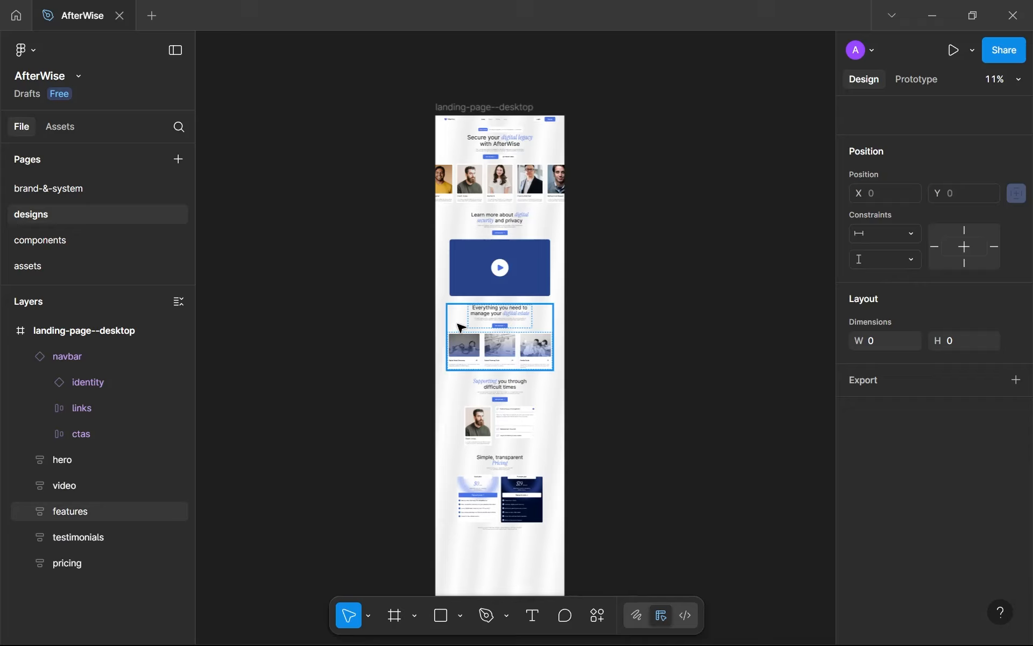
Paste the AfterWise logo and place it just below the pricing section.
{"action": "scroll", "coordinate": [462, 318], "scroll_direction": "down", "scroll_amount": 5}
{"action": "scroll", "coordinate": [463, 307], "scroll_direction": "up", "scroll_amount": 6}
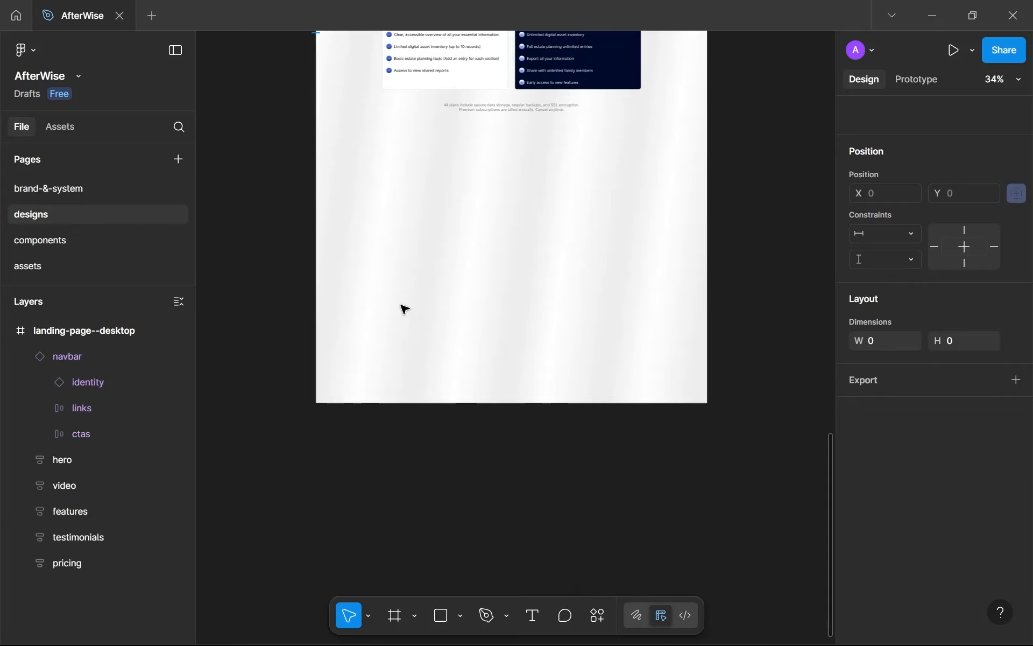
{"action": "key", "text": "ctrl+v"}
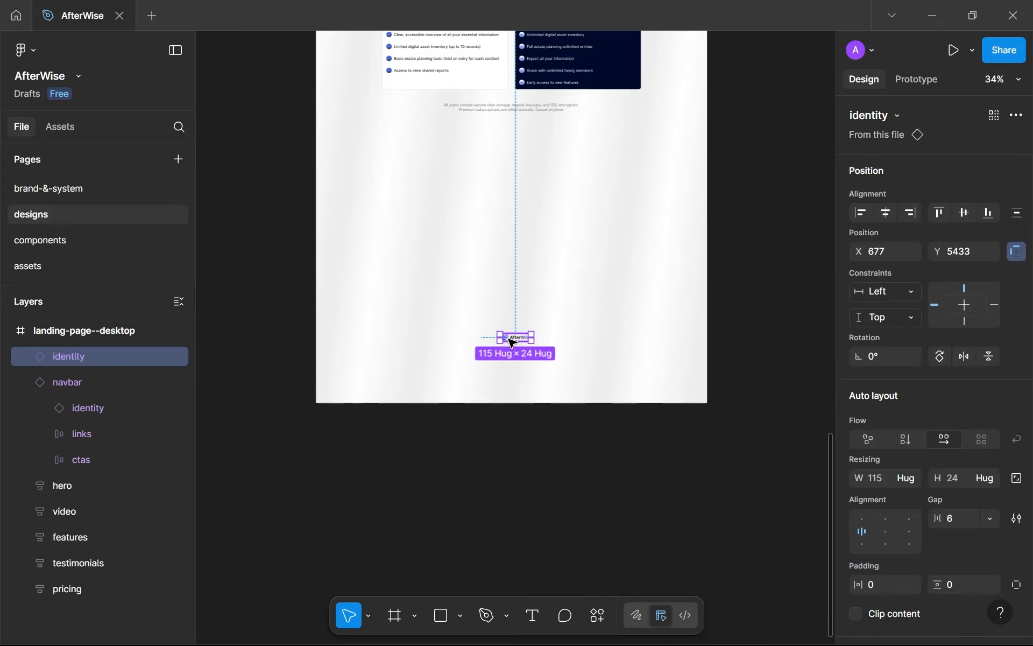
{"action": "left_click_drag", "start_coordinate": [513, 342], "coordinate": [367, 287]}
{"action": "scroll", "coordinate": [433, 294], "scroll_direction": "up", "scroll_amount": 2}
{"action": "scroll", "coordinate": [411, 294], "scroll_direction": "down", "scroll_amount": 2}
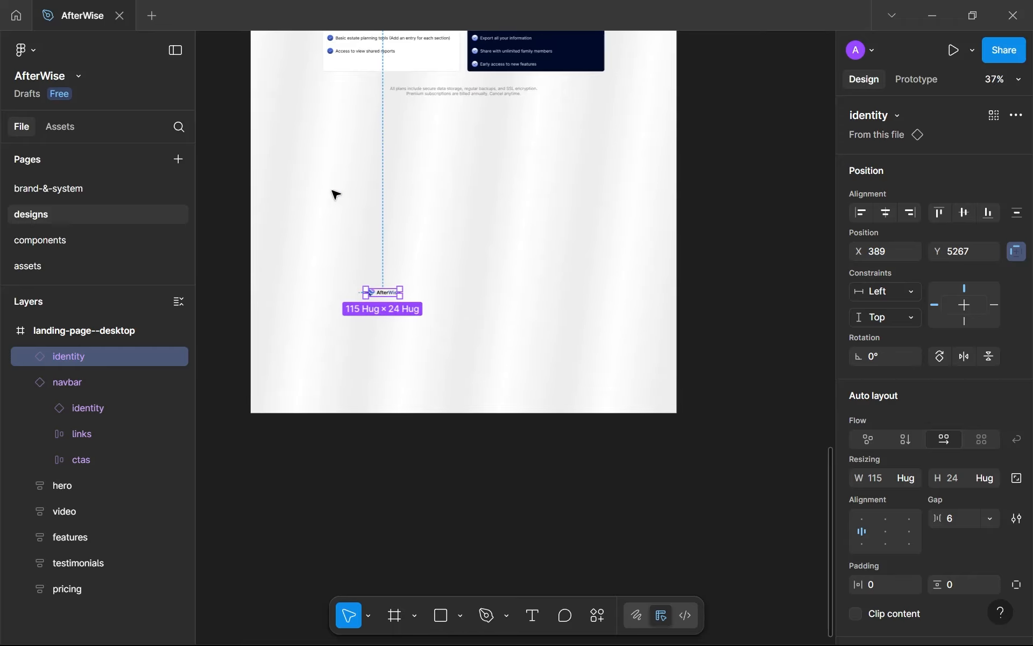
Draw a 1587×772 grey rectangle across the page bottom and send it behind the logo.
{"action": "key", "text": "r"}
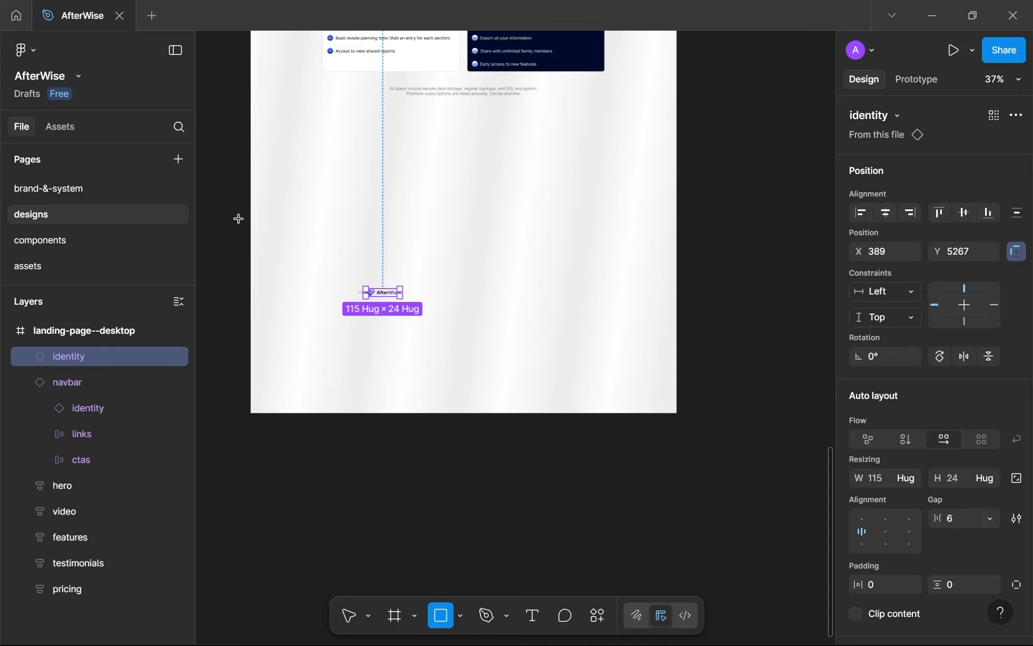
{"action": "left_click_drag", "start_coordinate": [239, 219], "coordinate": [709, 447]}
{"action": "left_click_drag", "start_coordinate": [168, 325], "coordinate": [110, 375]}
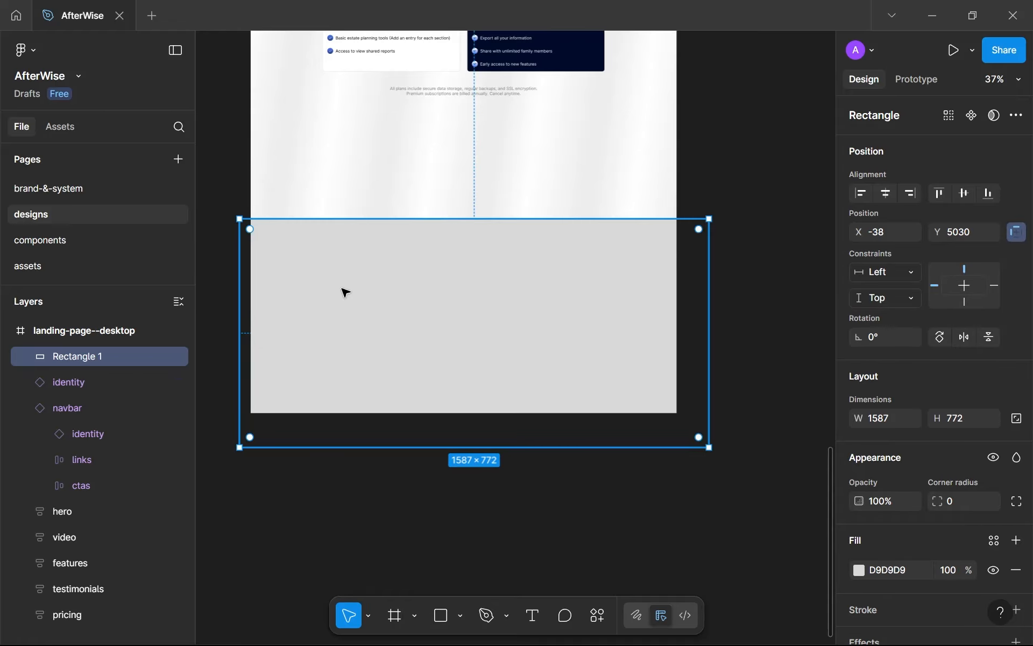
{"action": "key", "text": "["}
{"action": "scroll", "coordinate": [345, 292], "scroll_direction": "up", "scroll_amount": 3}
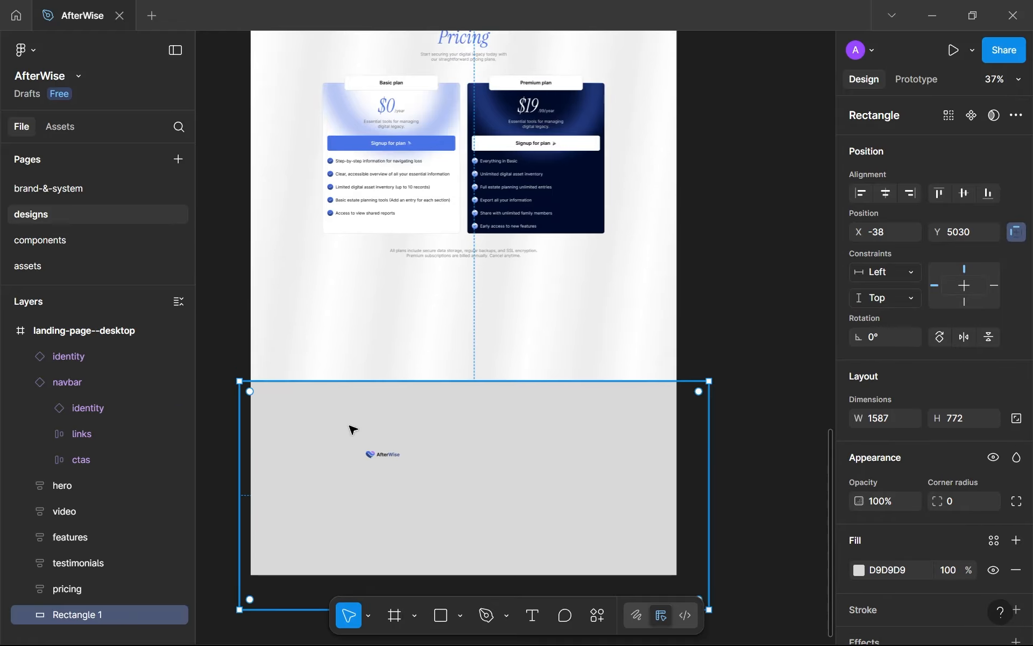
{"action": "scroll", "coordinate": [378, 470], "scroll_direction": "up", "scroll_amount": 5}
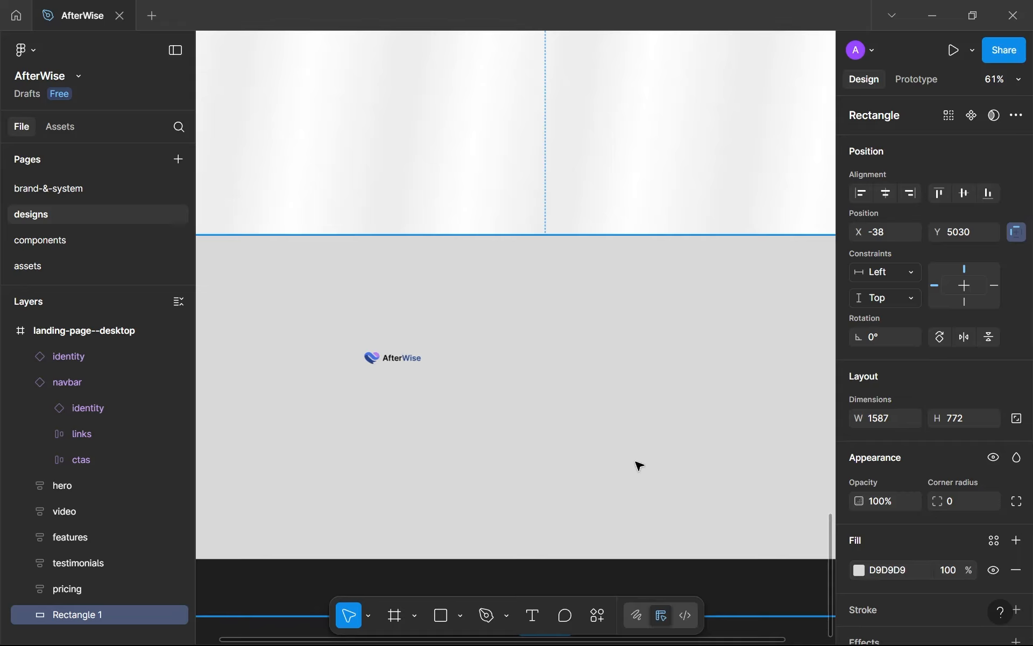
{"action": "scroll", "coordinate": [258, 553], "scroll_direction": "down", "scroll_amount": 1}
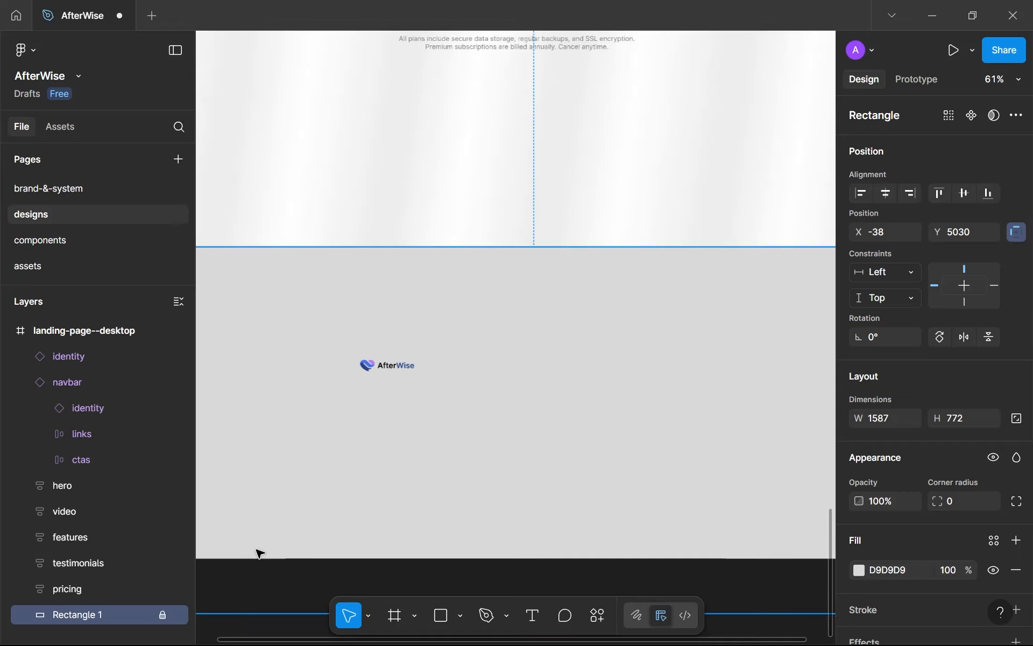
{"action": "double_click", "coordinate": [115, 617]}
Rename the rectangle to 'temp' and fill it with the blue--100 navy style.
{"action": "type", "text": "tempm"}
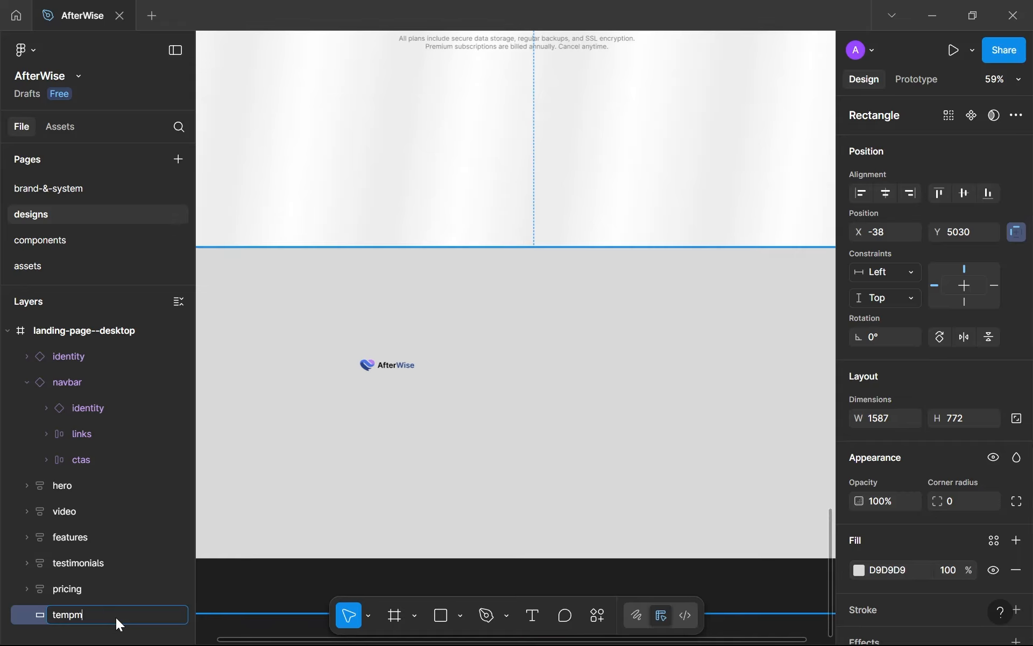
{"action": "key", "text": "Return"}
{"action": "double_click", "coordinate": [115, 618]}
{"action": "key", "text": "Right"}
{"action": "key", "text": "BackSpace"}
{"action": "key", "text": "Return"}
{"action": "scroll", "coordinate": [428, 450], "scroll_direction": "down", "scroll_amount": 5}
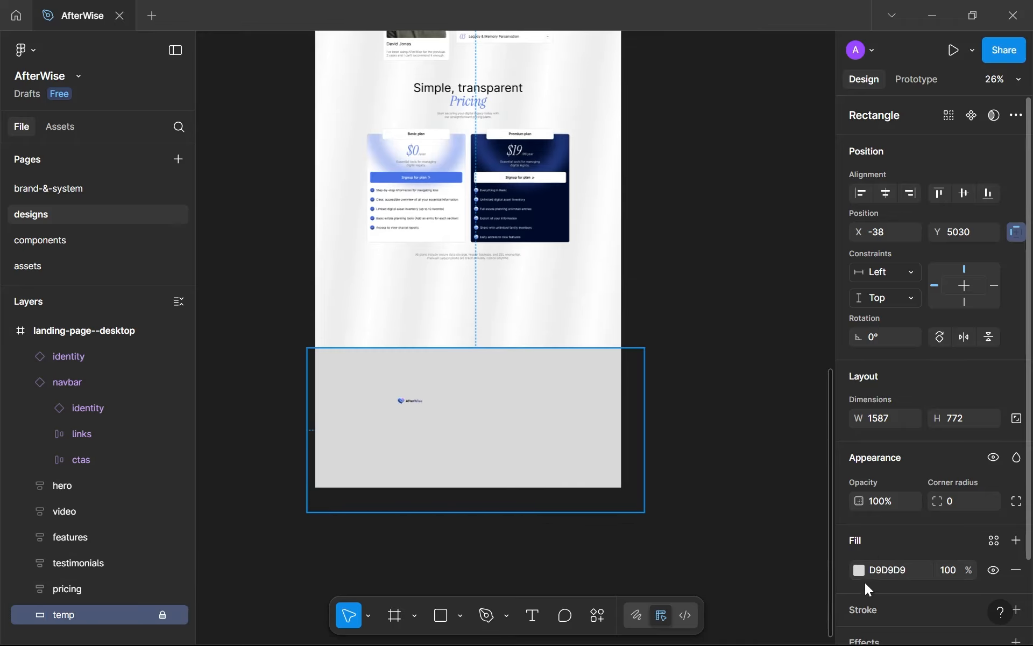
{"action": "left_click", "coordinate": [993, 542]}
{"action": "left_click", "coordinate": [766, 562]}
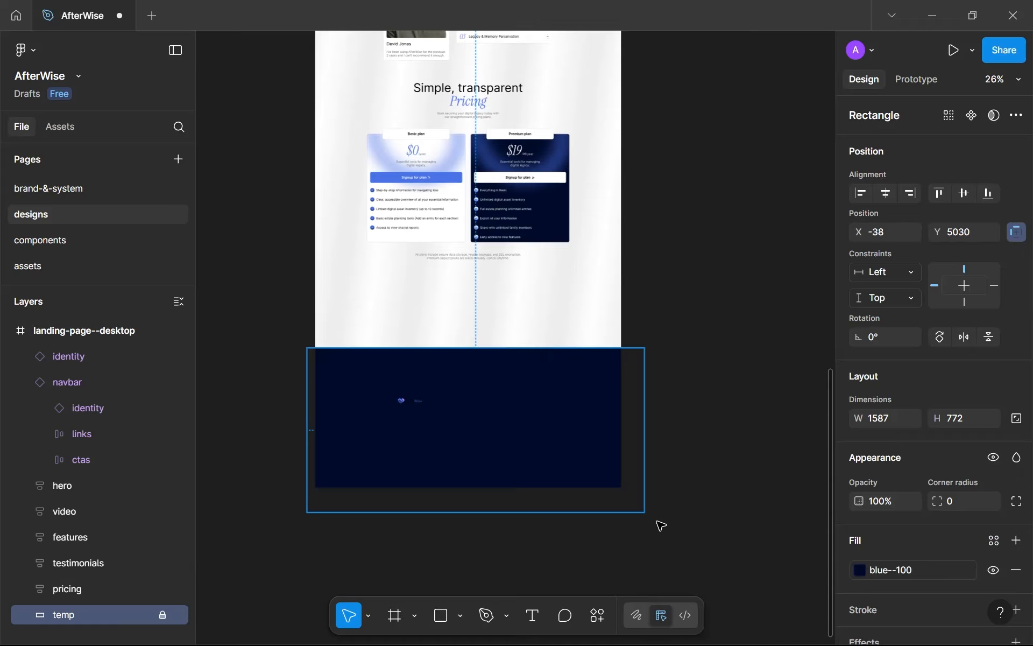
Reposition the AfterWise logo inside the navy footer at 426, 5216.
{"action": "scroll", "coordinate": [544, 217], "scroll_direction": "up", "scroll_amount": 3}
{"action": "scroll", "coordinate": [544, 217], "scroll_direction": "up", "scroll_amount": 4}
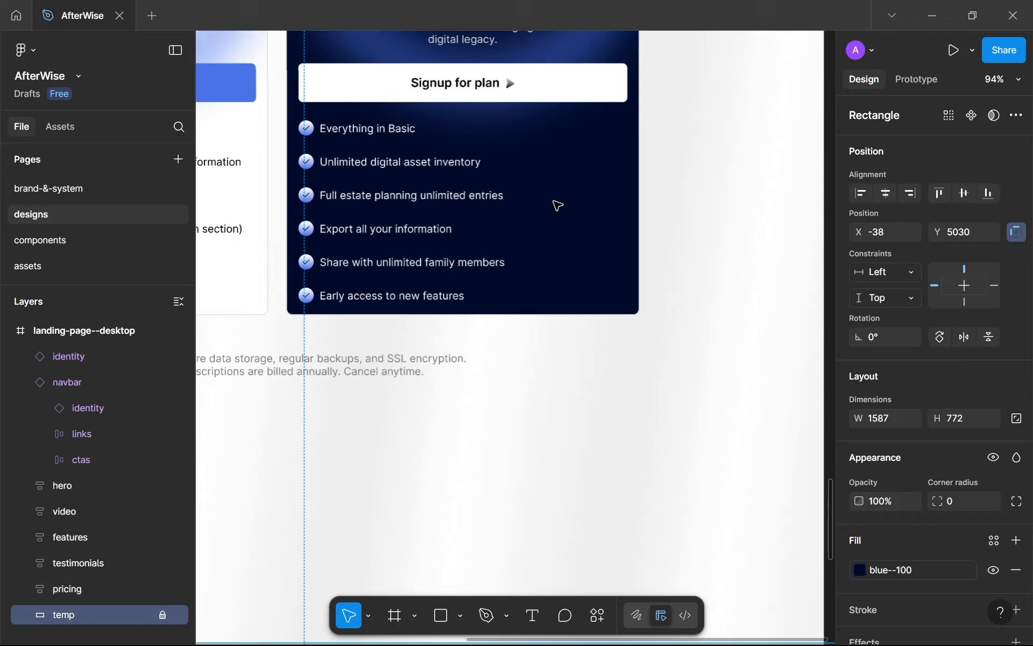
{"action": "scroll", "coordinate": [487, 265], "scroll_direction": "down", "scroll_amount": 5}
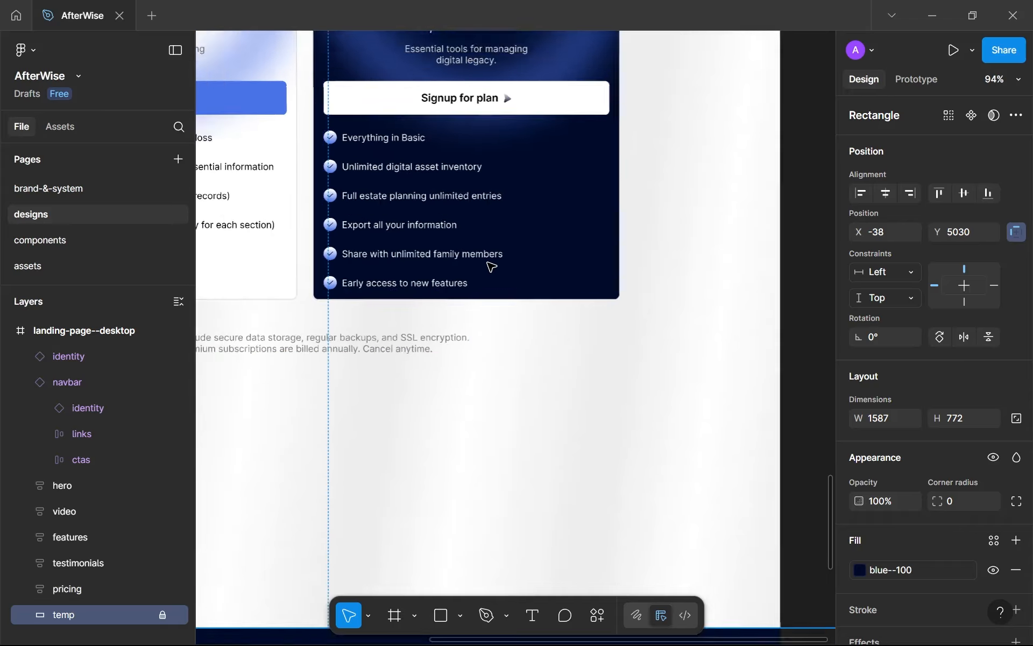
{"action": "scroll", "coordinate": [457, 263], "scroll_direction": "down", "scroll_amount": 3}
{"action": "scroll", "coordinate": [440, 361], "scroll_direction": "up", "scroll_amount": 10}
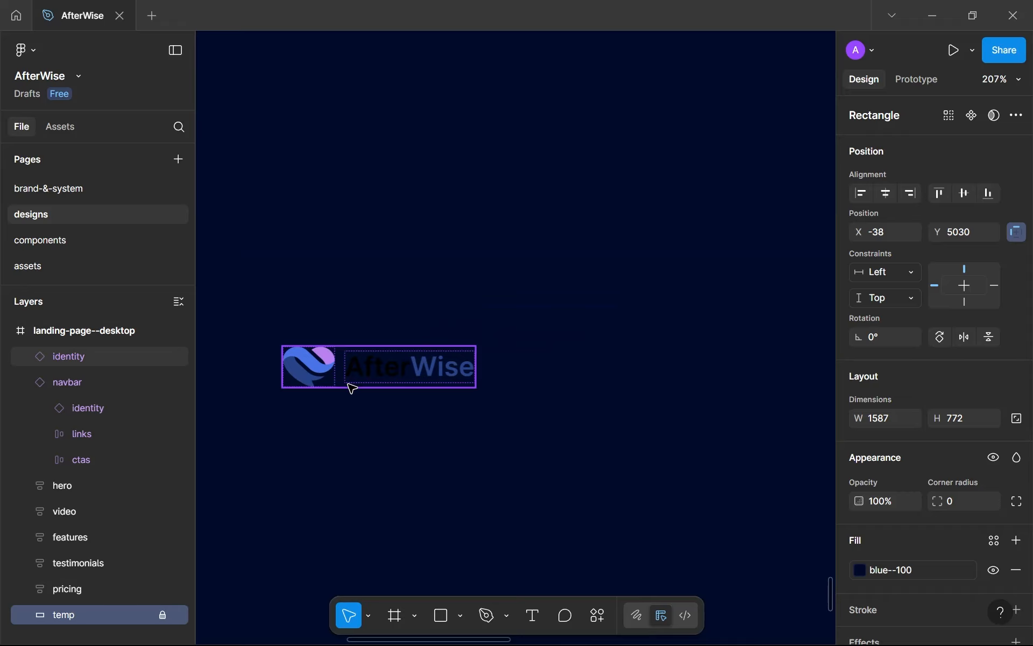
{"action": "left_click", "coordinate": [352, 386]}
{"action": "left_click_drag", "start_coordinate": [417, 356], "coordinate": [460, 304]}
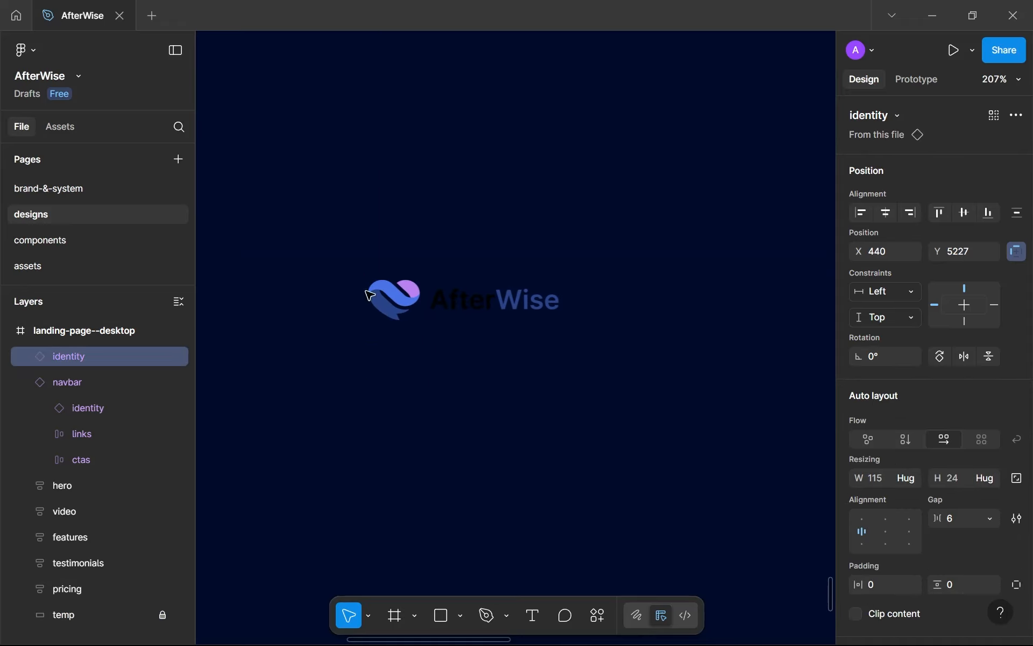
{"action": "left_click_drag", "start_coordinate": [395, 307], "coordinate": [372, 288]}
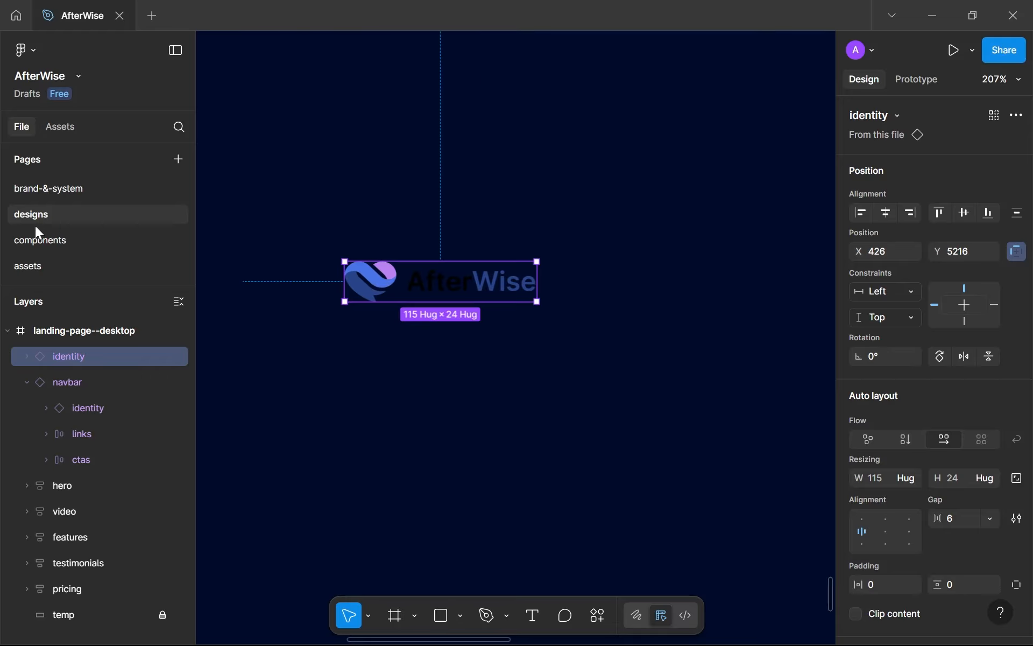
On the components page, add a second identity variant and name the variants dark and light.
{"action": "left_click", "coordinate": [55, 247]}
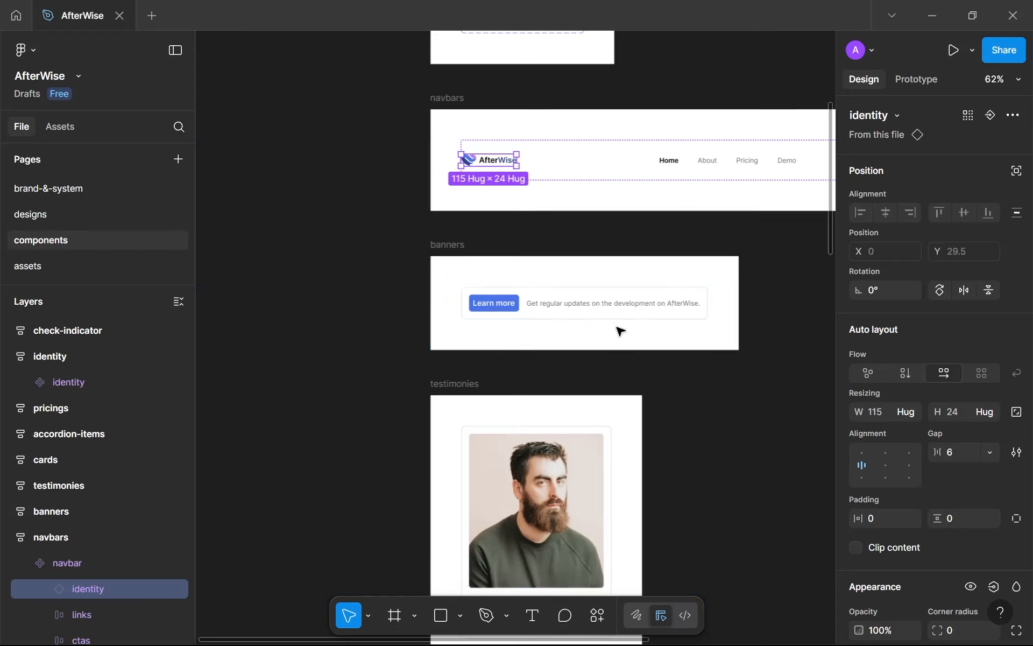
{"action": "scroll", "coordinate": [618, 330], "scroll_direction": "down", "scroll_amount": 5}
{"action": "scroll", "coordinate": [531, 203], "scroll_direction": "up", "scroll_amount": 8}
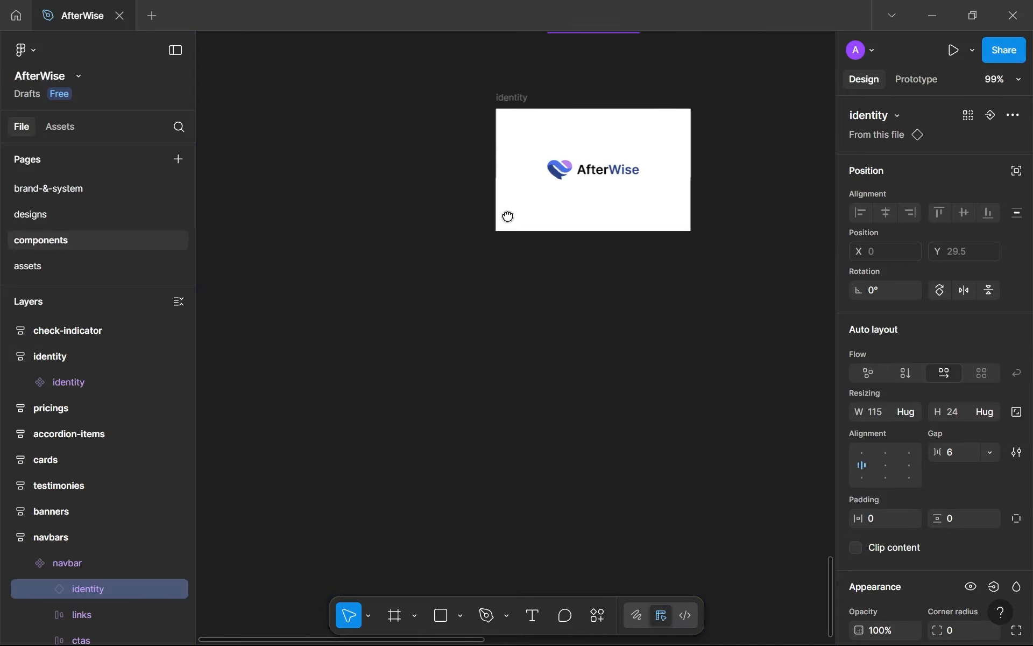
{"action": "left_click", "coordinate": [449, 266]}
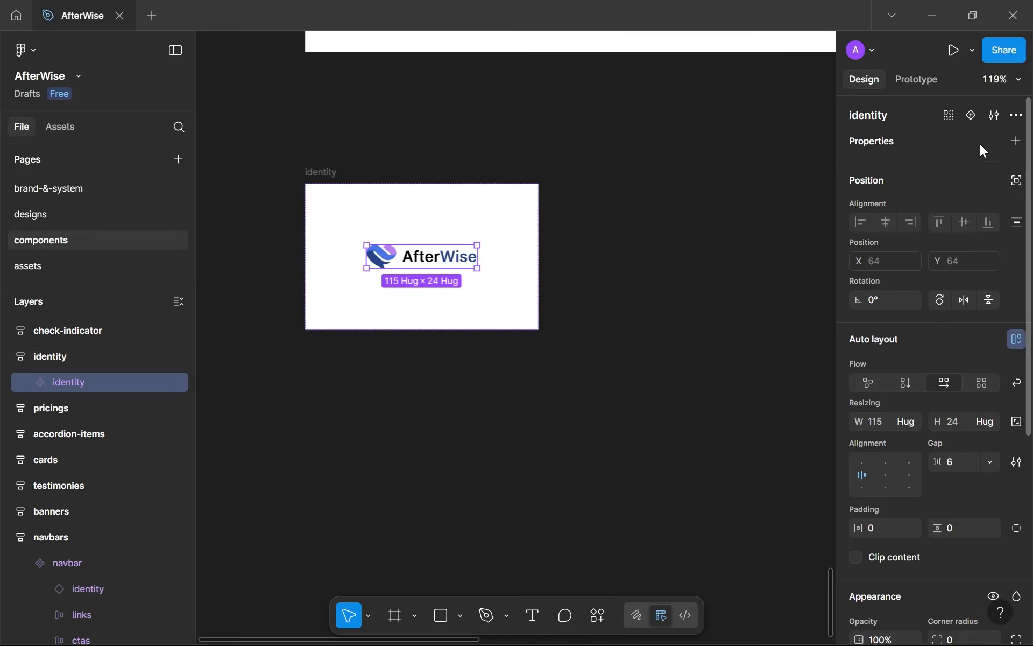
{"action": "left_click", "coordinate": [972, 117]}
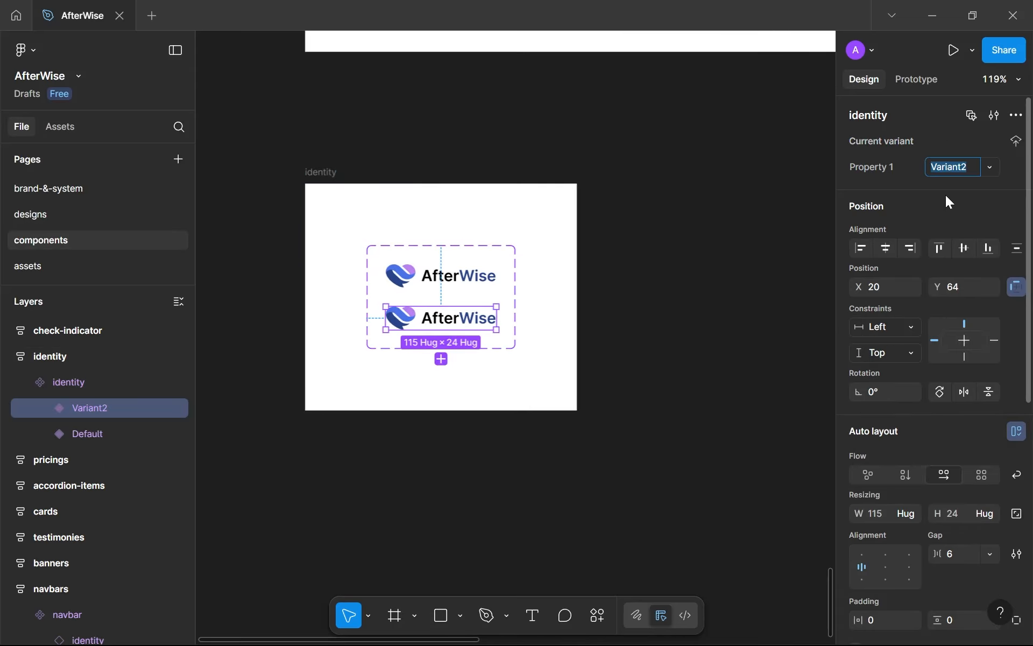
{"action": "type", "text": "dark"}
{"action": "key", "text": "Return"}
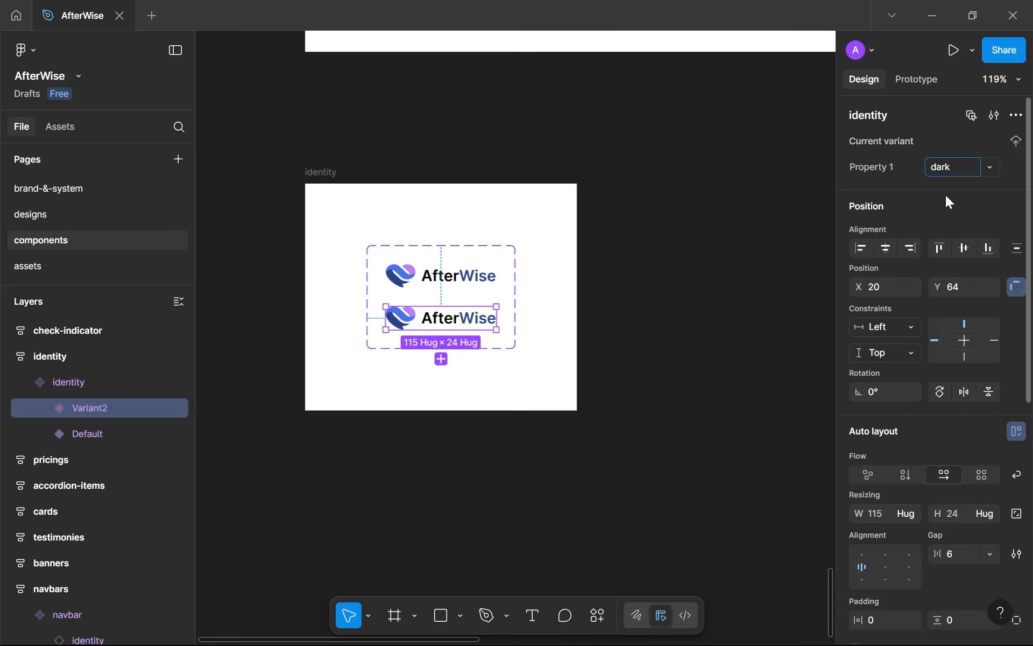
{"action": "left_click", "coordinate": [457, 275]}
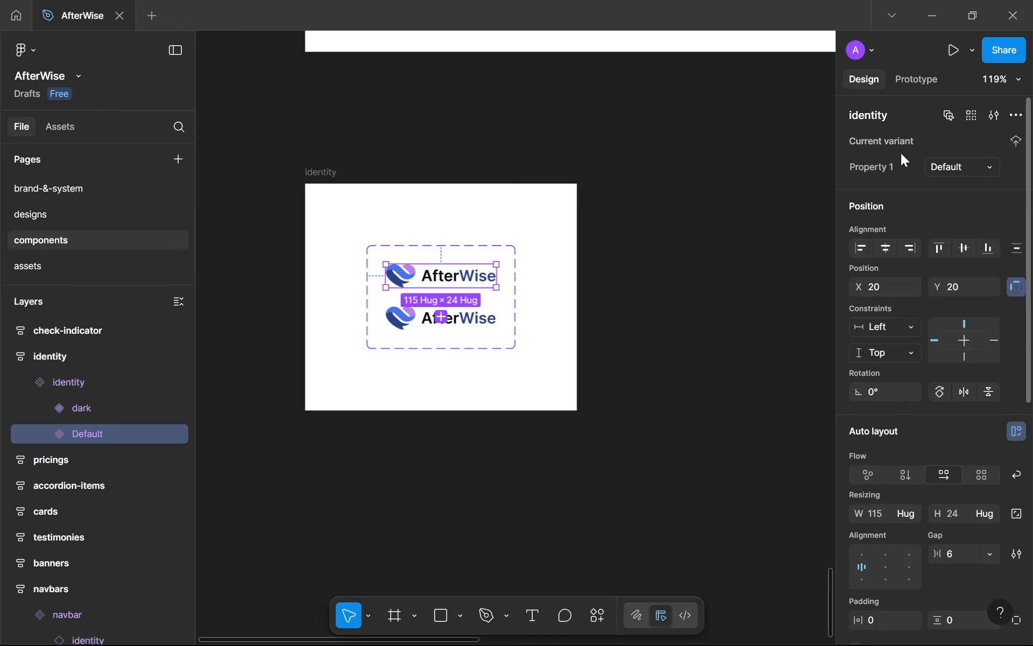
{"action": "left_click", "coordinate": [958, 164]}
{"action": "type", "text": "light"}
{"action": "key", "text": "Return"}
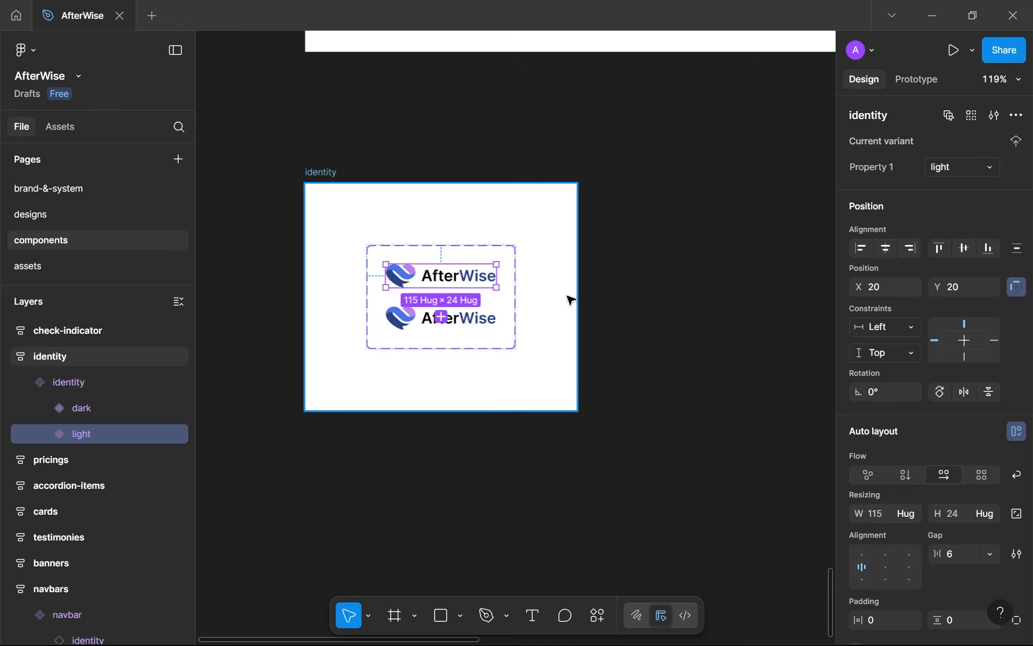
Give the identity variant set a purple--500 stroke.
{"action": "key", "text": "Escape"}
{"action": "scroll", "coordinate": [896, 420], "scroll_direction": "down", "scroll_amount": 5}
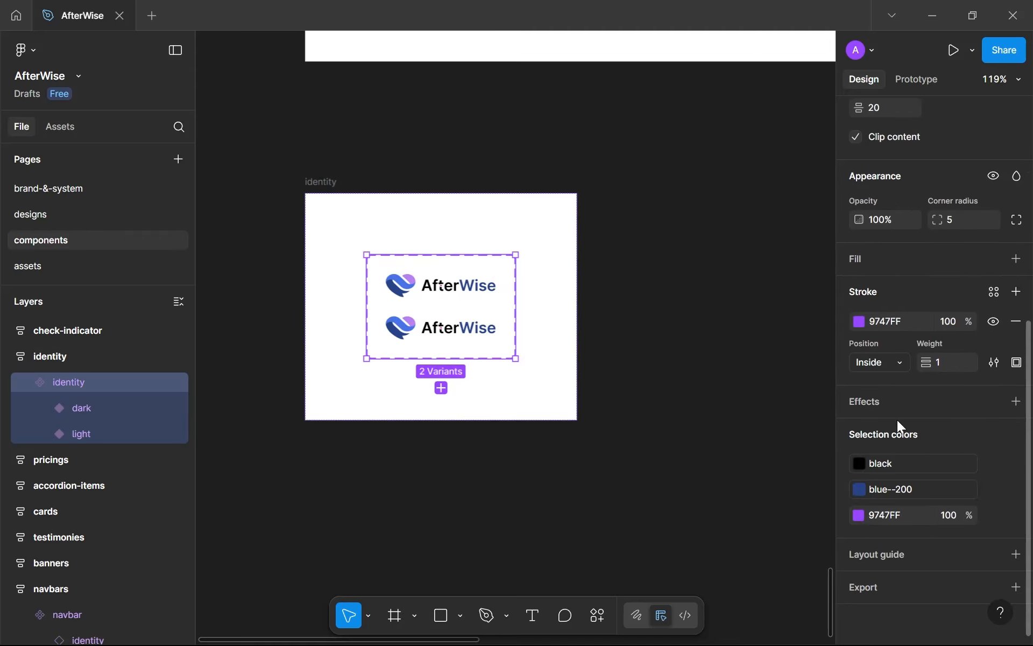
{"action": "left_click", "coordinate": [993, 291]}
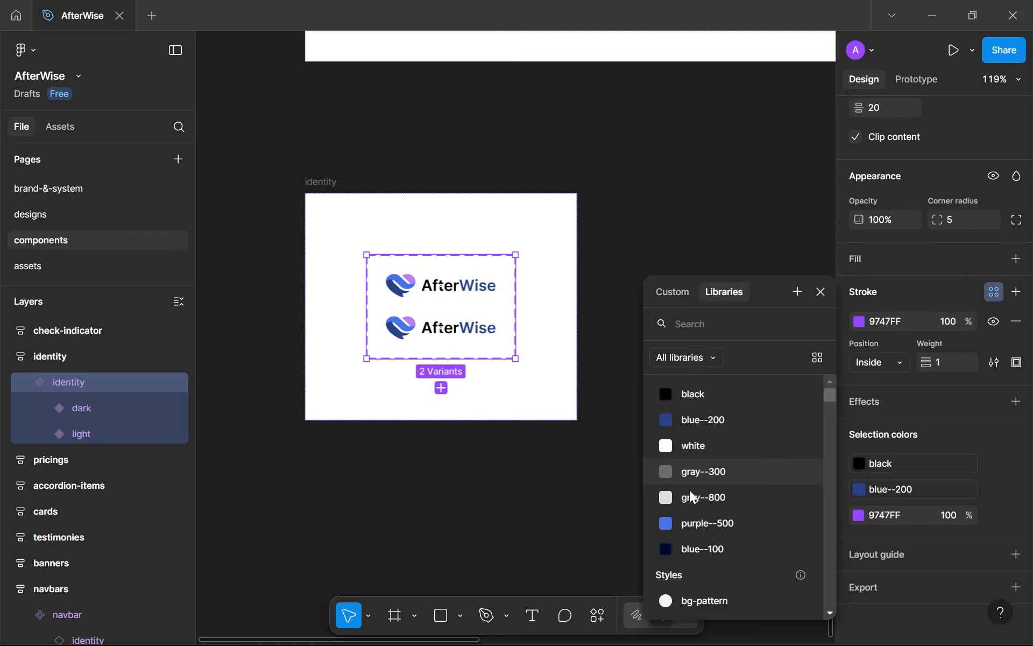
{"action": "left_click", "coordinate": [682, 524]}
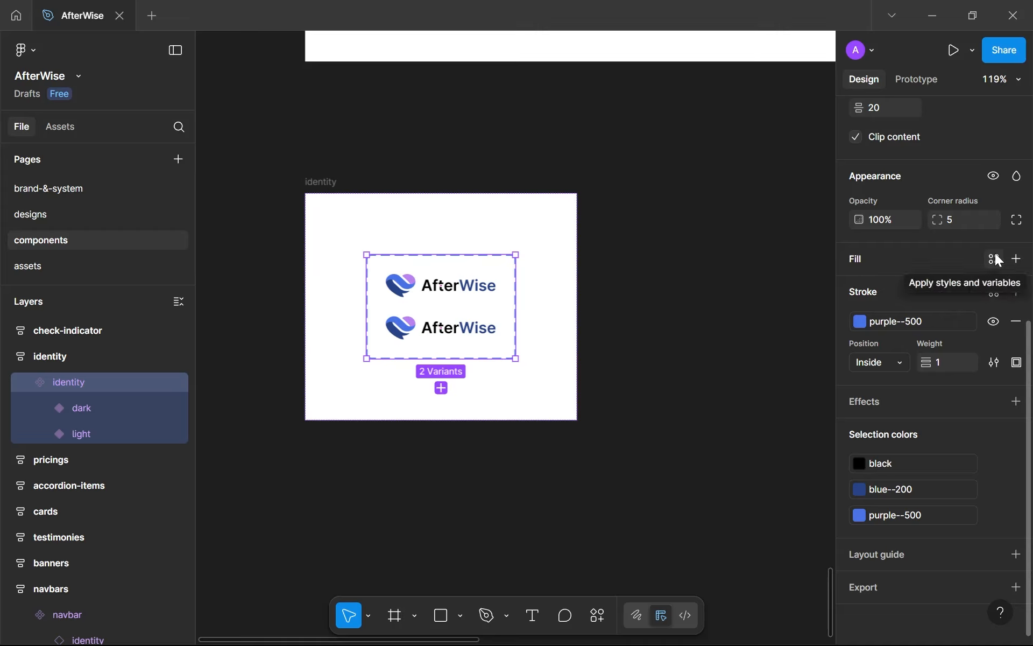
Add auto layout to the variant set with a 32 gap and 64 horizontal padding.
{"action": "scroll", "coordinate": [983, 192], "scroll_direction": "up", "scroll_amount": 5}
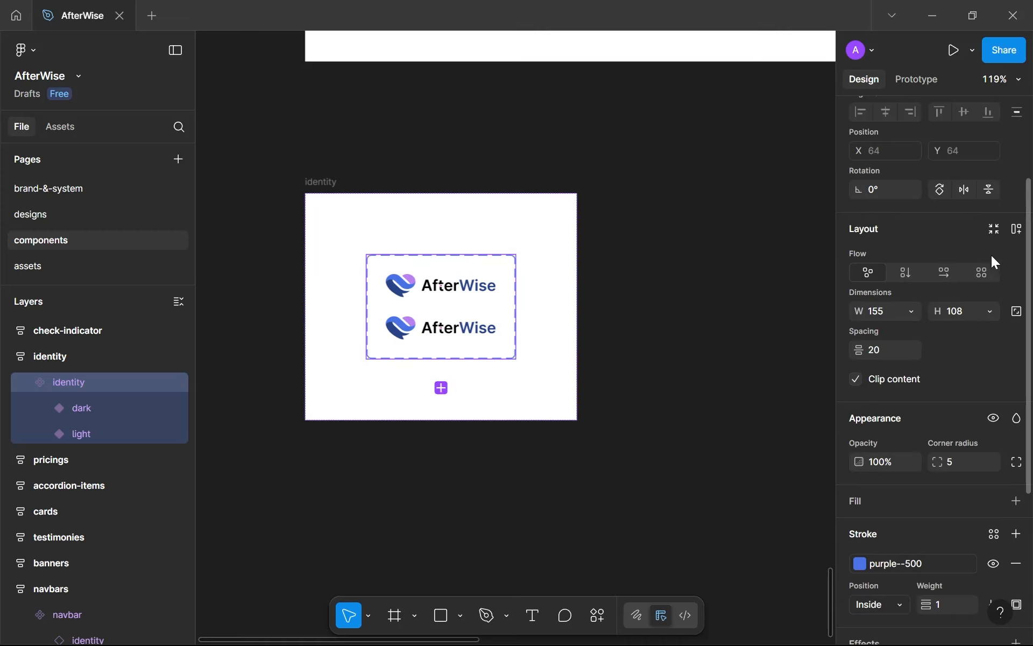
{"action": "left_click", "coordinate": [1016, 229]}
{"action": "type", "text": "32"}
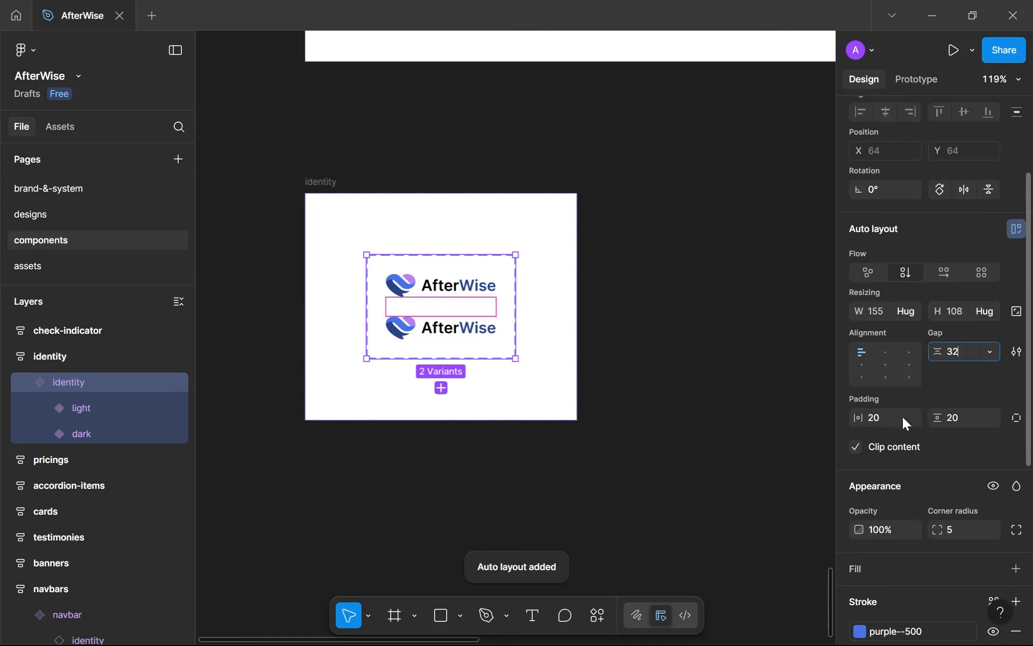
{"action": "left_click", "coordinate": [886, 421]}
{"action": "type", "text": "64"}
{"action": "left_click", "coordinate": [954, 417]}
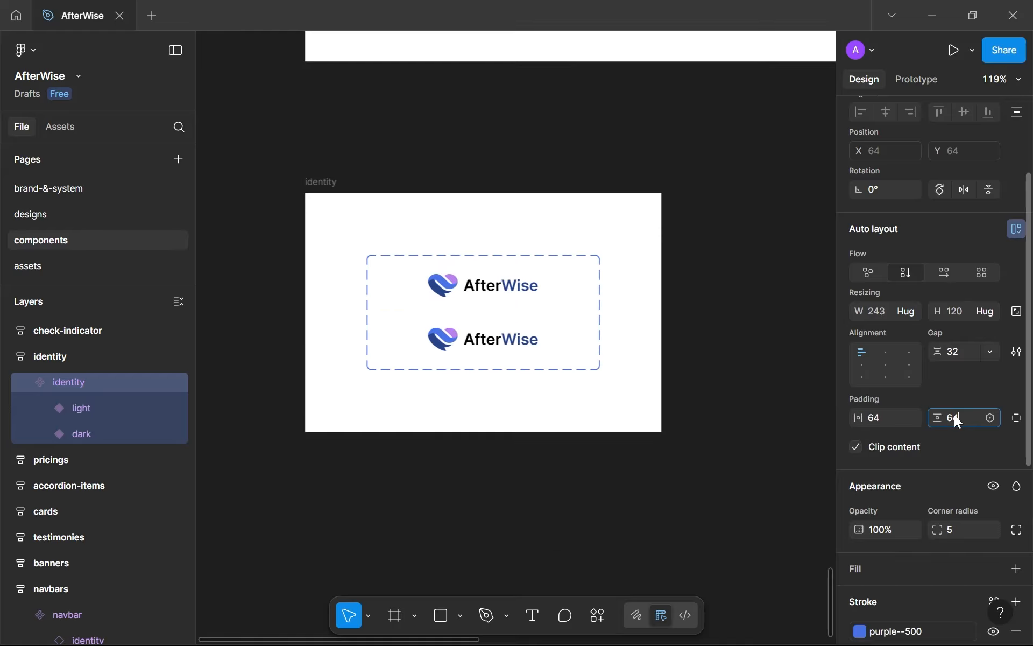
Finish the 64 vertical padding, then make 'After' white in the dark variant's logo text.
{"action": "type", "text": "64"}
{"action": "left_click", "coordinate": [522, 342]}
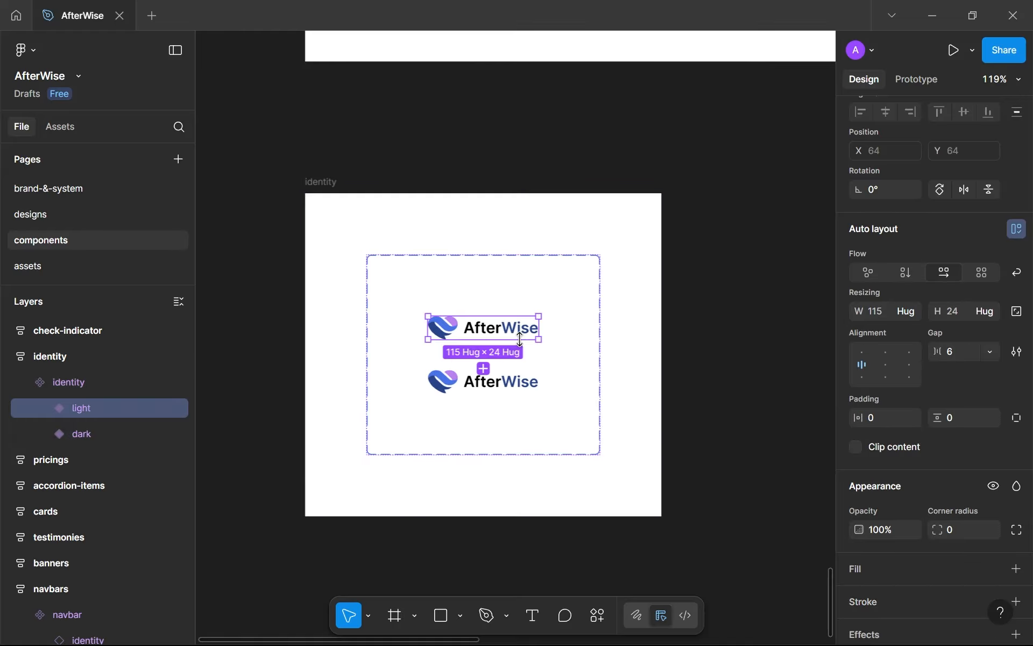
{"action": "left_click", "coordinate": [509, 378]}
{"action": "key", "text": "shift+2"}
{"action": "scroll", "coordinate": [539, 280], "scroll_direction": "up", "scroll_amount": 3}
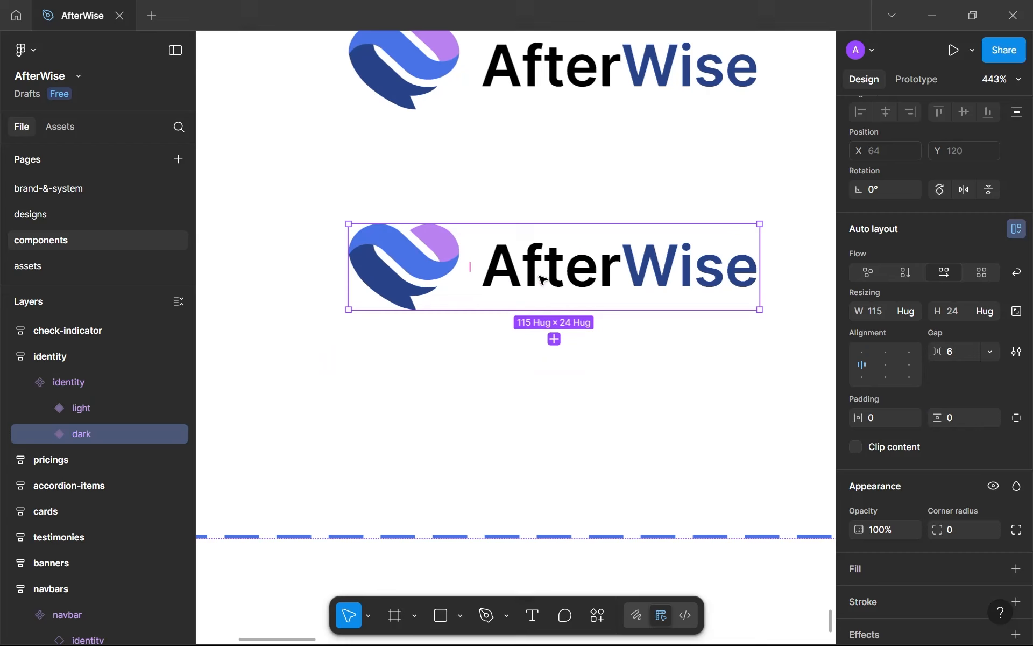
{"action": "left_click", "coordinate": [540, 280]}
{"action": "double_click", "coordinate": [577, 262]}
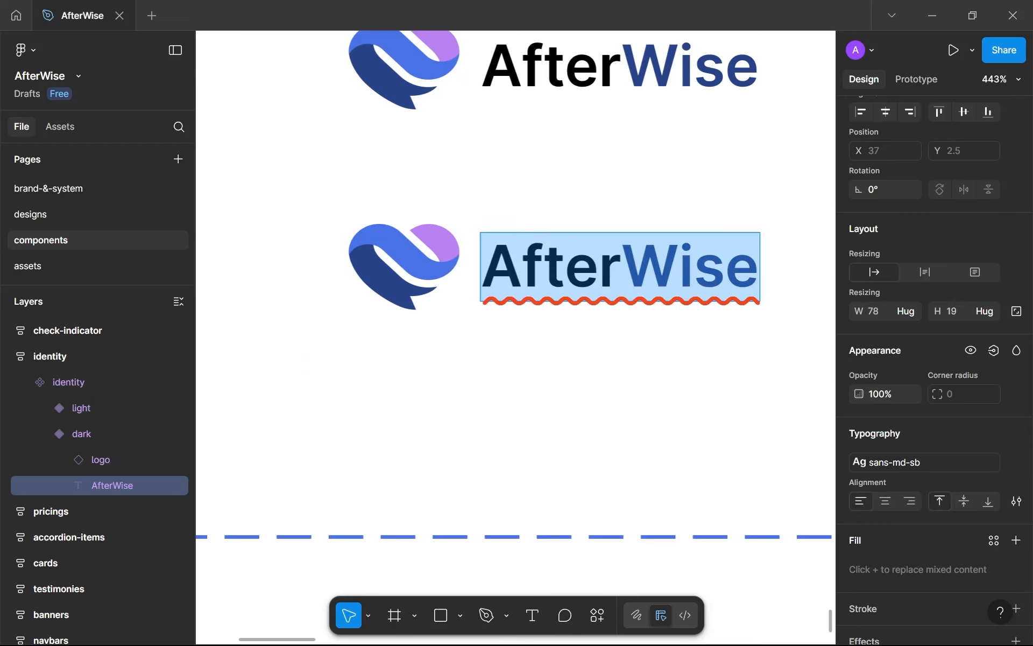
{"action": "left_click_drag", "start_coordinate": [622, 267], "coordinate": [486, 267]}
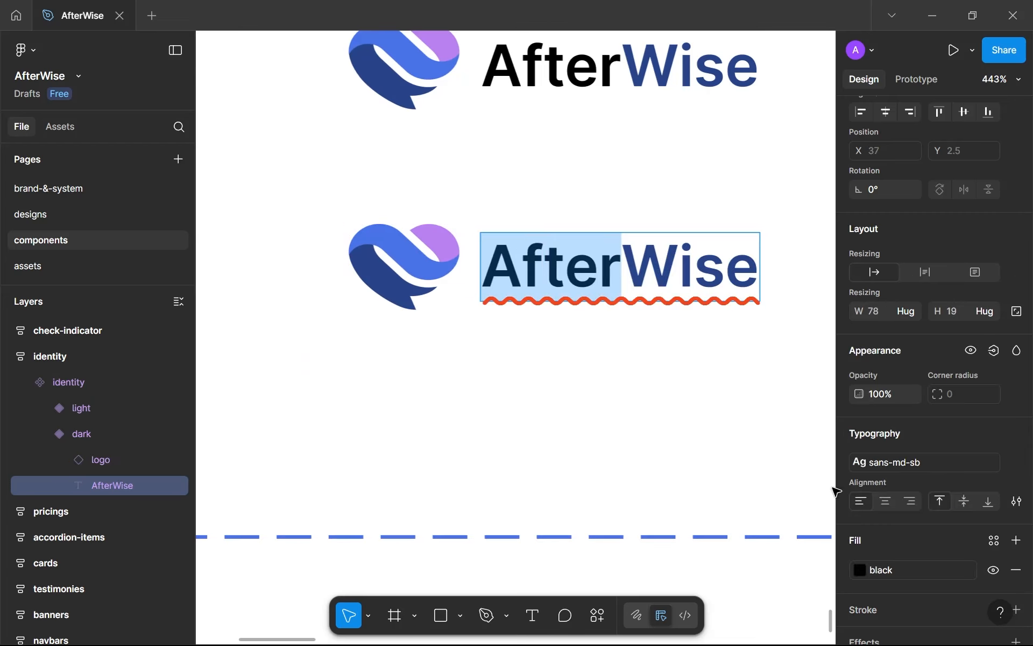
{"action": "scroll", "coordinate": [890, 493], "scroll_direction": "down", "scroll_amount": 2}
{"action": "left_click", "coordinate": [901, 477]}
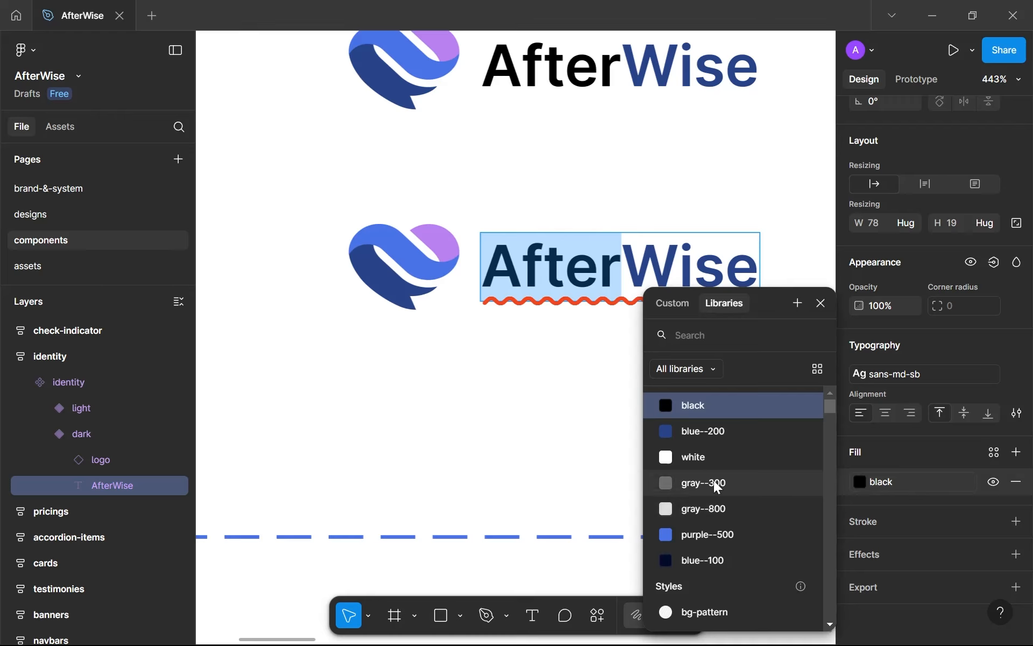
{"action": "left_click", "coordinate": [693, 457]}
Colour 'Wise' purple--500, finish text editing, and go to the designs page.
{"action": "key", "text": "Right"}
{"action": "key", "text": "shift+Right"}
{"action": "key", "text": "shift+Right"}
{"action": "key", "text": "shift+Right"}
{"action": "key", "text": "shift+Right"}
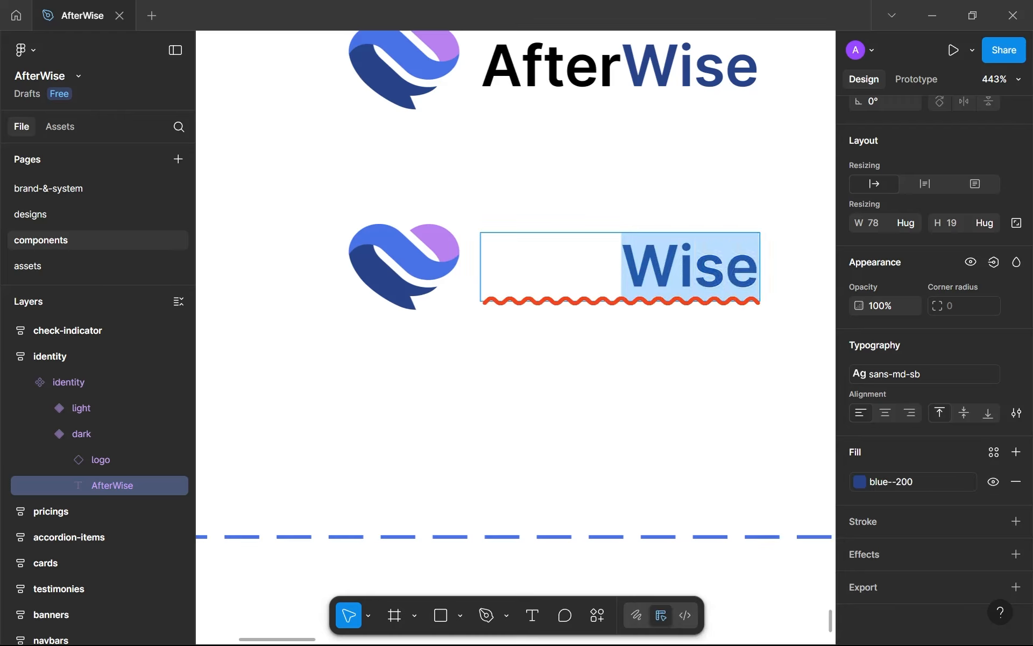
{"action": "left_click", "coordinate": [859, 483]}
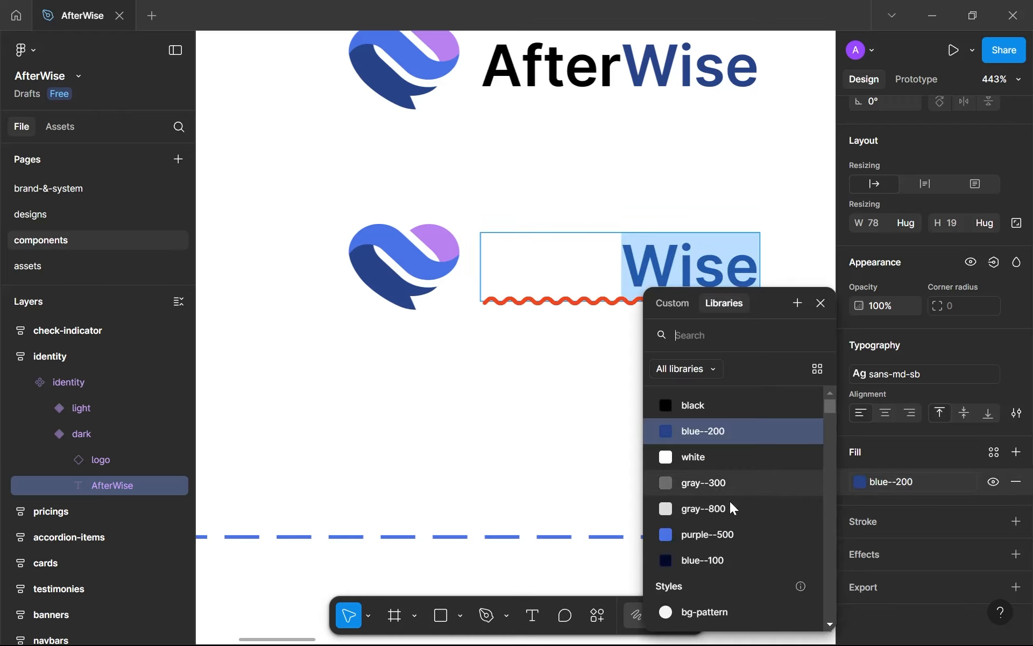
{"action": "left_click", "coordinate": [704, 530]}
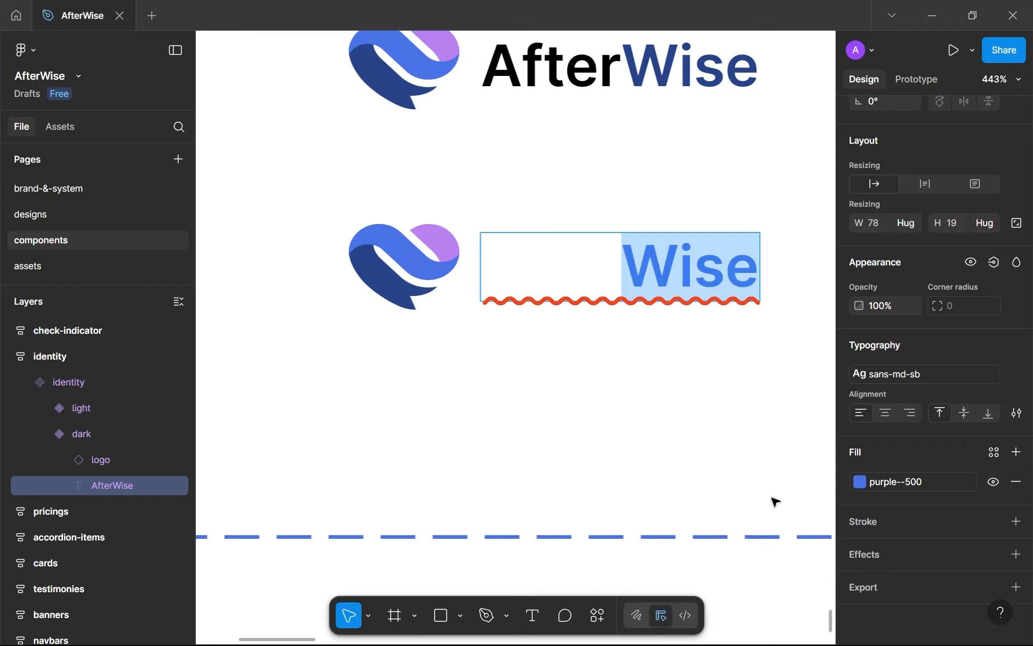
{"action": "key", "text": "Escape"}
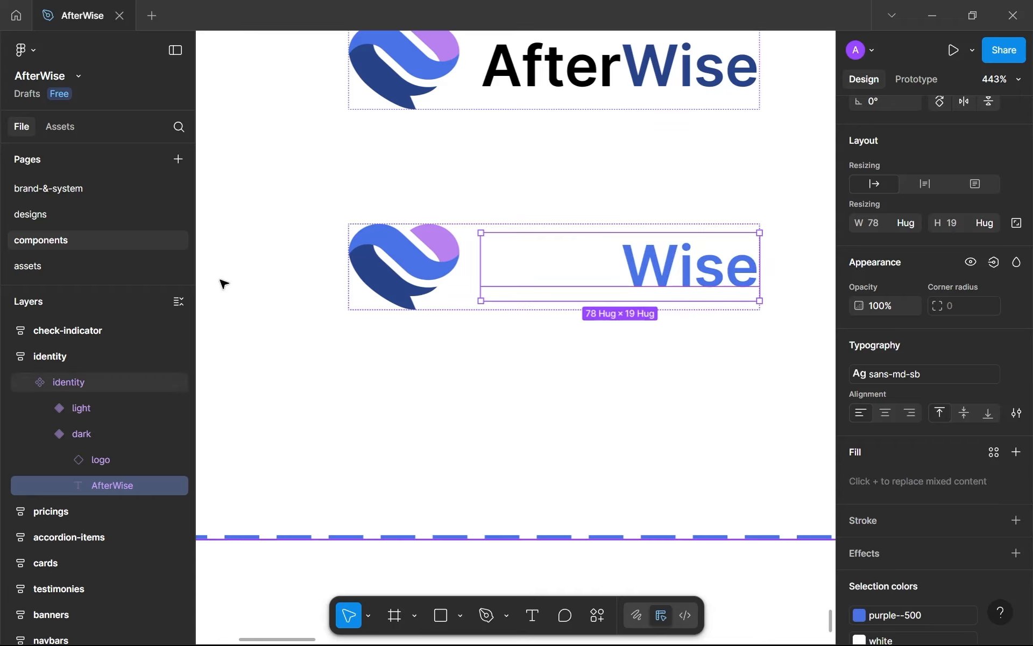
{"action": "left_click", "coordinate": [92, 214]}
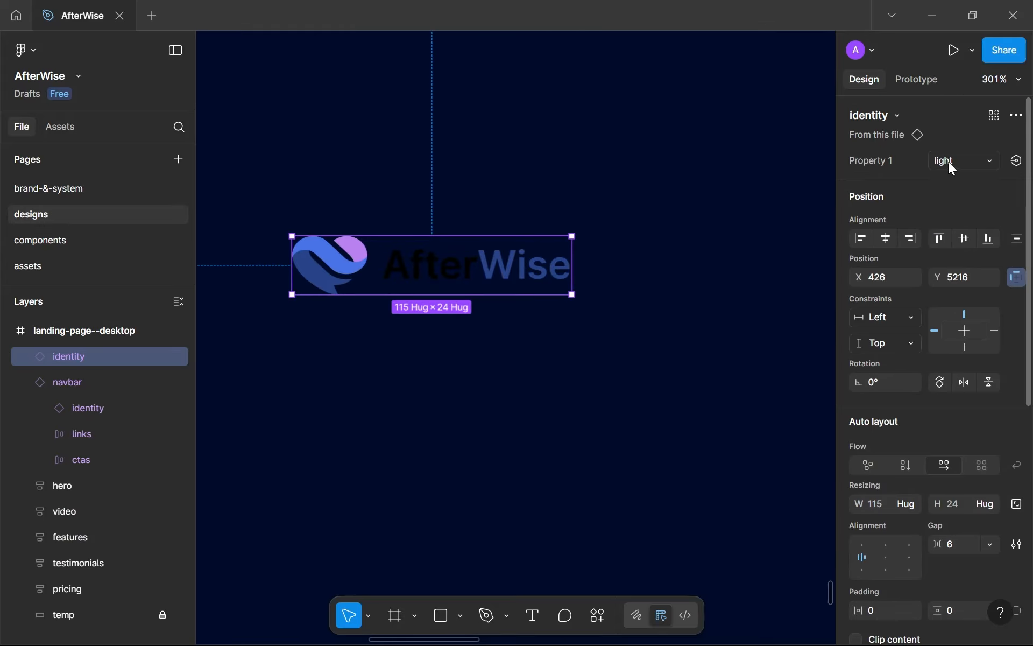
Switch the footer logo instance's Property 1 from light to dark.
{"action": "left_click", "coordinate": [950, 167]}
{"action": "left_click", "coordinate": [931, 190]}
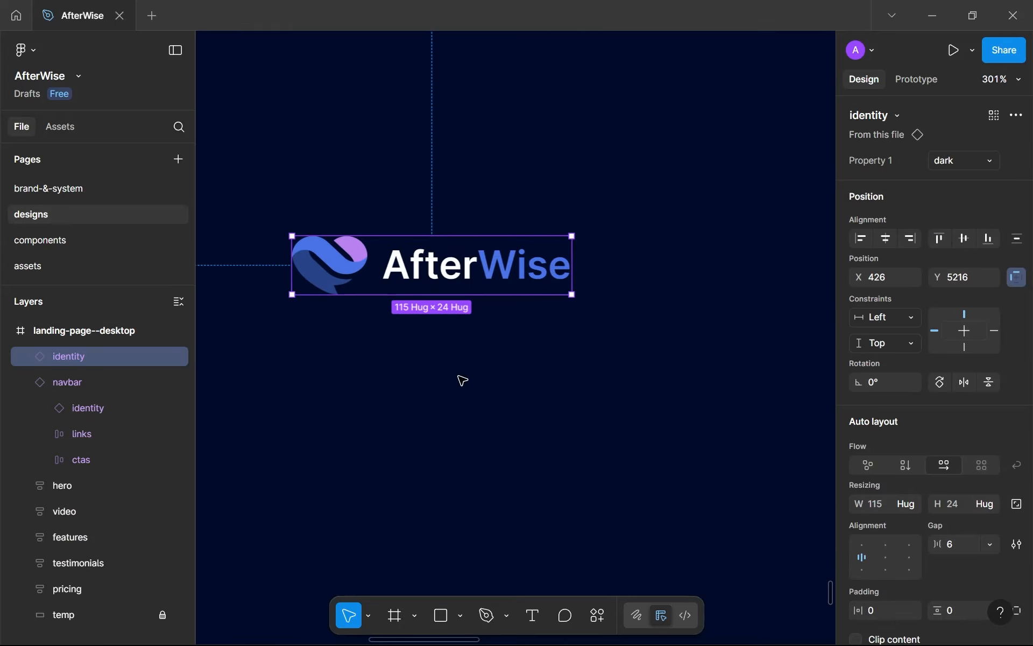
{"action": "scroll", "coordinate": [468, 376], "scroll_direction": "down", "scroll_amount": 10}
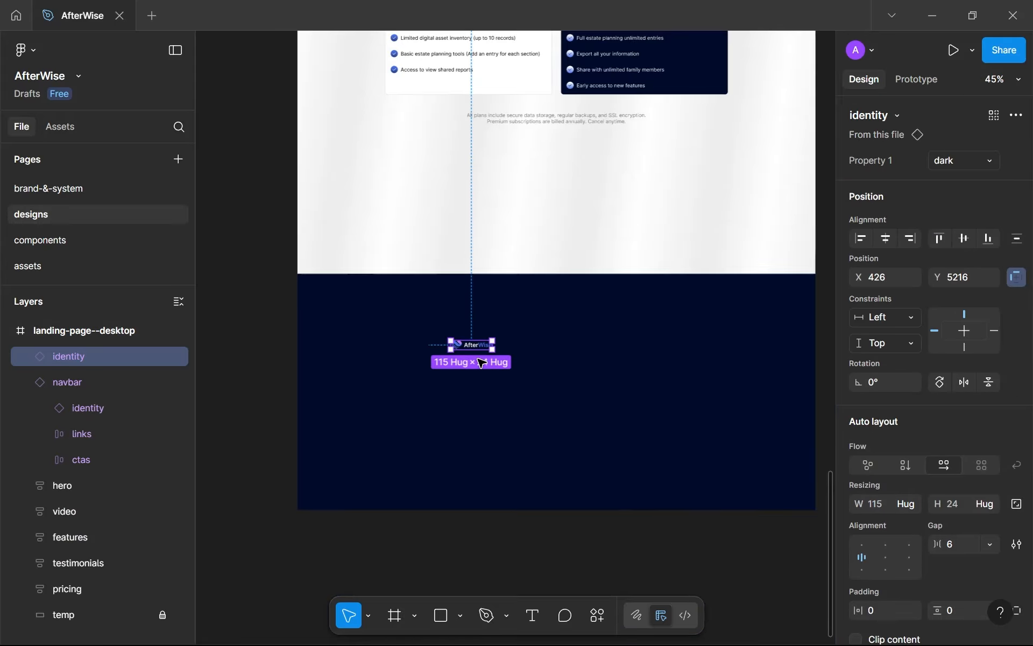
{"action": "left_click", "coordinate": [480, 375]}
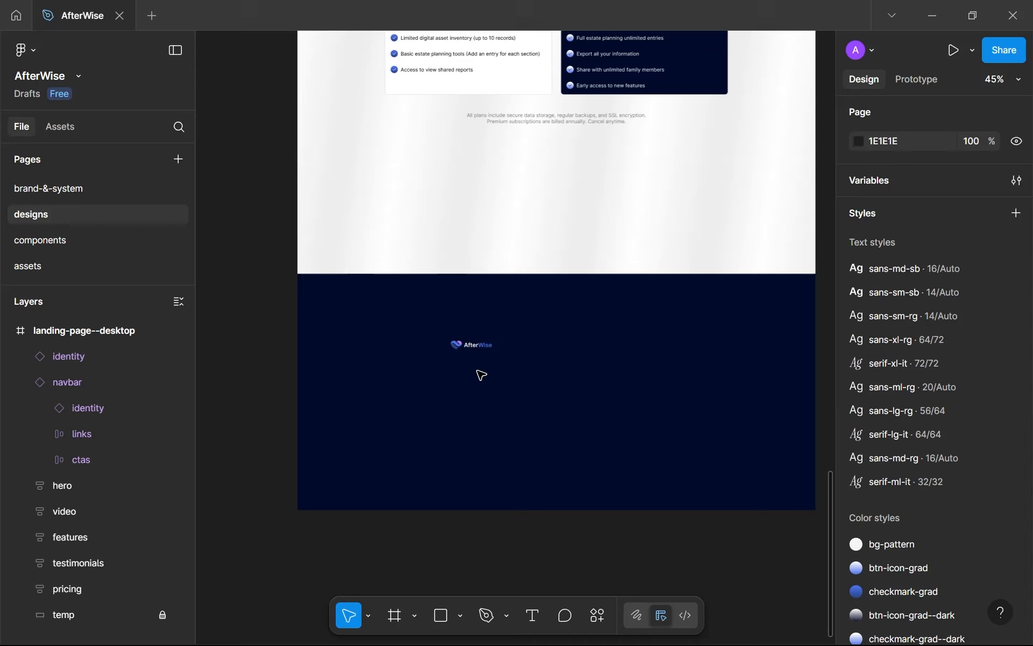
{"action": "scroll", "coordinate": [481, 375], "scroll_direction": "down", "scroll_amount": 3}
{"action": "scroll", "coordinate": [482, 375], "scroll_direction": "up", "scroll_amount": 8}
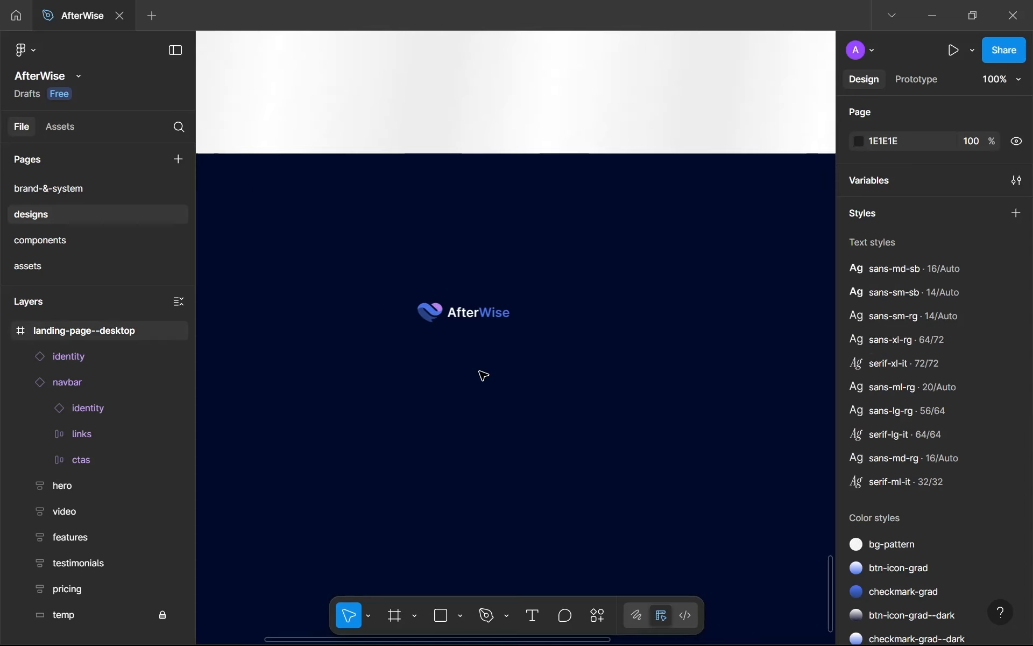
{"action": "scroll", "coordinate": [500, 382], "scroll_direction": "down", "scroll_amount": 2}
{"action": "scroll", "coordinate": [525, 380], "scroll_direction": "up", "scroll_amount": 2}
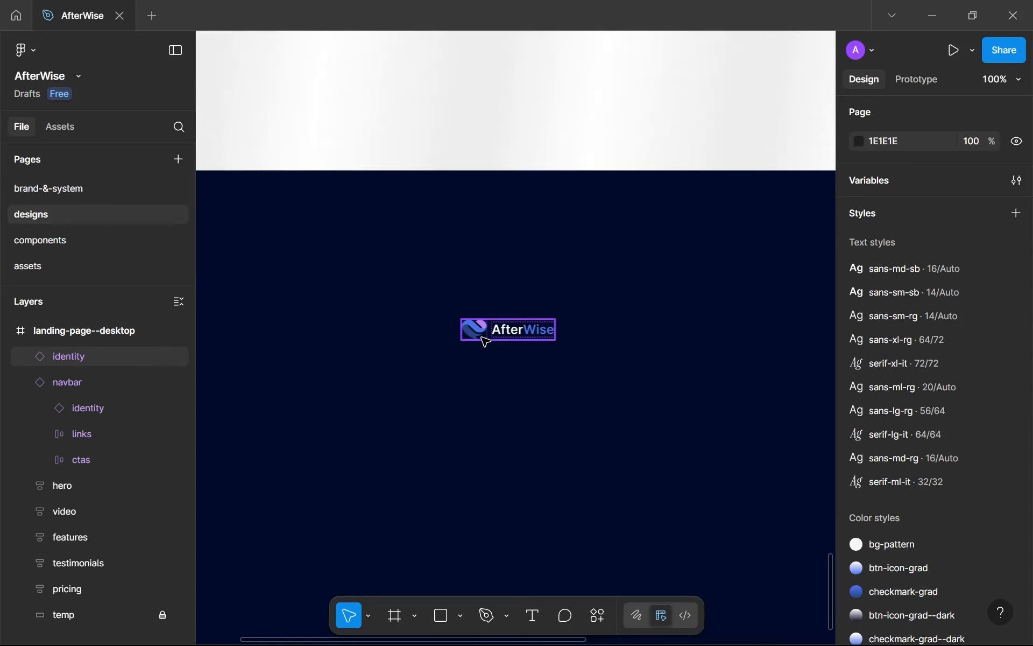
{"action": "left_click", "coordinate": [449, 325]}
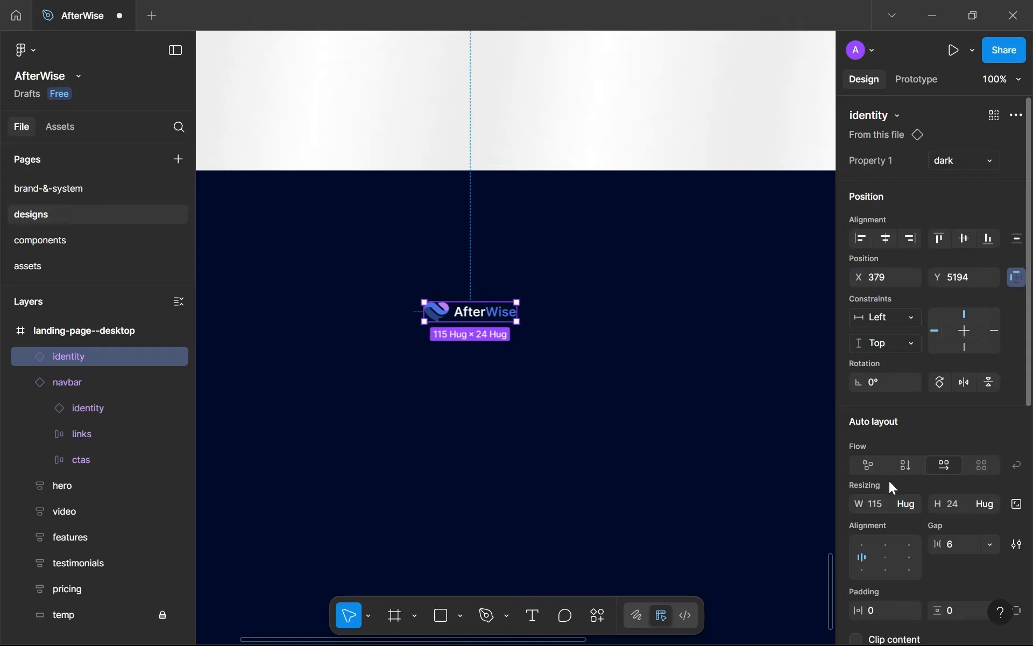
{"action": "scroll", "coordinate": [889, 479], "scroll_direction": "down", "scroll_amount": 5}
{"action": "scroll", "coordinate": [486, 347], "scroll_direction": "up", "scroll_amount": 3}
{"action": "scroll", "coordinate": [487, 347], "scroll_direction": "down", "scroll_amount": 4}
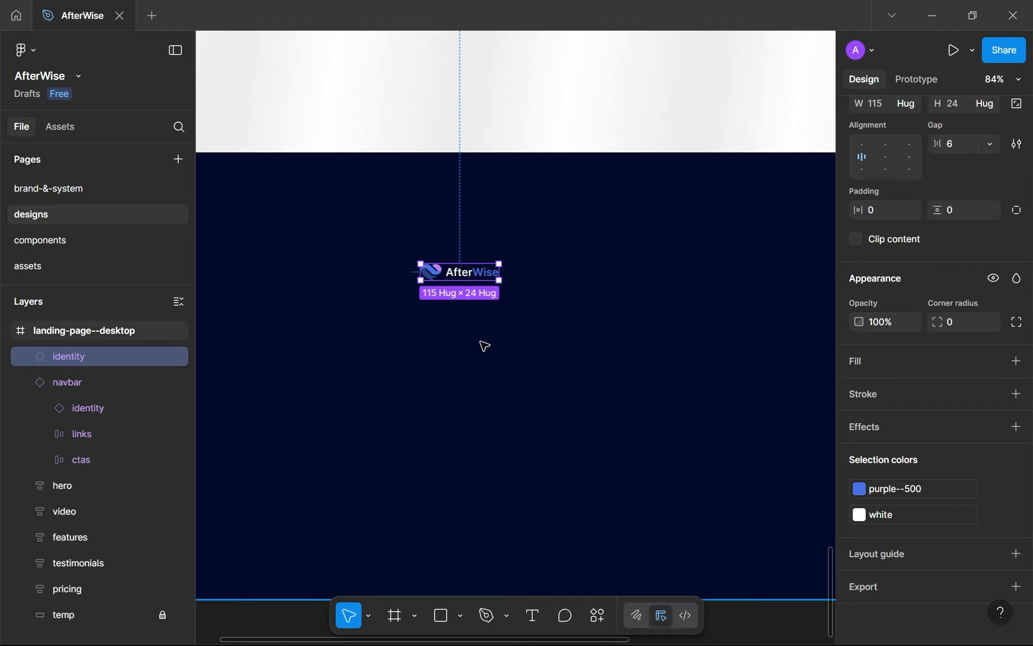
{"action": "scroll", "coordinate": [551, 378], "scroll_direction": "up", "scroll_amount": 3}
{"action": "scroll", "coordinate": [554, 382], "scroll_direction": "up", "scroll_amount": 1}
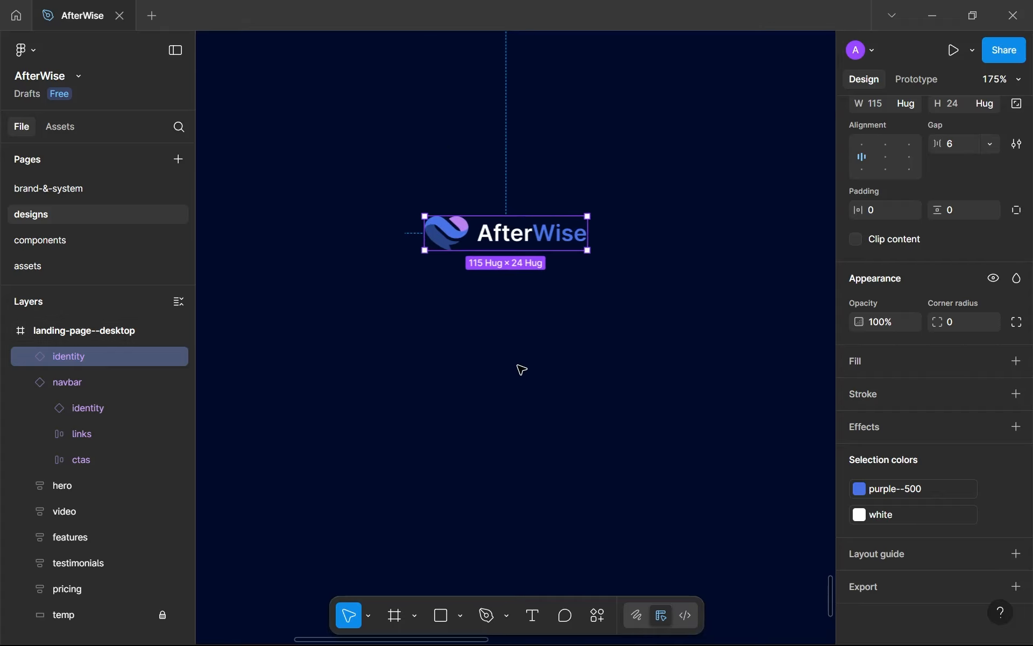
Add a white text layer below the footer logo reading 'Secure your digital legacy and protect with'.
{"action": "key", "text": "t"}
{"action": "left_click", "coordinate": [402, 290]}
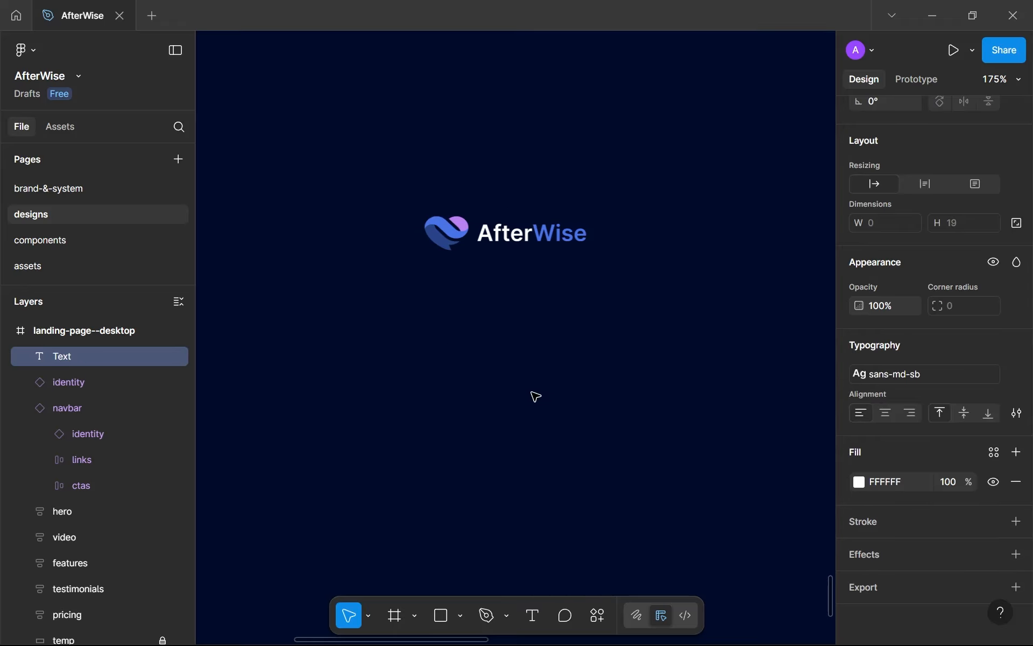
{"action": "type", "text": "Secure"}
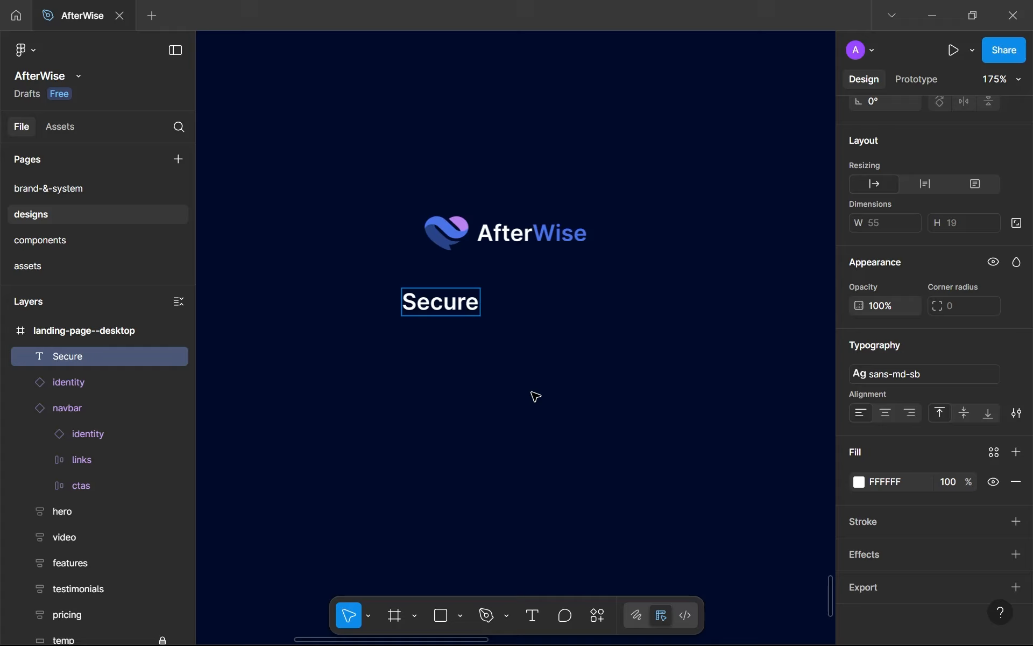
{"action": "type", "text": " your di"}
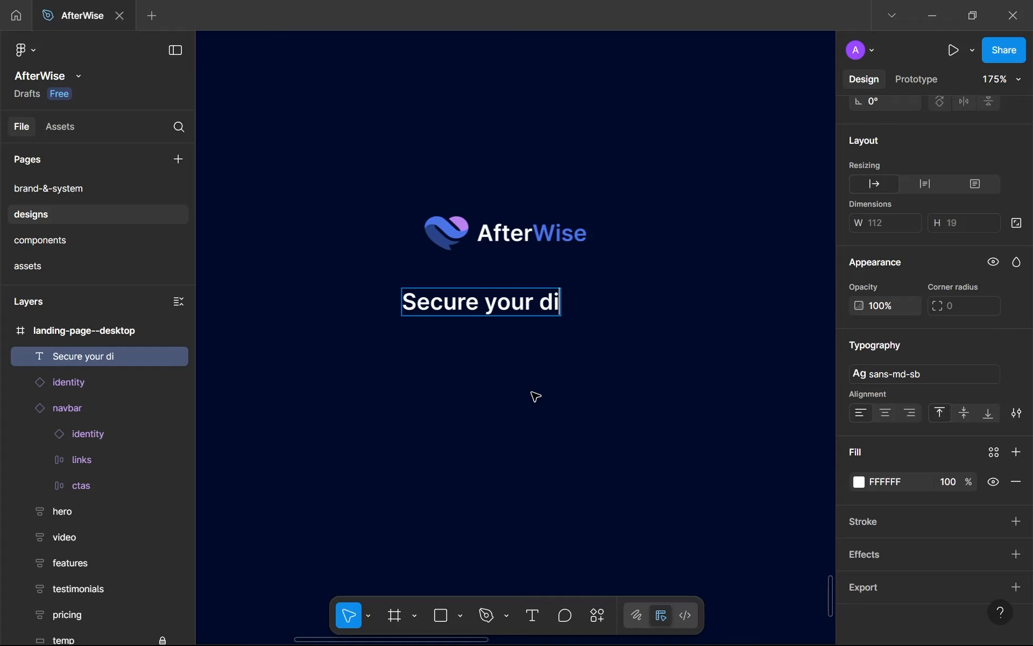
{"action": "type", "text": "gital lega"}
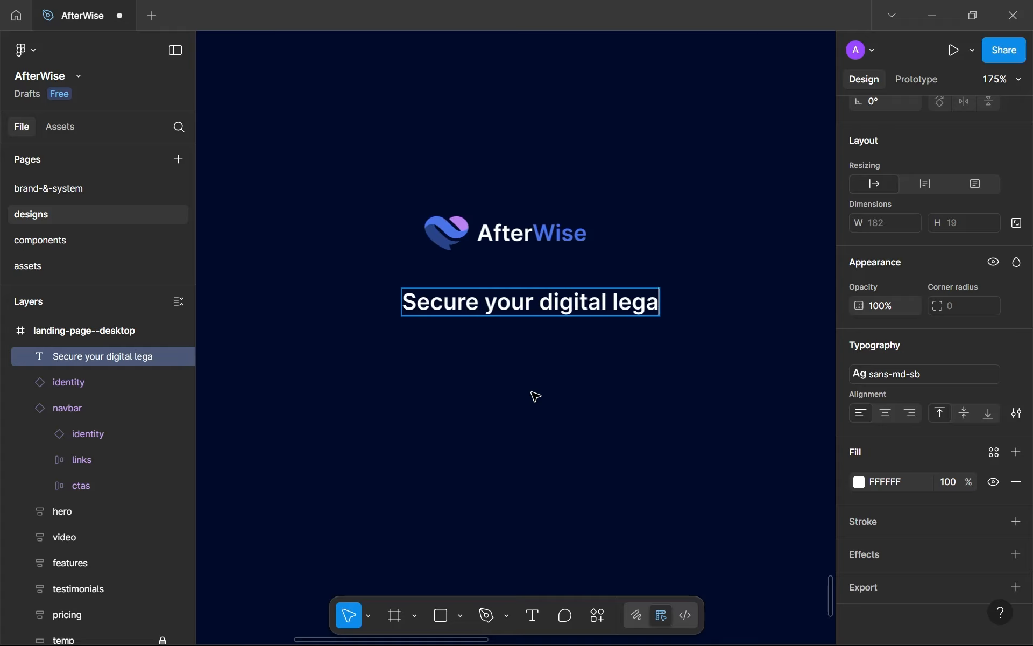
{"action": "type", "text": "cy with prot"}
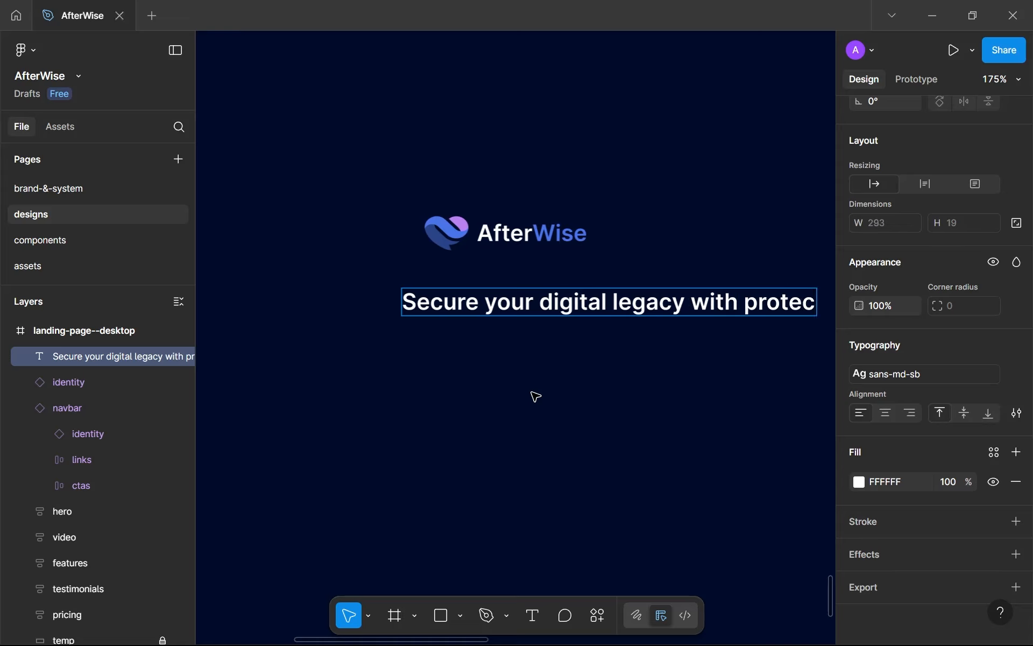
{"action": "type", "text": "ec"}
{"action": "key", "text": "BackSpace"}
{"action": "key", "text": "BackSpace"}
{"action": "key", "text": "BackSpace"}
{"action": "key", "text": "BackSpace"}
{"action": "key", "text": "BackSpace"}
{"action": "key", "text": "BackSpace"}
{"action": "key", "text": "BackSpace"}
{"action": "key", "text": "BackSpace"}
{"action": "key", "text": "BackSpace"}
{"action": "key", "text": "BackSpace"}
{"action": "key", "text": "BackSpace"}
{"action": "key", "text": "BackSpace"}
{"action": "type", "text": "and p"}
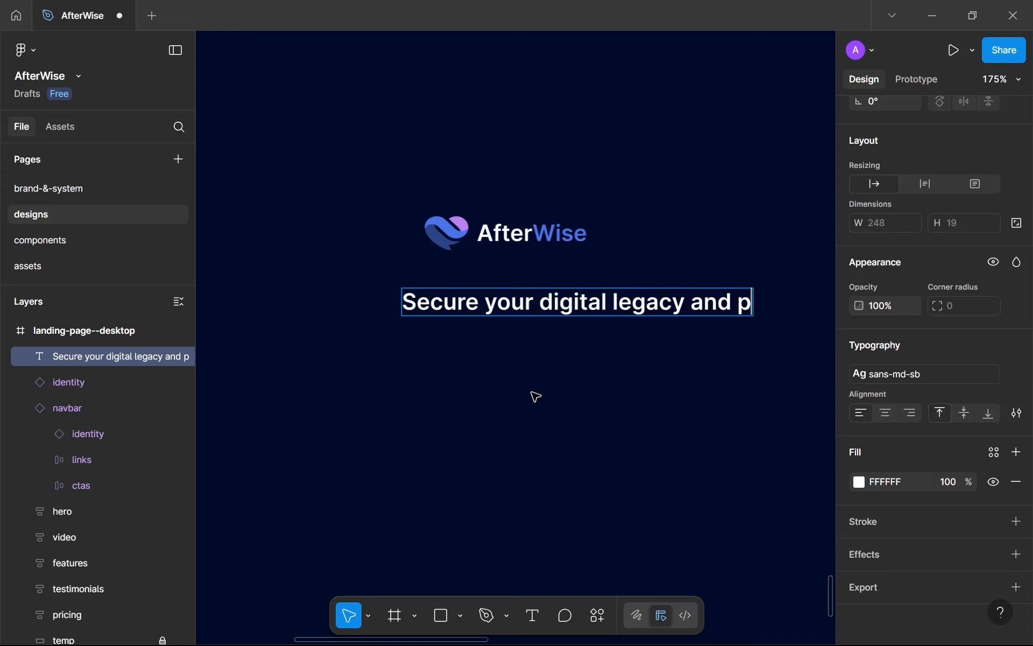
{"action": "type", "text": "rotect with"}
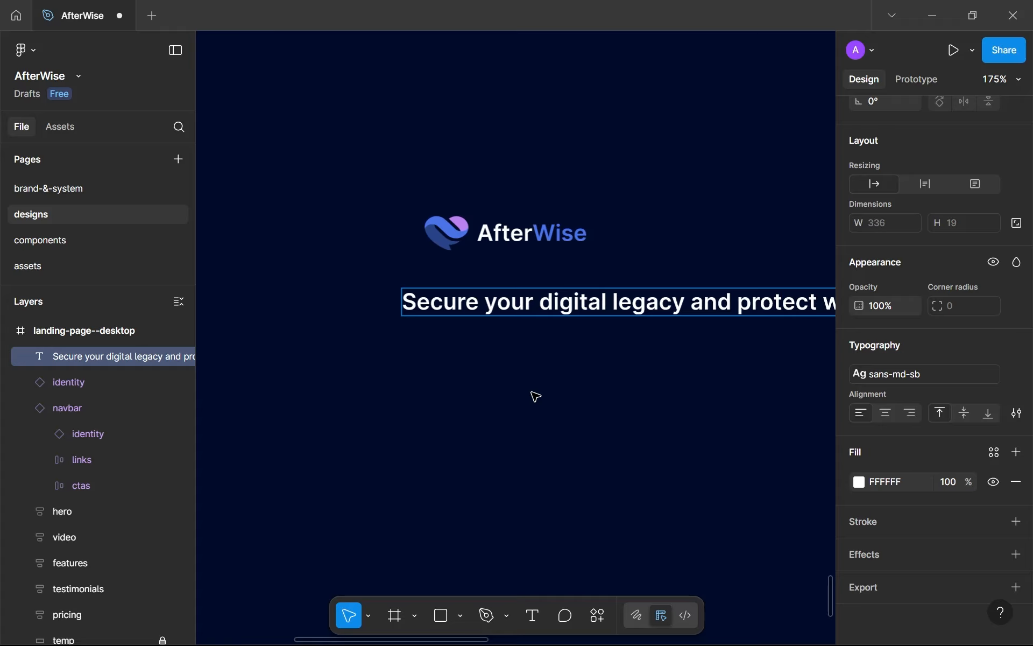
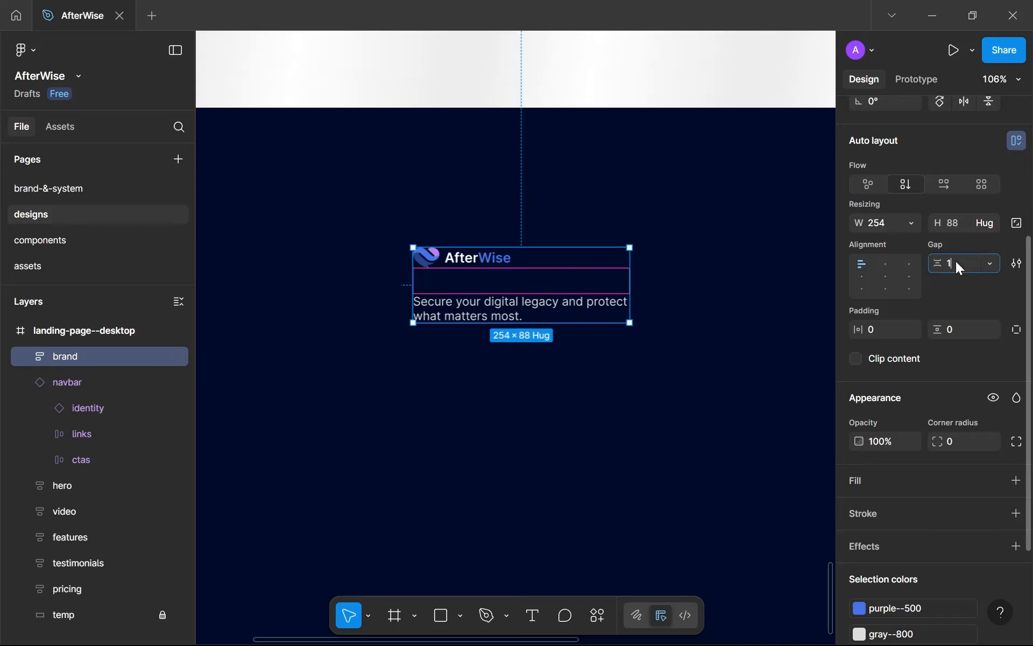
Set the brand block's auto-layout gap to 16 and move it up and left in the footer.
{"action": "type", "text": "6"}
{"action": "key", "text": "Return"}
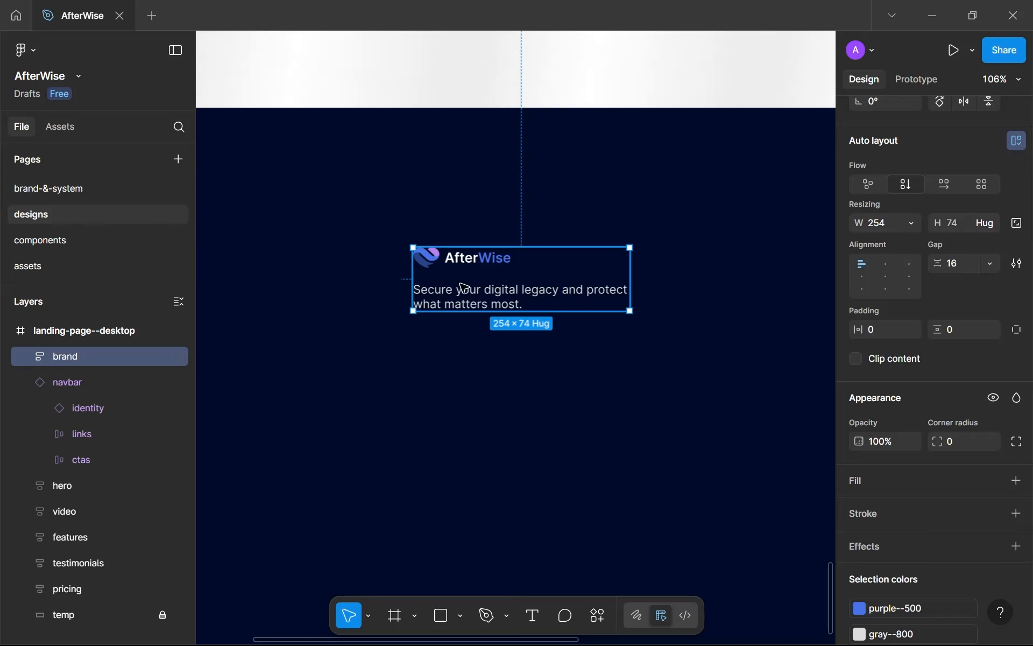
{"action": "left_click_drag", "start_coordinate": [464, 288], "coordinate": [411, 256]}
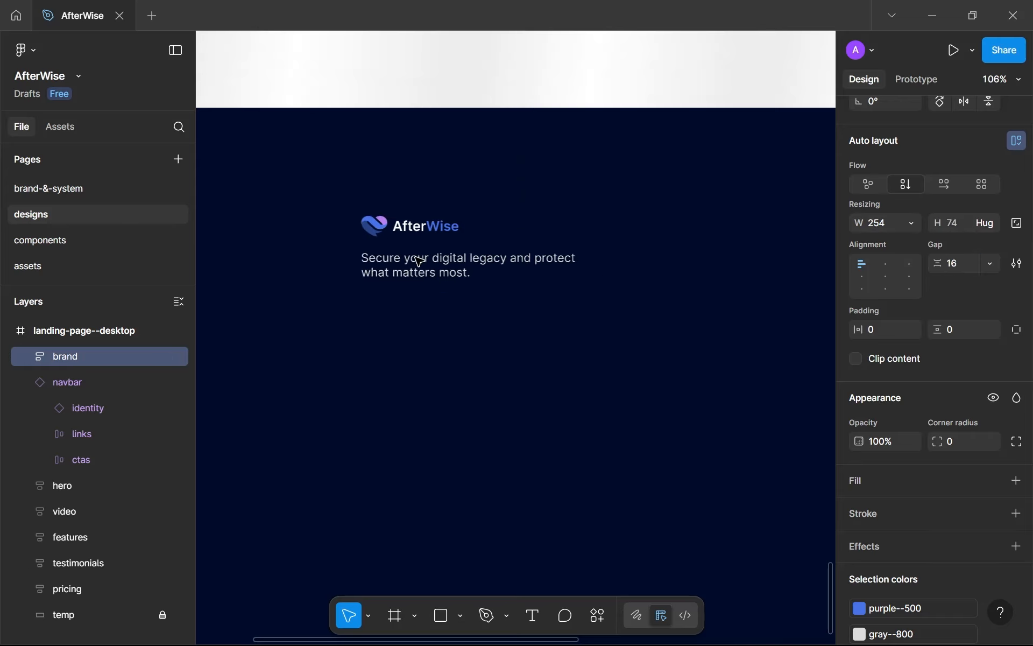
{"action": "left_click", "coordinate": [480, 317]}
{"action": "scroll", "coordinate": [481, 298], "scroll_direction": "down", "scroll_amount": 5}
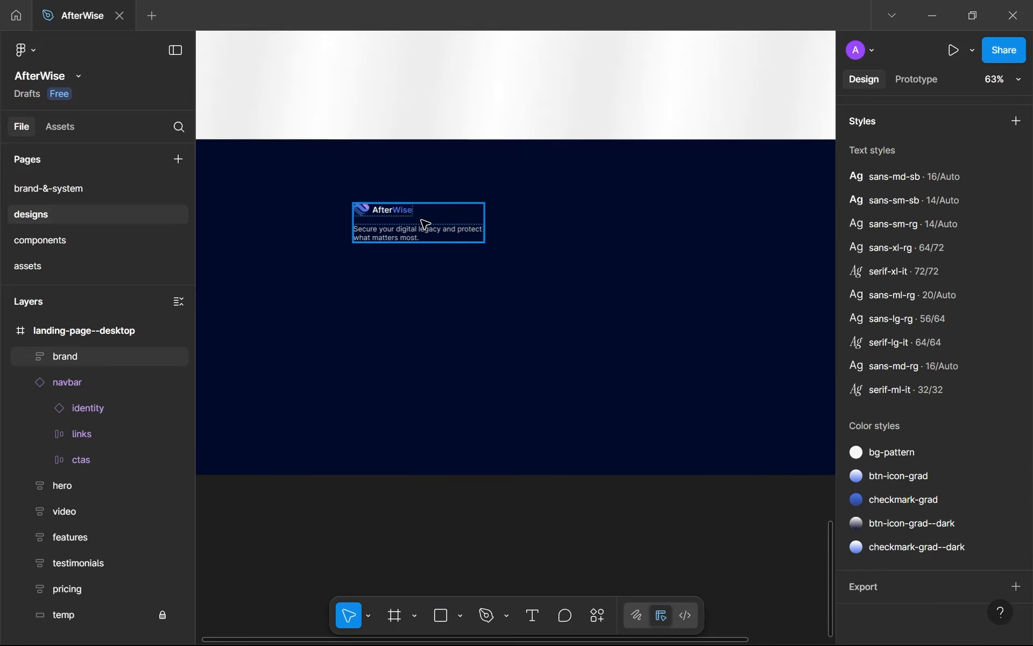
{"action": "scroll", "coordinate": [484, 262], "scroll_direction": "up", "scroll_amount": 2}
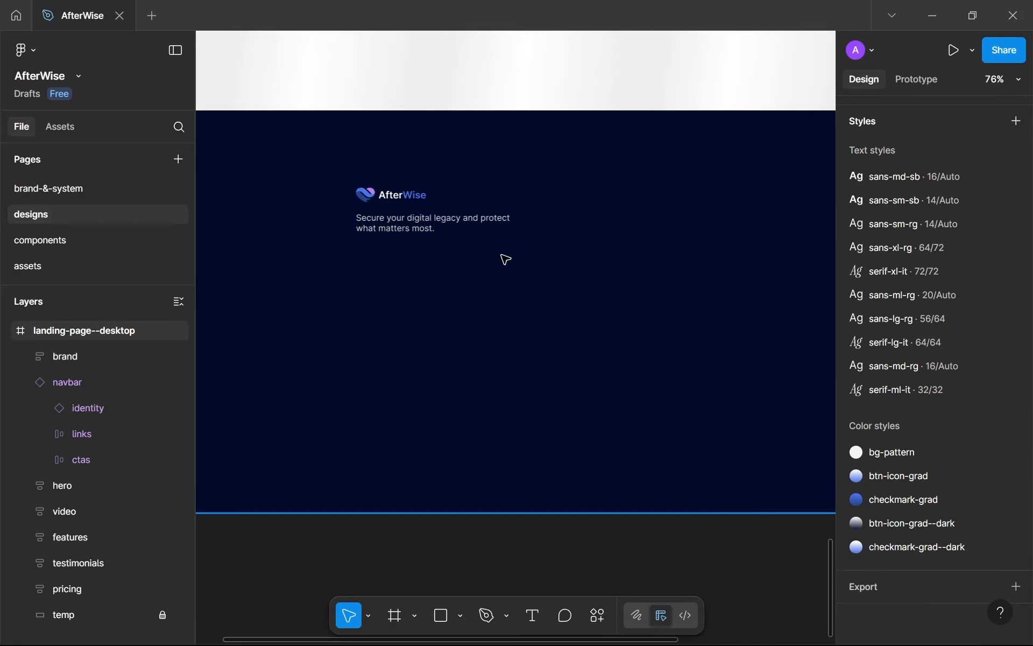
{"action": "scroll", "coordinate": [512, 254], "scroll_direction": "down", "scroll_amount": 2}
{"action": "scroll", "coordinate": [496, 376], "scroll_direction": "up", "scroll_amount": 5}
{"action": "scroll", "coordinate": [486, 171], "scroll_direction": "down", "scroll_amount": 3}
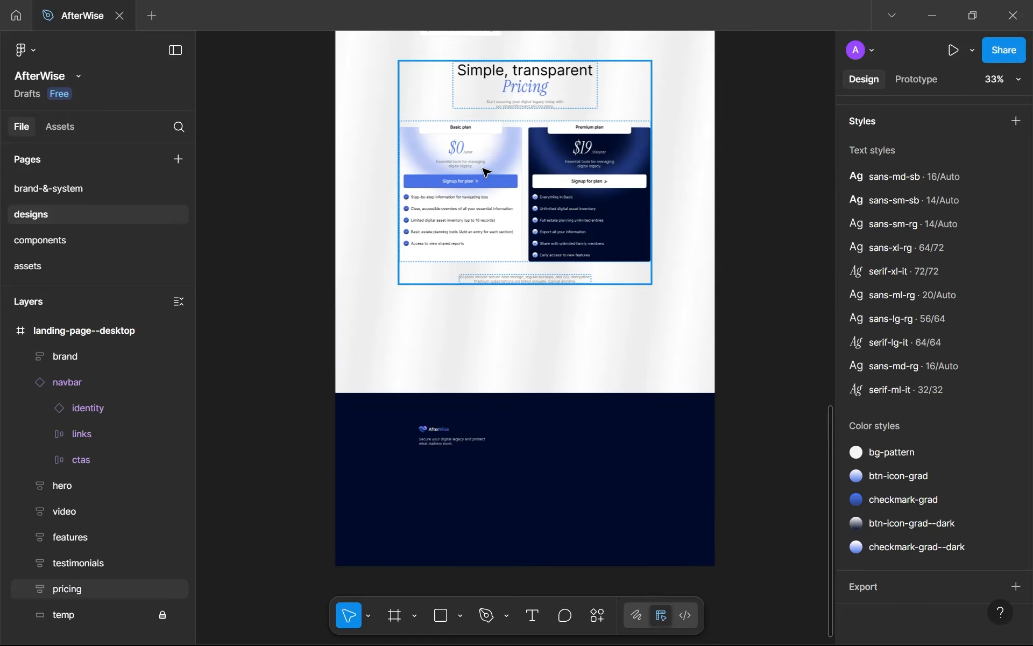
{"action": "scroll", "coordinate": [486, 171], "scroll_direction": "up", "scroll_amount": 5}
{"action": "scroll", "coordinate": [488, 428], "scroll_direction": "up", "scroll_amount": 5}
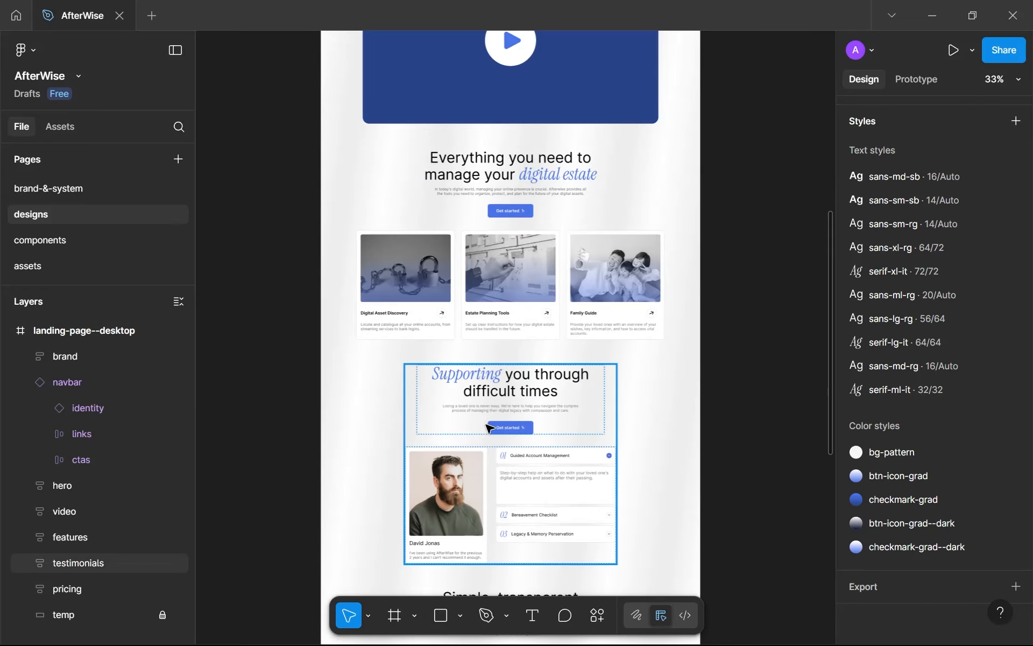
Duplicate the testimonials Get started button and drag the copy into the dark footer.
{"action": "left_click", "coordinate": [491, 431]}
{"action": "double_click", "coordinate": [491, 430]}
{"action": "scroll", "coordinate": [532, 420], "scroll_direction": "down", "scroll_amount": 2}
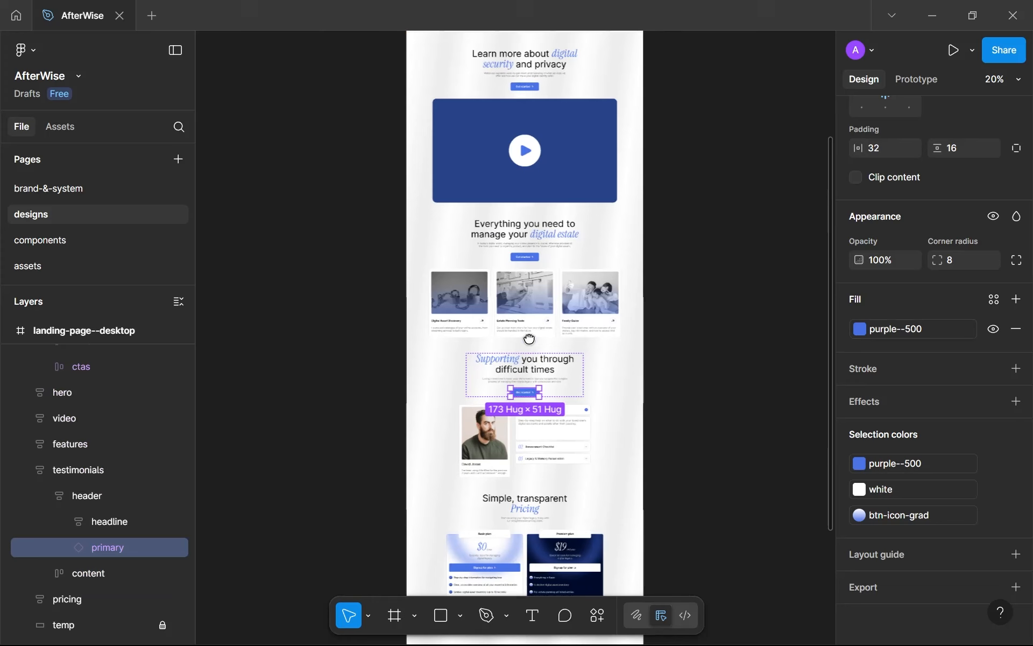
{"action": "scroll", "coordinate": [554, 129], "scroll_direction": "down", "scroll_amount": 3}
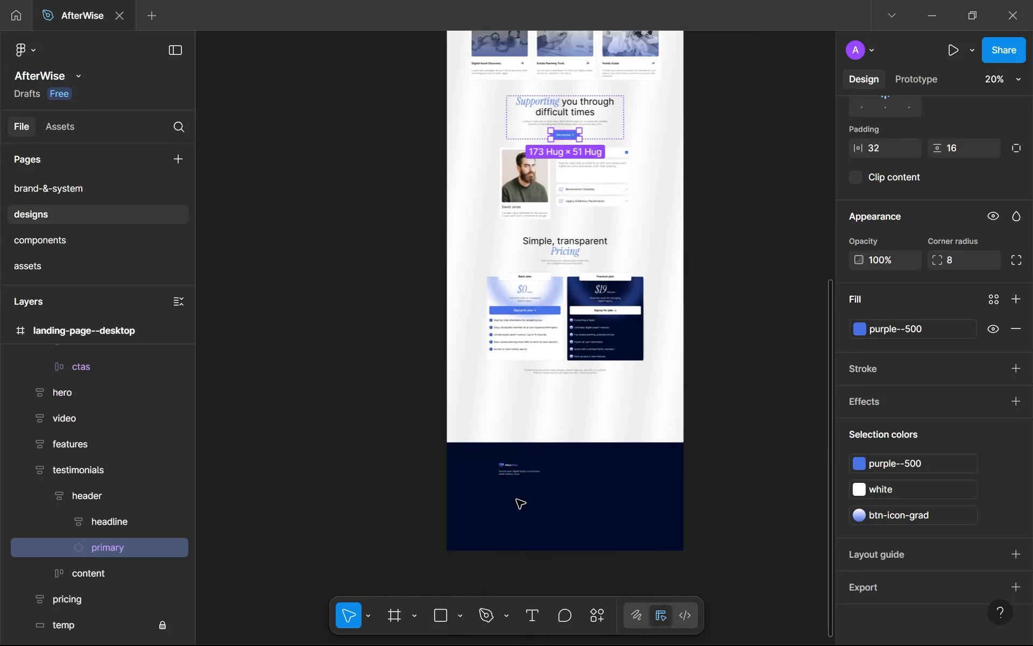
{"action": "key", "text": "ctrl+d"}
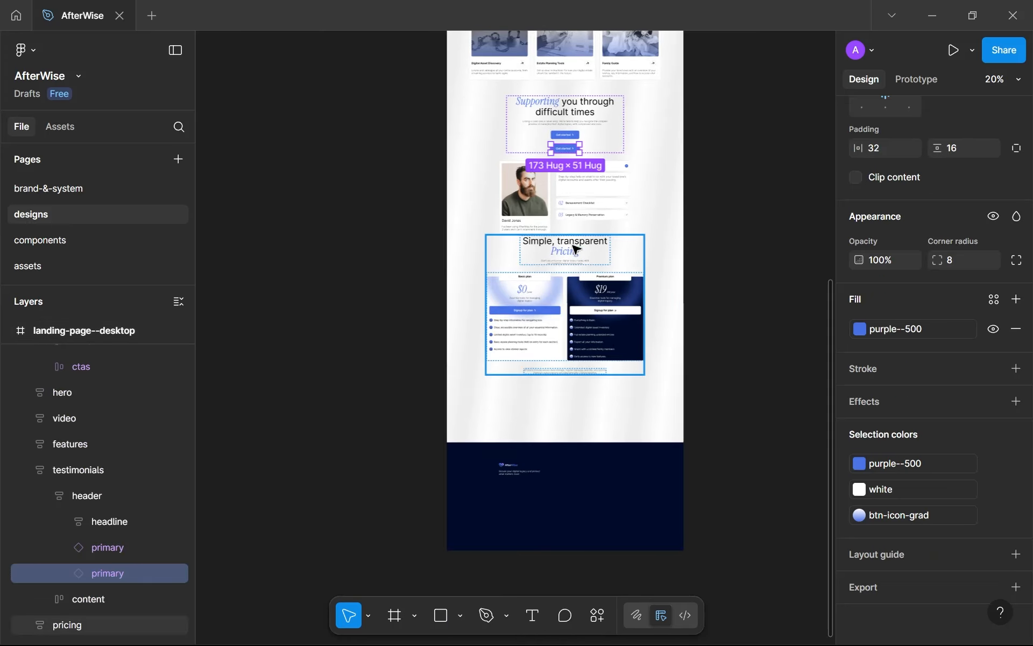
{"action": "left_click_drag", "start_coordinate": [574, 144], "coordinate": [491, 315]}
{"action": "scroll", "coordinate": [524, 492], "scroll_direction": "up", "scroll_amount": 3}
{"action": "scroll", "coordinate": [522, 327], "scroll_direction": "up", "scroll_amount": 3}
{"action": "scroll", "coordinate": [522, 329], "scroll_direction": "down", "scroll_amount": 1}
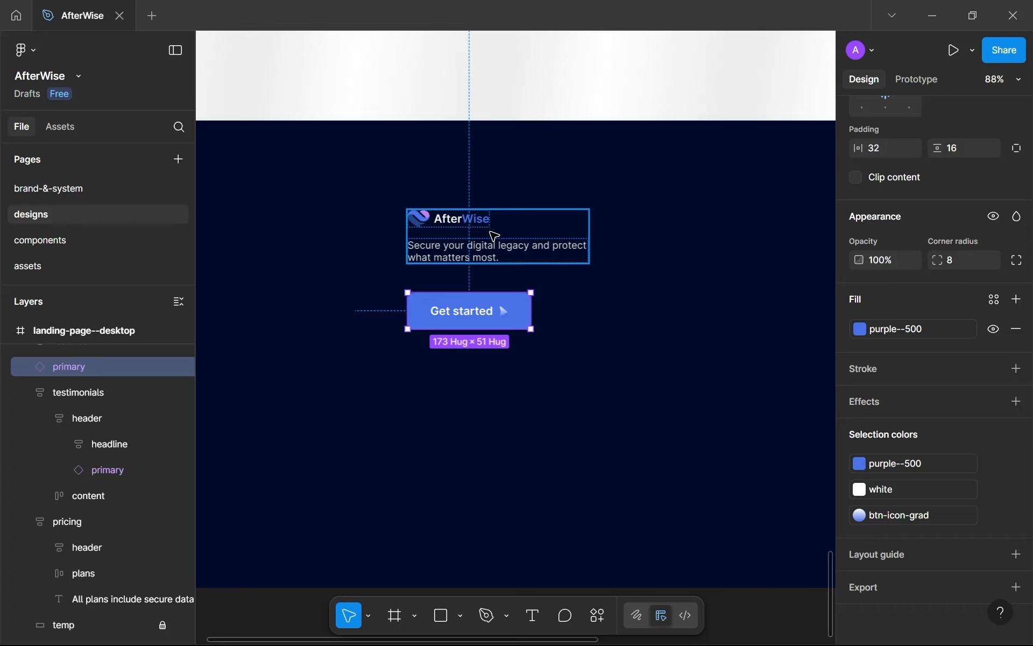
{"action": "scroll", "coordinate": [494, 235], "scroll_direction": "down", "scroll_amount": 5}
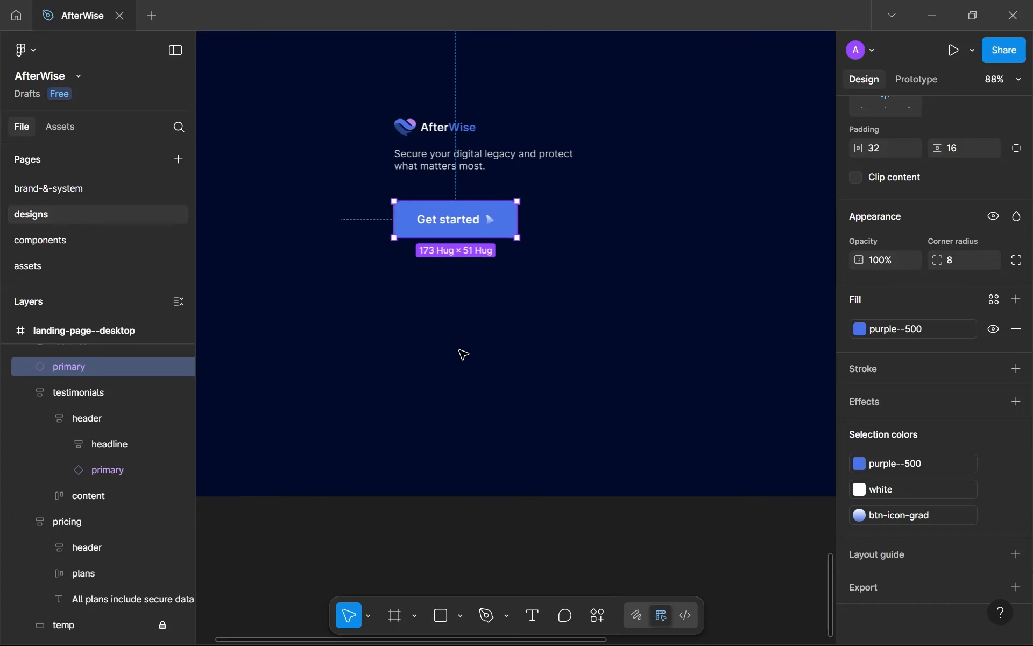
Add a 'Follow us on:' text layer below the Get started button and align it with the button.
{"action": "left_click", "coordinate": [463, 354]}
{"action": "key", "text": "t"}
{"action": "left_click", "coordinate": [436, 355]}
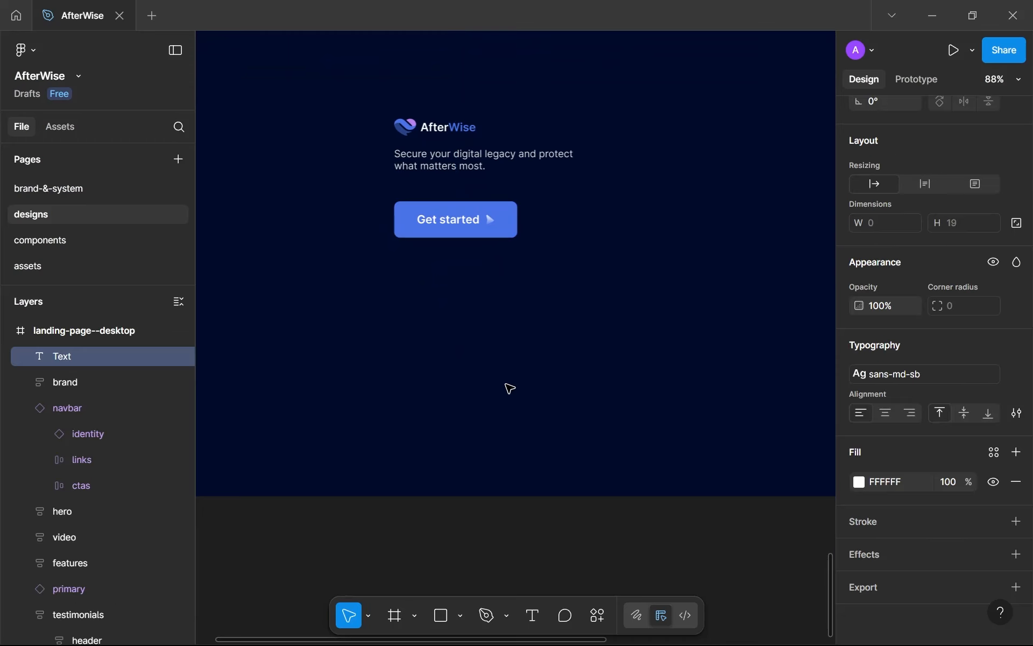
{"action": "type", "text": "Follow uso"}
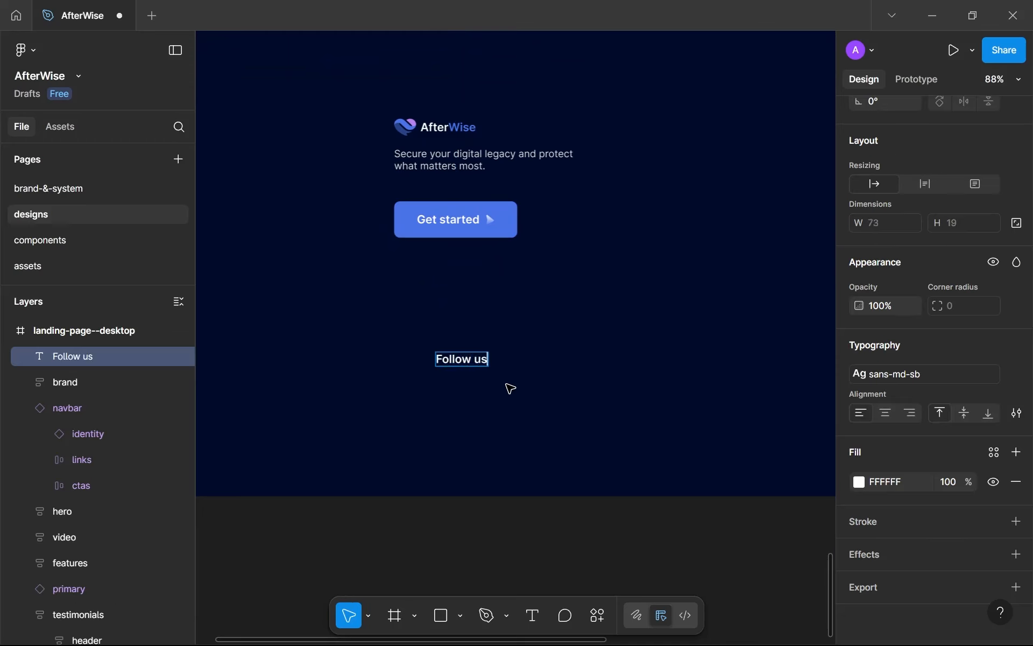
{"action": "key", "text": "BackSpace"}
{"action": "type", "text": "on:"}
{"action": "key", "text": "Escape"}
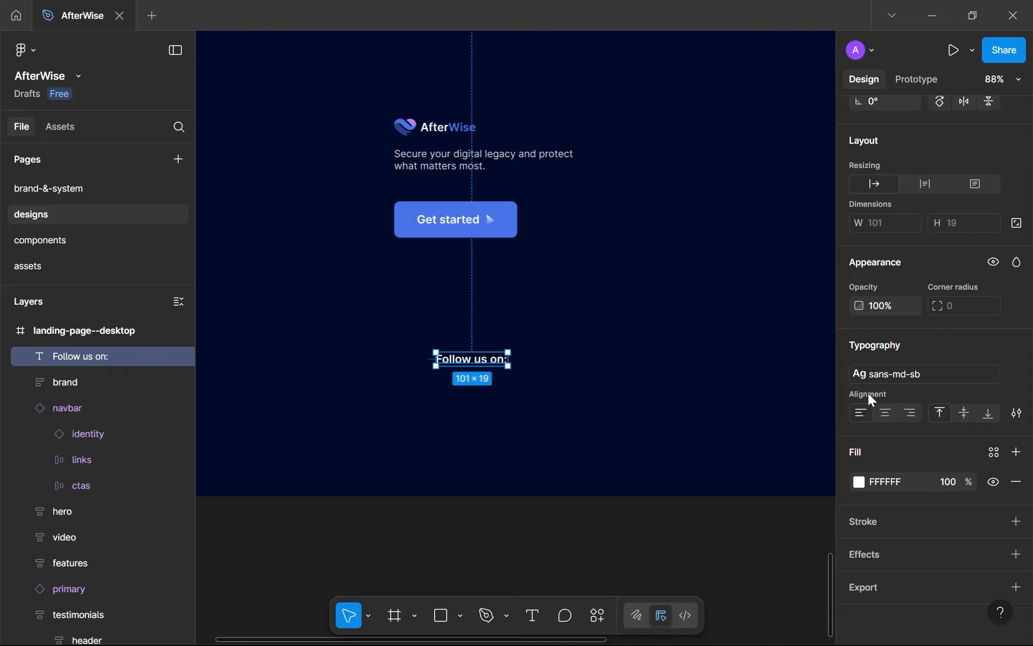
{"action": "left_click_drag", "start_coordinate": [471, 368], "coordinate": [430, 376]}
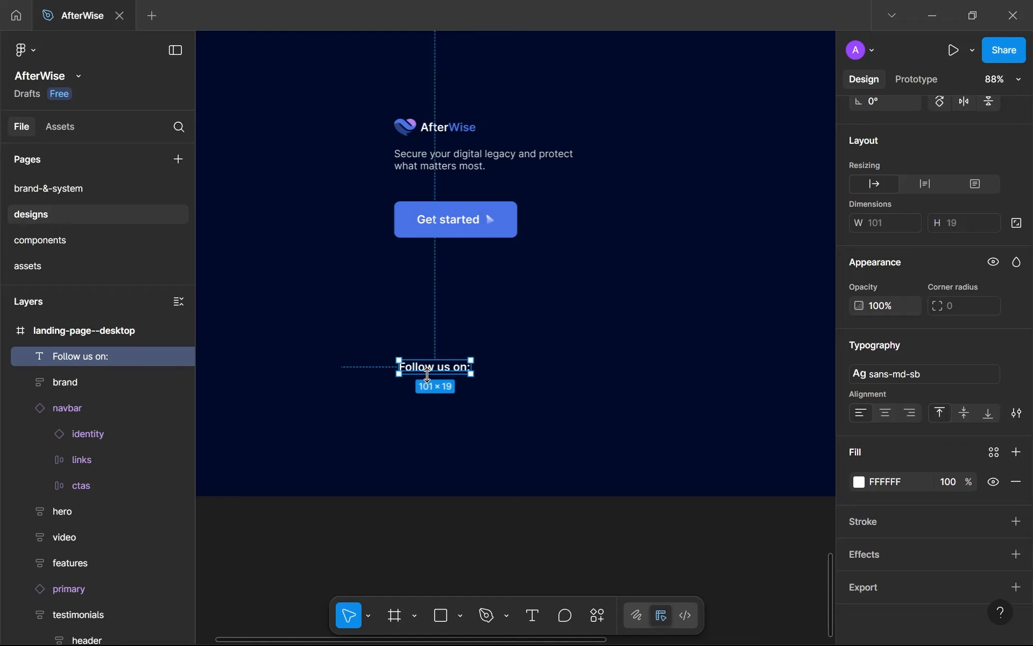
{"action": "scroll", "coordinate": [466, 406], "scroll_direction": "up", "scroll_amount": 3}
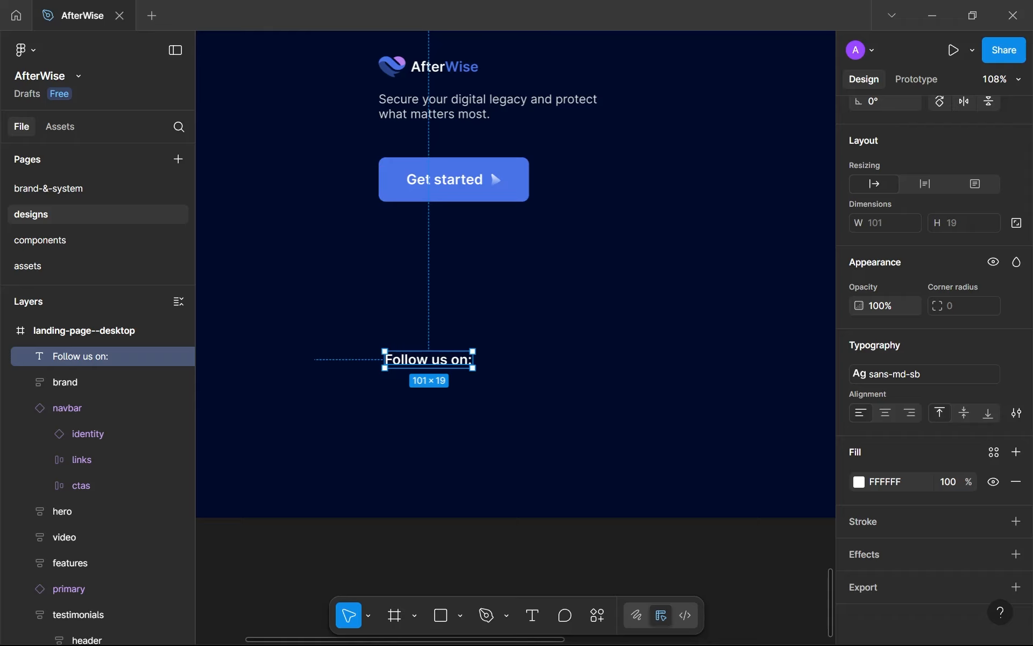
On the assets page, duplicate the accents frame and rename the copy 'logos'.
{"action": "left_click", "coordinate": [54, 266]}
{"action": "scroll", "coordinate": [346, 456], "scroll_direction": "down", "scroll_amount": 3}
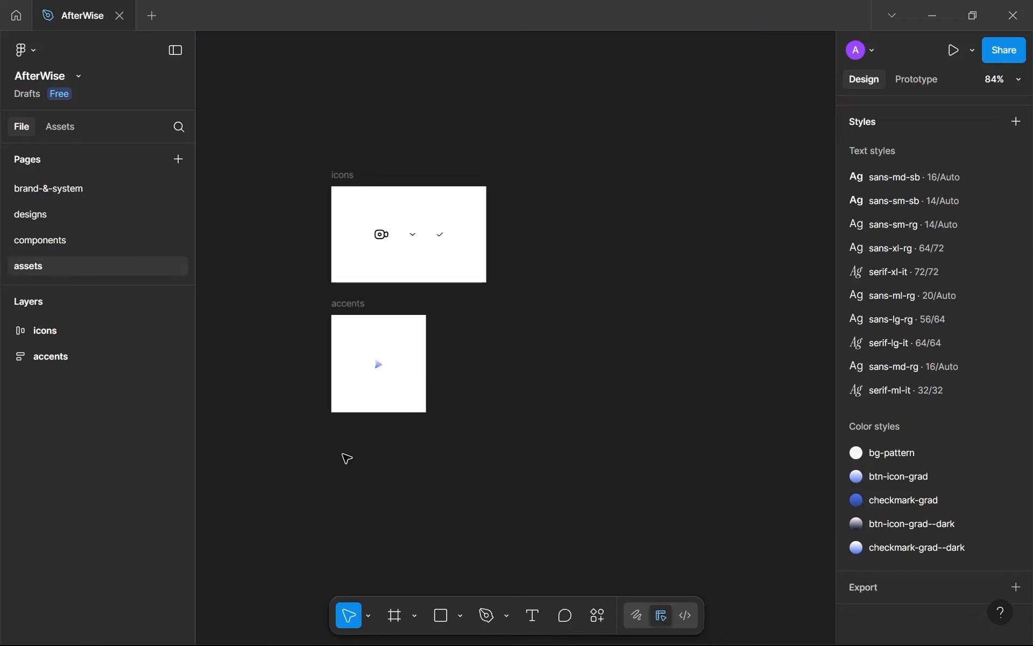
{"action": "left_click", "coordinate": [356, 303]}
{"action": "key", "text": "ctrl+d"}
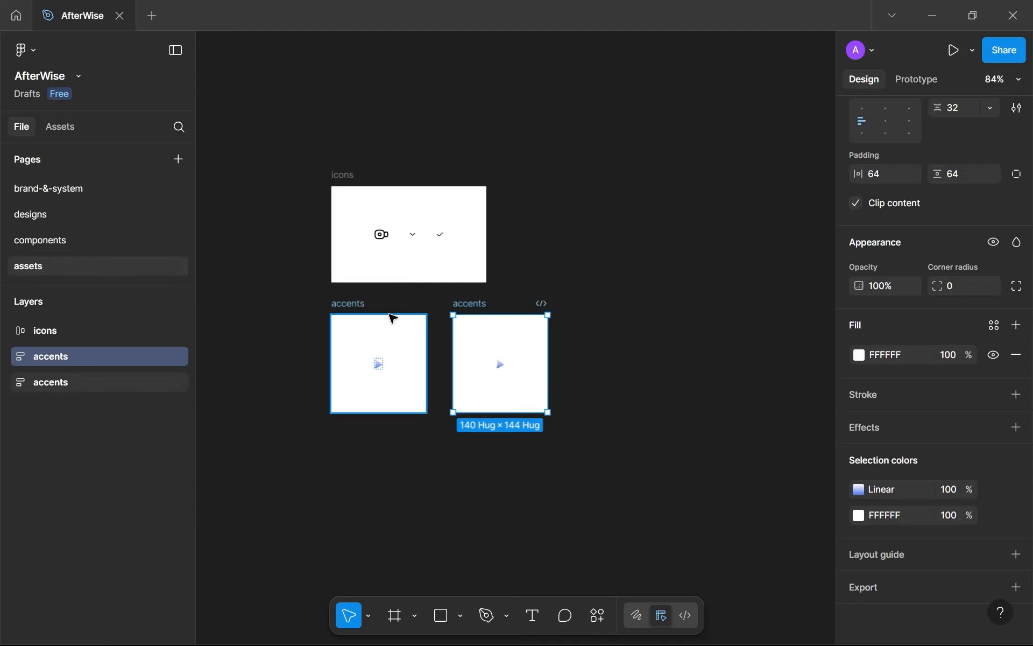
{"action": "left_click_drag", "start_coordinate": [473, 310], "coordinate": [351, 431]}
{"action": "double_click", "coordinate": [348, 427]}
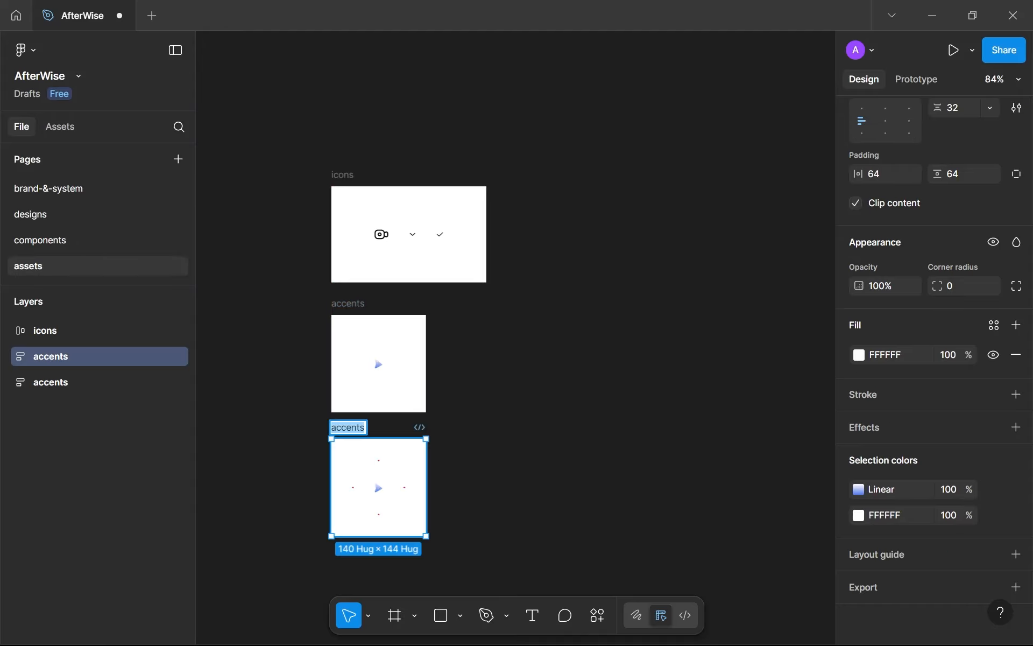
{"action": "type", "text": "logos"}
{"action": "key", "text": "Return"}
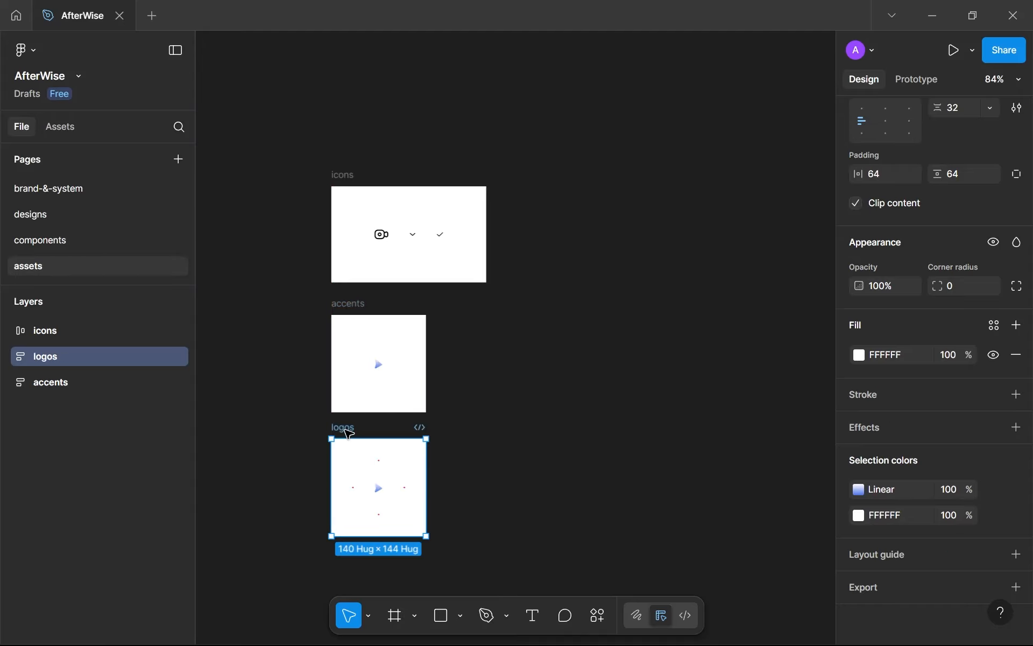
{"action": "scroll", "coordinate": [380, 389], "scroll_direction": "up", "scroll_amount": 5}
Replace the arrow with the X logo, paste in LinkedIn and Reddit logos, and arrange them side by side.
{"action": "left_click", "coordinate": [410, 396]}
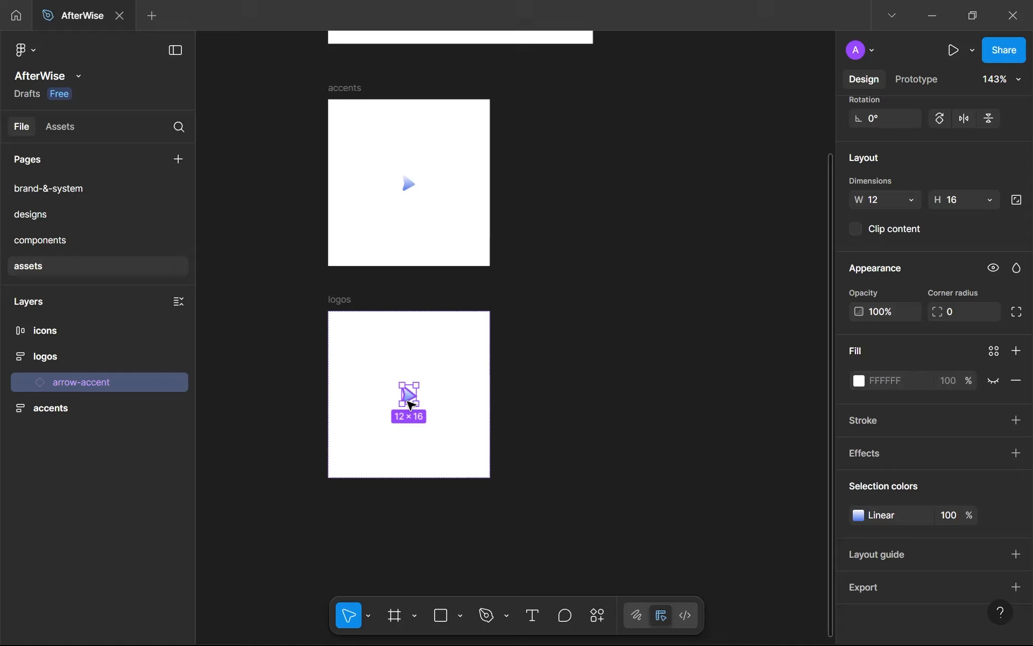
{"action": "key", "text": "ctrl+shift+r"}
{"action": "scroll", "coordinate": [410, 404], "scroll_direction": "up", "scroll_amount": 5}
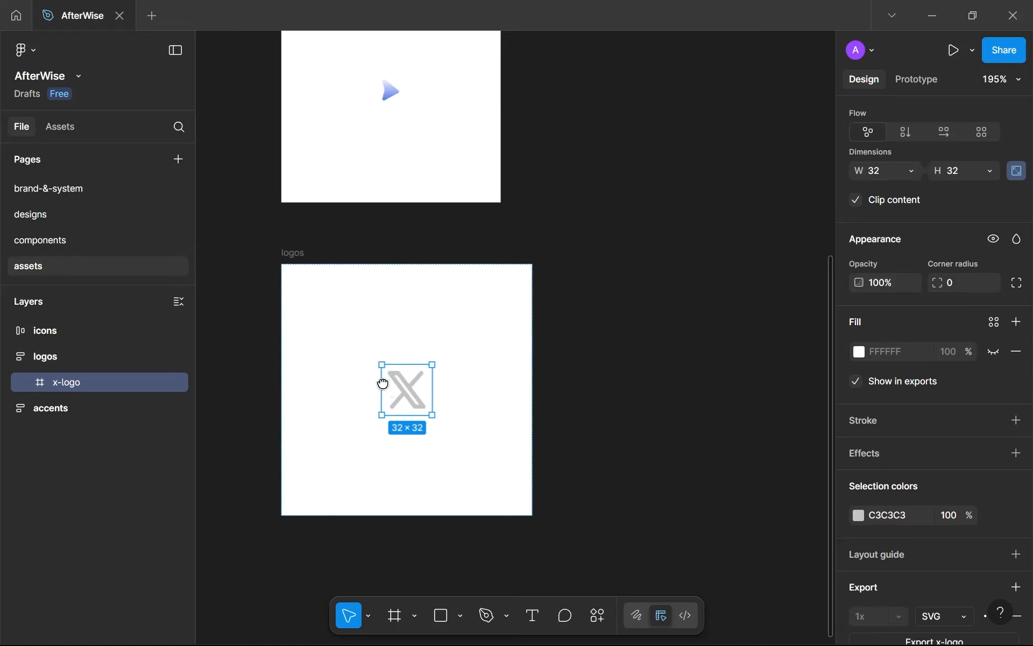
{"action": "left_click_drag", "start_coordinate": [348, 359], "coordinate": [373, 374]}
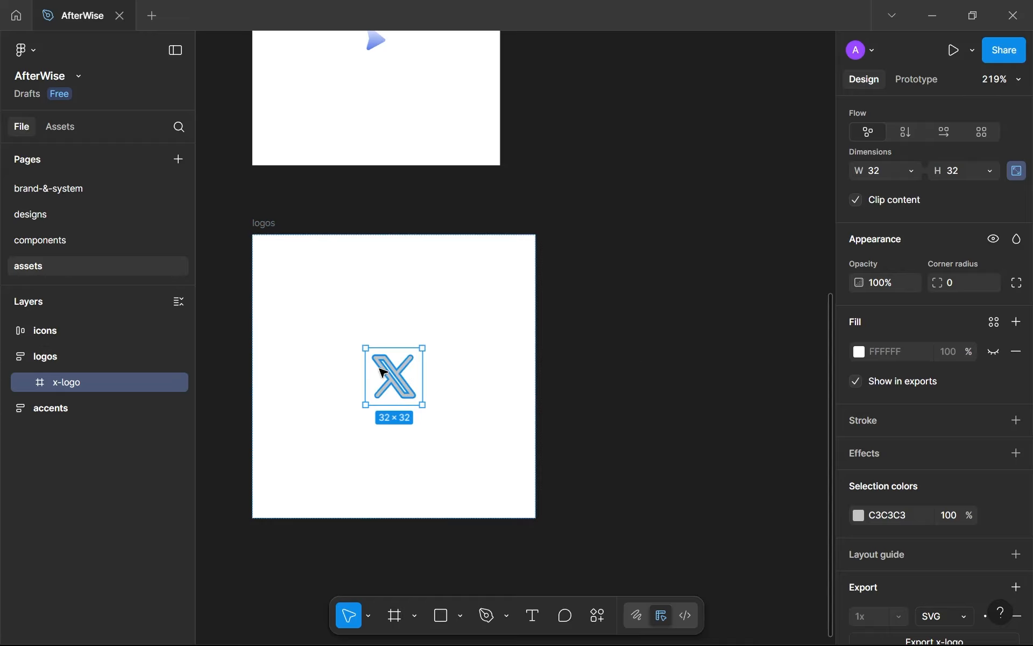
{"action": "left_click", "coordinate": [273, 225]}
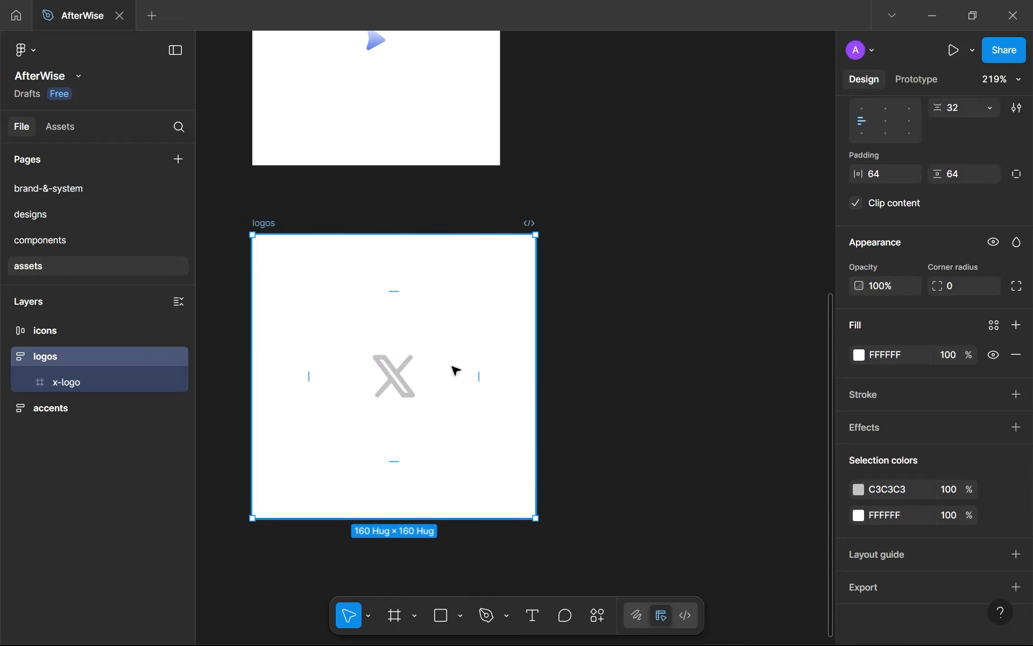
{"action": "key", "text": "ctrl+v"}
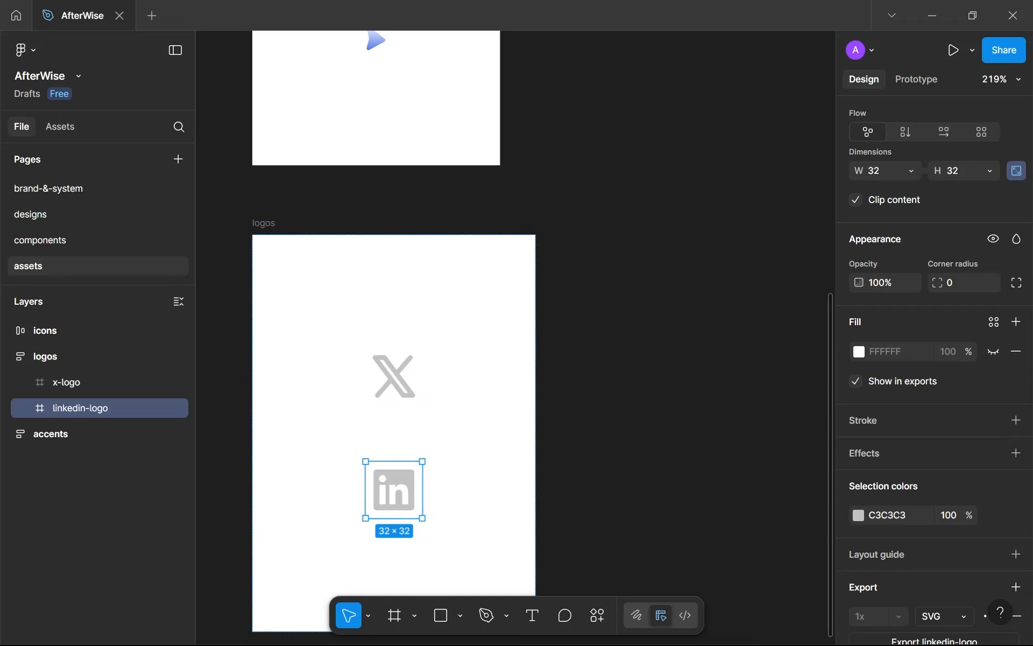
{"action": "left_click", "coordinate": [258, 223]}
{"action": "key", "text": "ctrl+v"}
{"action": "scroll", "coordinate": [468, 353], "scroll_direction": "down", "scroll_amount": 3}
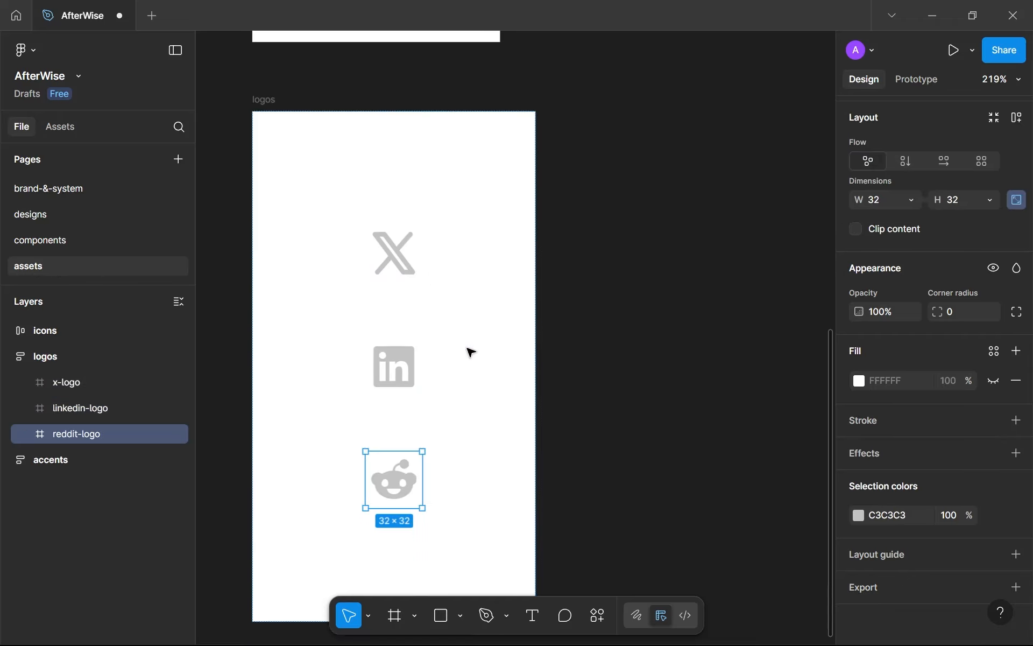
{"action": "key", "text": "Escape"}
{"action": "scroll", "coordinate": [889, 279], "scroll_direction": "up", "scroll_amount": 5}
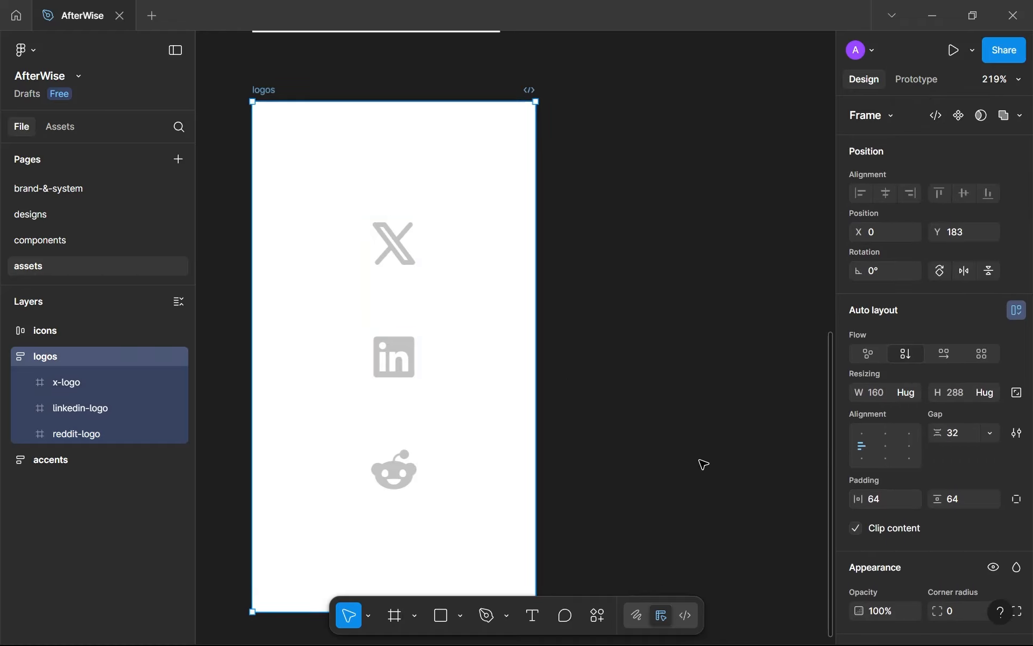
{"action": "left_click", "coordinate": [944, 353]}
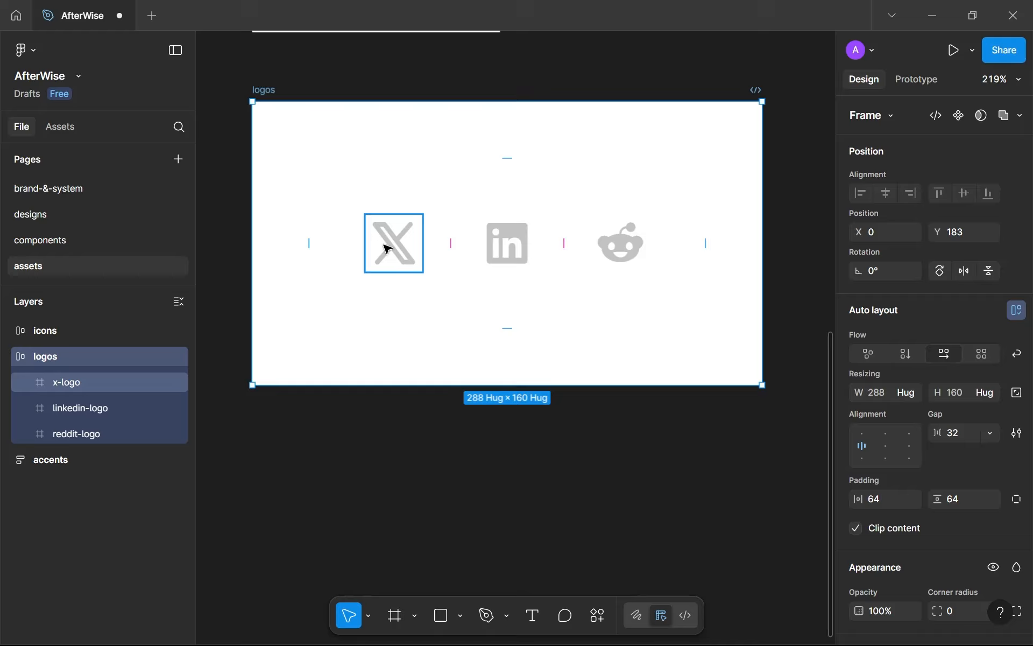
Create components from the X, LinkedIn and Reddit logos and pick the X logo to reuse.
{"action": "left_click", "coordinate": [384, 241]}
{"action": "left_click", "coordinate": [959, 115]}
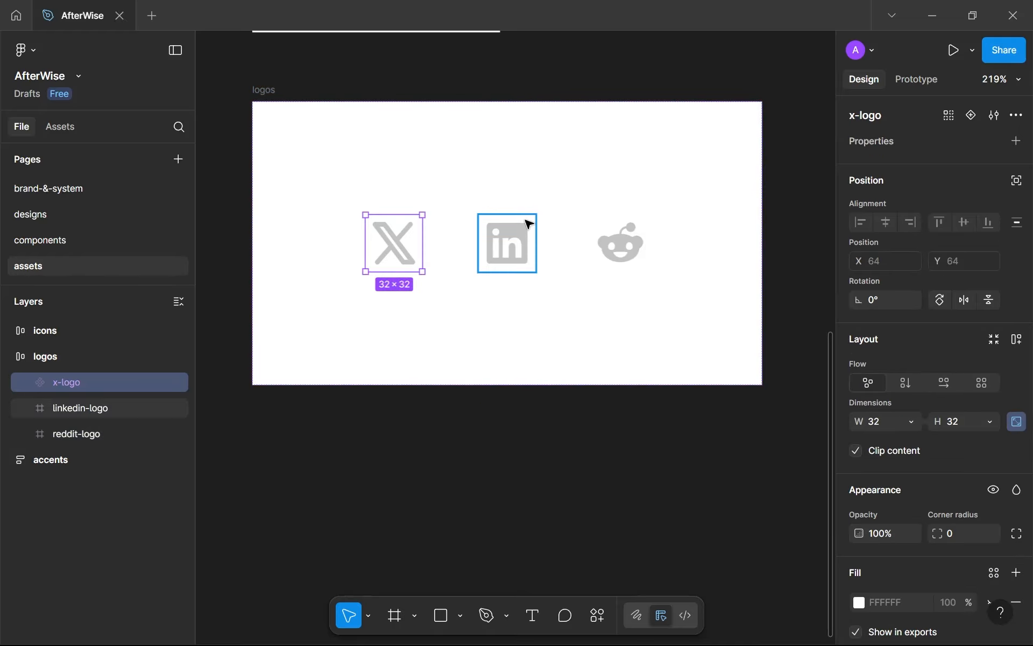
{"action": "left_click", "coordinate": [524, 229]}
{"action": "left_click", "coordinate": [959, 115]}
{"action": "left_click", "coordinate": [635, 232]}
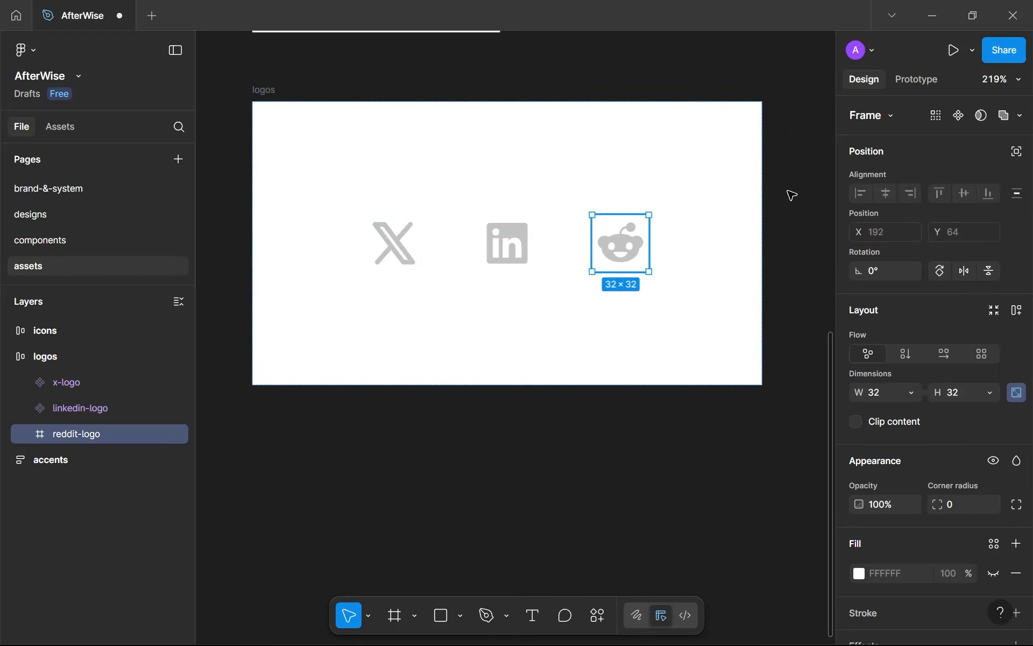
{"action": "left_click", "coordinate": [959, 115]}
{"action": "left_click", "coordinate": [382, 262]}
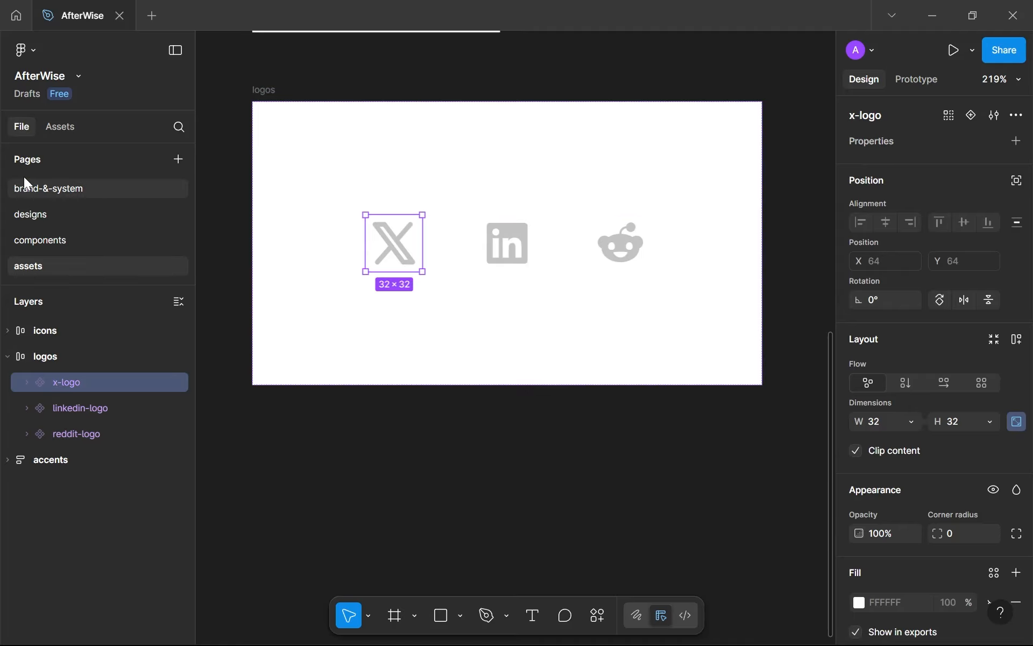
{"action": "left_click", "coordinate": [18, 215]}
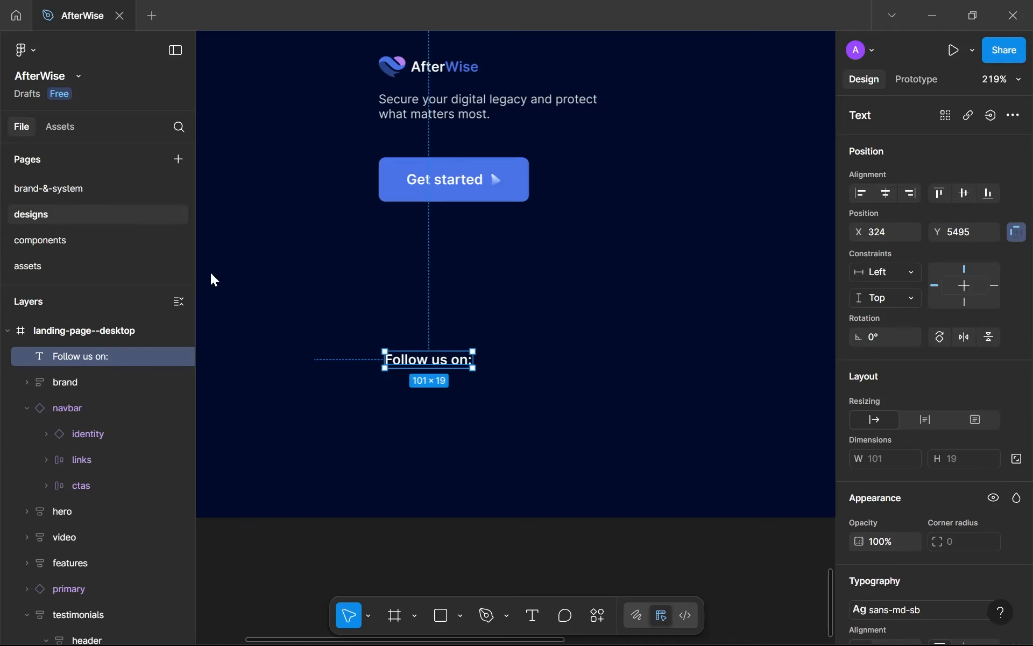
Paste the X logo onto the landing page beside the 'Follow us on:' text.
{"action": "key", "text": "ctrl+v"}
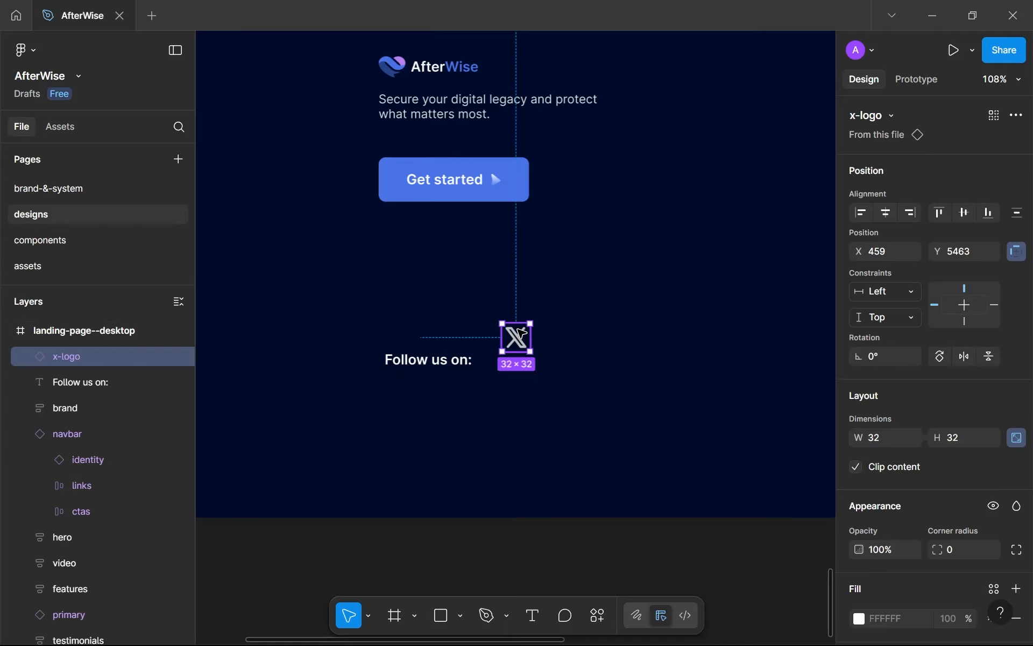
{"action": "left_click_drag", "start_coordinate": [520, 334], "coordinate": [529, 349]}
{"action": "scroll", "coordinate": [533, 358], "scroll_direction": "up", "scroll_amount": 2}
{"action": "scroll", "coordinate": [532, 357], "scroll_direction": "up", "scroll_amount": 5}
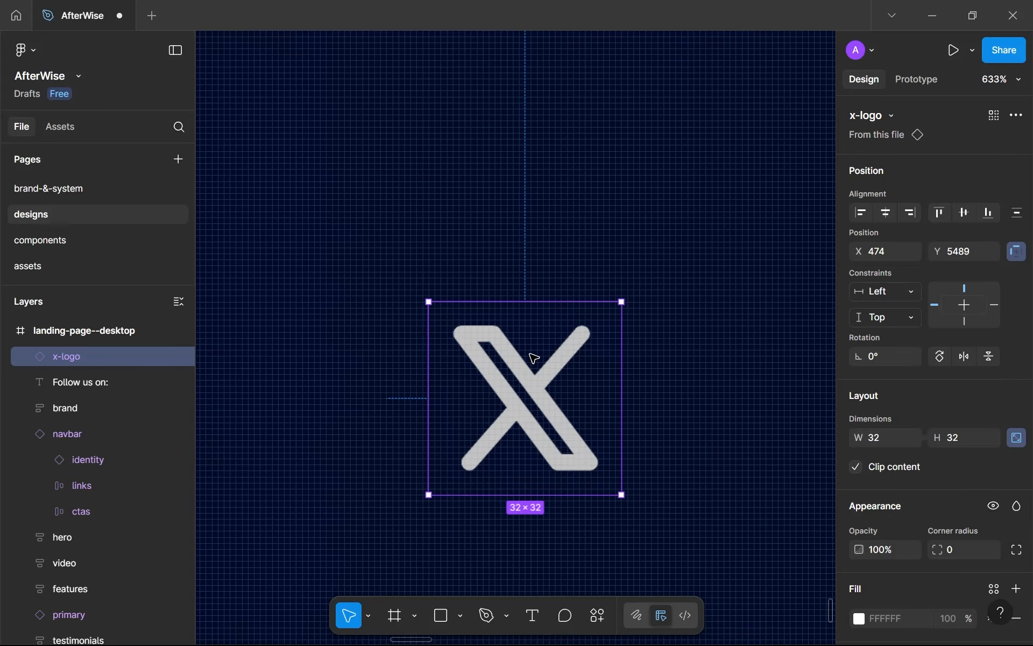
{"action": "scroll", "coordinate": [571, 328], "scroll_direction": "down", "scroll_amount": 3}
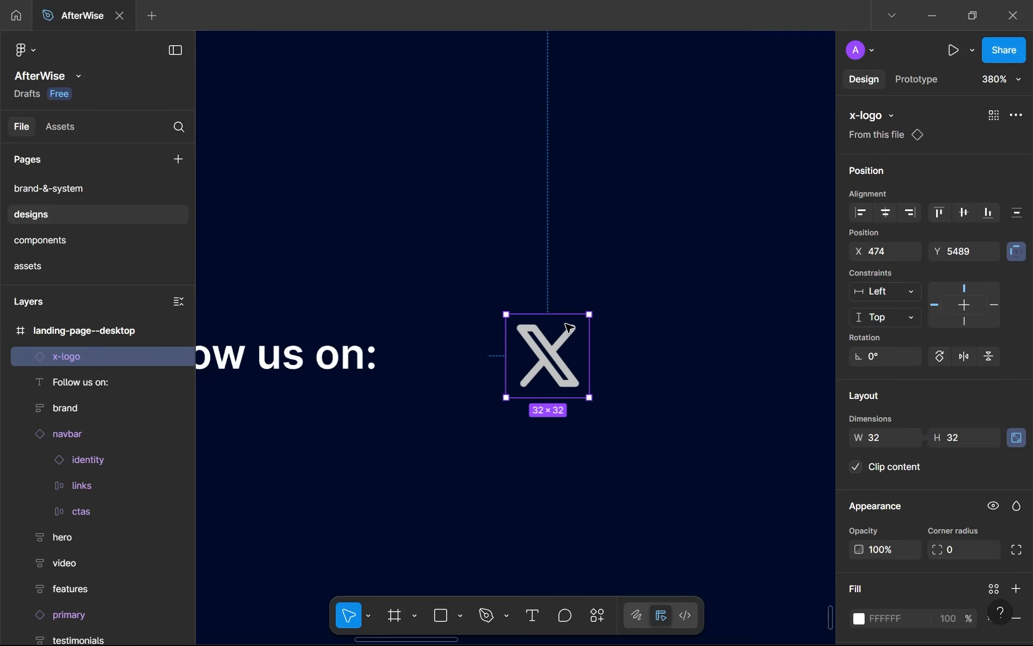
{"action": "left_click", "coordinate": [558, 422]}
{"action": "scroll", "coordinate": [558, 422], "scroll_direction": "down", "scroll_amount": 4}
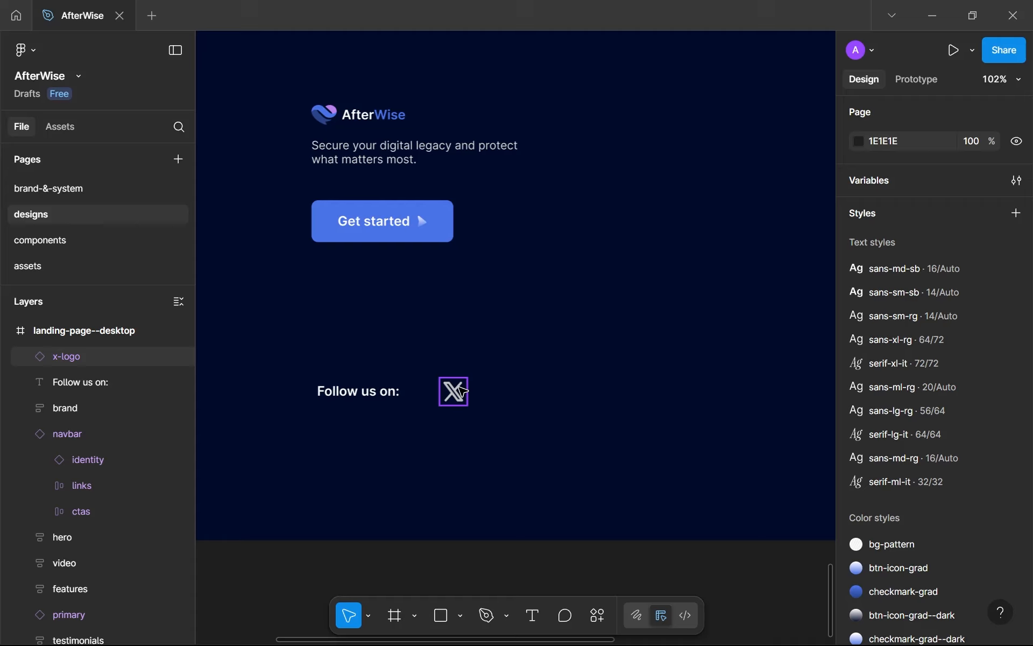
{"action": "left_click", "coordinate": [463, 391]}
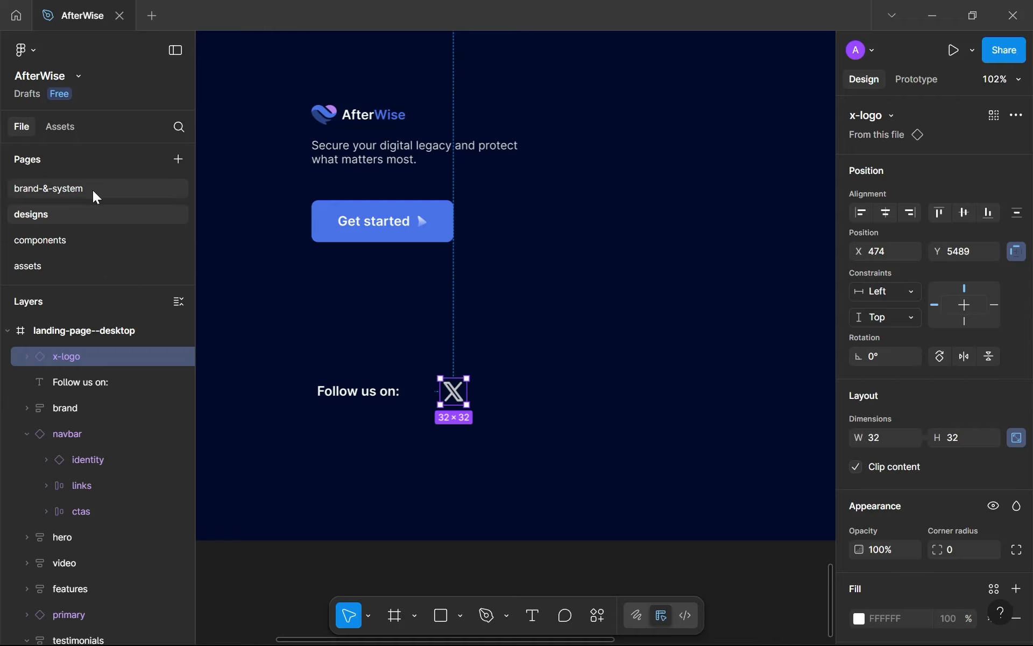
Bring the LinkedIn and Reddit logos from the assets page, place them right of X, and select all three.
{"action": "double_click", "coordinate": [85, 265]}
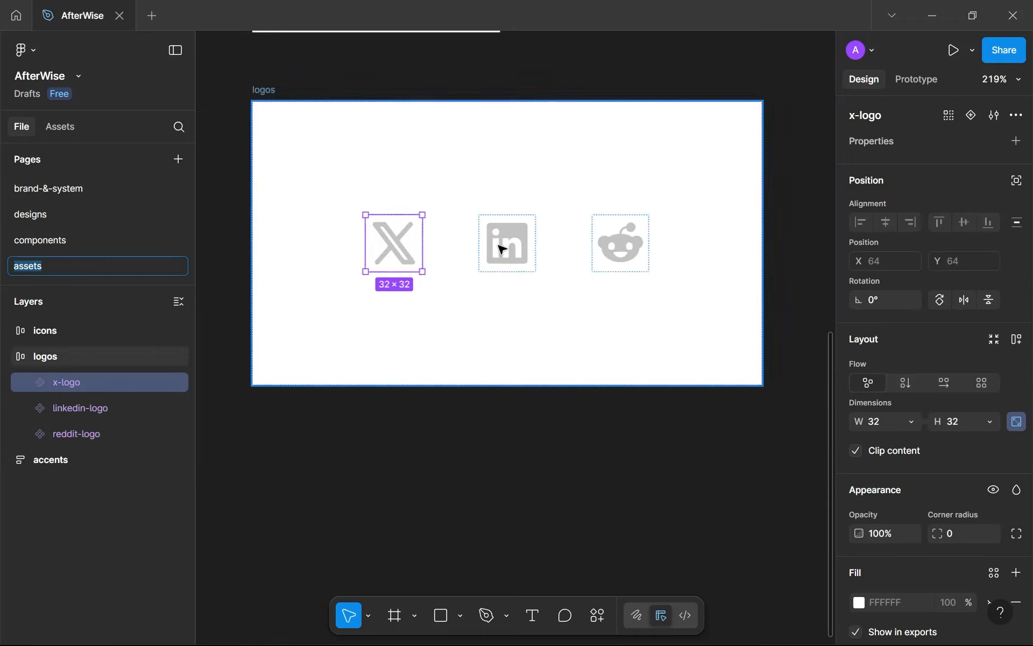
{"action": "left_click", "coordinate": [502, 249]}
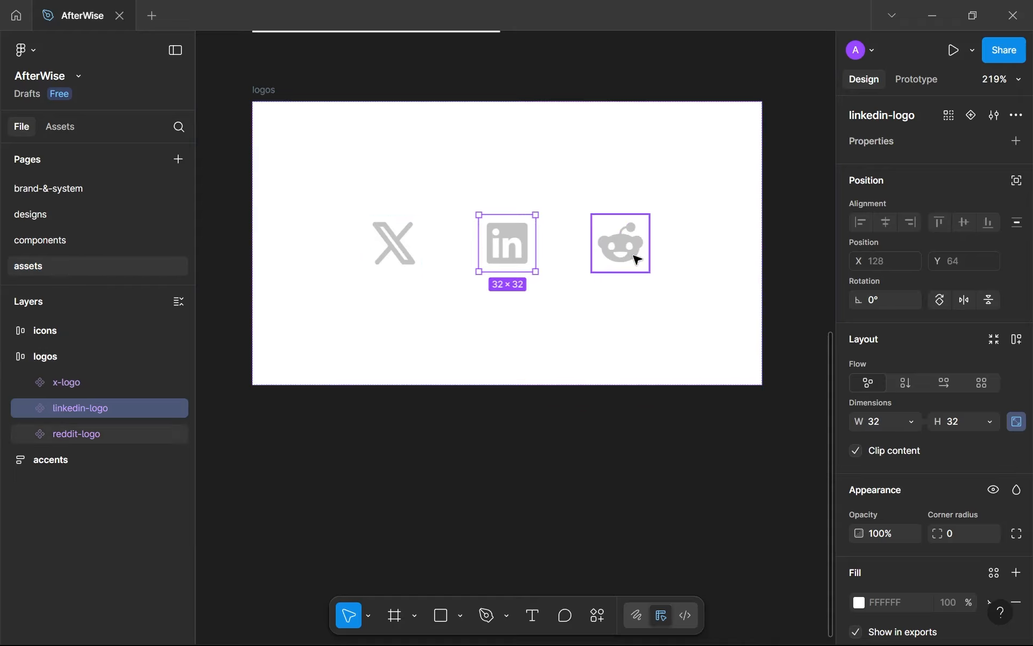
{"action": "left_click", "coordinate": [636, 260], "text": "shift"}
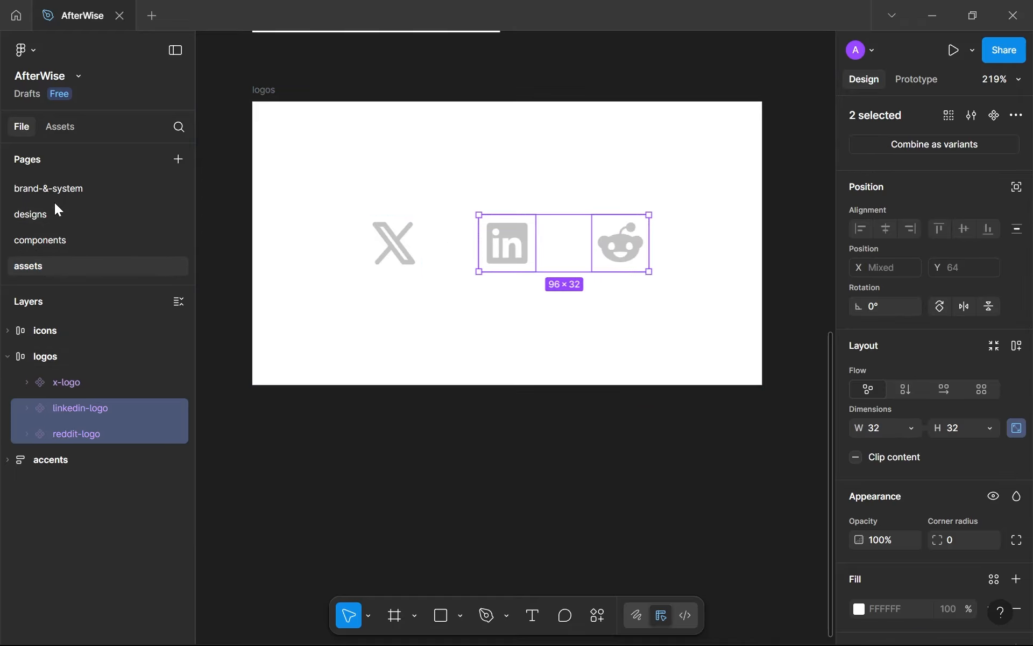
{"action": "left_click", "coordinate": [53, 233]}
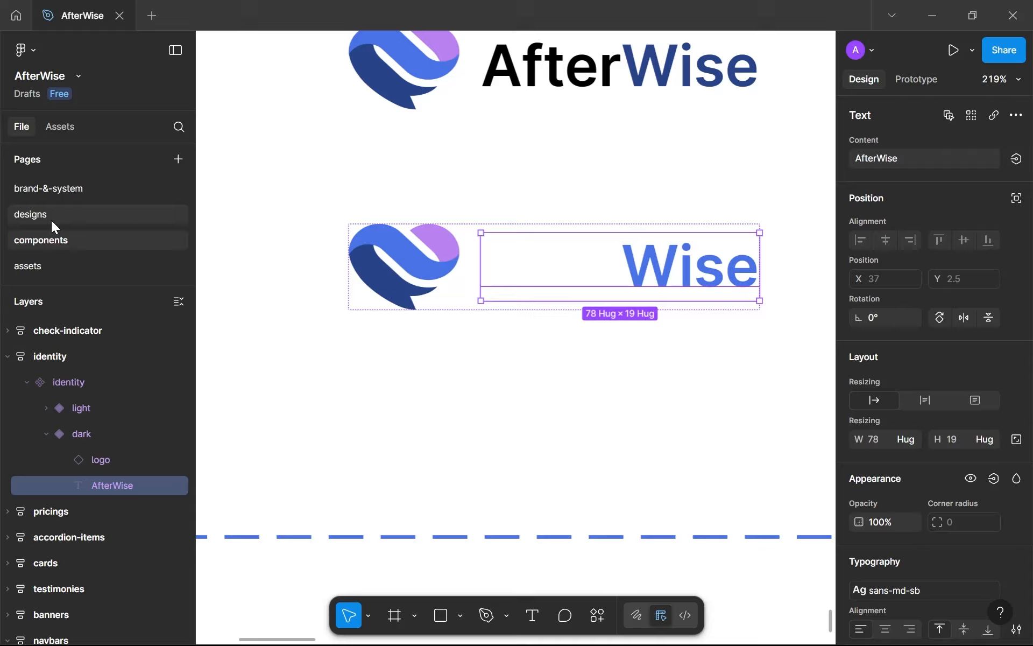
{"action": "left_click", "coordinate": [52, 220]}
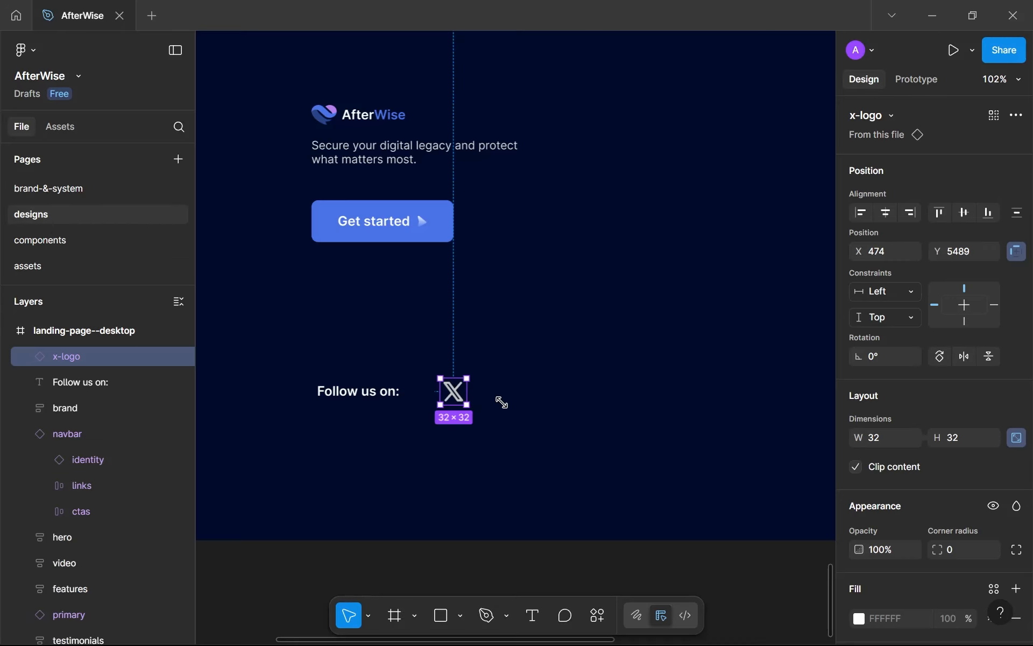
{"action": "left_click", "coordinate": [504, 405]}
{"action": "key", "text": "ctrl+v"}
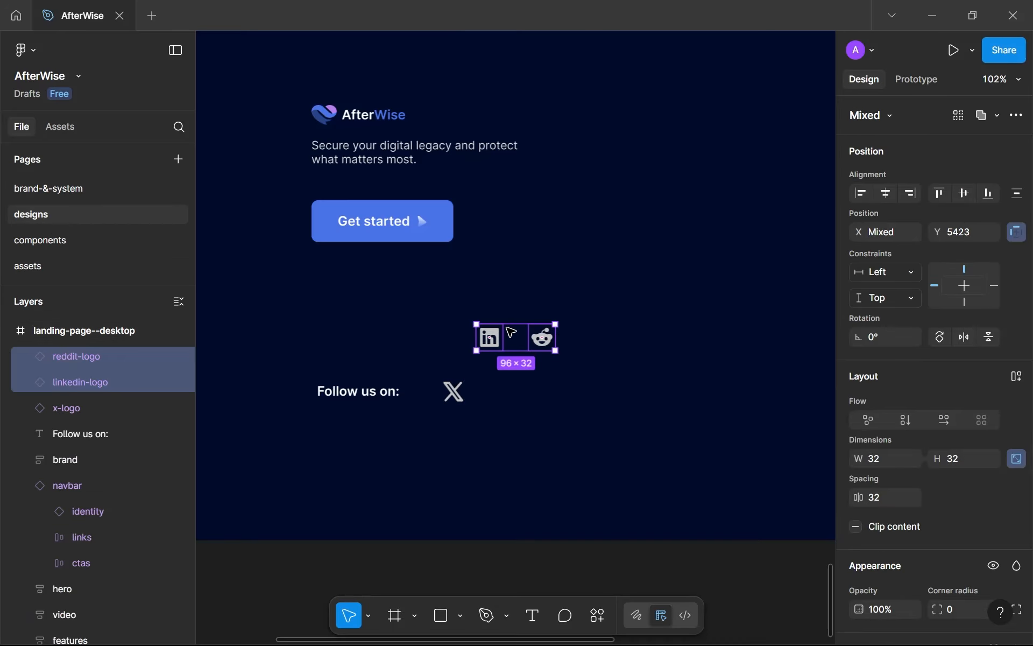
{"action": "left_click_drag", "start_coordinate": [516, 332], "coordinate": [530, 387]}
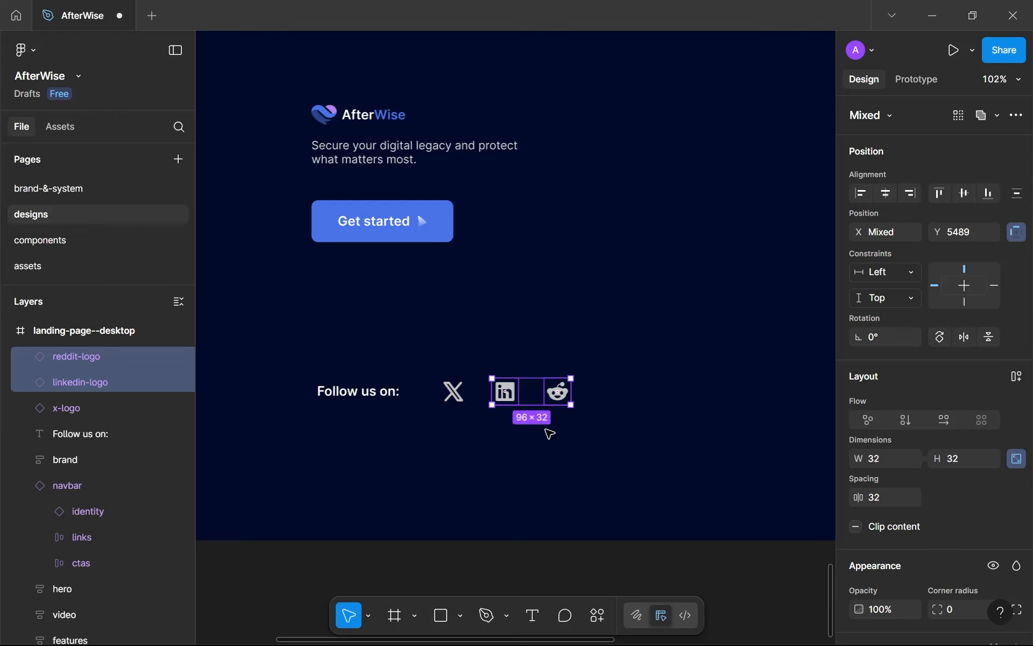
{"action": "left_click", "coordinate": [549, 430]}
{"action": "left_click", "coordinate": [555, 393]}
{"action": "left_click", "coordinate": [505, 392], "text": "shift"}
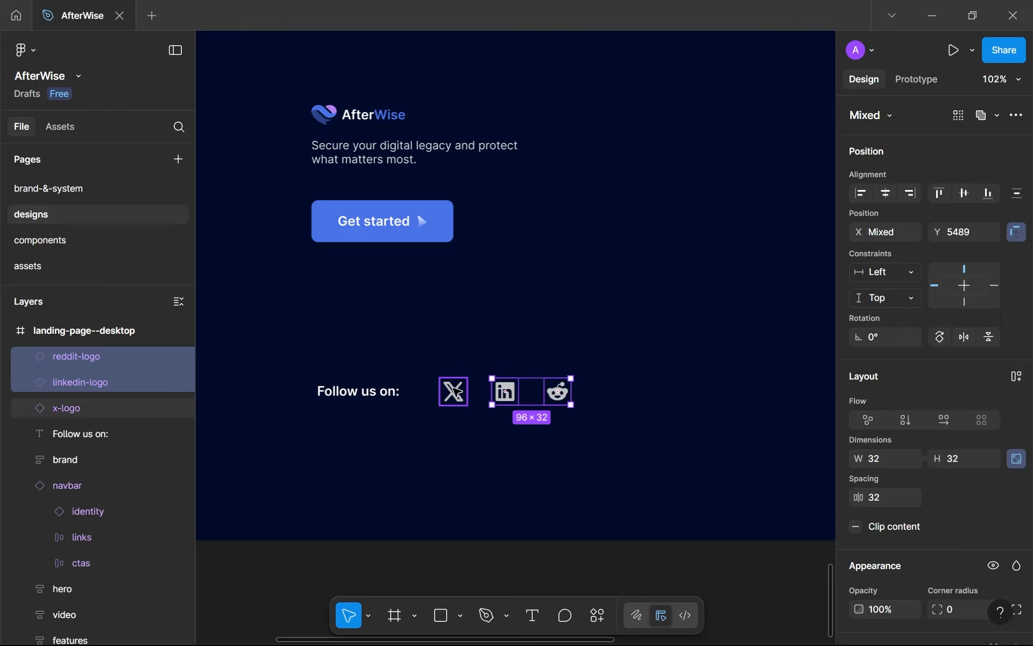
{"action": "left_click", "coordinate": [453, 392], "text": "shift"}
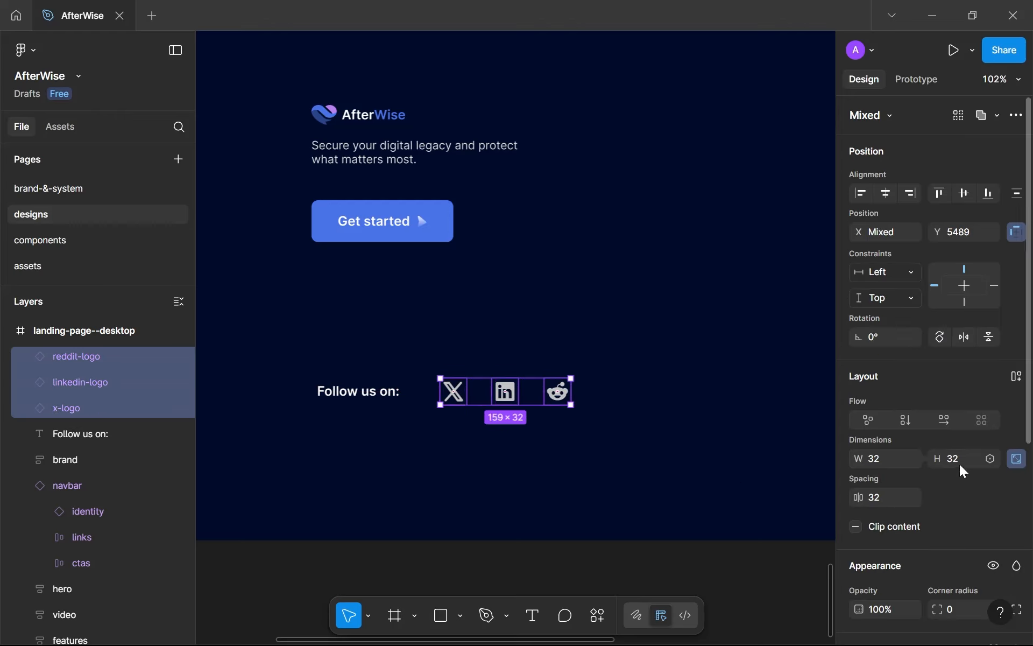
Wrap the three logos in an auto-layout row, setting its gap to 24 and then 16.
{"action": "scroll", "coordinate": [560, 391], "scroll_direction": "up", "scroll_amount": 5}
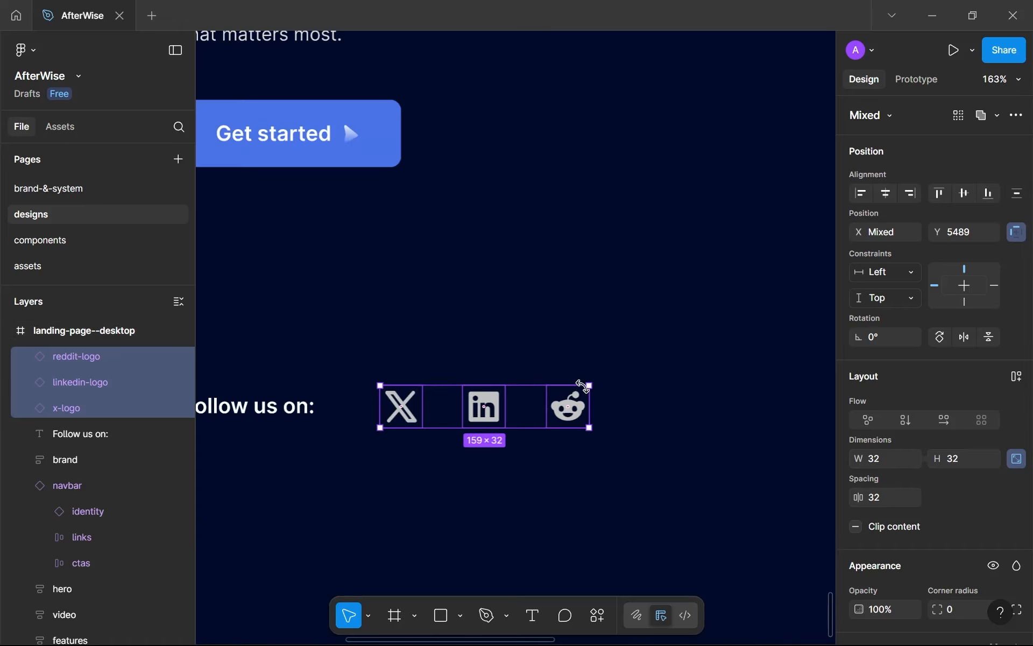
{"action": "scroll", "coordinate": [570, 393], "scroll_direction": "down", "scroll_amount": 3}
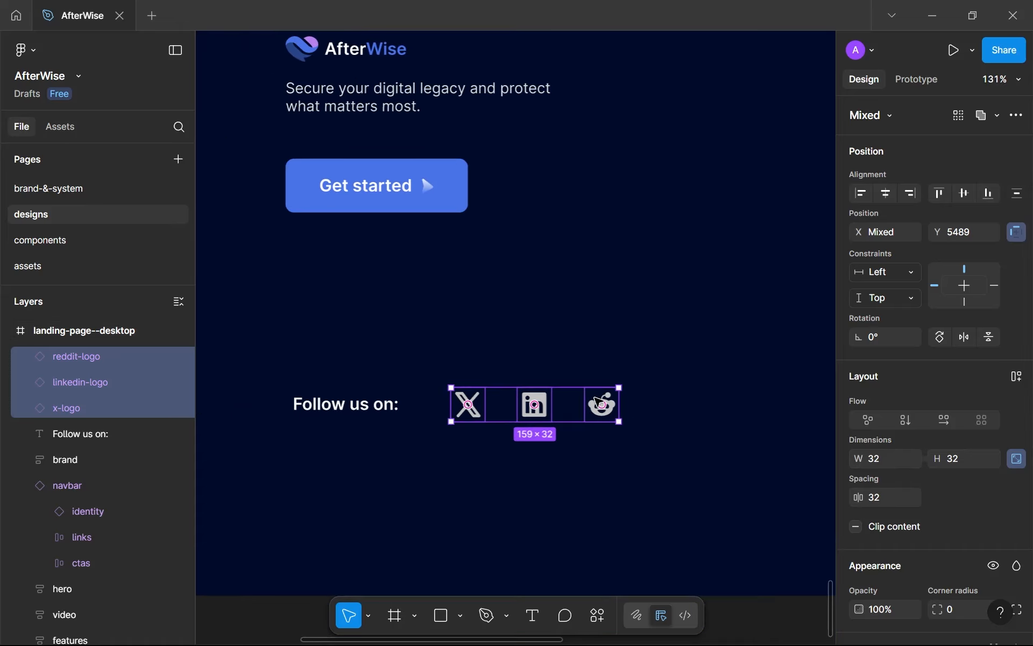
{"action": "key", "text": "shift+a"}
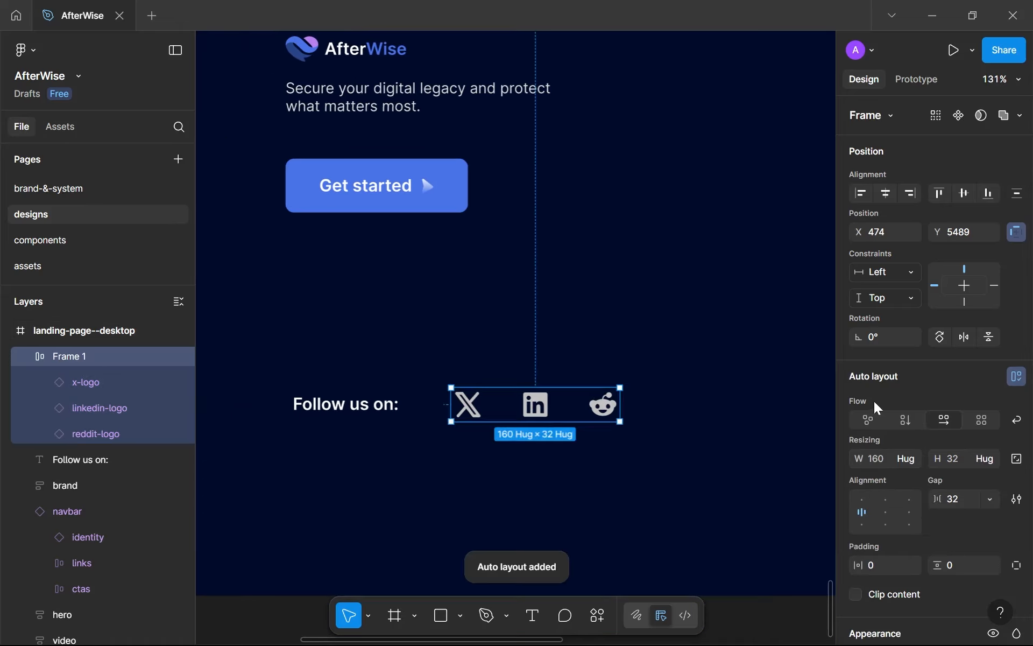
{"action": "left_click", "coordinate": [965, 500]}
{"action": "type", "text": "24"}
{"action": "key", "text": "Return"}
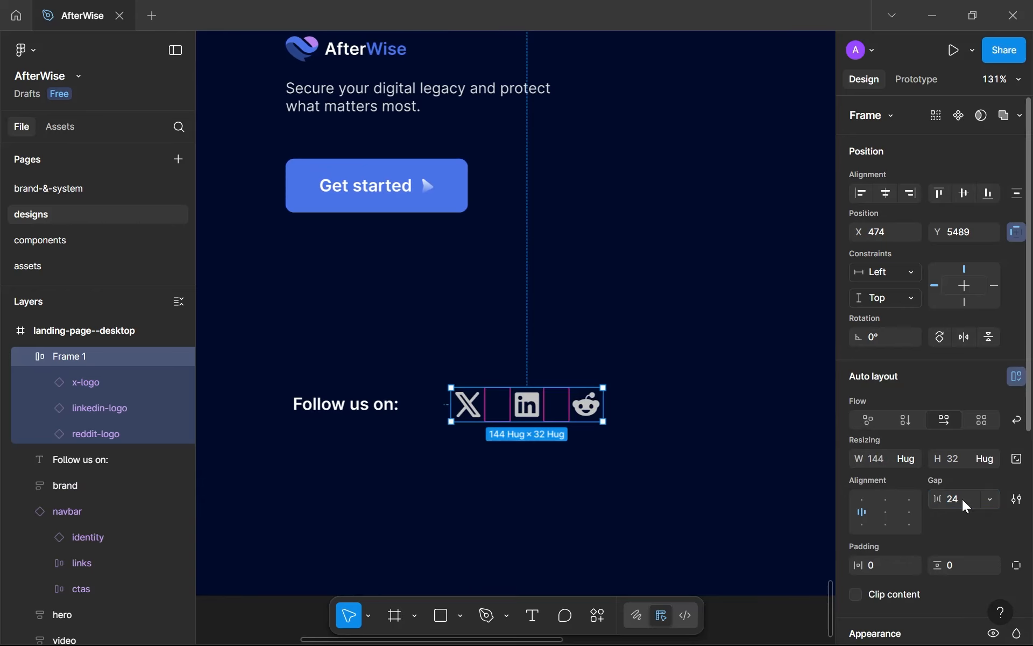
{"action": "left_click", "coordinate": [506, 481]}
{"action": "scroll", "coordinate": [505, 481], "scroll_direction": "down", "scroll_amount": 3}
{"action": "scroll", "coordinate": [508, 485], "scroll_direction": "down", "scroll_amount": 2}
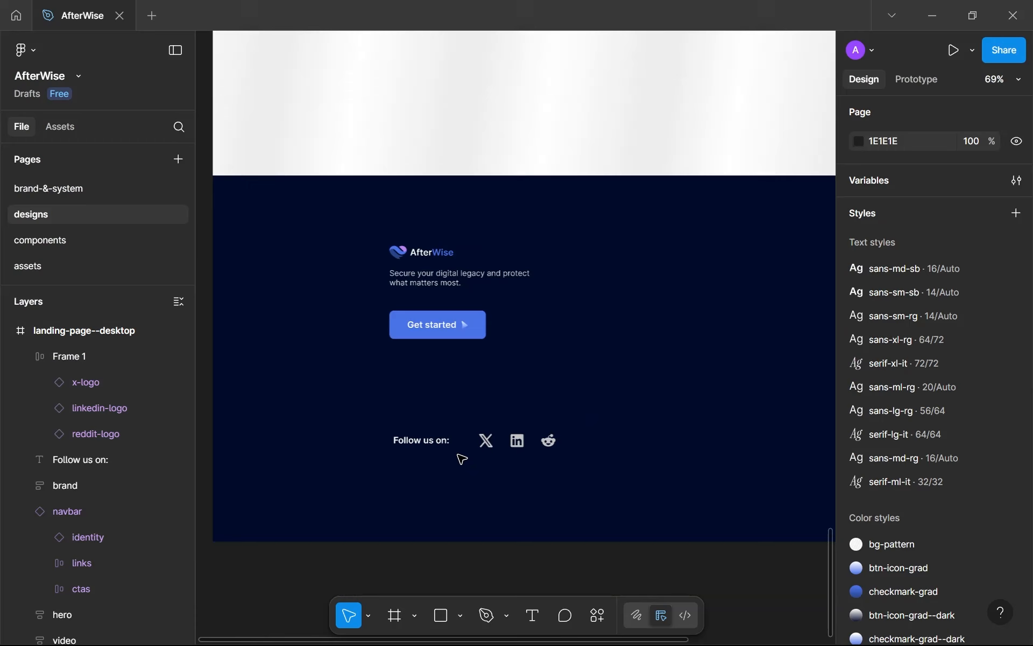
{"action": "left_click", "coordinate": [489, 445]}
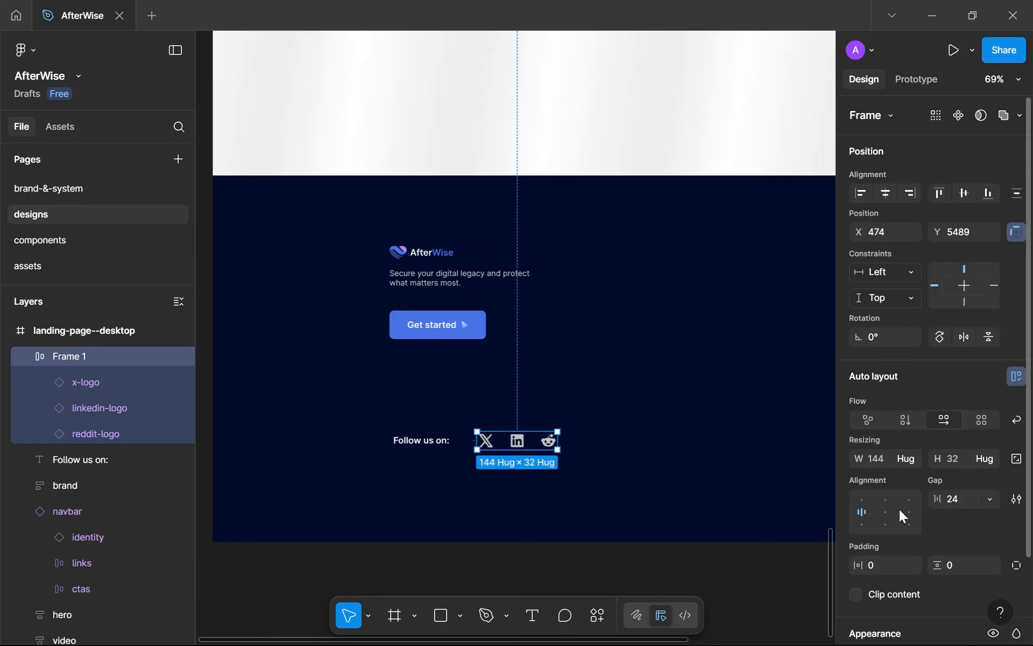
{"action": "left_click", "coordinate": [951, 499]}
{"action": "type", "text": "16"}
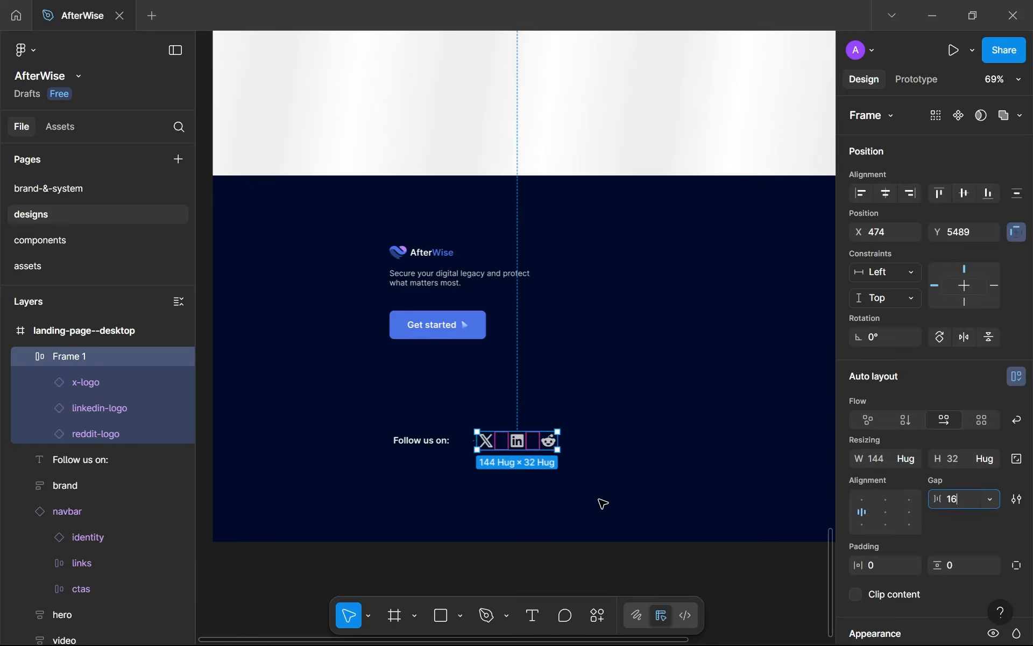
Wrap the label and logo row in auto layout named 'follow-cta', name the row 'socials', gap 24.
{"action": "left_click", "coordinate": [428, 444], "text": "shift"}
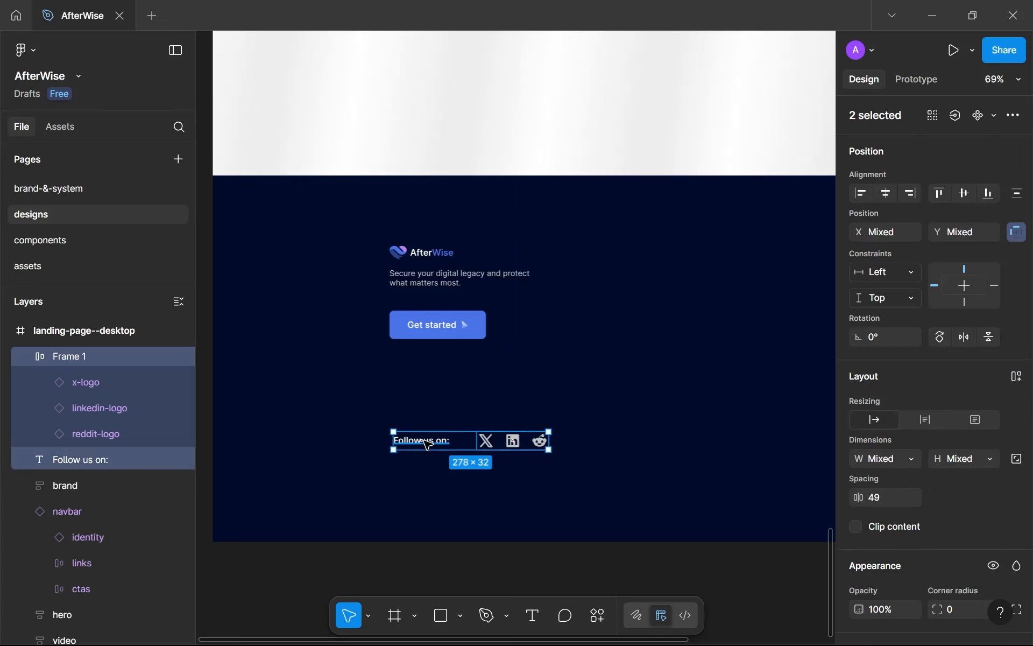
{"action": "key", "text": "shift+a"}
{"action": "double_click", "coordinate": [98, 413]}
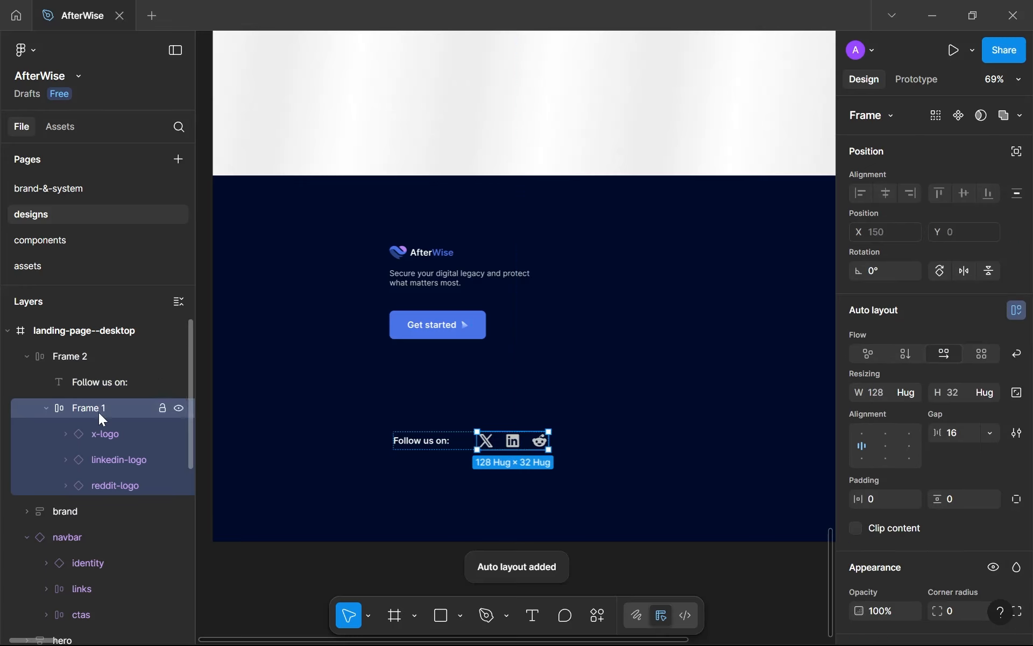
{"action": "type", "text": "social"}
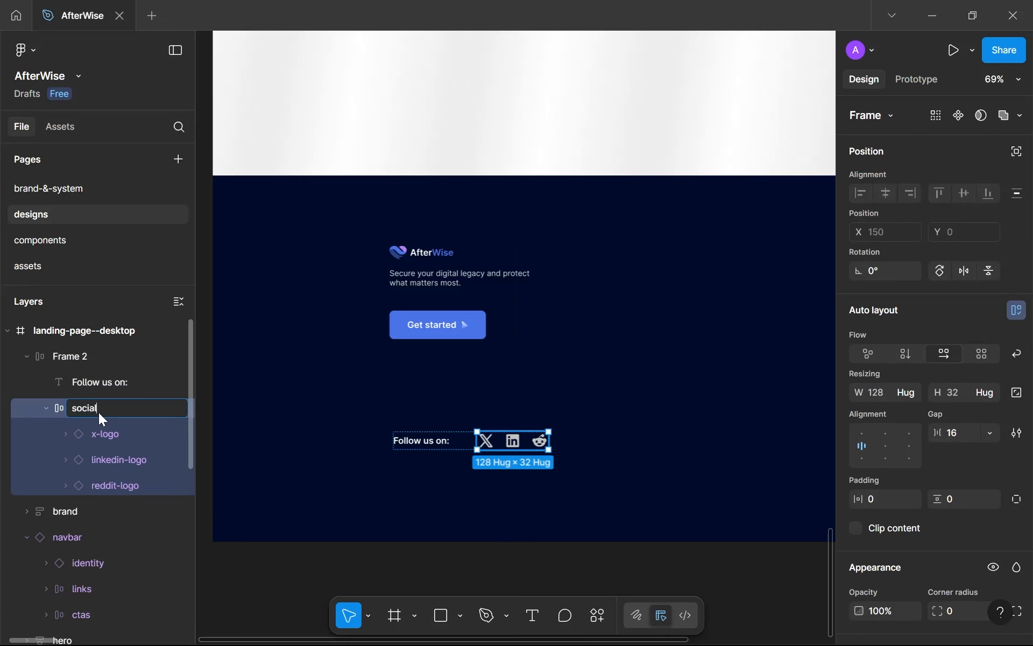
{"action": "type", "text": "s"}
{"action": "double_click", "coordinate": [77, 356]}
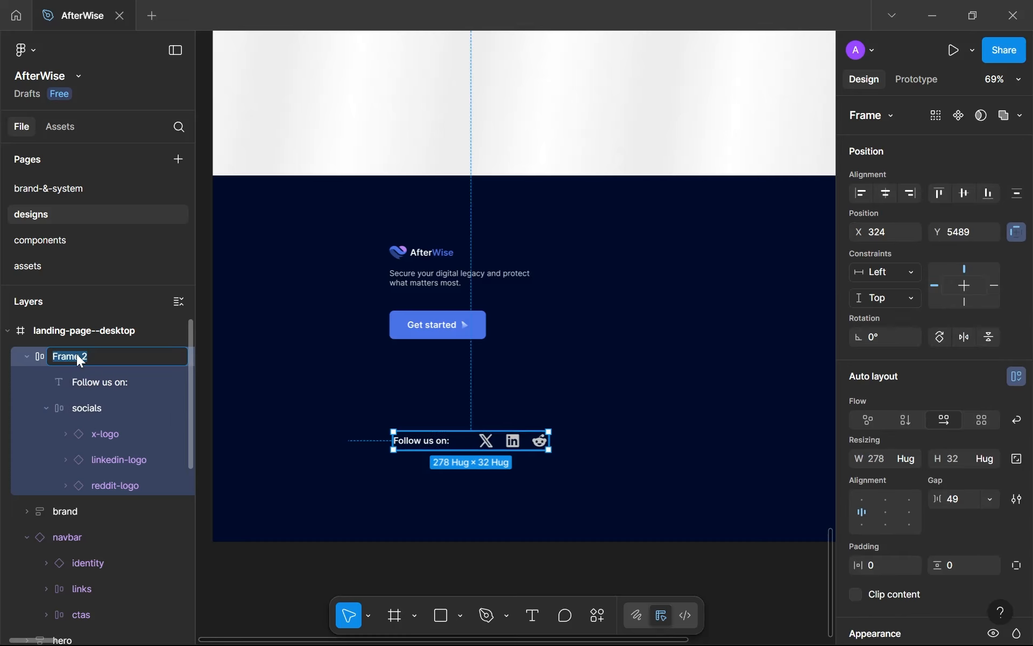
{"action": "type", "text": "follow-cta"}
{"action": "key", "text": "Return"}
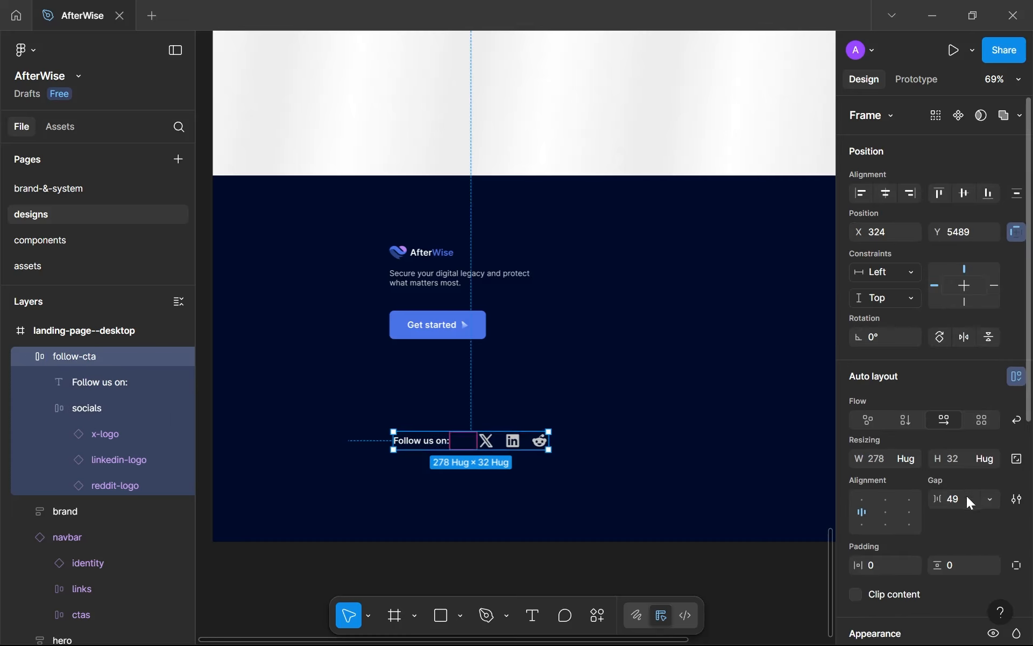
{"action": "type", "text": "24"}
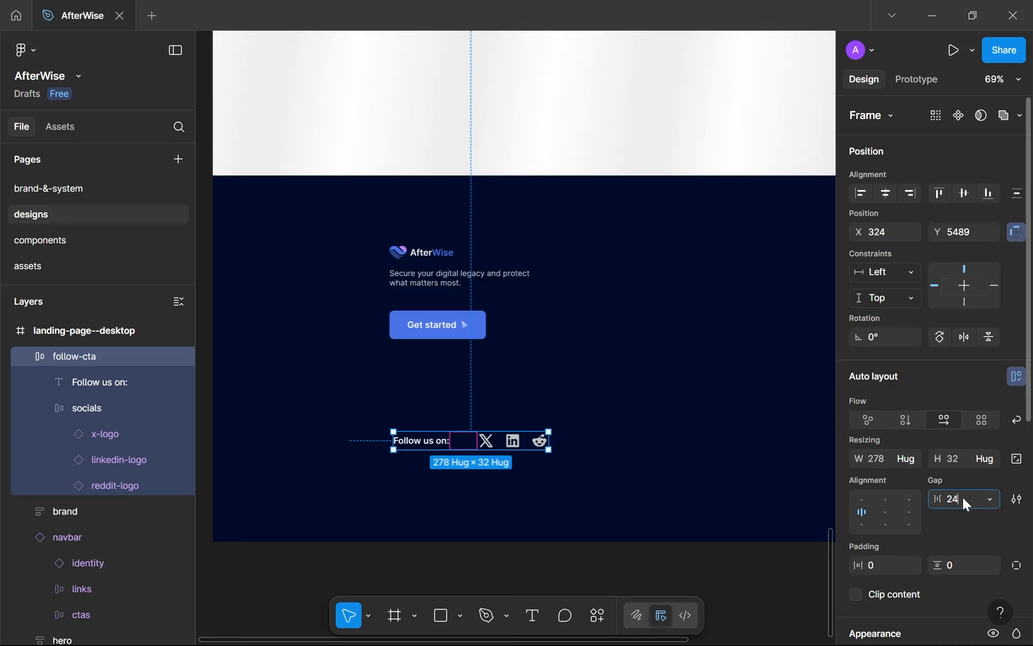
{"action": "left_click", "coordinate": [604, 496]}
Set the social row's spacing to 1 and reposition it within the footer.
{"action": "left_click", "coordinate": [506, 450]}
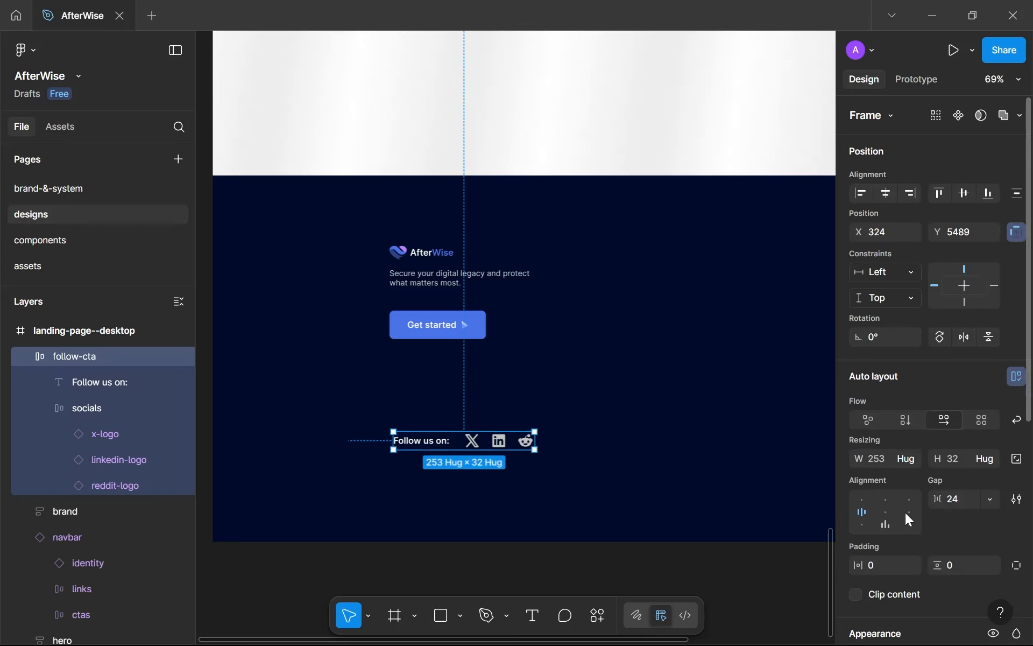
{"action": "left_click", "coordinate": [956, 499]}
{"action": "type", "text": "16"}
{"action": "left_click", "coordinate": [558, 489]}
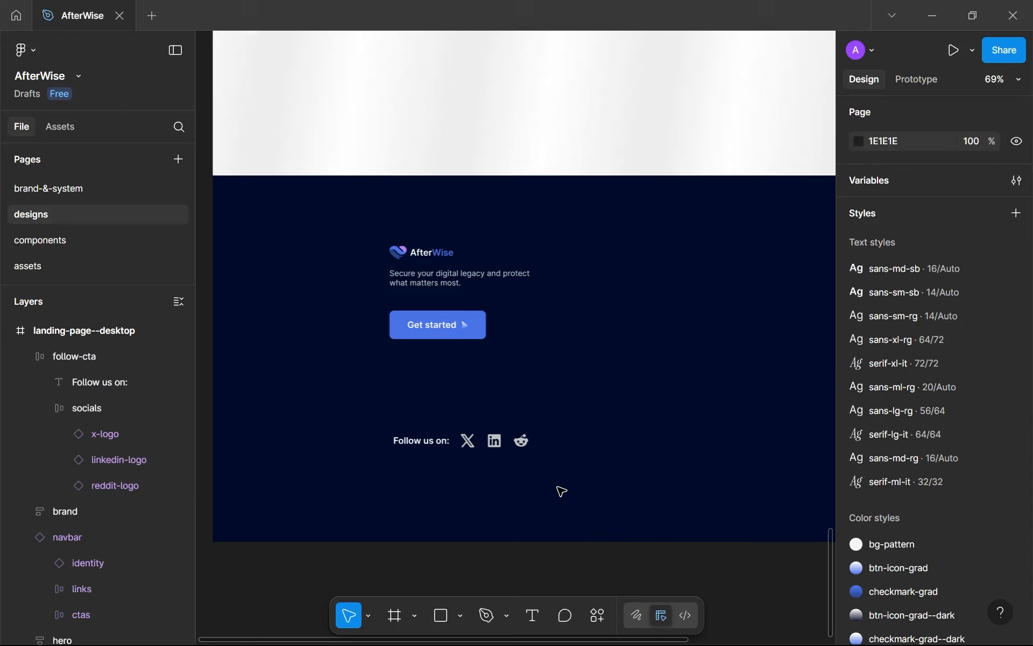
{"action": "left_click_drag", "start_coordinate": [488, 444], "coordinate": [500, 467]}
Wrap the brand block and Get started button in an auto-layout frame named 'top'.
{"action": "left_click", "coordinate": [476, 330]}
{"action": "left_click", "coordinate": [456, 275], "text": "shift"}
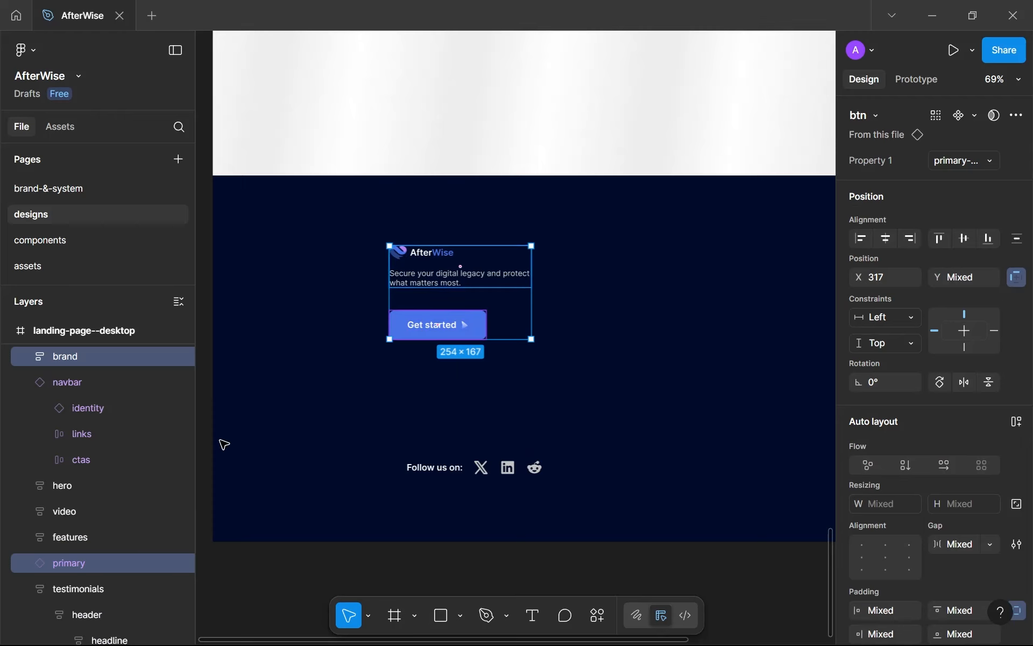
{"action": "key", "text": "shift+a"}
{"action": "double_click", "coordinate": [72, 512]}
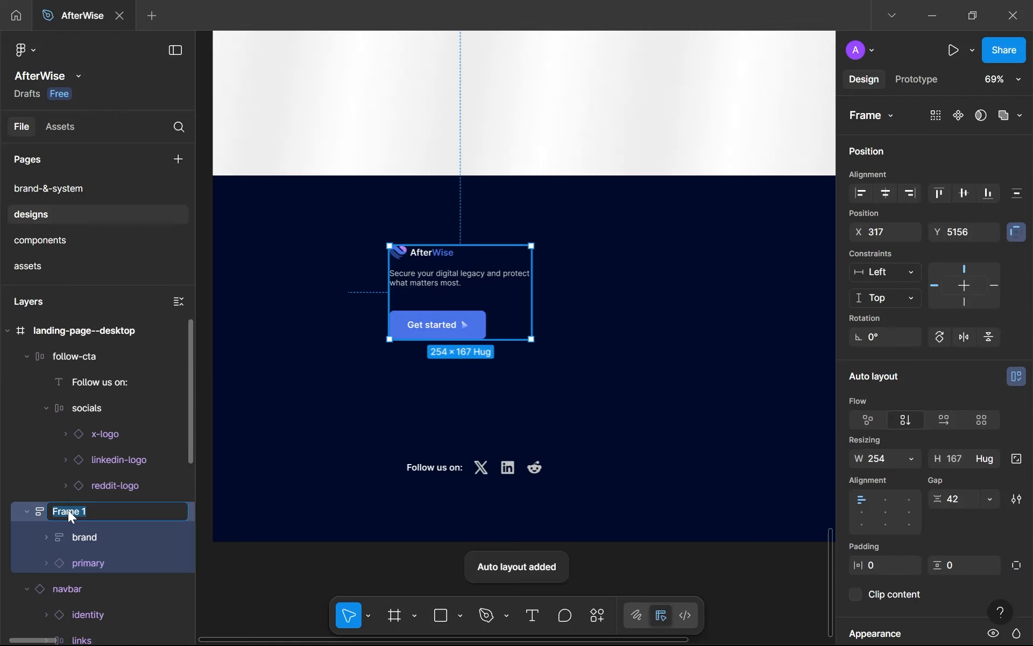
{"action": "type", "text": "top"}
{"action": "key", "text": "Return"}
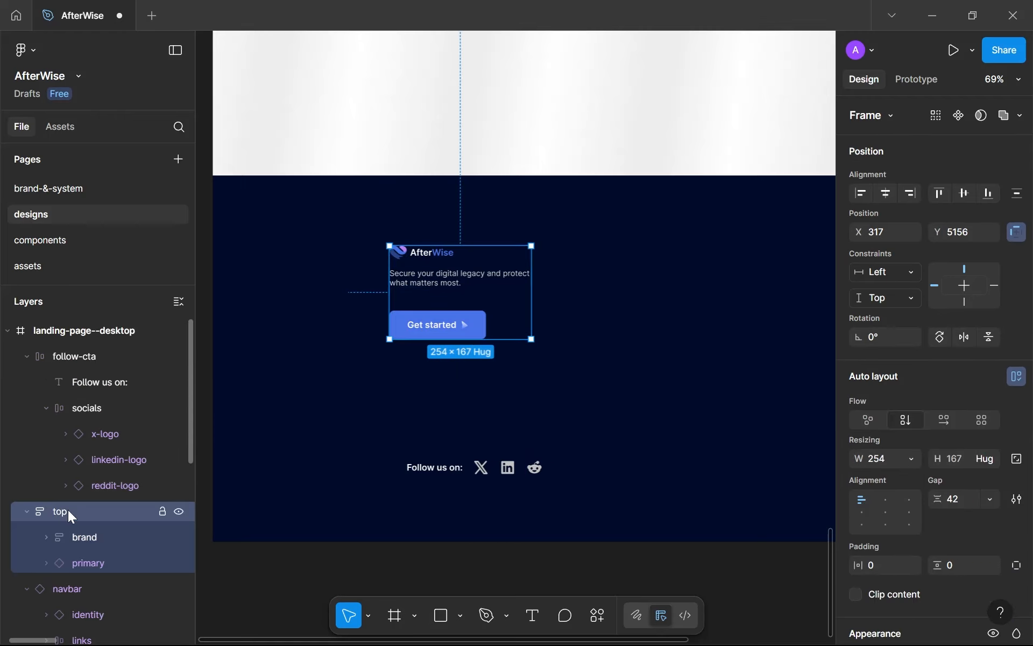
Wrap it with the social row, rename the inner frame 'header' and give it a 32 gap.
{"action": "left_click", "coordinate": [436, 467], "text": "shift"}
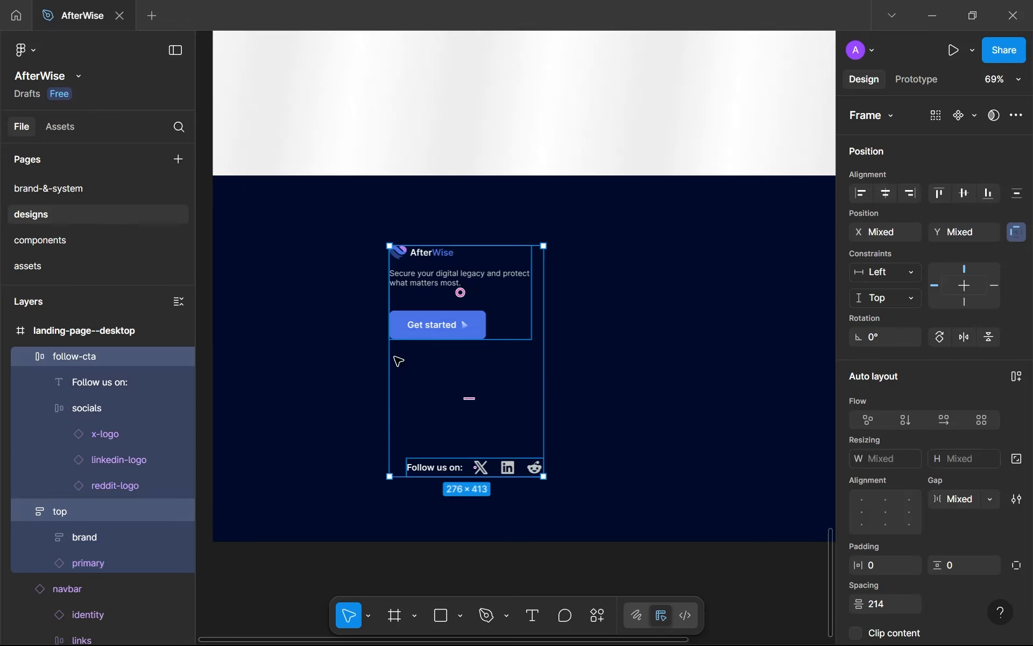
{"action": "key", "text": "shift+a"}
{"action": "double_click", "coordinate": [425, 294]}
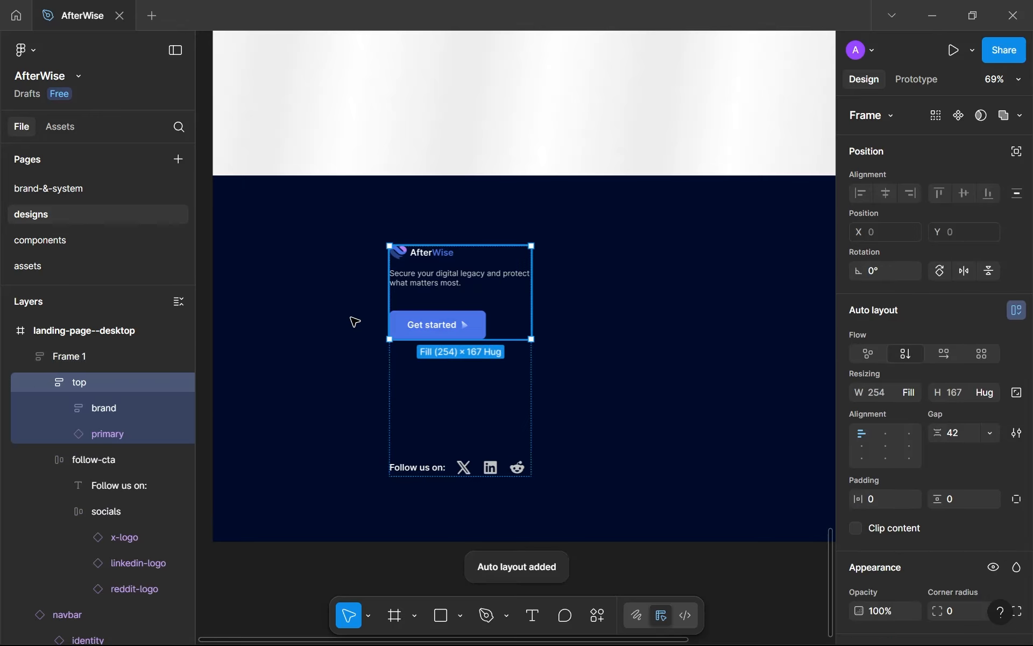
{"action": "double_click", "coordinate": [101, 384]}
{"action": "type", "text": "header"}
{"action": "key", "text": "Return"}
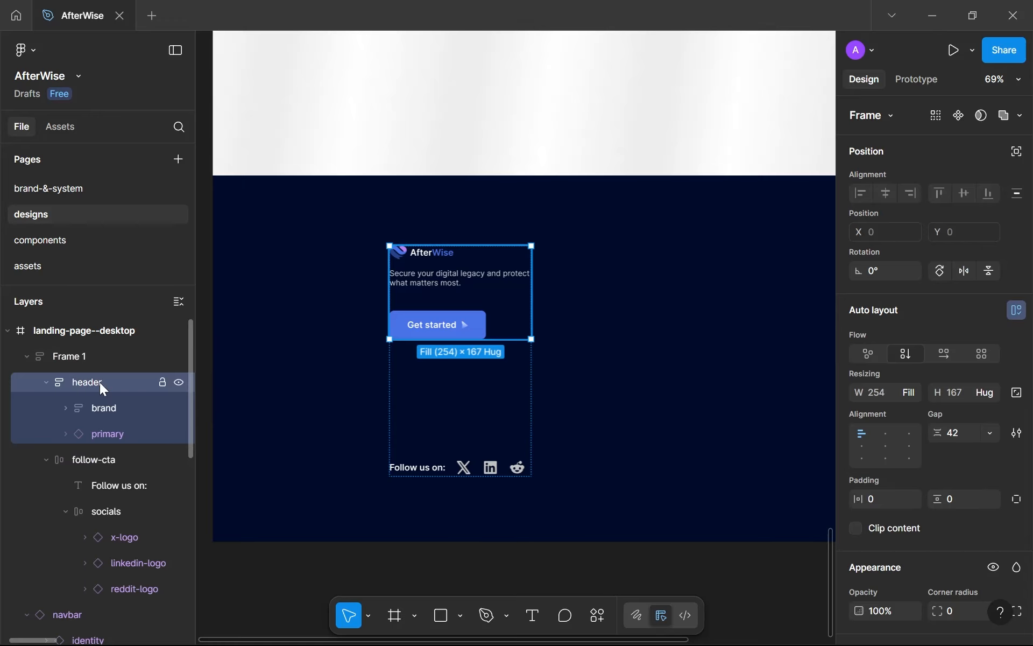
{"action": "left_click", "coordinate": [90, 355]}
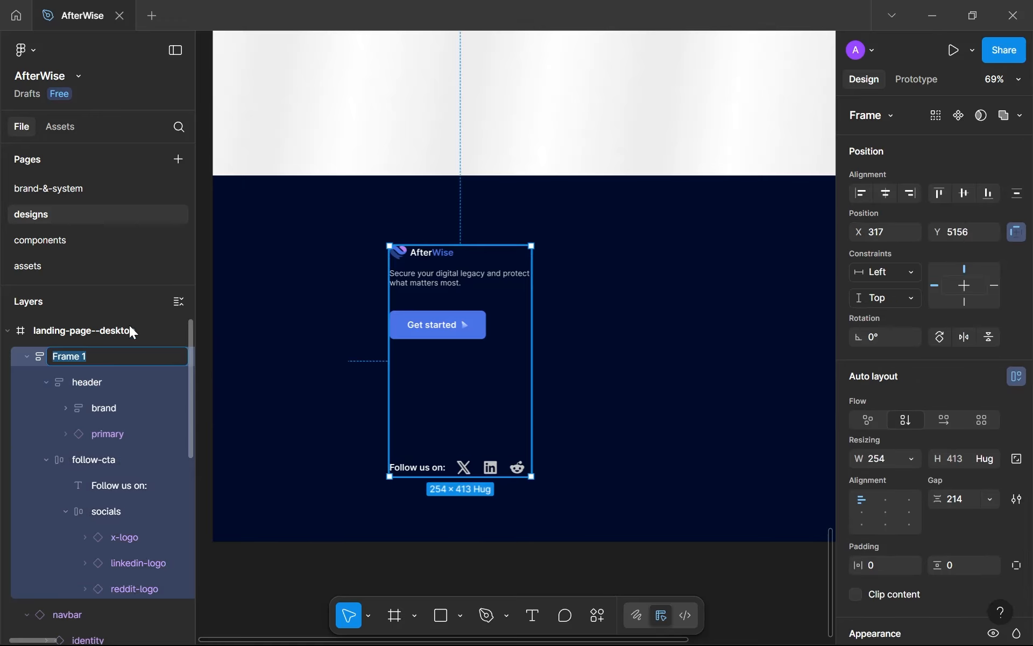
{"action": "left_click", "coordinate": [415, 288]}
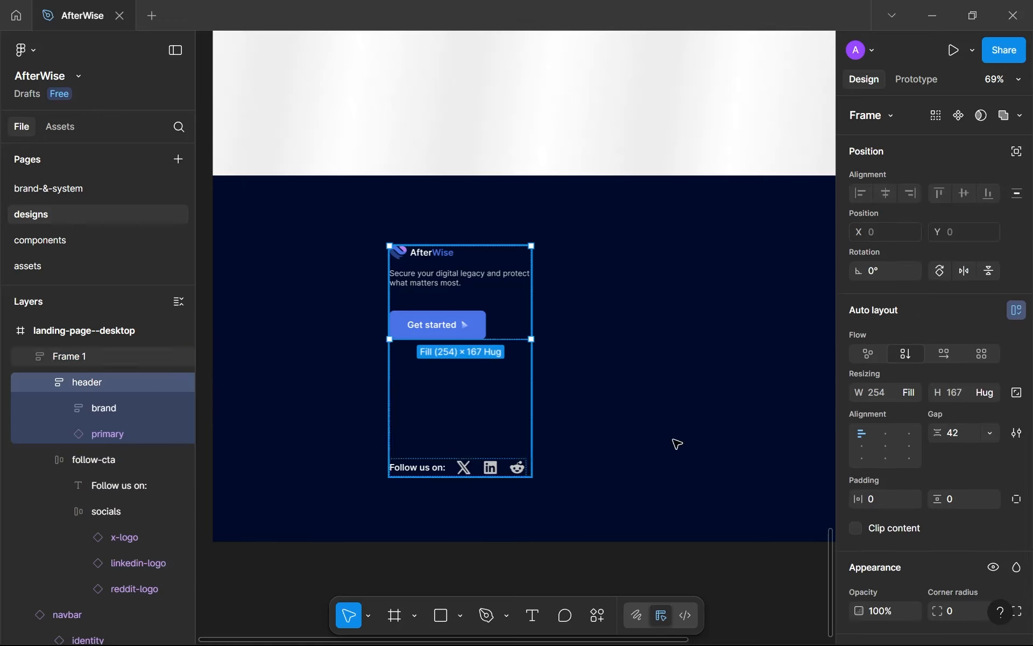
{"action": "left_click", "coordinate": [968, 436]}
{"action": "type", "text": "32"}
Rename the outer frame 'brand-info', set its gap to Auto, and move it to the footer's top-left.
{"action": "left_click", "coordinate": [72, 356]}
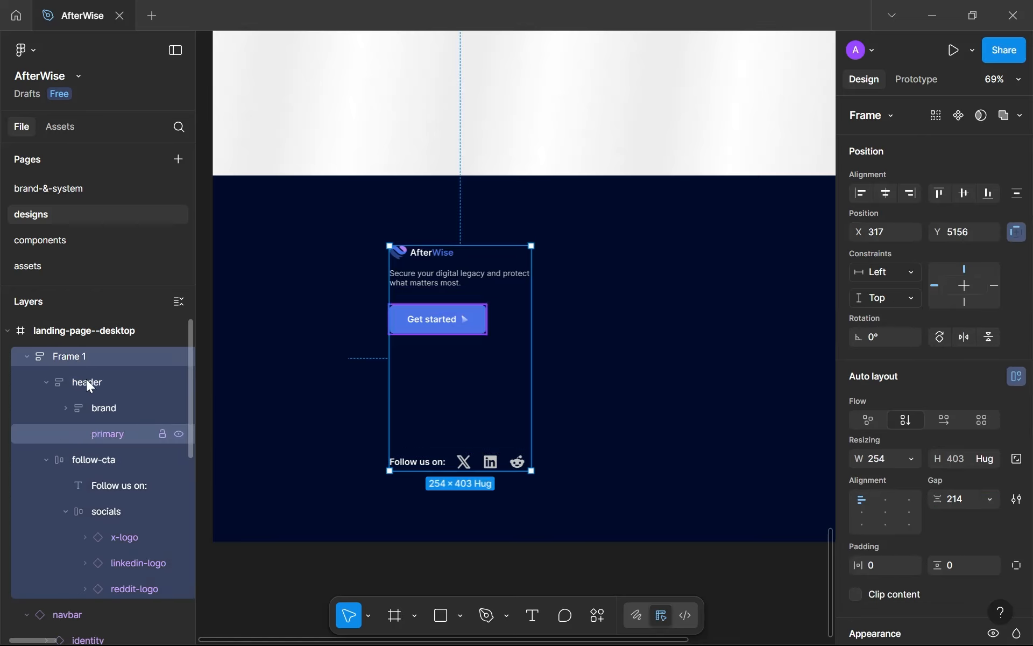
{"action": "double_click", "coordinate": [79, 355]}
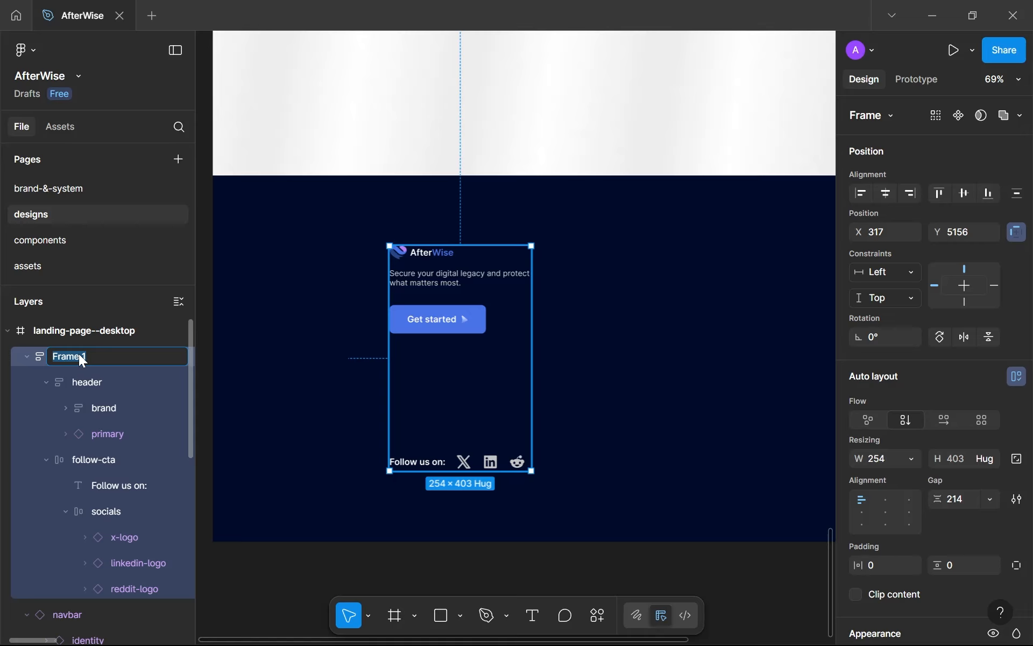
{"action": "type", "text": "brand-info"}
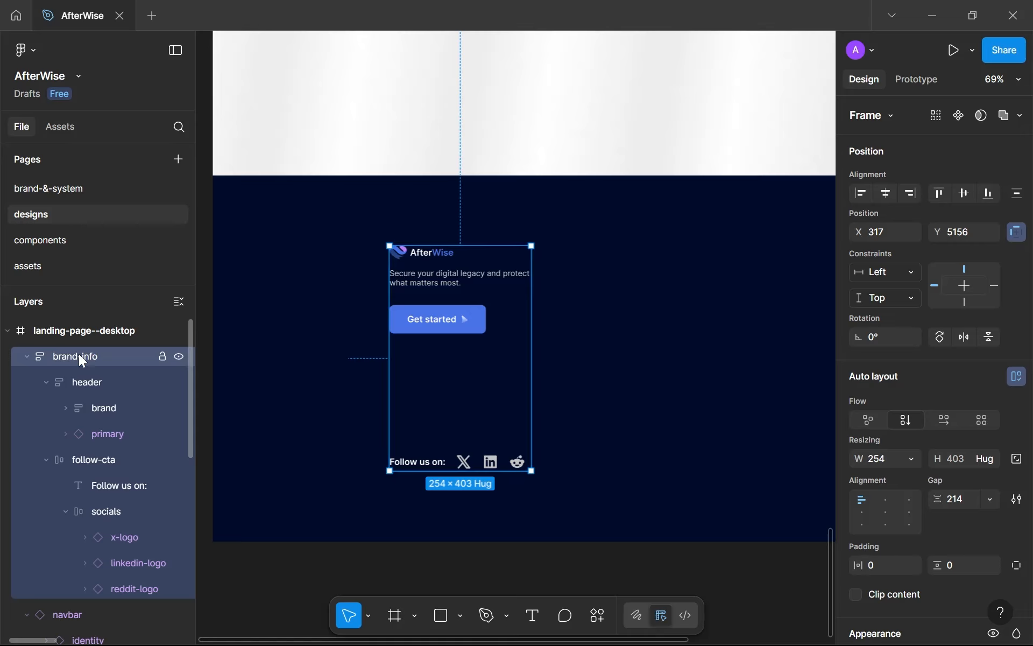
{"action": "key", "text": "Return"}
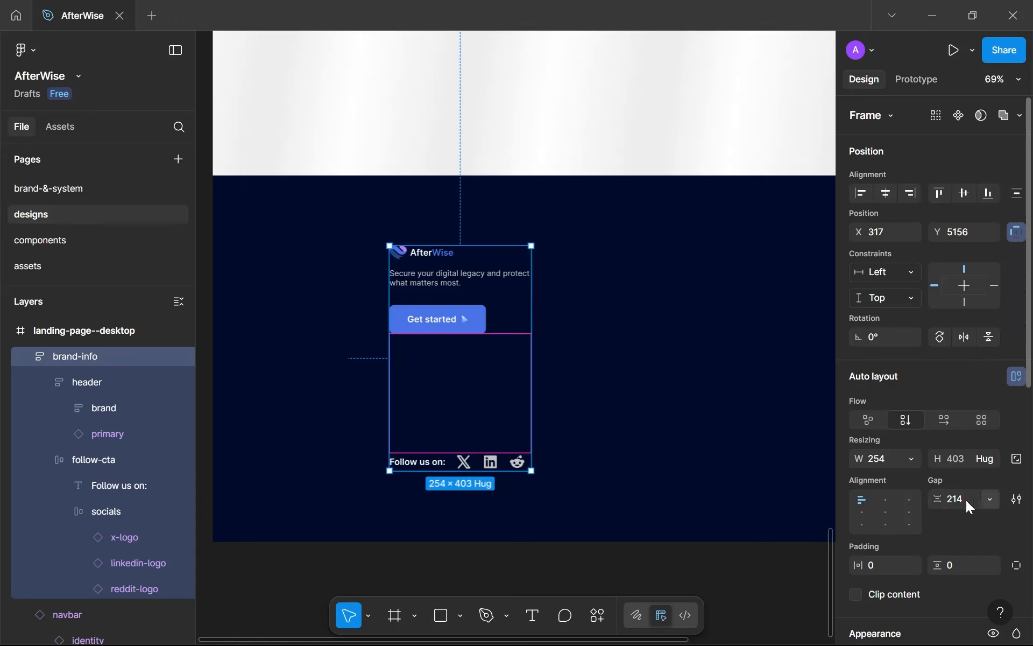
{"action": "left_click", "coordinate": [991, 499]}
{"action": "left_click", "coordinate": [977, 520]}
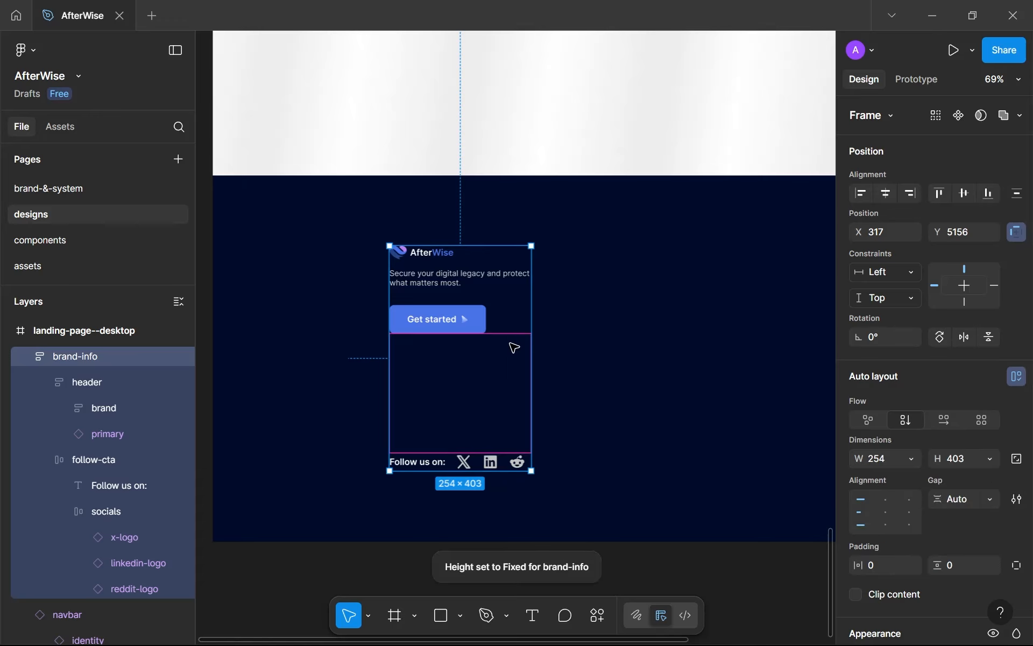
{"action": "left_click_drag", "start_coordinate": [512, 346], "coordinate": [400, 293]}
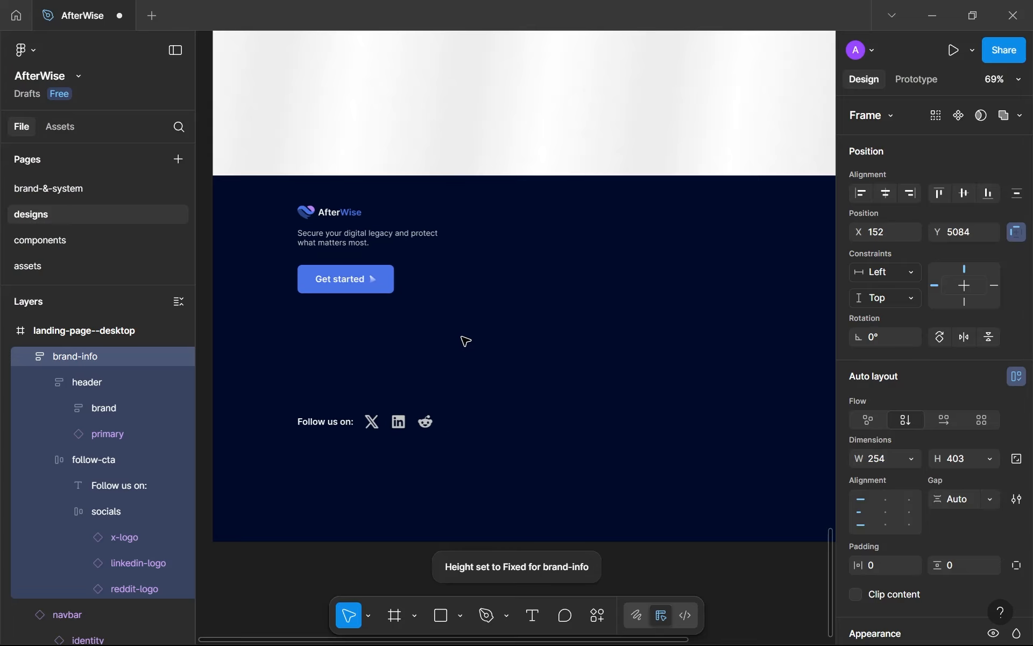
{"action": "left_click", "coordinate": [569, 376]}
{"action": "scroll", "coordinate": [430, 426], "scroll_direction": "down", "scroll_amount": 3}
{"action": "left_click_drag", "start_coordinate": [569, 375], "coordinate": [456, 447]}
{"action": "scroll", "coordinate": [430, 426], "scroll_direction": "down", "scroll_amount": 1}
{"action": "scroll", "coordinate": [431, 426], "scroll_direction": "up", "scroll_amount": 3}
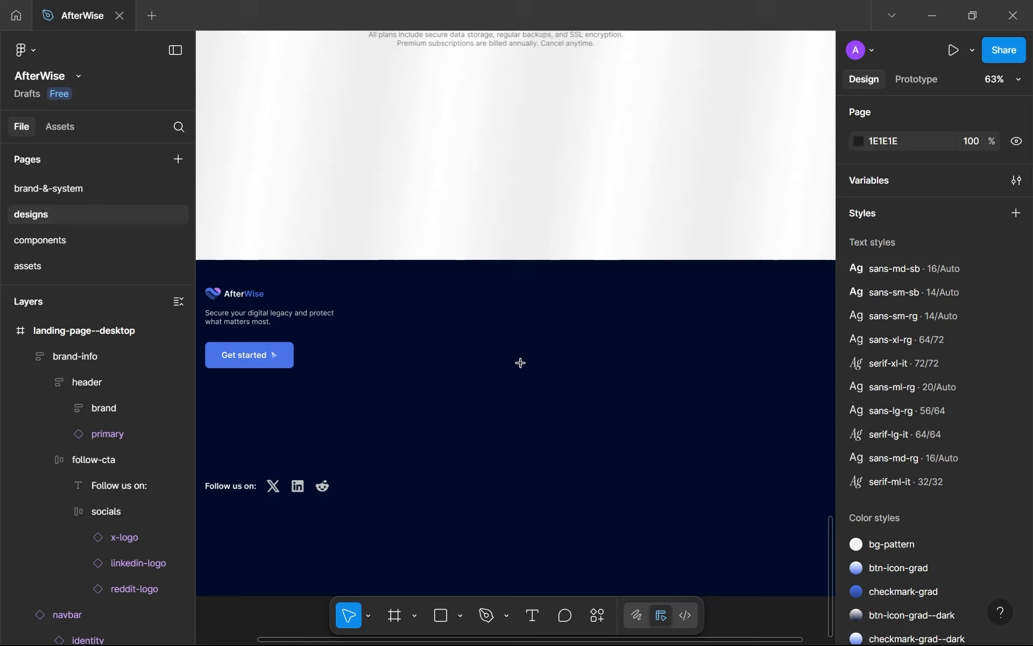
Add a 'Support' heading text in the footer with the sans-sm-sb text style.
{"action": "key", "text": "t"}
{"action": "left_click", "coordinate": [410, 321]}
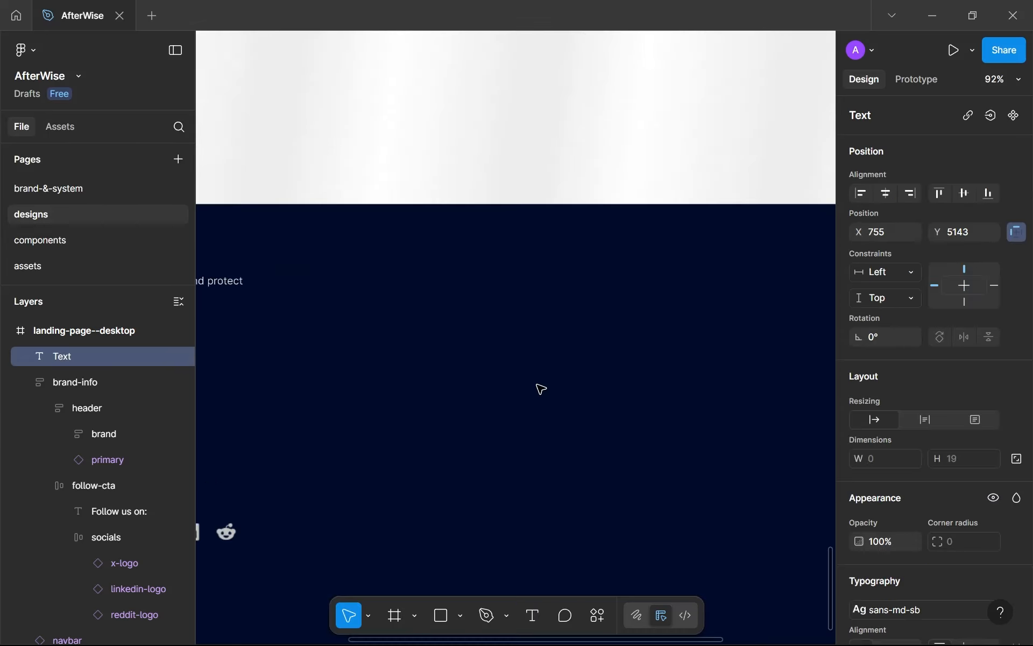
{"action": "type", "text": "Support"}
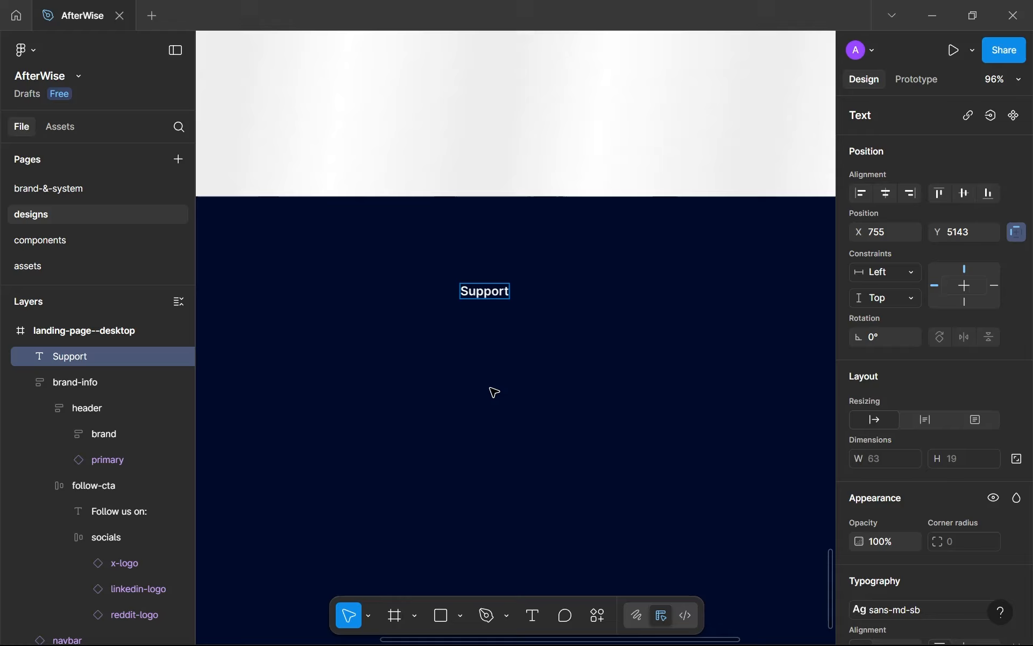
{"action": "key", "text": "Escape"}
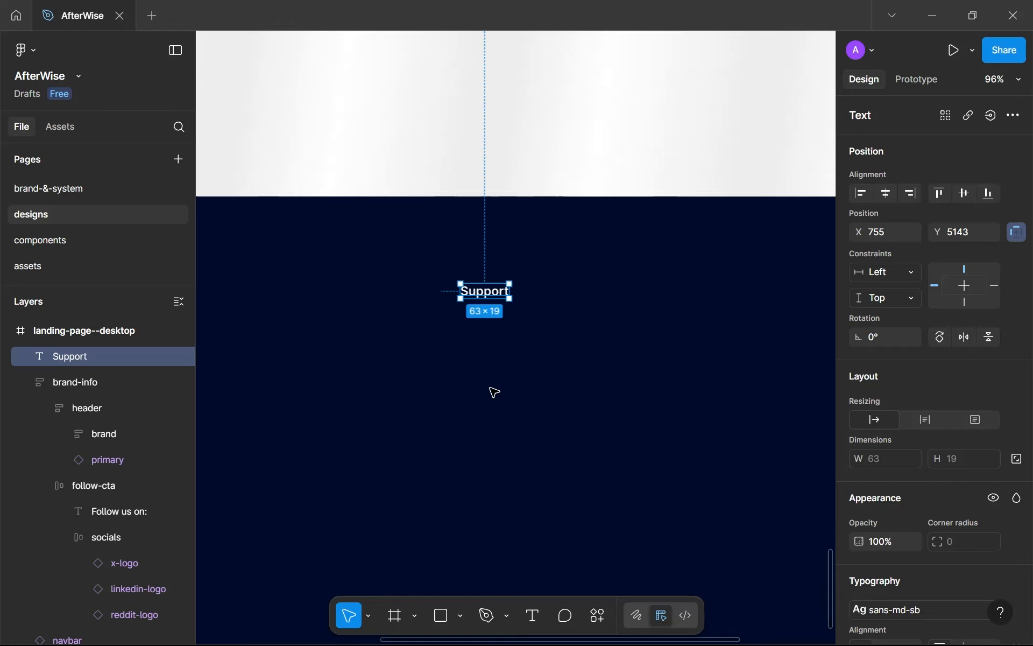
{"action": "left_click", "coordinate": [893, 608]}
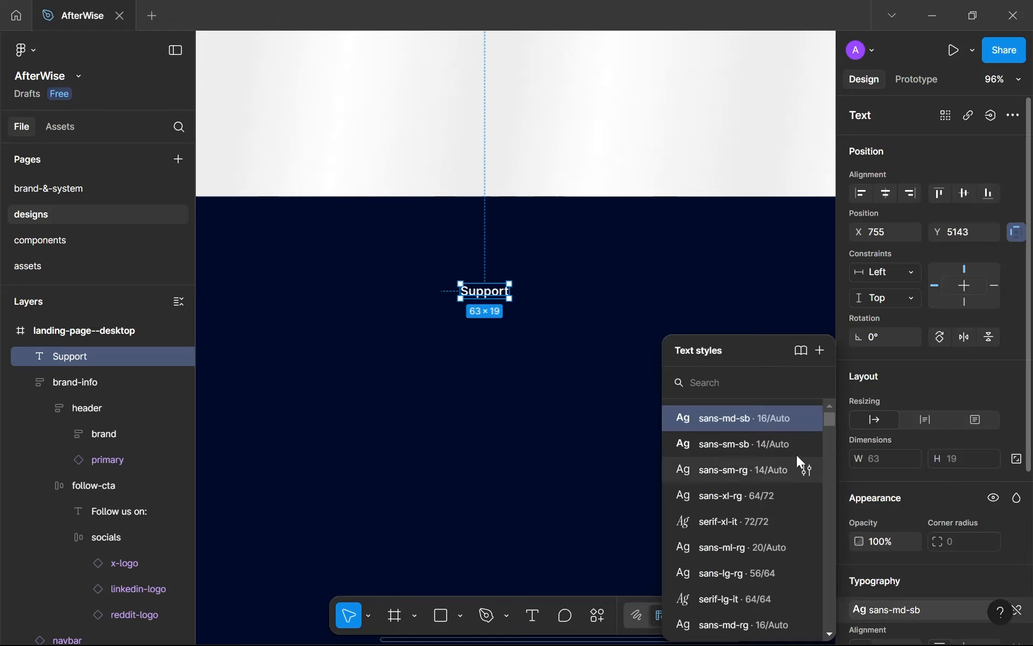
{"action": "left_click", "coordinate": [783, 444]}
{"action": "scroll", "coordinate": [507, 295], "scroll_direction": "up", "scroll_amount": 5}
Duplicate it below as an 'FAQ' link using the sans-sm-rg style.
{"action": "key", "text": "ctrl+d"}
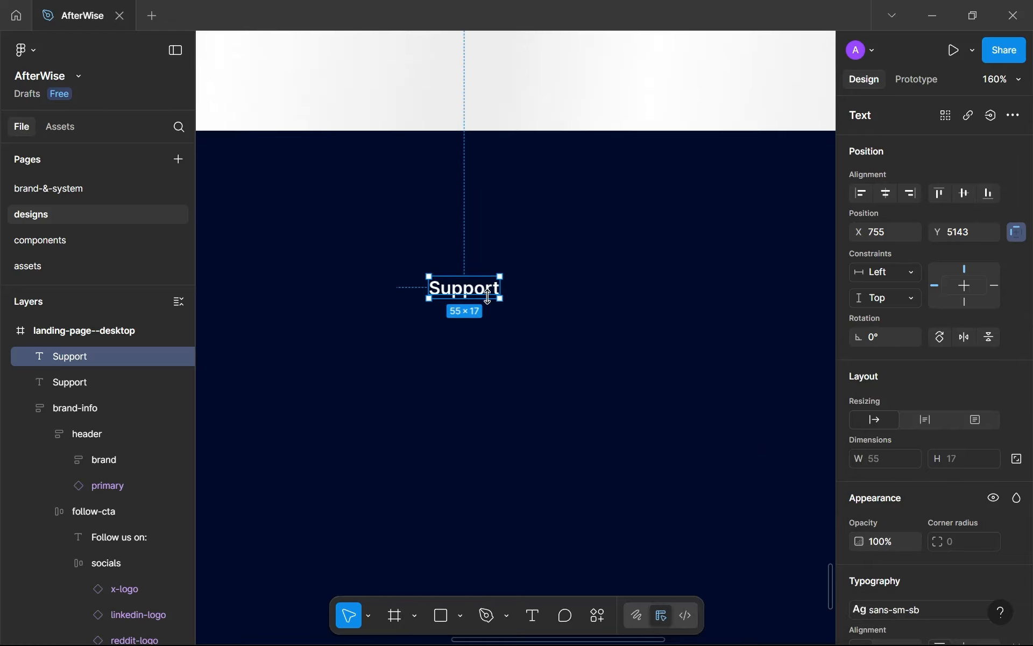
{"action": "left_click_drag", "start_coordinate": [465, 291], "coordinate": [473, 369]}
{"action": "scroll", "coordinate": [922, 589], "scroll_direction": "down", "scroll_amount": 3}
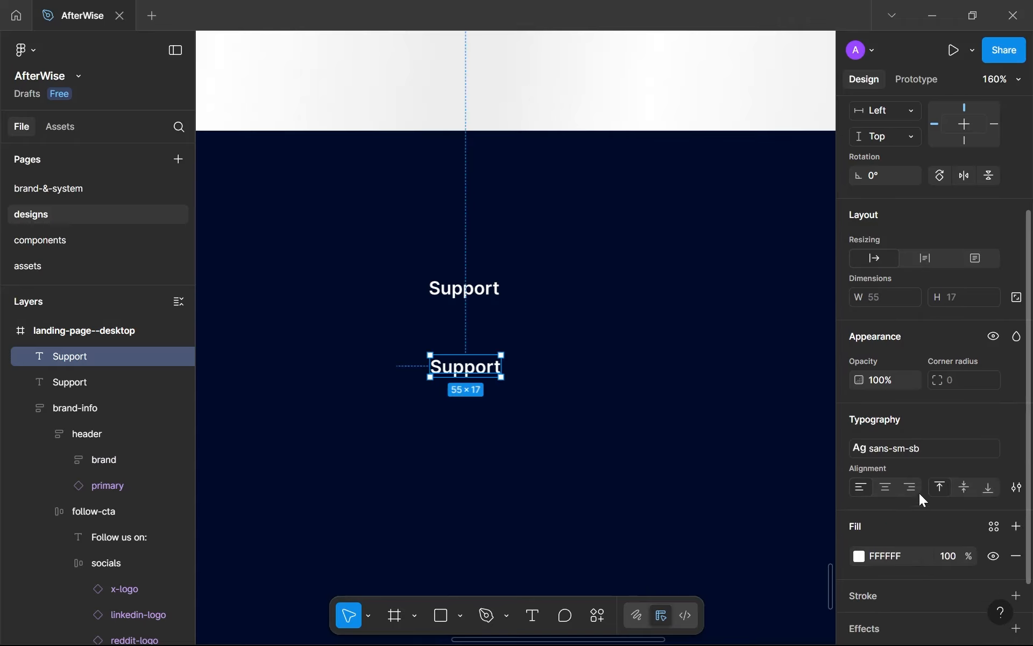
{"action": "left_click", "coordinate": [915, 447]}
{"action": "left_click", "coordinate": [685, 463]}
{"action": "left_click_drag", "start_coordinate": [489, 376], "coordinate": [484, 339]}
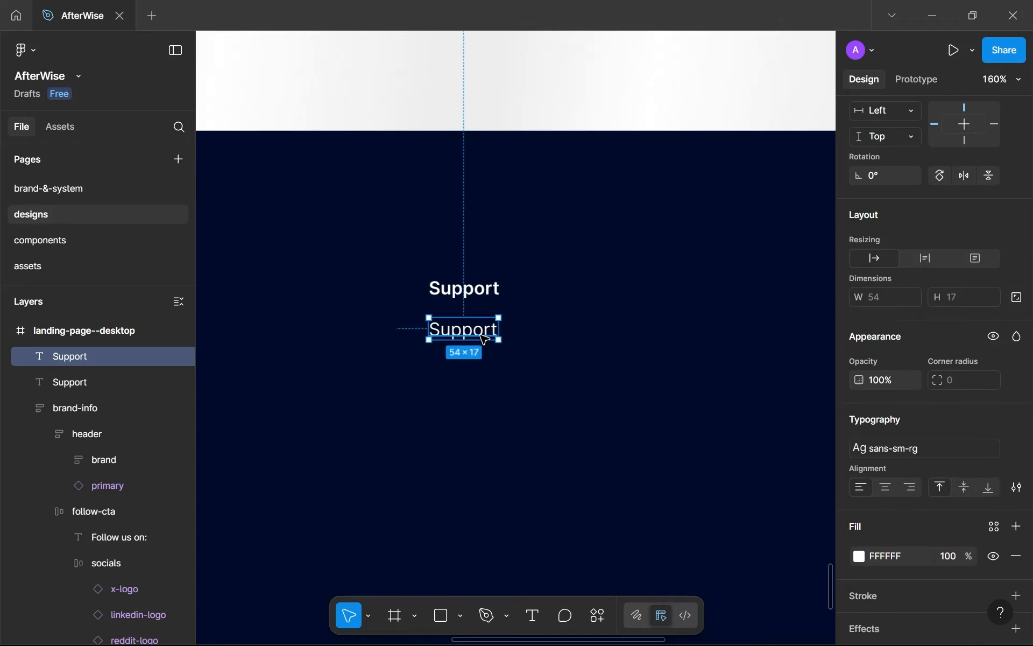
{"action": "type", "text": "FAQ"}
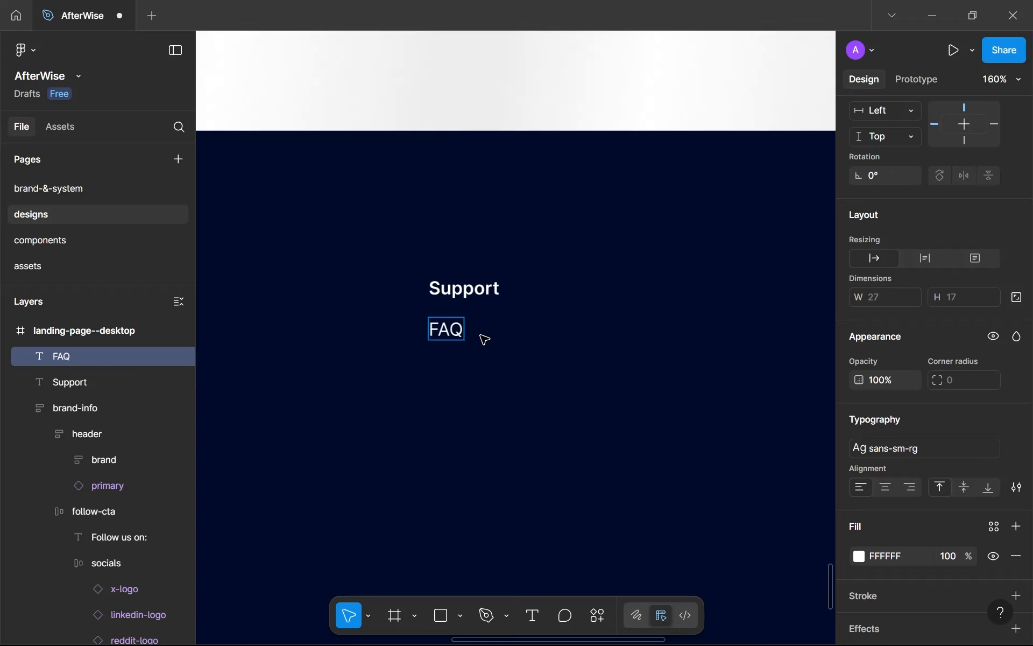
{"action": "key", "text": "Escape"}
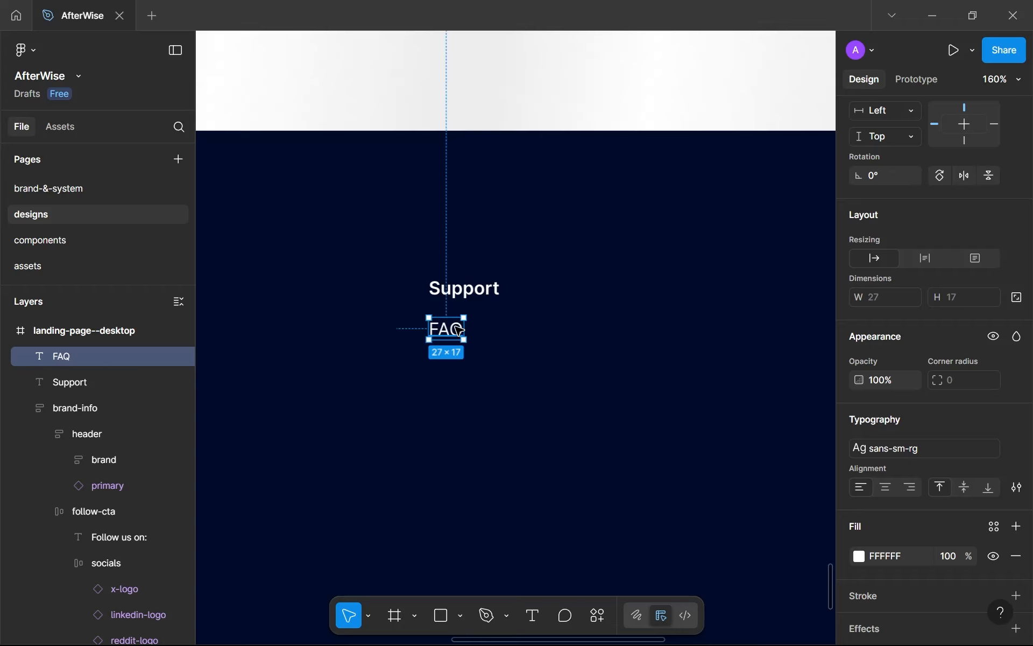
Add 'Security' and 'Customer support' link copies stacked below FAQ.
{"action": "key", "text": "ctrl+d"}
{"action": "left_click_drag", "start_coordinate": [455, 326], "coordinate": [460, 365]}
{"action": "double_click", "coordinate": [460, 364]}
{"action": "type", "text": "sEC"}
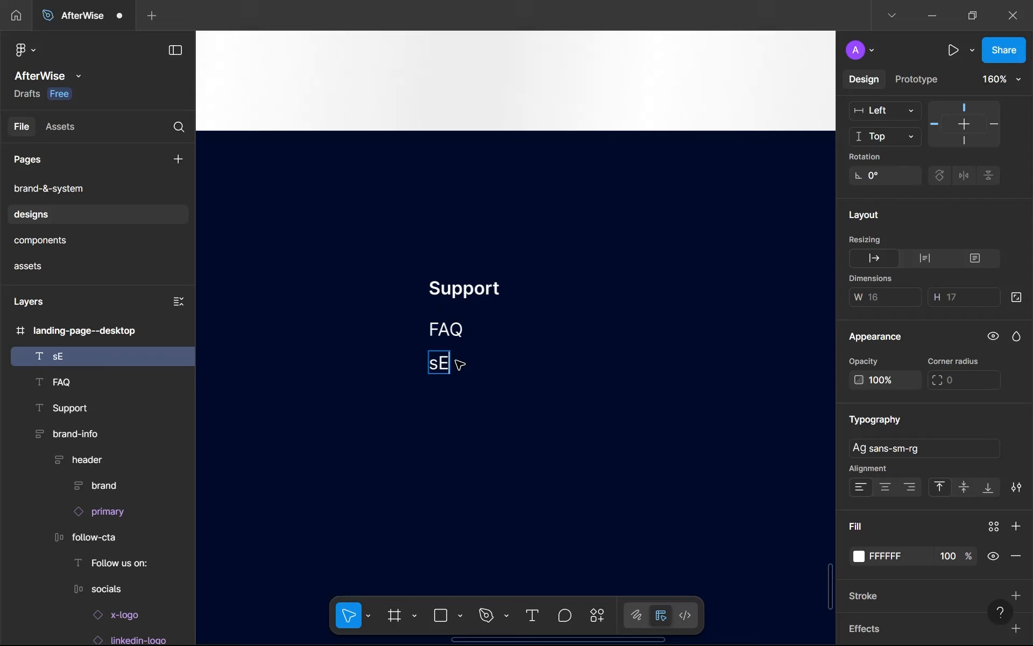
{"action": "key", "text": "BackSpace"}
{"action": "key", "text": "BackSpace"}
{"action": "key", "text": "BackSpace"}
{"action": "type", "text": "Security"}
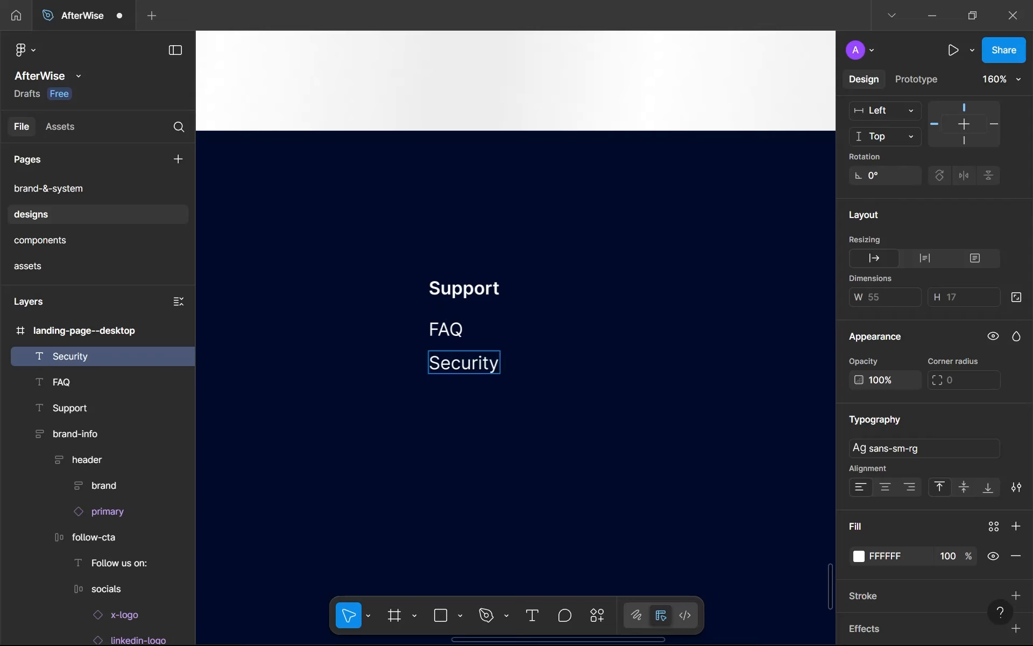
{"action": "key", "text": "Escape"}
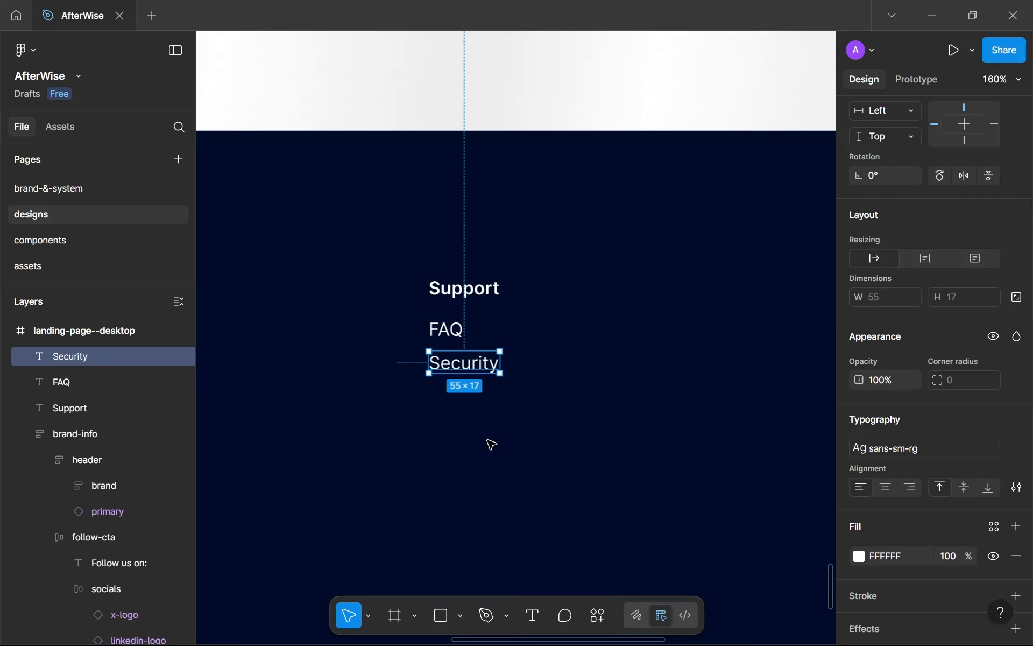
{"action": "key", "text": "ctrl+d"}
{"action": "left_click_drag", "start_coordinate": [473, 366], "coordinate": [473, 407]}
{"action": "double_click", "coordinate": [473, 408]}
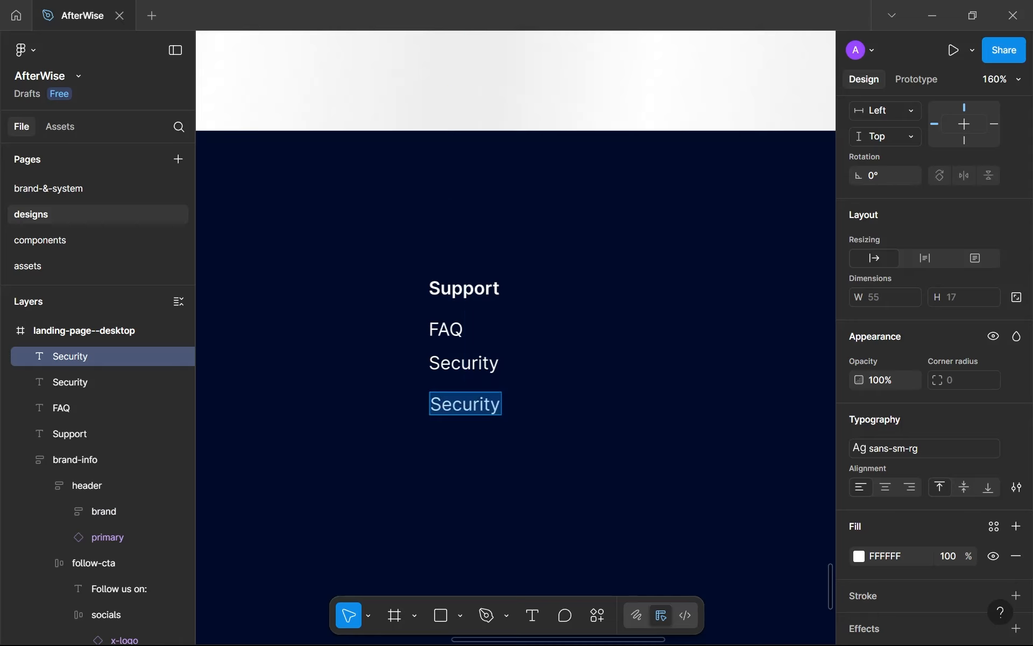
{"action": "type", "text": "Customer support"}
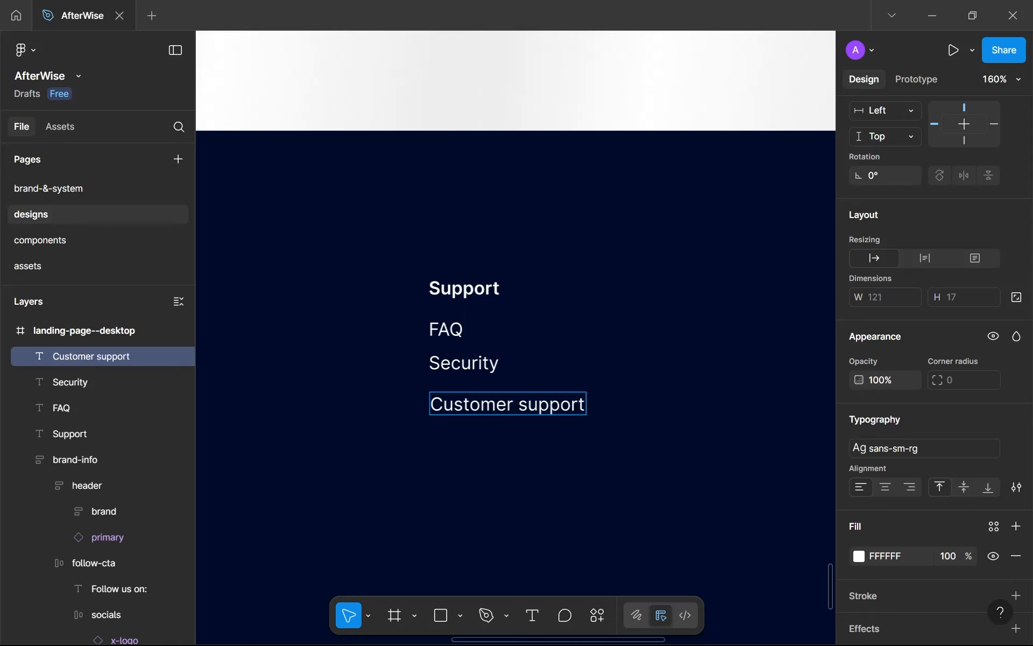
{"action": "key", "text": "Escape"}
Wrap the four texts in an auto-layout frame and rename it 'links'.
{"action": "left_click_drag", "start_coordinate": [507, 452], "coordinate": [447, 249]}
{"action": "key", "text": "shift+a"}
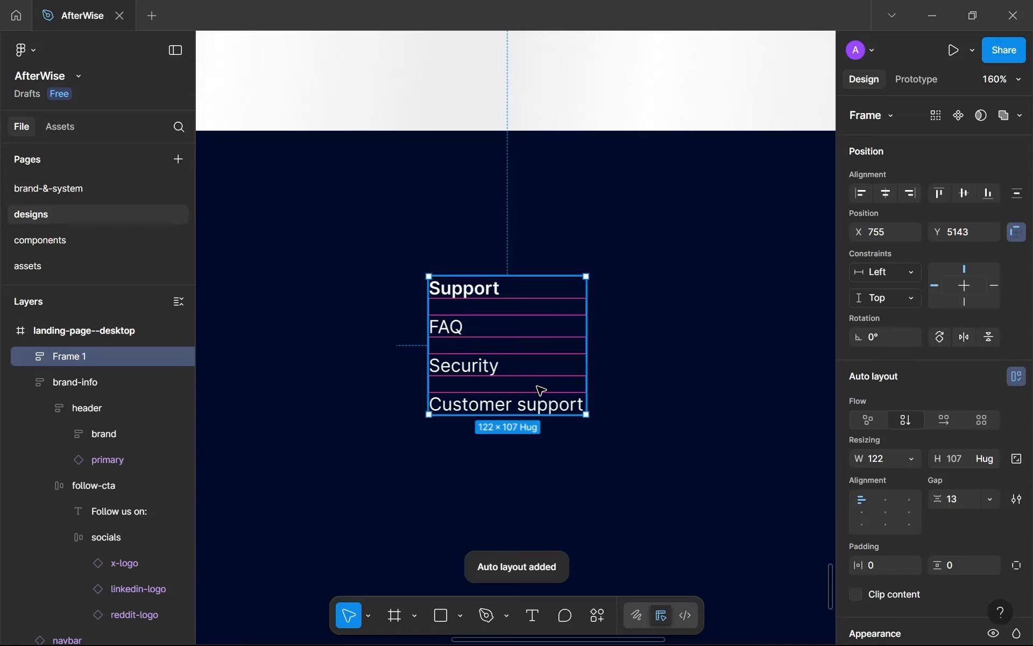
{"action": "double_click", "coordinate": [63, 356]}
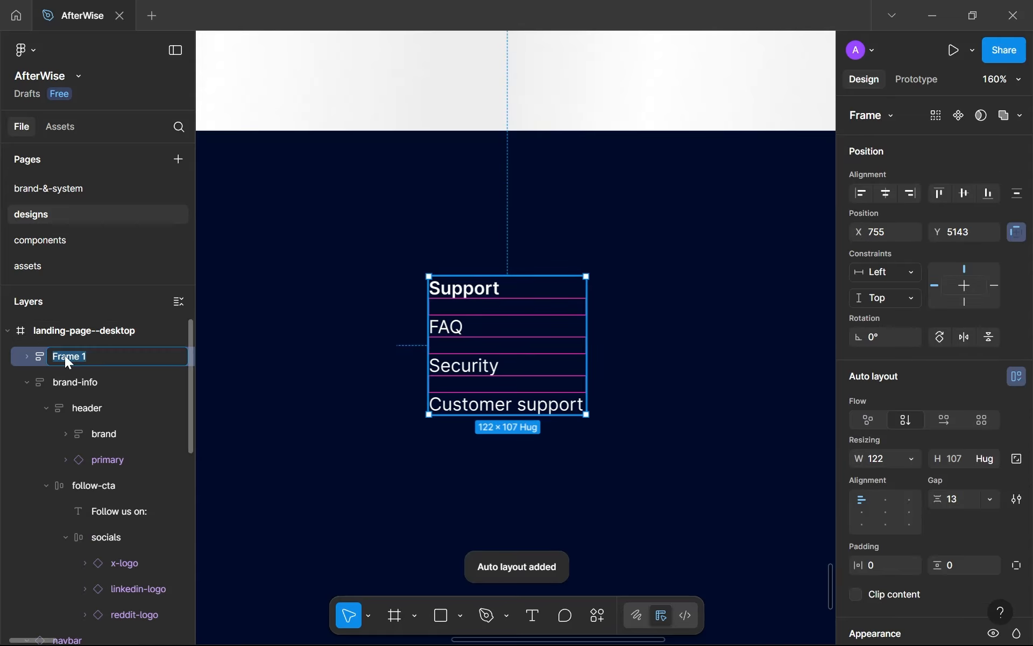
{"action": "key", "text": "BackSpace"}
{"action": "type", "text": "links"}
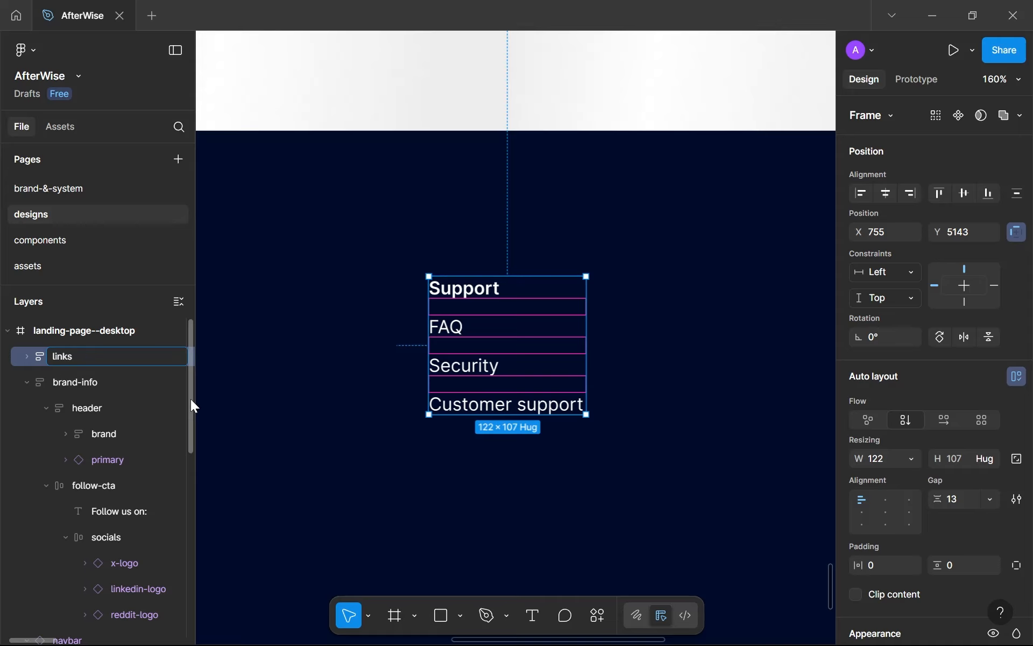
{"action": "key", "text": "Return"}
Set the links frame's auto-layout gap to 16, after trying 24.
{"action": "double_click", "coordinate": [447, 330]}
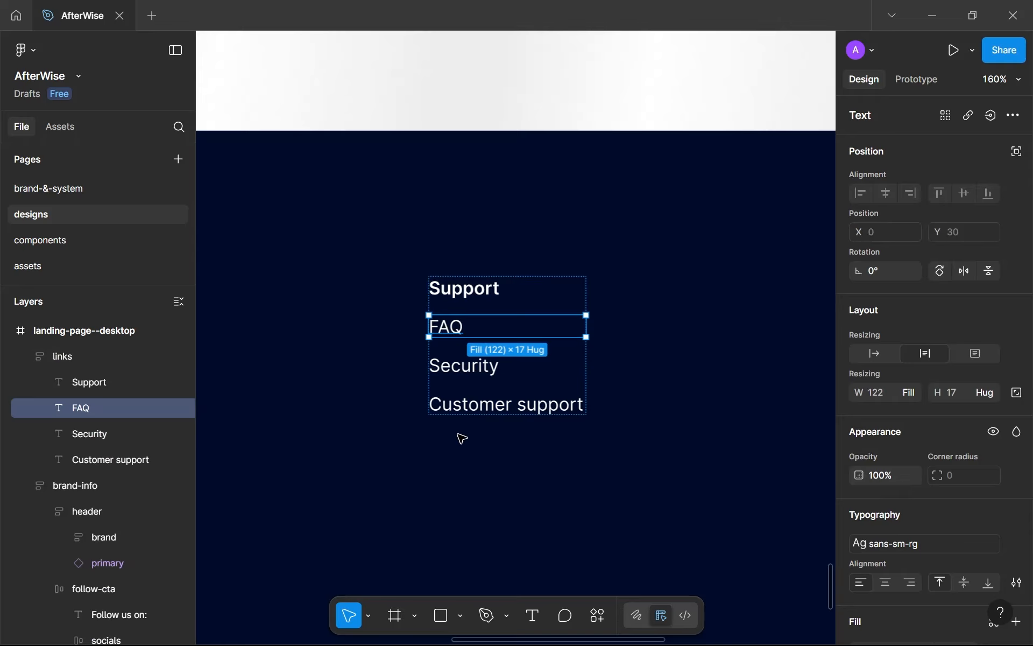
{"action": "left_click", "coordinate": [463, 366], "text": "shift"}
{"action": "left_click", "coordinate": [459, 421]}
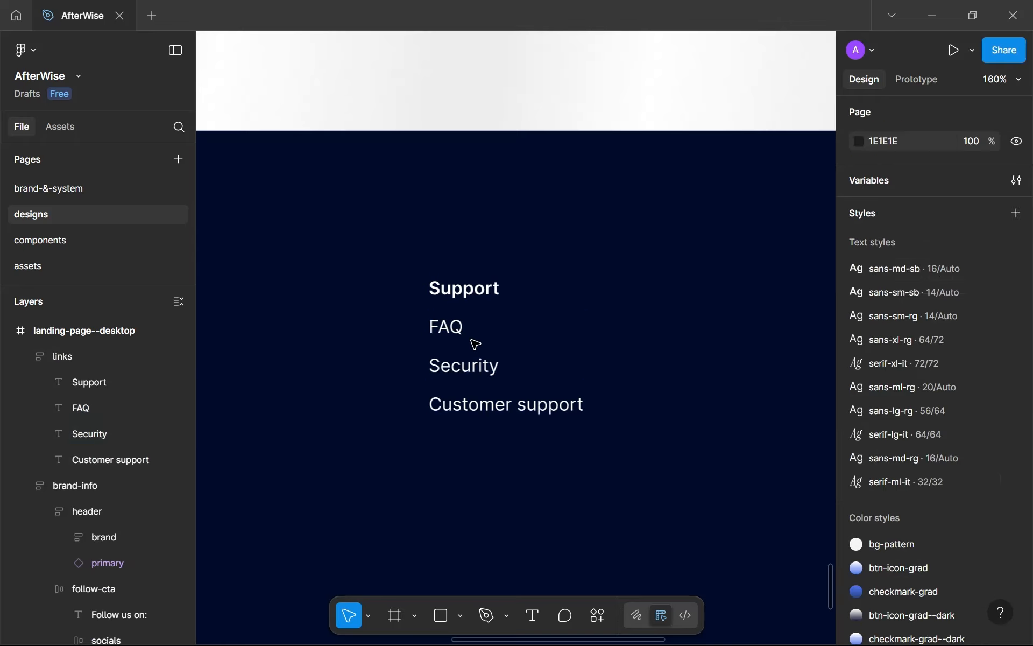
{"action": "left_click", "coordinate": [473, 341]}
{"action": "left_click", "coordinate": [953, 500]}
{"action": "type", "text": "24"}
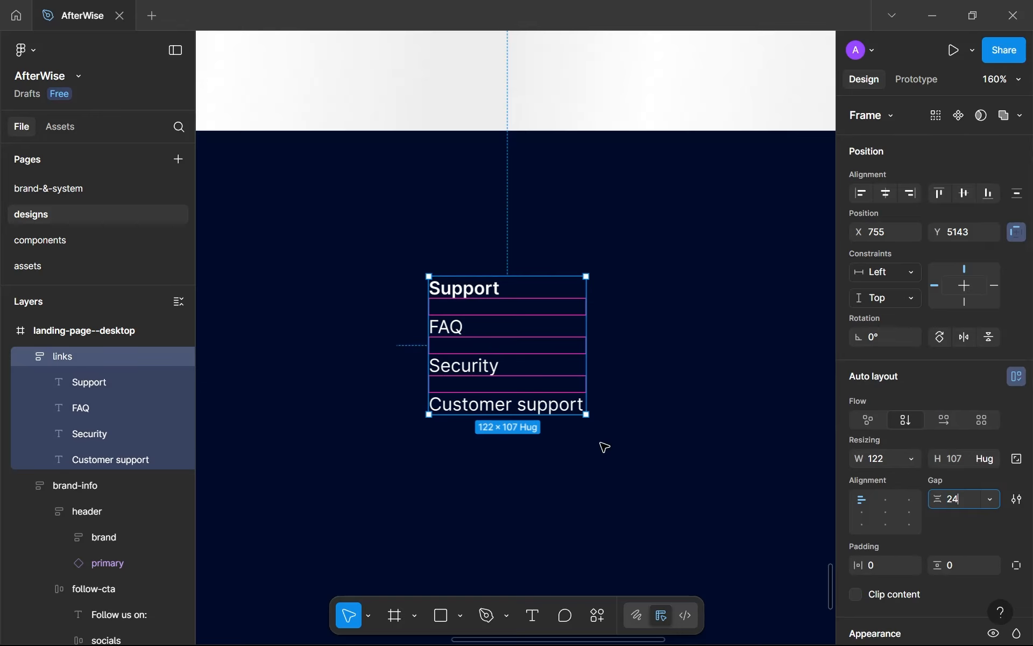
{"action": "left_click", "coordinate": [469, 338]}
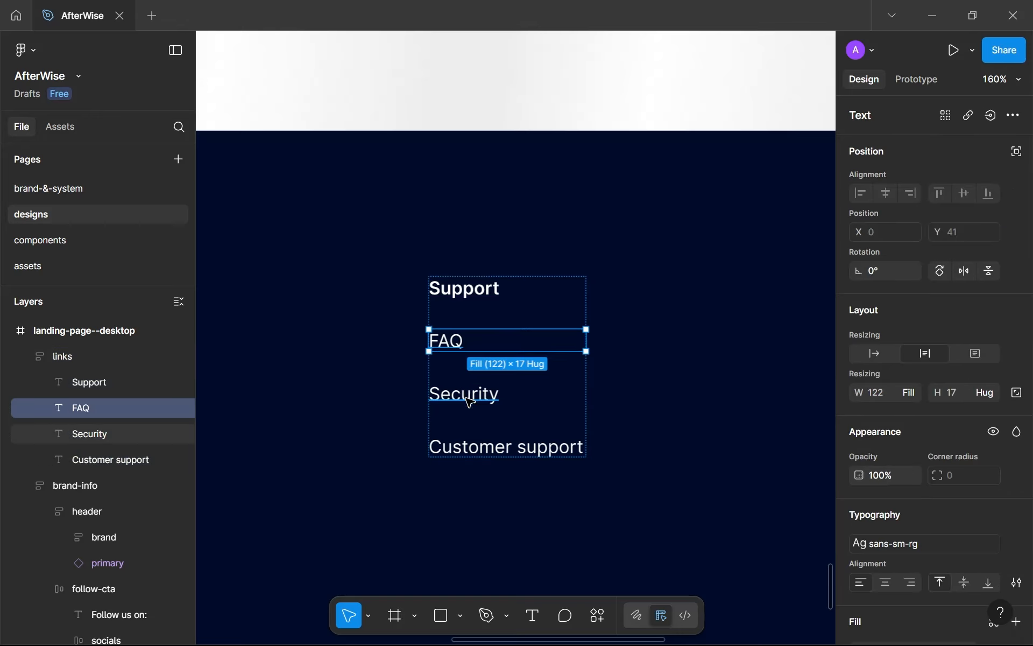
{"action": "left_click", "coordinate": [585, 412]}
{"action": "left_click", "coordinate": [958, 503]}
{"action": "type", "text": "1"}
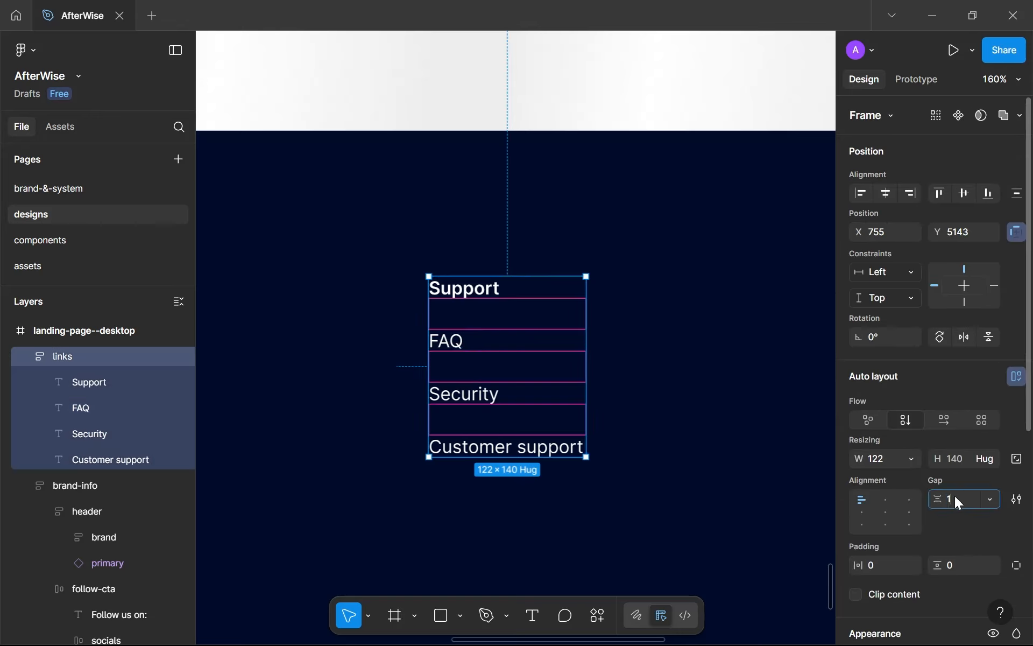
{"action": "type", "text": "6"}
{"action": "left_click", "coordinate": [654, 411]}
Color the FAQ, Security and Customer support texts with the gray--800 style.
{"action": "scroll", "coordinate": [511, 295], "scroll_direction": "up", "scroll_amount": 5}
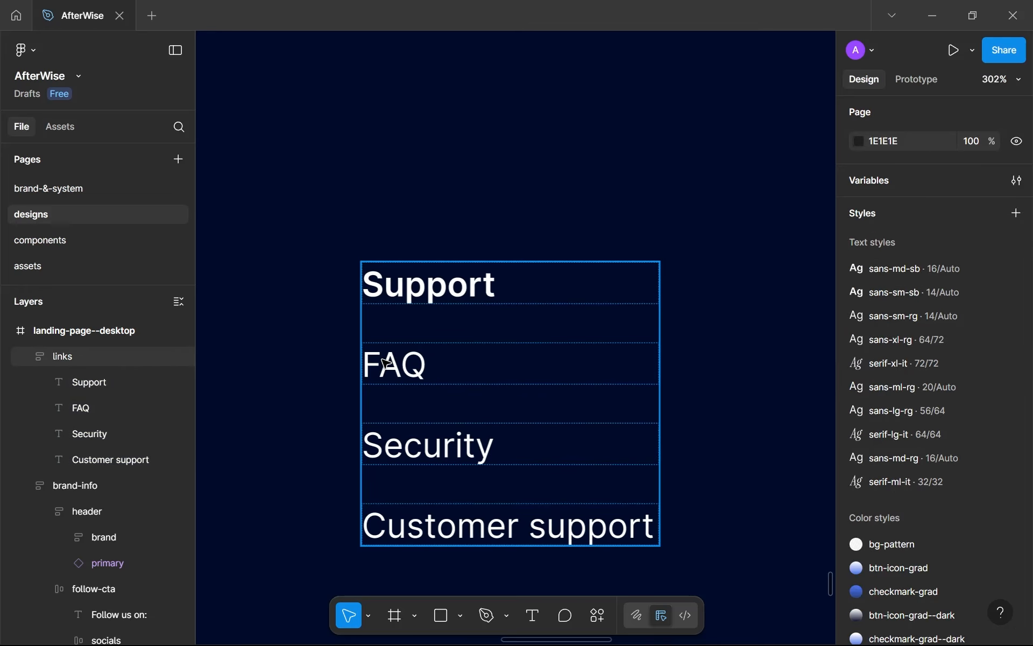
{"action": "scroll", "coordinate": [411, 282], "scroll_direction": "down", "scroll_amount": 2}
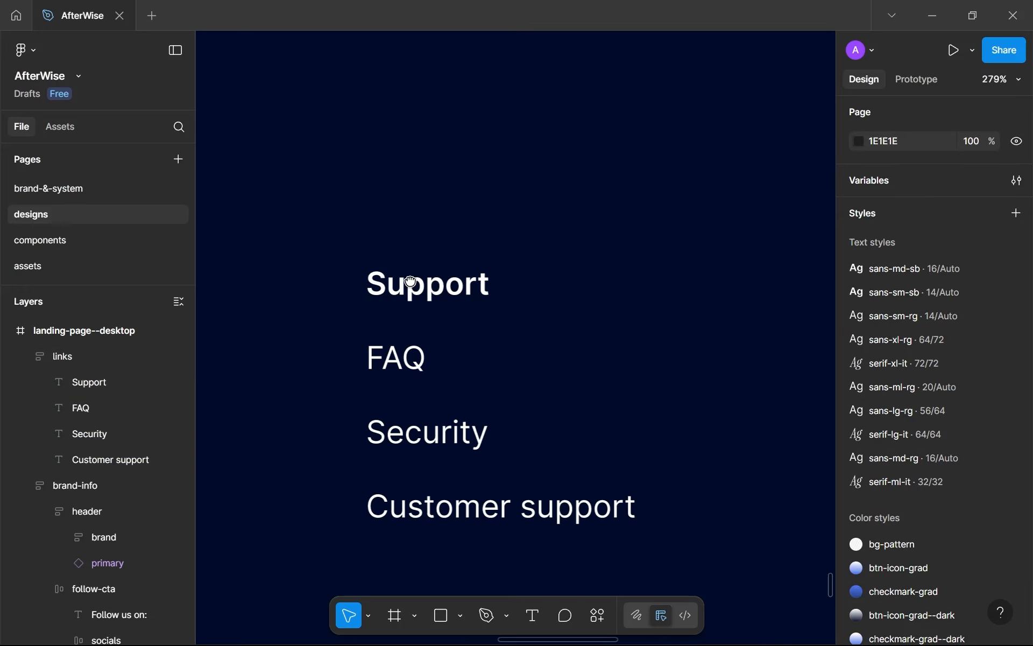
{"action": "scroll", "coordinate": [411, 282], "scroll_direction": "up", "scroll_amount": 6}
{"action": "scroll", "coordinate": [423, 285], "scroll_direction": "down", "scroll_amount": 7}
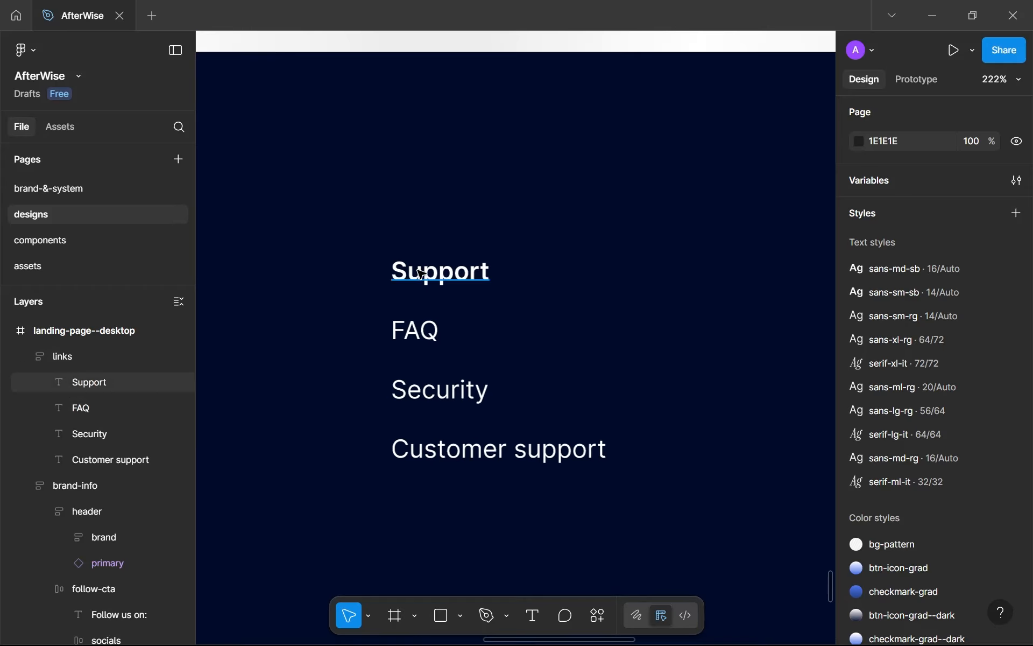
{"action": "double_click", "coordinate": [414, 330]}
{"action": "left_click", "coordinate": [425, 389], "text": "shift"}
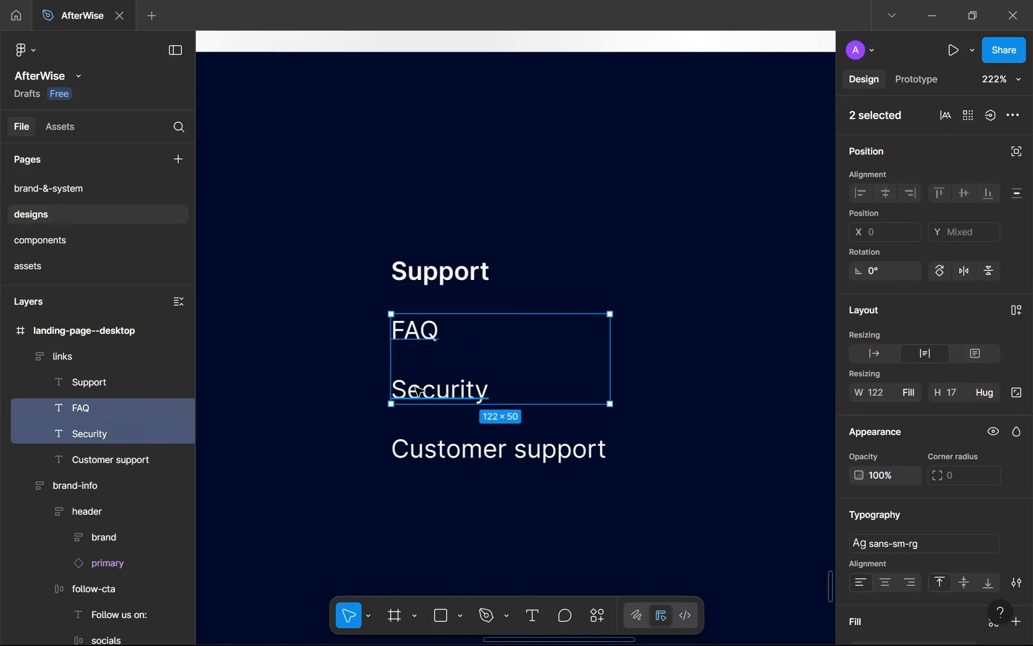
{"action": "left_click", "coordinate": [420, 446], "text": "shift"}
{"action": "scroll", "coordinate": [883, 539], "scroll_direction": "down", "scroll_amount": 3}
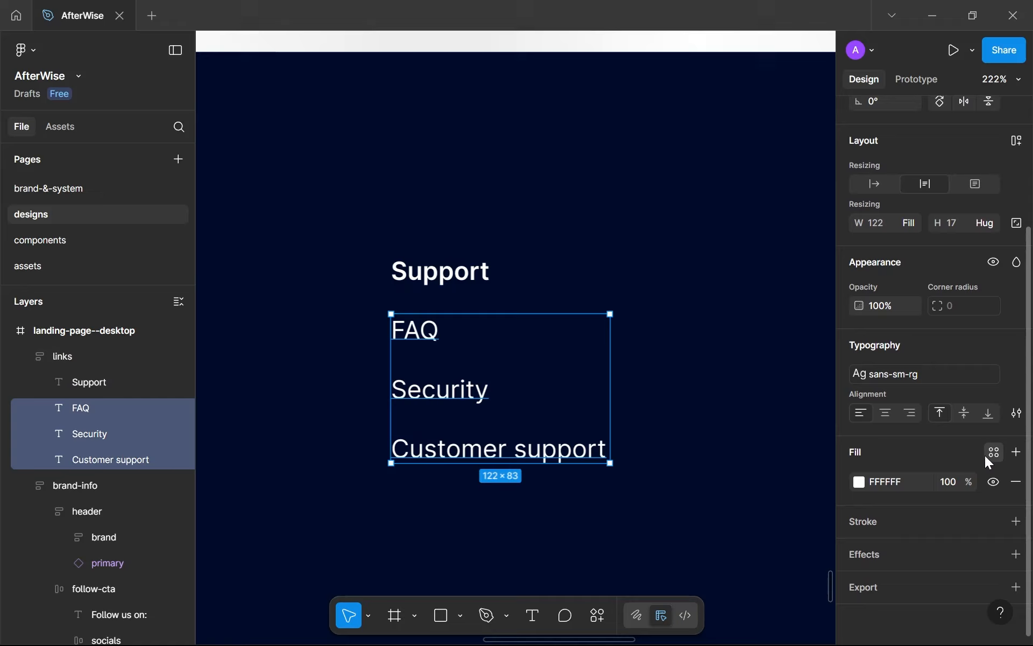
{"action": "left_click", "coordinate": [994, 452]}
{"action": "left_click", "coordinate": [669, 503]}
{"action": "left_click", "coordinate": [613, 489]}
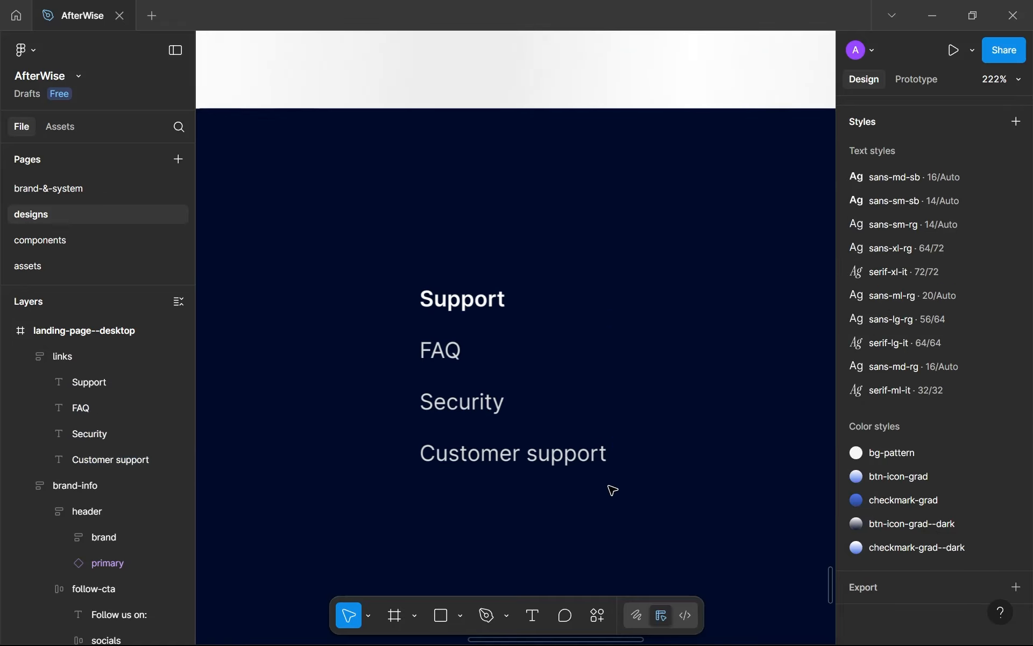
{"action": "scroll", "coordinate": [612, 490], "scroll_direction": "down", "scroll_amount": 6}
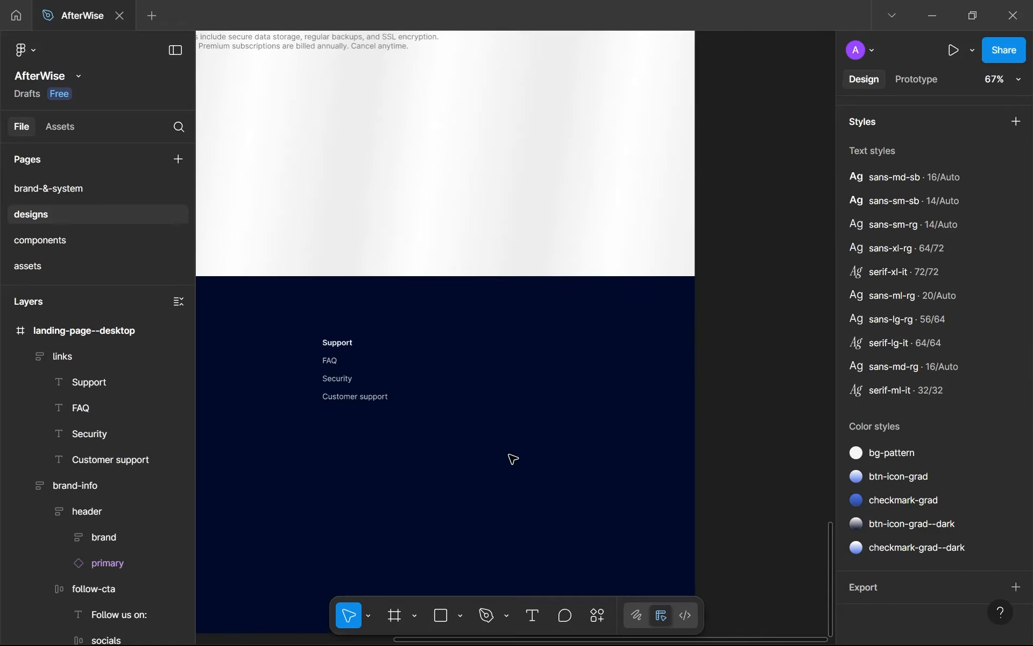
{"action": "scroll", "coordinate": [513, 459], "scroll_direction": "up", "scroll_amount": 3}
Duplicate the links column to the right and rename its heading 'Legal'.
{"action": "left_click", "coordinate": [420, 397]}
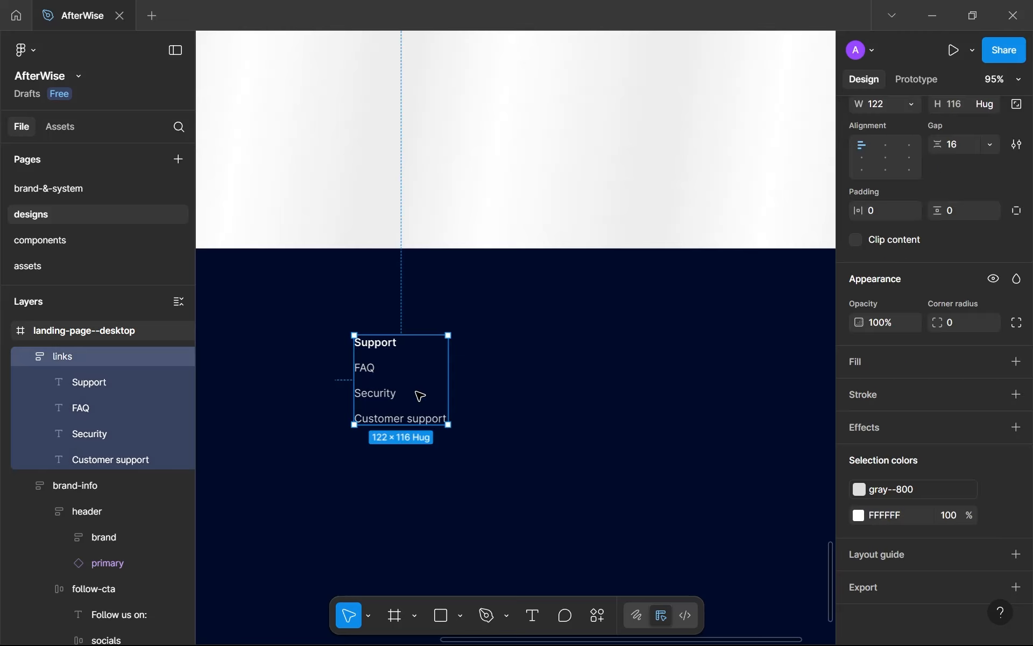
{"action": "key", "text": "ctrl+d"}
{"action": "left_click_drag", "start_coordinate": [438, 385], "coordinate": [539, 380]}
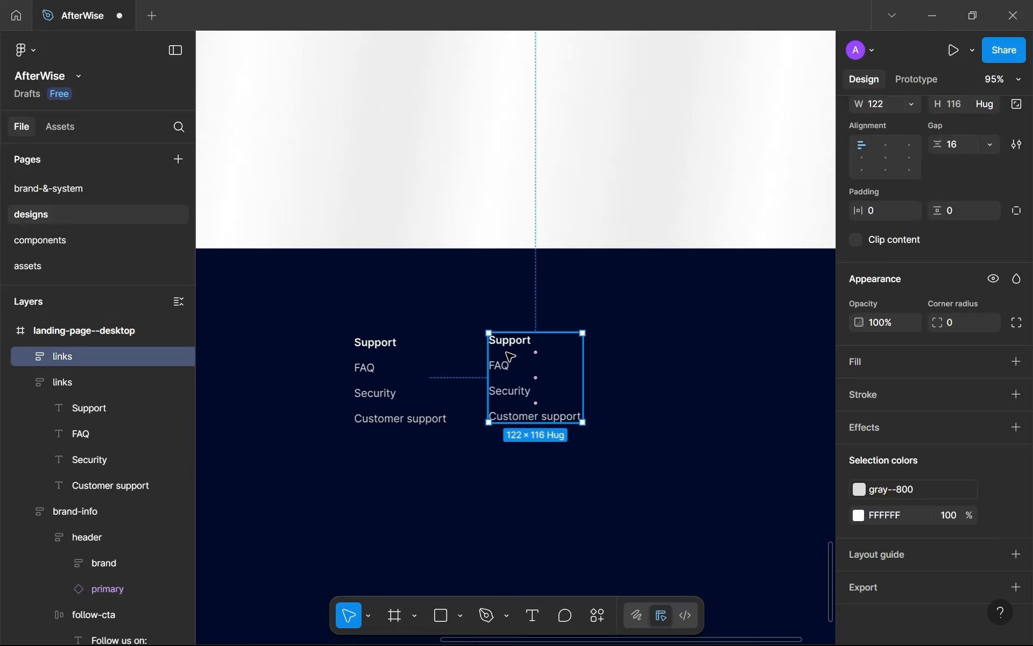
{"action": "double_click", "coordinate": [512, 344]}
{"action": "double_click", "coordinate": [508, 342]}
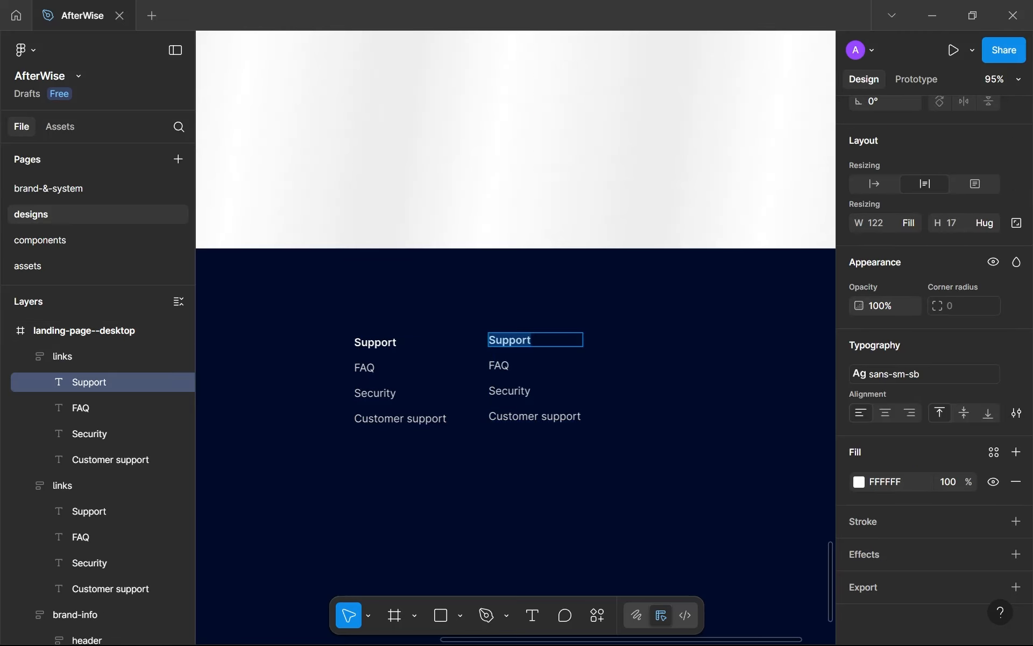
{"action": "type", "text": "Legal"}
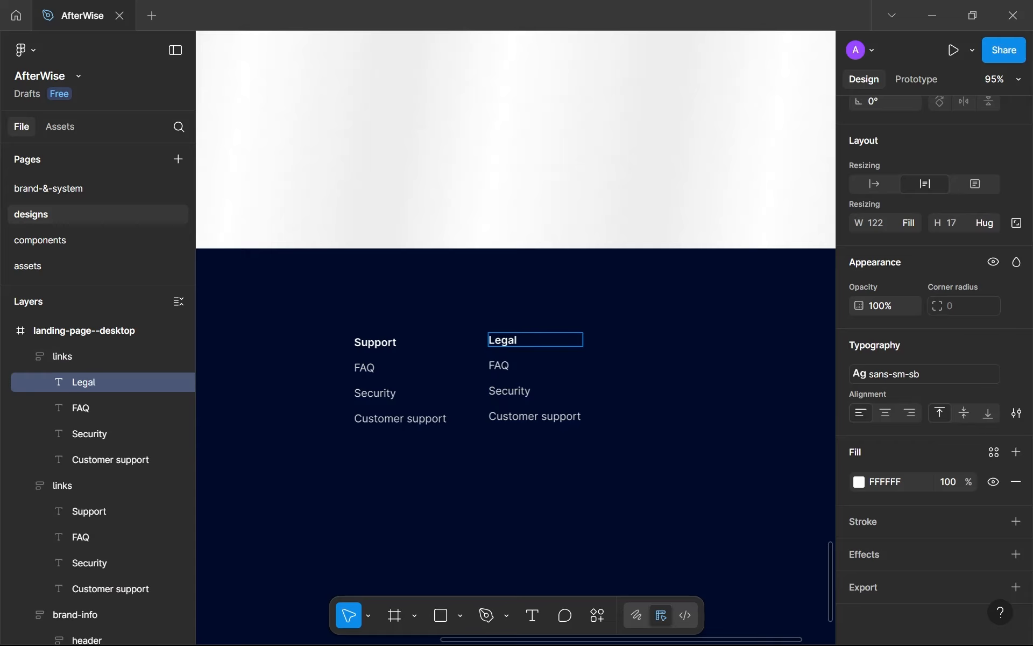
{"action": "left_click", "coordinate": [499, 365]}
Retype the copied links as Privacy policy, Terms and Refund Policy.
{"action": "double_click", "coordinate": [499, 365]}
{"action": "type", "text": "Pri"}
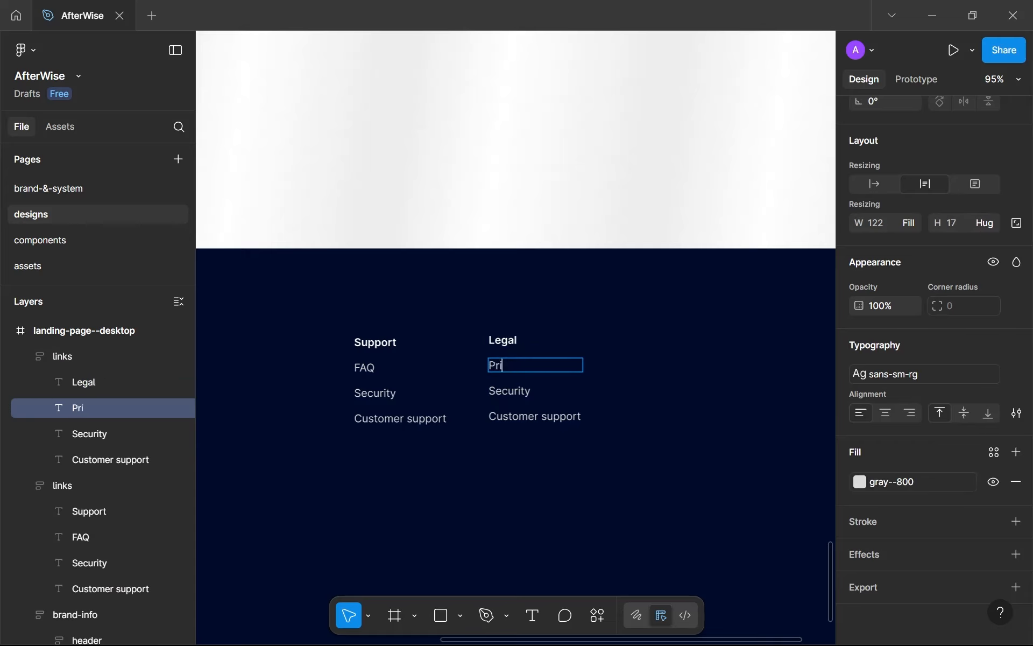
{"action": "type", "text": "vacy policy"}
{"action": "key", "text": "Escape"}
{"action": "key", "text": "Tab"}
{"action": "key", "text": "Return"}
{"action": "type", "text": "T"}
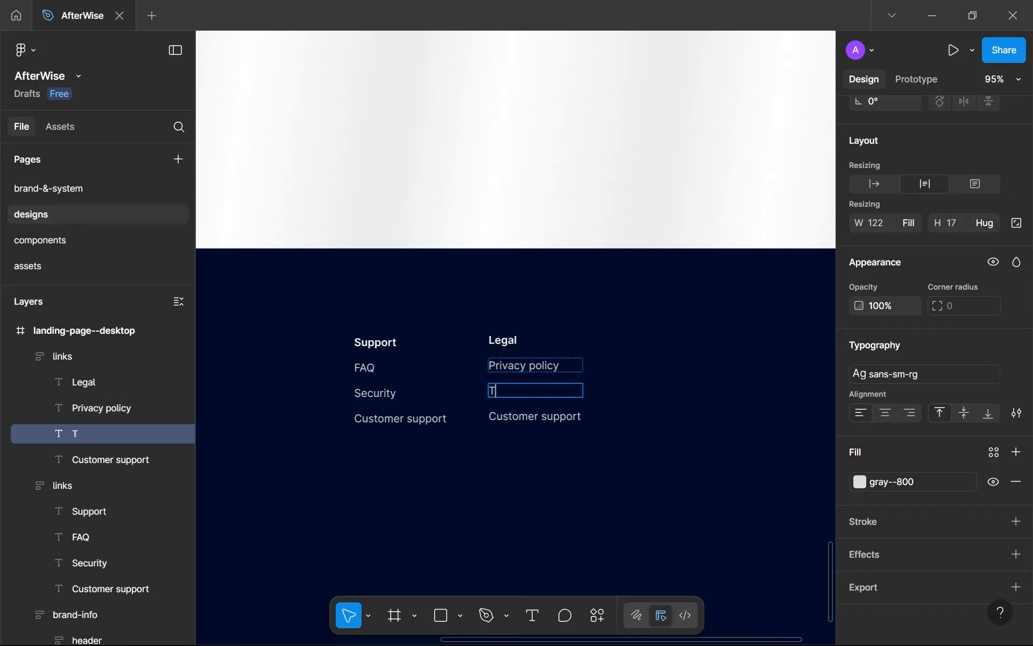
{"action": "type", "text": "rerms"}
{"action": "key", "text": "Escape"}
{"action": "key", "text": "Tab"}
{"action": "key", "text": "Return"}
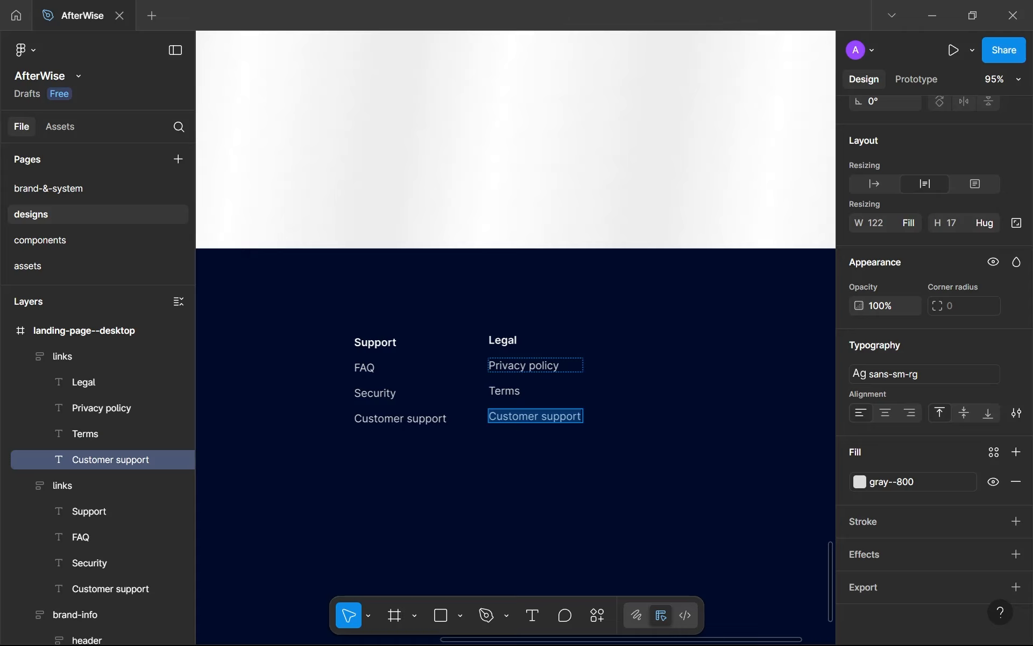
{"action": "type", "text": "Refund P"}
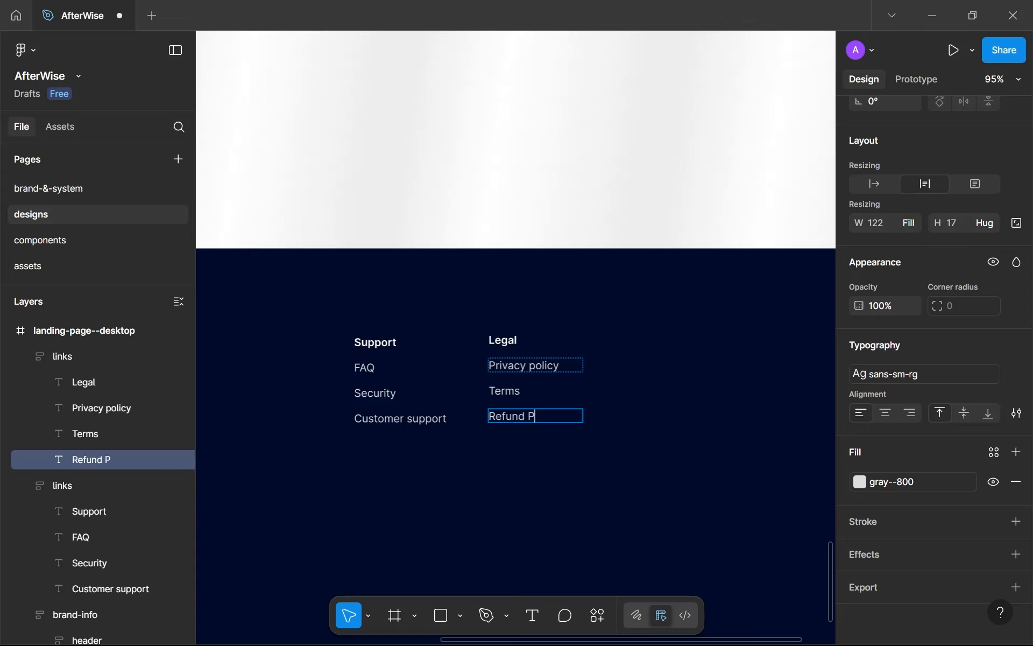
{"action": "type", "text": "olicy"}
{"action": "key", "text": "Escape"}
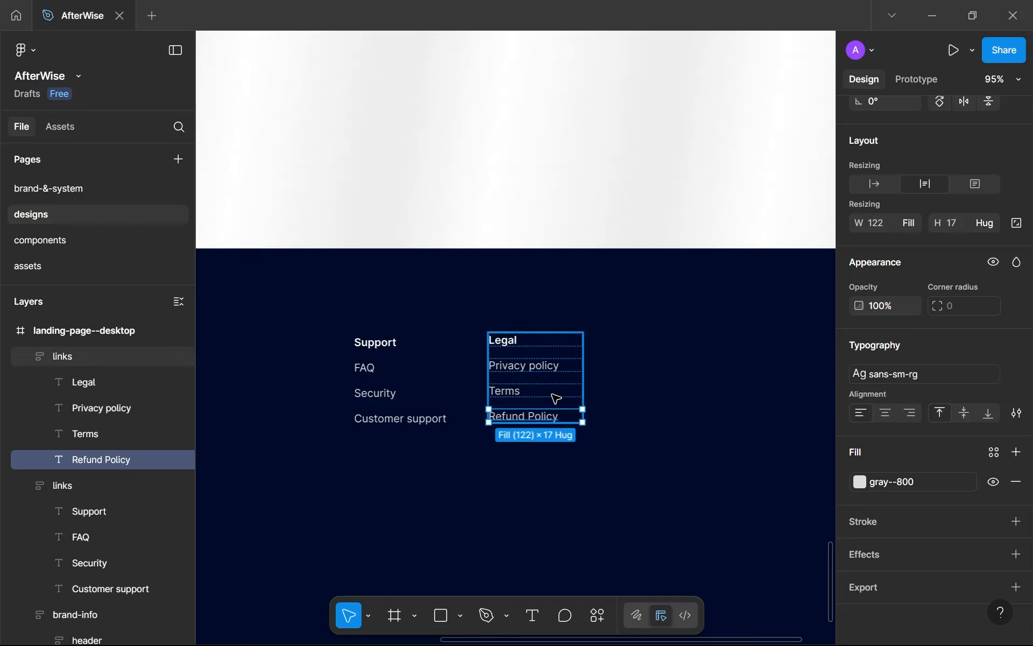
Set Legal, Privacy policy, Terms and Refund Policy widths to Hug contents.
{"action": "left_click", "coordinate": [906, 220]}
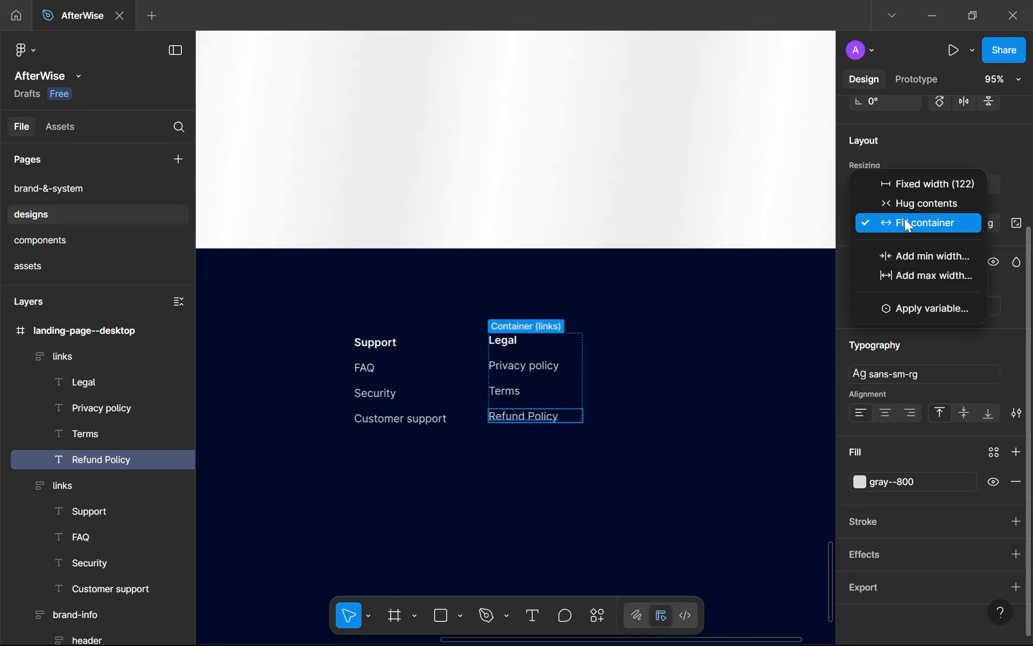
{"action": "left_click", "coordinate": [918, 207]}
{"action": "left_click", "coordinate": [518, 394], "text": "shift"}
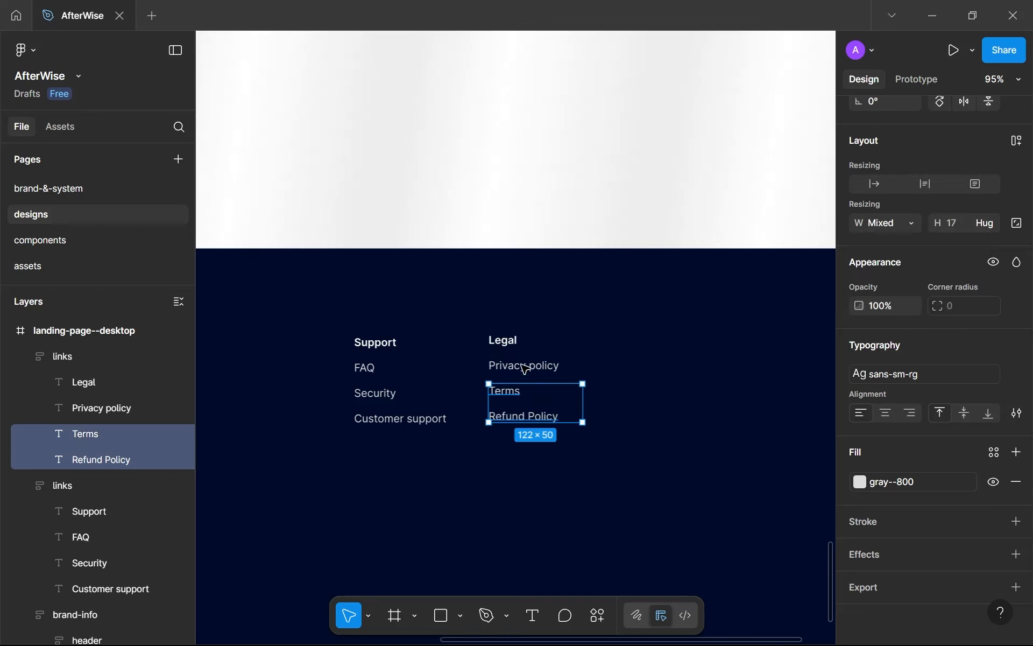
{"action": "left_click", "coordinate": [525, 363], "text": "shift"}
{"action": "left_click", "coordinate": [913, 225]}
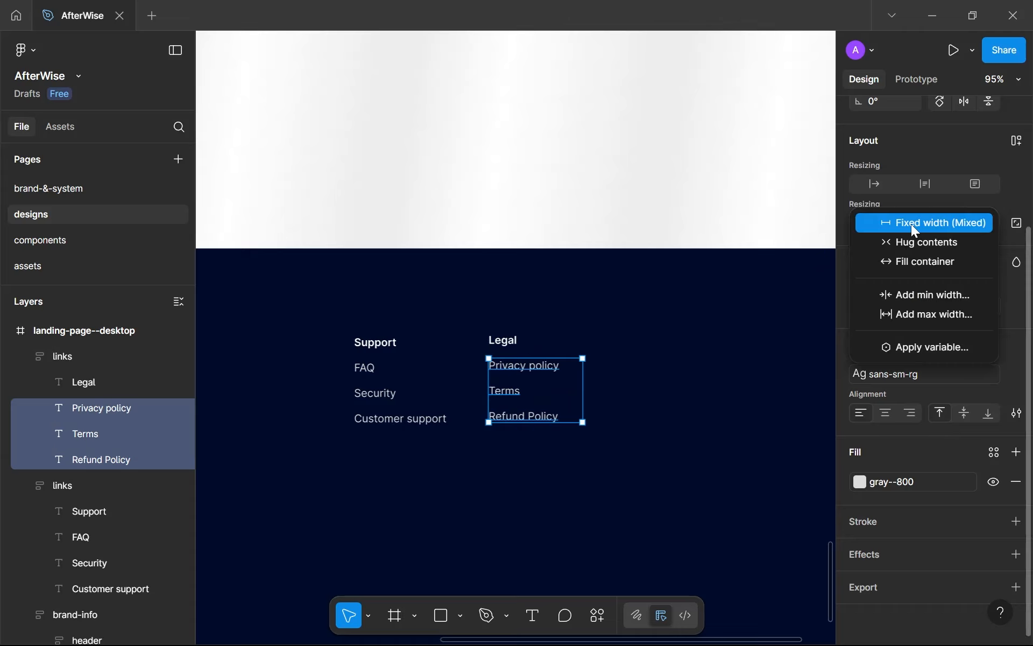
{"action": "left_click", "coordinate": [913, 246]}
{"action": "left_click", "coordinate": [524, 341]}
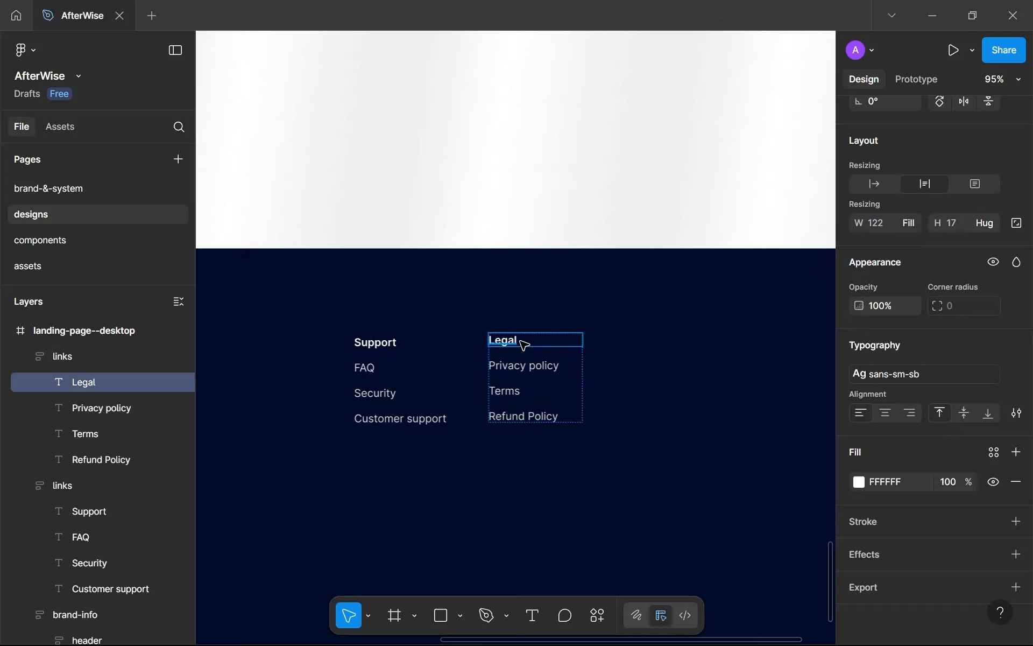
{"action": "left_click", "coordinate": [912, 224]}
{"action": "left_click", "coordinate": [915, 201]}
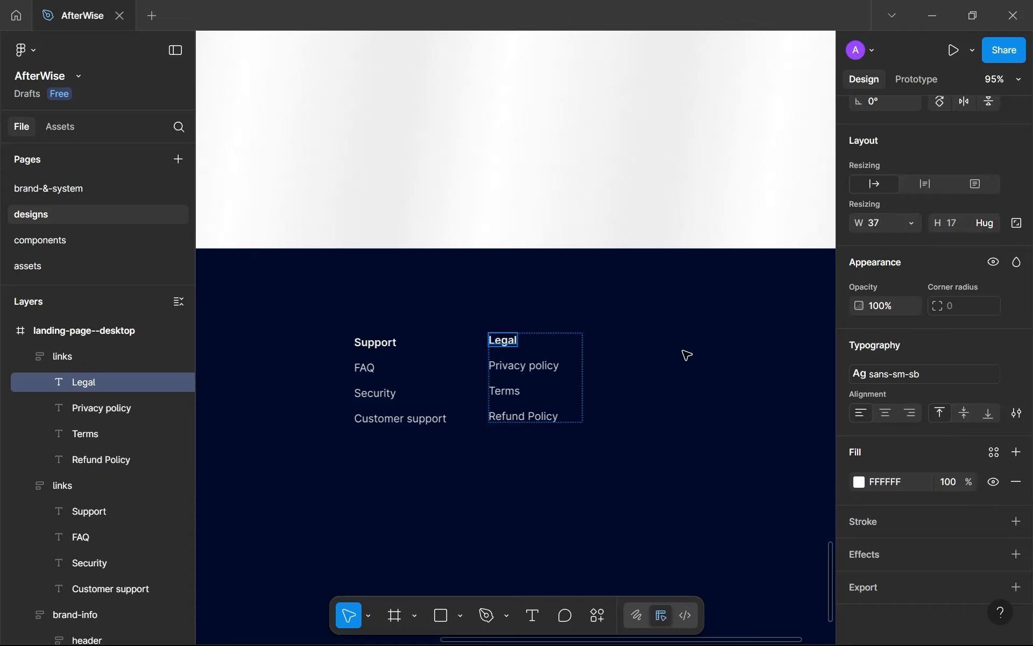
{"action": "left_click", "coordinate": [554, 397]}
{"action": "left_click", "coordinate": [553, 397]}
{"action": "scroll", "coordinate": [553, 397], "scroll_direction": "down", "scroll_amount": 2}
Copy the Legal column to the right and retype it as Company, About, Sign in, Contact.
{"action": "left_click_drag", "start_coordinate": [543, 393], "coordinate": [605, 380]}
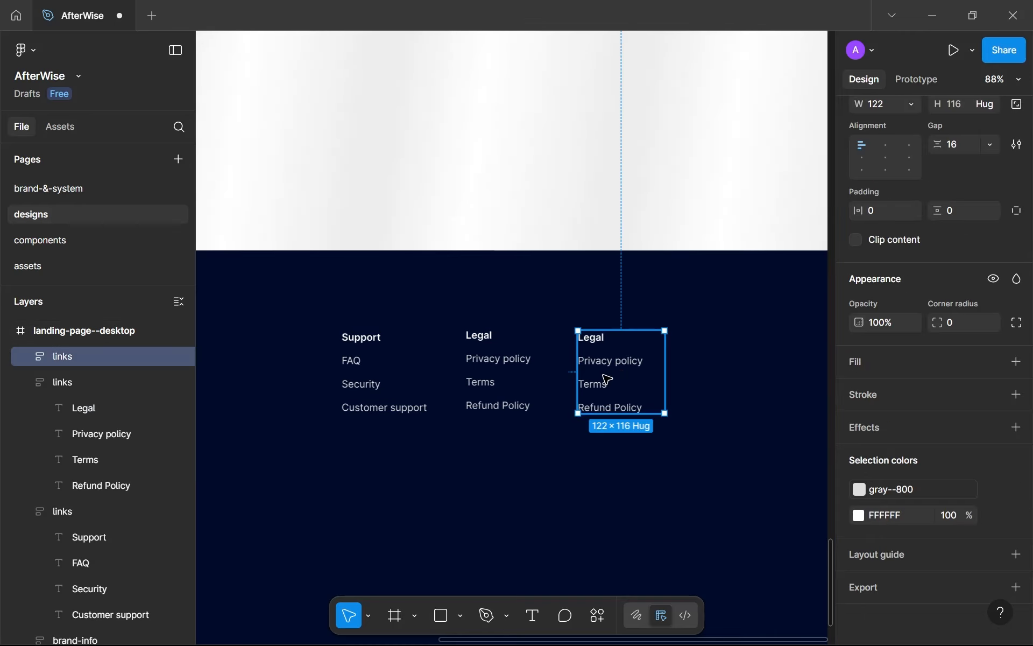
{"action": "double_click", "coordinate": [601, 342]}
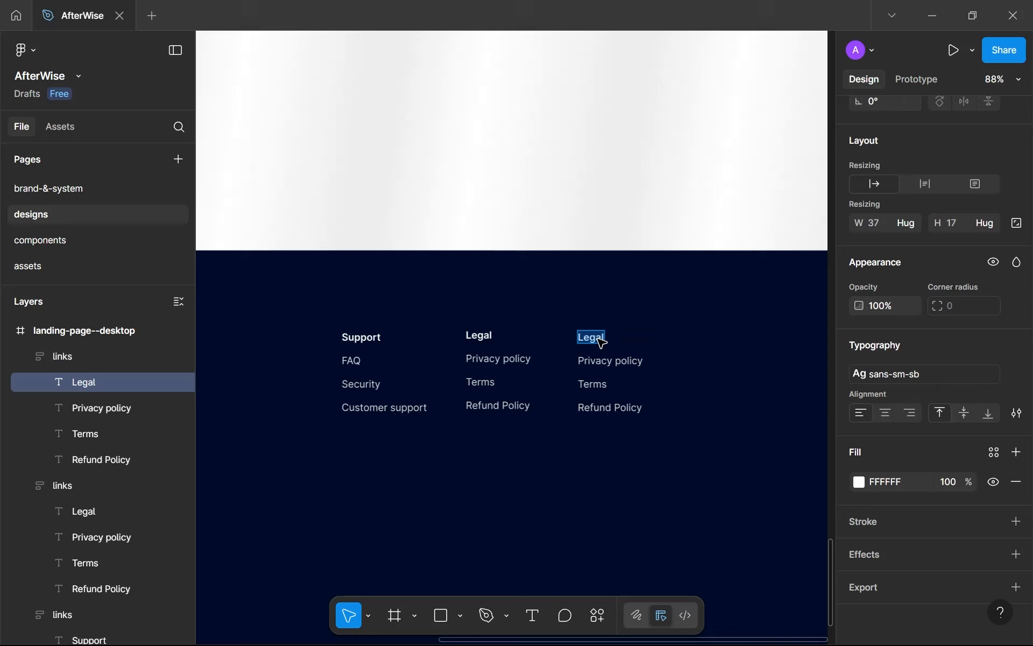
{"action": "type", "text": "Company"}
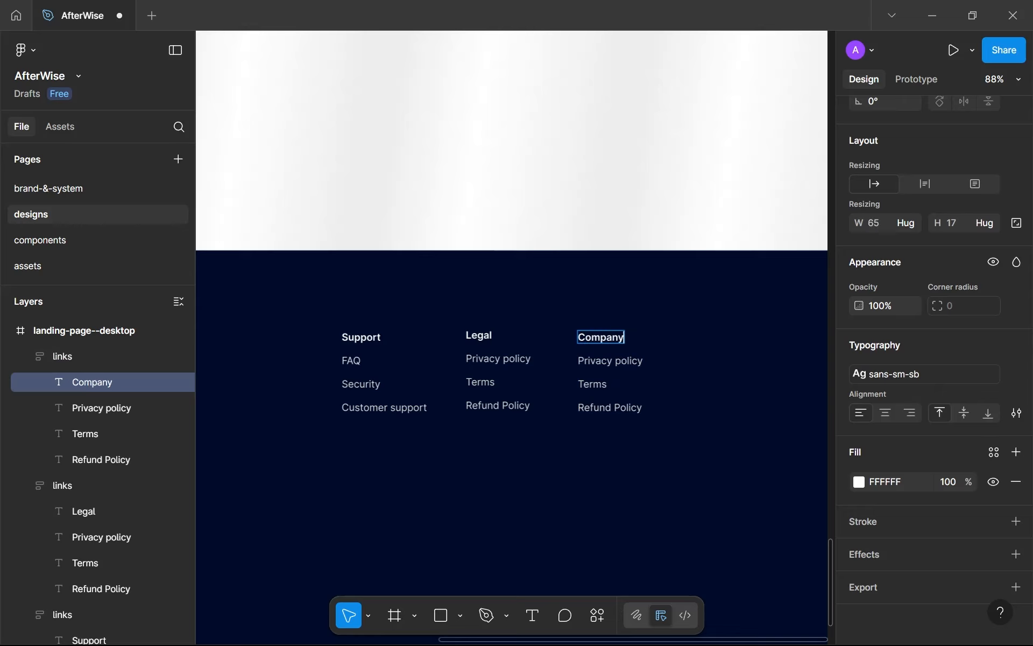
{"action": "key", "text": "Tab"}
{"action": "type", "text": "About"}
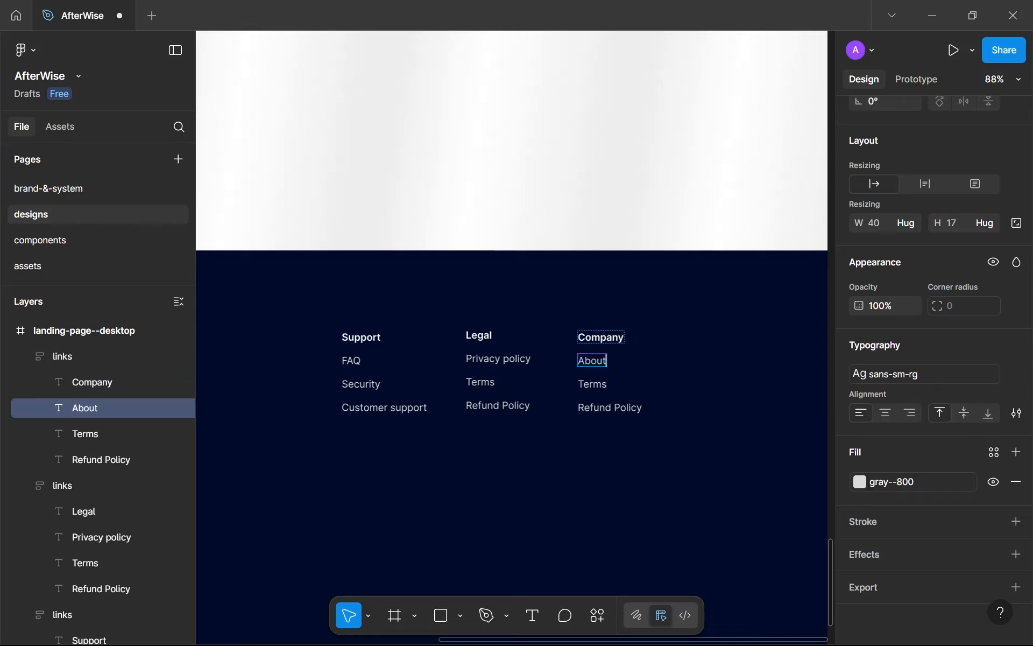
{"action": "key", "text": "Tab"}
{"action": "type", "text": "Sign"}
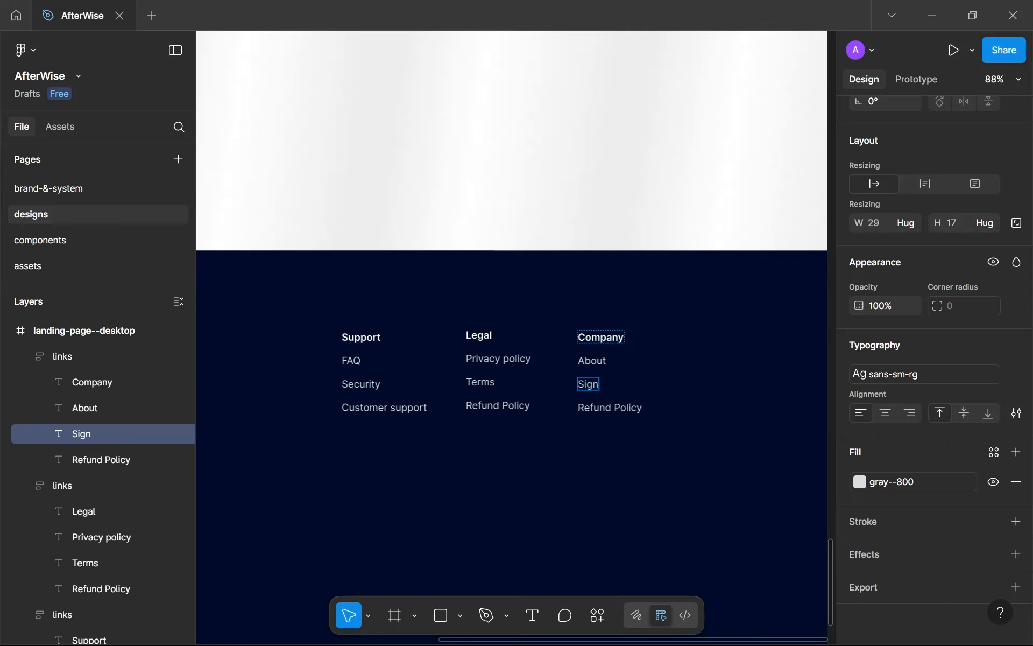
{"action": "type", "text": " in"}
{"action": "key", "text": "Tab"}
{"action": "type", "text": "Contac"}
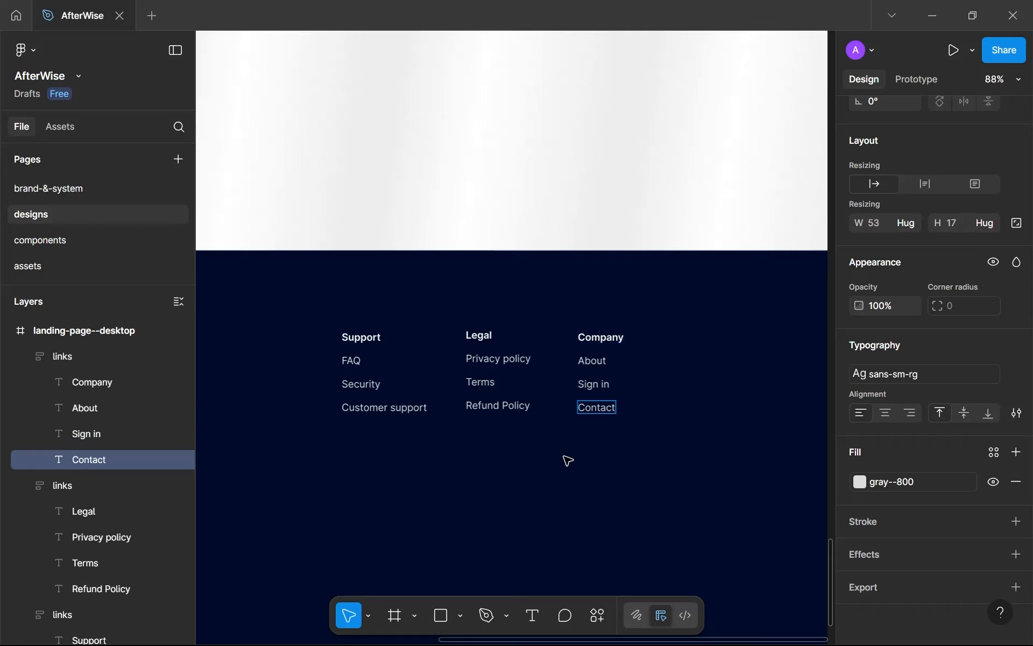
{"action": "key", "text": "Escape"}
Place a duplicate of the Company column further right.
{"action": "left_click", "coordinate": [653, 371]}
{"action": "scroll", "coordinate": [651, 371], "scroll_direction": "down", "scroll_amount": 2}
{"action": "scroll", "coordinate": [645, 367], "scroll_direction": "down", "scroll_amount": 1}
{"action": "left_click_drag", "start_coordinate": [645, 367], "coordinate": [635, 334]}
{"action": "key", "text": "ctrl+d"}
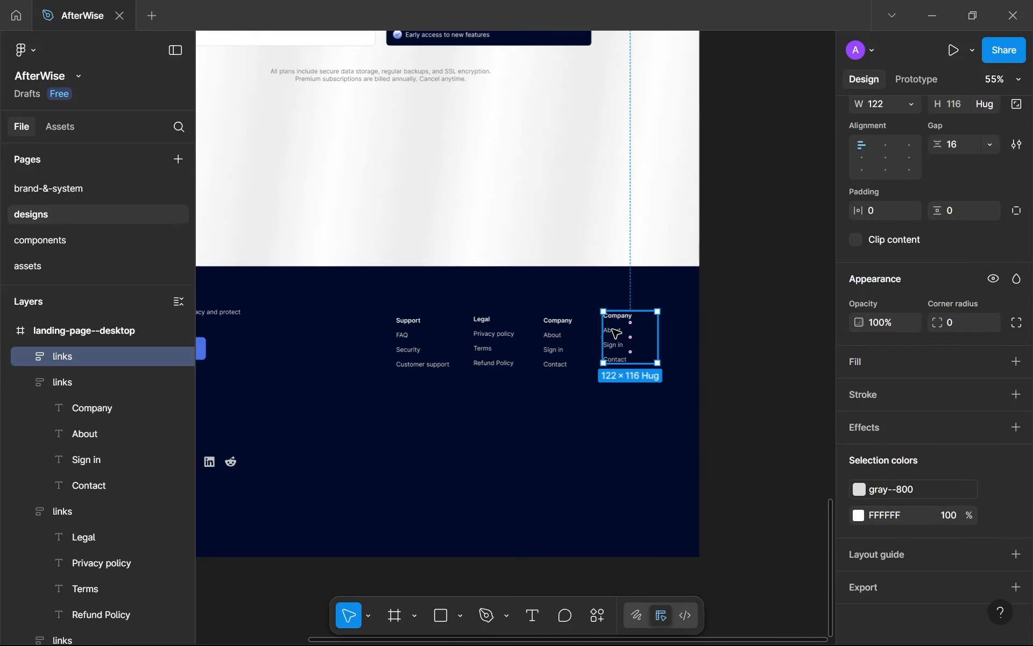
{"action": "scroll", "coordinate": [450, 337], "scroll_direction": "up", "scroll_amount": 5}
{"action": "left_click_drag", "start_coordinate": [369, 323], "coordinate": [343, 324]}
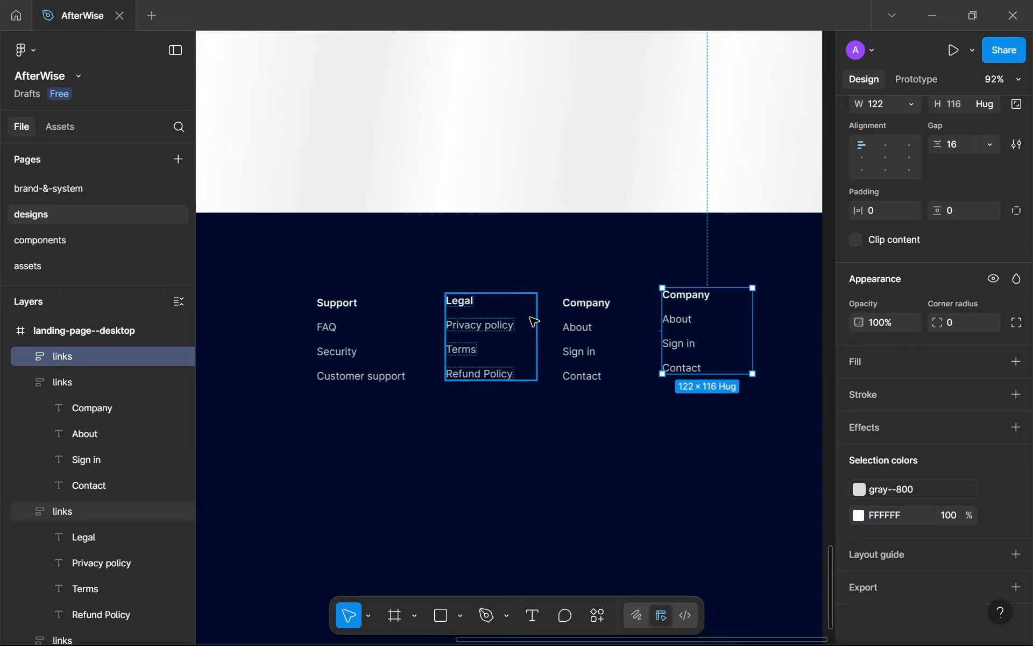
Delete the Security link from the Support column.
{"action": "left_click", "coordinate": [329, 357]}
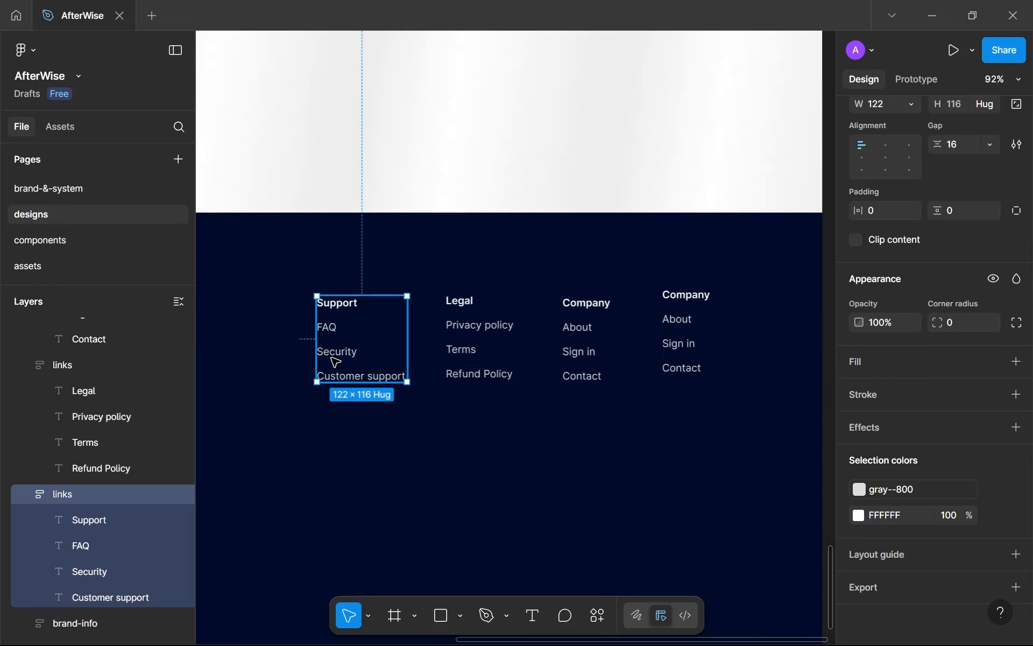
{"action": "left_click", "coordinate": [335, 352]}
{"action": "key", "text": "Delete"}
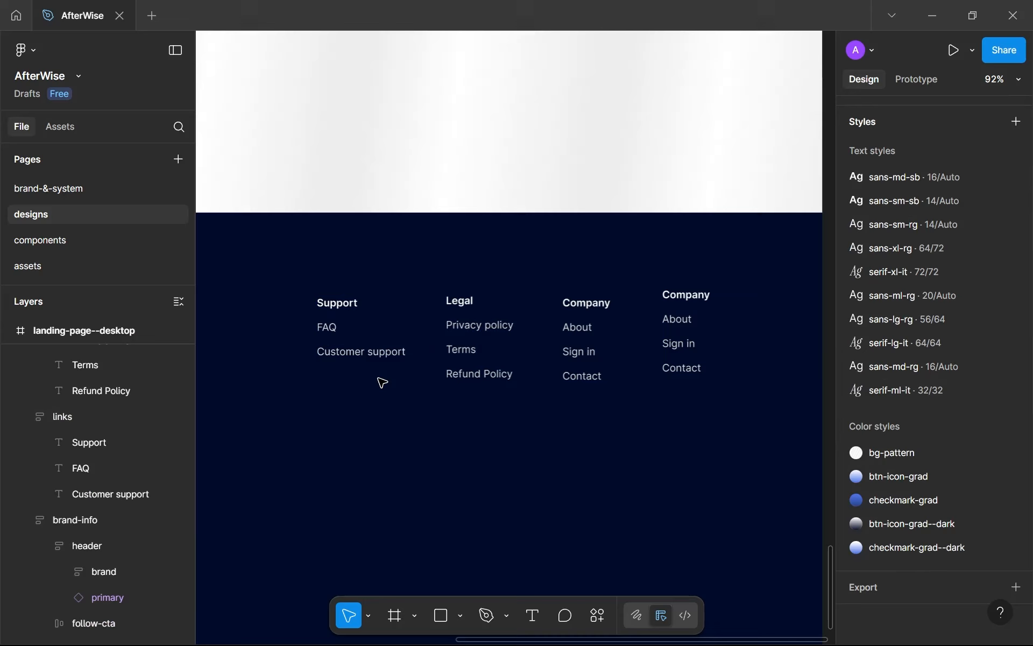
Retype the last column's links as X(Twitter), LinkedIn and Reddit.
{"action": "double_click", "coordinate": [678, 321]}
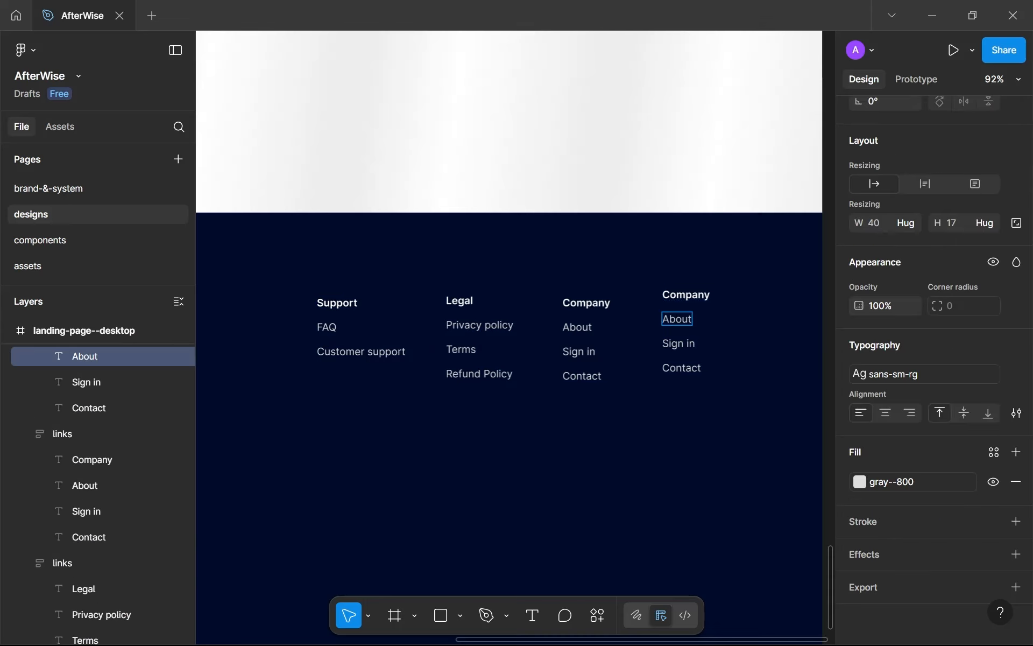
{"action": "double_click", "coordinate": [677, 321]}
{"action": "type", "text": "X(Twitter"}
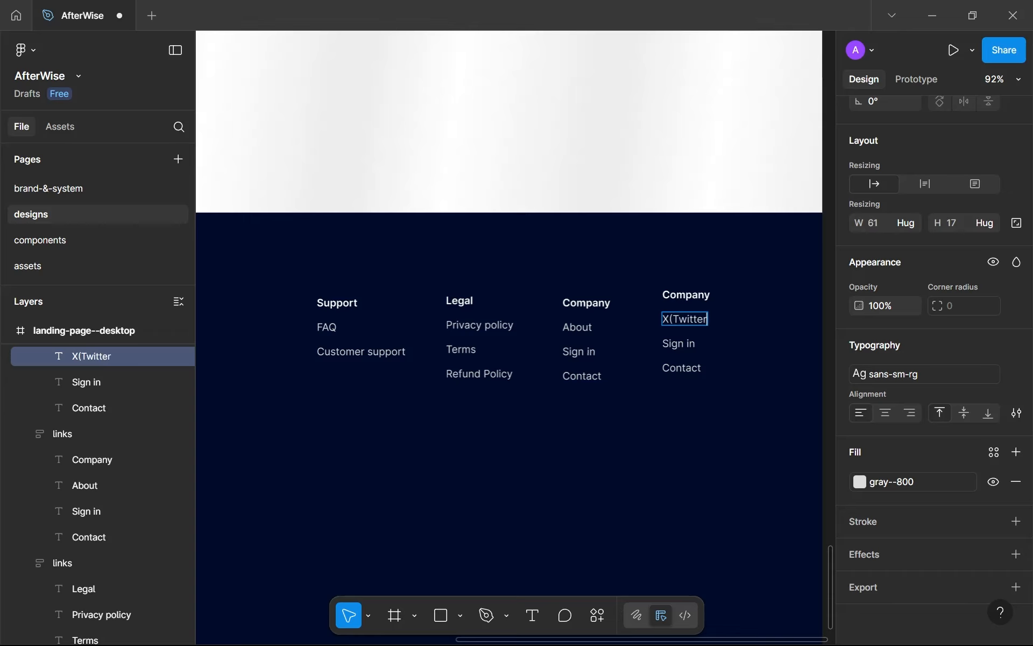
{"action": "double_click", "coordinate": [679, 343]}
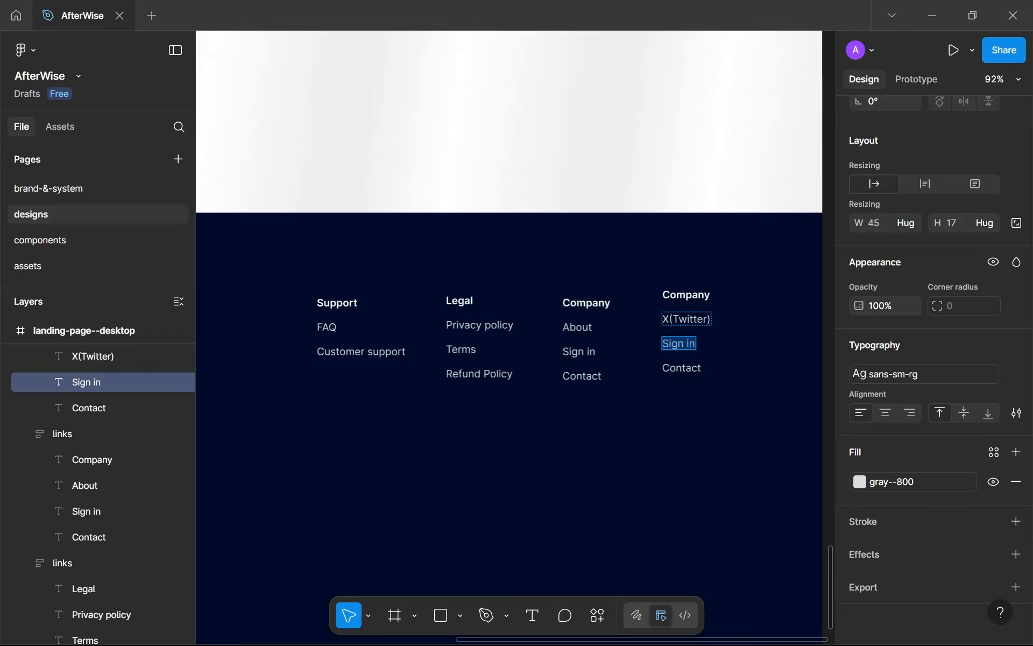
{"action": "type", "text": "Linke"}
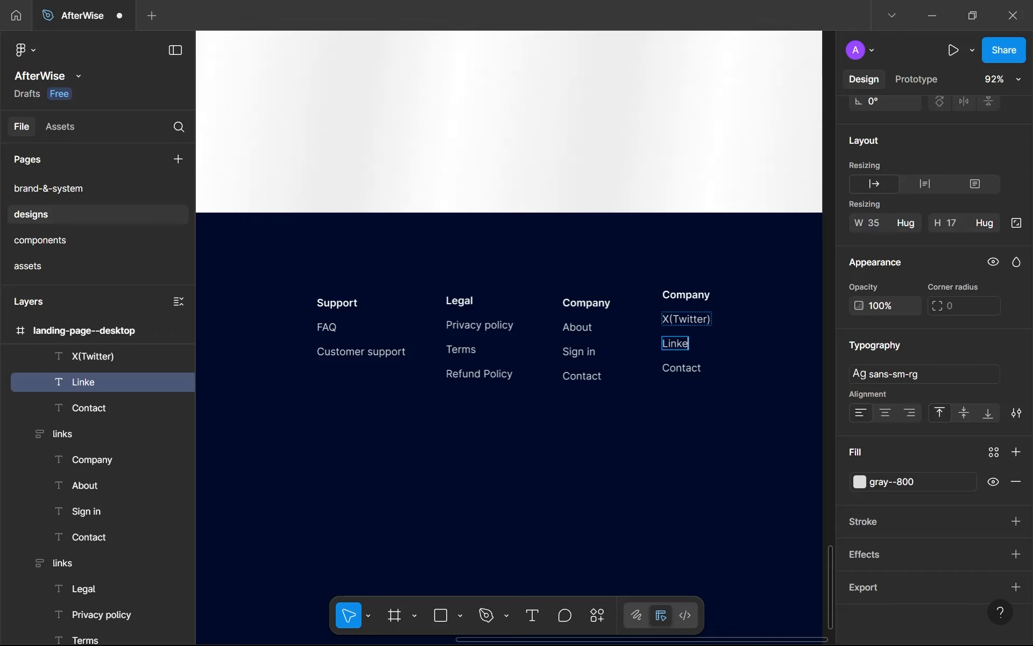
{"action": "type", "text": "dIn"}
{"action": "key", "text": "Tab"}
{"action": "type", "text": "Reddi"}
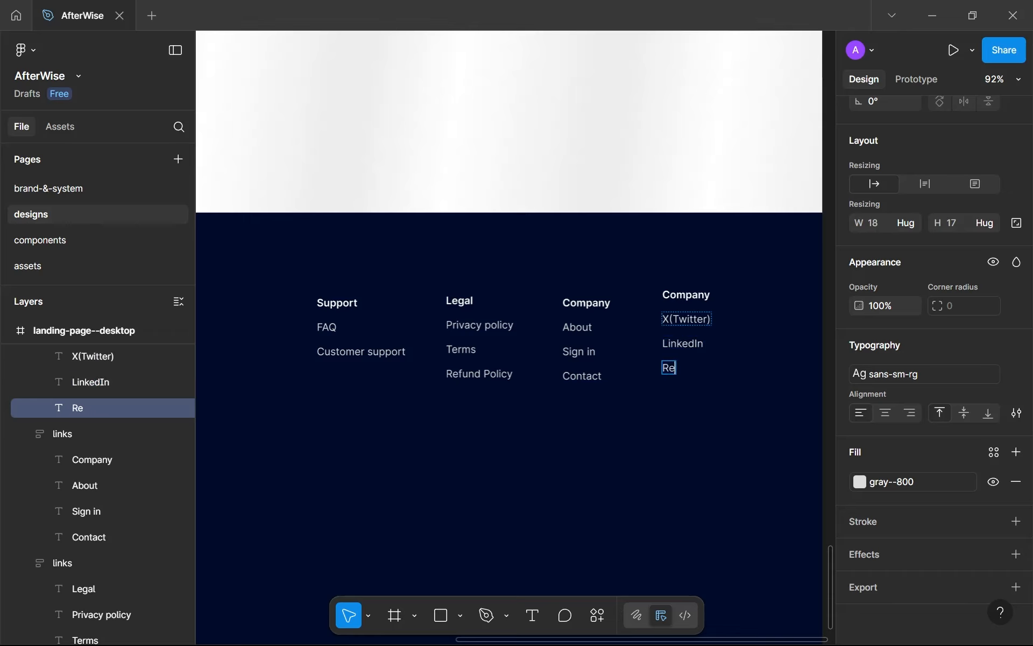
{"action": "key", "text": "Escape"}
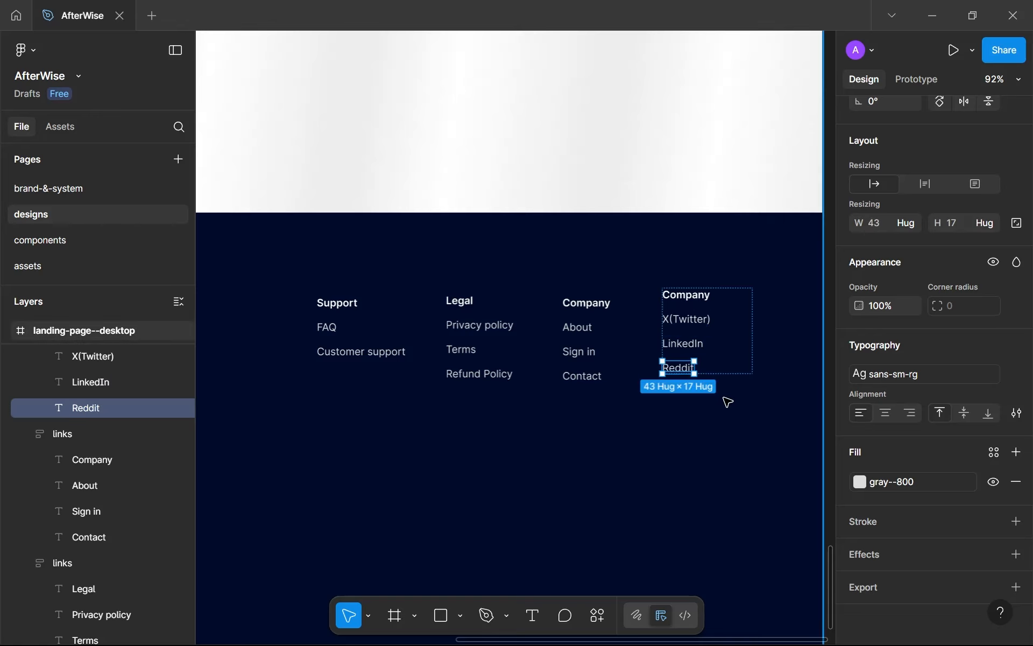
Duplicate Reddit twice and rename the copies Facebook and Instagram.
{"action": "key", "text": "ctrl+d"}
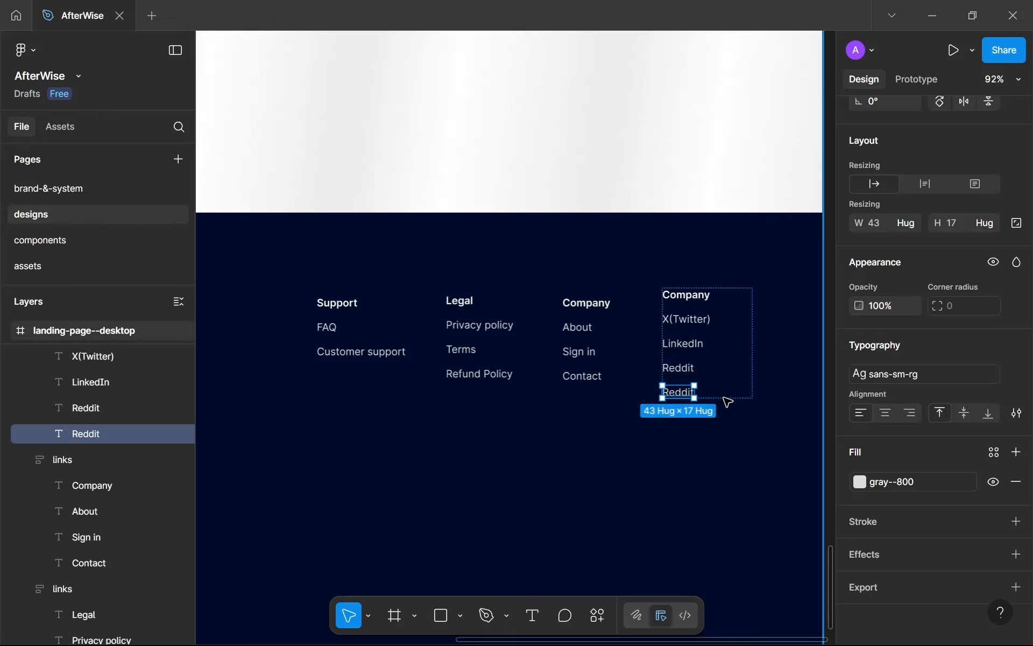
{"action": "key", "text": "ctrl+d"}
{"action": "double_click", "coordinate": [687, 395]}
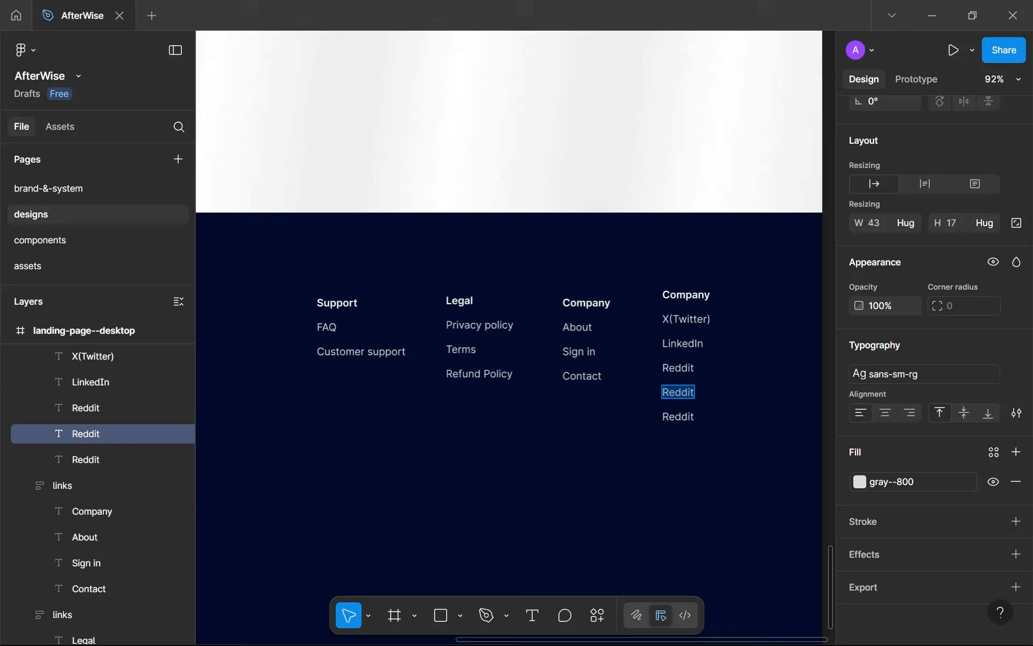
{"action": "type", "text": "Facebook"}
{"action": "key", "text": "Tab"}
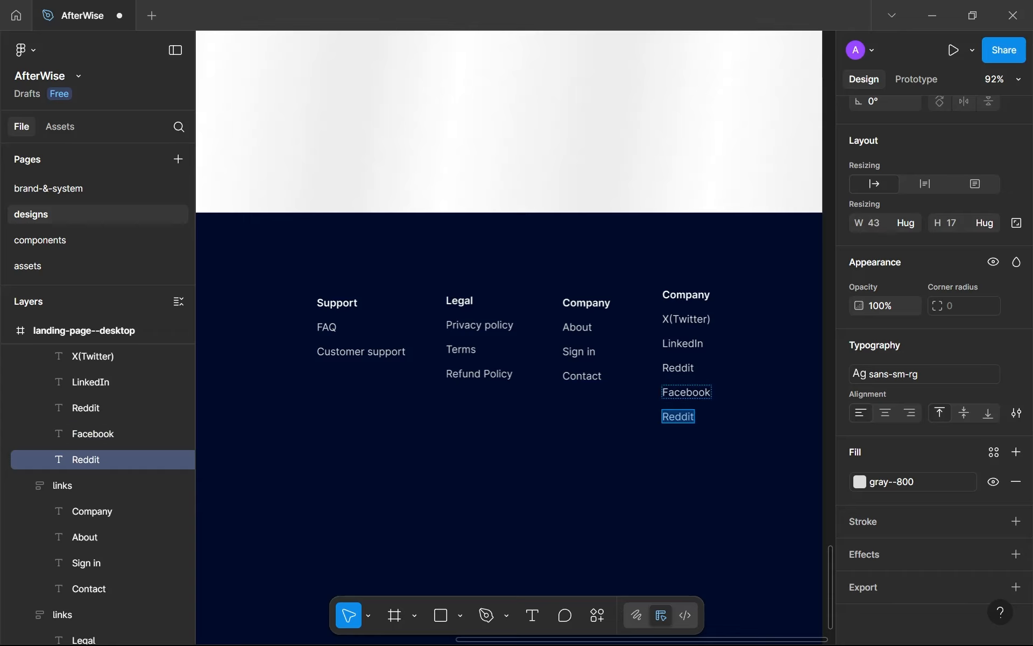
{"action": "type", "text": "Instagram"}
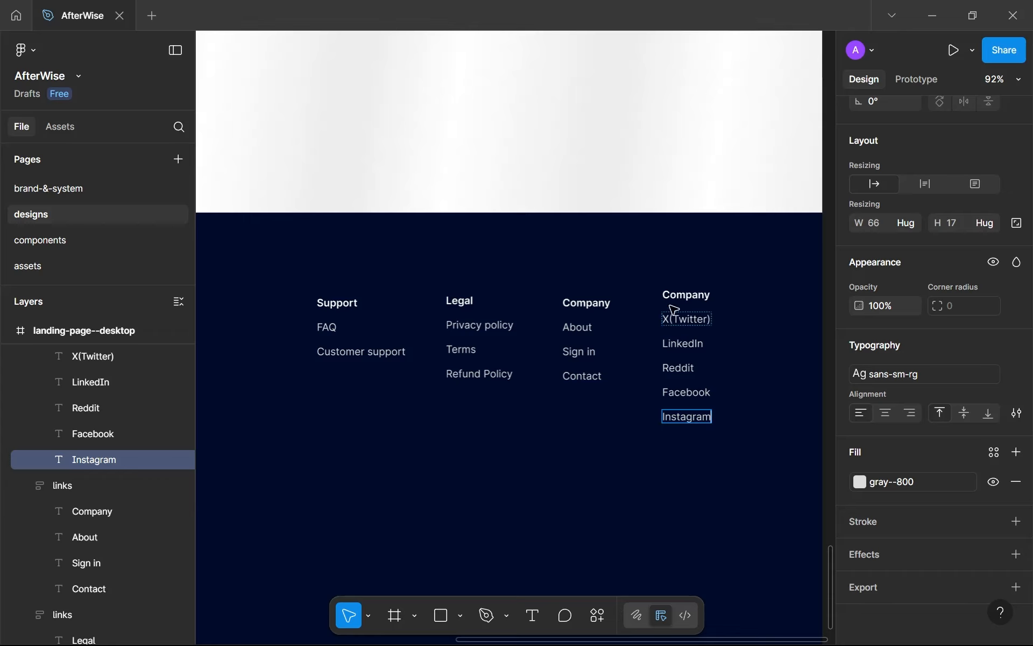
{"action": "left_click", "coordinate": [685, 294]}
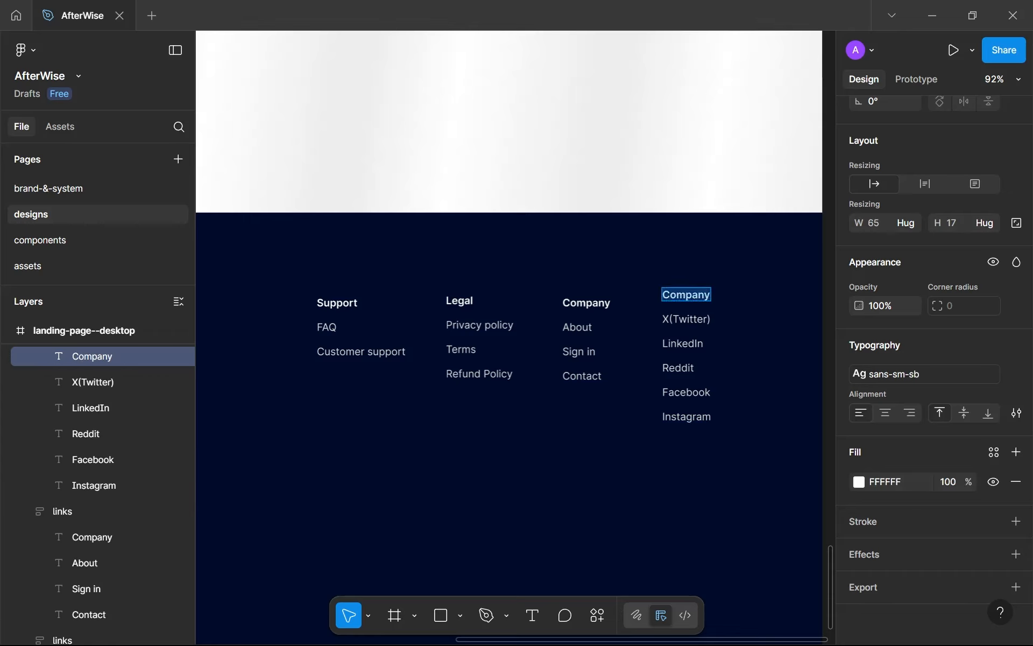
Finish the Socials heading text and bring the whole footer into view.
{"action": "type", "text": "S"}
{"action": "type", "text": "ls"}
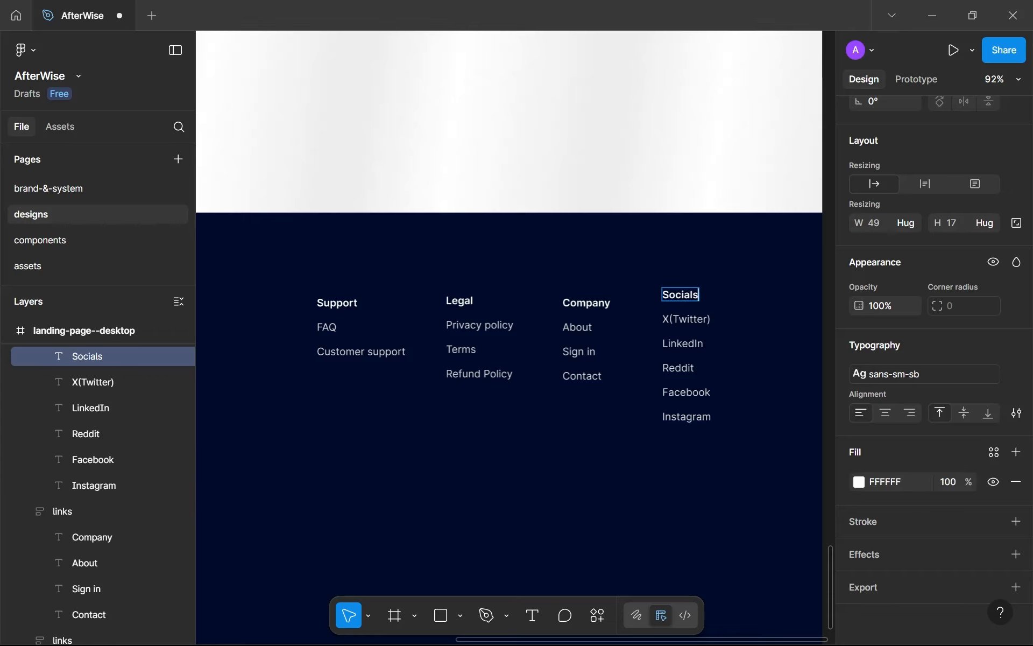
{"action": "left_click", "coordinate": [665, 491]}
{"action": "left_click", "coordinate": [665, 491]}
{"action": "scroll", "coordinate": [665, 492], "scroll_direction": "down", "scroll_amount": 5}
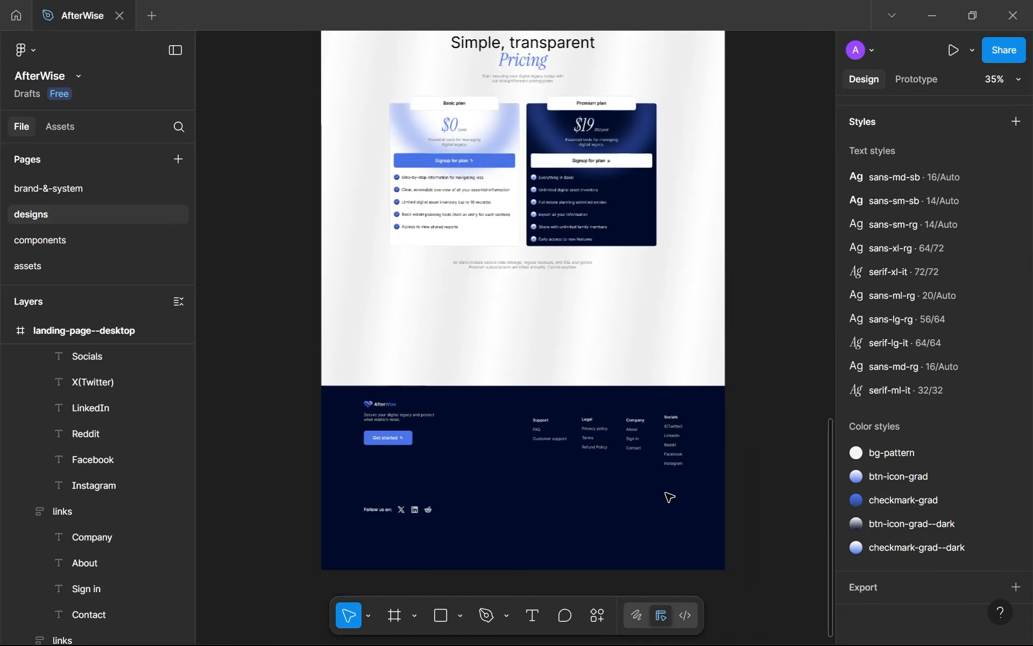
{"action": "left_click_drag", "start_coordinate": [666, 492], "coordinate": [706, 417]}
Set the Company, Socials, Legal and Support link columns to hug their content width.
{"action": "left_click", "coordinate": [717, 382]}
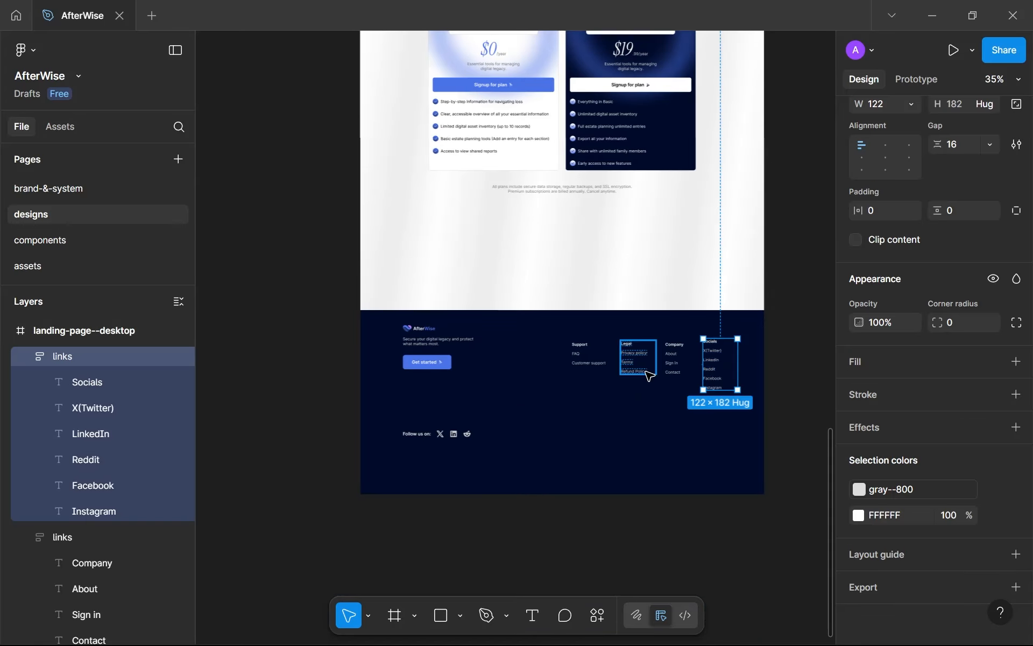
{"action": "left_click", "coordinate": [672, 373], "text": "shift"}
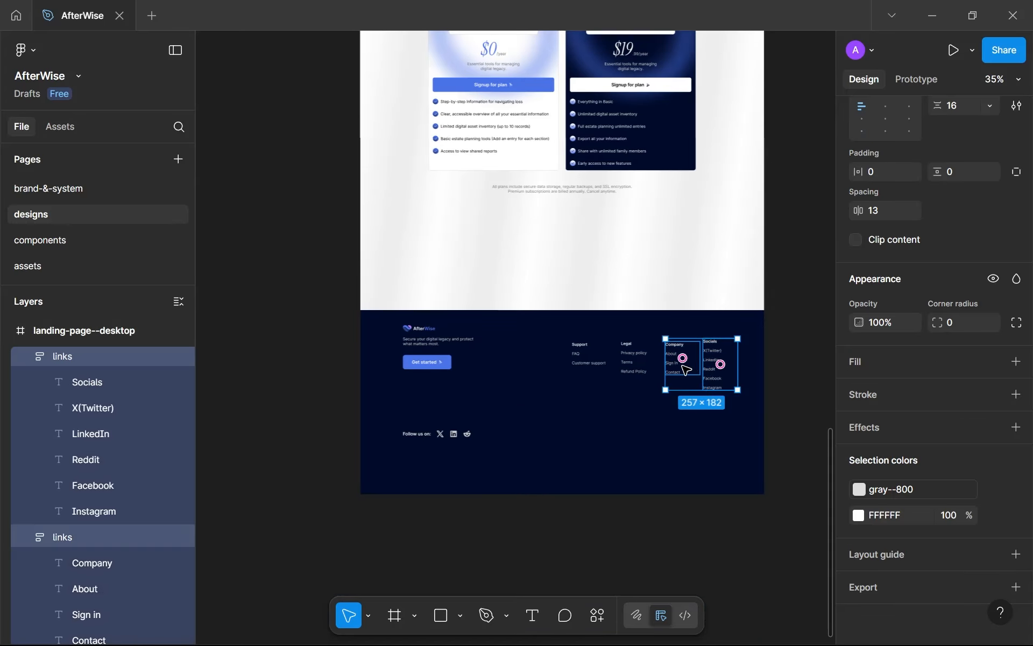
{"action": "left_click", "coordinate": [686, 375]}
{"action": "scroll", "coordinate": [686, 375], "scroll_direction": "up", "scroll_amount": 5}
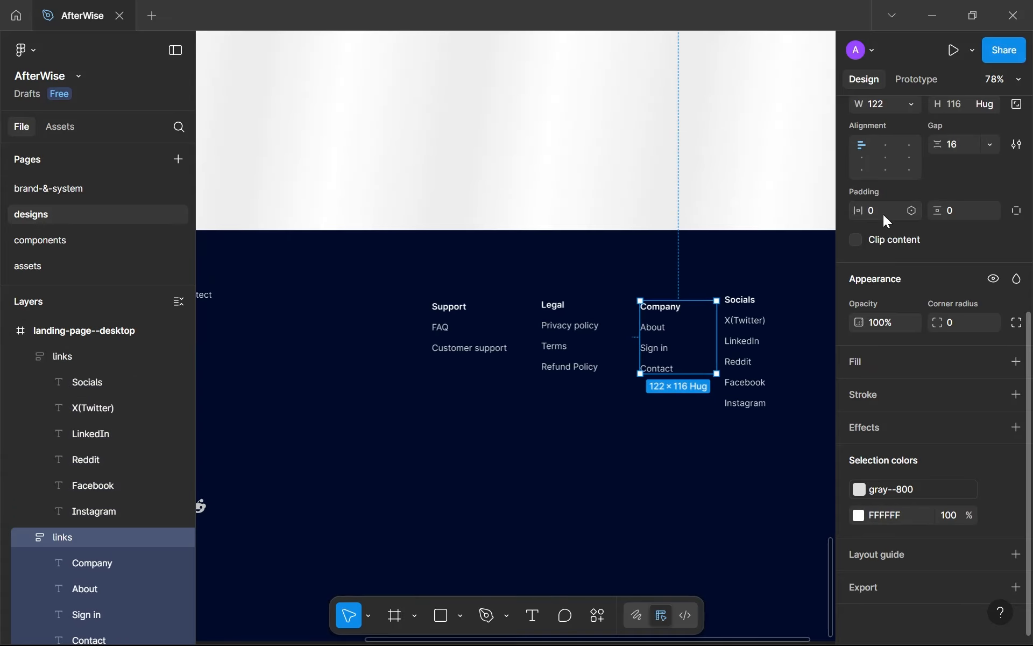
{"action": "scroll", "coordinate": [883, 269], "scroll_direction": "up", "scroll_amount": 5}
{"action": "left_click", "coordinate": [913, 459]}
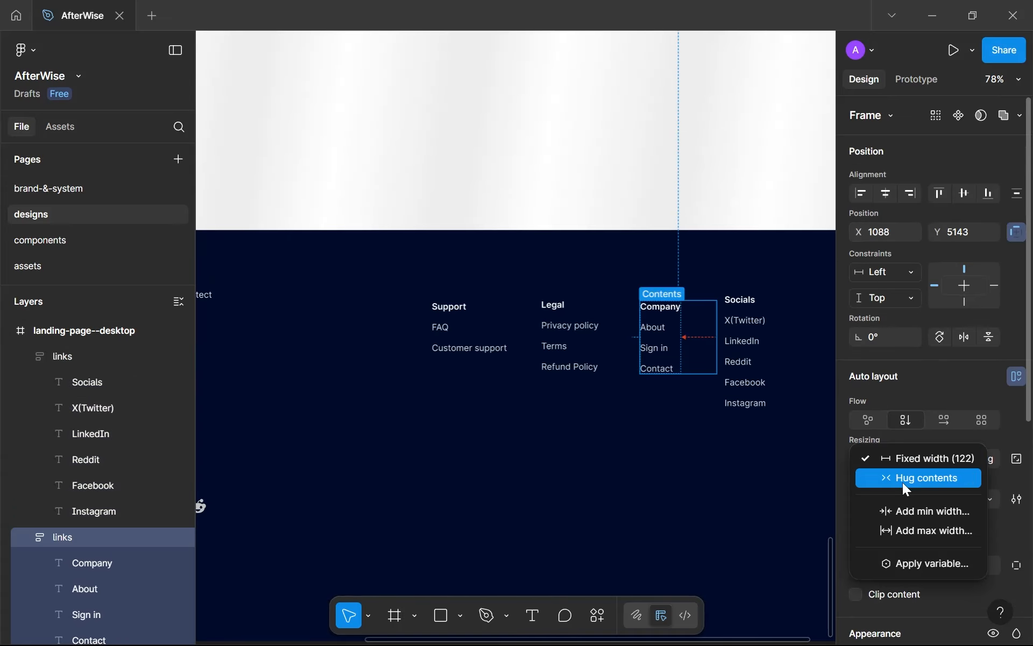
{"action": "left_click", "coordinate": [903, 480]}
{"action": "left_click", "coordinate": [752, 361], "text": "shift"}
{"action": "left_click", "coordinate": [606, 346], "text": "shift"}
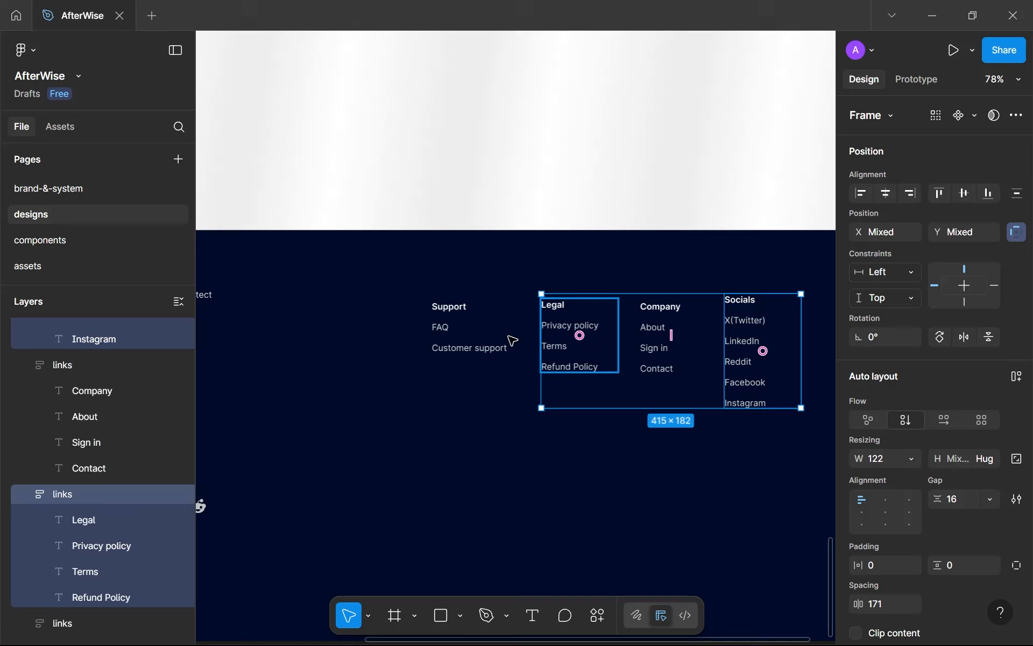
{"action": "left_click", "coordinate": [506, 339], "text": "shift"}
{"action": "left_click", "coordinate": [907, 462]}
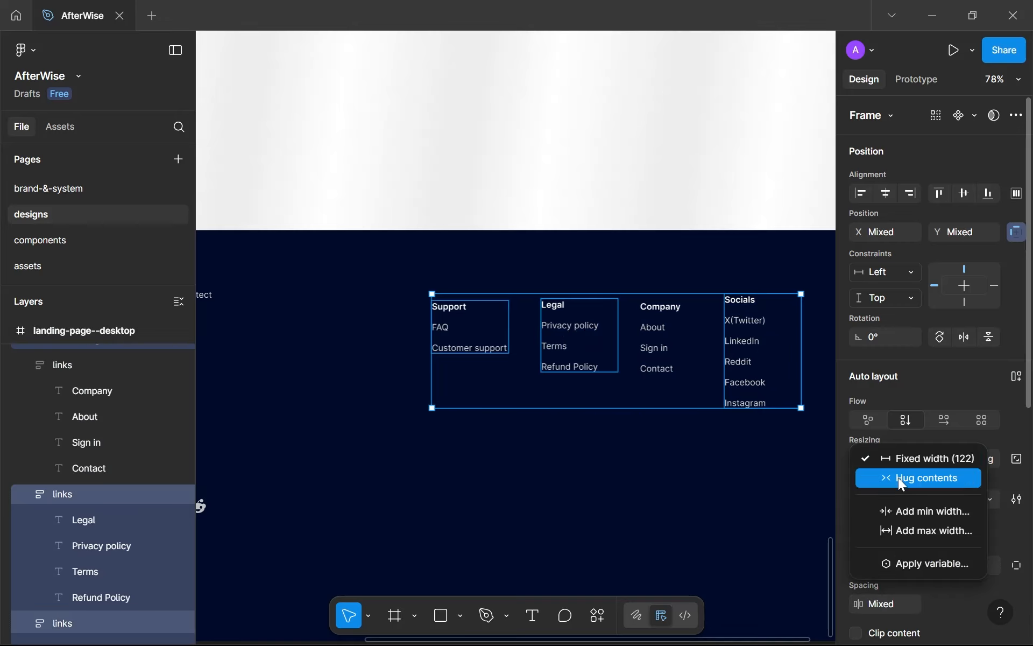
{"action": "left_click", "coordinate": [898, 476]}
Wrap the four link columns in an auto-layout frame named link-groups with a 64 gap.
{"action": "left_click", "coordinate": [476, 327]}
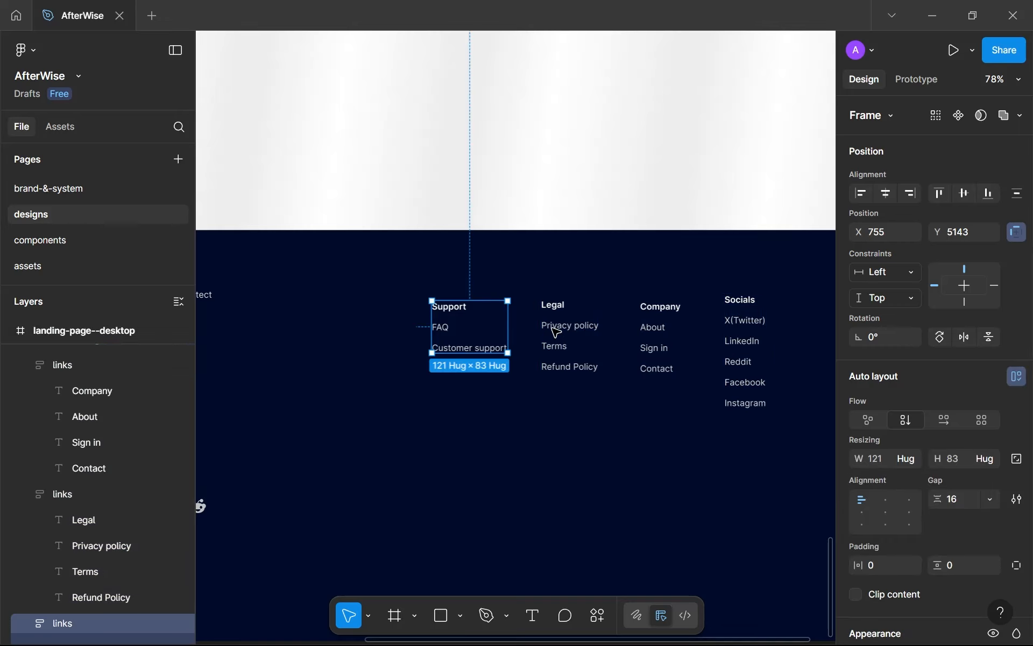
{"action": "left_click", "coordinate": [619, 346], "text": "shift"}
{"action": "left_click", "coordinate": [652, 353], "text": "shift"}
{"action": "left_click", "coordinate": [770, 348], "text": "shift"}
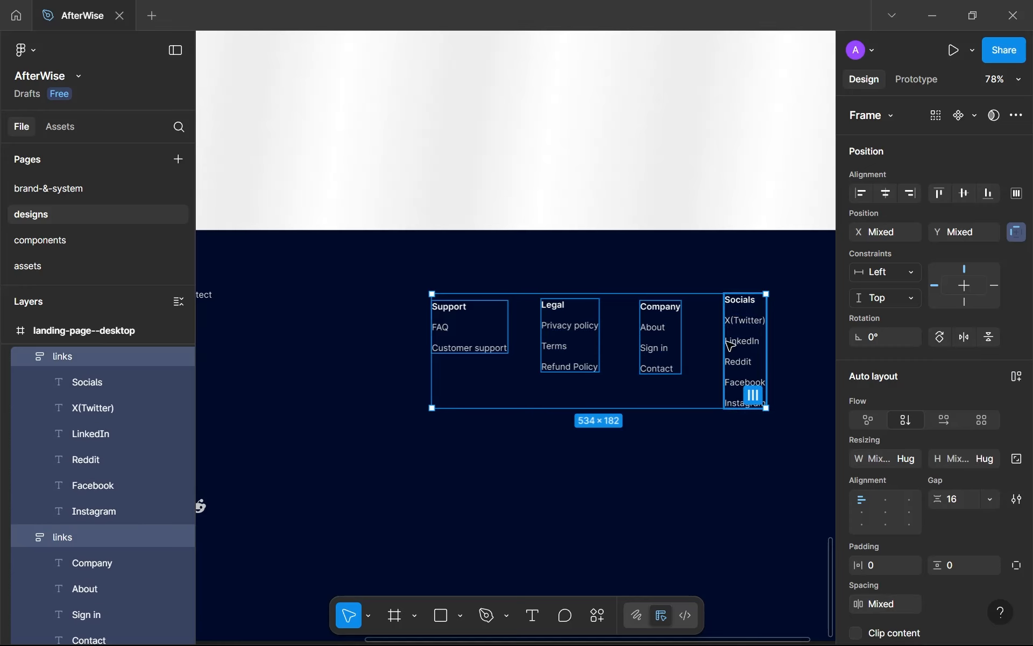
{"action": "key", "text": "shift+a"}
{"action": "double_click", "coordinate": [65, 357]}
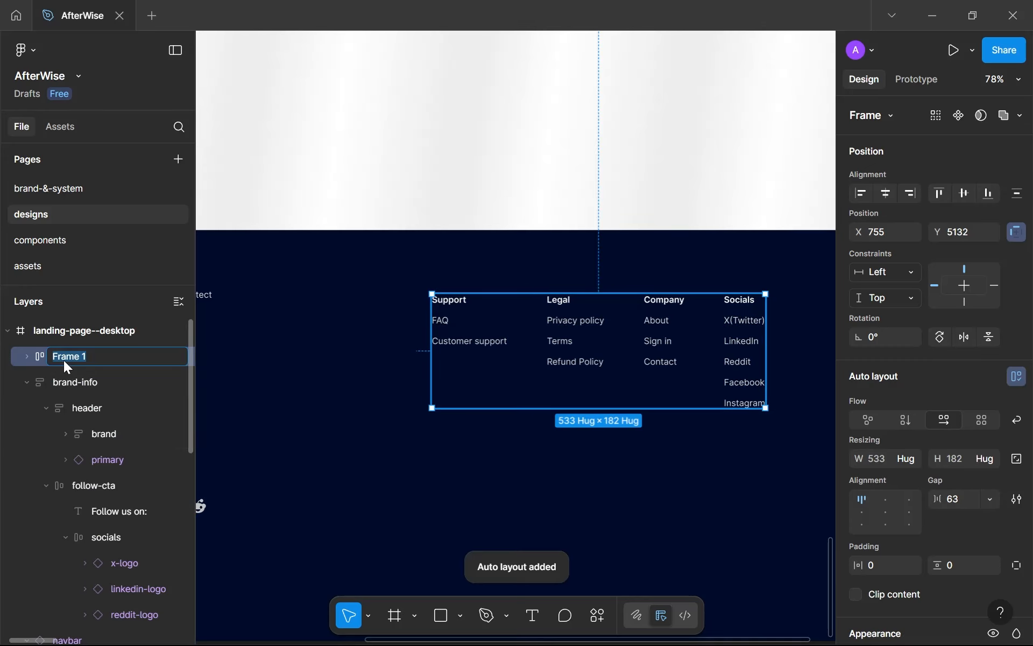
{"action": "type", "text": "link-groups"}
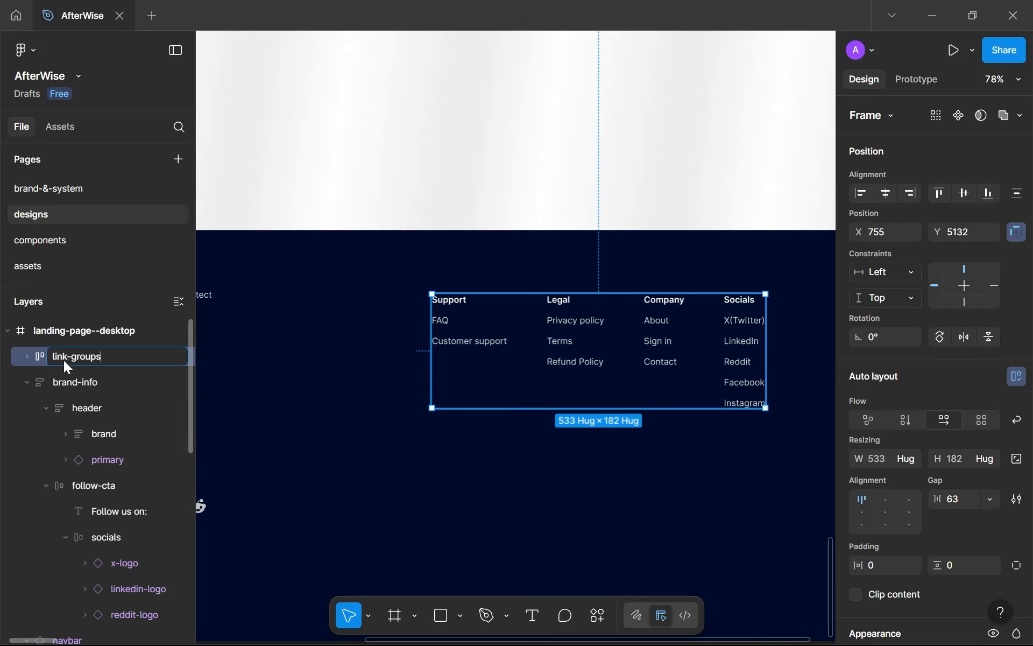
{"action": "key", "text": "Return"}
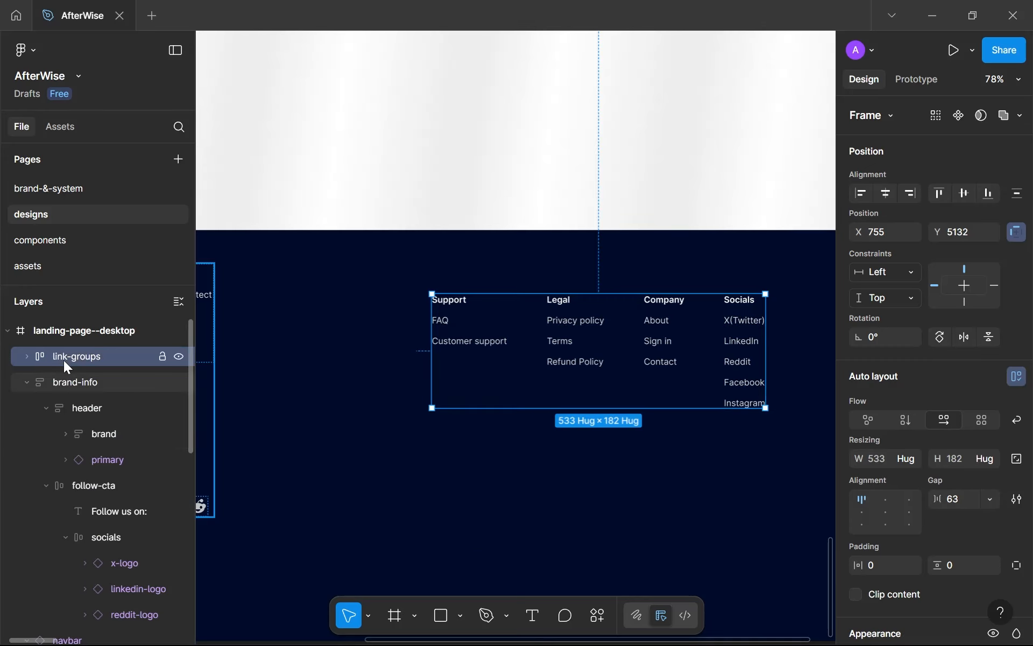
{"action": "left_click", "coordinate": [971, 496]}
{"action": "key", "text": "Up"}
Nudge the link-groups frame slightly to the right.
{"action": "left_click", "coordinate": [702, 537]}
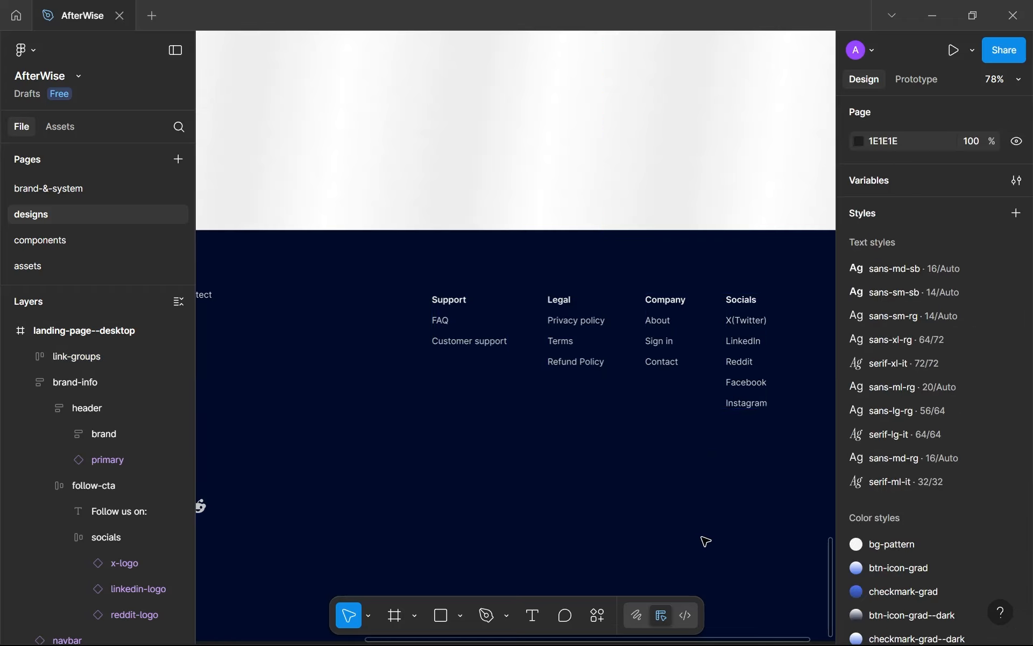
{"action": "scroll", "coordinate": [705, 540], "scroll_direction": "down", "scroll_amount": 5}
{"action": "left_click", "coordinate": [743, 387]}
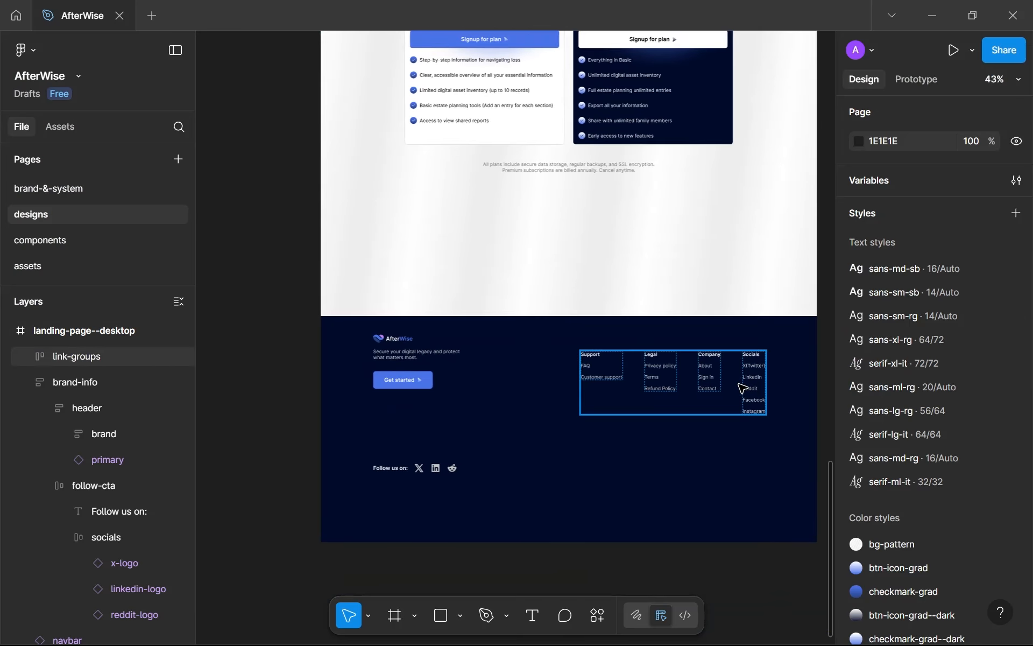
{"action": "left_click", "coordinate": [742, 387]}
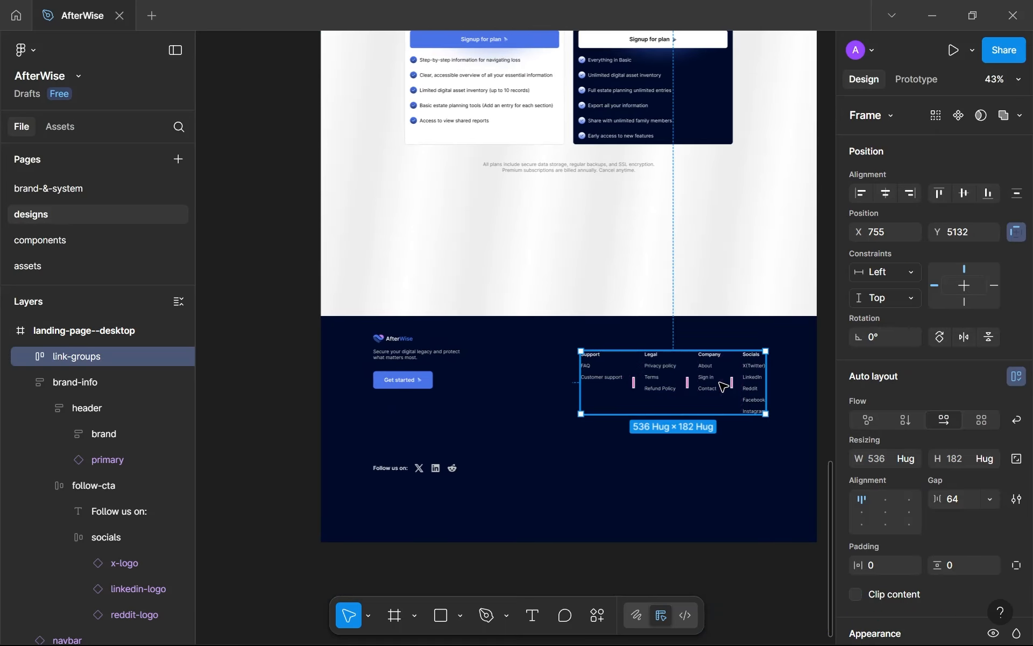
{"action": "left_click_drag", "start_coordinate": [719, 387], "coordinate": [735, 384]}
Wrap brand-info and link-groups in an Auto-gap auto-layout frame renamed main.
{"action": "left_click", "coordinate": [402, 398]}
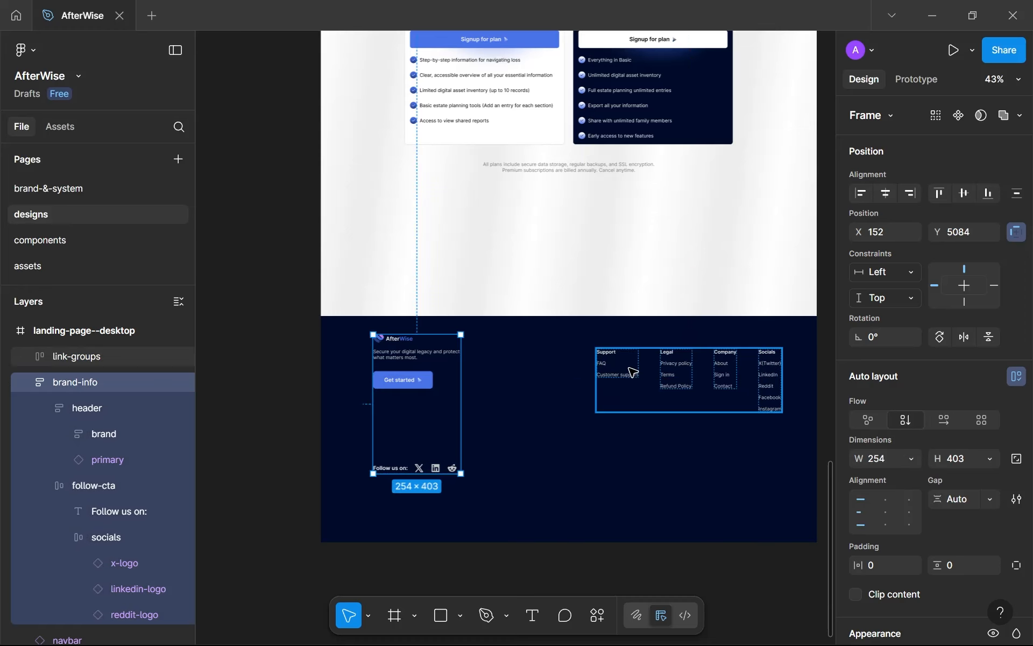
{"action": "left_click", "coordinate": [635, 372], "text": "shift"}
{"action": "key", "text": "shift+a"}
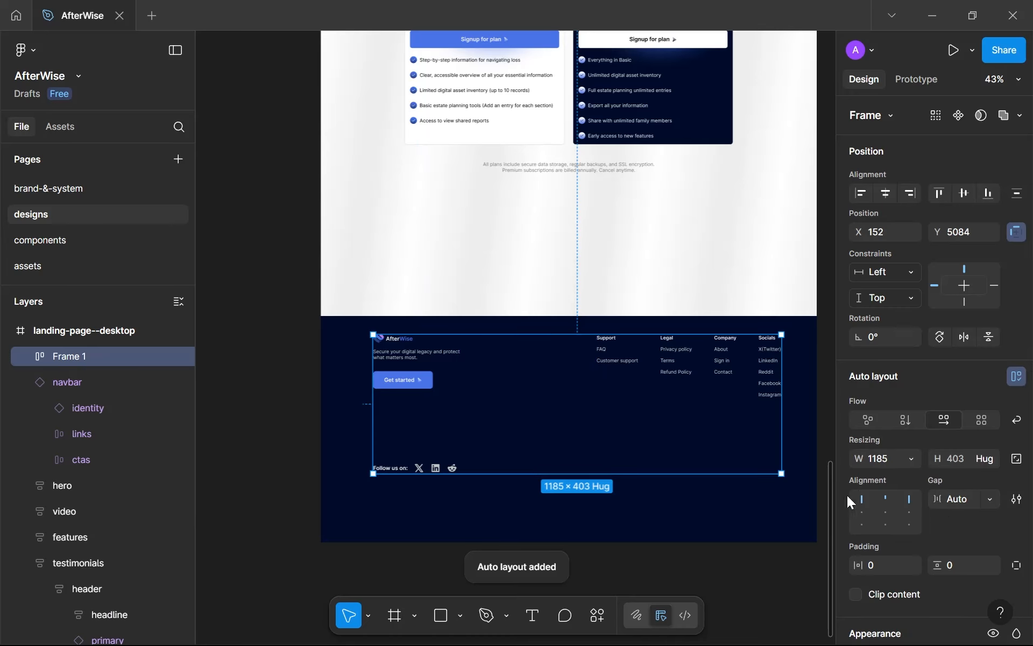
{"action": "left_click", "coordinate": [973, 501]}
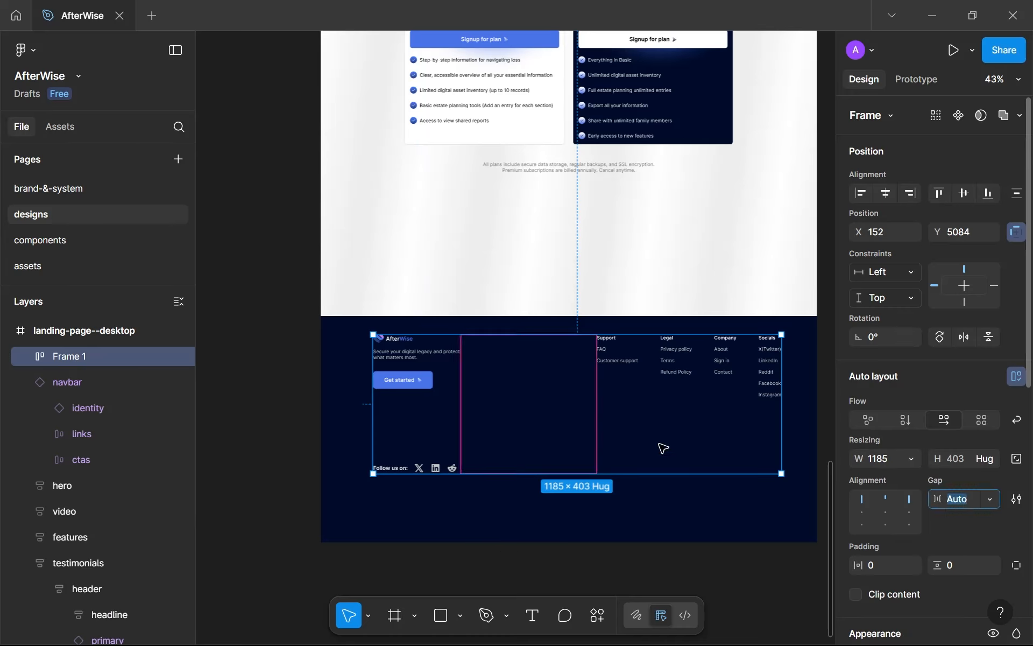
{"action": "double_click", "coordinate": [79, 355]}
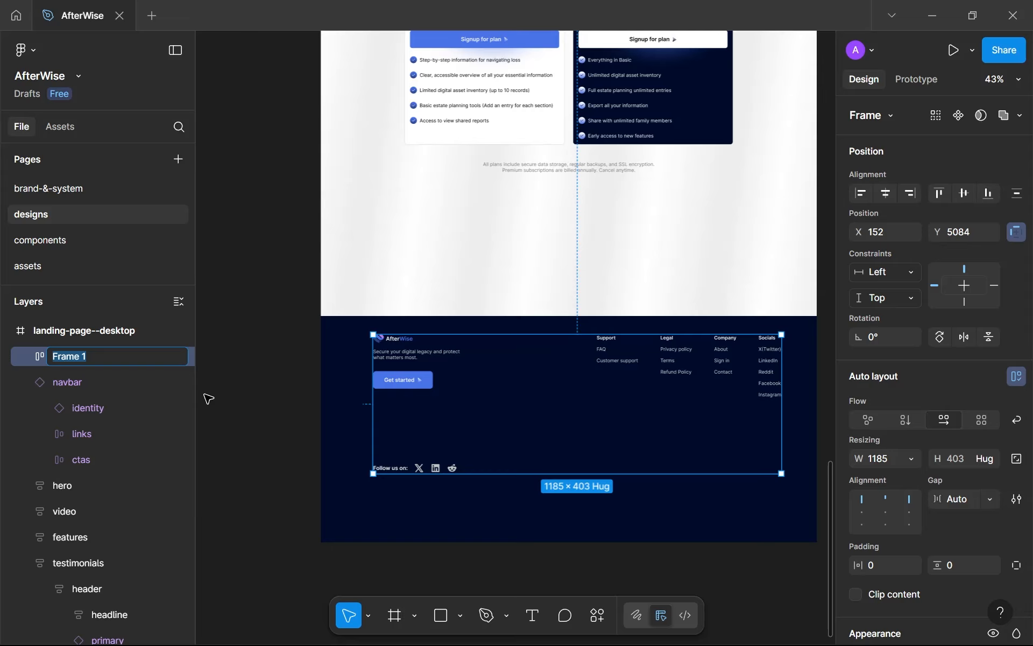
{"action": "type", "text": "main"}
{"action": "key", "text": "Return"}
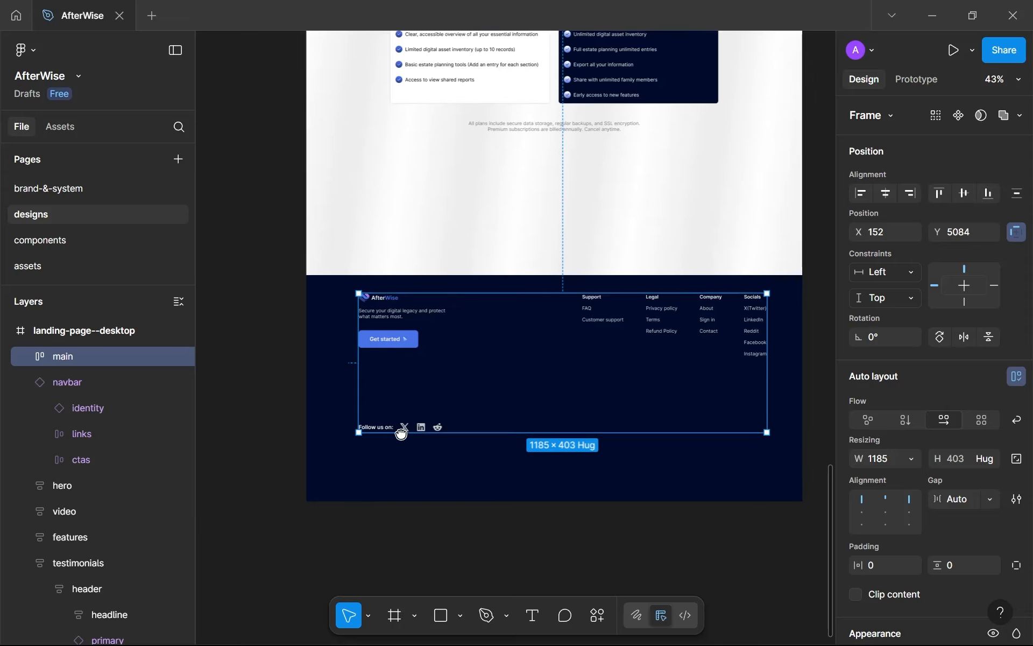
{"action": "scroll", "coordinate": [401, 431], "scroll_direction": "up", "scroll_amount": 3}
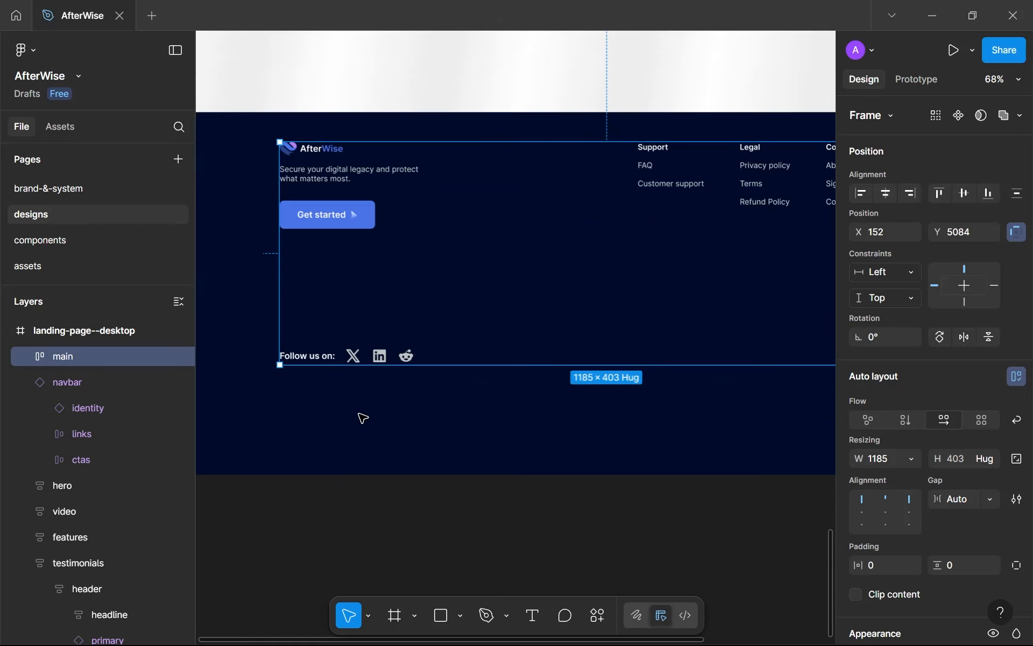
Paste the '© 2025 Afterwise All rights reserved.' text below 'Follow us on'.
{"action": "key", "text": "t"}
{"action": "left_click", "coordinate": [344, 409]}
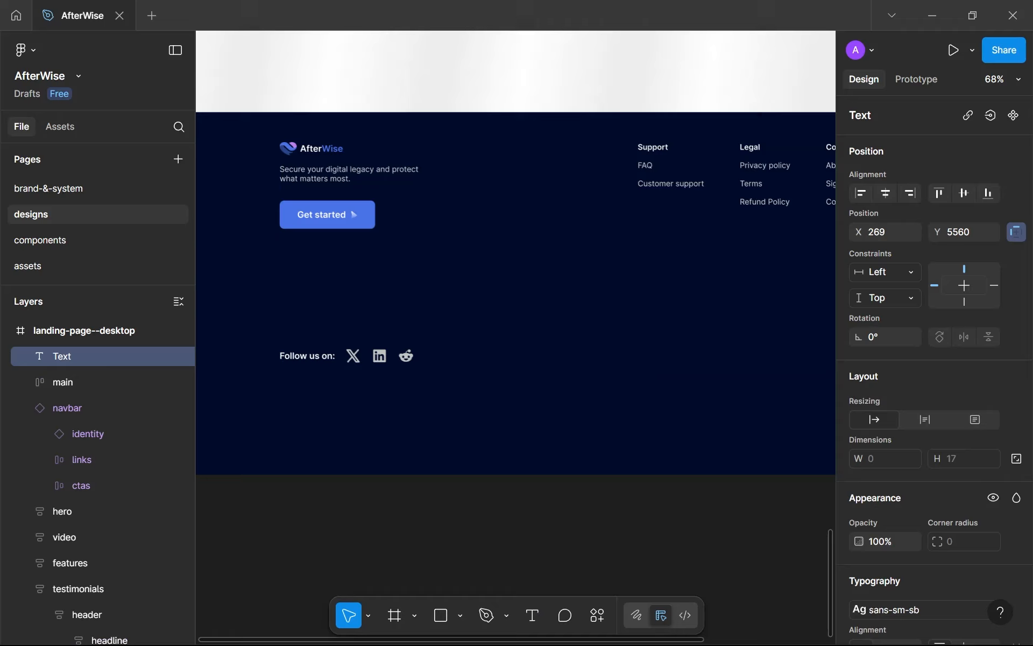
{"action": "key", "text": "Escape"}
{"action": "key", "text": "t"}
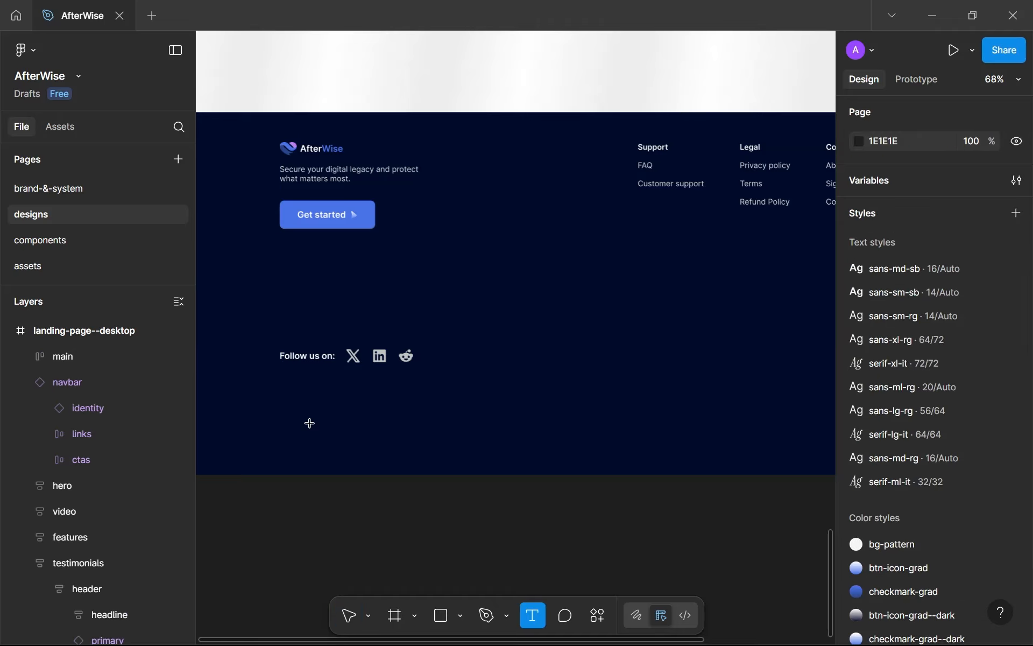
{"action": "left_click", "coordinate": [305, 421]}
{"action": "type", "text": "© 2025 Afterwise All rights reserved."}
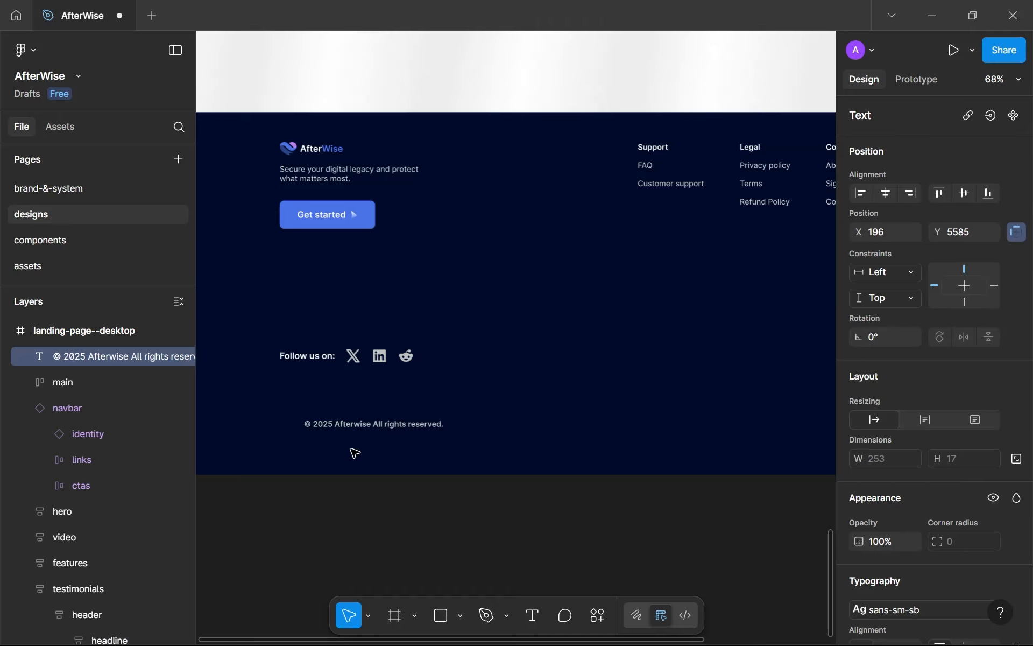
{"action": "key", "text": "Escape"}
Apply the sans-sm-rg text style to the copyright line.
{"action": "scroll", "coordinate": [354, 453], "scroll_direction": "down", "scroll_amount": 3}
{"action": "scroll", "coordinate": [859, 497], "scroll_direction": "down", "scroll_amount": 4}
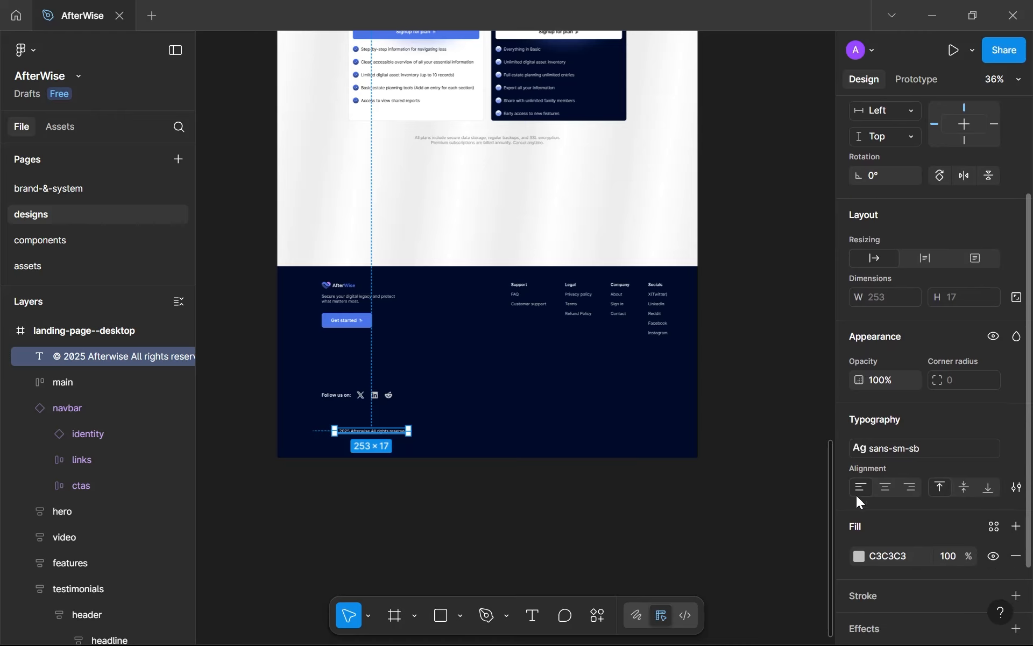
{"action": "scroll", "coordinate": [359, 418], "scroll_direction": "up", "scroll_amount": 5}
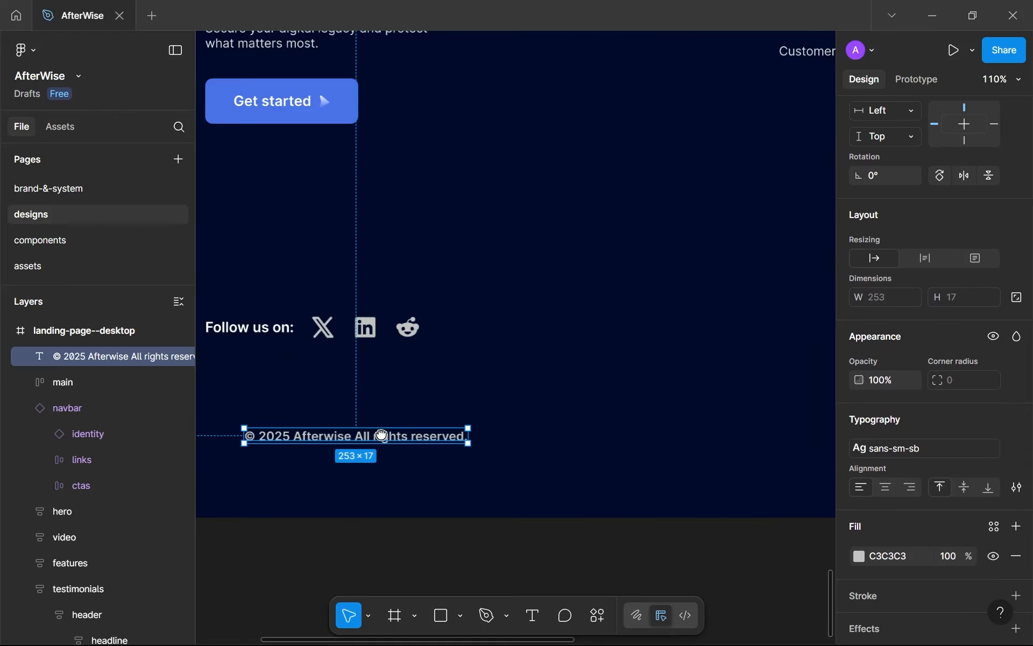
{"action": "left_click", "coordinate": [885, 451]}
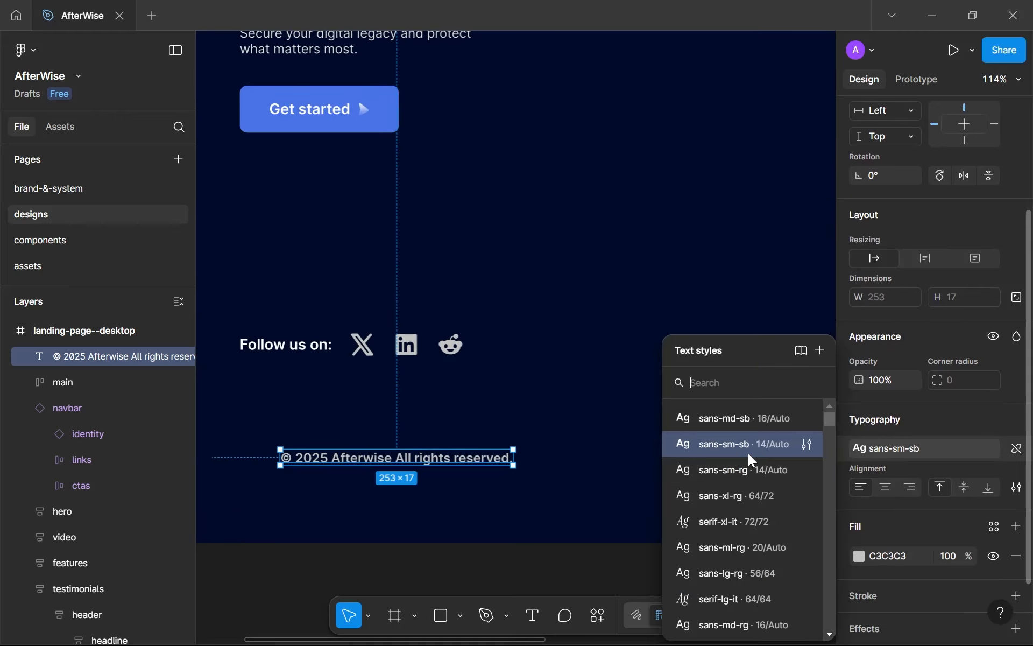
{"action": "left_click", "coordinate": [742, 469]}
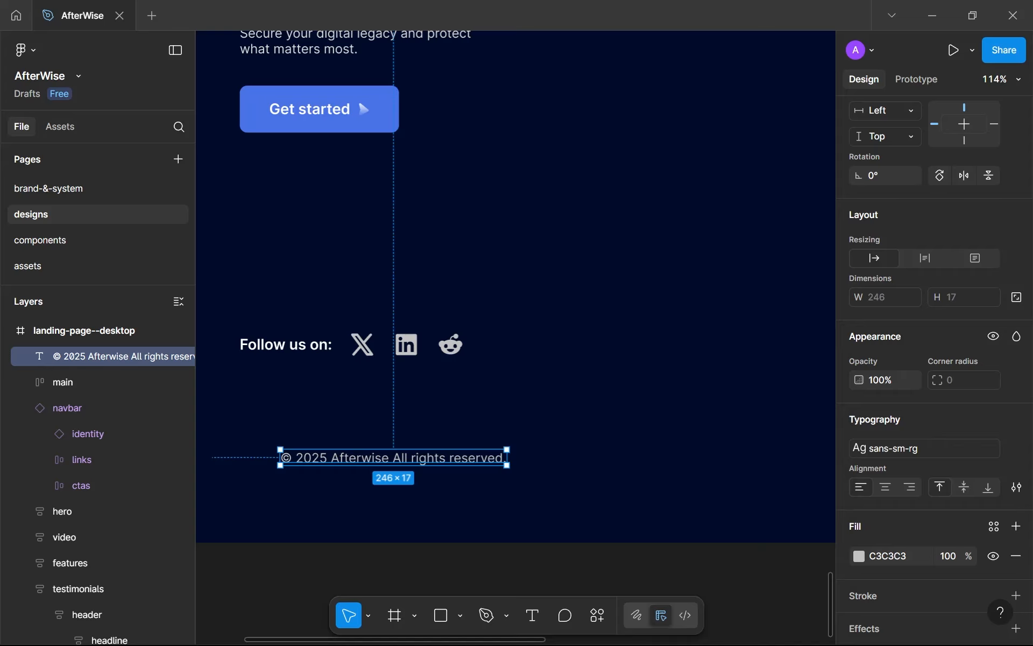
{"action": "scroll", "coordinate": [508, 427], "scroll_direction": "down", "scroll_amount": 8}
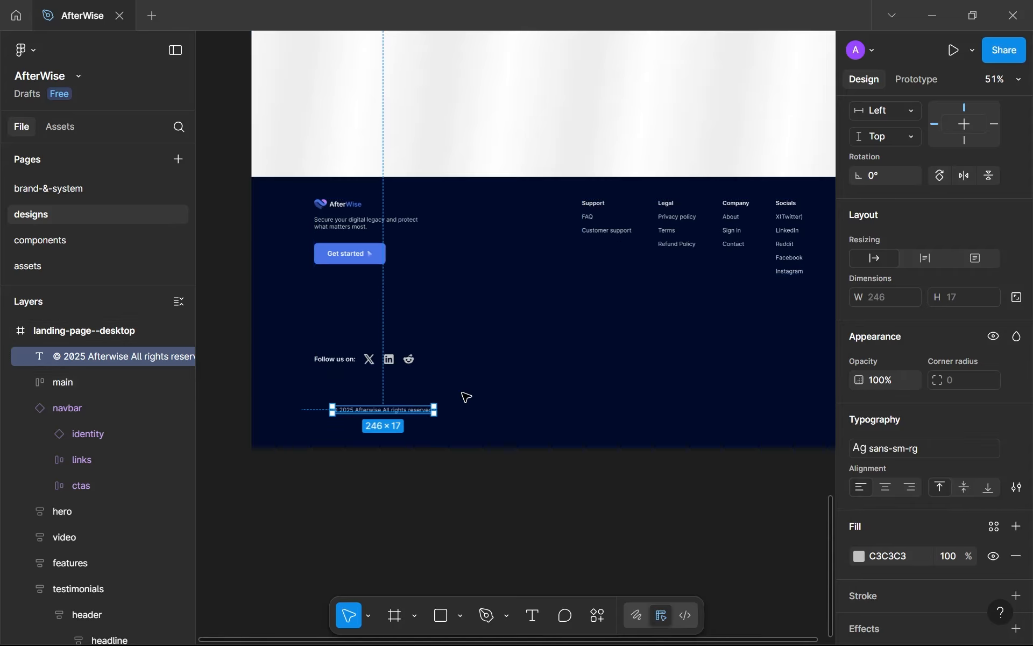
Duplicate the copyright text into 'privacy' and 'Terms' link texts on the bottom row's right side.
{"action": "key", "text": "ctrl+d"}
{"action": "left_click_drag", "start_coordinate": [416, 410], "coordinate": [673, 398]}
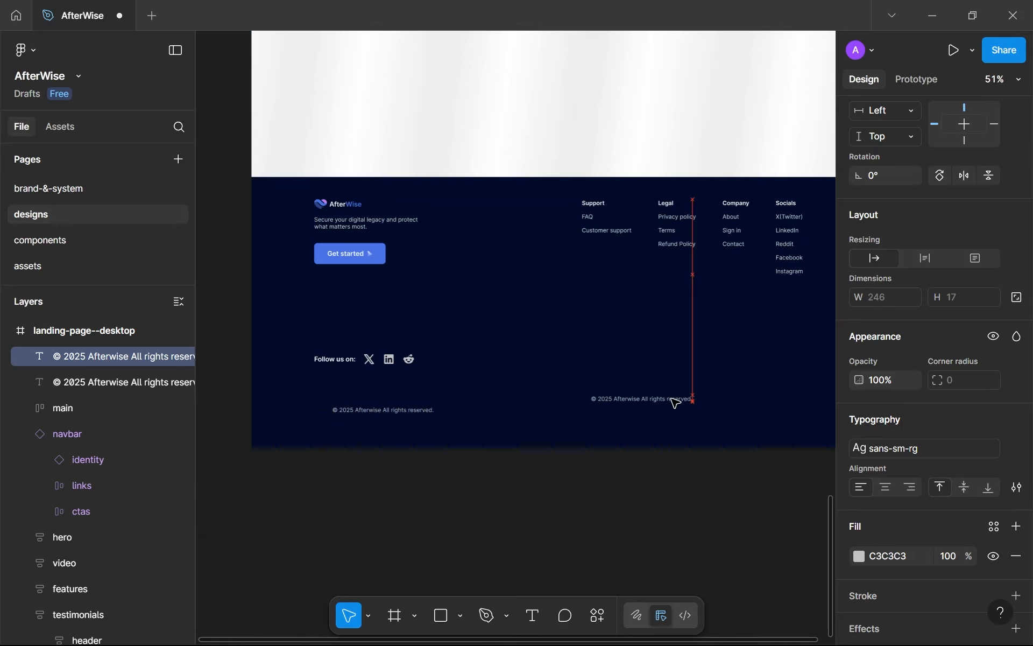
{"action": "key", "text": "Return"}
{"action": "key", "text": "shift+2"}
{"action": "type", "text": "R"}
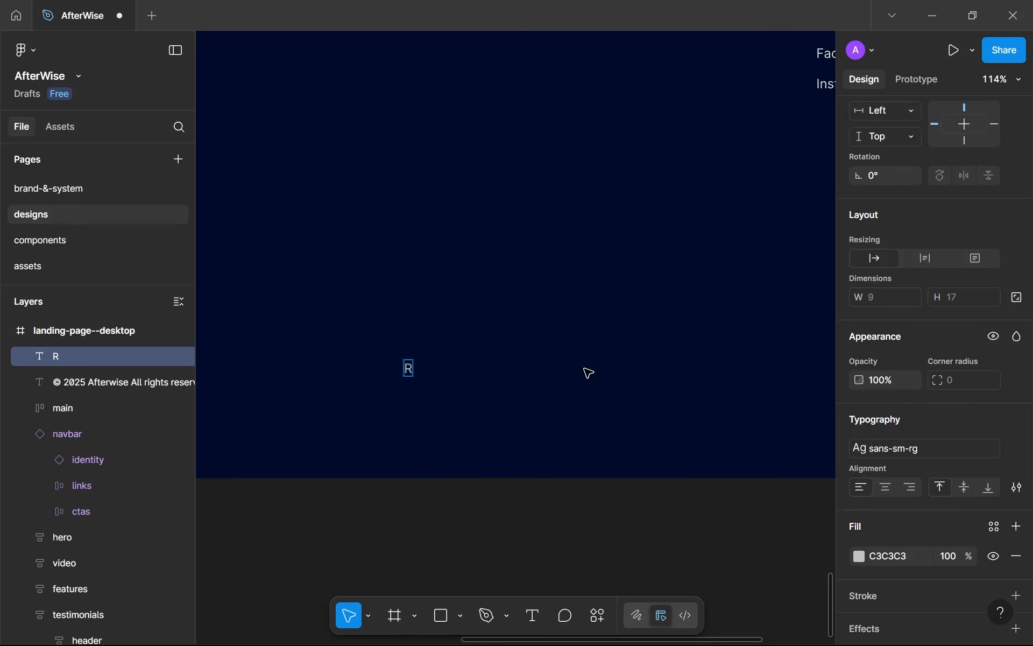
{"action": "key", "text": "BackSpace"}
{"action": "type", "text": "privacy"}
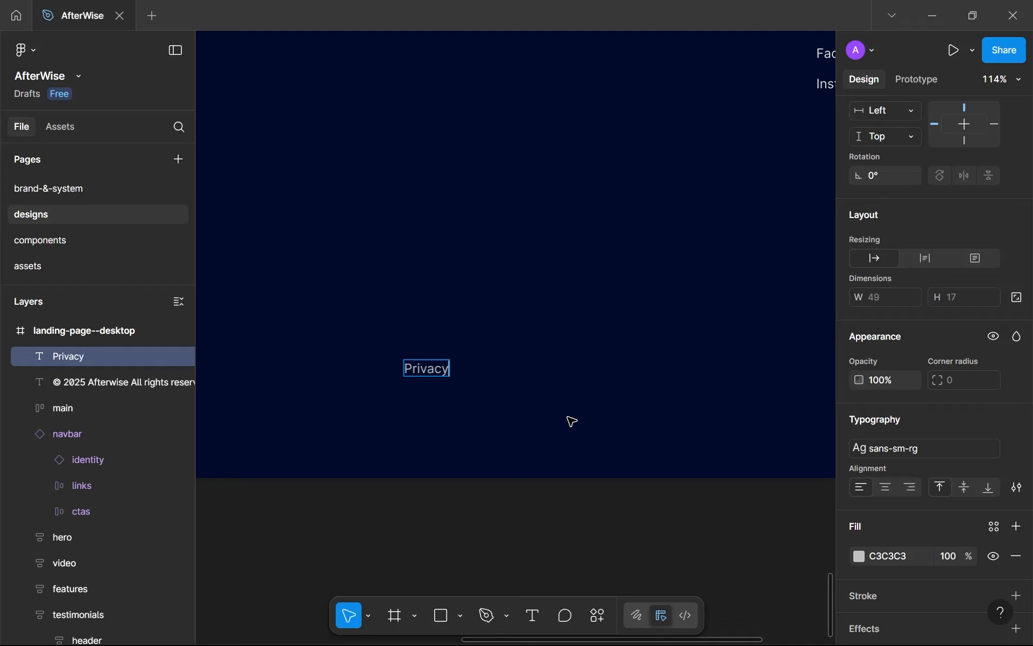
{"action": "key", "text": "Escape"}
{"action": "left_click_drag", "start_coordinate": [443, 371], "coordinate": [524, 371]}
{"action": "type", "text": "Terms"}
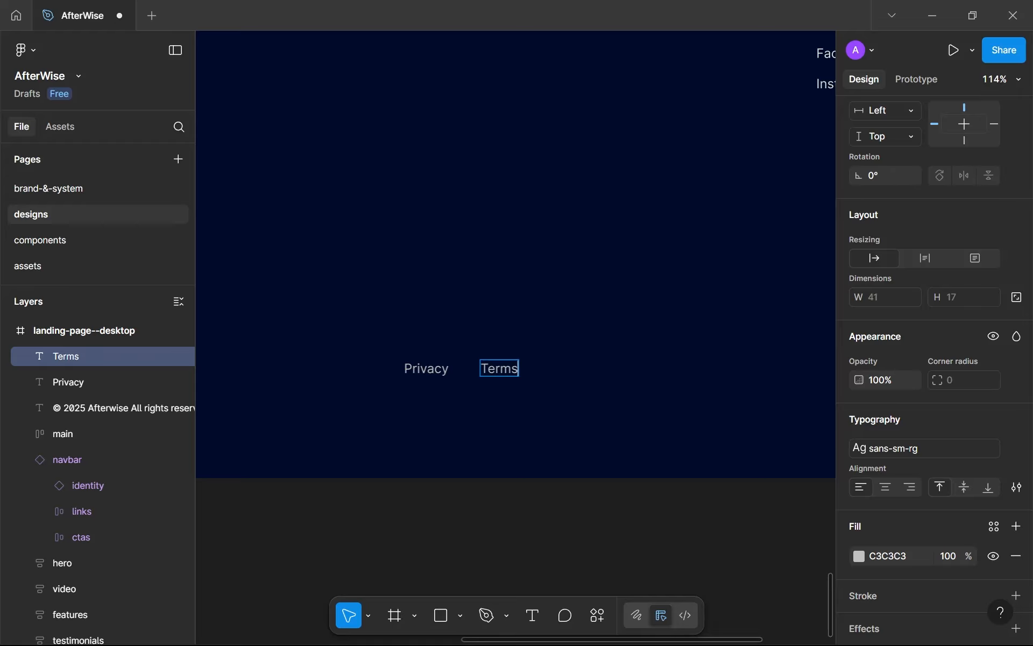
{"action": "key", "text": "Escape"}
Wrap Privacy and Terms in an auto-layout frame with a 32 gap and move it right.
{"action": "scroll", "coordinate": [548, 453], "scroll_direction": "down", "scroll_amount": 5}
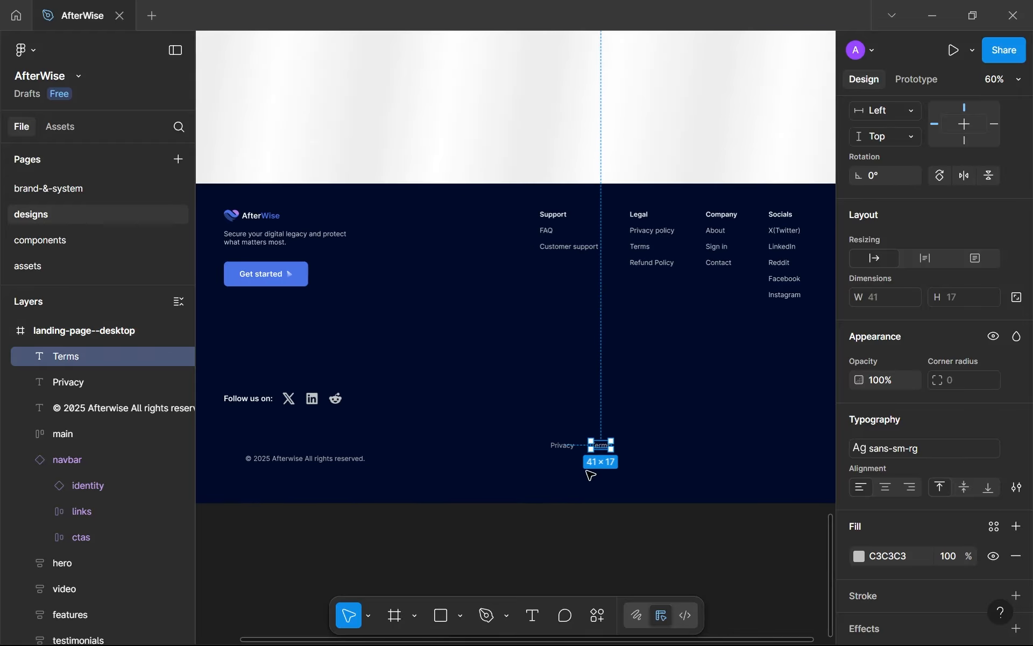
{"action": "left_click", "coordinate": [562, 448], "text": "shift"}
{"action": "key", "text": "shift+a"}
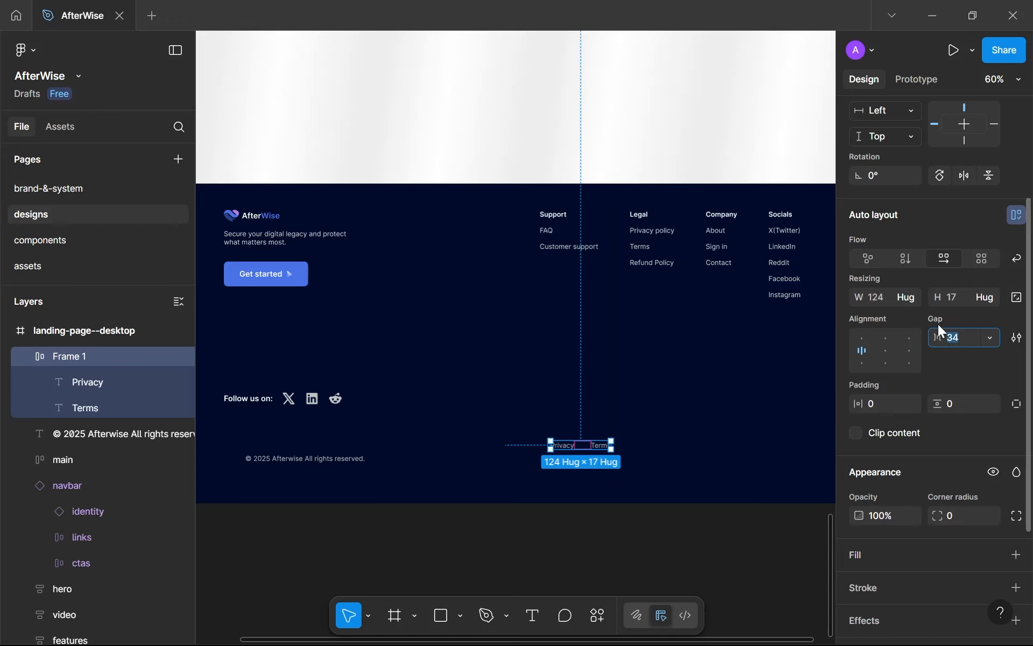
{"action": "type", "text": "32"}
{"action": "left_click", "coordinate": [705, 429]}
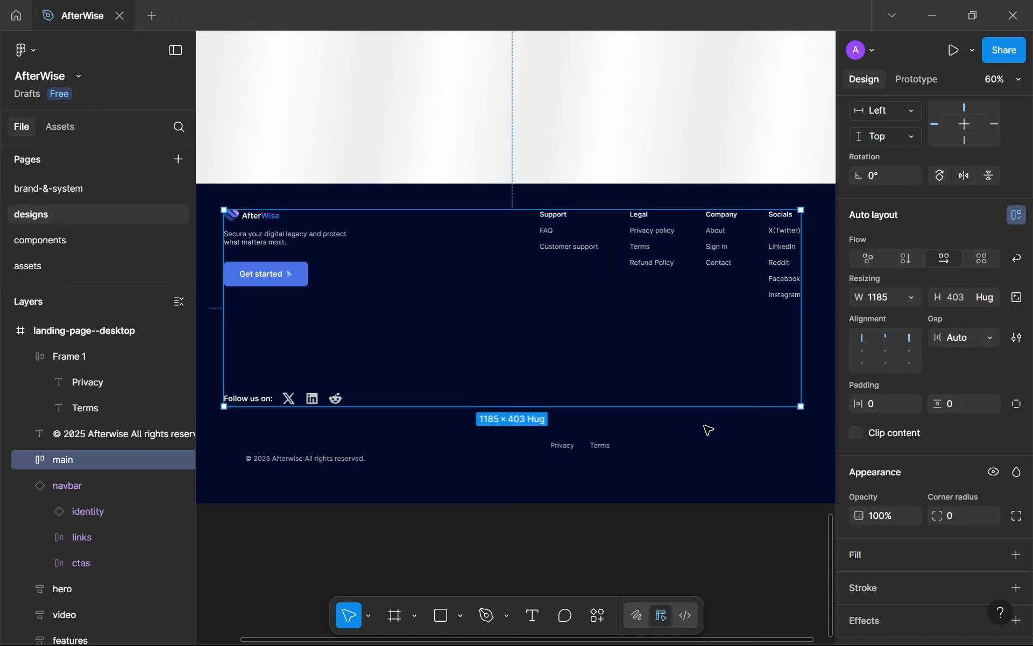
{"action": "left_click", "coordinate": [610, 449]}
{"action": "left_click_drag", "start_coordinate": [622, 461], "coordinate": [683, 470]}
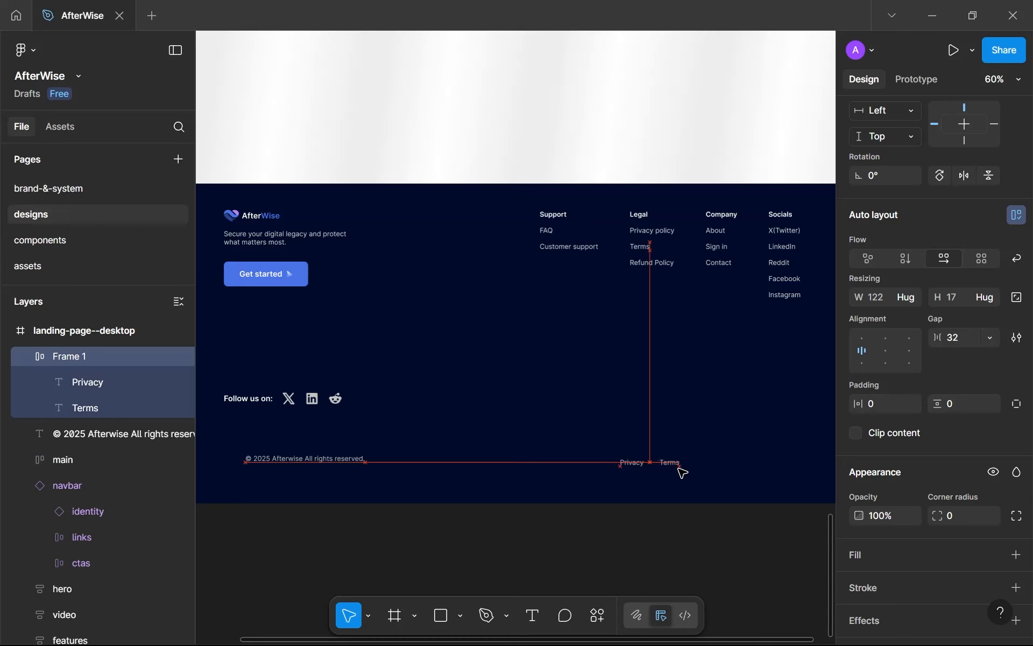
Combine the copyright line and links into one auto-layout row, naming frames 'links' and 'copyright-legal'.
{"action": "left_click", "coordinate": [322, 461], "text": "shift"}
{"action": "key", "text": "shift+a"}
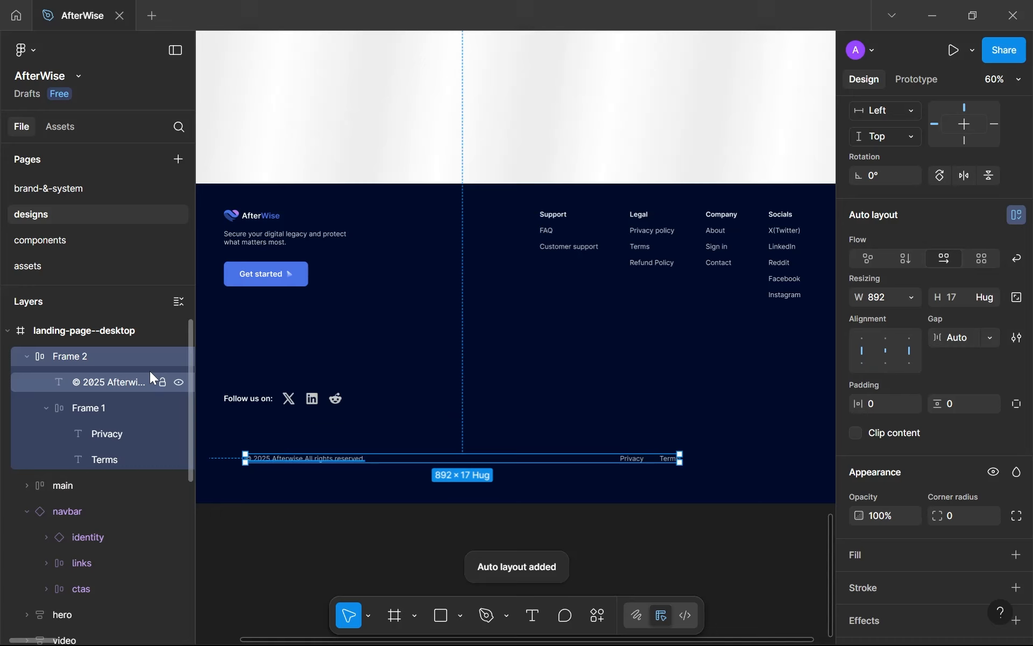
{"action": "double_click", "coordinate": [93, 409]}
{"action": "type", "text": "l"}
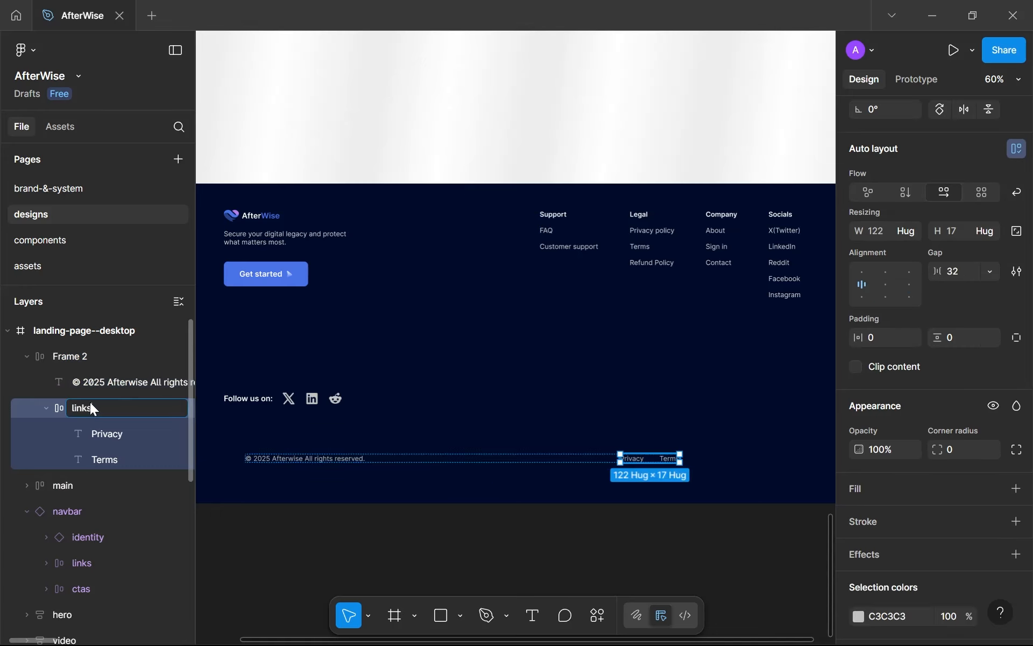
{"action": "type", "text": "inks"}
{"action": "key", "text": "Return"}
{"action": "left_click", "coordinate": [73, 360]}
{"action": "double_click", "coordinate": [73, 360]}
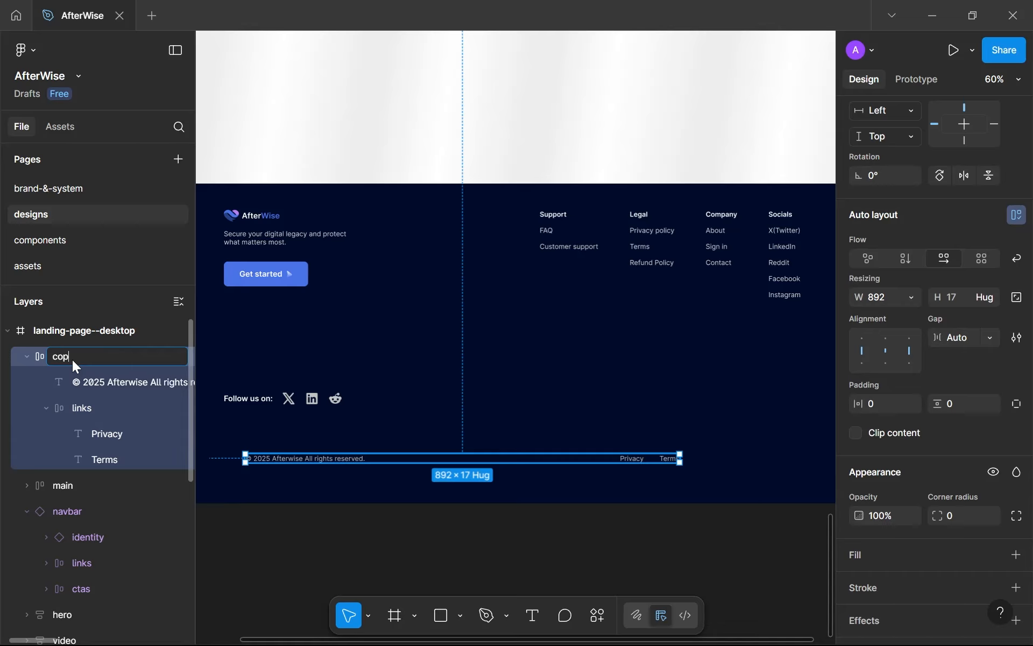
{"action": "type", "text": "copyright-legal"}
{"action": "key", "text": "Return"}
Stack main above copyright-legal in a vertical auto-layout frame with 0 gap, named footer.
{"action": "scroll", "coordinate": [396, 435], "scroll_direction": "down", "scroll_amount": 3}
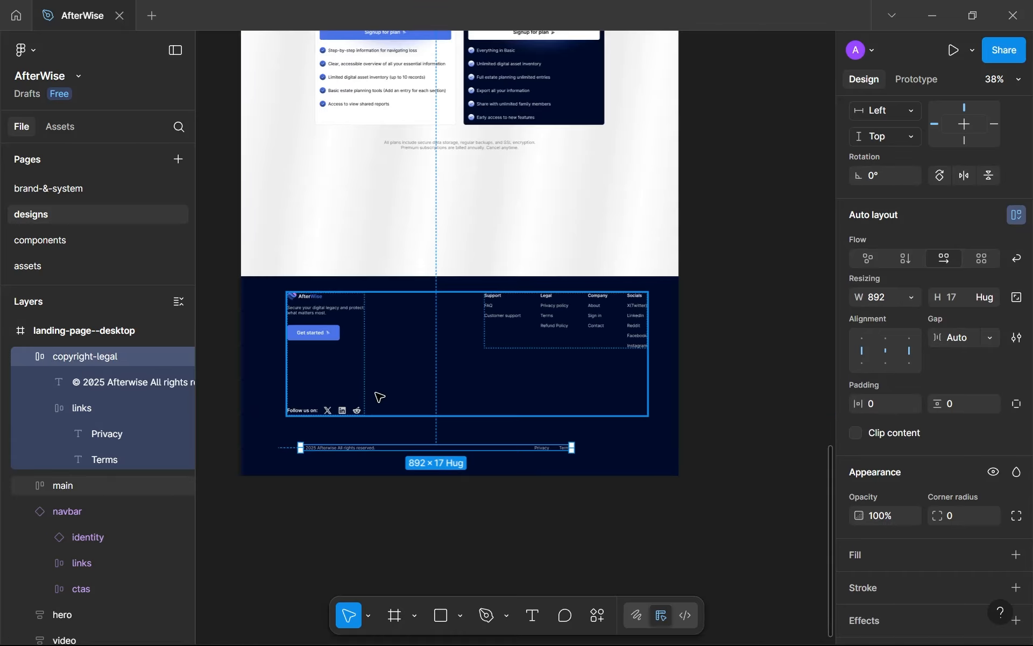
{"action": "left_click", "coordinate": [374, 390], "text": "shift"}
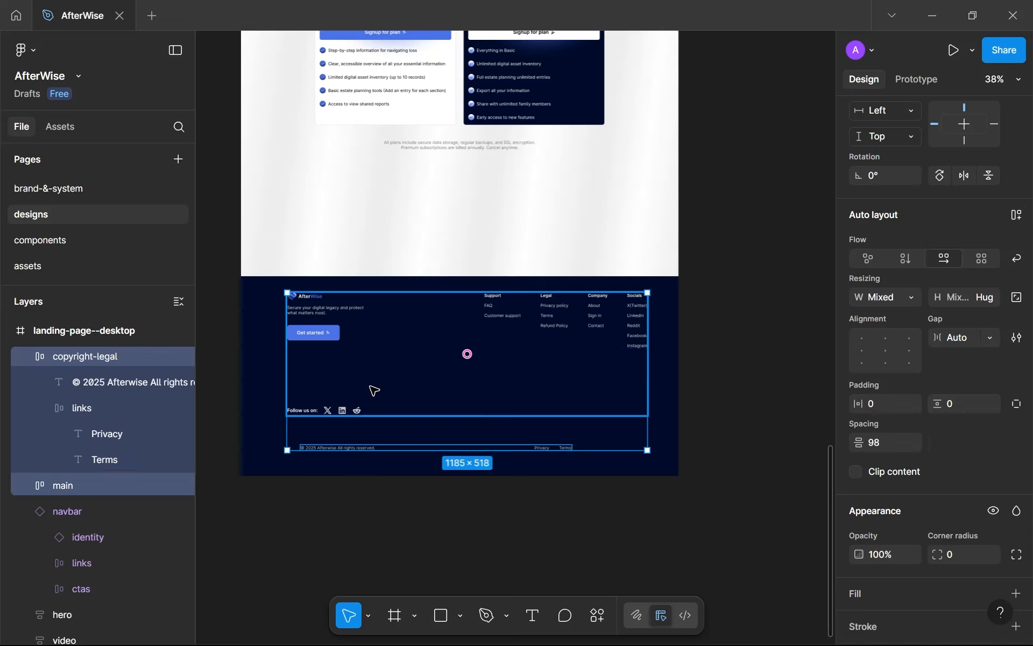
{"action": "key", "text": "shift+a"}
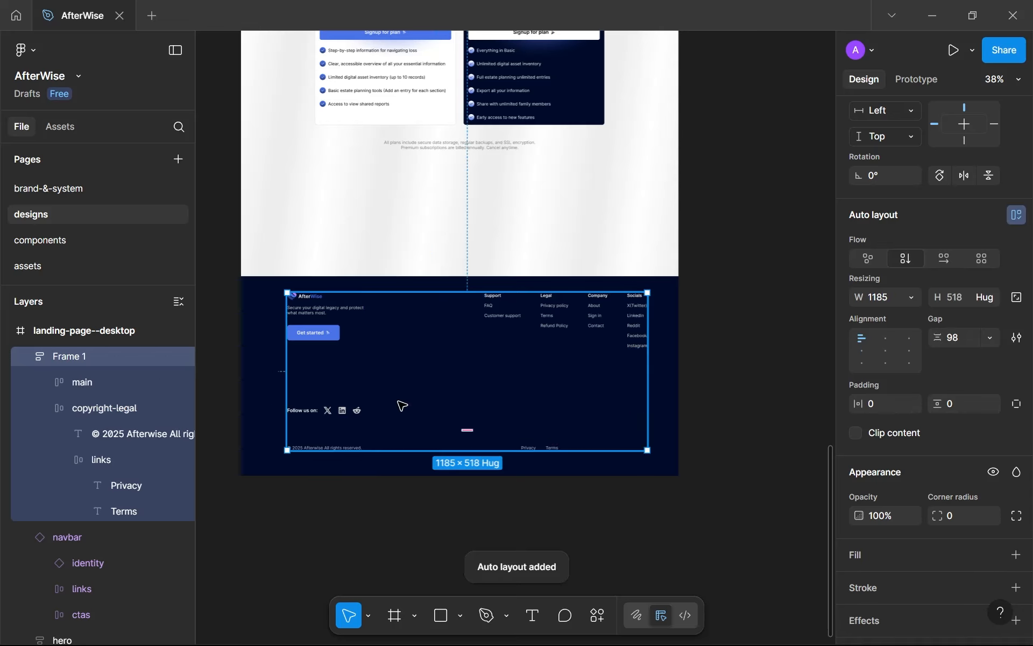
{"action": "left_click", "coordinate": [966, 344]}
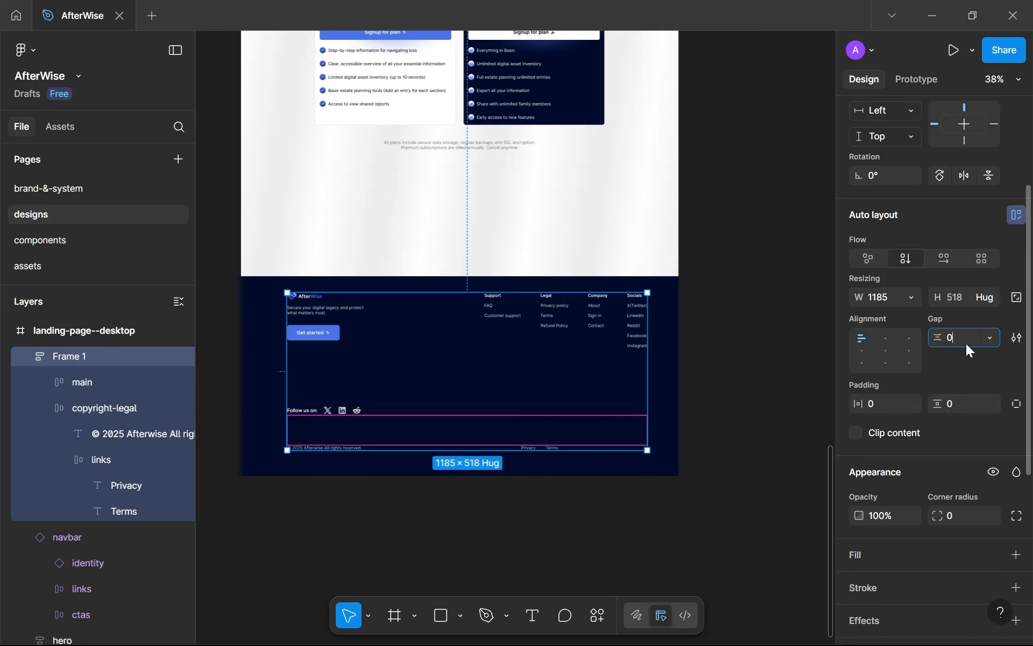
{"action": "type", "text": "0"}
{"action": "key", "text": "Return"}
{"action": "scroll", "coordinate": [480, 401], "scroll_direction": "up", "scroll_amount": 3}
{"action": "scroll", "coordinate": [479, 401], "scroll_direction": "down", "scroll_amount": 2}
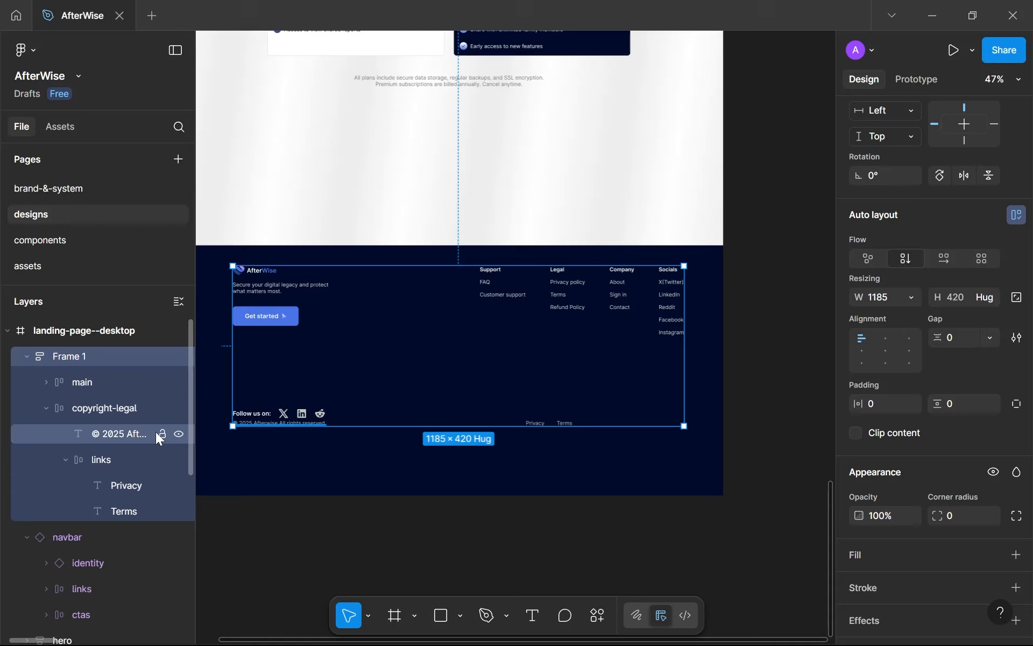
{"action": "double_click", "coordinate": [86, 356]}
{"action": "type", "text": "footer"}
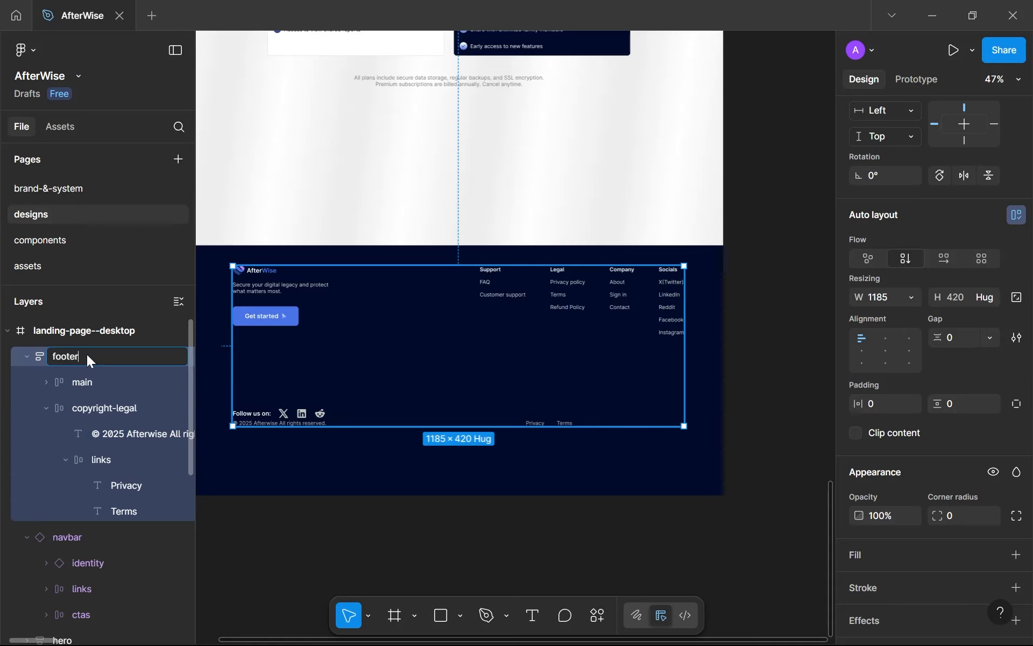
{"action": "key", "text": "Return"}
Set copyright-legal to Fill container width with 32 vertical padding.
{"action": "left_click", "coordinate": [91, 408]}
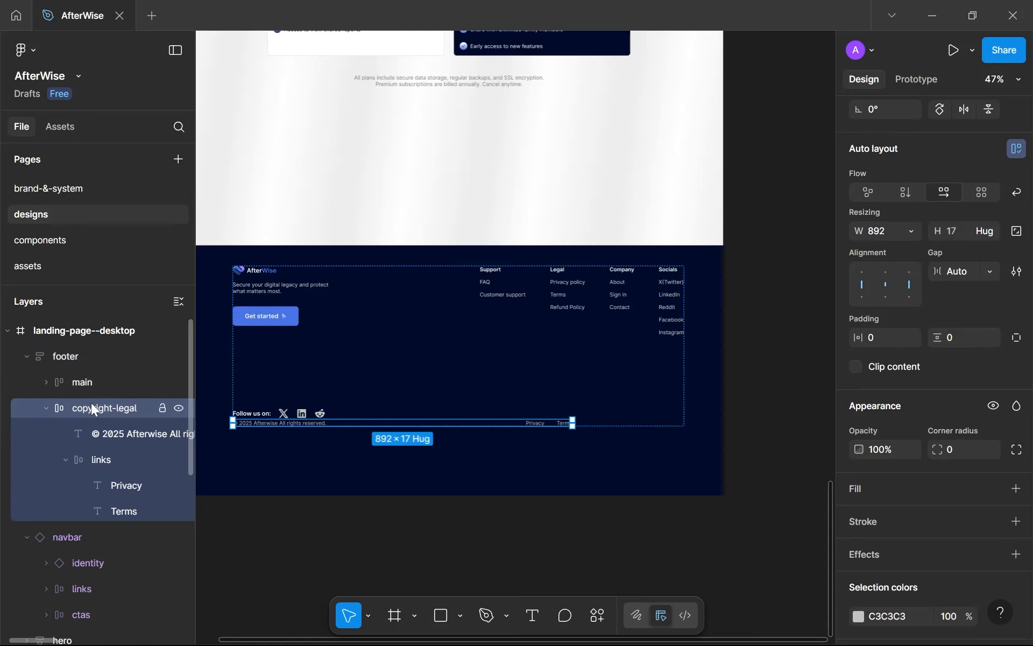
{"action": "left_click", "coordinate": [912, 232]}
{"action": "left_click", "coordinate": [903, 266]}
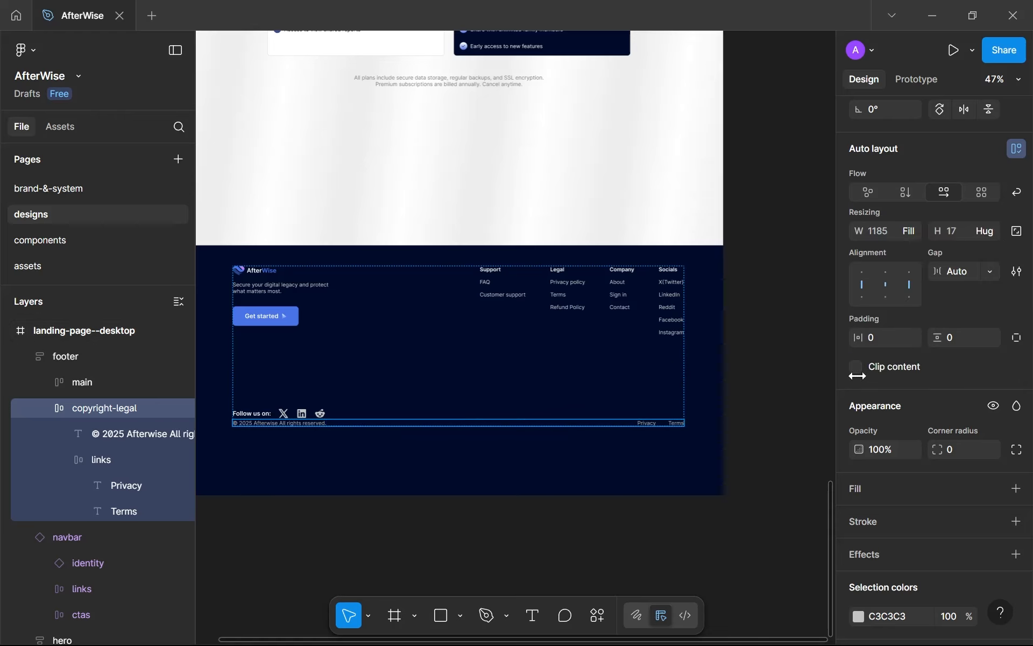
{"action": "left_click", "coordinate": [953, 340]}
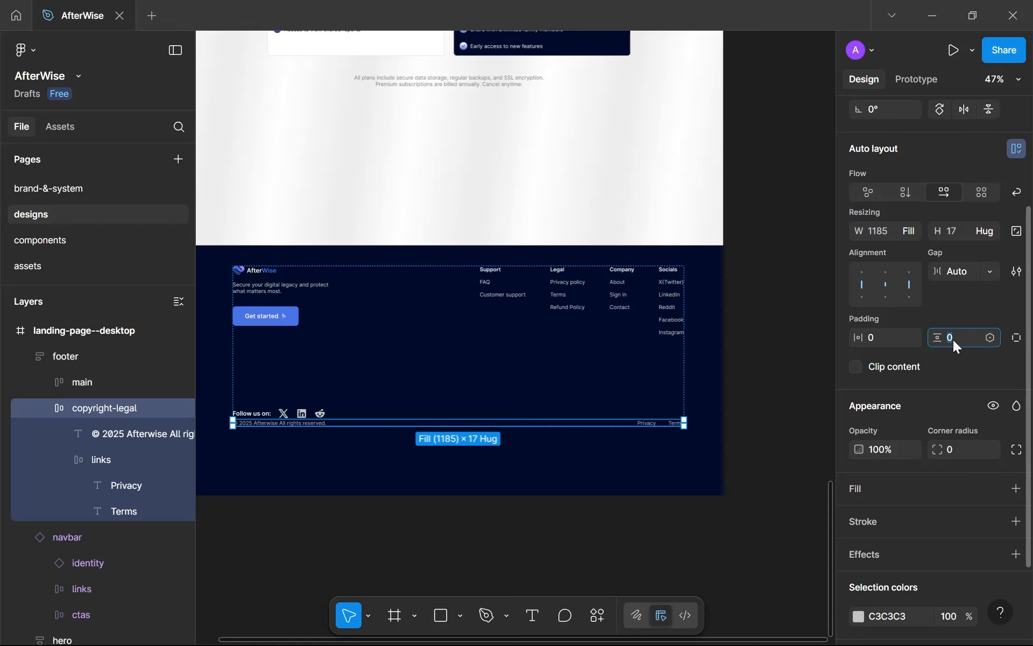
{"action": "type", "text": "32"}
{"action": "key", "text": "Return"}
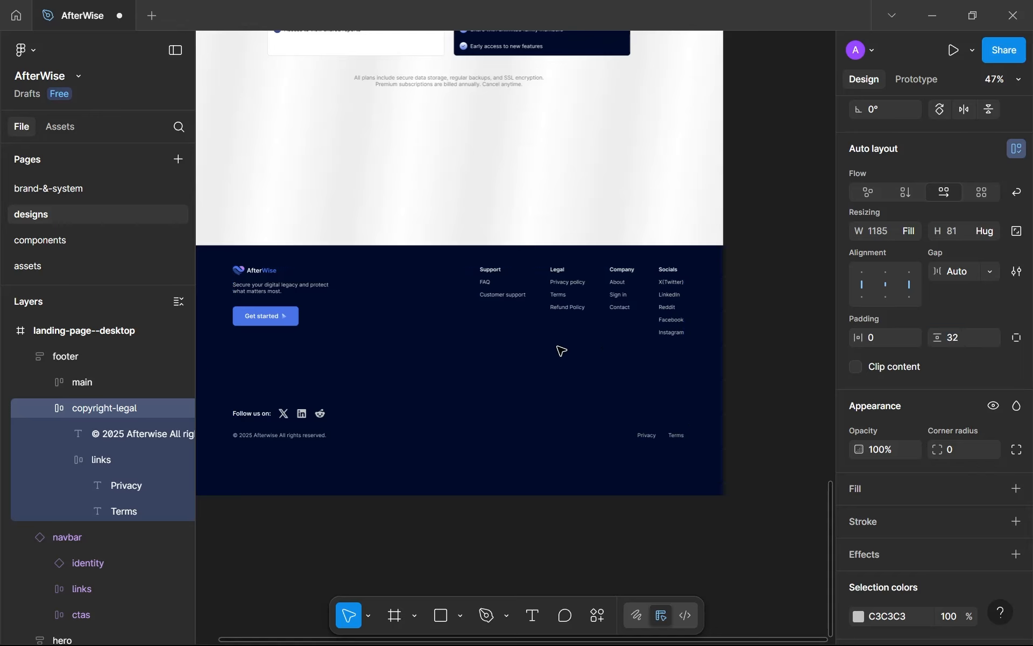
Give main 32 vertical and 64 horizontal padding, and copyright-legal 64 horizontal padding.
{"action": "left_click", "coordinate": [402, 369]}
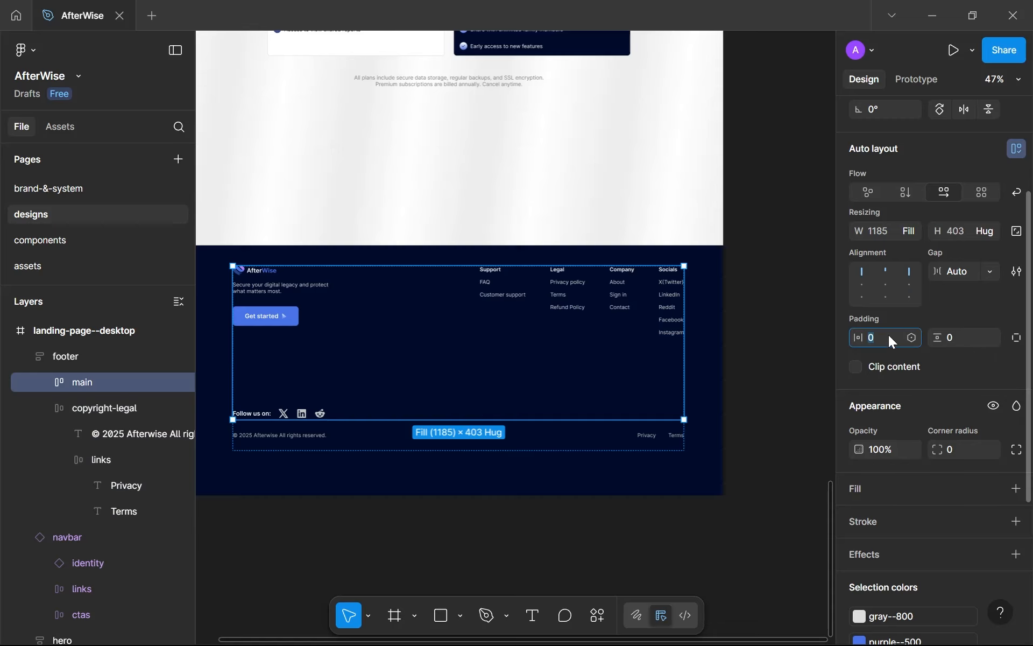
{"action": "key", "text": "Escape"}
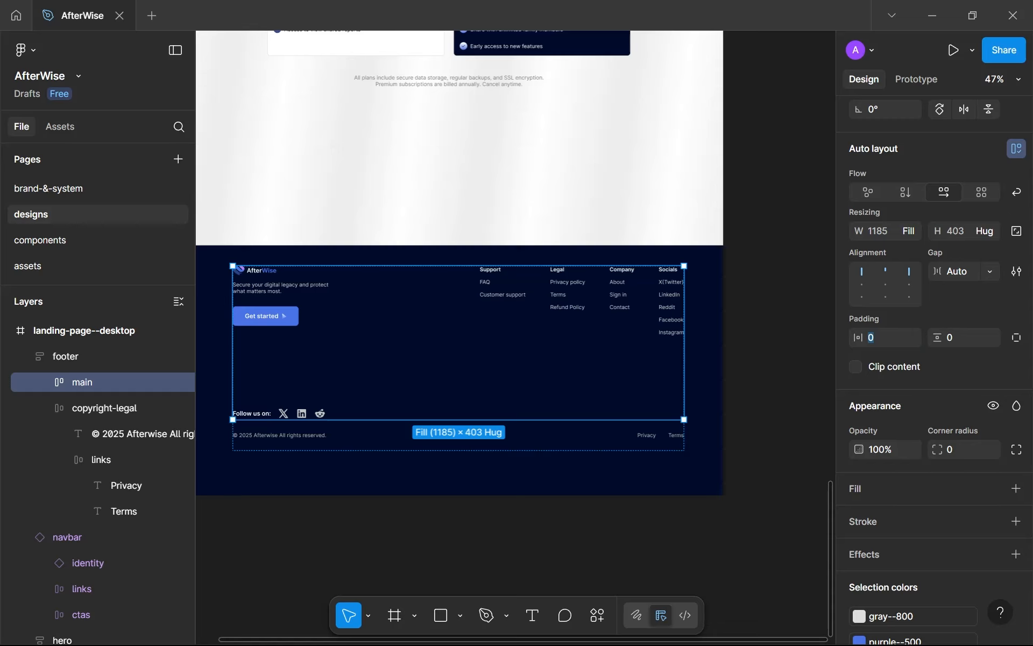
{"action": "left_click", "coordinate": [966, 349]}
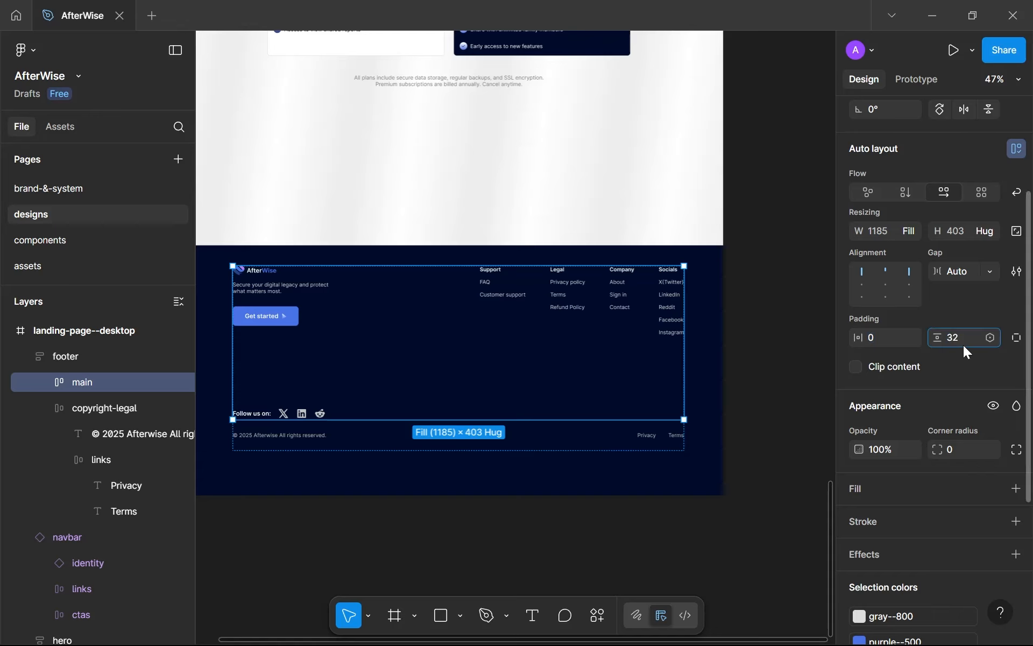
{"action": "left_click", "coordinate": [885, 339]}
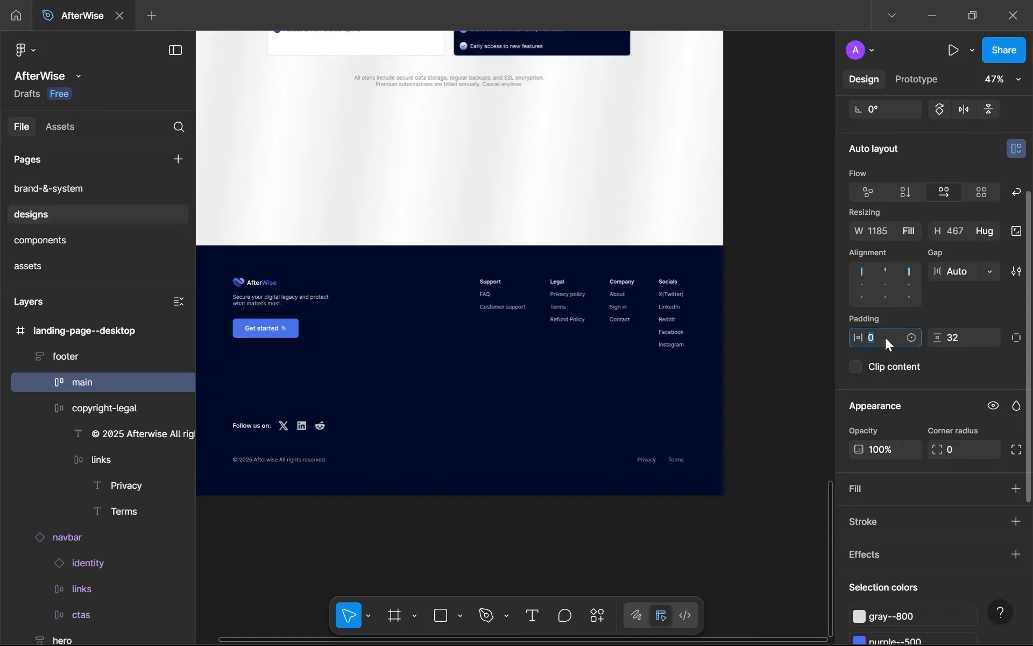
{"action": "type", "text": "64"}
{"action": "key", "text": "Return"}
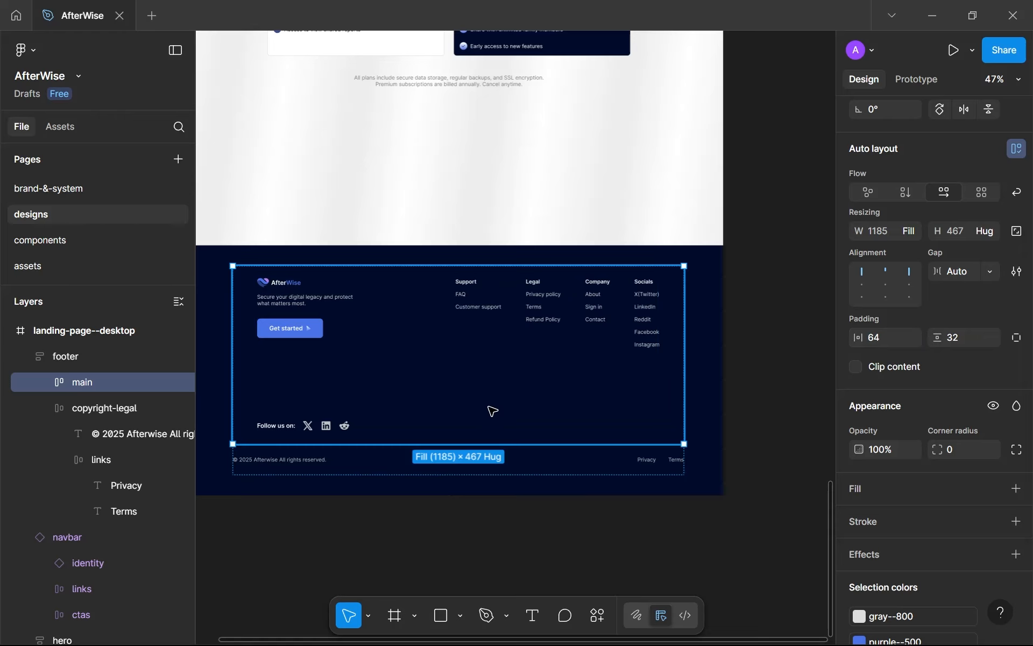
{"action": "left_click", "coordinate": [434, 472]}
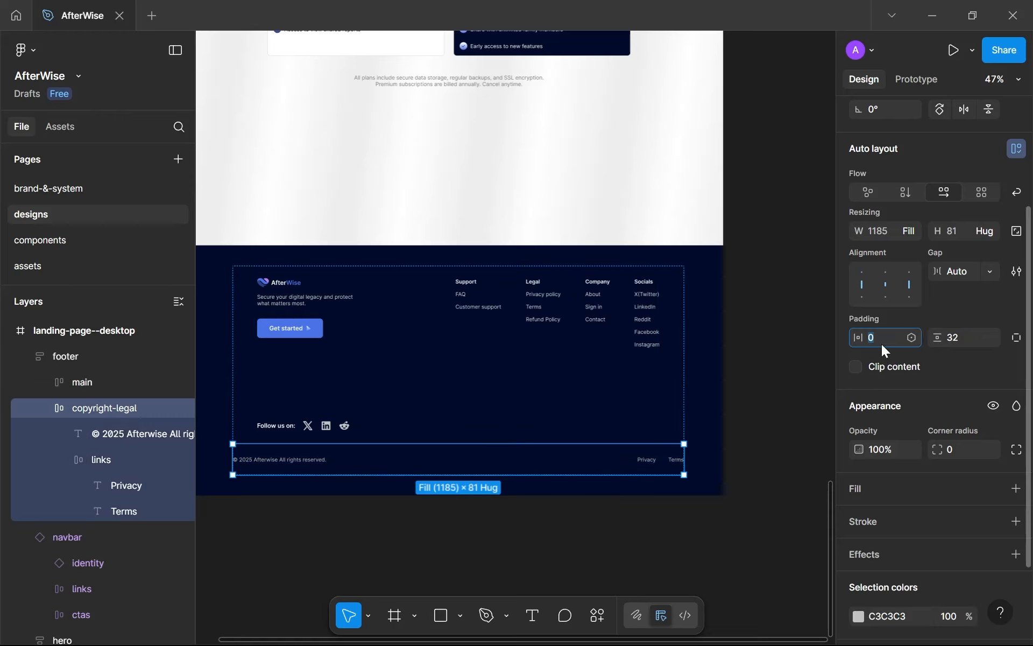
{"action": "type", "text": "64"}
{"action": "key", "text": "Return"}
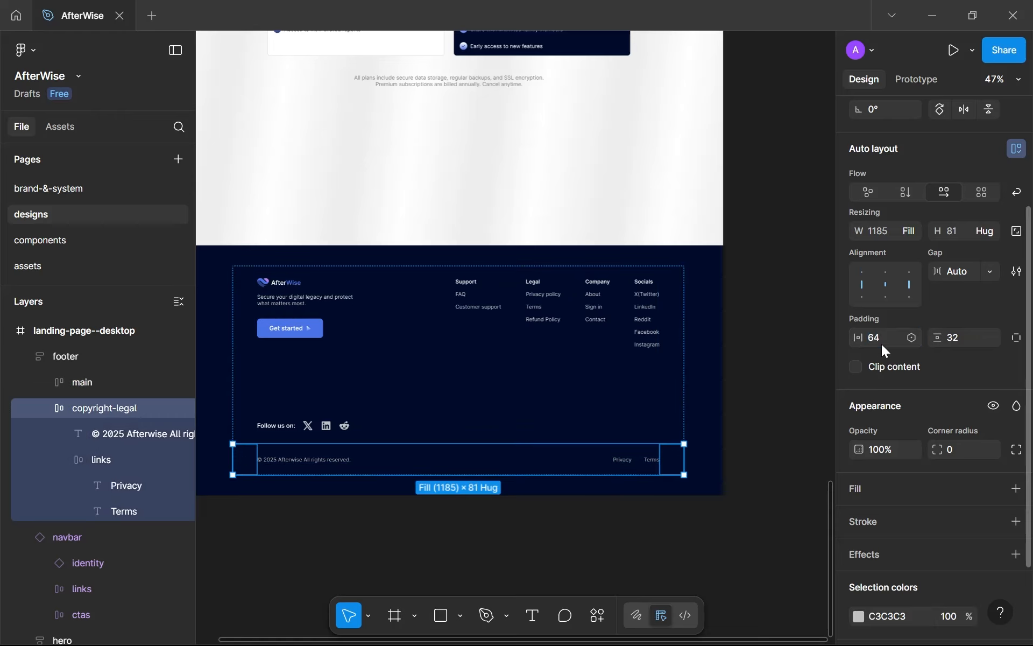
Add a gray--300 library stroke to the main row, along its bottom edge only.
{"action": "scroll", "coordinate": [884, 398], "scroll_direction": "down", "scroll_amount": 3}
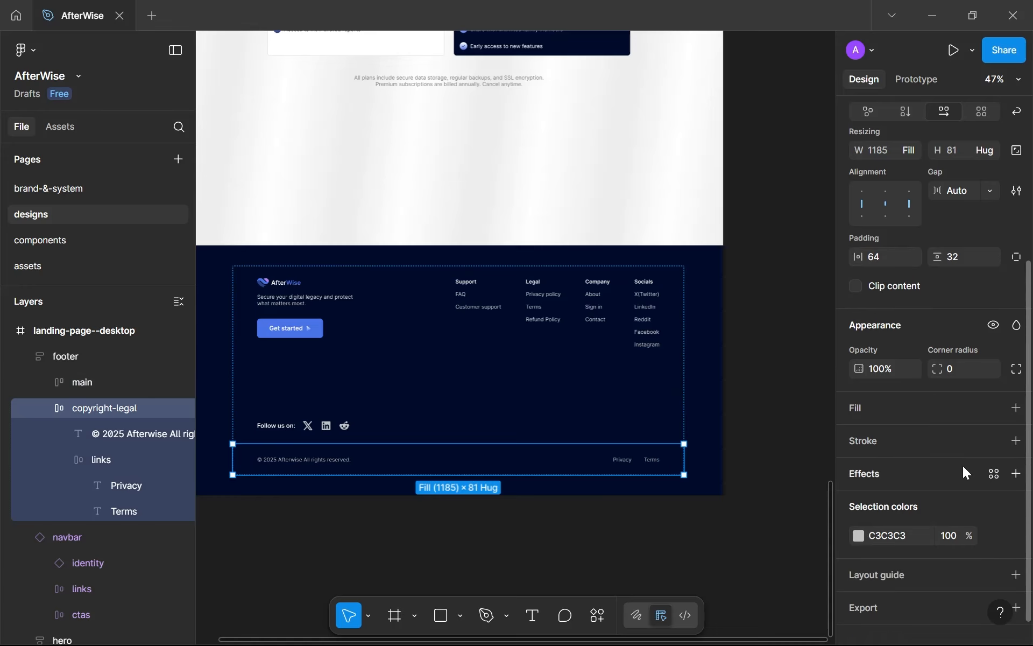
{"action": "left_click", "coordinate": [614, 382]}
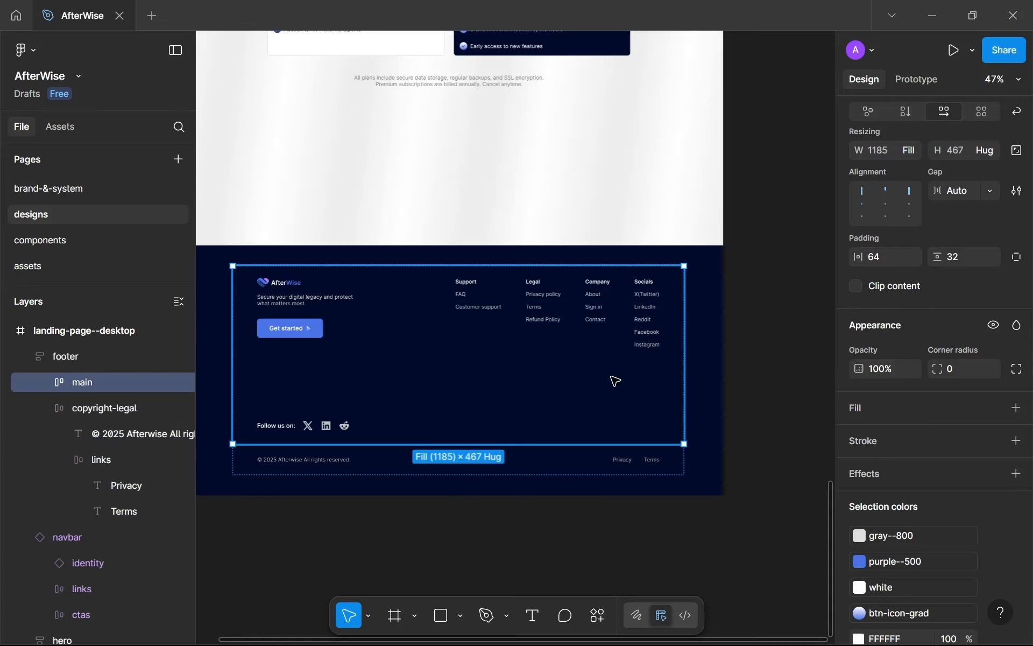
{"action": "left_click", "coordinate": [994, 441]}
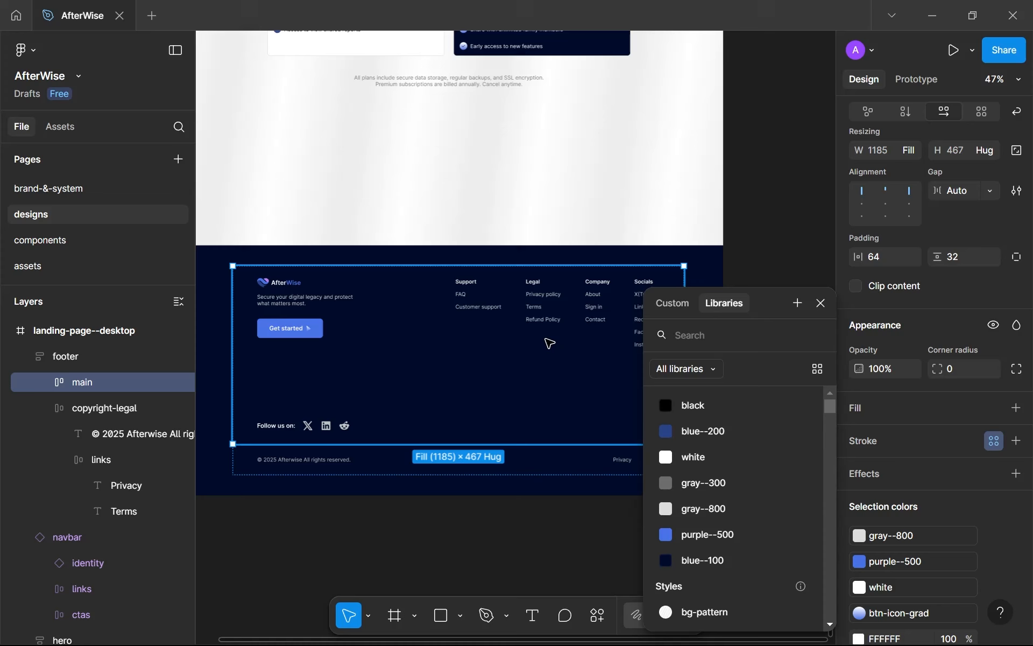
{"action": "scroll", "coordinate": [491, 258], "scroll_direction": "up", "scroll_amount": 2}
{"action": "scroll", "coordinate": [464, 378], "scroll_direction": "up", "scroll_amount": 3}
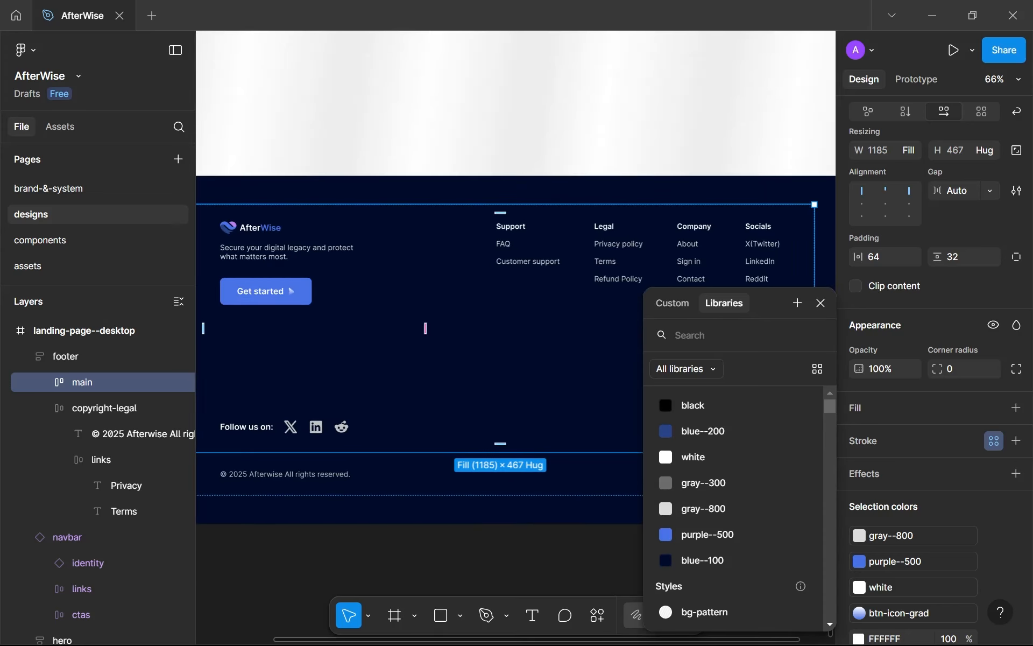
{"action": "left_click", "coordinate": [686, 483]}
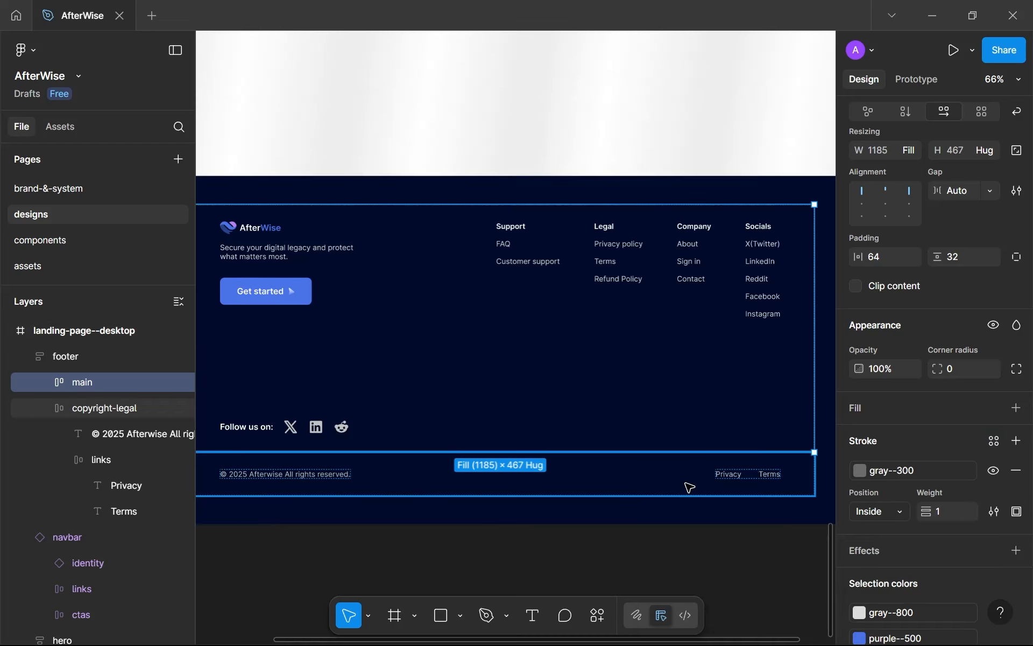
{"action": "left_click", "coordinate": [1016, 511]}
{"action": "left_click", "coordinate": [950, 543]}
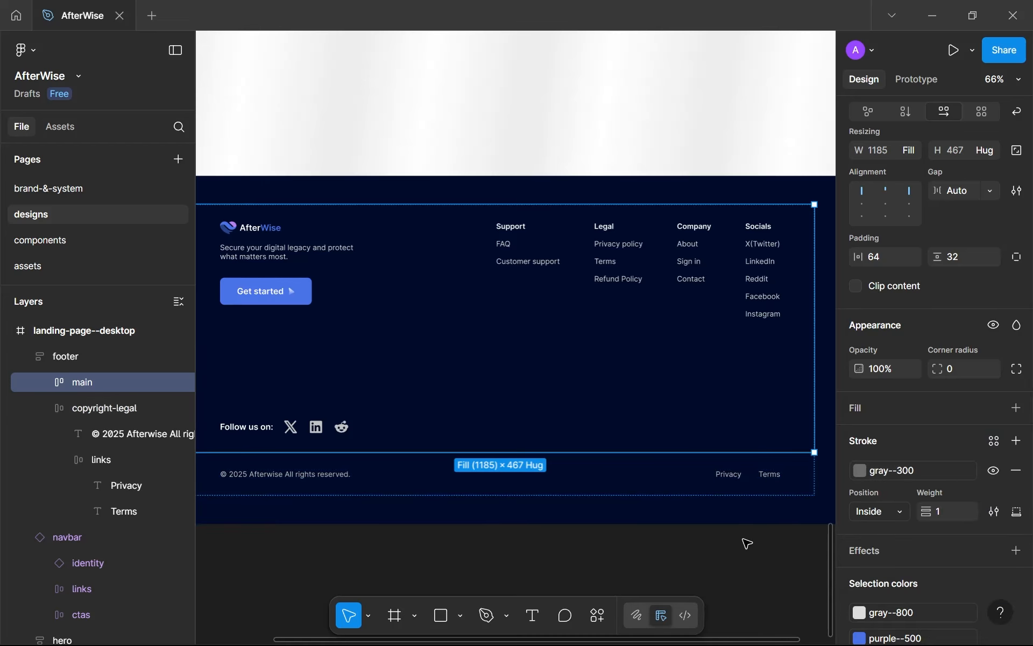
Deselect and pan around the footer to inspect the new divider line.
{"action": "left_click", "coordinate": [745, 541]}
{"action": "scroll", "coordinate": [745, 541], "scroll_direction": "down", "scroll_amount": 2}
{"action": "scroll", "coordinate": [744, 542], "scroll_direction": "up", "scroll_amount": 2}
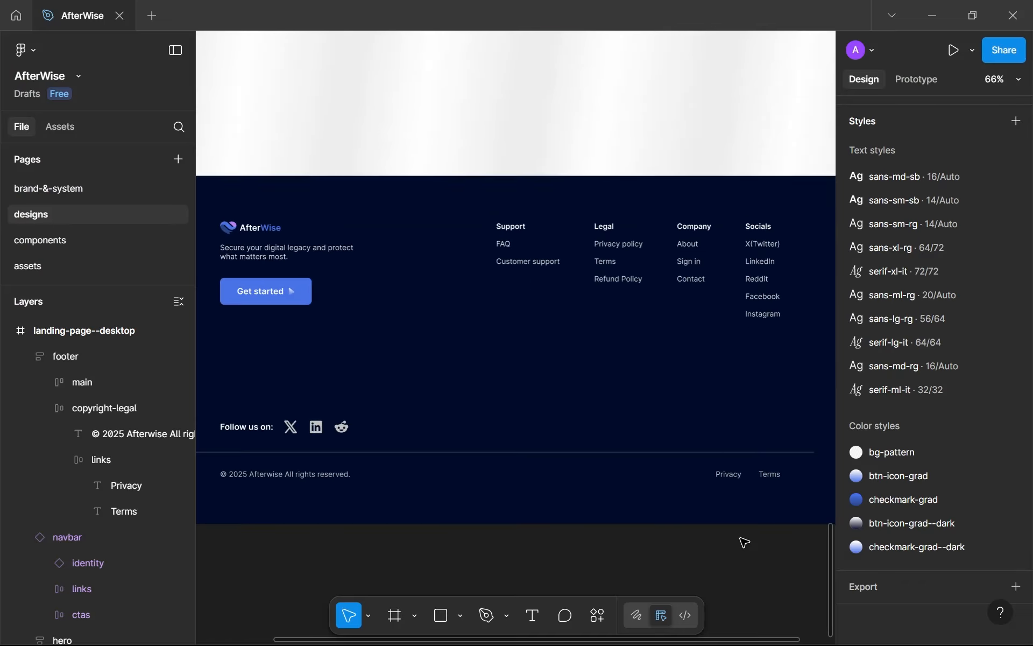
{"action": "scroll", "coordinate": [743, 544], "scroll_direction": "up", "scroll_amount": 1}
{"action": "left_click_drag", "start_coordinate": [512, 305], "coordinate": [580, 348]}
{"action": "left_click_drag", "start_coordinate": [543, 516], "coordinate": [543, 334]}
{"action": "scroll", "coordinate": [543, 333], "scroll_direction": "up", "scroll_amount": 2}
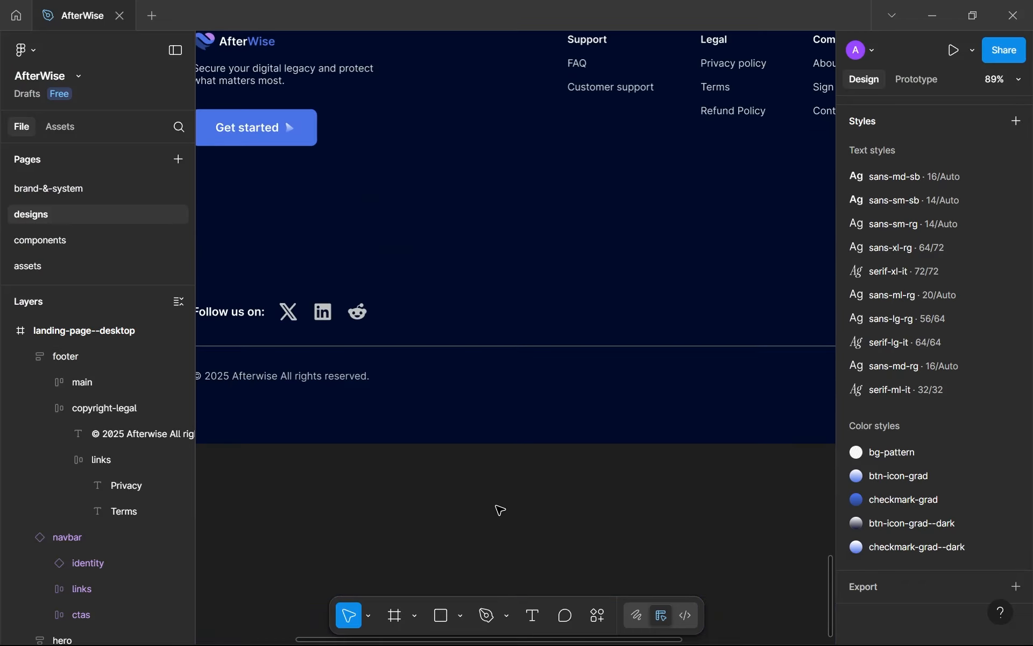
{"action": "scroll", "coordinate": [500, 510], "scroll_direction": "down", "scroll_amount": 3}
Replace the copyright row's C3C3C3 grey with the gray--800 library colour.
{"action": "double_click", "coordinate": [516, 432]}
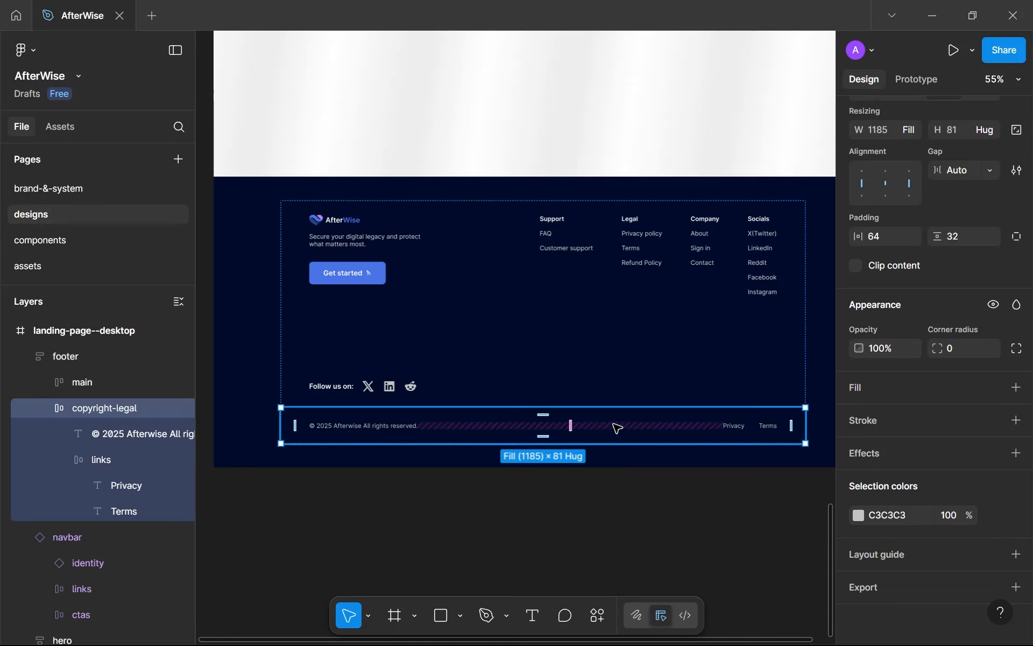
{"action": "left_click", "coordinate": [859, 515]}
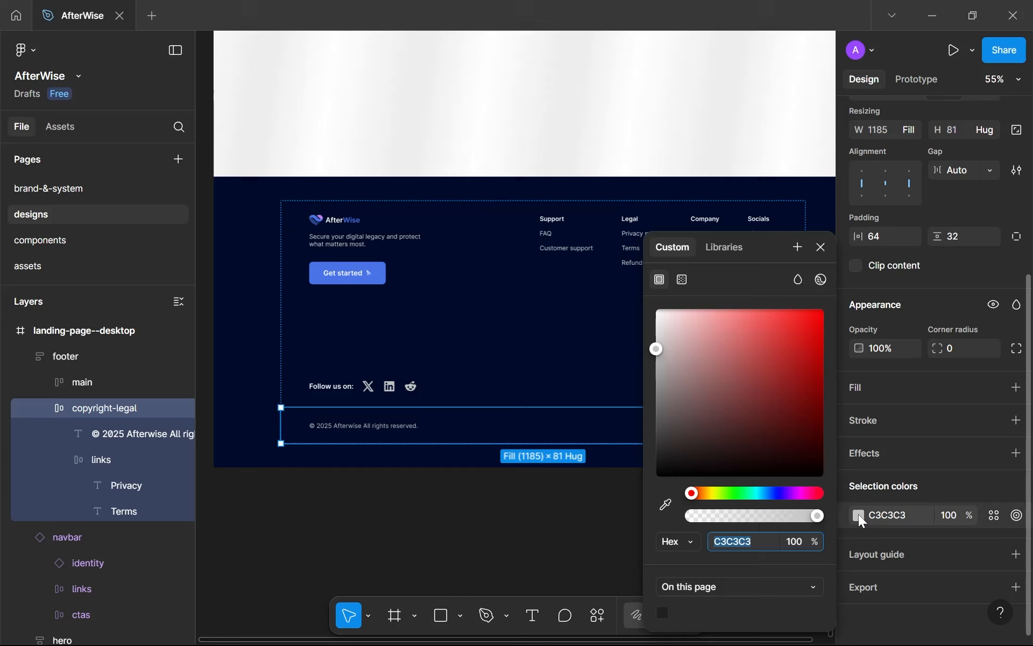
{"action": "left_click", "coordinate": [750, 403]}
{"action": "left_click", "coordinate": [749, 448]}
{"action": "key", "text": "ctrl+z"}
{"action": "key", "text": "ctrl+z"}
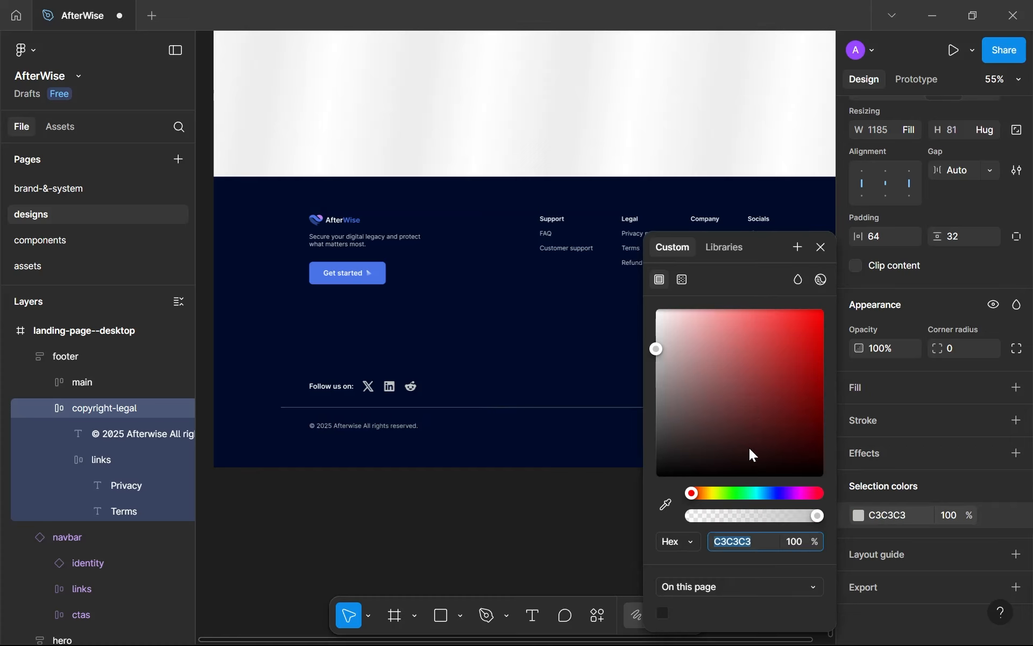
{"action": "left_click", "coordinate": [429, 435]}
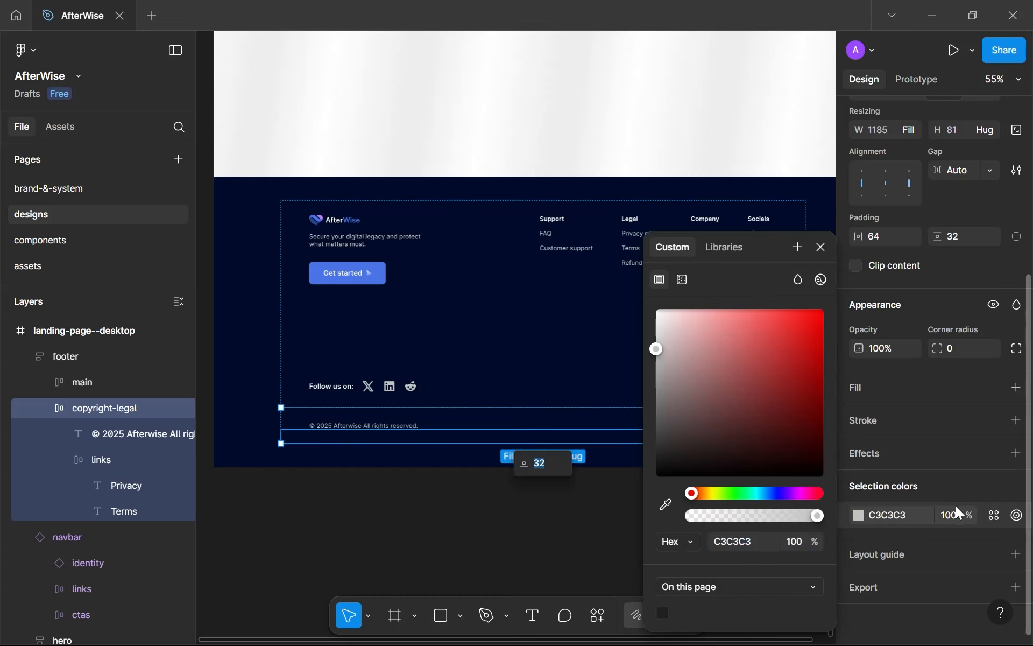
{"action": "left_click", "coordinate": [993, 515]}
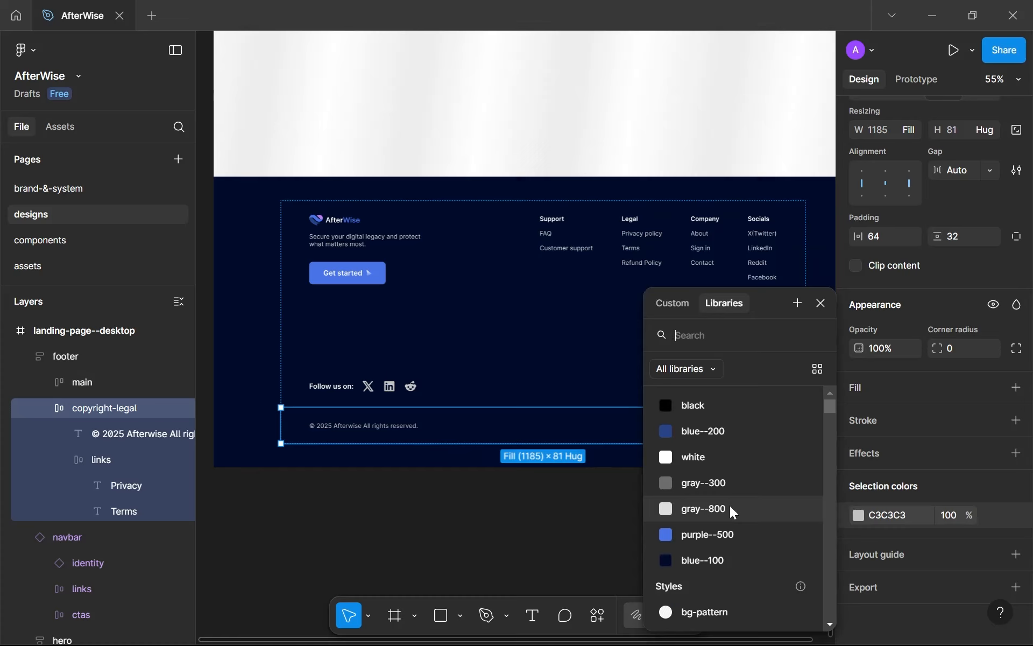
{"action": "left_click", "coordinate": [734, 512]}
{"action": "left_click", "coordinate": [480, 424]}
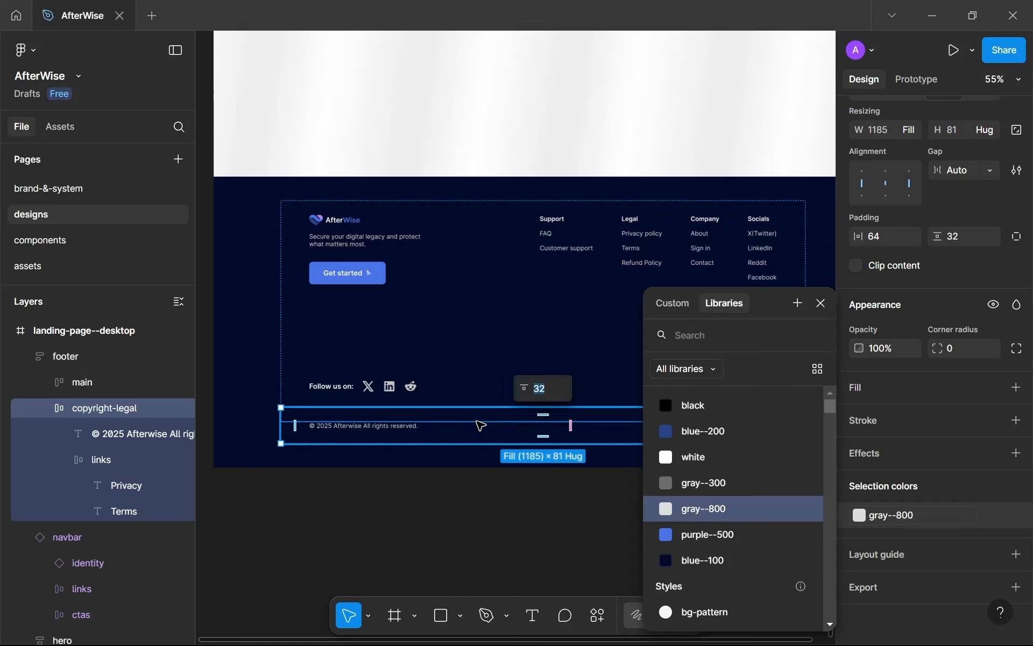
Change the main row's divider stroke to blue--200.
{"action": "left_click", "coordinate": [744, 357]}
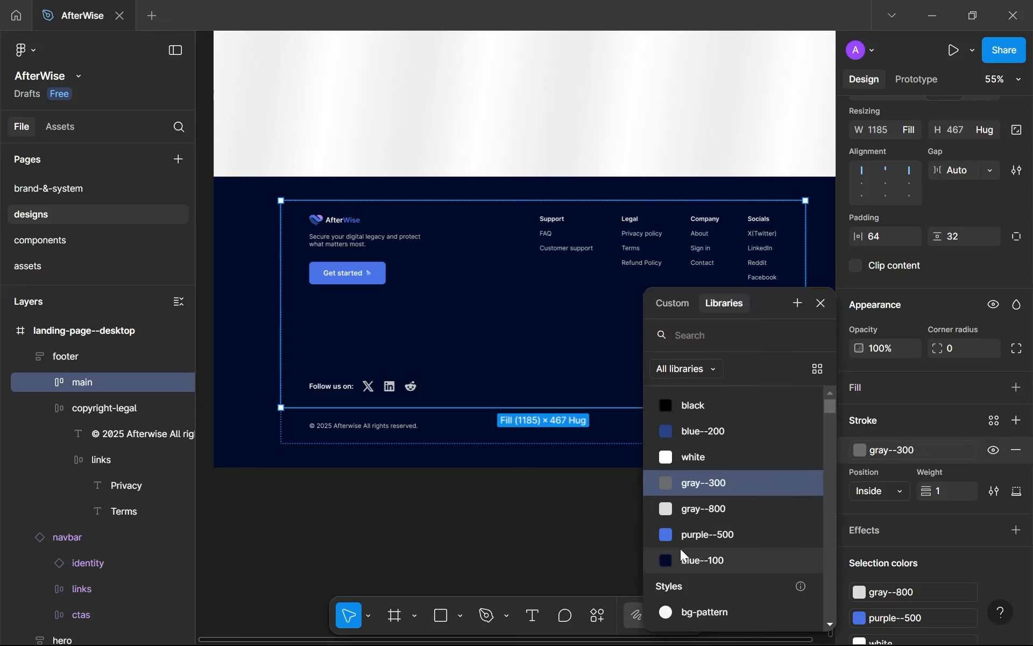
{"action": "left_click", "coordinate": [684, 432]}
{"action": "left_click", "coordinate": [583, 519]}
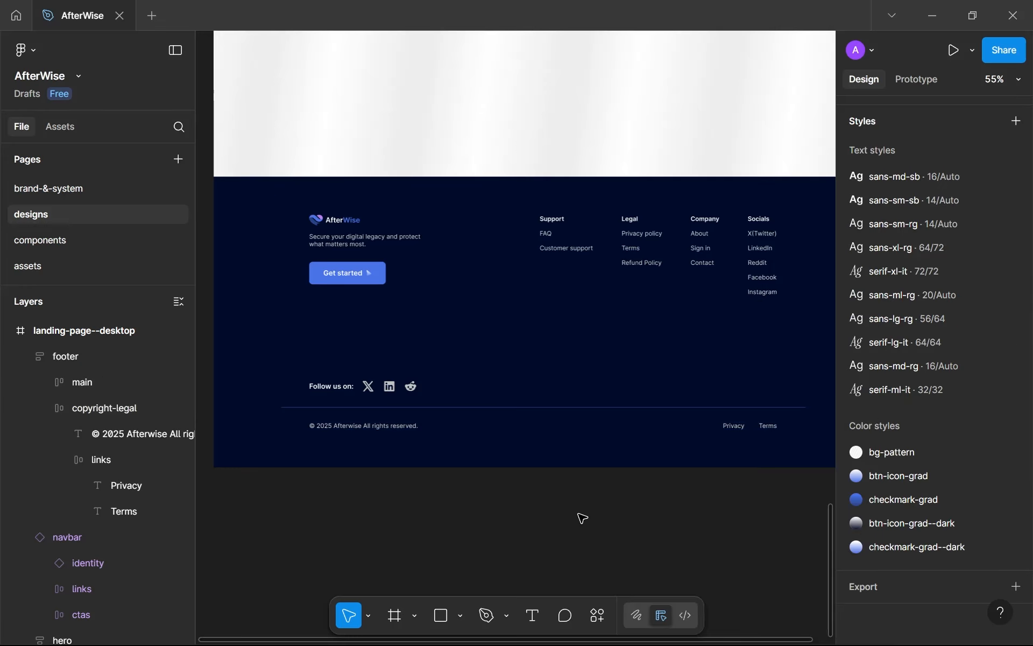
{"action": "scroll", "coordinate": [583, 518], "scroll_direction": "down", "scroll_amount": 2}
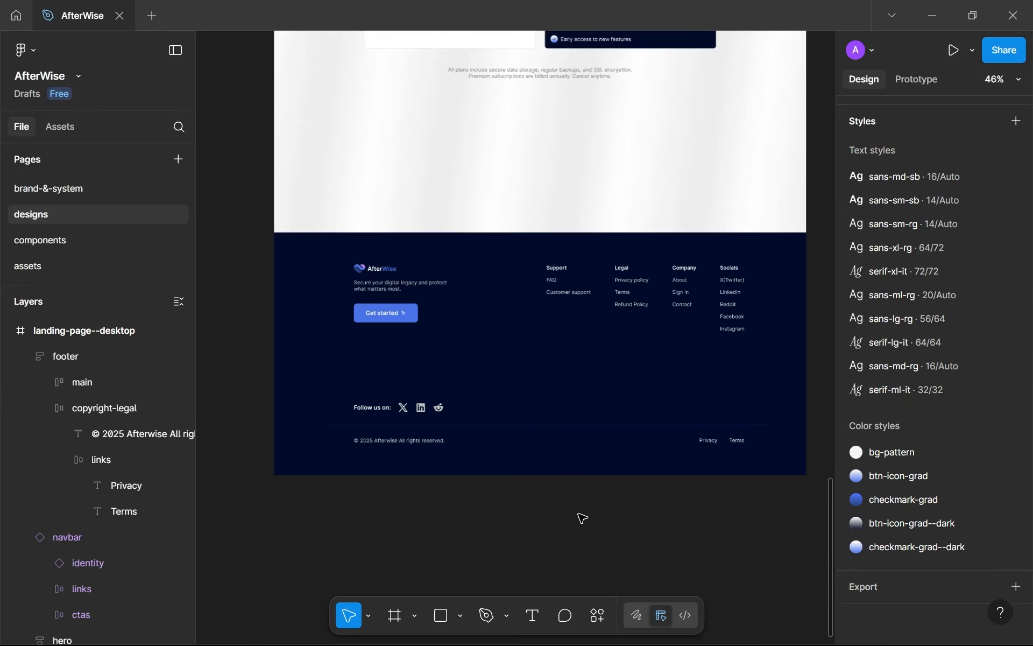
Give the main footer row's bottom divider stroke the white library colour.
{"action": "double_click", "coordinate": [589, 444]}
{"action": "scroll", "coordinate": [861, 480], "scroll_direction": "up", "scroll_amount": 3}
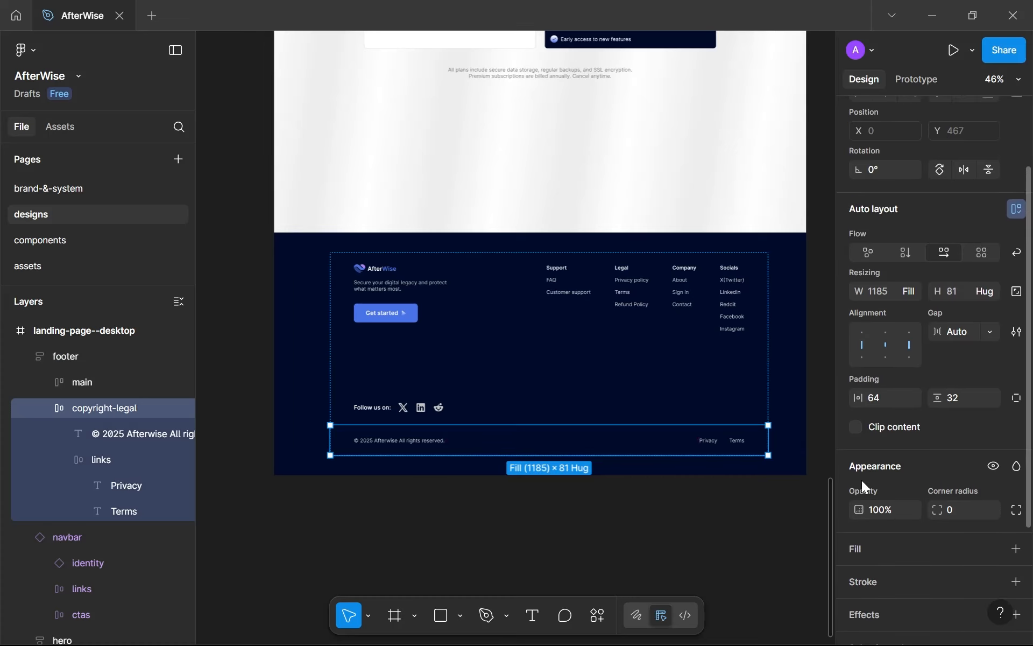
{"action": "scroll", "coordinate": [839, 479], "scroll_direction": "down", "scroll_amount": 2}
{"action": "left_click", "coordinate": [634, 382]}
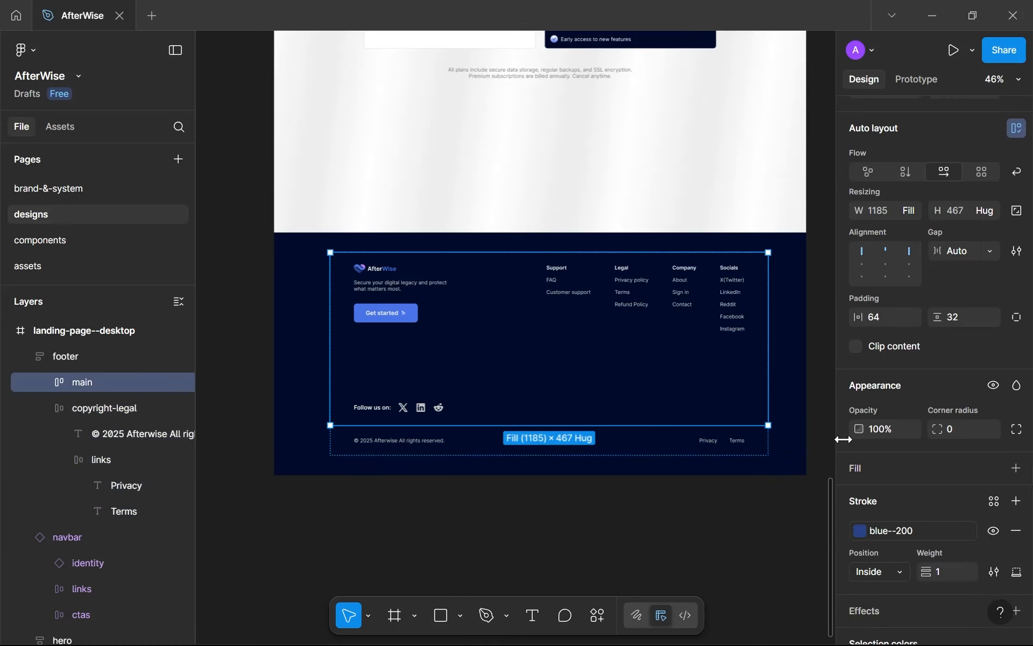
{"action": "left_click", "coordinate": [892, 522]}
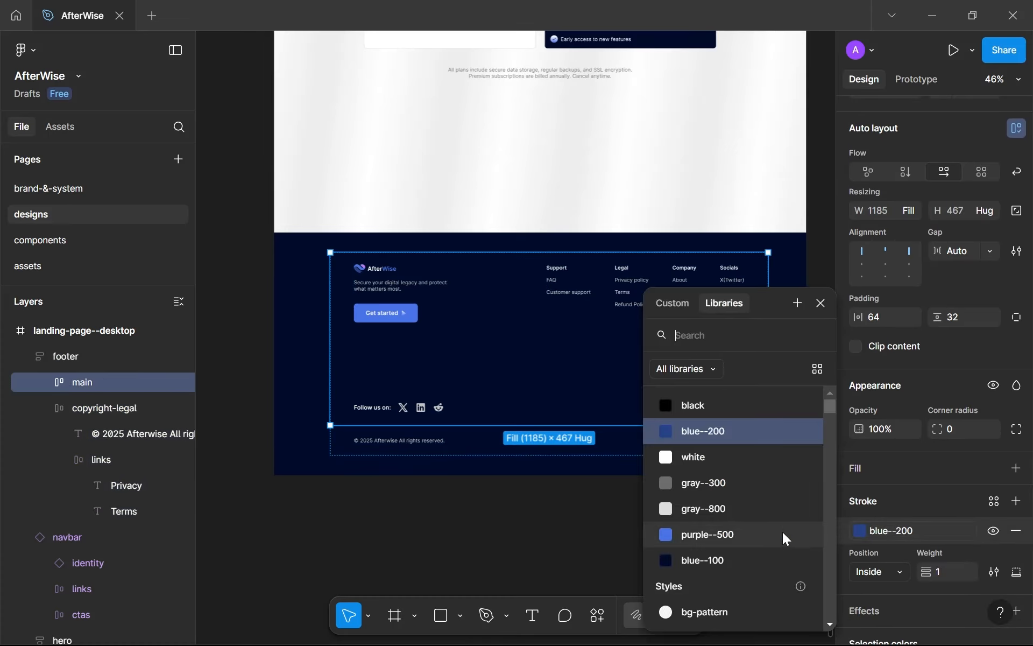
{"action": "left_click", "coordinate": [730, 463]}
{"action": "left_click", "coordinate": [643, 509]}
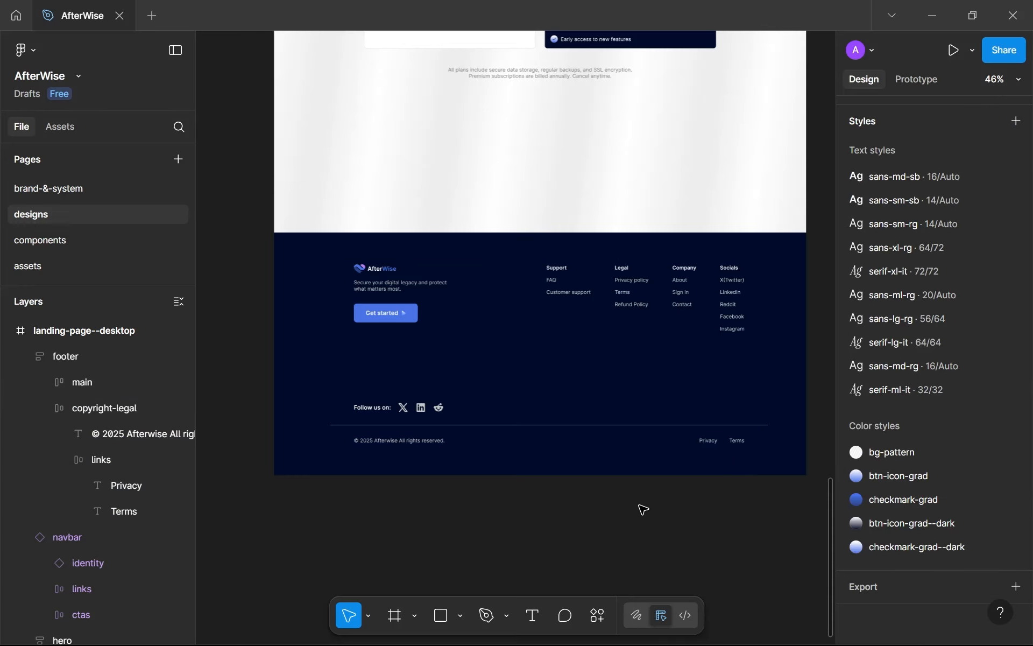
Detach the main row's stroke from the white variable and darken it to a grey.
{"action": "left_click", "coordinate": [634, 433]}
{"action": "left_click", "coordinate": [639, 382]}
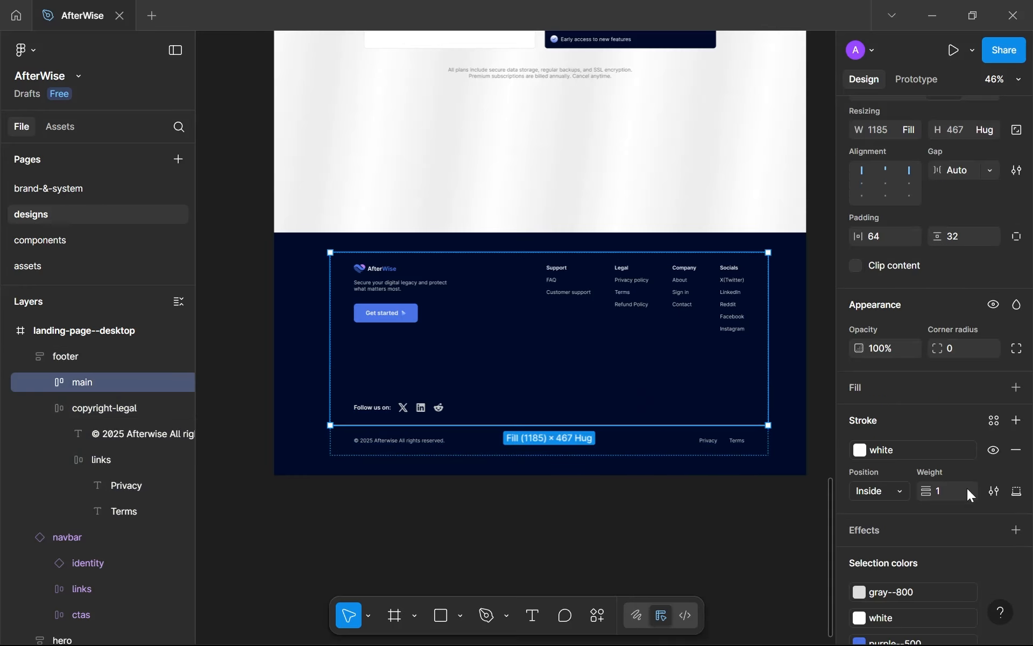
{"action": "left_click", "coordinate": [922, 449]}
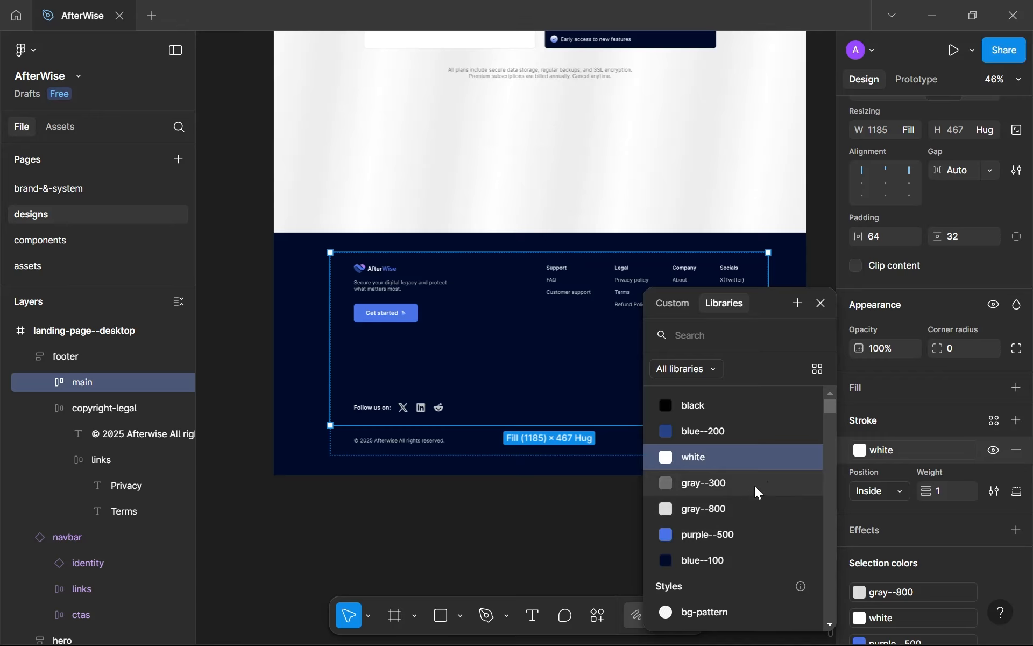
{"action": "left_click", "coordinate": [968, 451]}
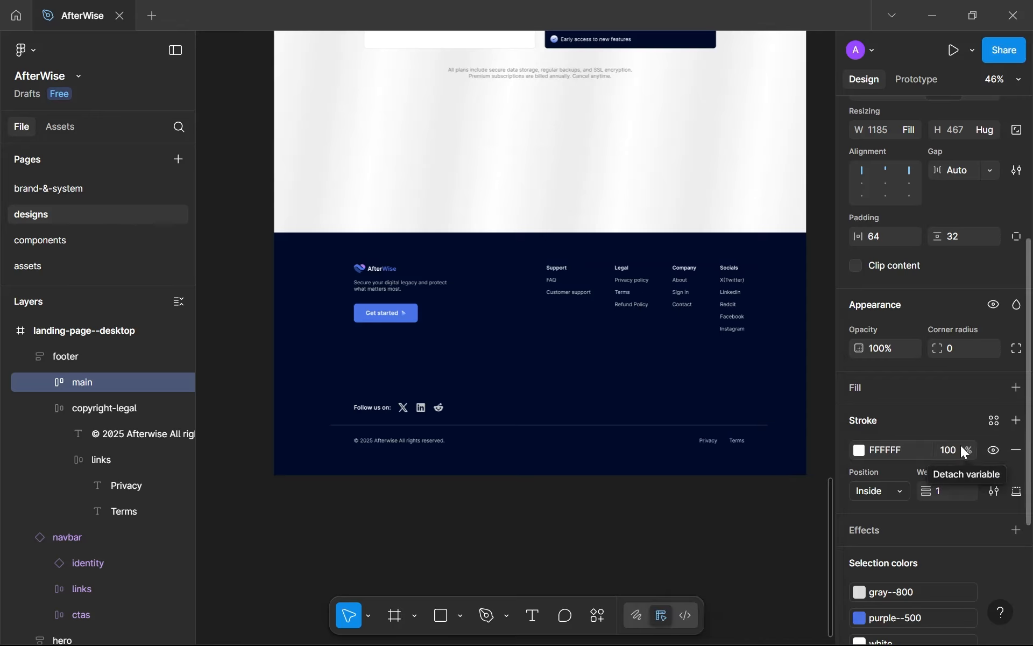
{"action": "left_click", "coordinate": [859, 450]}
{"action": "left_click_drag", "start_coordinate": [656, 309], "coordinate": [607, 439]}
Sample the dark footer background with the eyedropper and adjust the divider to 363E53.
{"action": "left_click", "coordinate": [665, 504]}
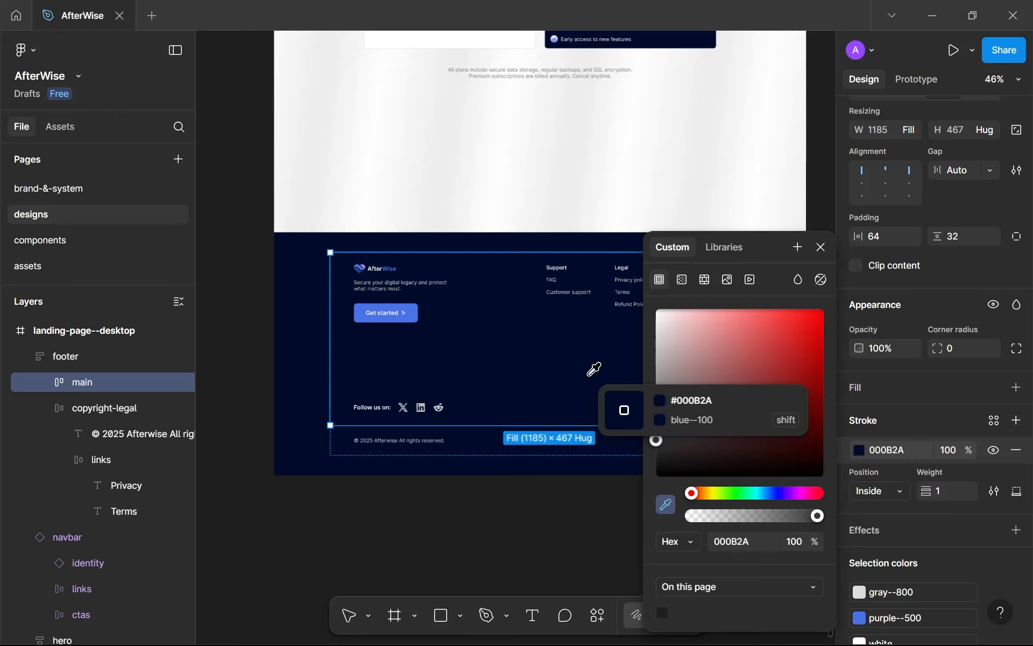
{"action": "left_click", "coordinate": [621, 409]}
{"action": "mouse_move", "coordinate": [806, 448]}
{"action": "left_mouse_down"}
{"action": "mouse_move", "coordinate": [724, 449]}
{"action": "mouse_move", "coordinate": [717, 435]}
{"action": "left_mouse_up"}
{"action": "scroll", "coordinate": [355, 469], "scroll_direction": "up", "scroll_amount": 5}
{"action": "scroll", "coordinate": [357, 471], "scroll_direction": "down", "scroll_amount": 2}
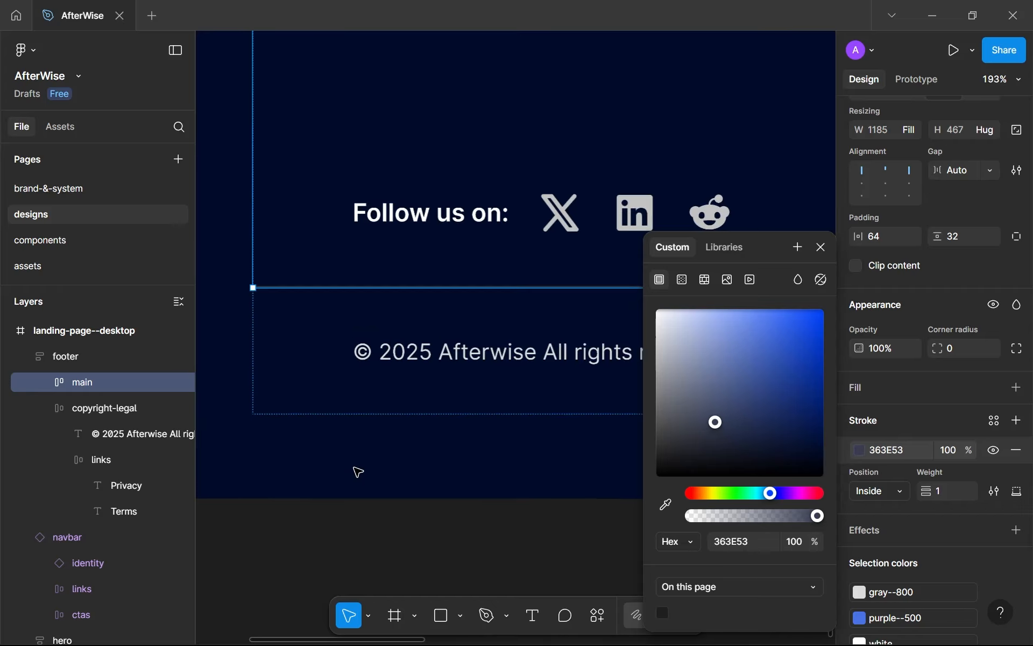
{"action": "scroll", "coordinate": [357, 470], "scroll_direction": "up", "scroll_amount": 2}
{"action": "scroll", "coordinate": [360, 474], "scroll_direction": "down", "scroll_amount": 5}
{"action": "left_click", "coordinate": [457, 457]}
{"action": "scroll", "coordinate": [456, 458], "scroll_direction": "up", "scroll_amount": 5}
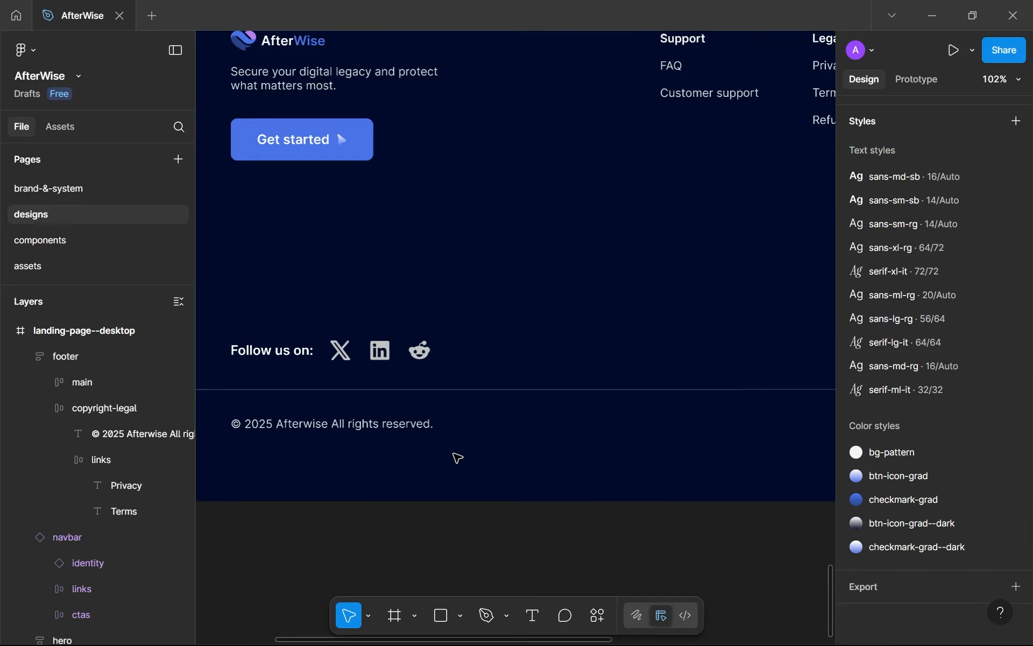
{"action": "scroll", "coordinate": [457, 457], "scroll_direction": "down", "scroll_amount": 5}
{"action": "left_click", "coordinate": [497, 407]}
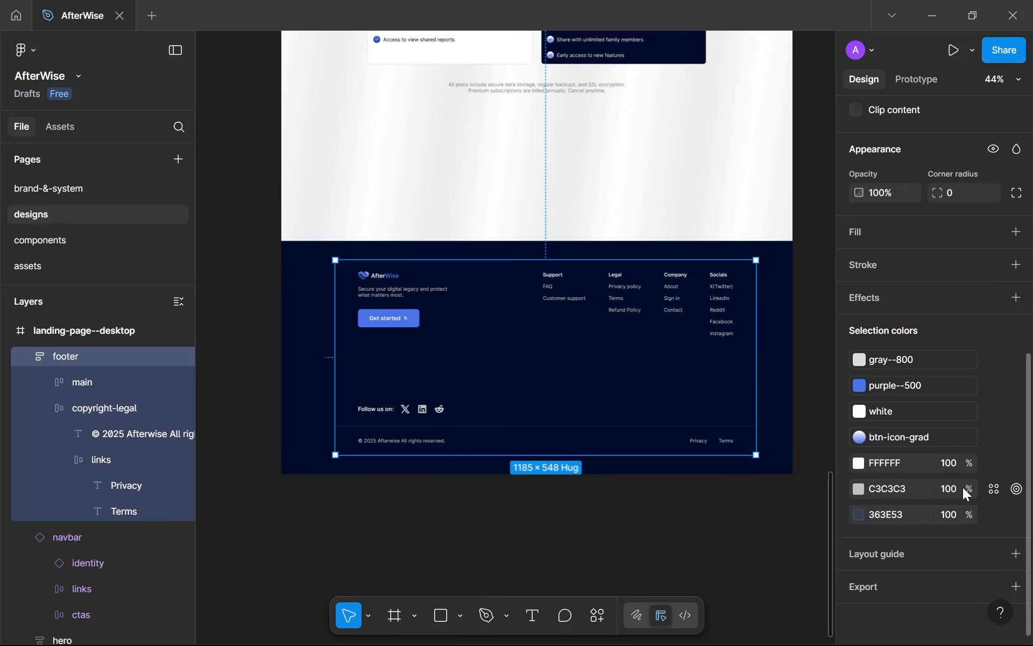
Link the footer's C3C3C3 colour to gray--800 and FFFFFF to the white variable.
{"action": "left_click", "coordinate": [994, 489]}
{"action": "left_click", "coordinate": [733, 510]}
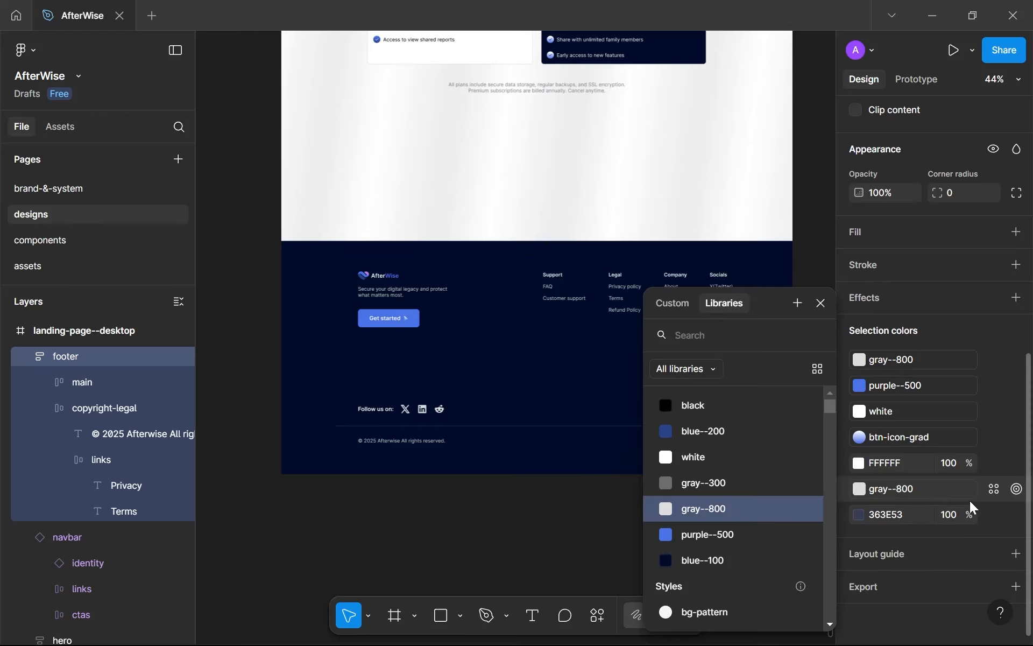
{"action": "left_click", "coordinate": [994, 463]}
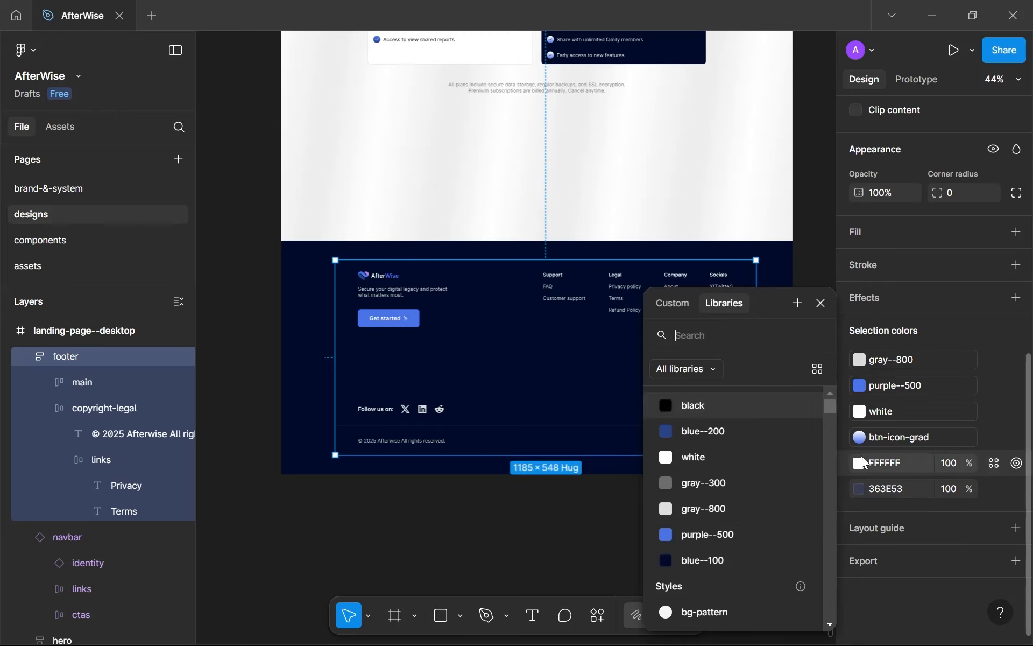
{"action": "left_click", "coordinate": [738, 463]}
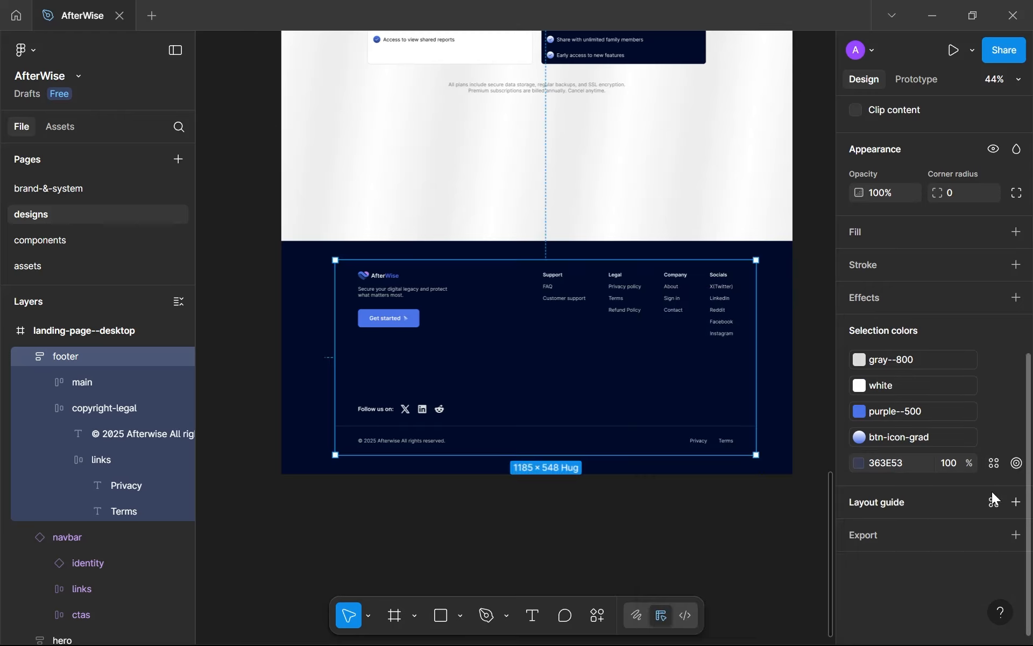
Start creating a new colour variable from 363E53 and begin typing its name.
{"action": "left_click", "coordinate": [994, 463]}
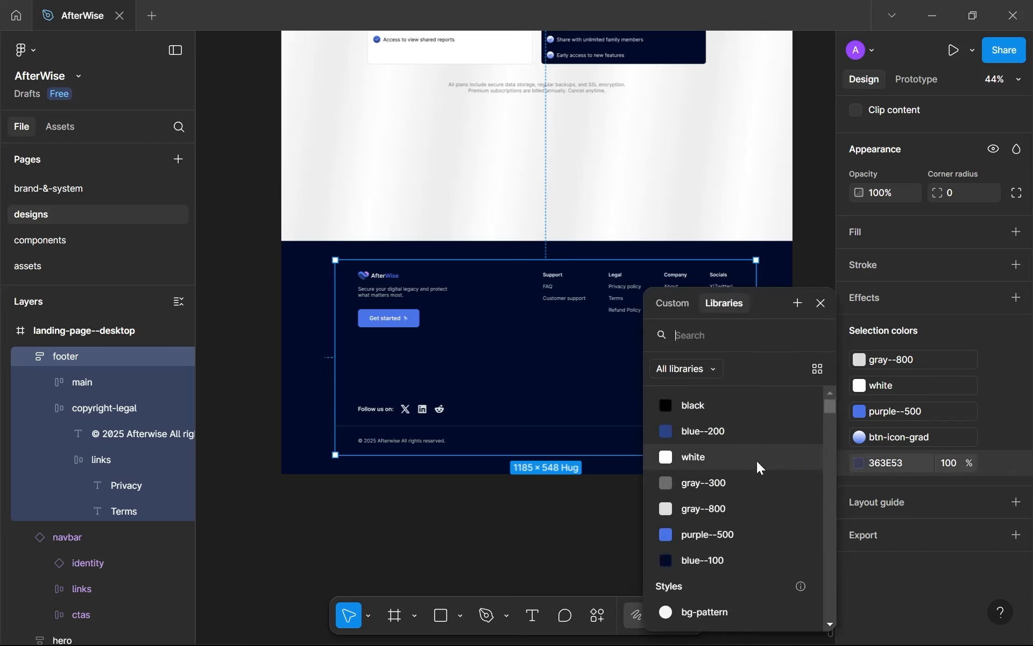
{"action": "left_click", "coordinate": [793, 305]}
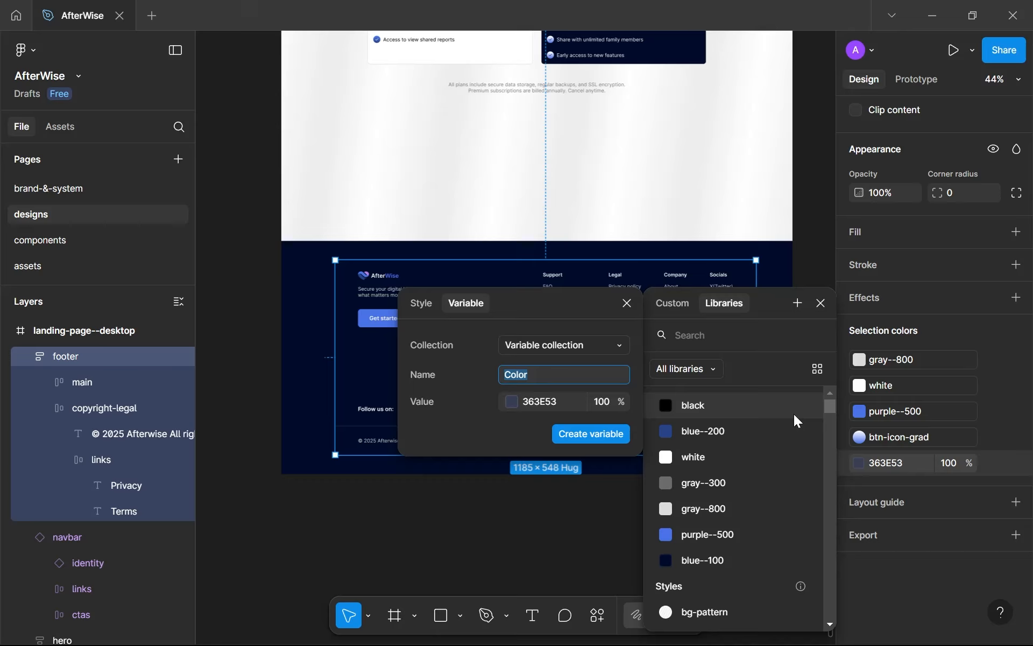
{"action": "type", "text": "gray-blue--300"}
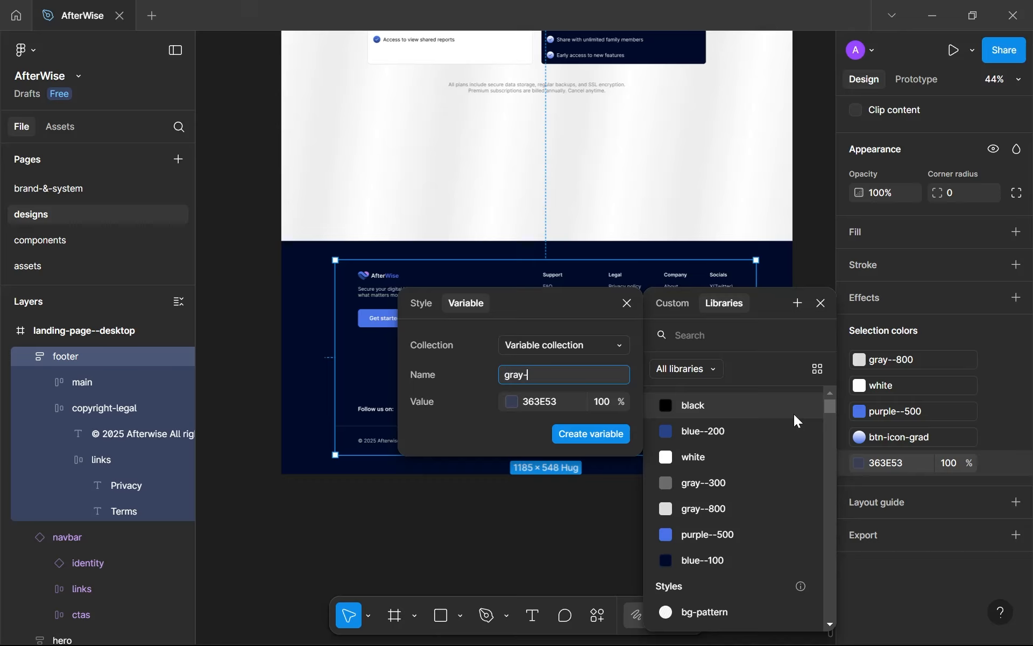
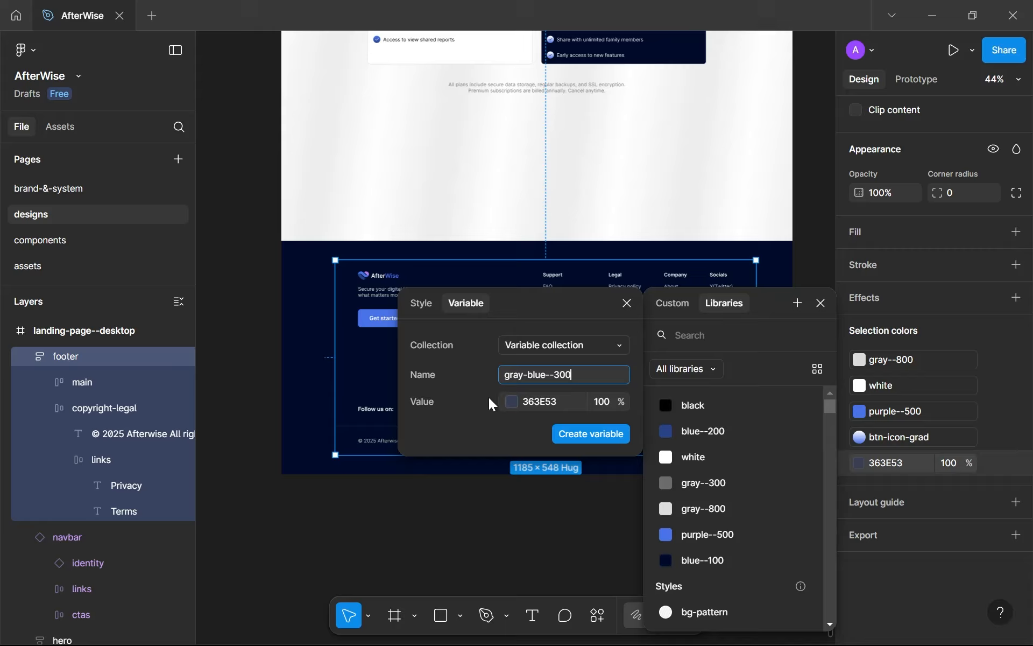
Save 363E53 as the new gray-blue--300 colour variable and switch to the brand-&-system page.
{"action": "key", "text": "ctrl+a"}
{"action": "left_click", "coordinate": [562, 433]}
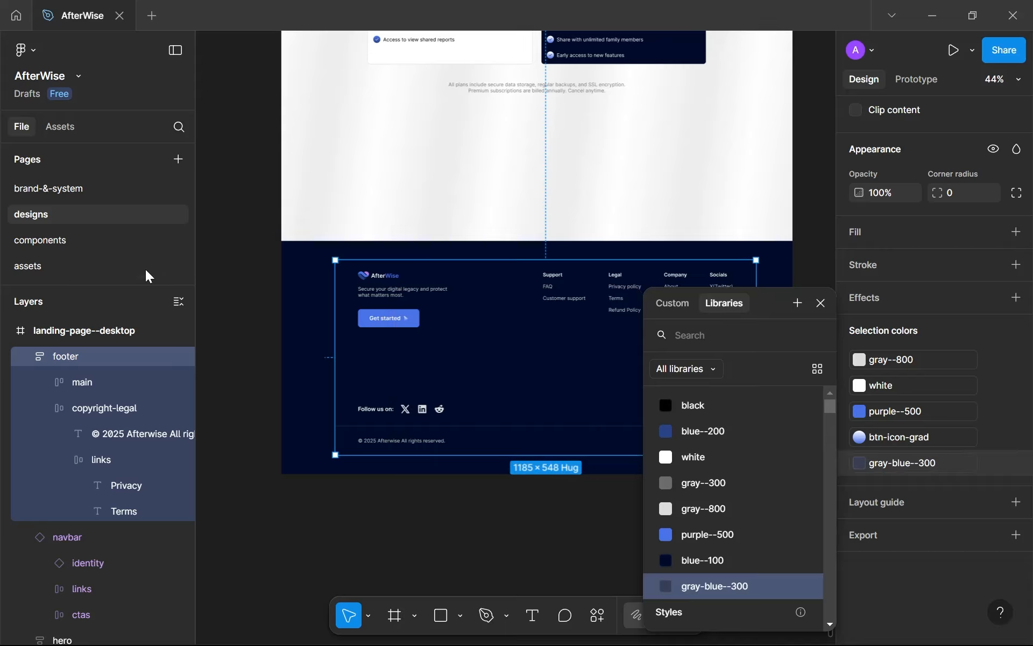
{"action": "left_click", "coordinate": [121, 187]}
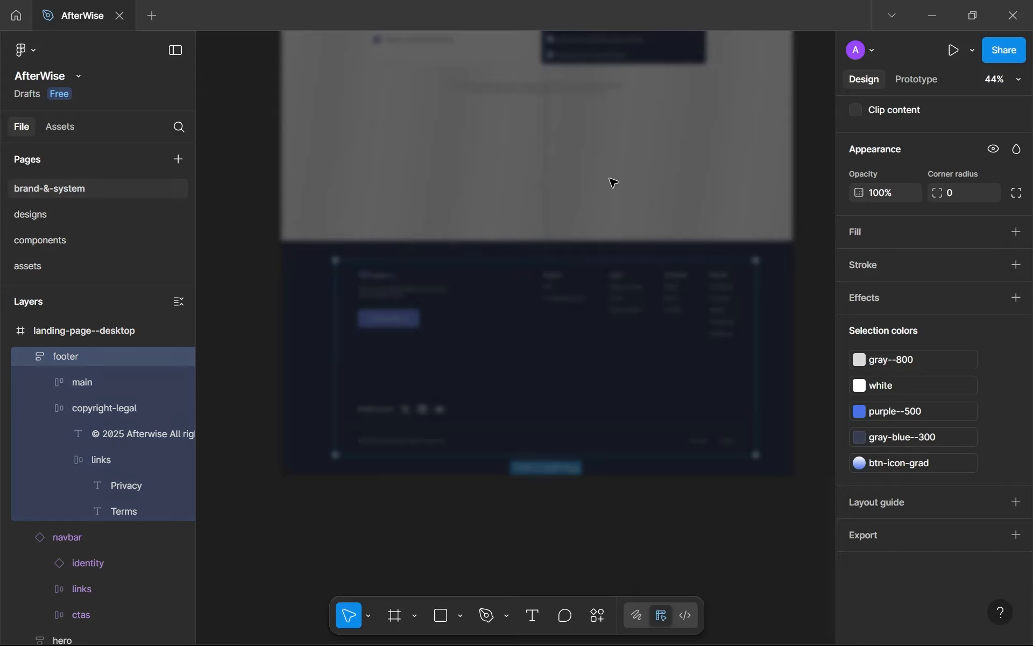
Duplicate the white colour swatch and move the copy below the grays row.
{"action": "scroll", "coordinate": [540, 267], "scroll_direction": "up", "scroll_amount": 10}
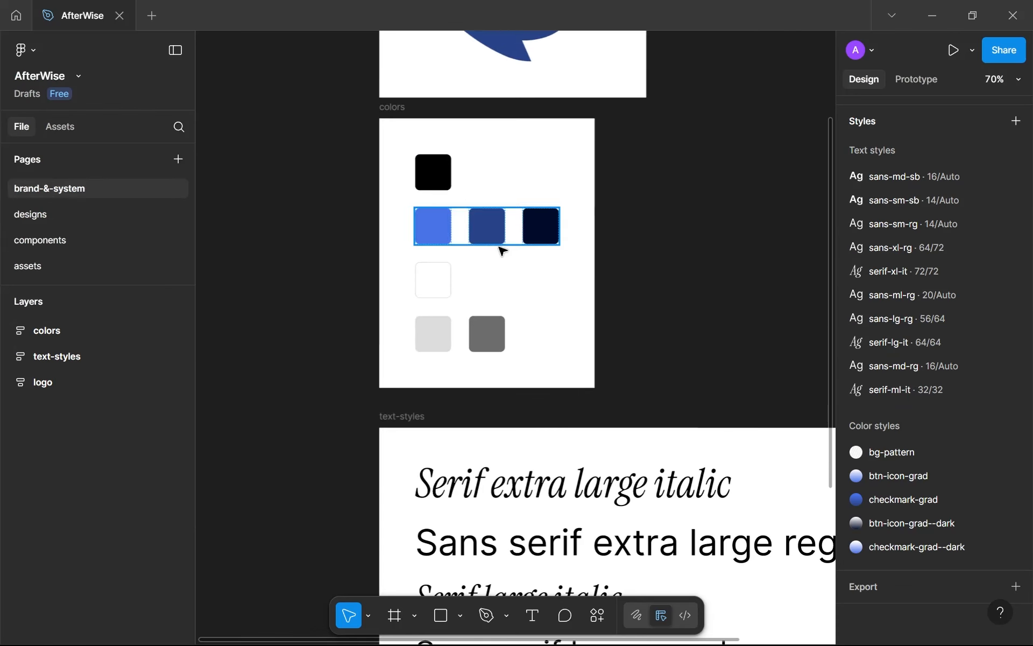
{"action": "left_click", "coordinate": [477, 339]}
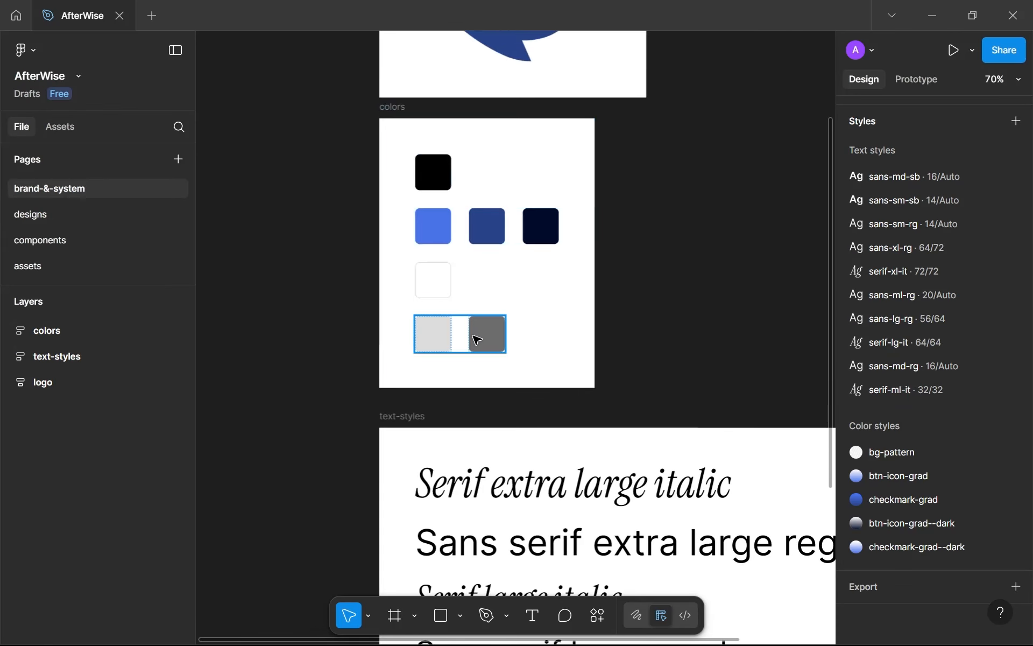
{"action": "left_click", "coordinate": [505, 275]}
{"action": "left_click", "coordinate": [423, 284]}
{"action": "key", "text": "ctrl+d"}
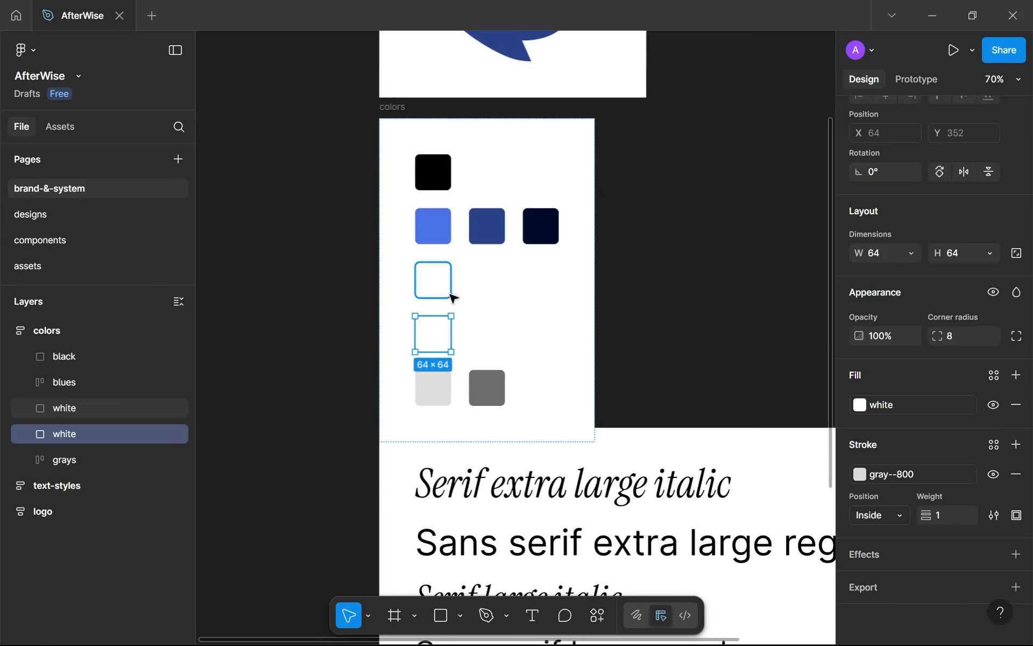
{"action": "key", "text": "ctrl+Down"}
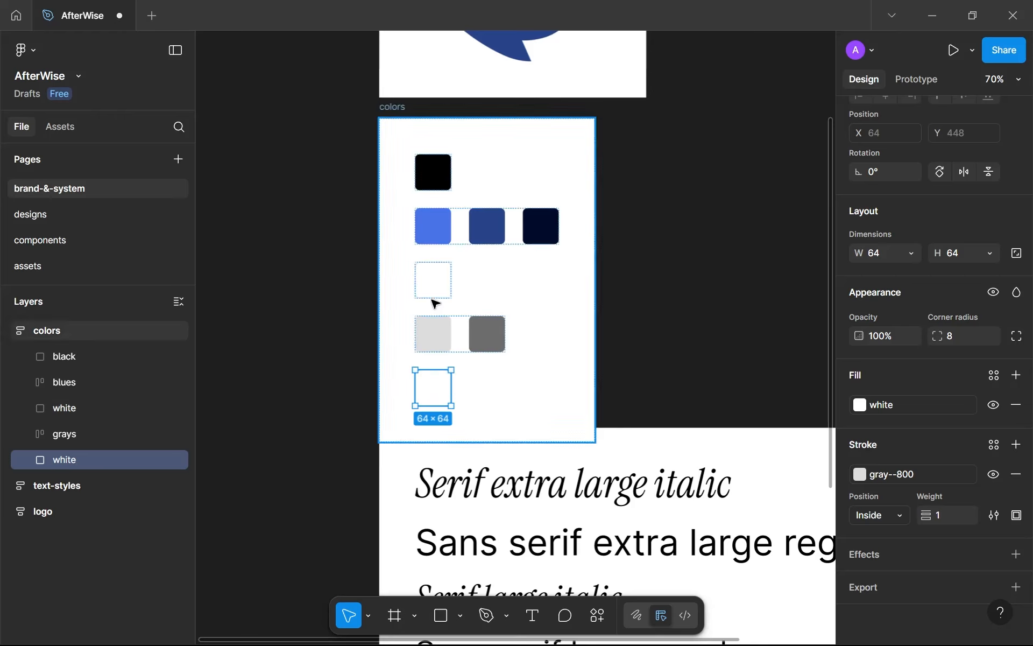
Name the new swatch gray-blue--300, fill it with gray-blue--300 and remove its gray--800 stroke.
{"action": "double_click", "coordinate": [72, 460]}
{"action": "type", "text": "gray"}
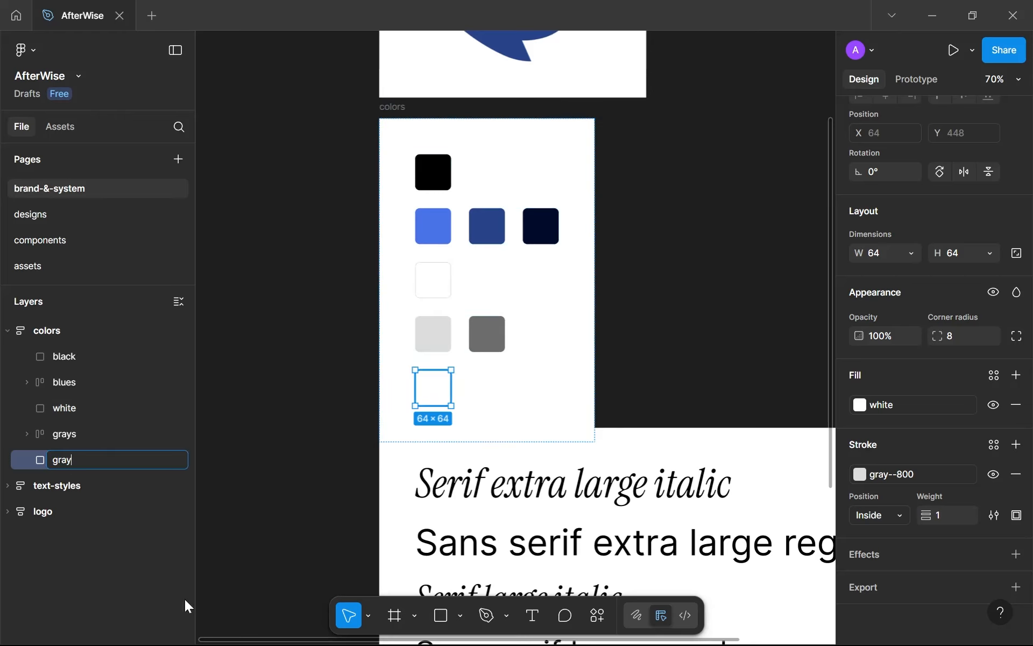
{"action": "type", "text": "-bl"}
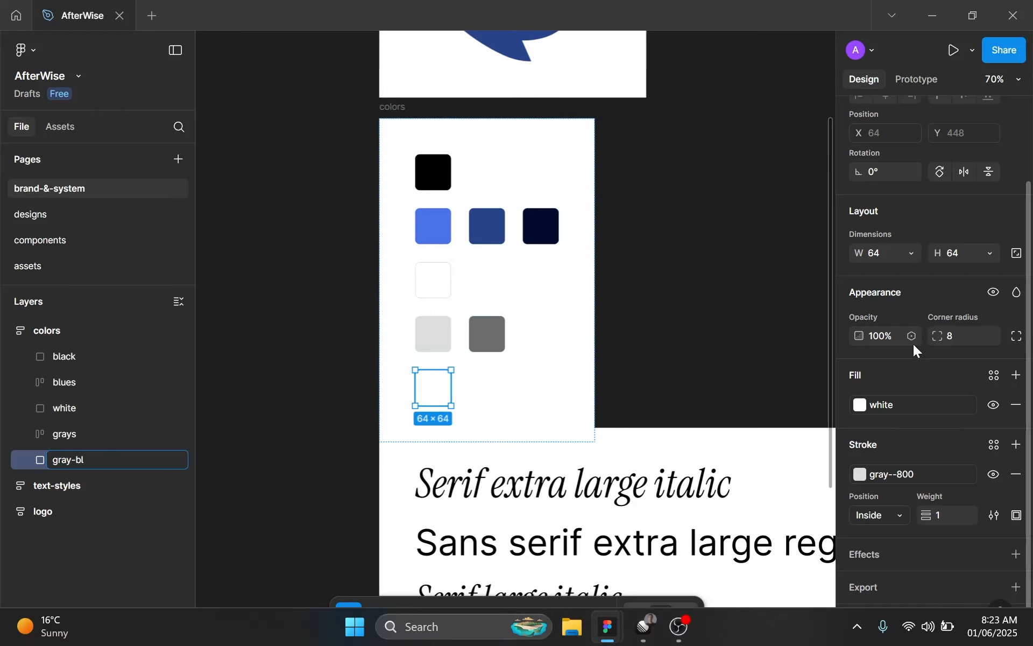
{"action": "type", "text": "ue--300"}
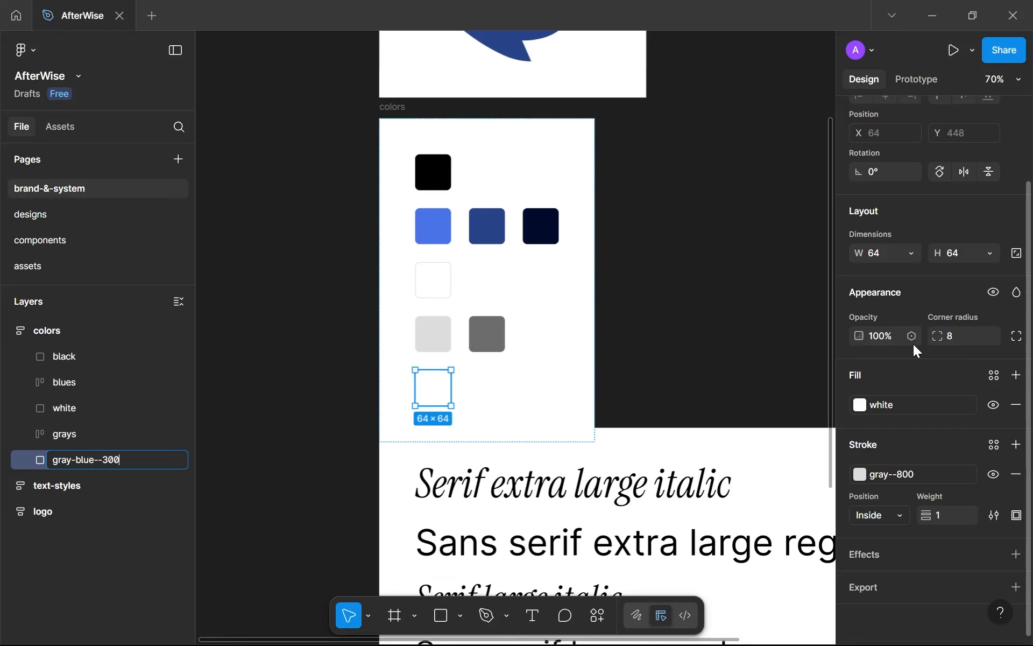
{"action": "key", "text": "Return"}
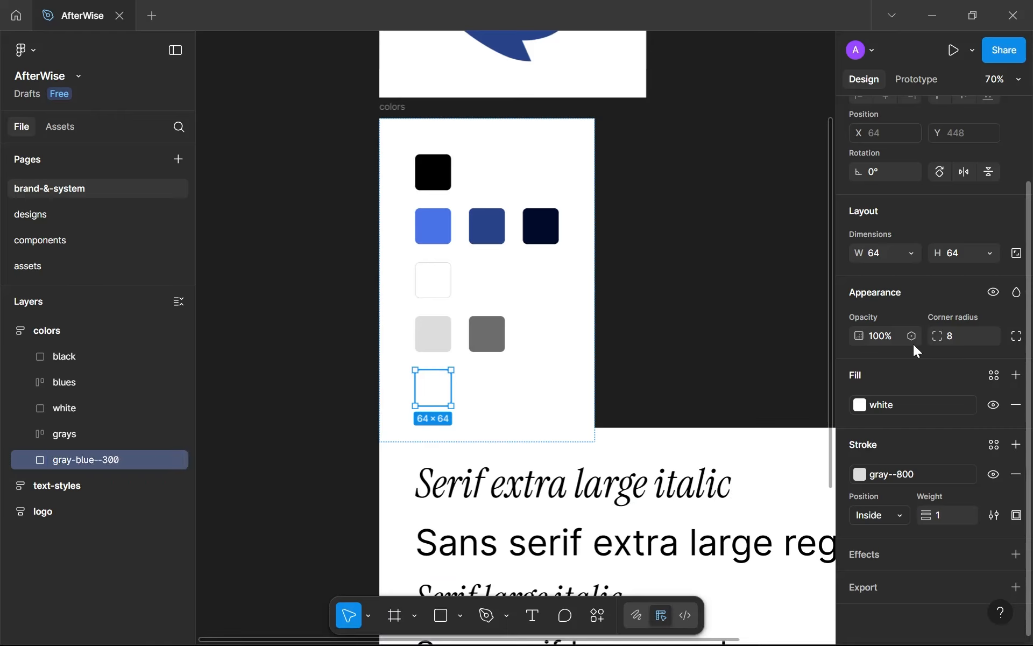
{"action": "left_click", "coordinate": [912, 407]}
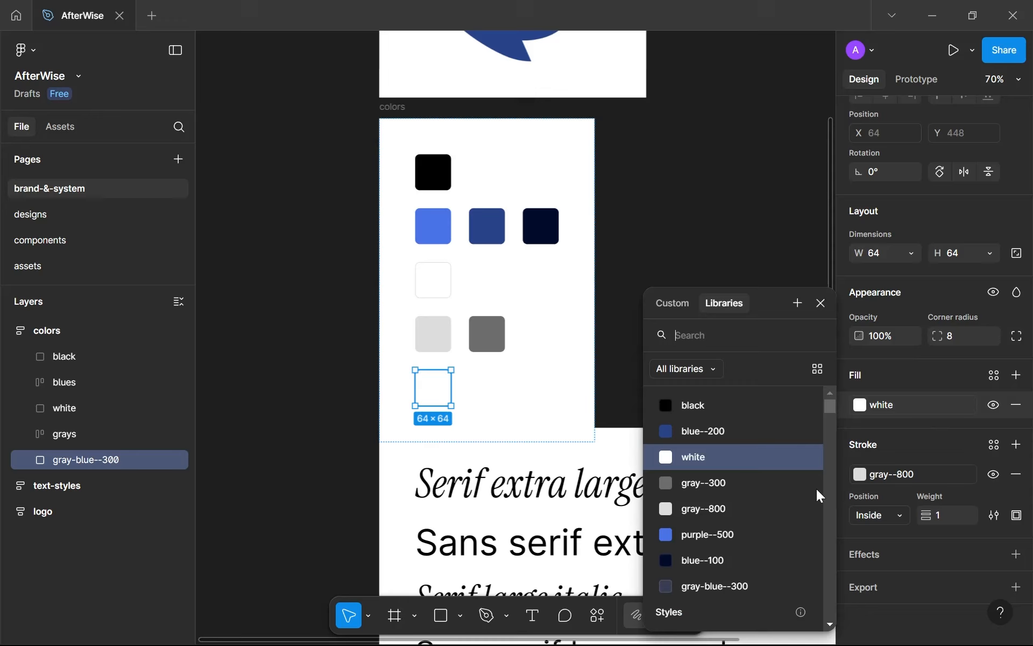
{"action": "left_click", "coordinate": [730, 585]}
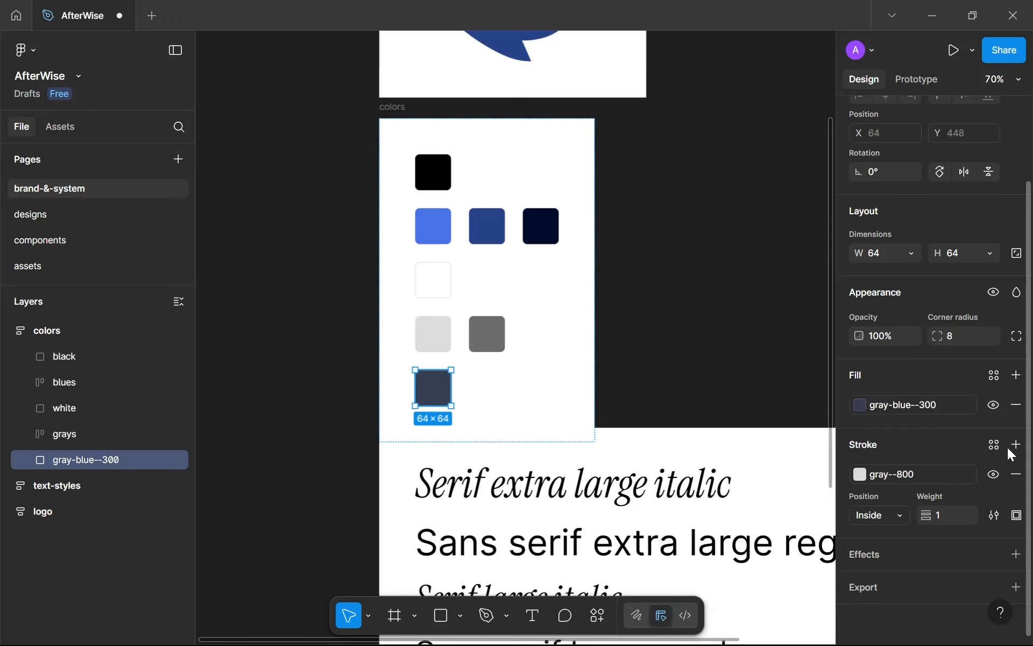
{"action": "left_click", "coordinate": [1016, 474]}
Move the text-styles frame further down and return to the designs page.
{"action": "left_click", "coordinate": [675, 445]}
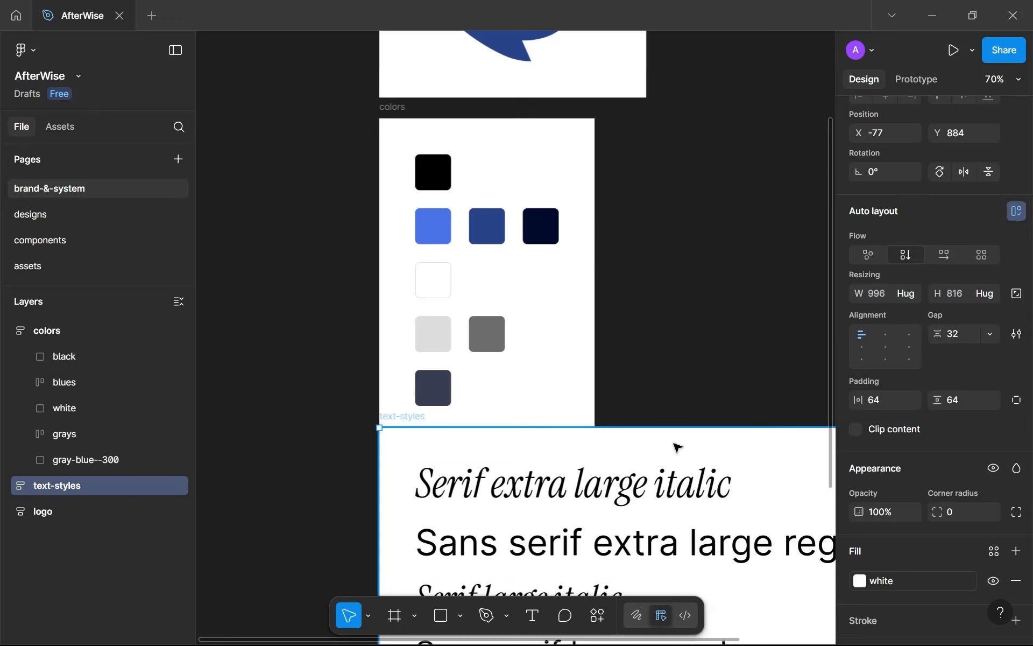
{"action": "scroll", "coordinate": [664, 332], "scroll_direction": "down", "scroll_amount": 3}
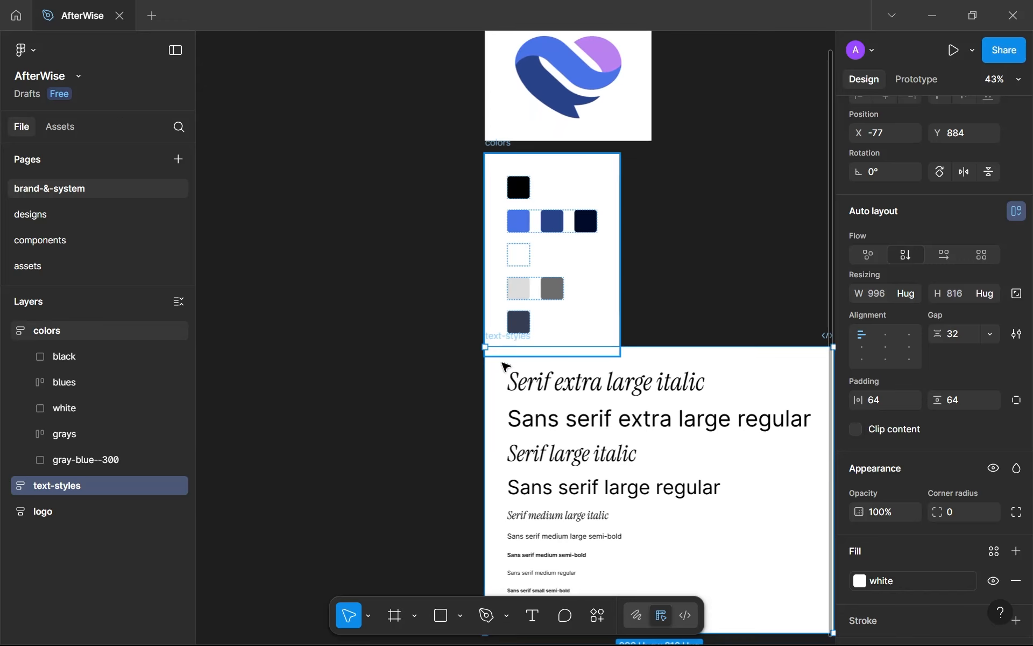
{"action": "left_click_drag", "start_coordinate": [498, 362], "coordinate": [510, 385]}
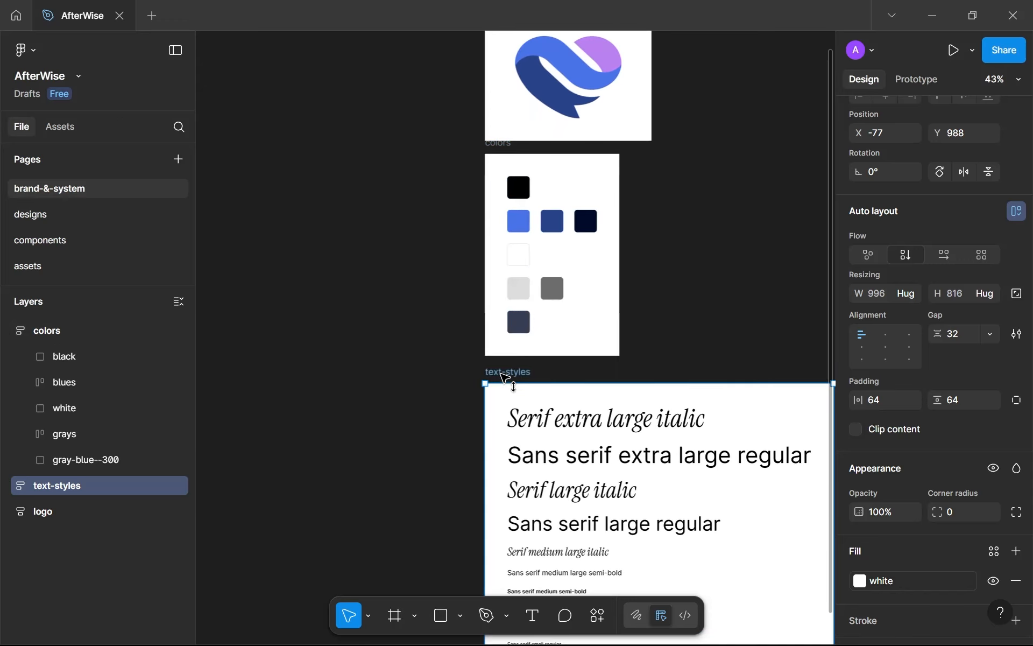
{"action": "left_click", "coordinate": [46, 215]}
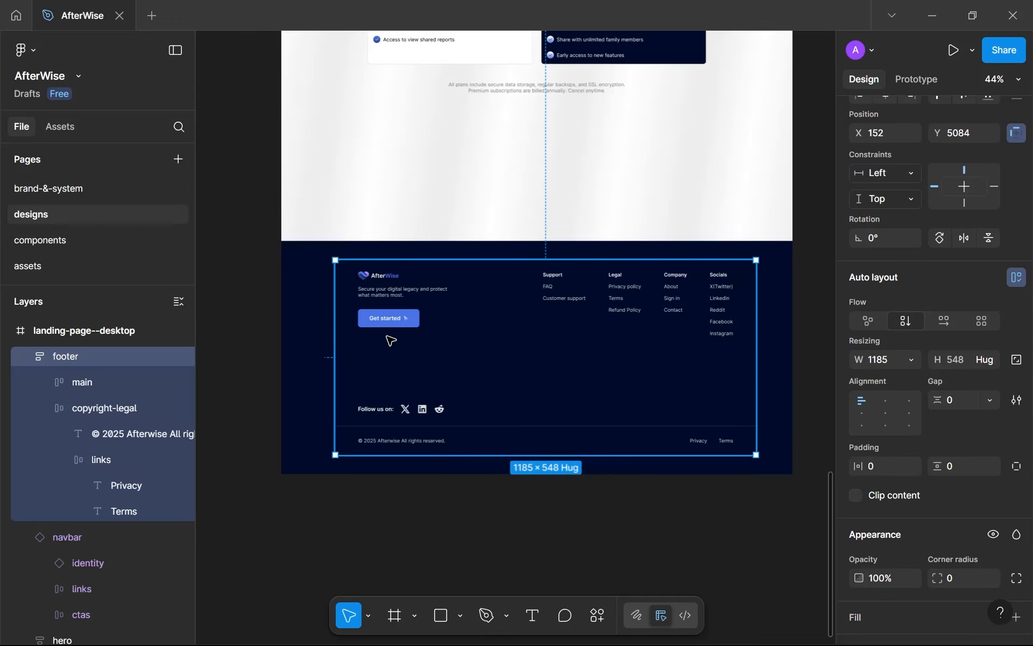
Delete the temp background layer behind the footer.
{"action": "left_click", "coordinate": [302, 307]}
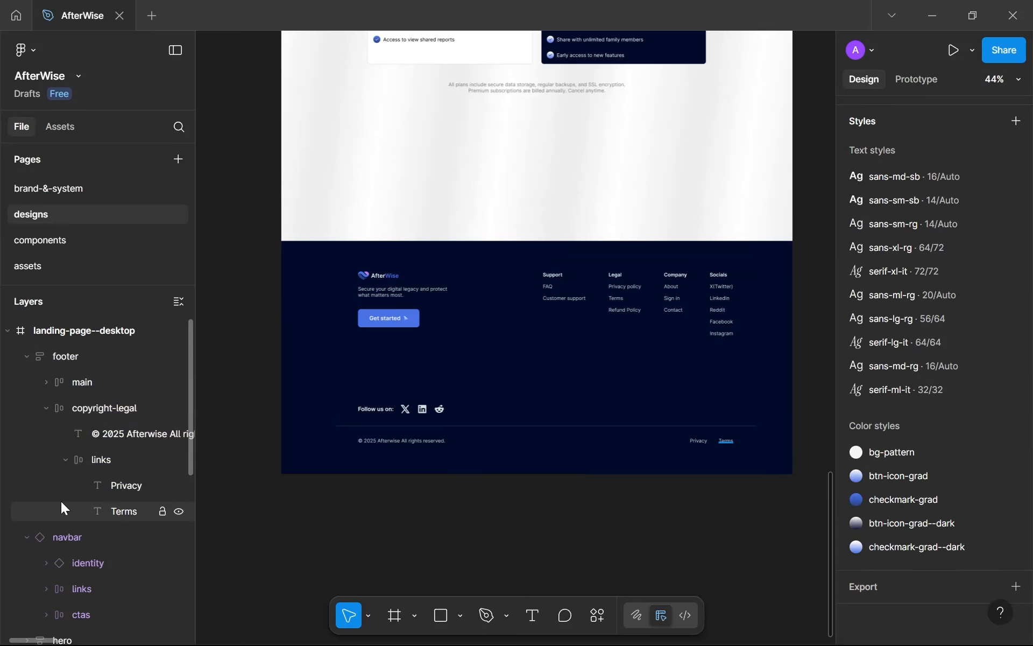
{"action": "scroll", "coordinate": [63, 453], "scroll_direction": "down", "scroll_amount": 2}
{"action": "left_click", "coordinate": [27, 457]}
{"action": "scroll", "coordinate": [28, 468], "scroll_direction": "down", "scroll_amount": 4}
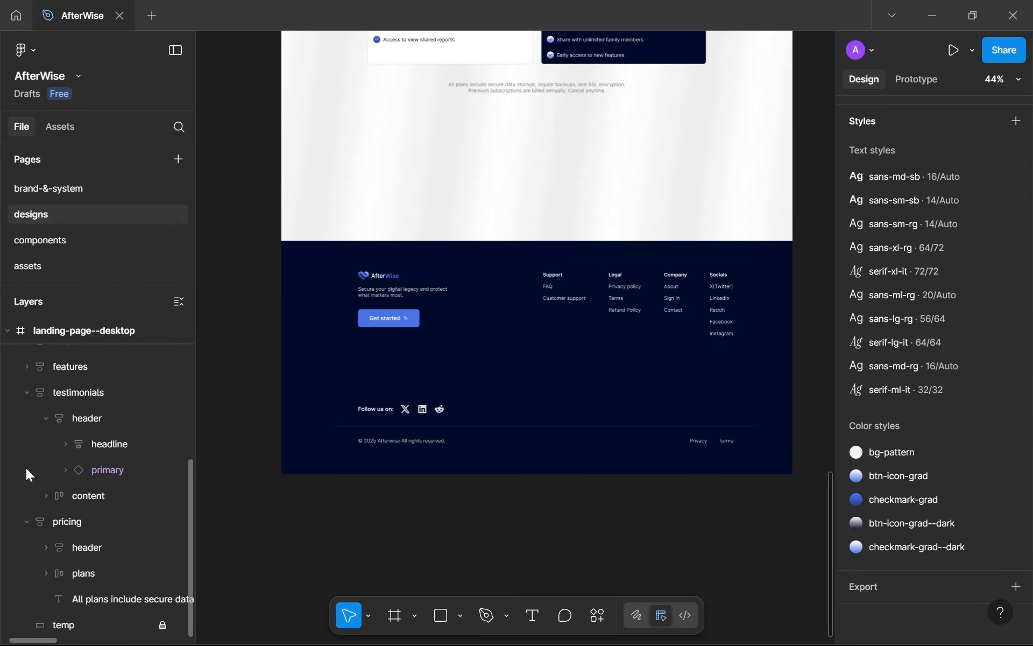
{"action": "left_click", "coordinate": [61, 627]}
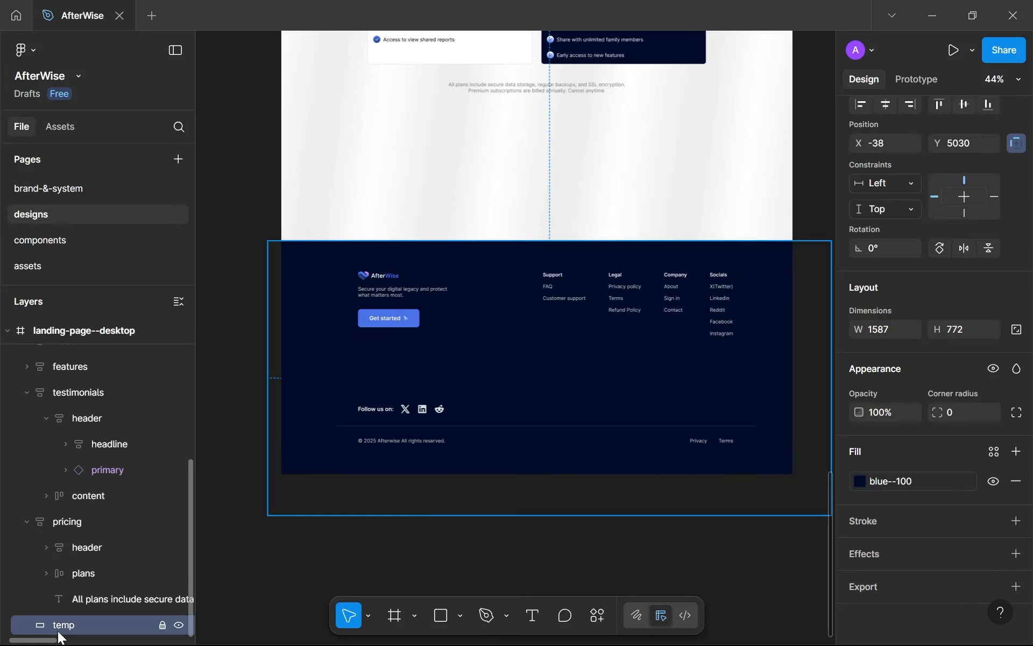
{"action": "key", "text": "Delete"}
Fill the footer frame with the blue--100 colour style.
{"action": "left_click", "coordinate": [379, 332]}
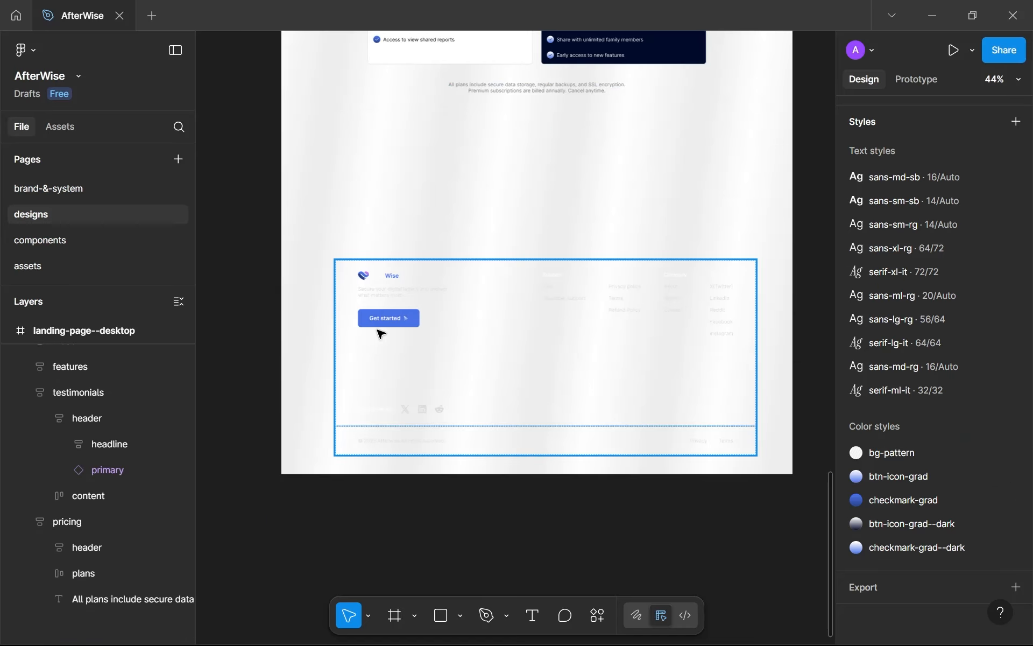
{"action": "scroll", "coordinate": [927, 512], "scroll_direction": "up", "scroll_amount": 2}
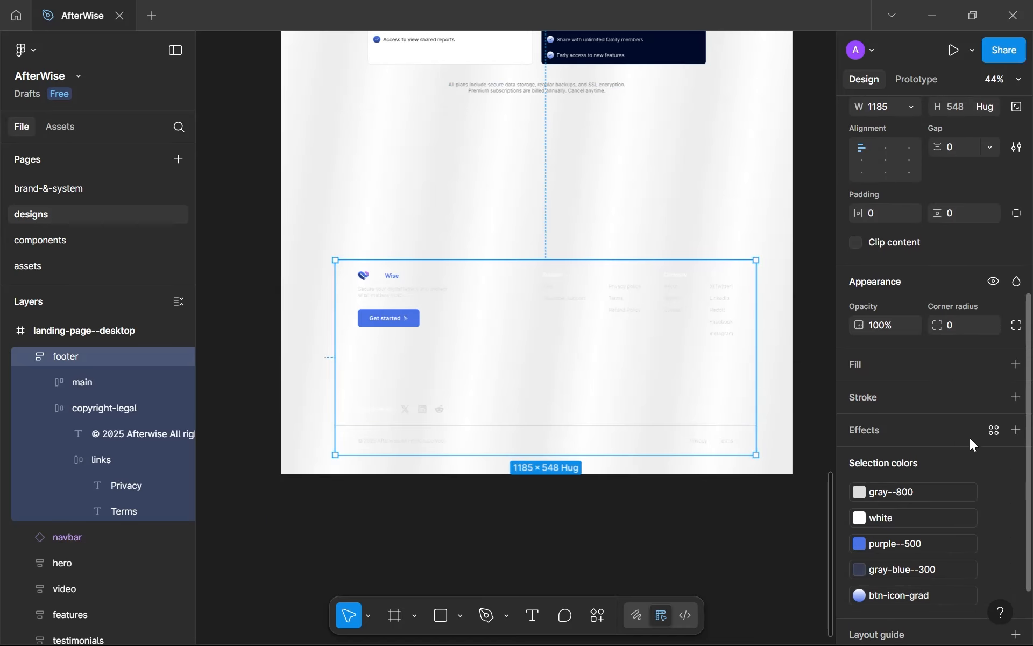
{"action": "left_click", "coordinate": [995, 366]}
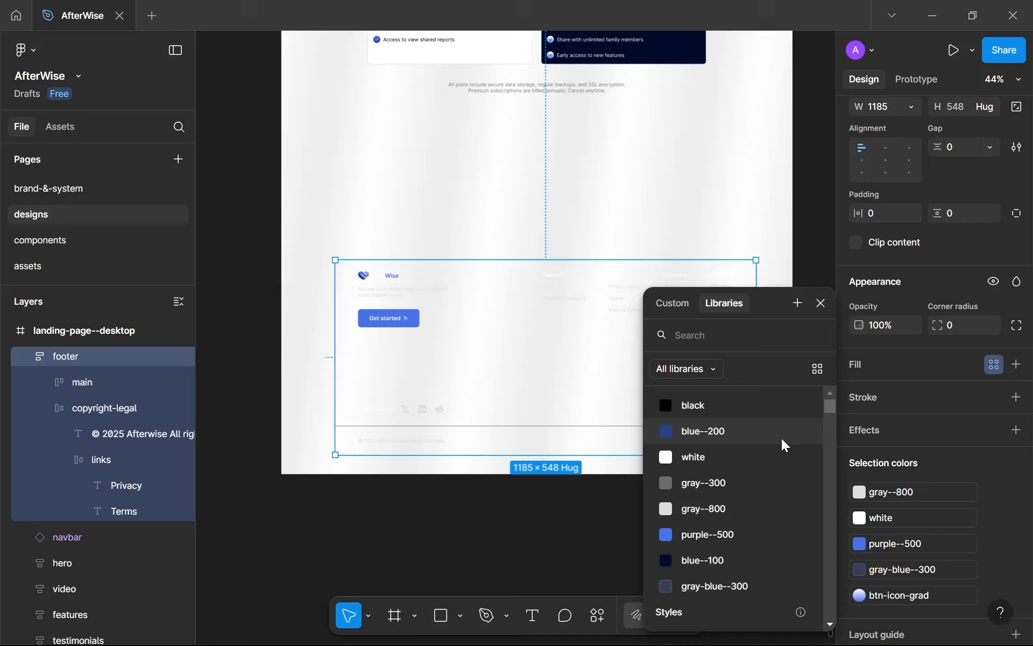
{"action": "left_click", "coordinate": [728, 565]}
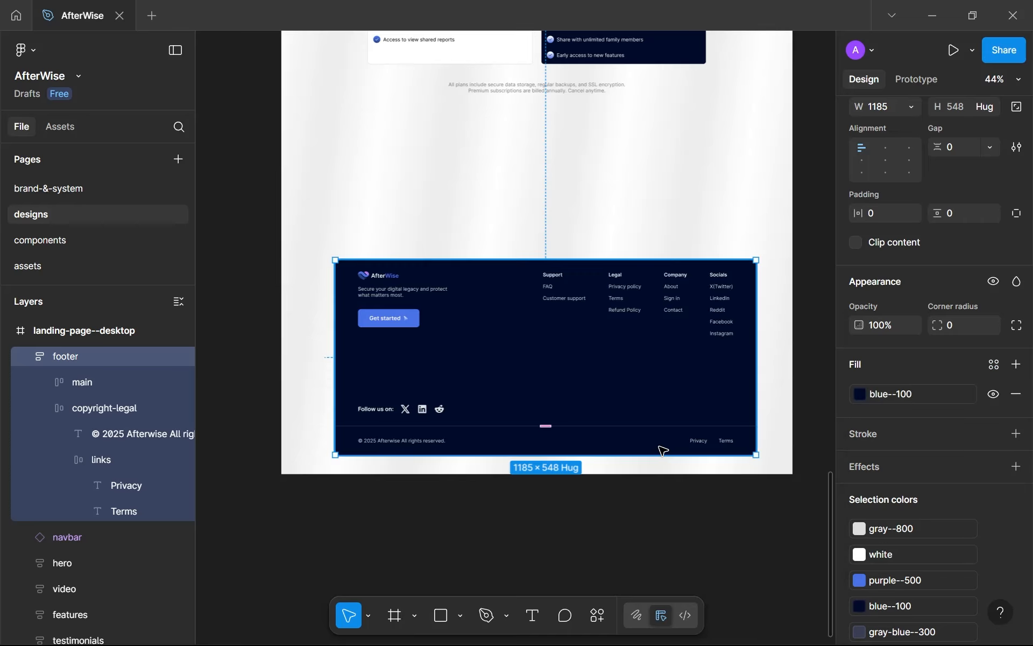
{"action": "scroll", "coordinate": [651, 419], "scroll_direction": "up", "scroll_amount": 1}
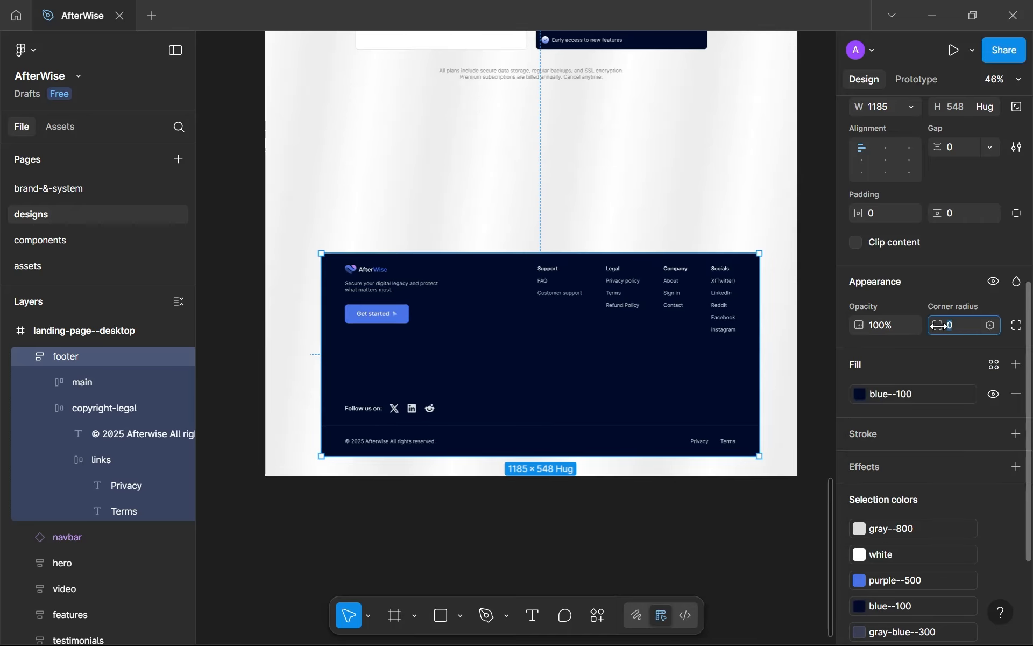
{"action": "scroll", "coordinate": [511, 334], "scroll_direction": "down", "scroll_amount": 5}
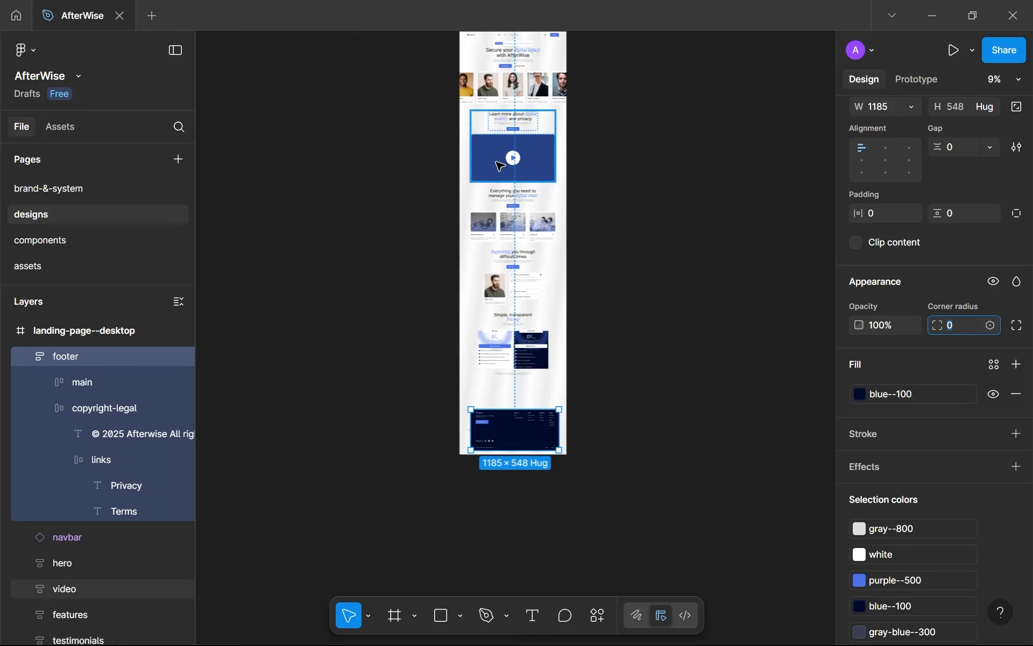
Give the footer frame a 24 corner radius.
{"action": "double_click", "coordinate": [501, 166]}
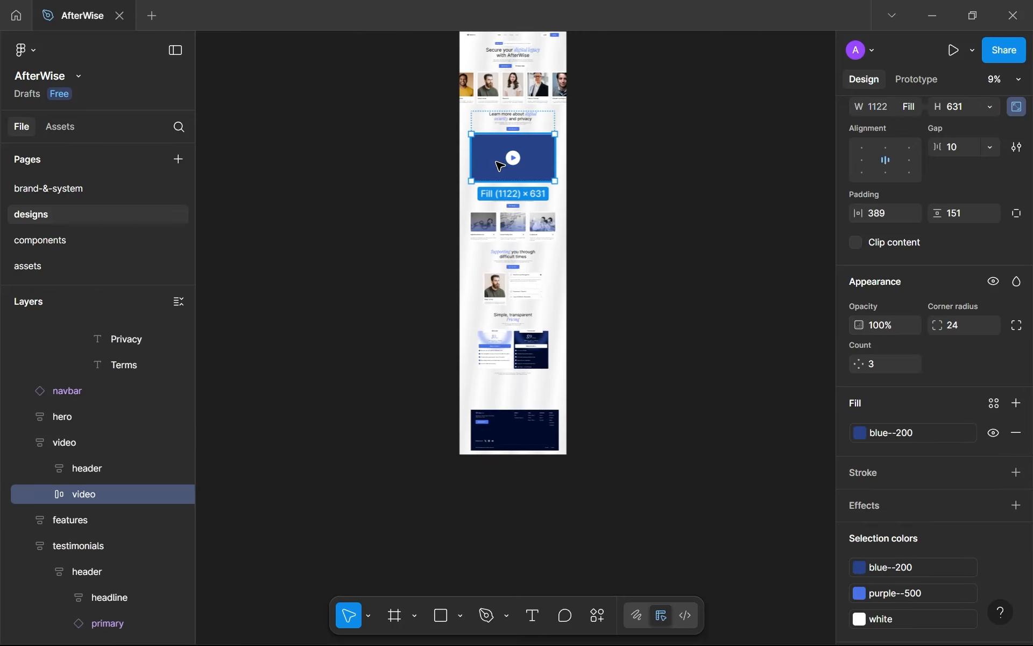
{"action": "left_click", "coordinate": [505, 446]}
{"action": "scroll", "coordinate": [503, 445], "scroll_direction": "up", "scroll_amount": 5}
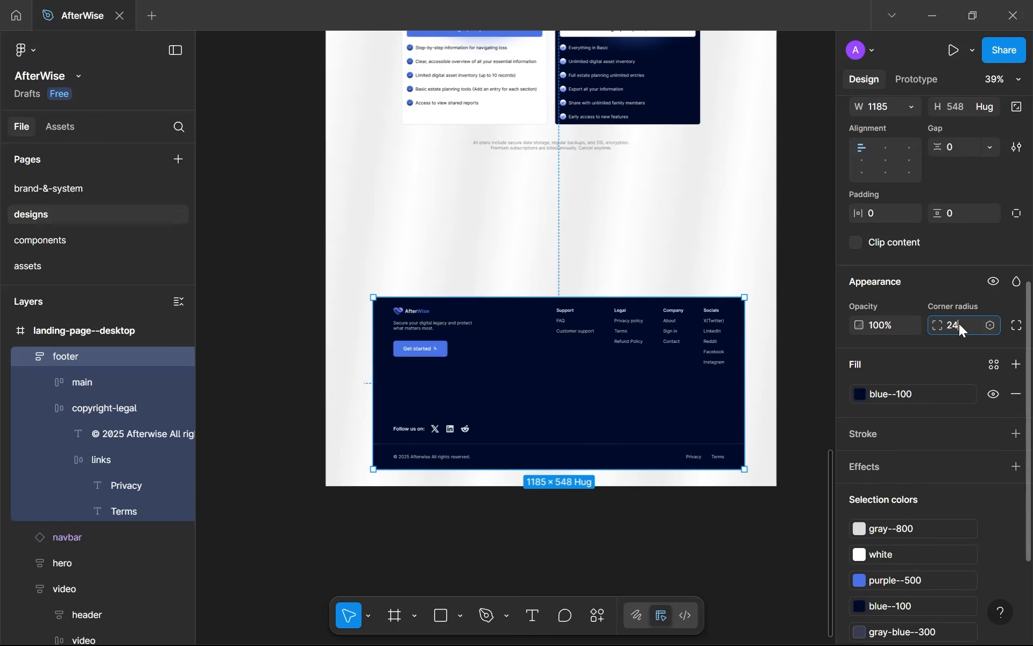
{"action": "key", "text": "Return"}
{"action": "scroll", "coordinate": [631, 346], "scroll_direction": "down", "scroll_amount": 1}
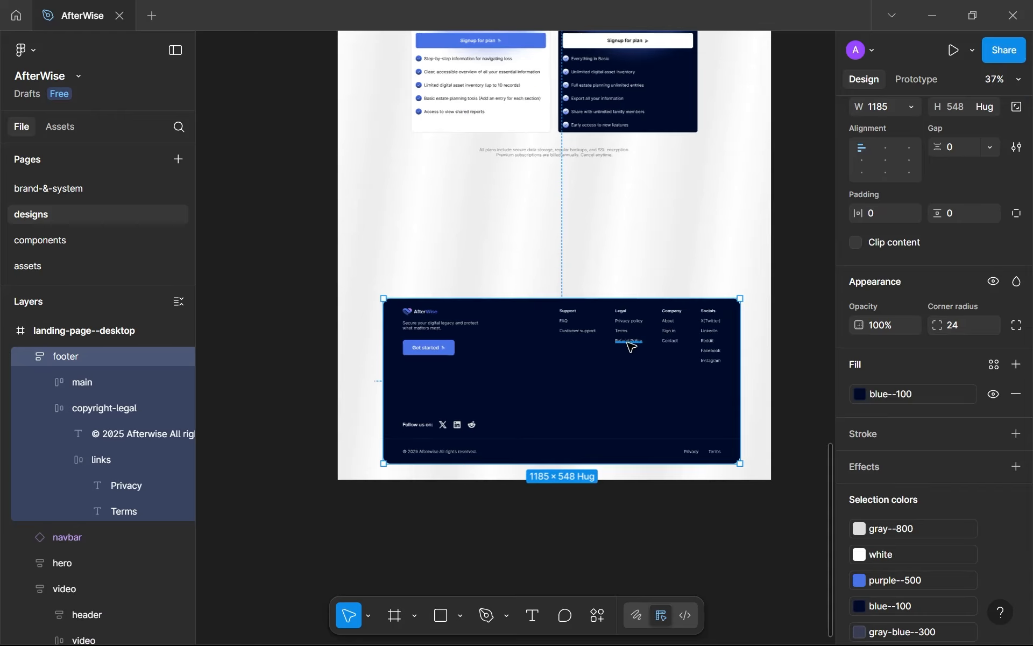
{"action": "scroll", "coordinate": [630, 346], "scroll_direction": "up", "scroll_amount": 3}
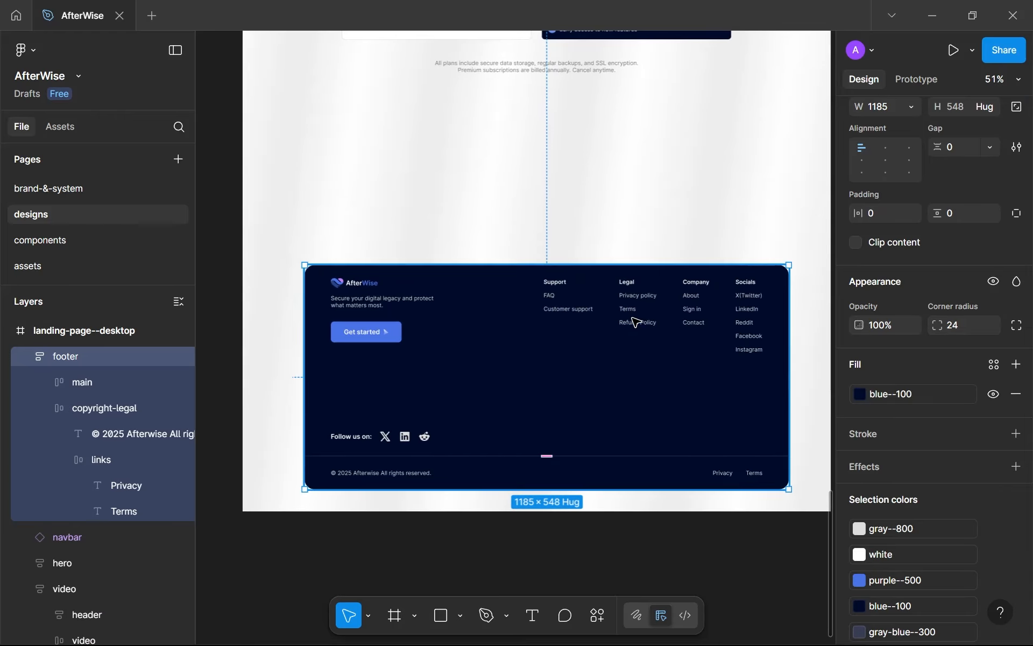
Set the footer main frame's vertical padding to 40 and drag the footer up the page.
{"action": "double_click", "coordinate": [637, 322]}
{"action": "left_click", "coordinate": [952, 216]}
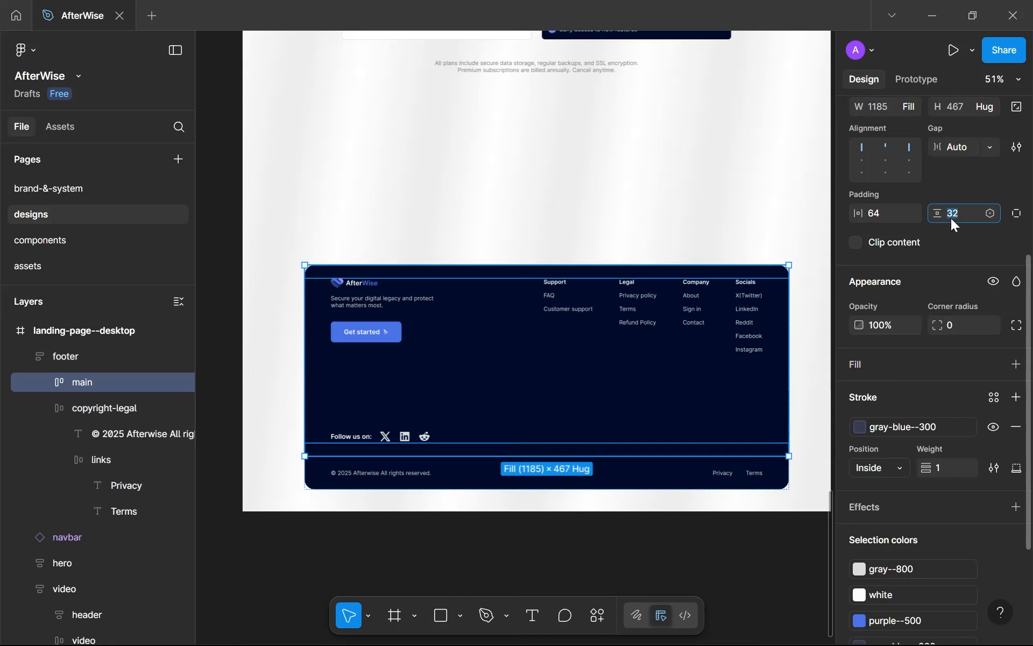
{"action": "type", "text": "40"}
{"action": "key", "text": "Return"}
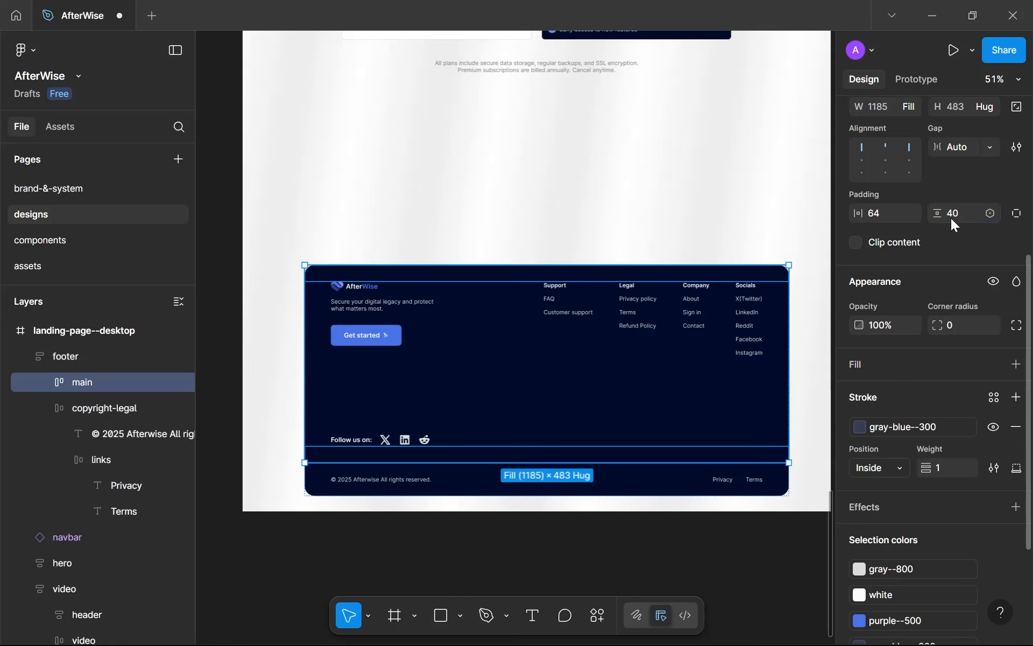
{"action": "key", "text": "Escape"}
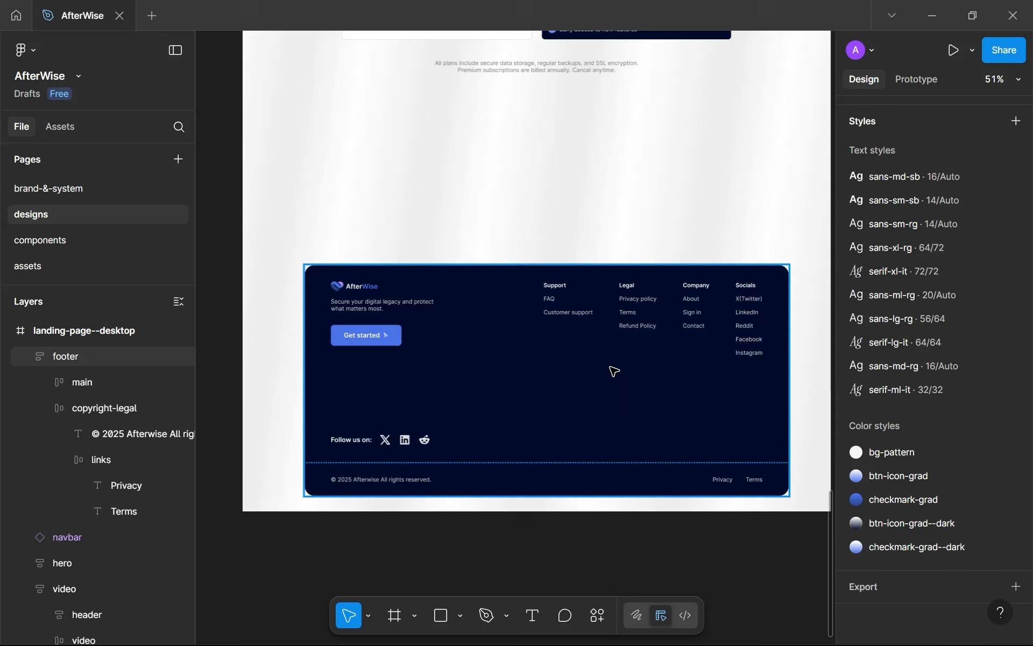
{"action": "left_click_drag", "start_coordinate": [612, 407], "coordinate": [606, 371]}
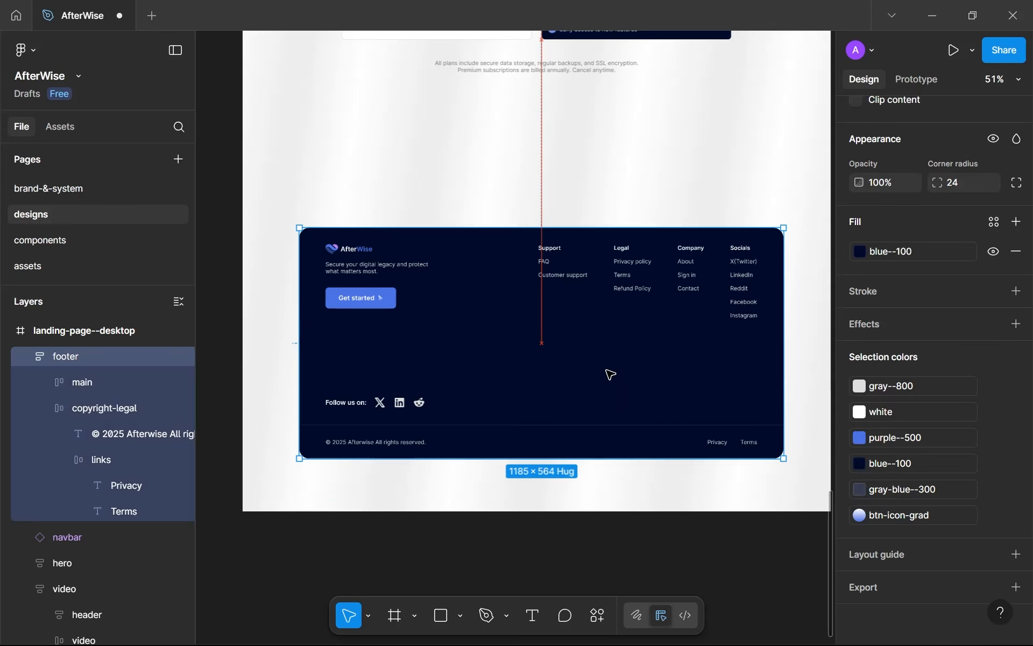
With rulers shown, stretch the footer's sides out to 1236 px between the guides.
{"action": "scroll", "coordinate": [610, 374], "scroll_direction": "down", "scroll_amount": 5}
{"action": "key", "text": "shift+r"}
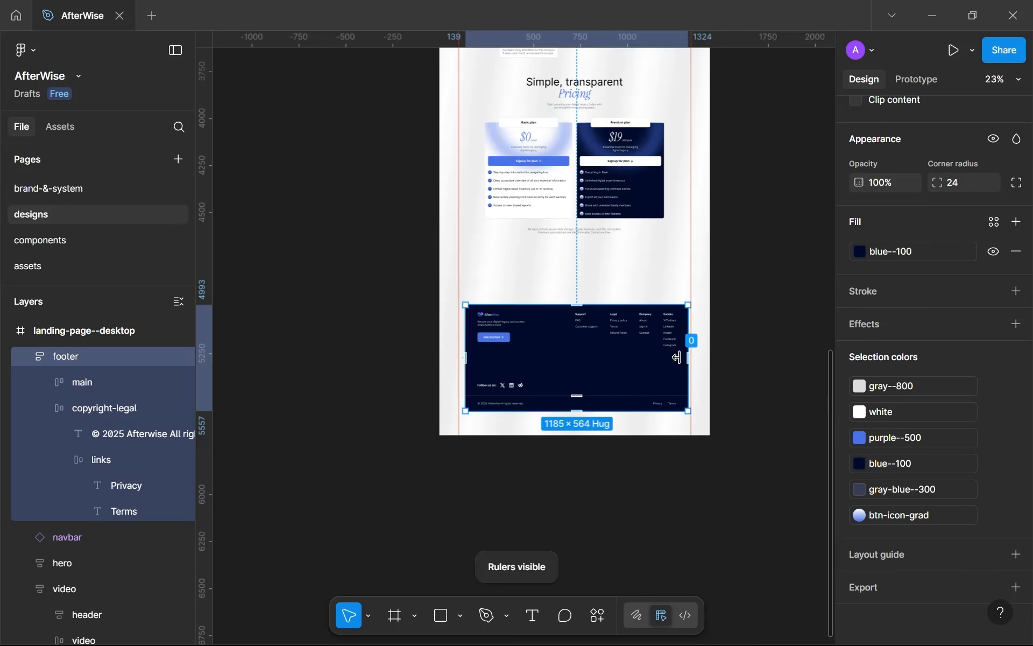
{"action": "left_click_drag", "start_coordinate": [677, 358], "coordinate": [694, 362]}
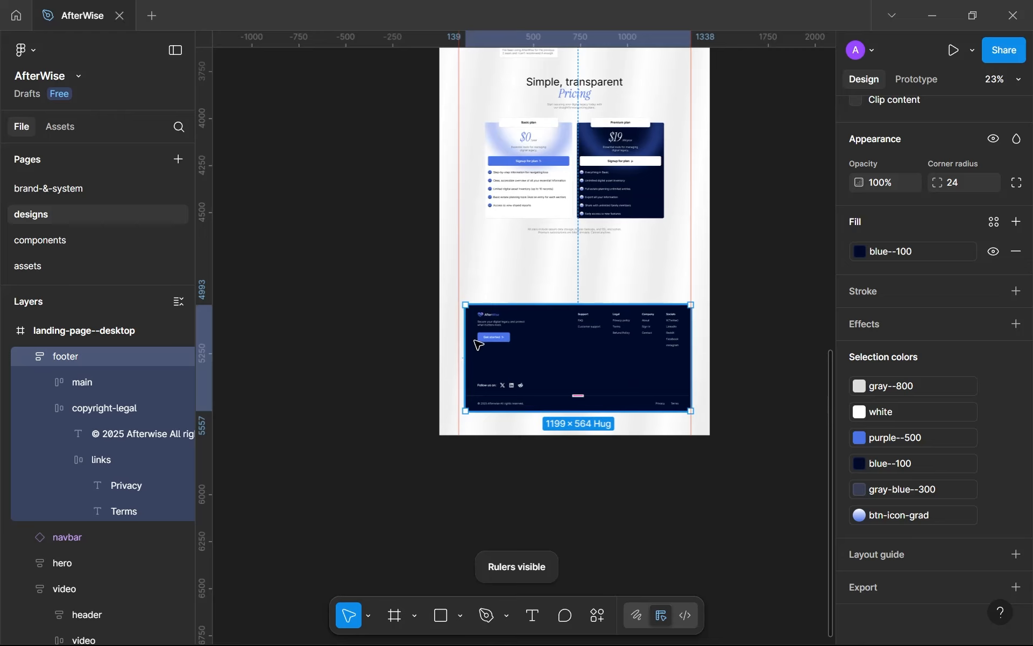
{"action": "left_click_drag", "start_coordinate": [465, 340], "coordinate": [459, 339]}
{"action": "scroll", "coordinate": [489, 340], "scroll_direction": "up", "scroll_amount": 3}
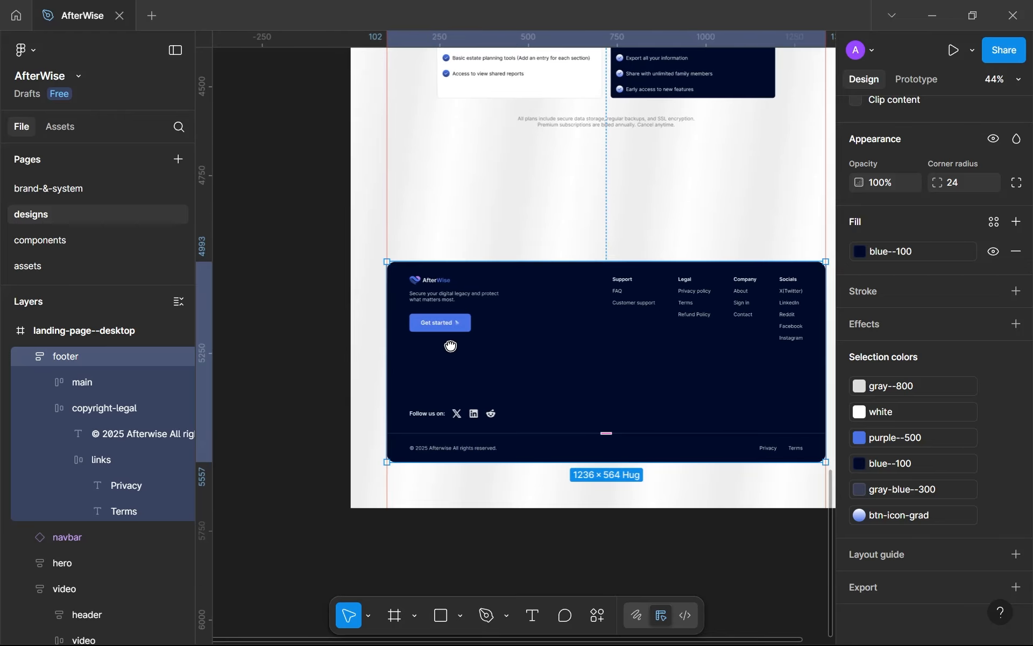
{"action": "scroll", "coordinate": [451, 346], "scroll_direction": "right", "scroll_amount": 1}
Shorten the brand-info column from 403 to 321 tall and hide the rulers.
{"action": "left_click", "coordinate": [565, 402]}
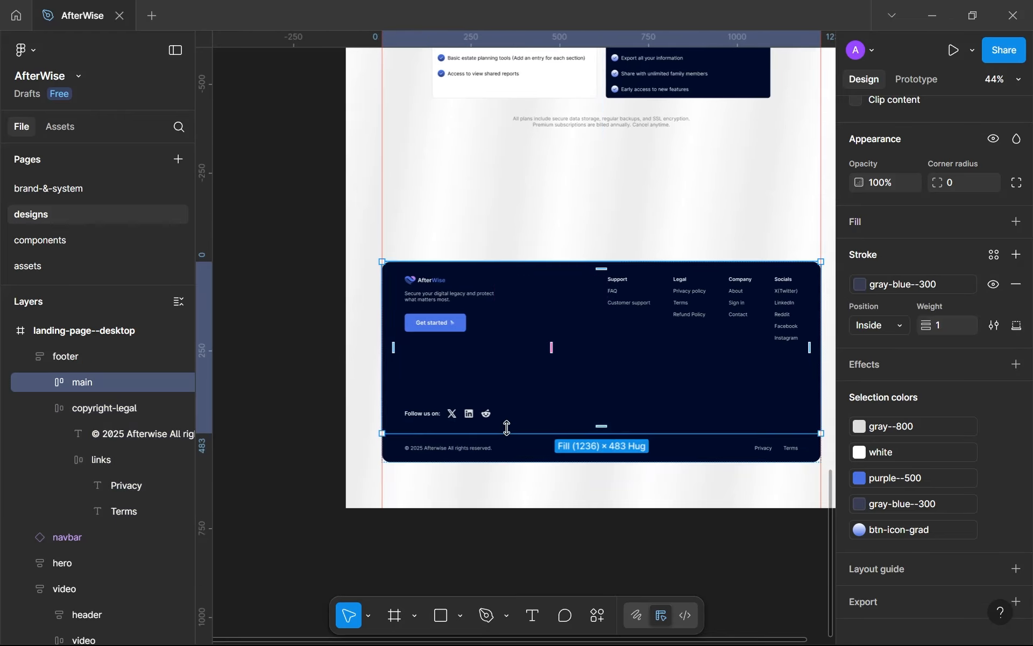
{"action": "left_click", "coordinate": [475, 409]}
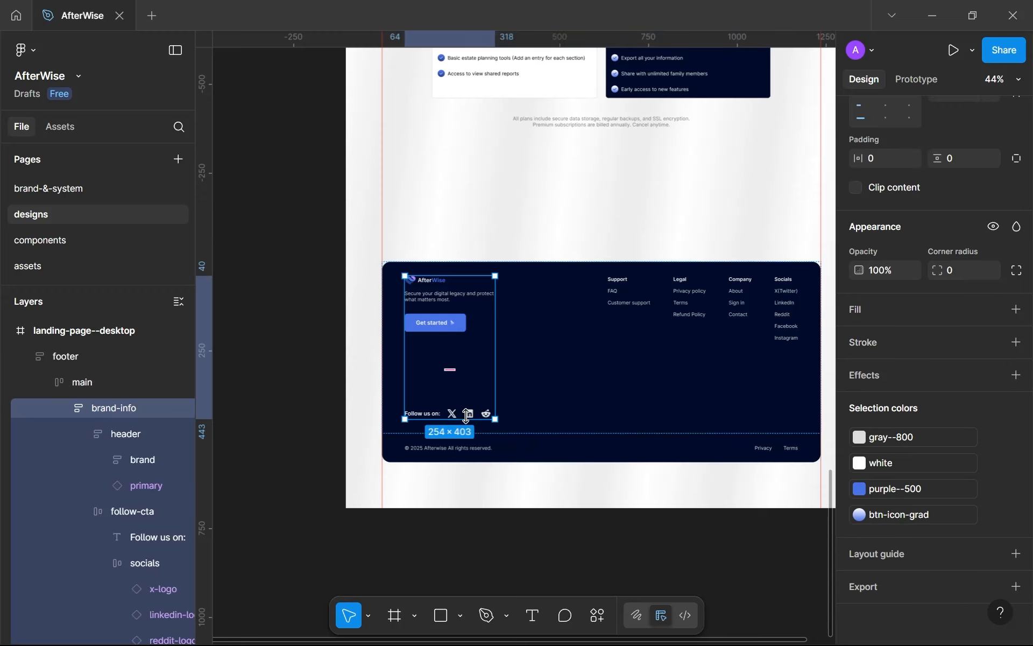
{"action": "left_click_drag", "start_coordinate": [466, 417], "coordinate": [459, 390]}
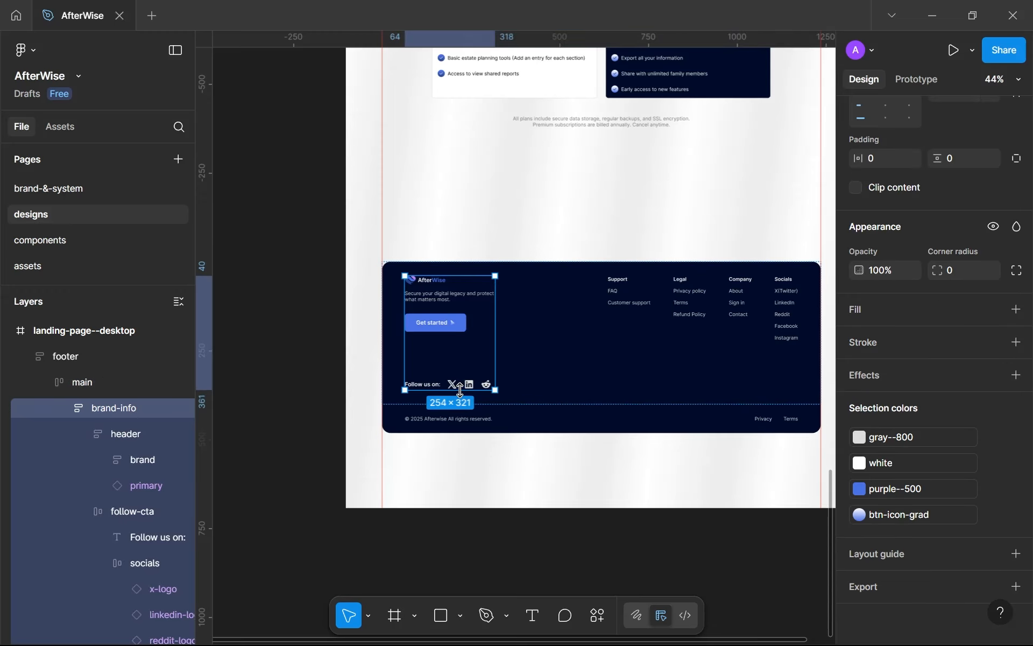
{"action": "key", "text": "shift+r"}
{"action": "left_click", "coordinate": [594, 438]}
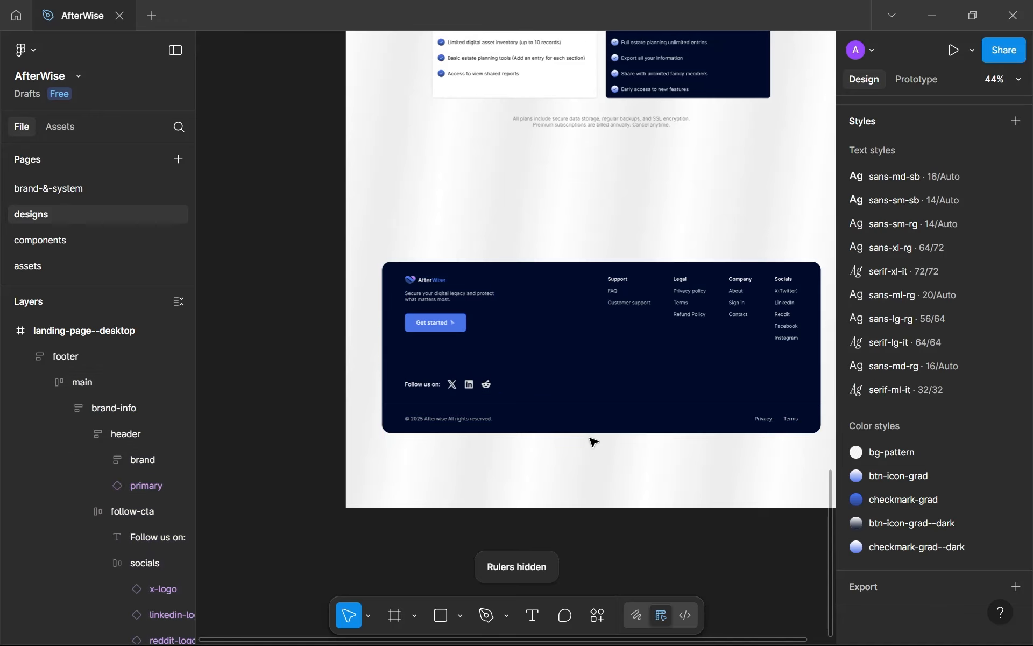
{"action": "scroll", "coordinate": [552, 427], "scroll_direction": "down", "scroll_amount": 3}
{"action": "scroll", "coordinate": [553, 426], "scroll_direction": "up", "scroll_amount": 2}
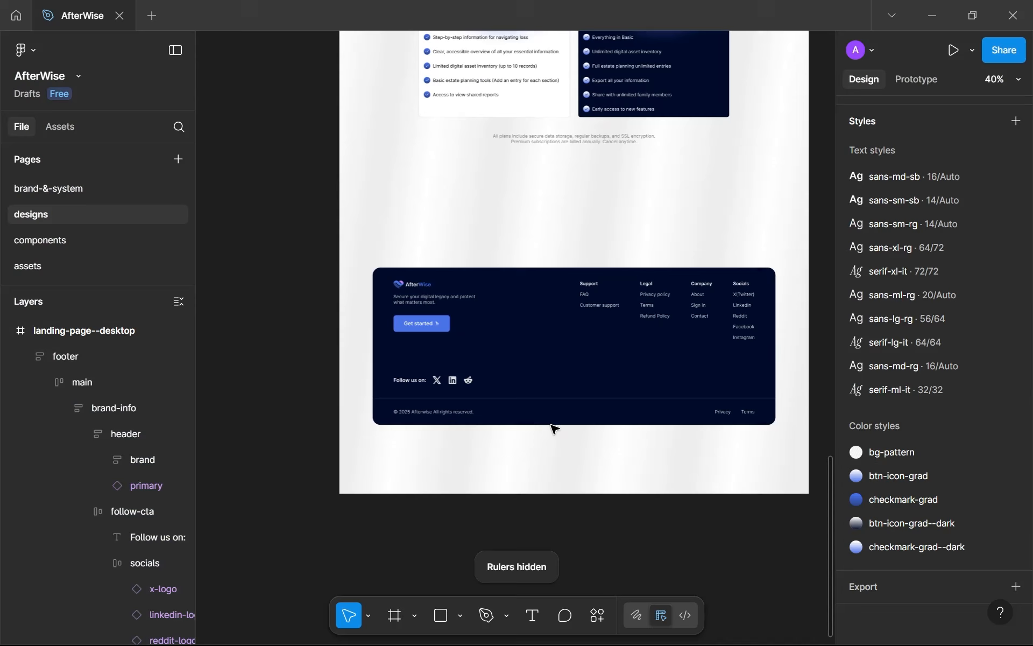
{"action": "scroll", "coordinate": [552, 426], "scroll_direction": "up", "scroll_amount": 1}
{"action": "left_click", "coordinate": [555, 424]}
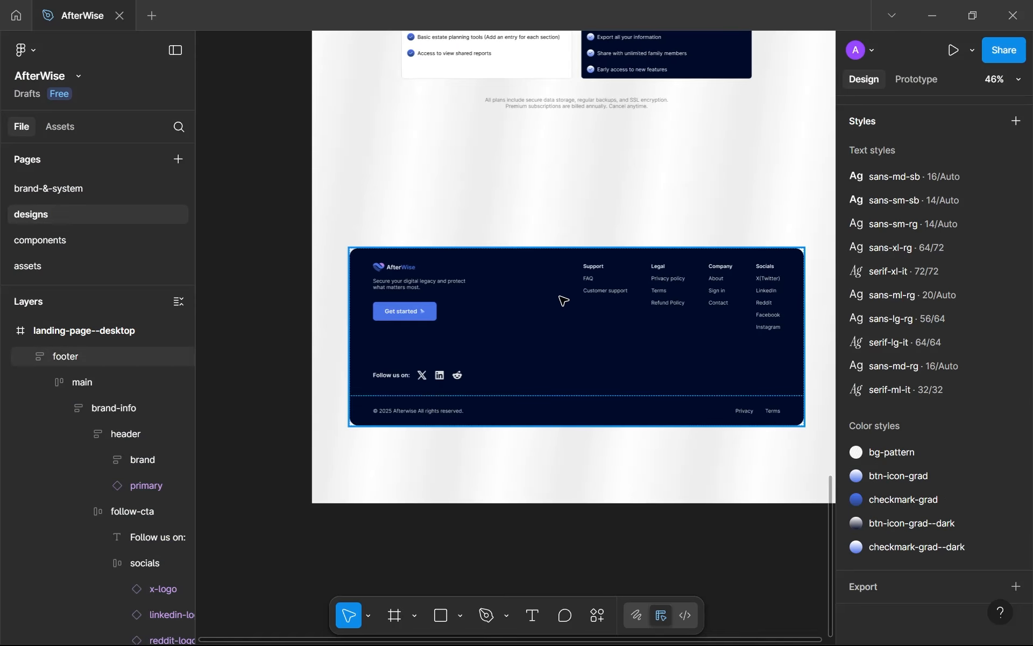
Nudge the footer down and select the Premium pricing card's accent-container.
{"action": "left_click_drag", "start_coordinate": [563, 300], "coordinate": [555, 437]}
{"action": "left_click", "coordinate": [594, 257]}
{"action": "scroll", "coordinate": [595, 294], "scroll_direction": "down", "scroll_amount": 5}
{"action": "scroll", "coordinate": [630, 286], "scroll_direction": "up", "scroll_amount": 6}
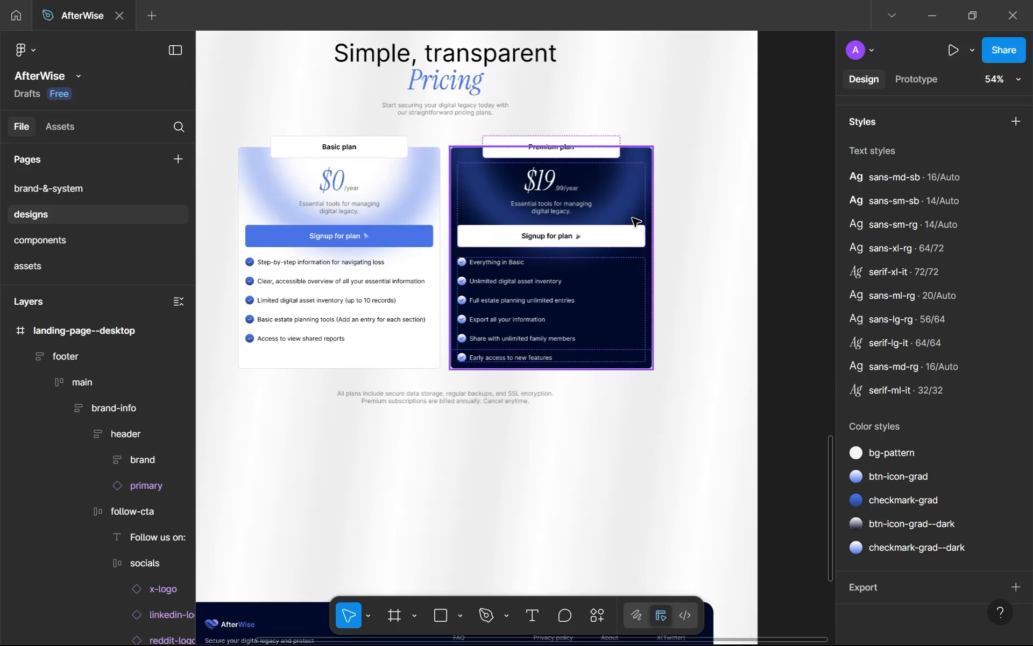
{"action": "left_click", "coordinate": [636, 215]}
{"action": "double_click", "coordinate": [635, 209]}
{"action": "double_click", "coordinate": [635, 205]}
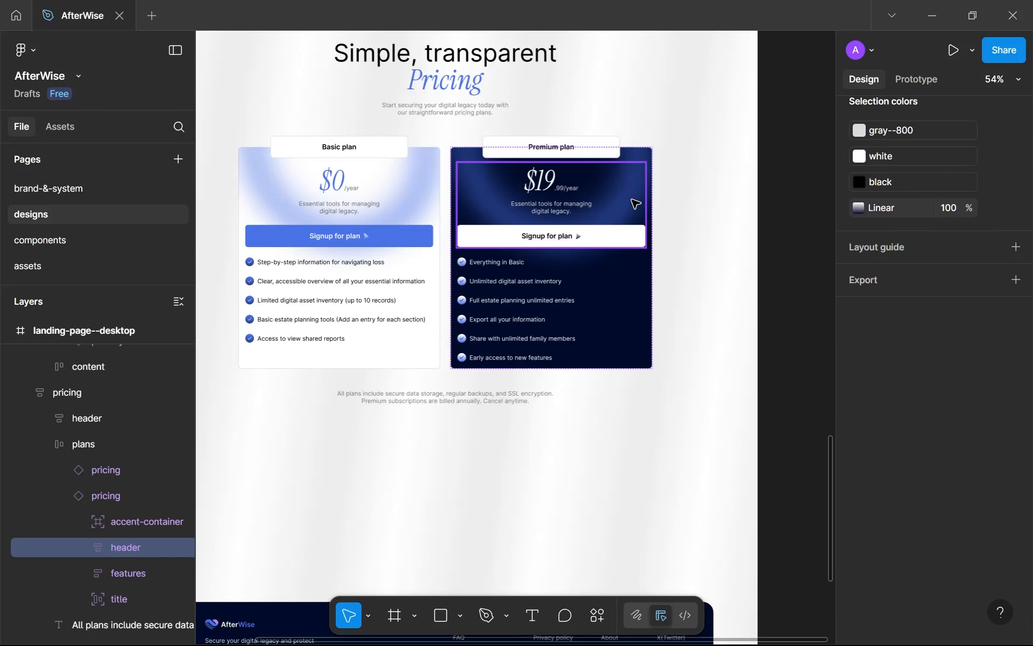
{"action": "left_click", "coordinate": [106, 524]}
{"action": "scroll", "coordinate": [247, 447], "scroll_direction": "down", "scroll_amount": 5}
Duplicate the accent-container and move the copy into the footer.
{"action": "left_click_drag", "start_coordinate": [253, 442], "coordinate": [361, 273]}
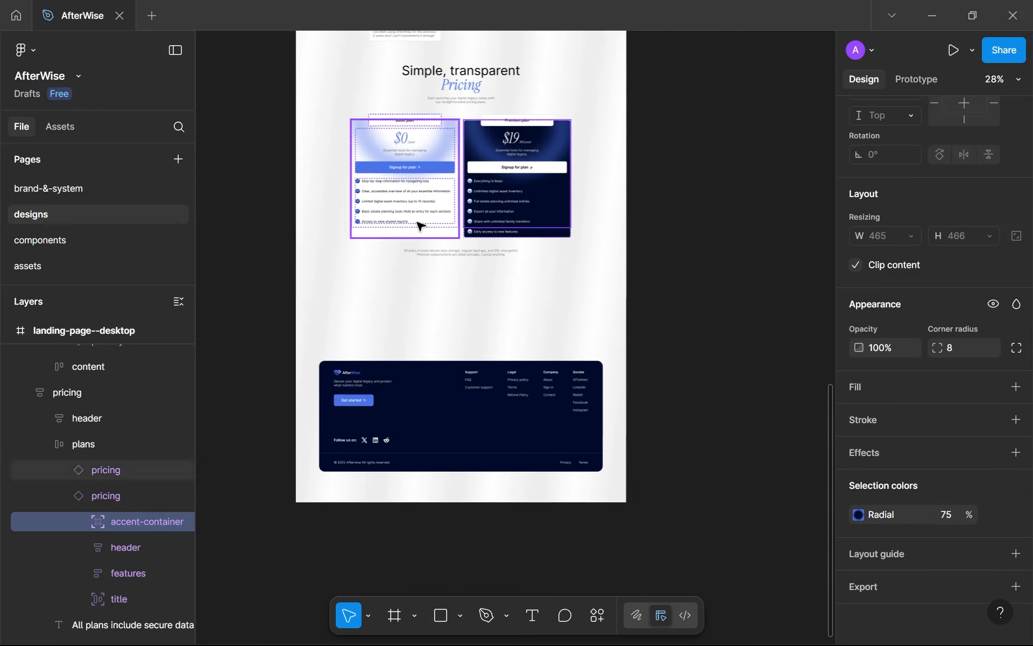
{"action": "key", "text": "ctrl+d"}
{"action": "left_click_drag", "start_coordinate": [529, 155], "coordinate": [457, 438]}
{"action": "scroll", "coordinate": [456, 438], "scroll_direction": "up", "scroll_amount": 5}
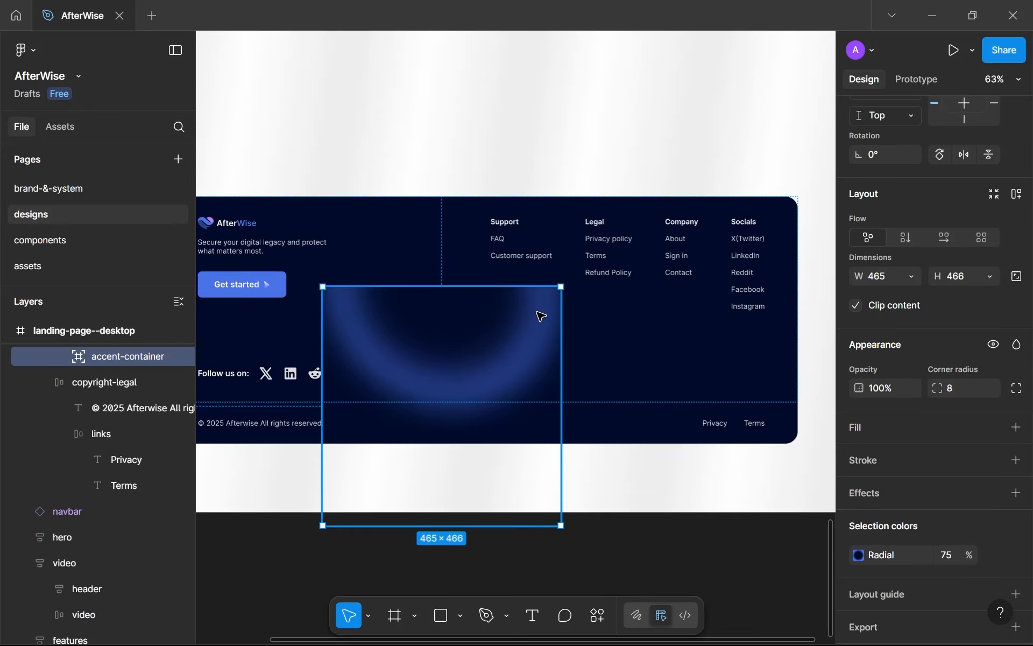
{"action": "scroll", "coordinate": [541, 316], "scroll_direction": "down", "scroll_amount": 3}
Stretch the accent copy to the footer's edges and divider, 1236 × 401.
{"action": "left_click_drag", "start_coordinate": [551, 328], "coordinate": [701, 339]}
{"action": "left_click_drag", "start_coordinate": [401, 341], "coordinate": [295, 325]}
{"action": "left_click_drag", "start_coordinate": [390, 263], "coordinate": [399, 234]}
{"action": "left_click_drag", "start_coordinate": [385, 444], "coordinate": [385, 360]}
{"action": "scroll", "coordinate": [95, 395], "scroll_direction": "up", "scroll_amount": 3}
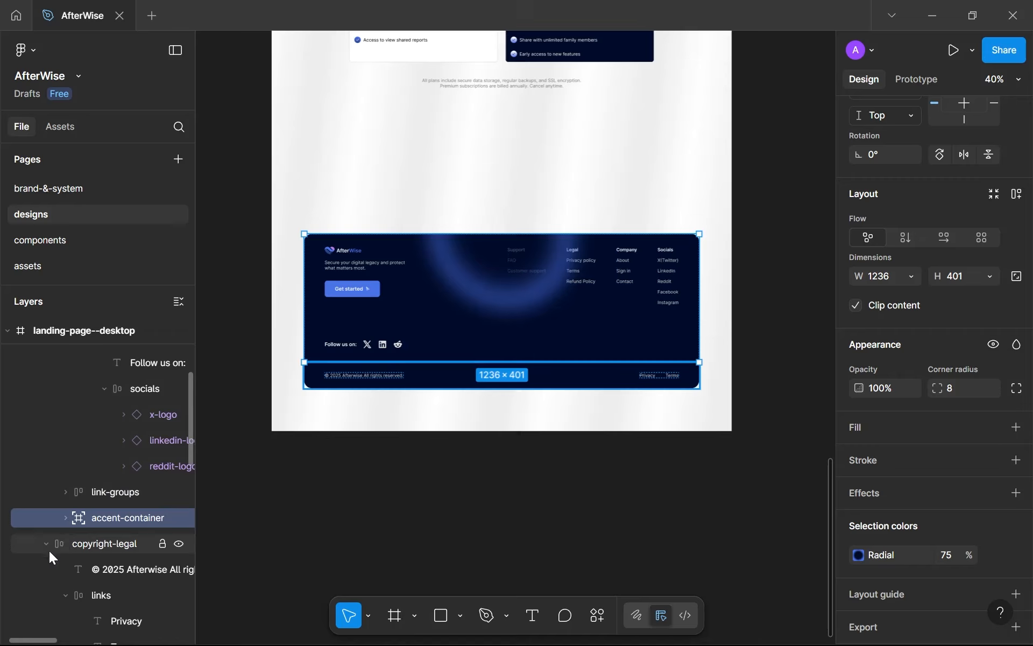
{"action": "left_click", "coordinate": [47, 546]}
{"action": "scroll", "coordinate": [99, 507], "scroll_direction": "up", "scroll_amount": 3}
{"action": "scroll", "coordinate": [108, 479], "scroll_direction": "down", "scroll_amount": 4}
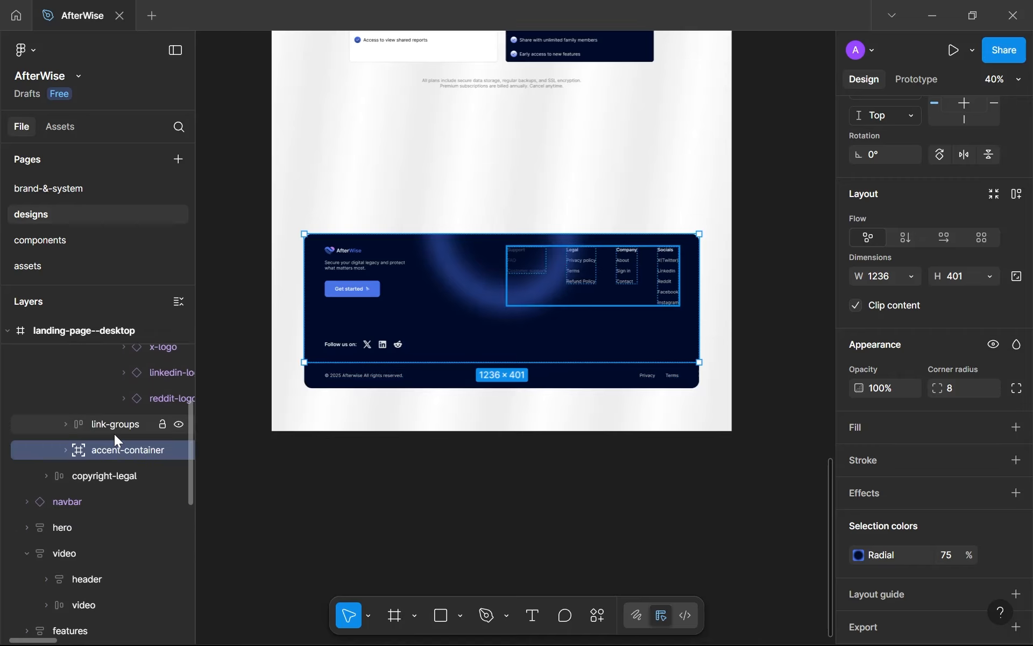
Reorder accent-container in Layers so it sits before brand-info.
{"action": "scroll", "coordinate": [99, 426], "scroll_direction": "up", "scroll_amount": 5}
{"action": "left_click", "coordinate": [65, 408]}
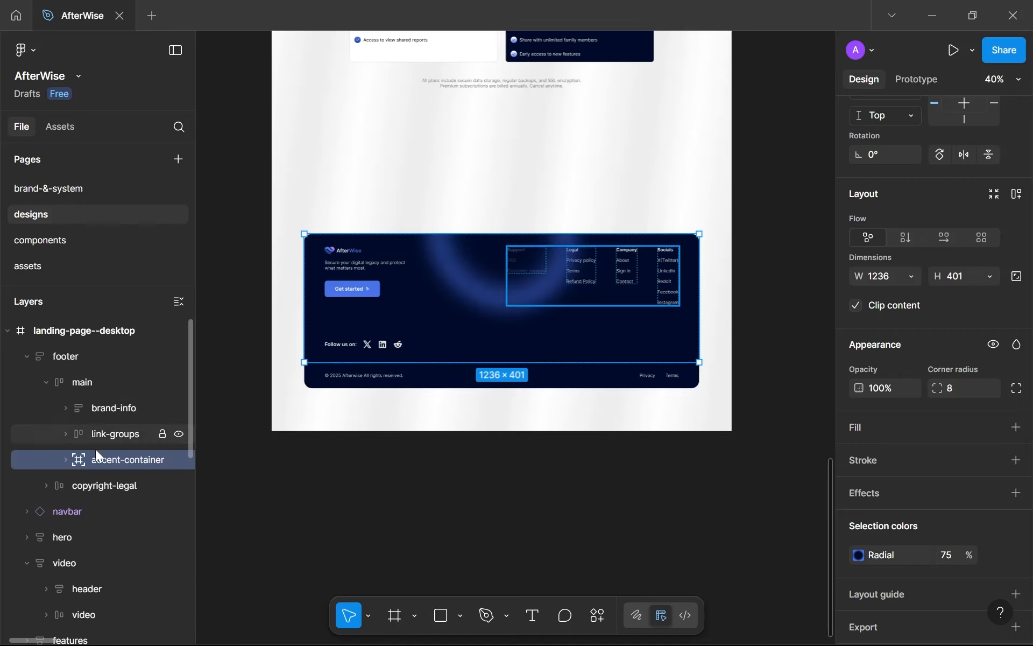
{"action": "left_click_drag", "start_coordinate": [99, 461], "coordinate": [96, 393]}
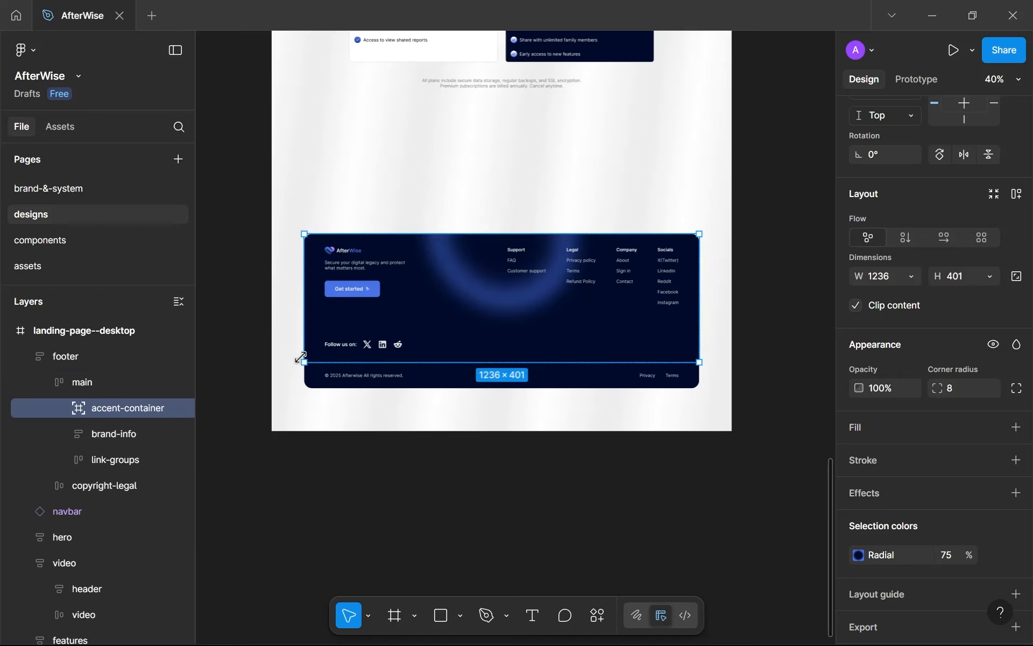
{"action": "scroll", "coordinate": [963, 236], "scroll_direction": "up", "scroll_amount": 4}
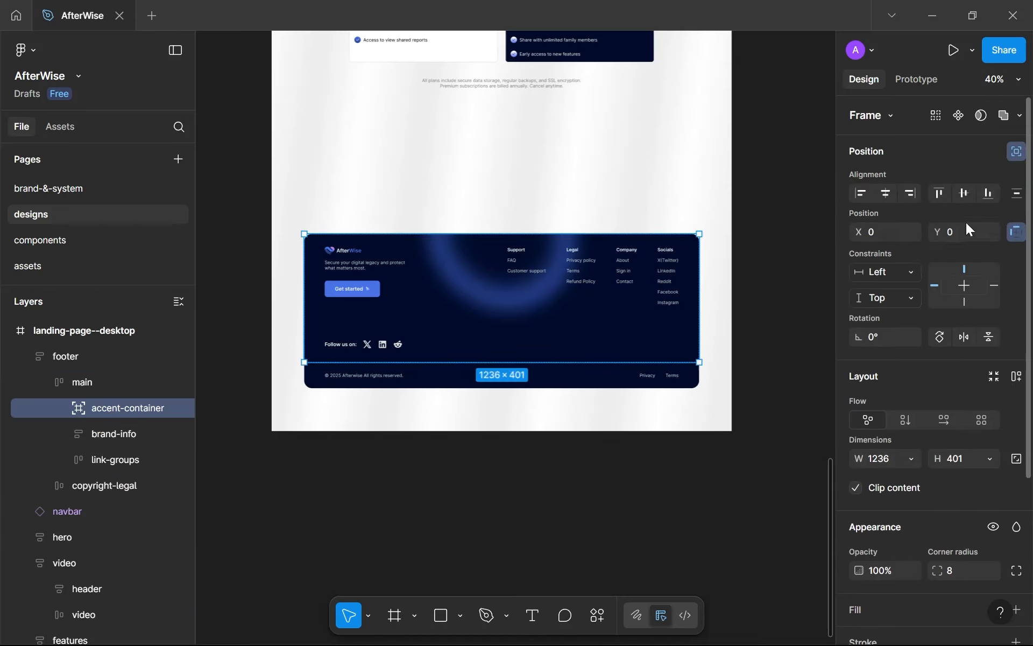
Enlarge the accent ellipse to about 1135 × 1252, aligned left at X 0 and nudged up.
{"action": "left_click", "coordinate": [489, 298]}
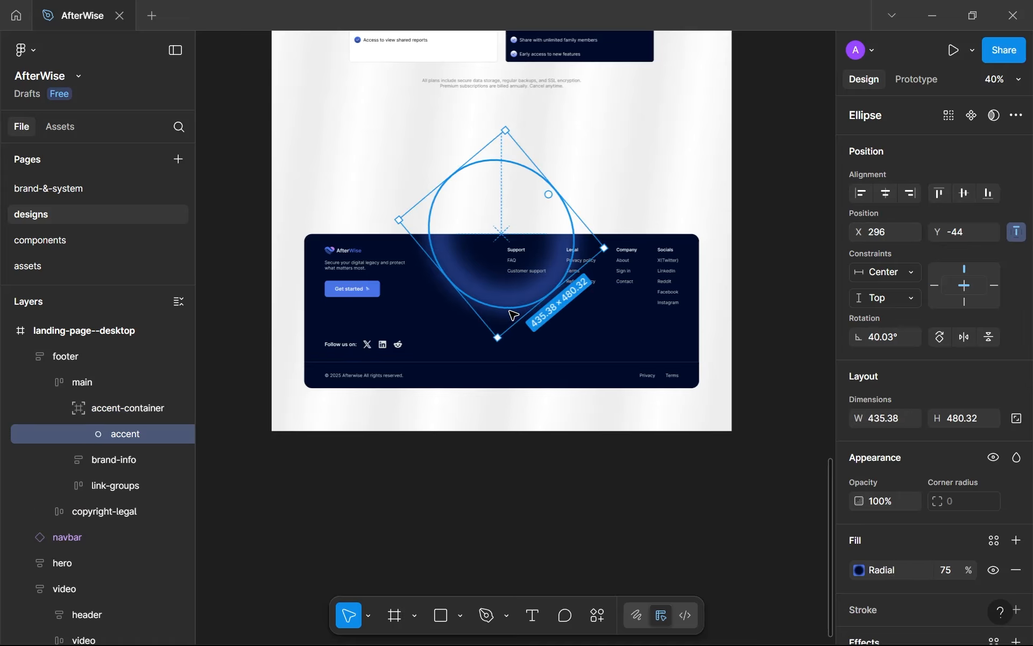
{"action": "left_click_drag", "start_coordinate": [586, 340], "coordinate": [607, 312]}
{"action": "key", "text": "ctrl+z"}
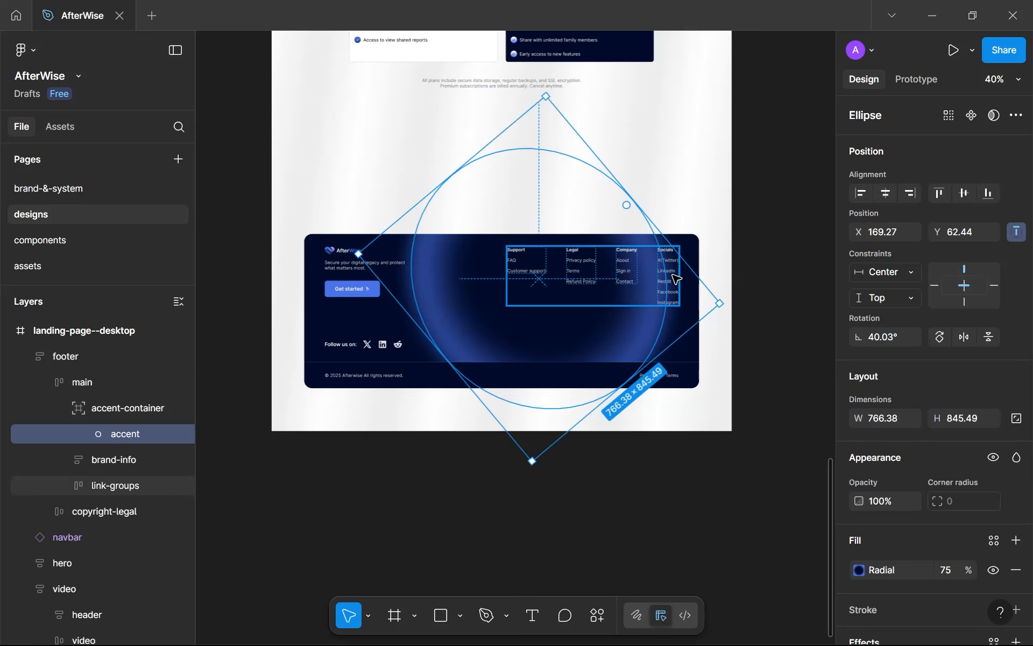
{"action": "left_click_drag", "start_coordinate": [717, 210], "coordinate": [773, 184]}
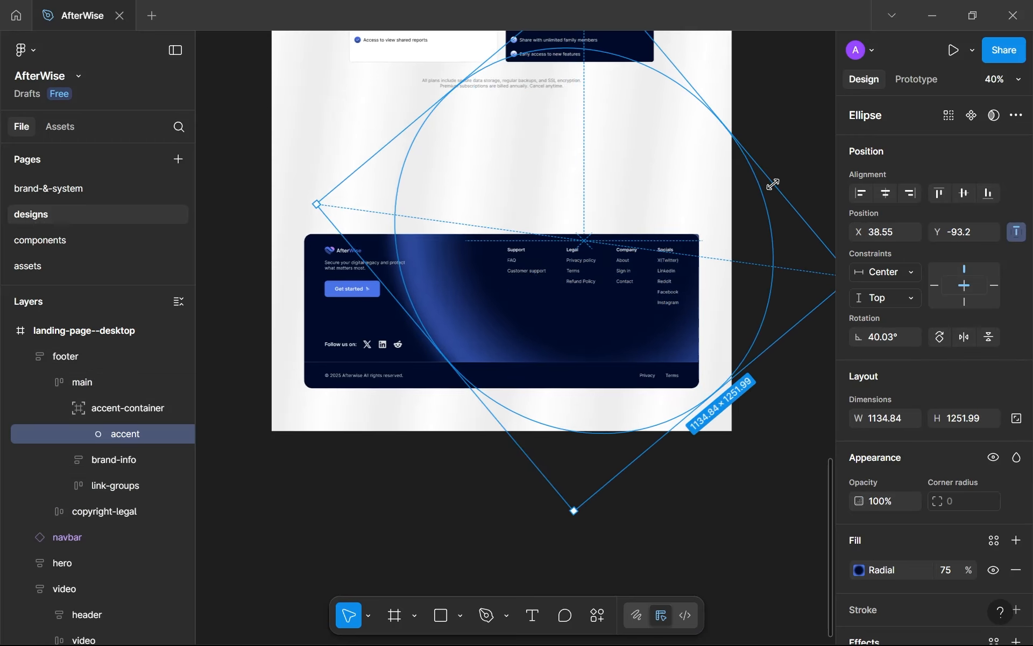
{"action": "left_click", "coordinate": [859, 196]}
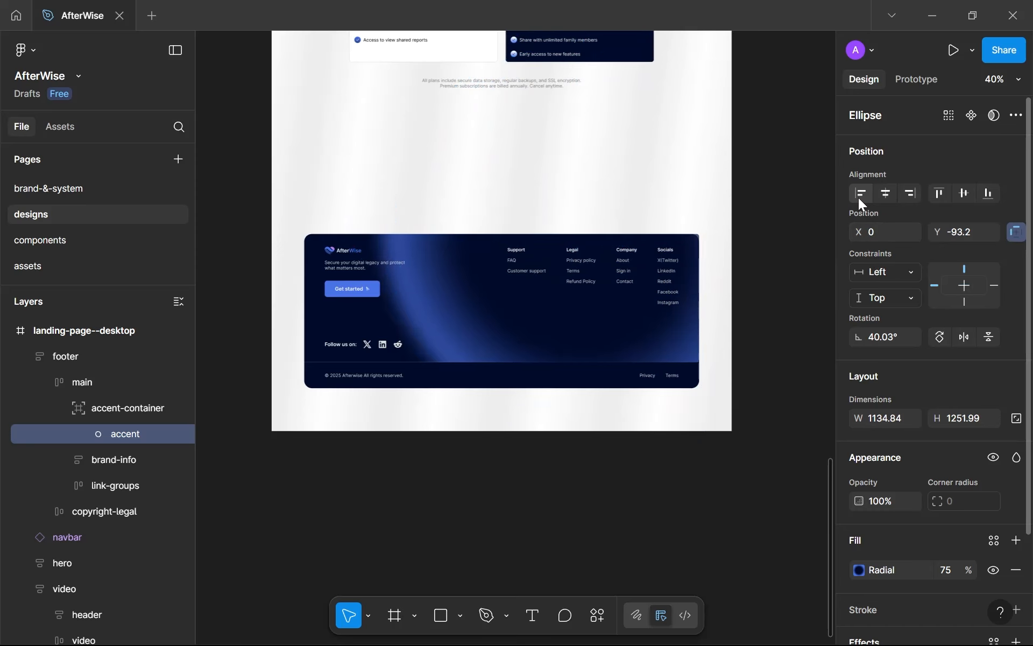
{"action": "key", "text": "Up"}
{"action": "key", "text": "Up"}
{"action": "key", "text": "Up"}
{"action": "key", "text": "Up"}
{"action": "key", "text": "Up"}
{"action": "key", "text": "Up"}
{"action": "key", "text": "Up"}
{"action": "key", "text": "Up"}
{"action": "key", "text": "Up"}
{"action": "key", "text": "Up"}
{"action": "key", "text": "Up"}
{"action": "key", "text": "Up"}
{"action": "key", "text": "Up"}
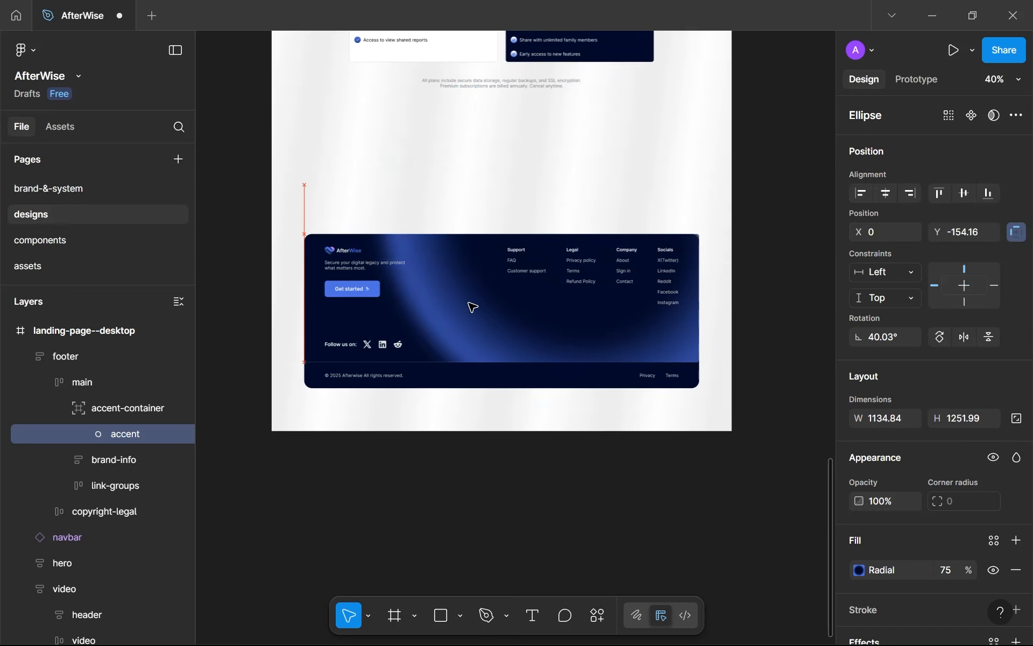
{"action": "left_click", "coordinate": [427, 447]}
{"action": "scroll", "coordinate": [427, 447], "scroll_direction": "down", "scroll_amount": 3}
{"action": "scroll", "coordinate": [427, 446], "scroll_direction": "up", "scroll_amount": 5}
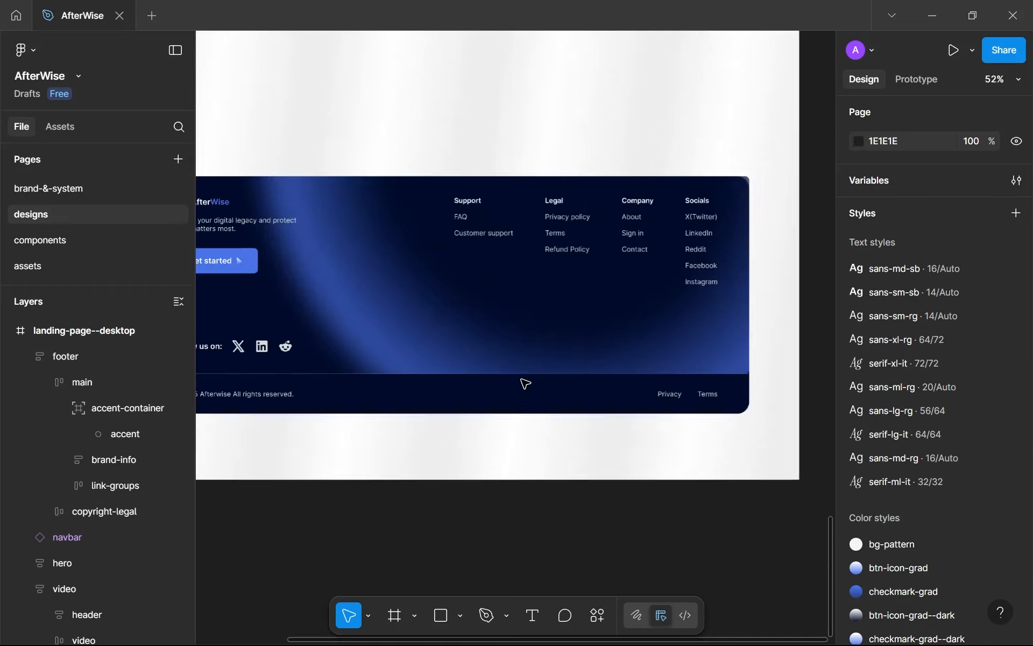
{"action": "scroll", "coordinate": [541, 392], "scroll_direction": "down", "scroll_amount": 1}
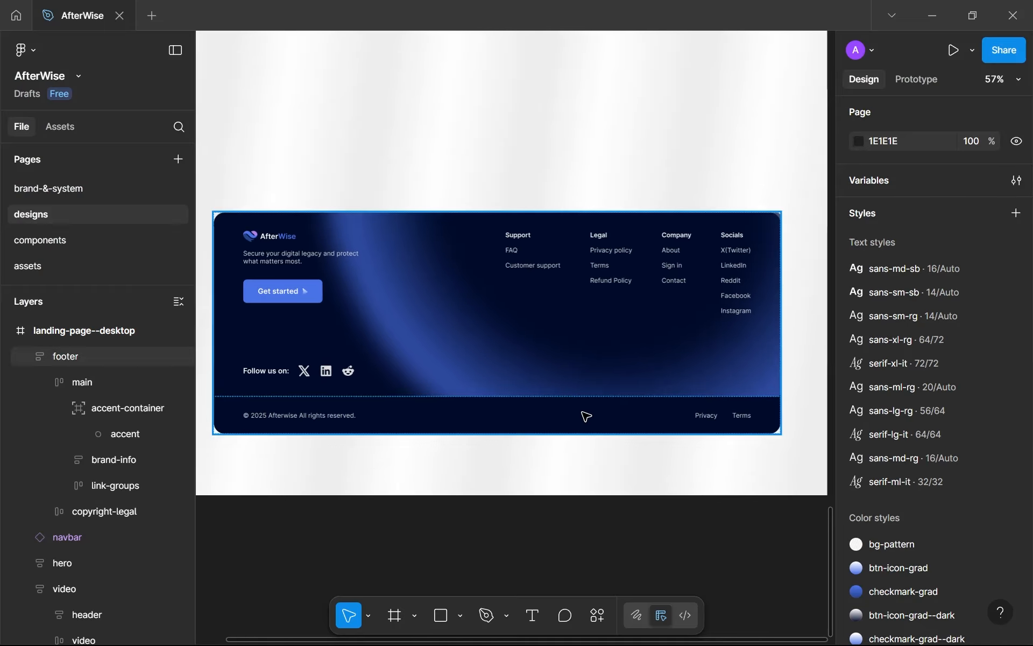
Move accent-container out of main to the top of the footer, keeping copyright-legal at the bottom.
{"action": "left_click", "coordinate": [562, 408]}
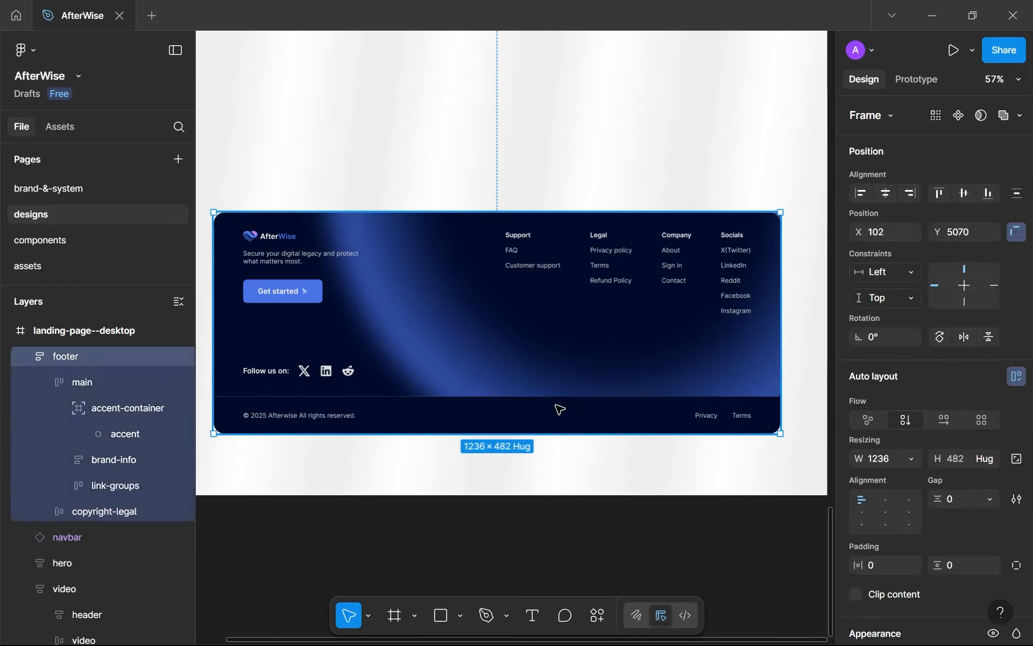
{"action": "left_click", "coordinate": [557, 410]}
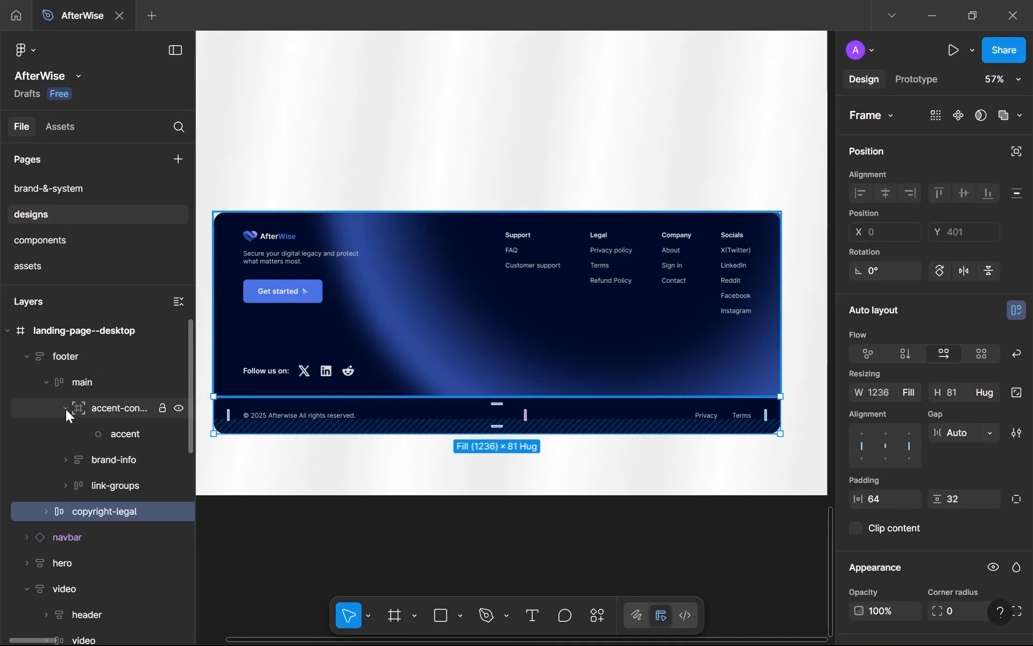
{"action": "left_click", "coordinate": [66, 409]}
{"action": "left_click_drag", "start_coordinate": [105, 410], "coordinate": [106, 377]}
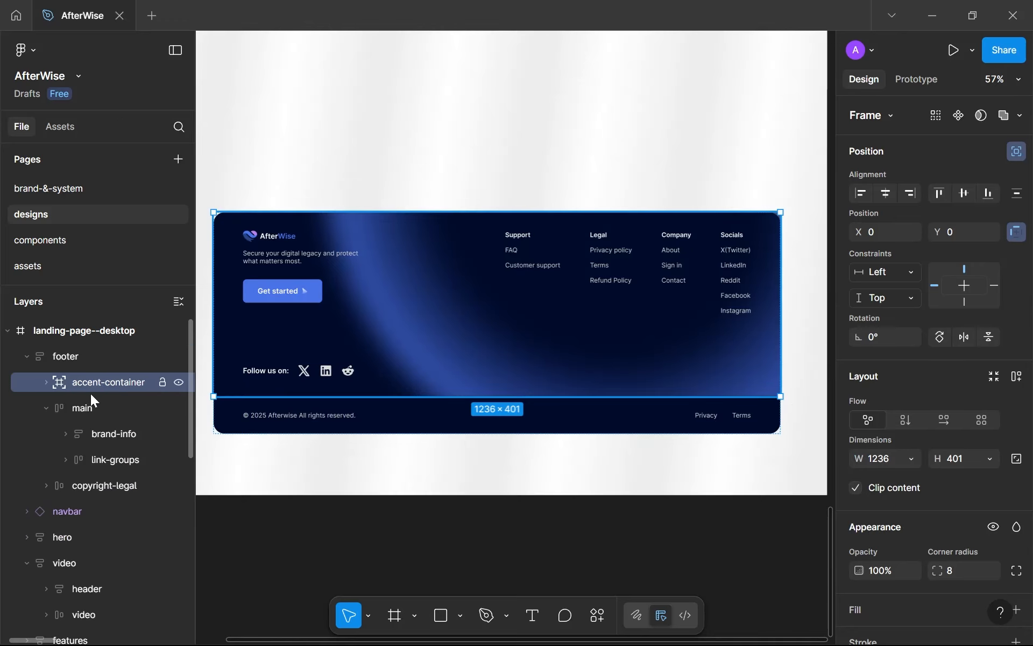
{"action": "left_click", "coordinate": [50, 410]}
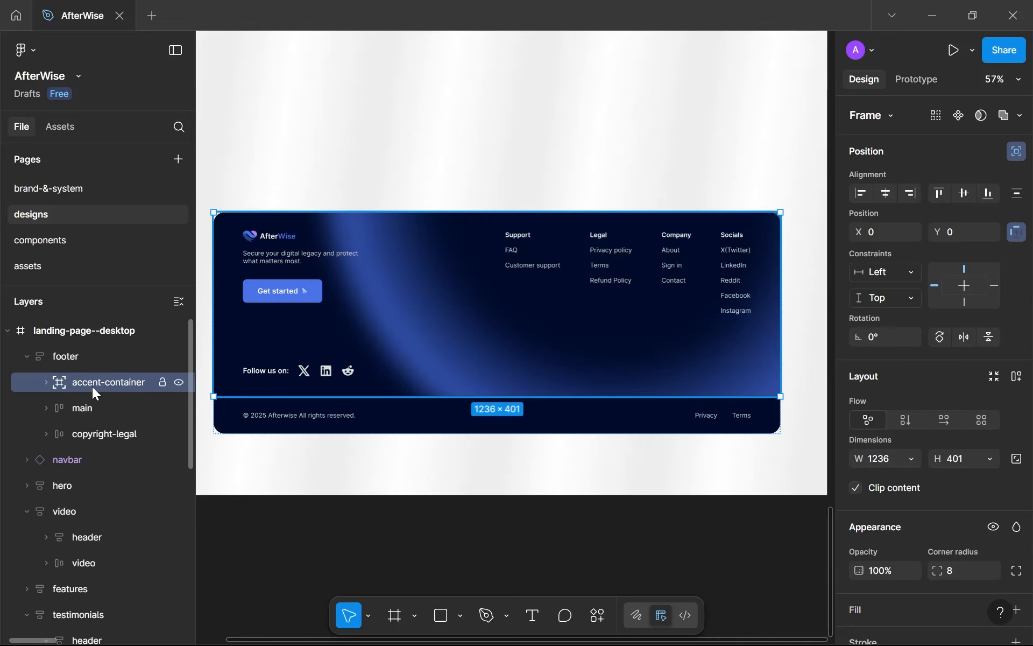
{"action": "key", "text": "["}
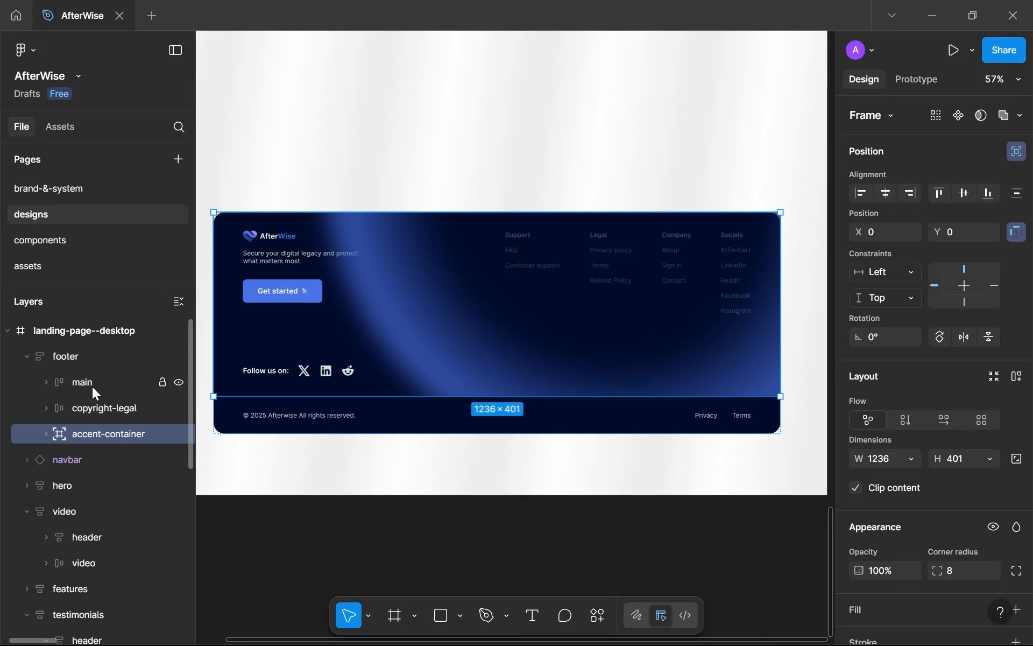
{"action": "key", "text": "]"}
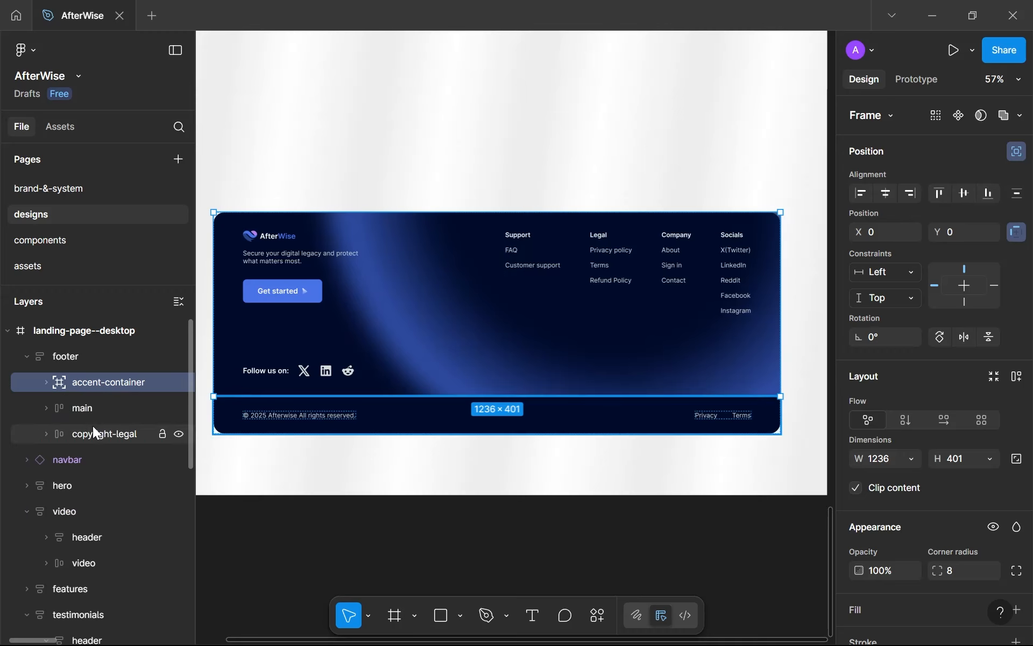
{"action": "left_click", "coordinate": [95, 440]}
{"action": "key", "text": "]"}
{"action": "key", "text": "["}
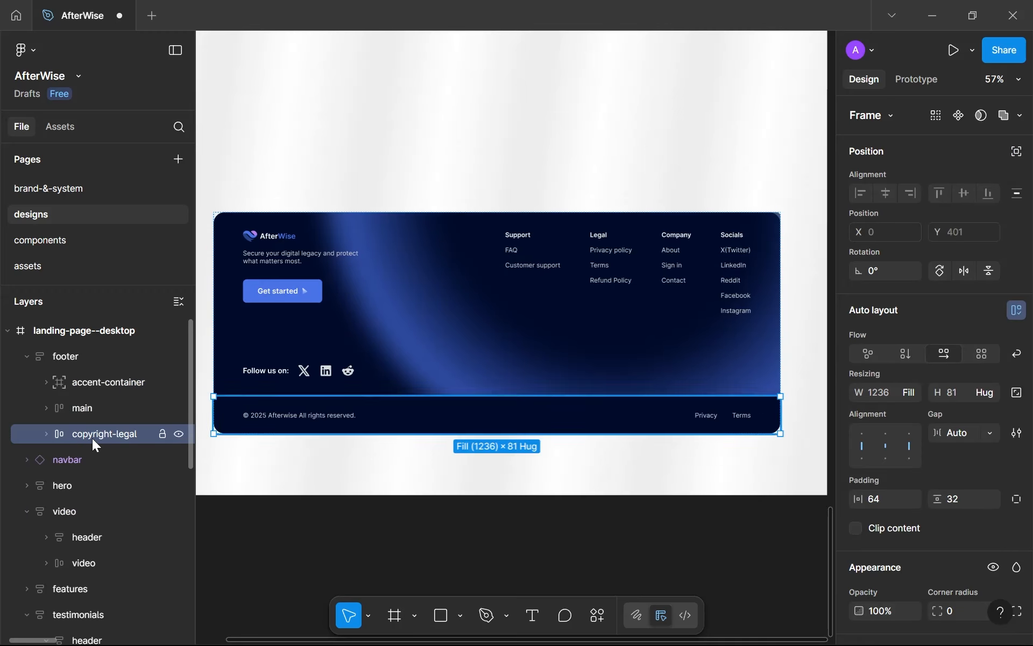
Stretch accent-container down to 482 tall so it covers the copyright bar.
{"action": "scroll", "coordinate": [419, 429], "scroll_direction": "up", "scroll_amount": 5}
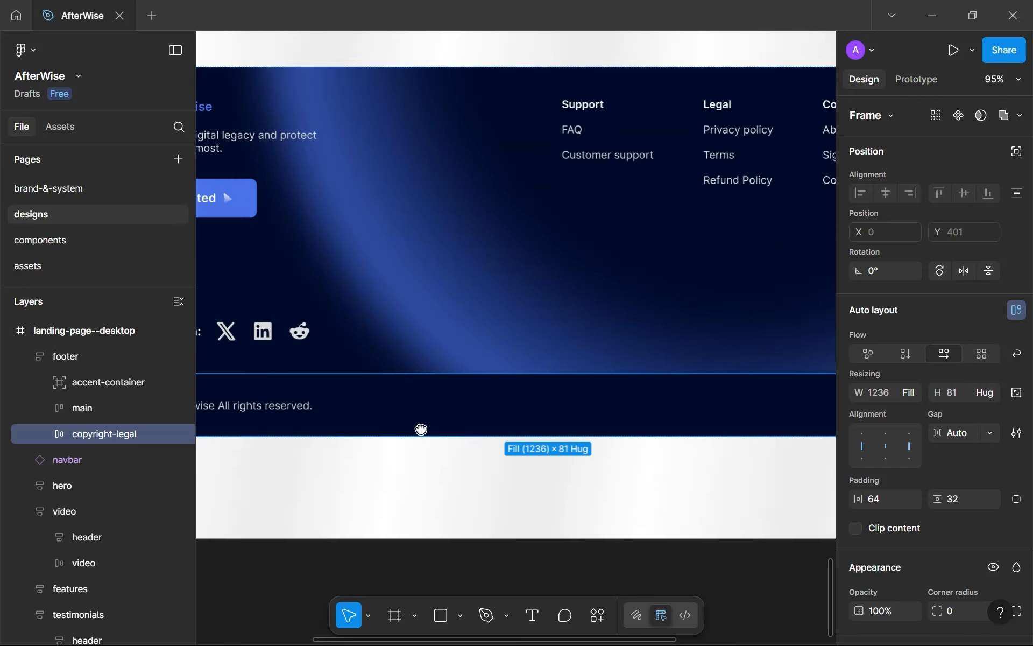
{"action": "left_click", "coordinate": [500, 301]}
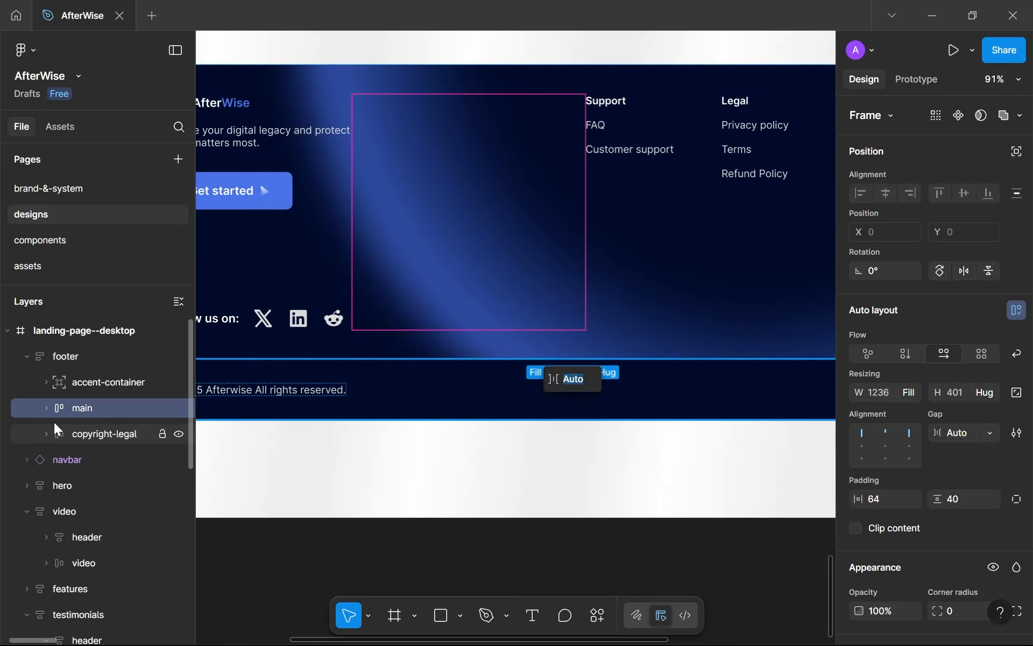
{"action": "left_click", "coordinate": [90, 385]}
{"action": "scroll", "coordinate": [422, 413], "scroll_direction": "down", "scroll_amount": 5}
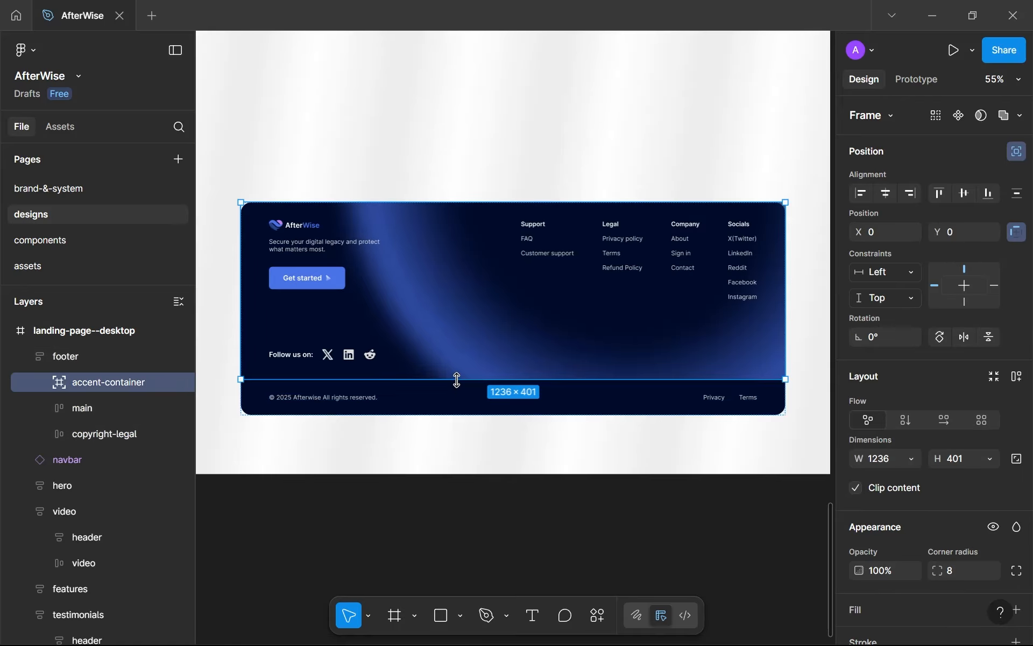
{"action": "left_click_drag", "start_coordinate": [454, 379], "coordinate": [455, 415]}
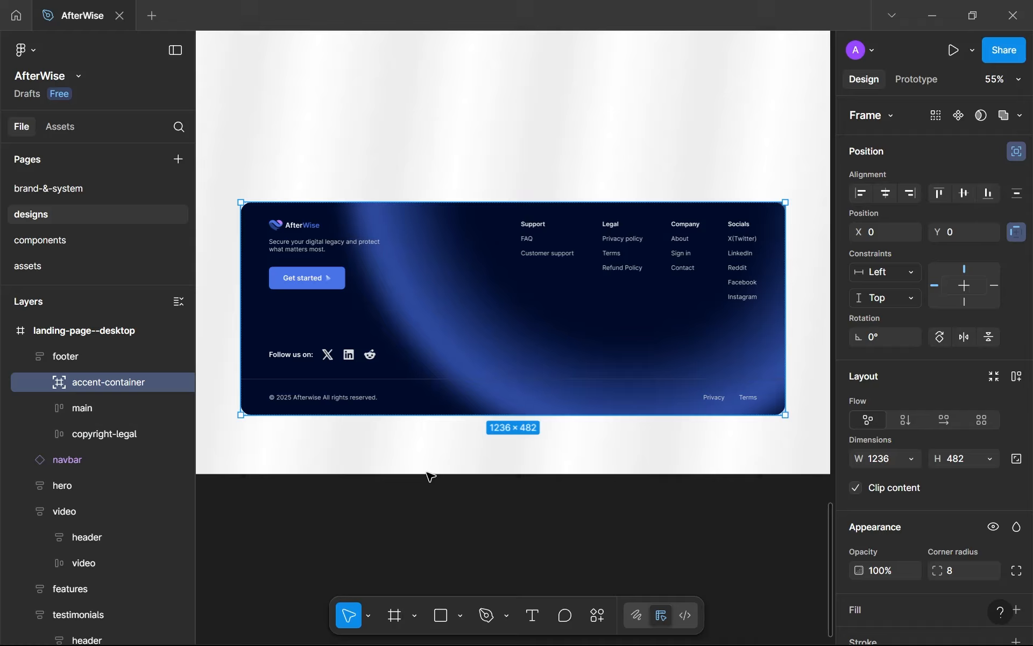
{"action": "scroll", "coordinate": [478, 364], "scroll_direction": "up", "scroll_amount": 10}
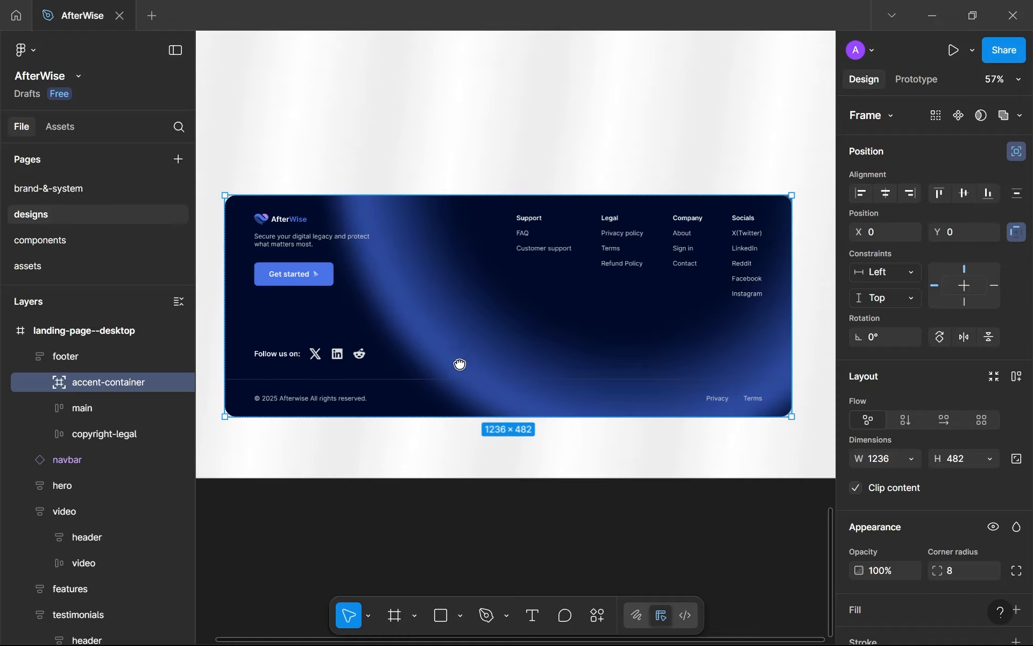
{"action": "scroll", "coordinate": [649, 397], "scroll_direction": "up", "scroll_amount": 5}
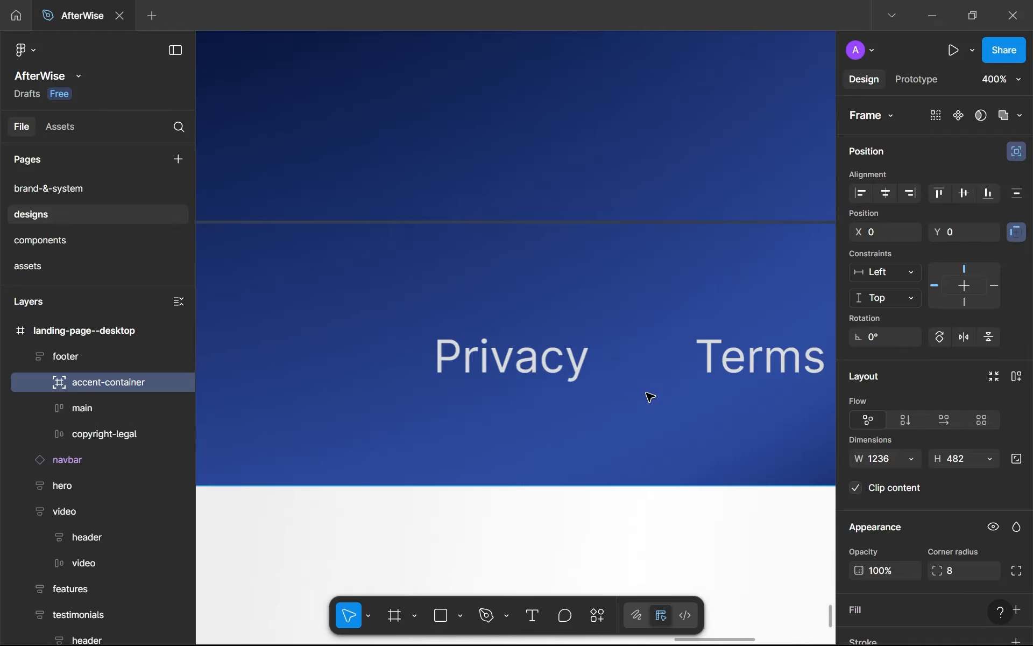
{"action": "scroll", "coordinate": [531, 369], "scroll_direction": "down", "scroll_amount": 15}
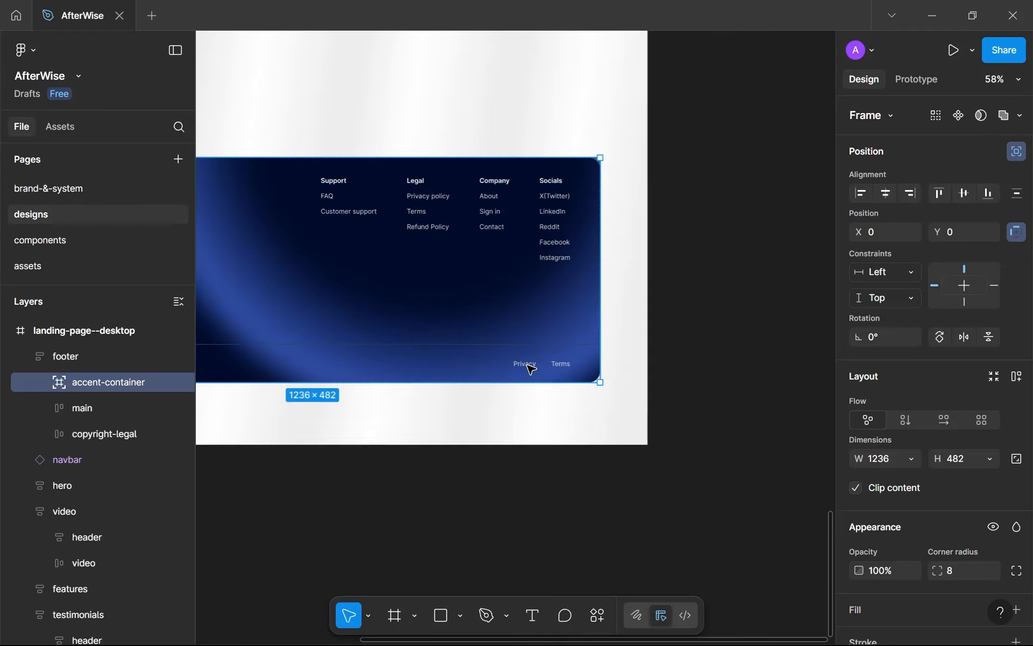
{"action": "left_click", "coordinate": [474, 445]}
{"action": "scroll", "coordinate": [484, 364], "scroll_direction": "up", "scroll_amount": 3}
{"action": "scroll", "coordinate": [483, 364], "scroll_direction": "up", "scroll_amount": 3}
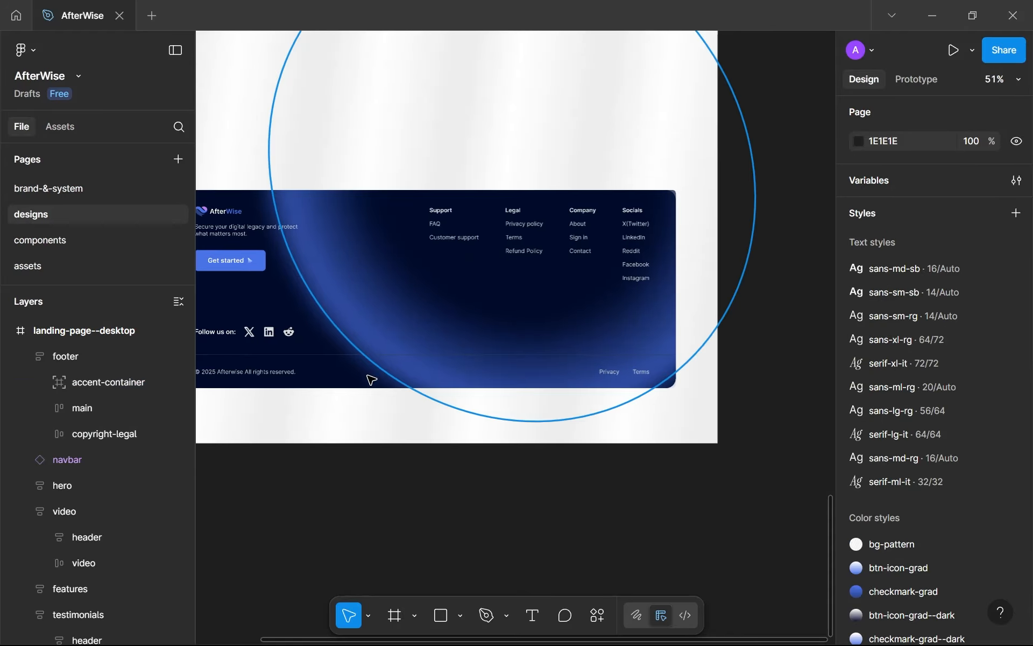
{"action": "double_click", "coordinate": [319, 382]}
{"action": "scroll", "coordinate": [397, 398], "scroll_direction": "down", "scroll_amount": 3}
{"action": "scroll", "coordinate": [491, 350], "scroll_direction": "up", "scroll_amount": 6}
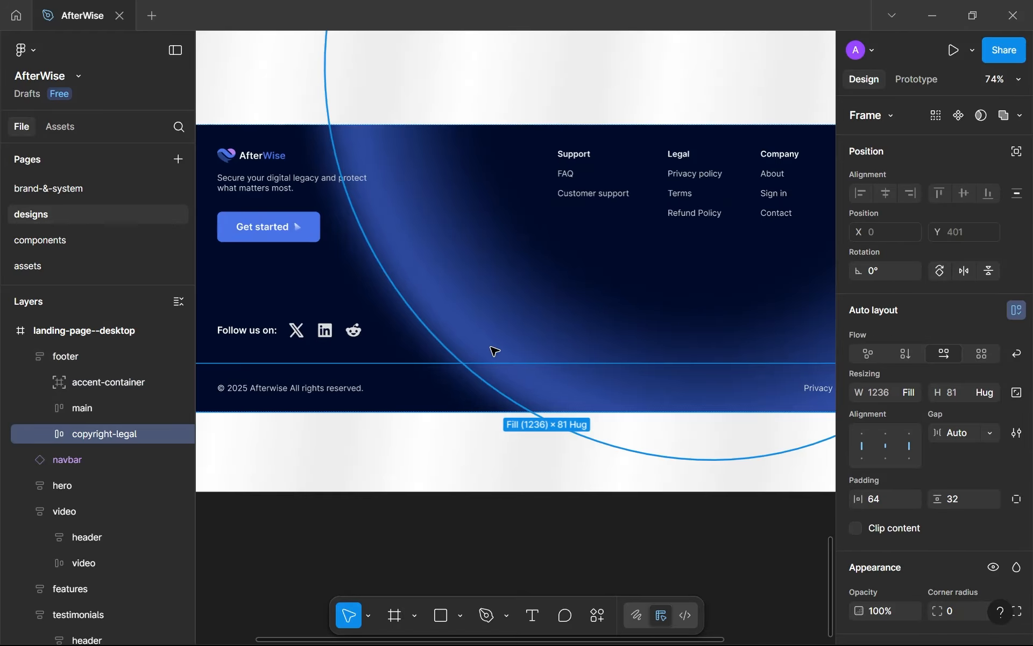
{"action": "scroll", "coordinate": [431, 364], "scroll_direction": "down", "scroll_amount": 5}
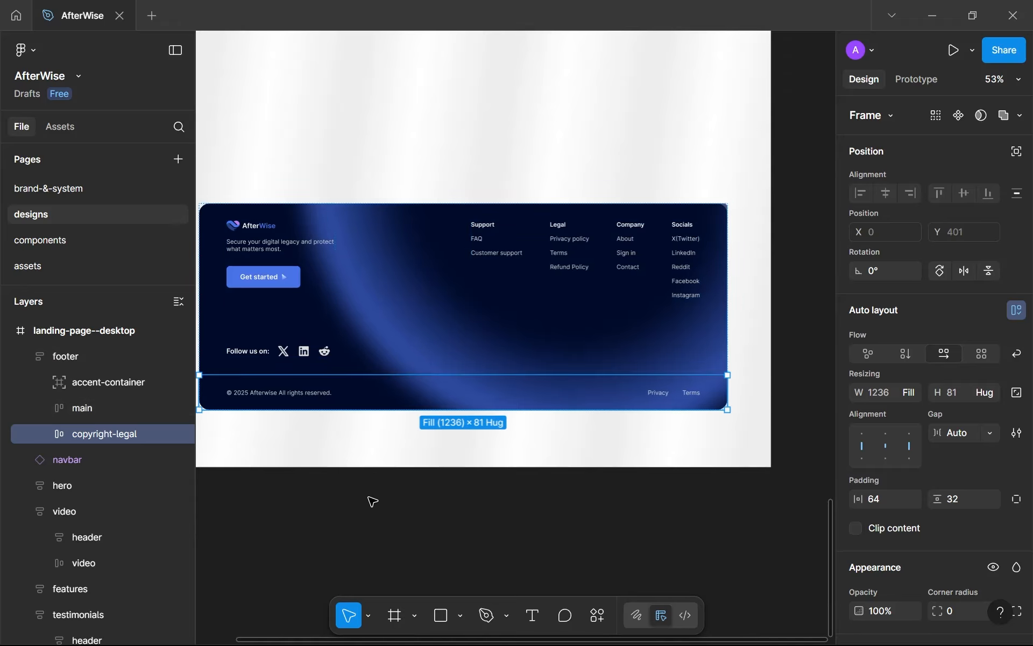
{"action": "left_click", "coordinate": [388, 517]}
{"action": "scroll", "coordinate": [386, 517], "scroll_direction": "down", "scroll_amount": 3}
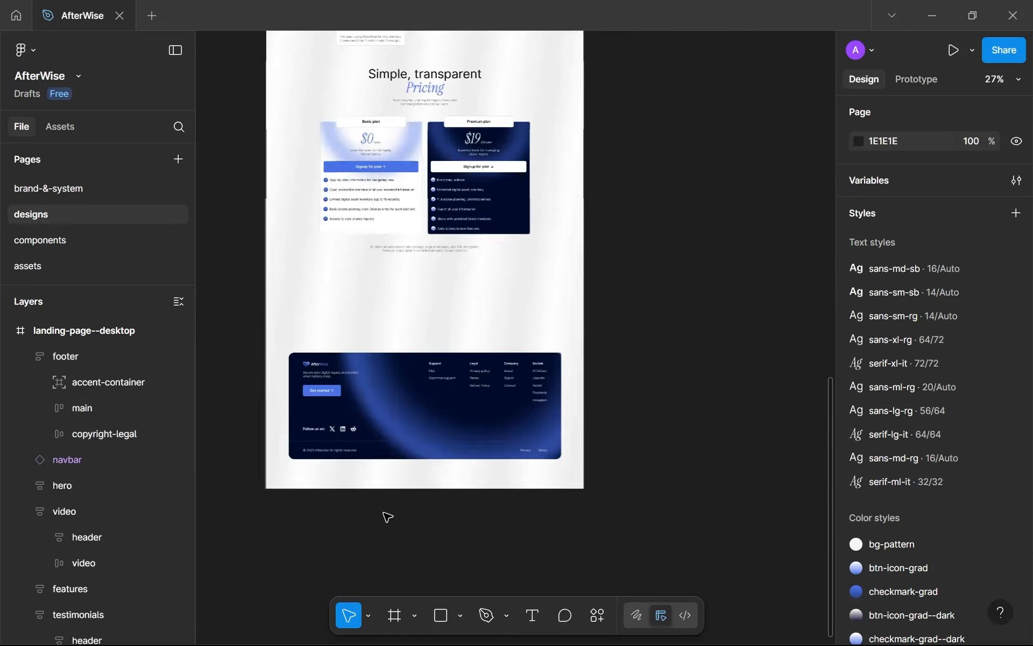
{"action": "scroll", "coordinate": [381, 495], "scroll_direction": "up", "scroll_amount": 6}
{"action": "scroll", "coordinate": [496, 352], "scroll_direction": "right", "scroll_amount": 4}
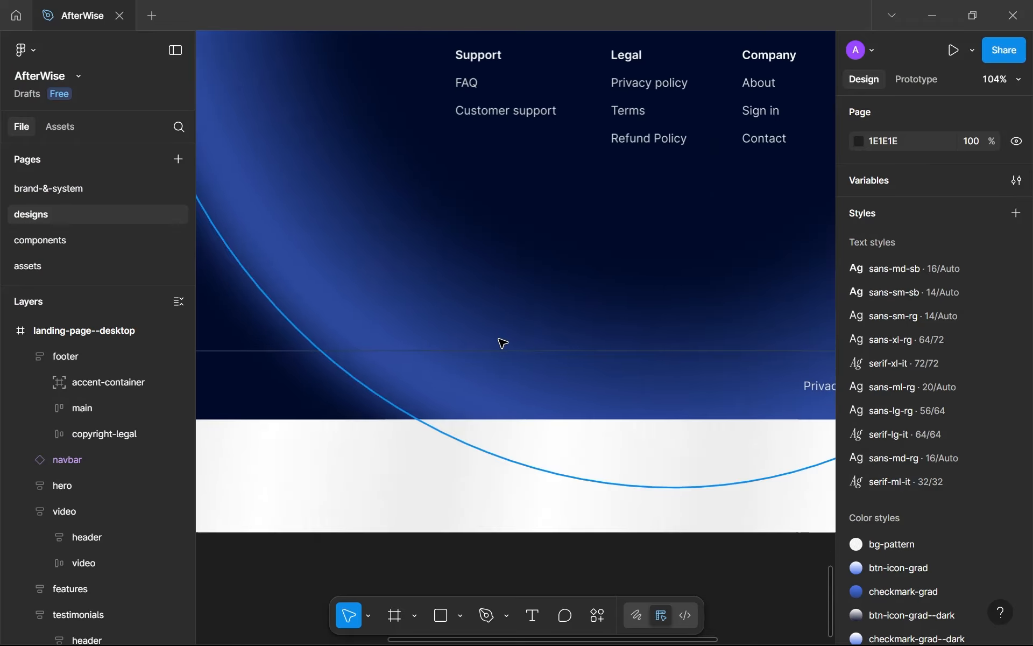
{"action": "scroll", "coordinate": [318, 337], "scroll_direction": "down", "scroll_amount": 2}
{"action": "scroll", "coordinate": [323, 341], "scroll_direction": "down", "scroll_amount": 1}
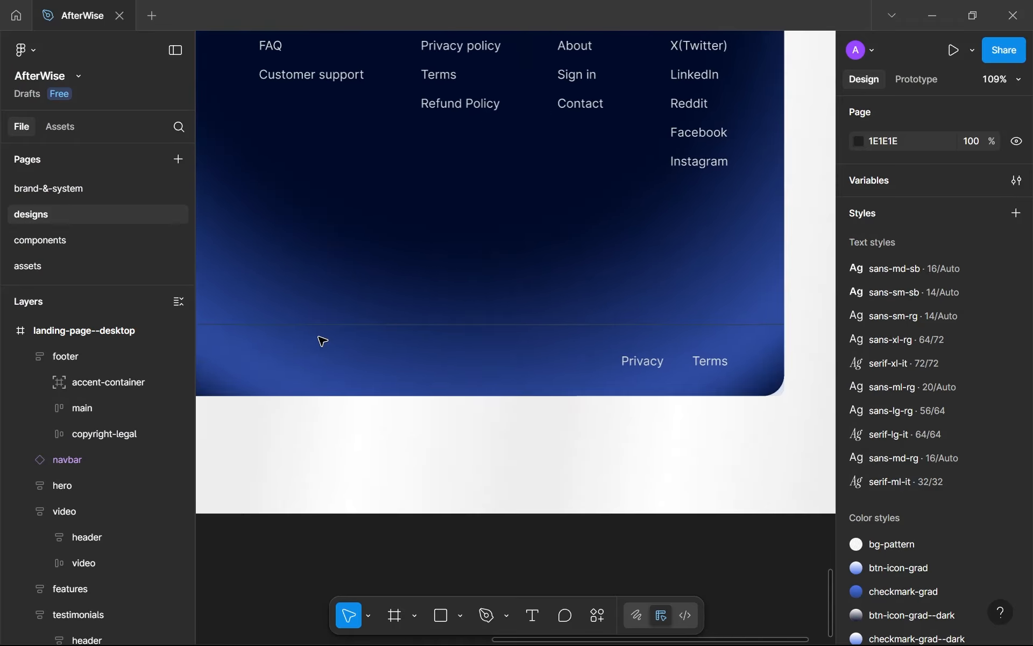
{"action": "scroll", "coordinate": [347, 335], "scroll_direction": "up", "scroll_amount": 5}
{"action": "scroll", "coordinate": [388, 357], "scroll_direction": "down", "scroll_amount": 3}
{"action": "scroll", "coordinate": [388, 357], "scroll_direction": "up", "scroll_amount": 2}
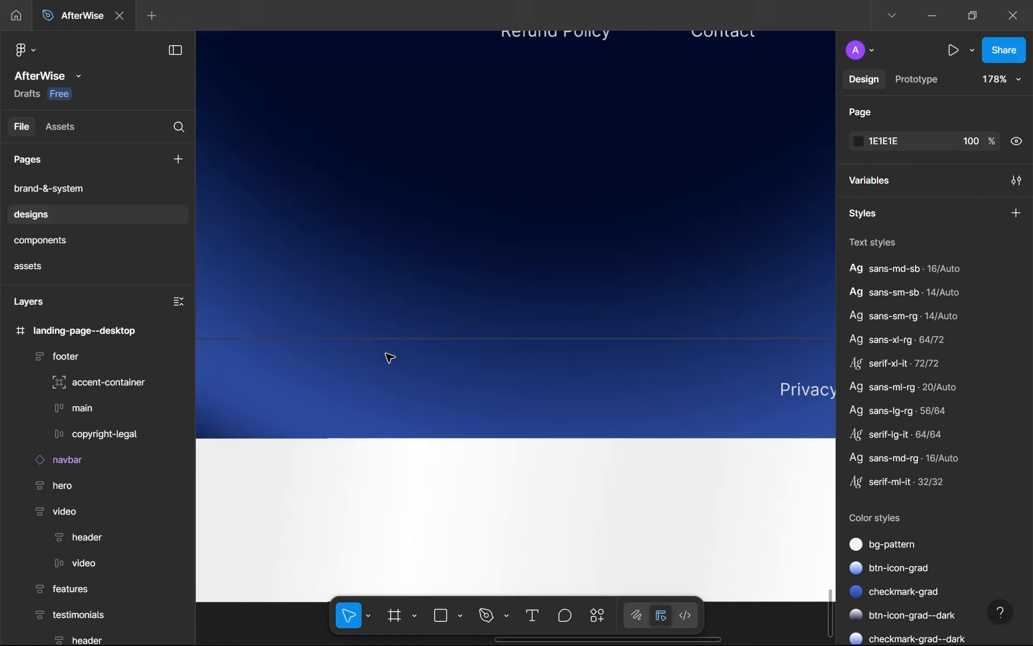
{"action": "scroll", "coordinate": [362, 360], "scroll_direction": "down", "scroll_amount": 2}
{"action": "scroll", "coordinate": [377, 366], "scroll_direction": "down", "scroll_amount": 4}
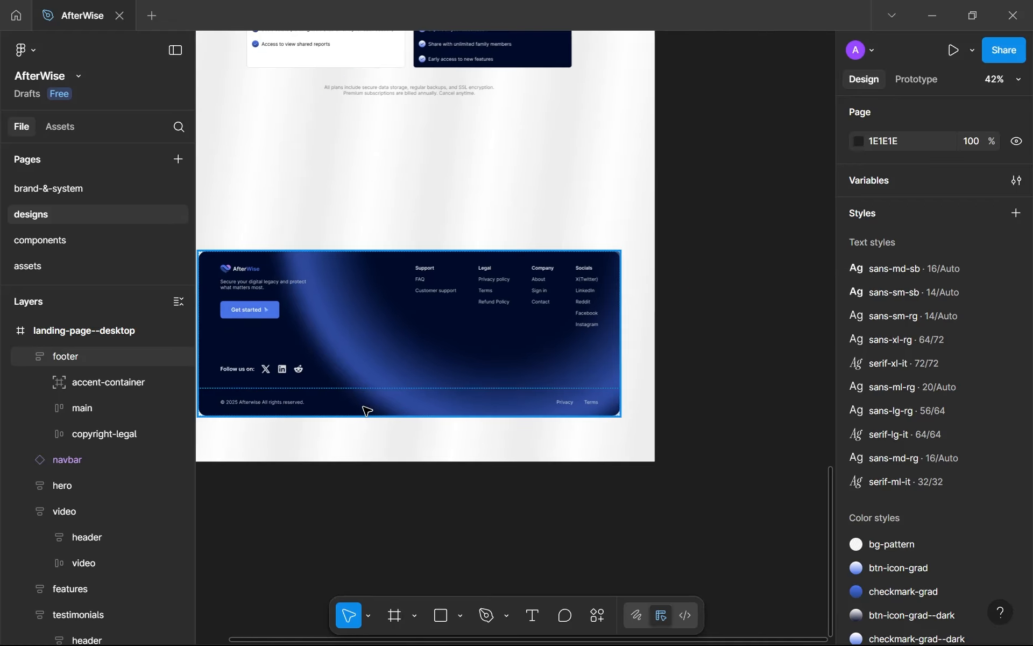
{"action": "left_click", "coordinate": [367, 412]}
Switch the footer main frame's stroke colour to gray--300.
{"action": "left_click", "coordinate": [367, 411]}
{"action": "scroll", "coordinate": [883, 428], "scroll_direction": "down", "scroll_amount": 5}
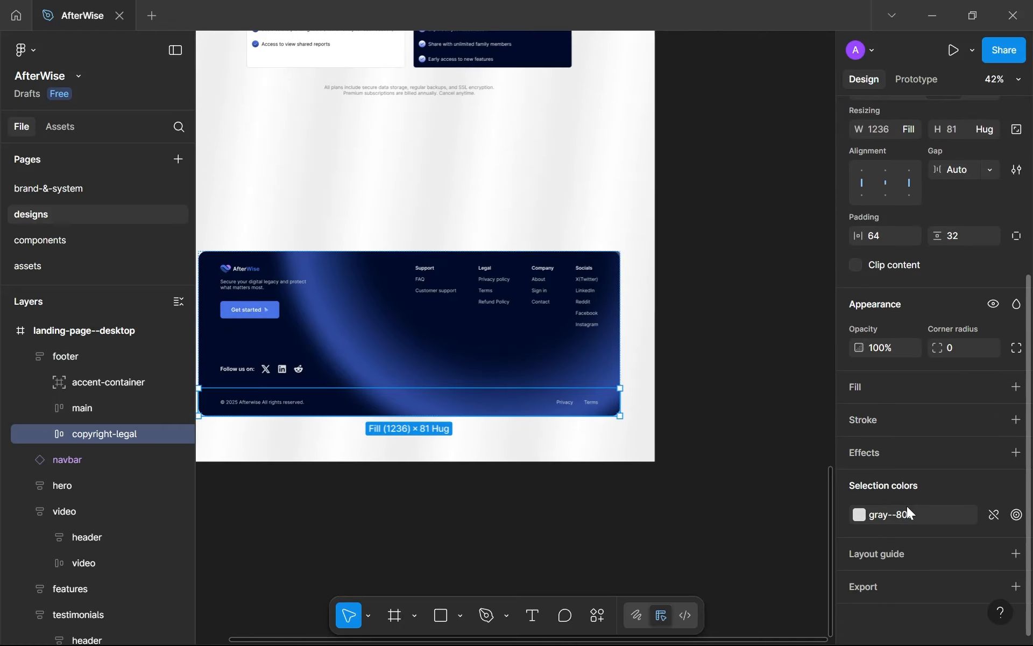
{"action": "left_click", "coordinate": [429, 350]}
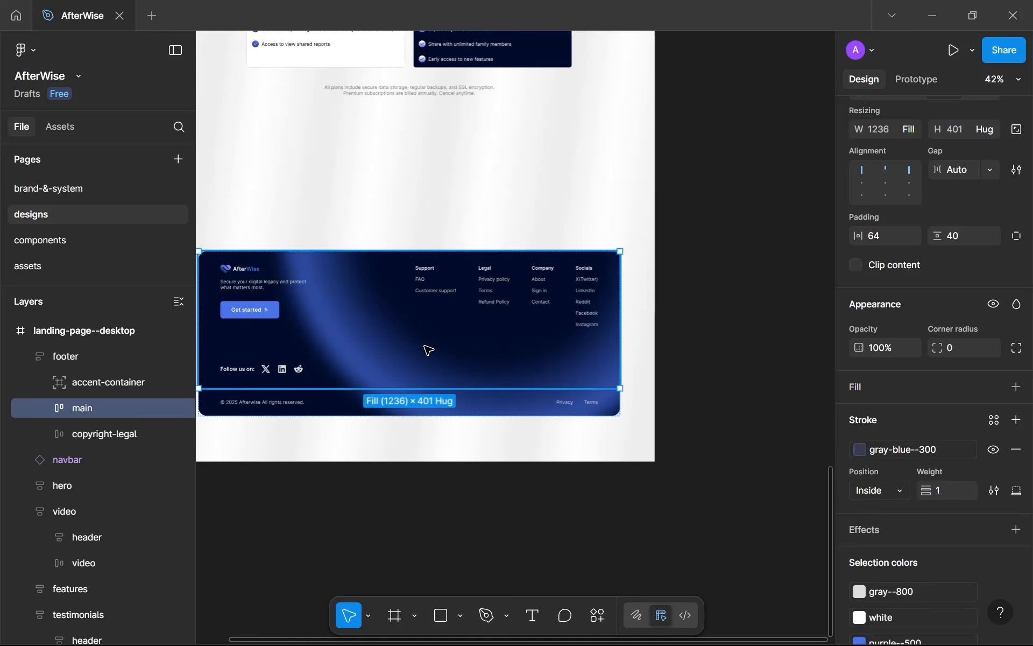
{"action": "left_click", "coordinate": [896, 448]}
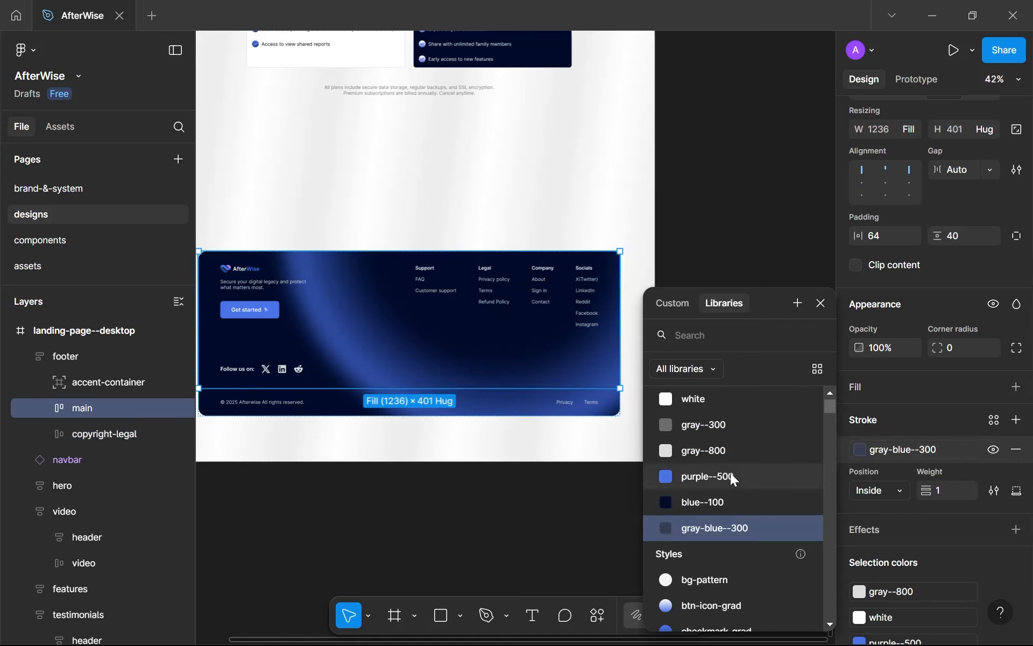
{"action": "left_click", "coordinate": [717, 425]}
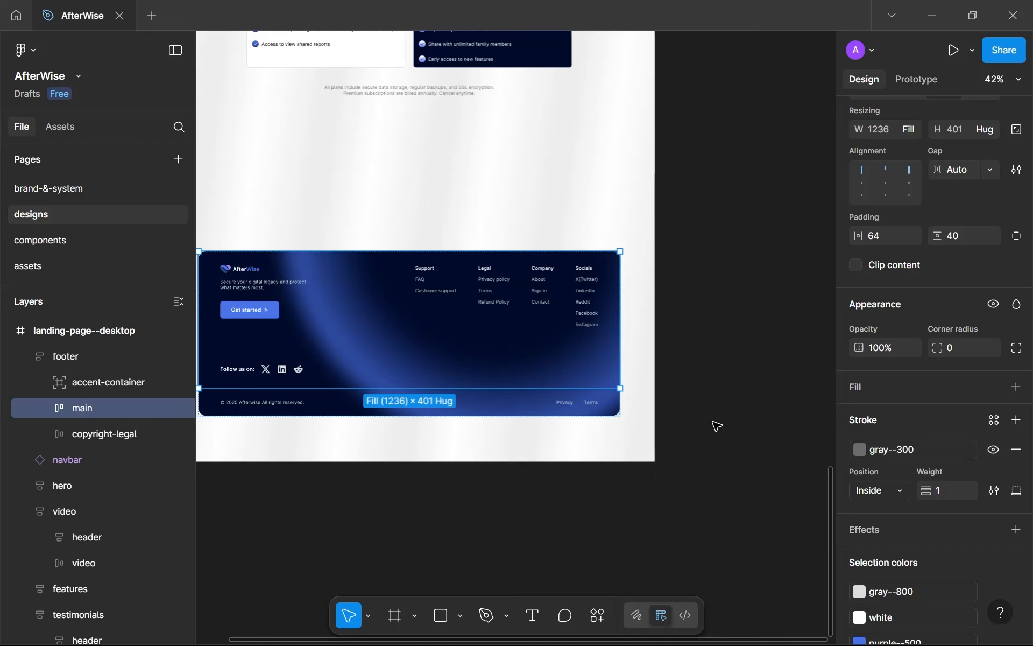
{"action": "left_click", "coordinate": [635, 478]}
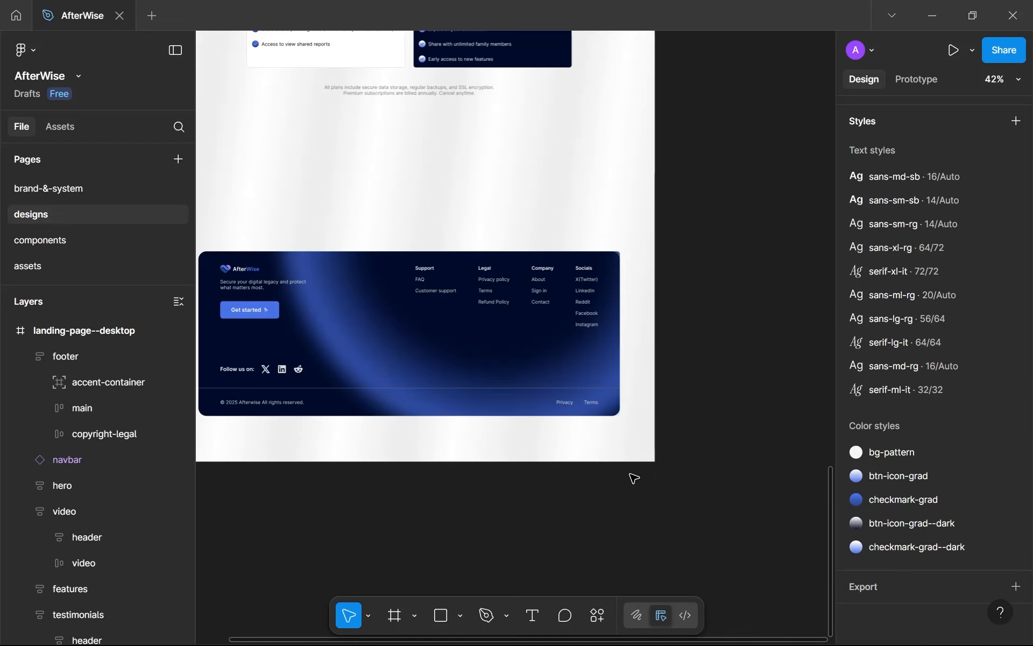
{"action": "key", "text": "ctrl+z"}
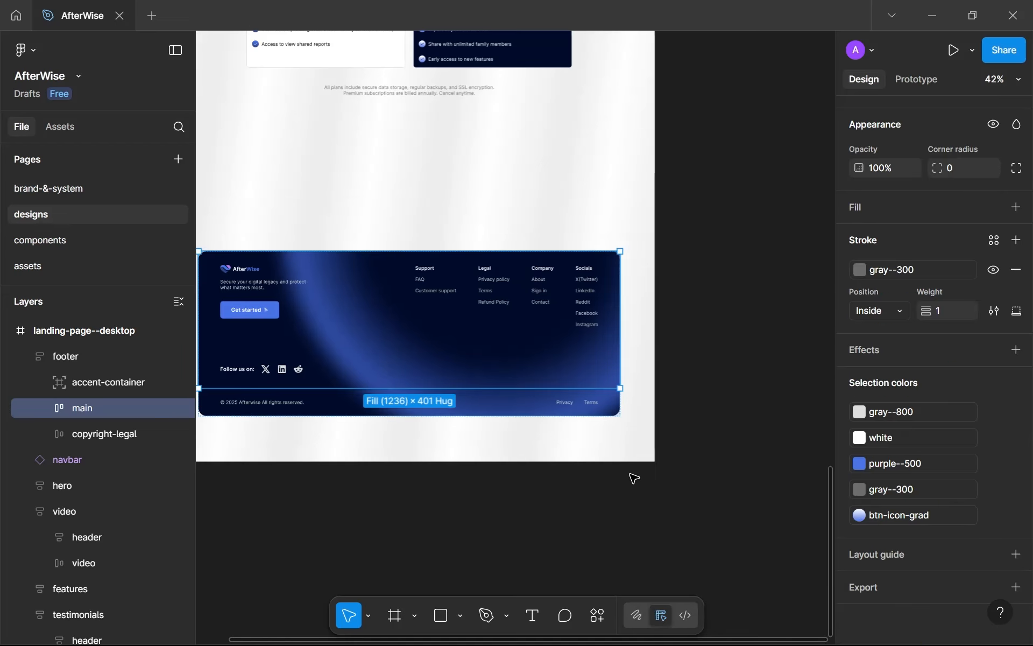
Delete the stroke from the footer's main frame entirely.
{"action": "left_click", "coordinate": [1014, 270]}
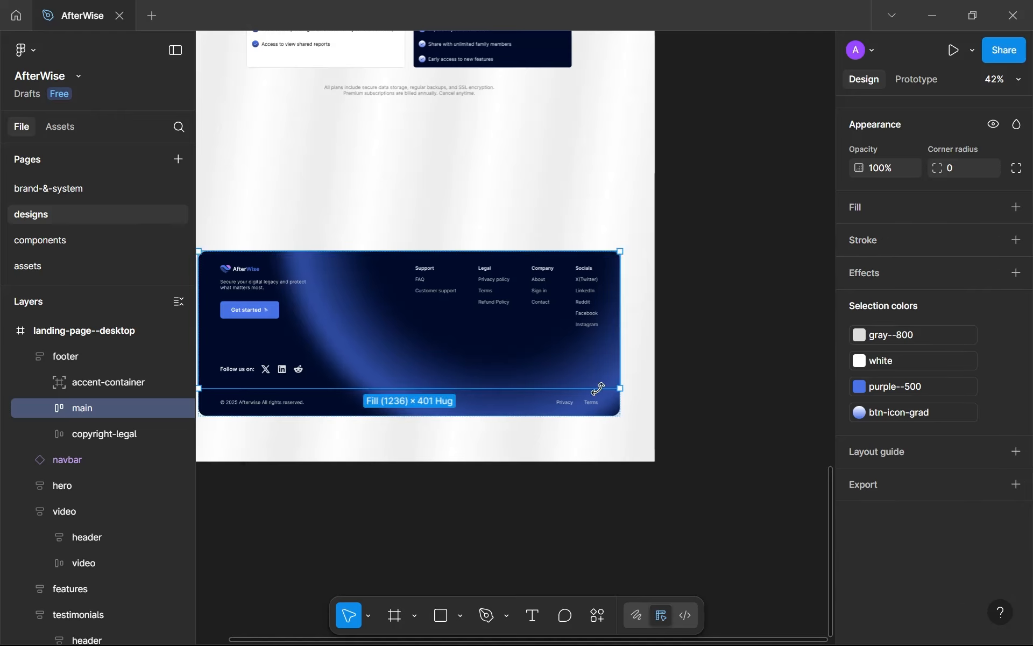
{"action": "left_click", "coordinate": [712, 367]}
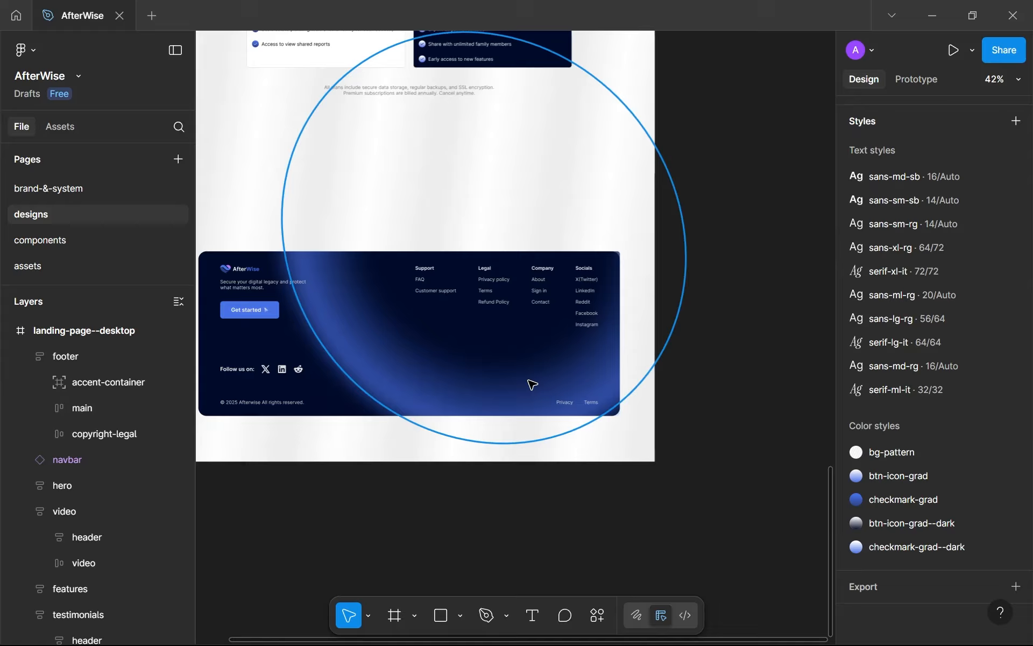
{"action": "scroll", "coordinate": [543, 382], "scroll_direction": "up", "scroll_amount": 4}
{"action": "scroll", "coordinate": [598, 360], "scroll_direction": "down", "scroll_amount": 5}
{"action": "scroll", "coordinate": [646, 259], "scroll_direction": "up", "scroll_amount": 1}
{"action": "scroll", "coordinate": [871, 189], "scroll_direction": "up", "scroll_amount": 2}
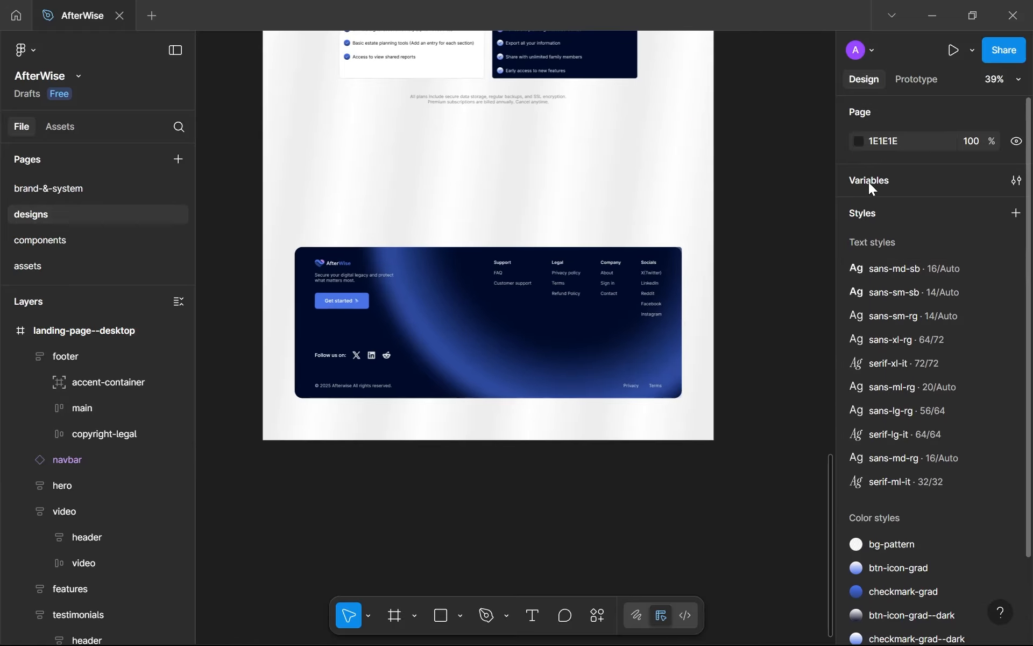
{"action": "scroll", "coordinate": [807, 350], "scroll_direction": "down", "scroll_amount": 2}
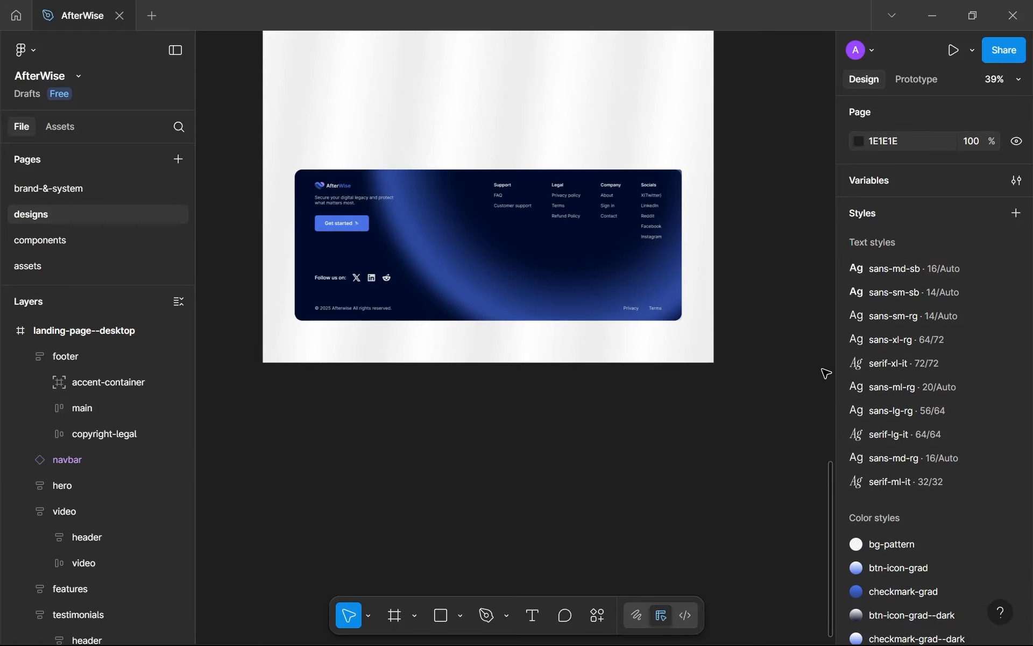
Set the copyright-legal bar's top padding to 0, shrinking it from 81 to 49 tall.
{"action": "left_click", "coordinate": [530, 293]}
{"action": "key", "text": "shift+2"}
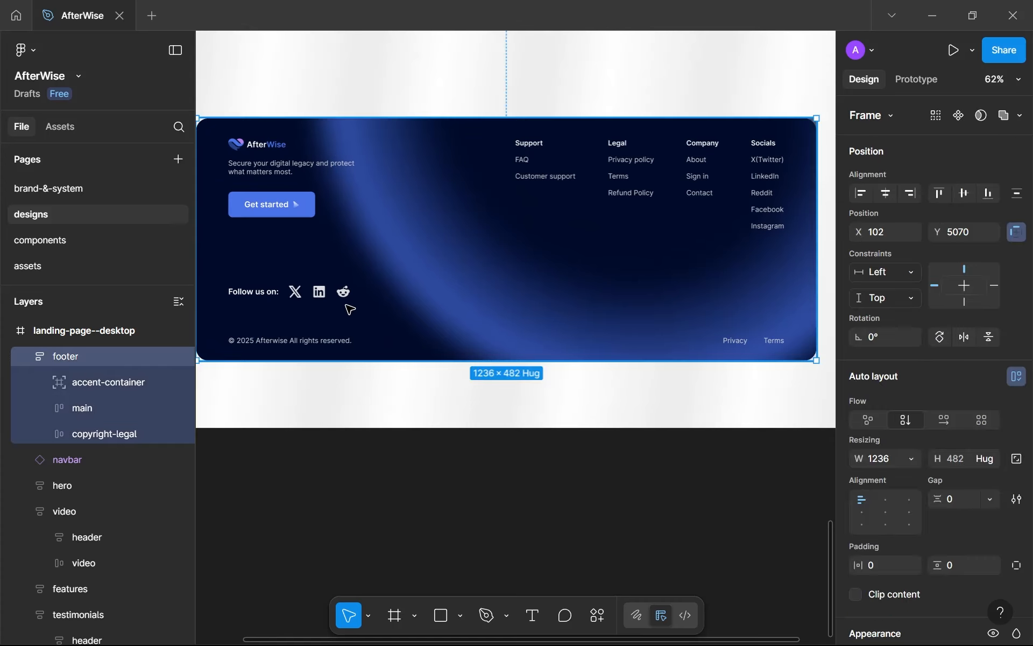
{"action": "left_click", "coordinate": [352, 337]}
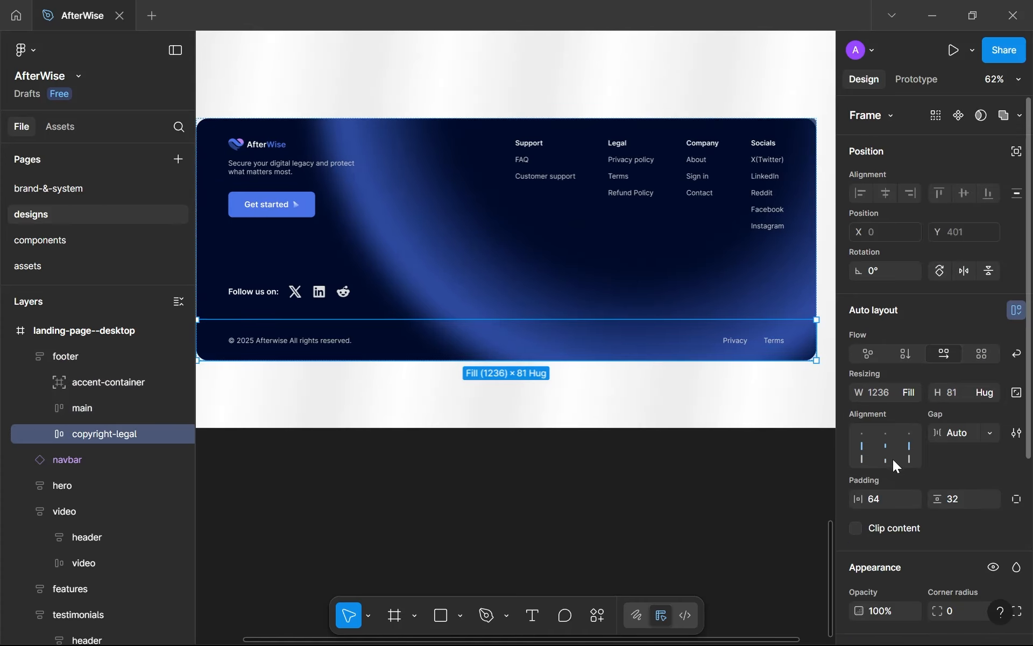
{"action": "scroll", "coordinate": [893, 460], "scroll_direction": "down", "scroll_amount": 2}
{"action": "left_click", "coordinate": [1017, 419]}
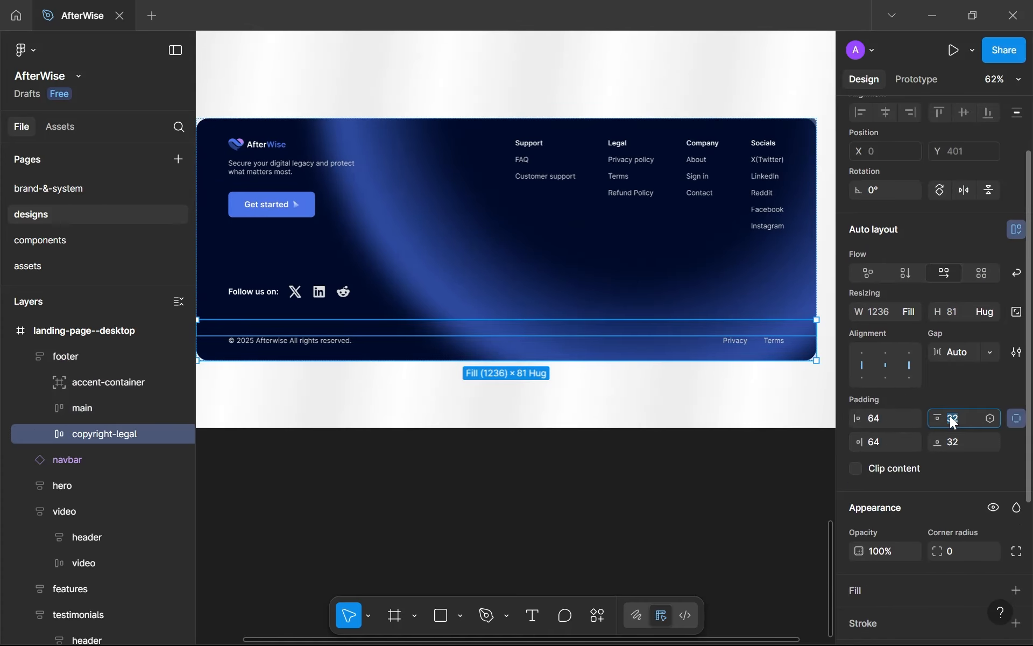
{"action": "type", "text": "0"}
{"action": "key", "text": "Return"}
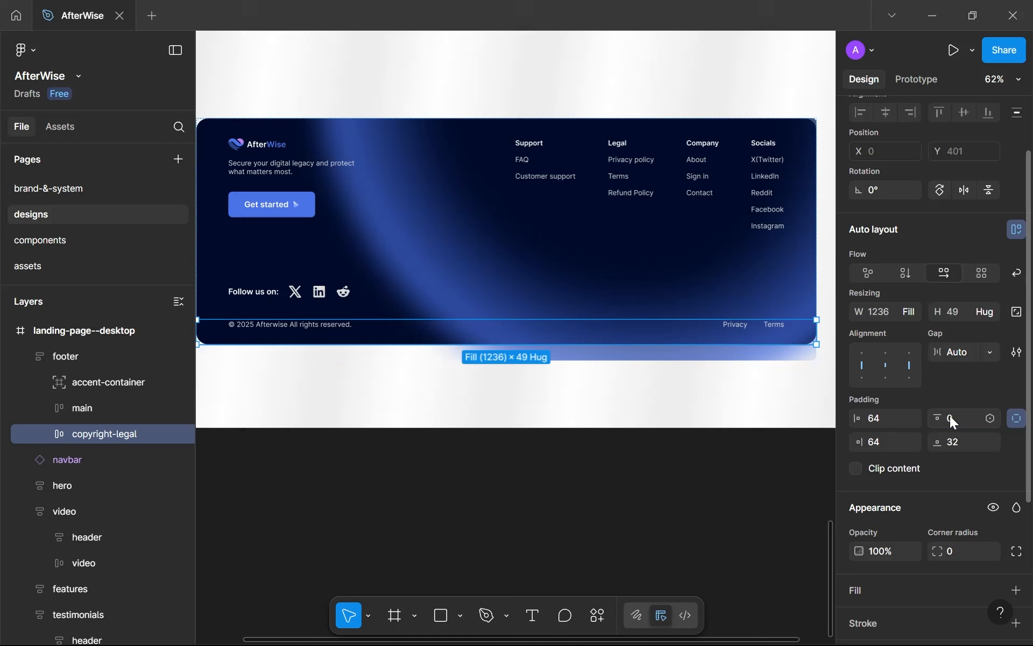
{"action": "left_click", "coordinate": [407, 556]}
{"action": "scroll", "coordinate": [407, 556], "scroll_direction": "down", "scroll_amount": 3}
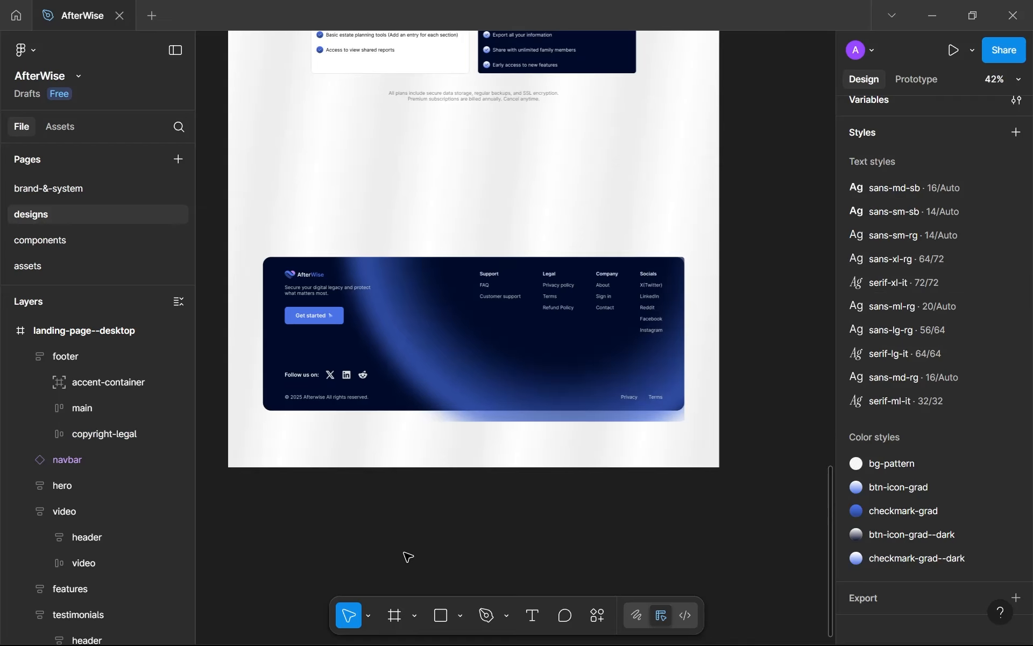
{"action": "left_click", "coordinate": [576, 364]}
{"action": "left_click", "coordinate": [574, 362]}
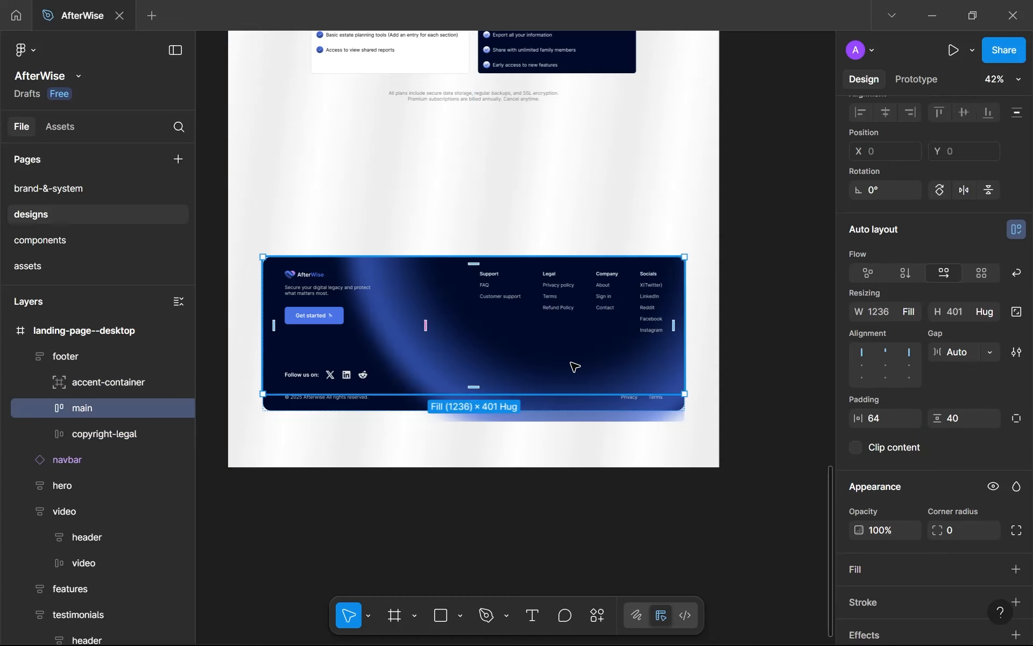
Shorten the footer's accent container to 450 tall.
{"action": "left_click", "coordinate": [101, 383]}
{"action": "left_click_drag", "start_coordinate": [362, 415], "coordinate": [354, 408]}
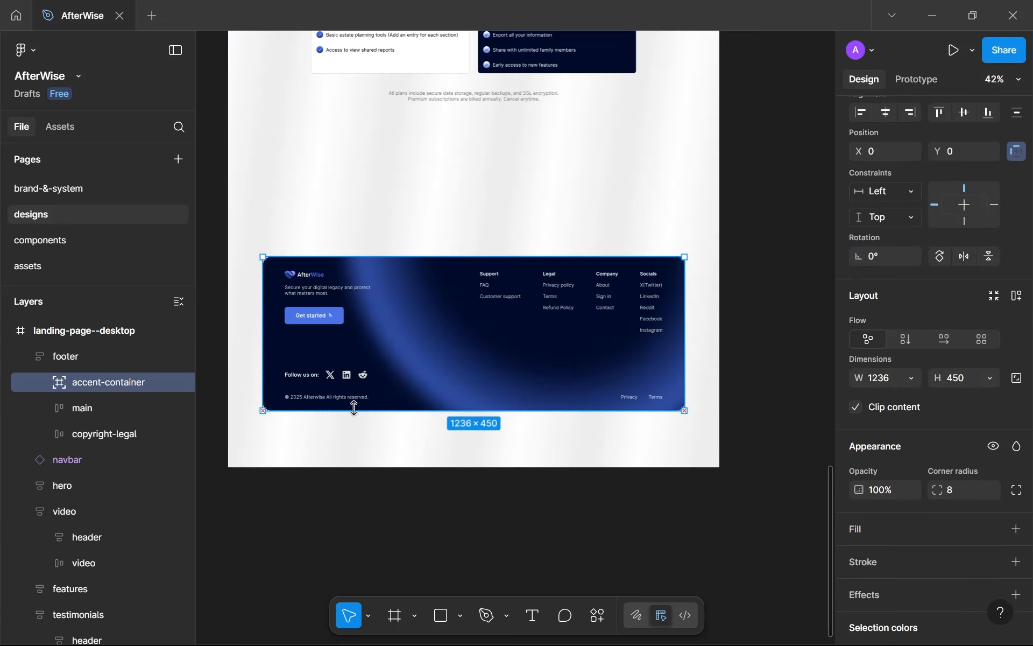
{"action": "left_click", "coordinate": [366, 502]}
{"action": "scroll", "coordinate": [498, 455], "scroll_direction": "up", "scroll_amount": 3}
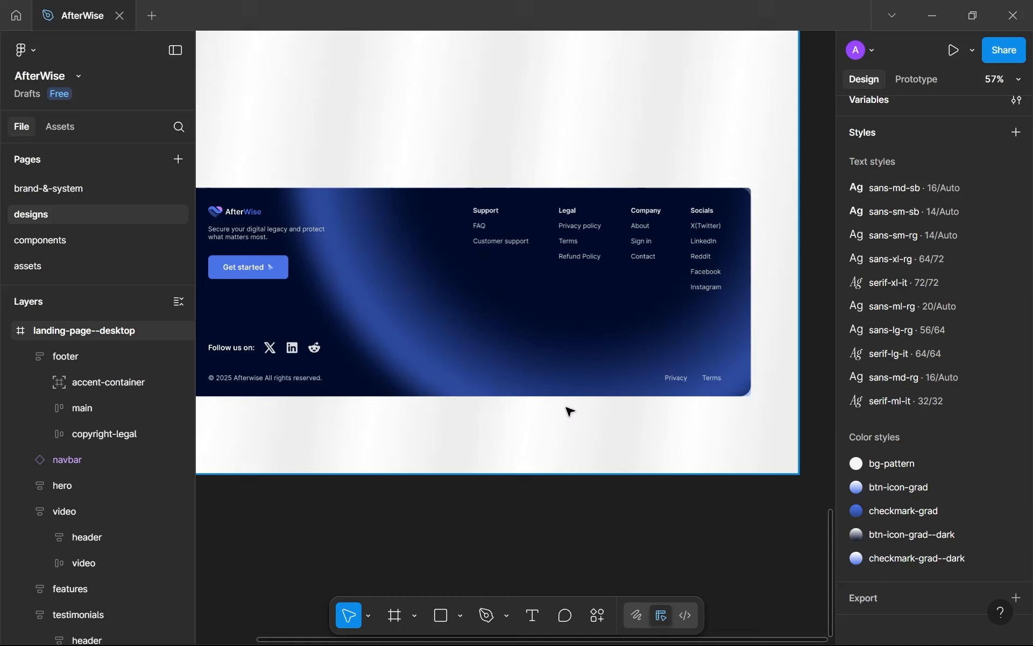
Turn on Clip content for the footer so the blue glow stays inside its rounded corners.
{"action": "left_click", "coordinate": [700, 377]}
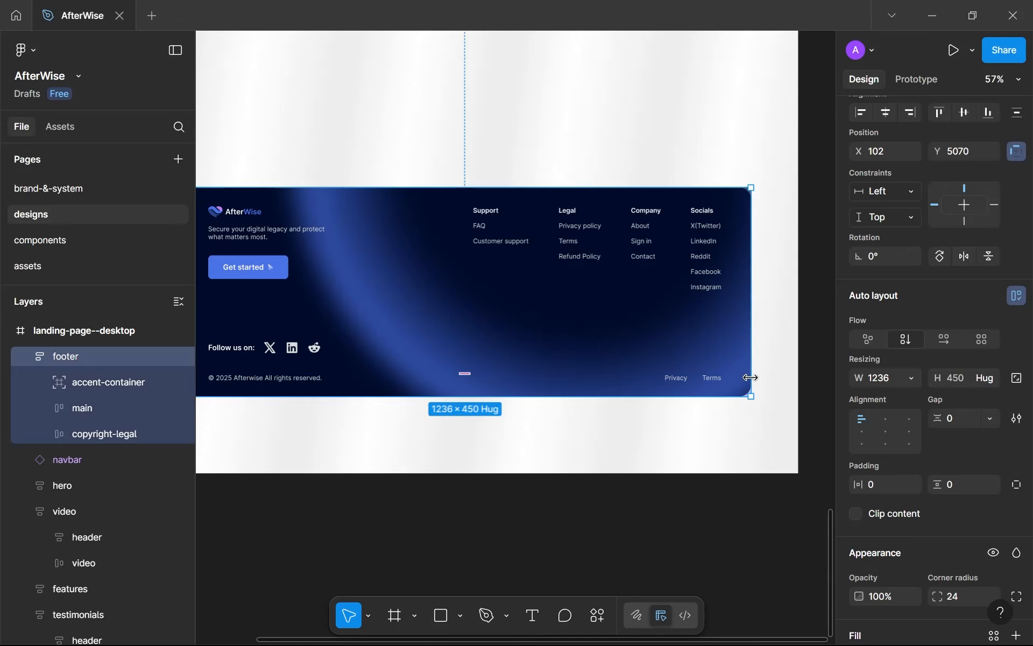
{"action": "left_click", "coordinate": [858, 514]}
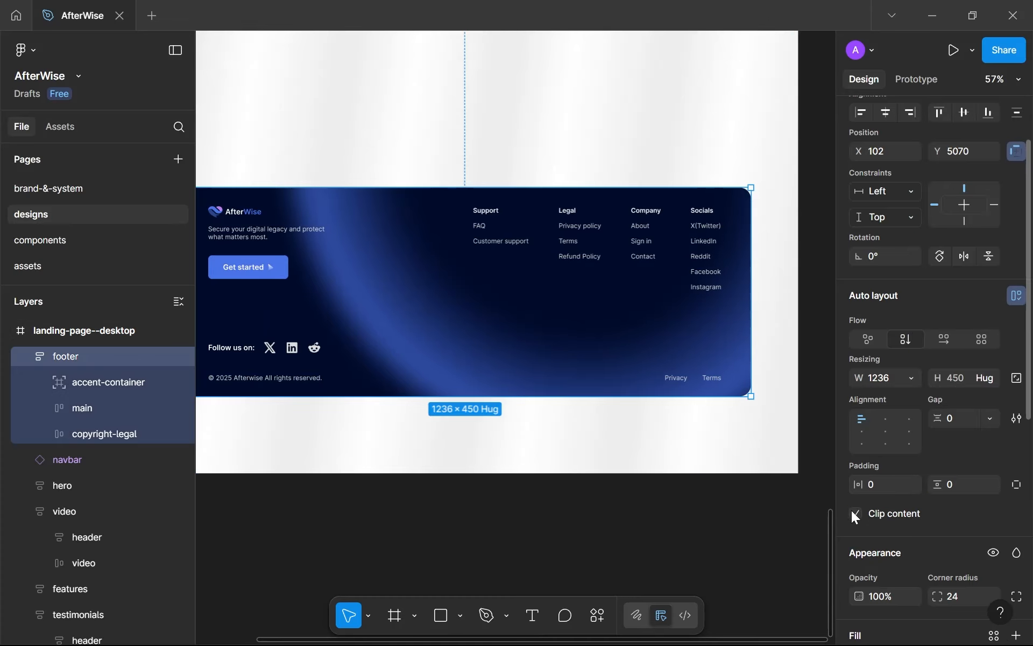
{"action": "left_click", "coordinate": [722, 525]}
{"action": "scroll", "coordinate": [721, 525], "scroll_direction": "down", "scroll_amount": 3}
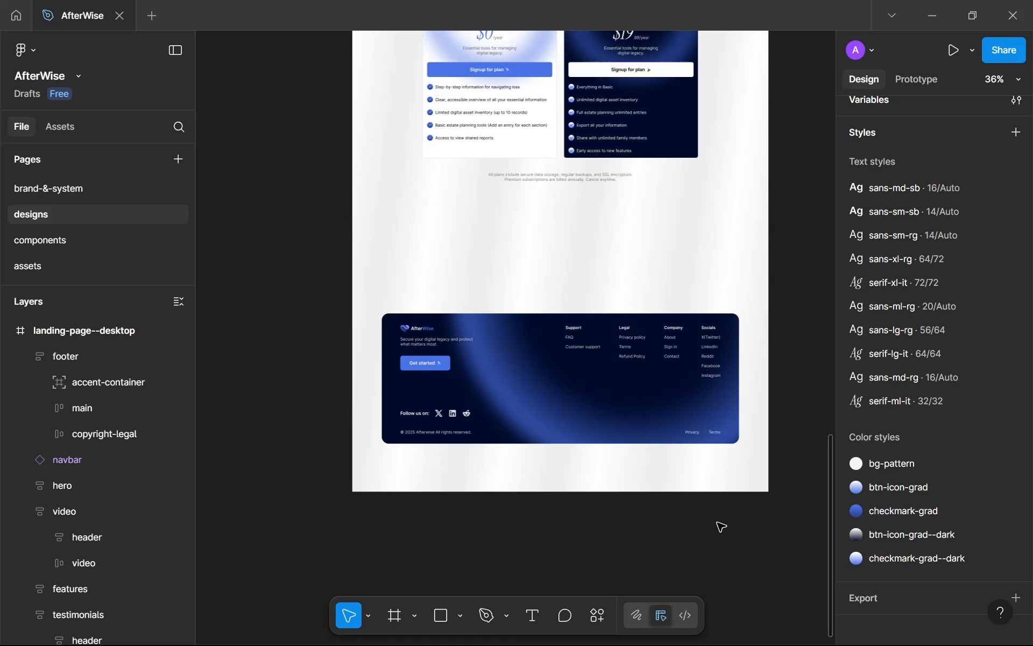
{"action": "scroll", "coordinate": [722, 526], "scroll_direction": "up", "scroll_amount": 1}
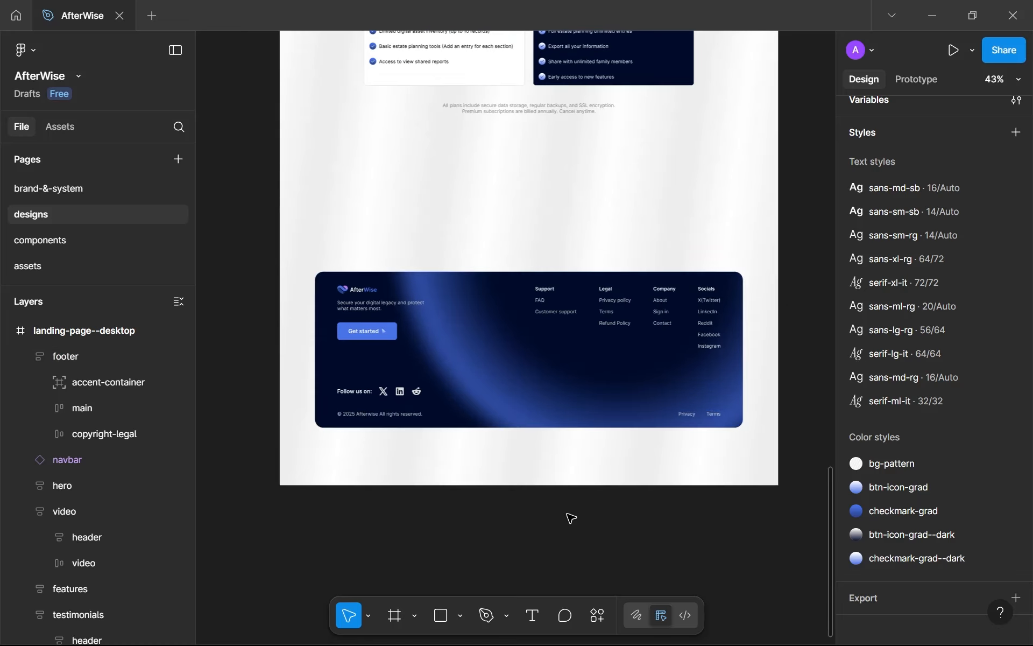
{"action": "scroll", "coordinate": [570, 518], "scroll_direction": "down", "scroll_amount": 2}
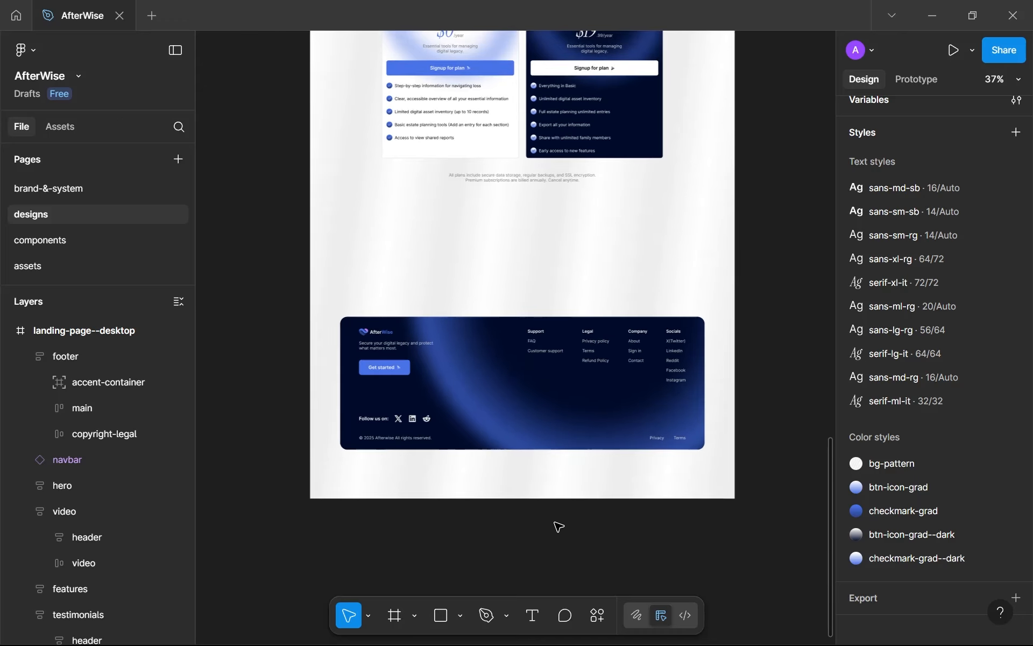
Move the footer up to sit just under the pricing section, at Y 4679.
{"action": "left_click", "coordinate": [553, 393]}
{"action": "key", "text": "minus"}
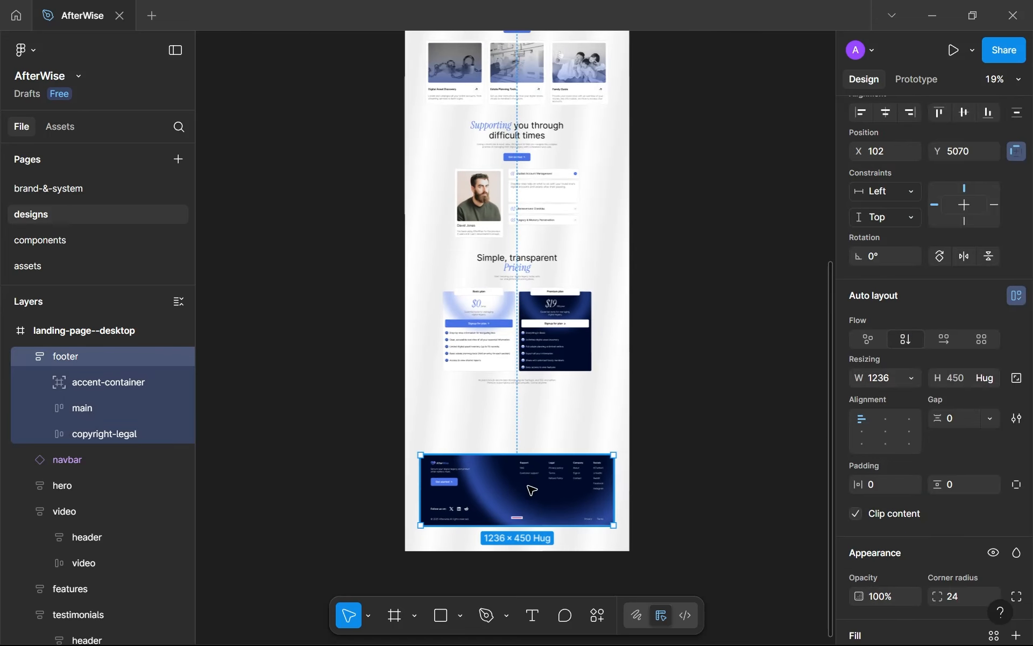
{"action": "left_click_drag", "start_coordinate": [534, 479], "coordinate": [532, 433]}
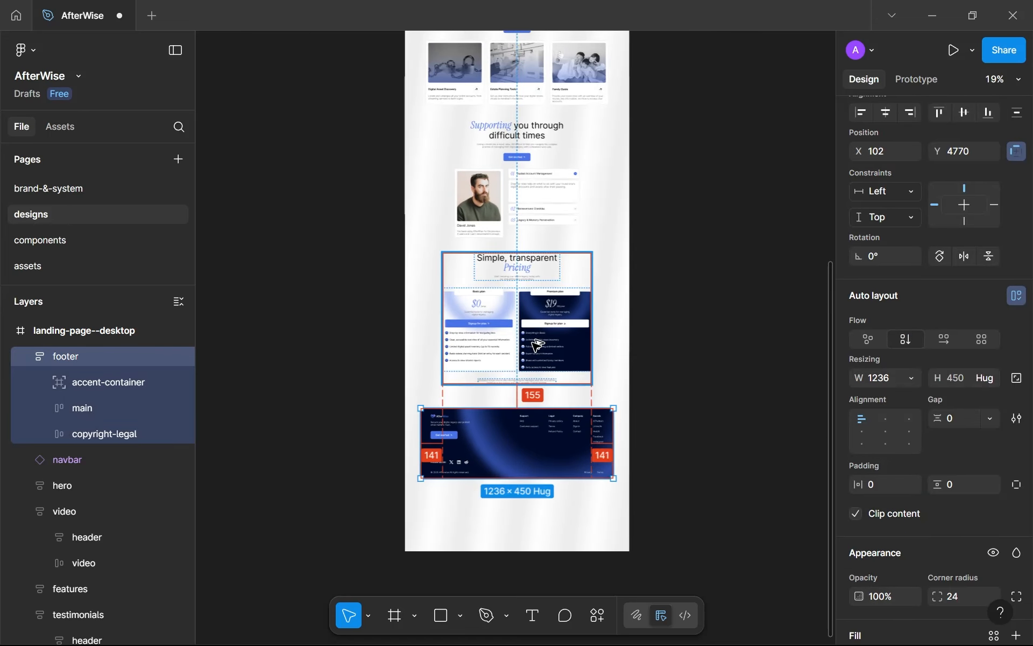
{"action": "key", "text": "alt+Up"}
{"action": "key", "text": "alt+Up"}
{"action": "key", "text": "alt+Up"}
{"action": "key", "text": "alt+Up"}
{"action": "key", "text": "alt+Up"}
{"action": "key", "text": "alt+Up"}
{"action": "key", "text": "alt+Up"}
{"action": "key", "text": "alt+Up"}
{"action": "key", "text": "alt+Up"}
{"action": "key", "text": "alt+Up"}
{"action": "key", "text": "alt+Up"}
{"action": "key", "text": "alt+Up"}
{"action": "key", "text": "alt+Up"}
{"action": "key", "text": "alt+Up"}
{"action": "key", "text": "alt+Up"}
{"action": "key", "text": "alt+Up"}
{"action": "key", "text": "alt+Up"}
{"action": "key", "text": "alt+Up"}
{"action": "key", "text": "alt+Up"}
{"action": "key", "text": "alt+Up"}
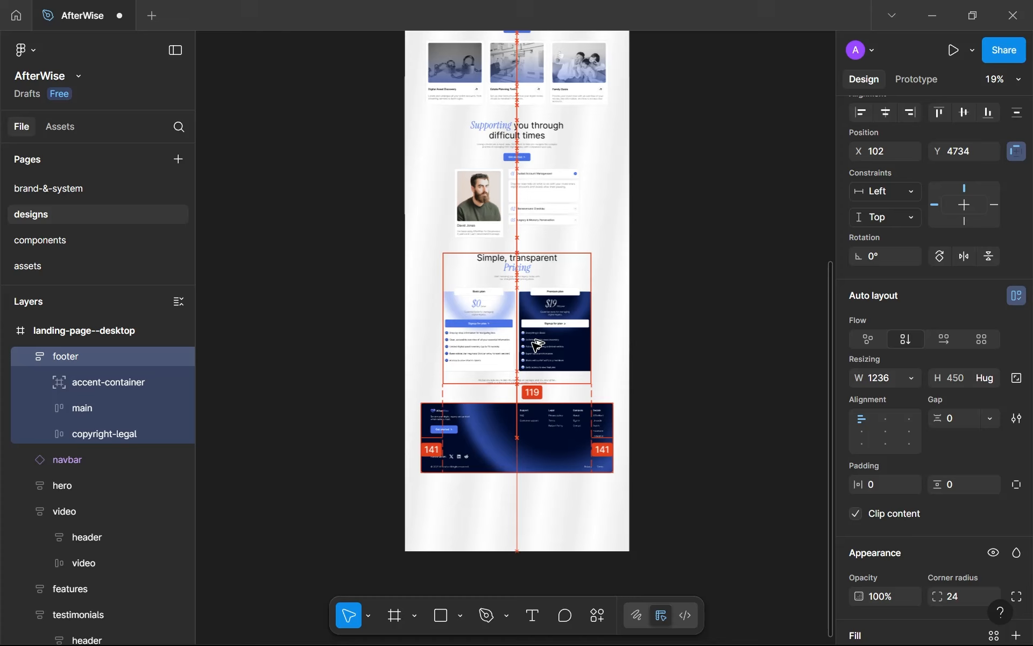
{"action": "key", "text": "shift+Up"}
{"action": "key", "text": "shift+Up"}
{"action": "key", "text": "alt+Down"}
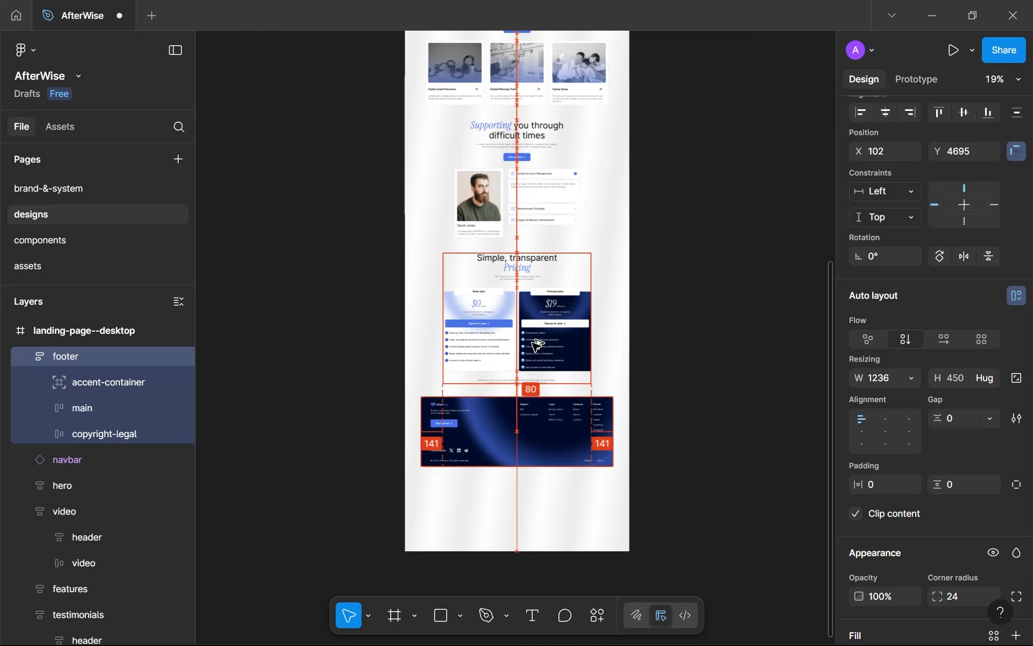
{"action": "key", "text": "alt+Up"}
{"action": "key", "text": "alt+Up"}
{"action": "key", "text": "alt+Up"}
{"action": "key", "text": "alt+Up"}
{"action": "key", "text": "alt+Up"}
{"action": "key", "text": "alt+Up"}
{"action": "key", "text": "alt+Up"}
{"action": "key", "text": "alt+Up"}
{"action": "key", "text": "alt+Up"}
{"action": "key", "text": "alt+Up"}
{"action": "key", "text": "alt+Up"}
{"action": "key", "text": "alt+Up"}
{"action": "key", "text": "alt+Up"}
{"action": "key", "text": "alt+Up"}
{"action": "key", "text": "alt+Up"}
{"action": "key", "text": "alt+Up"}
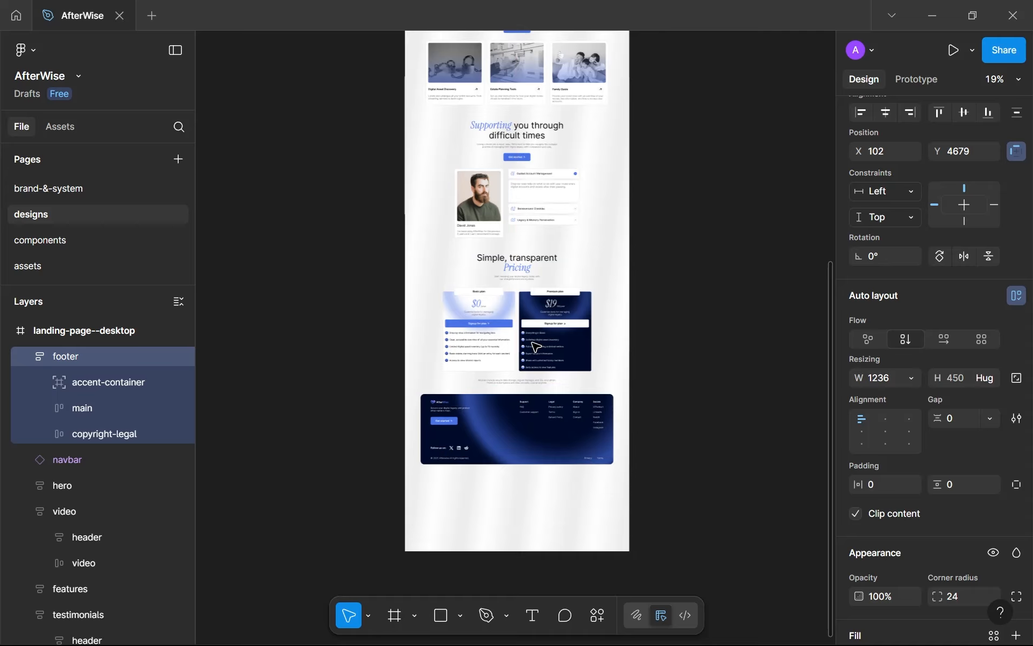
{"action": "scroll", "coordinate": [535, 347], "scroll_direction": "down", "scroll_amount": 10}
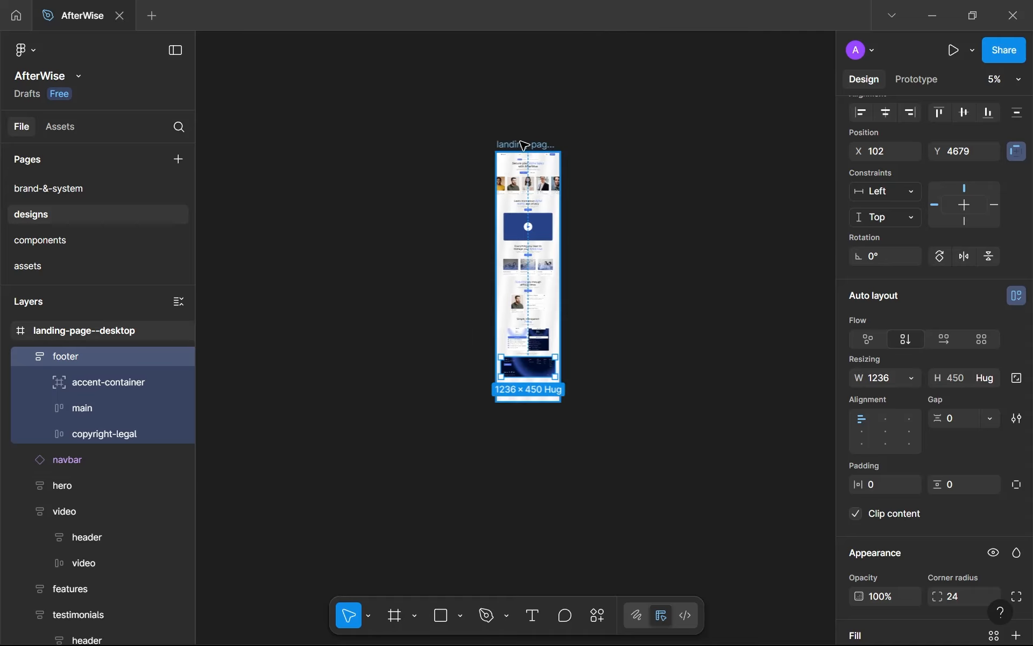
Trim the landing-page--desktop frame from 5686 to 5163 tall.
{"action": "key", "text": "Escape"}
{"action": "scroll", "coordinate": [537, 358], "scroll_direction": "up", "scroll_amount": 10}
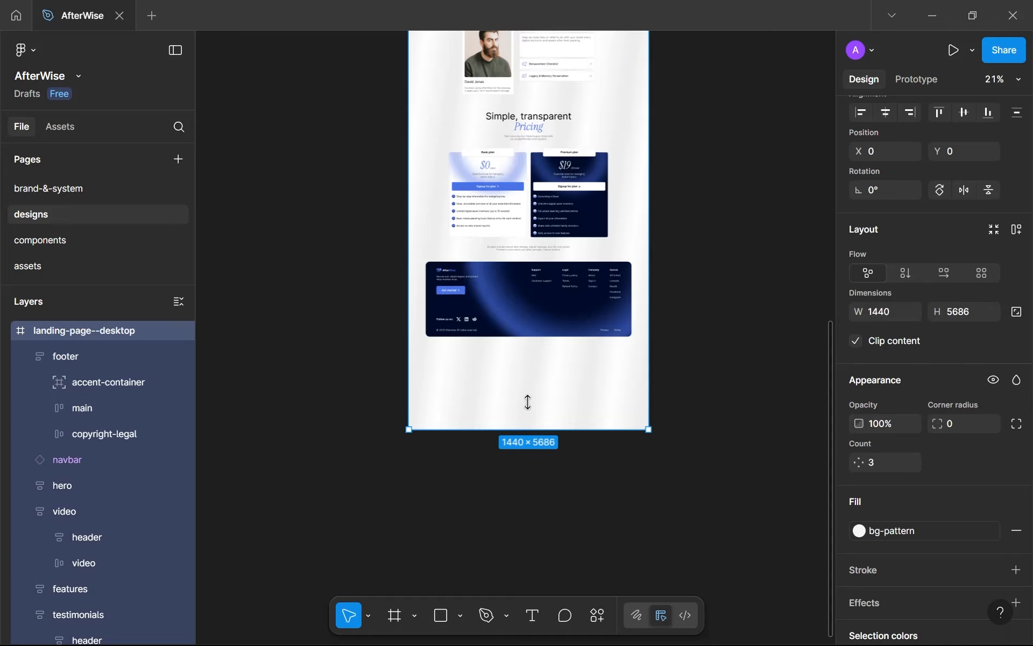
{"action": "left_click_drag", "start_coordinate": [528, 402], "coordinate": [541, 343]}
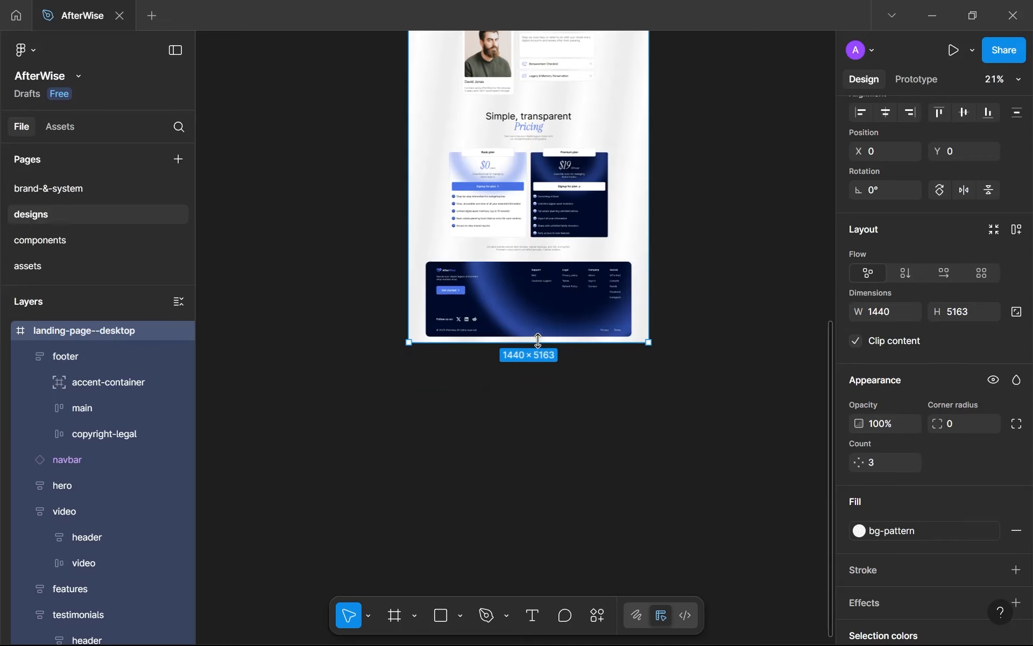
{"action": "left_click", "coordinate": [507, 385]}
{"action": "scroll", "coordinate": [507, 384], "scroll_direction": "down", "scroll_amount": 5}
{"action": "scroll", "coordinate": [485, 459], "scroll_direction": "up", "scroll_amount": 5}
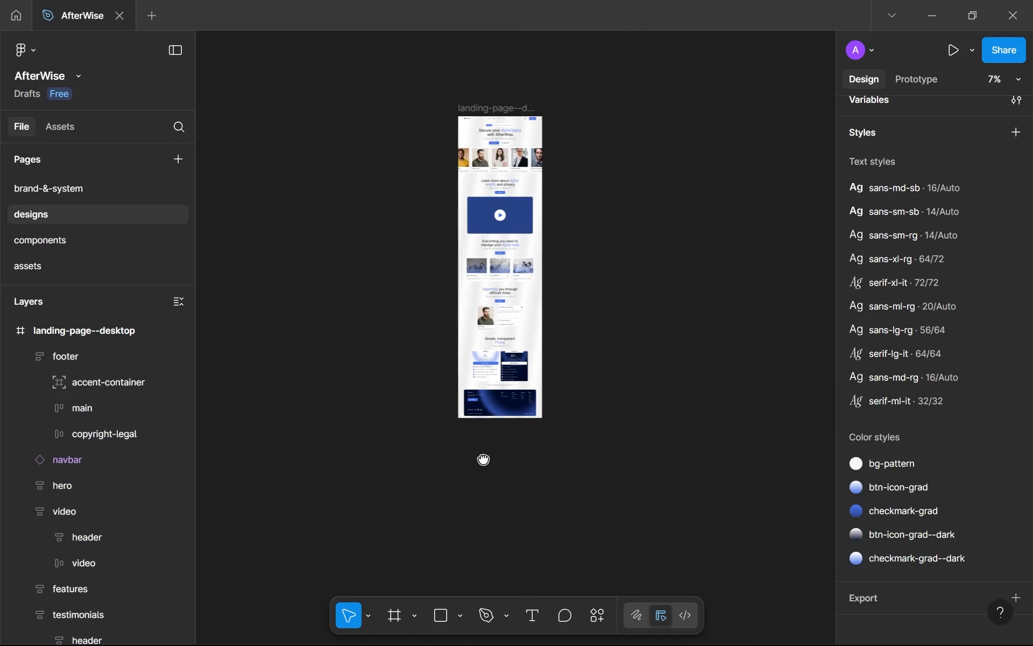
{"action": "scroll", "coordinate": [508, 282], "scroll_direction": "up", "scroll_amount": 3}
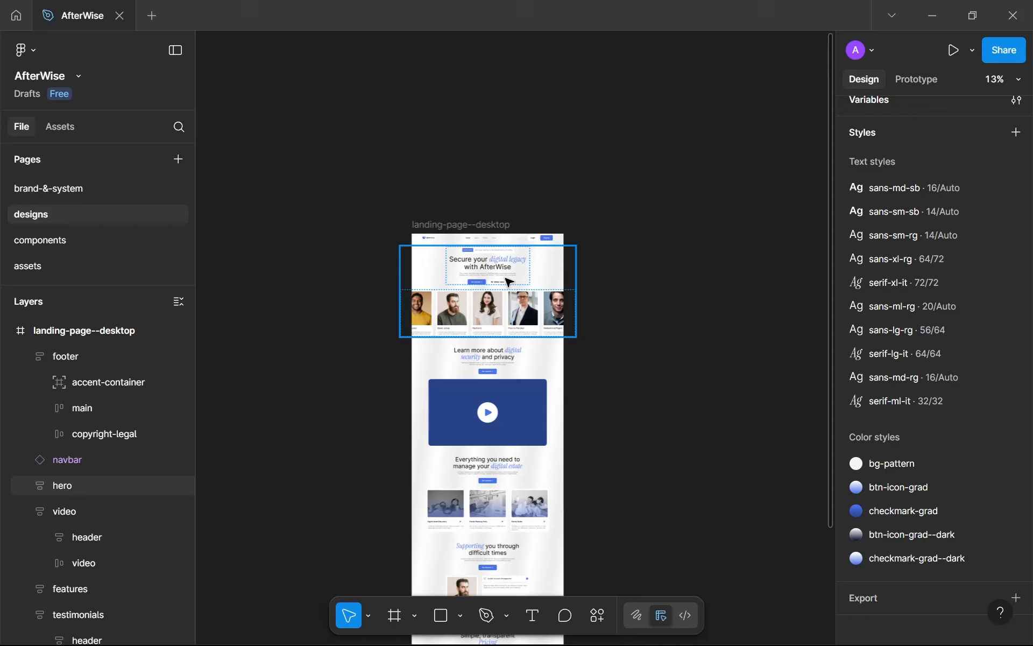
{"action": "left_click_drag", "start_coordinate": [505, 278], "coordinate": [524, 286]}
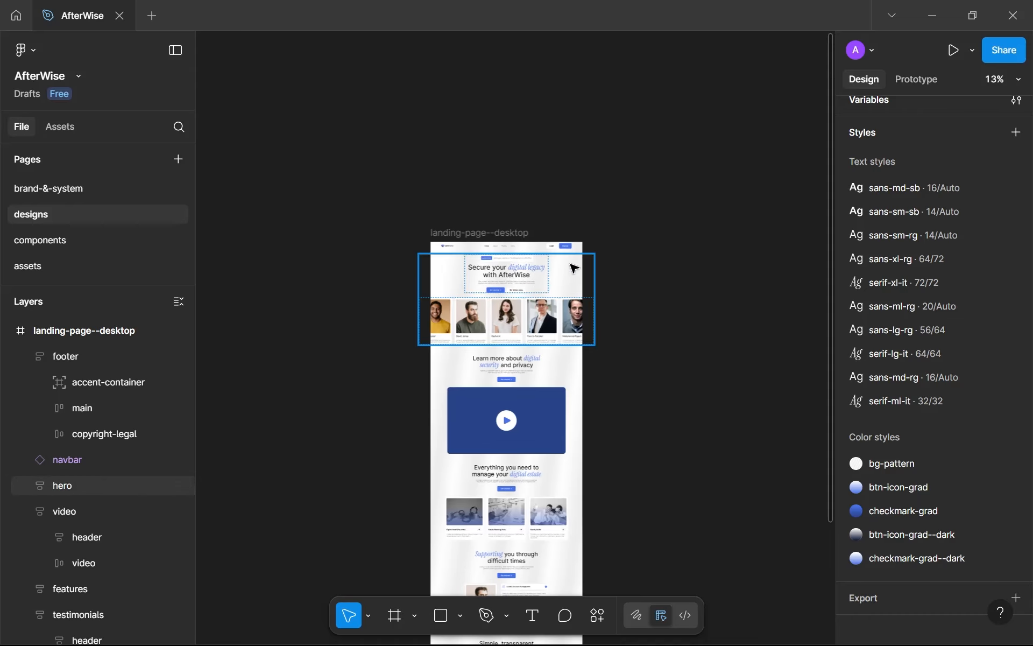
{"action": "scroll", "coordinate": [592, 274], "scroll_direction": "up", "scroll_amount": 5}
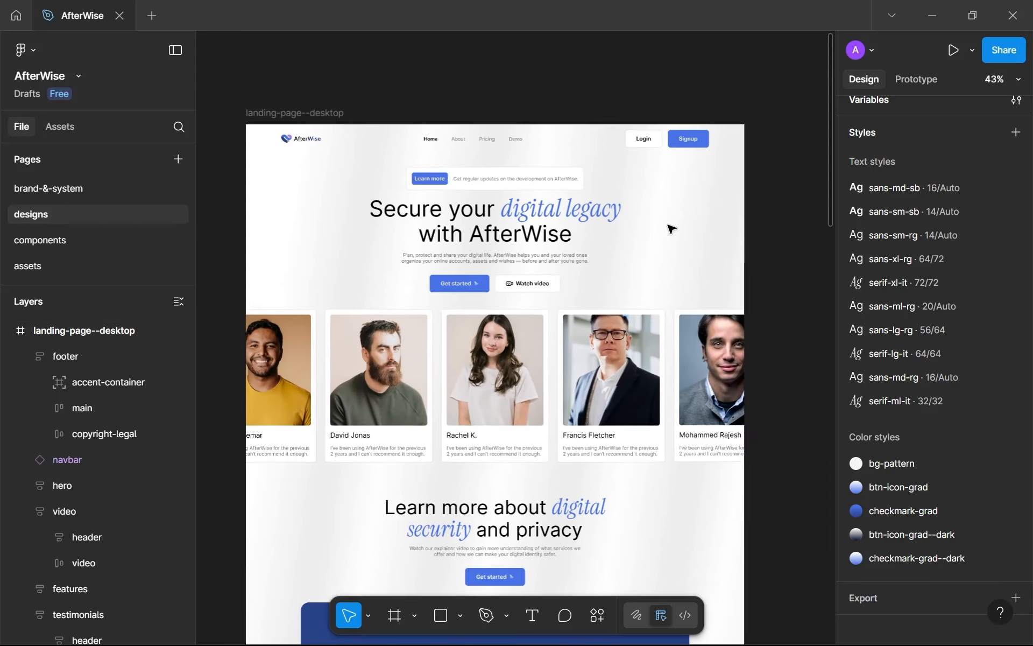
{"action": "scroll", "coordinate": [673, 231], "scroll_direction": "left", "scroll_amount": 1}
{"action": "scroll", "coordinate": [679, 248], "scroll_direction": "down", "scroll_amount": 2}
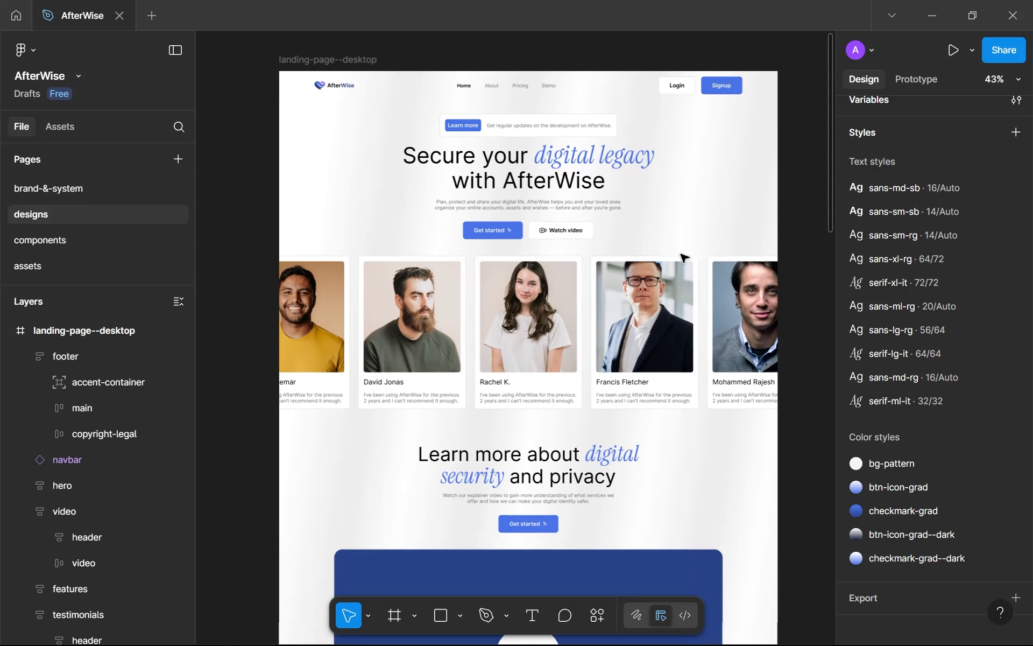
{"action": "scroll", "coordinate": [683, 258], "scroll_direction": "down", "scroll_amount": 2}
{"action": "scroll", "coordinate": [684, 258], "scroll_direction": "down", "scroll_amount": 5}
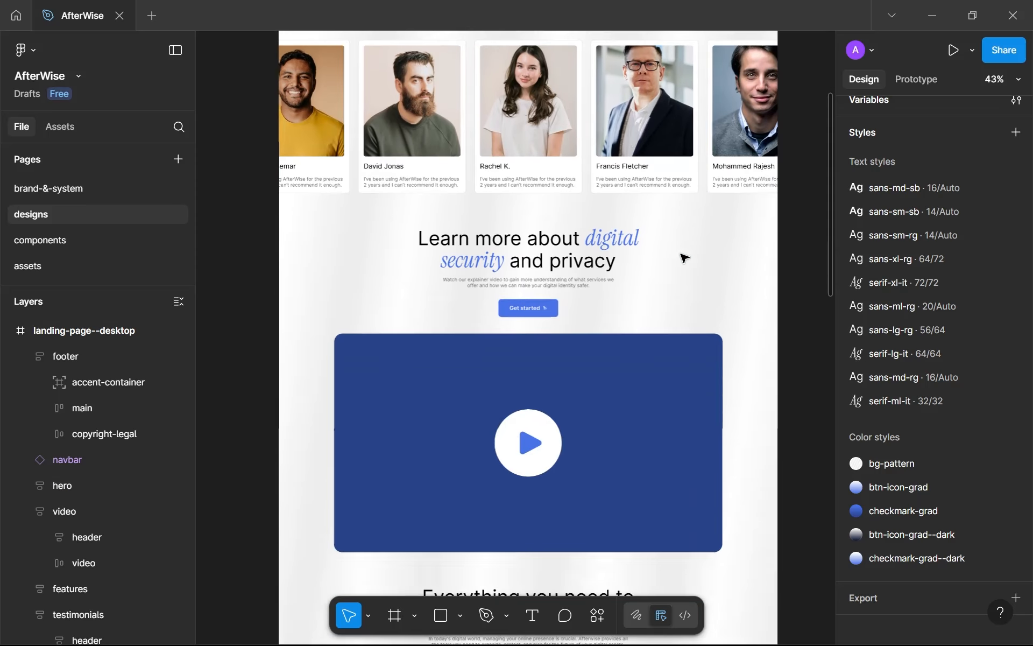
{"action": "scroll", "coordinate": [683, 258], "scroll_direction": "down", "scroll_amount": 10}
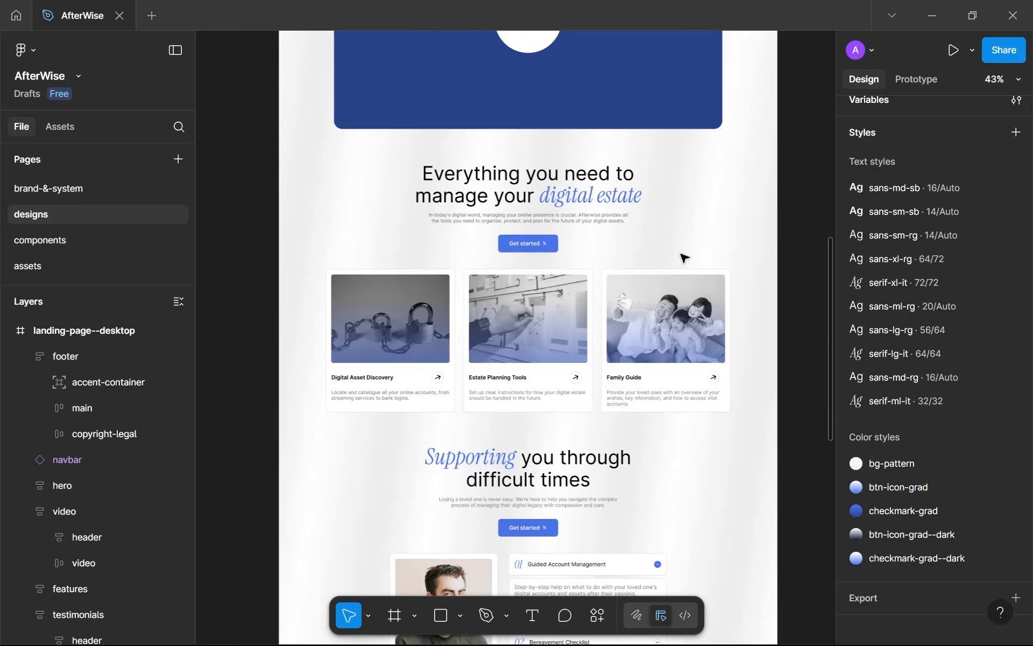
{"action": "scroll", "coordinate": [683, 258], "scroll_direction": "down", "scroll_amount": 1}
{"action": "scroll", "coordinate": [683, 258], "scroll_direction": "down", "scroll_amount": 4}
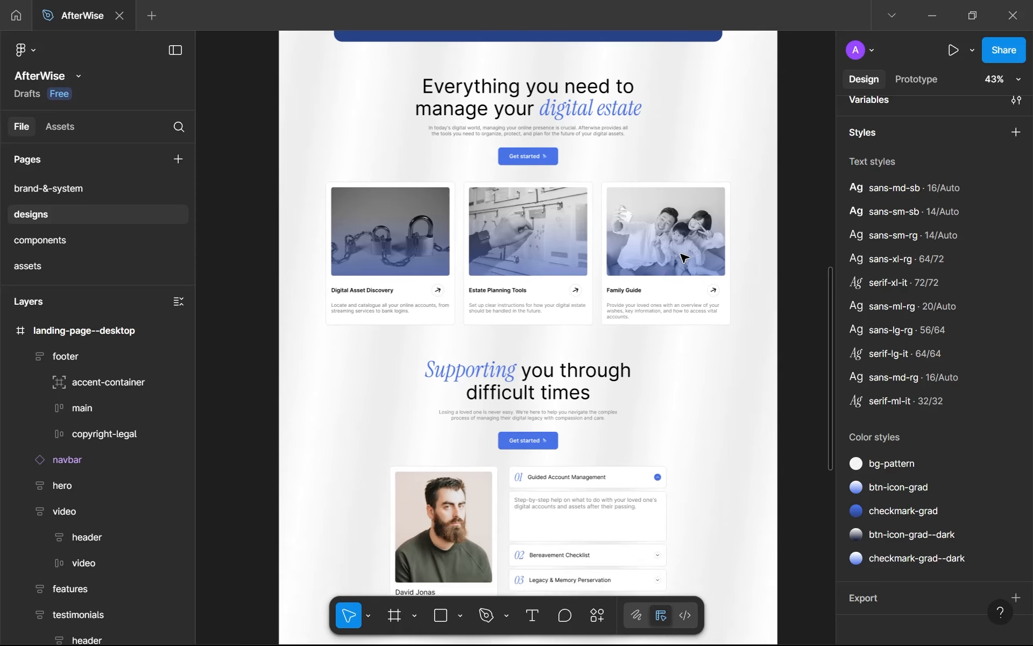
{"action": "scroll", "coordinate": [684, 259], "scroll_direction": "down", "scroll_amount": 2}
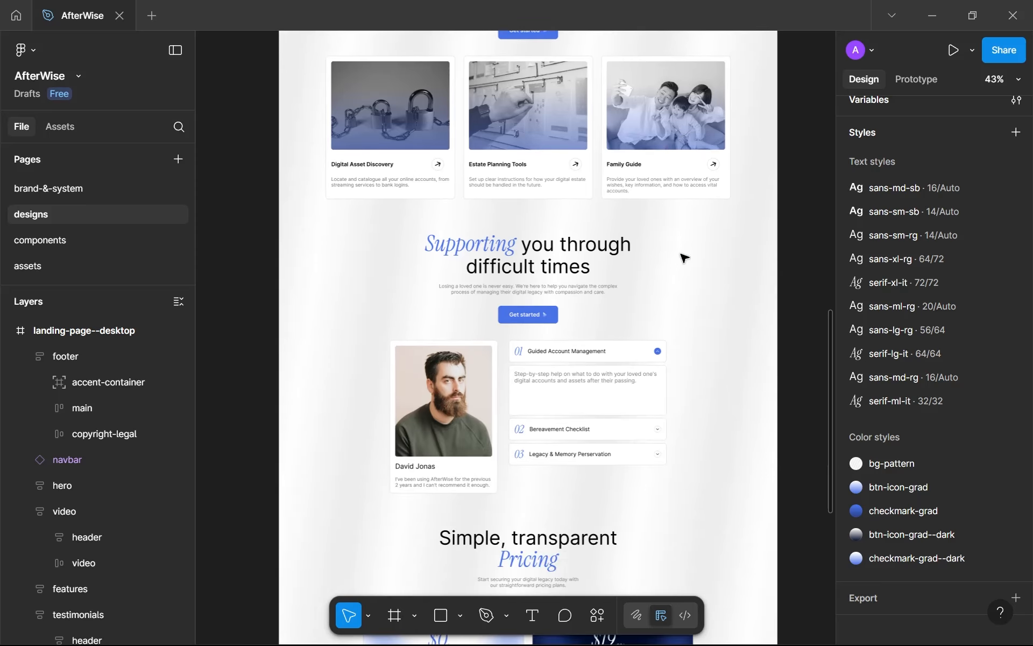
{"action": "scroll", "coordinate": [684, 258], "scroll_direction": "down", "scroll_amount": 3}
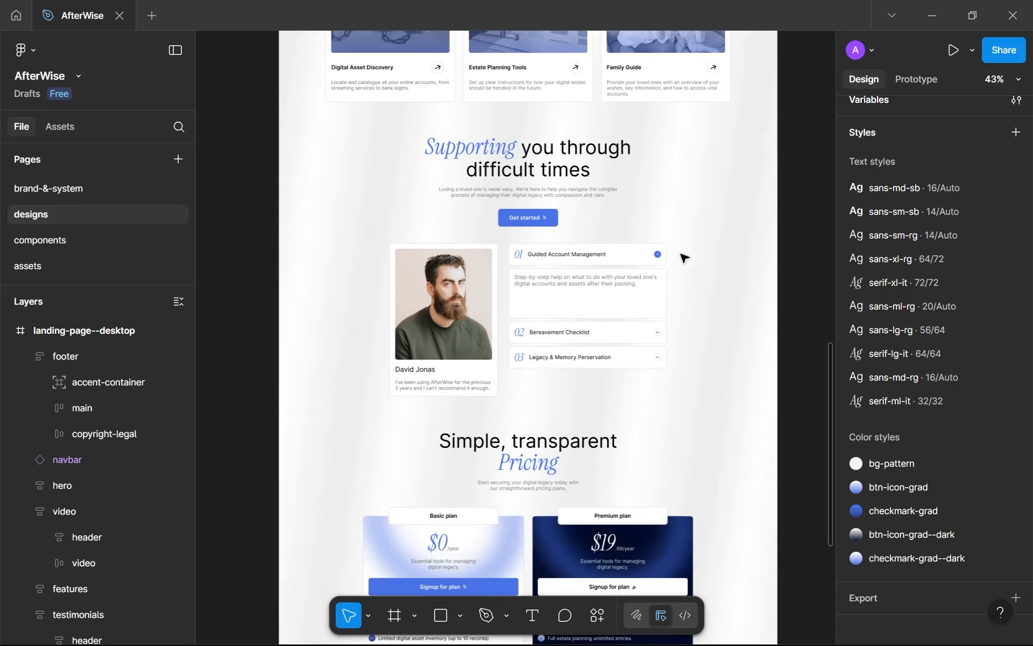
{"action": "scroll", "coordinate": [684, 259], "scroll_direction": "down", "scroll_amount": 3}
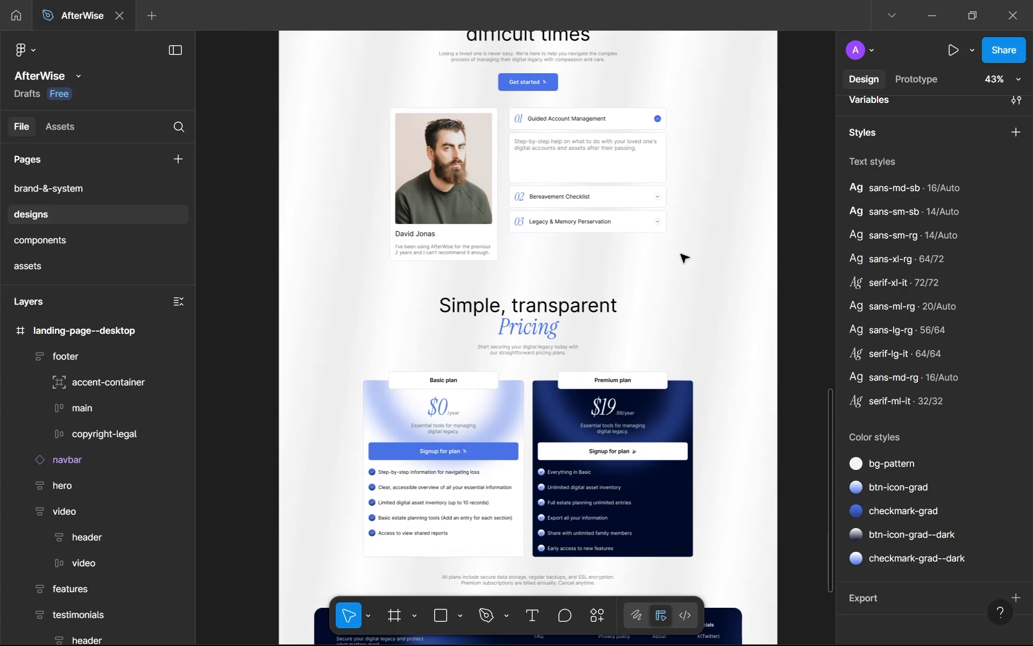
{"action": "scroll", "coordinate": [685, 258], "scroll_direction": "down", "scroll_amount": 1}
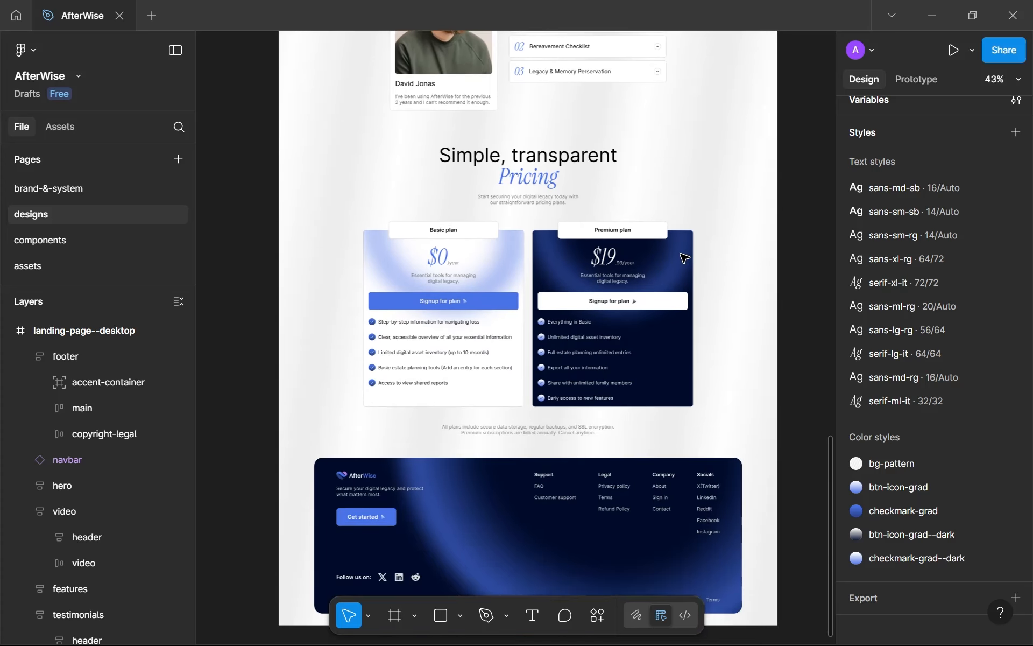
{"action": "scroll", "coordinate": [684, 259], "scroll_direction": "down", "scroll_amount": 3}
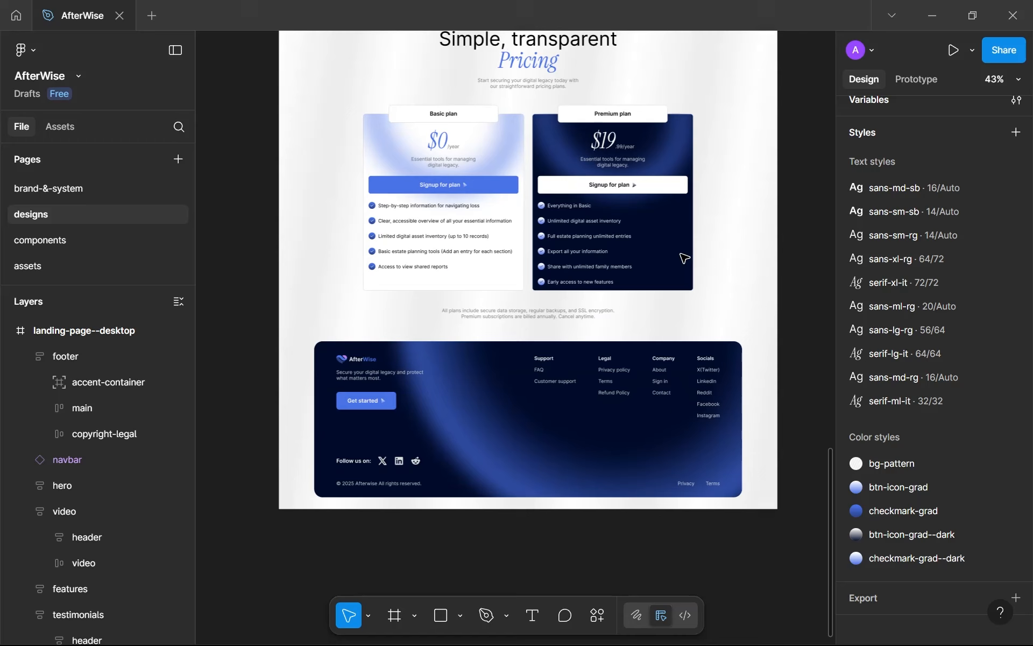
{"action": "scroll", "coordinate": [684, 259], "scroll_direction": "up", "scroll_amount": 1}
{"action": "scroll", "coordinate": [669, 268], "scroll_direction": "down", "scroll_amount": 1}
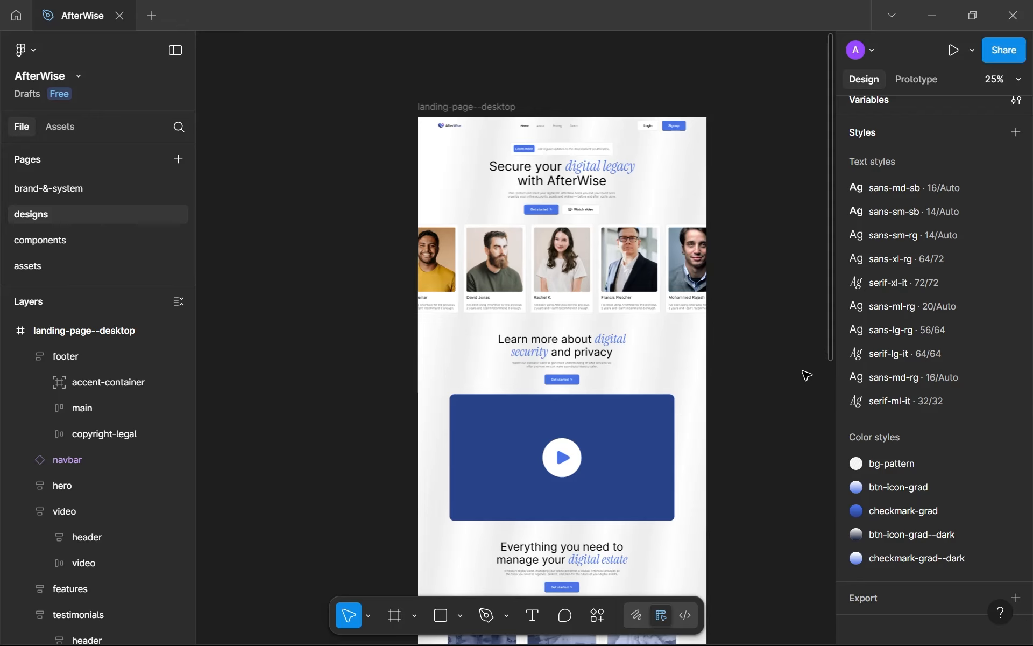
{"action": "scroll", "coordinate": [774, 373], "scroll_direction": "down", "scroll_amount": 8}
{"action": "scroll", "coordinate": [775, 373], "scroll_direction": "down", "scroll_amount": 3}
{"action": "left_click_drag", "start_coordinate": [768, 379], "coordinate": [664, 415]}
{"action": "scroll", "coordinate": [637, 401], "scroll_direction": "up", "scroll_amount": 5}
{"action": "scroll", "coordinate": [662, 414], "scroll_direction": "down", "scroll_amount": 3}
{"action": "left_click_drag", "start_coordinate": [725, 145], "coordinate": [514, 455]}
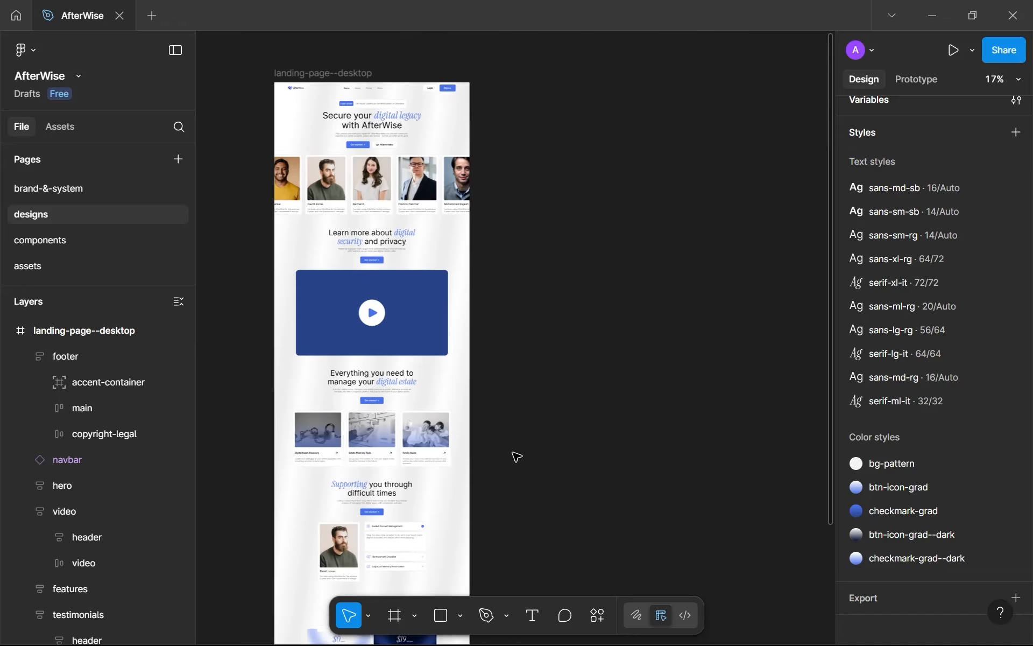
{"action": "scroll", "coordinate": [503, 172], "scroll_direction": "up", "scroll_amount": 1}
{"action": "left_click_drag", "start_coordinate": [507, 207], "coordinate": [548, 384]}
{"action": "scroll", "coordinate": [548, 384], "scroll_direction": "up", "scroll_amount": 1}
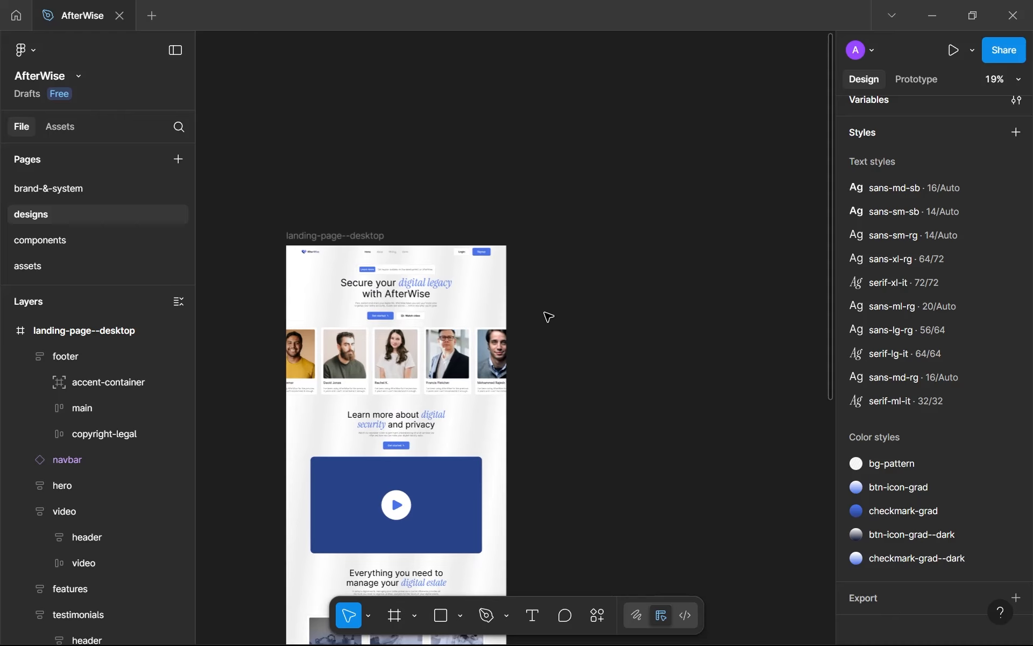
Create a 393×852 iPhone 16 frame and place it at X 1575, Y 0.
{"action": "key", "text": "f"}
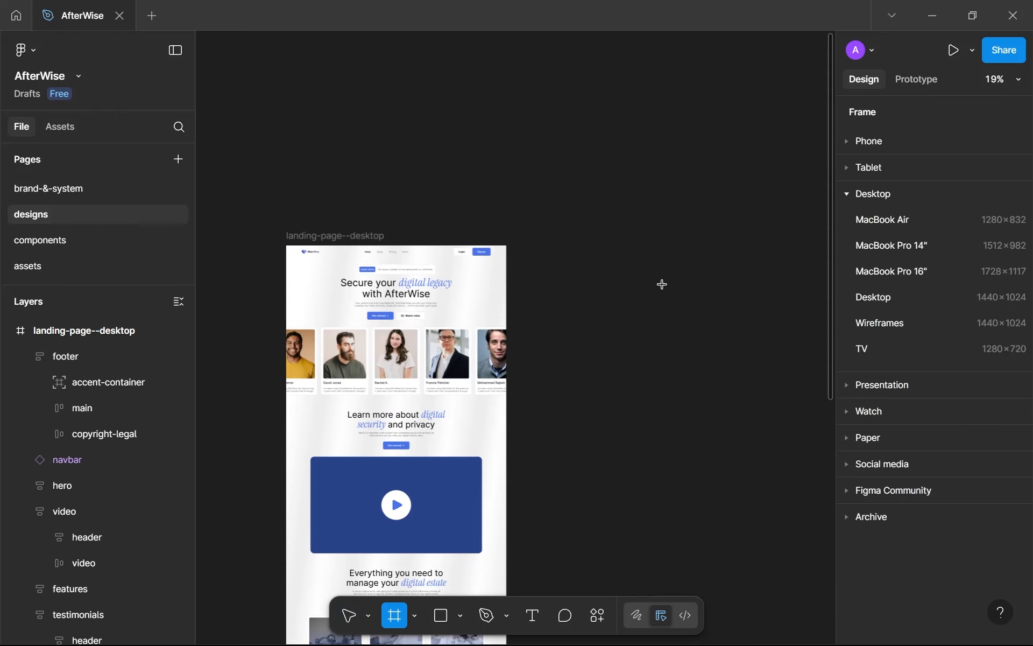
{"action": "left_click", "coordinate": [871, 196]}
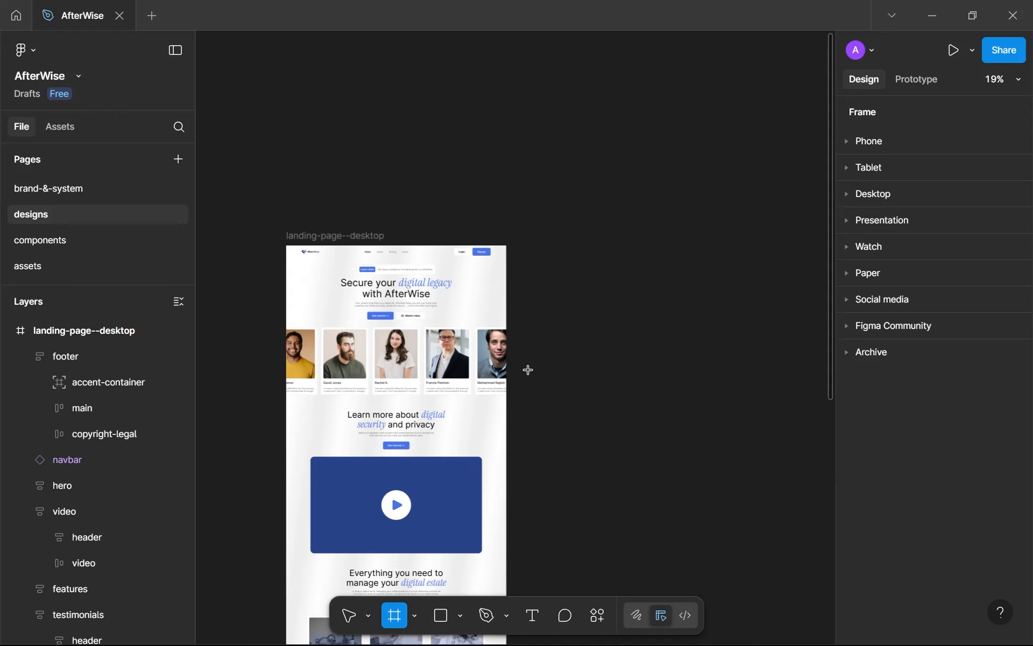
{"action": "left_click", "coordinate": [884, 139]}
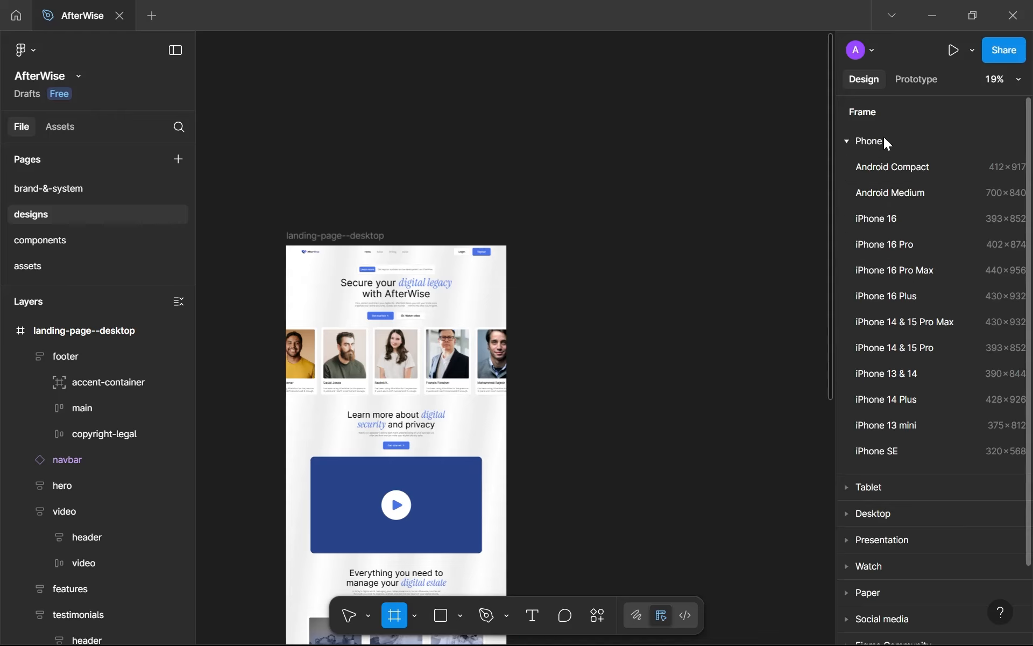
{"action": "left_click", "coordinate": [878, 220]}
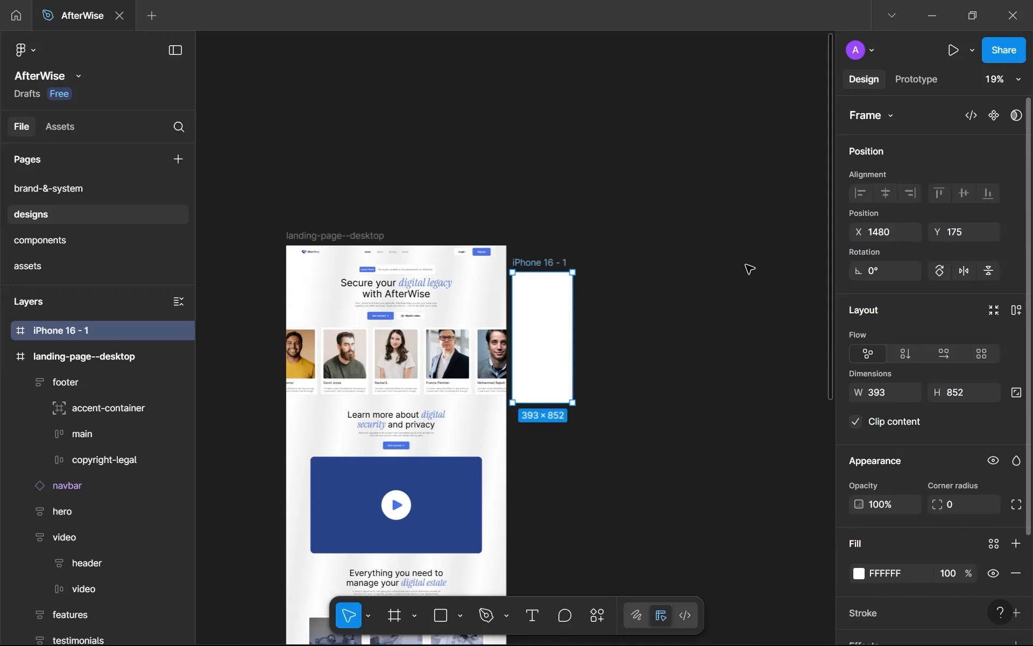
{"action": "scroll", "coordinate": [557, 262], "scroll_direction": "up", "scroll_amount": 5, "text": "ctrl"}
{"action": "left_click_drag", "start_coordinate": [557, 262], "coordinate": [596, 228]}
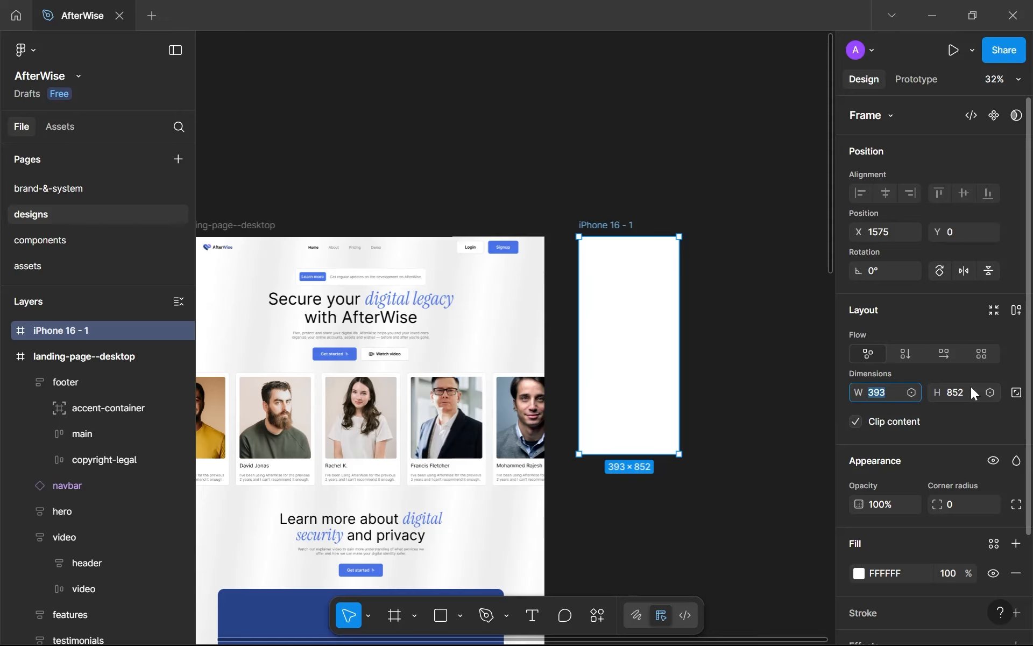
Rename the new phone frame to 'landing-page--mobile'.
{"action": "key", "text": "Tab"}
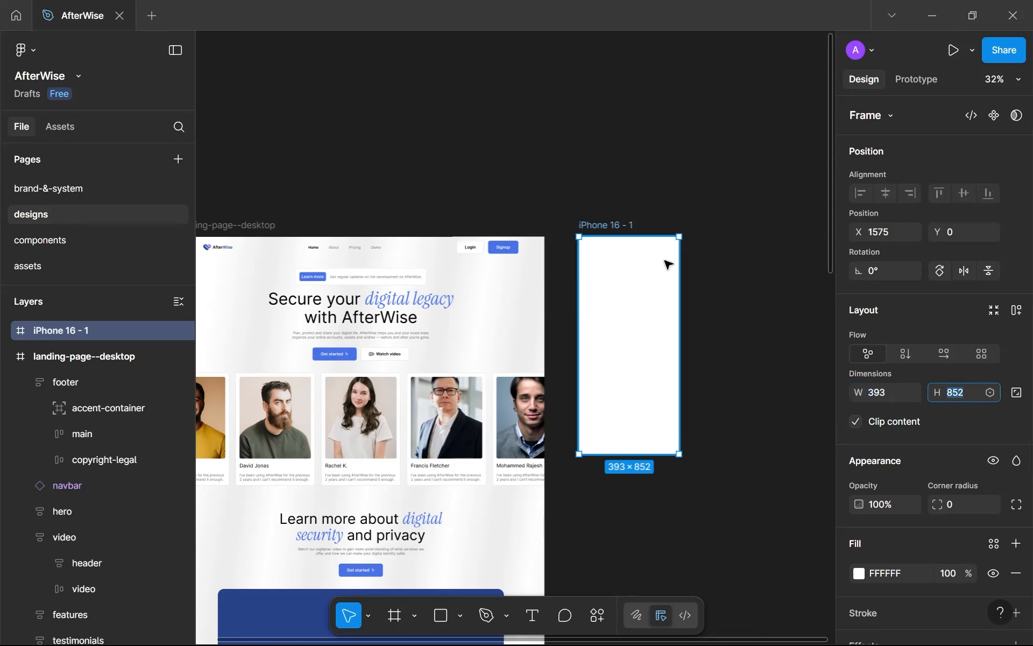
{"action": "double_click", "coordinate": [629, 225]}
{"action": "scroll", "coordinate": [584, 250], "scroll_direction": "down", "scroll_amount": 2}
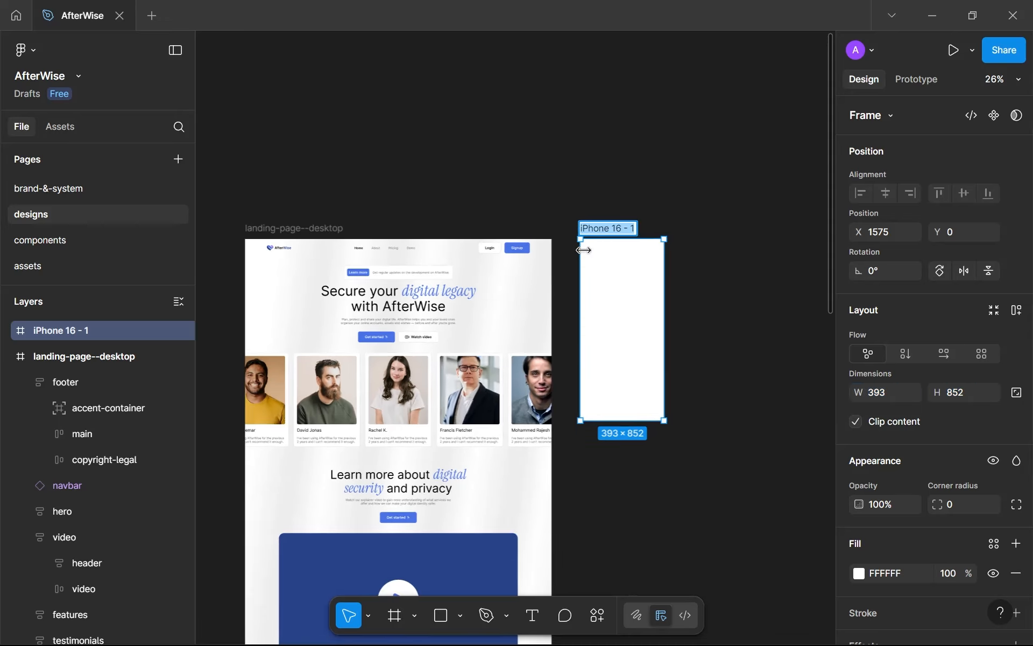
{"action": "type", "text": "lan"}
{"action": "type", "text": "ding-page"}
{"action": "type", "text": "--mobile"}
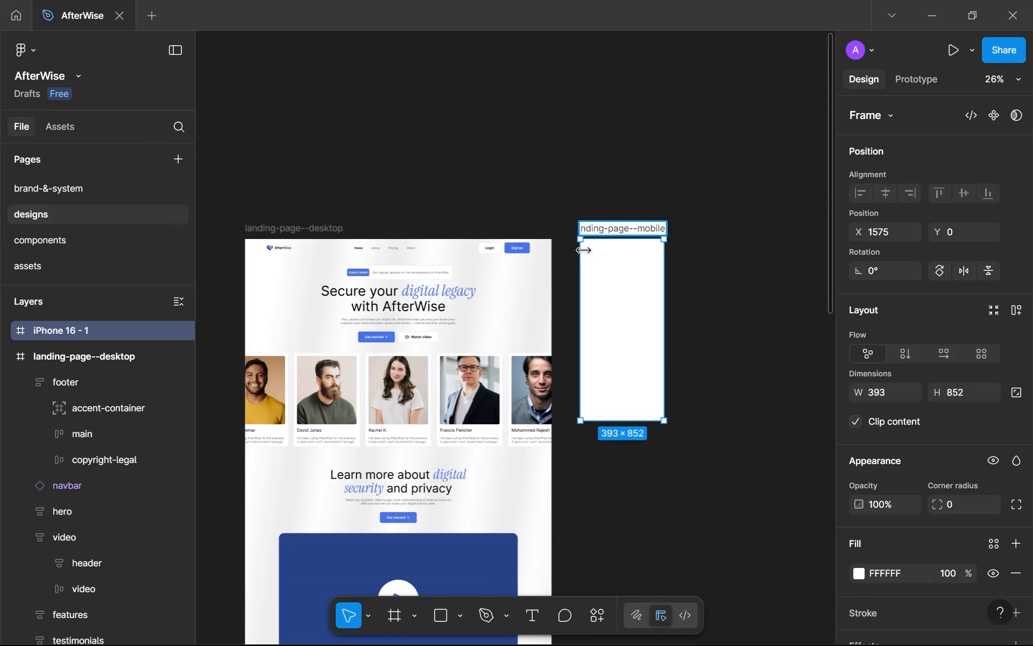
{"action": "key", "text": "Return"}
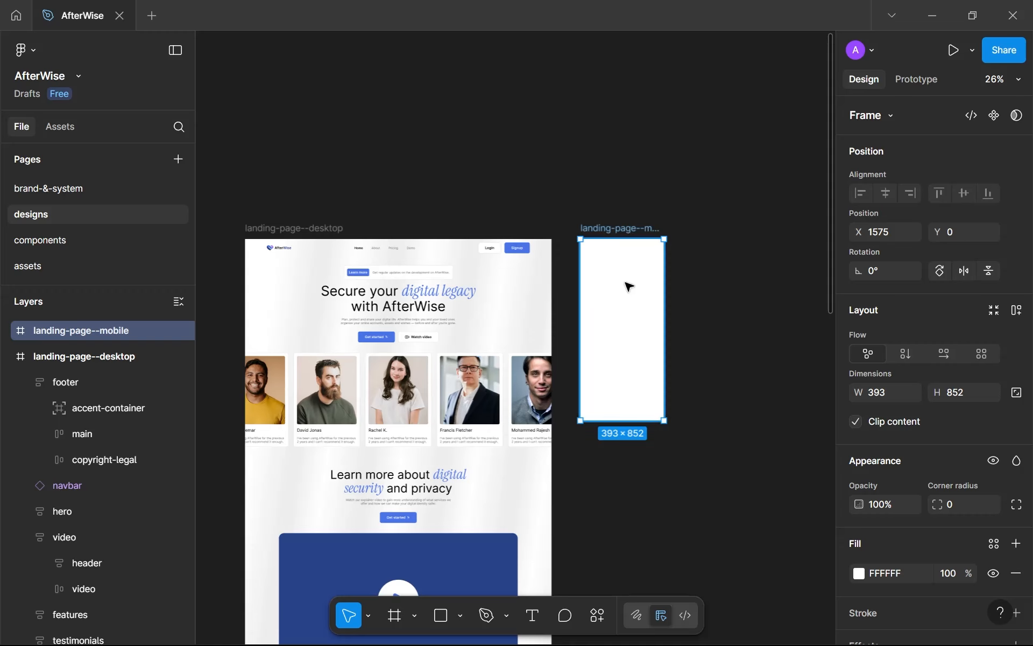
Move the mobile frame closer to the desktop page, to X 1535.
{"action": "scroll", "coordinate": [630, 276], "scroll_direction": "up", "scroll_amount": 2}
{"action": "scroll", "coordinate": [625, 273], "scroll_direction": "down", "scroll_amount": 1}
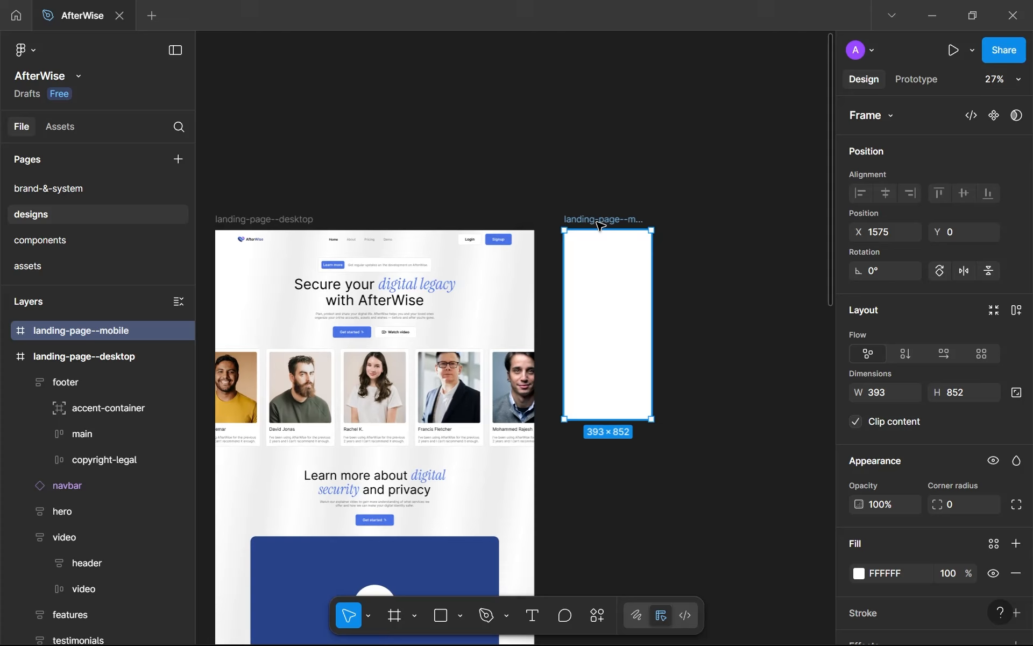
{"action": "left_click_drag", "start_coordinate": [608, 226], "coordinate": [601, 226]}
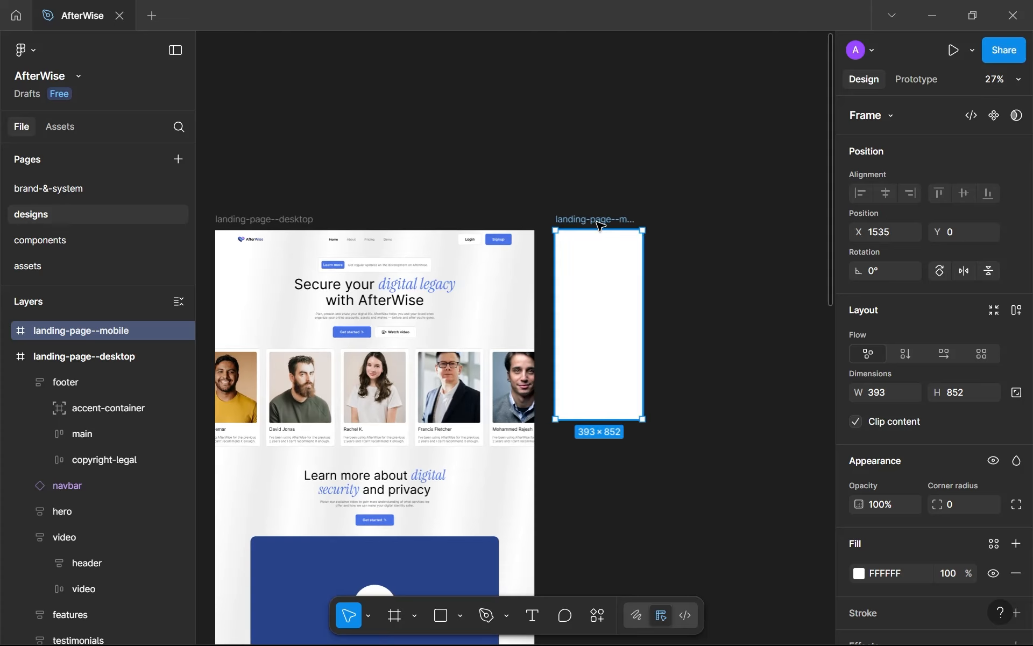
{"action": "scroll", "coordinate": [339, 253], "scroll_direction": "down", "scroll_amount": 5}
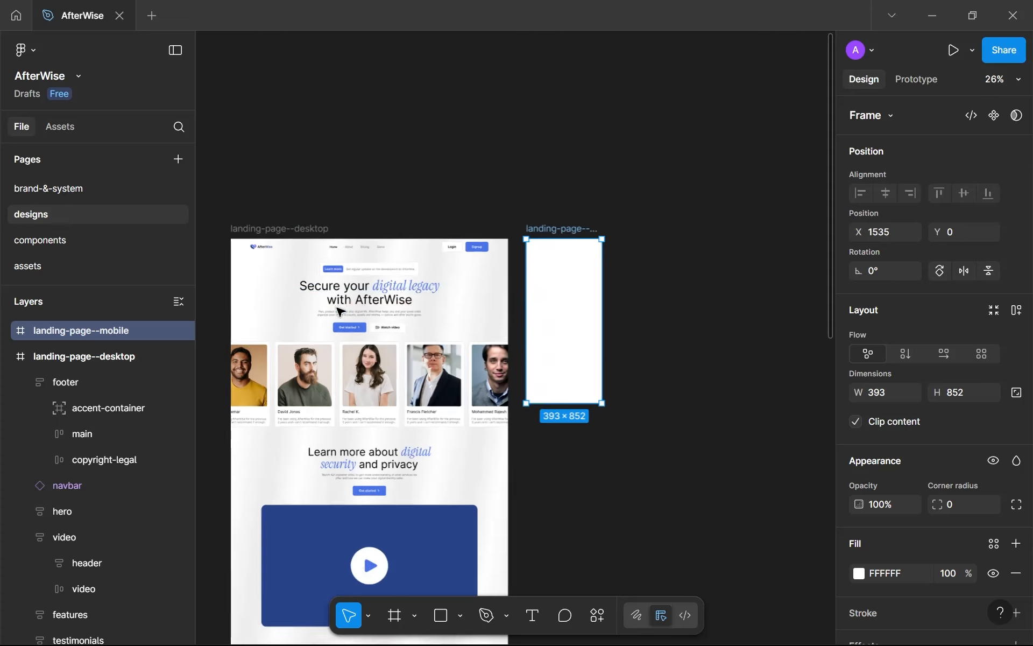
{"action": "scroll", "coordinate": [384, 280], "scroll_direction": "down", "scroll_amount": 3}
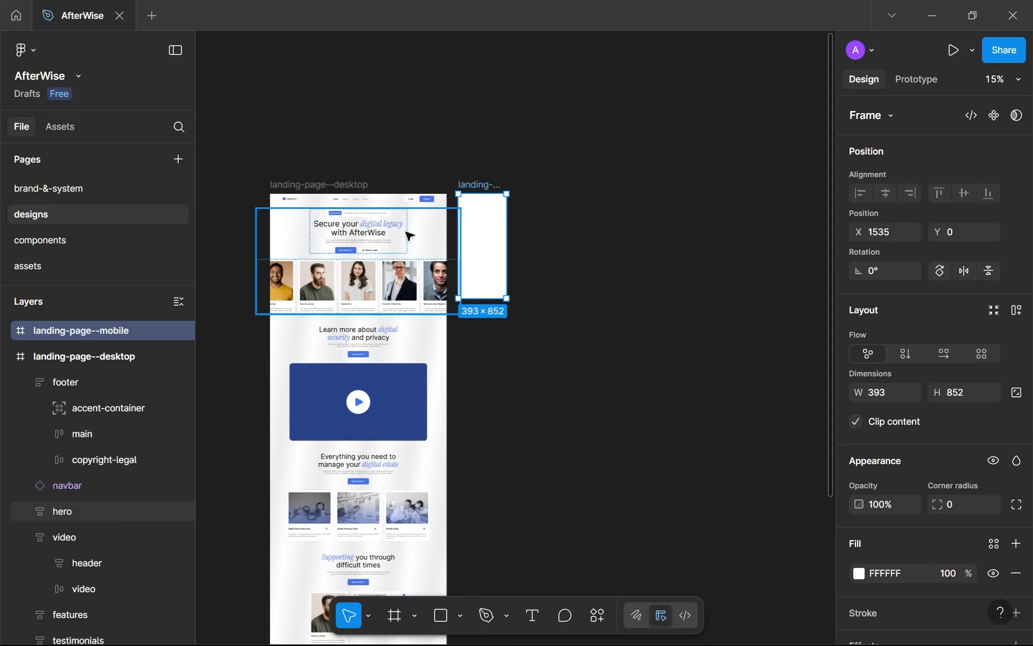
{"action": "scroll", "coordinate": [414, 258], "scroll_direction": "down", "scroll_amount": 1}
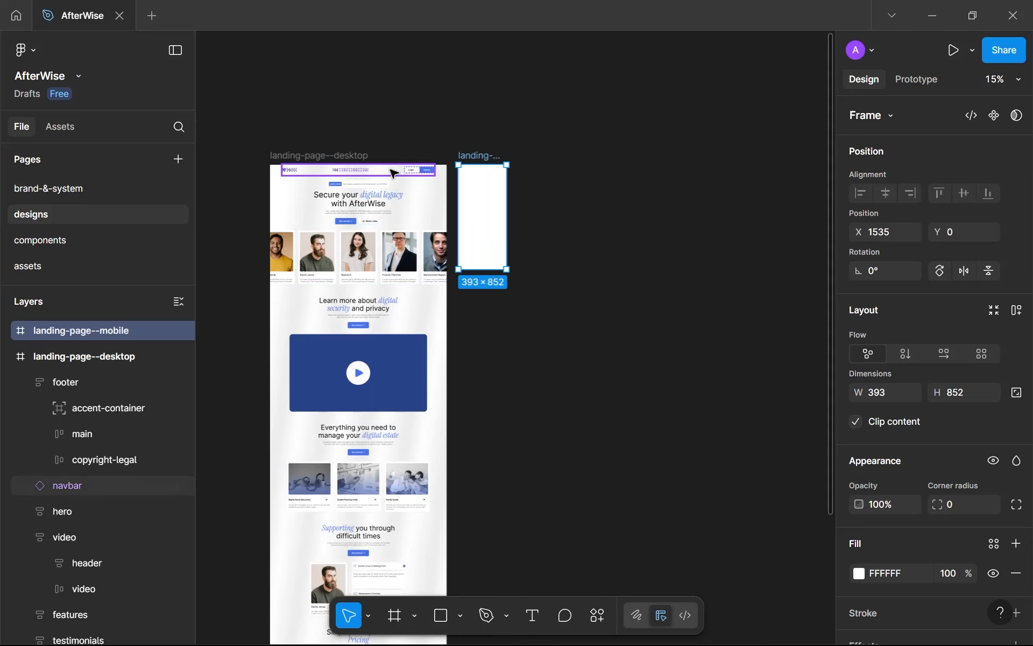
{"action": "scroll", "coordinate": [390, 430], "scroll_direction": "down", "scroll_amount": 2}
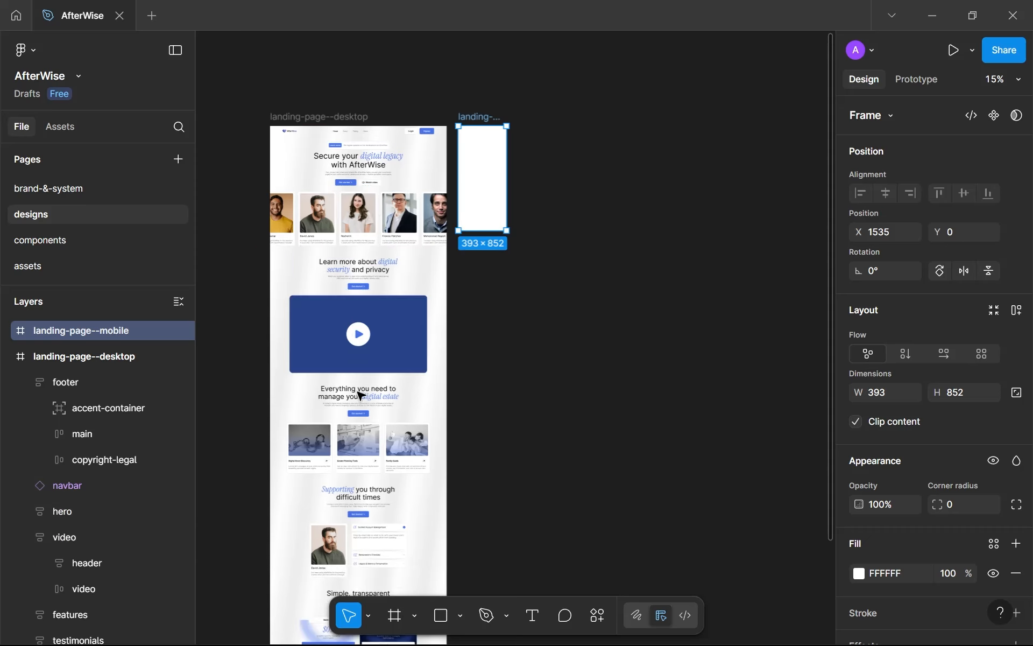
{"action": "scroll", "coordinate": [404, 414], "scroll_direction": "down", "scroll_amount": 2, "text": "ctrl"}
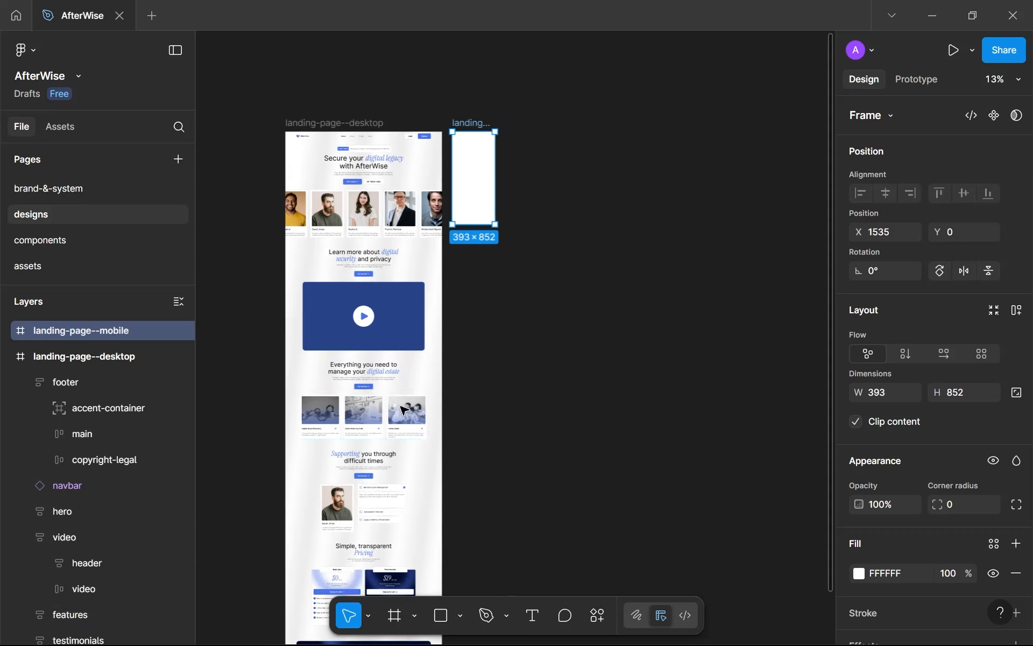
{"action": "scroll", "coordinate": [404, 414], "scroll_direction": "down", "scroll_amount": 5}
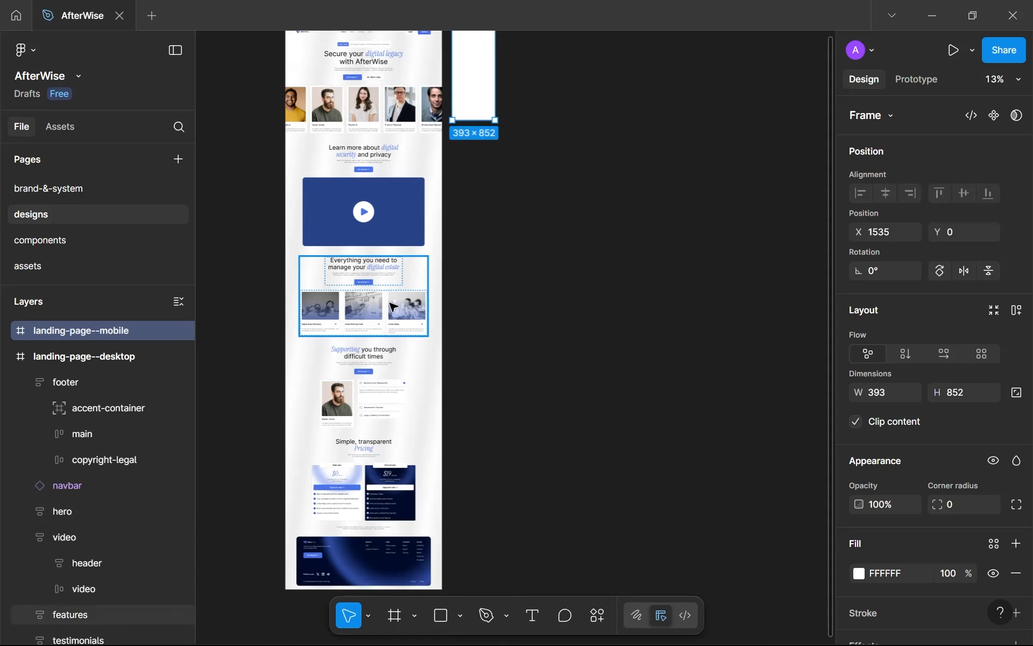
{"action": "scroll", "coordinate": [501, 301], "scroll_direction": "up", "scroll_amount": 10}
{"action": "scroll", "coordinate": [538, 291], "scroll_direction": "up", "scroll_amount": 5, "text": "ctrl"}
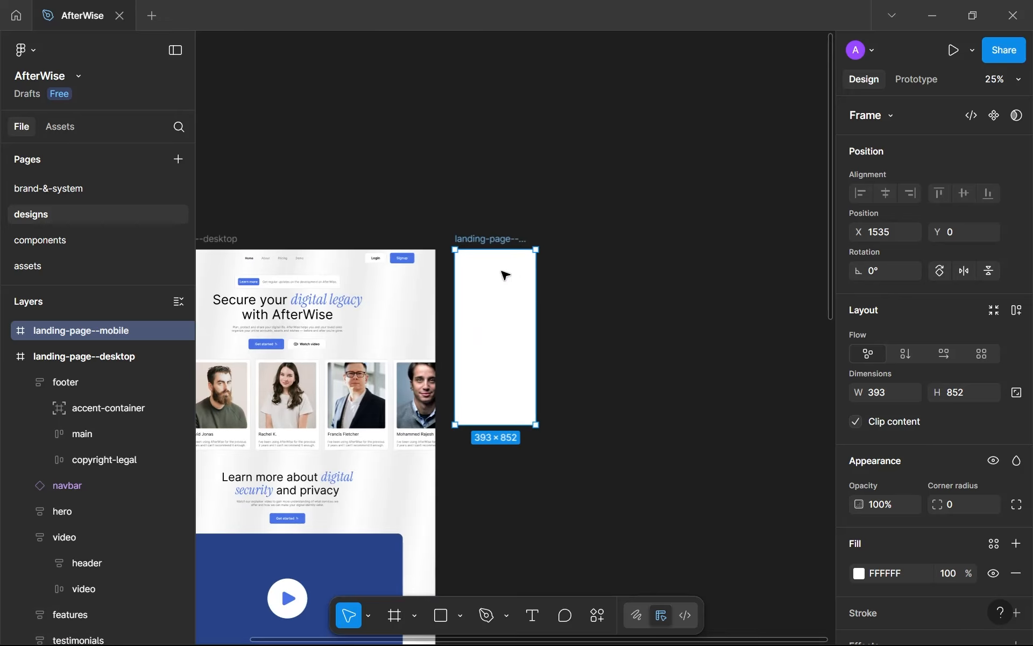
{"action": "scroll", "coordinate": [511, 310], "scroll_direction": "up", "scroll_amount": 1, "text": "ctrl"}
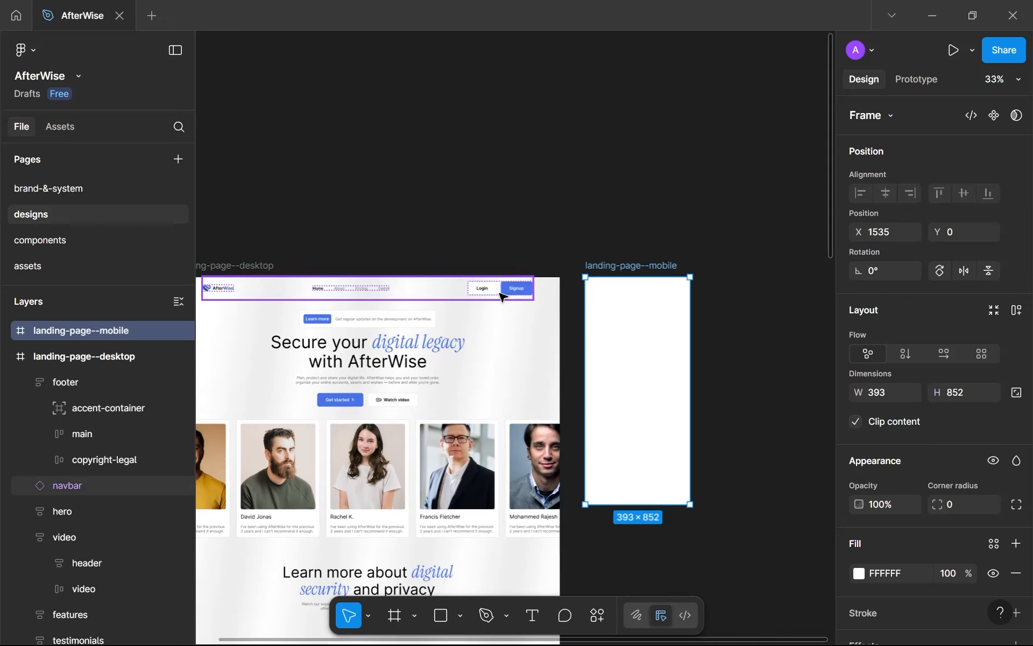
{"action": "scroll", "coordinate": [494, 295], "scroll_direction": "up", "scroll_amount": 1, "text": "ctrl"}
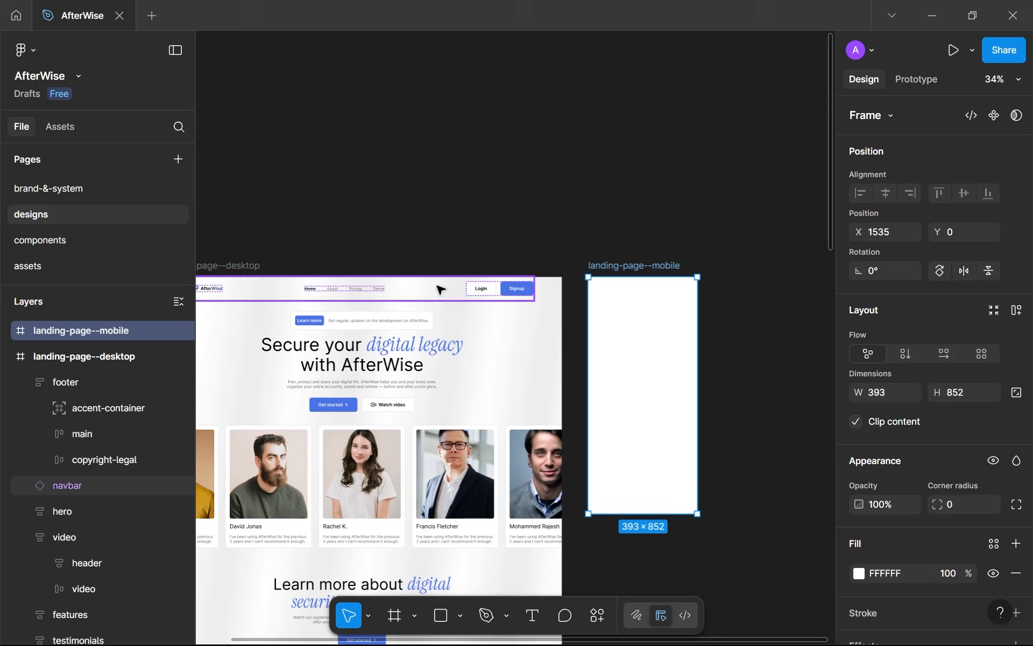
Select the navbar on the desktop landing page.
{"action": "left_click", "coordinate": [448, 296]}
{"action": "scroll", "coordinate": [484, 312], "scroll_direction": "up", "scroll_amount": 2, "text": "ctrl"}
{"action": "scroll", "coordinate": [433, 321], "scroll_direction": "down", "scroll_amount": 2, "text": "ctrl"}
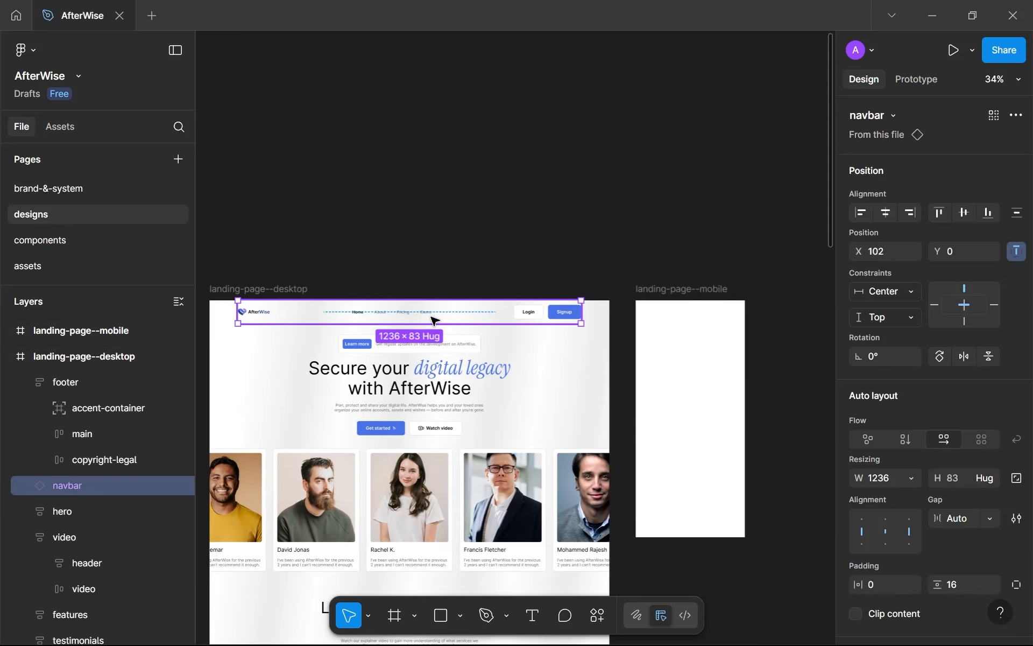
{"action": "scroll", "coordinate": [377, 320], "scroll_direction": "up", "scroll_amount": 2, "text": "ctrl"}
Go to the components page and pan the component frames into view.
{"action": "left_click", "coordinate": [115, 243]}
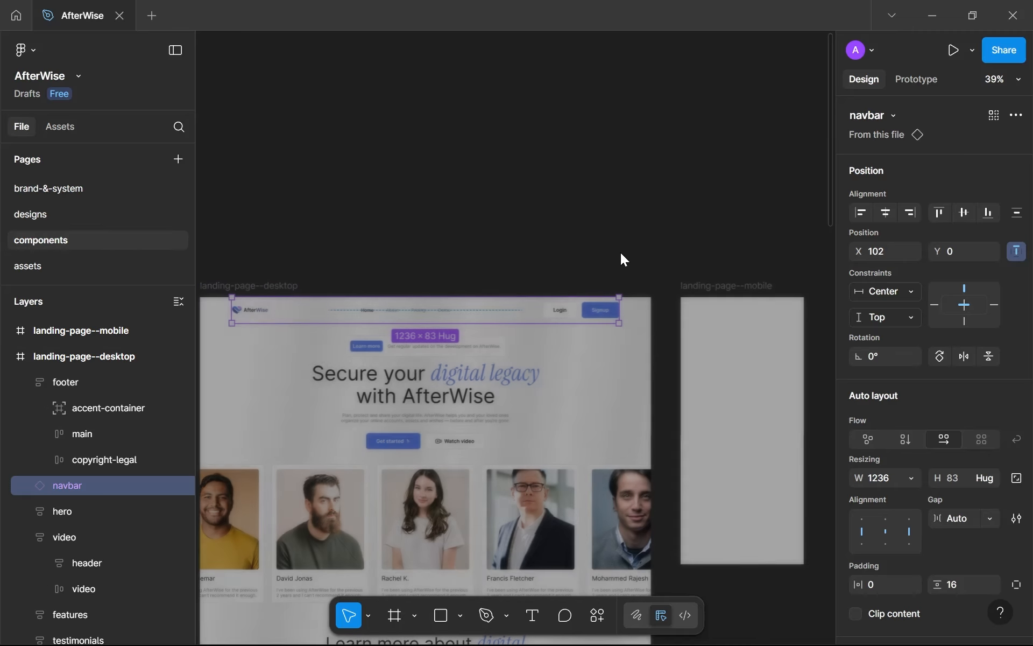
{"action": "scroll", "coordinate": [595, 281], "scroll_direction": "down", "scroll_amount": 3, "text": "ctrl"}
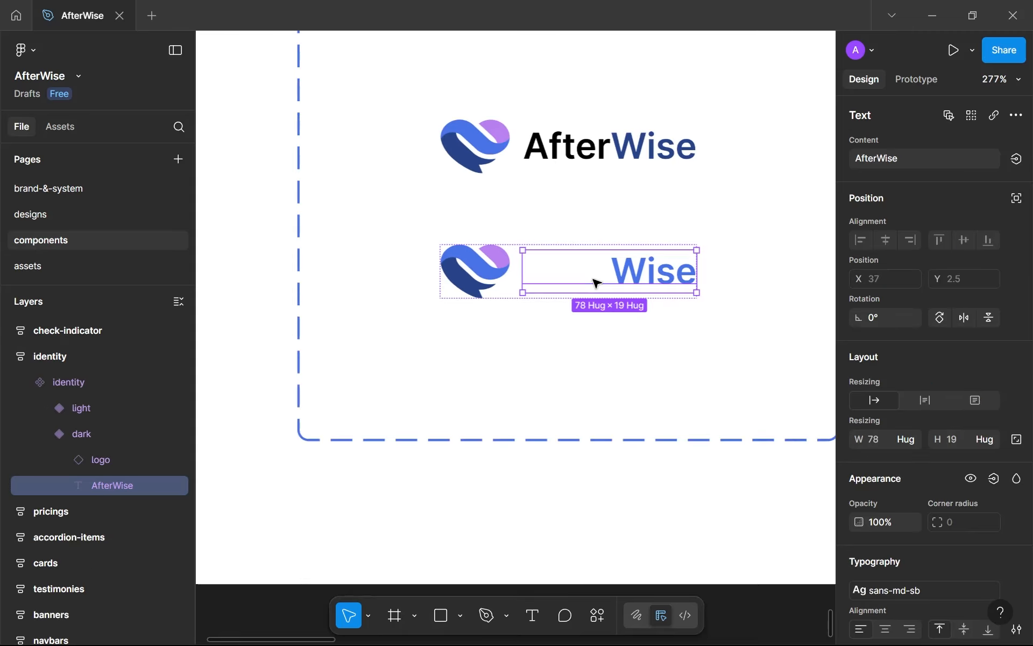
{"action": "scroll", "coordinate": [593, 280], "scroll_direction": "down", "scroll_amount": 8, "text": "ctrl"}
{"action": "left_click_drag", "start_coordinate": [517, 152], "coordinate": [417, 510]}
{"action": "scroll", "coordinate": [469, 325], "scroll_direction": "down", "scroll_amount": 2, "text": "ctrl"}
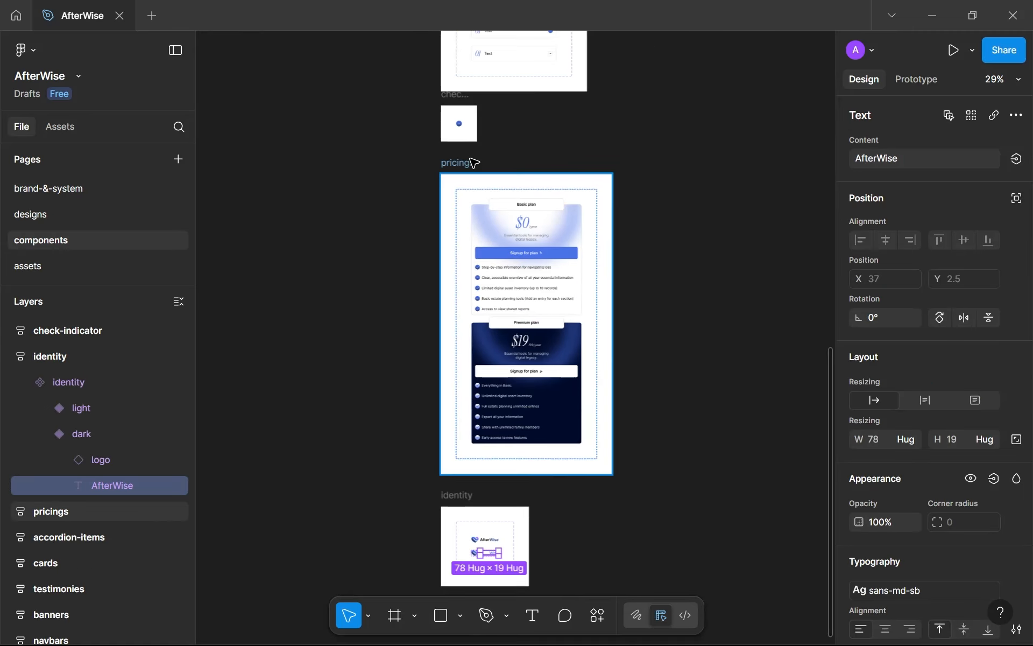
{"action": "scroll", "coordinate": [473, 162], "scroll_direction": "up", "scroll_amount": 15}
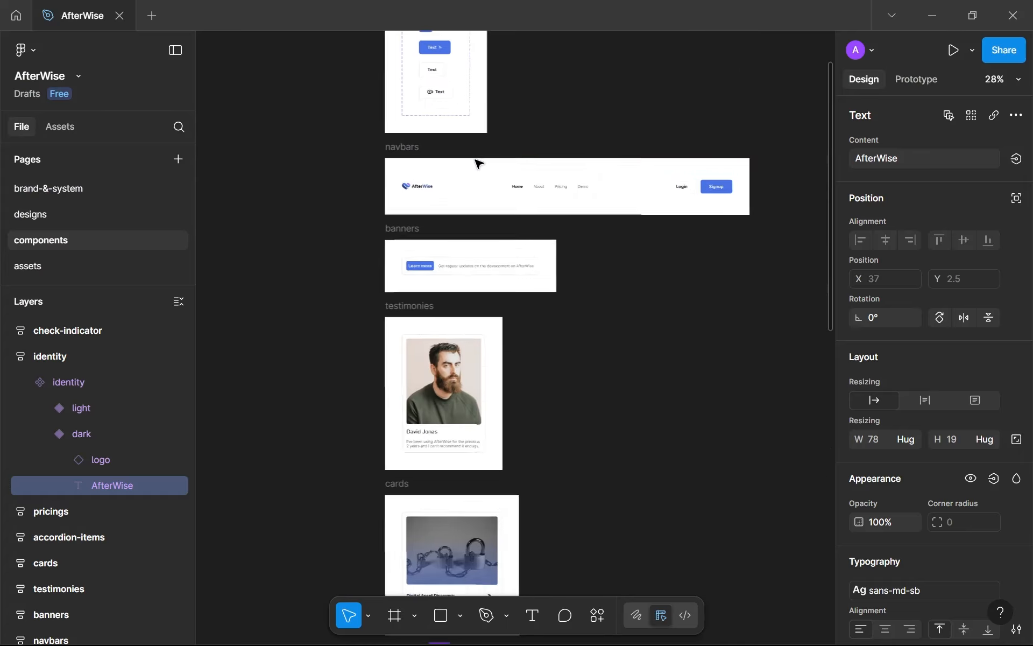
{"action": "scroll", "coordinate": [479, 184], "scroll_direction": "up", "scroll_amount": 1, "text": "ctrl"}
{"action": "scroll", "coordinate": [473, 205], "scroll_direction": "down", "scroll_amount": 3, "text": "ctrl"}
{"action": "left_click_drag", "start_coordinate": [407, 248], "coordinate": [458, 72]}
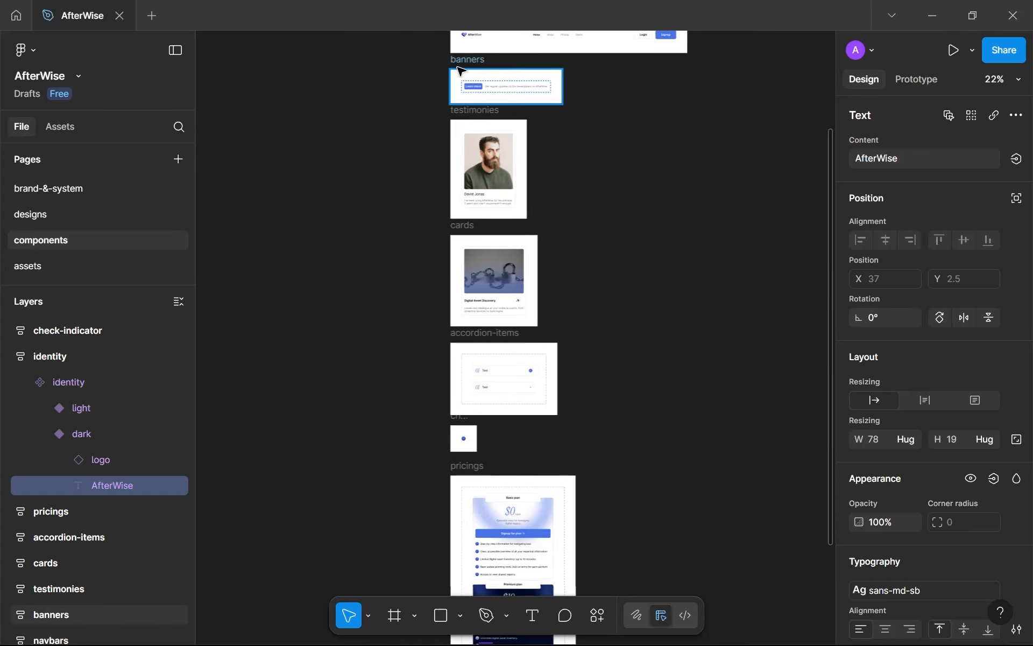
Select the banners, testimonies, cards, accordion-items, check-indicator, pricings and identity frames.
{"action": "left_click", "coordinate": [466, 75]}
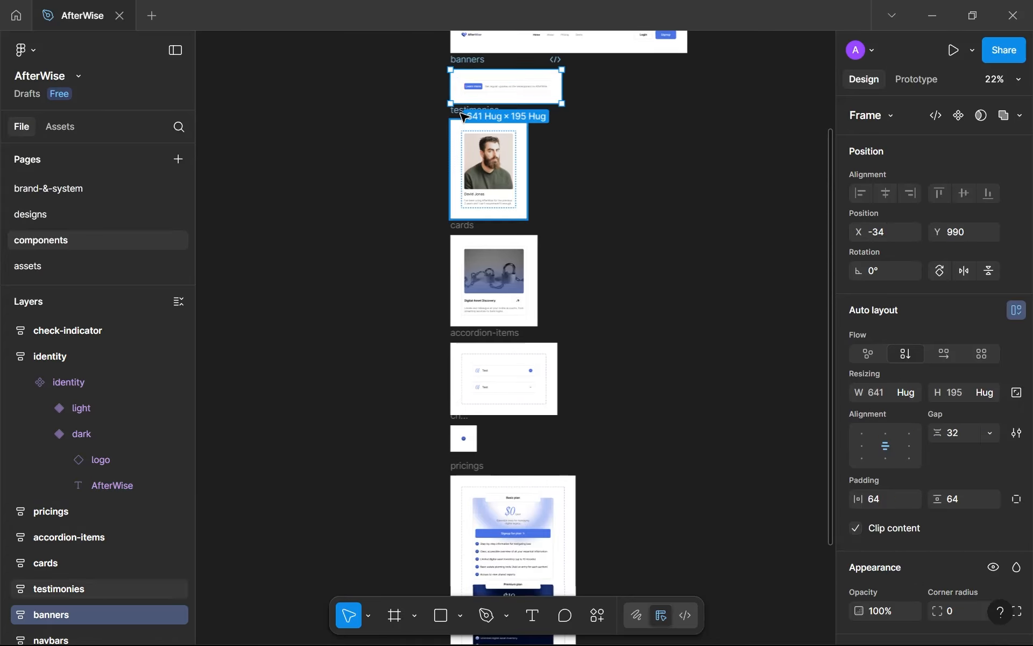
{"action": "left_click", "coordinate": [464, 118], "text": "shift"}
{"action": "left_click", "coordinate": [466, 322], "text": "shift"}
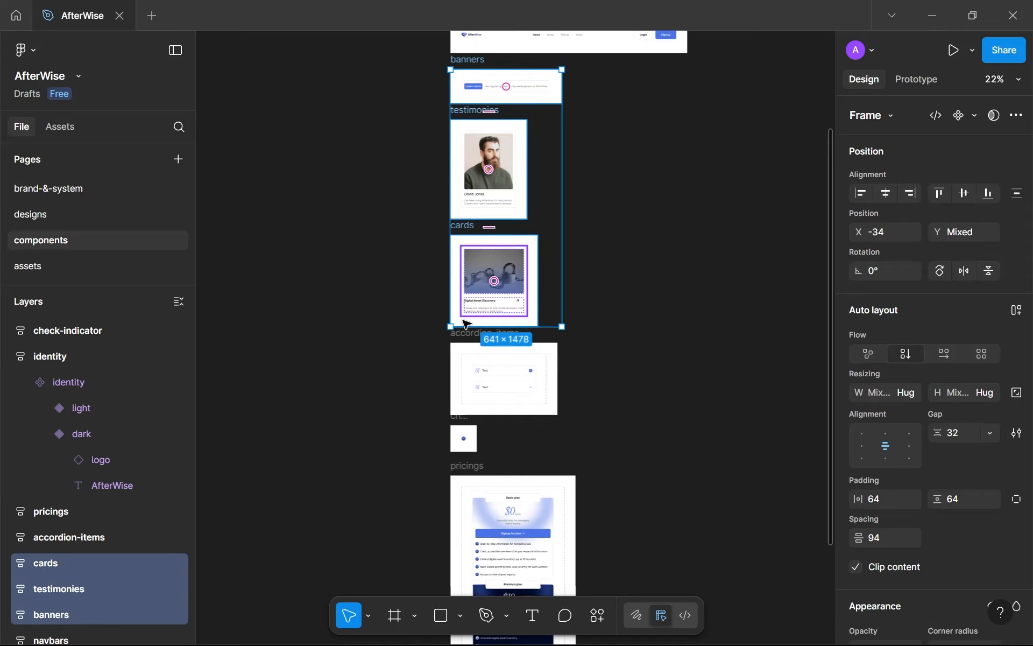
{"action": "left_click", "coordinate": [464, 355], "text": "shift"}
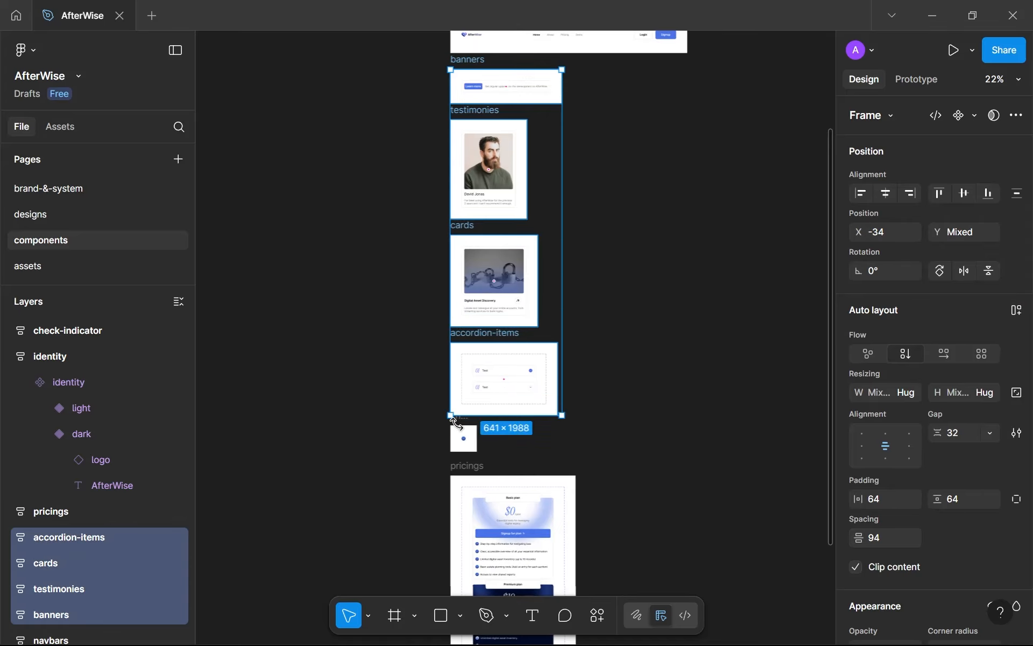
{"action": "scroll", "coordinate": [456, 423], "scroll_direction": "down", "scroll_amount": 3}
{"action": "scroll", "coordinate": [475, 178], "scroll_direction": "up", "scroll_amount": 5}
{"action": "left_click", "coordinate": [476, 242], "text": "shift"}
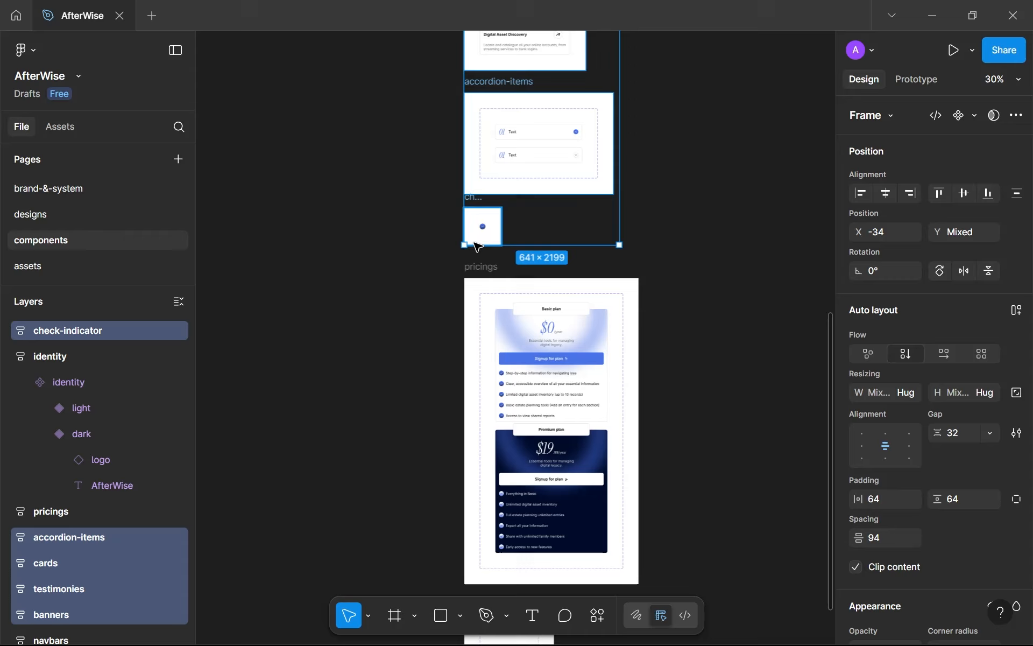
{"action": "left_click", "coordinate": [480, 266], "text": "shift"}
{"action": "scroll", "coordinate": [479, 323], "scroll_direction": "down", "scroll_amount": 5}
{"action": "left_click", "coordinate": [480, 377], "text": "shift"}
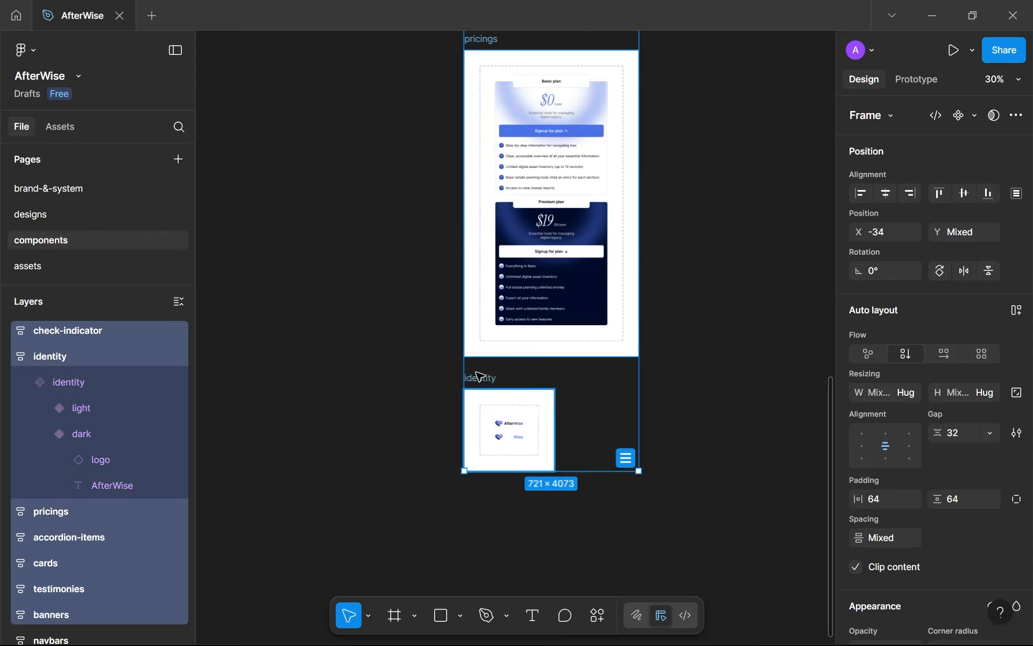
{"action": "scroll", "coordinate": [476, 374], "scroll_direction": "down", "scroll_amount": 2}
{"action": "scroll", "coordinate": [552, 484], "scroll_direction": "up", "scroll_amount": 3}
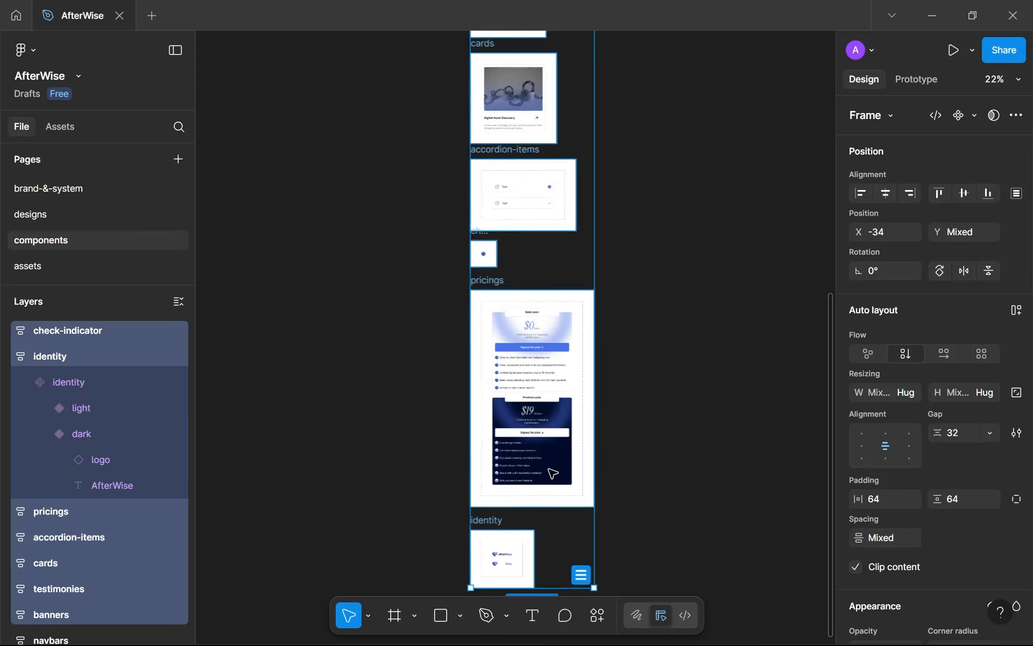
{"action": "scroll", "coordinate": [535, 73], "scroll_direction": "down", "scroll_amount": 3}
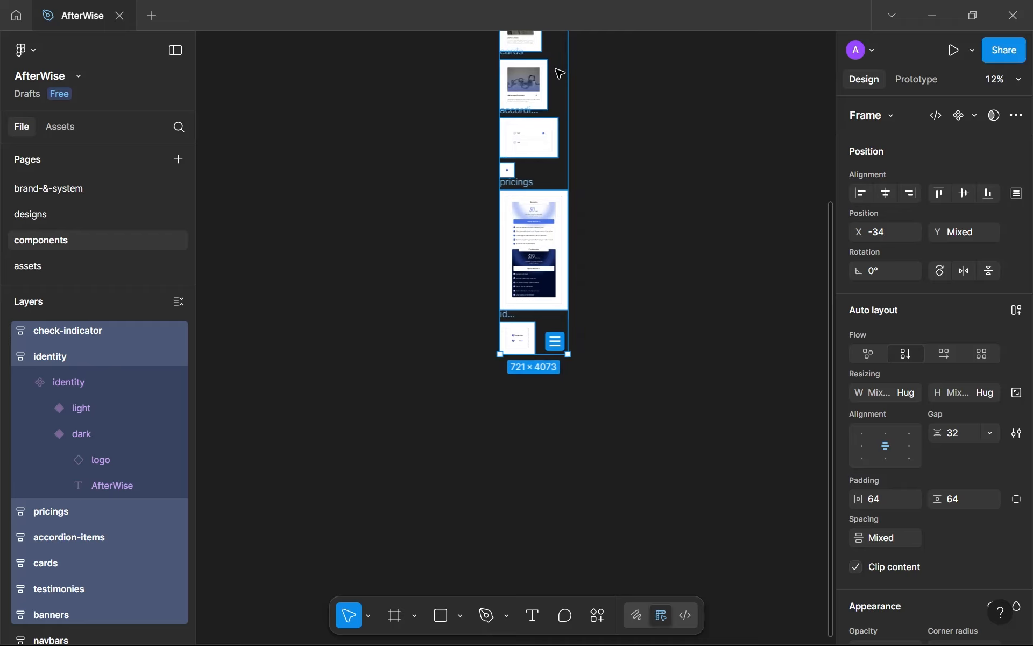
Pan to the btns and navbars frames and clear the selection.
{"action": "left_click_drag", "start_coordinate": [557, 71], "coordinate": [557, 365]}
{"action": "left_click", "coordinate": [599, 97]}
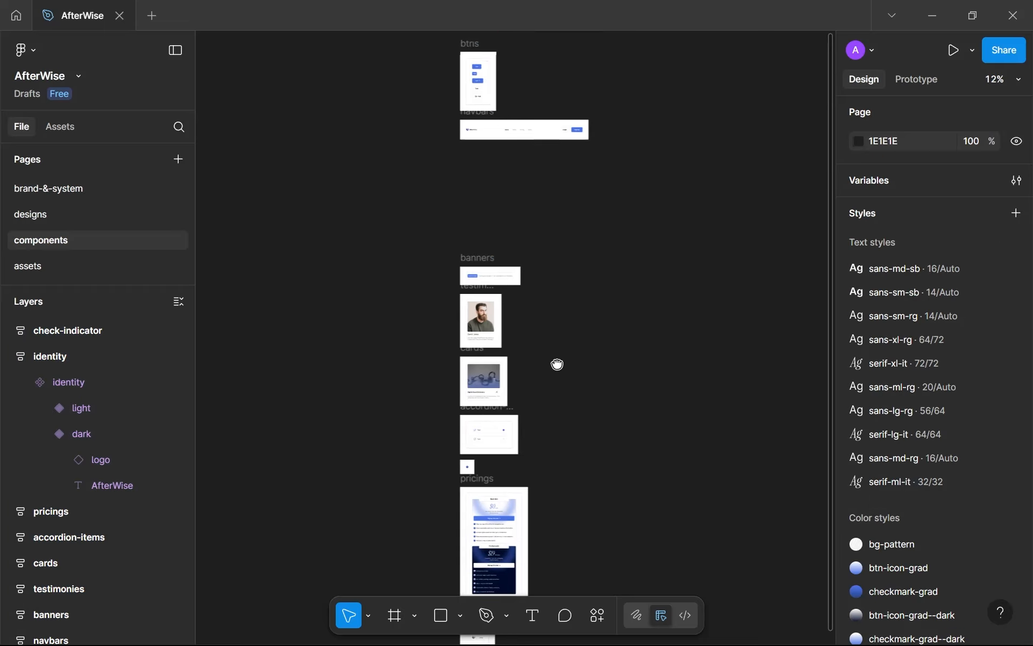
{"action": "scroll", "coordinate": [525, 180], "scroll_direction": "up", "scroll_amount": 5}
{"action": "scroll", "coordinate": [484, 226], "scroll_direction": "up", "scroll_amount": 3}
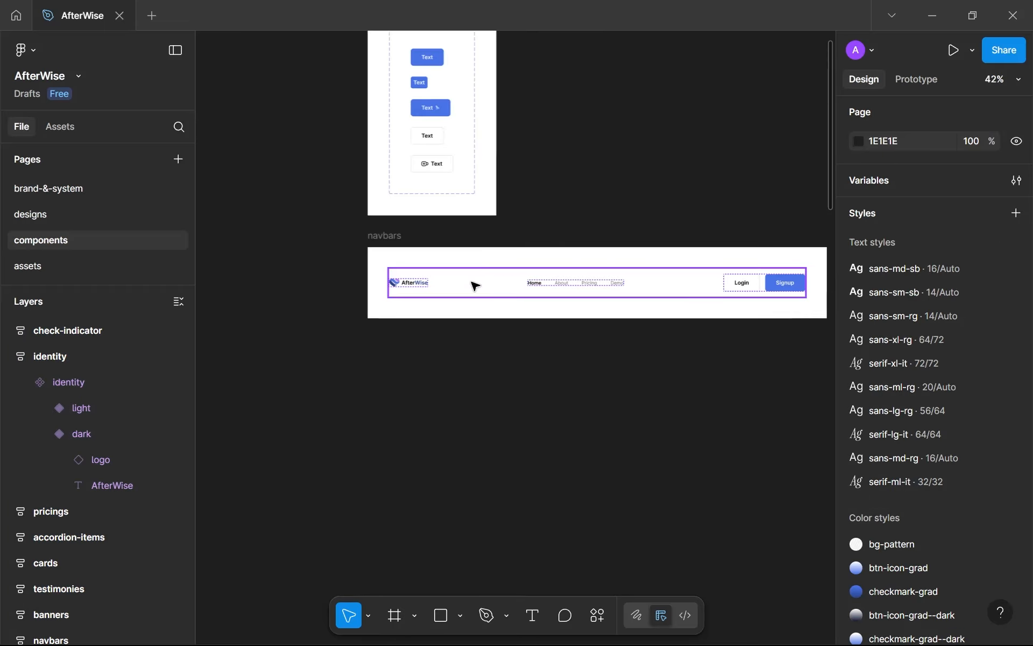
Name the two navbar variants mobile and desktop.
{"action": "left_click", "coordinate": [474, 285]}
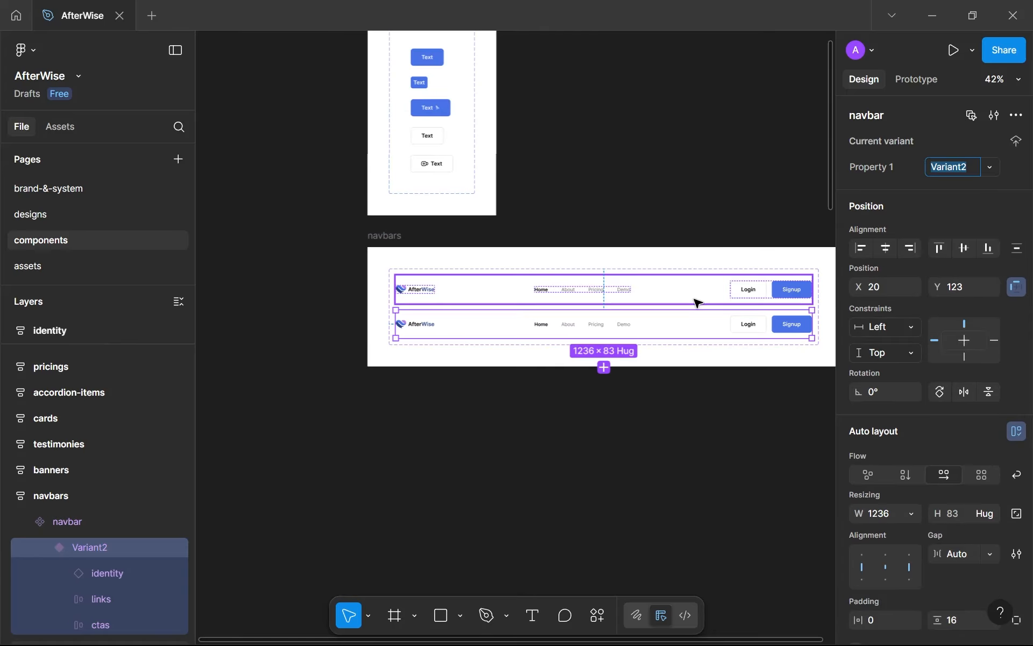
{"action": "type", "text": "mobile"}
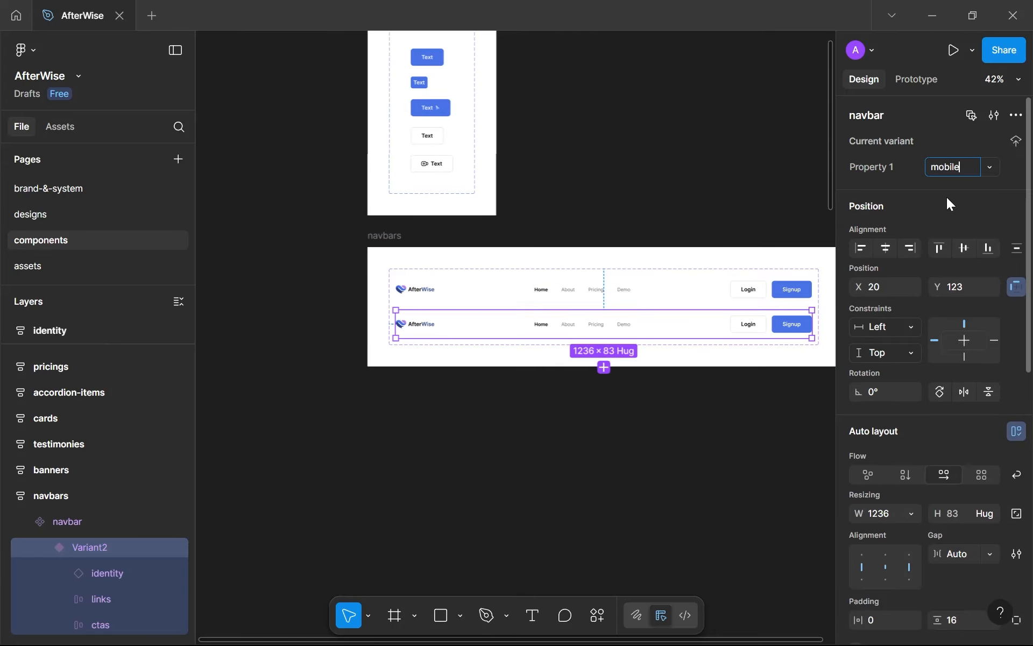
{"action": "left_click", "coordinate": [717, 287]}
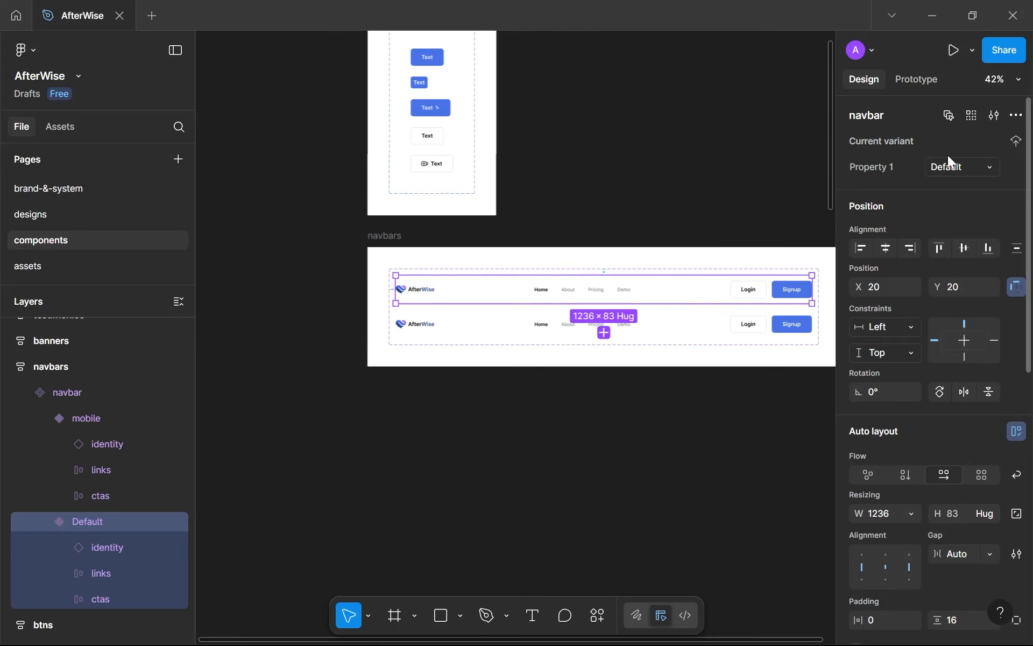
{"action": "left_click", "coordinate": [948, 164]}
{"action": "type", "text": "desktop"}
{"action": "key", "text": "Return"}
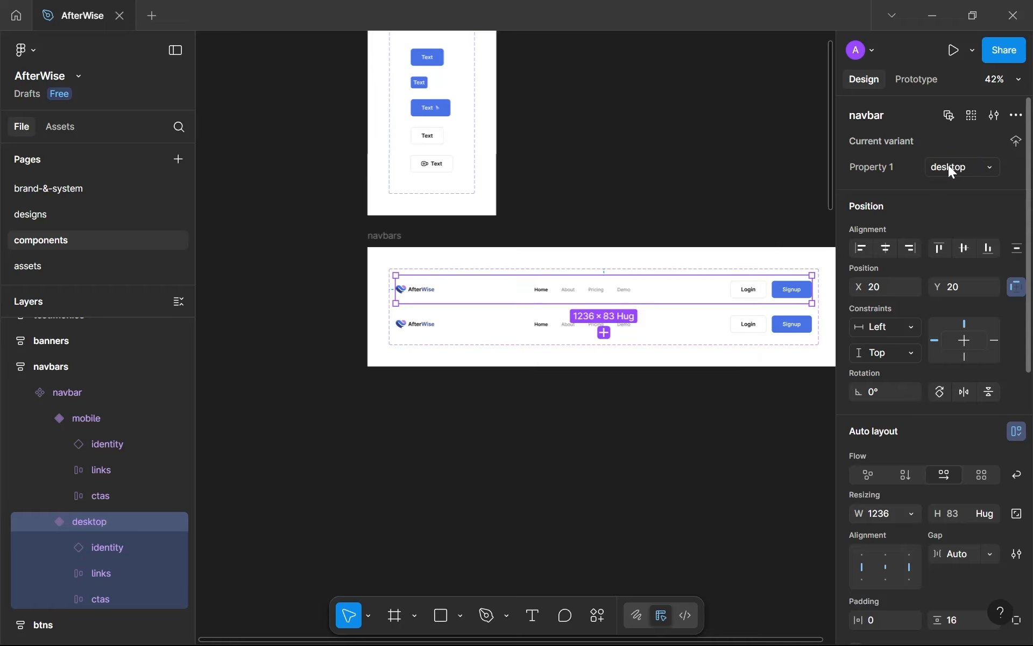
Apply the purple--500 colour style to the navbar component set's stroke.
{"action": "left_click", "coordinate": [638, 269]}
{"action": "scroll", "coordinate": [924, 486], "scroll_direction": "down", "scroll_amount": 5}
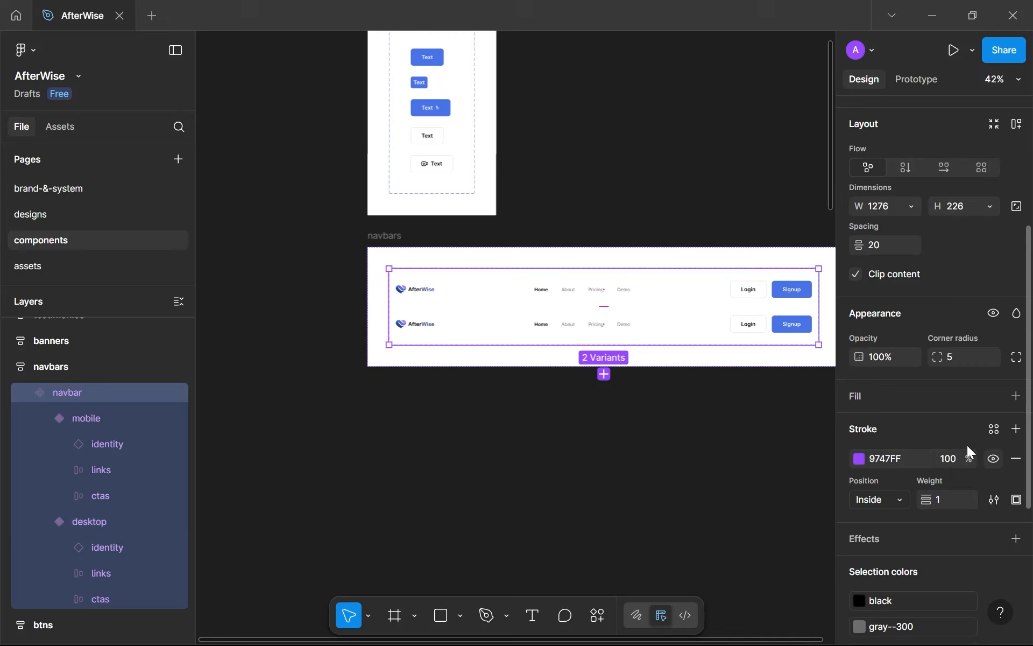
{"action": "left_click", "coordinate": [995, 431]}
{"action": "left_click", "coordinate": [708, 530]}
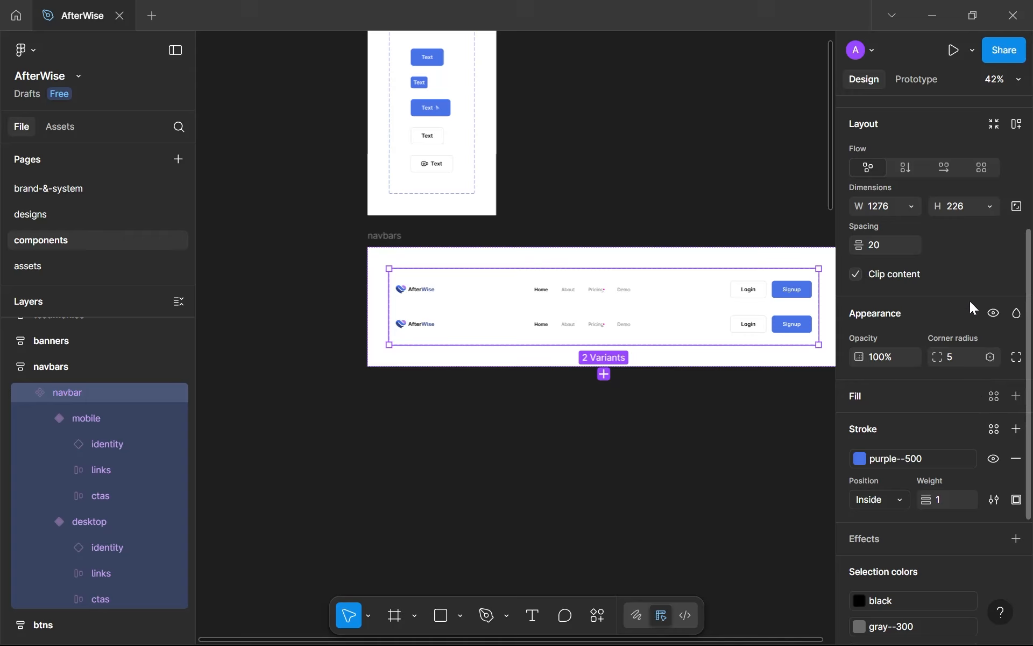
Give the navbar set vertical auto layout with 64 padding on both axes and 32 gap.
{"action": "left_click", "coordinate": [1016, 123]}
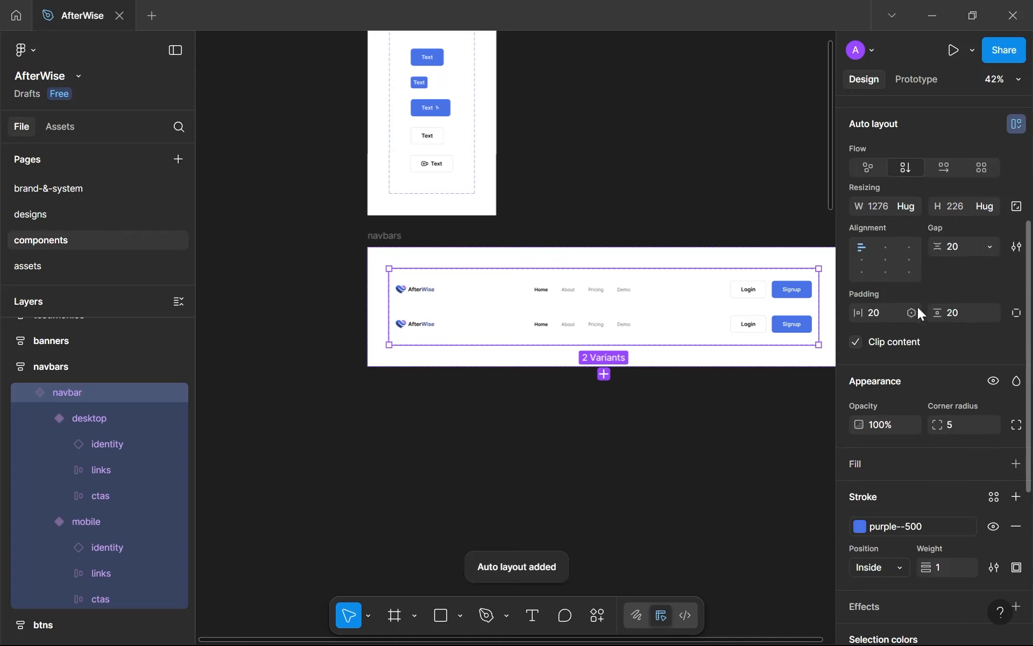
{"action": "left_click", "coordinate": [880, 311]}
{"action": "type", "text": "64"}
{"action": "left_click", "coordinate": [957, 311]}
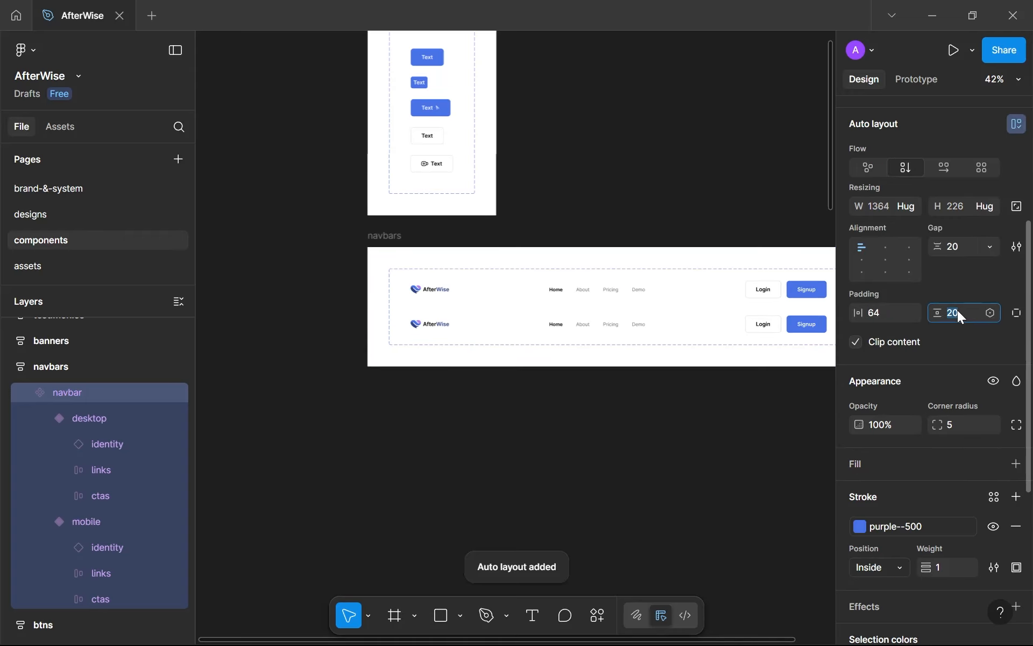
{"action": "type", "text": "64"}
{"action": "left_click", "coordinate": [954, 248]}
{"action": "type", "text": "32"}
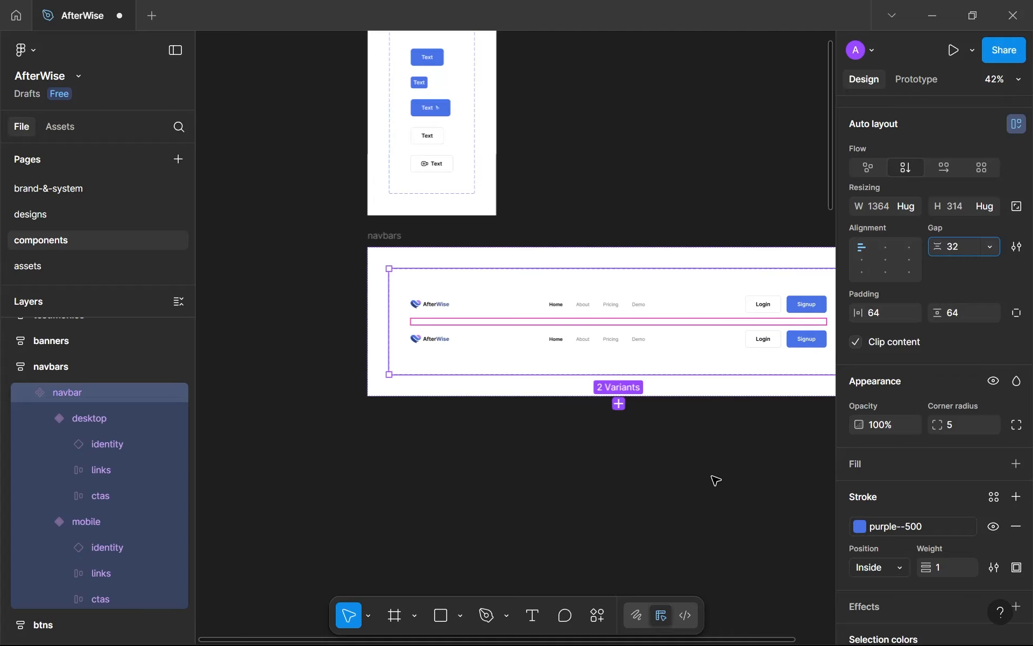
{"action": "left_click", "coordinate": [715, 480]}
{"action": "scroll", "coordinate": [692, 443], "scroll_direction": "down", "scroll_amount": 2}
{"action": "left_click", "coordinate": [636, 345]}
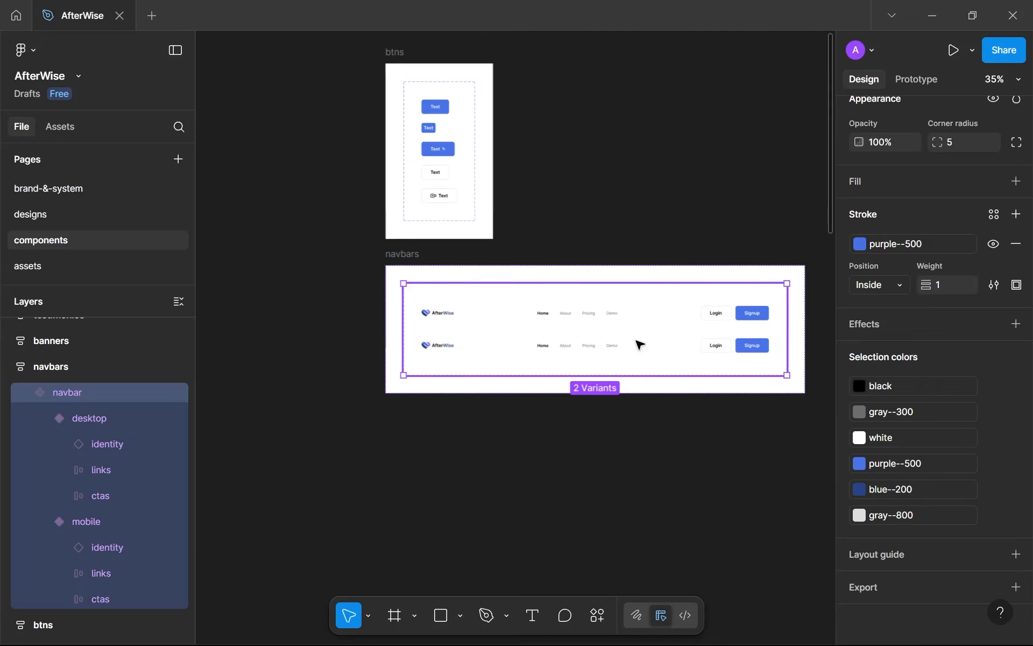
Delete the mobile navbar variant's ctas group with the Login and Signup buttons.
{"action": "left_click", "coordinate": [639, 344]}
{"action": "scroll", "coordinate": [636, 341], "scroll_direction": "up", "scroll_amount": 4}
{"action": "scroll", "coordinate": [576, 334], "scroll_direction": "down", "scroll_amount": 2}
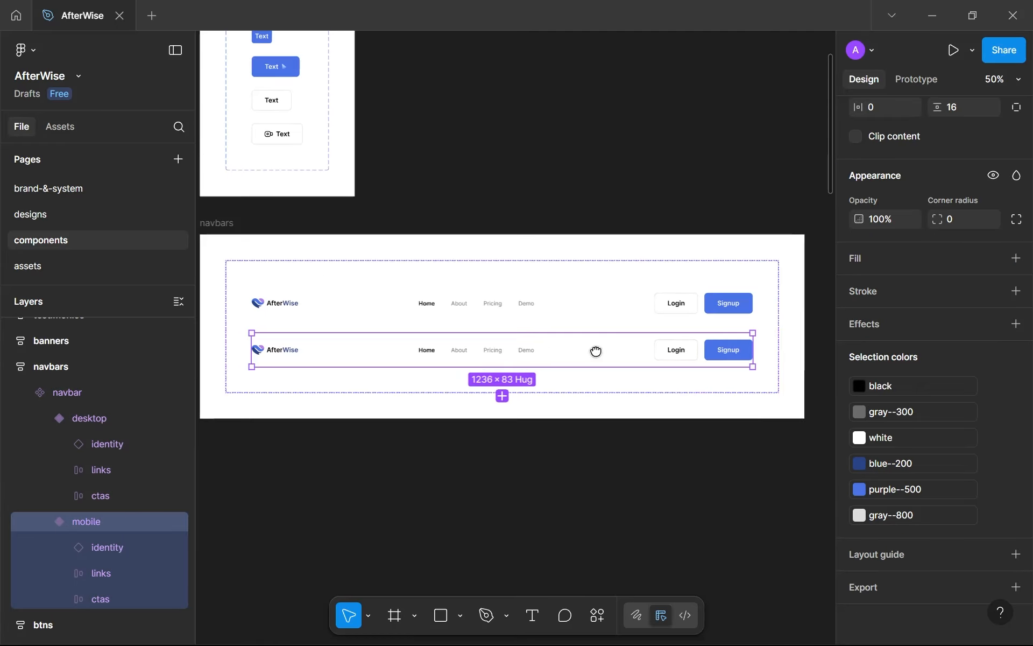
{"action": "double_click", "coordinate": [717, 352]}
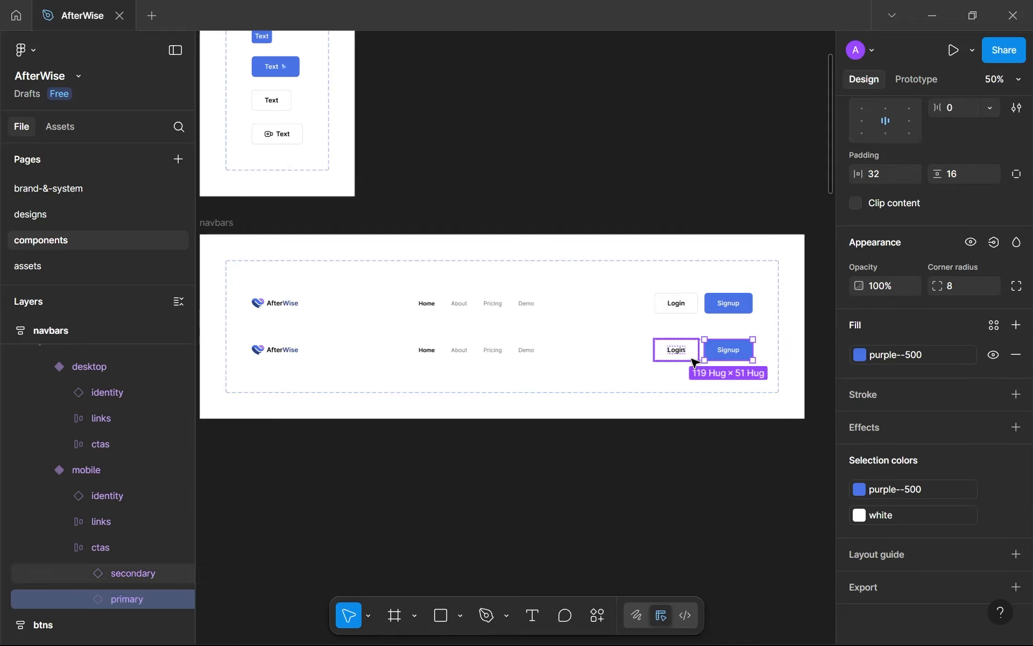
{"action": "scroll", "coordinate": [694, 363], "scroll_direction": "up", "scroll_amount": 5}
{"action": "left_click", "coordinate": [735, 313]}
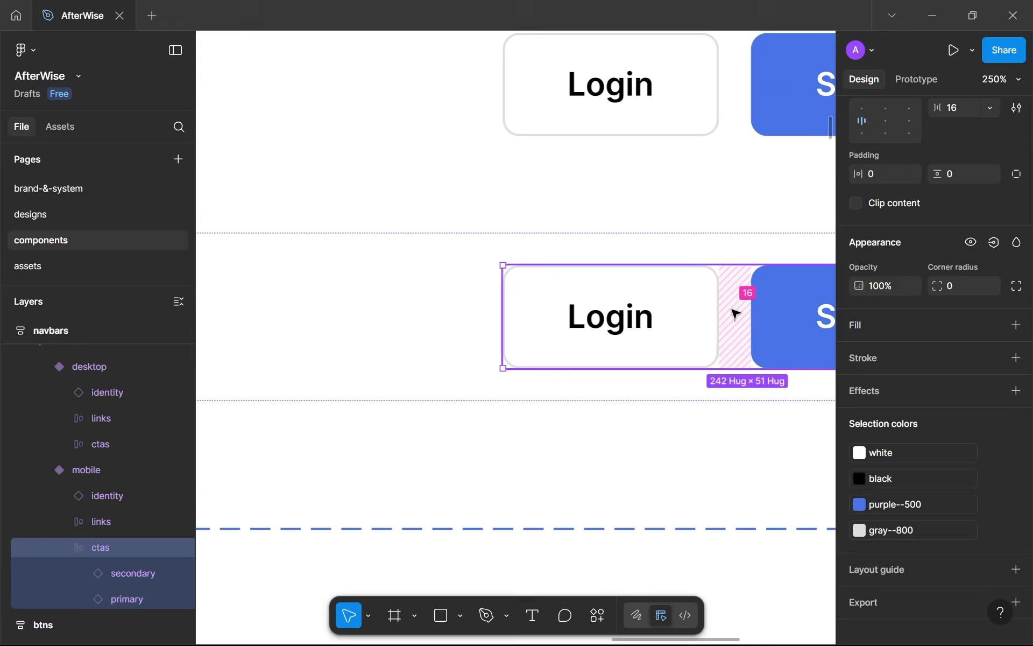
{"action": "key", "text": "Delete"}
{"action": "scroll", "coordinate": [734, 313], "scroll_direction": "down", "scroll_amount": 3}
Delete the mobile variant's nav links, leaving only the AfterWise logo.
{"action": "left_click", "coordinate": [617, 305]}
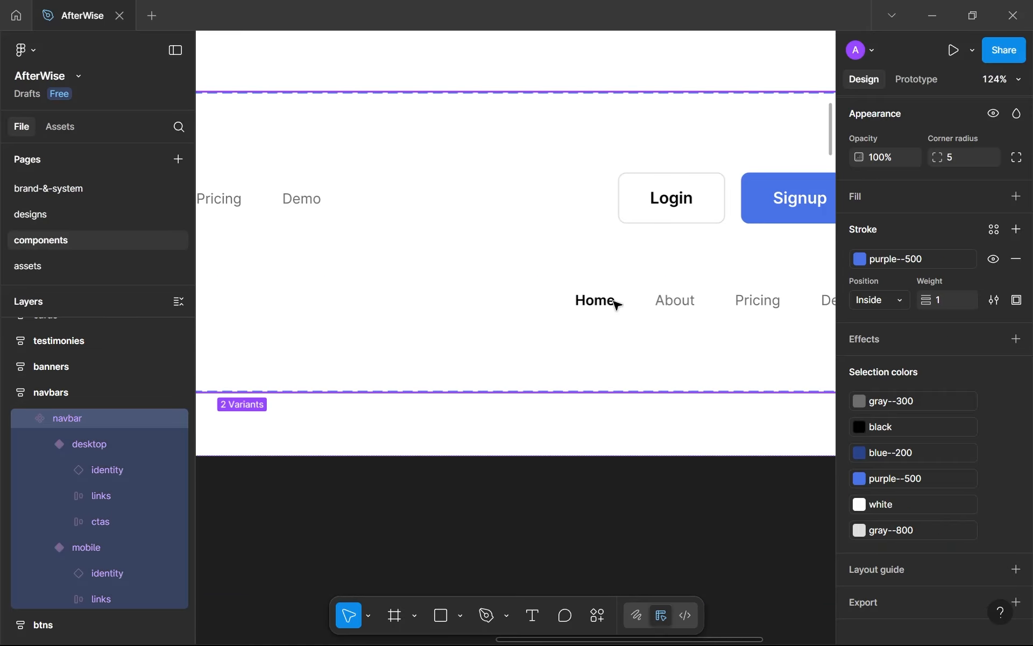
{"action": "double_click", "coordinate": [617, 305]}
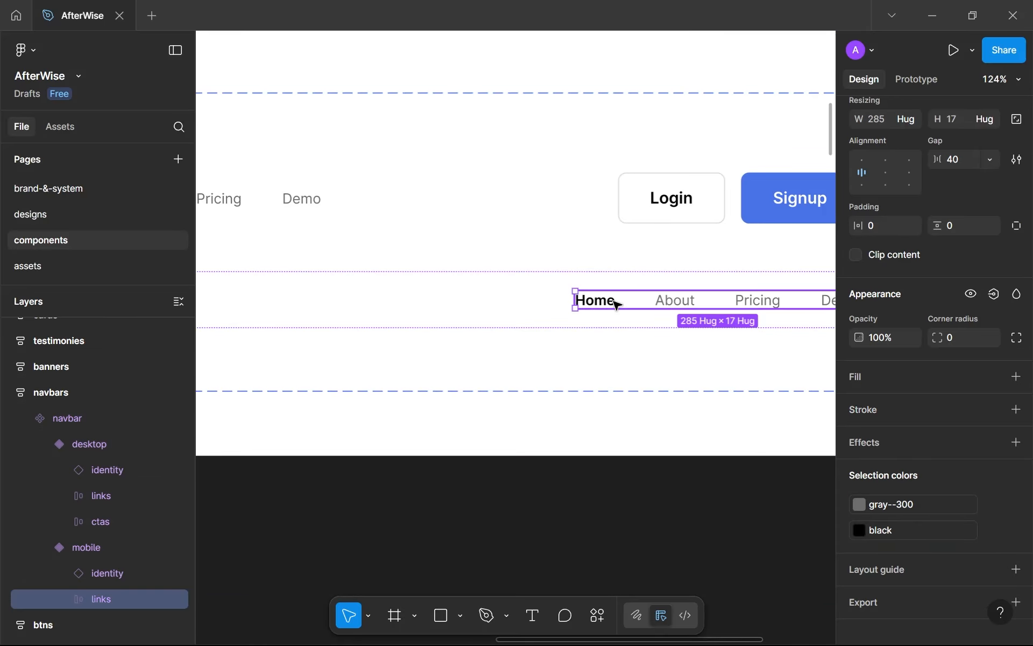
{"action": "key", "text": "Delete"}
{"action": "scroll", "coordinate": [616, 305], "scroll_direction": "down", "scroll_amount": 3}
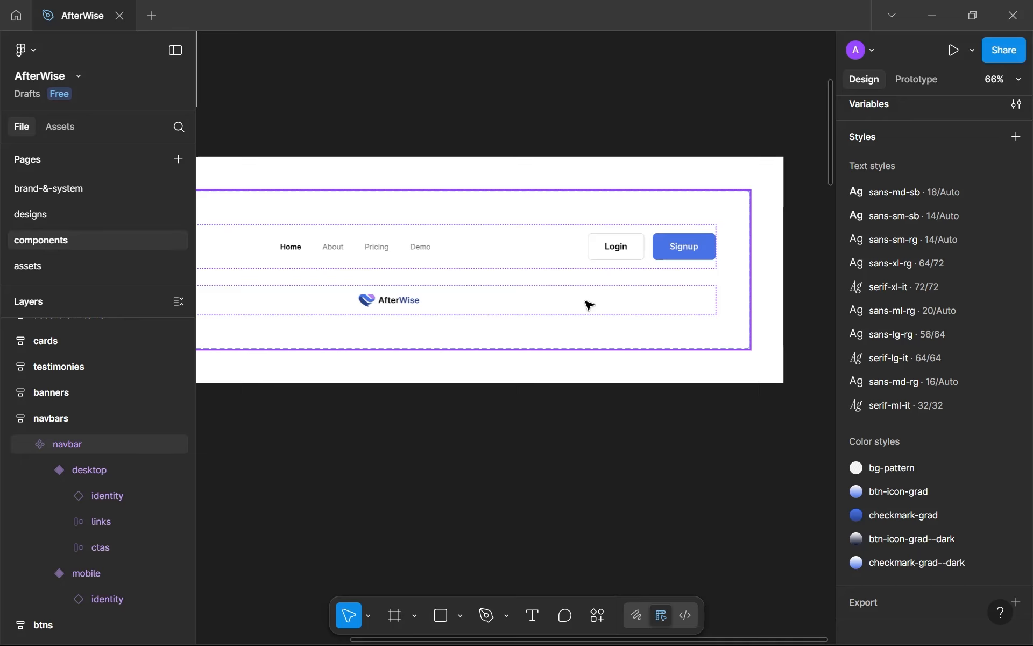
{"action": "scroll", "coordinate": [590, 305], "scroll_direction": "up", "scroll_amount": 1}
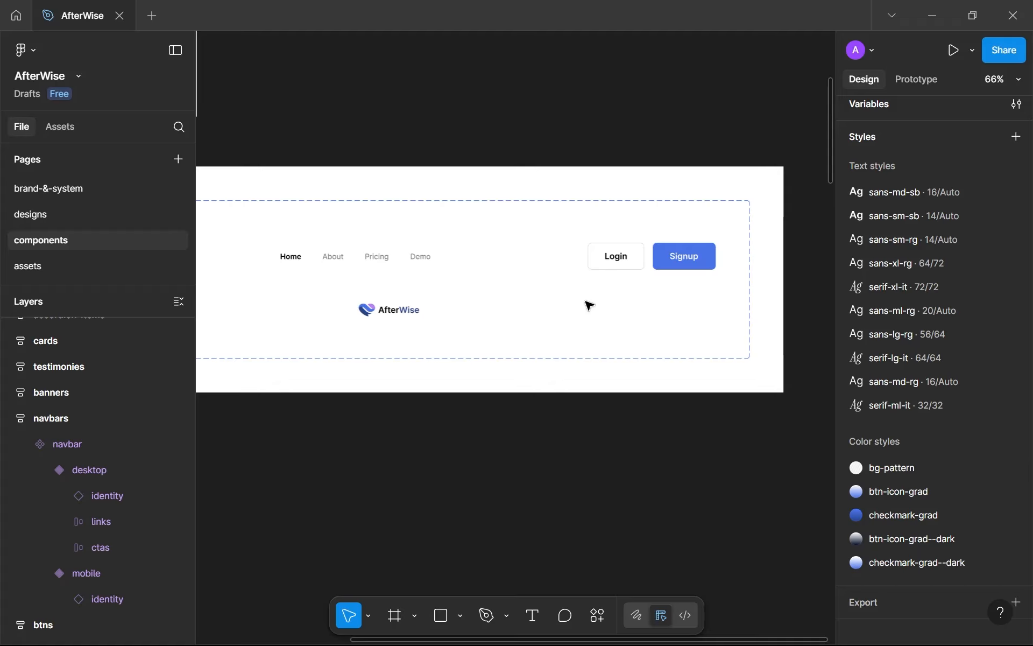
{"action": "scroll", "coordinate": [589, 304], "scroll_direction": "down", "scroll_amount": 3}
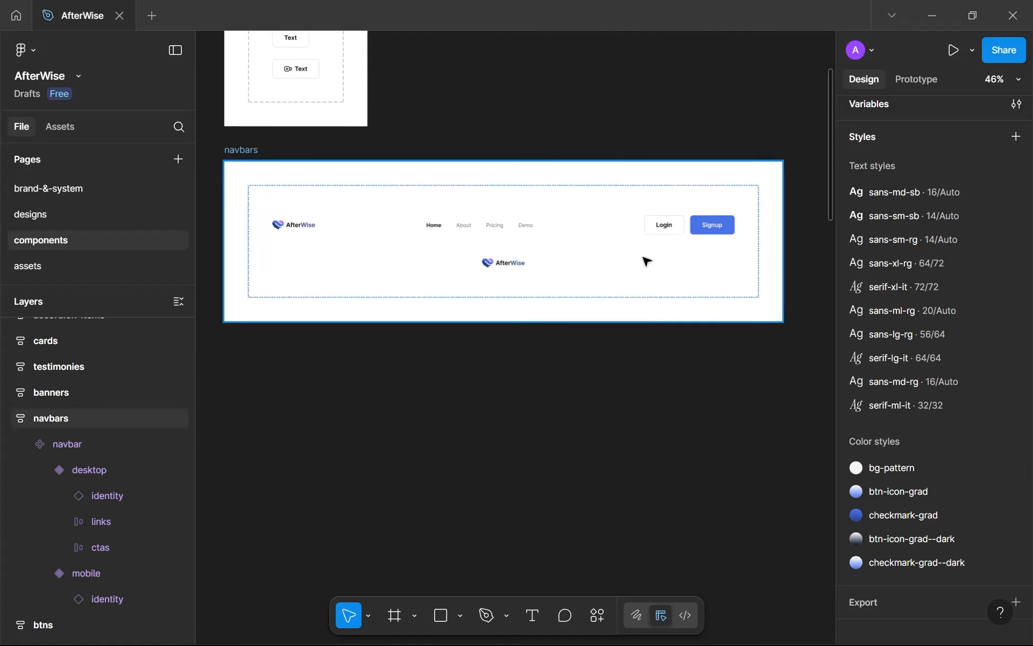
{"action": "scroll", "coordinate": [656, 265], "scroll_direction": "up", "scroll_amount": 2}
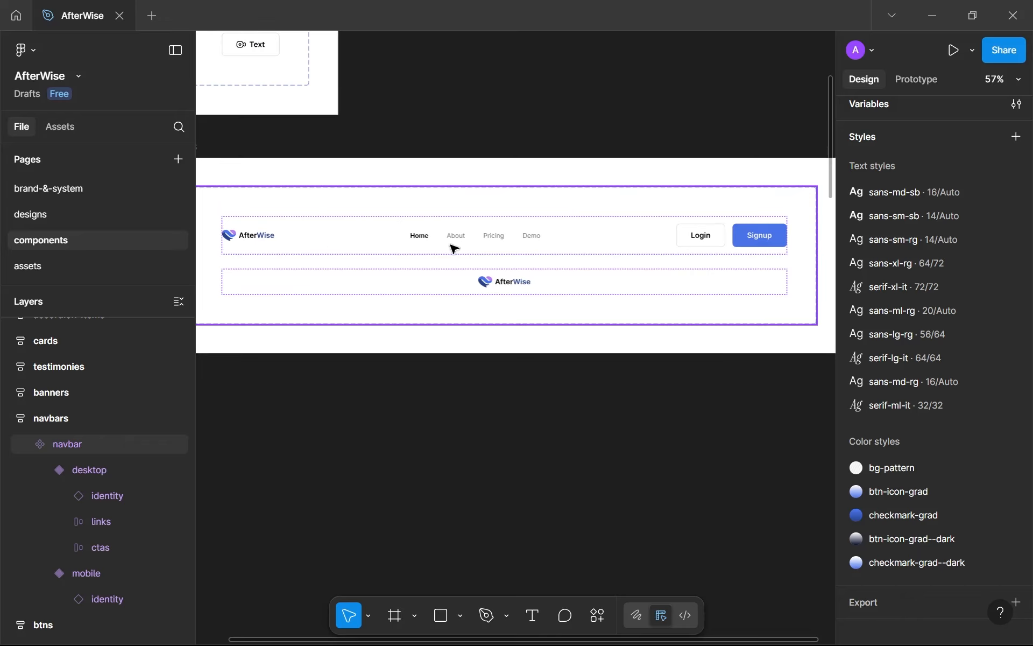
{"action": "scroll", "coordinate": [536, 325], "scroll_direction": "up", "scroll_amount": 3}
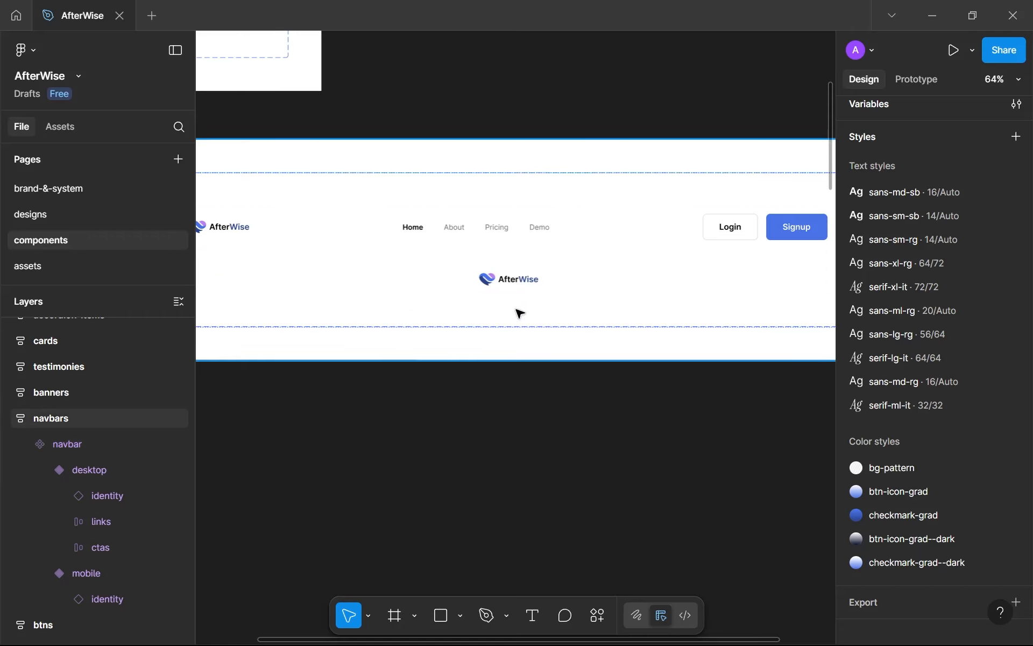
{"action": "scroll", "coordinate": [519, 312], "scroll_direction": "down", "scroll_amount": 2}
{"action": "scroll", "coordinate": [517, 311], "scroll_direction": "down", "scroll_amount": 1}
Draw a rectangle and give it a 999 corner radius to form a pill.
{"action": "mouse_move", "coordinate": [498, 319]}
{"action": "left_mouse_down"}
{"action": "mouse_move", "coordinate": [423, 344]}
{"action": "mouse_move", "coordinate": [452, 357]}
{"action": "mouse_move", "coordinate": [446, 329]}
{"action": "mouse_move", "coordinate": [517, 360]}
{"action": "mouse_move", "coordinate": [493, 359]}
{"action": "left_mouse_up"}
{"action": "scroll", "coordinate": [455, 364], "scroll_direction": "up", "scroll_amount": 3}
{"action": "key", "text": "r"}
{"action": "scroll", "coordinate": [434, 348], "scroll_direction": "up", "scroll_amount": 1}
{"action": "scroll", "coordinate": [483, 355], "scroll_direction": "up", "scroll_amount": 5}
{"action": "left_click", "coordinate": [957, 427]}
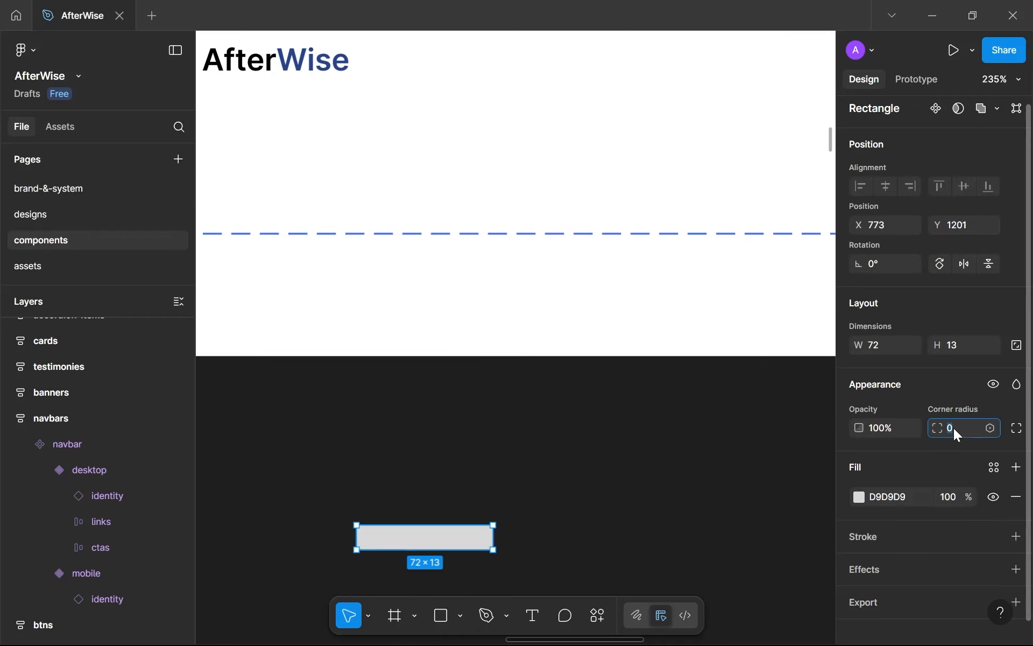
{"action": "scroll", "coordinate": [390, 396], "scroll_direction": "down", "scroll_amount": 1}
{"action": "type", "text": "999"}
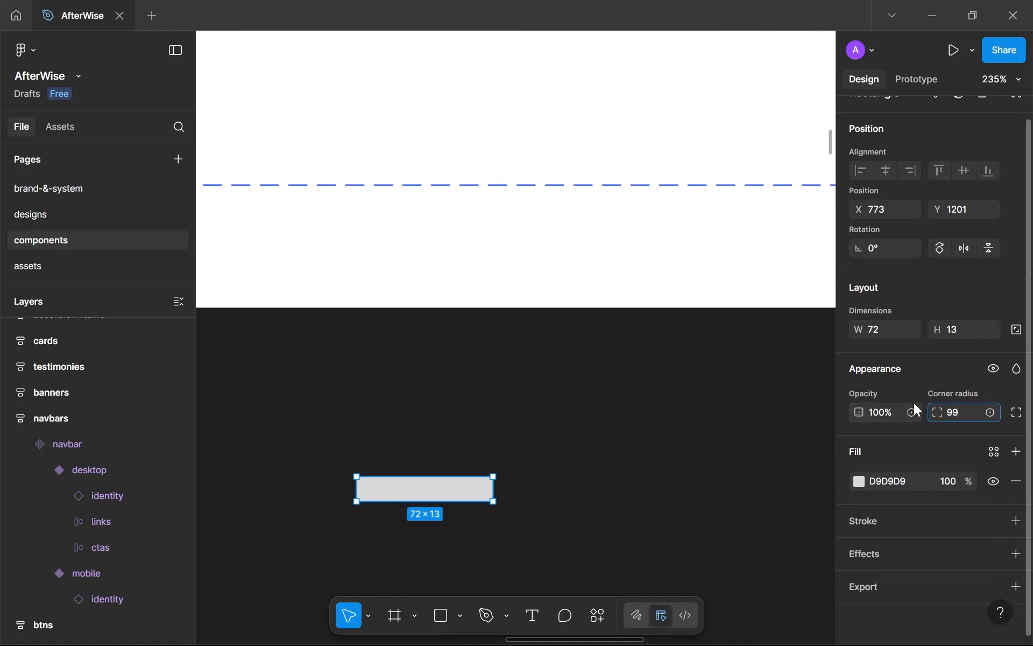
{"action": "key", "text": "Return"}
Make the pill's fill black.
{"action": "scroll", "coordinate": [465, 497], "scroll_direction": "up", "scroll_amount": 3}
{"action": "left_click_drag", "start_coordinate": [464, 497], "coordinate": [511, 464]}
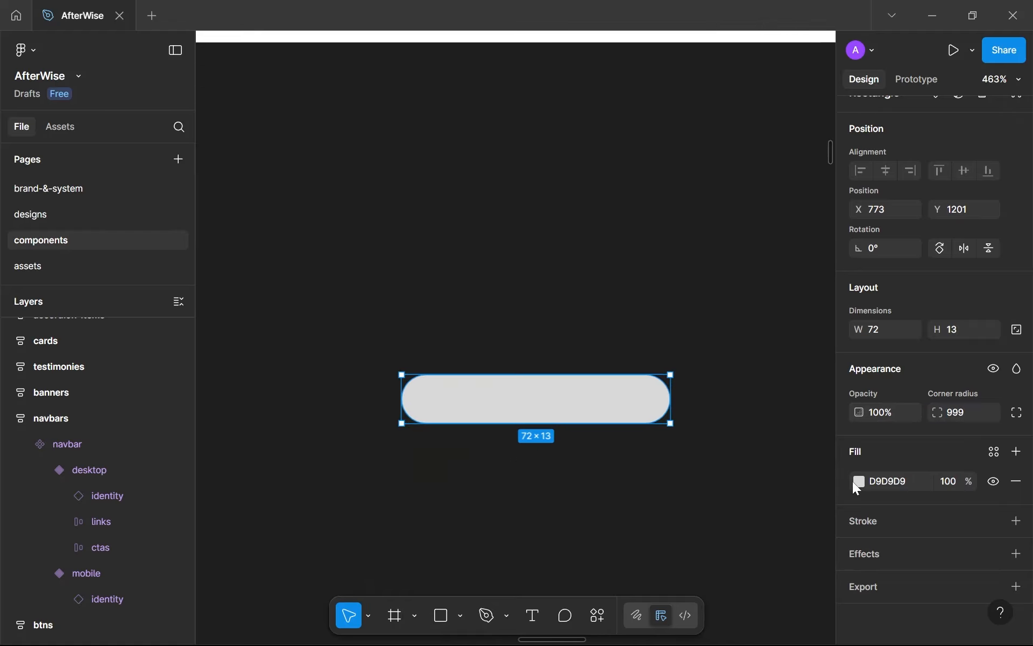
{"action": "left_click", "coordinate": [862, 486]}
{"action": "left_click_drag", "start_coordinate": [716, 403], "coordinate": [553, 543]}
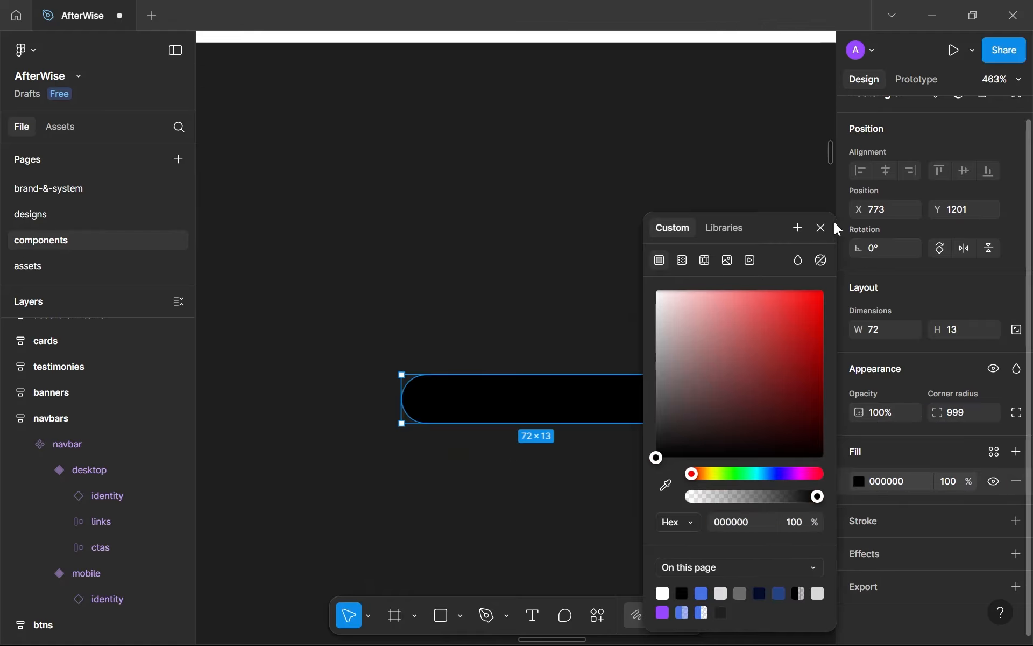
{"action": "left_click", "coordinate": [820, 228]}
Resize the pill to 48 wide and 8 high.
{"action": "left_click", "coordinate": [590, 271]}
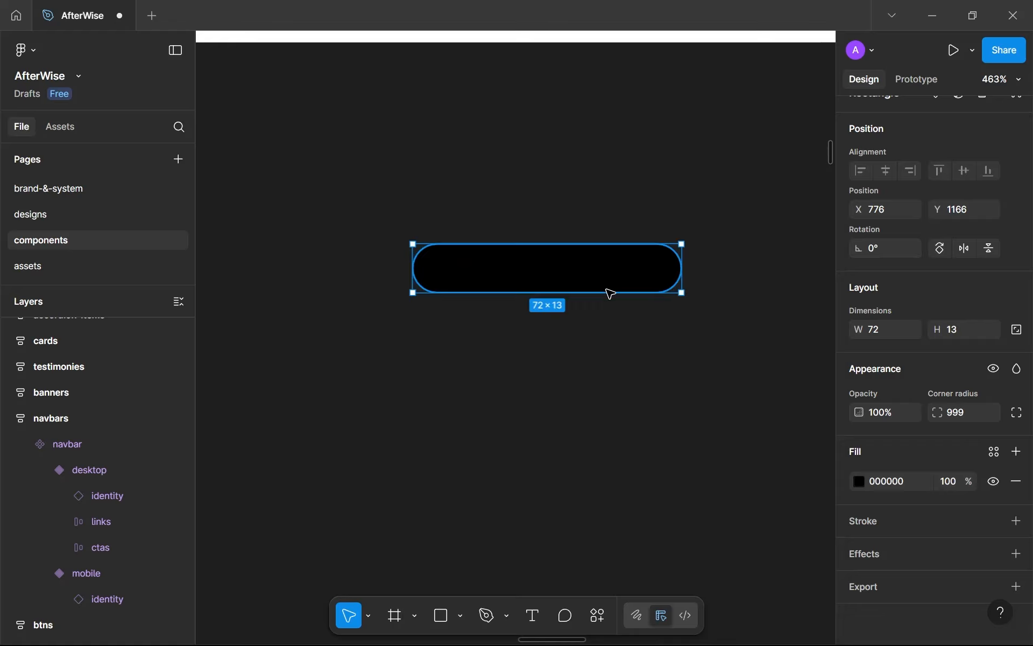
{"action": "left_click_drag", "start_coordinate": [680, 273], "coordinate": [591, 268]}
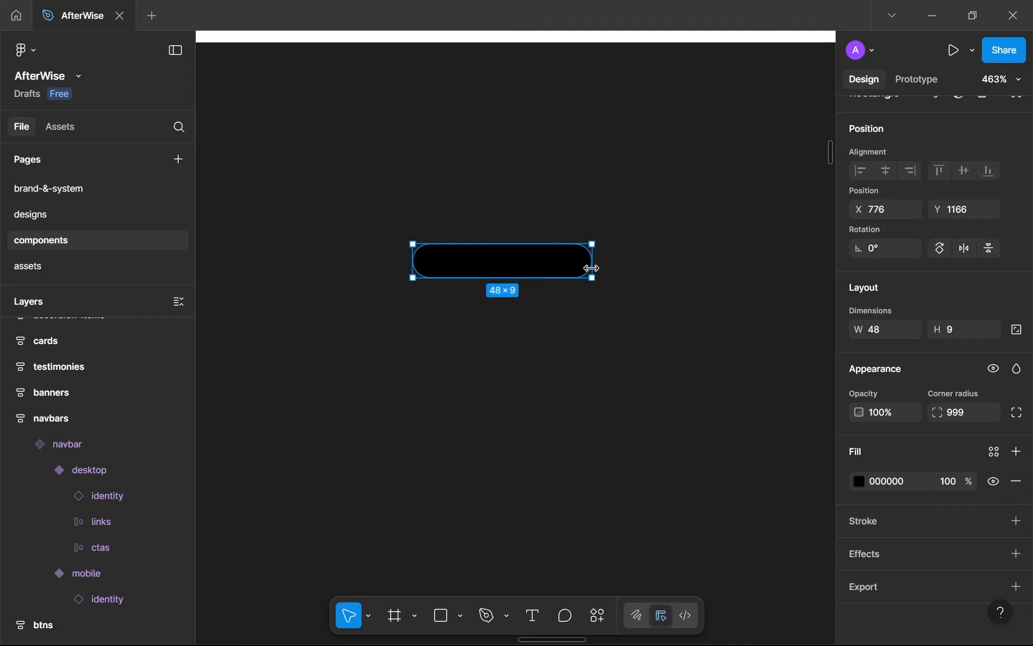
{"action": "type", "text": "8"}
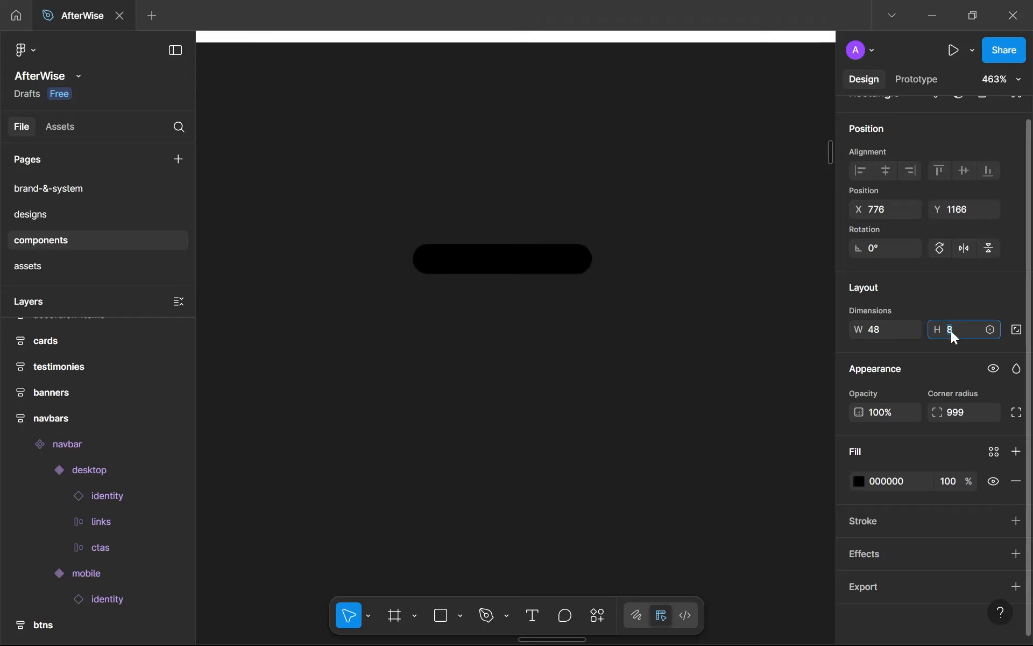
{"action": "key", "text": "Return"}
Duplicate the pill twice, stacking the copies below, and select all three.
{"action": "key", "text": "ctrl+d"}
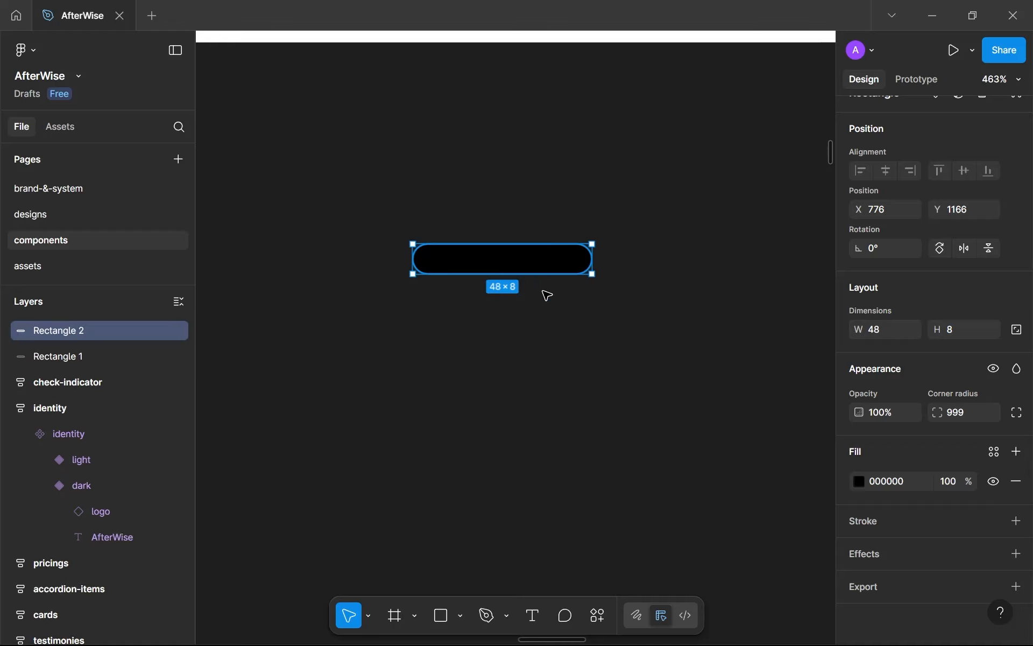
{"action": "key", "text": "shift+Down"}
{"action": "key", "text": "Down"}
{"action": "key", "text": "Down"}
{"action": "key", "text": "Down"}
{"action": "key", "text": "ctrl+d"}
{"action": "left_click", "coordinate": [584, 215]}
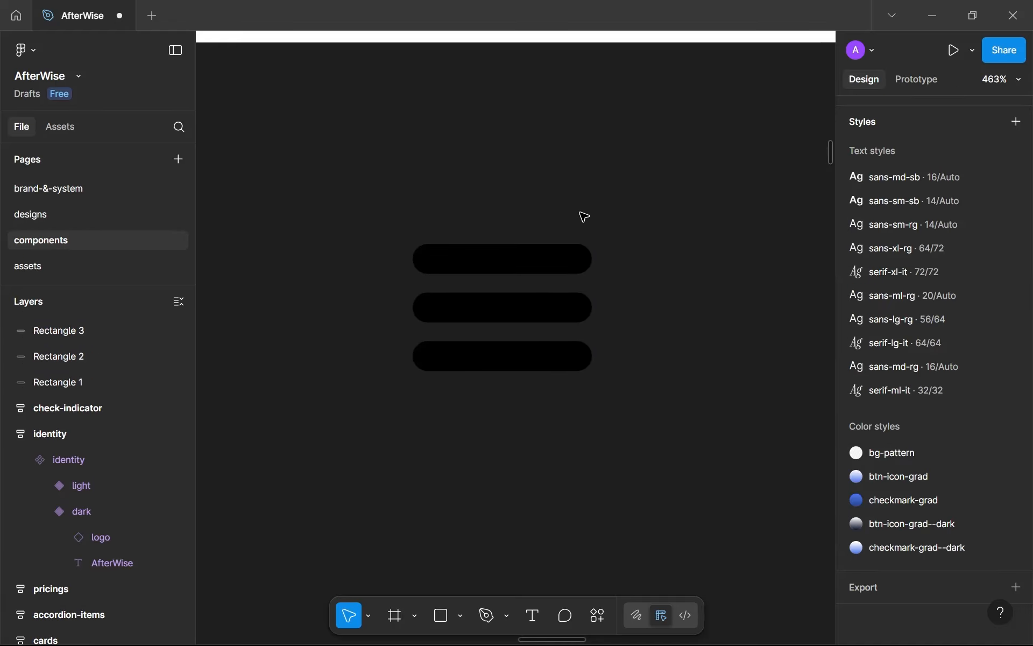
{"action": "left_click_drag", "start_coordinate": [581, 457], "coordinate": [538, 190]}
Rename the three bar layers to 'line'.
{"action": "double_click", "coordinate": [72, 378]}
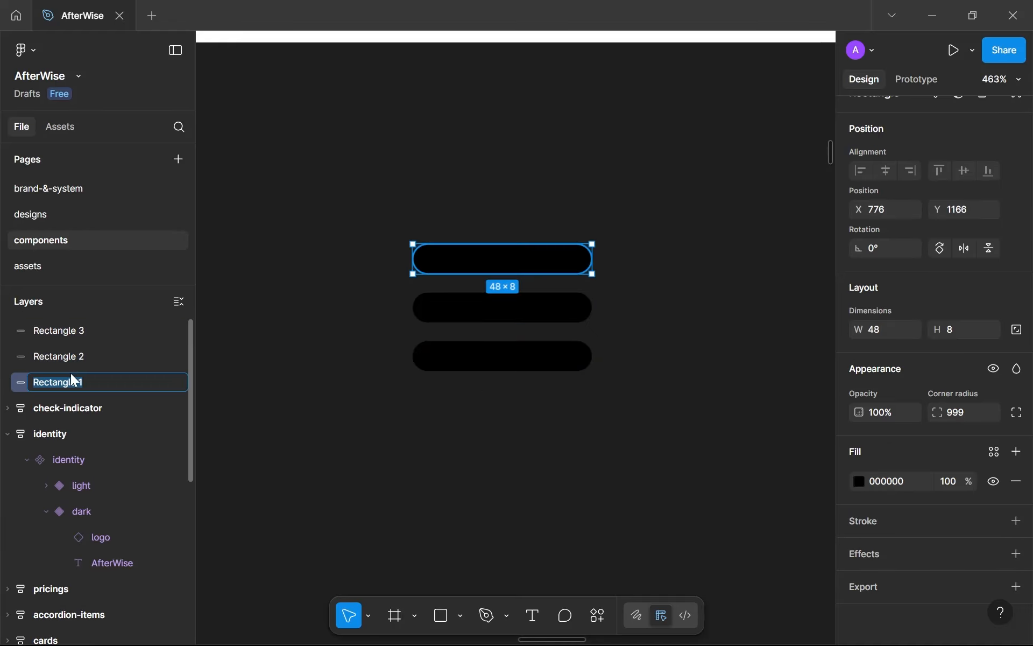
{"action": "type", "text": "line"}
{"action": "double_click", "coordinate": [74, 356]}
{"action": "type", "text": "line"}
{"action": "double_click", "coordinate": [76, 322]}
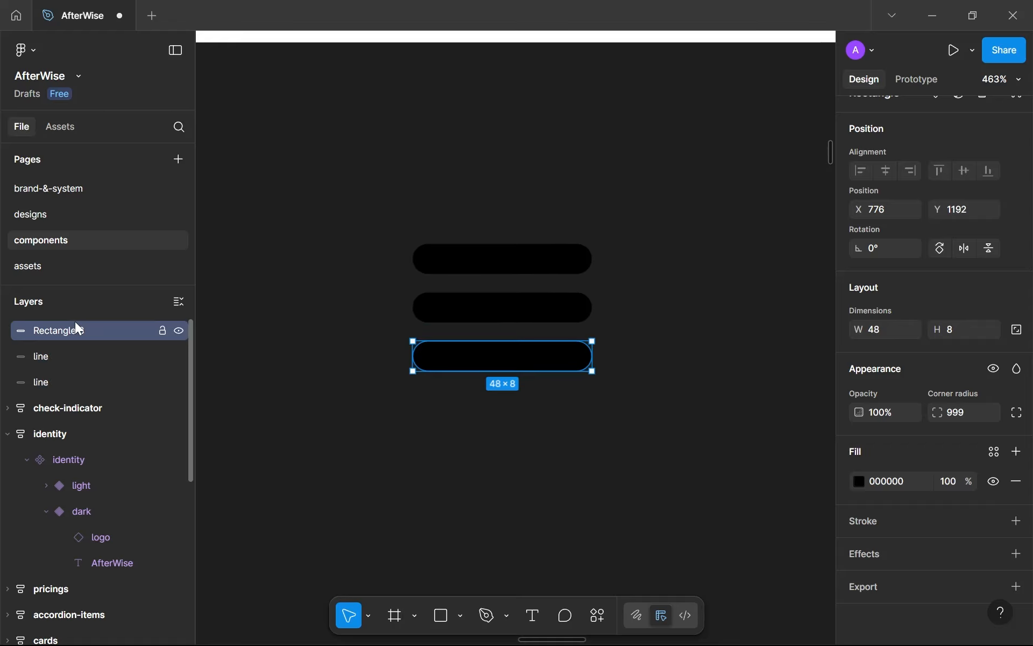
{"action": "type", "text": "line"}
{"action": "left_click", "coordinate": [542, 510]}
Wrap the three lines in an auto-layout frame with gap 6, named 'menu'.
{"action": "left_click_drag", "start_coordinate": [608, 470], "coordinate": [472, 168]}
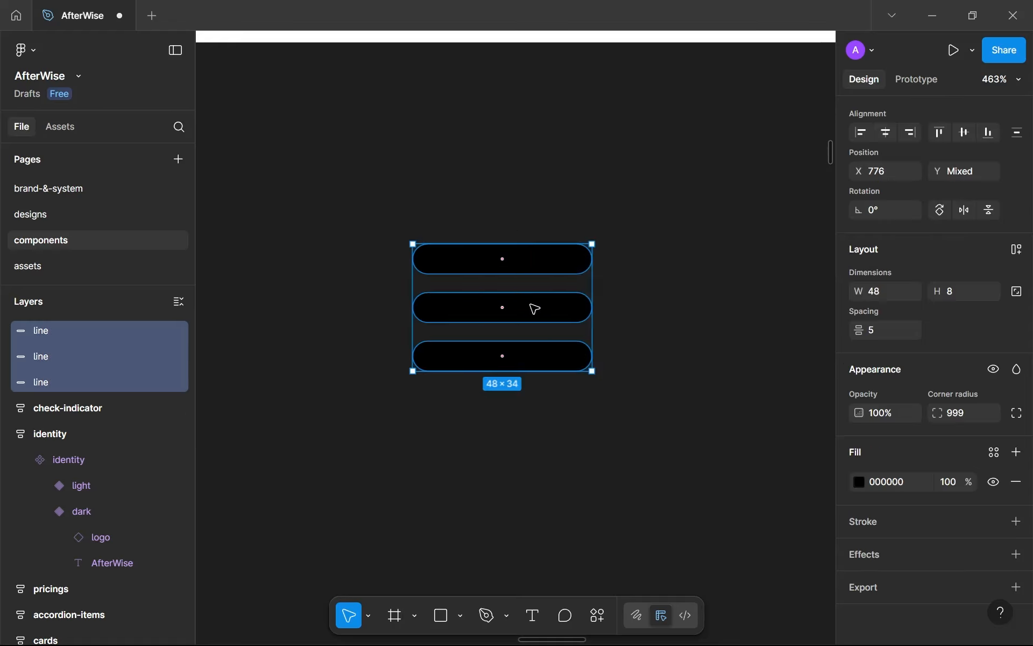
{"action": "key", "text": "shift+a"}
{"action": "left_click", "coordinate": [960, 171]}
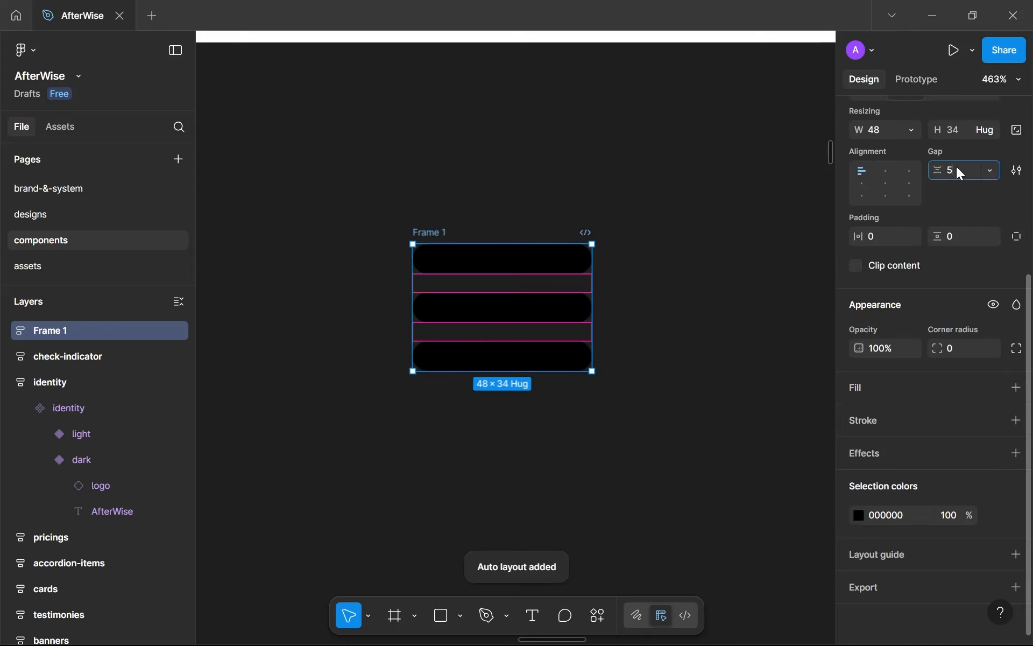
{"action": "key", "text": "Up"}
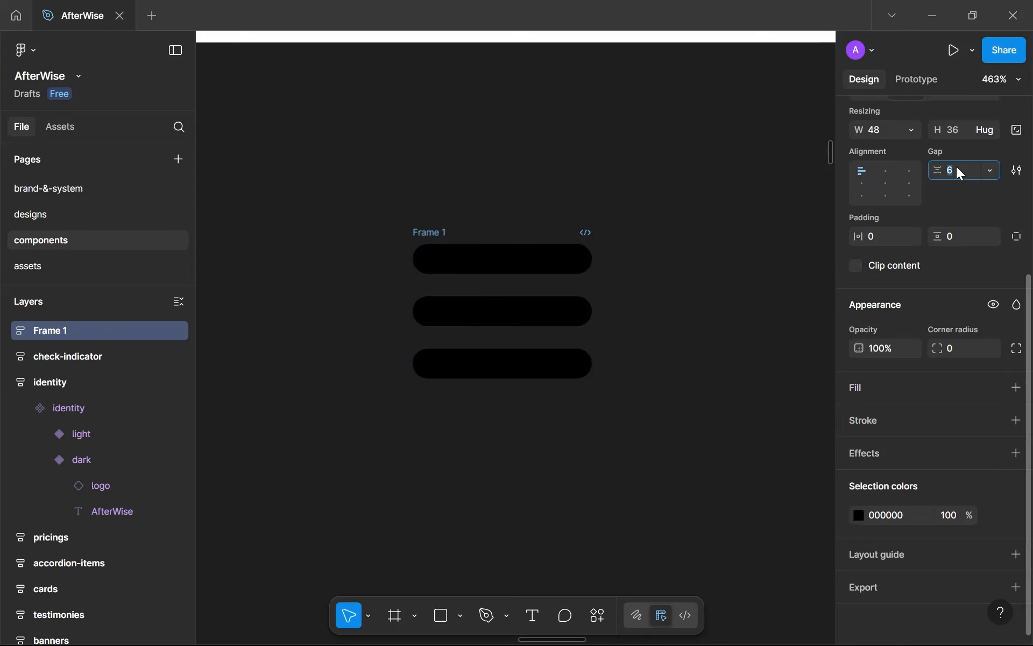
{"action": "double_click", "coordinate": [425, 233]}
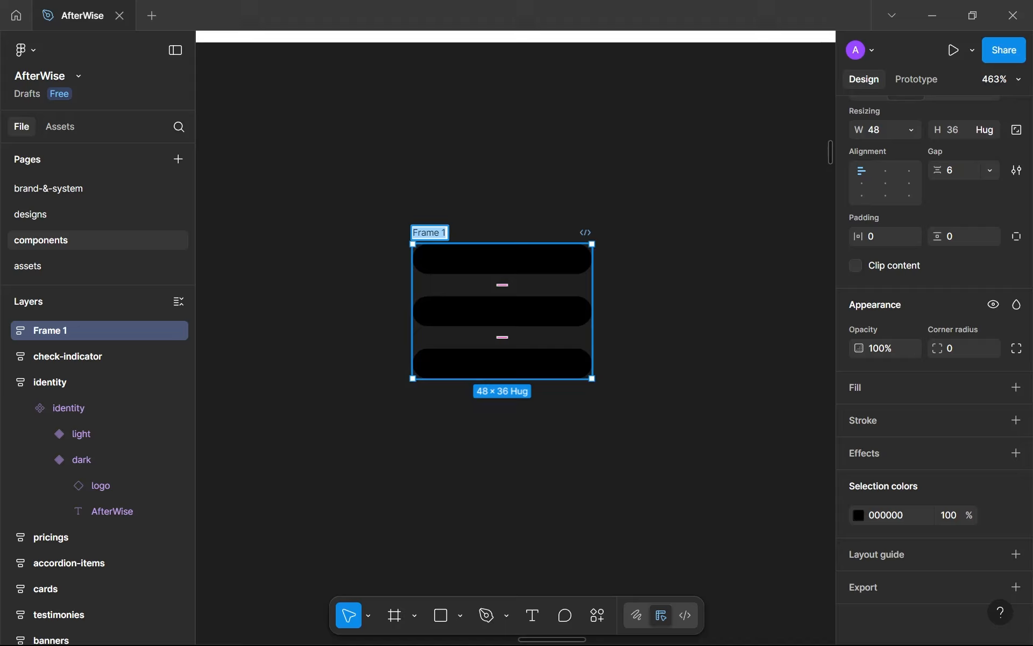
{"action": "type", "text": "menu"}
{"action": "key", "text": "Return"}
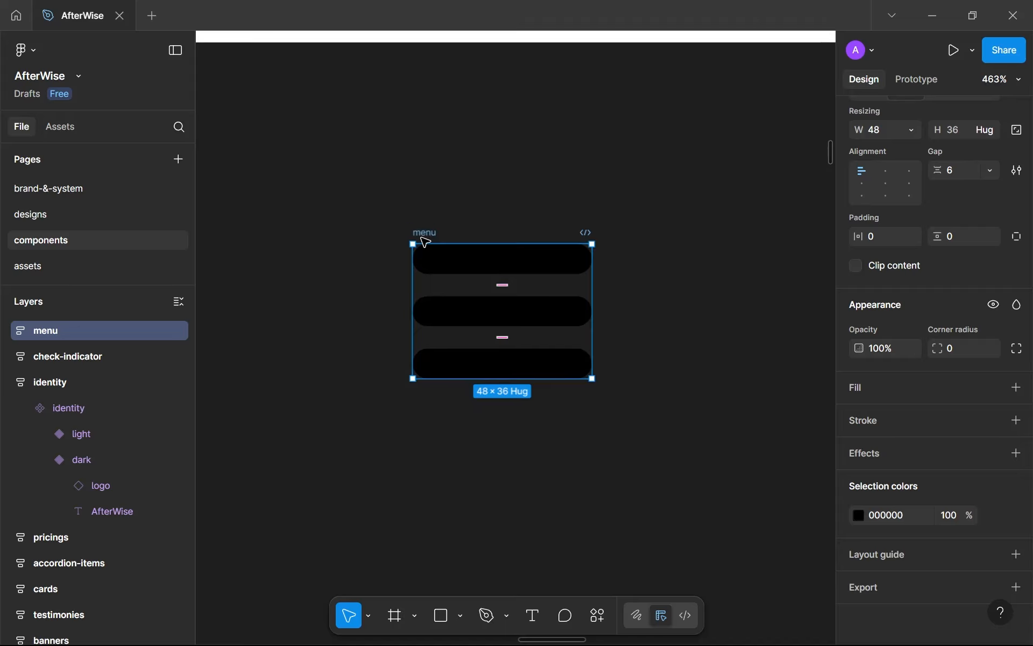
Apply the black colour style to the bars and cut the menu frame.
{"action": "scroll", "coordinate": [425, 233], "scroll_direction": "down", "scroll_amount": 3}
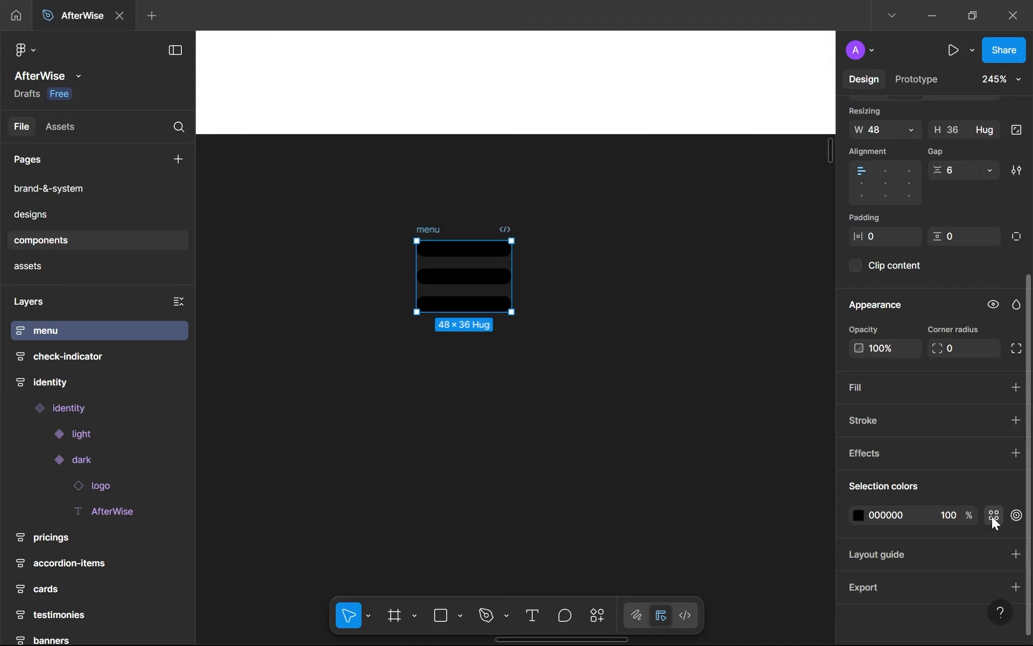
{"action": "left_click", "coordinate": [1016, 515]}
{"action": "left_click", "coordinate": [679, 405]}
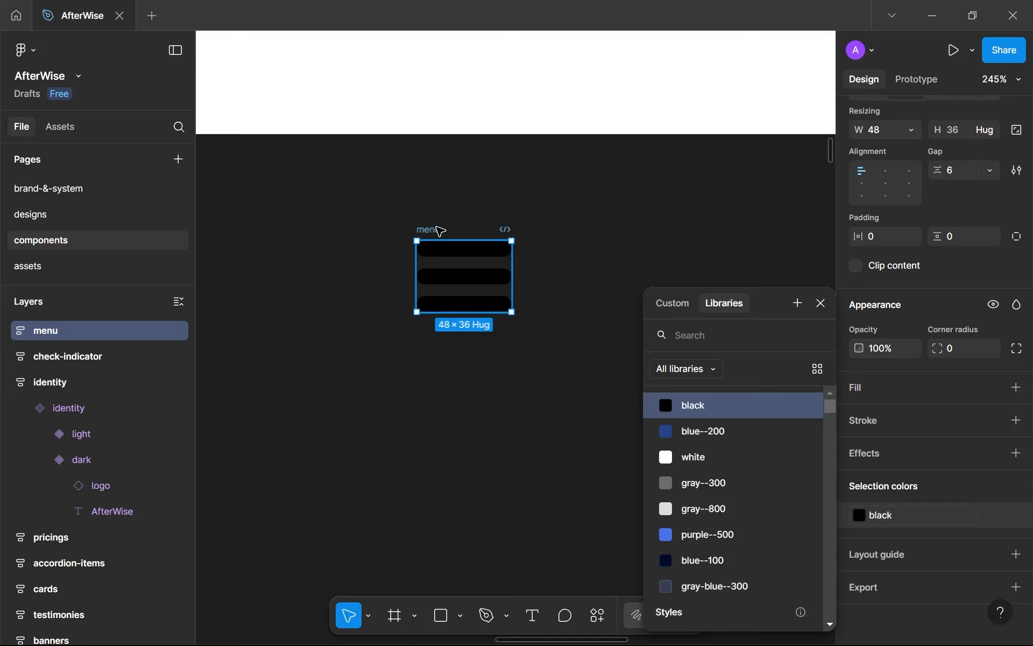
{"action": "left_click", "coordinate": [442, 231]}
{"action": "key", "text": "ctrl+x"}
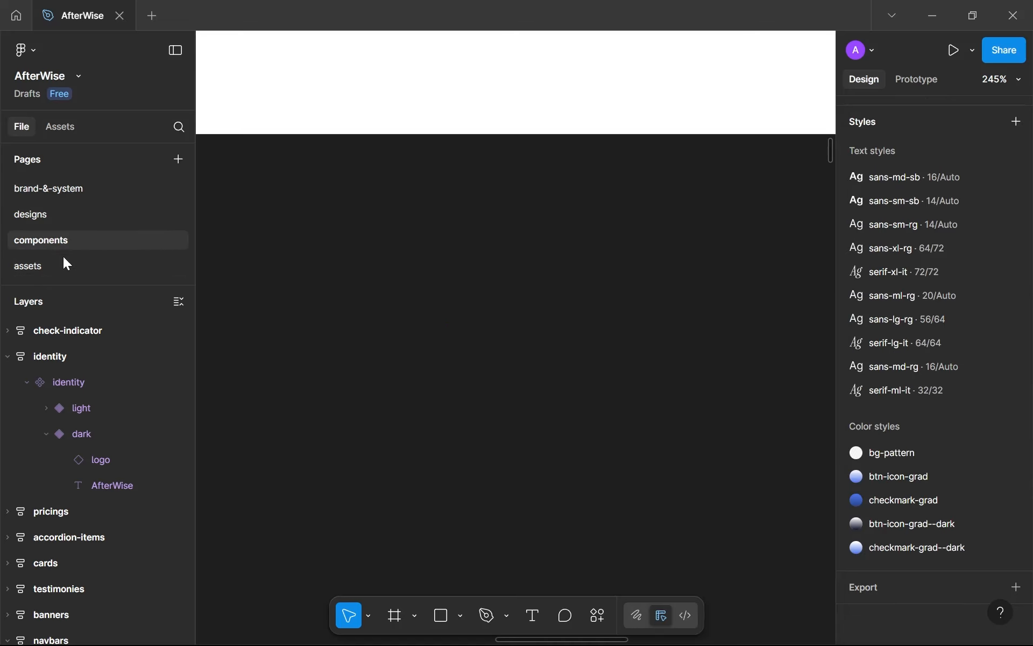
Paste the menu frame into the icons frame on the assets page.
{"action": "left_click", "coordinate": [60, 269]}
{"action": "scroll", "coordinate": [399, 278], "scroll_direction": "down", "scroll_amount": 5}
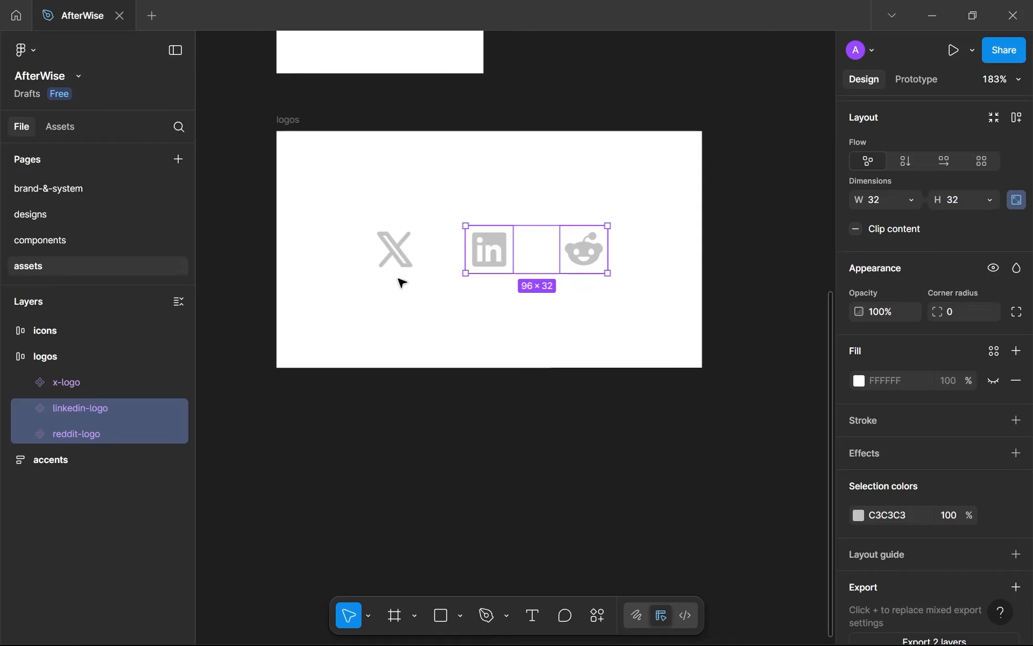
{"action": "left_click_drag", "start_coordinate": [408, 177], "coordinate": [404, 427]}
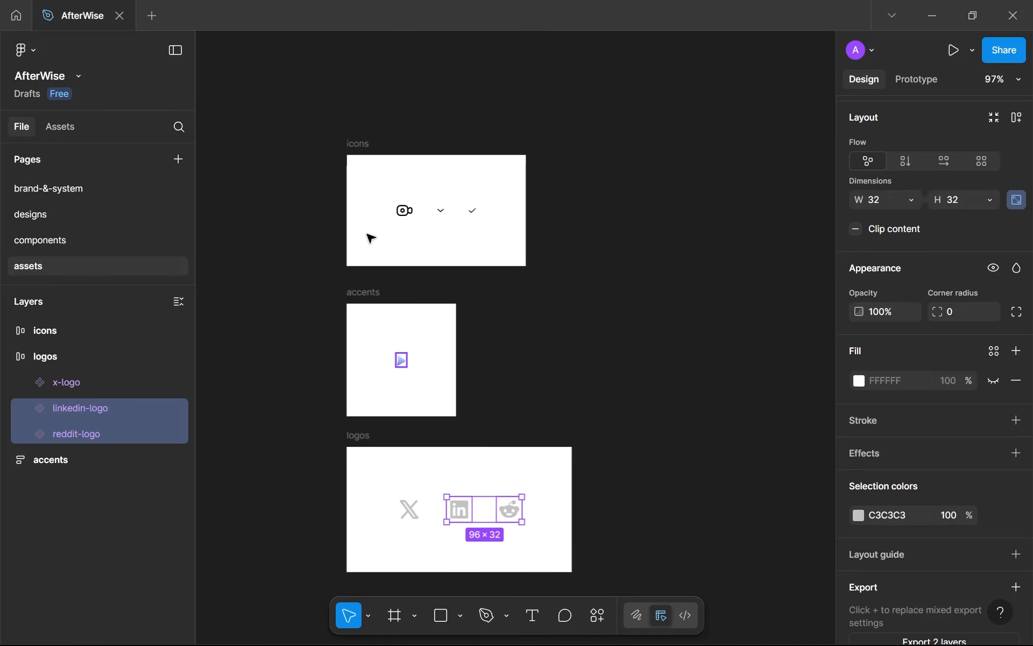
{"action": "left_click", "coordinate": [365, 144]}
{"action": "key", "text": "ctrl+v"}
{"action": "scroll", "coordinate": [479, 233], "scroll_direction": "up", "scroll_amount": 5}
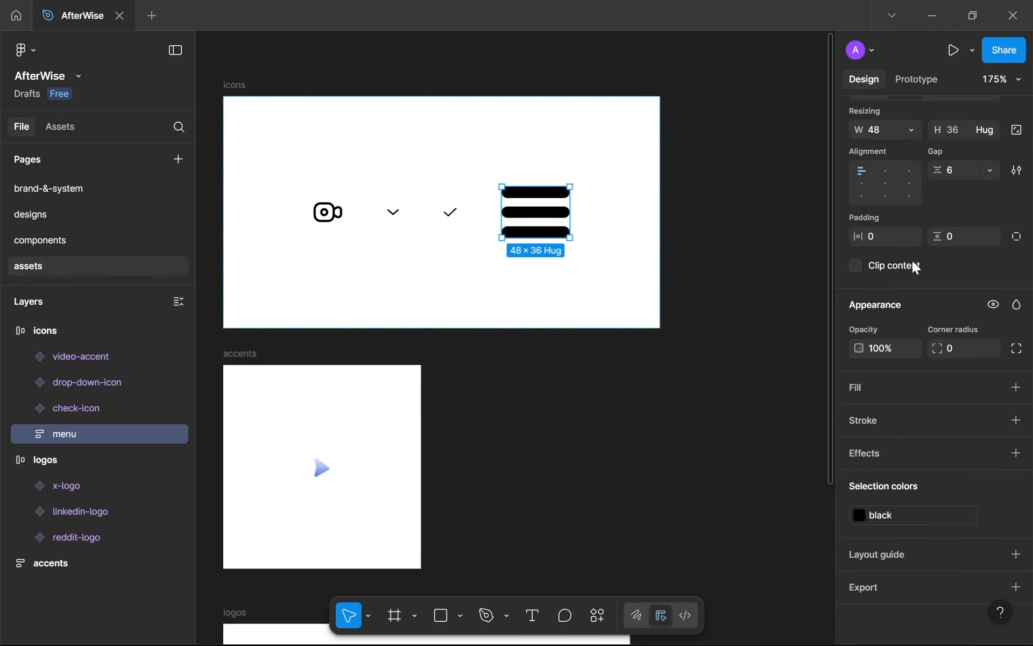
{"action": "scroll", "coordinate": [926, 268], "scroll_direction": "up", "scroll_amount": 5}
Try proportional menu heights of 28, 30 and 27, then undo back to 48×36.
{"action": "left_click", "coordinate": [962, 397]}
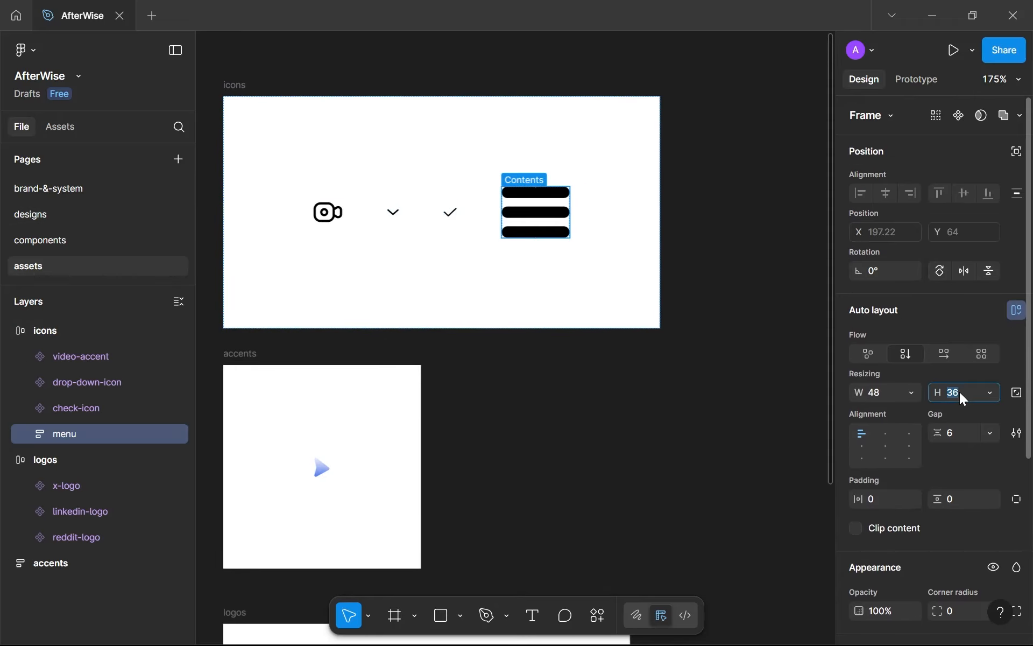
{"action": "left_click", "coordinate": [1015, 393]}
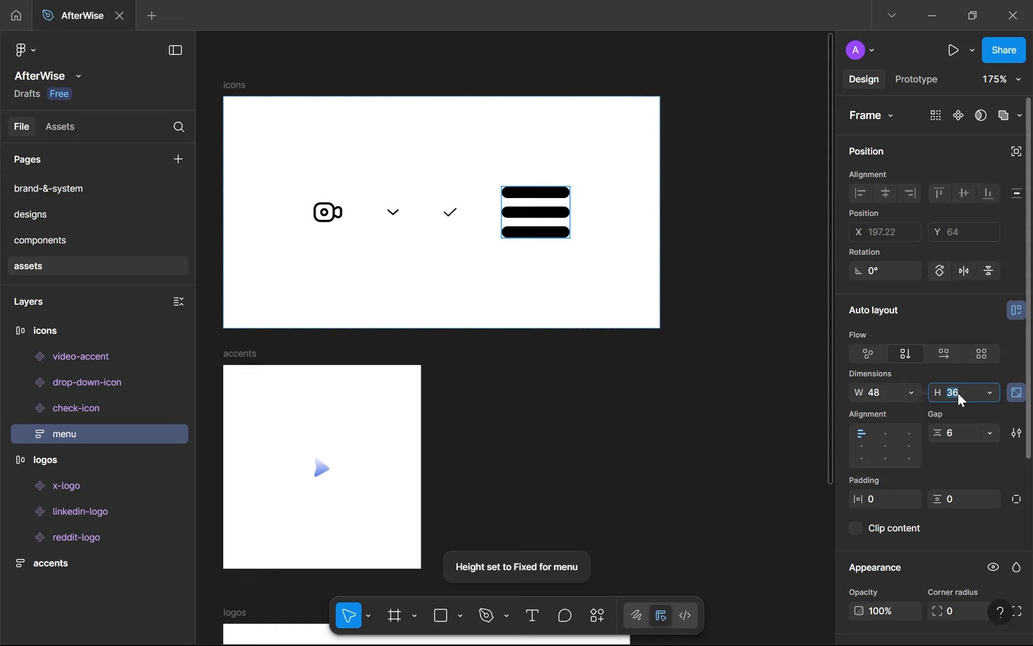
{"action": "key", "text": "Down"}
{"action": "key", "text": "Down"}
{"action": "key", "text": "Down"}
{"action": "key", "text": "Down"}
{"action": "key", "text": "Down"}
{"action": "key", "text": "Down"}
{"action": "key", "text": "Down"}
{"action": "key", "text": "Down"}
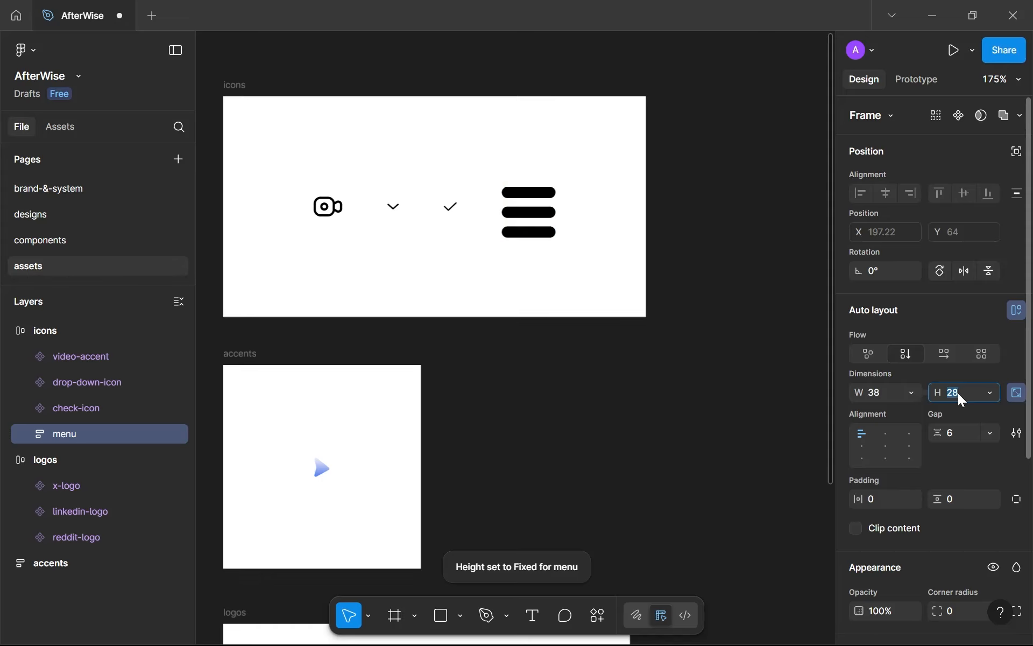
{"action": "key", "text": "ctrl+z"}
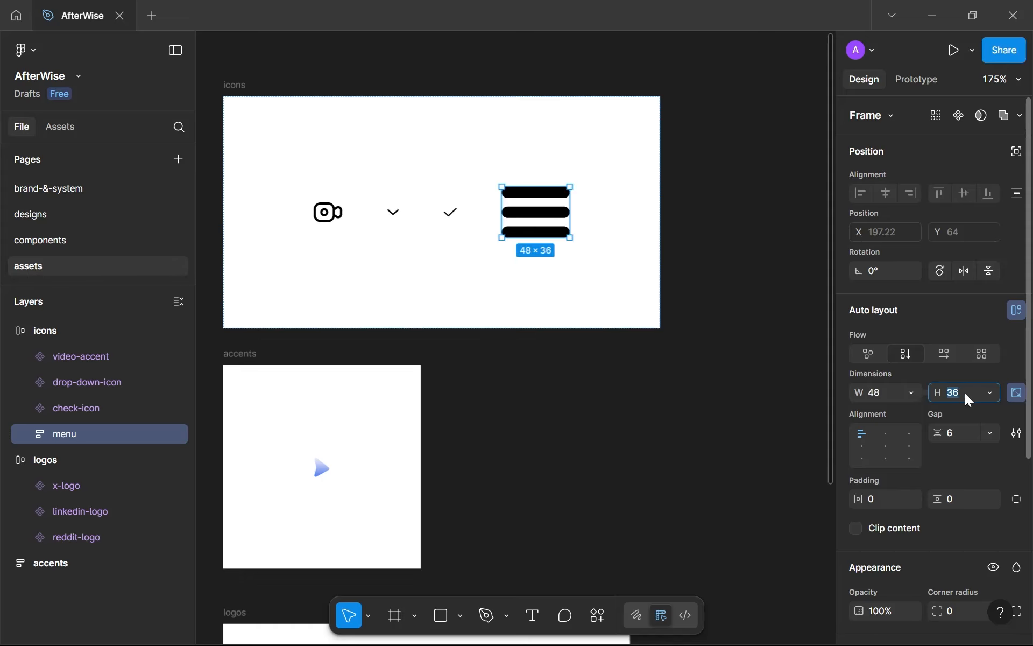
{"action": "key", "text": "Down"}
{"action": "key", "text": "Down"}
{"action": "key", "text": "Down"}
{"action": "key", "text": "Down"}
{"action": "key", "text": "Down"}
{"action": "key", "text": "Down"}
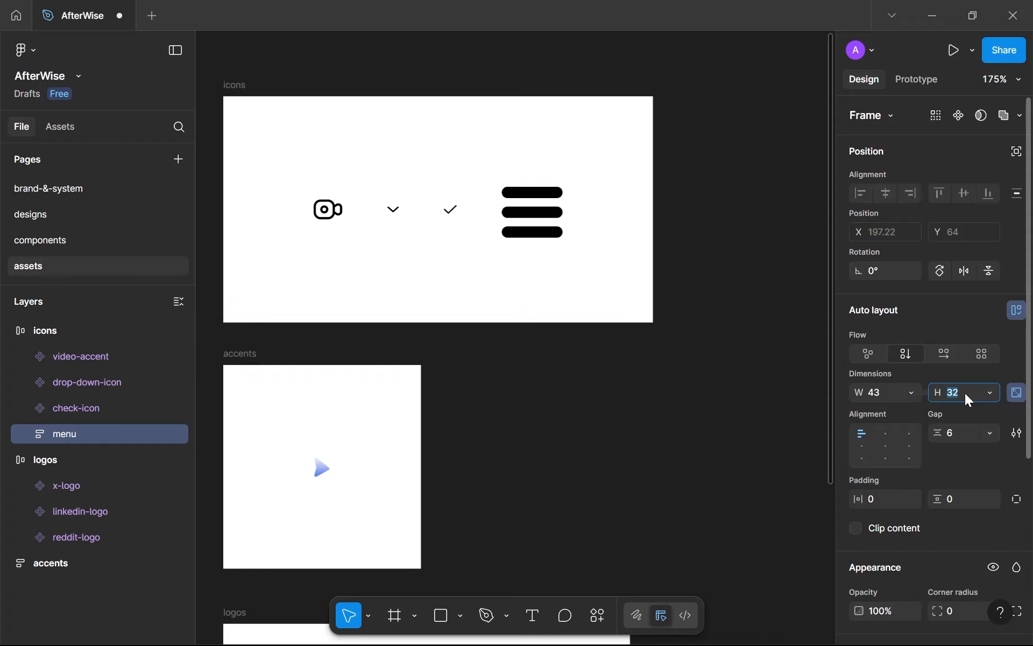
{"action": "key", "text": "Down"}
{"action": "key", "text": "Down"}
{"action": "key", "text": "Down"}
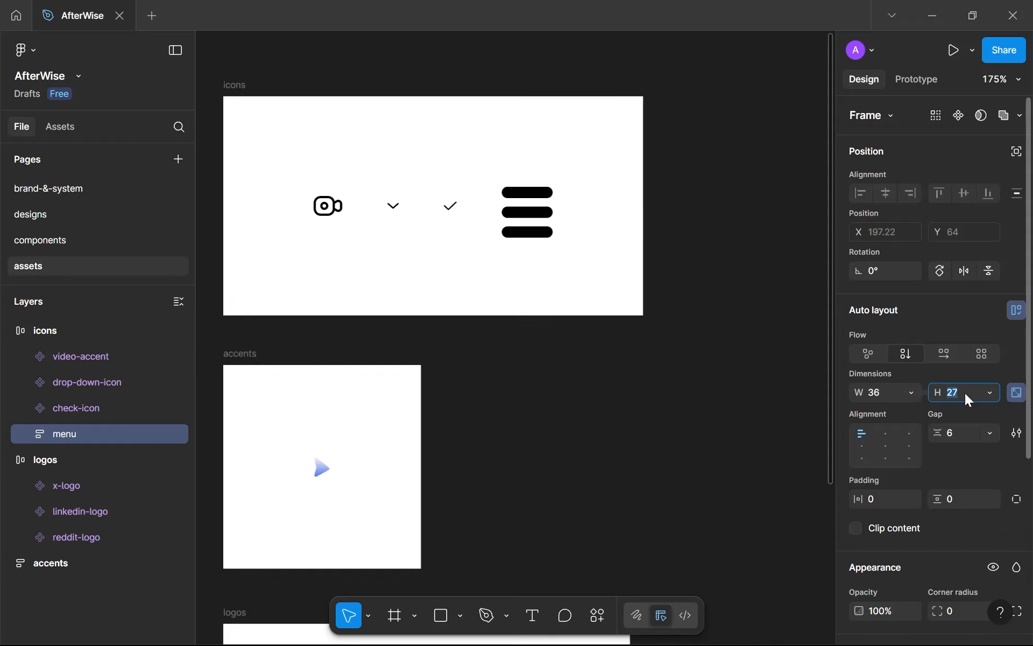
{"action": "key", "text": "ctrl+z"}
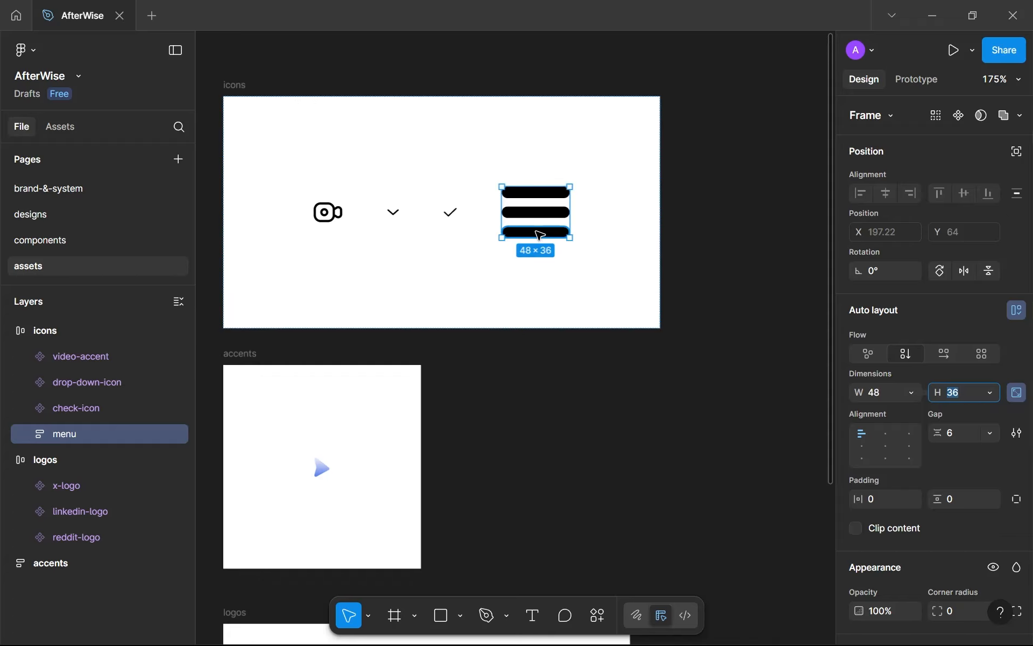
{"action": "key", "text": "ctrl+z"}
{"action": "key", "text": "ctrl+z"}
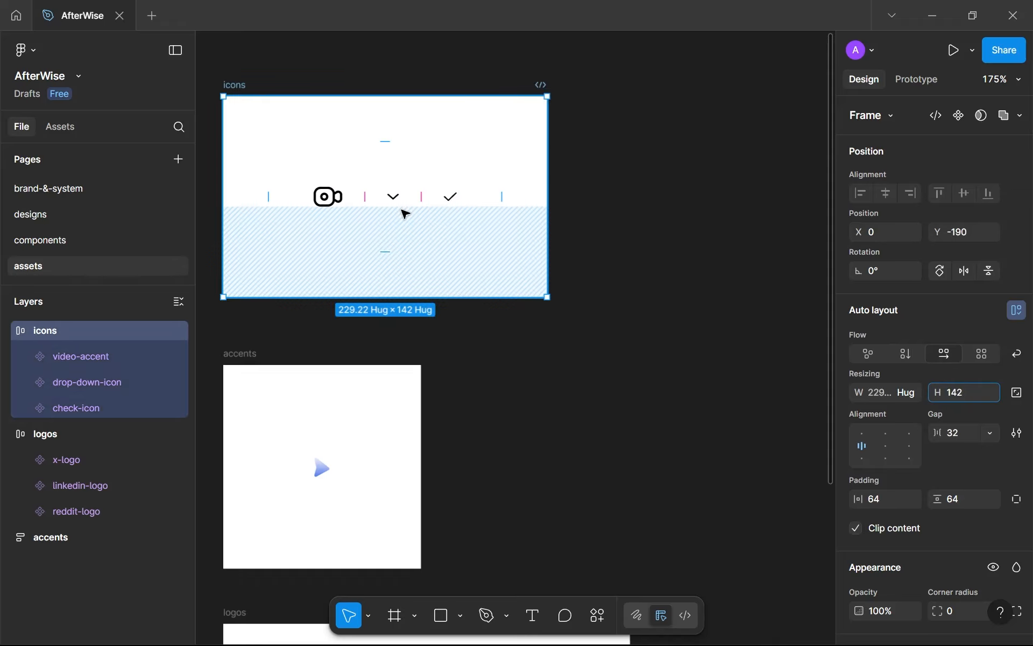
{"action": "key", "text": "ctrl+shift+z"}
{"action": "scroll", "coordinate": [577, 214], "scroll_direction": "up", "scroll_amount": 3}
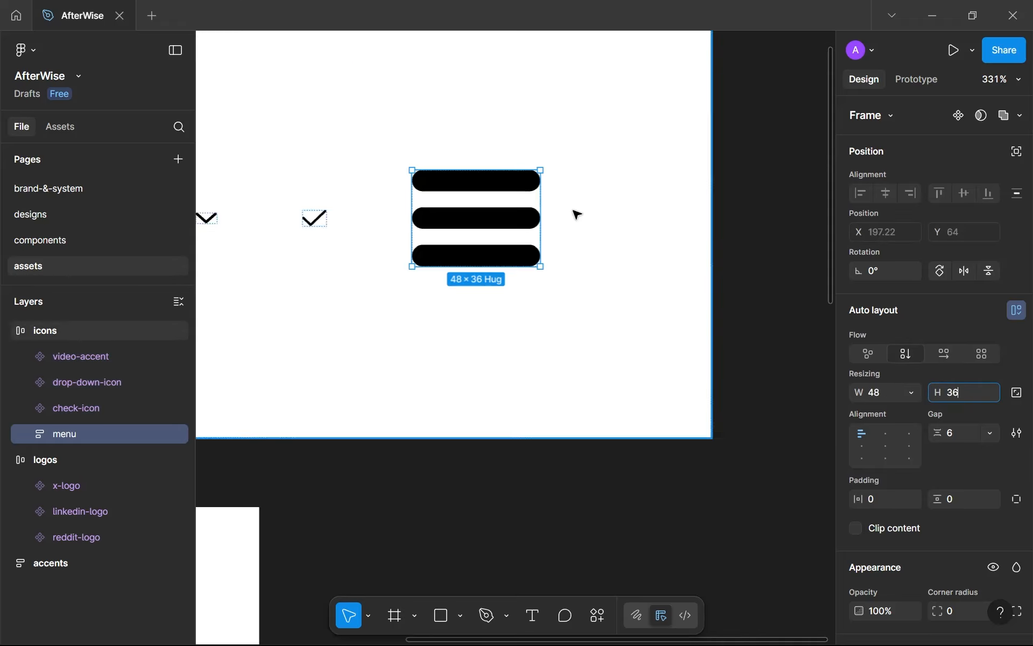
{"action": "left_click", "coordinate": [448, 182]}
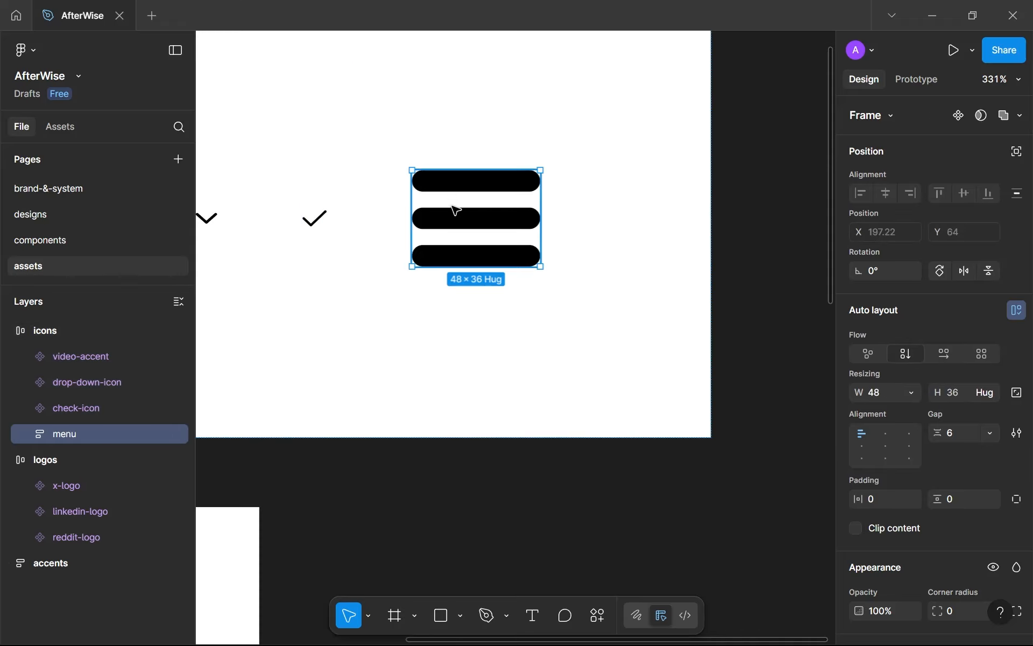
Set the three lines to fill the menu's height.
{"action": "double_click", "coordinate": [453, 207]}
{"action": "left_click", "coordinate": [455, 226], "text": "shift"}
{"action": "left_click", "coordinate": [455, 261], "text": "shift"}
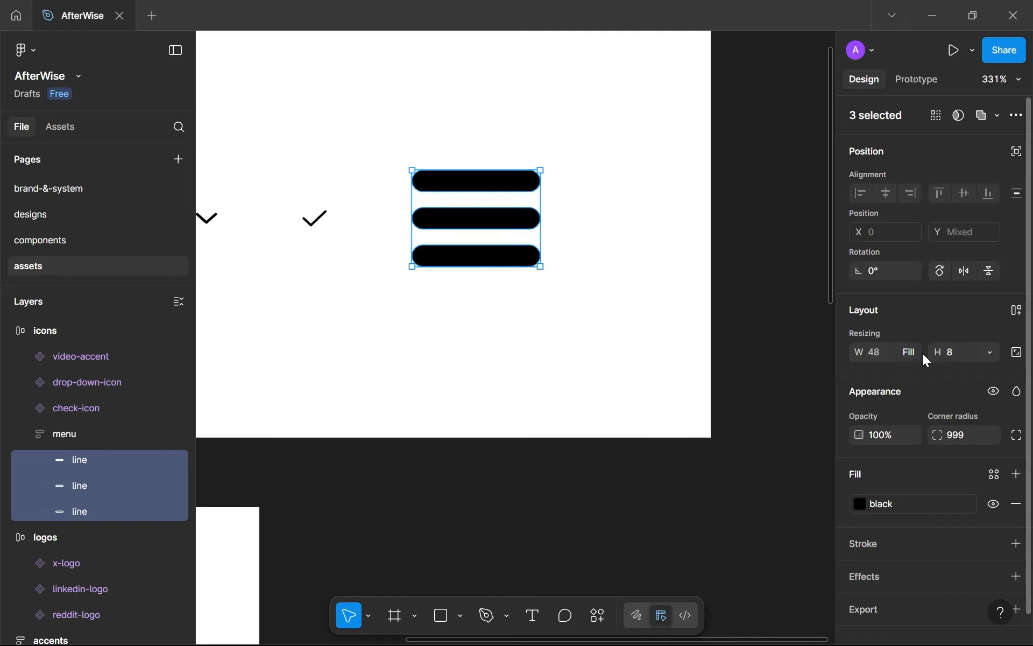
{"action": "left_click", "coordinate": [991, 355]}
{"action": "left_click", "coordinate": [953, 369]}
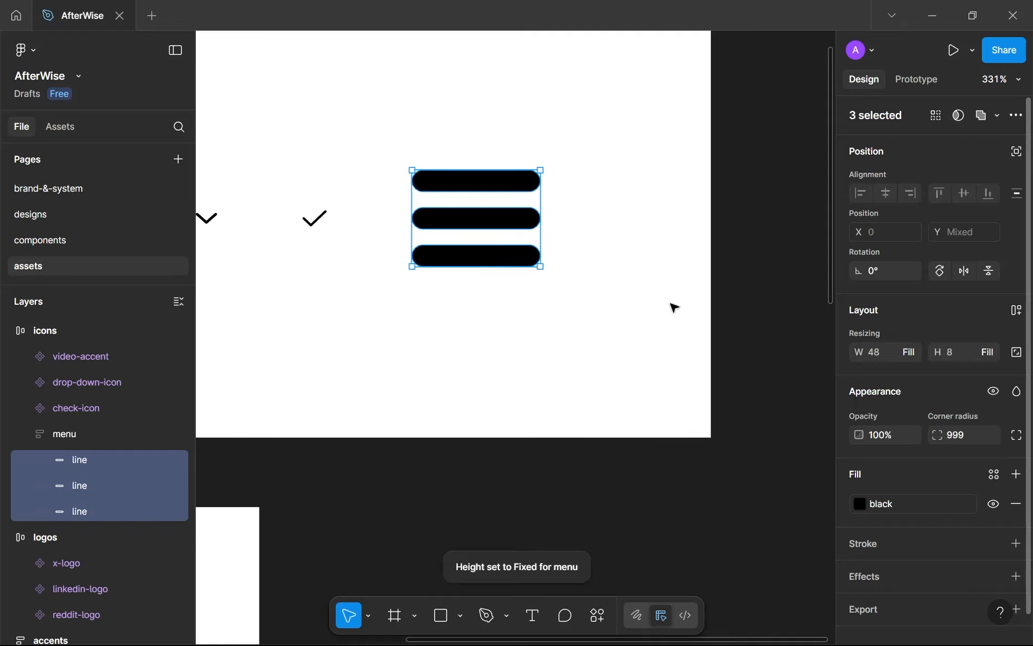
Resize the menu frame down to 39×30.
{"action": "left_click", "coordinate": [542, 308]}
{"action": "double_click", "coordinate": [525, 220]}
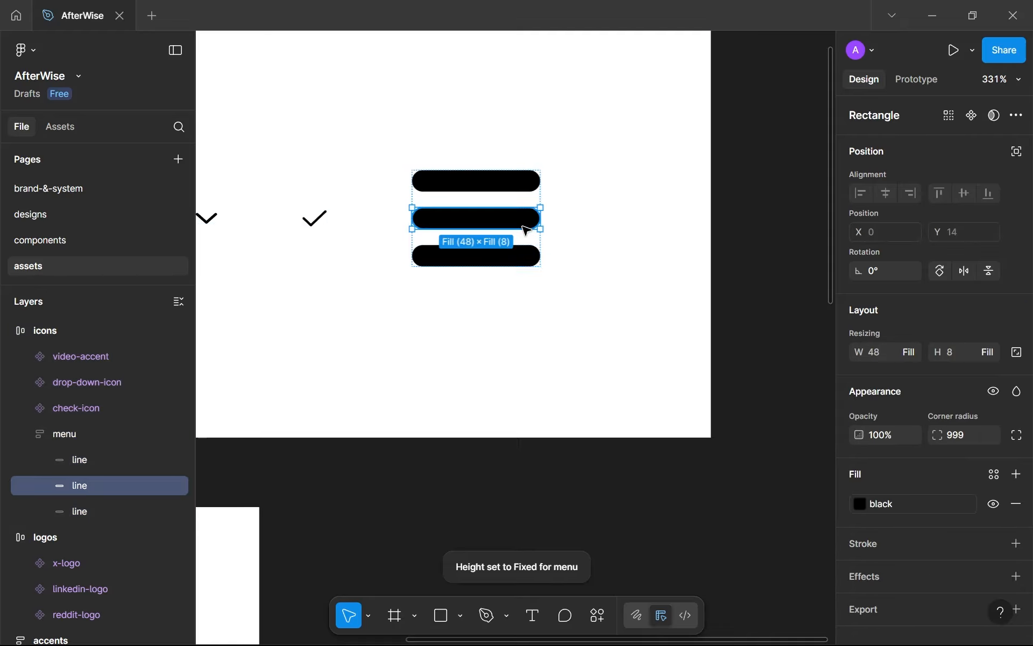
{"action": "left_click", "coordinate": [549, 258]}
{"action": "left_click", "coordinate": [515, 224]}
{"action": "left_click_drag", "start_coordinate": [539, 240], "coordinate": [515, 240]}
Try a locked-ratio height of 24 (31×24), then undo back to 39×30.
{"action": "left_click", "coordinate": [971, 393]}
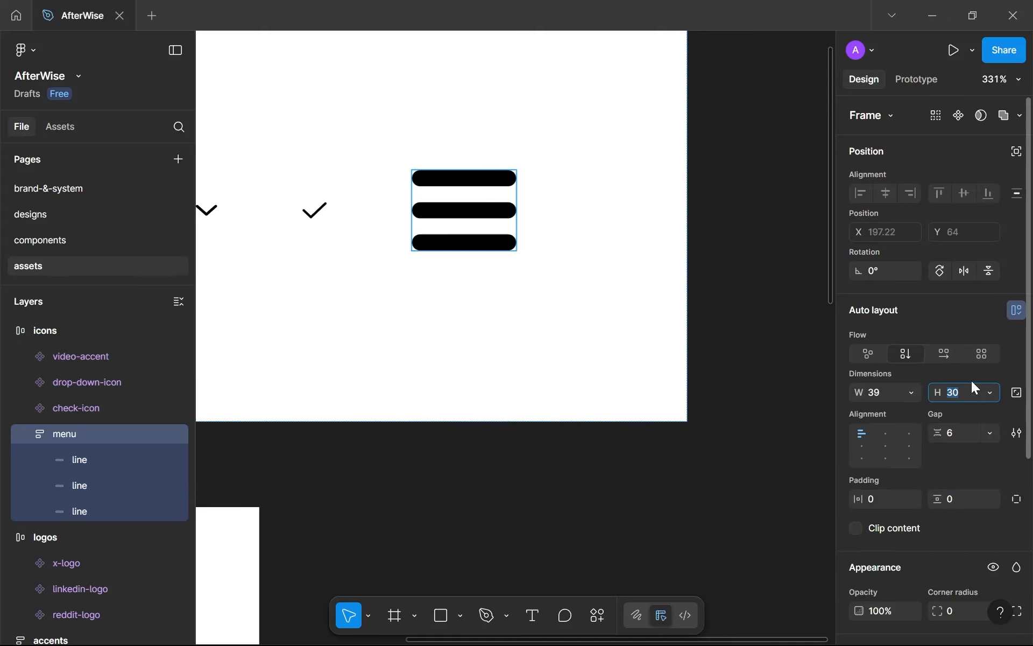
{"action": "left_click", "coordinate": [1016, 392]}
{"action": "left_click", "coordinate": [963, 393]}
{"action": "type", "text": "24"}
{"action": "key", "text": "Return"}
{"action": "scroll", "coordinate": [548, 194], "scroll_direction": "up", "scroll_amount": 5}
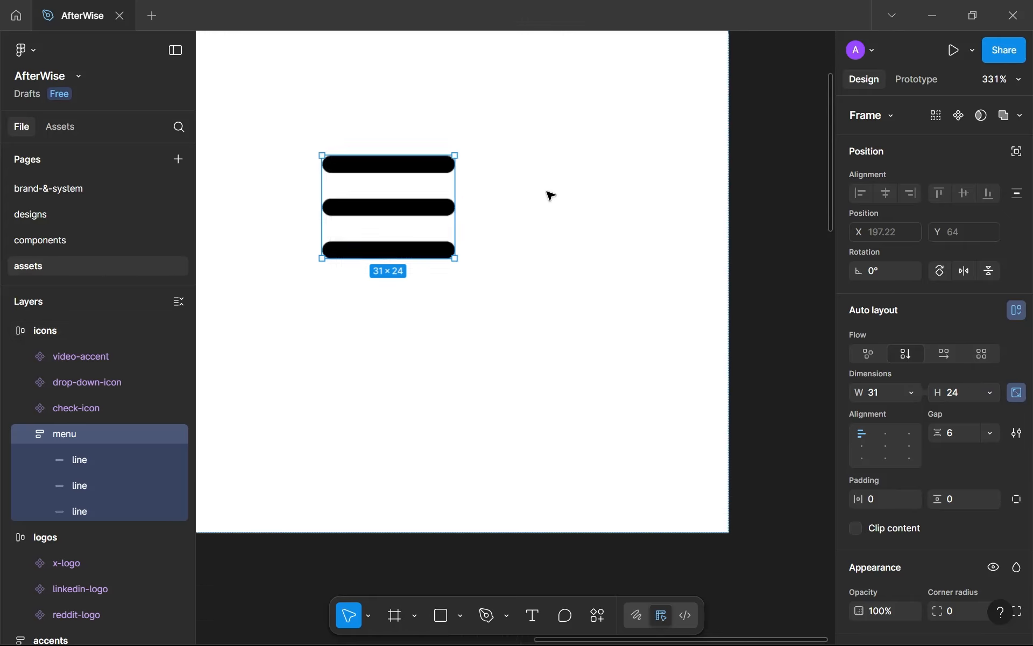
{"action": "left_click_drag", "start_coordinate": [433, 200], "coordinate": [523, 232]}
{"action": "key", "text": "ctrl+z"}
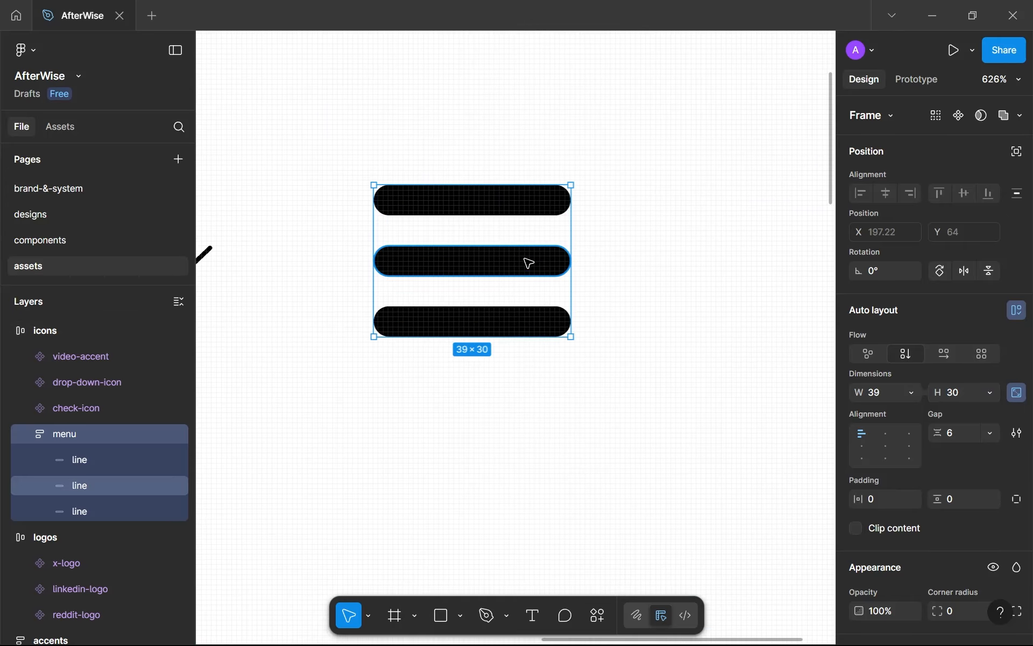
Give the three lines a fixed height of 6 and adjust their spacing.
{"action": "left_click", "coordinate": [526, 193]}
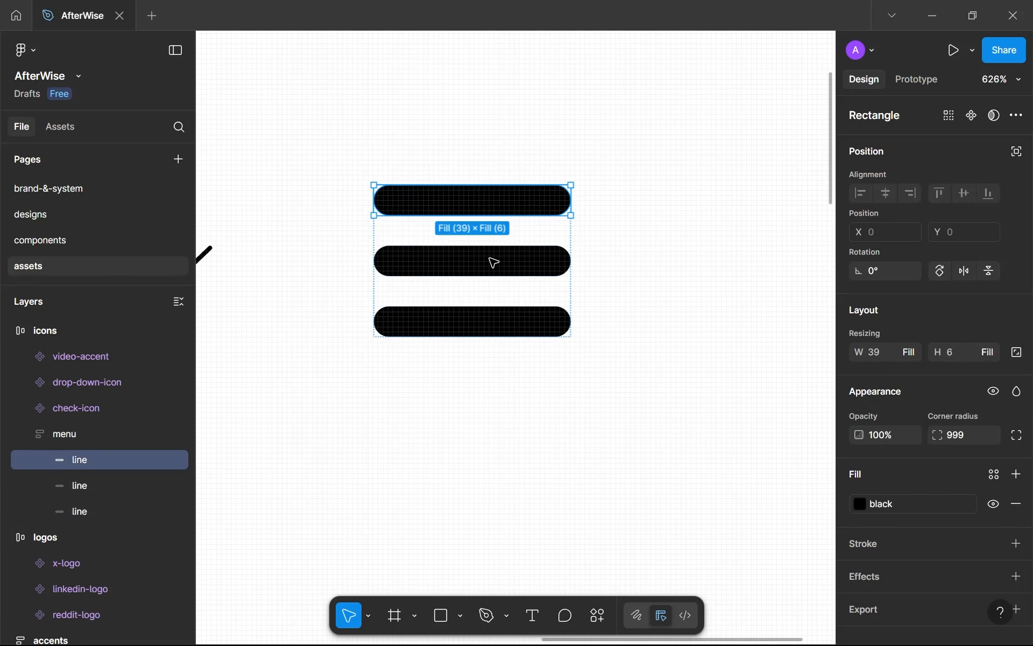
{"action": "left_click", "coordinate": [491, 261], "text": "shift"}
{"action": "left_click", "coordinate": [496, 337], "text": "shift"}
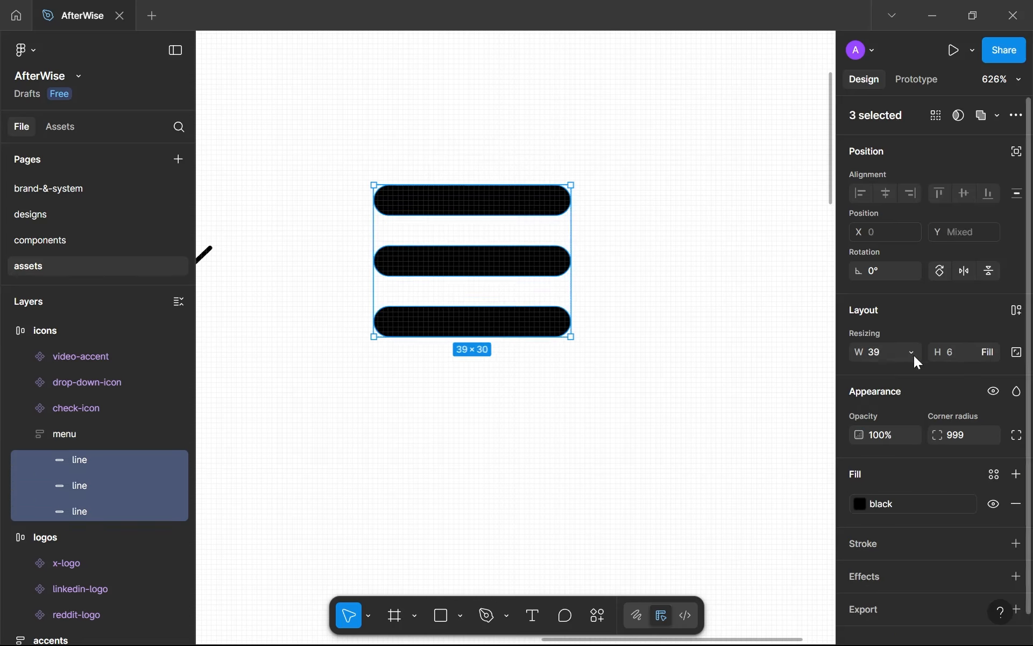
{"action": "left_click", "coordinate": [988, 353]}
{"action": "left_click", "coordinate": [944, 332]}
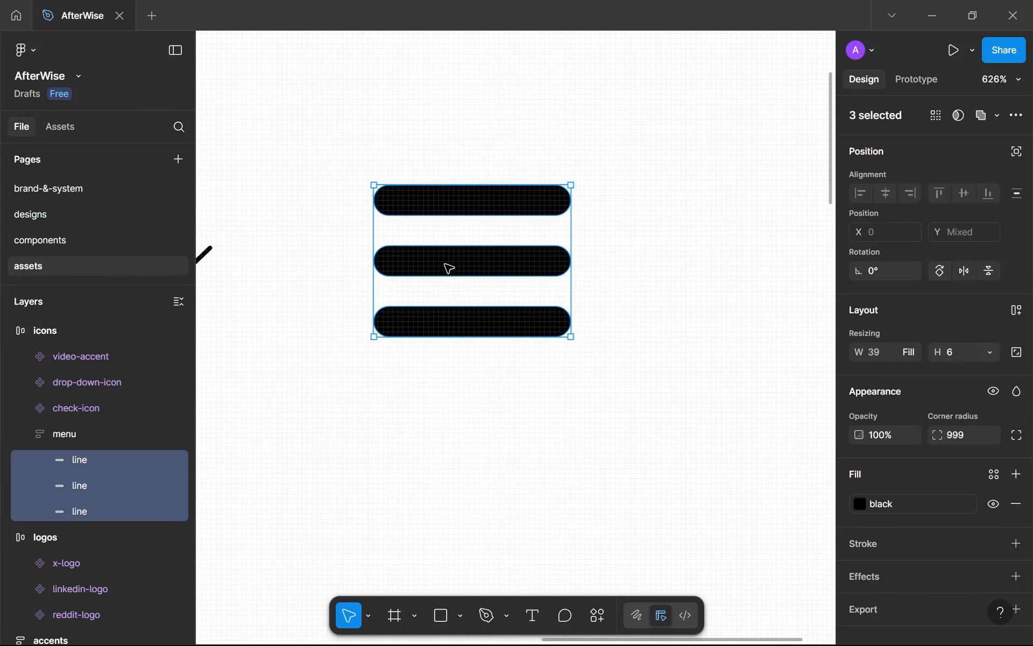
{"action": "left_click", "coordinate": [607, 313]}
{"action": "left_click", "coordinate": [541, 259]}
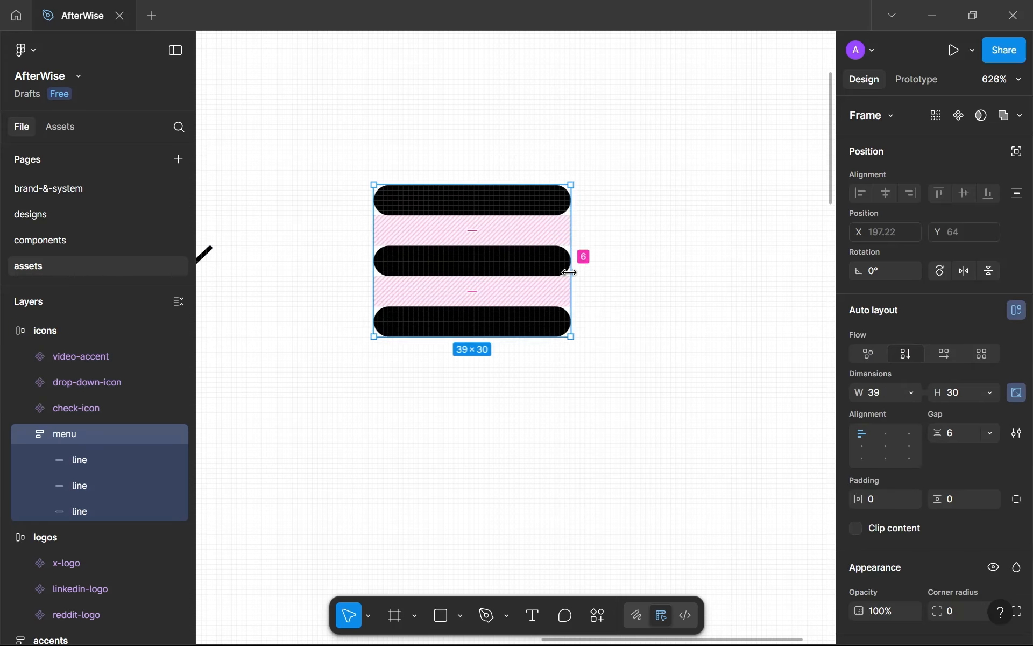
{"action": "left_click_drag", "start_coordinate": [568, 272], "coordinate": [527, 265]}
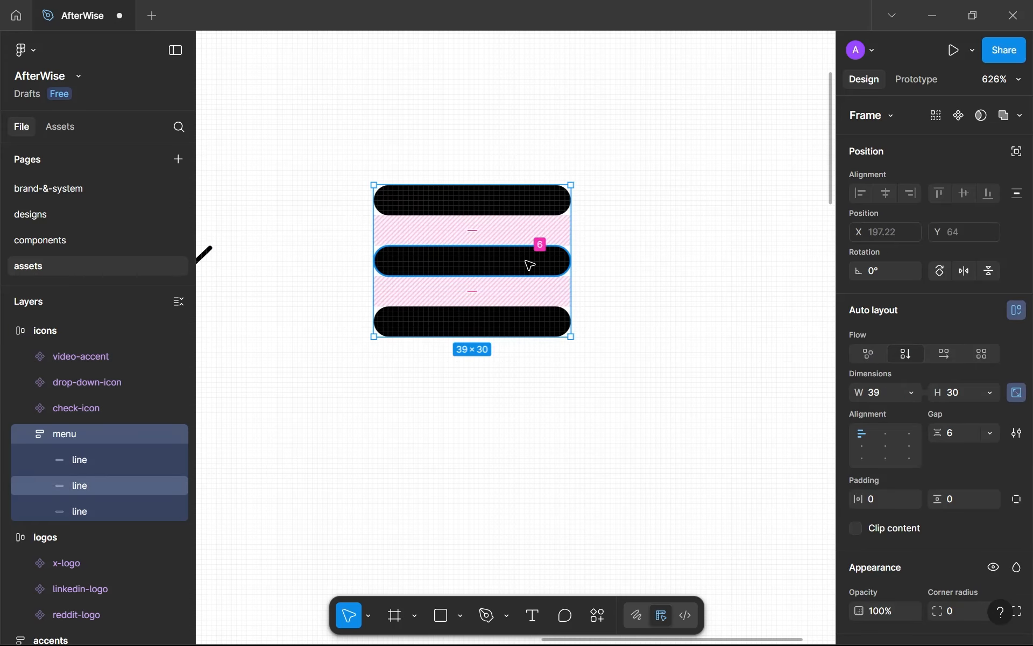
Copy the menu icon as SVG and paste it in place of the original.
{"action": "right_click", "coordinate": [482, 261]}
{"action": "mouse_move", "coordinate": [619, 157]}
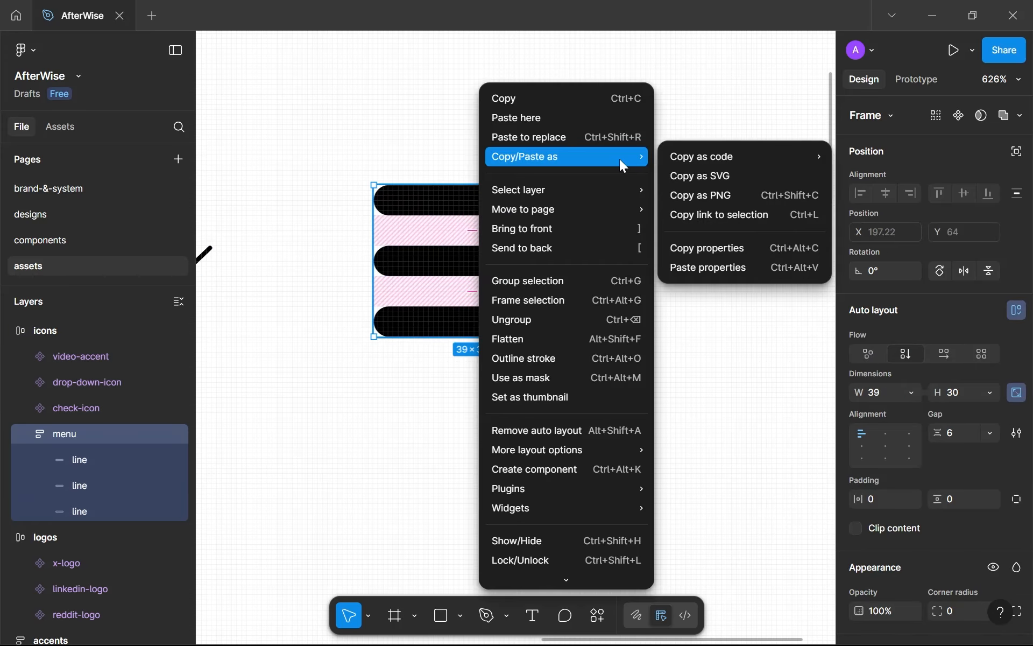
{"action": "left_click", "coordinate": [713, 174]}
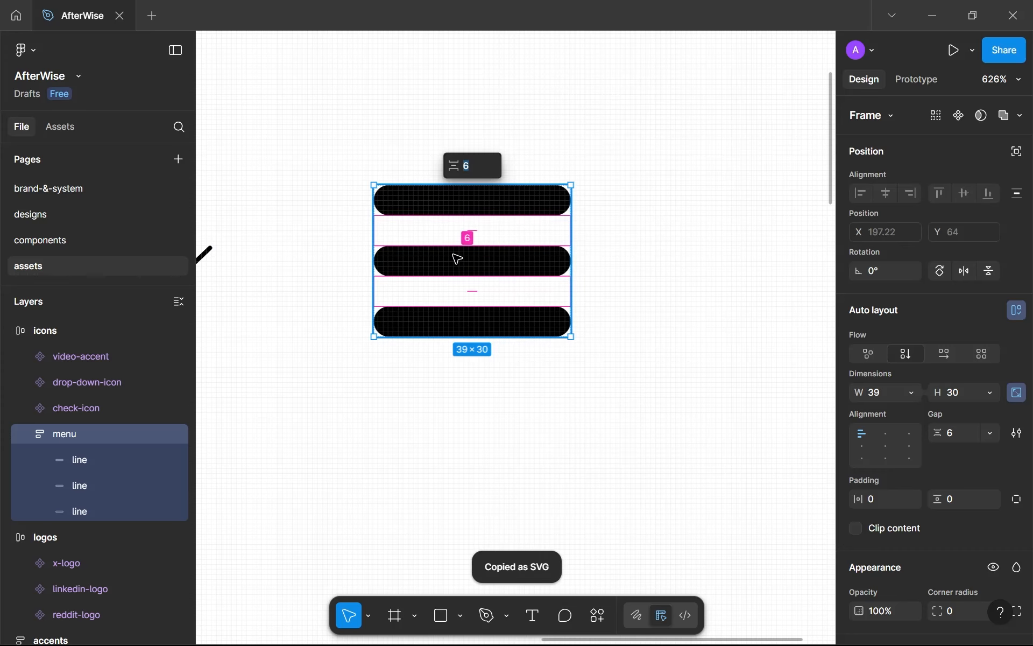
{"action": "key", "text": "ctrl+shift+r"}
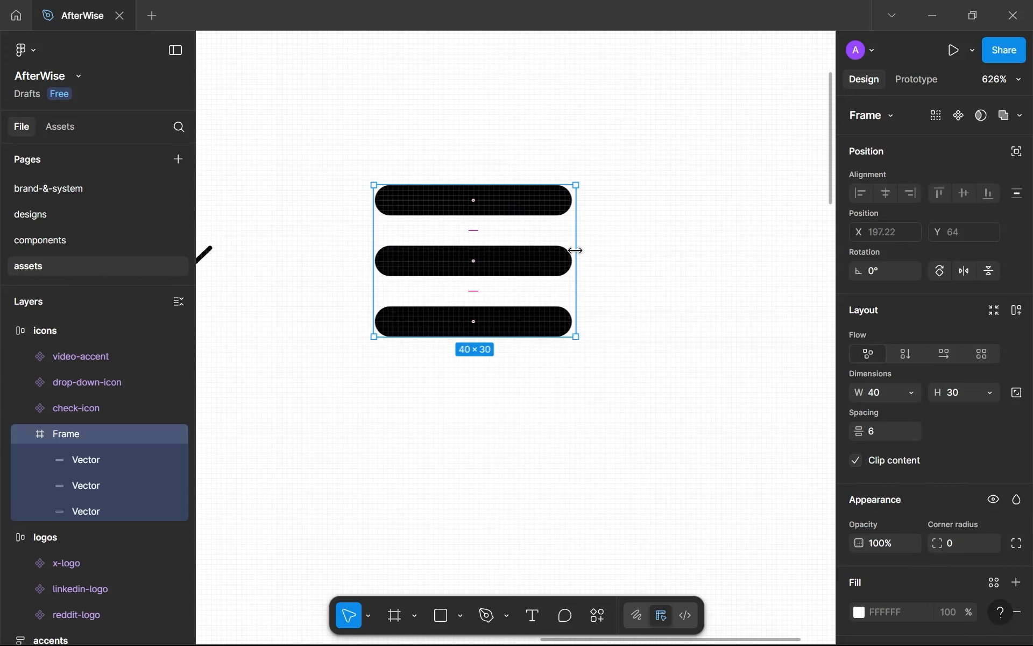
Scale the SVG icon proportionally to 16 high (21×16) and make it a component.
{"action": "scroll", "coordinate": [575, 250], "scroll_direction": "up", "scroll_amount": 5}
{"action": "left_click_drag", "start_coordinate": [575, 256], "coordinate": [399, 228]}
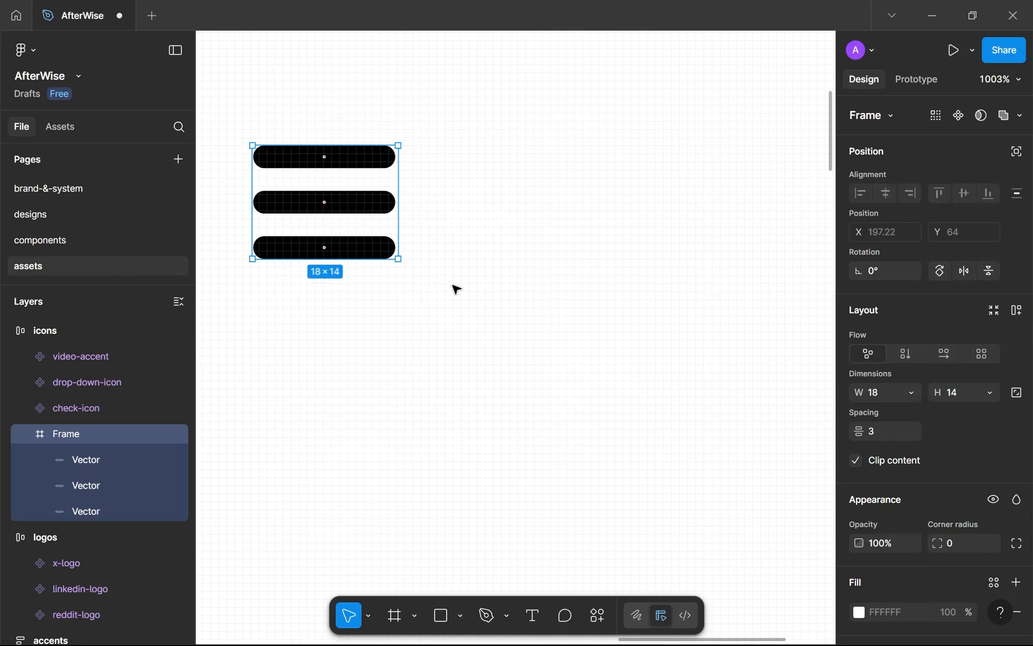
{"action": "scroll", "coordinate": [556, 296], "scroll_direction": "down", "scroll_amount": 6}
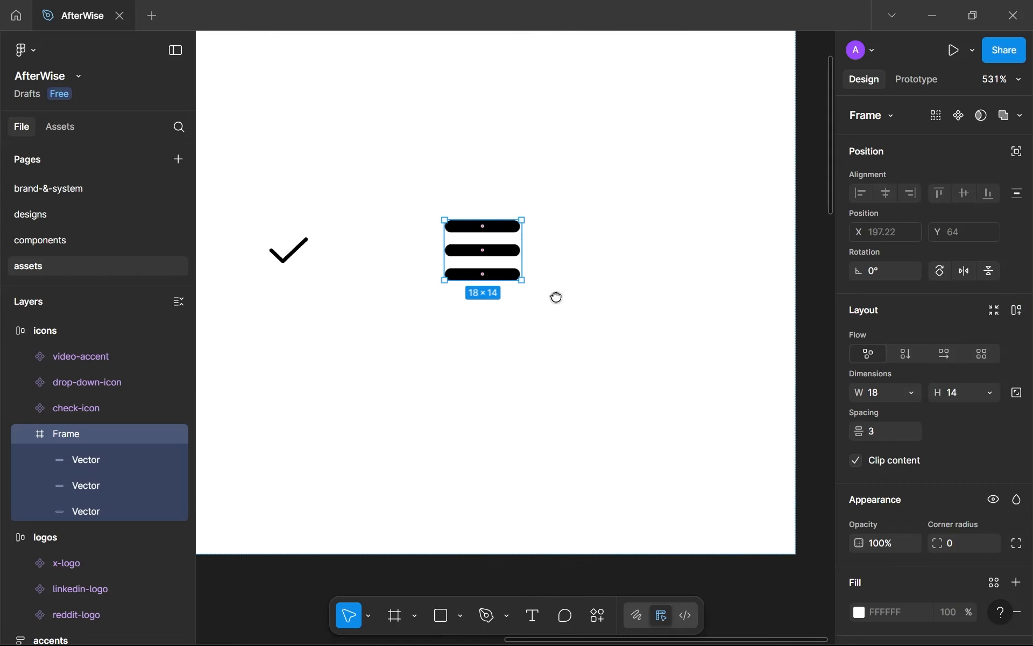
{"action": "left_click", "coordinate": [1017, 392]}
{"action": "left_click", "coordinate": [960, 392]}
{"action": "type", "text": "16"}
{"action": "key", "text": "Return"}
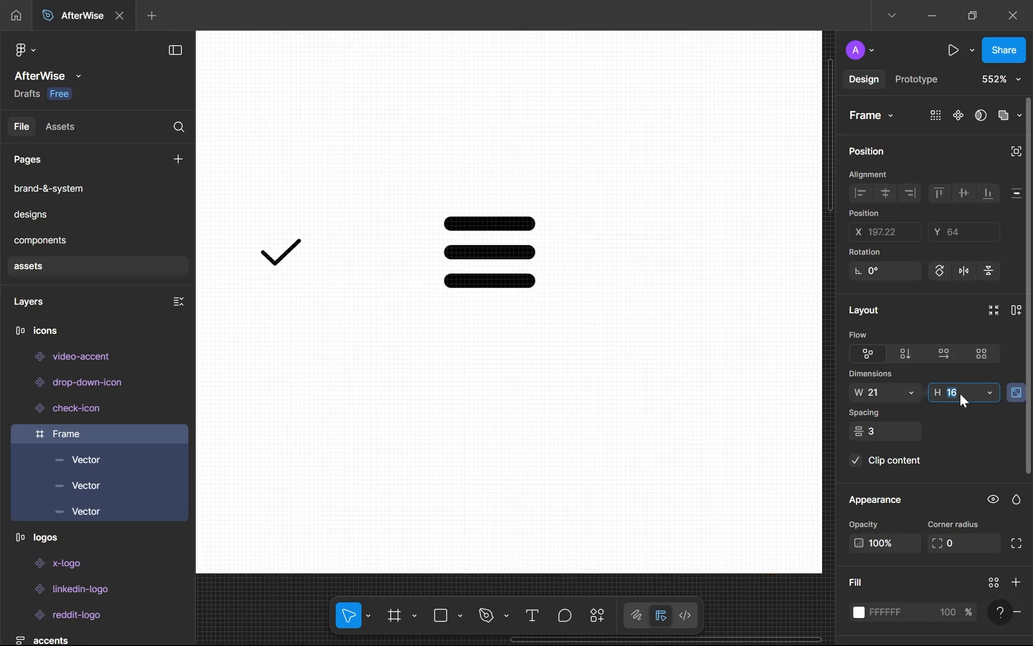
{"action": "left_click", "coordinate": [959, 117]}
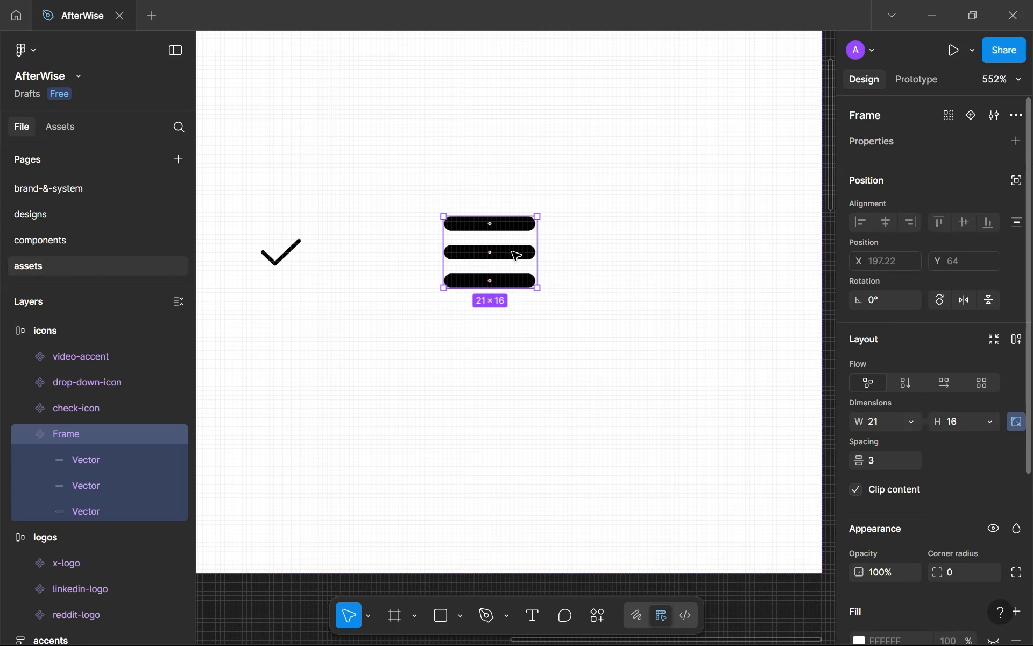
{"action": "left_click", "coordinate": [55, 218]}
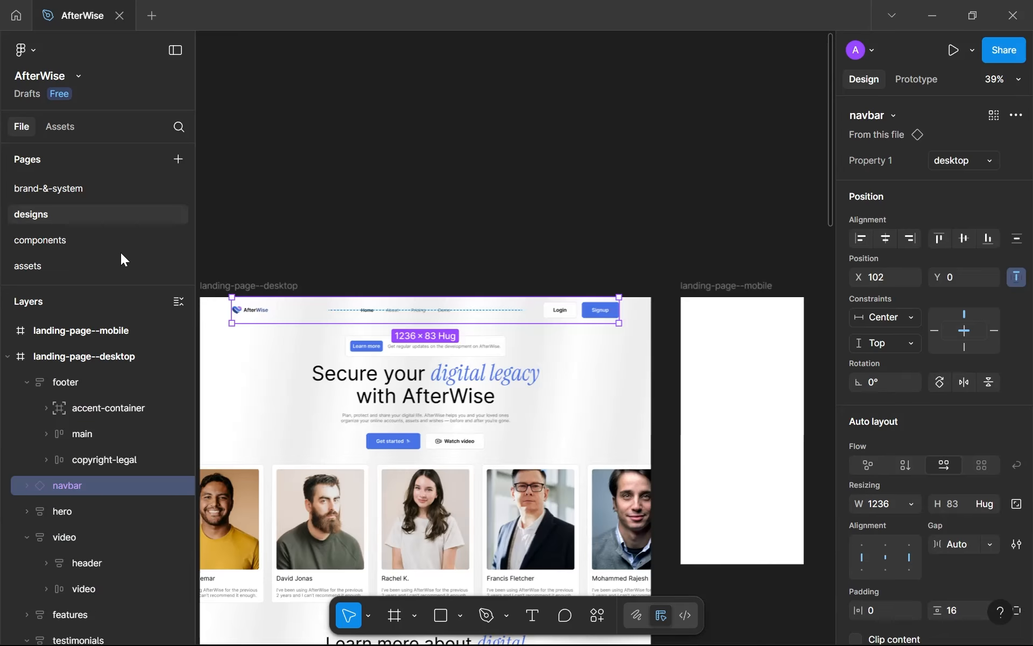
Paste the hamburger icon into the mobile navbar variant on the components page.
{"action": "left_click", "coordinate": [120, 247]}
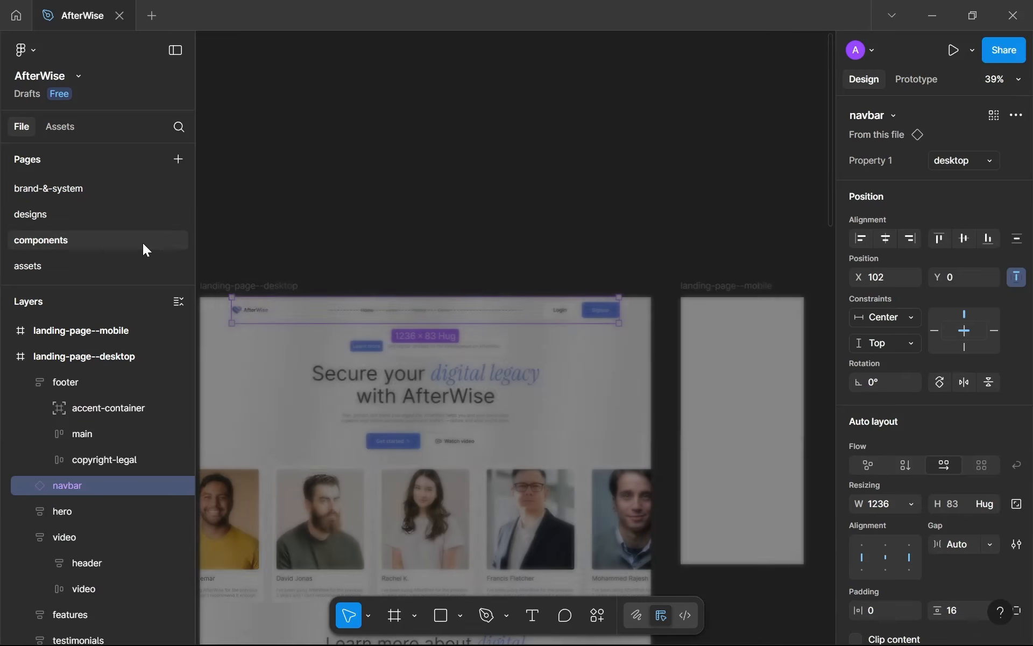
{"action": "scroll", "coordinate": [608, 230], "scroll_direction": "down", "scroll_amount": 2}
{"action": "left_click_drag", "start_coordinate": [622, 225], "coordinate": [490, 513]}
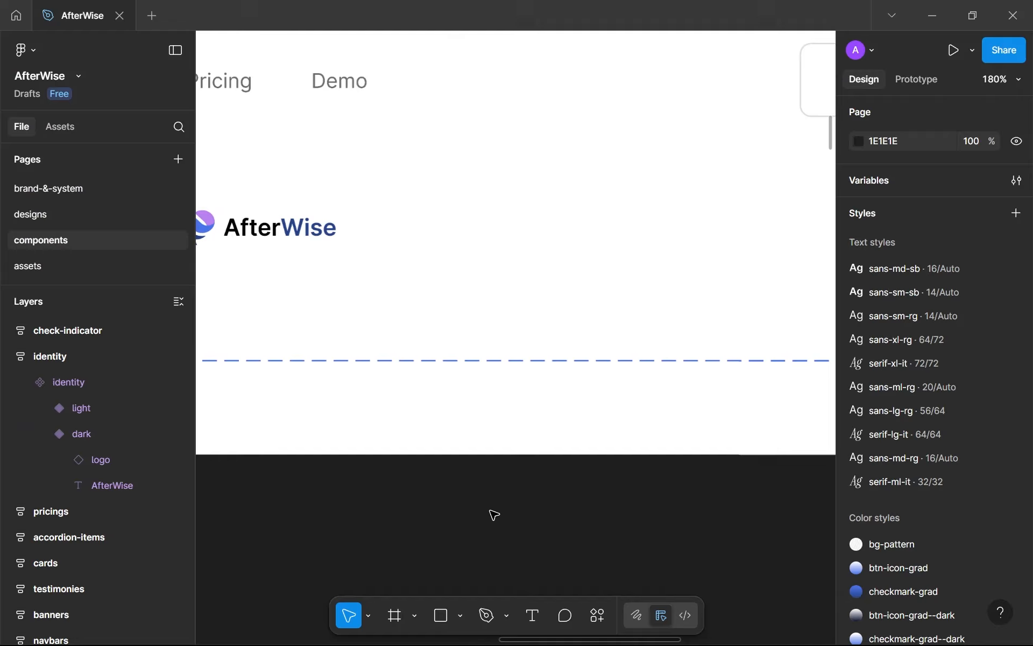
{"action": "scroll", "coordinate": [485, 430], "scroll_direction": "down", "scroll_amount": 5}
{"action": "double_click", "coordinate": [372, 322]}
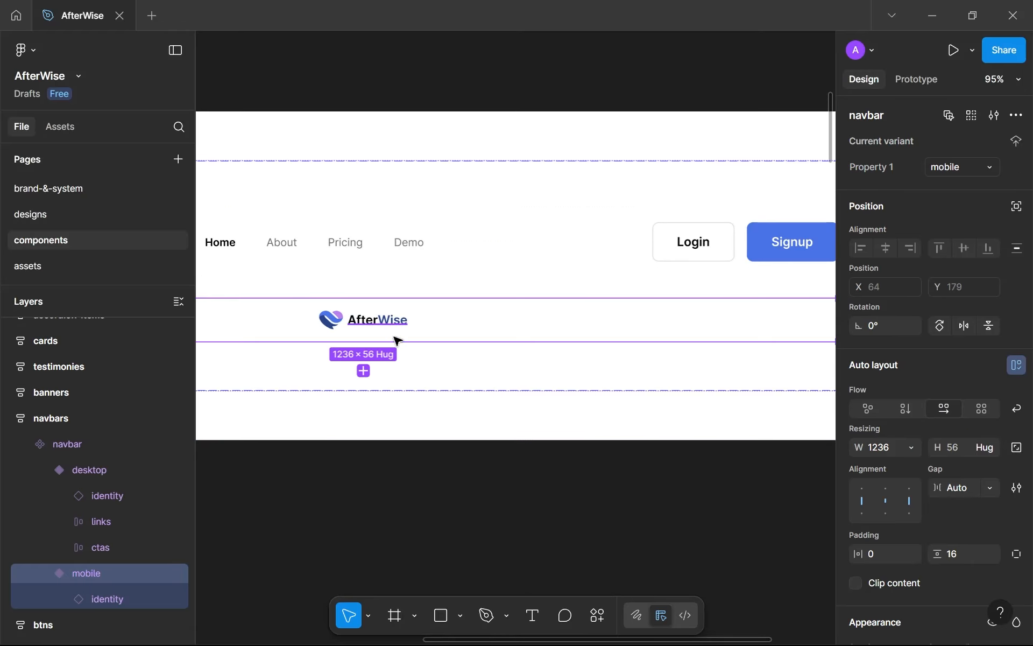
{"action": "key", "text": "ctrl+v"}
Inspect the hamburger beside the AfterWise logo and select the whole mobile navbar variant.
{"action": "scroll", "coordinate": [433, 357], "scroll_direction": "down", "scroll_amount": 3}
{"action": "left_click_drag", "start_coordinate": [442, 362], "coordinate": [507, 397]}
{"action": "scroll", "coordinate": [676, 340], "scroll_direction": "down", "scroll_amount": 3}
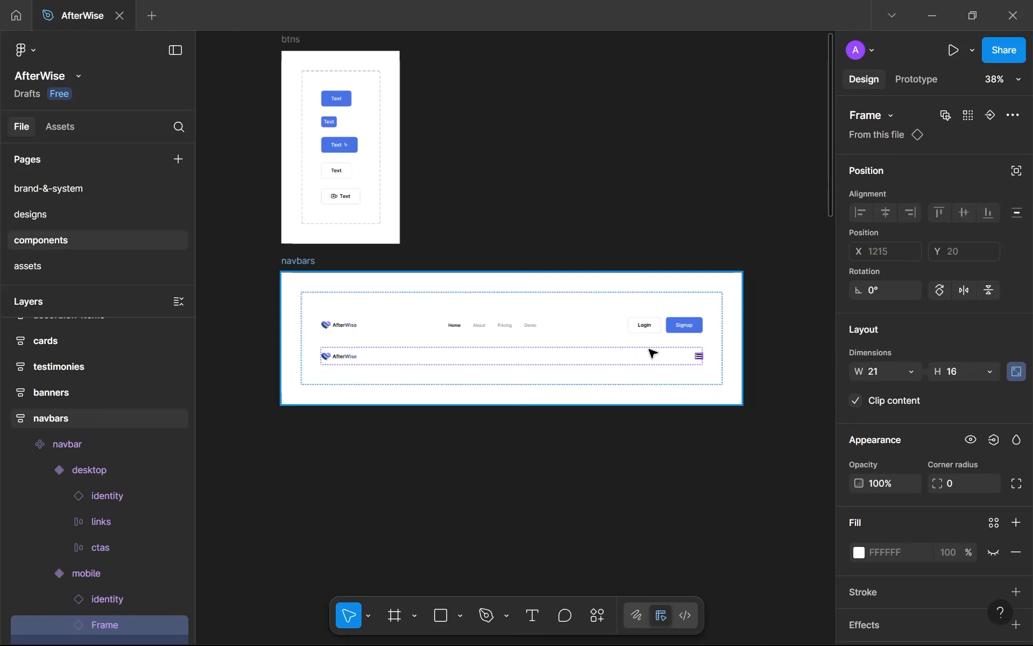
{"action": "scroll", "coordinate": [682, 378], "scroll_direction": "up", "scroll_amount": 5}
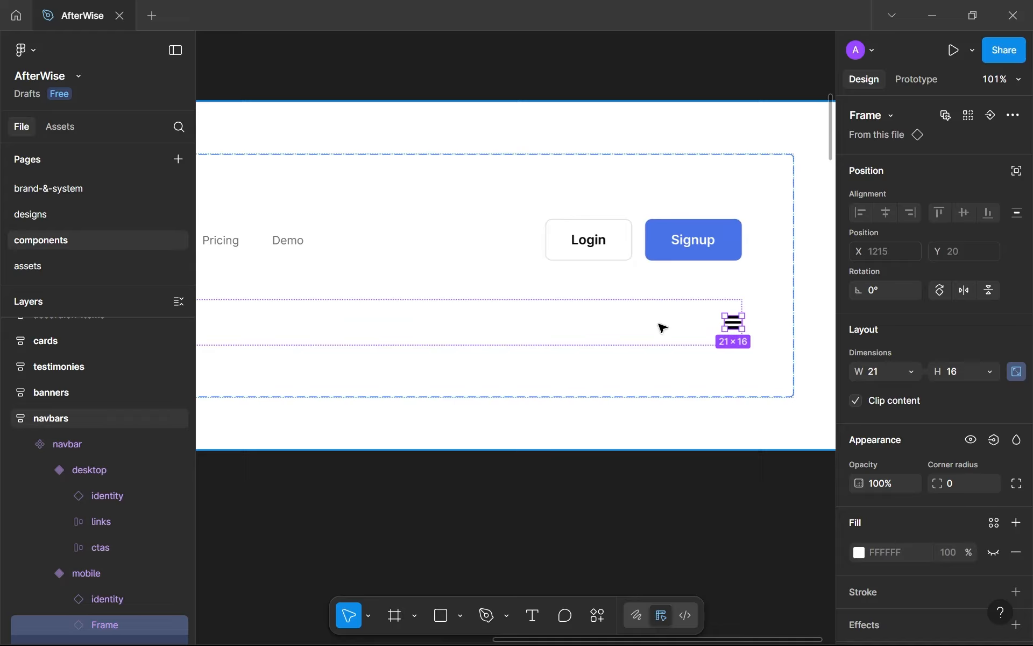
{"action": "scroll", "coordinate": [661, 325], "scroll_direction": "up", "scroll_amount": 2}
{"action": "left_click_drag", "start_coordinate": [662, 325], "coordinate": [629, 320]}
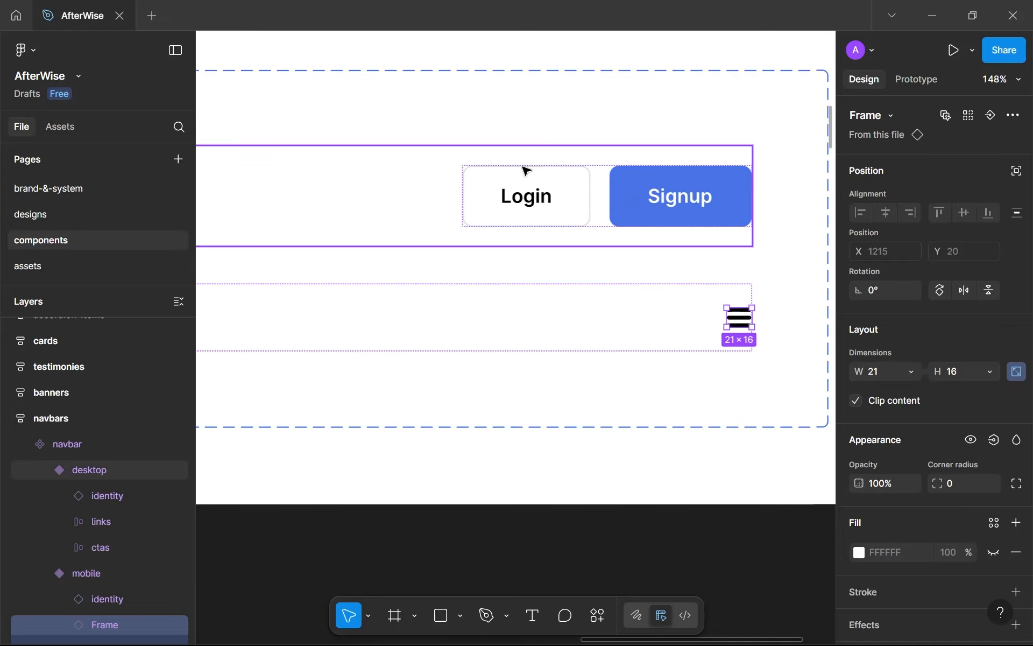
{"action": "scroll", "coordinate": [510, 265], "scroll_direction": "down", "scroll_amount": 2}
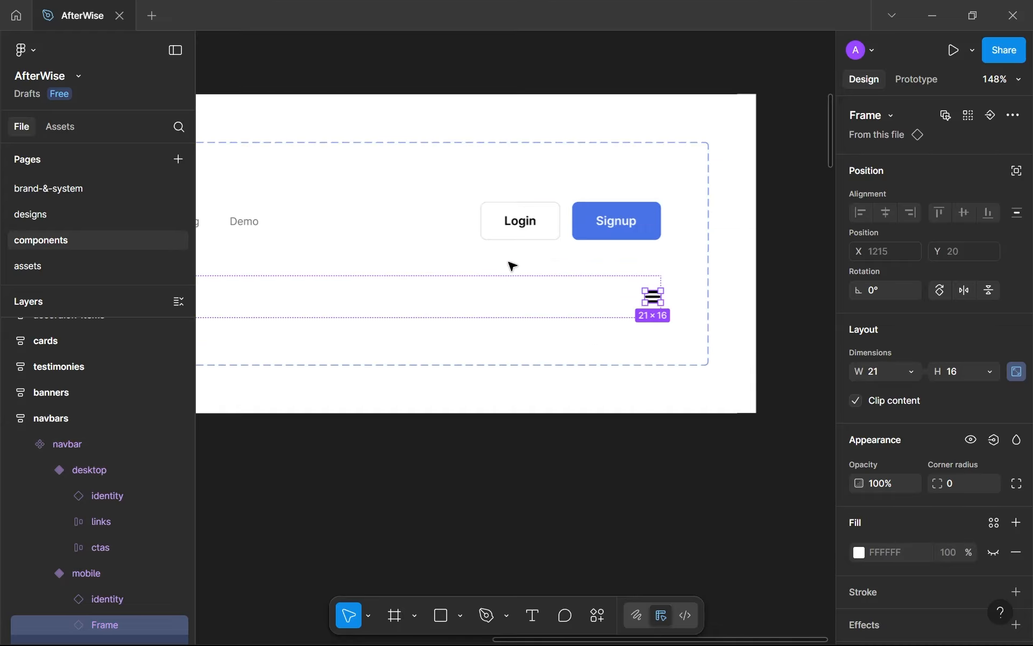
{"action": "left_click_drag", "start_coordinate": [510, 265], "coordinate": [663, 295]}
{"action": "scroll", "coordinate": [754, 309], "scroll_direction": "down", "scroll_amount": 1}
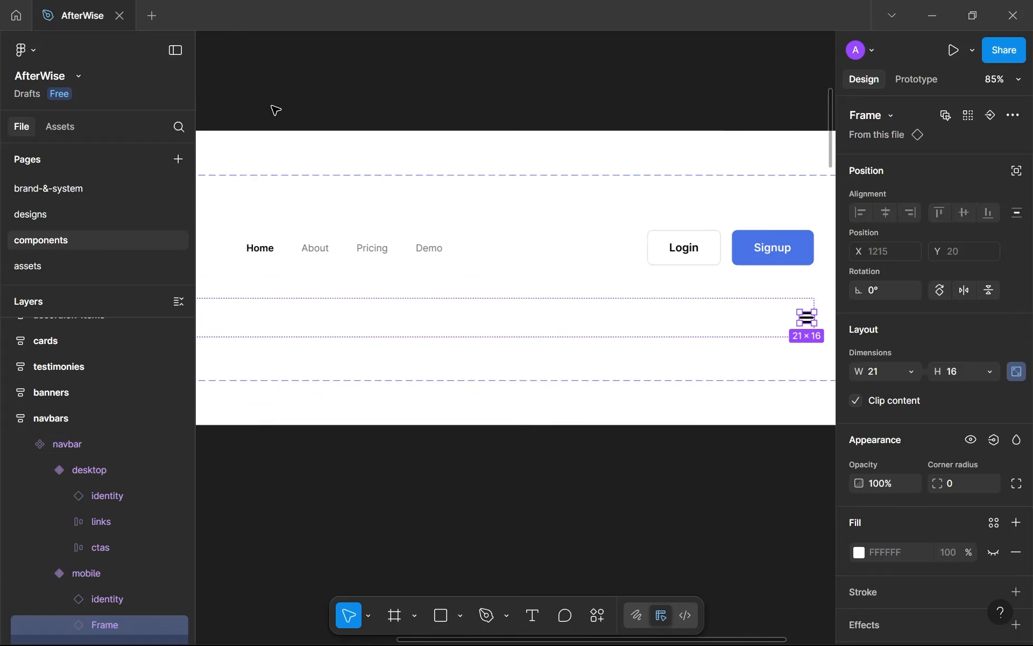
{"action": "left_click_drag", "start_coordinate": [701, 247], "coordinate": [707, 260]}
{"action": "scroll", "coordinate": [710, 256], "scroll_direction": "down", "scroll_amount": 2}
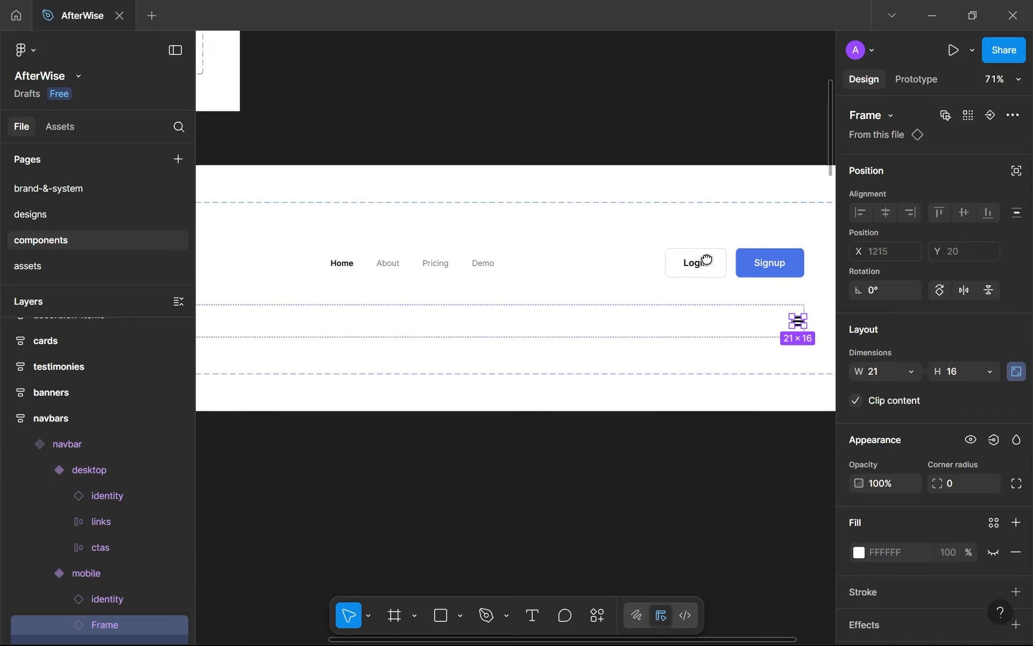
{"action": "scroll", "coordinate": [708, 261], "scroll_direction": "up", "scroll_amount": 1}
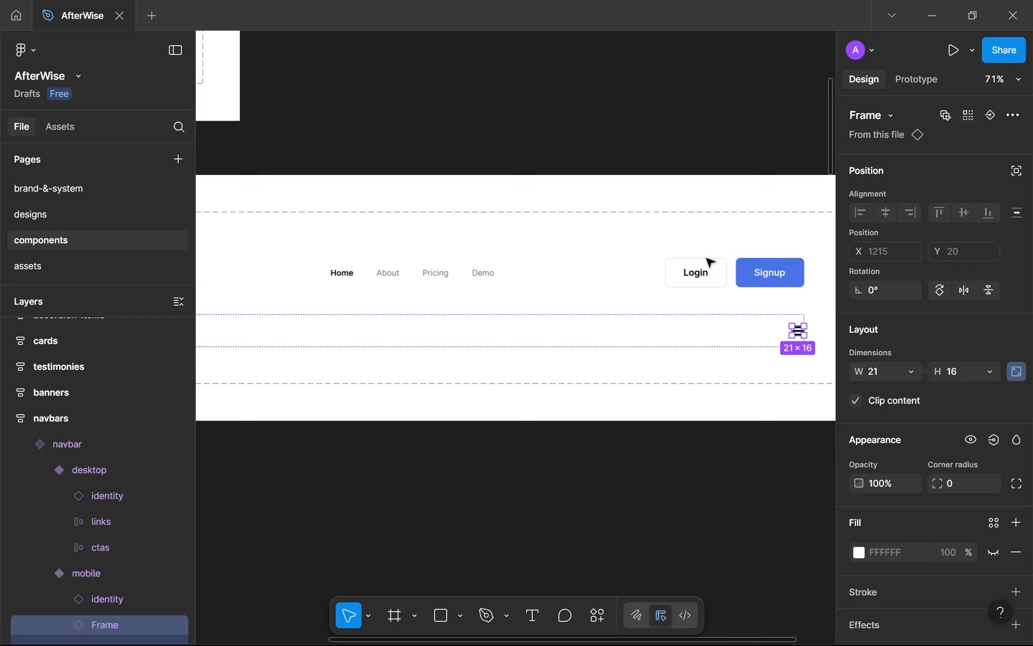
{"action": "scroll", "coordinate": [709, 261], "scroll_direction": "up", "scroll_amount": 2}
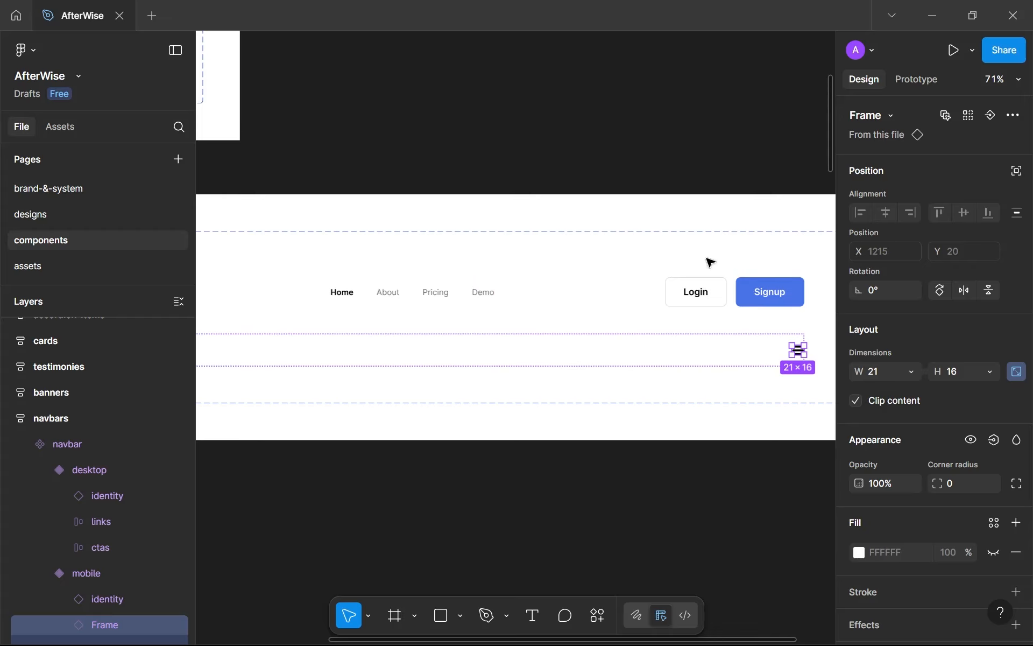
{"action": "scroll", "coordinate": [709, 262], "scroll_direction": "up", "scroll_amount": 1}
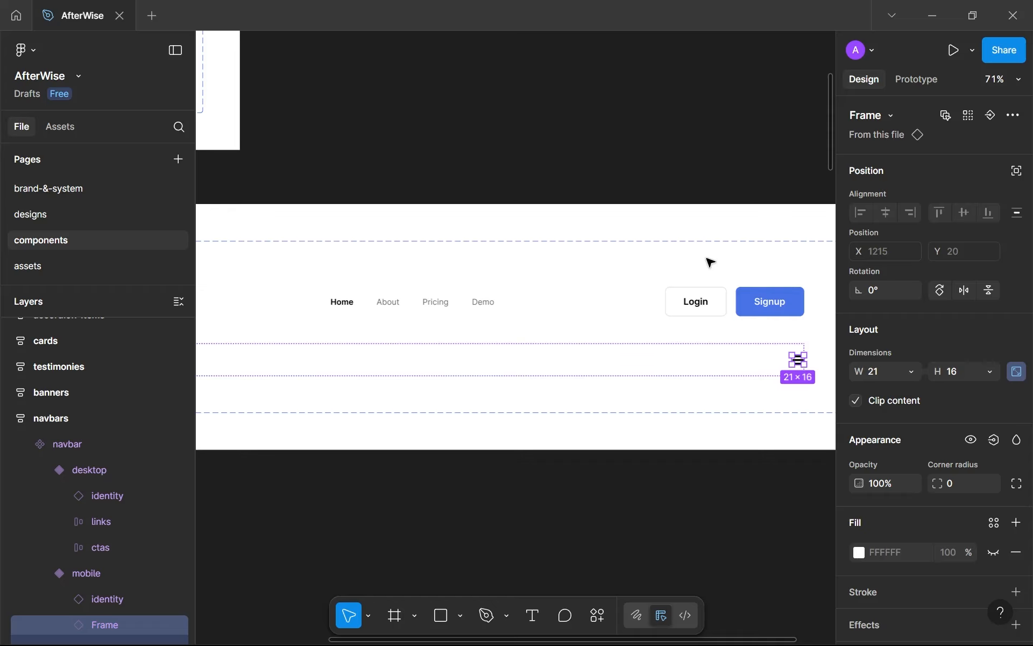
{"action": "scroll", "coordinate": [699, 261], "scroll_direction": "right", "scroll_amount": 1}
{"action": "scroll", "coordinate": [698, 260], "scroll_direction": "down", "scroll_amount": 2}
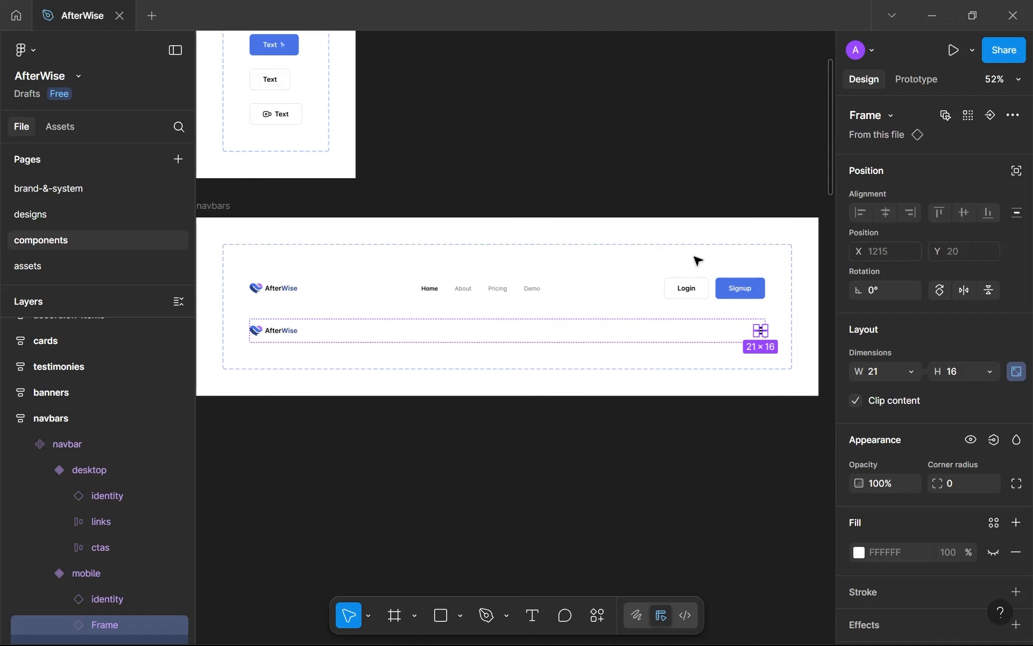
{"action": "scroll", "coordinate": [698, 261], "scroll_direction": "down", "scroll_amount": 1}
{"action": "scroll", "coordinate": [698, 261], "scroll_direction": "right", "scroll_amount": 2}
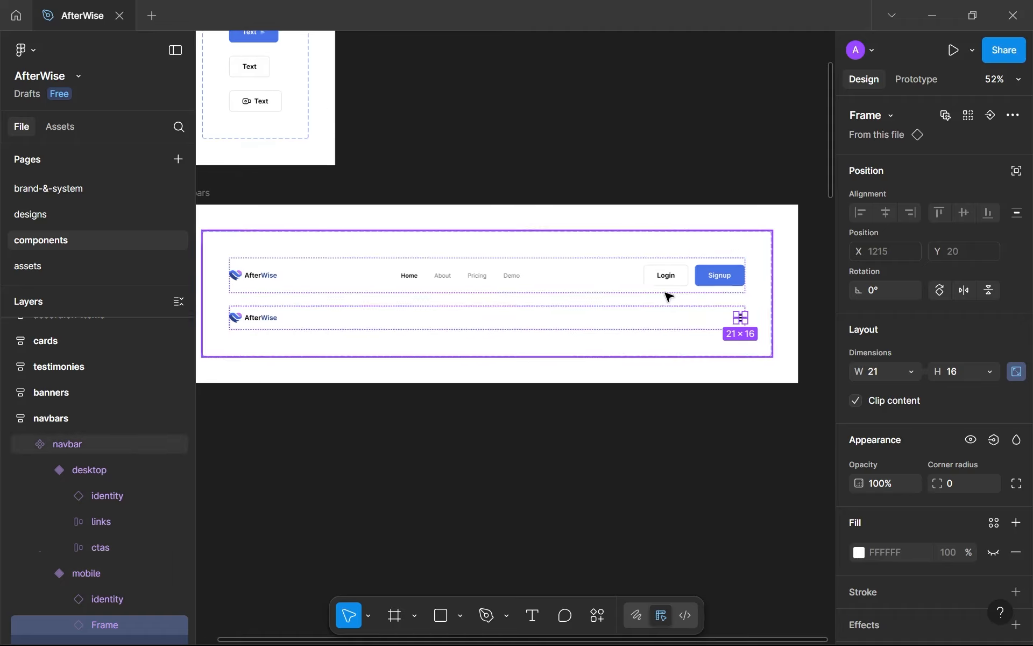
{"action": "left_click", "coordinate": [664, 330]}
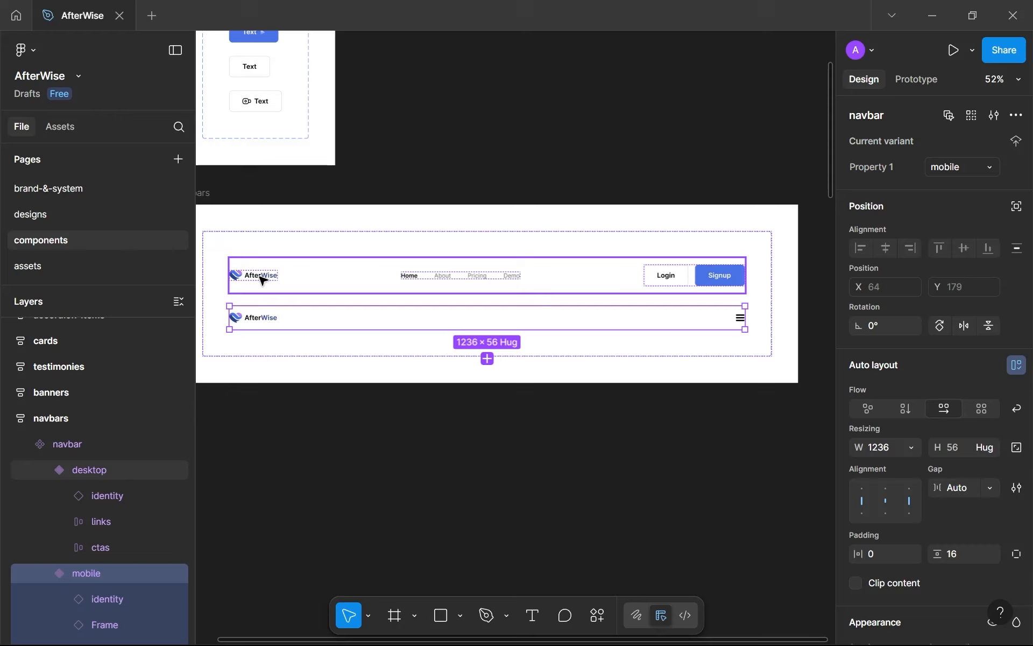
Duplicate the navbar into the landing-page--mobile frame and switch it to the mobile variant.
{"action": "left_click", "coordinate": [120, 216]}
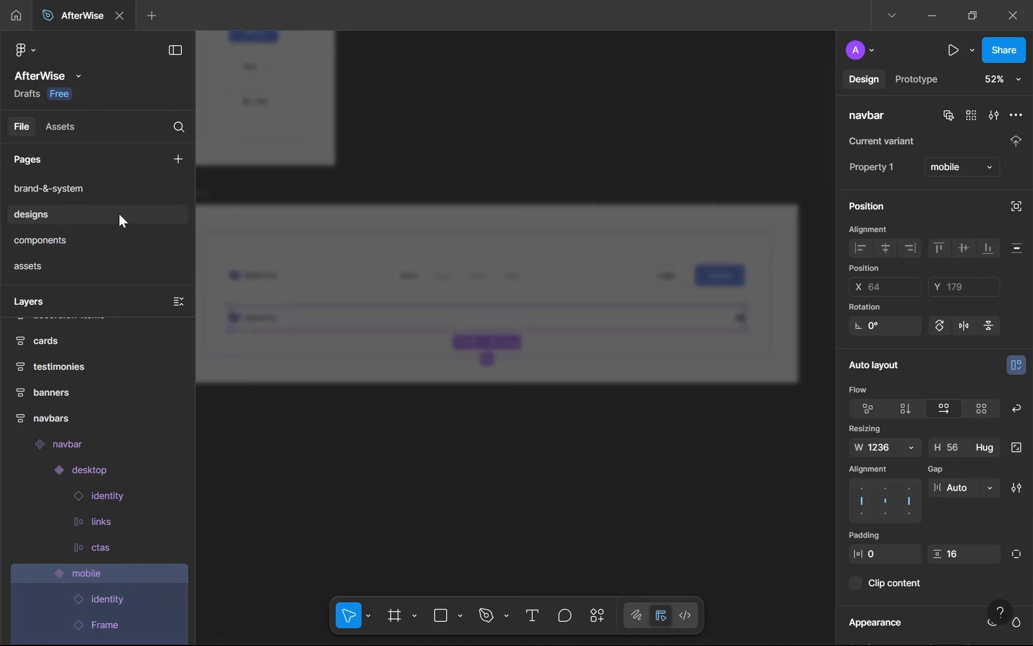
{"action": "scroll", "coordinate": [517, 296], "scroll_direction": "down", "scroll_amount": 3}
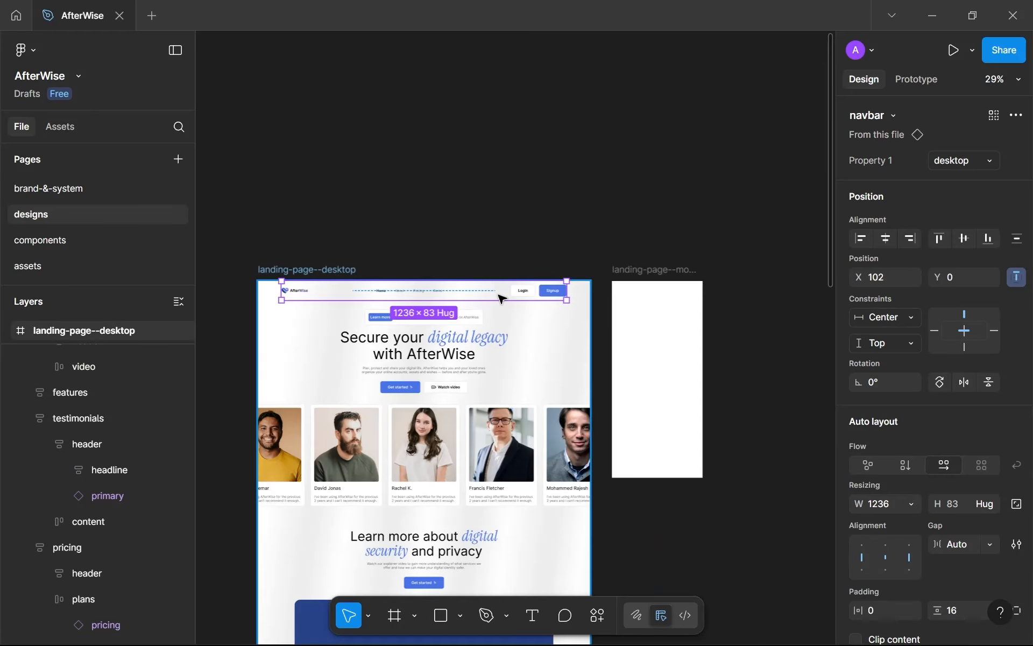
{"action": "key", "text": "ctrl+d"}
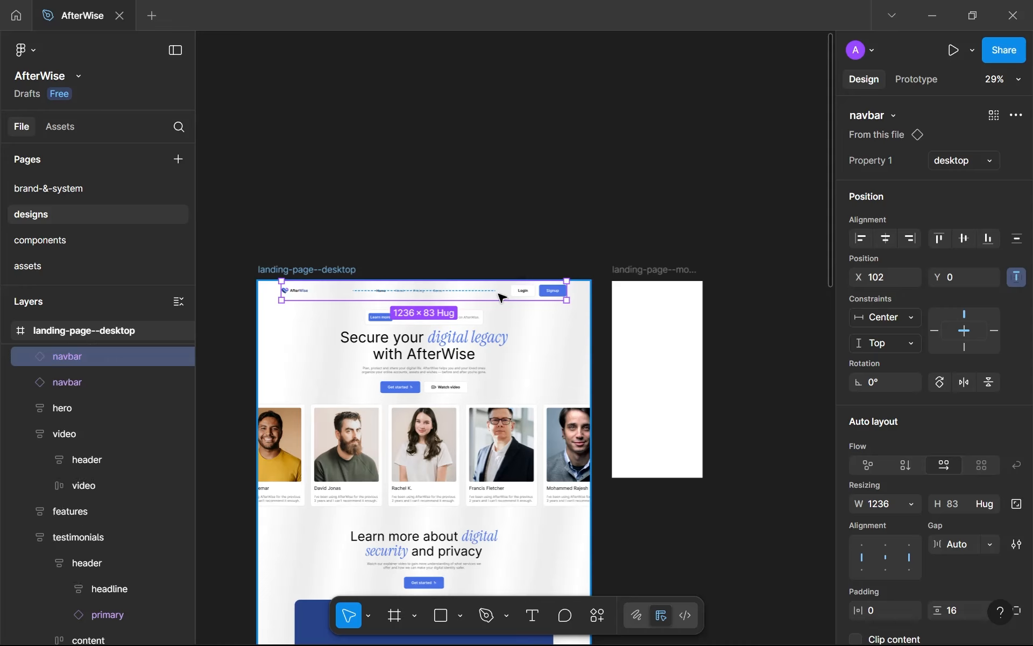
{"action": "left_click_drag", "start_coordinate": [497, 294], "coordinate": [691, 301]}
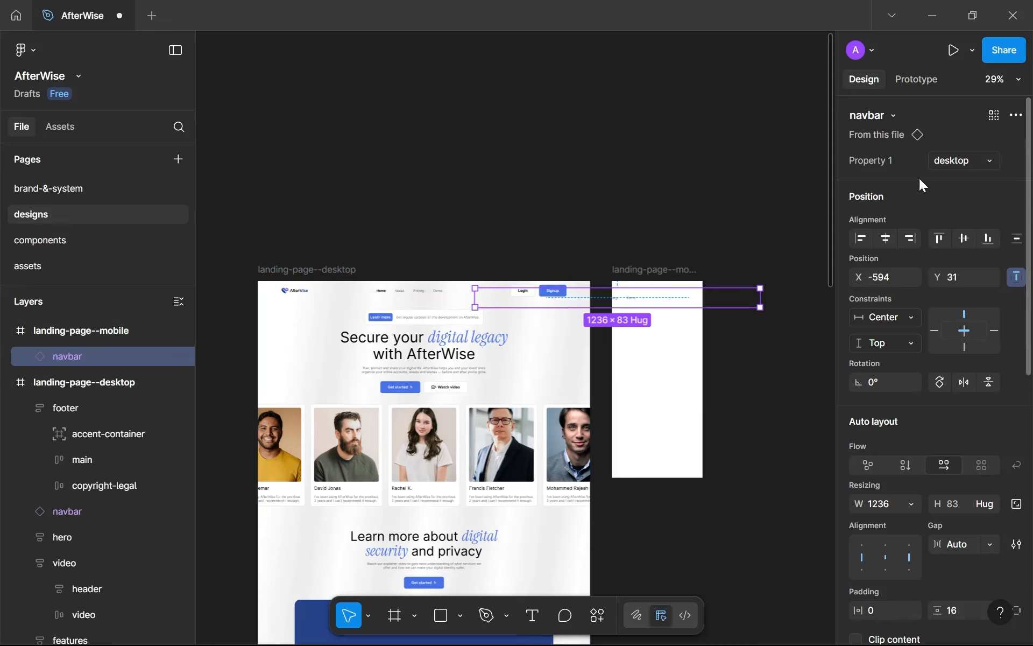
{"action": "left_click", "coordinate": [938, 163]}
{"action": "left_click", "coordinate": [908, 189]}
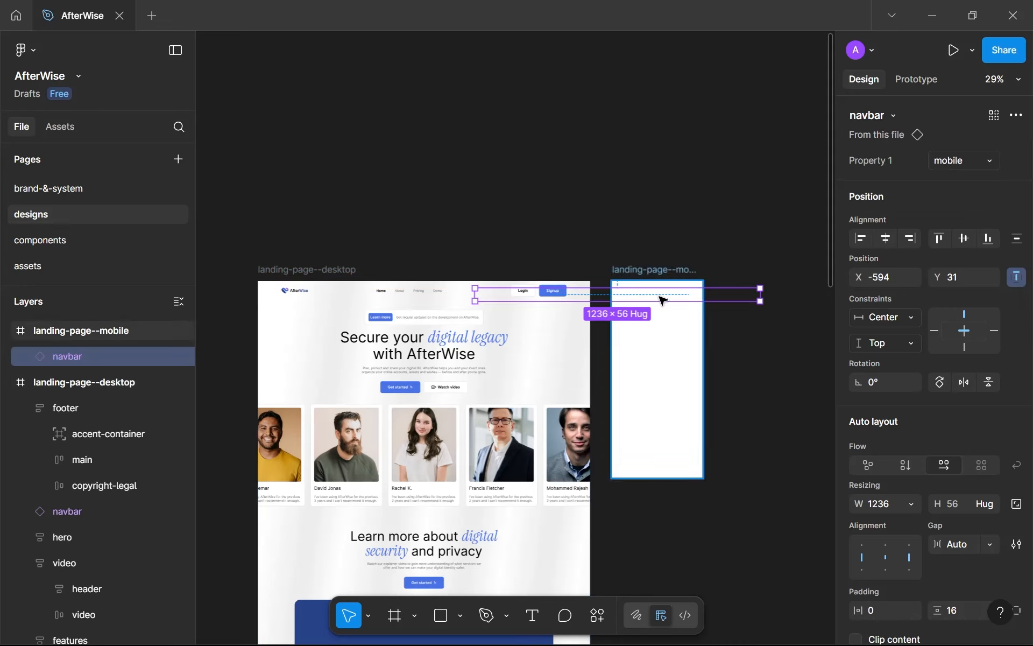
Add a 10px layout grid to the landing-page--mobile frame.
{"action": "left_click", "coordinate": [695, 277]}
{"action": "scroll", "coordinate": [910, 480], "scroll_direction": "down", "scroll_amount": 1}
{"action": "left_click", "coordinate": [1016, 554]}
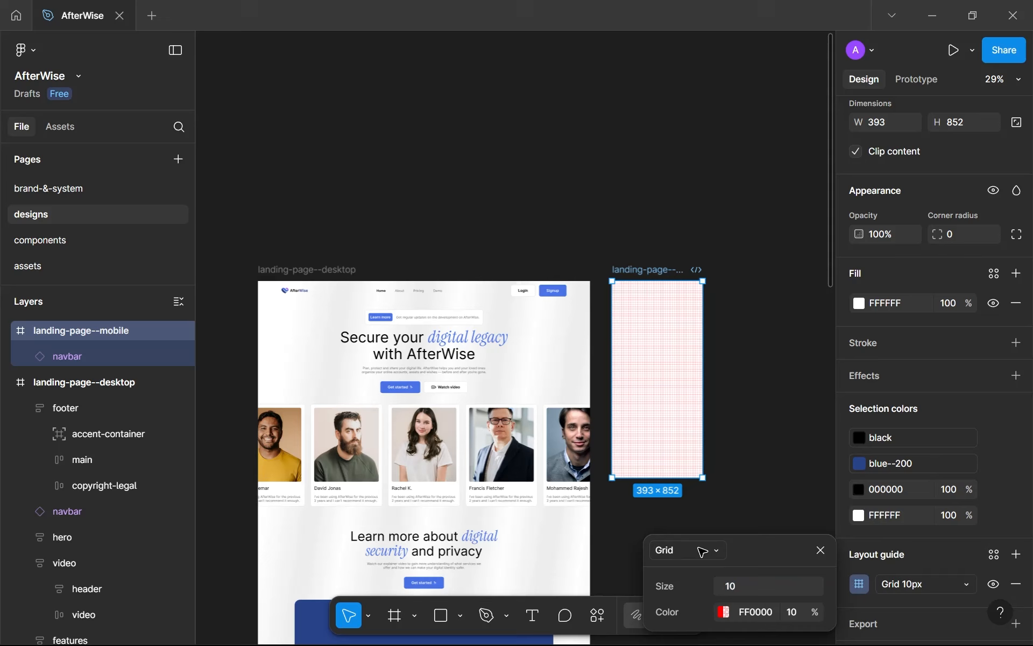
Switch the landing-page--mobile frame's layout grid from the 10px grid to 12 columns.
{"action": "key", "text": "Escape"}
{"action": "key", "text": "Escape"}
{"action": "left_click", "coordinate": [651, 268]}
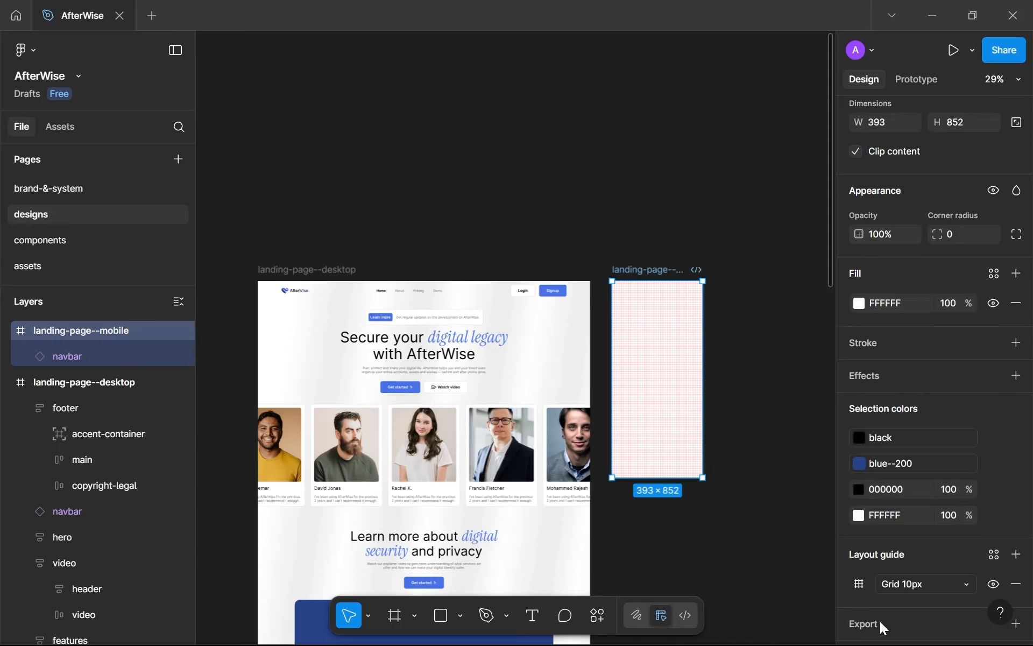
{"action": "left_click", "coordinate": [859, 547]}
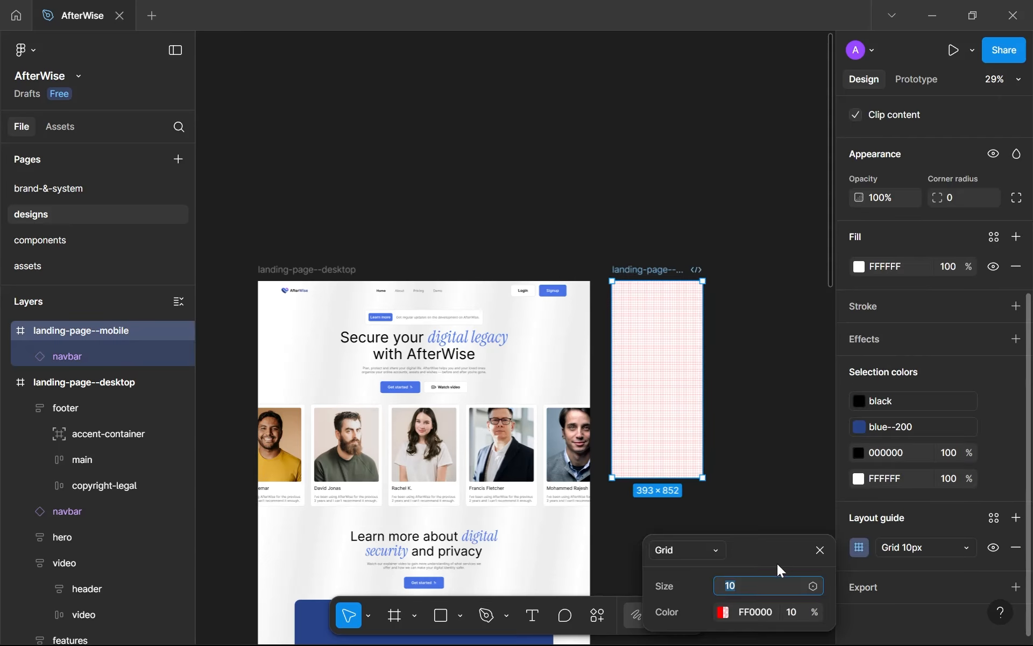
{"action": "left_click", "coordinate": [721, 553]}
{"action": "left_click", "coordinate": [756, 582]}
{"action": "left_click", "coordinate": [711, 551]}
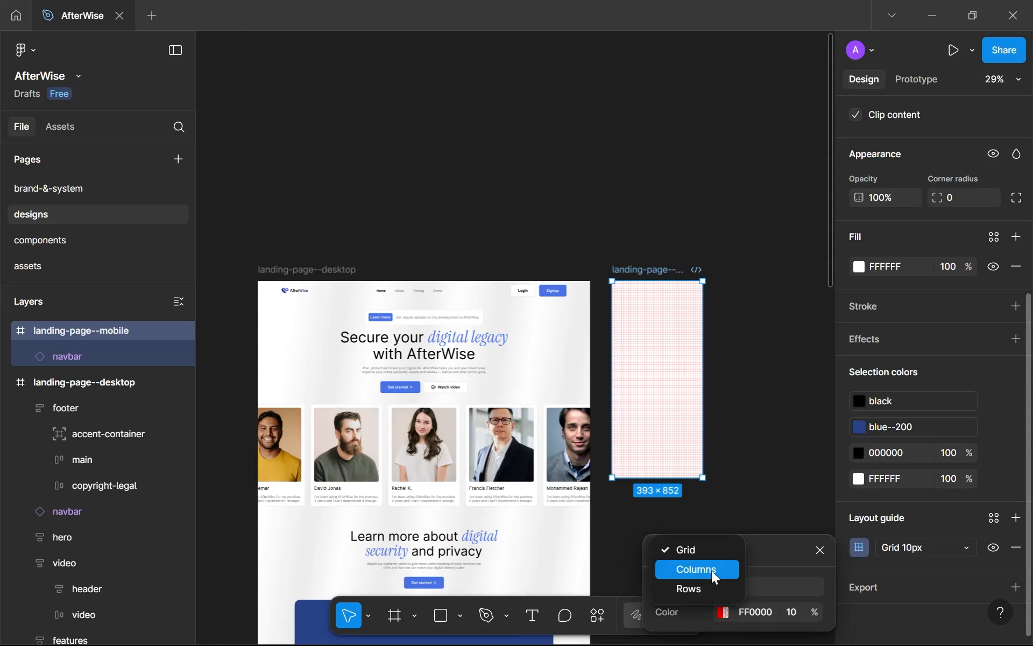
{"action": "left_click", "coordinate": [711, 570]}
{"action": "left_click", "coordinate": [753, 587]}
{"action": "left_click", "coordinate": [750, 483]}
{"action": "type", "text": "12"}
{"action": "key", "text": "Return"}
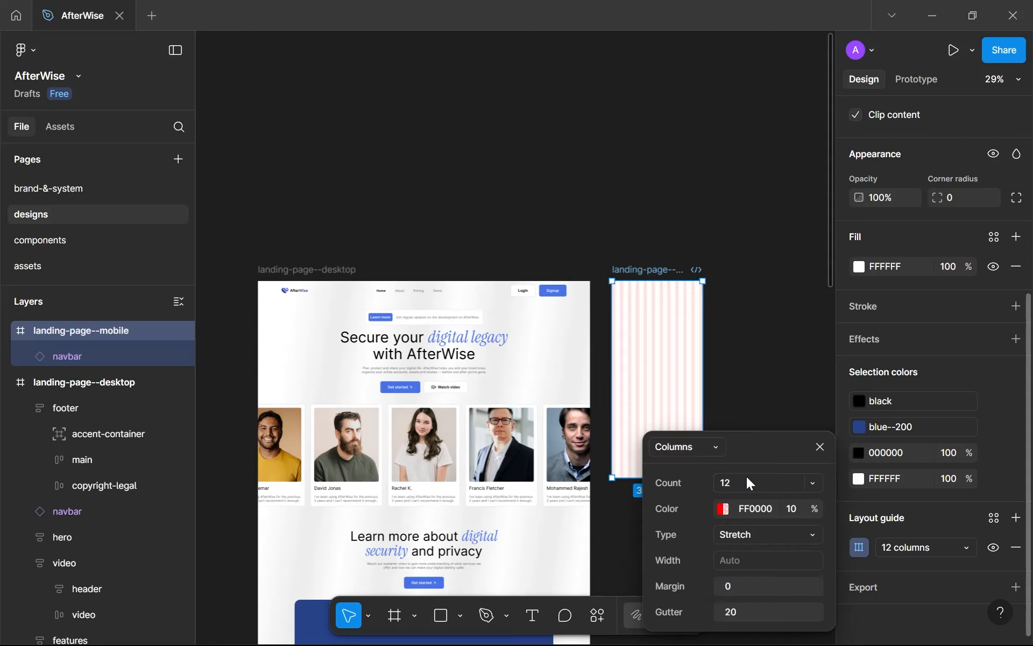
Show the rulers with Shift+R, then place and remove a trial vertical guide on the frame's left side.
{"action": "scroll", "coordinate": [679, 274], "scroll_direction": "up", "scroll_amount": 3}
{"action": "scroll", "coordinate": [679, 275], "scroll_direction": "up", "scroll_amount": 4}
{"action": "key", "text": "shift+r"}
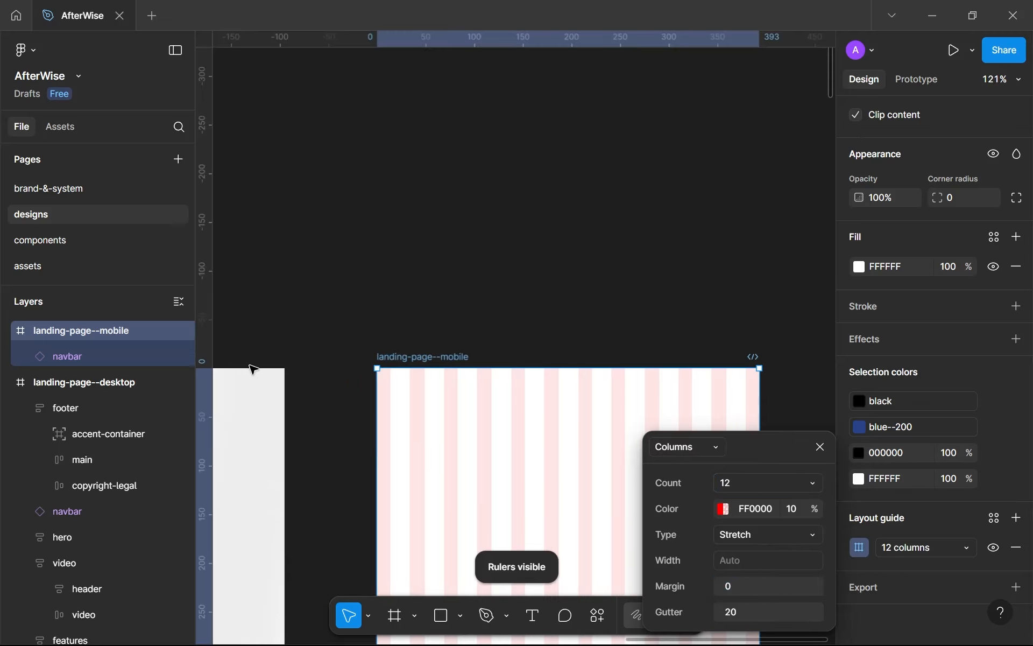
{"action": "left_click_drag", "start_coordinate": [228, 371], "coordinate": [401, 404]}
{"action": "scroll", "coordinate": [389, 400], "scroll_direction": "up", "scroll_amount": 10}
{"action": "key", "text": "Delete"}
{"action": "left_click", "coordinate": [819, 446]}
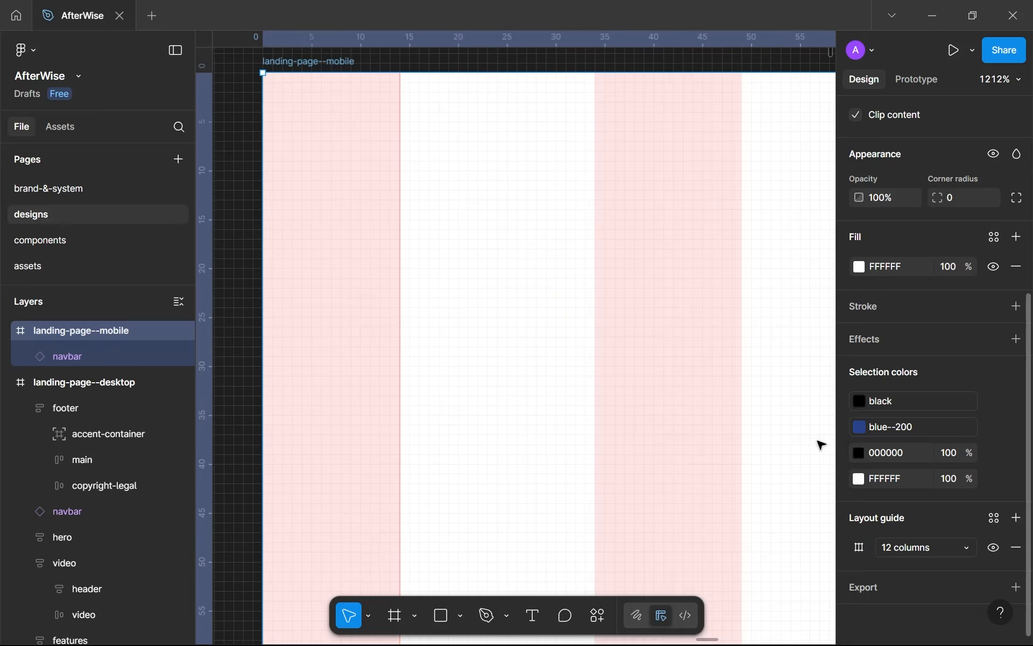
Check the frame's right-hand columns and select the side-margin guide at 379.
{"action": "scroll", "coordinate": [770, 428], "scroll_direction": "down", "scroll_amount": 3}
{"action": "left_click_drag", "start_coordinate": [769, 427], "coordinate": [294, 409]}
{"action": "left_click_drag", "start_coordinate": [718, 408], "coordinate": [440, 361]}
{"action": "scroll", "coordinate": [726, 422], "scroll_direction": "up", "scroll_amount": 2}
{"action": "left_click_drag", "start_coordinate": [748, 422], "coordinate": [316, 444]}
{"action": "scroll", "coordinate": [450, 394], "scroll_direction": "down", "scroll_amount": 10}
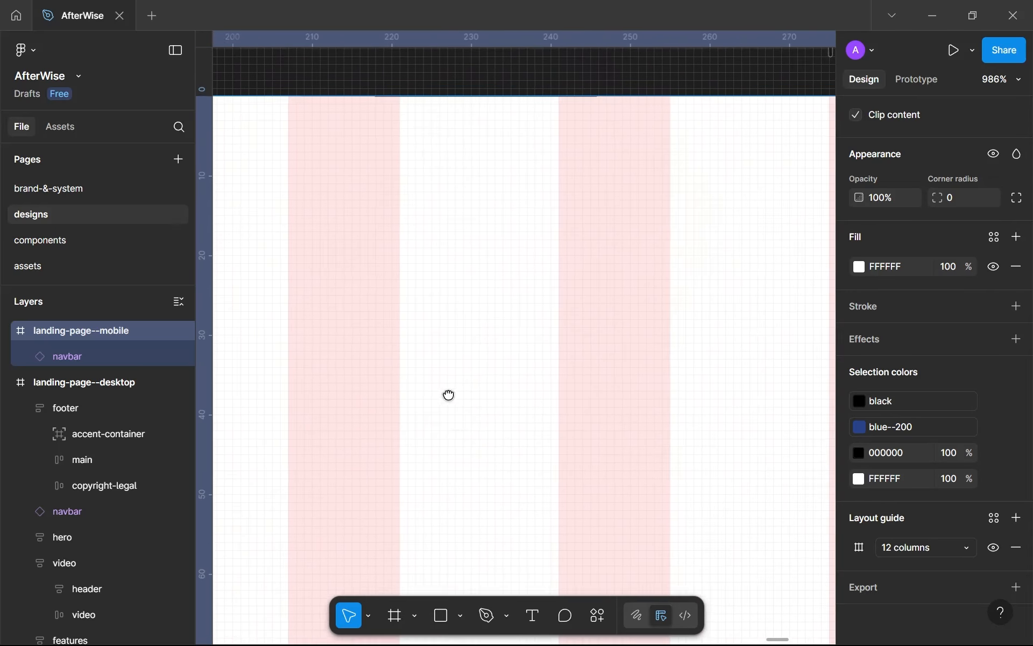
{"action": "scroll", "coordinate": [439, 367], "scroll_direction": "down", "scroll_amount": 5}
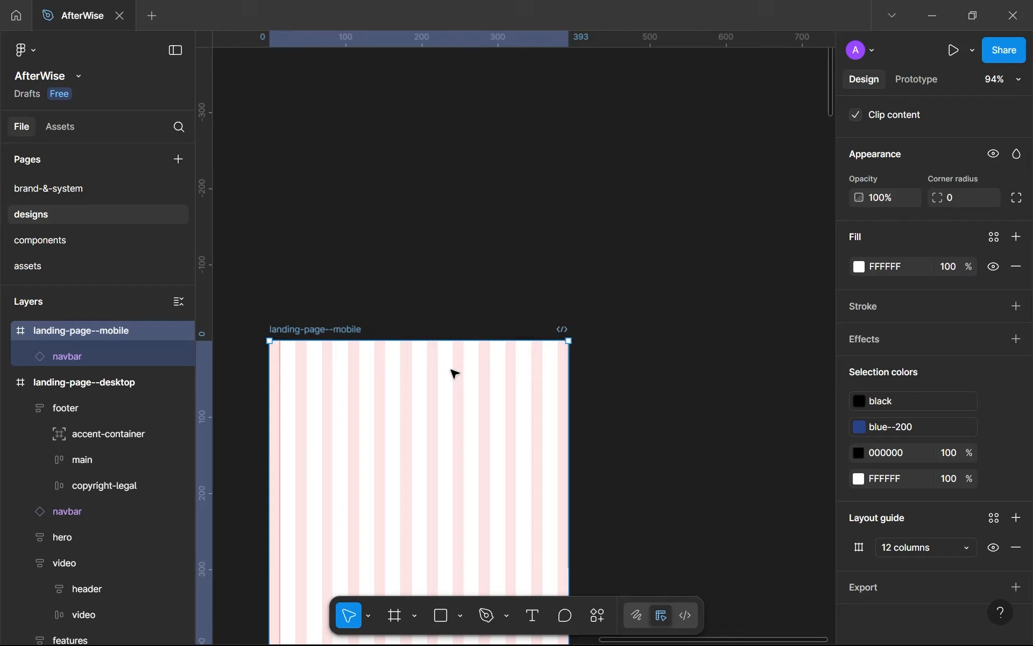
{"action": "scroll", "coordinate": [570, 387], "scroll_direction": "up", "scroll_amount": 15}
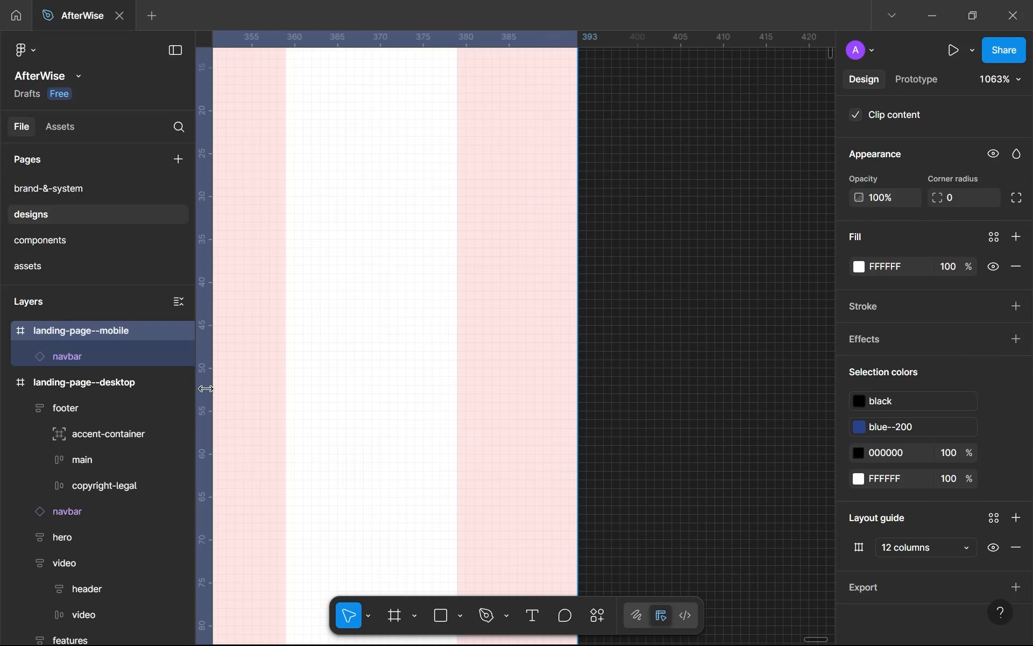
{"action": "left_click", "coordinate": [458, 380]}
{"action": "scroll", "coordinate": [363, 406], "scroll_direction": "down", "scroll_amount": 10}
{"action": "left_click_drag", "start_coordinate": [404, 378], "coordinate": [598, 250]}
Hide the mobile frame's column grid and center both landing-page frames in view.
{"action": "left_click", "coordinate": [361, 239]}
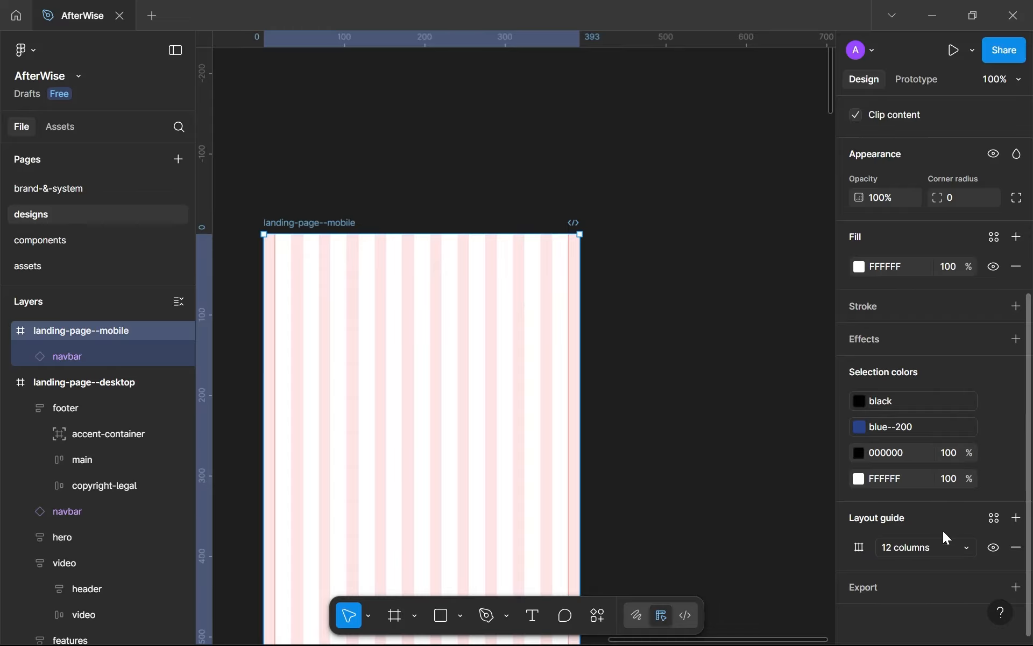
{"action": "left_click", "coordinate": [992, 547]}
{"action": "left_click_drag", "start_coordinate": [348, 399], "coordinate": [491, 325]}
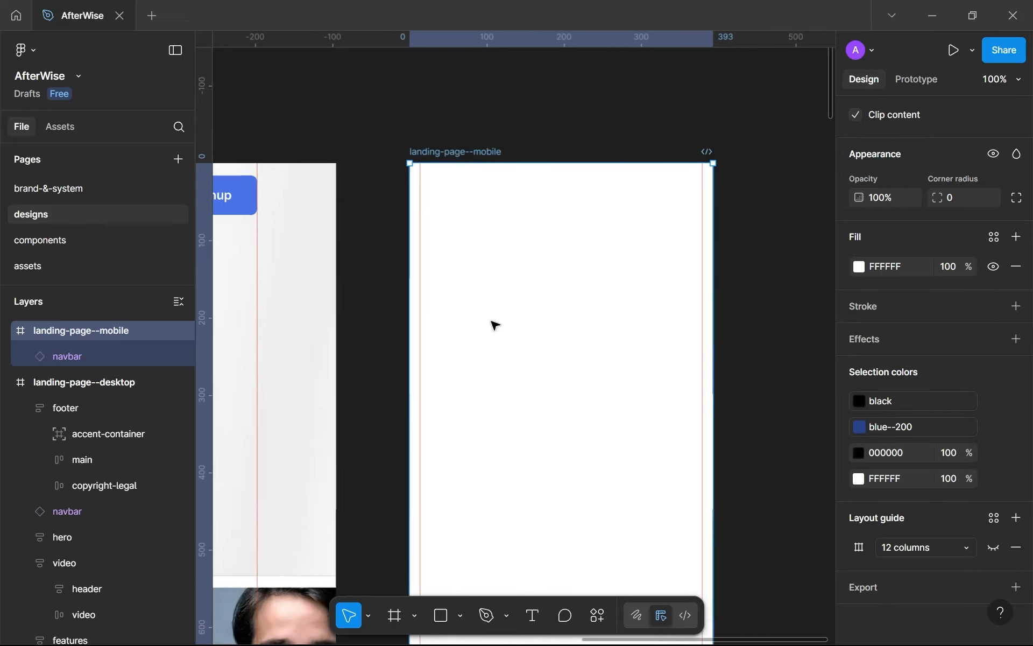
{"action": "scroll", "coordinate": [491, 325], "scroll_direction": "down", "scroll_amount": 3}
{"action": "scroll", "coordinate": [405, 334], "scroll_direction": "down", "scroll_amount": 2}
{"action": "left_click_drag", "start_coordinate": [405, 334], "coordinate": [522, 315]}
{"action": "scroll", "coordinate": [473, 341], "scroll_direction": "down", "scroll_amount": 3}
{"action": "left_click_drag", "start_coordinate": [473, 341], "coordinate": [518, 339]}
{"action": "scroll", "coordinate": [574, 330], "scroll_direction": "up", "scroll_amount": 2}
{"action": "scroll", "coordinate": [588, 292], "scroll_direction": "right", "scroll_amount": 3}
{"action": "scroll", "coordinate": [588, 293], "scroll_direction": "up", "scroll_amount": 4}
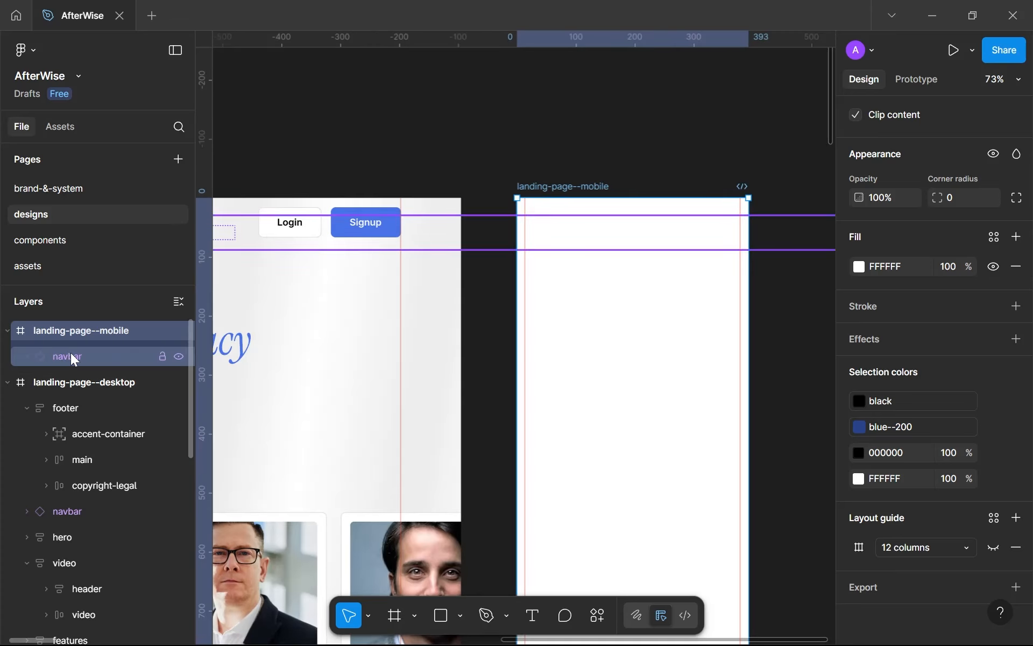
Narrow the mobile navbar instance to 365 wide by pulling in its right and left edges.
{"action": "left_click", "coordinate": [407, 245]}
{"action": "scroll", "coordinate": [586, 244], "scroll_direction": "down", "scroll_amount": 6}
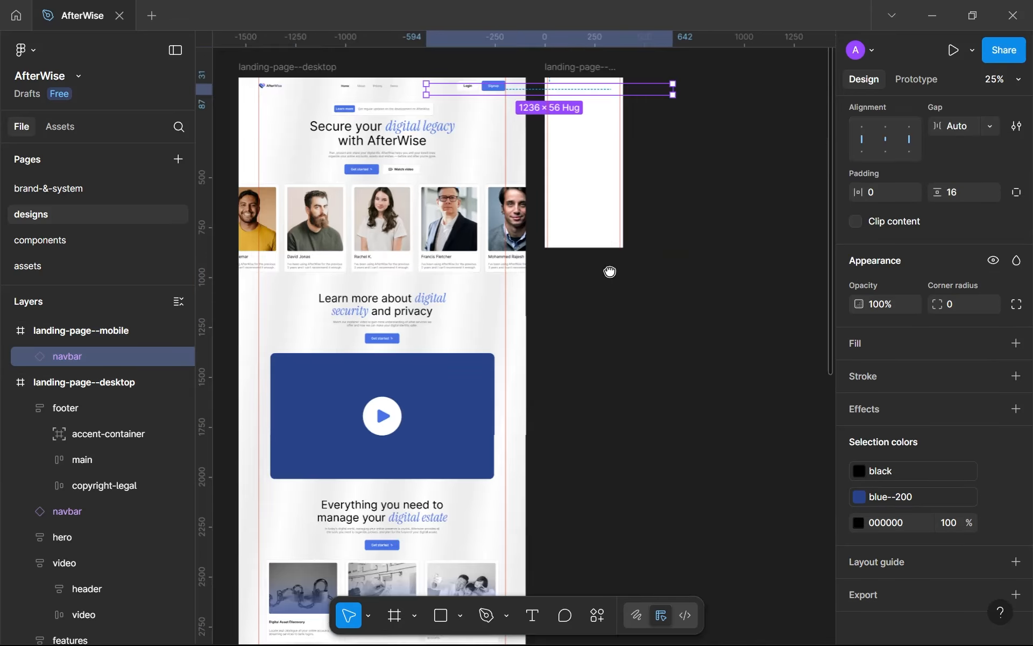
{"action": "left_click_drag", "start_coordinate": [615, 276], "coordinate": [607, 277]}
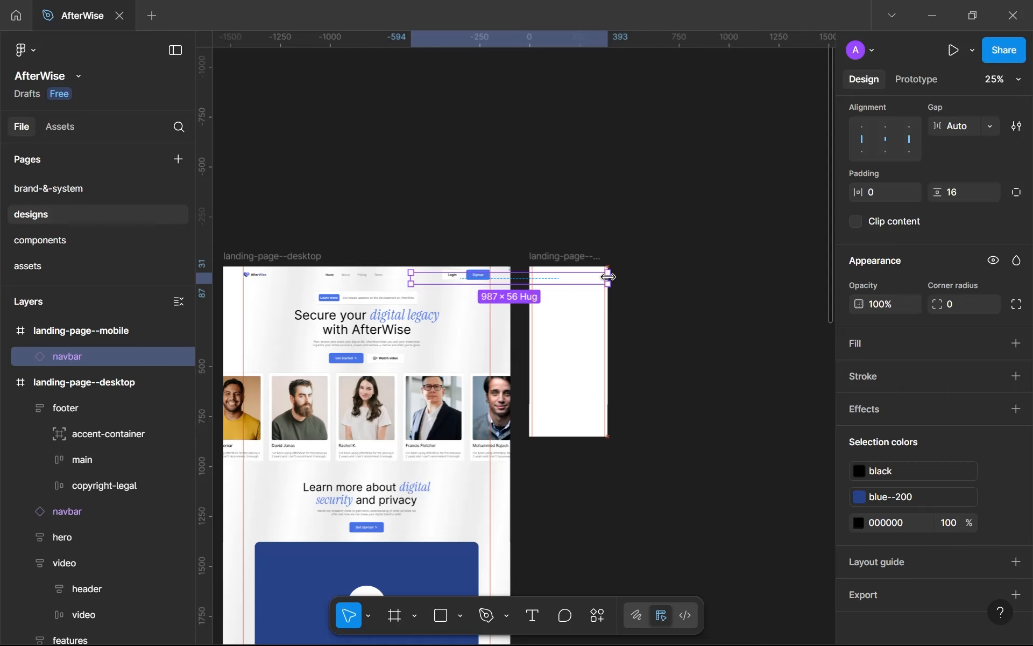
{"action": "scroll", "coordinate": [607, 277], "scroll_direction": "up", "scroll_amount": 8}
{"action": "scroll", "coordinate": [573, 283], "scroll_direction": "down", "scroll_amount": 4}
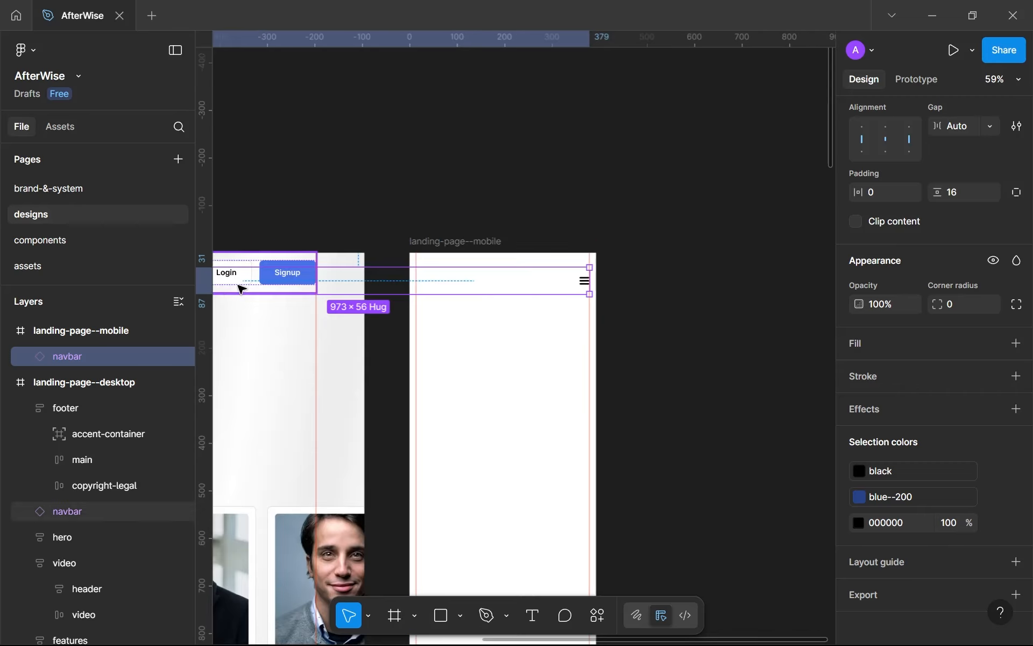
{"action": "scroll", "coordinate": [277, 304], "scroll_direction": "down", "scroll_amount": 2}
{"action": "left_click_drag", "start_coordinate": [278, 303], "coordinate": [418, 340]}
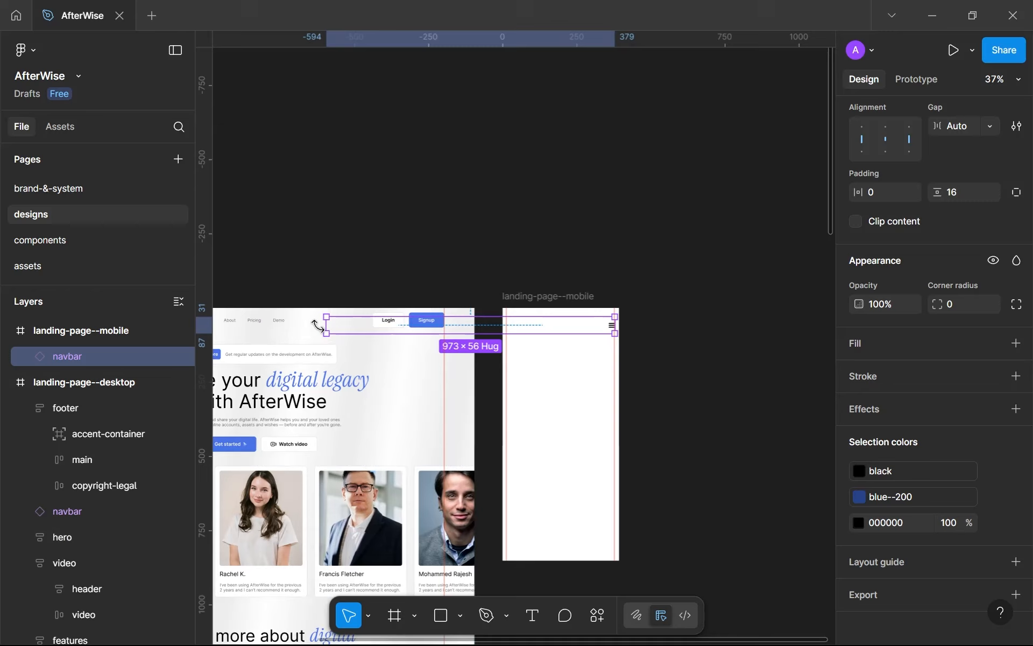
{"action": "left_click_drag", "start_coordinate": [330, 324], "coordinate": [506, 325]}
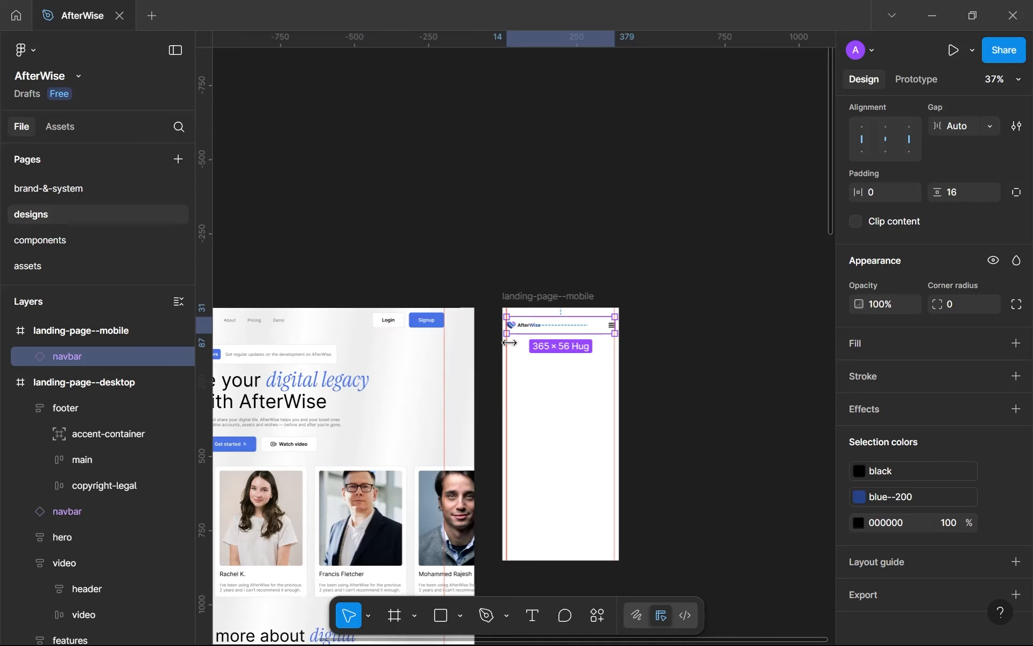
Align the navbar to the frame's top edge so it sits at X 14, Y 0.
{"action": "scroll", "coordinate": [527, 336], "scroll_direction": "up", "scroll_amount": 1}
{"action": "scroll", "coordinate": [526, 336], "scroll_direction": "up", "scroll_amount": 5}
{"action": "scroll", "coordinate": [484, 355], "scroll_direction": "down", "scroll_amount": 1}
{"action": "scroll", "coordinate": [888, 270], "scroll_direction": "up", "scroll_amount": 5}
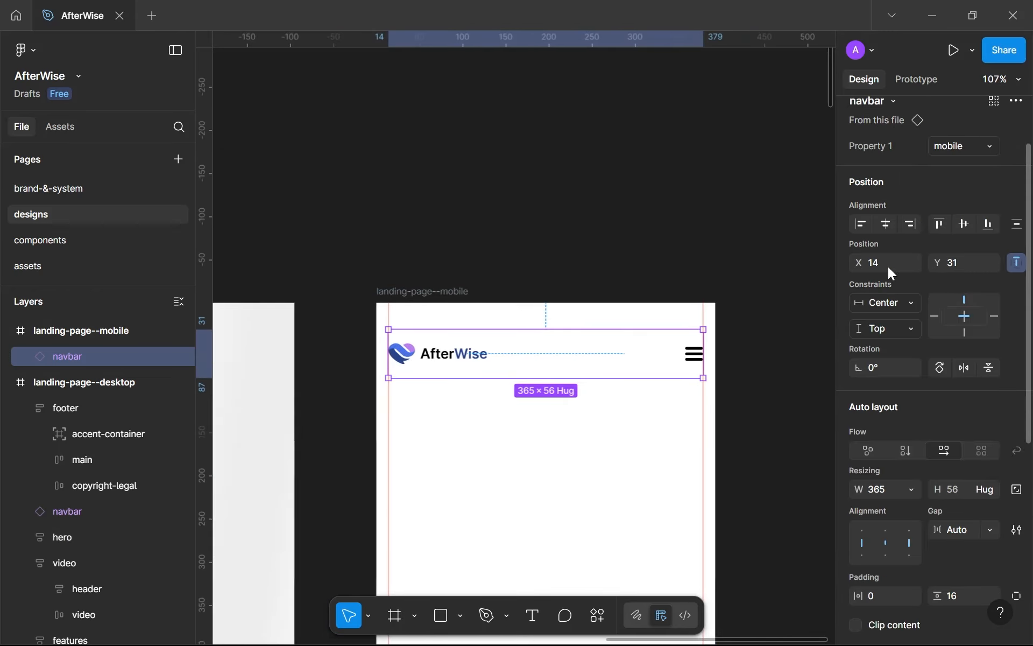
{"action": "left_click", "coordinate": [938, 223]}
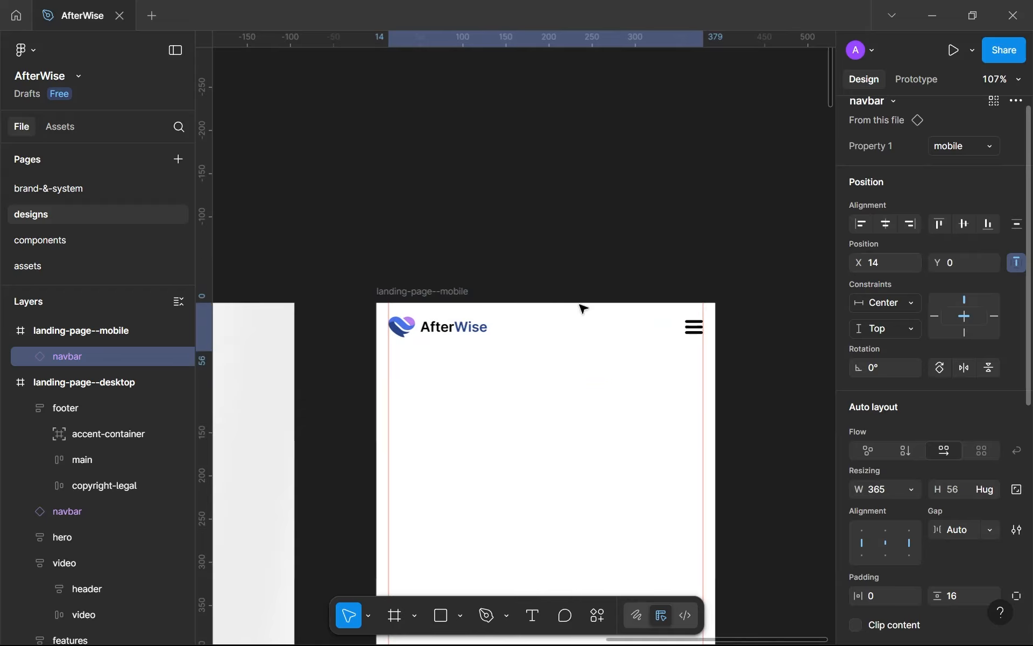
{"action": "double_click", "coordinate": [433, 331]}
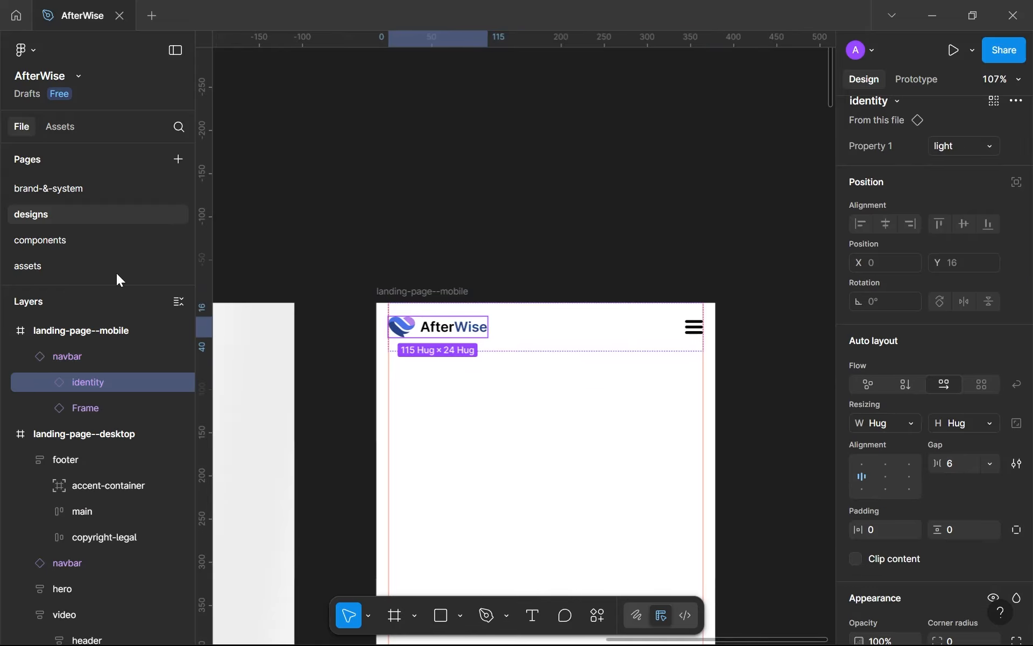
On the components page, set the mobile navbar's logo to a fixed height.
{"action": "left_click", "coordinate": [98, 249]}
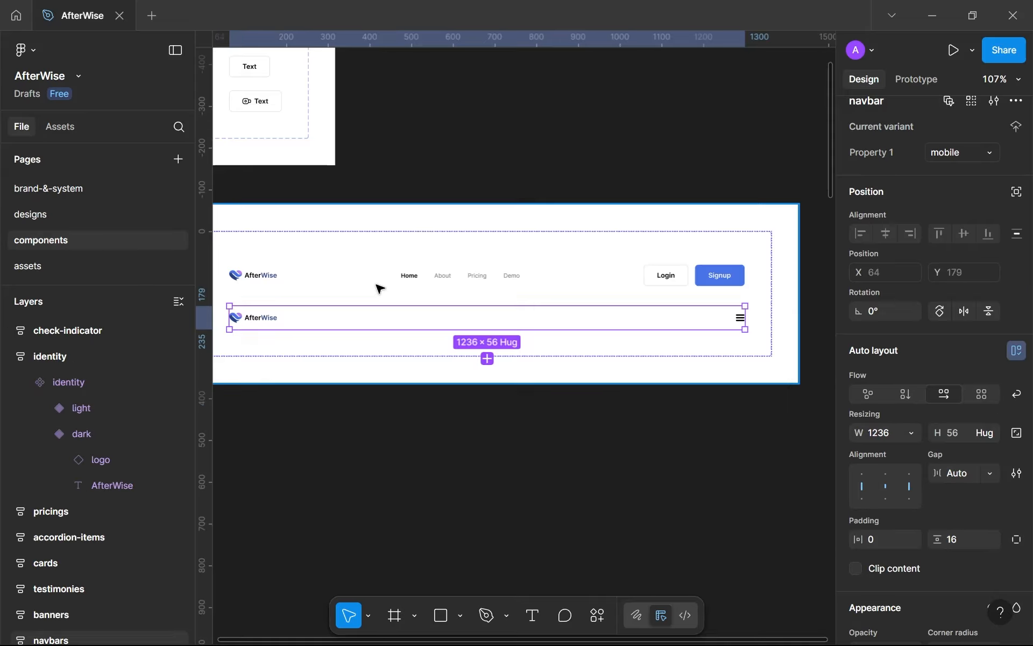
{"action": "scroll", "coordinate": [500, 366], "scroll_direction": "up", "scroll_amount": 5}
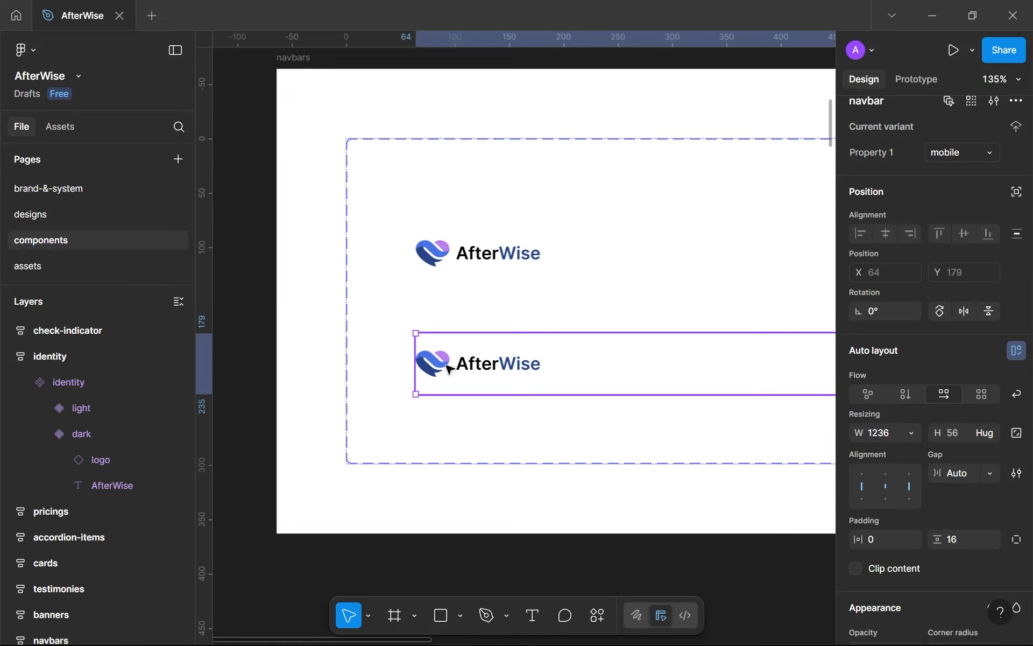
{"action": "double_click", "coordinate": [449, 369]}
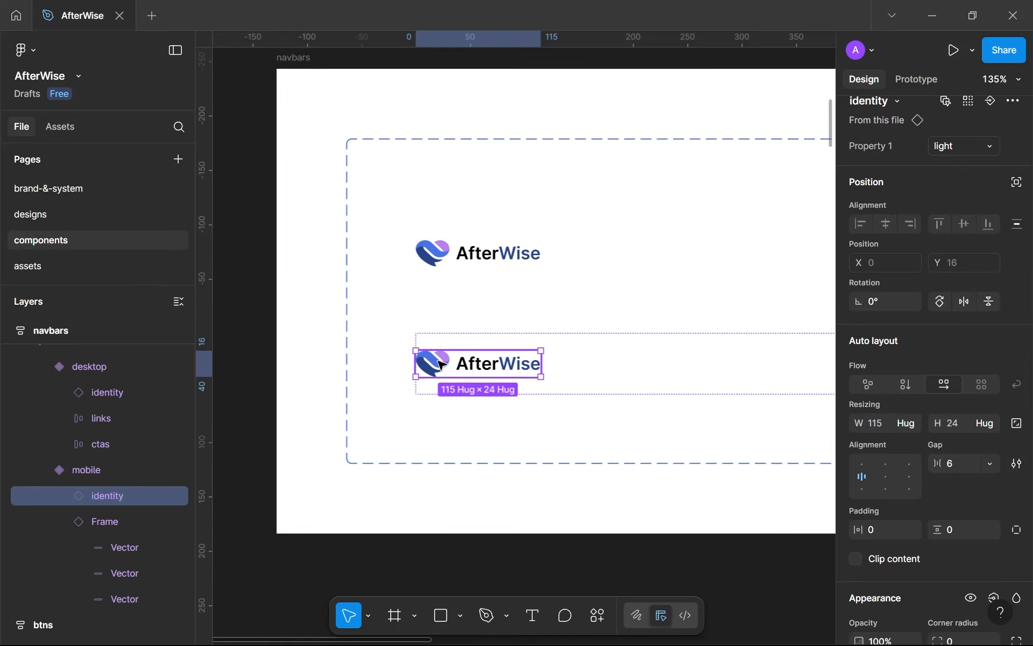
{"action": "double_click", "coordinate": [441, 365]}
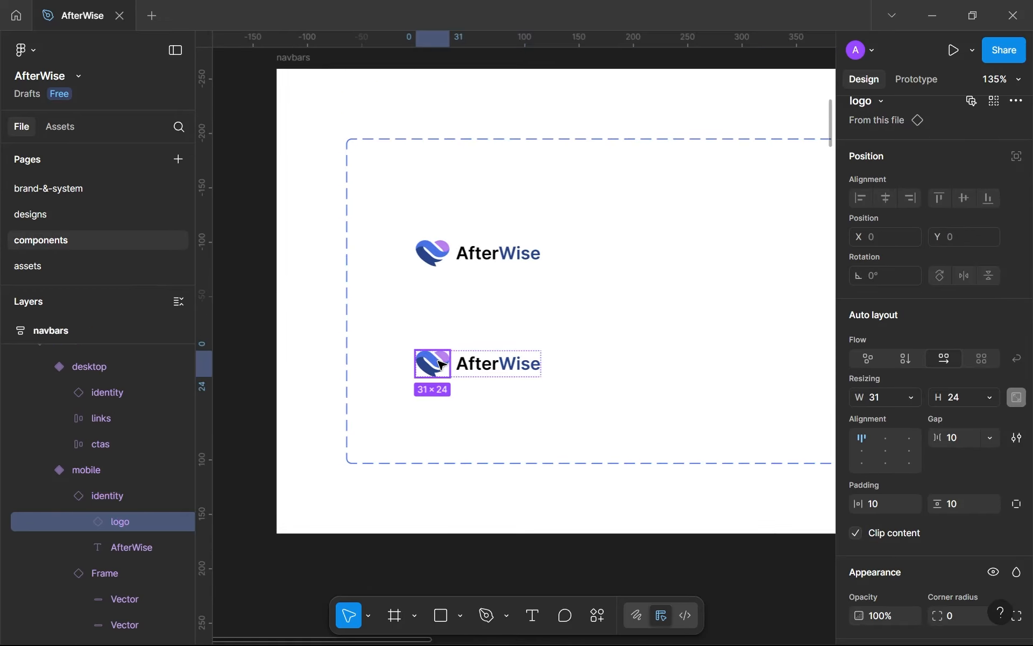
{"action": "left_click", "coordinate": [962, 397]}
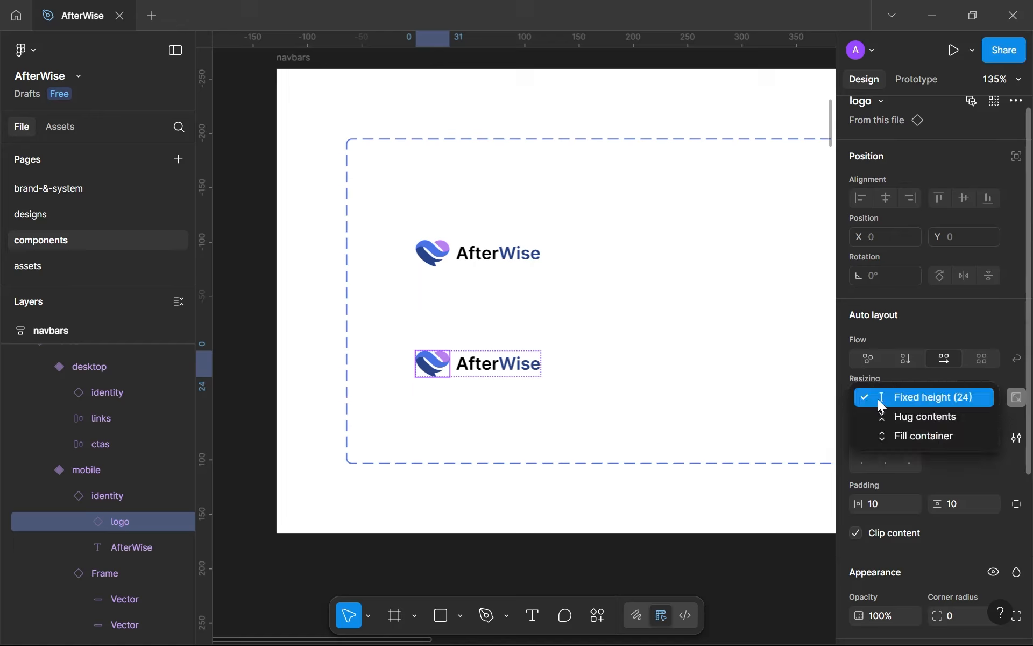
{"action": "left_click", "coordinate": [881, 398]}
Apply the sans-sm-sb (14/Auto) text style to the AfterWise wordmark.
{"action": "left_click", "coordinate": [496, 371]}
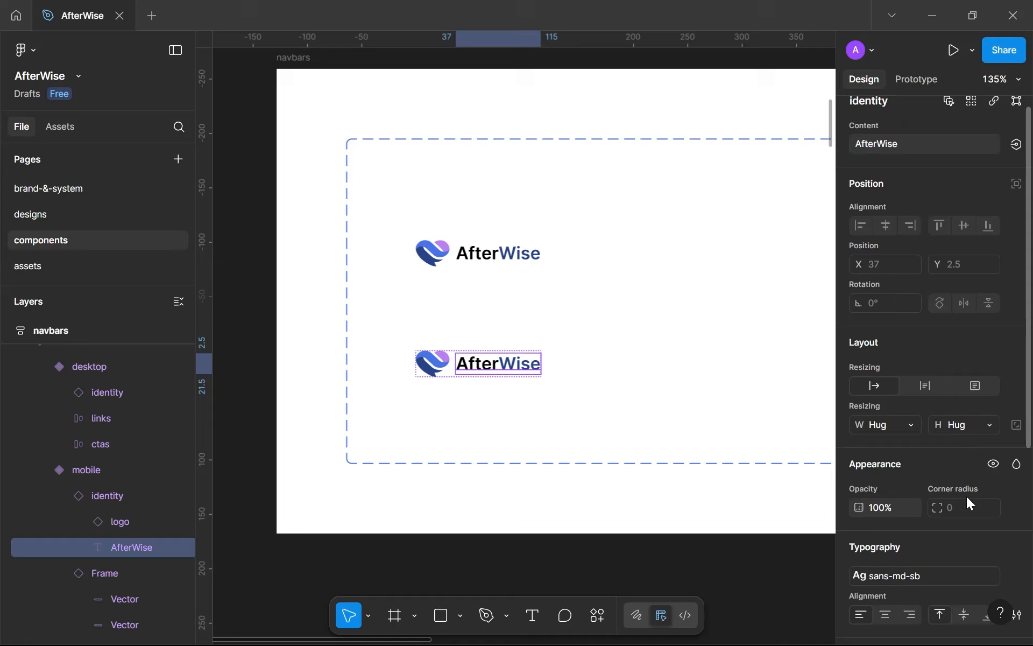
{"action": "scroll", "coordinate": [963, 506], "scroll_direction": "down", "scroll_amount": 3}
{"action": "left_click", "coordinate": [932, 411]}
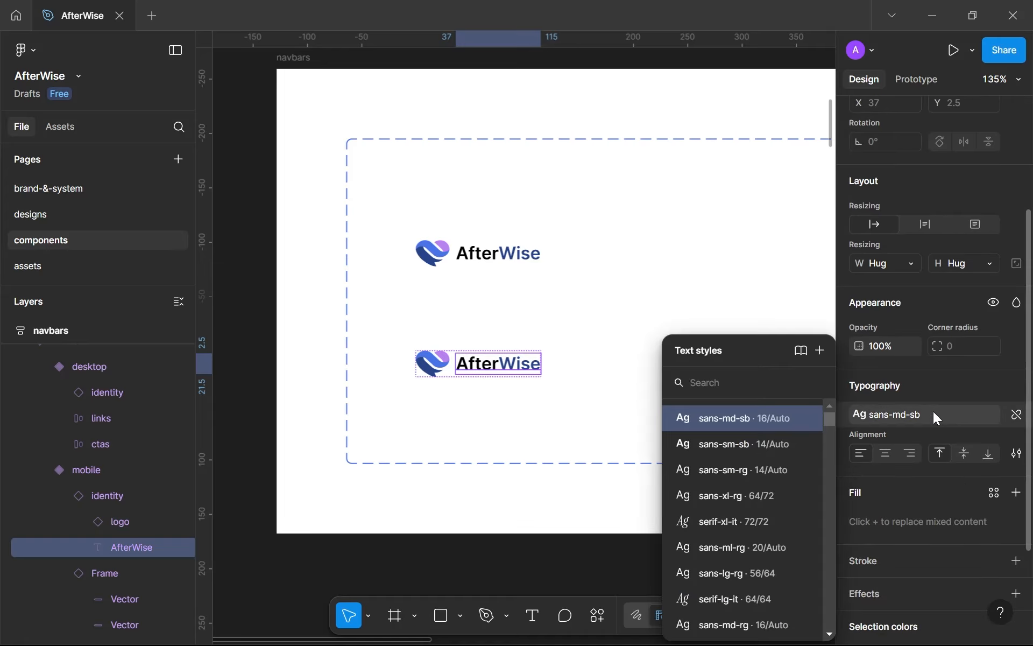
{"action": "left_click", "coordinate": [748, 456]}
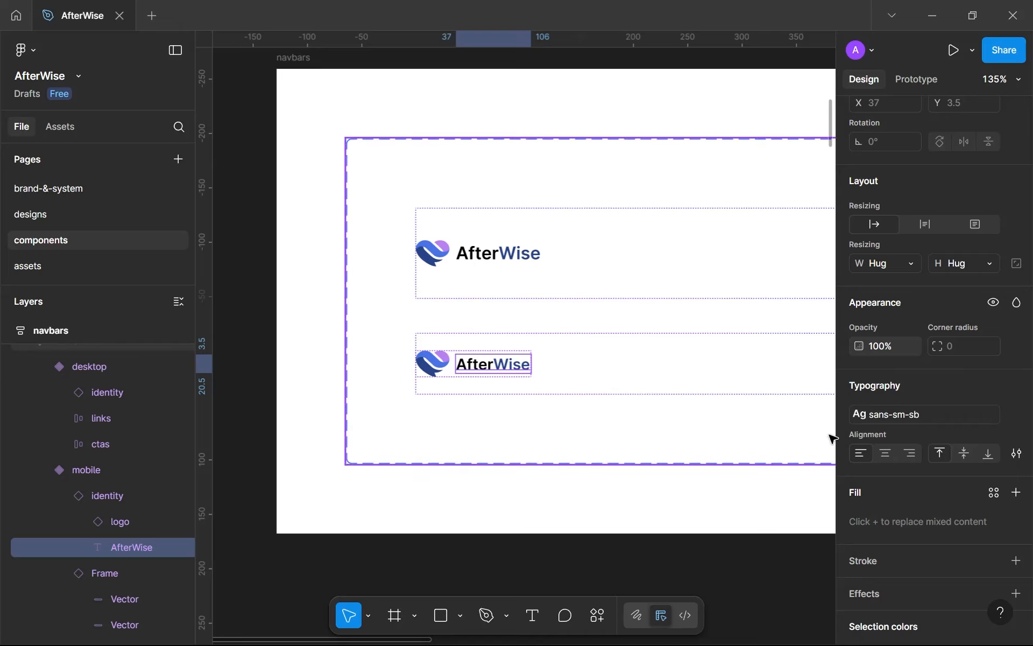
{"action": "left_click", "coordinate": [907, 425]}
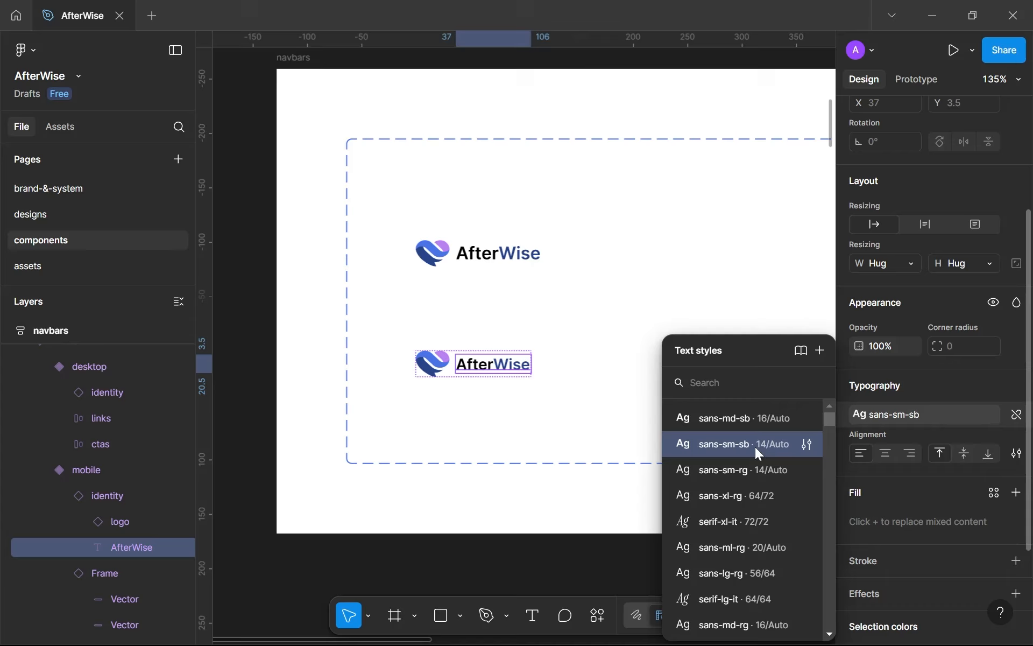
Close the Text styles list and switch to the designs page.
{"action": "left_click", "coordinate": [595, 421]}
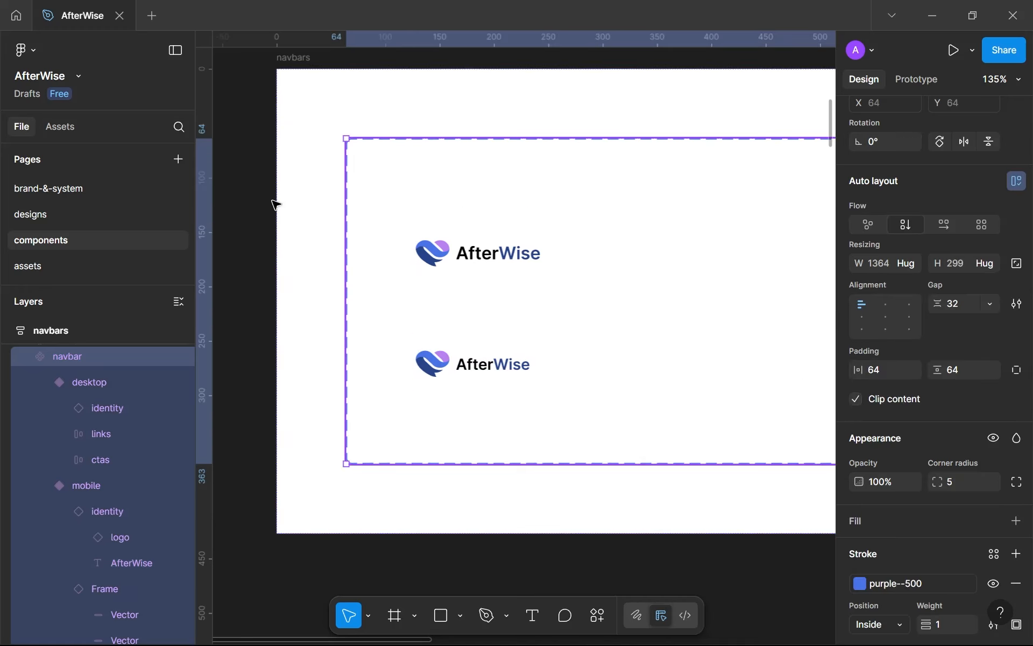
{"action": "left_click", "coordinate": [132, 216]}
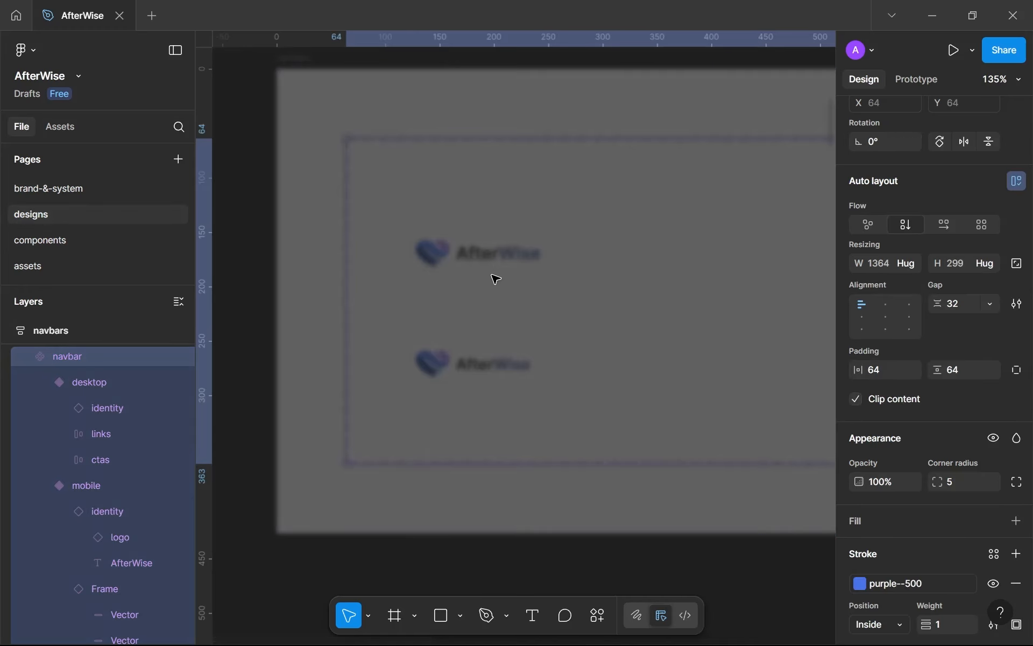
{"action": "scroll", "coordinate": [496, 279], "scroll_direction": "down", "scroll_amount": 2}
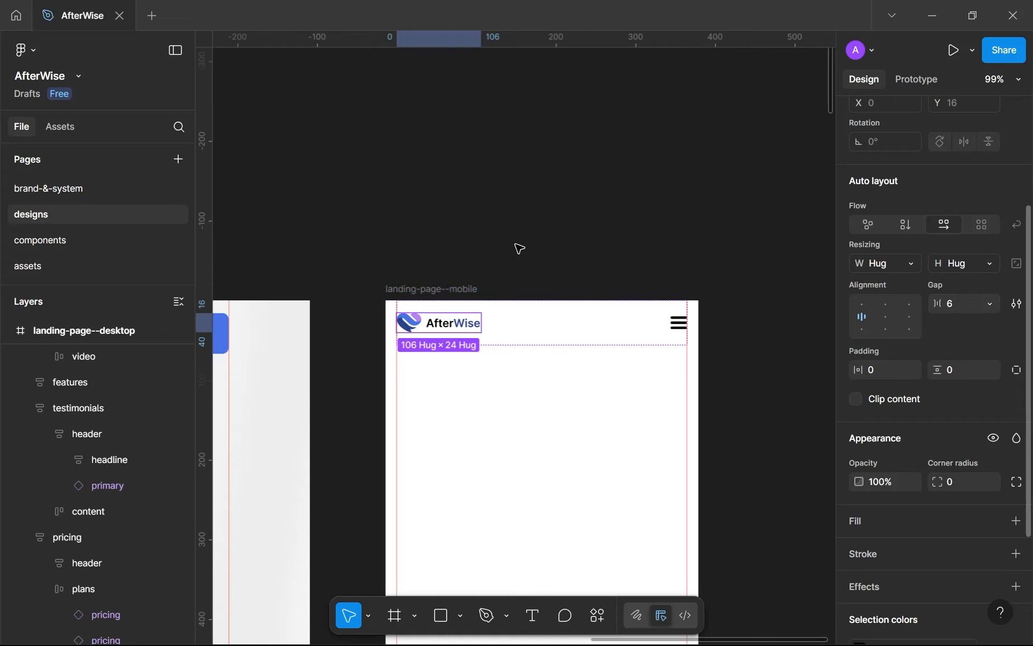
{"action": "left_click", "coordinate": [453, 322]}
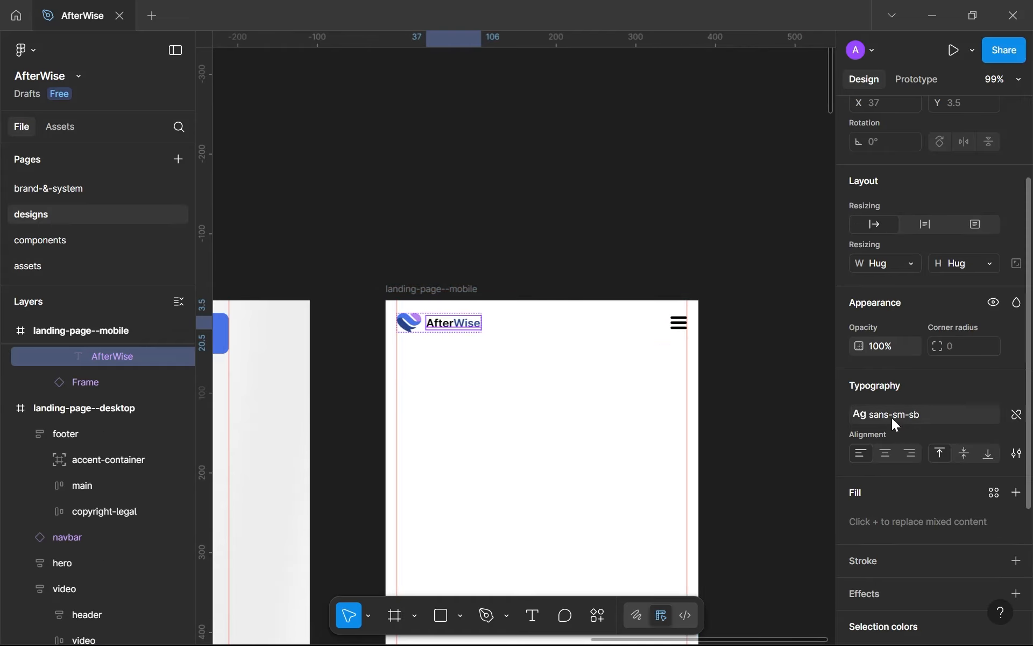
{"action": "left_click", "coordinate": [577, 386]}
Select the desktop landing page's hero section and duplicate it in place with Ctrl+D.
{"action": "scroll", "coordinate": [577, 386], "scroll_direction": "down", "scroll_amount": 6}
{"action": "left_click_drag", "start_coordinate": [478, 259], "coordinate": [598, 337]}
{"action": "scroll", "coordinate": [554, 307], "scroll_direction": "up", "scroll_amount": 2}
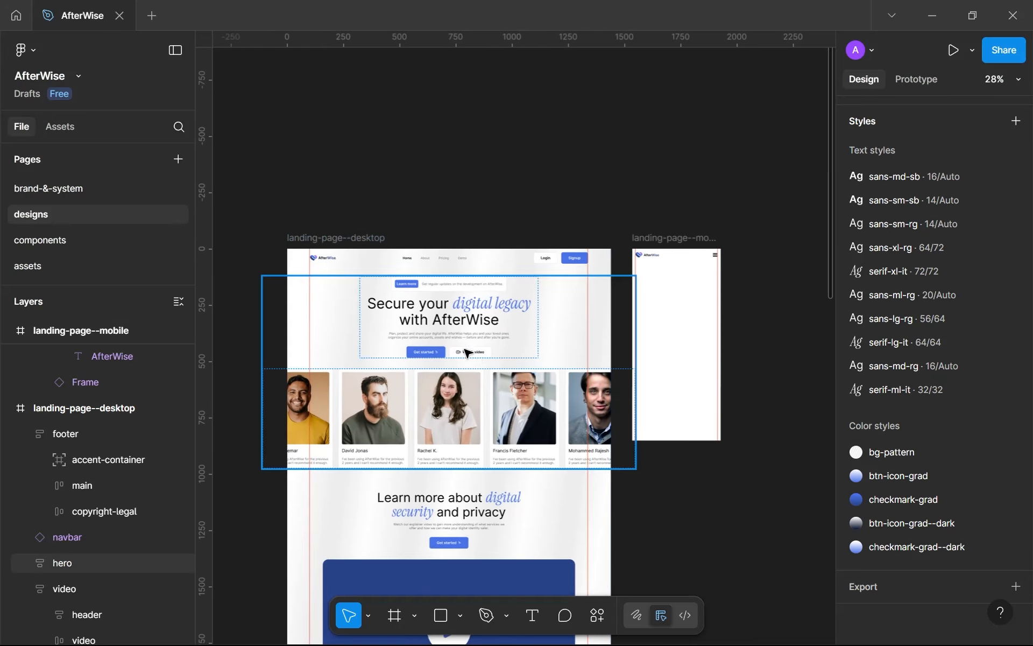
{"action": "scroll", "coordinate": [475, 354], "scroll_direction": "up", "scroll_amount": 3}
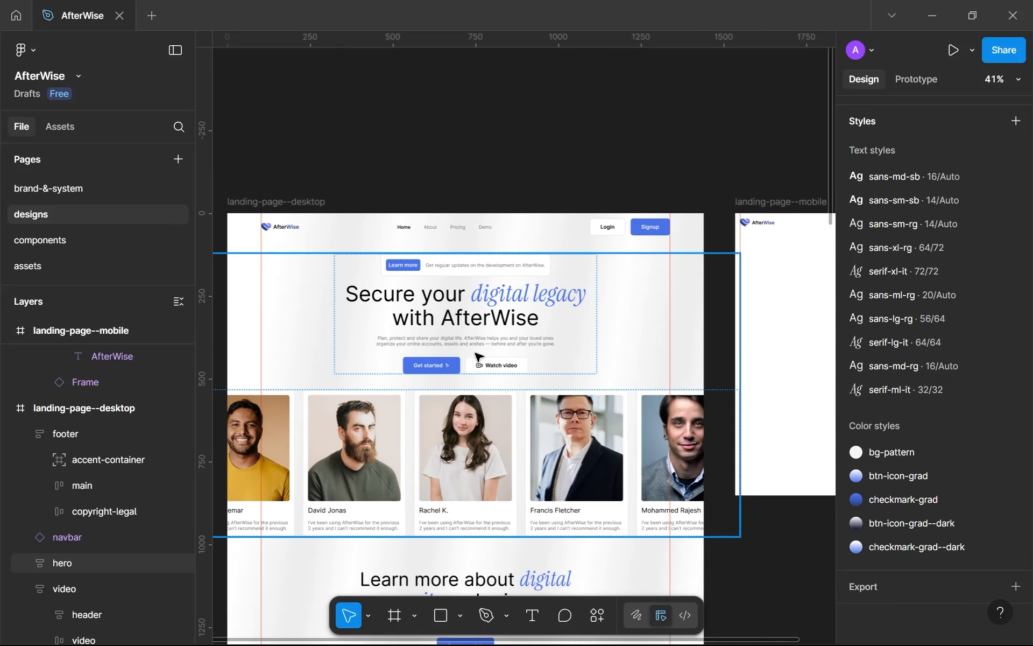
{"action": "left_click", "coordinate": [475, 390]}
{"action": "scroll", "coordinate": [475, 390], "scroll_direction": "down", "scroll_amount": 4}
{"action": "left_click_drag", "start_coordinate": [475, 390], "coordinate": [420, 364]}
{"action": "key", "text": "ctrl+d"}
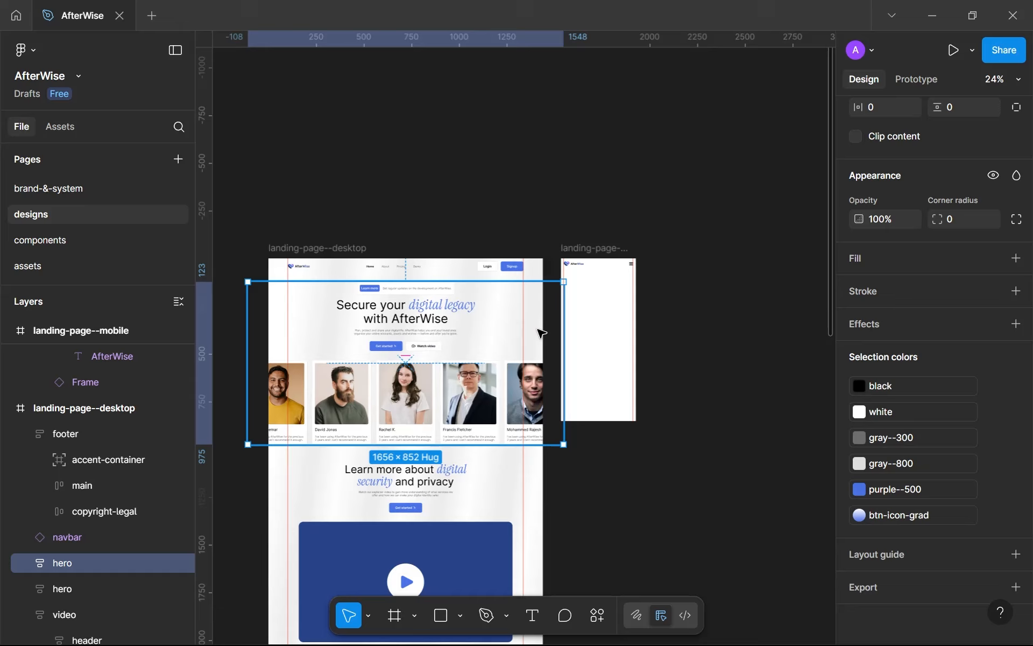
Move the hero copy into landing-page--mobile and make that frame taller, about 1449 px.
{"action": "left_click_drag", "start_coordinate": [537, 329], "coordinate": [621, 319]}
{"action": "scroll", "coordinate": [620, 319], "scroll_direction": "up", "scroll_amount": 1}
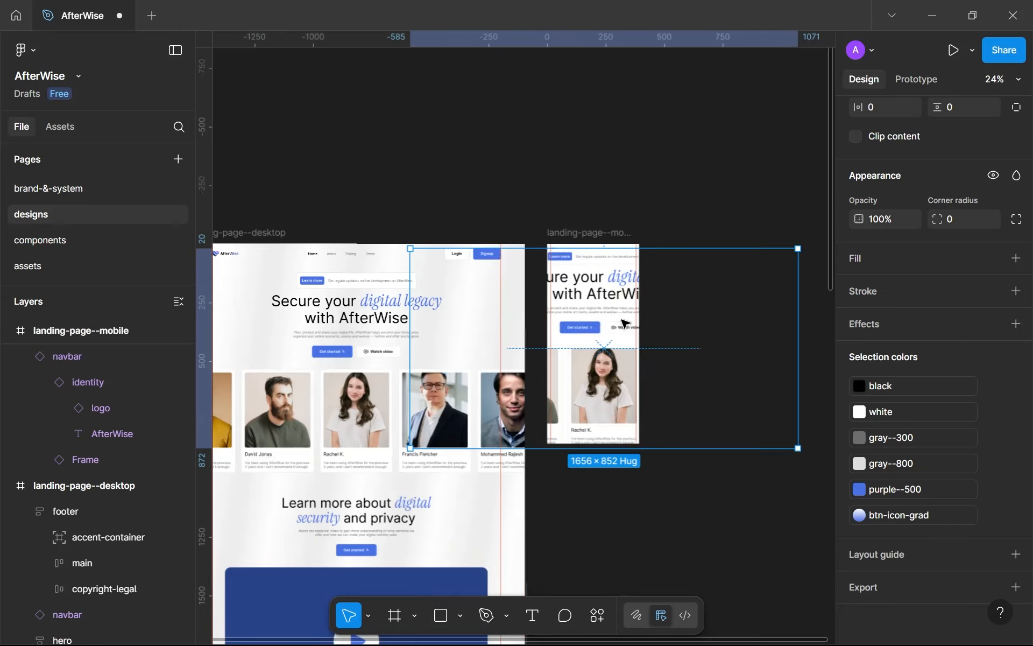
{"action": "scroll", "coordinate": [624, 323], "scroll_direction": "up", "scroll_amount": 4}
{"action": "left_click", "coordinate": [561, 161]}
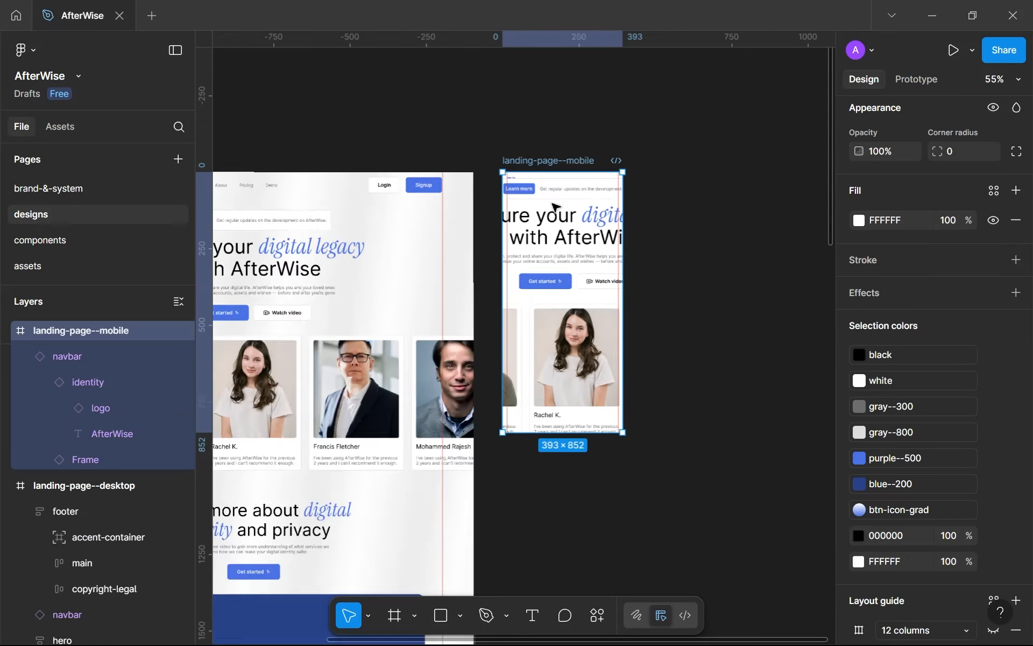
{"action": "scroll", "coordinate": [555, 207], "scroll_direction": "down", "scroll_amount": 4}
{"action": "left_click_drag", "start_coordinate": [569, 366], "coordinate": [578, 495]}
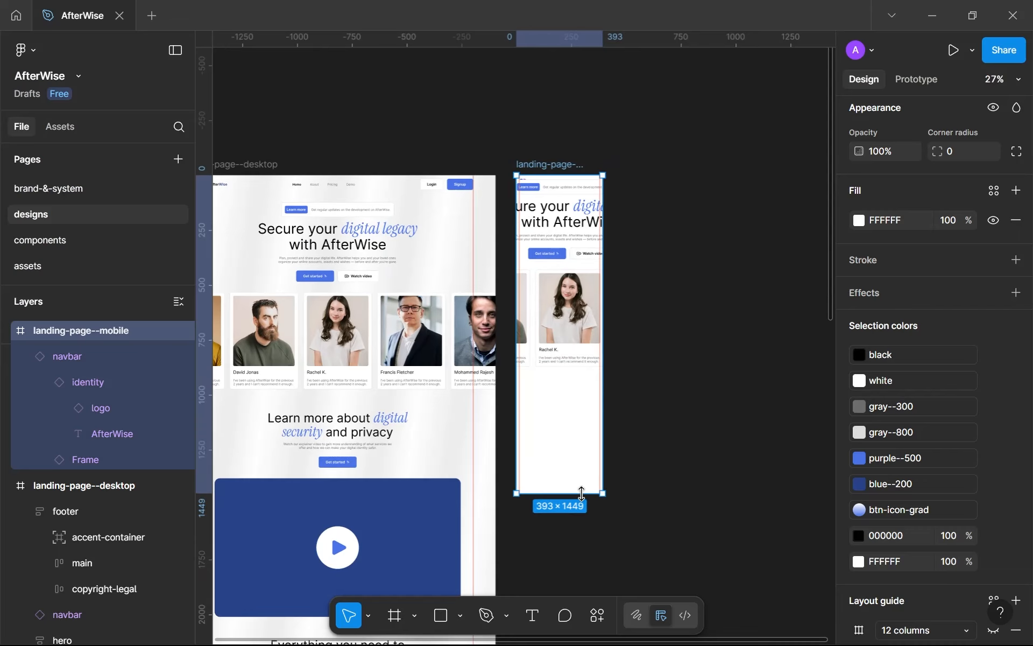
Move the hero down so it sits below the mobile navbar.
{"action": "left_click", "coordinate": [572, 229]}
{"action": "scroll", "coordinate": [572, 228], "scroll_direction": "up", "scroll_amount": 1}
{"action": "scroll", "coordinate": [572, 228], "scroll_direction": "up", "scroll_amount": 3}
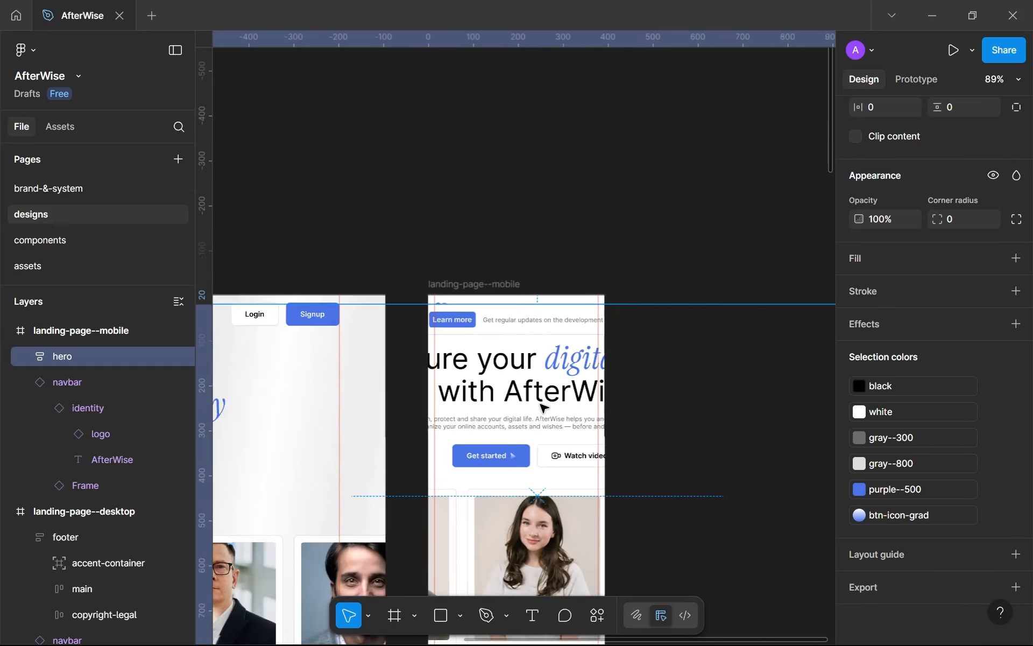
{"action": "left_click_drag", "start_coordinate": [548, 260], "coordinate": [545, 292]}
{"action": "scroll", "coordinate": [495, 223], "scroll_direction": "up", "scroll_amount": 2}
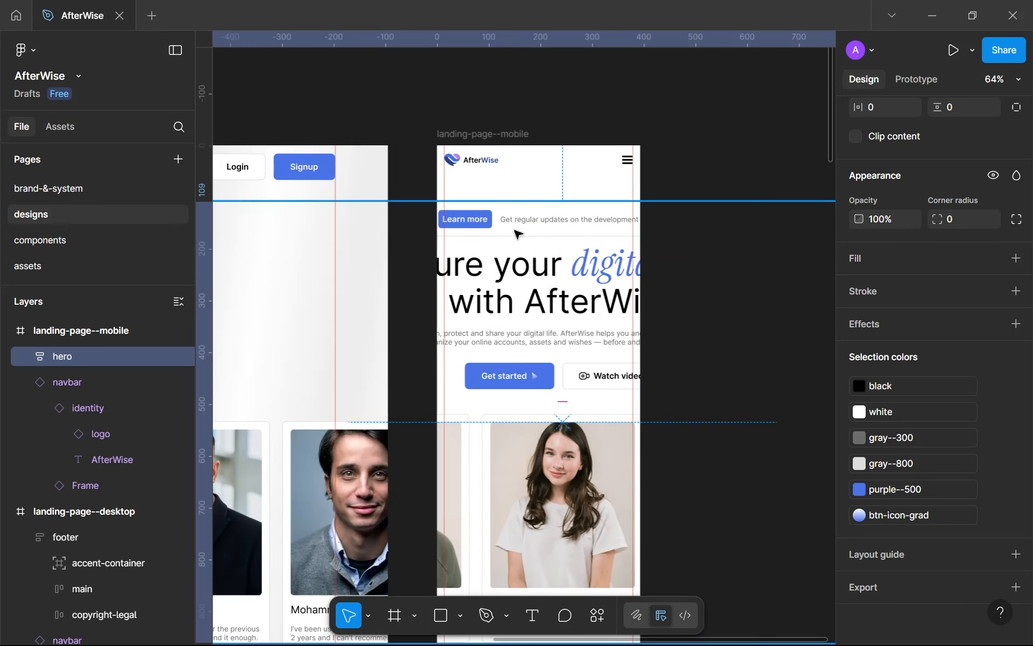
{"action": "left_click", "coordinate": [43, 241]}
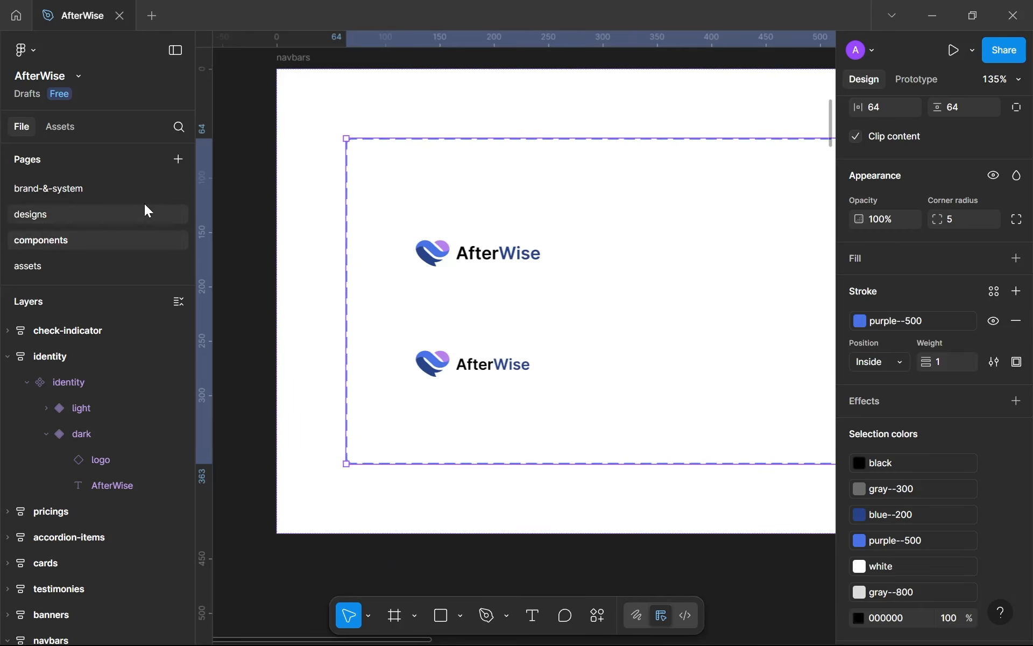
{"action": "left_click", "coordinate": [115, 214]}
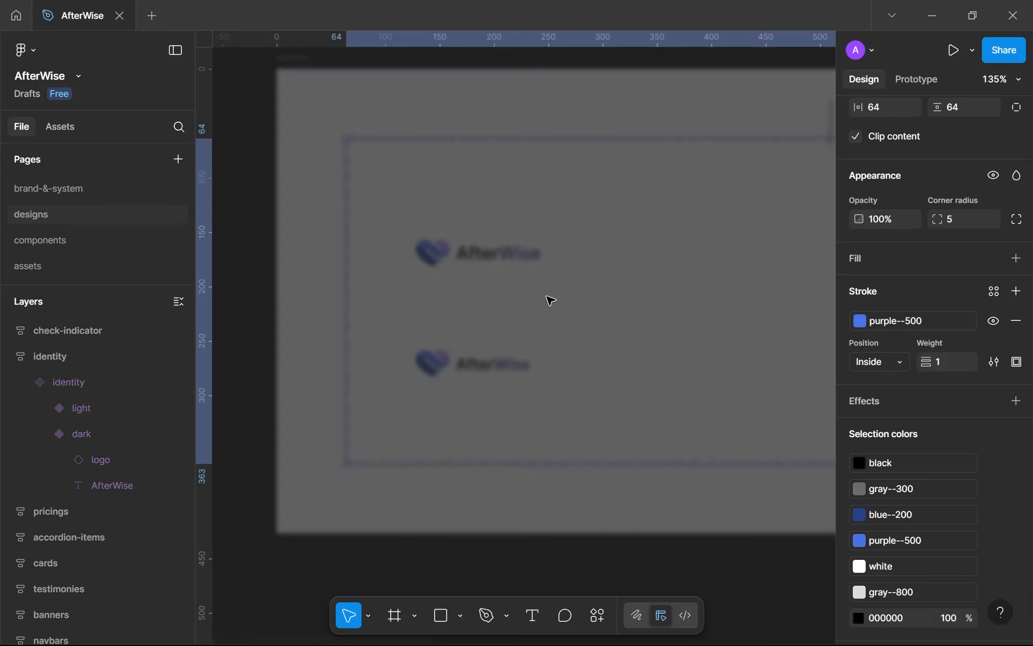
{"action": "scroll", "coordinate": [550, 301], "scroll_direction": "down", "scroll_amount": 3}
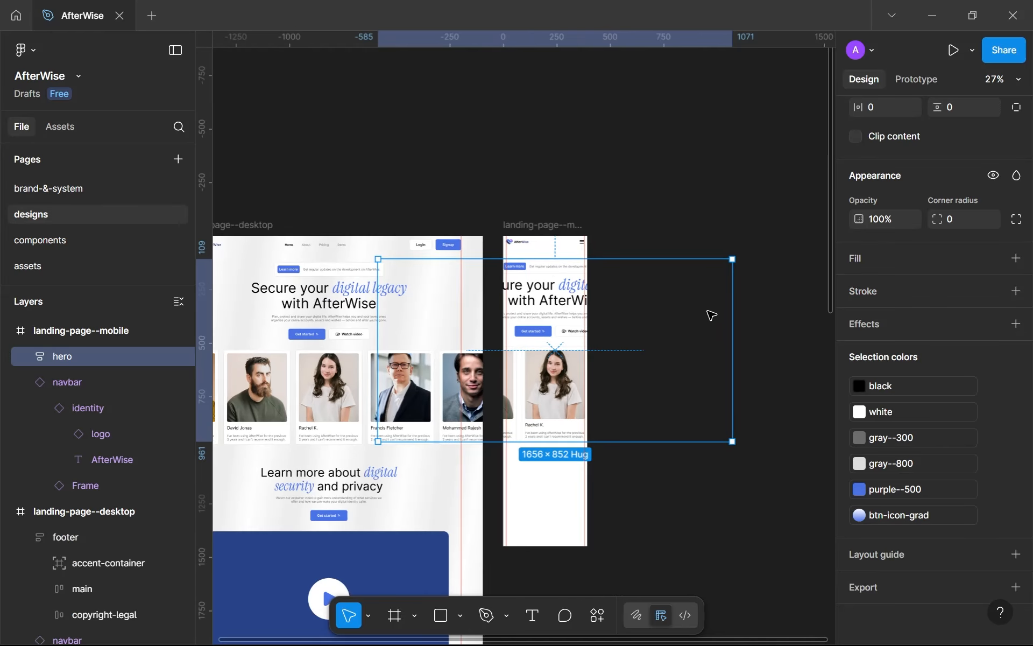
Narrow the hero to 365 px and fit its content block to that width.
{"action": "left_click_drag", "start_coordinate": [730, 323], "coordinate": [584, 318]}
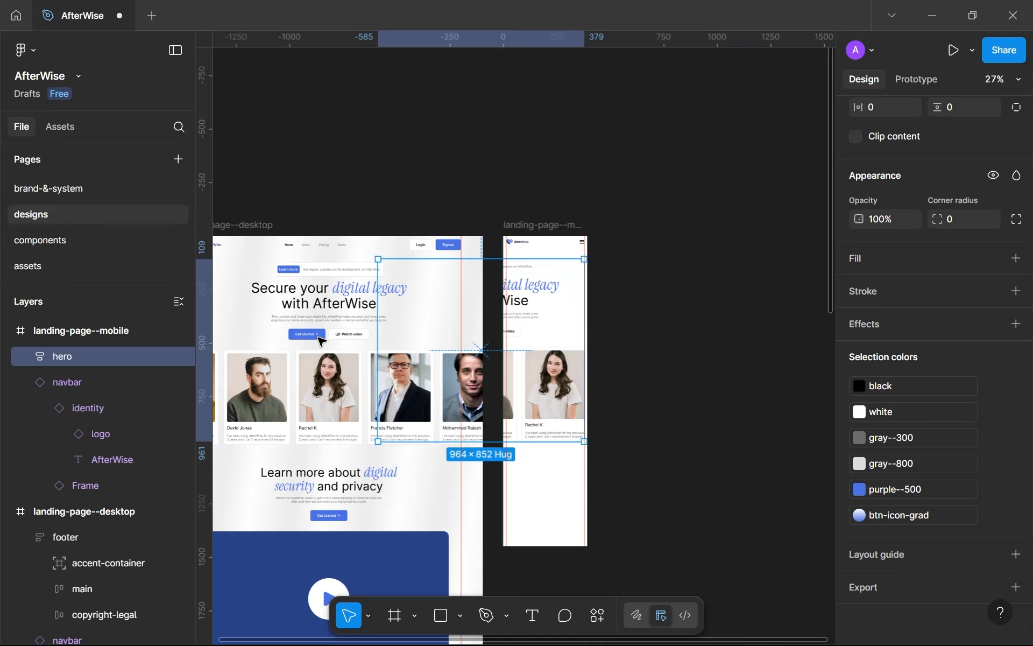
{"action": "left_click_drag", "start_coordinate": [378, 317], "coordinate": [508, 335]}
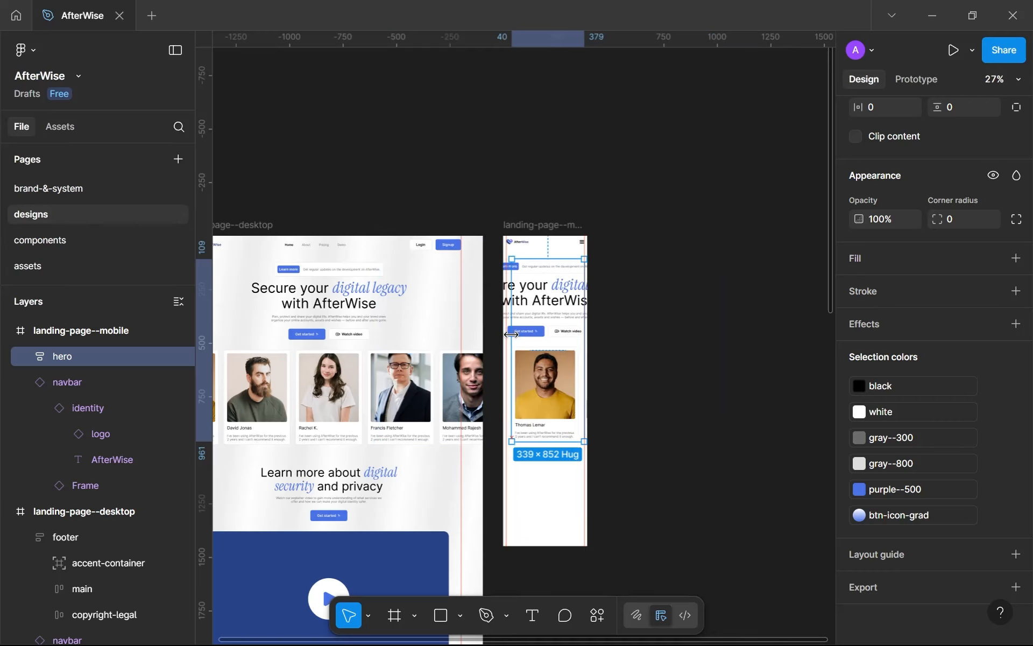
{"action": "scroll", "coordinate": [506, 333], "scroll_direction": "up", "scroll_amount": 3}
{"action": "scroll", "coordinate": [609, 284], "scroll_direction": "up", "scroll_amount": 4}
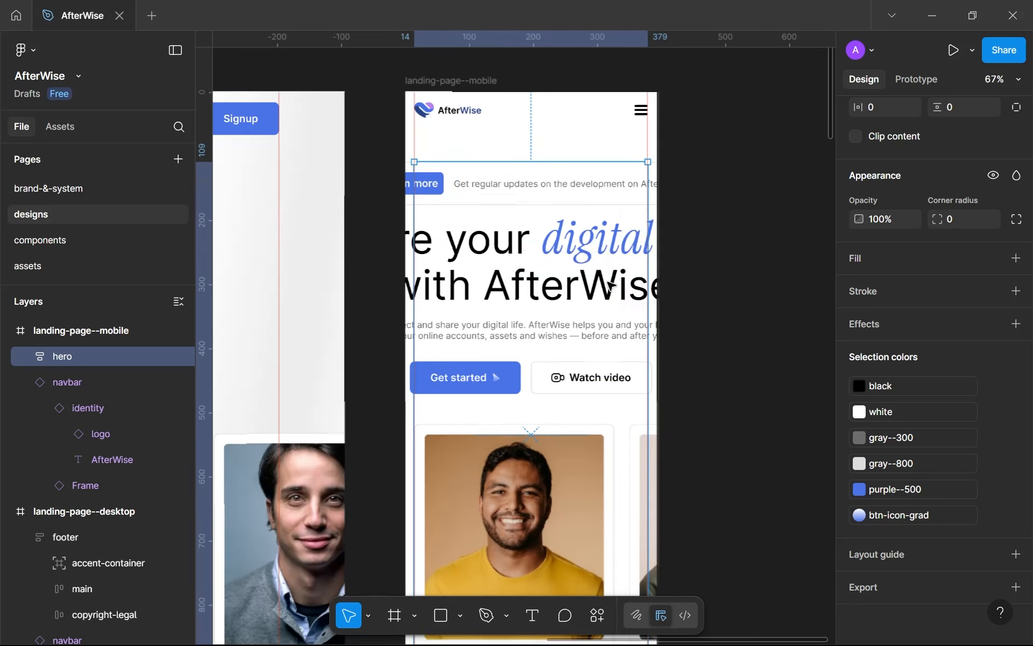
{"action": "left_click", "coordinate": [574, 244]}
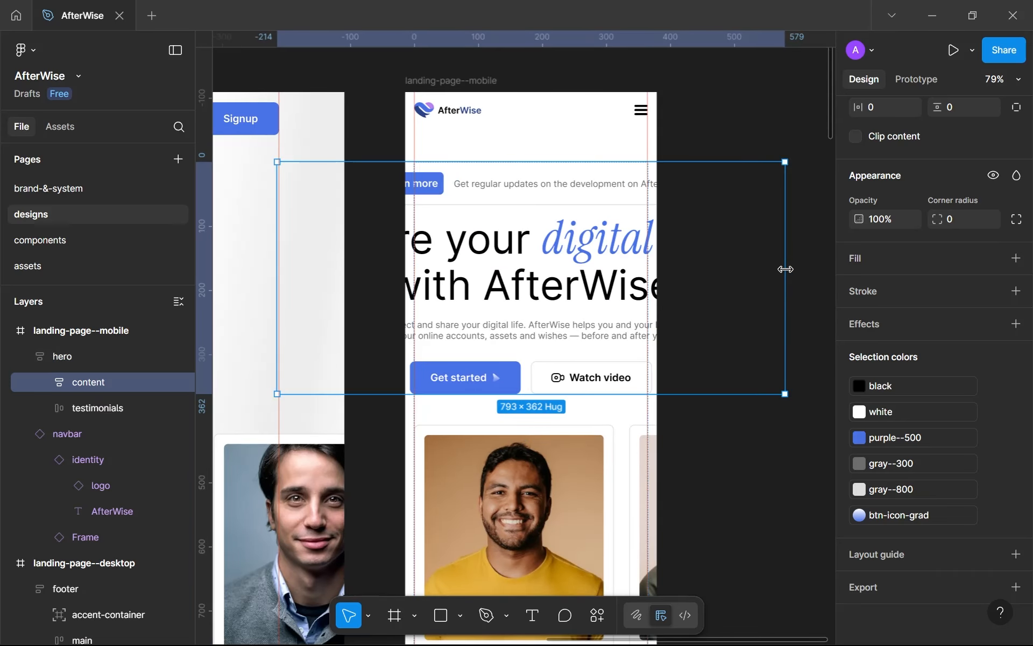
{"action": "left_click_drag", "start_coordinate": [786, 279], "coordinate": [643, 280]}
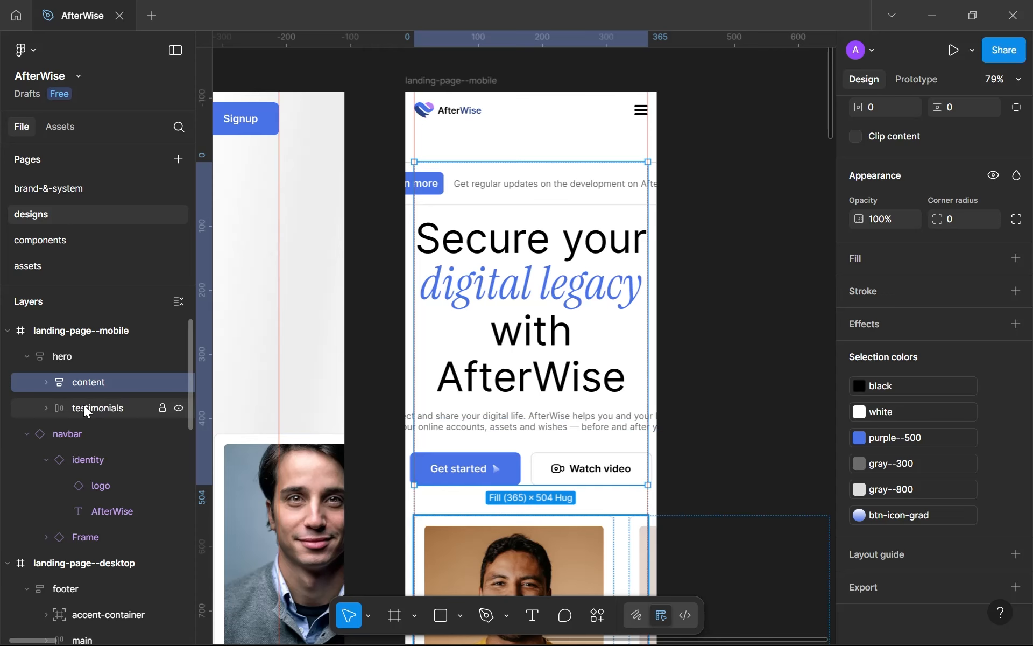
Delete the four extra testimony cards, keeping only the first card in the mobile hero.
{"action": "left_click", "coordinate": [97, 410]}
{"action": "scroll", "coordinate": [585, 471], "scroll_direction": "down", "scroll_amount": 3}
{"action": "scroll", "coordinate": [615, 262], "scroll_direction": "down", "scroll_amount": 4}
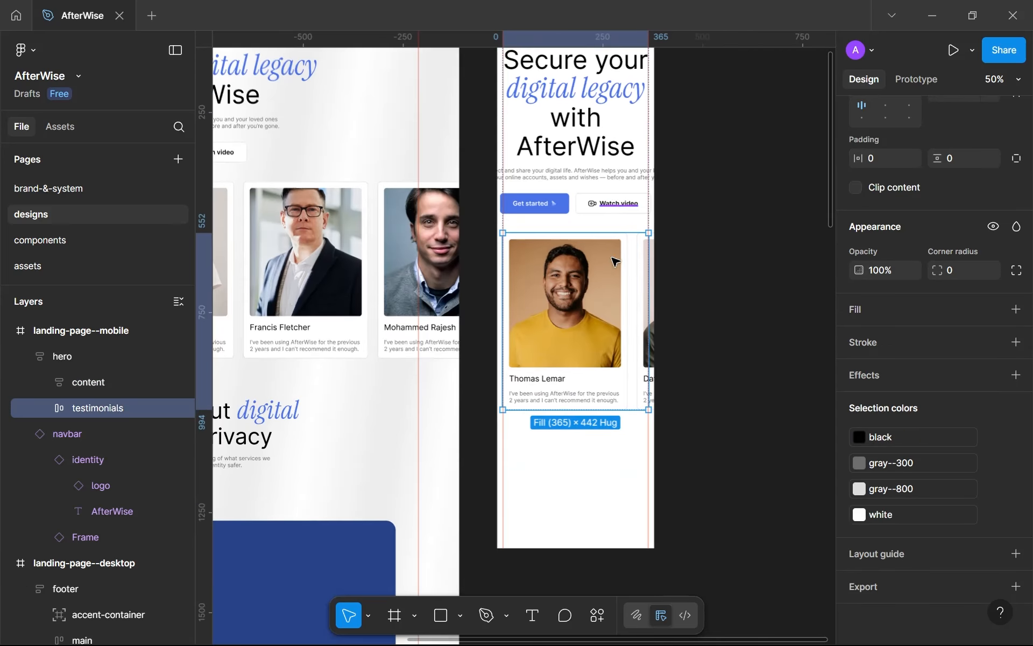
{"action": "left_click", "coordinate": [590, 296]}
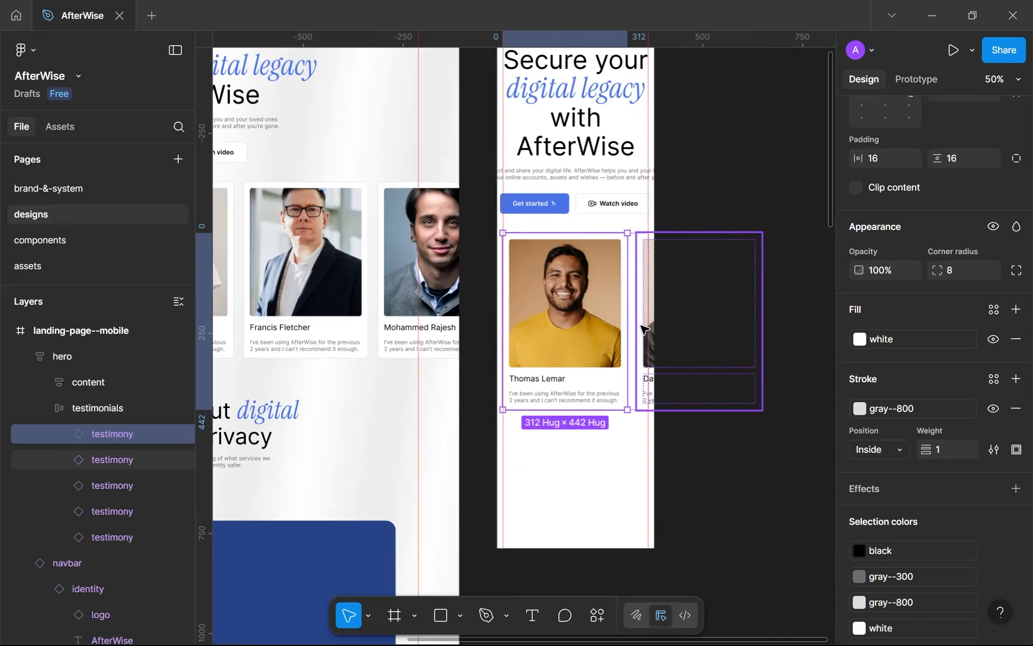
{"action": "key", "text": "Tab"}
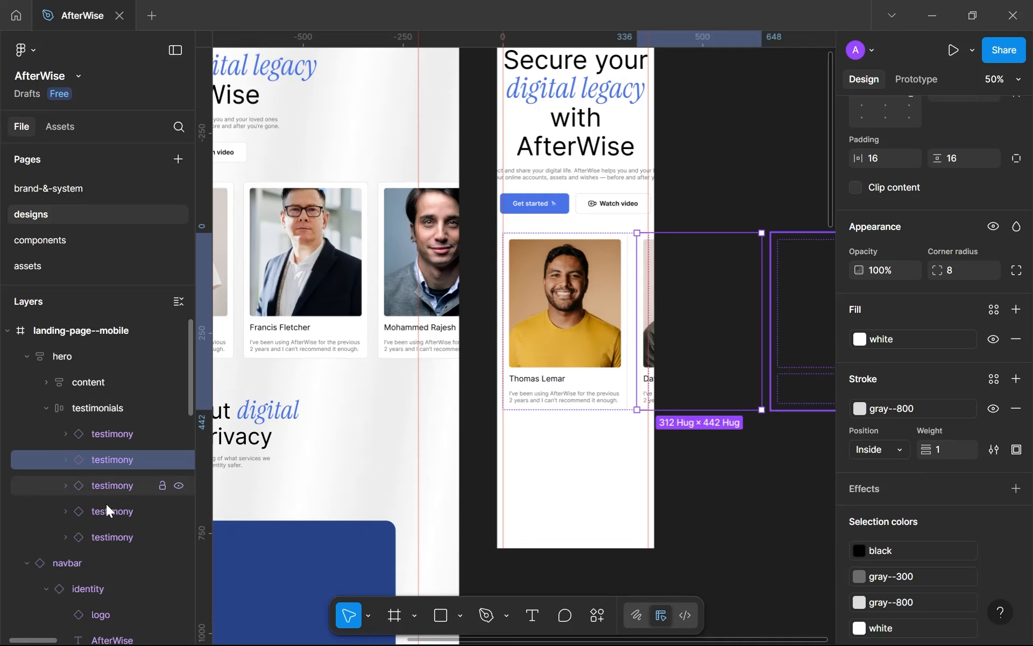
{"action": "left_click", "coordinate": [112, 537], "text": "shift"}
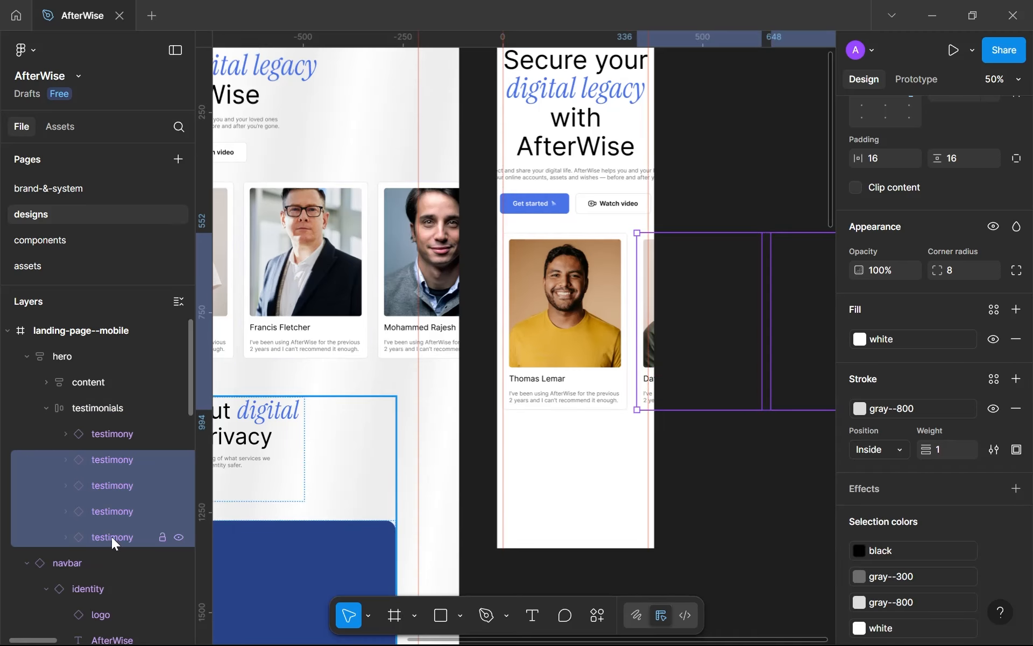
{"action": "key", "text": "Delete"}
Centre the remaining testimony card in its row and within the hero, then zoom out.
{"action": "left_click", "coordinate": [563, 298]}
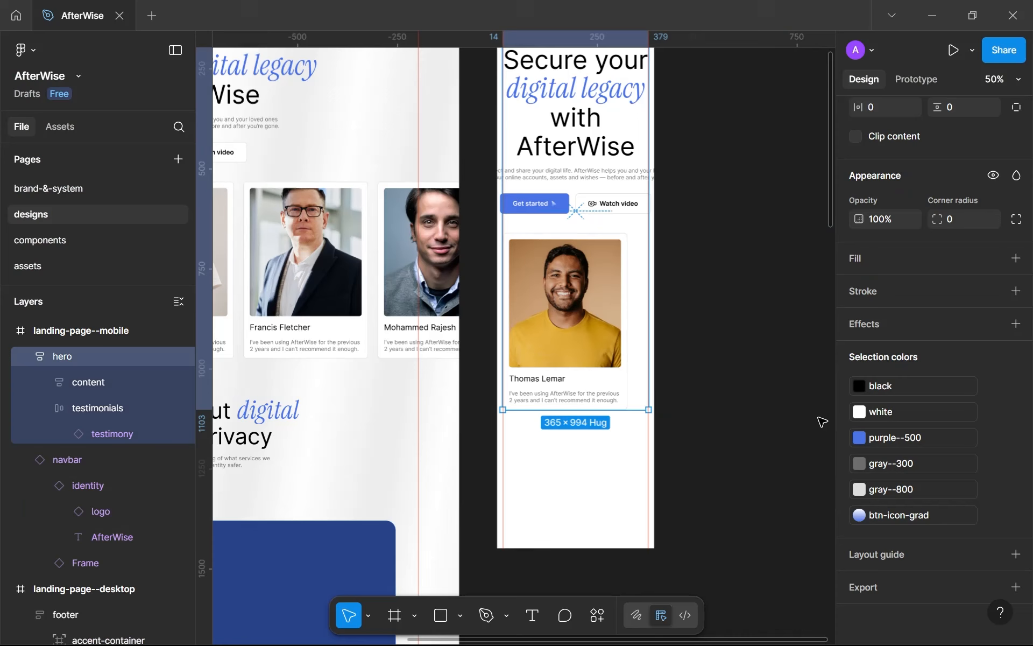
{"action": "scroll", "coordinate": [823, 409], "scroll_direction": "up", "scroll_amount": 5}
{"action": "scroll", "coordinate": [870, 379], "scroll_direction": "up", "scroll_amount": 6}
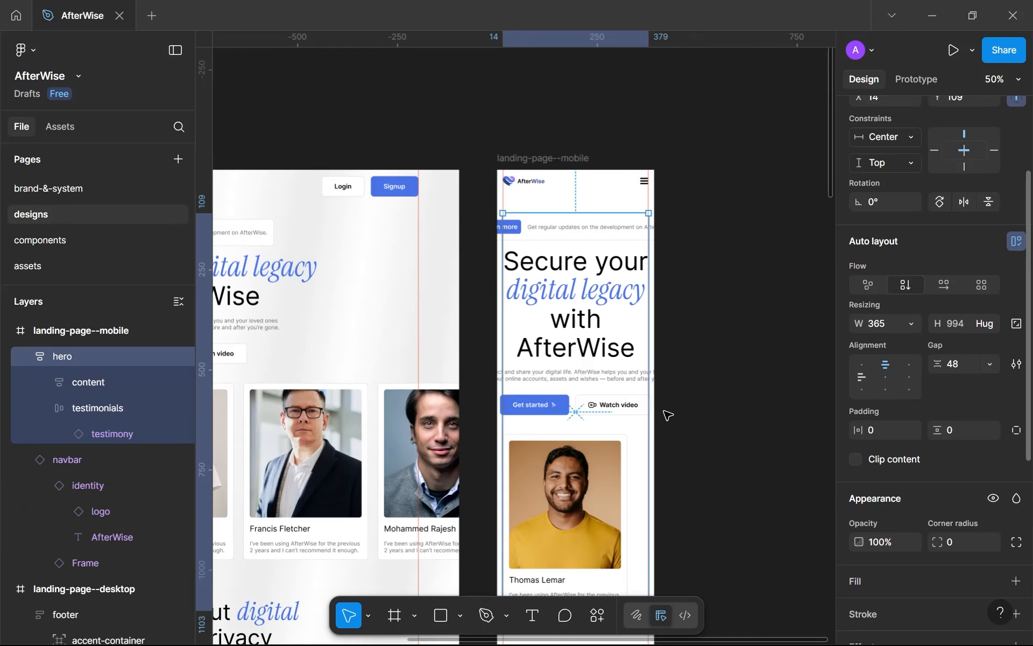
{"action": "left_click", "coordinate": [569, 484]}
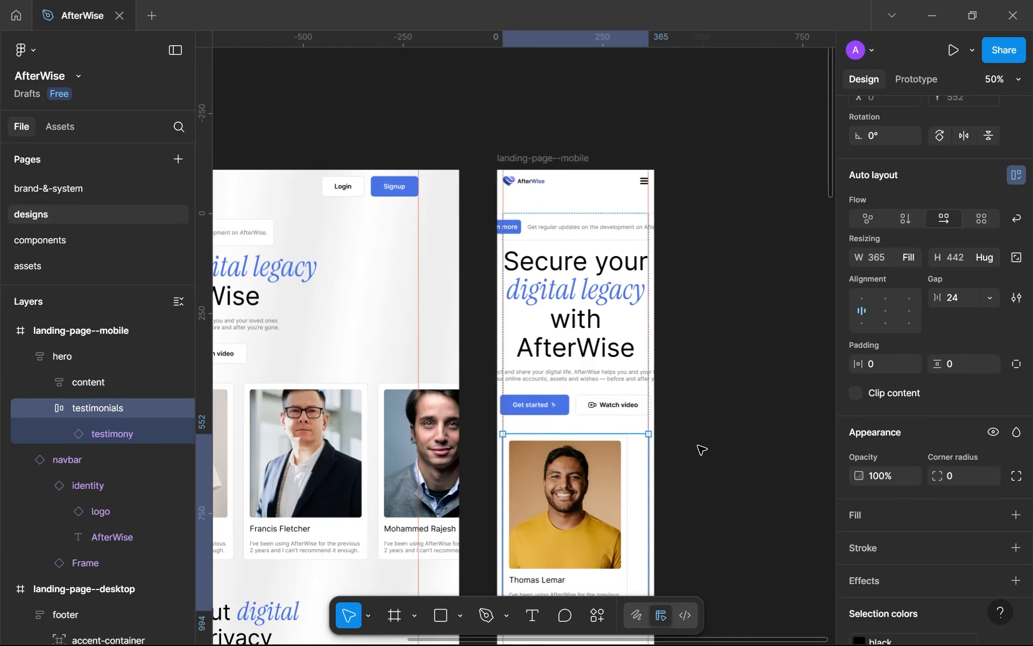
{"action": "left_click", "coordinate": [884, 309]}
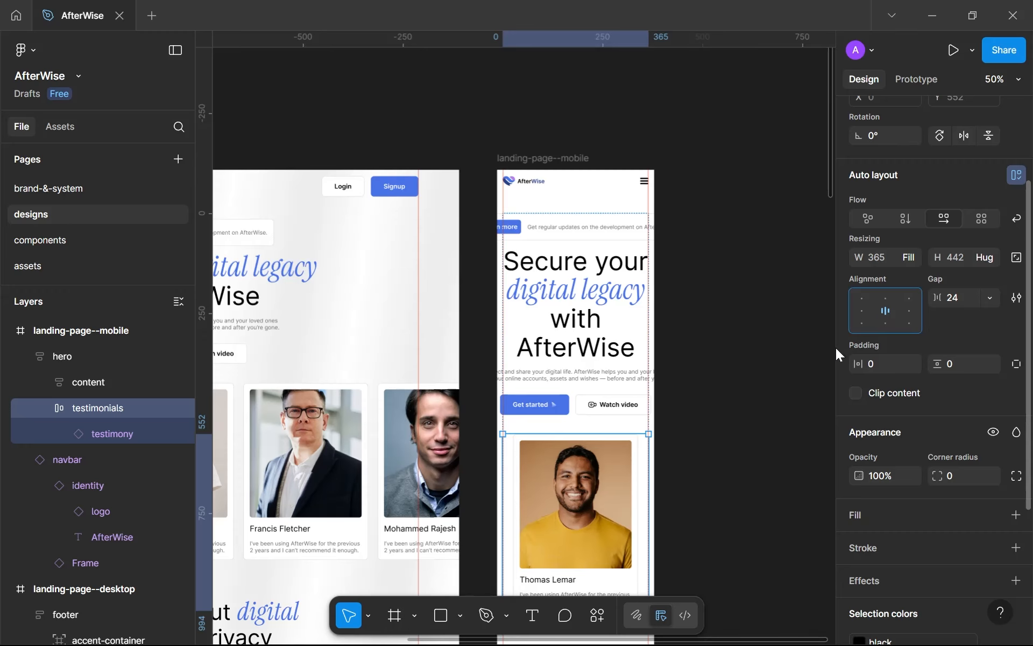
{"action": "left_click", "coordinate": [734, 274]}
{"action": "scroll", "coordinate": [734, 257], "scroll_direction": "down", "scroll_amount": 3}
{"action": "scroll", "coordinate": [718, 307], "scroll_direction": "up", "scroll_amount": 5}
{"action": "scroll", "coordinate": [539, 380], "scroll_direction": "up", "scroll_amount": 3}
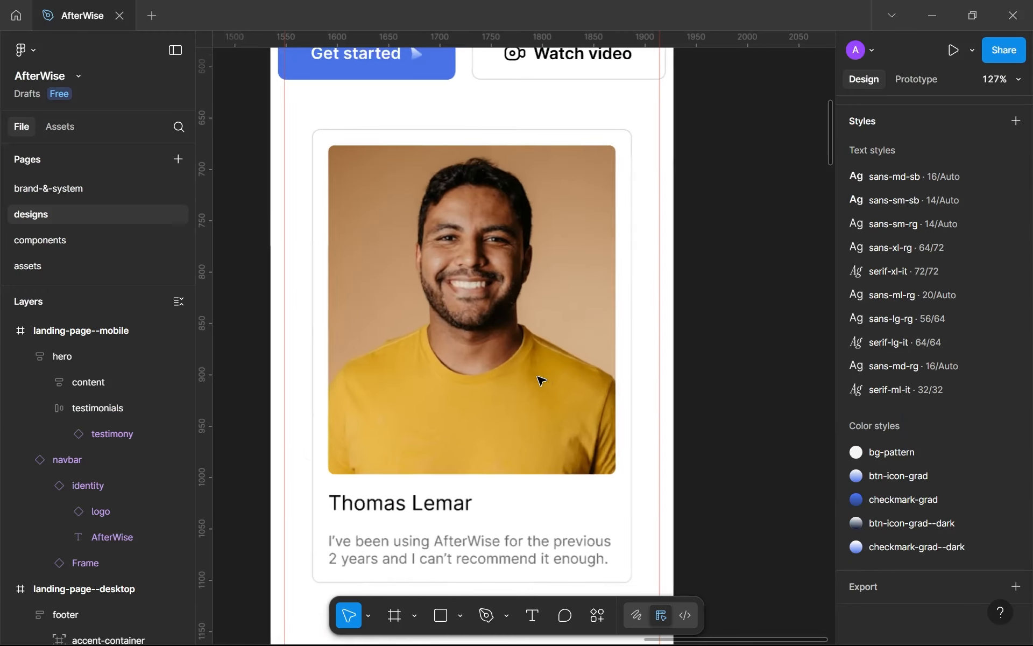
{"action": "scroll", "coordinate": [597, 408], "scroll_direction": "down", "scroll_amount": 6}
{"action": "scroll", "coordinate": [563, 289], "scroll_direction": "up", "scroll_amount": 1}
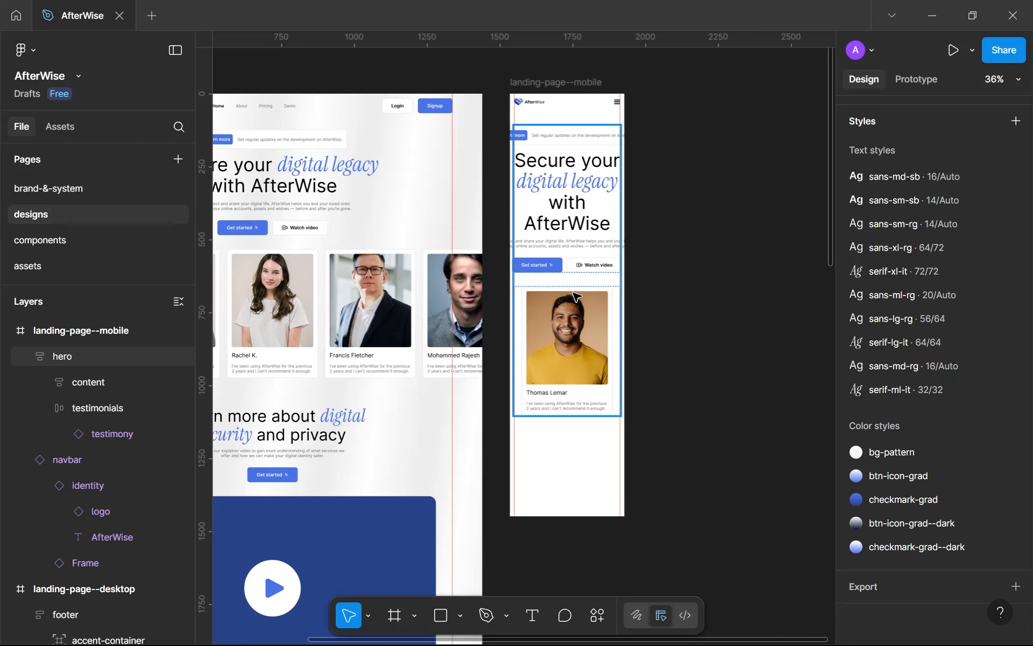
{"action": "scroll", "coordinate": [523, 340], "scroll_direction": "up", "scroll_amount": 2}
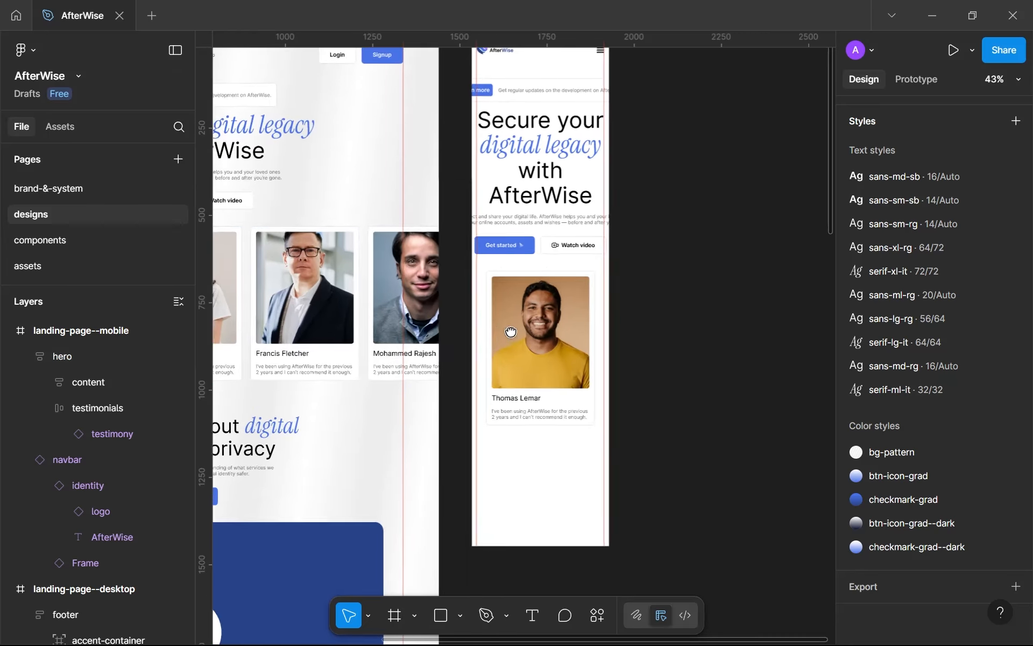
{"action": "scroll", "coordinate": [523, 340], "scroll_direction": "up", "scroll_amount": 2}
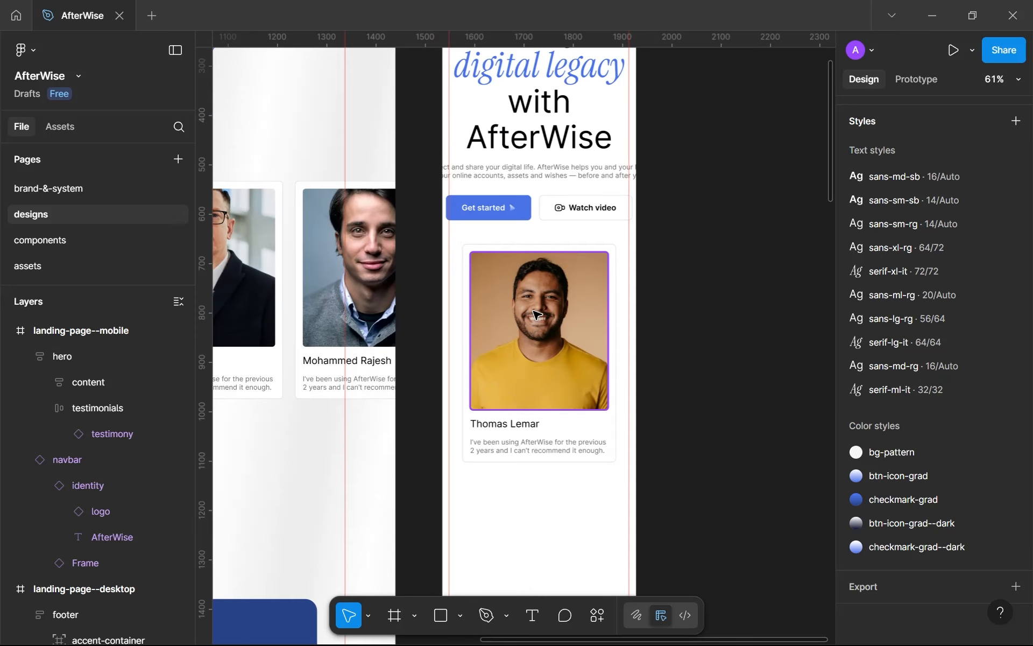
{"action": "scroll", "coordinate": [536, 314], "scroll_direction": "down", "scroll_amount": 2}
{"action": "scroll", "coordinate": [571, 235], "scroll_direction": "up", "scroll_amount": 3}
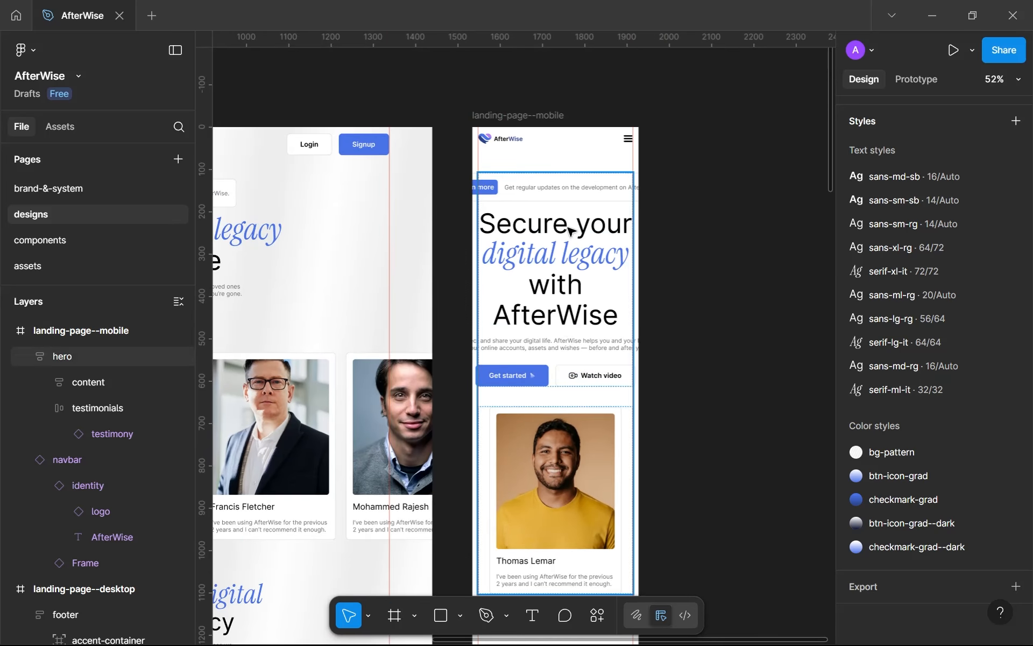
Narrow the intro paragraph to 365 px so it wraps inside the frame.
{"action": "double_click", "coordinate": [571, 191]}
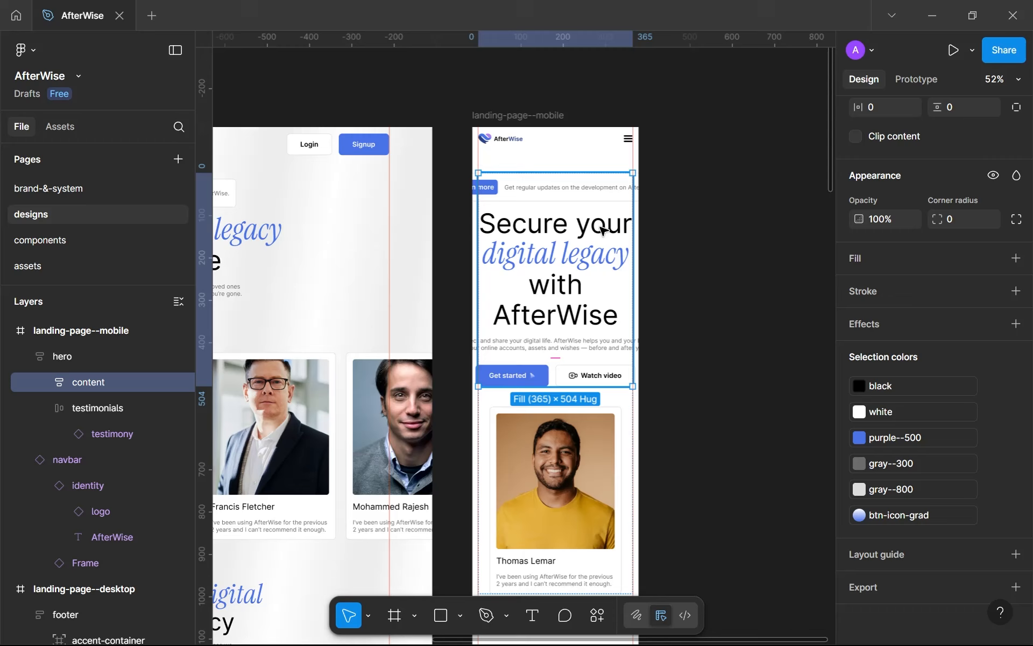
{"action": "left_click", "coordinate": [575, 194]}
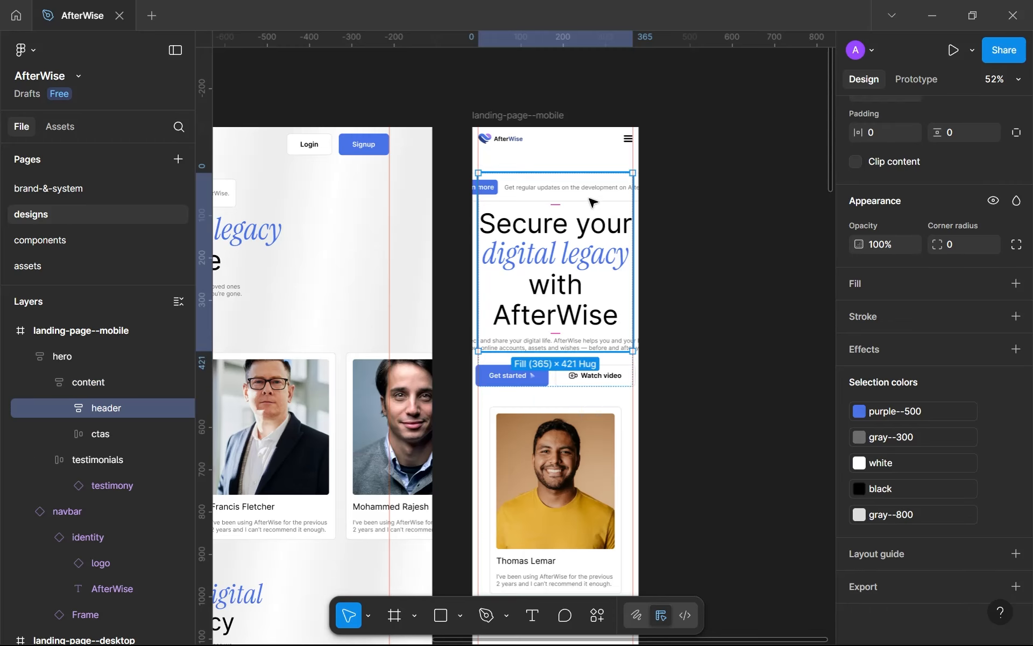
{"action": "left_click", "coordinate": [591, 200]}
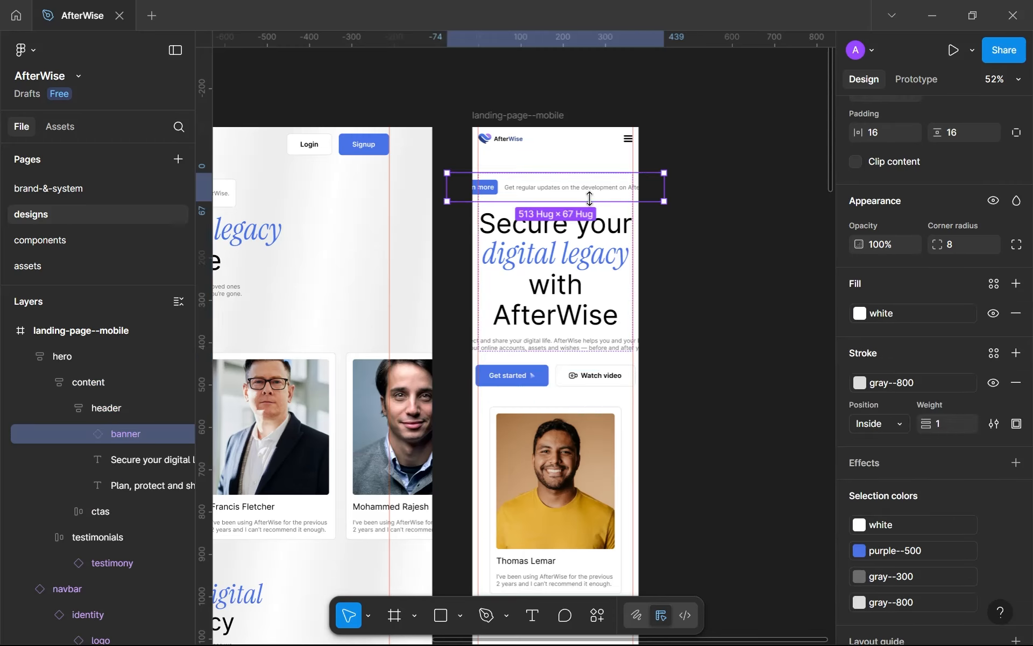
{"action": "left_click", "coordinate": [571, 257]}
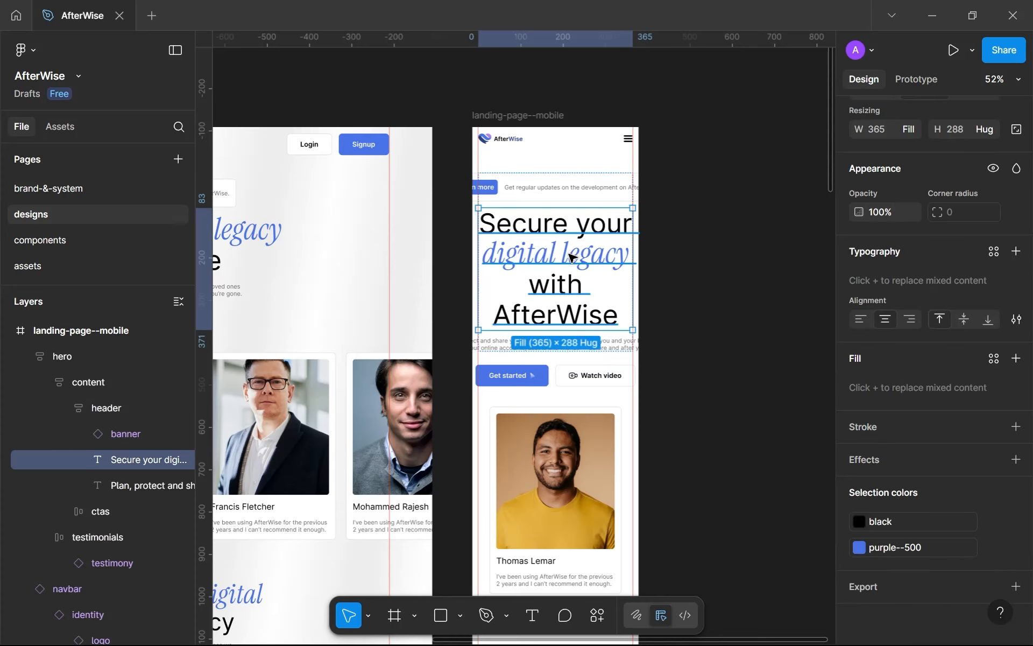
{"action": "left_click", "coordinate": [569, 347]}
{"action": "left_click_drag", "start_coordinate": [678, 343], "coordinate": [635, 348]}
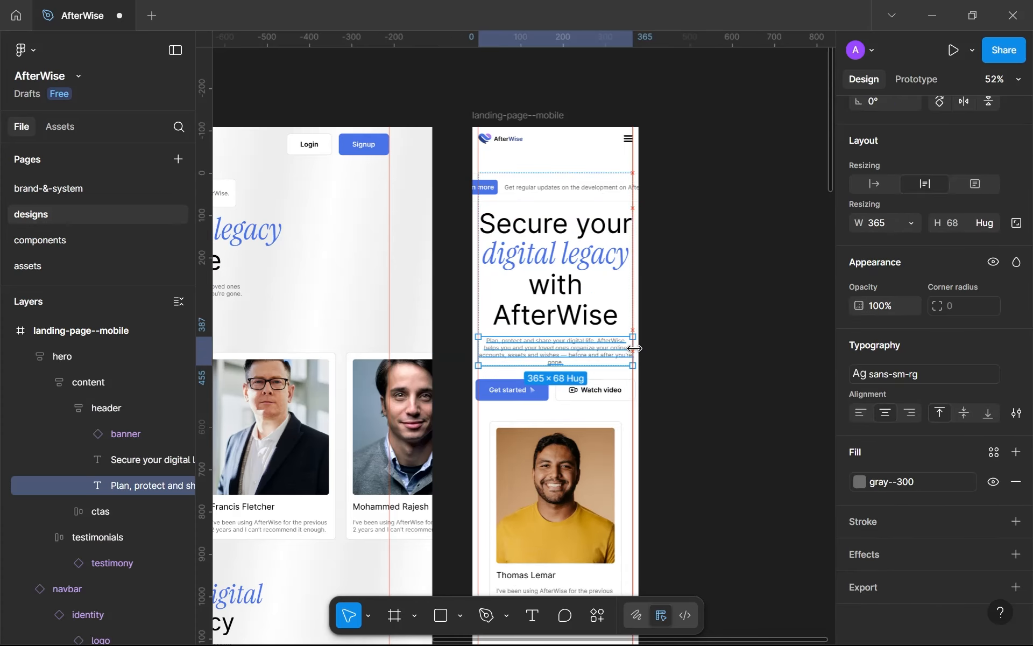
Set the call-to-action row's width to Hug, then select the banner's Learn more label.
{"action": "left_click", "coordinate": [572, 396]}
{"action": "left_click_drag", "start_coordinate": [634, 383], "coordinate": [632, 388]}
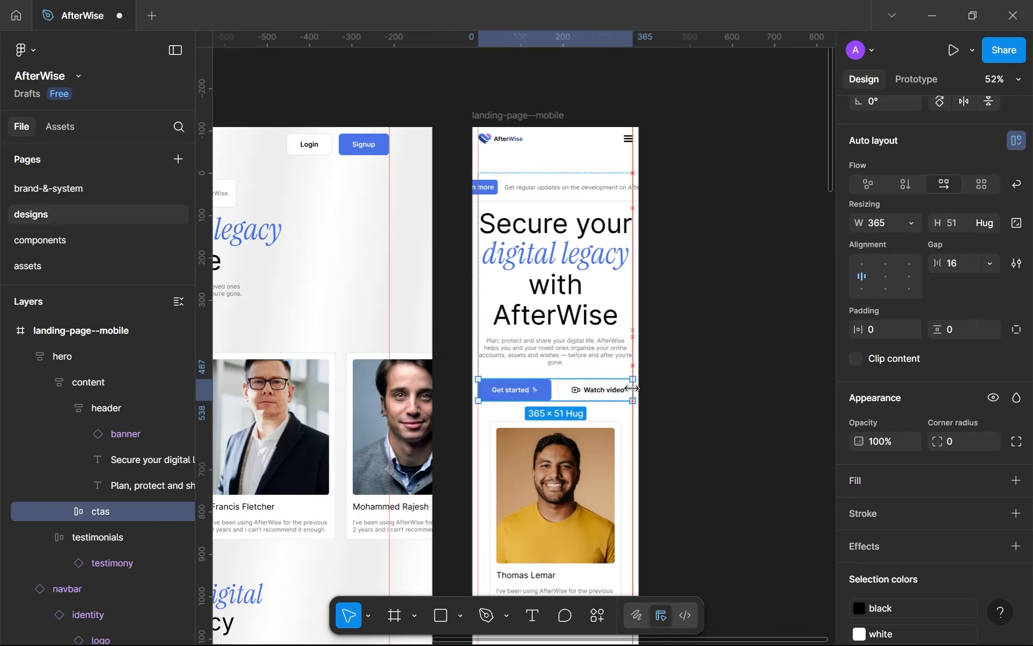
{"action": "double_click", "coordinate": [632, 388]}
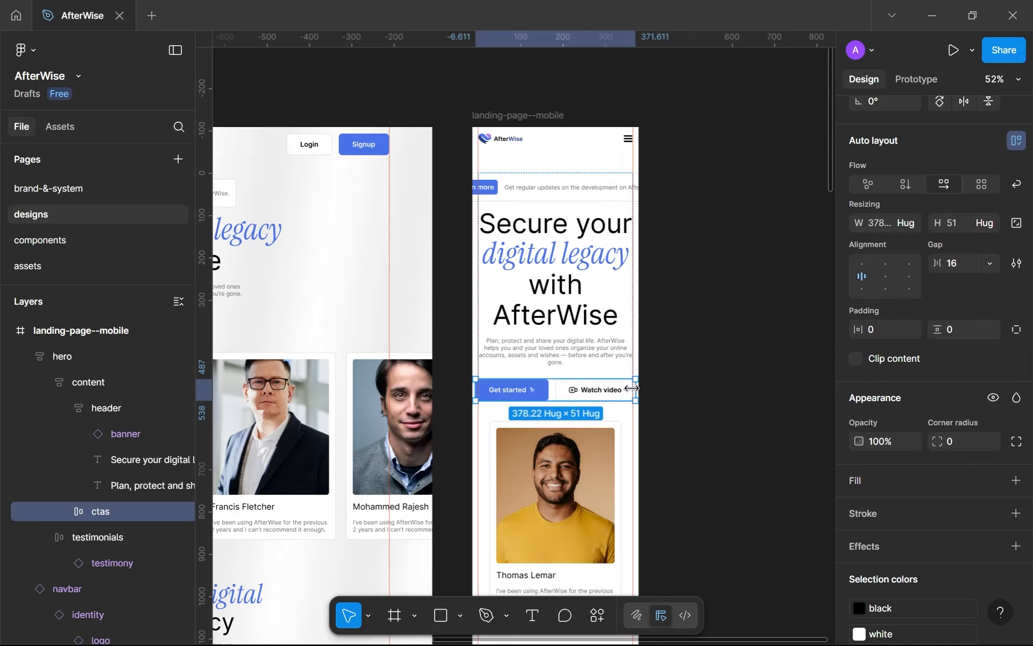
{"action": "scroll", "coordinate": [610, 342], "scroll_direction": "up", "scroll_amount": 1}
{"action": "scroll", "coordinate": [572, 127], "scroll_direction": "up", "scroll_amount": 5}
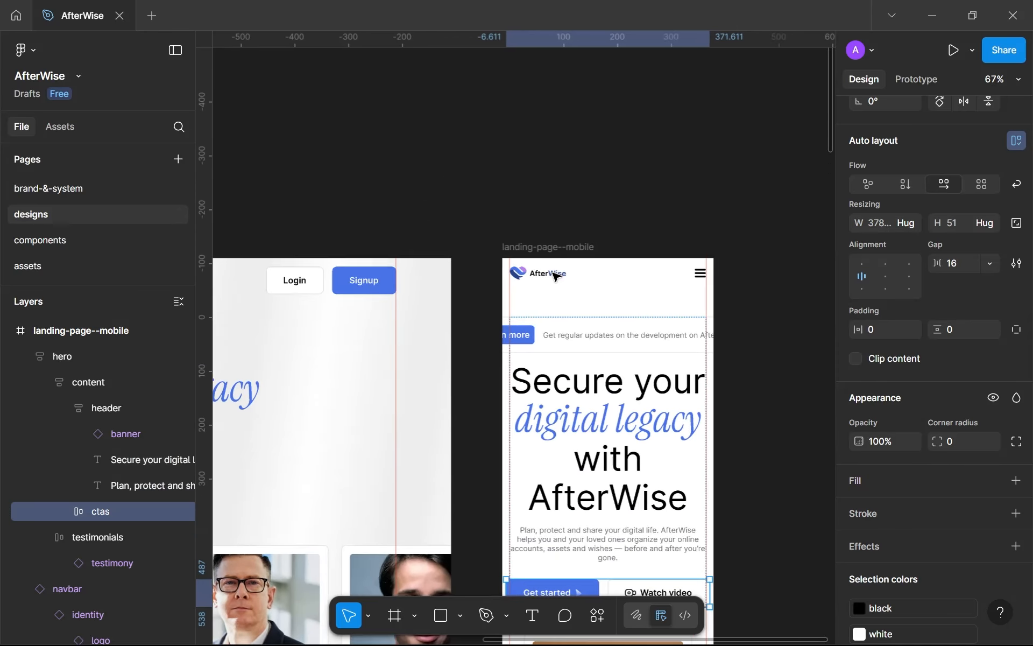
{"action": "left_click", "coordinate": [510, 366]}
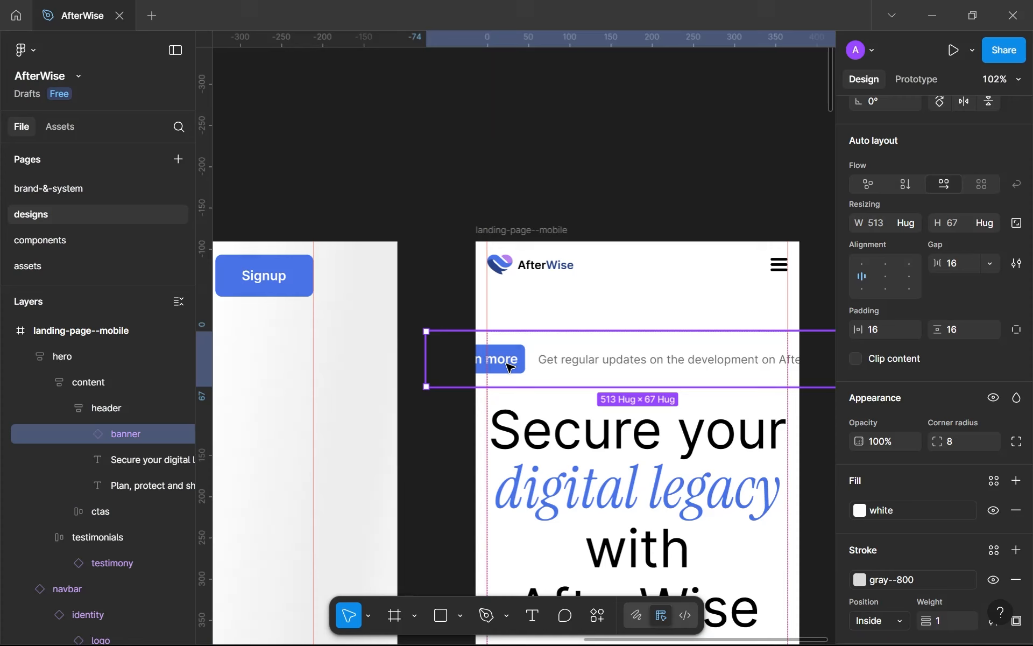
{"action": "double_click", "coordinate": [508, 364]}
{"action": "double_click", "coordinate": [509, 363]}
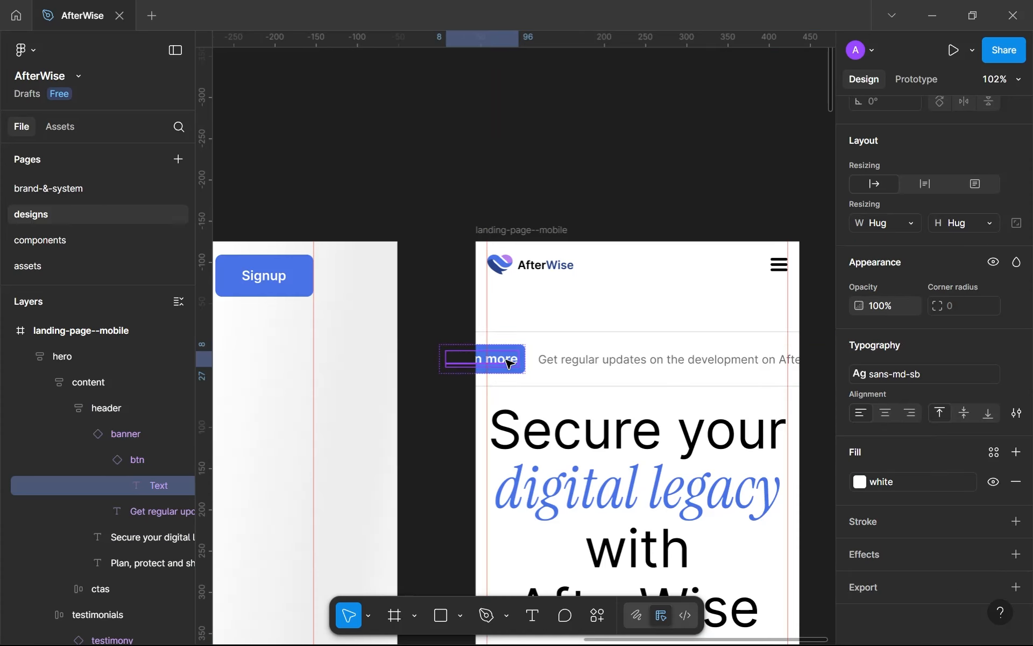
Apply sans-sm-sb to the Learn more label and set the banner's gap to 8.
{"action": "left_click", "coordinate": [910, 374]}
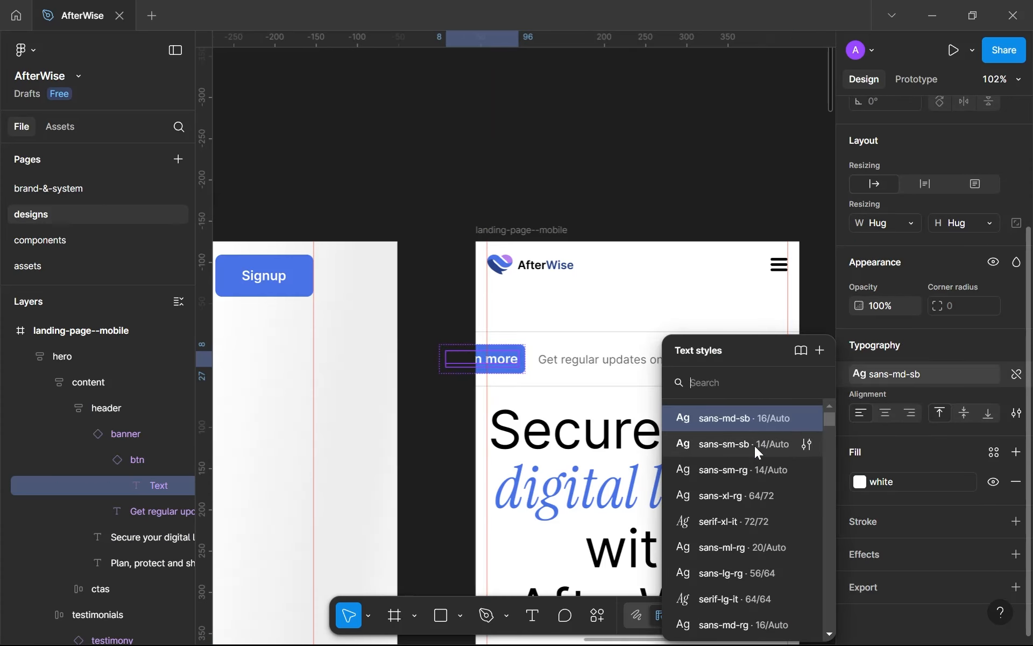
{"action": "left_click", "coordinate": [754, 445]}
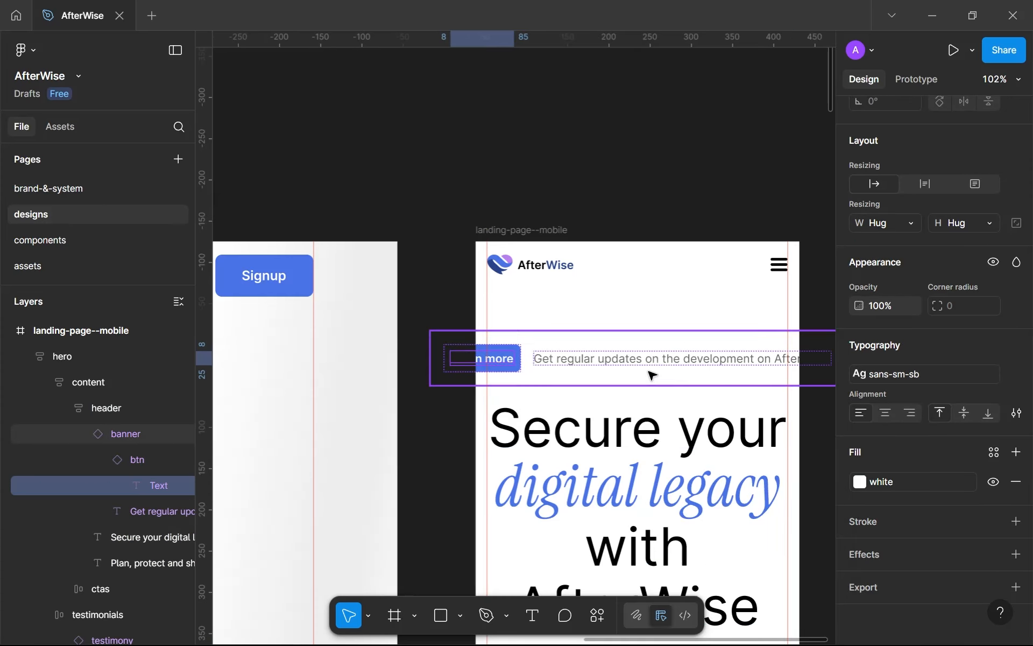
{"action": "left_click", "coordinate": [540, 378]}
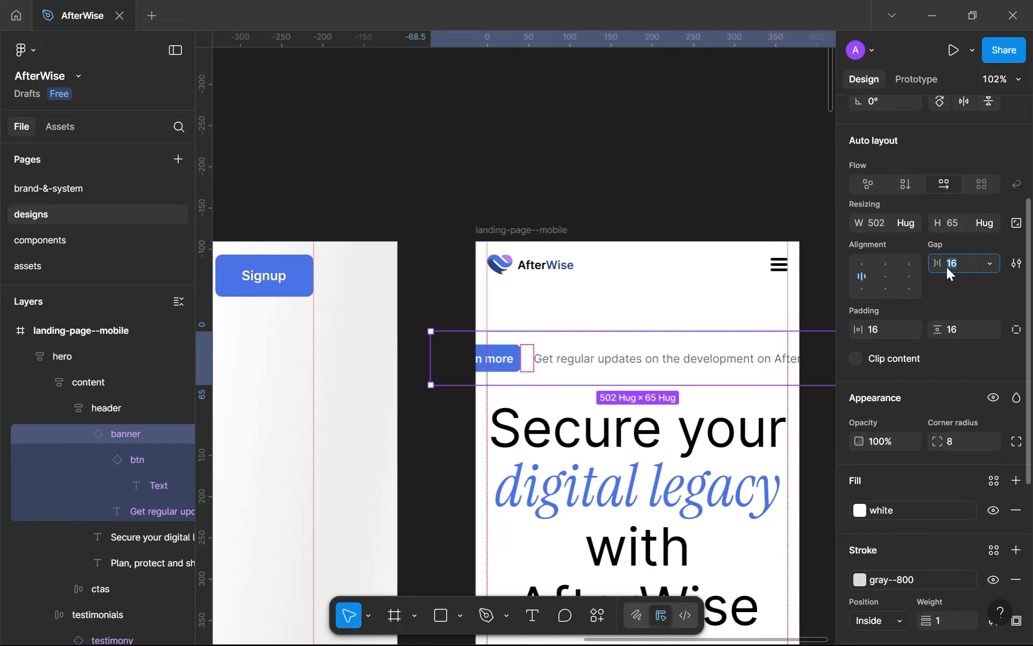
{"action": "type", "text": "8"}
{"action": "key", "text": "Return"}
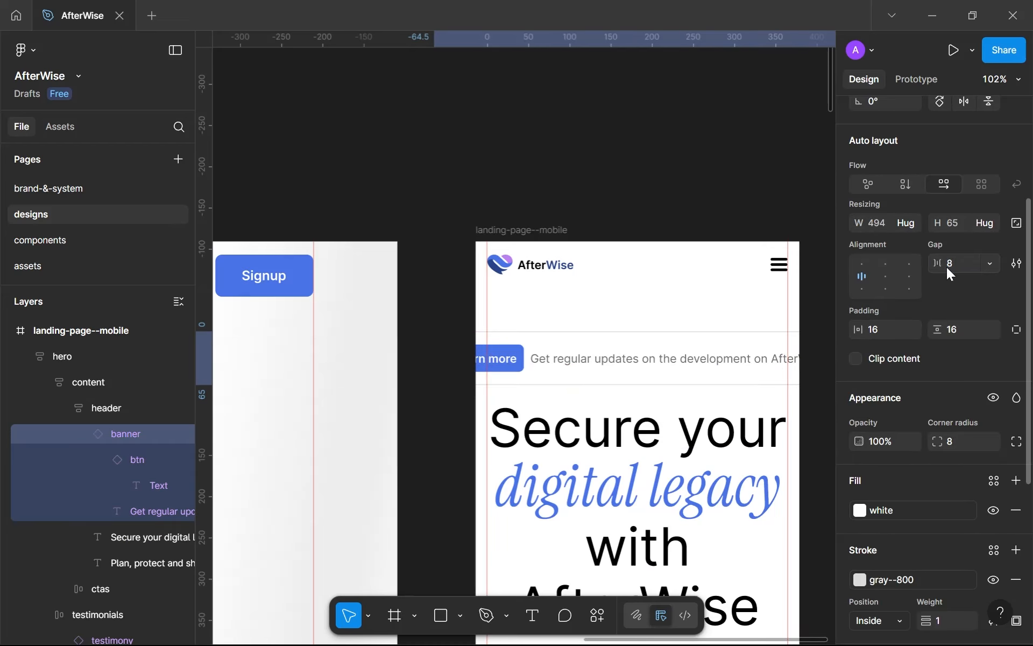
Set the Get regular updates text to size 12 and save it as new style sans-xsm-rg.
{"action": "left_click", "coordinate": [558, 369]}
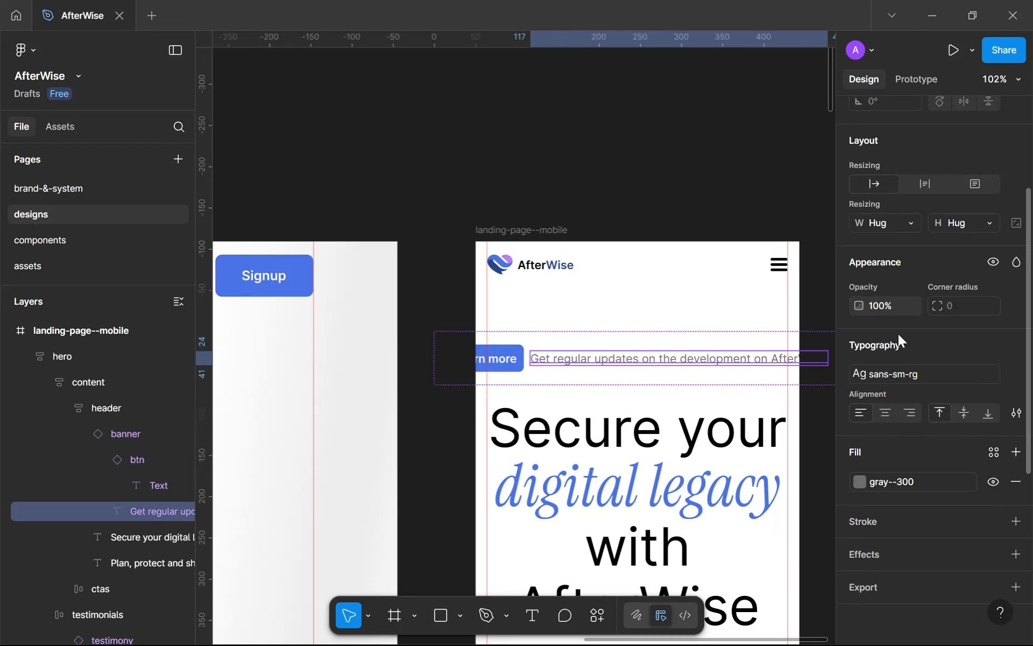
{"action": "left_click", "coordinate": [1015, 375]}
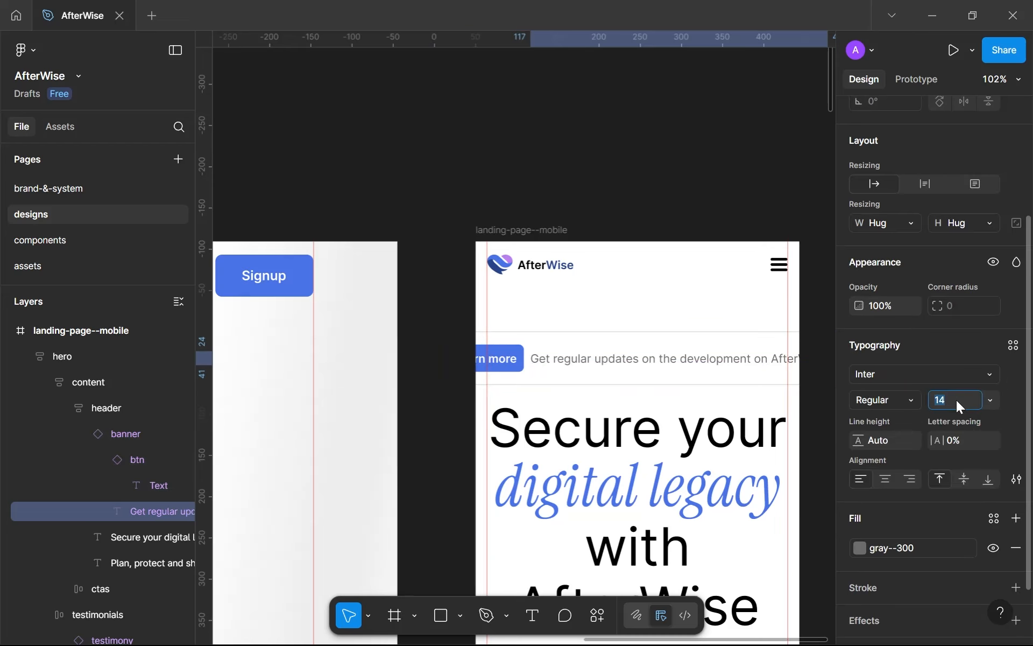
{"action": "key", "text": "Down"}
{"action": "key", "text": "Down"}
{"action": "key", "text": "Escape"}
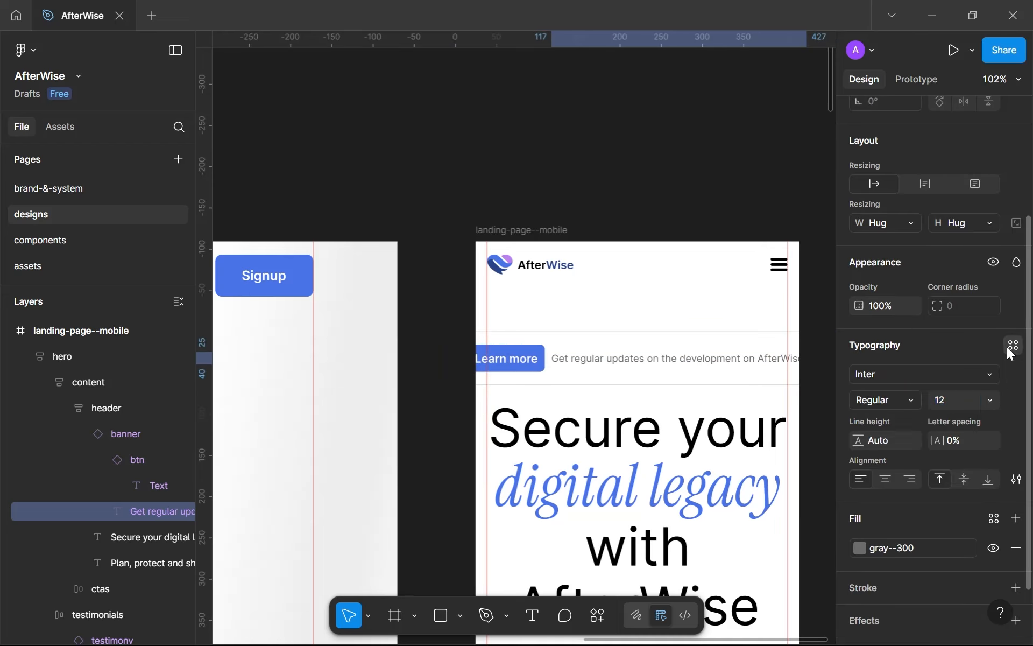
{"action": "left_click", "coordinate": [1008, 347]}
{"action": "left_click", "coordinate": [823, 343]}
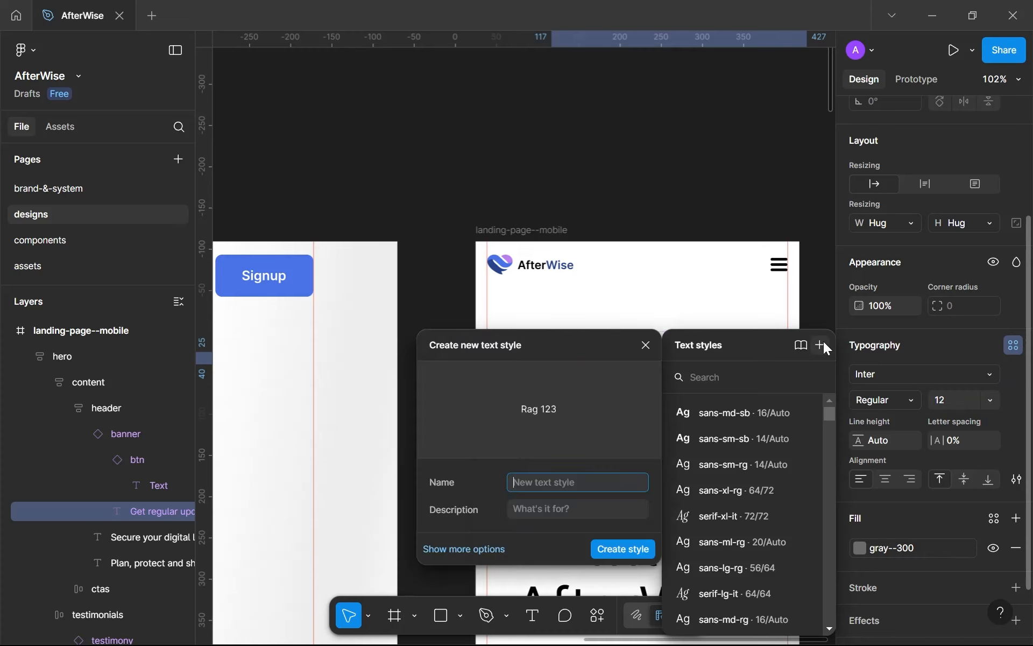
{"action": "type", "text": "sans-xsm-rg"}
{"action": "key", "text": "Return"}
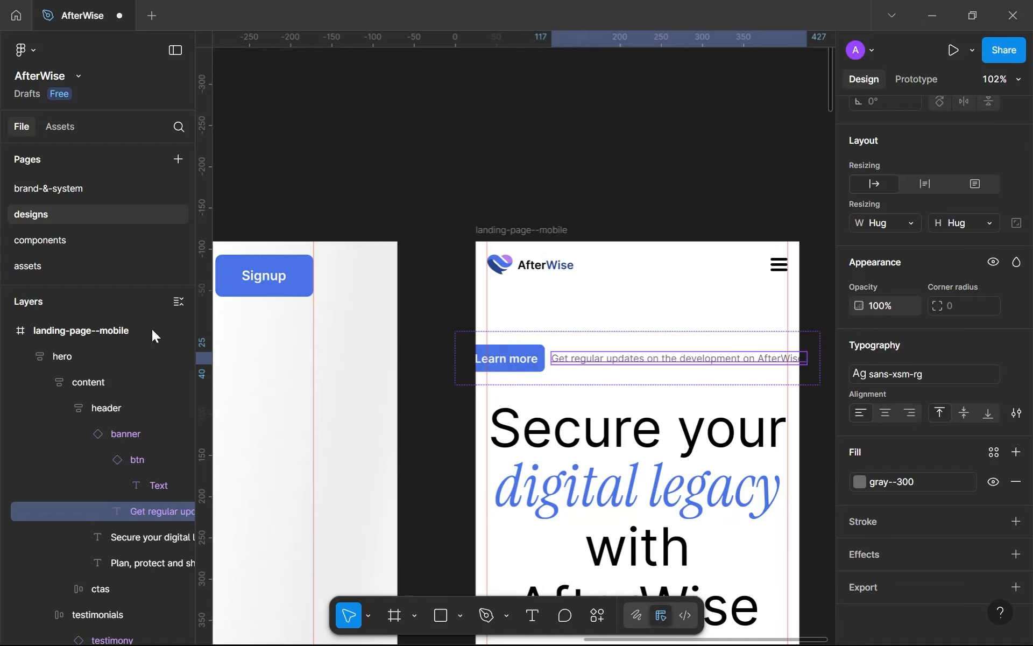
On brand-&-system, duplicate the Sans serif small regular sample and retitle it extra small.
{"action": "left_click", "coordinate": [54, 189]}
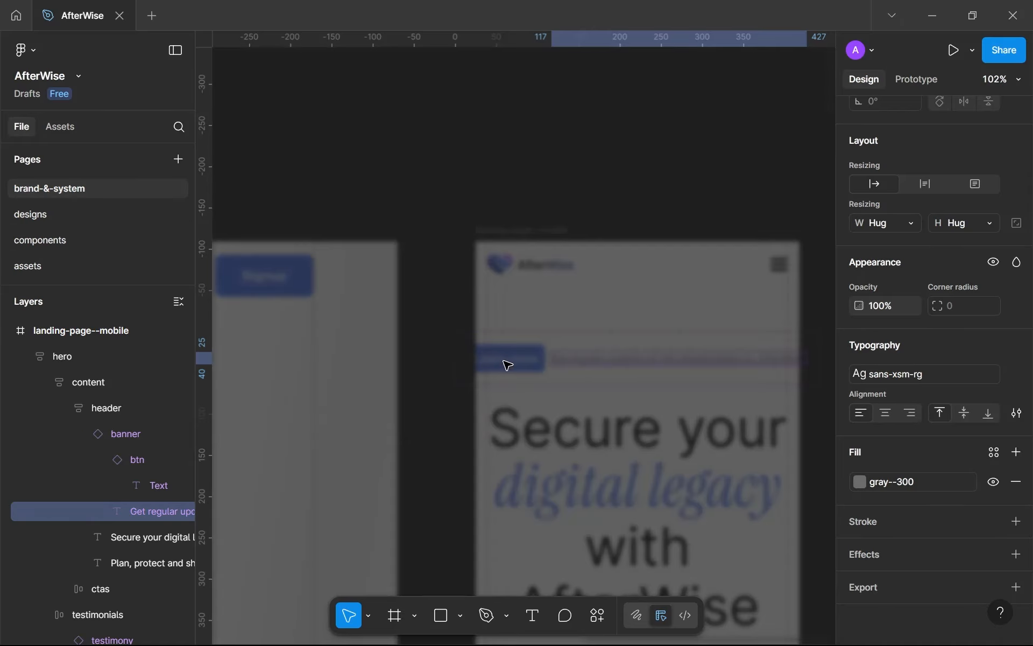
{"action": "scroll", "coordinate": [596, 395], "scroll_direction": "down", "scroll_amount": 4}
{"action": "scroll", "coordinate": [592, 499], "scroll_direction": "up", "scroll_amount": 5}
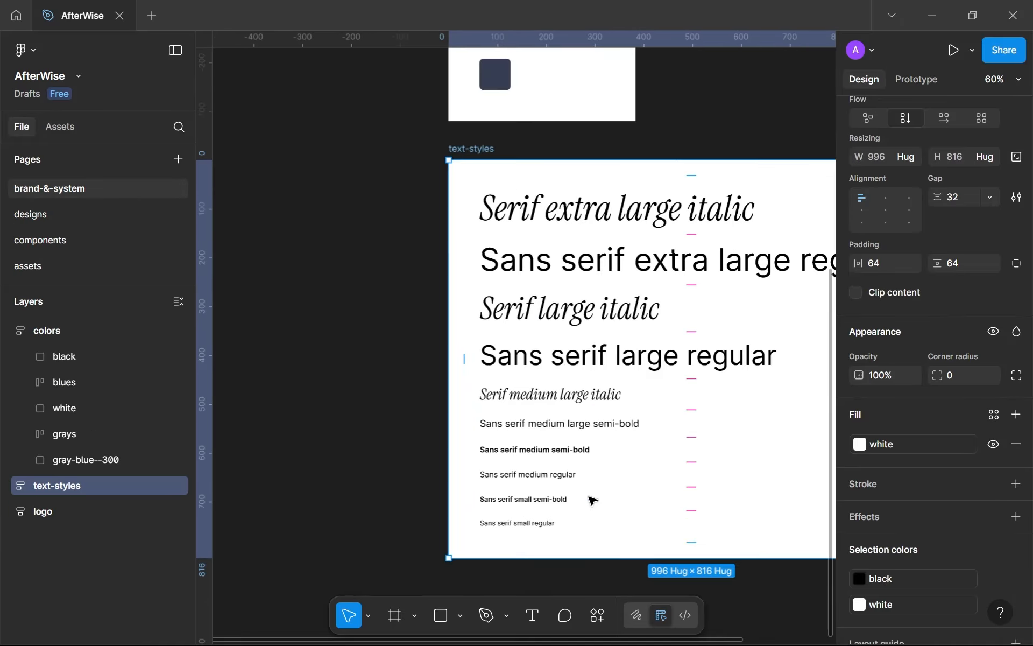
{"action": "scroll", "coordinate": [592, 500], "scroll_direction": "up", "scroll_amount": 3}
{"action": "left_click", "coordinate": [536, 419]}
{"action": "key", "text": "ctrl+d"}
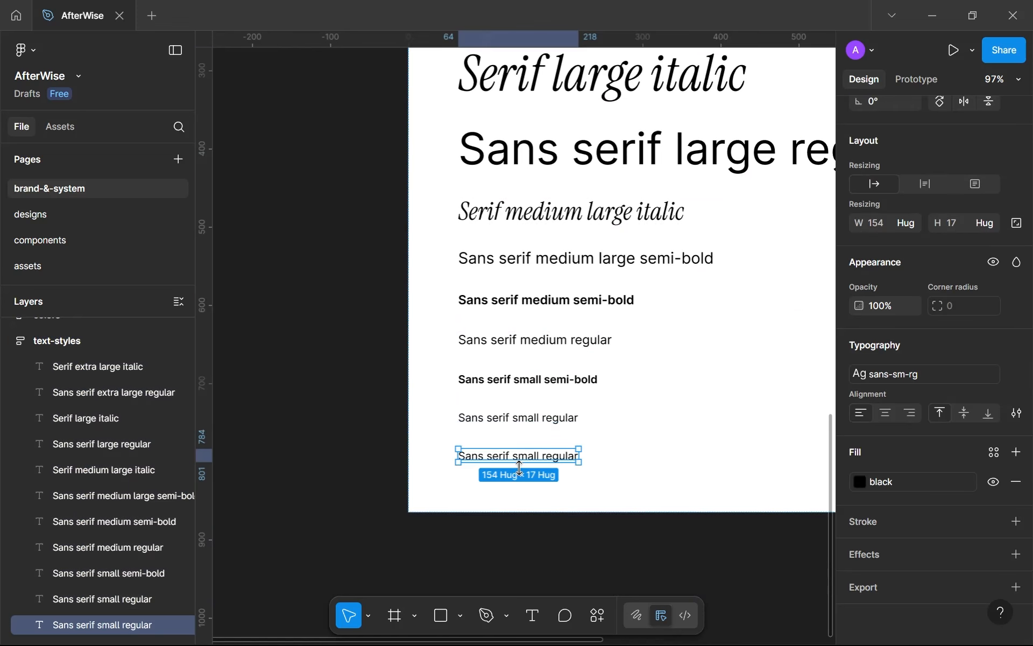
{"action": "key", "text": "Return"}
{"action": "key", "text": "Left"}
{"action": "key", "text": "Right"}
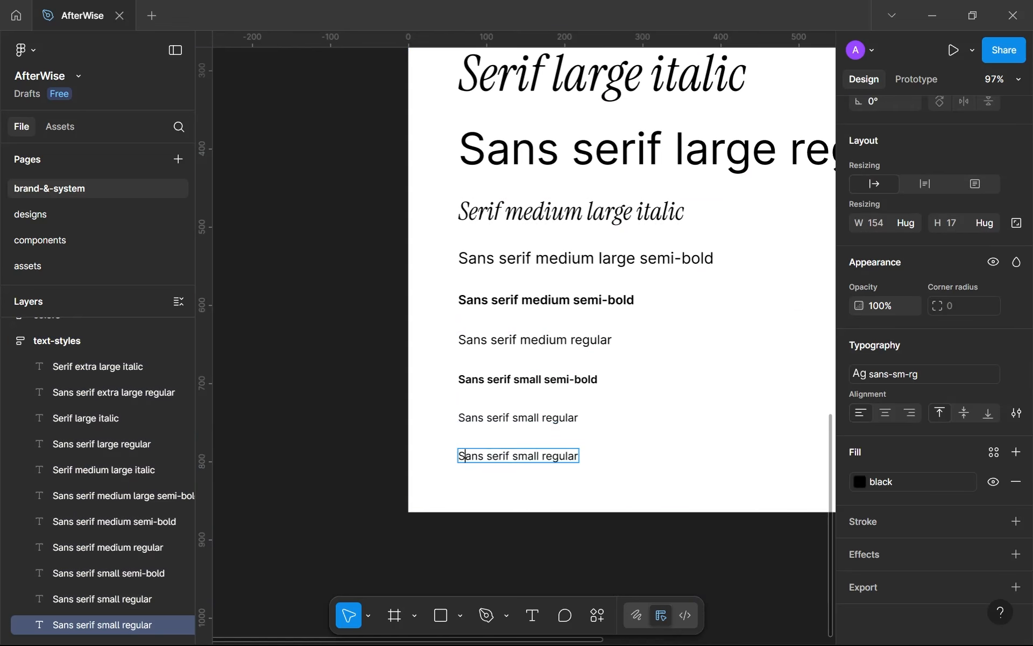
{"action": "type", "text": "extra"}
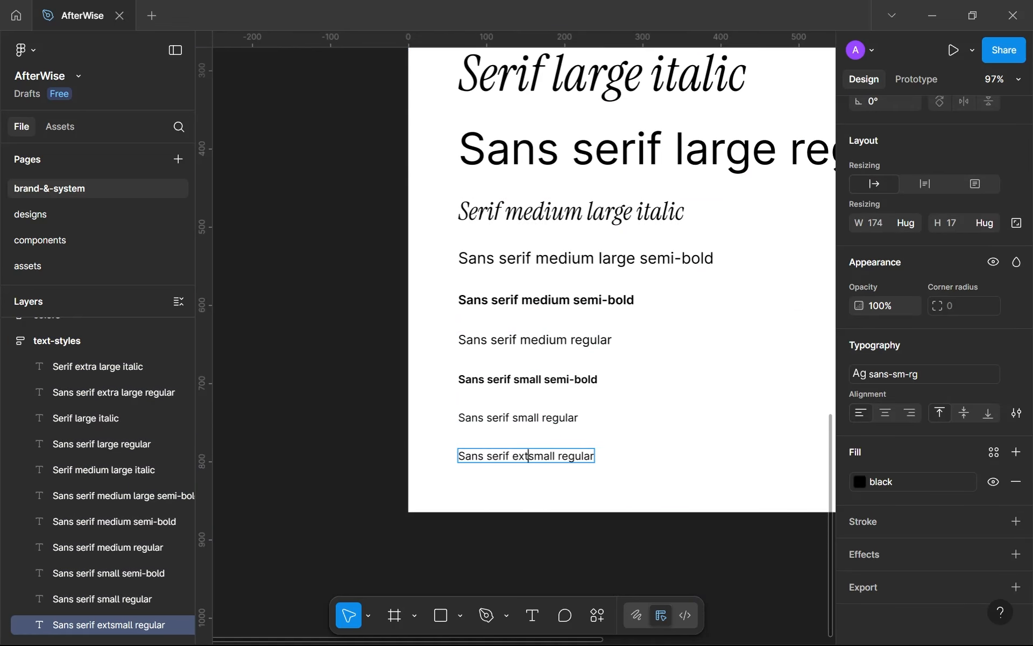
{"action": "key", "text": "Escape"}
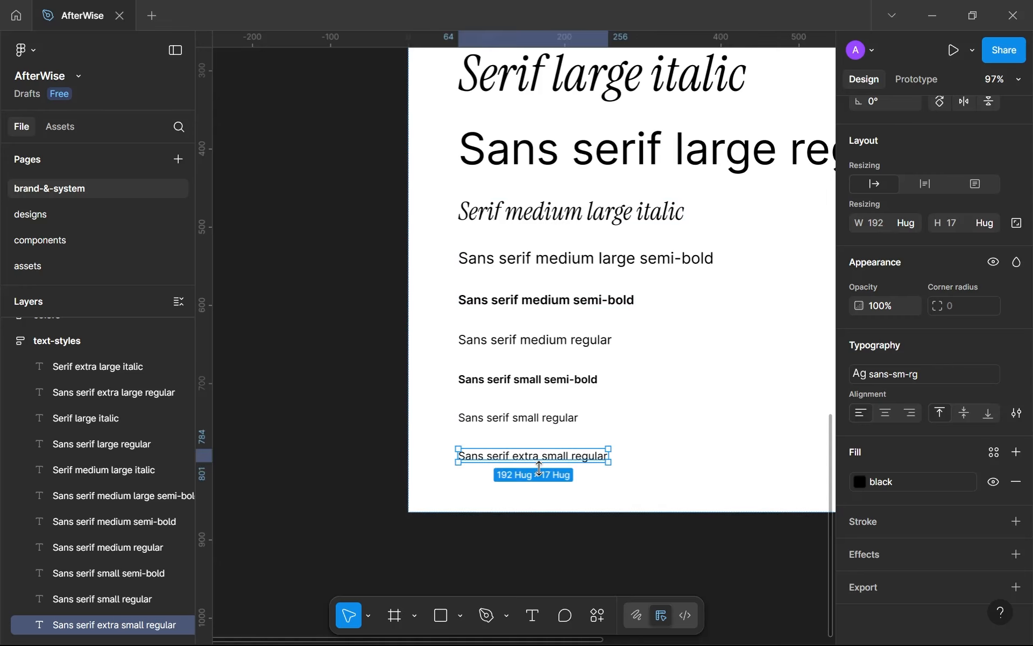
Apply sans-xsm-rg to the extra small sample and return to the designs page.
{"action": "left_click", "coordinate": [914, 374]}
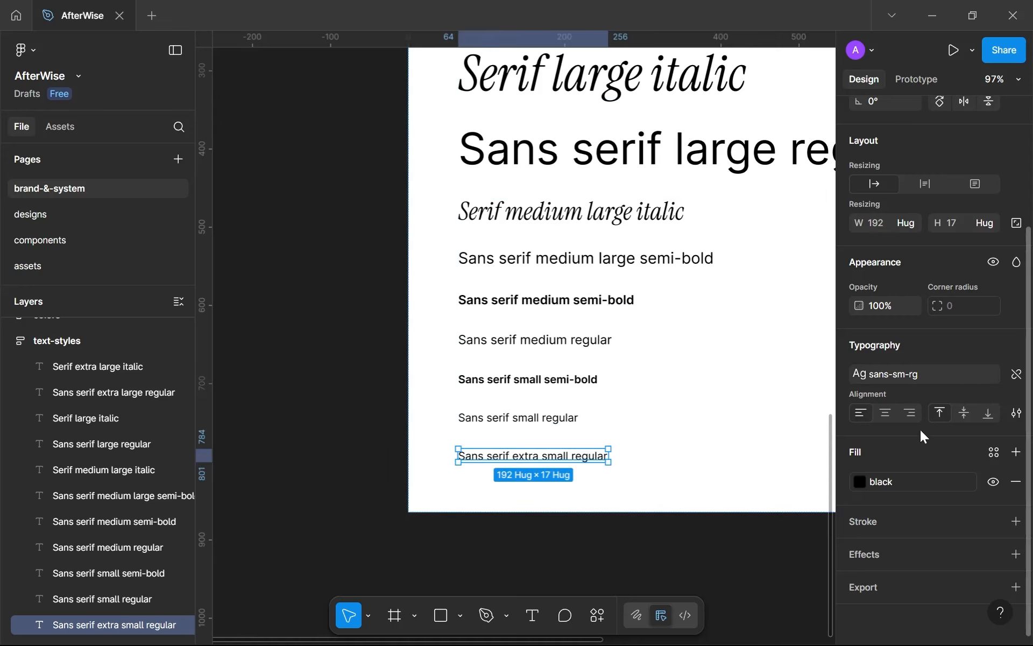
{"action": "scroll", "coordinate": [748, 593], "scroll_direction": "down", "scroll_amount": 3}
{"action": "left_click", "coordinate": [737, 590]}
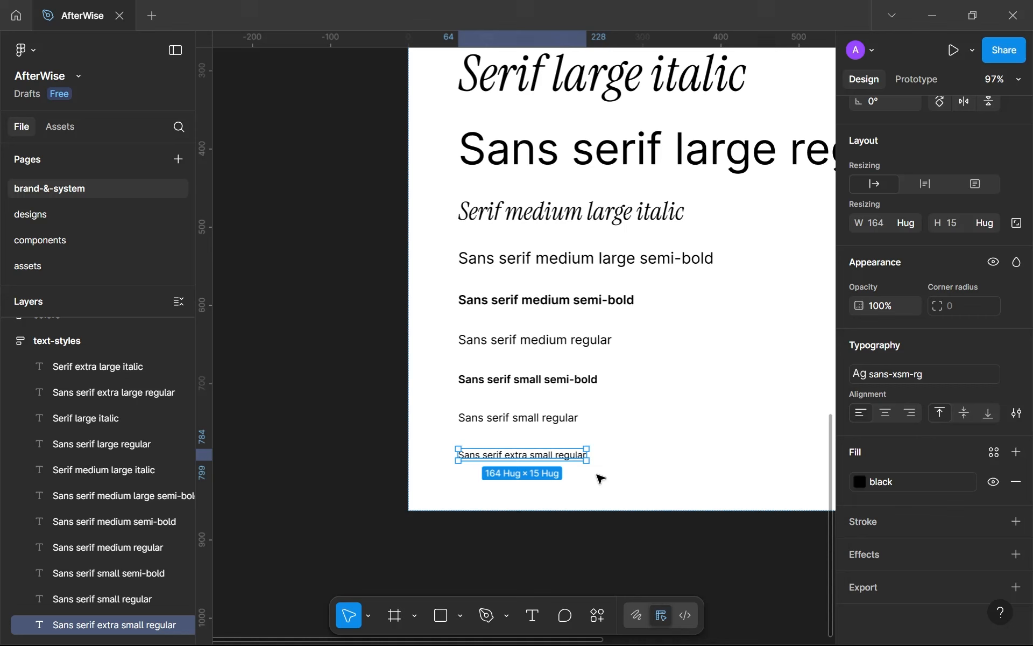
{"action": "left_click", "coordinate": [34, 215]}
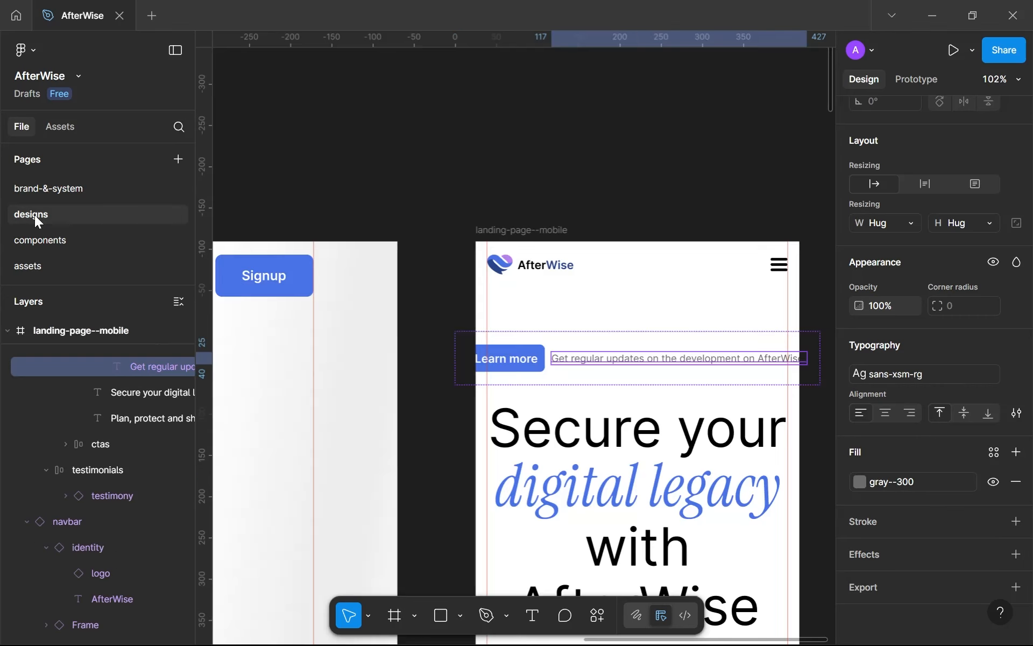
Apply sans-xsm-rg to the update message and set the banner's horizontal and vertical padding to 12.
{"action": "left_click", "coordinate": [889, 372]}
{"action": "scroll", "coordinate": [748, 560], "scroll_direction": "down", "scroll_amount": 3}
{"action": "scroll", "coordinate": [738, 519], "scroll_direction": "up", "scroll_amount": 3}
{"action": "left_click", "coordinate": [736, 518]}
{"action": "left_click", "coordinate": [572, 375]}
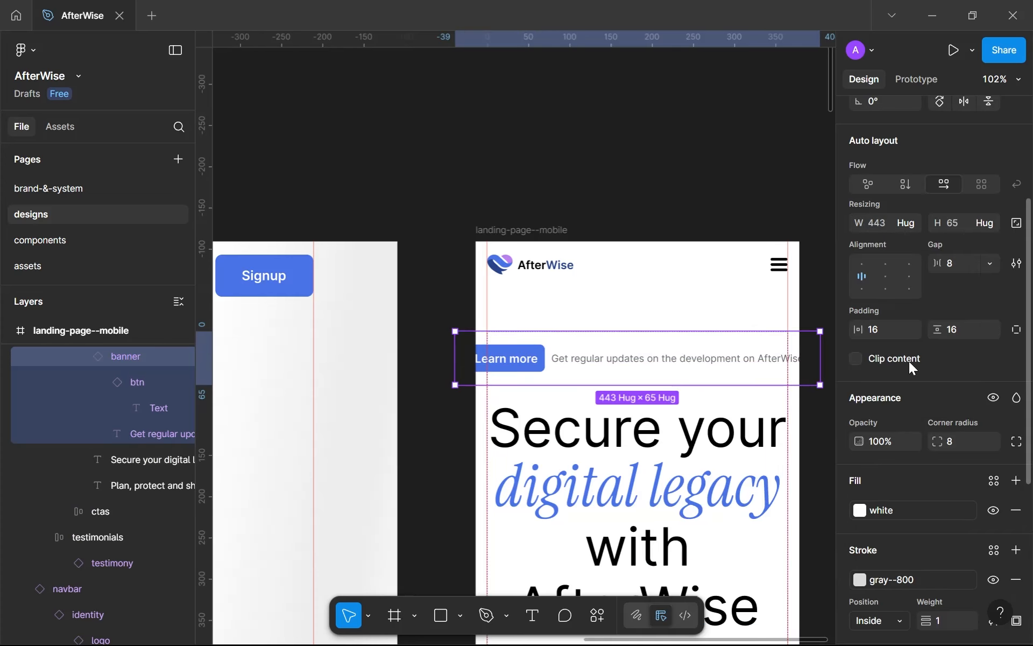
{"action": "left_click", "coordinate": [886, 332]}
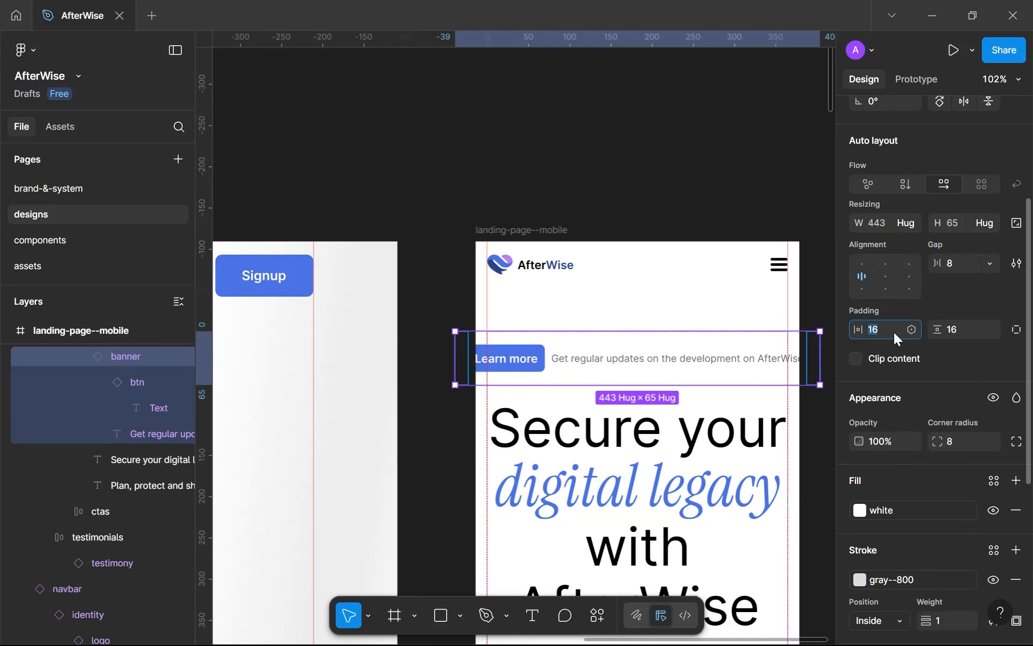
{"action": "type", "text": "2"}
{"action": "left_click", "coordinate": [931, 331]}
{"action": "type", "text": "12"}
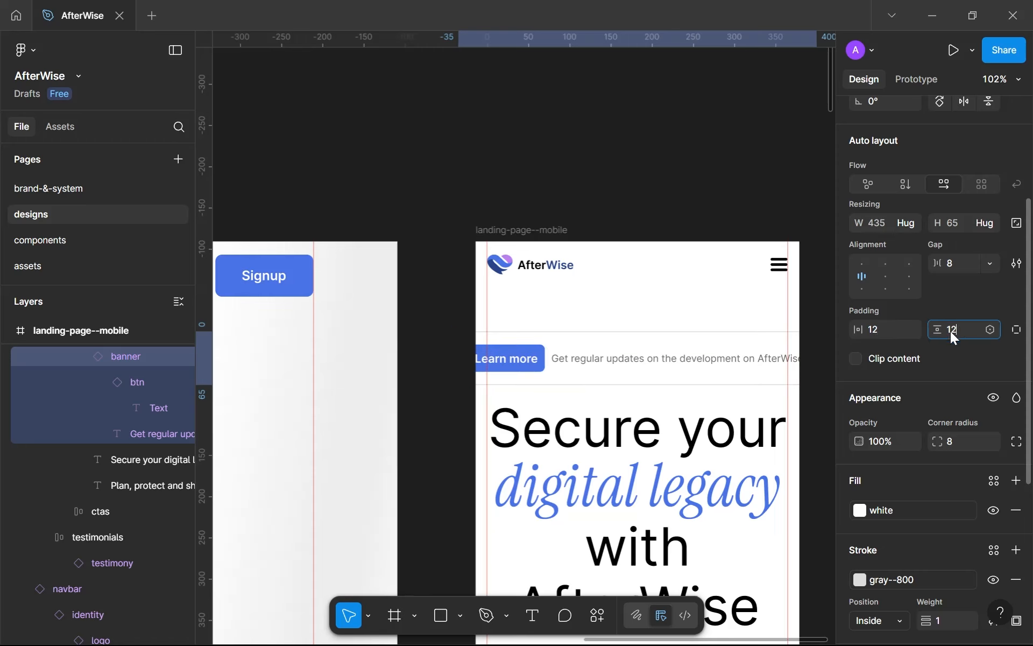
{"action": "key", "text": "Return"}
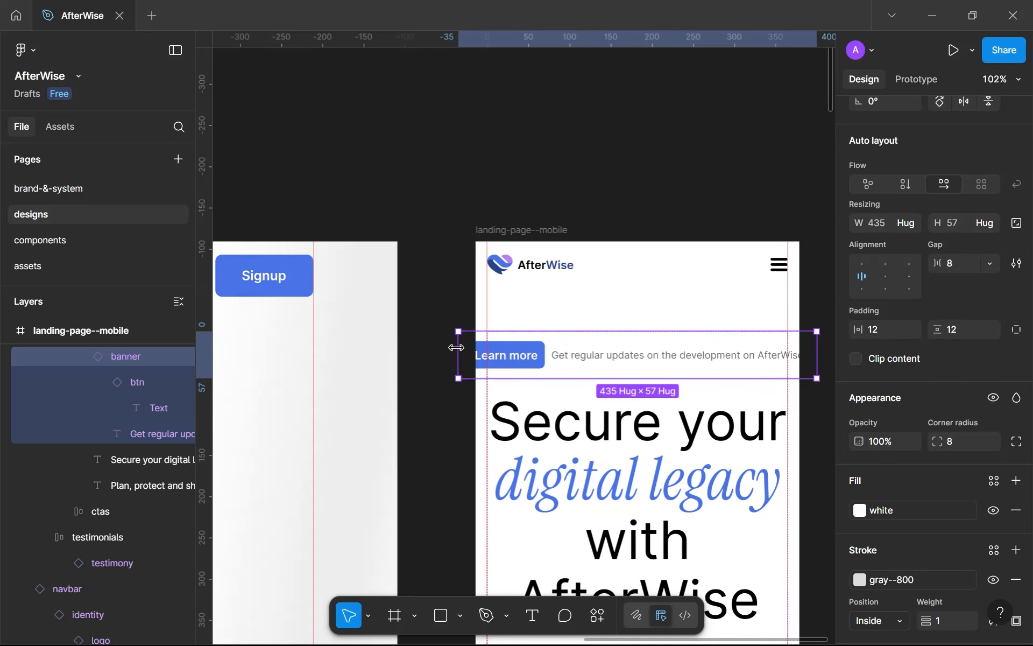
Narrow the banner to the mobile frame and set the update message width to Fill container.
{"action": "left_click_drag", "start_coordinate": [458, 349], "coordinate": [486, 345]}
{"action": "left_click", "coordinate": [690, 359]}
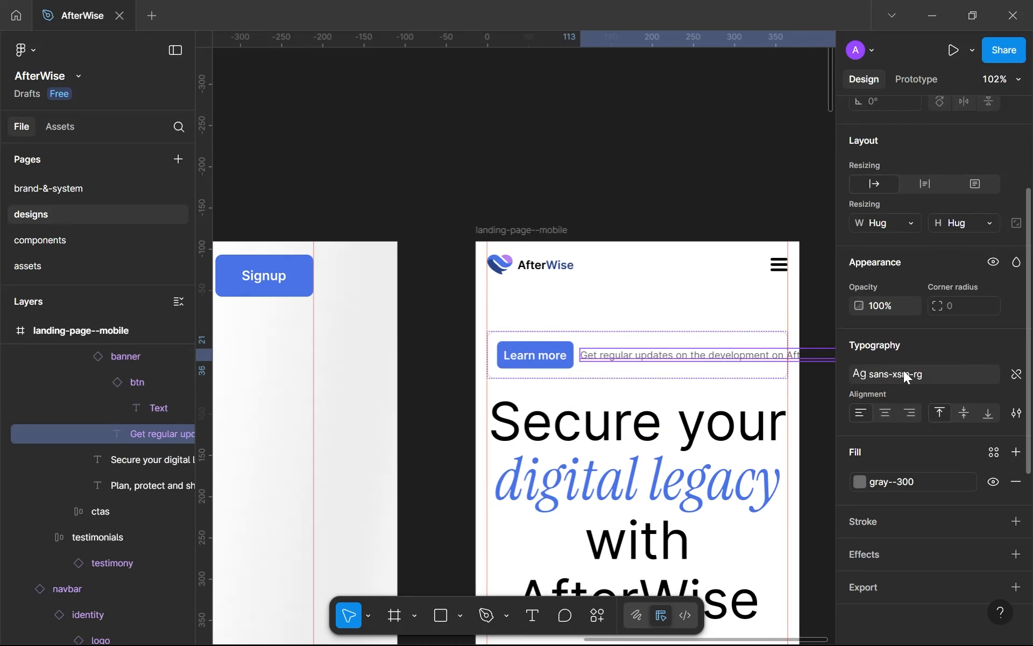
{"action": "left_click", "coordinate": [910, 223]}
{"action": "left_click", "coordinate": [905, 238]}
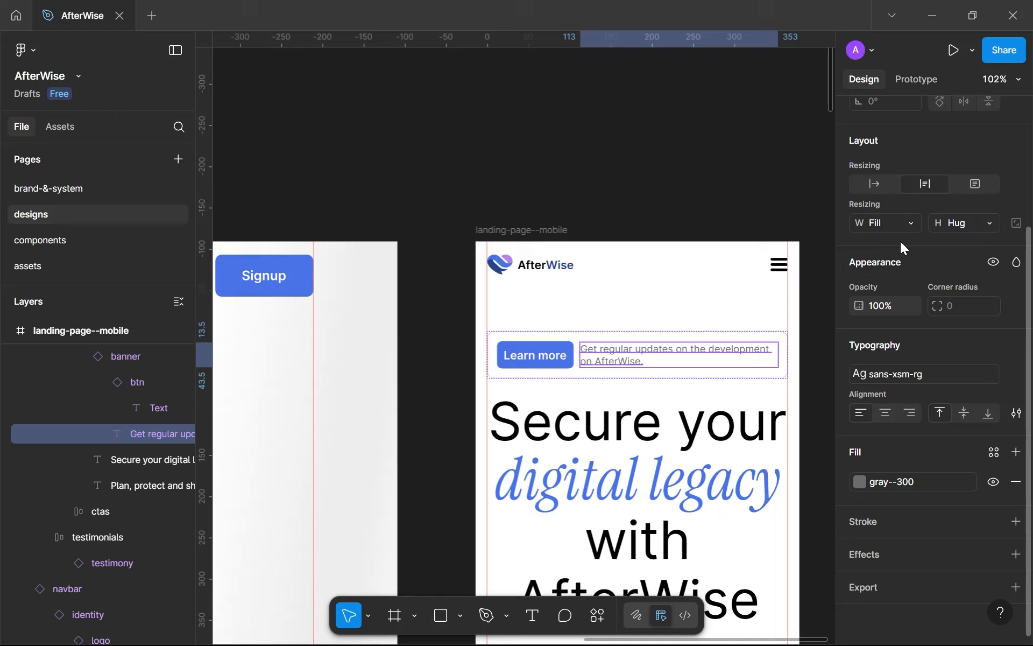
Detach the headline's text style and set 'Secure your' to 48 px.
{"action": "left_click", "coordinate": [550, 216]}
{"action": "scroll", "coordinate": [550, 261], "scroll_direction": "down", "scroll_amount": 5}
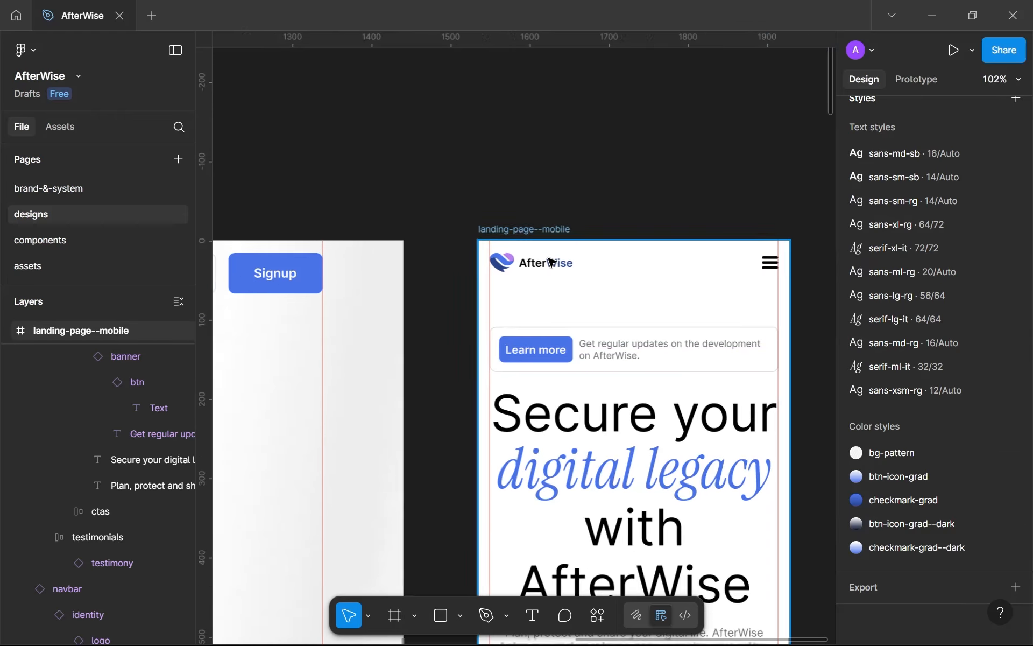
{"action": "left_click_drag", "start_coordinate": [565, 388], "coordinate": [597, 242]}
{"action": "scroll", "coordinate": [596, 242], "scroll_direction": "up", "scroll_amount": 5}
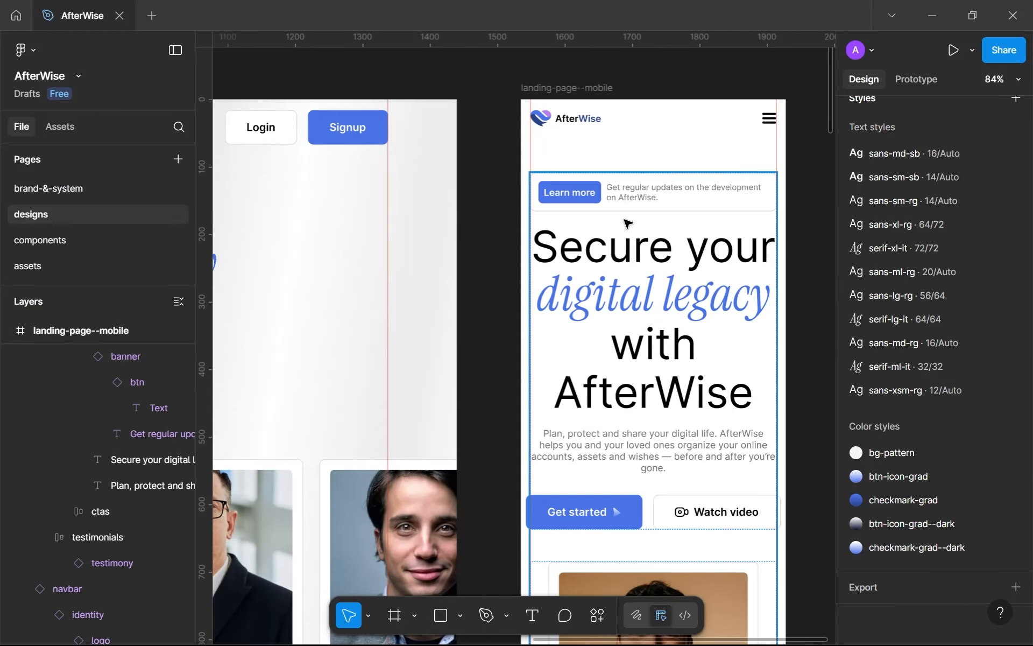
{"action": "left_click", "coordinate": [636, 273]}
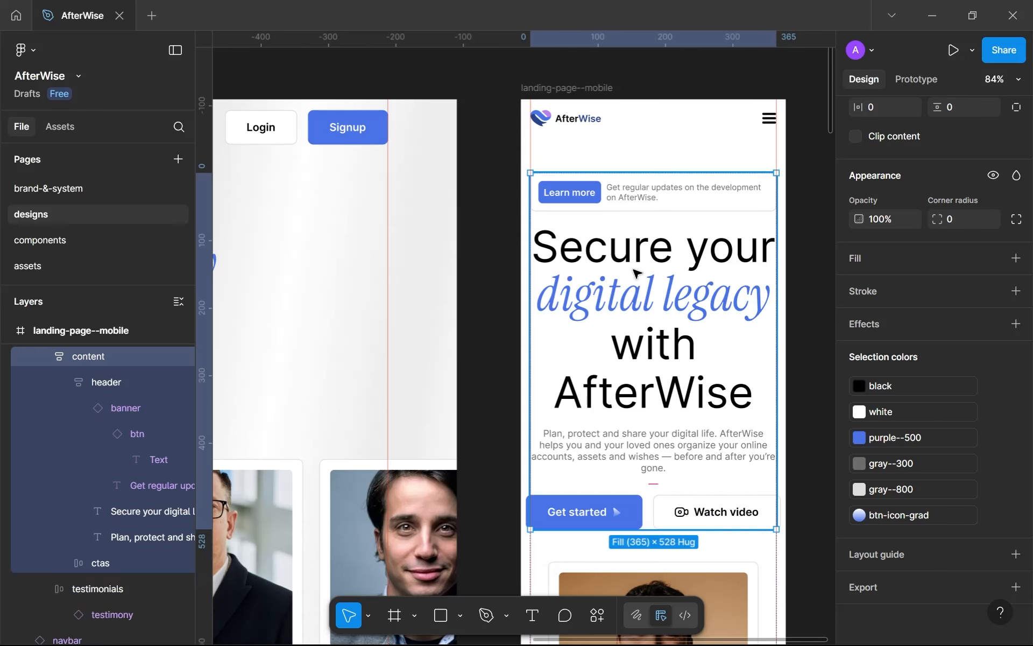
{"action": "left_click", "coordinate": [635, 273]}
{"action": "left_click", "coordinate": [636, 273]}
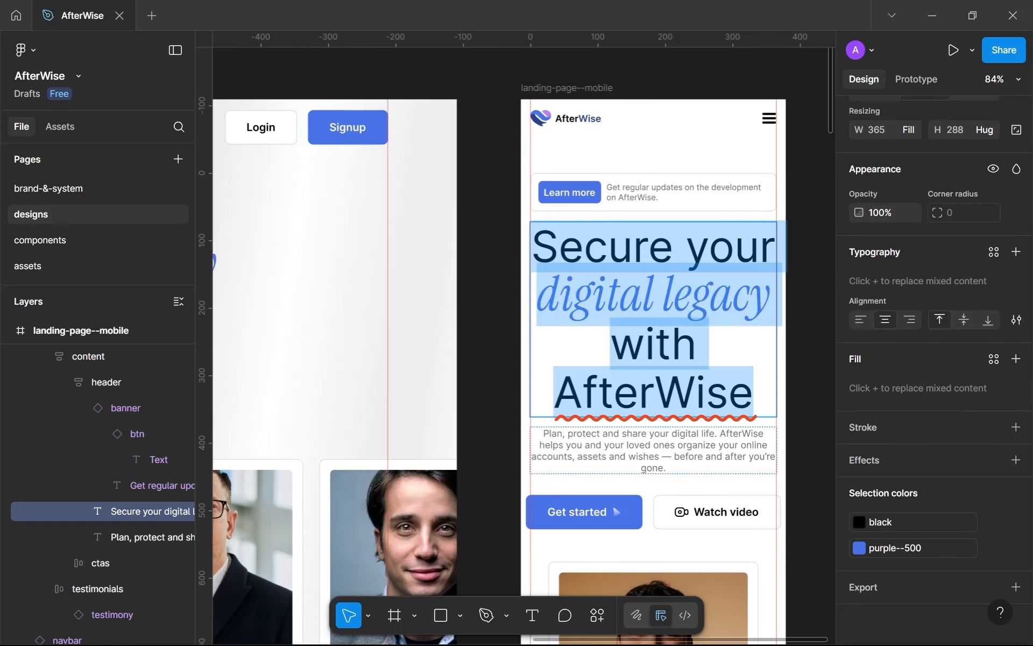
{"action": "scroll", "coordinate": [975, 273], "scroll_direction": "up", "scroll_amount": 2}
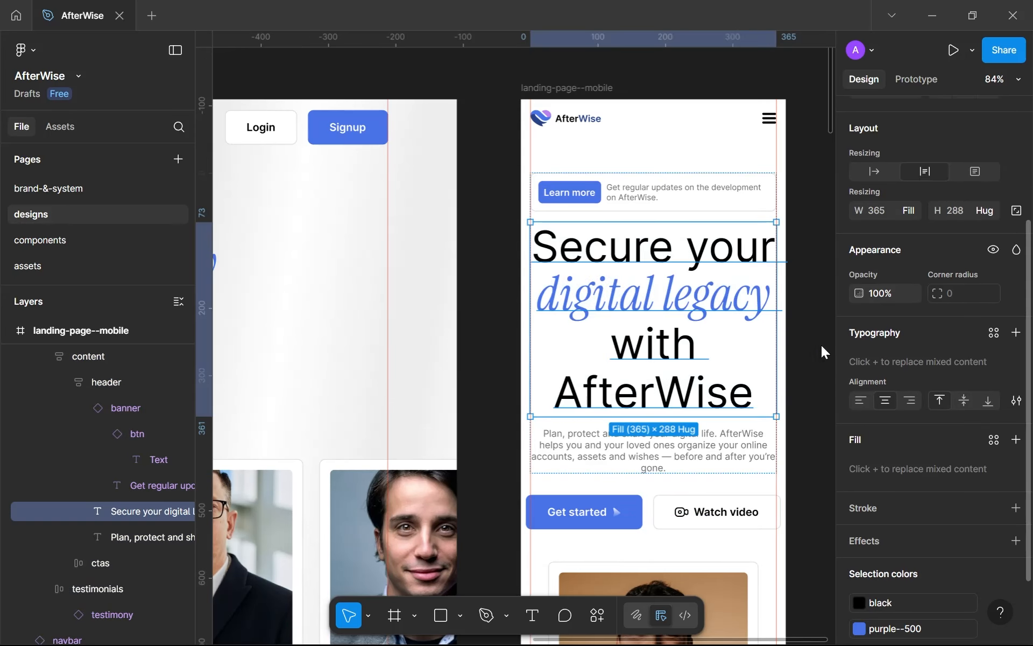
{"action": "double_click", "coordinate": [635, 258]}
{"action": "left_click_drag", "start_coordinate": [532, 248], "coordinate": [776, 248]}
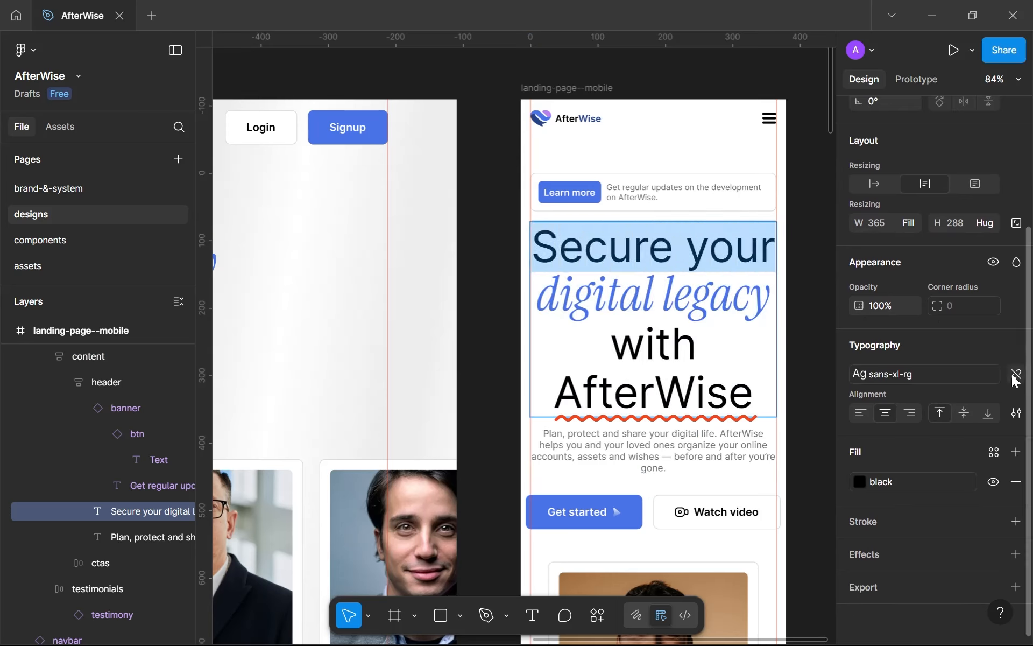
{"action": "left_click", "coordinate": [1014, 375]}
{"action": "left_click", "coordinate": [948, 405]}
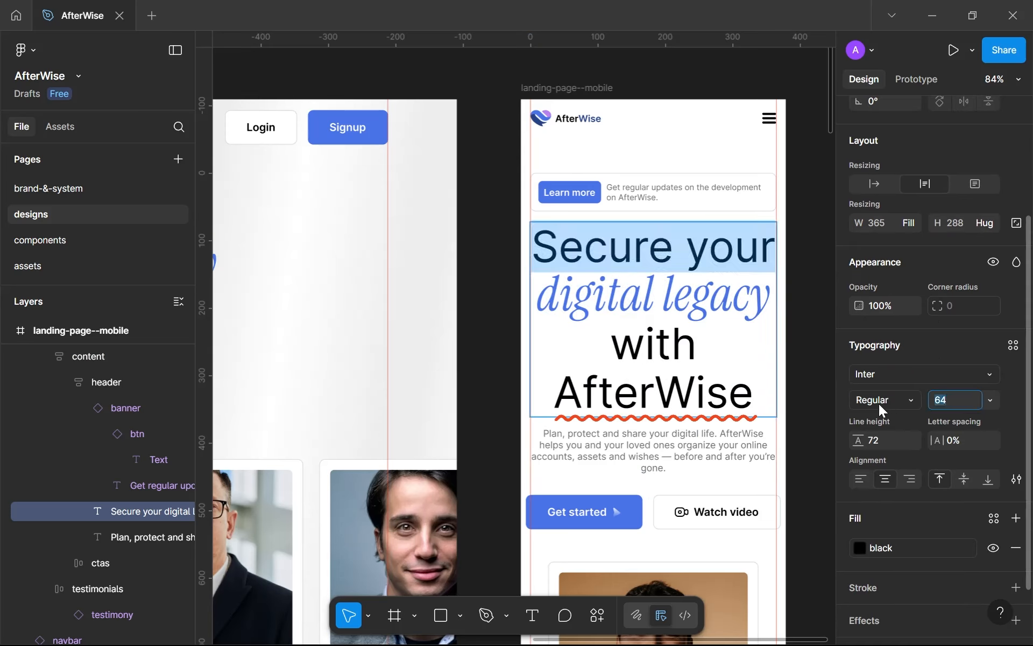
{"action": "type", "text": "48"}
{"action": "key", "text": "Return"}
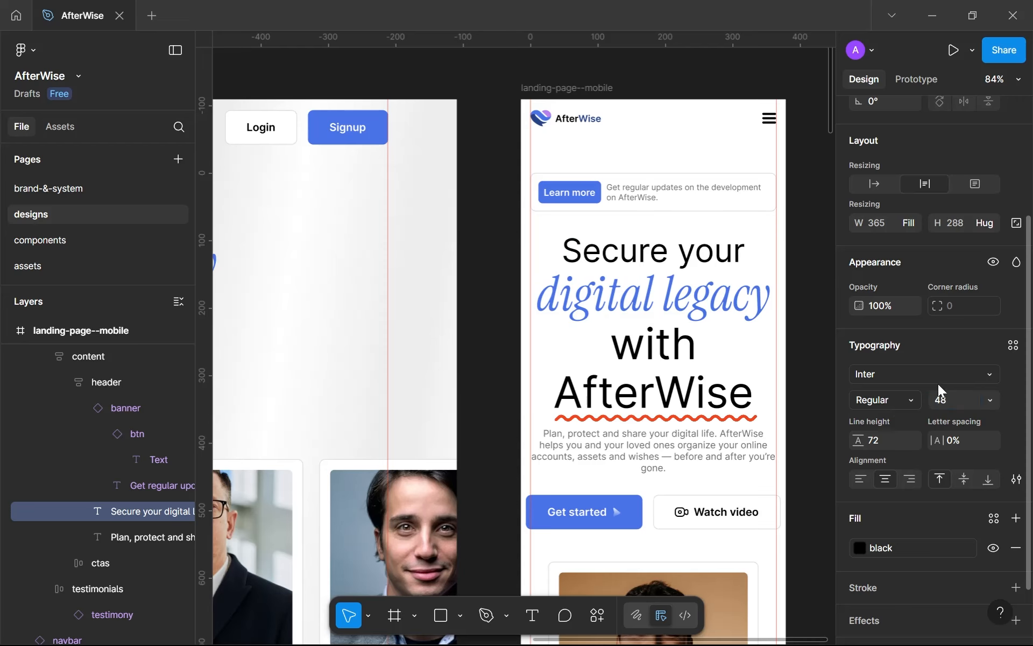
Save the 48 px headline setting as a new text style named sans-mxl-rg.
{"action": "left_click", "coordinate": [1013, 346]}
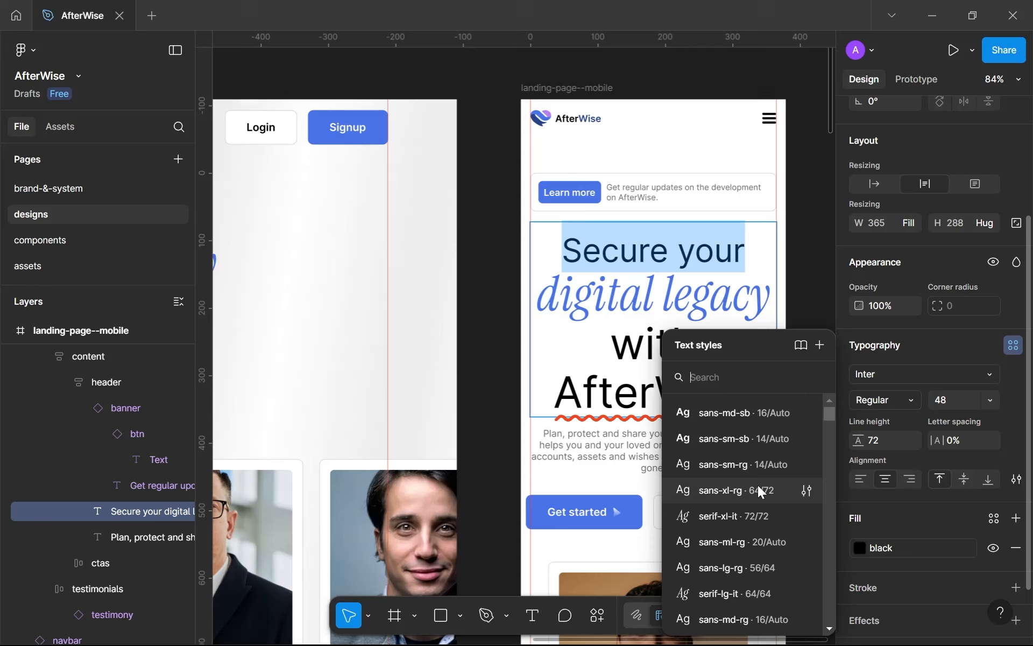
{"action": "scroll", "coordinate": [758, 485], "scroll_direction": "down", "scroll_amount": 3}
{"action": "scroll", "coordinate": [757, 486], "scroll_direction": "up", "scroll_amount": 3}
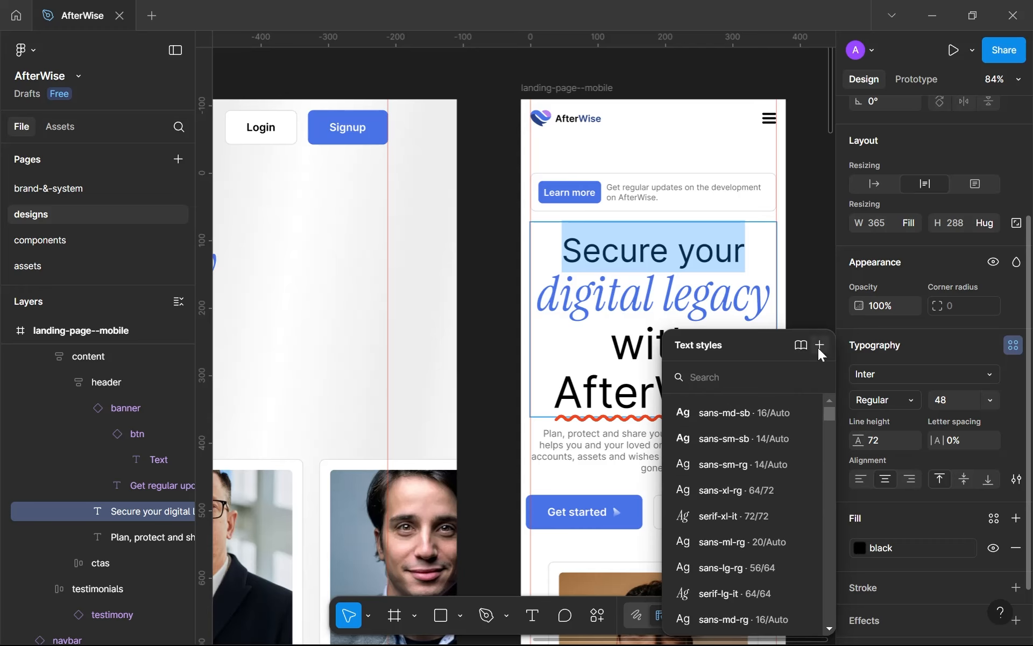
{"action": "left_click", "coordinate": [818, 346]}
{"action": "type", "text": "sans-mxl-rg"}
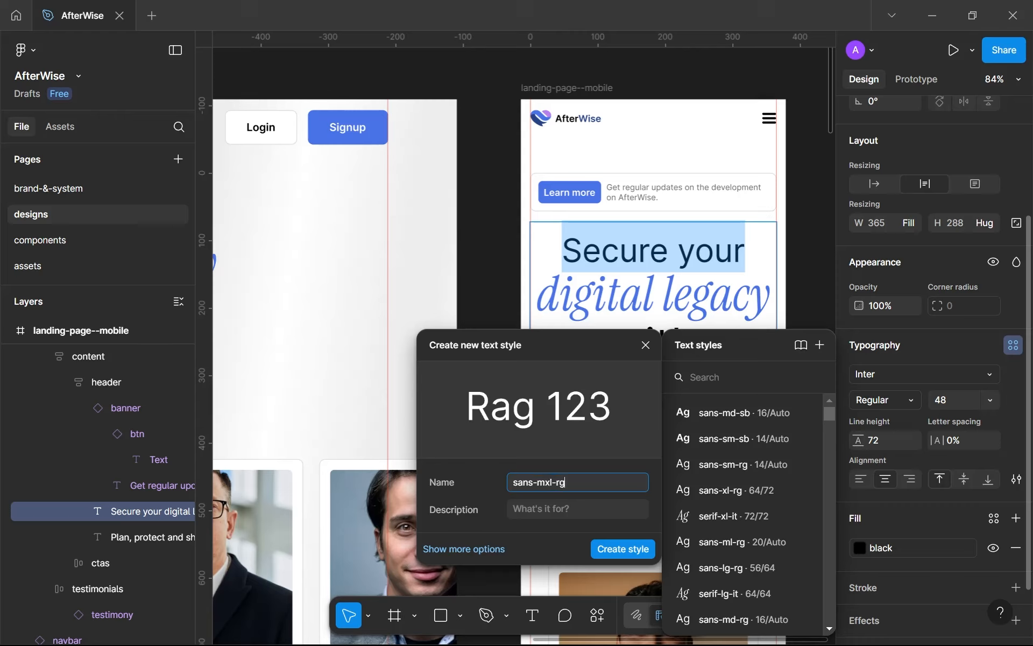
{"action": "key", "text": "ctrl+a"}
{"action": "key", "text": "Return"}
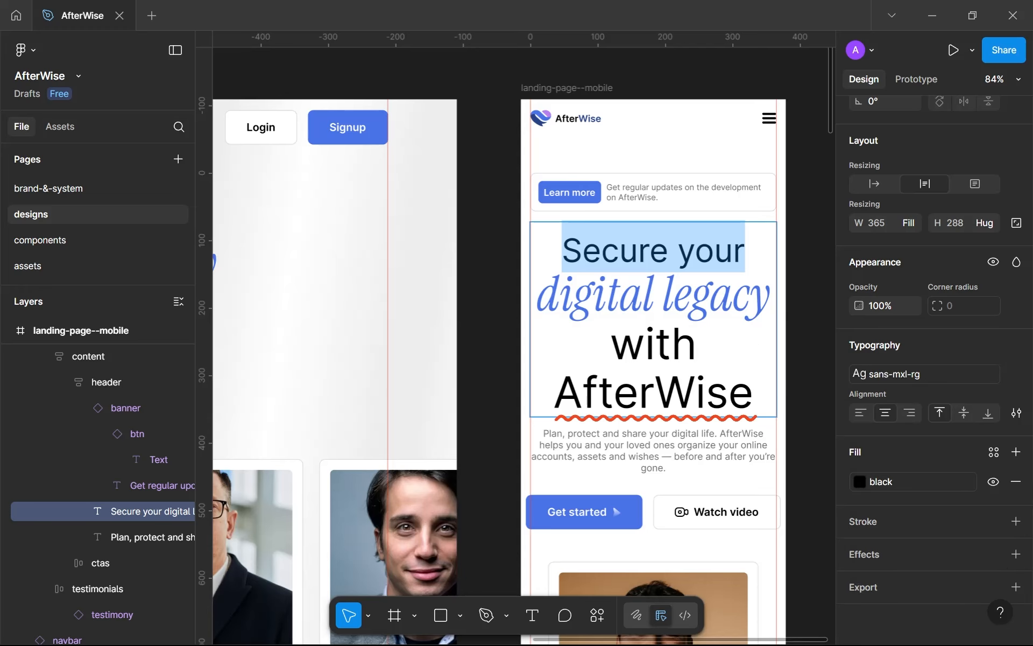
Apply sans-mxl-rg to 'with AfterWise' and go to the brand-&-system page.
{"action": "left_click_drag", "start_coordinate": [611, 345], "coordinate": [753, 398]}
{"action": "left_click", "coordinate": [876, 373]}
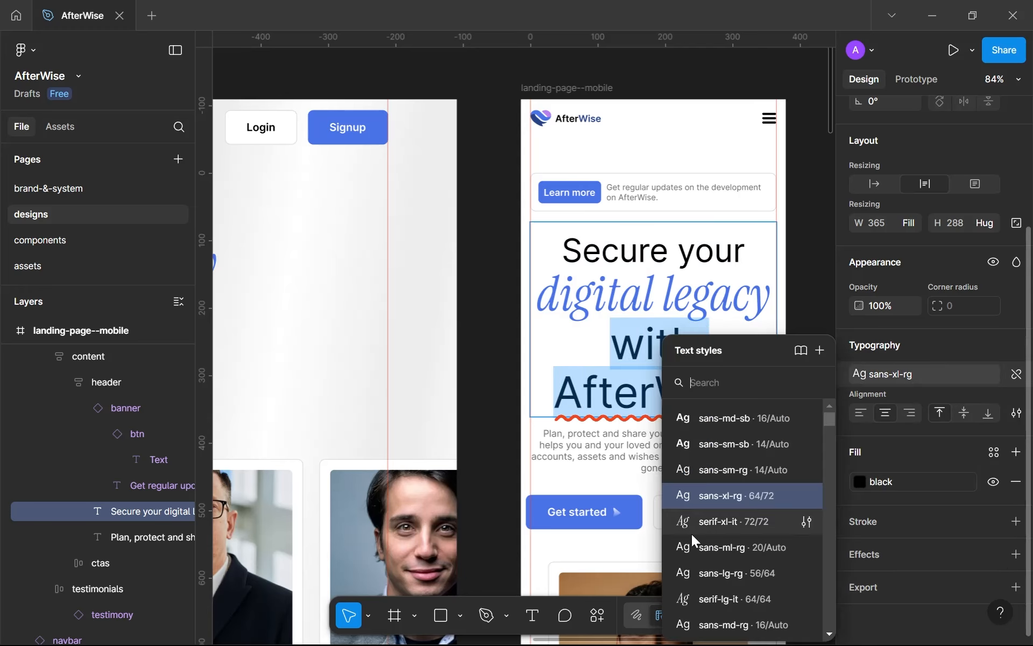
{"action": "scroll", "coordinate": [694, 538], "scroll_direction": "down", "scroll_amount": 3}
{"action": "scroll", "coordinate": [724, 597], "scroll_direction": "down", "scroll_amount": 3}
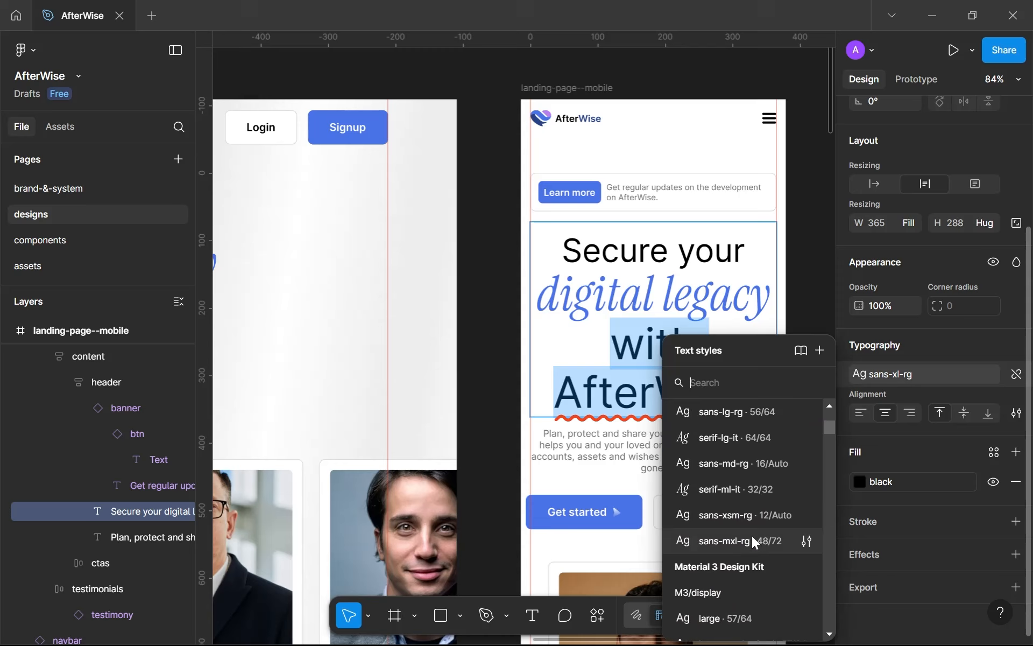
{"action": "left_click", "coordinate": [724, 540]}
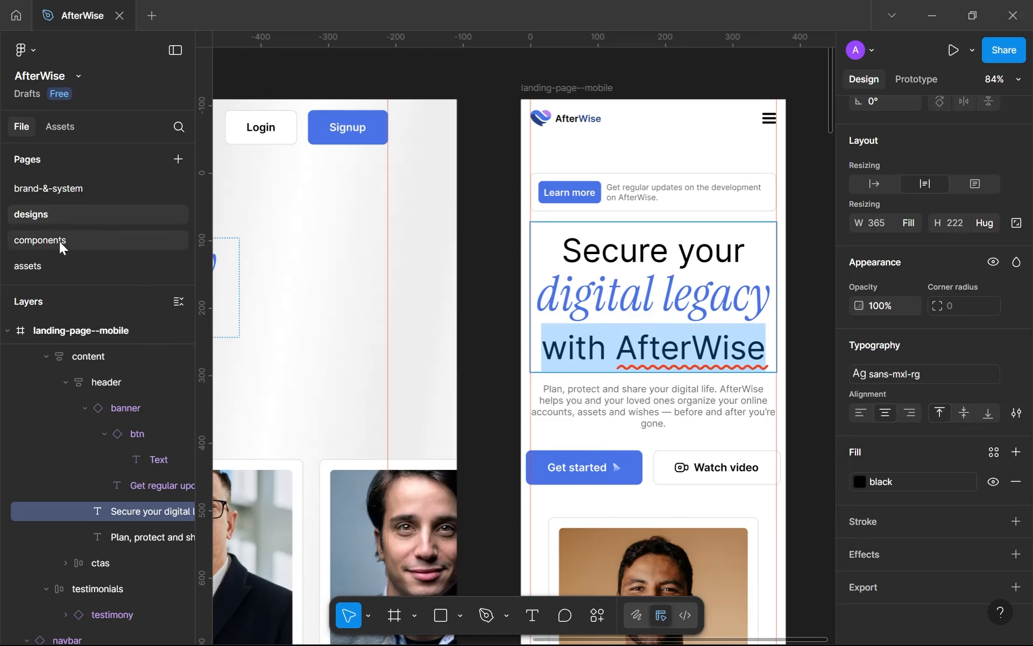
{"action": "left_click", "coordinate": [68, 195]}
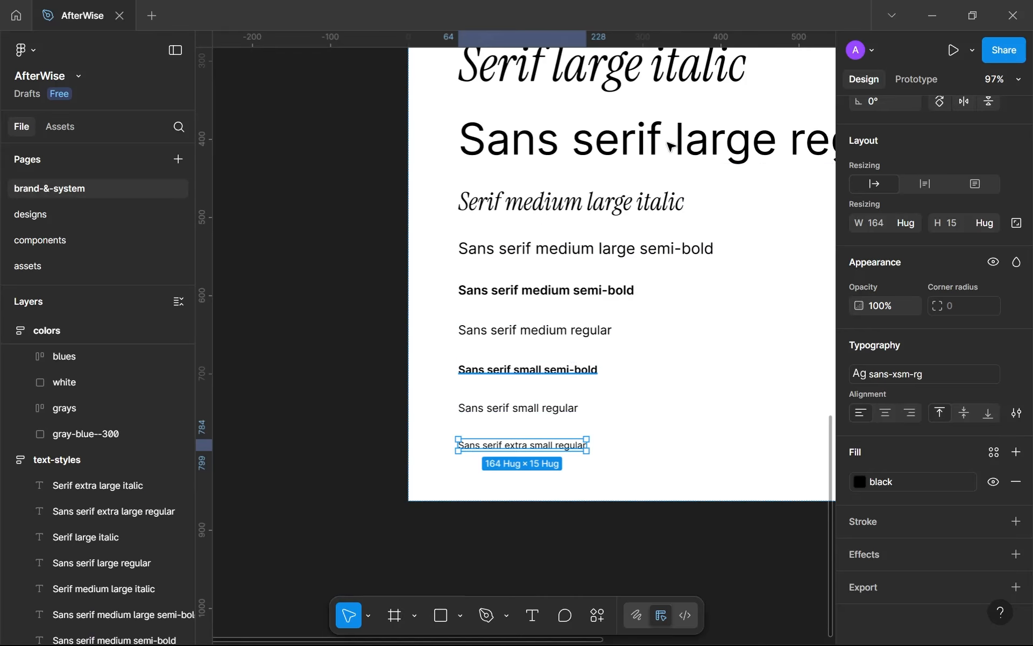
Duplicate the Sans serif large regular sample and apply the sans-mxl-rg style to the copy.
{"action": "scroll", "coordinate": [670, 147], "scroll_direction": "down", "scroll_amount": 2}
{"action": "left_click_drag", "start_coordinate": [672, 189], "coordinate": [583, 459]}
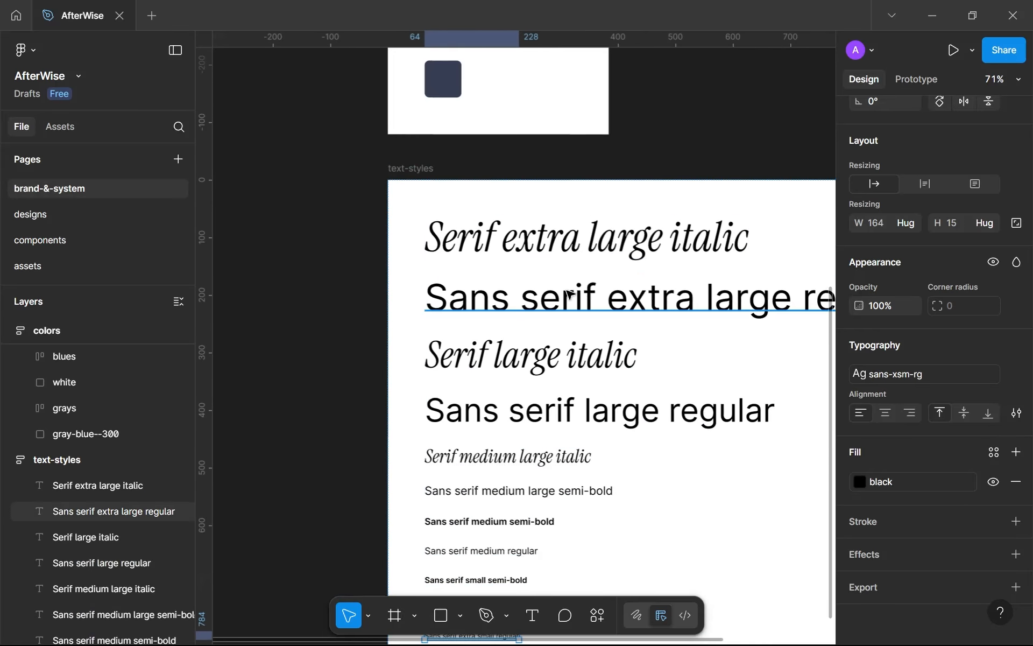
{"action": "left_click_drag", "start_coordinate": [519, 404], "coordinate": [454, 250]}
{"action": "scroll", "coordinate": [473, 275], "scroll_direction": "up", "scroll_amount": 2}
{"action": "left_click", "coordinate": [498, 232]}
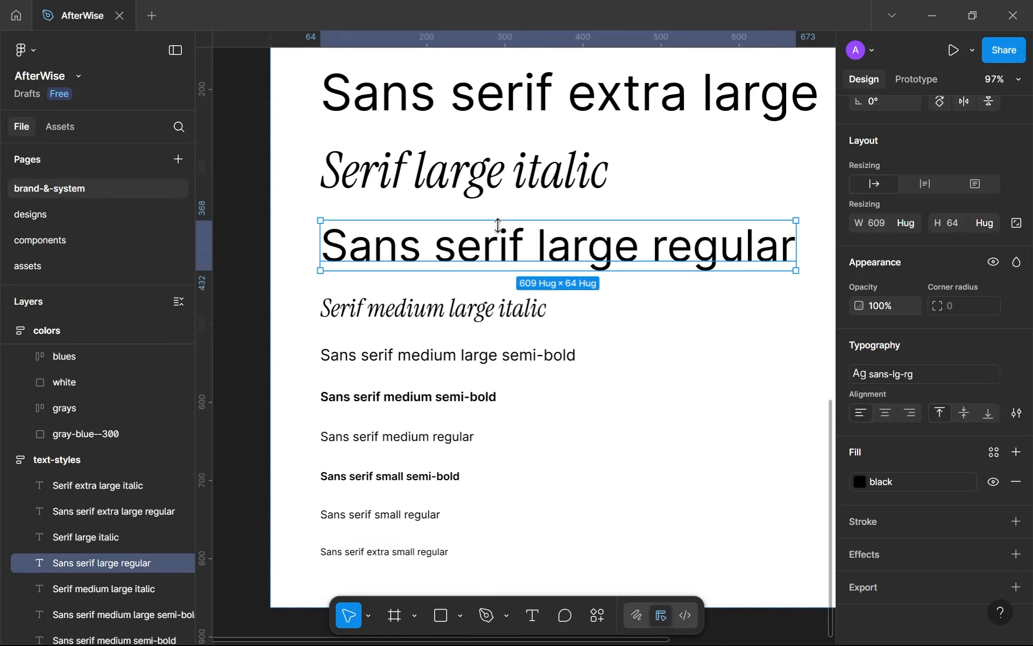
{"action": "key", "text": "ctrl+d"}
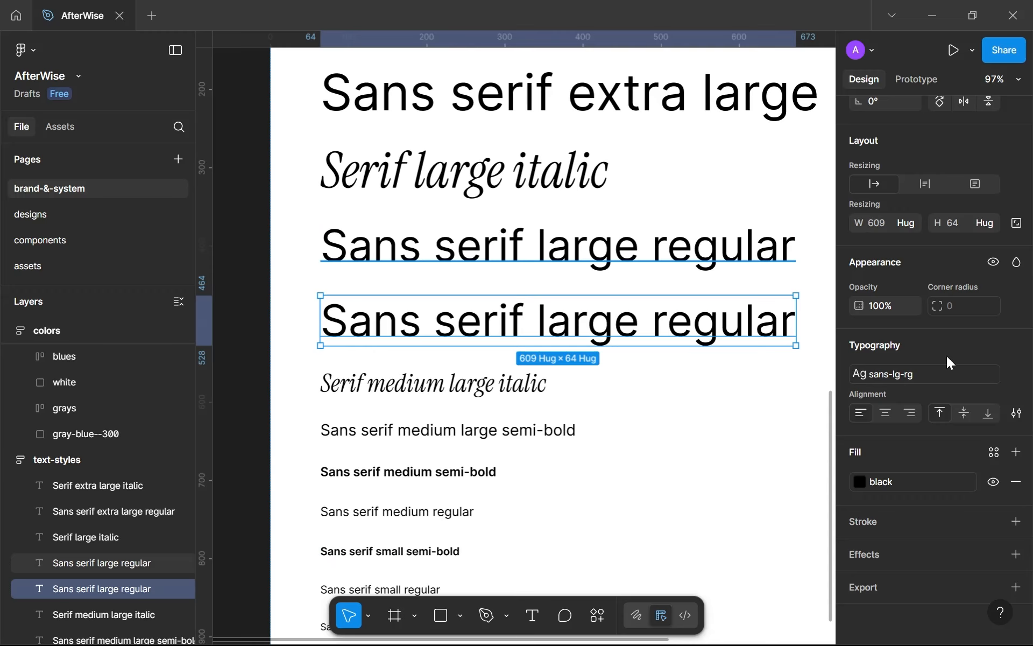
{"action": "left_click", "coordinate": [927, 378]}
{"action": "scroll", "coordinate": [740, 598], "scroll_direction": "down", "scroll_amount": 3}
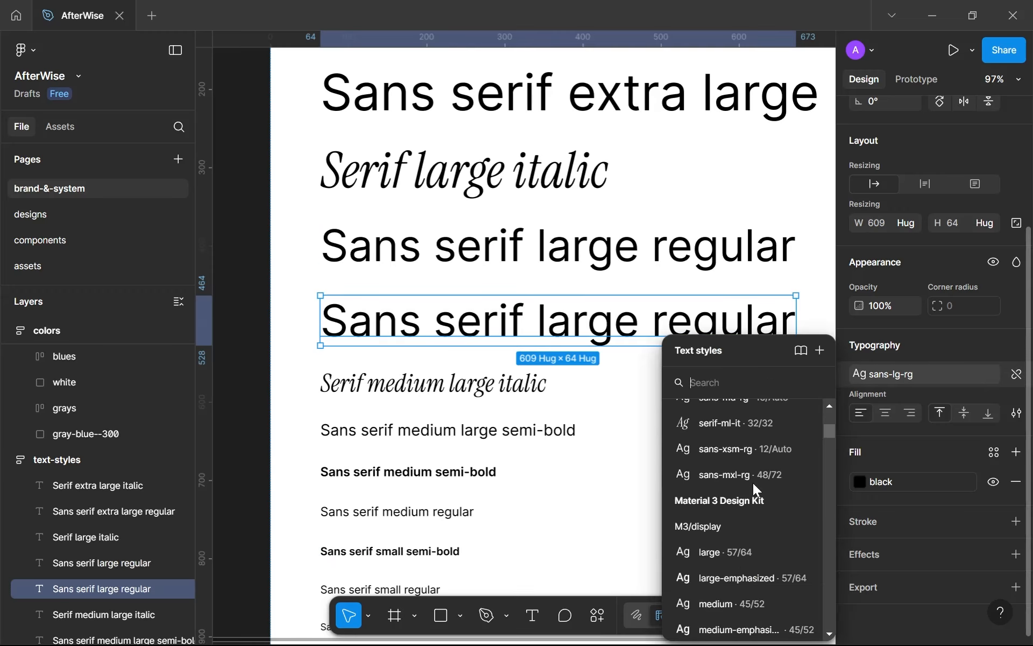
{"action": "left_click", "coordinate": [753, 476]}
Set the sans-mxl-rg text style's line height to 48.
{"action": "left_click", "coordinate": [902, 379]}
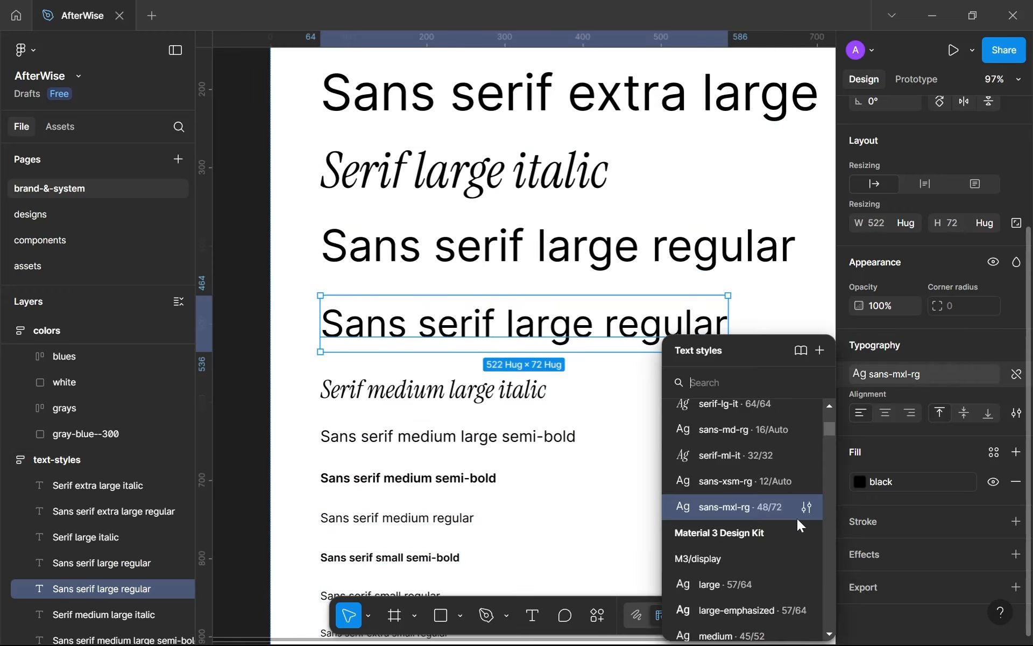
{"action": "left_click", "coordinate": [806, 506]}
{"action": "left_click", "coordinate": [451, 608]}
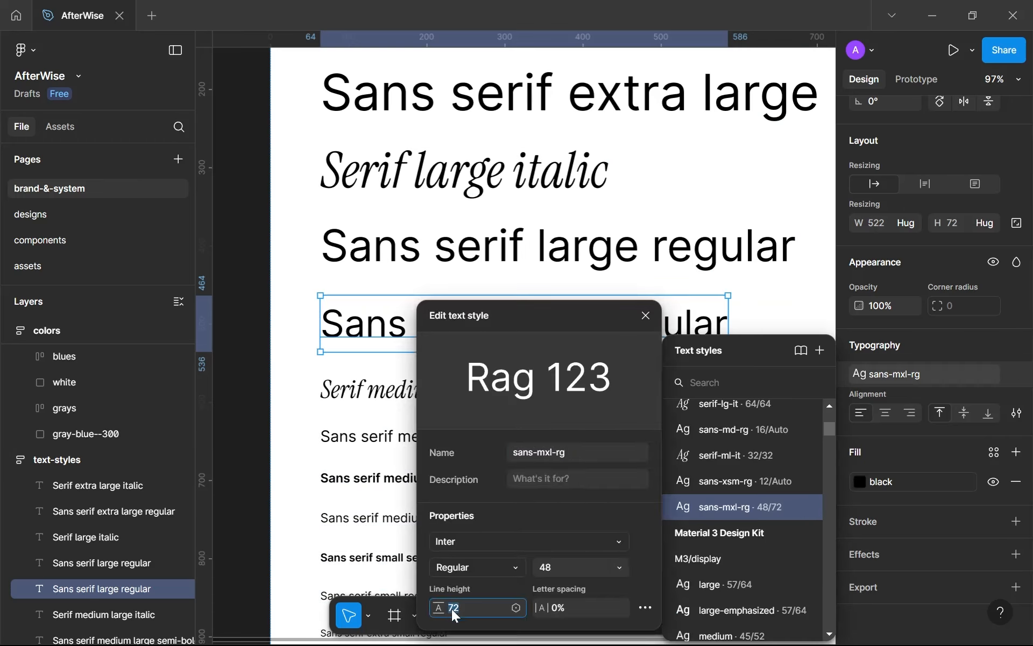
{"action": "type", "text": "48"}
{"action": "key", "text": "Return"}
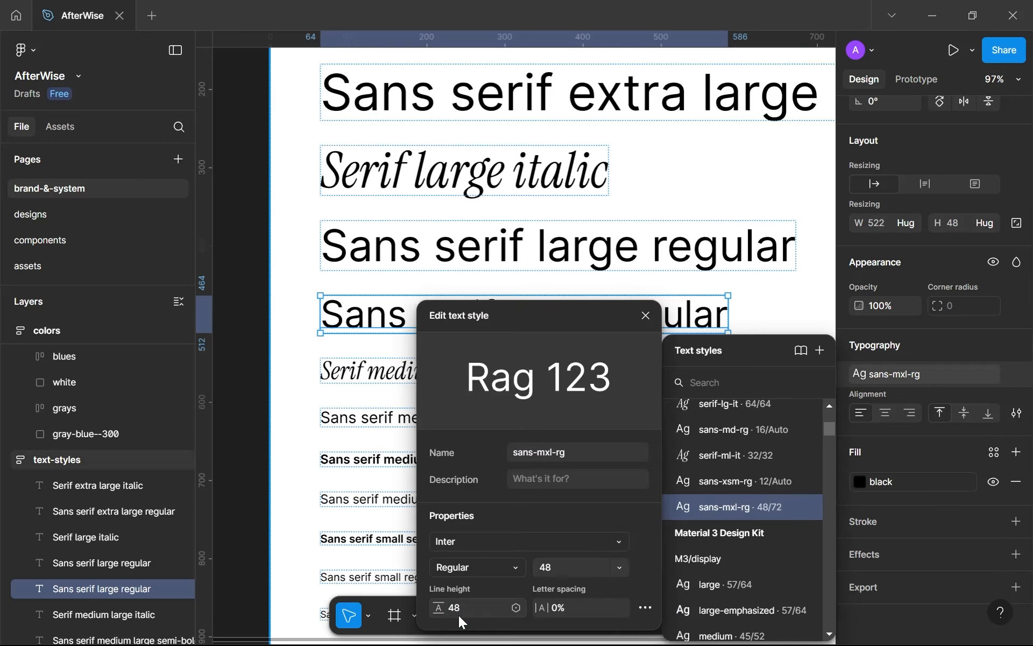
{"action": "left_click", "coordinate": [645, 316]}
Insert 'medium extra' so the copy reads 'Sans serif medium extra large regular'.
{"action": "key", "text": "Return"}
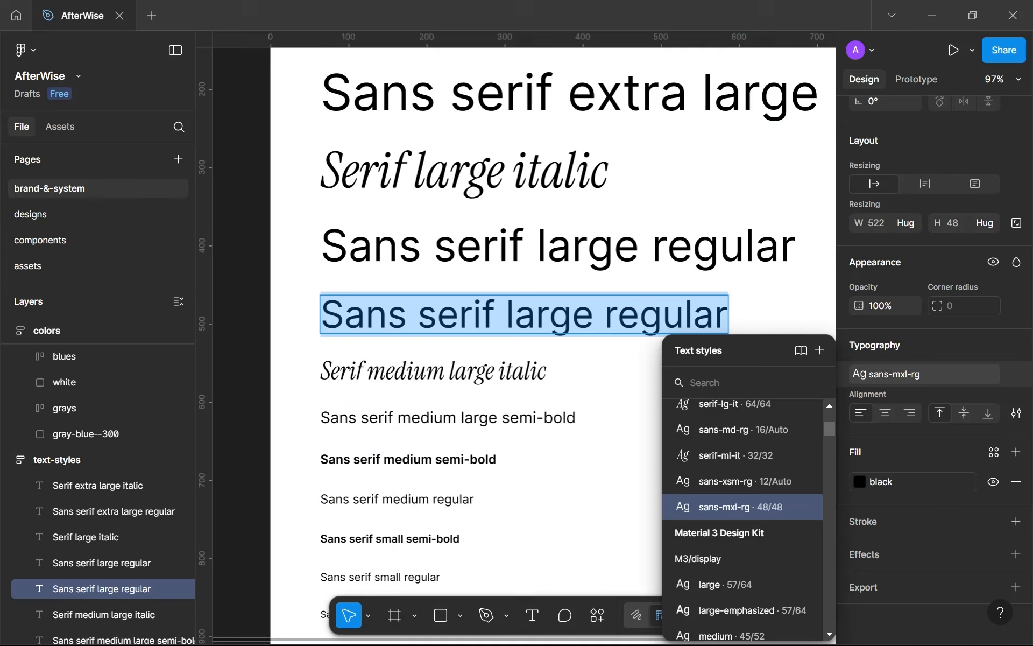
{"action": "left_click", "coordinate": [536, 314]}
{"action": "left_click", "coordinate": [505, 314]}
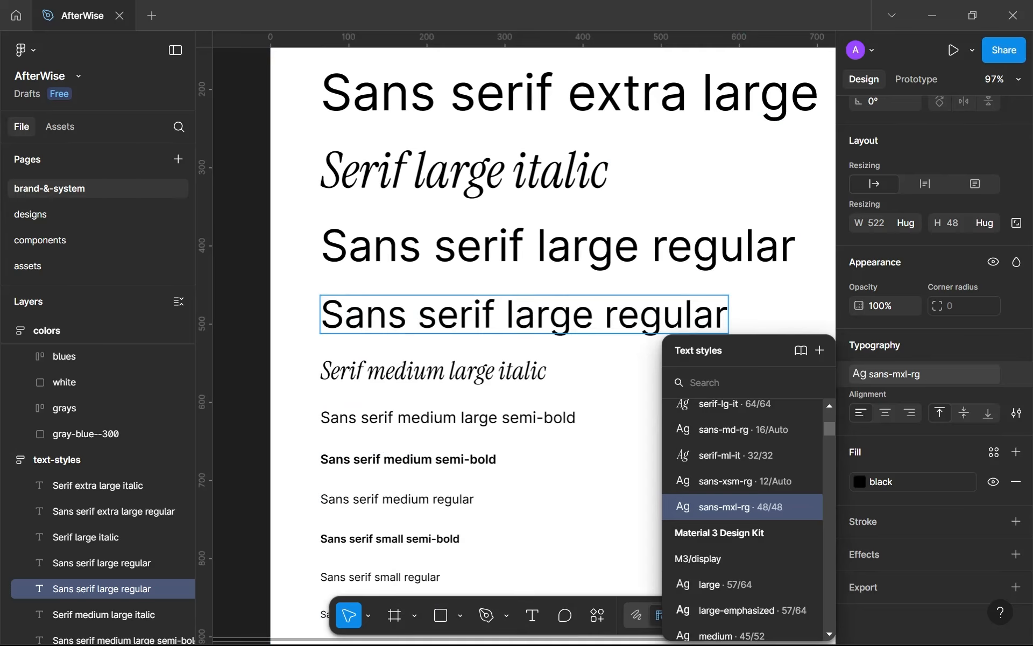
{"action": "type", "text": "m"}
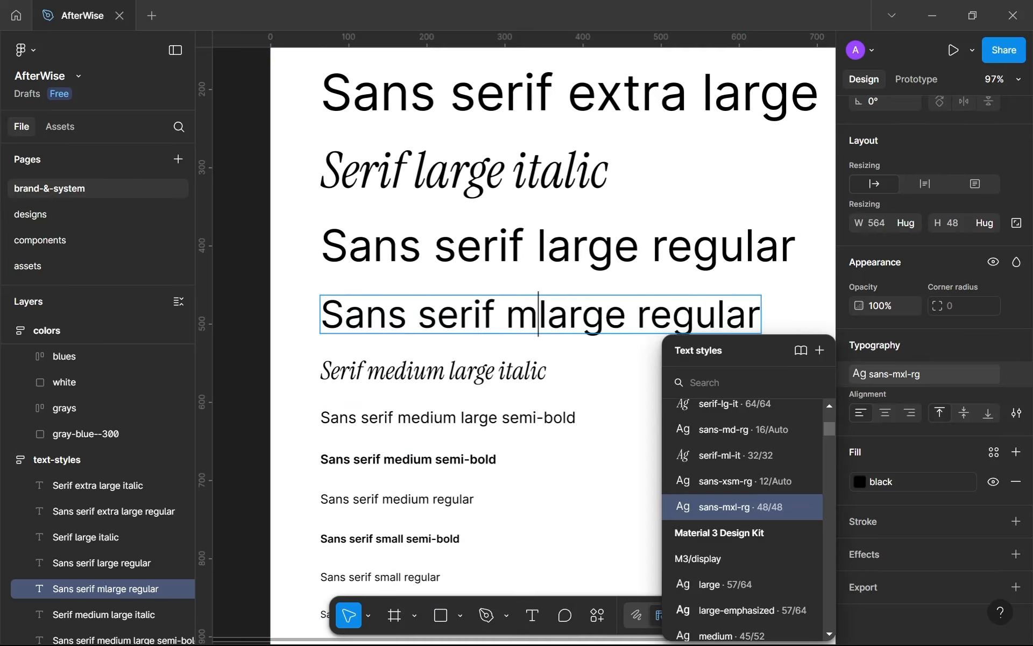
{"action": "type", "text": "edium ext"}
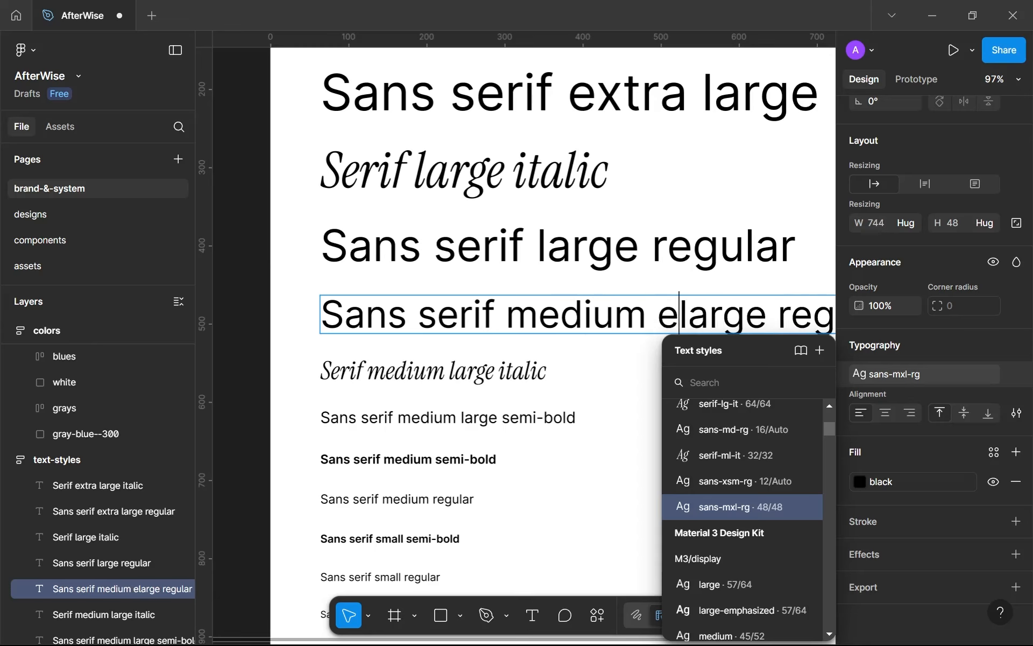
{"action": "type", "text": "ra"}
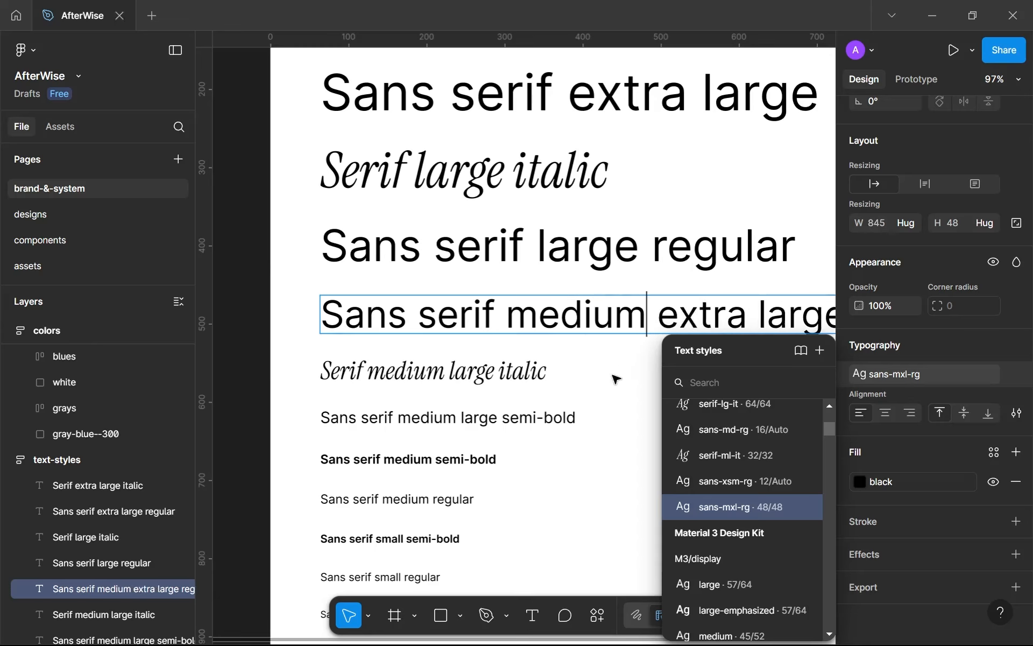
{"action": "key", "text": "Escape"}
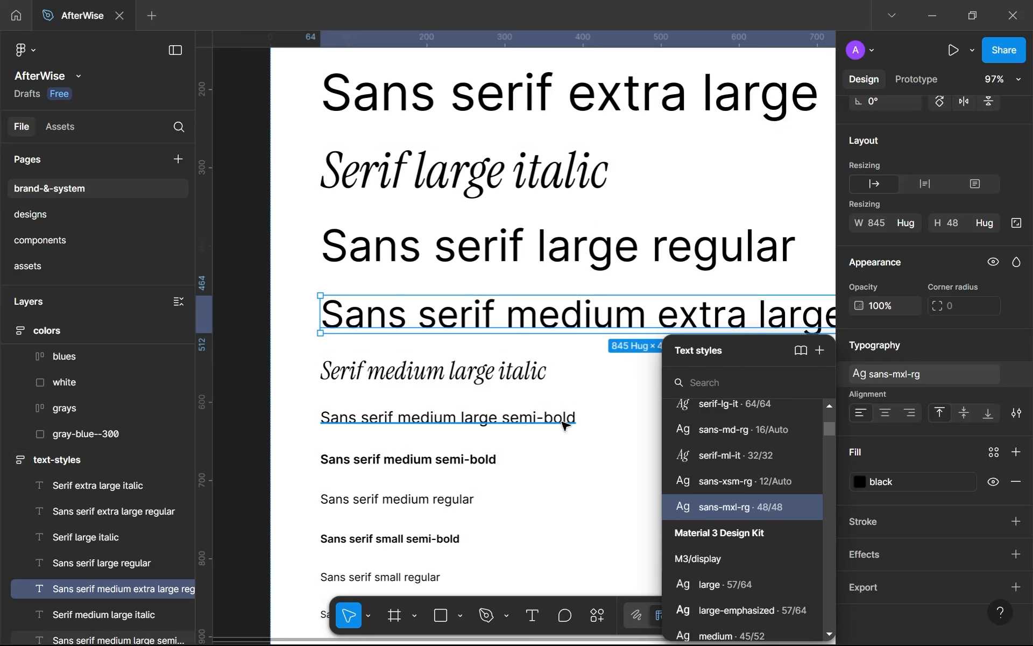
{"action": "left_click", "coordinate": [566, 418]}
{"action": "left_click", "coordinate": [592, 323]}
{"action": "scroll", "coordinate": [507, 309], "scroll_direction": "down", "scroll_amount": 3}
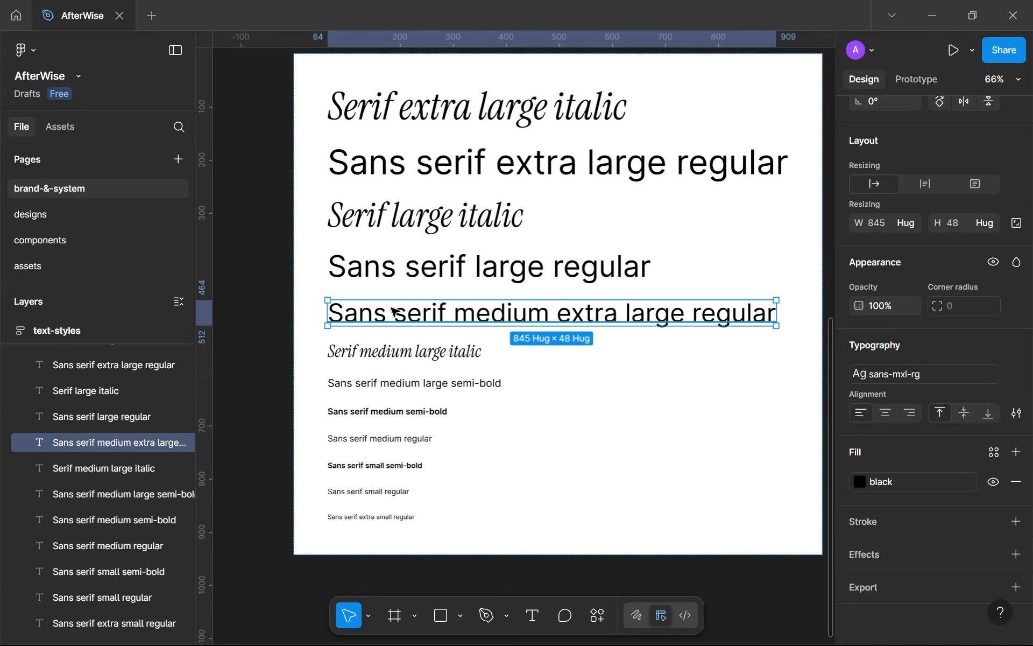
On the designs page, select the words 'digital legacy' in the mobile hero heading.
{"action": "left_click", "coordinate": [32, 215]}
{"action": "scroll", "coordinate": [706, 298], "scroll_direction": "up", "scroll_amount": 3}
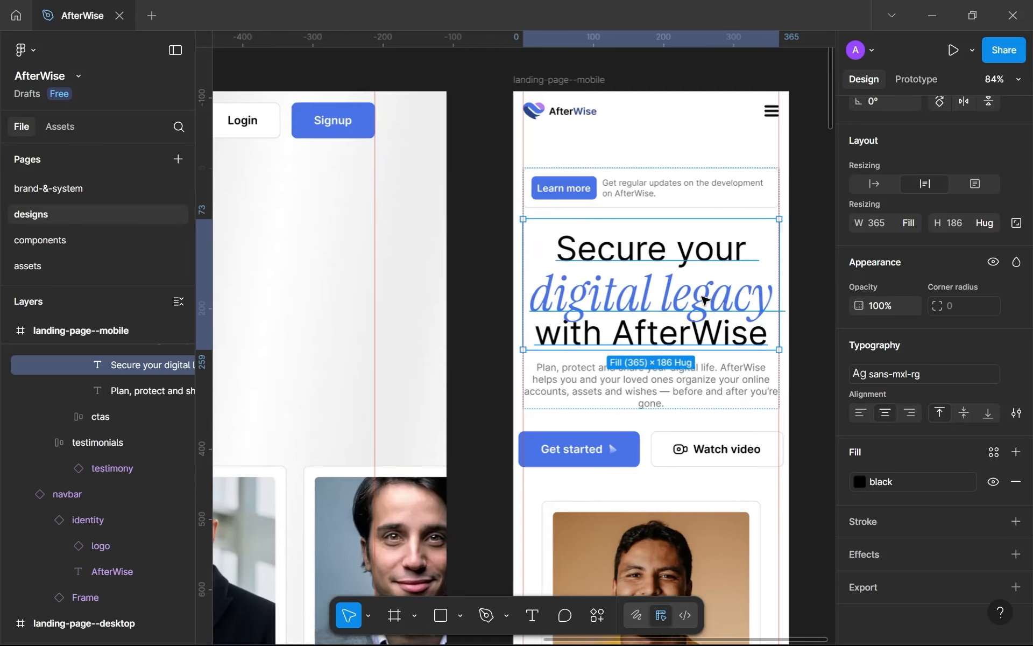
{"action": "double_click", "coordinate": [700, 302]}
{"action": "left_click", "coordinate": [687, 305]}
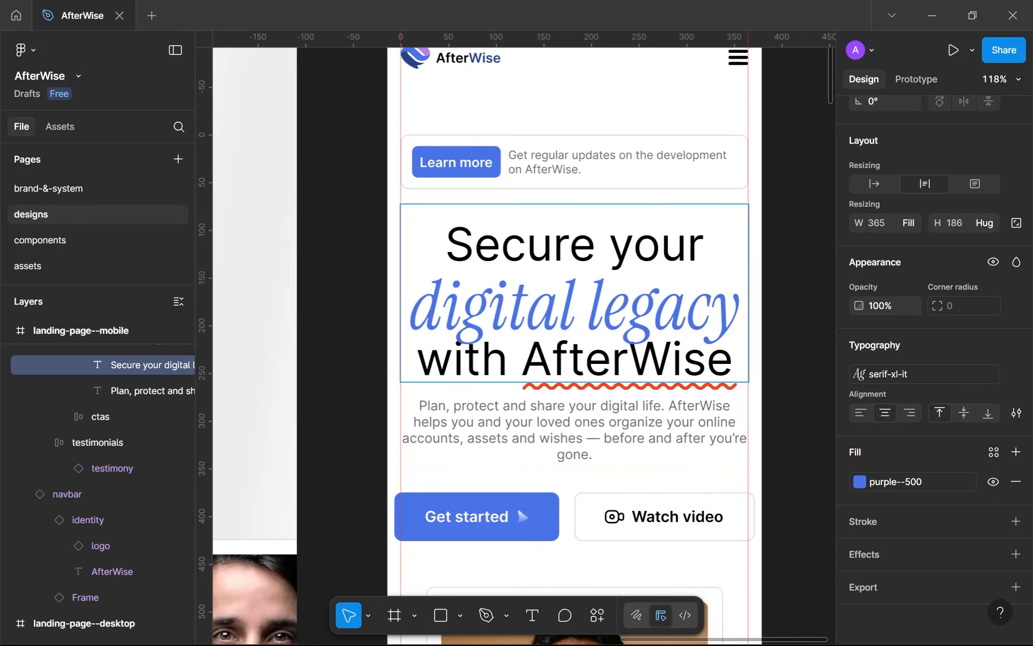
{"action": "left_click_drag", "start_coordinate": [740, 308], "coordinate": [411, 308]}
Detach the text style from 'digital legacy' and make it Italic with size and line height 52.
{"action": "left_click", "coordinate": [872, 369]}
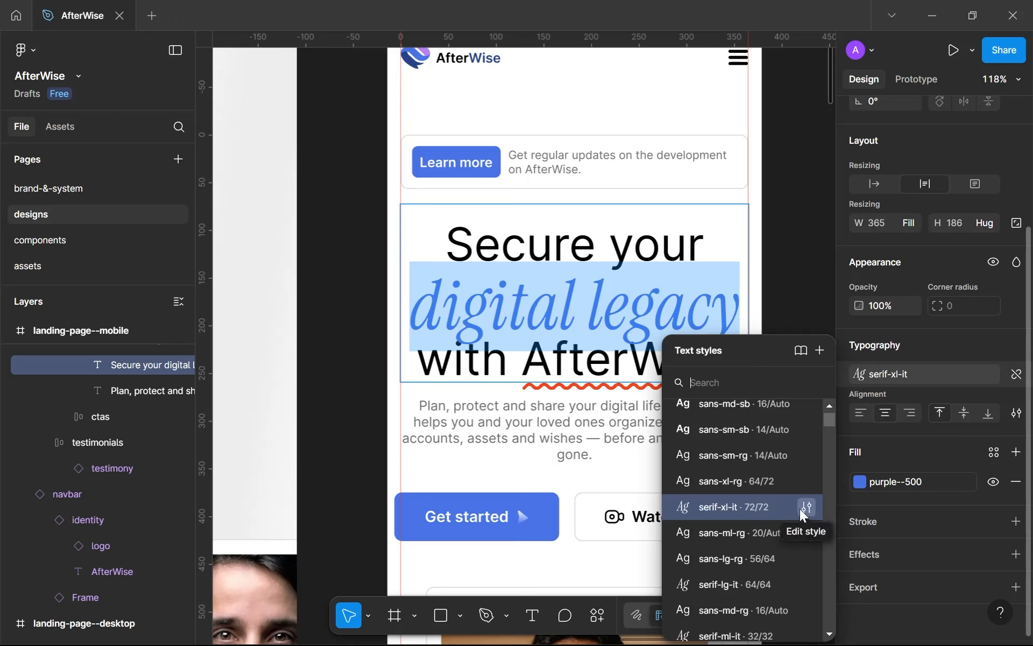
{"action": "left_click", "coordinate": [1016, 374]}
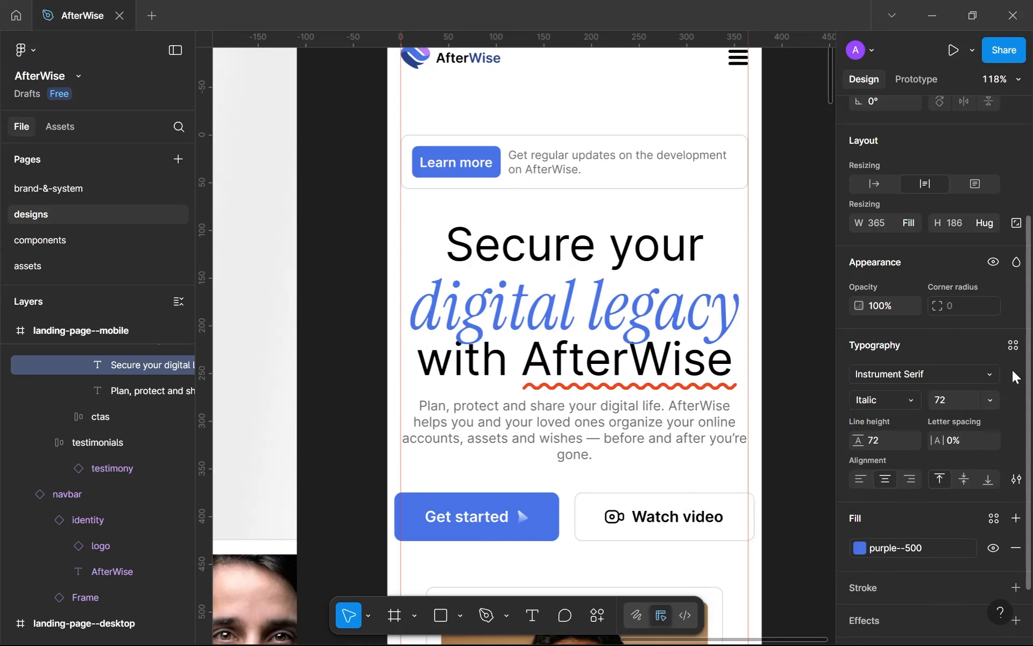
{"action": "left_click", "coordinate": [960, 399]}
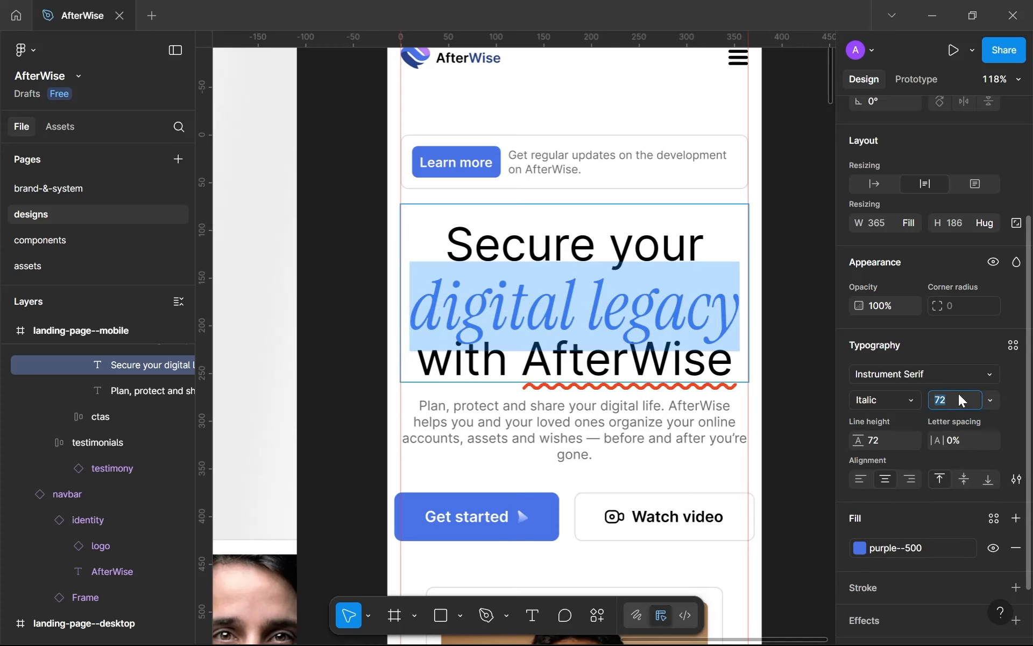
{"action": "type", "text": "64"}
{"action": "left_click", "coordinate": [886, 406]}
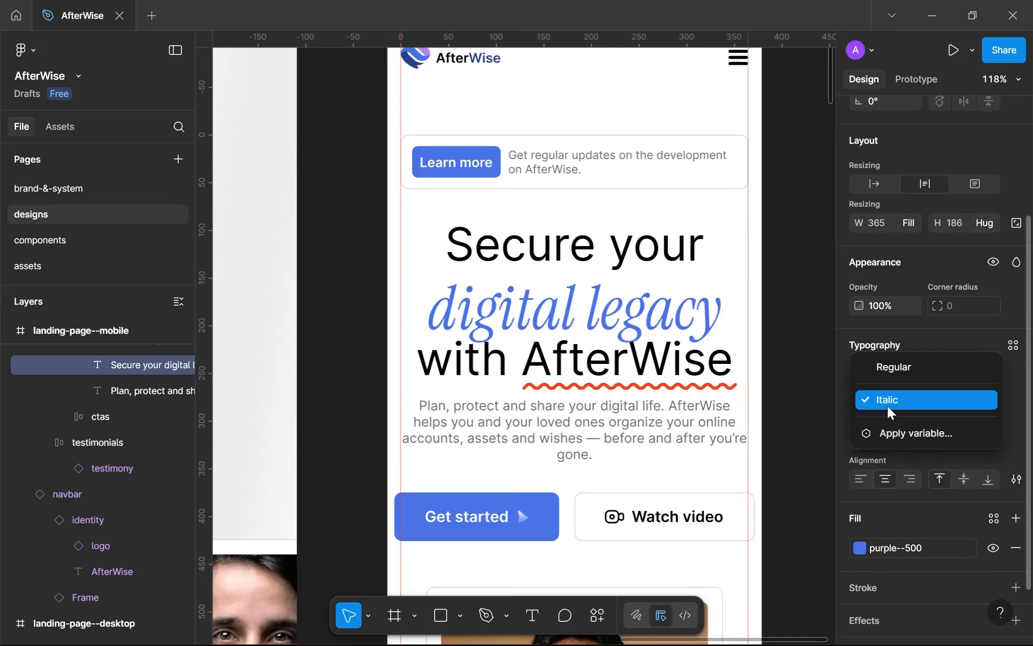
{"action": "left_click", "coordinate": [1012, 425]}
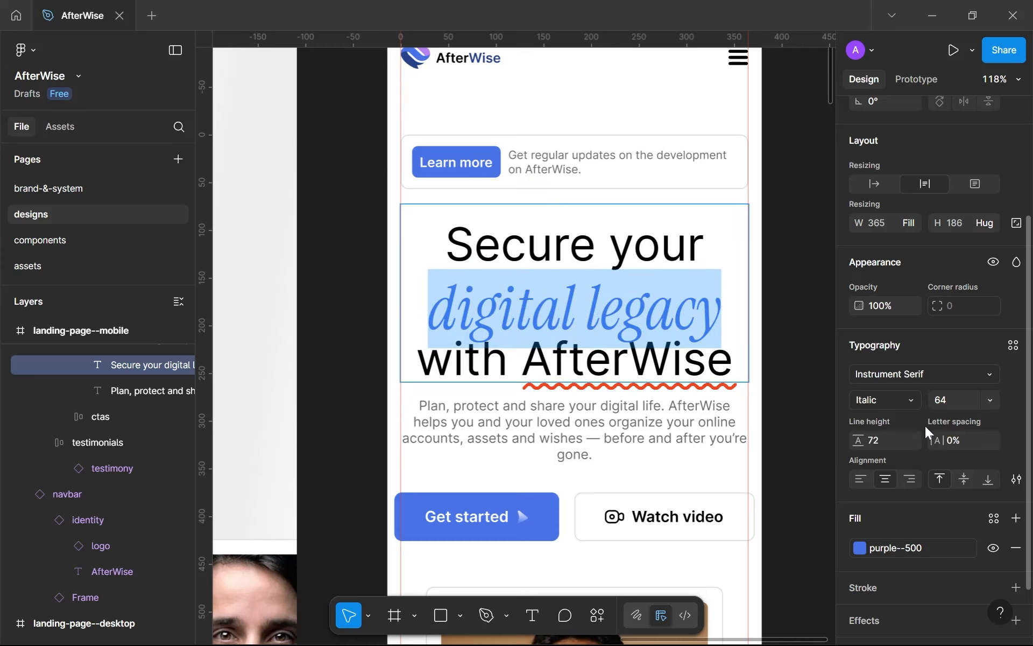
{"action": "left_click", "coordinate": [1014, 413]}
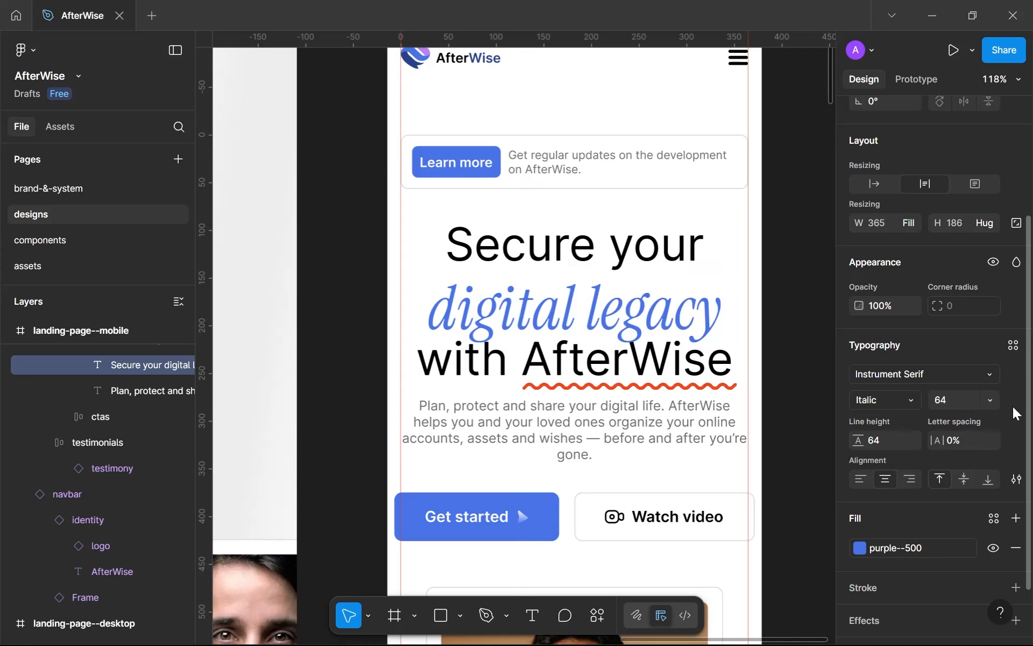
{"action": "left_click", "coordinate": [945, 394]}
{"action": "type", "text": "5"}
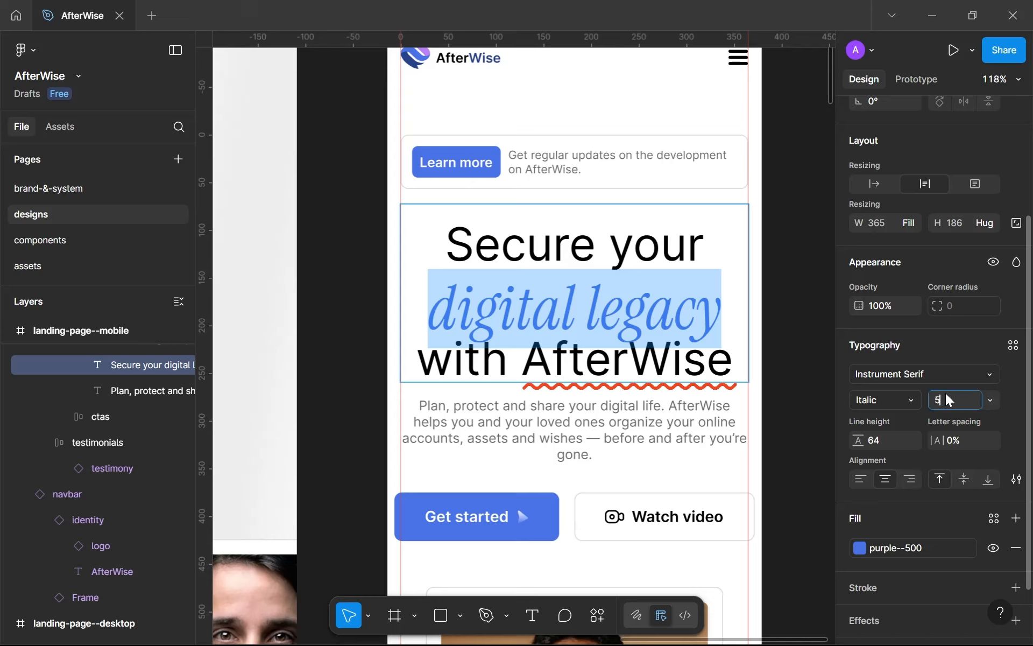
{"action": "type", "text": "2"}
{"action": "left_click", "coordinate": [879, 443]}
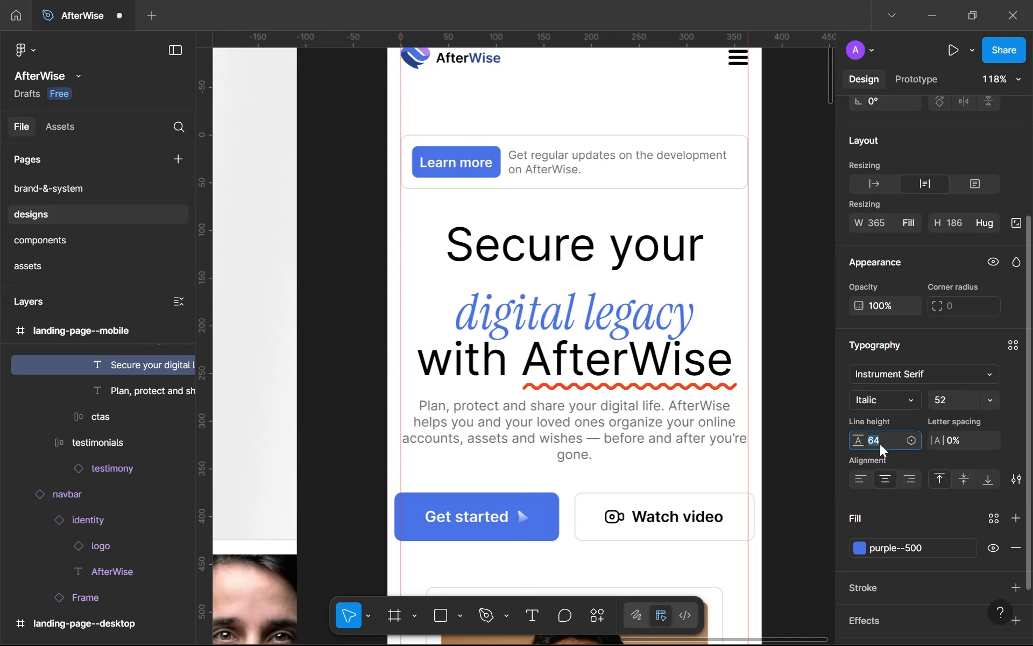
{"action": "type", "text": "52"}
{"action": "key", "text": "Return"}
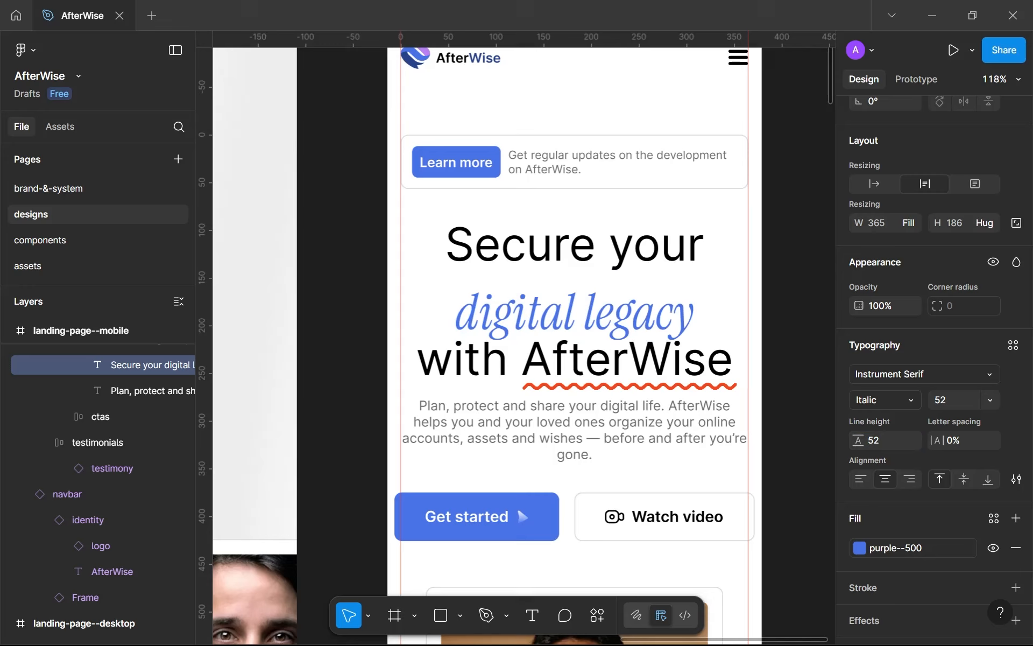
Save the 'digital legacy' formatting as a new text style named serif-mxl-it.
{"action": "left_click", "coordinate": [633, 312]}
{"action": "left_click", "coordinate": [655, 312]}
{"action": "left_click_drag", "start_coordinate": [695, 313], "coordinate": [455, 314]}
{"action": "left_click", "coordinate": [596, 245]}
{"action": "left_click_drag", "start_coordinate": [706, 246], "coordinate": [474, 245]}
{"action": "double_click", "coordinate": [484, 246]}
{"action": "left_click_drag", "start_coordinate": [694, 313], "coordinate": [455, 314]}
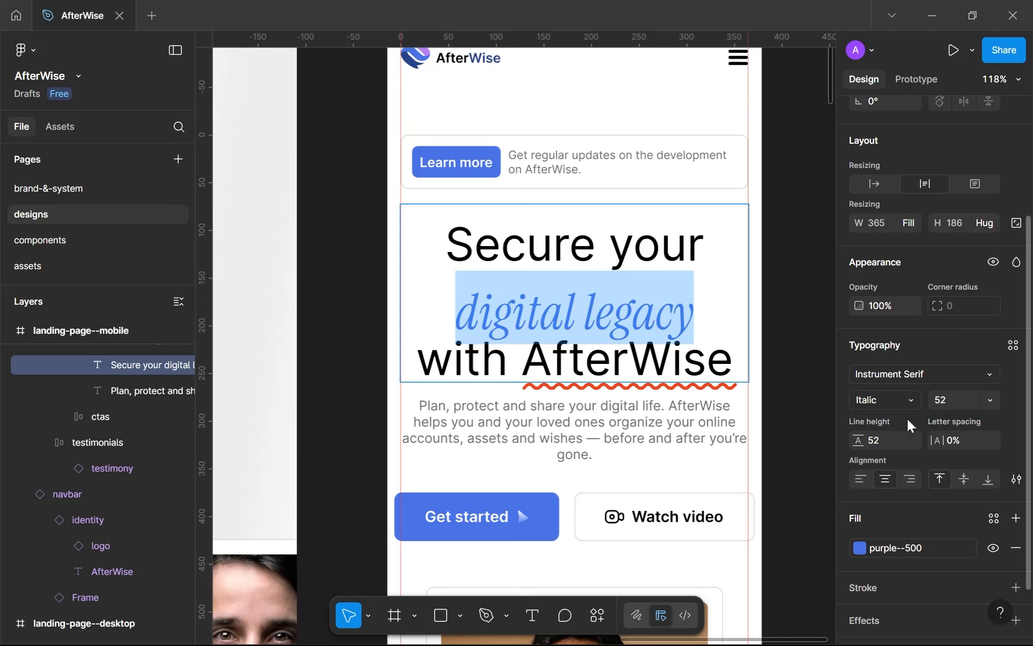
{"action": "left_click", "coordinate": [674, 313]}
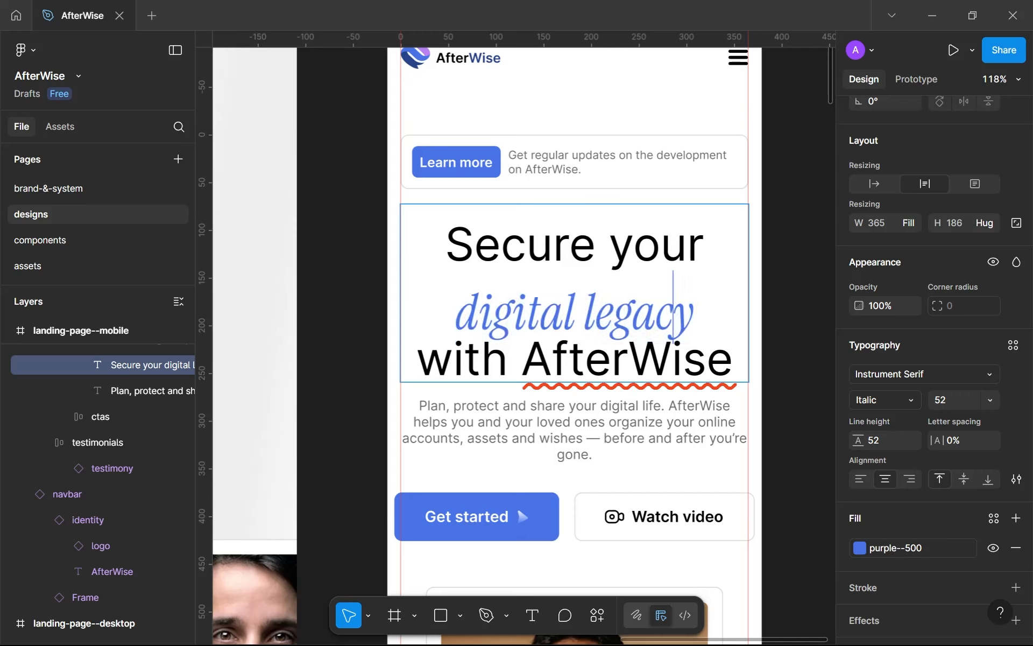
{"action": "left_click", "coordinate": [1013, 345]}
{"action": "left_click", "coordinate": [819, 346]}
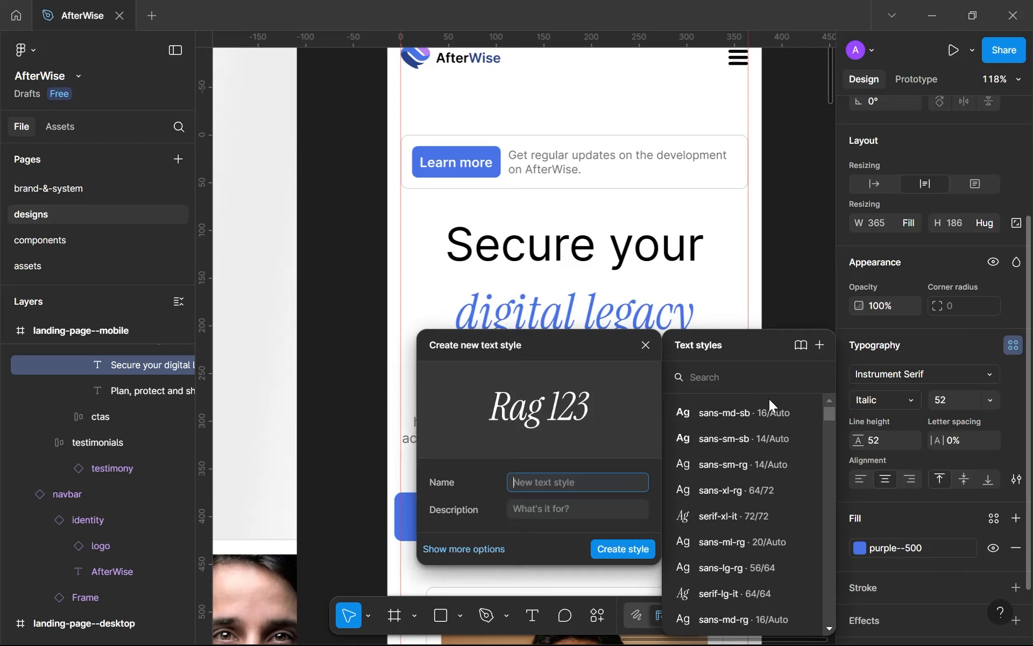
{"action": "type", "text": "serif-mxl-it"}
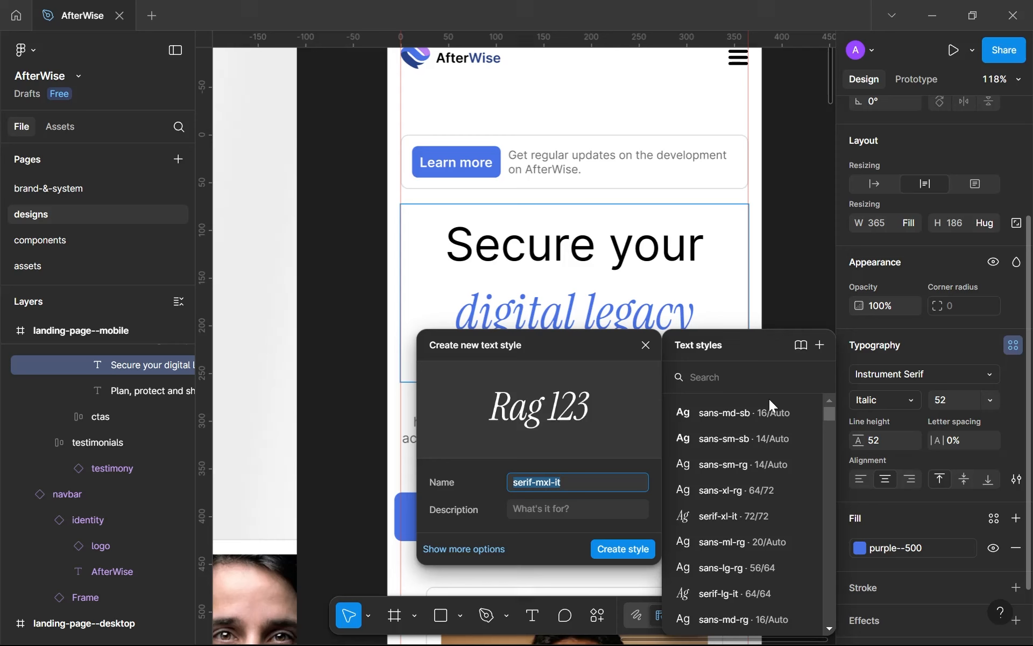
{"action": "key", "text": "Return"}
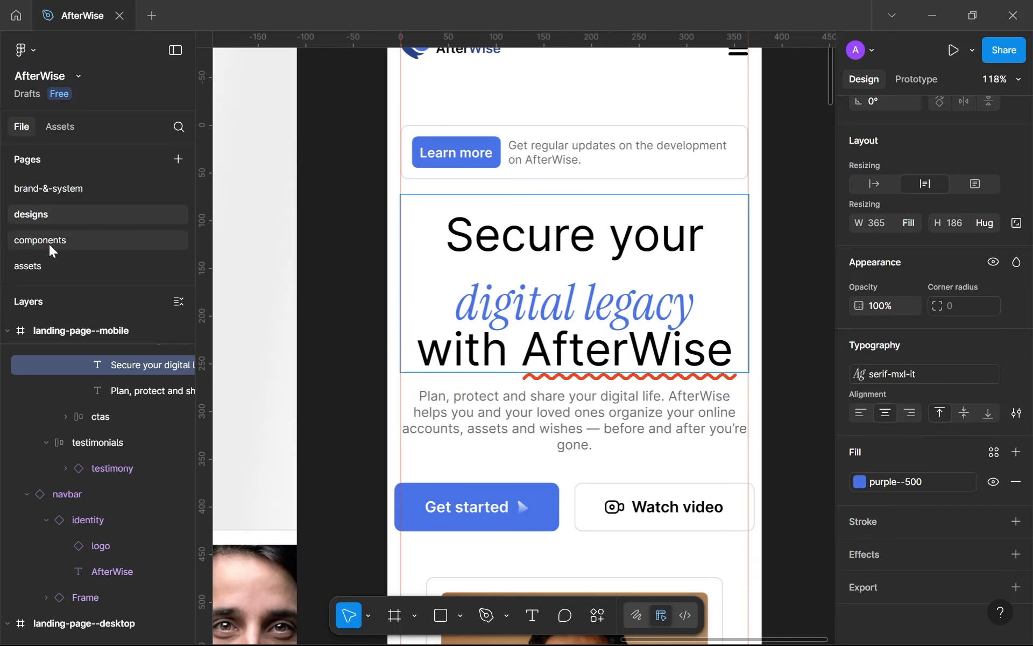
Duplicate the Serif medium large italic sample as 'Serif medium extra large italic' and apply serif-mxl-it.
{"action": "left_click", "coordinate": [49, 244]}
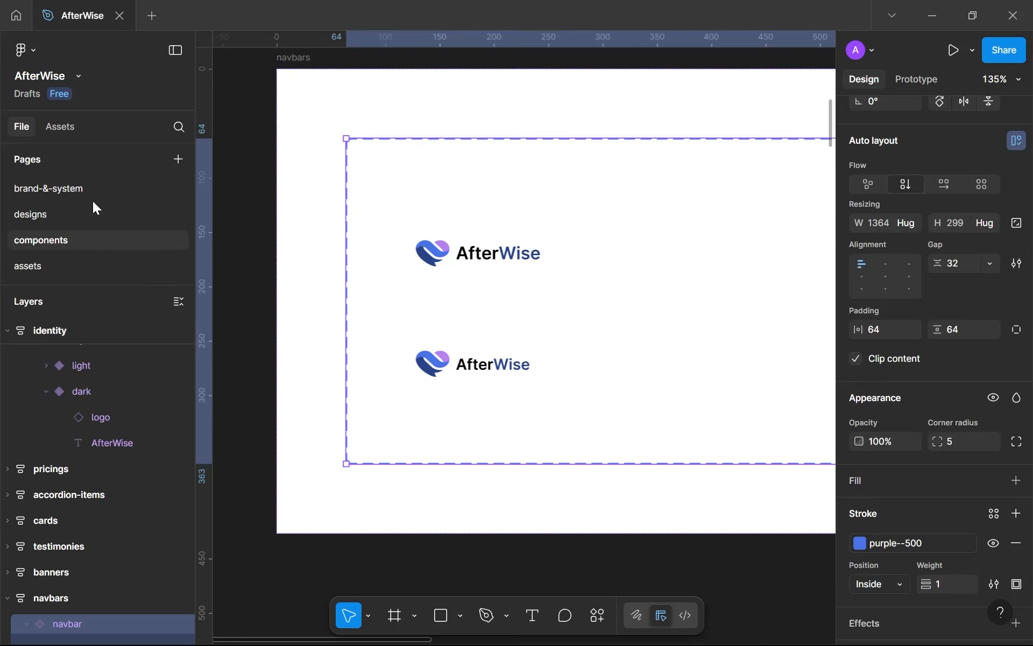
{"action": "left_click", "coordinate": [89, 196]}
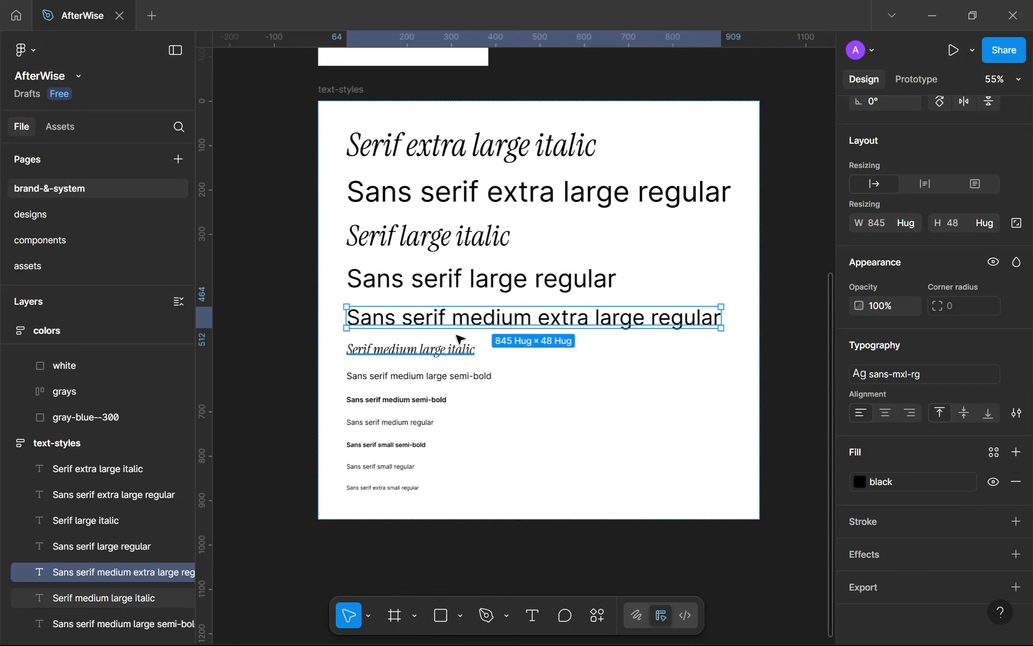
{"action": "left_click", "coordinate": [441, 354]}
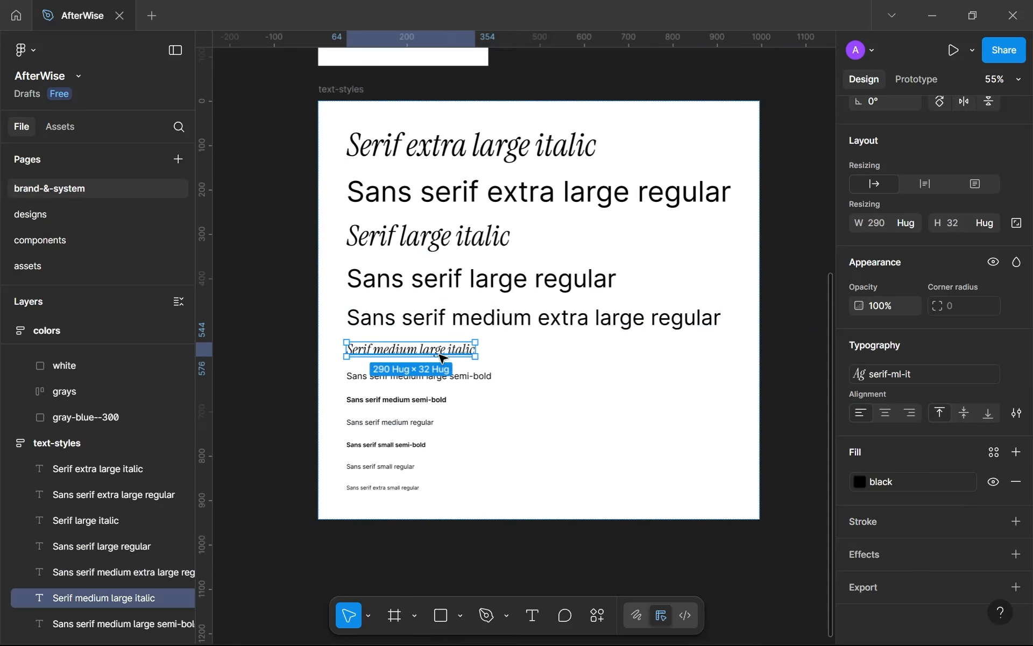
{"action": "key", "text": "ctrl+d"}
{"action": "double_click", "coordinate": [420, 349]}
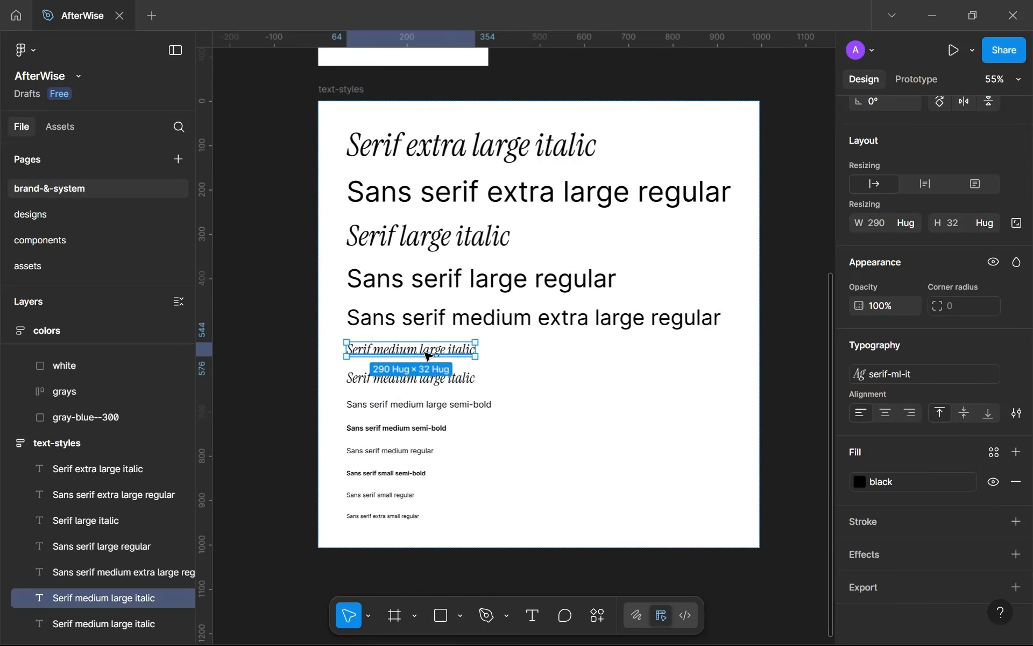
{"action": "type", "text": "extra"}
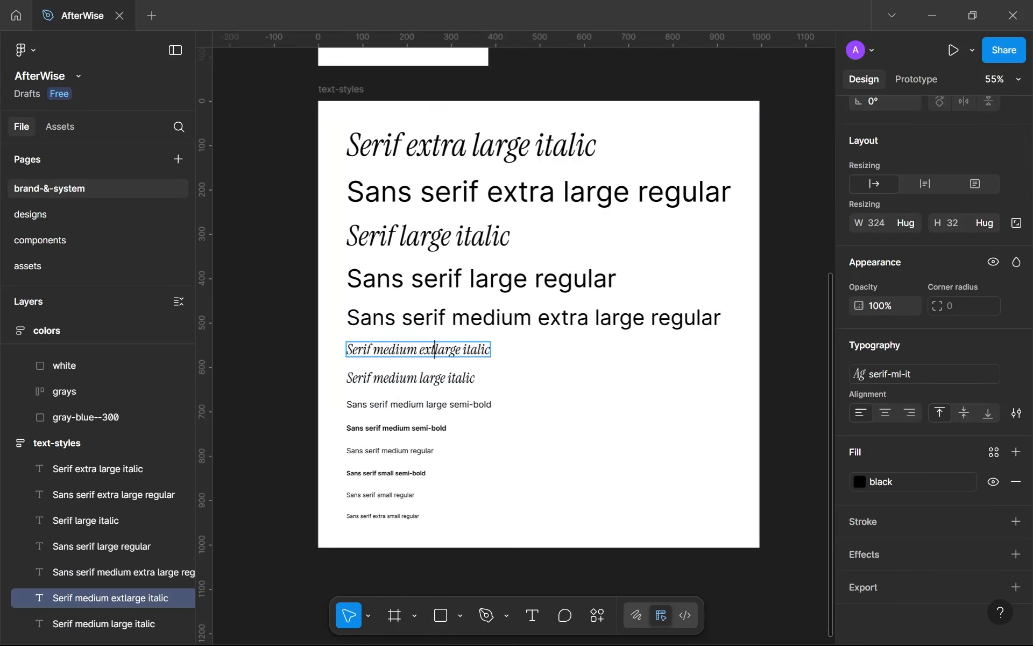
{"action": "key", "text": "Escape"}
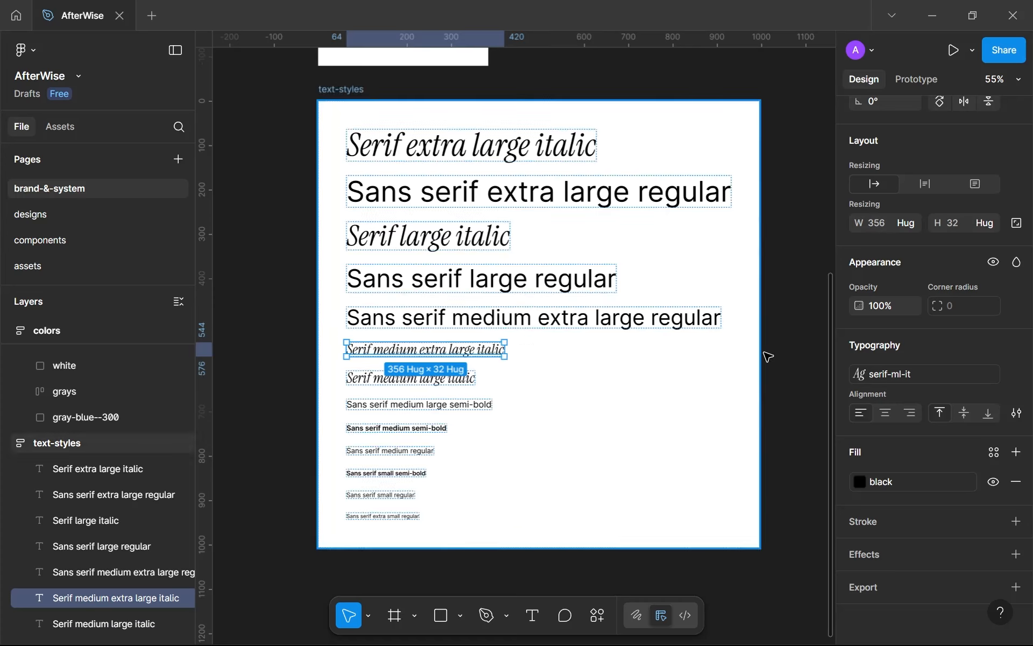
{"action": "left_click", "coordinate": [899, 371]}
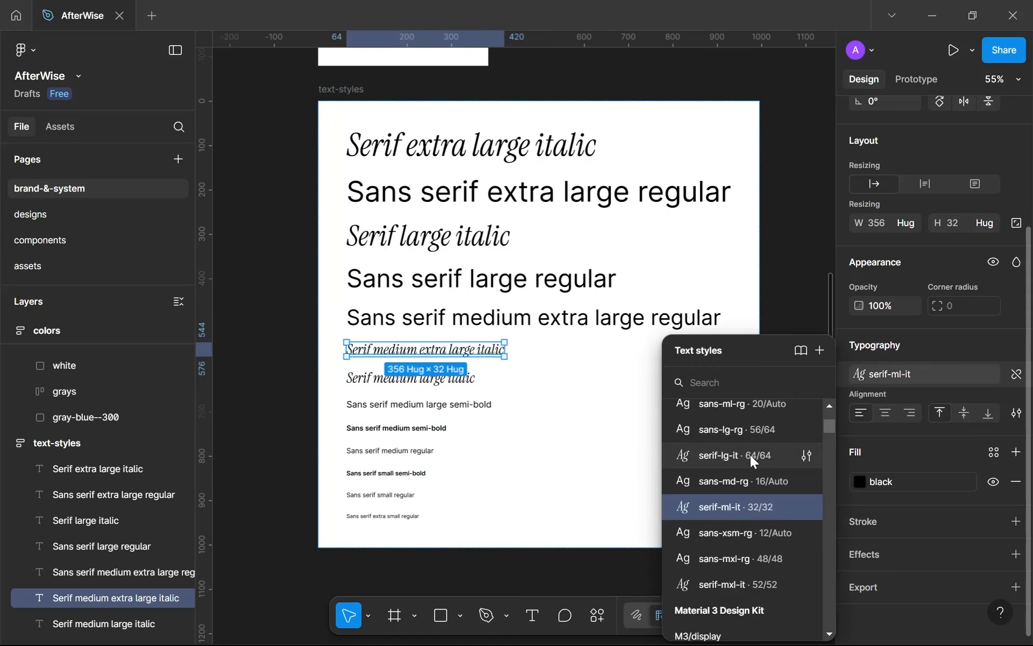
{"action": "left_click", "coordinate": [724, 579]}
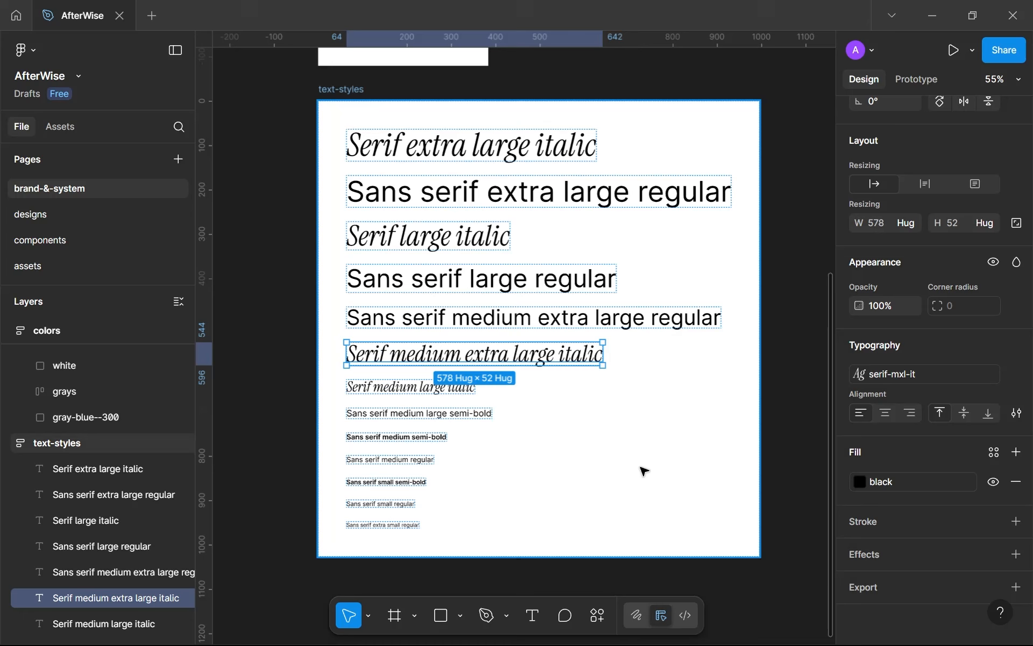
Change the sans-mxl-rg style's line height to Auto and return to the designs page.
{"action": "scroll", "coordinate": [557, 355], "scroll_direction": "up", "scroll_amount": 3}
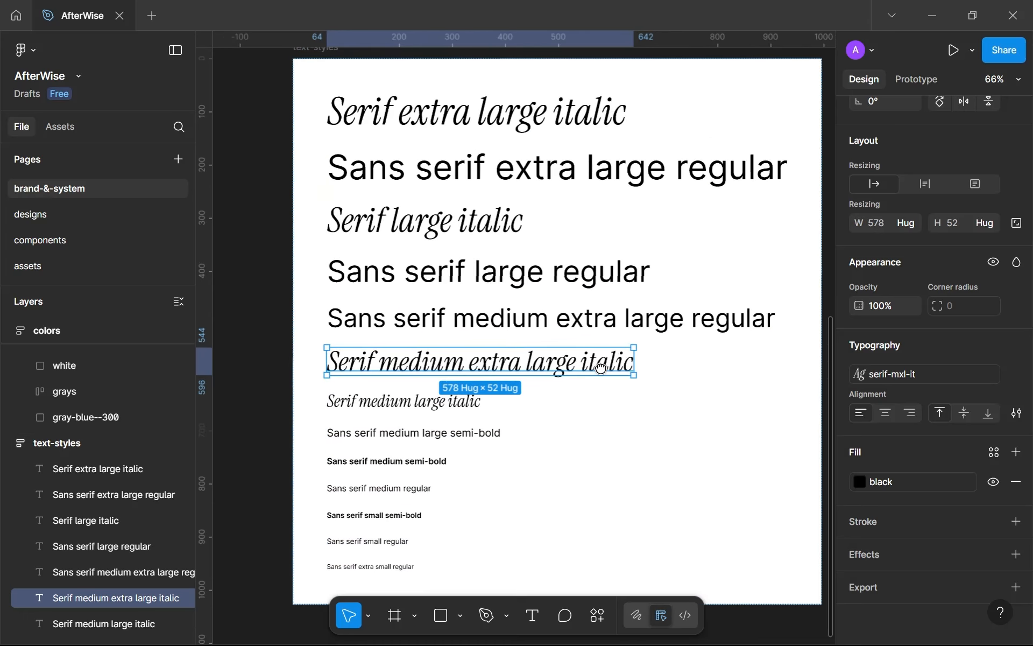
{"action": "scroll", "coordinate": [506, 358], "scroll_direction": "down", "scroll_amount": 1}
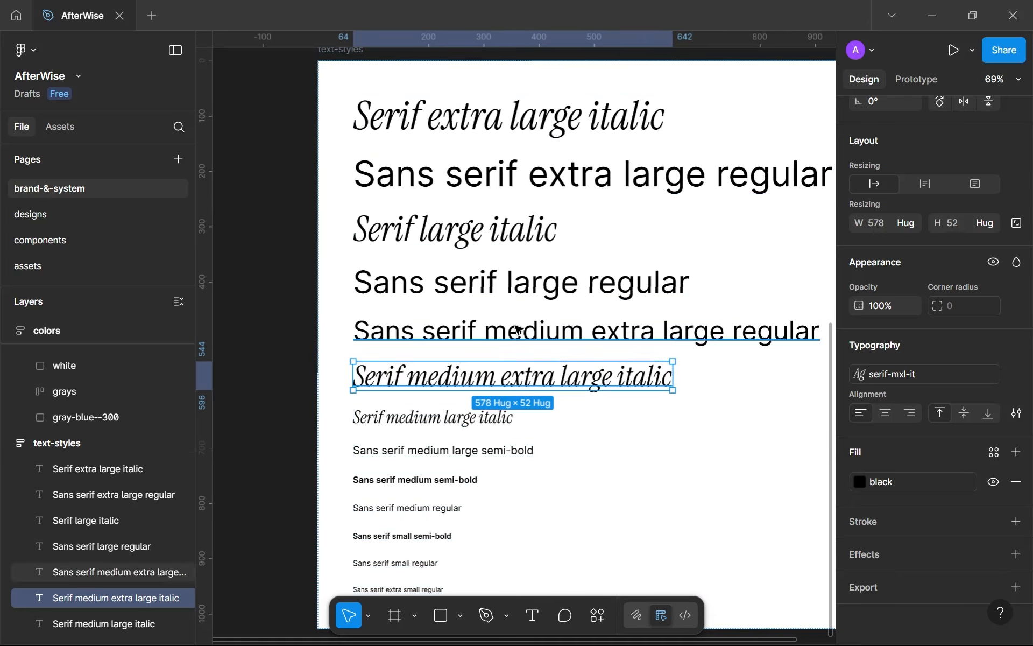
{"action": "scroll", "coordinate": [485, 352], "scroll_direction": "down", "scroll_amount": 1}
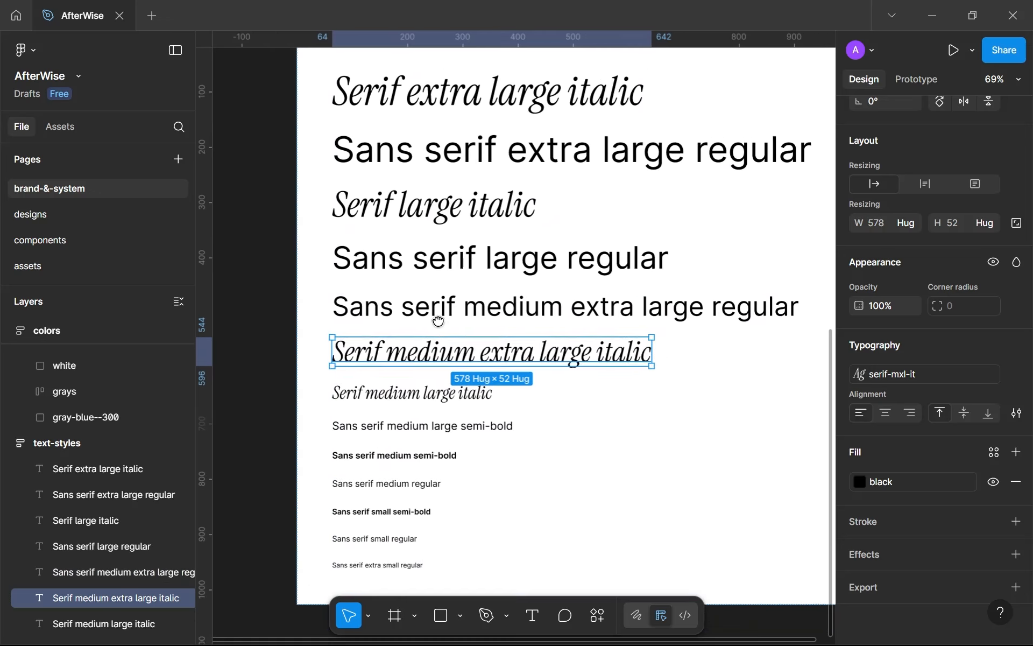
{"action": "left_click_drag", "start_coordinate": [439, 307], "coordinate": [393, 355]}
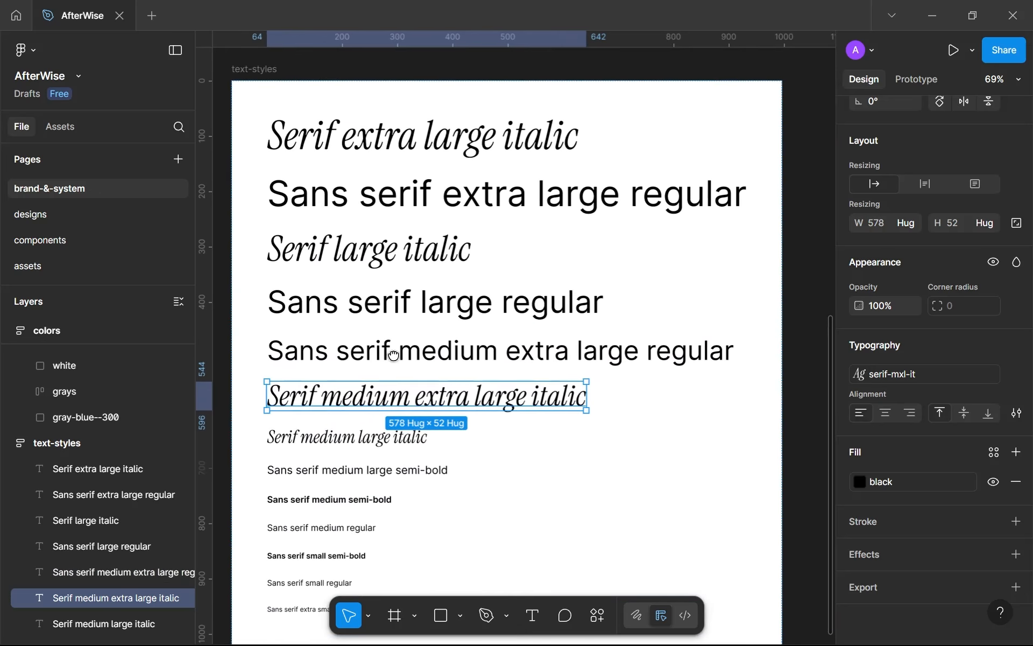
{"action": "left_click", "coordinate": [549, 356]}
{"action": "left_click", "coordinate": [920, 374]}
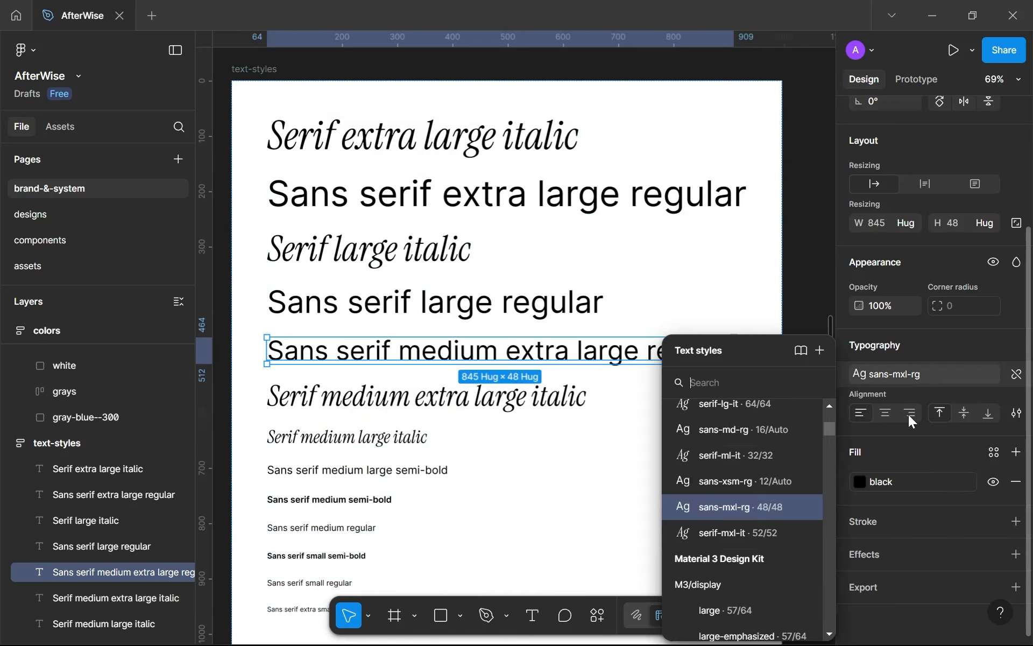
{"action": "left_click", "coordinate": [810, 505]}
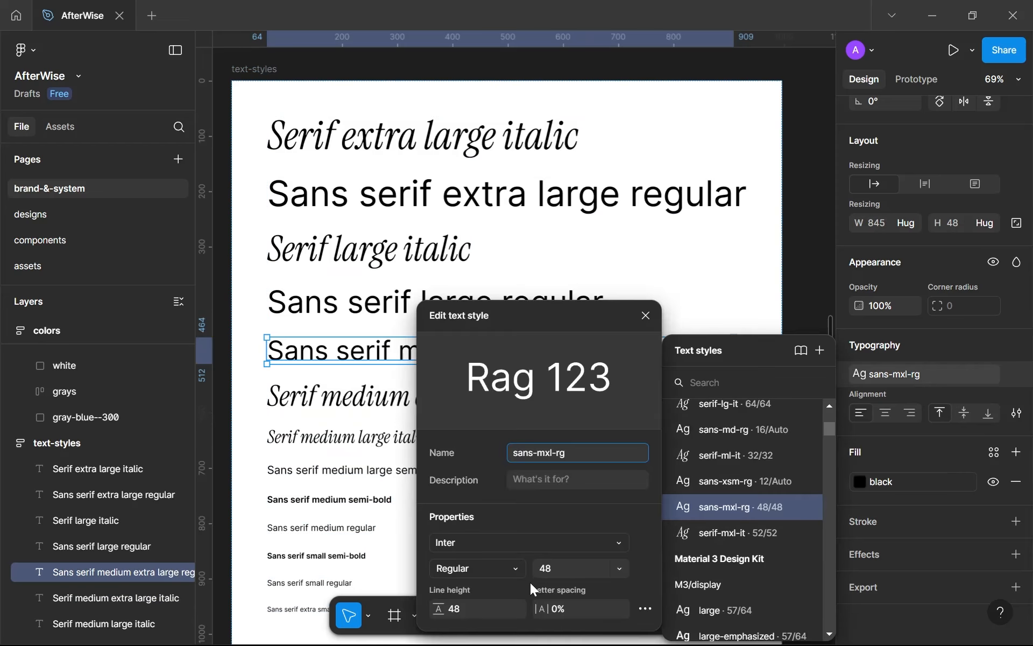
{"action": "left_click", "coordinate": [467, 605]}
{"action": "type", "text": "a"}
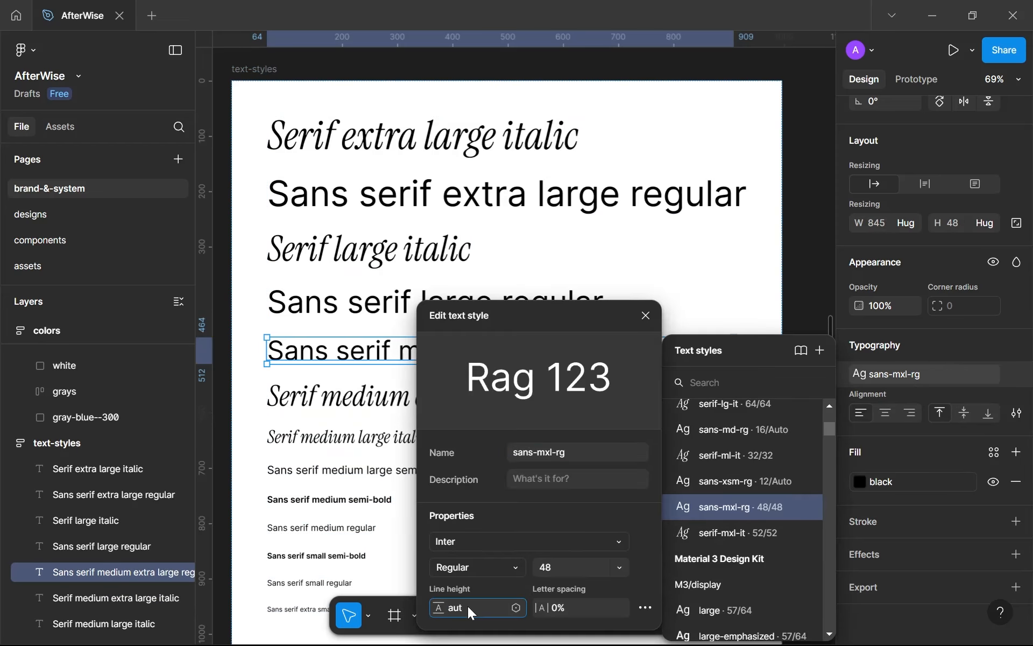
{"action": "type", "text": "ut"}
{"action": "key", "text": "Return"}
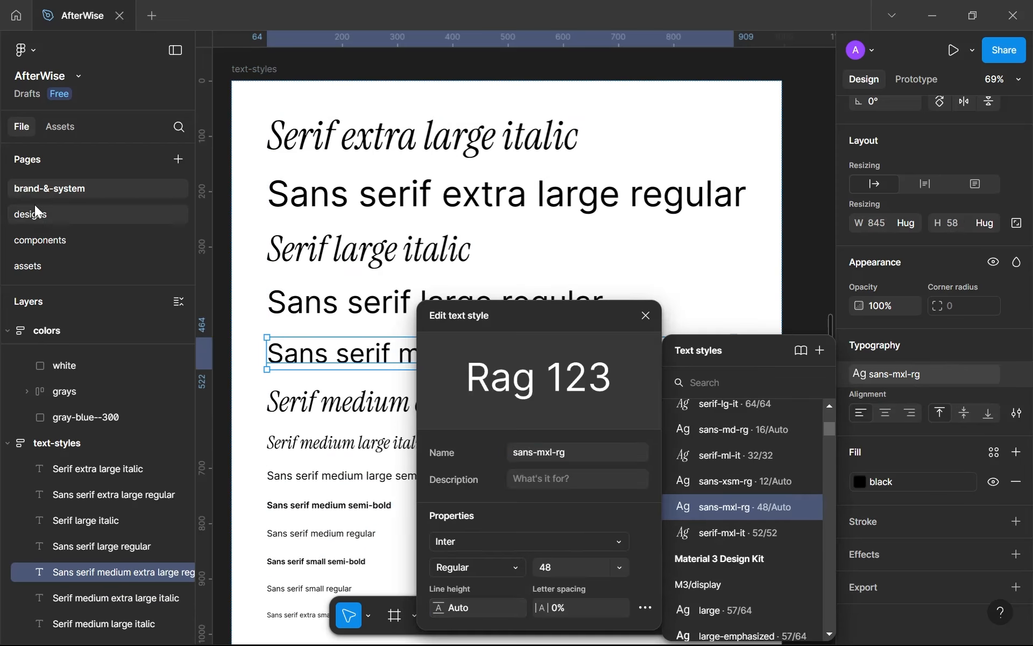
{"action": "left_click", "coordinate": [35, 209]}
{"action": "left_click", "coordinate": [35, 209]}
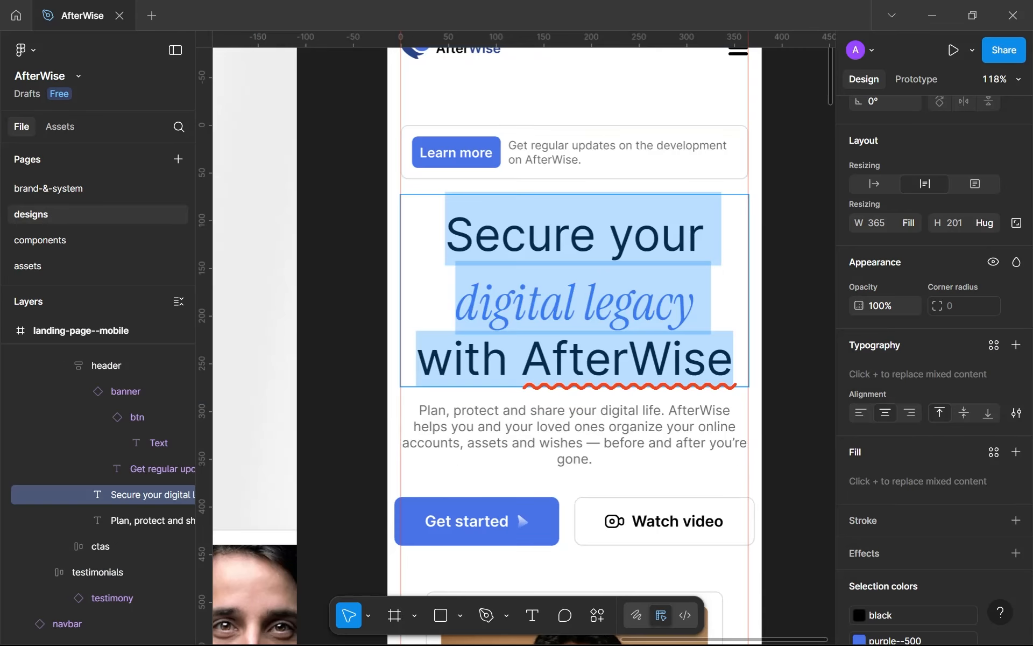
Select 'digital legacy' in the heading and set its line height to Auto.
{"action": "left_click_drag", "start_coordinate": [694, 302], "coordinate": [455, 302]}
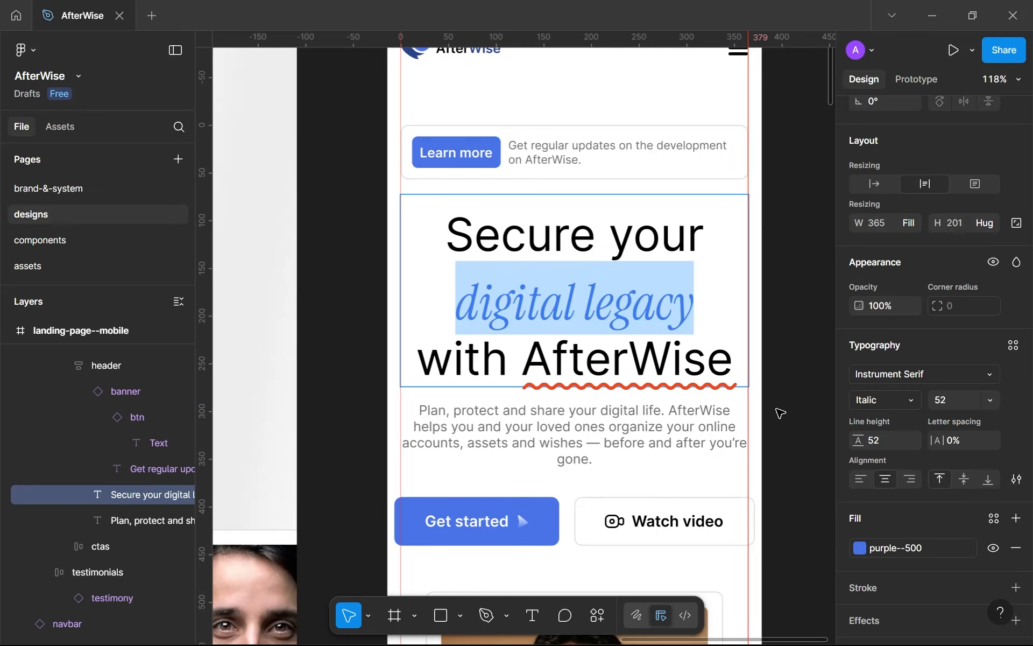
{"action": "left_click", "coordinate": [881, 442]}
{"action": "type", "text": "a"}
{"action": "key", "text": "Escape"}
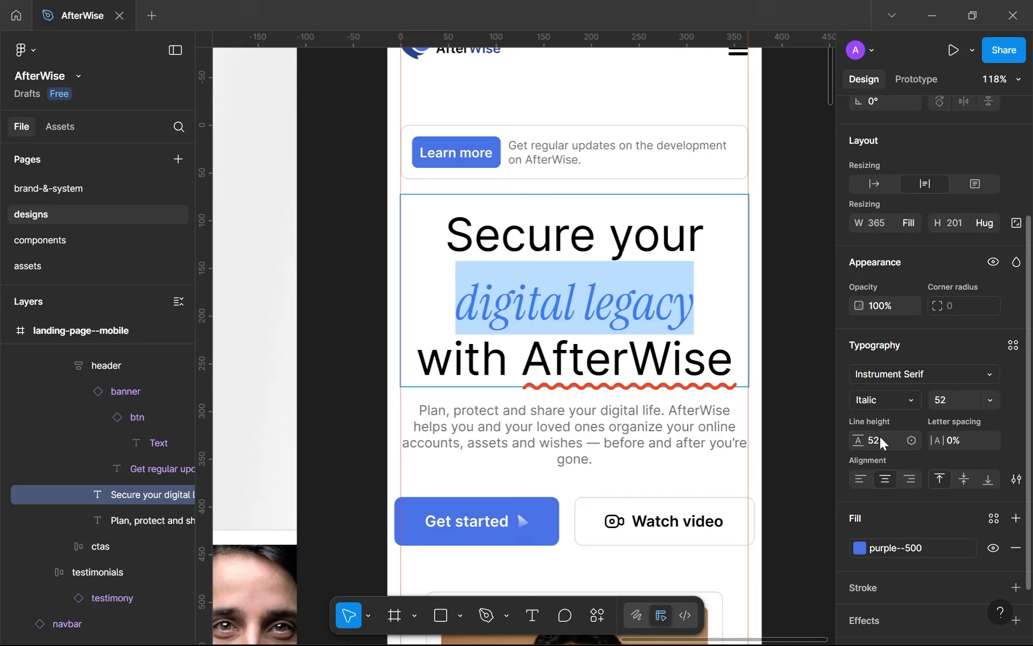
{"action": "left_click", "coordinate": [880, 442]}
{"action": "type", "text": "auto"}
{"action": "key", "text": "Return"}
Reselect 'digital legacy' and apply the serif-mxl-it text style to it.
{"action": "double_click", "coordinate": [595, 299]}
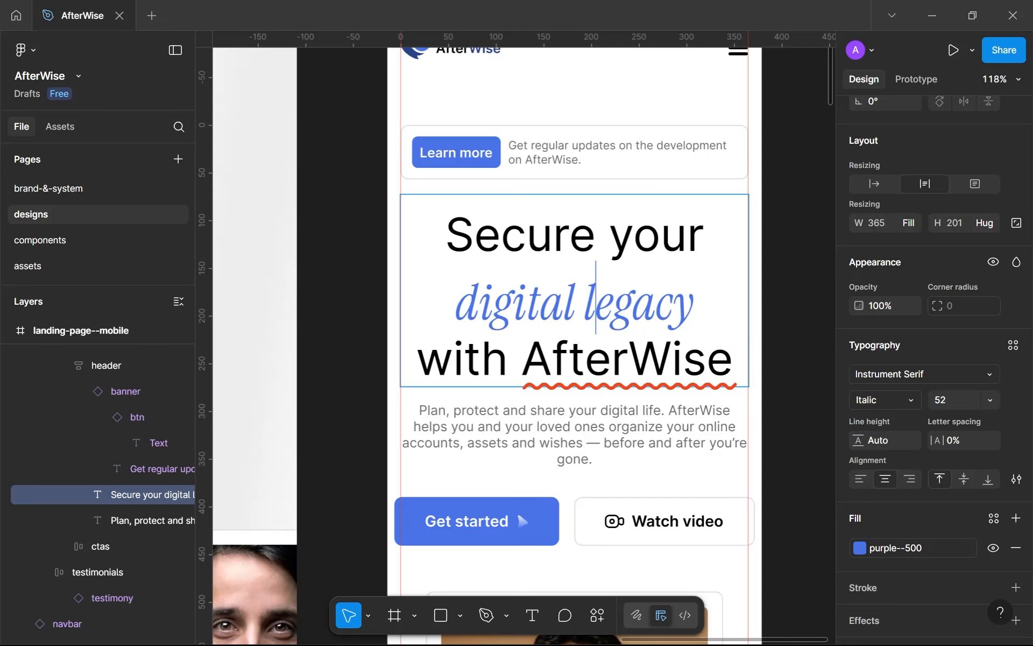
{"action": "left_click_drag", "start_coordinate": [711, 298], "coordinate": [331, 300]}
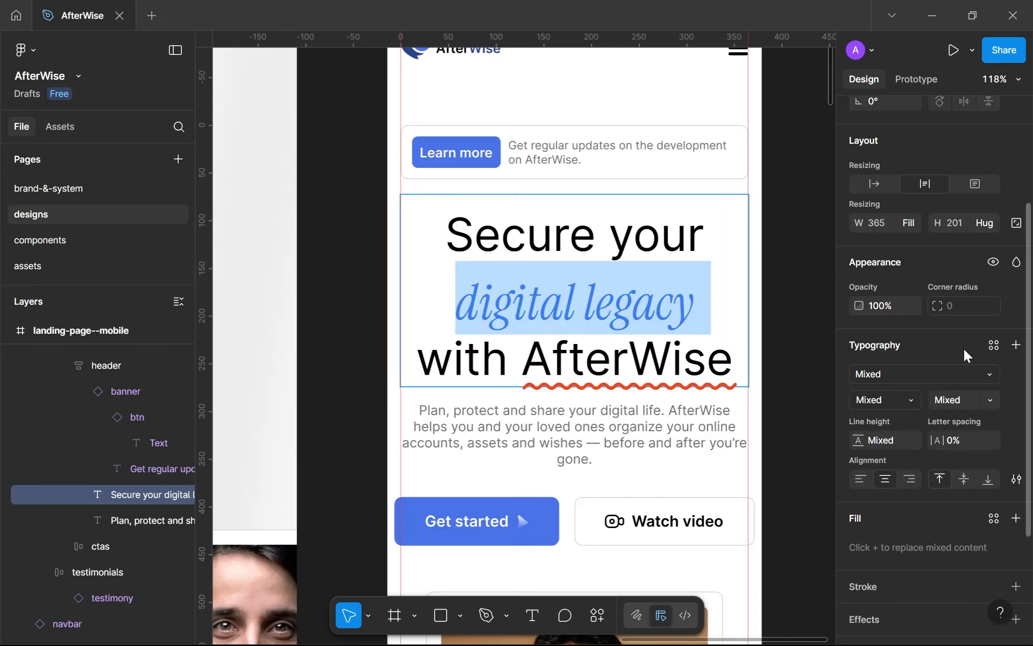
{"action": "key", "text": "Escape"}
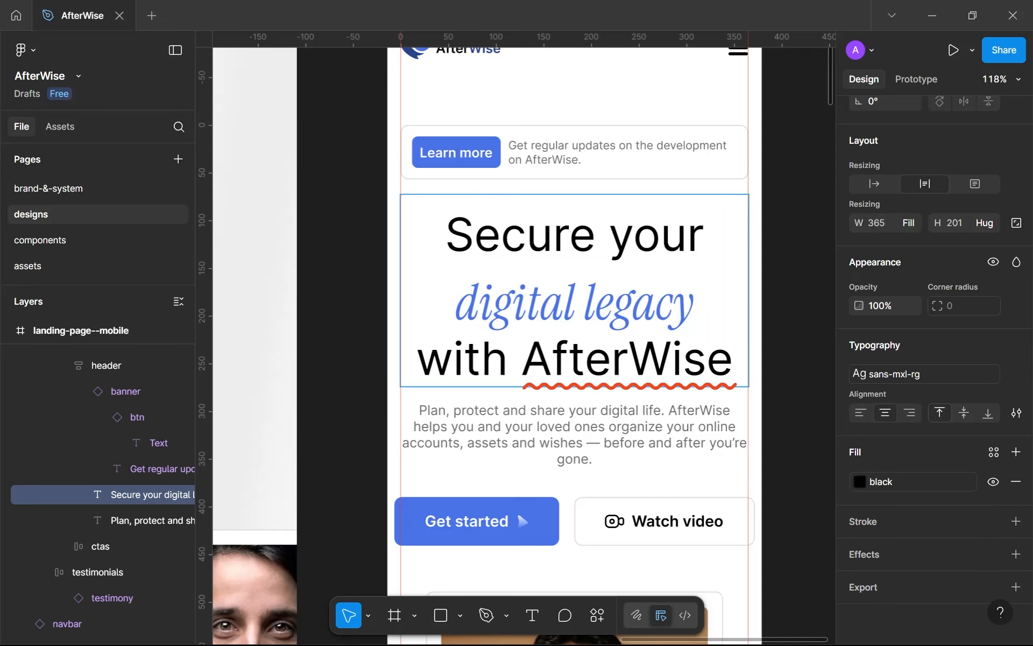
{"action": "left_click_drag", "start_coordinate": [703, 300], "coordinate": [441, 299]}
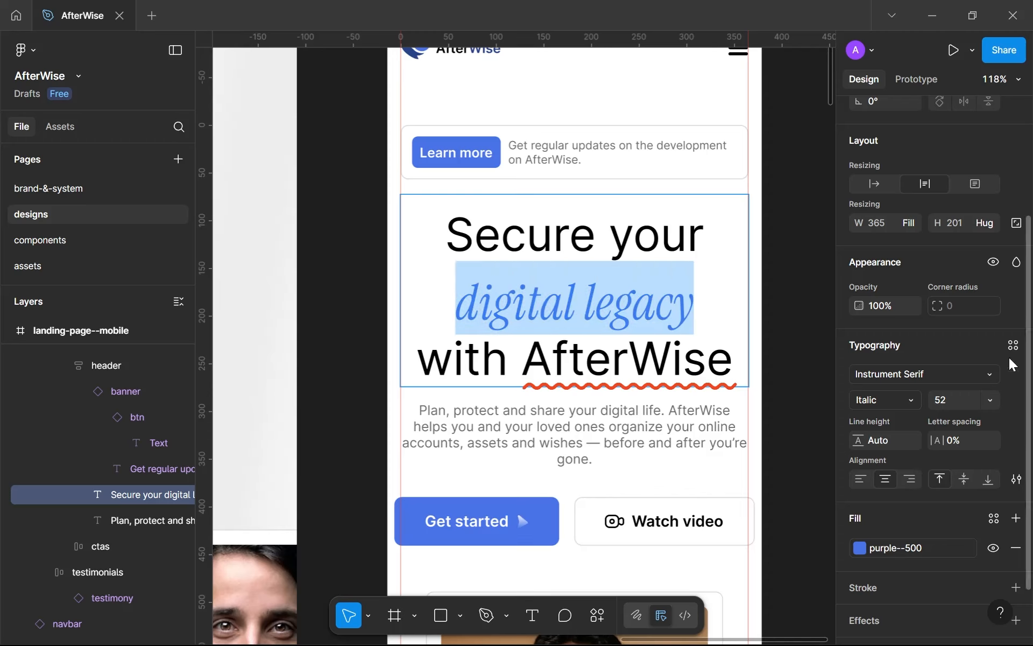
{"action": "scroll", "coordinate": [1024, 349], "scroll_direction": "up", "scroll_amount": 1}
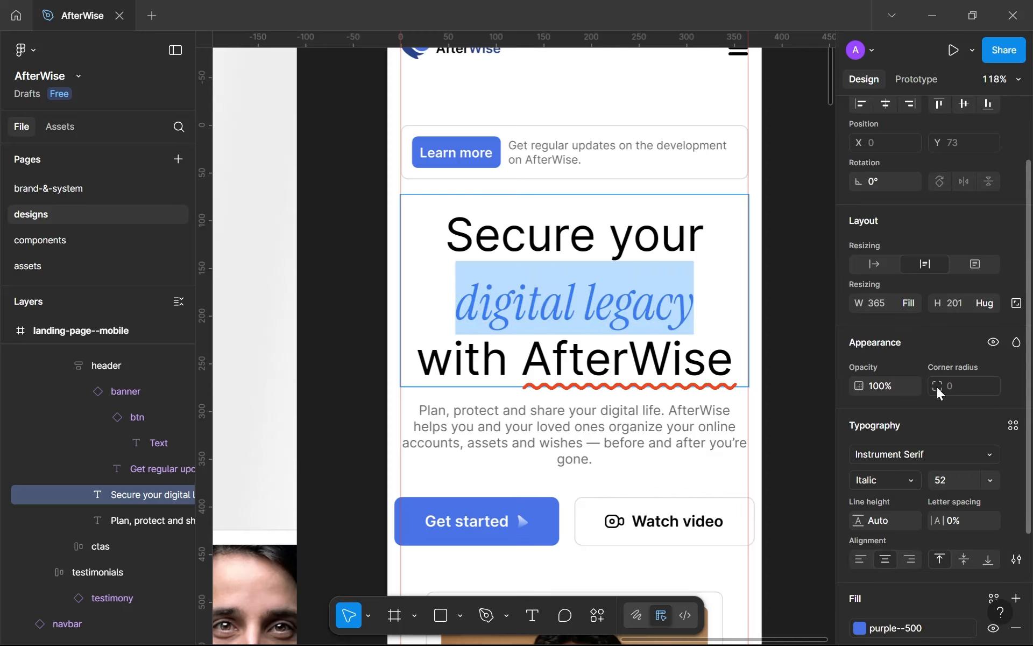
{"action": "left_click", "coordinate": [1013, 425]}
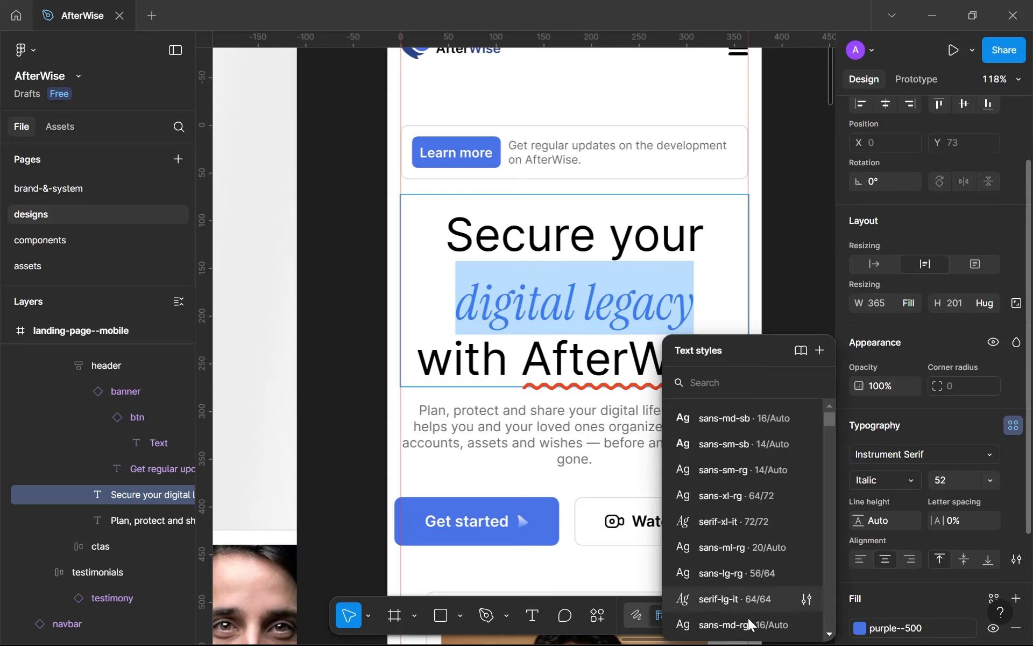
{"action": "scroll", "coordinate": [737, 626], "scroll_direction": "down", "scroll_amount": 3}
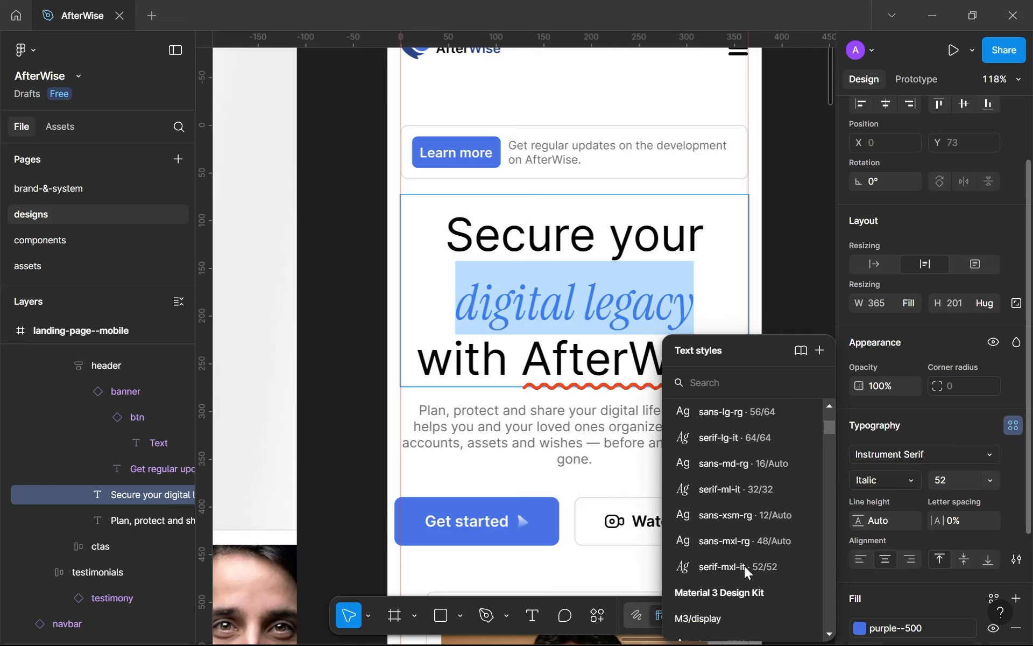
{"action": "left_click", "coordinate": [723, 569]}
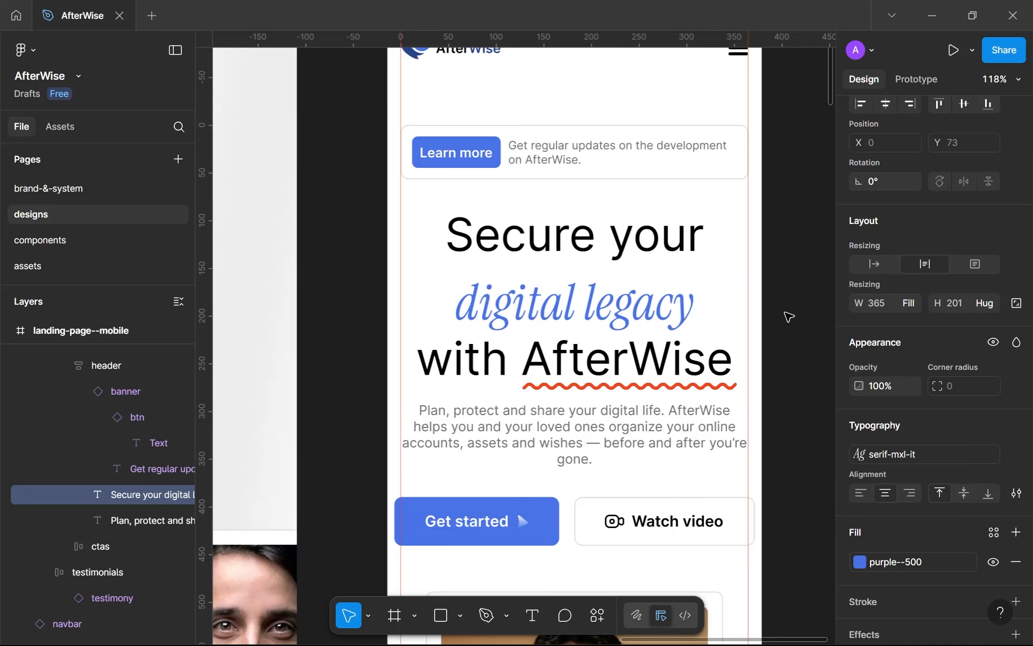
{"action": "key", "text": "Escape"}
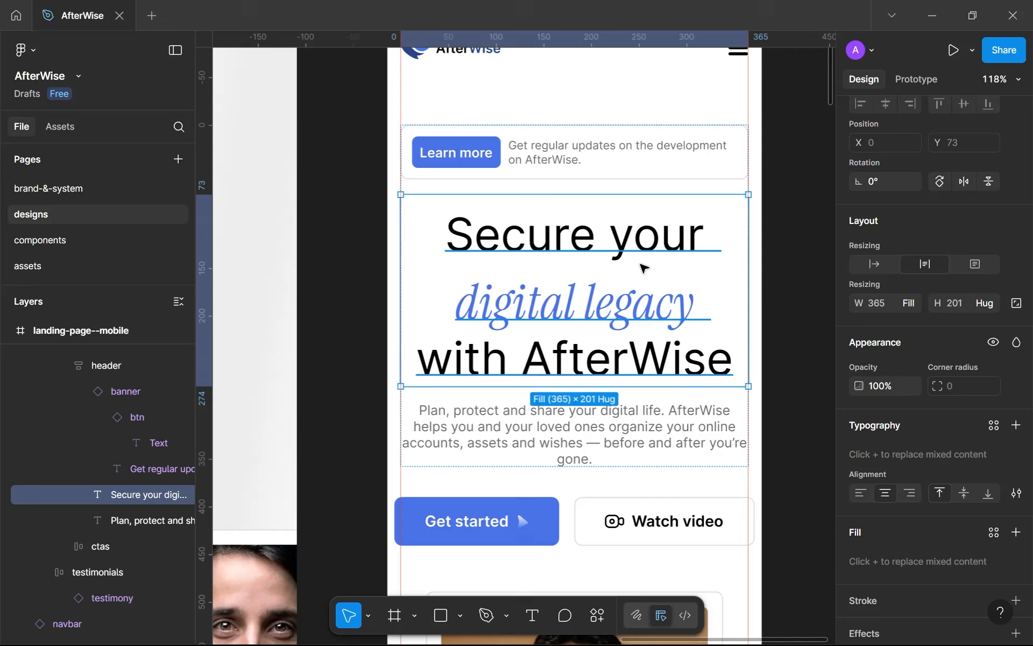
Select the hero heading text and detach its sans text style, undoing a trial serif style.
{"action": "scroll", "coordinate": [749, 314], "scroll_direction": "down", "scroll_amount": 5}
{"action": "left_click", "coordinate": [749, 314]}
{"action": "scroll", "coordinate": [749, 314], "scroll_direction": "down", "scroll_amount": 3}
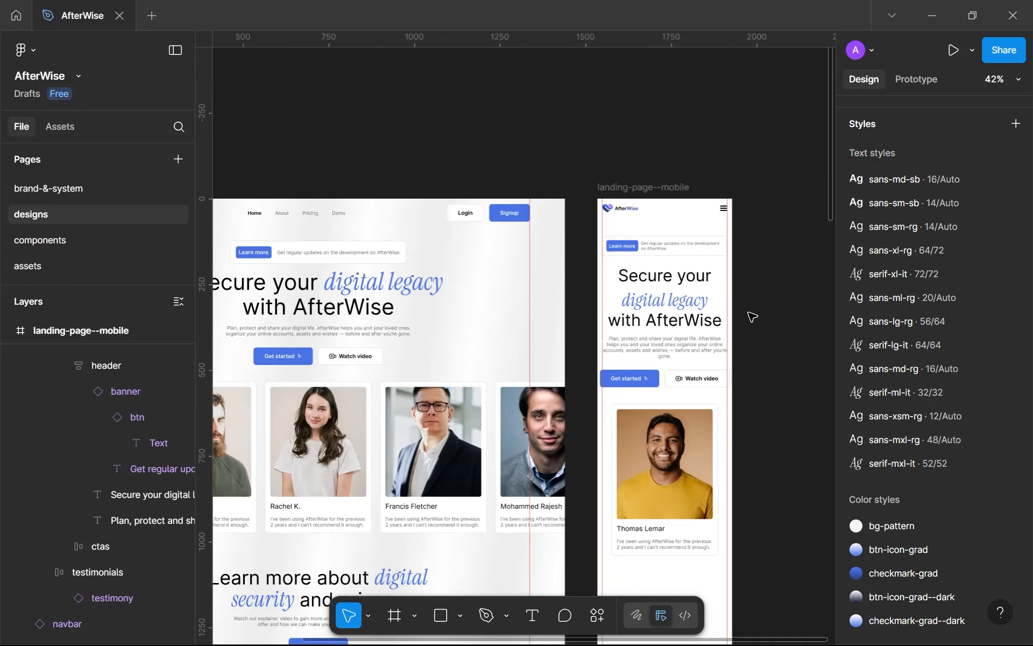
{"action": "scroll", "coordinate": [657, 289], "scroll_direction": "up", "scroll_amount": 8}
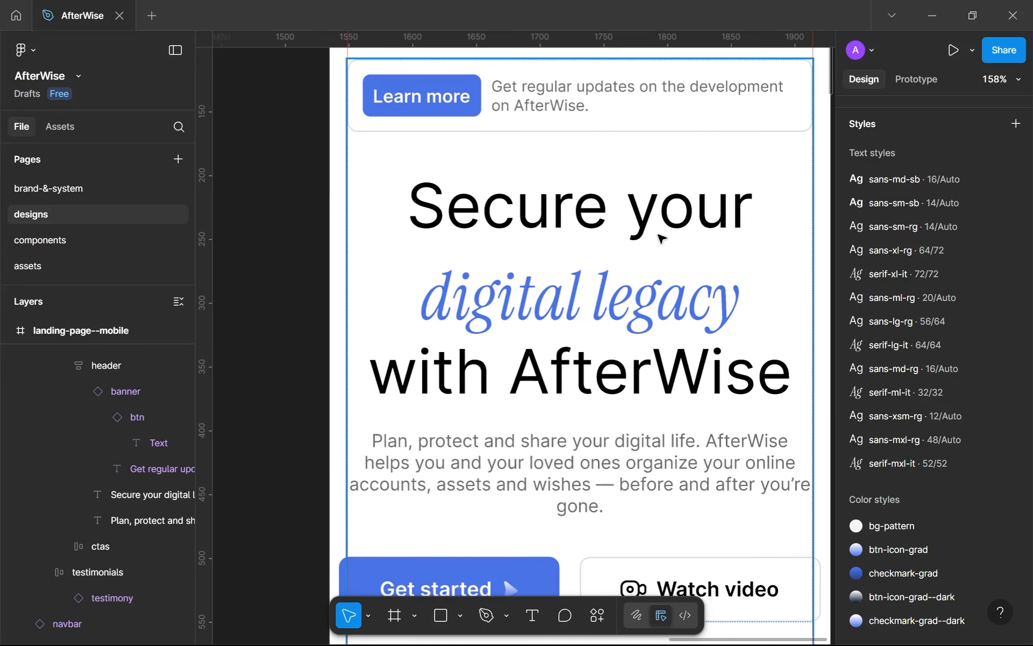
{"action": "left_click", "coordinate": [661, 237]}
{"action": "left_click", "coordinate": [670, 237]}
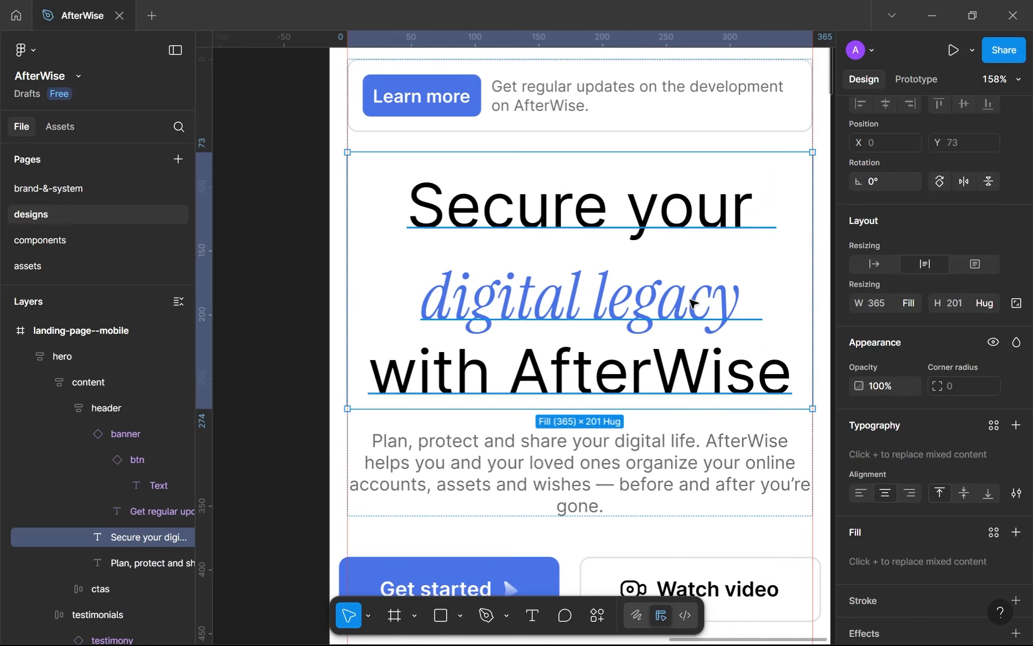
{"action": "double_click", "coordinate": [730, 216]}
{"action": "left_click", "coordinate": [754, 214]}
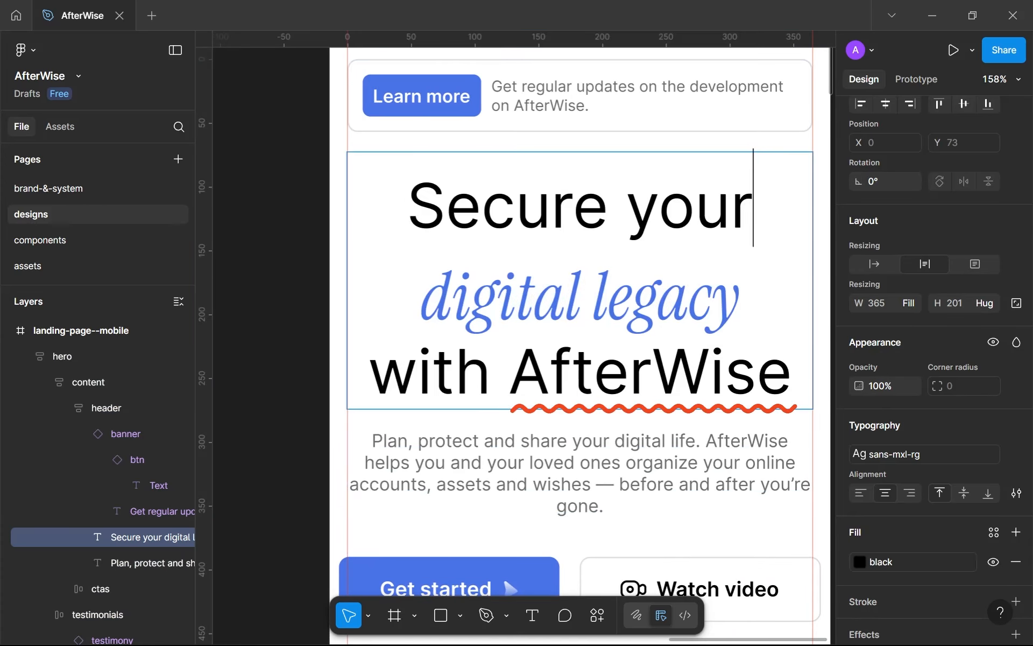
{"action": "key", "text": "Escape"}
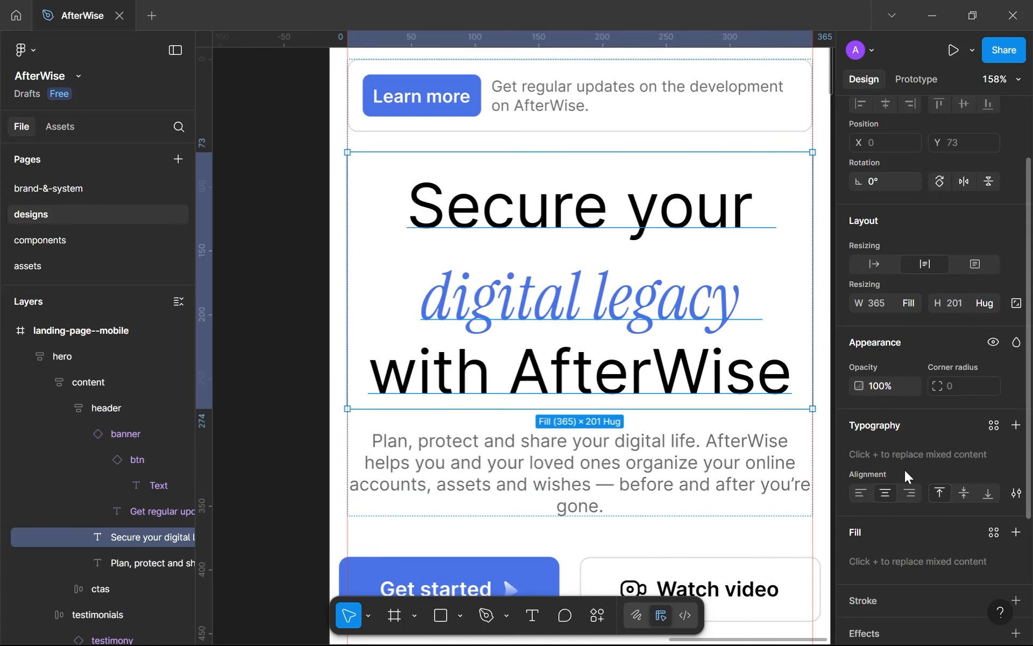
{"action": "left_click", "coordinate": [1016, 426]}
{"action": "key", "text": "ctrl+z"}
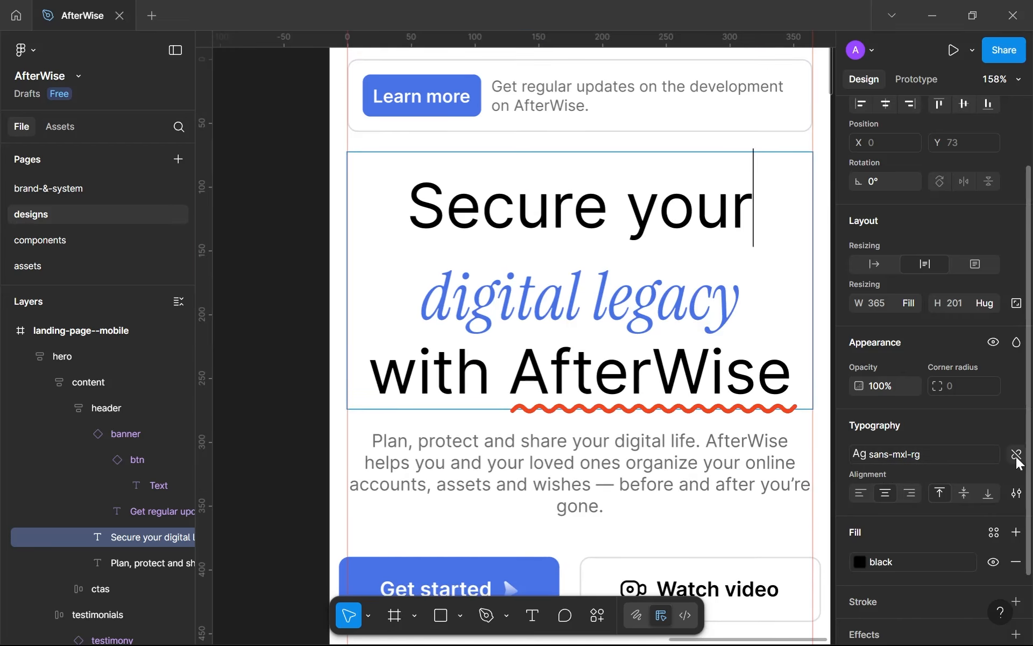
{"action": "left_click", "coordinate": [1016, 455]}
Inspect the heading words' styles and undo a trial style detach on 'Secure your'.
{"action": "left_click", "coordinate": [757, 371]}
{"action": "left_click", "coordinate": [1012, 454]}
{"action": "left_click", "coordinate": [657, 296]}
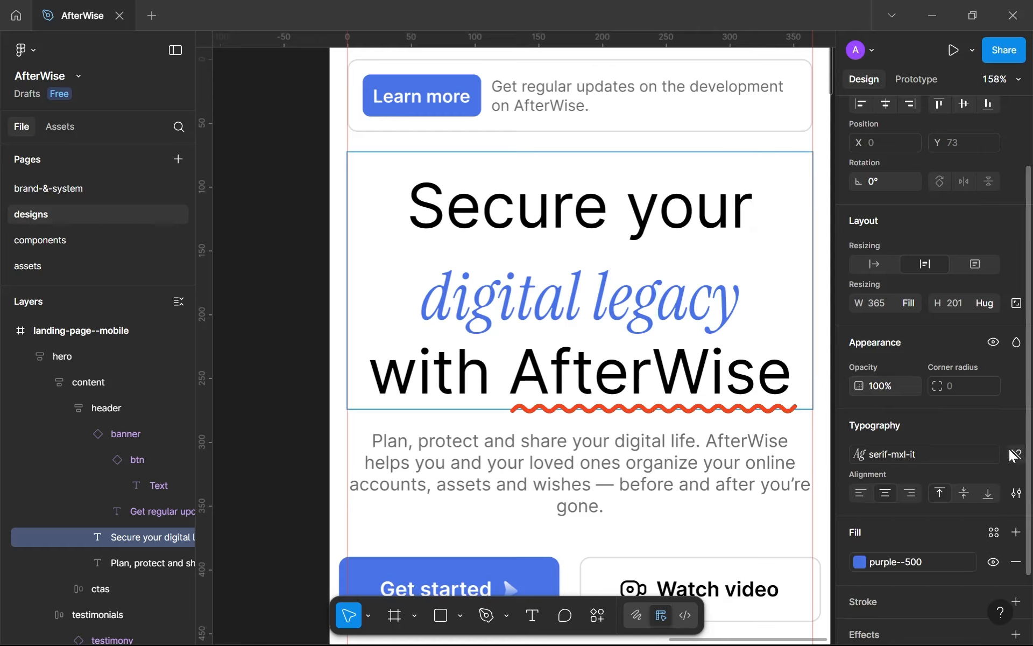
{"action": "left_click", "coordinate": [1014, 454]}
{"action": "key", "text": "End"}
{"action": "left_click_drag", "start_coordinate": [792, 372], "coordinate": [416, 207]}
{"action": "left_click", "coordinate": [445, 209]}
{"action": "key", "text": "Home"}
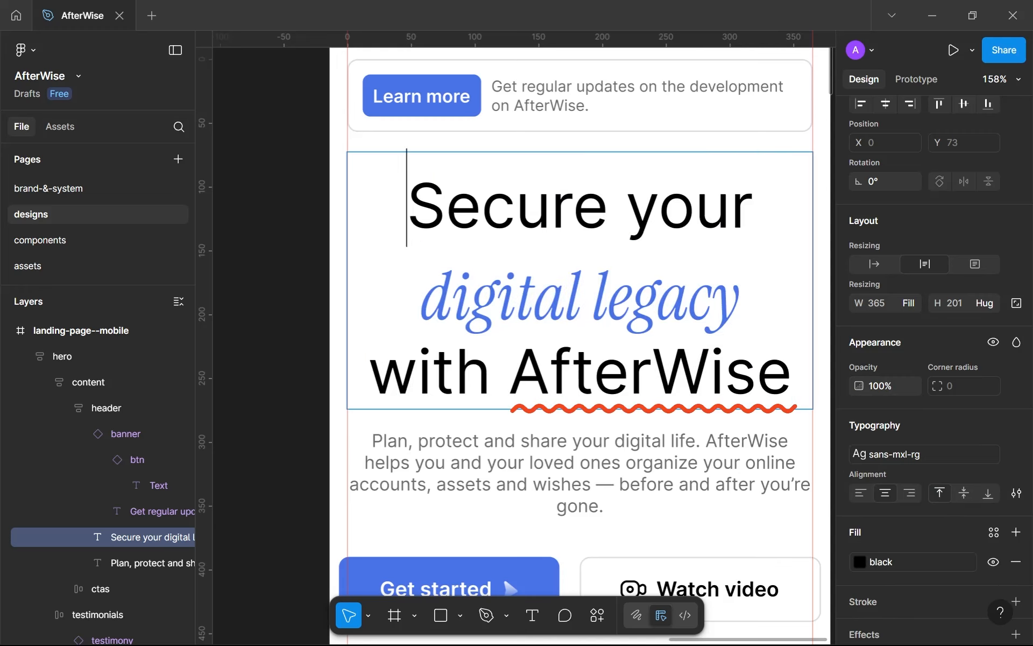
{"action": "key", "text": "ctrl+shift+Right"}
{"action": "key", "text": "ctrl+shift+Right"}
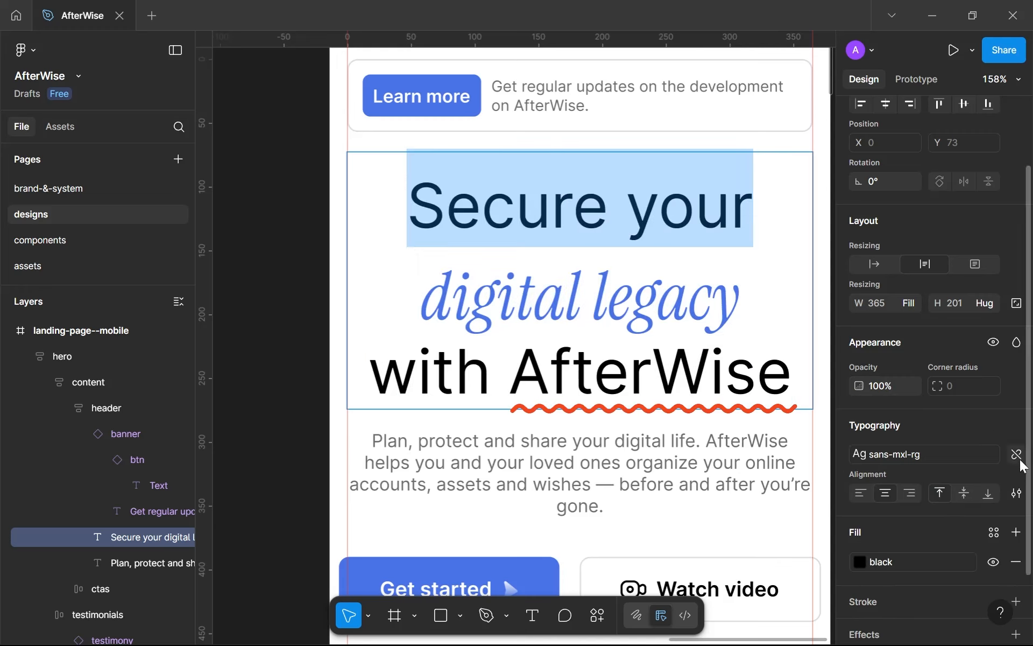
{"action": "left_click", "coordinate": [1016, 456]}
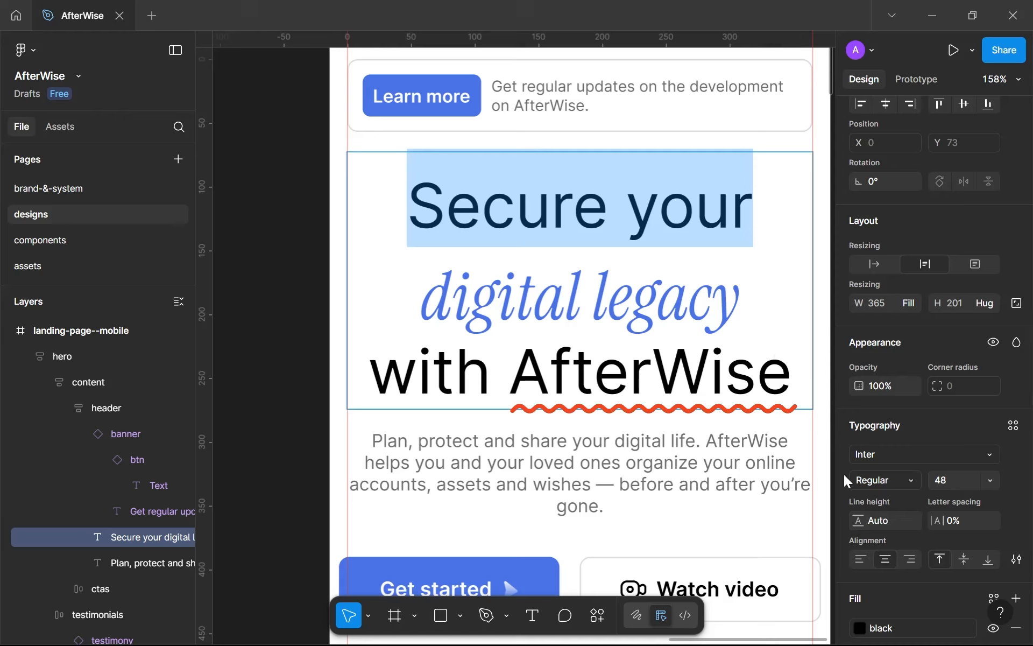
{"action": "key", "text": "Down"}
{"action": "key", "text": "shift+Left"}
{"action": "key", "text": "shift+Left"}
{"action": "key", "text": "shift+Left"}
{"action": "key", "text": "shift+Left"}
{"action": "key", "text": "shift+Left"}
{"action": "key", "text": "shift+Left"}
{"action": "key", "text": "shift+Left"}
{"action": "key", "text": "shift+Left"}
{"action": "key", "text": "shift+Left"}
{"action": "key", "text": "shift+Left"}
{"action": "key", "text": "shift+Left"}
{"action": "key", "text": "shift+Left"}
{"action": "key", "text": "shift+Left"}
{"action": "key", "text": "shift+Left"}
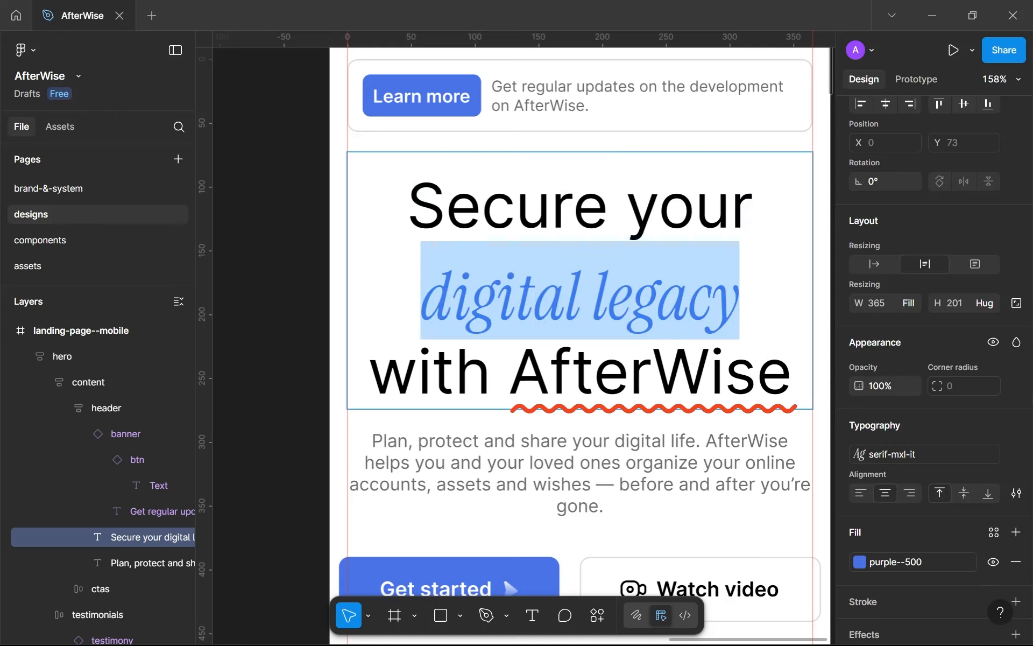
{"action": "key", "text": "ctrl+z"}
{"action": "key", "text": "ctrl+z"}
{"action": "key", "text": "ctrl+z"}
{"action": "key", "text": "ctrl+z"}
{"action": "key", "text": "ctrl+z"}
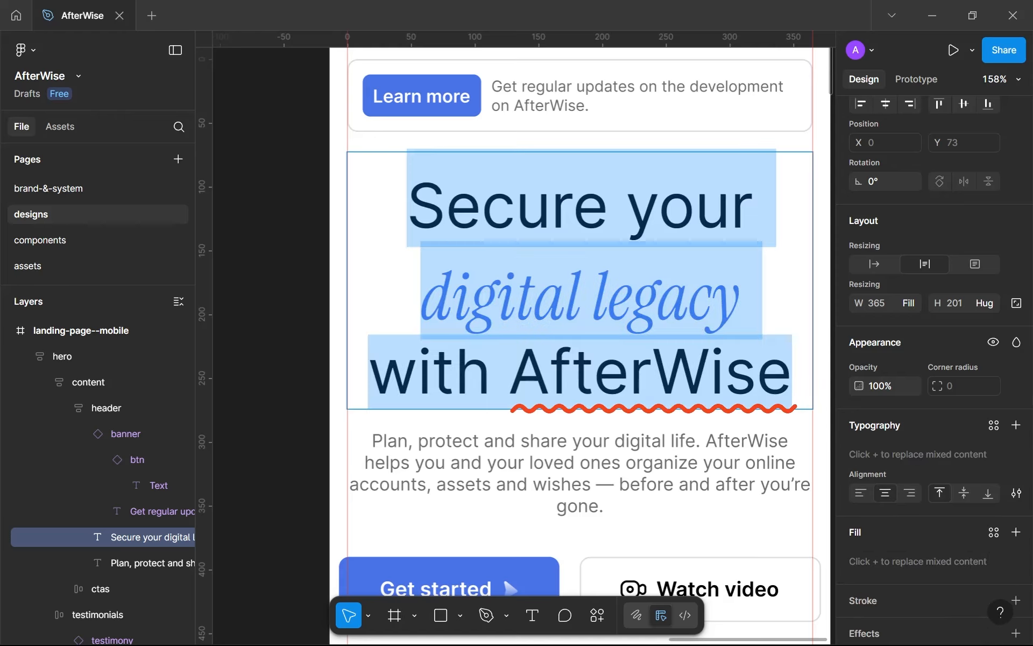
Select 'digital legacy' and detach its serif-mxl-it text style.
{"action": "left_click", "coordinate": [657, 295]}
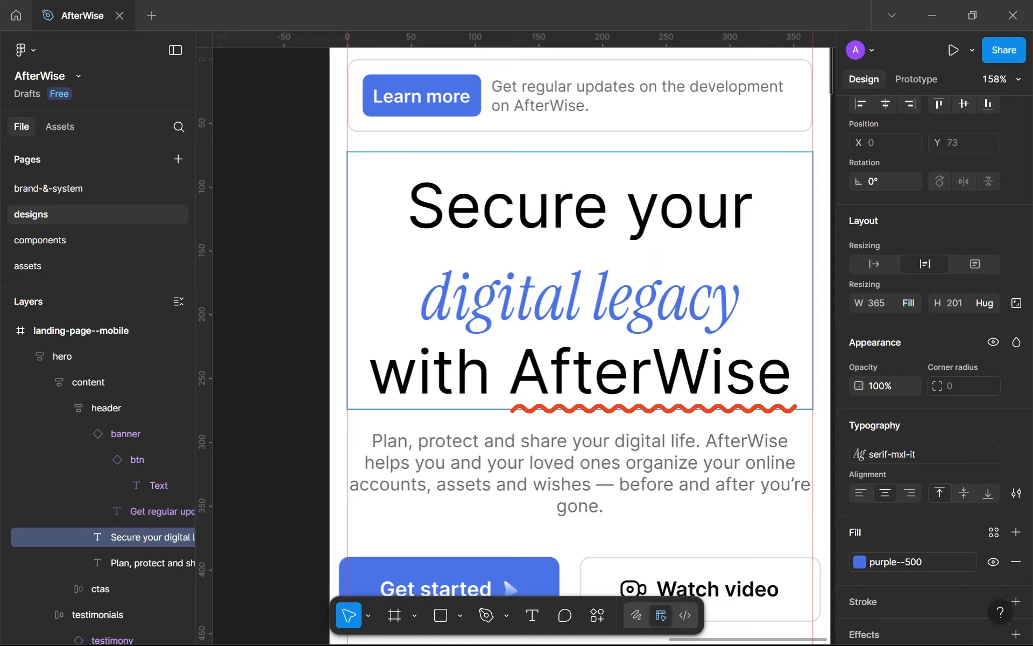
{"action": "left_click", "coordinate": [757, 372]}
{"action": "left_click", "coordinate": [741, 298]}
{"action": "left_click", "coordinate": [756, 371]}
{"action": "left_click_drag", "start_coordinate": [761, 302], "coordinate": [420, 301]}
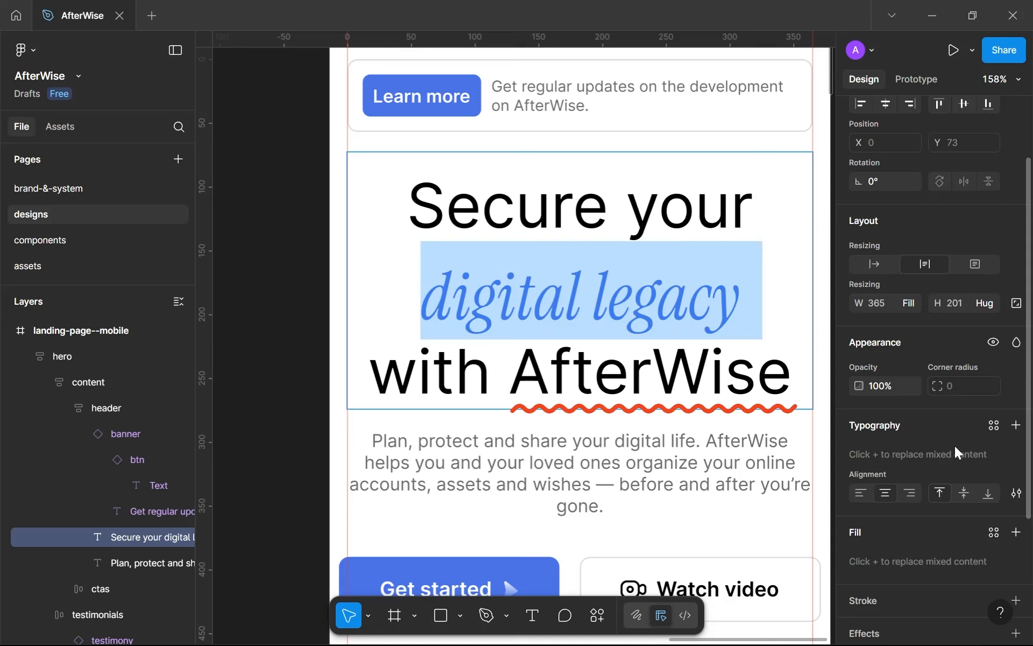
{"action": "left_click", "coordinate": [711, 298]}
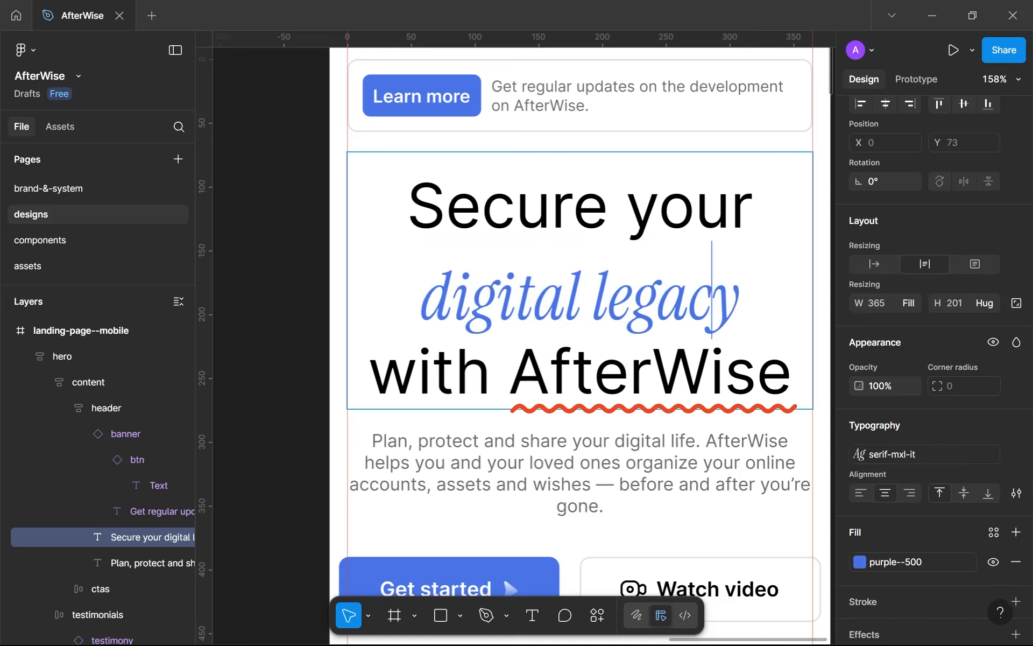
{"action": "left_click_drag", "start_coordinate": [743, 302], "coordinate": [421, 301]}
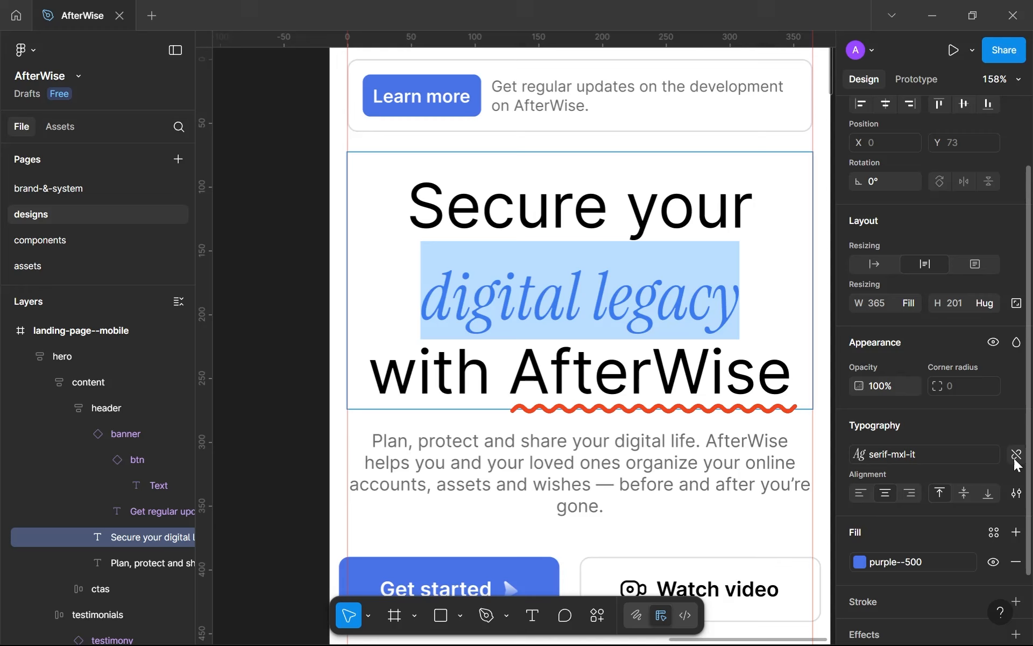
{"action": "left_click", "coordinate": [1014, 454]}
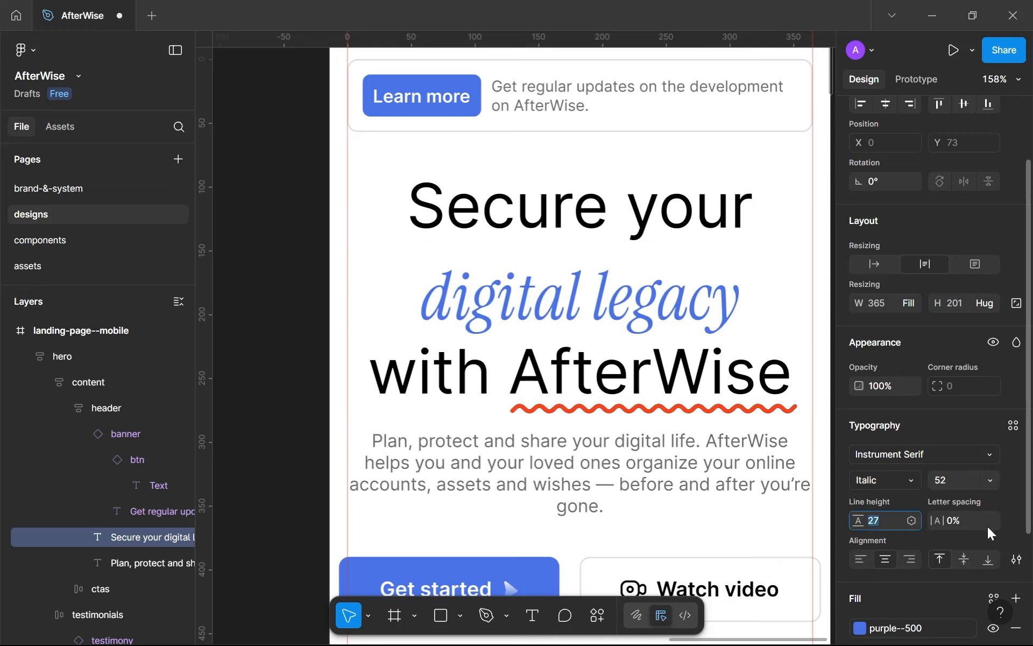
Reselect 'digital legacy' and set its line height to 12.
{"action": "left_click", "coordinate": [744, 301]}
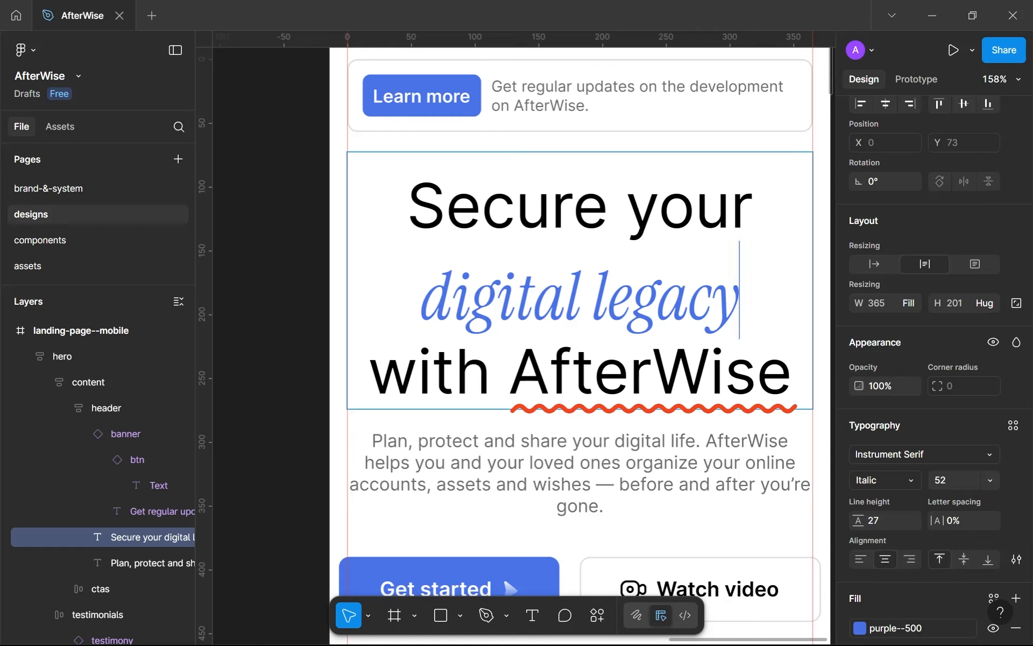
{"action": "left_click_drag", "start_coordinate": [740, 302], "coordinate": [762, 301]}
{"action": "left_click", "coordinate": [452, 301]}
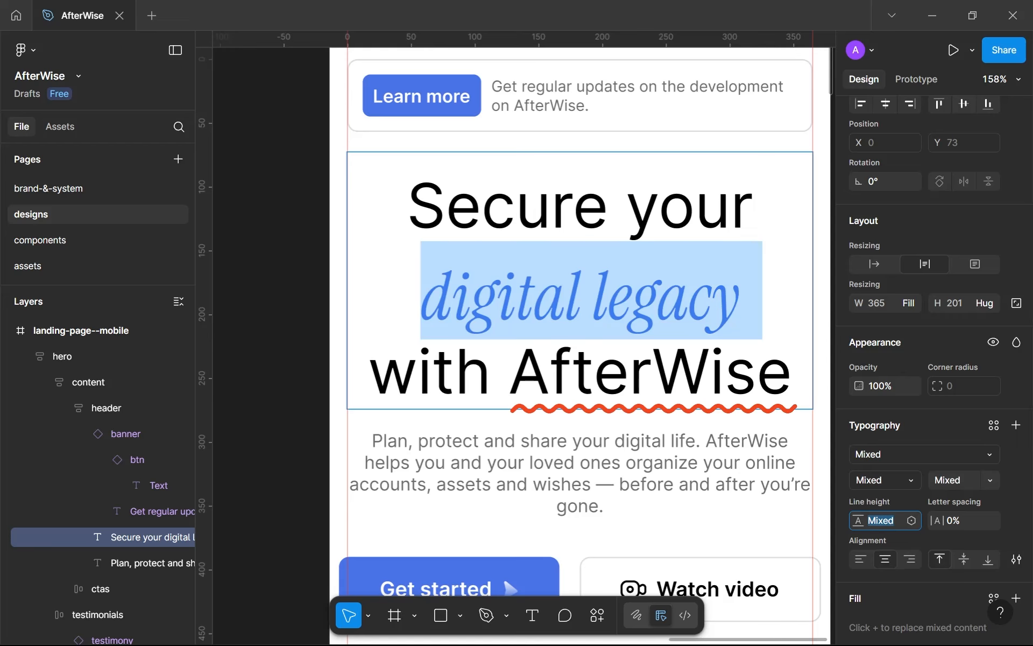
{"action": "type", "text": "12"}
{"action": "key", "text": "Return"}
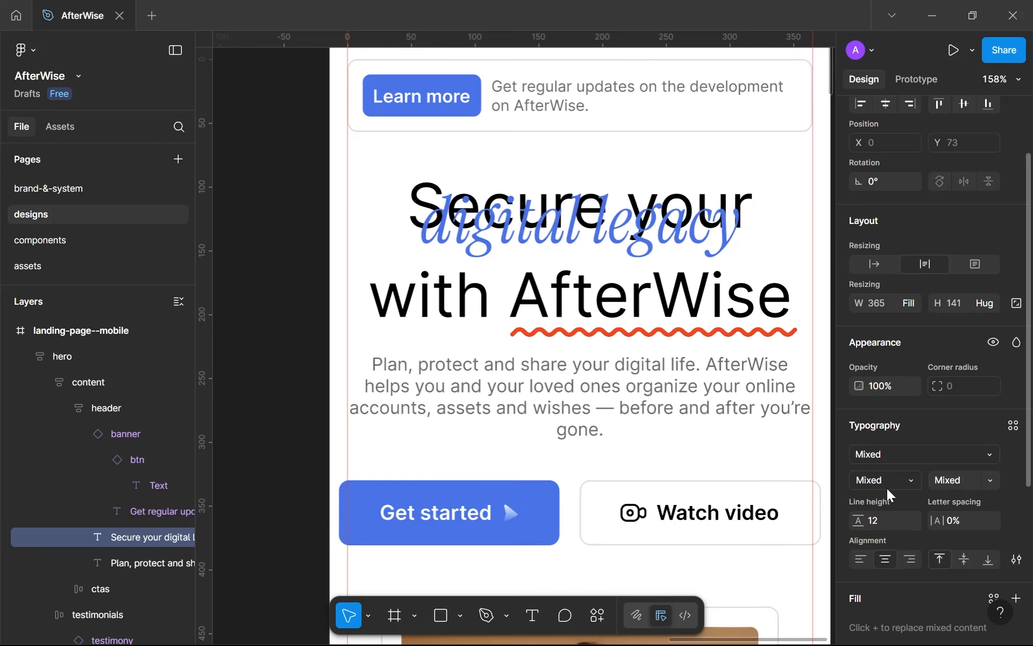
{"action": "left_click", "coordinate": [887, 488]}
{"action": "left_click", "coordinate": [874, 531]}
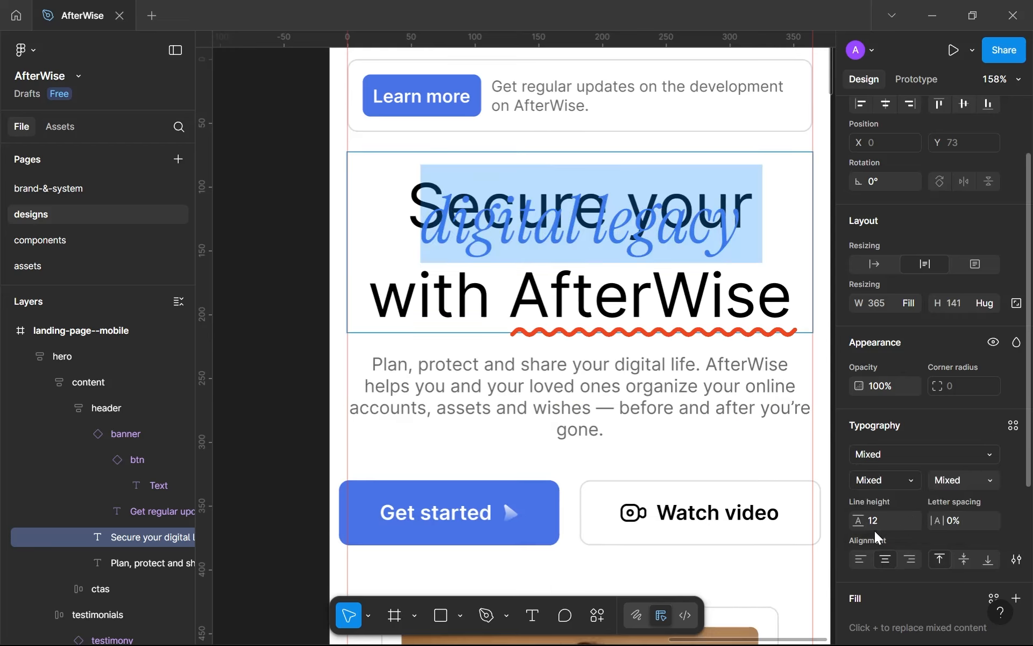
Raise the 'digital legacy' line height to 52, shrinking the heading block to 181 tall.
{"action": "left_click", "coordinate": [889, 525]}
{"action": "key", "text": "Up"}
{"action": "key", "text": "Up"}
{"action": "key", "text": "Up"}
{"action": "key", "text": "Up"}
{"action": "key", "text": "Up"}
{"action": "key", "text": "Up"}
{"action": "key", "text": "Up"}
{"action": "key", "text": "Up"}
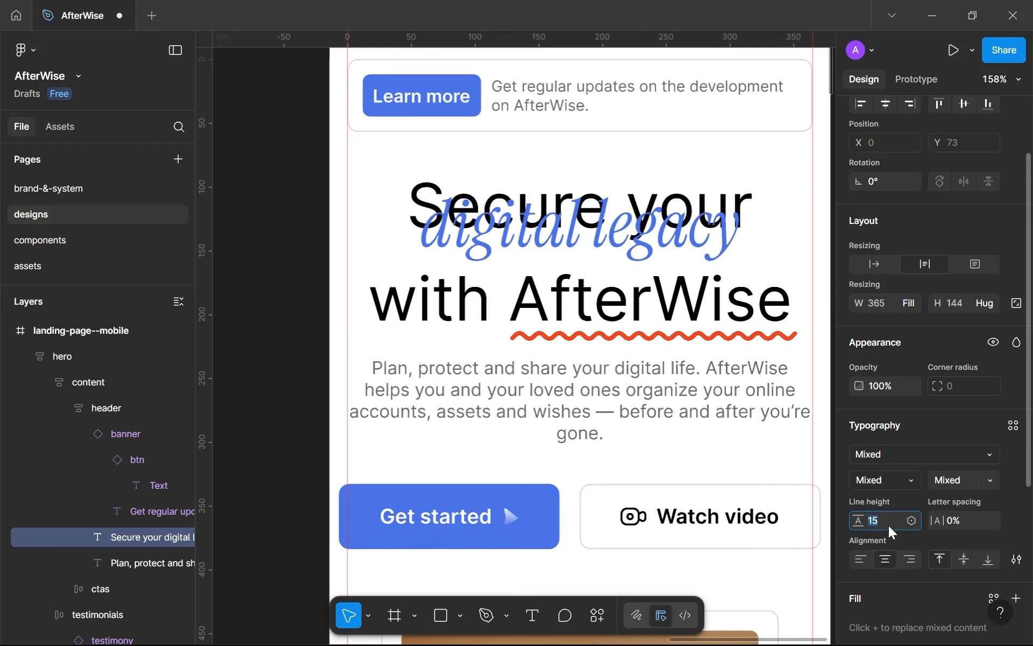
{"action": "key", "text": "Up"}
{"action": "key", "text": "Up"}
{"action": "key", "text": "Up"}
{"action": "key", "text": "Up"}
{"action": "key", "text": "Up"}
{"action": "key", "text": "Up"}
{"action": "key", "text": "Up"}
{"action": "key", "text": "Up"}
{"action": "key", "text": "Up"}
{"action": "key", "text": "Up"}
{"action": "key", "text": "Up"}
{"action": "key", "text": "Up"}
{"action": "key", "text": "Up"}
{"action": "key", "text": "Up"}
{"action": "key", "text": "Up"}
{"action": "key", "text": "Up"}
{"action": "key", "text": "Up"}
{"action": "key", "text": "Up"}
{"action": "key", "text": "Up"}
{"action": "key", "text": "Up"}
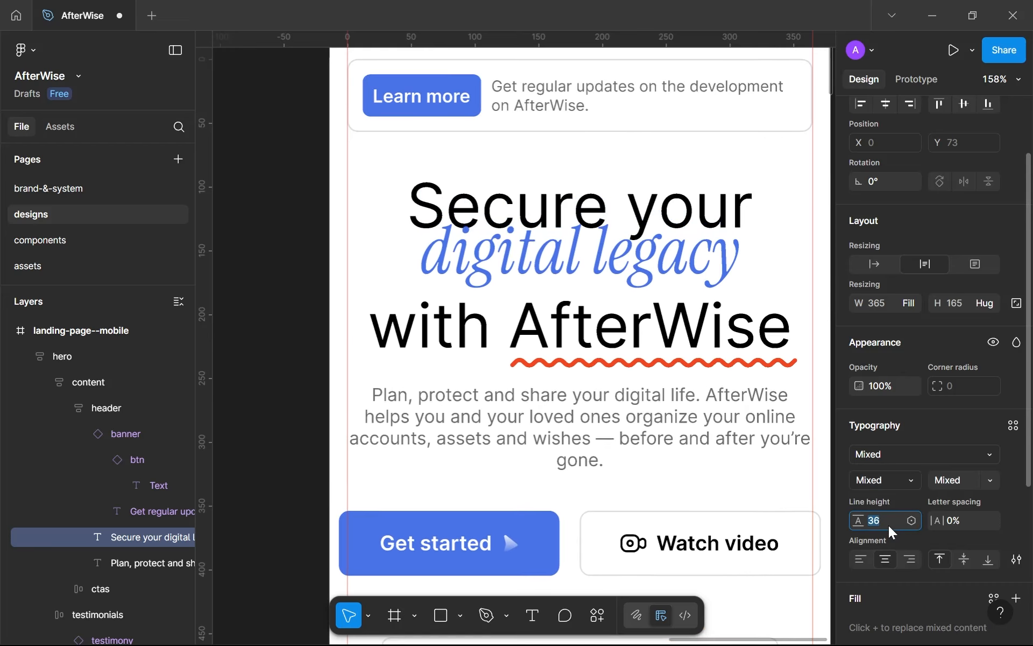
{"action": "key", "text": "Up"}
{"action": "key", "text": "Up"}
{"action": "key", "text": "Up"}
{"action": "key", "text": "Up"}
{"action": "key", "text": "Up"}
{"action": "key", "text": "Up"}
{"action": "key", "text": "Up"}
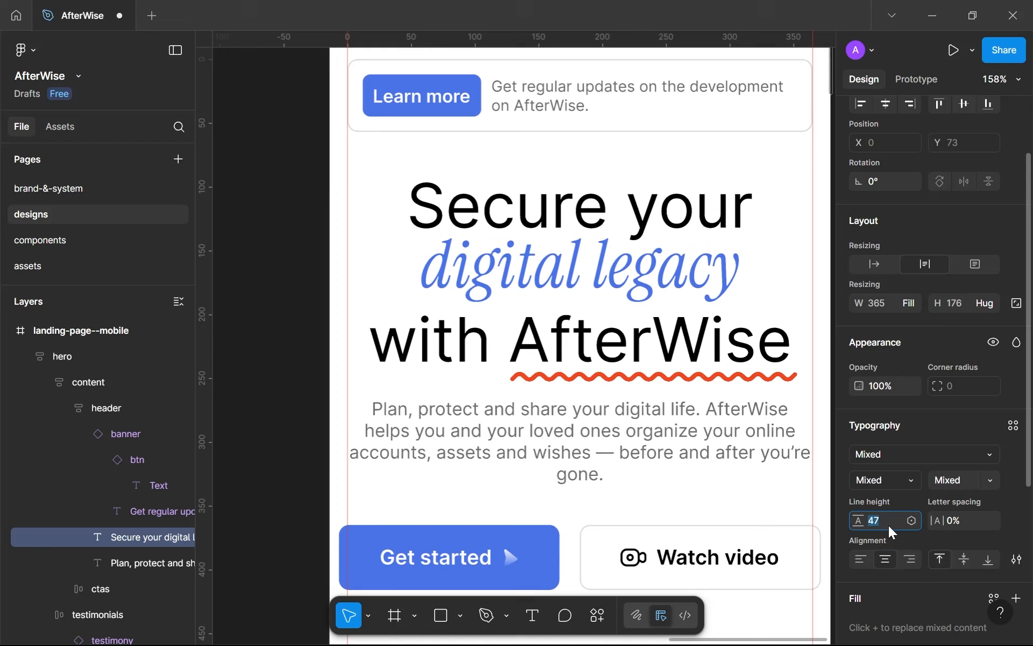
{"action": "key", "text": "Up"}
{"action": "key", "text": "Up"}
{"action": "key", "text": "Up"}
{"action": "key", "text": "Up"}
{"action": "key", "text": "Return"}
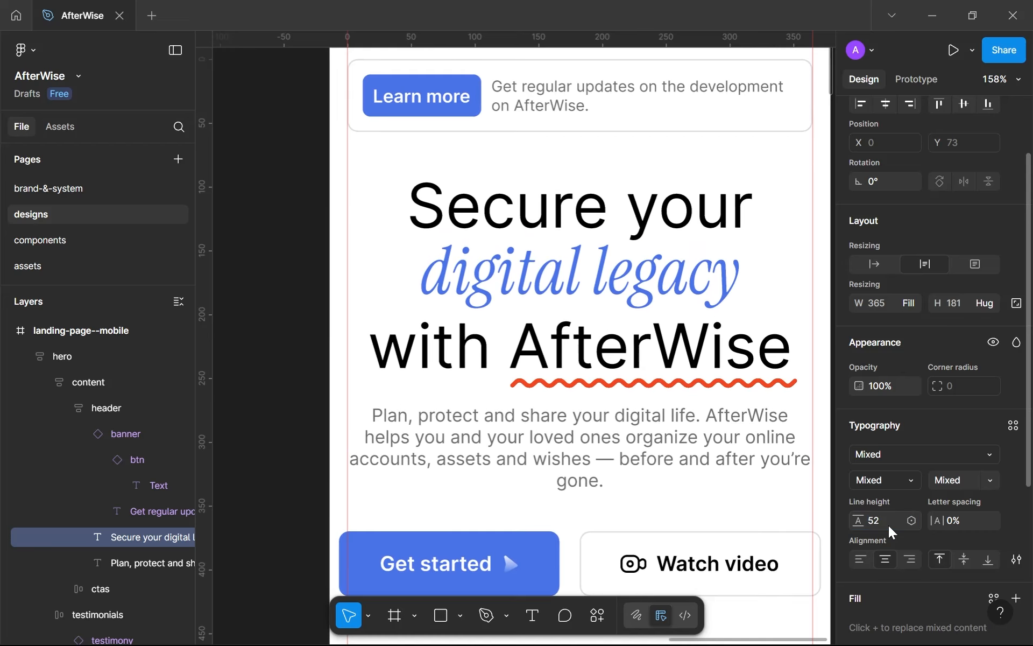
{"action": "triple_click", "coordinate": [689, 272]}
{"action": "left_click", "coordinate": [690, 272]}
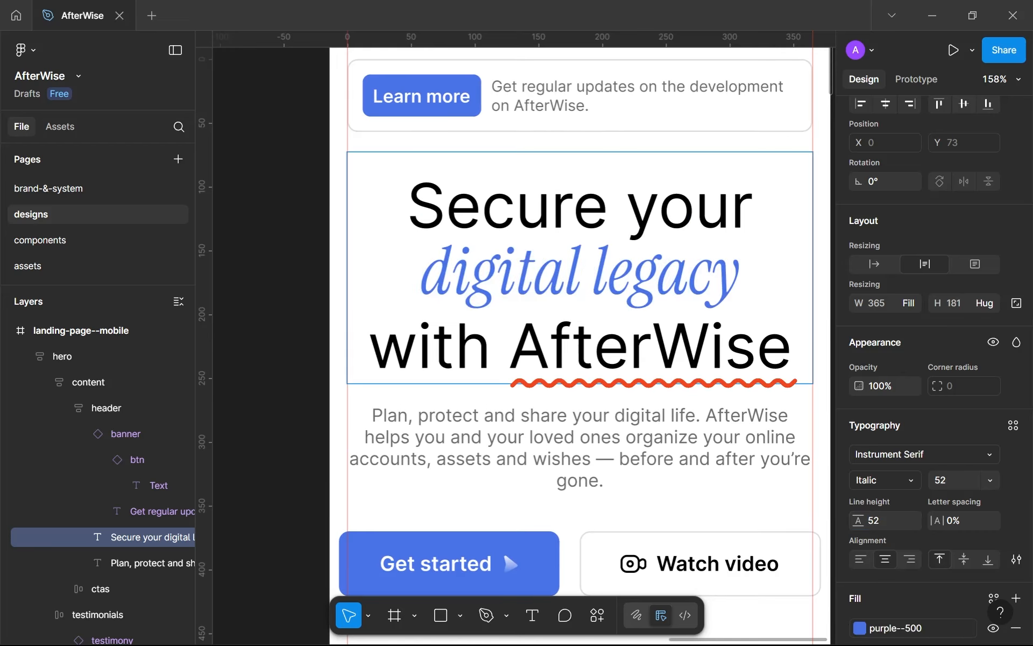
{"action": "left_click", "coordinate": [739, 274]}
{"action": "key", "text": "shift+Right"}
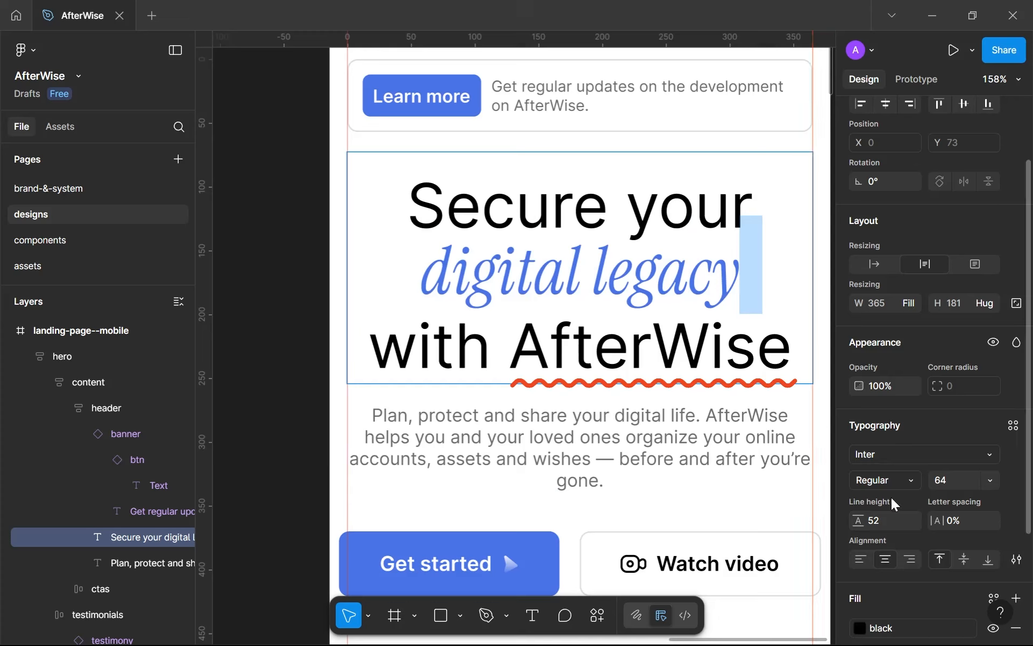
{"action": "left_click", "coordinate": [1013, 425]}
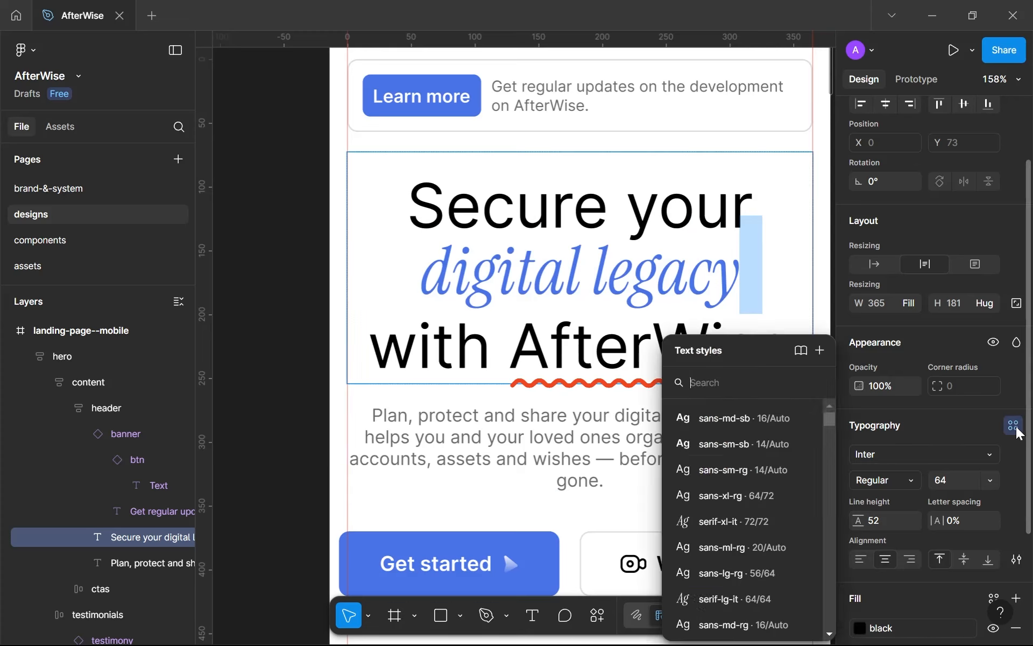
{"action": "left_click", "coordinate": [711, 274]}
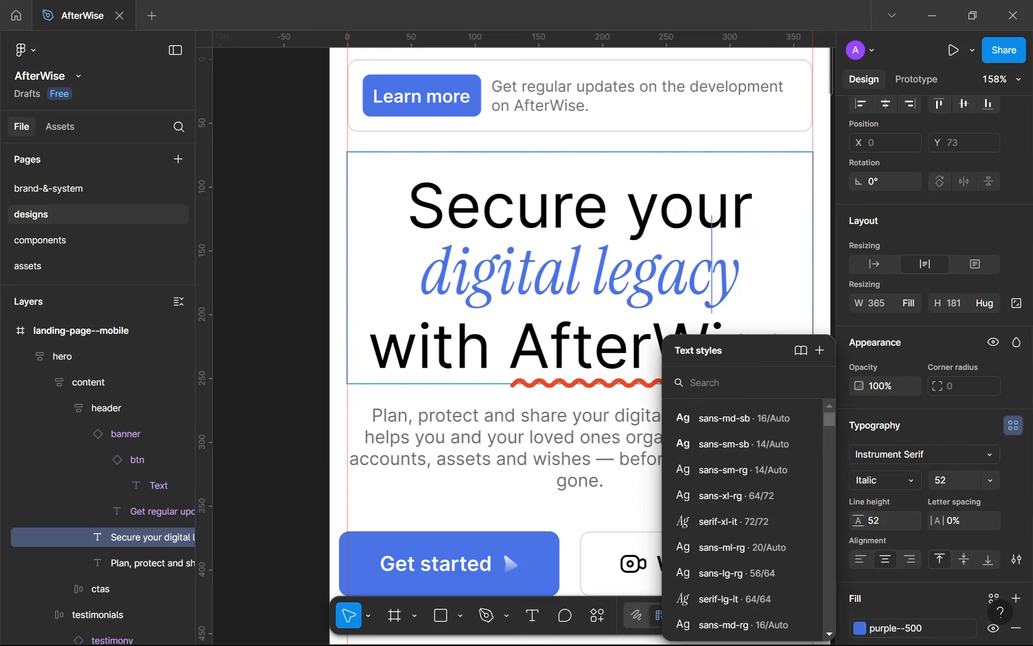
{"action": "key", "text": "End"}
{"action": "key", "text": "shift+Home"}
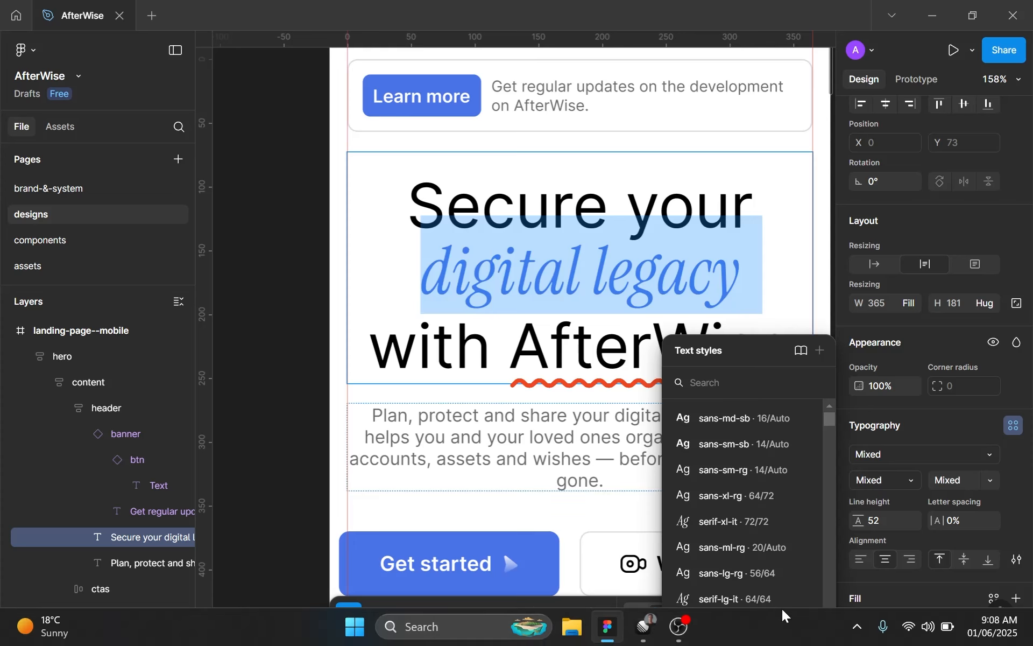
{"action": "scroll", "coordinate": [747, 506], "scroll_direction": "down", "scroll_amount": 1}
{"action": "scroll", "coordinate": [747, 506], "scroll_direction": "down", "scroll_amount": 1}
{"action": "scroll", "coordinate": [733, 613], "scroll_direction": "down", "scroll_amount": 3}
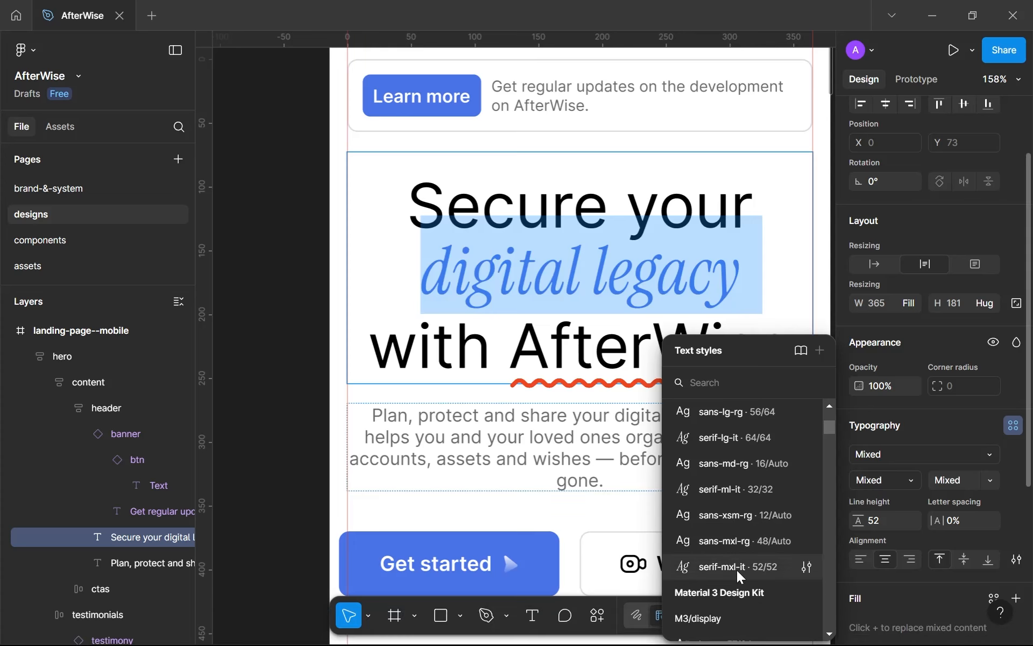
{"action": "left_click", "coordinate": [738, 567]}
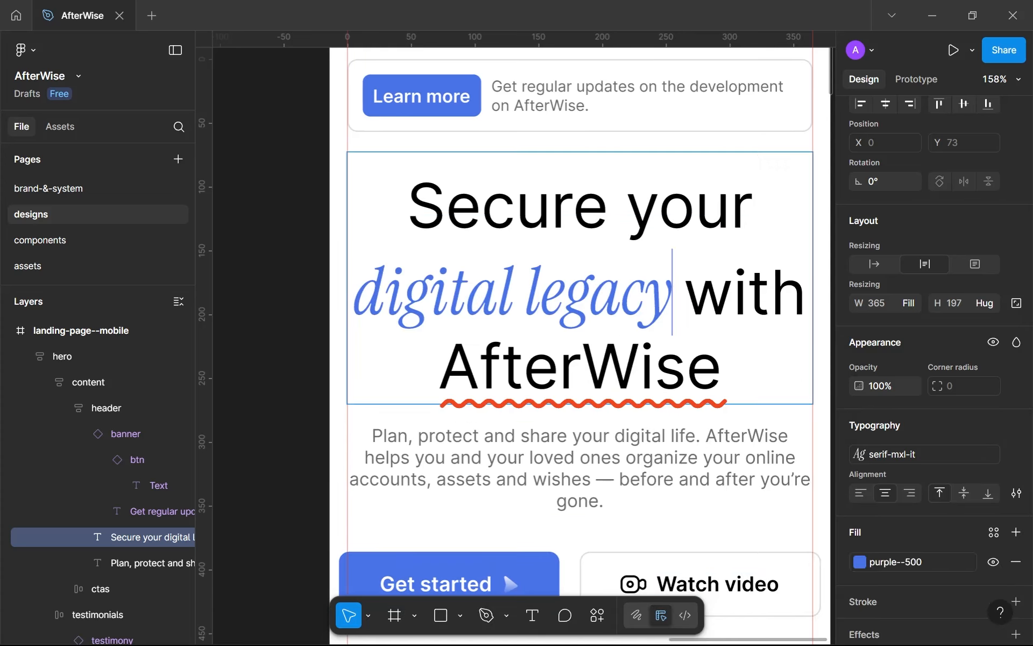
{"action": "key", "text": "shift+Right"}
{"action": "left_click", "coordinate": [732, 292]}
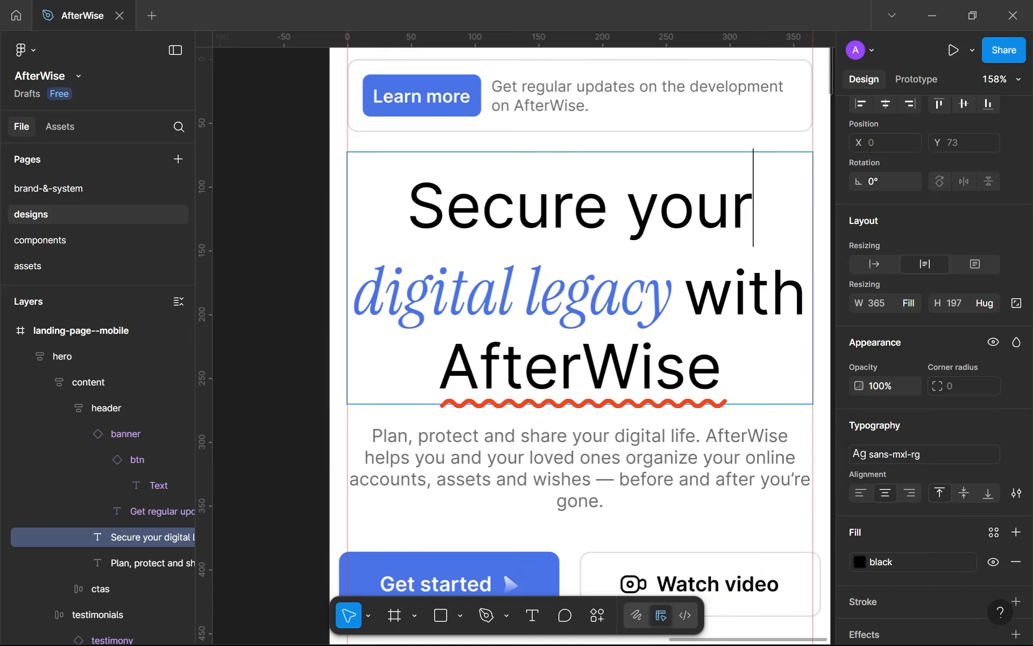
{"action": "scroll", "coordinate": [692, 290], "scroll_direction": "down", "scroll_amount": 5}
{"action": "scroll", "coordinate": [692, 290], "scroll_direction": "right", "scroll_amount": 1}
{"action": "key", "text": "Right"}
{"action": "key", "text": "shift+Left"}
{"action": "key", "text": "shift+Home"}
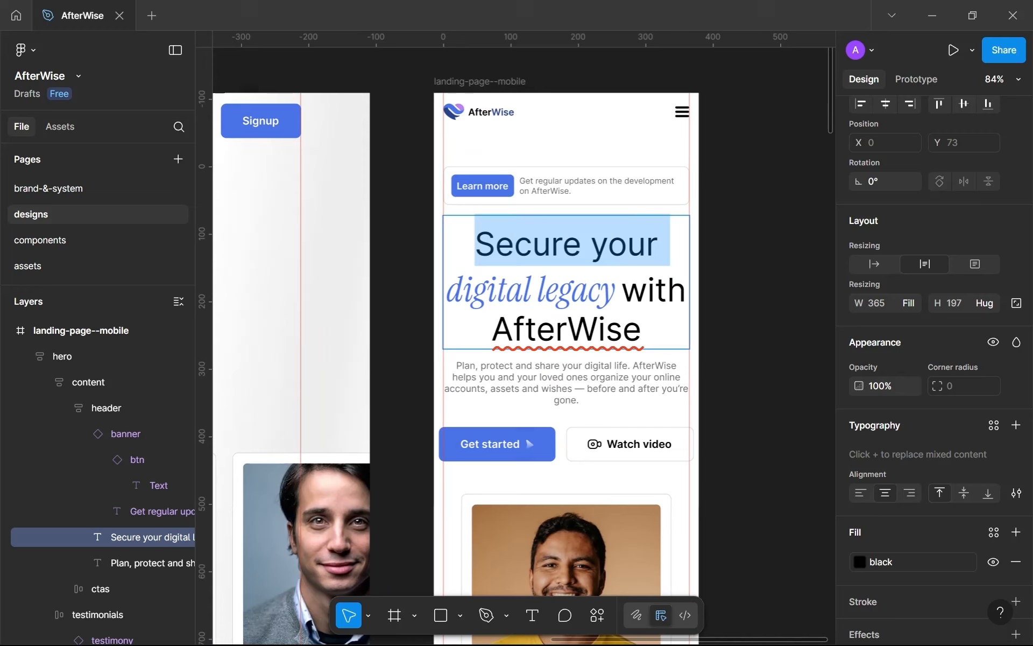
{"action": "key", "text": "Right"}
{"action": "key", "text": "shift+End"}
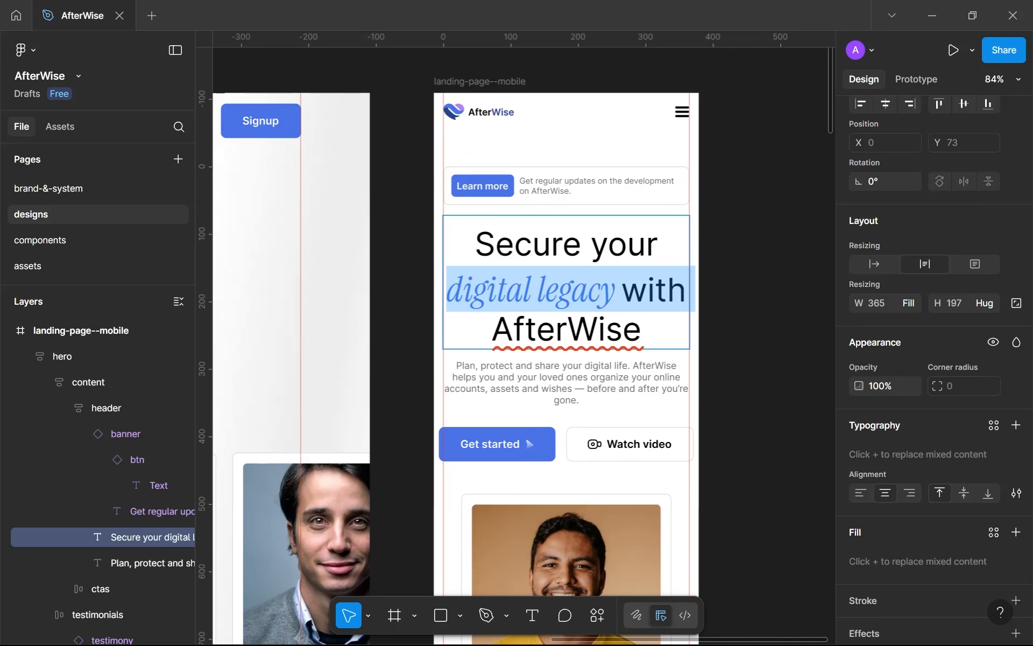
{"action": "left_click_drag", "start_coordinate": [643, 329], "coordinate": [512, 329]}
{"action": "key", "text": "Escape"}
{"action": "key", "text": "Escape"}
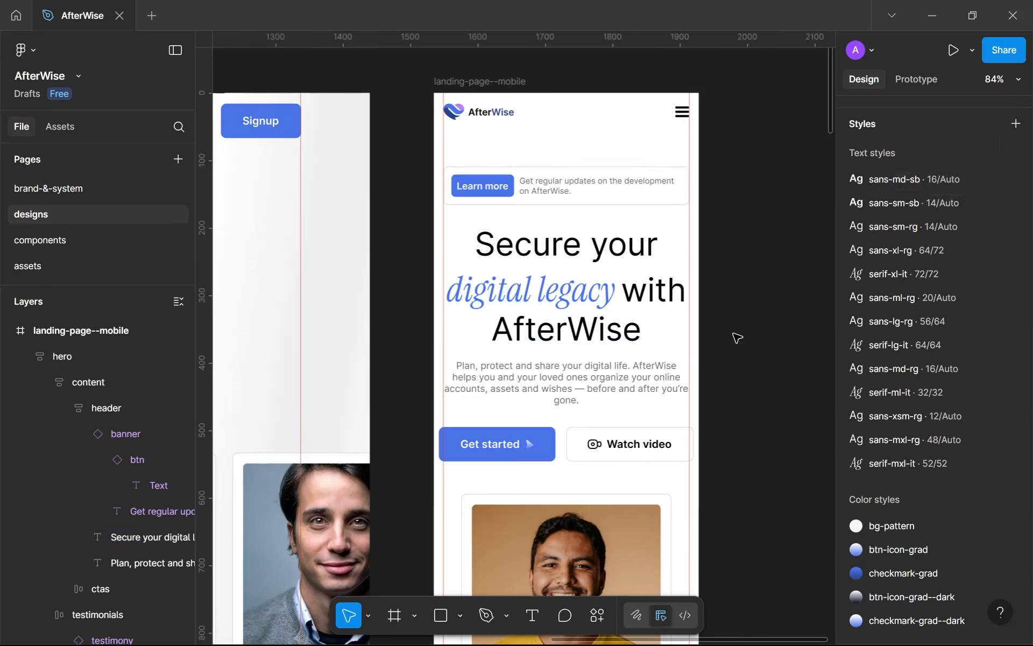
Hide the rulers and apply sans-xsm-rg to the 'Plan, protect' hero paragraph.
{"action": "scroll", "coordinate": [736, 339], "scroll_direction": "down", "scroll_amount": 5}
{"action": "key", "text": "shift+r"}
{"action": "scroll", "coordinate": [708, 324], "scroll_direction": "up", "scroll_amount": 10}
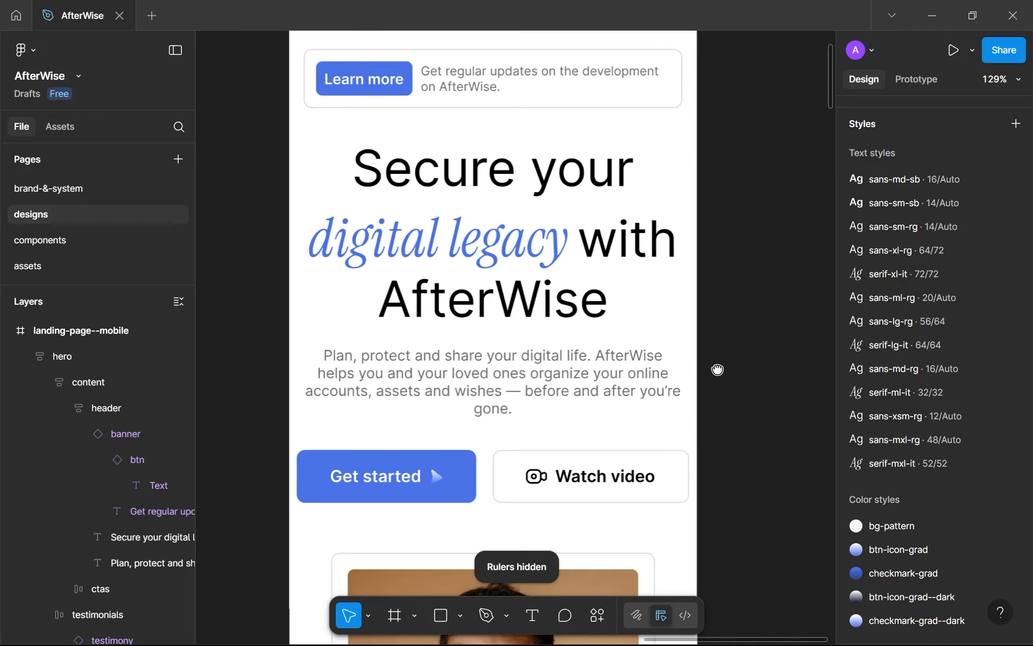
{"action": "scroll", "coordinate": [595, 381], "scroll_direction": "down", "scroll_amount": 6}
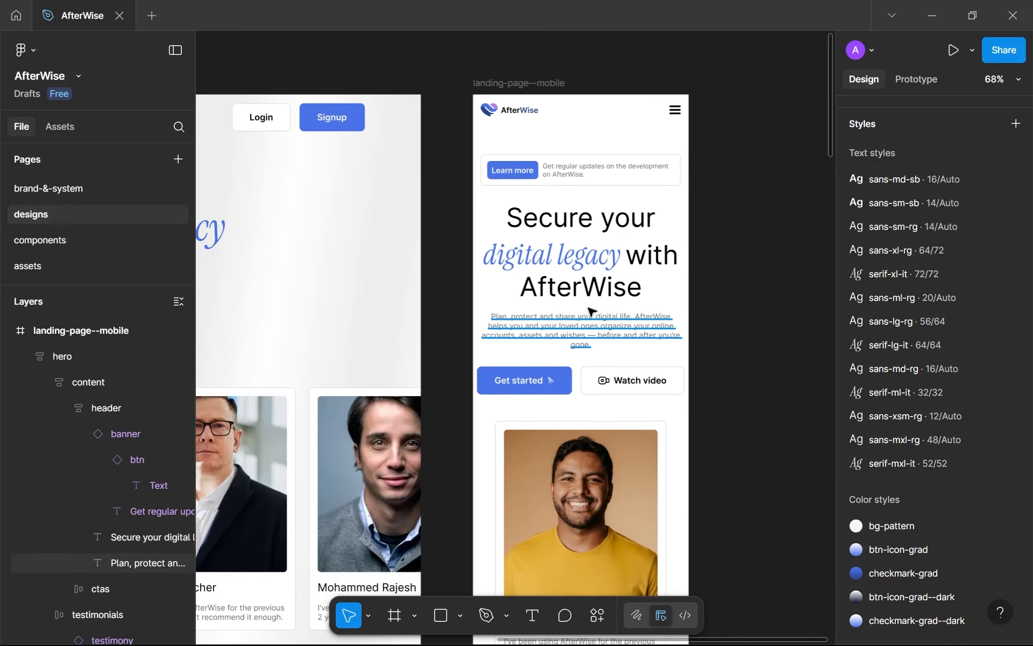
{"action": "scroll", "coordinate": [559, 346], "scroll_direction": "up", "scroll_amount": 4}
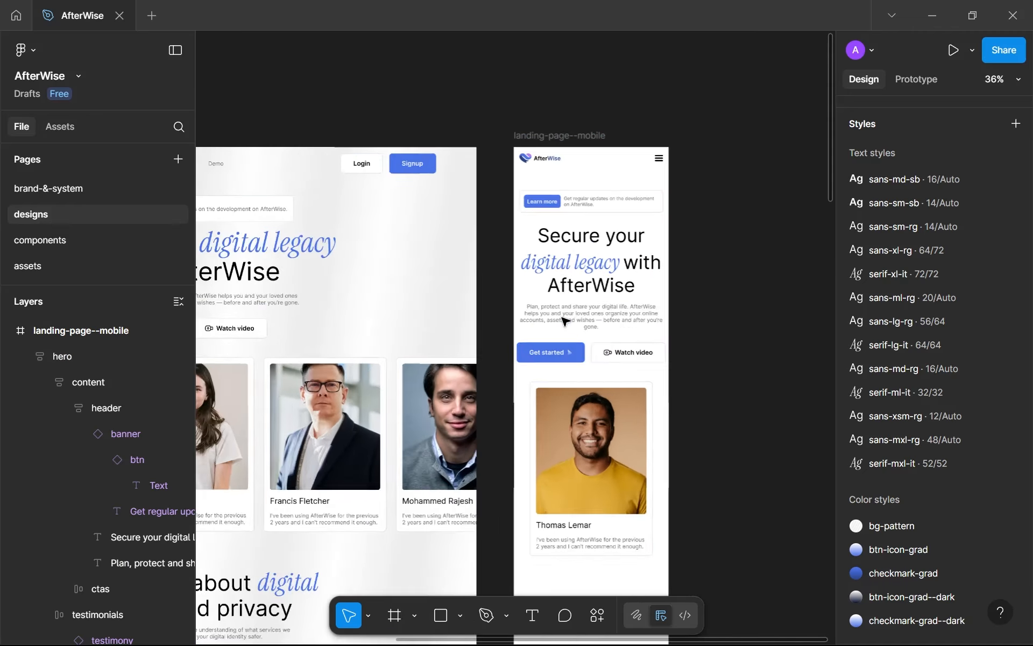
{"action": "left_click", "coordinate": [592, 323]}
{"action": "left_click", "coordinate": [592, 323]}
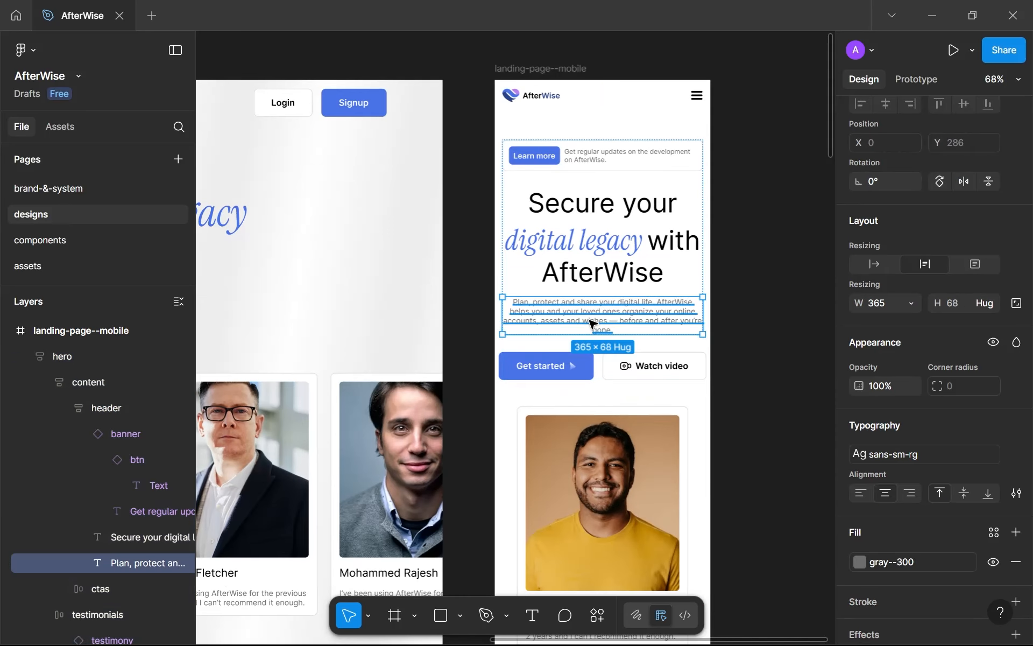
{"action": "left_click", "coordinate": [882, 454]}
{"action": "scroll", "coordinate": [775, 549], "scroll_direction": "down", "scroll_amount": 3}
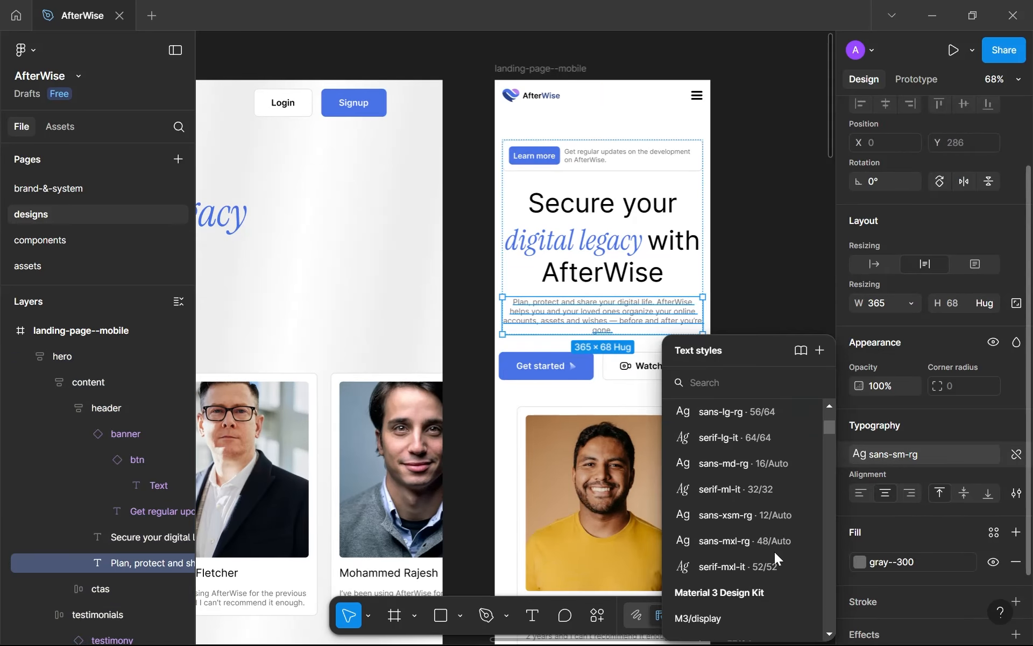
{"action": "left_click", "coordinate": [770, 515]}
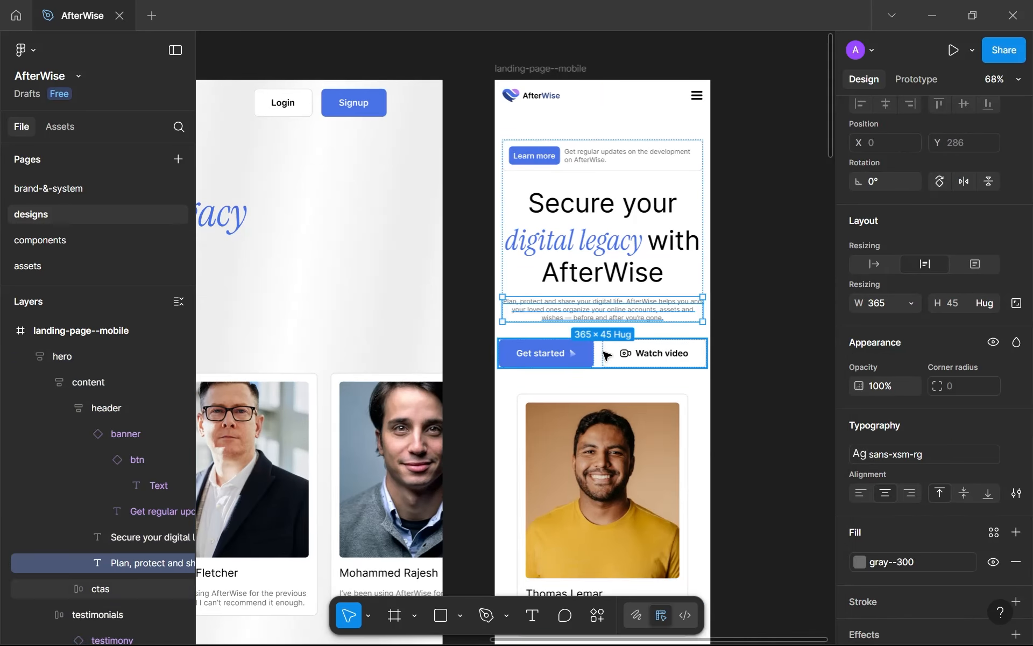
Swap the Get started button instance to the plain primary variant, dropping its arrow.
{"action": "left_click", "coordinate": [603, 353]}
{"action": "scroll", "coordinate": [577, 357], "scroll_direction": "up", "scroll_amount": 3}
{"action": "double_click", "coordinate": [544, 352]}
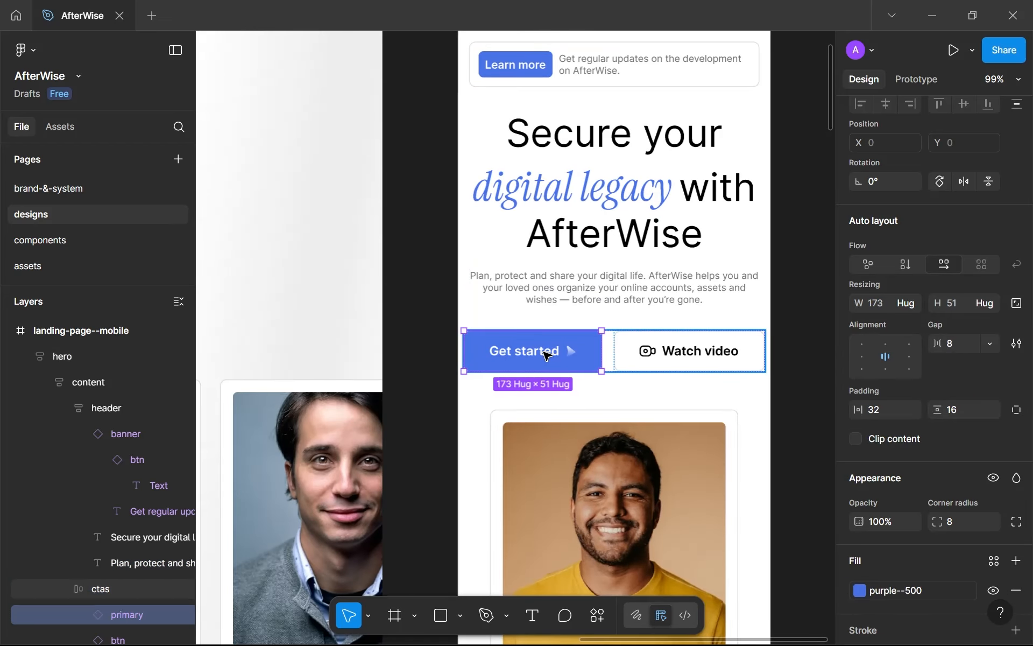
{"action": "double_click", "coordinate": [544, 351]}
{"action": "left_click", "coordinate": [712, 358], "text": "shift"}
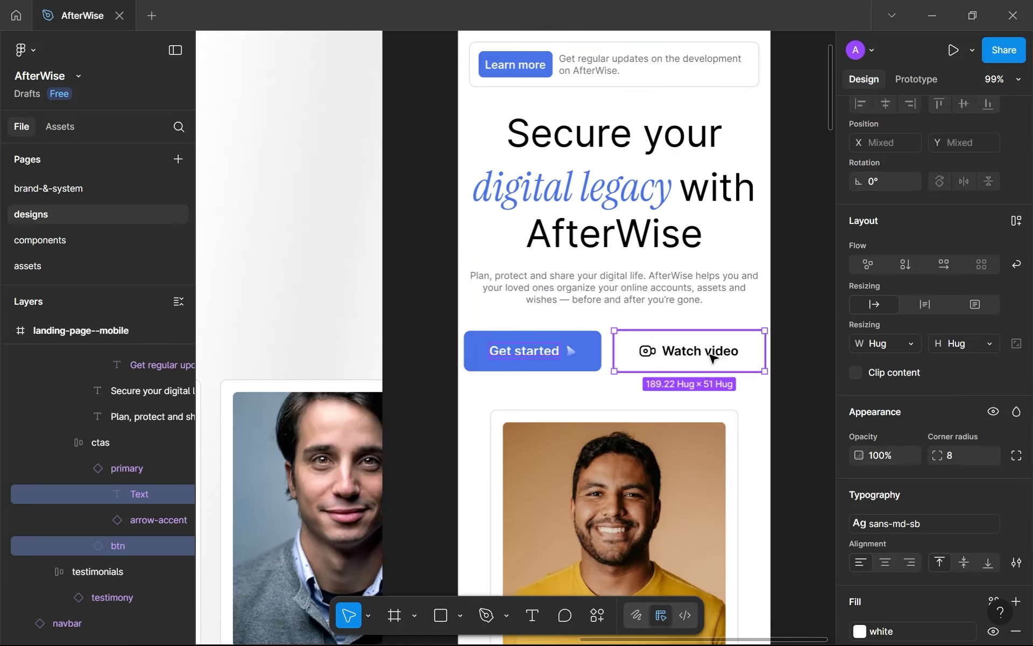
{"action": "double_click", "coordinate": [712, 358], "text": "shift"}
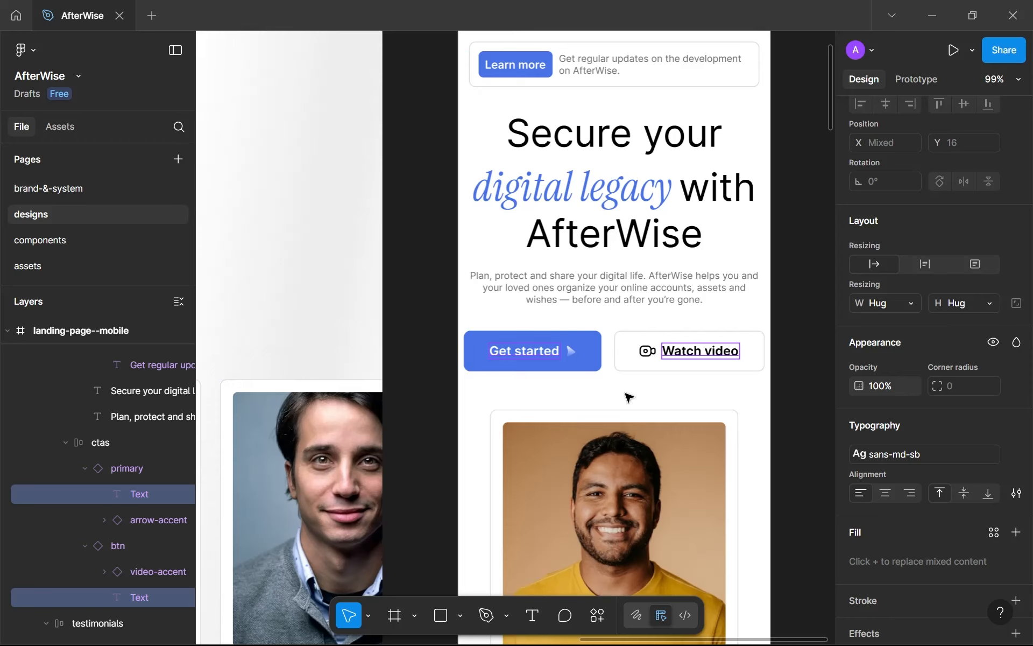
{"action": "left_click", "coordinate": [588, 362]}
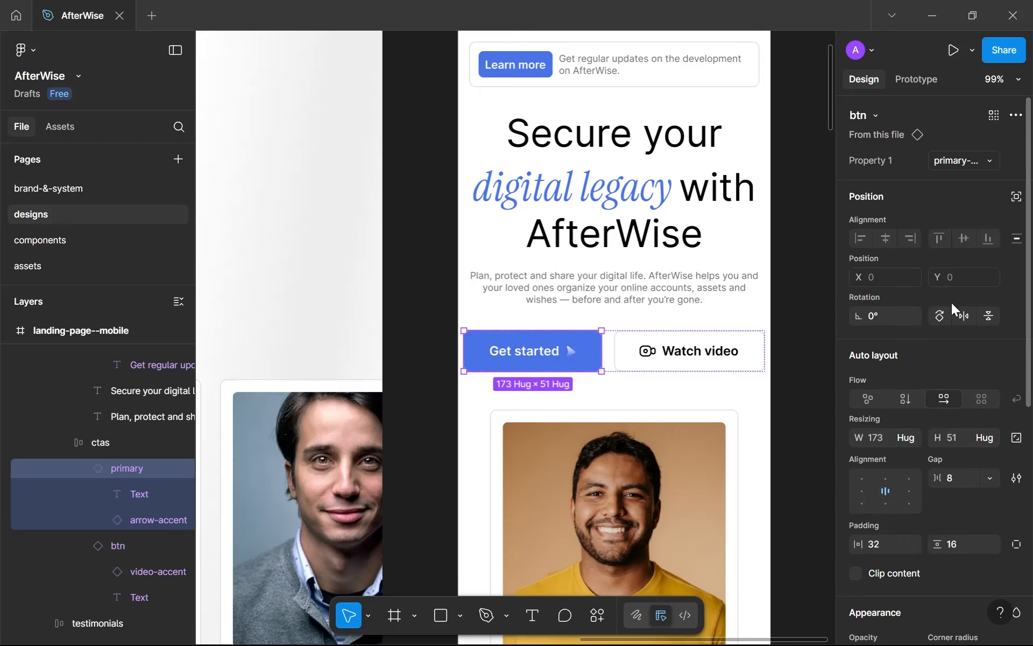
{"action": "left_click", "coordinate": [977, 164]}
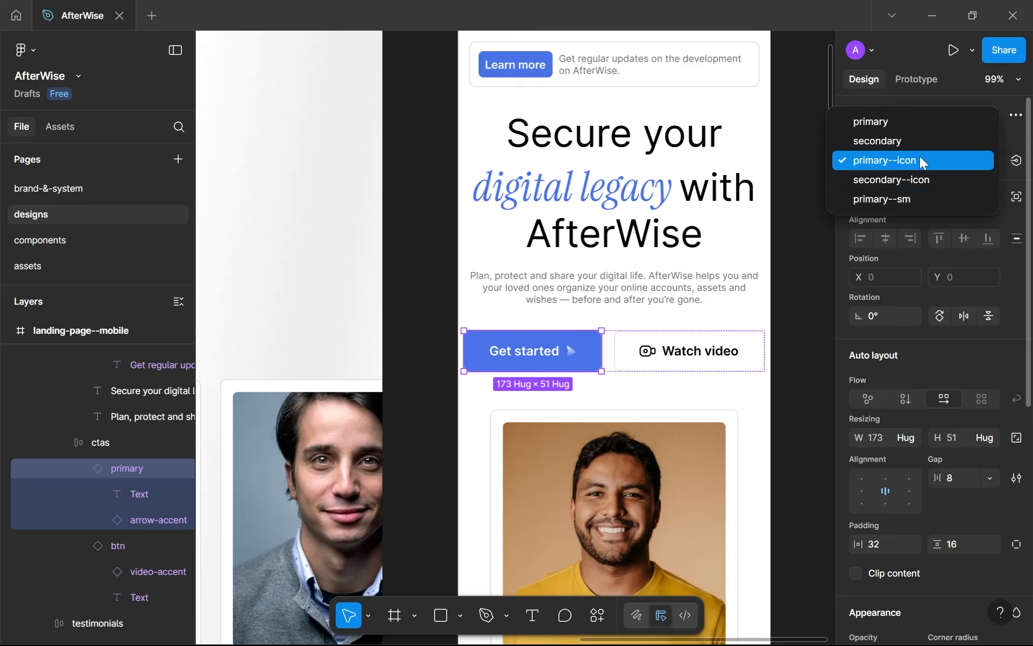
{"action": "left_click", "coordinate": [905, 125]}
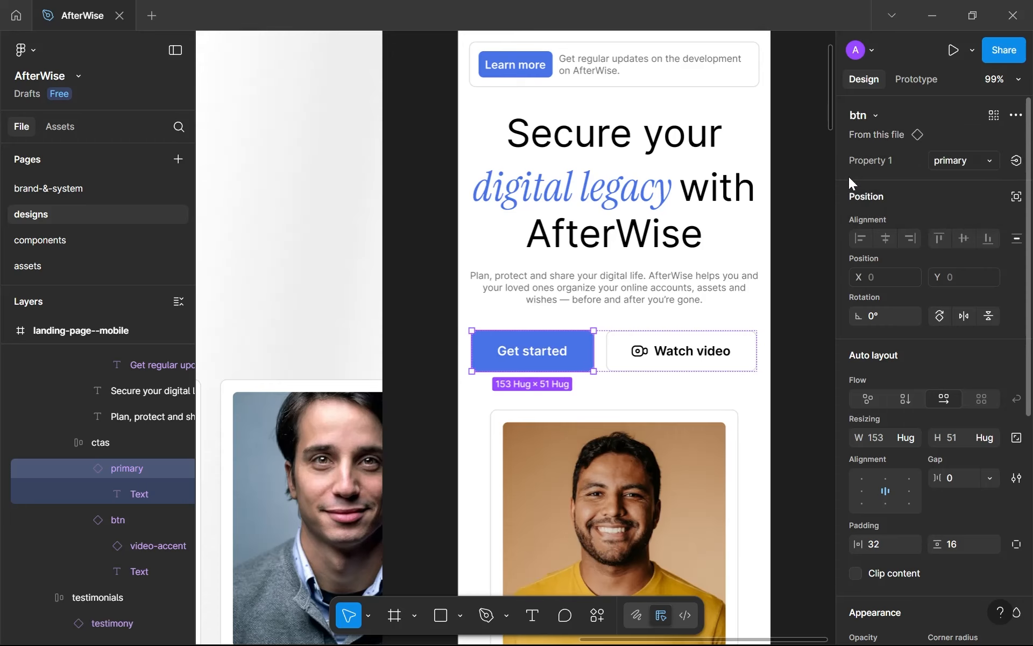
{"action": "double_click", "coordinate": [547, 359]}
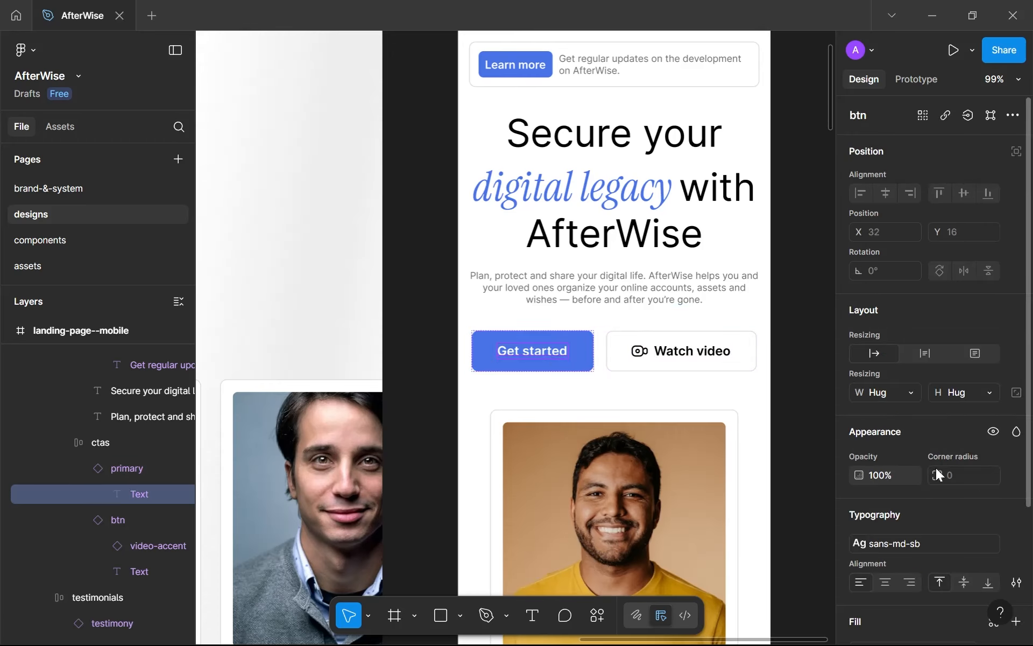
Add a primary--mobile button variant with 24 horizontal and 12 vertical padding.
{"action": "left_click", "coordinate": [53, 240]}
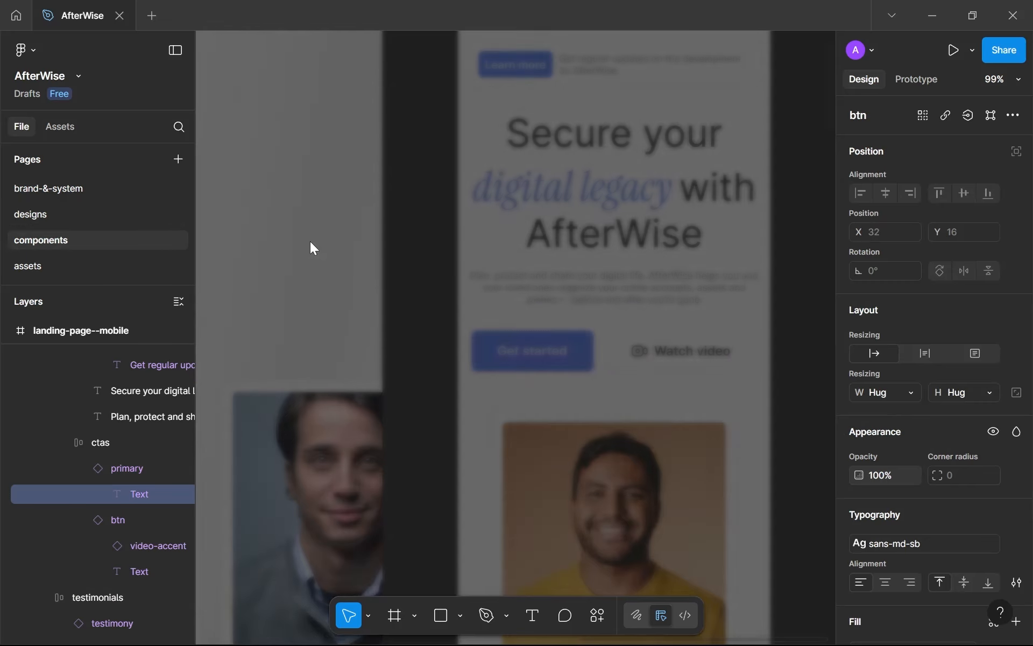
{"action": "scroll", "coordinate": [474, 323], "scroll_direction": "down", "scroll_amount": 3}
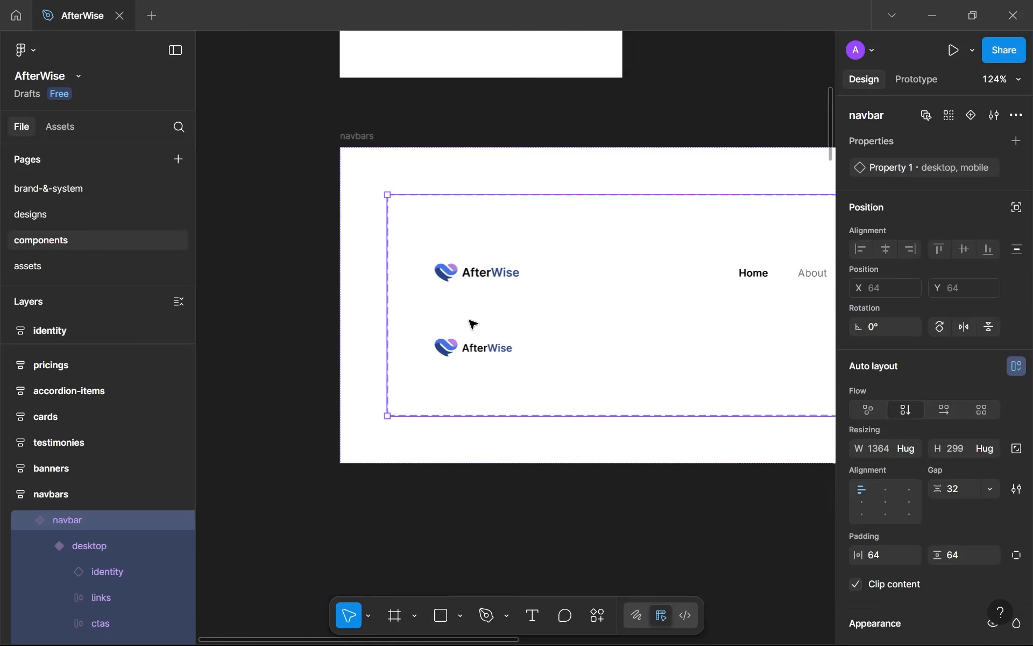
{"action": "scroll", "coordinate": [473, 272], "scroll_direction": "up", "scroll_amount": 8}
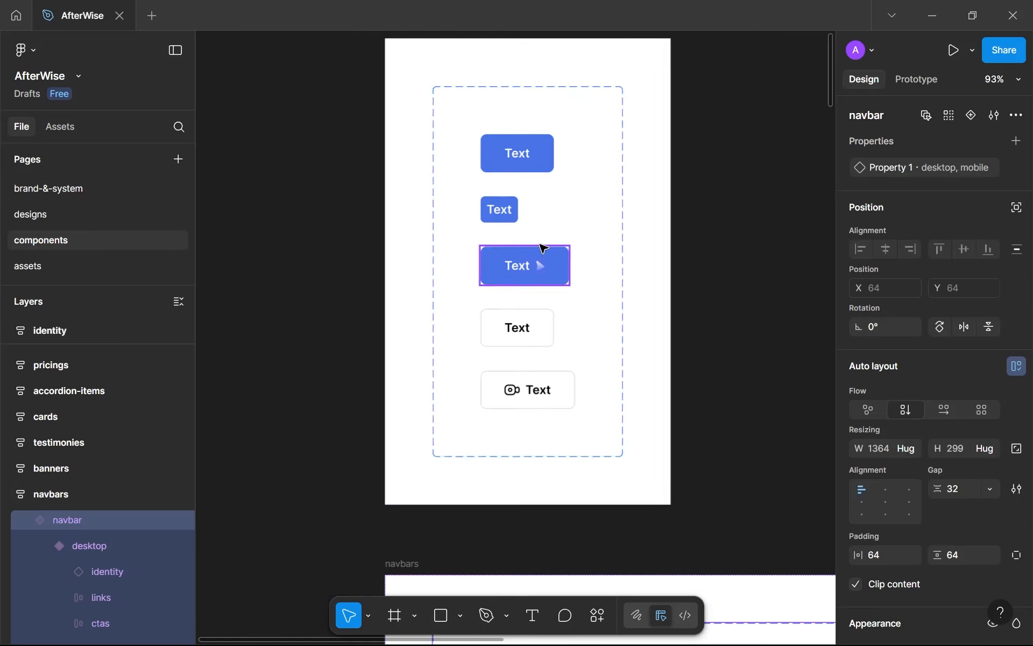
{"action": "left_click", "coordinate": [522, 162]}
{"action": "left_click", "coordinate": [521, 162]}
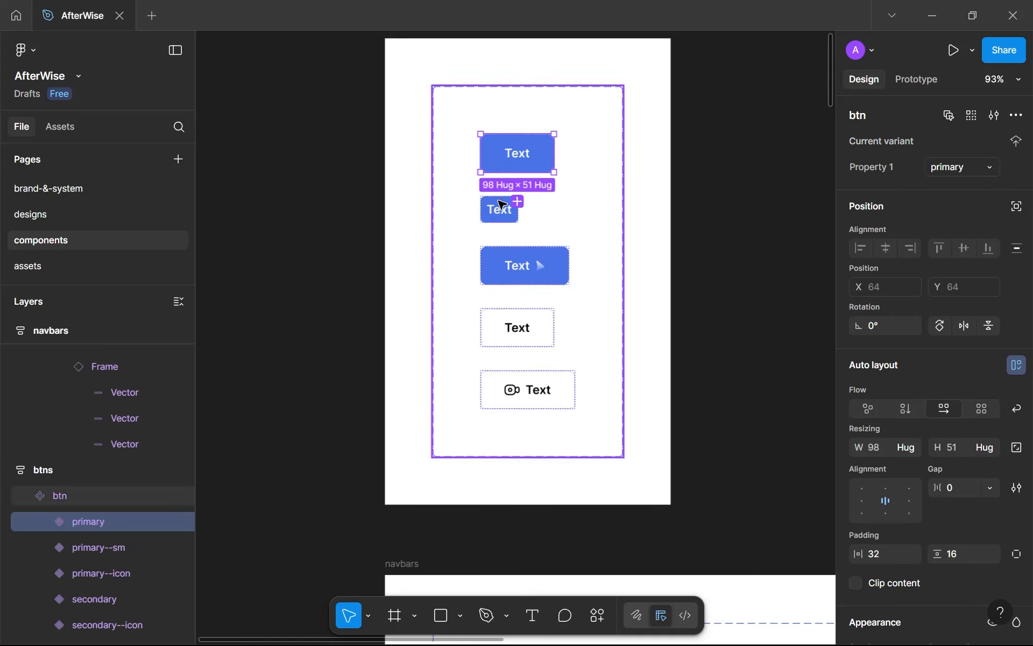
{"action": "left_click", "coordinate": [518, 201]}
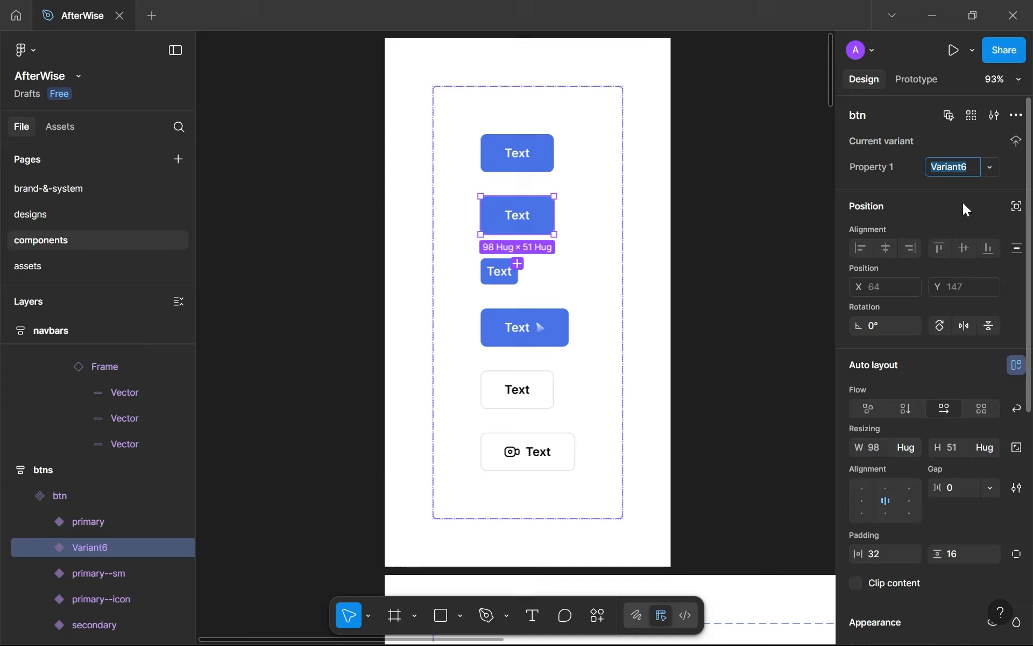
{"action": "type", "text": "primary--"}
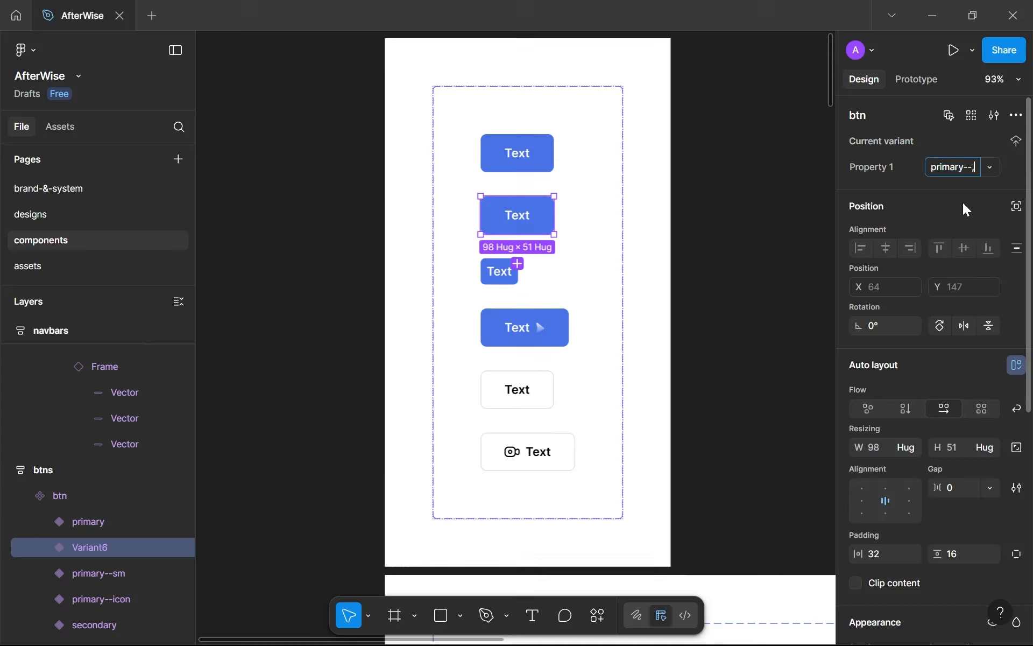
{"action": "type", "text": "mobile"}
{"action": "key", "text": "Return"}
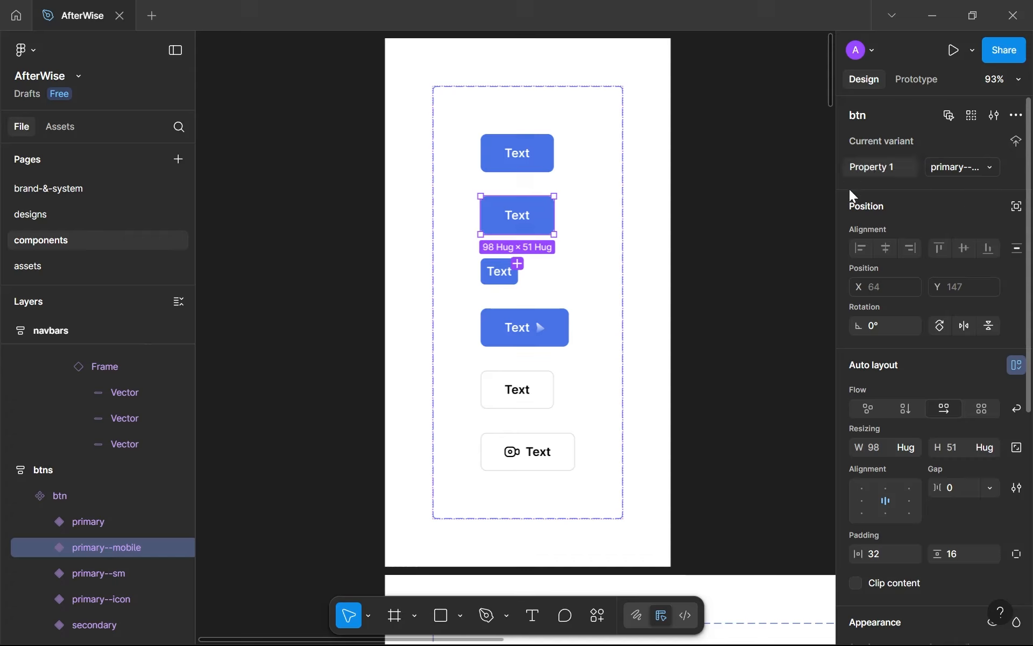
{"action": "type", "text": "24"}
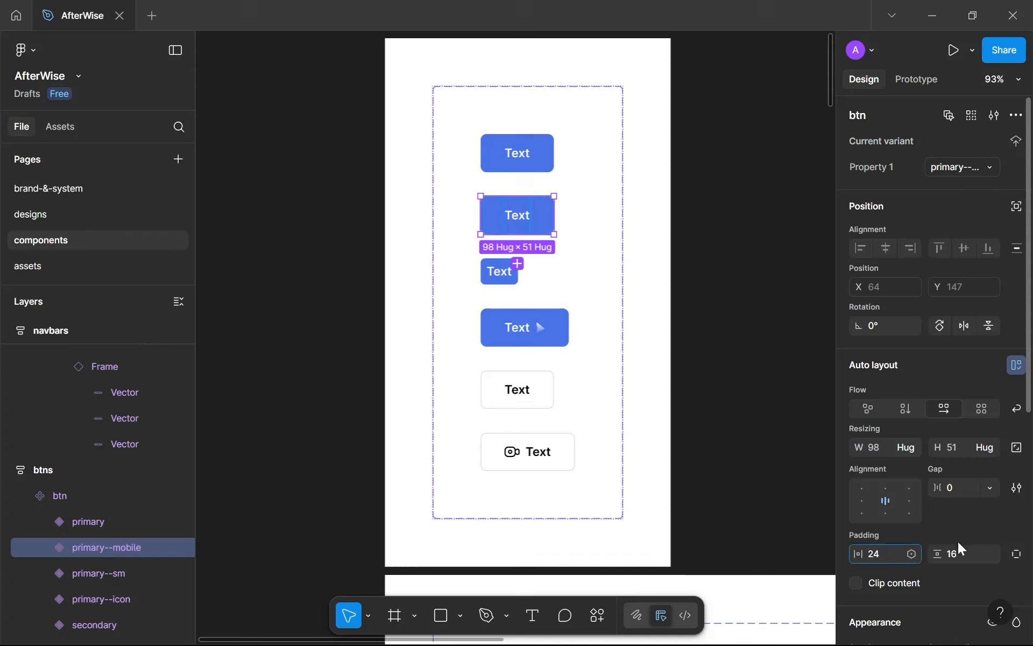
{"action": "left_click", "coordinate": [956, 553]}
{"action": "type", "text": "12"}
{"action": "key", "text": "Return"}
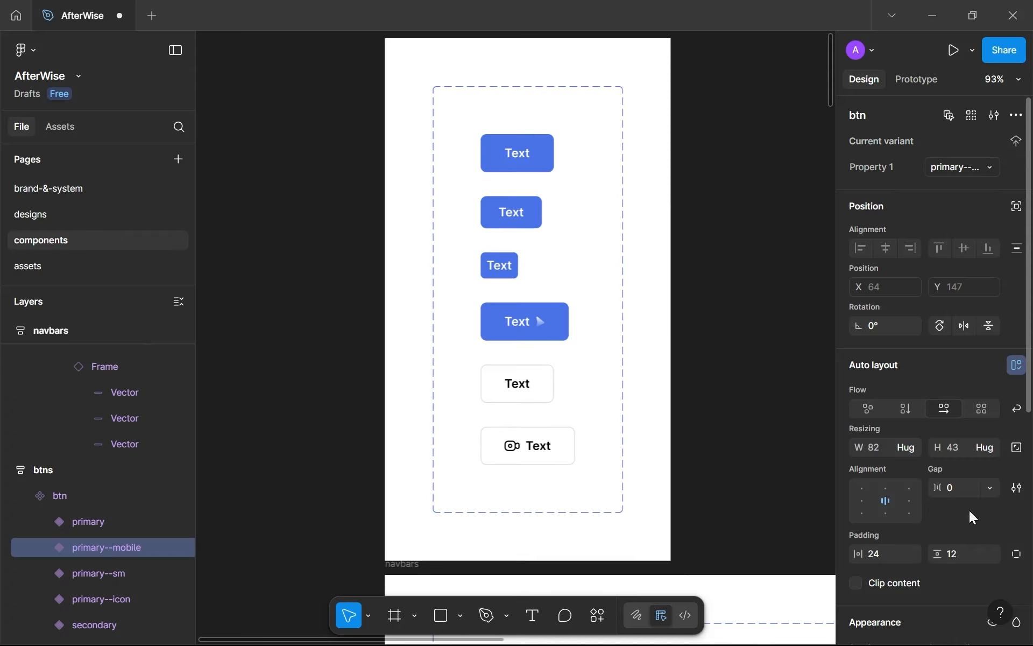
Apply the sans-sm-sb text style to the primary--mobile button label.
{"action": "scroll", "coordinate": [960, 495], "scroll_direction": "down", "scroll_amount": 3}
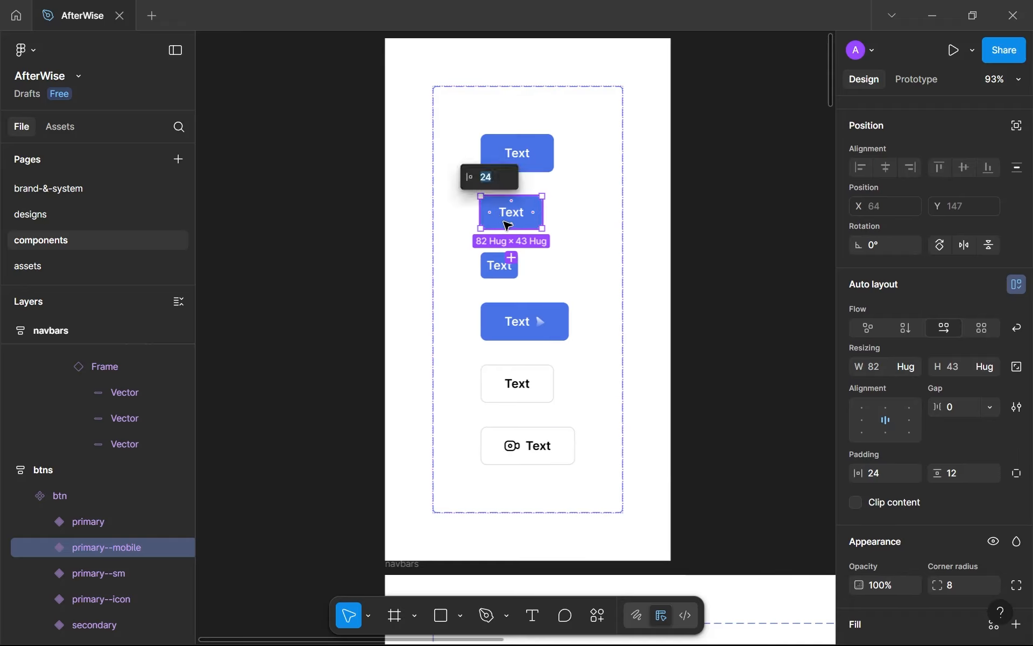
{"action": "left_click", "coordinate": [508, 225]}
{"action": "left_click", "coordinate": [508, 225]}
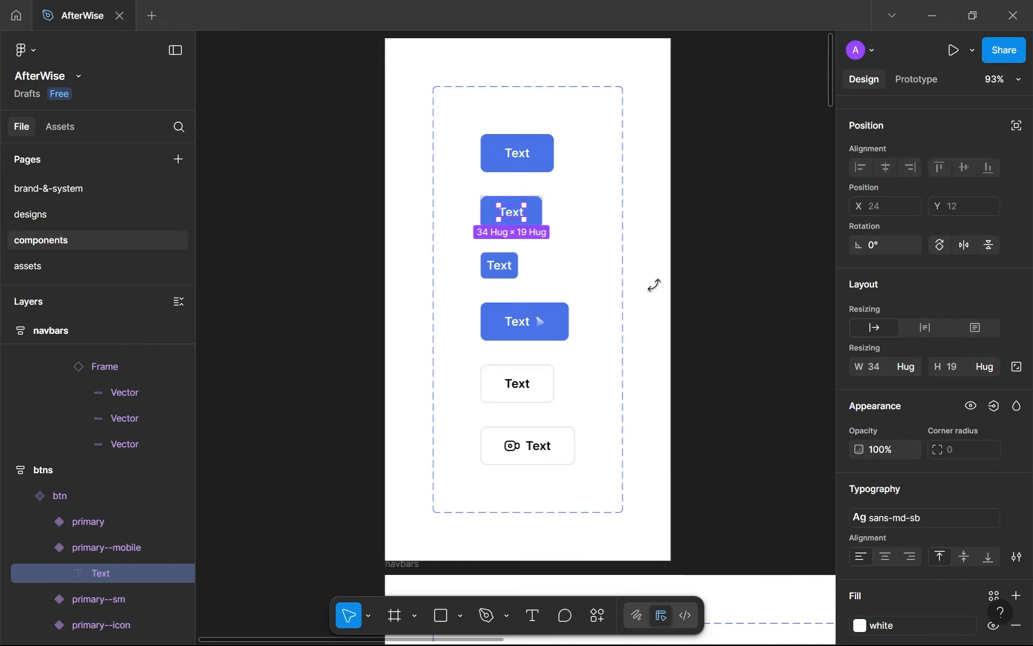
{"action": "left_click", "coordinate": [920, 518]}
{"action": "left_click", "coordinate": [797, 446]}
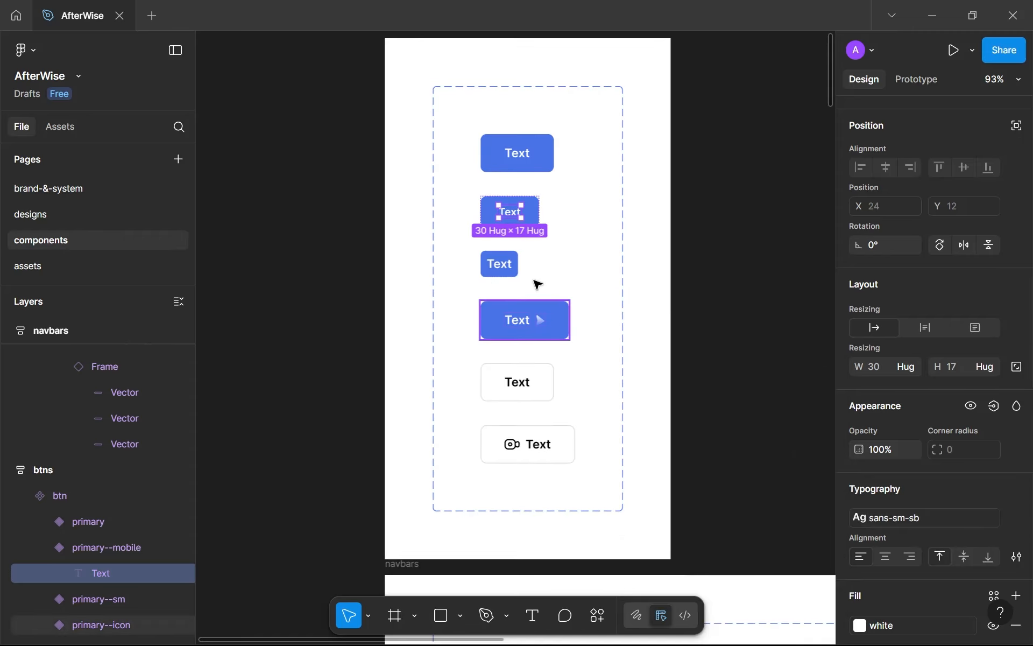
Add a secondary--mobile button variant with 24 horizontal and 12 vertical padding.
{"action": "left_click", "coordinate": [530, 384]}
{"action": "scroll", "coordinate": [945, 293], "scroll_direction": "up", "scroll_amount": 2}
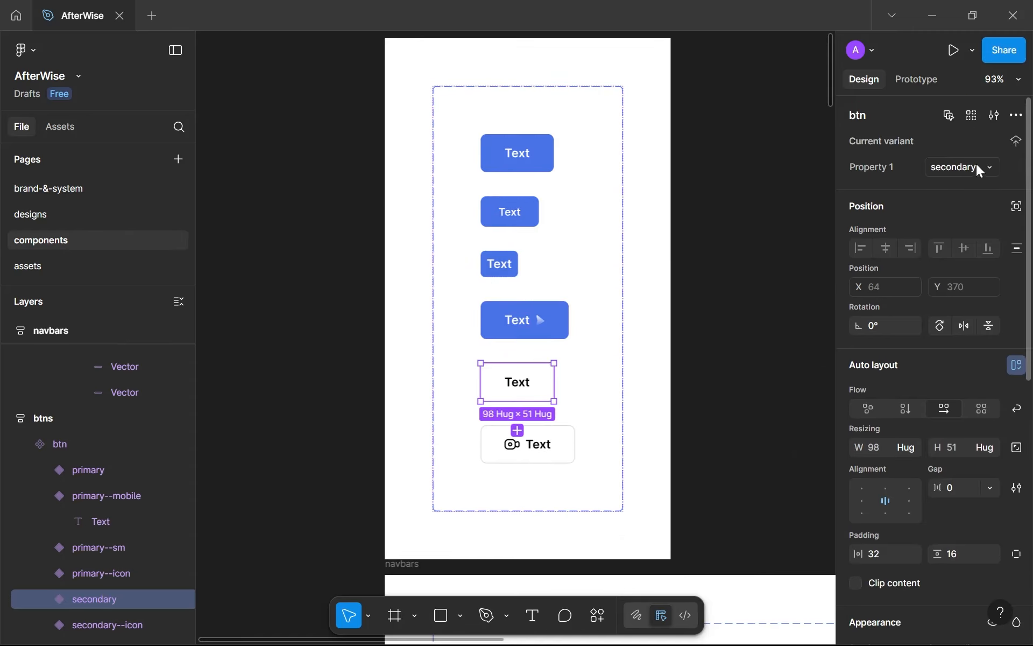
{"action": "left_click", "coordinate": [517, 431]}
{"action": "type", "text": "seconday"}
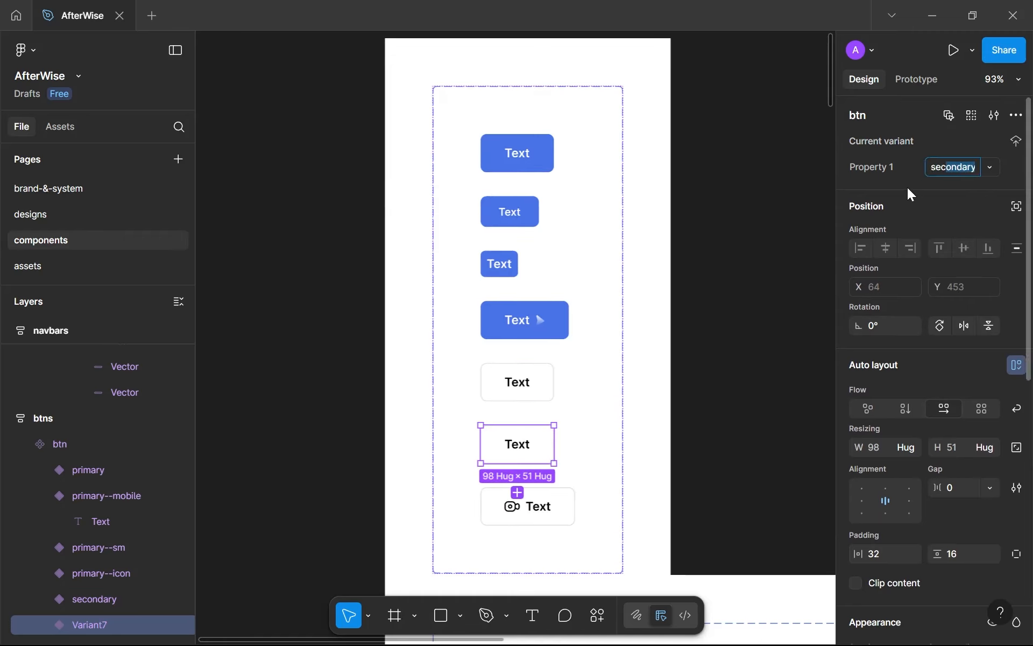
{"action": "type", "text": "y--mobile"}
{"action": "key", "text": "Return"}
{"action": "left_click", "coordinate": [884, 554]}
{"action": "type", "text": "24"}
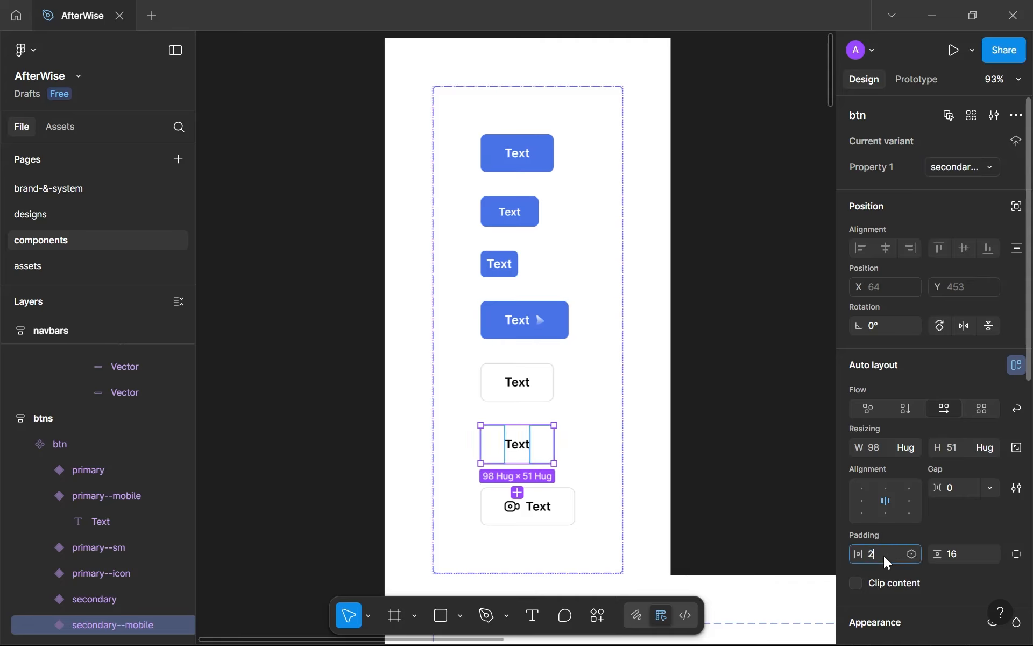
{"action": "left_click", "coordinate": [953, 553]}
{"action": "type", "text": "12"}
Give the secondary--mobile label the sans-sm-sb text style and return to the designs page.
{"action": "scroll", "coordinate": [955, 551], "scroll_direction": "down", "scroll_amount": 2}
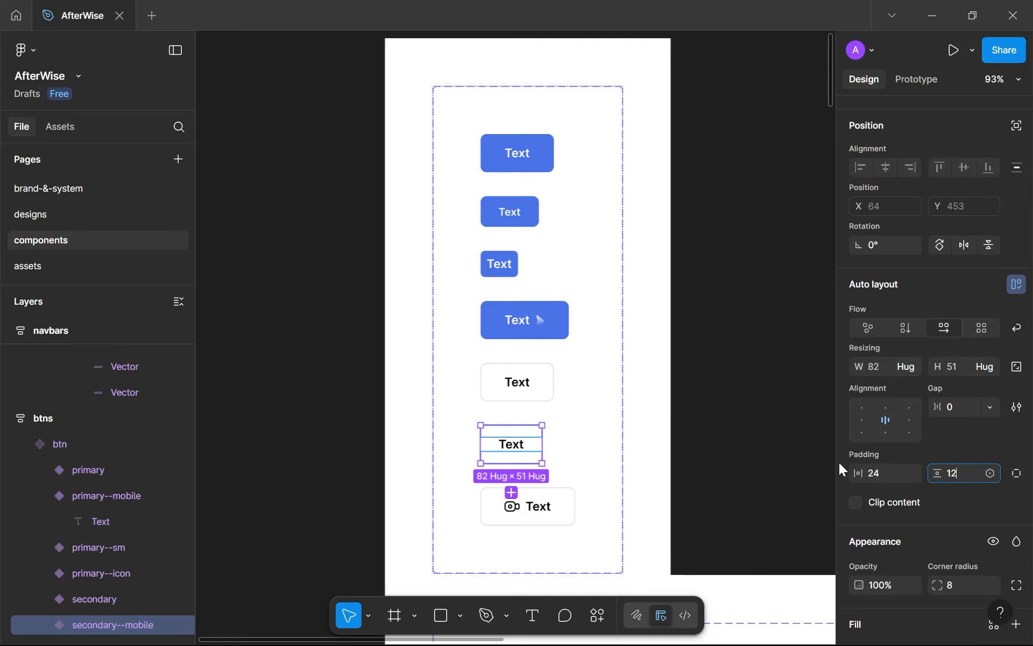
{"action": "scroll", "coordinate": [888, 462], "scroll_direction": "down", "scroll_amount": 3}
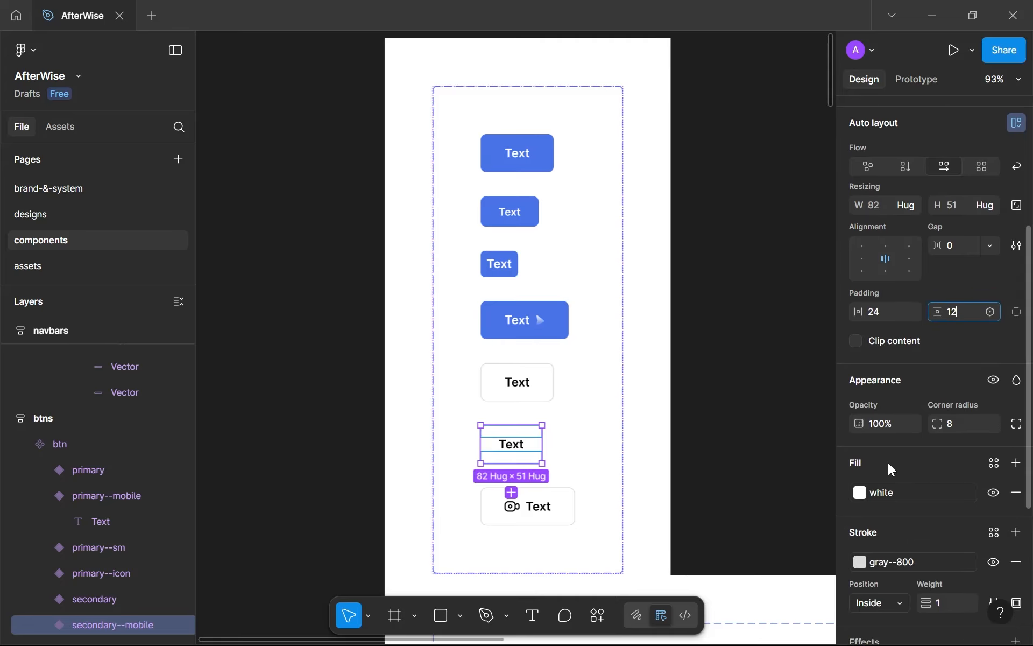
{"action": "left_click", "coordinate": [514, 446]}
{"action": "left_click", "coordinate": [511, 445]}
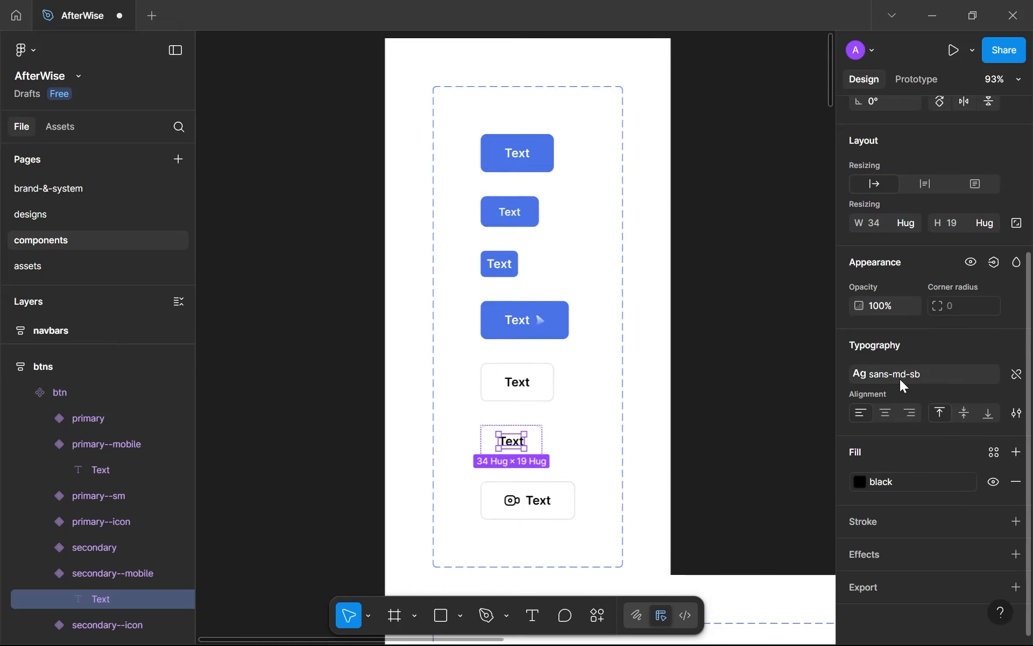
{"action": "left_click", "coordinate": [899, 379]}
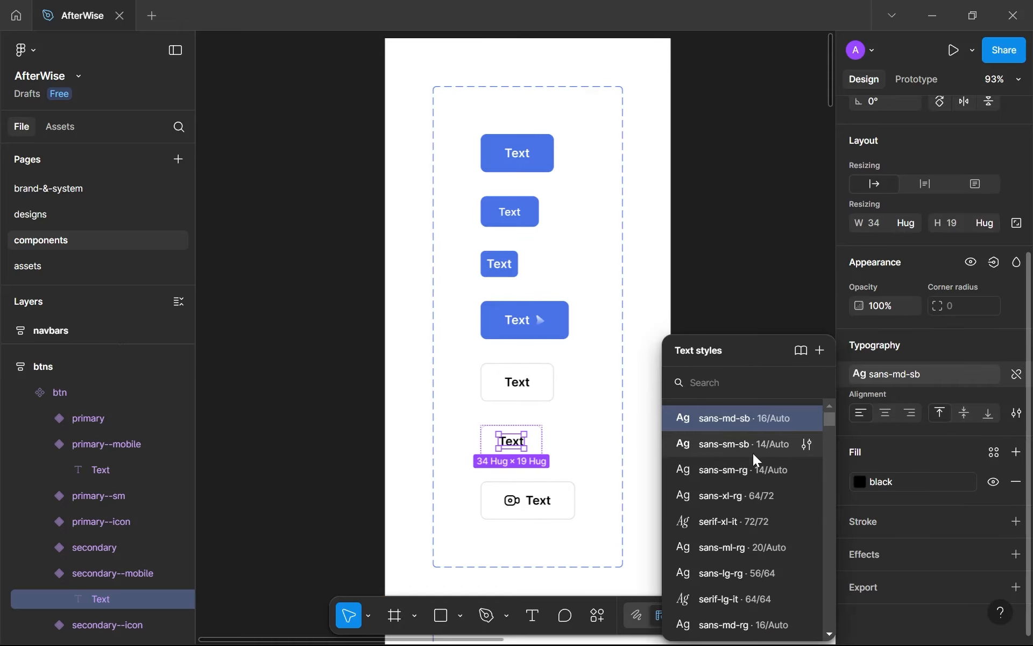
{"action": "left_click", "coordinate": [753, 454]}
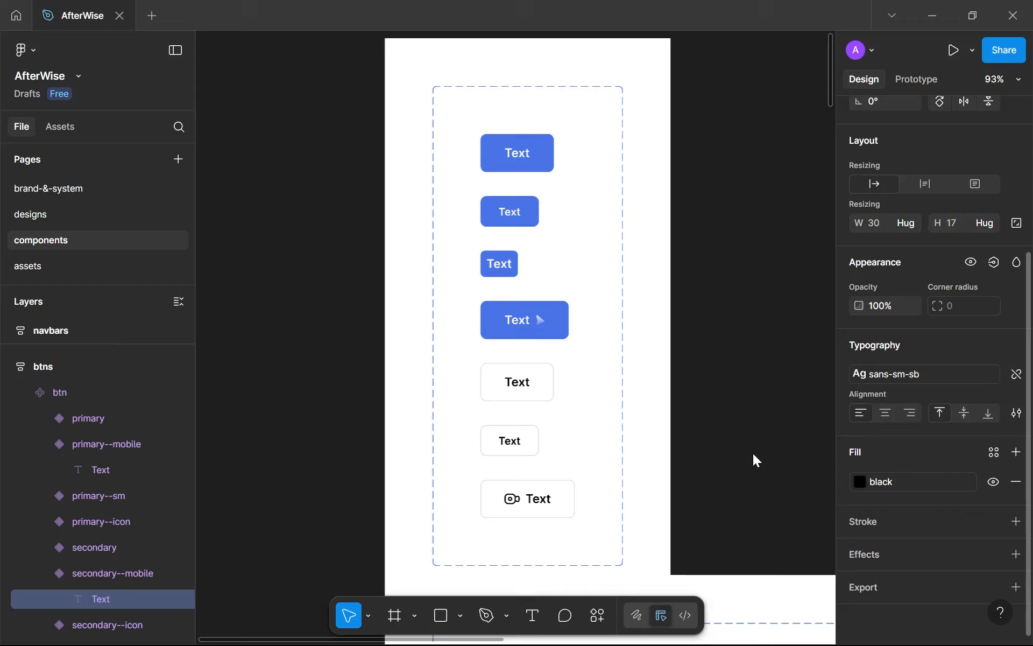
{"action": "left_click", "coordinate": [62, 210]}
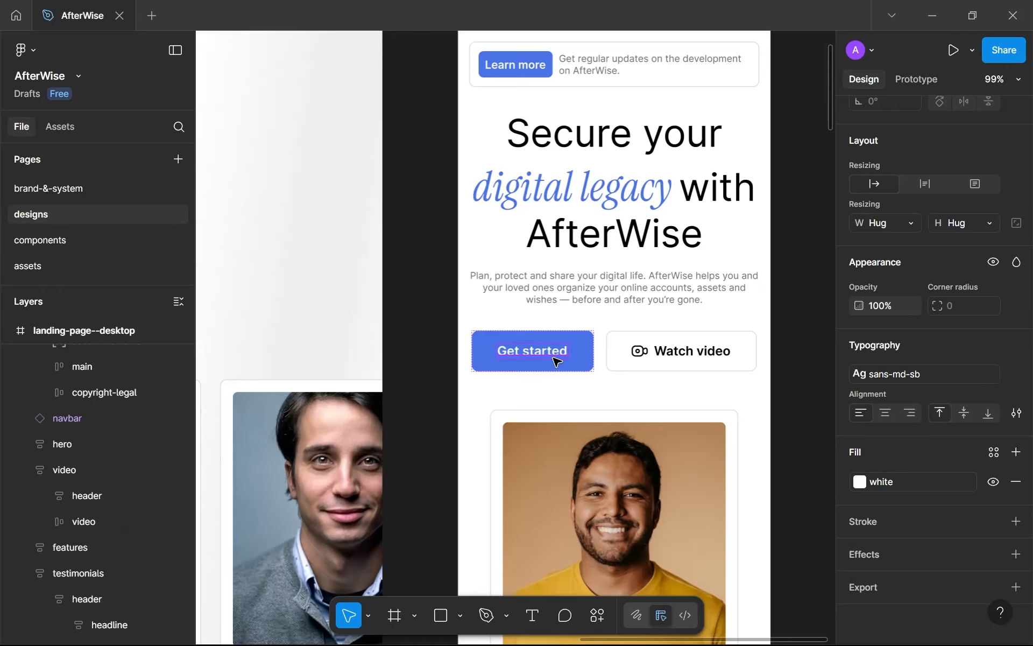
Switch Get started to primary--mobile and Watch video to secondary--mobile.
{"action": "left_click", "coordinate": [585, 362]}
{"action": "scroll", "coordinate": [888, 301], "scroll_direction": "up", "scroll_amount": 5}
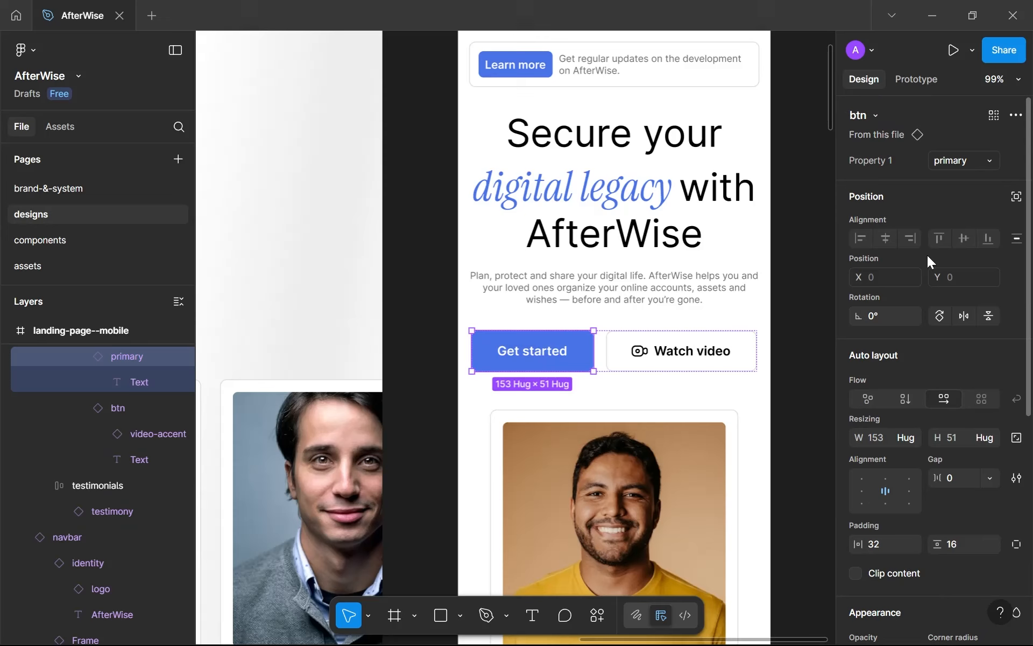
{"action": "left_click", "coordinate": [938, 162]}
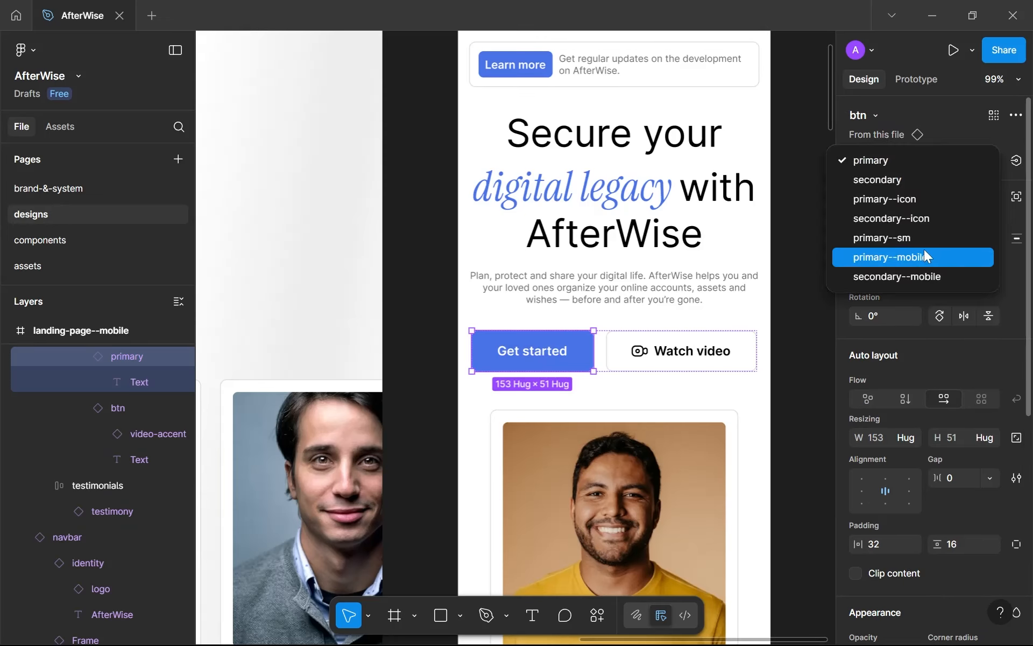
{"action": "left_click", "coordinate": [705, 350]}
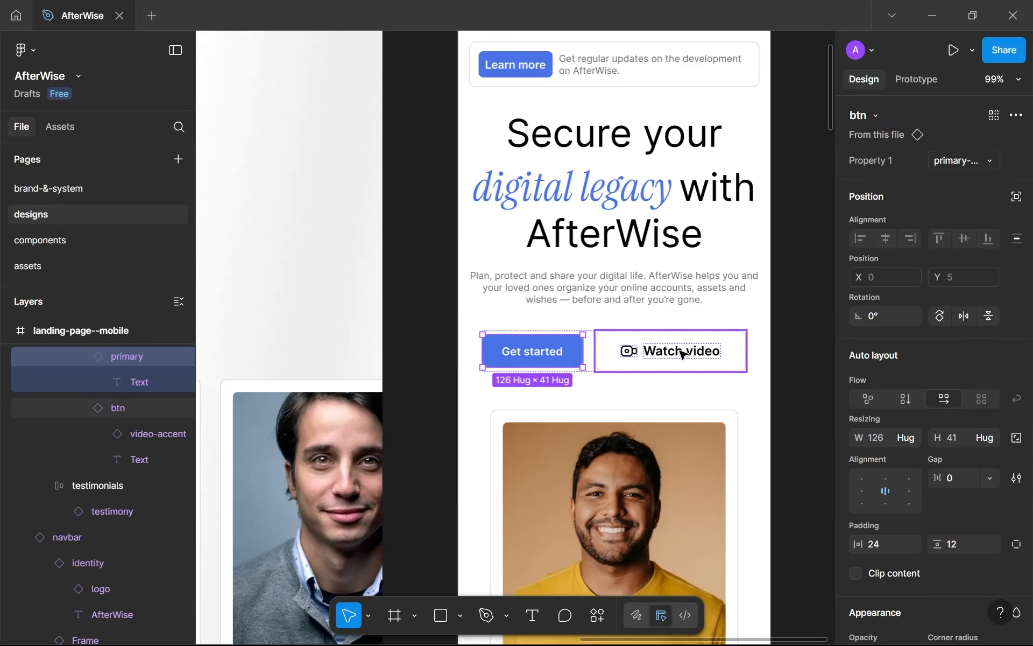
{"action": "left_click", "coordinate": [980, 162]}
{"action": "left_click", "coordinate": [906, 219]}
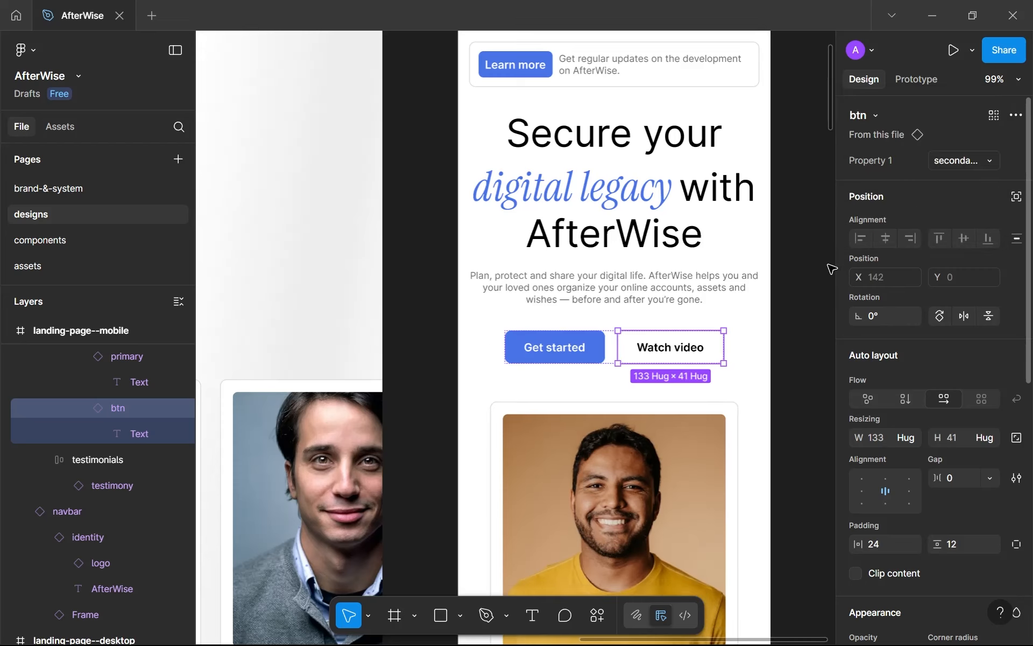
Set the ctas button gap to 12, then view both landing pages.
{"action": "left_click", "coordinate": [611, 347]}
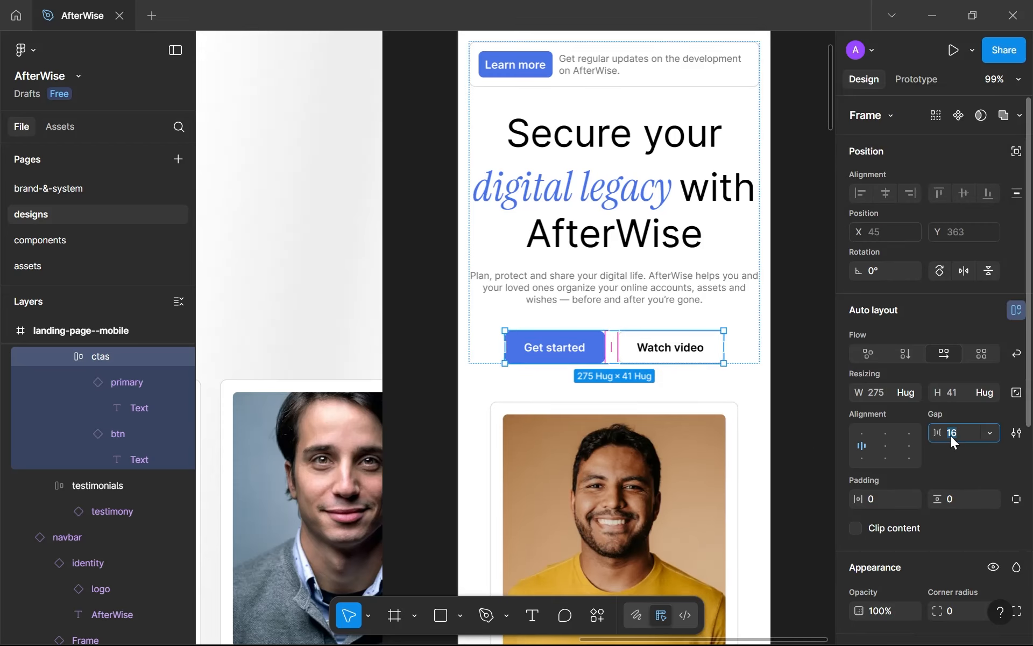
{"action": "type", "text": "12"}
{"action": "key", "text": "Return"}
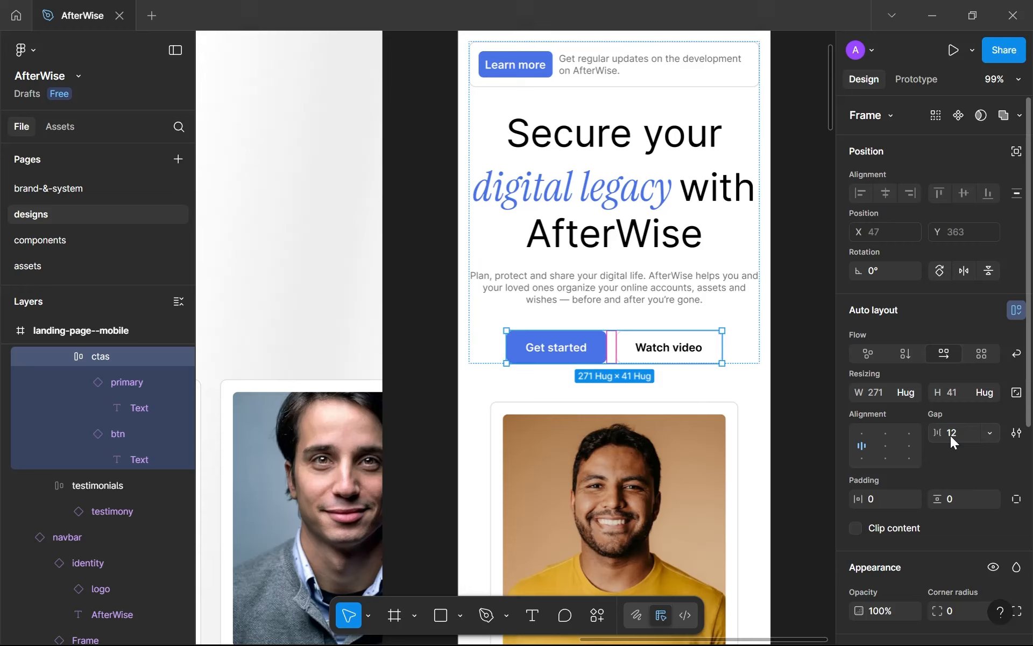
{"action": "left_click", "coordinate": [737, 305]}
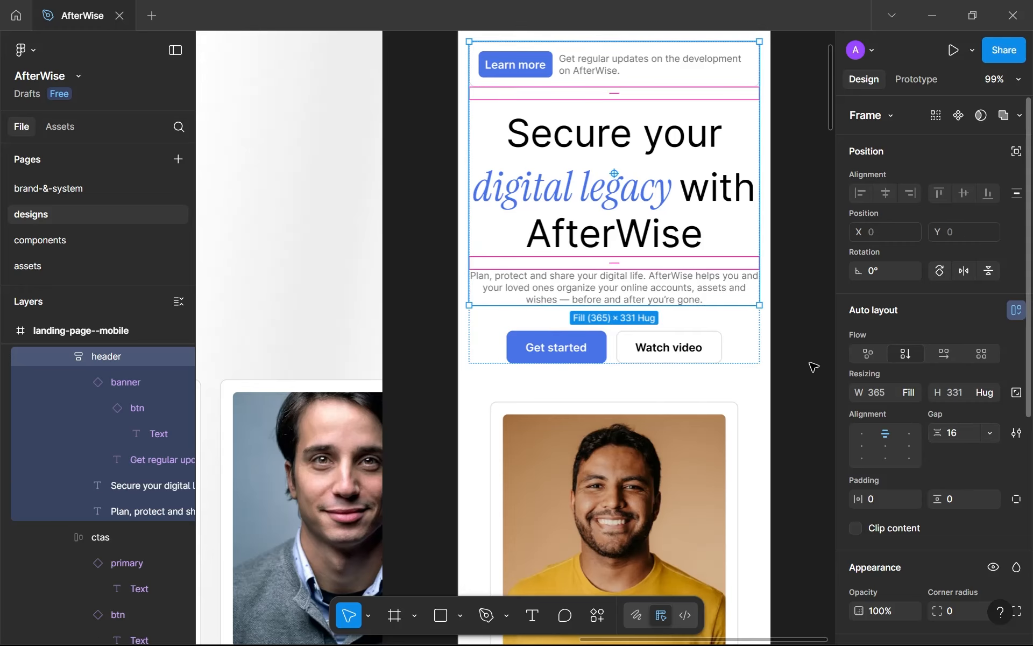
{"action": "left_click", "coordinate": [745, 337]}
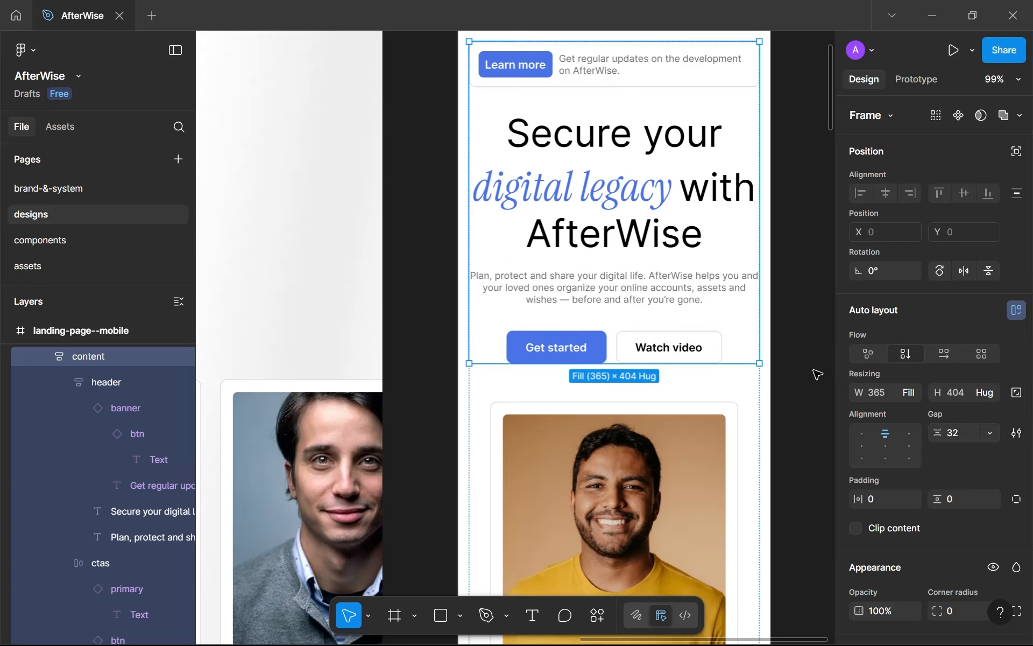
{"action": "left_click", "coordinate": [818, 375]}
{"action": "scroll", "coordinate": [807, 372], "scroll_direction": "down", "scroll_amount": 1}
{"action": "left_click_drag", "start_coordinate": [800, 370], "coordinate": [701, 170]}
{"action": "scroll", "coordinate": [749, 361], "scroll_direction": "down", "scroll_amount": 3}
{"action": "scroll", "coordinate": [747, 360], "scroll_direction": "up", "scroll_amount": 1}
{"action": "scroll", "coordinate": [754, 263], "scroll_direction": "down", "scroll_amount": 1}
{"action": "scroll", "coordinate": [755, 263], "scroll_direction": "up", "scroll_amount": 1}
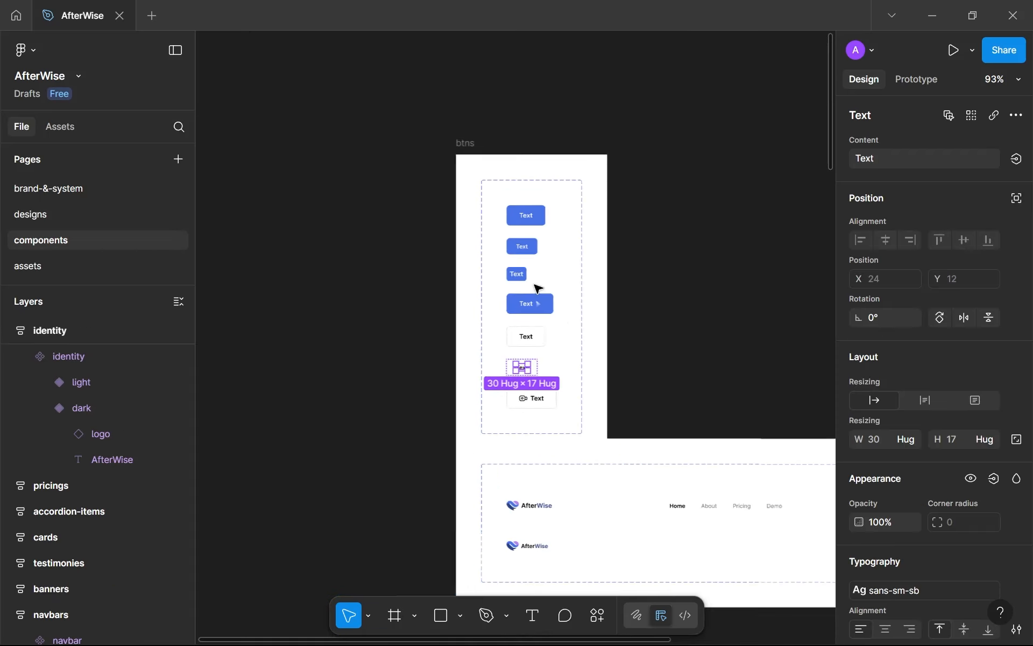
Move the btns frame higher and add a second variant to the testimony component.
{"action": "scroll", "coordinate": [535, 288], "scroll_direction": "down", "scroll_amount": 2}
{"action": "left_click", "coordinate": [484, 166]}
{"action": "left_click_drag", "start_coordinate": [486, 168], "coordinate": [487, 129]}
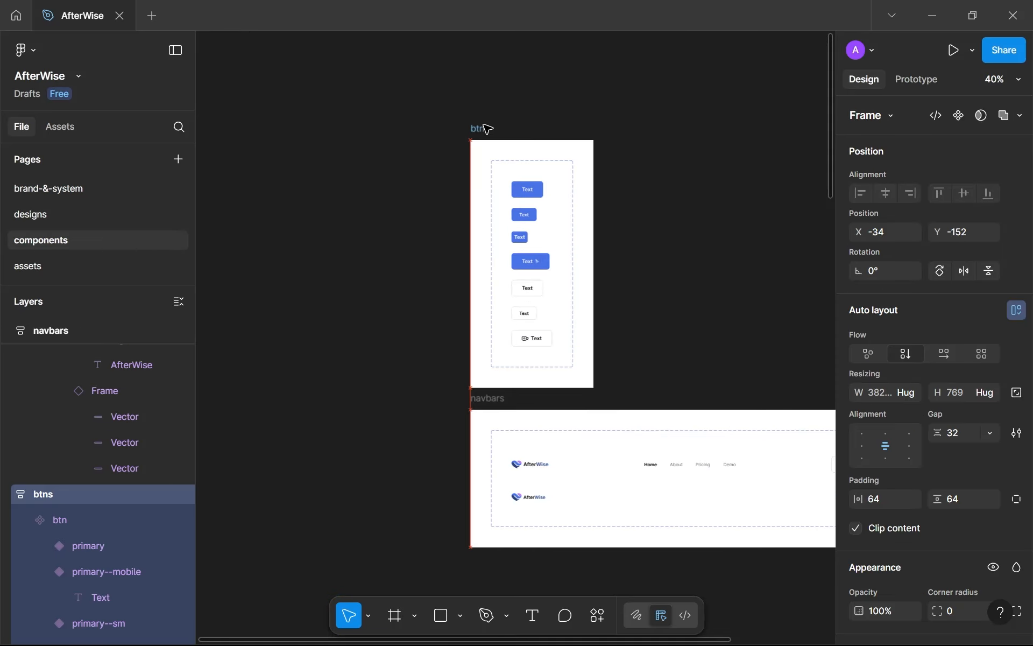
{"action": "scroll", "coordinate": [485, 128], "scroll_direction": "down", "scroll_amount": 5}
{"action": "scroll", "coordinate": [498, 310], "scroll_direction": "up", "scroll_amount": 3}
{"action": "scroll", "coordinate": [500, 330], "scroll_direction": "up", "scroll_amount": 3}
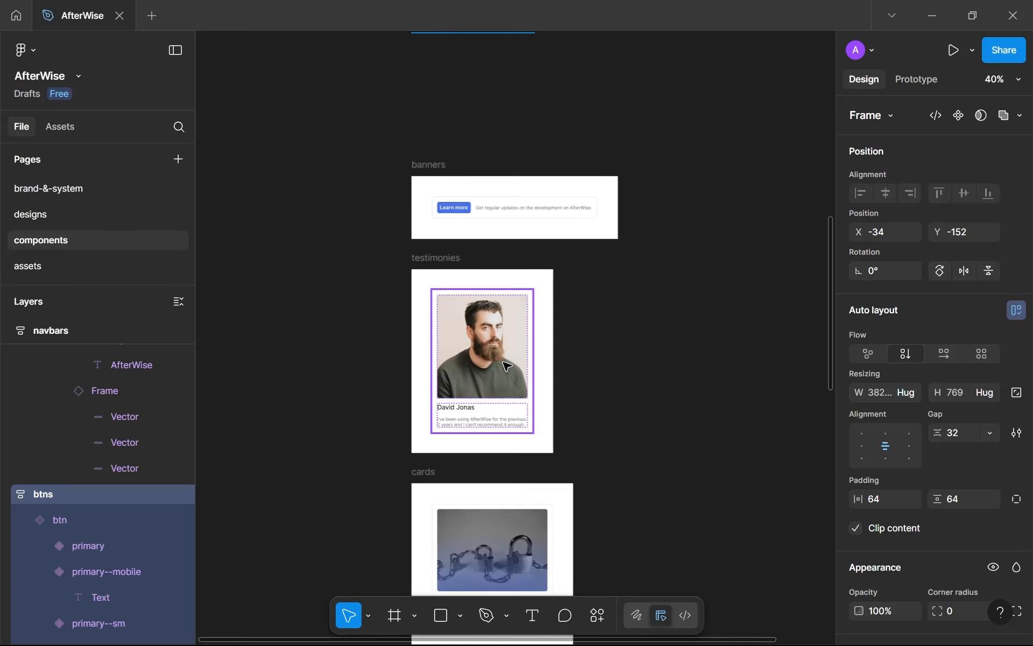
{"action": "left_click", "coordinate": [500, 330]}
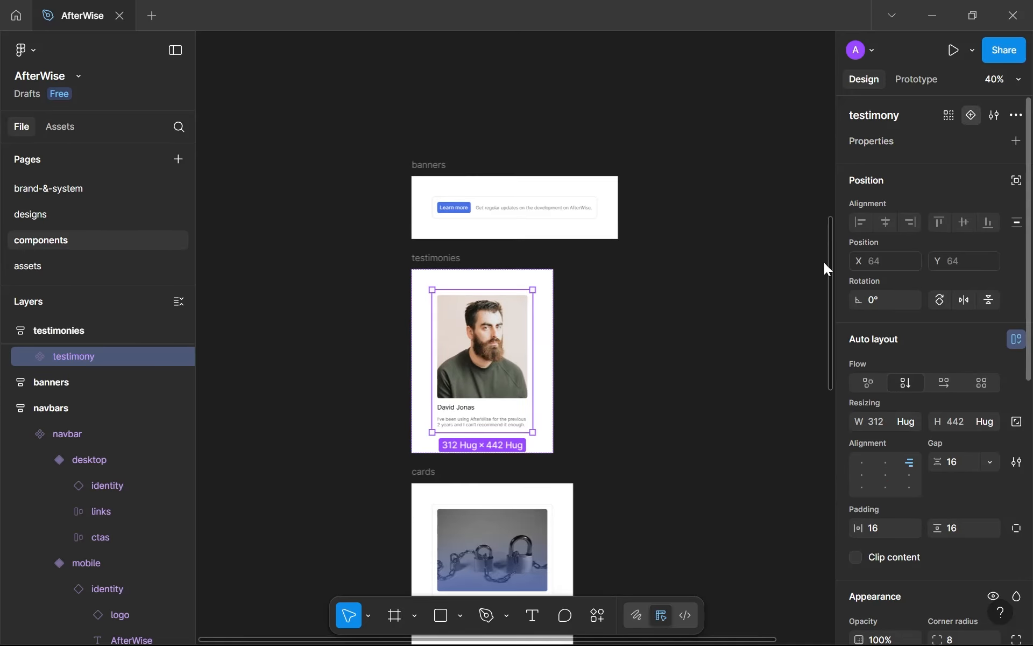
{"action": "left_click", "coordinate": [971, 115]}
{"action": "left_click", "coordinate": [489, 414]}
{"action": "left_click", "coordinate": [953, 165]}
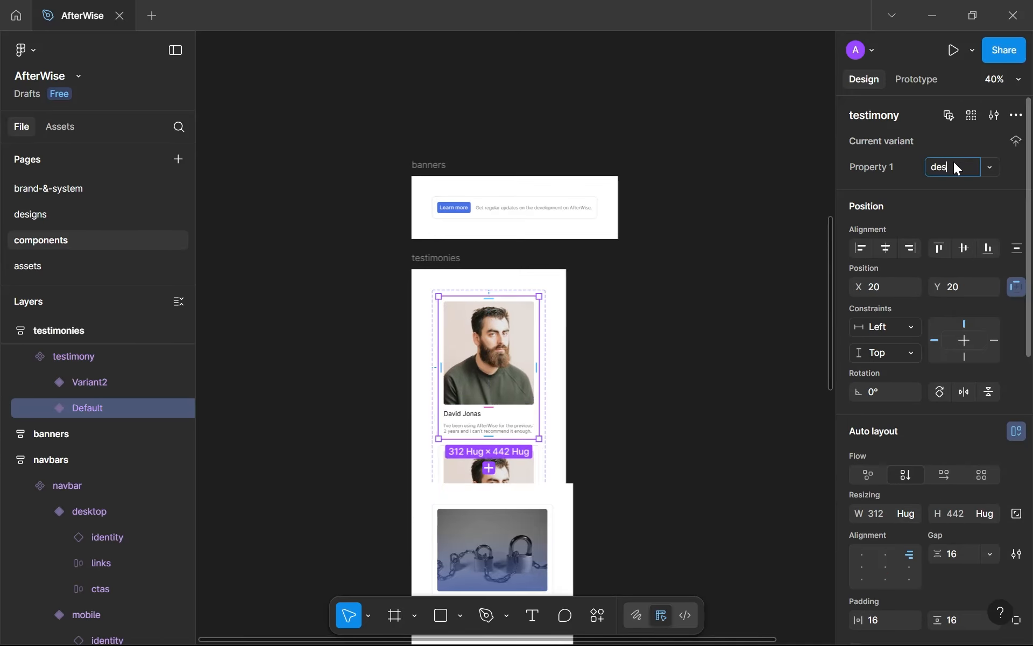
Give the testimony set horizontal auto layout with a 32 gap and 64 padding.
{"action": "left_click", "coordinate": [545, 313]}
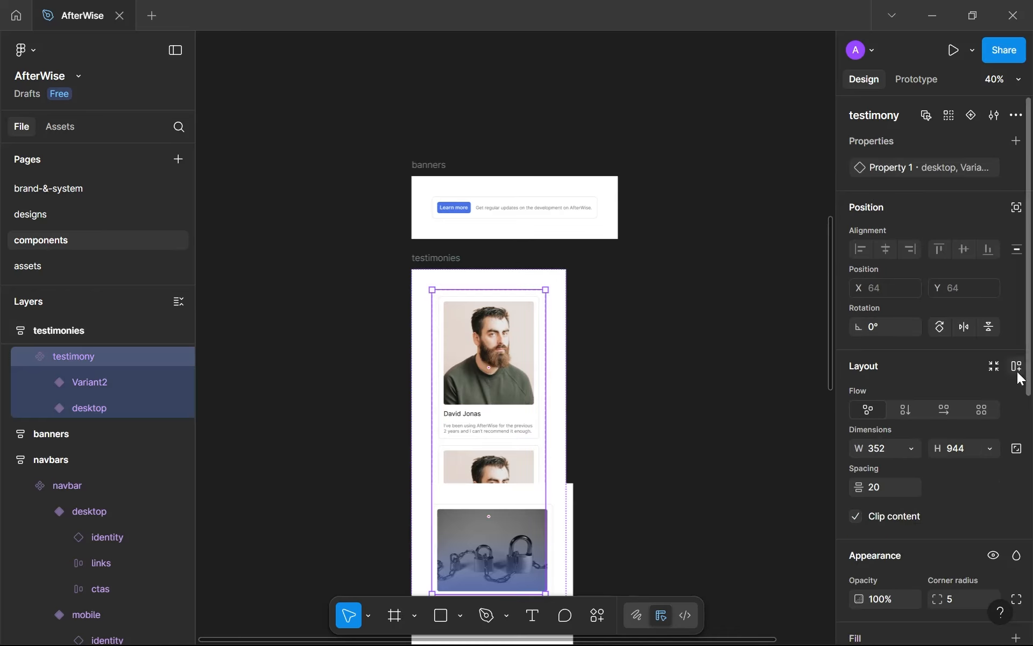
{"action": "left_click", "coordinate": [1017, 367]}
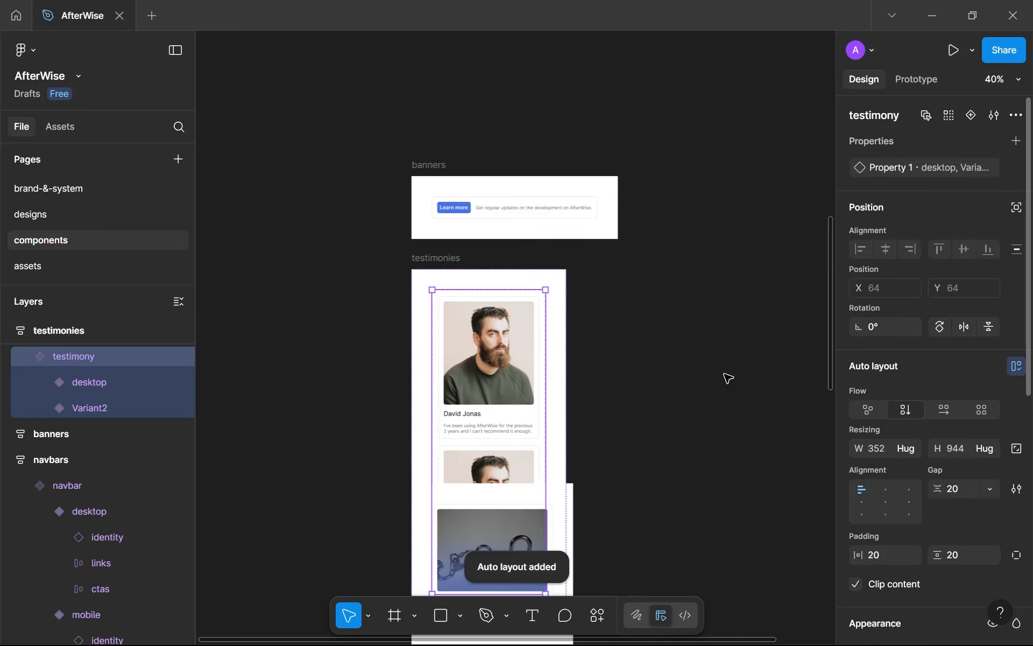
{"action": "left_click", "coordinate": [943, 411]}
{"action": "left_click", "coordinate": [967, 487]}
{"action": "type", "text": "32"}
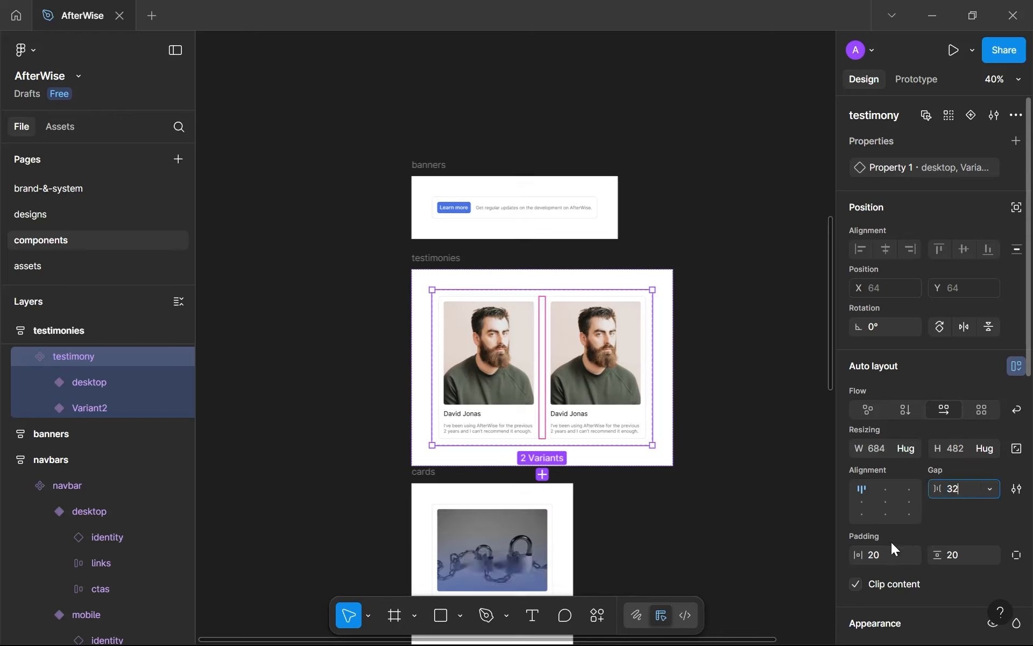
{"action": "left_click", "coordinate": [885, 554]}
{"action": "type", "text": "64"}
{"action": "left_click", "coordinate": [956, 554]}
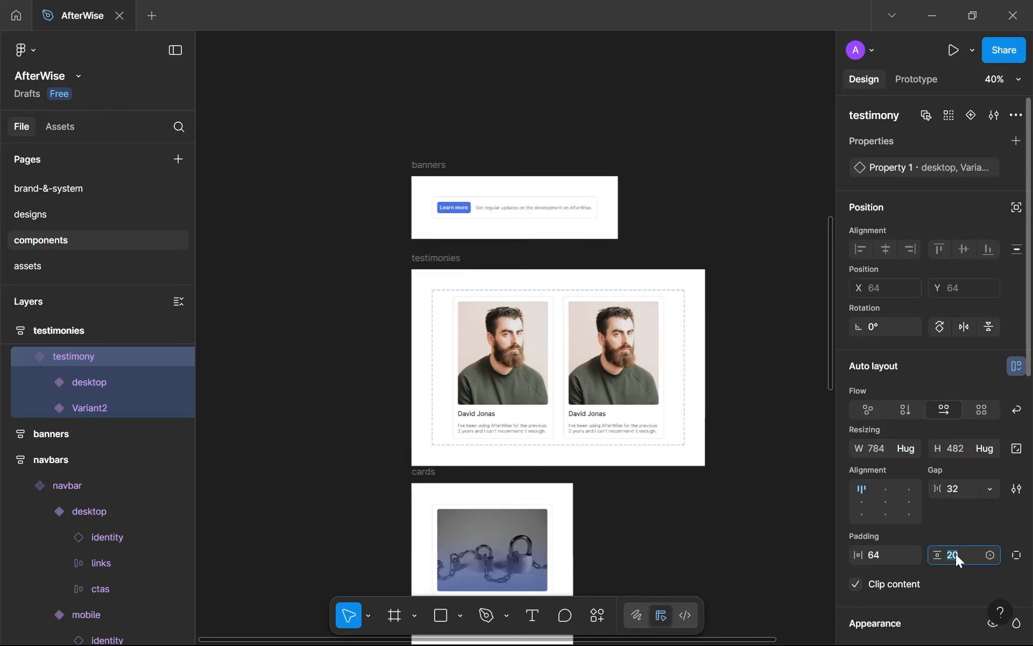
{"action": "type", "text": "64"}
{"action": "key", "text": "Return"}
Rename the Variant2 testimony variant to mobile.
{"action": "left_click", "coordinate": [584, 370]}
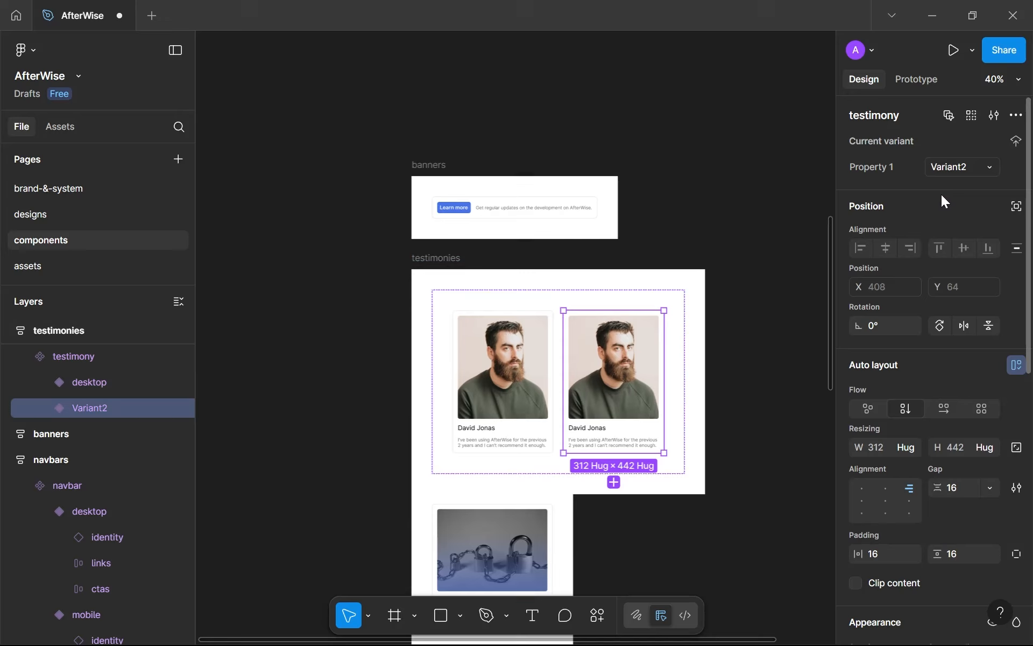
{"action": "left_click", "coordinate": [946, 172]}
{"action": "type", "text": "mobile"}
{"action": "key", "text": "Return"}
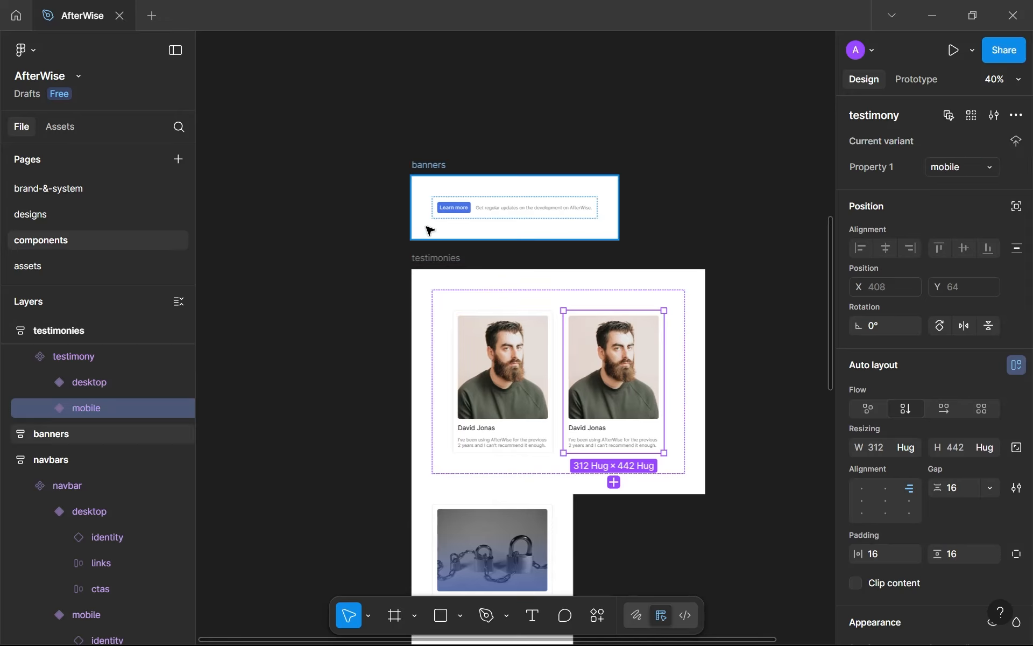
{"action": "left_click", "coordinate": [427, 259]}
{"action": "left_click", "coordinate": [443, 180], "text": "shift"}
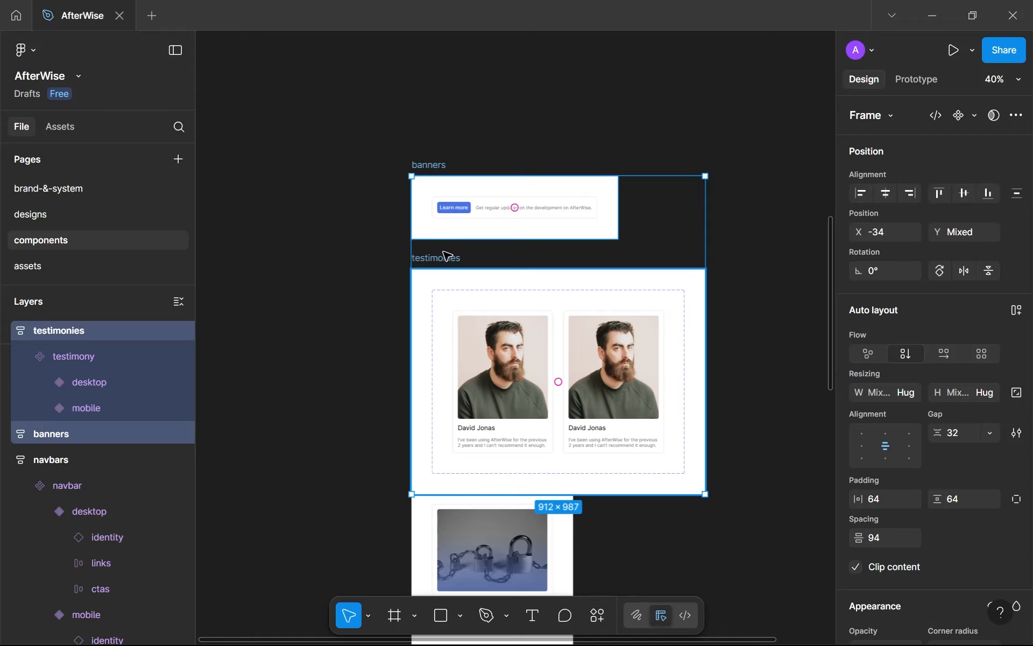
{"action": "scroll", "coordinate": [449, 226], "scroll_direction": "down", "scroll_amount": 2}
{"action": "left_click", "coordinate": [619, 347]}
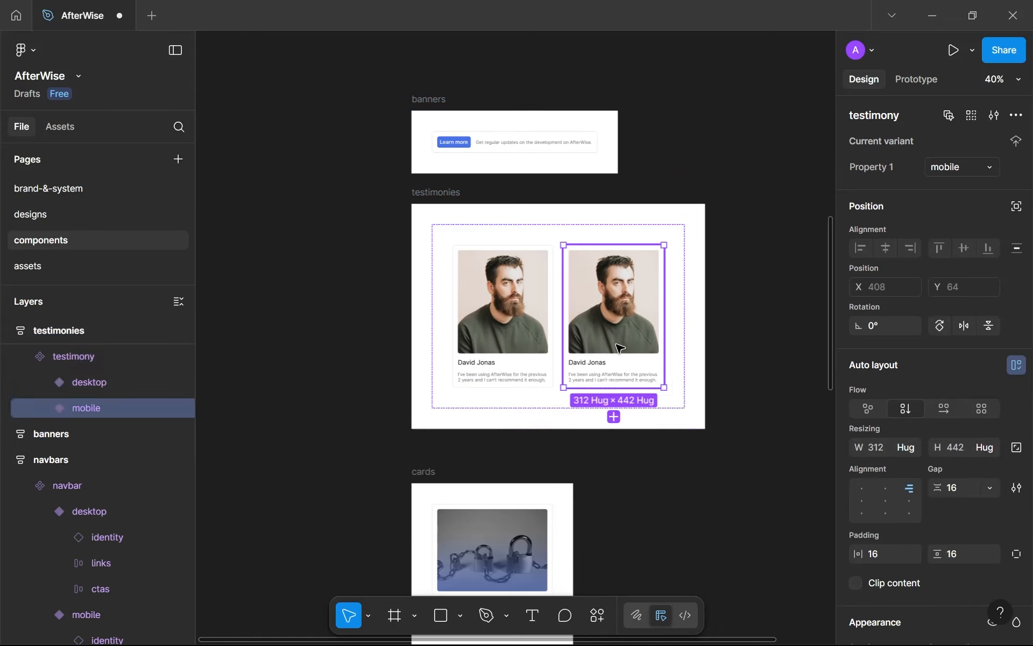
{"action": "scroll", "coordinate": [620, 348], "scroll_direction": "up", "scroll_amount": 5}
{"action": "scroll", "coordinate": [554, 301], "scroll_direction": "down", "scroll_amount": 5}
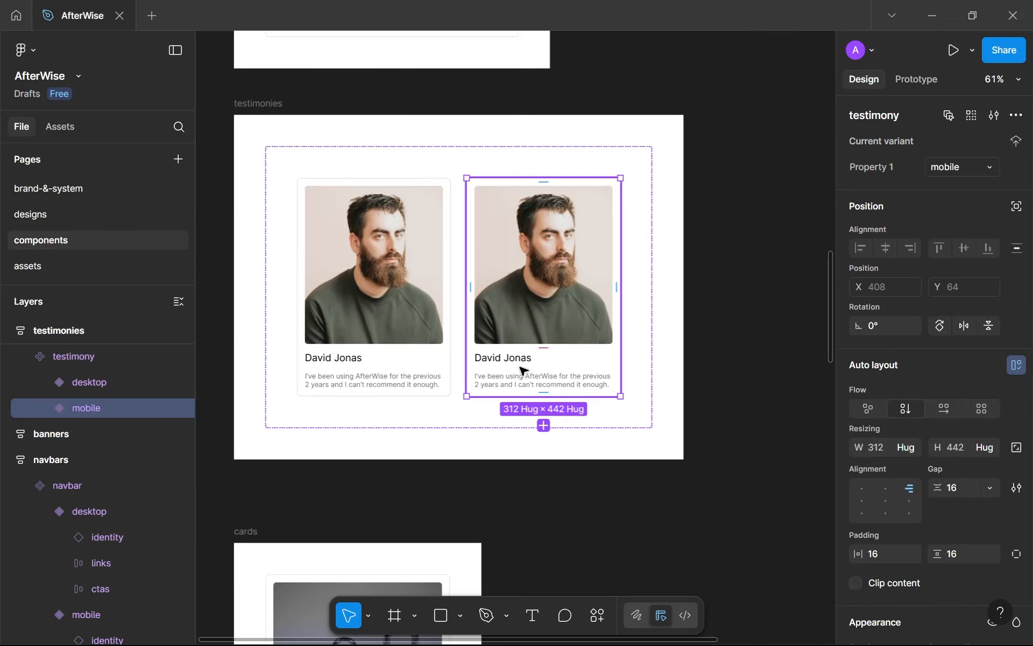
Try the sans-md-sb style on the mobile card's name text, then undo it.
{"action": "left_click", "coordinate": [523, 371]}
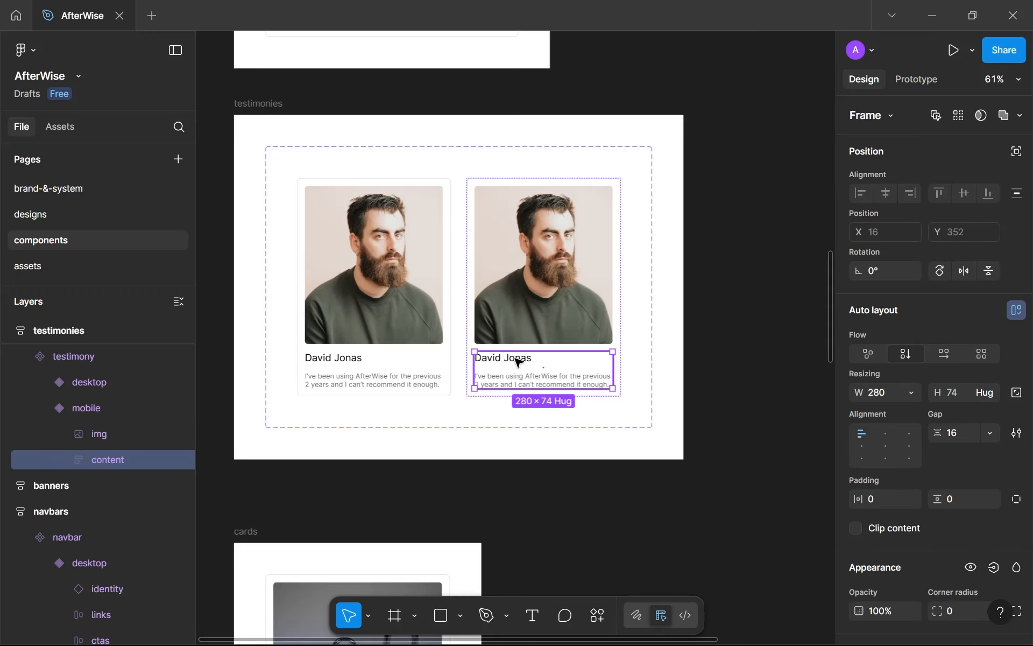
{"action": "left_click", "coordinate": [518, 361]}
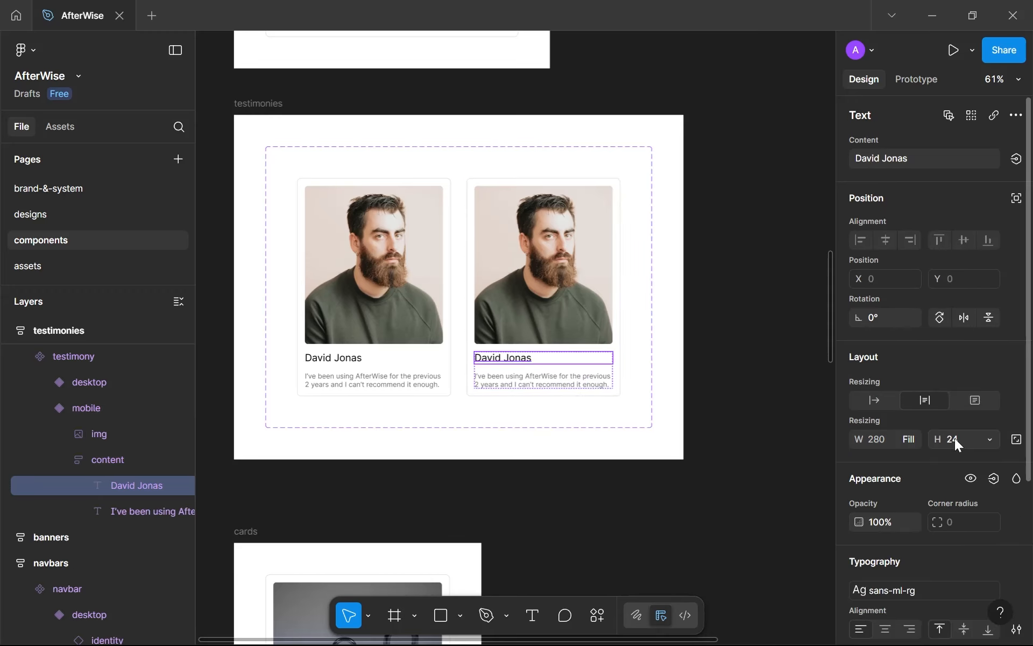
{"action": "scroll", "coordinate": [954, 438], "scroll_direction": "down", "scroll_amount": 3}
{"action": "left_click", "coordinate": [901, 424]}
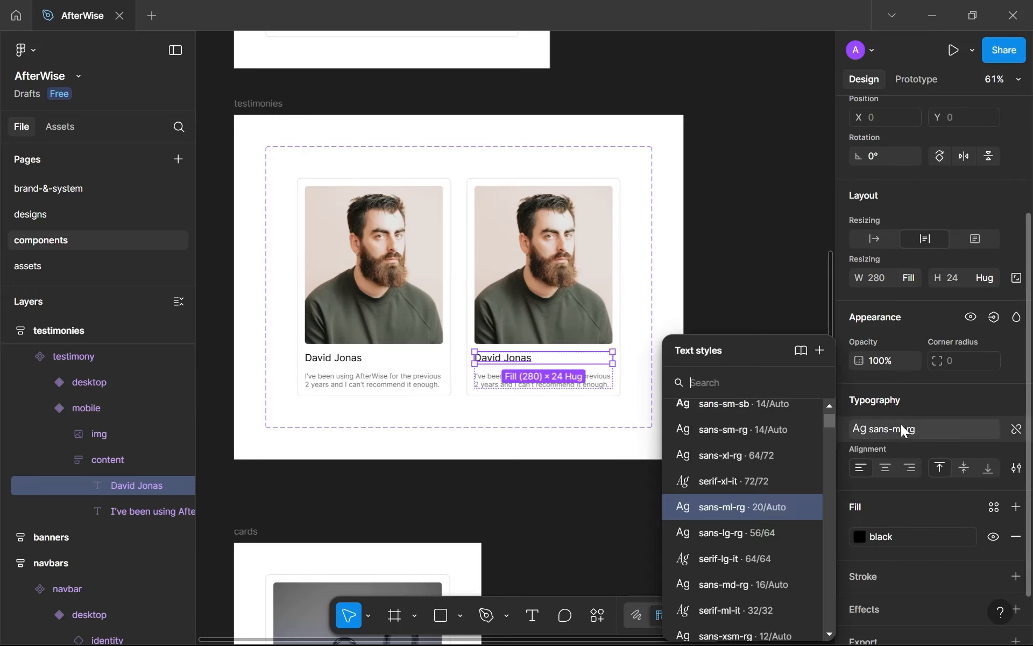
{"action": "scroll", "coordinate": [788, 467], "scroll_direction": "up", "scroll_amount": 2}
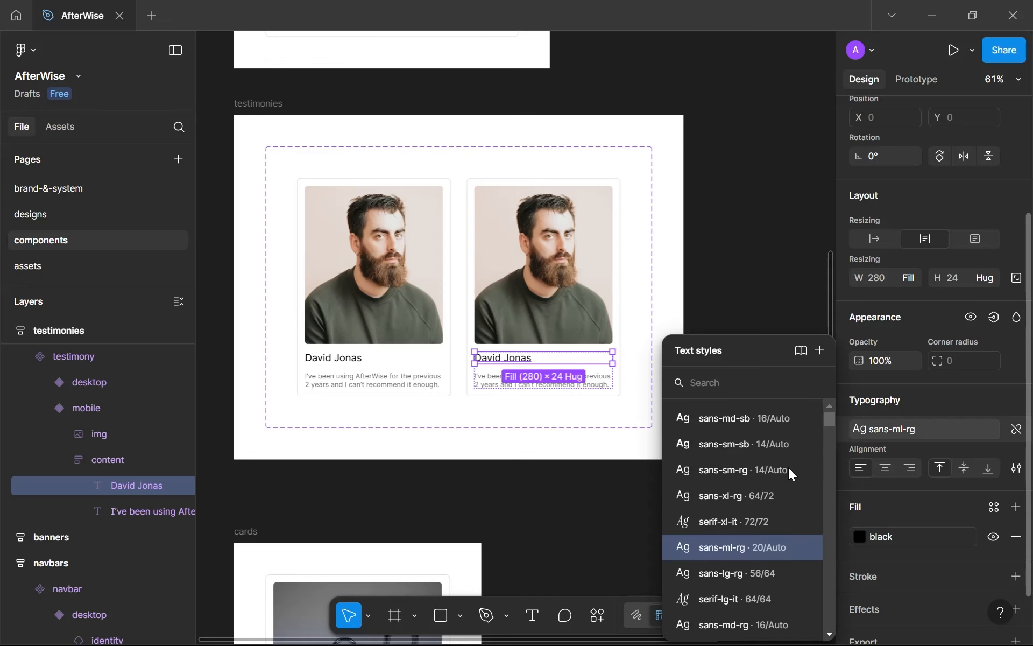
{"action": "left_click", "coordinate": [767, 421]}
{"action": "key", "text": "ctrl+z"}
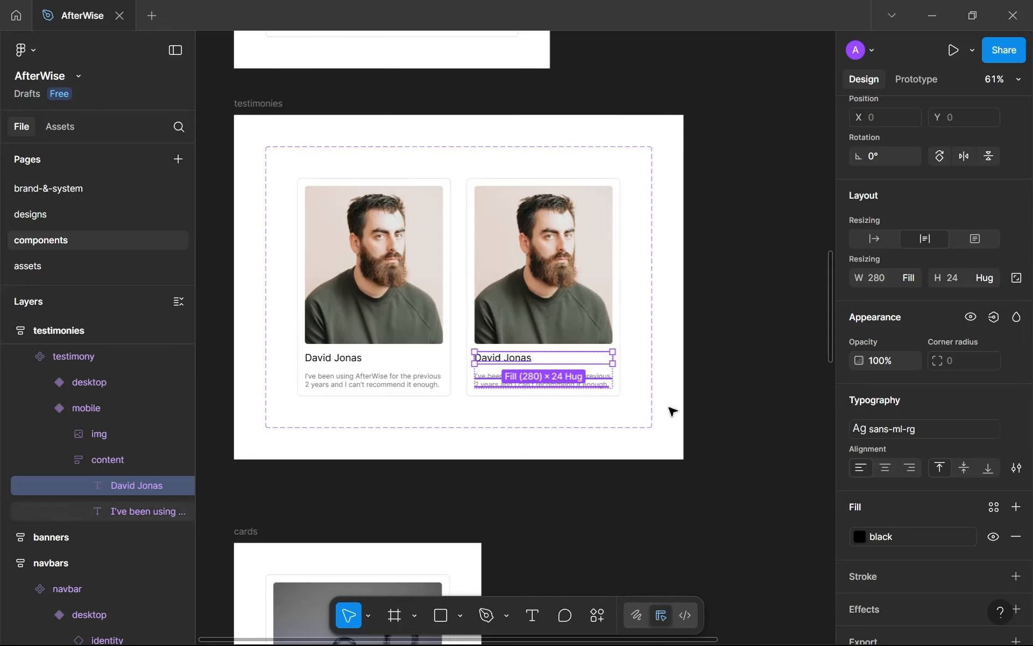
{"action": "left_click", "coordinate": [887, 433]}
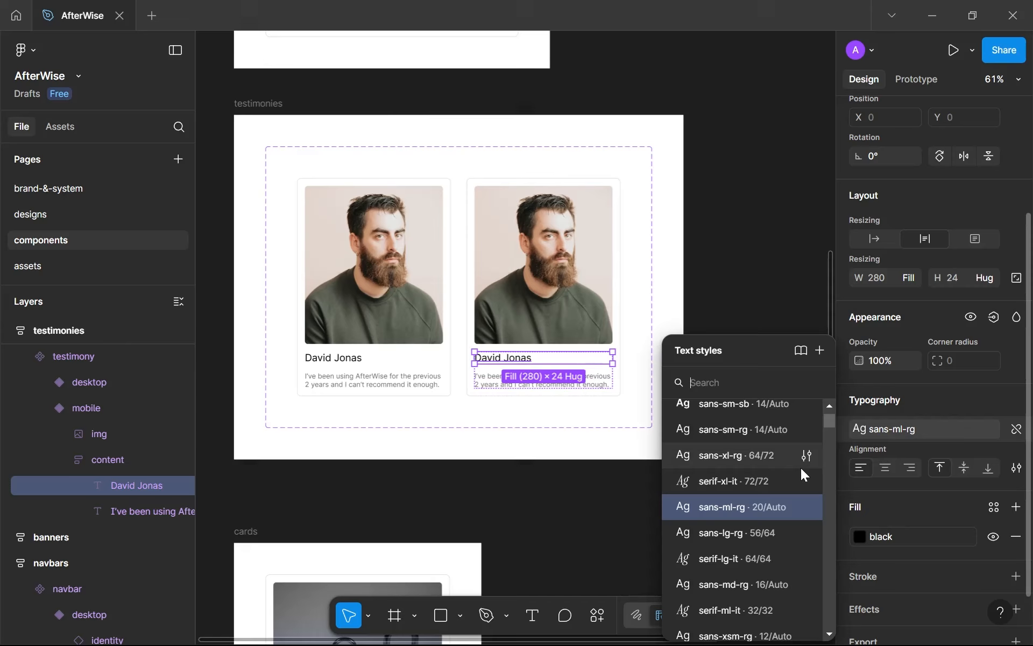
{"action": "scroll", "coordinate": [757, 468], "scroll_direction": "up", "scroll_amount": 1}
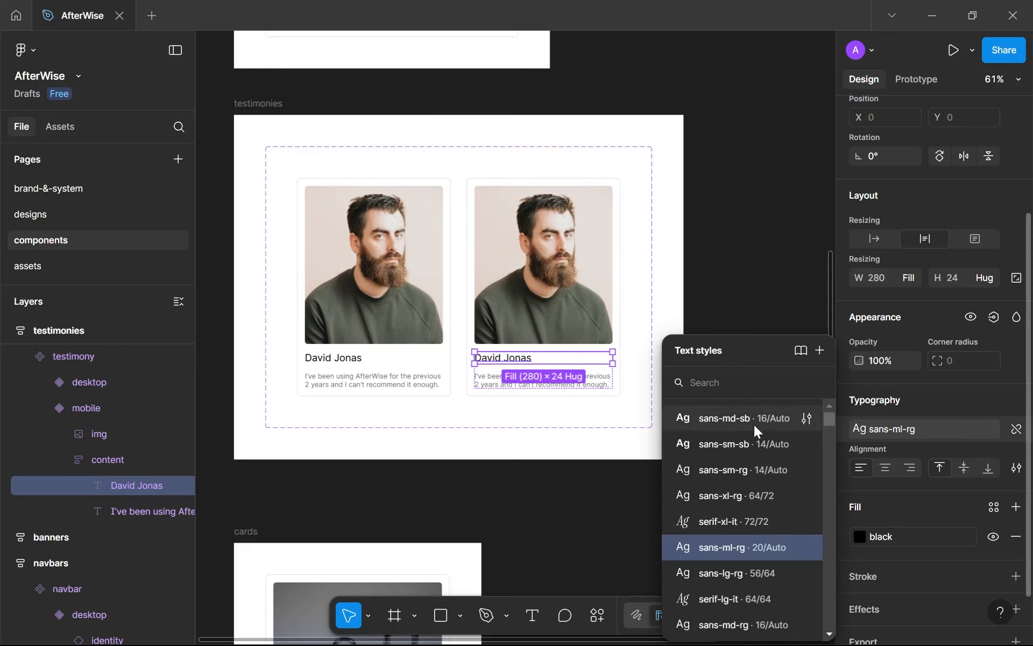
{"action": "scroll", "coordinate": [759, 516], "scroll_direction": "down", "scroll_amount": 2}
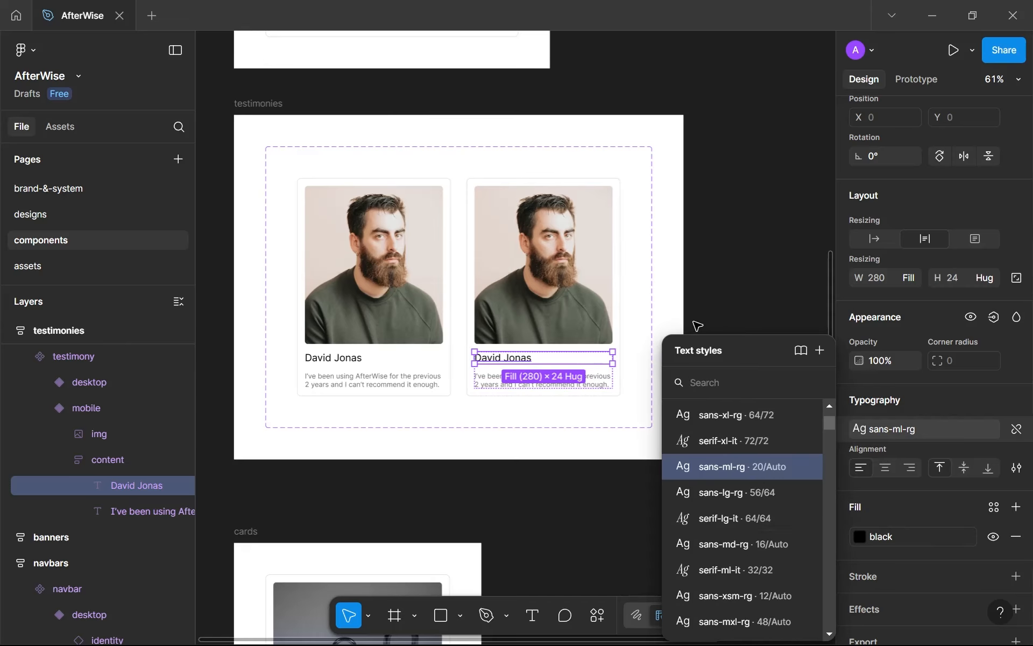
Apply the sans-xsm-rg text style to the testimonial quote paragraph.
{"action": "left_click", "coordinate": [570, 383]}
{"action": "left_click", "coordinate": [954, 430]}
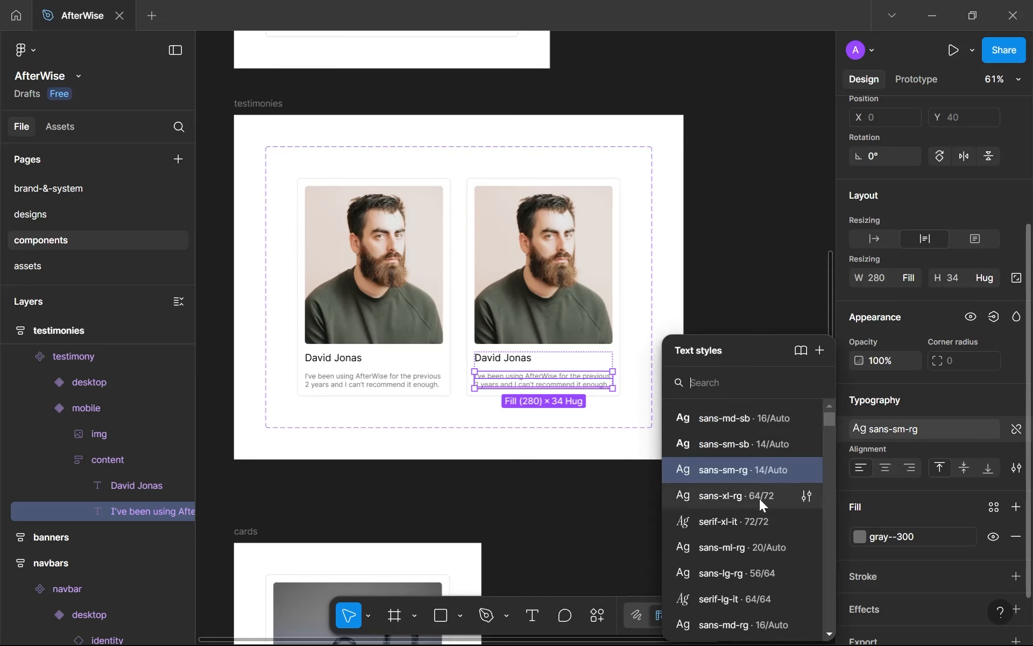
{"action": "scroll", "coordinate": [760, 506], "scroll_direction": "down", "scroll_amount": 8}
{"action": "scroll", "coordinate": [753, 443], "scroll_direction": "up", "scroll_amount": 2}
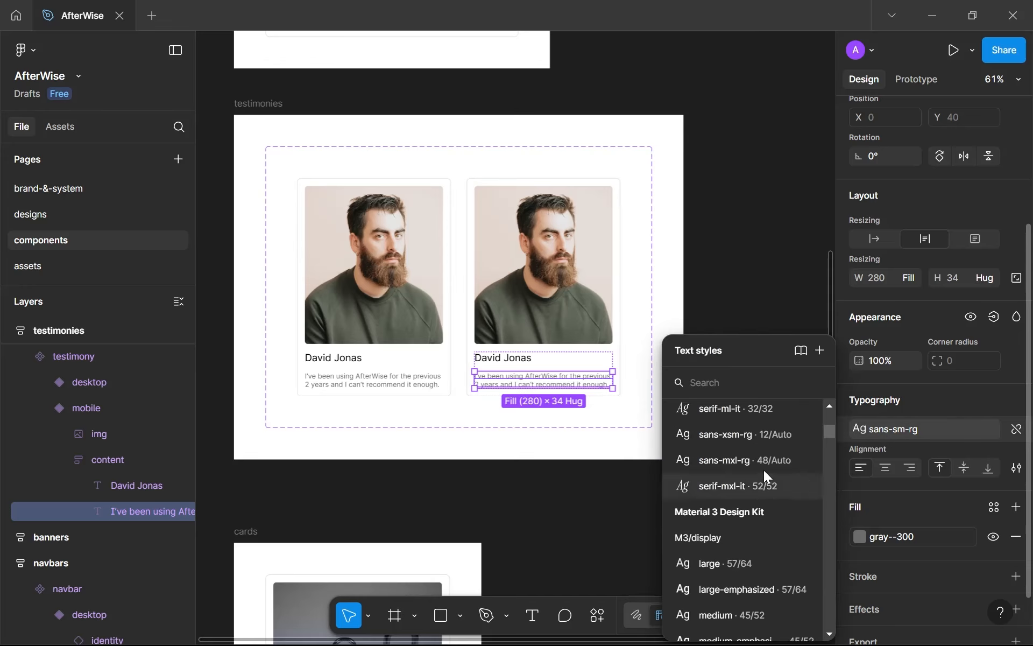
{"action": "scroll", "coordinate": [763, 469], "scroll_direction": "up", "scroll_amount": 3}
{"action": "left_click", "coordinate": [764, 517]}
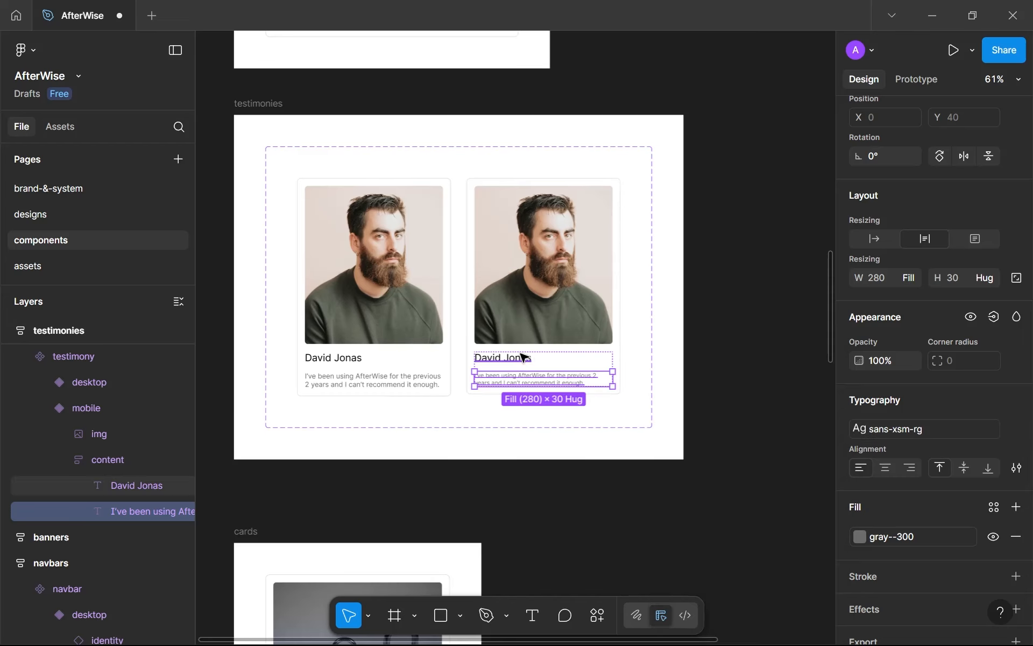
Set the mobile testimony card's padding to 12 on both axes.
{"action": "left_click", "coordinate": [618, 372]}
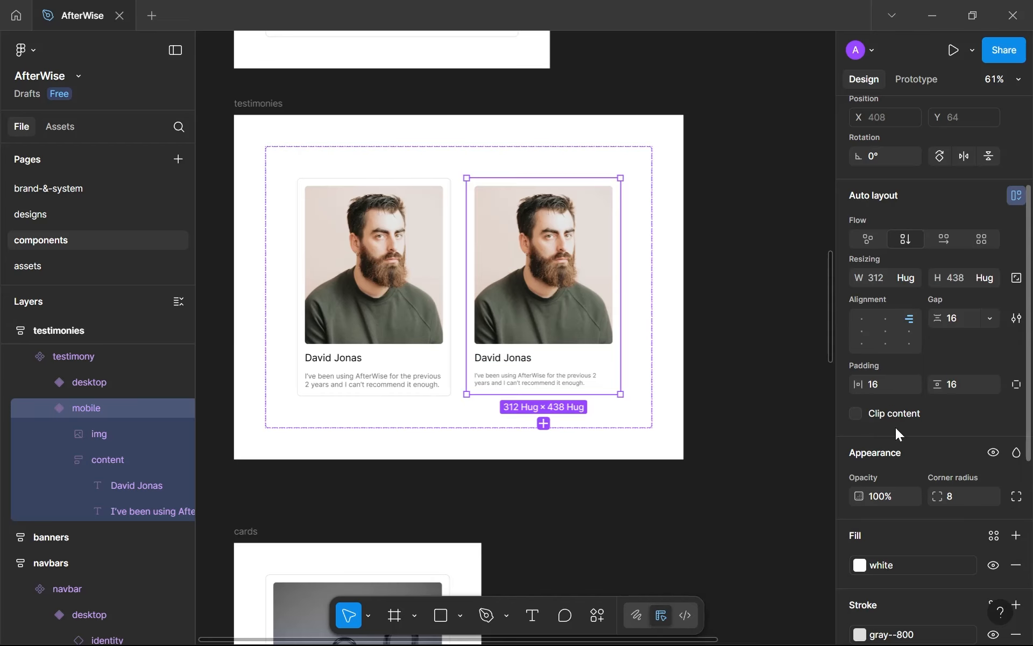
{"action": "left_click", "coordinate": [886, 384]}
{"action": "type", "text": "12"}
{"action": "left_click", "coordinate": [969, 385]}
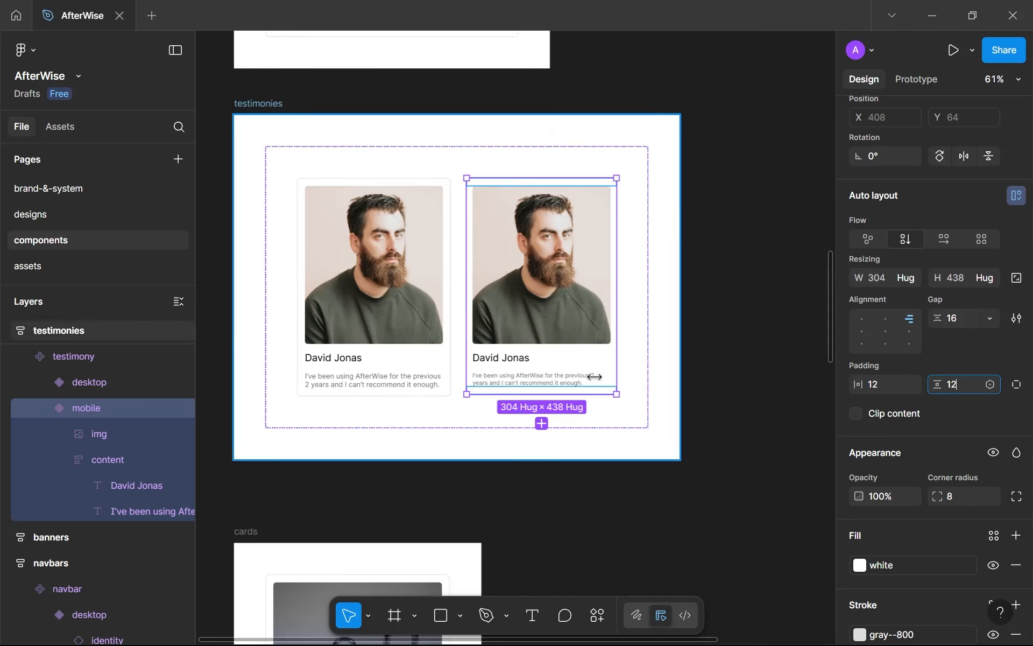
Detach the name text from its style and set its font size to 16.
{"action": "left_click", "coordinate": [528, 364]}
{"action": "left_click", "coordinate": [526, 359]}
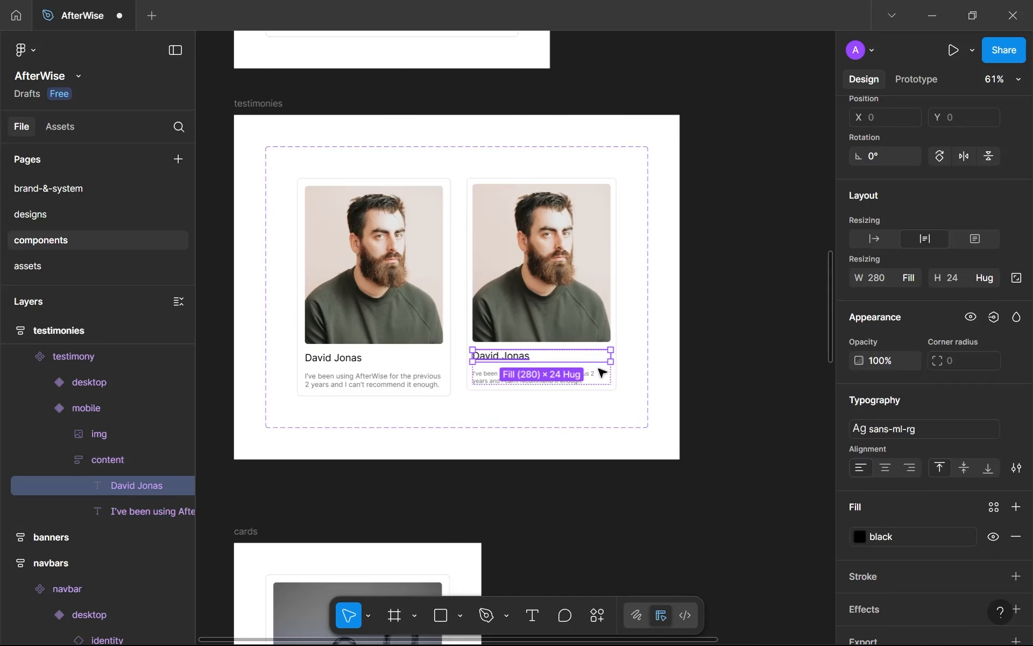
{"action": "left_click", "coordinate": [1015, 430]}
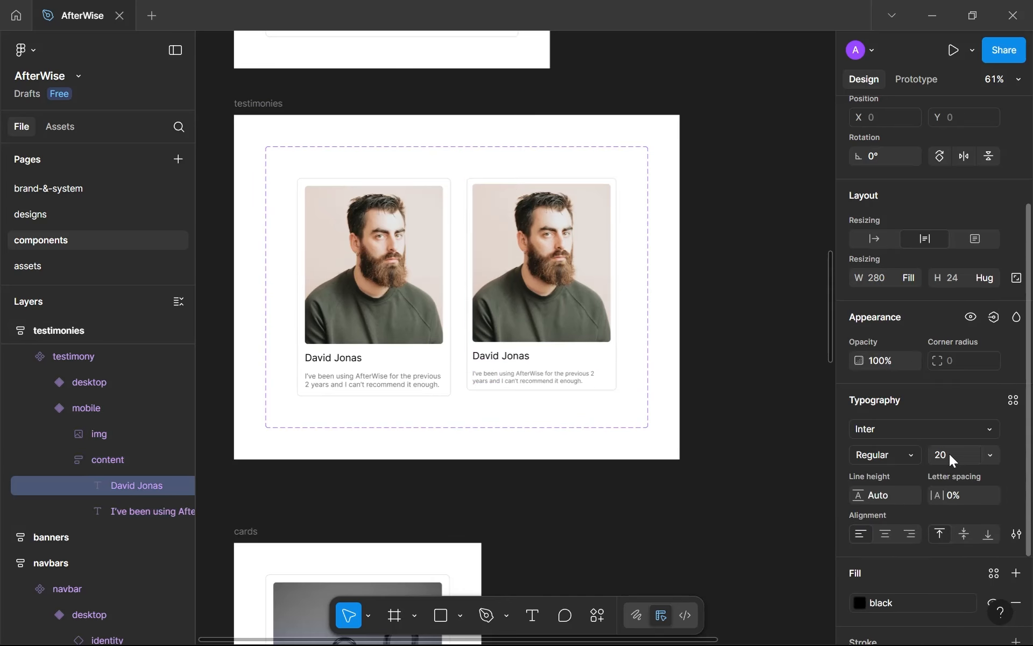
{"action": "left_click", "coordinate": [949, 454]}
{"action": "type", "text": "16"}
{"action": "key", "text": "Return"}
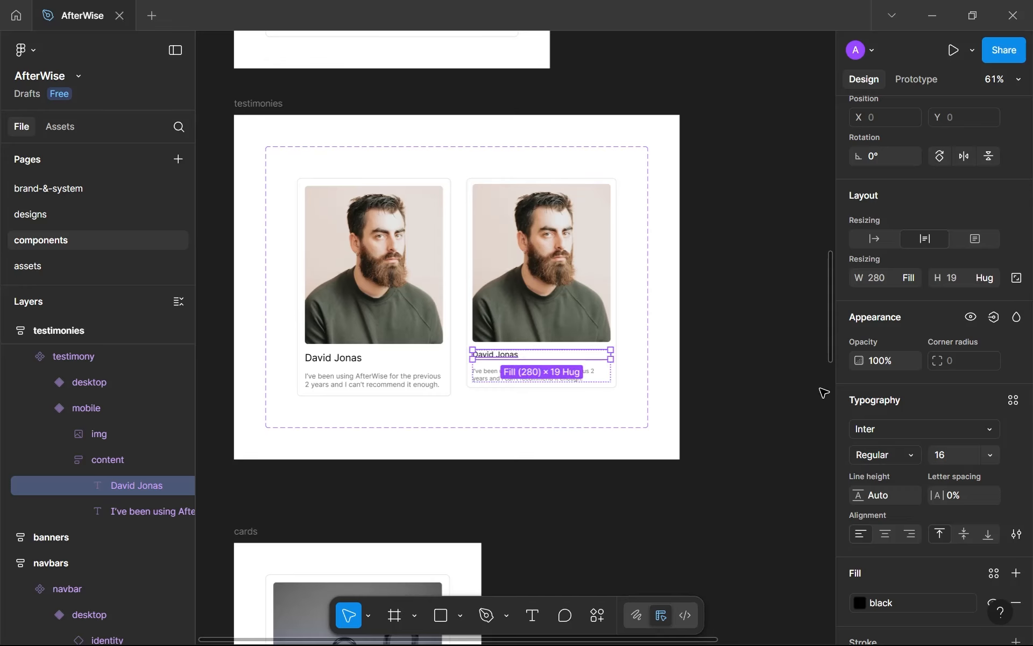
{"action": "left_click", "coordinate": [1012, 401]}
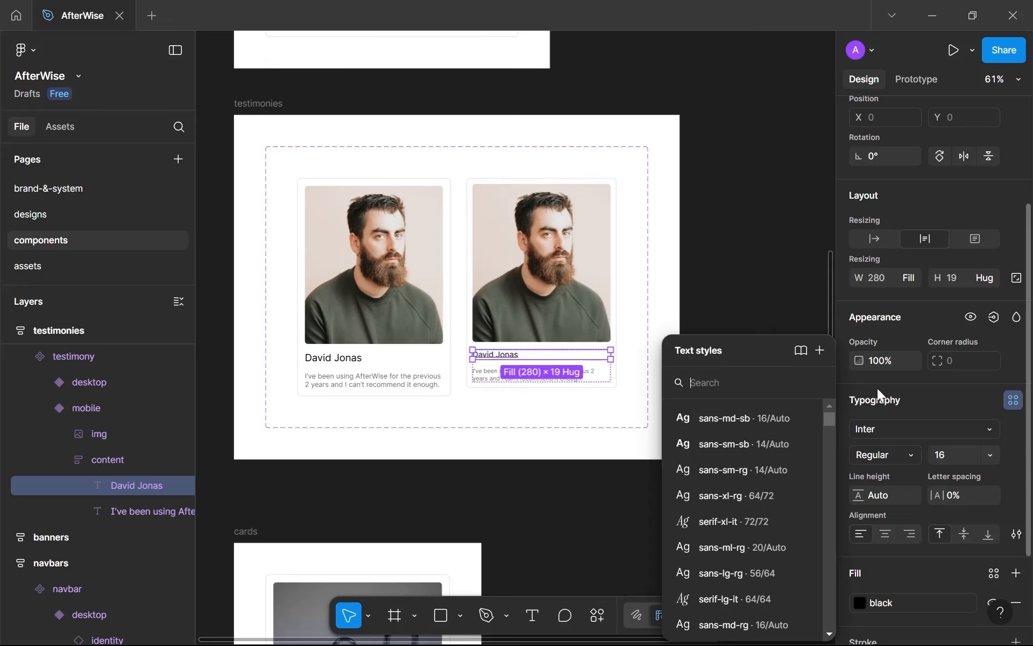
Create a new text style named sans-md-rg from the name's Inter Regular 16 styling.
{"action": "left_click", "coordinate": [818, 356]}
{"action": "type", "text": "sans"}
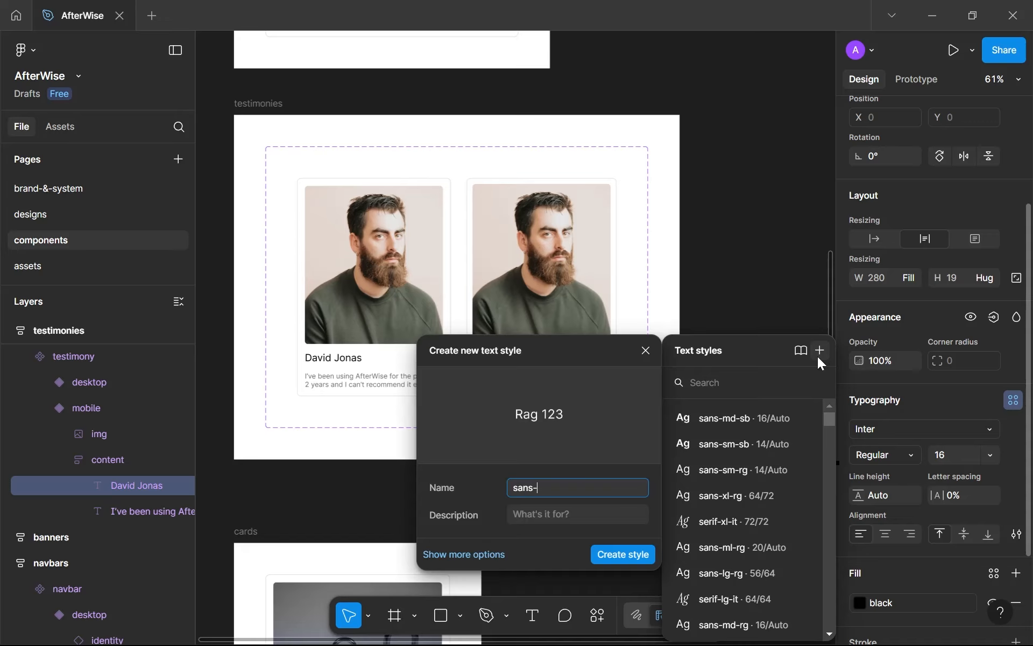
{"action": "type", "text": "-md-rg"}
{"action": "key", "text": "Return"}
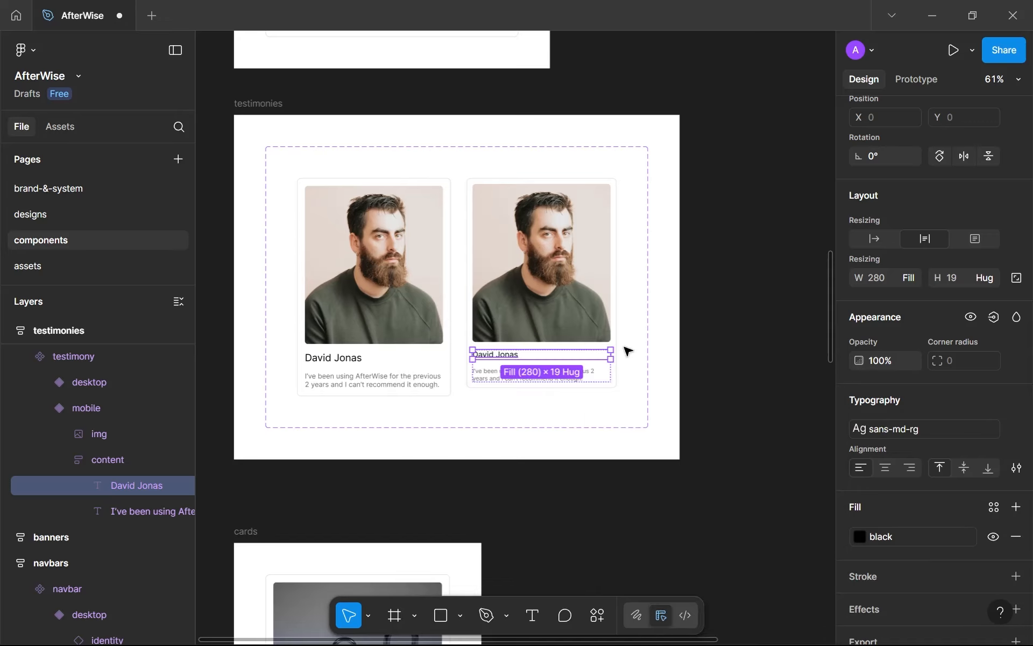
{"action": "scroll", "coordinate": [629, 351], "scroll_direction": "down", "scroll_amount": 3}
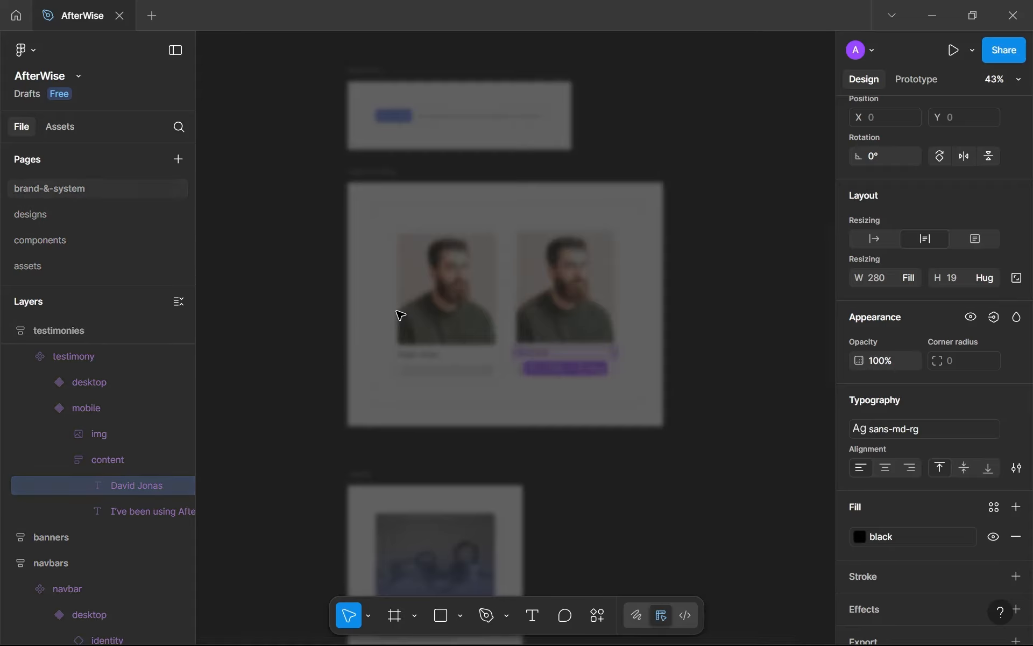
Select the Sans serif medium regular sample to confirm it uses sans-md-rg.
{"action": "scroll", "coordinate": [406, 395], "scroll_direction": "up", "scroll_amount": 10}
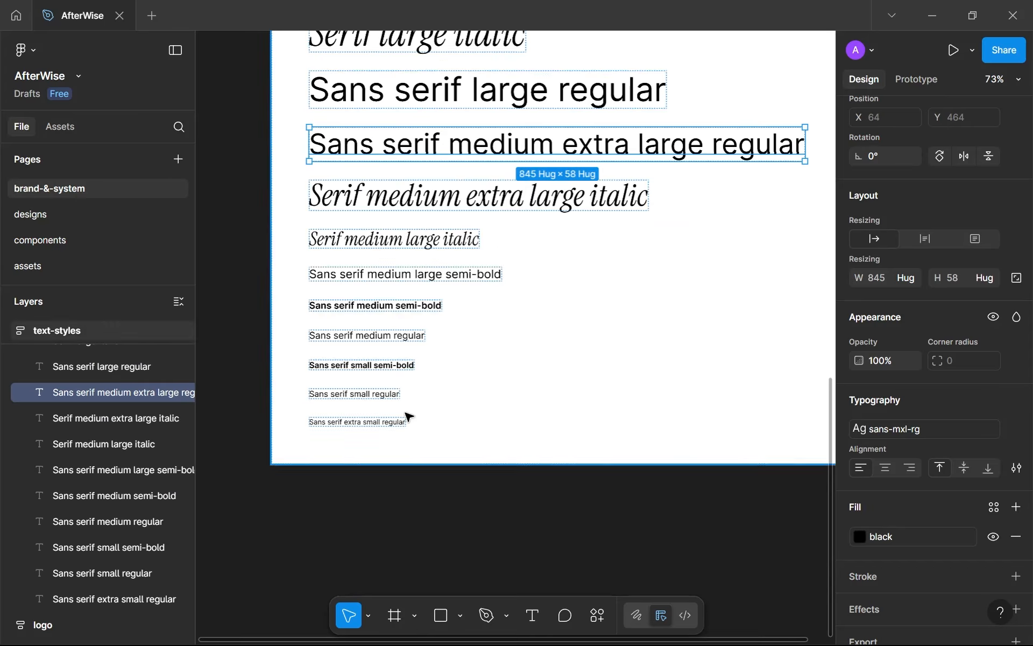
{"action": "scroll", "coordinate": [472, 455], "scroll_direction": "down", "scroll_amount": 4}
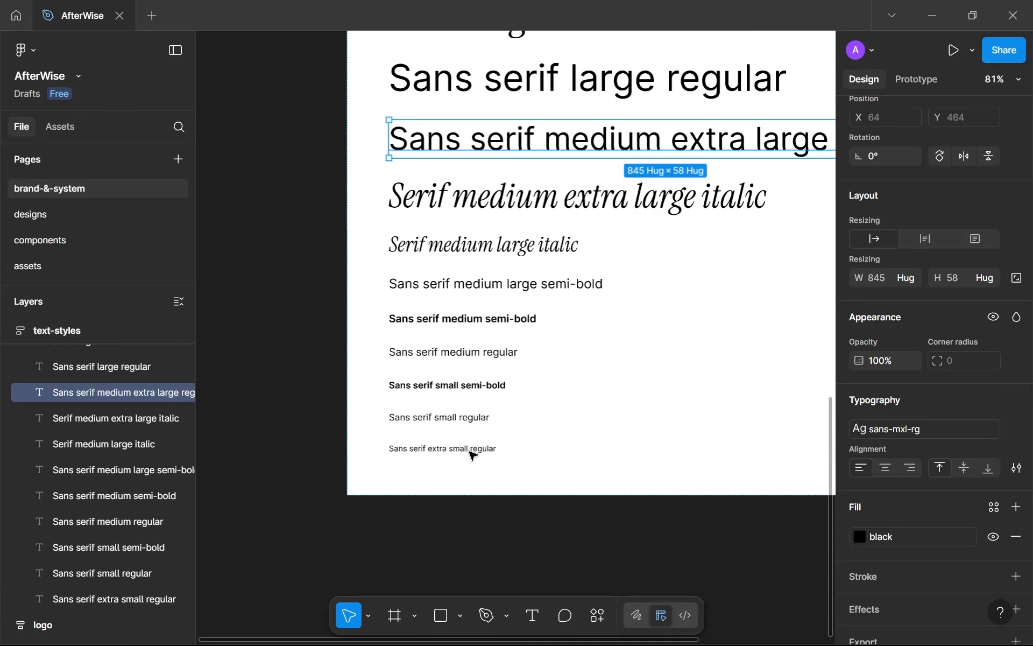
{"action": "left_click", "coordinate": [462, 354]}
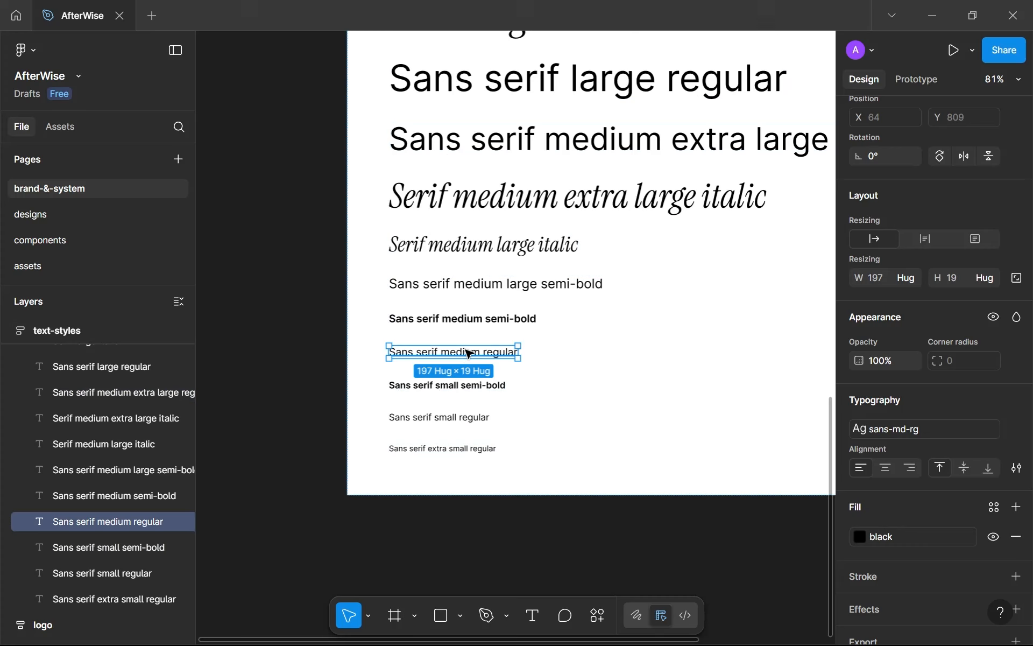
{"action": "scroll", "coordinate": [467, 351], "scroll_direction": "up", "scroll_amount": 4}
{"action": "left_click_drag", "start_coordinate": [478, 354], "coordinate": [487, 356]}
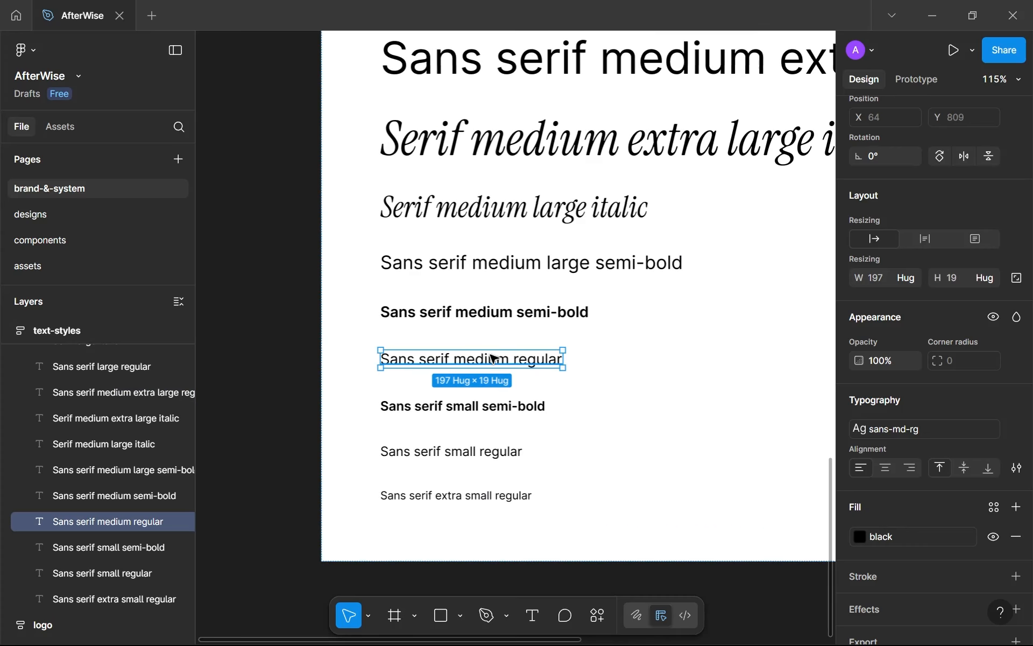
Switch to the designs page holding the desktop and mobile landing-page layouts.
{"action": "left_click", "coordinate": [84, 221]}
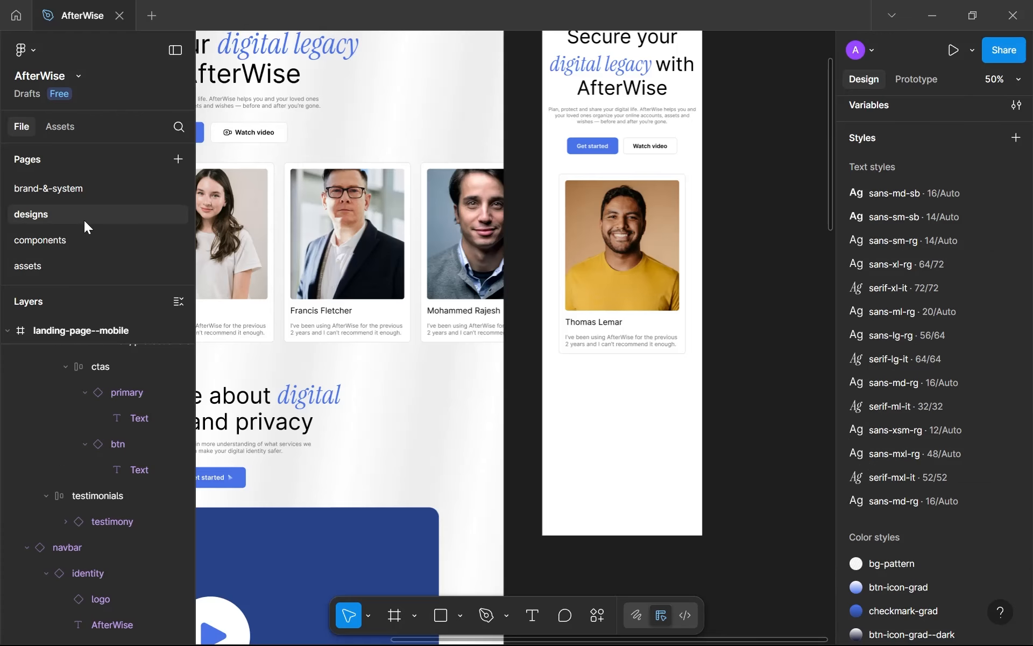
Switch the mobile page's testimony card to its mobile variant.
{"action": "left_click", "coordinate": [622, 283]}
{"action": "left_click", "coordinate": [627, 271]}
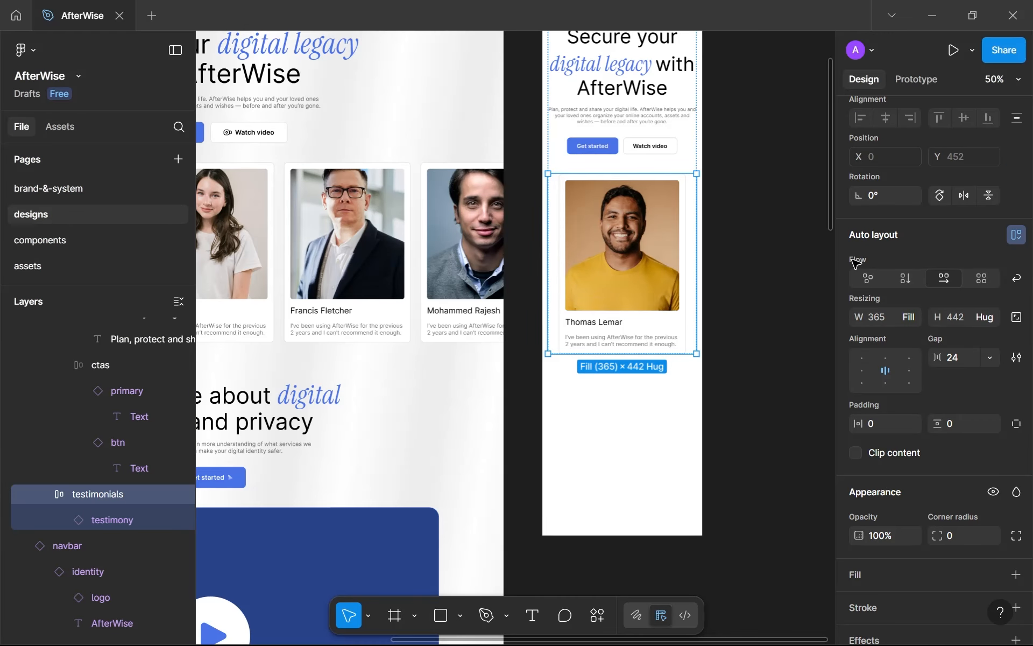
{"action": "left_click", "coordinate": [627, 267]}
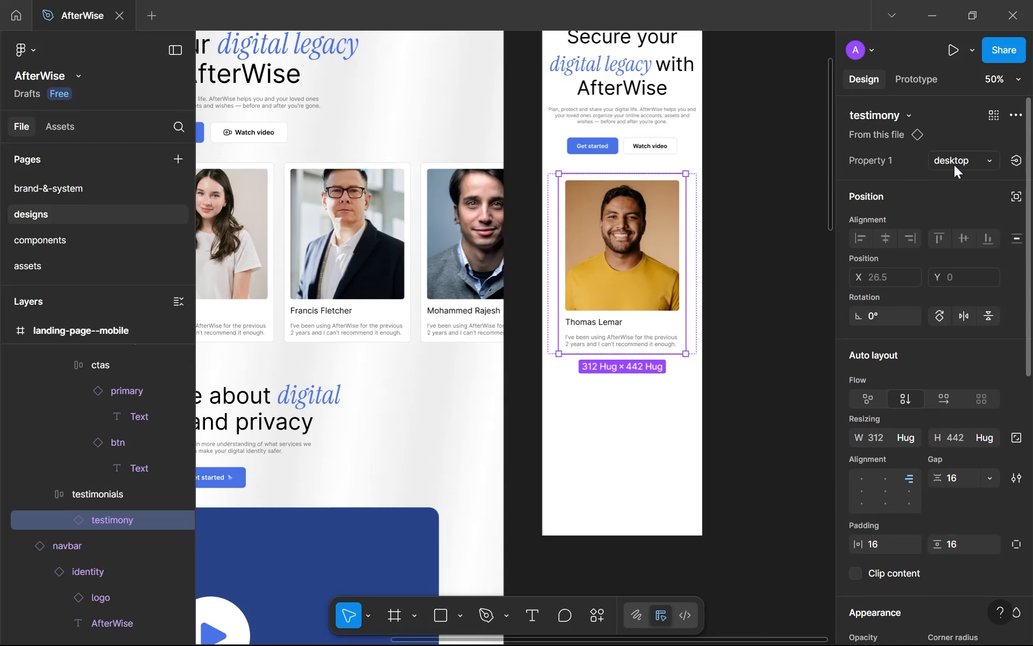
{"action": "left_click", "coordinate": [956, 161]}
{"action": "left_click", "coordinate": [953, 178]}
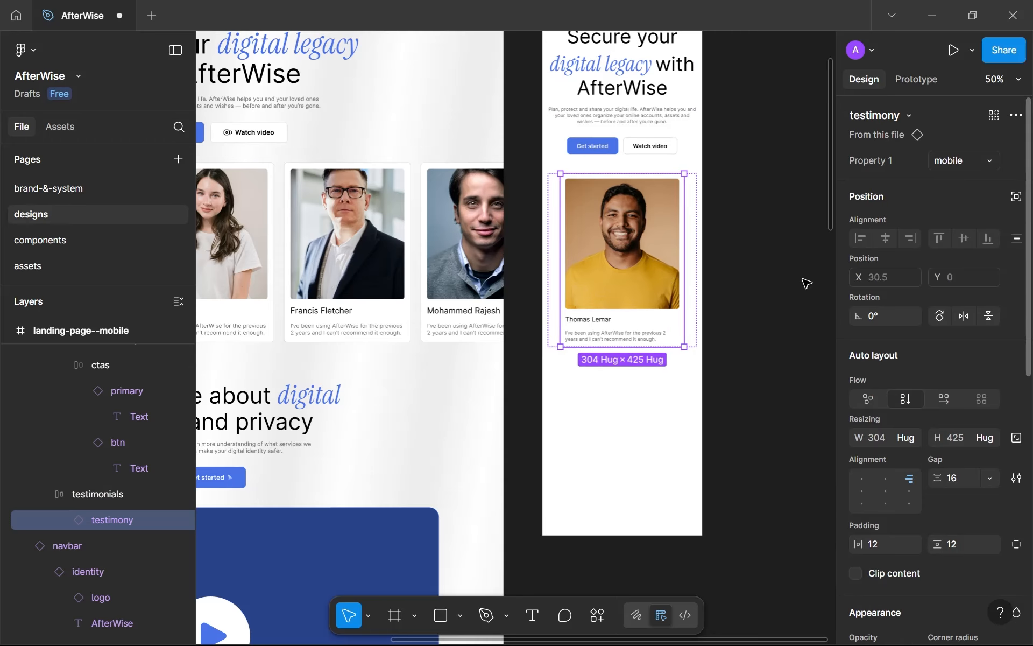
{"action": "left_click", "coordinate": [633, 433]}
{"action": "scroll", "coordinate": [632, 431], "scroll_direction": "down", "scroll_amount": 5}
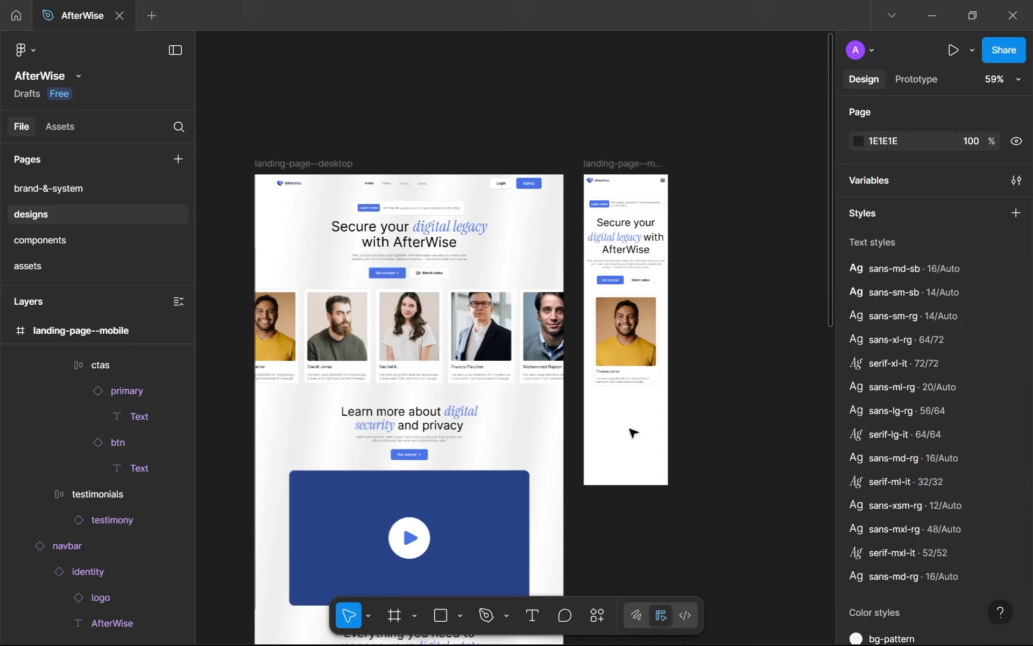
{"action": "scroll", "coordinate": [631, 431], "scroll_direction": "up", "scroll_amount": 1}
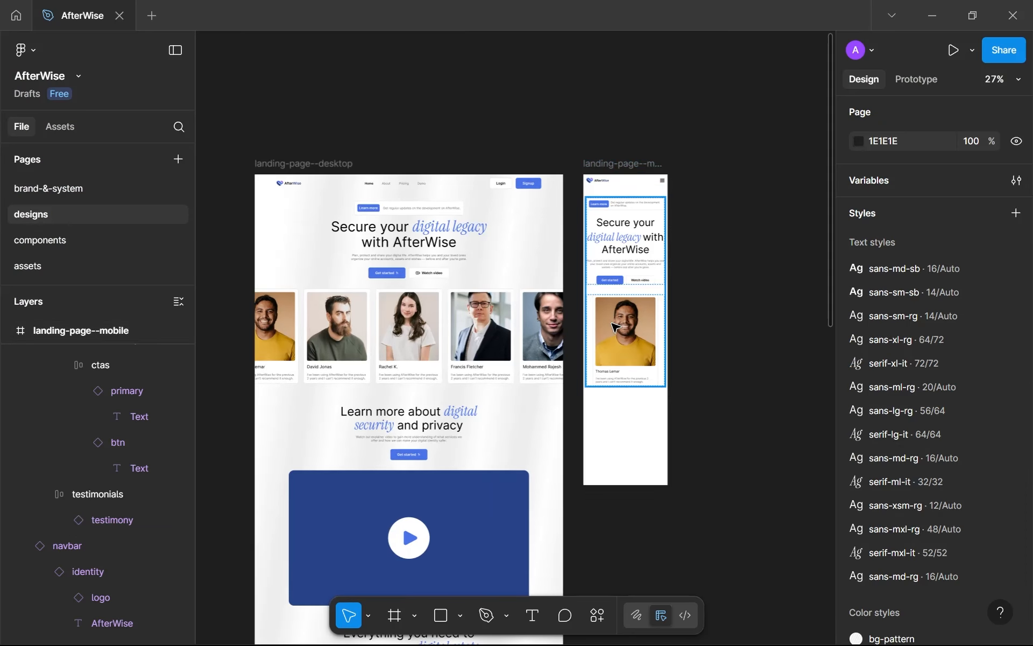
Extend the landing-page--mobile frame's height to 2713.
{"action": "left_click", "coordinate": [640, 167]}
{"action": "scroll", "coordinate": [631, 316], "scroll_direction": "down", "scroll_amount": 1}
{"action": "scroll", "coordinate": [634, 320], "scroll_direction": "down", "scroll_amount": 2}
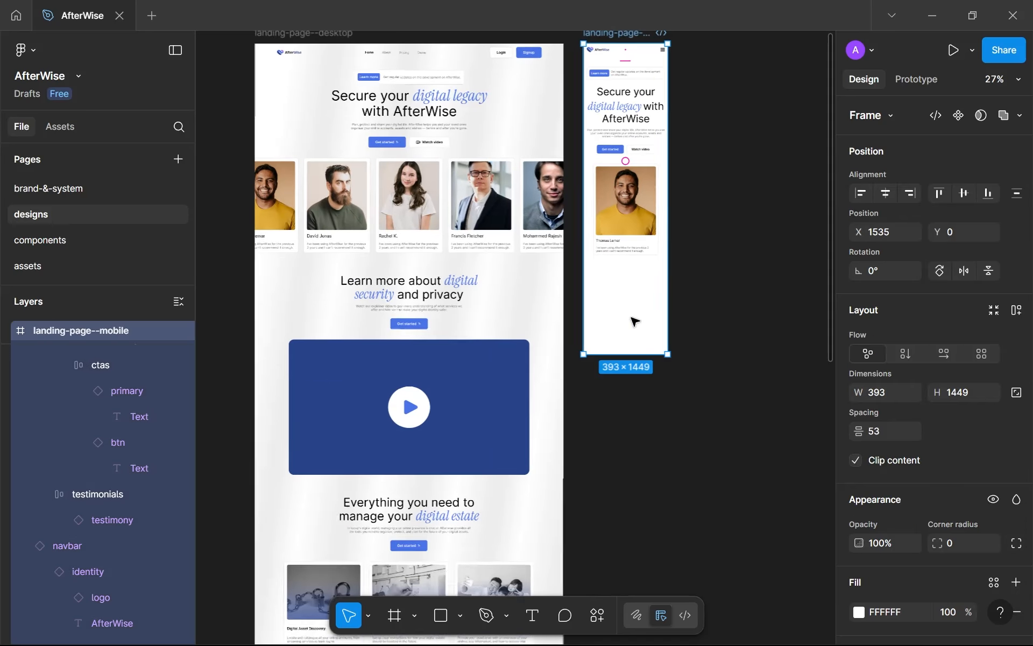
{"action": "scroll", "coordinate": [613, 351], "scroll_direction": "down", "scroll_amount": 2}
{"action": "left_click_drag", "start_coordinate": [645, 205], "coordinate": [648, 465]}
Narrow the copied video section to 363 wide, using the rulers as a guide.
{"action": "scroll", "coordinate": [446, 188], "scroll_direction": "up", "scroll_amount": 3}
{"action": "left_click_drag", "start_coordinate": [445, 188], "coordinate": [514, 199]}
{"action": "scroll", "coordinate": [399, 208], "scroll_direction": "down", "scroll_amount": 3}
{"action": "left_click", "coordinate": [449, 192]}
{"action": "scroll", "coordinate": [410, 194], "scroll_direction": "down", "scroll_amount": 2}
{"action": "scroll", "coordinate": [511, 199], "scroll_direction": "up", "scroll_amount": 3}
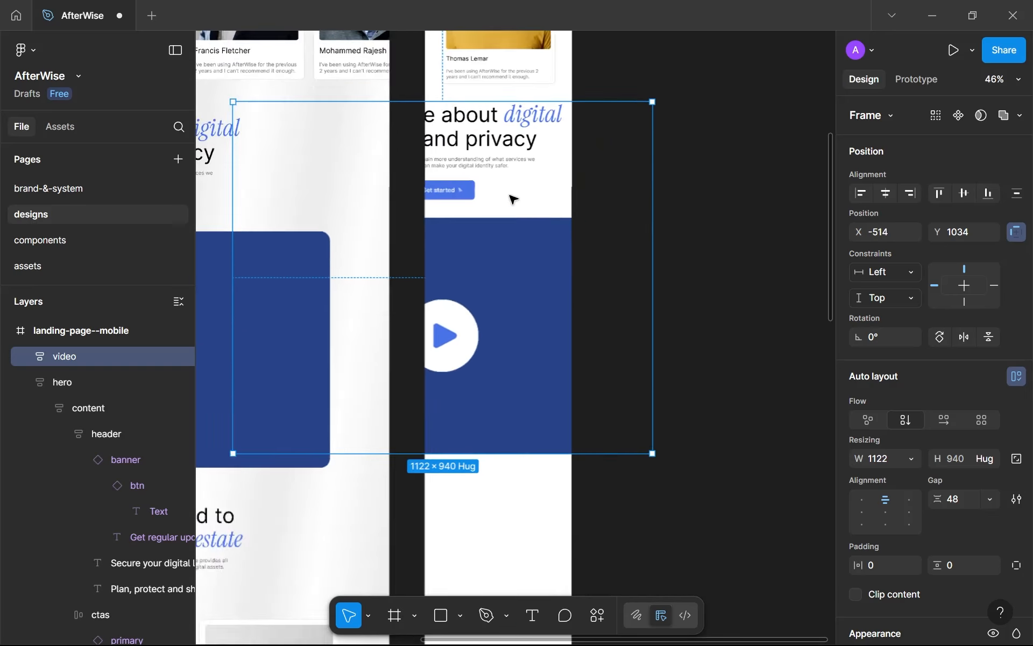
{"action": "scroll", "coordinate": [511, 198], "scroll_direction": "down", "scroll_amount": 2}
{"action": "key", "text": "shift+r"}
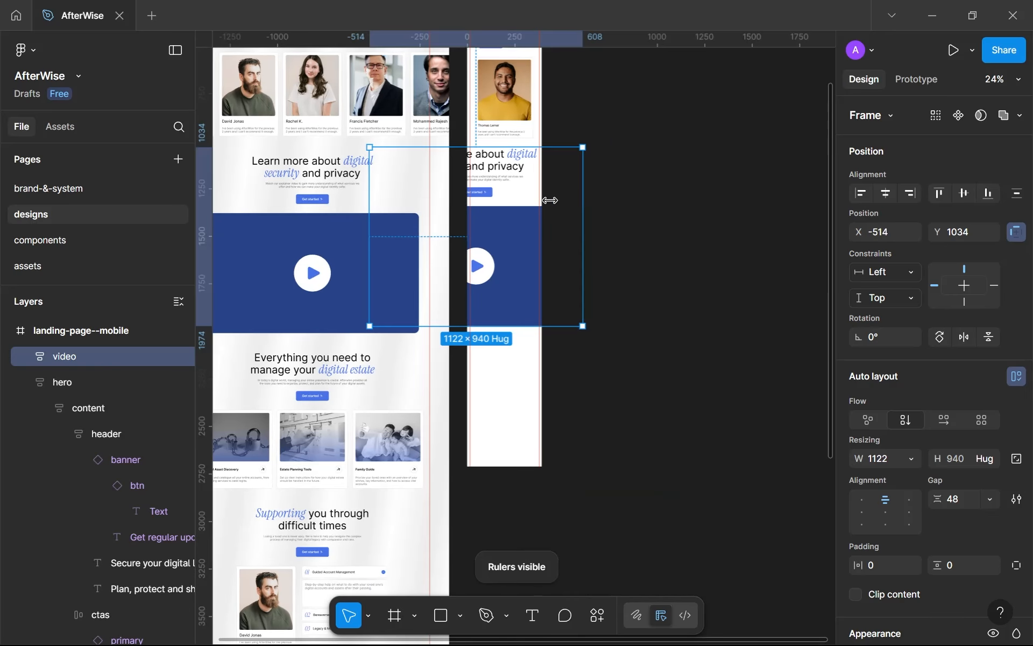
{"action": "left_click_drag", "start_coordinate": [550, 200], "coordinate": [539, 196]}
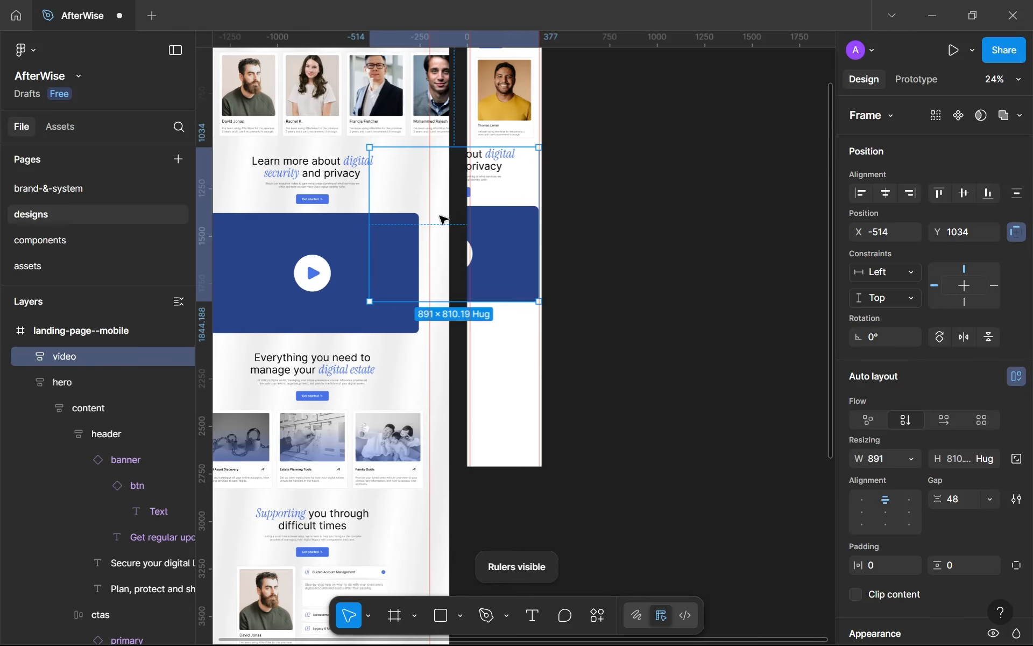
{"action": "left_click_drag", "start_coordinate": [369, 205], "coordinate": [469, 214]}
{"action": "scroll", "coordinate": [469, 214], "scroll_direction": "up", "scroll_amount": 4}
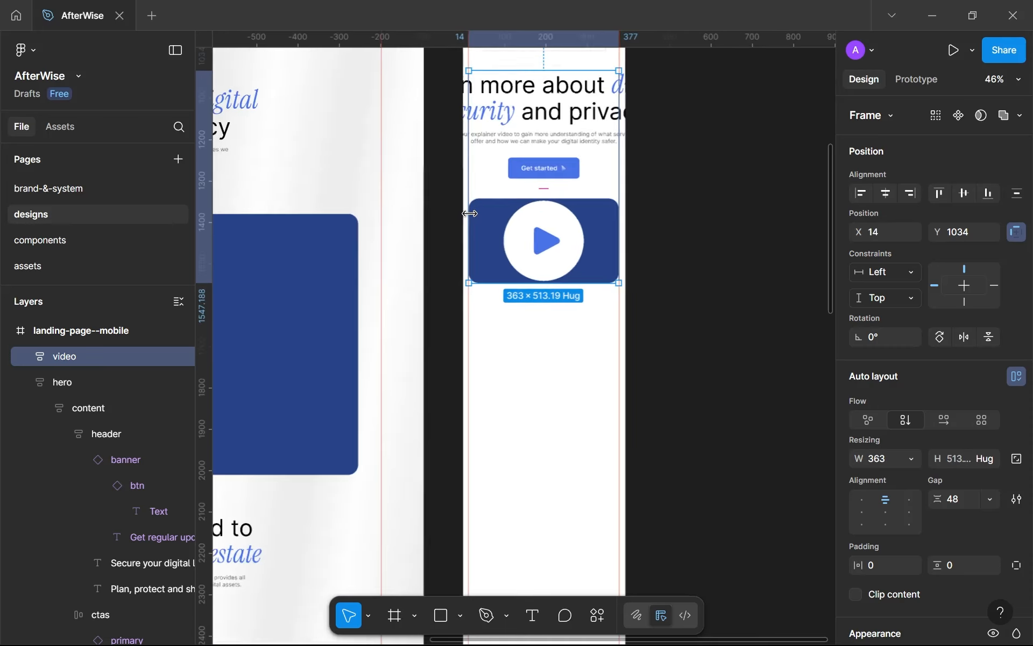
{"action": "scroll", "coordinate": [469, 214], "scroll_direction": "up", "scroll_amount": 3}
{"action": "left_click", "coordinate": [520, 240]}
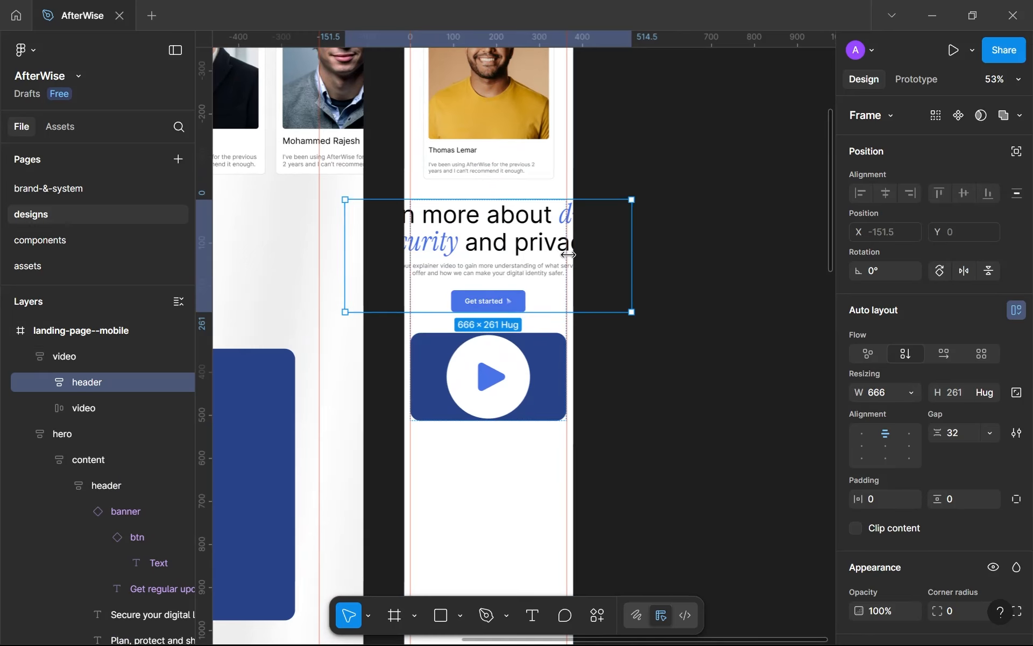
Narrow the video header to 363 wide and give 'Learn more about' the sans-mxl-rg style.
{"action": "left_click_drag", "start_coordinate": [569, 254], "coordinate": [567, 254]}
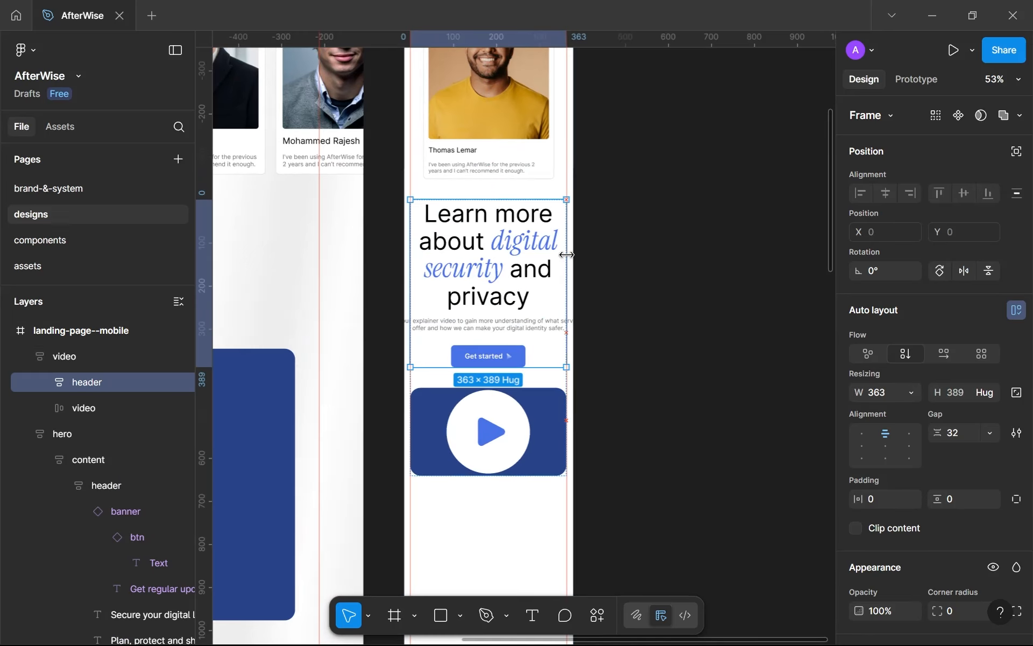
{"action": "left_click", "coordinate": [511, 264]}
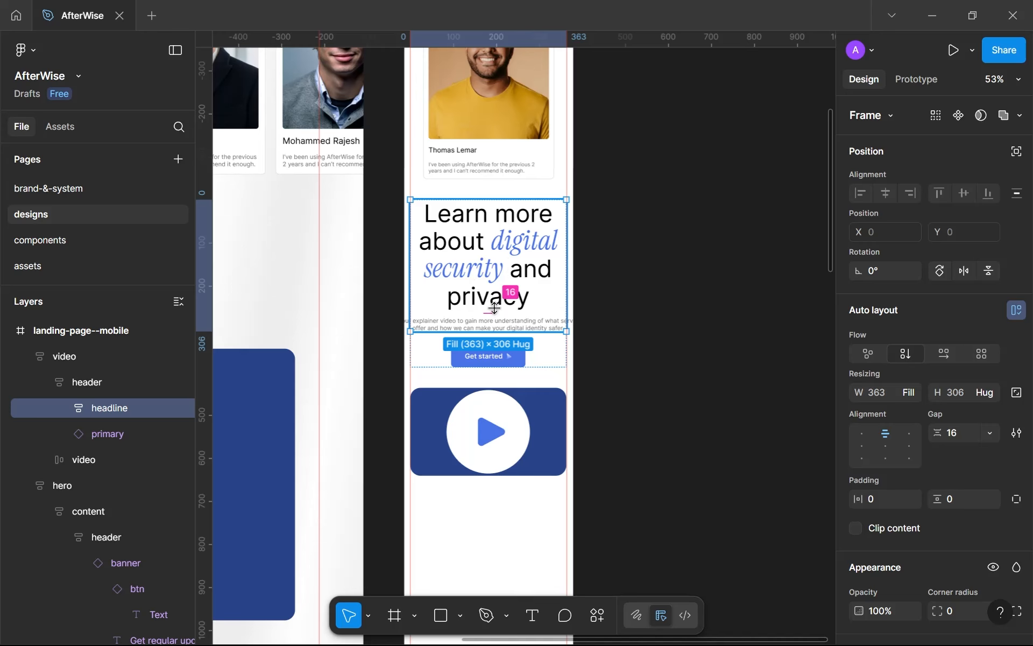
{"action": "left_click", "coordinate": [500, 289]}
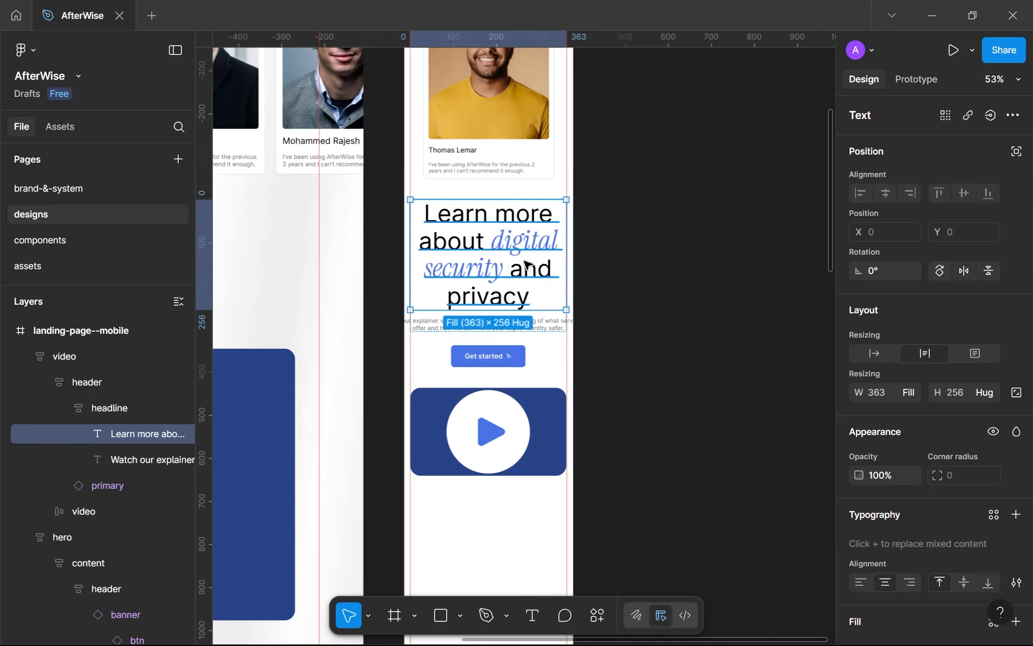
{"action": "scroll", "coordinate": [526, 264], "scroll_direction": "up", "scroll_amount": 3, "text": "ctrl"}
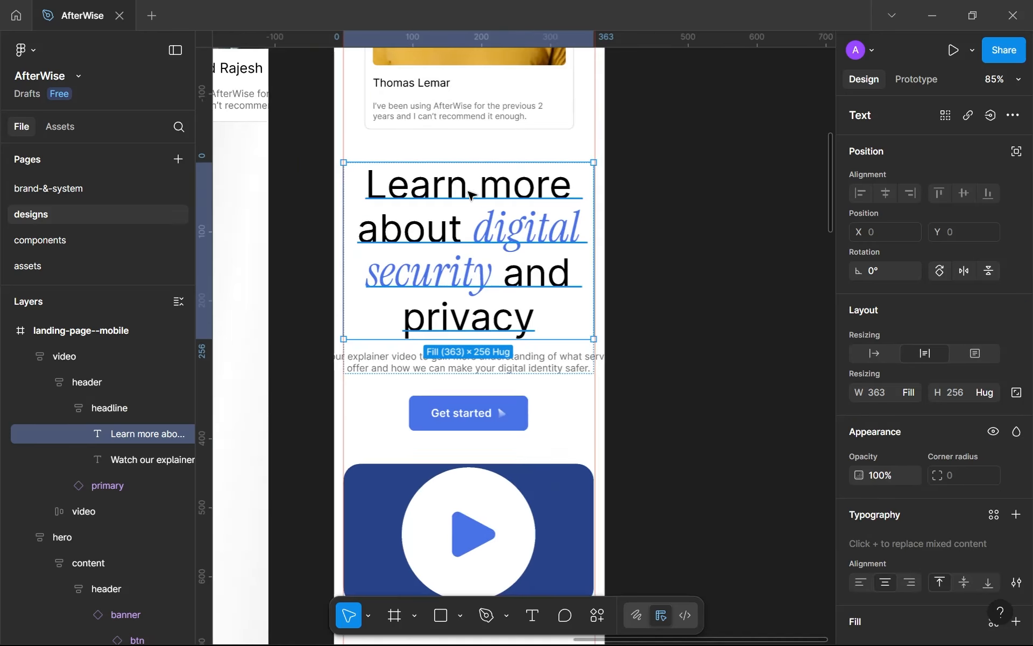
{"action": "double_click", "coordinate": [398, 180]}
{"action": "left_click_drag", "start_coordinate": [365, 186], "coordinate": [462, 237]}
{"action": "left_click", "coordinate": [898, 541]}
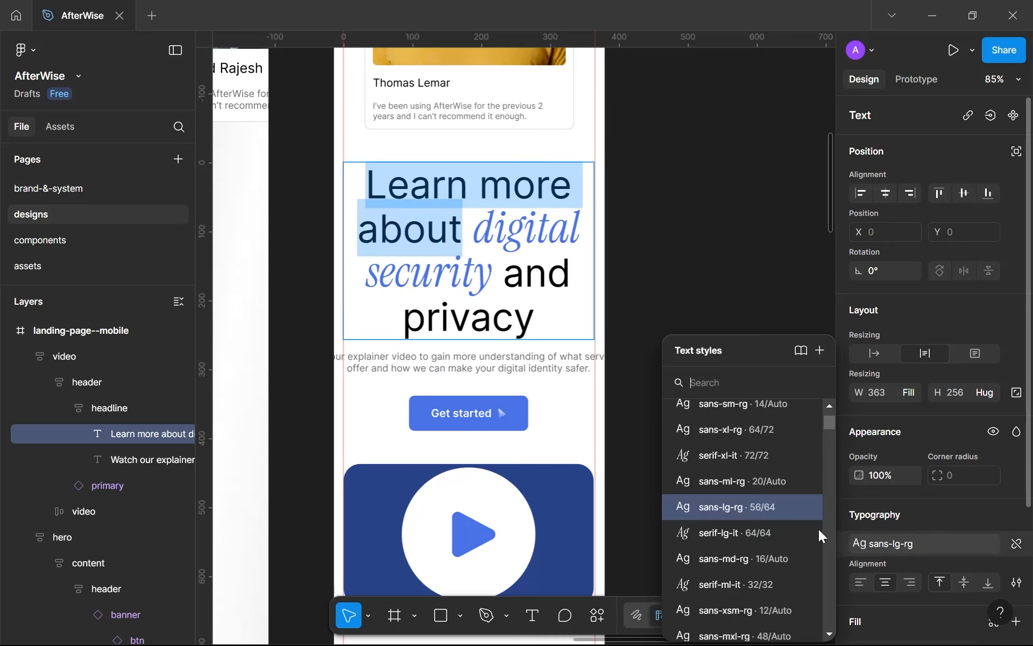
{"action": "scroll", "coordinate": [790, 519], "scroll_direction": "down", "scroll_amount": 3}
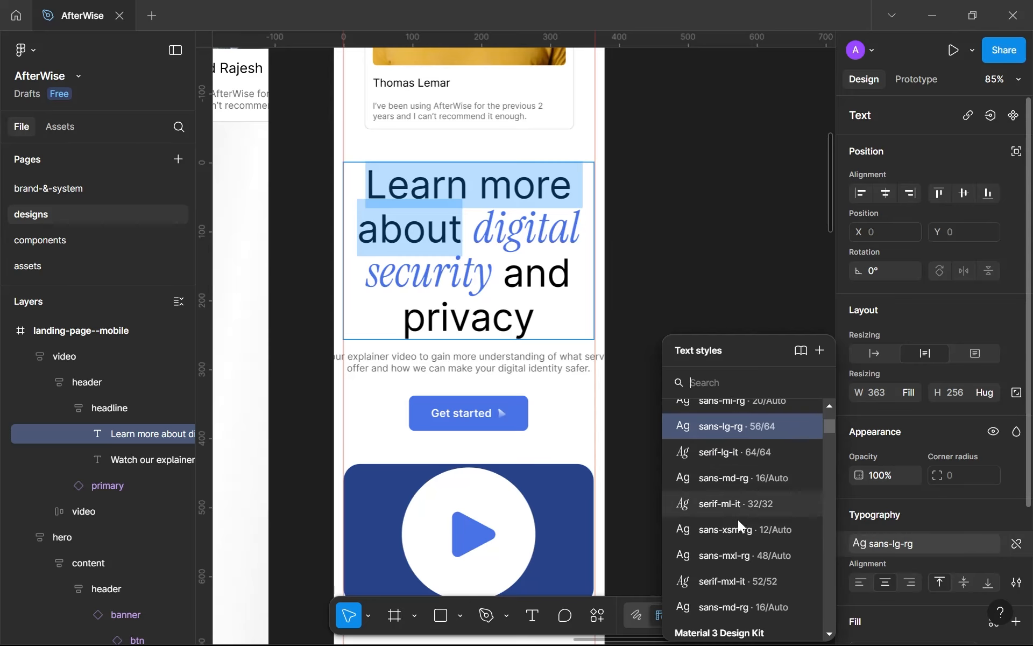
{"action": "left_click", "coordinate": [734, 554]}
Apply the sans-mxl-rg style to 'and privacy'.
{"action": "left_click_drag", "start_coordinate": [503, 270], "coordinate": [536, 318]}
{"action": "key", "text": "ctrl+shift+Left"}
{"action": "key", "text": "ctrl+shift+Left"}
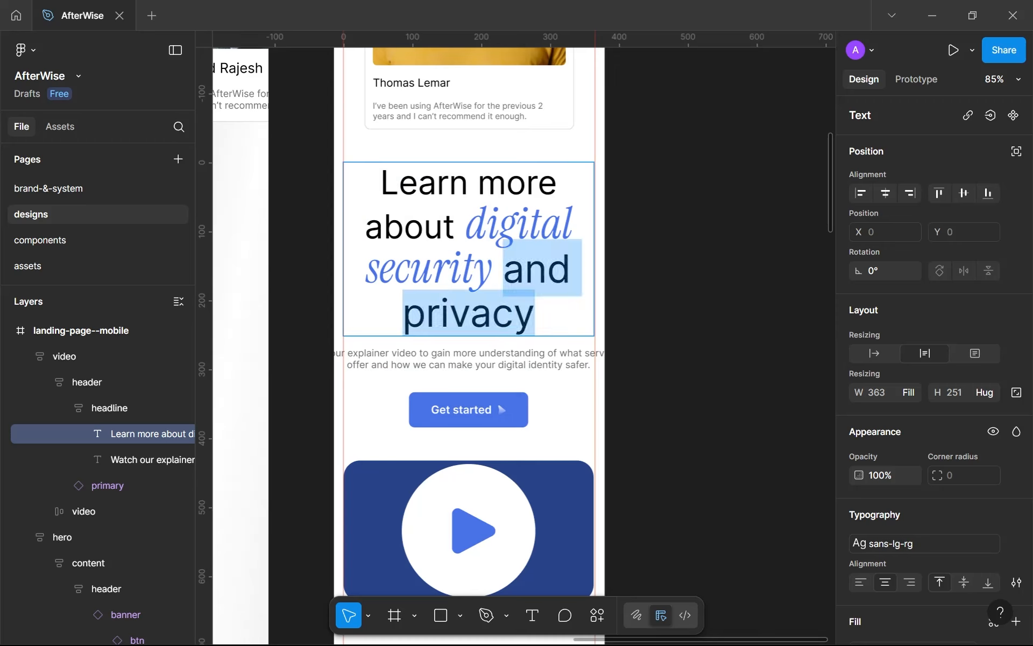
{"action": "left_click", "coordinate": [880, 545]}
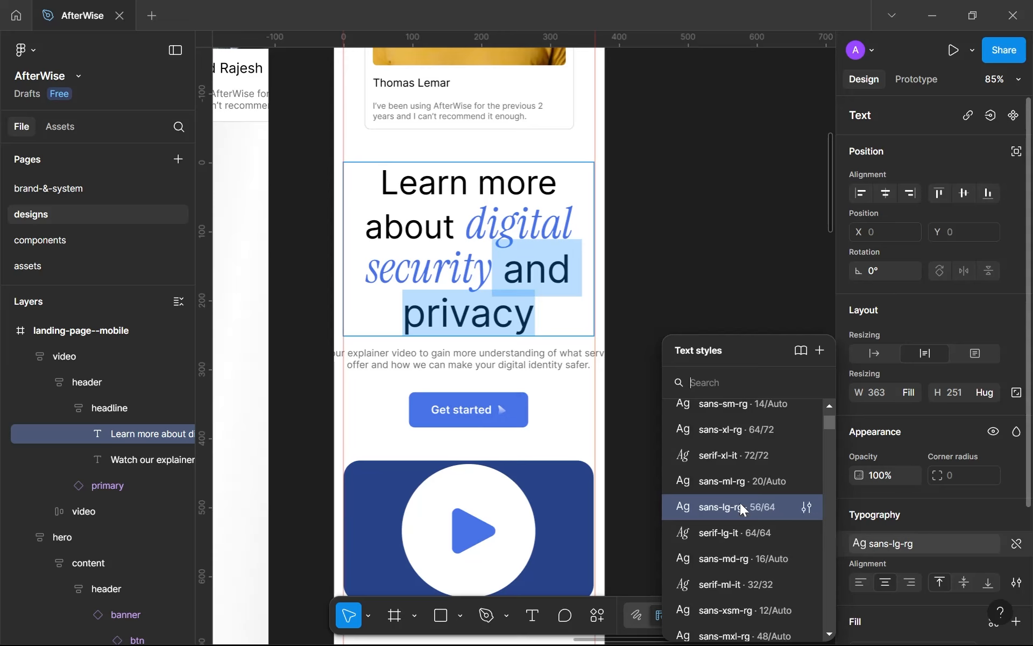
{"action": "scroll", "coordinate": [742, 544], "scroll_direction": "down", "scroll_amount": 3}
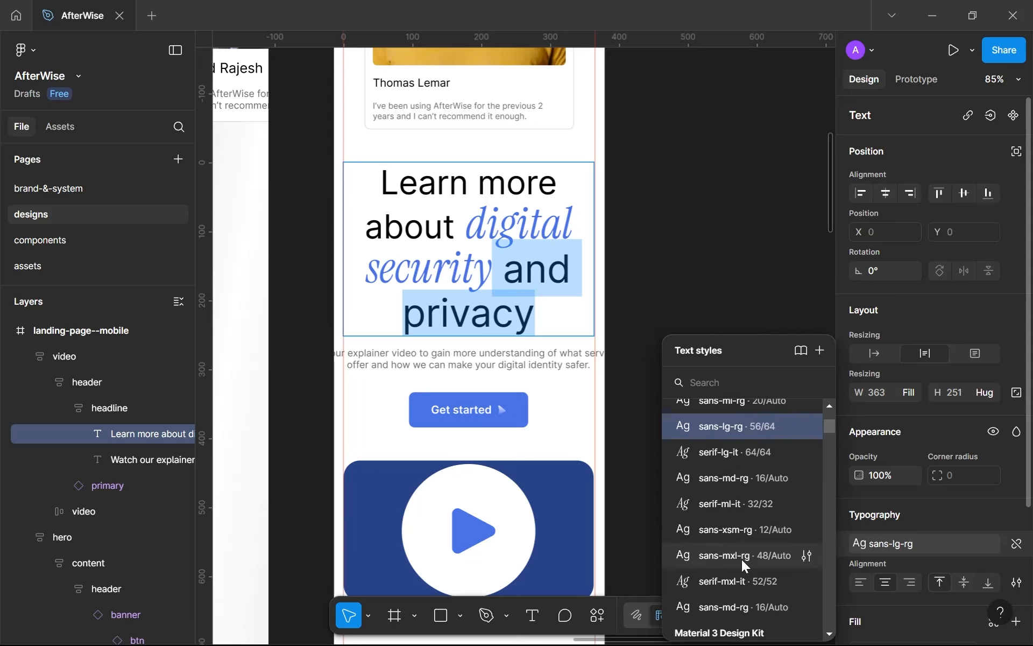
{"action": "left_click", "coordinate": [742, 558]}
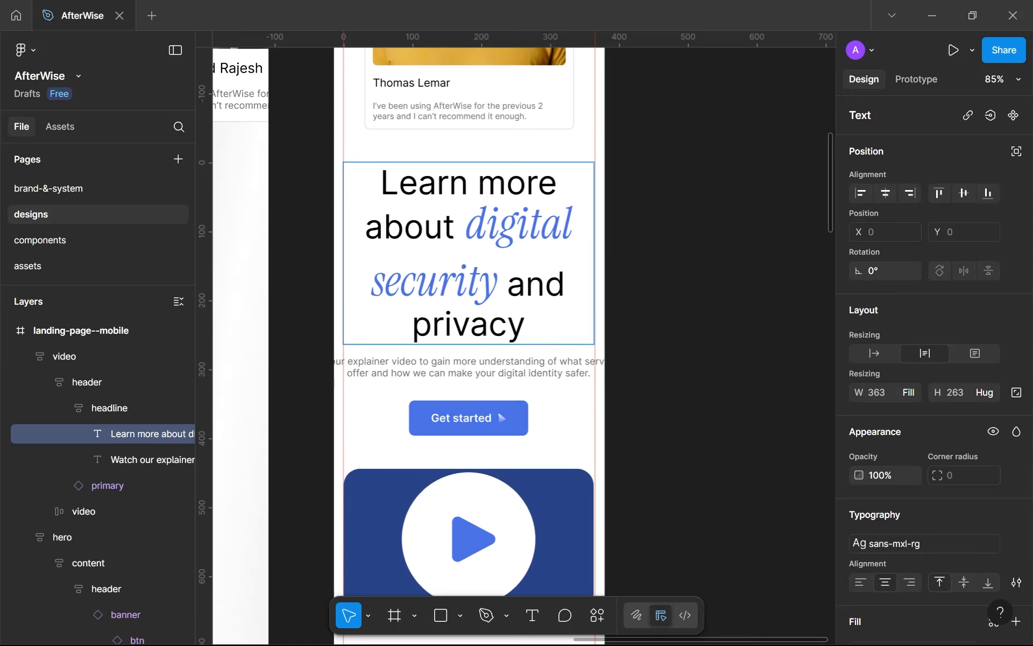
Apply the serif-mxl-it style to 'digital security'.
{"action": "left_click_drag", "start_coordinate": [497, 282], "coordinate": [467, 228]}
{"action": "left_click", "coordinate": [870, 539]}
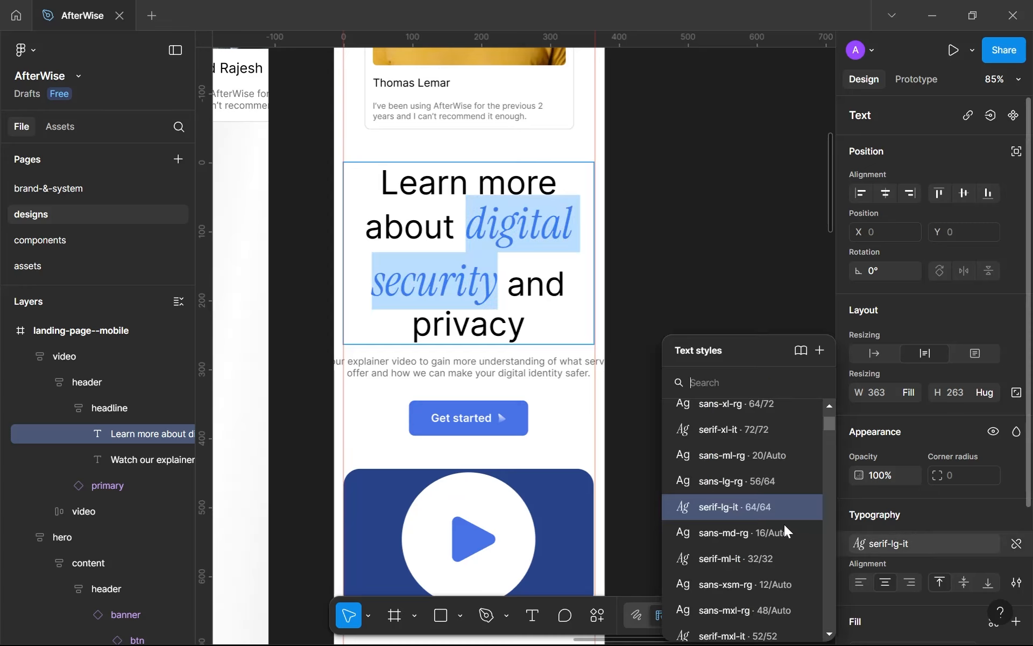
{"action": "scroll", "coordinate": [747, 500], "scroll_direction": "down", "scroll_amount": 2}
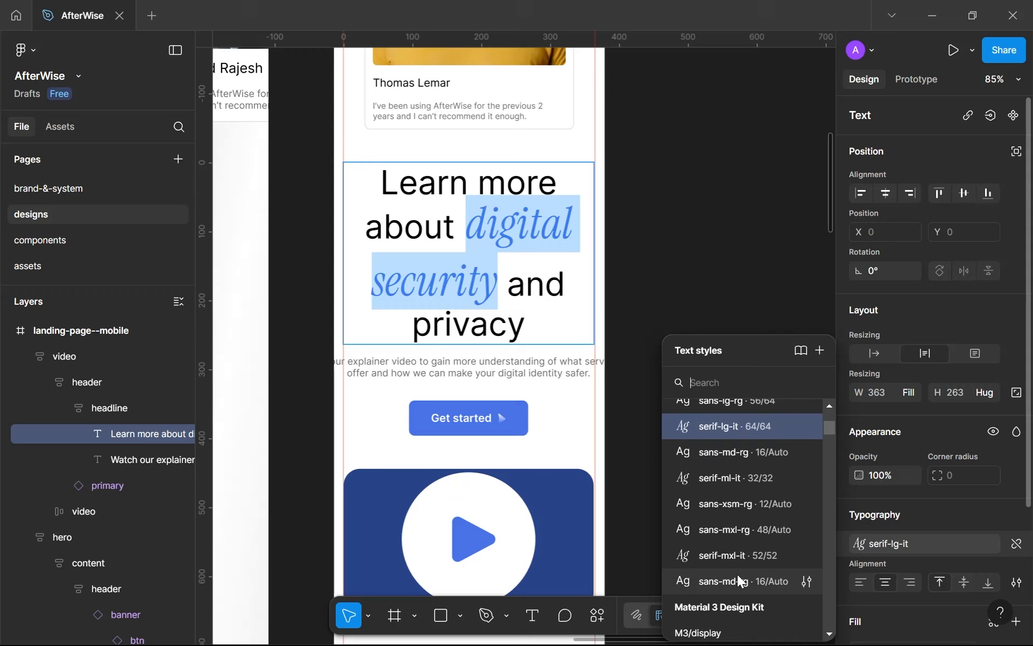
{"action": "left_click", "coordinate": [730, 549]}
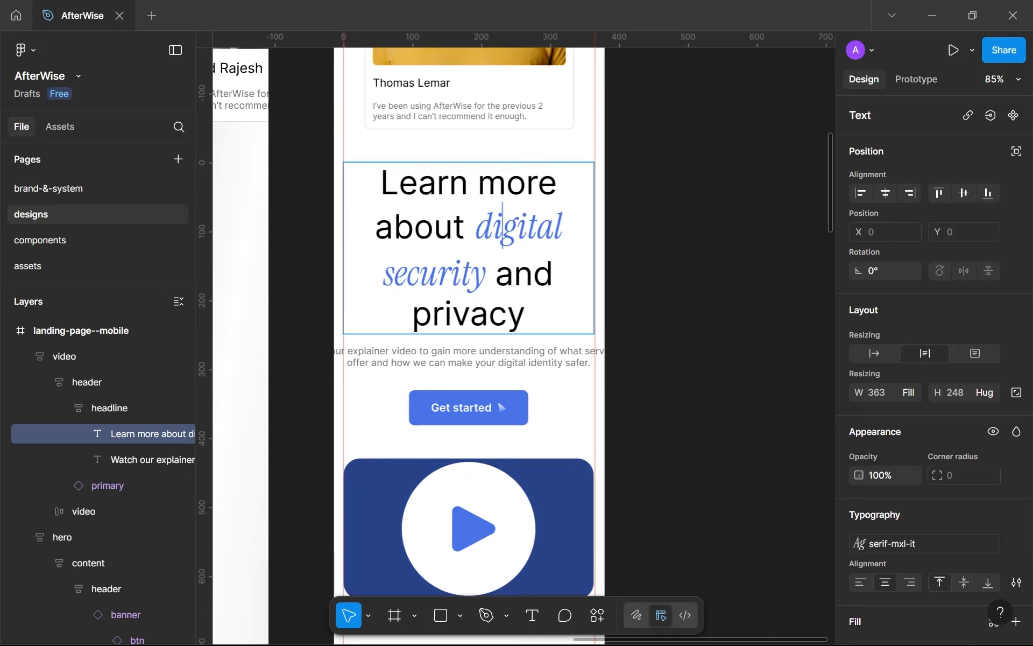
Reapply sans-mxl-rg to 'about' and the space after it.
{"action": "left_click_drag", "start_coordinate": [381, 183], "coordinate": [498, 399]}
{"action": "left_click_drag", "start_coordinate": [572, 314], "coordinate": [570, 186]}
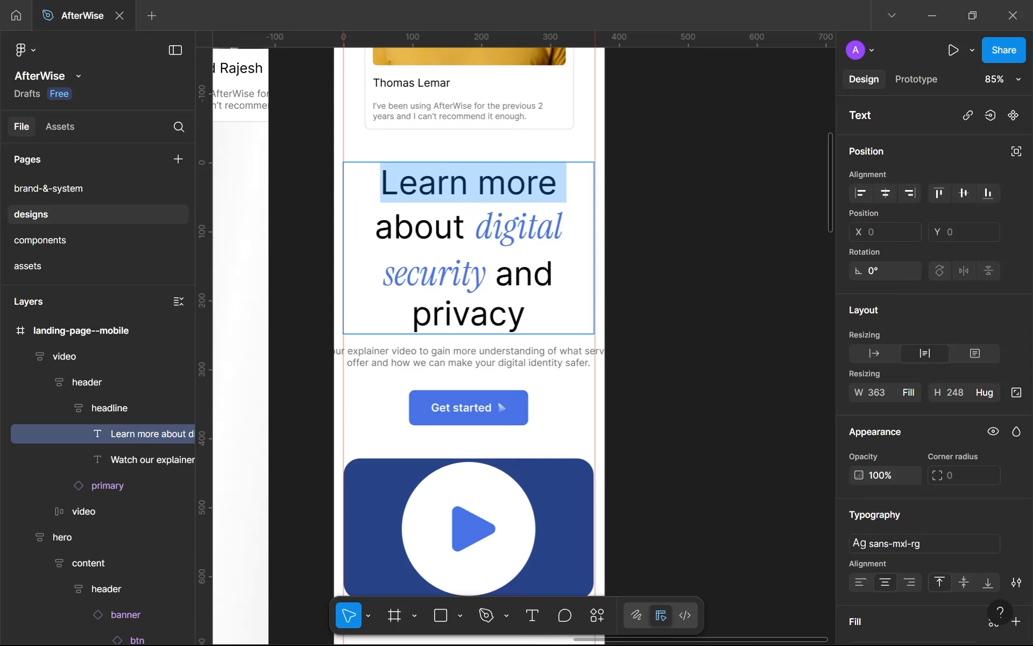
{"action": "key", "text": "Right"}
{"action": "key", "text": "shift+Right"}
{"action": "key", "text": "shift+Right"}
{"action": "key", "text": "shift+Right"}
{"action": "key", "text": "shift+Right"}
{"action": "key", "text": "shift+Right"}
{"action": "key", "text": "shift+Right"}
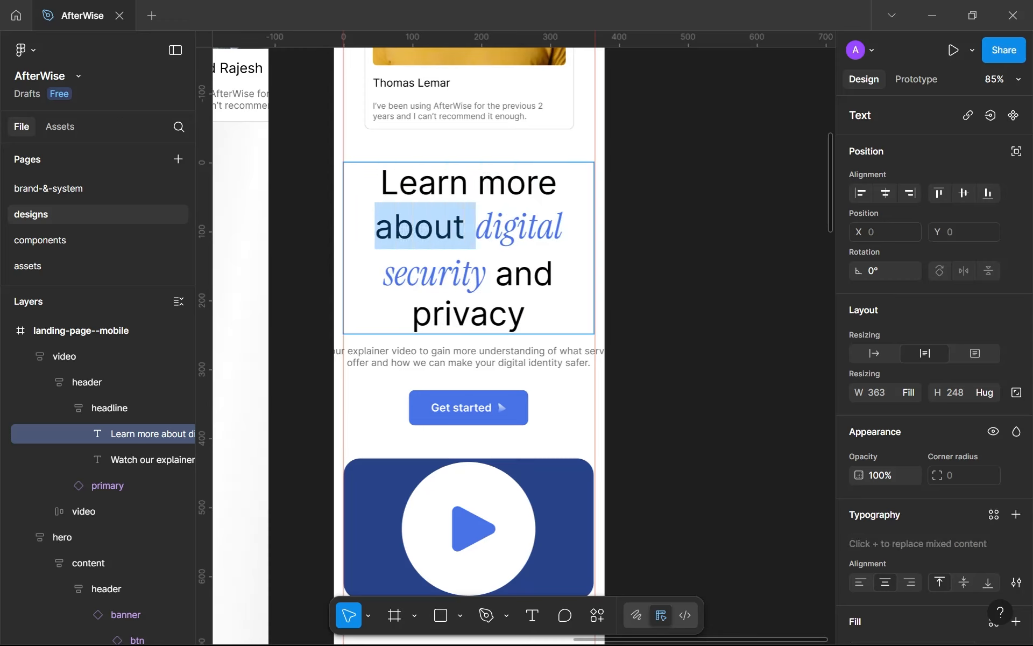
{"action": "key", "text": "shift+Left"}
{"action": "key", "text": "Right"}
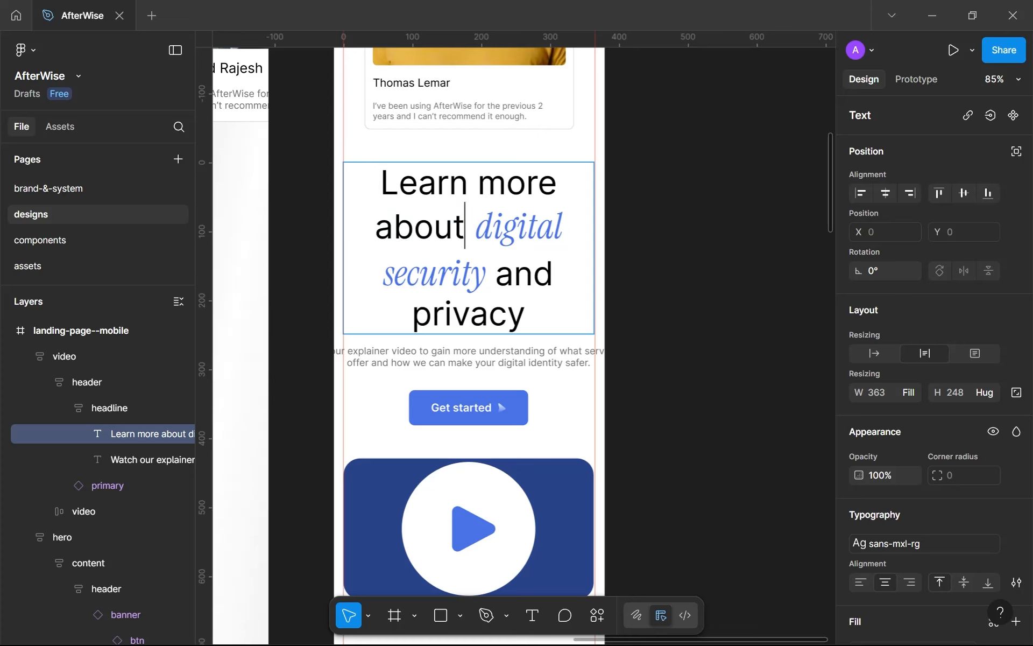
{"action": "key", "text": "shift+Right"}
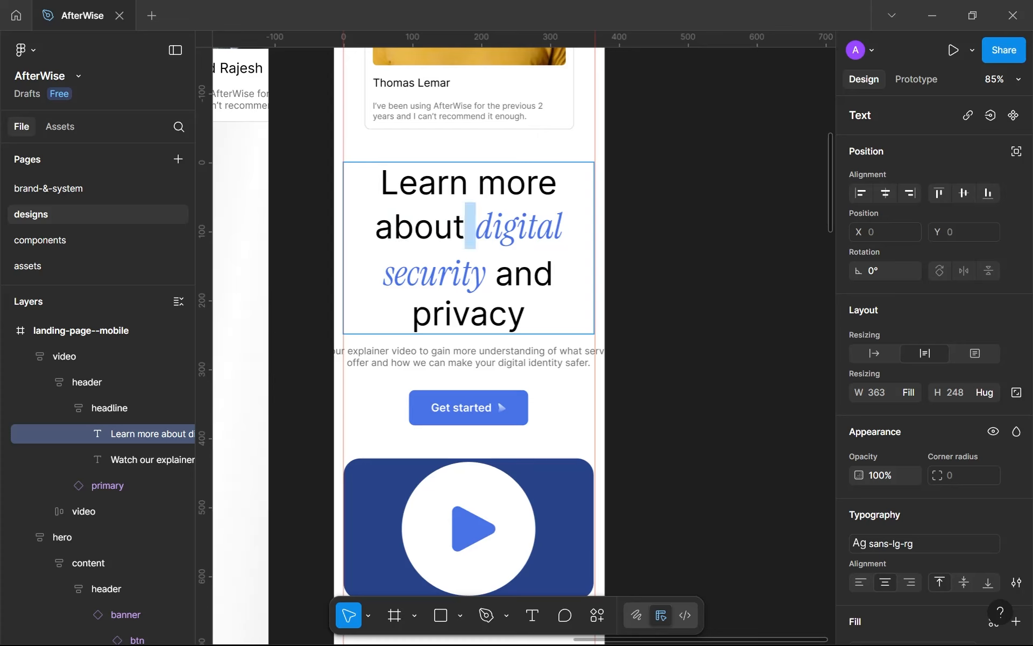
{"action": "left_click", "coordinate": [925, 541]}
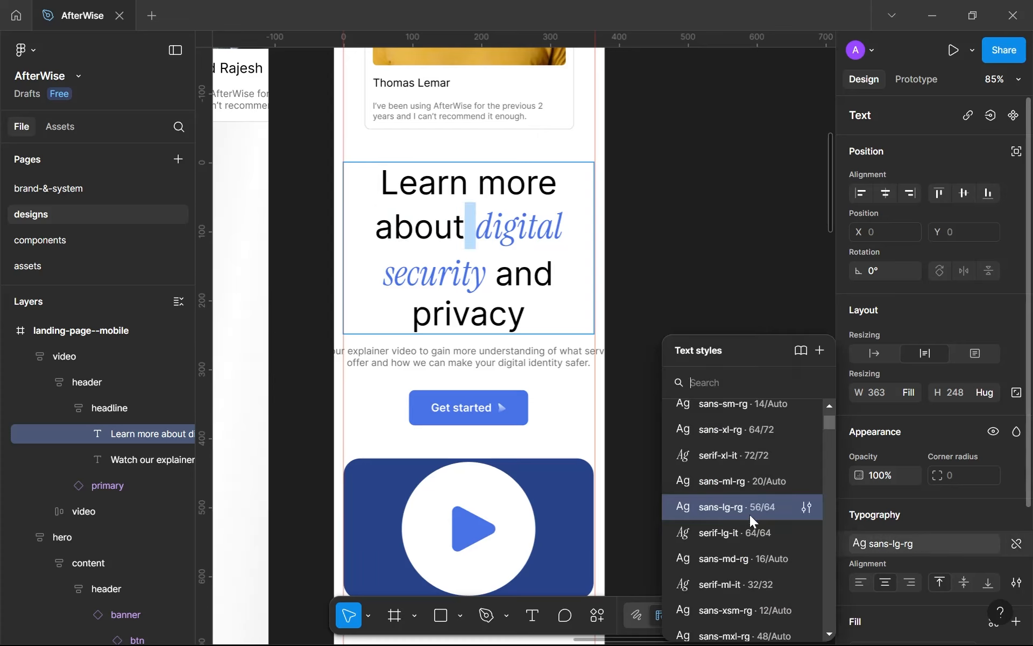
{"action": "scroll", "coordinate": [748, 612], "scroll_direction": "down", "scroll_amount": 3}
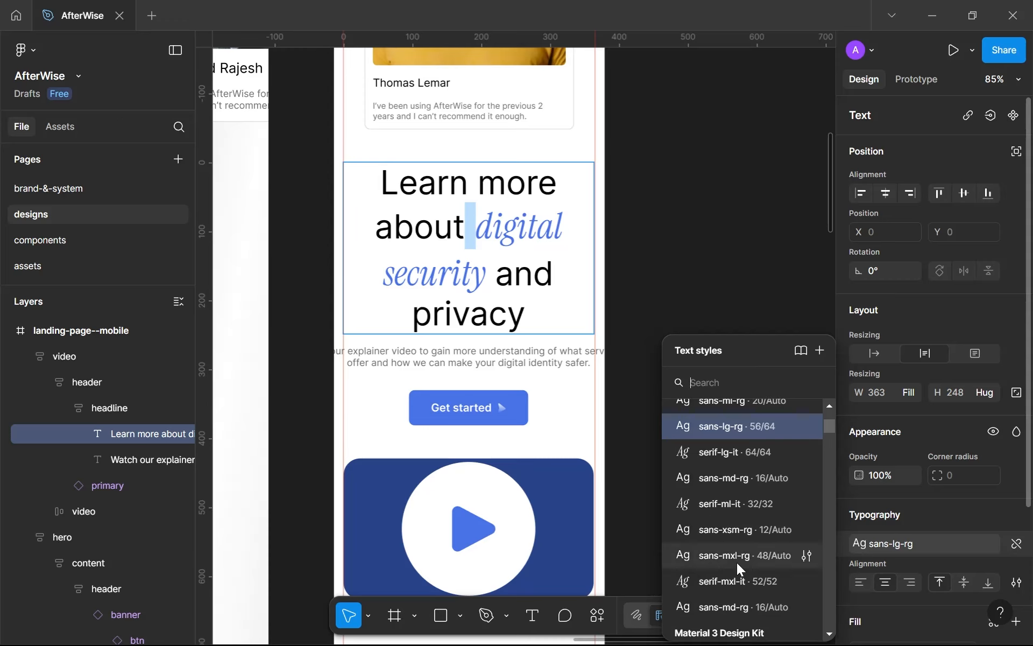
{"action": "left_click", "coordinate": [737, 556]}
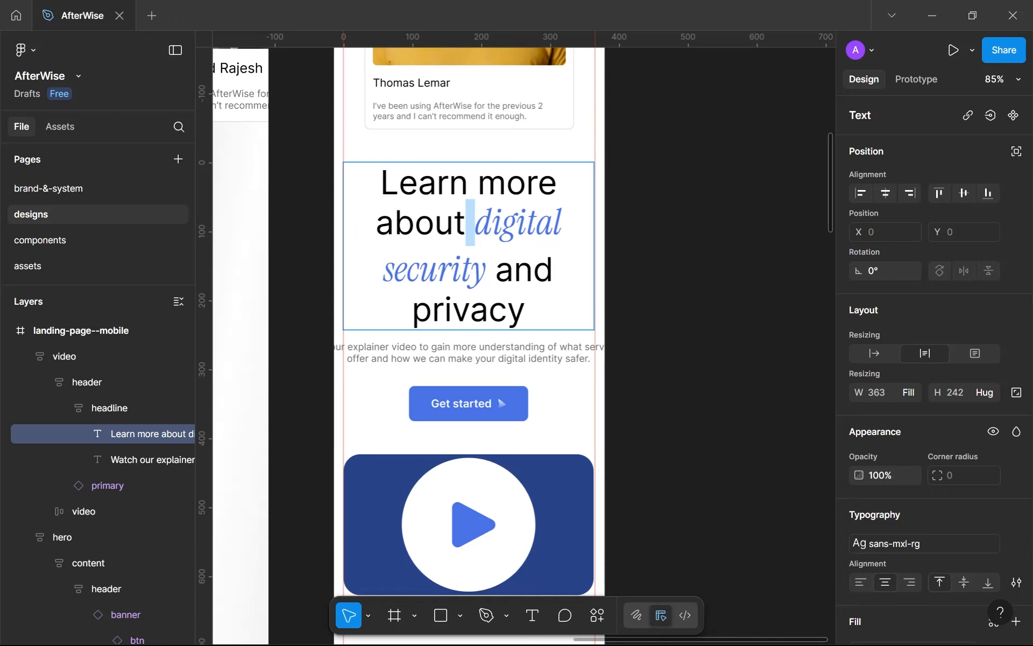
Check the styles on 'digital security' and 'and privacy', then finish editing the headline.
{"action": "key", "text": "shift+Right"}
{"action": "key", "text": "shift+Right"}
{"action": "key", "text": "shift+Right"}
{"action": "key", "text": "shift+Right"}
{"action": "key", "text": "shift+Right"}
{"action": "key", "text": "shift+Right"}
{"action": "key", "text": "shift+Right"}
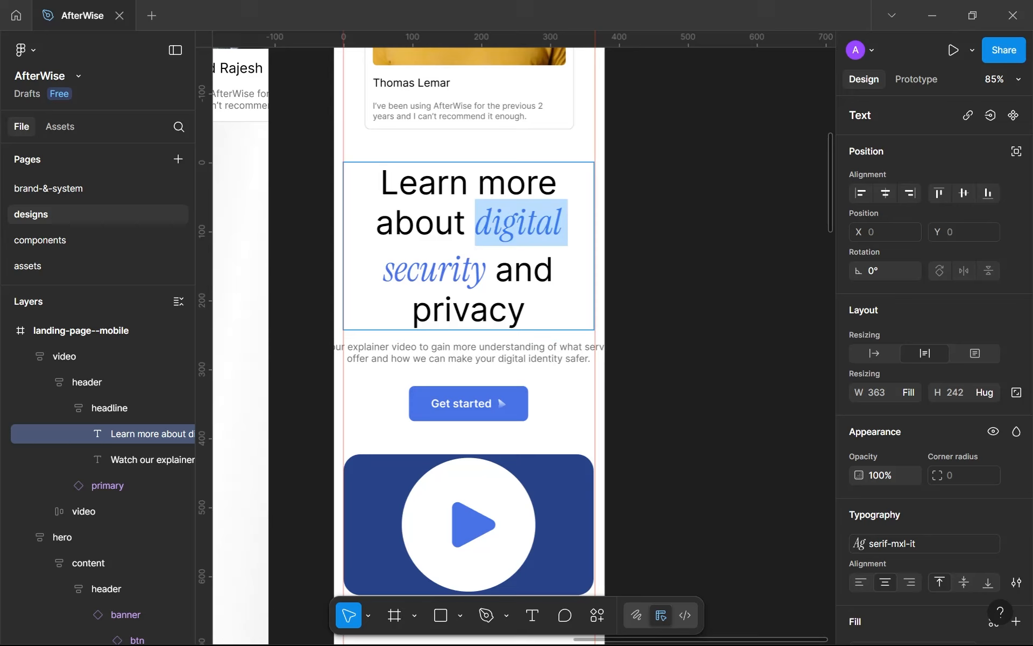
{"action": "key", "text": "ctrl+shift+Right"}
{"action": "key", "text": "shift+Right"}
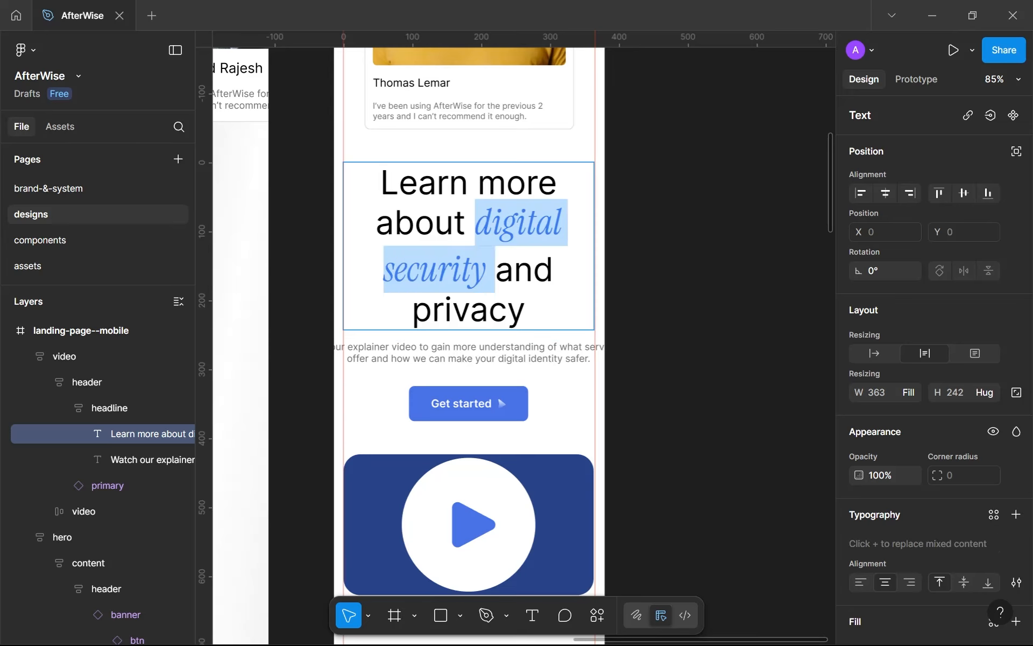
{"action": "key", "text": "shift+Left"}
{"action": "key", "text": "Right"}
{"action": "key", "text": "shift+Right"}
{"action": "key", "text": "ctrl+shift+Right"}
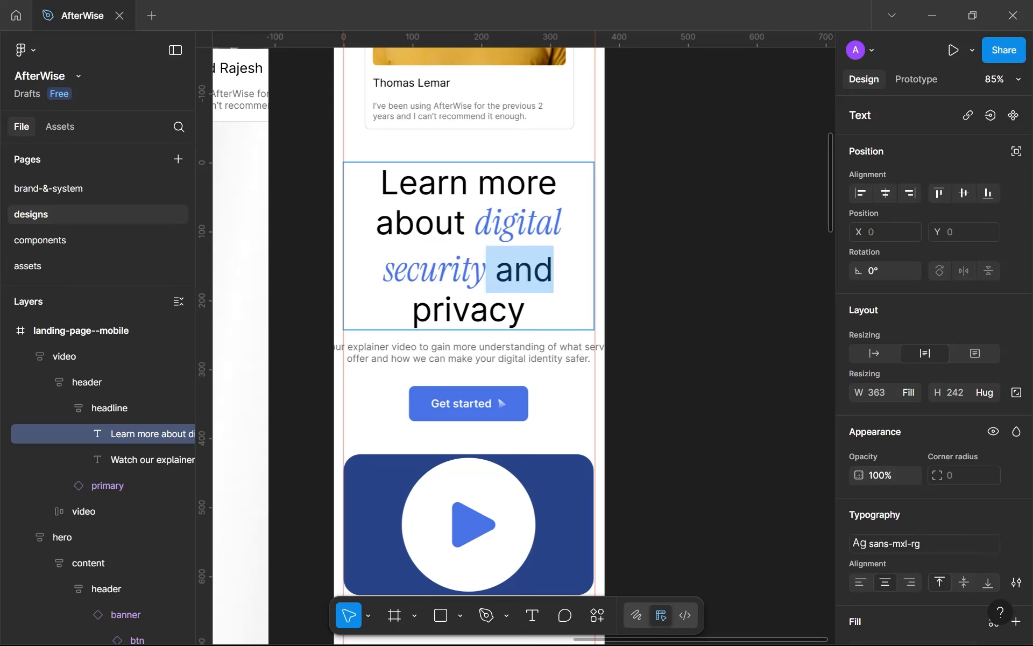
{"action": "key", "text": "ctrl+shift+Left"}
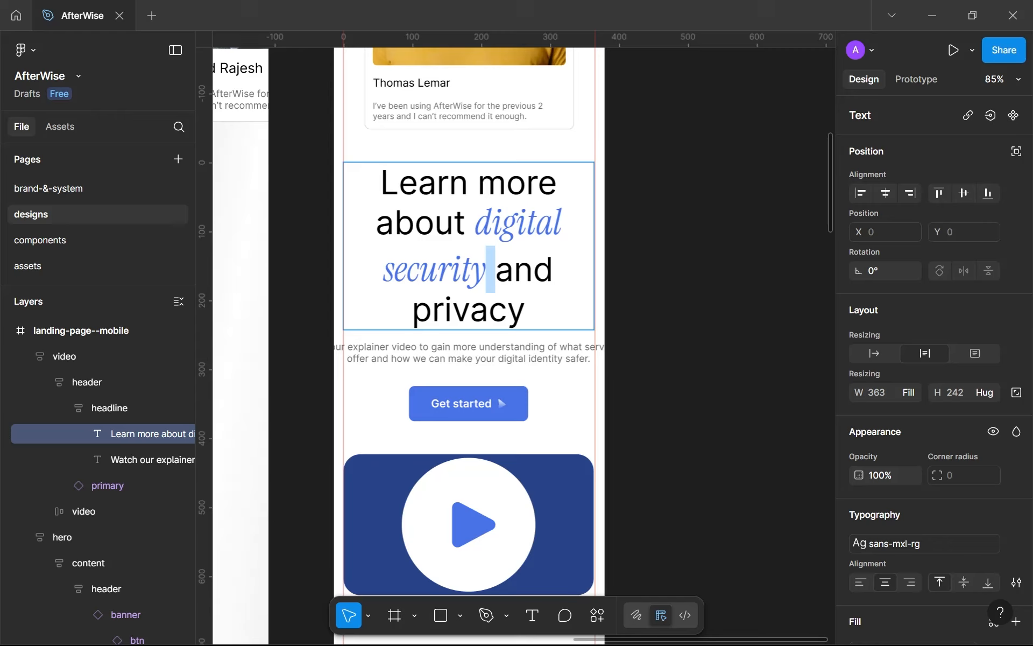
{"action": "key", "text": "Right"}
{"action": "key", "text": "ctrl+shift+Right"}
{"action": "key", "text": "ctrl+shift+Right"}
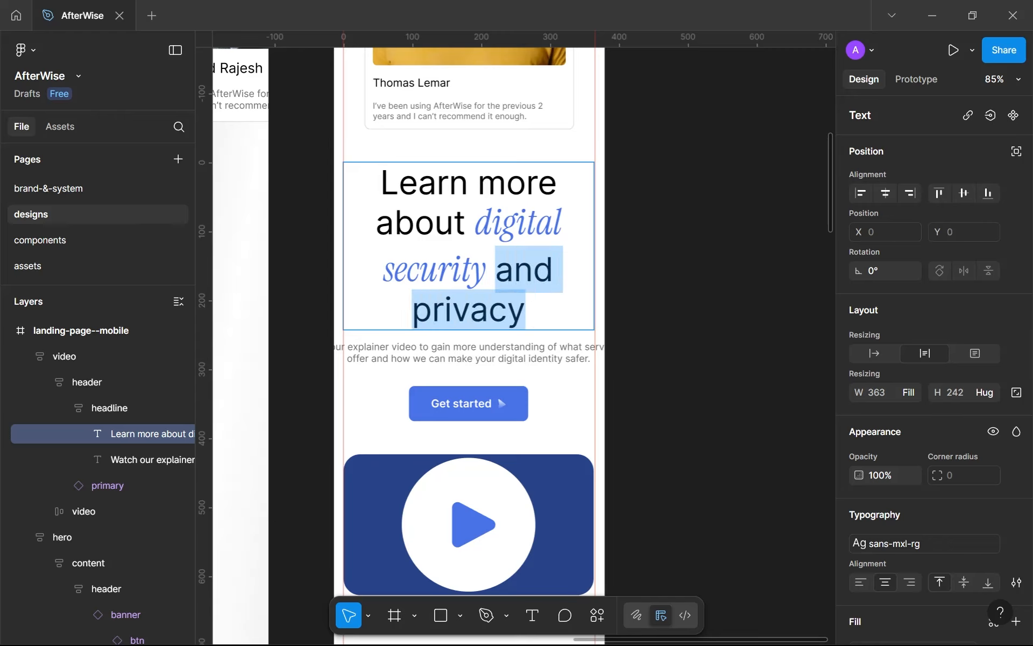
{"action": "key", "text": "Escape"}
{"action": "left_click", "coordinate": [630, 350]}
{"action": "scroll", "coordinate": [632, 351], "scroll_direction": "down", "scroll_amount": 5}
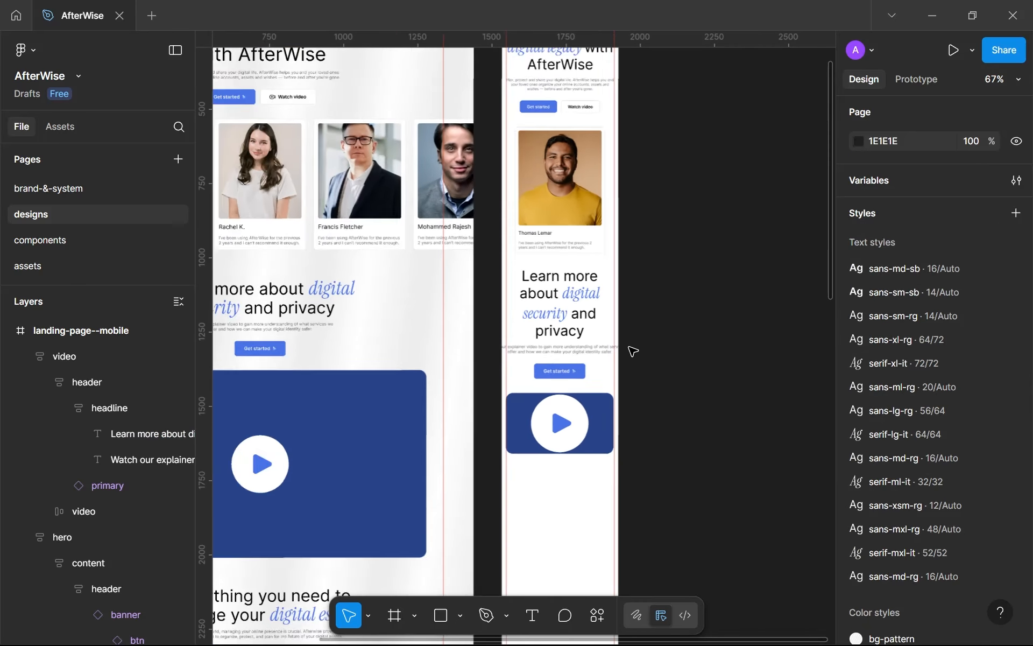
{"action": "scroll", "coordinate": [633, 350], "scroll_direction": "down", "scroll_amount": 2}
{"action": "scroll", "coordinate": [633, 351], "scroll_direction": "up", "scroll_amount": 5}
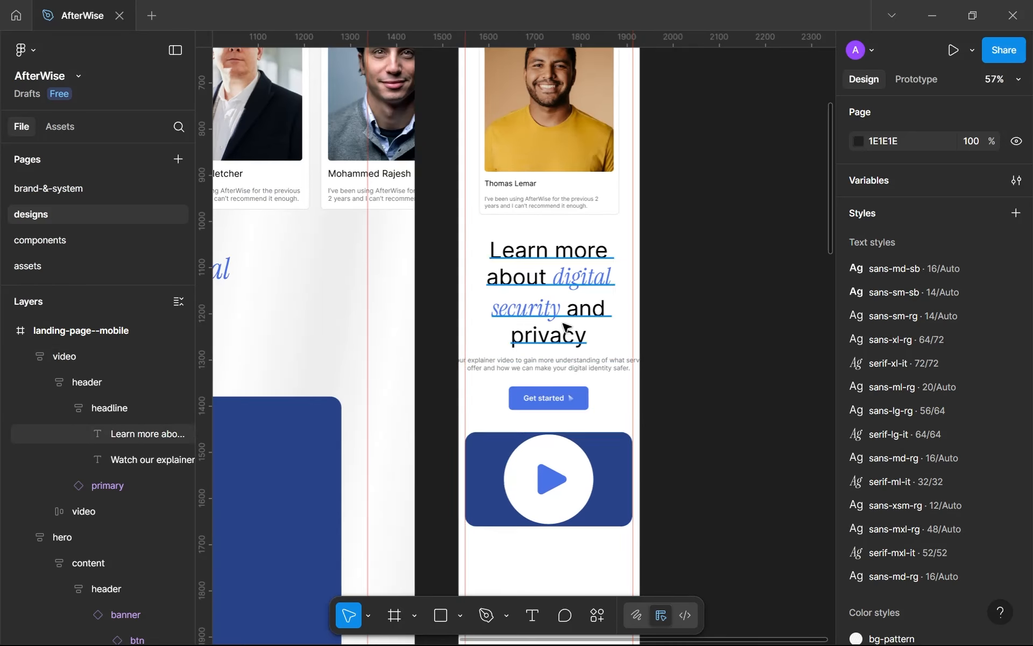
{"action": "scroll", "coordinate": [580, 380], "scroll_direction": "up", "scroll_amount": 4}
{"action": "scroll", "coordinate": [564, 325], "scroll_direction": "down", "scroll_amount": 3}
{"action": "left_click", "coordinate": [565, 261]}
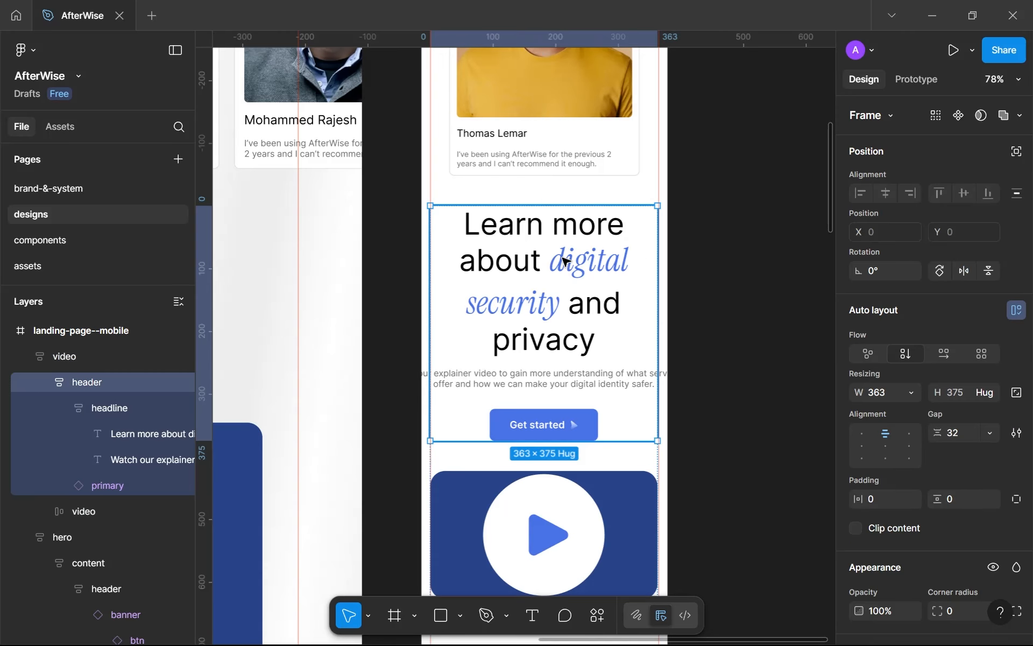
{"action": "double_click", "coordinate": [565, 260]}
{"action": "left_click", "coordinate": [565, 260]}
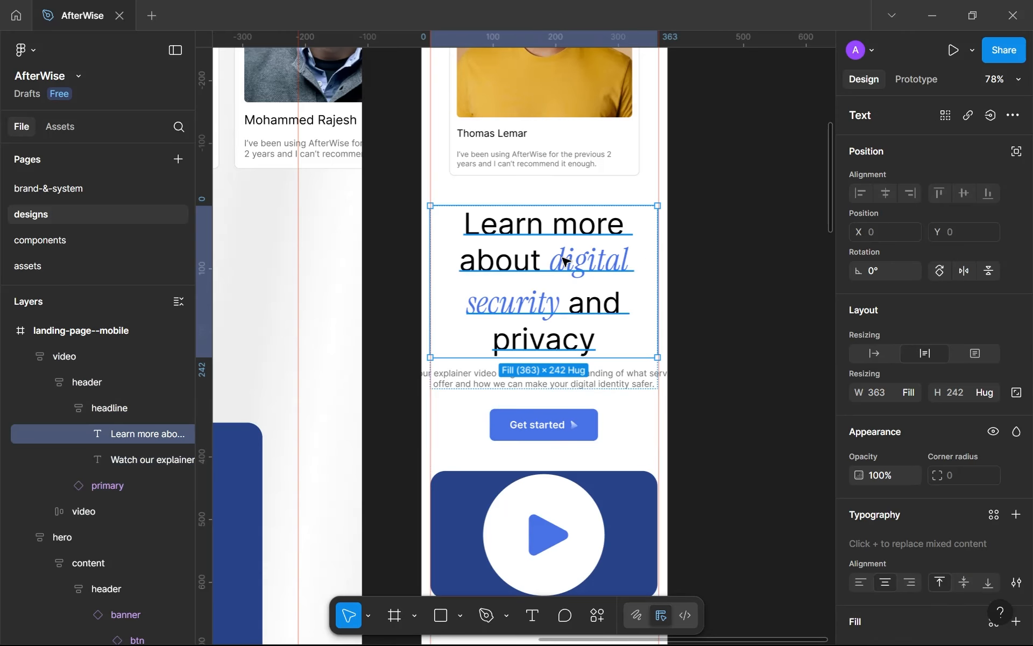
{"action": "left_click", "coordinate": [993, 515]}
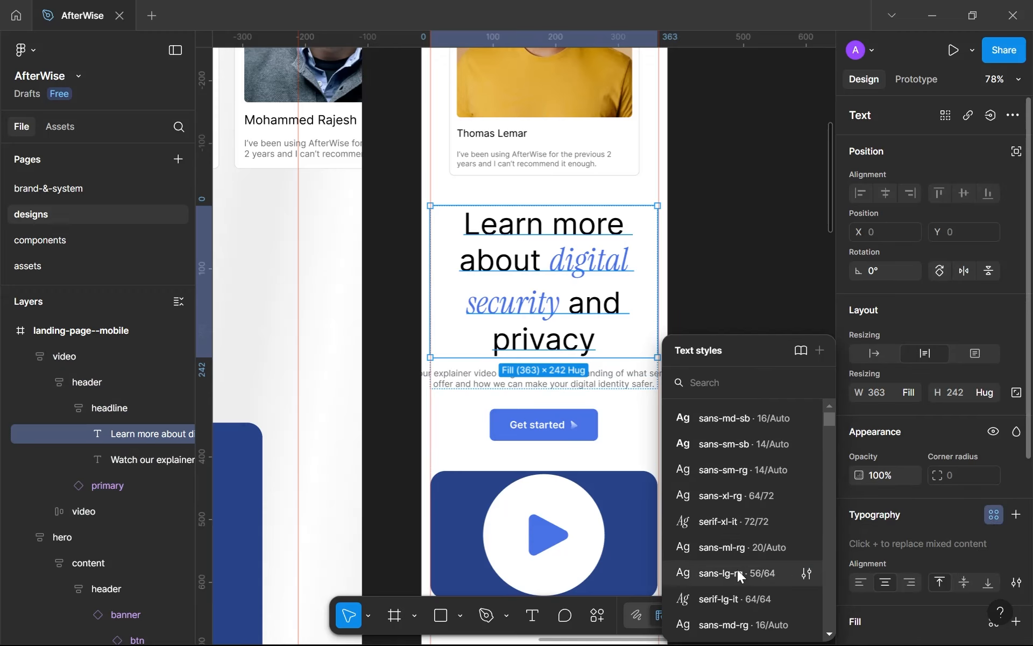
{"action": "scroll", "coordinate": [738, 500], "scroll_direction": "down", "scroll_amount": 3}
{"action": "scroll", "coordinate": [734, 496], "scroll_direction": "down", "scroll_amount": 3}
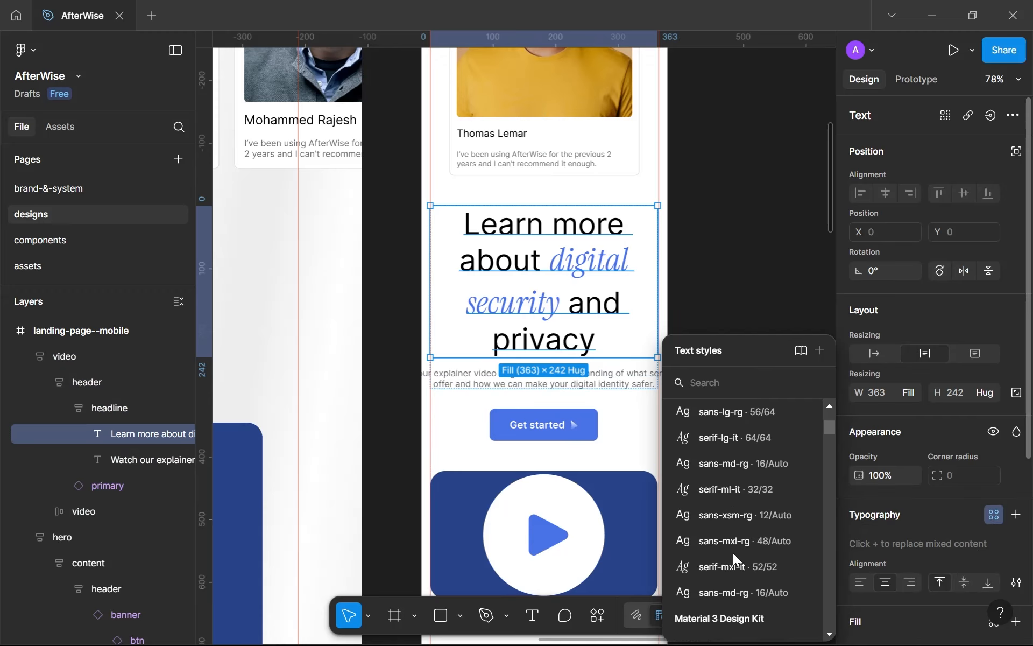
{"action": "left_click", "coordinate": [734, 550]}
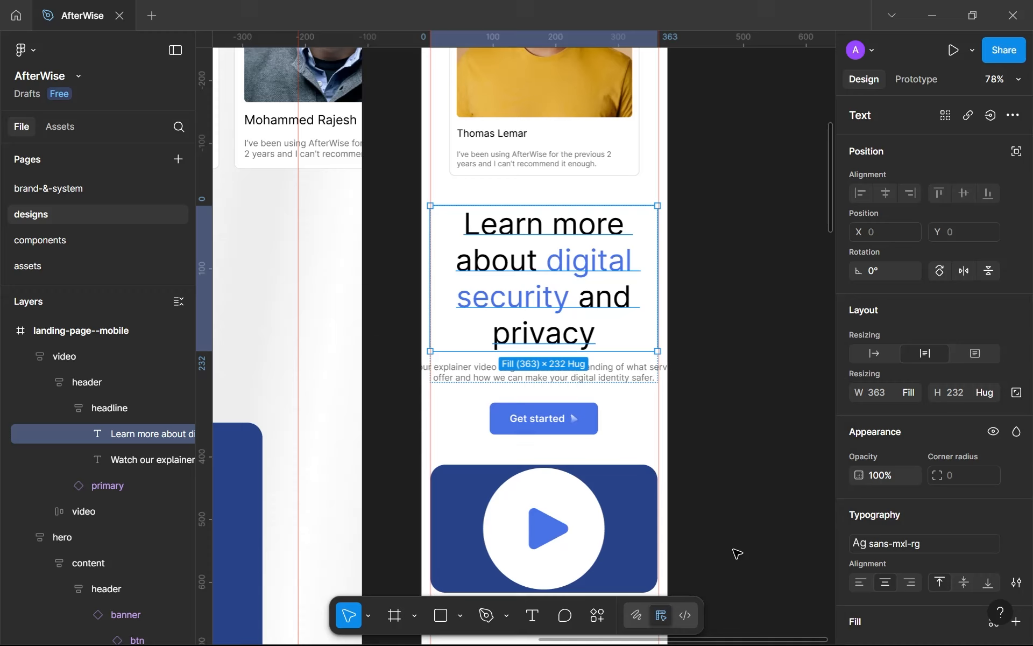
{"action": "left_click", "coordinate": [704, 369]}
{"action": "scroll", "coordinate": [705, 369], "scroll_direction": "down", "scroll_amount": 5}
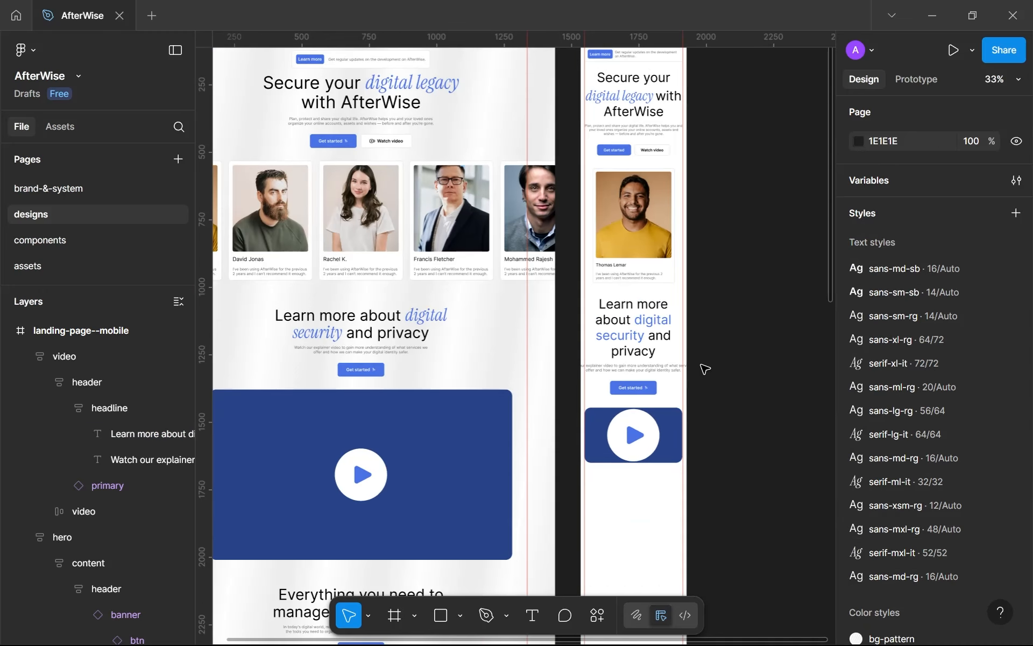
{"action": "scroll", "coordinate": [614, 307], "scroll_direction": "up", "scroll_amount": 3}
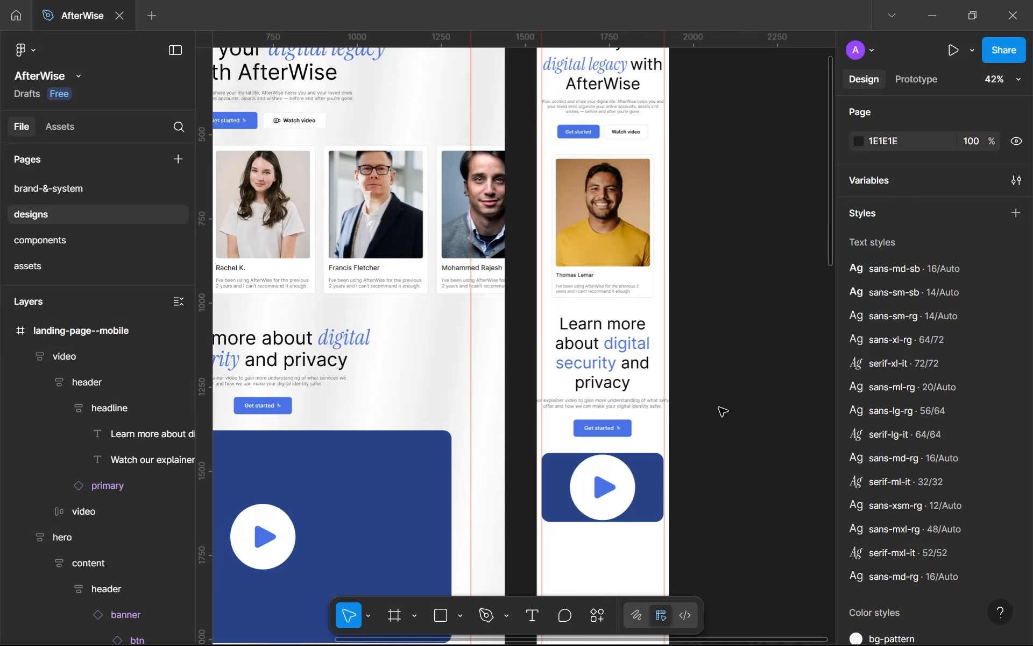
{"action": "key", "text": "ctrl+z"}
{"action": "key", "text": "ctrl+z"}
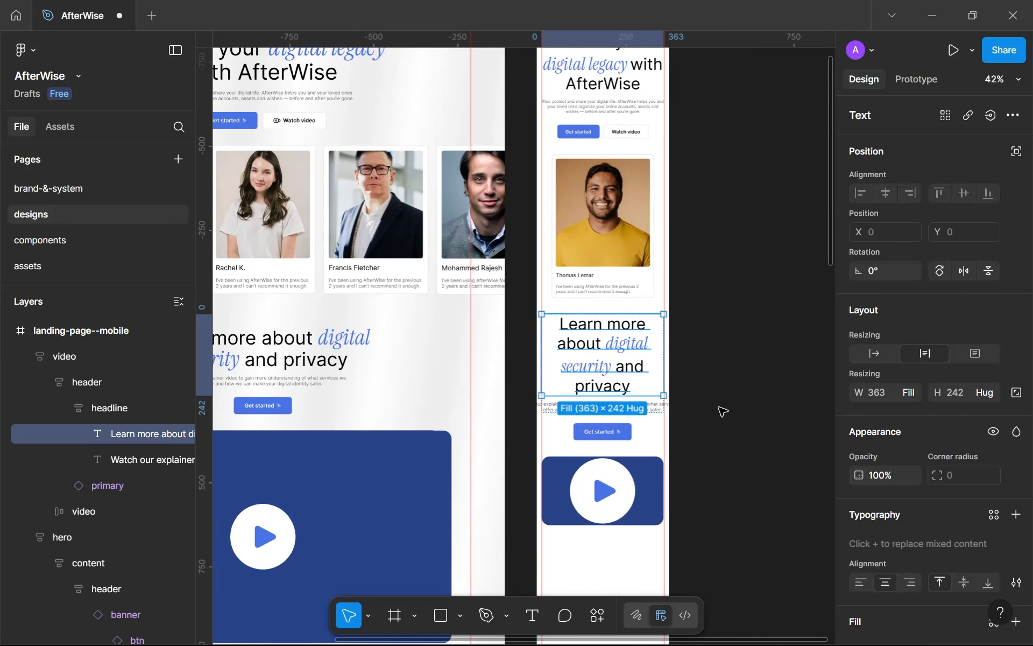
{"action": "left_click", "coordinate": [723, 412]}
{"action": "scroll", "coordinate": [722, 411], "scroll_direction": "down", "scroll_amount": 1}
{"action": "scroll", "coordinate": [722, 412], "scroll_direction": "up", "scroll_amount": 2}
{"action": "left_click_drag", "start_coordinate": [722, 412], "coordinate": [757, 342]}
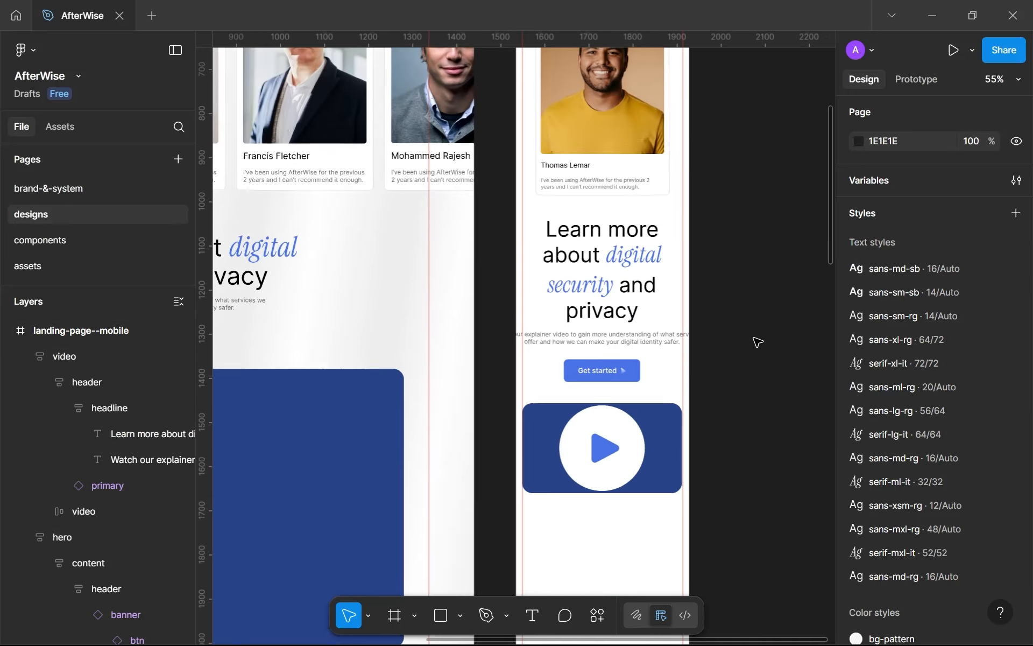
{"action": "scroll", "coordinate": [621, 410], "scroll_direction": "up", "scroll_amount": 2}
{"action": "left_click_drag", "start_coordinate": [666, 403], "coordinate": [681, 400]}
{"action": "scroll", "coordinate": [680, 400], "scroll_direction": "down", "scroll_amount": 2}
{"action": "scroll", "coordinate": [672, 376], "scroll_direction": "down", "scroll_amount": 2}
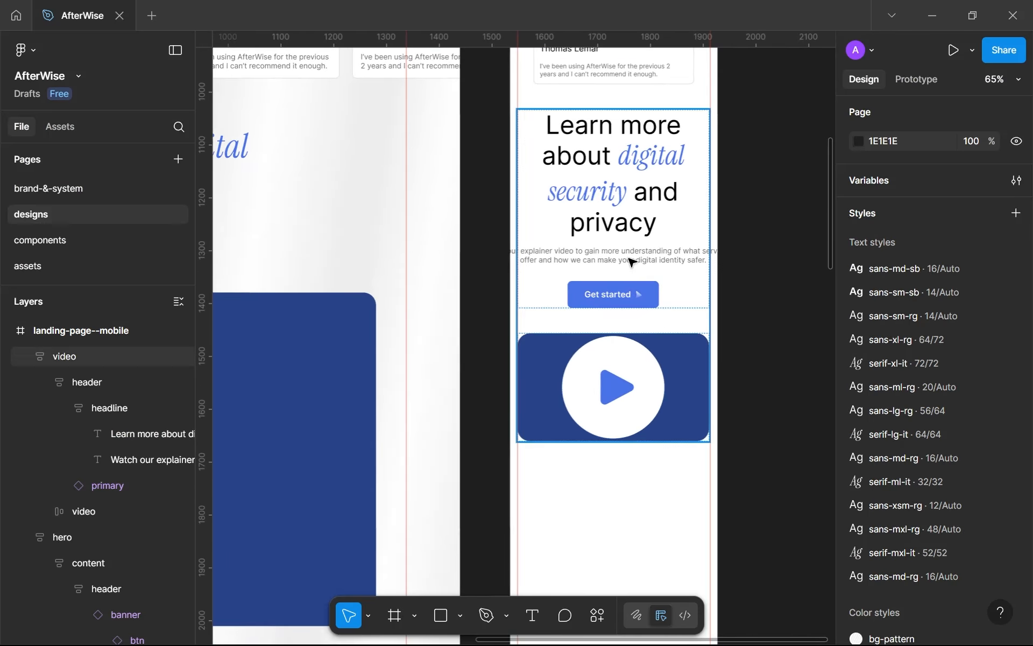
{"action": "left_click", "coordinate": [651, 201]}
{"action": "left_click", "coordinate": [651, 200]}
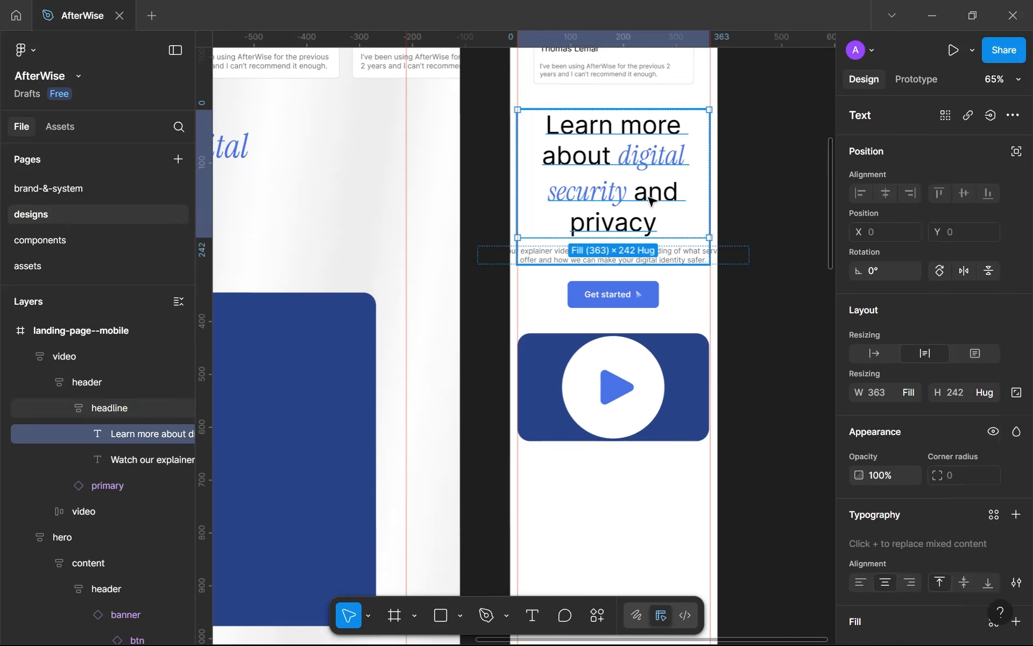
{"action": "double_click", "coordinate": [648, 194]}
{"action": "left_click", "coordinate": [618, 155]}
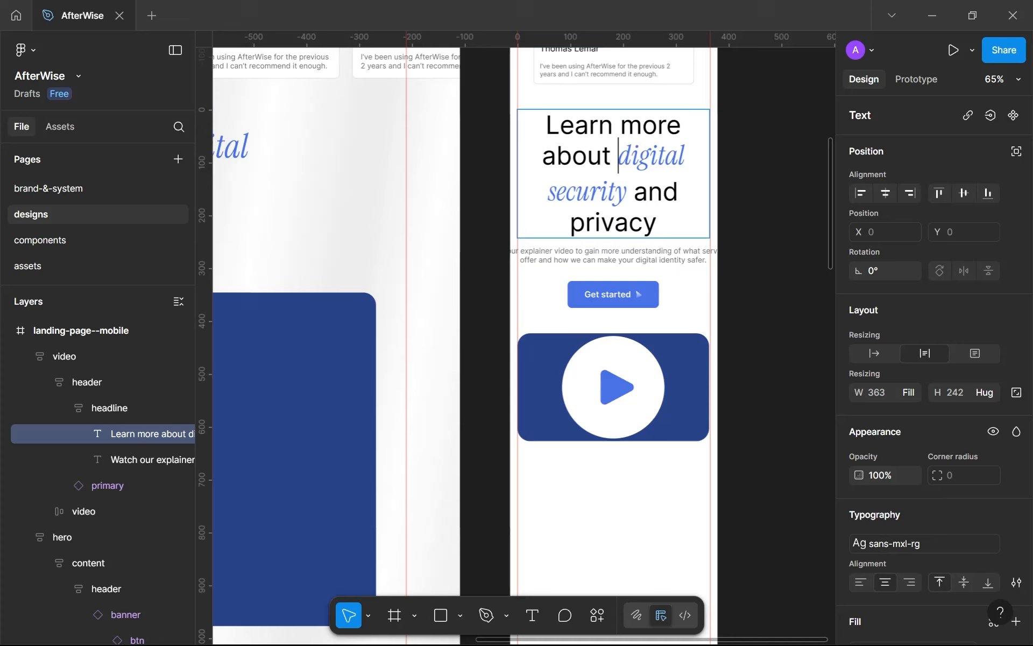
{"action": "left_click_drag", "start_coordinate": [618, 156], "coordinate": [677, 196]}
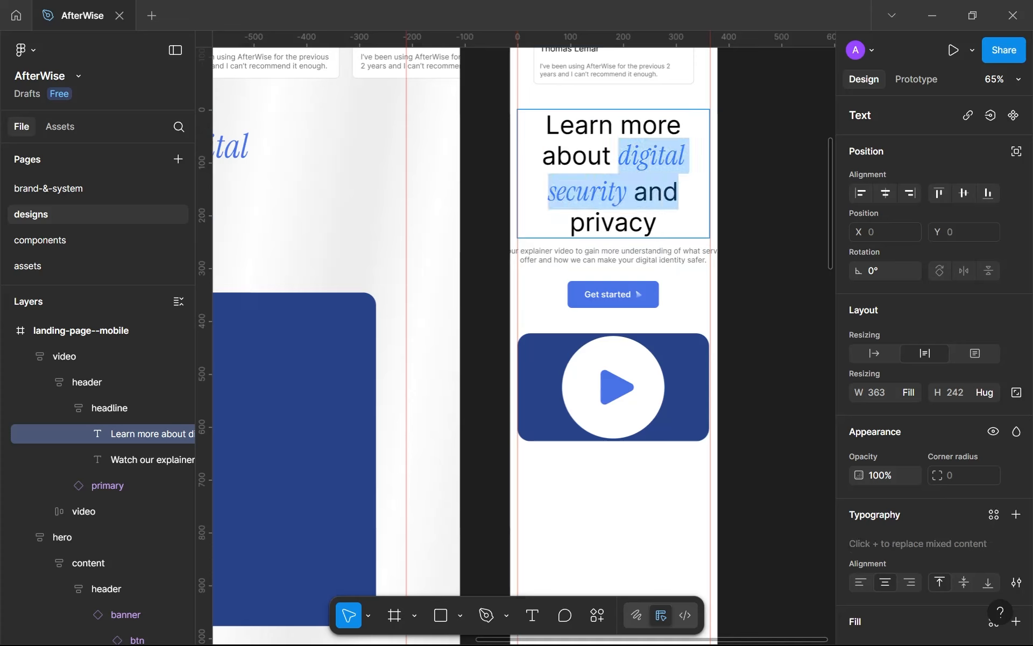
{"action": "key", "text": "Escape"}
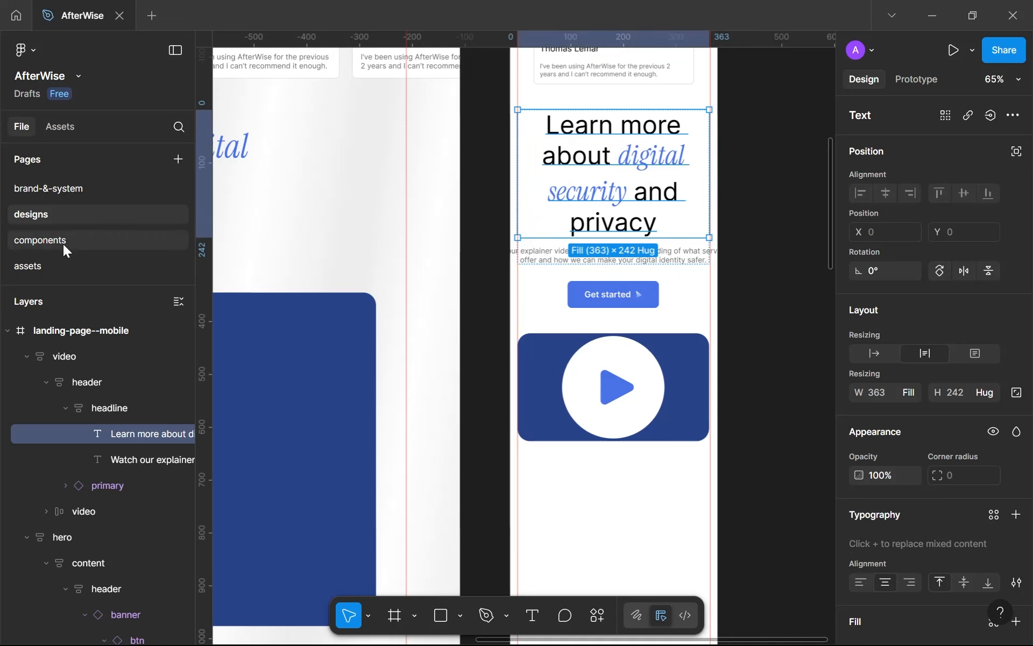
{"action": "left_click", "coordinate": [68, 195]}
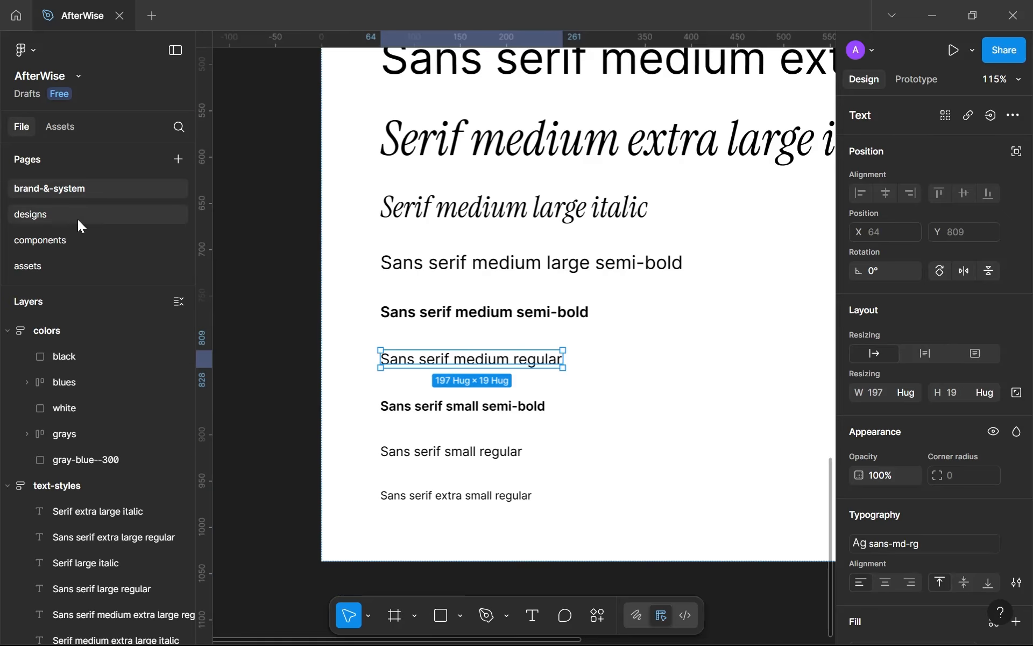
{"action": "left_click", "coordinate": [77, 217]}
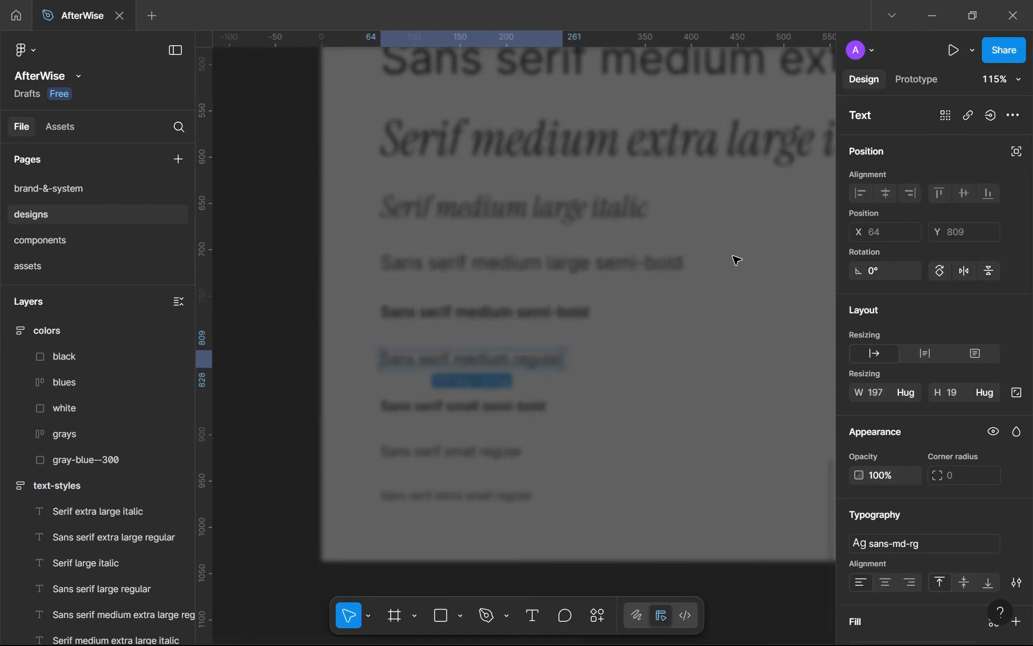
{"action": "key", "text": "Escape"}
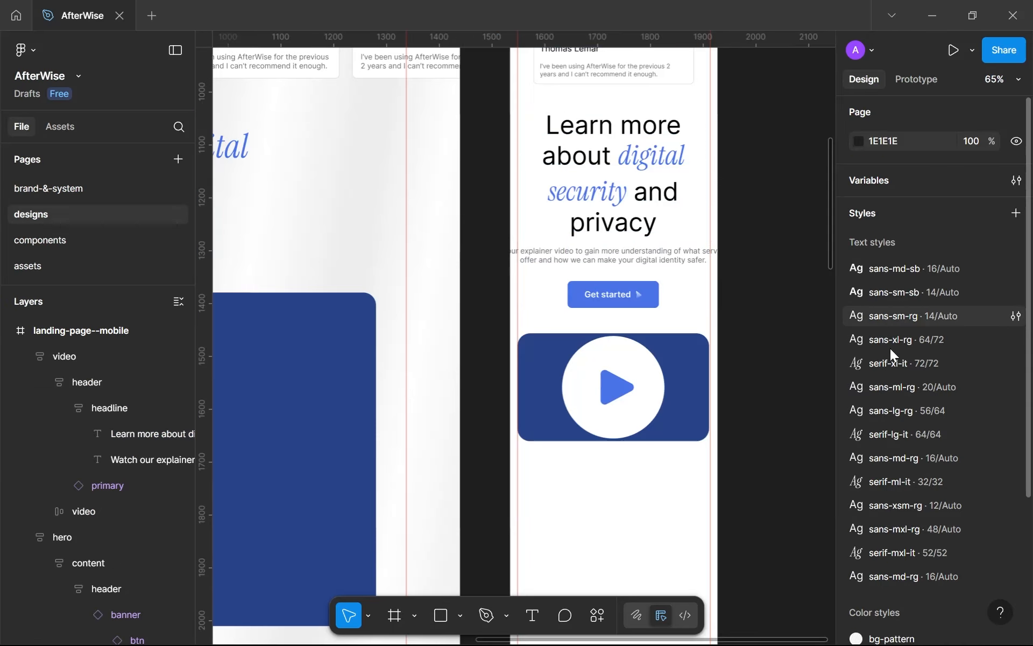
{"action": "scroll", "coordinate": [893, 365], "scroll_direction": "down", "scroll_amount": 2}
{"action": "scroll", "coordinate": [909, 431], "scroll_direction": "up", "scroll_amount": 1}
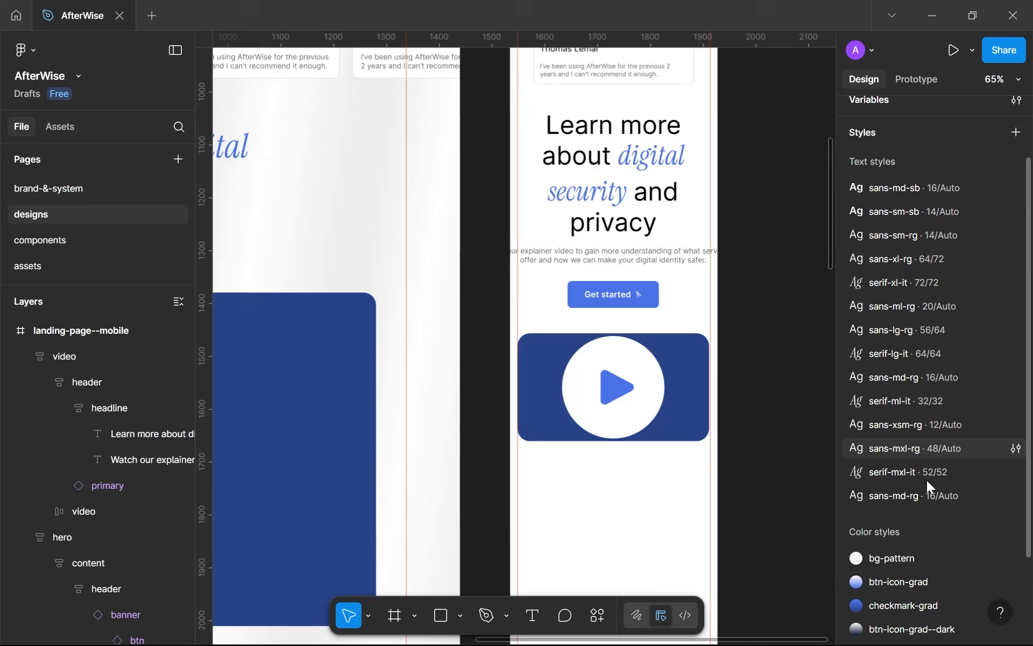
Inspect serif-mxl-it's line height and set sans-mxl-rg's line height value to 48.
{"action": "left_click", "coordinate": [1015, 473]}
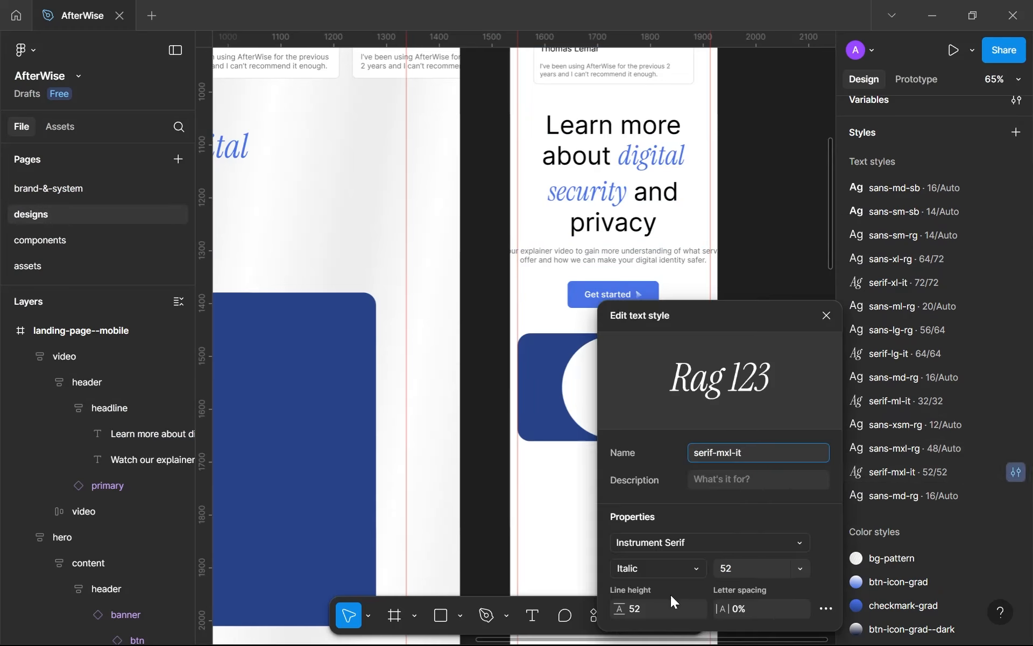
{"action": "left_click", "coordinate": [662, 607]}
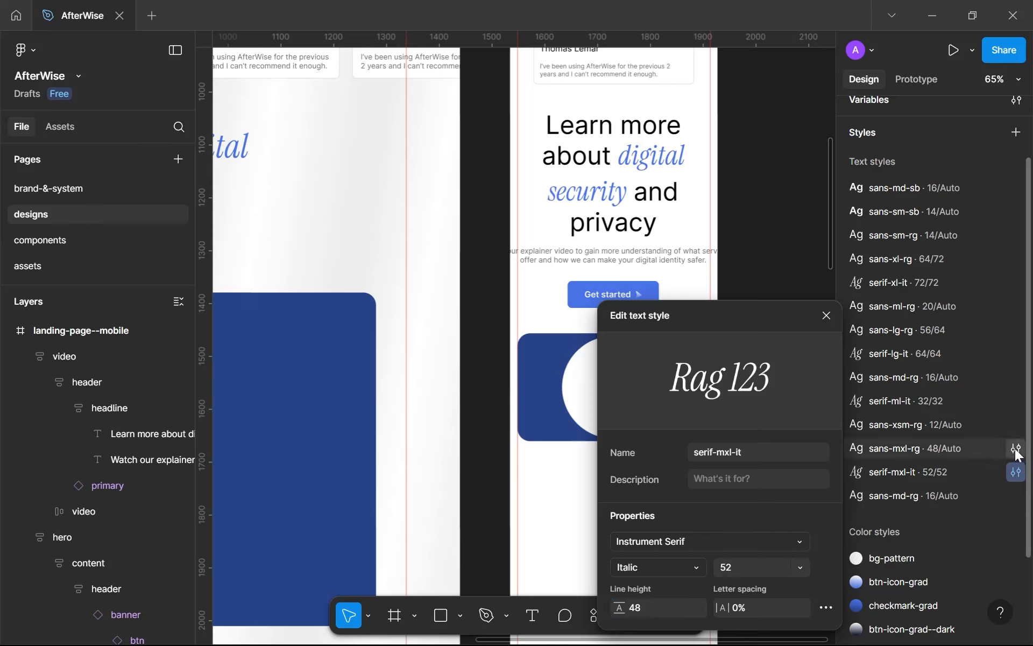
{"action": "left_click", "coordinate": [1015, 448]}
{"action": "left_click", "coordinate": [645, 605]}
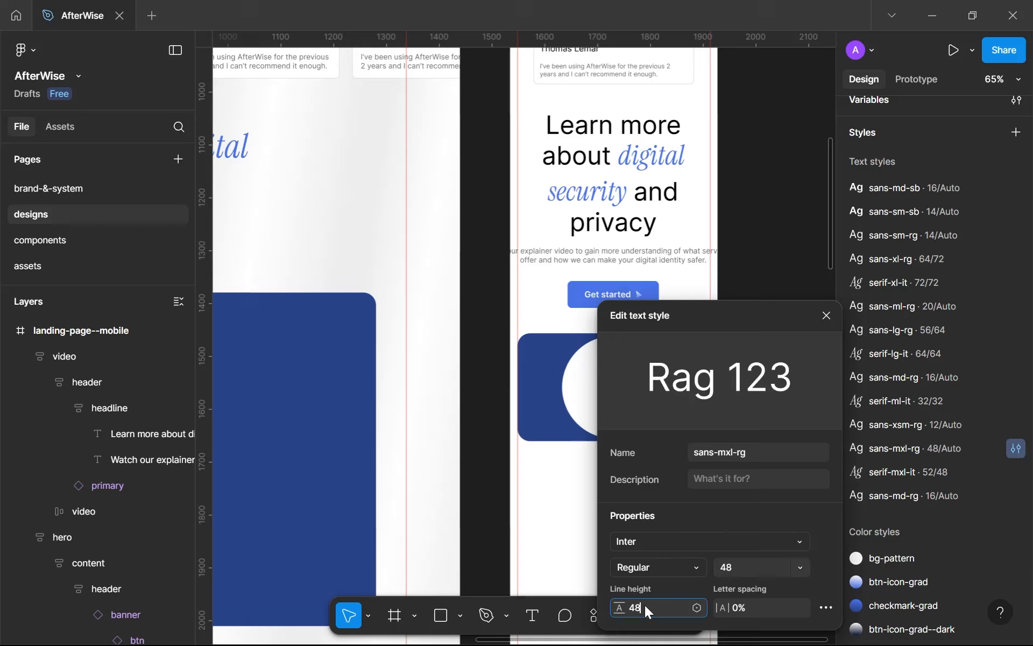
{"action": "type", "text": "48"}
{"action": "key", "text": "Return"}
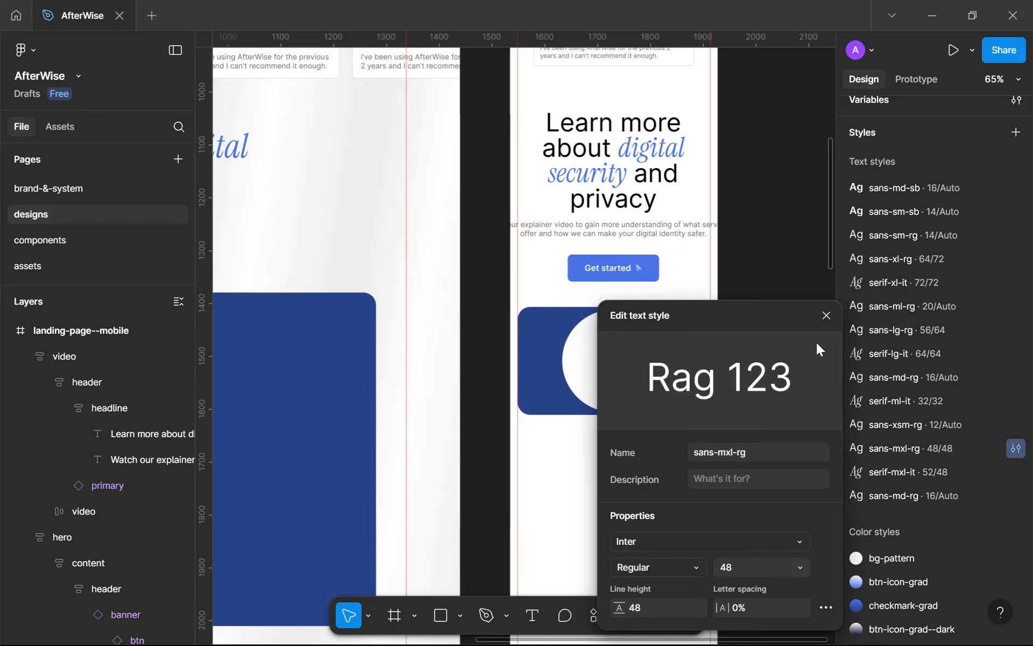
{"action": "left_click", "coordinate": [826, 316]}
Bring the mobile hero headline into view and recheck sans-mxl-rg's line height.
{"action": "scroll", "coordinate": [795, 319], "scroll_direction": "down", "scroll_amount": 3}
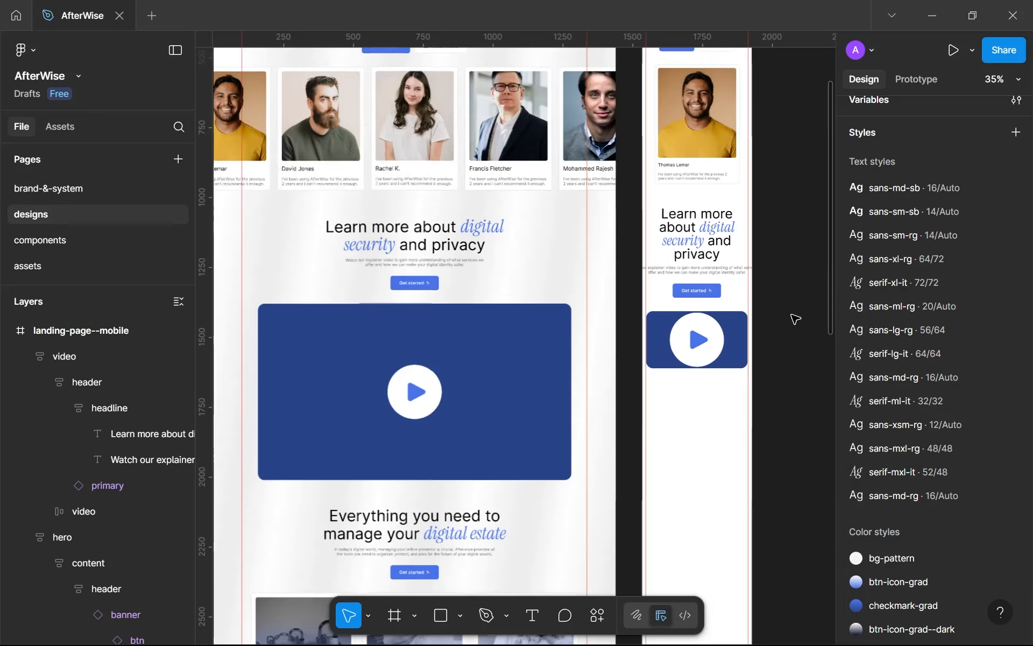
{"action": "scroll", "coordinate": [709, 302], "scroll_direction": "down", "scroll_amount": 2}
{"action": "left_click_drag", "start_coordinate": [709, 308], "coordinate": [628, 511]}
{"action": "scroll", "coordinate": [632, 501], "scroll_direction": "up", "scroll_amount": 4}
{"action": "scroll", "coordinate": [601, 237], "scroll_direction": "up", "scroll_amount": 1}
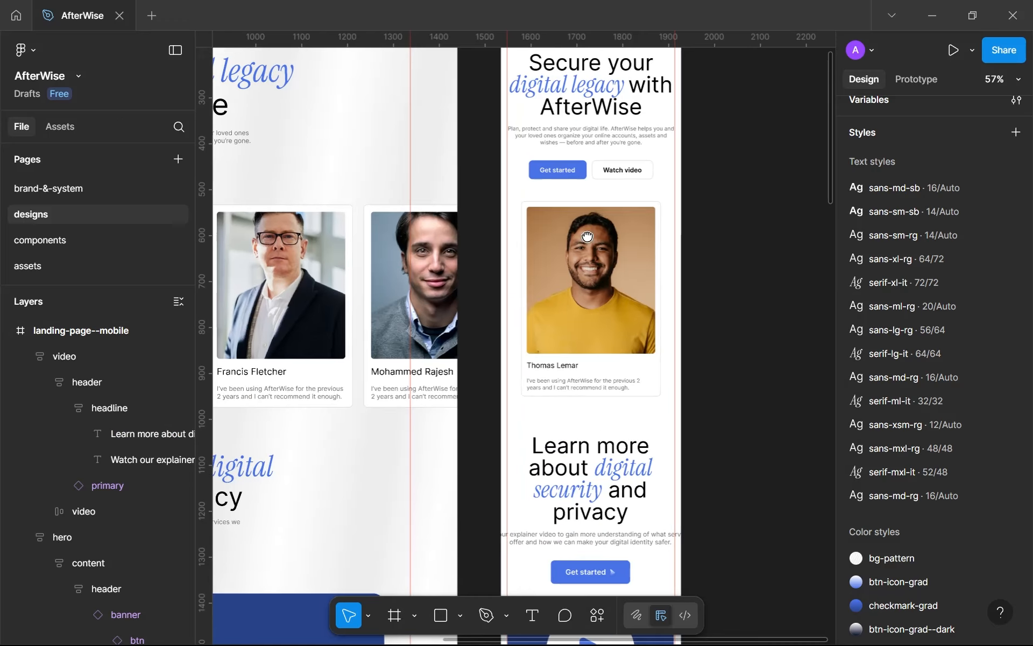
{"action": "left_click_drag", "start_coordinate": [587, 237], "coordinate": [565, 470]}
{"action": "scroll", "coordinate": [568, 458], "scroll_direction": "up", "scroll_amount": 2}
{"action": "scroll", "coordinate": [610, 295], "scroll_direction": "up", "scroll_amount": 4}
{"action": "mouse_move", "coordinate": [631, 255]}
{"action": "left_mouse_down"}
{"action": "mouse_move", "coordinate": [635, 246]}
{"action": "mouse_move", "coordinate": [627, 276]}
{"action": "left_mouse_up"}
{"action": "scroll", "coordinate": [645, 301], "scroll_direction": "down", "scroll_amount": 5}
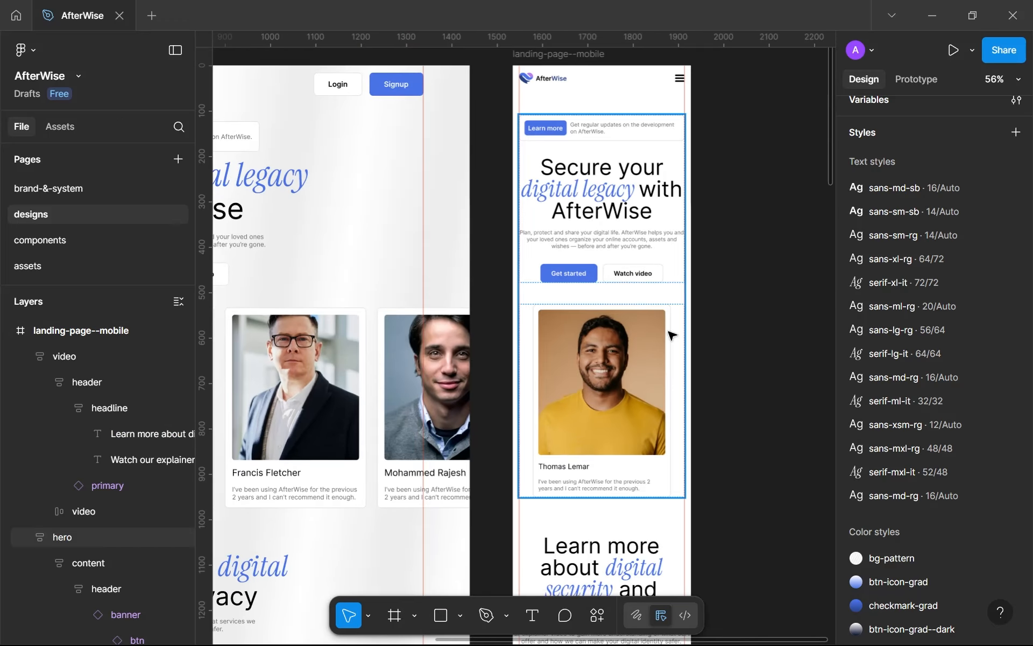
{"action": "scroll", "coordinate": [763, 526], "scroll_direction": "down", "scroll_amount": 4}
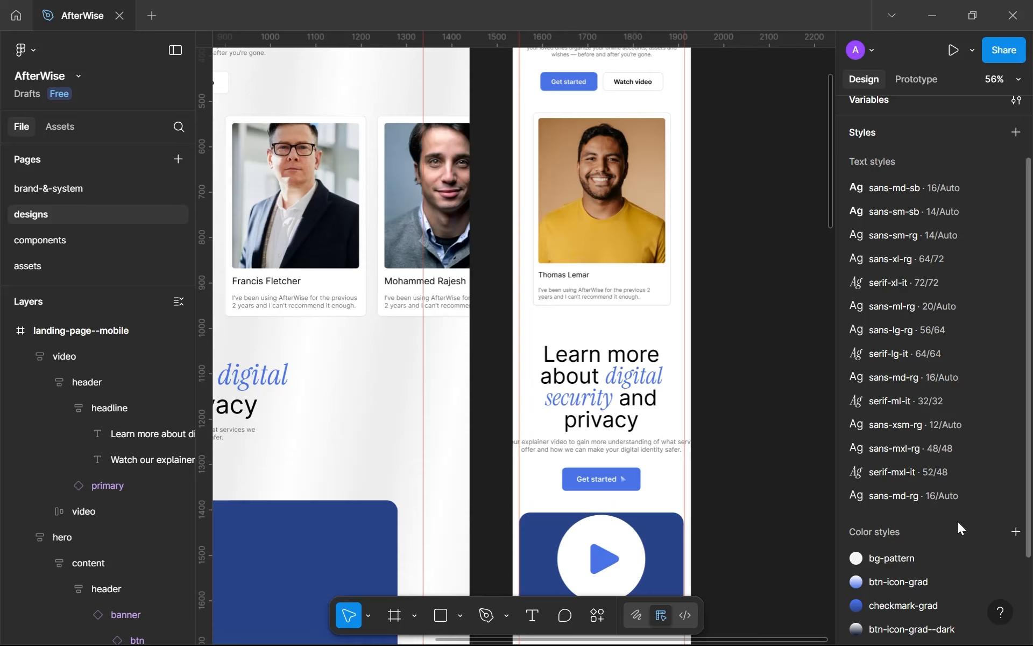
{"action": "left_click", "coordinate": [1015, 449]}
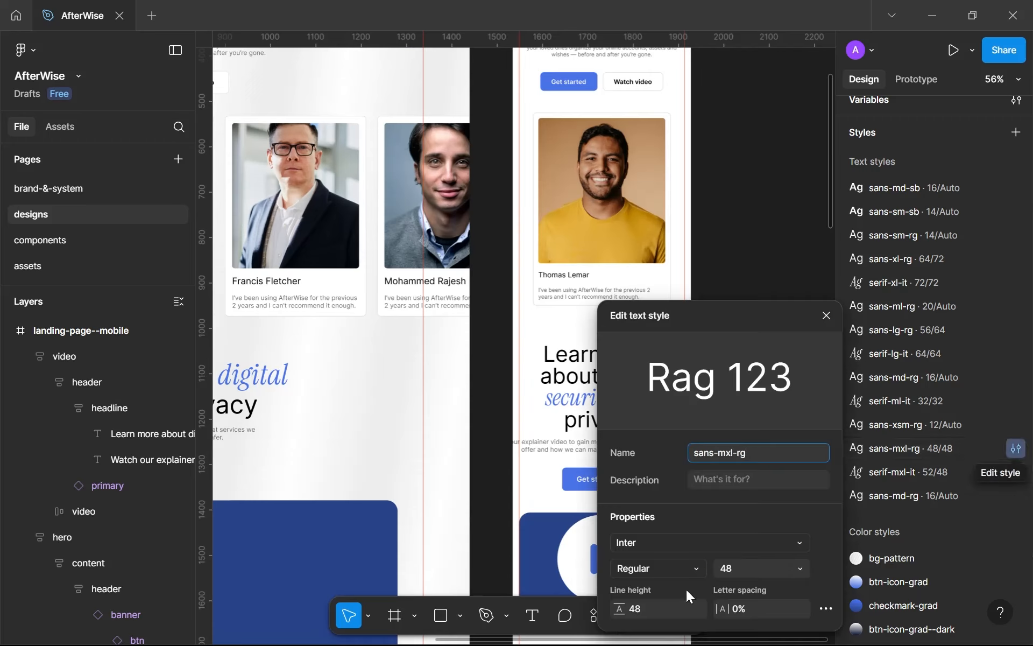
{"action": "left_click", "coordinate": [645, 607]}
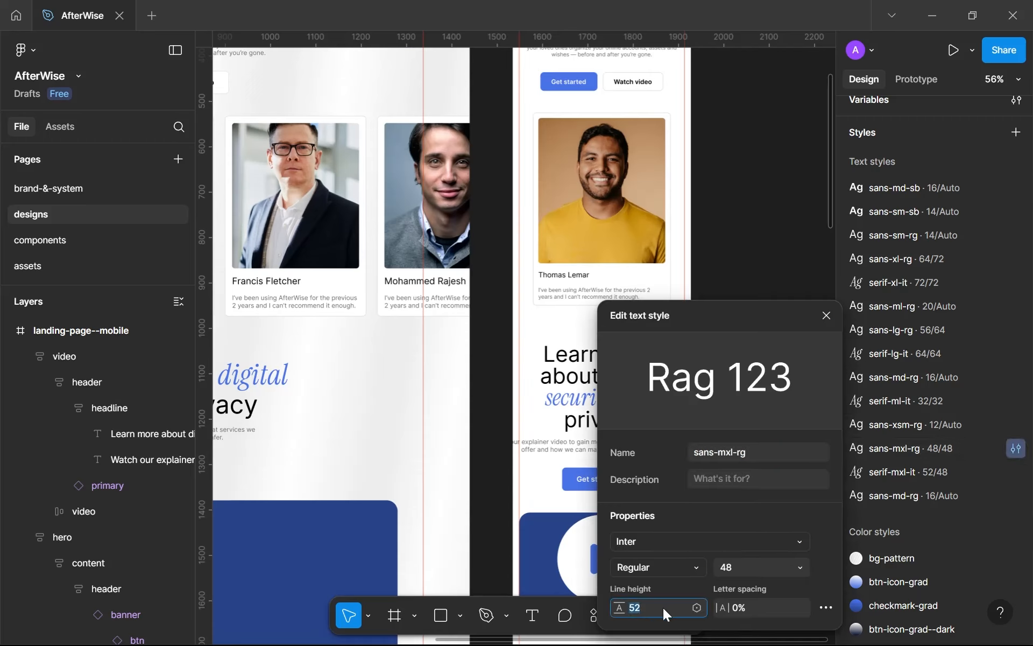
Set serif-mxl-it's line height to 52.
{"action": "left_click", "coordinate": [1015, 473]}
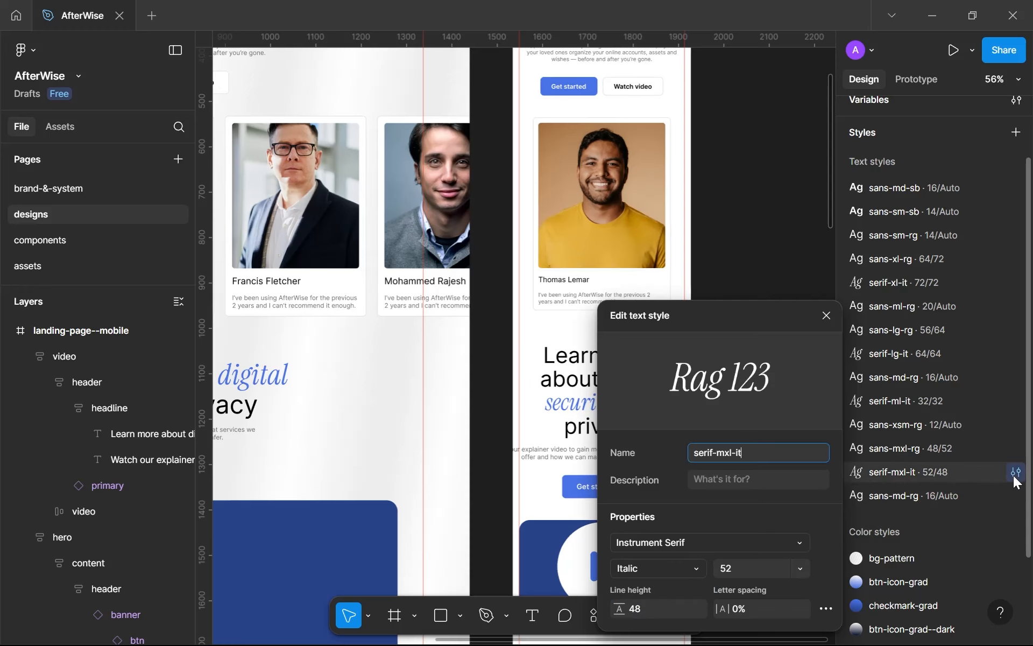
{"action": "left_click", "coordinate": [641, 605]}
{"action": "type", "text": "52"}
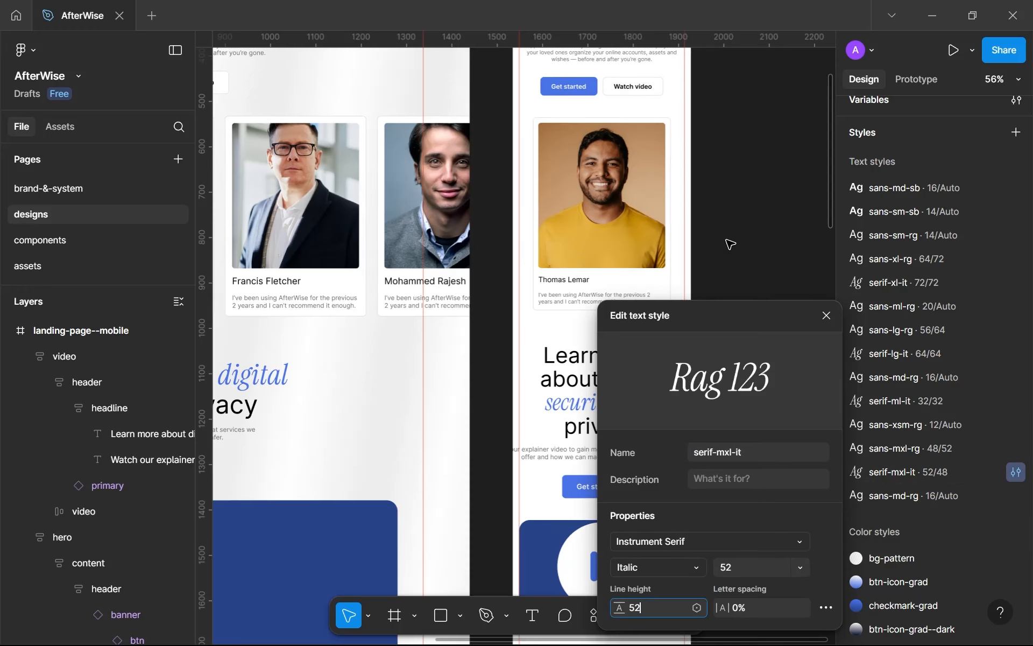
{"action": "left_click", "coordinate": [726, 241]}
{"action": "scroll", "coordinate": [726, 240], "scroll_direction": "down", "scroll_amount": 2}
{"action": "left_click_drag", "start_coordinate": [724, 259], "coordinate": [706, 406]}
Make the explainer paragraph fill the container width and apply the sans-xsm-rg style.
{"action": "scroll", "coordinate": [706, 406], "scroll_direction": "up", "scroll_amount": 1}
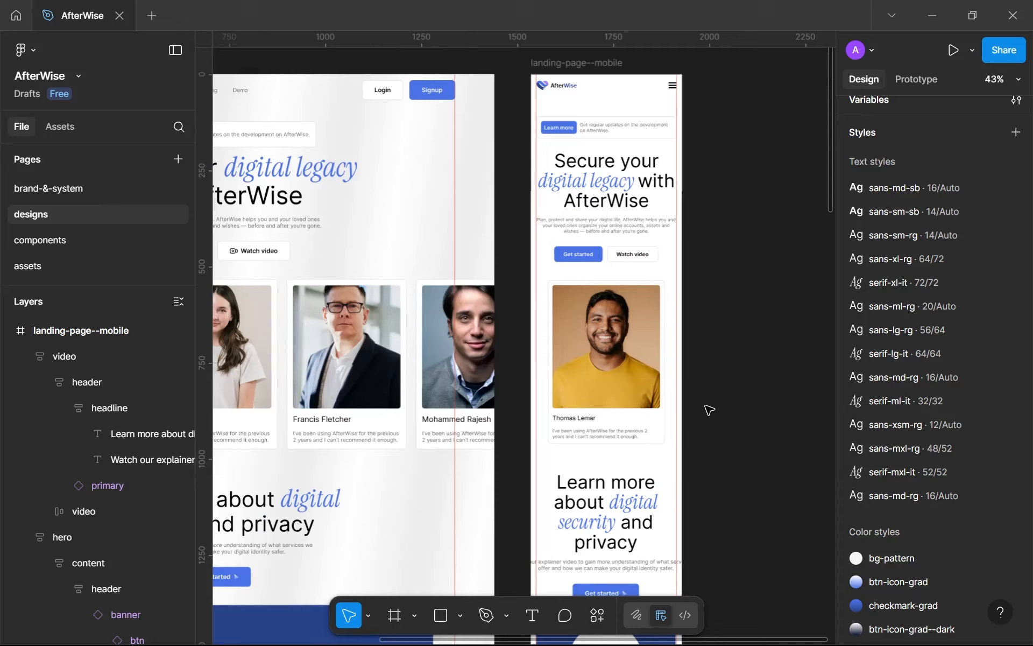
{"action": "scroll", "coordinate": [709, 410], "scroll_direction": "down", "scroll_amount": 4}
{"action": "scroll", "coordinate": [715, 311], "scroll_direction": "up", "scroll_amount": 5}
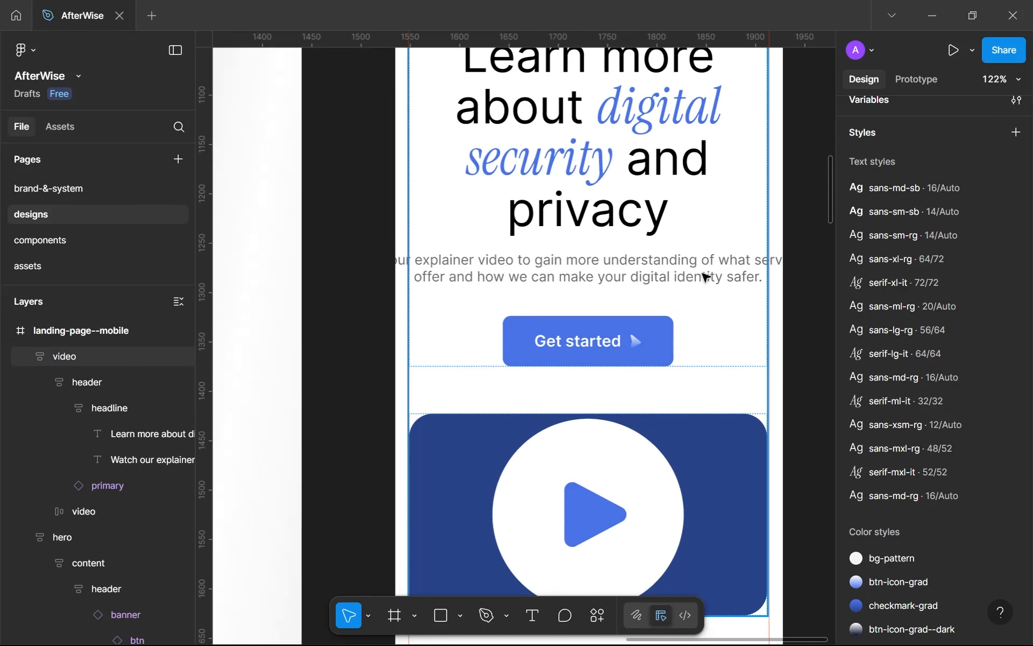
{"action": "left_click", "coordinate": [706, 277]}
{"action": "left_click", "coordinate": [707, 276]}
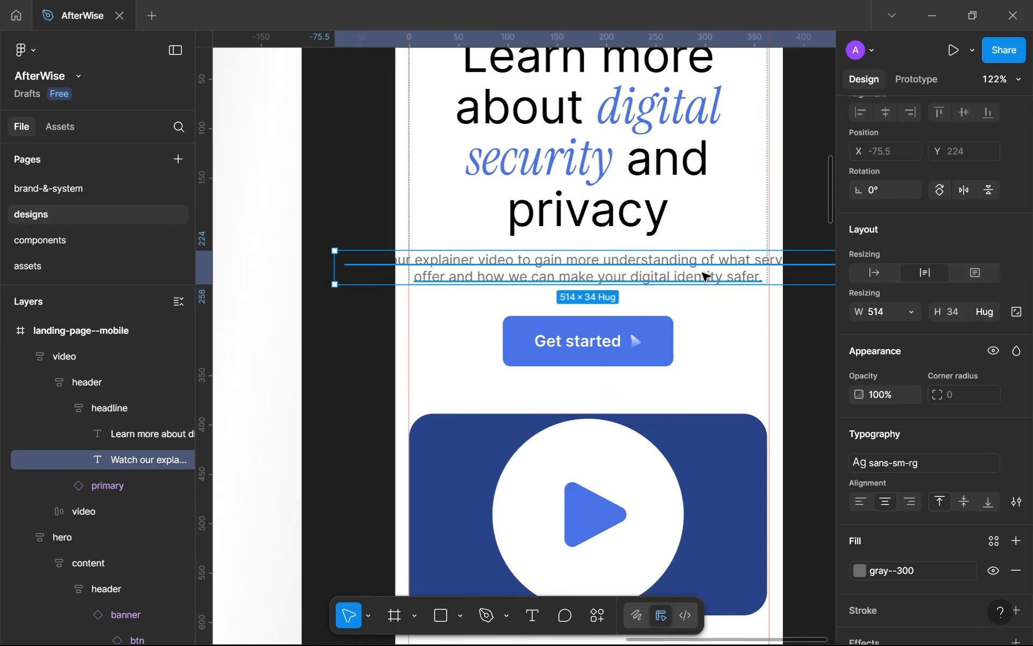
{"action": "scroll", "coordinate": [706, 277], "scroll_direction": "down", "scroll_amount": 3}
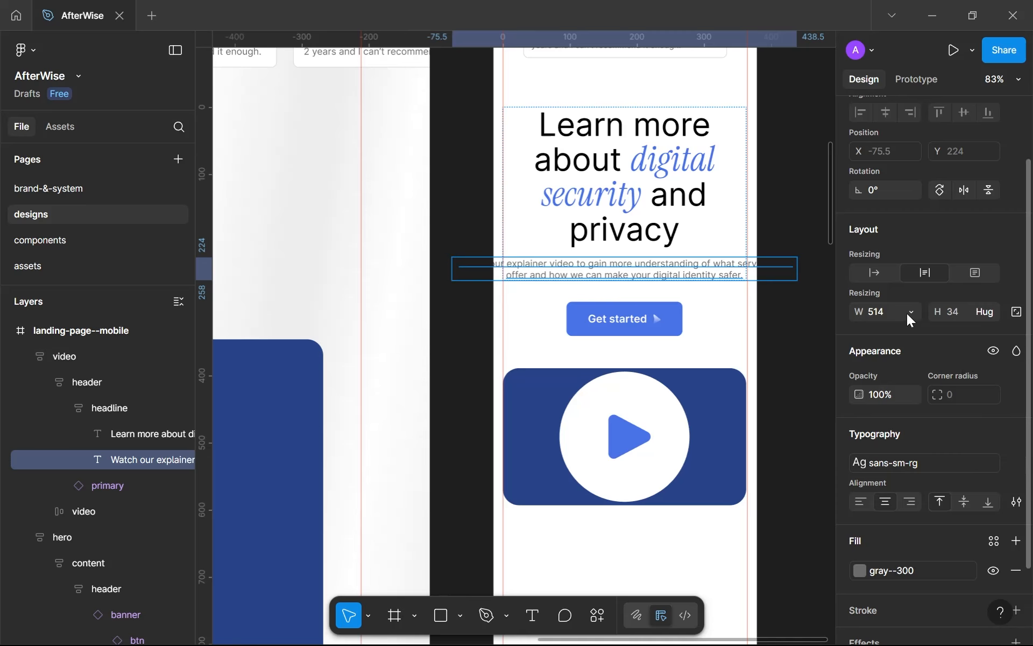
{"action": "left_click", "coordinate": [907, 312]}
{"action": "left_click", "coordinate": [906, 346]}
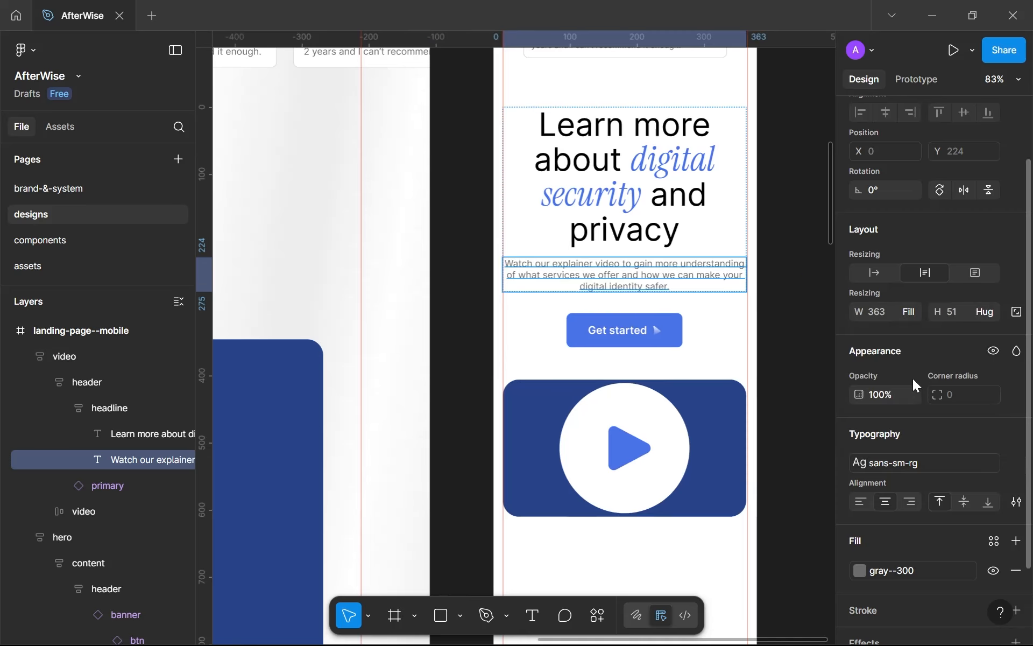
{"action": "left_click", "coordinate": [936, 462]}
{"action": "scroll", "coordinate": [753, 531], "scroll_direction": "down", "scroll_amount": 1}
{"action": "scroll", "coordinate": [753, 531], "scroll_direction": "down", "scroll_amount": 5}
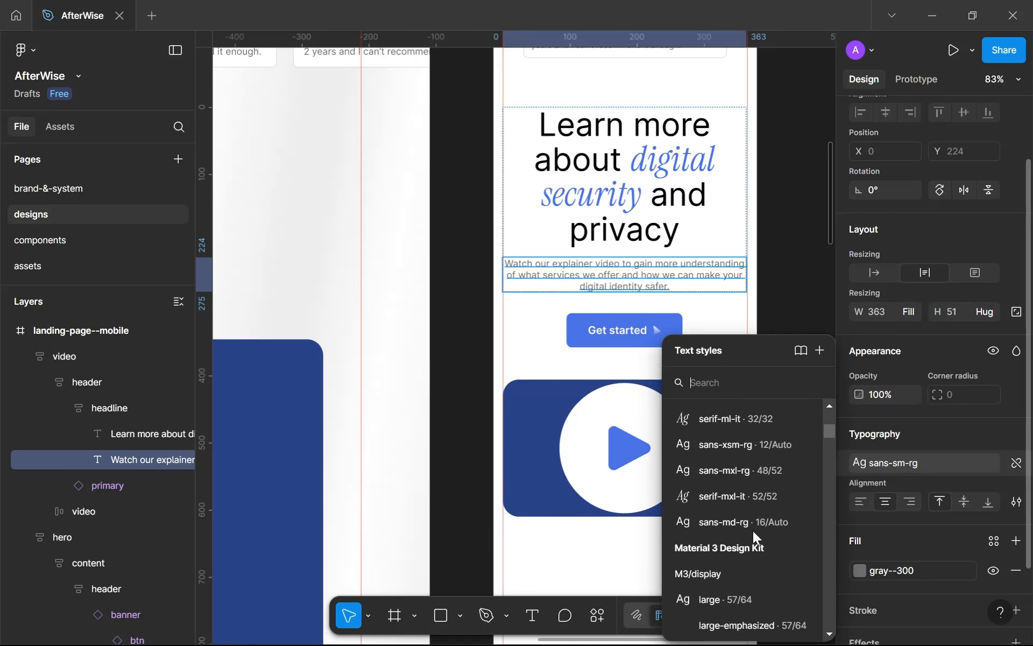
{"action": "left_click", "coordinate": [761, 431]}
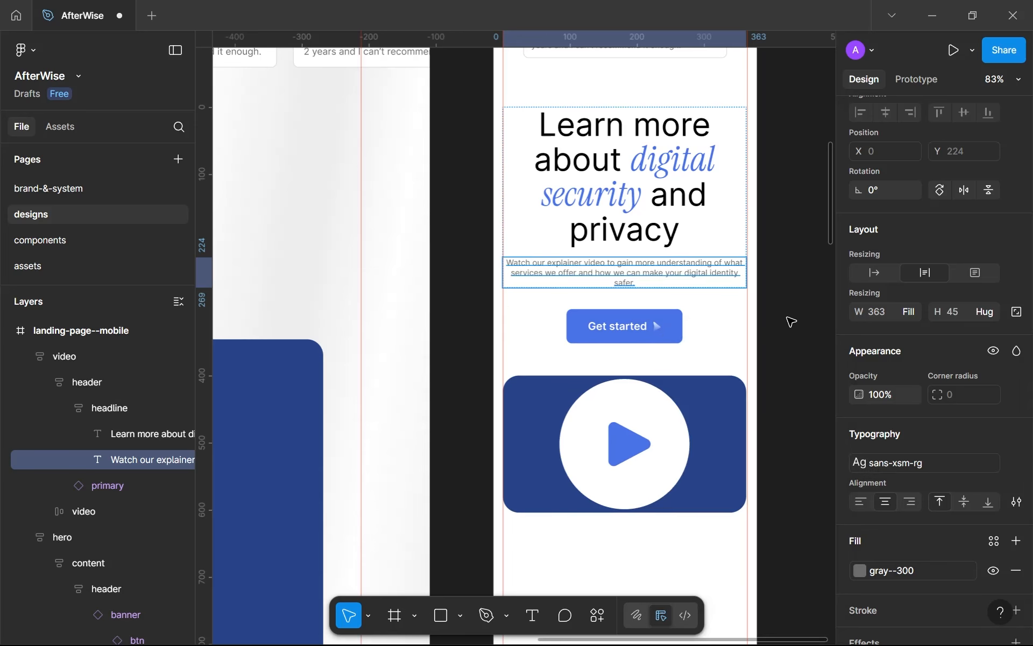
Switch the Get started button to the primary--mobile variant.
{"action": "left_click", "coordinate": [778, 322]}
{"action": "scroll", "coordinate": [778, 322], "scroll_direction": "down", "scroll_amount": 1}
{"action": "left_click", "coordinate": [679, 327]}
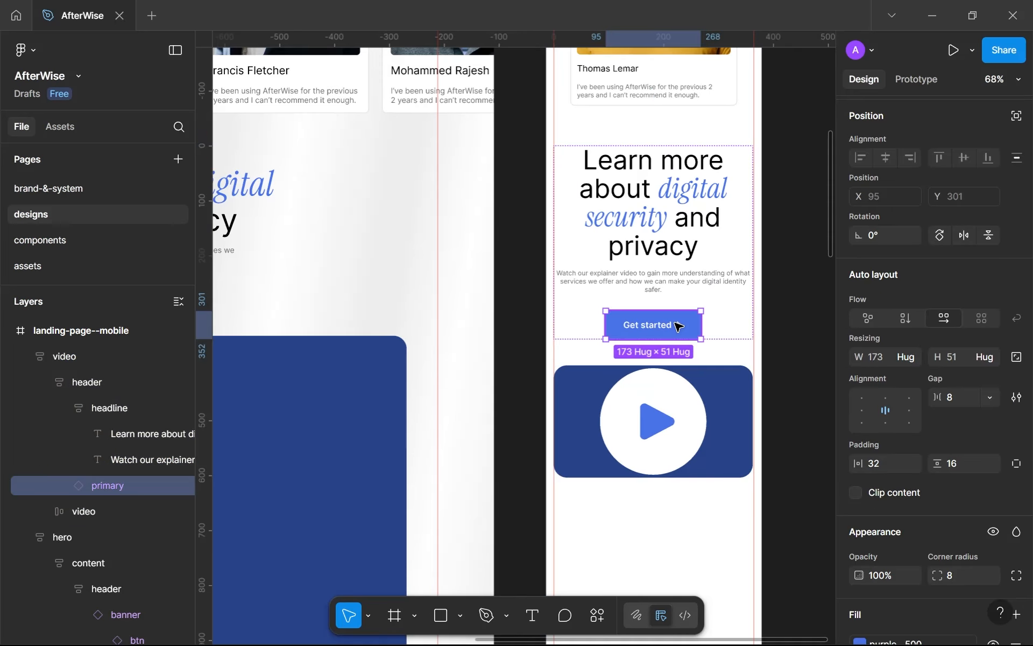
{"action": "left_click", "coordinate": [960, 161]}
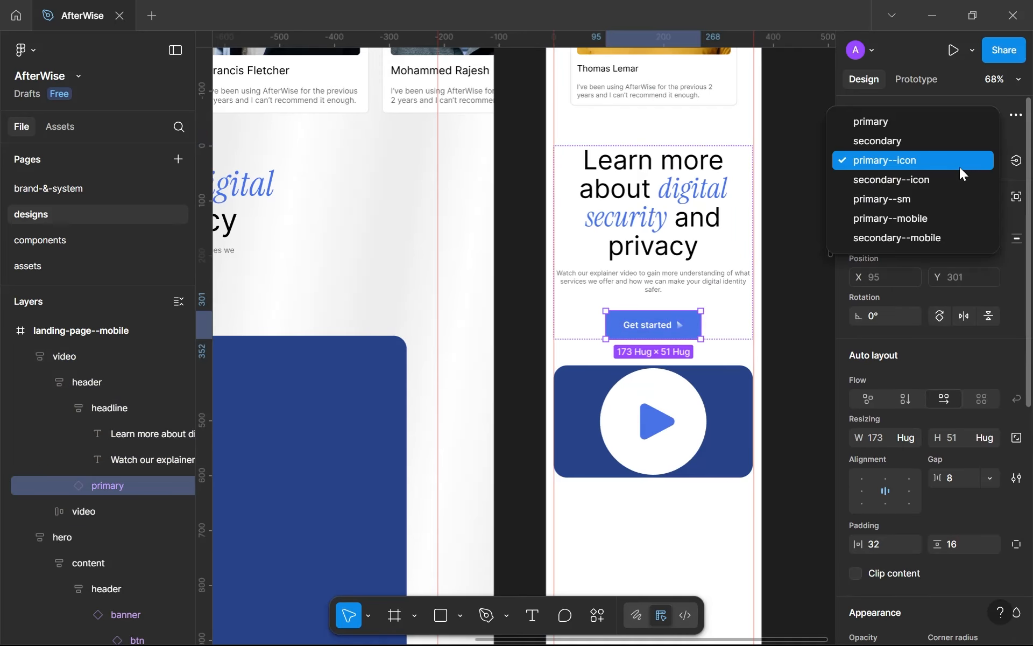
{"action": "left_click", "coordinate": [890, 218]}
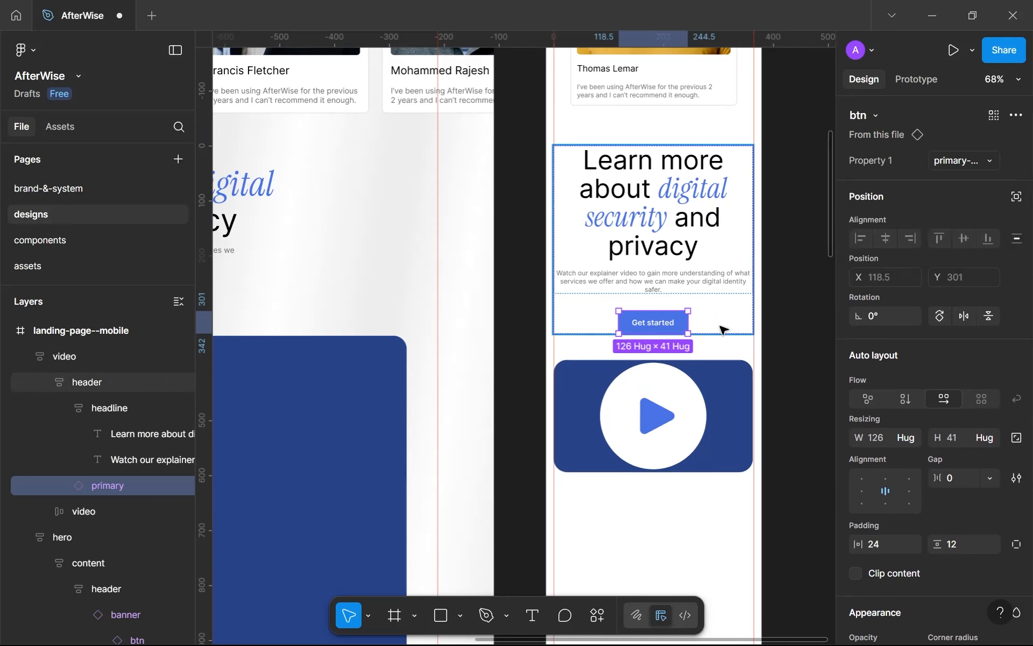
Give the mobile video frame a 12 corner radius, undoing an accidental resize.
{"action": "left_click", "coordinate": [713, 400]}
{"action": "scroll", "coordinate": [710, 398], "scroll_direction": "down", "scroll_amount": 3}
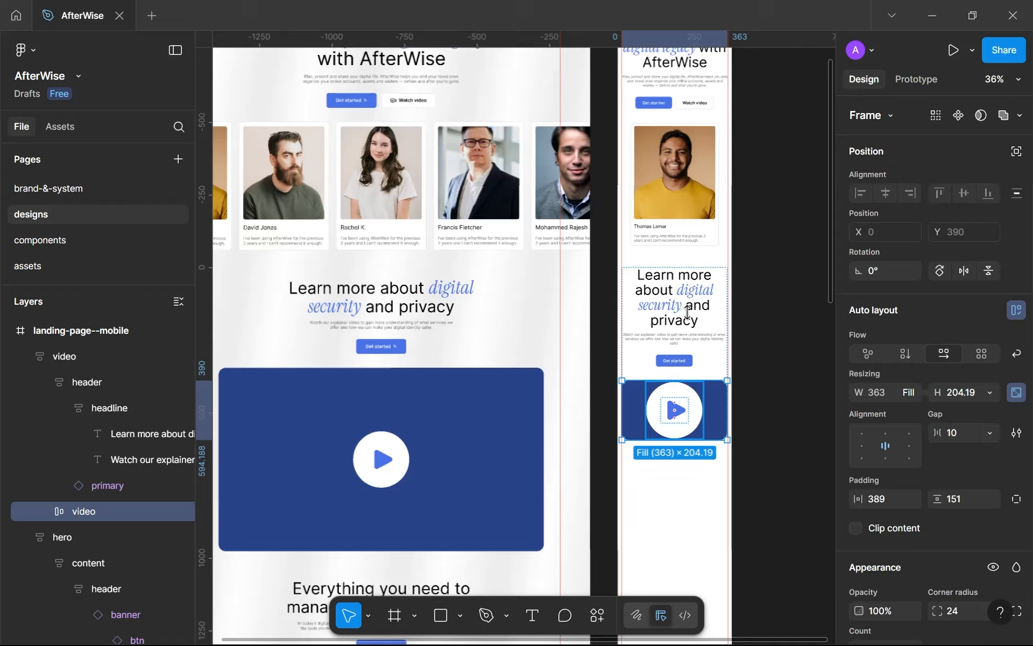
{"action": "scroll", "coordinate": [668, 260], "scroll_direction": "down", "scroll_amount": 3}
{"action": "scroll", "coordinate": [706, 245], "scroll_direction": "up", "scroll_amount": 2}
{"action": "left_click_drag", "start_coordinate": [693, 265], "coordinate": [691, 306]}
{"action": "key", "text": "ctrl+z"}
{"action": "left_click", "coordinate": [687, 198]}
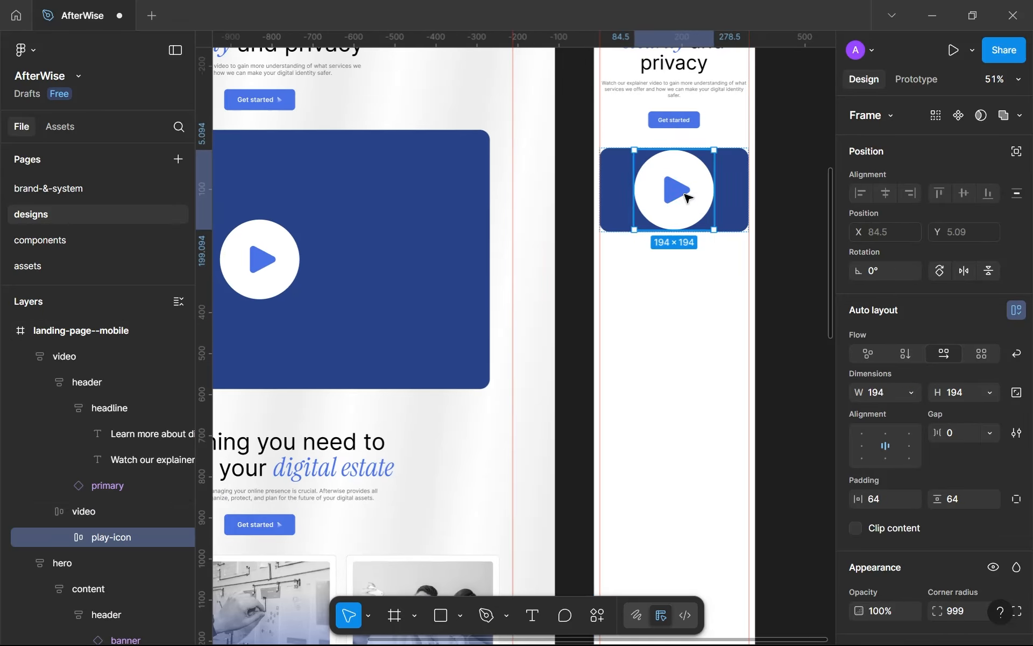
{"action": "scroll", "coordinate": [687, 197], "scroll_direction": "up", "scroll_amount": 5}
{"action": "scroll", "coordinate": [619, 192], "scroll_direction": "down", "scroll_amount": 3}
{"action": "scroll", "coordinate": [619, 193], "scroll_direction": "up", "scroll_amount": 1}
{"action": "scroll", "coordinate": [619, 193], "scroll_direction": "up", "scroll_amount": 3}
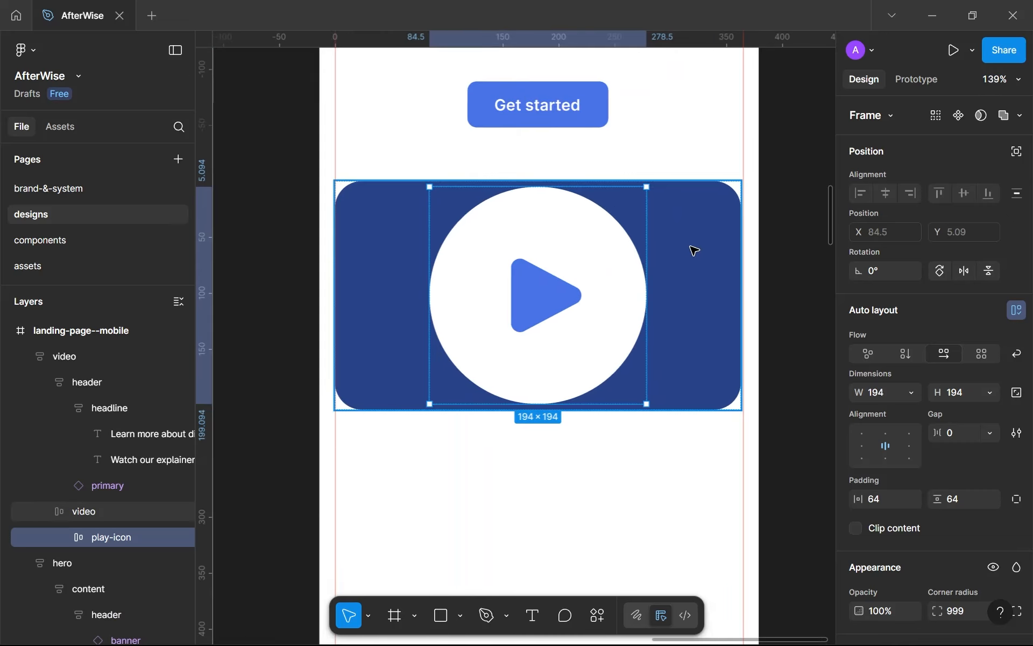
{"action": "left_click", "coordinate": [691, 249]}
{"action": "scroll", "coordinate": [899, 424], "scroll_direction": "down", "scroll_amount": 5}
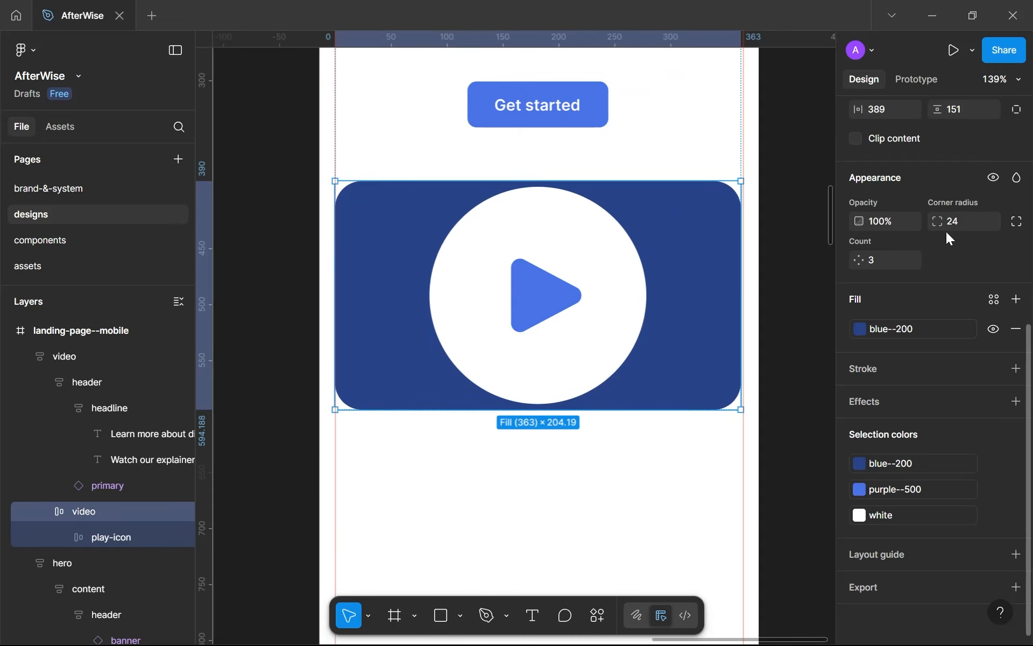
{"action": "type", "text": "12"}
{"action": "key", "text": "Return"}
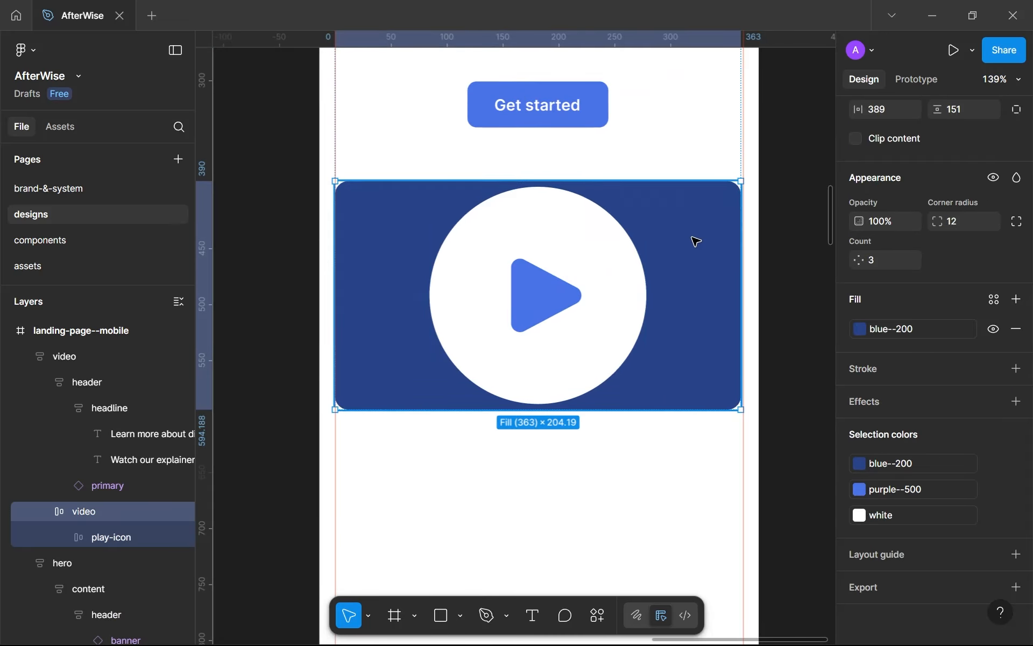
Resize the play circle to 96 wide.
{"action": "left_click", "coordinate": [615, 266]}
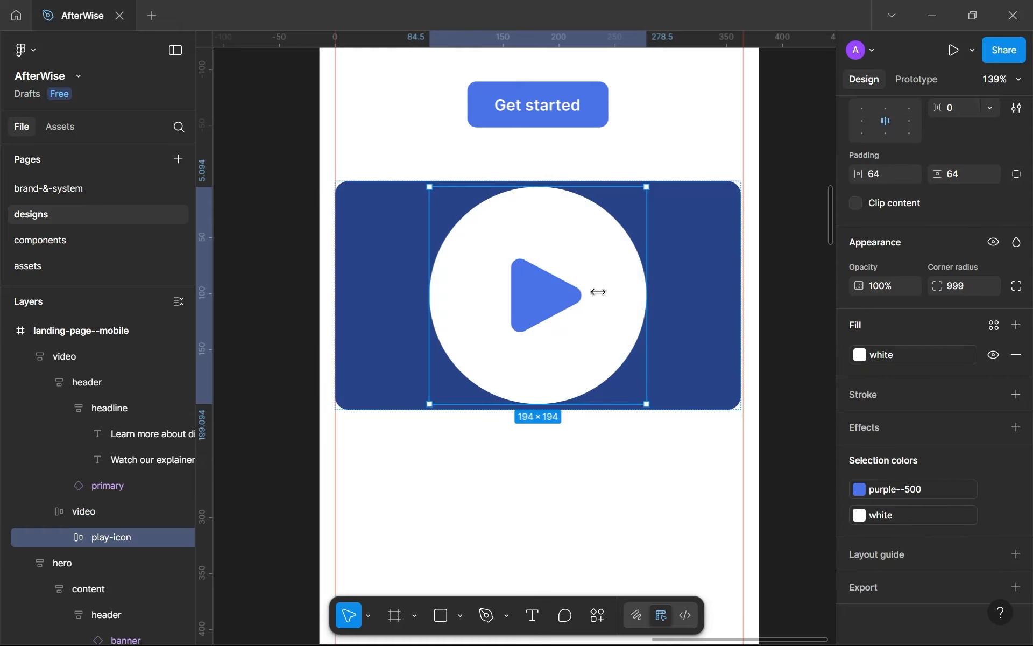
{"action": "left_click_drag", "start_coordinate": [598, 292], "coordinate": [557, 295]}
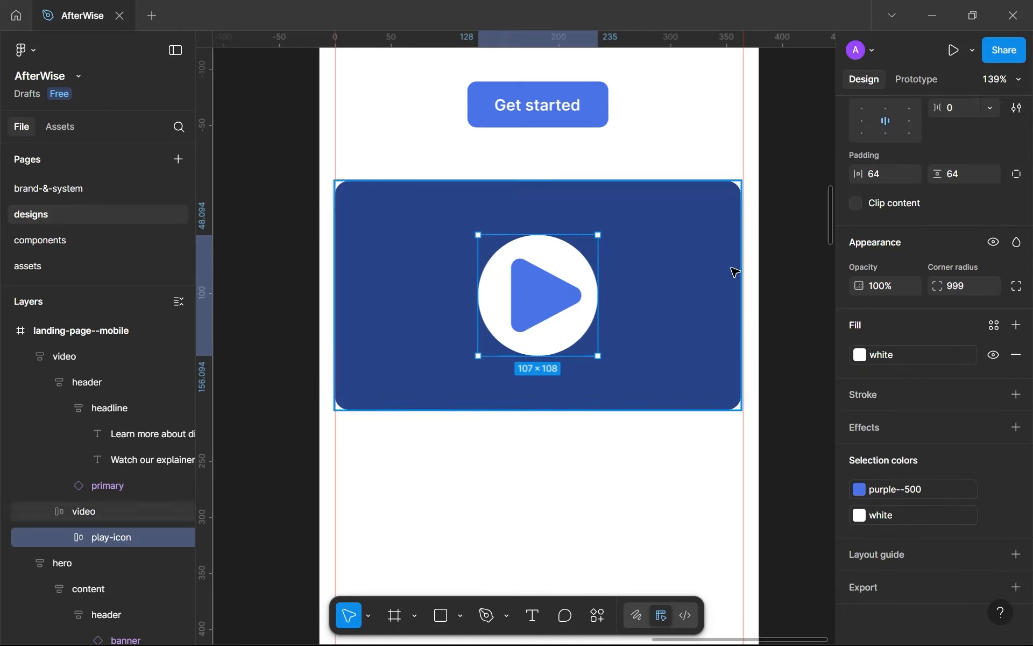
{"action": "scroll", "coordinate": [908, 208], "scroll_direction": "up", "scroll_amount": 5}
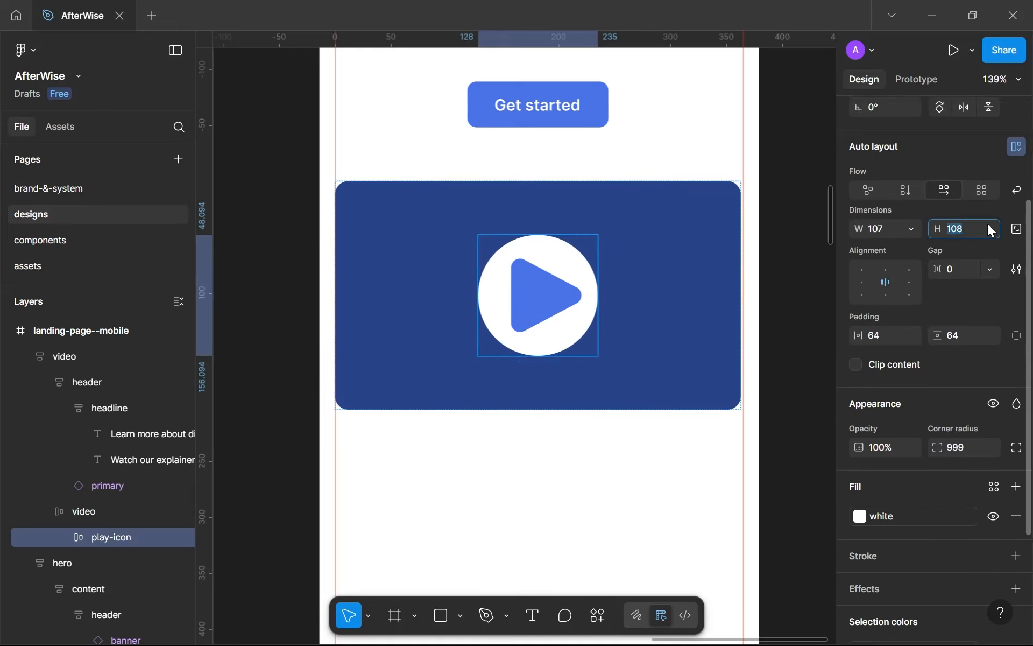
{"action": "left_click", "coordinate": [957, 230]}
{"action": "left_click", "coordinate": [1004, 231]}
{"action": "left_click", "coordinate": [883, 225]}
{"action": "type", "text": "96"}
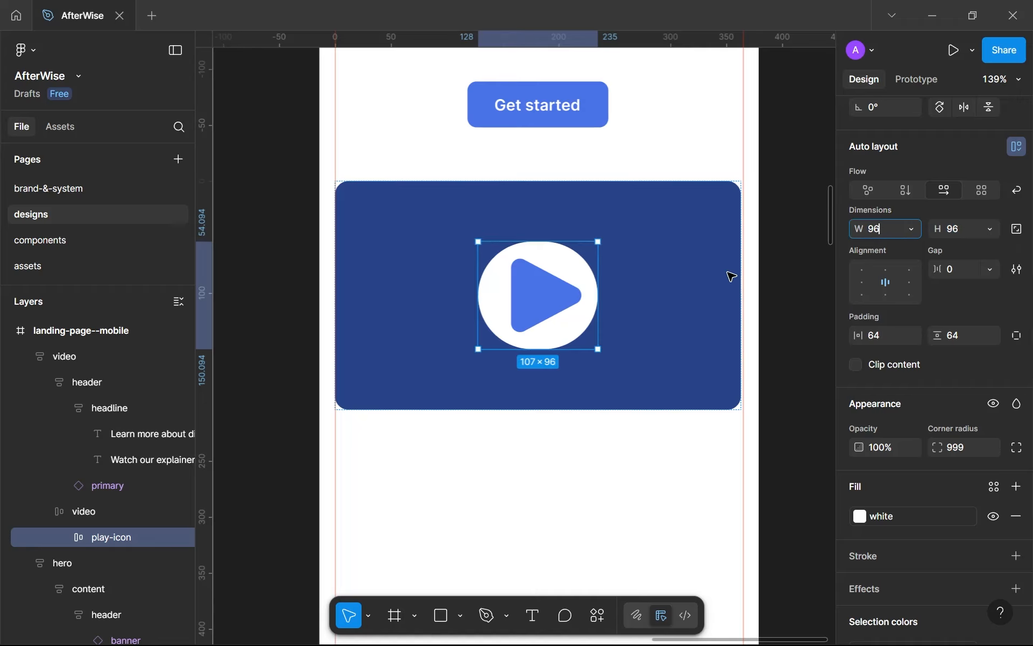
{"action": "key", "text": "Return"}
Shrink the play triangle to about 64×69 and reduce its corner radius.
{"action": "double_click", "coordinate": [551, 297]}
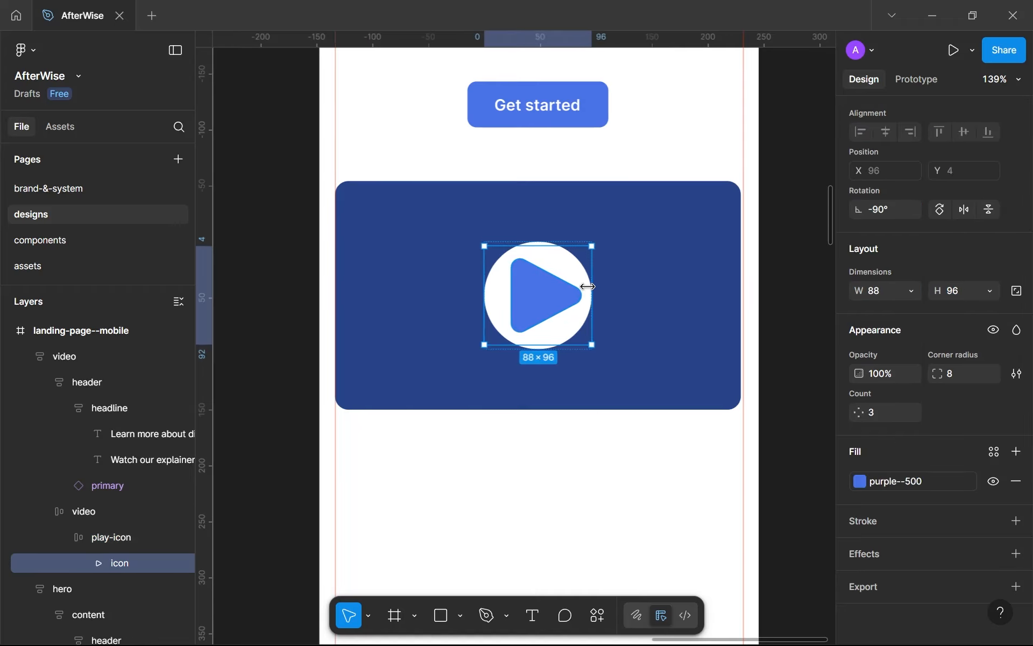
{"action": "left_click_drag", "start_coordinate": [588, 287], "coordinate": [576, 309]}
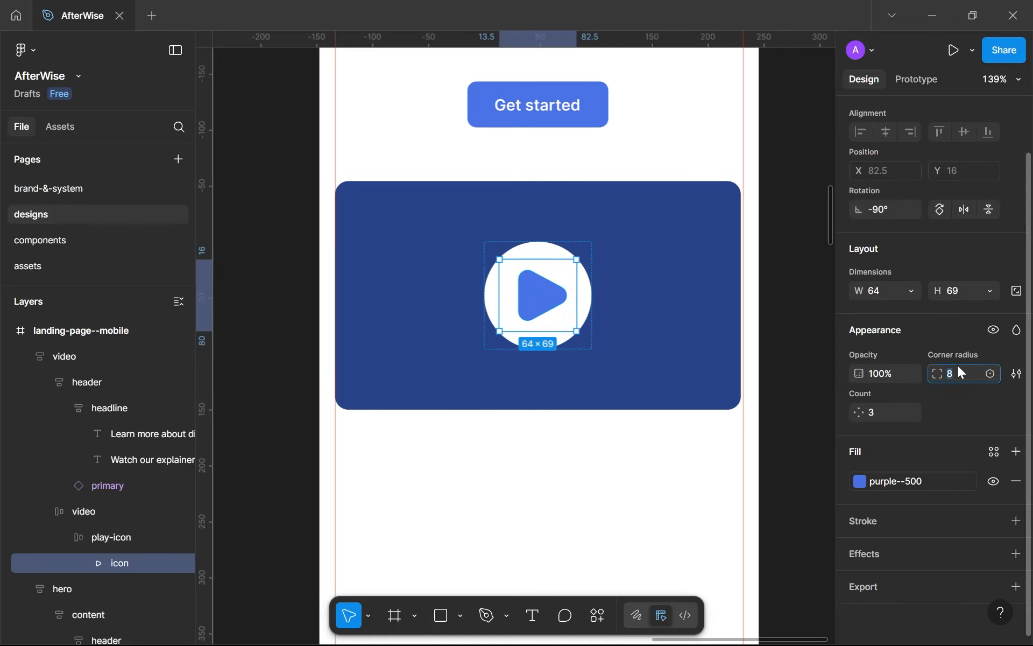
{"action": "key", "text": "Down"}
{"action": "key", "text": "Down"}
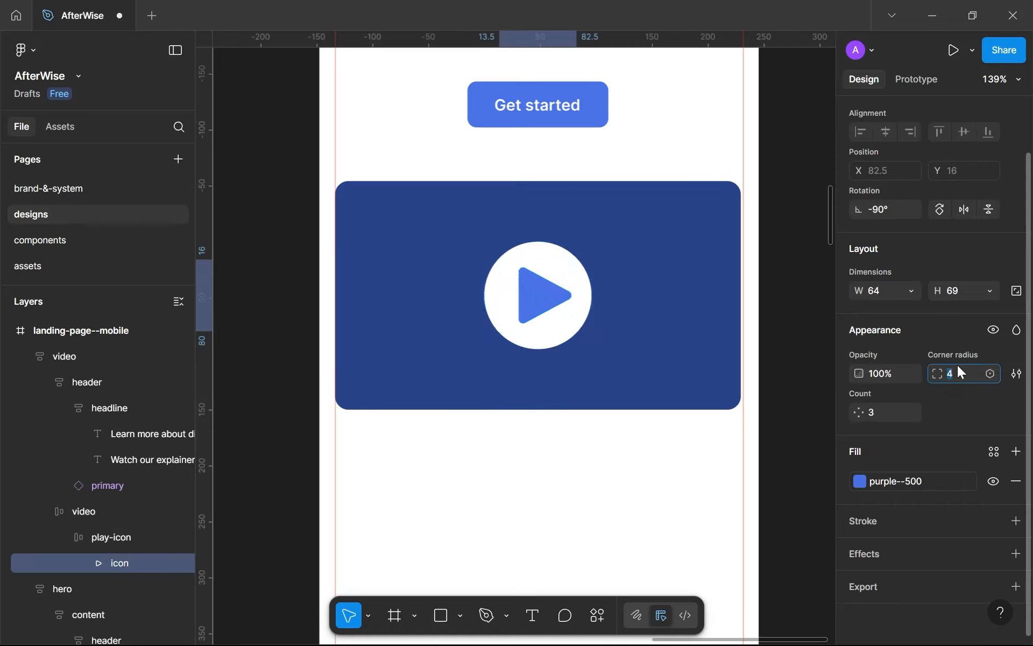
{"action": "key", "text": "Up"}
{"action": "key", "text": "Up"}
{"action": "scroll", "coordinate": [733, 389], "scroll_direction": "down", "scroll_amount": 3}
{"action": "left_click", "coordinate": [780, 438]}
{"action": "scroll", "coordinate": [780, 438], "scroll_direction": "down", "scroll_amount": 3}
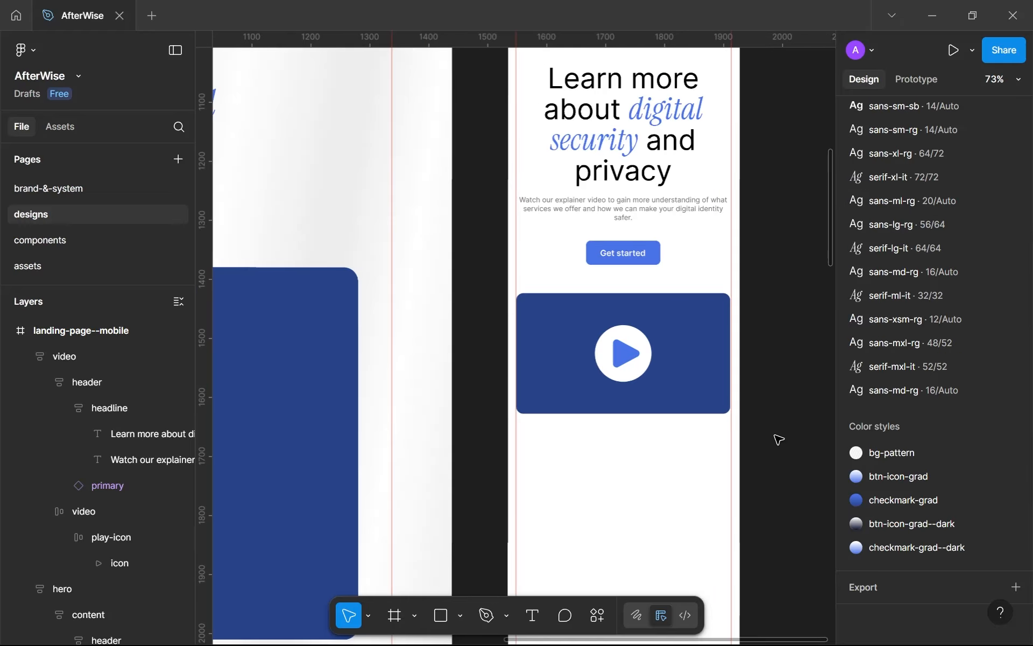
{"action": "scroll", "coordinate": [687, 365], "scroll_direction": "up", "scroll_amount": 5}
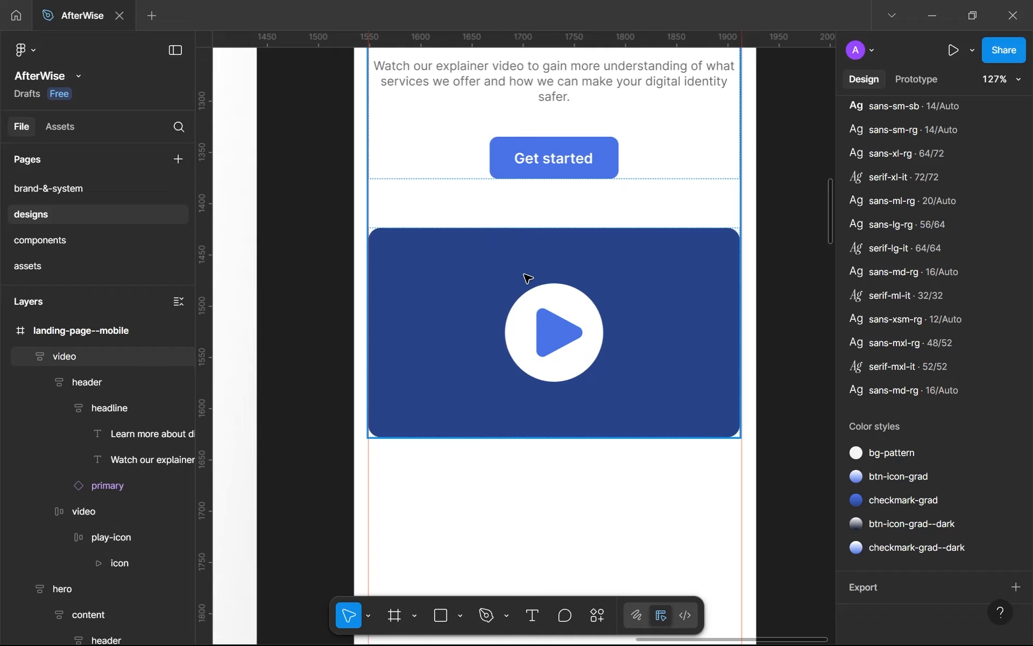
{"action": "left_click", "coordinate": [530, 366]}
{"action": "scroll", "coordinate": [538, 188], "scroll_direction": "down", "scroll_amount": 4}
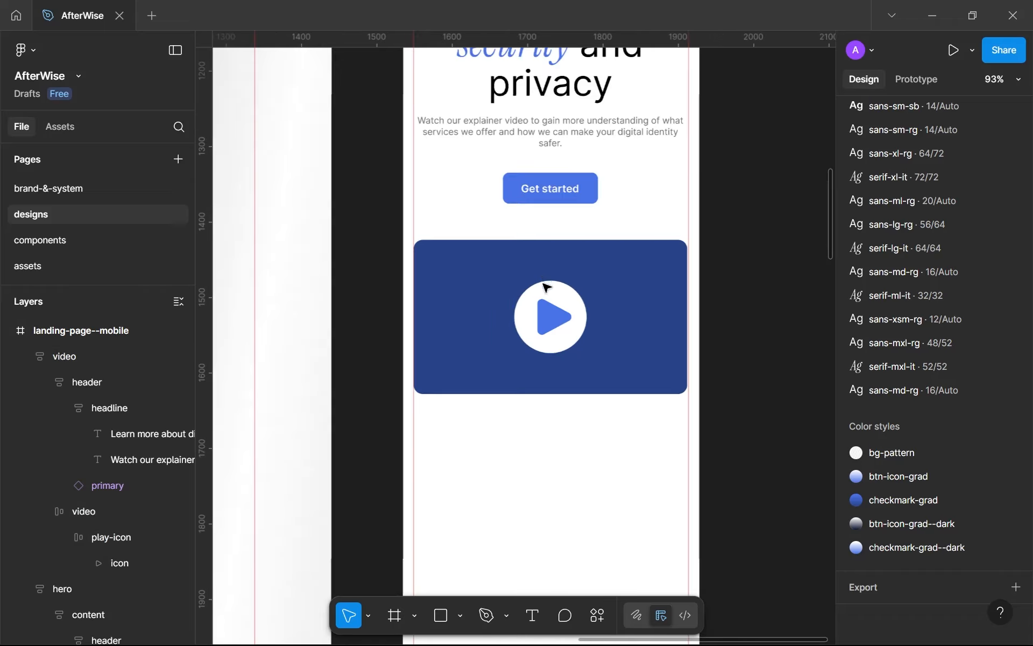
{"action": "scroll", "coordinate": [562, 188], "scroll_direction": "down", "scroll_amount": 12}
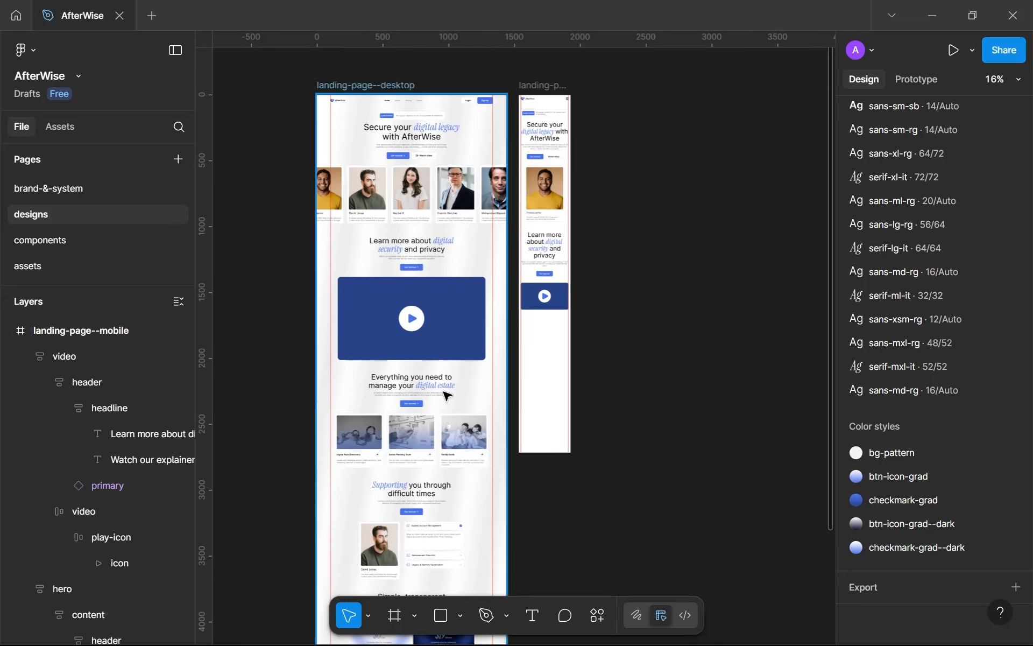
{"action": "scroll", "coordinate": [426, 371], "scroll_direction": "up", "scroll_amount": 2}
{"action": "scroll", "coordinate": [426, 345], "scroll_direction": "up", "scroll_amount": 3}
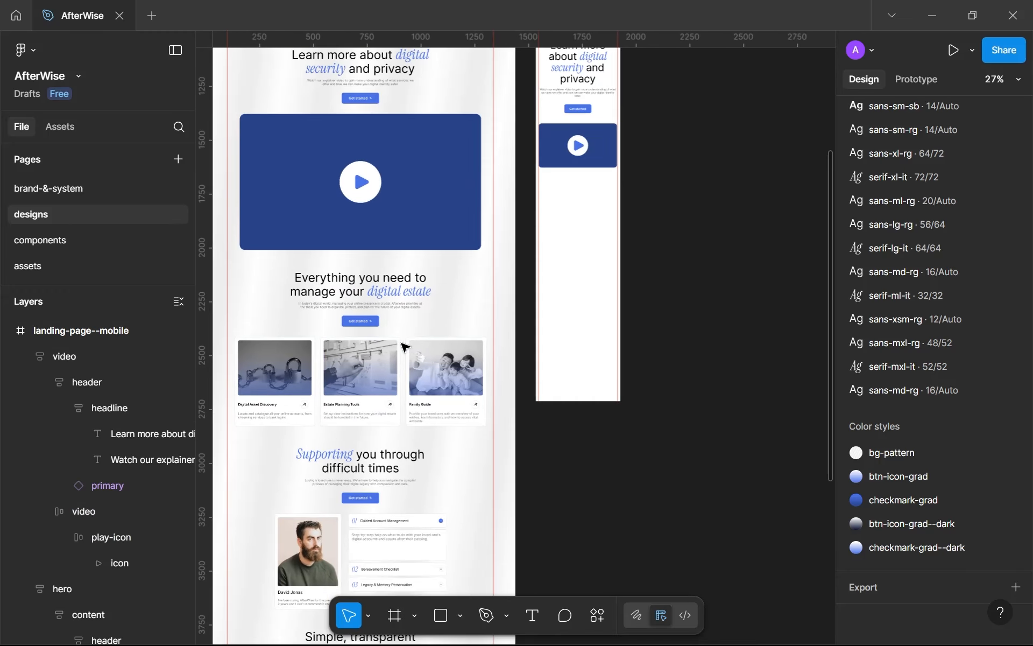
Move the features section out of the desktop page into landing-page--mobile.
{"action": "left_click", "coordinate": [401, 338]}
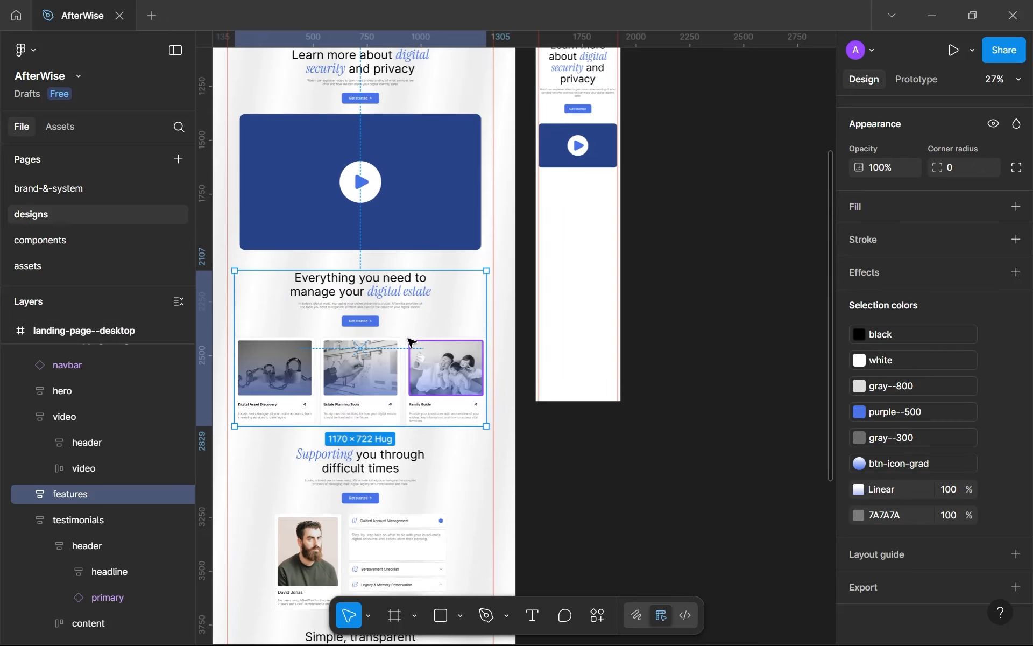
{"action": "left_click_drag", "start_coordinate": [386, 342], "coordinate": [569, 252]}
{"action": "left_click_drag", "start_coordinate": [619, 237], "coordinate": [605, 221]}
{"action": "scroll", "coordinate": [604, 221], "scroll_direction": "up", "scroll_amount": 2}
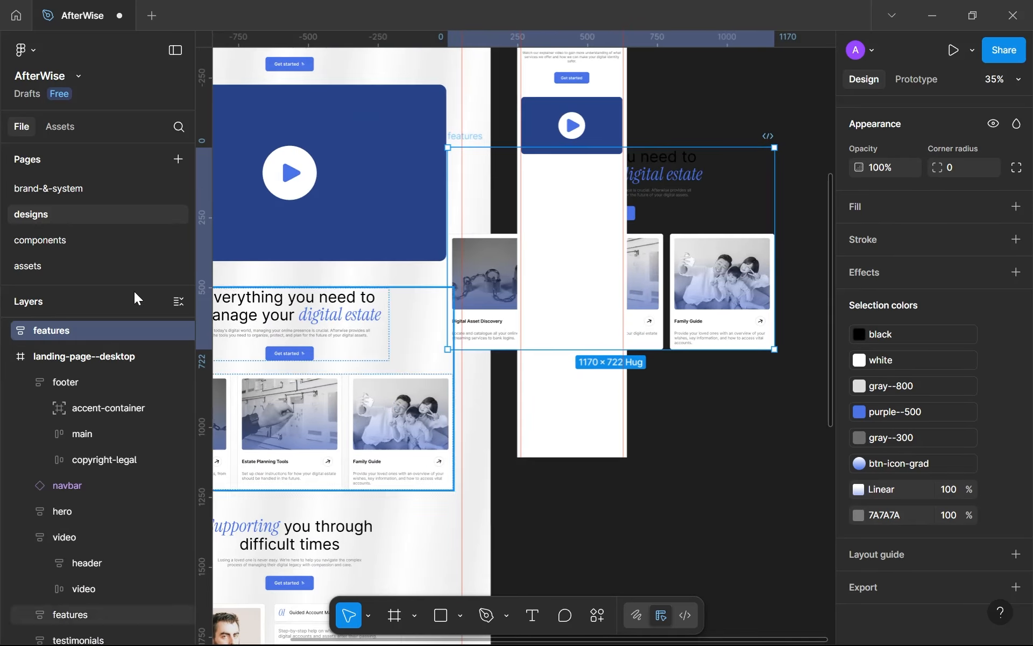
{"action": "left_click", "coordinate": [10, 355]}
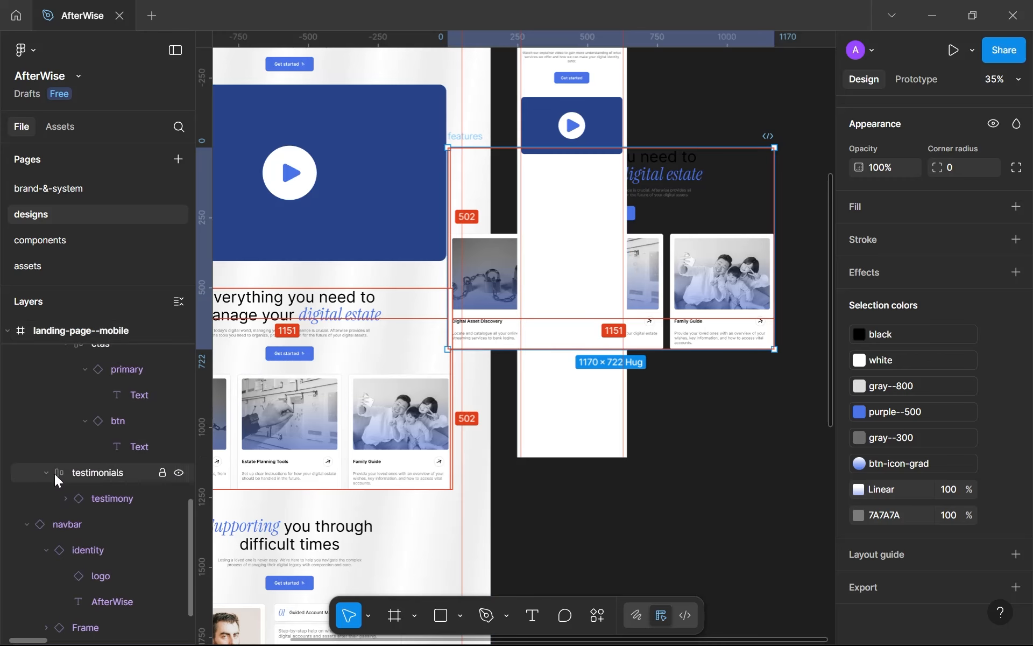
{"action": "scroll", "coordinate": [54, 474], "scroll_direction": "down", "scroll_amount": 1}
{"action": "left_click_drag", "start_coordinate": [42, 593], "coordinate": [43, 460]}
{"action": "scroll", "coordinate": [586, 237], "scroll_direction": "down", "scroll_amount": 2}
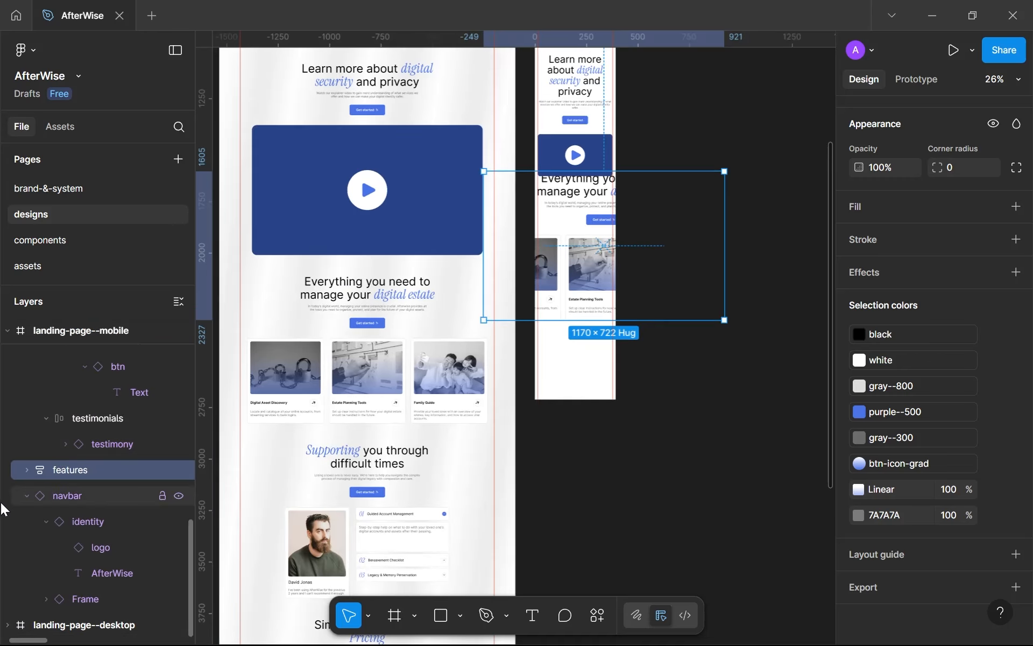
{"action": "left_click", "coordinate": [26, 496]}
{"action": "scroll", "coordinate": [709, 264], "scroll_direction": "up", "scroll_amount": 3}
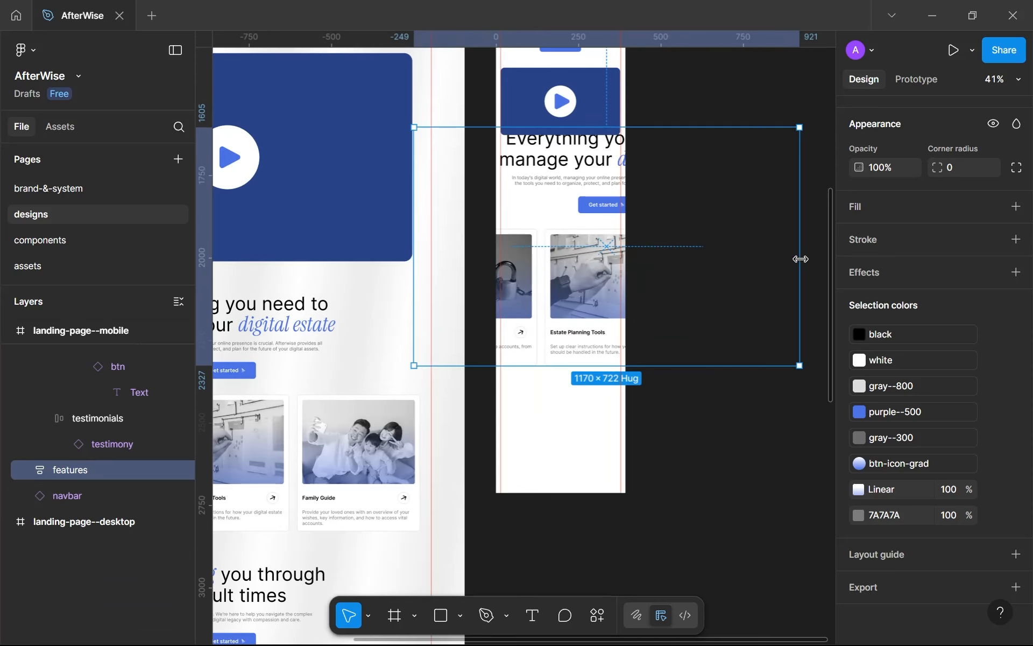
Narrow the features section to a 365-wide column and place it below the video.
{"action": "left_click_drag", "start_coordinate": [715, 260], "coordinate": [621, 265]}
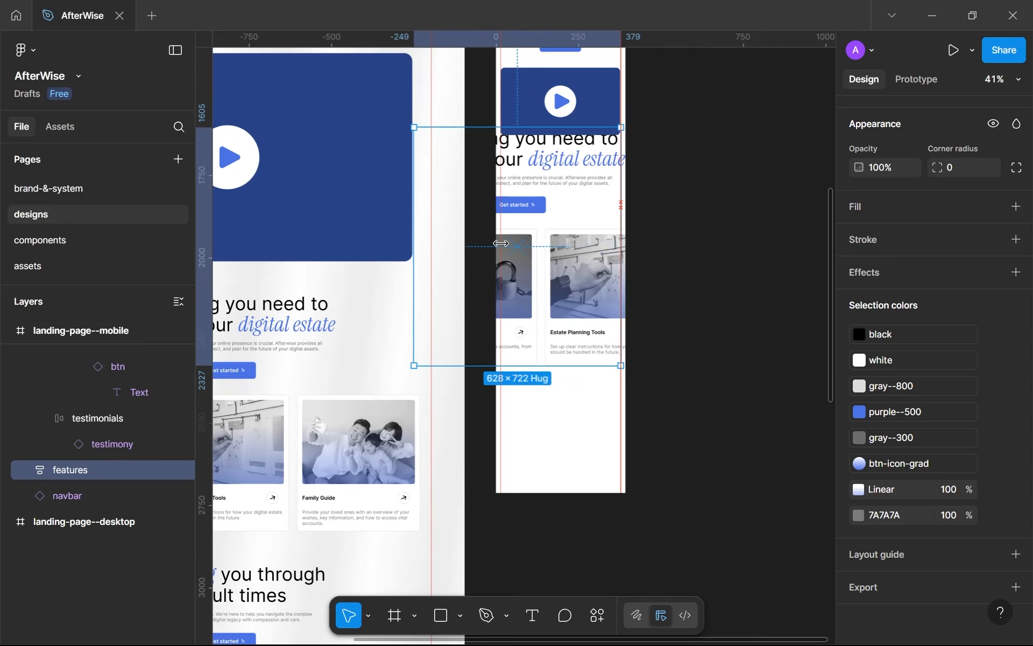
{"action": "left_click_drag", "start_coordinate": [478, 242], "coordinate": [502, 253]}
{"action": "left_click_drag", "start_coordinate": [553, 213], "coordinate": [553, 281]}
Set the features header, headline and heading text widths to Fill container.
{"action": "double_click", "coordinate": [566, 241]}
{"action": "scroll", "coordinate": [563, 238], "scroll_direction": "up", "scroll_amount": 5}
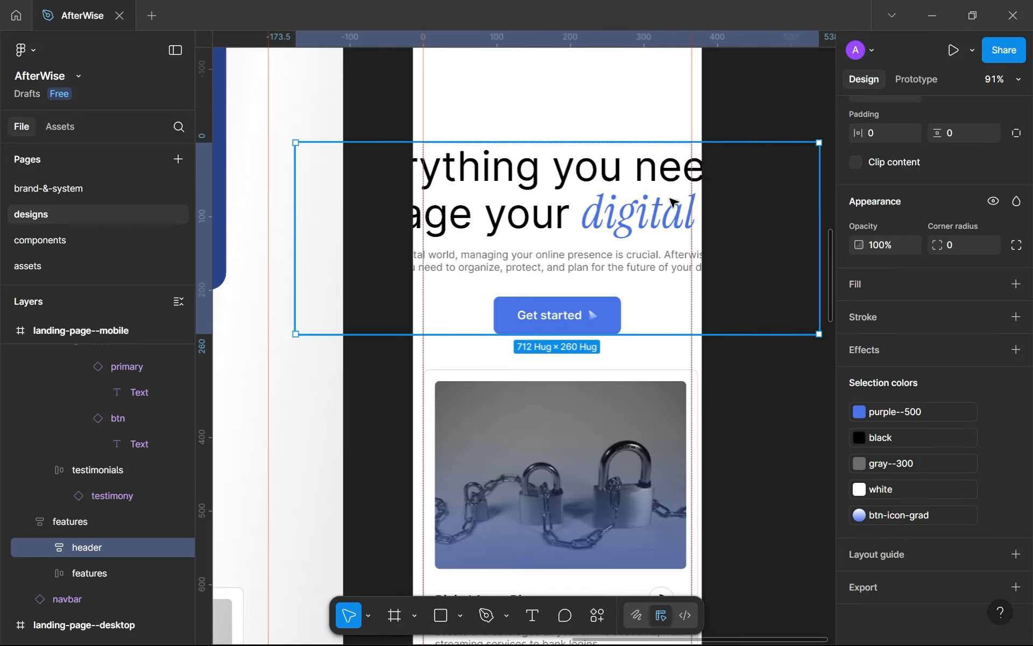
{"action": "scroll", "coordinate": [685, 193], "scroll_direction": "down", "scroll_amount": 3}
{"action": "left_click_drag", "start_coordinate": [769, 234], "coordinate": [689, 242]}
{"action": "double_click", "coordinate": [612, 191]}
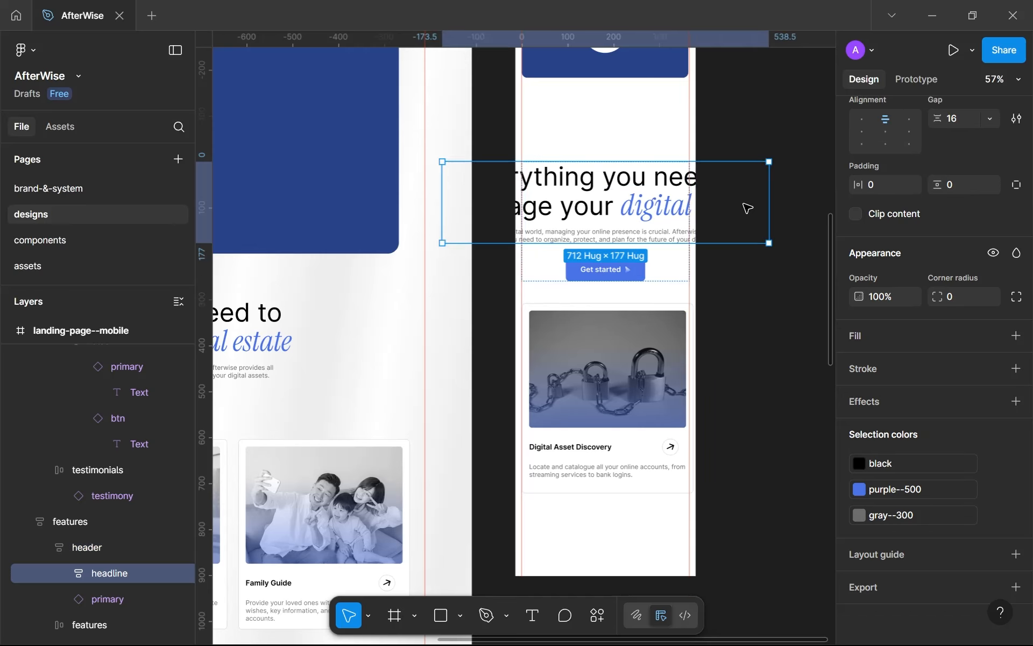
{"action": "left_click_drag", "start_coordinate": [747, 212], "coordinate": [692, 210]}
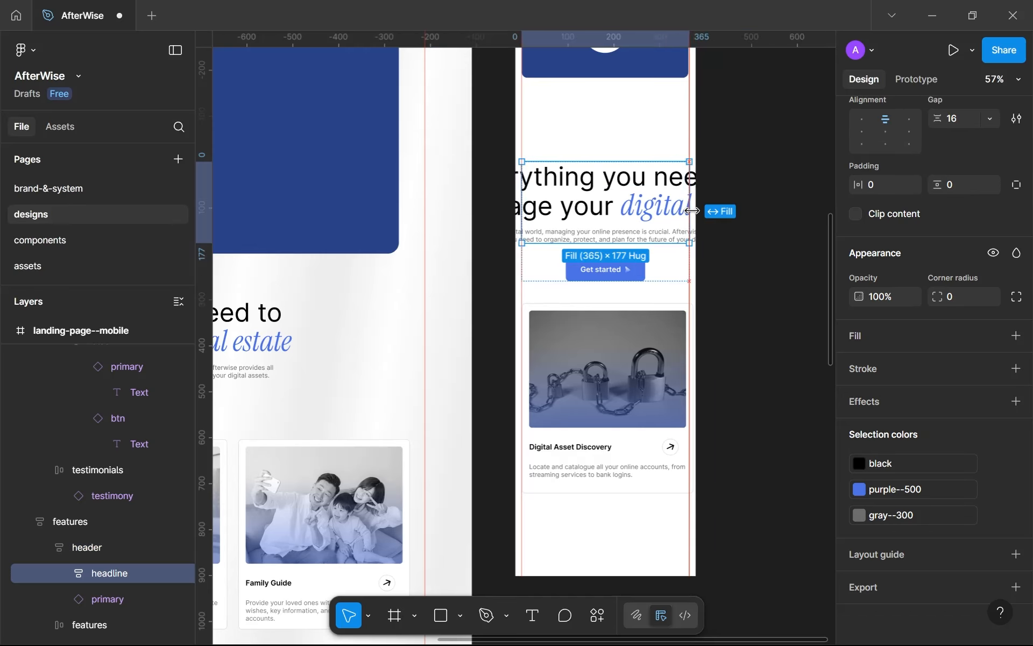
{"action": "double_click", "coordinate": [633, 196]}
{"action": "left_click", "coordinate": [915, 129]}
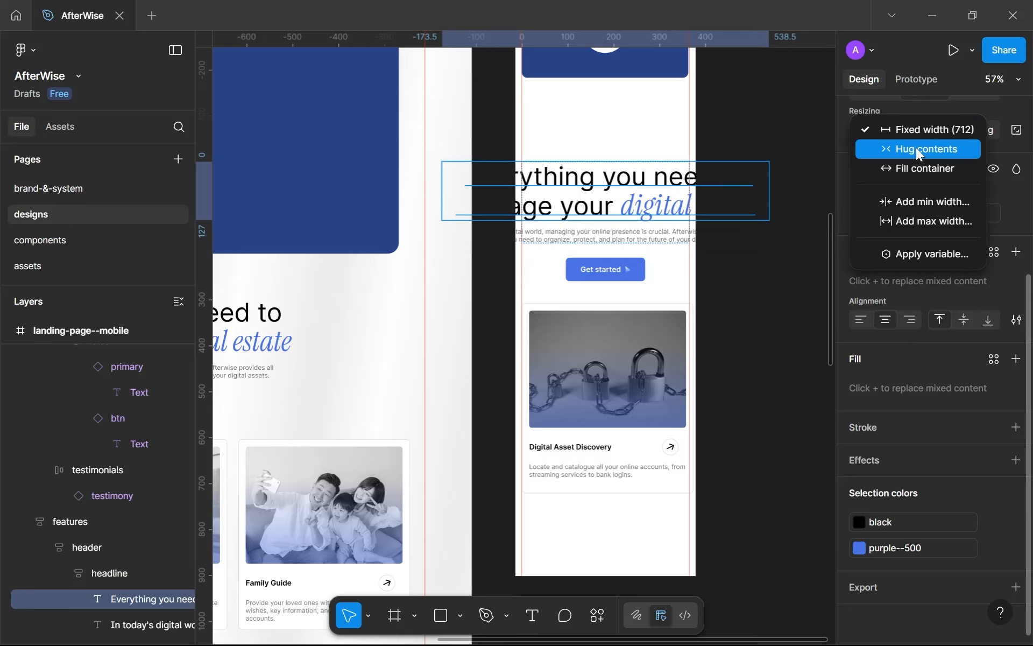
{"action": "left_click", "coordinate": [921, 167]}
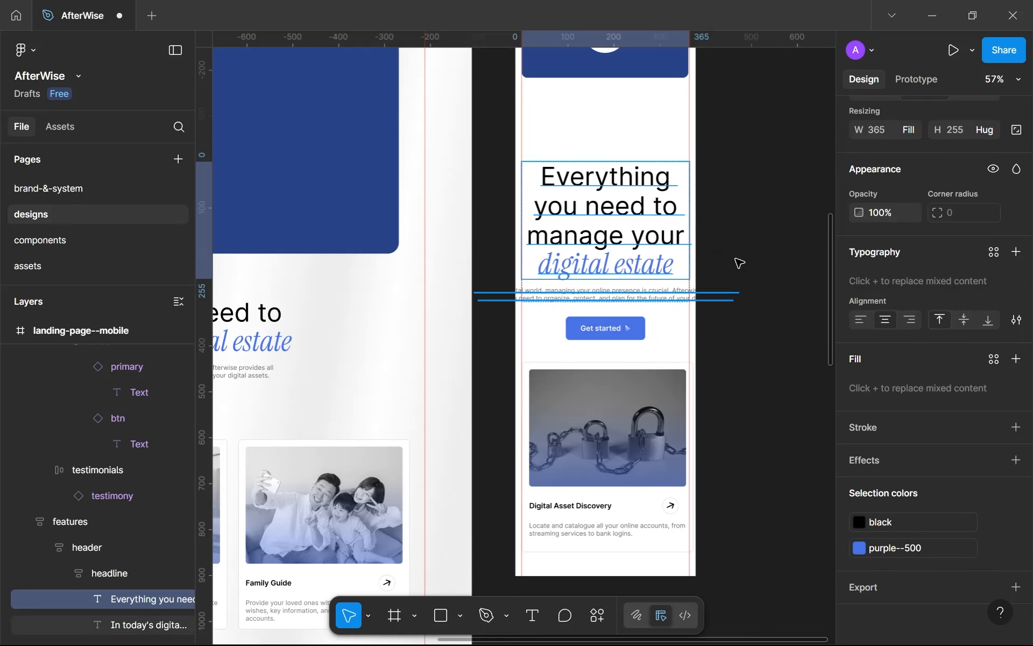
Style the heading in sans-mxl-rg, with 'digital estate' in serif-mxl-it.
{"action": "scroll", "coordinate": [921, 252], "scroll_direction": "up", "scroll_amount": 5}
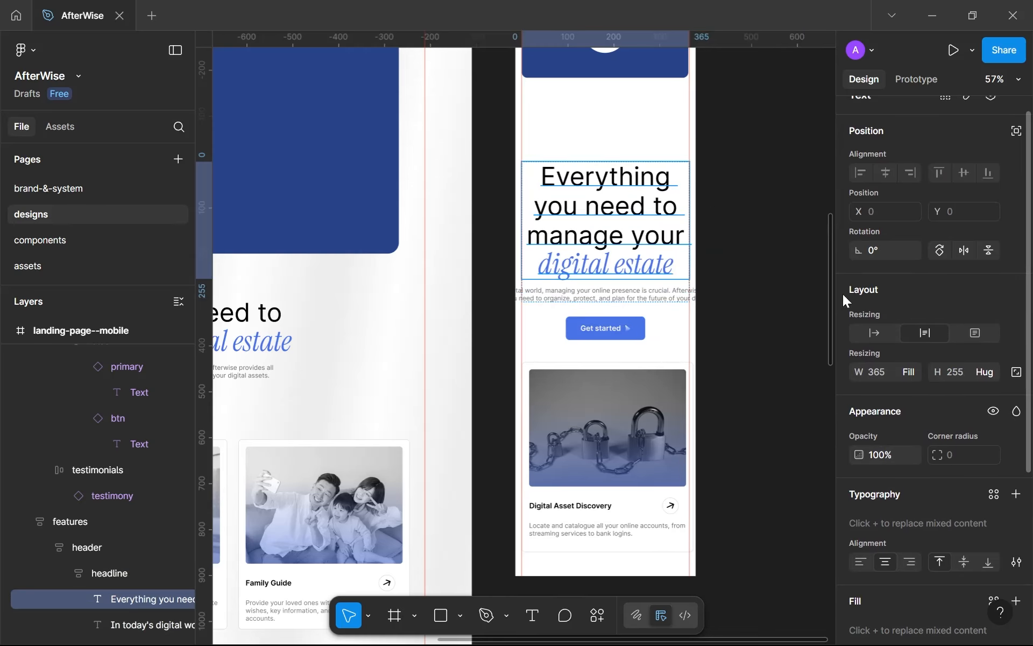
{"action": "double_click", "coordinate": [663, 248]}
{"action": "left_click_drag", "start_coordinate": [541, 178], "coordinate": [684, 238]}
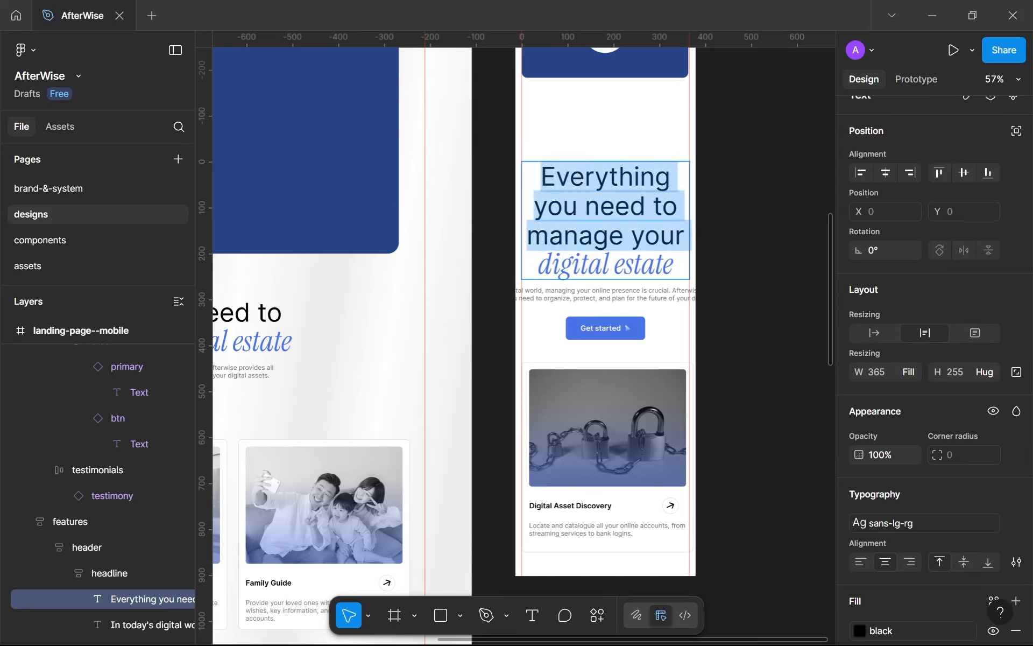
{"action": "left_click", "coordinate": [937, 522]}
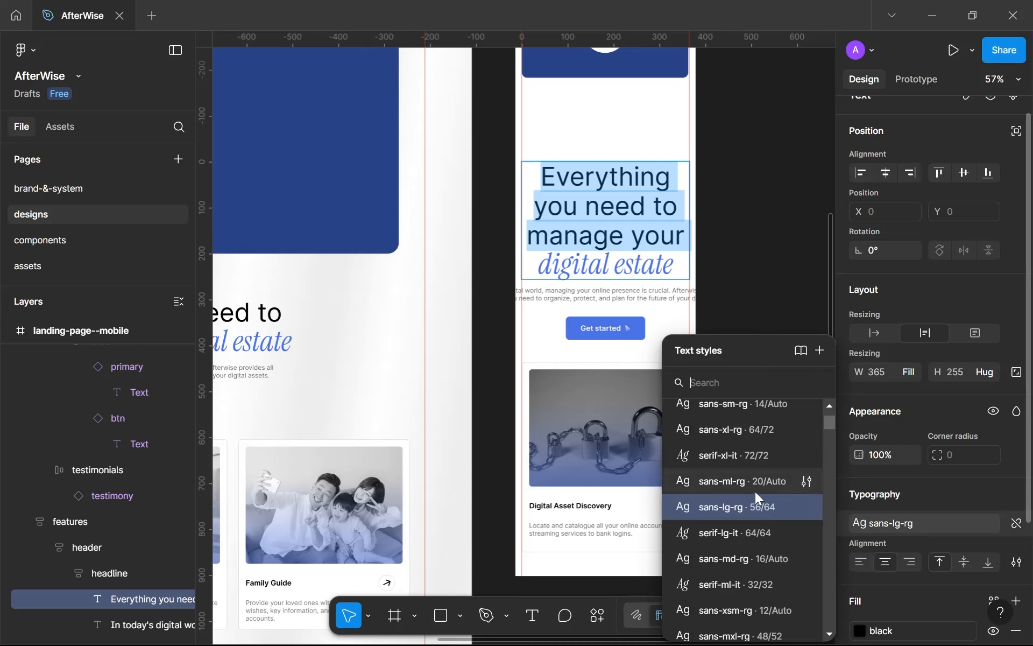
{"action": "scroll", "coordinate": [747, 560], "scroll_direction": "down", "scroll_amount": 3}
{"action": "left_click", "coordinate": [745, 555]}
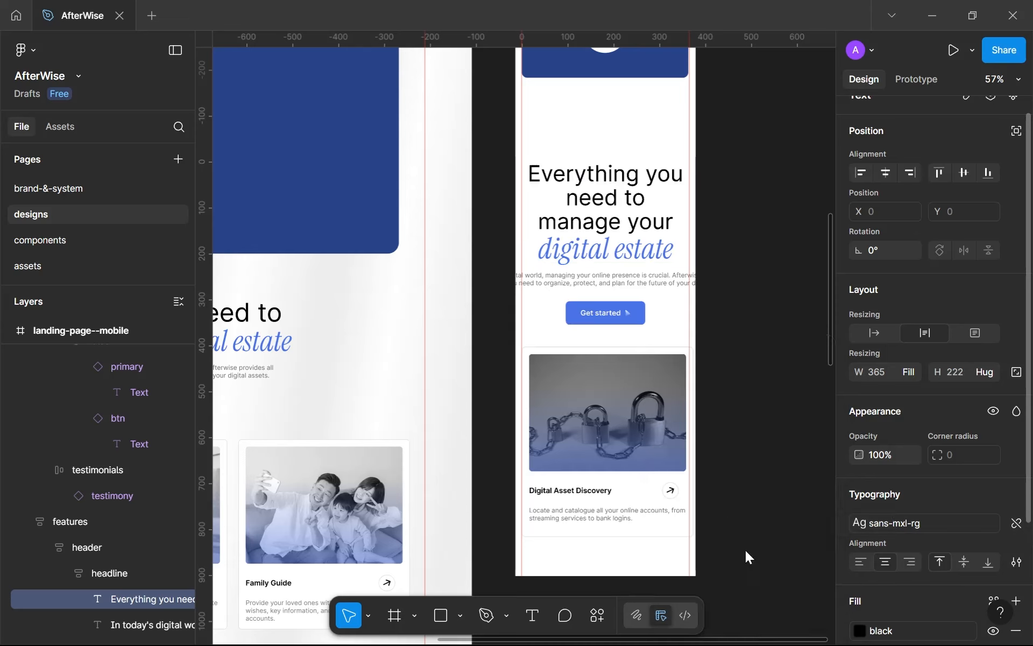
{"action": "left_click_drag", "start_coordinate": [538, 250], "coordinate": [674, 251]}
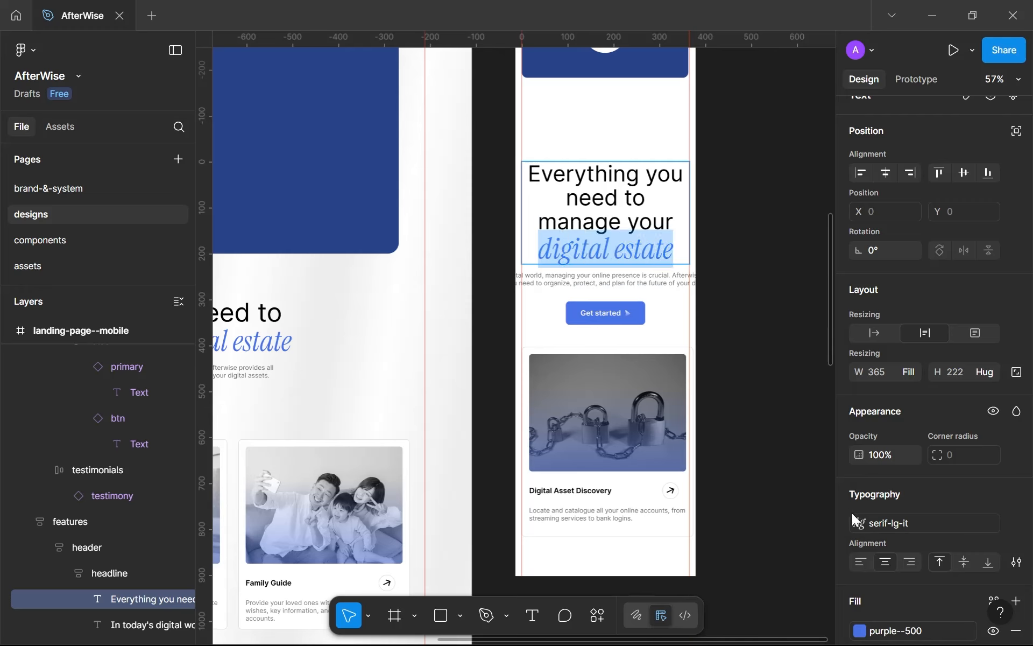
{"action": "left_click", "coordinate": [906, 521]}
{"action": "scroll", "coordinate": [767, 546], "scroll_direction": "down", "scroll_amount": 3}
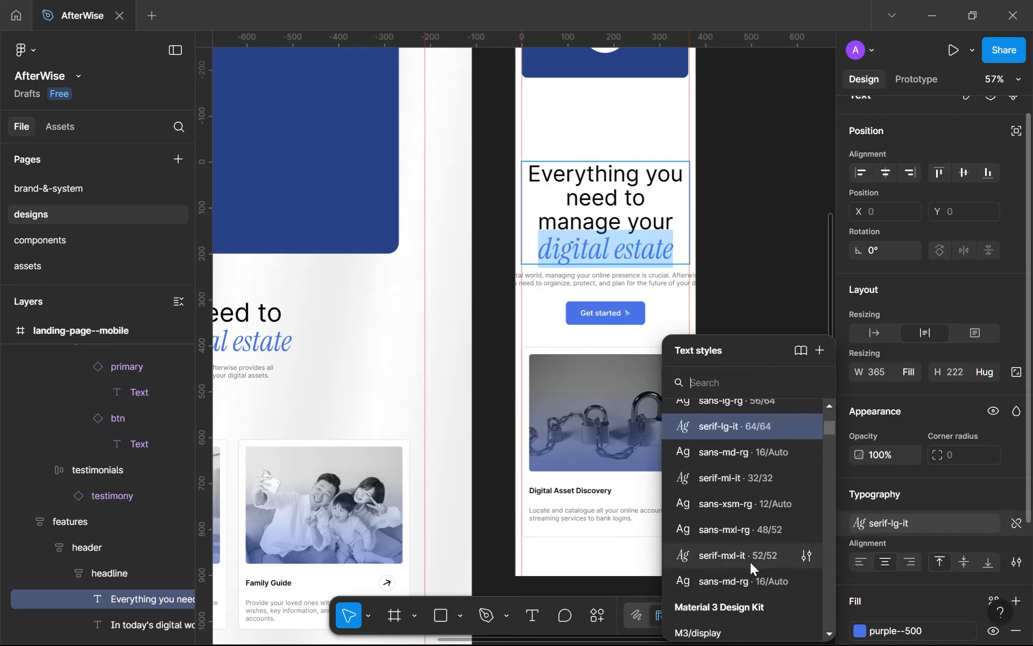
{"action": "left_click", "coordinate": [750, 561]}
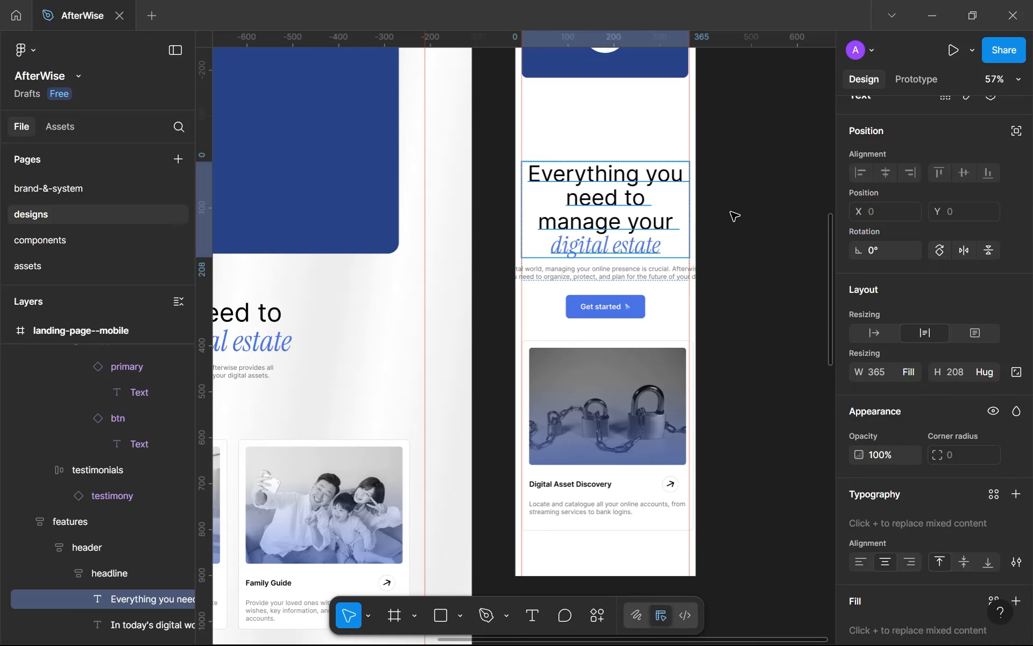
{"action": "left_click", "coordinate": [665, 273]}
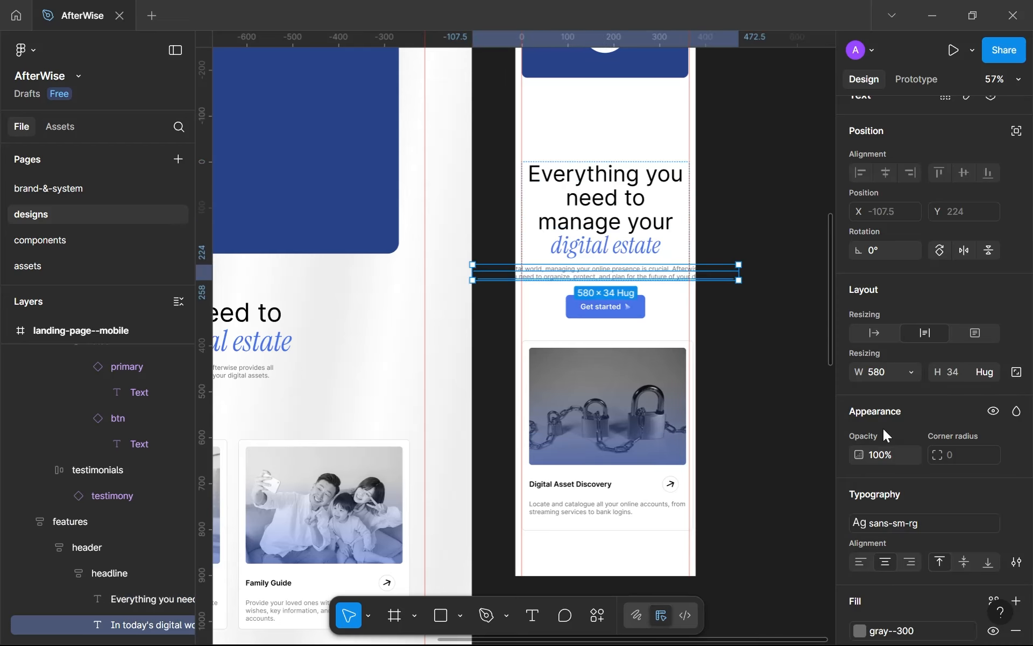
Make the header's body text Fill container width in the sans-xsm-rg style.
{"action": "left_click", "coordinate": [911, 372]}
{"action": "left_click", "coordinate": [902, 412]}
{"action": "left_click", "coordinate": [902, 523]}
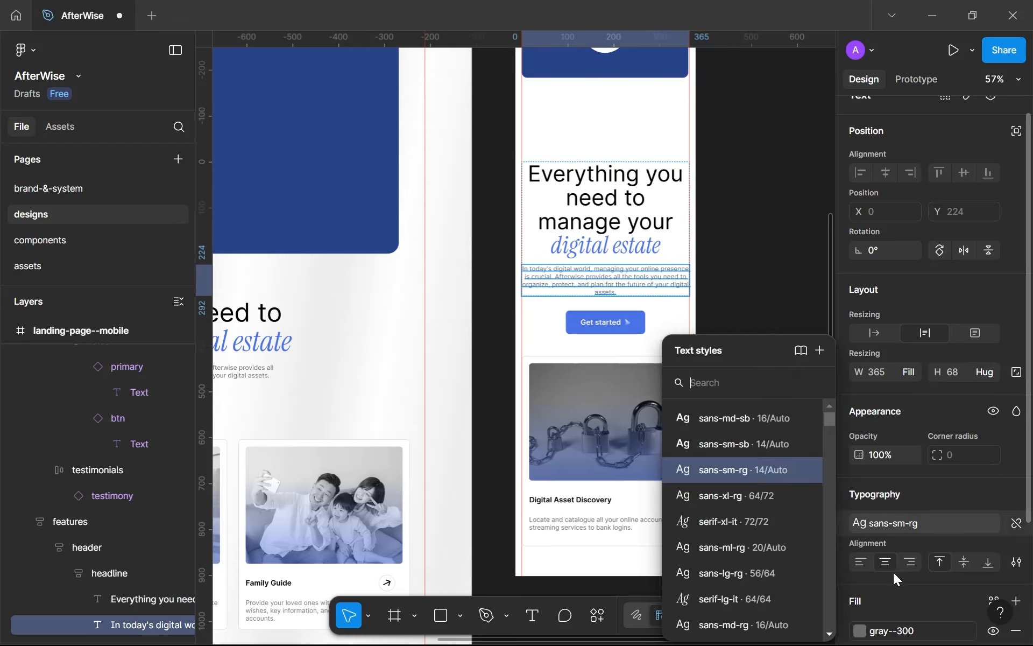
{"action": "scroll", "coordinate": [748, 538], "scroll_direction": "down", "scroll_amount": 3}
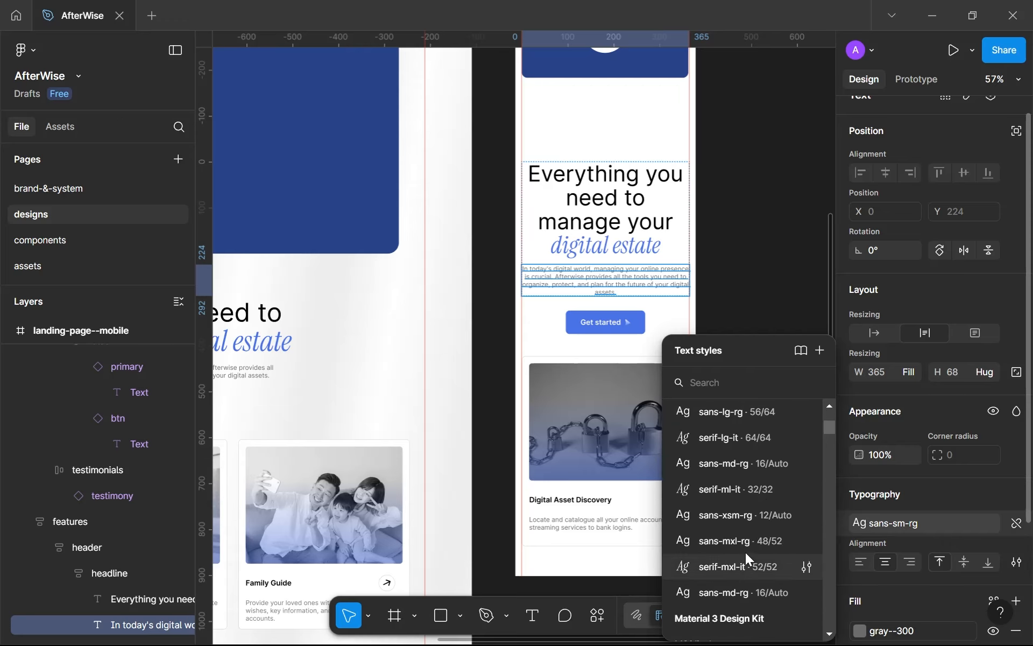
{"action": "scroll", "coordinate": [747, 509], "scroll_direction": "up", "scroll_amount": 3}
{"action": "scroll", "coordinate": [753, 476], "scroll_direction": "down", "scroll_amount": 3}
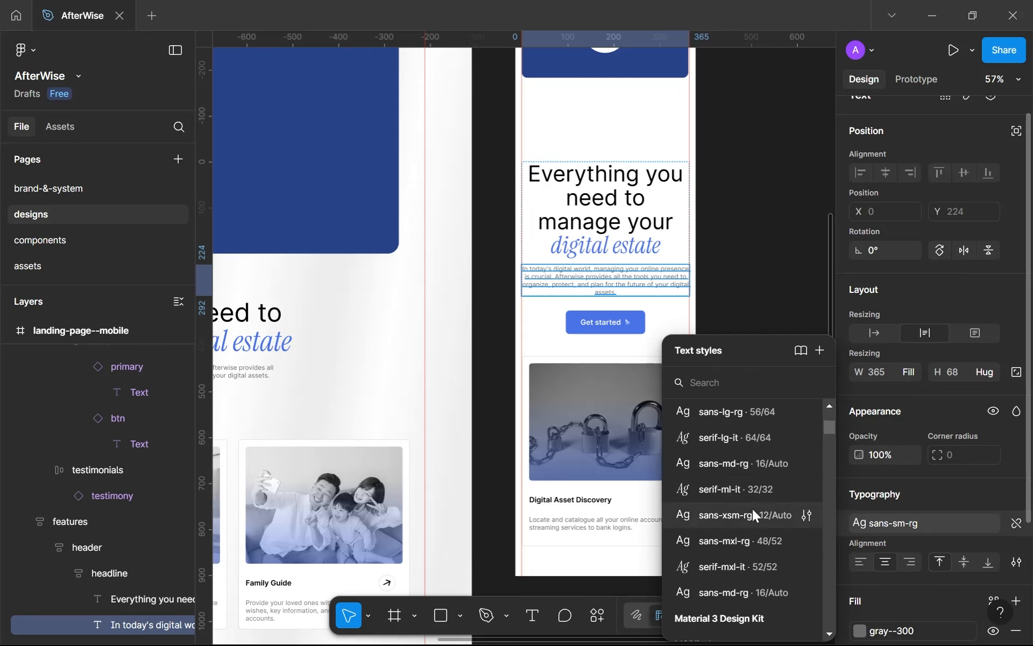
{"action": "left_click", "coordinate": [752, 514]}
Switch the Get started button to the primary--mobile variant.
{"action": "left_click", "coordinate": [637, 312]}
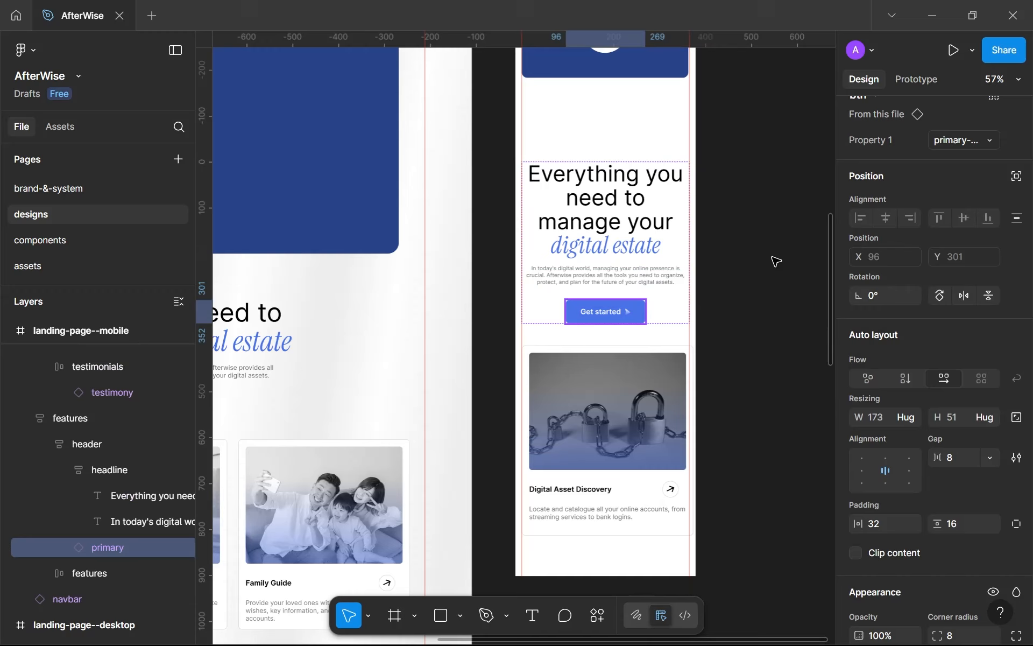
{"action": "left_click", "coordinate": [970, 137]}
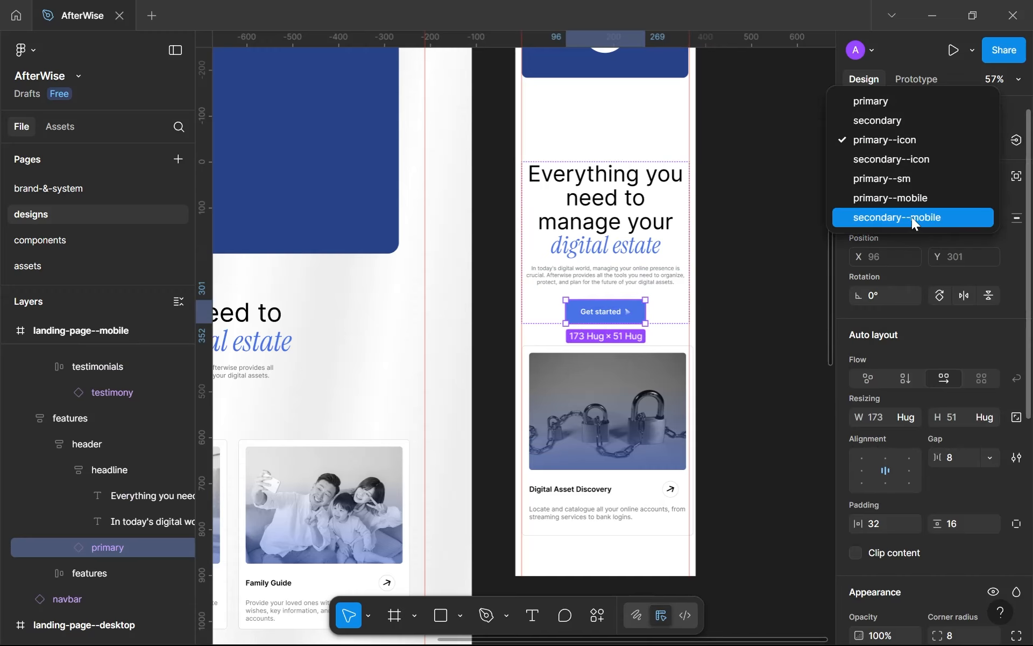
{"action": "left_click", "coordinate": [903, 199]}
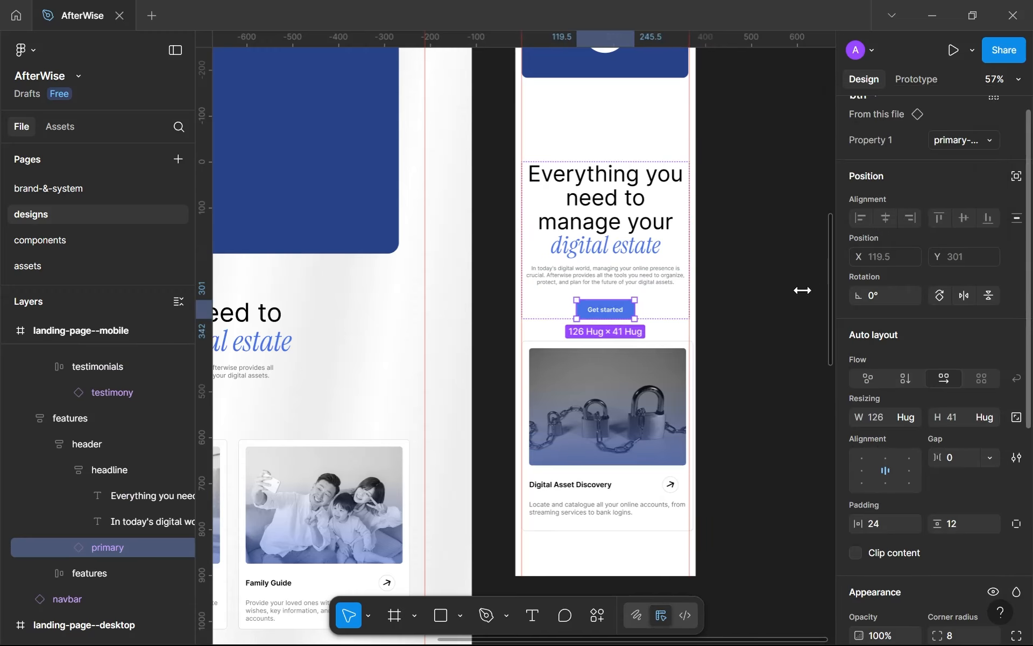
{"action": "left_click", "coordinate": [627, 391]}
Switch the features frame's auto layout to vertical so the cards stack.
{"action": "scroll", "coordinate": [627, 391], "scroll_direction": "down", "scroll_amount": 5}
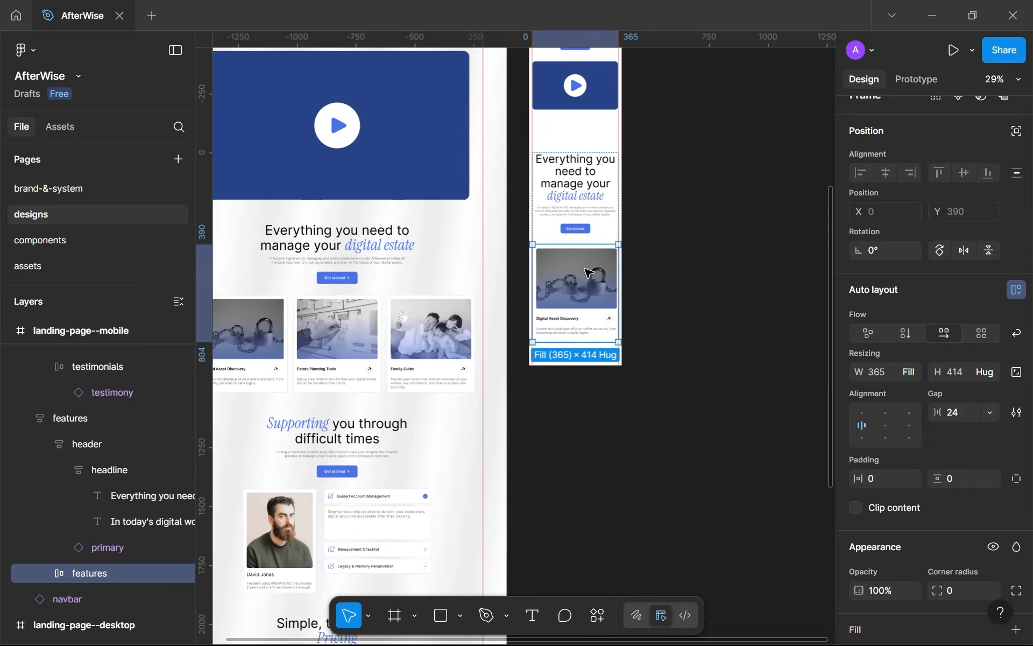
{"action": "scroll", "coordinate": [612, 278], "scroll_direction": "up", "scroll_amount": 5}
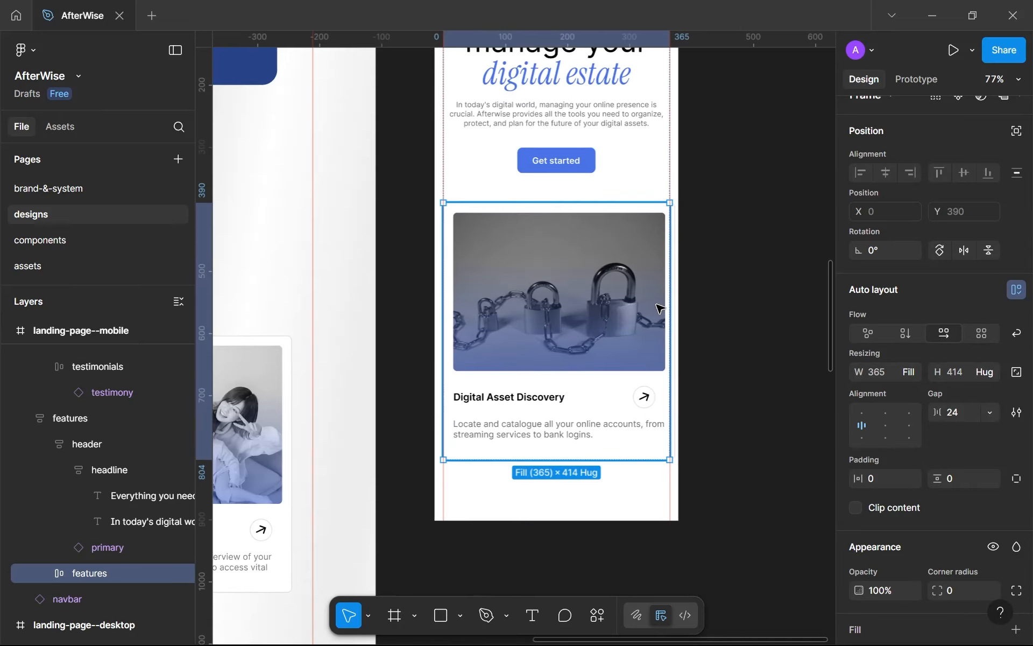
{"action": "left_click", "coordinate": [676, 225]}
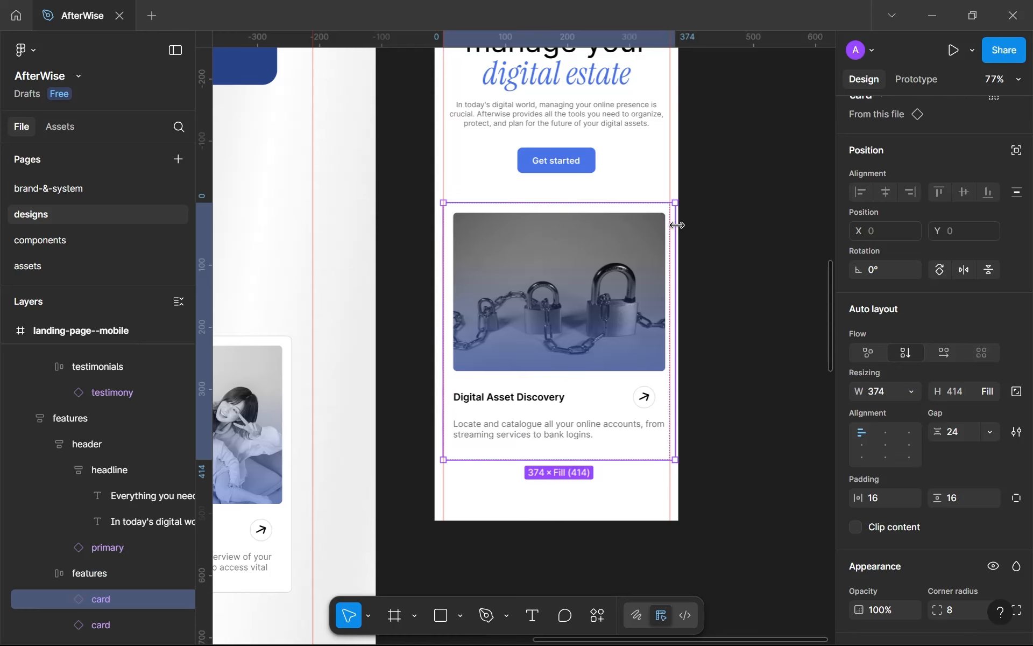
{"action": "left_click", "coordinate": [93, 574]}
{"action": "scroll", "coordinate": [538, 242], "scroll_direction": "down", "scroll_amount": 5}
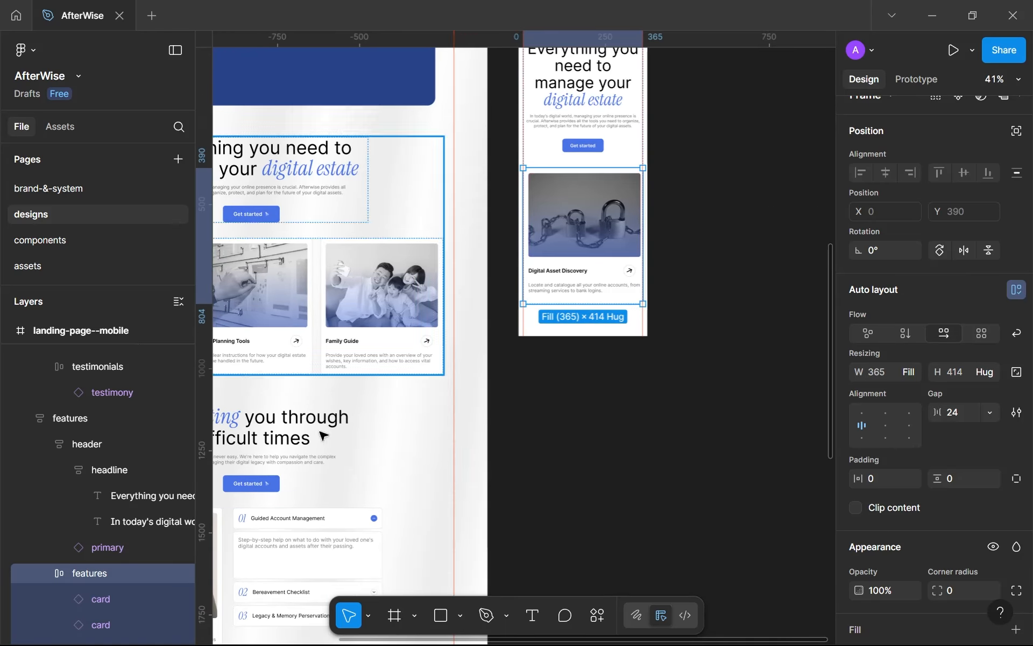
{"action": "scroll", "coordinate": [105, 569], "scroll_direction": "down", "scroll_amount": 3}
{"action": "left_click", "coordinate": [93, 549]}
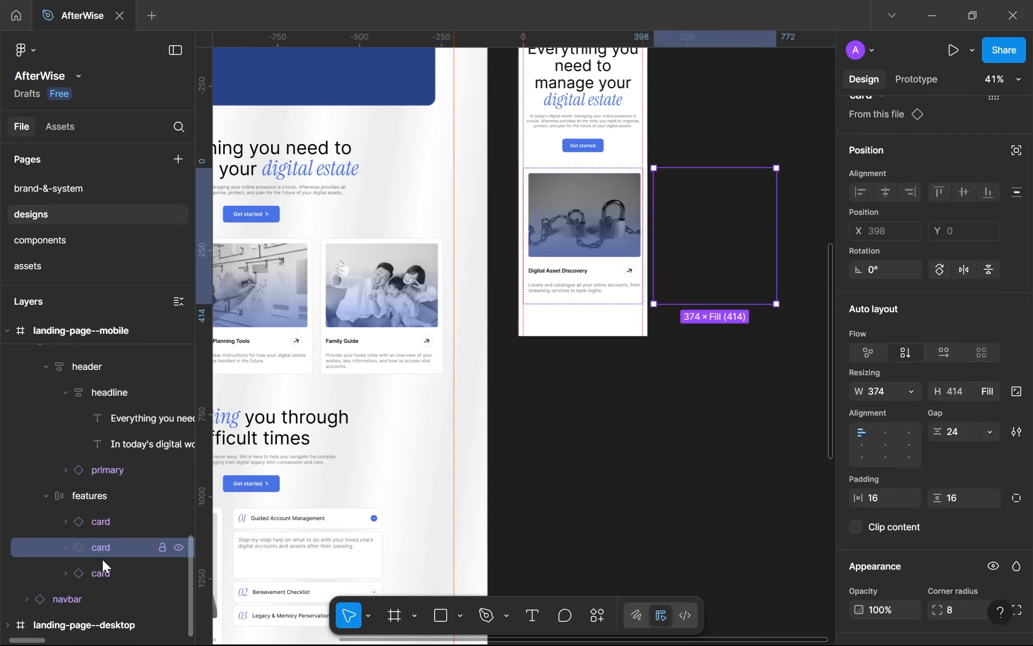
{"action": "left_click", "coordinate": [85, 501]}
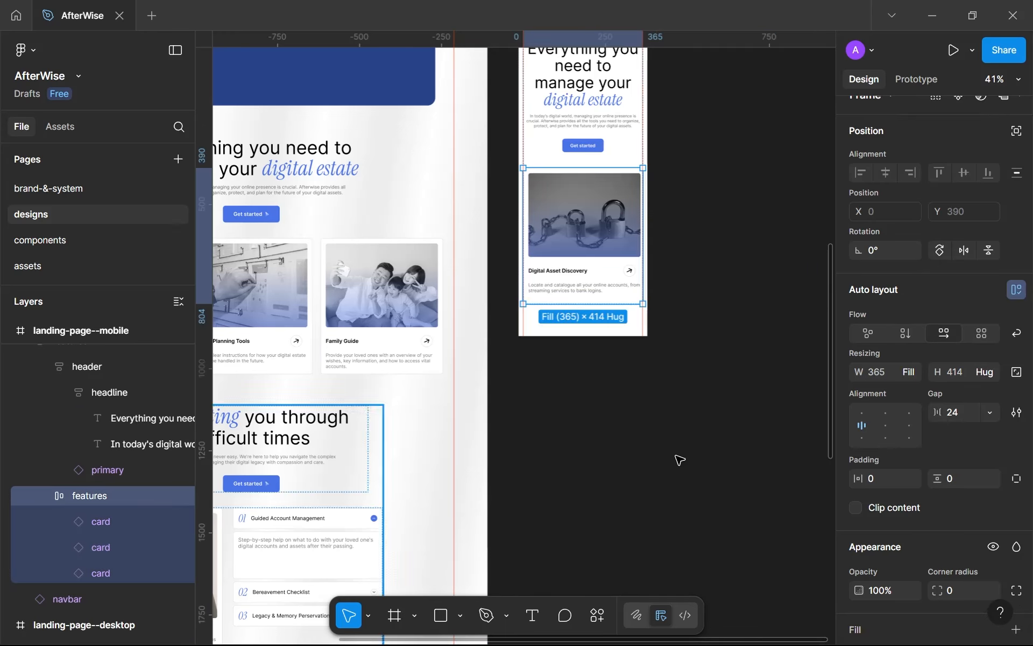
{"action": "left_click", "coordinate": [905, 333]}
Lengthen the mobile landing page frame to 3528 tall.
{"action": "scroll", "coordinate": [627, 152], "scroll_direction": "down", "scroll_amount": 5}
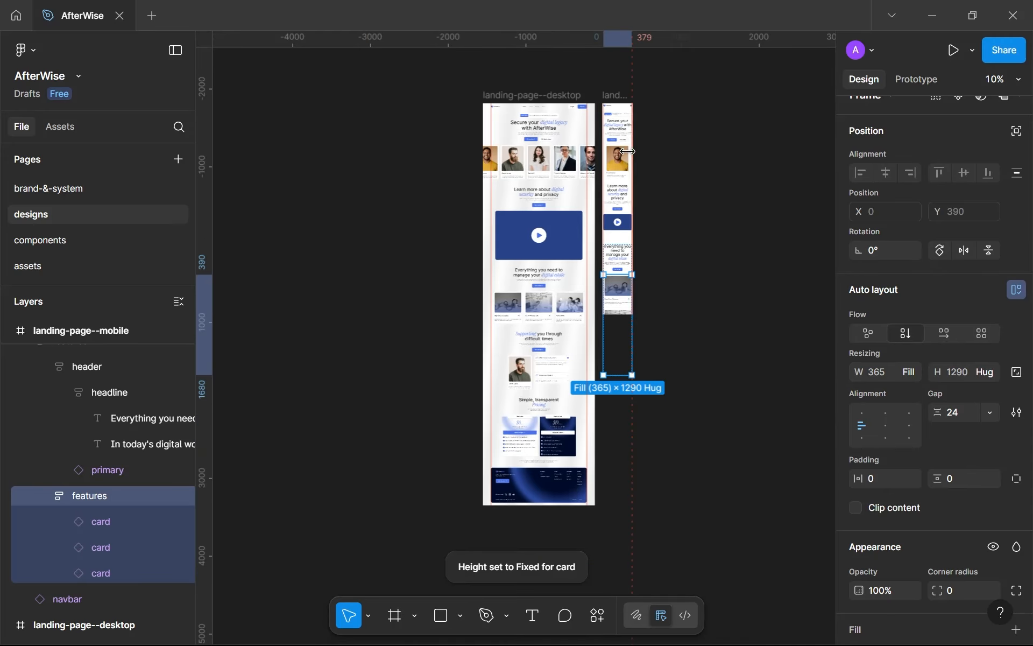
{"action": "left_click", "coordinate": [617, 96]}
{"action": "mouse_move", "coordinate": [626, 400]}
{"action": "left_mouse_down"}
{"action": "mouse_move", "coordinate": [618, 422]}
{"action": "mouse_move", "coordinate": [618, 382]}
{"action": "left_mouse_up"}
{"action": "scroll", "coordinate": [619, 382], "scroll_direction": "up", "scroll_amount": 5}
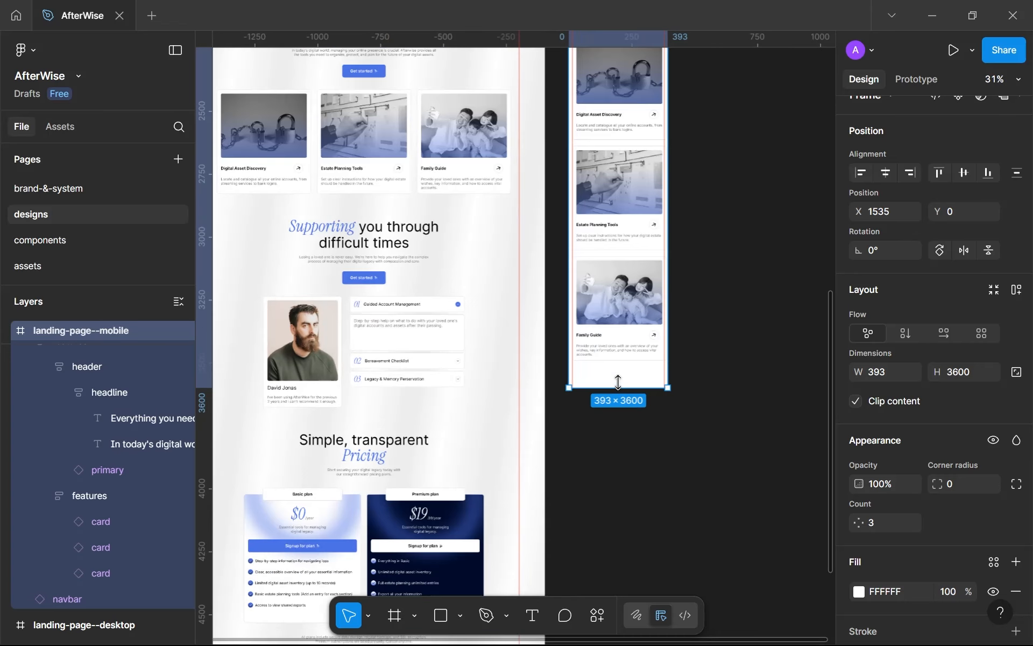
{"action": "key", "text": "ctrl+z"}
{"action": "key", "text": "ctrl+z"}
{"action": "key", "text": "ctrl+z"}
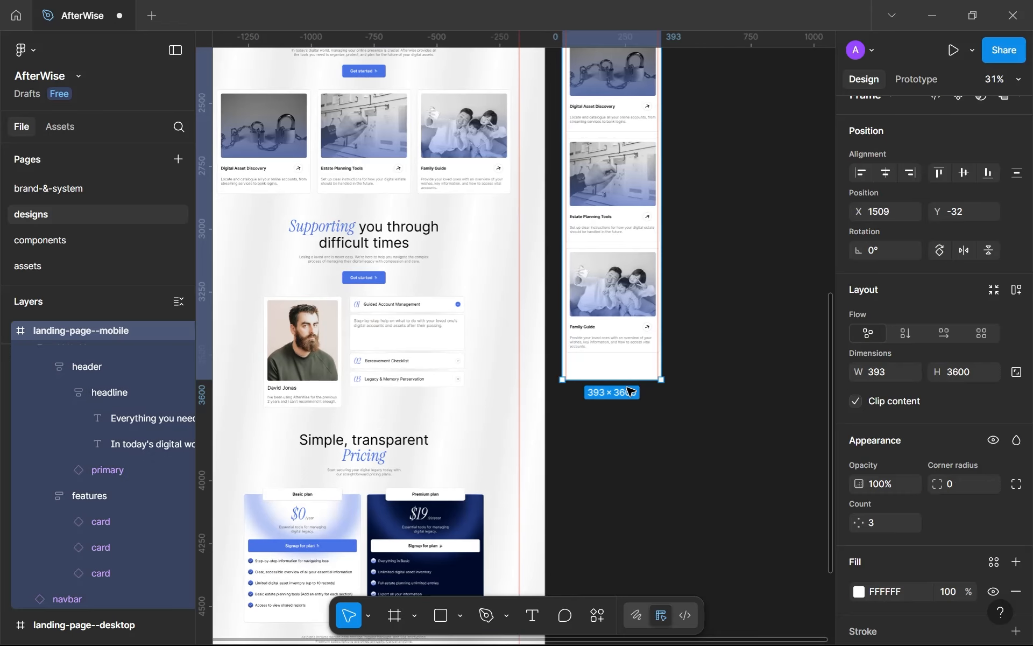
{"action": "left_click_drag", "start_coordinate": [619, 379], "coordinate": [608, 368]}
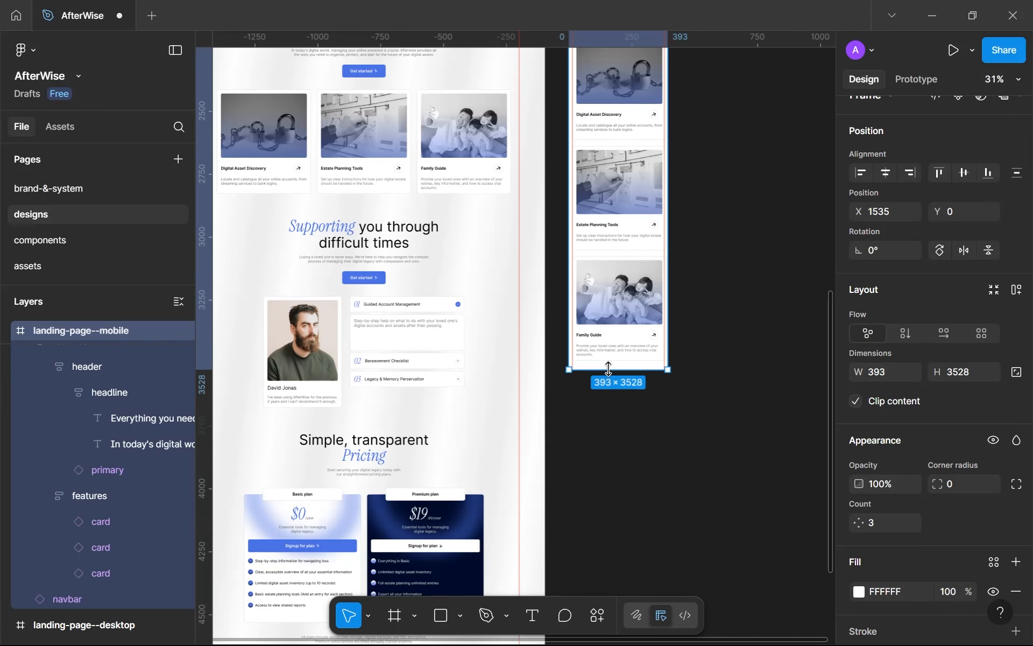
{"action": "scroll", "coordinate": [616, 320], "scroll_direction": "up", "scroll_amount": 6}
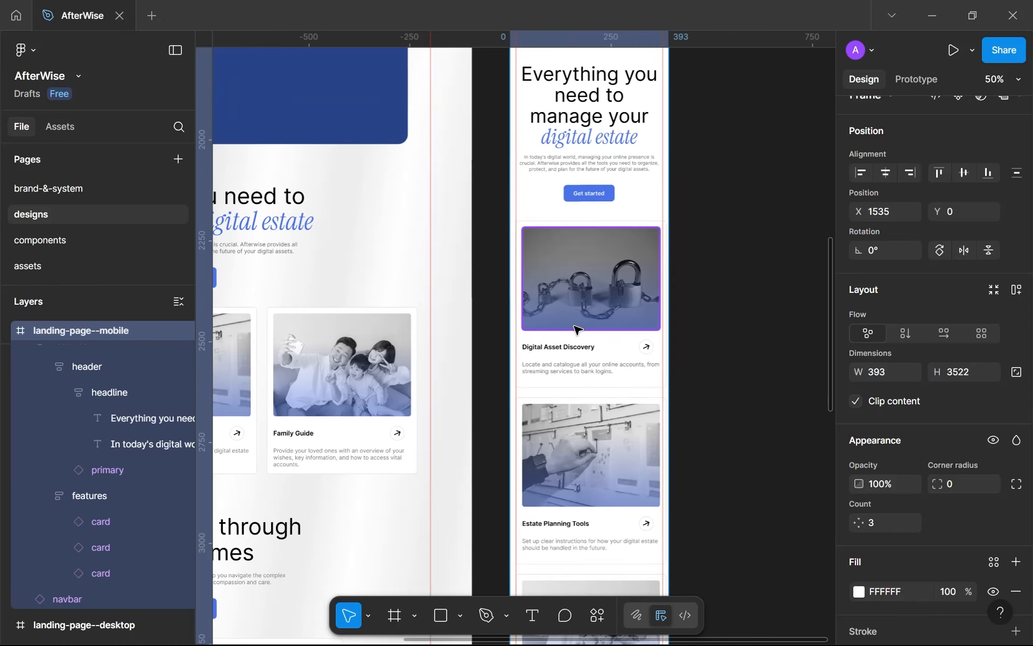
Set all three feature cards' width to Fill container.
{"action": "double_click", "coordinate": [596, 275]}
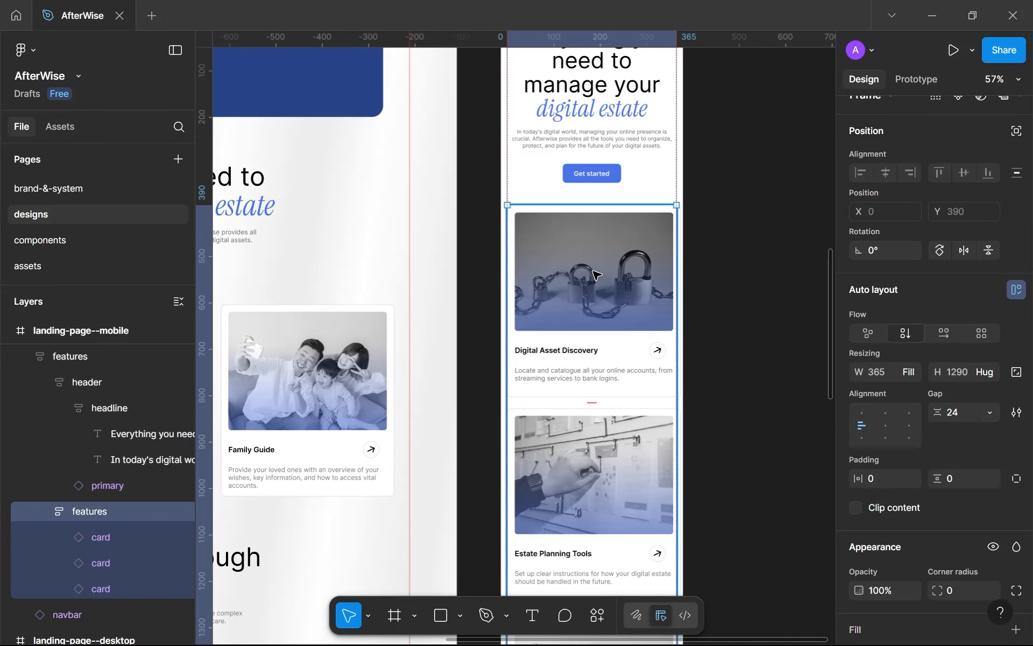
{"action": "left_click", "coordinate": [609, 305]}
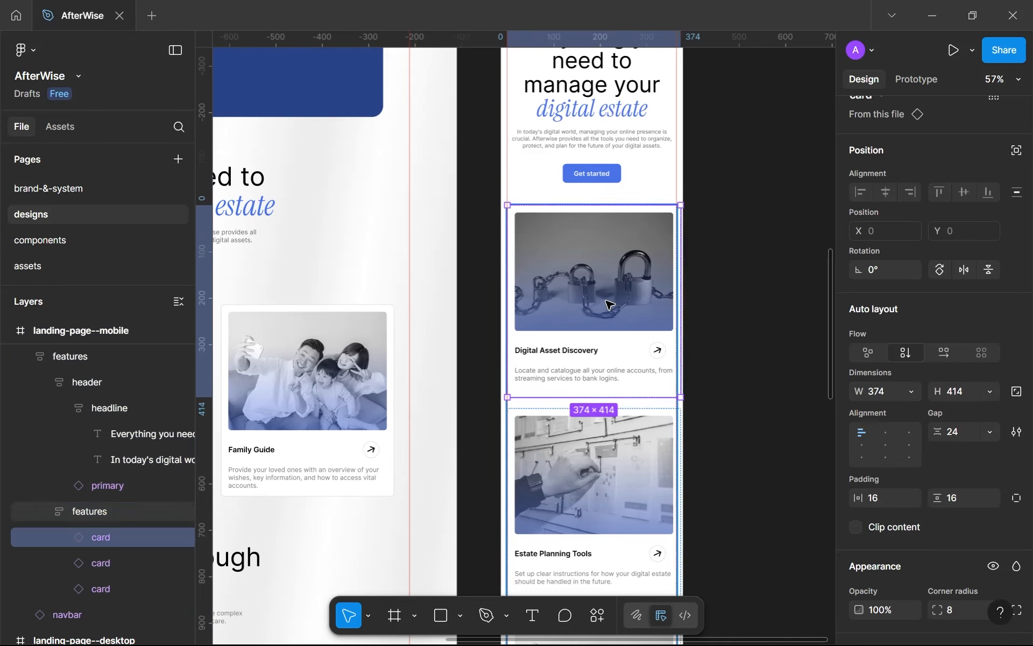
{"action": "scroll", "coordinate": [609, 305], "scroll_direction": "down", "scroll_amount": 7}
{"action": "left_click", "coordinate": [578, 382], "text": "shift"}
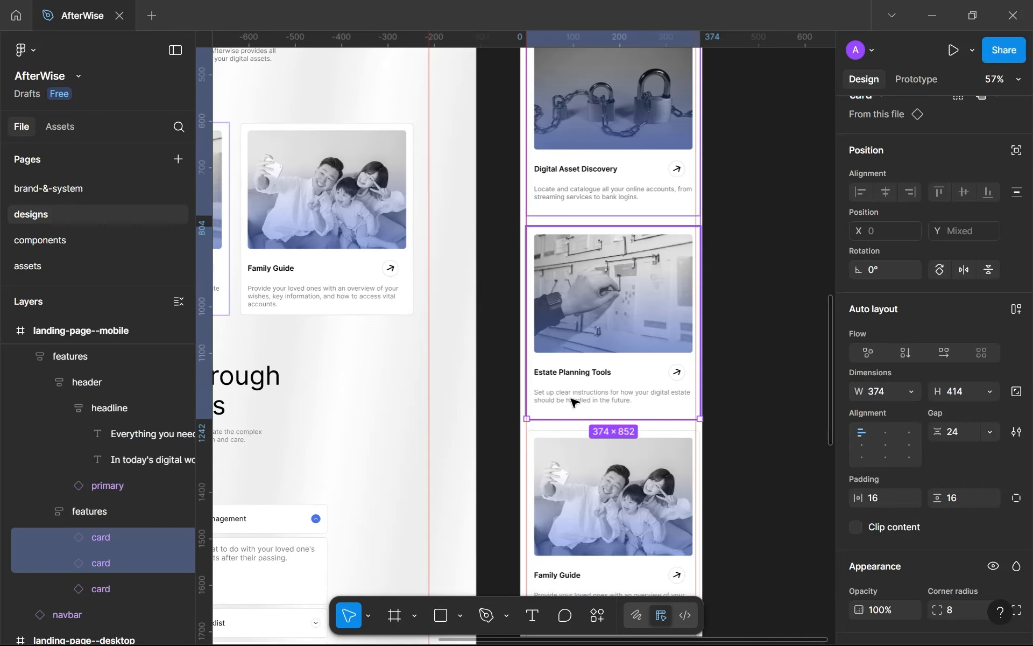
{"action": "left_click", "coordinate": [566, 504], "text": "shift"}
{"action": "left_click", "coordinate": [913, 390]}
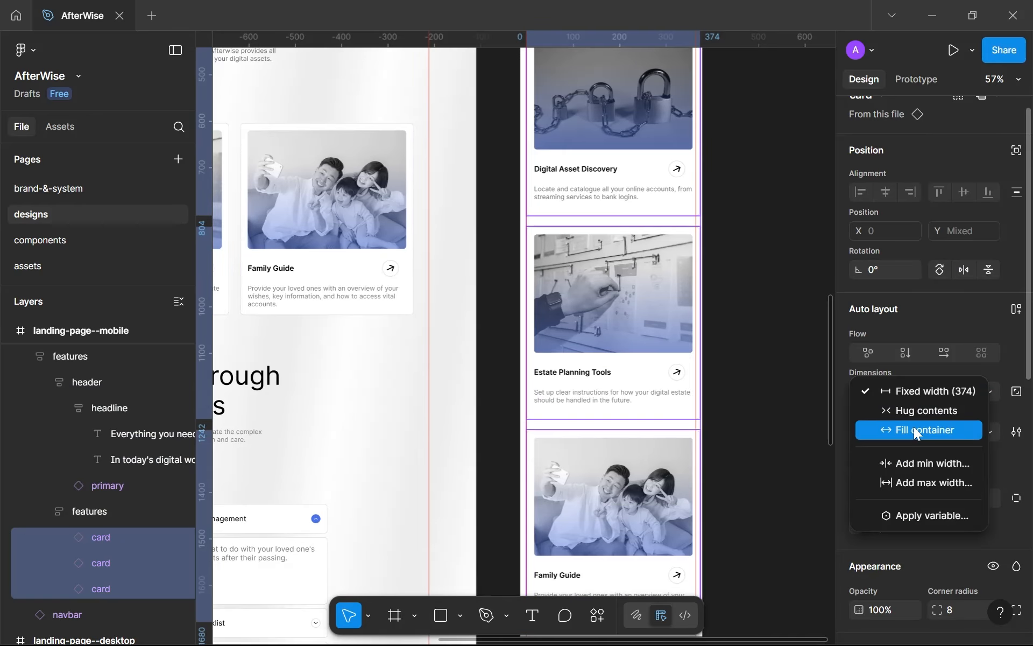
{"action": "left_click", "coordinate": [915, 428]}
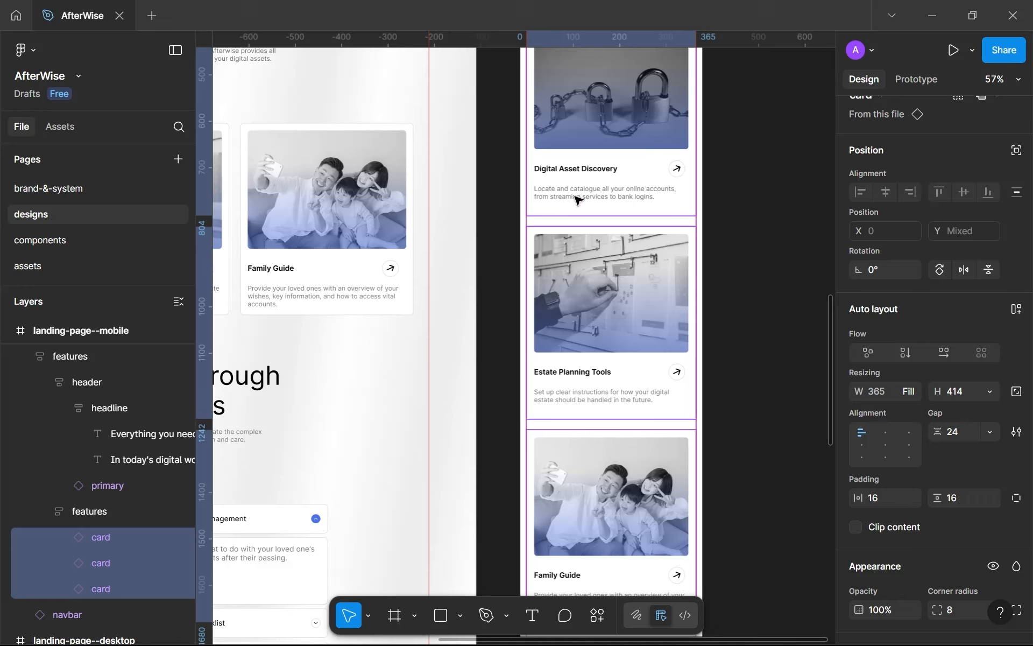
{"action": "left_click", "coordinate": [86, 240]}
Add a second variant to the card component and rename Default to 'desktop'.
{"action": "scroll", "coordinate": [475, 306], "scroll_direction": "down", "scroll_amount": 5}
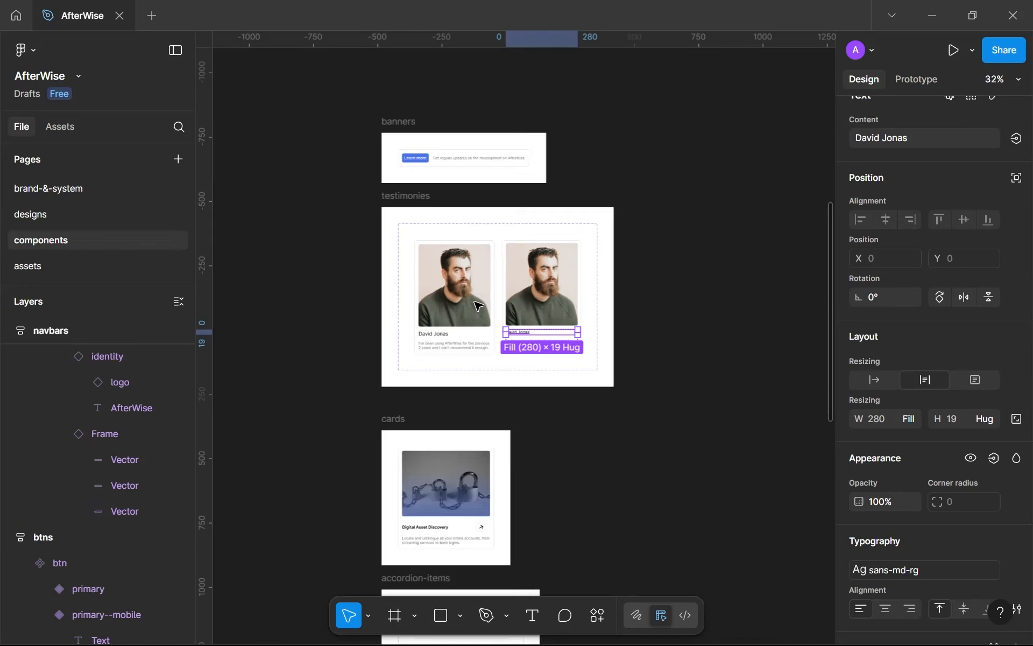
{"action": "scroll", "coordinate": [475, 376], "scroll_direction": "up", "scroll_amount": 3}
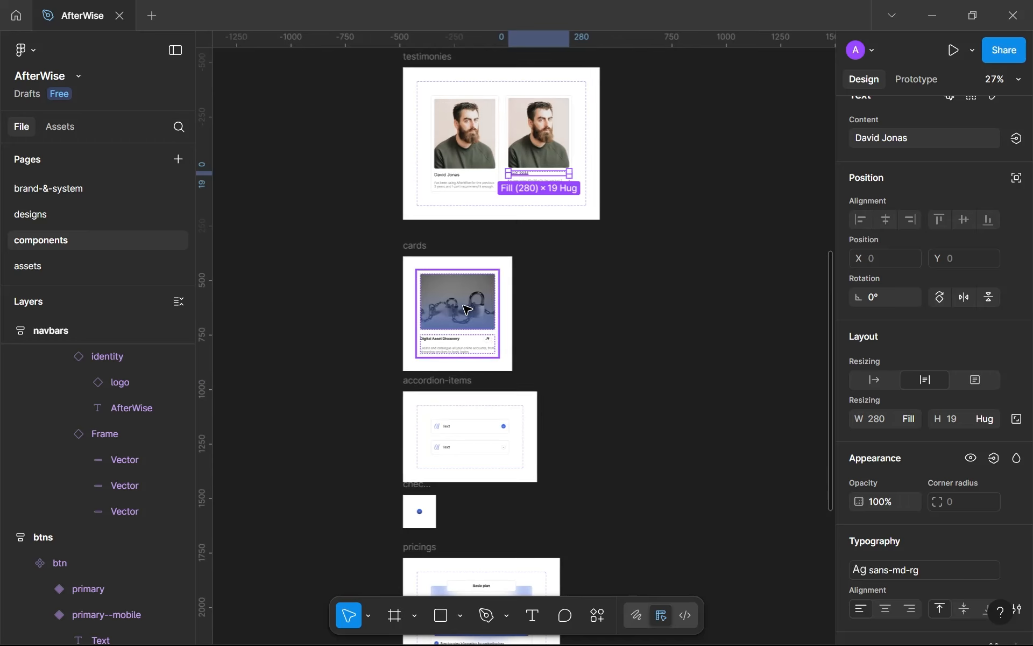
{"action": "left_click", "coordinate": [467, 321]}
{"action": "scroll", "coordinate": [931, 205], "scroll_direction": "up", "scroll_amount": 1}
{"action": "left_click", "coordinate": [972, 115]}
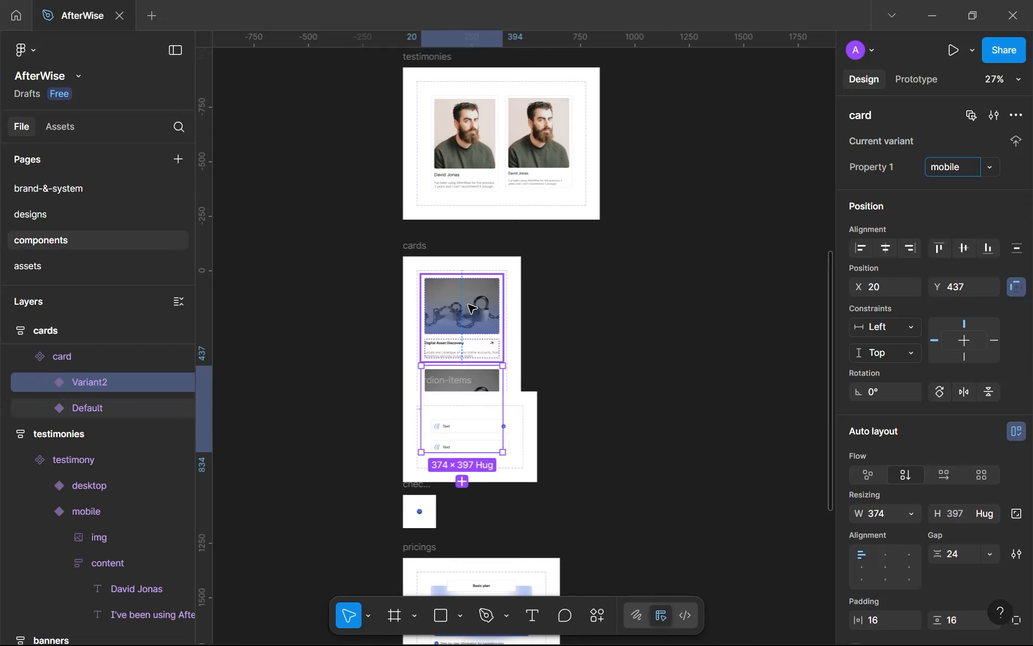
{"action": "left_click", "coordinate": [476, 322]}
{"action": "left_click", "coordinate": [947, 168]}
{"action": "type", "text": "desktop"}
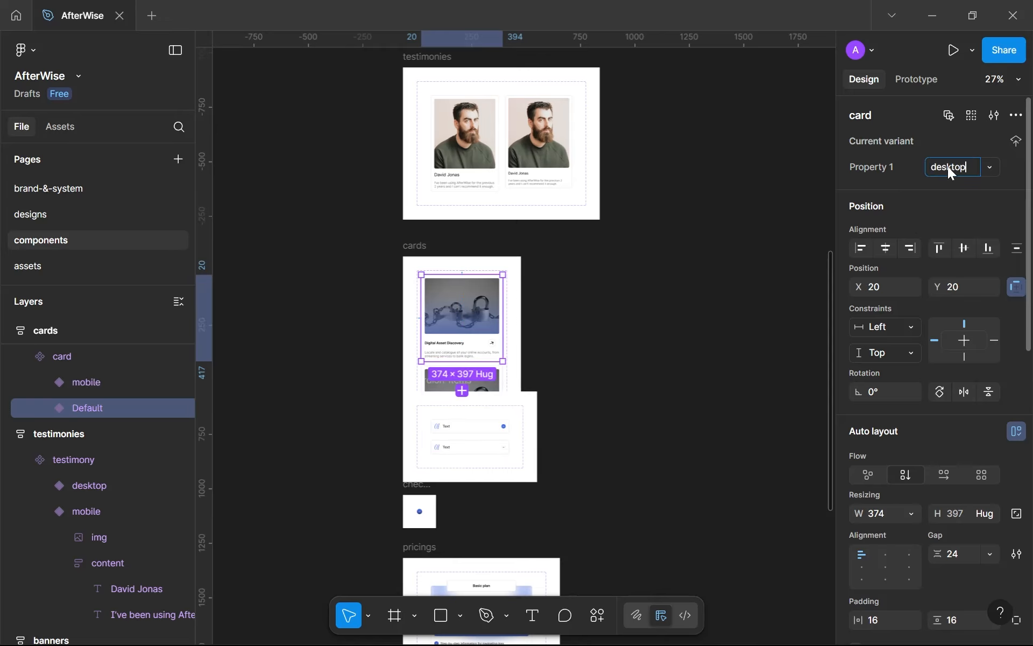
{"action": "key", "text": "Return"}
Lay the card variants out horizontally with 32 gap and 64 padding, under testimonies.
{"action": "left_click", "coordinate": [72, 359]}
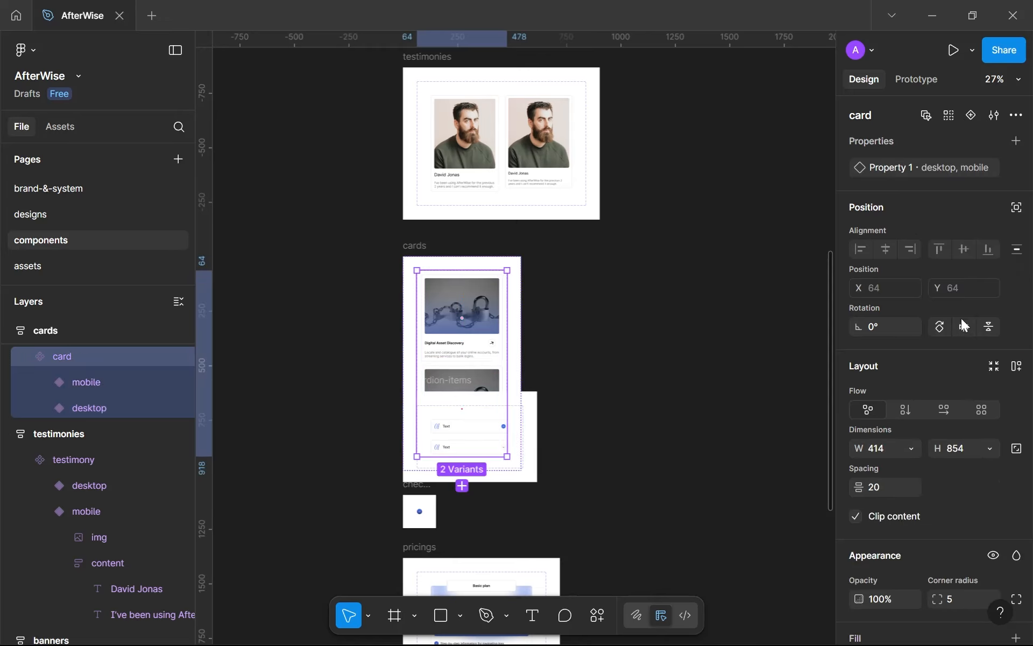
{"action": "scroll", "coordinate": [928, 259], "scroll_direction": "down", "scroll_amount": 3}
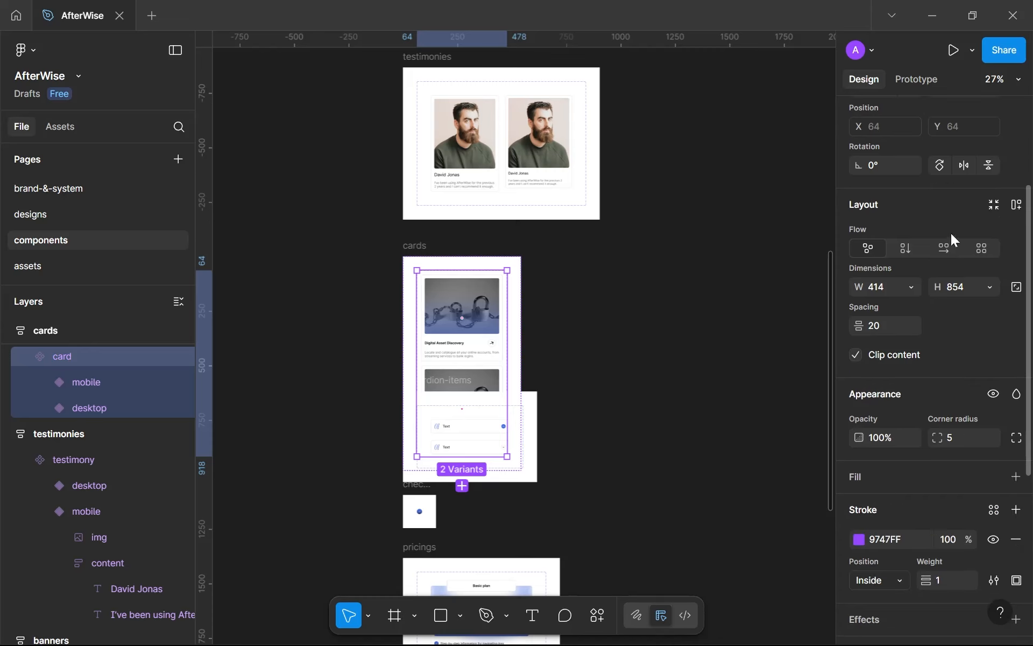
{"action": "left_click", "coordinate": [1016, 204]}
{"action": "left_click", "coordinate": [950, 332]}
{"action": "type", "text": "32"}
{"action": "left_click", "coordinate": [961, 395]}
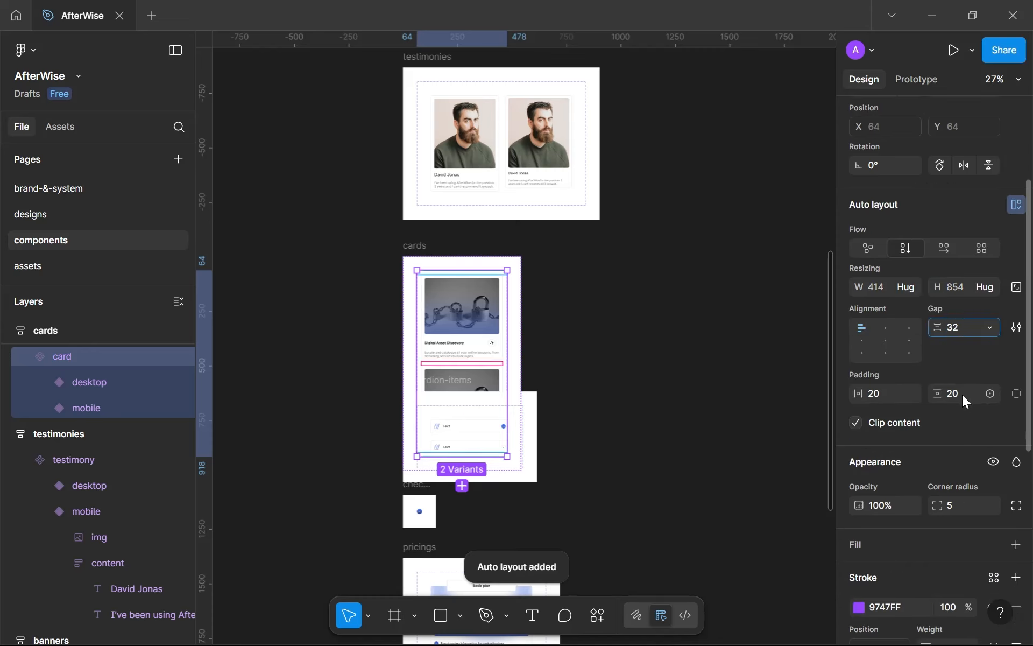
{"action": "type", "text": "64"}
{"action": "left_click", "coordinate": [877, 393]}
{"action": "type", "text": "64"}
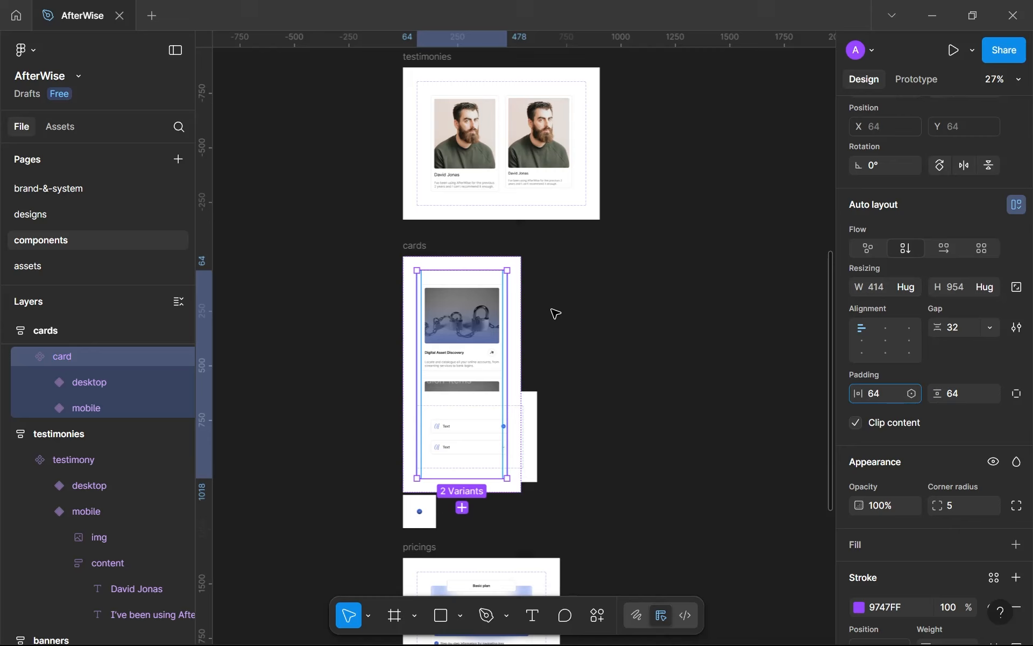
{"action": "left_click", "coordinate": [943, 252]}
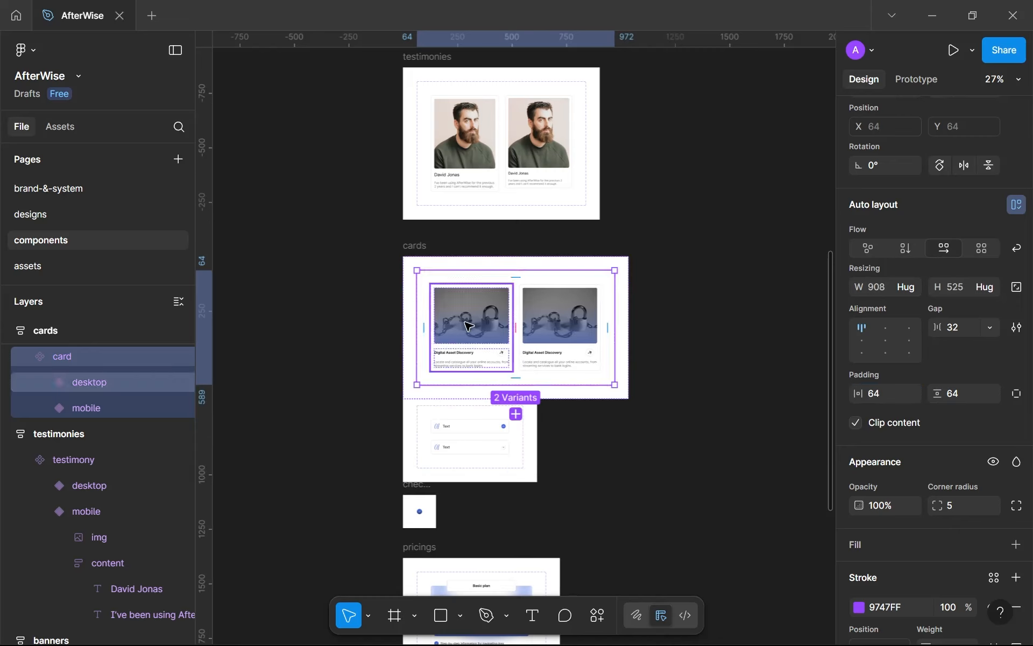
{"action": "mouse_move", "coordinate": [413, 247]}
{"action": "left_mouse_down"}
{"action": "mouse_move", "coordinate": [415, 226]}
{"action": "mouse_move", "coordinate": [425, 250]}
{"action": "left_mouse_up"}
Apply the sans-sm-sb style to the mobile card's title.
{"action": "double_click", "coordinate": [541, 300]}
{"action": "scroll", "coordinate": [542, 299], "scroll_direction": "up", "scroll_amount": 5}
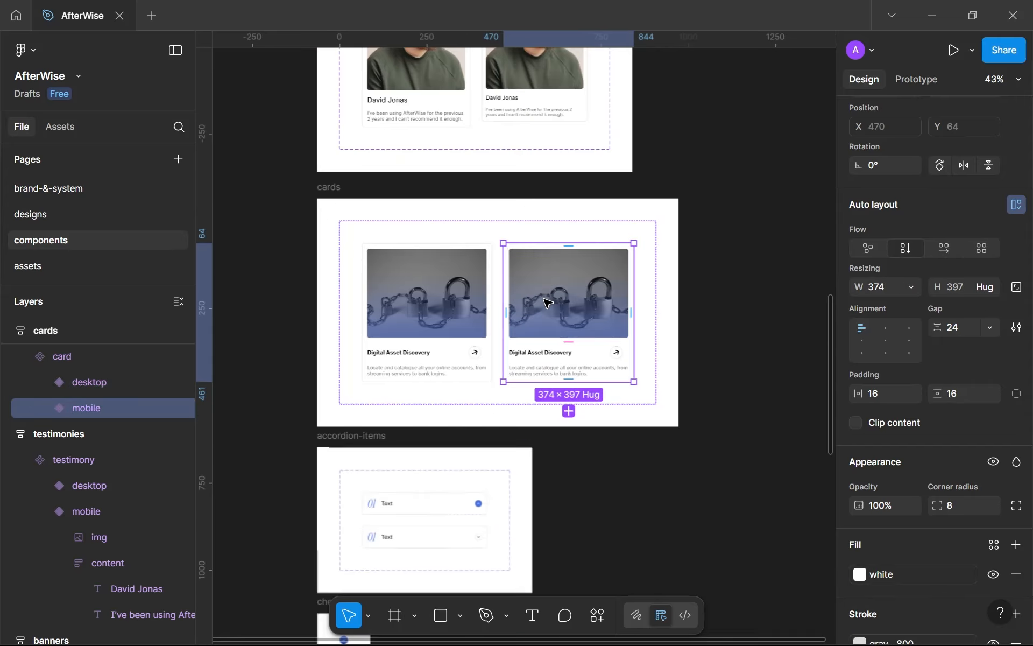
{"action": "left_click_drag", "start_coordinate": [542, 300], "coordinate": [497, 317]}
{"action": "scroll", "coordinate": [497, 316], "scroll_direction": "up", "scroll_amount": 3}
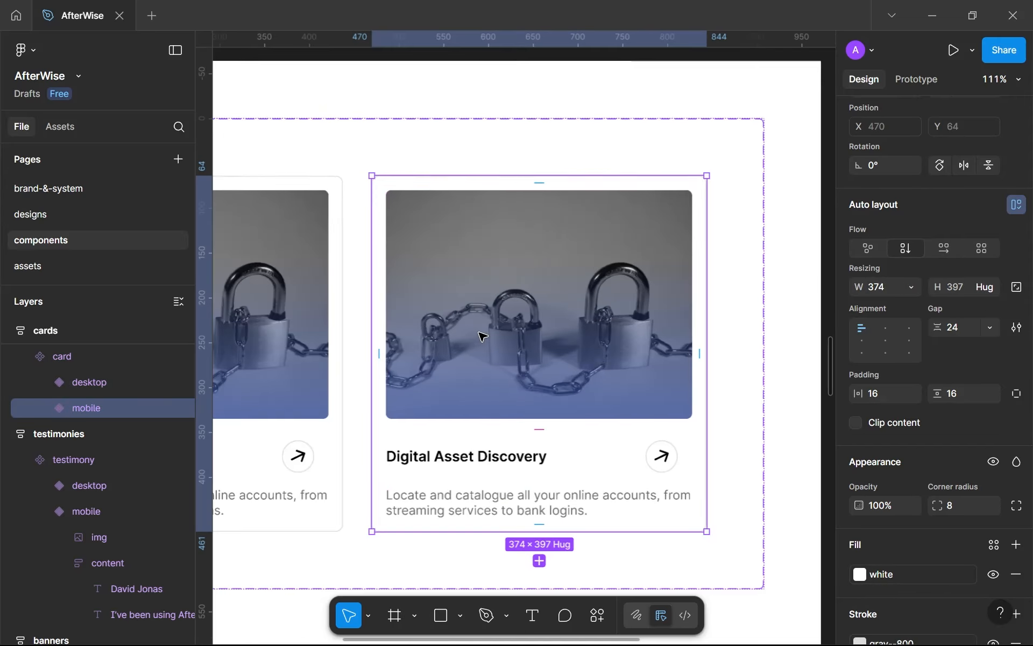
{"action": "left_click", "coordinate": [492, 457]}
{"action": "left_click", "coordinate": [491, 457]}
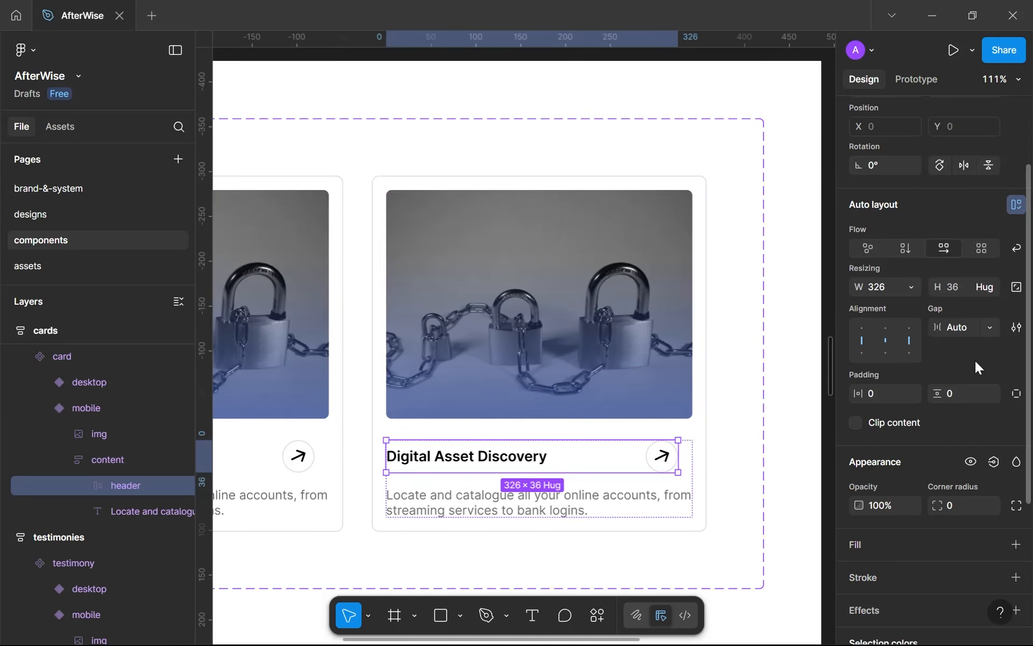
{"action": "left_click", "coordinate": [523, 463]}
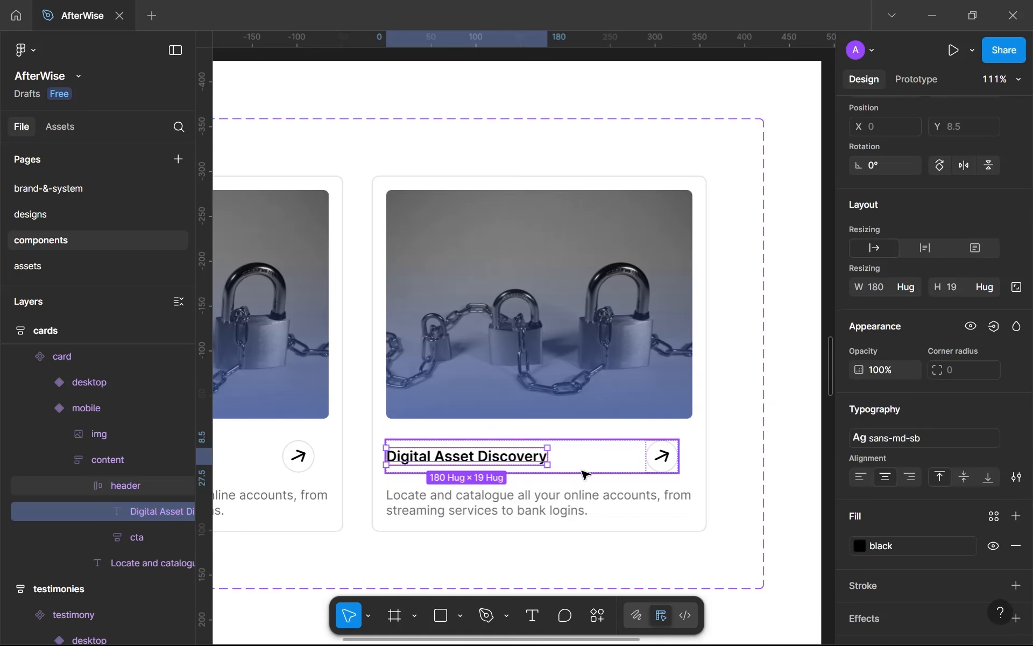
{"action": "left_click", "coordinate": [872, 438]}
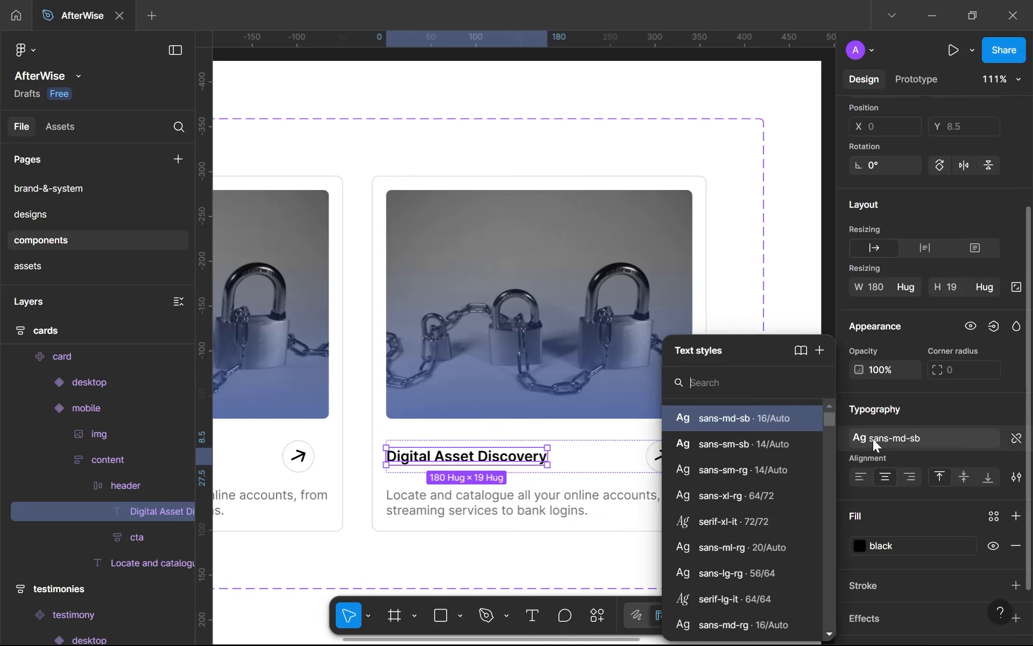
{"action": "left_click", "coordinate": [768, 444]}
Resize the arrow button to 32×32 and set the arrow width to 12.
{"action": "left_click", "coordinate": [663, 466]}
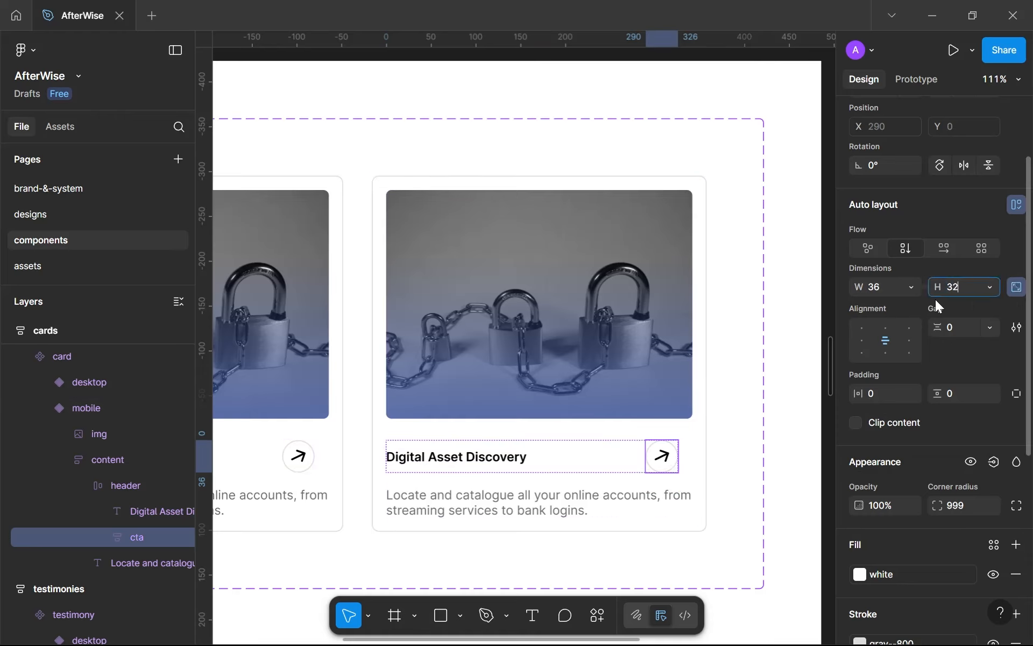
{"action": "key", "text": "Return"}
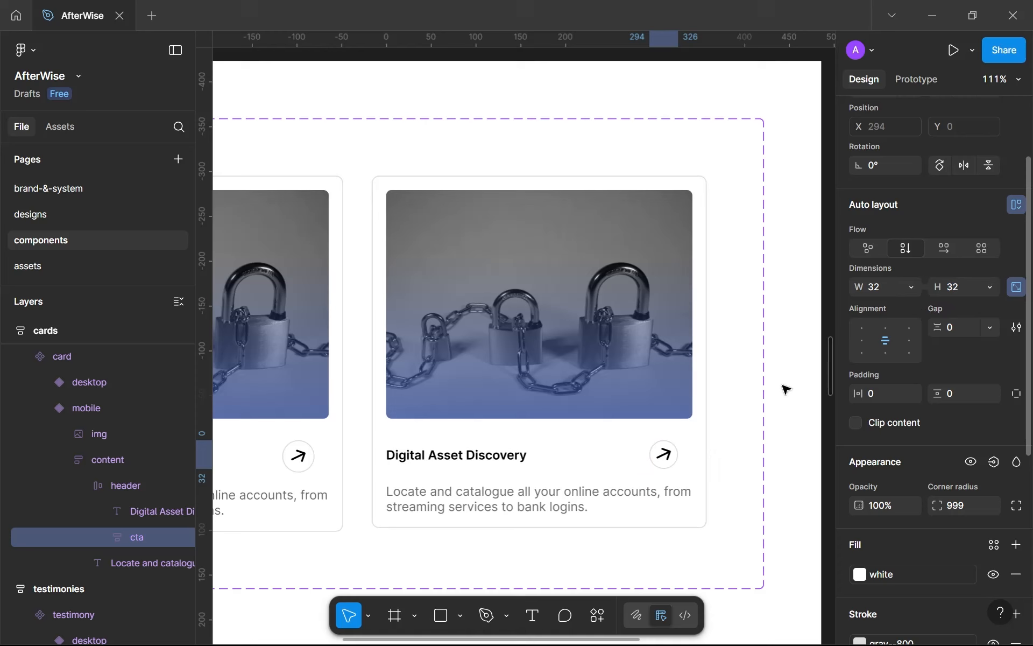
{"action": "left_click", "coordinate": [672, 456]}
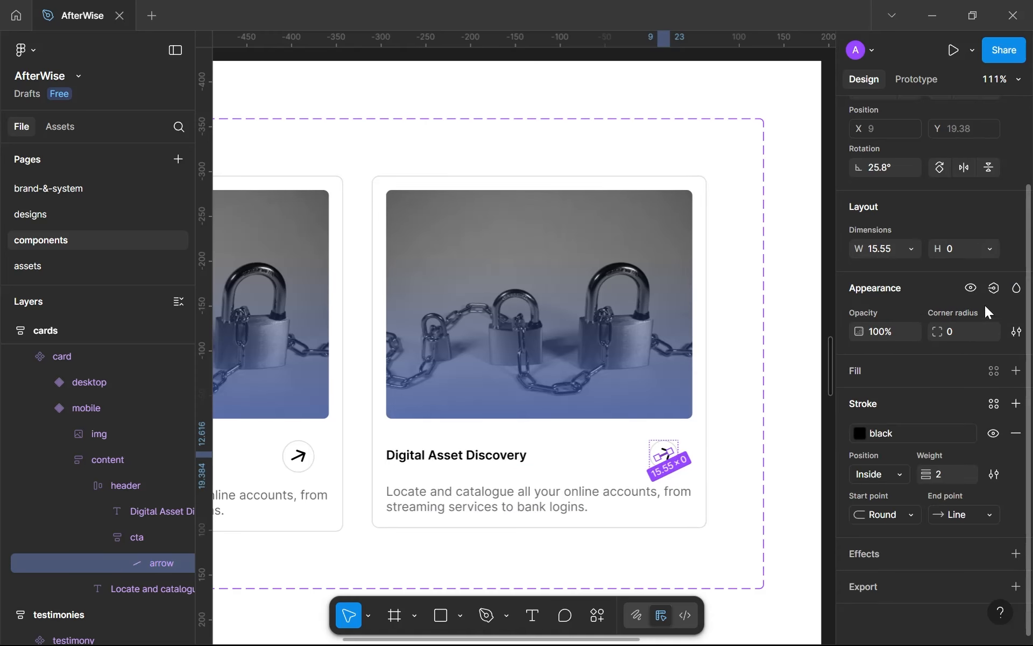
{"action": "left_click", "coordinate": [890, 247]}
{"action": "type", "text": "12"}
{"action": "key", "text": "Return"}
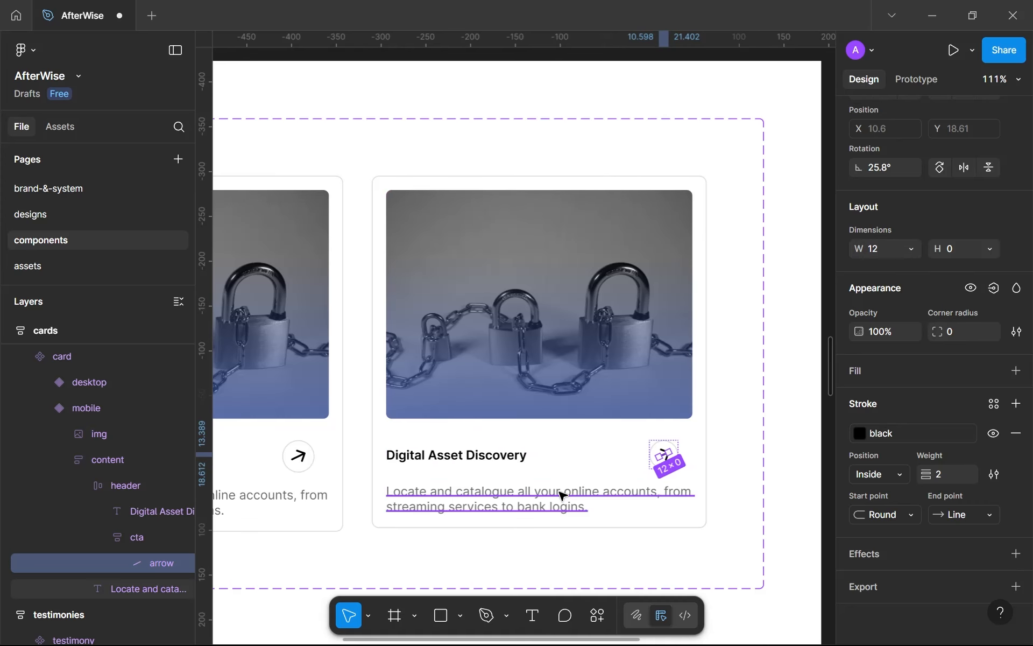
Apply the sans-xsm-rg style to the mobile card's description.
{"action": "left_click", "coordinate": [560, 492]}
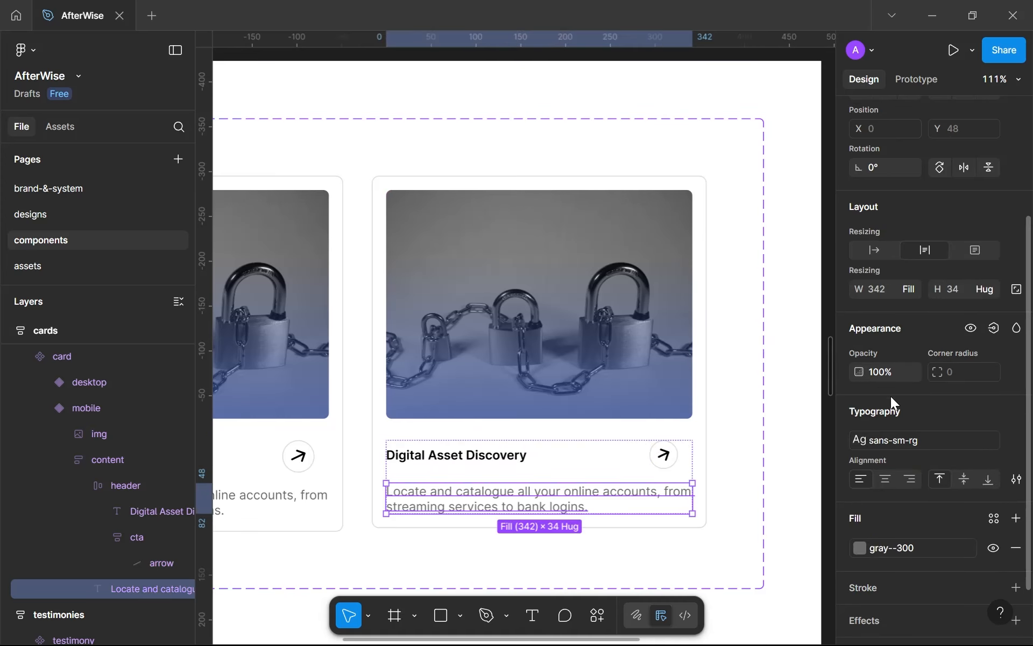
{"action": "left_click", "coordinate": [909, 438]}
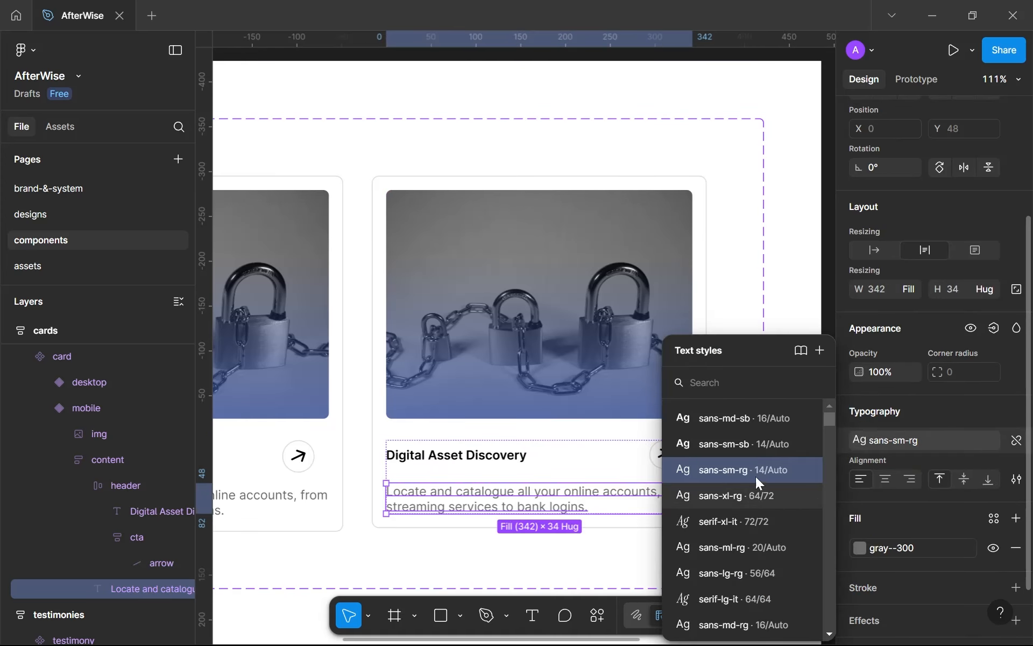
{"action": "scroll", "coordinate": [741, 585], "scroll_direction": "down", "scroll_amount": 3}
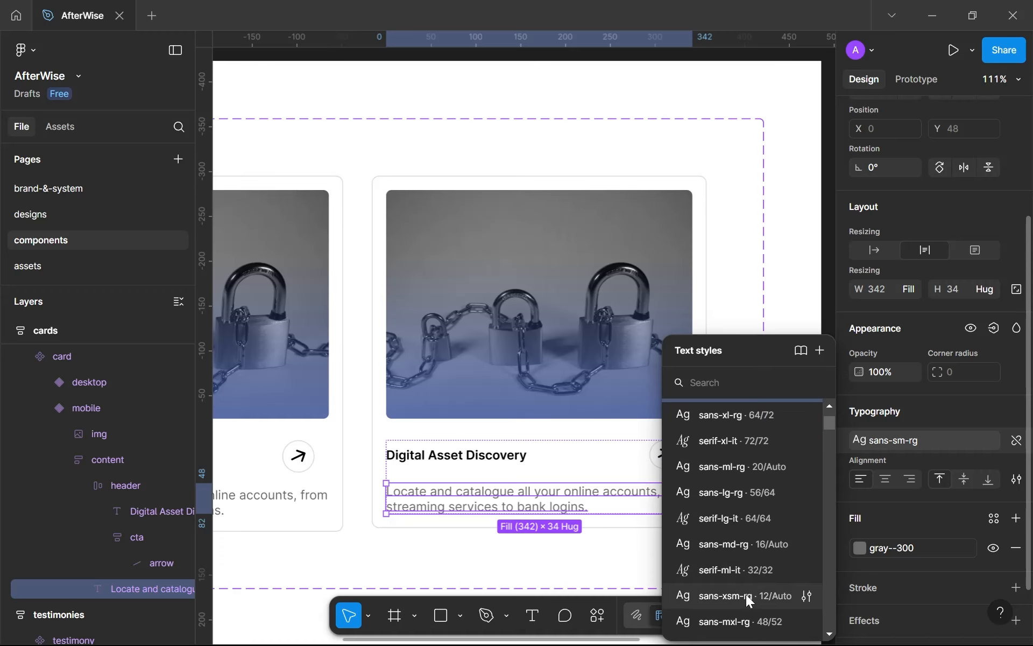
{"action": "left_click", "coordinate": [745, 594]}
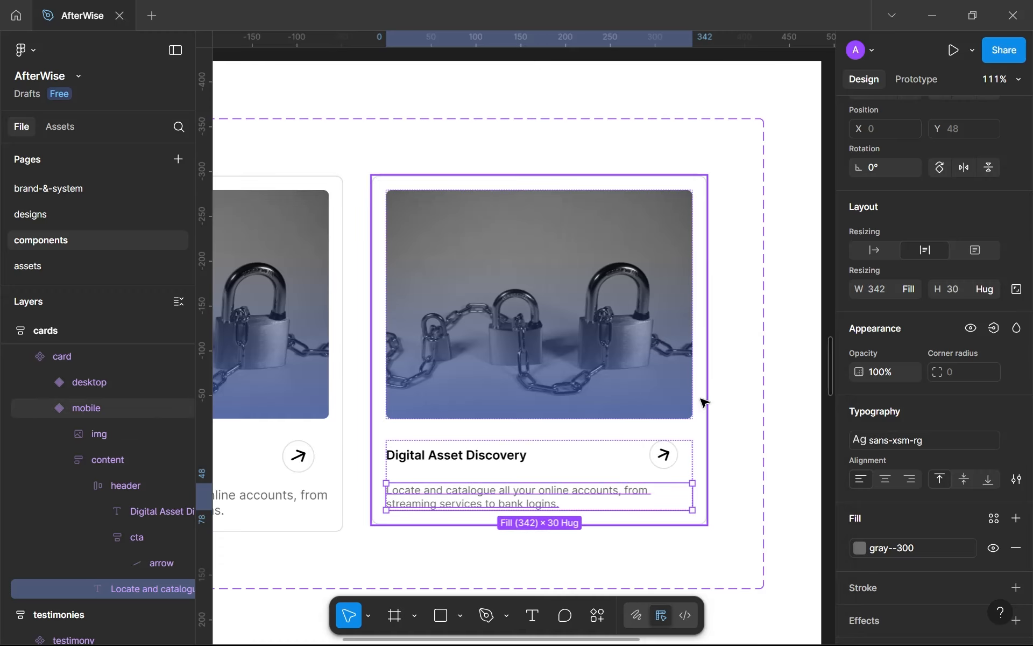
{"action": "left_click", "coordinate": [31, 189]}
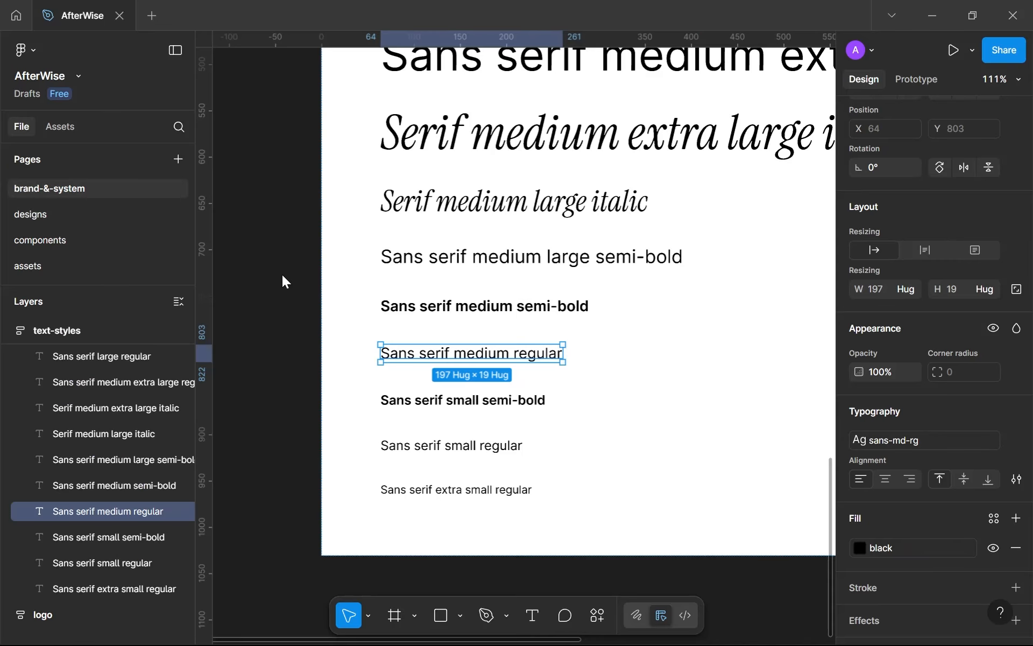
Set Property 1 to mobile on the three card instances in landing-page--mobile.
{"action": "left_click", "coordinate": [118, 216]}
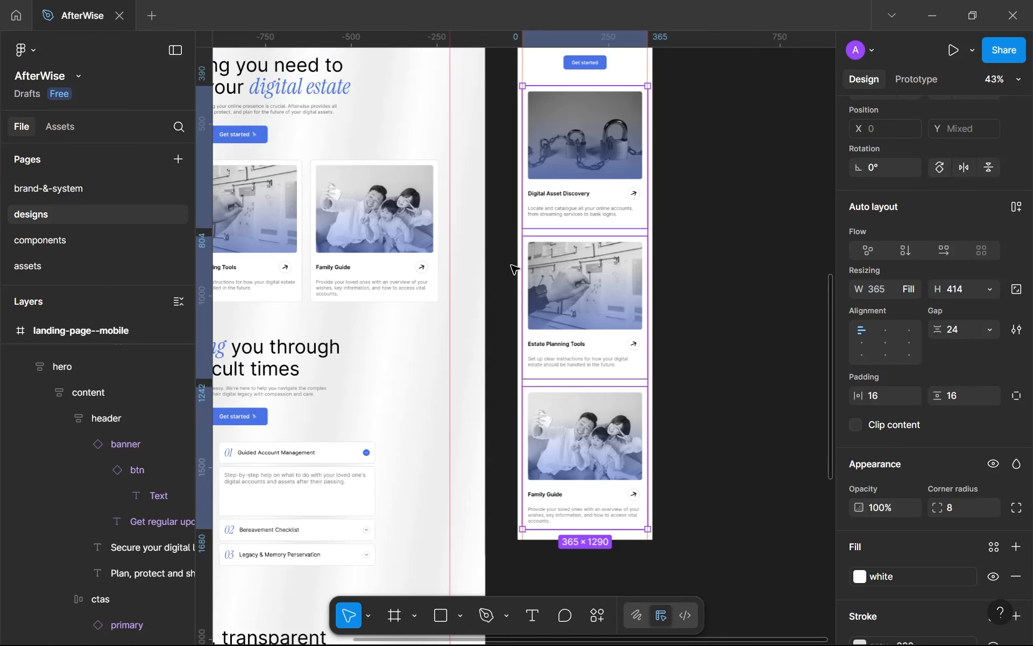
{"action": "scroll", "coordinate": [565, 226], "scroll_direction": "up", "scroll_amount": 1}
{"action": "left_click", "coordinate": [592, 201]}
{"action": "left_click", "coordinate": [592, 337], "text": "shift"}
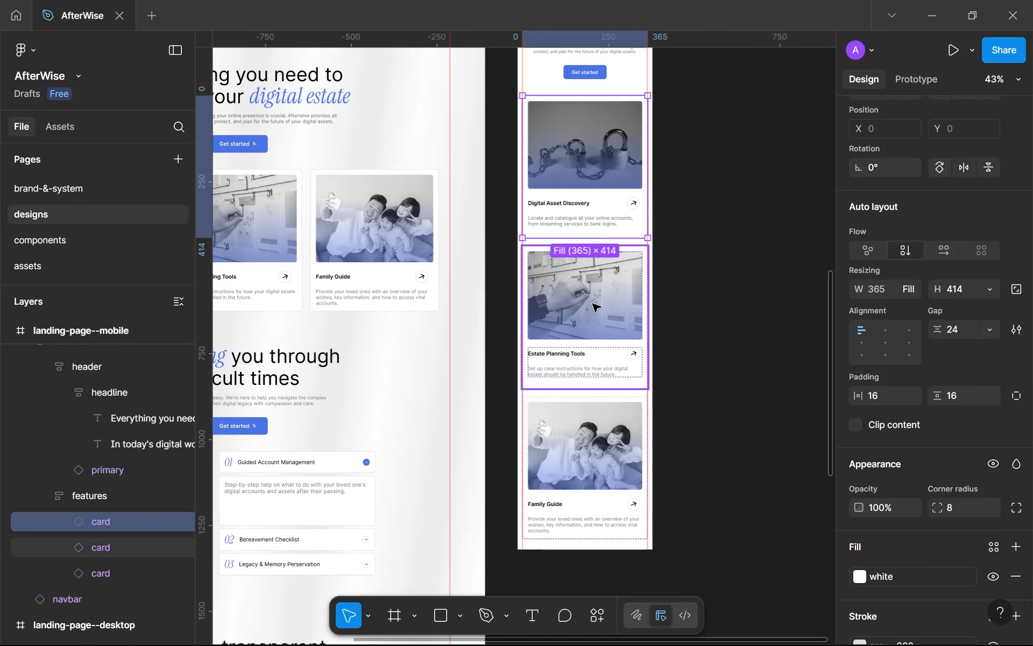
{"action": "left_click", "coordinate": [591, 466], "text": "shift"}
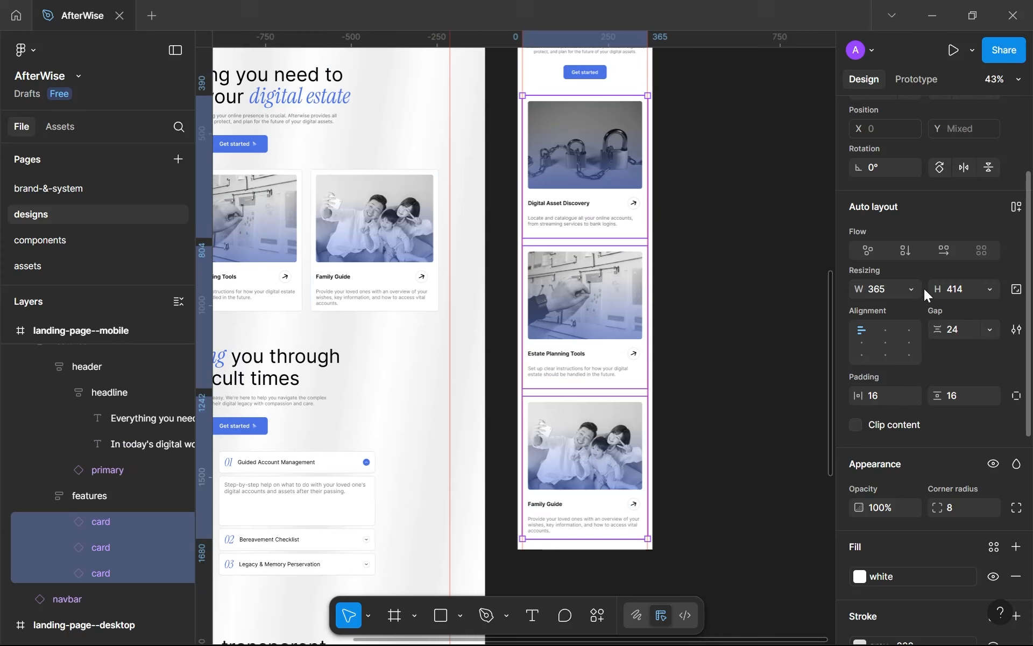
{"action": "scroll", "coordinate": [947, 253], "scroll_direction": "up", "scroll_amount": 3}
{"action": "left_click", "coordinate": [969, 163]}
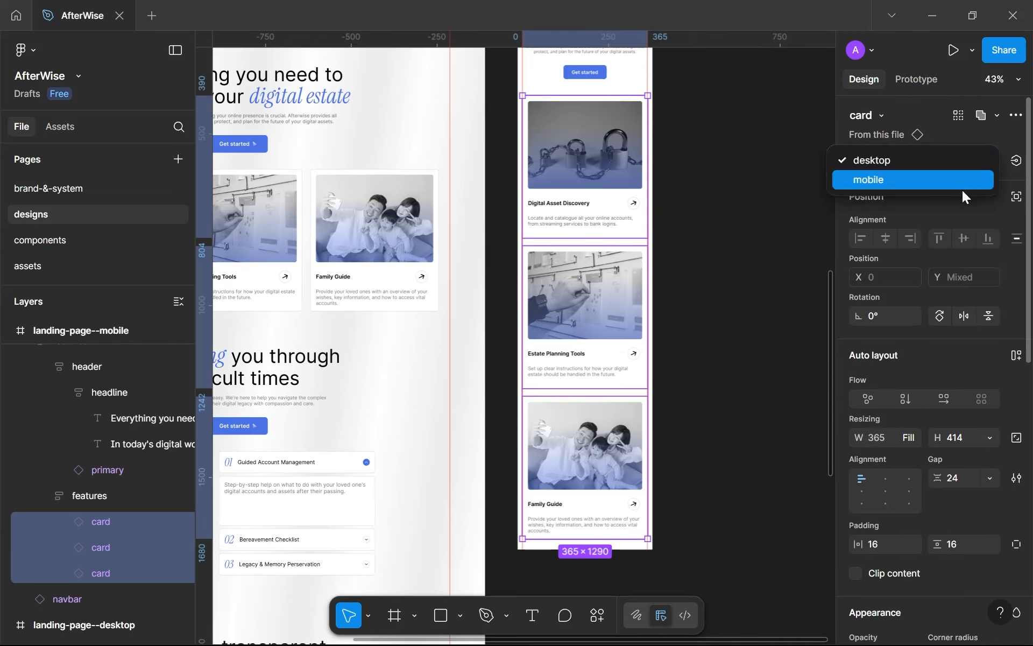
{"action": "left_click", "coordinate": [945, 180]}
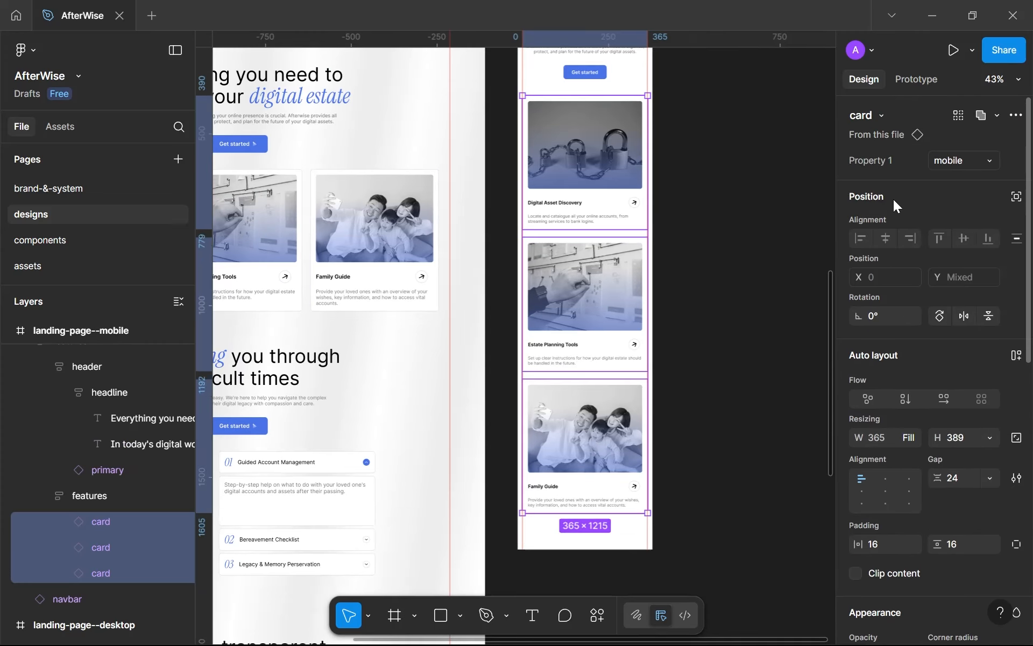
{"action": "scroll", "coordinate": [660, 317], "scroll_direction": "up", "scroll_amount": 3}
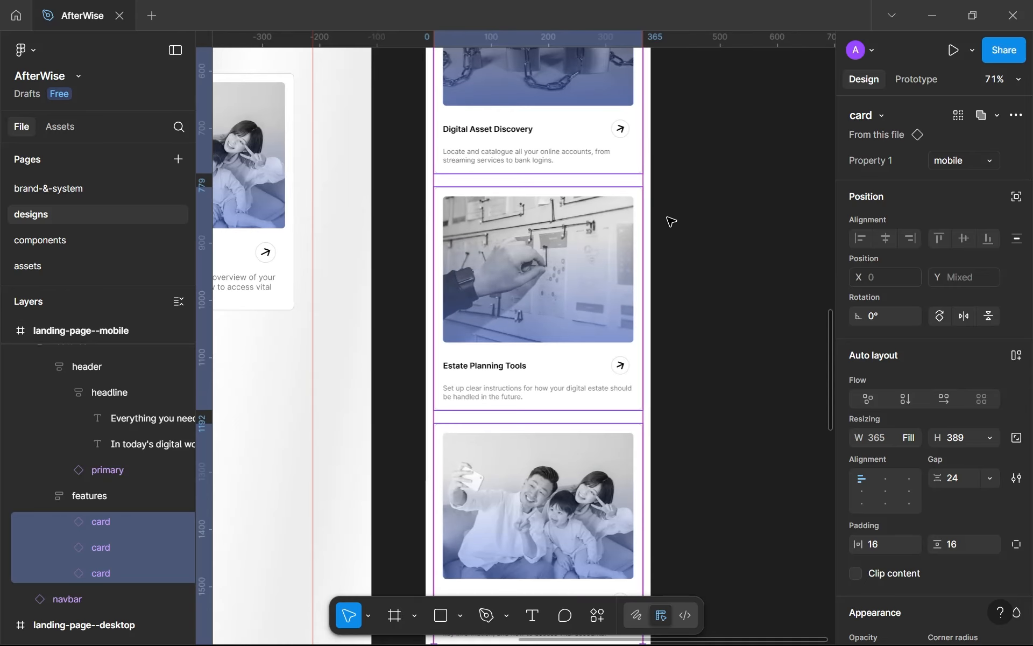
{"action": "scroll", "coordinate": [669, 221], "scroll_direction": "down", "scroll_amount": 5}
{"action": "left_click", "coordinate": [693, 205]}
{"action": "scroll", "coordinate": [681, 201], "scroll_direction": "down", "scroll_amount": 6}
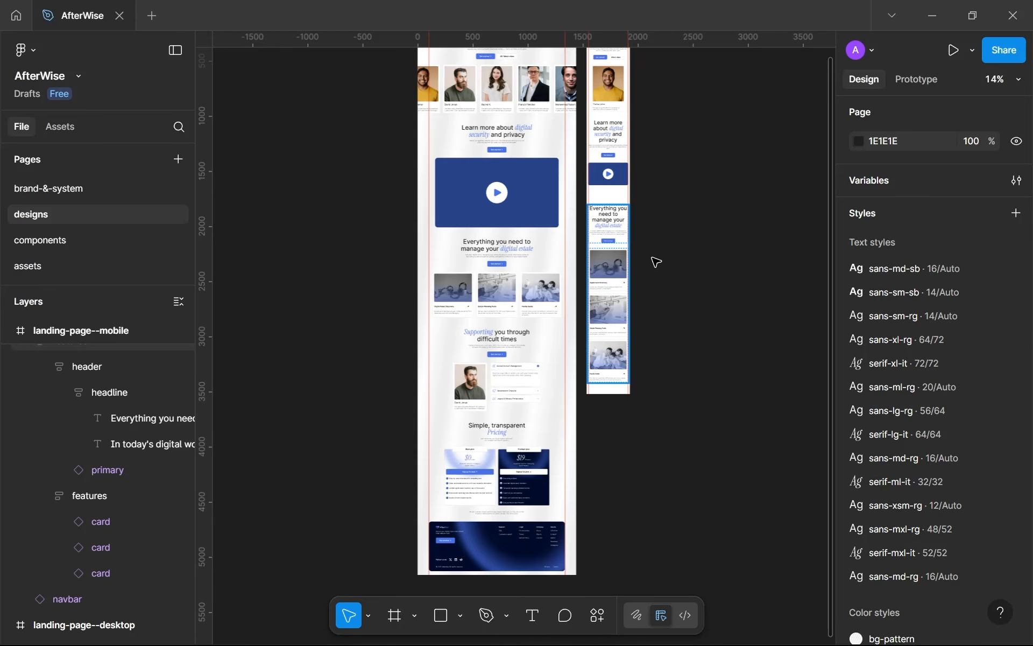
Hide the rulers and nudge the mobile video section up by 1px net.
{"action": "key", "text": "shift+r"}
{"action": "scroll", "coordinate": [666, 201], "scroll_direction": "up", "scroll_amount": 2}
{"action": "left_click_drag", "start_coordinate": [659, 255], "coordinate": [709, 366]}
{"action": "left_click_drag", "start_coordinate": [625, 97], "coordinate": [555, 227]}
{"action": "scroll", "coordinate": [585, 230], "scroll_direction": "up", "scroll_amount": 4}
{"action": "scroll", "coordinate": [617, 135], "scroll_direction": "up", "scroll_amount": 3}
{"action": "left_click_drag", "start_coordinate": [617, 134], "coordinate": [703, 180]}
{"action": "scroll", "coordinate": [703, 179], "scroll_direction": "down", "scroll_amount": 4}
{"action": "left_click_drag", "start_coordinate": [693, 121], "coordinate": [669, 49]}
{"action": "scroll", "coordinate": [667, 49], "scroll_direction": "down", "scroll_amount": 2}
{"action": "scroll", "coordinate": [640, 230], "scroll_direction": "down", "scroll_amount": 2}
{"action": "left_click_drag", "start_coordinate": [638, 229], "coordinate": [647, 134]}
{"action": "left_click", "coordinate": [656, 207]}
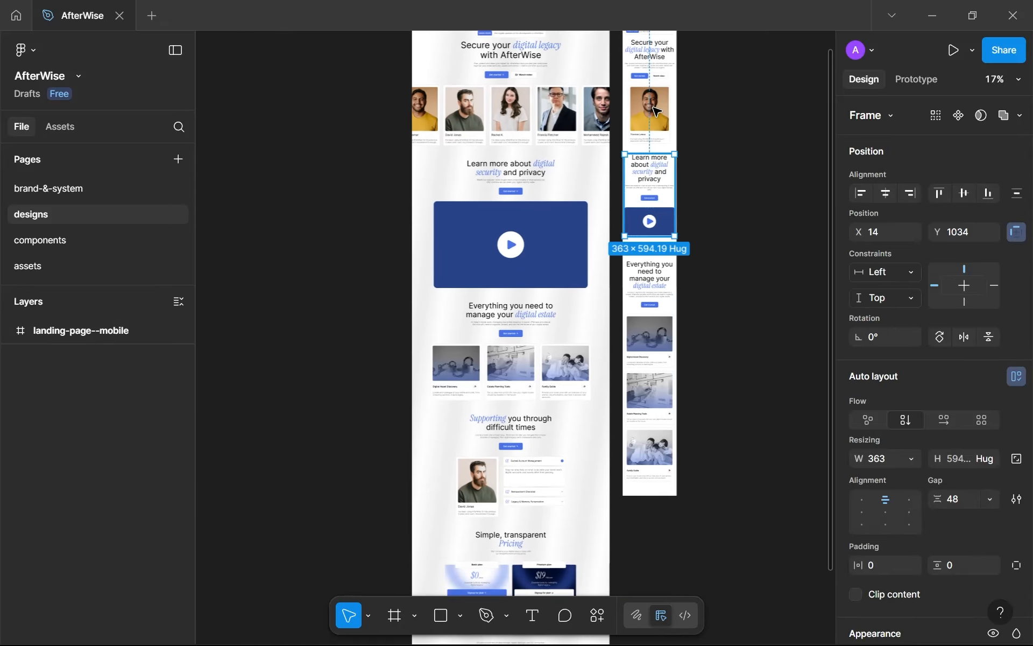
{"action": "key", "text": "alt"}
{"action": "key", "text": "Up"}
{"action": "key", "text": "Up"}
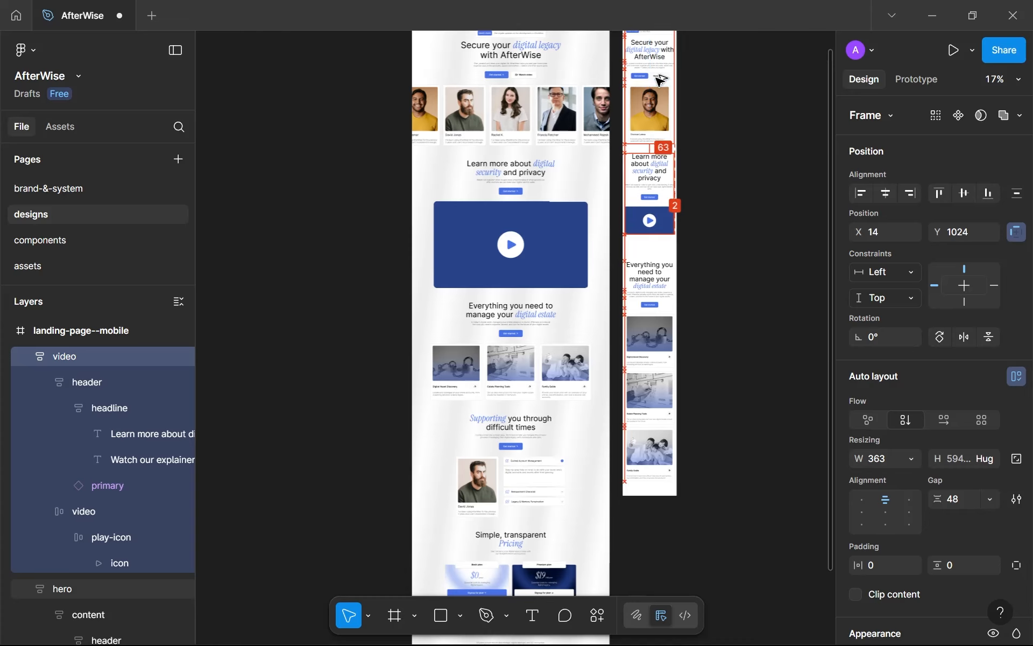
{"action": "key", "text": "Down"}
Move the mobile features section up to close the gap above it.
{"action": "left_click", "coordinate": [657, 313]}
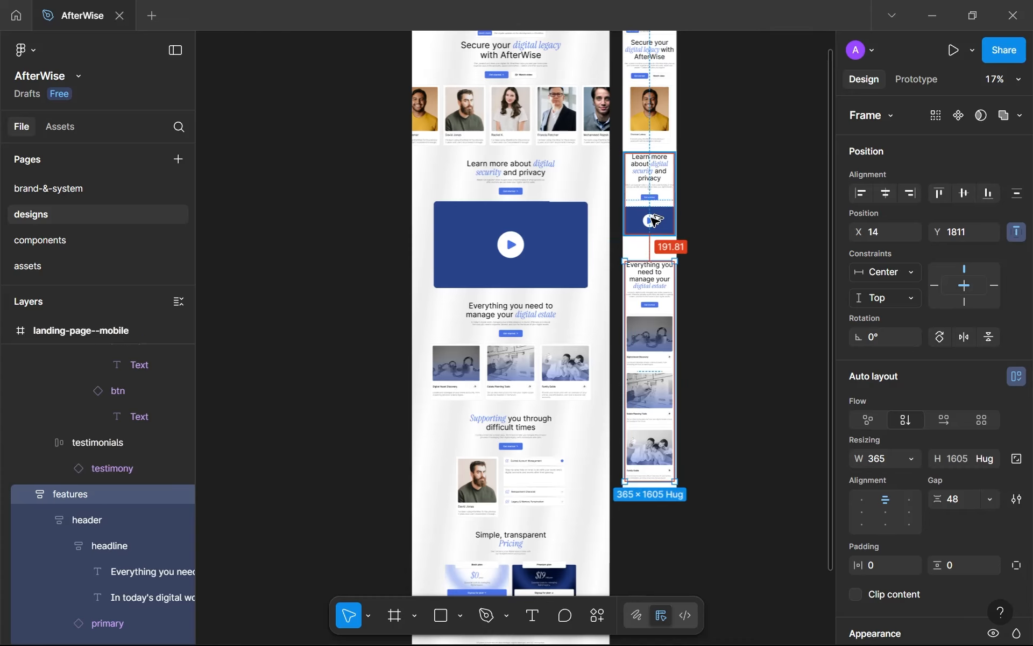
{"action": "key", "text": "Up"}
{"action": "key", "text": "Up"}
{"action": "key", "text": "Up"}
{"action": "key", "text": "Up"}
{"action": "key", "text": "Up"}
{"action": "key", "text": "Up"}
{"action": "key", "text": "Up"}
{"action": "key", "text": "Up"}
{"action": "key", "text": "Up"}
{"action": "key", "text": "Up"}
{"action": "key", "text": "Up"}
{"action": "key", "text": "Up"}
{"action": "key", "text": "Up"}
{"action": "key", "text": "Up"}
{"action": "key", "text": "Up"}
{"action": "key", "text": "Up"}
{"action": "key", "text": "Up"}
{"action": "key", "text": "Up"}
{"action": "key", "text": "Up"}
{"action": "key", "text": "Up"}
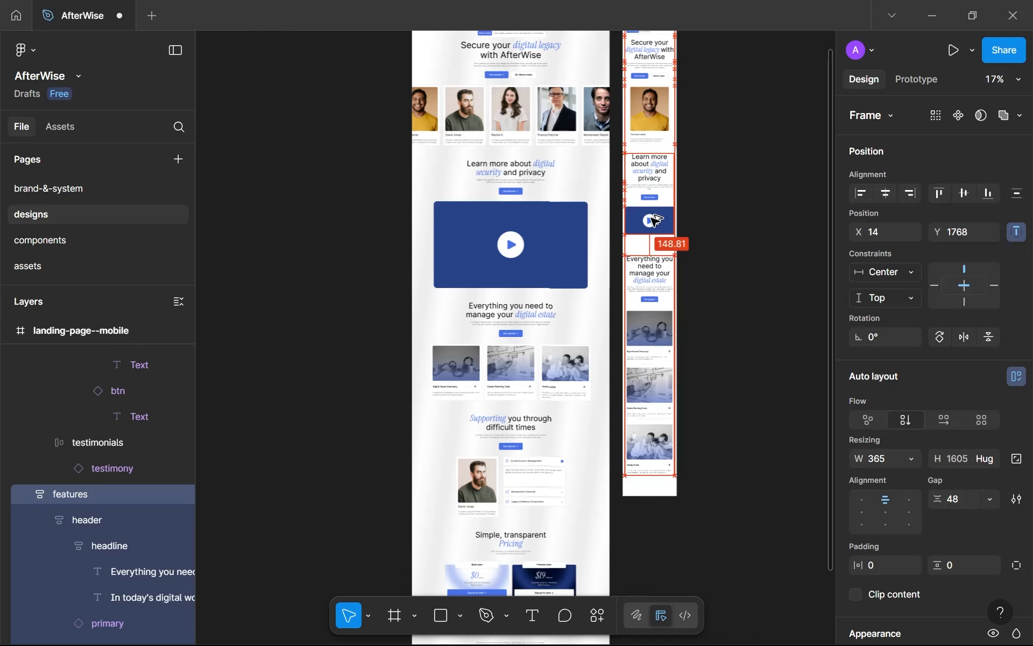
{"action": "key", "text": "Up"}
{"action": "key", "text": "Up"}
{"action": "key", "text": "Up"}
{"action": "key", "text": "Up"}
{"action": "key", "text": "Up"}
{"action": "key", "text": "Up"}
{"action": "key", "text": "Up"}
{"action": "key", "text": "Up"}
{"action": "key", "text": "Up"}
{"action": "key", "text": "Up"}
{"action": "key", "text": "Up"}
{"action": "key", "text": "Up"}
{"action": "key", "text": "Up"}
{"action": "key", "text": "Up"}
{"action": "key", "text": "Up"}
{"action": "key", "text": "Up"}
{"action": "key", "text": "Up"}
{"action": "key", "text": "Up"}
{"action": "key", "text": "Up"}
{"action": "key", "text": "Up"}
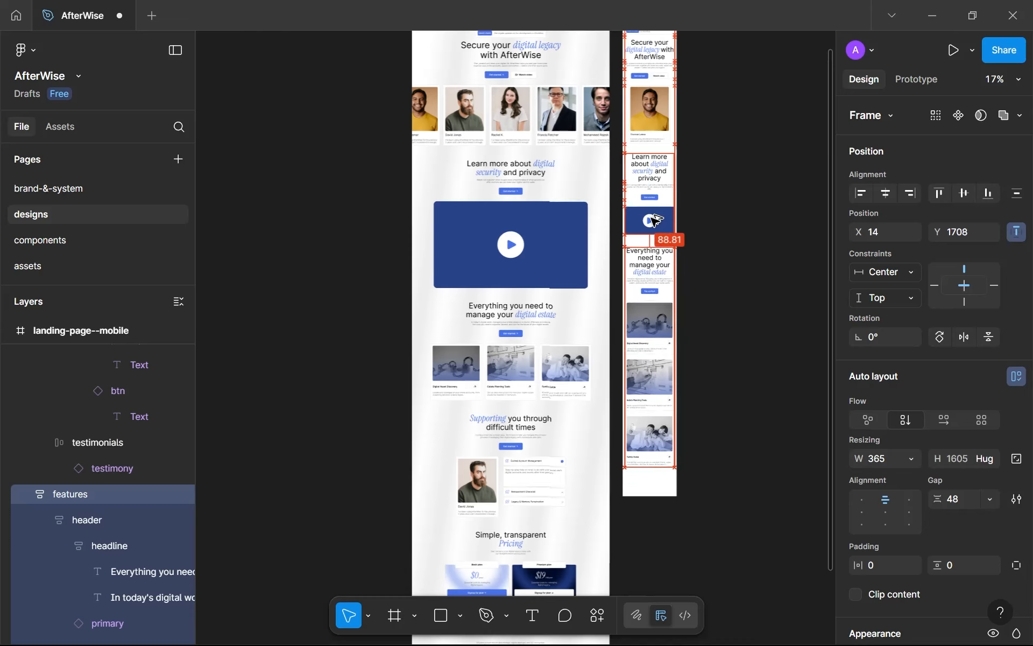
{"action": "key", "text": "Up"}
{"action": "key", "text": "Up"}
{"action": "key", "text": "Up"}
{"action": "key", "text": "Up"}
{"action": "key", "text": "Up"}
{"action": "key", "text": "Up"}
{"action": "key", "text": "Up"}
{"action": "key", "text": "Up"}
{"action": "key", "text": "Up"}
{"action": "key", "text": "Up"}
{"action": "key", "text": "Up"}
{"action": "key", "text": "Up"}
{"action": "key", "text": "Up"}
{"action": "key", "text": "Up"}
{"action": "key", "text": "Up"}
{"action": "key", "text": "Up"}
{"action": "key", "text": "Up"}
{"action": "key", "text": "Up"}
{"action": "key", "text": "Up"}
{"action": "key", "text": "Up"}
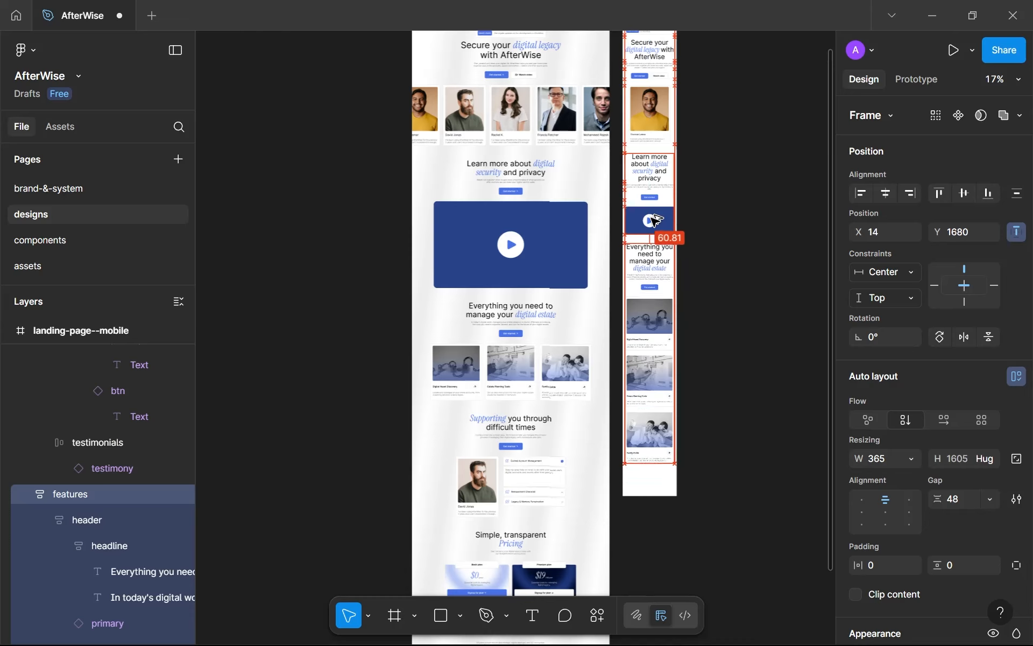
Select the hero, video and features sections together and nudge them to adjust top spacing.
{"action": "scroll", "coordinate": [643, 259], "scroll_direction": "down", "scroll_amount": 3}
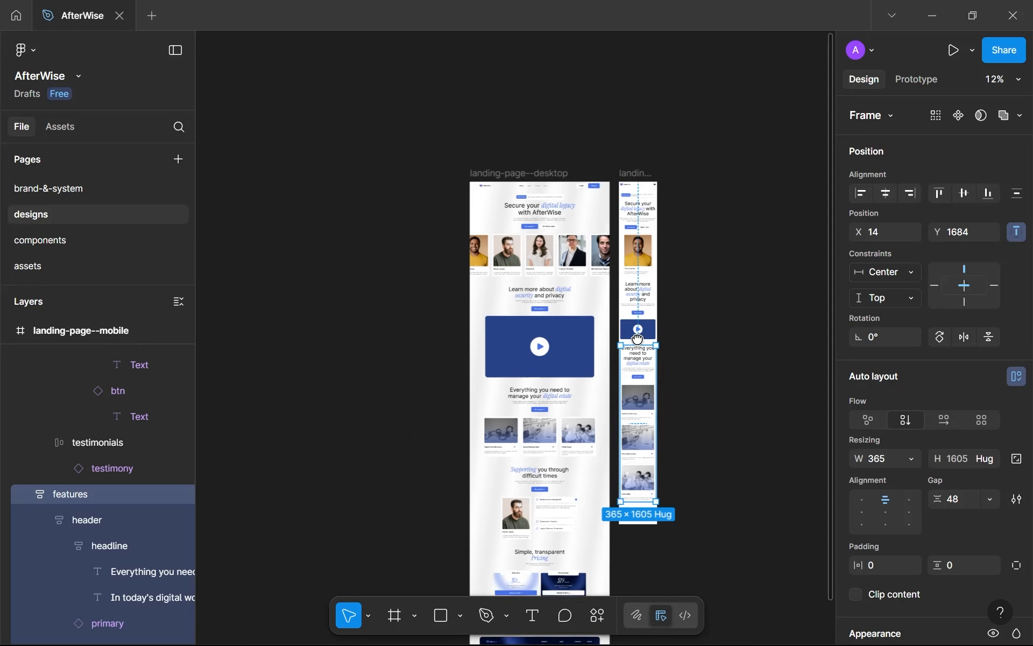
{"action": "scroll", "coordinate": [638, 291], "scroll_direction": "up", "scroll_amount": 2}
{"action": "left_click", "coordinate": [638, 236]}
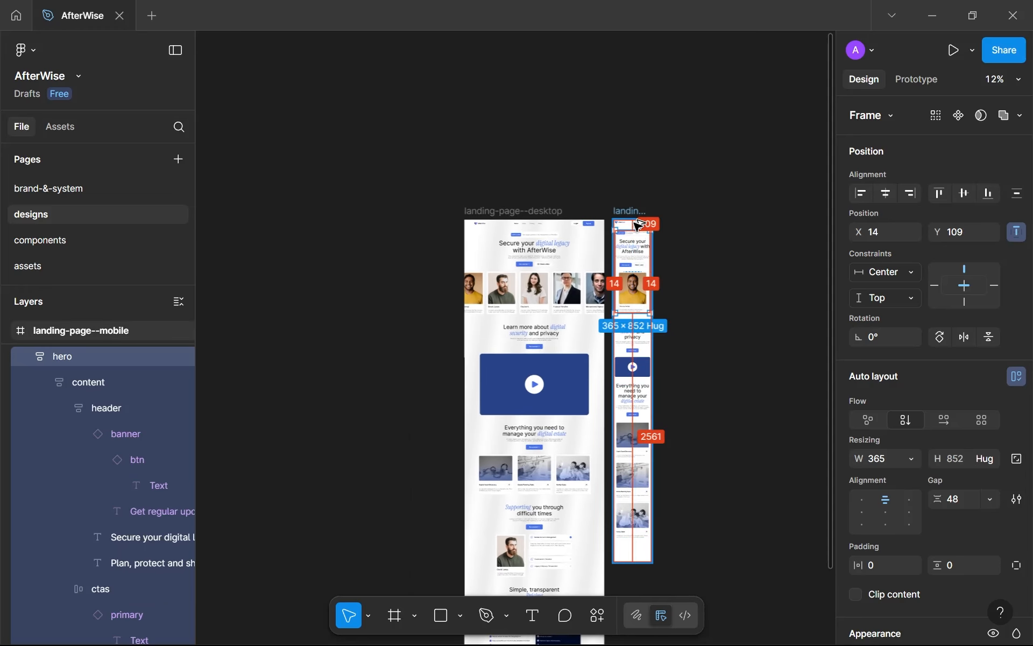
{"action": "scroll", "coordinate": [639, 225], "scroll_direction": "up", "scroll_amount": 5}
{"action": "scroll", "coordinate": [657, 296], "scroll_direction": "down", "scroll_amount": 5}
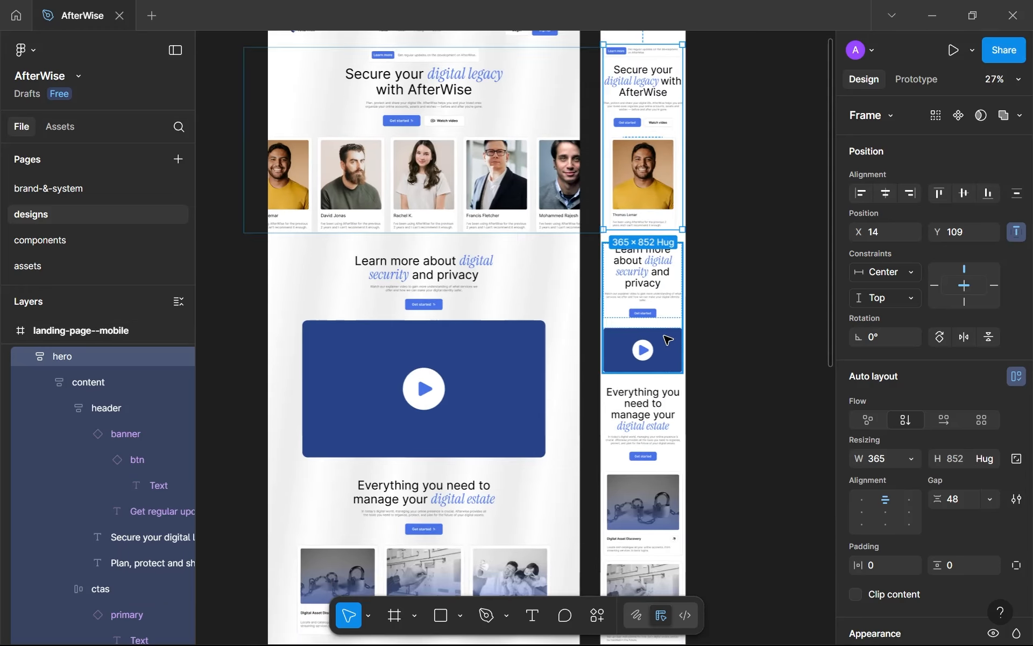
{"action": "left_click", "coordinate": [667, 342], "text": "shift"}
{"action": "scroll", "coordinate": [665, 344], "scroll_direction": "down", "scroll_amount": 4}
{"action": "left_click", "coordinate": [648, 288], "text": "shift"}
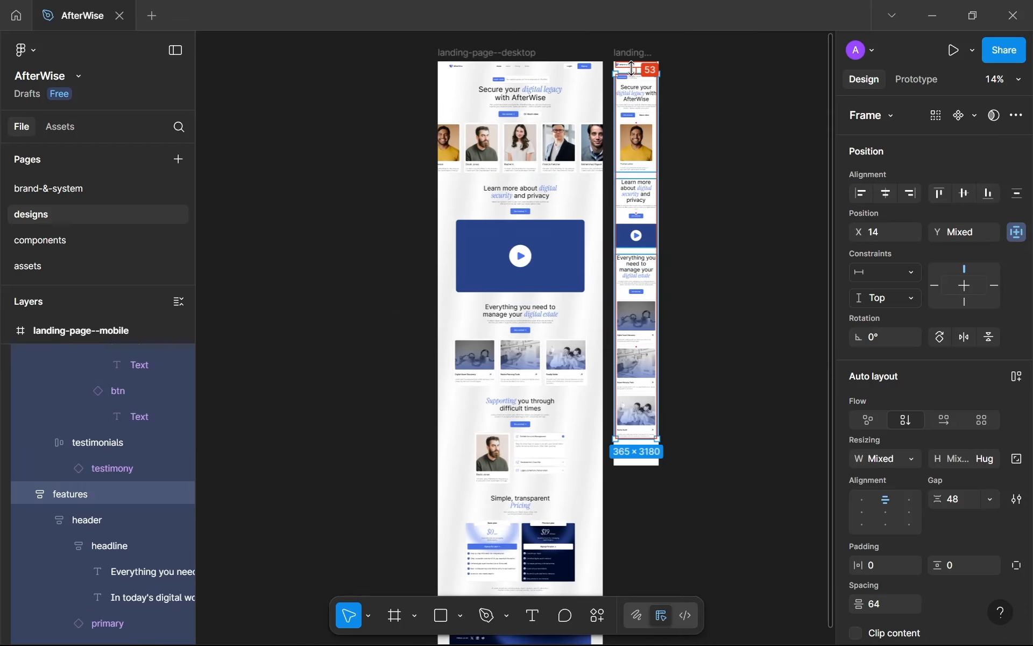
{"action": "key", "text": "alt+Down"}
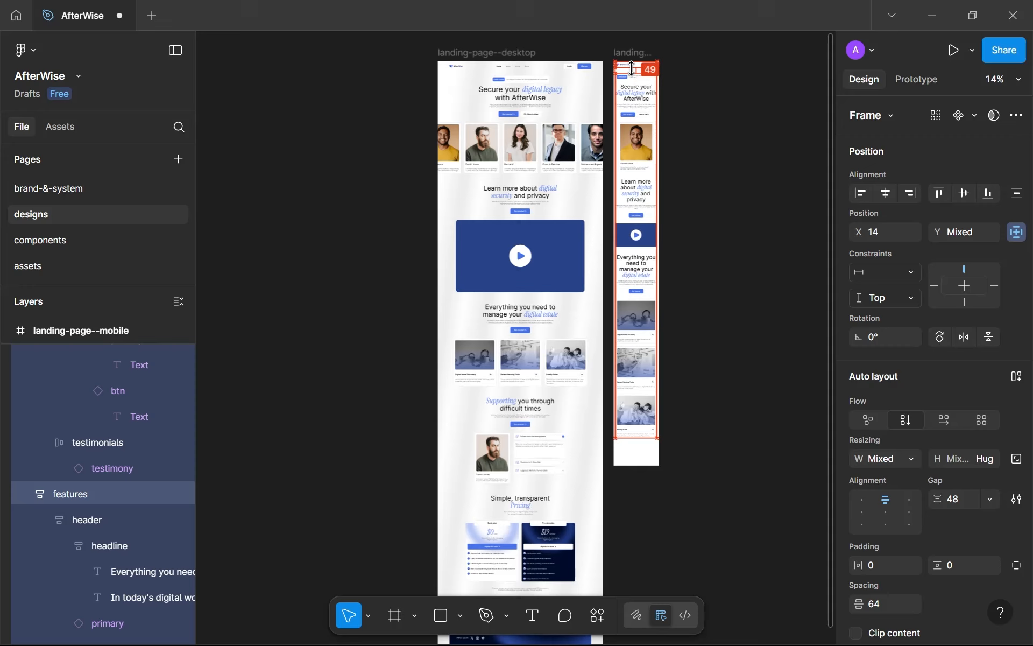
{"action": "key", "text": "alt+Up"}
{"action": "key", "text": "alt+Up"}
{"action": "key", "text": "alt+Up"}
{"action": "key", "text": "alt+Up"}
{"action": "key", "text": "alt+Up"}
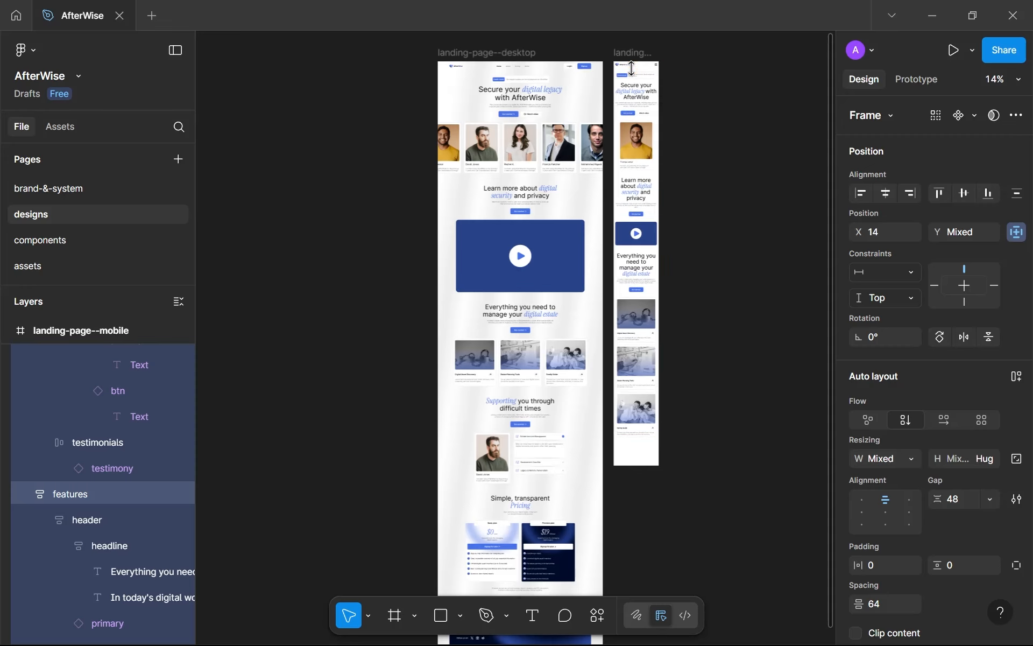
Shorten the landing-page--mobile frame to 393×3319 to fit its content.
{"action": "scroll", "coordinate": [680, 194], "scroll_direction": "up", "scroll_amount": 1}
{"action": "left_click", "coordinate": [627, 49]}
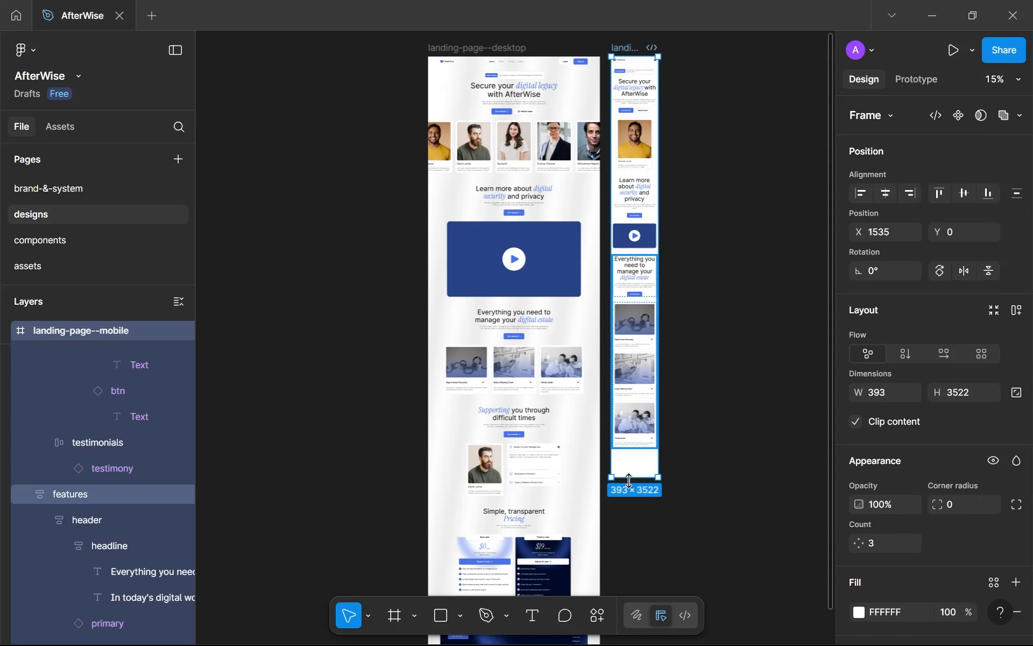
{"action": "left_click", "coordinate": [634, 490]}
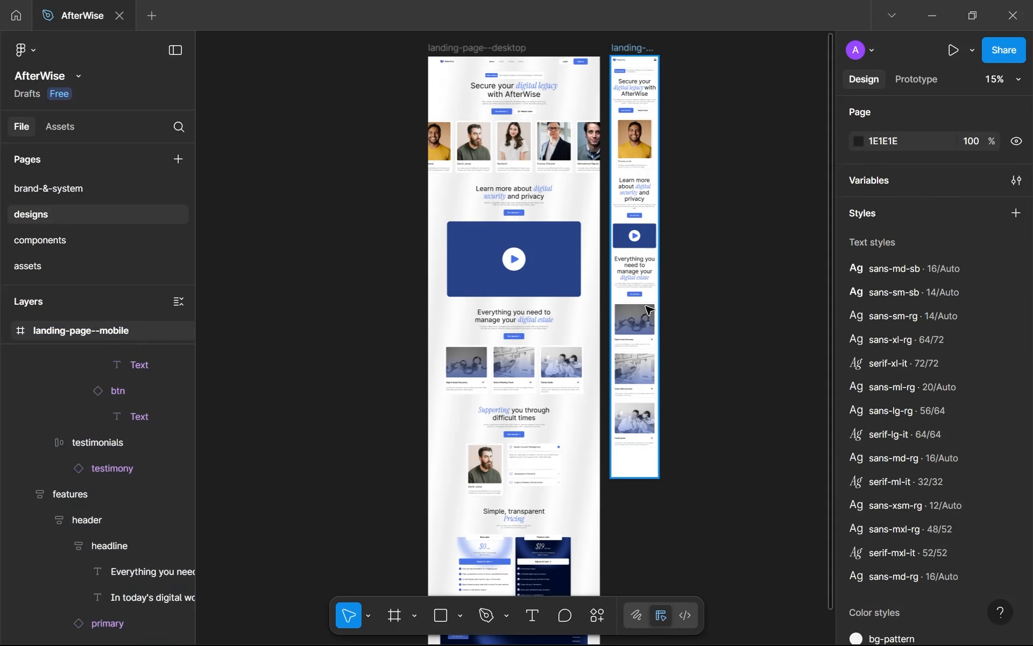
{"action": "left_click", "coordinate": [631, 474]}
{"action": "left_click_drag", "start_coordinate": [628, 480], "coordinate": [624, 453]}
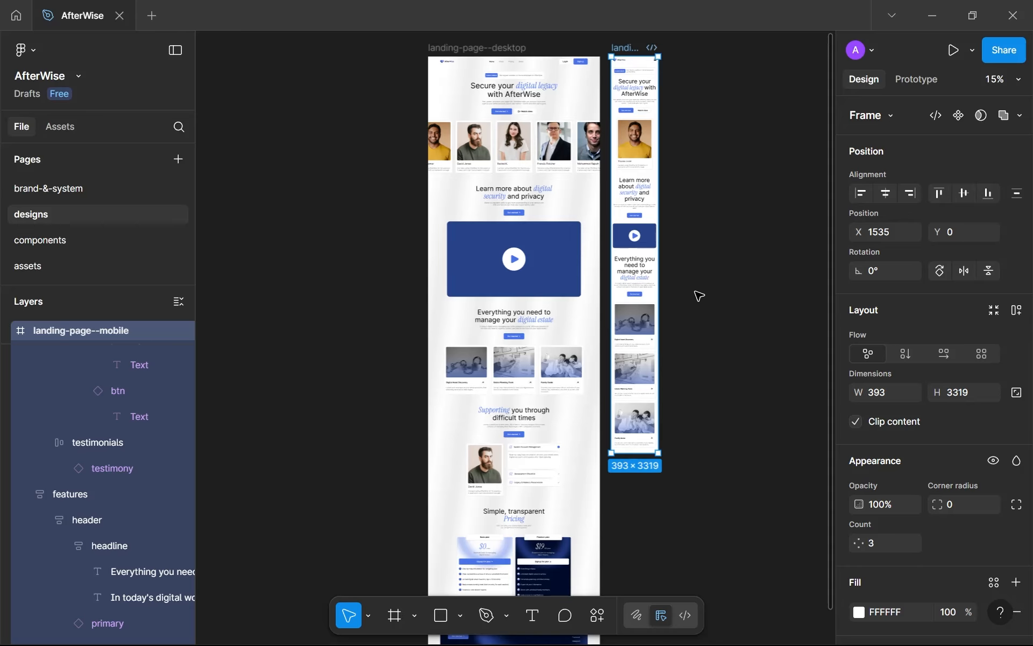
{"action": "key", "text": "Escape"}
{"action": "scroll", "coordinate": [637, 144], "scroll_direction": "up", "scroll_amount": 10}
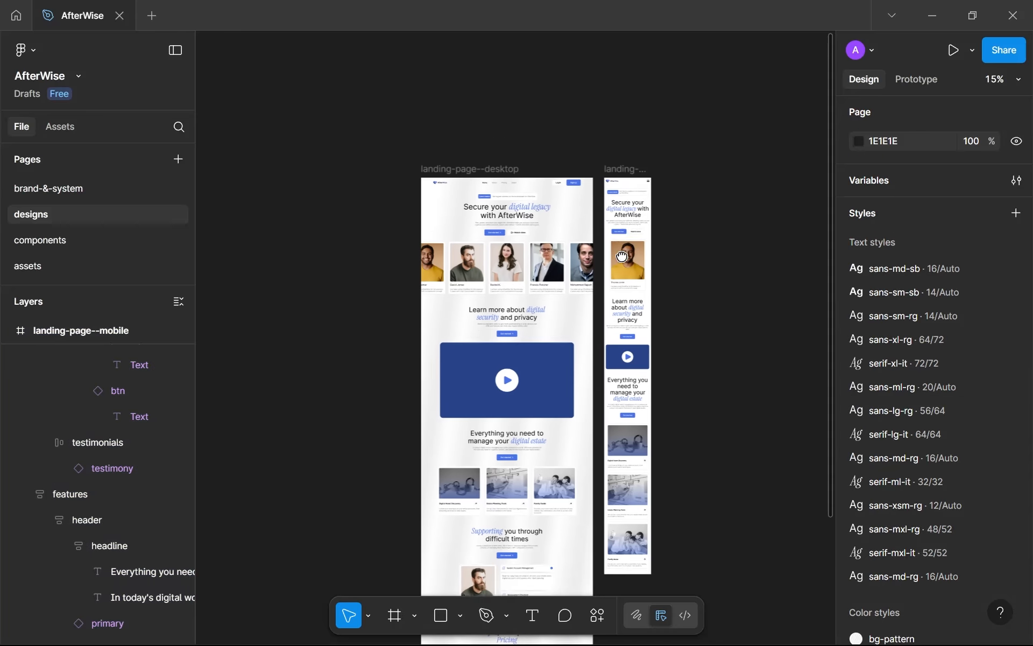
{"action": "scroll", "coordinate": [597, 278], "scroll_direction": "right", "scroll_amount": 2}
{"action": "scroll", "coordinate": [597, 279], "scroll_direction": "up", "scroll_amount": 1}
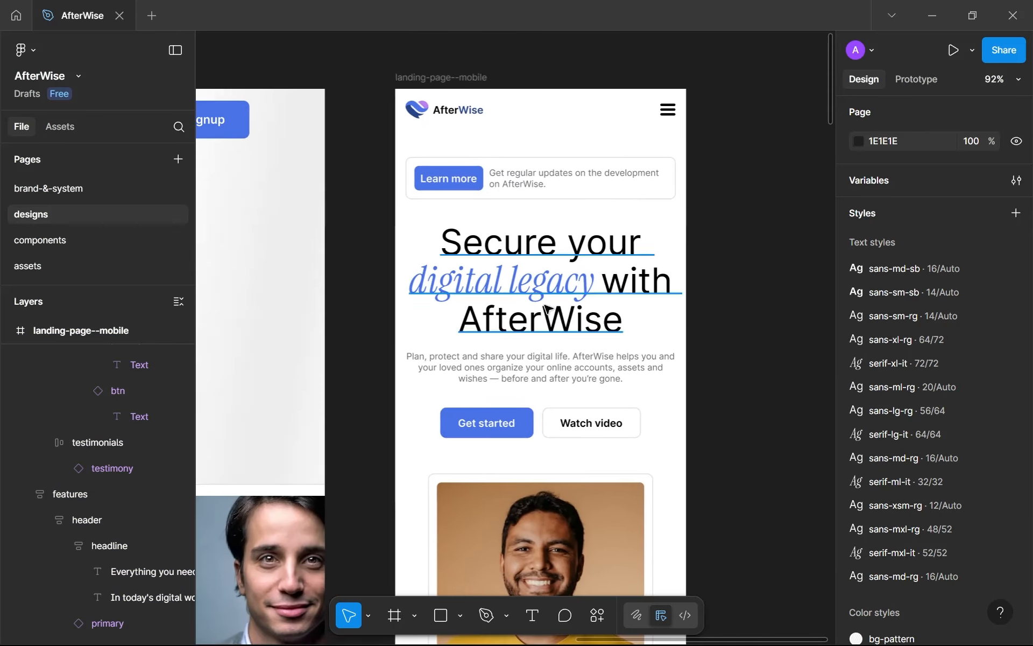
{"action": "scroll", "coordinate": [662, 170], "scroll_direction": "down", "scroll_amount": 5}
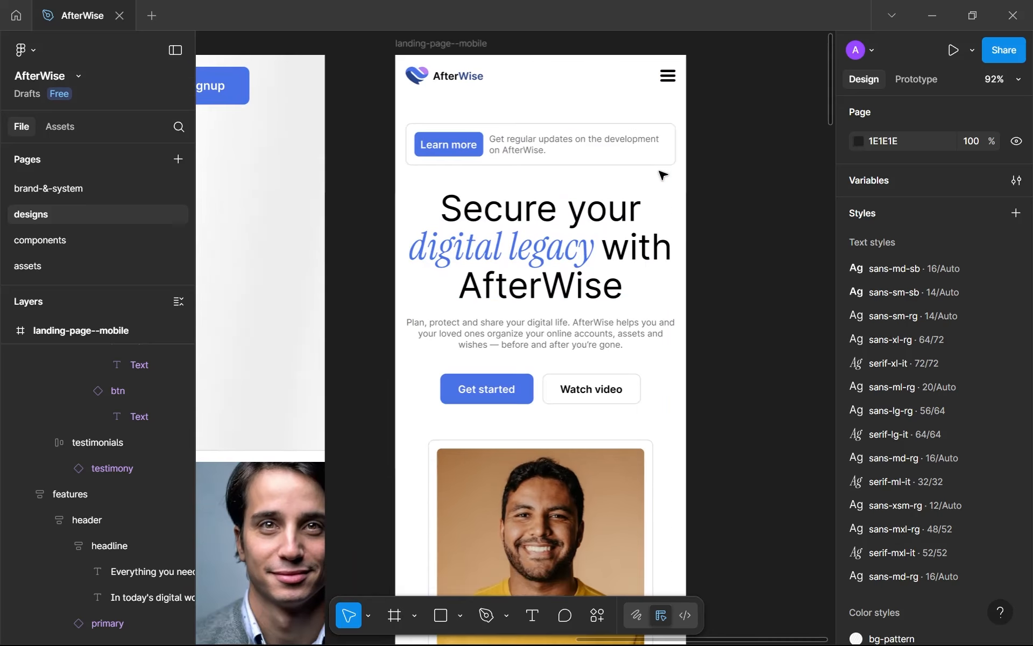
{"action": "scroll", "coordinate": [680, 161], "scroll_direction": "down", "scroll_amount": 8}
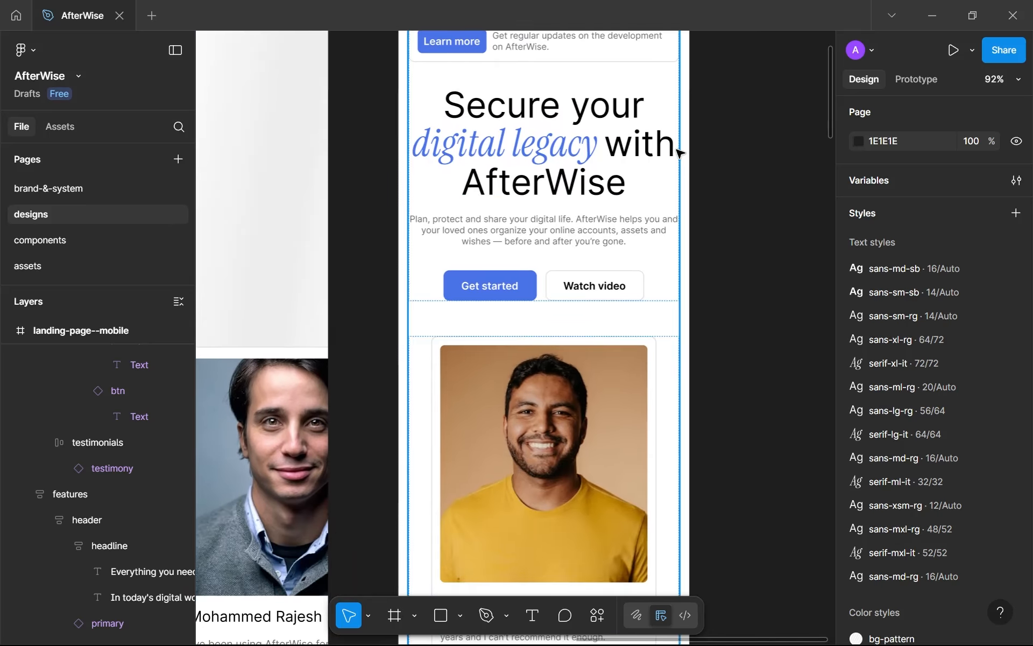
{"action": "scroll", "coordinate": [680, 155], "scroll_direction": "up", "scroll_amount": 20}
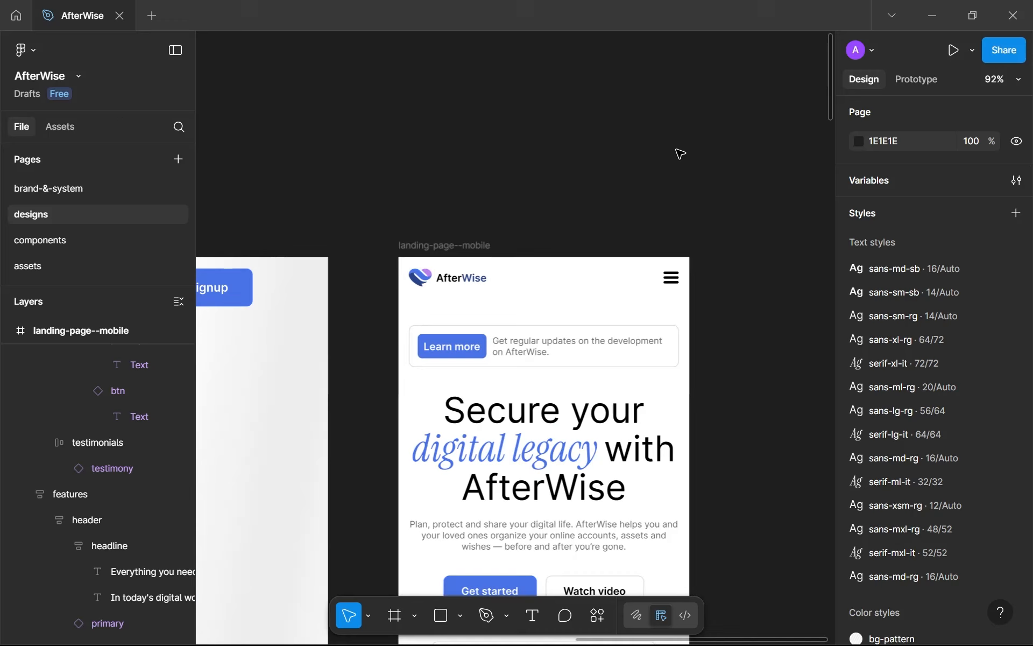
{"action": "scroll", "coordinate": [680, 161], "scroll_direction": "down", "scroll_amount": 3}
{"action": "left_click_drag", "start_coordinate": [679, 179], "coordinate": [697, 165]}
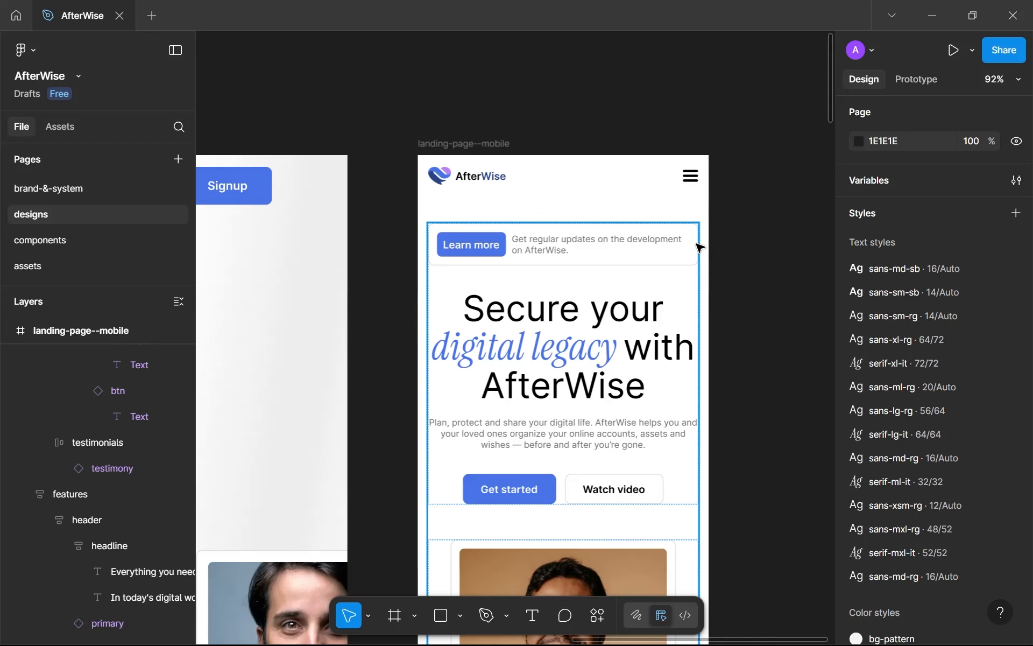
{"action": "scroll", "coordinate": [715, 238], "scroll_direction": "down", "scroll_amount": 2}
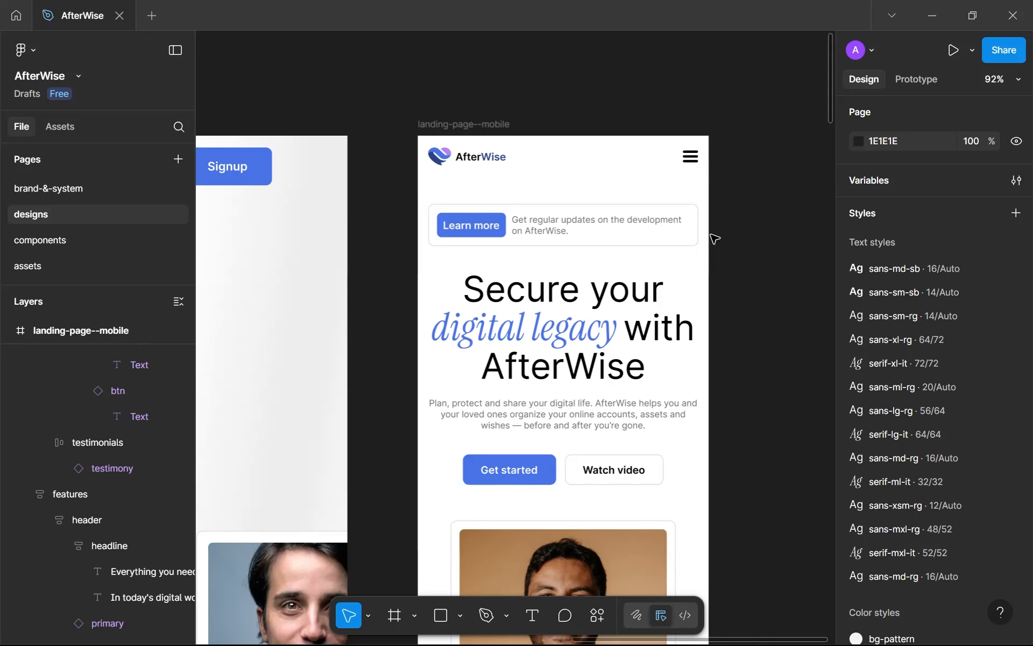
{"action": "scroll", "coordinate": [715, 238], "scroll_direction": "down", "scroll_amount": 10}
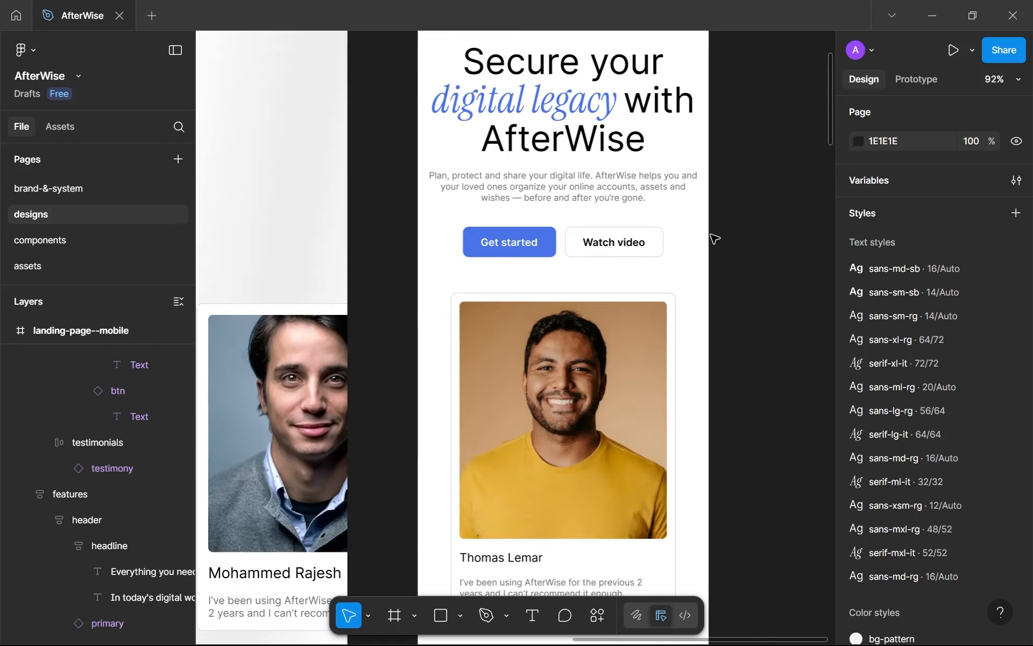
{"action": "scroll", "coordinate": [715, 238], "scroll_direction": "down", "scroll_amount": 10}
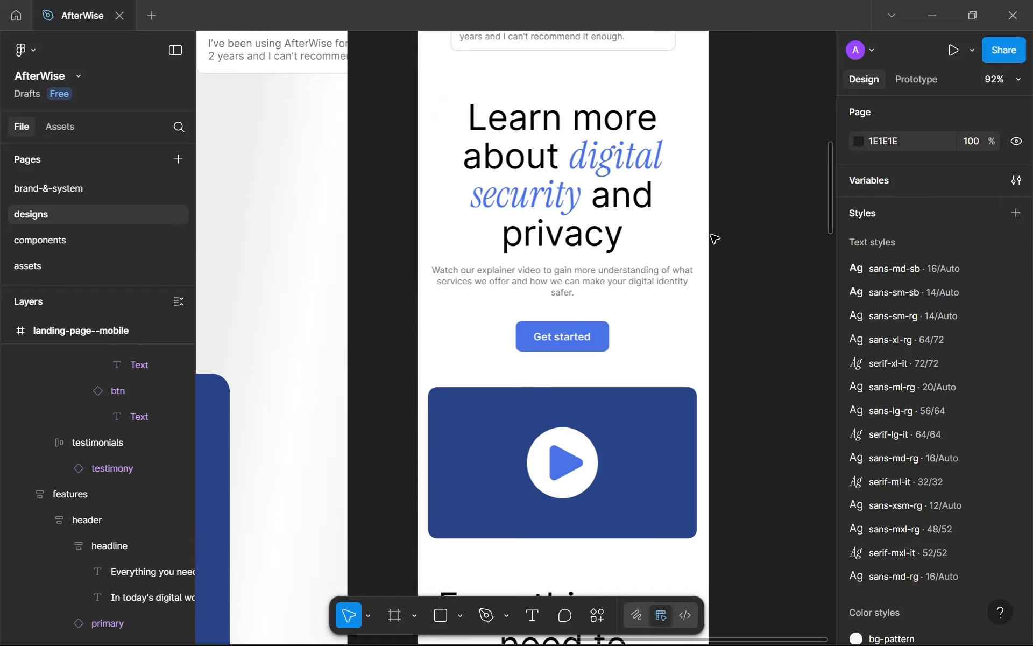
{"action": "scroll", "coordinate": [715, 238], "scroll_direction": "down", "scroll_amount": 10}
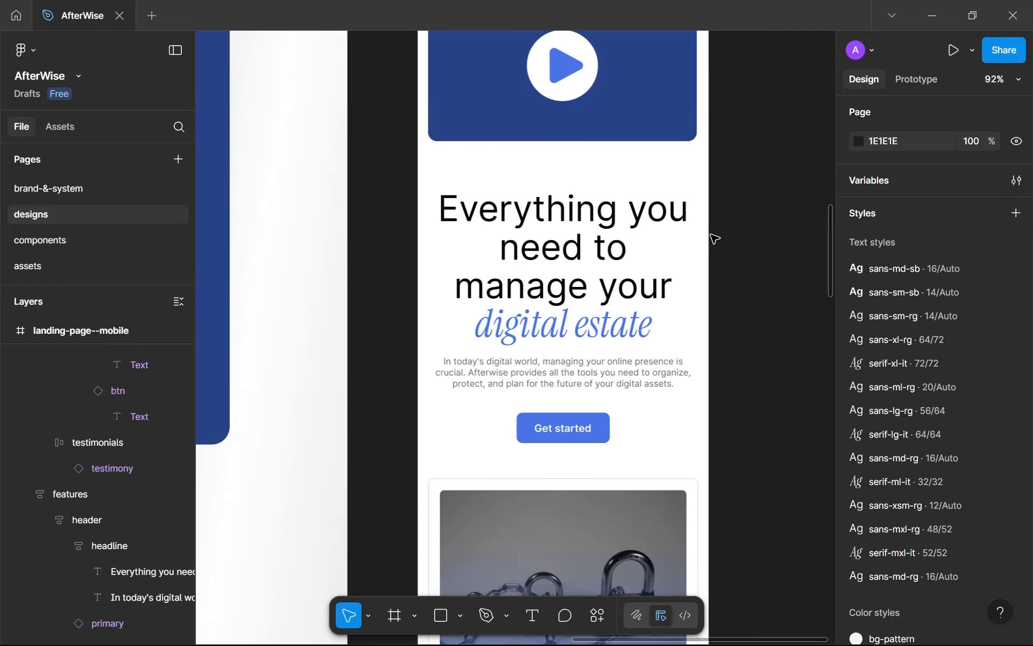
{"action": "scroll", "coordinate": [715, 238], "scroll_direction": "down", "scroll_amount": 5}
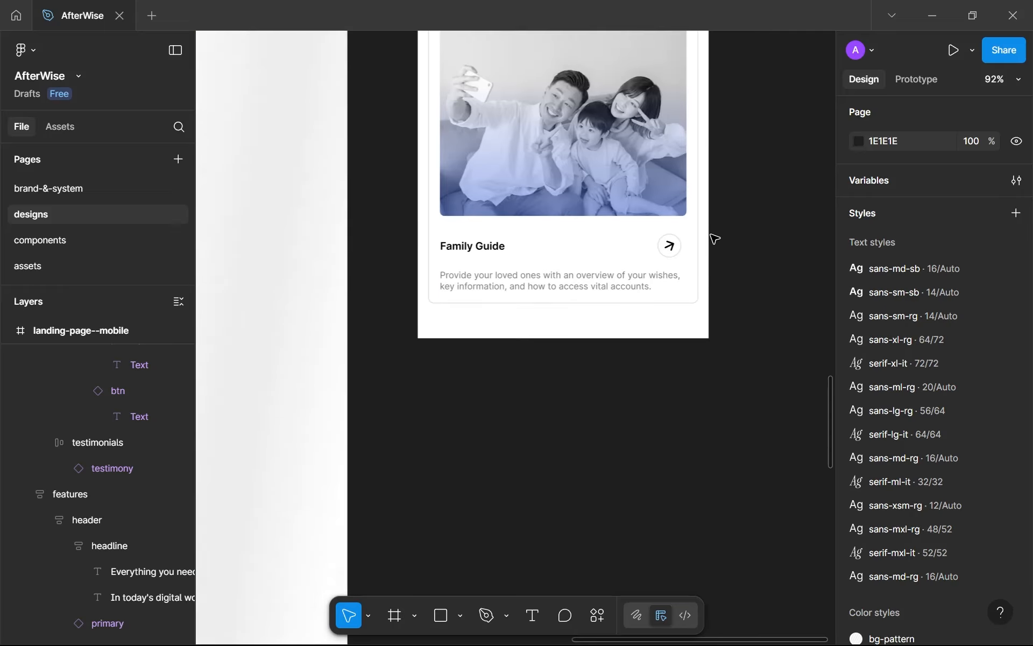
{"action": "scroll", "coordinate": [713, 235], "scroll_direction": "down", "scroll_amount": 5}
{"action": "scroll", "coordinate": [660, 416], "scroll_direction": "down", "scroll_amount": 5}
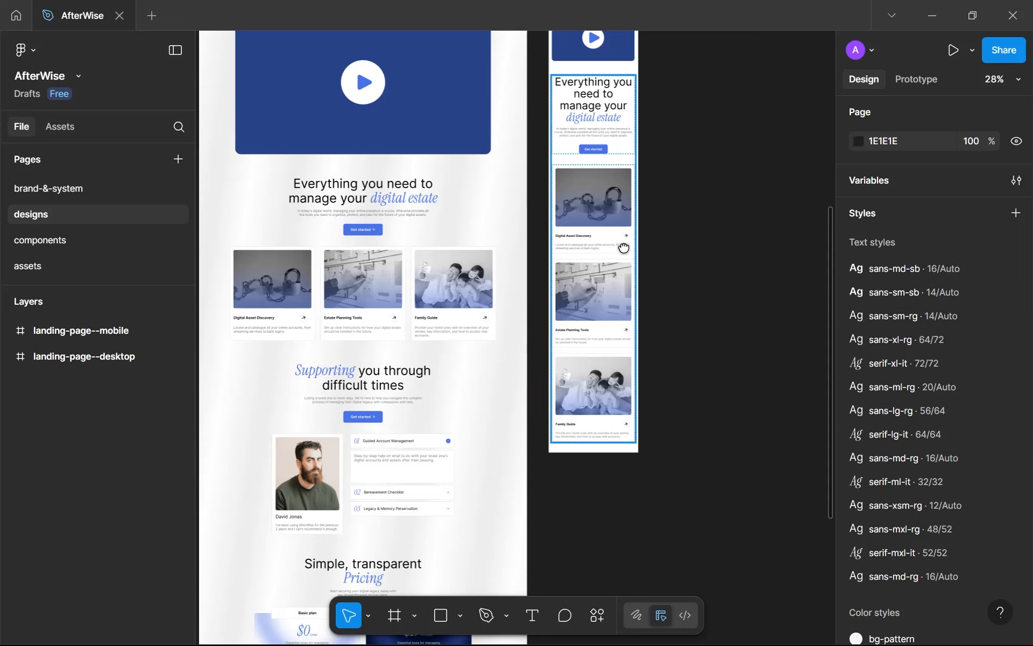
{"action": "scroll", "coordinate": [622, 244], "scroll_direction": "left", "scroll_amount": 2}
{"action": "scroll", "coordinate": [661, 245], "scroll_direction": "down", "scroll_amount": 4}
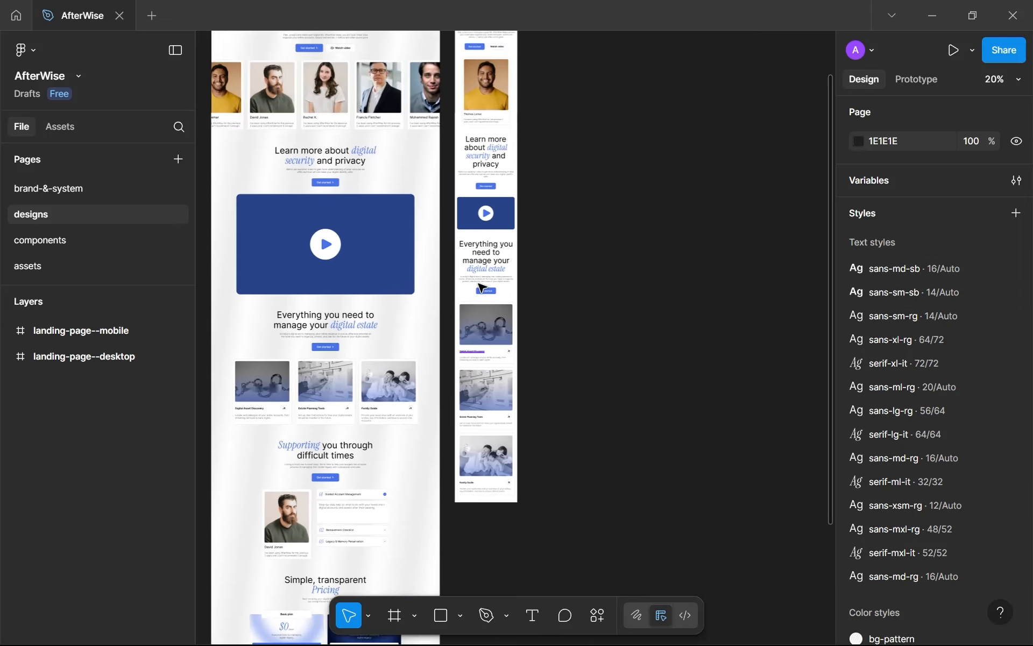
{"action": "scroll", "coordinate": [505, 271], "scroll_direction": "down", "scroll_amount": 4}
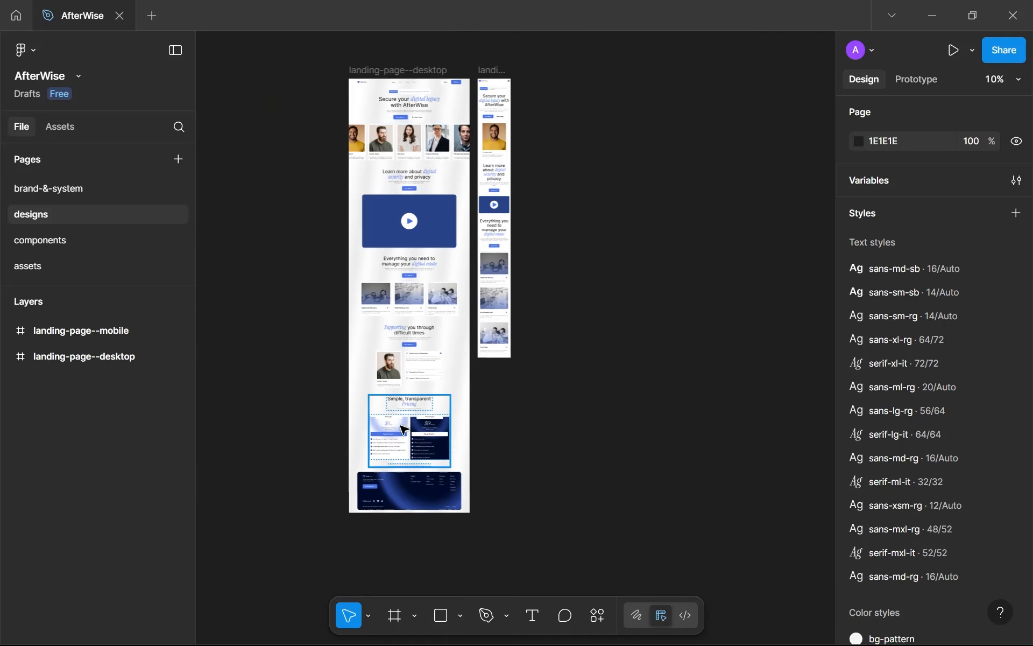
{"action": "left_click", "coordinate": [495, 111]}
{"action": "scroll", "coordinate": [430, 204], "scroll_direction": "up", "scroll_amount": 6}
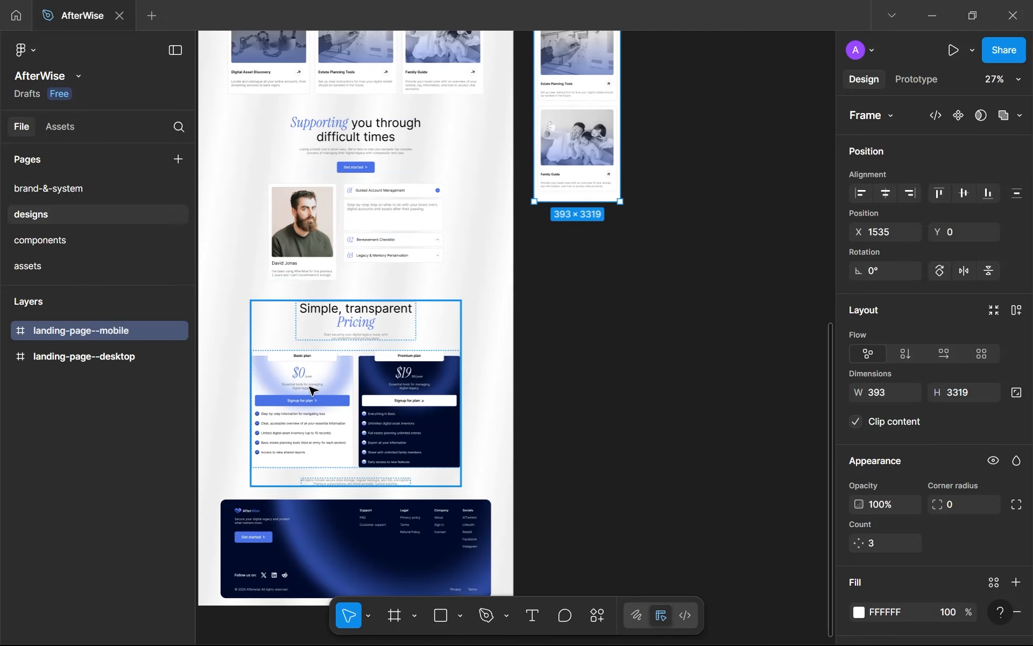
{"action": "scroll", "coordinate": [356, 226], "scroll_direction": "down", "scroll_amount": 3}
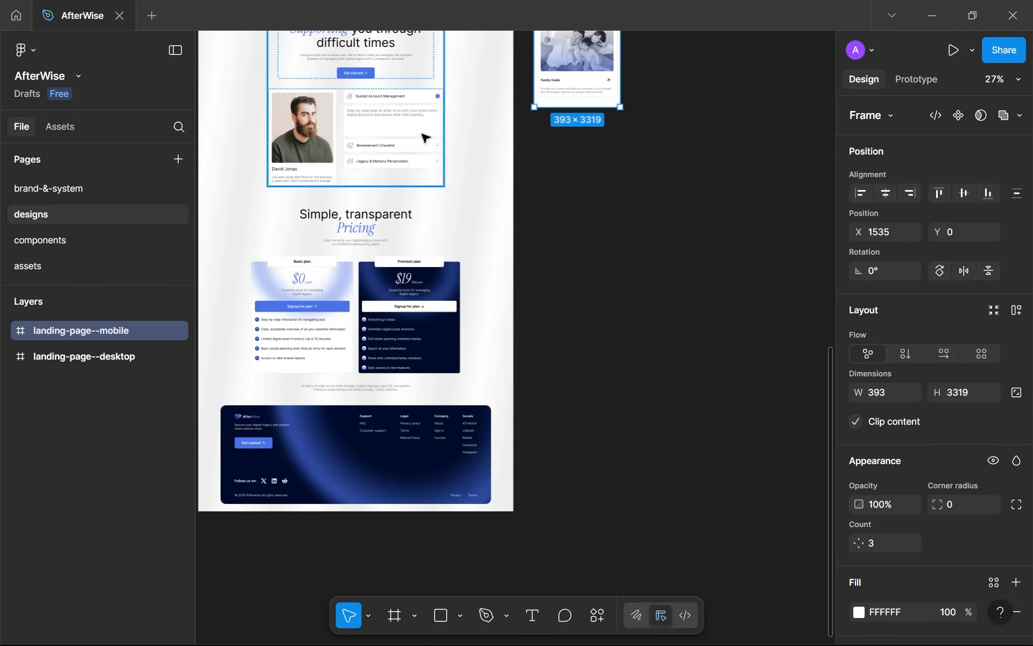
{"action": "left_click_drag", "start_coordinate": [422, 136], "coordinate": [397, 200]}
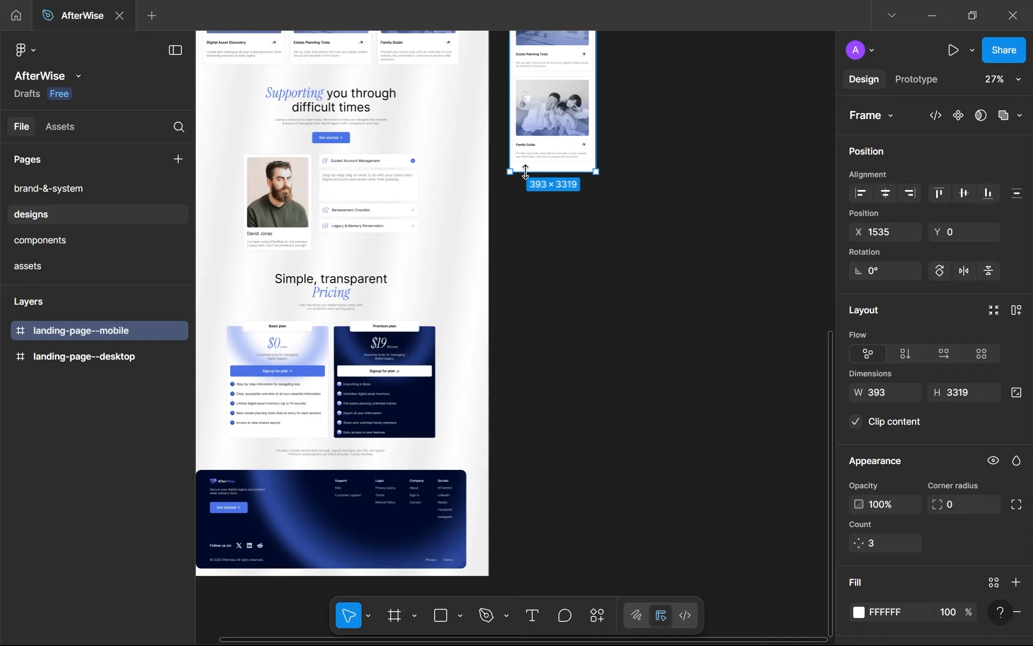
{"action": "left_click_drag", "start_coordinate": [525, 171], "coordinate": [502, 584]}
{"action": "scroll", "coordinate": [646, 207], "scroll_direction": "up", "scroll_amount": 5}
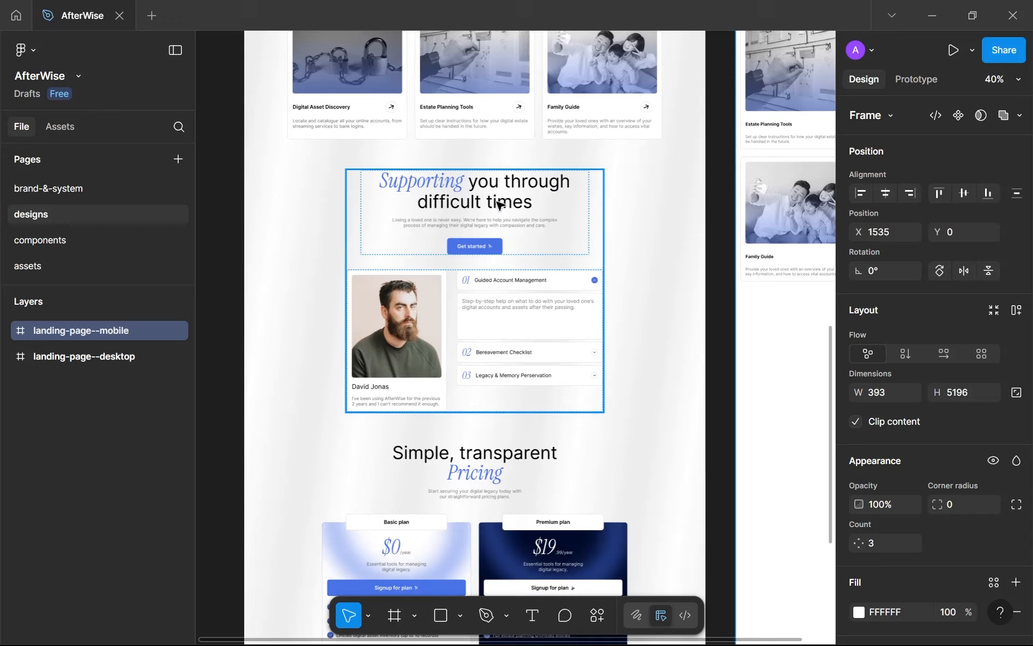
{"action": "scroll", "coordinate": [492, 204], "scroll_direction": "down", "scroll_amount": 4}
{"action": "left_click_drag", "start_coordinate": [362, 193], "coordinate": [312, 194]}
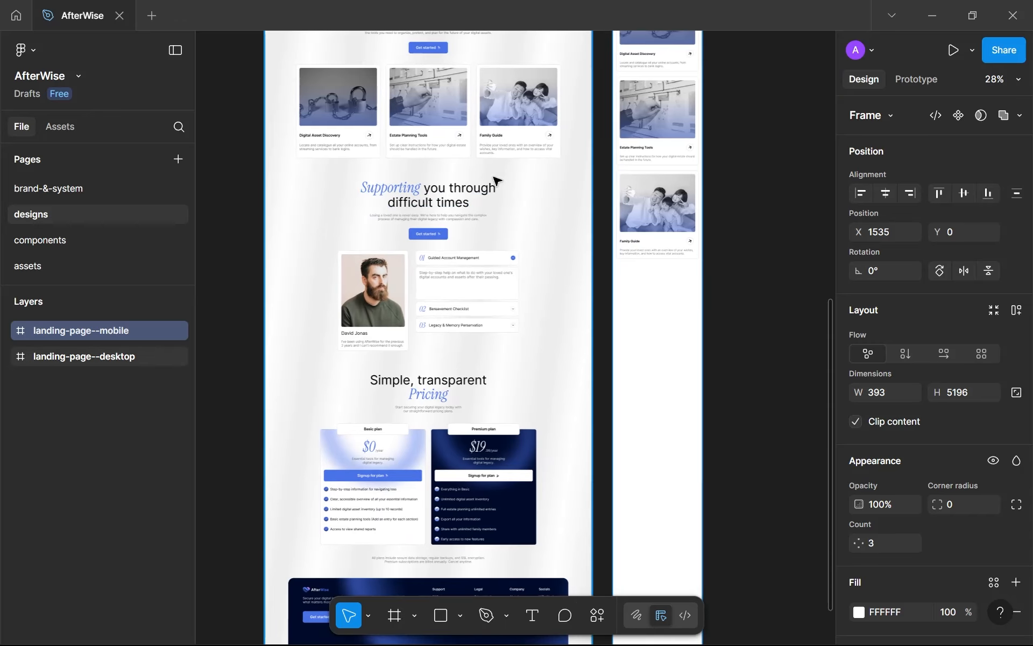
{"action": "scroll", "coordinate": [449, 203], "scroll_direction": "up", "scroll_amount": 4}
{"action": "left_click_drag", "start_coordinate": [383, 199], "coordinate": [366, 202]}
{"action": "scroll", "coordinate": [458, 205], "scroll_direction": "down", "scroll_amount": 4}
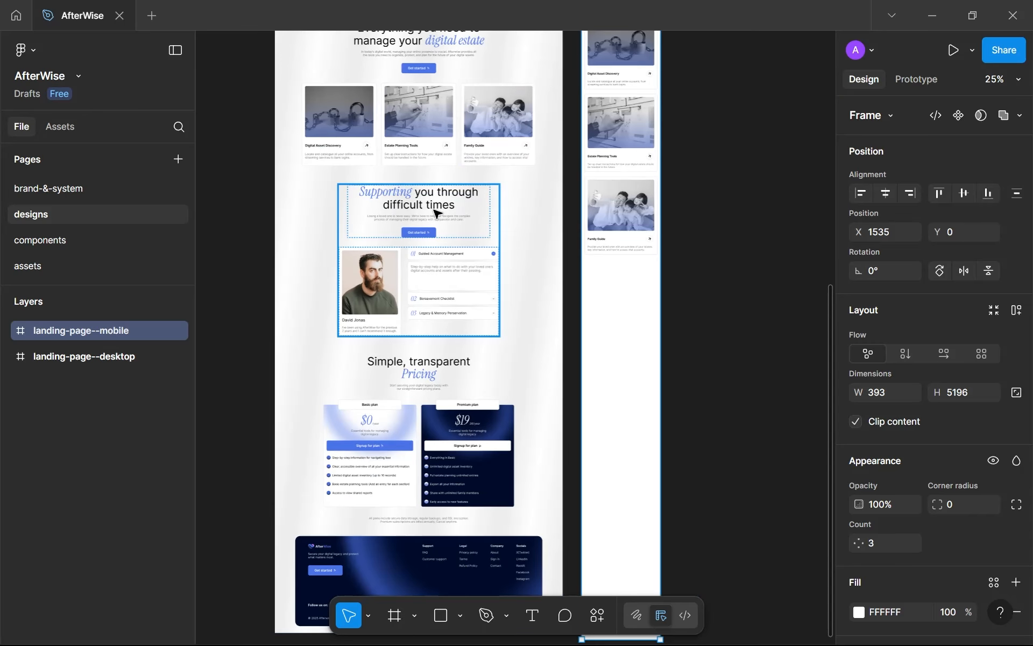
{"action": "scroll", "coordinate": [628, 154], "scroll_direction": "up", "scroll_amount": 1}
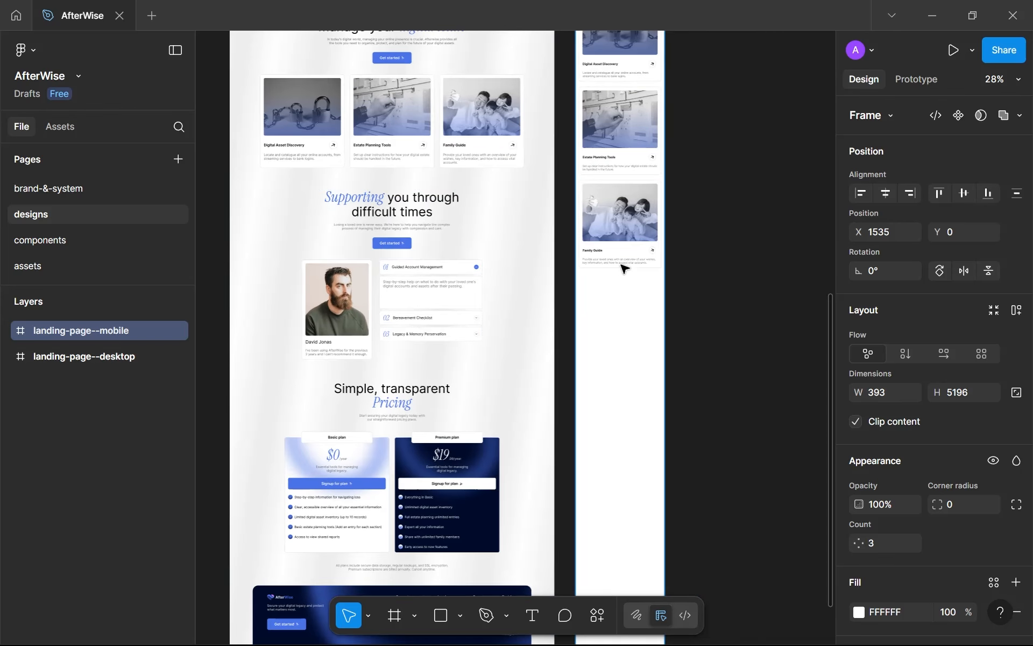
{"action": "scroll", "coordinate": [623, 268], "scroll_direction": "down", "scroll_amount": 3}
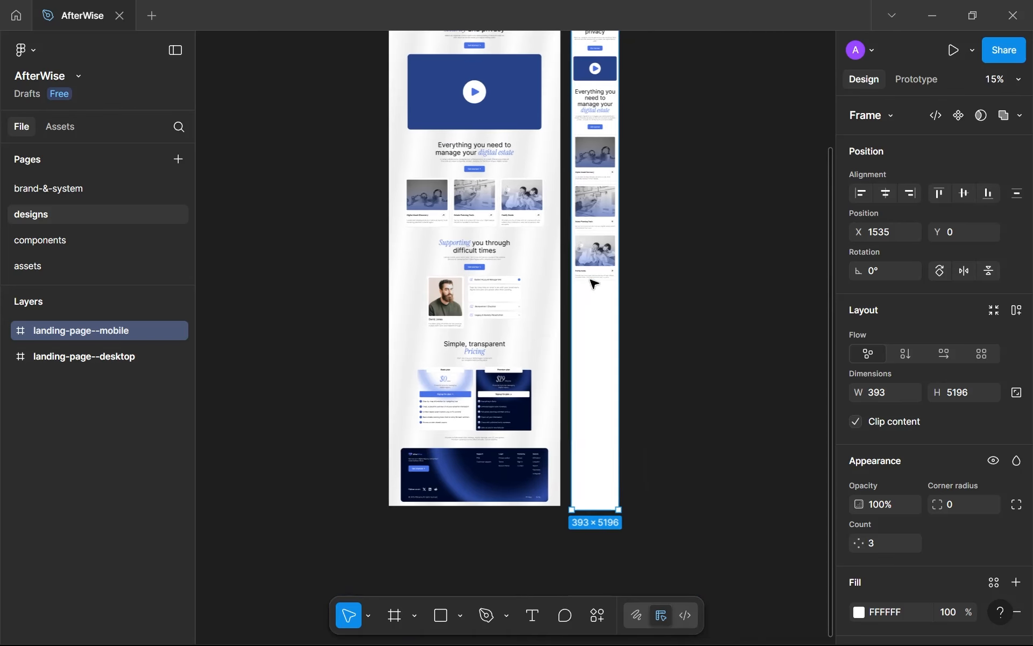
Duplicate the mobile features section and place the copy below the original.
{"action": "left_click", "coordinate": [600, 110]}
{"action": "key", "text": "ctrl+d"}
{"action": "left_click_drag", "start_coordinate": [599, 124], "coordinate": [595, 318]}
{"action": "scroll", "coordinate": [594, 317], "scroll_direction": "up", "scroll_amount": 3}
{"action": "scroll", "coordinate": [595, 318], "scroll_direction": "up", "scroll_amount": 2}
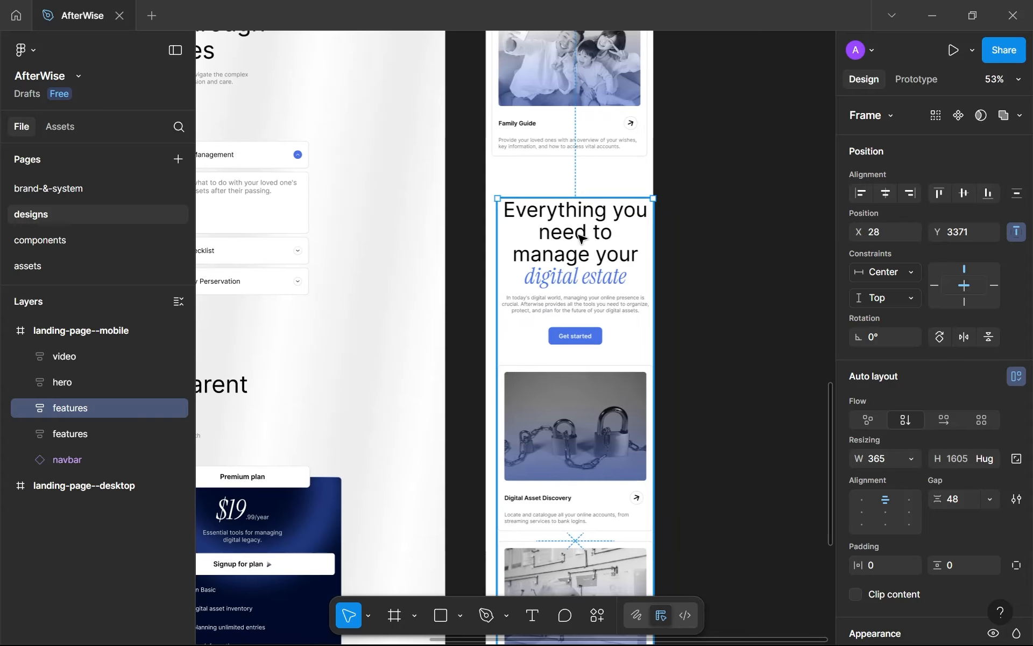
{"action": "scroll", "coordinate": [558, 285], "scroll_direction": "down", "scroll_amount": 3}
{"action": "scroll", "coordinate": [391, 190], "scroll_direction": "up", "scroll_amount": 1}
{"action": "scroll", "coordinate": [390, 188], "scroll_direction": "up", "scroll_amount": 3}
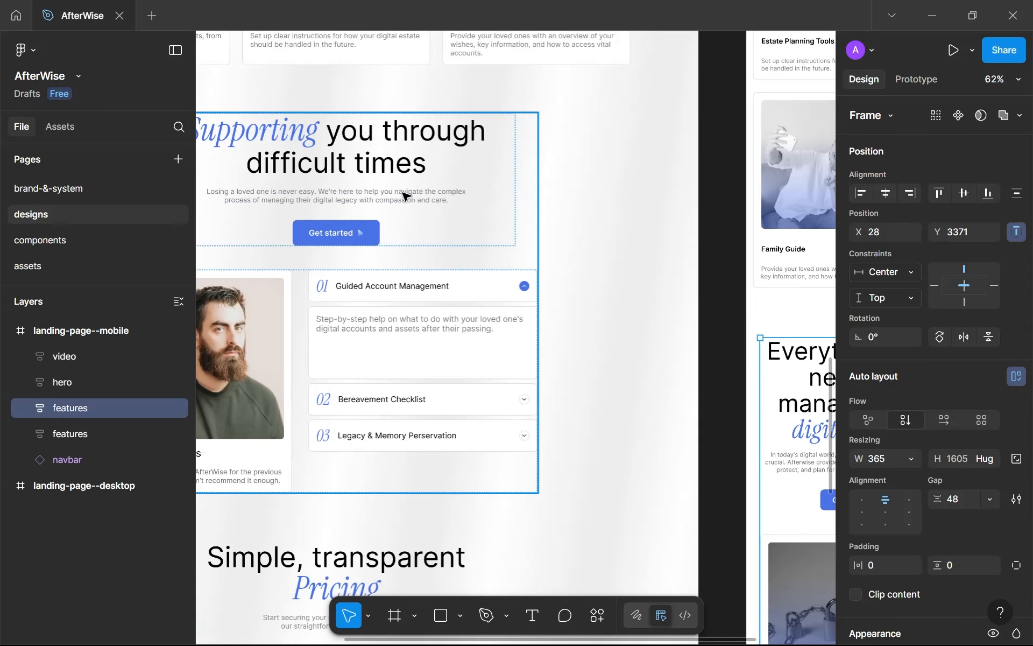
Apply the sans-xsm-rg text style to the new section's "Losing a loved one" paragraph.
{"action": "double_click", "coordinate": [405, 193]}
{"action": "double_click", "coordinate": [404, 194]}
{"action": "double_click", "coordinate": [404, 194]}
{"action": "double_click", "coordinate": [405, 193]}
{"action": "scroll", "coordinate": [541, 272], "scroll_direction": "down", "scroll_amount": 3}
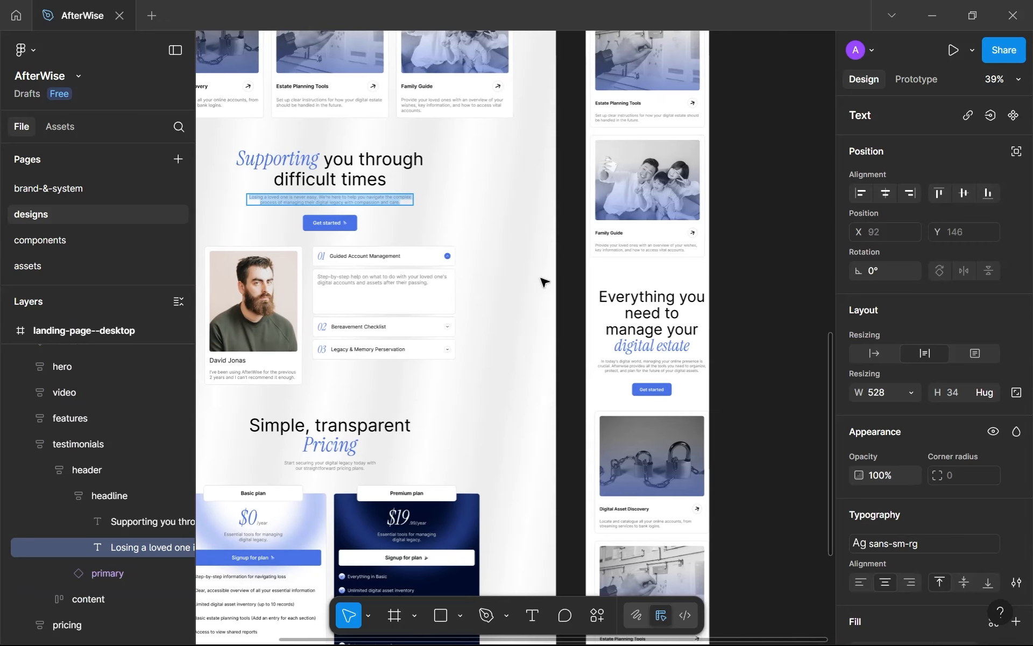
{"action": "scroll", "coordinate": [626, 381], "scroll_direction": "up", "scroll_amount": 2}
{"action": "left_click", "coordinate": [637, 362]}
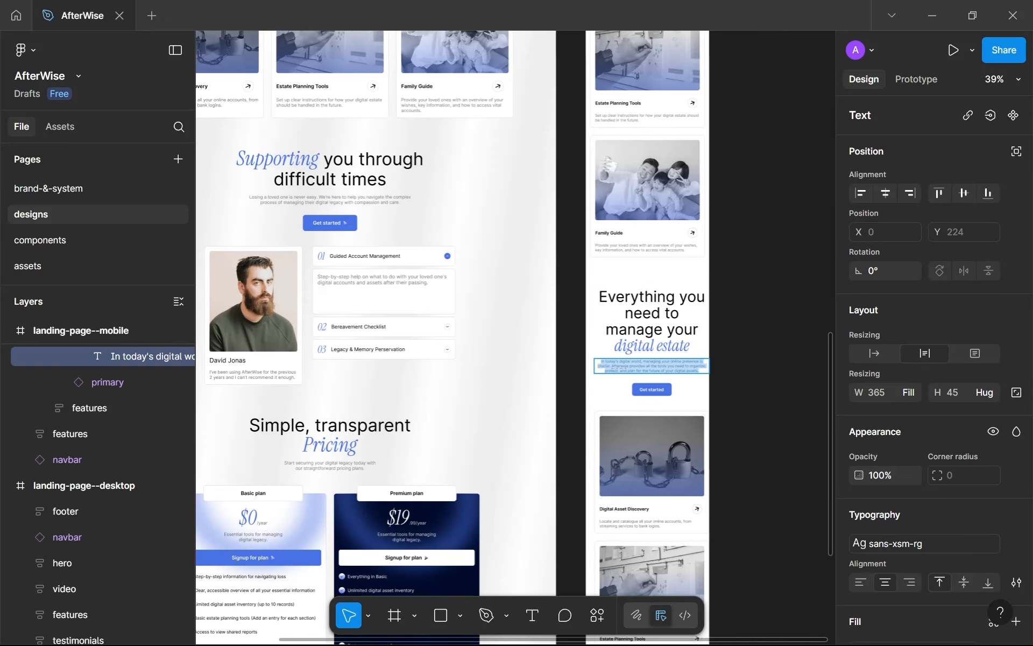
{"action": "scroll", "coordinate": [735, 372], "scroll_direction": "up", "scroll_amount": 5}
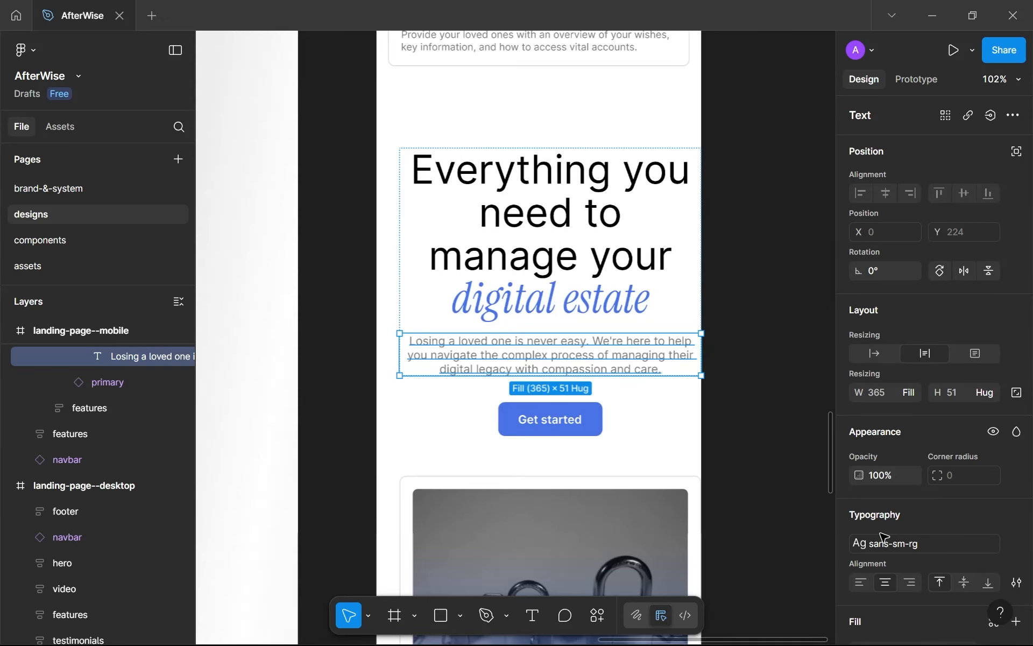
{"action": "left_click", "coordinate": [928, 541]}
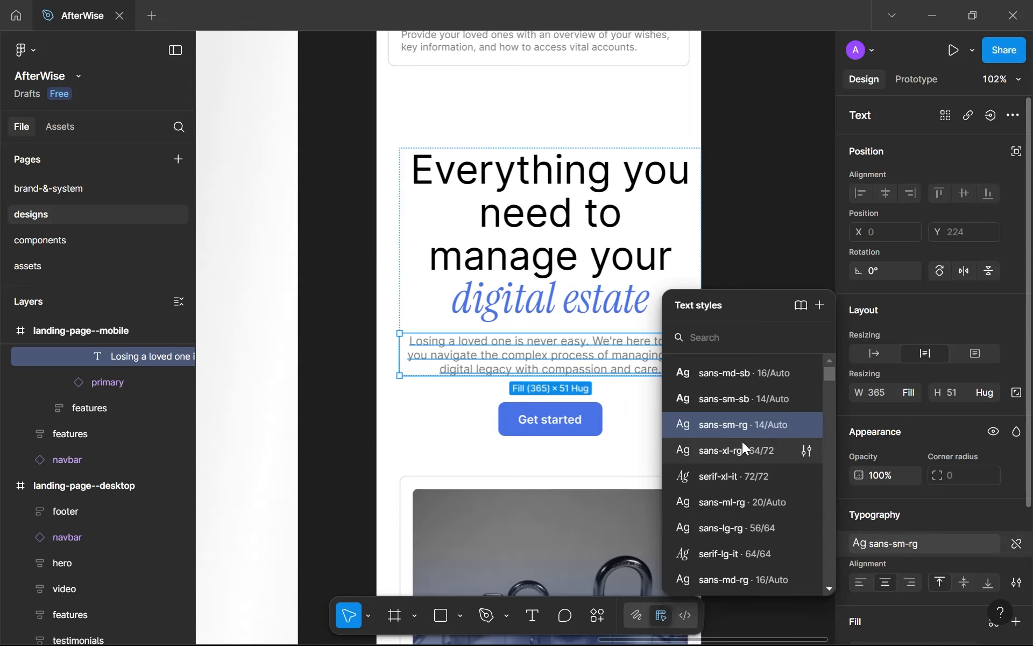
{"action": "scroll", "coordinate": [760, 552], "scroll_direction": "down", "scroll_amount": 4}
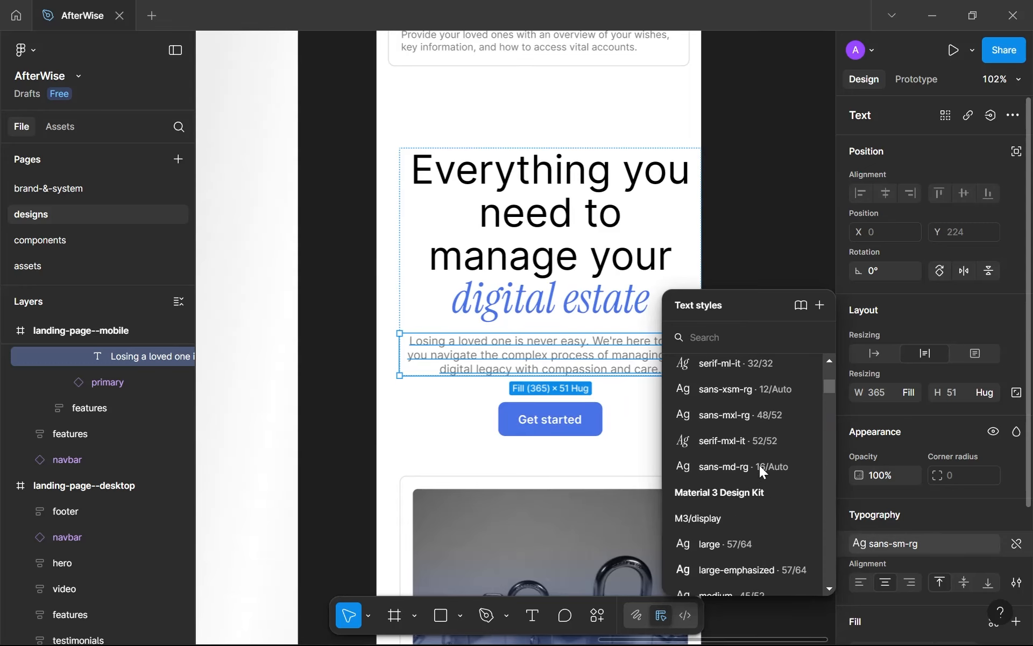
{"action": "scroll", "coordinate": [757, 473], "scroll_direction": "up", "scroll_amount": 6}
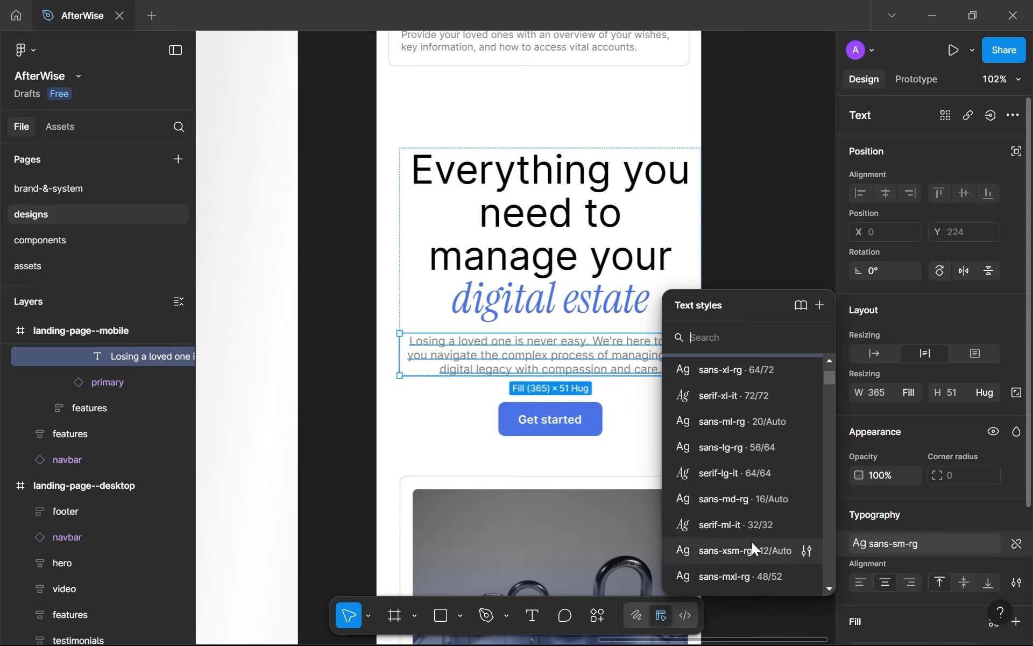
{"action": "left_click", "coordinate": [751, 548]}
{"action": "scroll", "coordinate": [646, 322], "scroll_direction": "down", "scroll_amount": 5}
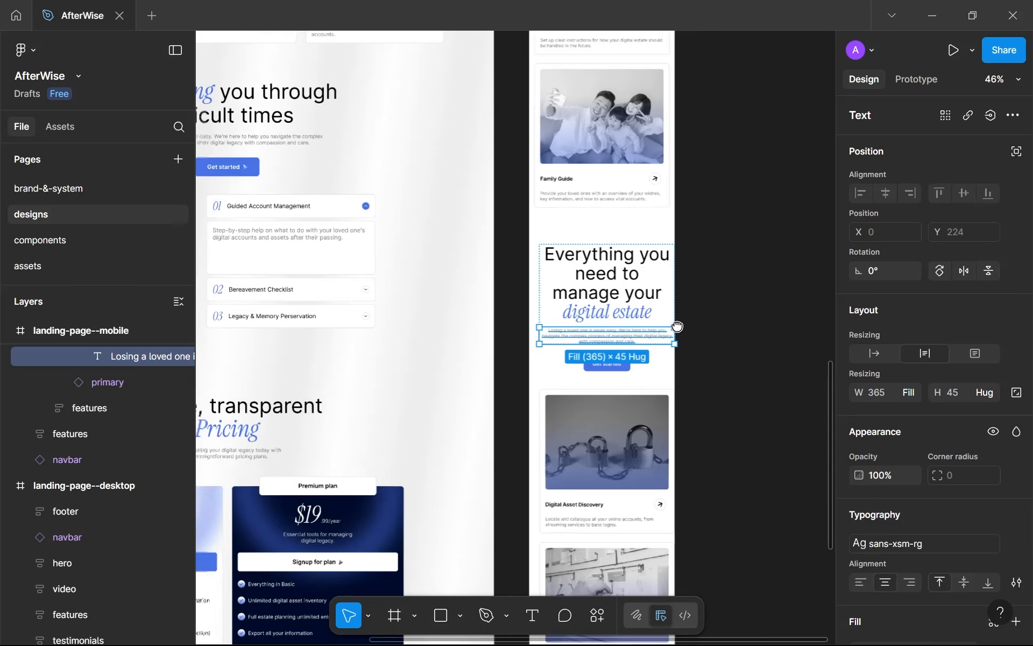
{"action": "scroll", "coordinate": [460, 237], "scroll_direction": "left", "scroll_amount": 3}
Replace the start of the new section's headline with 'you through difficult times'.
{"action": "left_click", "coordinate": [331, 114]}
{"action": "double_click", "coordinate": [331, 114]}
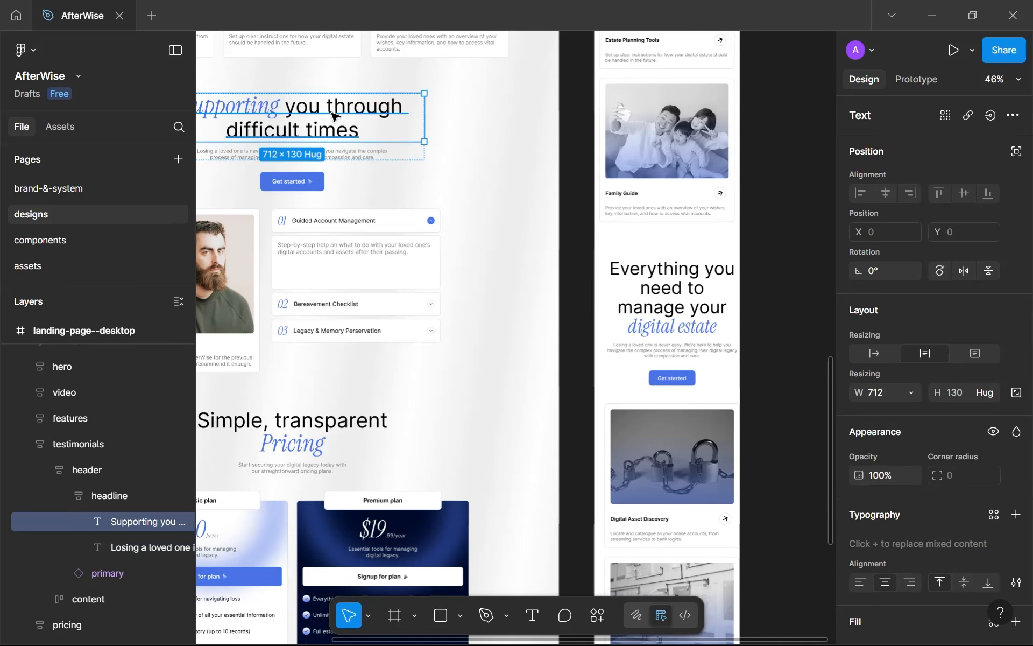
{"action": "left_click", "coordinate": [639, 266]}
{"action": "double_click", "coordinate": [638, 263]}
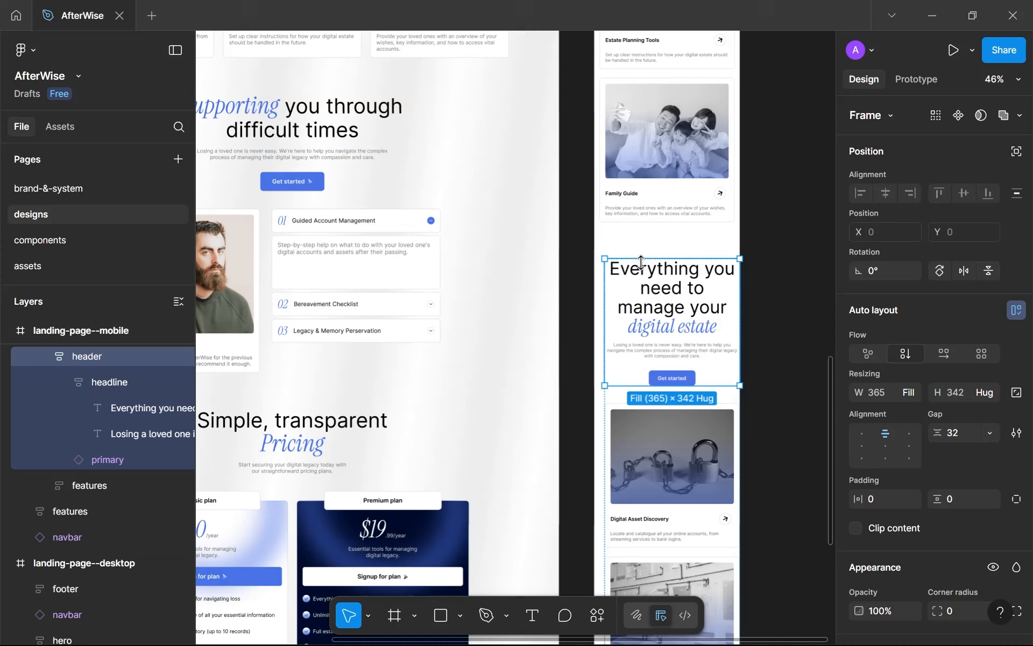
{"action": "double_click", "coordinate": [675, 289]}
{"action": "double_click", "coordinate": [694, 311]}
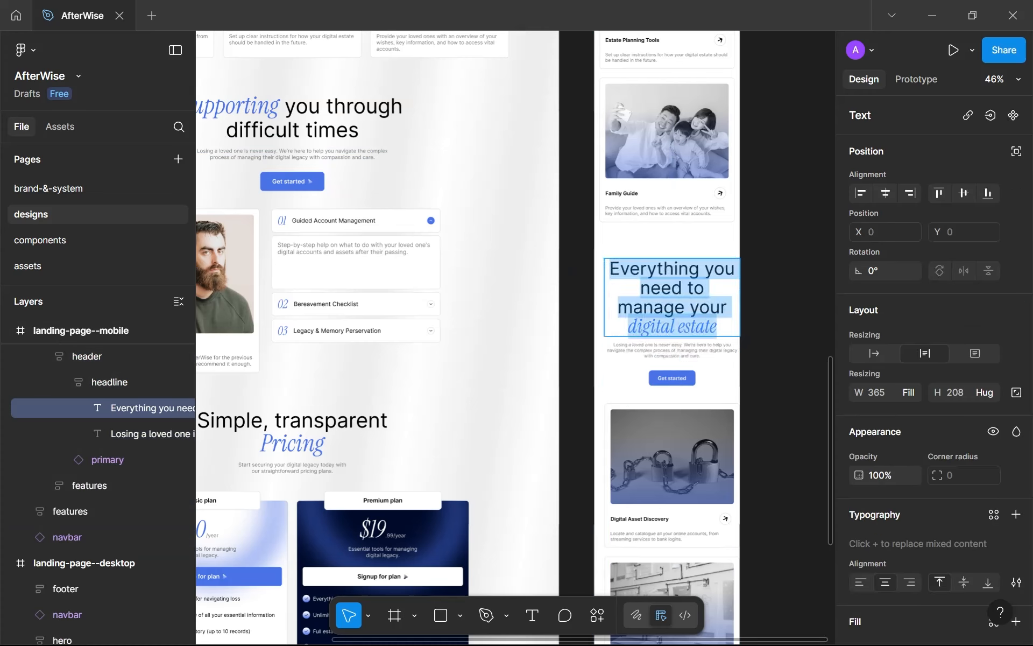
{"action": "left_click", "coordinate": [720, 308]}
{"action": "key", "text": "ctrl+shift+Home"}
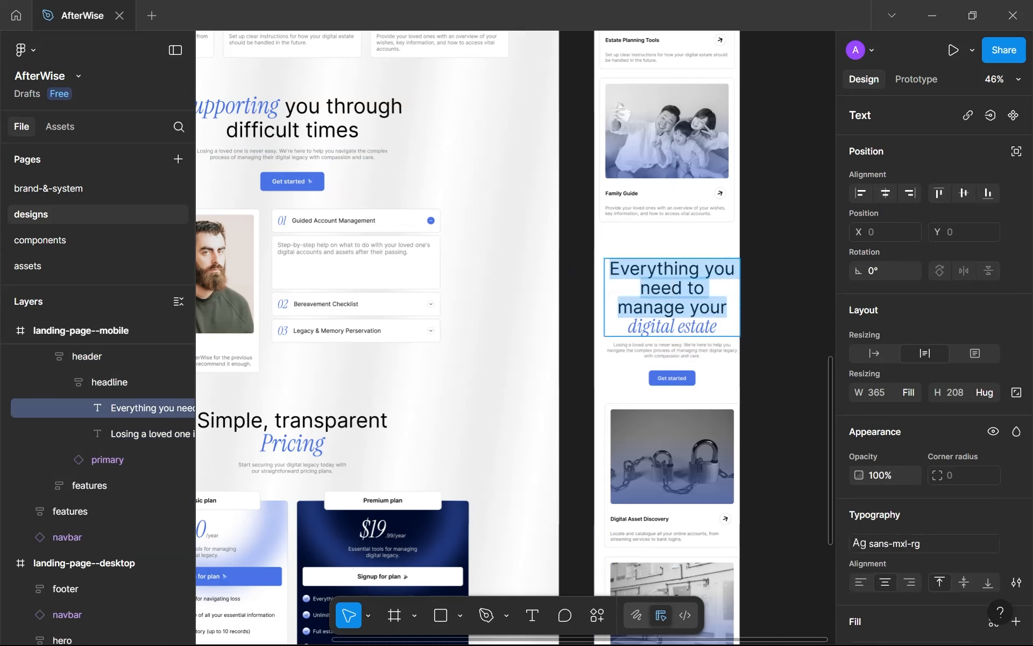
{"action": "type", "text": "you trh"}
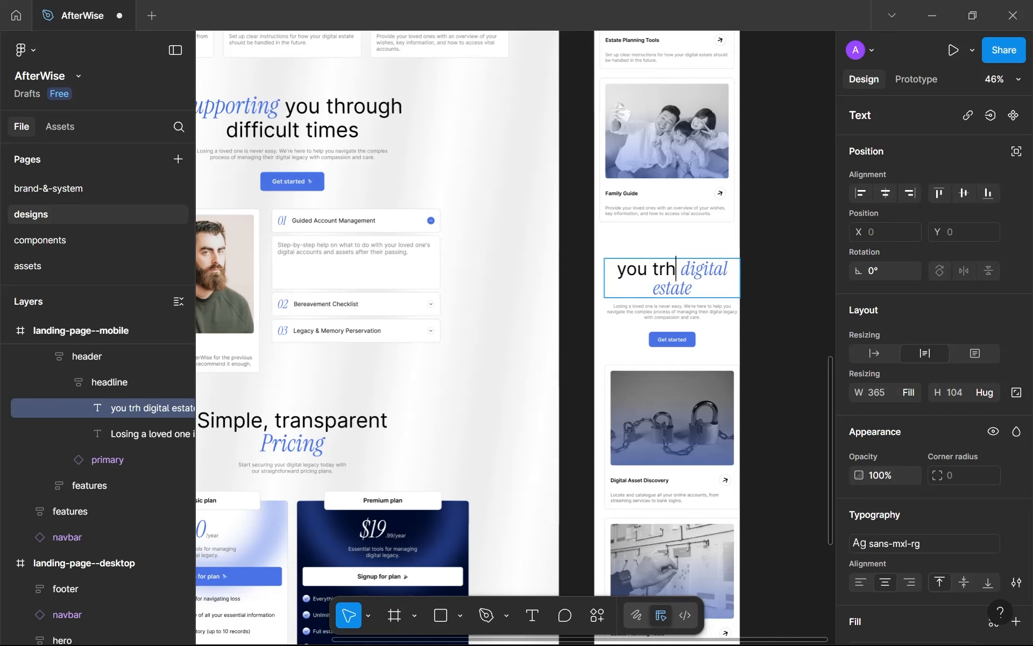
{"action": "key", "text": "BackSpace"}
{"action": "key", "text": "BackSpace"}
{"action": "type", "text": "hrough diffi"}
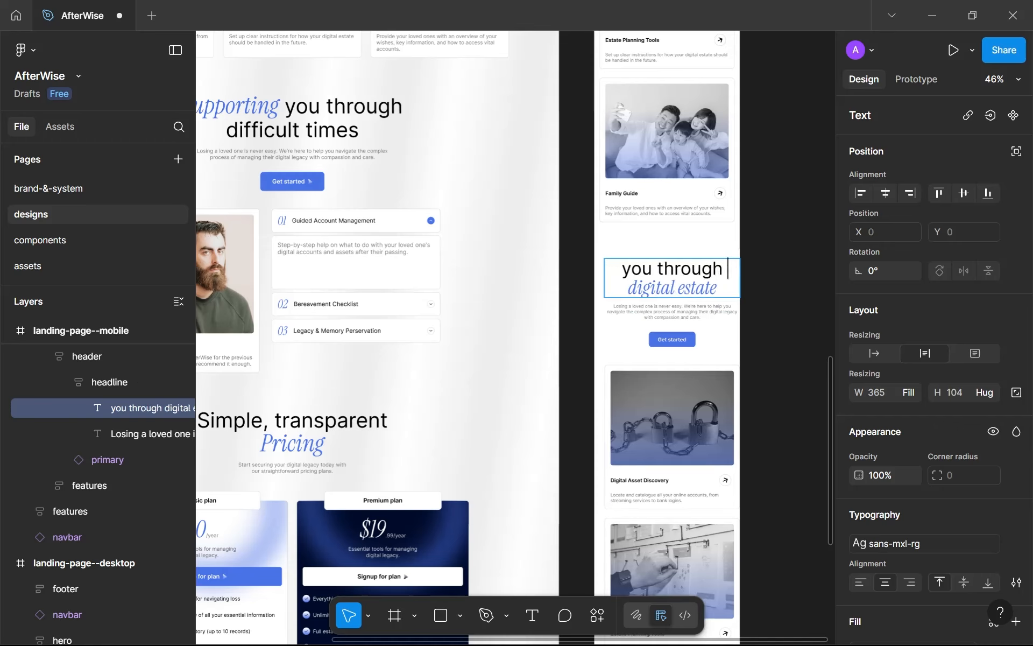
{"action": "type", "text": "cult times"}
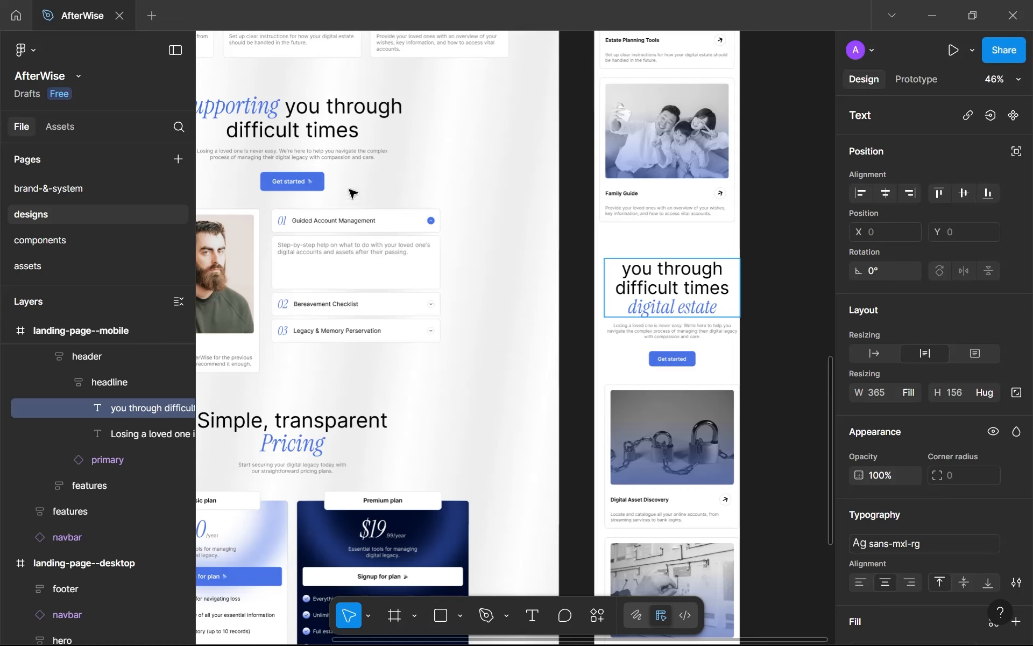
Move the italic 'Supporting' to the front, giving 'Supporting you through difficult times'.
{"action": "key", "text": "shift+End"}
{"action": "type", "text": "S"}
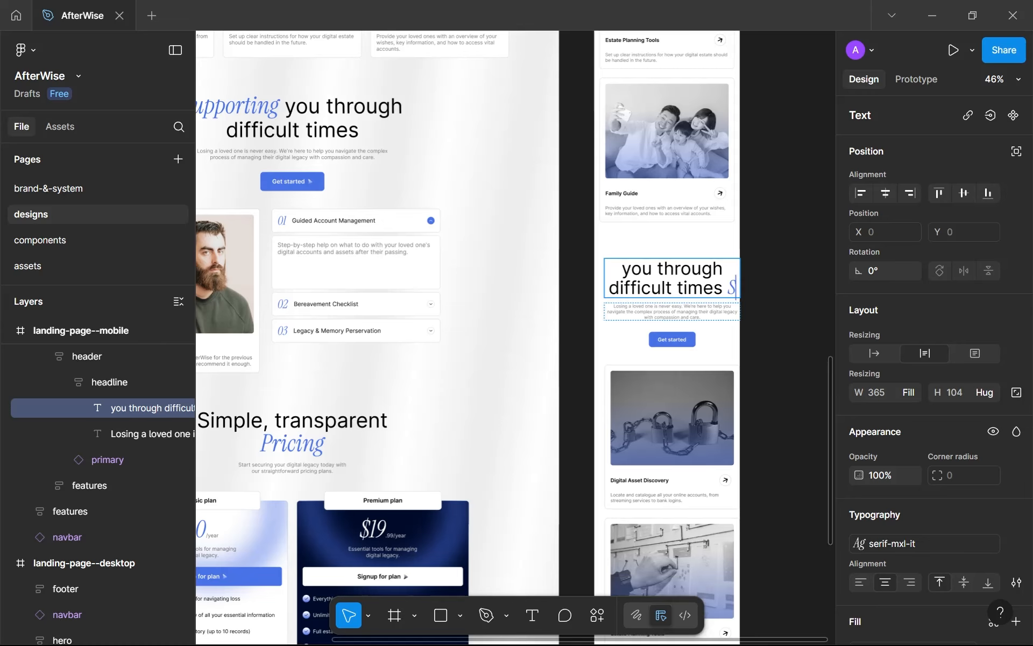
{"action": "type", "text": "upporting"}
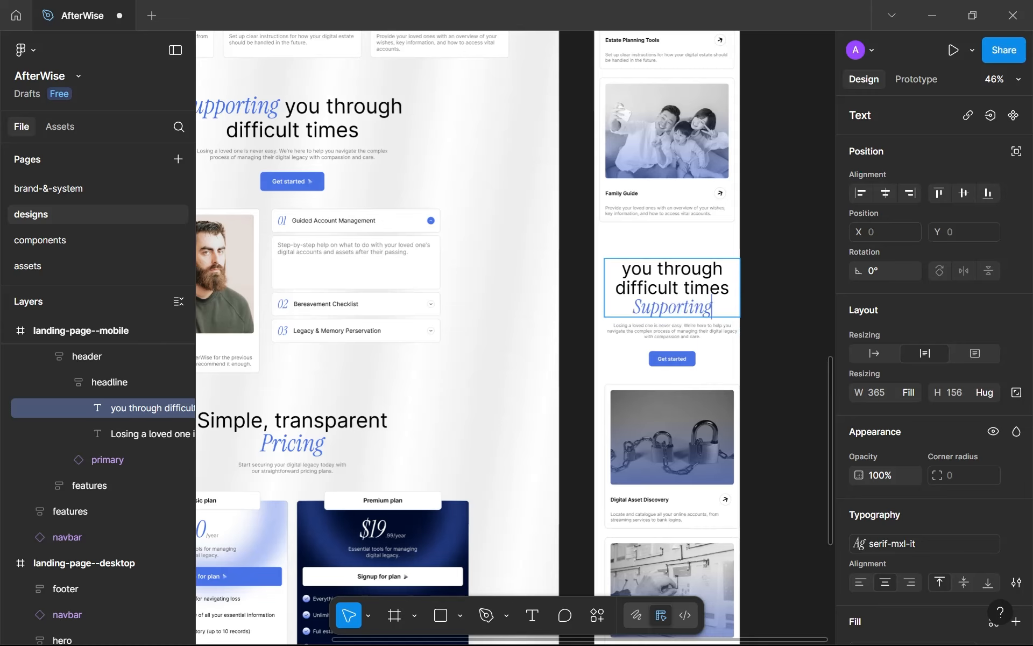
{"action": "left_click_drag", "start_coordinate": [704, 307], "coordinate": [633, 307]}
{"action": "key", "text": "ctrl+x"}
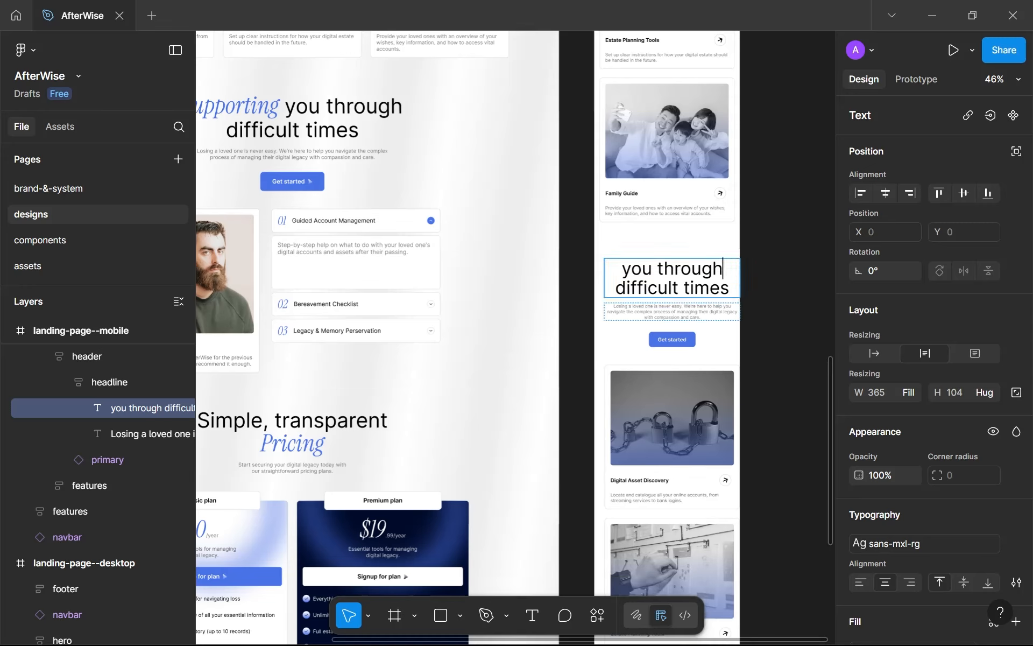
{"action": "key", "text": "ctrl+v"}
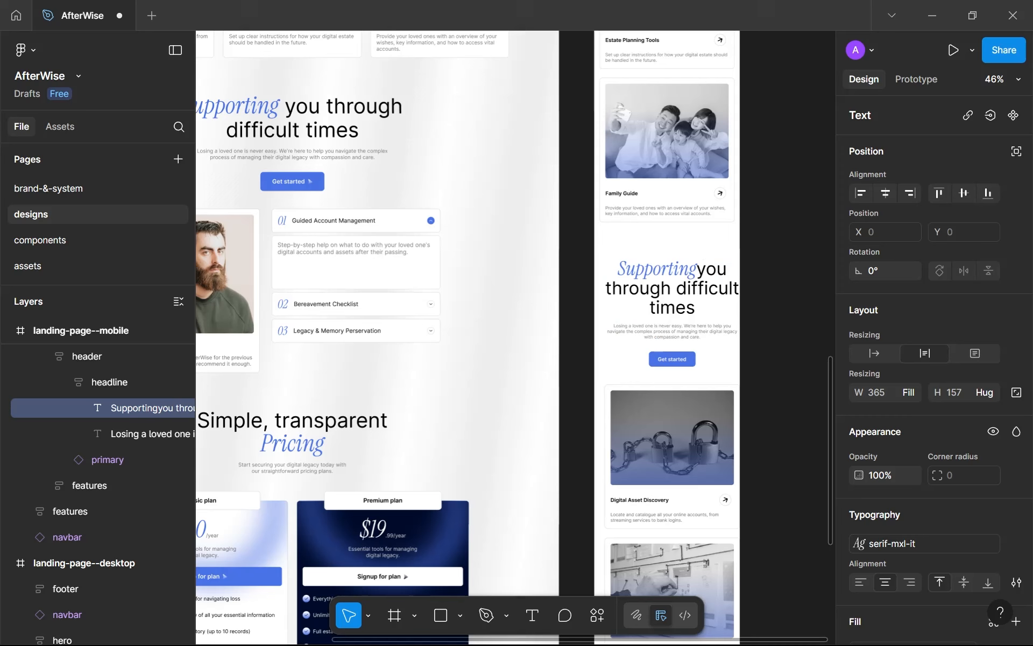
{"action": "key", "text": "Escape"}
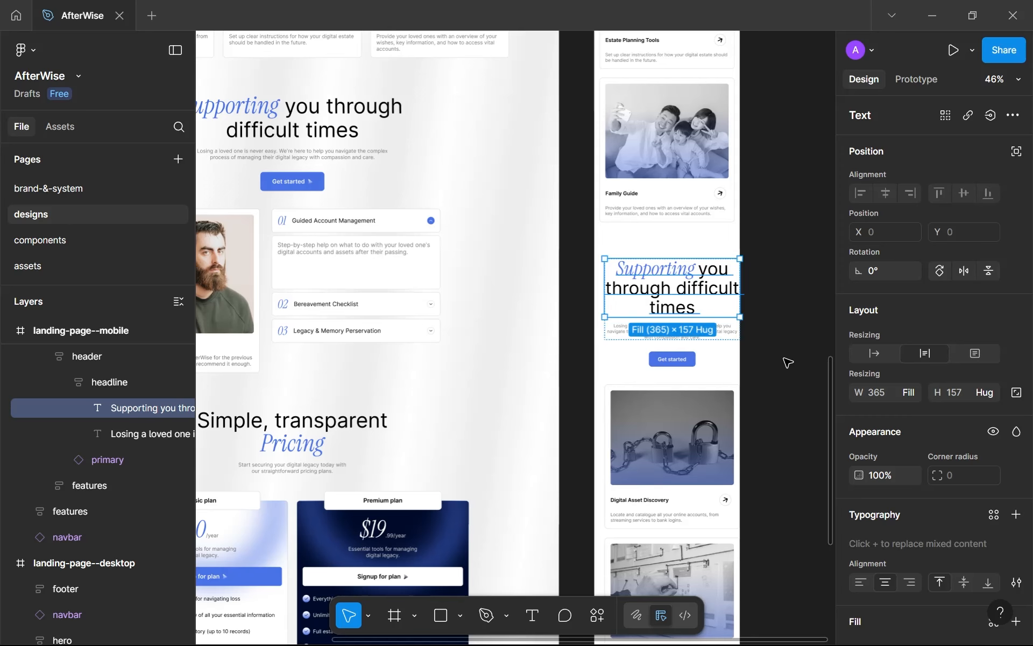
{"action": "key", "text": "Escape"}
{"action": "key", "text": "shift+r"}
{"action": "left_click", "coordinate": [695, 337]}
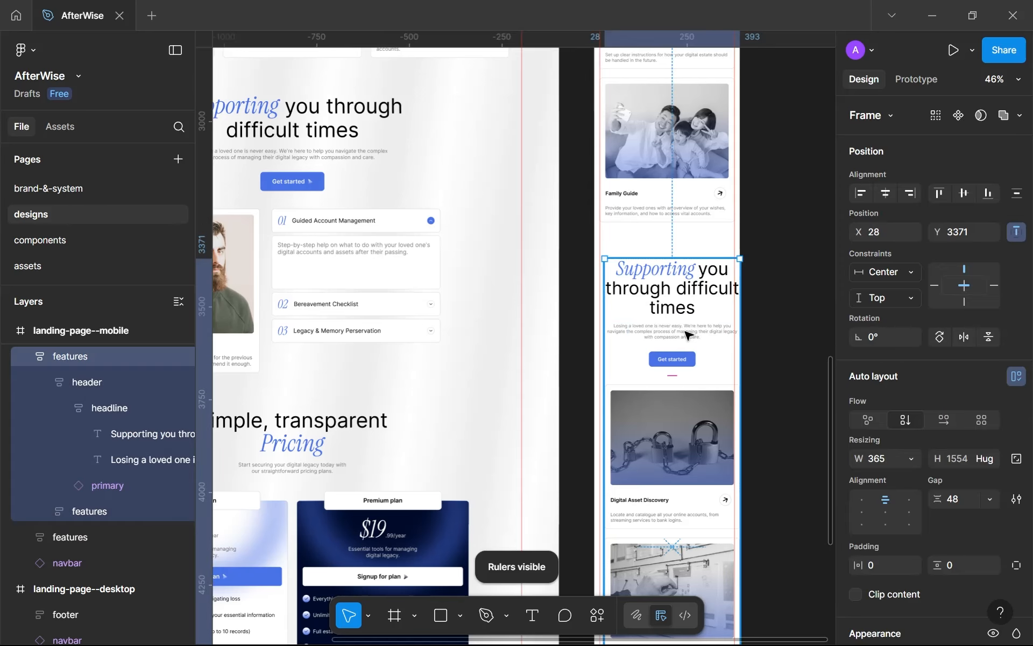
{"action": "left_click_drag", "start_coordinate": [685, 331], "coordinate": [683, 331]}
{"action": "left_click_drag", "start_coordinate": [717, 251], "coordinate": [715, 155]}
{"action": "scroll", "coordinate": [714, 155], "scroll_direction": "down", "scroll_amount": 3}
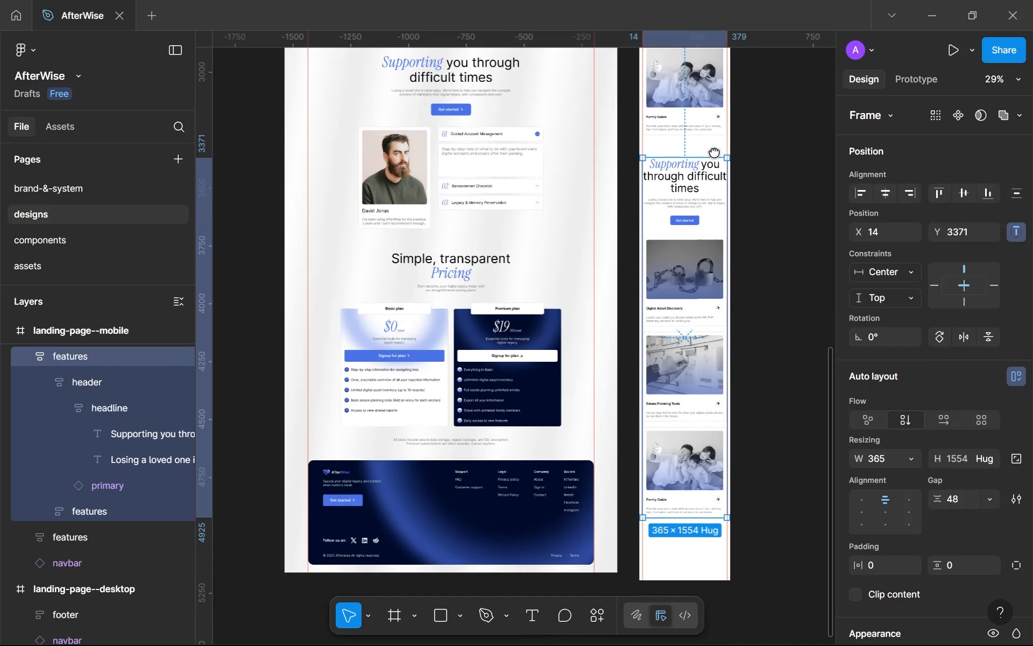
{"action": "scroll", "coordinate": [705, 185], "scroll_direction": "up", "scroll_amount": 5}
{"action": "left_click_drag", "start_coordinate": [674, 259], "coordinate": [679, 197]}
{"action": "scroll", "coordinate": [679, 194], "scroll_direction": "down", "scroll_amount": 4}
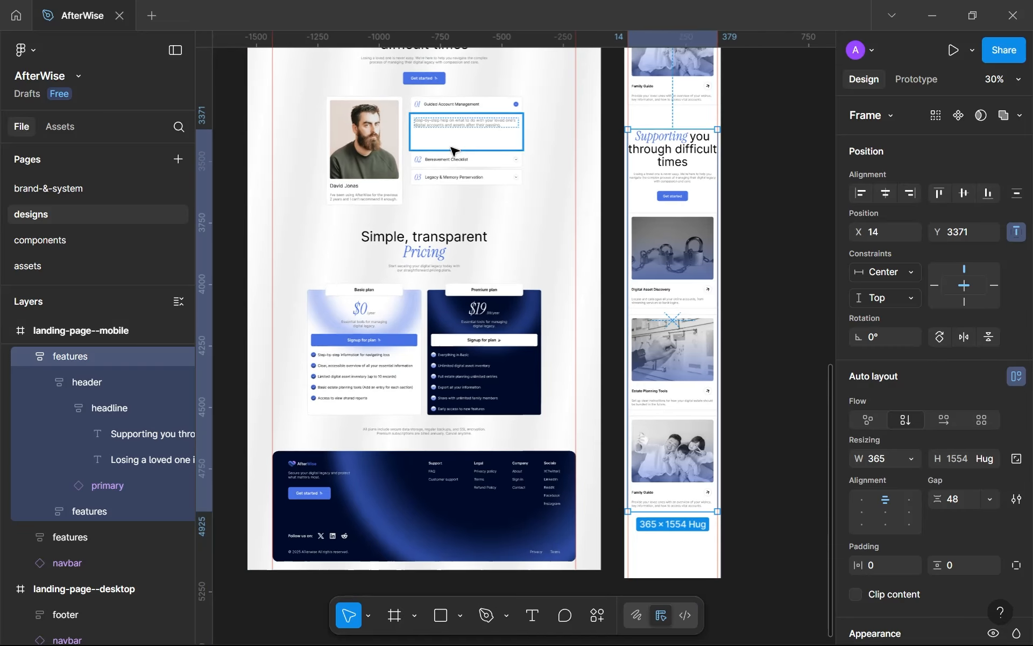
{"action": "scroll", "coordinate": [397, 145], "scroll_direction": "down", "scroll_amount": 1}
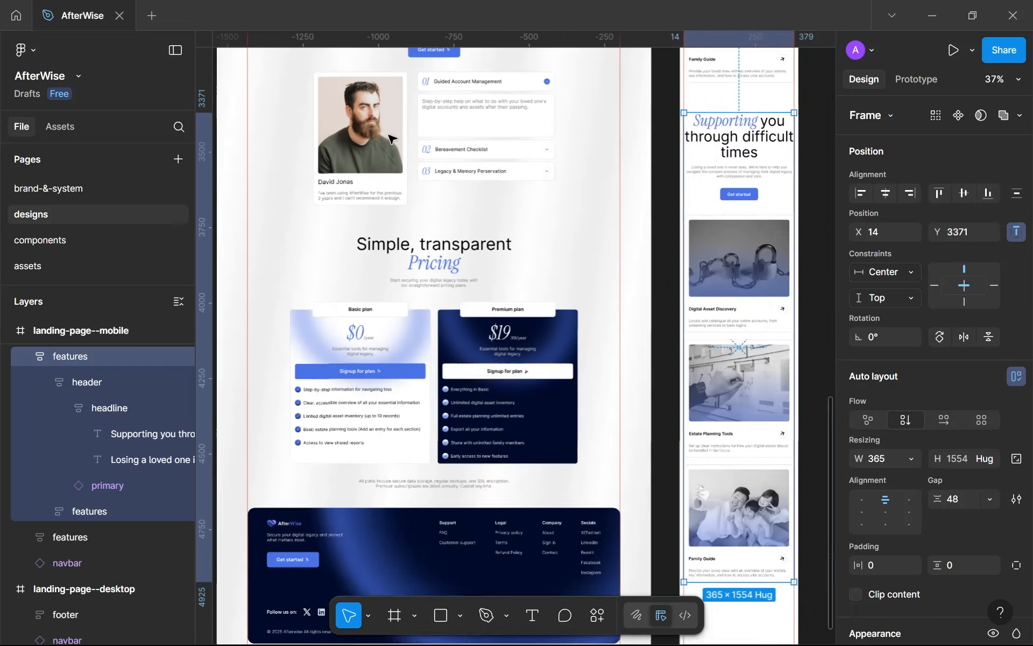
{"action": "scroll", "coordinate": [467, 129], "scroll_direction": "up", "scroll_amount": 4}
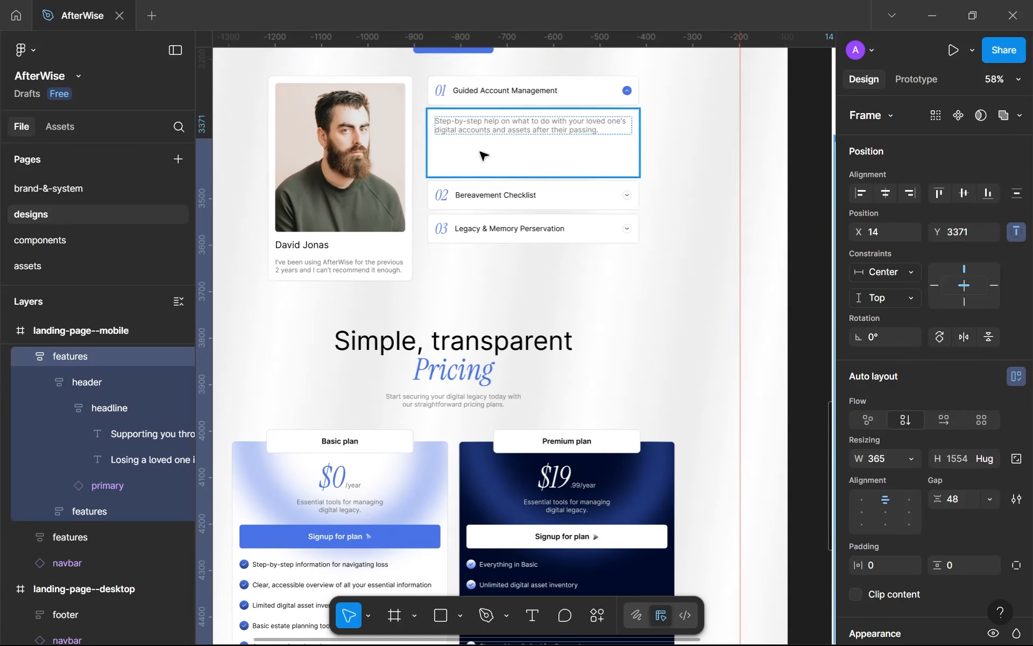
{"action": "scroll", "coordinate": [482, 154], "scroll_direction": "up", "scroll_amount": 4}
{"action": "scroll", "coordinate": [605, 346], "scroll_direction": "down", "scroll_amount": 2}
{"action": "left_click_drag", "start_coordinate": [363, 251], "coordinate": [455, 307]}
{"action": "scroll", "coordinate": [454, 308], "scroll_direction": "down", "scroll_amount": 2}
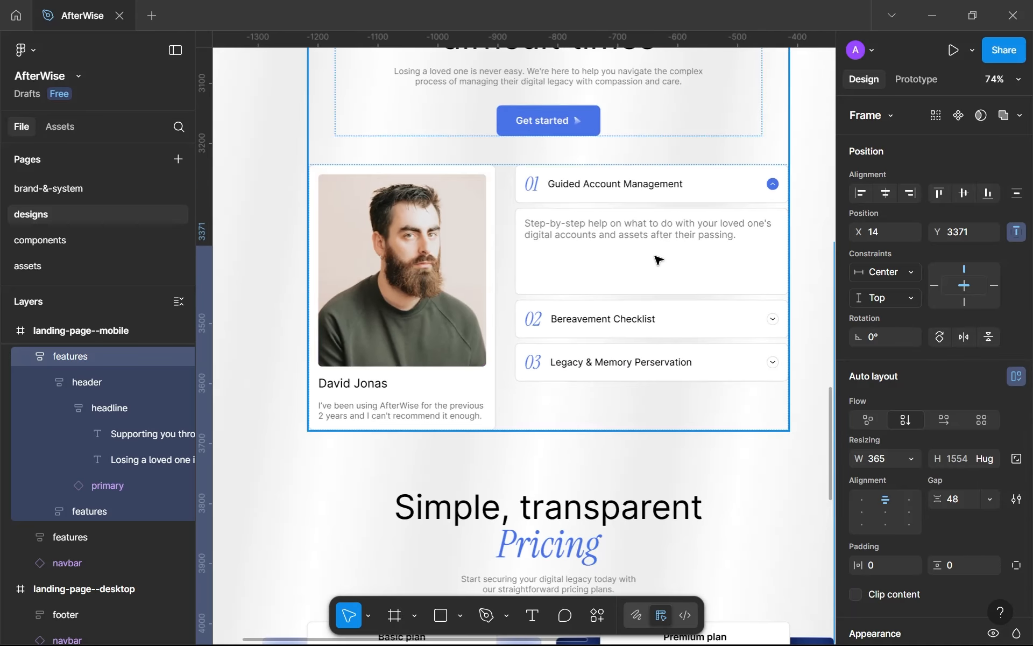
{"action": "scroll", "coordinate": [659, 260], "scroll_direction": "down", "scroll_amount": 5}
{"action": "left_click_drag", "start_coordinate": [612, 249], "coordinate": [504, 198]}
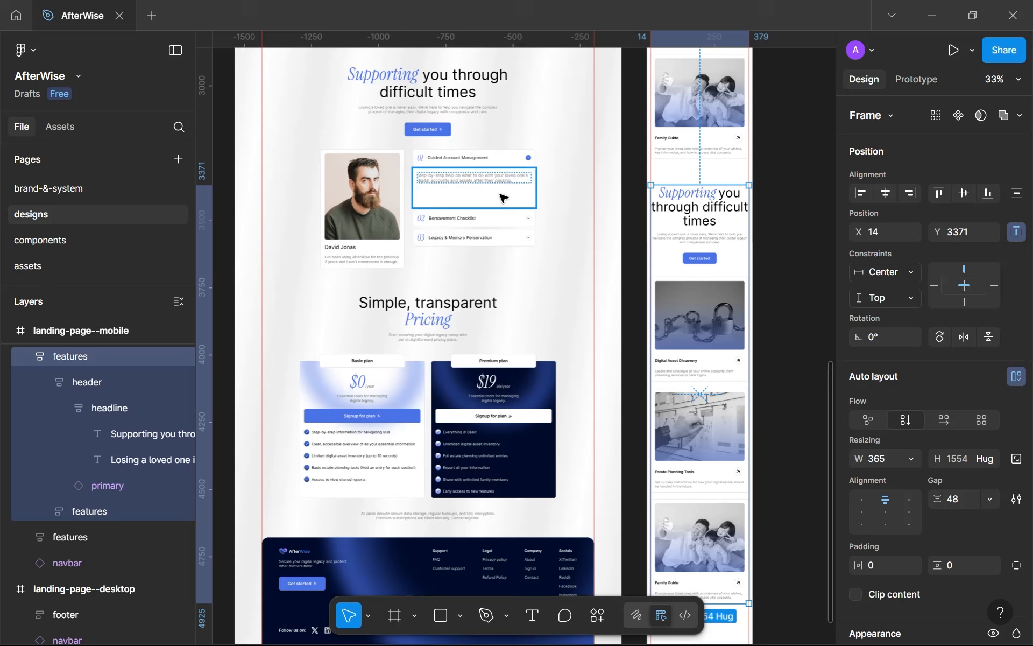
{"action": "left_click", "coordinate": [673, 351]}
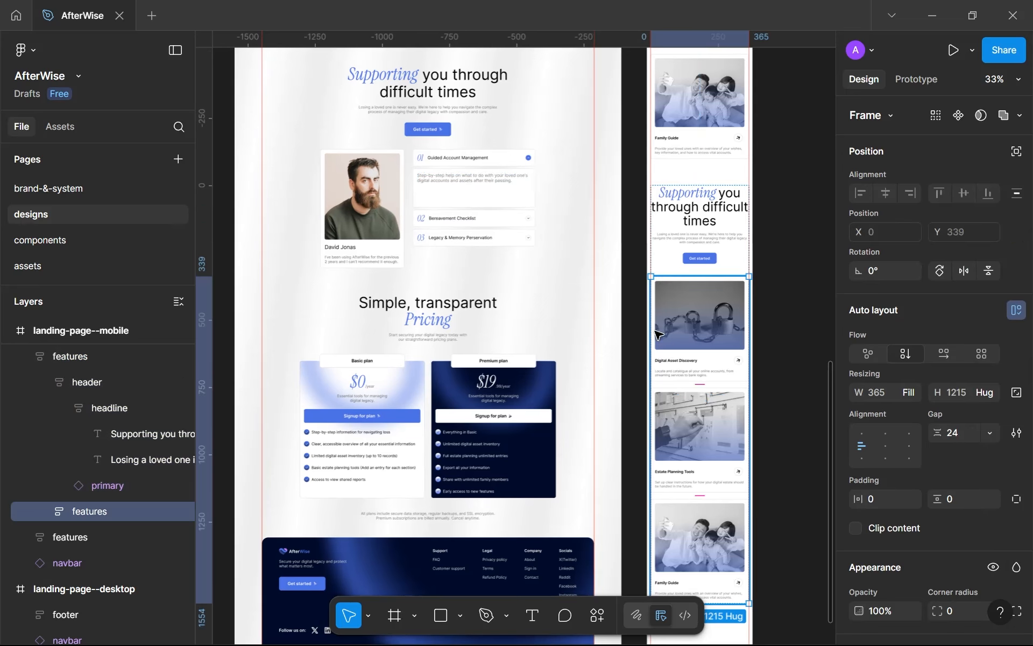
{"action": "double_click", "coordinate": [425, 200]}
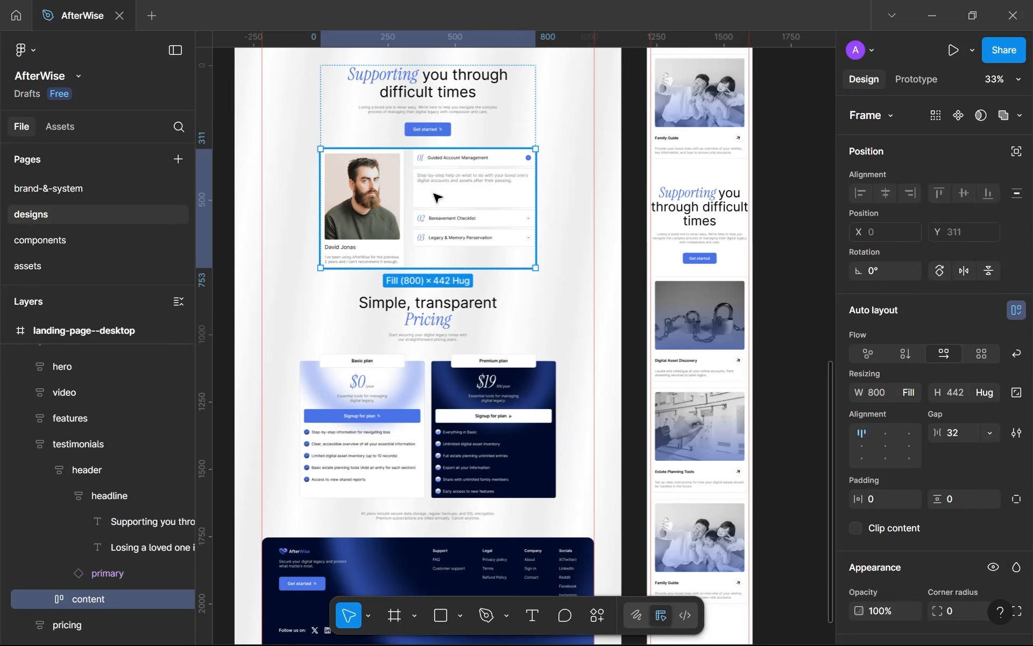
{"action": "double_click", "coordinate": [436, 197]}
{"action": "scroll", "coordinate": [409, 185], "scroll_direction": "down", "scroll_amount": 3}
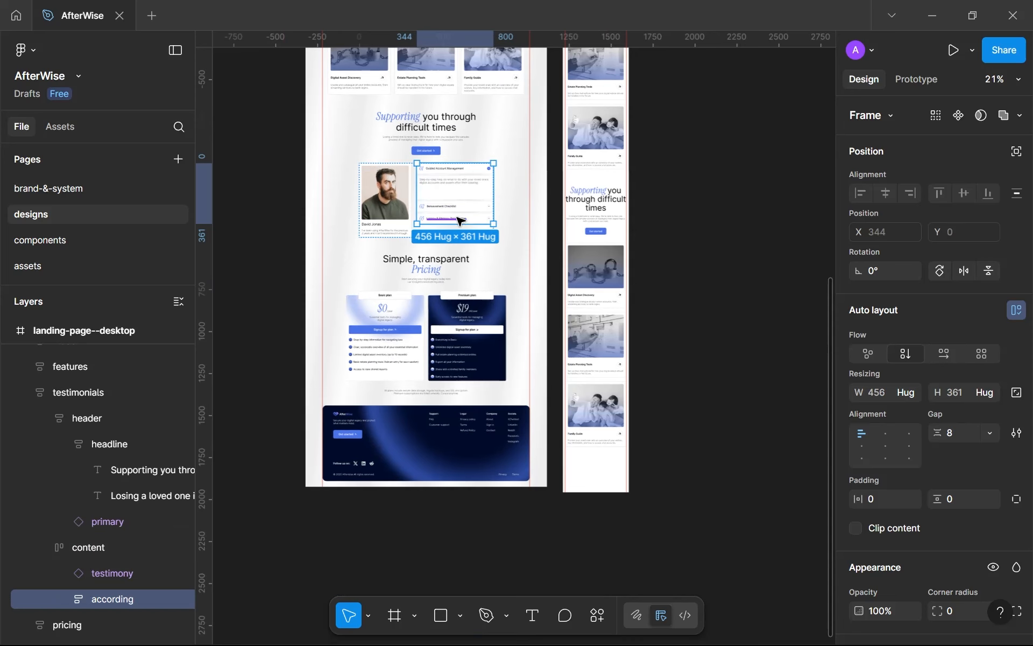
{"action": "left_click", "coordinate": [438, 244]}
{"action": "double_click", "coordinate": [438, 204]}
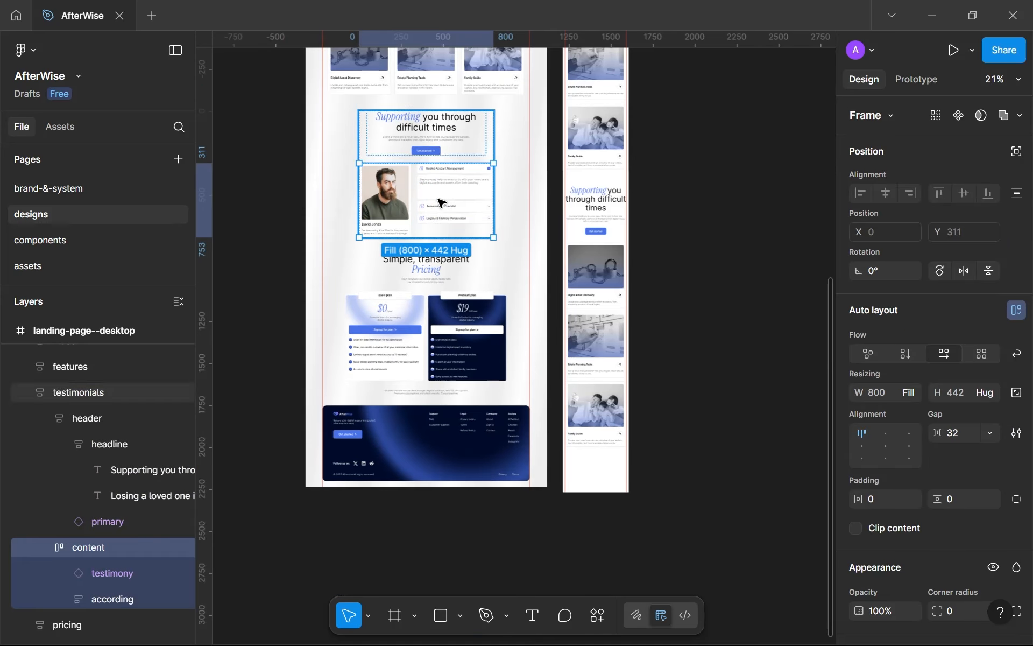
{"action": "left_click", "coordinate": [591, 295]}
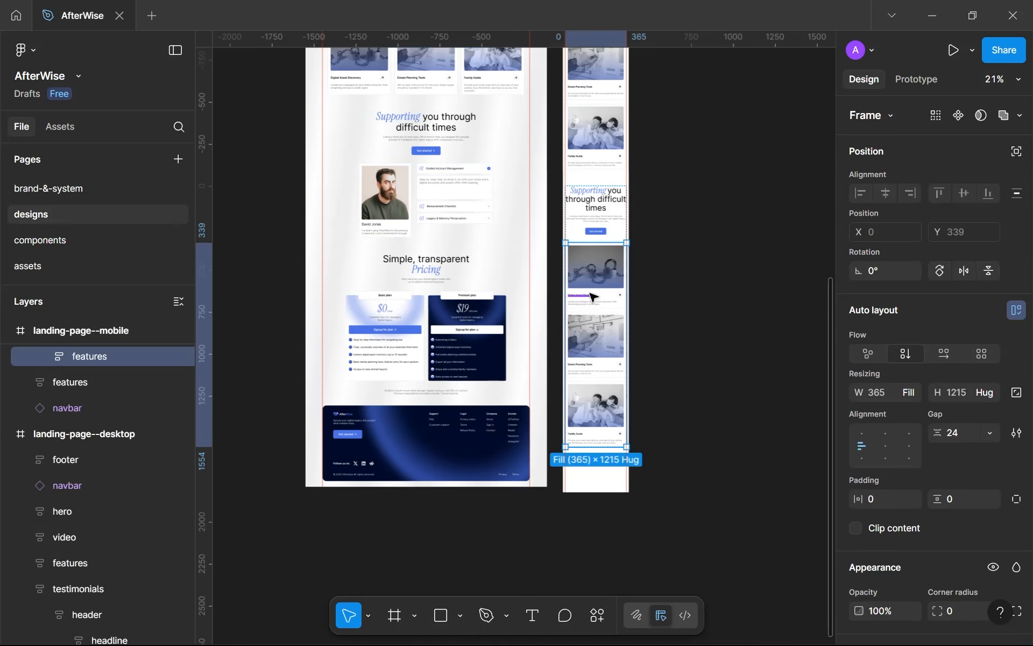
Paste the testimonial section over the mobile cards, stack it vertically with the accordion on top.
{"action": "key", "text": "ctrl+shift+r"}
{"action": "scroll", "coordinate": [637, 280], "scroll_direction": "up", "scroll_amount": 5}
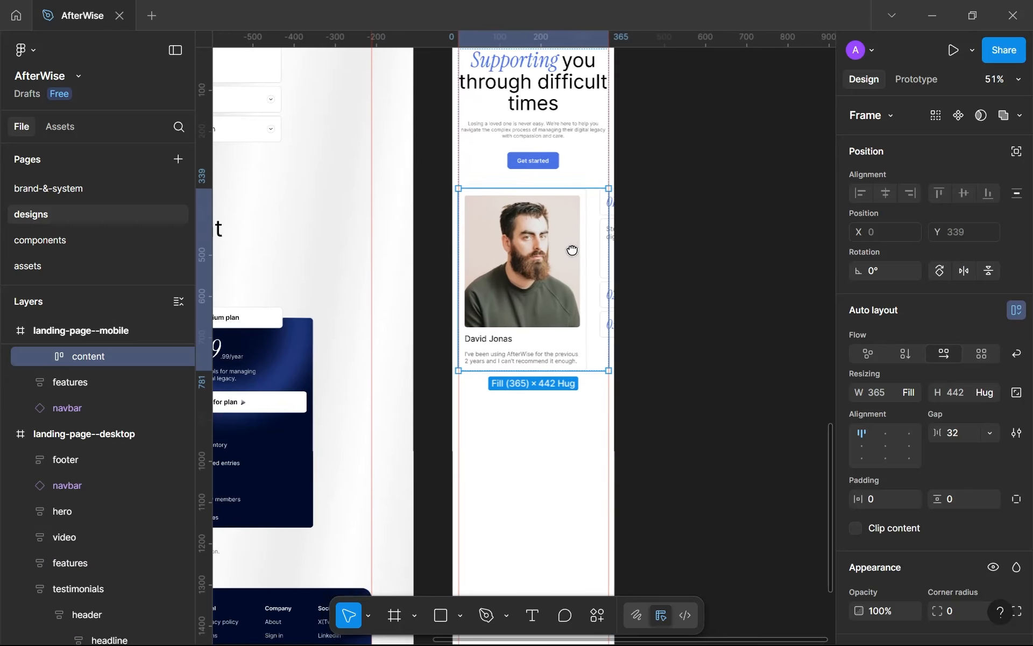
{"action": "left_click", "coordinate": [905, 354]}
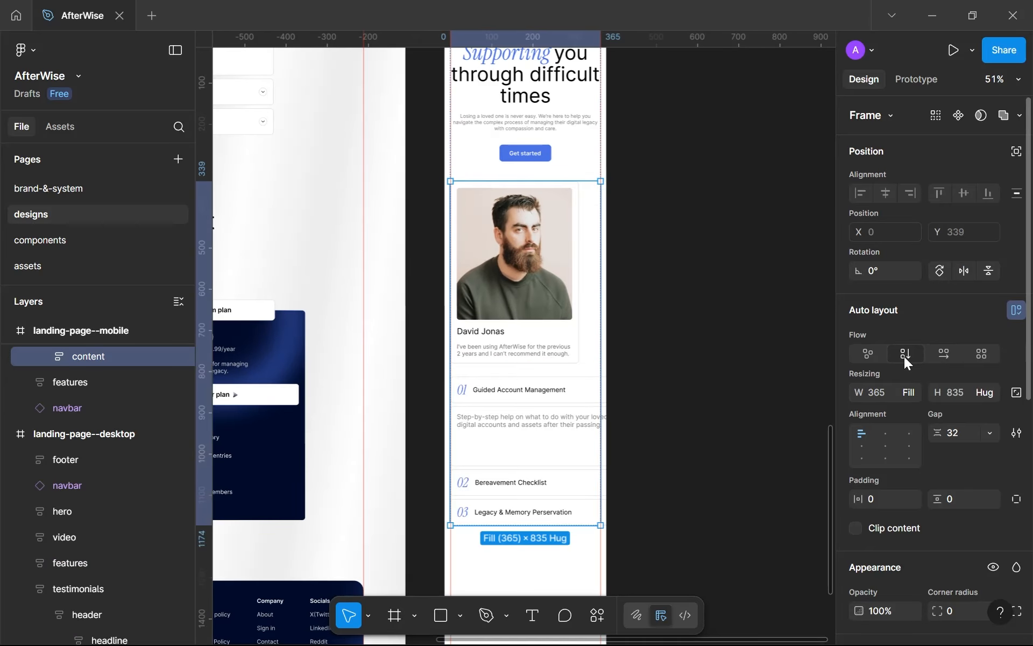
{"action": "left_click", "coordinate": [538, 401]}
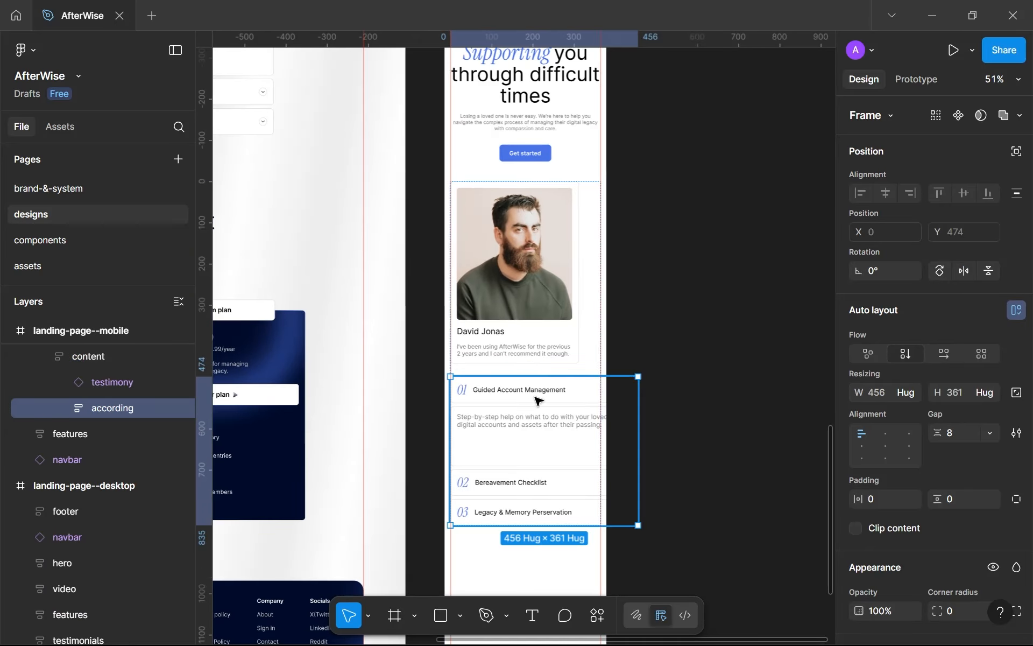
{"action": "key", "text": "Up"}
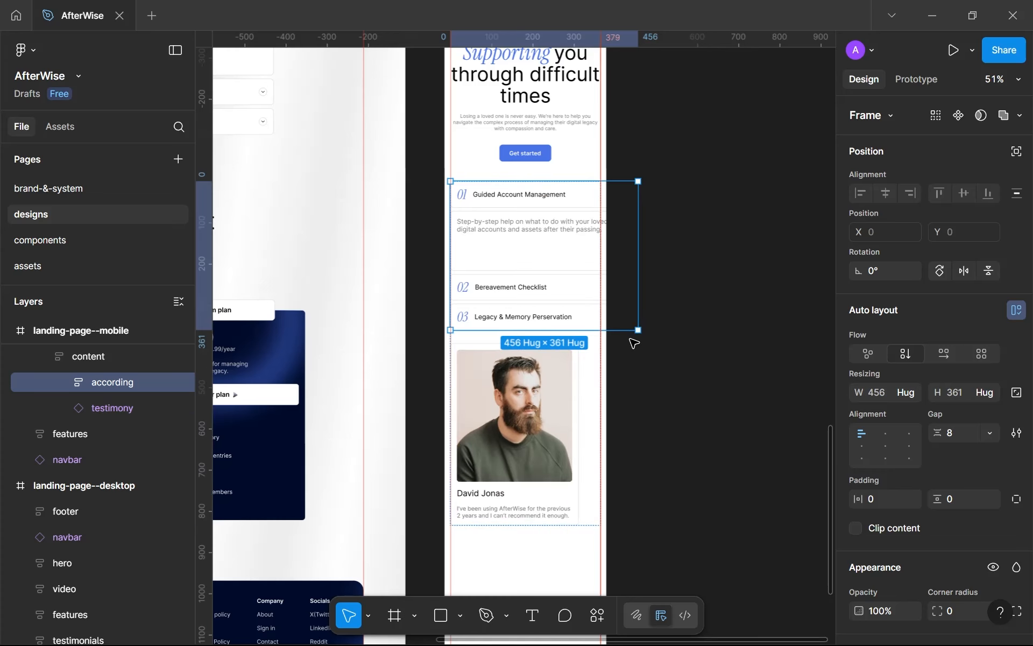
Switch the testimonial card to its mobile variant and centre the column's children horizontally.
{"action": "left_click", "coordinate": [563, 401]}
{"action": "scroll", "coordinate": [630, 371], "scroll_direction": "down", "scroll_amount": 1}
{"action": "left_click", "coordinate": [961, 171]}
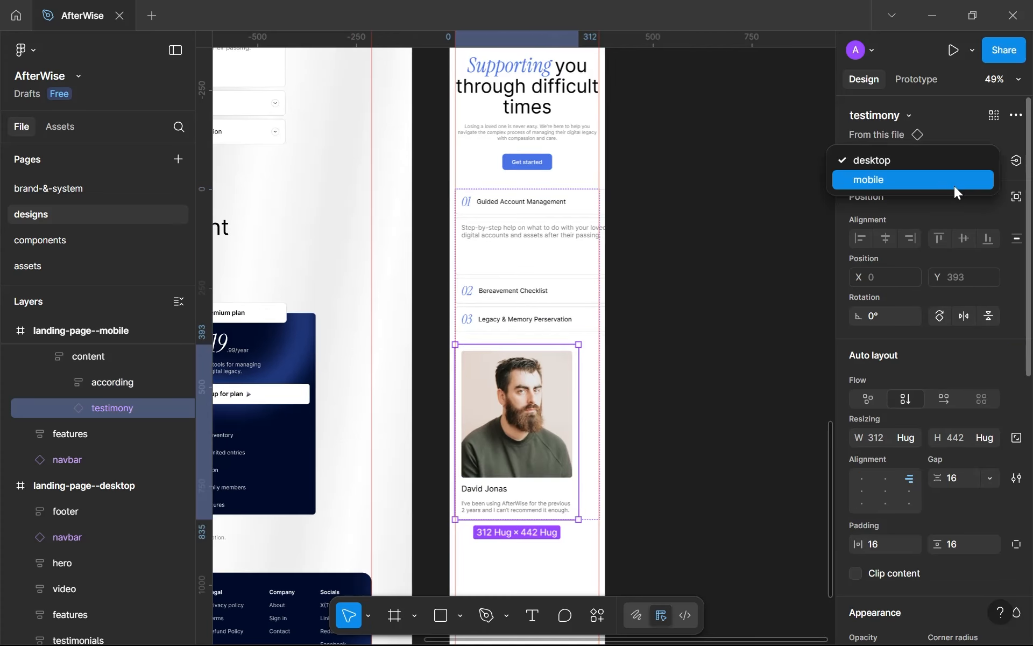
{"action": "left_click", "coordinate": [954, 183]}
{"action": "left_click", "coordinate": [590, 363]}
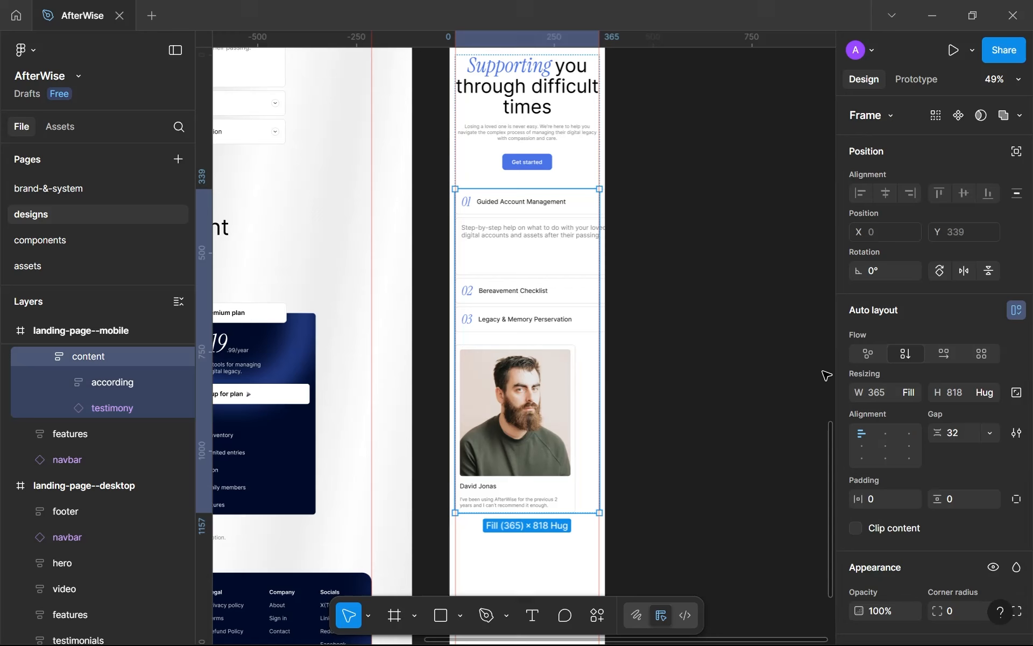
{"action": "left_click", "coordinate": [885, 433]}
Set the accordion to Fill container width, then go to the components page.
{"action": "scroll", "coordinate": [493, 247], "scroll_direction": "up", "scroll_amount": 1}
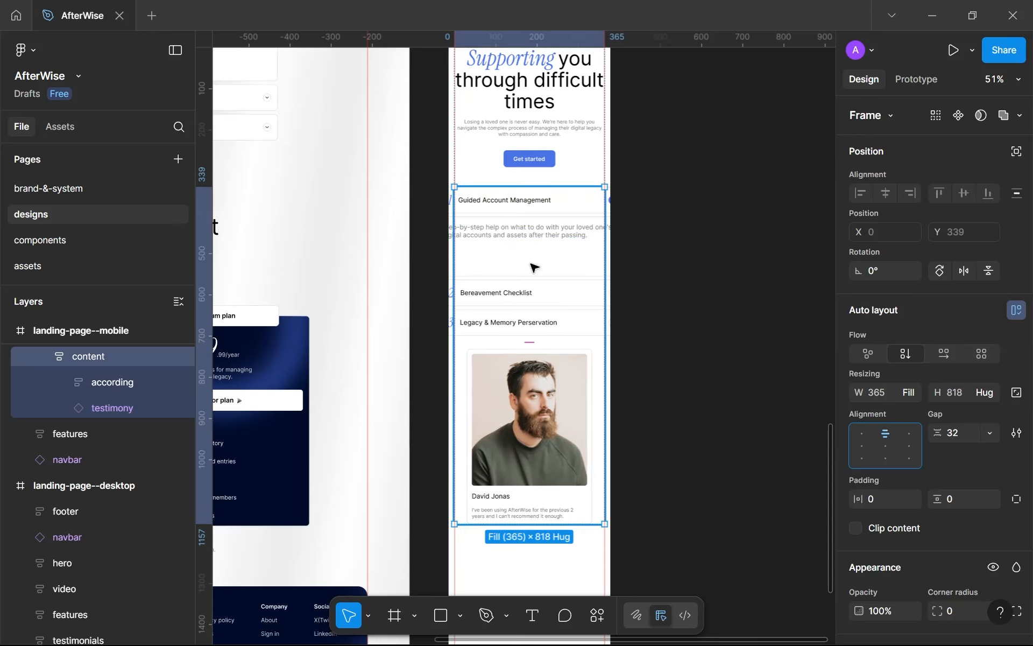
{"action": "left_click", "coordinate": [560, 240]}
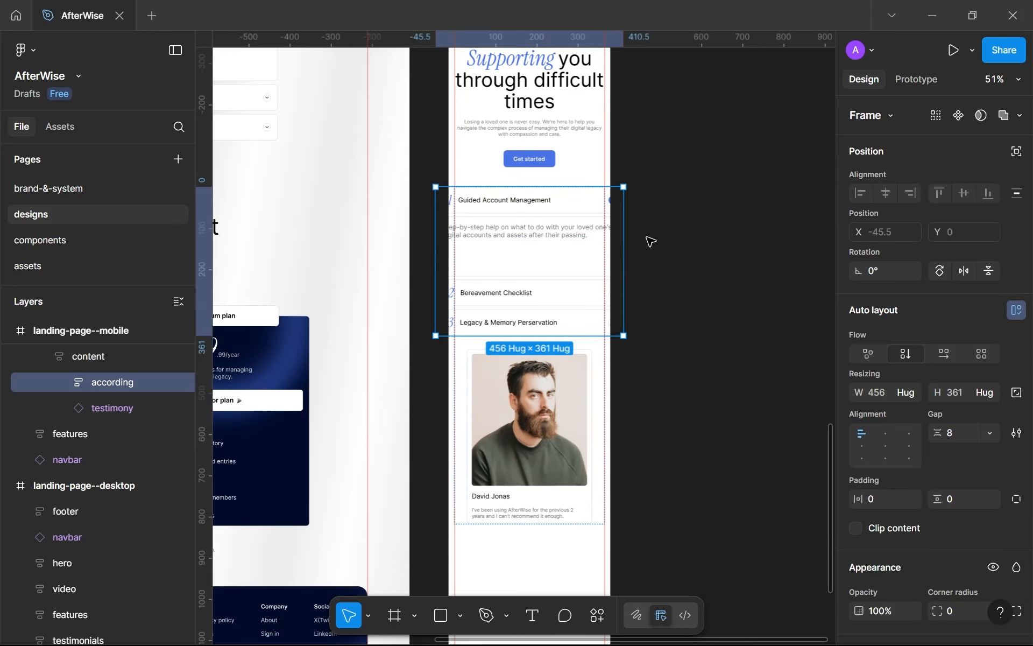
{"action": "left_click", "coordinate": [906, 392]}
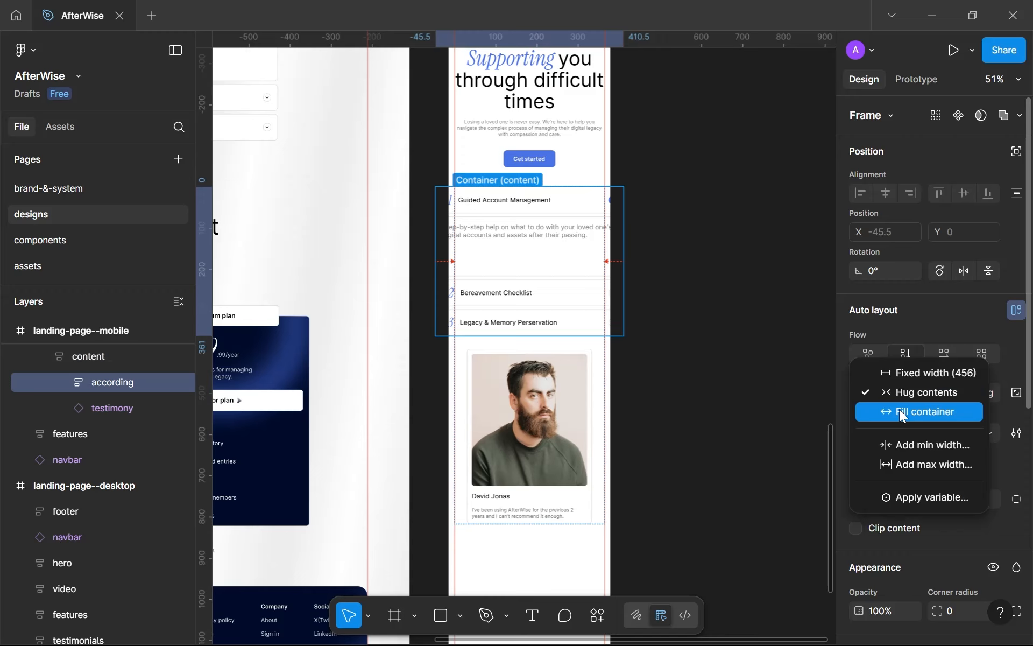
{"action": "left_click", "coordinate": [903, 413]}
{"action": "scroll", "coordinate": [516, 191], "scroll_direction": "up", "scroll_amount": 5}
{"action": "double_click", "coordinate": [565, 219]}
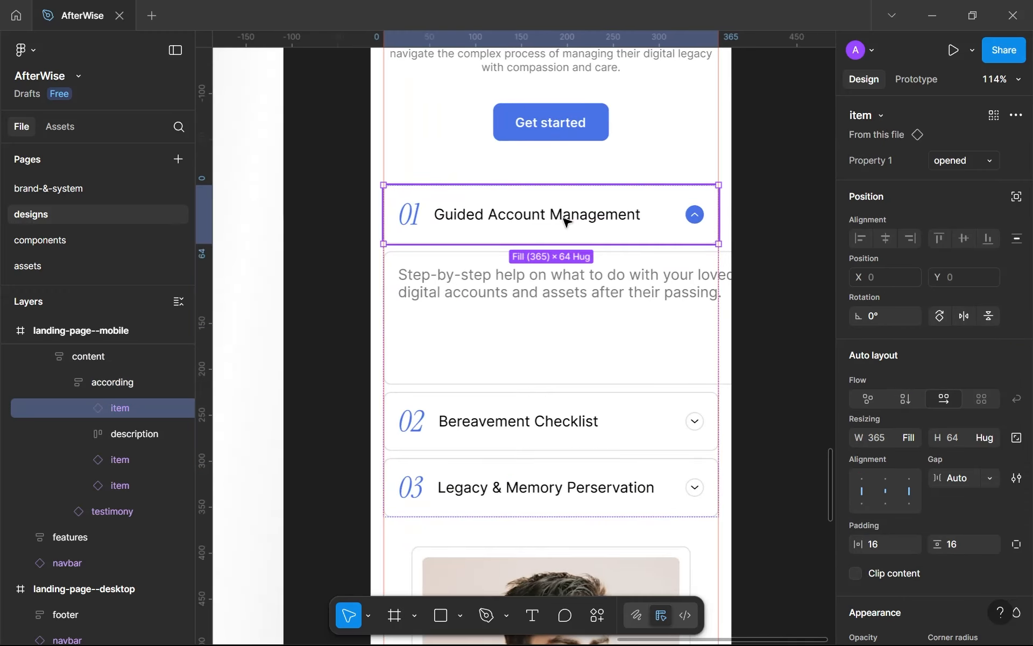
{"action": "left_click", "coordinate": [113, 240]}
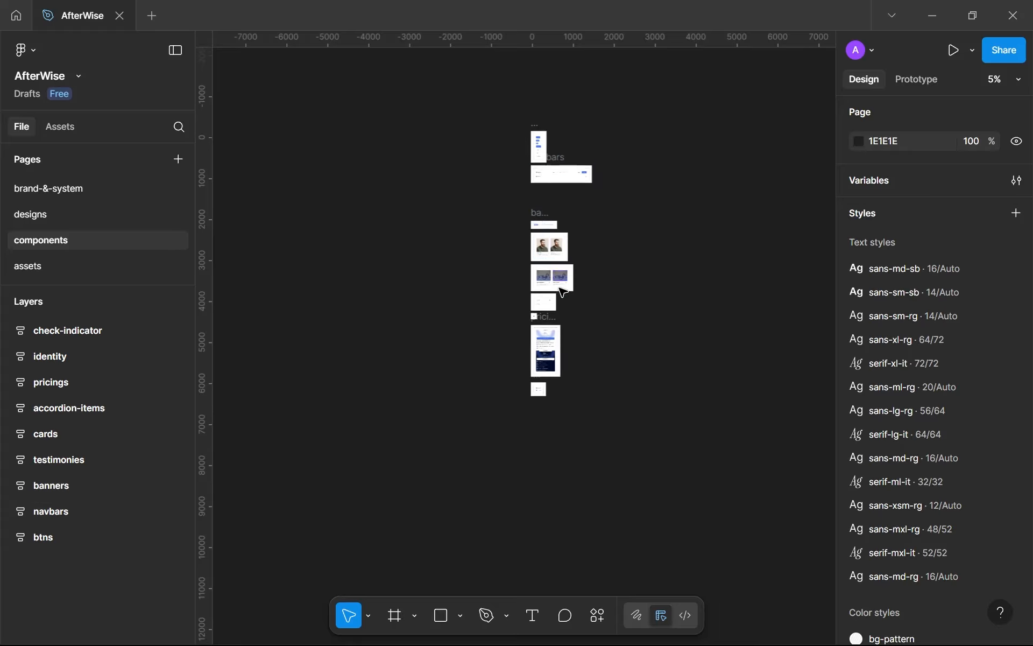
Move the check-indicator frame down to make room below the opened accordion variant.
{"action": "scroll", "coordinate": [554, 302], "scroll_direction": "up", "scroll_amount": 10}
{"action": "left_click", "coordinate": [553, 300]}
{"action": "scroll", "coordinate": [557, 280], "scroll_direction": "down", "scroll_amount": 5}
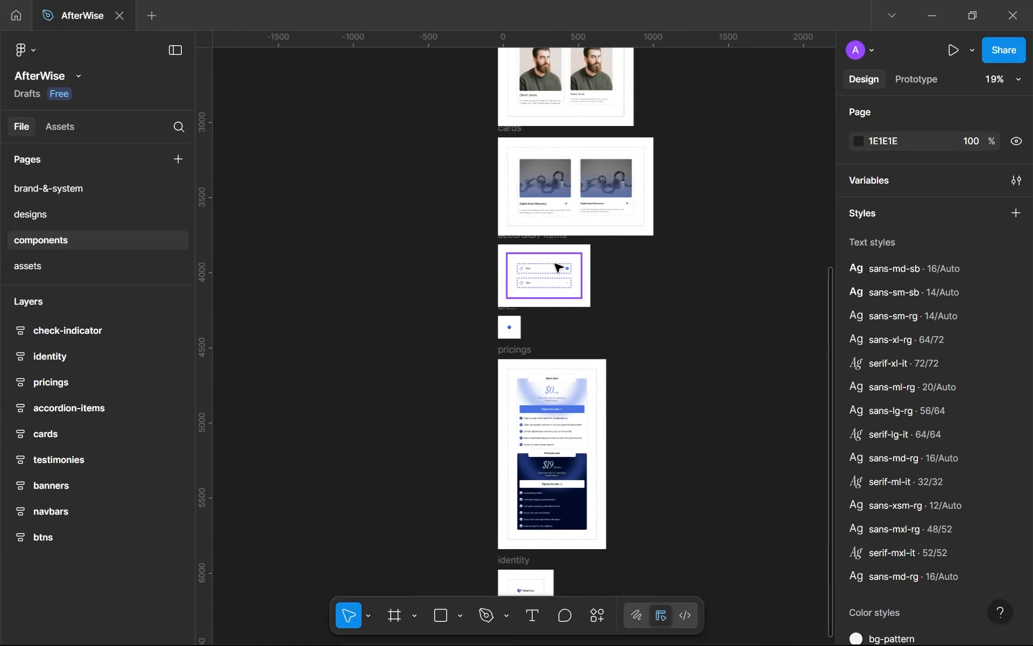
{"action": "scroll", "coordinate": [561, 269], "scroll_direction": "up", "scroll_amount": 8}
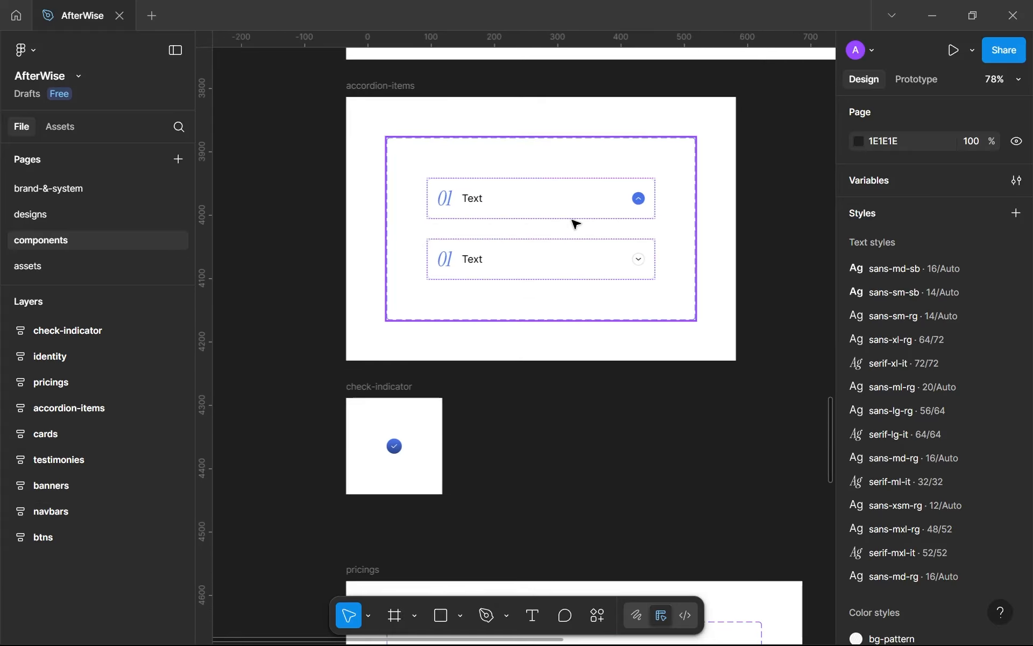
{"action": "left_click", "coordinate": [577, 209]}
{"action": "left_click", "coordinate": [397, 389]}
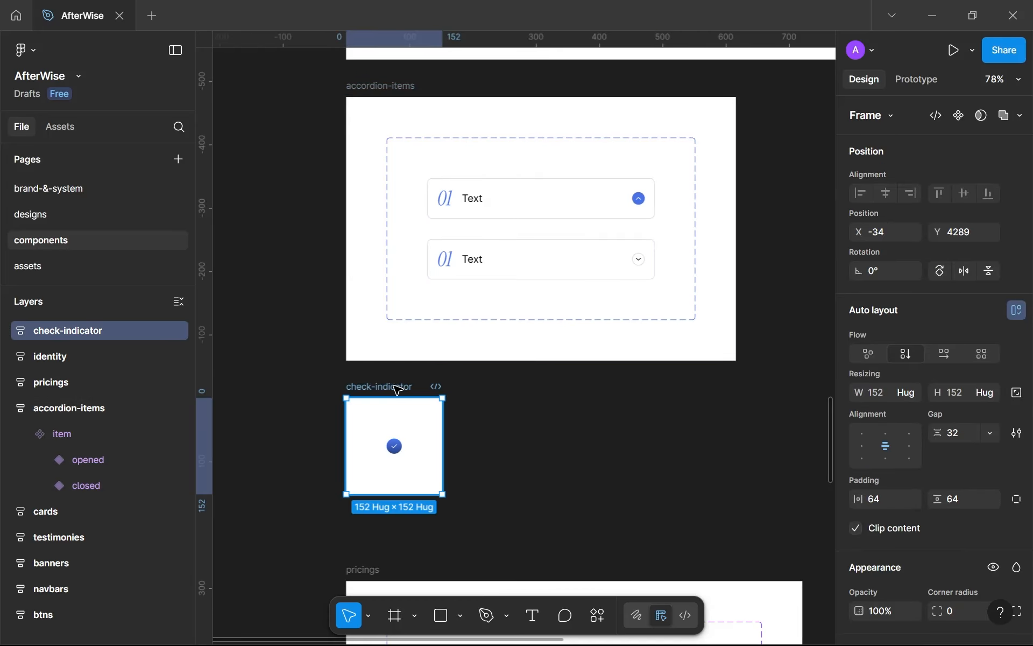
{"action": "left_click_drag", "start_coordinate": [394, 388], "coordinate": [391, 448]}
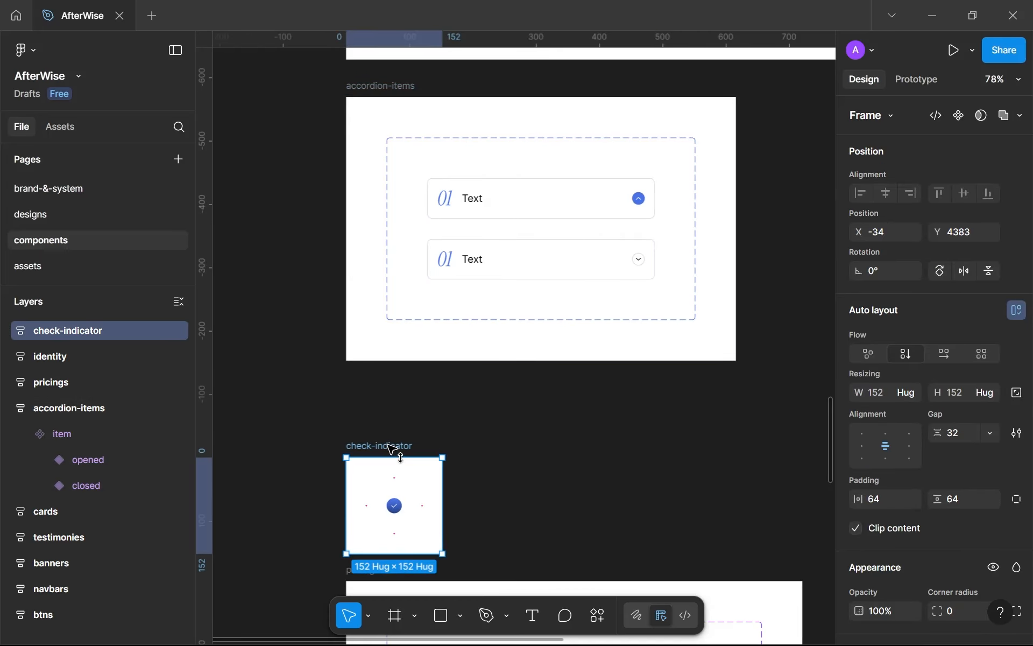
Add a new accordion item variant named opened--mobile.
{"action": "left_click", "coordinate": [537, 205]}
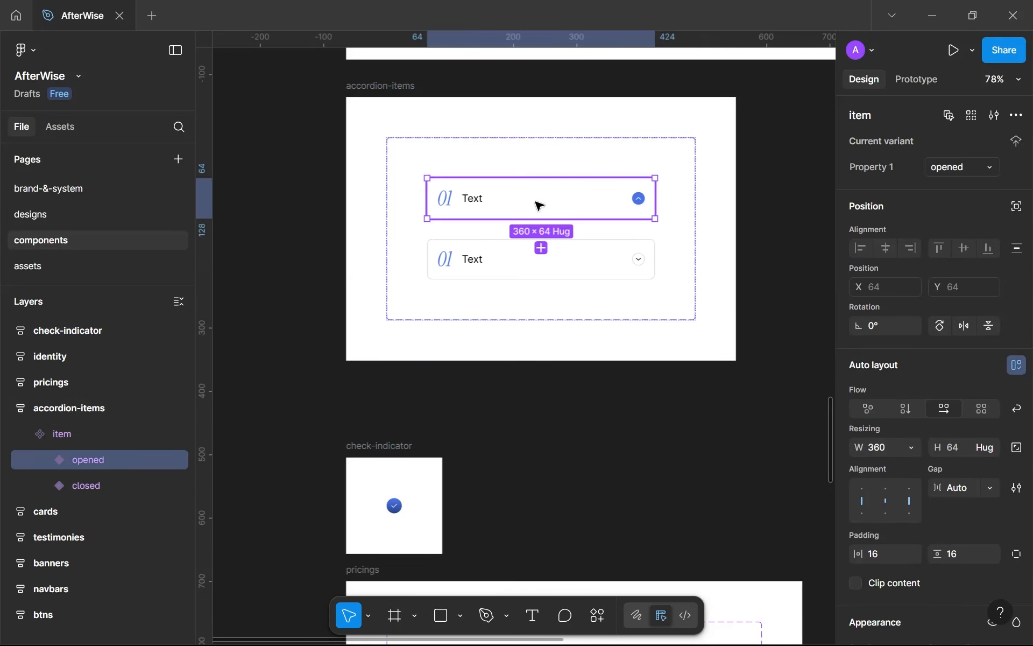
{"action": "left_click", "coordinate": [540, 248]}
{"action": "left_click", "coordinate": [956, 167]}
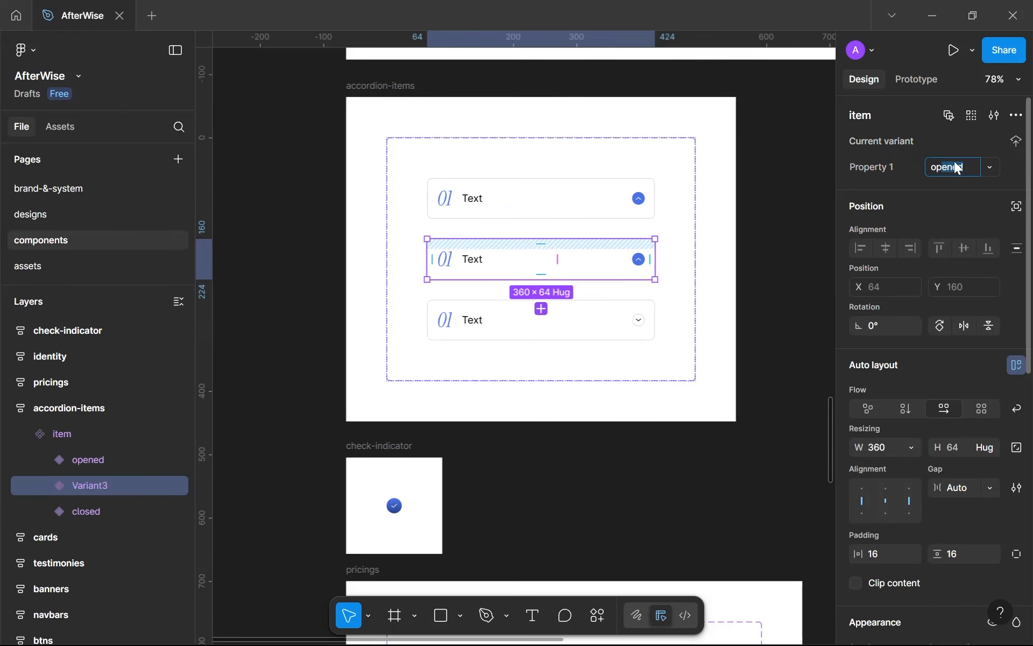
{"action": "type", "text": "opened--mobile"}
{"action": "key", "text": "Return"}
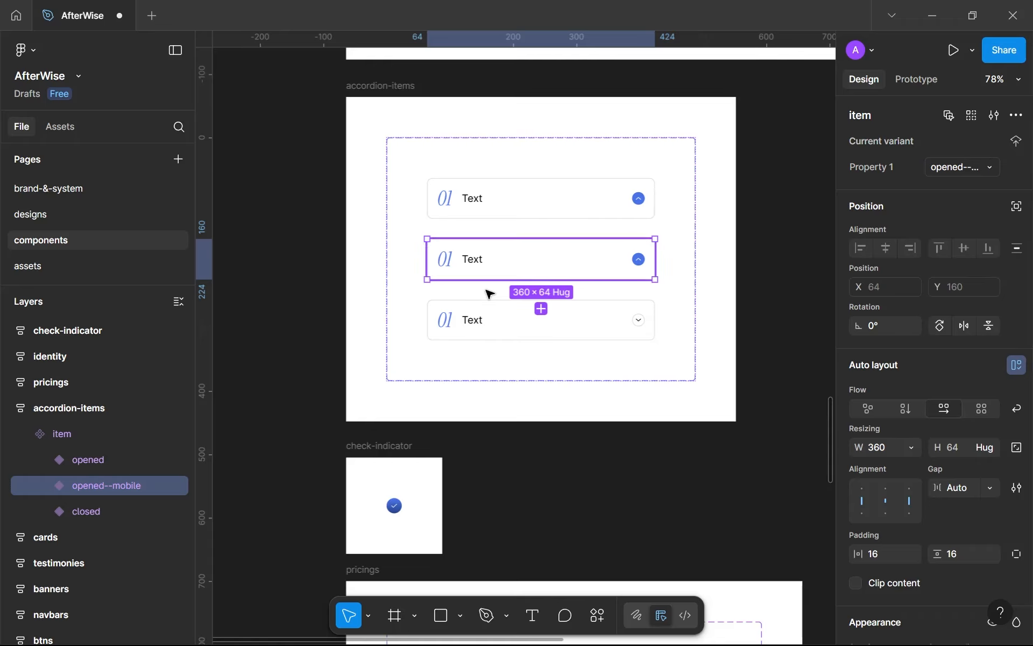
Tighten the opened--mobile number-and-title gap from 16 to 12.
{"action": "scroll", "coordinate": [476, 277], "scroll_direction": "up", "scroll_amount": 5}
{"action": "left_click", "coordinate": [460, 248]}
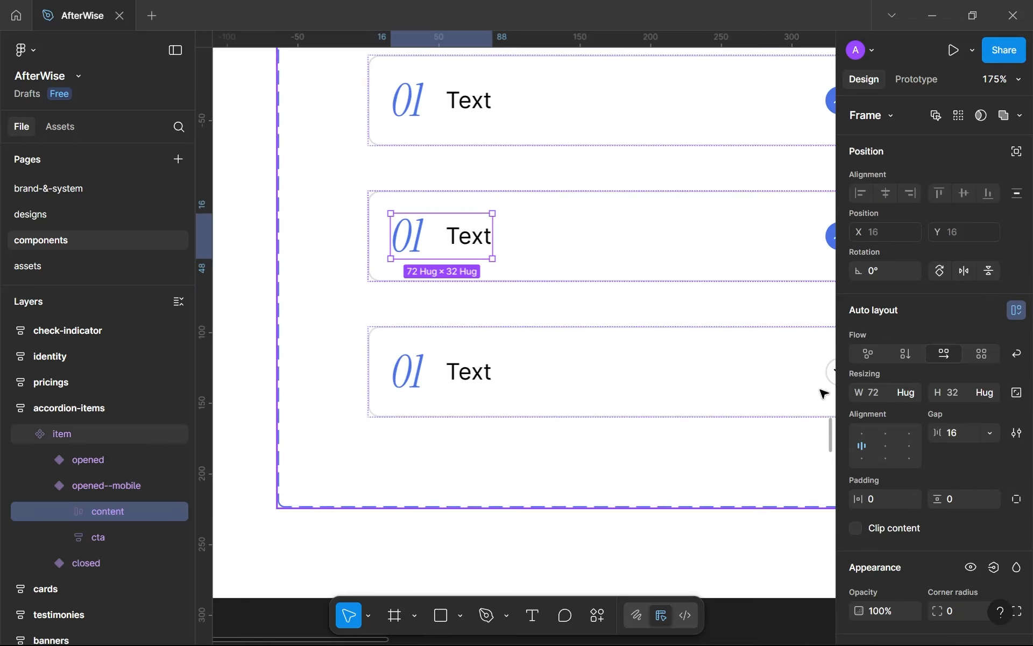
{"action": "key", "text": "Return"}
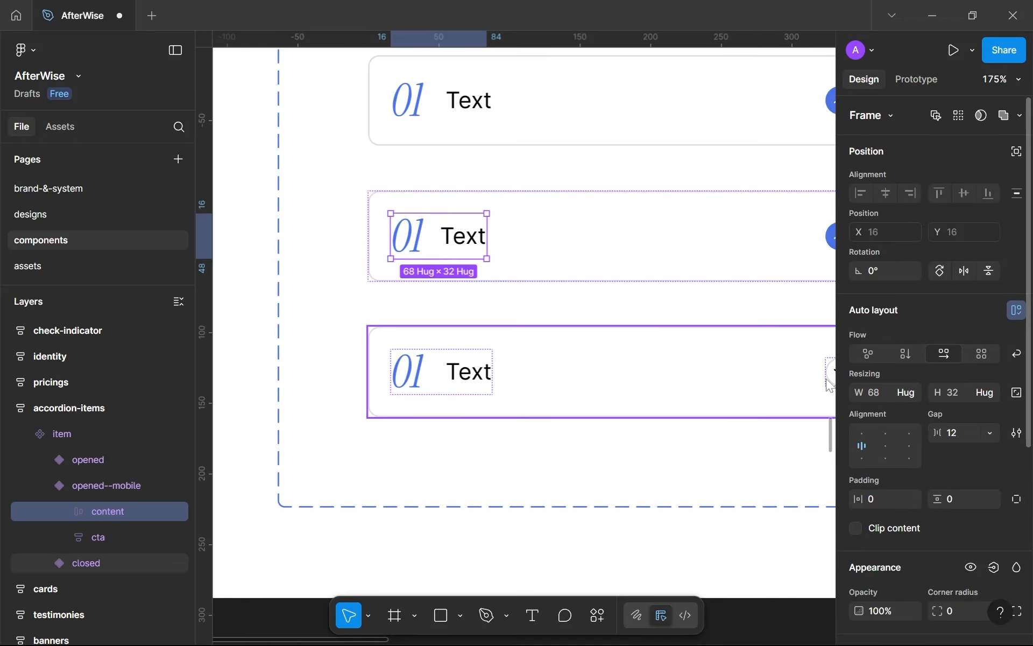
{"action": "left_click", "coordinate": [410, 252]}
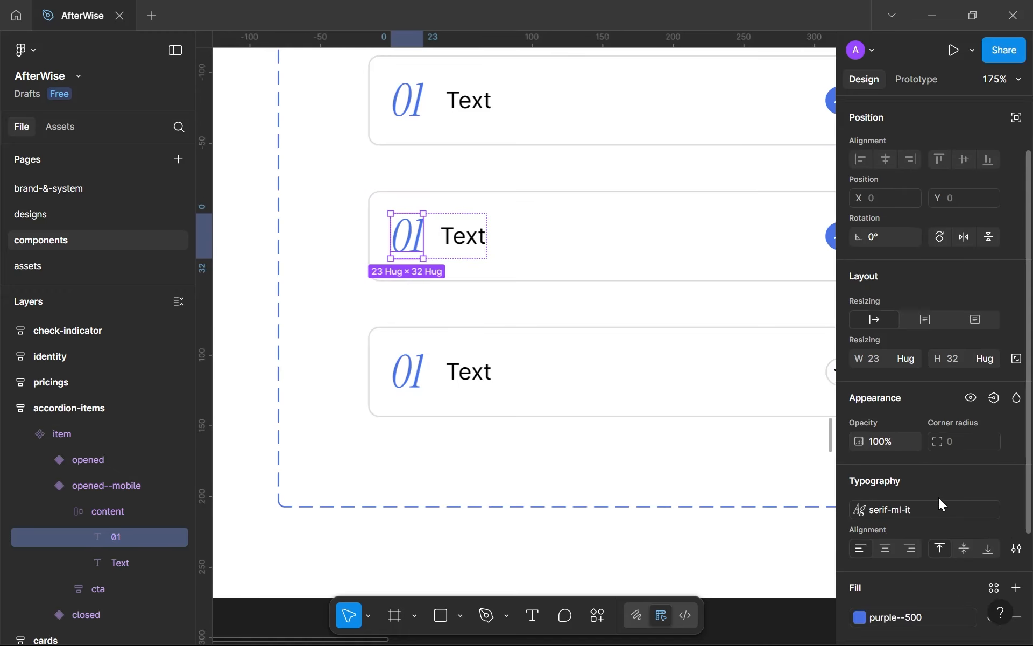
{"action": "left_click", "coordinate": [892, 511]}
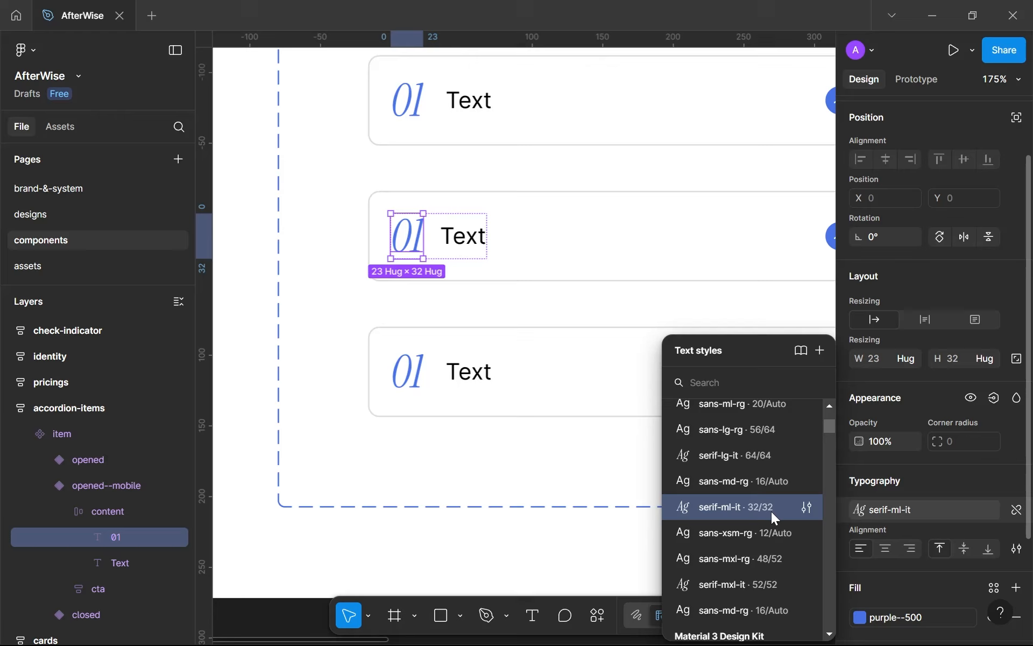
Apply the sans-sm-rg text style to the opened--mobile card's Text label.
{"action": "scroll", "coordinate": [771, 512], "scroll_direction": "up", "scroll_amount": 3}
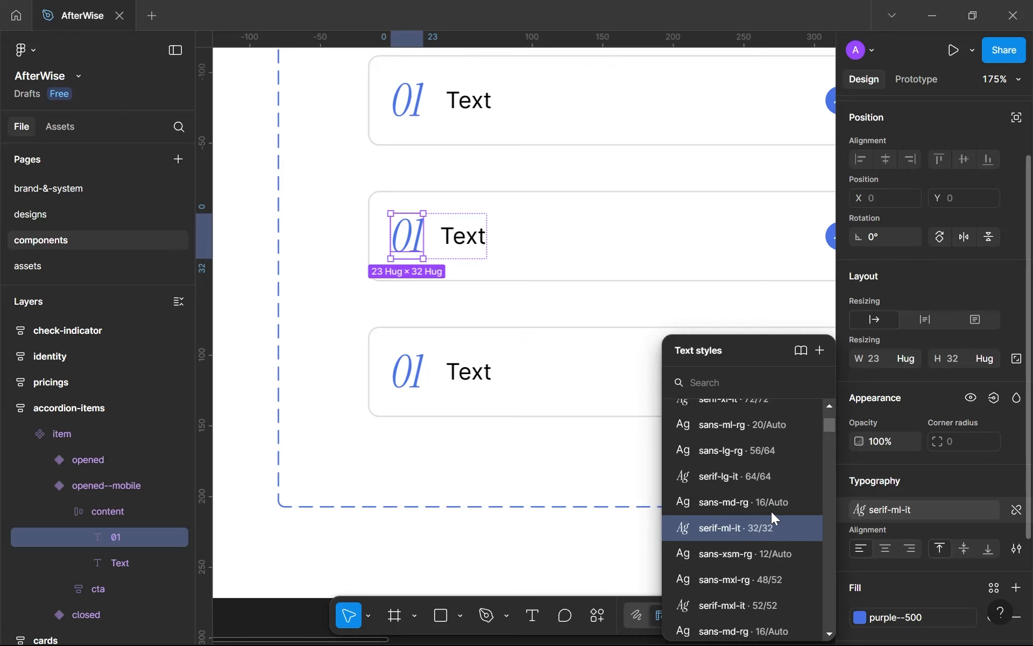
{"action": "left_click", "coordinate": [471, 241]}
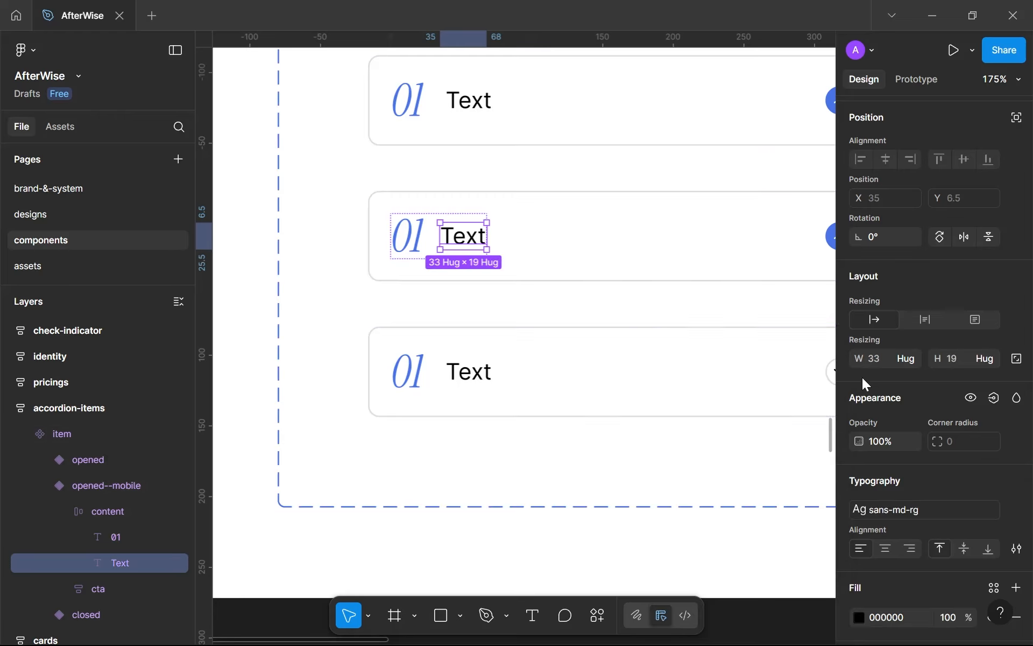
{"action": "left_click", "coordinate": [932, 507]}
{"action": "scroll", "coordinate": [766, 513], "scroll_direction": "down", "scroll_amount": 6}
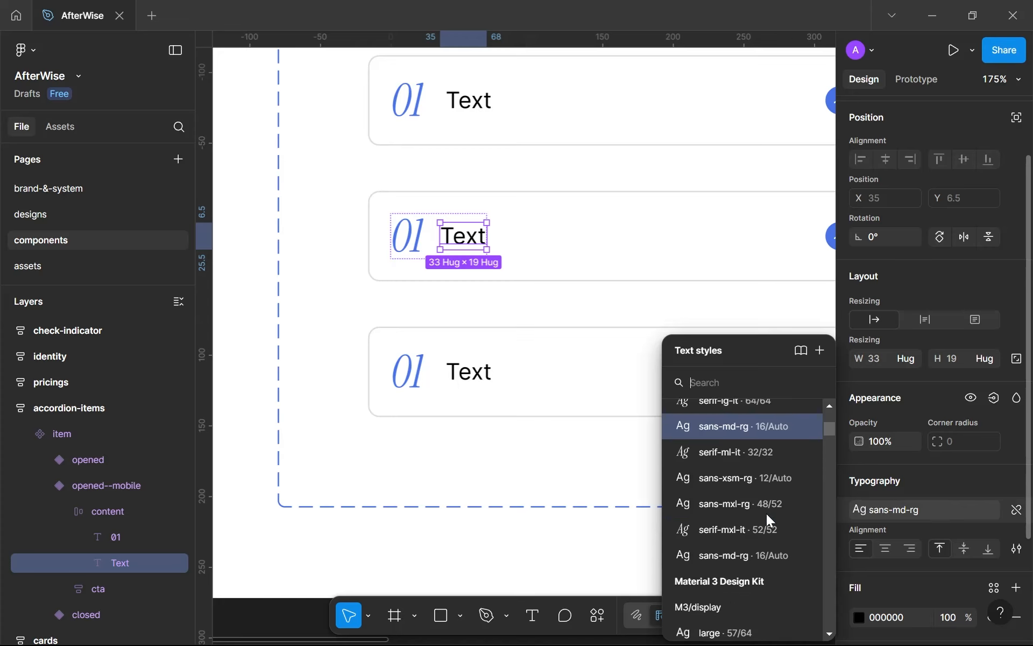
{"action": "scroll", "coordinate": [763, 505], "scroll_direction": "up", "scroll_amount": 10}
{"action": "scroll", "coordinate": [757, 482], "scroll_direction": "up", "scroll_amount": 1}
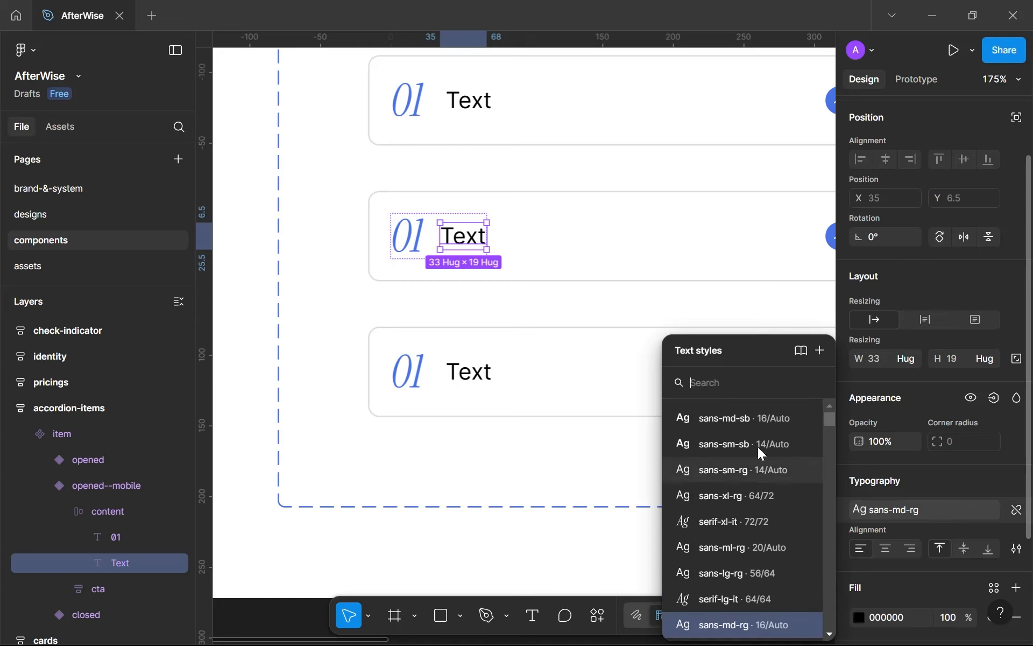
{"action": "left_click", "coordinate": [775, 470]}
{"action": "scroll", "coordinate": [687, 341], "scroll_direction": "down", "scroll_amount": 3}
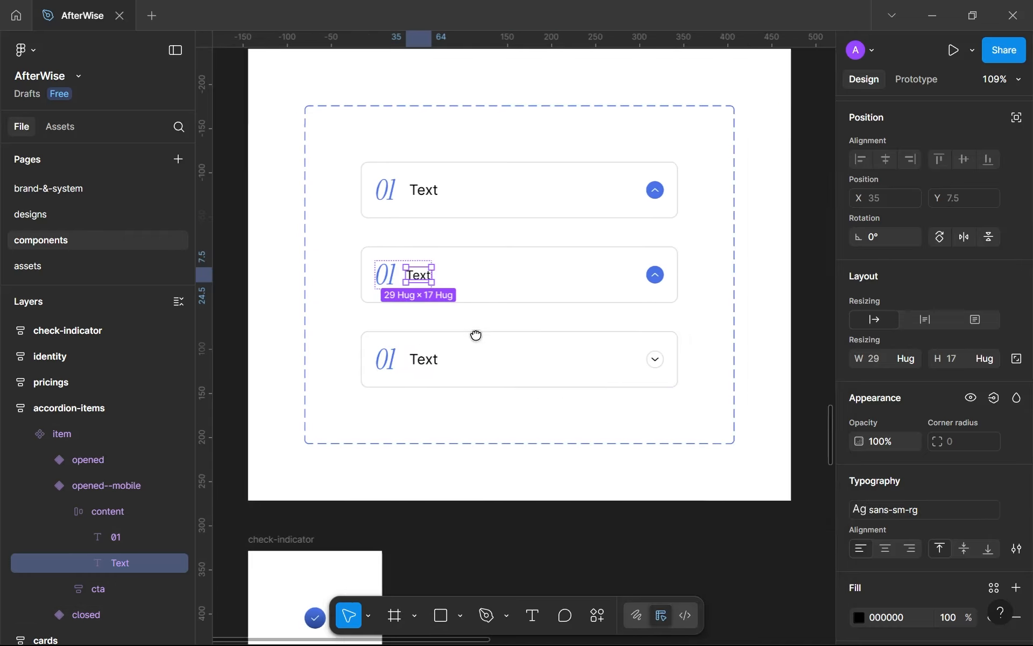
{"action": "scroll", "coordinate": [624, 298], "scroll_direction": "up", "scroll_amount": 2}
Resize the round chevron button to 14×14 with the ratio locked.
{"action": "left_click", "coordinate": [595, 265]}
{"action": "scroll", "coordinate": [593, 268], "scroll_direction": "up", "scroll_amount": 6}
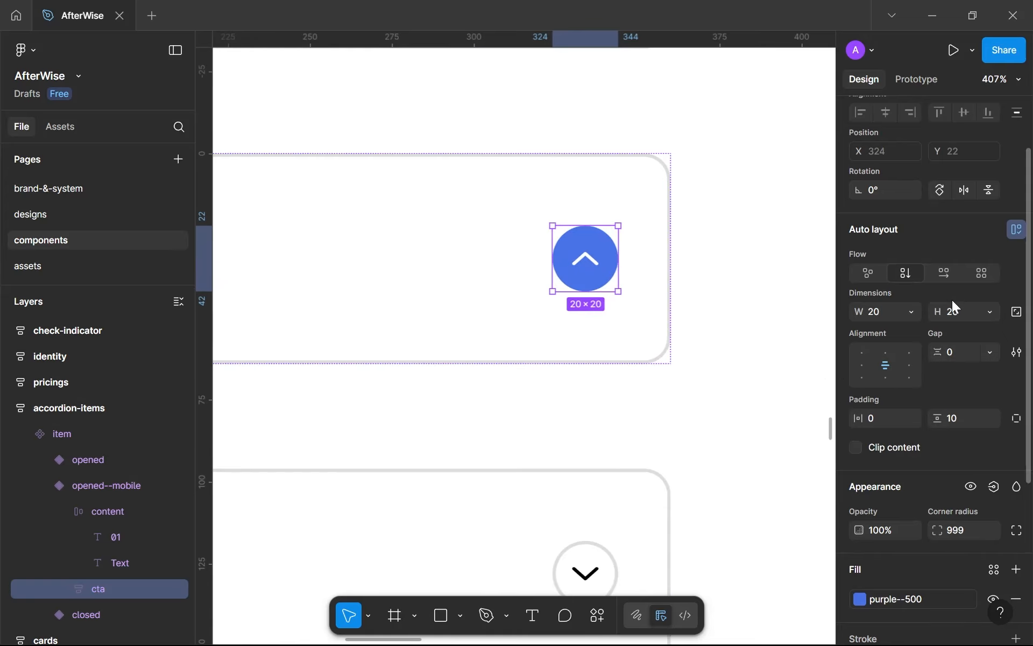
{"action": "left_click", "coordinate": [970, 318]}
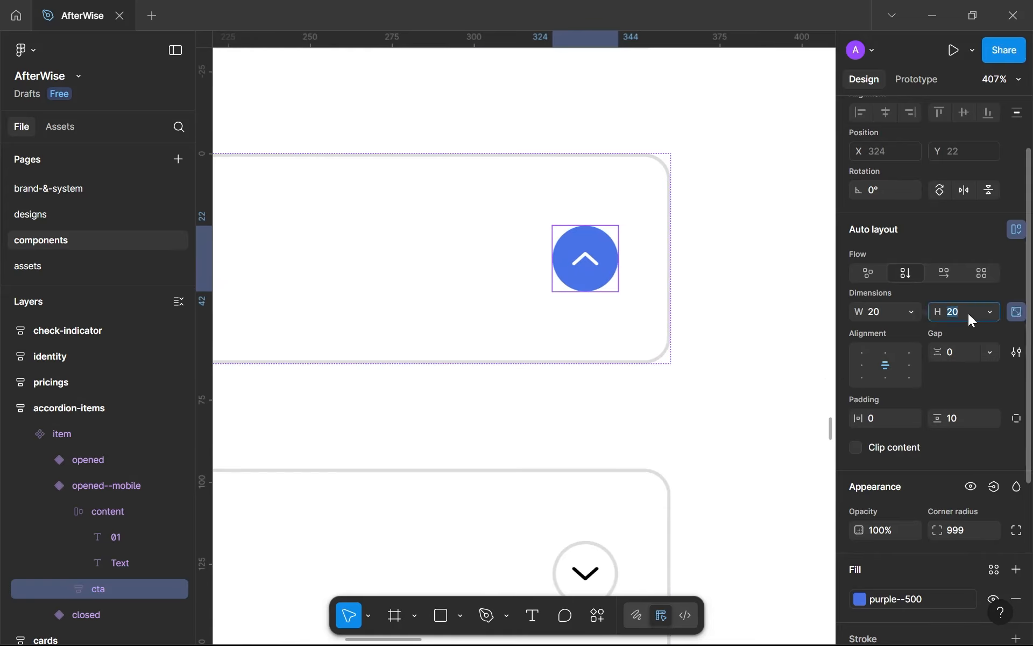
{"action": "type", "text": "14"}
{"action": "key", "text": "Return"}
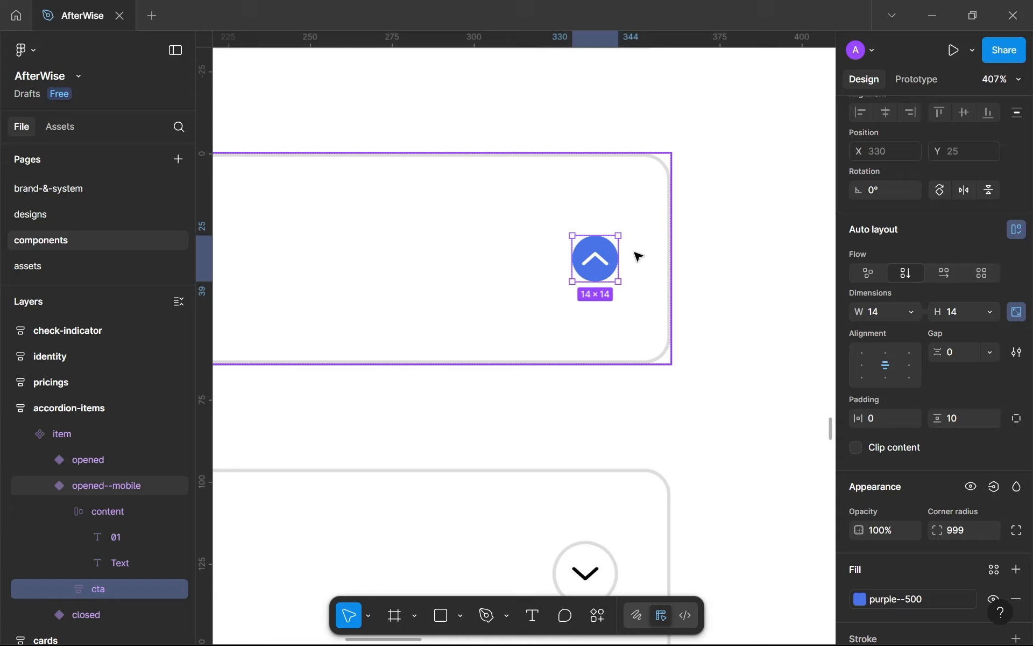
Shrink the arrow icon inside the chevron button to a height of 3 (6×3).
{"action": "double_click", "coordinate": [603, 263]}
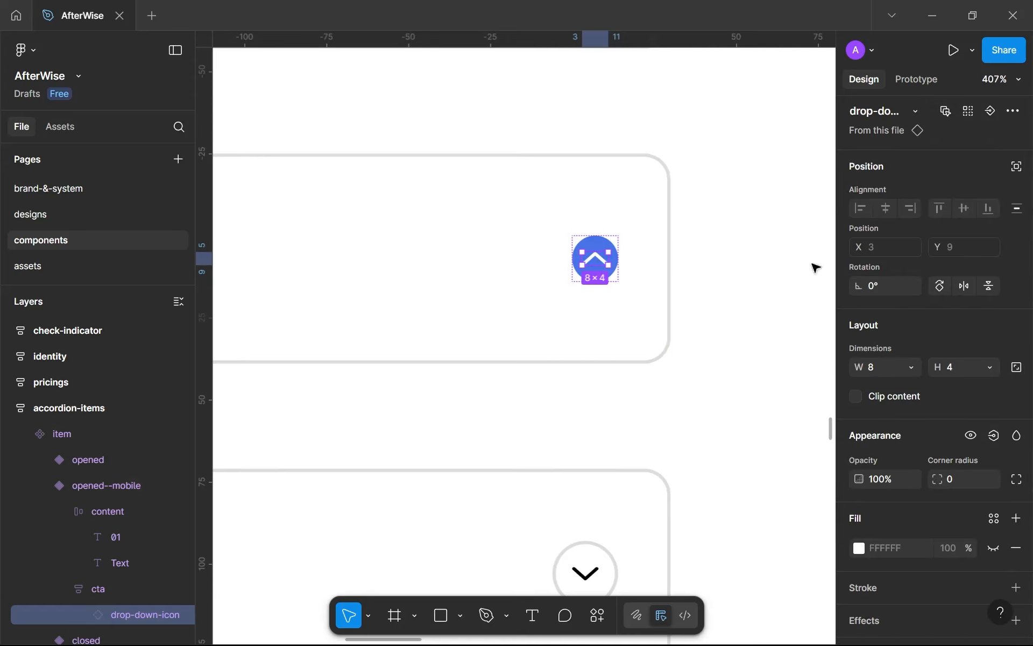
{"action": "scroll", "coordinate": [974, 309], "scroll_direction": "down", "scroll_amount": 2}
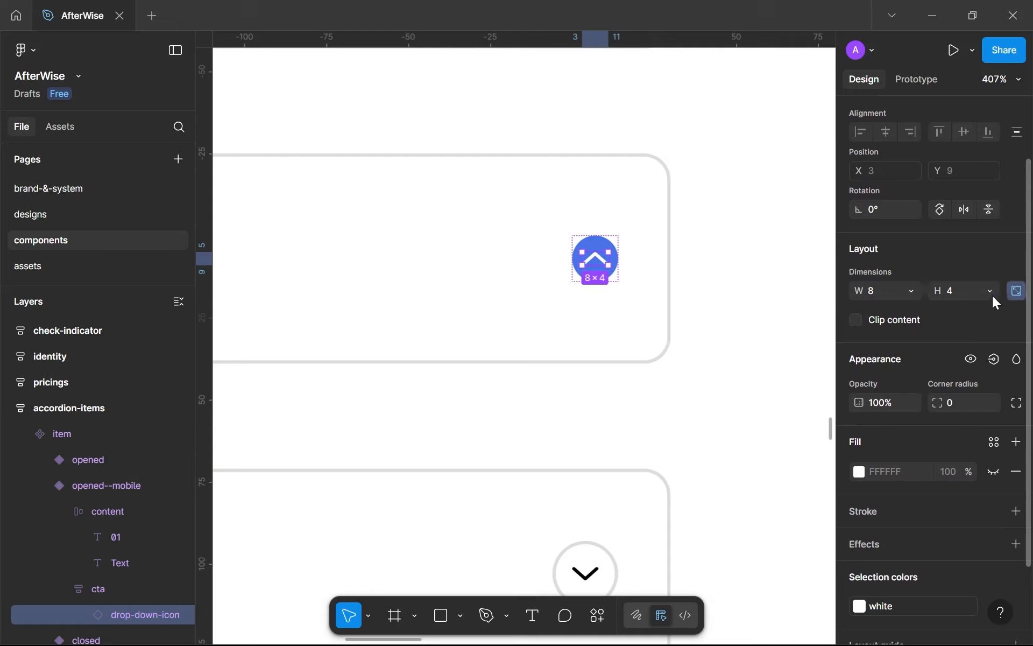
{"action": "left_click", "coordinate": [966, 290]}
{"action": "type", "text": "2"}
{"action": "key", "text": "Return"}
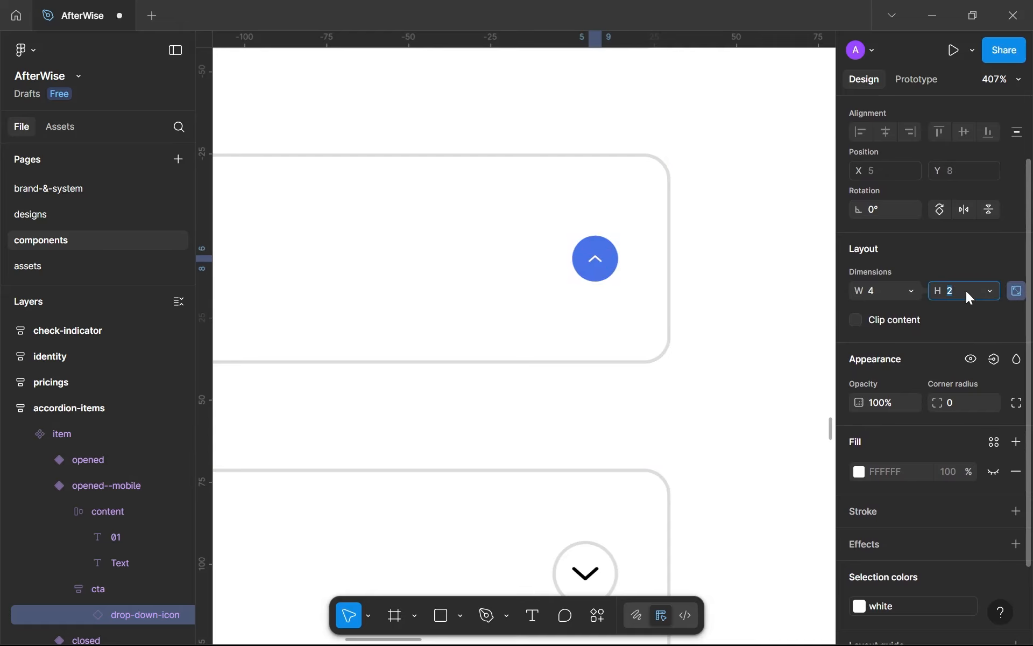
{"action": "type", "text": "3"}
{"action": "key", "text": "Return"}
{"action": "key", "text": "Down"}
{"action": "key", "text": "Up"}
{"action": "key", "text": "Up"}
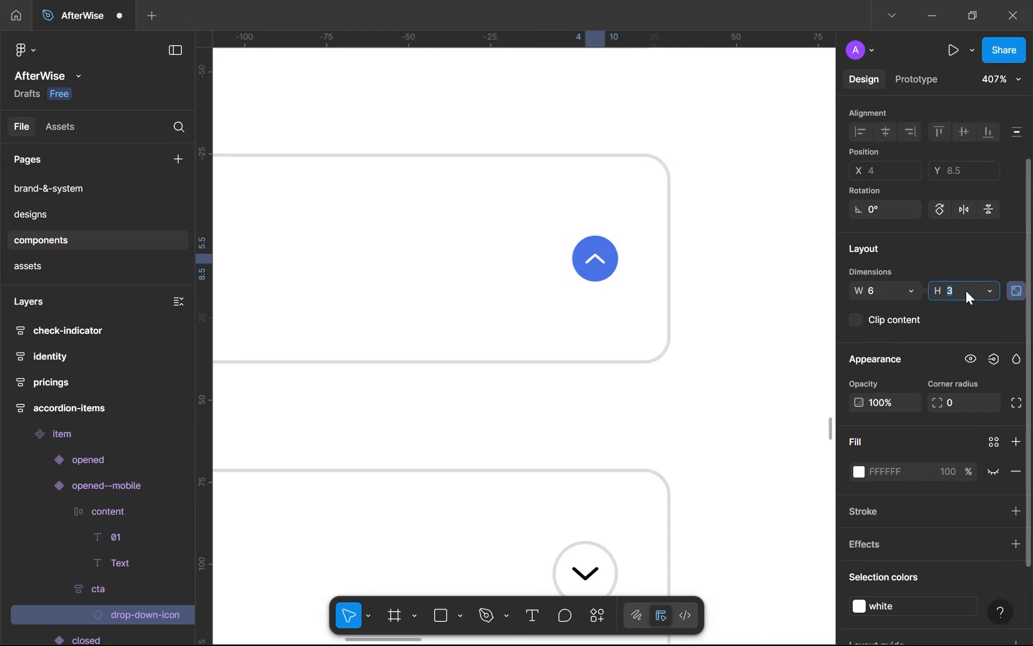
{"action": "key", "text": "Down"}
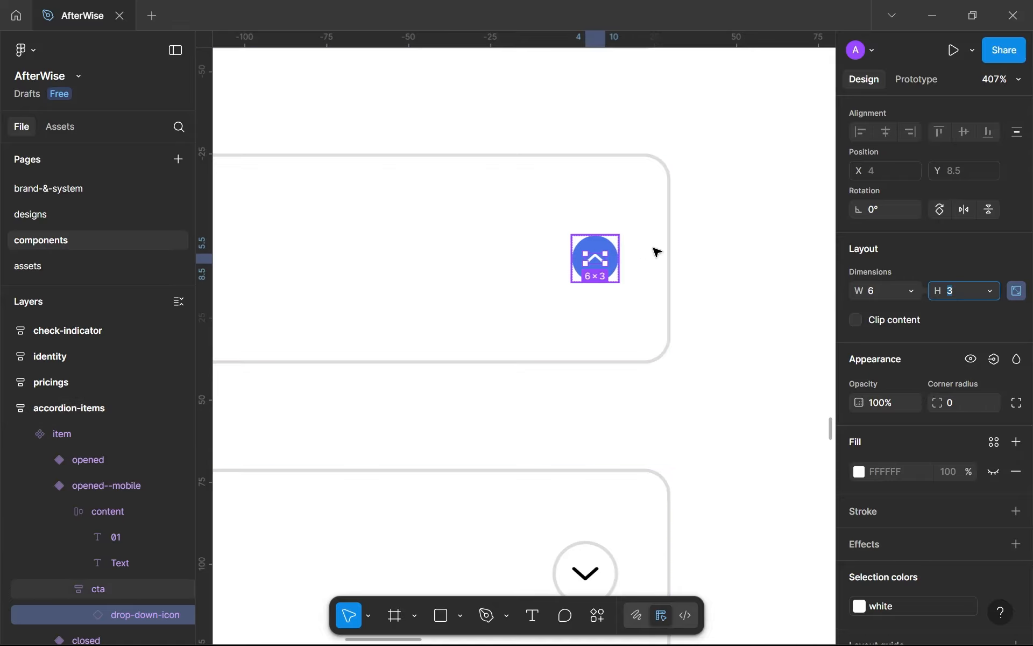
{"action": "left_click", "coordinate": [614, 252]}
{"action": "scroll", "coordinate": [624, 248], "scroll_direction": "down", "scroll_amount": 8}
Set the opened--mobile card's horizontal and vertical padding to 12.
{"action": "left_click_drag", "start_coordinate": [629, 216], "coordinate": [651, 228]}
{"action": "left_click", "coordinate": [570, 305]}
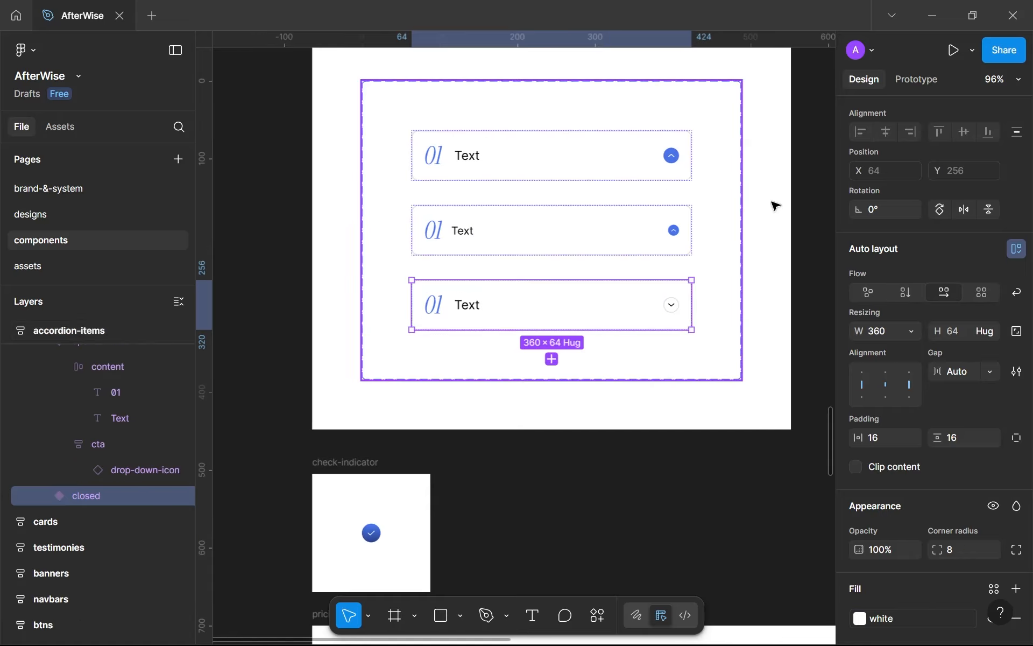
{"action": "left_click", "coordinate": [662, 225]}
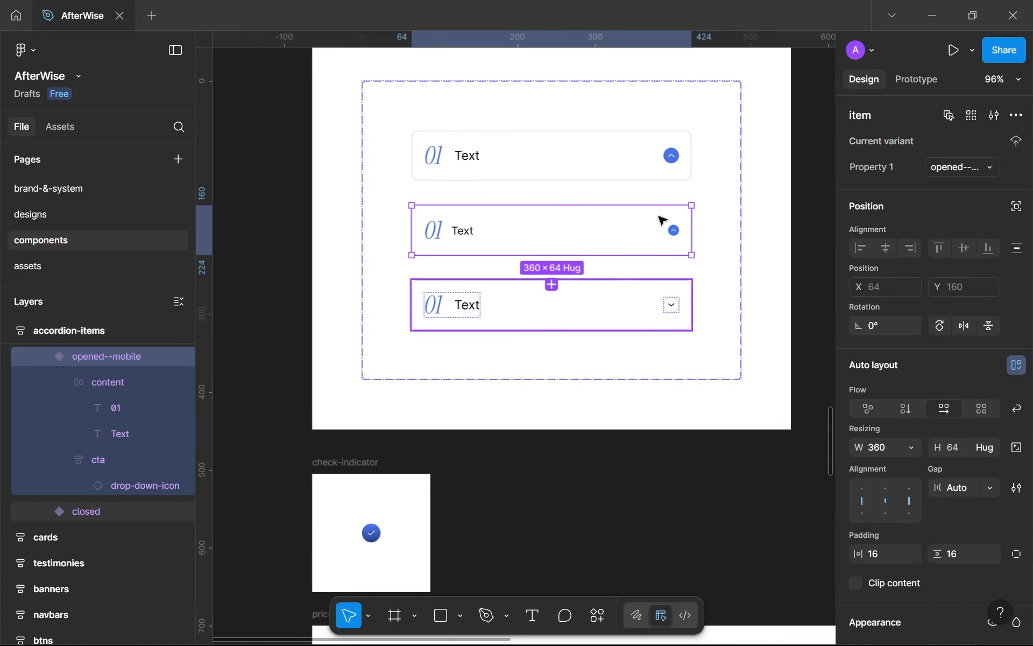
{"action": "left_click", "coordinate": [552, 285]}
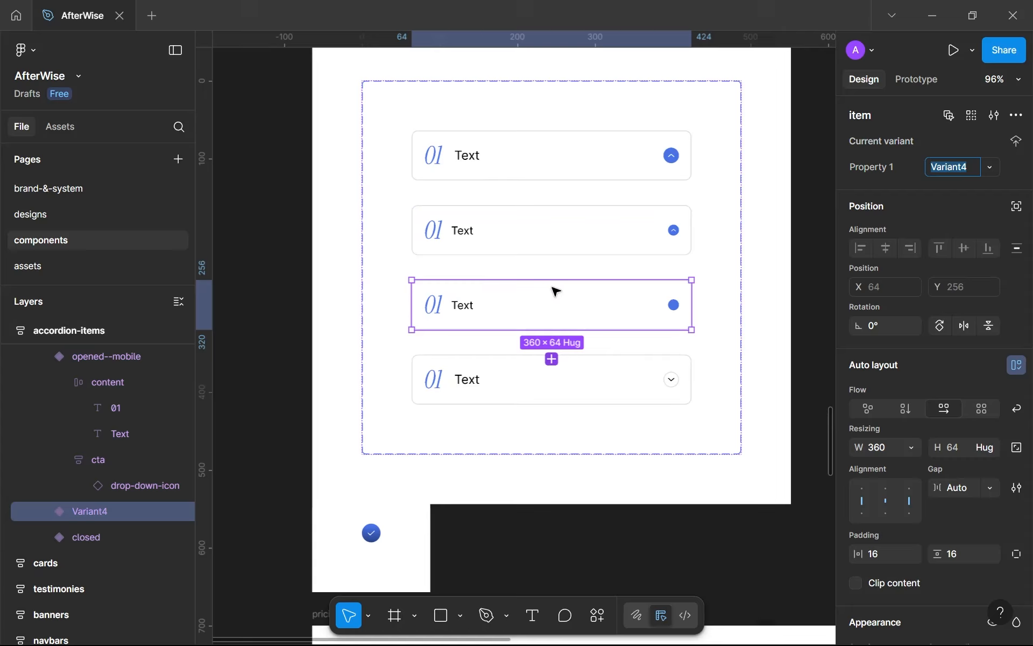
{"action": "left_click", "coordinate": [629, 251]}
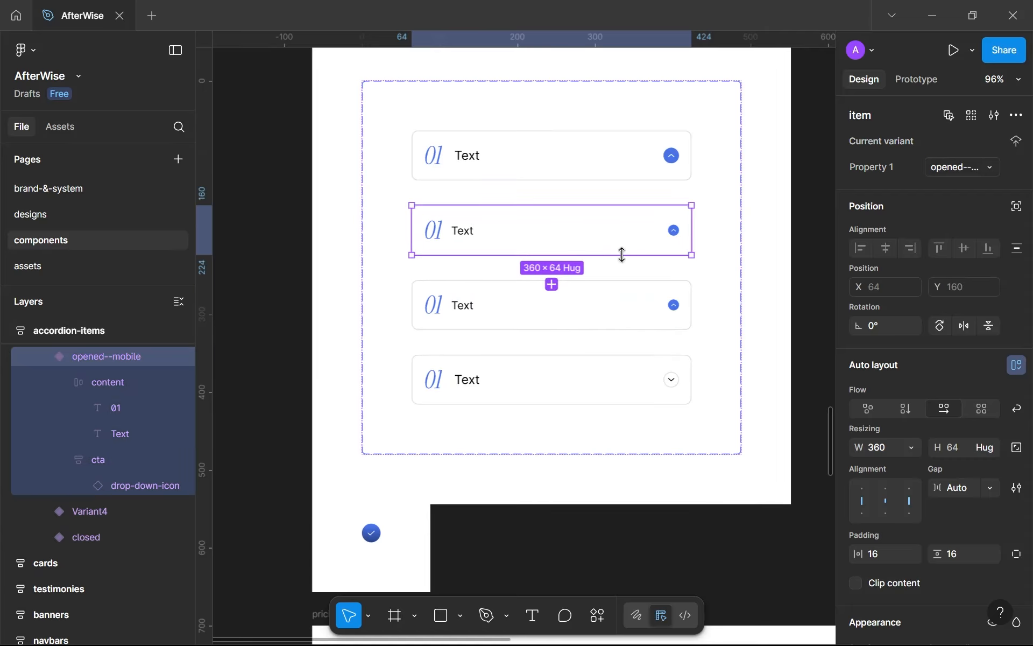
{"action": "scroll", "coordinate": [895, 380], "scroll_direction": "down", "scroll_amount": 3}
{"action": "left_click", "coordinate": [873, 475]}
{"action": "type", "text": "12"}
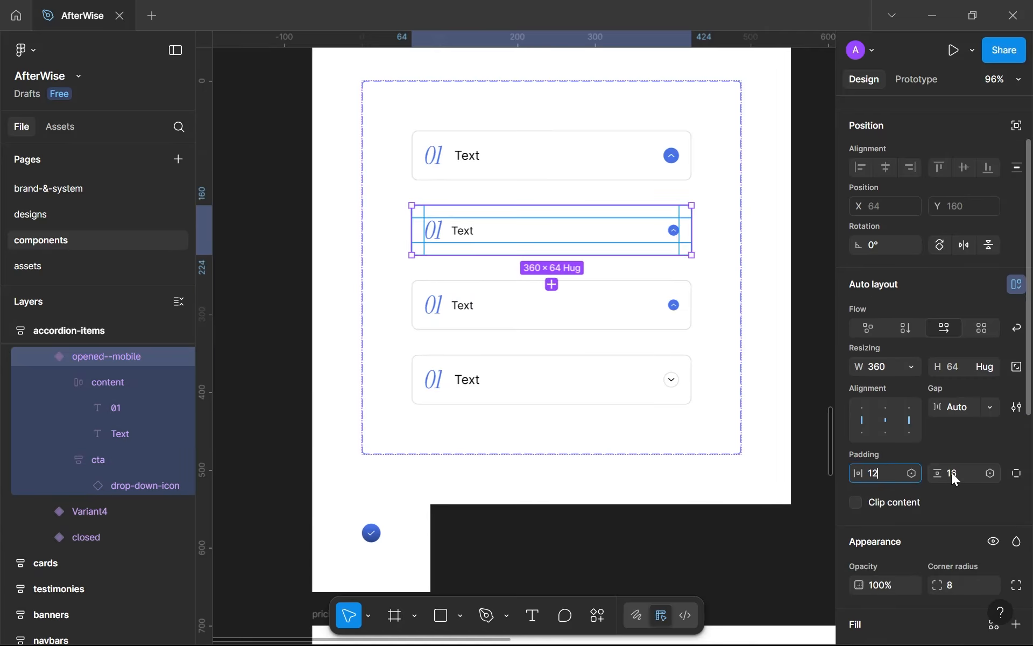
{"action": "left_click", "coordinate": [953, 474]}
{"action": "type", "text": "12"}
{"action": "key", "text": "Return"}
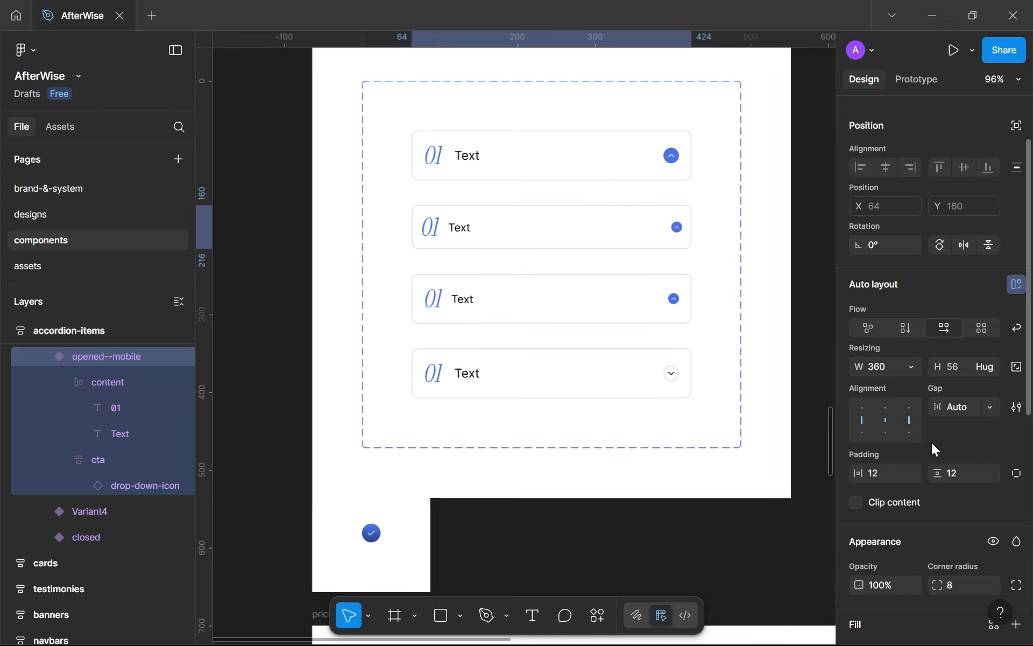
Delete the stray Variant4 and add a fresh variant based on opened--mobile for closed--mobile.
{"action": "left_click", "coordinate": [562, 295]}
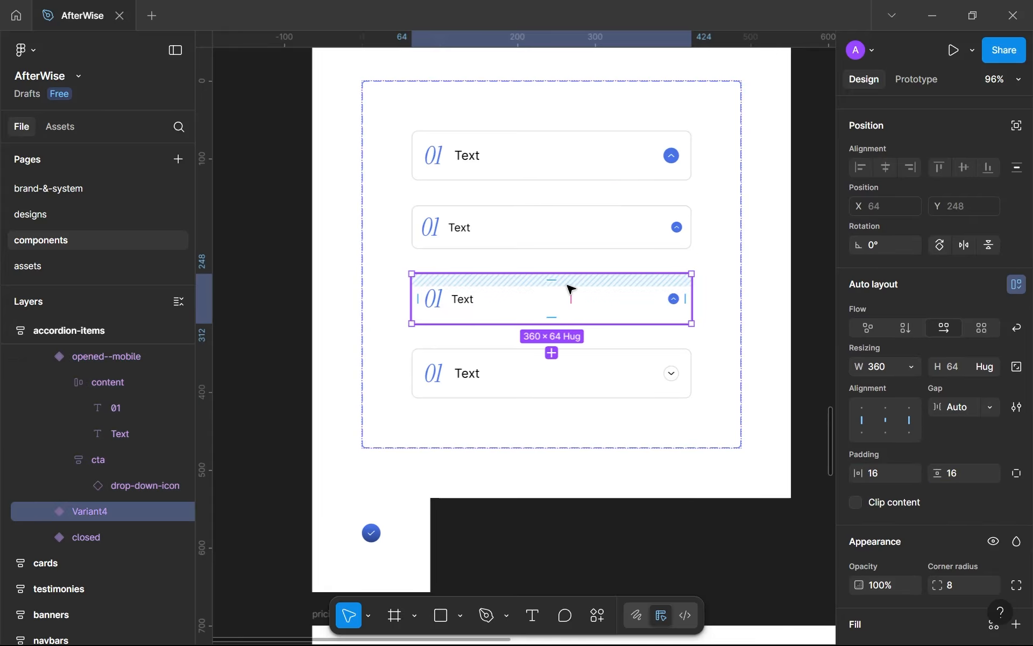
{"action": "key", "text": "Delete"}
{"action": "left_click", "coordinate": [579, 235]}
{"action": "left_click", "coordinate": [579, 235]}
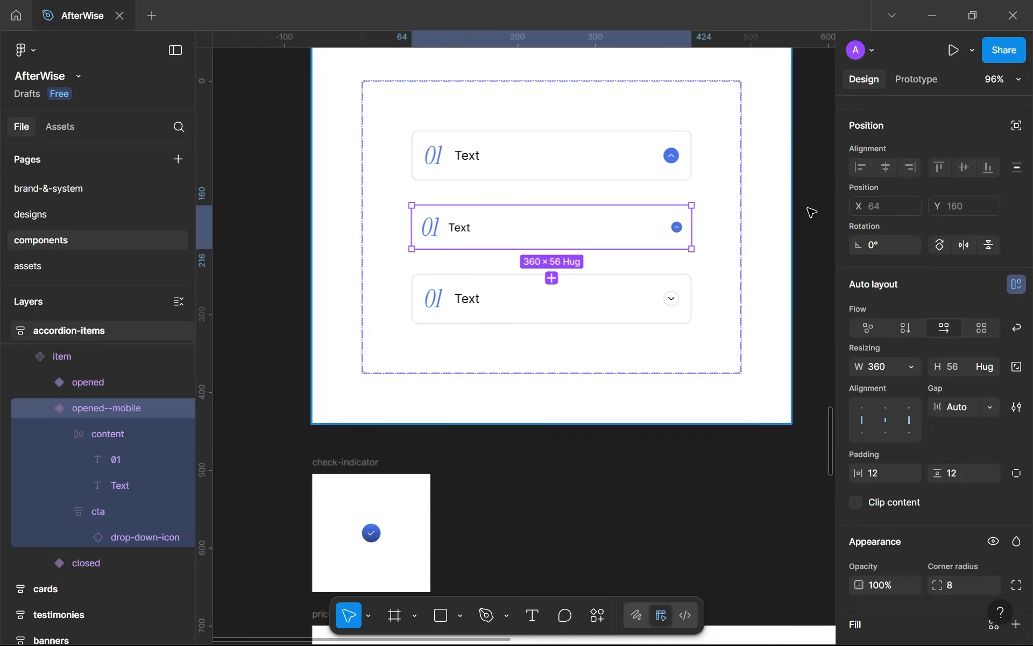
{"action": "left_click", "coordinate": [552, 278]}
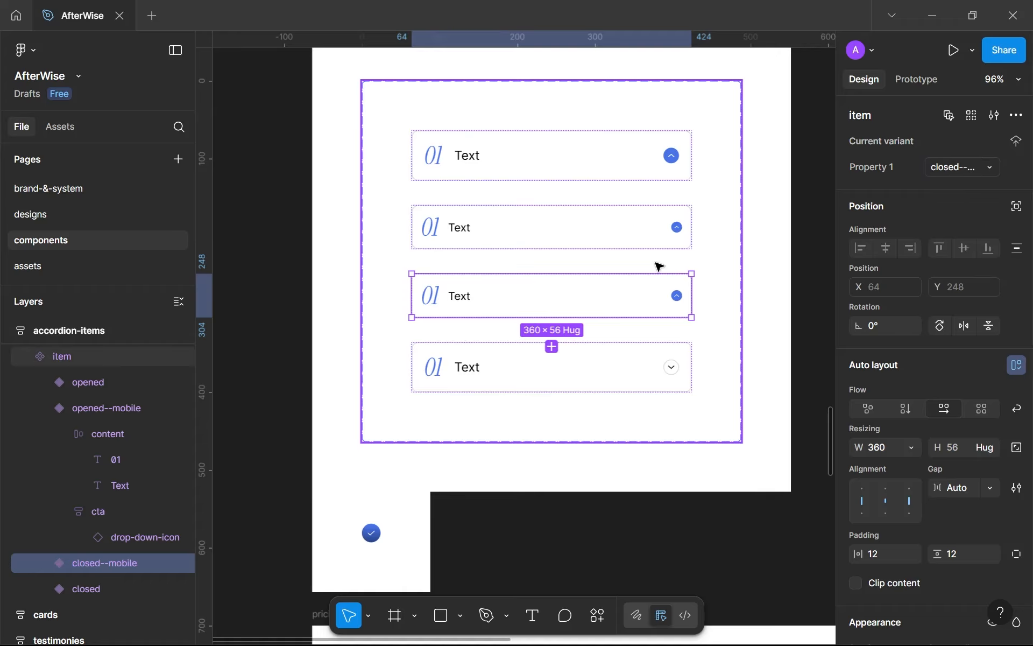
Move closed--mobile below the closed variant and make its button white with a gray--800 stroke.
{"action": "key", "text": "Down"}
{"action": "scroll", "coordinate": [672, 346], "scroll_direction": "up", "scroll_amount": 5, "text": "ctrl"}
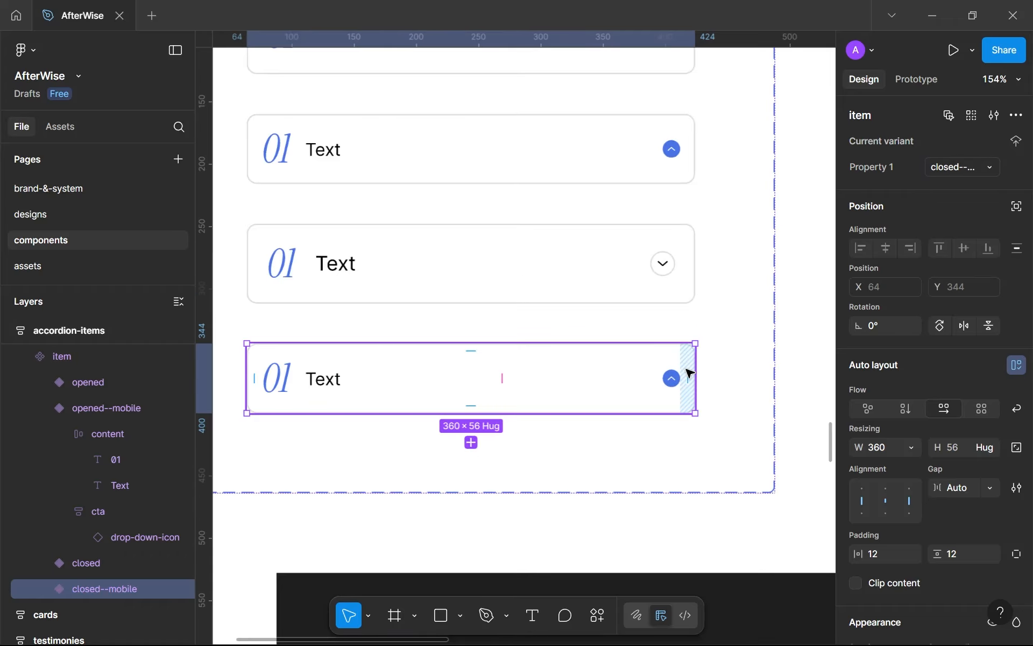
{"action": "left_click", "coordinate": [673, 380]}
{"action": "scroll", "coordinate": [970, 447], "scroll_direction": "down", "scroll_amount": 6}
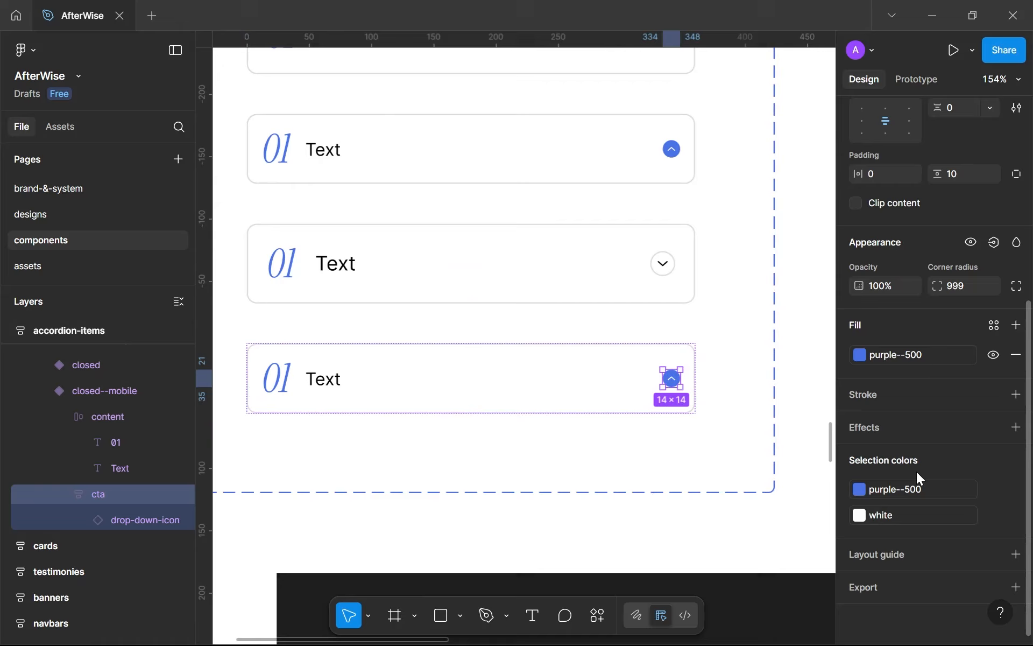
{"action": "left_click", "coordinate": [915, 486]}
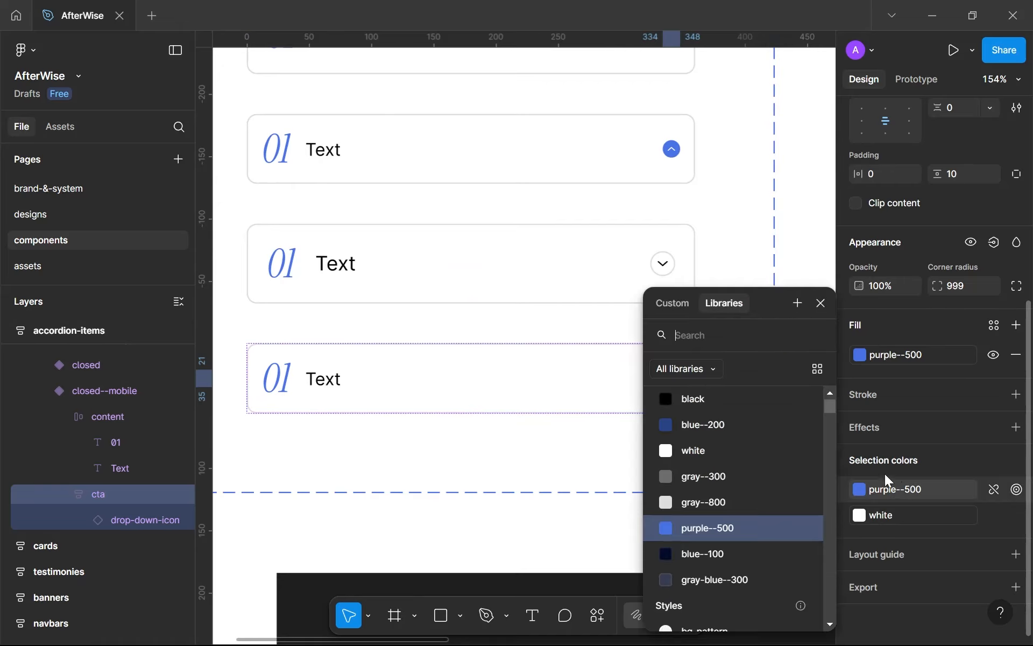
{"action": "left_click", "coordinate": [773, 457]}
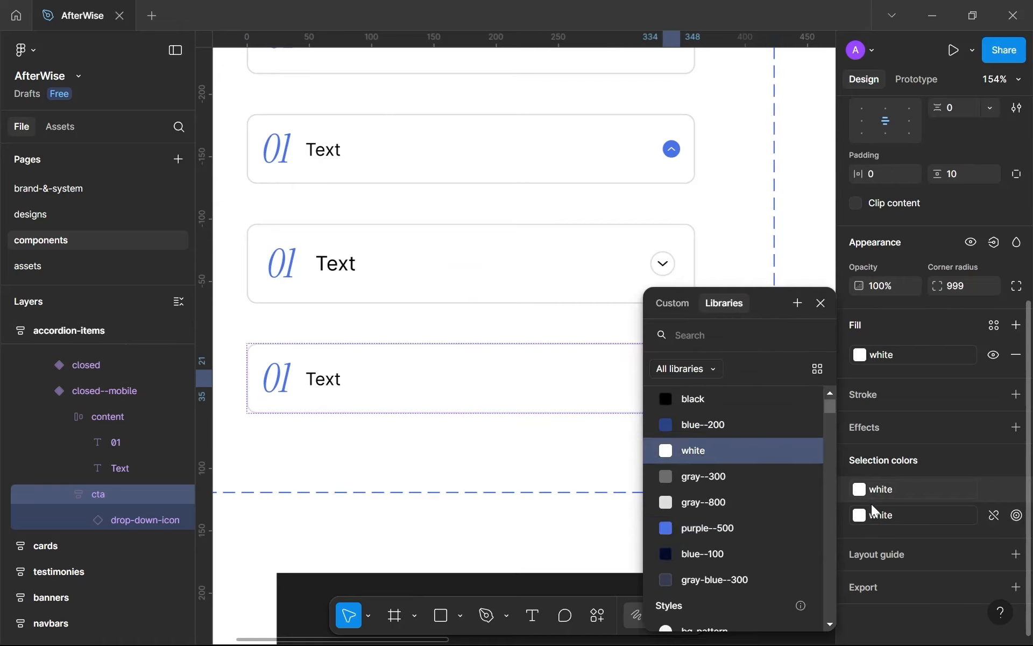
{"action": "left_click", "coordinate": [871, 514]}
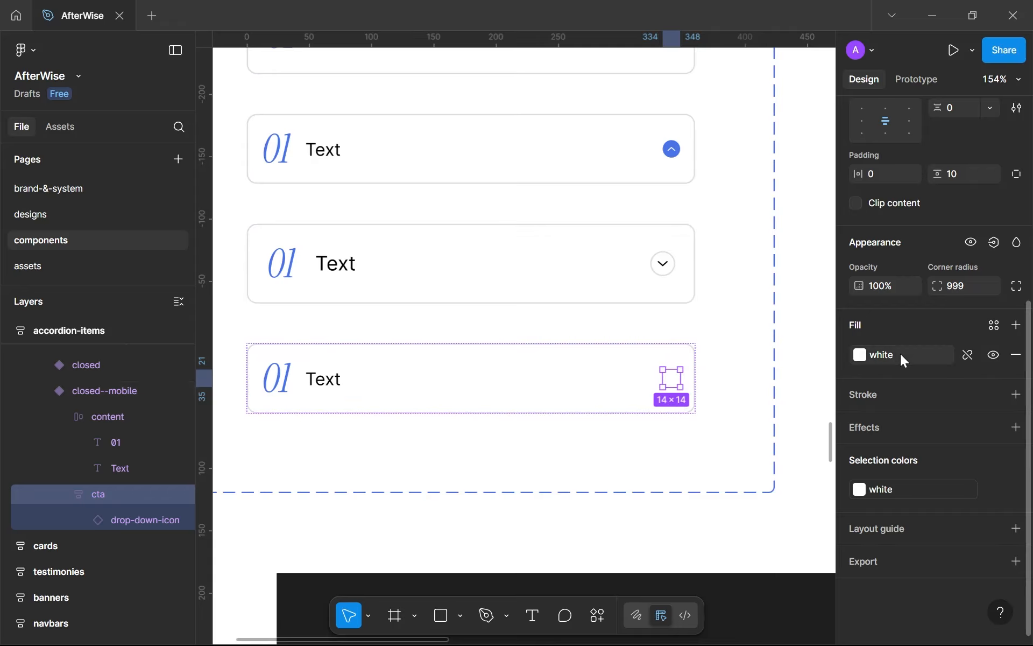
{"action": "left_click", "coordinate": [995, 394]}
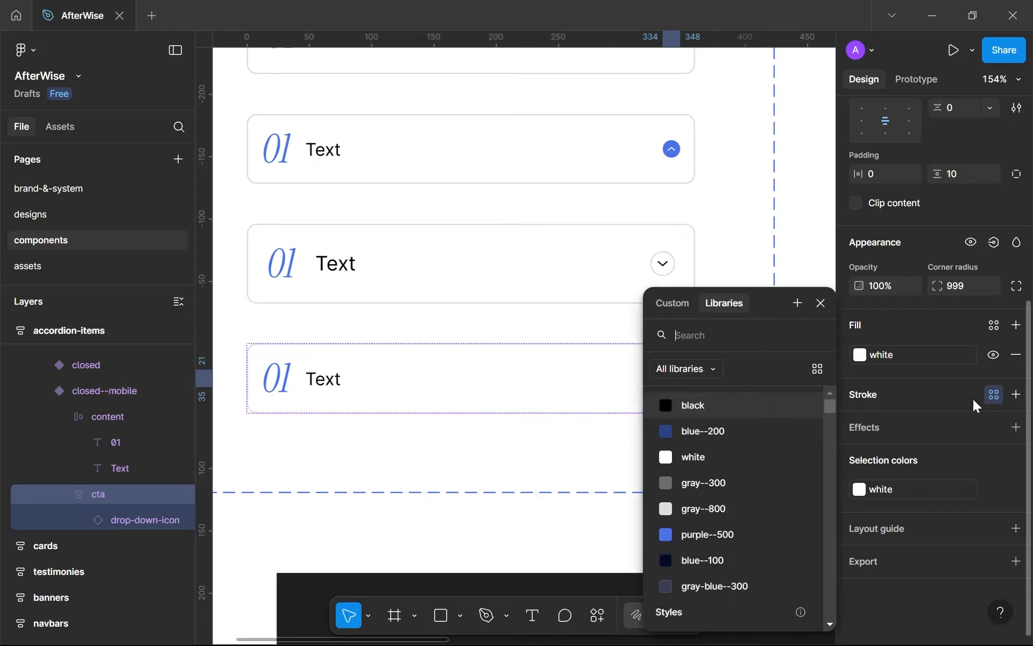
{"action": "left_click", "coordinate": [749, 507]}
Set the closed--mobile arrow icon's colour to black.
{"action": "double_click", "coordinate": [676, 381]}
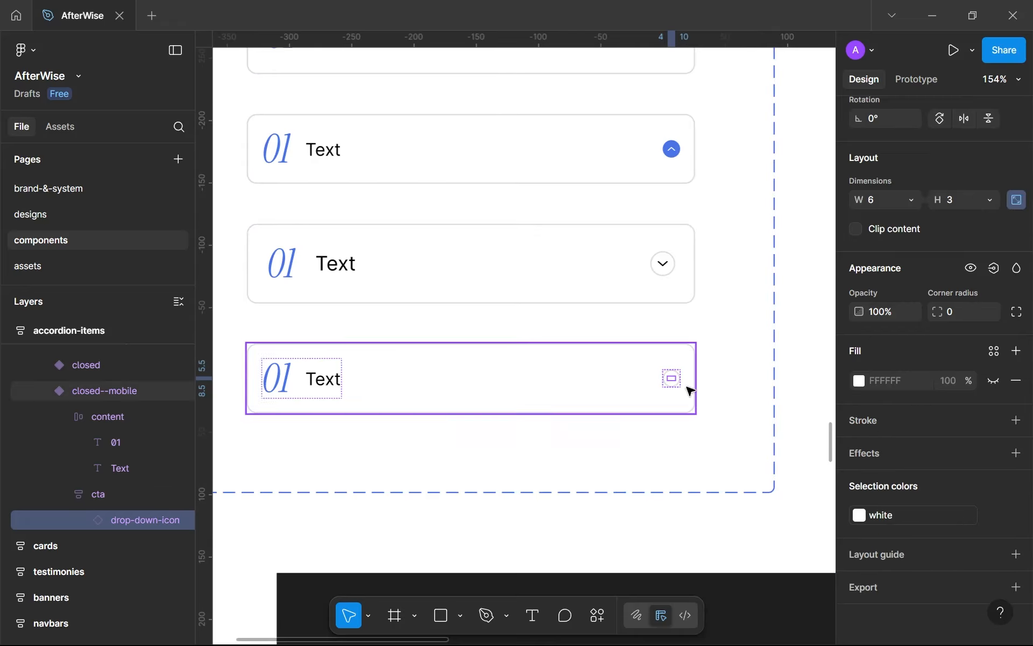
{"action": "left_click", "coordinate": [913, 511]}
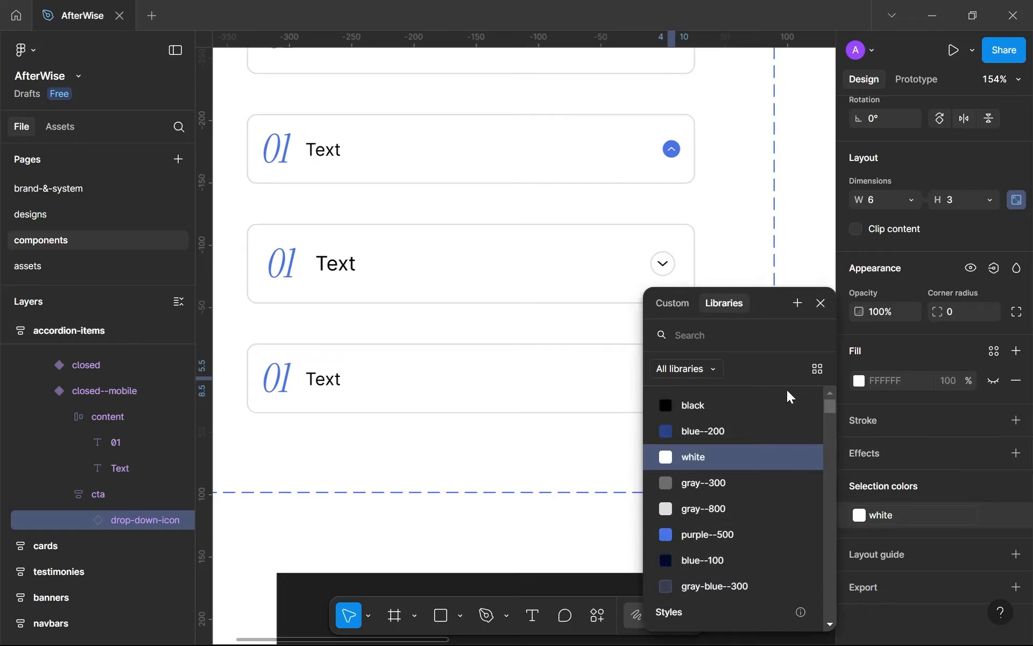
{"action": "left_click", "coordinate": [783, 405]}
{"action": "left_click", "coordinate": [820, 303]}
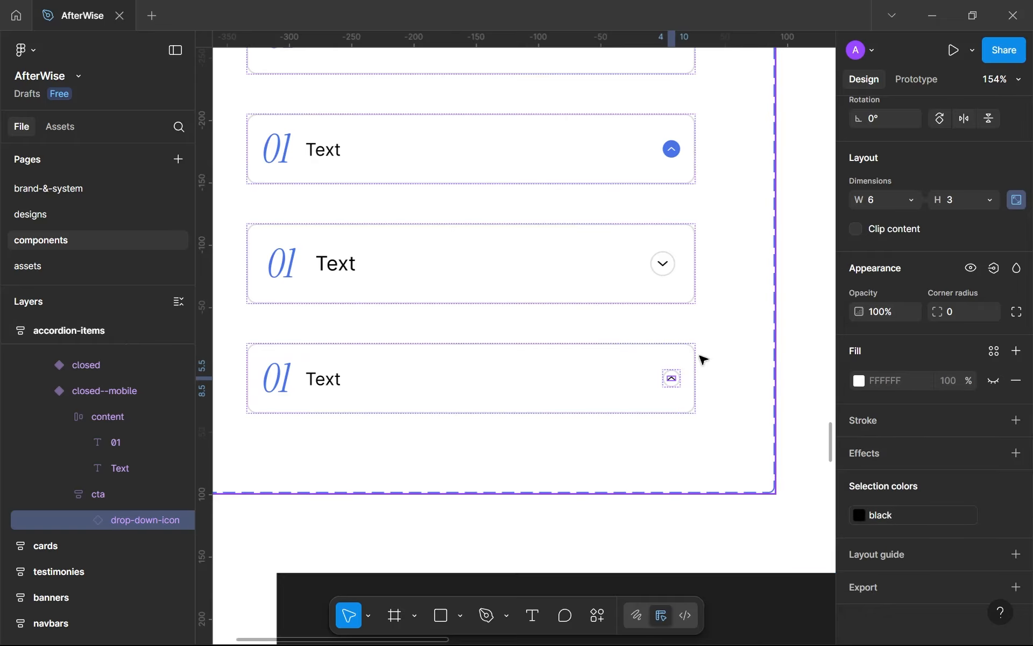
{"action": "left_click", "coordinate": [690, 377]}
{"action": "scroll", "coordinate": [700, 355], "scroll_direction": "down", "scroll_amount": 3}
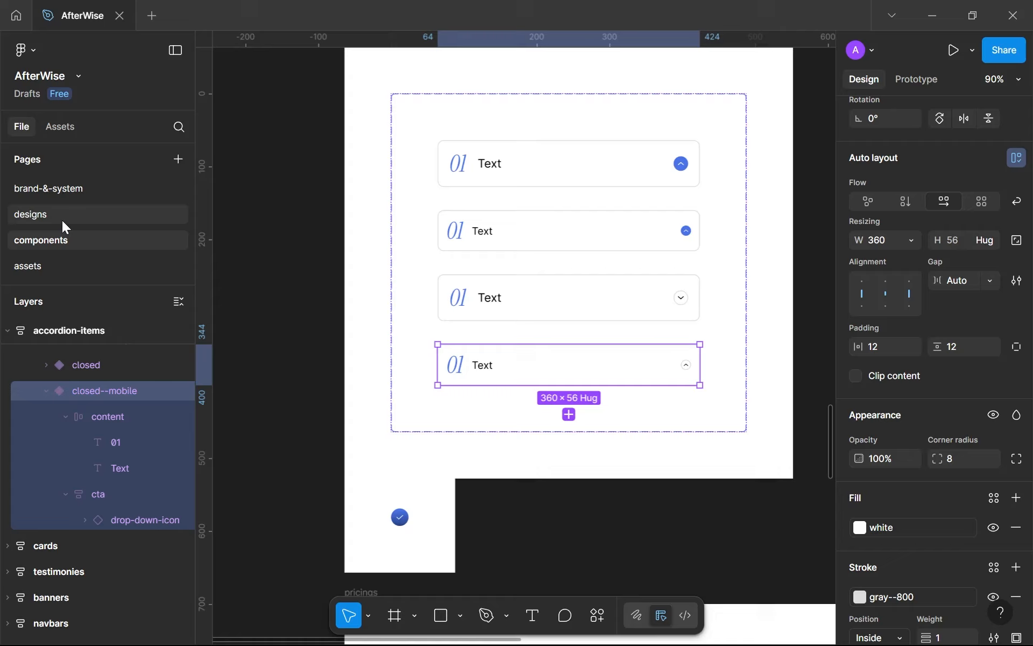
{"action": "left_click", "coordinate": [106, 225]}
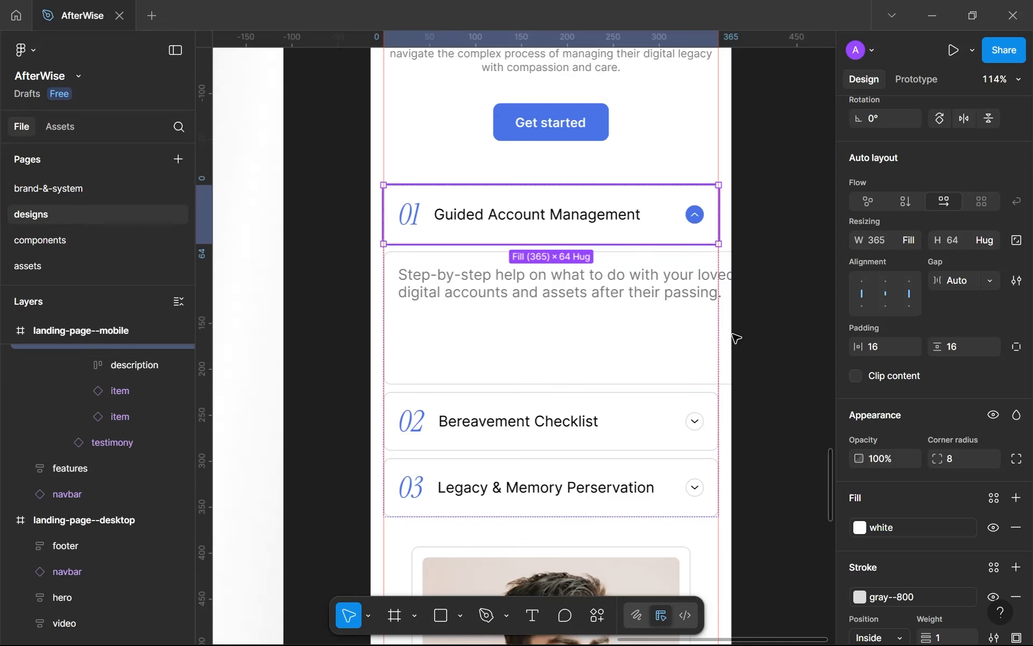
{"action": "scroll", "coordinate": [912, 242], "scroll_direction": "up", "scroll_amount": 4}
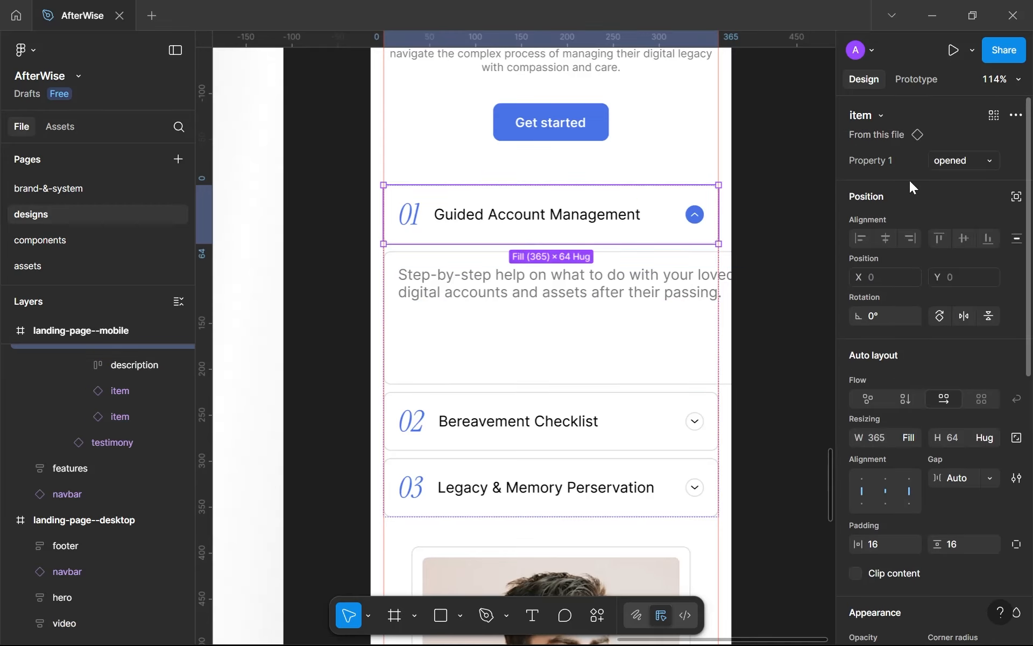
{"action": "left_click", "coordinate": [964, 161]}
{"action": "left_click", "coordinate": [936, 210]}
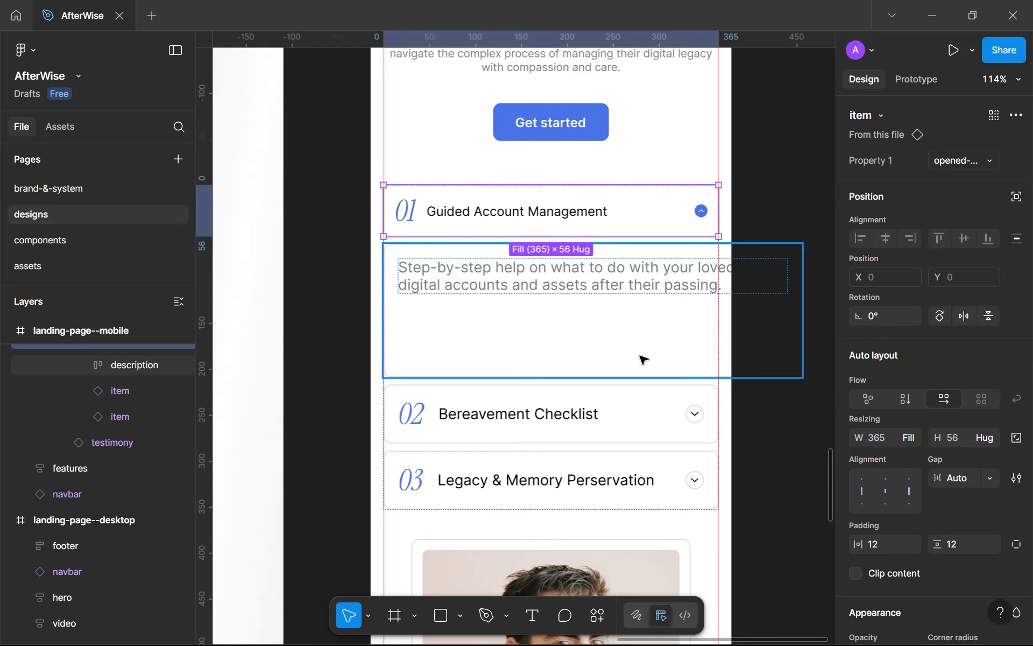
{"action": "scroll", "coordinate": [702, 211], "scroll_direction": "up", "scroll_amount": 5}
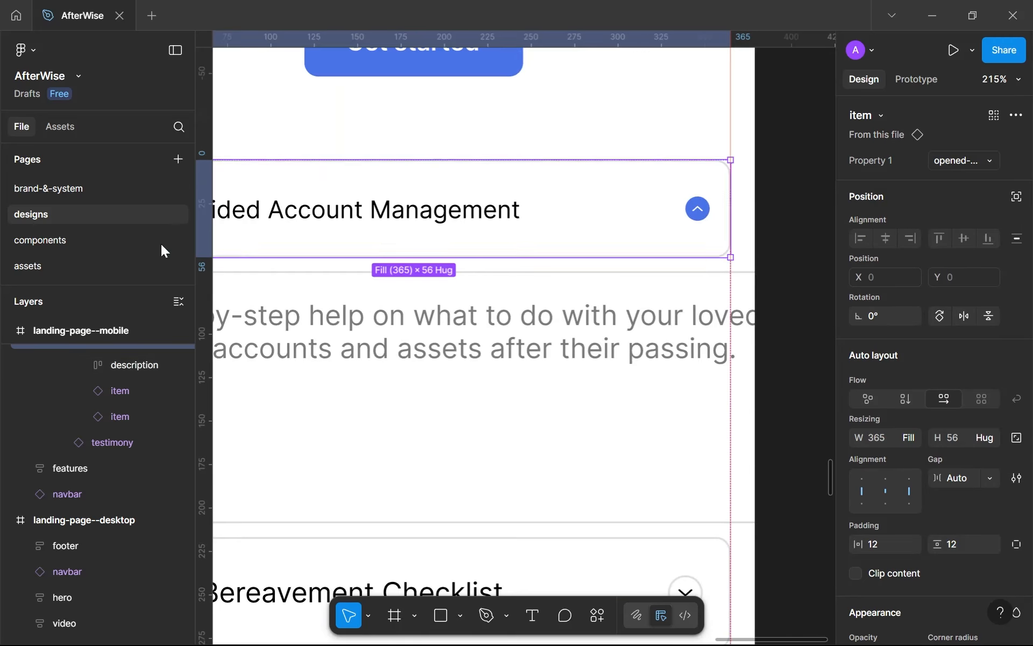
{"action": "key", "text": "ctrl+z"}
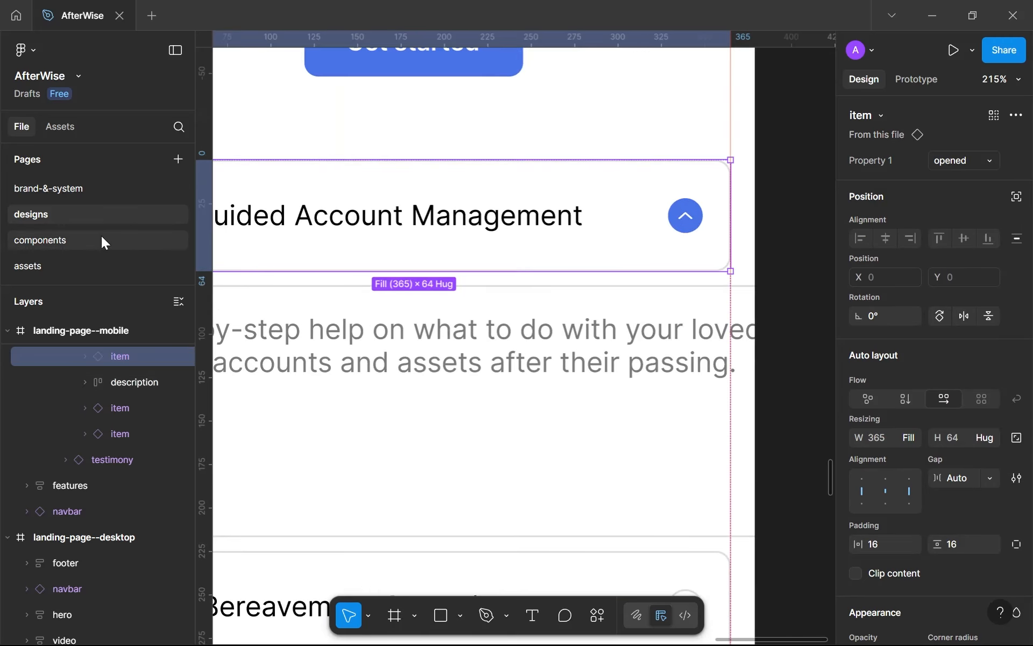
{"action": "left_click", "coordinate": [105, 241]}
{"action": "left_click", "coordinate": [683, 167]}
{"action": "scroll", "coordinate": [682, 163], "scroll_direction": "up", "scroll_amount": 2}
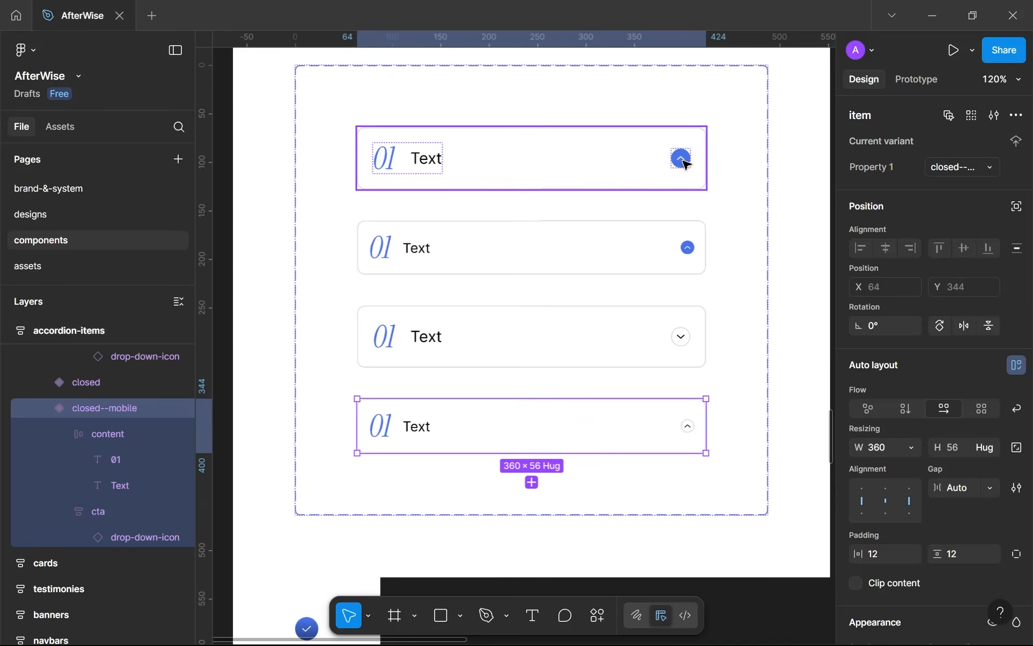
{"action": "left_click", "coordinate": [682, 160]}
{"action": "left_click", "coordinate": [687, 247]}
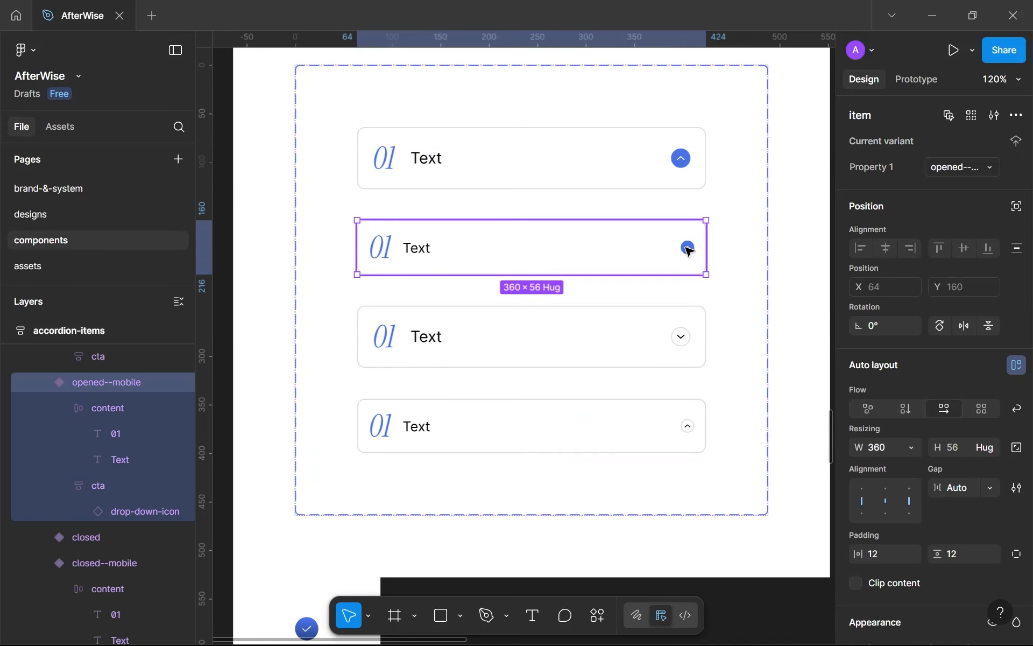
{"action": "left_click", "coordinate": [688, 249]}
{"action": "key", "text": "Escape"}
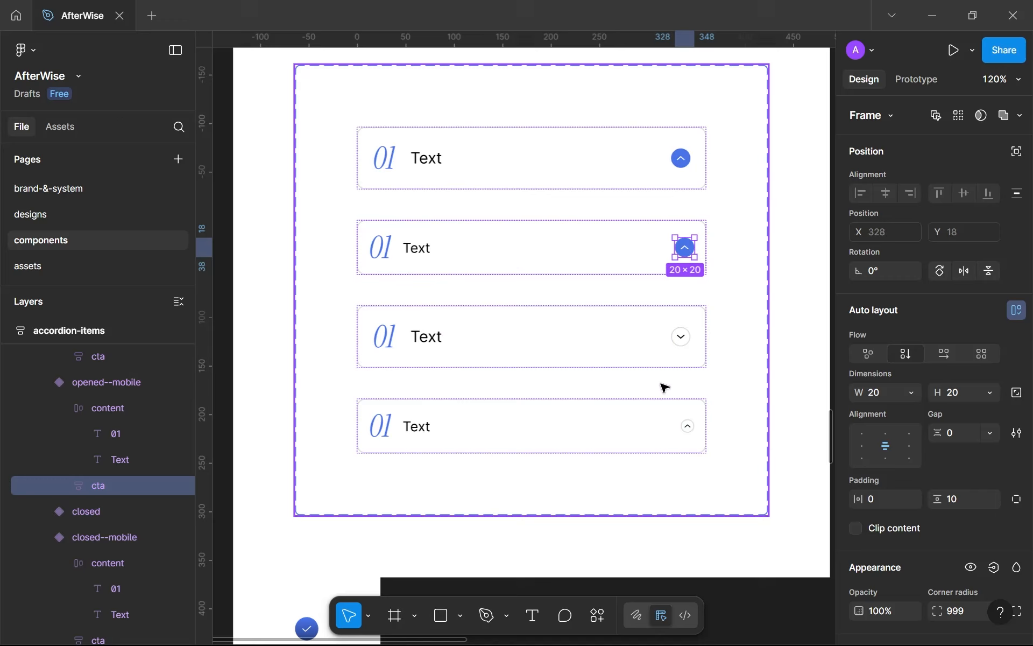
{"action": "left_click", "coordinate": [681, 335]}
On the designs page, switch the first Guided Account Management item to opened--mobile.
{"action": "double_click", "coordinate": [688, 432]}
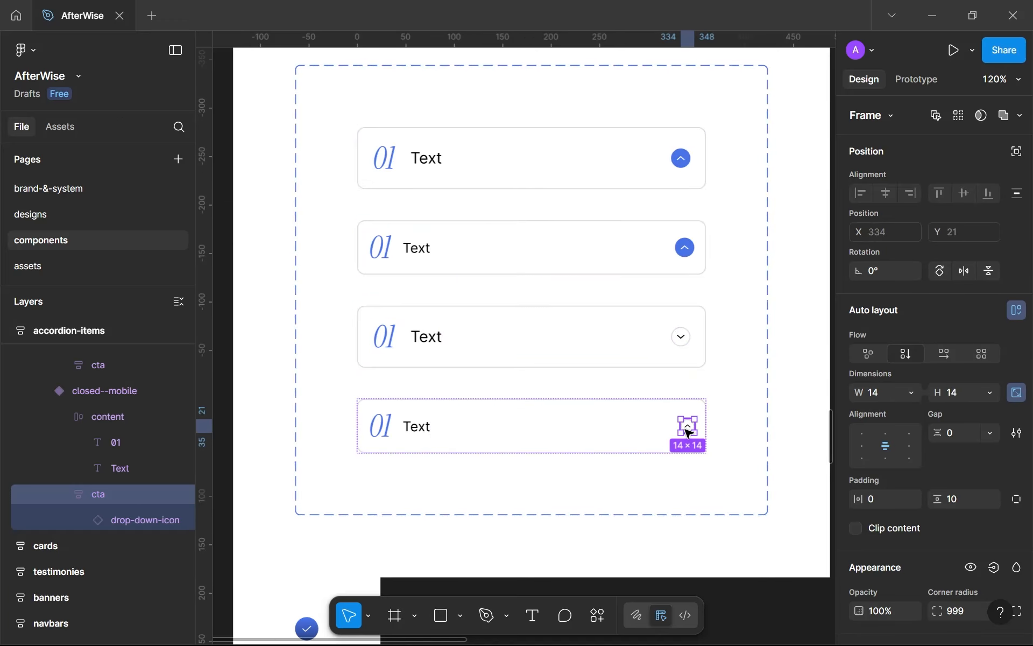
{"action": "key", "text": "Escape"}
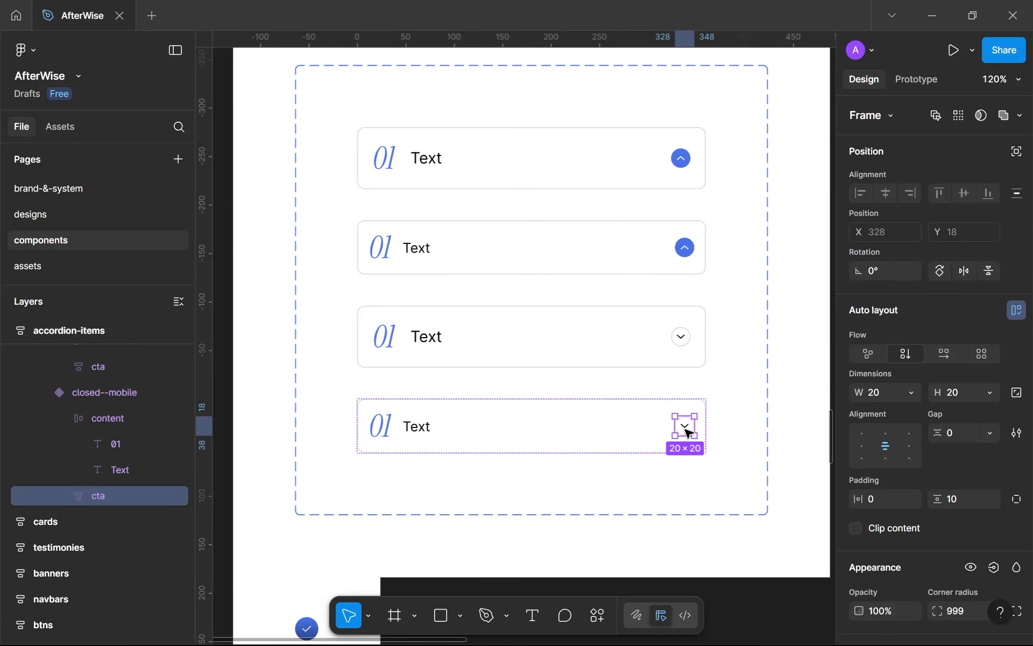
{"action": "left_click", "coordinate": [82, 223]}
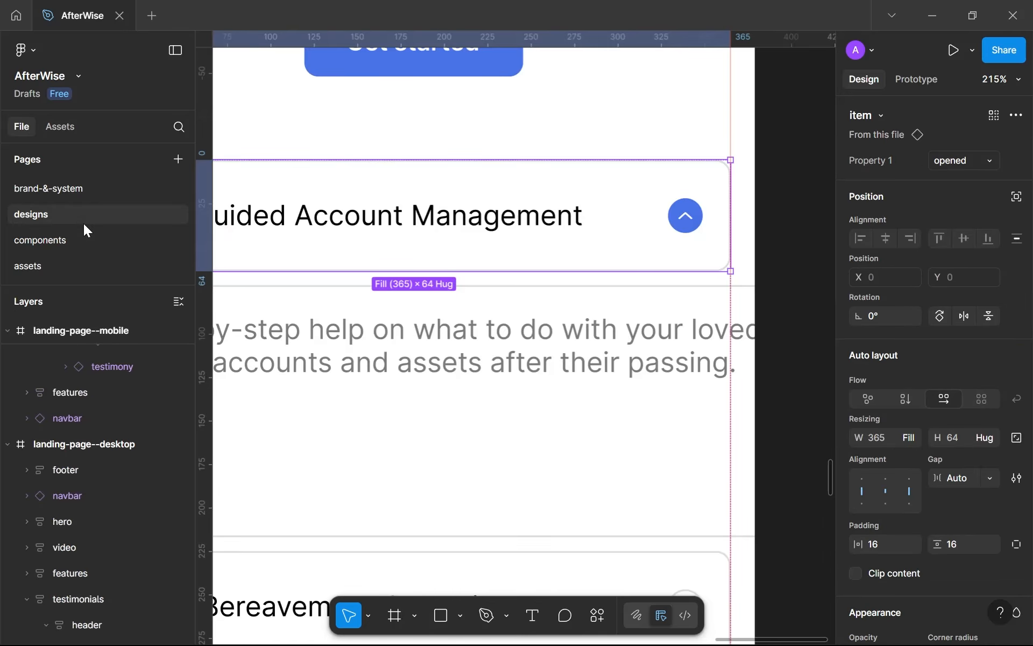
{"action": "left_click", "coordinate": [949, 160]}
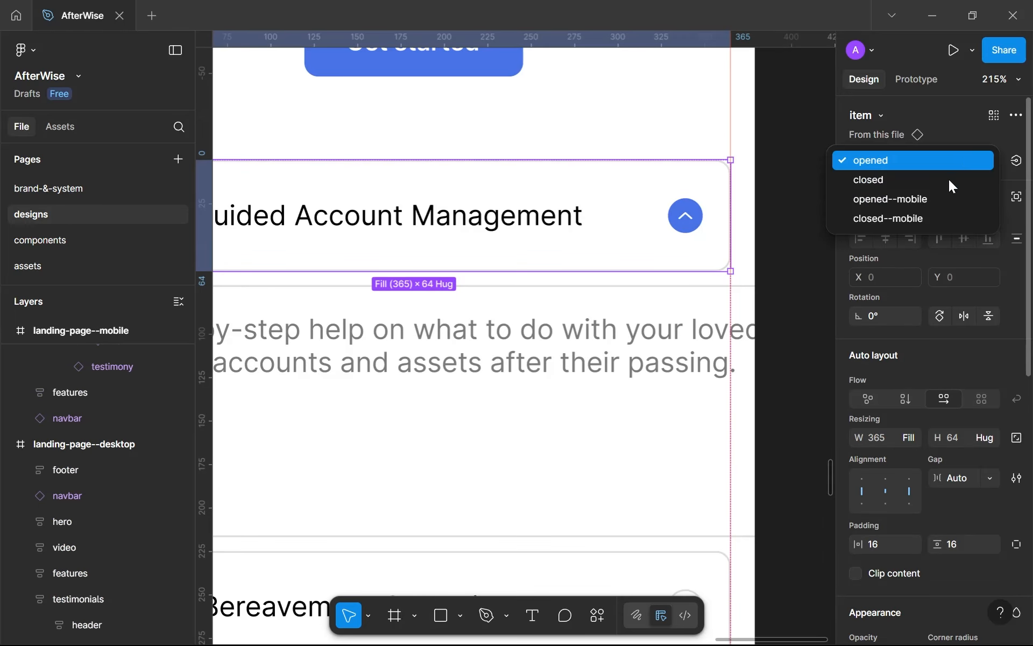
{"action": "left_click", "coordinate": [934, 203]}
{"action": "scroll", "coordinate": [538, 216], "scroll_direction": "down", "scroll_amount": 5}
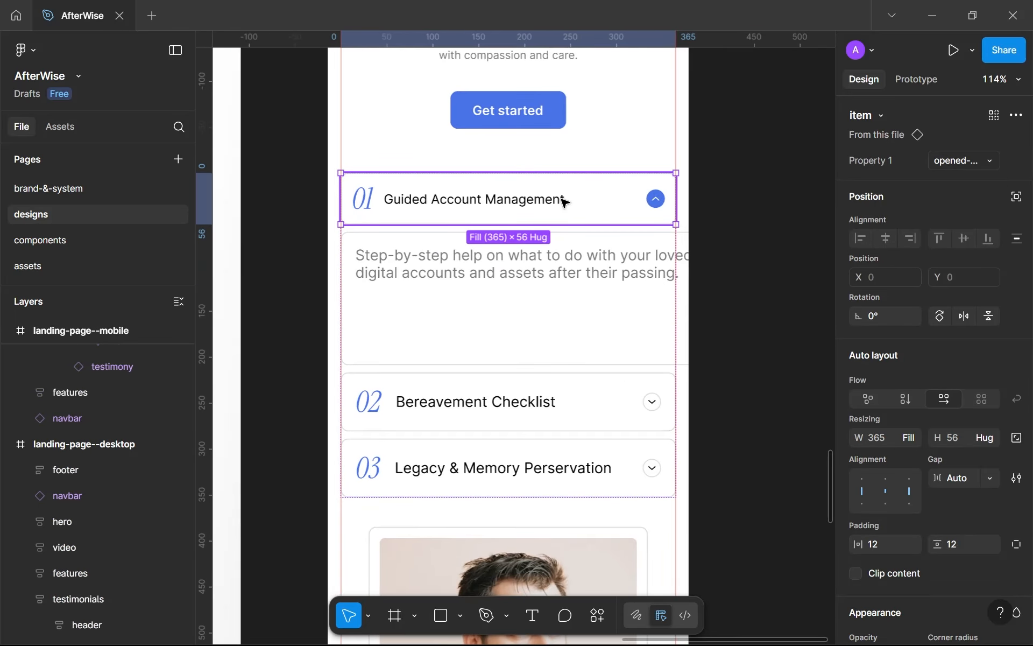
{"action": "double_click", "coordinate": [521, 206]}
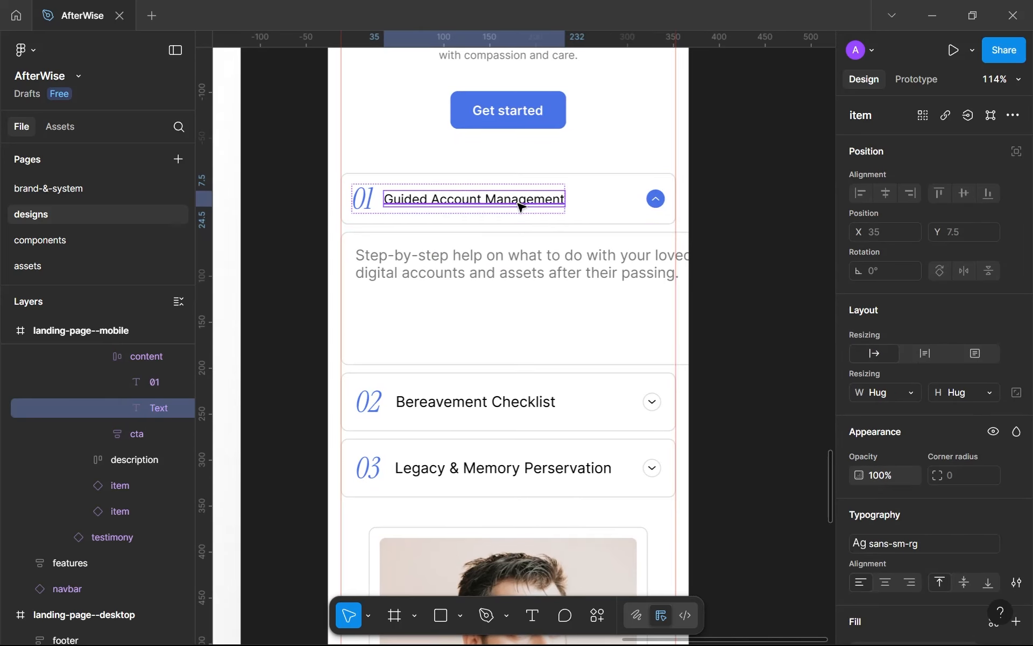
Switch the Bereavement Checklist and Legacy & Memory Perservation items to closed--mobile.
{"action": "left_click", "coordinate": [501, 417]}
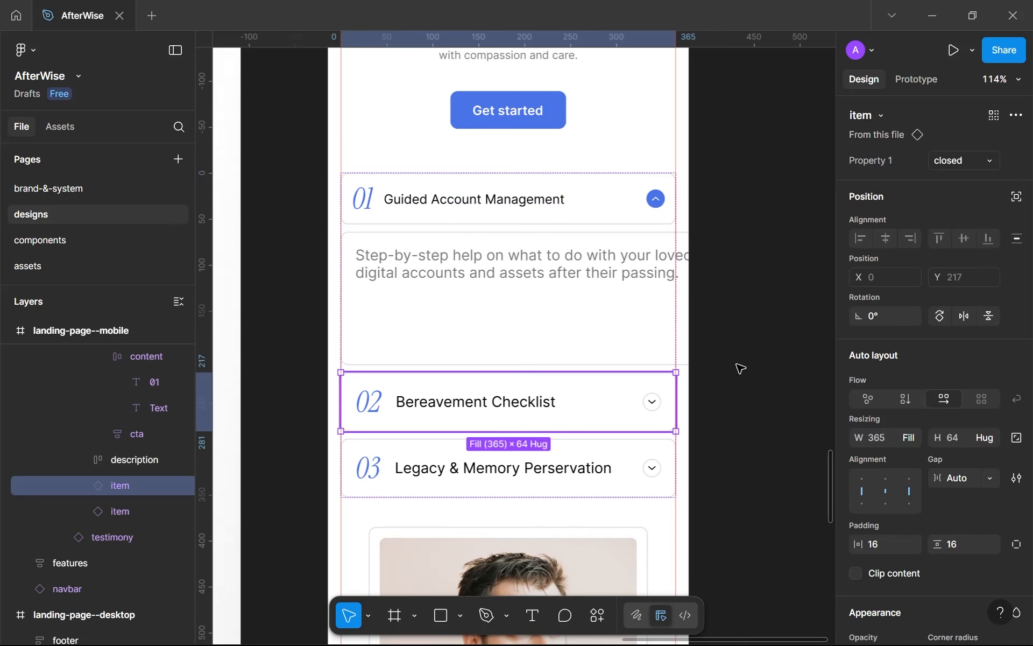
{"action": "left_click", "coordinate": [989, 161]}
{"action": "left_click", "coordinate": [941, 199]}
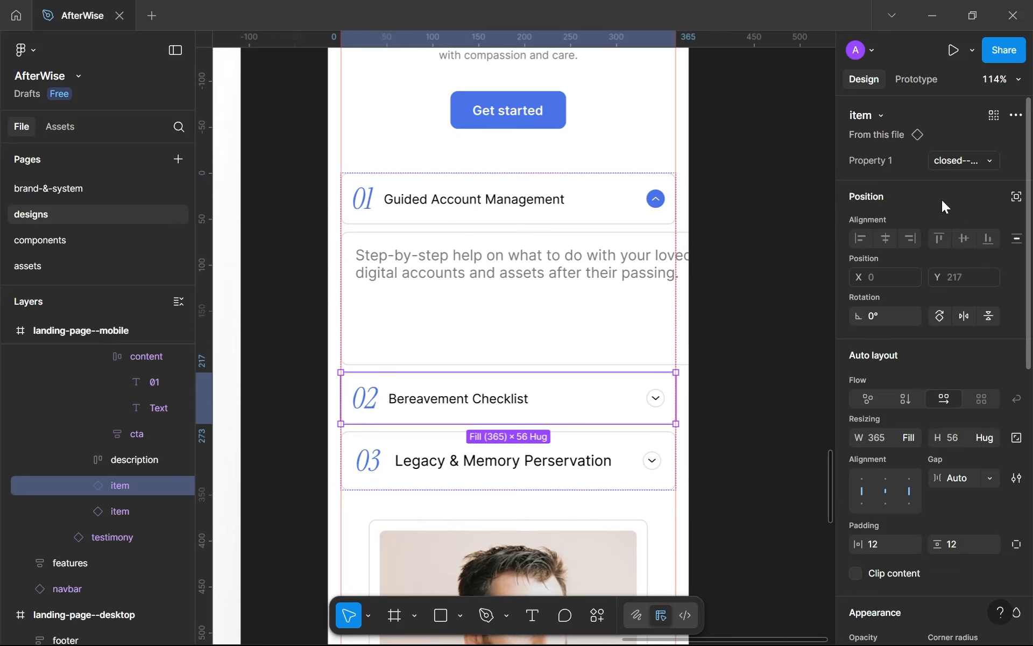
{"action": "left_click", "coordinate": [609, 480]}
{"action": "left_click", "coordinate": [989, 160]}
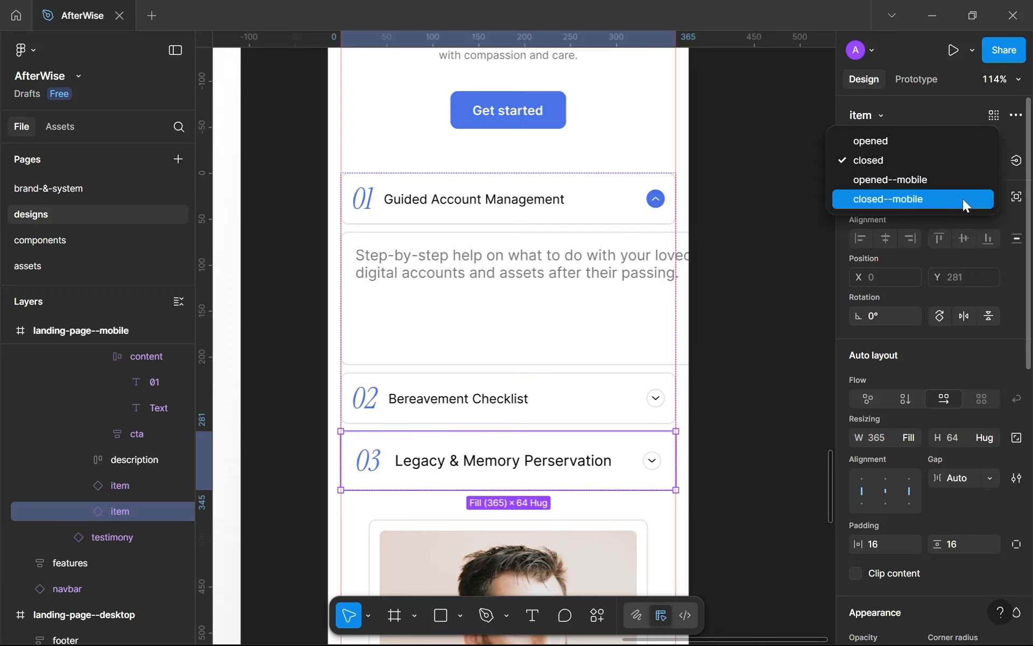
{"action": "left_click", "coordinate": [963, 199]}
{"action": "left_click", "coordinate": [485, 300]}
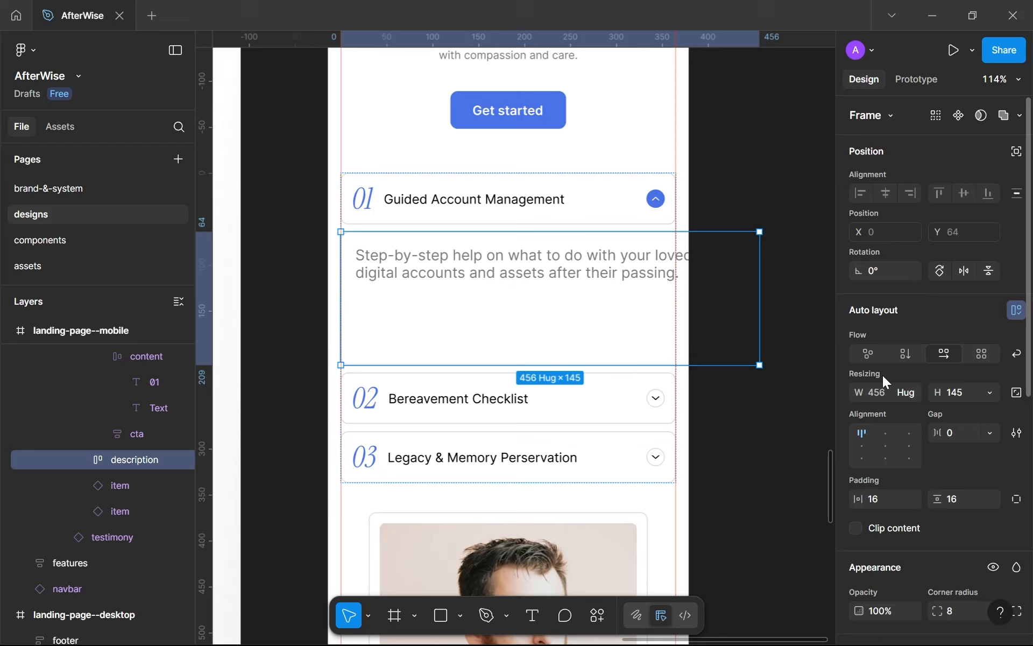
Set the first item's description frame and its text to Fill container width.
{"action": "left_click", "coordinate": [908, 392]}
{"action": "left_click", "coordinate": [909, 412]}
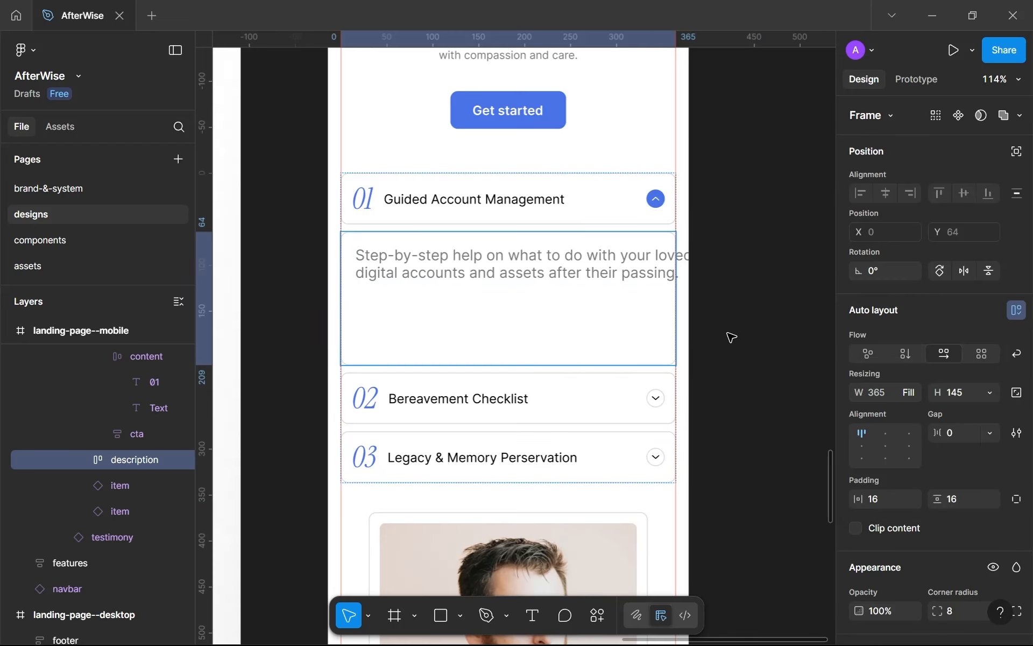
{"action": "double_click", "coordinate": [623, 281]}
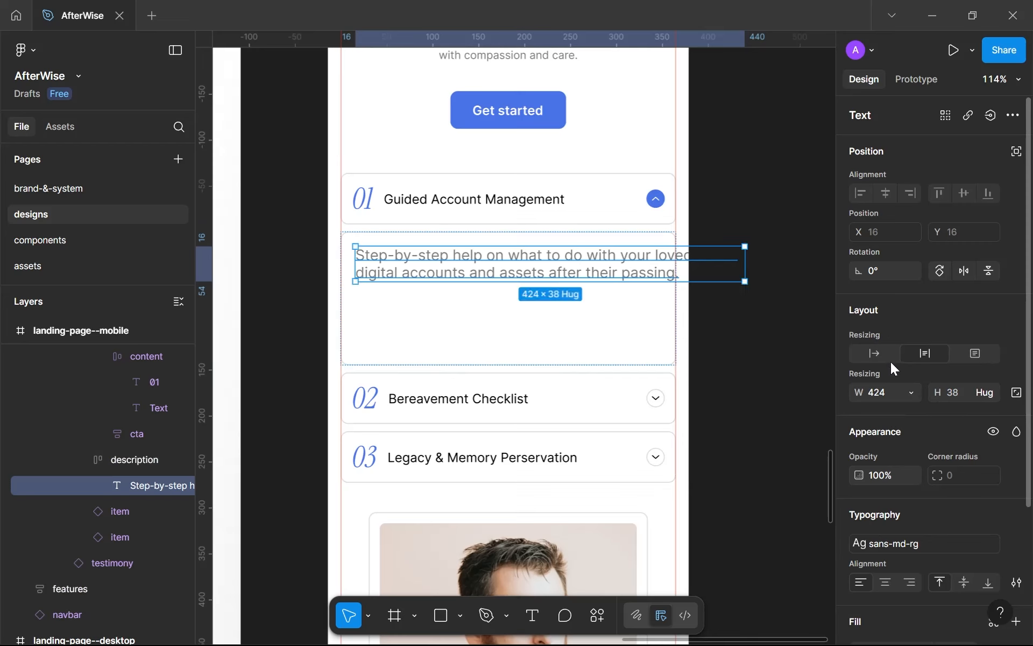
{"action": "scroll", "coordinate": [892, 421], "scroll_direction": "down", "scroll_amount": 3}
{"action": "left_click", "coordinate": [911, 312]}
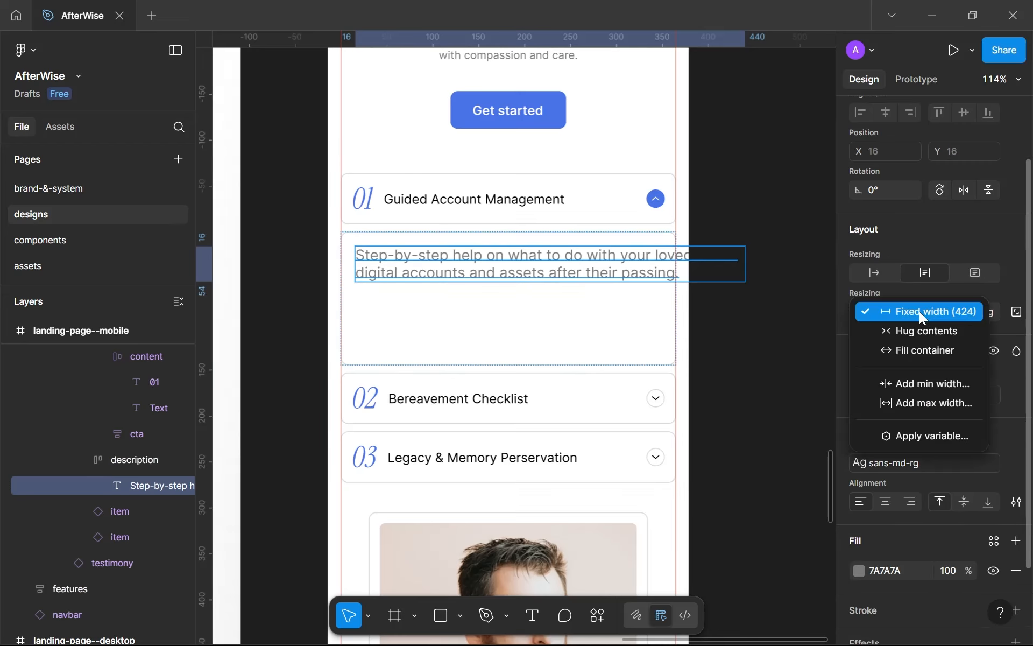
{"action": "left_click", "coordinate": [893, 348]}
Apply the sans-sm-rg text style to the description text.
{"action": "left_click", "coordinate": [894, 464]}
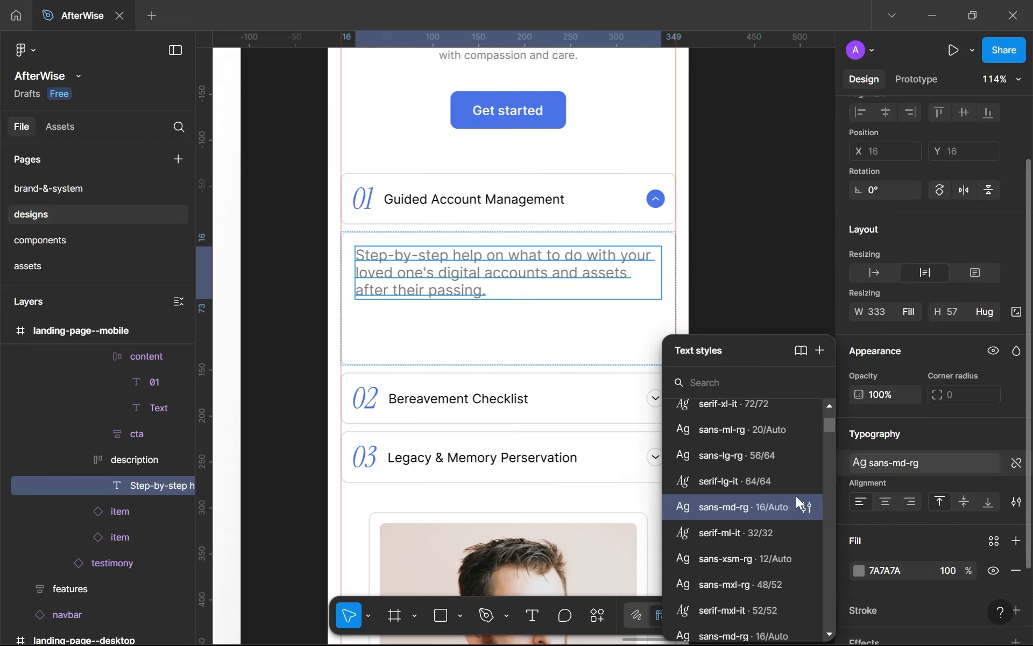
{"action": "scroll", "coordinate": [795, 496], "scroll_direction": "up", "scroll_amount": 1}
{"action": "scroll", "coordinate": [796, 496], "scroll_direction": "up", "scroll_amount": 3}
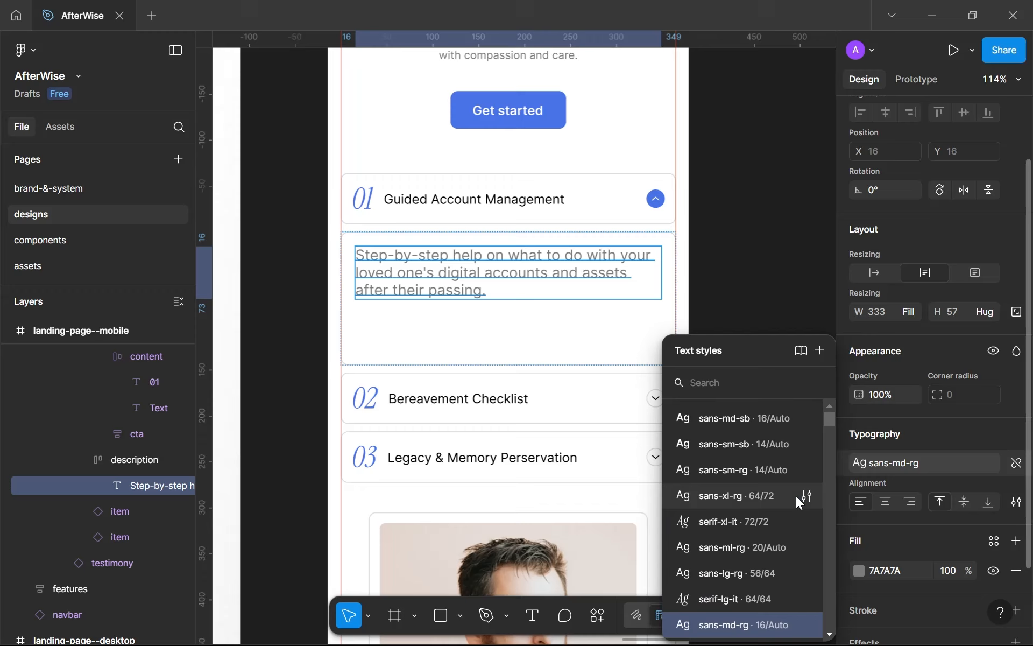
{"action": "left_click", "coordinate": [747, 471]}
{"action": "left_click", "coordinate": [749, 316]}
{"action": "scroll", "coordinate": [715, 281], "scroll_direction": "down", "scroll_amount": 5}
Shorten the first accordion item's description frame to about 131 high.
{"action": "scroll", "coordinate": [668, 315], "scroll_direction": "up", "scroll_amount": 2}
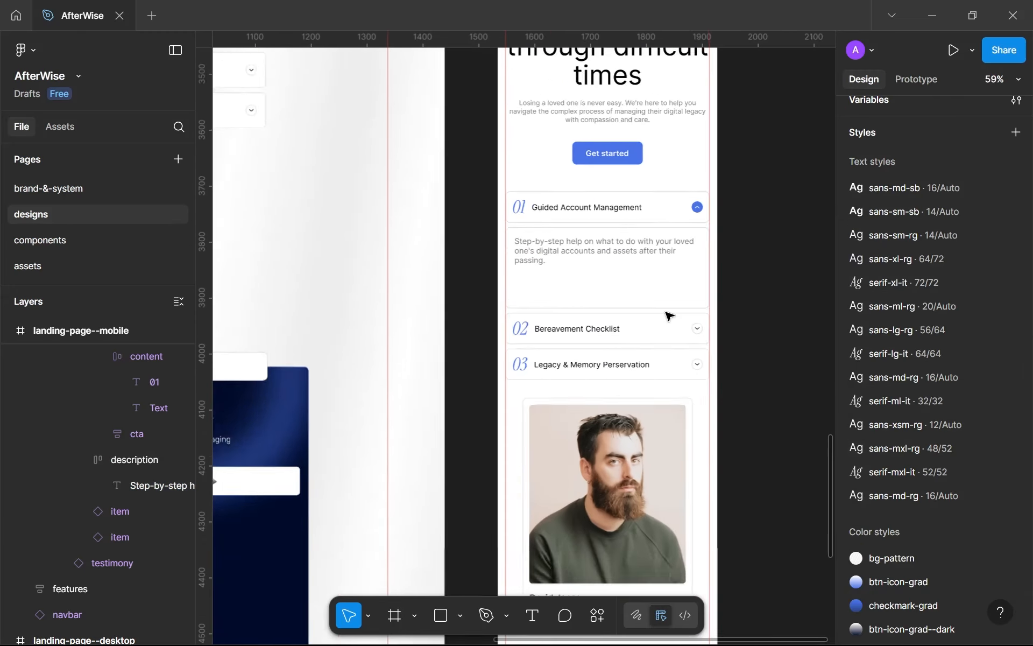
{"action": "scroll", "coordinate": [655, 280], "scroll_direction": "up", "scroll_amount": 3}
{"action": "left_click", "coordinate": [629, 304]}
{"action": "double_click", "coordinate": [632, 291]}
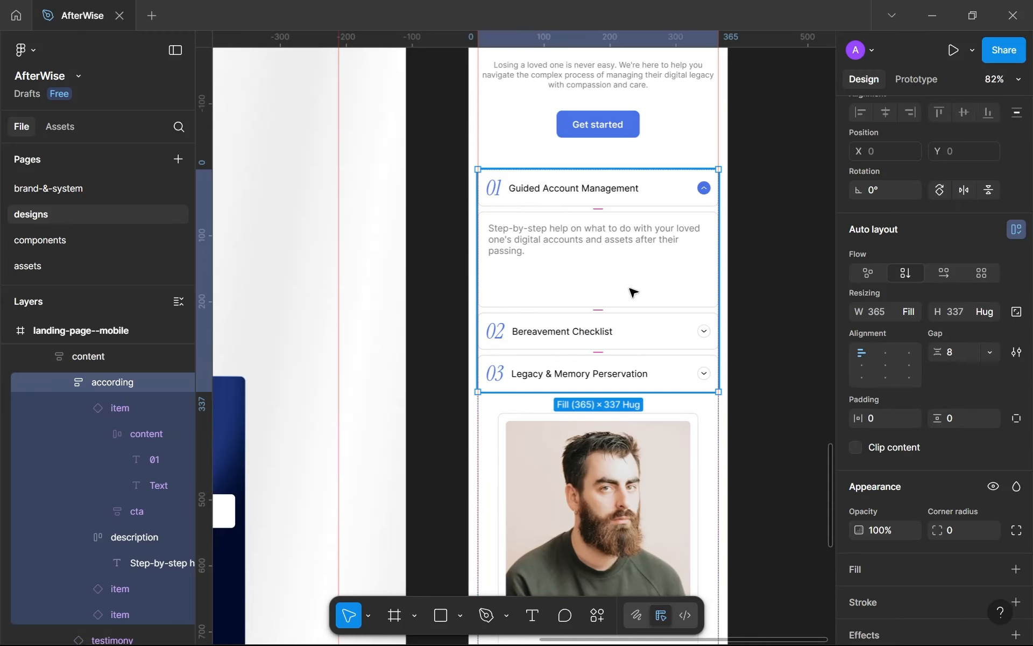
{"action": "double_click", "coordinate": [630, 292]}
{"action": "left_click_drag", "start_coordinate": [612, 305], "coordinate": [612, 298]}
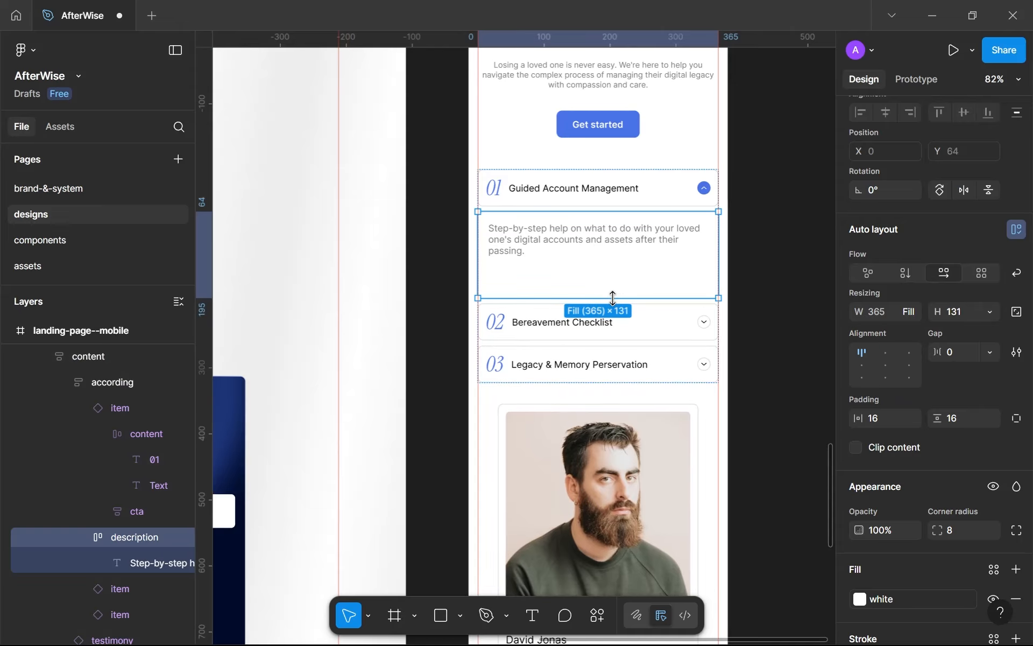
{"action": "scroll", "coordinate": [618, 329], "scroll_direction": "down", "scroll_amount": 4}
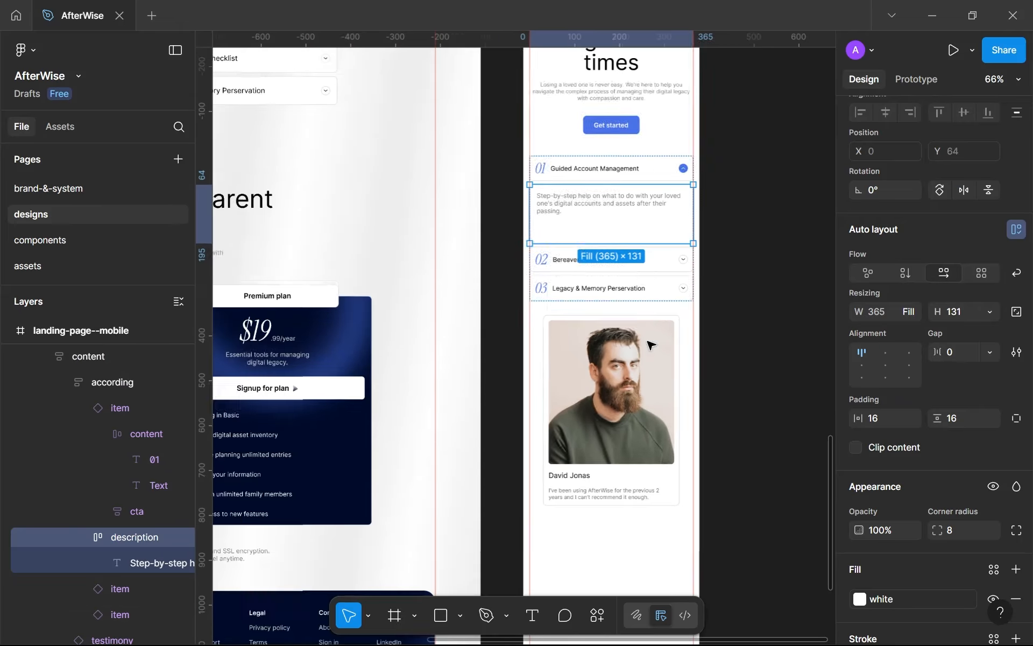
{"action": "scroll", "coordinate": [655, 231], "scroll_direction": "up", "scroll_amount": 4}
{"action": "scroll", "coordinate": [627, 219], "scroll_direction": "down", "scroll_amount": 6}
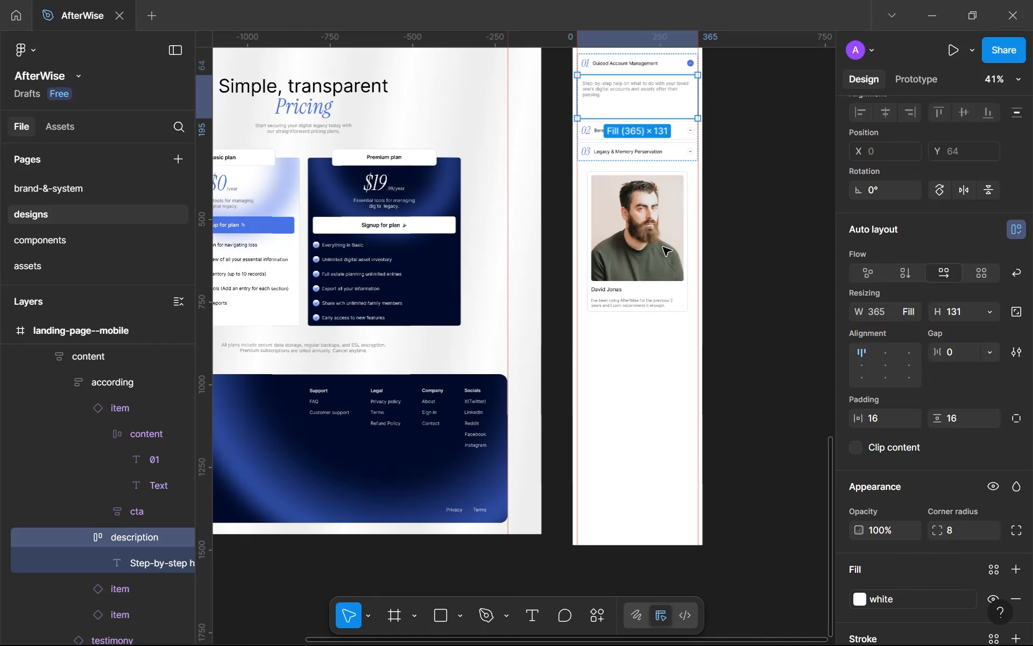
{"action": "left_click", "coordinate": [617, 353]}
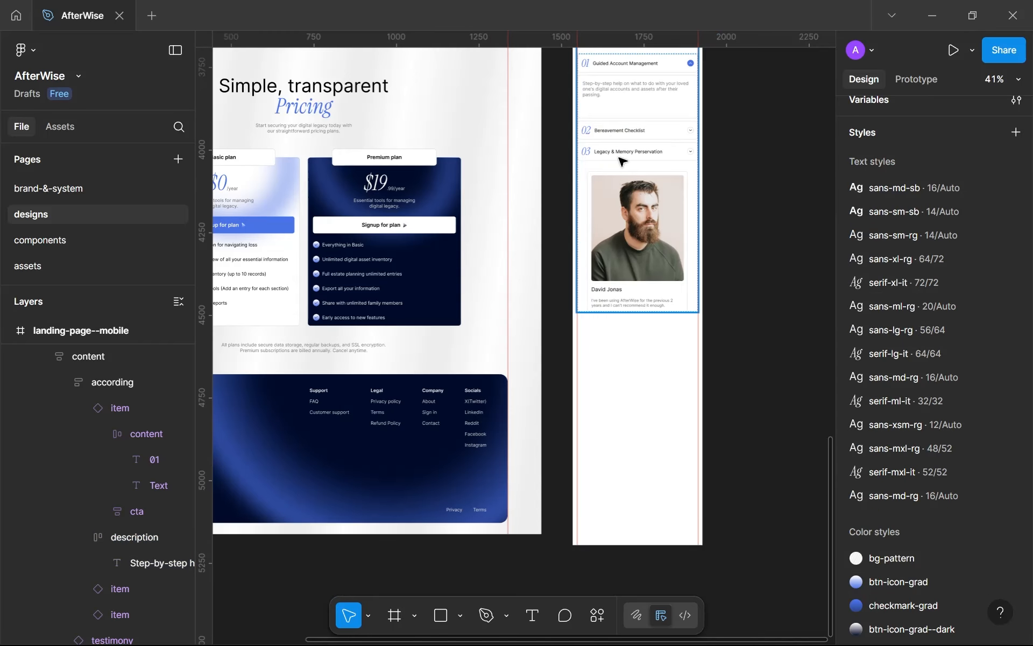
Nudge the 'Supporting you through difficult times' section up until the gap above is about 63.
{"action": "scroll", "coordinate": [618, 159], "scroll_direction": "down", "scroll_amount": 4}
{"action": "left_click_drag", "start_coordinate": [619, 159], "coordinate": [531, 603]}
{"action": "scroll", "coordinate": [595, 322], "scroll_direction": "up", "scroll_amount": 3}
{"action": "scroll", "coordinate": [606, 205], "scroll_direction": "down", "scroll_amount": 2}
{"action": "scroll", "coordinate": [512, 261], "scroll_direction": "down", "scroll_amount": 2}
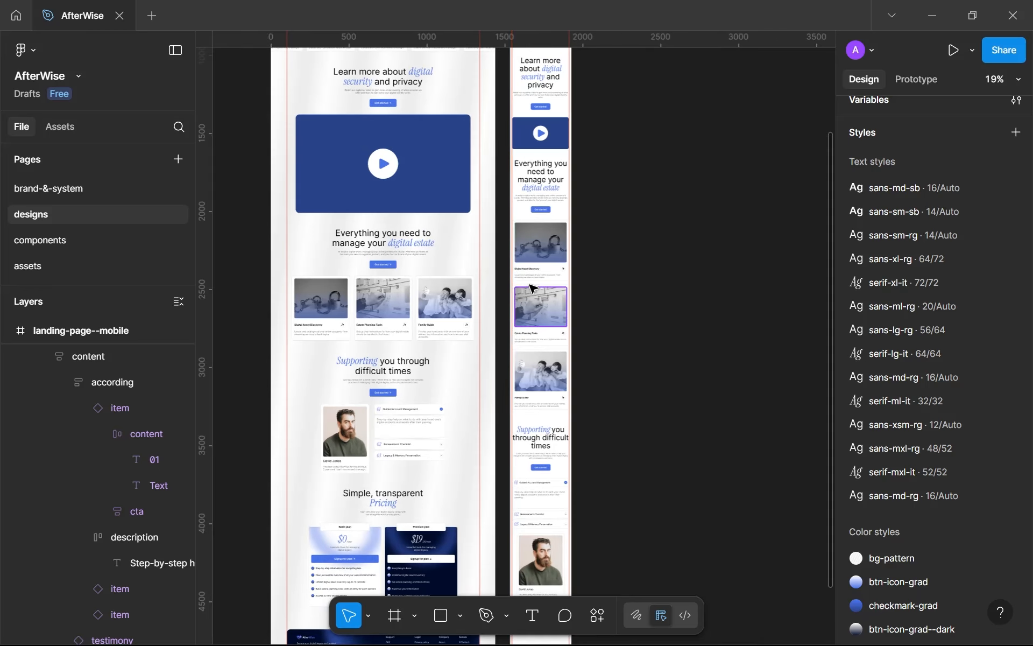
{"action": "left_click_drag", "start_coordinate": [547, 270], "coordinate": [578, 222]}
{"action": "scroll", "coordinate": [583, 388], "scroll_direction": "up", "scroll_amount": 1}
{"action": "left_click_drag", "start_coordinate": [581, 394], "coordinate": [581, 376]}
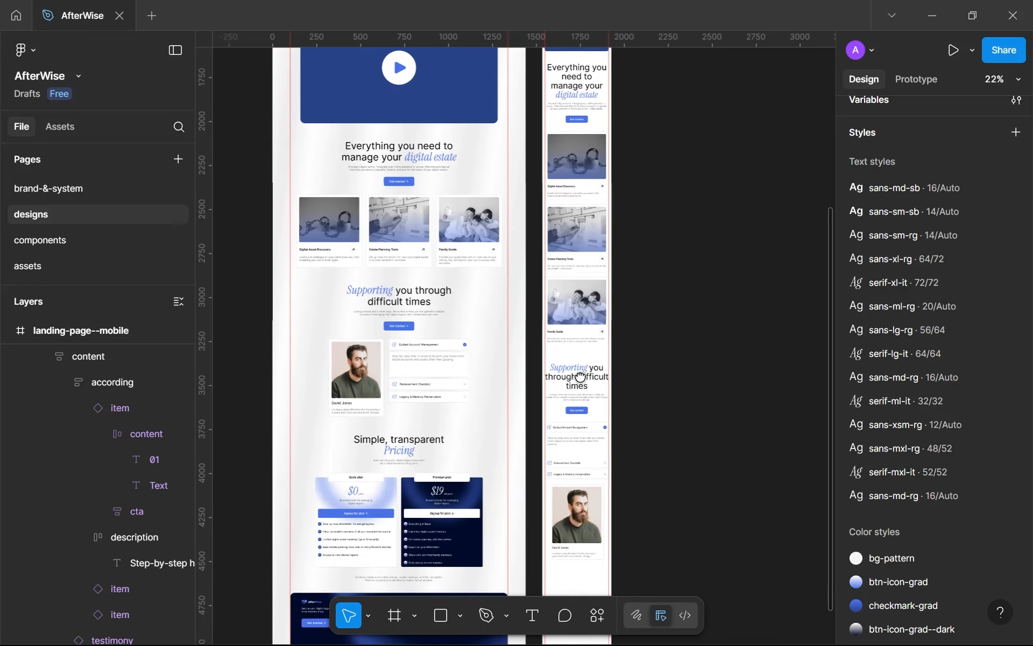
{"action": "left_click", "coordinate": [594, 316]}
{"action": "scroll", "coordinate": [570, 260], "scroll_direction": "up", "scroll_amount": 3}
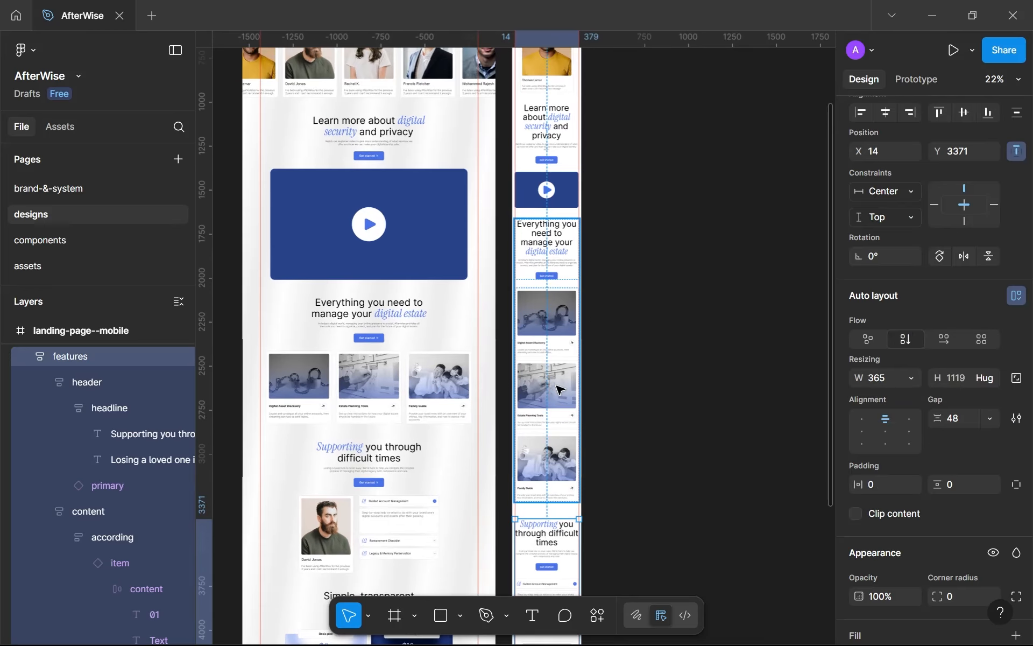
{"action": "scroll", "coordinate": [565, 160], "scroll_direction": "down", "scroll_amount": 6}
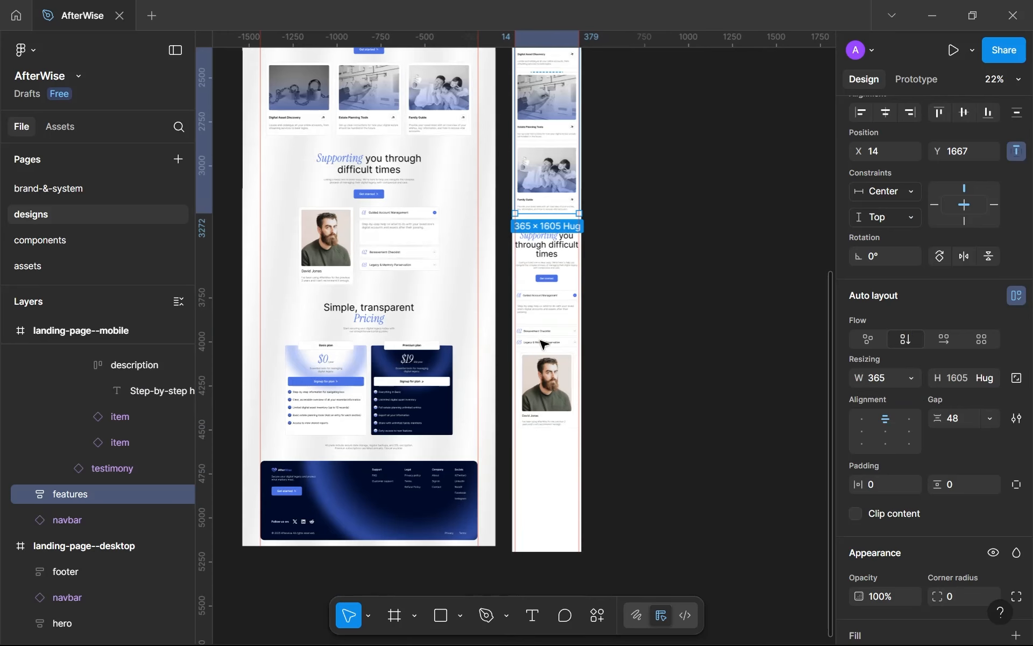
{"action": "left_click", "coordinate": [556, 176]}
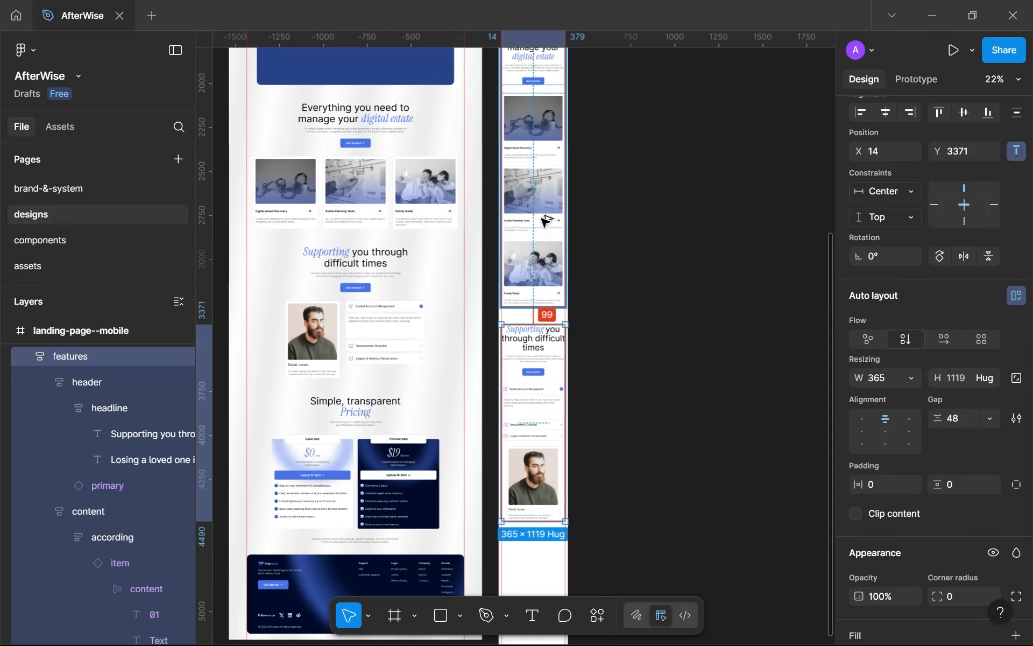
{"action": "key", "text": "alt+Up"}
{"action": "key", "text": "alt+Up"}
{"action": "key", "text": "alt+Up"}
{"action": "key", "text": "alt+Up"}
{"action": "key", "text": "alt+Up"}
{"action": "key", "text": "alt+Up"}
{"action": "key", "text": "alt+Up"}
{"action": "key", "text": "alt+Up"}
{"action": "key", "text": "alt+Up"}
{"action": "key", "text": "alt+Up"}
{"action": "key", "text": "alt+Up"}
{"action": "key", "text": "alt+Up"}
{"action": "key", "text": "alt+Up"}
{"action": "key", "text": "alt+Up"}
{"action": "key", "text": "alt+Up"}
{"action": "key", "text": "alt+Up"}
{"action": "key", "text": "alt+Up"}
{"action": "key", "text": "alt+Up"}
{"action": "key", "text": "alt+Up"}
{"action": "key", "text": "alt+Up"}
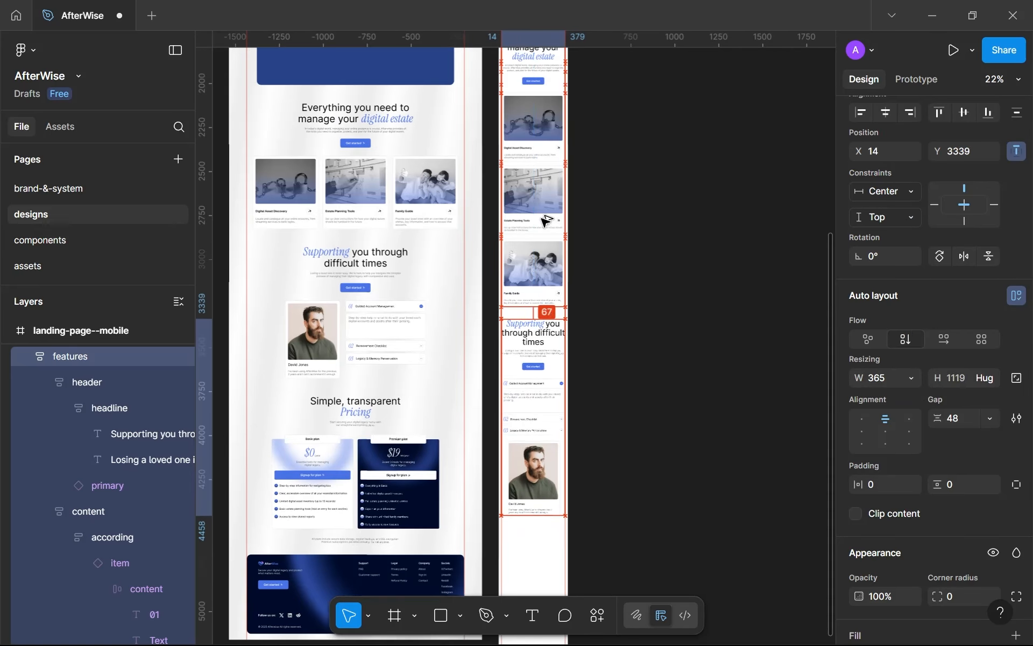
{"action": "key", "text": "alt+Down"}
{"action": "key", "text": "alt+Down"}
{"action": "key", "text": "alt+Down"}
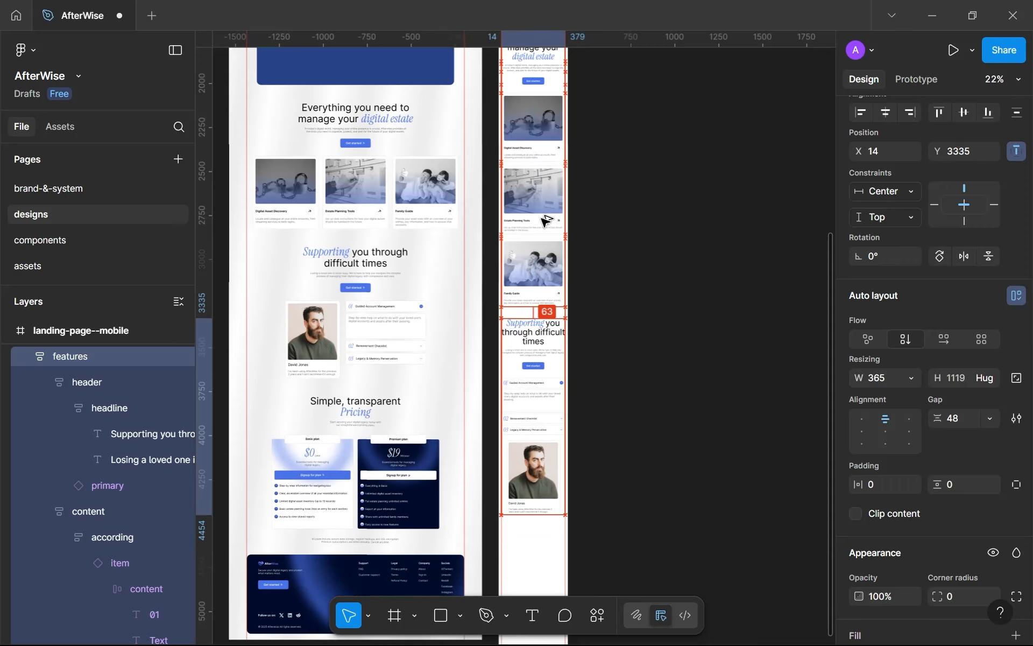
{"action": "key", "text": "alt+Down"}
{"action": "scroll", "coordinate": [544, 222], "scroll_direction": "down", "scroll_amount": 10}
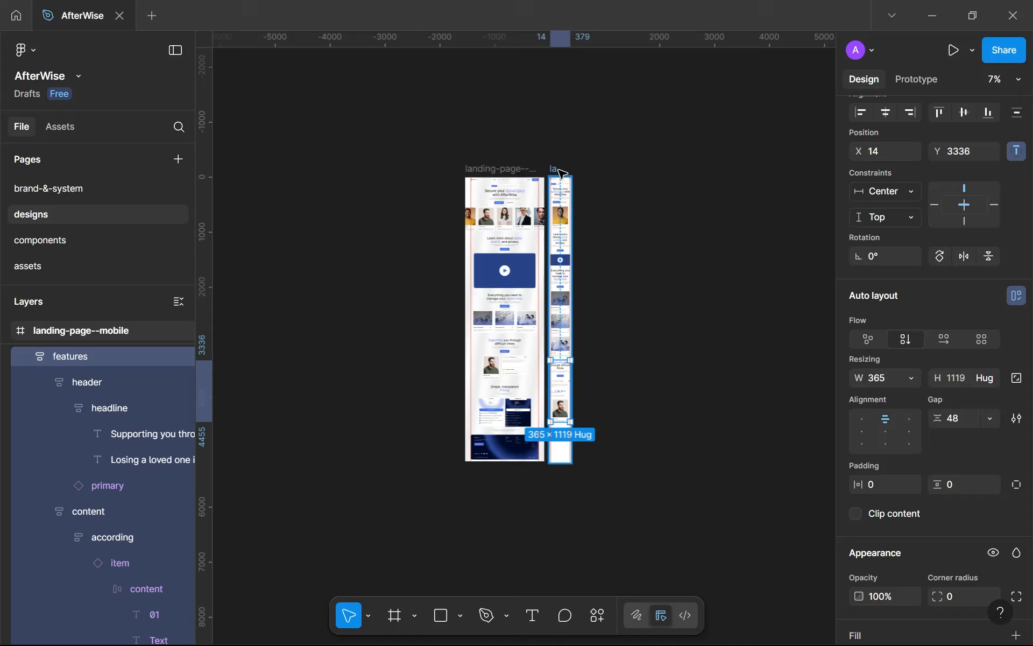
Extend the mobile landing page frame's height to 8442.
{"action": "left_click", "coordinate": [563, 174]}
{"action": "scroll", "coordinate": [551, 178], "scroll_direction": "down", "scroll_amount": 5}
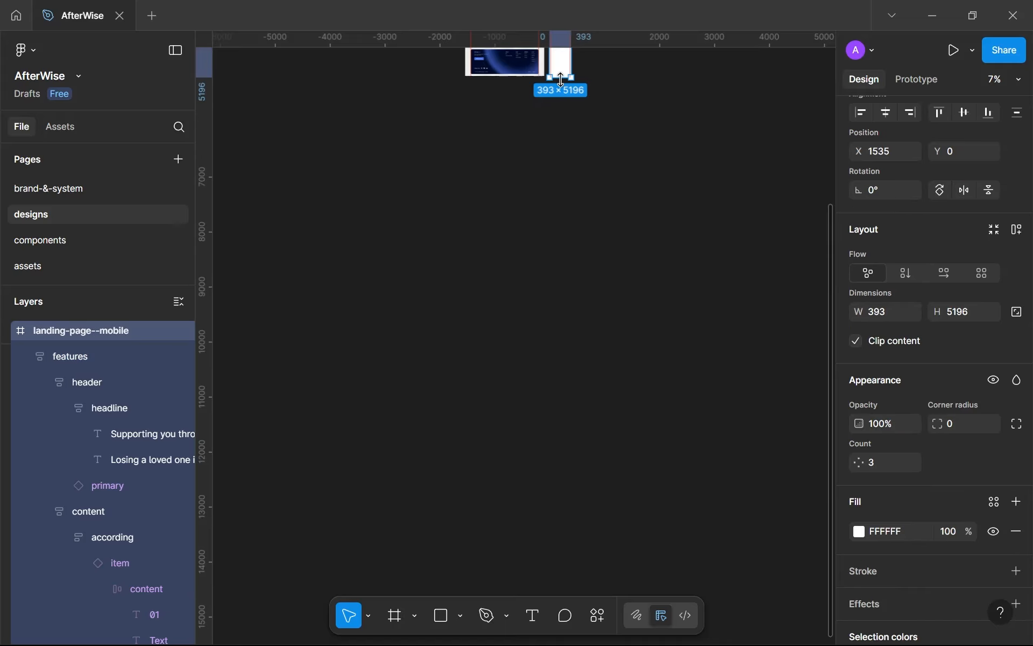
{"action": "left_click_drag", "start_coordinate": [560, 80], "coordinate": [561, 258]}
{"action": "scroll", "coordinate": [593, 136], "scroll_direction": "up", "scroll_amount": 3}
{"action": "scroll", "coordinate": [539, 157], "scroll_direction": "up", "scroll_amount": 3}
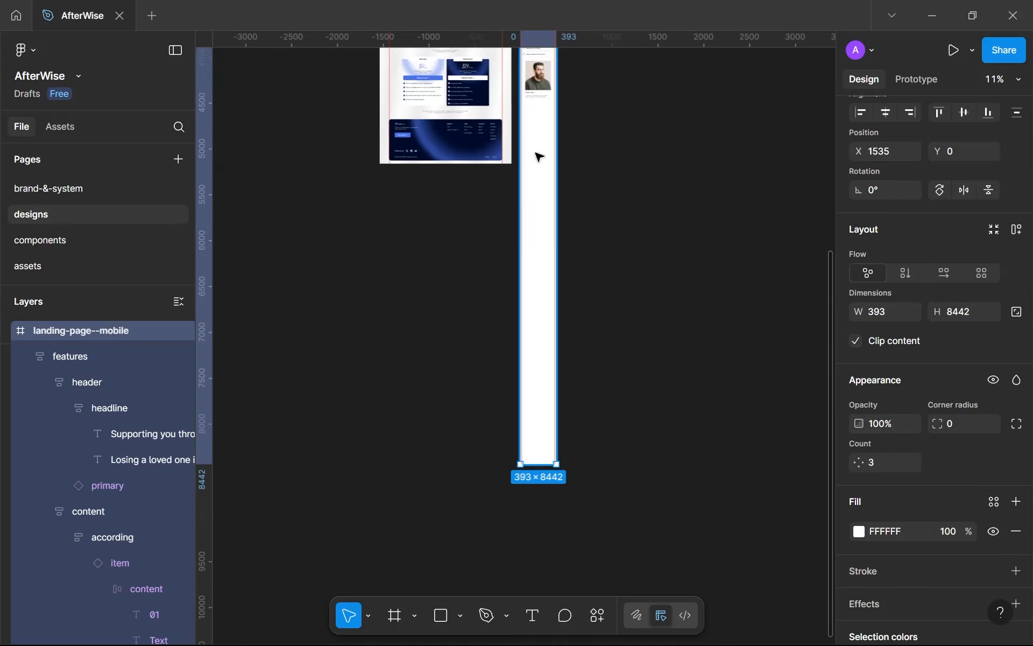
{"action": "left_click_drag", "start_coordinate": [540, 157], "coordinate": [588, 415]}
{"action": "scroll", "coordinate": [588, 415], "scroll_direction": "up", "scroll_amount": 5}
Drag the desktop pricing section into the mobile landing page.
{"action": "left_click_drag", "start_coordinate": [507, 333], "coordinate": [576, 407]}
{"action": "scroll", "coordinate": [420, 268], "scroll_direction": "down", "scroll_amount": 3}
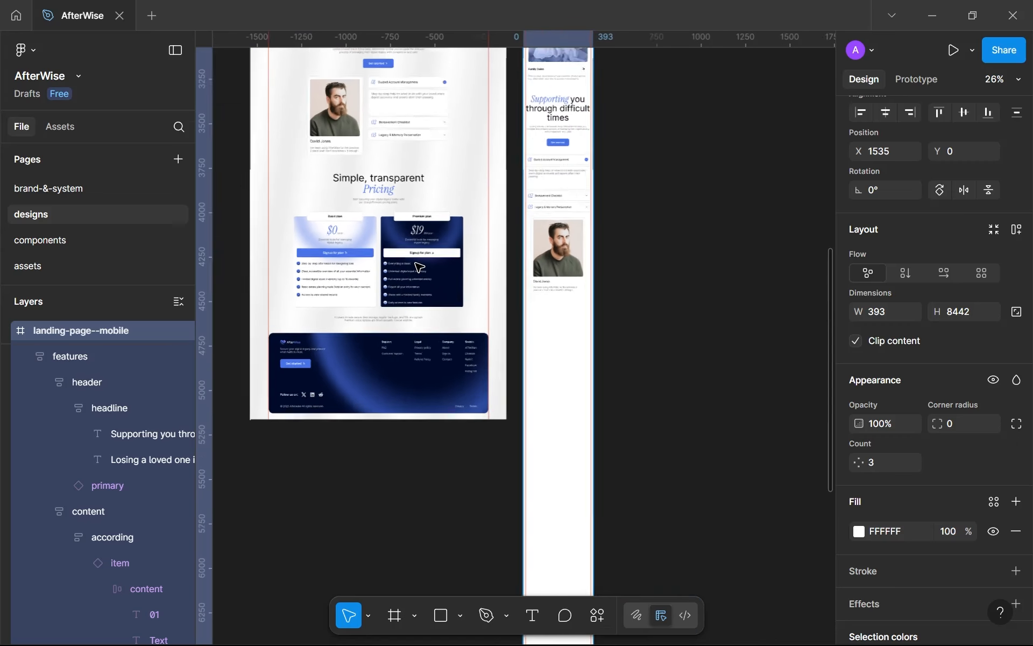
{"action": "scroll", "coordinate": [420, 267], "scroll_direction": "down", "scroll_amount": 2}
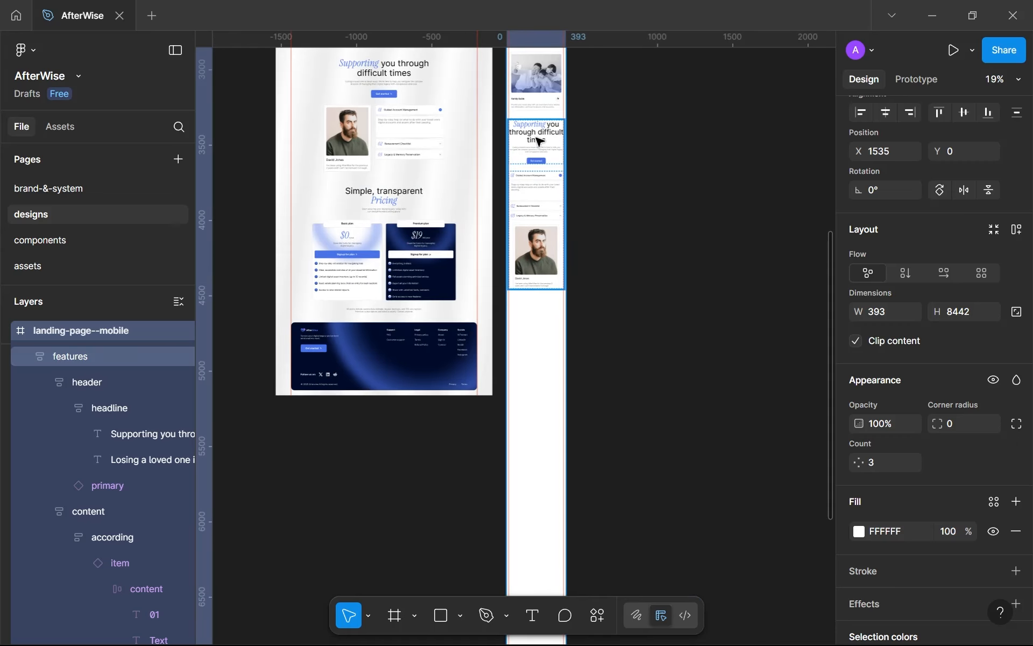
{"action": "left_click", "coordinate": [404, 220]}
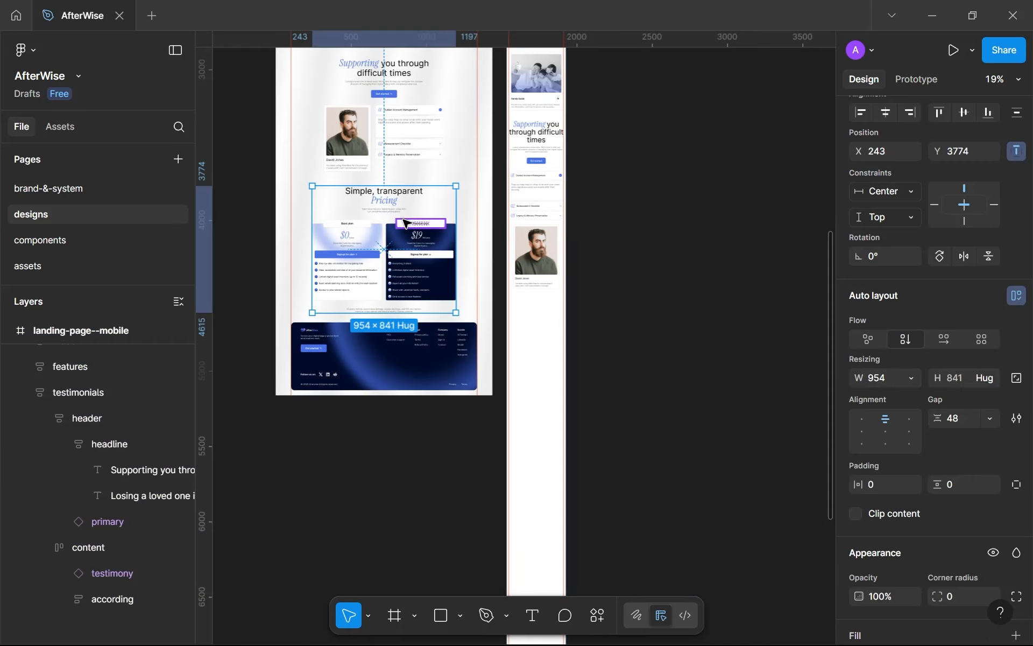
{"action": "left_click", "coordinate": [527, 135]}
{"action": "left_click", "coordinate": [390, 214]}
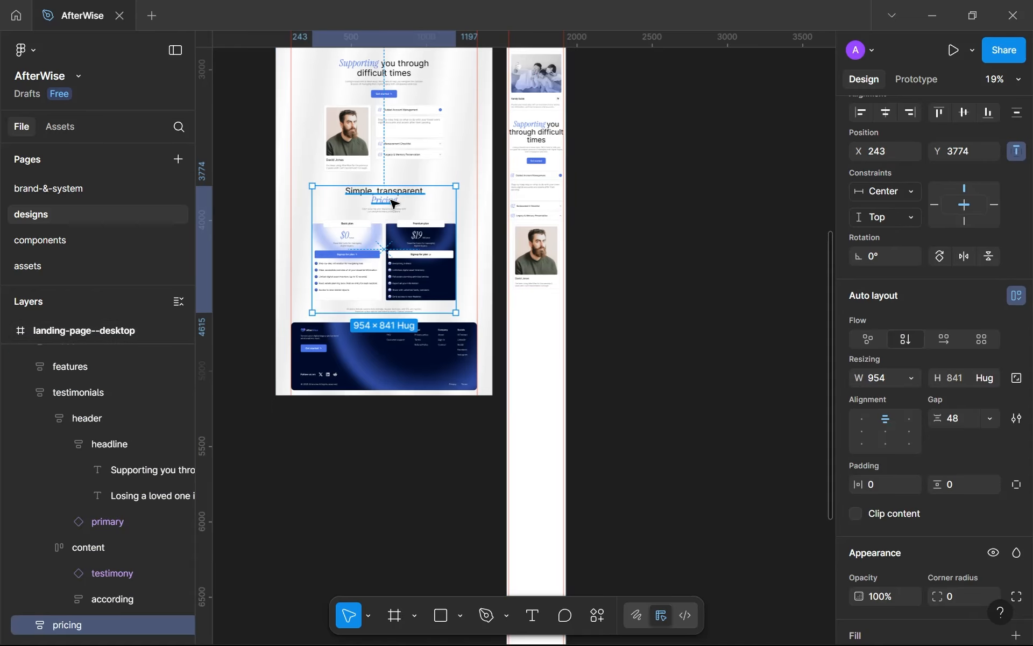
{"action": "left_click_drag", "start_coordinate": [393, 204], "coordinate": [599, 170]}
Position the pricing section at X 14 and narrow it to 365 wide.
{"action": "scroll", "coordinate": [546, 340], "scroll_direction": "up", "scroll_amount": 3}
{"action": "scroll", "coordinate": [576, 171], "scroll_direction": "down", "scroll_amount": 2}
{"action": "left_click_drag", "start_coordinate": [568, 171], "coordinate": [527, 161]}
{"action": "left_click_drag", "start_coordinate": [711, 171], "coordinate": [522, 277]}
{"action": "scroll", "coordinate": [565, 172], "scroll_direction": "up", "scroll_amount": 5}
{"action": "scroll", "coordinate": [547, 177], "scroll_direction": "down", "scroll_amount": 5}
{"action": "scroll", "coordinate": [542, 170], "scroll_direction": "down", "scroll_amount": 3}
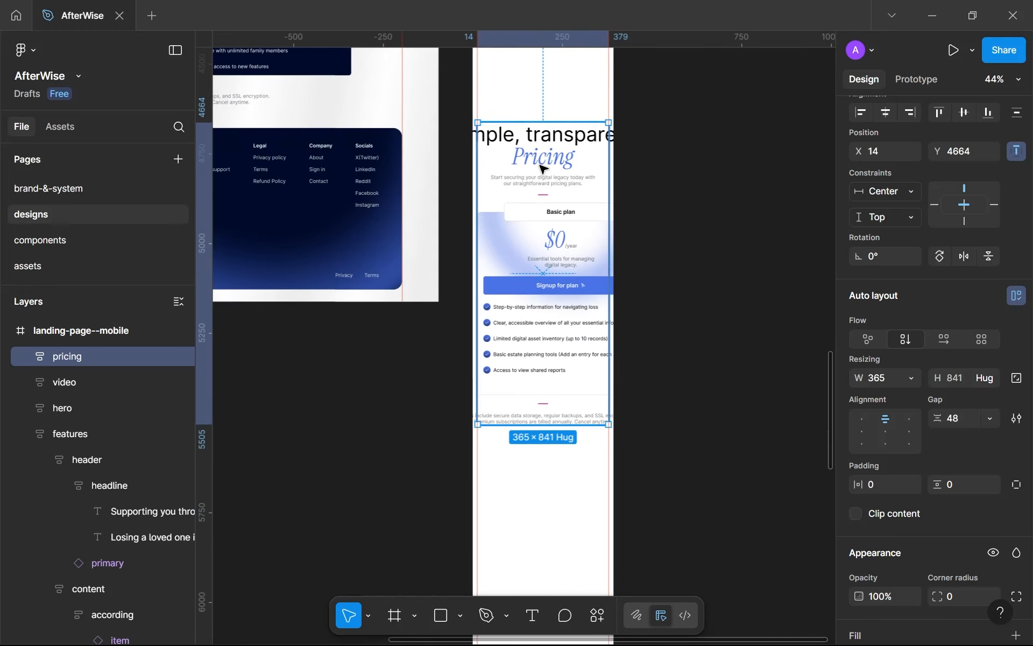
Set the mobile pricing header and its title text to Fill container width.
{"action": "left_click", "coordinate": [542, 169]}
{"action": "left_click", "coordinate": [912, 314]}
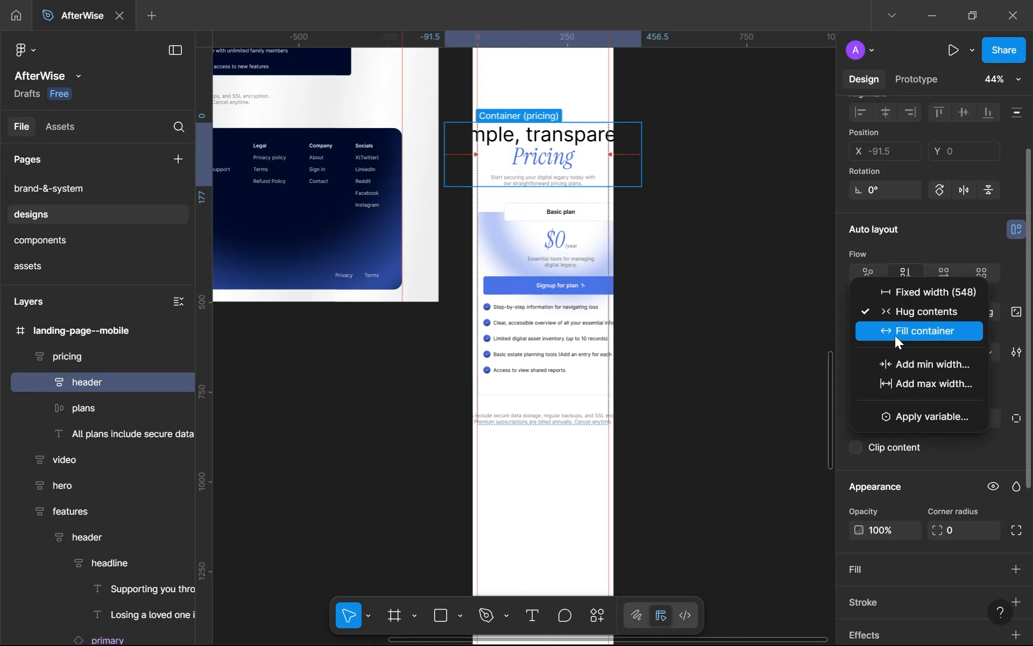
{"action": "left_click", "coordinate": [895, 332]}
{"action": "scroll", "coordinate": [549, 156], "scroll_direction": "up", "scroll_amount": 5}
{"action": "left_click", "coordinate": [553, 155]}
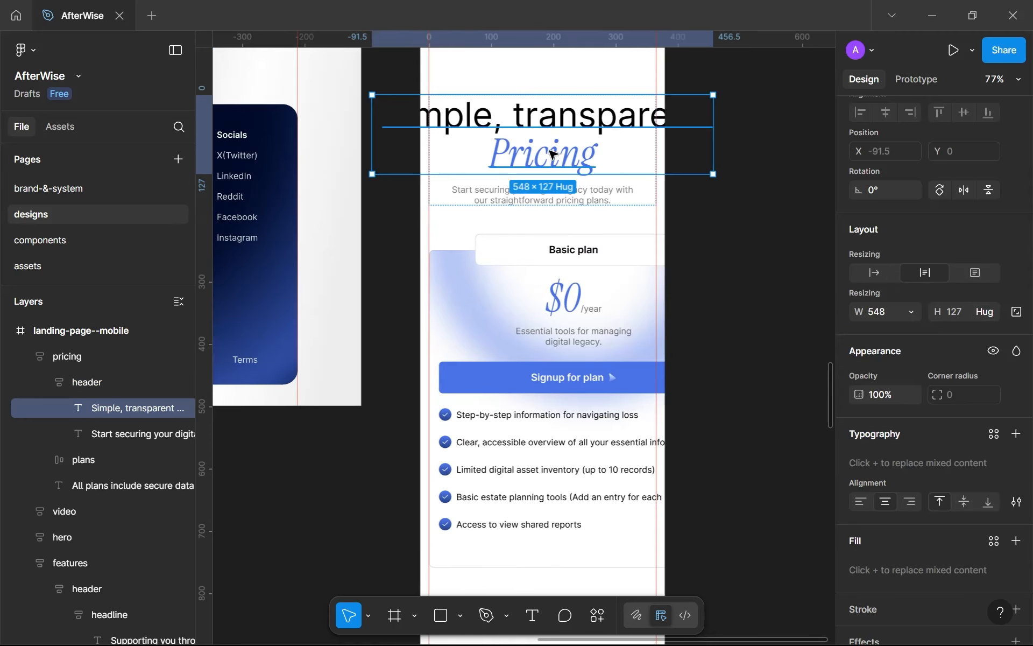
{"action": "left_click", "coordinate": [913, 312]}
{"action": "left_click", "coordinate": [893, 348]}
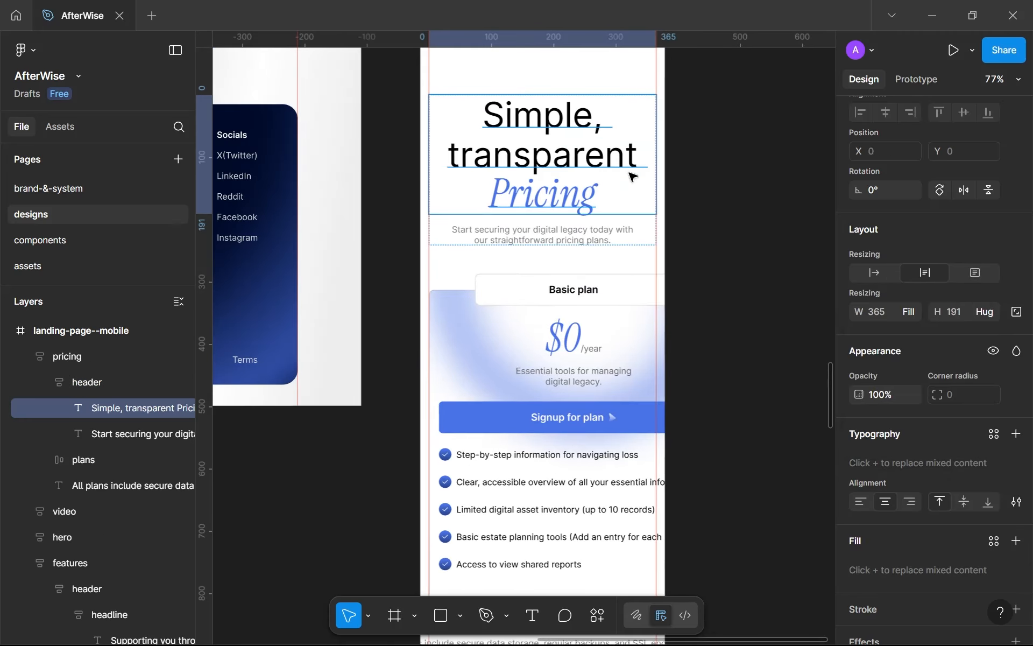
Style 'Simple, transparent' as sans-mxl-rg and the word 'Pricing' as serif-mxl-it.
{"action": "key", "text": "Return"}
{"action": "left_click", "coordinate": [513, 114]}
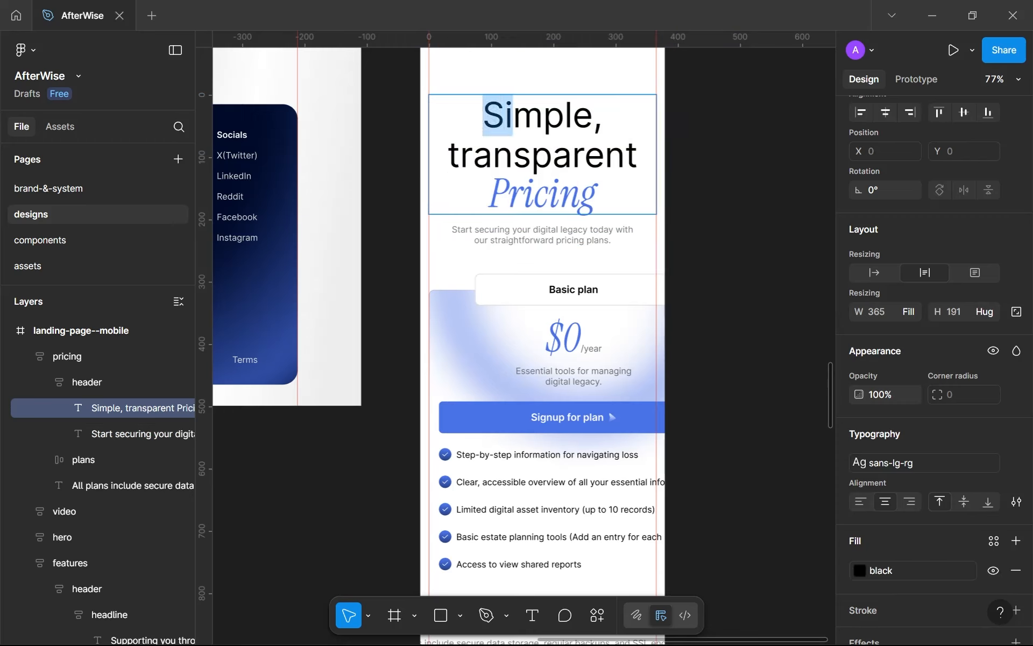
{"action": "key", "text": "ctrl+a"}
{"action": "key", "text": "ctrl+shift+Left"}
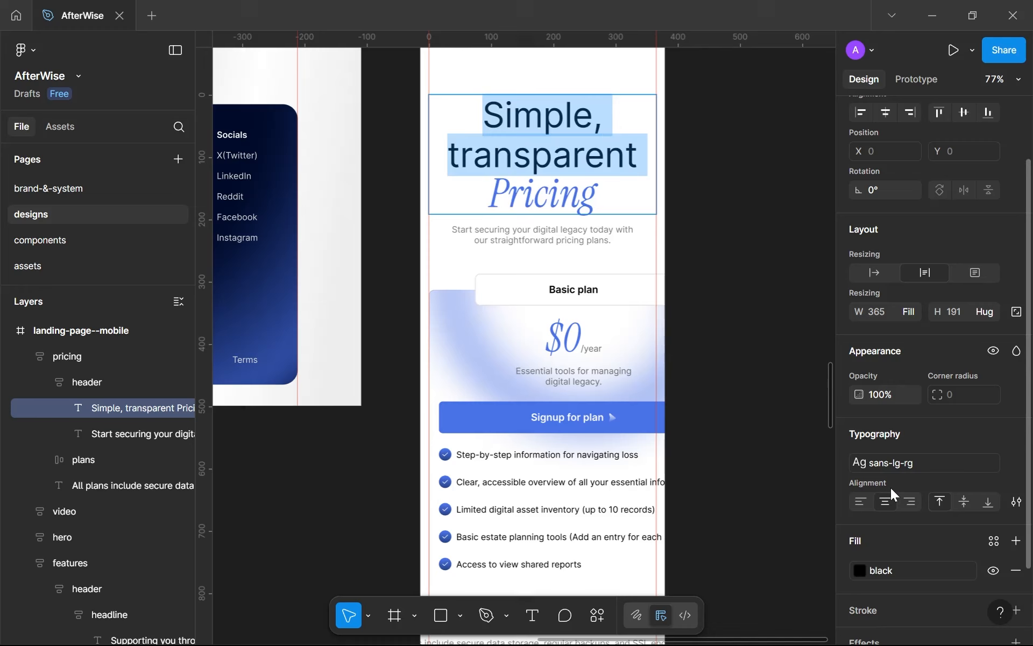
{"action": "left_click", "coordinate": [902, 468]}
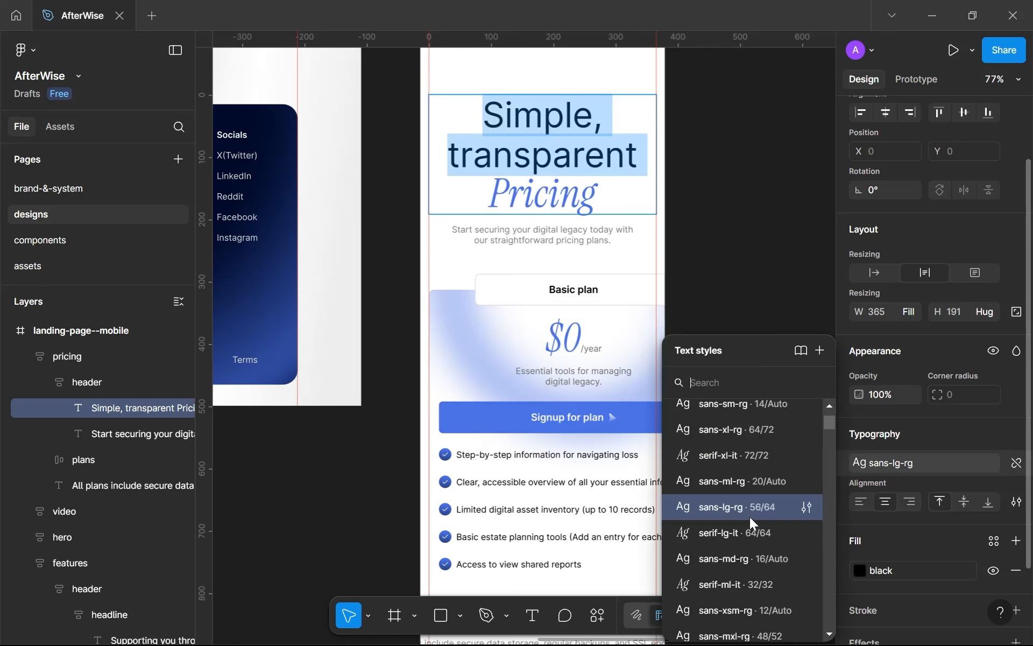
{"action": "scroll", "coordinate": [747, 527], "scroll_direction": "down", "scroll_amount": 3}
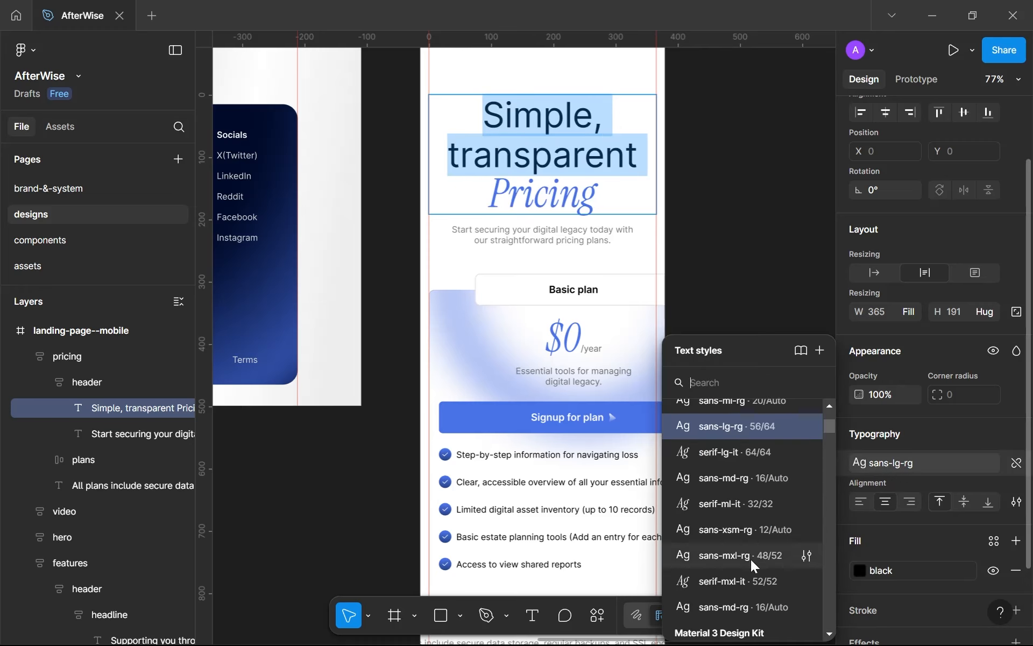
{"action": "left_click", "coordinate": [751, 559]}
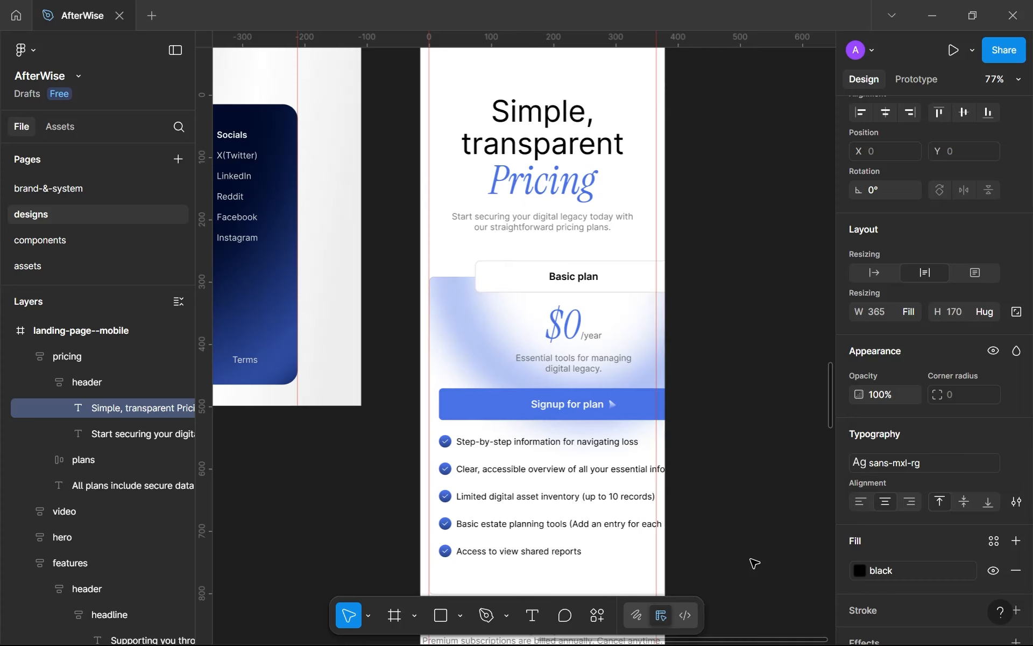
{"action": "left_click_drag", "start_coordinate": [490, 182], "coordinate": [598, 183]}
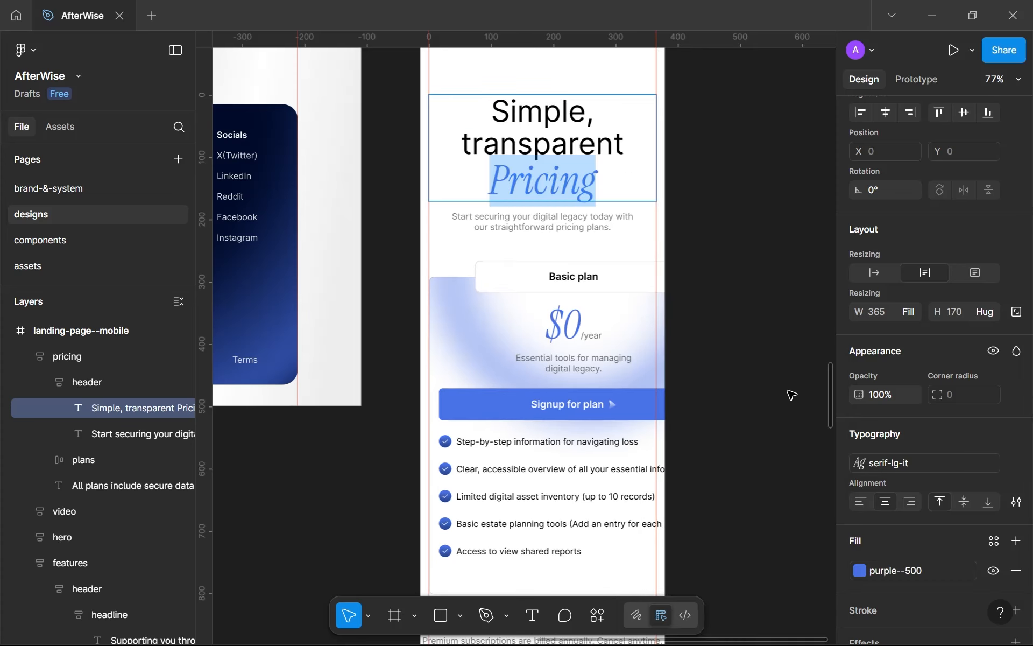
{"action": "left_click", "coordinate": [939, 460]}
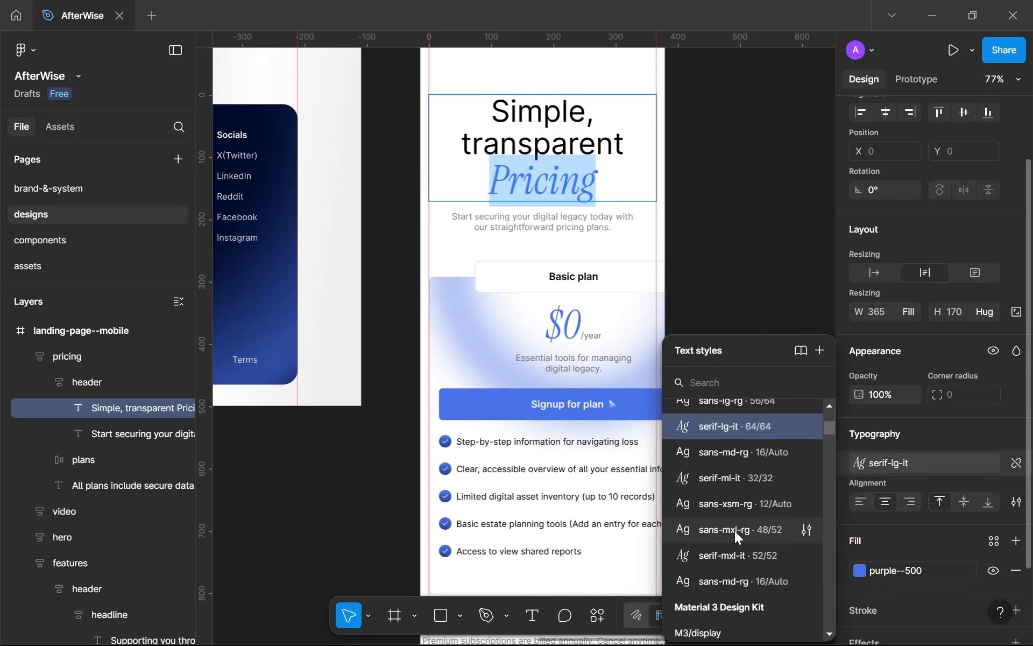
{"action": "left_click", "coordinate": [738, 554]}
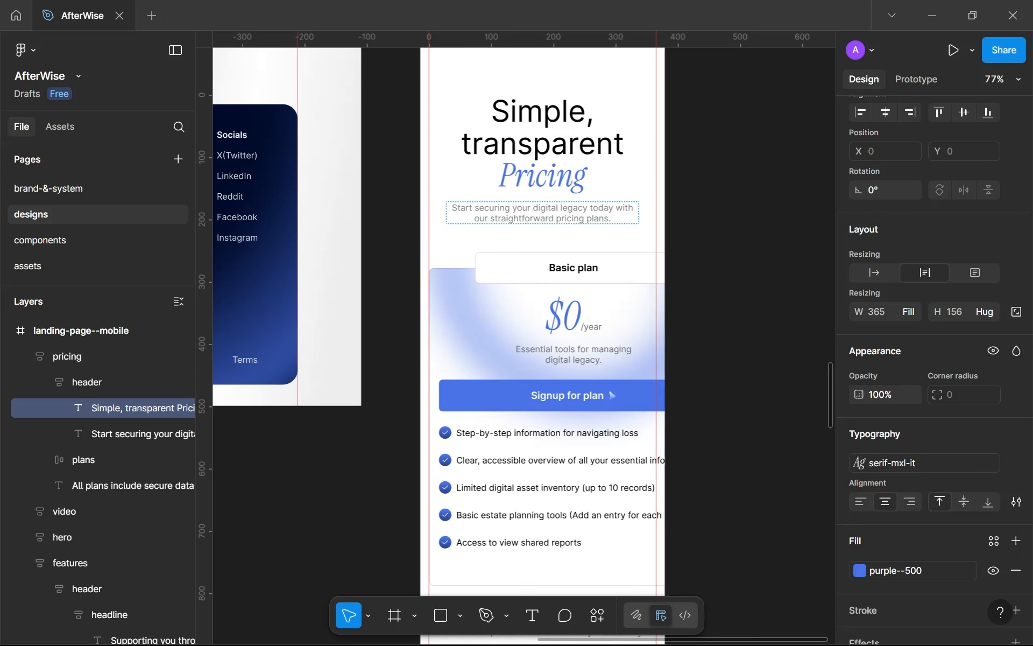
Apply the sans-xsm-rg text style to the pricing subtitle.
{"action": "left_click", "coordinate": [472, 208]}
{"action": "key", "text": "Escape"}
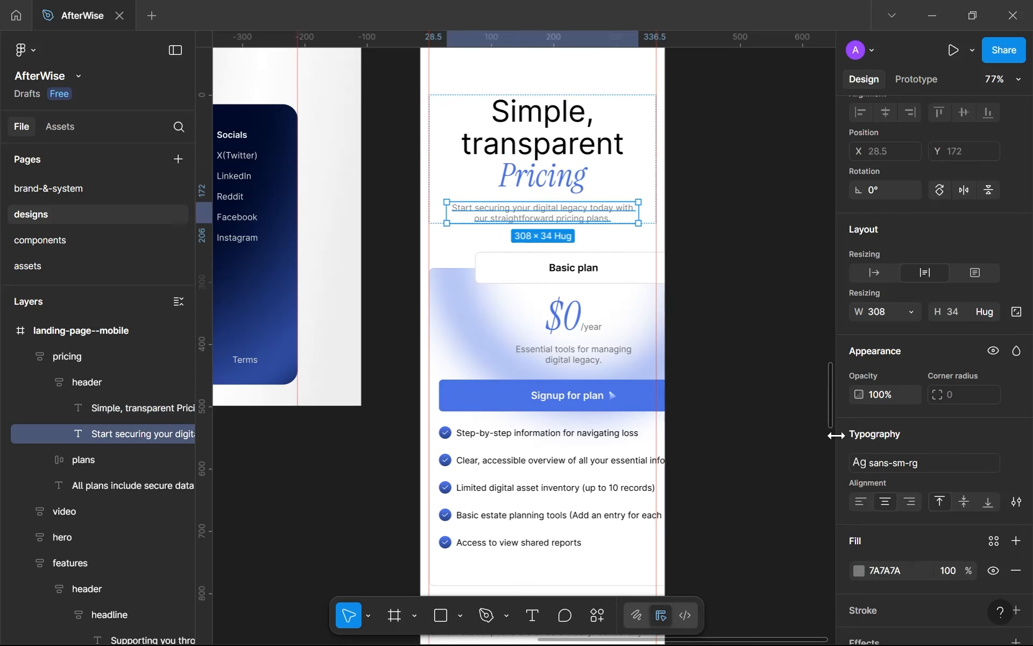
{"action": "left_click", "coordinate": [893, 458]}
{"action": "key", "text": "Escape"}
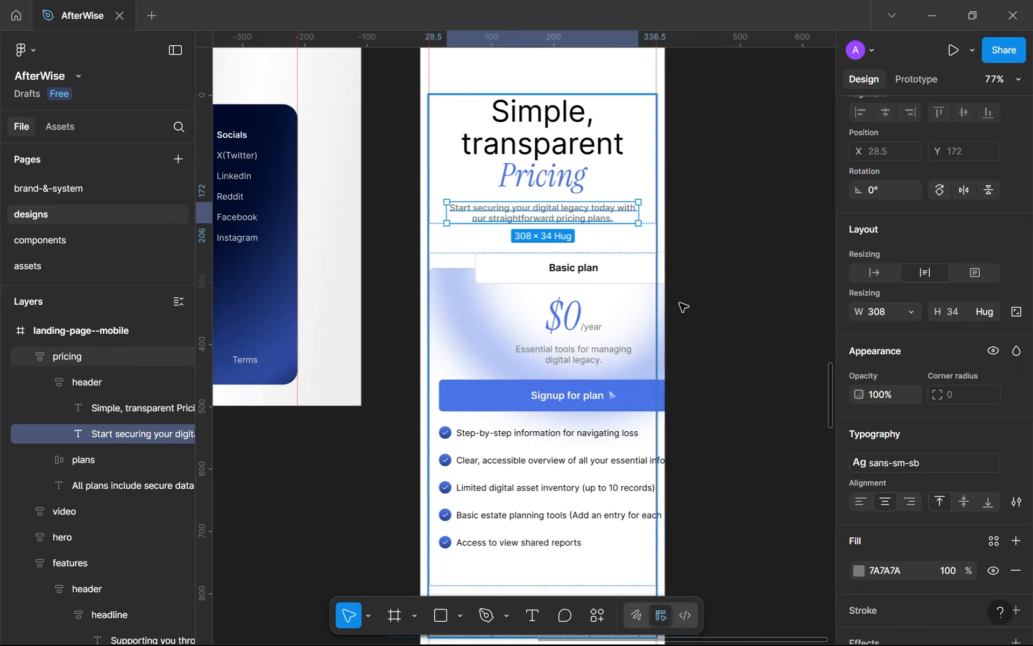
{"action": "left_click", "coordinate": [921, 463]}
{"action": "scroll", "coordinate": [782, 492], "scroll_direction": "down", "scroll_amount": 5}
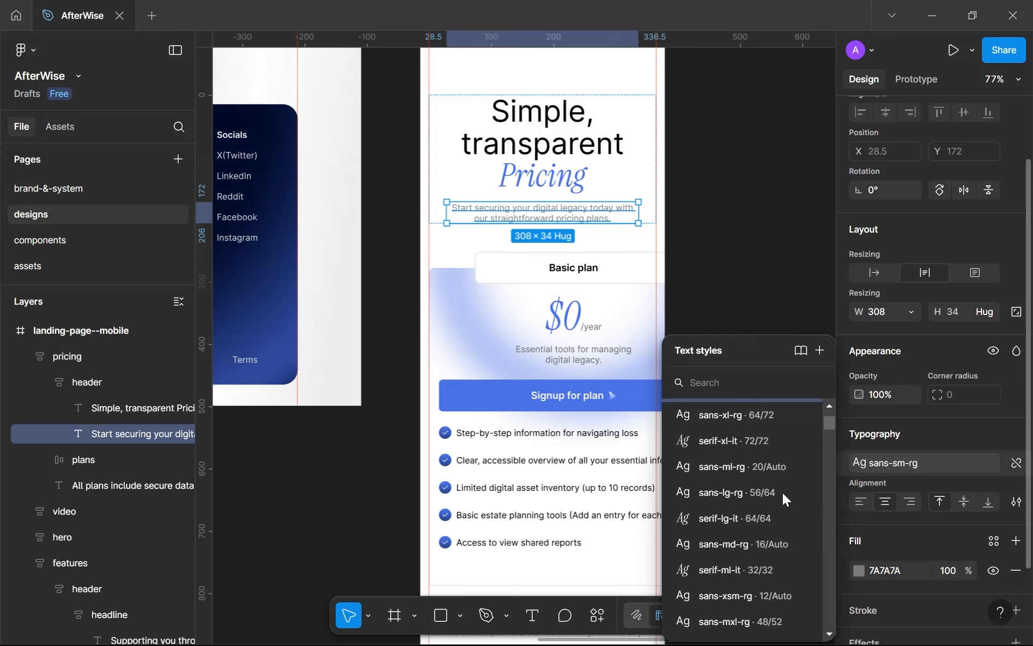
{"action": "left_click", "coordinate": [764, 443]}
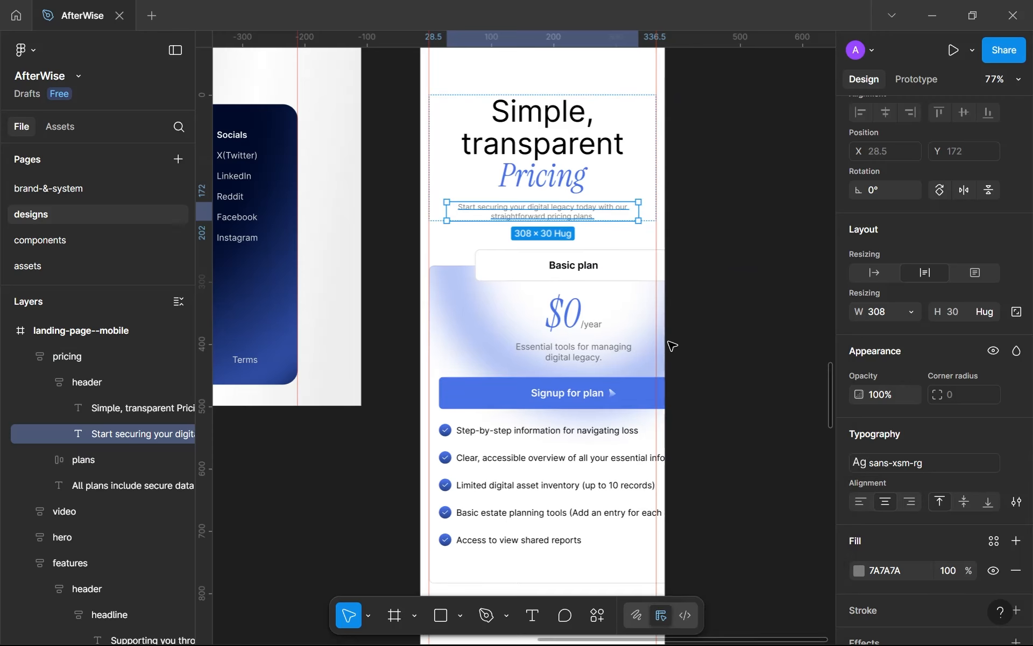
{"action": "scroll", "coordinate": [591, 264], "scroll_direction": "down", "scroll_amount": 5}
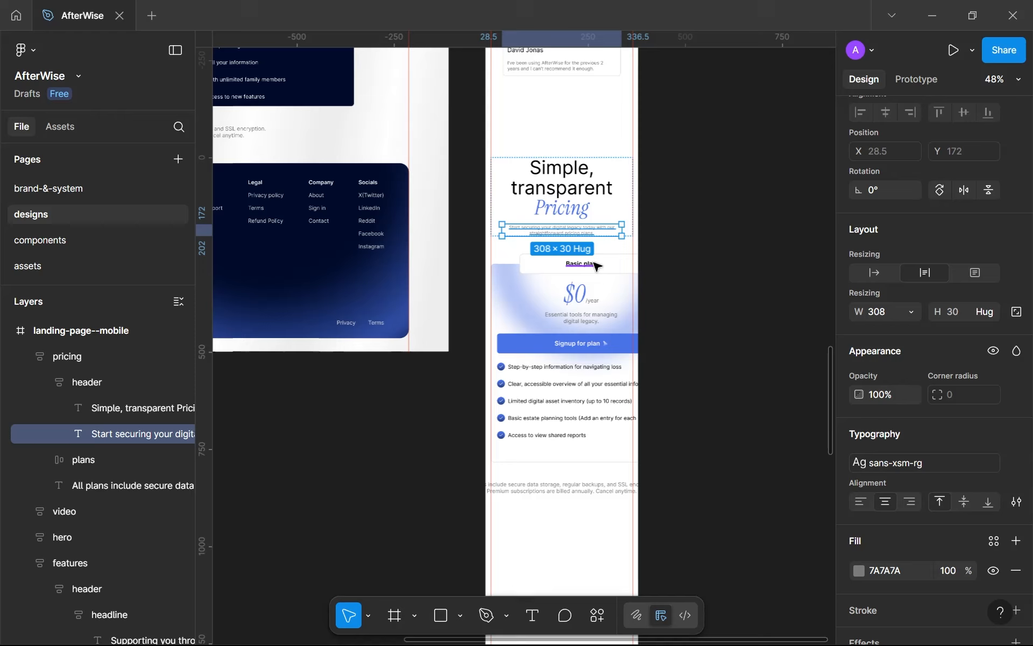
{"action": "scroll", "coordinate": [583, 260], "scroll_direction": "up", "scroll_amount": 4}
Make the all-plans footnote Fill container width and apply the sans-xsm-rg style.
{"action": "left_click", "coordinate": [558, 327]}
{"action": "scroll", "coordinate": [558, 326], "scroll_direction": "down", "scroll_amount": 5}
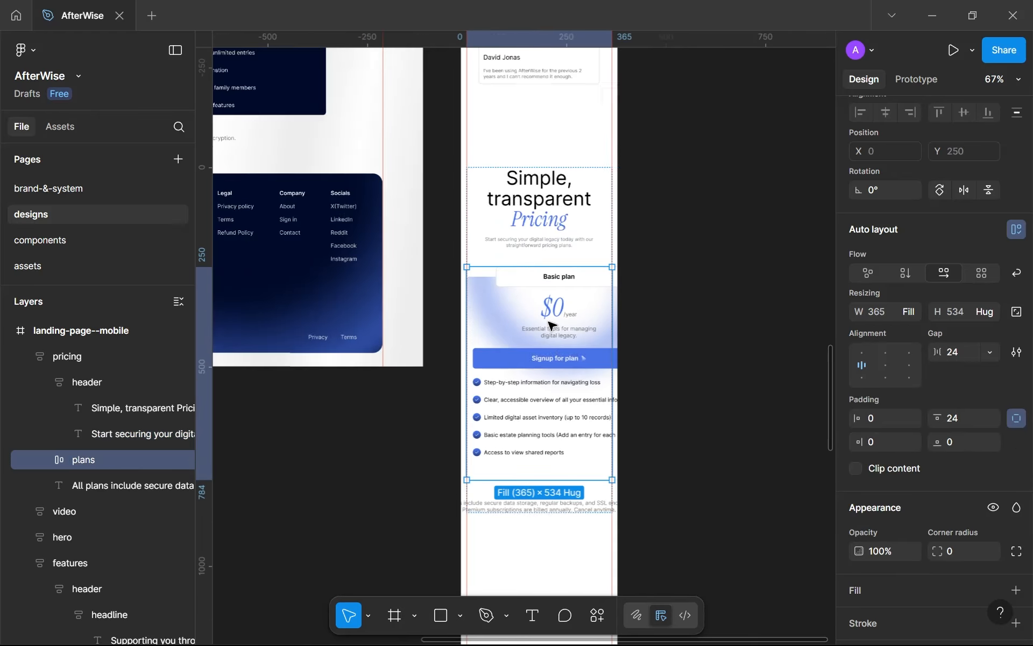
{"action": "left_click", "coordinate": [572, 361]}
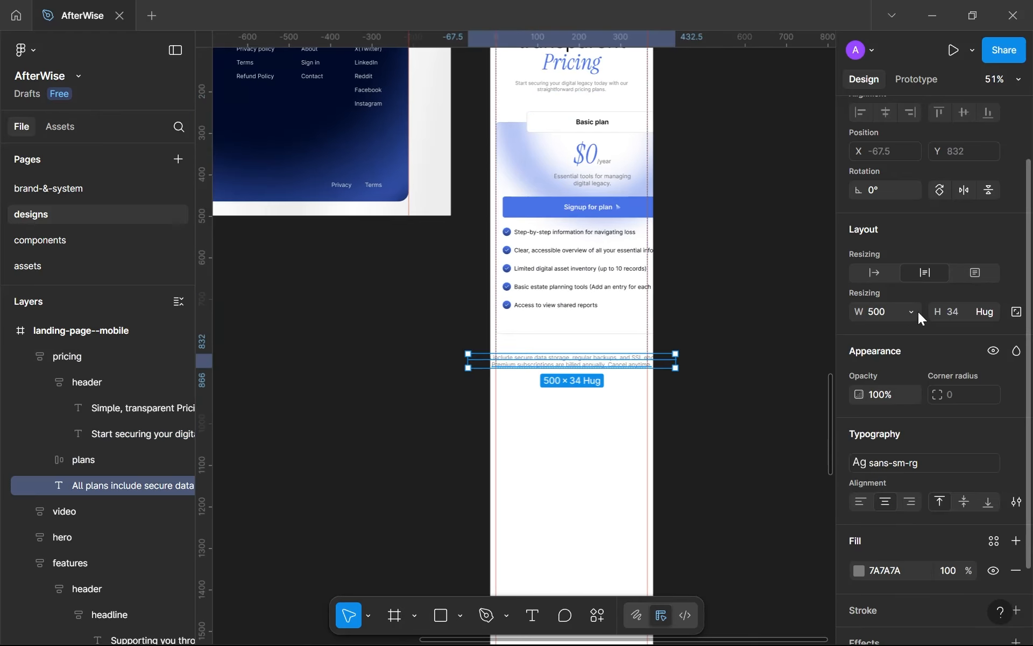
{"action": "left_click", "coordinate": [910, 312]}
{"action": "left_click", "coordinate": [901, 349]}
{"action": "left_click", "coordinate": [911, 462]}
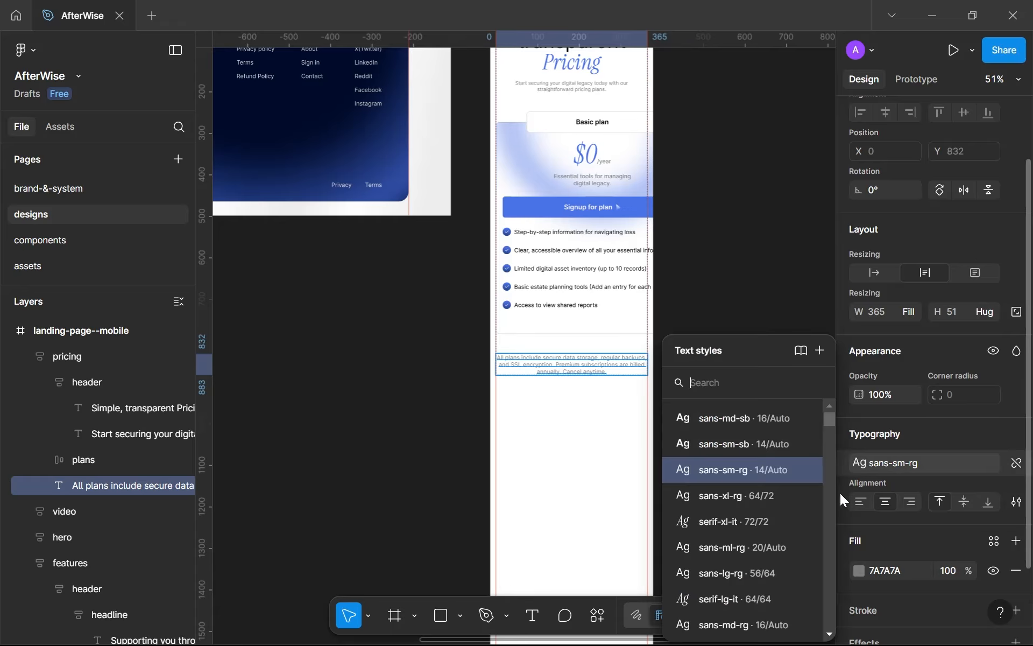
{"action": "scroll", "coordinate": [786, 515], "scroll_direction": "down", "scroll_amount": 3}
{"action": "scroll", "coordinate": [764, 475], "scroll_direction": "up", "scroll_amount": 3}
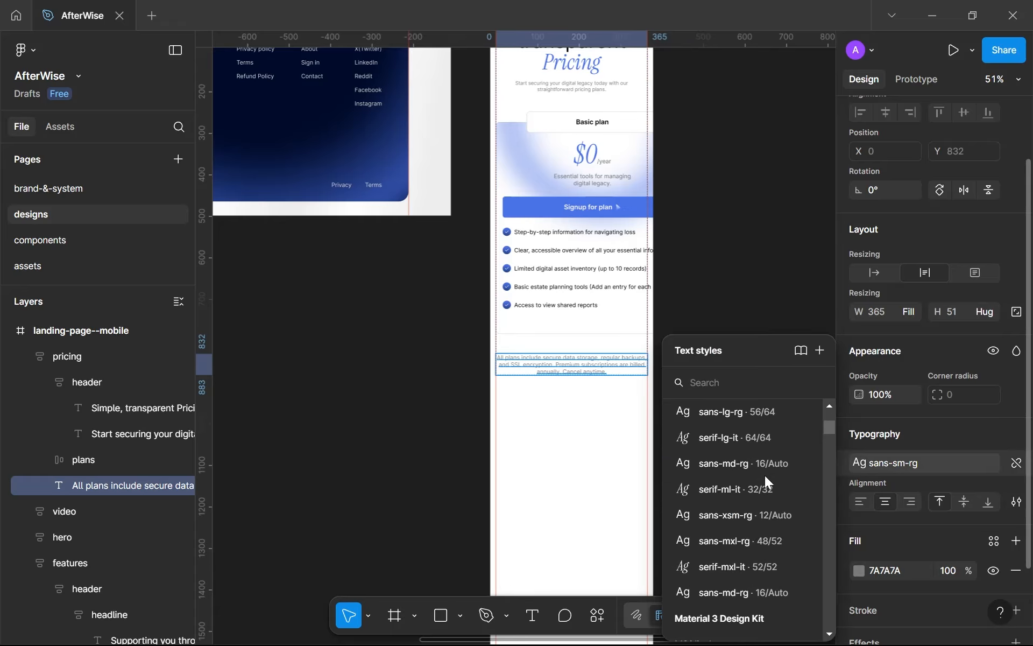
{"action": "left_click", "coordinate": [763, 511]}
Set the plans container's auto layout to vertical, stacking Basic above Premium.
{"action": "scroll", "coordinate": [570, 343], "scroll_direction": "up", "scroll_amount": 8}
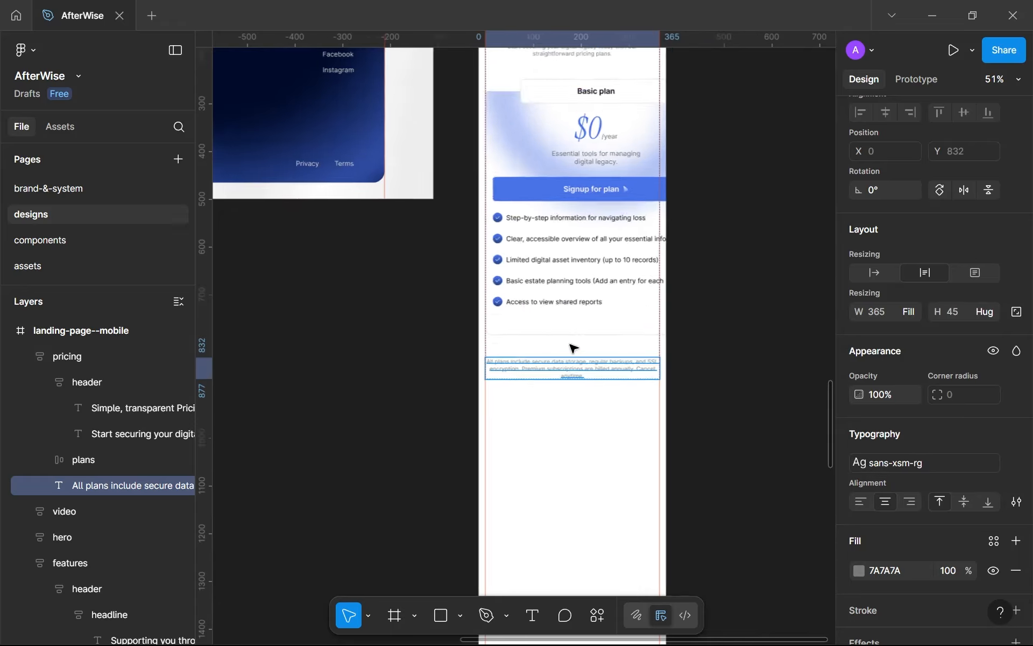
{"action": "scroll", "coordinate": [570, 343], "scroll_direction": "down", "scroll_amount": 8}
{"action": "scroll", "coordinate": [570, 343], "scroll_direction": "up", "scroll_amount": 1}
{"action": "left_click_drag", "start_coordinate": [540, 329], "coordinate": [540, 336]}
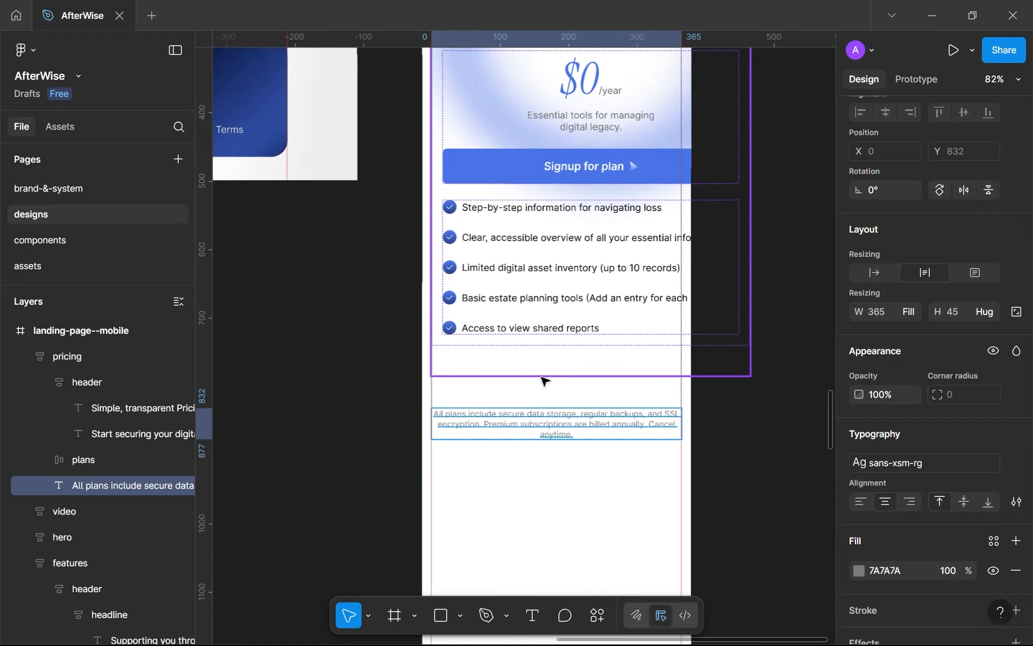
{"action": "scroll", "coordinate": [543, 371], "scroll_direction": "down", "scroll_amount": 10}
{"action": "scroll", "coordinate": [574, 314], "scroll_direction": "up", "scroll_amount": 9}
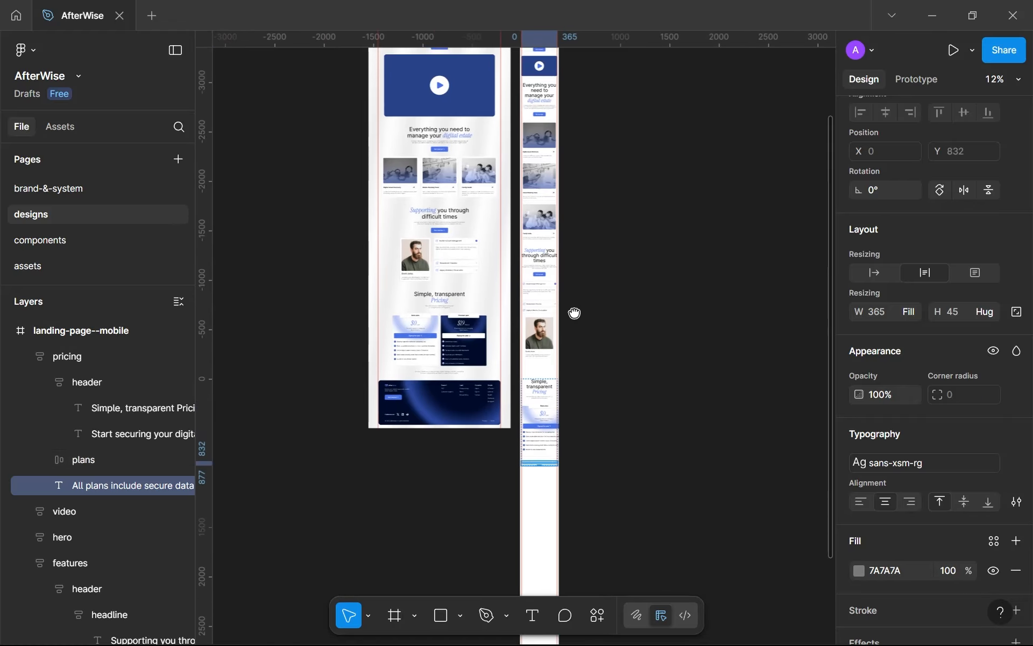
{"action": "scroll", "coordinate": [560, 333], "scroll_direction": "down", "scroll_amount": 6}
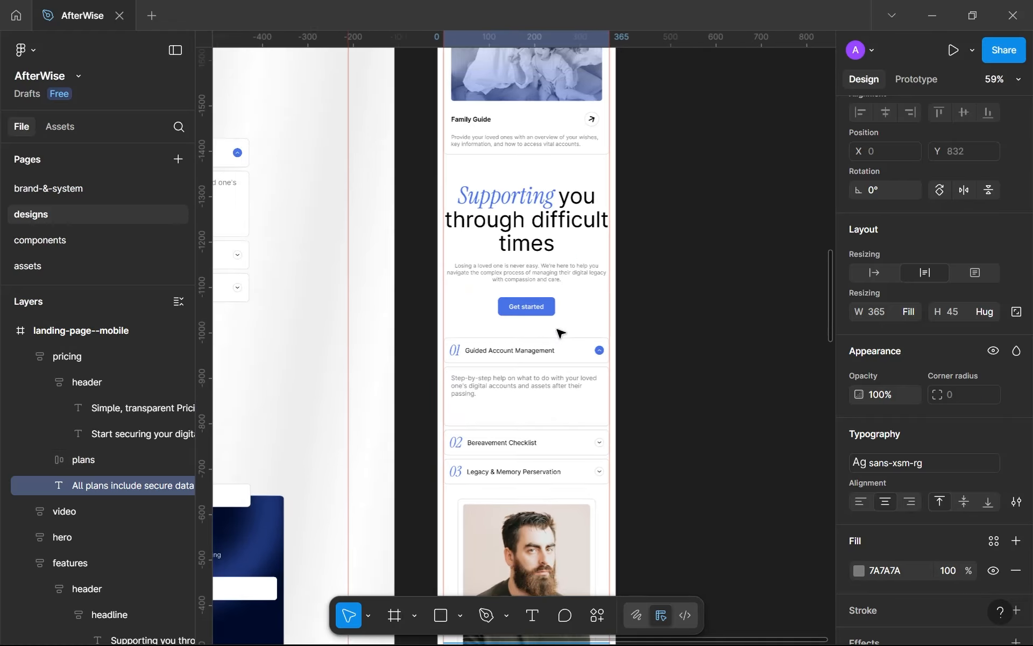
{"action": "scroll", "coordinate": [587, 156], "scroll_direction": "down", "scroll_amount": 5}
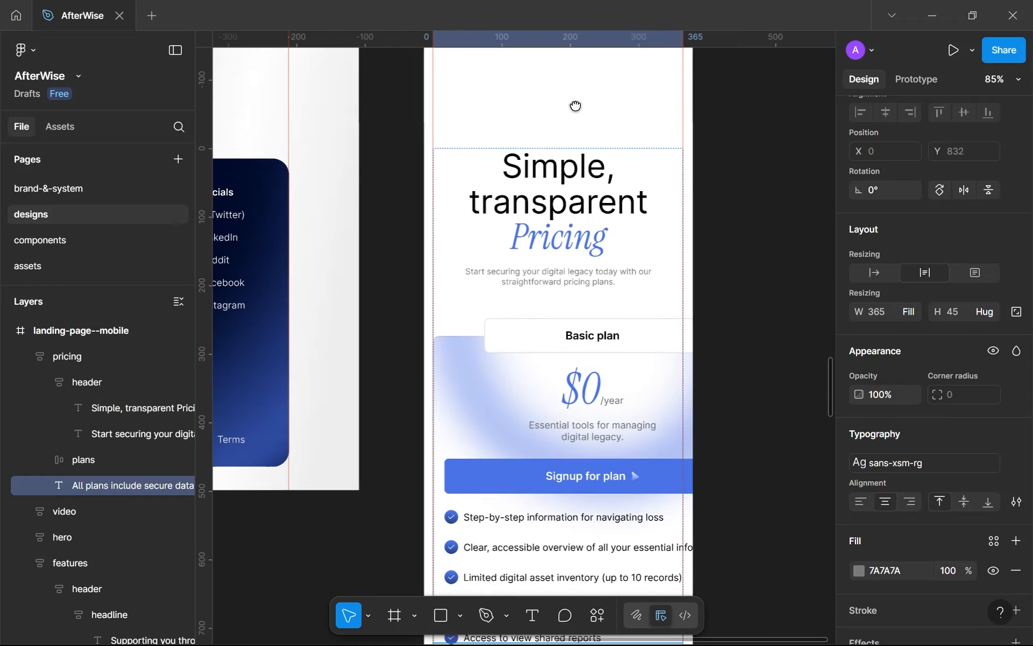
{"action": "left_click", "coordinate": [561, 249]}
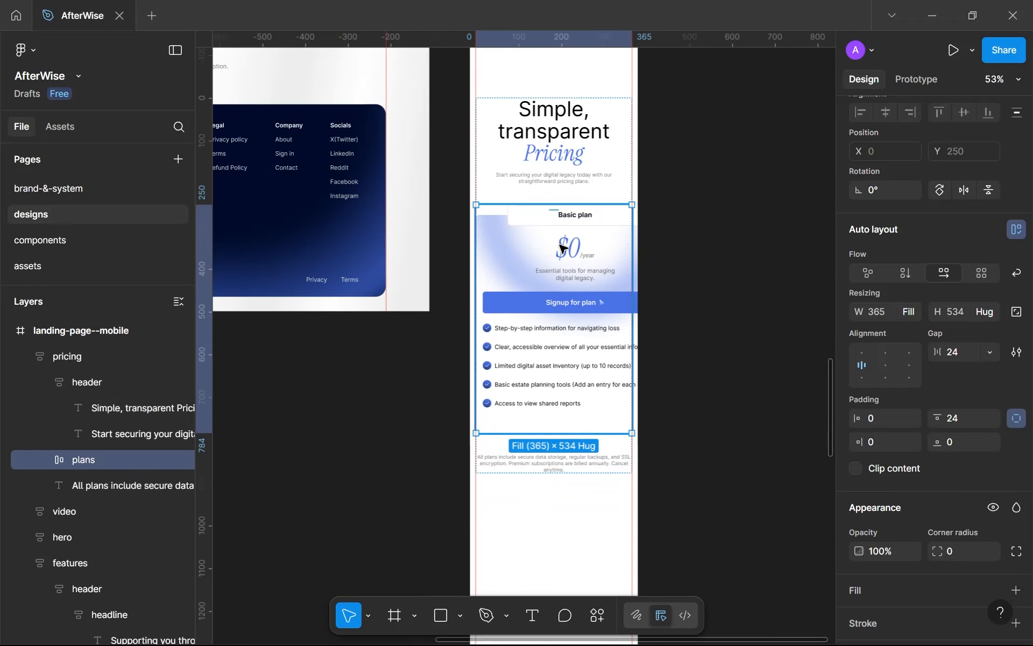
{"action": "left_click", "coordinate": [906, 273]}
{"action": "scroll", "coordinate": [668, 299], "scroll_direction": "down", "scroll_amount": 4}
{"action": "scroll", "coordinate": [635, 239], "scroll_direction": "up", "scroll_amount": 2}
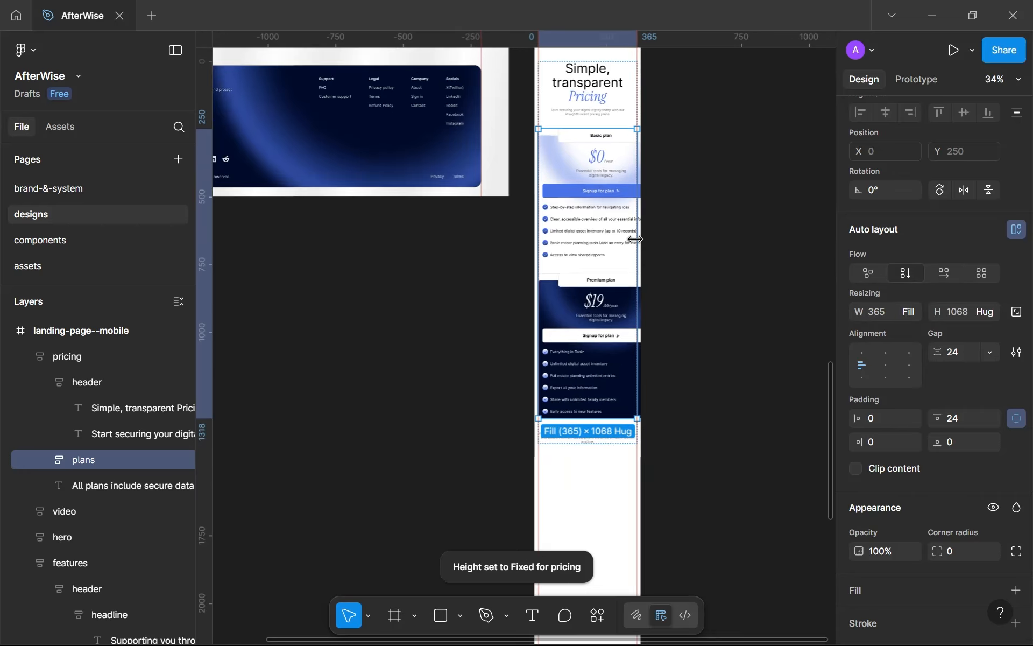
{"action": "scroll", "coordinate": [635, 239], "scroll_direction": "up", "scroll_amount": 3}
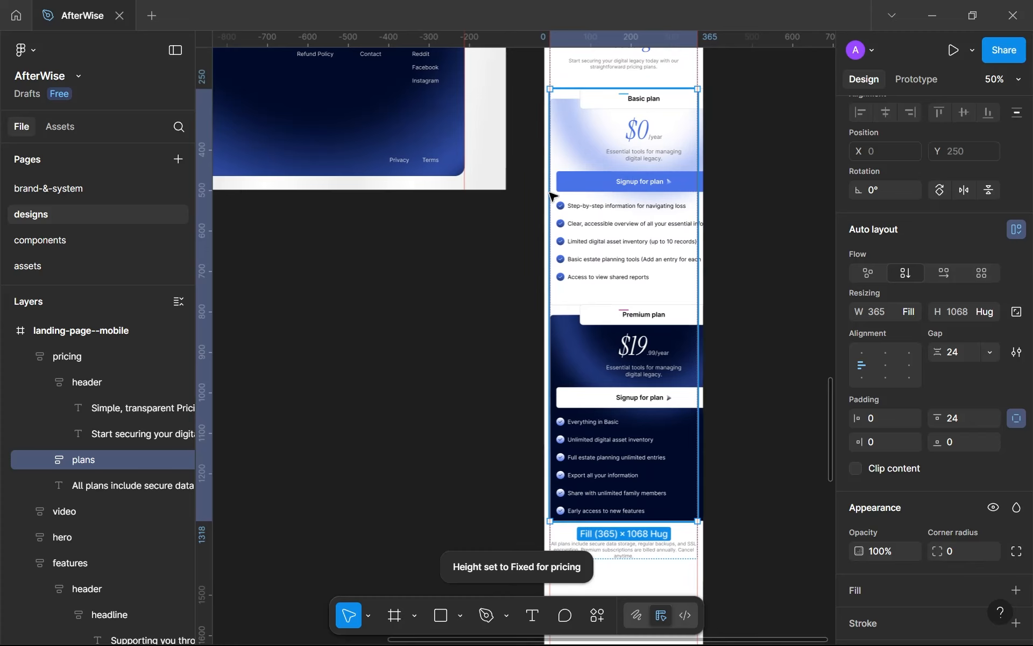
On the components page, reposition identity, pricings and check-indicator together.
{"action": "left_click", "coordinate": [106, 241]}
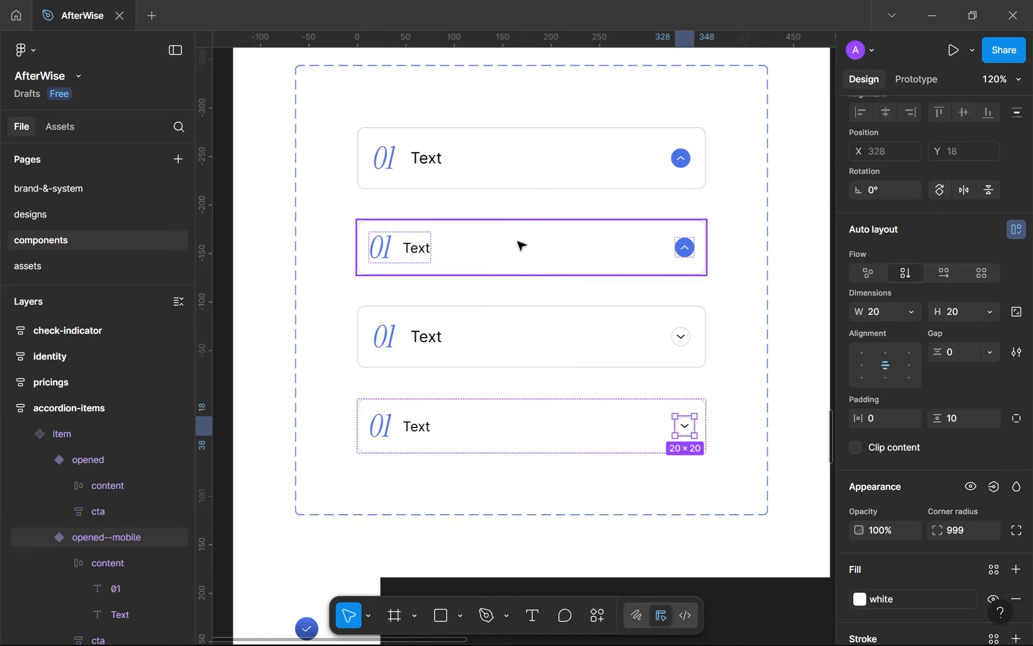
{"action": "scroll", "coordinate": [521, 246], "scroll_direction": "down", "scroll_amount": 10}
{"action": "scroll", "coordinate": [513, 333], "scroll_direction": "up", "scroll_amount": 4}
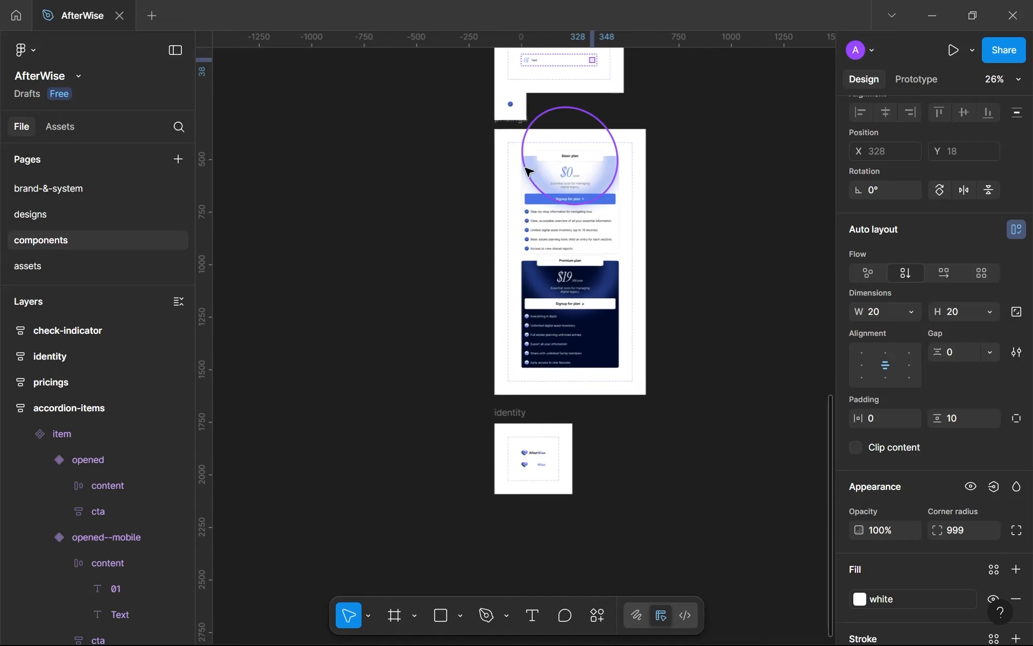
{"action": "left_click", "coordinate": [508, 412]}
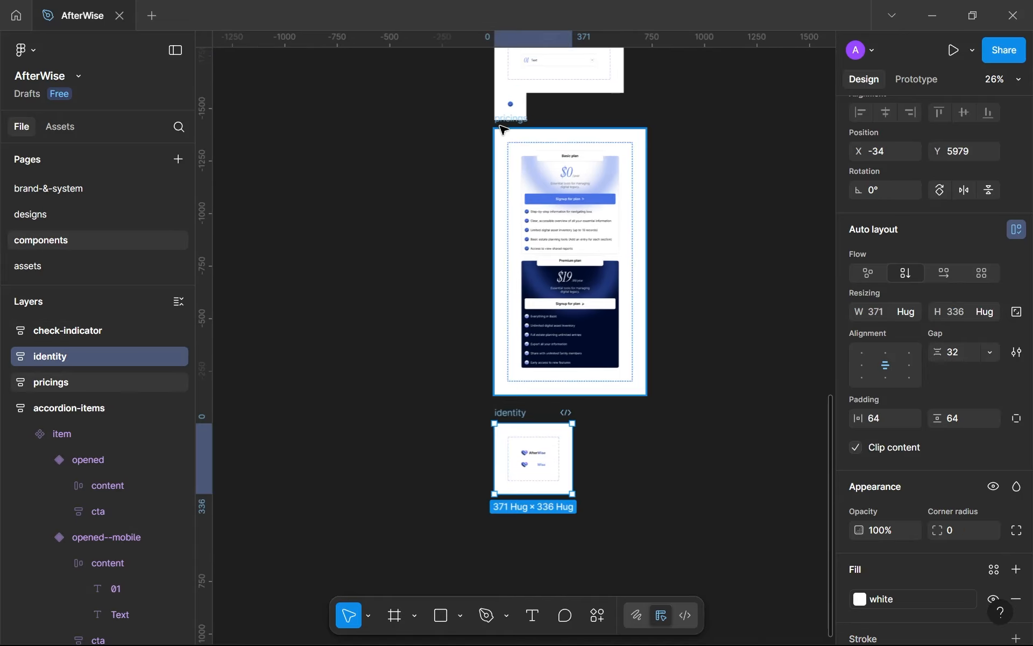
{"action": "left_click", "coordinate": [509, 132], "text": "shift"}
{"action": "left_click", "coordinate": [510, 103], "text": "shift"}
{"action": "scroll", "coordinate": [536, 156], "scroll_direction": "down", "scroll_amount": 3}
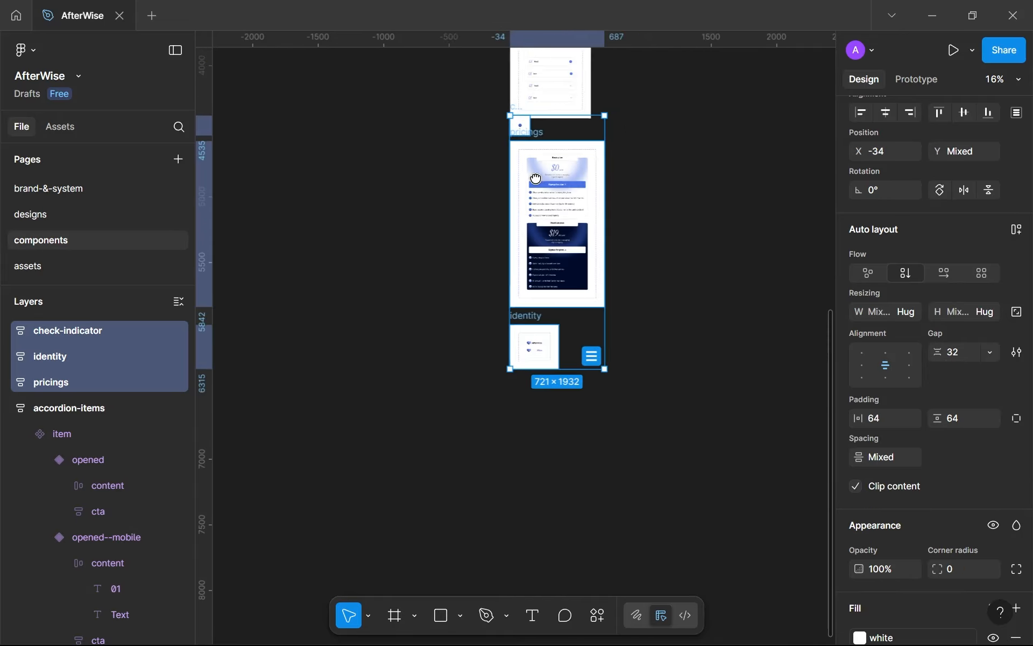
{"action": "left_click_drag", "start_coordinate": [553, 200], "coordinate": [565, 156]}
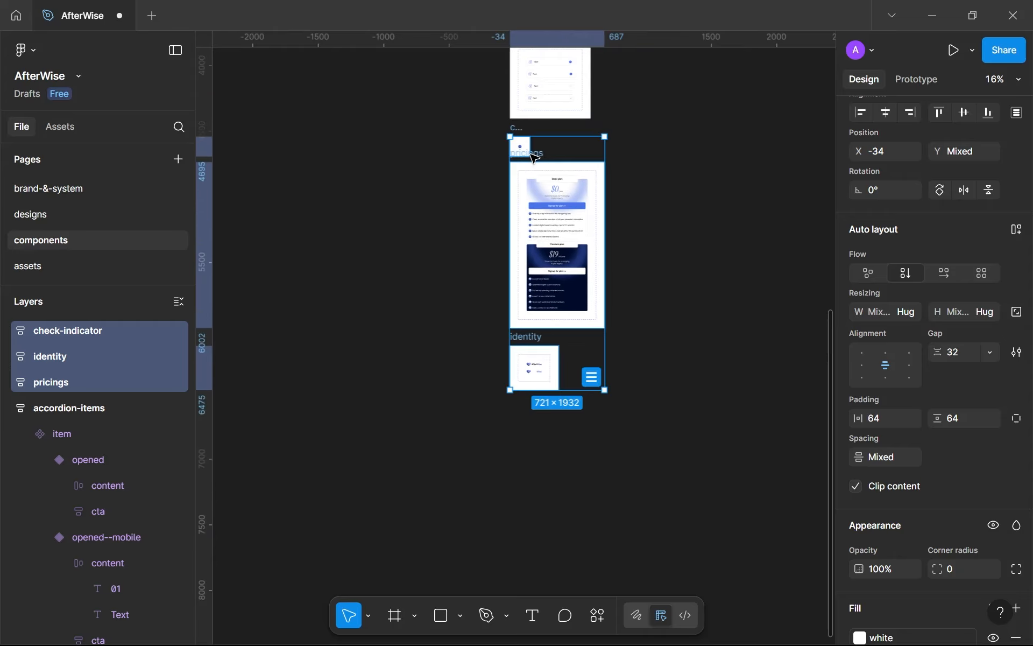
Drag the identity frame further down to Y 8127, clear of the pricings set.
{"action": "left_click", "coordinate": [528, 341]}
{"action": "left_click_drag", "start_coordinate": [528, 386], "coordinate": [529, 507]}
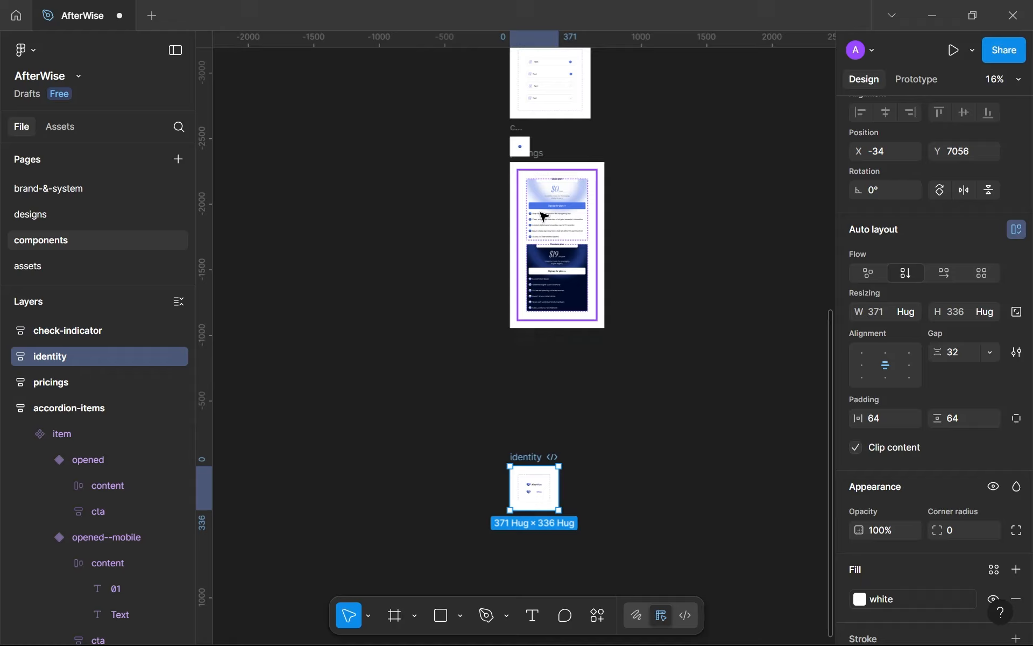
{"action": "scroll", "coordinate": [517, 458], "scroll_direction": "down", "scroll_amount": 3}
{"action": "scroll", "coordinate": [524, 409], "scroll_direction": "down", "scroll_amount": 3}
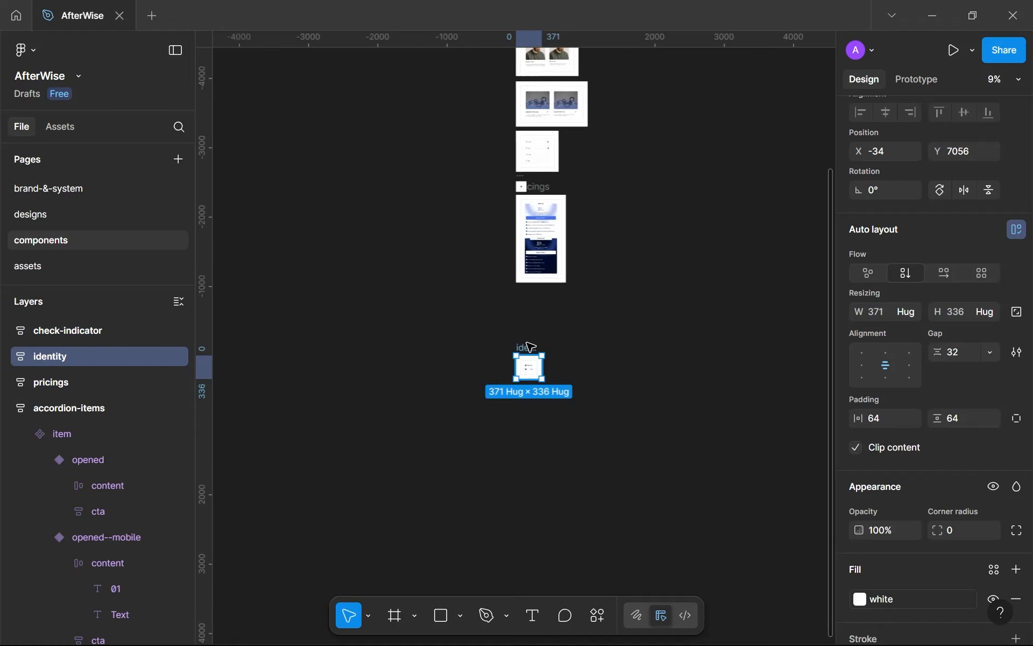
{"action": "left_click_drag", "start_coordinate": [527, 385], "coordinate": [528, 460]}
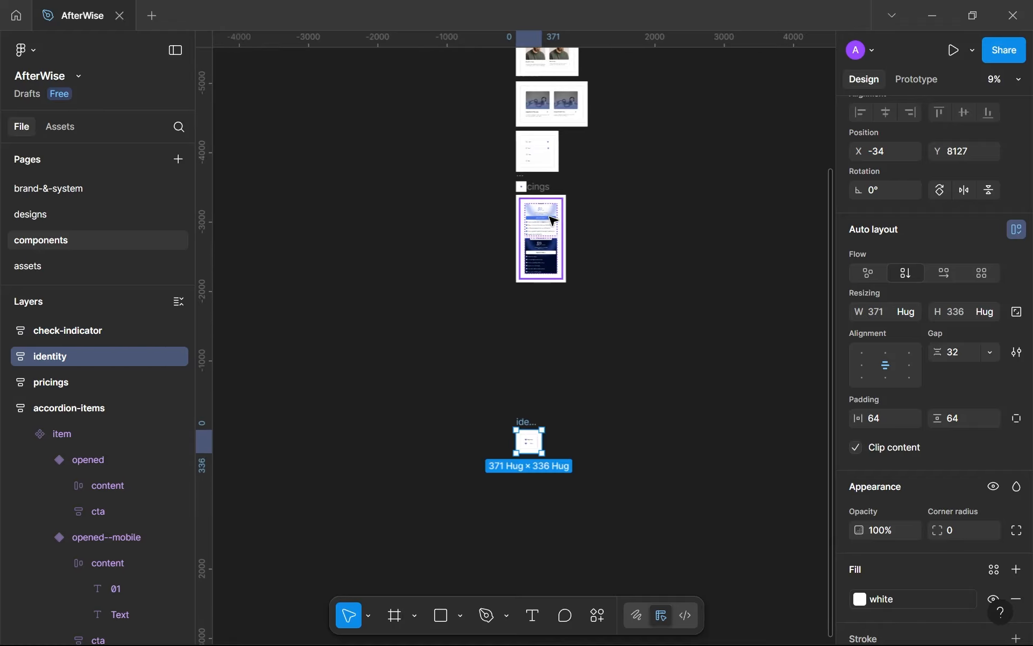
{"action": "left_click", "coordinate": [554, 221]}
{"action": "scroll", "coordinate": [538, 231], "scroll_direction": "up", "scroll_amount": 6}
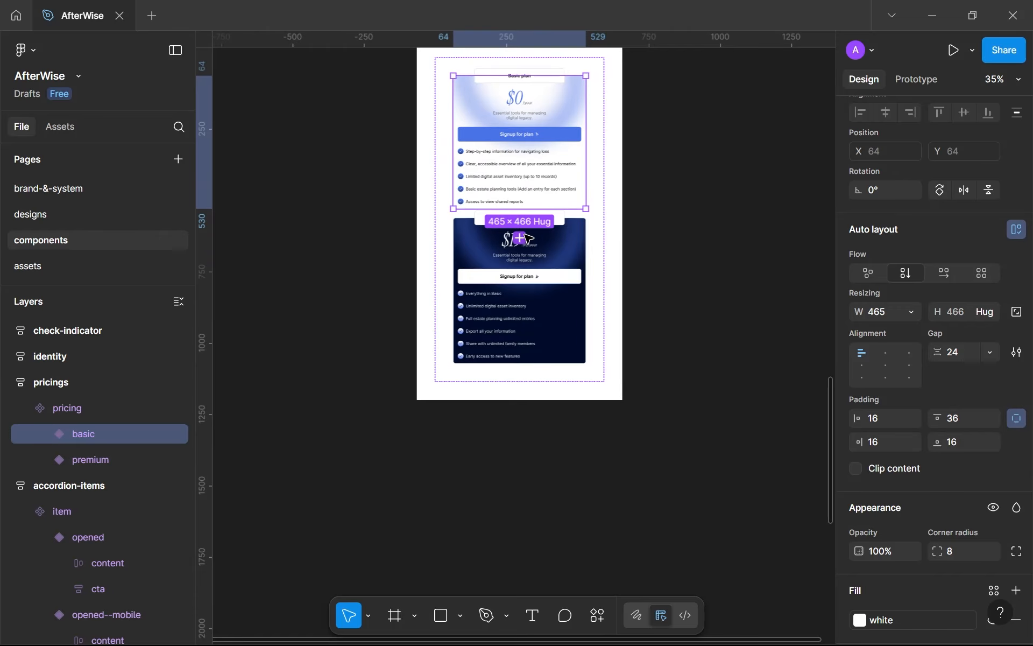
Add a variant copied from Basic and give its title frame padding 12 horizontal and 12 vertical.
{"action": "left_click", "coordinate": [520, 238]}
{"action": "scroll", "coordinate": [531, 237], "scroll_direction": "up", "scroll_amount": 5}
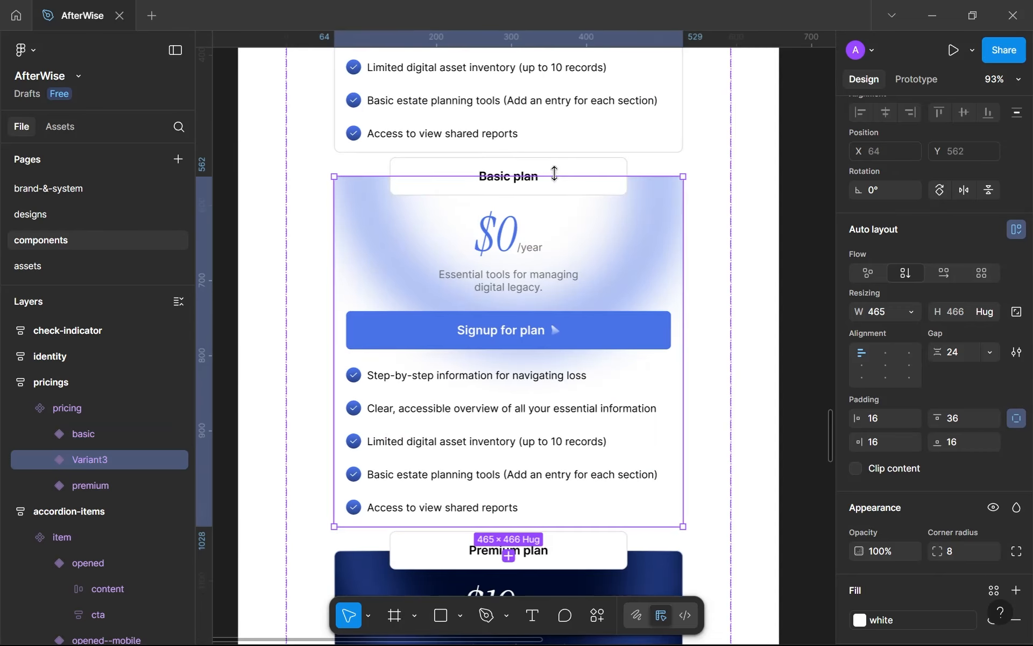
{"action": "left_click", "coordinate": [564, 169]}
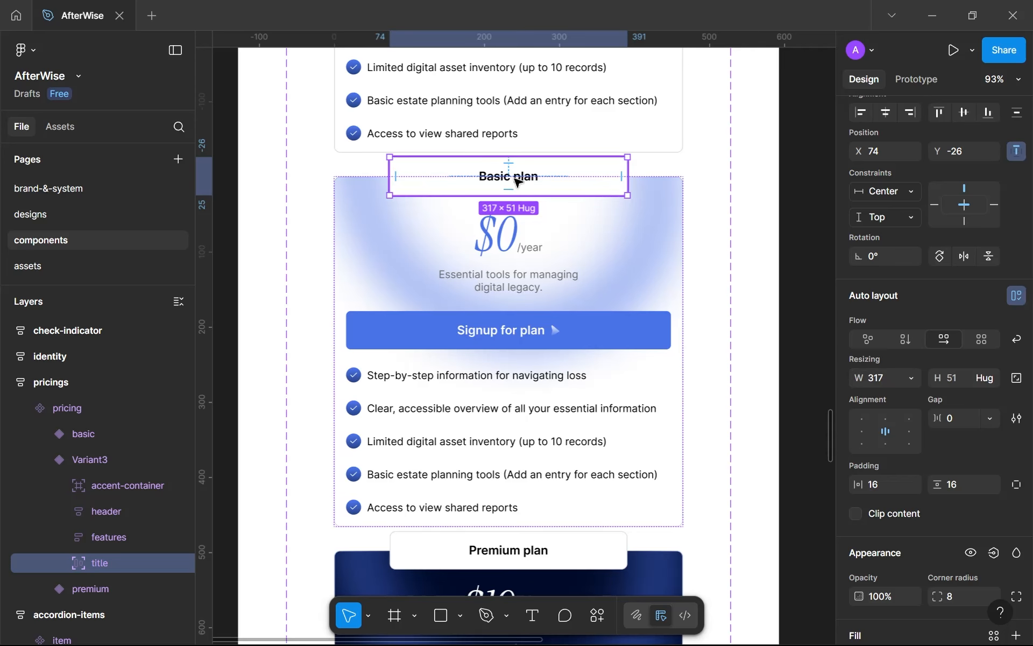
{"action": "key", "text": "Return"}
{"action": "left_click", "coordinate": [882, 462]}
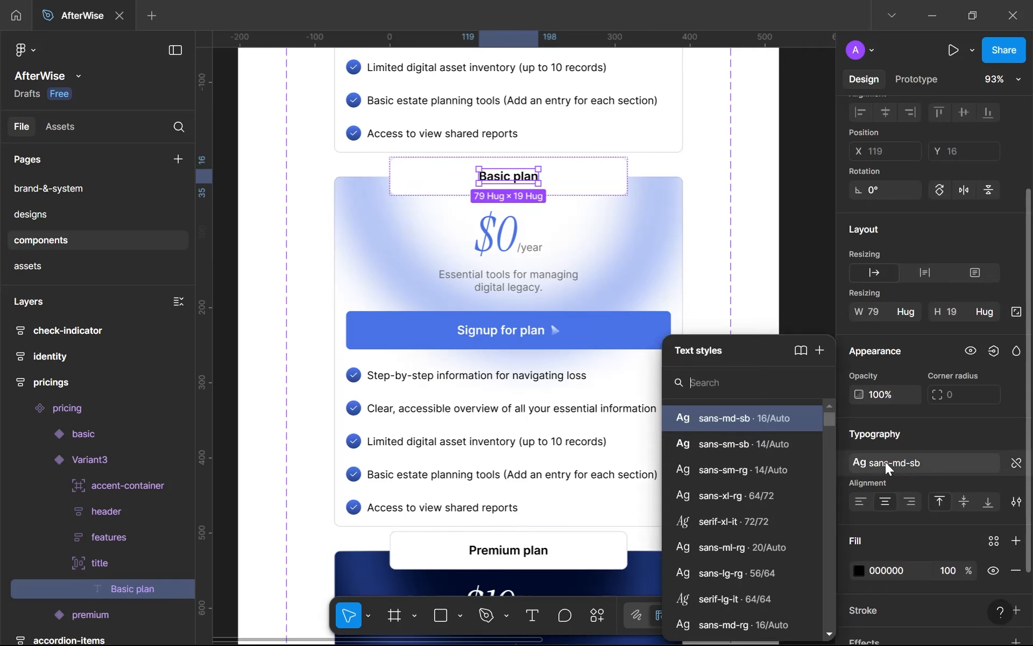
{"action": "key", "text": "Escape"}
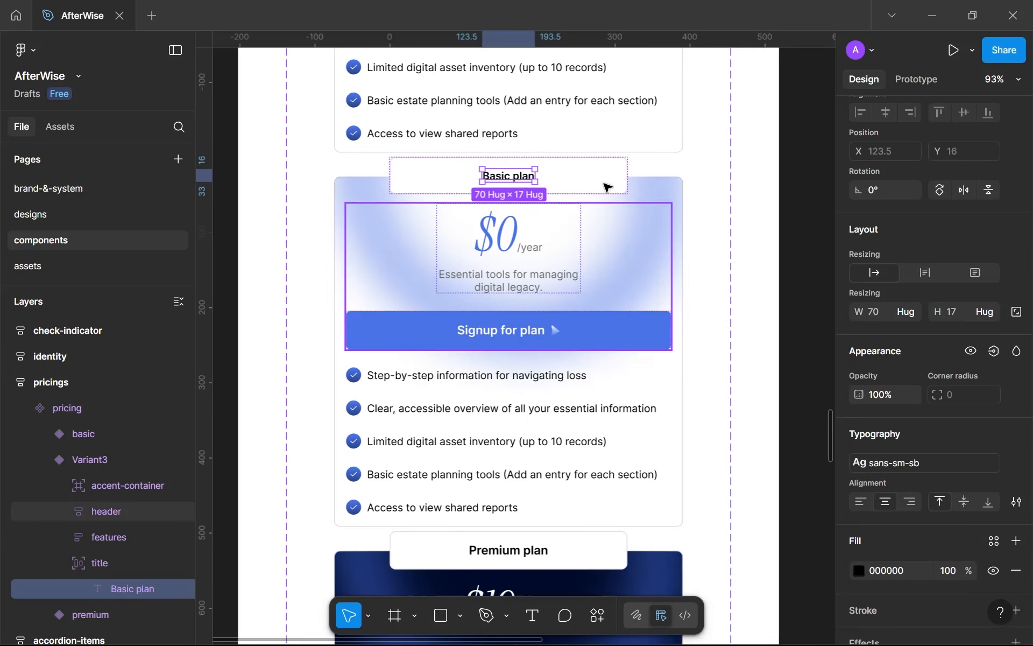
{"action": "key", "text": "Escape"}
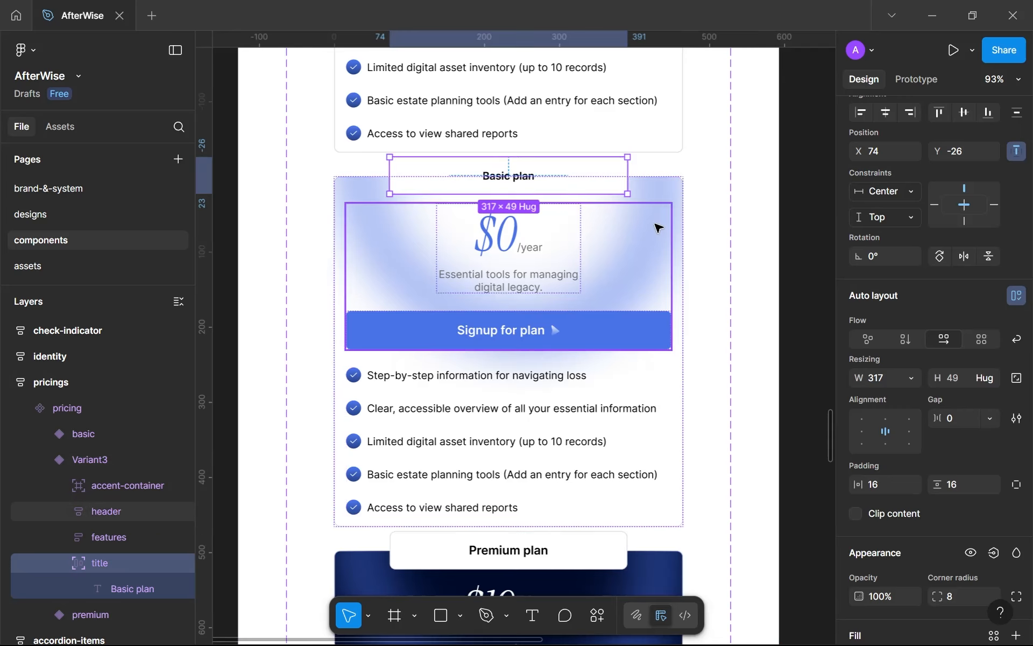
{"action": "scroll", "coordinate": [894, 414], "scroll_direction": "down", "scroll_amount": 2}
{"action": "left_click", "coordinate": [880, 401]}
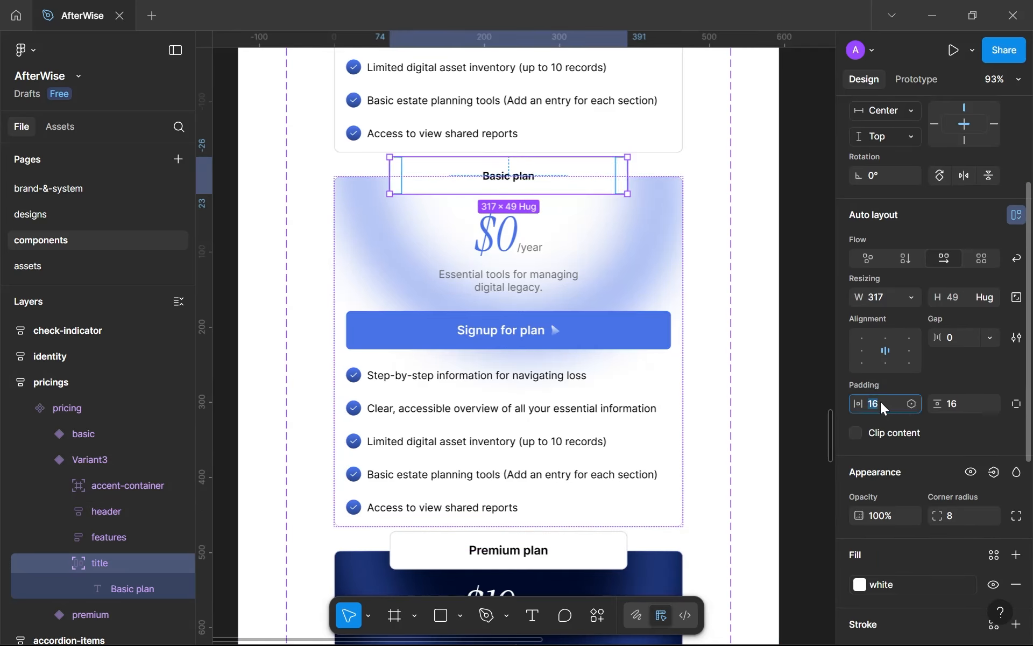
{"action": "type", "text": "12"}
{"action": "left_click", "coordinate": [955, 410]}
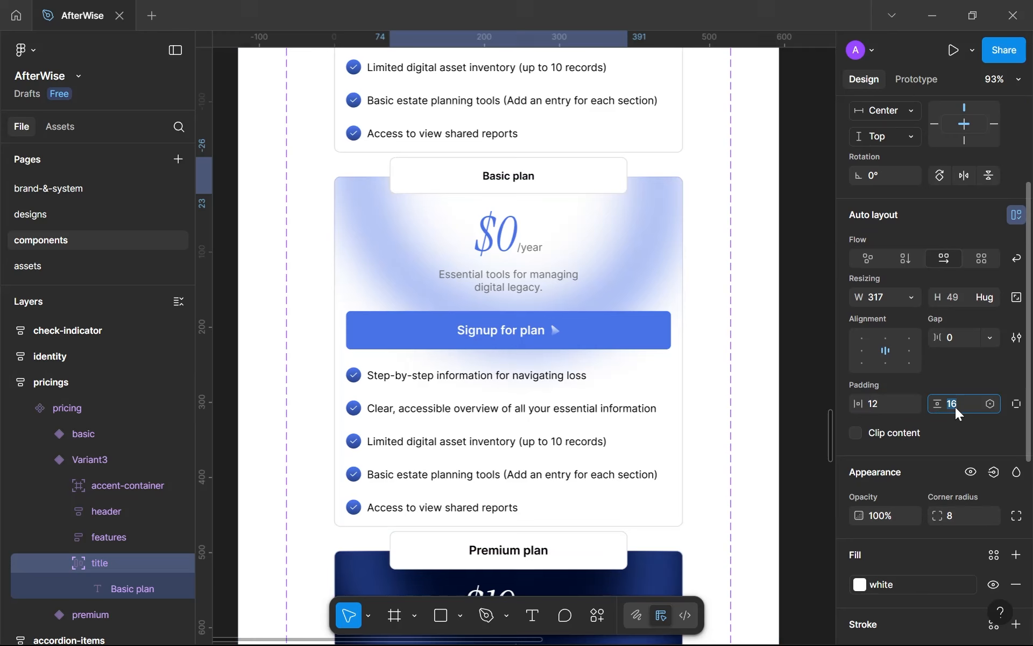
{"action": "type", "text": "12"}
{"action": "key", "text": "Return"}
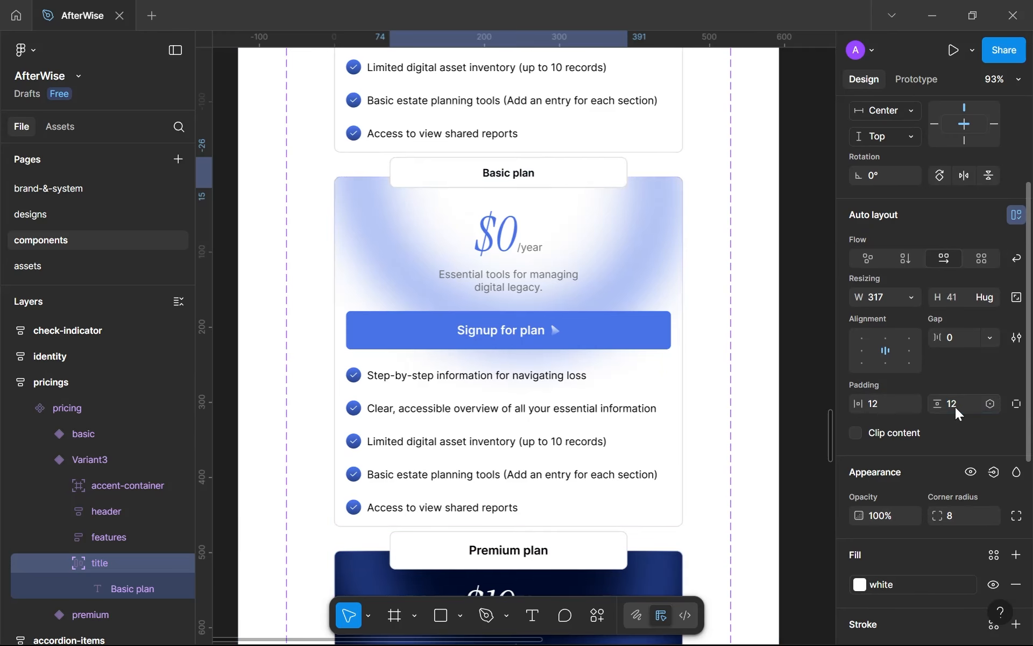
Set the Variant3 card's padding to 12 left, right and bottom, and 24 top.
{"action": "scroll", "coordinate": [635, 280], "scroll_direction": "down", "scroll_amount": 1}
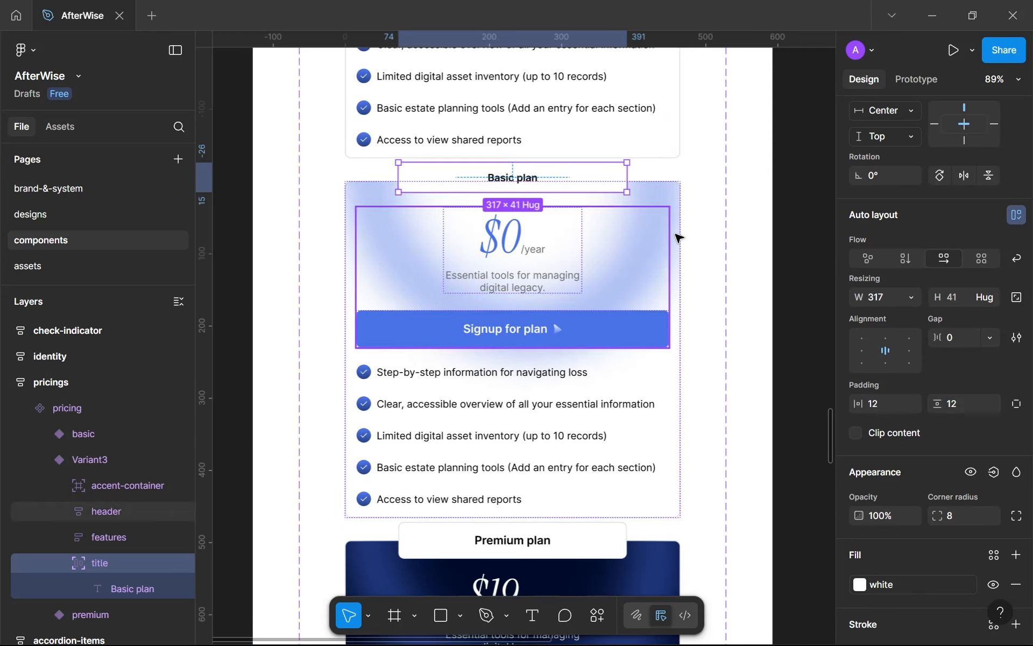
{"action": "left_click", "coordinate": [677, 206]}
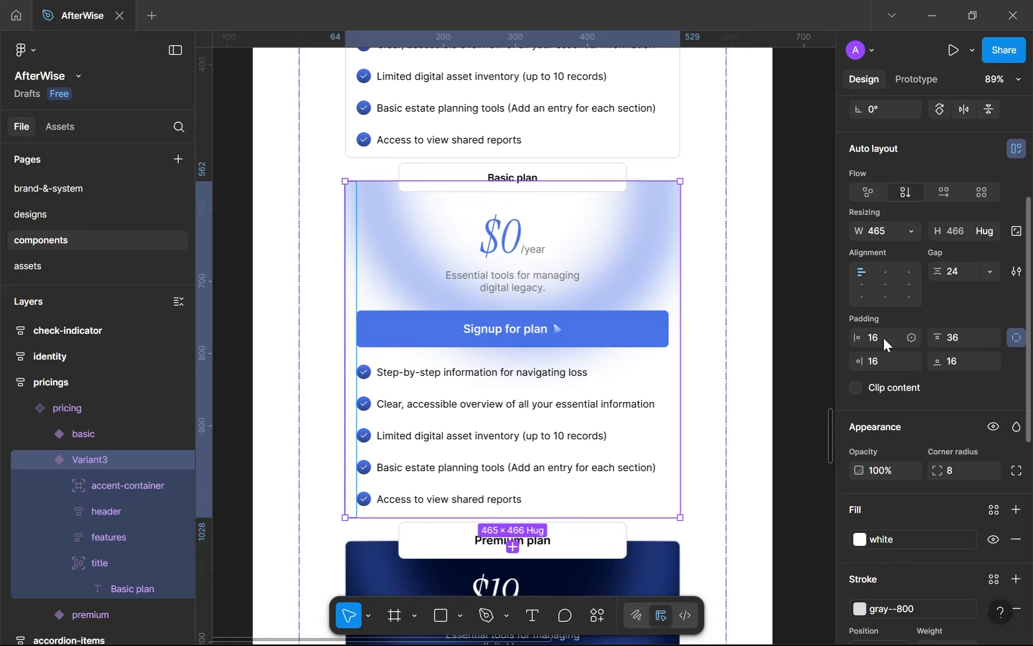
{"action": "left_click", "coordinate": [910, 338]}
{"action": "type", "text": "12"}
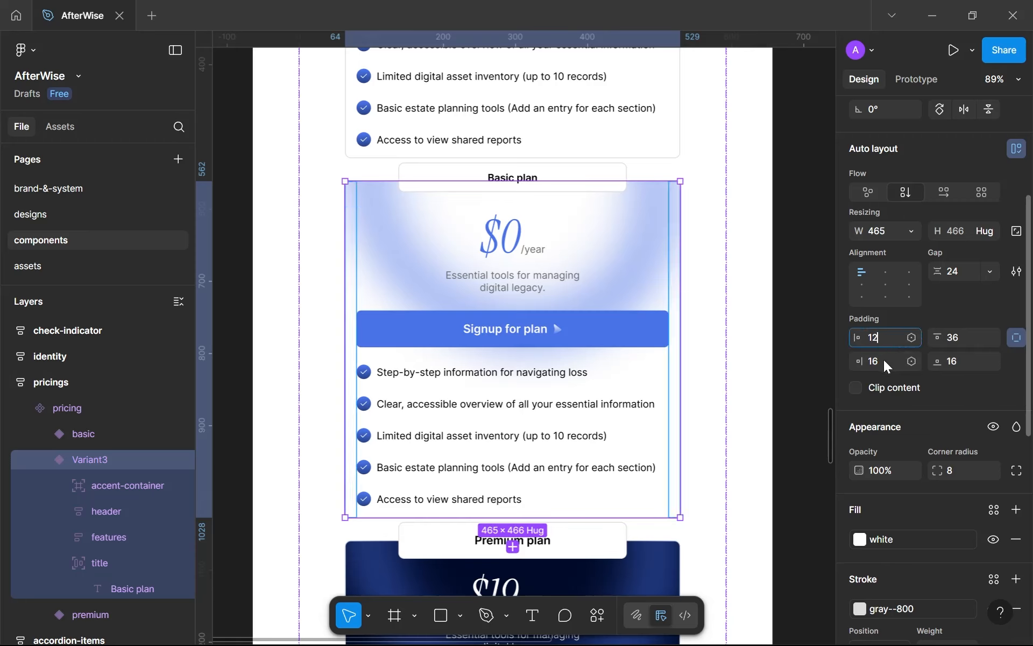
{"action": "left_click", "coordinate": [884, 360]}
{"action": "type", "text": "12"}
{"action": "left_click", "coordinate": [952, 360]}
{"action": "type", "text": "12"}
{"action": "left_click", "coordinate": [957, 339]}
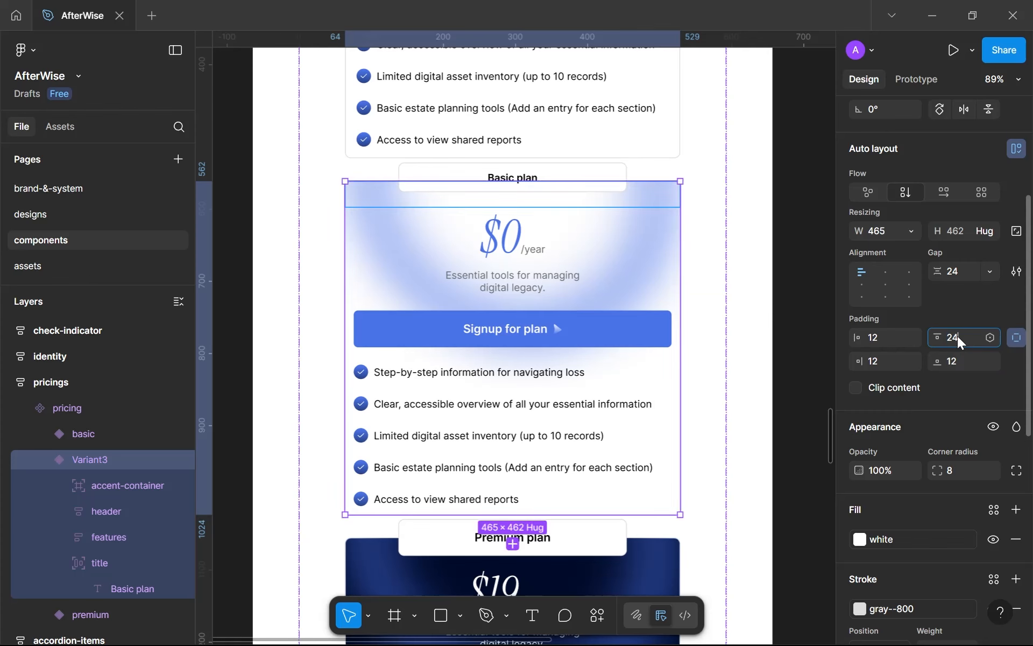
{"action": "key", "text": "Return"}
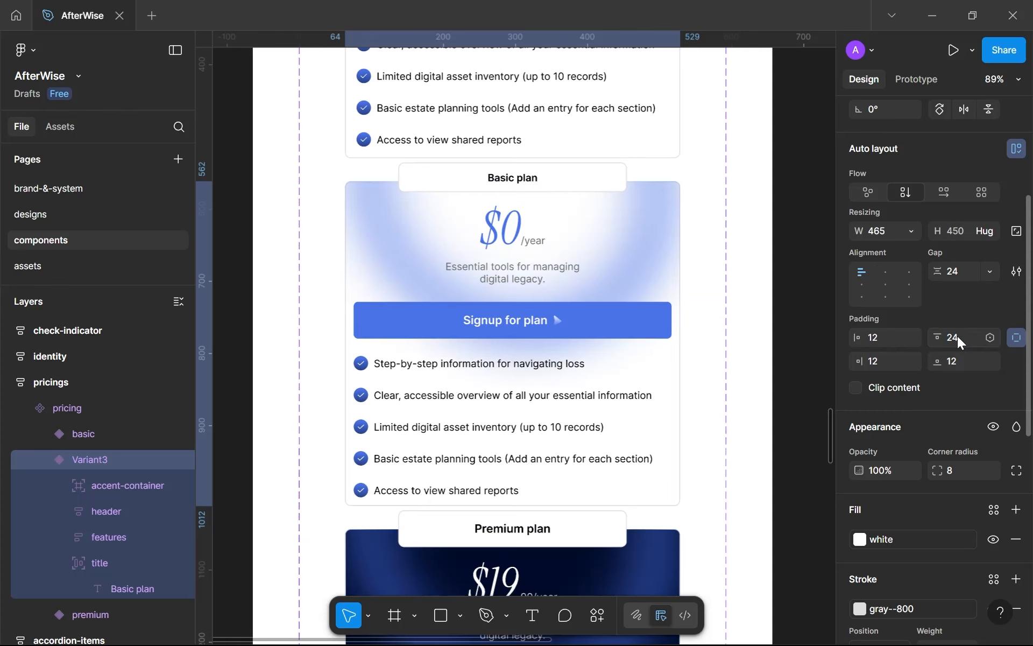
{"action": "left_click", "coordinate": [538, 244]}
Apply serif-mxl-it to the $0 part of the $0/year price.
{"action": "double_click", "coordinate": [531, 242]}
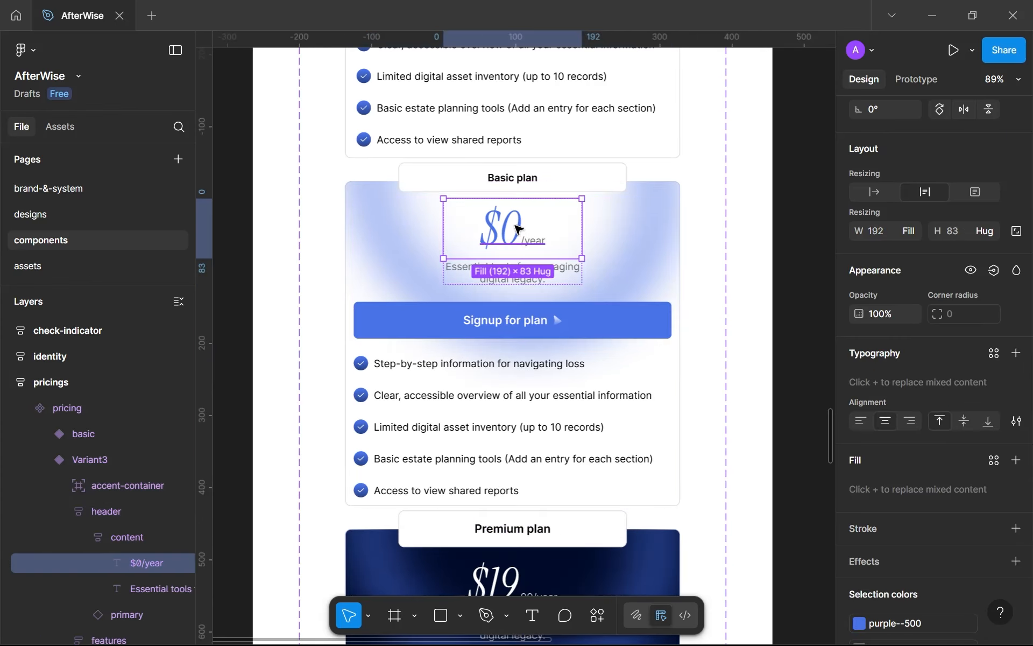
{"action": "double_click", "coordinate": [518, 228]}
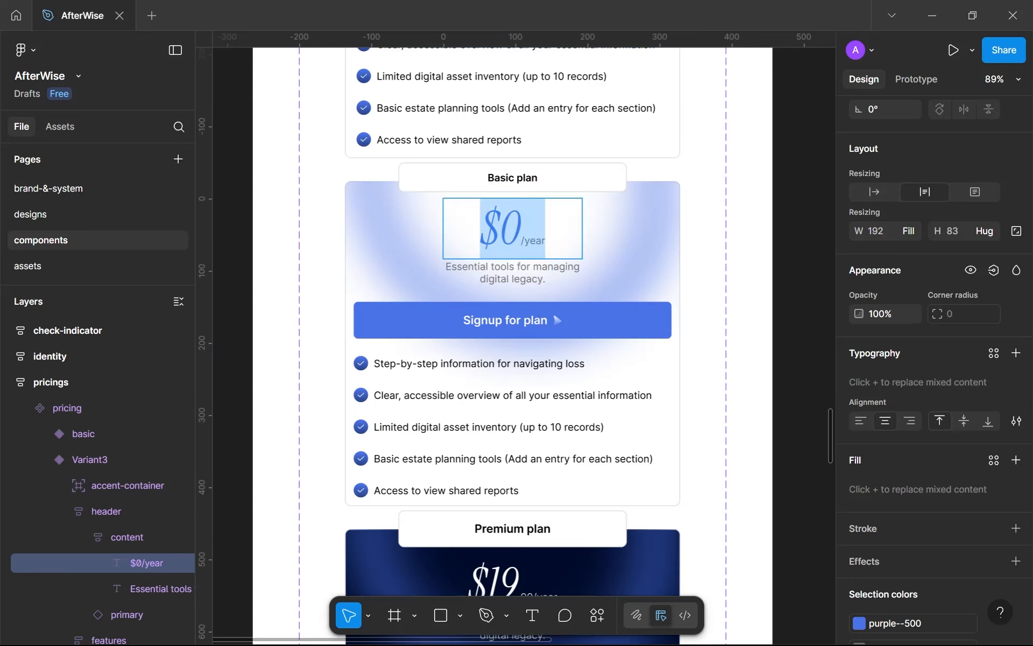
{"action": "key", "text": "Escape"}
{"action": "double_click", "coordinate": [501, 226]}
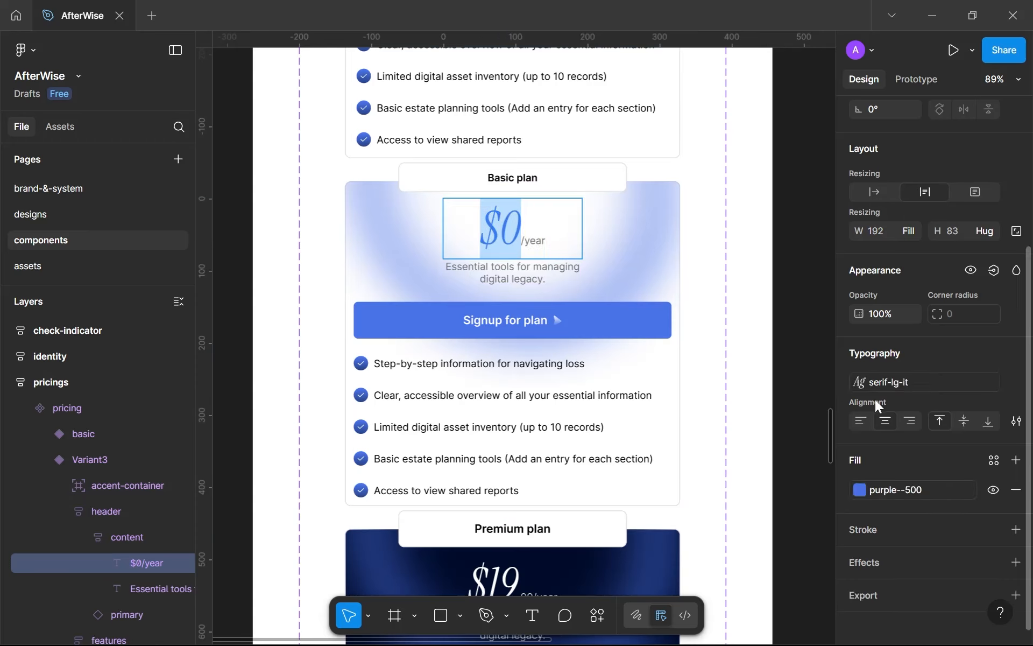
{"action": "left_click", "coordinate": [902, 378]}
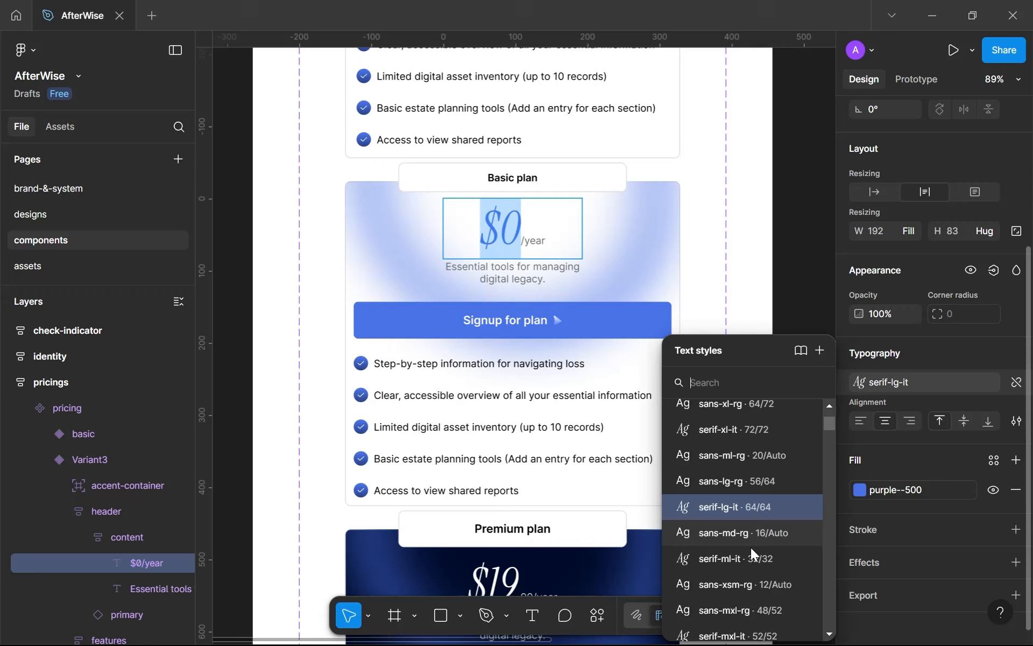
{"action": "scroll", "coordinate": [735, 614], "scroll_direction": "down", "scroll_amount": 3}
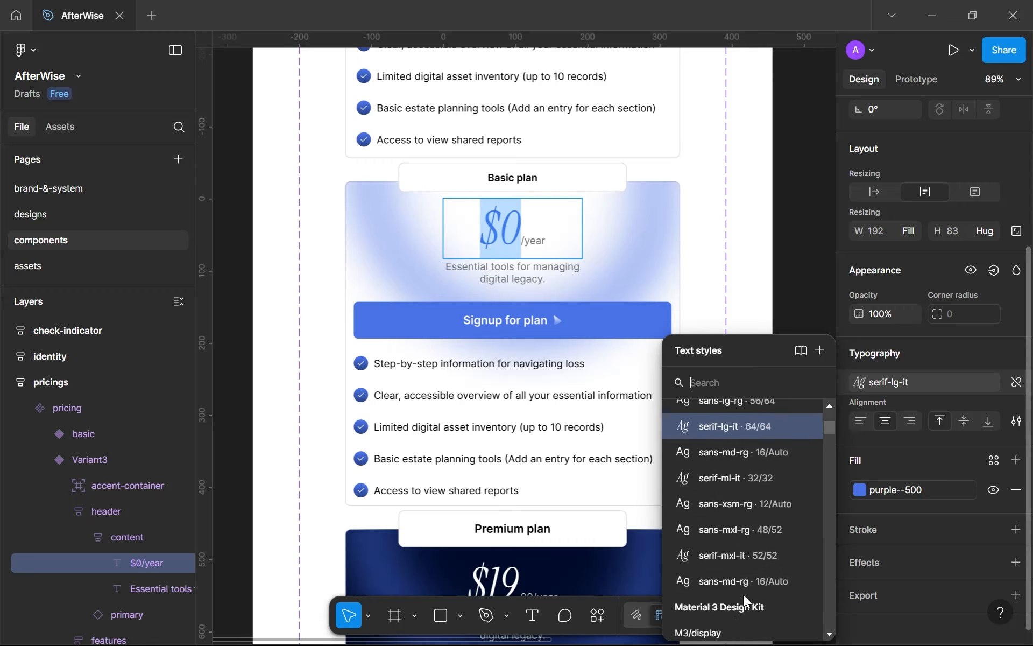
{"action": "left_click", "coordinate": [752, 561]}
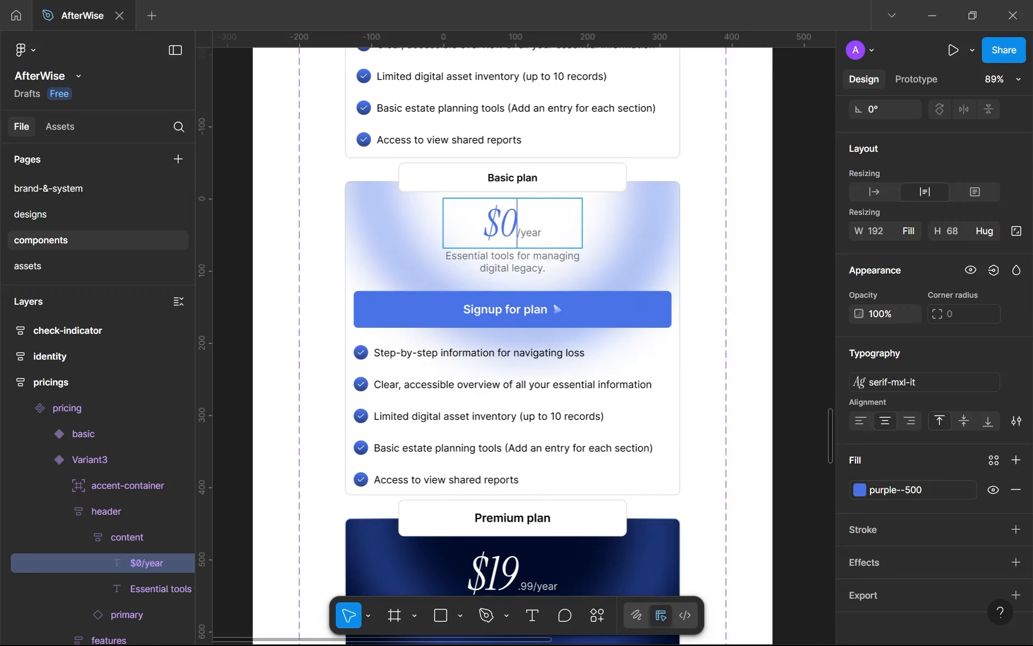
{"action": "left_click", "coordinate": [905, 383]}
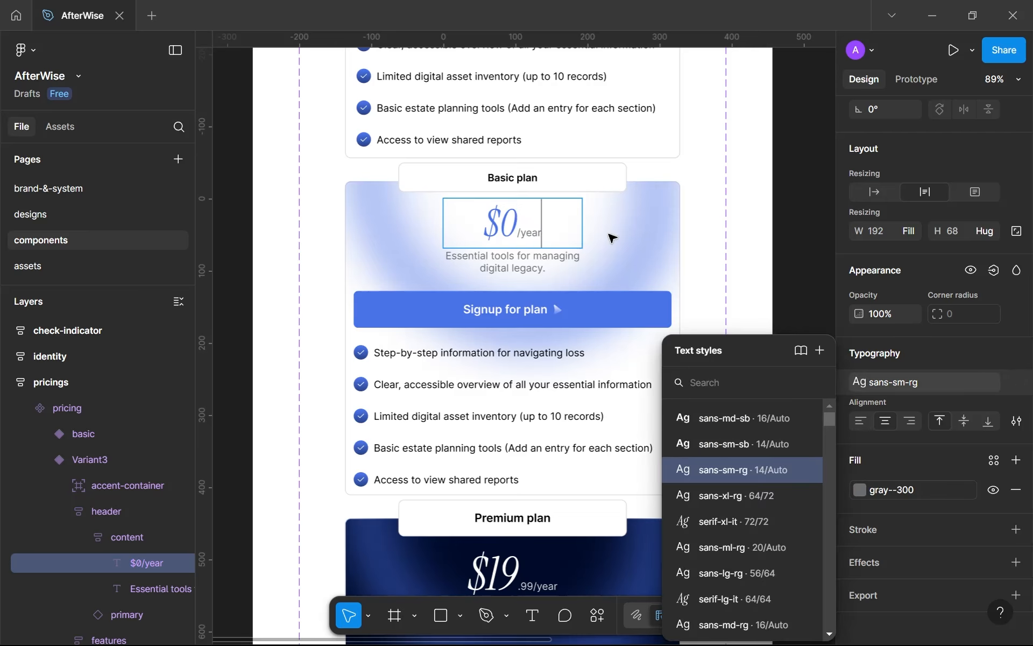
{"action": "scroll", "coordinate": [538, 267], "scroll_direction": "up", "scroll_amount": 3}
Give the Variant3 card's Essential tools description the sans-xsm-rg style.
{"action": "left_click", "coordinate": [514, 266]}
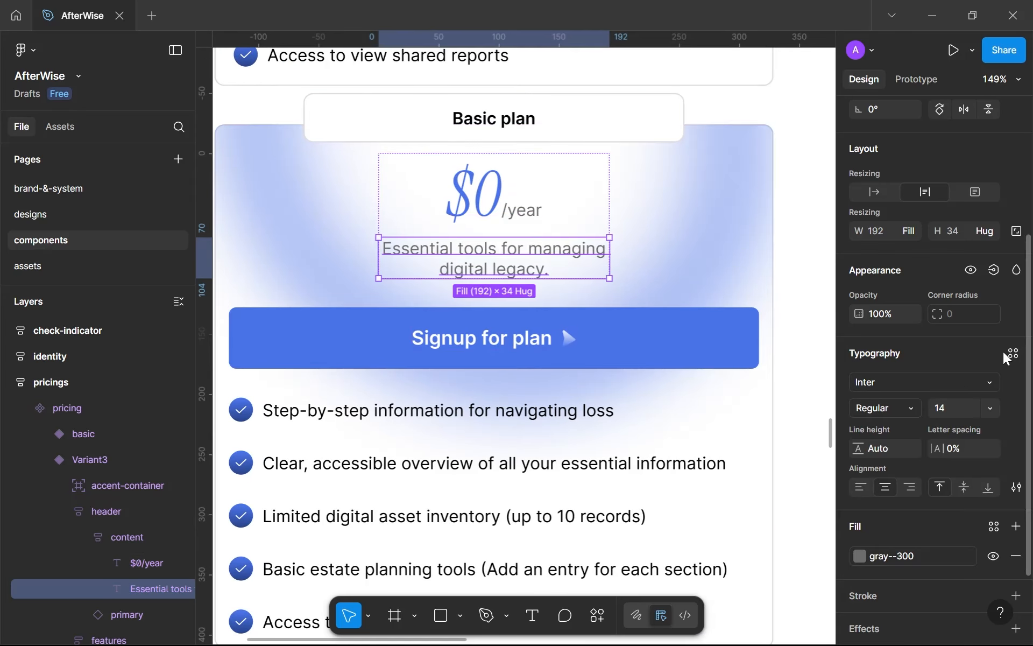
{"action": "scroll", "coordinate": [545, 235], "scroll_direction": "down", "scroll_amount": 5}
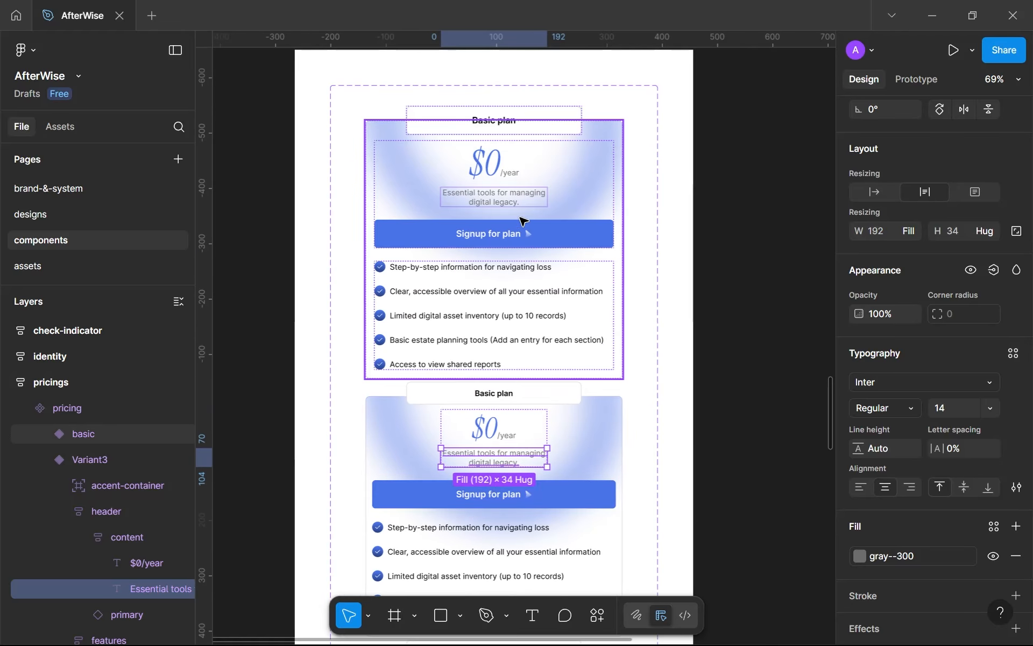
{"action": "left_click", "coordinate": [1012, 354]}
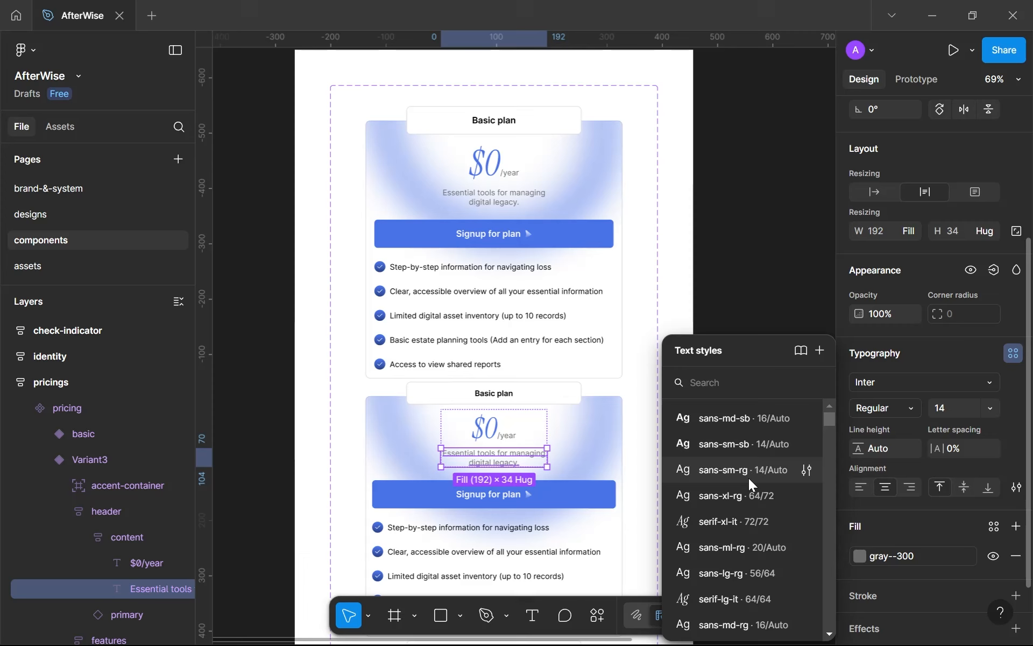
{"action": "scroll", "coordinate": [749, 484], "scroll_direction": "down", "scroll_amount": 3}
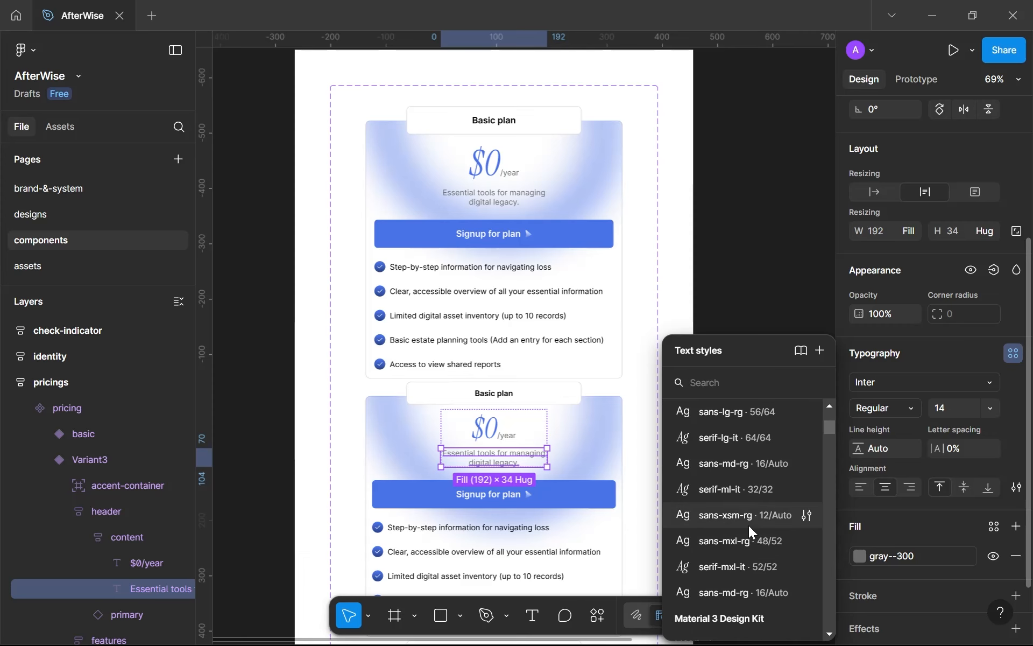
{"action": "left_click", "coordinate": [748, 516]}
Apply sans-sm-rg to the top Basic card's Essential tools description.
{"action": "left_click", "coordinate": [500, 197]}
{"action": "left_click", "coordinate": [500, 197]}
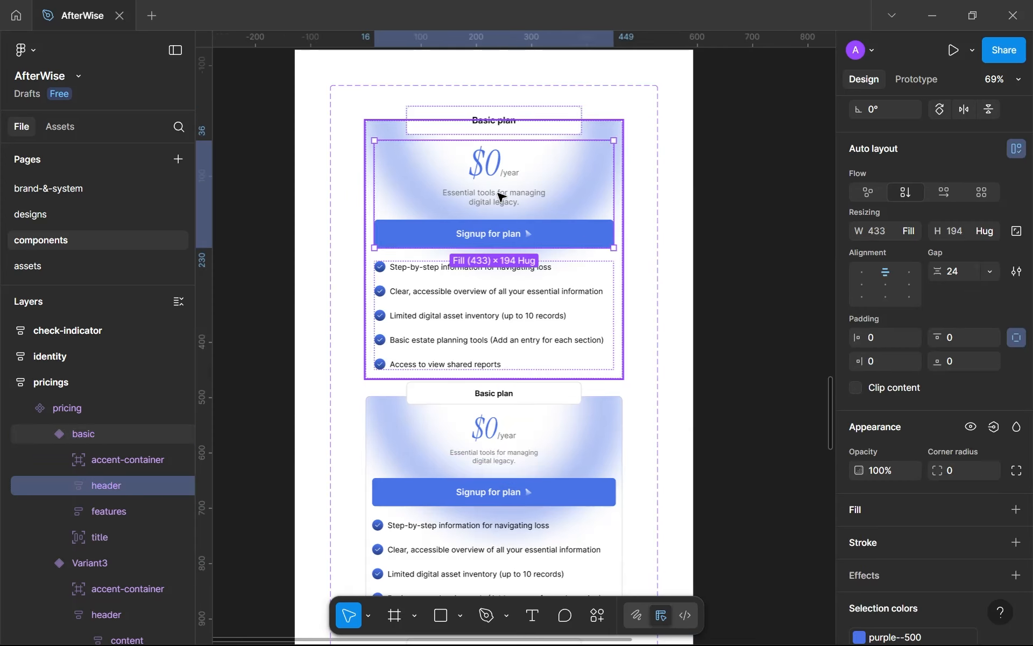
{"action": "left_click", "coordinate": [500, 197]}
{"action": "left_click", "coordinate": [500, 197]}
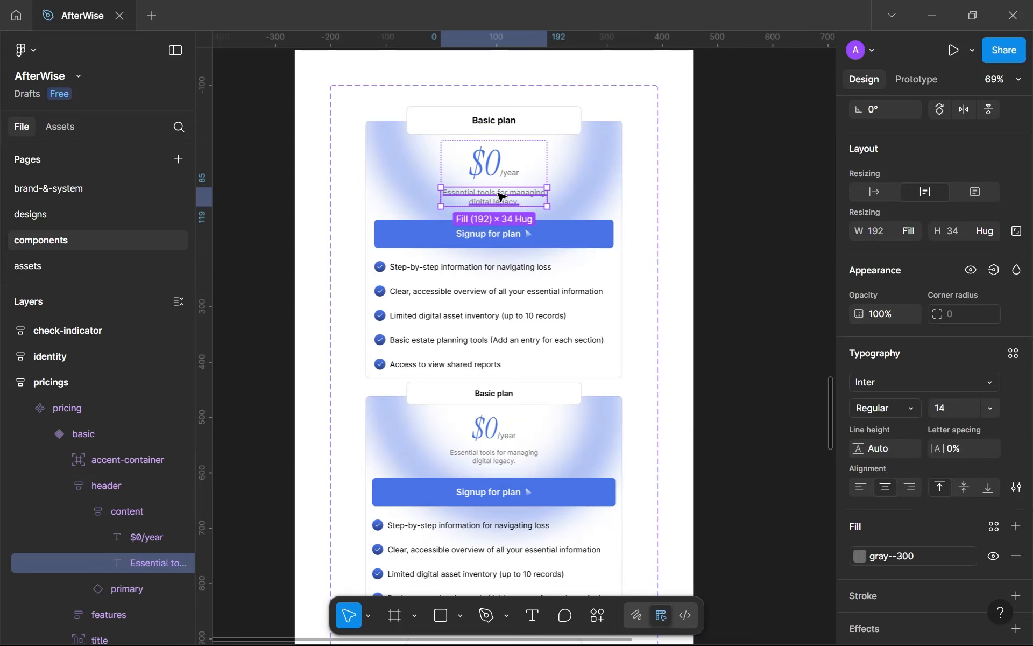
{"action": "left_click", "coordinate": [1014, 354]}
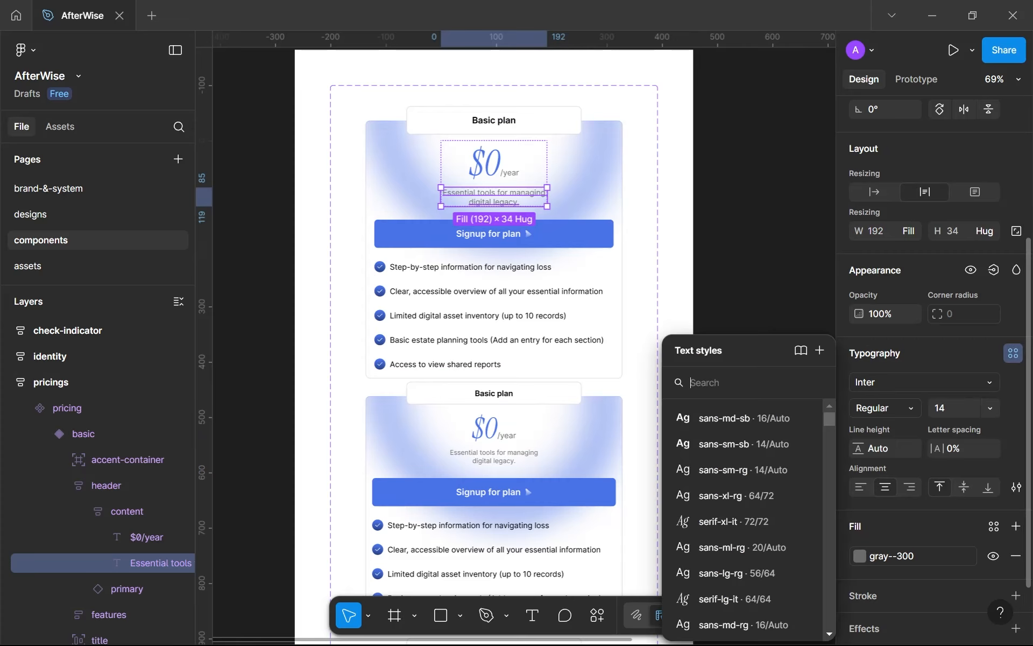
{"action": "left_click", "coordinate": [757, 468]}
{"action": "scroll", "coordinate": [638, 424], "scroll_direction": "down", "scroll_amount": 5}
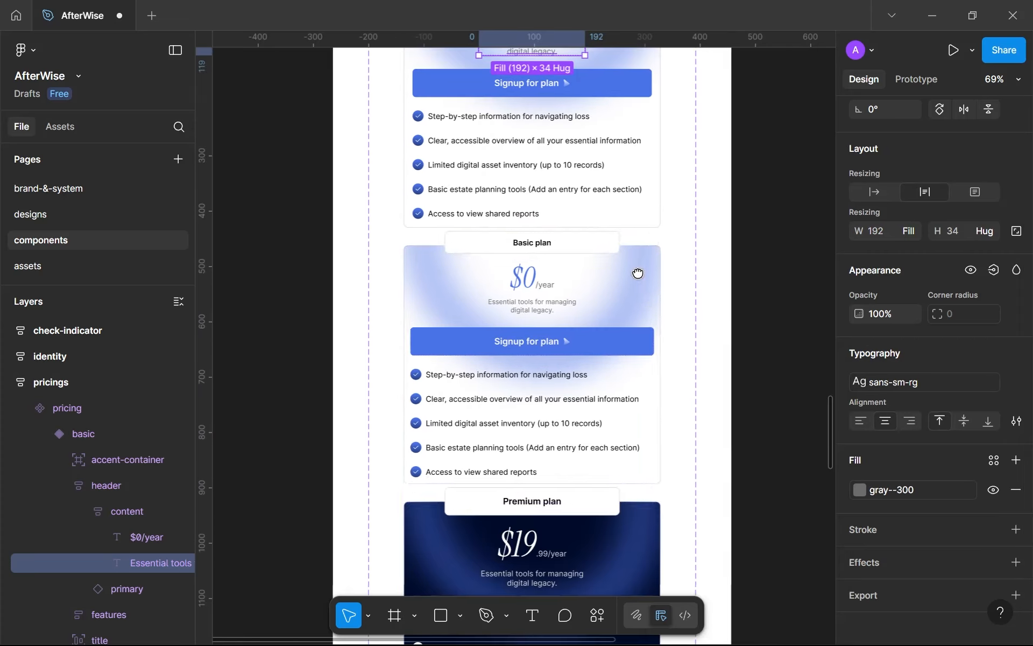
{"action": "scroll", "coordinate": [617, 321], "scroll_direction": "up", "scroll_amount": 3}
{"action": "scroll", "coordinate": [618, 321], "scroll_direction": "down", "scroll_amount": 2}
Set the Variant3 header's Signup for plan button Property 1 to primary--mobile.
{"action": "left_click", "coordinate": [681, 183]}
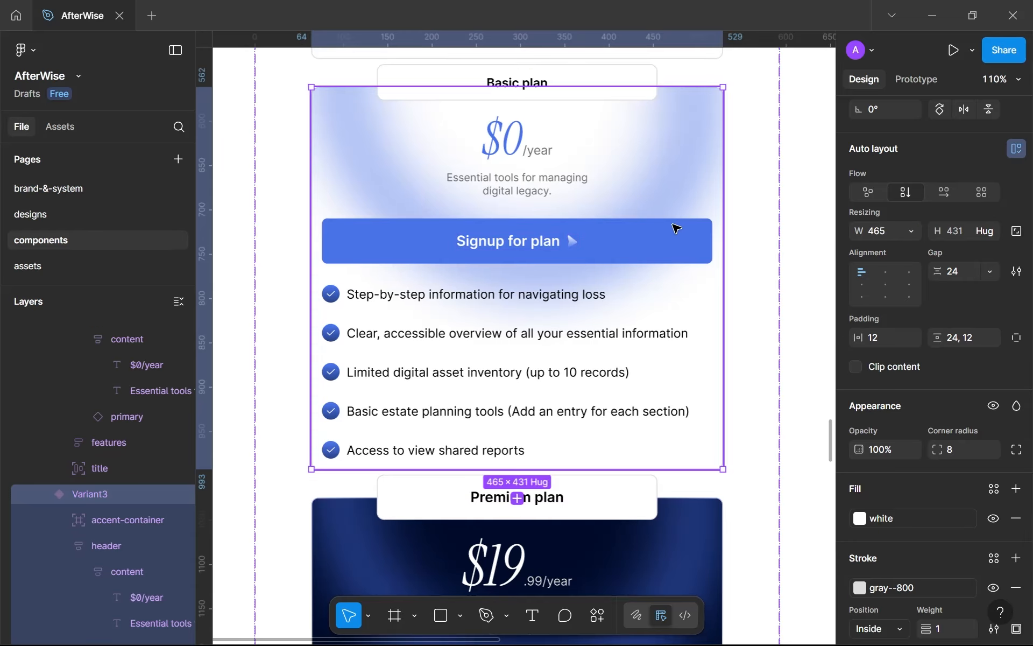
{"action": "left_click", "coordinate": [643, 233]}
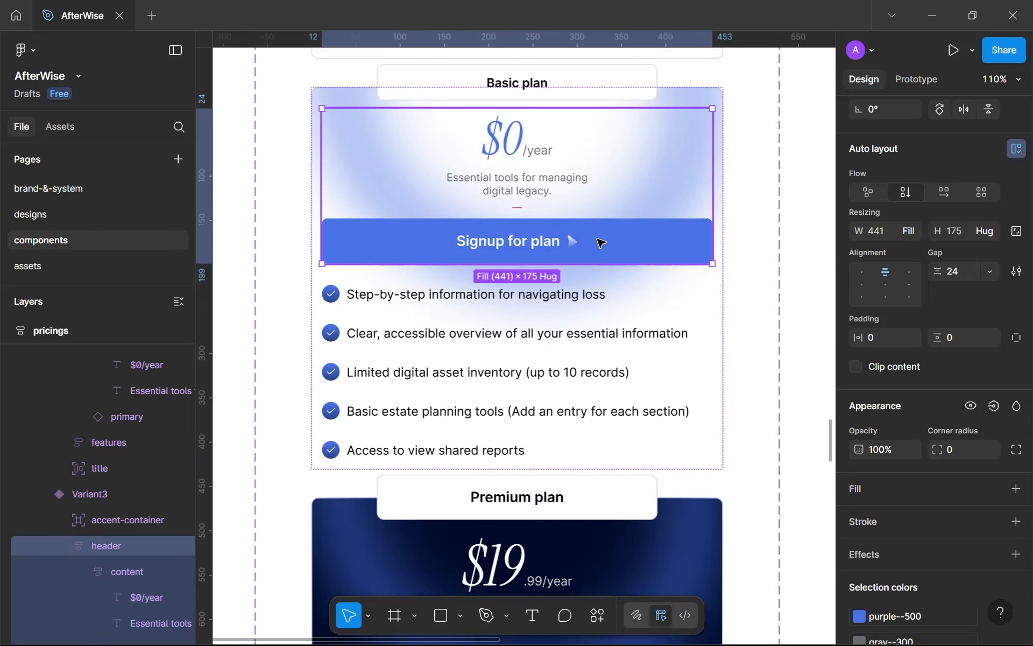
{"action": "left_click", "coordinate": [601, 242]}
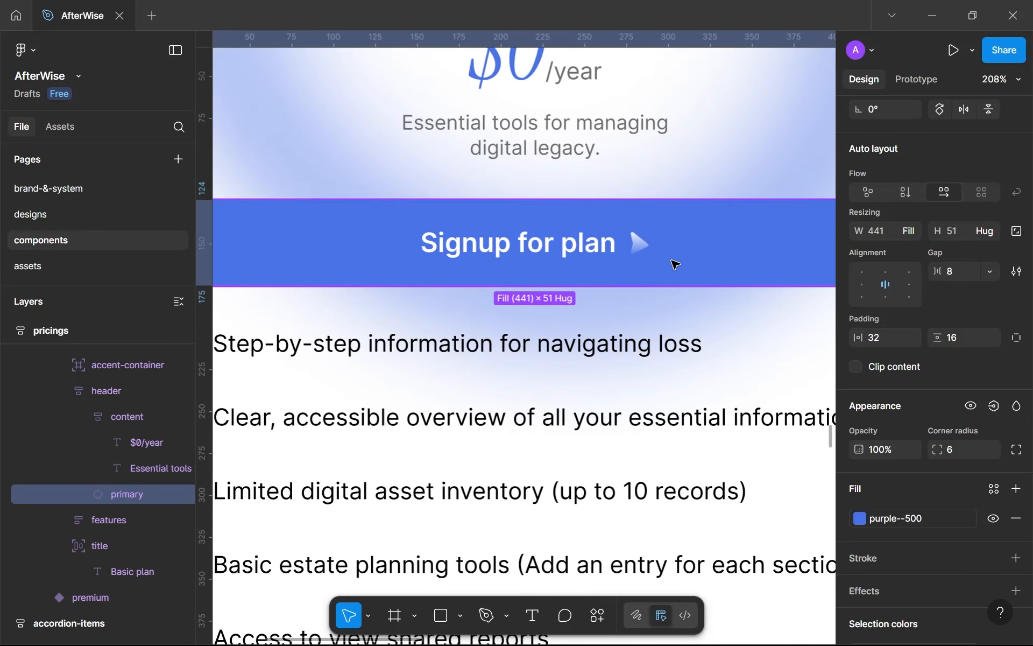
{"action": "scroll", "coordinate": [672, 263], "scroll_direction": "down", "scroll_amount": 5}
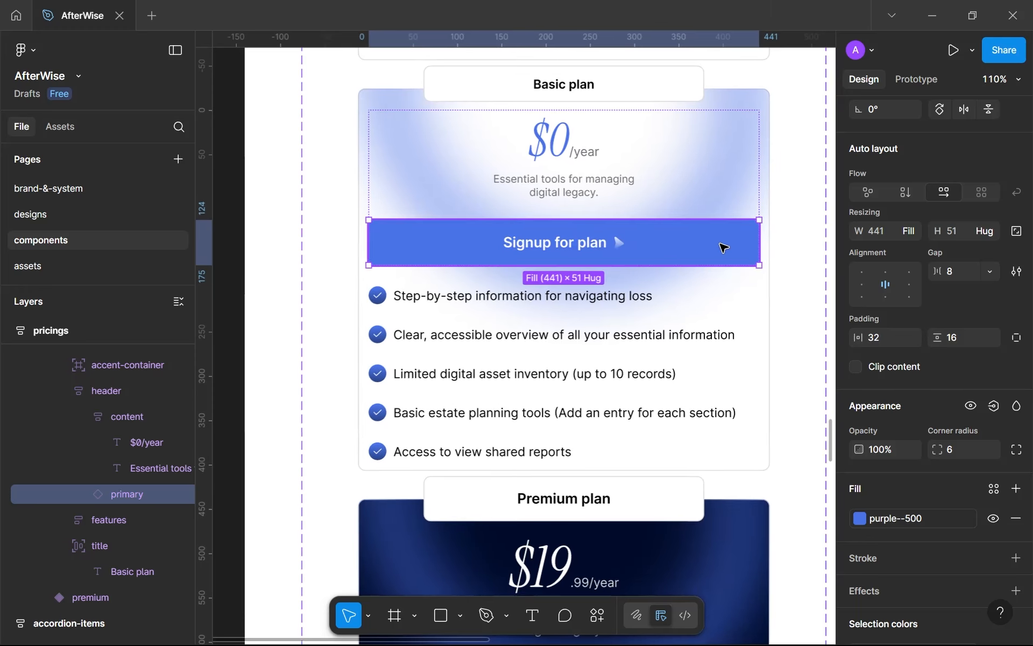
{"action": "scroll", "coordinate": [929, 281], "scroll_direction": "up", "scroll_amount": 4}
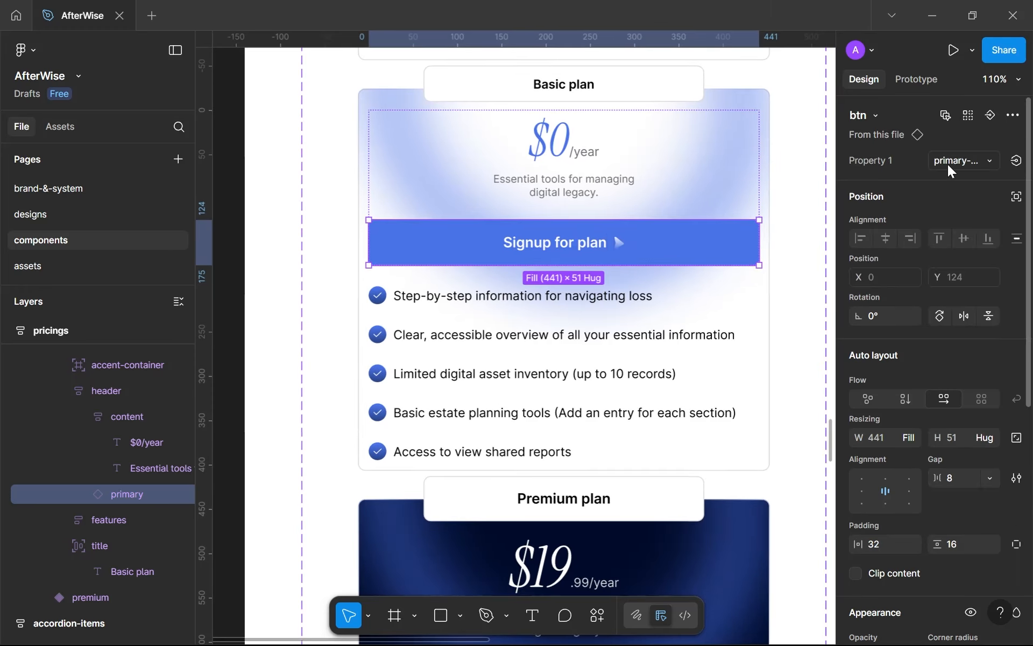
{"action": "left_click", "coordinate": [947, 163]}
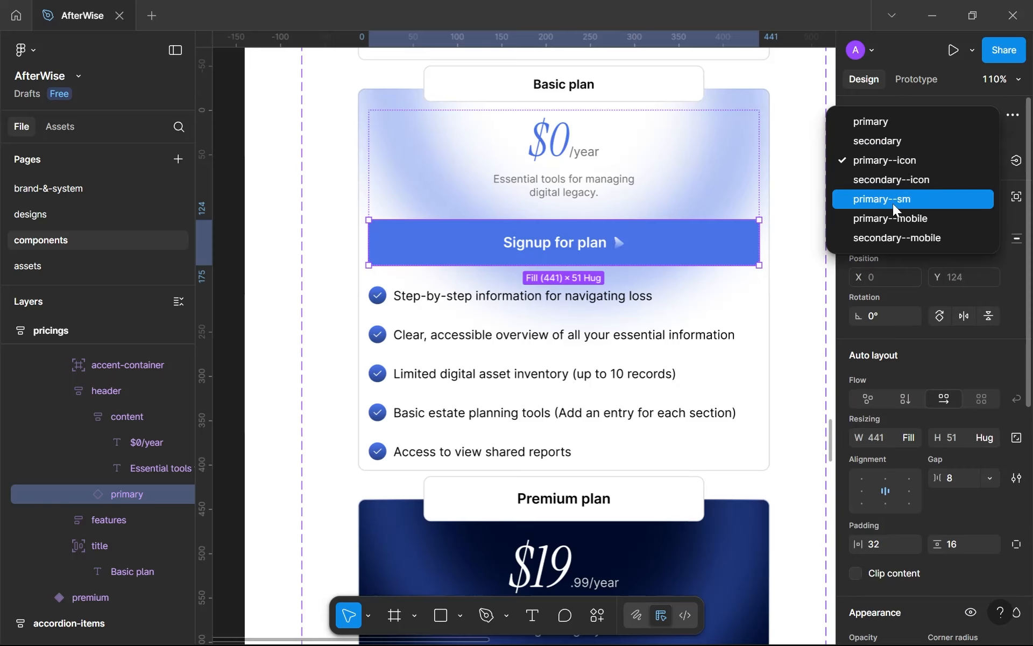
{"action": "left_click", "coordinate": [901, 218]}
{"action": "scroll", "coordinate": [685, 200], "scroll_direction": "down", "scroll_amount": 3}
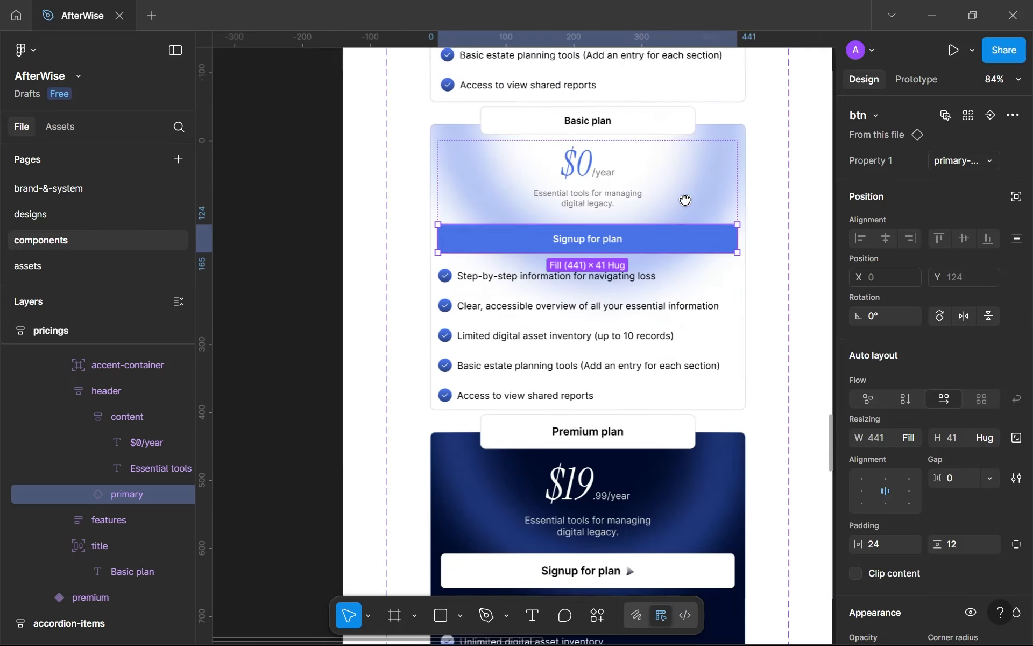
{"action": "scroll", "coordinate": [684, 201], "scroll_direction": "up", "scroll_amount": 5}
{"action": "left_click", "coordinate": [606, 233]}
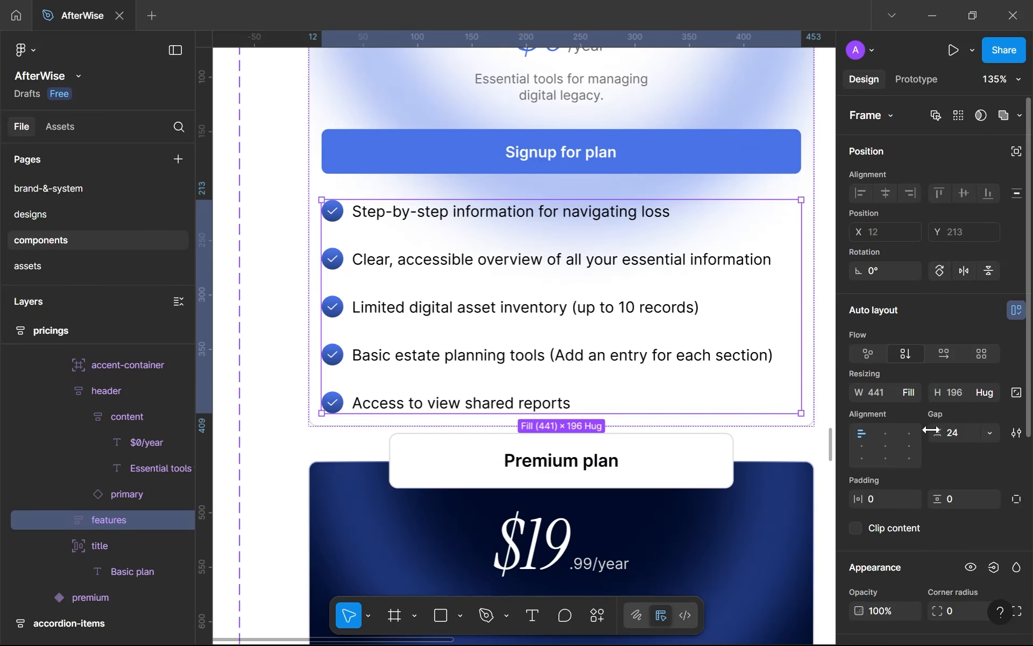
Set the feature-row gap to 16 and the first check indicator's height to 16.
{"action": "left_click", "coordinate": [953, 432]}
{"action": "type", "text": "16"}
{"action": "key", "text": "Return"}
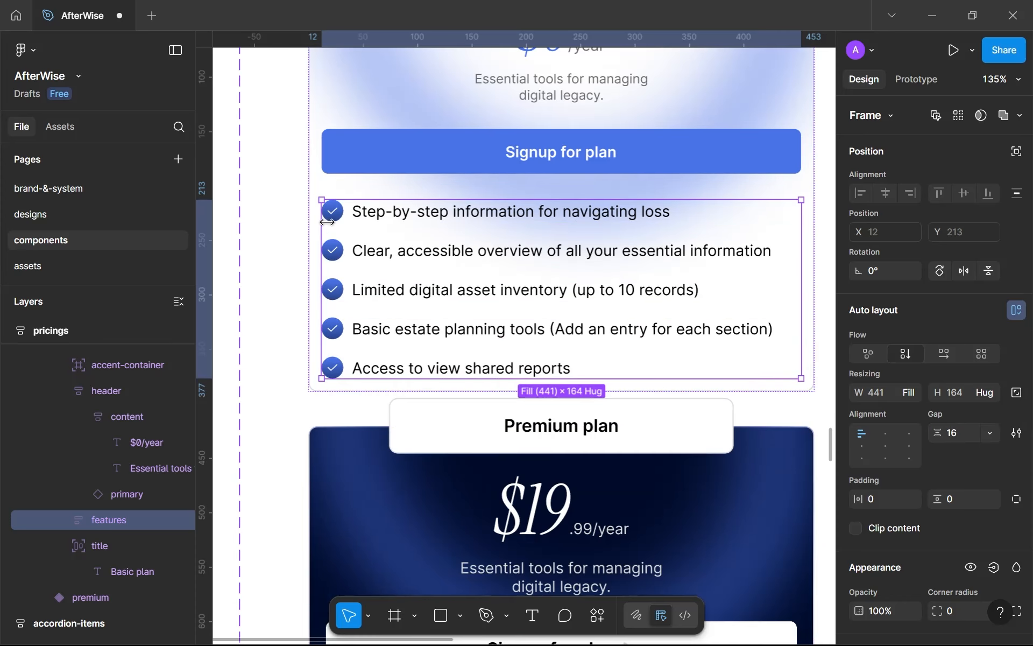
{"action": "left_click", "coordinate": [334, 214]}
{"action": "double_click", "coordinate": [335, 216]}
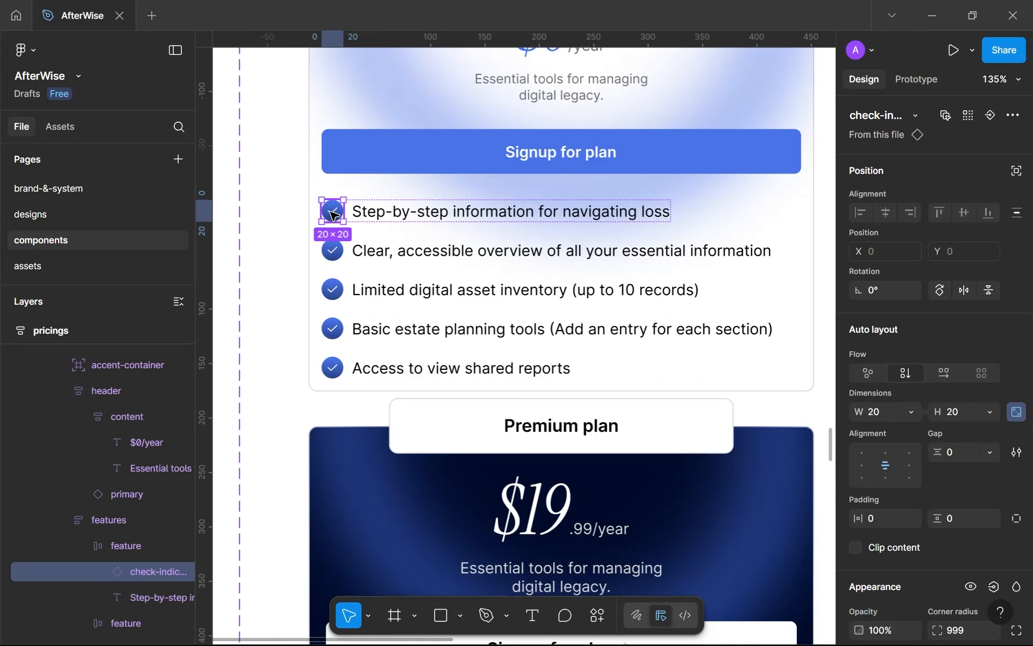
{"action": "double_click", "coordinate": [335, 253], "text": "shift"}
{"action": "left_click", "coordinate": [335, 217]}
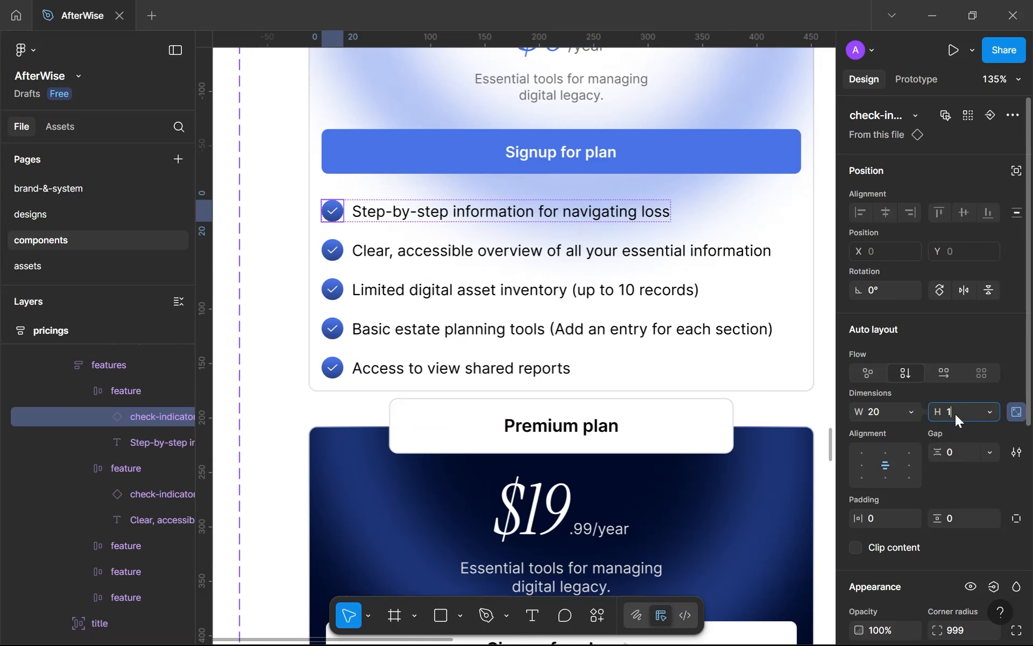
{"action": "type", "text": "6"}
{"action": "key", "text": "Return"}
Make the first check icon fill its container in both width and height.
{"action": "scroll", "coordinate": [385, 312], "scroll_direction": "up", "scroll_amount": 5}
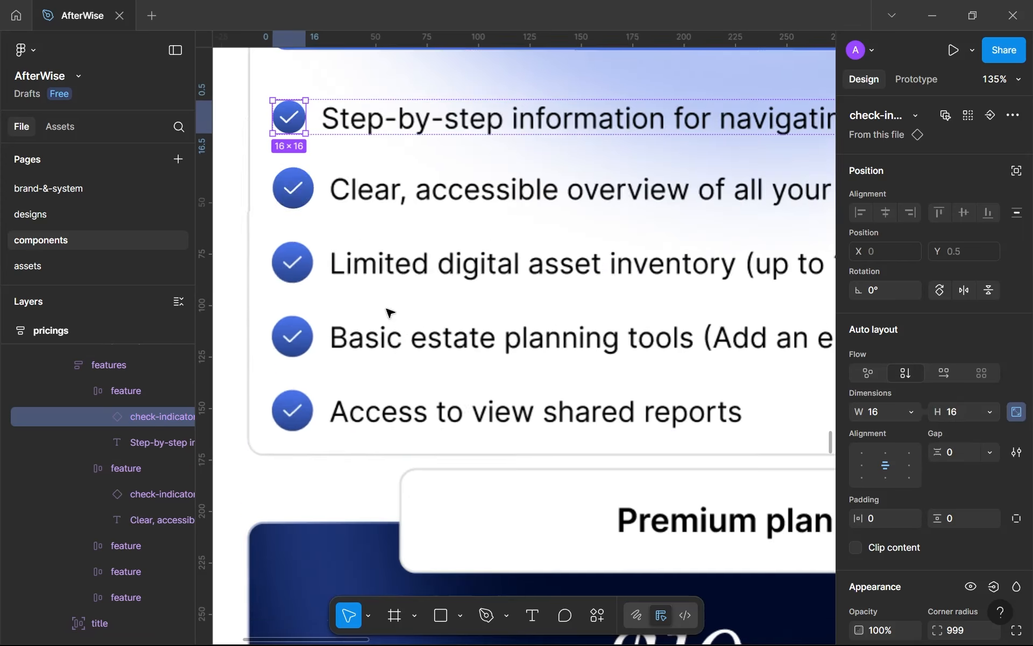
{"action": "double_click", "coordinate": [287, 128]}
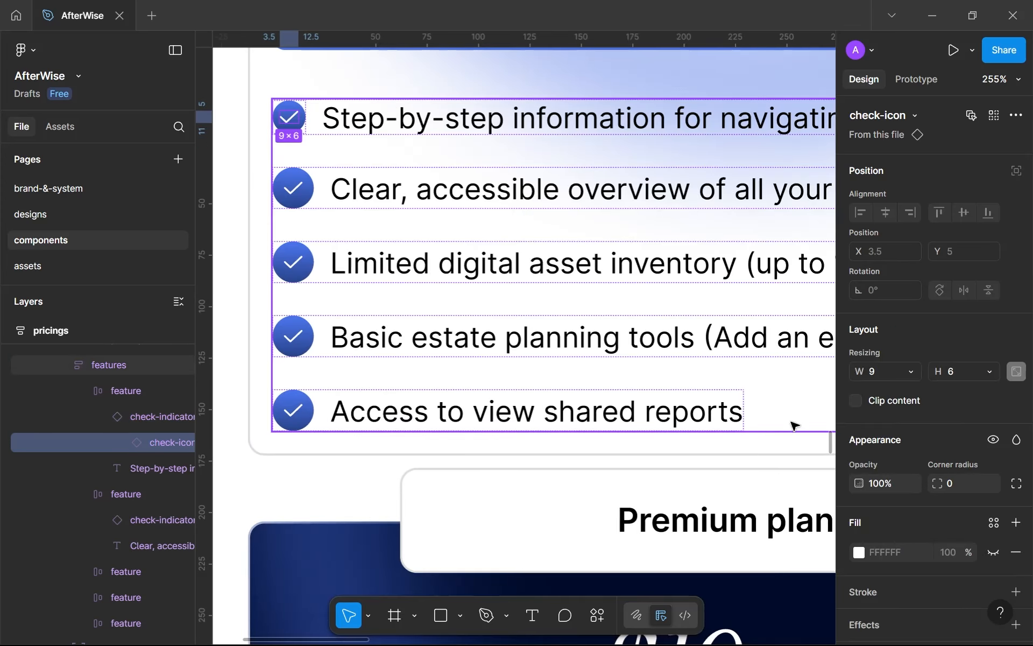
{"action": "left_click", "coordinate": [963, 371]}
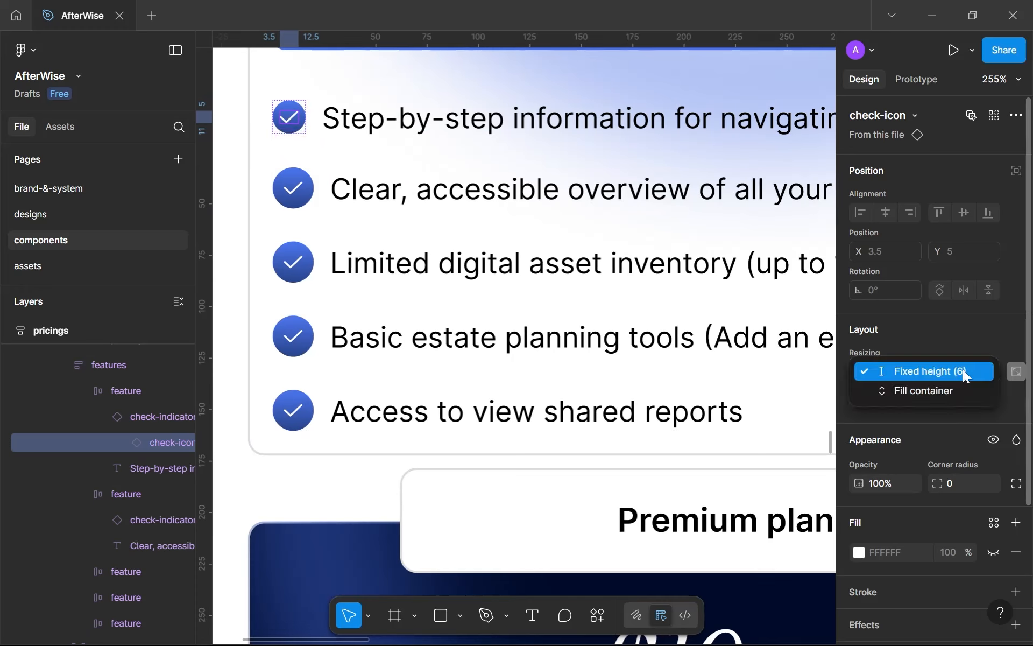
{"action": "left_click", "coordinate": [911, 390]}
{"action": "left_click", "coordinate": [904, 375]}
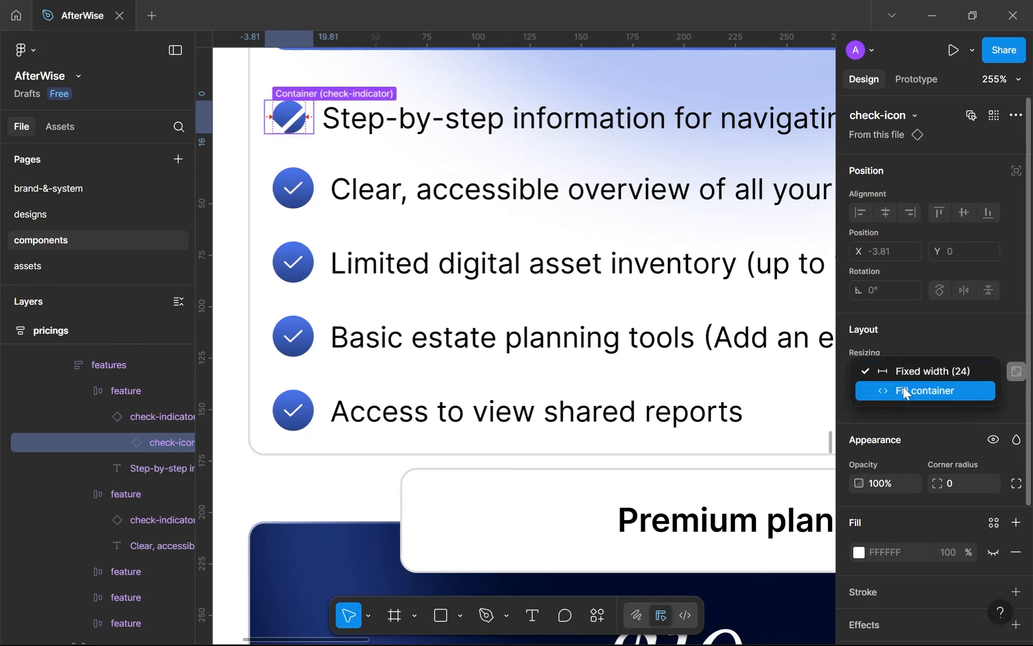
{"action": "left_click", "coordinate": [902, 386]}
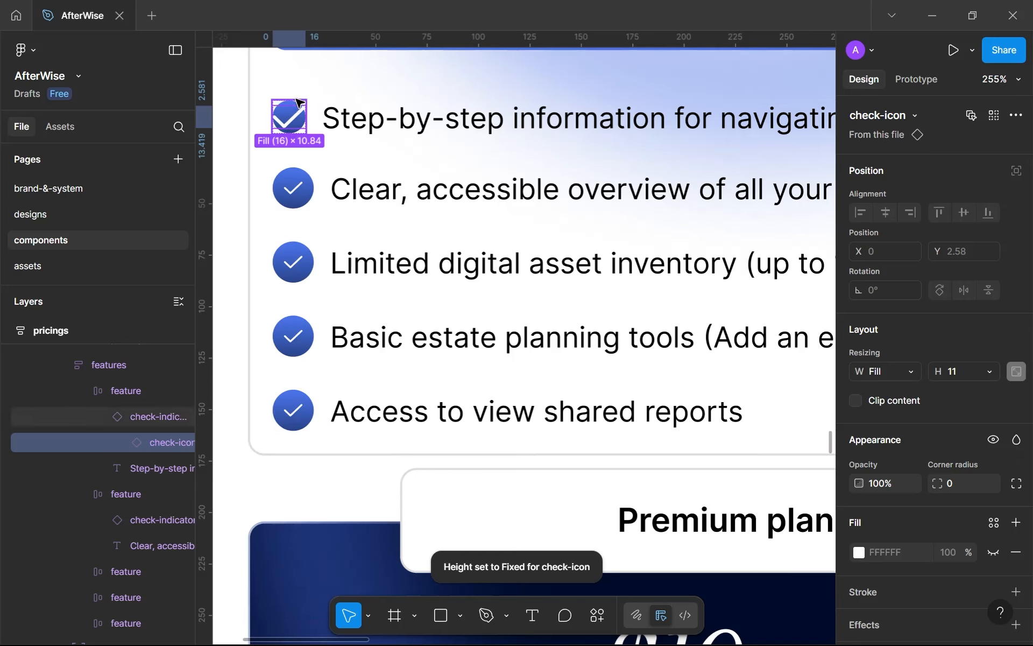
Give the first check indicator 4 horizontal and 4 vertical padding.
{"action": "key", "text": "Escape"}
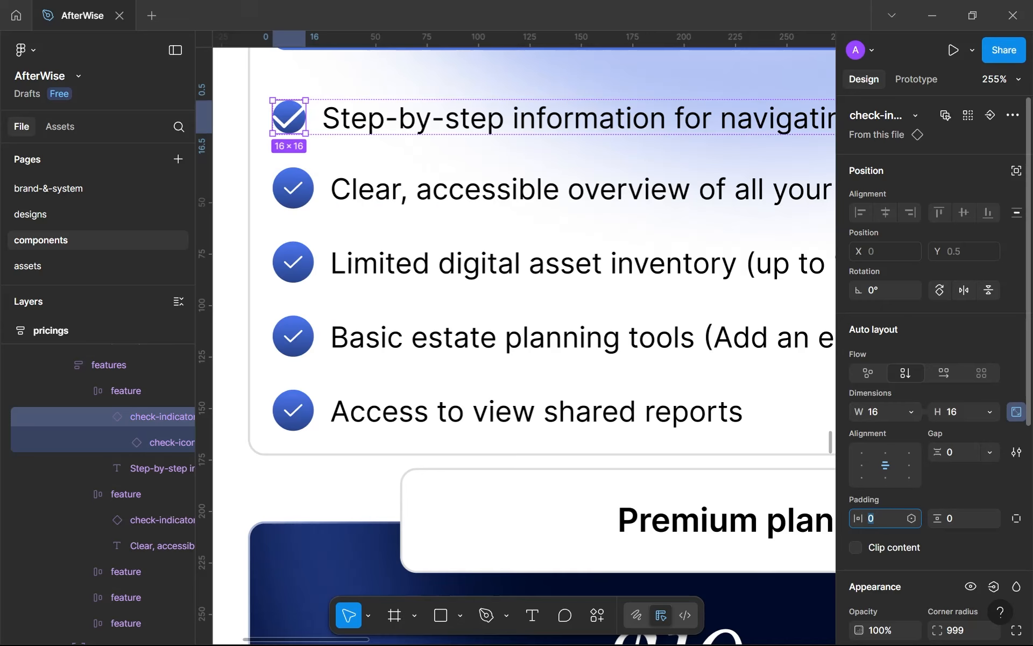
{"action": "type", "text": "7"}
{"action": "key", "text": "Return"}
{"action": "key", "text": "Down"}
{"action": "key", "text": "Down"}
{"action": "key", "text": "Down"}
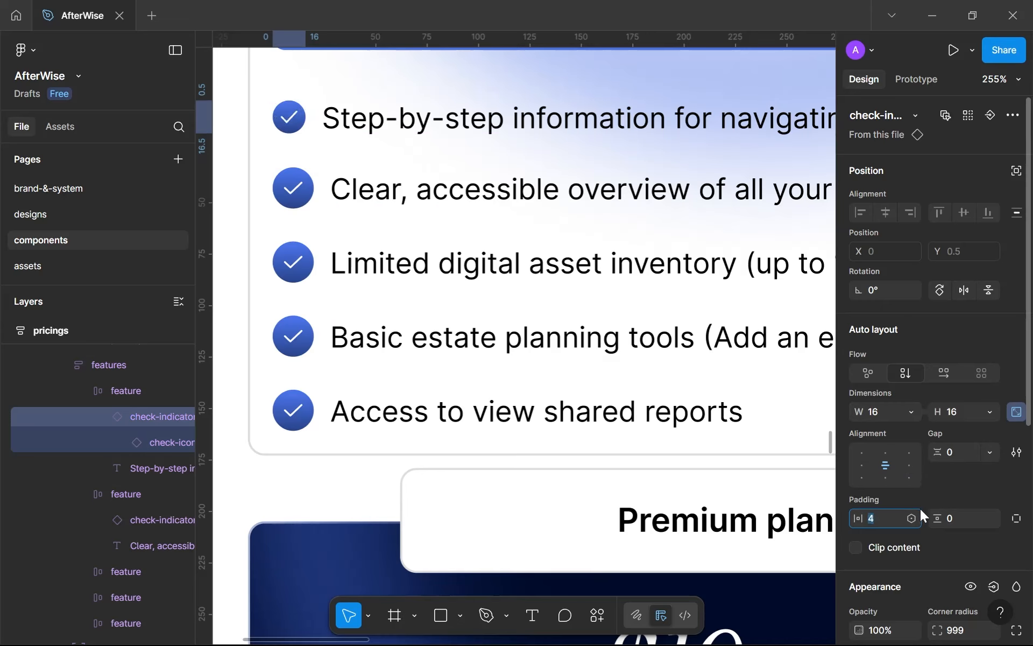
{"action": "left_click", "coordinate": [953, 521]}
{"action": "type", "text": "2"}
{"action": "key", "text": "Return"}
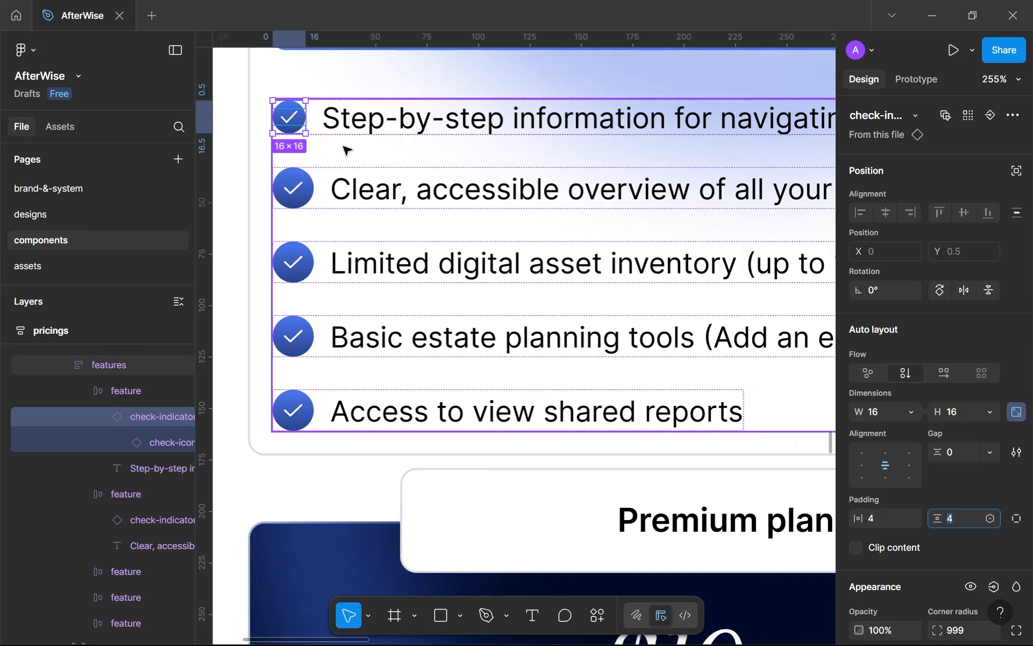
Paste the first indicator's 16×16 size and padding onto the other four check indicators.
{"action": "left_click", "coordinate": [318, 118]}
{"action": "left_click", "coordinate": [289, 116]}
{"action": "left_click", "coordinate": [305, 199]}
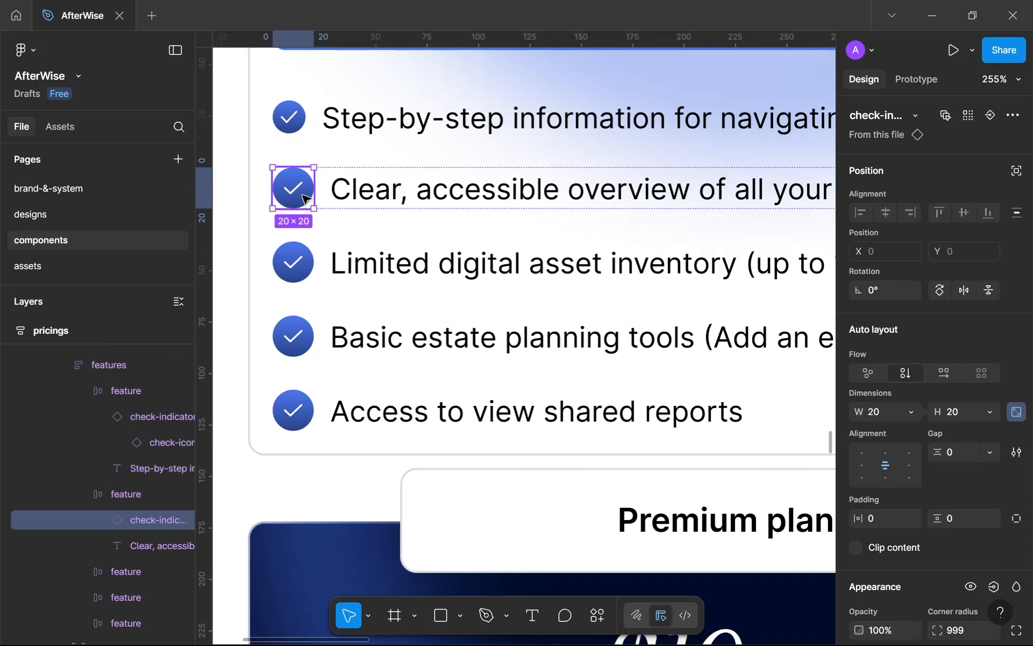
{"action": "key", "text": "ctrl+alt+v"}
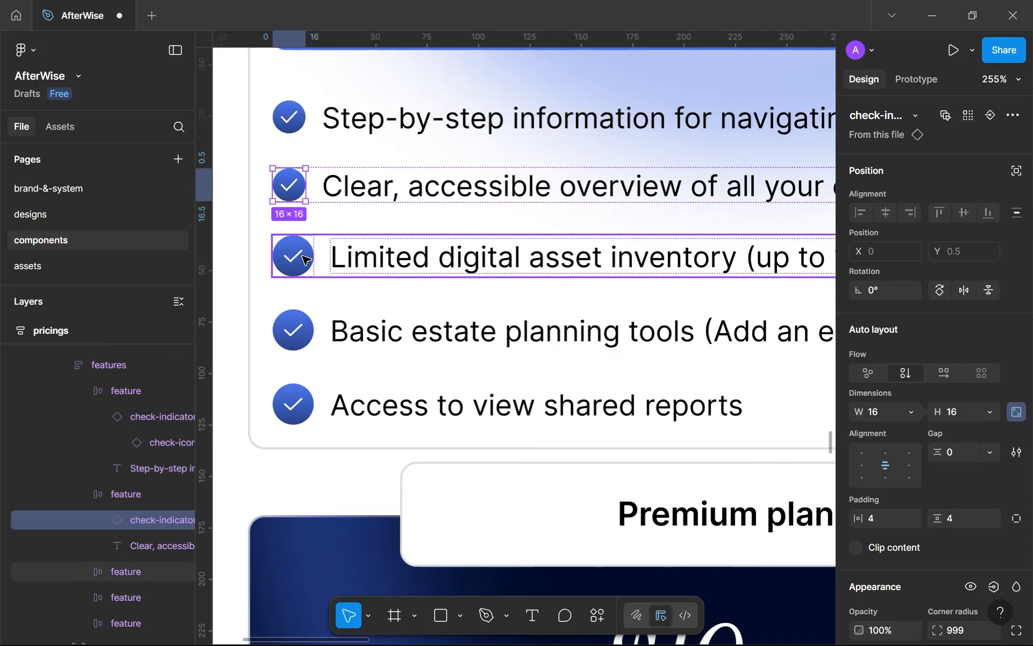
{"action": "double_click", "coordinate": [304, 259]}
{"action": "double_click", "coordinate": [291, 346], "text": "shift"}
{"action": "double_click", "coordinate": [293, 406], "text": "shift"}
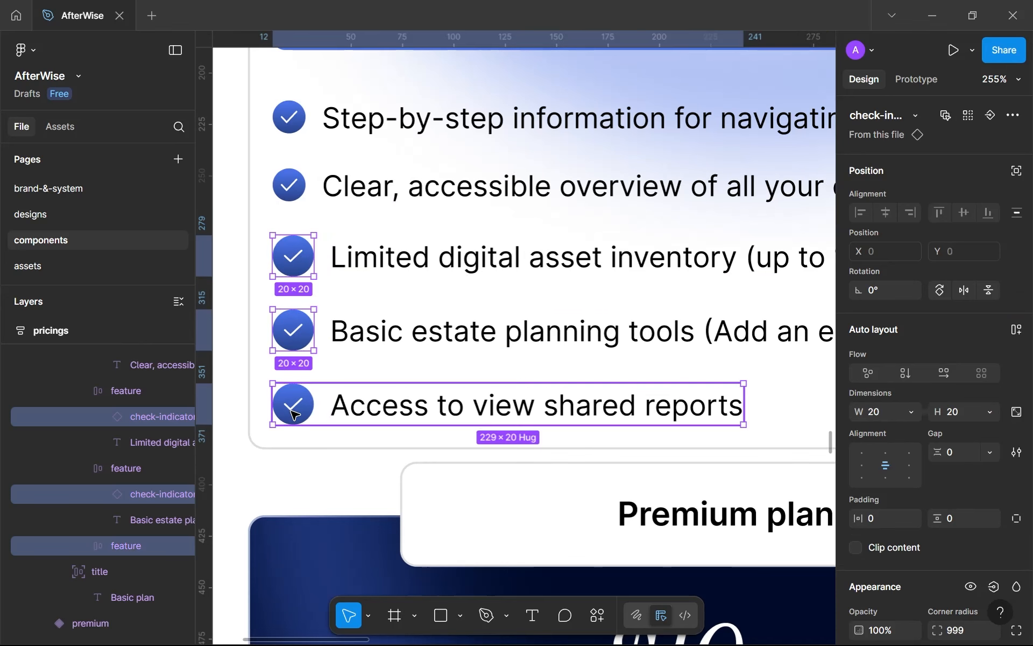
{"action": "key", "text": "ctrl+alt+v"}
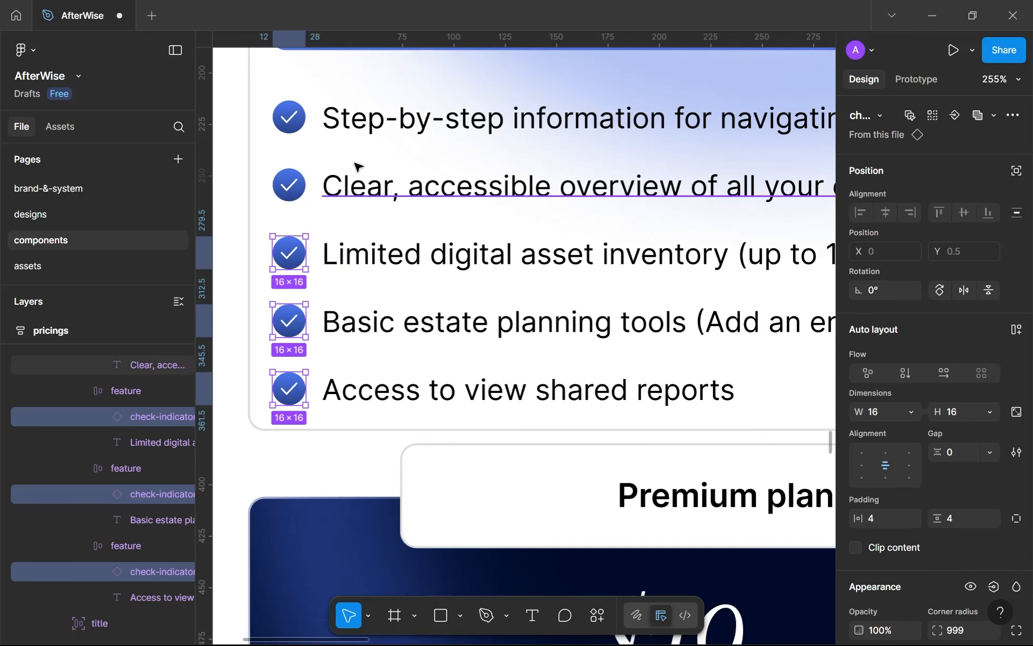
Apply the sans-xsm-rg text style to the five Basic plan feature texts.
{"action": "left_click", "coordinate": [401, 129]}
{"action": "left_click", "coordinate": [403, 185], "text": "shift"}
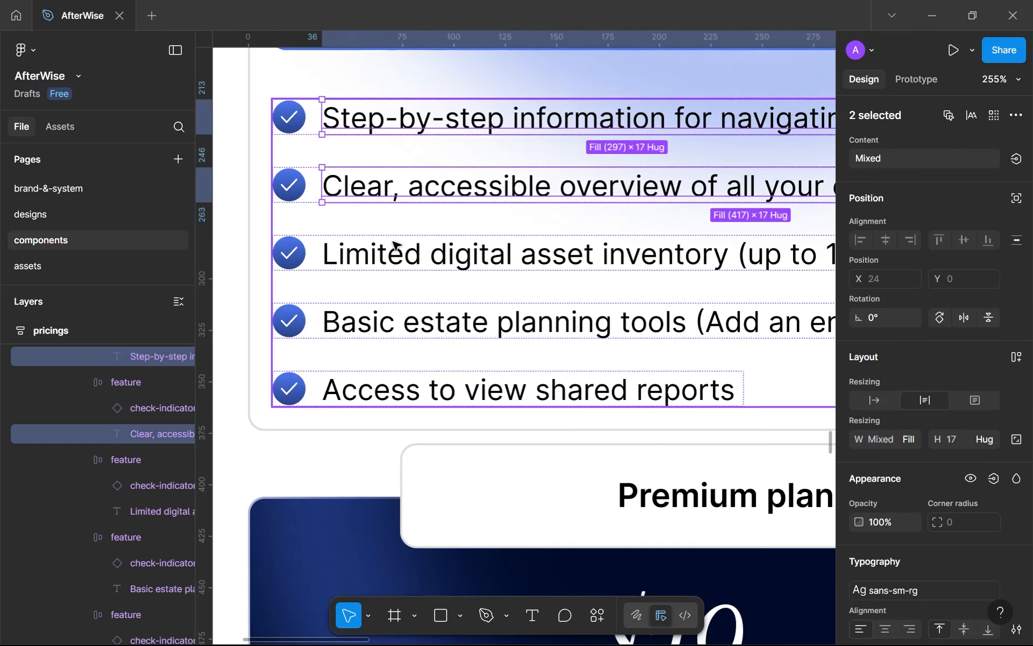
{"action": "left_click", "coordinate": [398, 252], "text": "shift"}
{"action": "left_click", "coordinate": [379, 321], "text": "shift"}
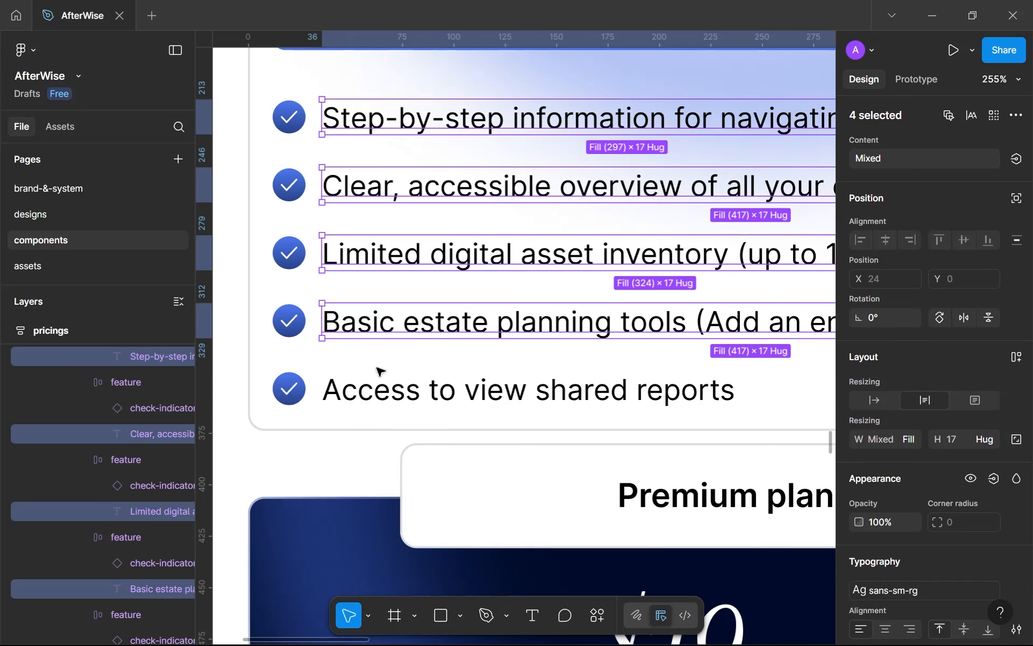
{"action": "left_click", "coordinate": [378, 390], "text": "shift"}
{"action": "left_click", "coordinate": [911, 587]}
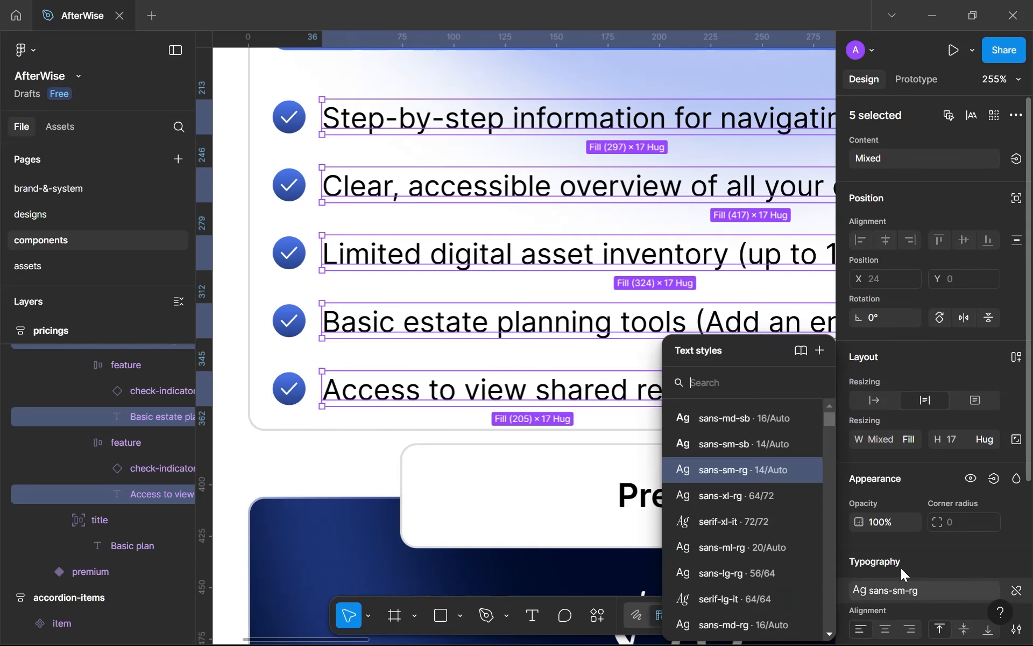
{"action": "scroll", "coordinate": [760, 496], "scroll_direction": "down", "scroll_amount": 1}
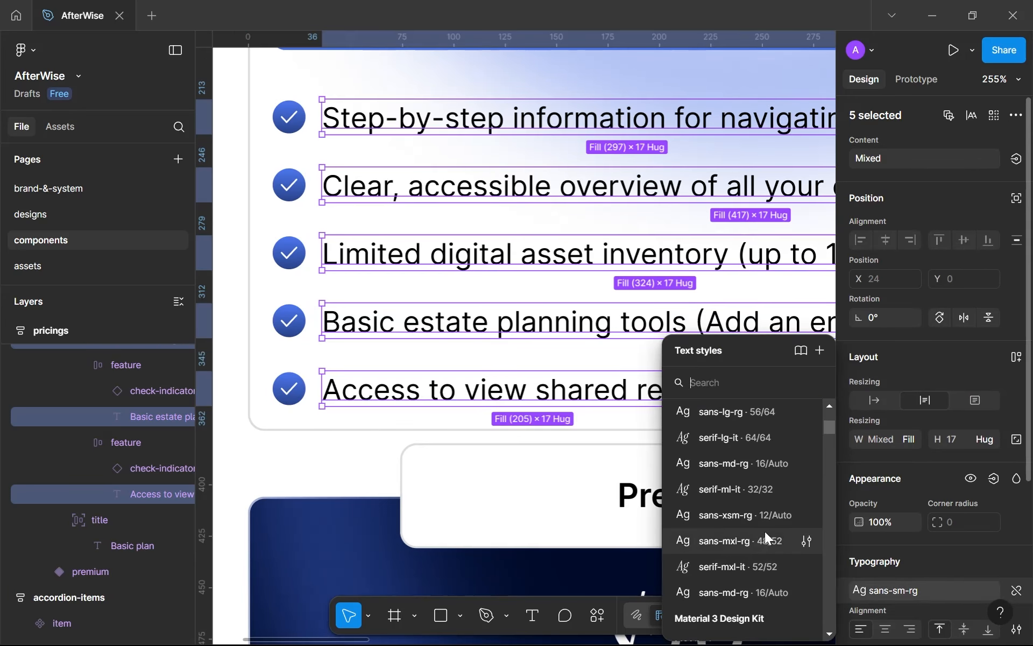
{"action": "left_click", "coordinate": [764, 531]}
Set the Basic plan card's auto-layout gap to 16.
{"action": "scroll", "coordinate": [633, 300], "scroll_direction": "down", "scroll_amount": 5}
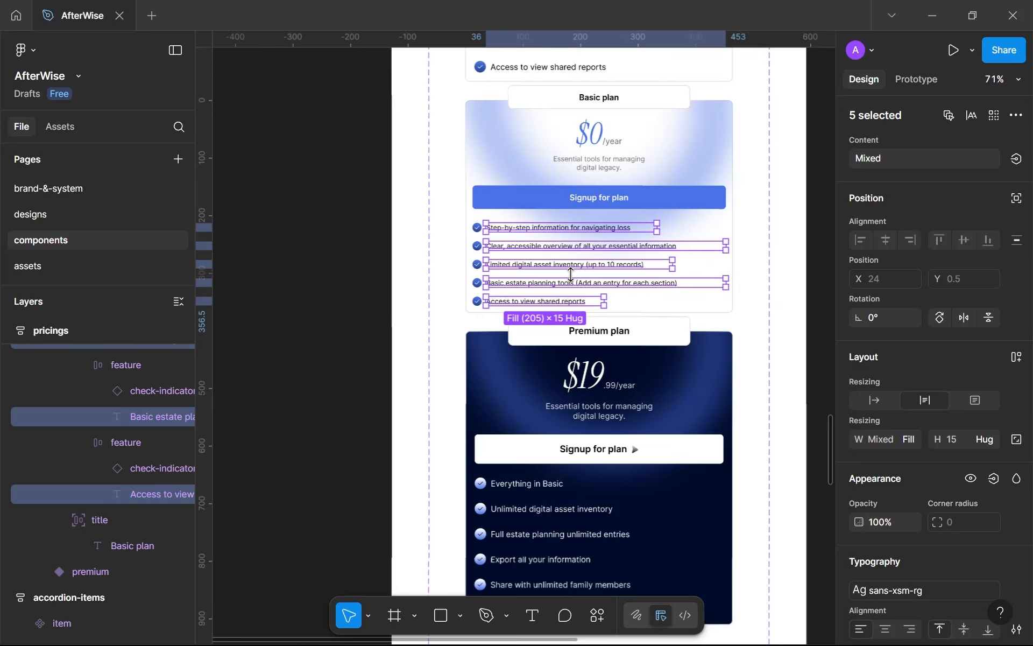
{"action": "scroll", "coordinate": [579, 272], "scroll_direction": "down", "scroll_amount": 1}
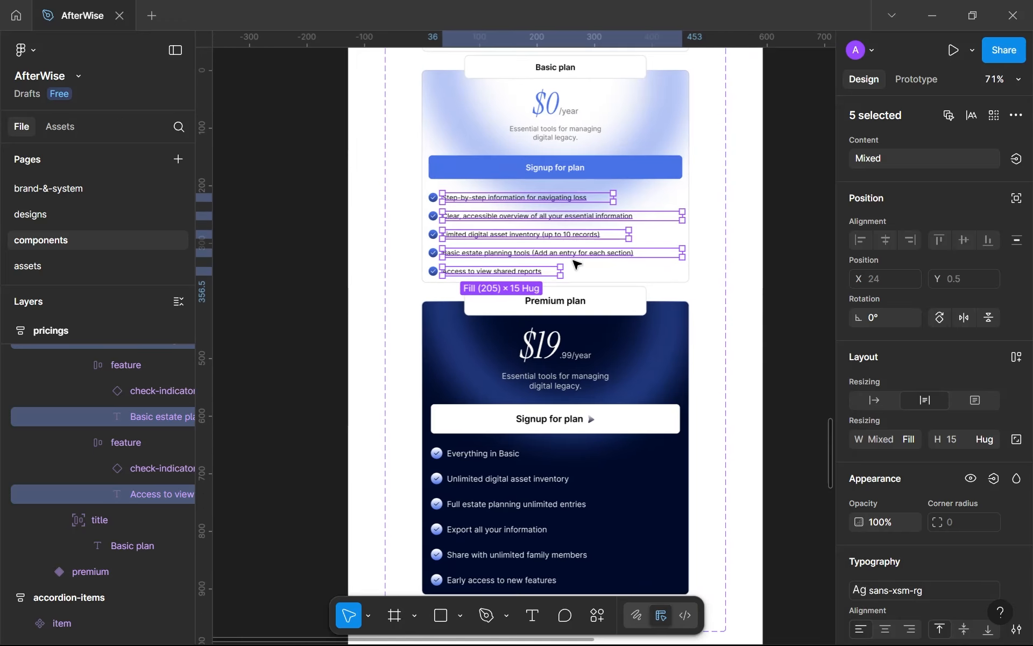
{"action": "left_click", "coordinate": [687, 187]}
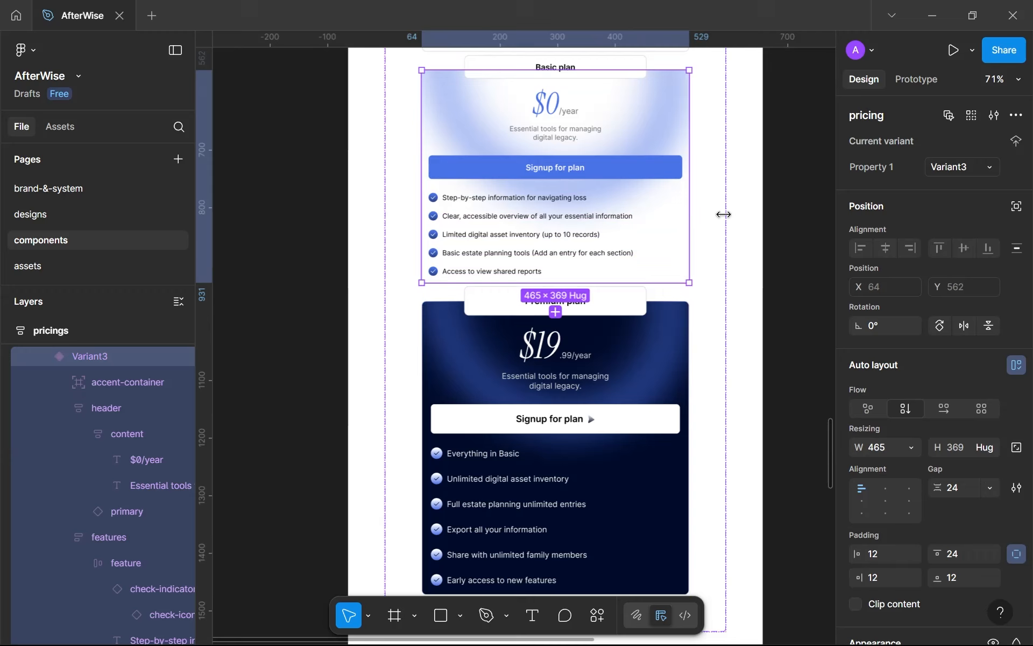
{"action": "left_click", "coordinate": [946, 487]}
{"action": "type", "text": "16"}
{"action": "key", "text": "Return"}
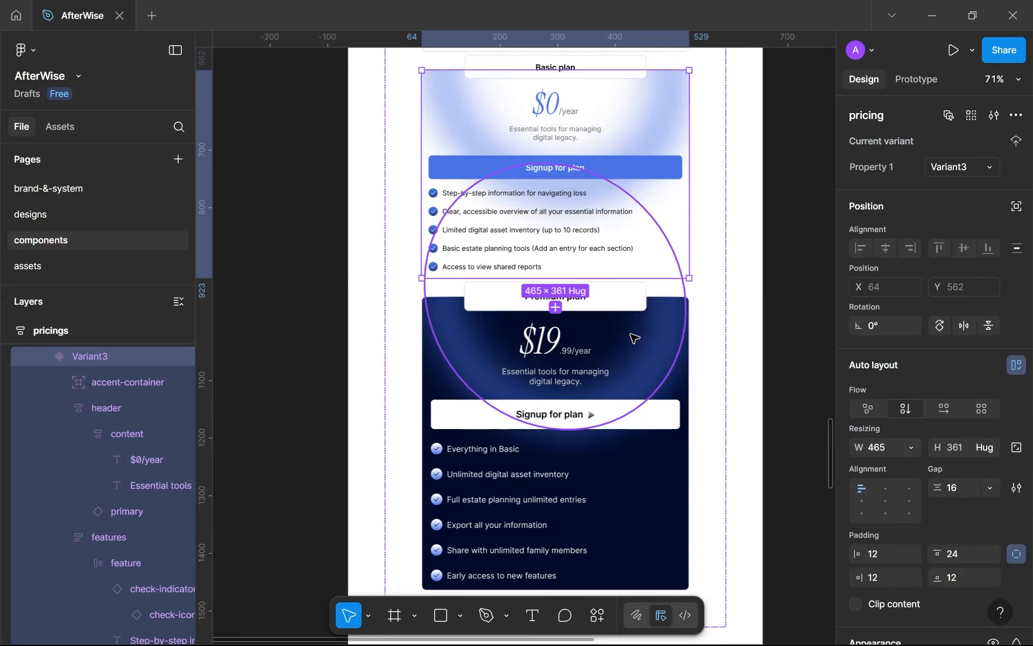
{"action": "scroll", "coordinate": [640, 317], "scroll_direction": "down", "scroll_amount": 4}
{"action": "scroll", "coordinate": [642, 295], "scroll_direction": "down", "scroll_amount": 1}
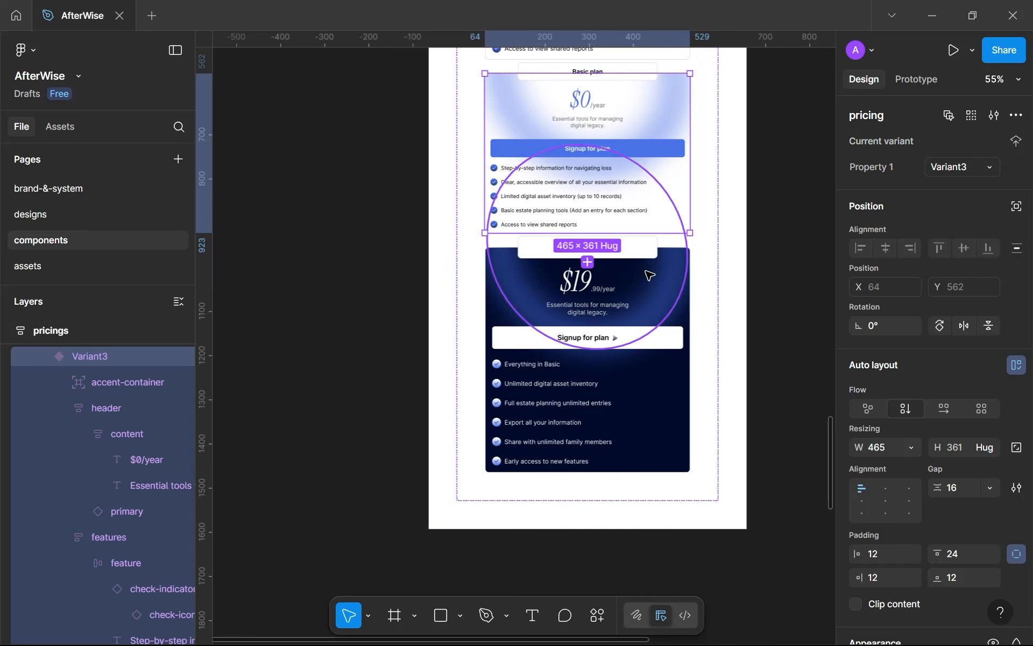
{"action": "scroll", "coordinate": [592, 267], "scroll_direction": "down", "scroll_amount": 4}
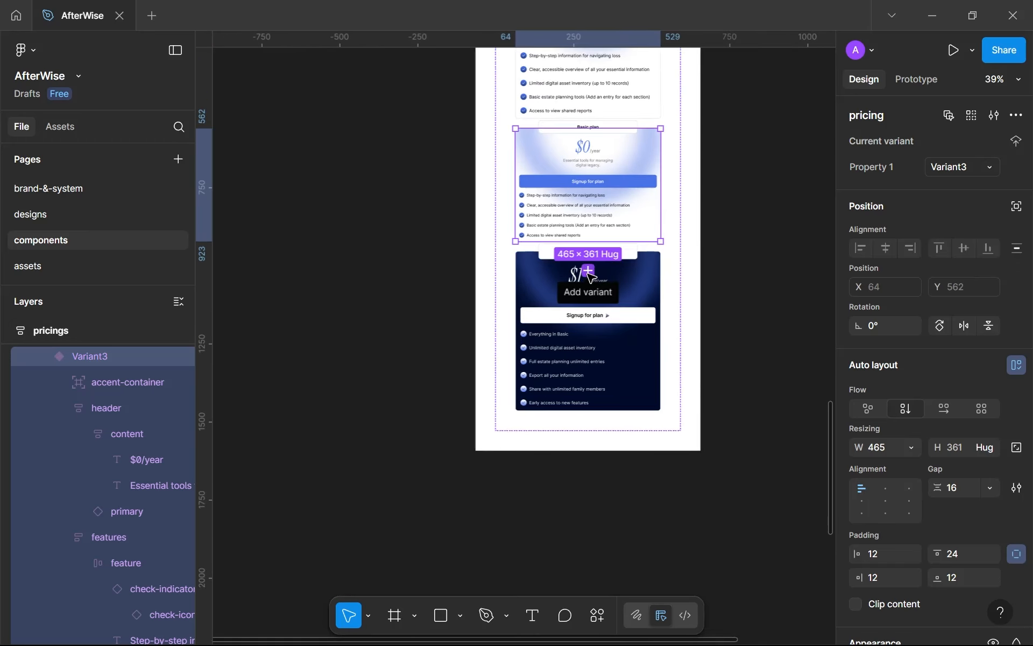
Add a new variant from the Basic plan card and name it basic--mobile.
{"action": "left_click", "coordinate": [588, 270]}
{"action": "left_click", "coordinate": [591, 185]}
{"action": "scroll", "coordinate": [604, 187], "scroll_direction": "up", "scroll_amount": 3}
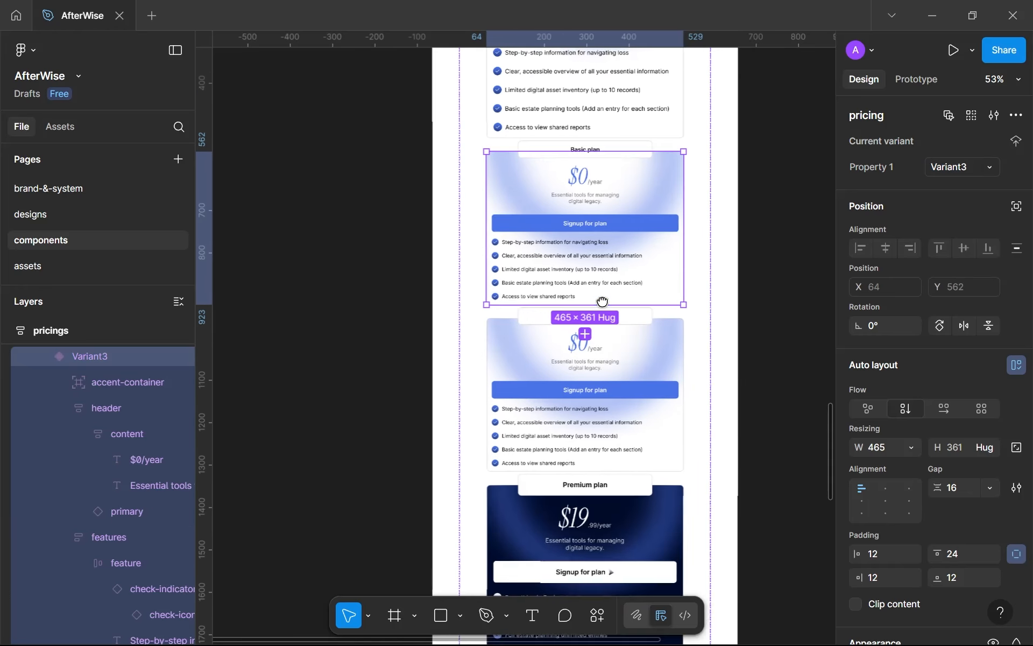
{"action": "left_click", "coordinate": [642, 232]}
{"action": "left_click", "coordinate": [635, 302]}
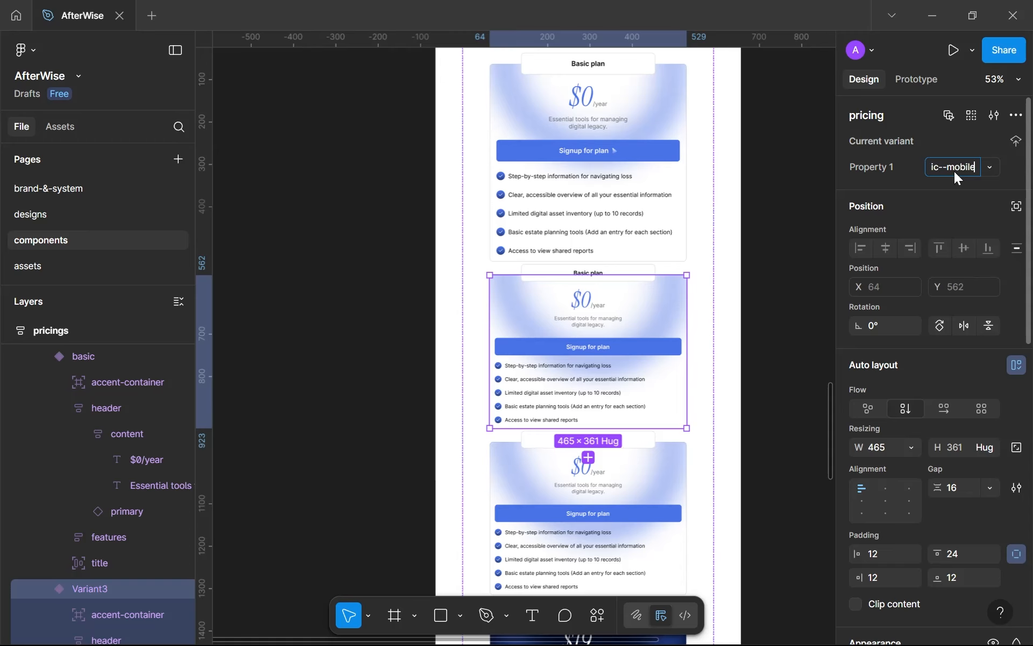
{"action": "key", "text": "Return"}
{"action": "scroll", "coordinate": [596, 258], "scroll_direction": "down", "scroll_amount": 4}
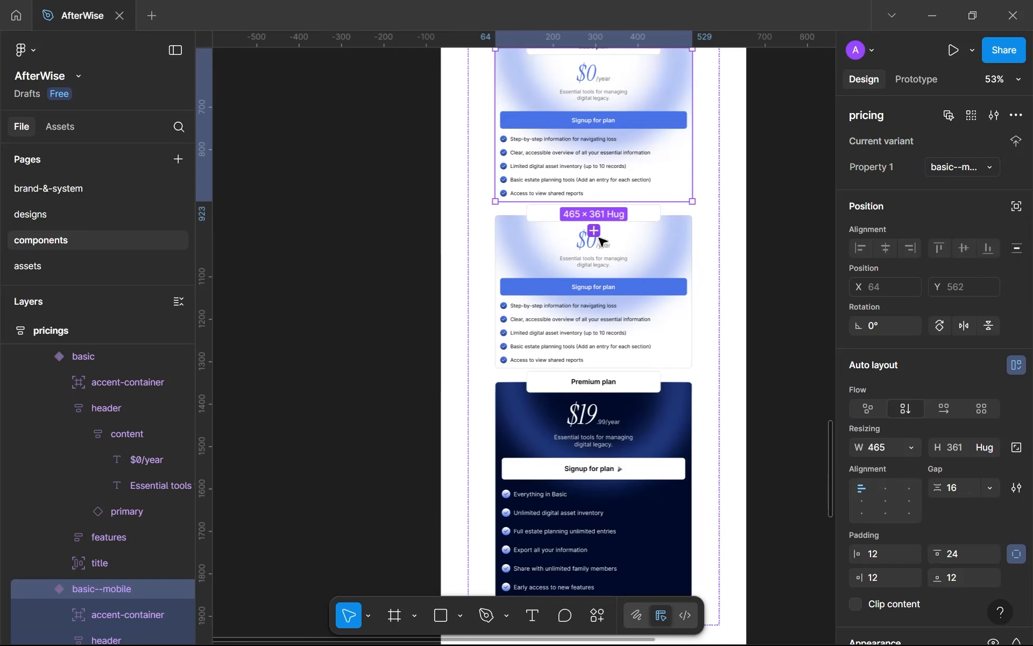
Name the other new variant premium--mobile and move it below the premium variant.
{"action": "left_click", "coordinate": [607, 300]}
{"action": "scroll", "coordinate": [620, 281], "scroll_direction": "down", "scroll_amount": 1}
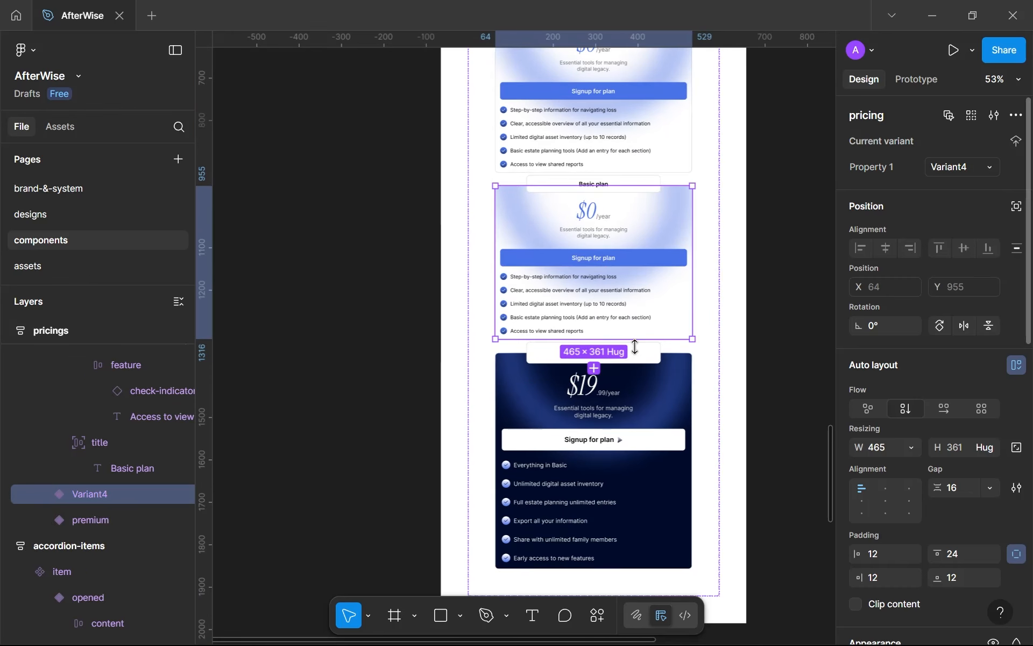
{"action": "left_click", "coordinate": [651, 398]}
{"action": "left_click", "coordinate": [659, 297]}
{"action": "left_click", "coordinate": [964, 168]}
{"action": "type", "text": "premium--mod"}
{"action": "type", "text": "ille"}
{"action": "key", "text": "Return"}
{"action": "left_click", "coordinate": [964, 166]}
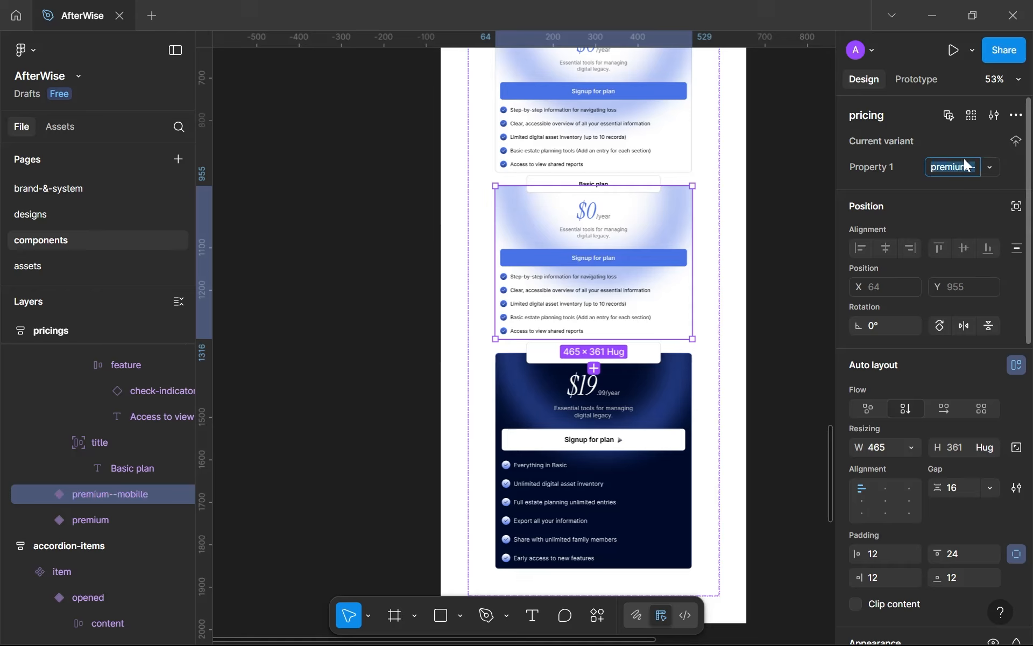
{"action": "key", "text": "BackSpace"}
{"action": "key", "text": "Return"}
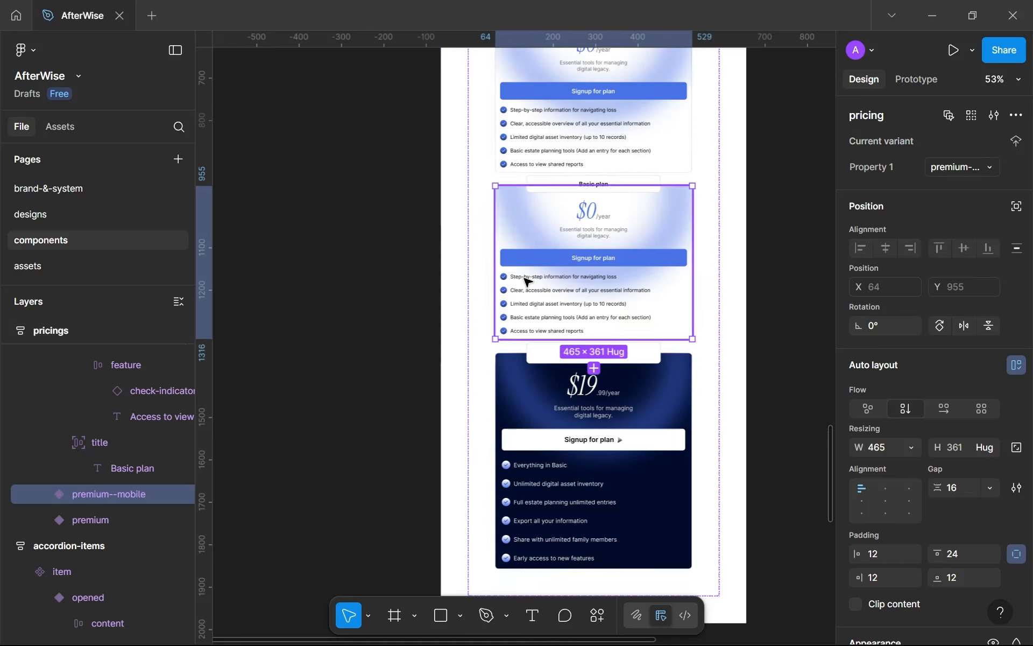
{"action": "scroll", "coordinate": [526, 280], "scroll_direction": "down", "scroll_amount": 2}
{"action": "key", "text": "Down"}
Replace 'Basic' with 'Premium' in the premium--mobile card's title text.
{"action": "scroll", "coordinate": [542, 251], "scroll_direction": "up", "scroll_amount": 3}
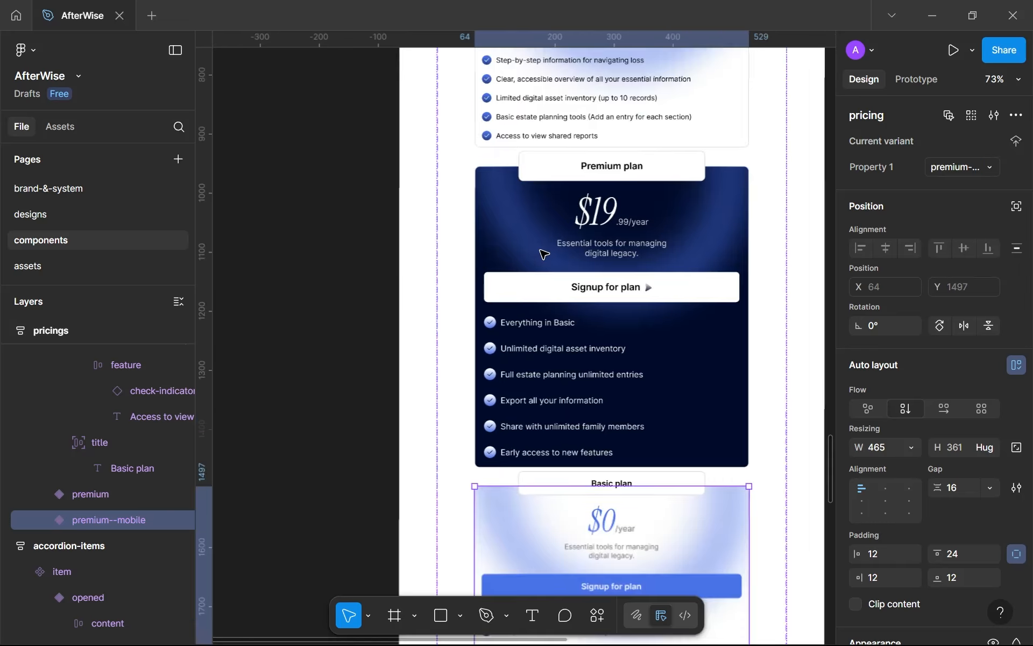
{"action": "left_click_drag", "start_coordinate": [562, 266], "coordinate": [558, 112]}
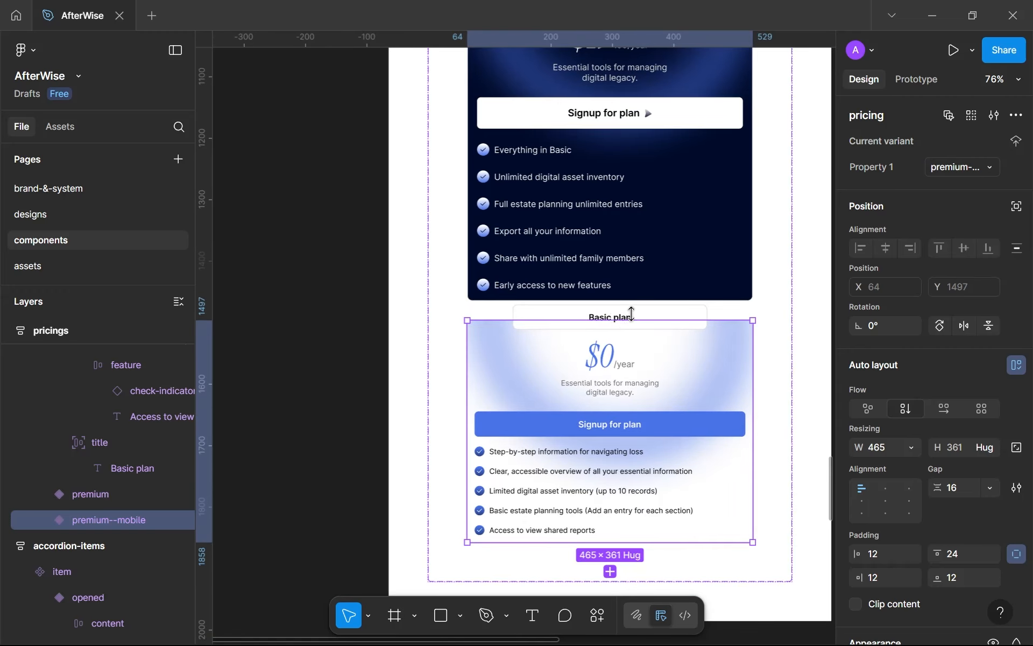
{"action": "scroll", "coordinate": [629, 312], "scroll_direction": "down", "scroll_amount": 3}
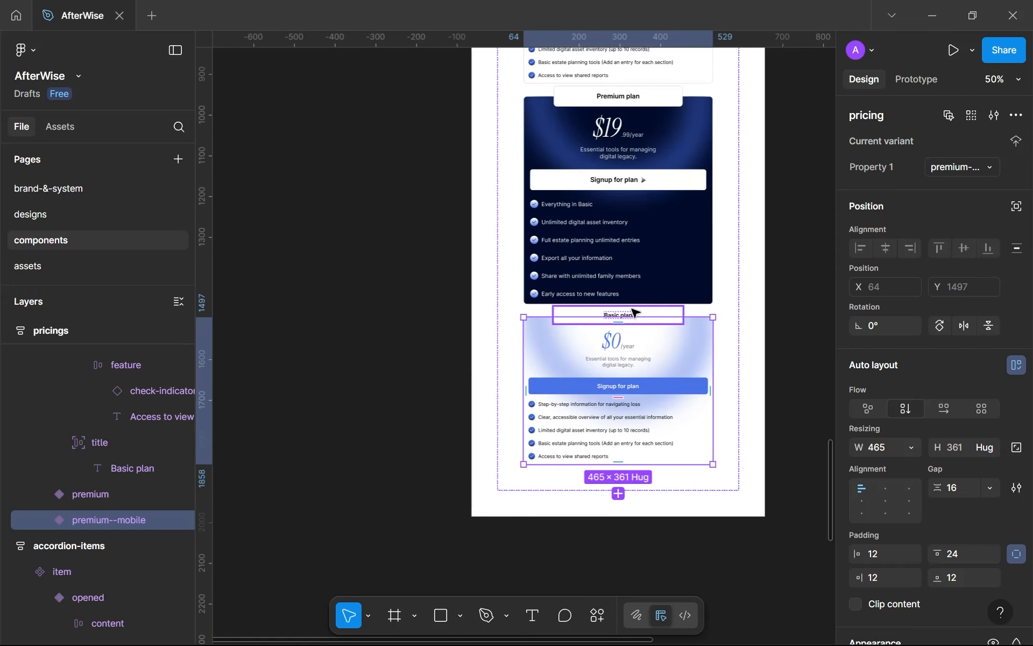
{"action": "left_click", "coordinate": [633, 313]}
{"action": "scroll", "coordinate": [629, 313], "scroll_direction": "up", "scroll_amount": 3}
{"action": "double_click", "coordinate": [604, 320]}
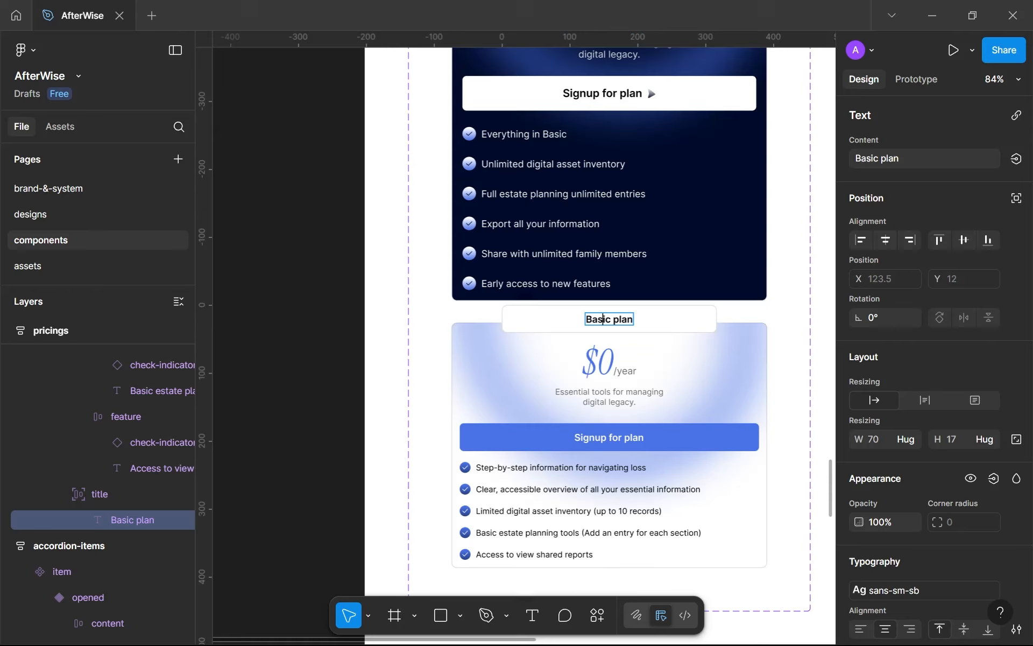
{"action": "double_click", "coordinate": [604, 320]}
{"action": "left_click", "coordinate": [603, 319]}
{"action": "type", "text": "Premium"}
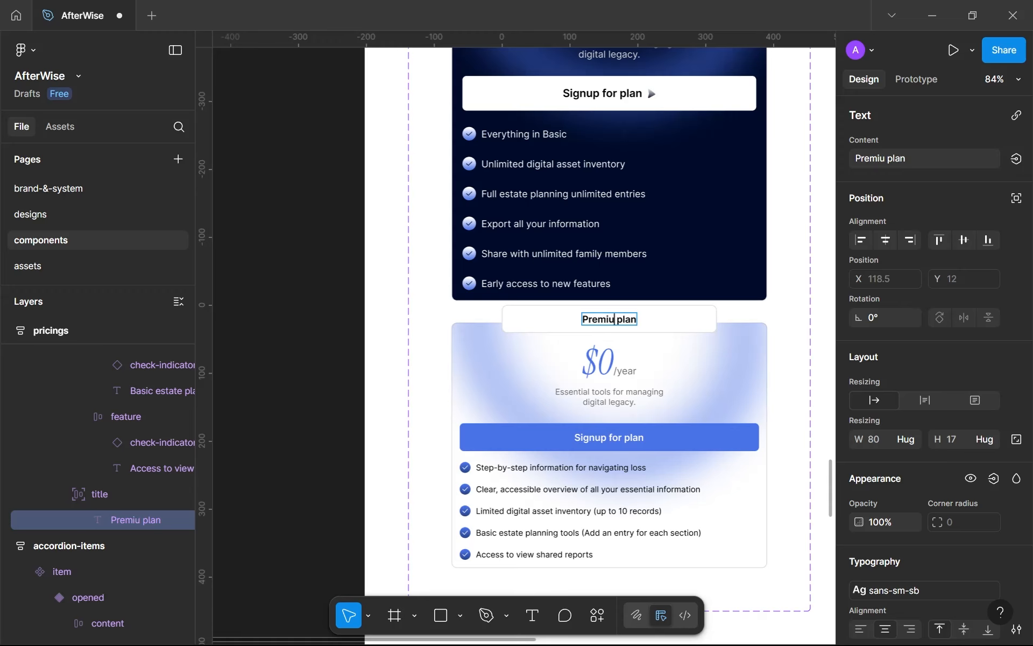
{"action": "key", "text": "Escape"}
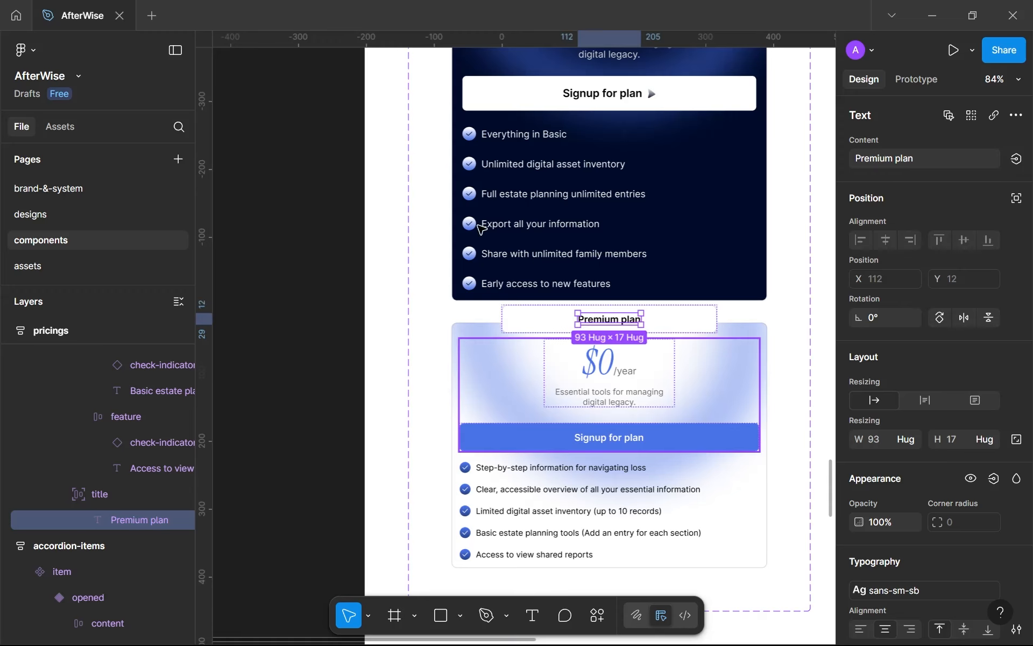
Fill the Everything in Basic check indicator on the dark Premium card with checkmark-grad--dark.
{"action": "left_click", "coordinate": [469, 135]}
{"action": "double_click", "coordinate": [469, 135]}
{"action": "double_click", "coordinate": [469, 135]}
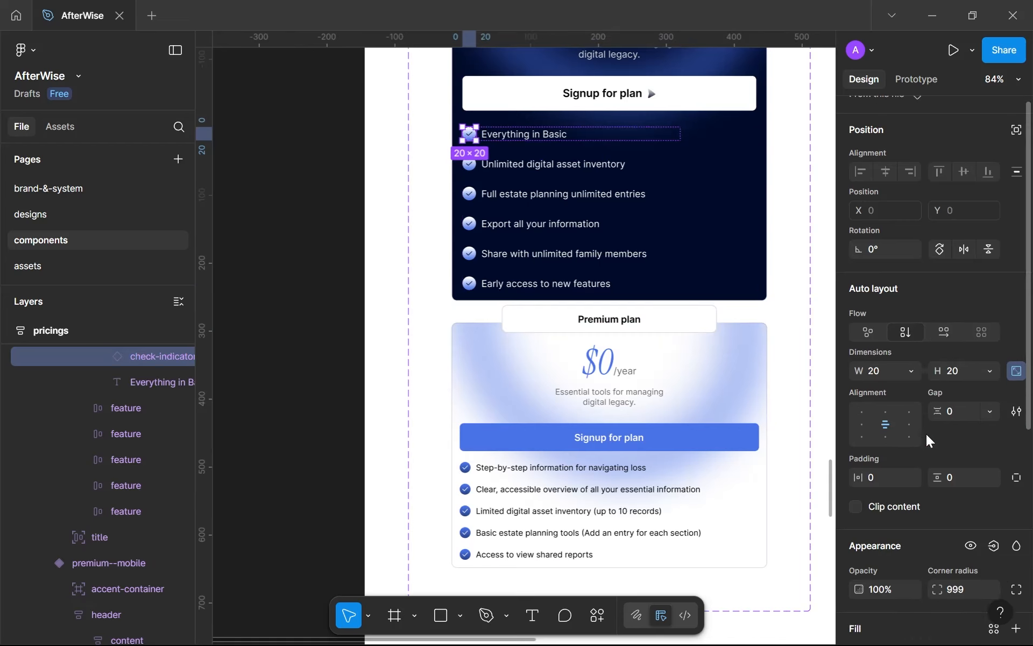
{"action": "scroll", "coordinate": [925, 434], "scroll_direction": "down", "scroll_amount": 4}
{"action": "scroll", "coordinate": [881, 480], "scroll_direction": "down", "scroll_amount": 2}
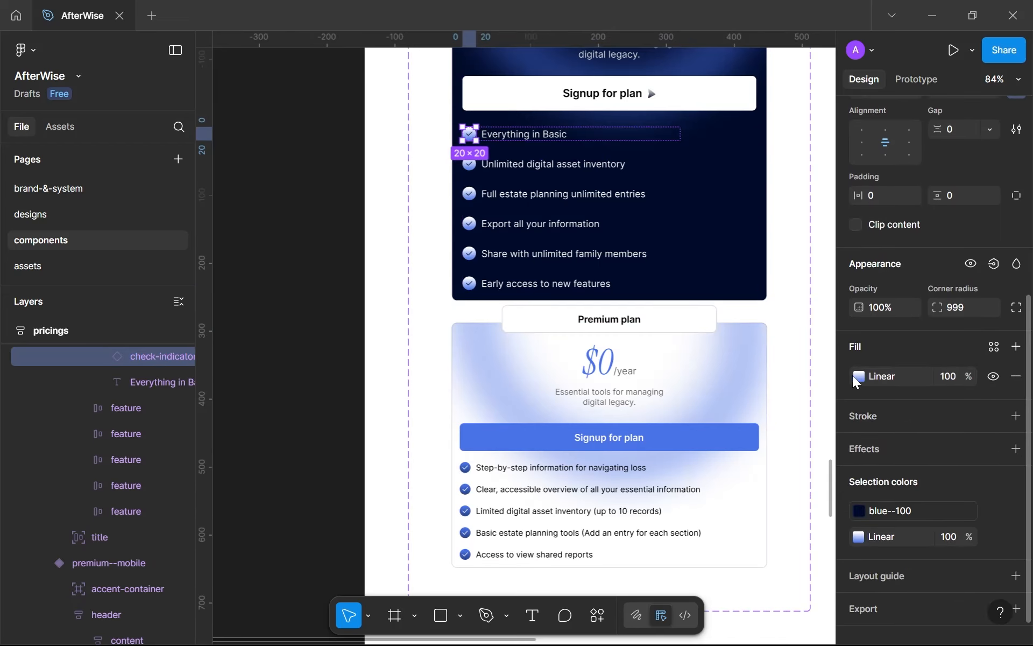
{"action": "left_click", "coordinate": [993, 348]}
{"action": "scroll", "coordinate": [766, 513], "scroll_direction": "down", "scroll_amount": 5}
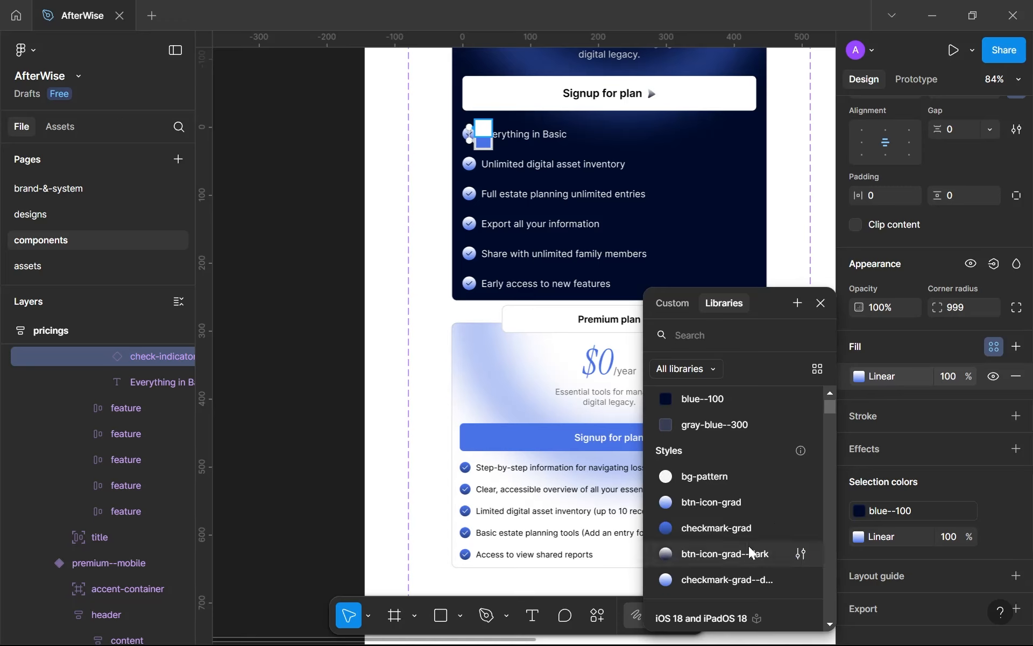
{"action": "left_click", "coordinate": [751, 577]}
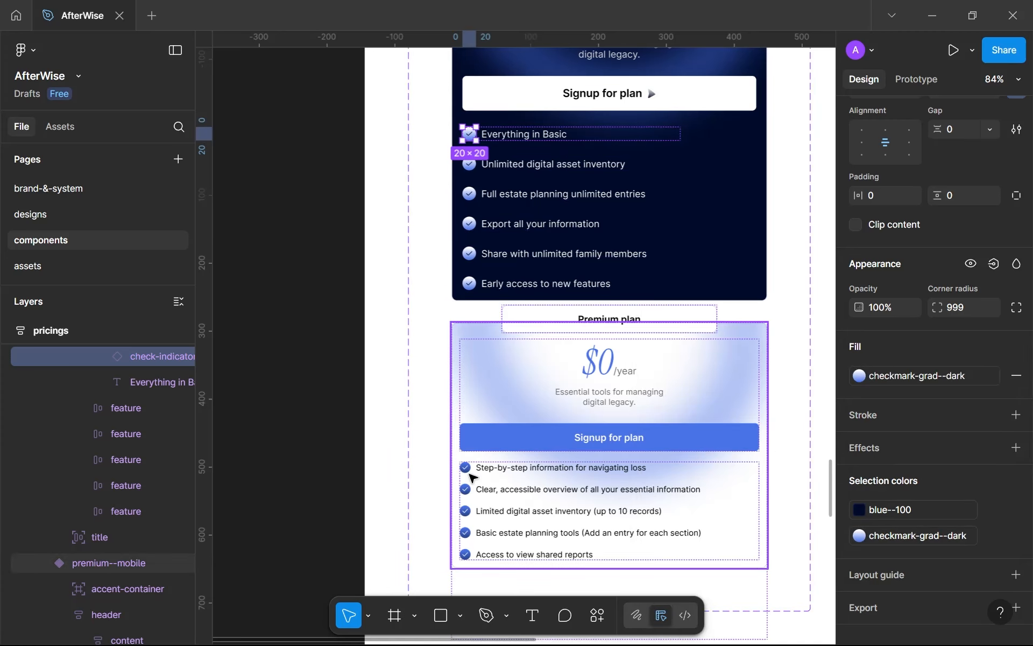
{"action": "scroll", "coordinate": [466, 472], "scroll_direction": "down", "scroll_amount": 3}
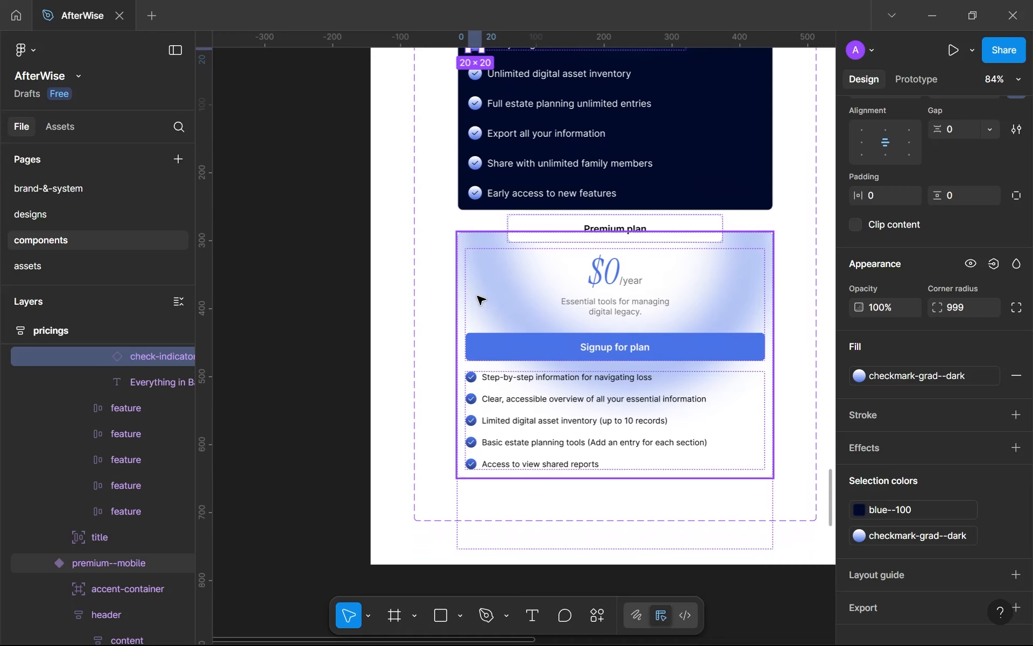
{"action": "left_click", "coordinate": [480, 300]}
{"action": "scroll", "coordinate": [481, 299], "scroll_direction": "down", "scroll_amount": 5}
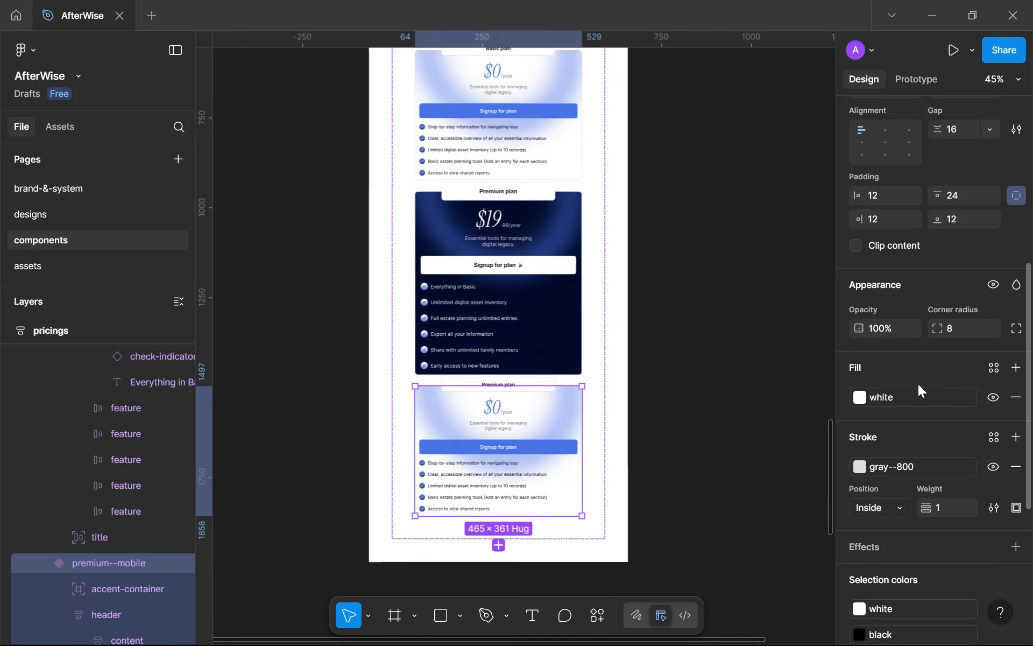
Fill the premium--mobile card background with the blue--100 colour style.
{"action": "left_click", "coordinate": [912, 397]}
{"action": "left_click", "coordinate": [689, 566]}
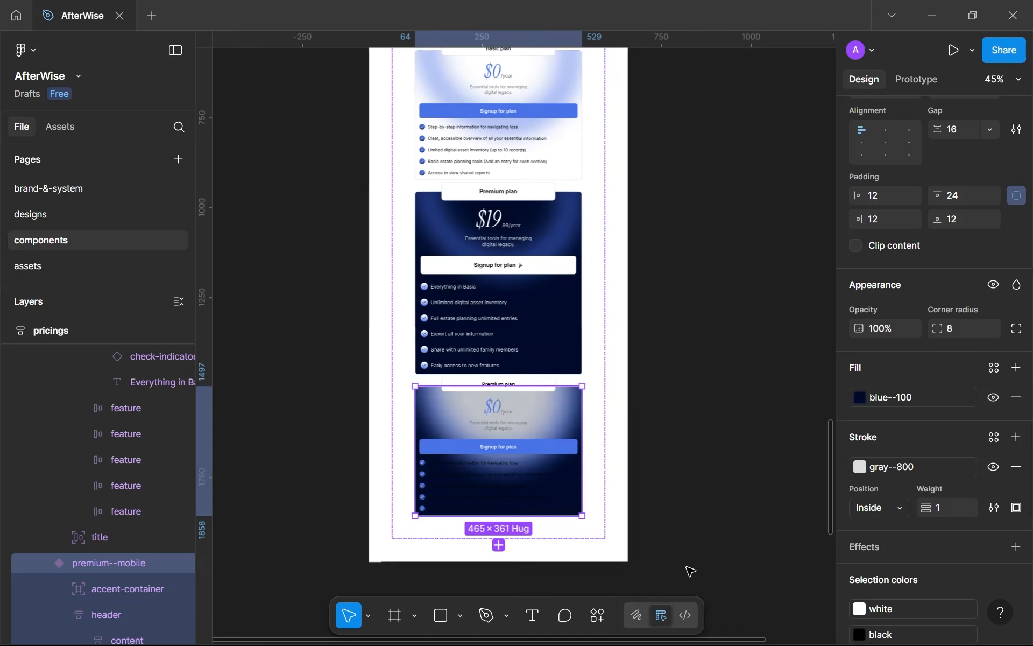
{"action": "scroll", "coordinate": [502, 415], "scroll_direction": "up", "scroll_amount": 4}
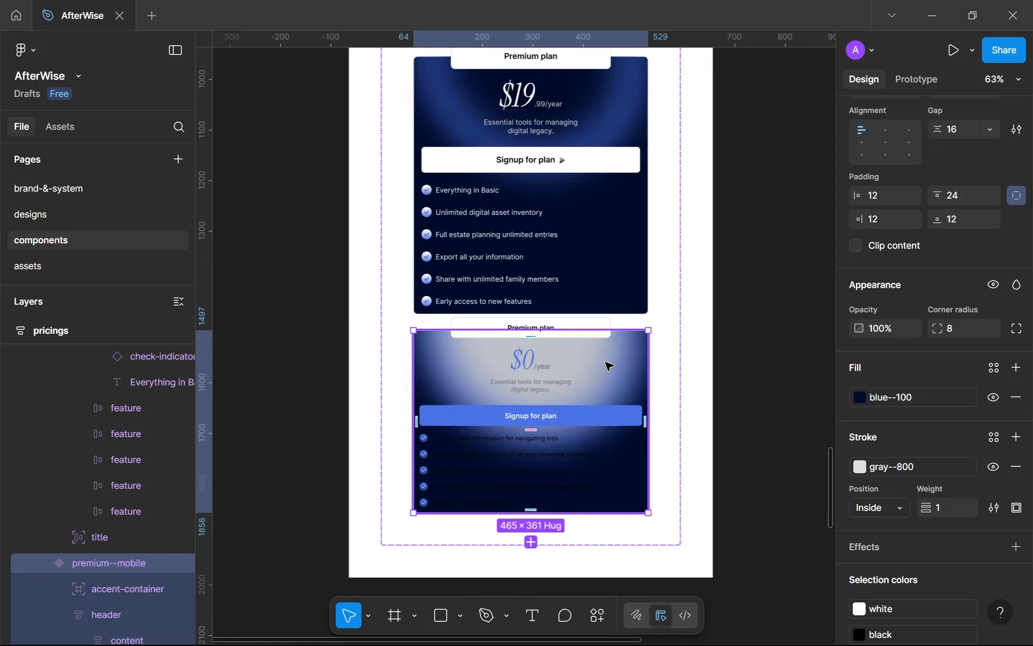
{"action": "left_click", "coordinate": [618, 365]}
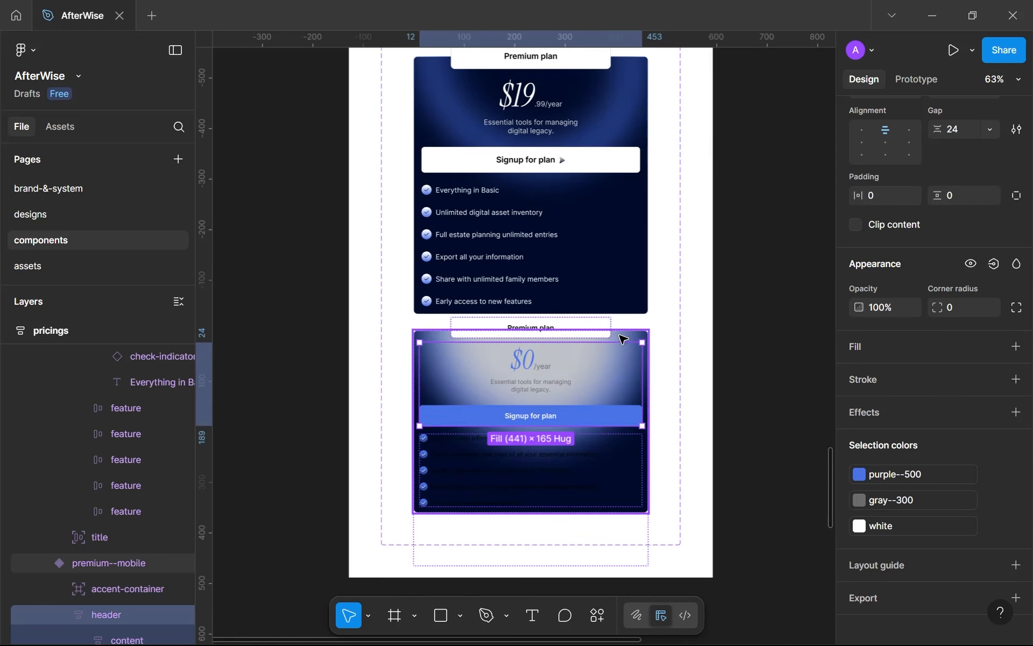
Set the accent-container radial gradient's 63% stop to 000B2A.
{"action": "left_click", "coordinate": [97, 585]}
{"action": "scroll", "coordinate": [887, 438], "scroll_direction": "up", "scroll_amount": 2}
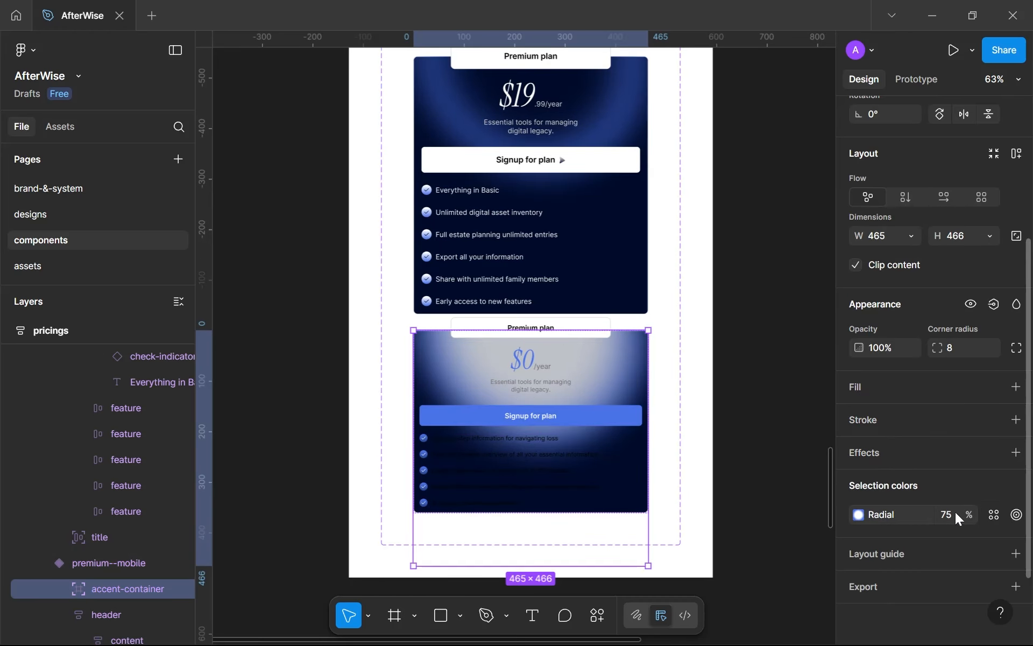
{"action": "left_click", "coordinate": [861, 511]}
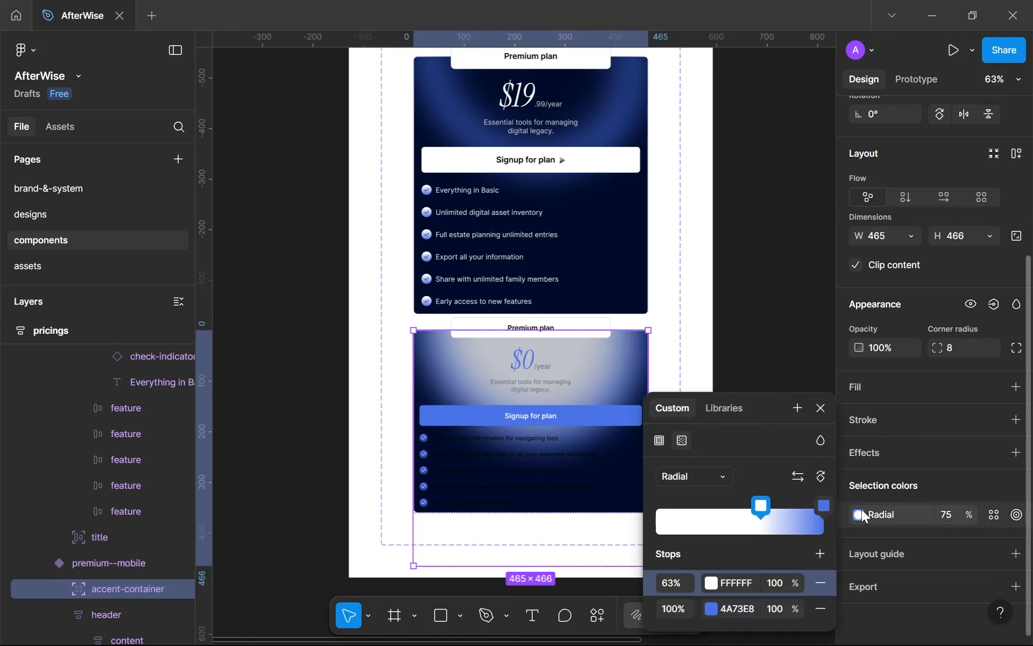
{"action": "left_click", "coordinate": [898, 511]}
{"action": "left_click", "coordinate": [993, 515]}
{"action": "scroll", "coordinate": [753, 505], "scroll_direction": "down", "scroll_amount": 5}
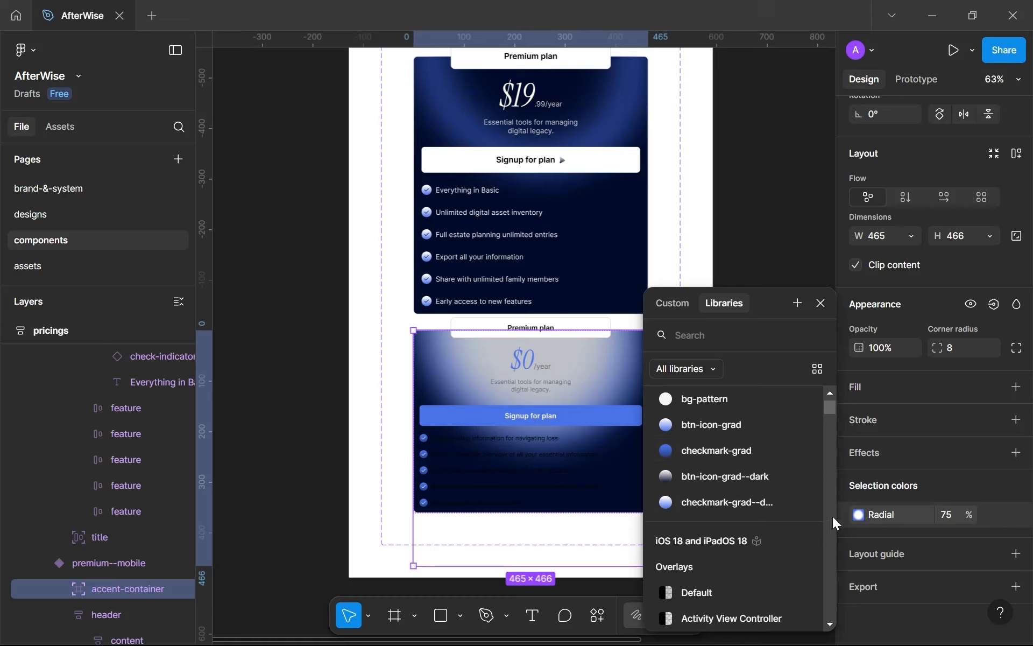
{"action": "left_click", "coordinate": [852, 518]}
{"action": "left_click", "coordinate": [860, 518]}
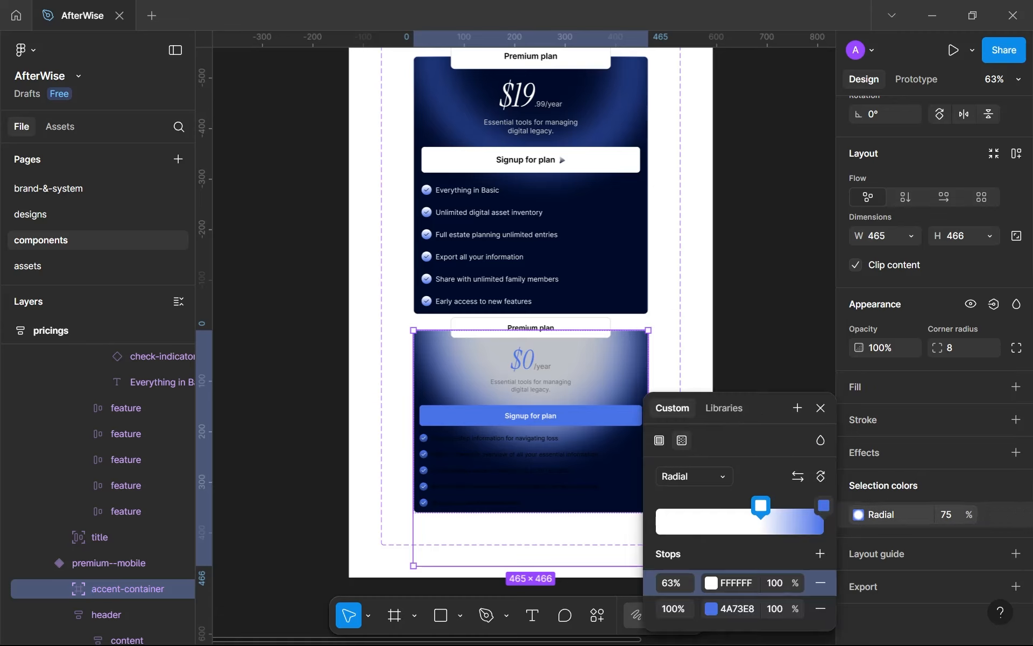
{"action": "left_click", "coordinate": [710, 583]}
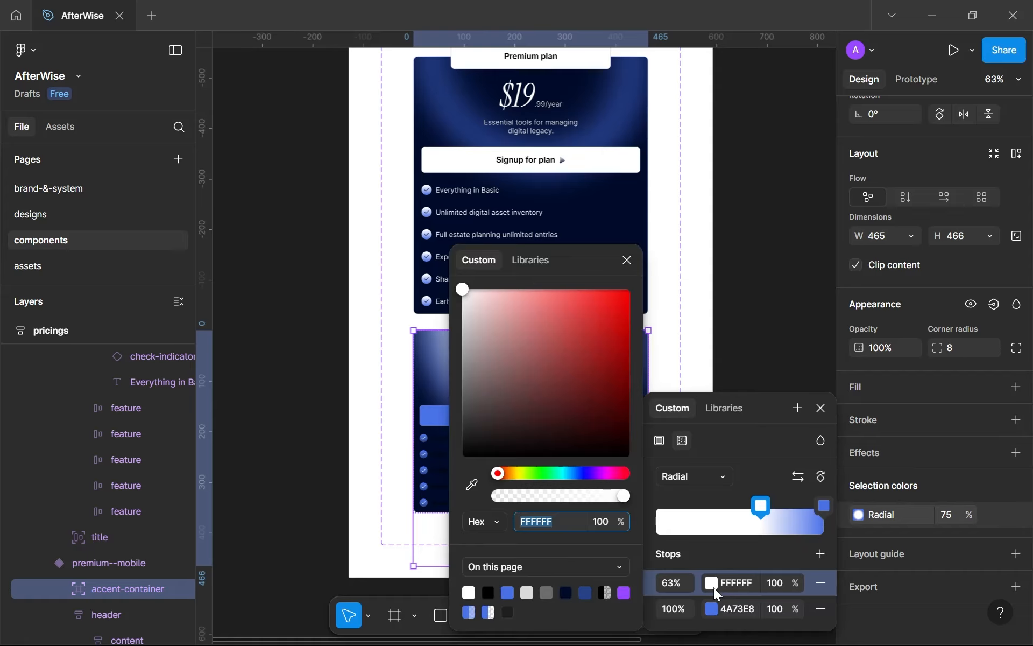
{"action": "left_click", "coordinate": [566, 593]}
{"action": "left_click", "coordinate": [628, 260]}
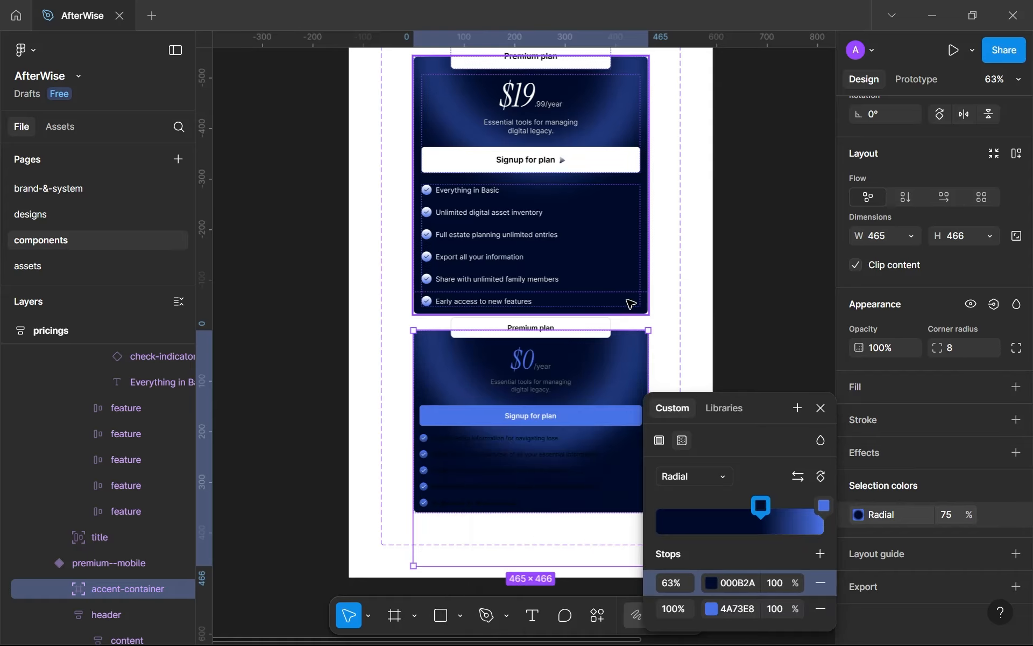
{"action": "left_click", "coordinate": [819, 408]}
Select the amount in the premium--mobile card's $0/year price text for replacement.
{"action": "scroll", "coordinate": [544, 193], "scroll_direction": "up", "scroll_amount": 5}
{"action": "left_click_drag", "start_coordinate": [531, 346], "coordinate": [546, 386]}
{"action": "scroll", "coordinate": [549, 212], "scroll_direction": "down", "scroll_amount": 4}
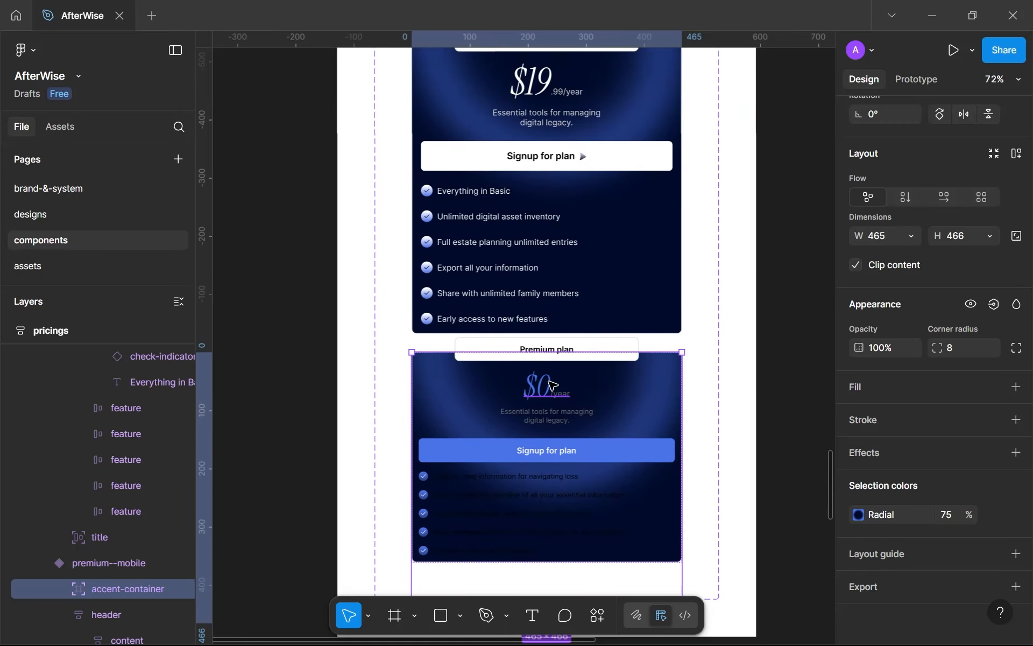
{"action": "scroll", "coordinate": [549, 385], "scroll_direction": "down", "scroll_amount": 2}
{"action": "left_click", "coordinate": [552, 390]}
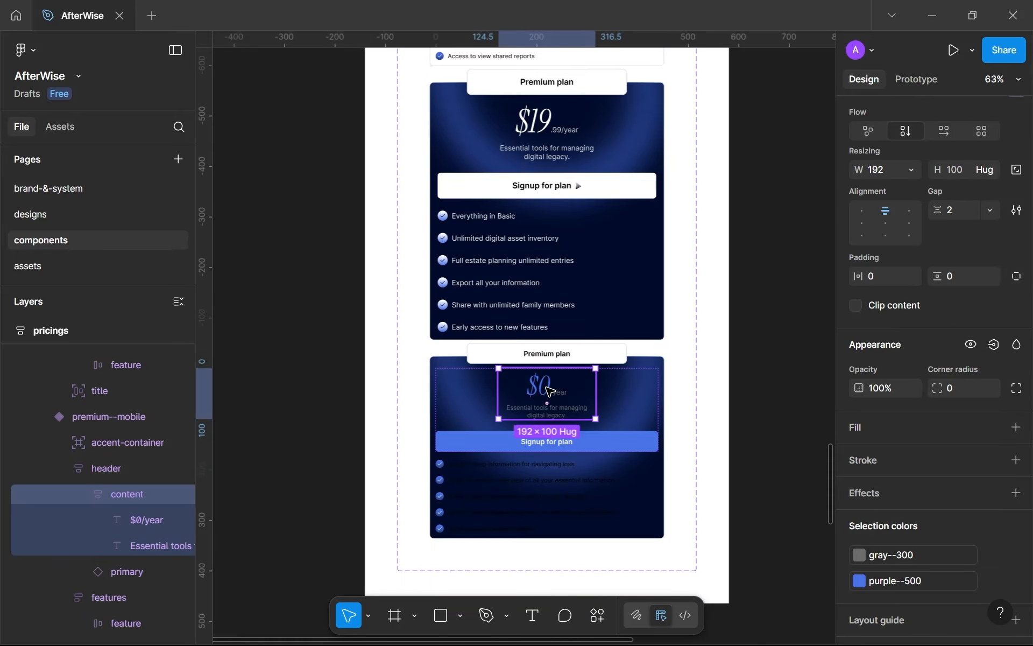
{"action": "left_click", "coordinate": [547, 387]}
{"action": "double_click", "coordinate": [548, 390]}
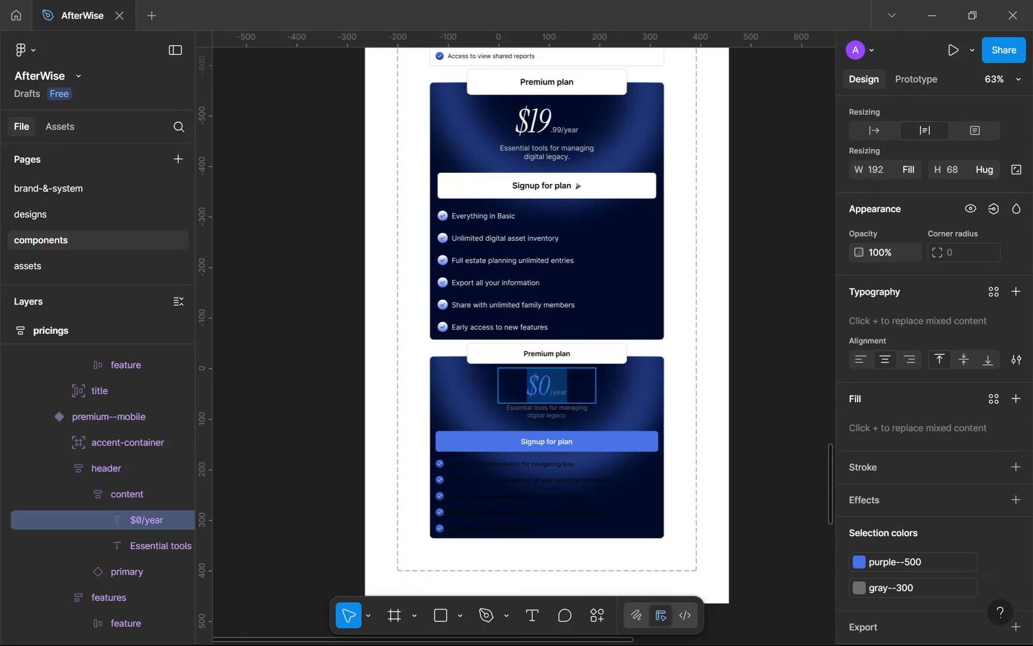
{"action": "left_click", "coordinate": [550, 389]}
{"action": "key", "text": "ctrl+shift+Left"}
Change the premium--mobile price text to $19.99/year.
{"action": "key", "text": "shift+Right"}
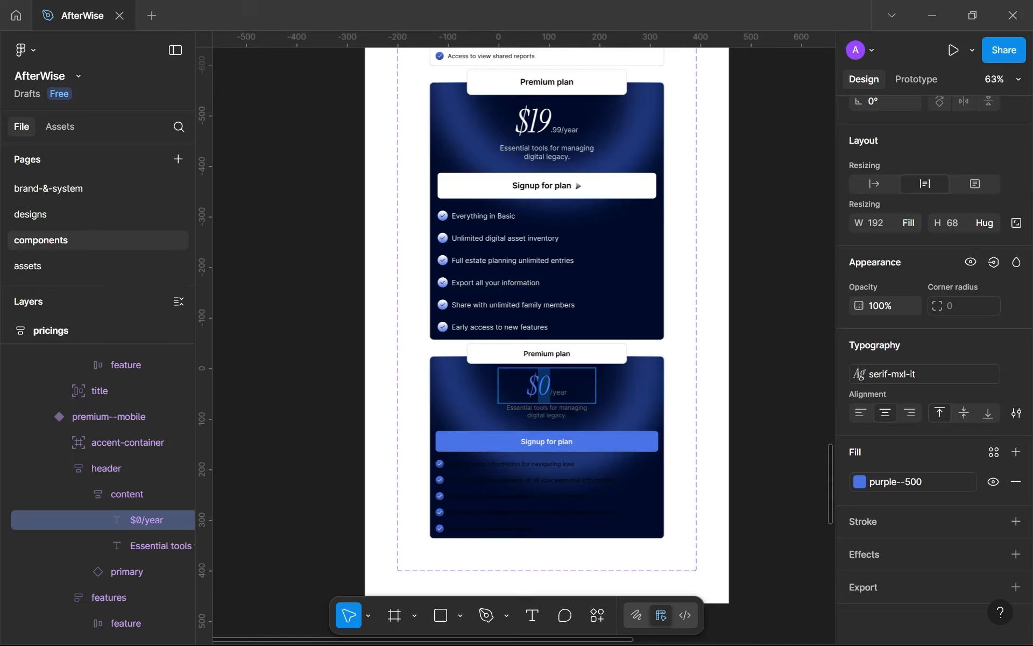
{"action": "type", "text": "1"}
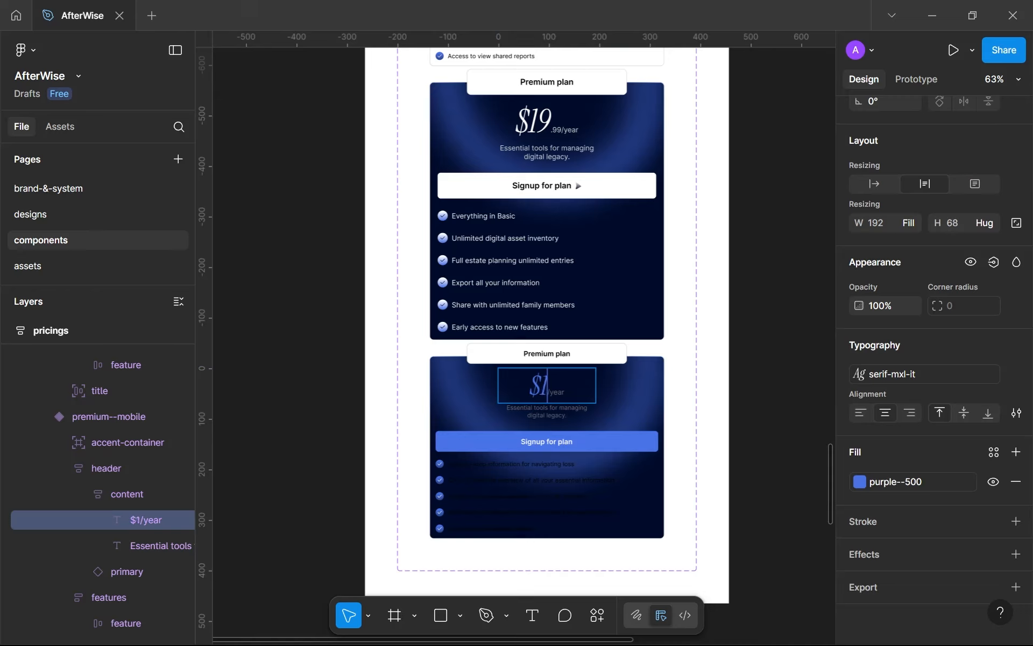
{"action": "type", "text": "9/"}
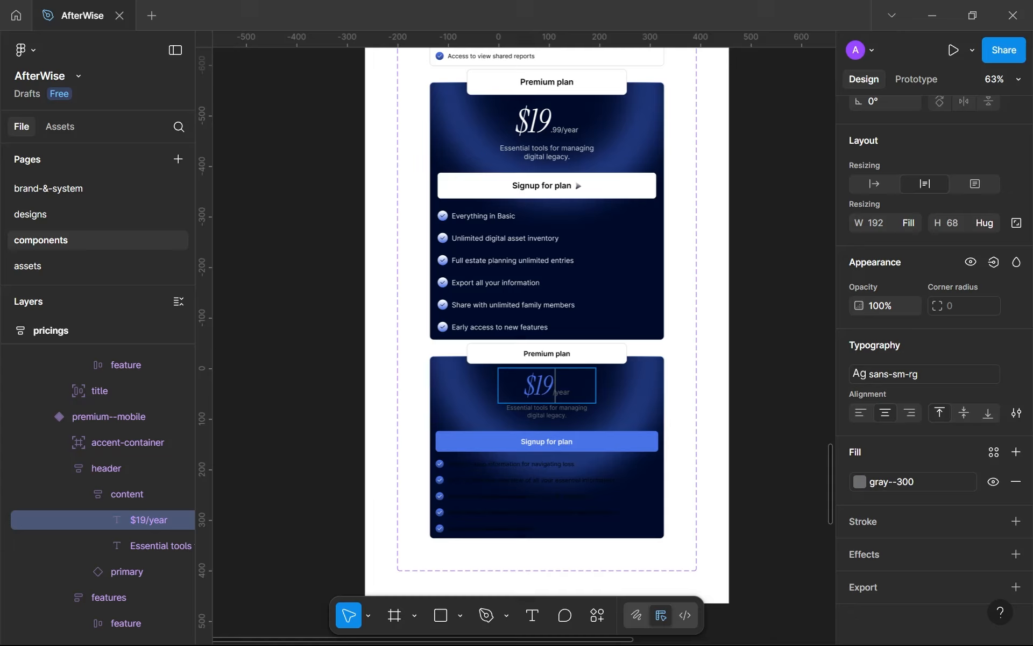
{"action": "type", "text": ".99/"}
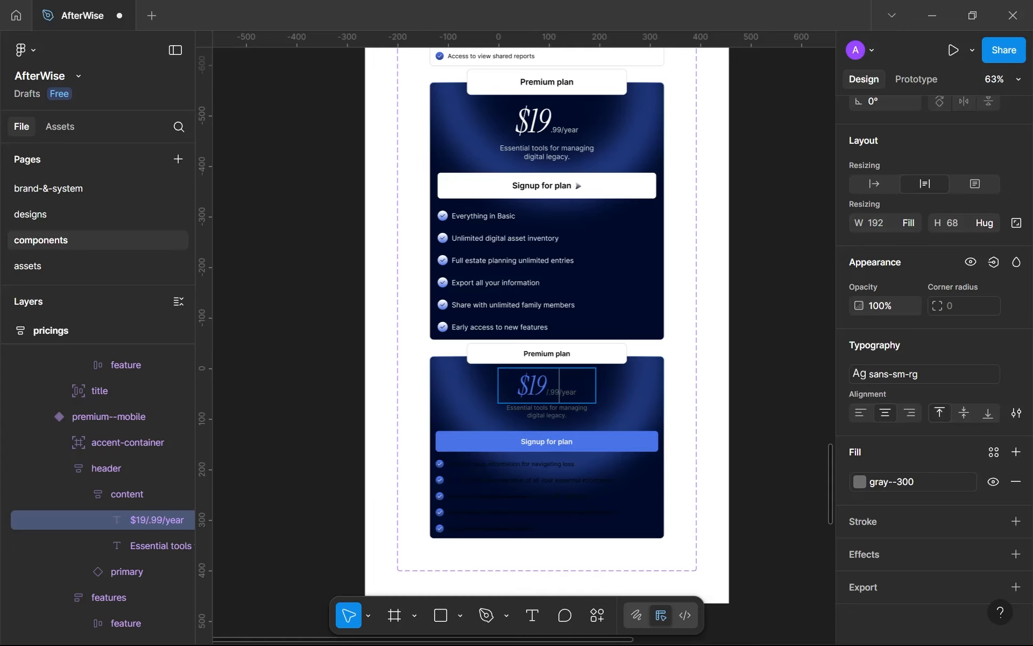
{"action": "key", "text": "BackSpace"}
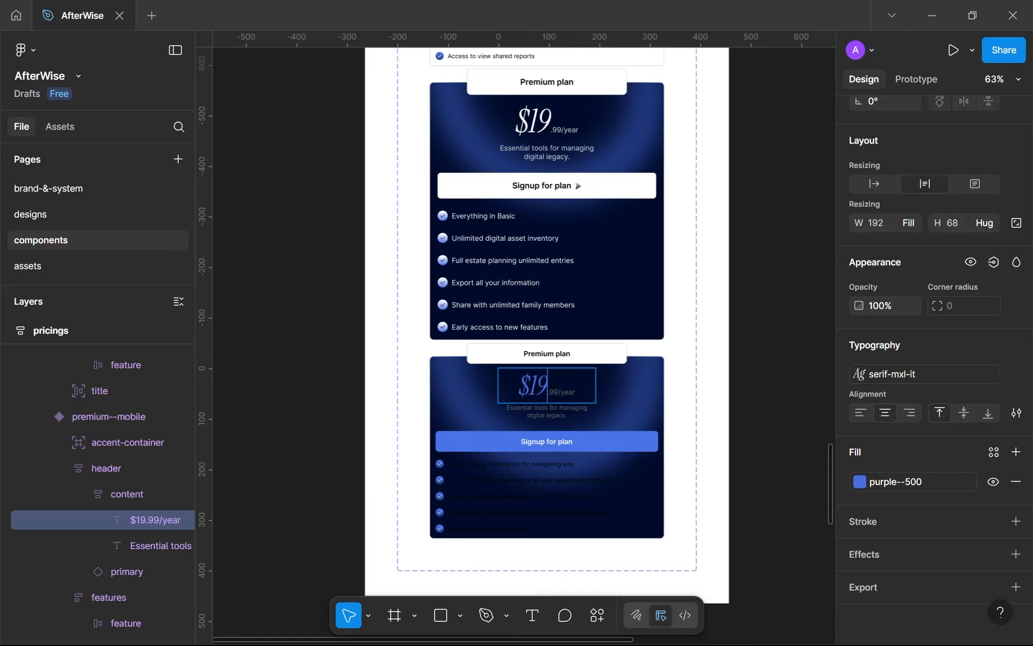
{"action": "scroll", "coordinate": [562, 485], "scroll_direction": "up", "scroll_amount": 5}
{"action": "key", "text": "Escape"}
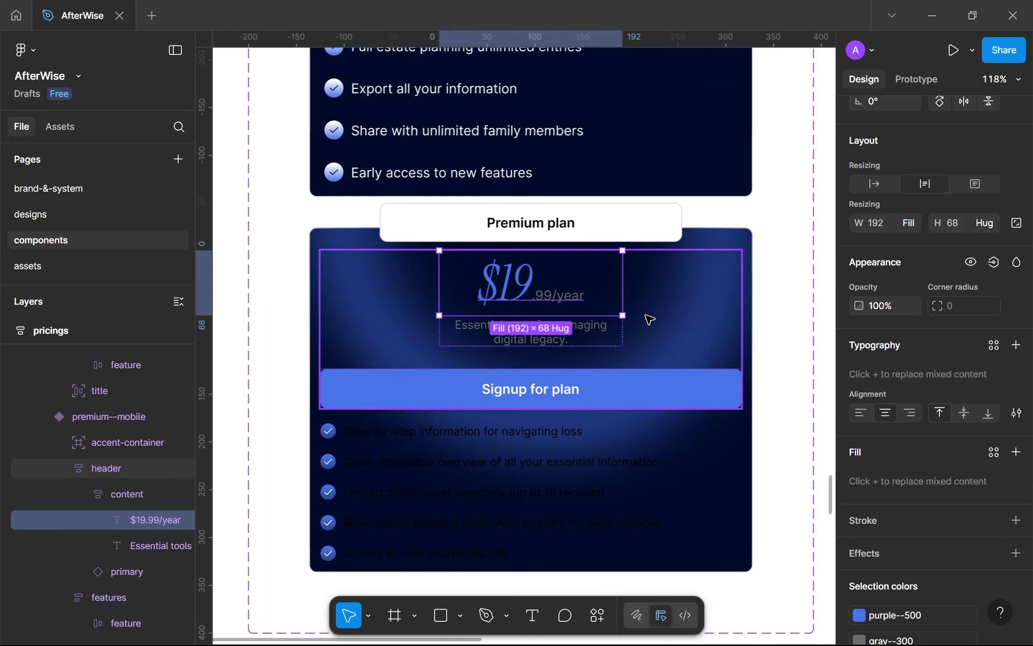
Swap the header's selection colours: gray--300 to gray--800 and purple--500 to white.
{"action": "key", "text": "Escape"}
{"action": "scroll", "coordinate": [936, 495], "scroll_direction": "down", "scroll_amount": 3}
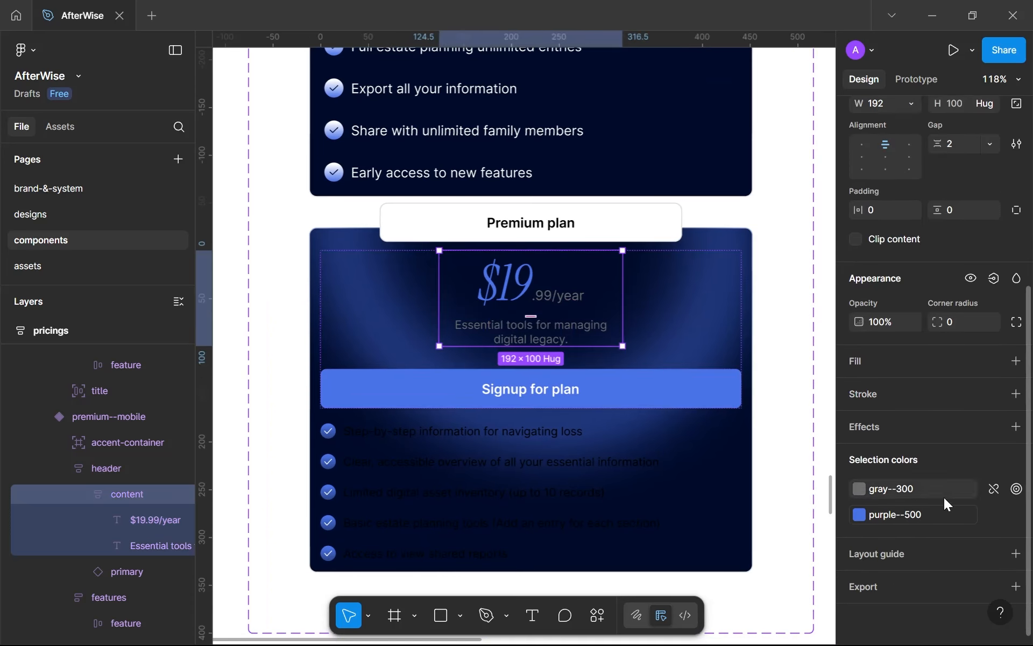
{"action": "left_click", "coordinate": [918, 492]}
{"action": "left_click", "coordinate": [726, 507]}
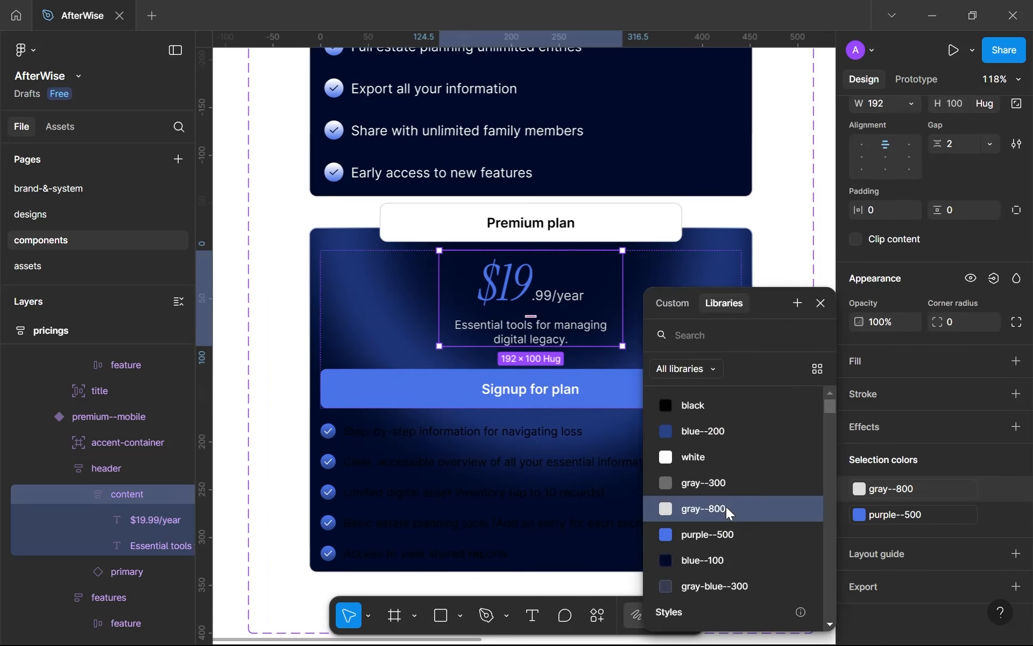
{"action": "left_click", "coordinate": [925, 516]}
{"action": "left_click", "coordinate": [677, 451]}
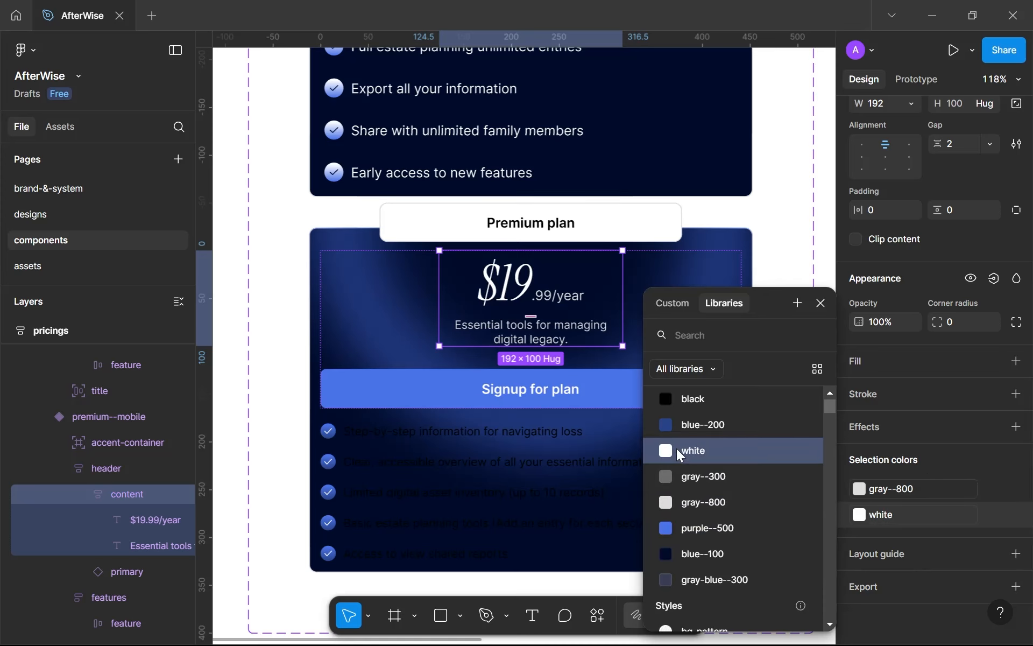
{"action": "scroll", "coordinate": [575, 384], "scroll_direction": "down", "scroll_amount": 5}
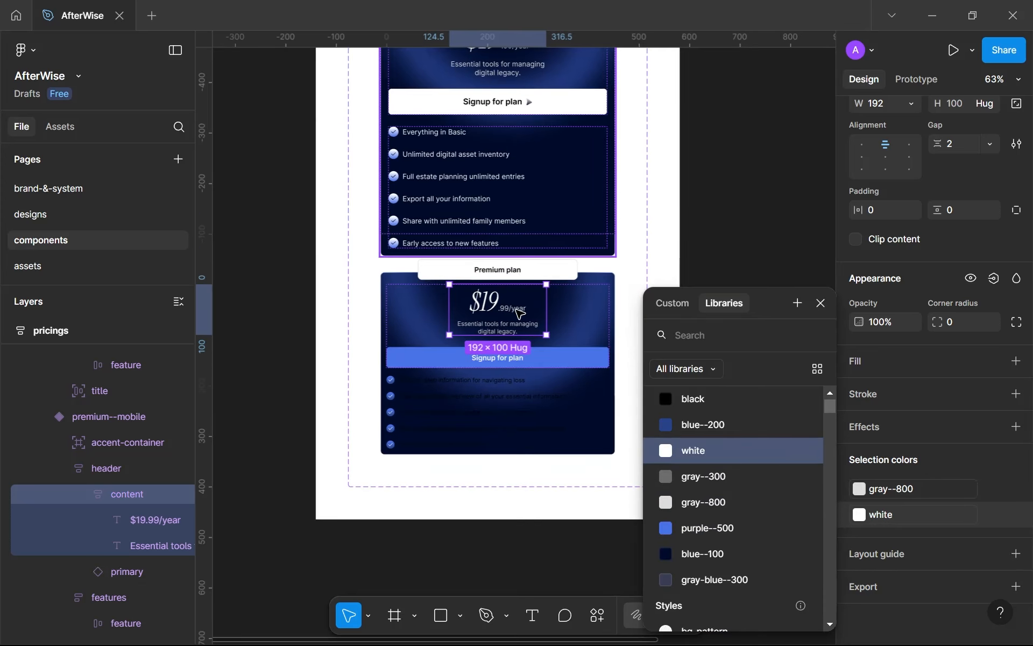
{"action": "left_click", "coordinate": [522, 362]}
Switch the premium card's button to the secondary--mobile variant.
{"action": "scroll", "coordinate": [908, 172], "scroll_direction": "up", "scroll_amount": 5}
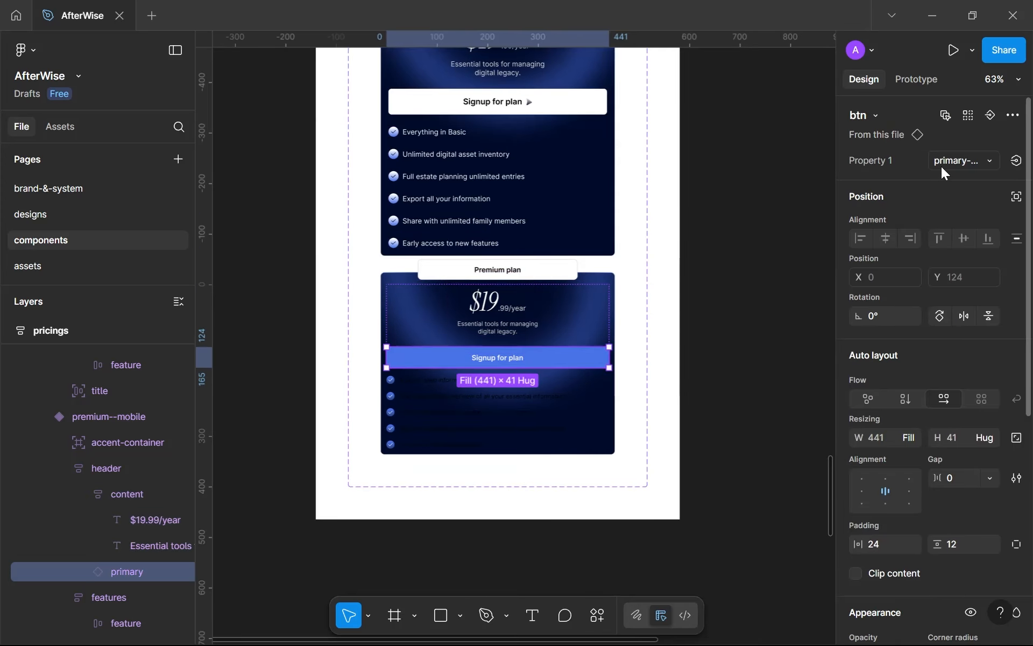
{"action": "left_click", "coordinate": [941, 166]}
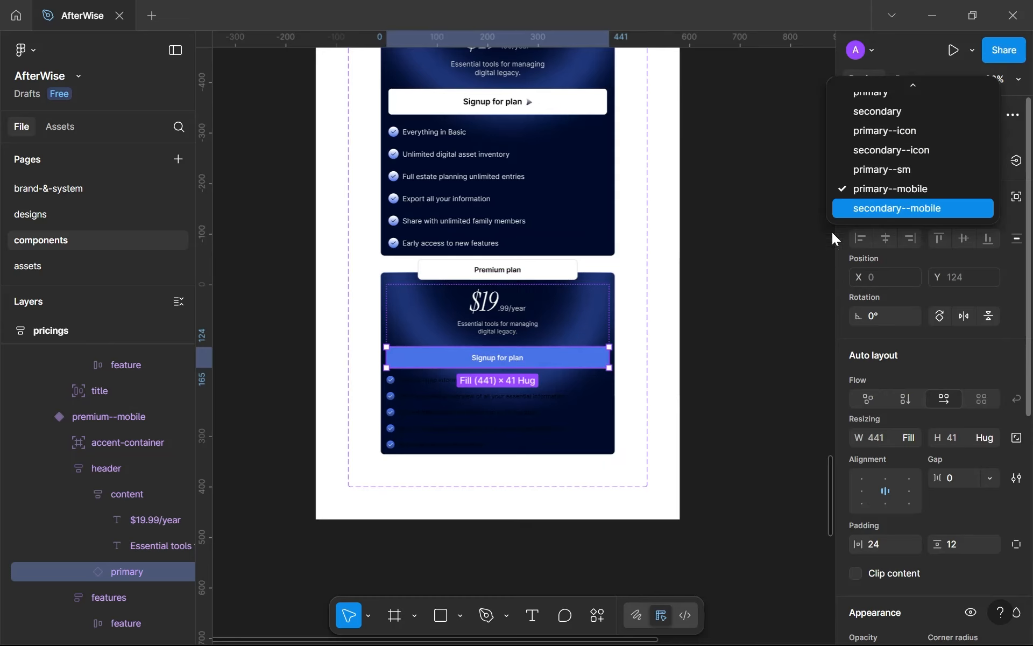
{"action": "left_click", "coordinate": [904, 209]}
Give the premium card's feature-list checkmarks the checkmark-grad--dark style.
{"action": "scroll", "coordinate": [513, 413], "scroll_direction": "up", "scroll_amount": 3}
{"action": "left_click", "coordinate": [513, 413]}
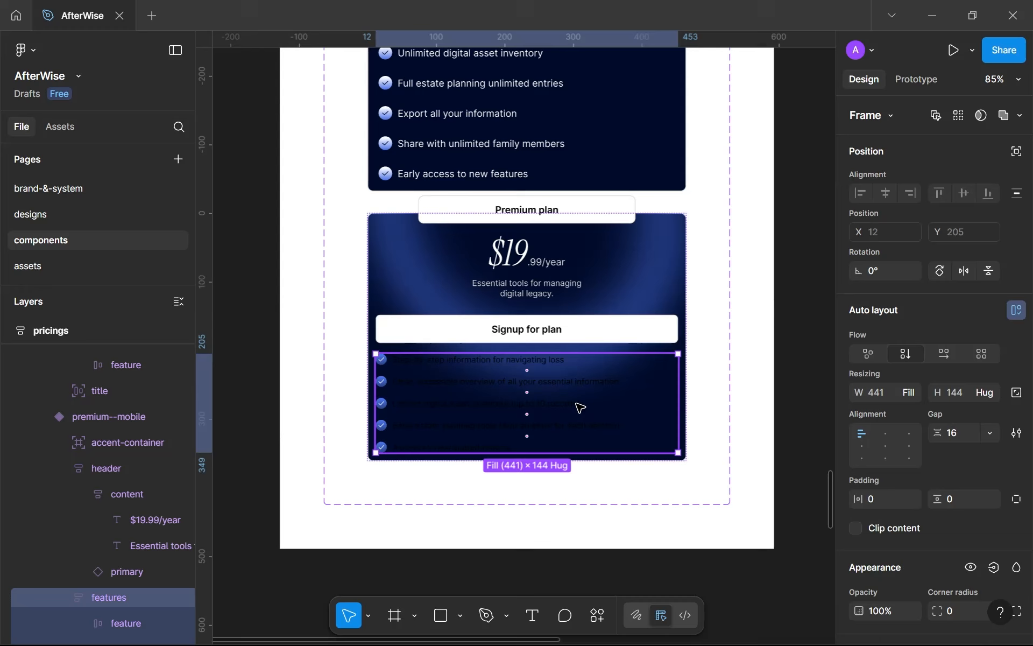
{"action": "scroll", "coordinate": [890, 447], "scroll_direction": "down", "scroll_amount": 5}
{"action": "left_click", "coordinate": [891, 508]}
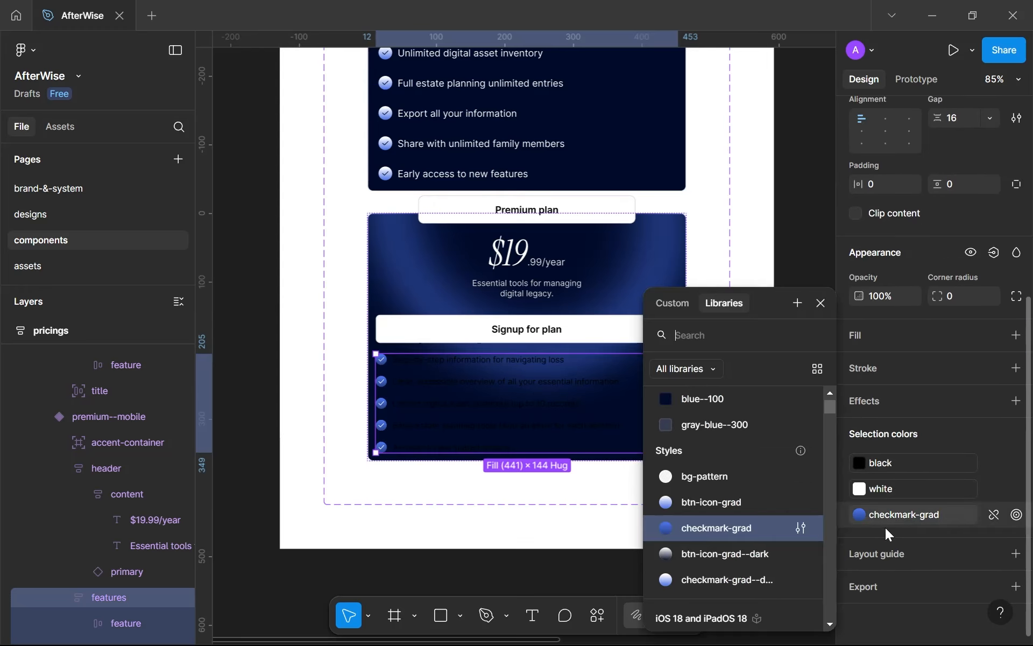
{"action": "left_click", "coordinate": [729, 575]}
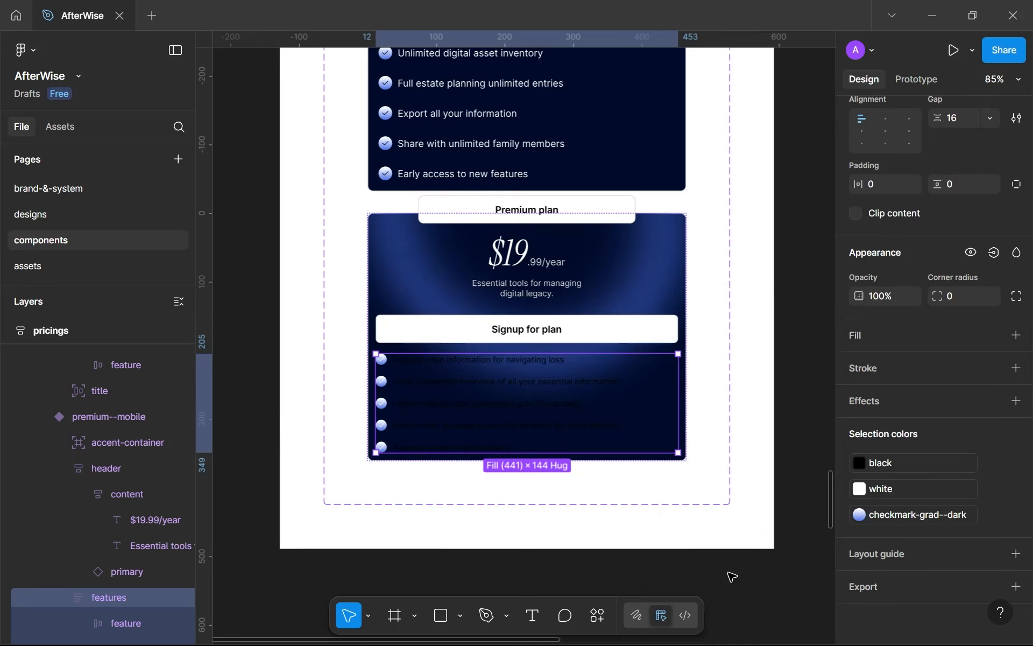
In the feature list, replace white with blue--100 and black with white.
{"action": "scroll", "coordinate": [405, 397], "scroll_direction": "up", "scroll_amount": 2}
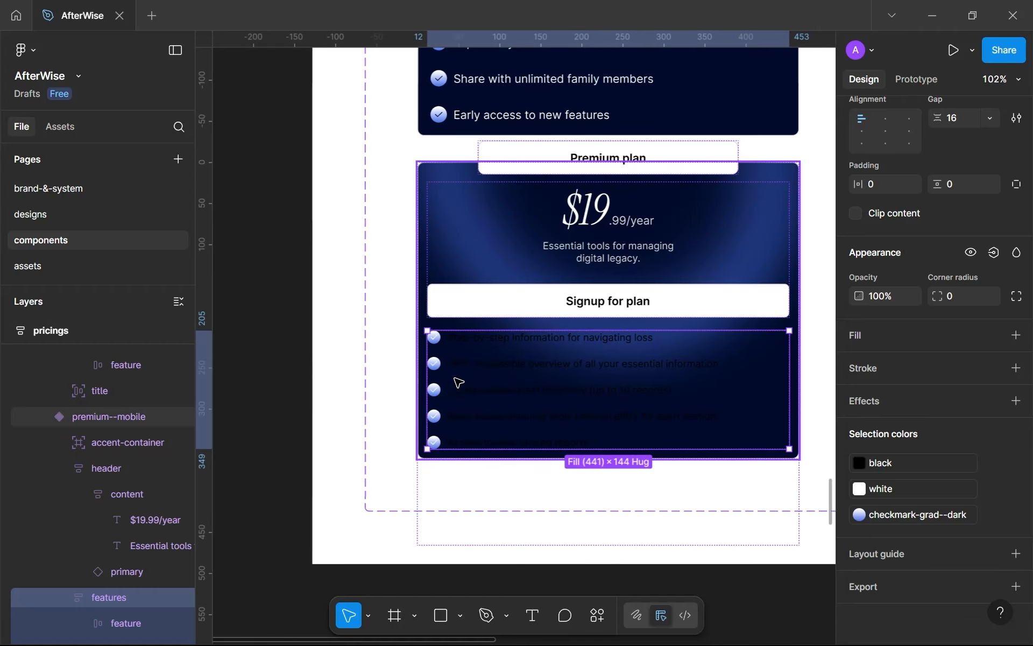
{"action": "left_click", "coordinate": [918, 493]}
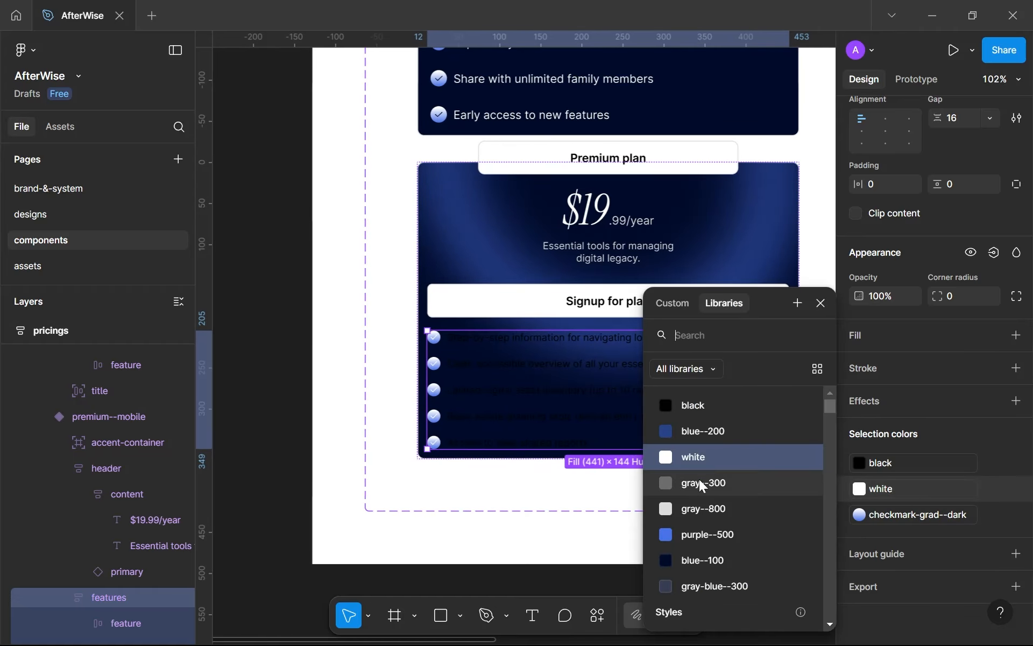
{"action": "left_click", "coordinate": [733, 560]}
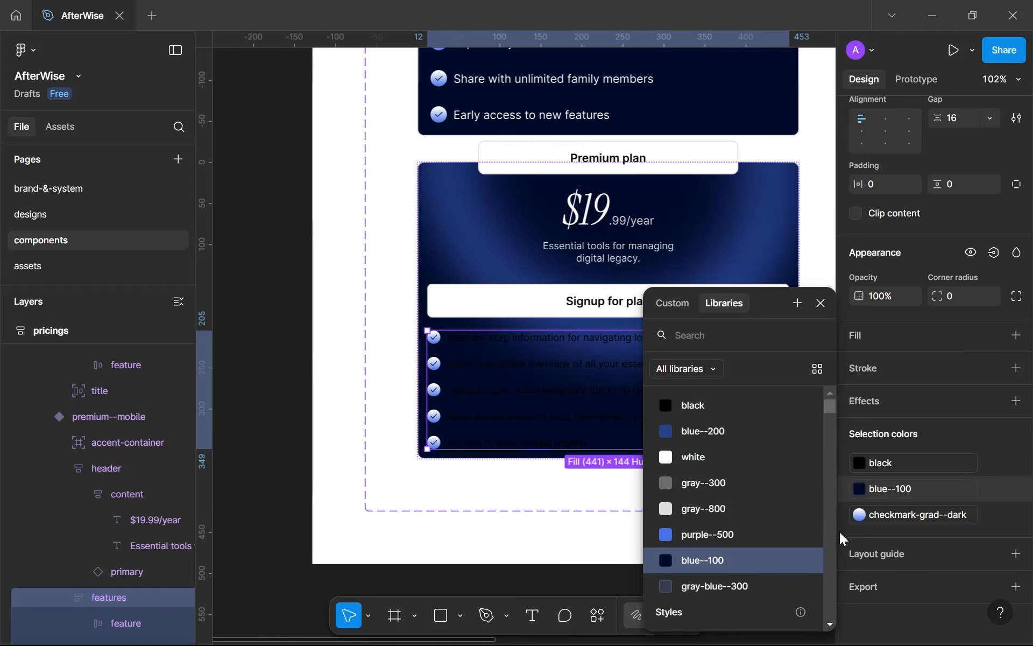
{"action": "left_click", "coordinate": [888, 466]}
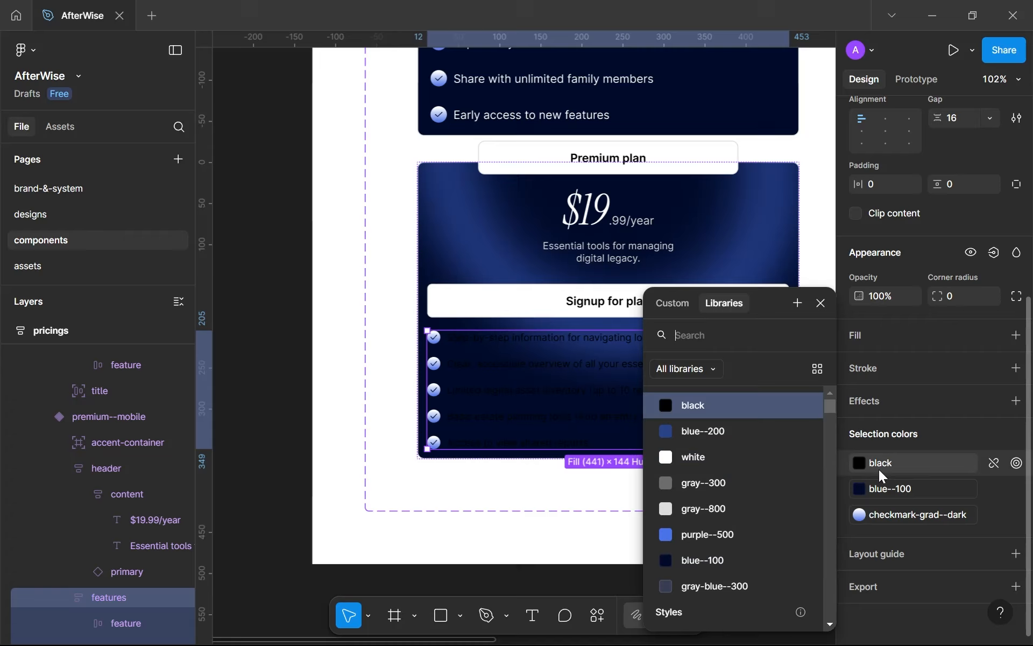
{"action": "left_click", "coordinate": [749, 458]}
{"action": "scroll", "coordinate": [540, 459], "scroll_direction": "down", "scroll_amount": 5}
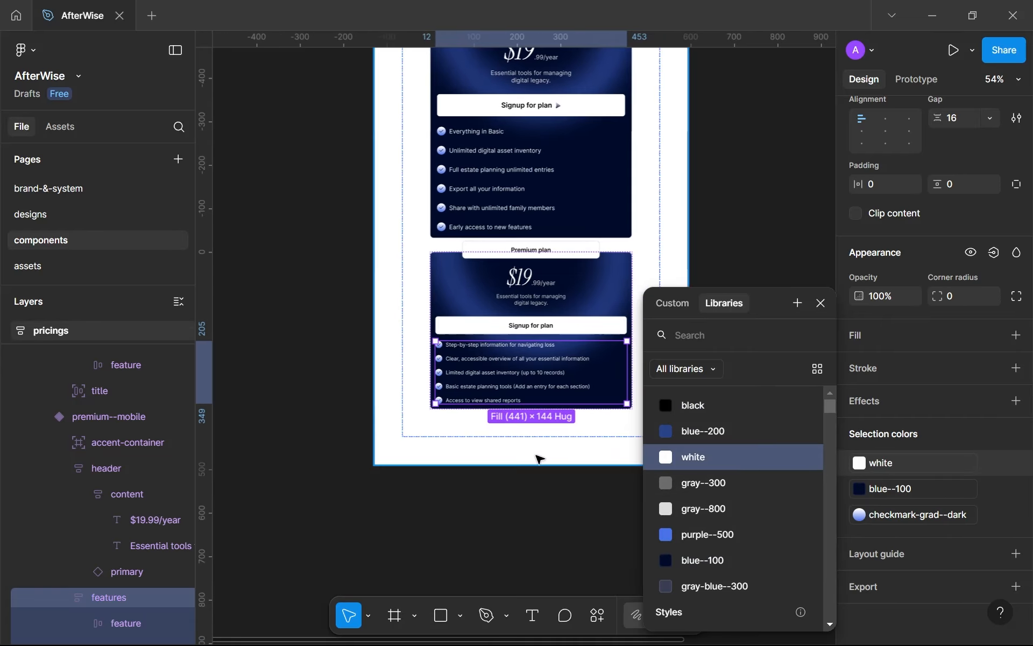
{"action": "scroll", "coordinate": [539, 459], "scroll_direction": "down", "scroll_amount": 3}
{"action": "left_click", "coordinate": [537, 489]}
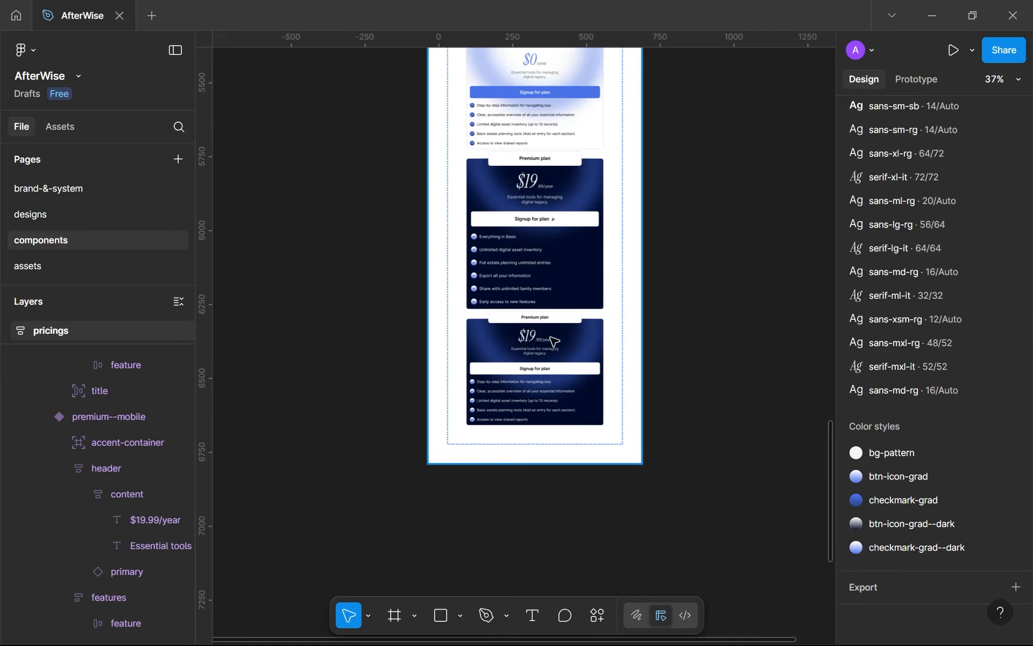
{"action": "scroll", "coordinate": [552, 333], "scroll_direction": "up", "scroll_amount": 1}
{"action": "left_click_drag", "start_coordinate": [549, 316], "coordinate": [563, 423]}
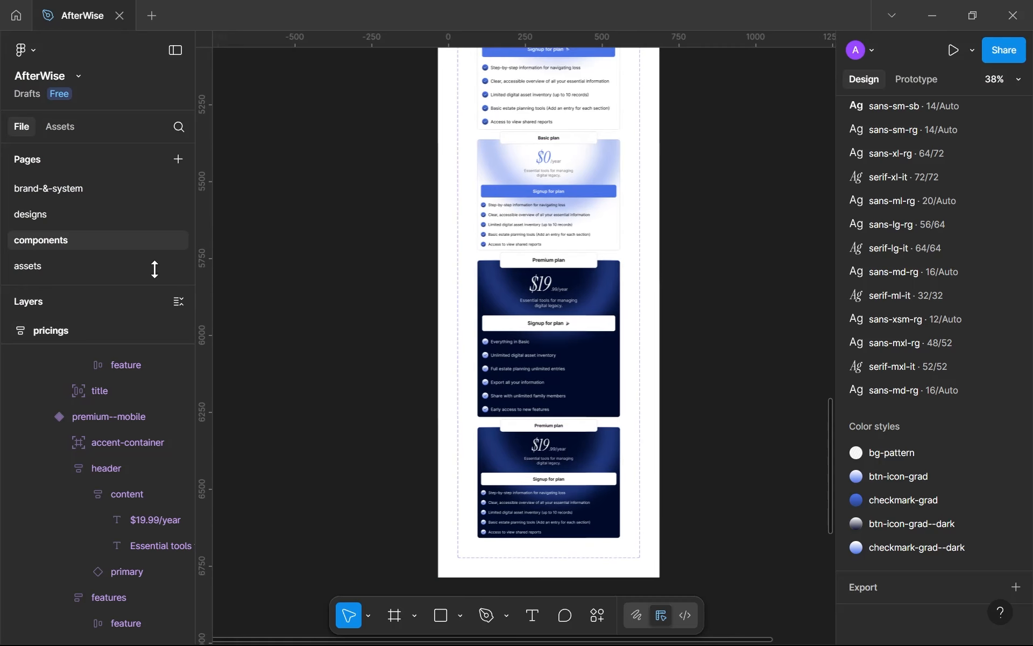
On the designs page, make the Basic card basic--mobile, filling container width and hugging height.
{"action": "left_click", "coordinate": [120, 212]}
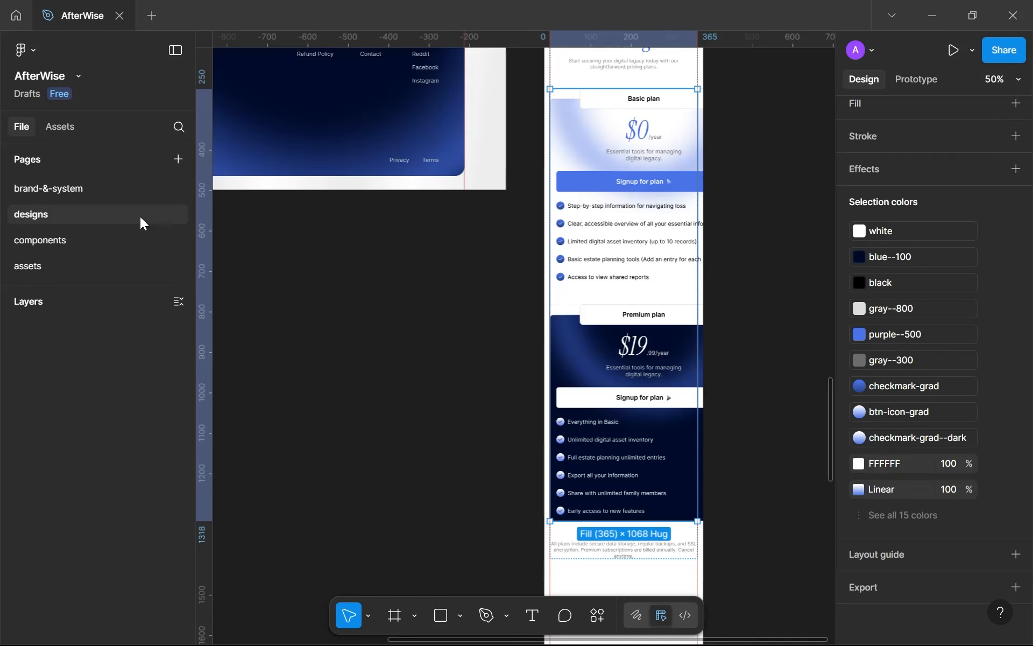
{"action": "left_click", "coordinate": [619, 192]}
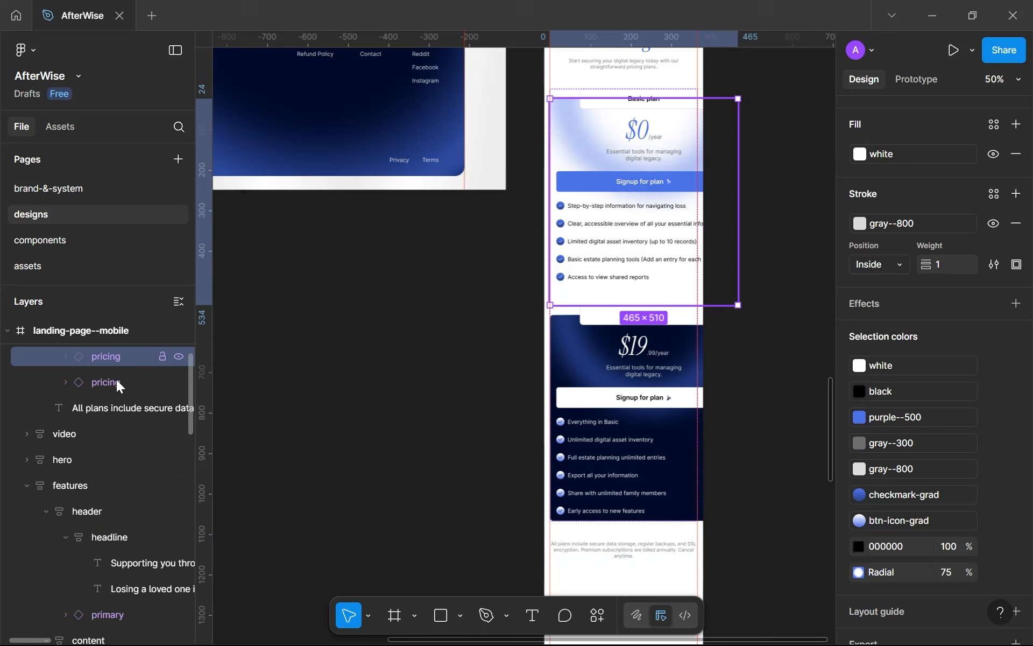
{"action": "scroll", "coordinate": [120, 385], "scroll_direction": "up", "scroll_amount": 2}
{"action": "scroll", "coordinate": [999, 140], "scroll_direction": "up", "scroll_amount": 7}
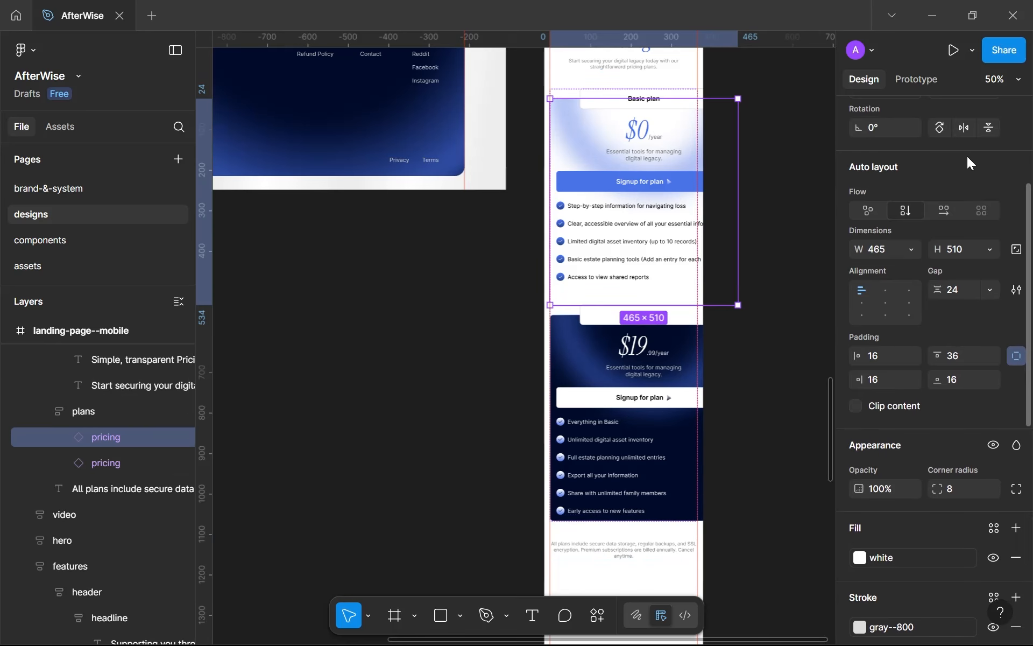
{"action": "scroll", "coordinate": [967, 156], "scroll_direction": "up", "scroll_amount": 4}
{"action": "left_click", "coordinate": [968, 163]}
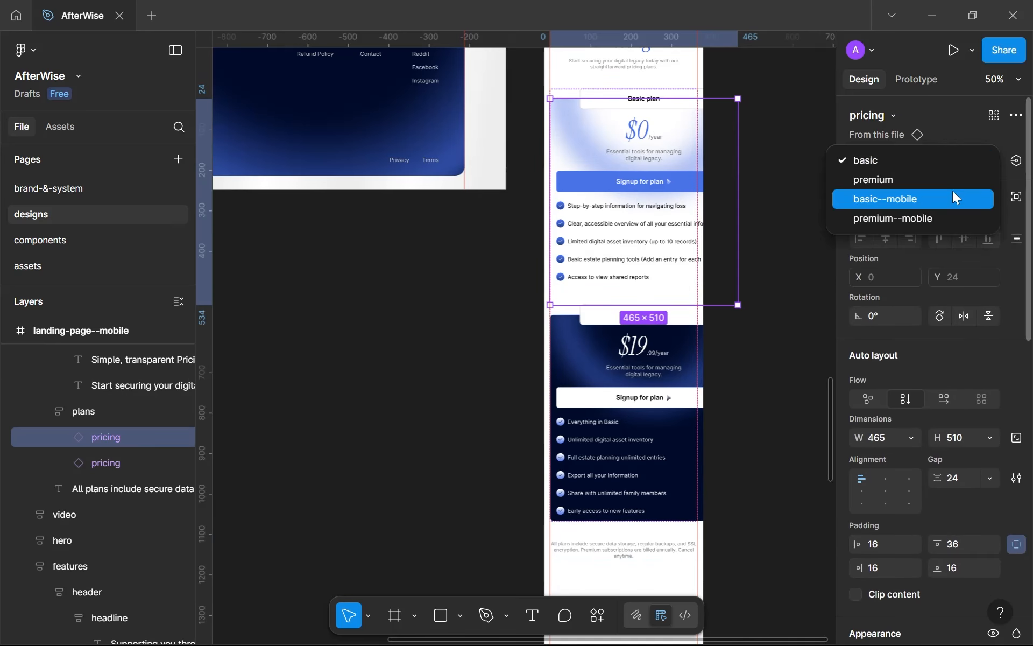
{"action": "left_click", "coordinate": [954, 197]}
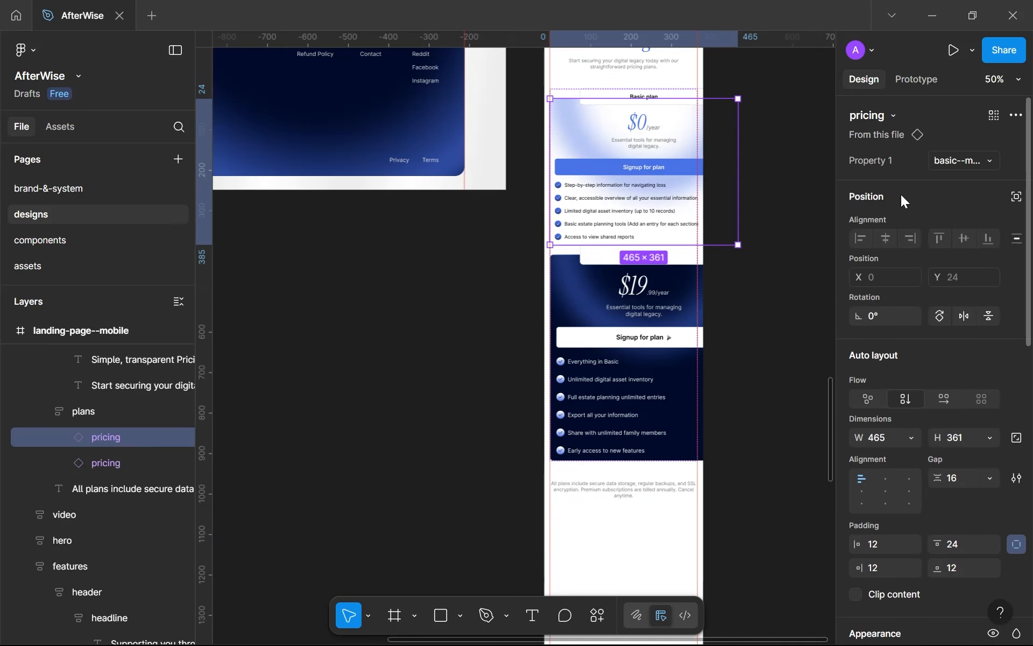
{"action": "left_click", "coordinate": [913, 438]}
{"action": "left_click", "coordinate": [897, 480]}
{"action": "scroll", "coordinate": [622, 59], "scroll_direction": "up", "scroll_amount": 3}
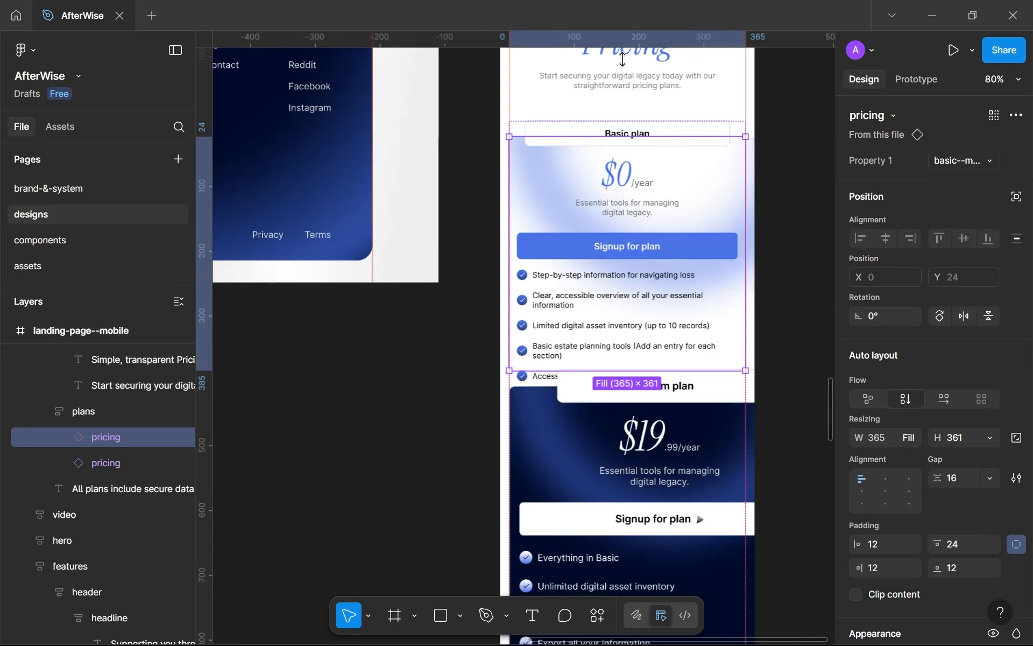
{"action": "scroll", "coordinate": [638, 363], "scroll_direction": "down", "scroll_amount": 3}
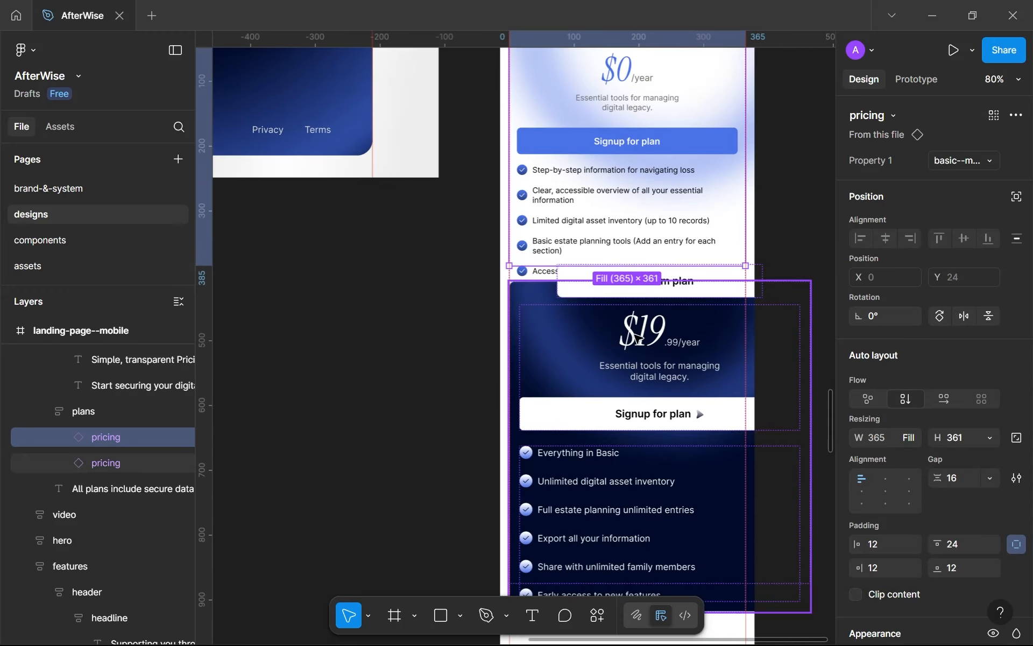
{"action": "left_click", "coordinate": [992, 439]}
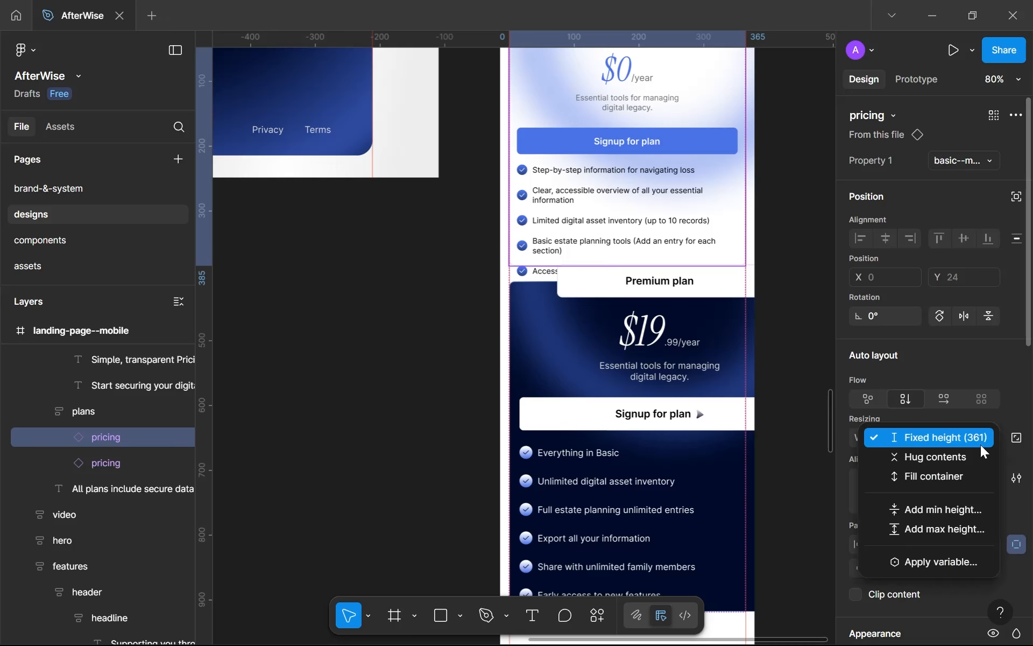
{"action": "left_click", "coordinate": [947, 472]}
Swap the Premium card to premium--mobile, filling container width and hugging content height.
{"action": "left_click", "coordinate": [668, 431]}
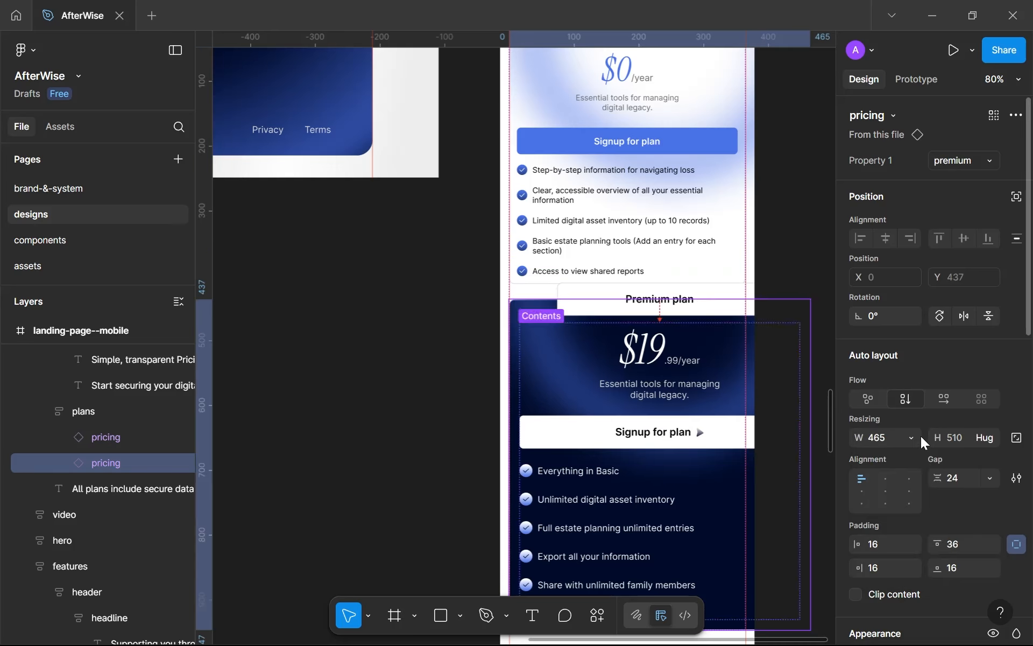
{"action": "left_click", "coordinate": [988, 167]}
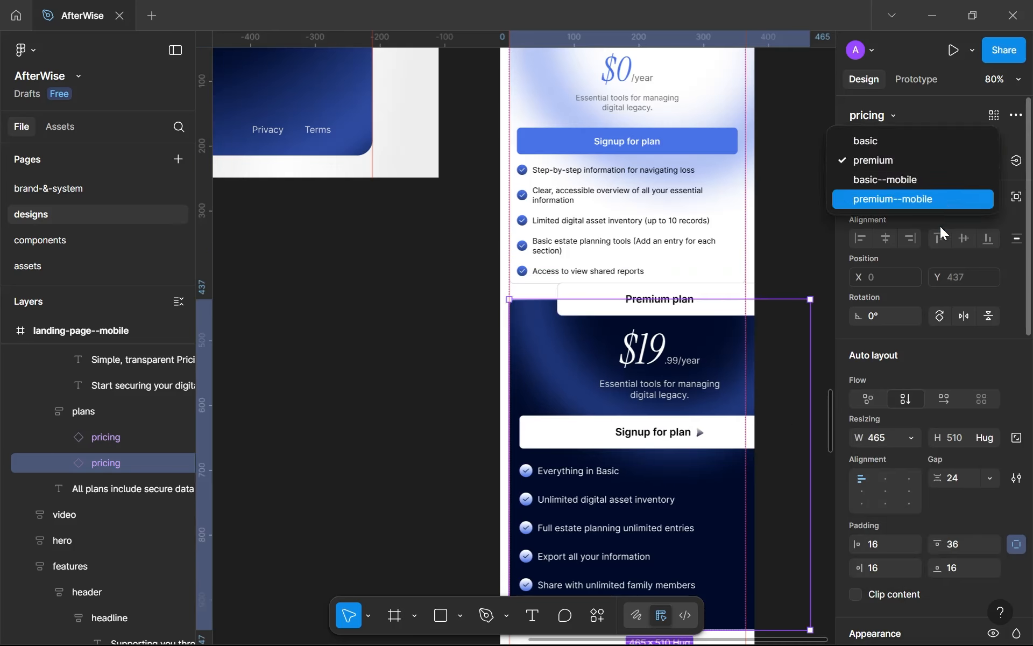
{"action": "key", "text": "Return"}
{"action": "left_click", "coordinate": [916, 443]}
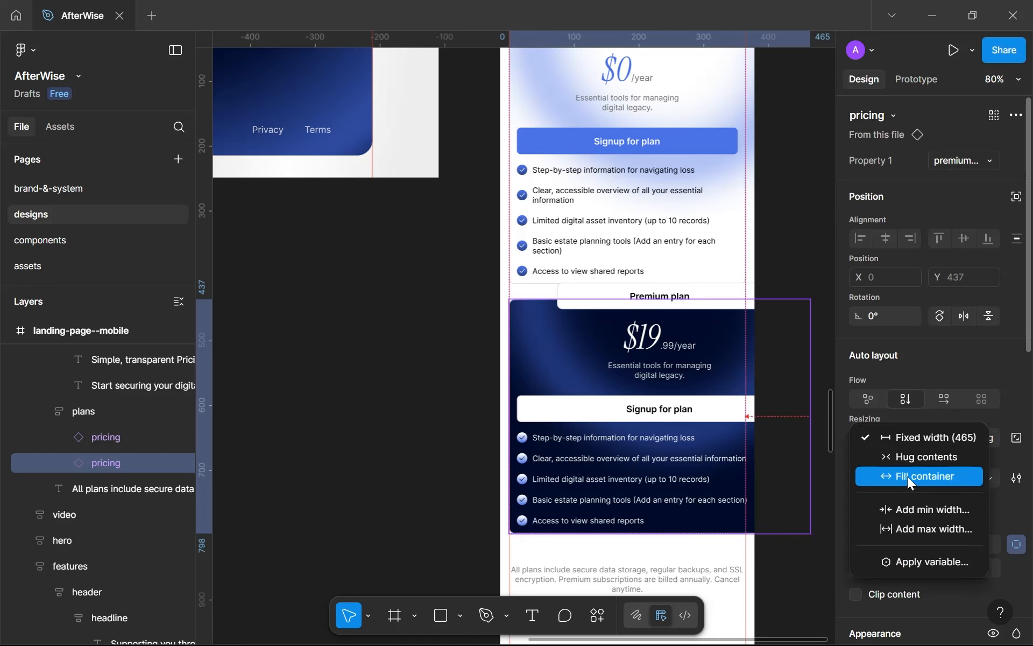
{"action": "left_click", "coordinate": [908, 476]}
{"action": "left_click", "coordinate": [987, 438]}
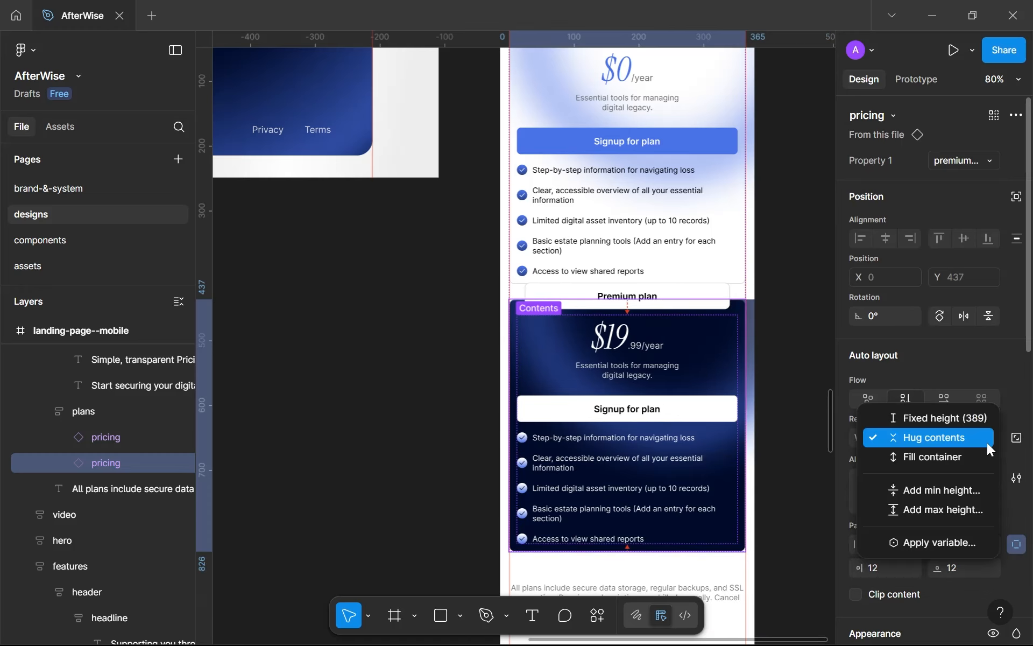
{"action": "left_click", "coordinate": [987, 442]}
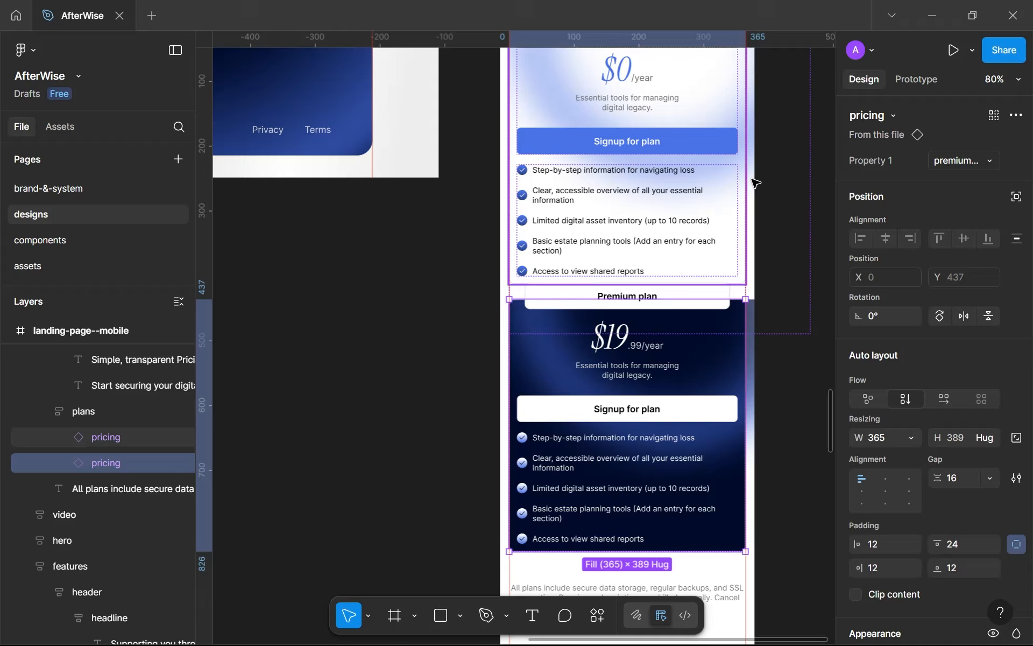
Bring the Simple, transparent Pricing heading into view and select the Basic card's accent-container frame.
{"action": "scroll", "coordinate": [679, 196], "scroll_direction": "down", "scroll_amount": 1}
{"action": "left_click_drag", "start_coordinate": [679, 197], "coordinate": [589, 327]}
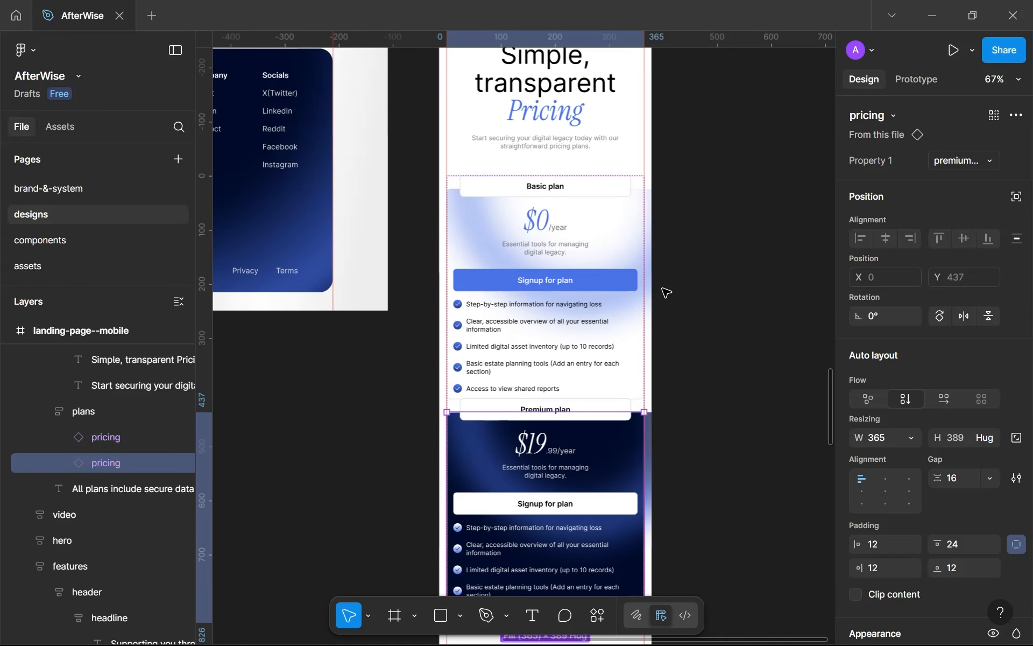
{"action": "left_click", "coordinate": [657, 286], "text": "ctrl"}
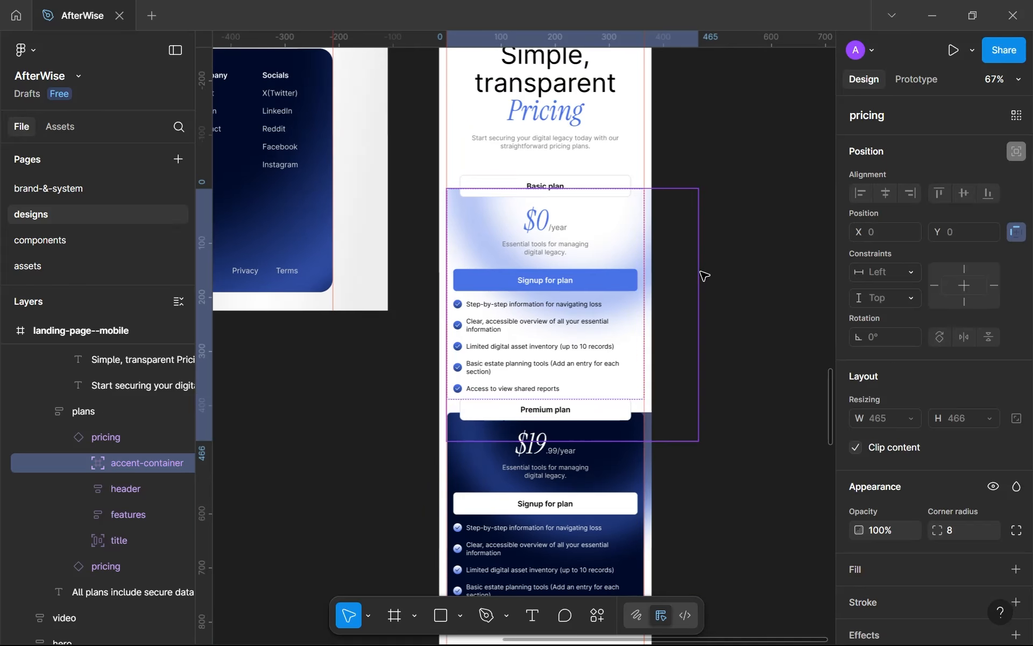
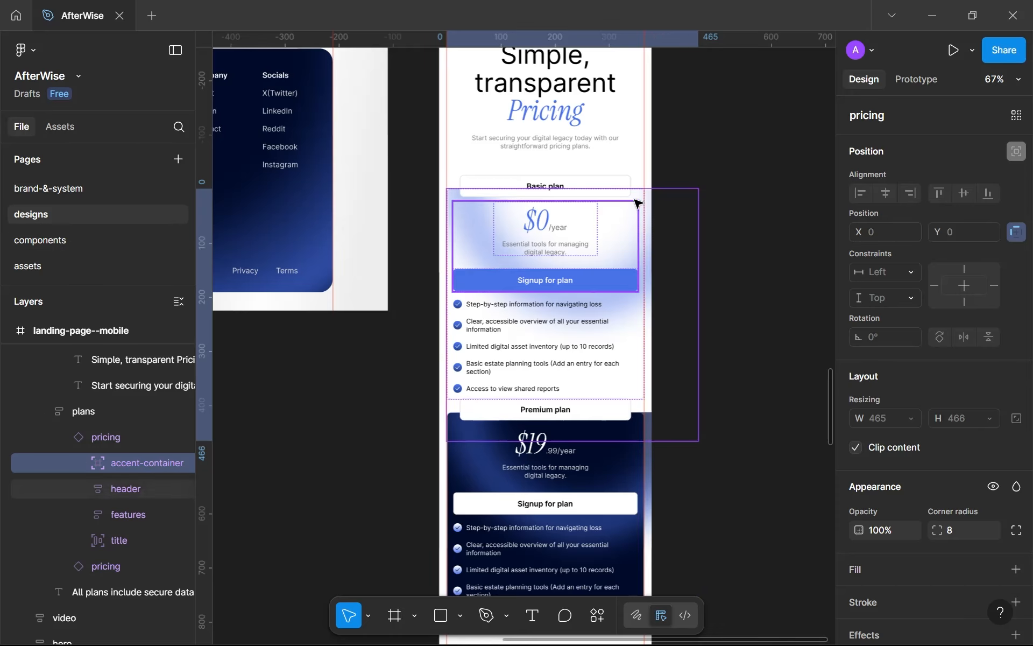
Select the mobile pricing card instance to inspect which component it uses.
{"action": "scroll", "coordinate": [637, 204], "scroll_direction": "up", "scroll_amount": 5}
{"action": "scroll", "coordinate": [694, 322], "scroll_direction": "down", "scroll_amount": 5}
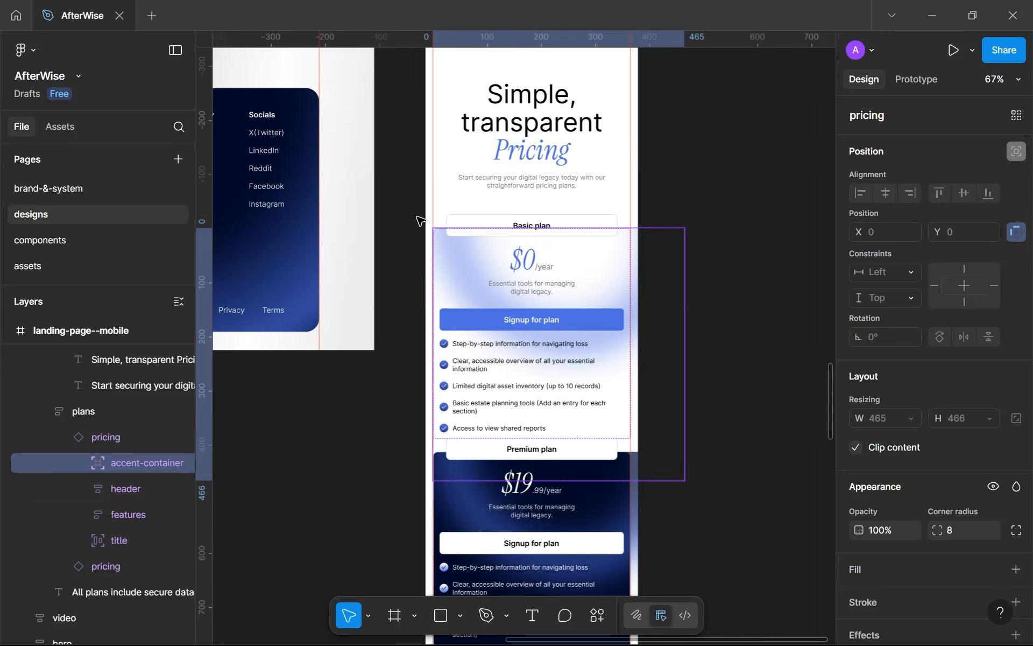
{"action": "left_click", "coordinate": [115, 435]}
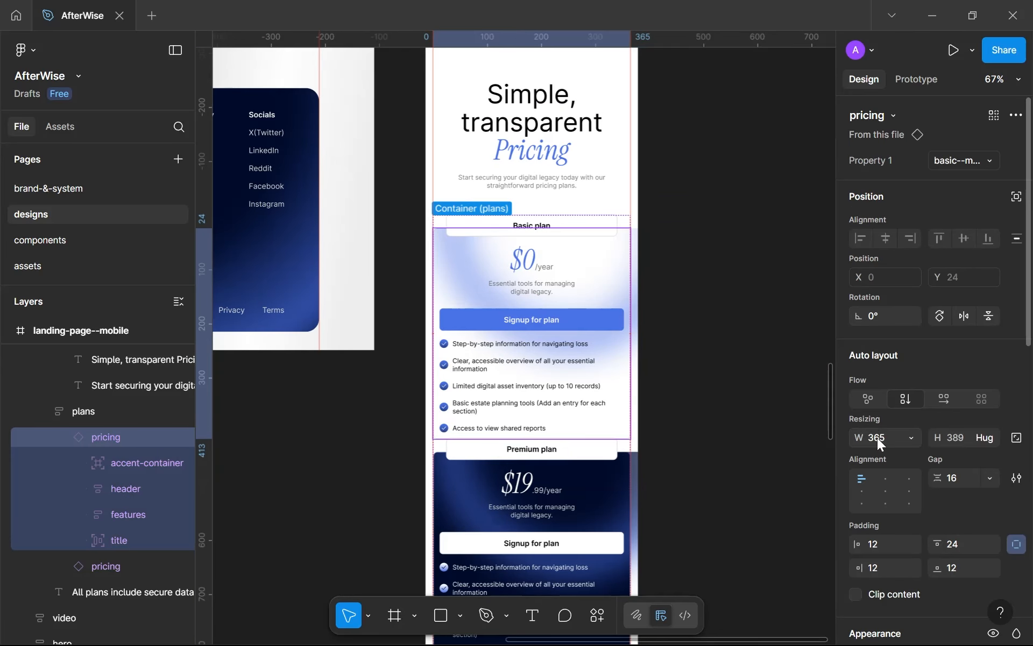
On the components page, select the premium card variant's accent container and keep its width fixed.
{"action": "left_click", "coordinate": [128, 243]}
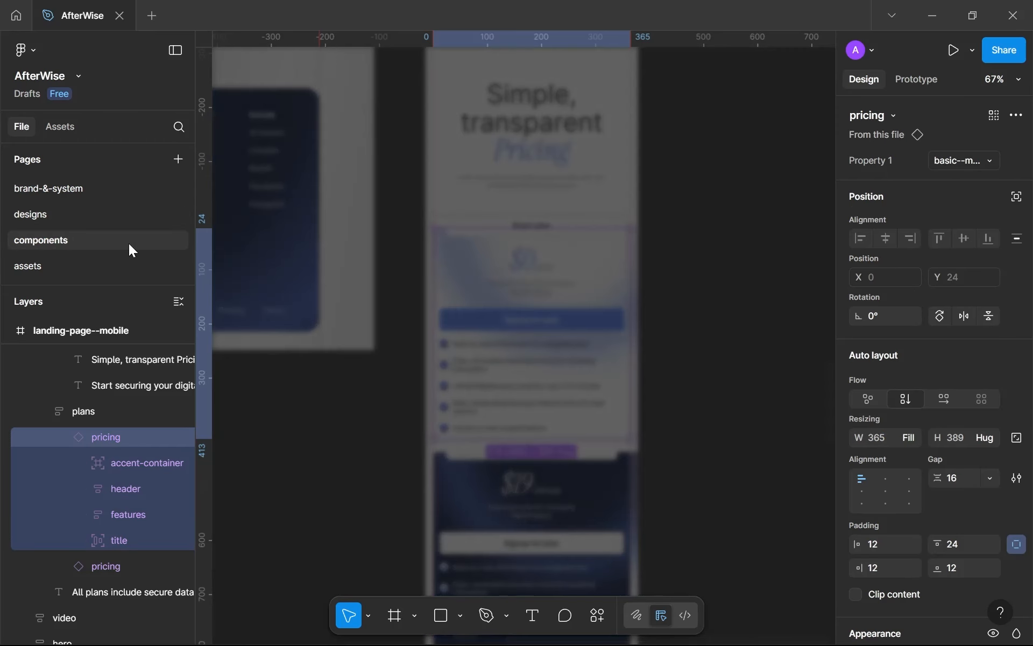
{"action": "scroll", "coordinate": [500, 366], "scroll_direction": "down", "scroll_amount": 3}
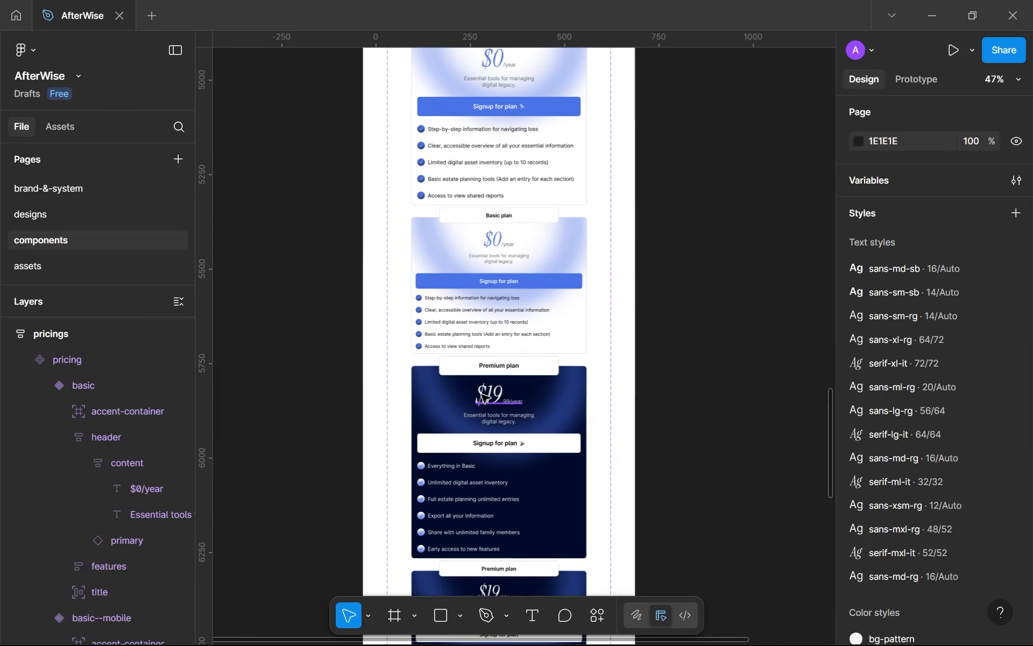
{"action": "scroll", "coordinate": [500, 365], "scroll_direction": "down", "scroll_amount": 2}
{"action": "left_click", "coordinate": [520, 300]}
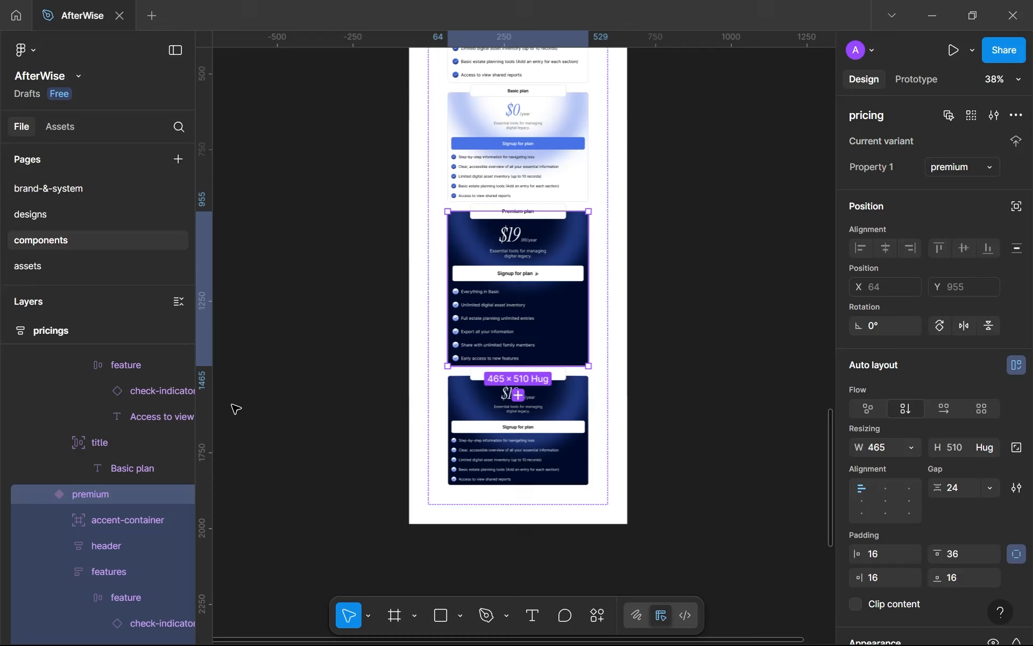
{"action": "left_click", "coordinate": [123, 517]}
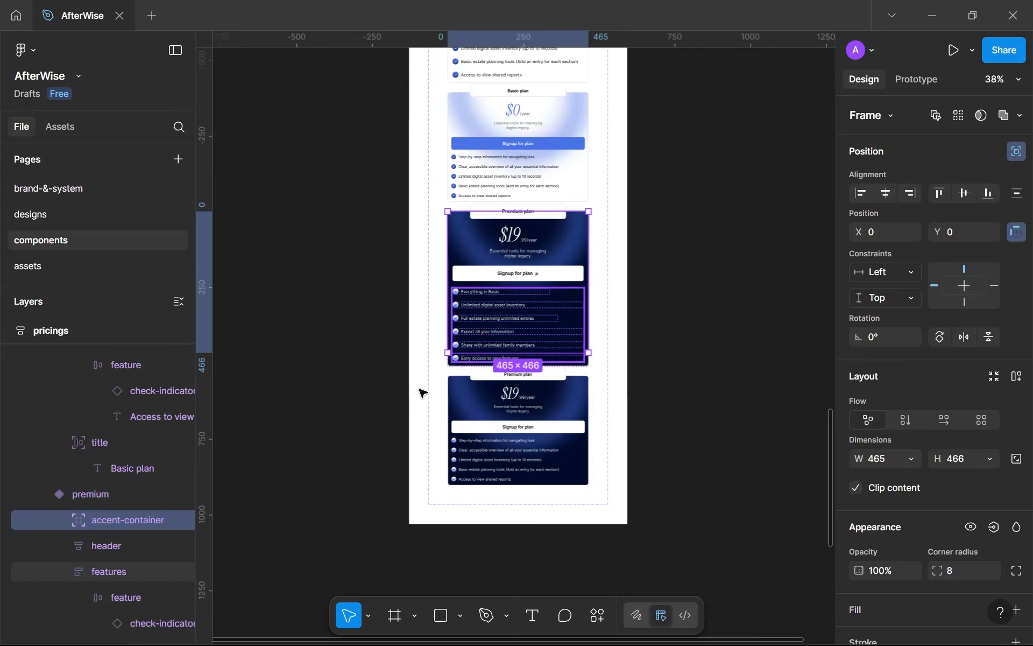
{"action": "scroll", "coordinate": [613, 274], "scroll_direction": "up", "scroll_amount": 2}
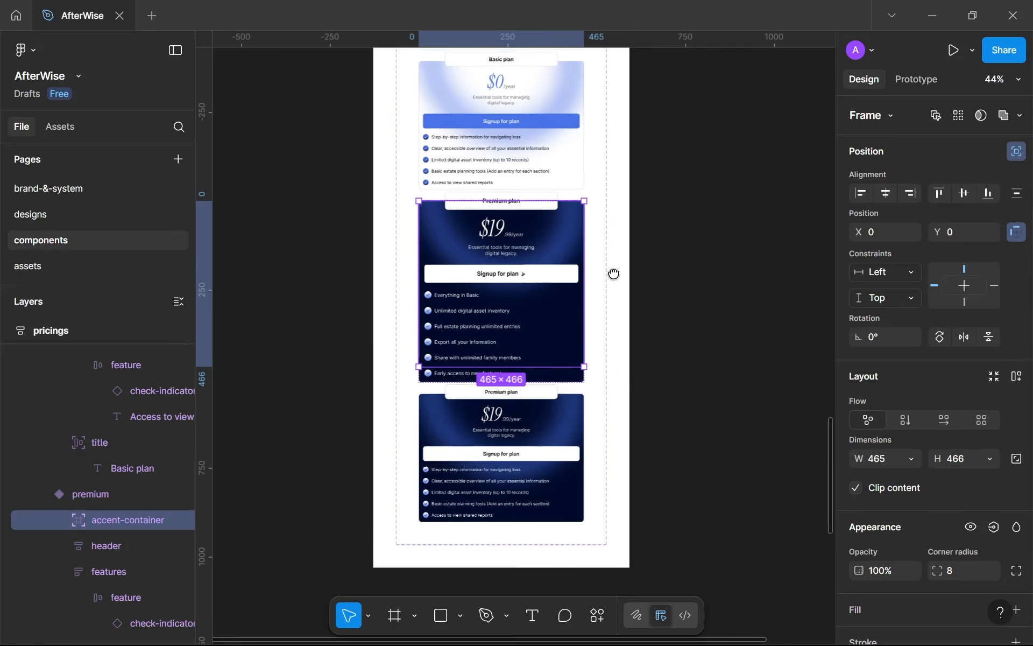
{"action": "left_click_drag", "start_coordinate": [613, 274], "coordinate": [661, 283]}
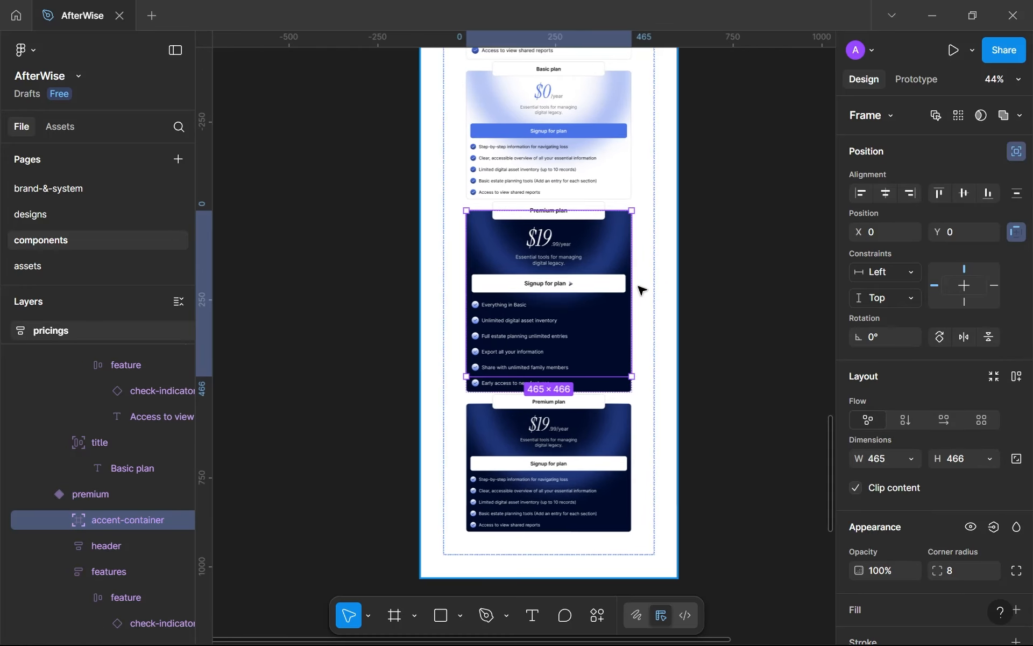
{"action": "left_click", "coordinate": [907, 459]}
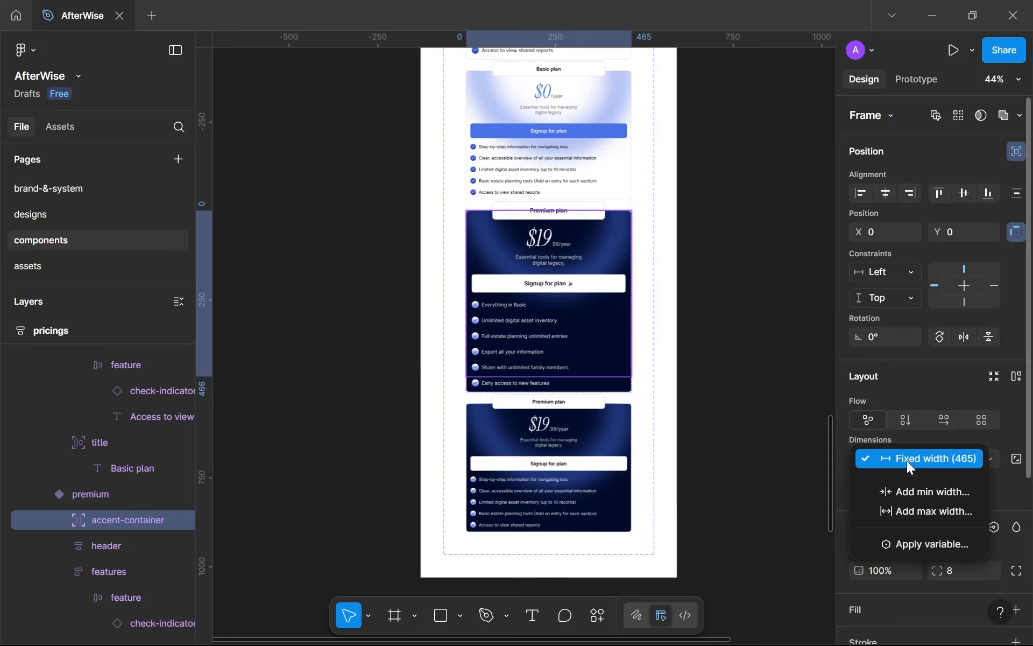
{"action": "left_click", "coordinate": [906, 461]}
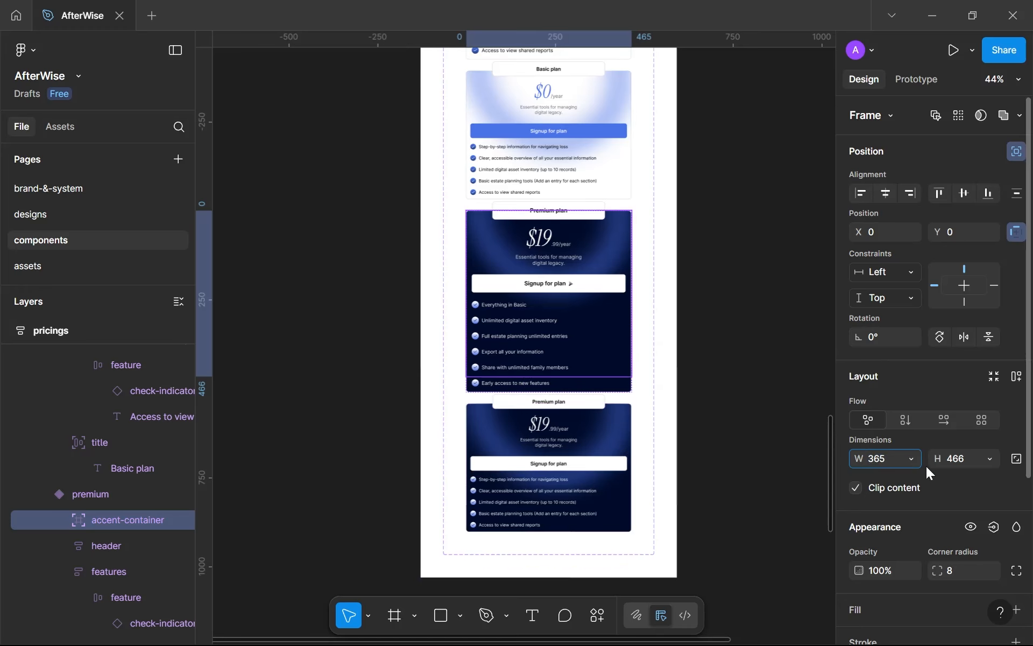
Set the premium--mobile accent container width to 365 and narrow the card to about 365.
{"action": "left_click", "coordinate": [549, 422]}
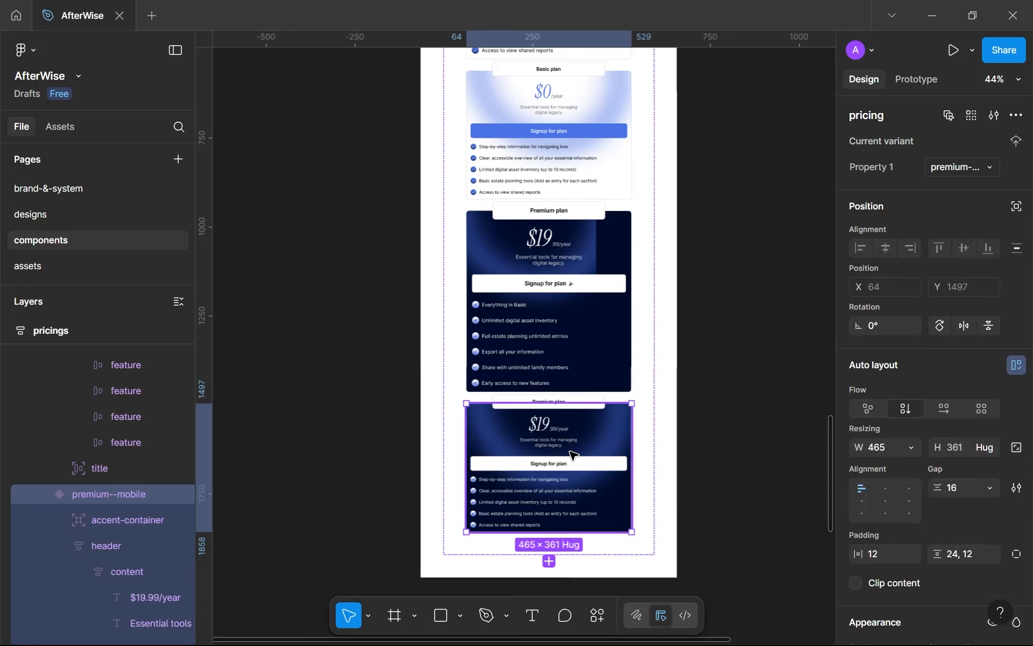
{"action": "key", "text": "ctrl+z"}
{"action": "key", "text": "ctrl+z"}
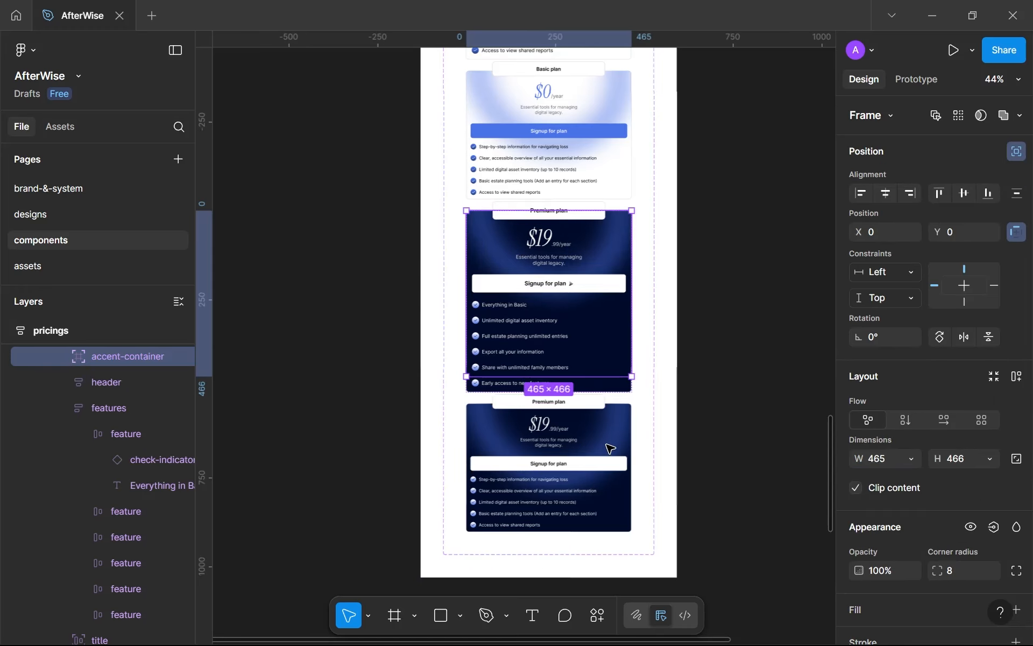
{"action": "left_click", "coordinate": [608, 446]}
{"action": "double_click", "coordinate": [608, 446]}
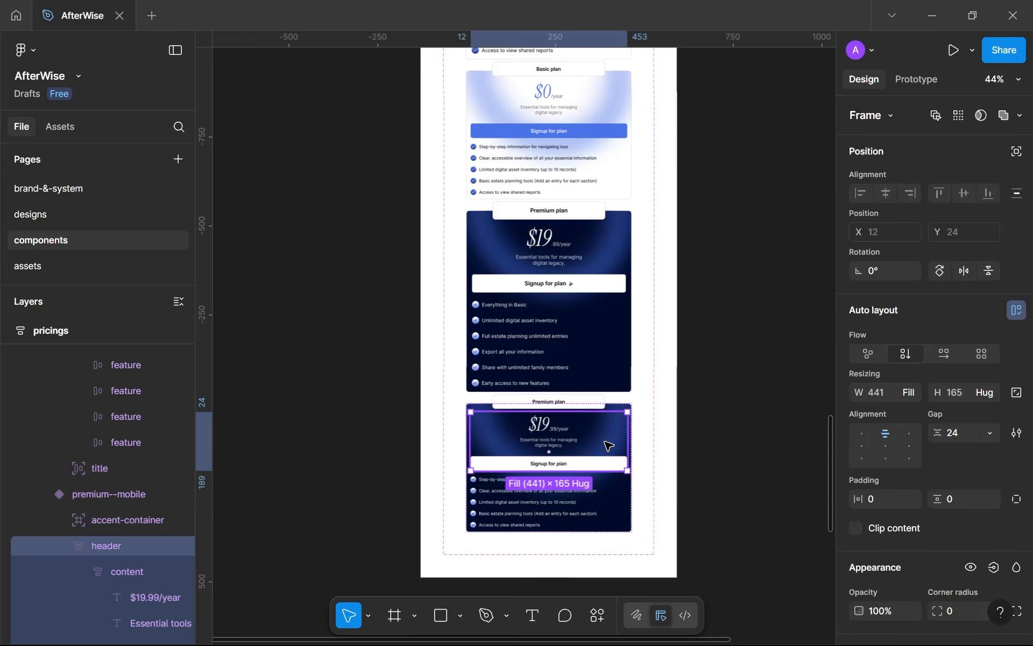
{"action": "left_click", "coordinate": [150, 520]}
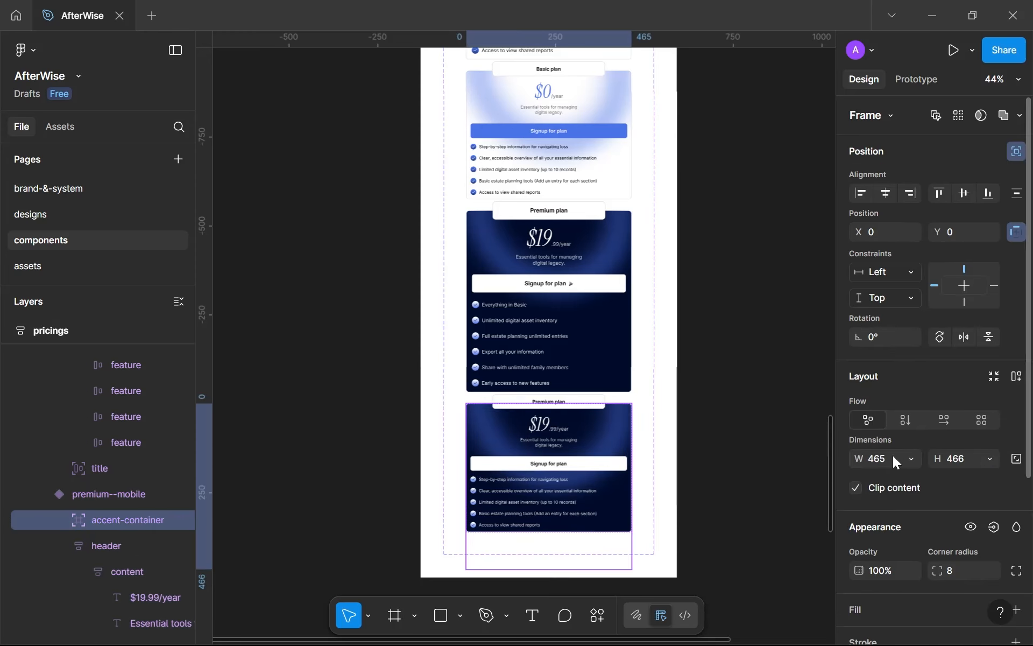
{"action": "type", "text": "365"}
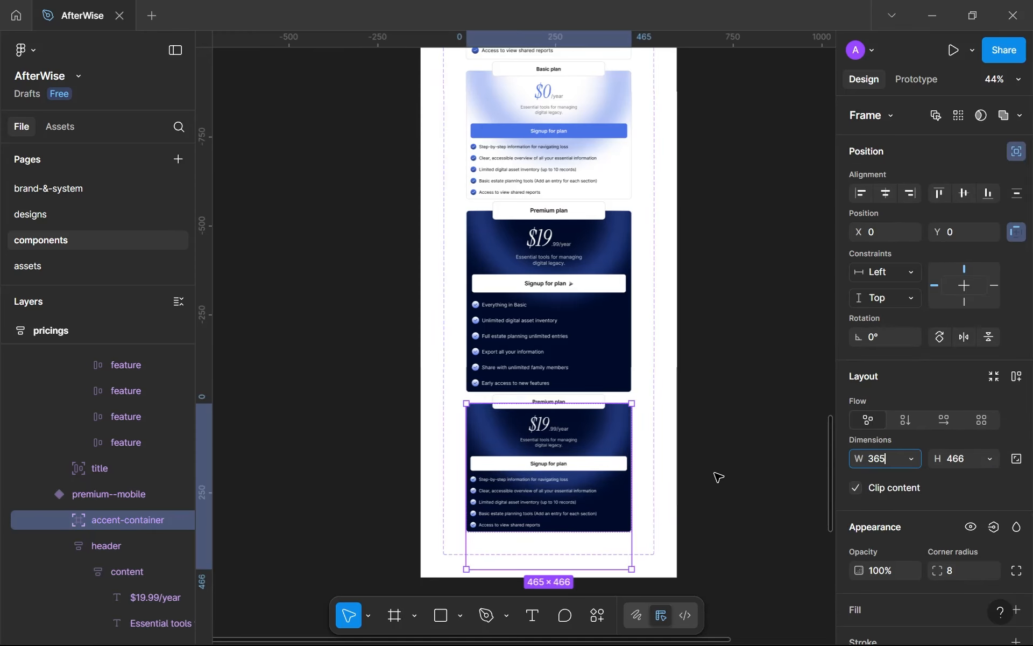
{"action": "left_click", "coordinate": [108, 500]}
{"action": "left_click_drag", "start_coordinate": [631, 463], "coordinate": [599, 454]}
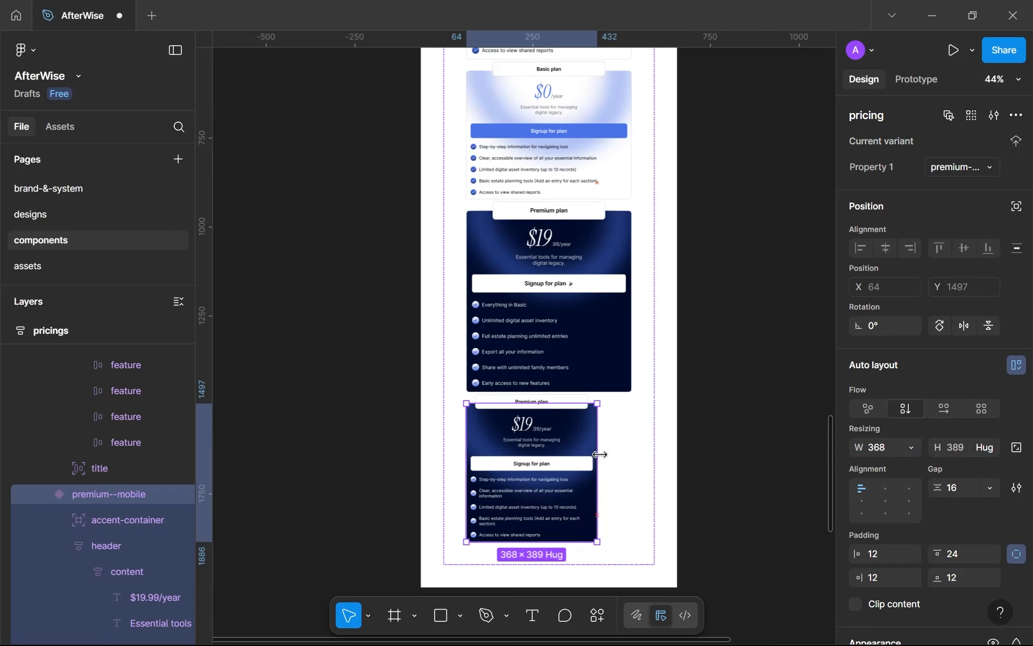
Set the basic--mobile accent container width to 365 and narrow that card to about 365.
{"action": "scroll", "coordinate": [600, 433], "scroll_direction": "up", "scroll_amount": 10}
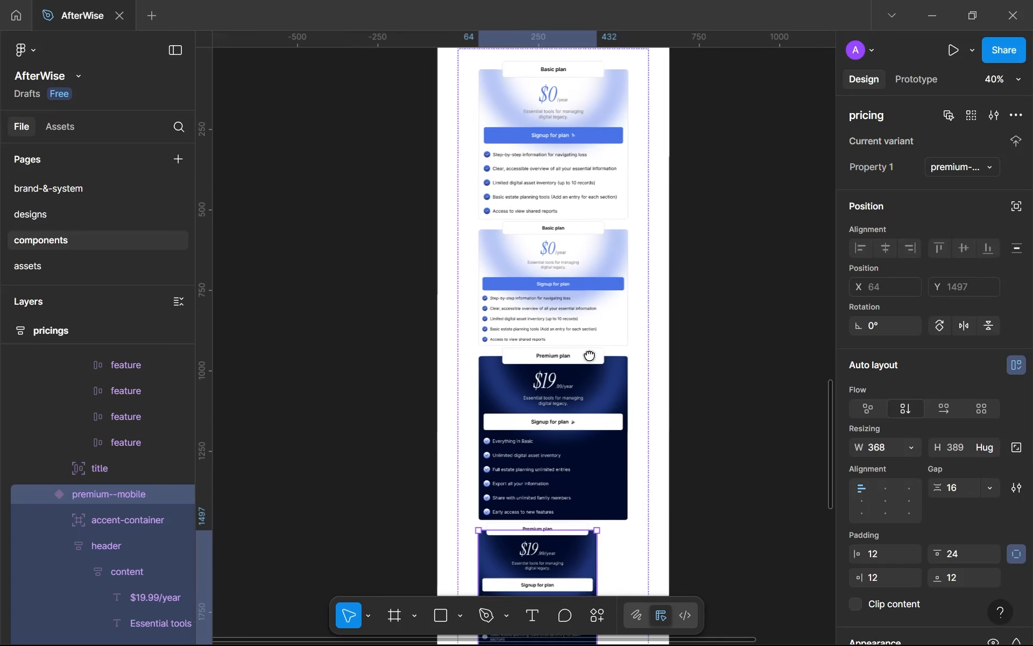
{"action": "left_click", "coordinate": [601, 305]}
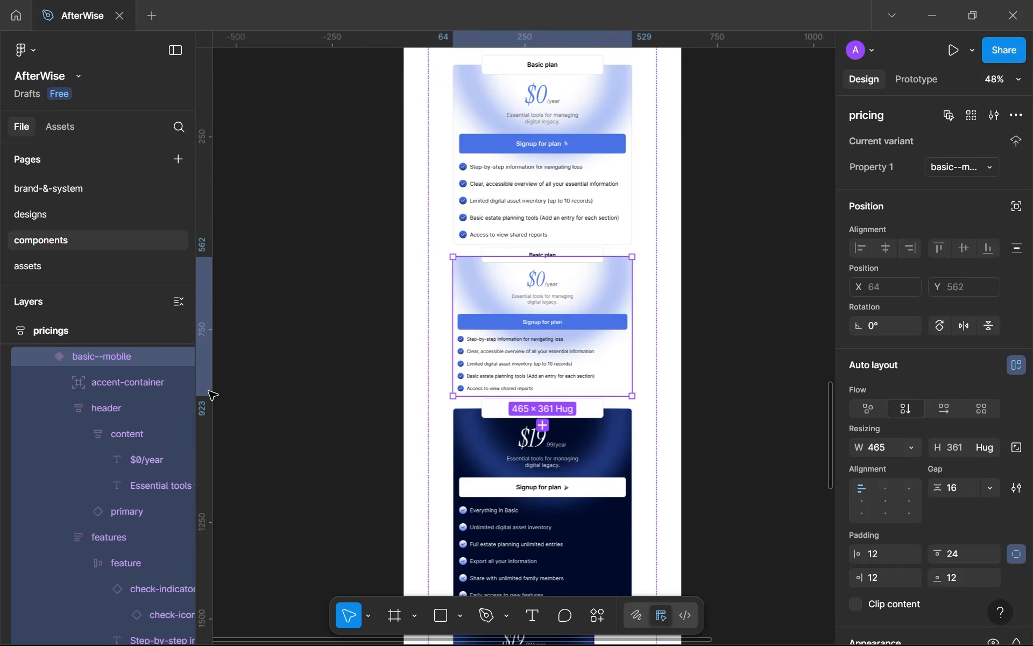
{"action": "key", "text": "Return"}
{"action": "left_click", "coordinate": [889, 462]}
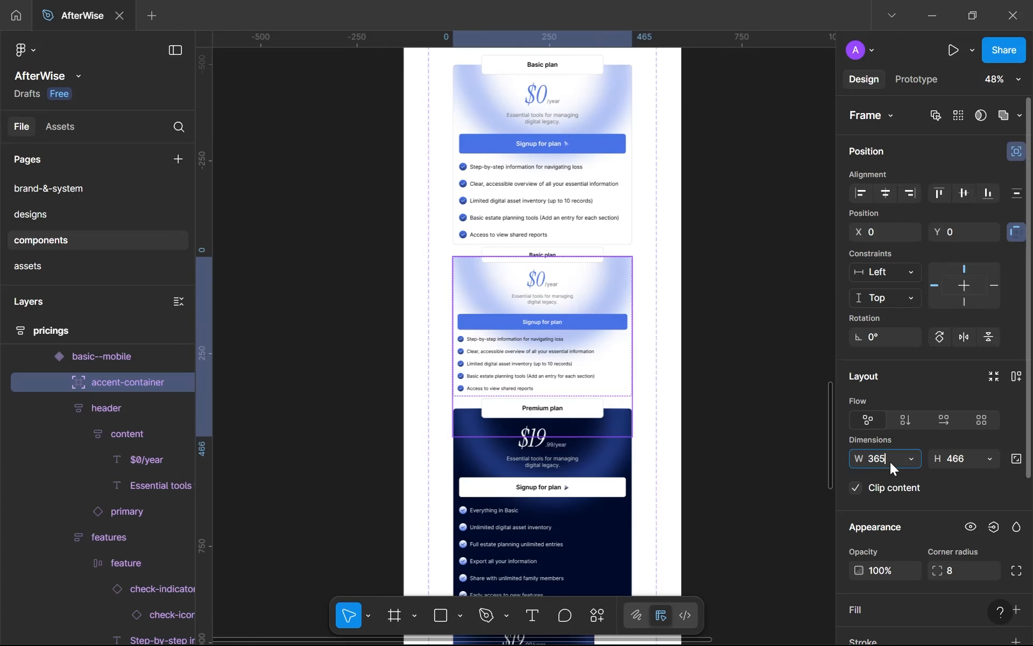
{"action": "type", "text": "365"}
{"action": "left_click", "coordinate": [610, 295]}
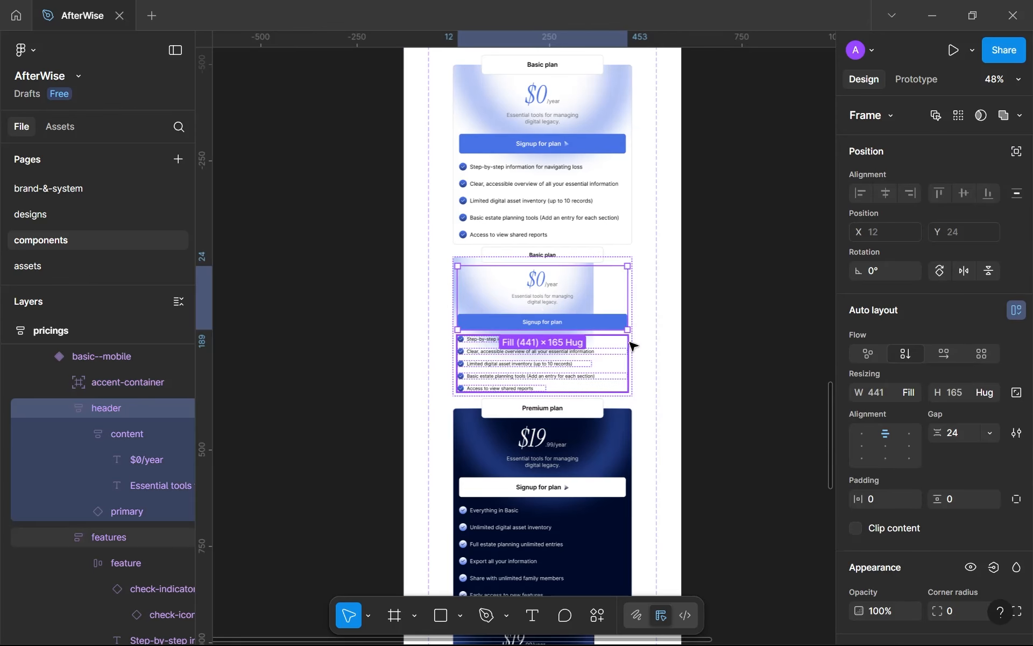
{"action": "left_click", "coordinate": [125, 362]}
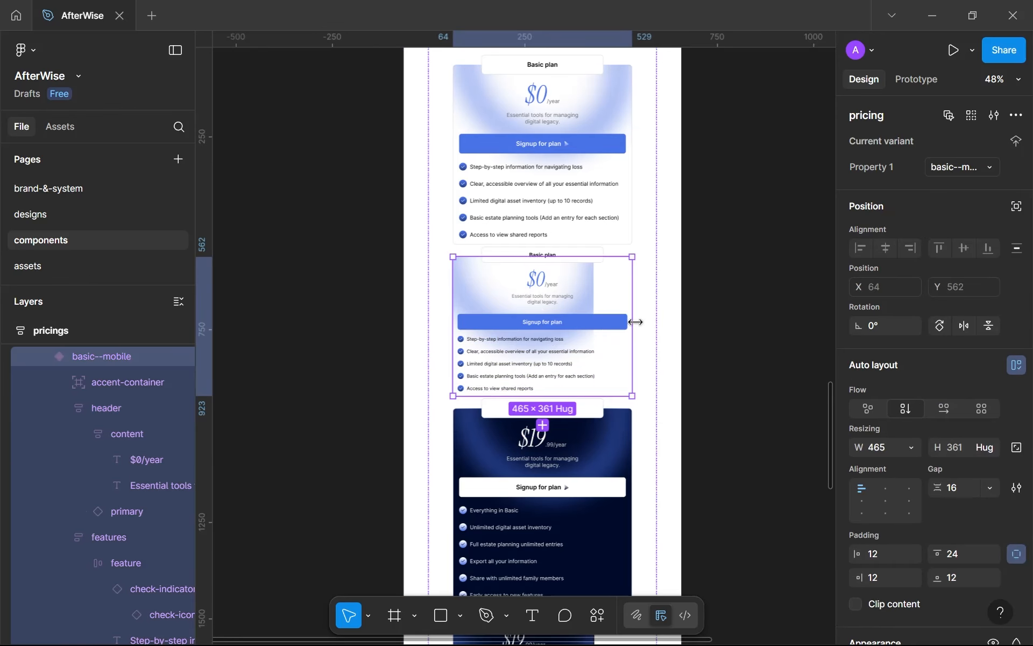
{"action": "left_click_drag", "start_coordinate": [635, 321], "coordinate": [592, 306]}
{"action": "scroll", "coordinate": [592, 319], "scroll_direction": "up", "scroll_amount": 5}
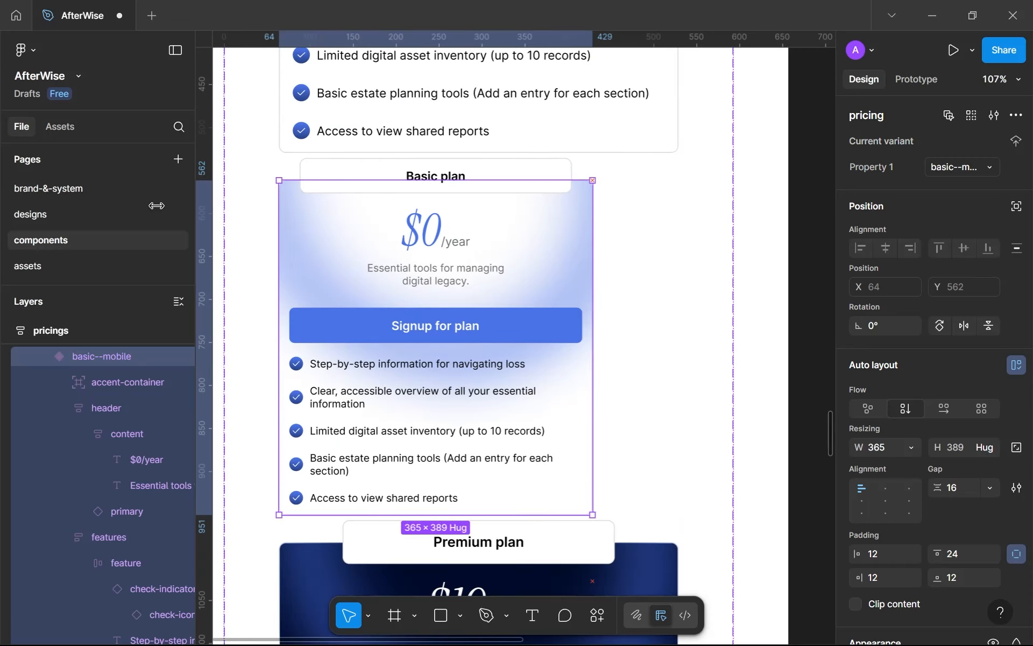
On the designs page, zoom in and select the plans frame holding both pricing cards.
{"action": "left_click", "coordinate": [120, 215]}
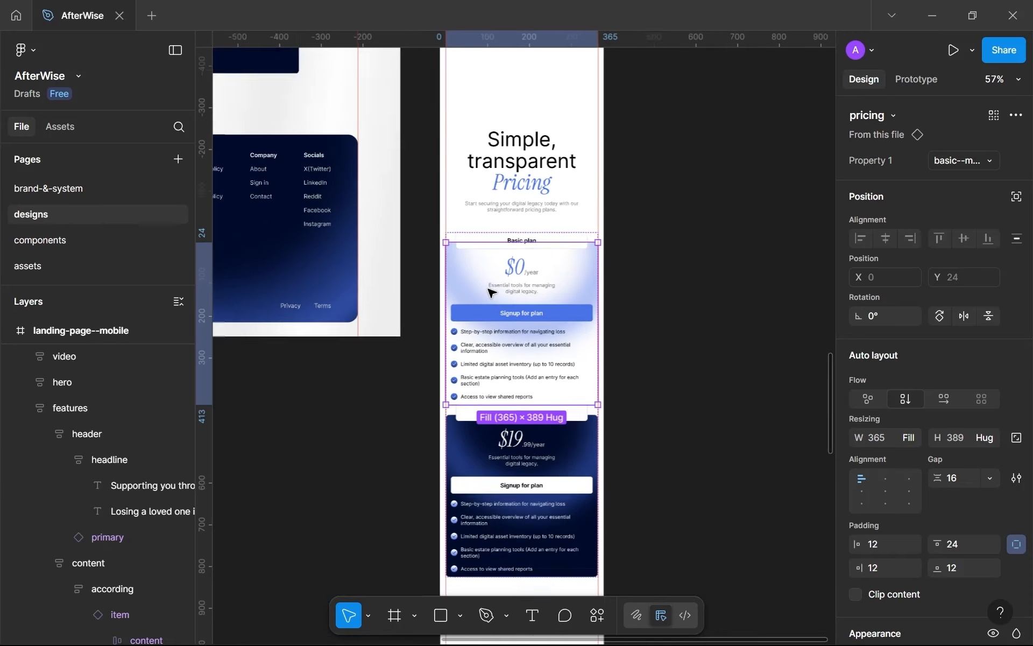
{"action": "scroll", "coordinate": [489, 289], "scroll_direction": "down", "scroll_amount": 2}
{"action": "left_click_drag", "start_coordinate": [488, 289], "coordinate": [496, 238]}
{"action": "scroll", "coordinate": [550, 378], "scroll_direction": "up", "scroll_amount": 3}
{"action": "left_click_drag", "start_coordinate": [550, 378], "coordinate": [550, 347]}
{"action": "scroll", "coordinate": [633, 410], "scroll_direction": "up", "scroll_amount": 5}
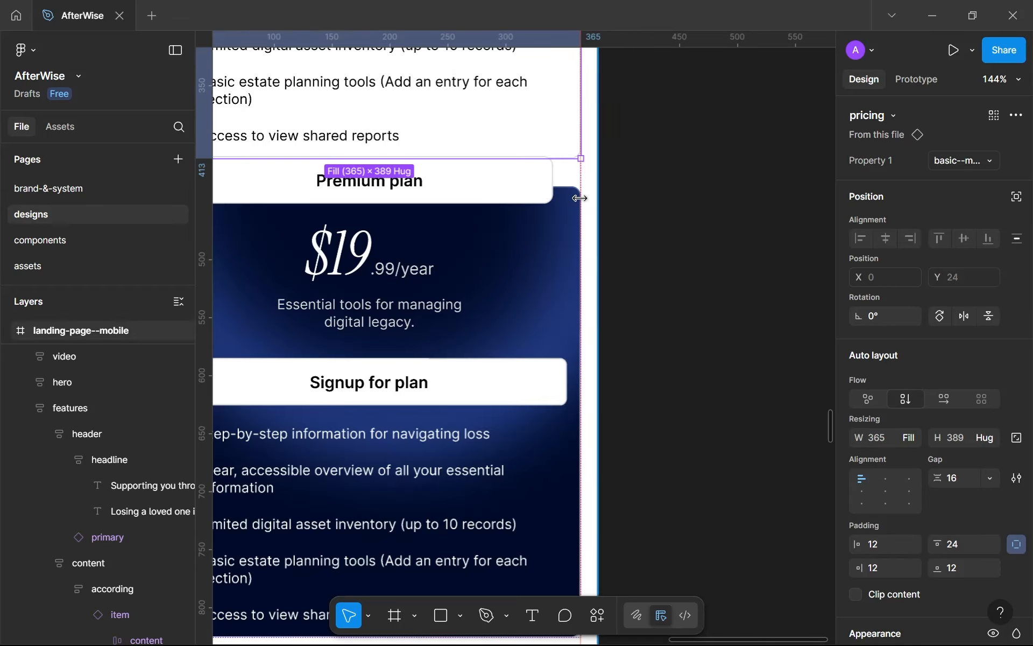
{"action": "scroll", "coordinate": [579, 198], "scroll_direction": "up", "scroll_amount": 5}
{"action": "left_click", "coordinate": [595, 369]}
{"action": "scroll", "coordinate": [594, 370], "scroll_direction": "down", "scroll_amount": 5}
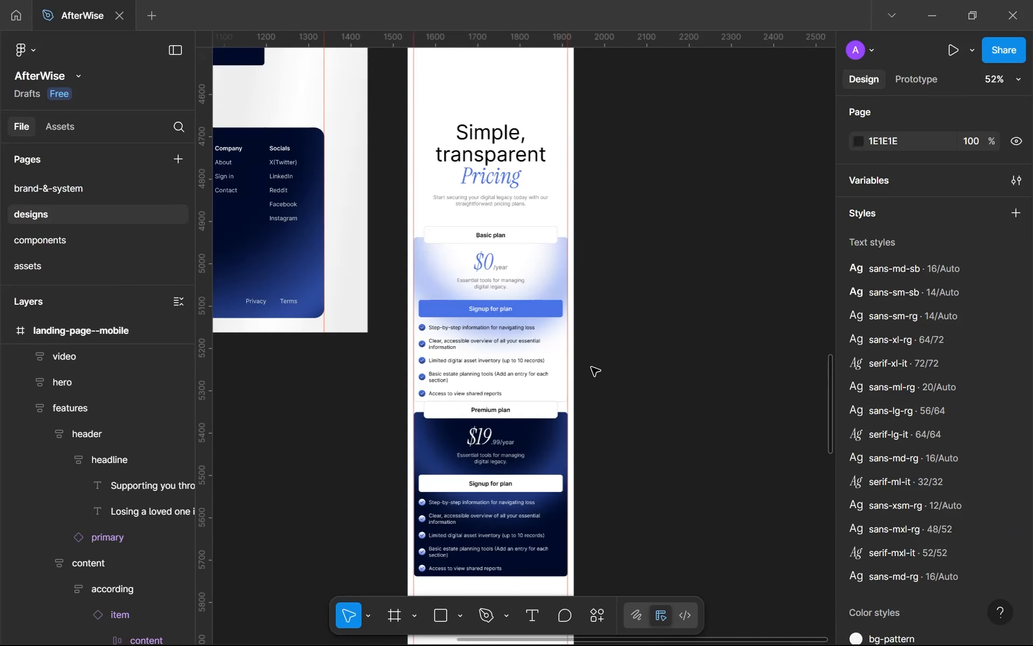
{"action": "left_click_drag", "start_coordinate": [592, 368], "coordinate": [595, 371]}
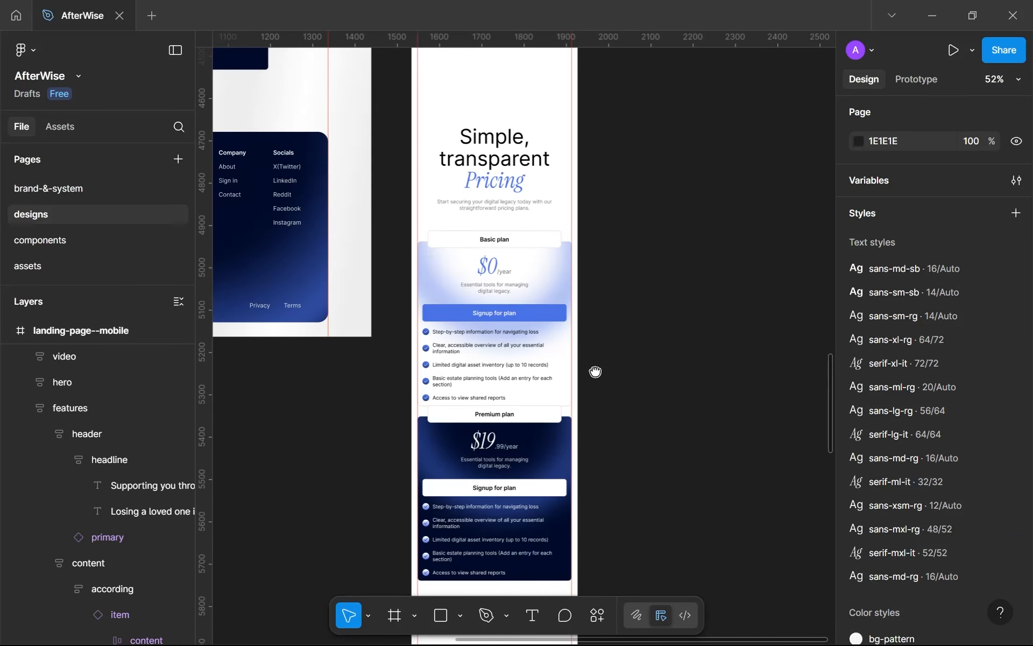
{"action": "double_click", "coordinate": [516, 351]}
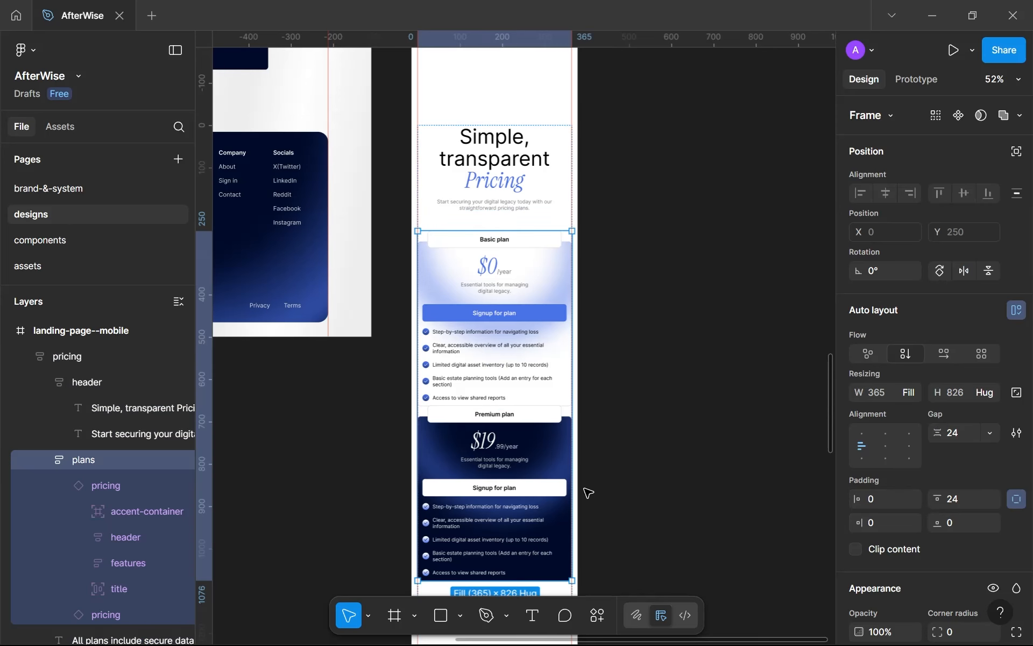
{"action": "scroll", "coordinate": [519, 296], "scroll_direction": "up", "scroll_amount": 5}
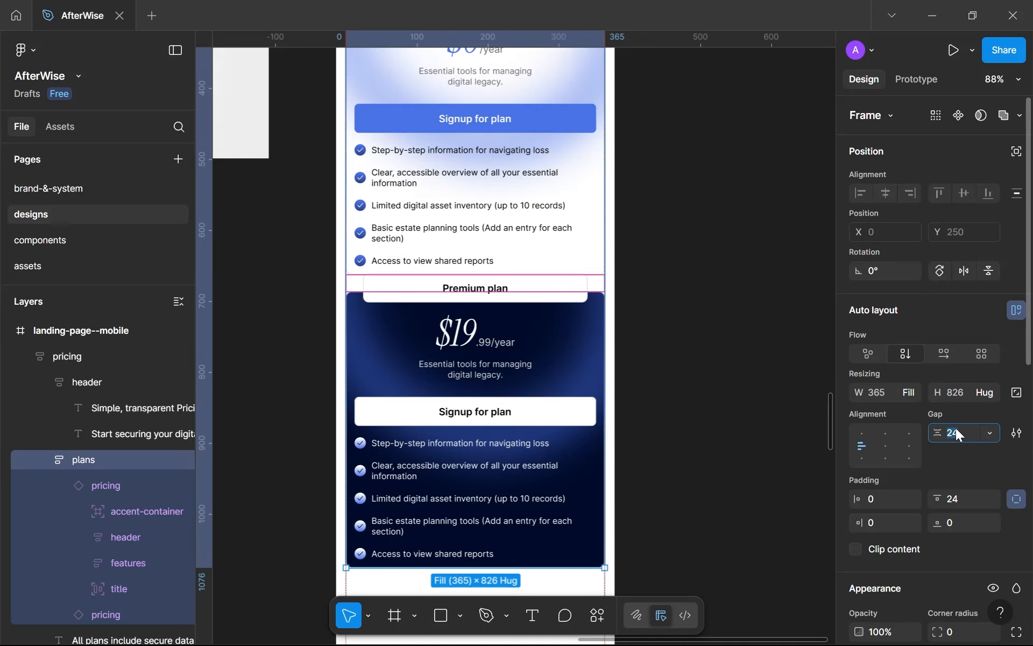
Set the gap between the plan cards to 48, trying 32 and 40 first.
{"action": "type", "text": "32"}
{"action": "key", "text": "Return"}
{"action": "left_click", "coordinate": [956, 429]}
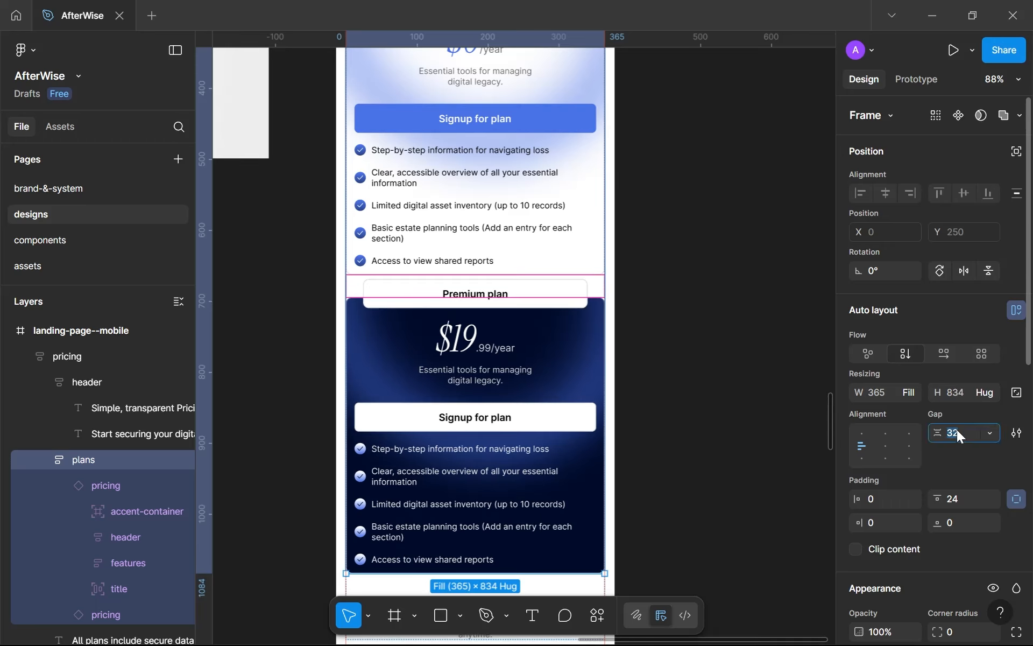
{"action": "type", "text": "40"}
{"action": "key", "text": "Return"}
{"action": "left_click", "coordinate": [957, 429]}
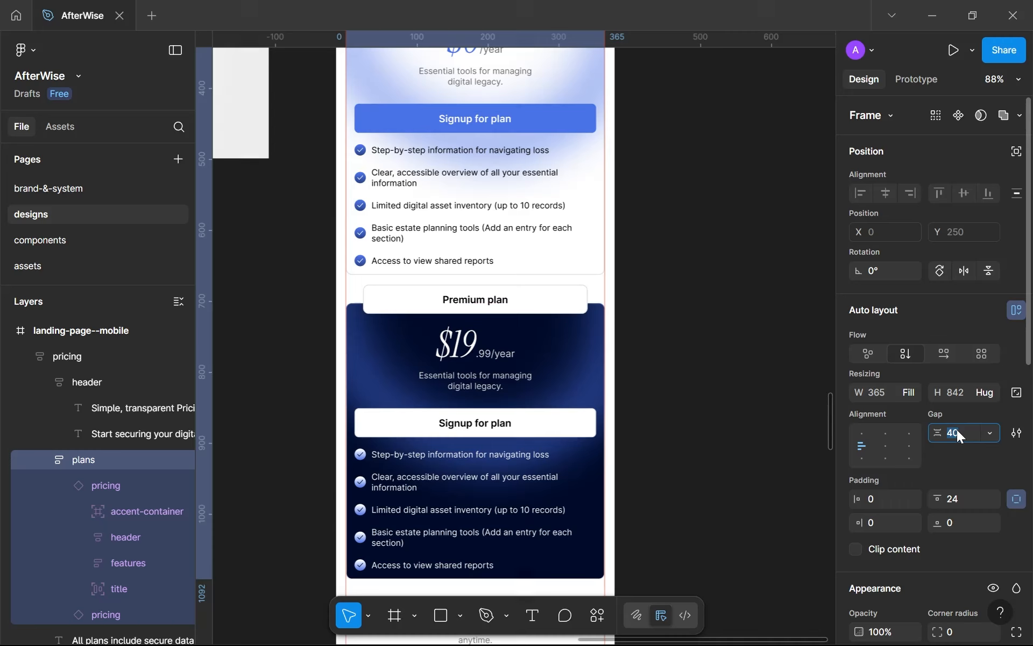
{"action": "type", "text": "48"}
{"action": "key", "text": "Return"}
Select the whole mobile pricing section.
{"action": "scroll", "coordinate": [637, 334], "scroll_direction": "down", "scroll_amount": 5}
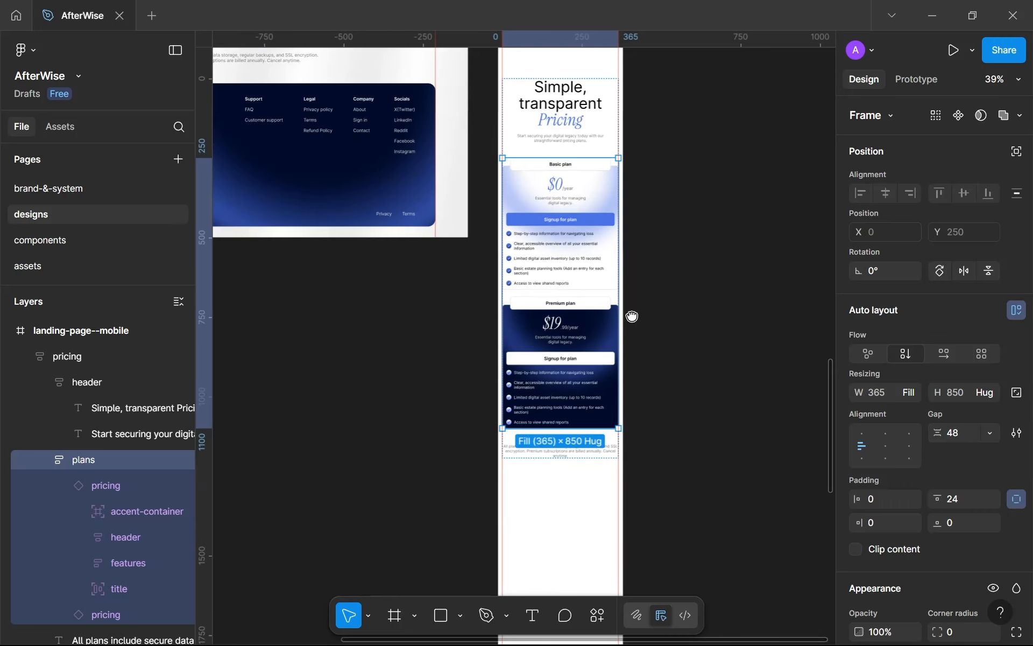
{"action": "scroll", "coordinate": [677, 352], "scroll_direction": "down", "scroll_amount": 2}
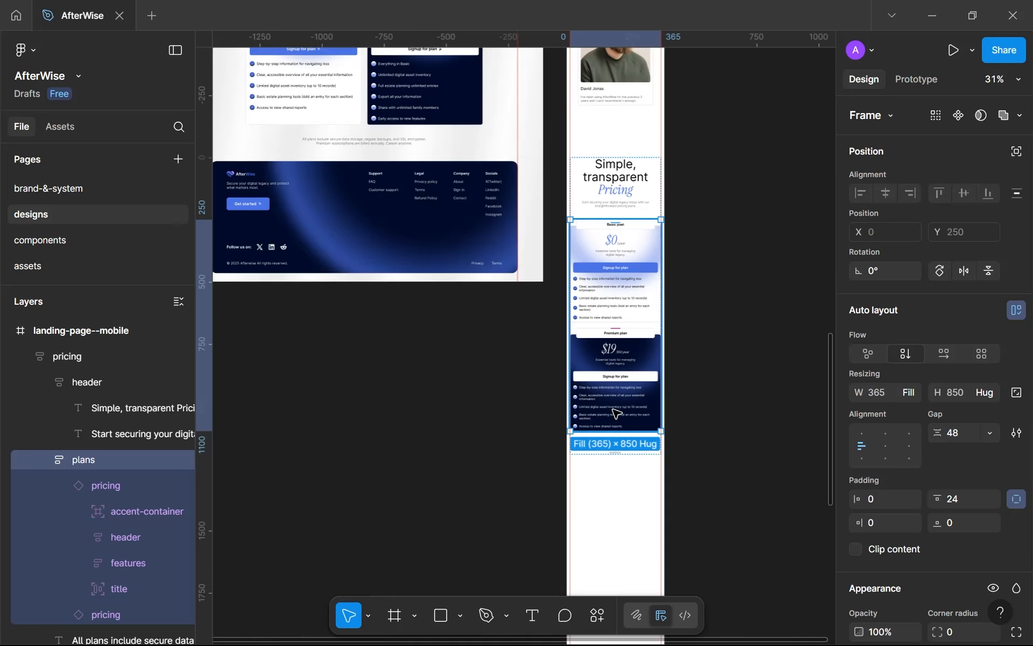
{"action": "left_click", "coordinate": [613, 450]}
{"action": "left_click", "coordinate": [629, 309]}
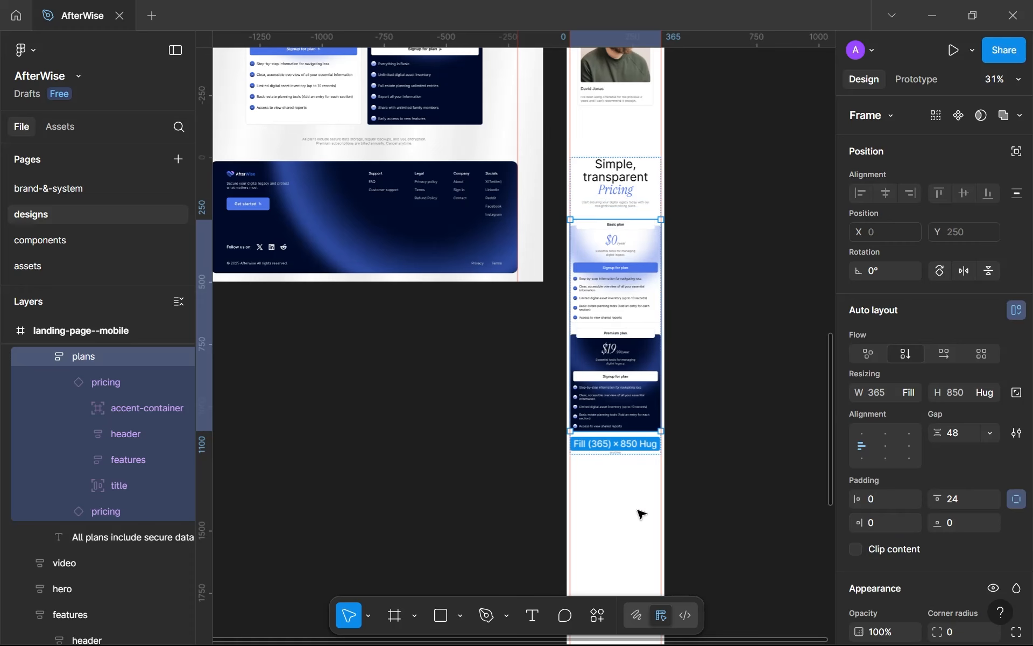
{"action": "left_click", "coordinate": [638, 509]}
{"action": "left_click", "coordinate": [628, 351]}
{"action": "scroll", "coordinate": [615, 295], "scroll_direction": "up", "scroll_amount": 4}
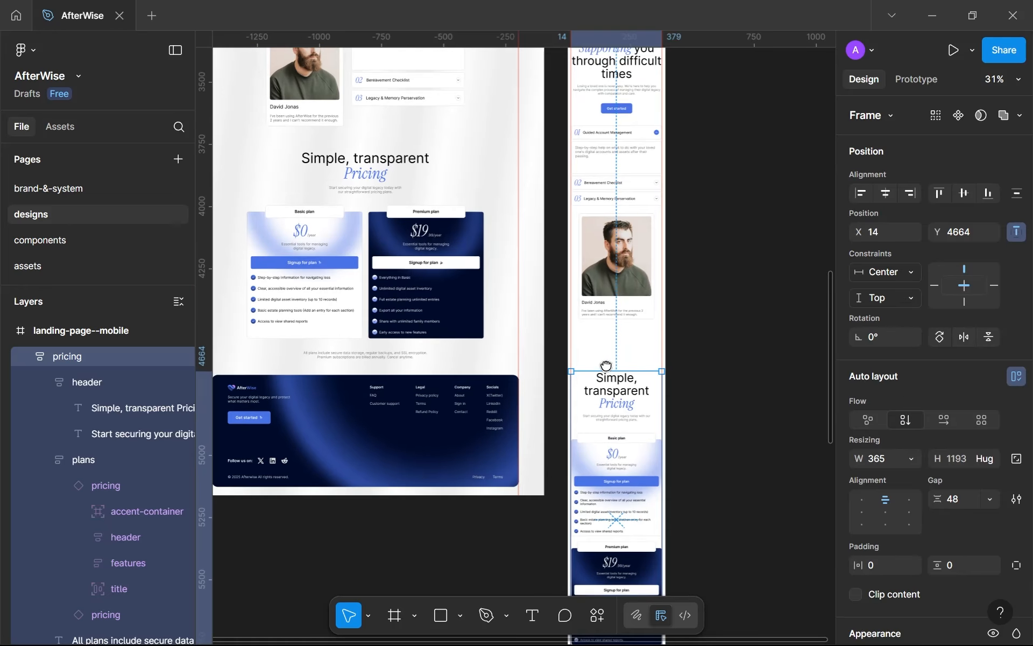
{"action": "double_click", "coordinate": [620, 160]}
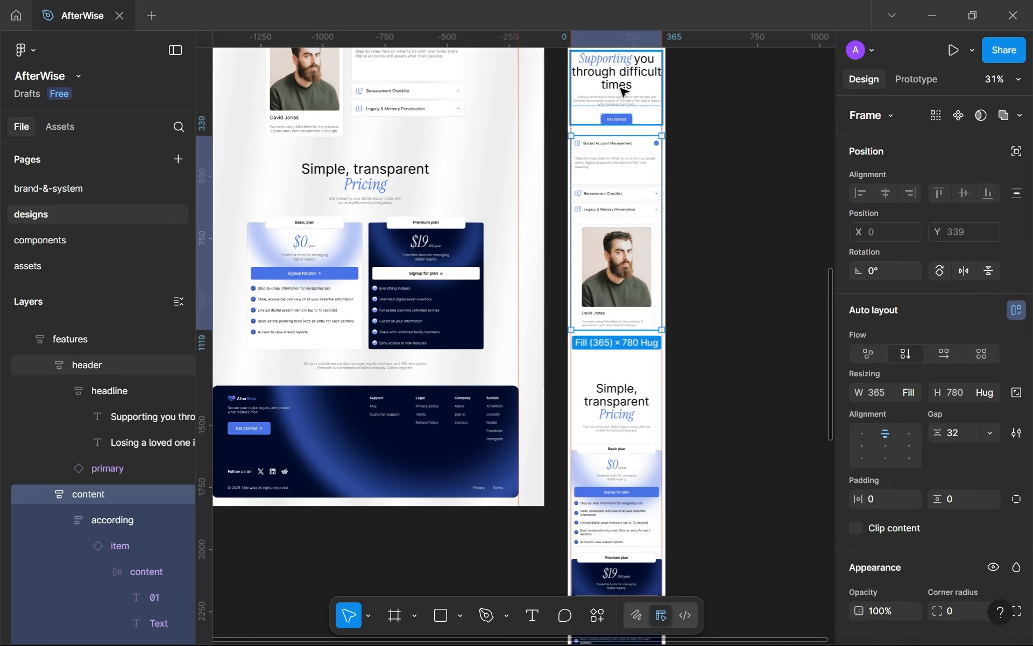
{"action": "scroll", "coordinate": [625, 395], "scroll_direction": "down", "scroll_amount": 3}
{"action": "double_click", "coordinate": [628, 305]}
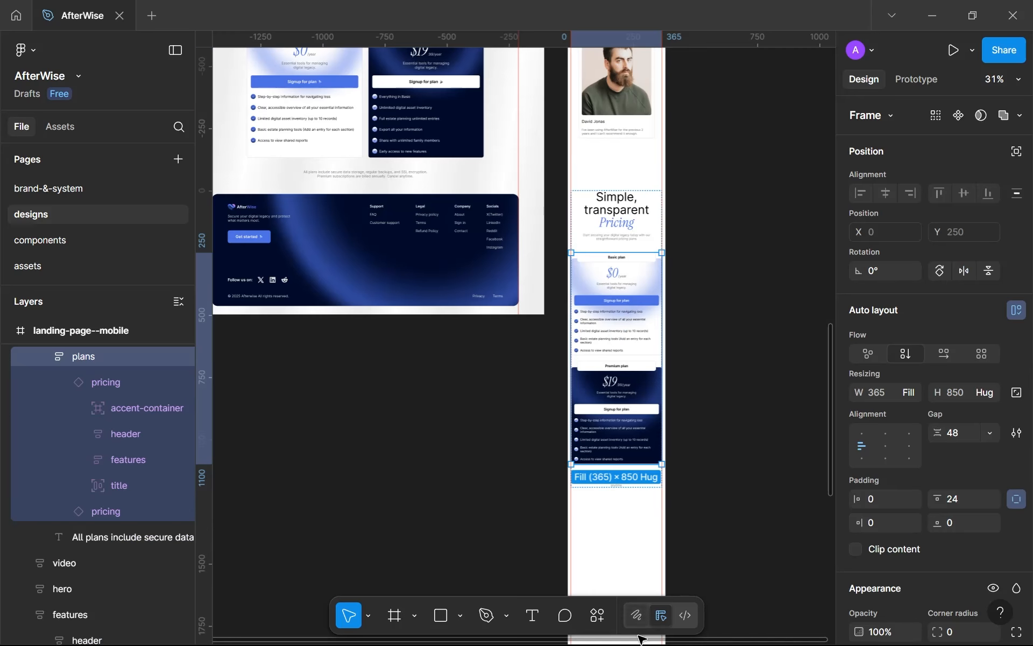
{"action": "left_click", "coordinate": [634, 536]}
{"action": "left_click", "coordinate": [612, 283]}
Nudge the pricing section up to Y 4519, 64 px below the testimonial.
{"action": "scroll", "coordinate": [611, 282], "scroll_direction": "up", "scroll_amount": 4}
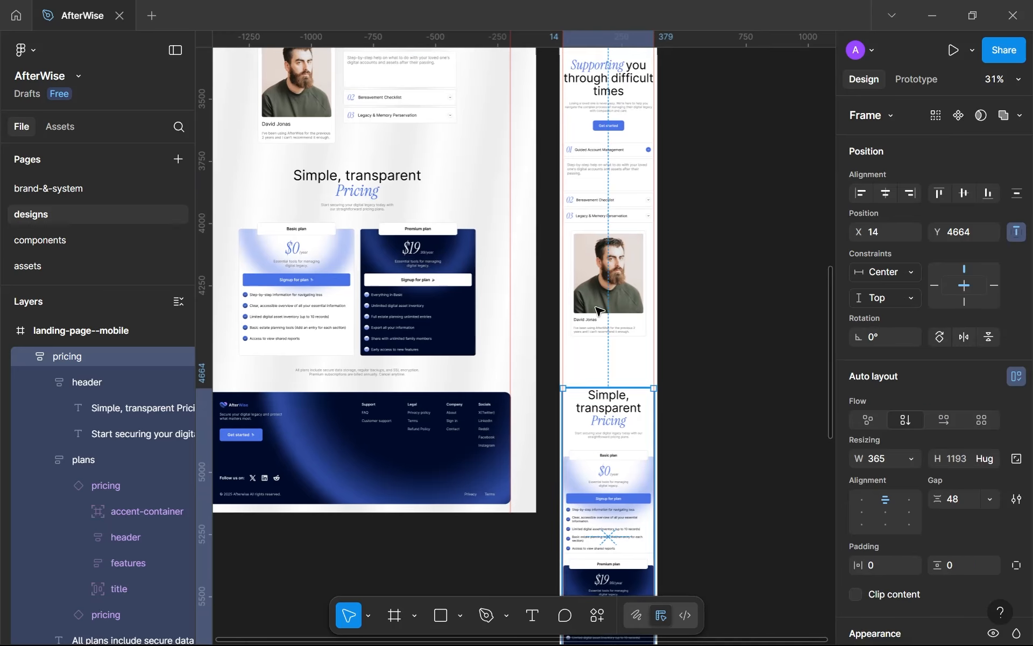
{"action": "key", "text": "alt"}
{"action": "key", "text": "Up"}
{"action": "key", "text": "Up"}
{"action": "key", "text": "Up"}
{"action": "key", "text": "Up"}
{"action": "key", "text": "Up"}
{"action": "key", "text": "Up"}
{"action": "key", "text": "Up"}
{"action": "key", "text": "Up"}
{"action": "key", "text": "Up"}
{"action": "key", "text": "Up"}
{"action": "key", "text": "Up"}
{"action": "key", "text": "Up"}
{"action": "key", "text": "Up"}
{"action": "key", "text": "Up"}
{"action": "key", "text": "Up"}
{"action": "key", "text": "Up"}
{"action": "key", "text": "Up"}
{"action": "key", "text": "Up"}
{"action": "key", "text": "Up"}
{"action": "key", "text": "Up"}
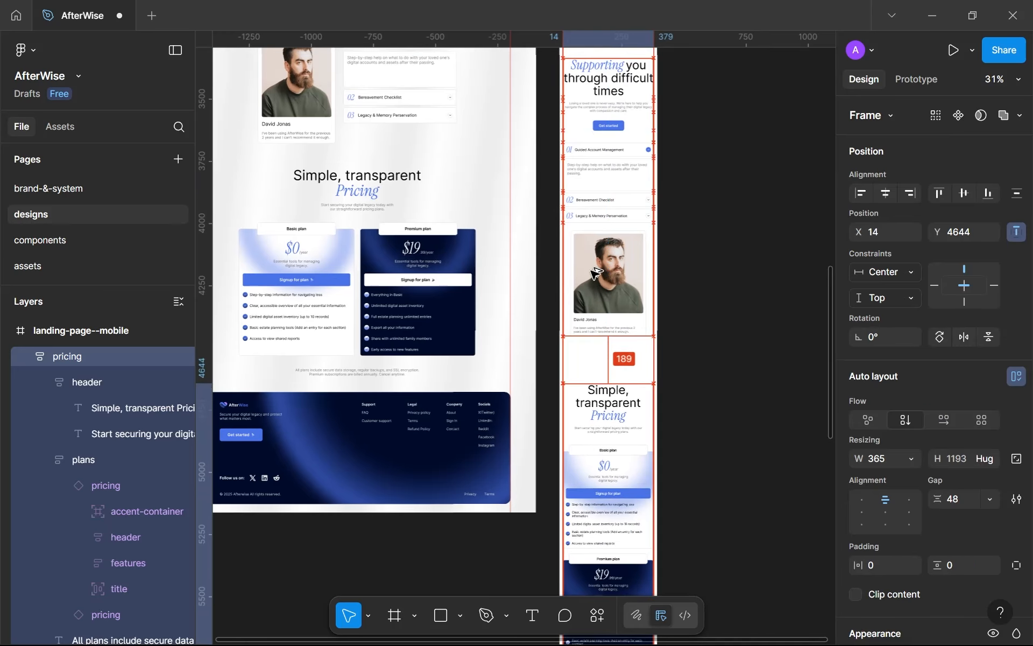
{"action": "key", "text": "Up"}
{"action": "key", "text": "Up"}
{"action": "key", "text": "Up"}
{"action": "key", "text": "Up"}
{"action": "key", "text": "Up"}
{"action": "key", "text": "Up"}
{"action": "key", "text": "Up"}
{"action": "key", "text": "Up"}
{"action": "key", "text": "Up"}
{"action": "key", "text": "Up"}
{"action": "key", "text": "Up"}
{"action": "key", "text": "Up"}
{"action": "key", "text": "Up"}
{"action": "key", "text": "Up"}
{"action": "key", "text": "Up"}
{"action": "key", "text": "Up"}
{"action": "key", "text": "Up"}
{"action": "key", "text": "Up"}
{"action": "key", "text": "Up"}
{"action": "key", "text": "Up"}
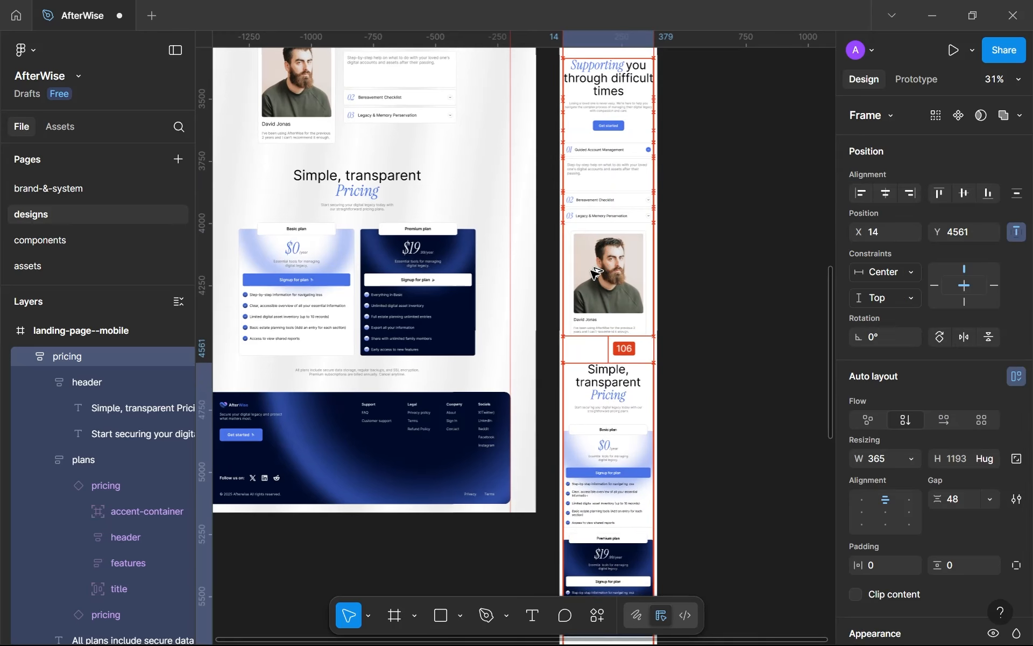
{"action": "key", "text": "Up"}
{"action": "key", "text": "Up"}
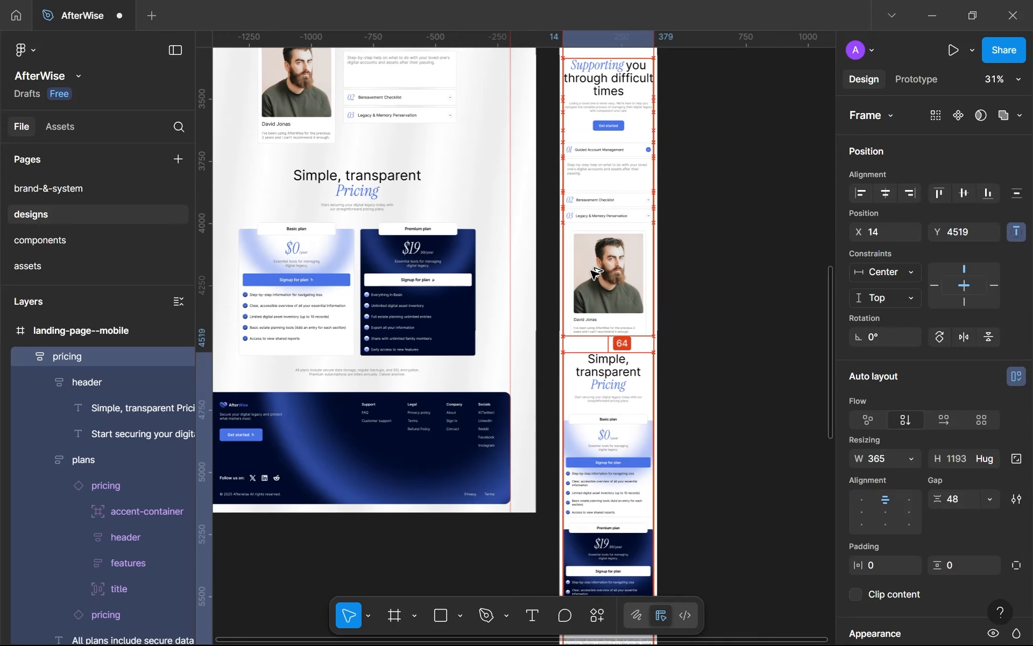
{"action": "scroll", "coordinate": [622, 146], "scroll_direction": "down", "scroll_amount": 4}
{"action": "scroll", "coordinate": [554, 255], "scroll_direction": "down", "scroll_amount": 2}
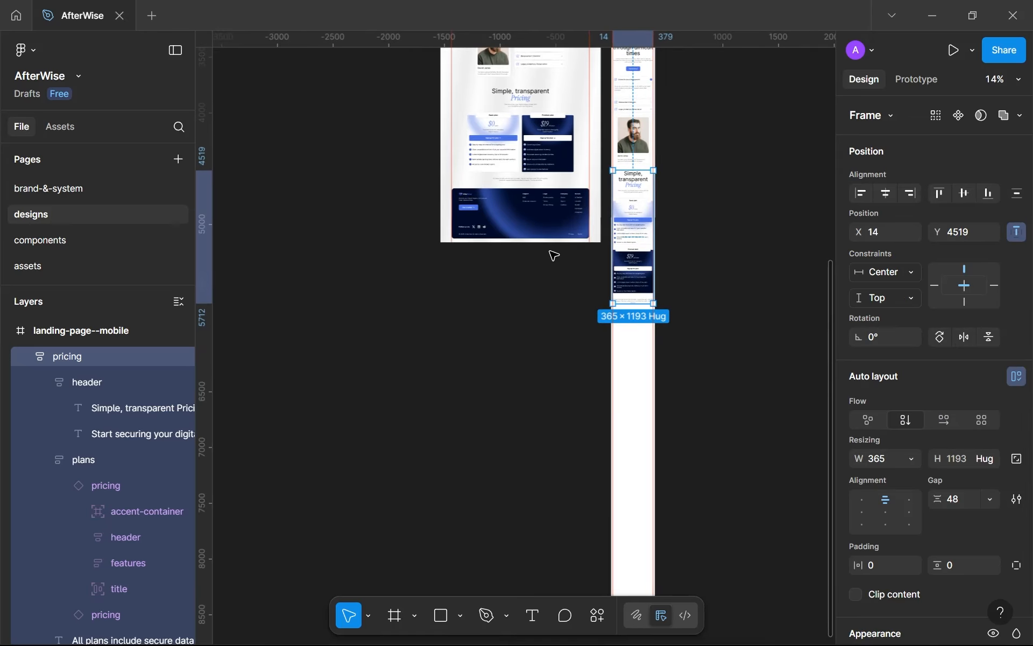
{"action": "scroll", "coordinate": [544, 218], "scroll_direction": "down", "scroll_amount": 1}
{"action": "left_click", "coordinate": [541, 210]}
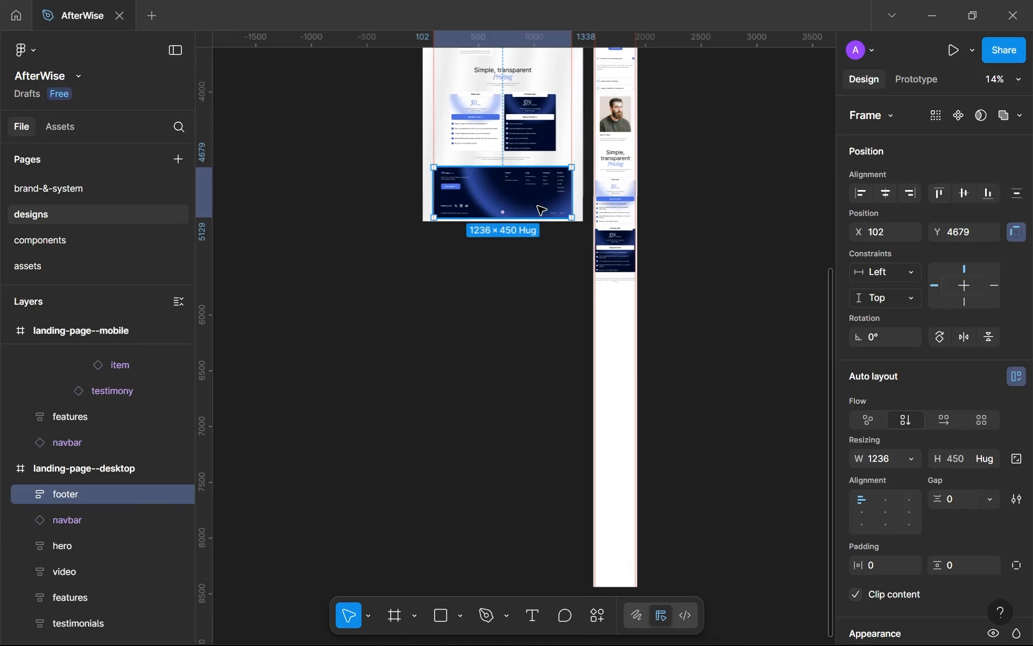
On the components page, move the identity frame up below pricings and duplicate it.
{"action": "scroll", "coordinate": [541, 210], "scroll_direction": "up", "scroll_amount": 3}
{"action": "left_click_drag", "start_coordinate": [546, 212], "coordinate": [574, 236]}
{"action": "scroll", "coordinate": [574, 236], "scroll_direction": "down", "scroll_amount": 3}
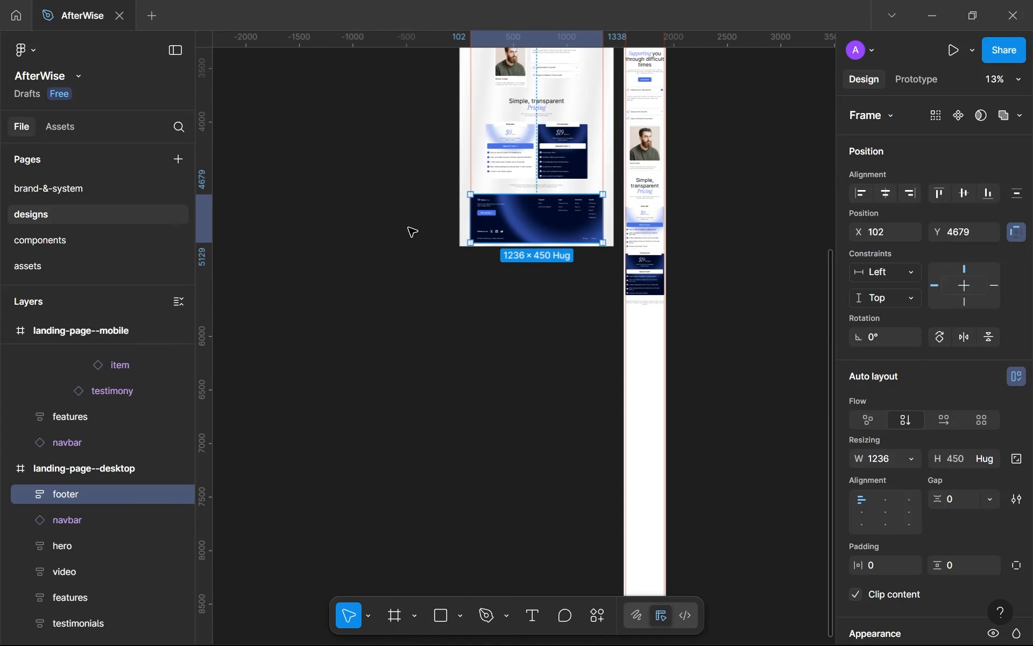
{"action": "left_click", "coordinate": [57, 236]}
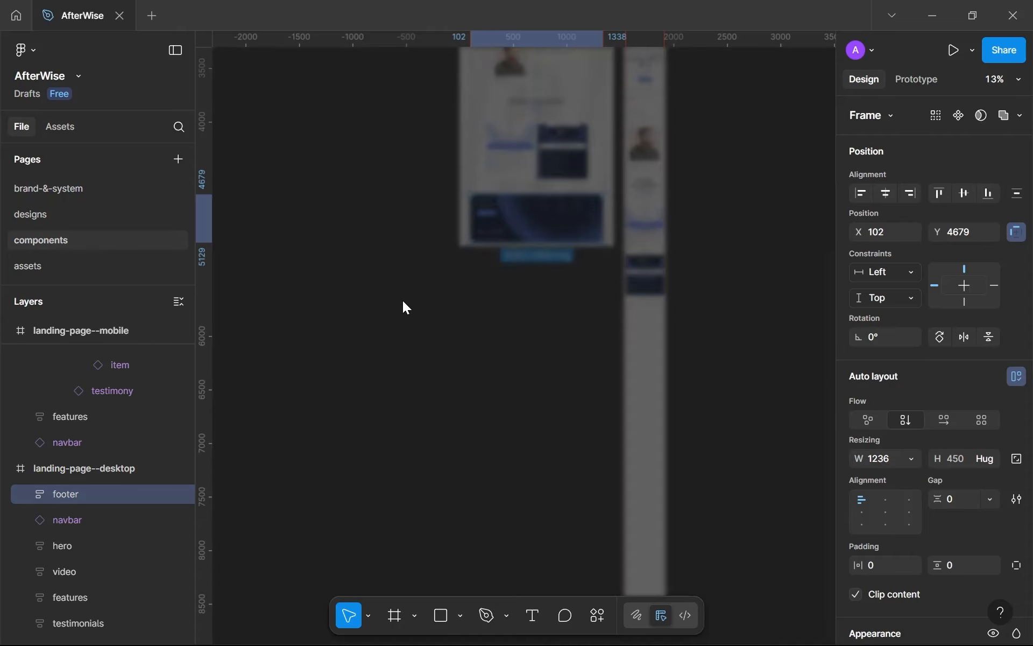
{"action": "scroll", "coordinate": [410, 303], "scroll_direction": "down", "scroll_amount": 5}
{"action": "scroll", "coordinate": [414, 306], "scroll_direction": "down", "scroll_amount": 5}
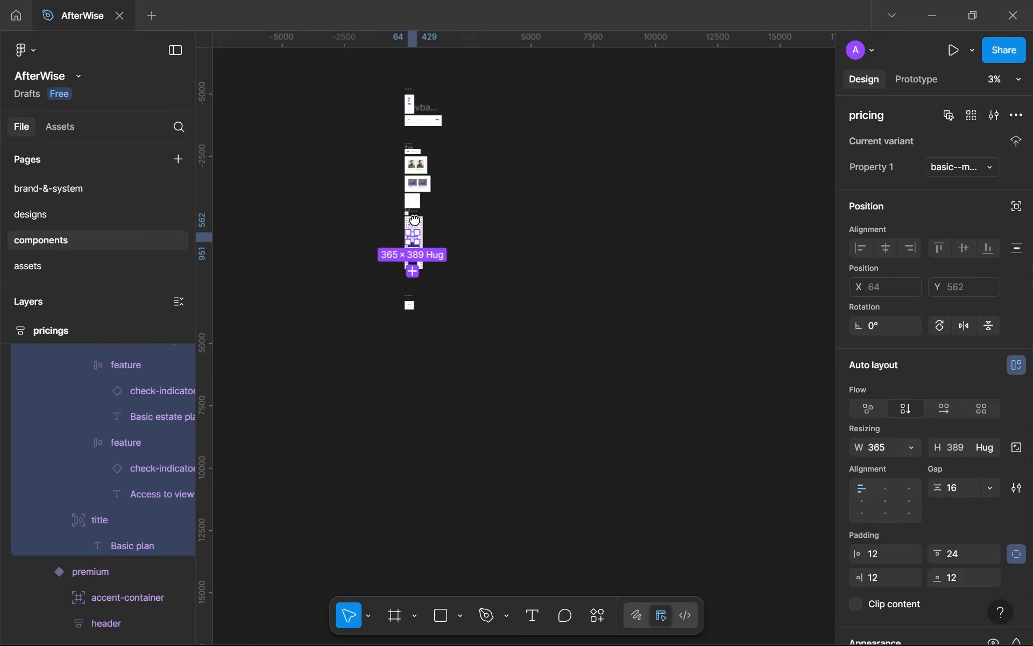
{"action": "scroll", "coordinate": [409, 290], "scroll_direction": "down", "scroll_amount": 5}
{"action": "left_click", "coordinate": [415, 298]}
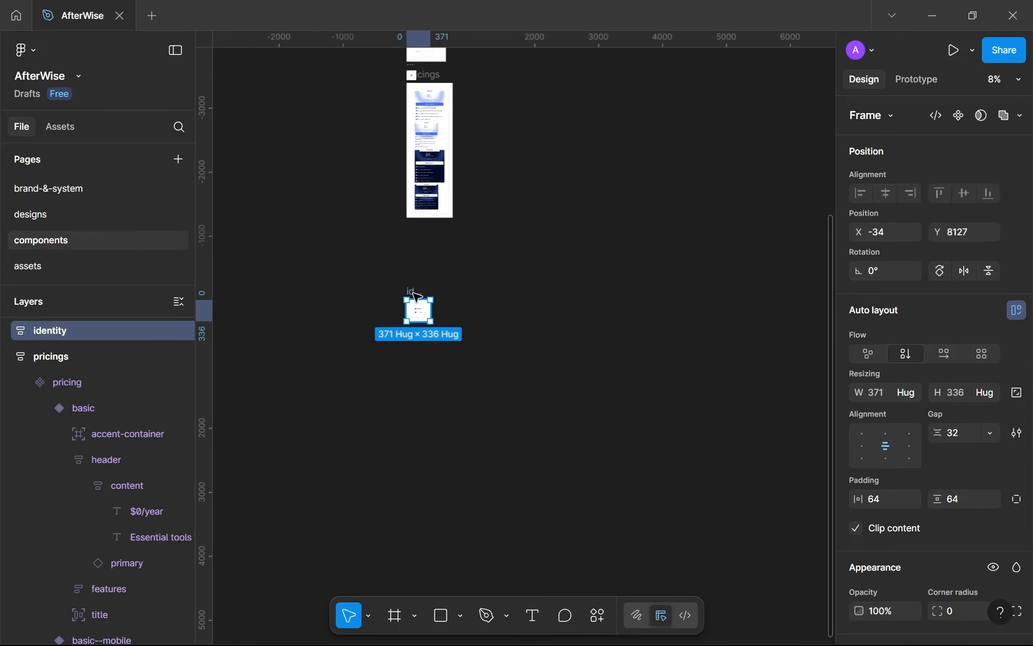
{"action": "left_click_drag", "start_coordinate": [420, 301], "coordinate": [414, 253]}
{"action": "key", "text": "ctrl+d"}
Replace the copied identity set with the pasted footer and make it a component.
{"action": "scroll", "coordinate": [415, 252], "scroll_direction": "up", "scroll_amount": 3}
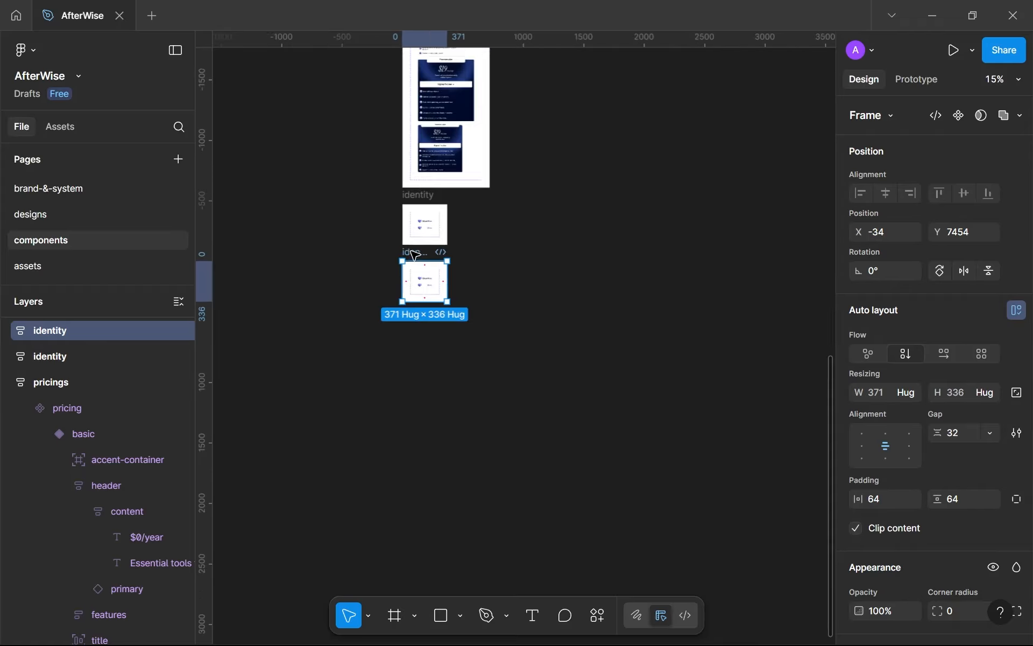
{"action": "left_click", "coordinate": [438, 228]}
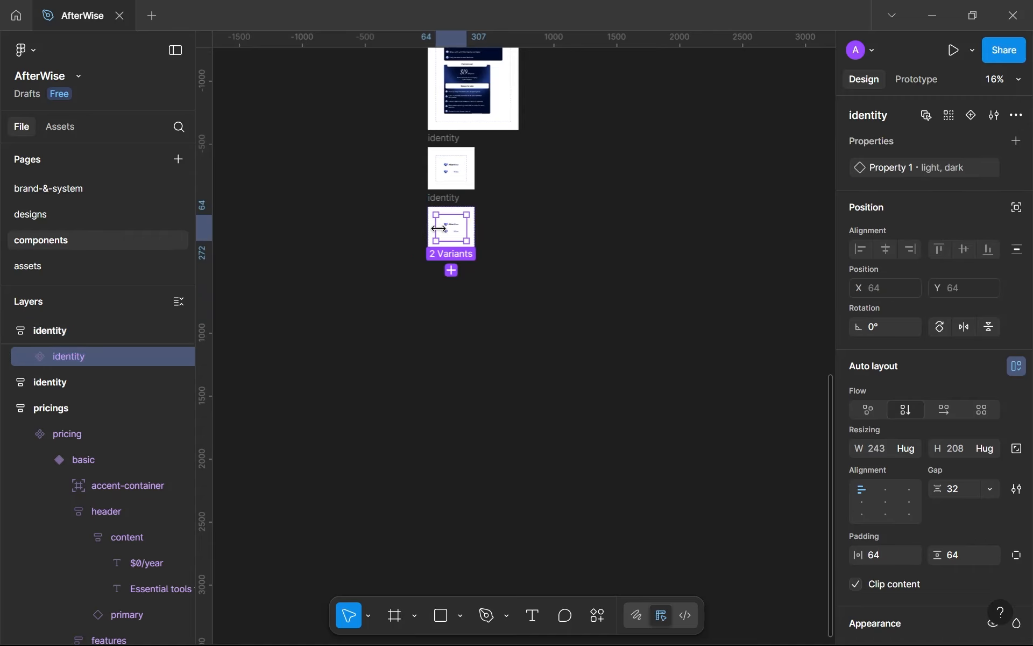
{"action": "key", "text": "ctrl+shift+r"}
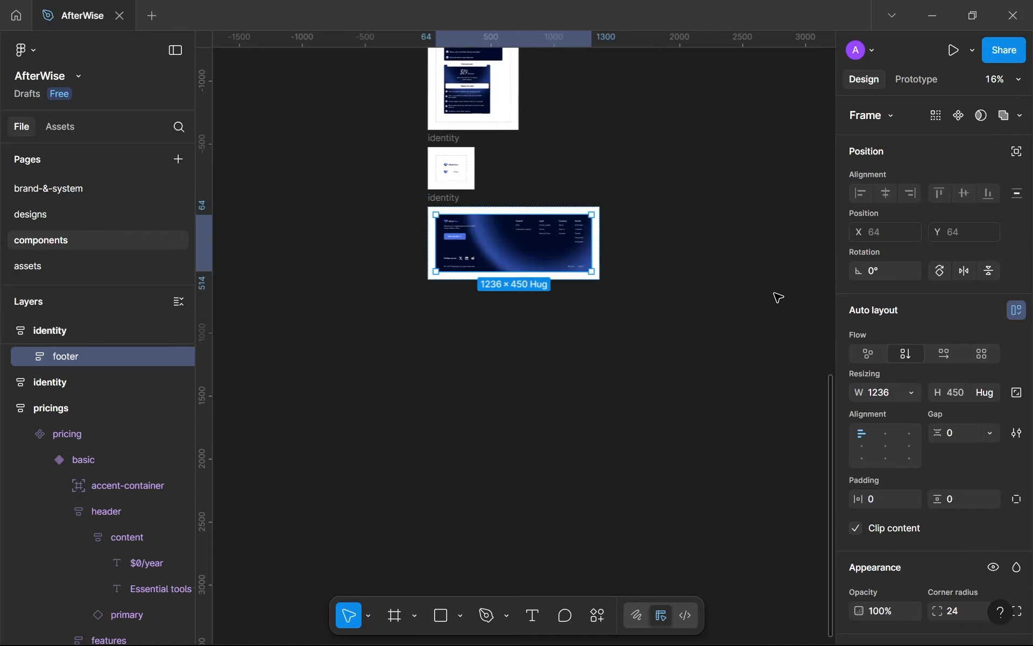
{"action": "left_click", "coordinate": [960, 115]}
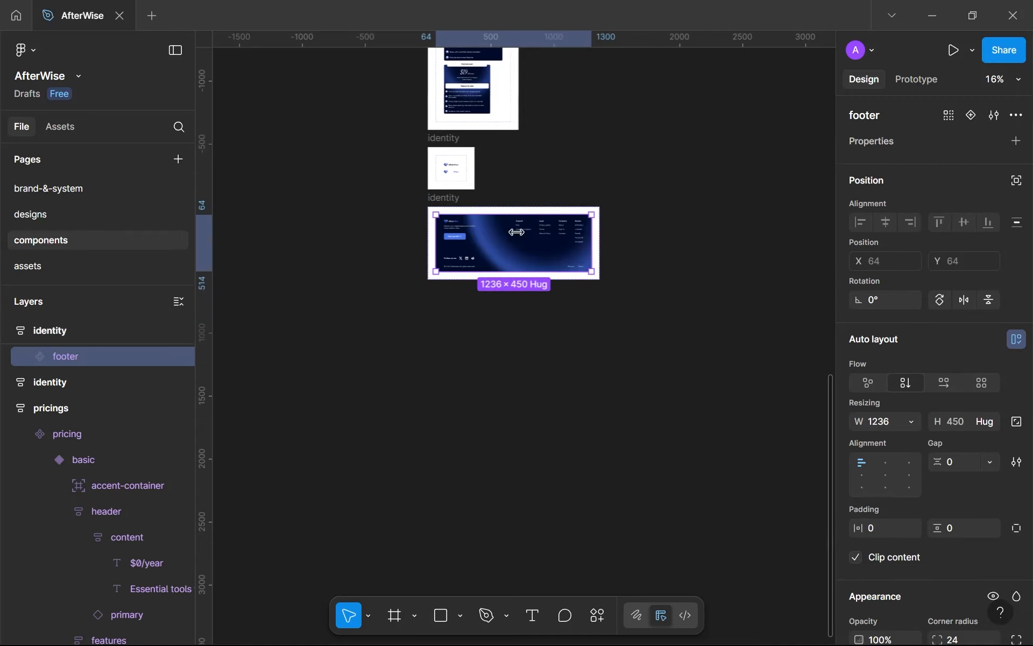
On the designs page, replace the desktop footer with an instance of the footer component.
{"action": "left_click", "coordinate": [92, 210]}
{"action": "scroll", "coordinate": [557, 215], "scroll_direction": "up", "scroll_amount": 3}
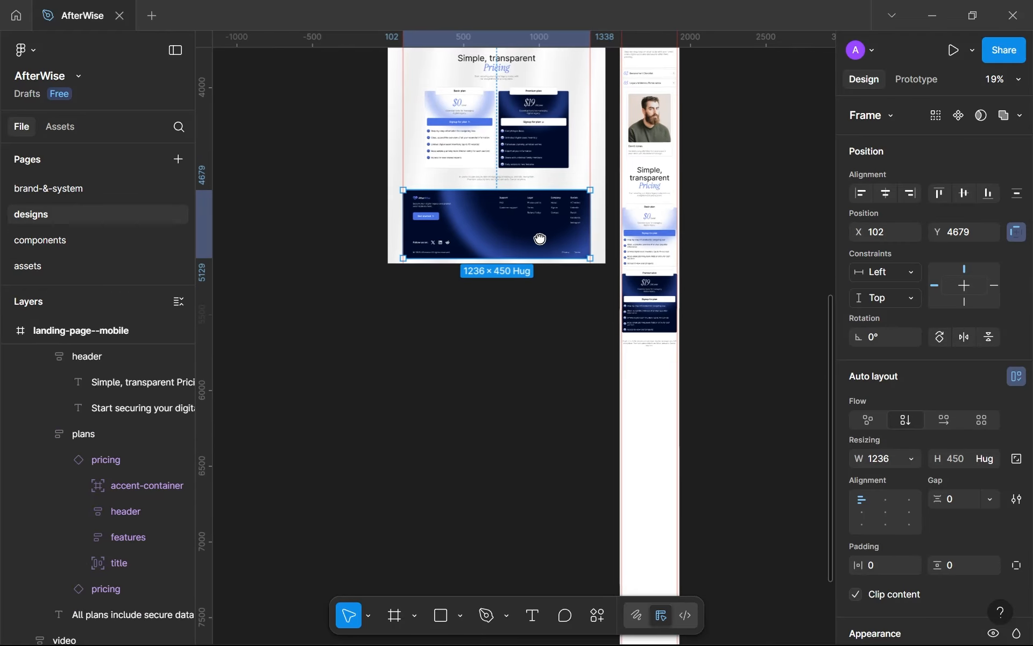
{"action": "key", "text": "ctrl+shift+r"}
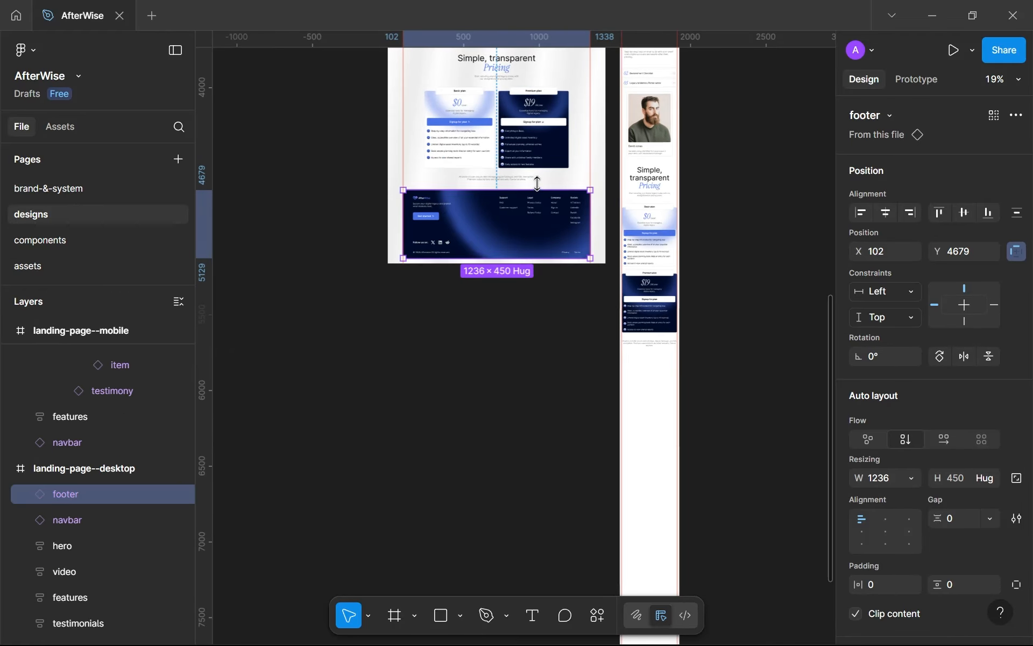
{"action": "scroll", "coordinate": [537, 200], "scroll_direction": "up", "scroll_amount": 5}
{"action": "scroll", "coordinate": [535, 311], "scroll_direction": "down", "scroll_amount": 4}
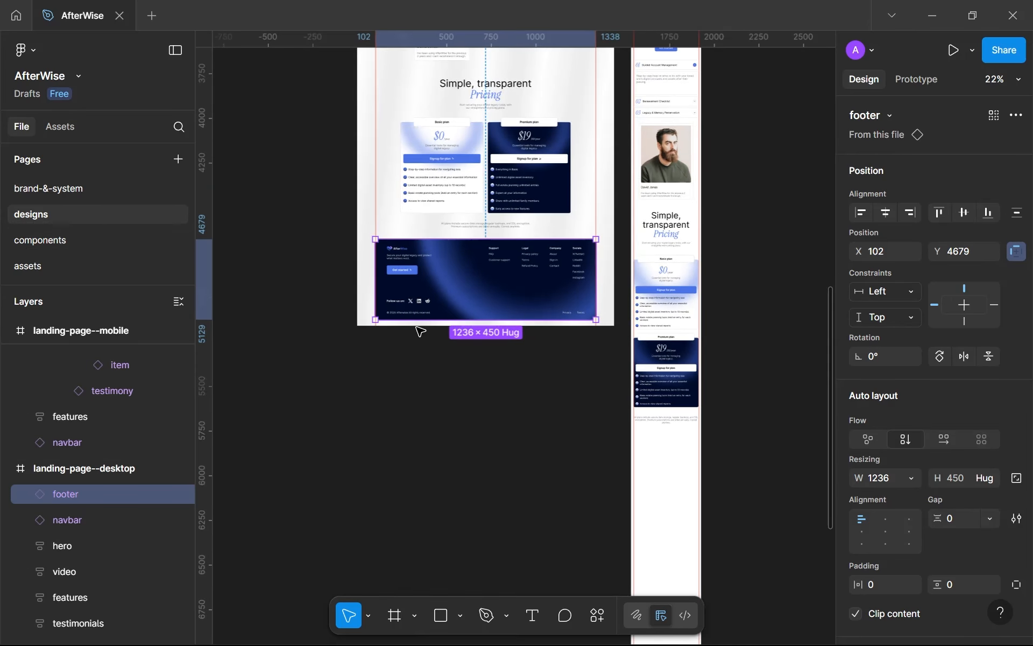
Add a second footer variant, naming the variants mobile and desktop.
{"action": "left_click", "coordinate": [123, 240]}
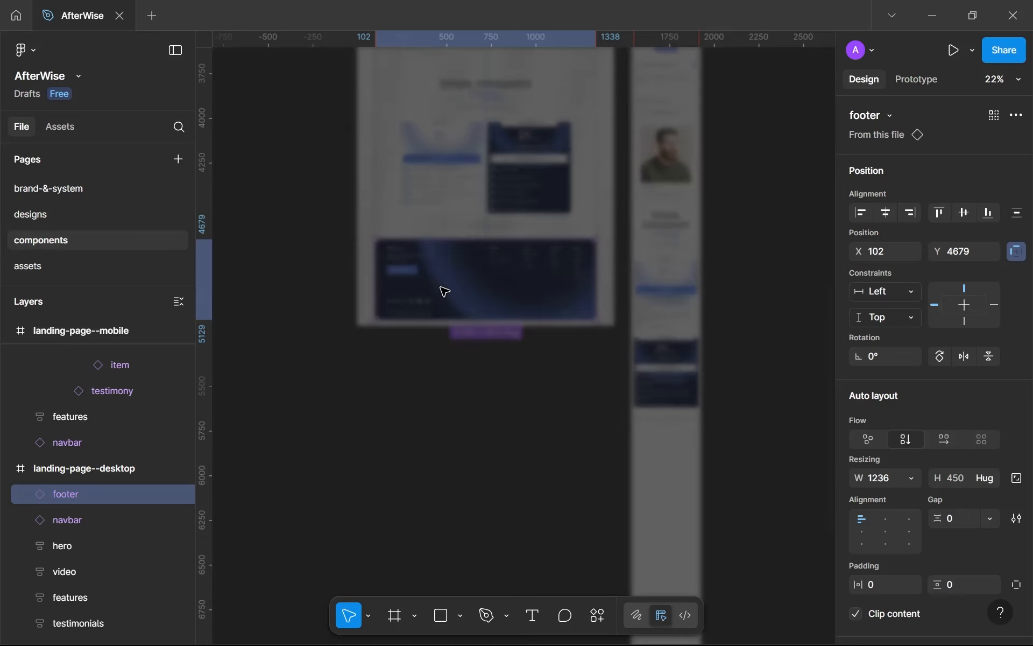
{"action": "scroll", "coordinate": [552, 249], "scroll_direction": "up", "scroll_amount": 3}
{"action": "left_click_drag", "start_coordinate": [552, 249], "coordinate": [602, 297]}
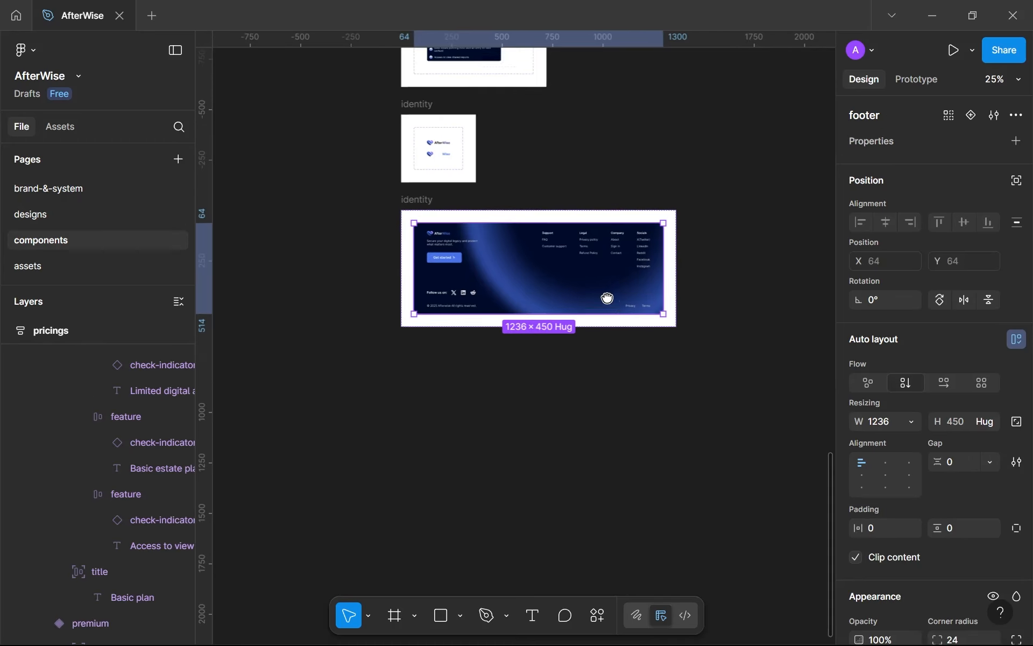
{"action": "left_click", "coordinate": [980, 111]}
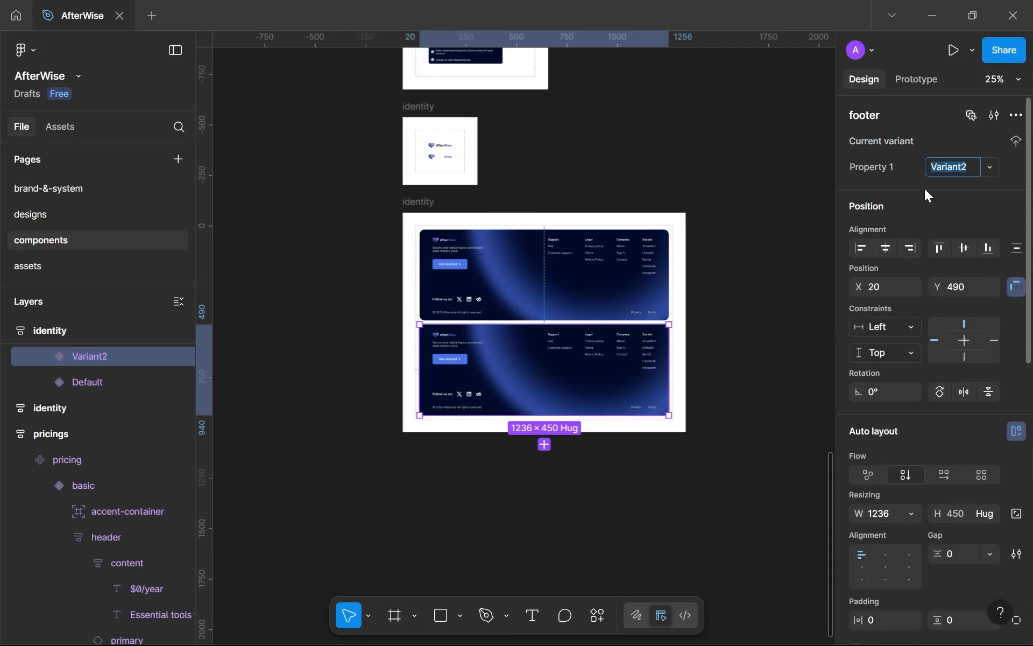
{"action": "type", "text": "mobile"}
{"action": "left_click", "coordinate": [644, 320]}
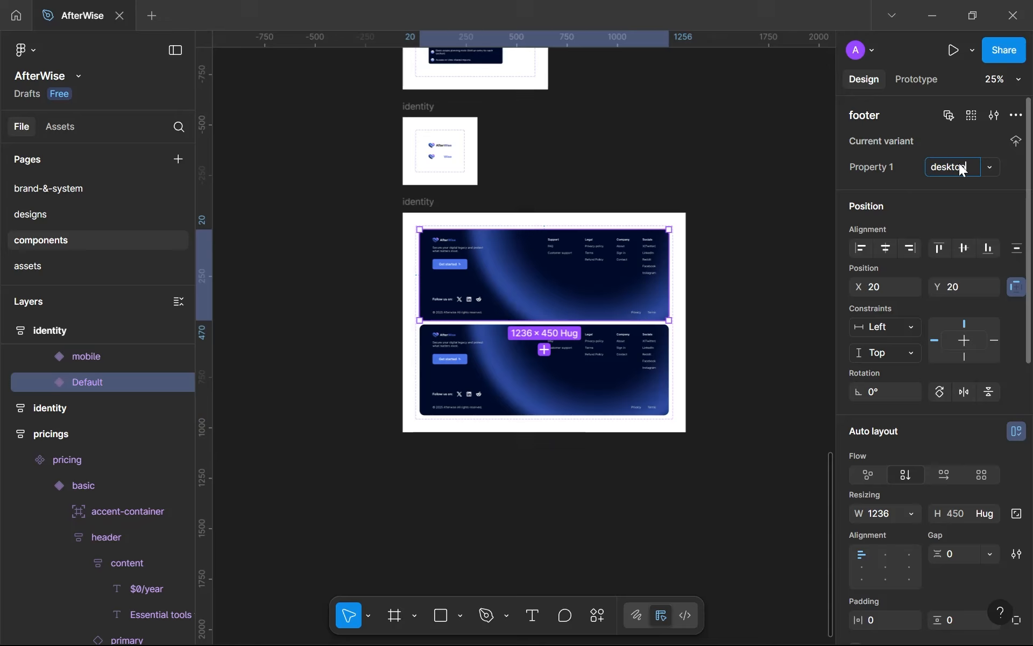
{"action": "key", "text": "Return"}
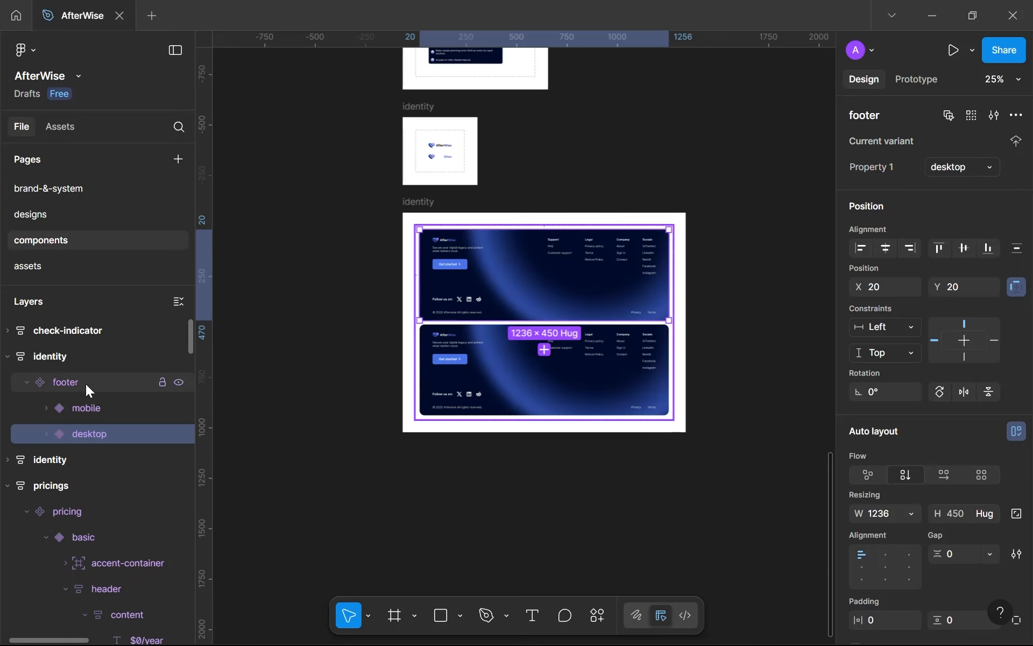
Add auto layout to the footer variant set with a purple--500 outline.
{"action": "left_click", "coordinate": [85, 383]}
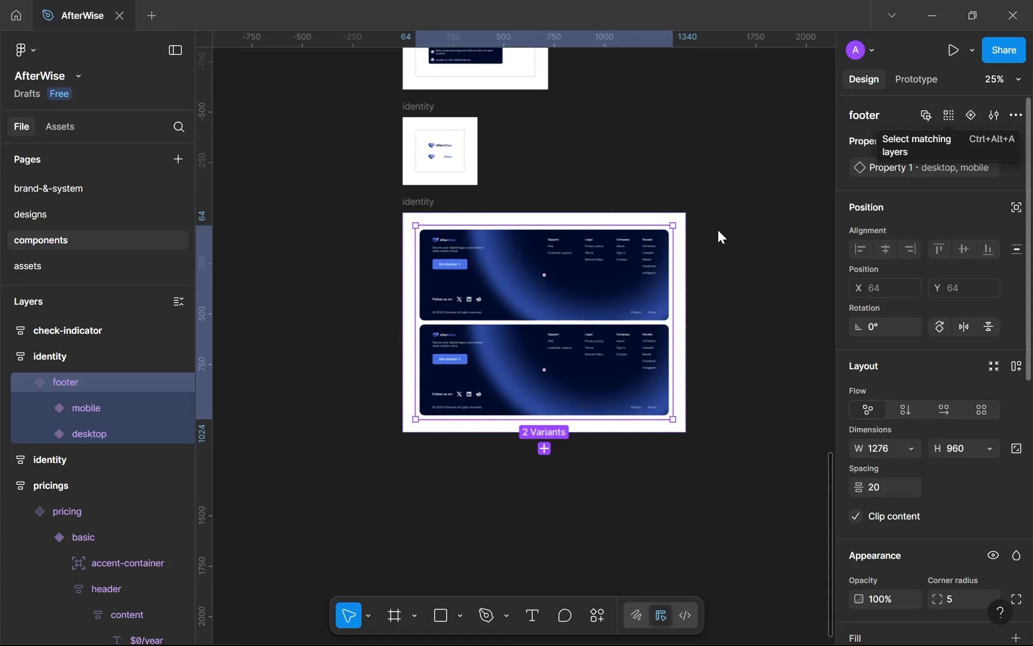
{"action": "left_click", "coordinate": [1014, 367]}
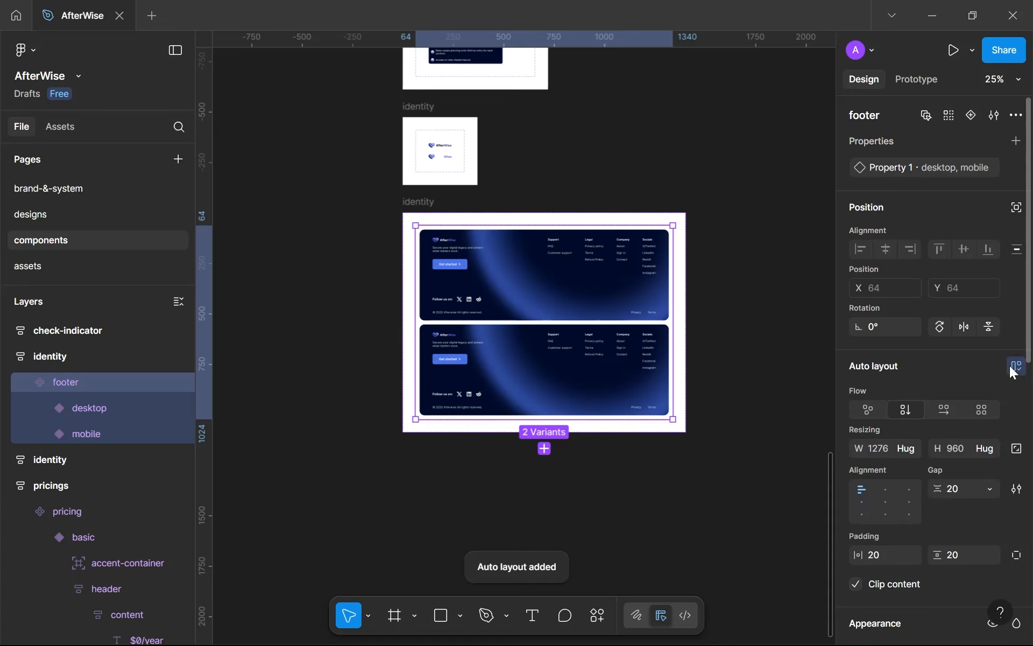
{"action": "scroll", "coordinate": [993, 373], "scroll_direction": "down", "scroll_amount": 5}
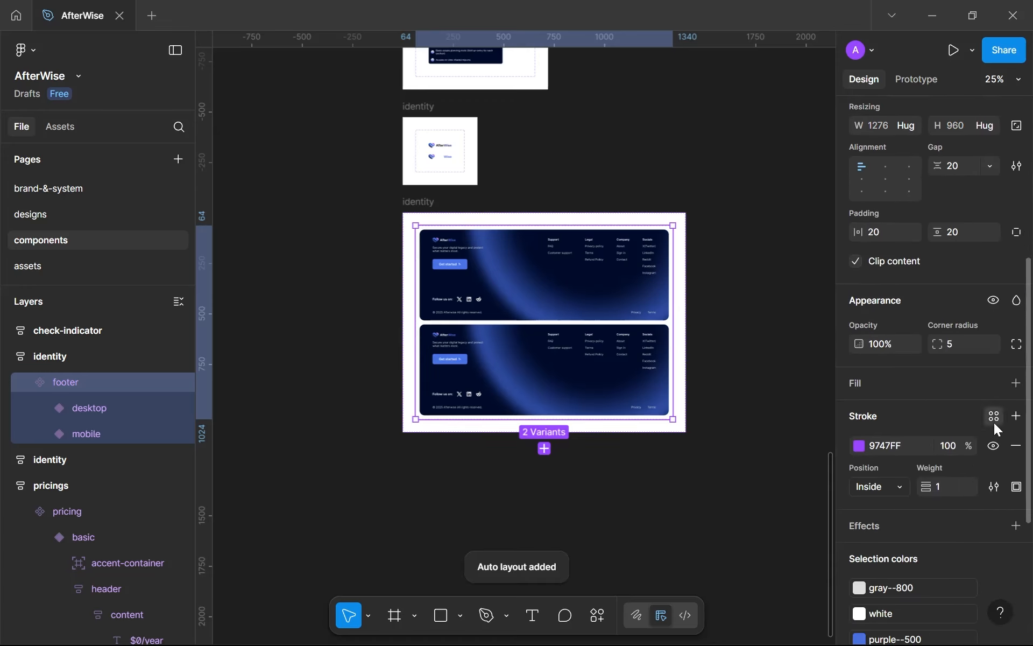
{"action": "left_click", "coordinate": [993, 419]}
{"action": "left_click", "coordinate": [728, 534]}
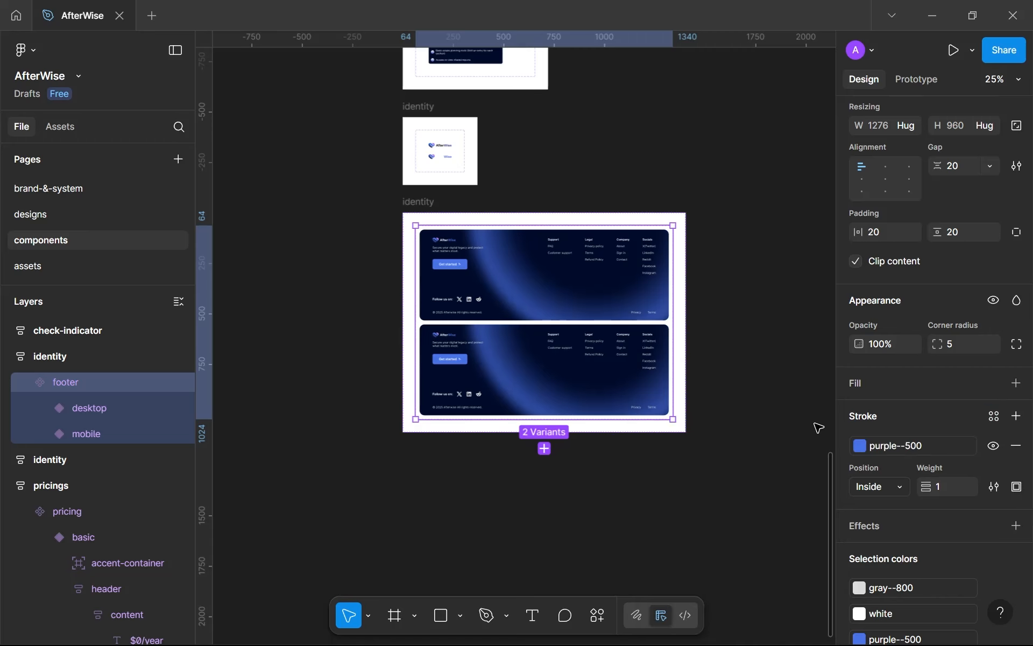
{"action": "scroll", "coordinate": [938, 319], "scroll_direction": "up", "scroll_amount": 5}
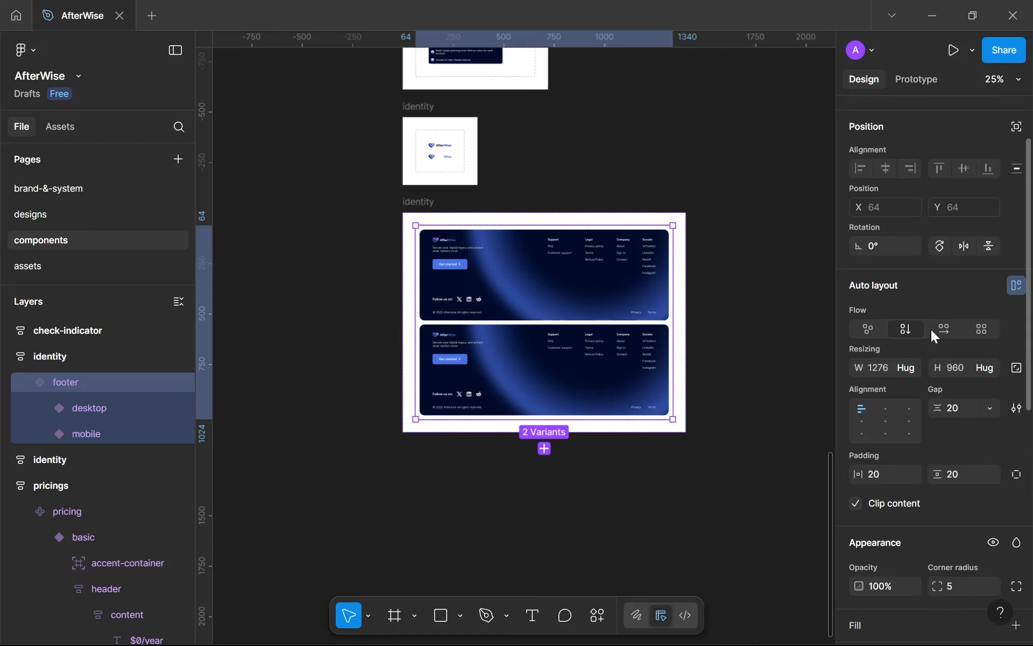
Set the variant set's gap to 32 and its horizontal and vertical padding to 64.
{"action": "left_click", "coordinate": [950, 408]}
{"action": "type", "text": "32"}
{"action": "left_click", "coordinate": [883, 477]}
{"action": "type", "text": "64"}
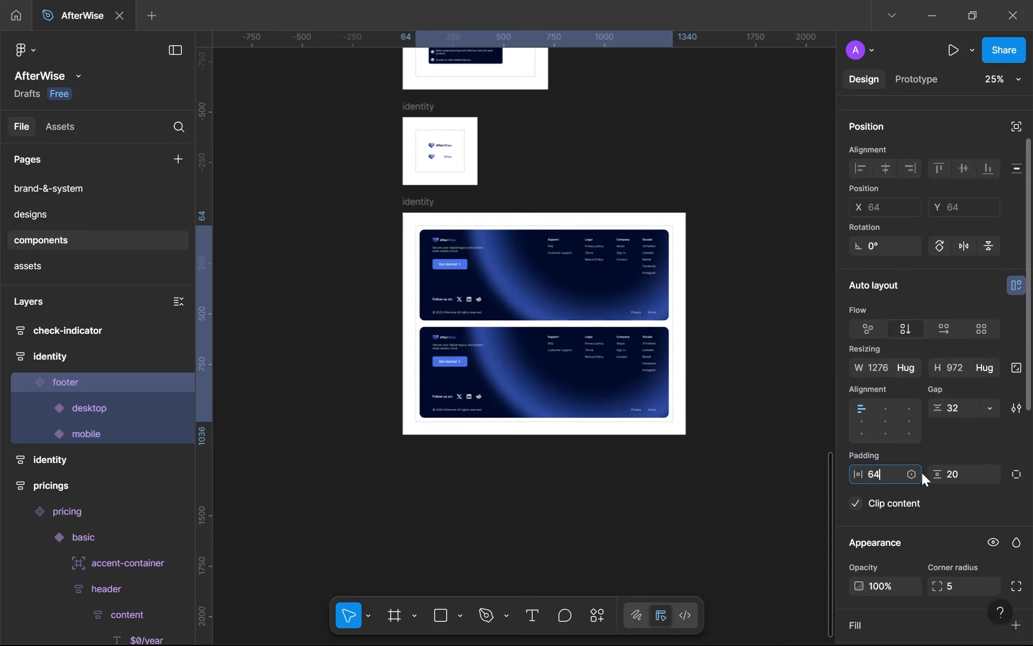
{"action": "left_click", "coordinate": [951, 480]}
{"action": "type", "text": "64"}
{"action": "key", "text": "Return"}
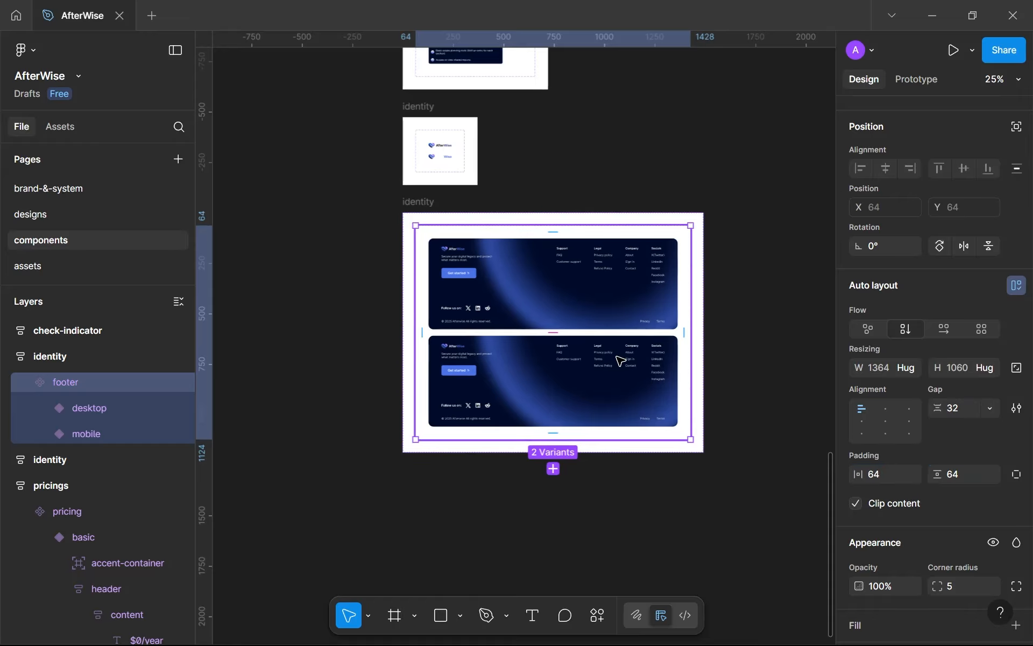
{"action": "scroll", "coordinate": [606, 299], "scroll_direction": "up", "scroll_amount": 4}
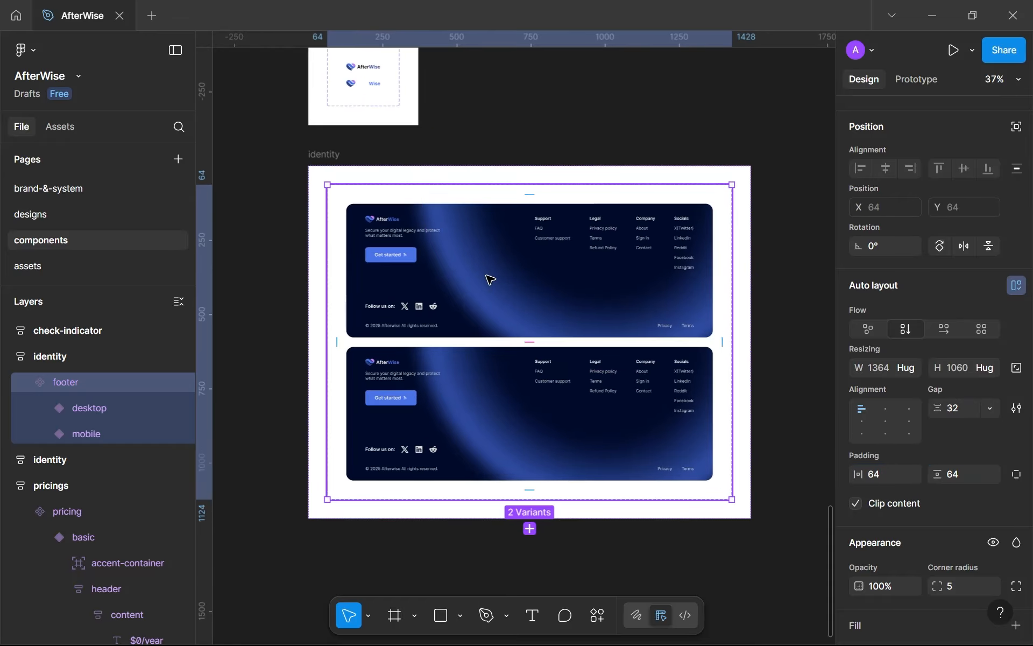
Select the mobile footer variant and its main frame.
{"action": "left_click", "coordinate": [490, 280]}
{"action": "scroll", "coordinate": [489, 279], "scroll_direction": "up", "scroll_amount": 2}
{"action": "left_click", "coordinate": [528, 265]}
{"action": "scroll", "coordinate": [534, 254], "scroll_direction": "down", "scroll_amount": 2}
{"action": "scroll", "coordinate": [517, 248], "scroll_direction": "up", "scroll_amount": 4}
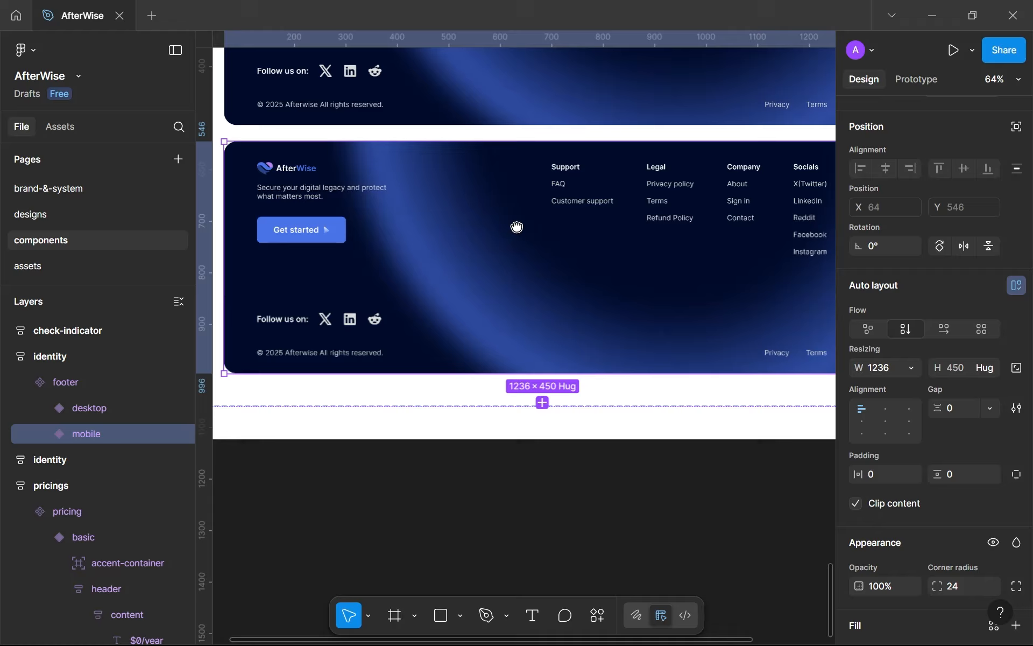
{"action": "scroll", "coordinate": [436, 231], "scroll_direction": "down", "scroll_amount": 2}
{"action": "scroll", "coordinate": [409, 230], "scroll_direction": "up", "scroll_amount": 3}
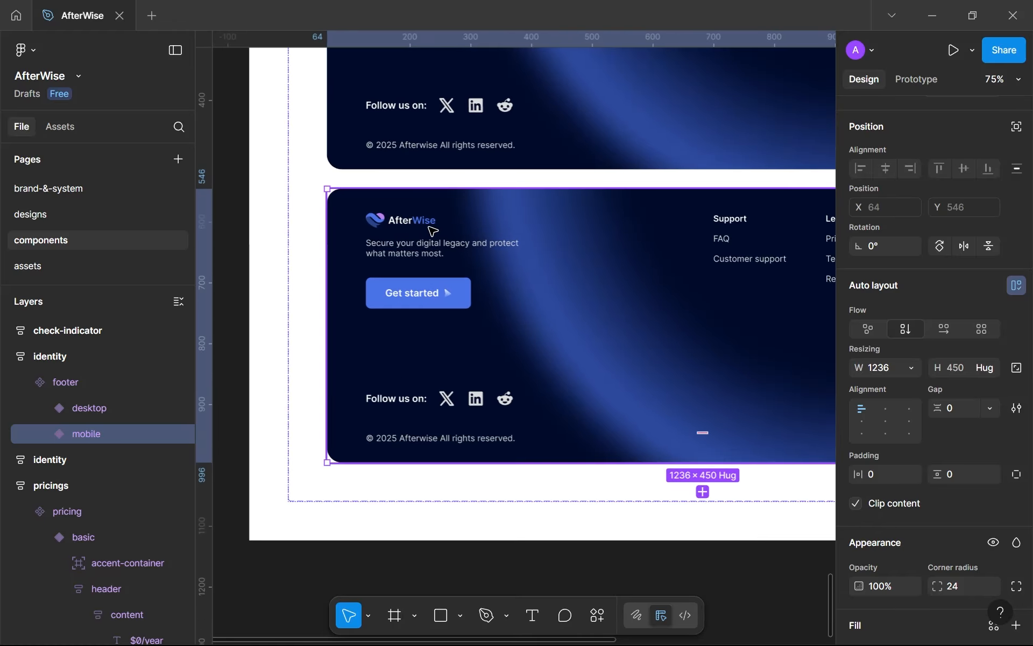
{"action": "left_click_drag", "start_coordinate": [411, 219], "coordinate": [374, 207]}
{"action": "double_click", "coordinate": [391, 222]}
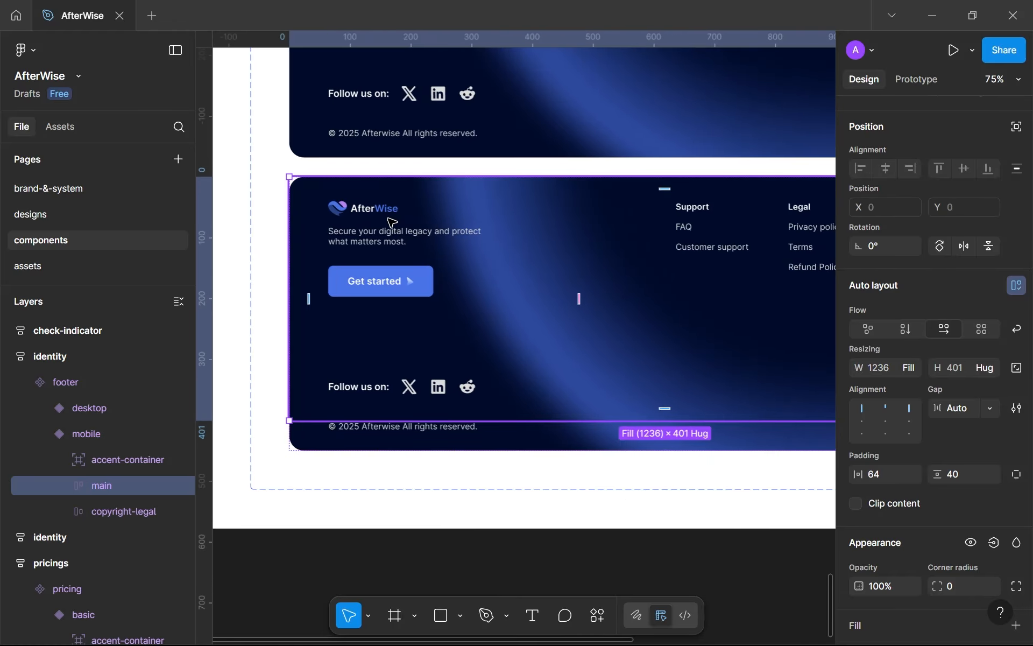
Drill through the brand-info, header, brand and identity groups to the AfterWise wordmark.
{"action": "double_click", "coordinate": [369, 232]}
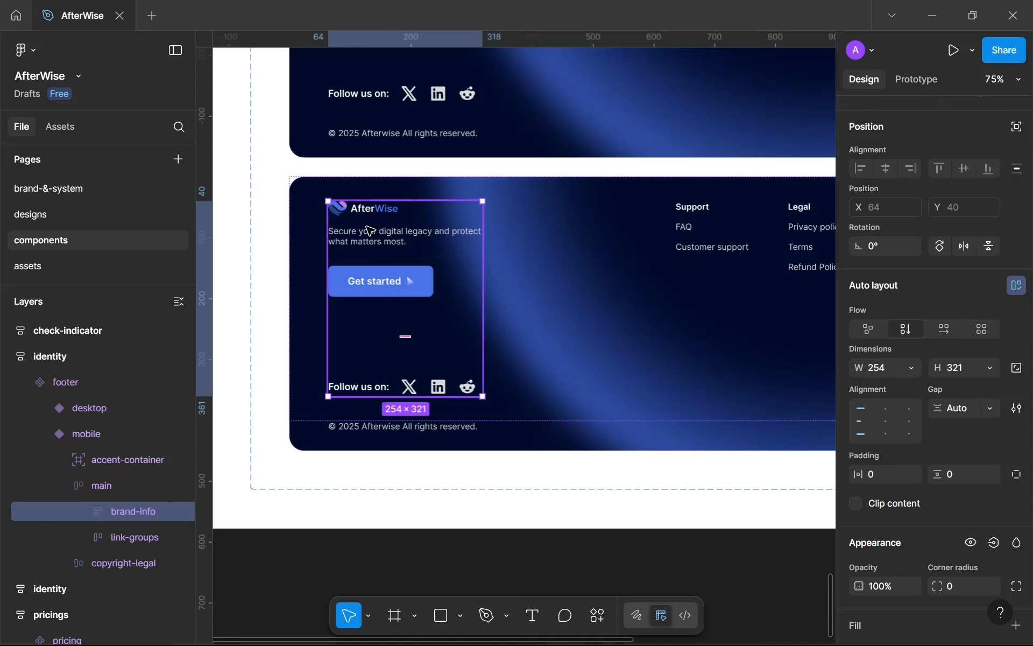
{"action": "double_click", "coordinate": [370, 220]}
{"action": "double_click", "coordinate": [371, 216]}
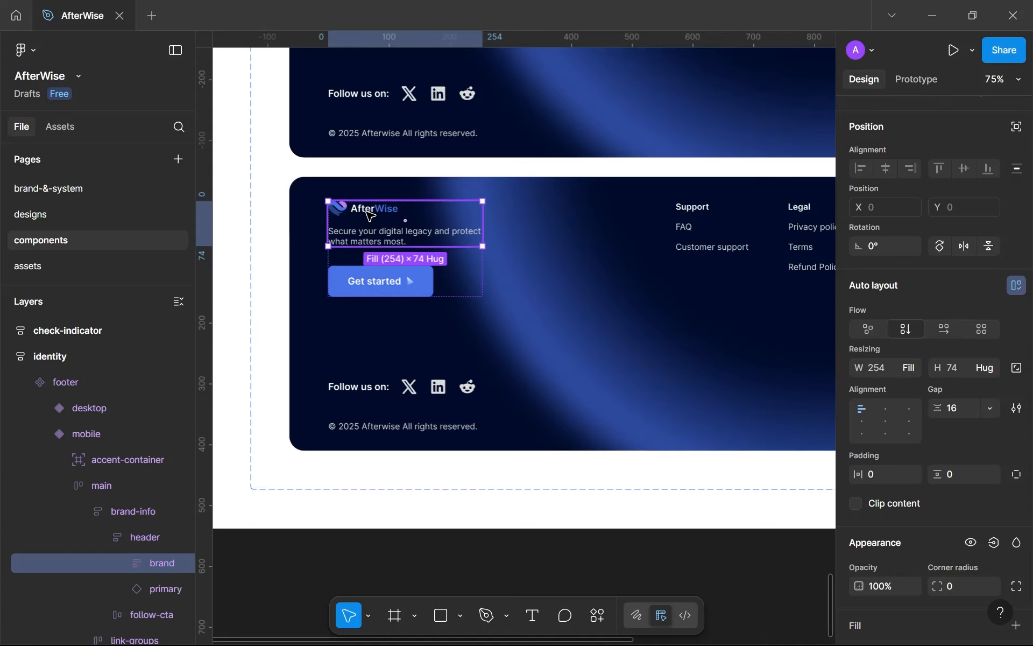
{"action": "double_click", "coordinate": [370, 216]}
{"action": "scroll", "coordinate": [371, 216], "scroll_direction": "up", "scroll_amount": 3}
{"action": "scroll", "coordinate": [404, 225], "scroll_direction": "down", "scroll_amount": 5}
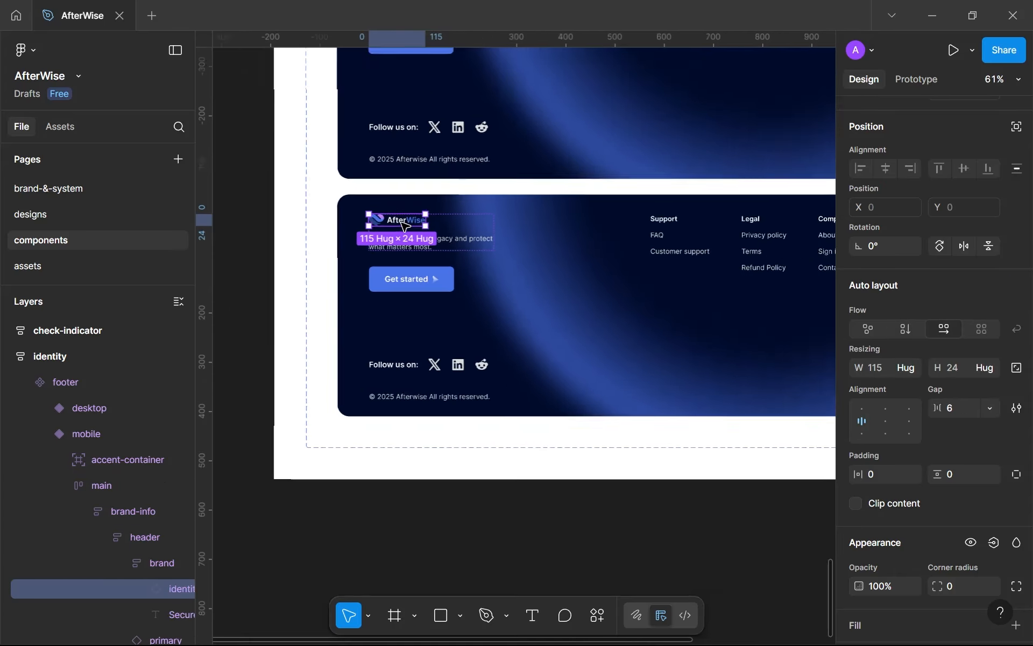
{"action": "scroll", "coordinate": [405, 225], "scroll_direction": "down", "scroll_amount": 1}
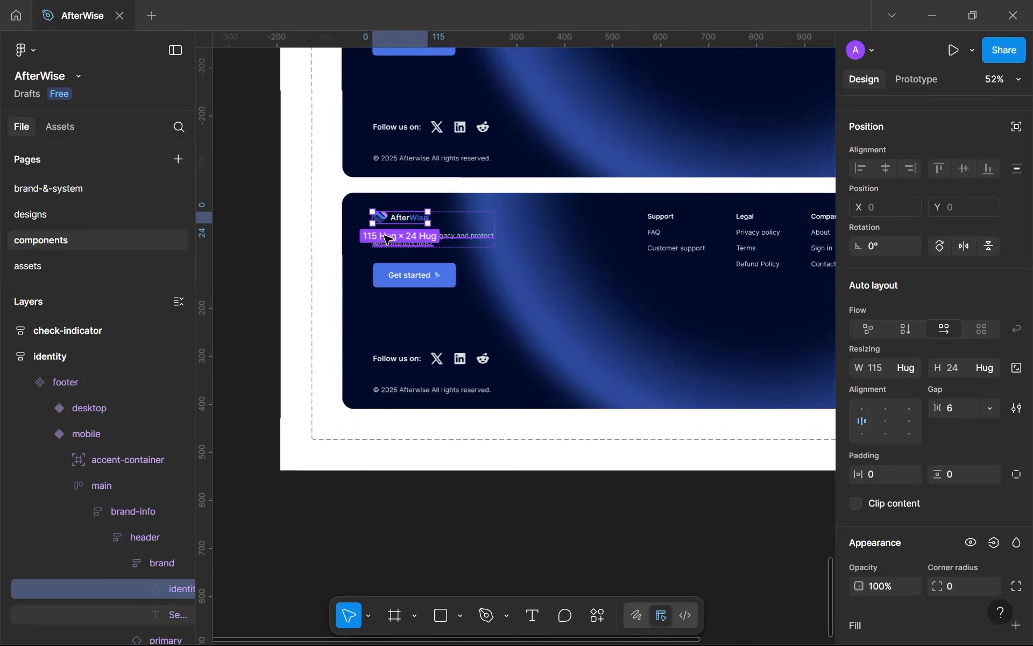
{"action": "scroll", "coordinate": [386, 238], "scroll_direction": "up", "scroll_amount": 3}
{"action": "double_click", "coordinate": [441, 222]}
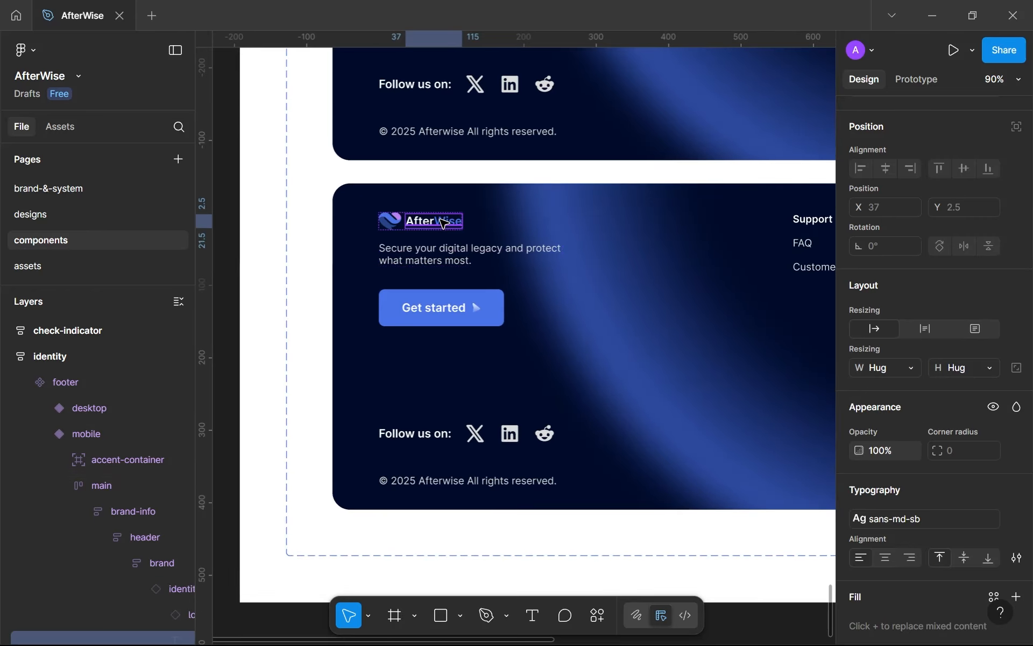
{"action": "left_click", "coordinate": [391, 222]}
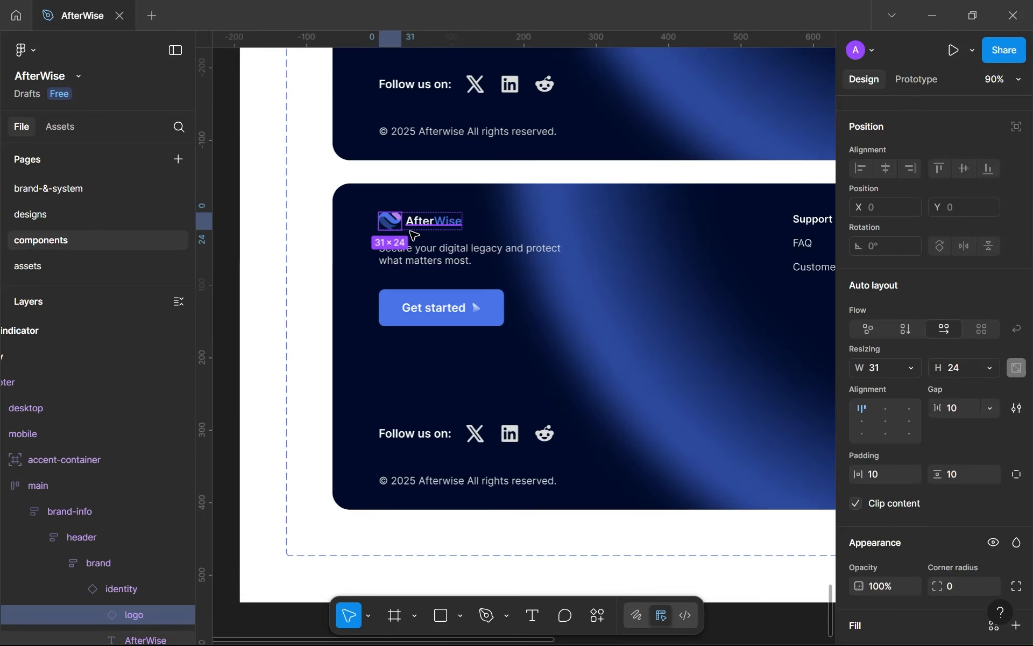
{"action": "left_click", "coordinate": [410, 230]}
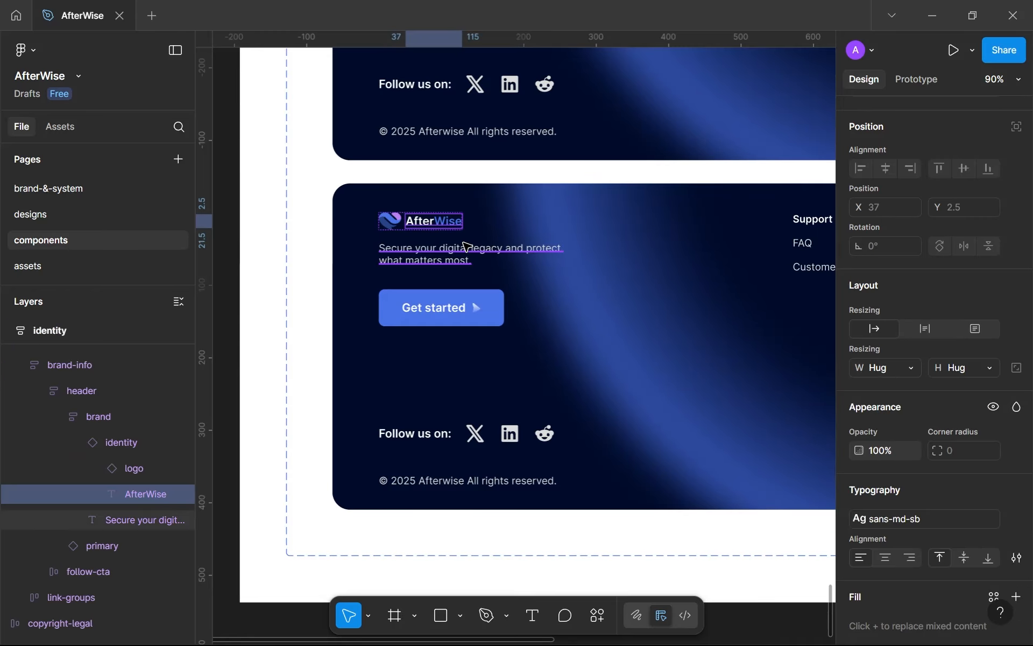
Apply the sans-xsm-rg text style to the tagline under the brand name.
{"action": "scroll", "coordinate": [466, 248], "scroll_direction": "up", "scroll_amount": 1}
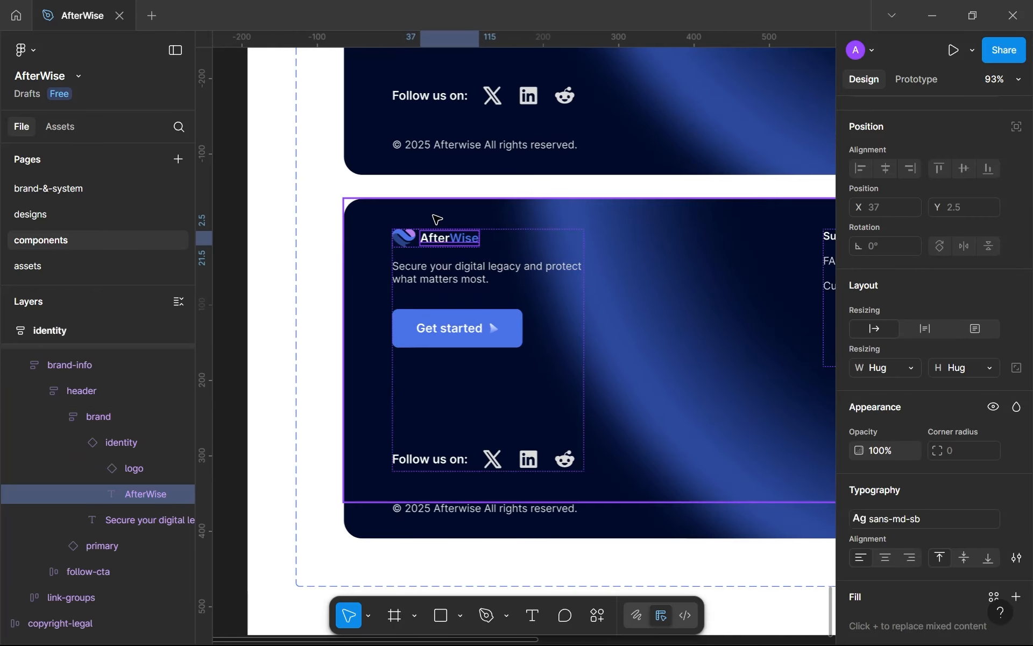
{"action": "left_click", "coordinate": [444, 264]}
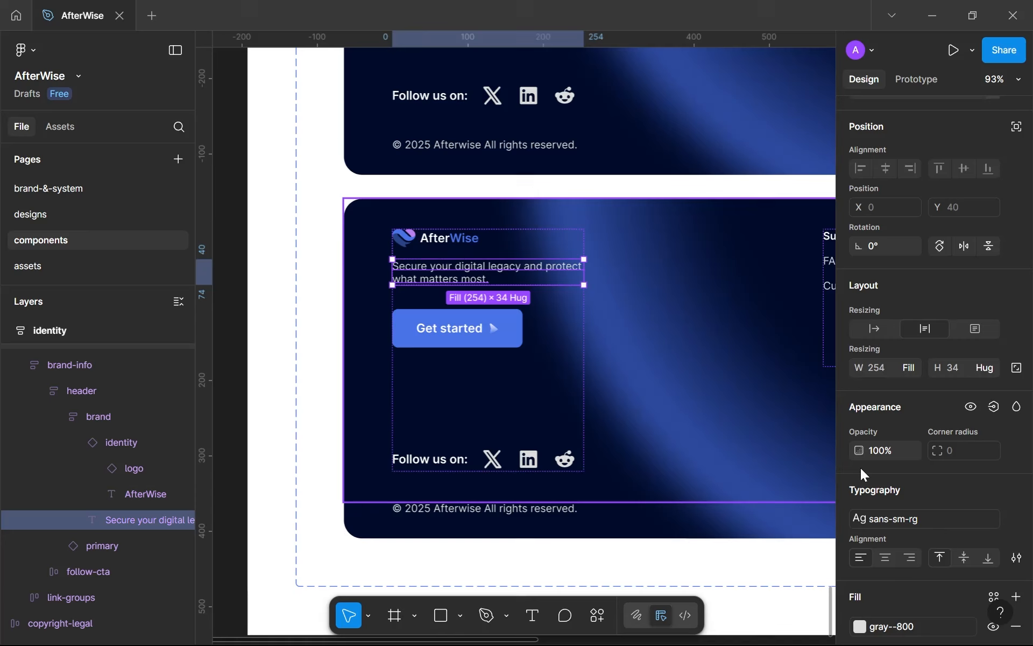
{"action": "left_click", "coordinate": [905, 518]}
{"action": "scroll", "coordinate": [789, 472], "scroll_direction": "down", "scroll_amount": 4}
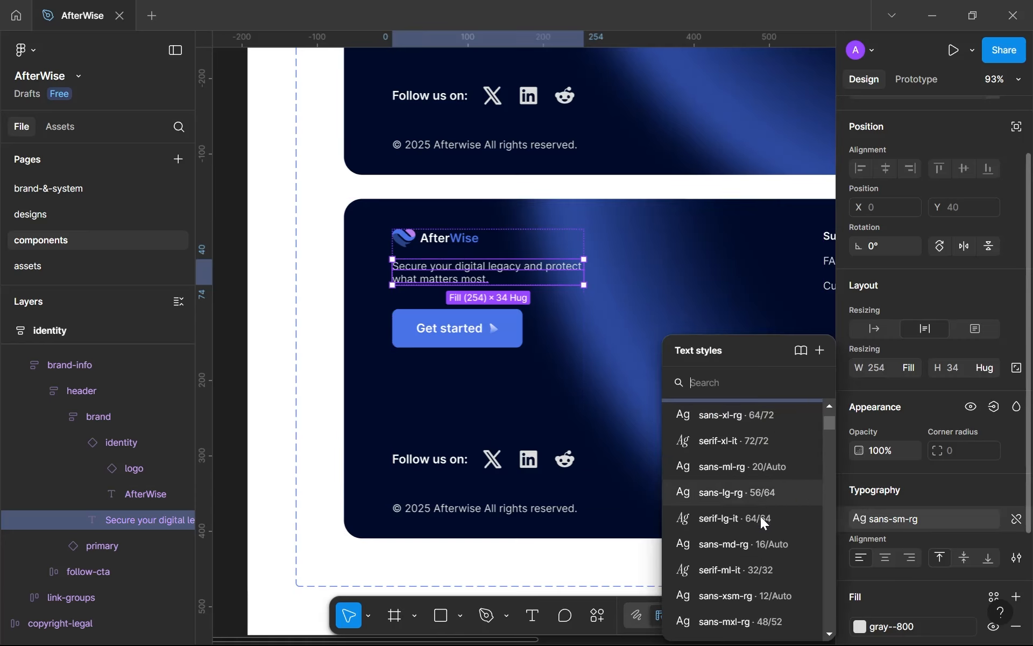
{"action": "left_click", "coordinate": [755, 508]}
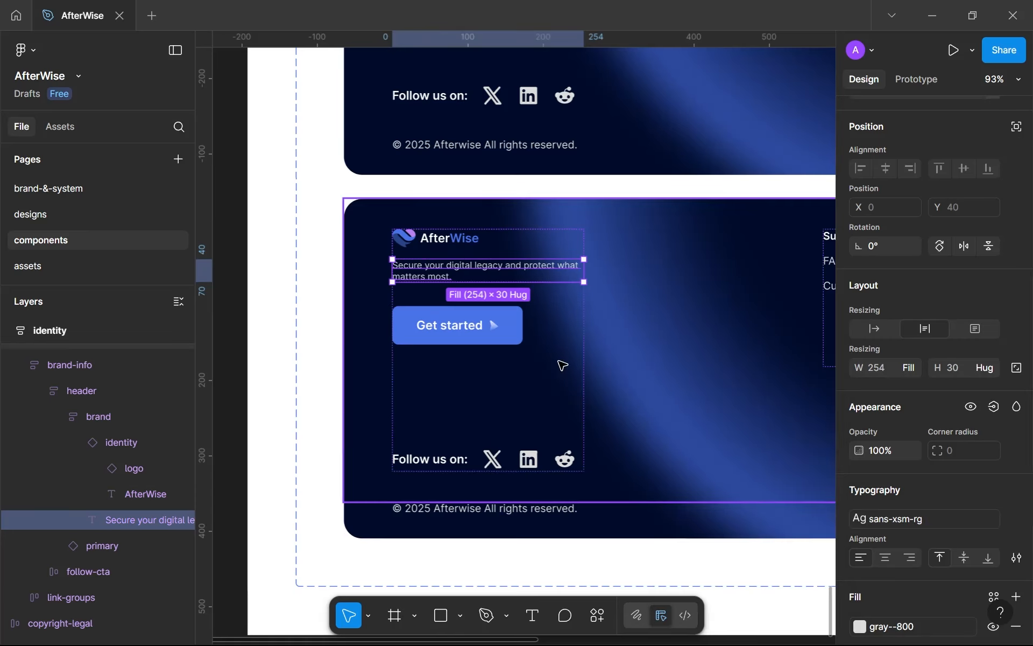
Switch the Get started button to the primary--mobile variant.
{"action": "left_click", "coordinate": [484, 330]}
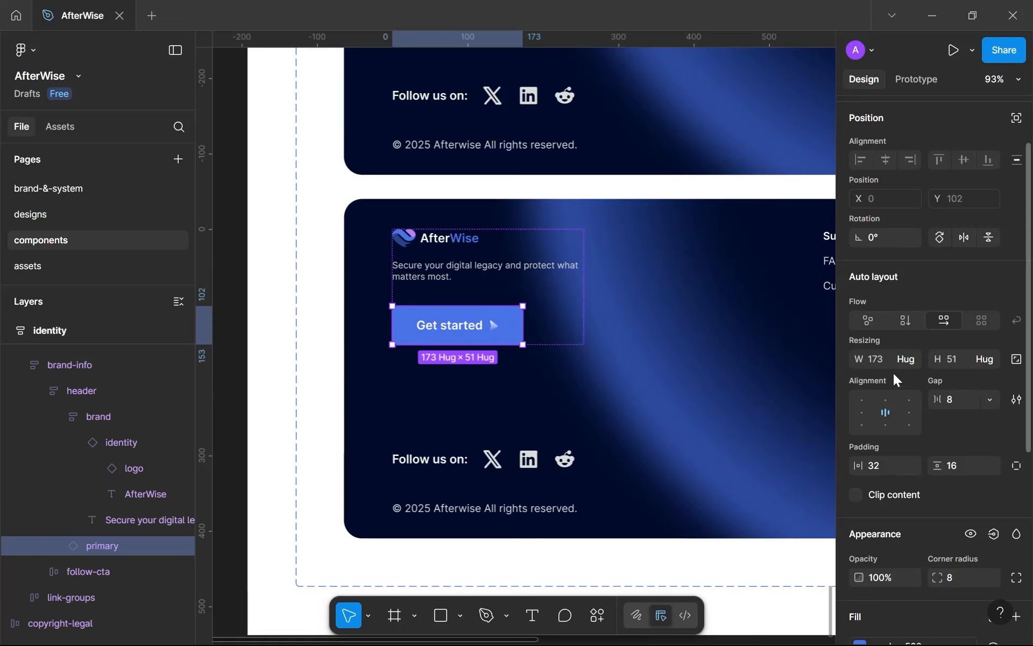
{"action": "scroll", "coordinate": [927, 222], "scroll_direction": "up", "scroll_amount": 2}
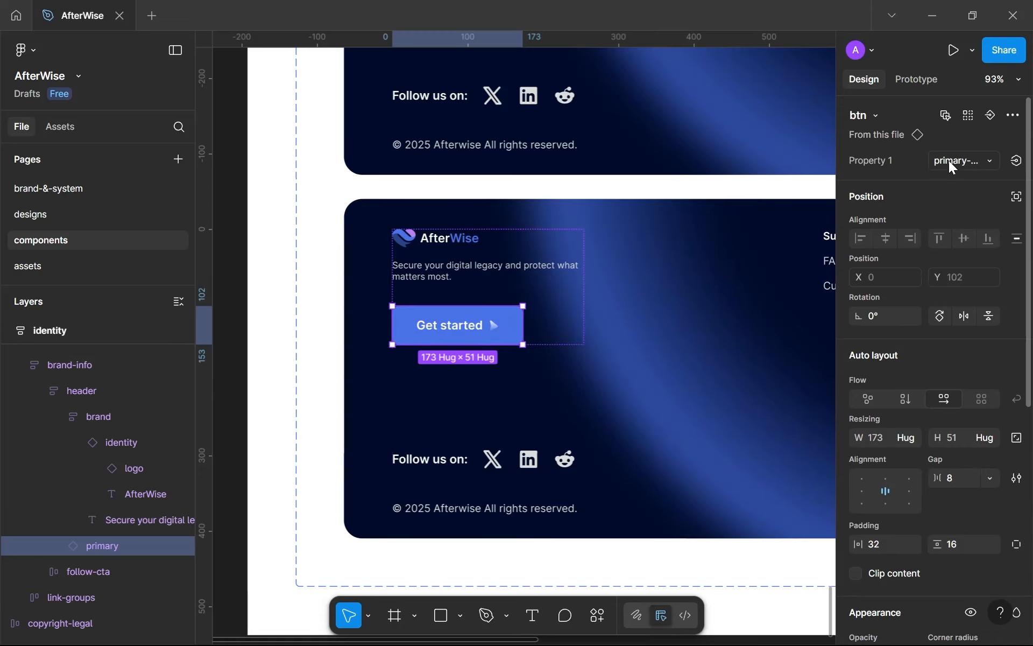
{"action": "left_click", "coordinate": [948, 161]}
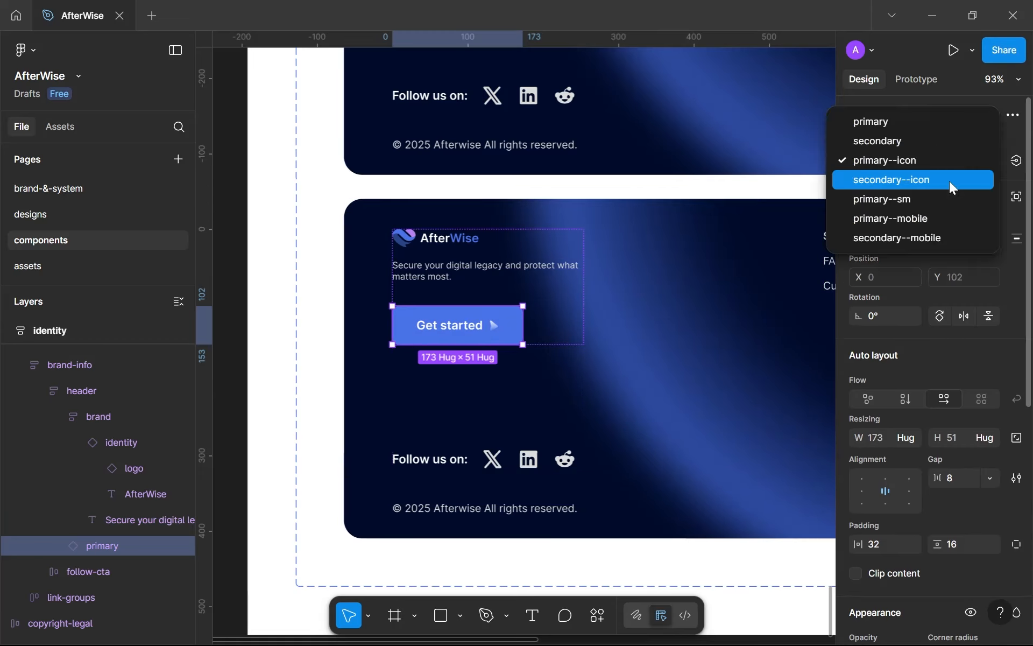
{"action": "left_click", "coordinate": [928, 218]}
Give 'Follow us on:' the sans-sm-sb style and set a 12 gap between the social icons.
{"action": "scroll", "coordinate": [454, 337], "scroll_direction": "right", "scroll_amount": 3}
{"action": "scroll", "coordinate": [454, 337], "scroll_direction": "down", "scroll_amount": 1}
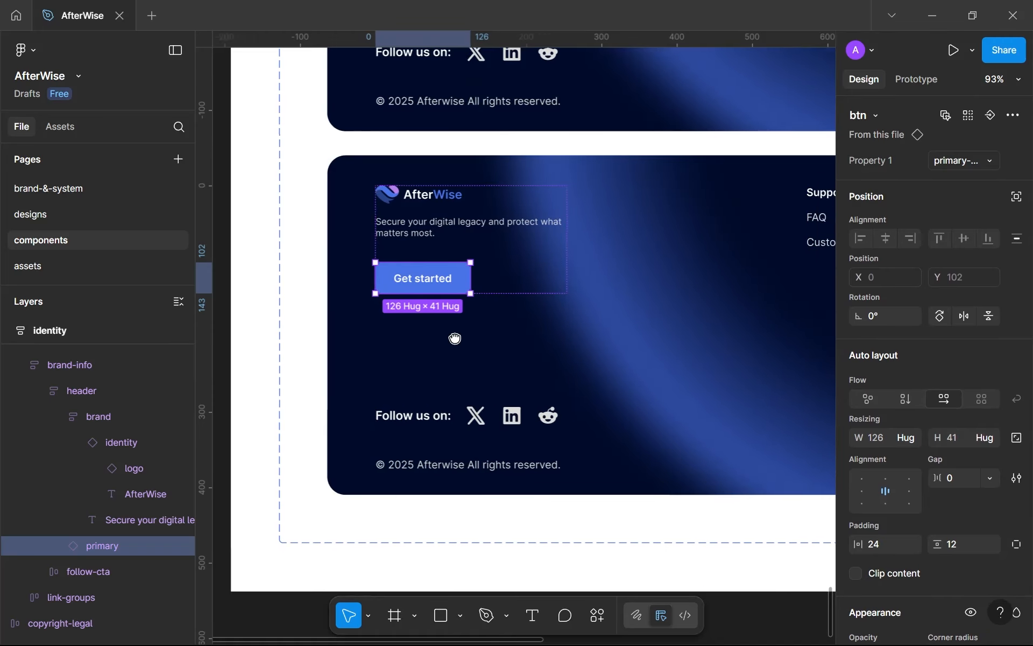
{"action": "left_click", "coordinate": [292, 427]}
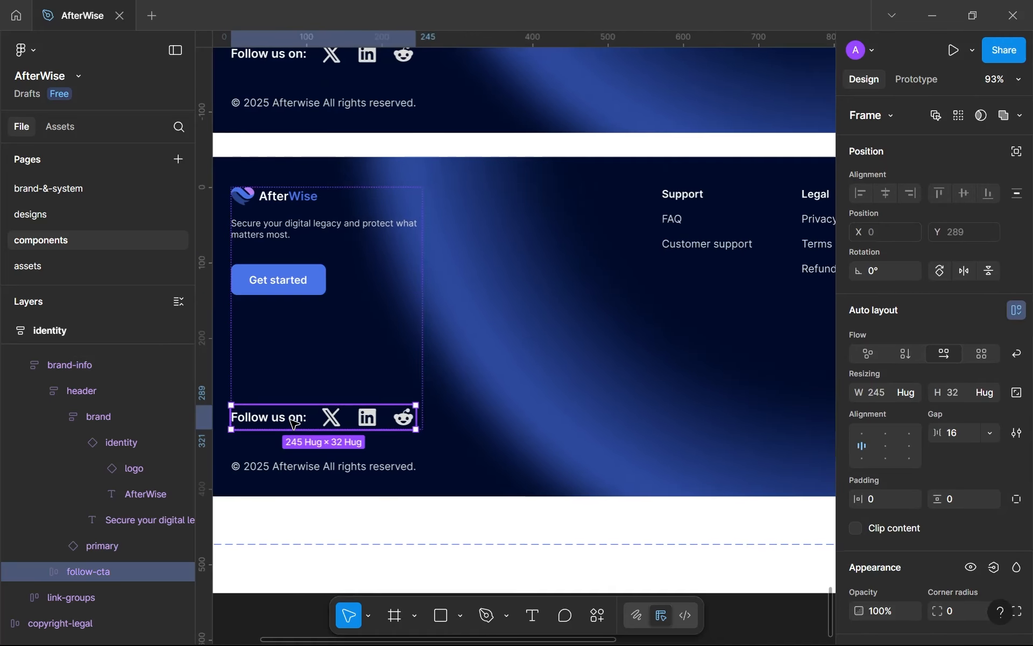
{"action": "left_click", "coordinate": [294, 423]}
{"action": "scroll", "coordinate": [894, 483], "scroll_direction": "down", "scroll_amount": 4}
{"action": "left_click", "coordinate": [900, 425]}
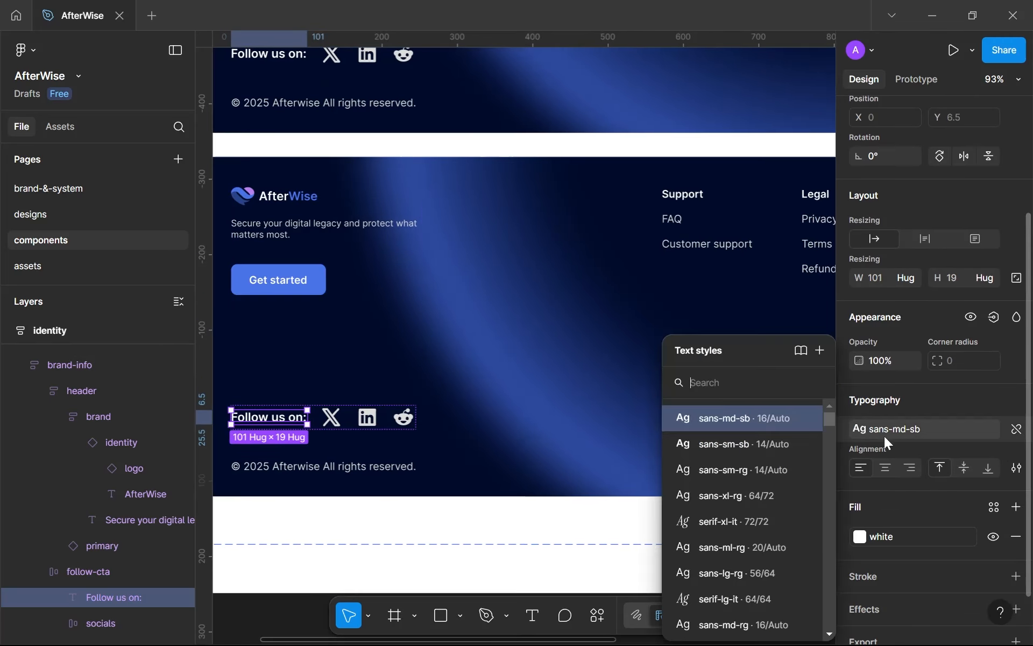
{"action": "left_click", "coordinate": [766, 446]}
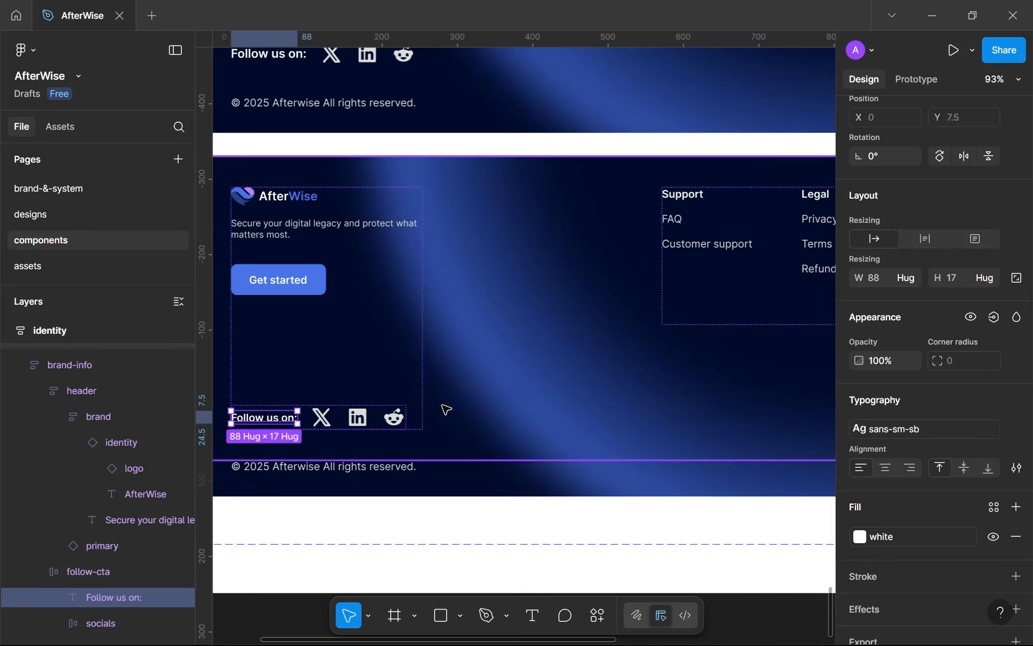
{"action": "key", "text": "Tab"}
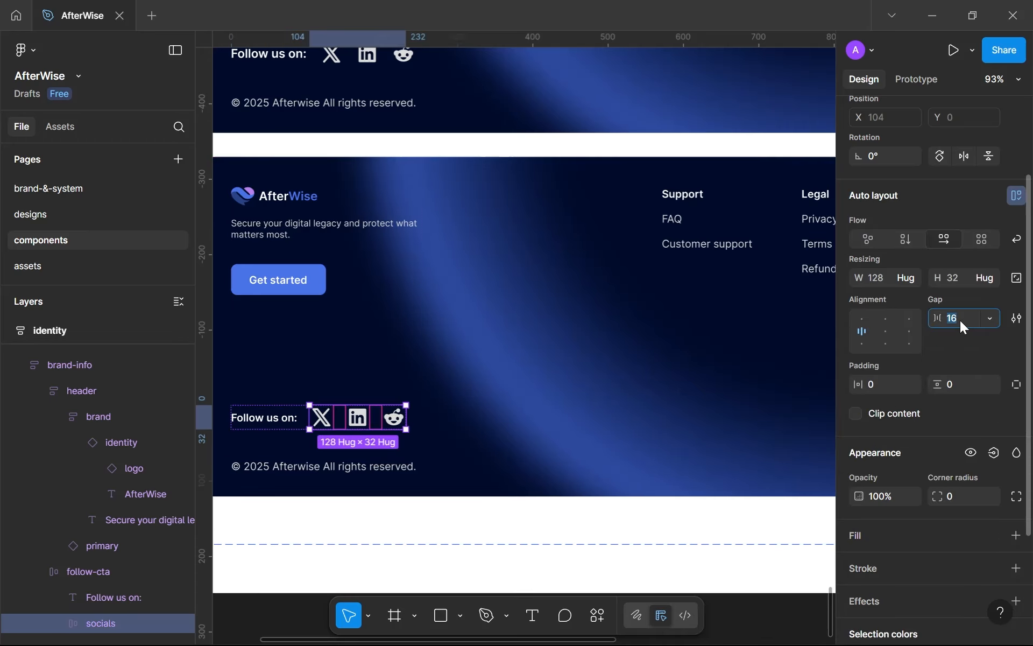
{"action": "type", "text": "12"}
{"action": "key", "text": "Return"}
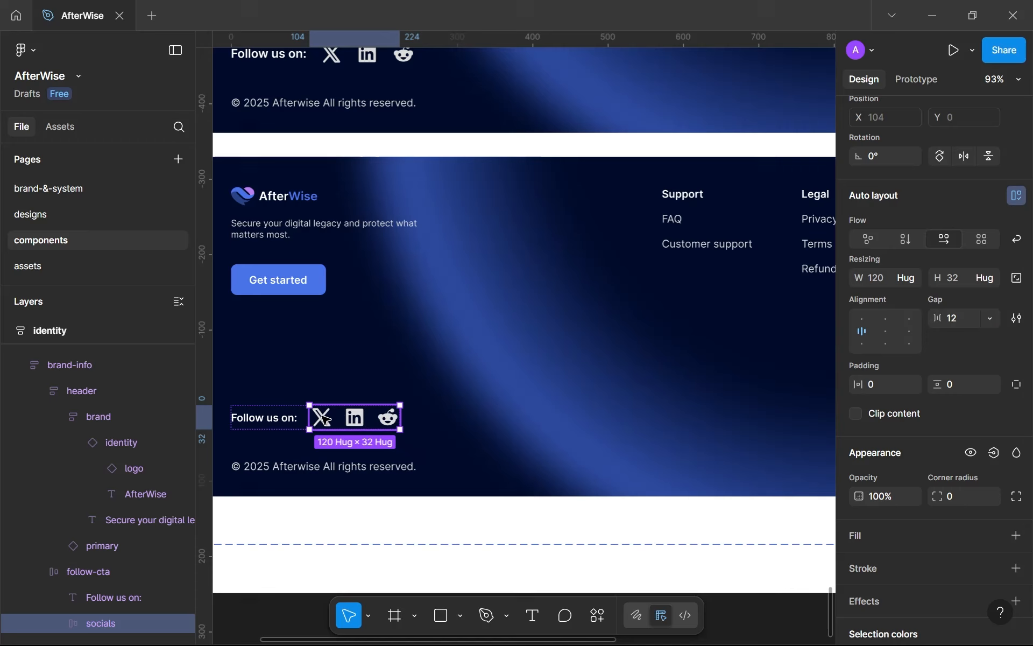
Resize the X, LinkedIn and Reddit logos together to 24 × 24.
{"action": "double_click", "coordinate": [322, 415]}
{"action": "left_click", "coordinate": [353, 422], "text": "shift"}
{"action": "left_click", "coordinate": [386, 420], "text": "shift"}
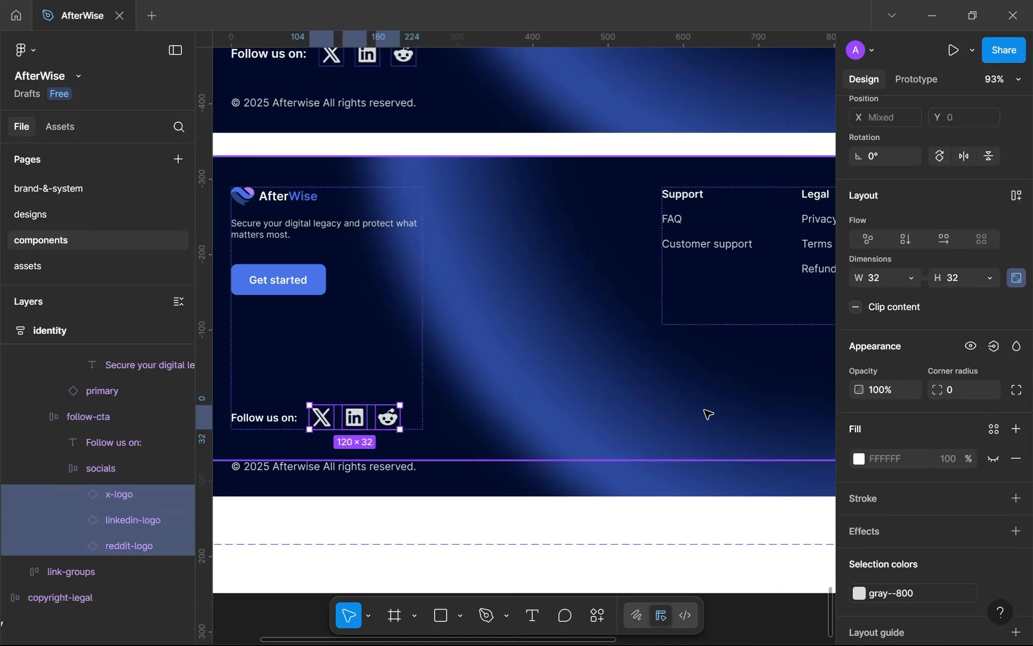
{"action": "left_click", "coordinate": [951, 283]}
{"action": "key", "text": "Return"}
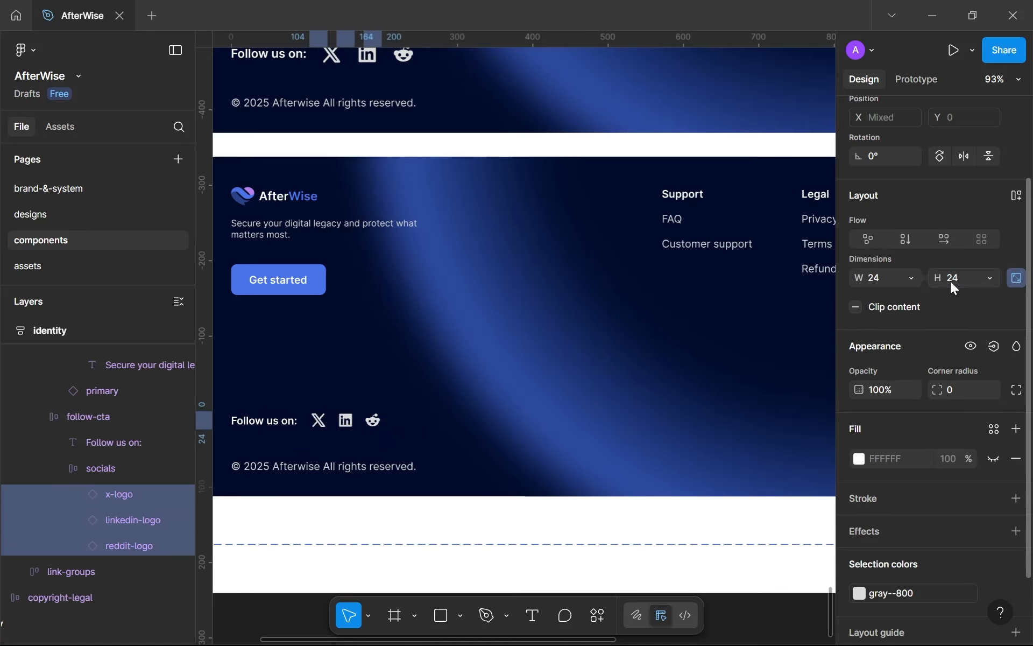
{"action": "scroll", "coordinate": [557, 264], "scroll_direction": "right", "scroll_amount": 3}
Set the gap between the footer link columns to 36, after first trying 32.
{"action": "left_click", "coordinate": [557, 265]}
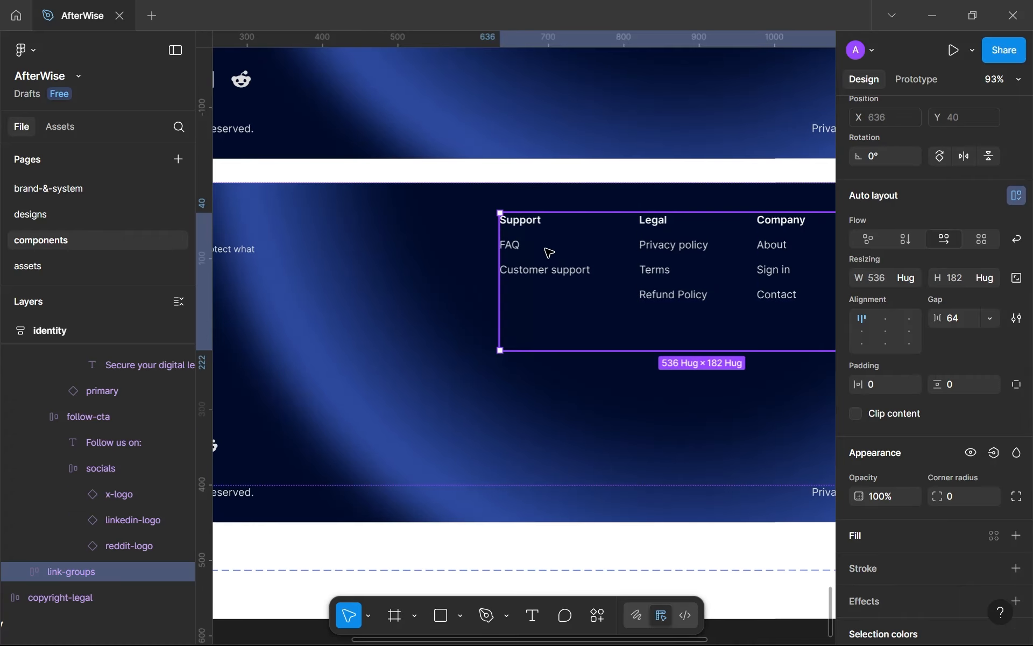
{"action": "scroll", "coordinate": [445, 286], "scroll_direction": "right", "scroll_amount": 3}
{"action": "scroll", "coordinate": [463, 286], "scroll_direction": "down", "scroll_amount": 3}
{"action": "scroll", "coordinate": [640, 384], "scroll_direction": "right", "scroll_amount": 2}
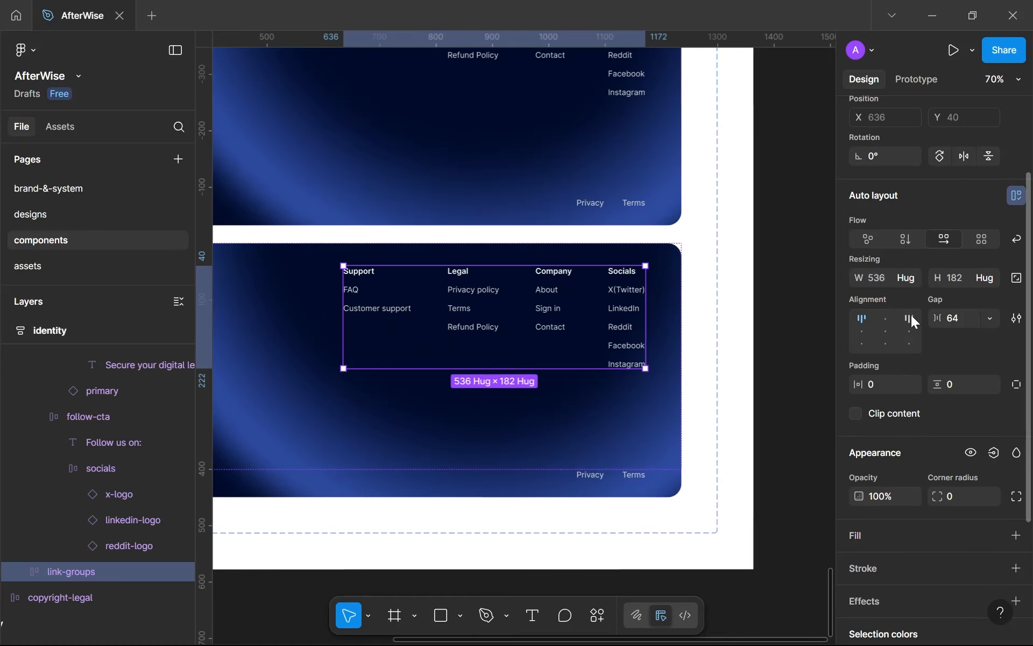
{"action": "type", "text": "32"}
{"action": "key", "text": "Return"}
{"action": "left_click", "coordinate": [956, 317]}
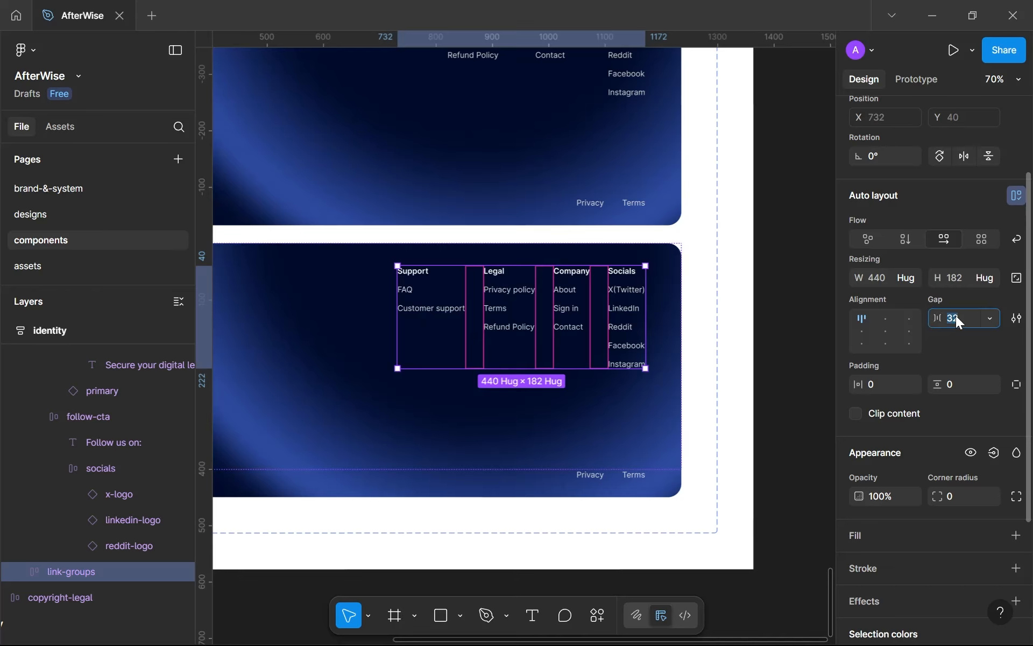
{"action": "type", "text": "36"}
{"action": "key", "text": "Return"}
Select the Support, Legal, Company and Socials column headings together.
{"action": "scroll", "coordinate": [511, 311], "scroll_direction": "up", "scroll_amount": 5}
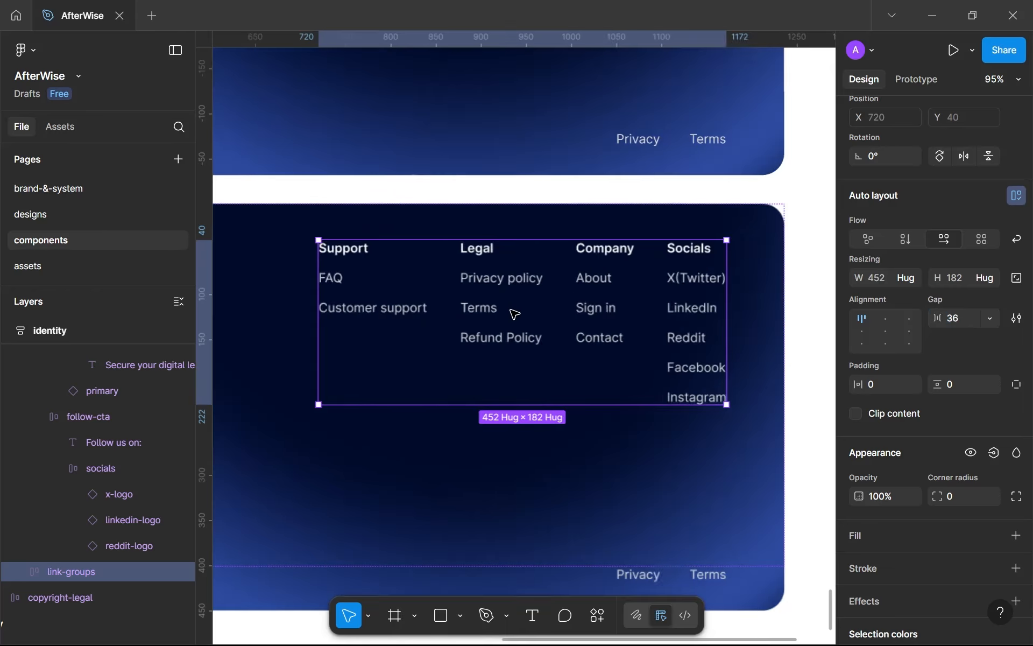
{"action": "double_click", "coordinate": [425, 263]}
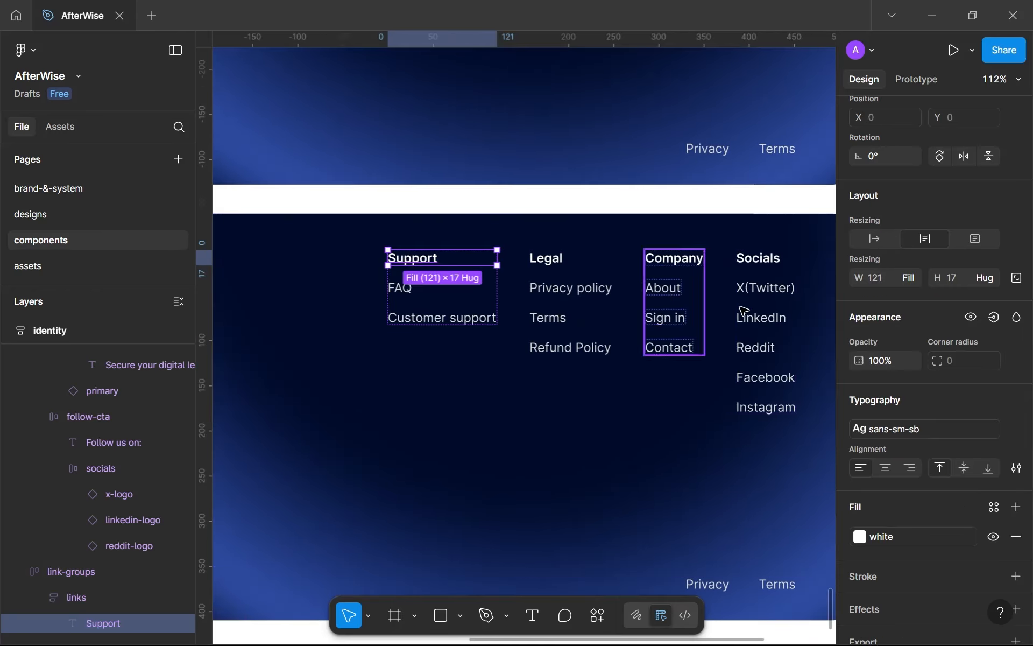
{"action": "left_click", "coordinate": [542, 260], "text": "shift"}
{"action": "left_click", "coordinate": [673, 260], "text": "shift"}
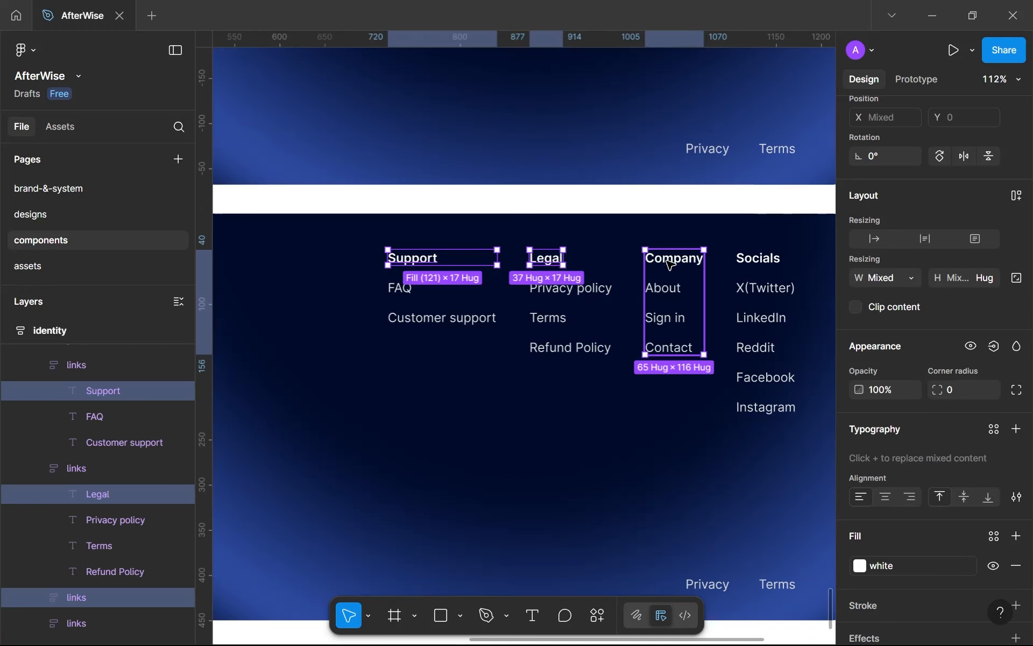
{"action": "left_click", "coordinate": [787, 265], "text": "shift"}
{"action": "left_click", "coordinate": [770, 261], "text": "shift"}
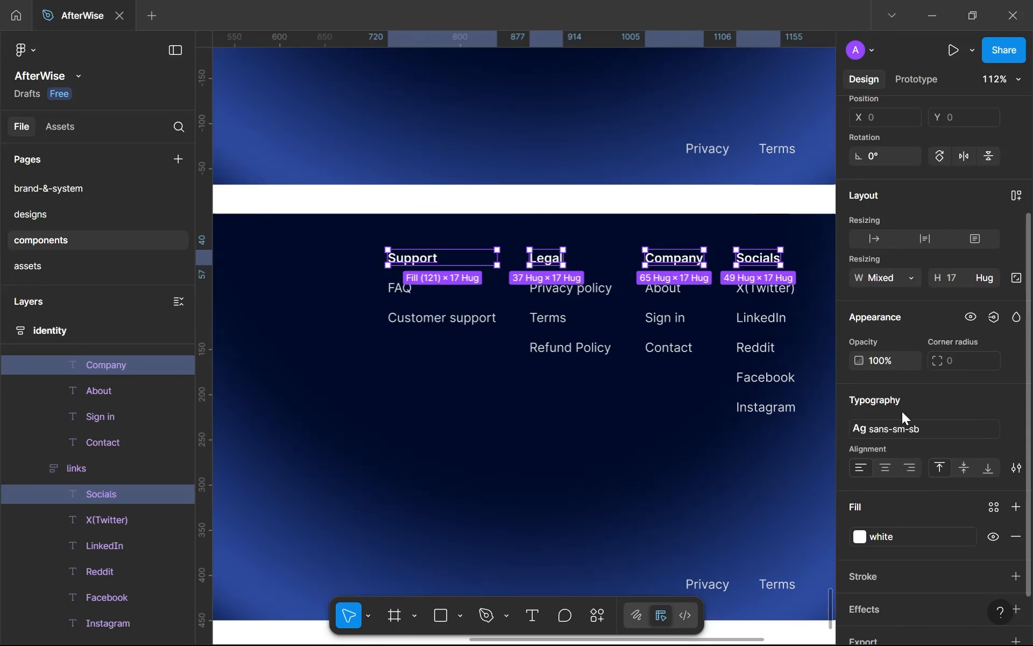
Detach the headings from the sans-sm-sb style and set their font size to 12.
{"action": "left_click", "coordinate": [904, 430]}
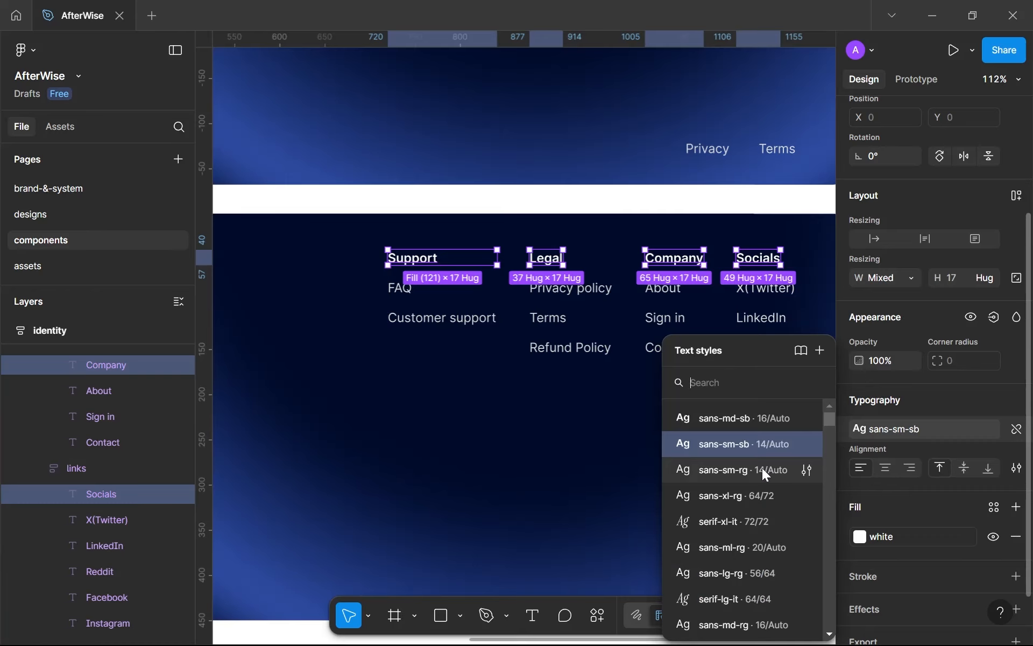
{"action": "scroll", "coordinate": [762, 467], "scroll_direction": "down", "scroll_amount": 3}
{"action": "scroll", "coordinate": [762, 467], "scroll_direction": "up", "scroll_amount": 1}
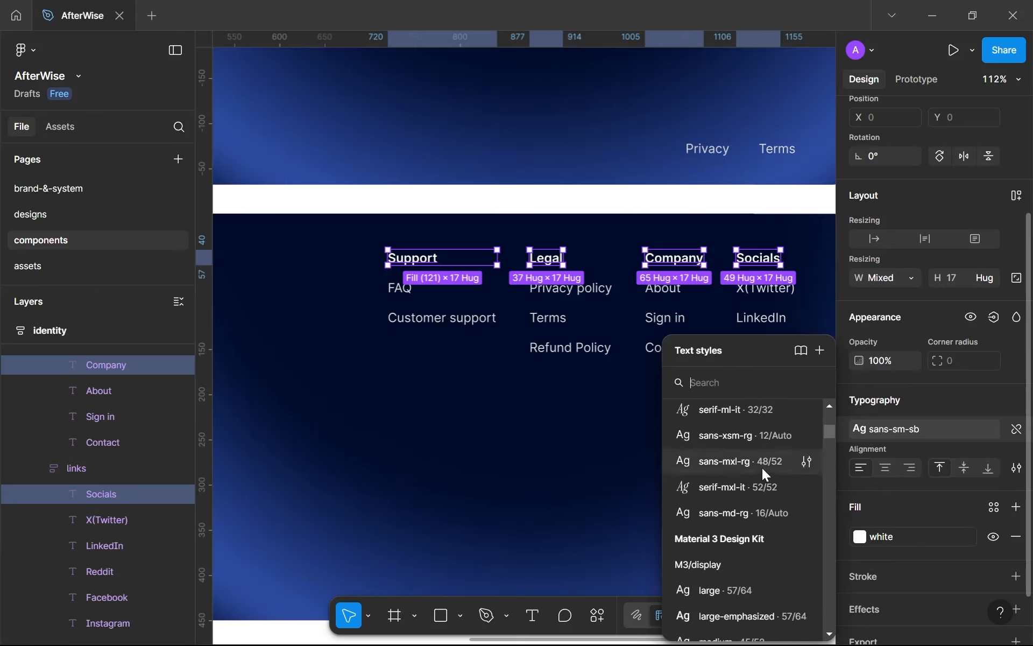
{"action": "scroll", "coordinate": [761, 467], "scroll_direction": "up", "scroll_amount": 1}
{"action": "scroll", "coordinate": [382, 216], "scroll_direction": "down", "scroll_amount": 4}
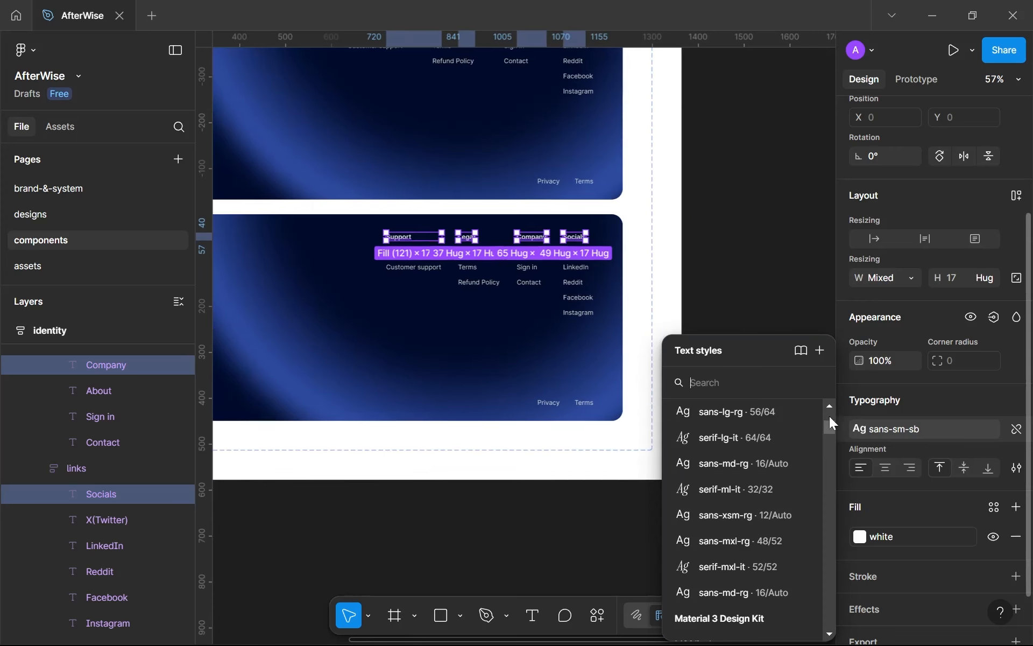
{"action": "left_click", "coordinate": [1012, 429]}
{"action": "left_click", "coordinate": [954, 459]}
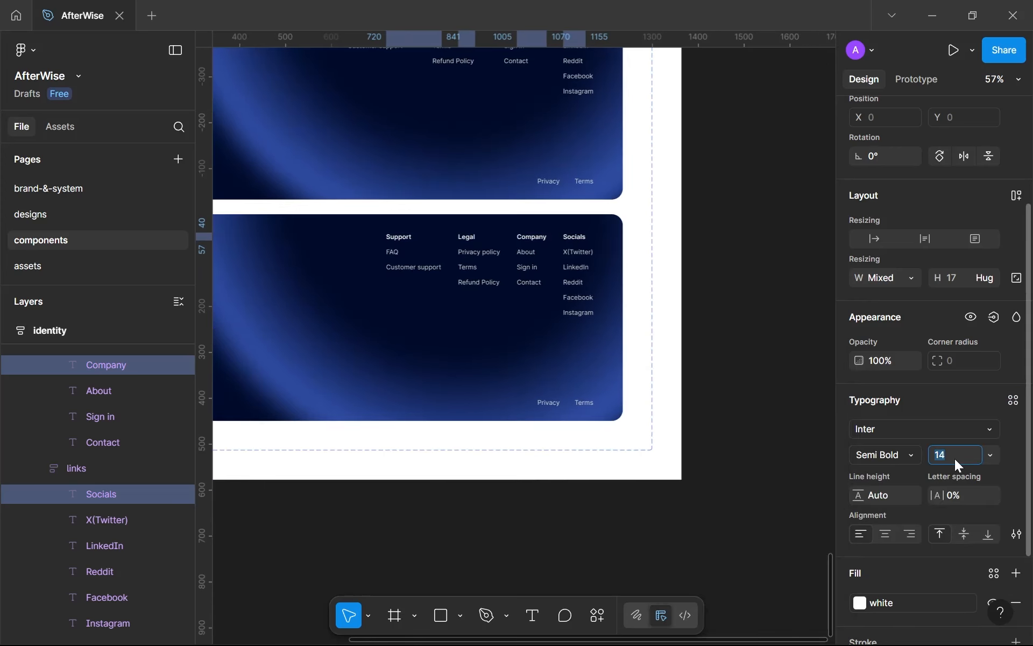
{"action": "type", "text": "12"}
{"action": "key", "text": "Return"}
Create a text style named sans-xsm-sb from the headings' 12 Semi Bold text.
{"action": "left_click", "coordinate": [1012, 400]}
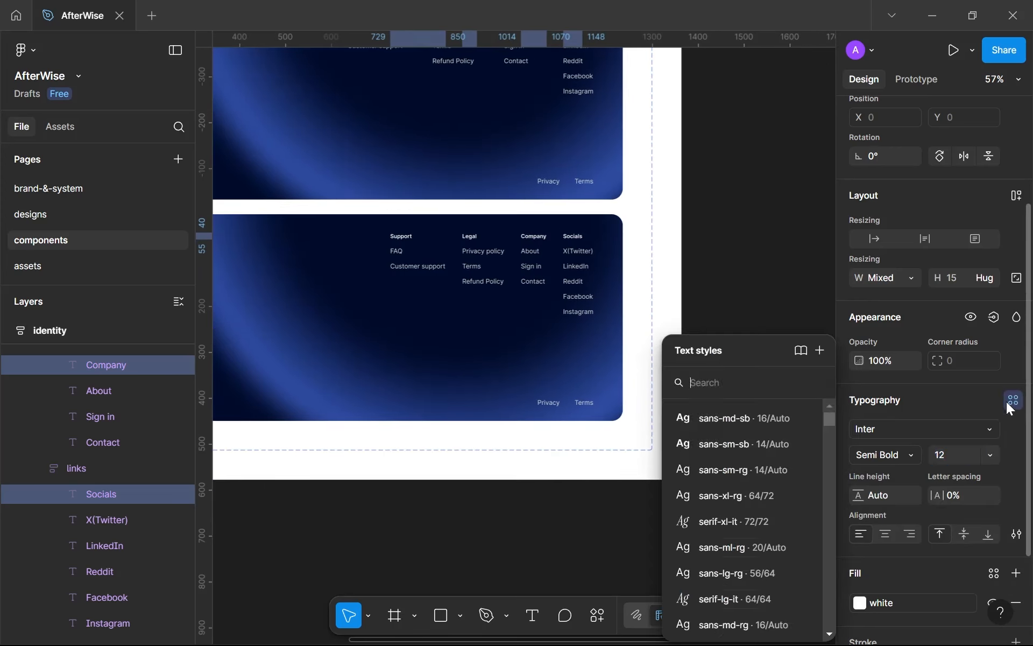
{"action": "left_click", "coordinate": [819, 350]}
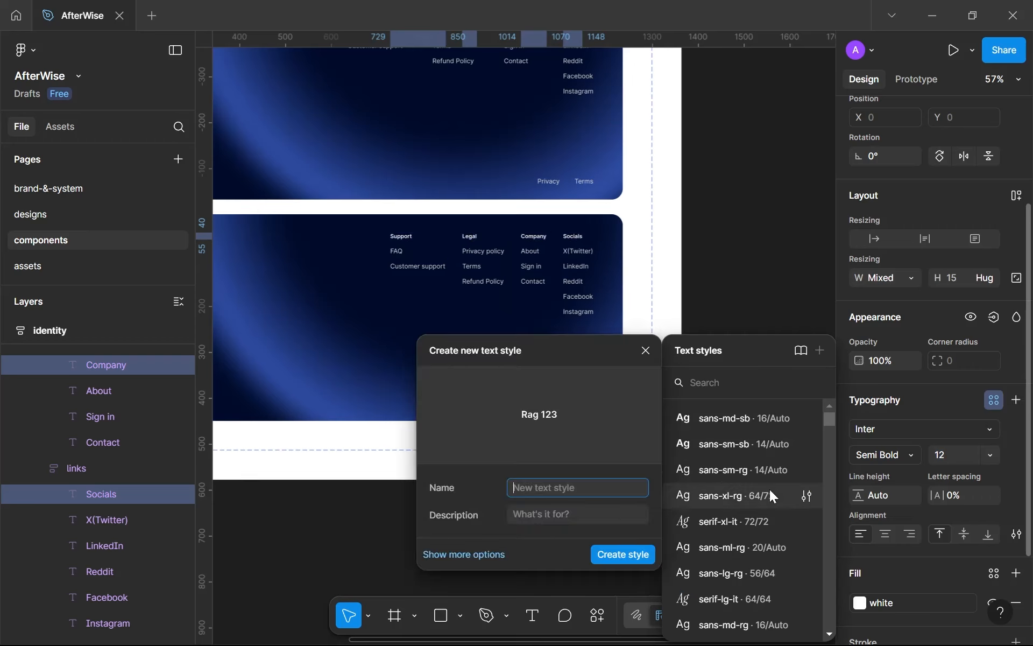
{"action": "type", "text": "sans-xs"}
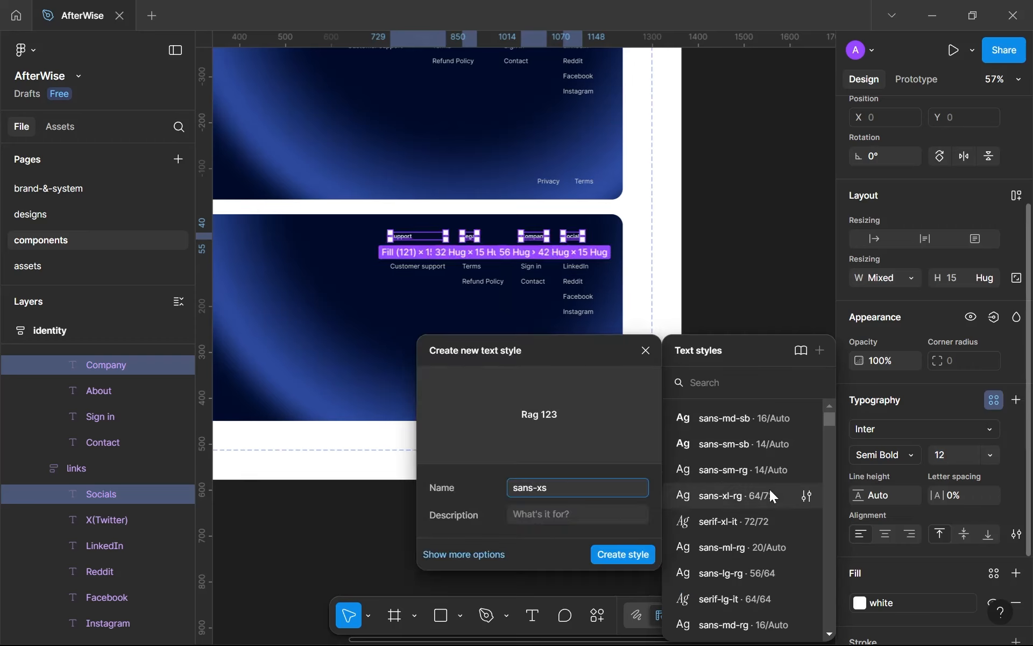
{"action": "scroll", "coordinate": [769, 489], "scroll_direction": "down", "scroll_amount": 3}
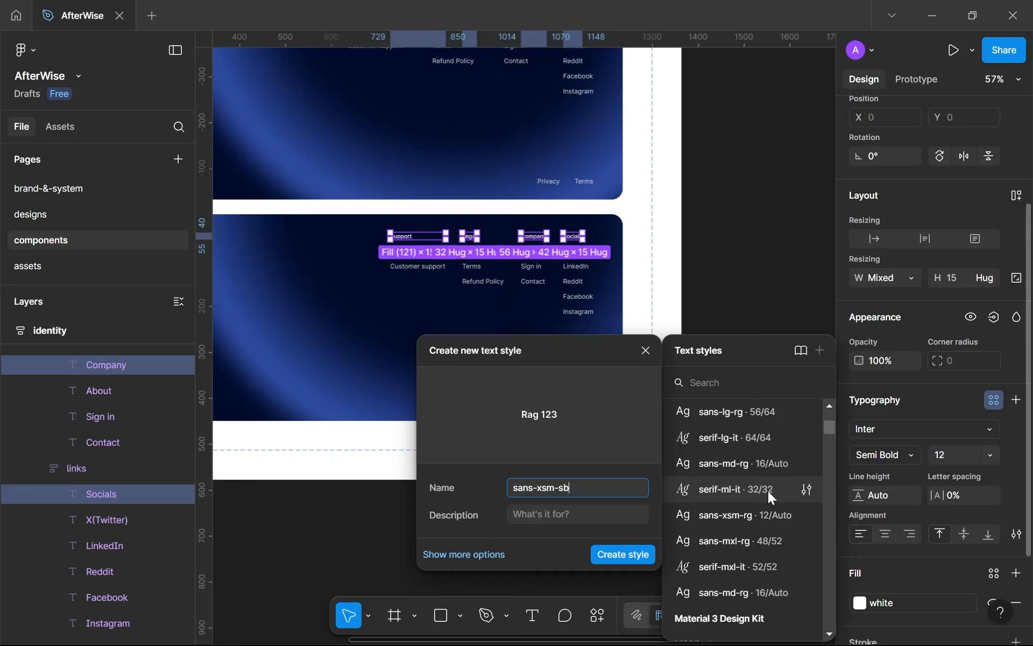
{"action": "key", "text": "Return"}
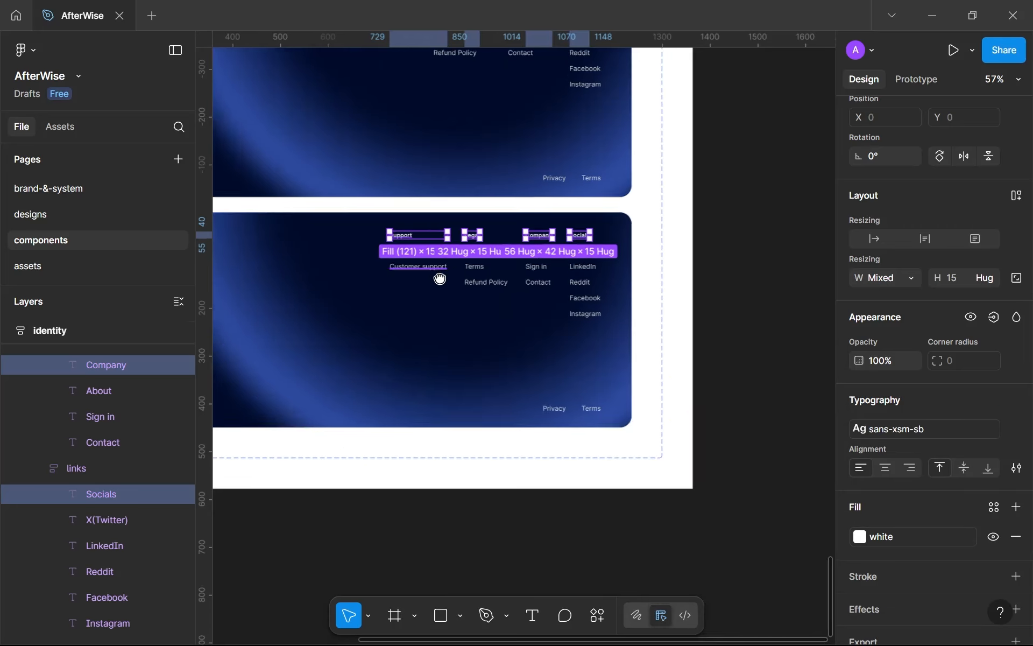
Apply sans-xsm-rg to all footer column links, from FAQ and Customer support through Instagram.
{"action": "scroll", "coordinate": [440, 278], "scroll_direction": "up", "scroll_amount": 3}
{"action": "left_click", "coordinate": [435, 277]}
{"action": "left_click", "coordinate": [404, 255], "text": "shift"}
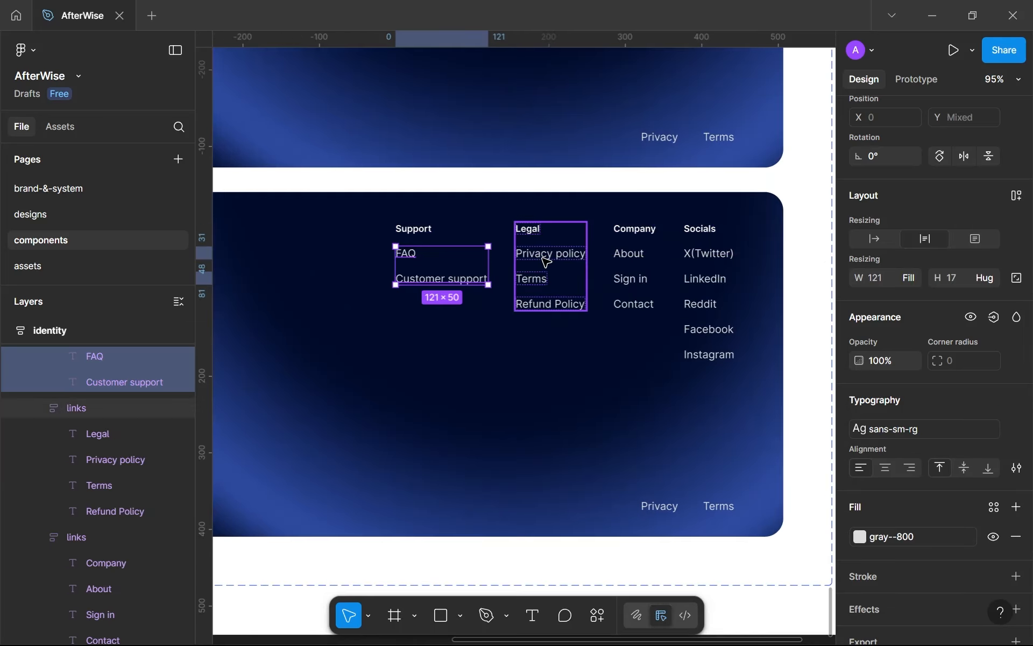
{"action": "left_click", "coordinate": [542, 258], "text": "shift"}
{"action": "left_click", "coordinate": [542, 257], "text": "shift"}
{"action": "left_click", "coordinate": [538, 278], "text": "shift"}
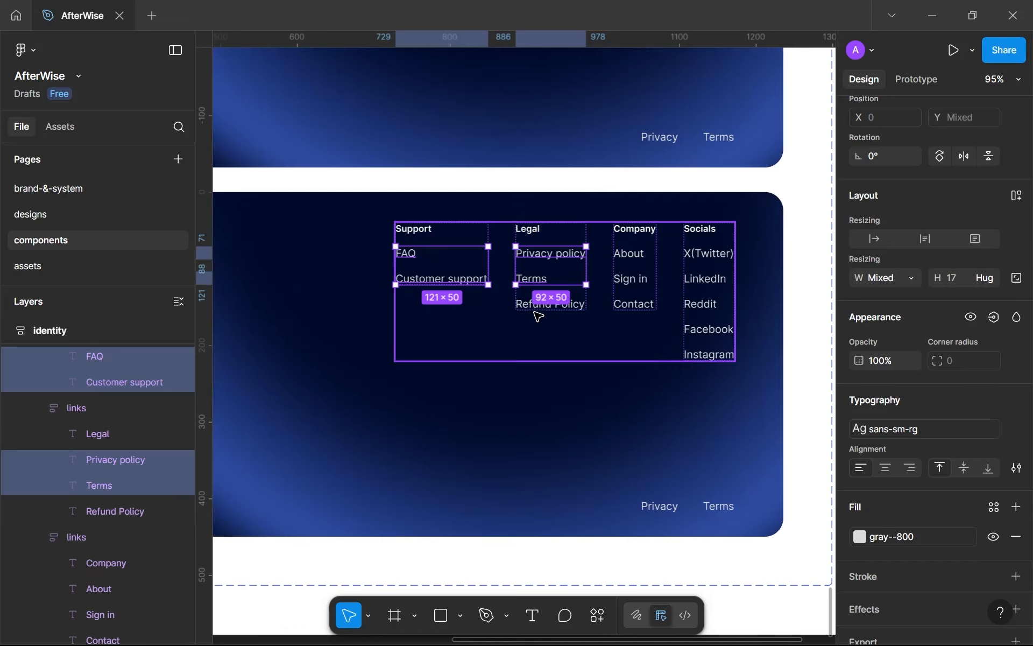
{"action": "left_click", "coordinate": [538, 306], "text": "shift"}
{"action": "left_click", "coordinate": [638, 258], "text": "shift"}
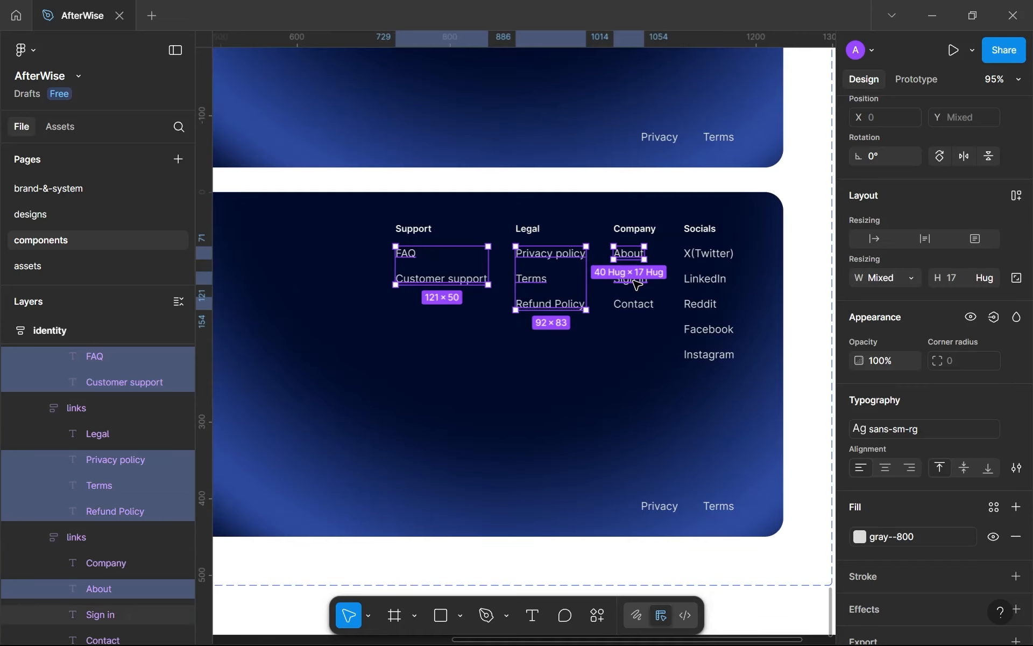
{"action": "left_click", "coordinate": [632, 279], "text": "shift"}
{"action": "left_click", "coordinate": [634, 304], "text": "shift"}
{"action": "left_click", "coordinate": [725, 255], "text": "shift"}
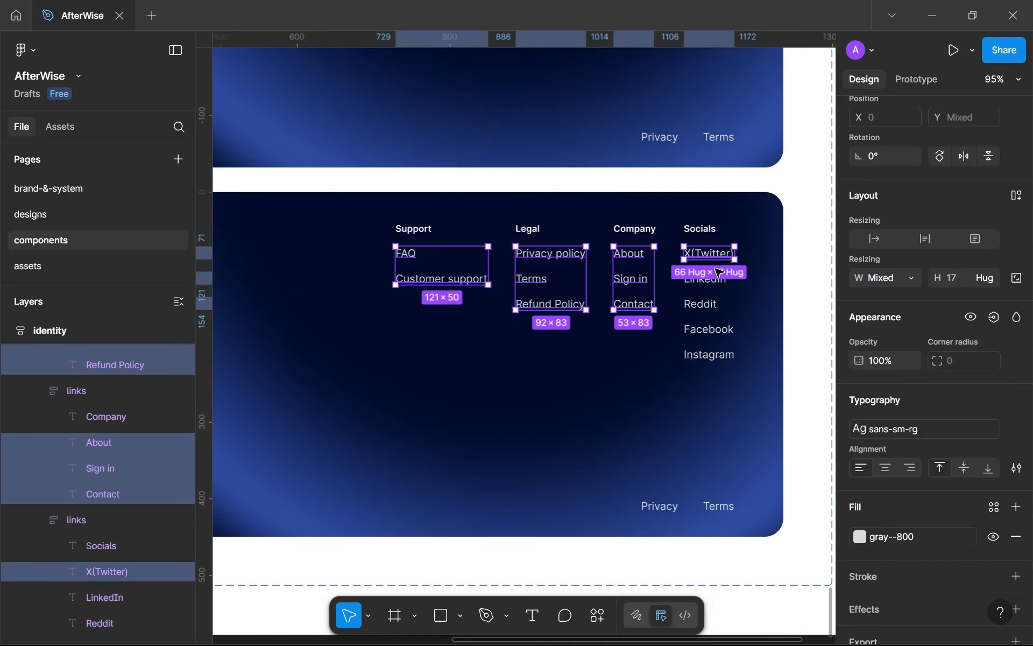
{"action": "left_click", "coordinate": [705, 280], "text": "shift"}
{"action": "left_click", "coordinate": [701, 305], "text": "shift"}
{"action": "left_click", "coordinate": [704, 329], "text": "shift"}
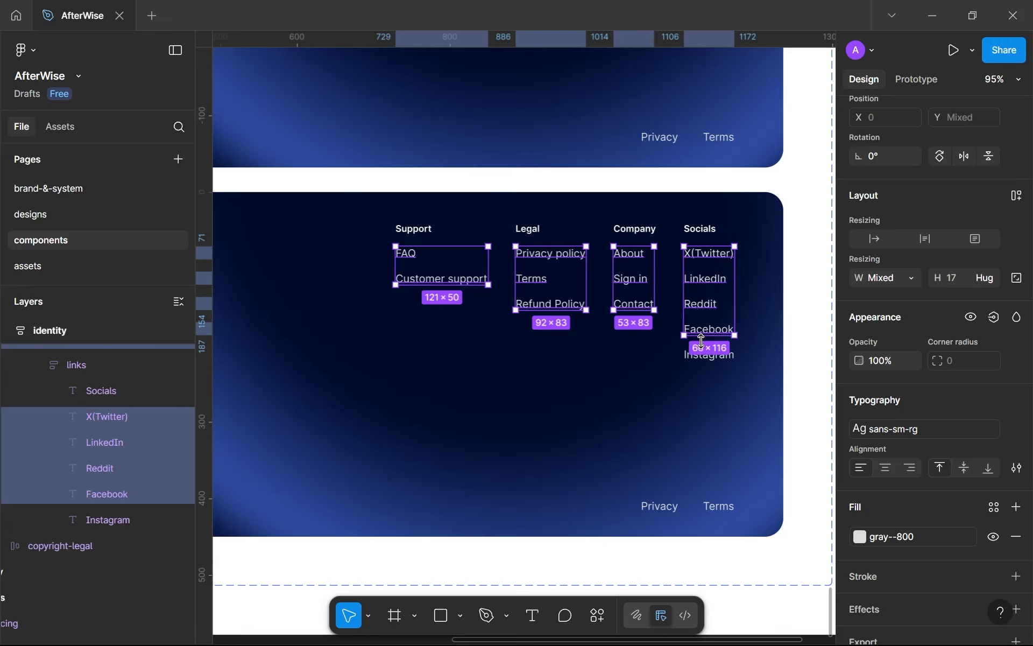
{"action": "left_click", "coordinate": [704, 354], "text": "shift"}
{"action": "left_click", "coordinate": [860, 430]}
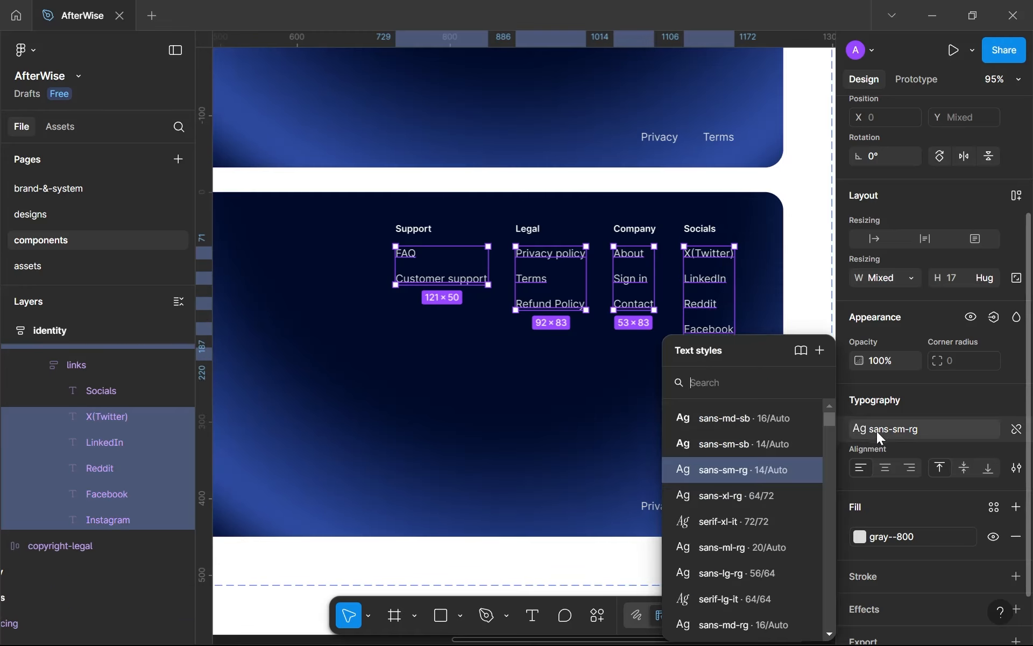
{"action": "scroll", "coordinate": [775, 463], "scroll_direction": "down", "scroll_amount": 3}
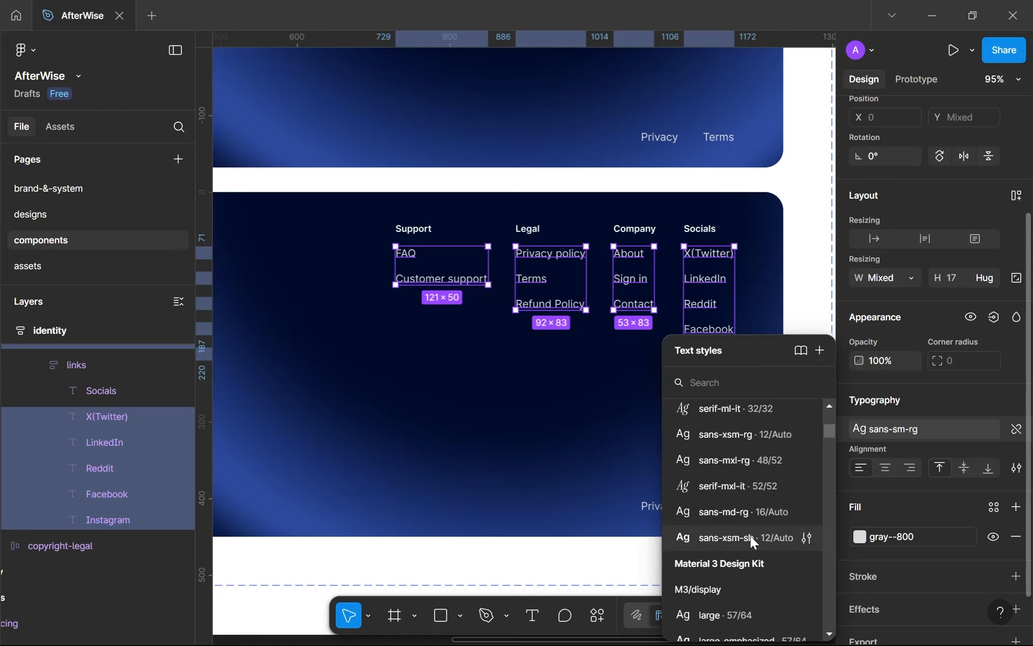
{"action": "left_click", "coordinate": [753, 516]}
Apply sans-xsm-rg to the copyright line and the Privacy and Terms links.
{"action": "scroll", "coordinate": [699, 405], "scroll_direction": "down", "scroll_amount": 2}
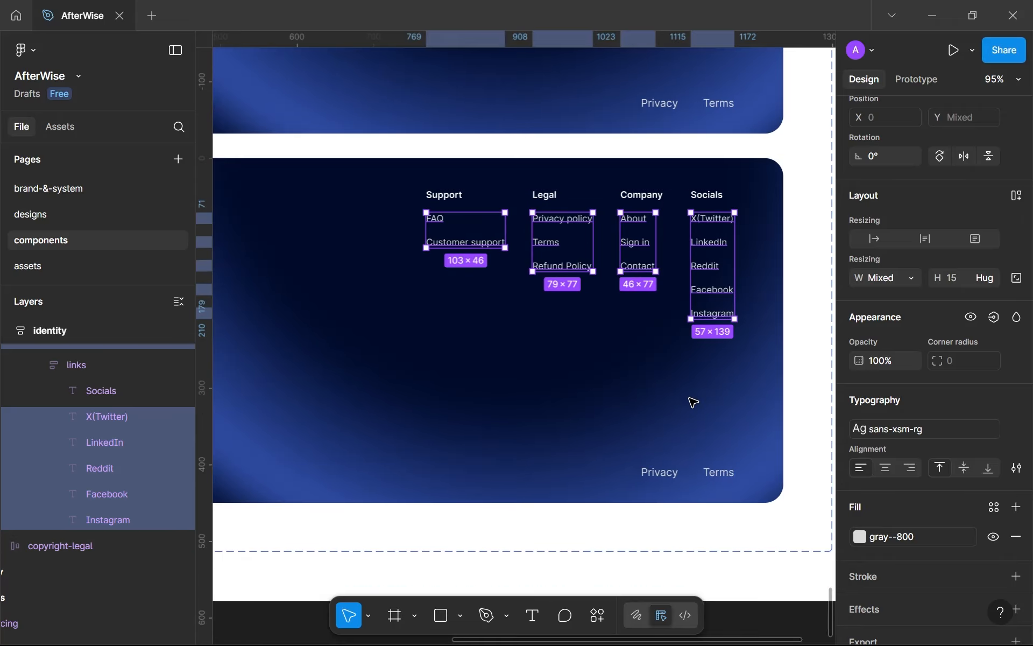
{"action": "scroll", "coordinate": [689, 425], "scroll_direction": "down", "scroll_amount": 1, "text": "ctrl"}
{"action": "scroll", "coordinate": [689, 425], "scroll_direction": "left", "scroll_amount": 2}
{"action": "scroll", "coordinate": [699, 425], "scroll_direction": "down", "scroll_amount": 4, "text": "ctrl"}
{"action": "scroll", "coordinate": [381, 399], "scroll_direction": "up", "scroll_amount": 3, "text": "ctrl"}
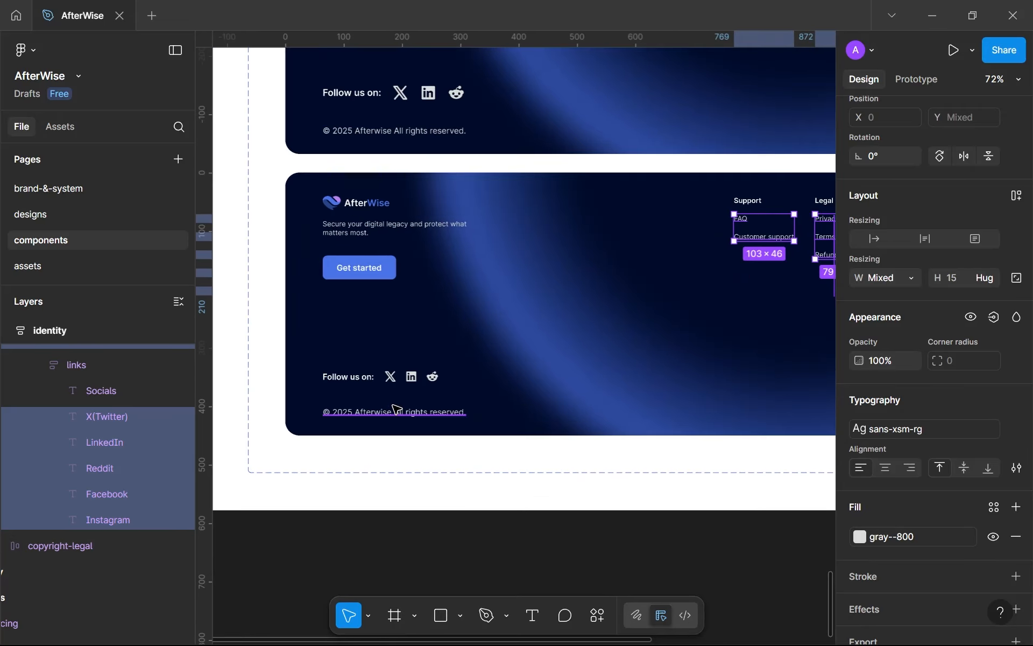
{"action": "left_click", "coordinate": [397, 413]}
{"action": "scroll", "coordinate": [585, 420], "scroll_direction": "right", "scroll_amount": 5}
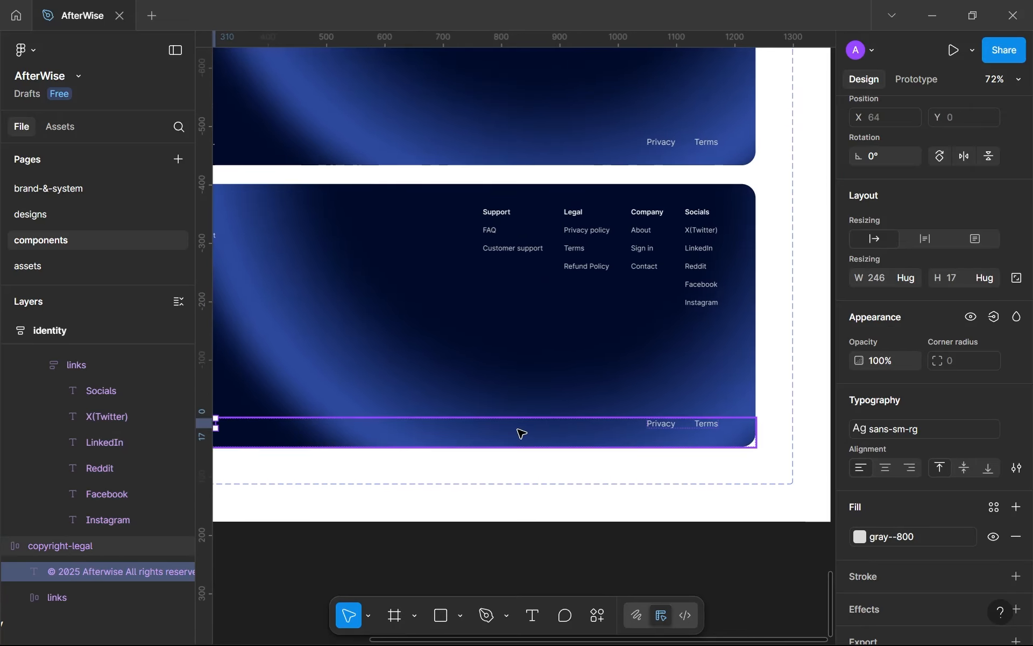
{"action": "left_click", "coordinate": [666, 425], "text": "shift"}
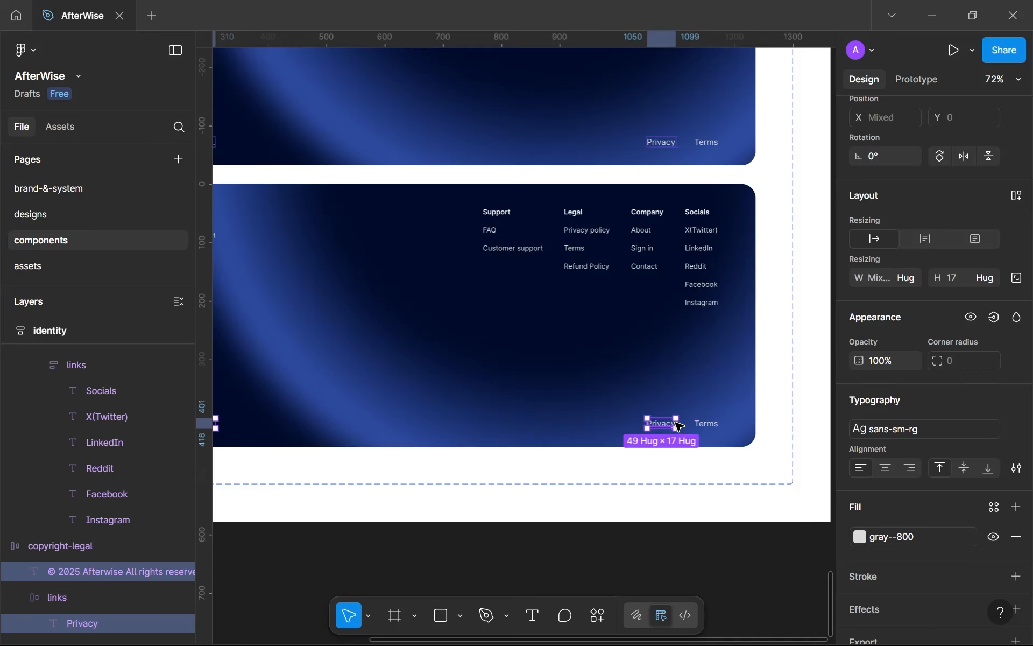
{"action": "left_click", "coordinate": [708, 425], "text": "shift"}
{"action": "left_click", "coordinate": [861, 429]}
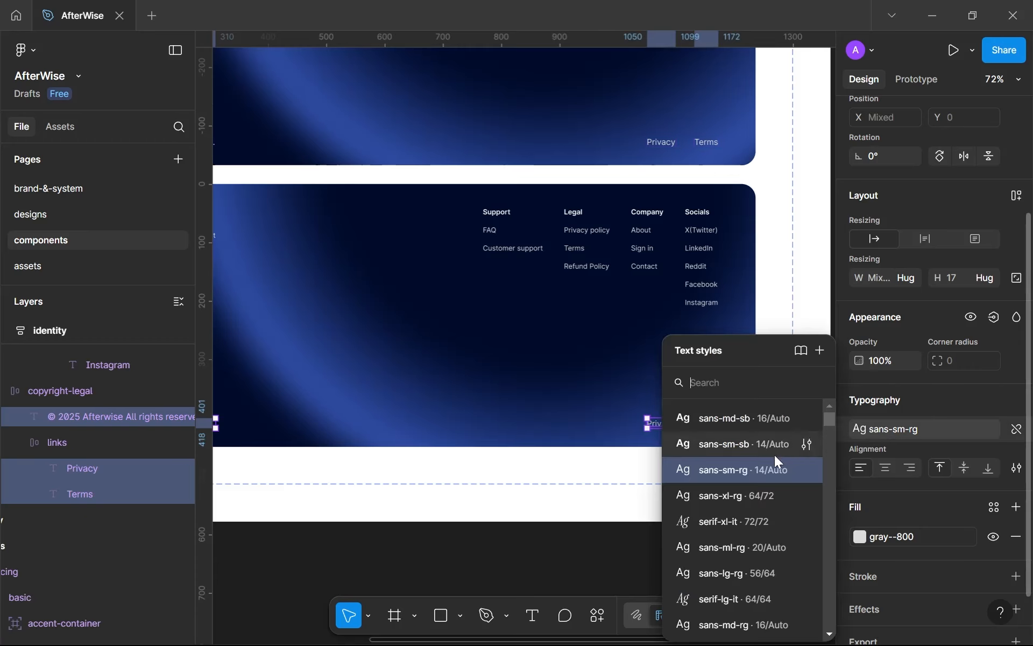
{"action": "scroll", "coordinate": [753, 476], "scroll_direction": "down", "scroll_amount": 2}
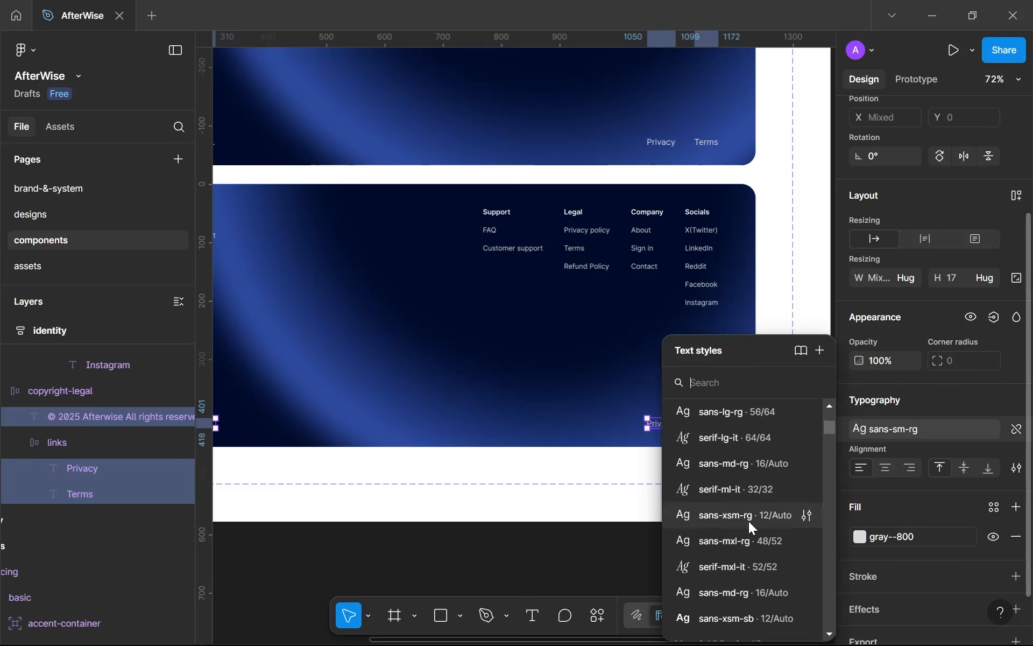
{"action": "left_click", "coordinate": [752, 516]}
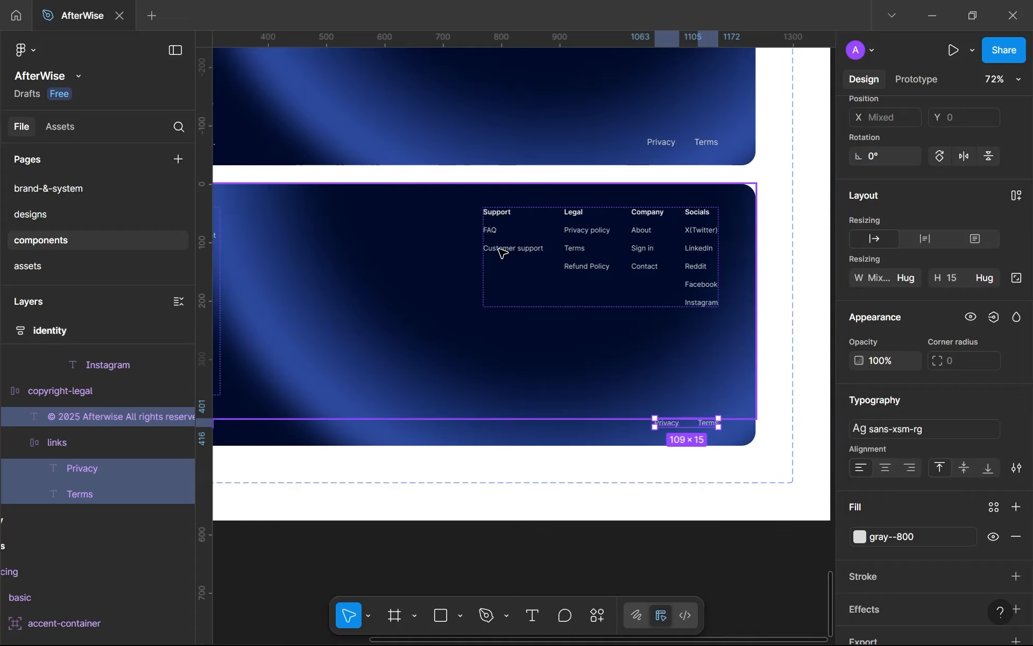
{"action": "left_click", "coordinate": [30, 222]}
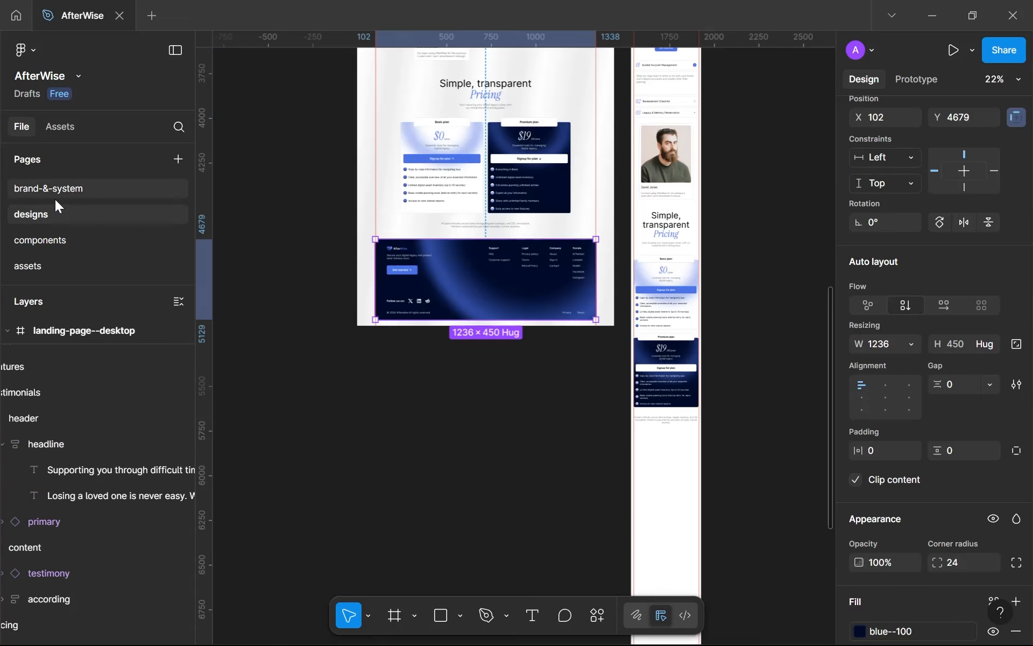
Go to the brand-&-system page and bring the text-styles frame into view.
{"action": "left_click", "coordinate": [54, 191]}
{"action": "scroll", "coordinate": [327, 271], "scroll_direction": "down", "scroll_amount": 4}
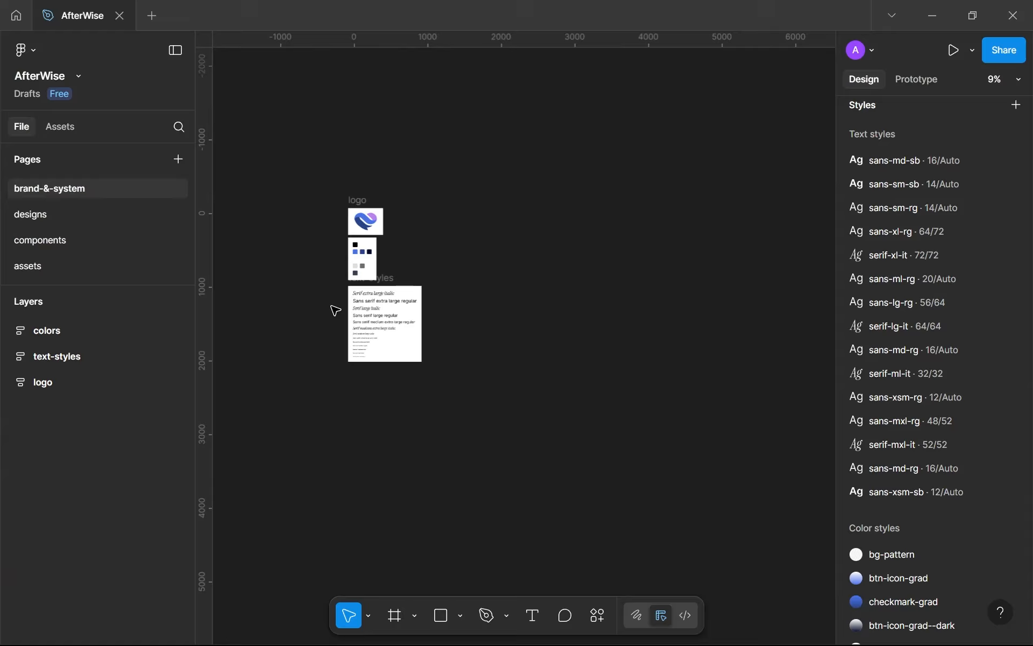
{"action": "left_click_drag", "start_coordinate": [341, 323], "coordinate": [386, 178]}
{"action": "scroll", "coordinate": [402, 197], "scroll_direction": "up", "scroll_amount": 5}
{"action": "left_click_drag", "start_coordinate": [417, 244], "coordinate": [435, 259]}
{"action": "scroll", "coordinate": [431, 293], "scroll_direction": "up", "scroll_amount": 5}
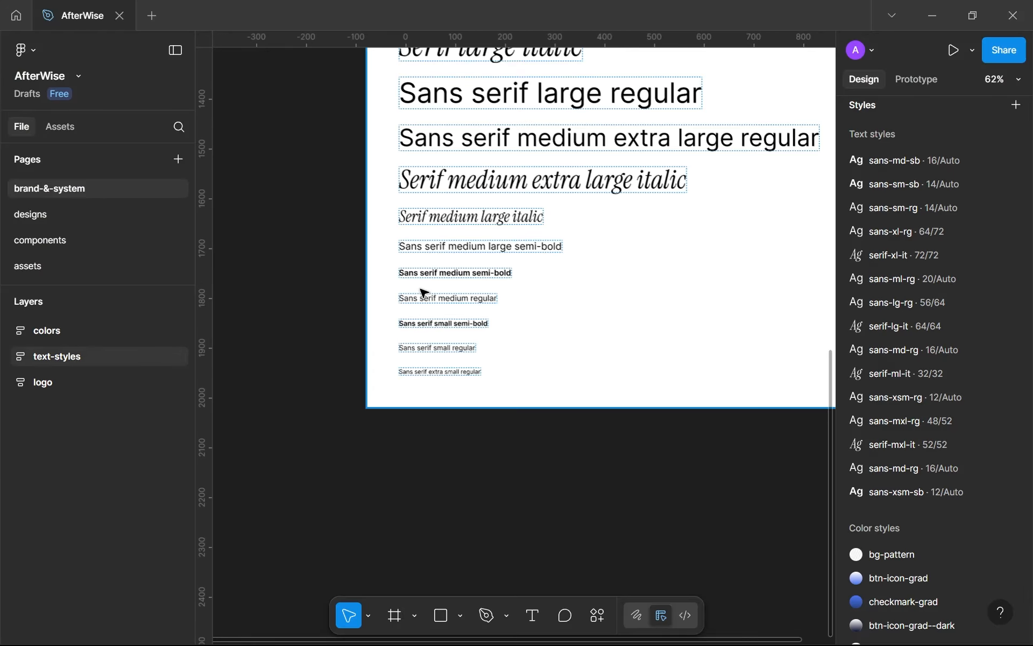
{"action": "scroll", "coordinate": [424, 385], "scroll_direction": "down", "scroll_amount": 2}
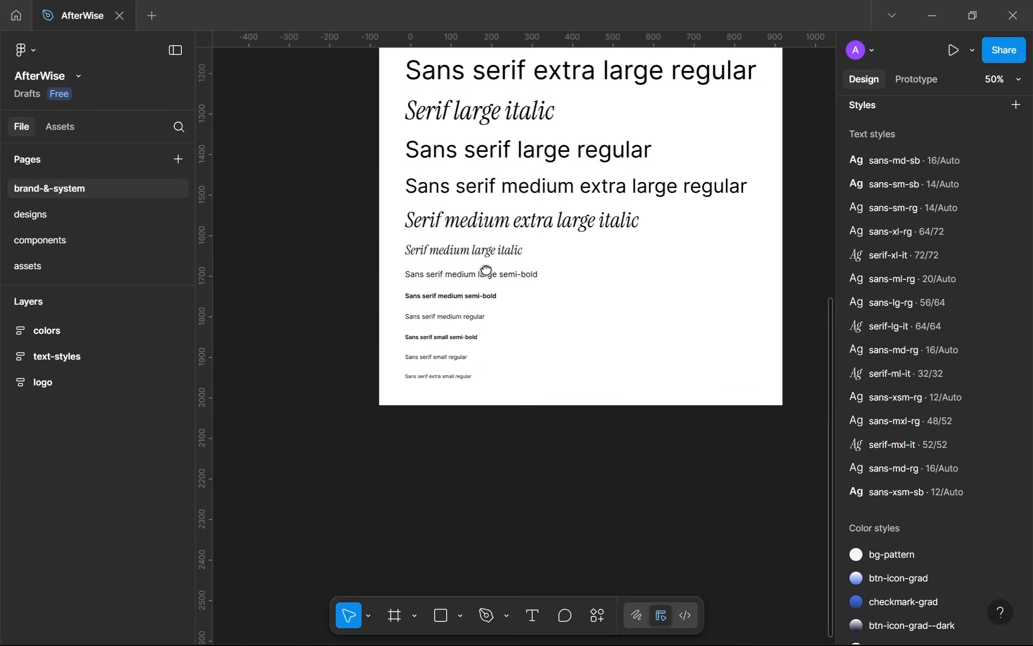
{"action": "scroll", "coordinate": [484, 272], "scroll_direction": "up", "scroll_amount": 2}
{"action": "left_click", "coordinate": [387, 359]}
{"action": "key", "text": "Escape"}
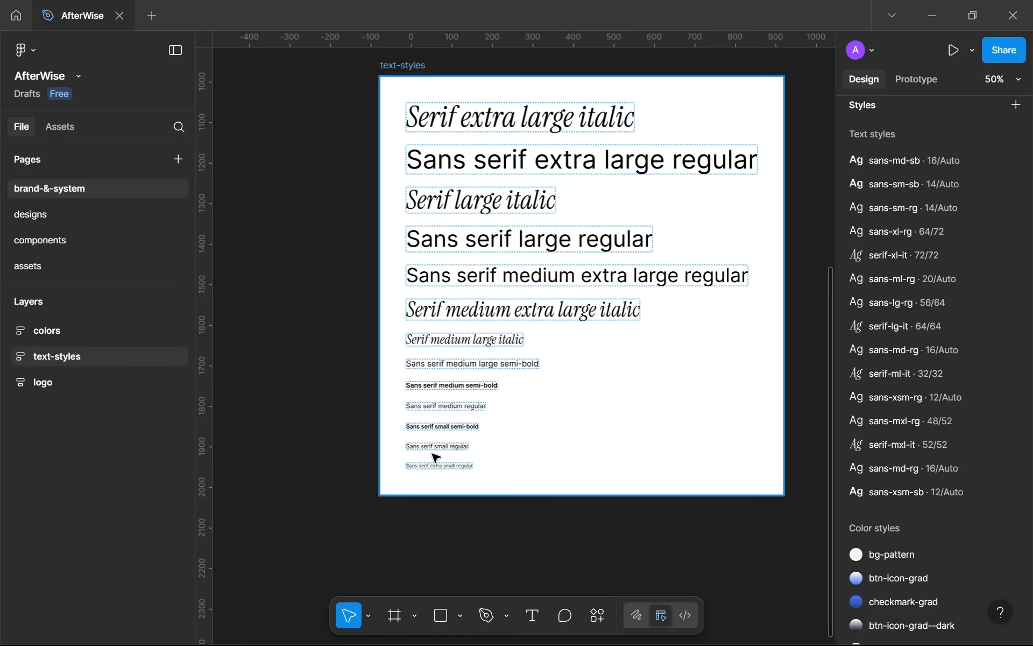
{"action": "scroll", "coordinate": [433, 474], "scroll_direction": "up", "scroll_amount": 1}
{"action": "scroll", "coordinate": [454, 368], "scroll_direction": "up", "scroll_amount": 3}
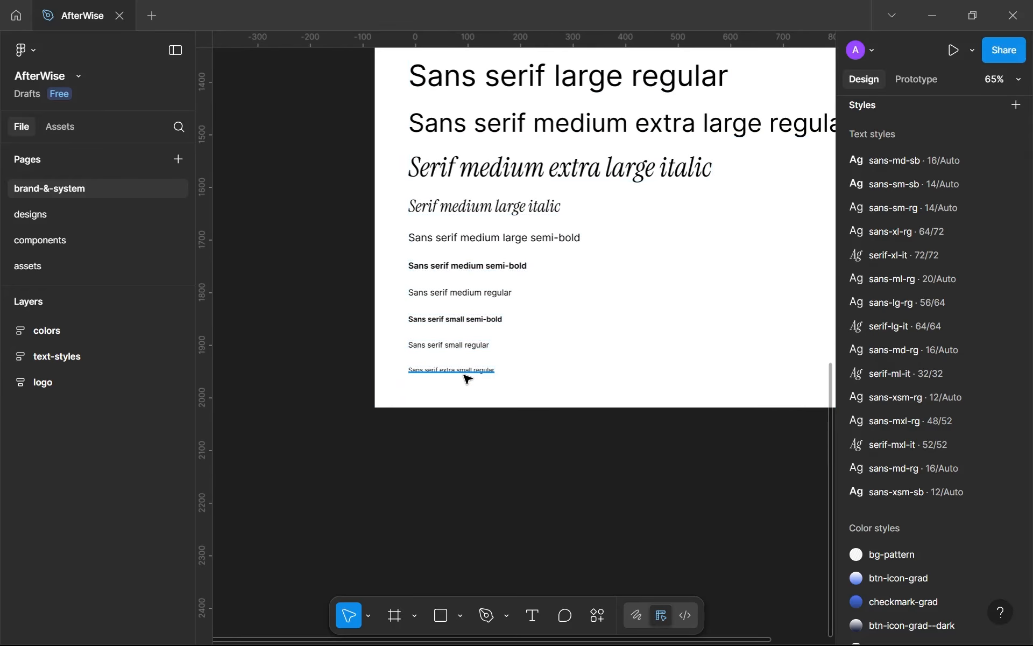
Duplicate the extra-small regular sample, style it sans-xsm-sb and reword it to 'semi bold'.
{"action": "left_click", "coordinate": [467, 379]}
{"action": "key", "text": "ctrl+d"}
{"action": "scroll", "coordinate": [482, 363], "scroll_direction": "up", "scroll_amount": 3}
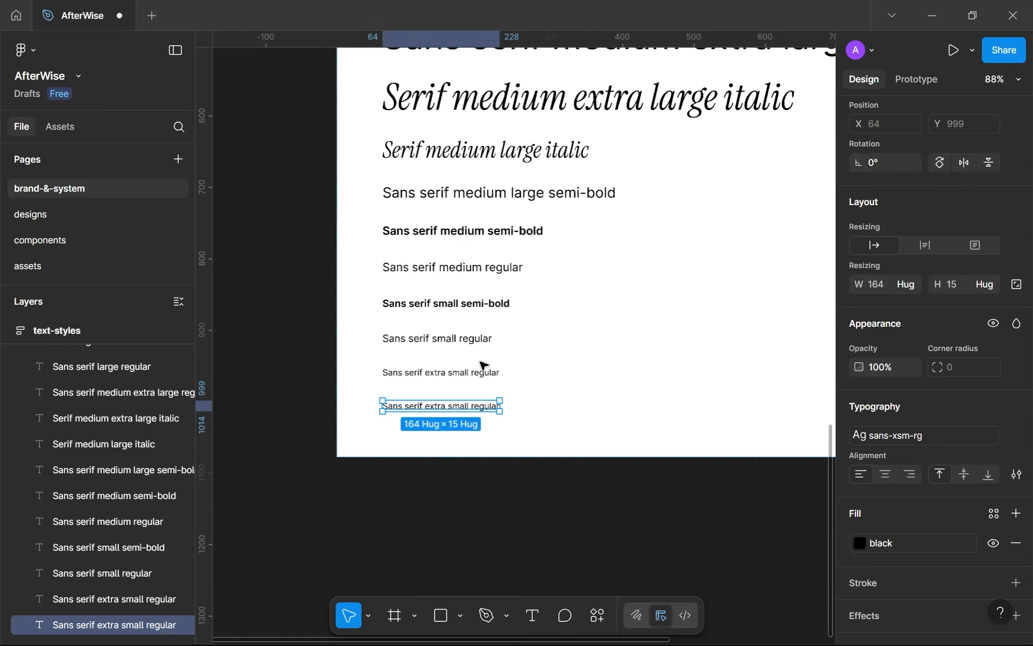
{"action": "double_click", "coordinate": [445, 374]}
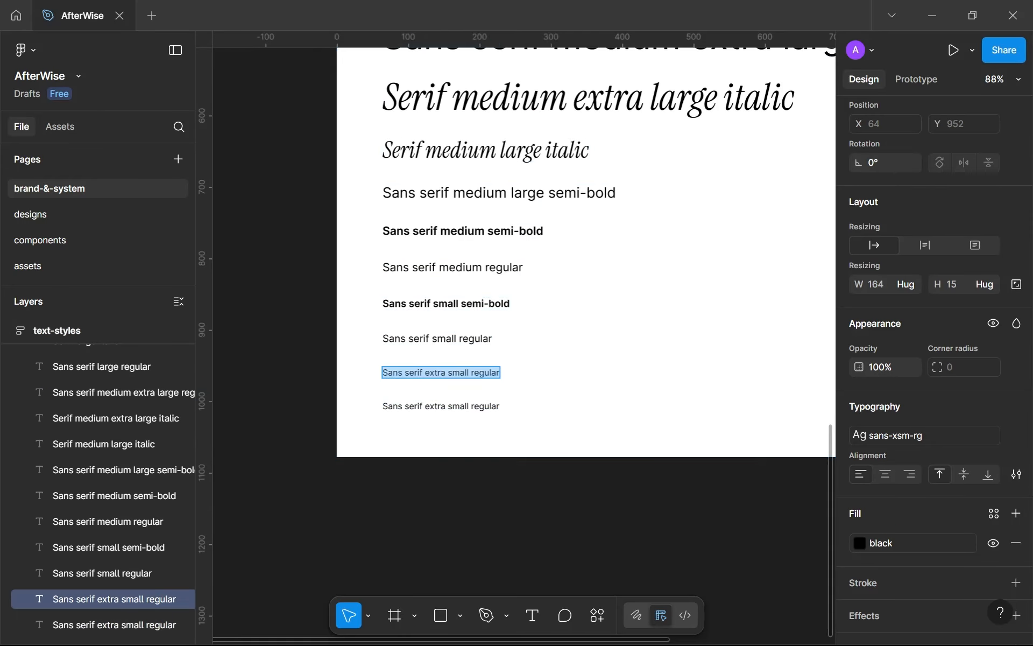
{"action": "left_click", "coordinate": [866, 433]}
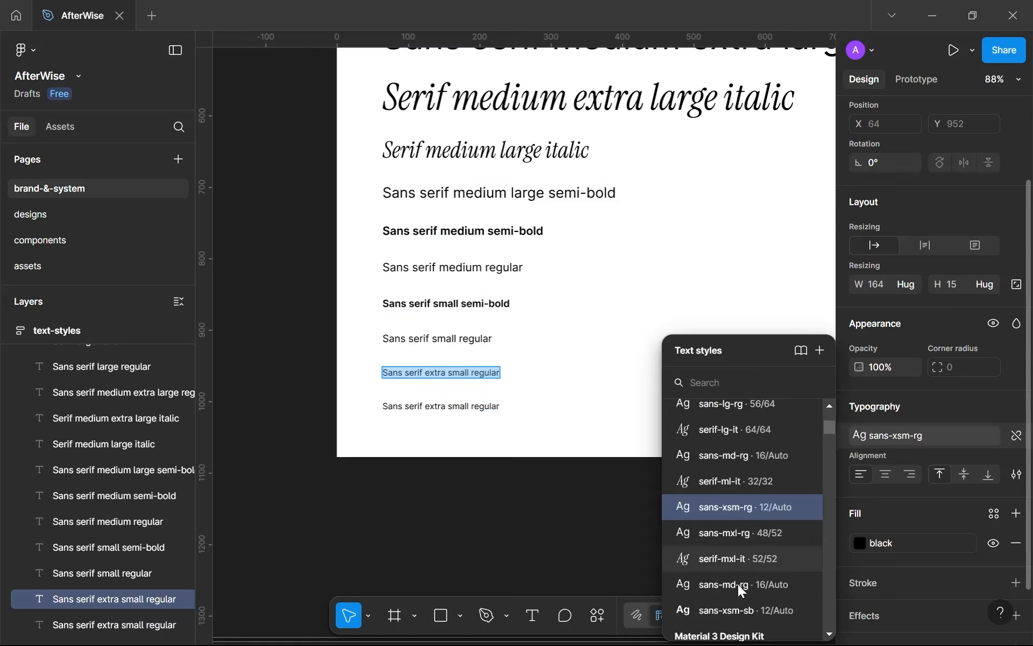
{"action": "left_click", "coordinate": [741, 608]}
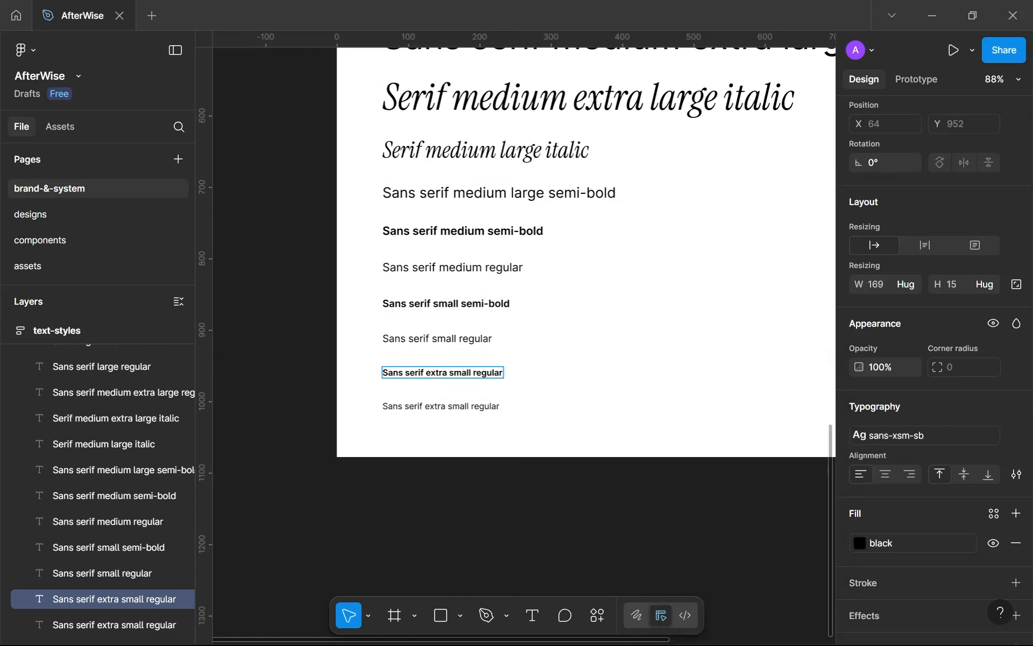
{"action": "double_click", "coordinate": [476, 373]}
{"action": "type", "text": "semi bold"}
{"action": "key", "text": "Escape"}
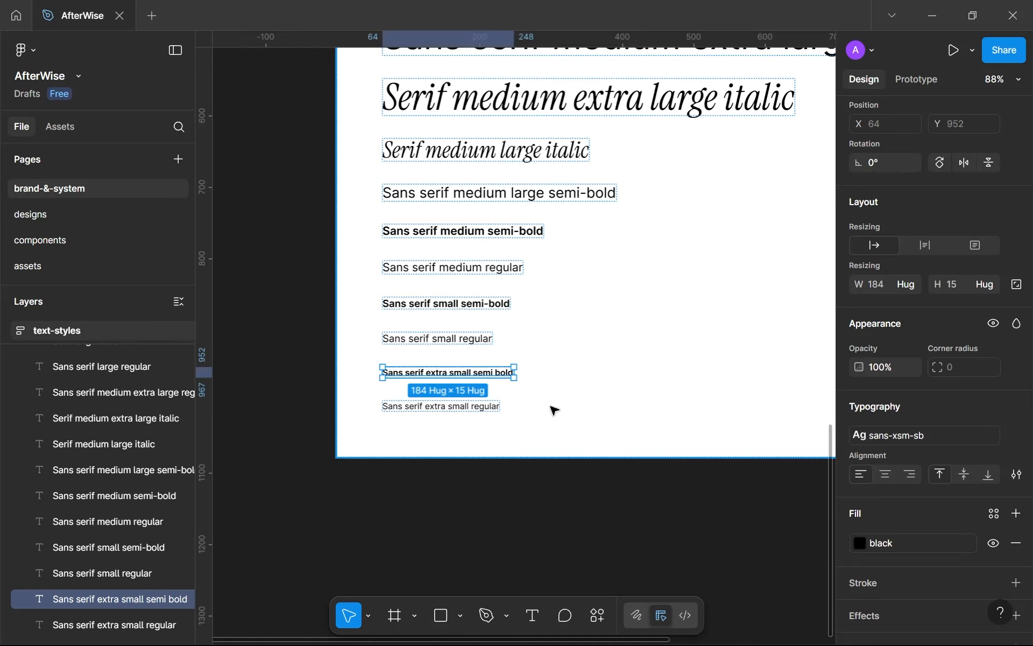
{"action": "scroll", "coordinate": [554, 410], "scroll_direction": "down", "scroll_amount": 3, "text": "ctrl"}
{"action": "left_click", "coordinate": [69, 214]}
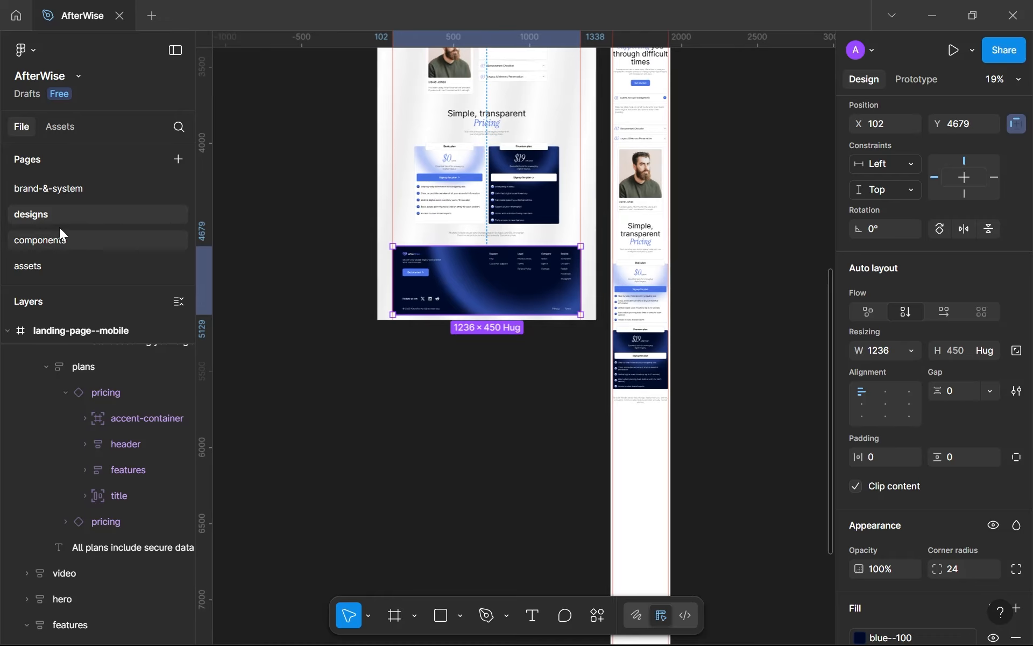
On the components page, set the mobile footer variant's width to 365 px.
{"action": "left_click", "coordinate": [65, 237]}
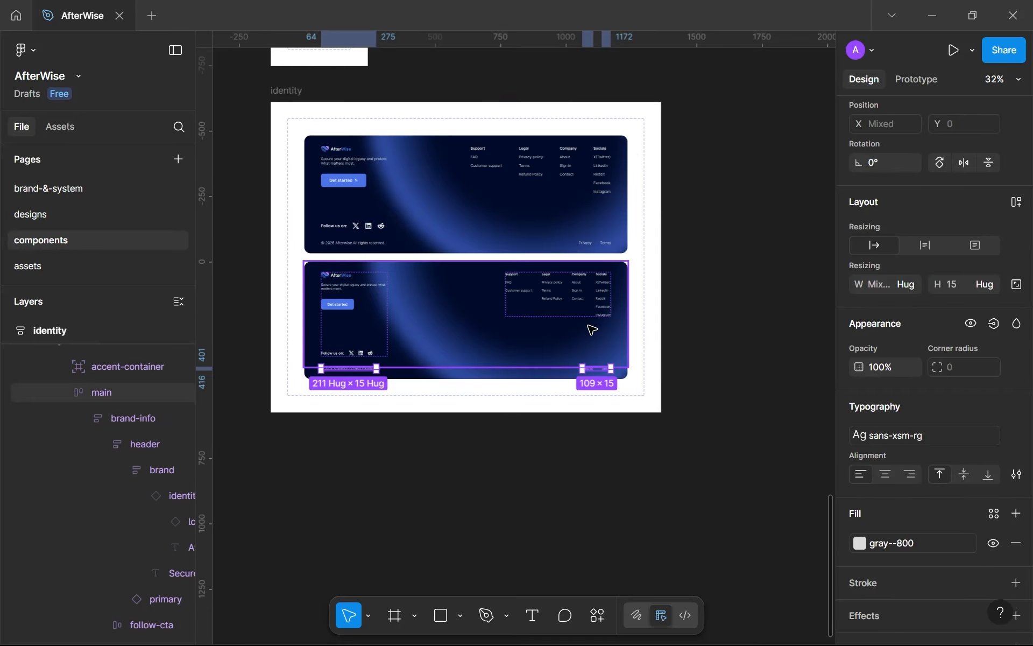
{"action": "left_click", "coordinate": [592, 329]}
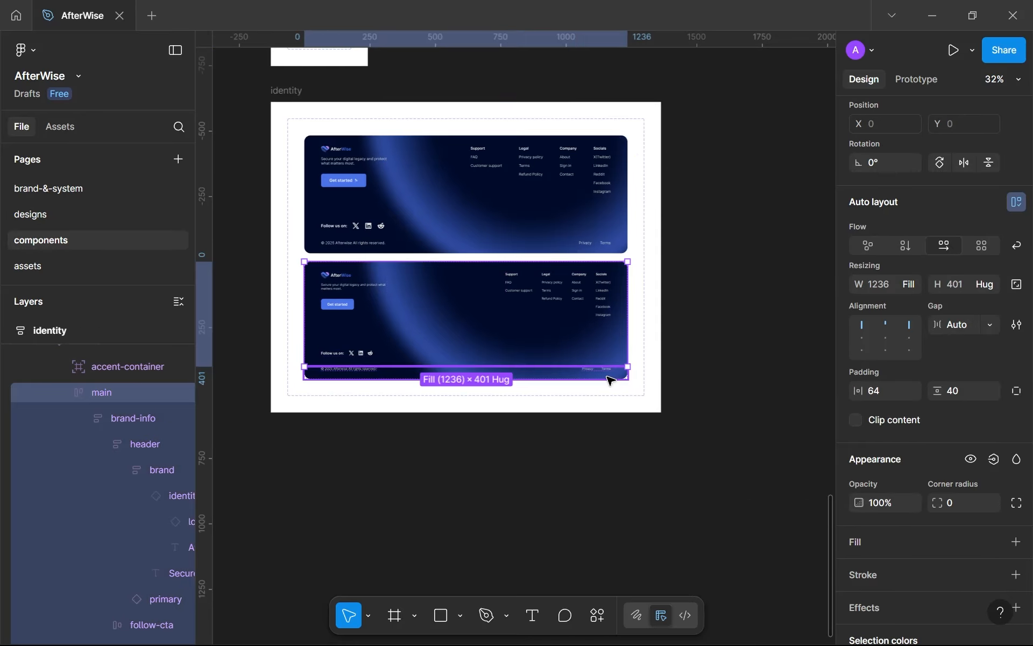
{"action": "left_click", "coordinate": [498, 318]}
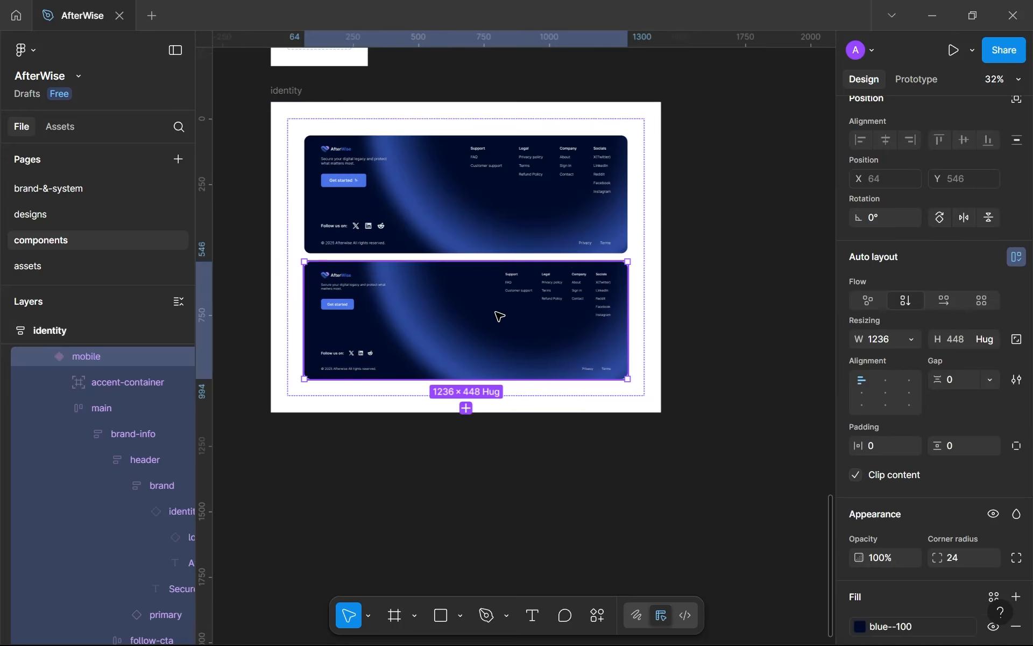
{"action": "left_click", "coordinate": [883, 334]}
{"action": "key", "text": "super+v"}
{"action": "left_click", "coordinate": [805, 292]}
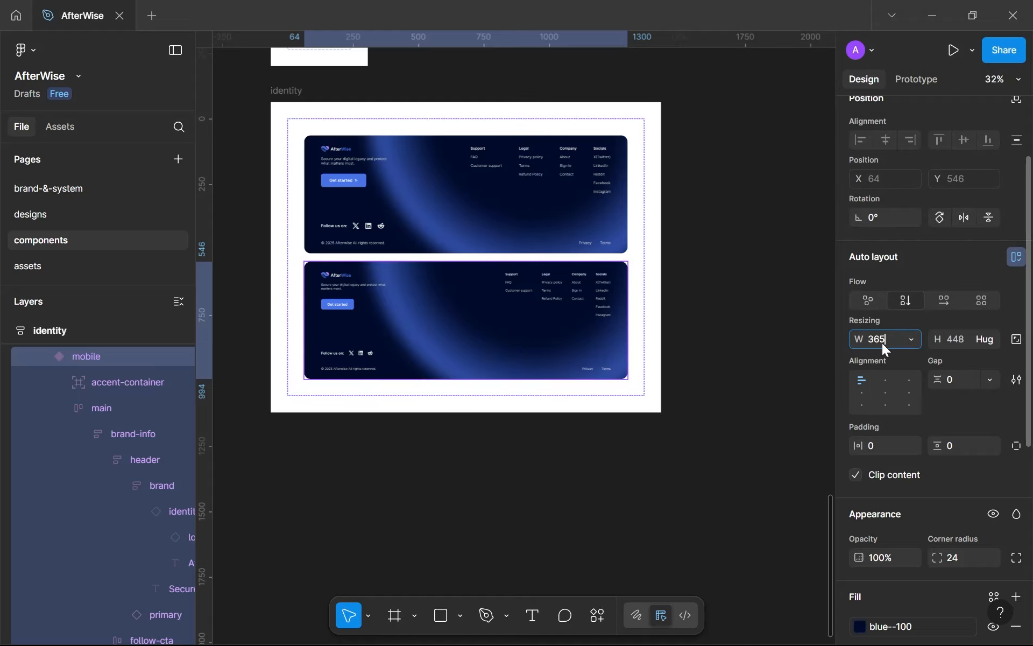
{"action": "key", "text": "Return"}
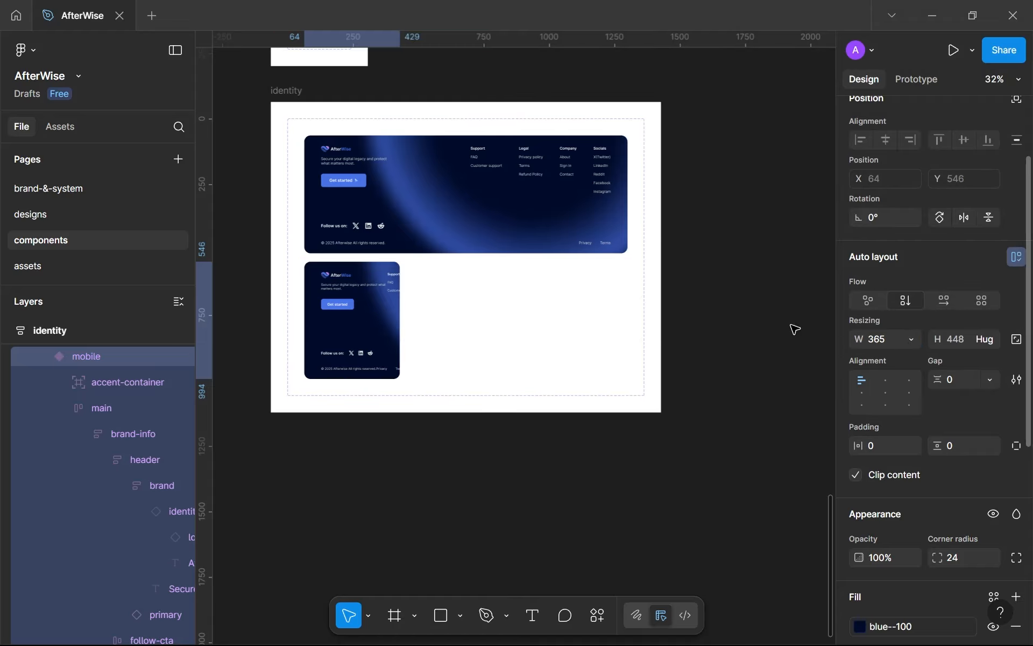
{"action": "scroll", "coordinate": [297, 319], "scroll_direction": "up", "scroll_amount": 3}
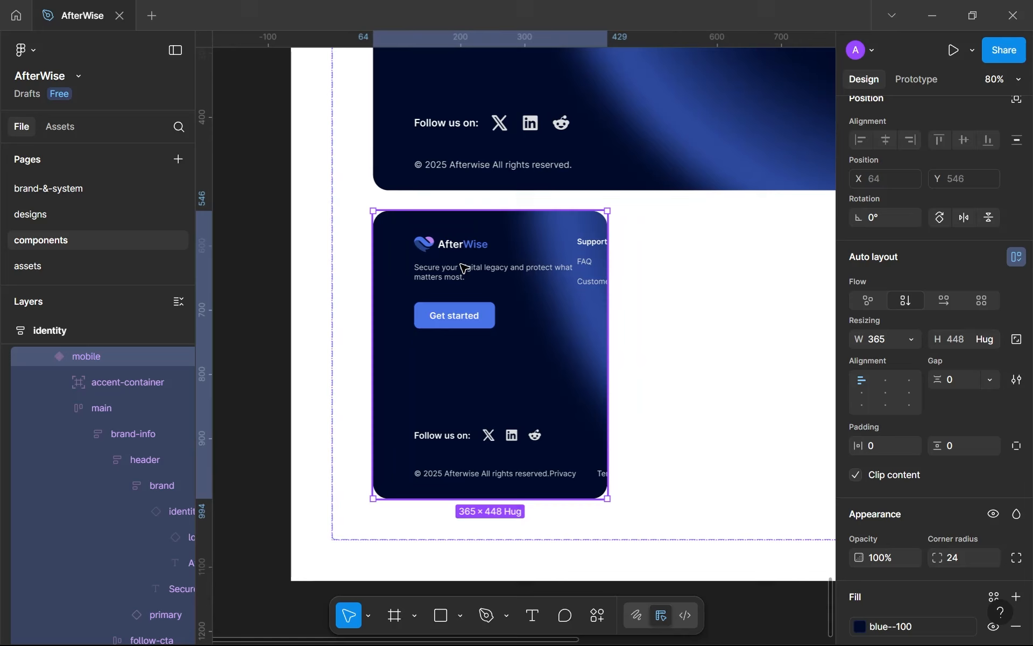
Narrow the footer's accent container to the mobile width.
{"action": "left_click", "coordinate": [546, 266]}
{"action": "scroll", "coordinate": [446, 330], "scroll_direction": "down", "scroll_amount": 3}
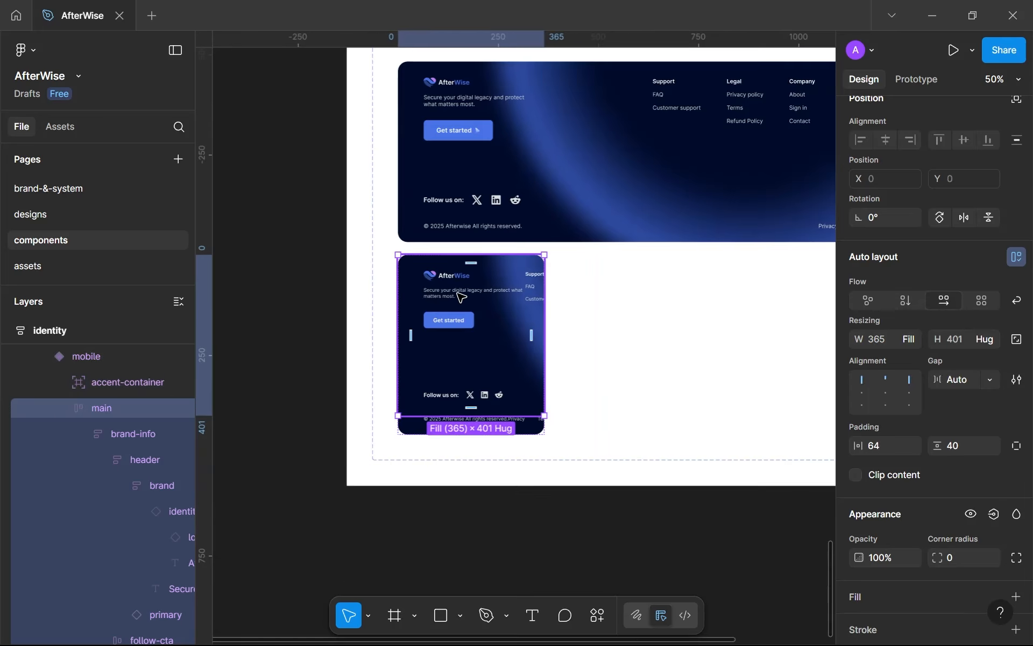
{"action": "left_click", "coordinate": [460, 299]}
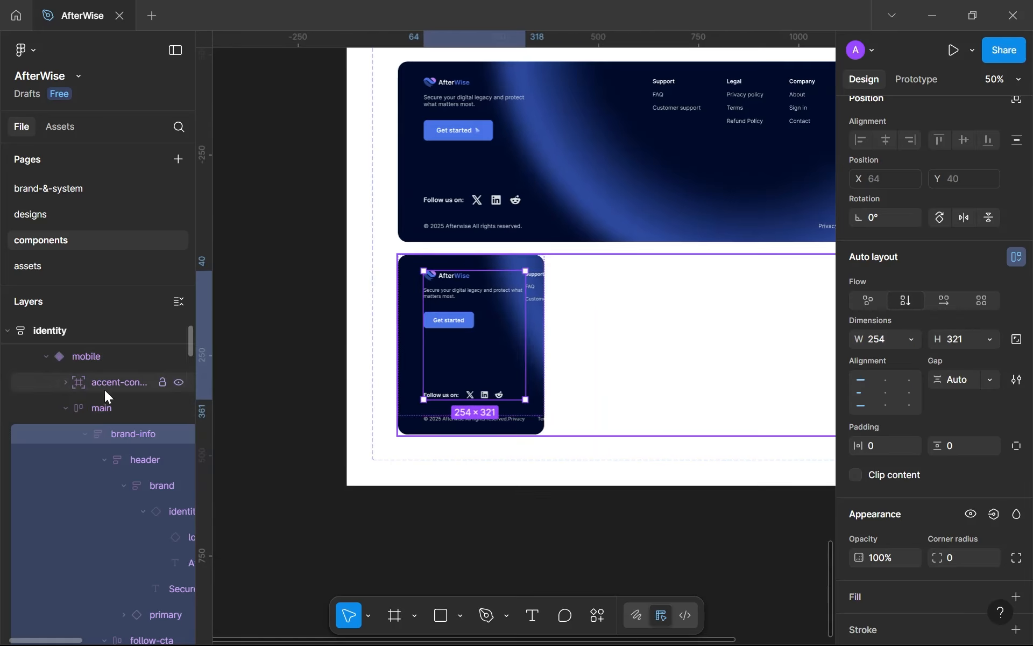
{"action": "left_click", "coordinate": [65, 408]}
{"action": "left_click", "coordinate": [133, 378]}
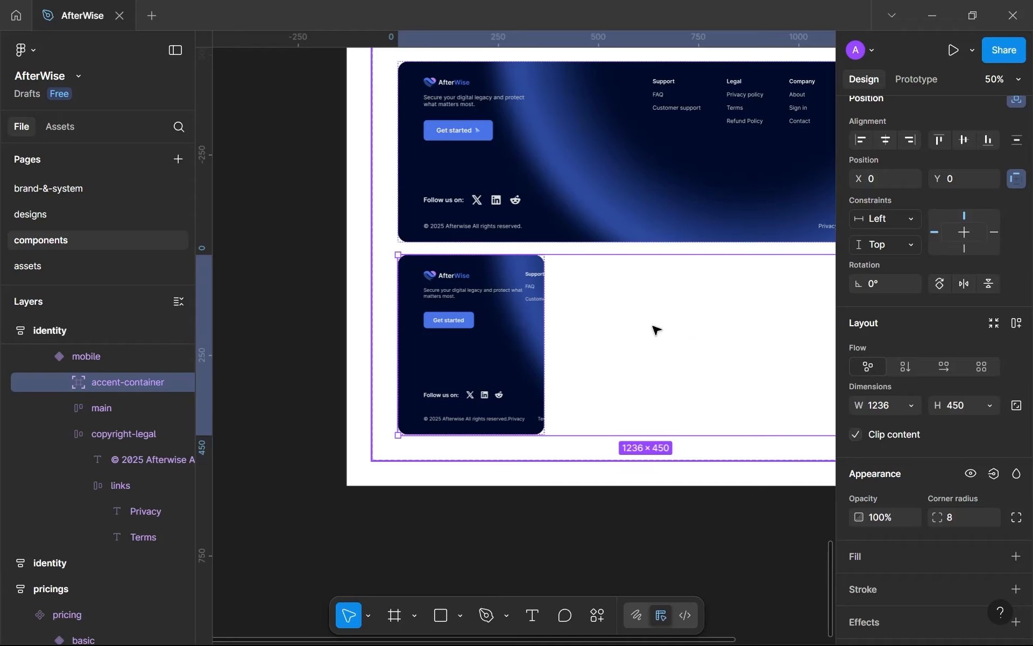
{"action": "scroll", "coordinate": [654, 329], "scroll_direction": "down", "scroll_amount": 3}
{"action": "left_click_drag", "start_coordinate": [566, 366], "coordinate": [466, 366]}
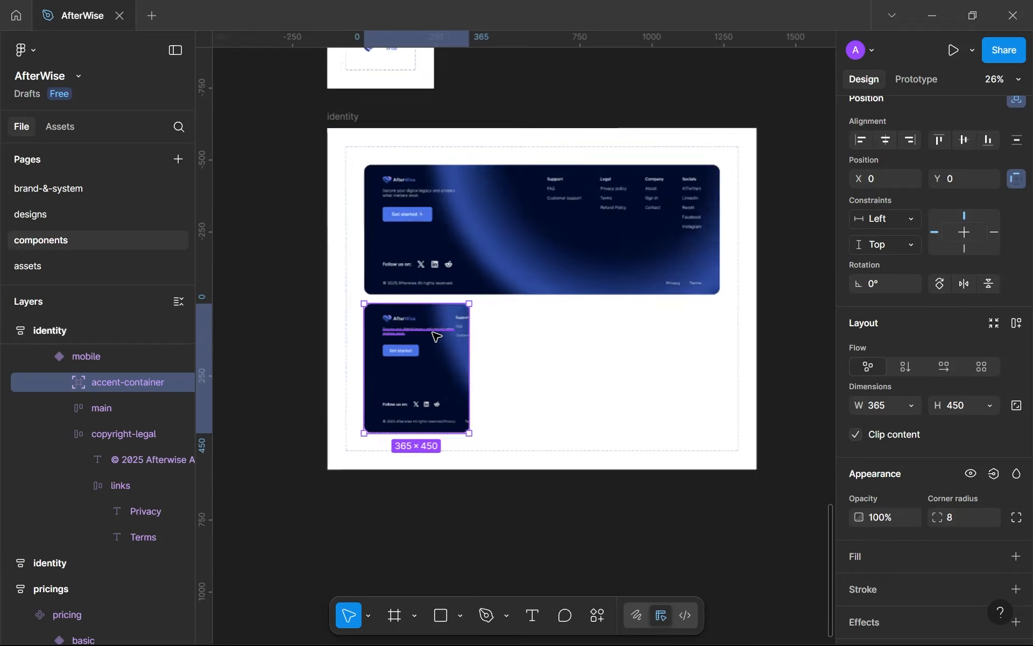
{"action": "scroll", "coordinate": [436, 335], "scroll_direction": "up", "scroll_amount": 5}
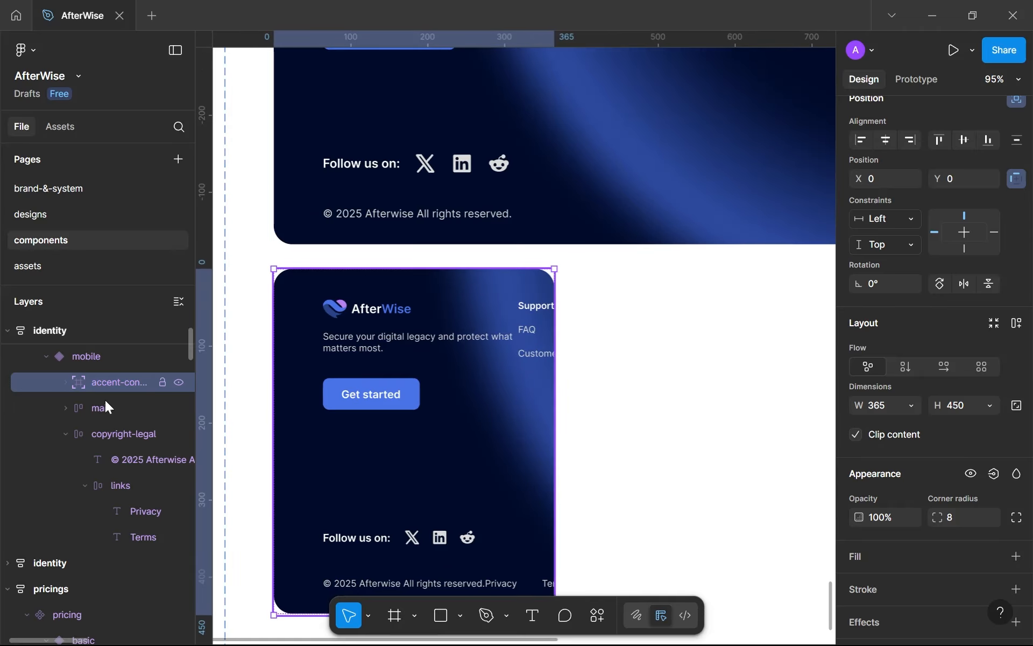
Move the radial accent glow to X -83, Y -204.16, then select the main content frame.
{"action": "left_click", "coordinate": [65, 383]}
{"action": "left_click", "coordinate": [108, 407]}
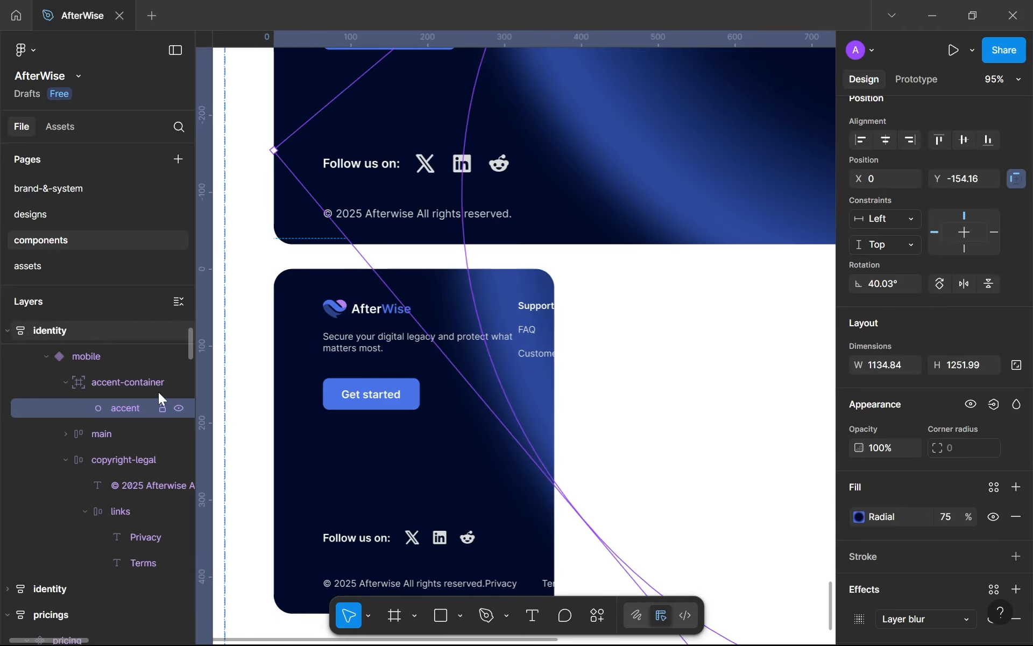
{"action": "left_click", "coordinate": [273, 280]}
{"action": "left_click", "coordinate": [115, 407]}
{"action": "scroll", "coordinate": [404, 360], "scroll_direction": "down", "scroll_amount": 5}
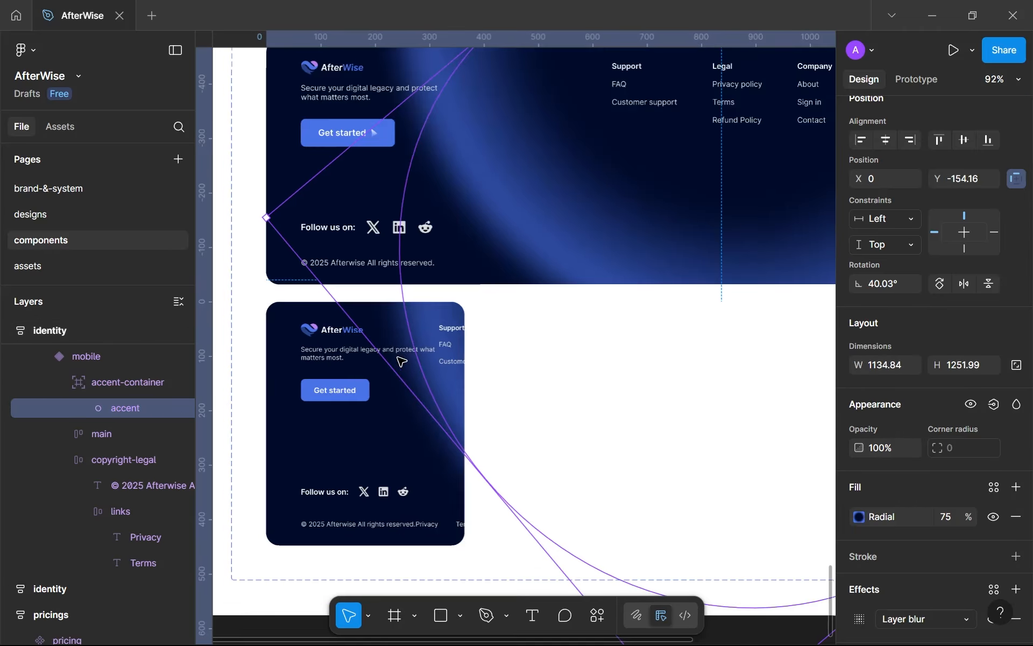
{"action": "left_click", "coordinate": [416, 379]}
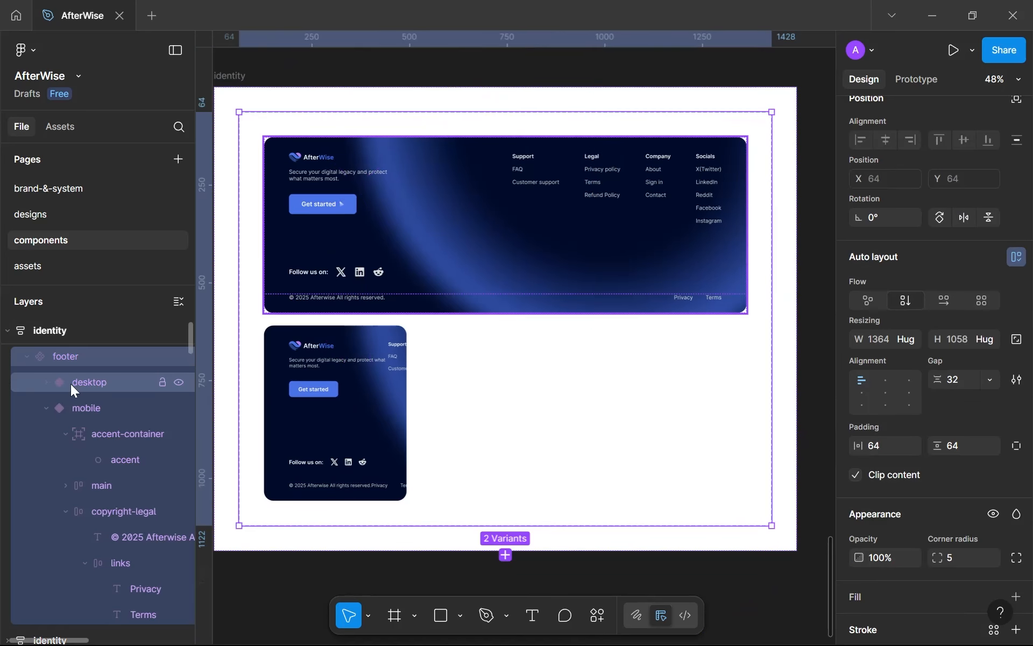
{"action": "scroll", "coordinate": [70, 383], "scroll_direction": "up", "scroll_amount": 1}
{"action": "double_click", "coordinate": [397, 384]}
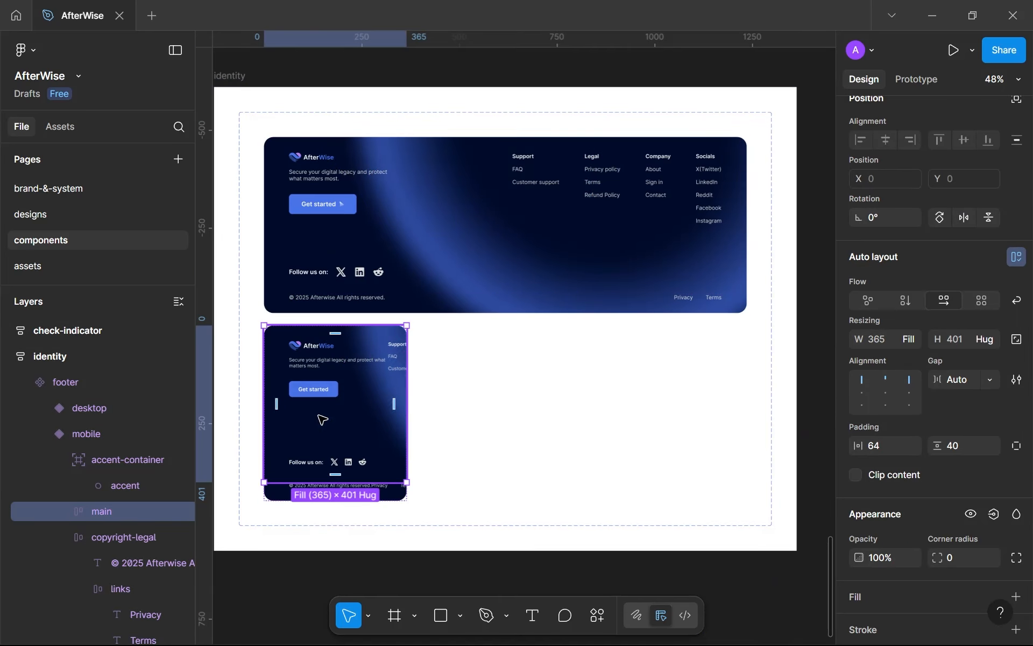
{"action": "left_click", "coordinate": [91, 484]}
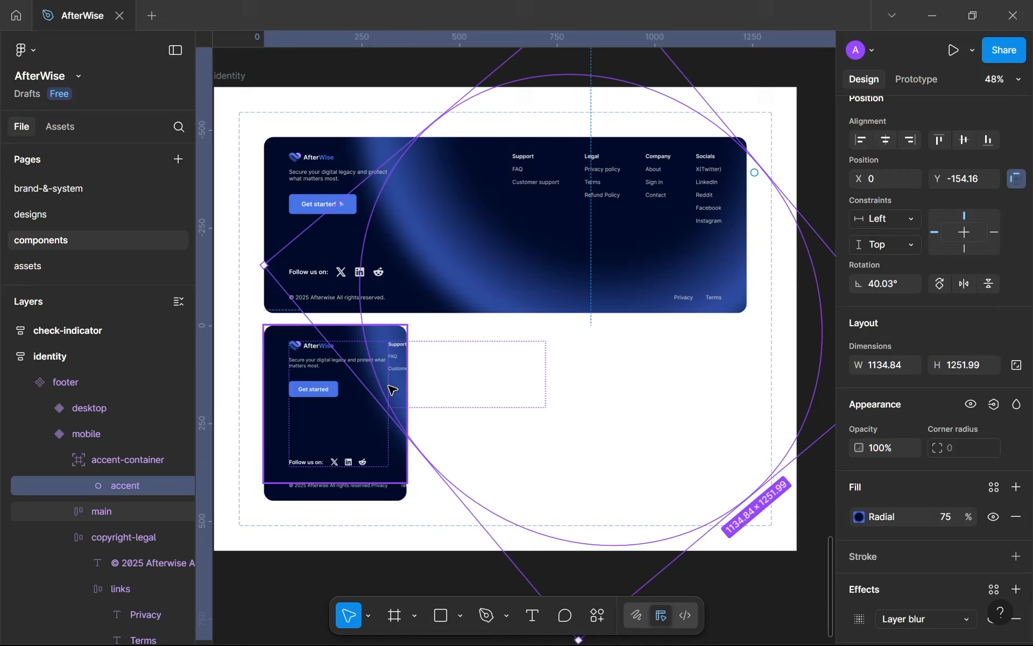
{"action": "mouse_move", "coordinate": [365, 385]}
{"action": "left_mouse_down"}
{"action": "mouse_move", "coordinate": [315, 403]}
{"action": "mouse_move", "coordinate": [357, 385]}
{"action": "mouse_move", "coordinate": [360, 370]}
{"action": "left_mouse_up"}
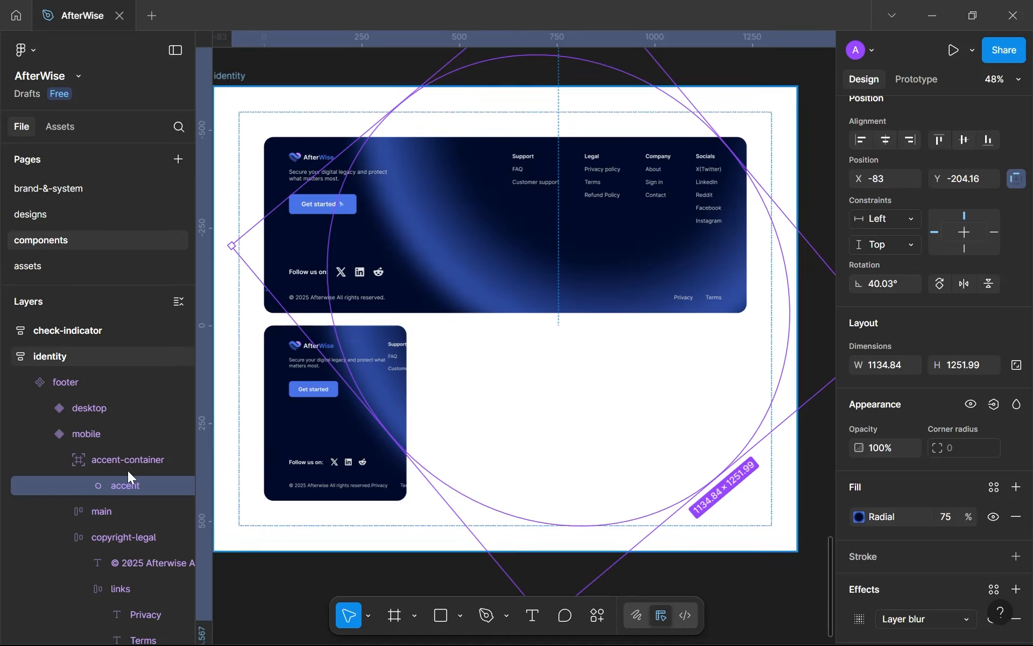
{"action": "left_click", "coordinate": [66, 459]}
{"action": "left_click", "coordinate": [95, 484]}
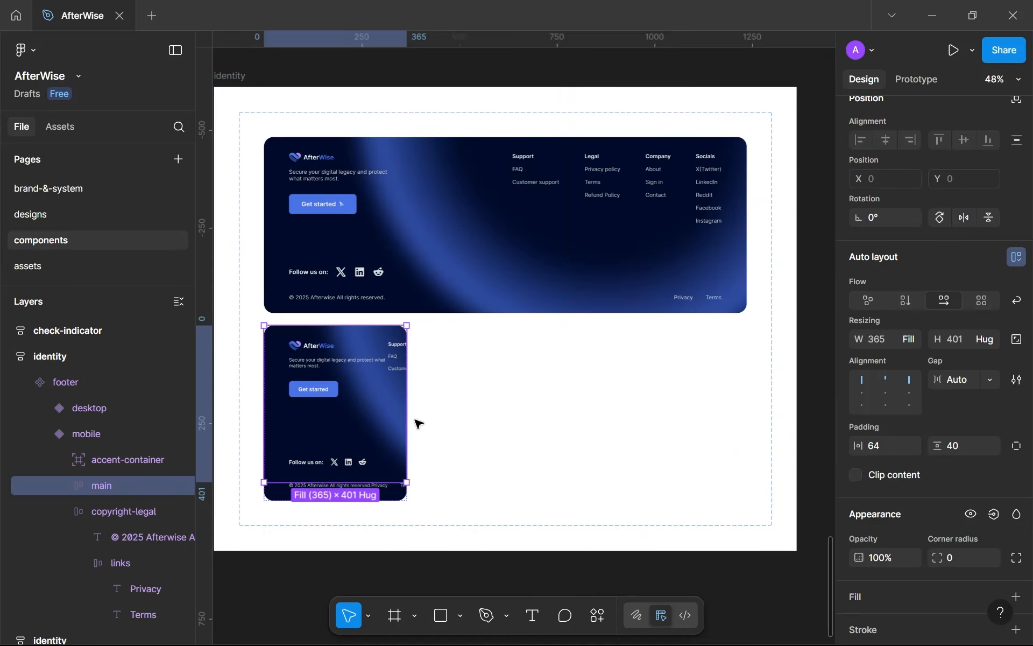
Stack the copyright-legal frame's contents vertically with a 16 gap.
{"action": "scroll", "coordinate": [119, 431], "scroll_direction": "down", "scroll_amount": 3}
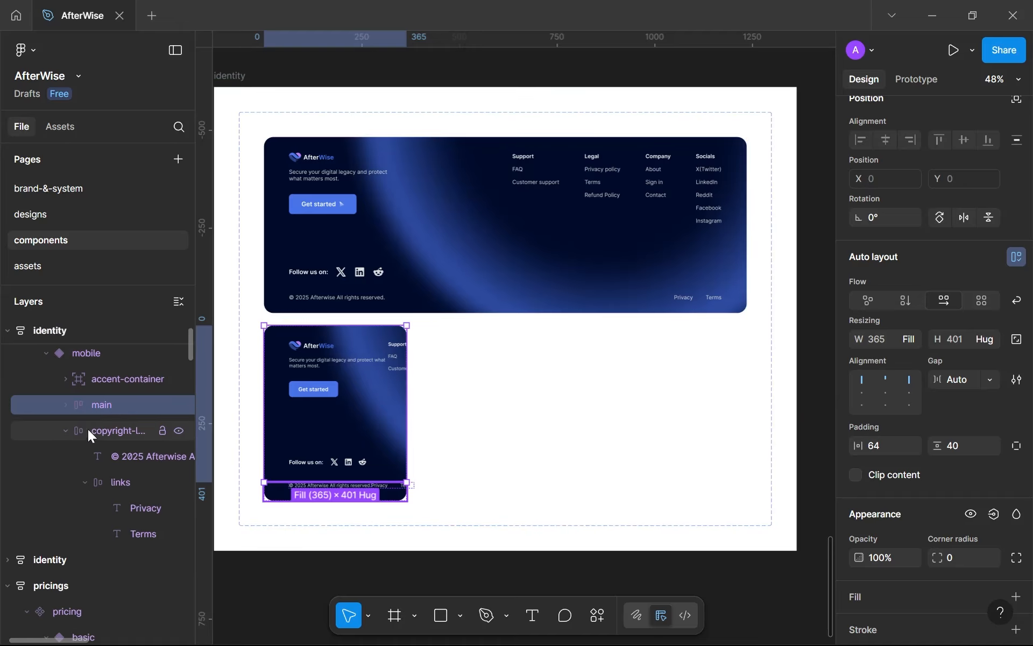
{"action": "left_click", "coordinate": [65, 430]}
{"action": "left_click", "coordinate": [115, 430]}
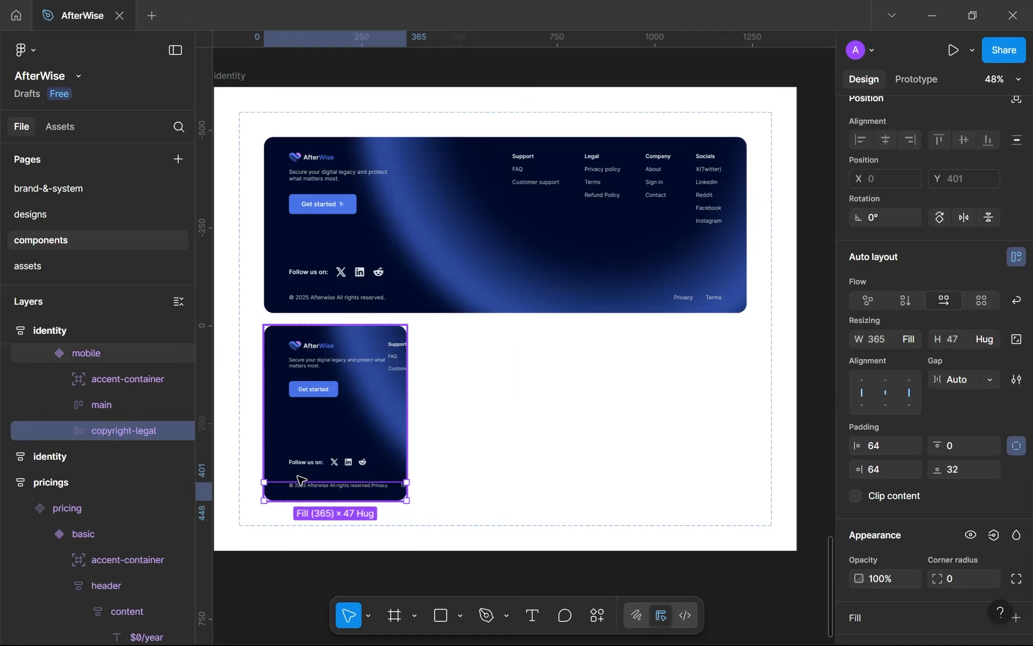
{"action": "scroll", "coordinate": [334, 480], "scroll_direction": "up", "scroll_amount": 3}
{"action": "left_click_drag", "start_coordinate": [334, 480], "coordinate": [371, 388]}
{"action": "scroll", "coordinate": [371, 388], "scroll_direction": "up", "scroll_amount": 3}
{"action": "scroll", "coordinate": [597, 469], "scroll_direction": "down", "scroll_amount": 1}
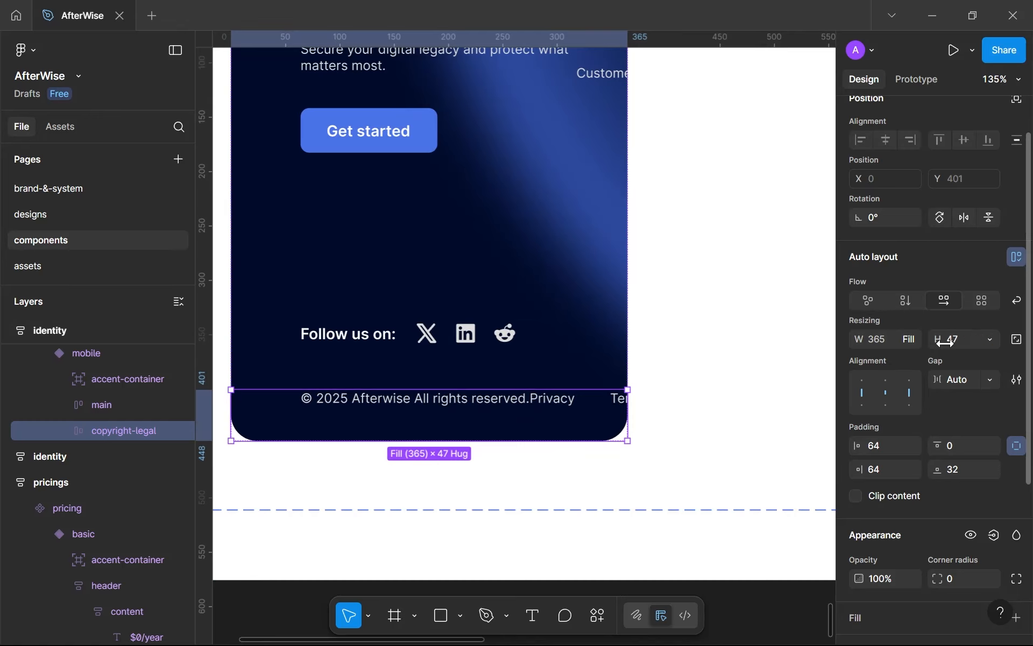
{"action": "left_click", "coordinate": [905, 300]}
{"action": "scroll", "coordinate": [535, 401], "scroll_direction": "down", "scroll_amount": 5}
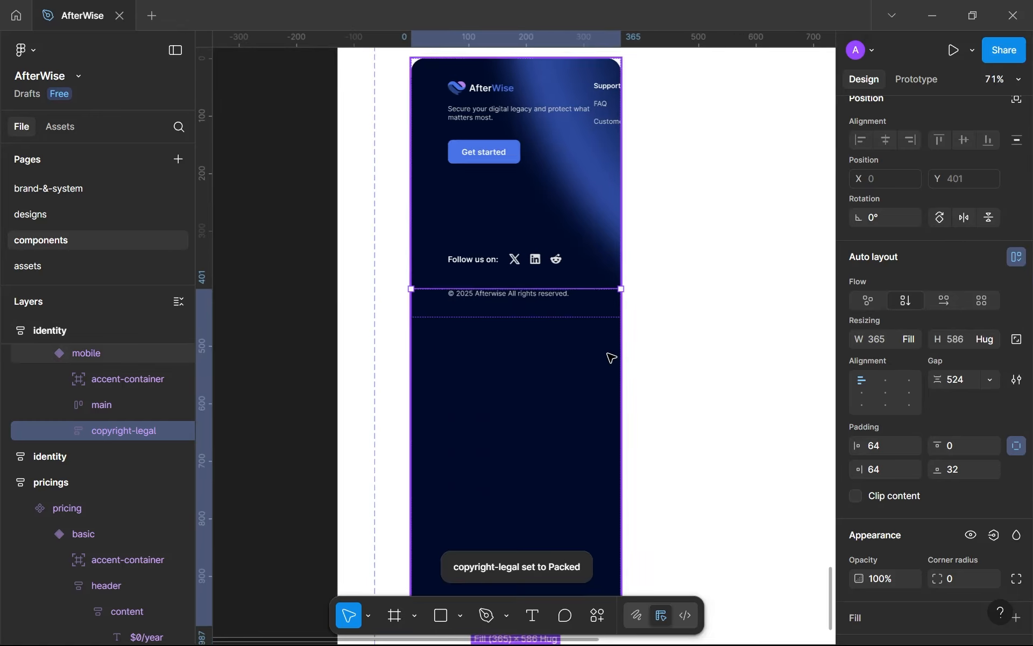
{"action": "left_click", "coordinate": [959, 380]}
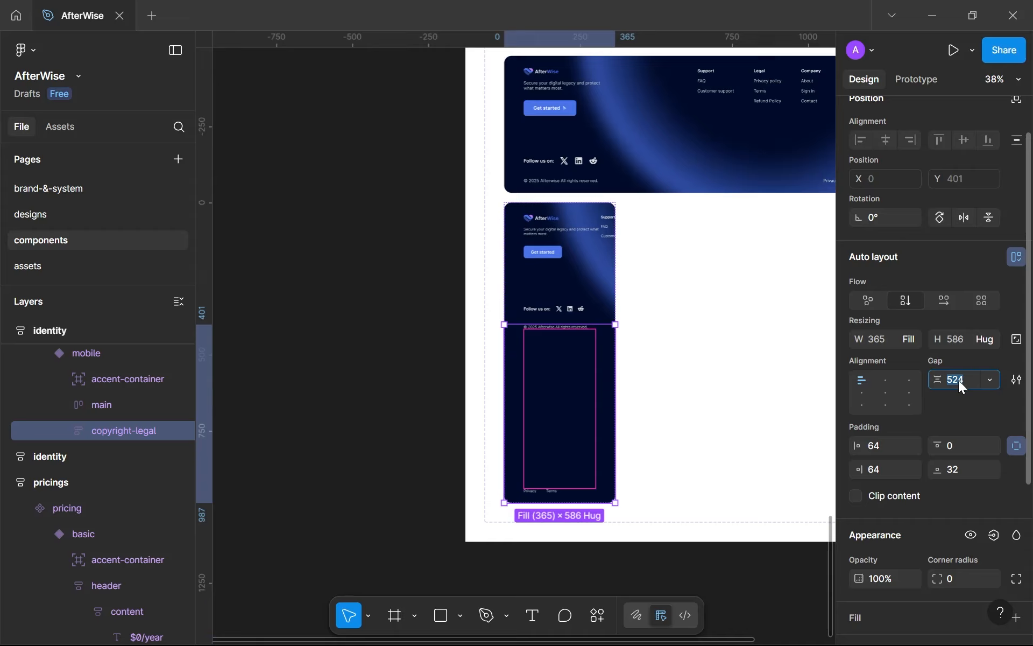
{"action": "type", "text": "16"}
{"action": "key", "text": "Return"}
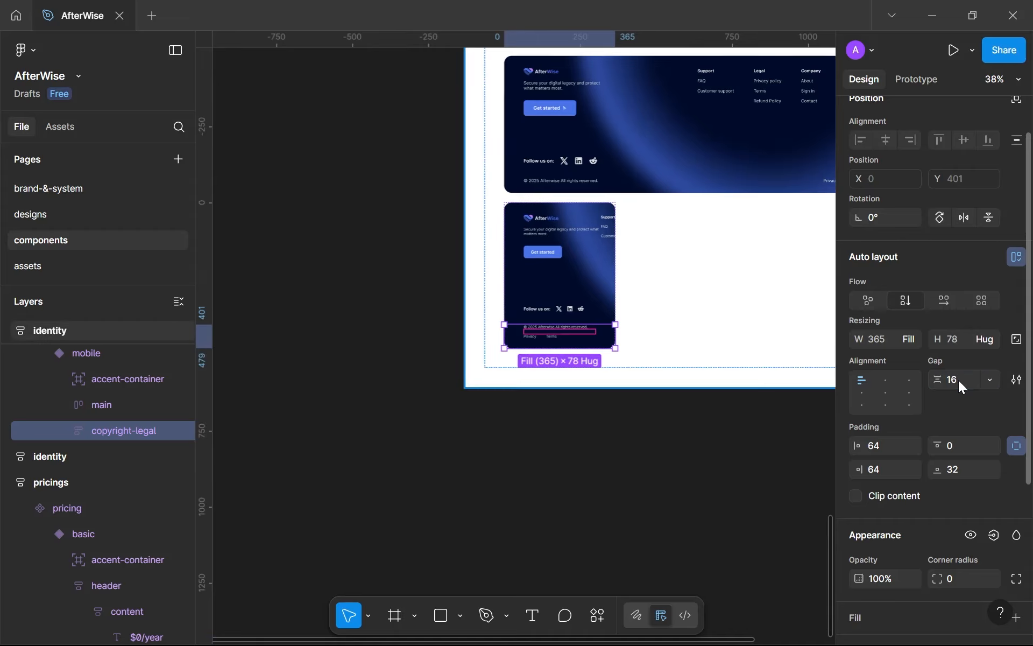
Centre copyright-legal's contents with a 13 gap and set the Privacy–Terms link gap to 24.
{"action": "left_click", "coordinate": [887, 379]}
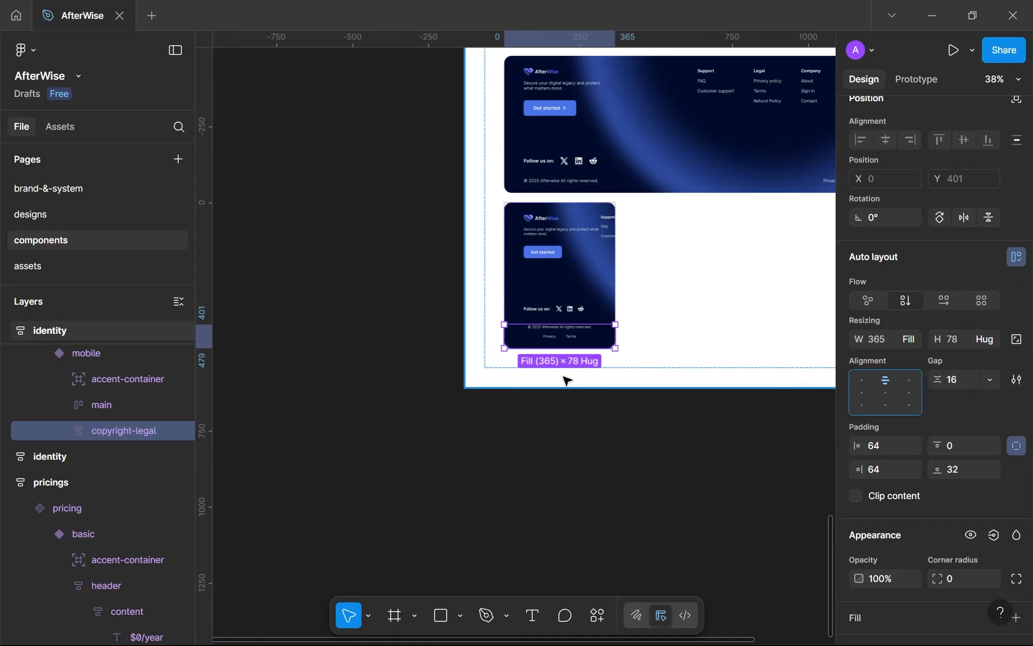
{"action": "scroll", "coordinate": [563, 376], "scroll_direction": "up", "scroll_amount": 6}
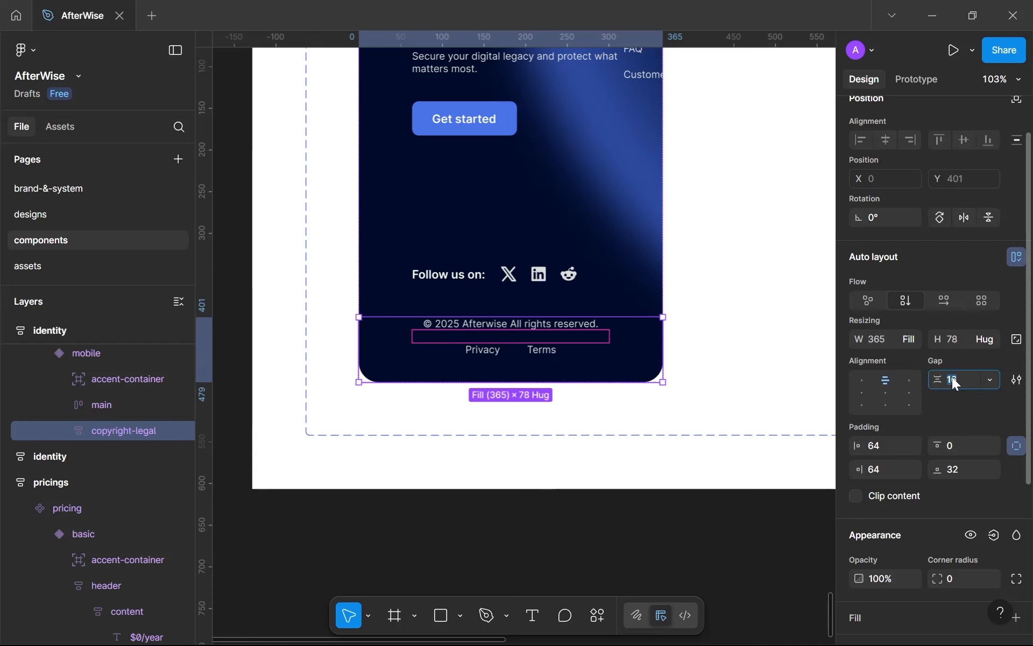
{"action": "key", "text": "Down"}
{"action": "key", "text": "Down"}
{"action": "key", "text": "Down"}
{"action": "key", "text": "Down"}
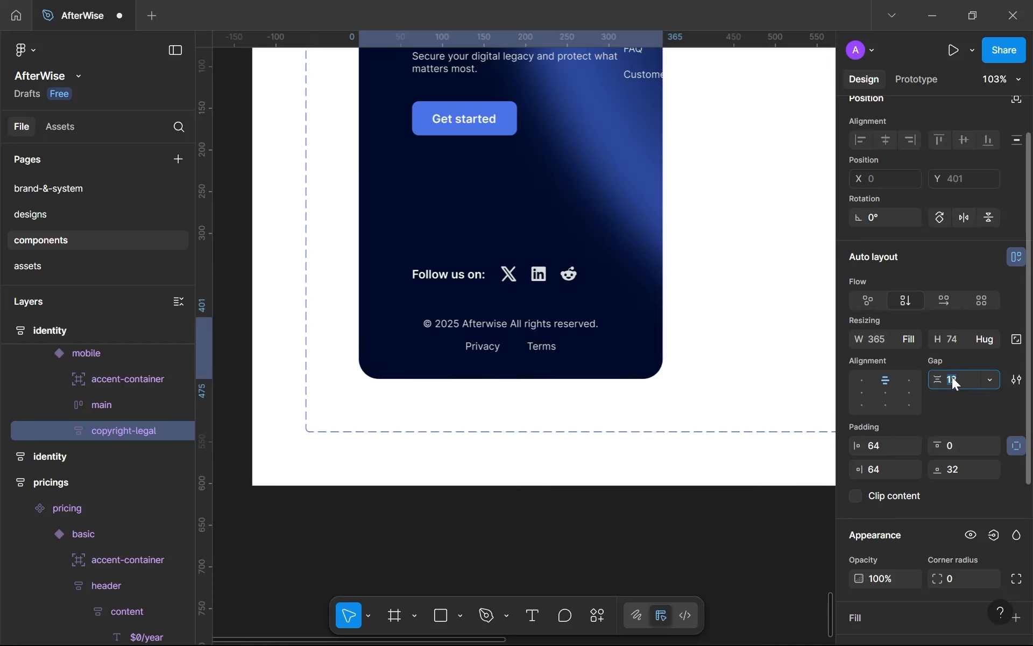
{"action": "key", "text": "Up"}
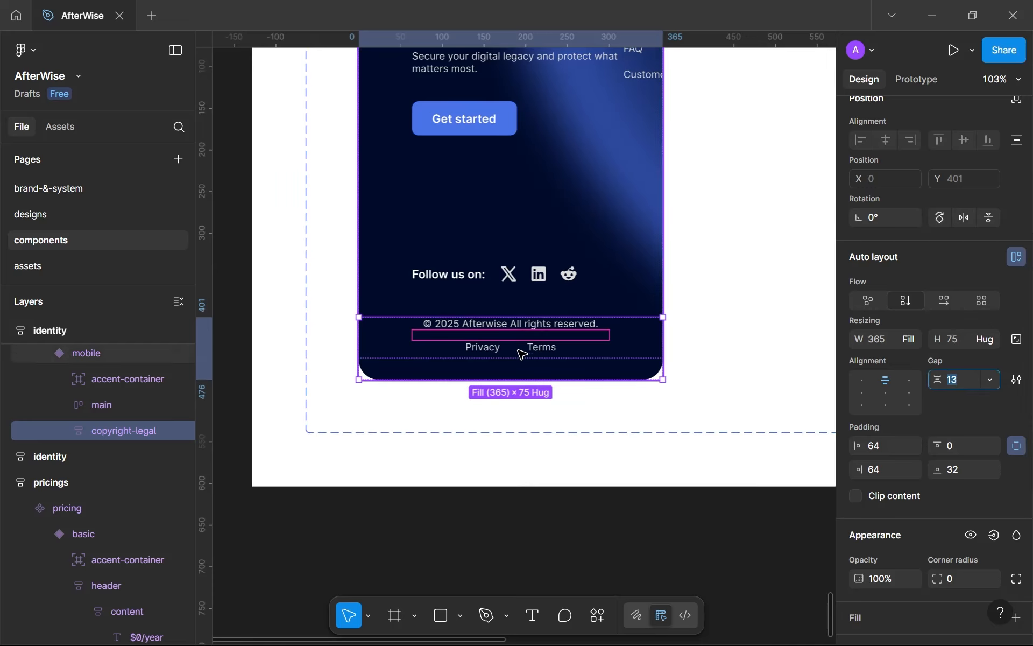
{"action": "left_click", "coordinate": [525, 353]}
{"action": "left_click", "coordinate": [524, 354]}
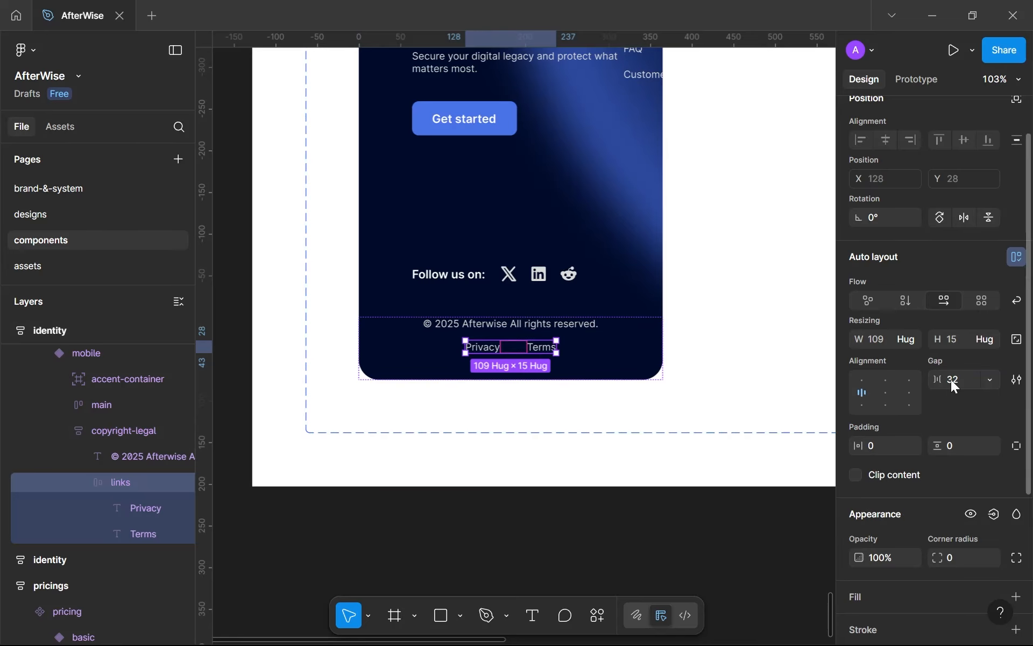
{"action": "key", "text": "Return"}
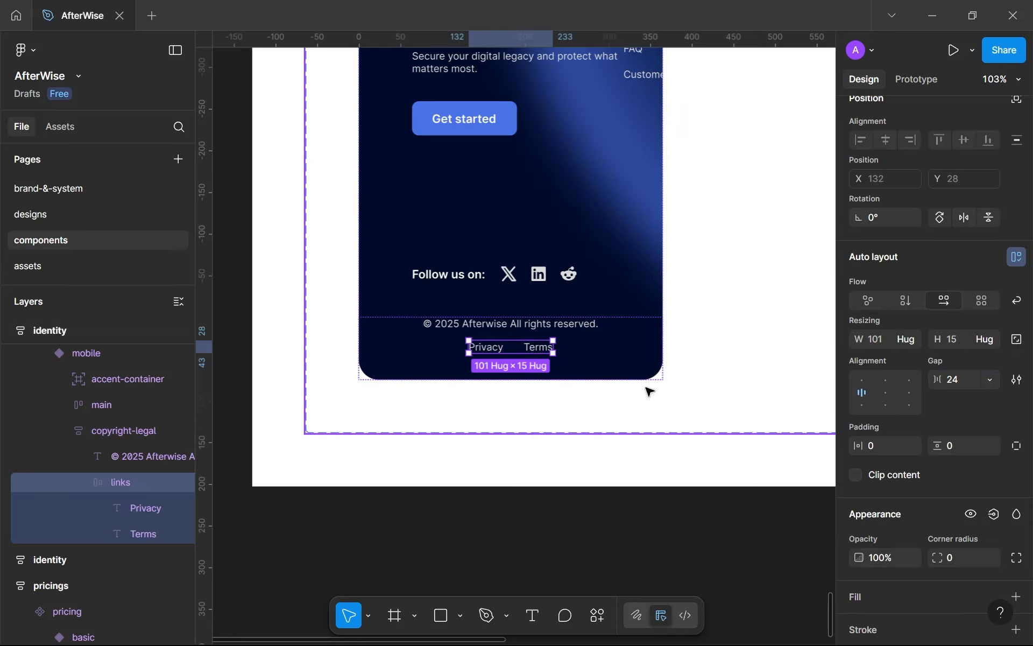
Give brand-info a 32 gap and Hug contents height, sizing it to 254 × 199.
{"action": "left_click", "coordinate": [561, 280]}
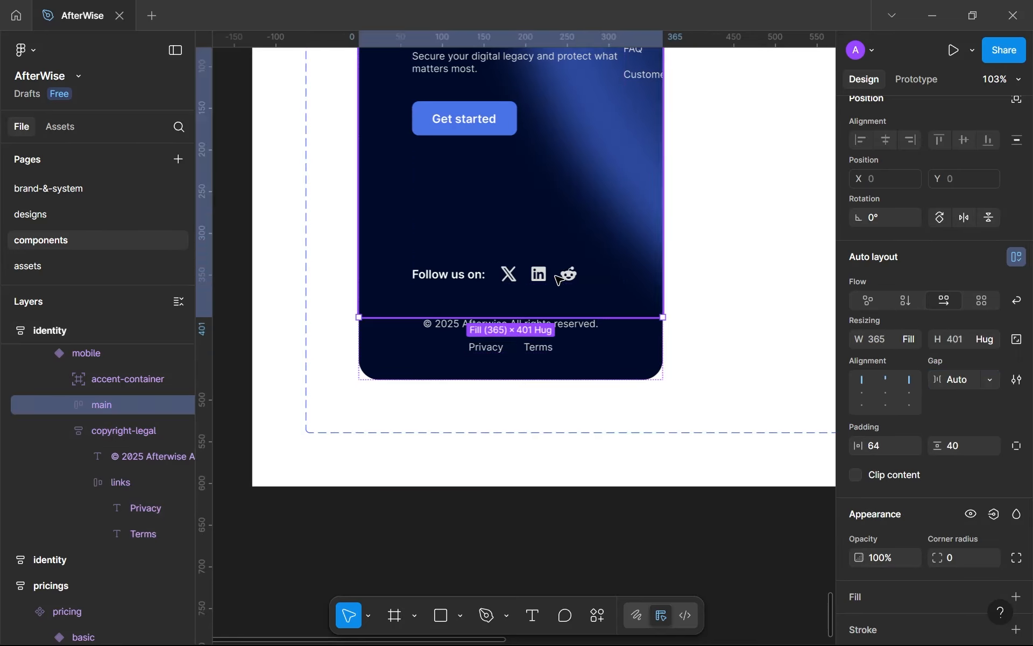
{"action": "left_click", "coordinate": [561, 280]}
{"action": "scroll", "coordinate": [480, 325], "scroll_direction": "up", "scroll_amount": 1}
{"action": "scroll", "coordinate": [480, 326], "scroll_direction": "down", "scroll_amount": 5}
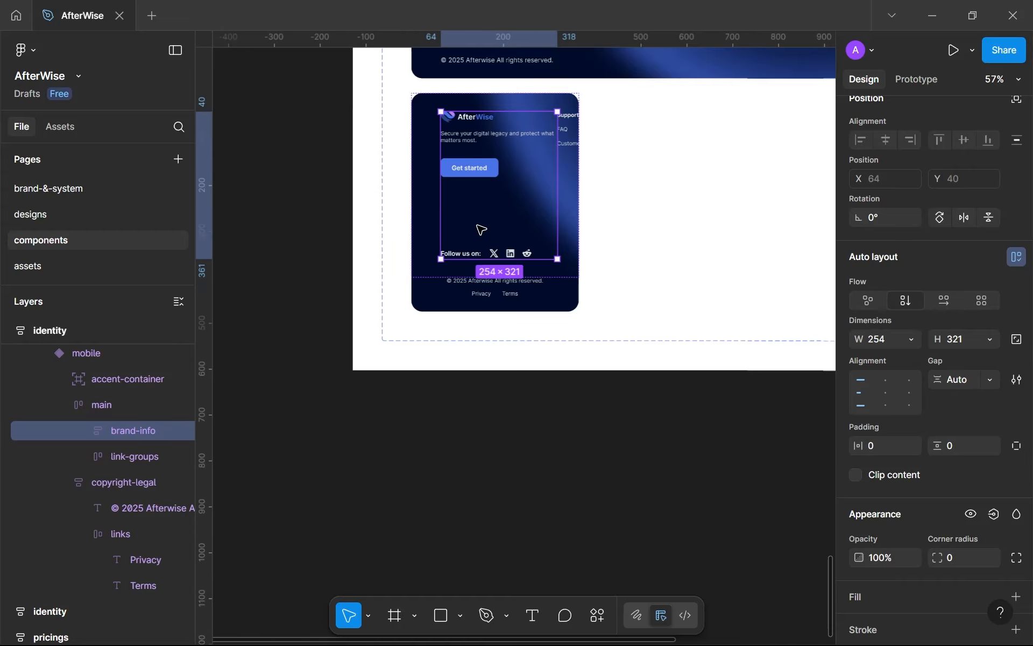
{"action": "scroll", "coordinate": [492, 247], "scroll_direction": "up", "scroll_amount": 2}
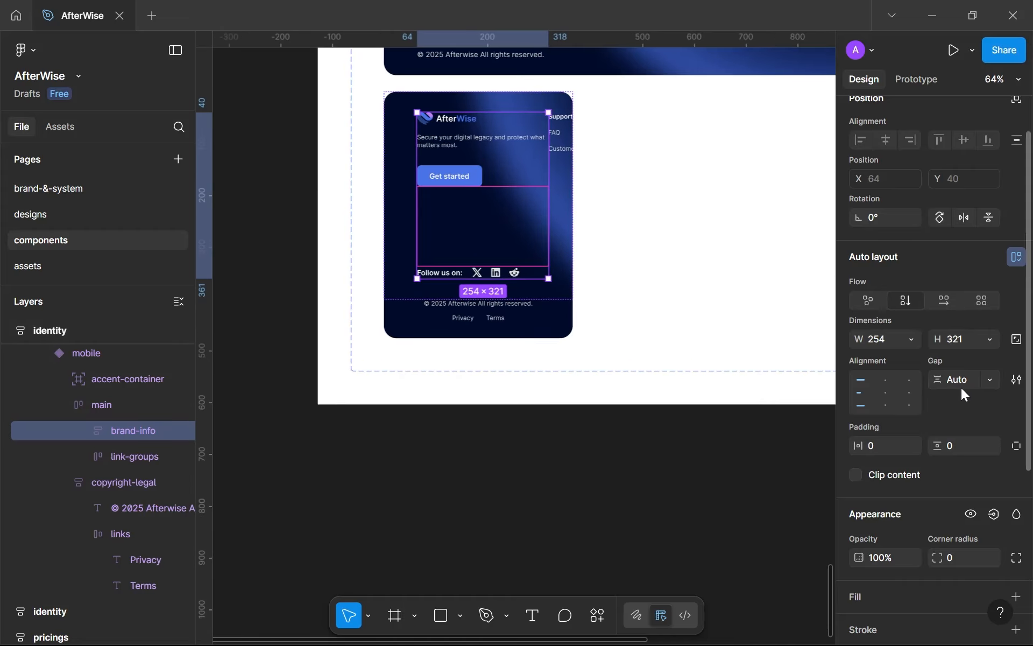
{"action": "type", "text": "32"}
{"action": "key", "text": "Return"}
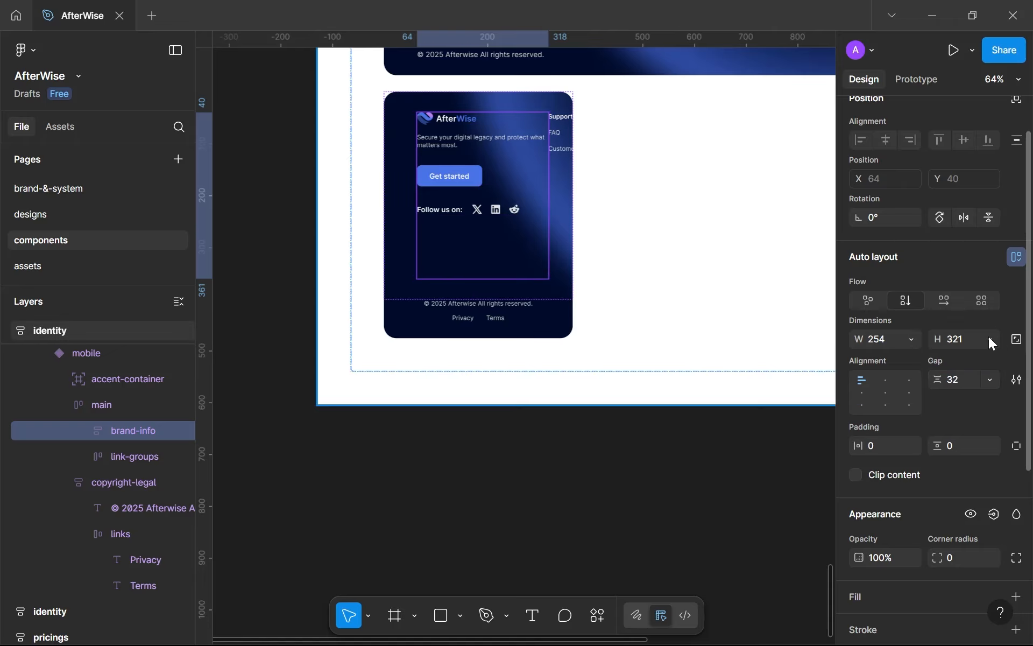
{"action": "left_click", "coordinate": [988, 337]}
{"action": "left_click", "coordinate": [963, 356]}
{"action": "scroll", "coordinate": [511, 248], "scroll_direction": "up", "scroll_amount": 4}
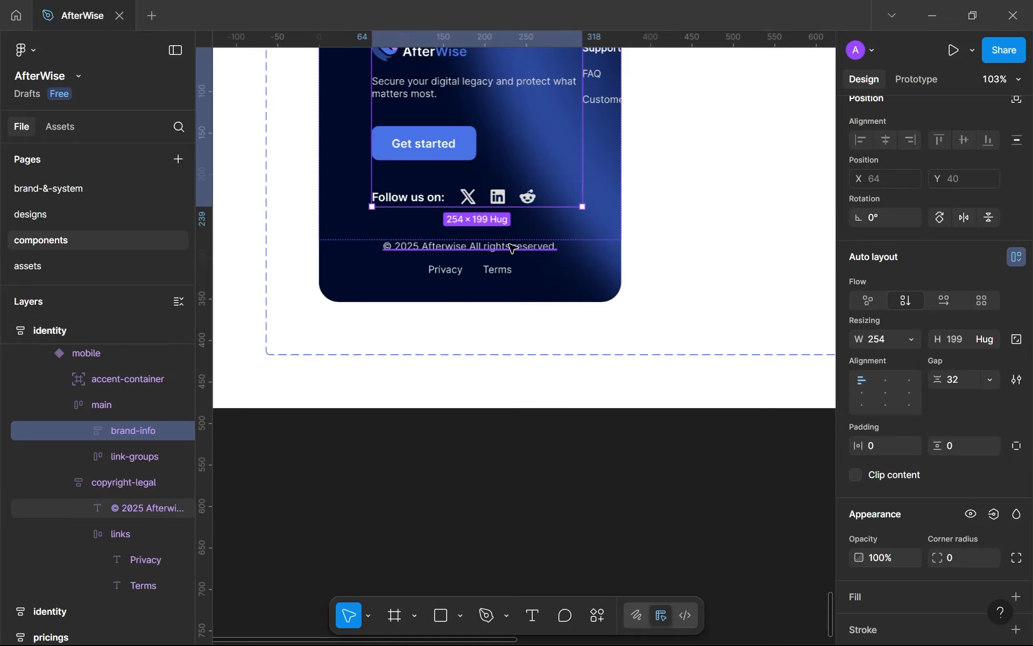
{"action": "scroll", "coordinate": [511, 248], "scroll_direction": "up", "scroll_amount": 3}
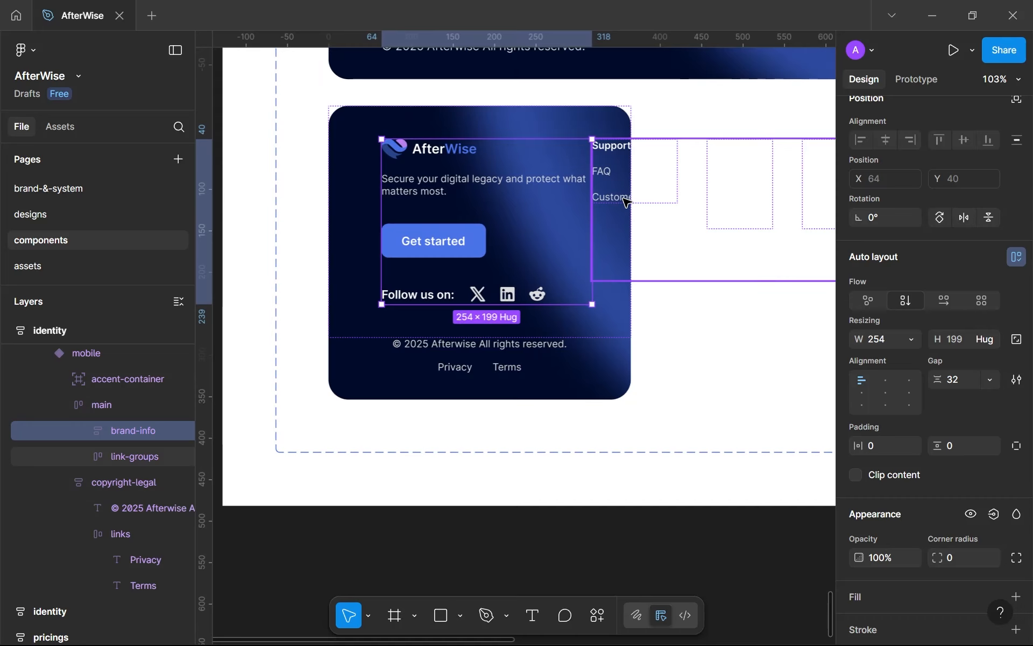
Switch the main frame to vertical flow with a 32 gap.
{"action": "left_click", "coordinate": [102, 399]}
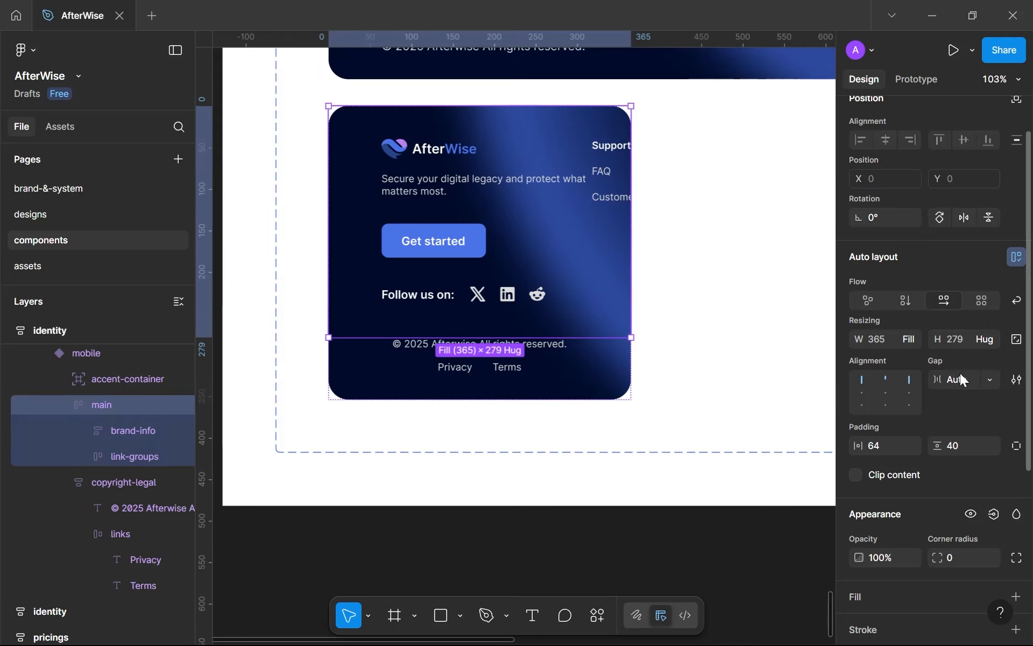
{"action": "left_click", "coordinate": [907, 300]}
{"action": "scroll", "coordinate": [480, 430], "scroll_direction": "down", "scroll_amount": 5}
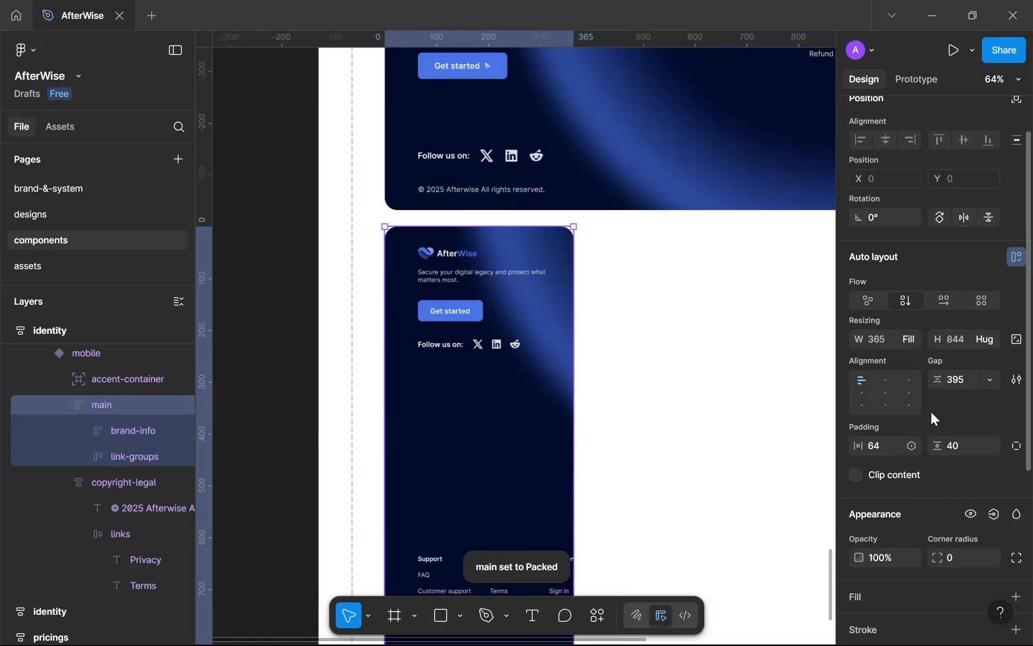
{"action": "left_click", "coordinate": [948, 376]}
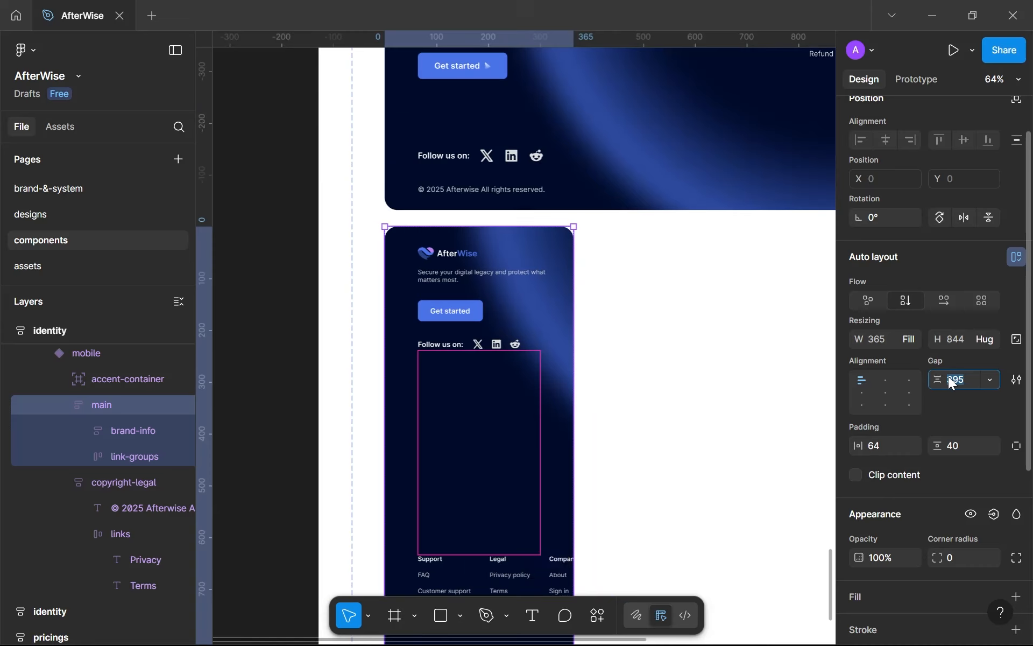
{"action": "type", "text": "32"}
{"action": "key", "text": "Return"}
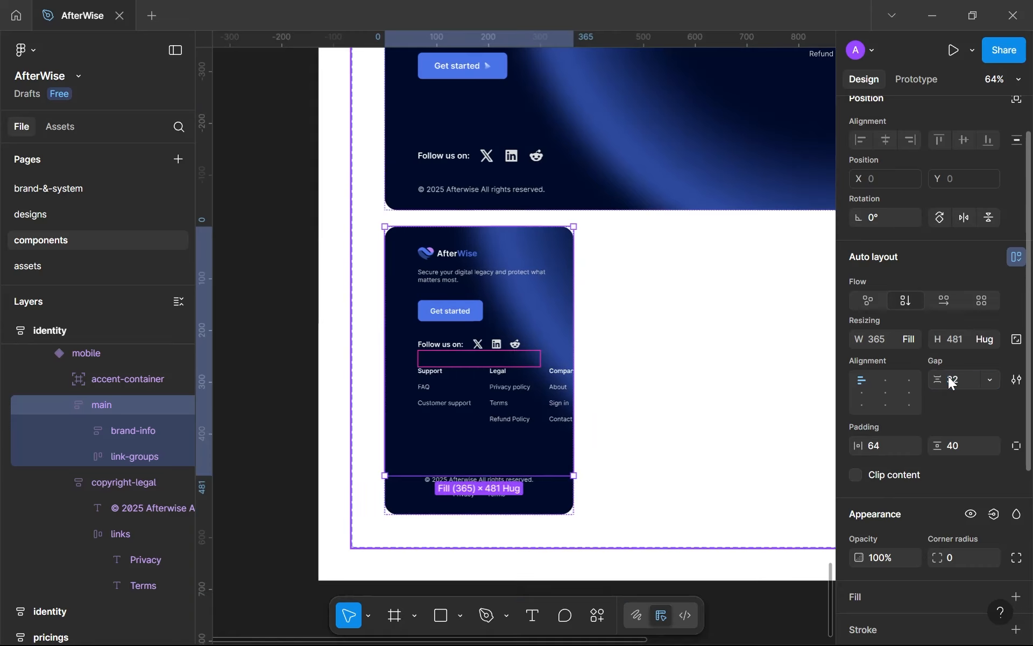
Try a 48 gap on the main frame, then revert it to 32.
{"action": "left_click", "coordinate": [446, 308]}
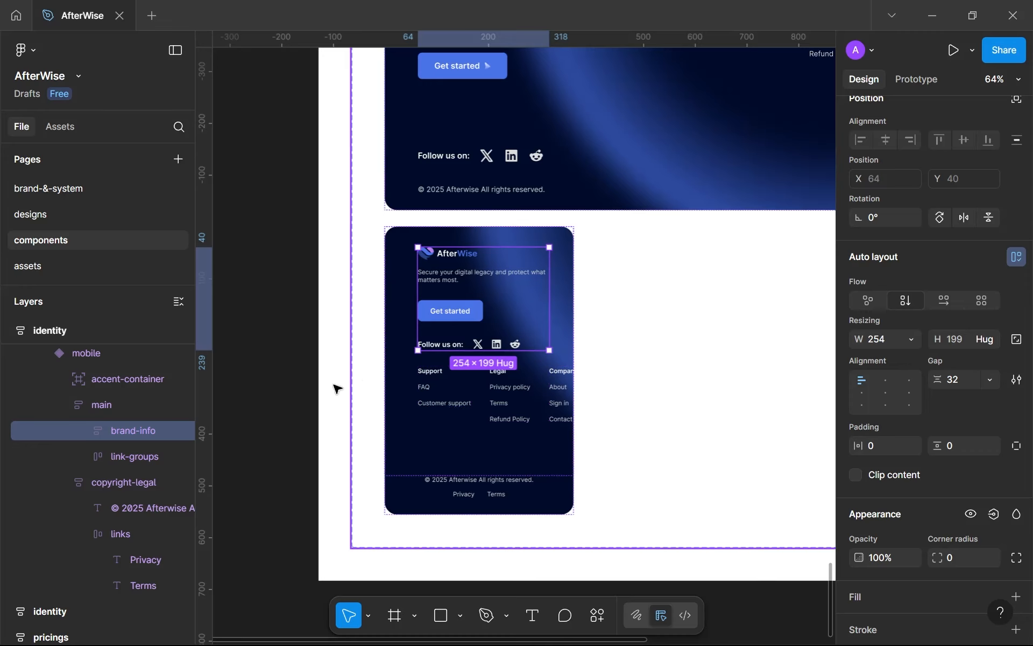
{"action": "left_click", "coordinate": [119, 408]}
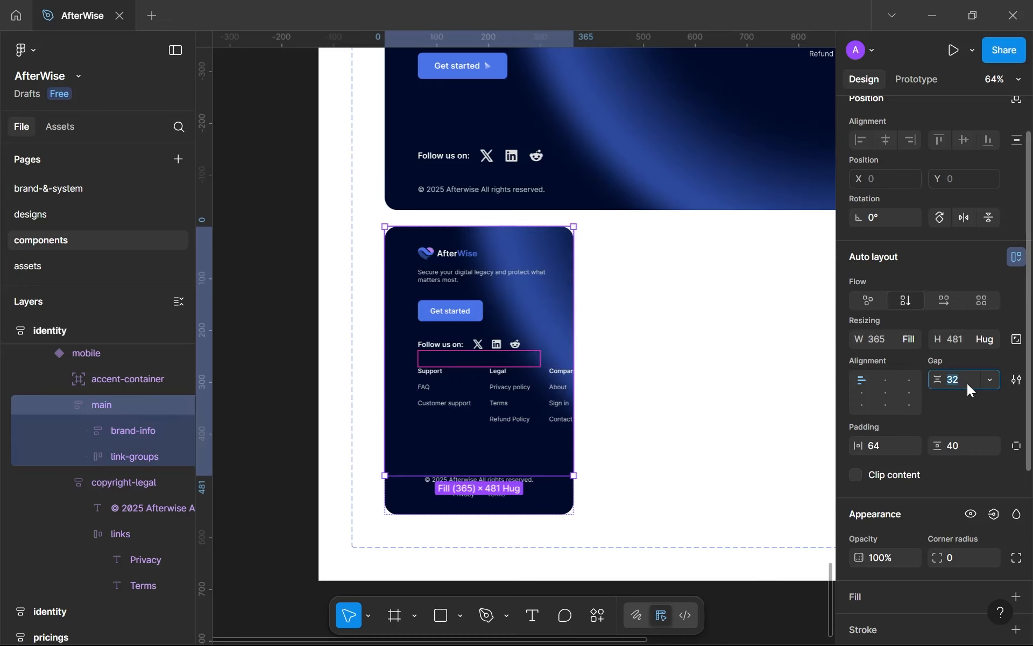
{"action": "type", "text": "48"}
{"action": "key", "text": "Return"}
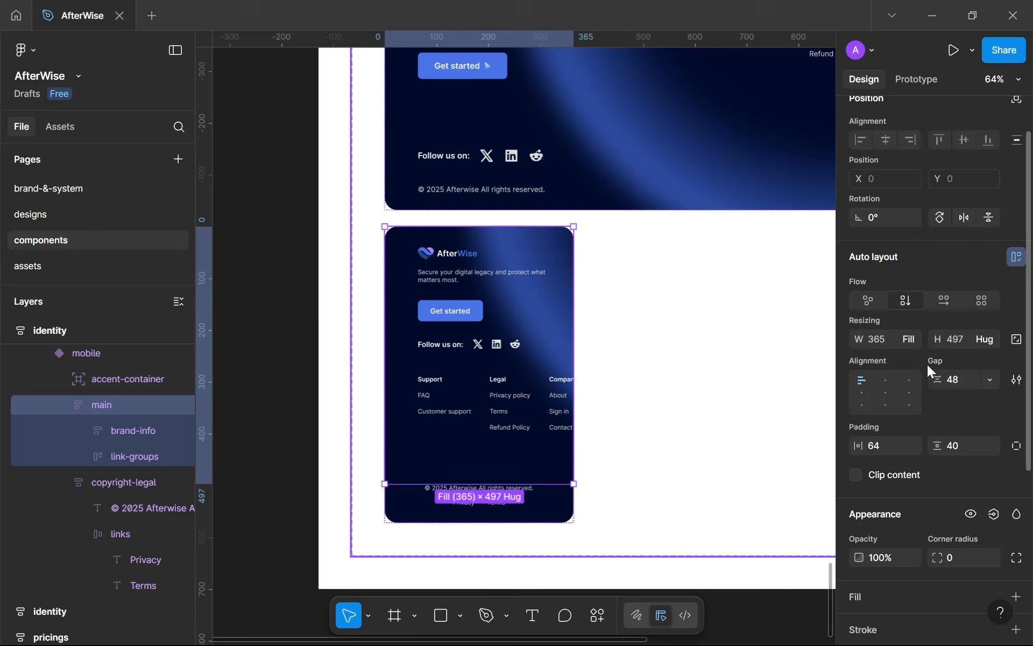
{"action": "scroll", "coordinate": [559, 397], "scroll_direction": "up", "scroll_amount": 5}
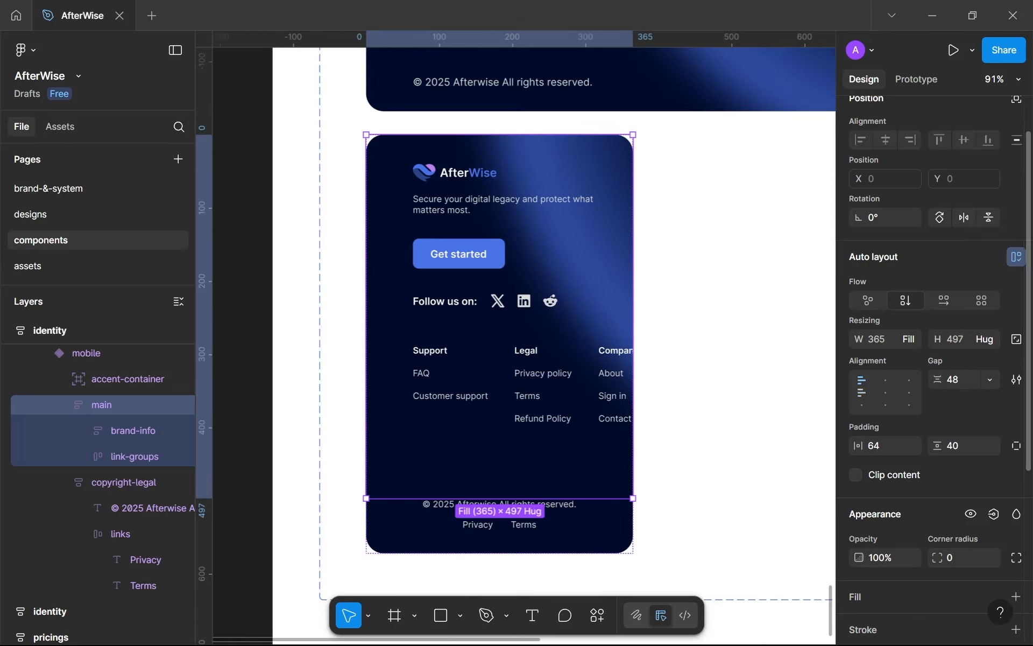
{"action": "type", "text": "32"}
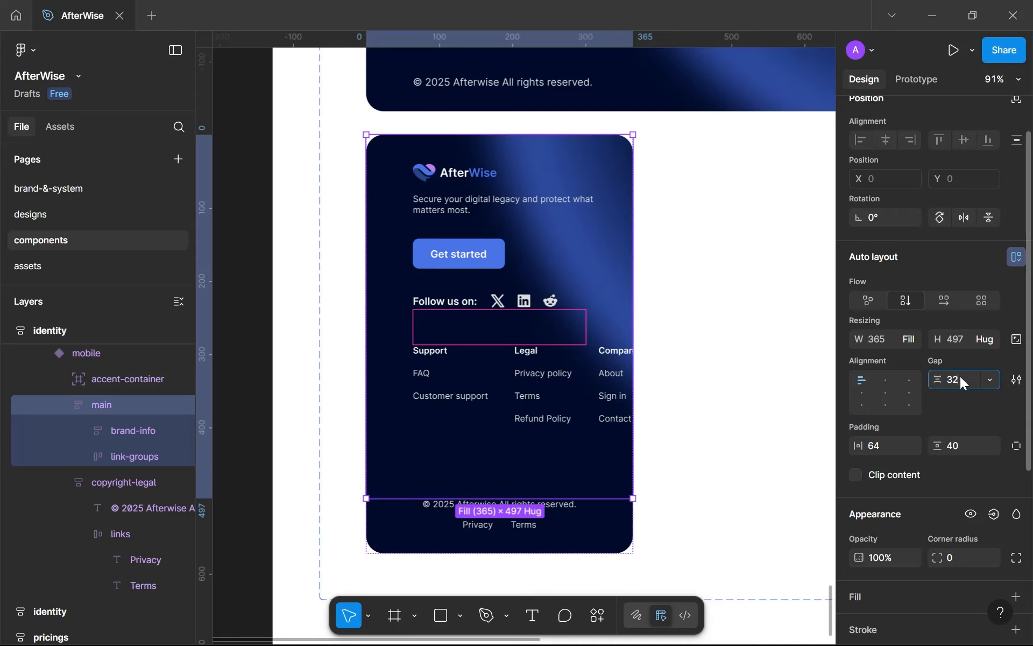
{"action": "key", "text": "Return"}
{"action": "scroll", "coordinate": [642, 313], "scroll_direction": "up", "scroll_amount": 5}
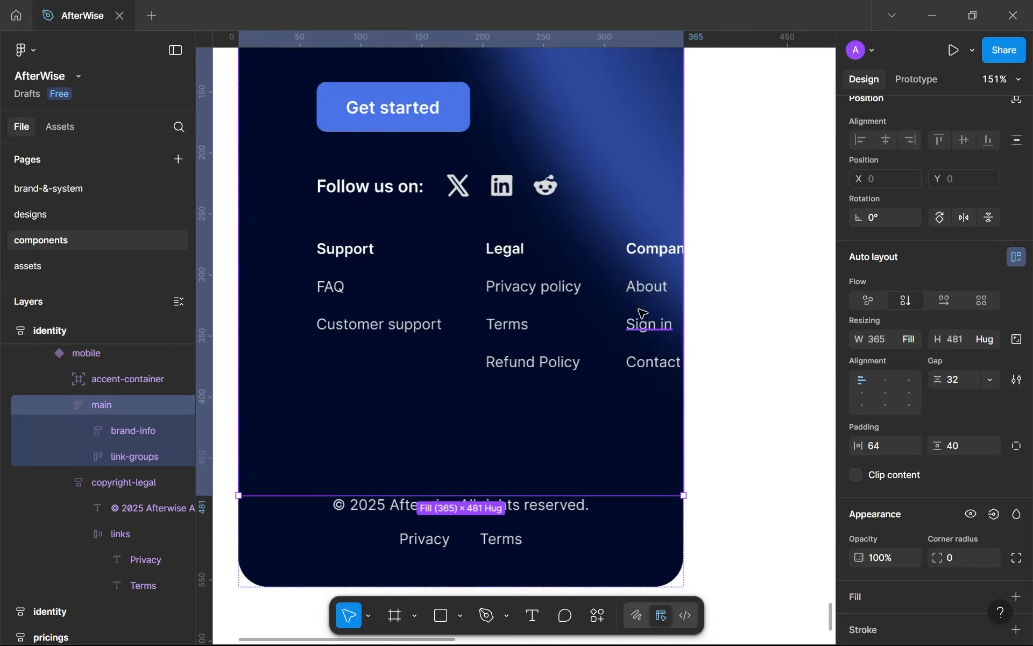
{"action": "left_click", "coordinate": [519, 318]}
{"action": "scroll", "coordinate": [519, 319], "scroll_direction": "down", "scroll_amount": 5}
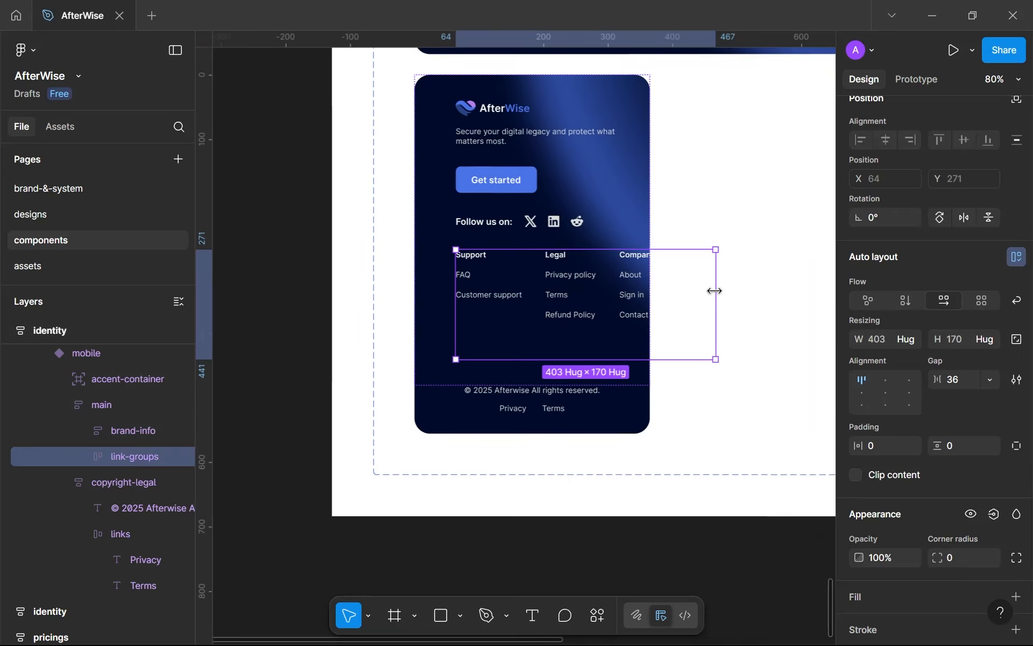
Set link-groups width to Fill container and turn on auto layout wrap.
{"action": "left_click", "coordinate": [906, 340]}
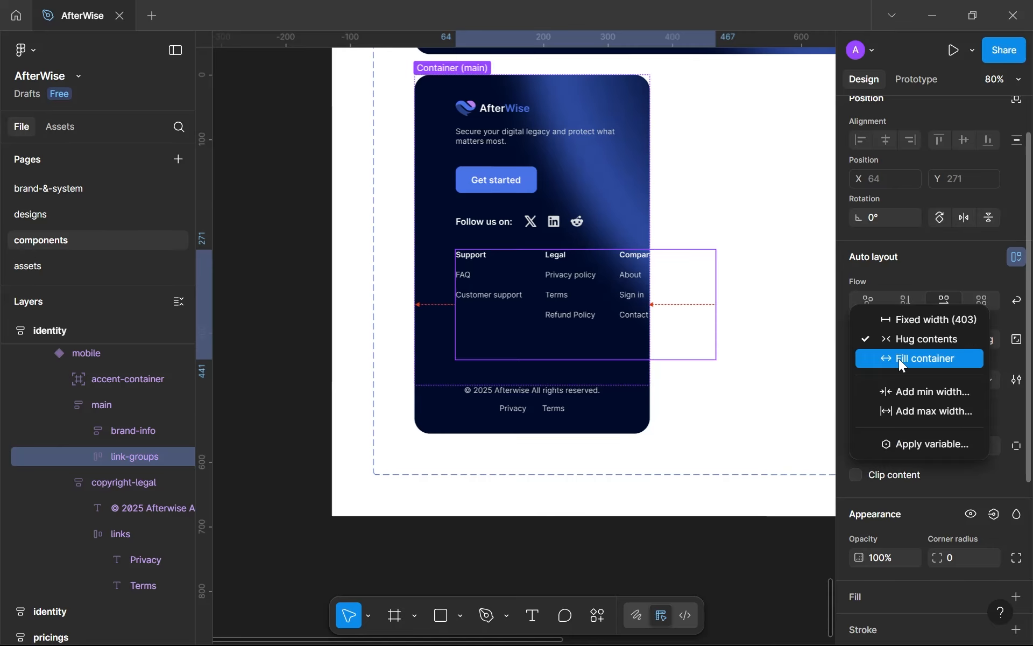
{"action": "left_click", "coordinate": [899, 359]}
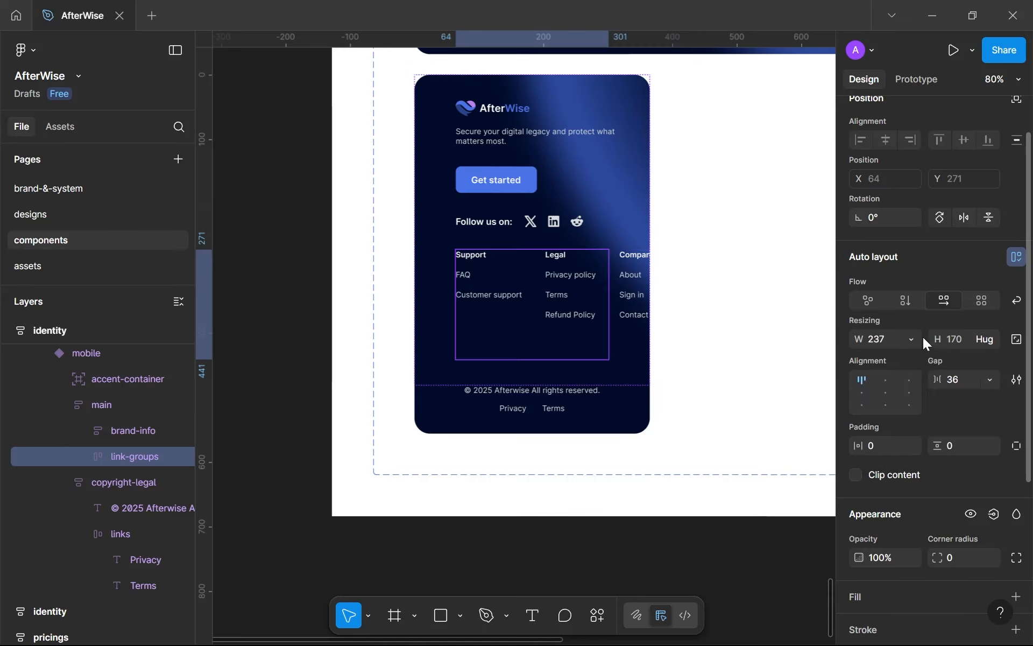
{"action": "left_click", "coordinate": [1014, 303]}
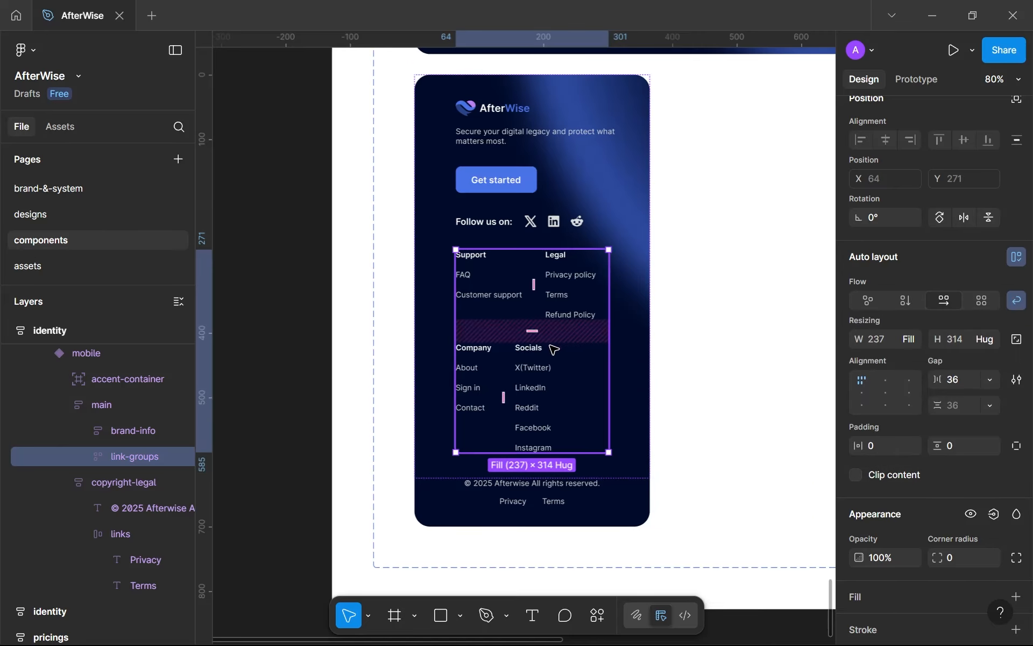
{"action": "scroll", "coordinate": [554, 350], "scroll_direction": "up", "scroll_amount": 3}
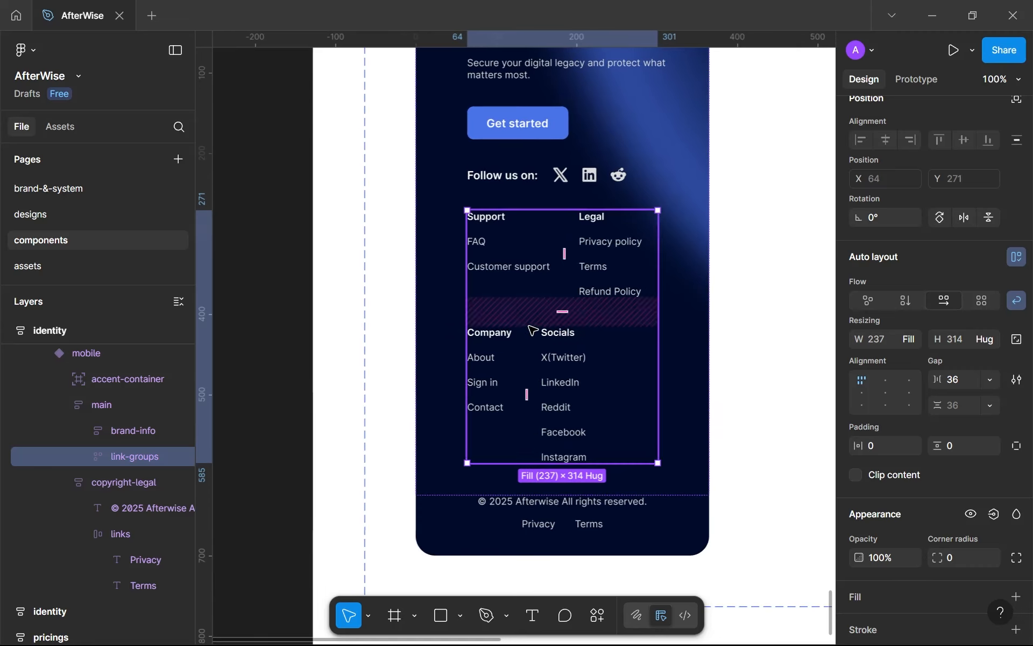
Widen the Support/Legal and Company/Socials column pairs.
{"action": "double_click", "coordinate": [530, 267]}
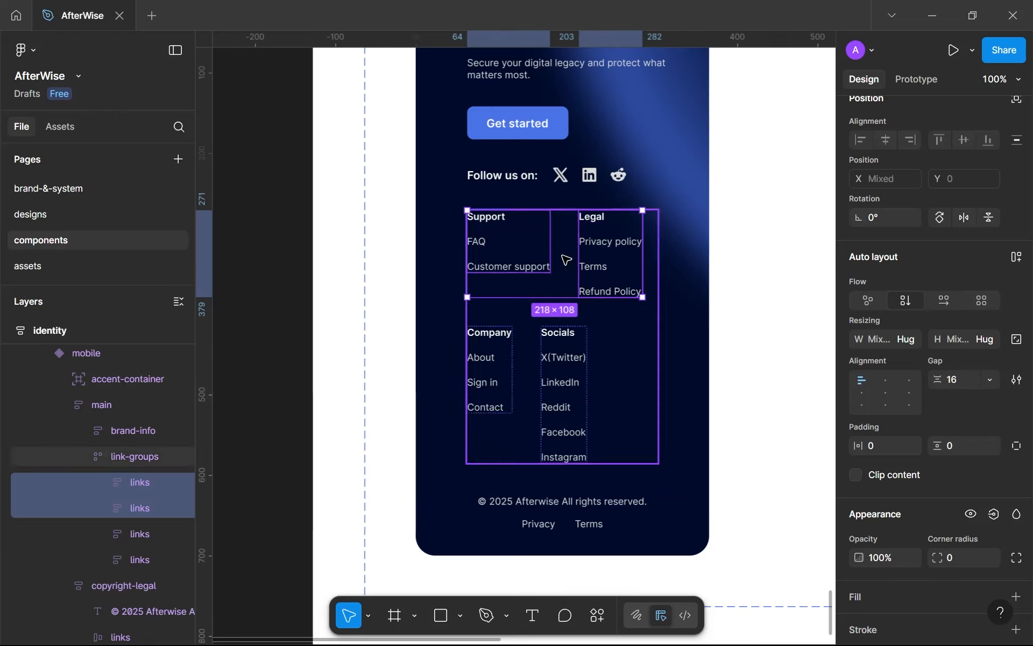
{"action": "left_click", "coordinate": [592, 242], "text": "shift"}
{"action": "mouse_move", "coordinate": [642, 242]}
{"action": "left_mouse_down"}
{"action": "mouse_move", "coordinate": [664, 240]}
{"action": "mouse_move", "coordinate": [658, 249]}
{"action": "left_mouse_up"}
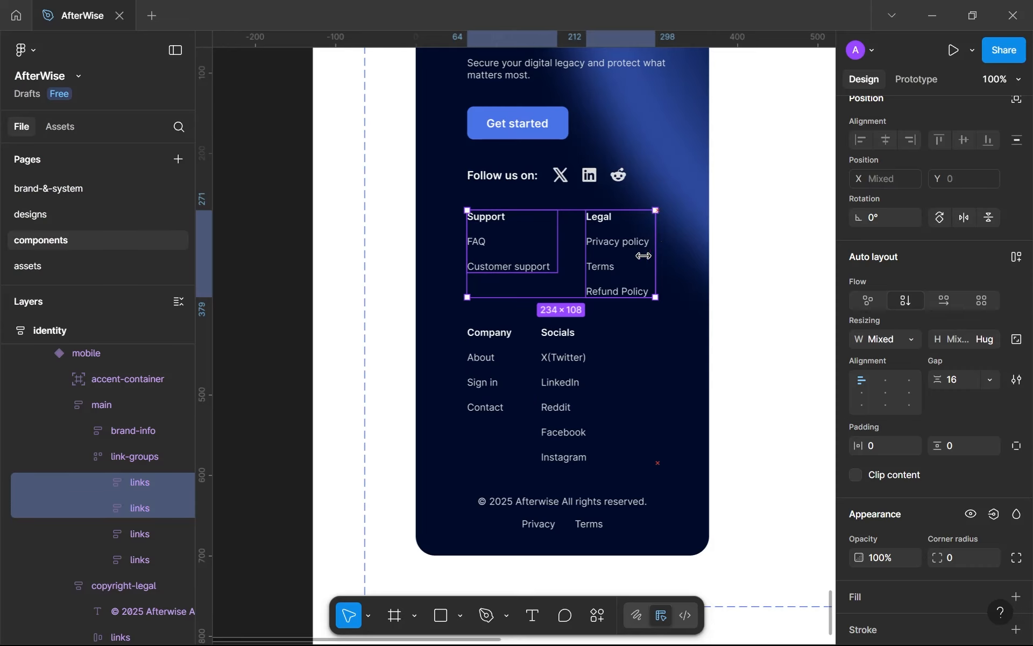
{"action": "left_click", "coordinate": [485, 357]}
{"action": "left_click", "coordinate": [564, 371], "text": "shift"}
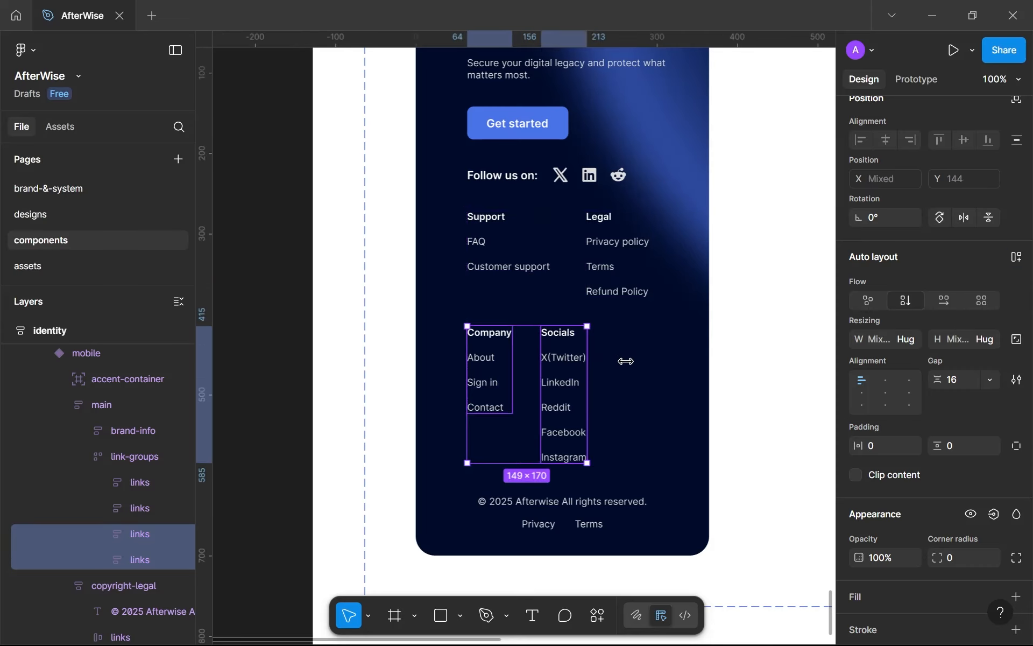
{"action": "left_click_drag", "start_coordinate": [626, 361], "coordinate": [596, 369]}
Stretch Support and Legal across the full row and readjust the Company and Socials widths.
{"action": "scroll", "coordinate": [666, 369], "scroll_direction": "up", "scroll_amount": 5}
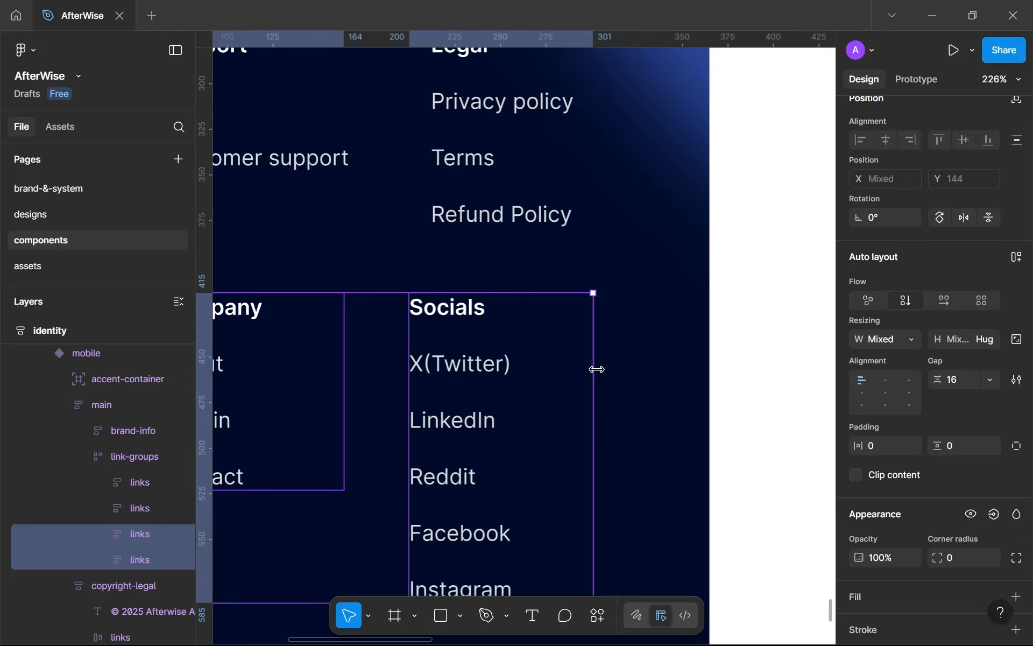
{"action": "scroll", "coordinate": [596, 369], "scroll_direction": "down", "scroll_amount": 8}
{"action": "scroll", "coordinate": [508, 258], "scroll_direction": "up", "scroll_amount": 6}
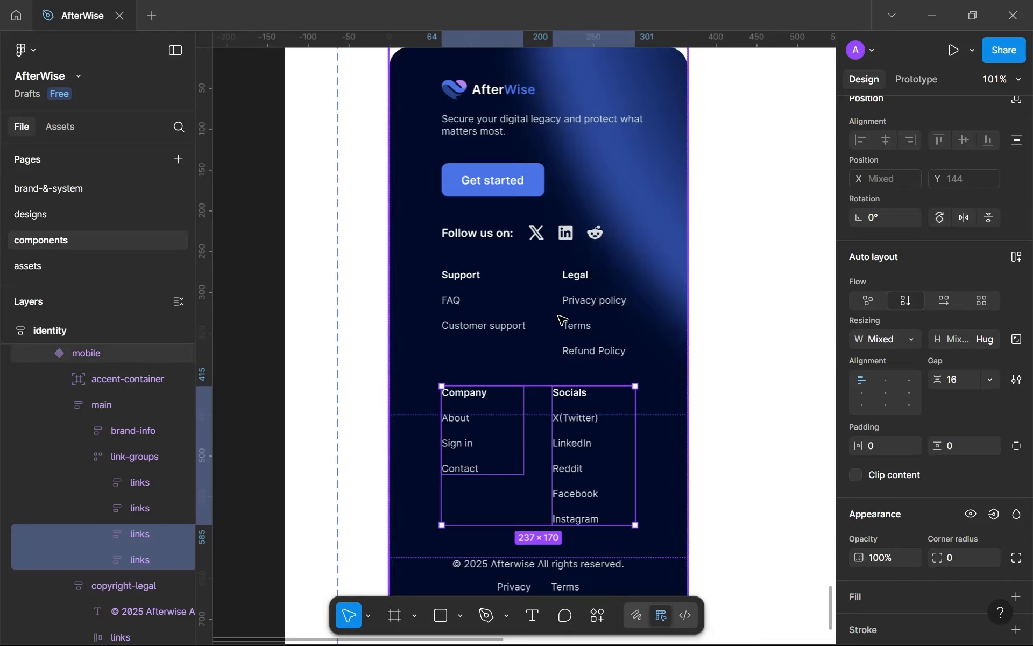
{"action": "scroll", "coordinate": [570, 234], "scroll_direction": "down", "scroll_amount": 3}
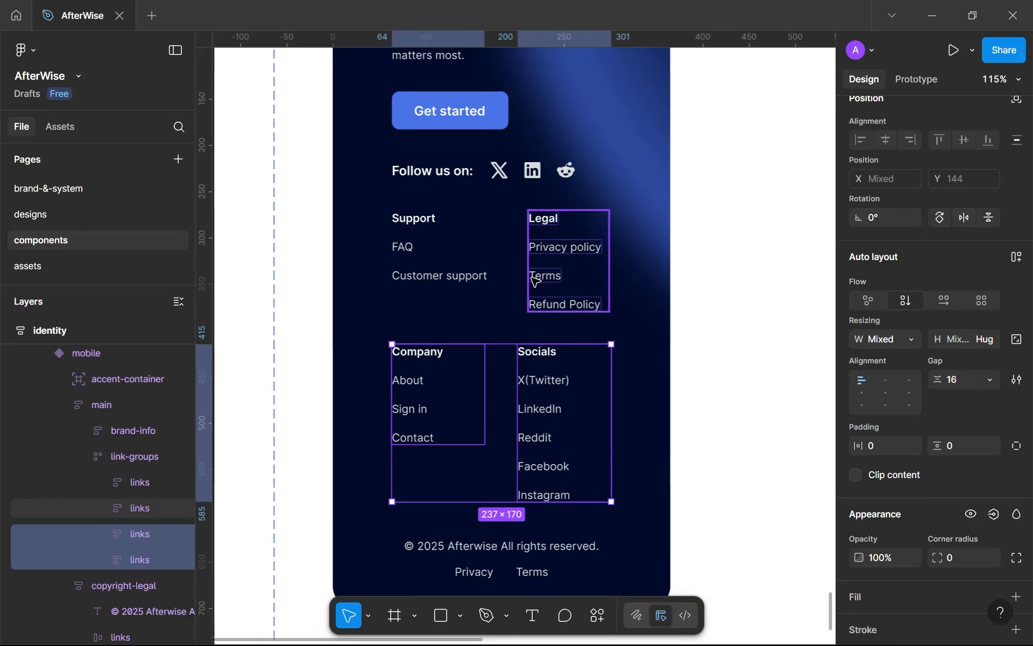
{"action": "left_click", "coordinate": [530, 285]}
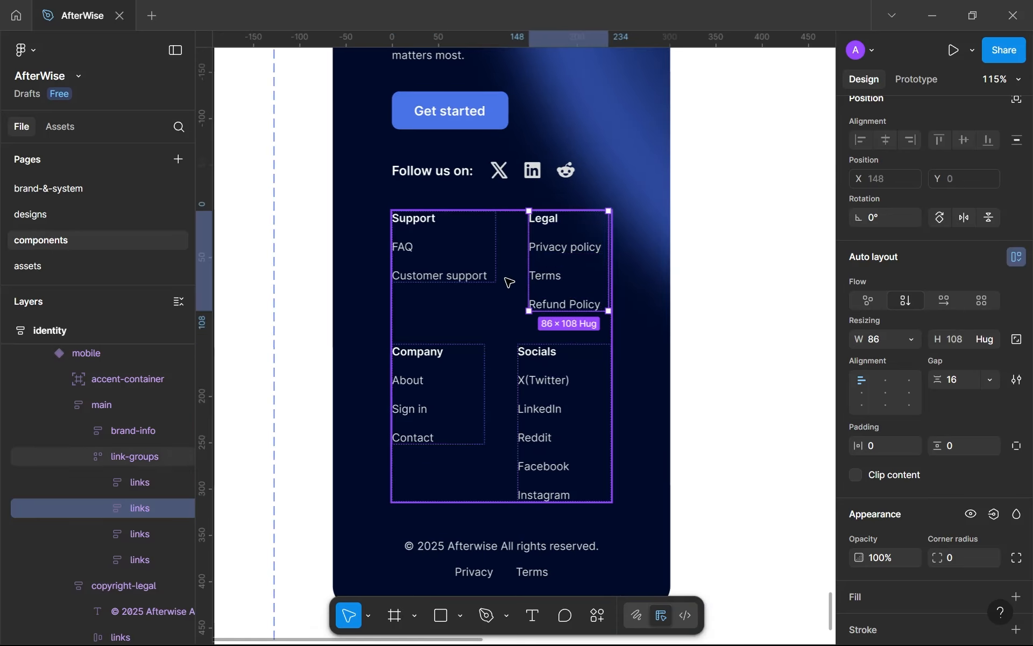
{"action": "left_click", "coordinate": [497, 279], "text": "shift"}
{"action": "left_click_drag", "start_coordinate": [608, 260], "coordinate": [614, 259]}
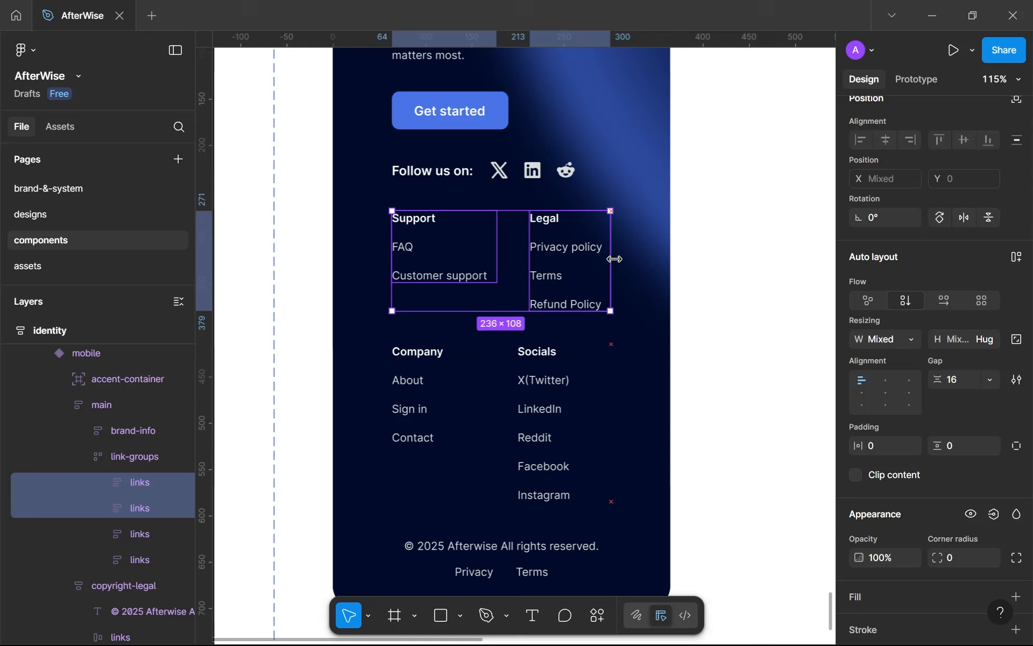
{"action": "left_click", "coordinate": [550, 369]}
{"action": "left_click", "coordinate": [450, 385], "text": "shift"}
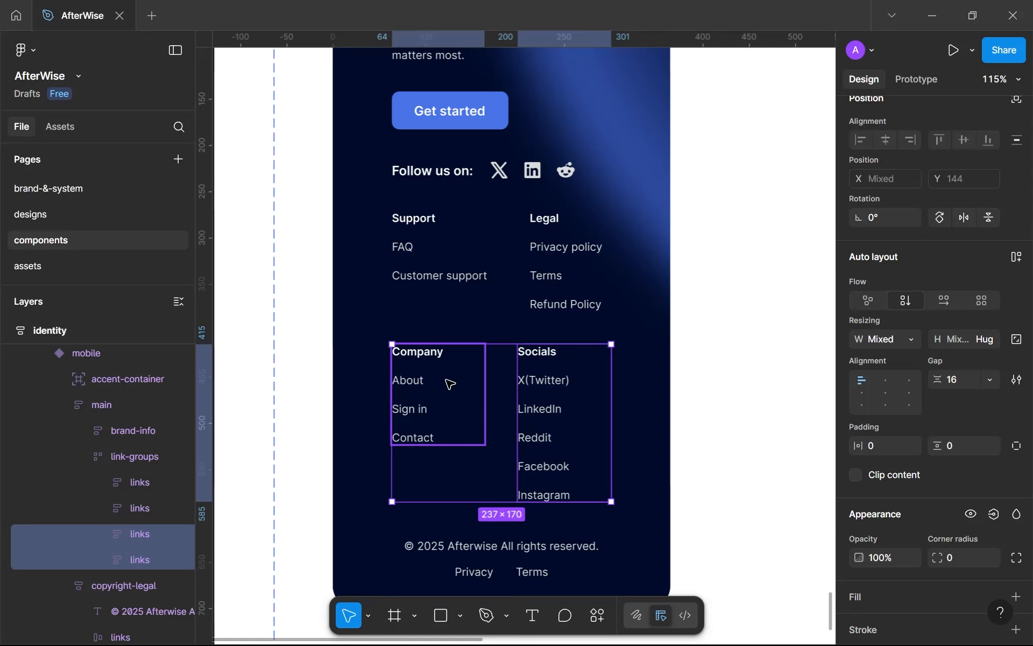
{"action": "left_click_drag", "start_coordinate": [610, 380], "coordinate": [613, 378]}
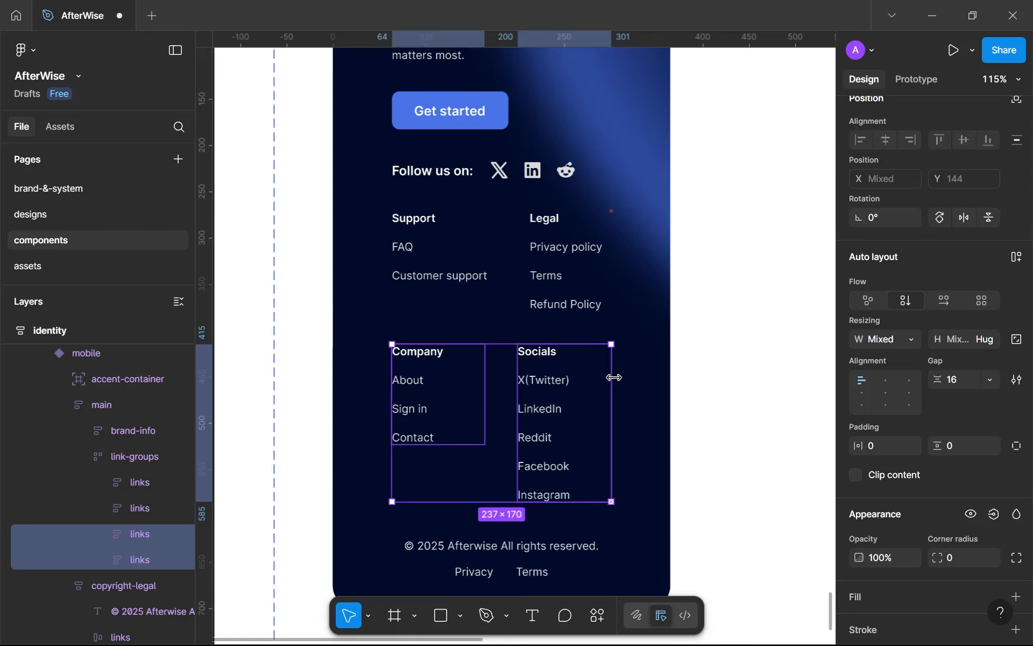
Narrow the Support links column to 103 wide.
{"action": "left_click", "coordinate": [745, 419]}
{"action": "scroll", "coordinate": [744, 419], "scroll_direction": "down", "scroll_amount": 5}
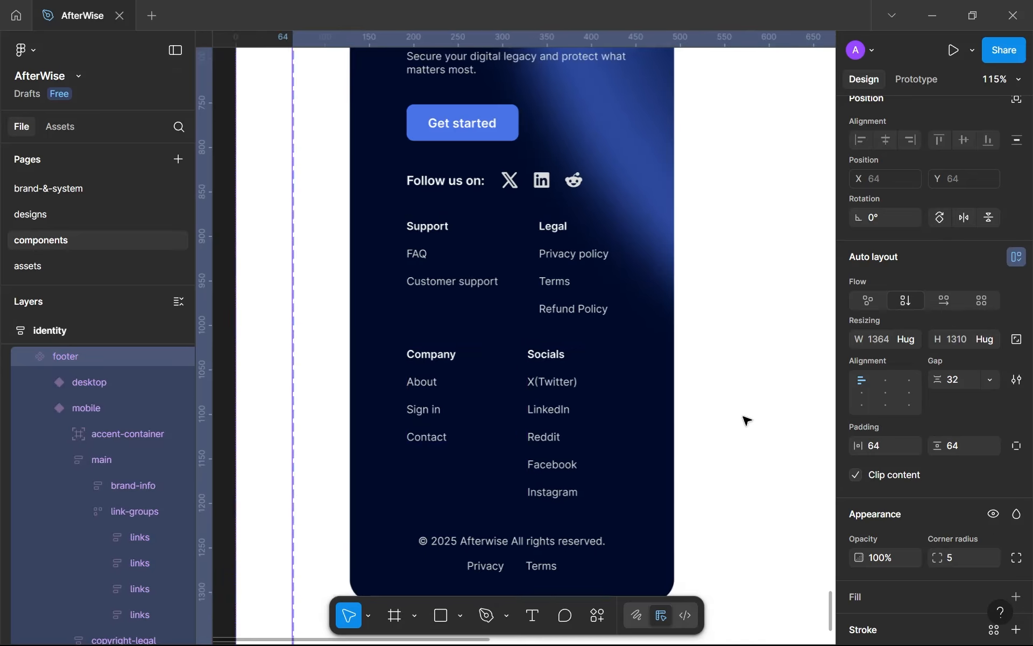
{"action": "scroll", "coordinate": [594, 341], "scroll_direction": "up", "scroll_amount": 10}
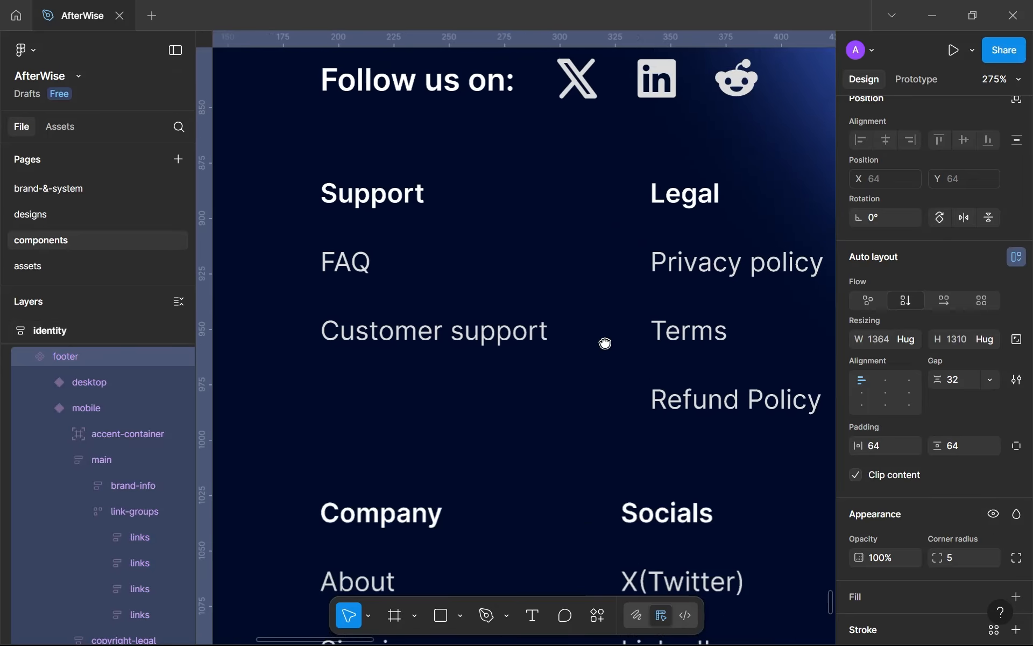
{"action": "left_click", "coordinate": [500, 322]}
{"action": "left_click", "coordinate": [500, 321]}
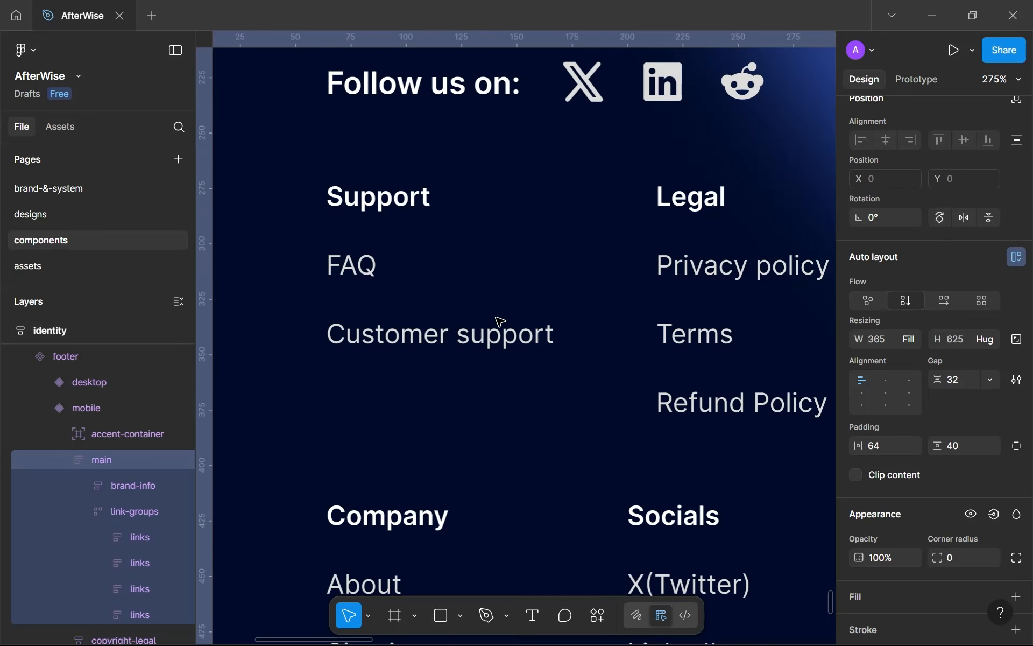
{"action": "left_click", "coordinate": [500, 321]}
{"action": "double_click", "coordinate": [500, 322]}
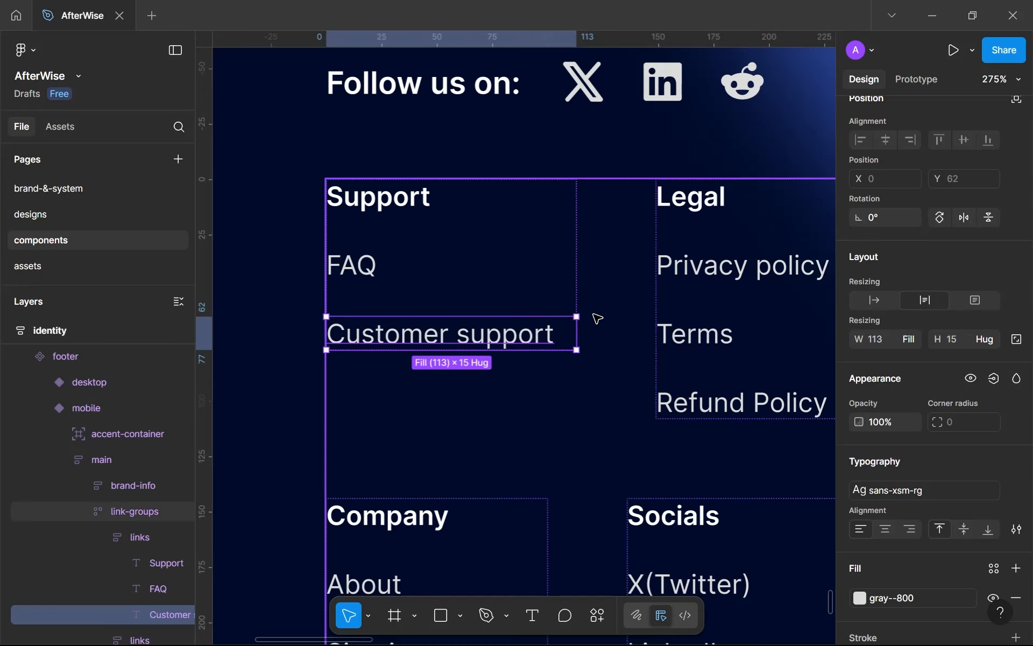
{"action": "left_click", "coordinate": [564, 299]}
{"action": "scroll", "coordinate": [709, 330], "scroll_direction": "down", "scroll_amount": 3}
{"action": "left_click_drag", "start_coordinate": [709, 329], "coordinate": [576, 231]}
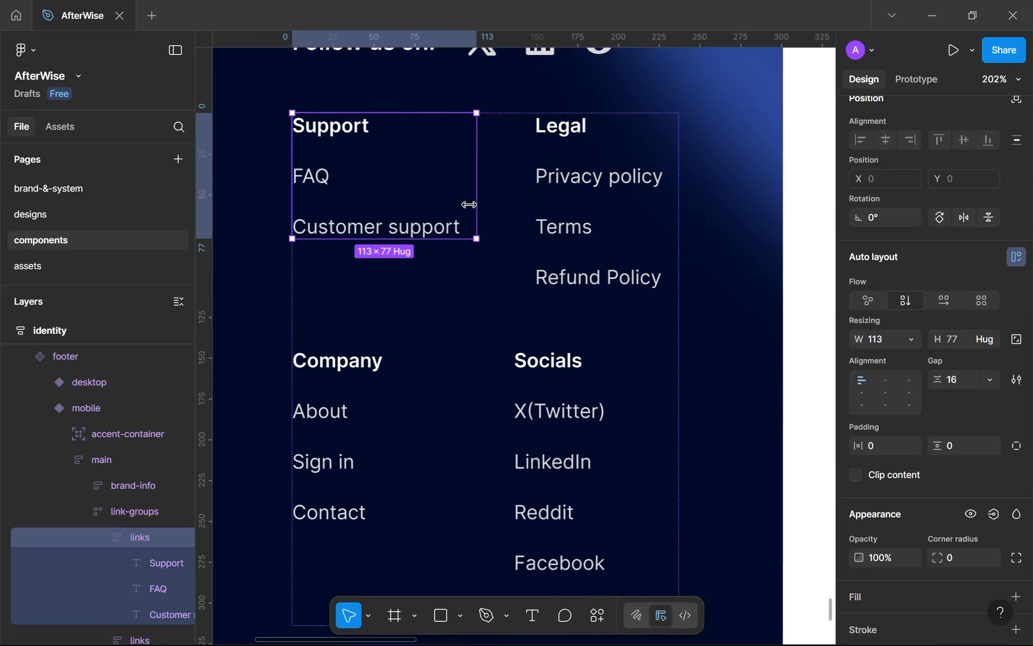
{"action": "left_click_drag", "start_coordinate": [469, 204], "coordinate": [461, 204]}
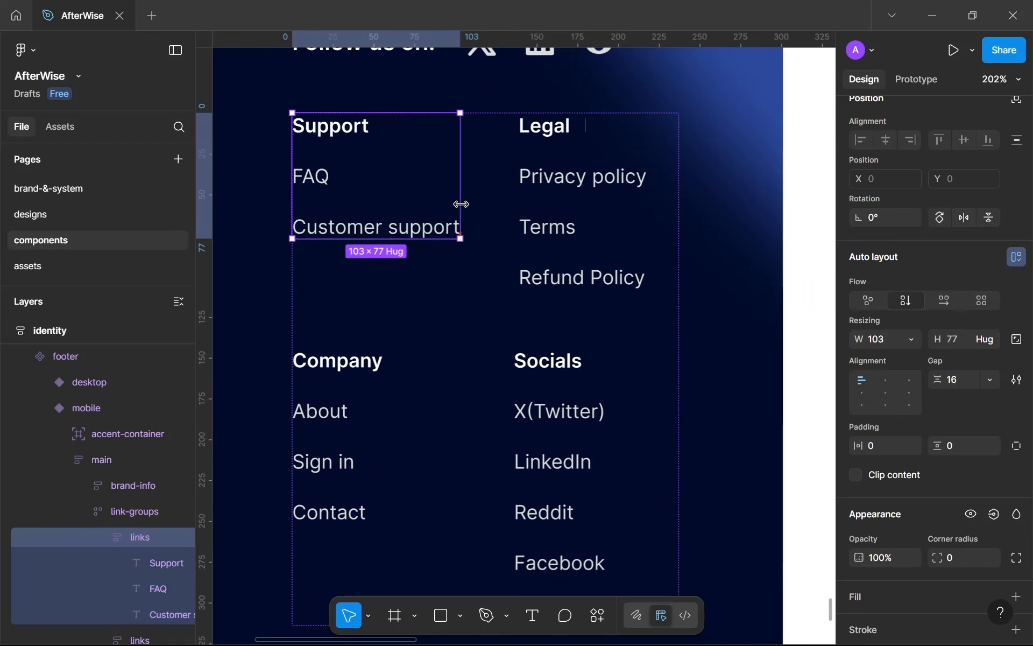
Set all four link columns (Support, Legal, Company, Socials) to Hug width.
{"action": "left_click", "coordinate": [565, 230]}
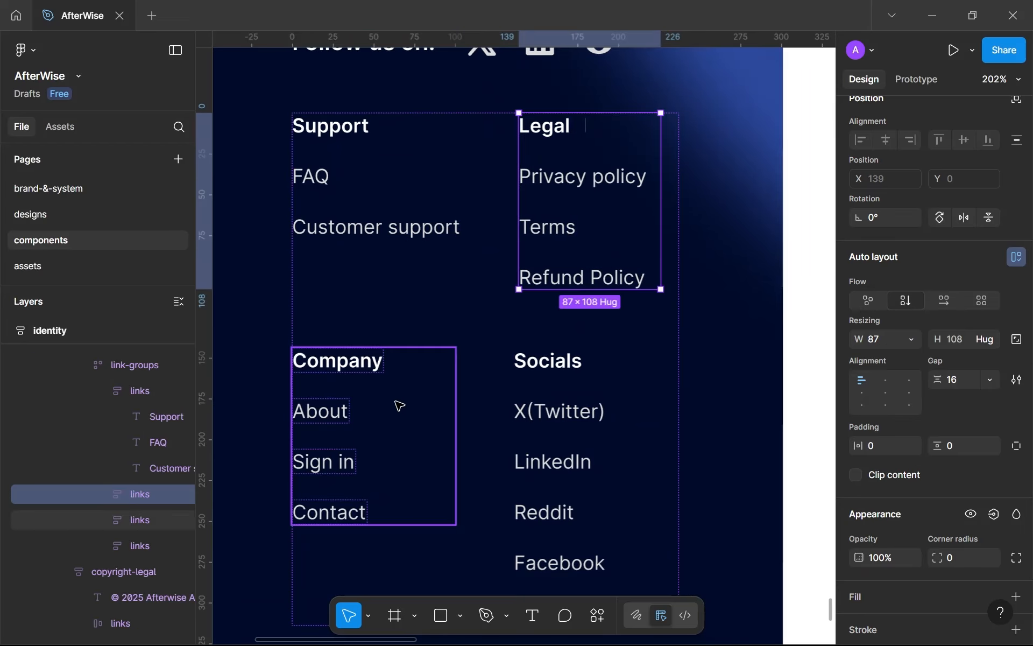
{"action": "left_click", "coordinate": [380, 409], "text": "shift"}
{"action": "left_click", "coordinate": [503, 403], "text": "shift"}
{"action": "left_click", "coordinate": [533, 402], "text": "shift"}
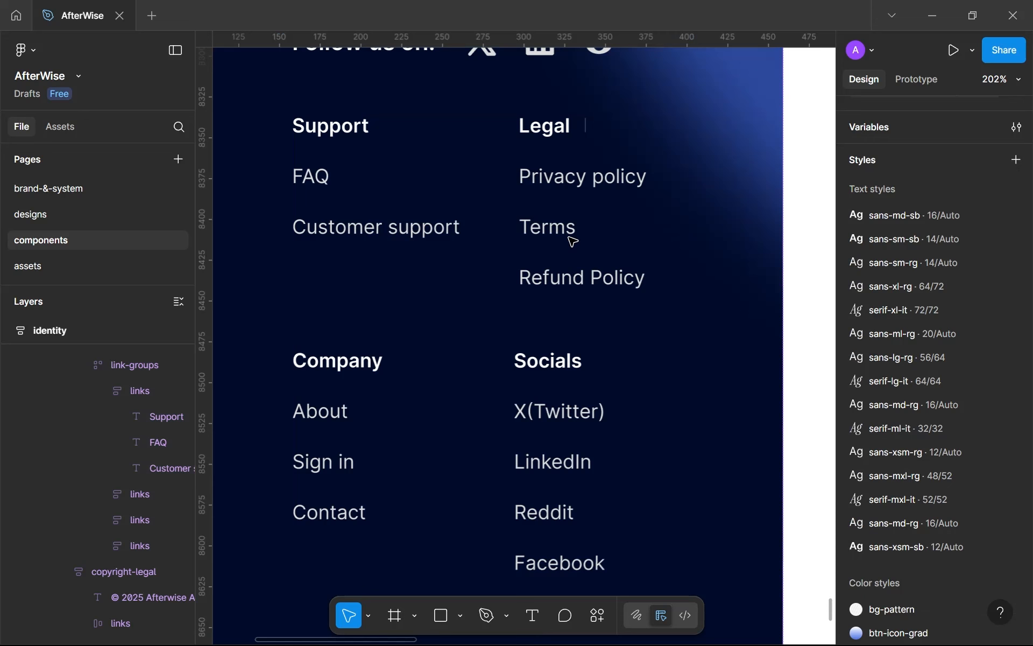
{"action": "double_click", "coordinate": [569, 235]}
{"action": "double_click", "coordinate": [569, 235]}
{"action": "double_click", "coordinate": [570, 236]}
{"action": "double_click", "coordinate": [573, 240]}
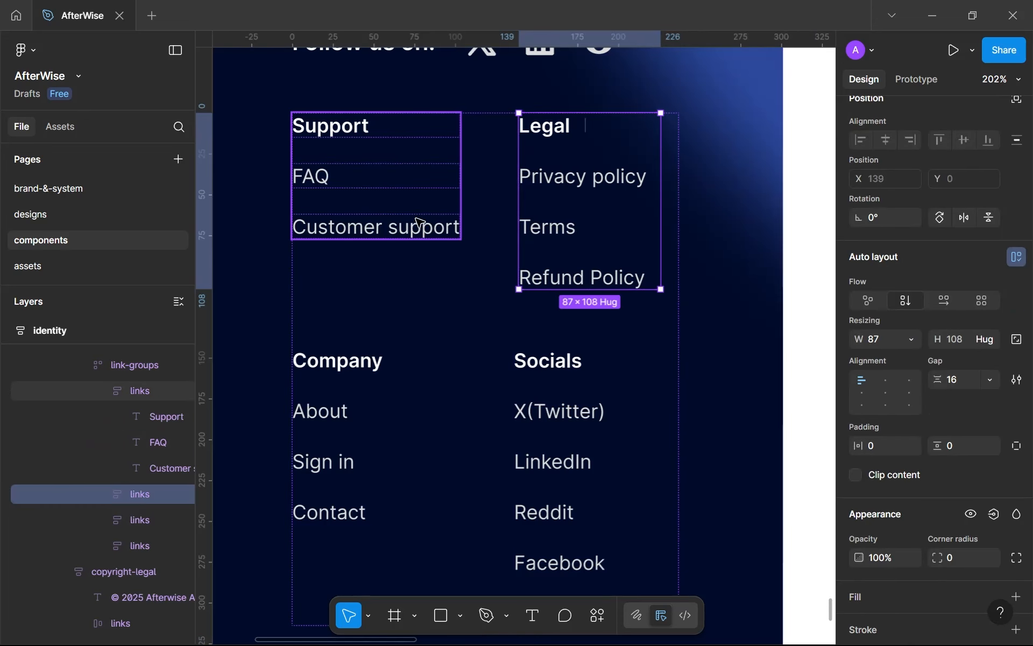
{"action": "left_click", "coordinate": [415, 230], "text": "shift"}
{"action": "left_click", "coordinate": [405, 394], "text": "shift"}
{"action": "left_click", "coordinate": [585, 436], "text": "shift"}
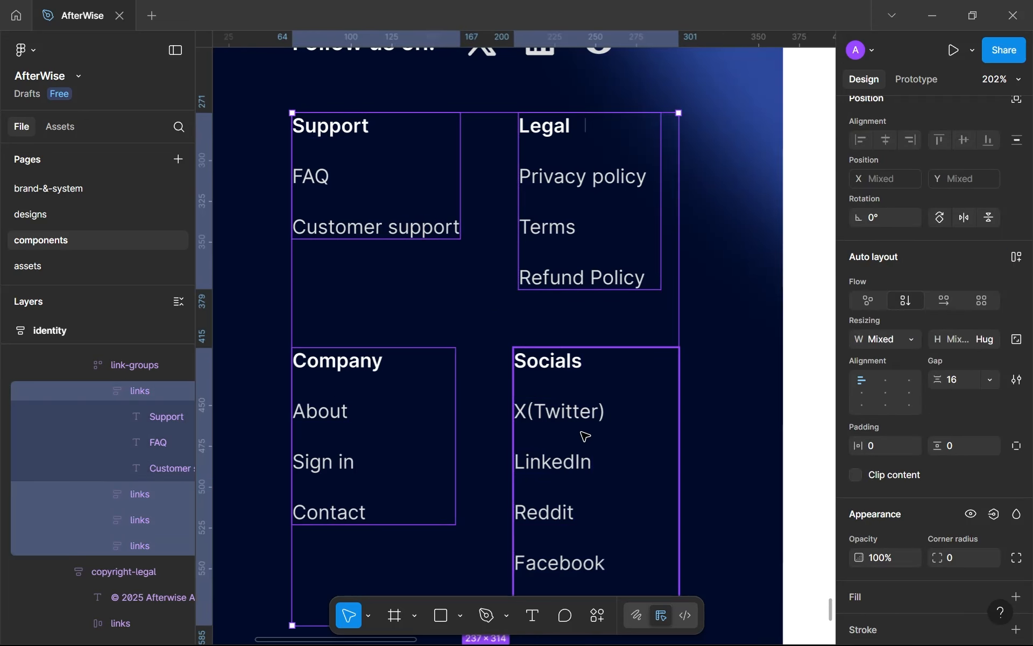
{"action": "left_click", "coordinate": [908, 345]}
{"action": "left_click", "coordinate": [909, 360]}
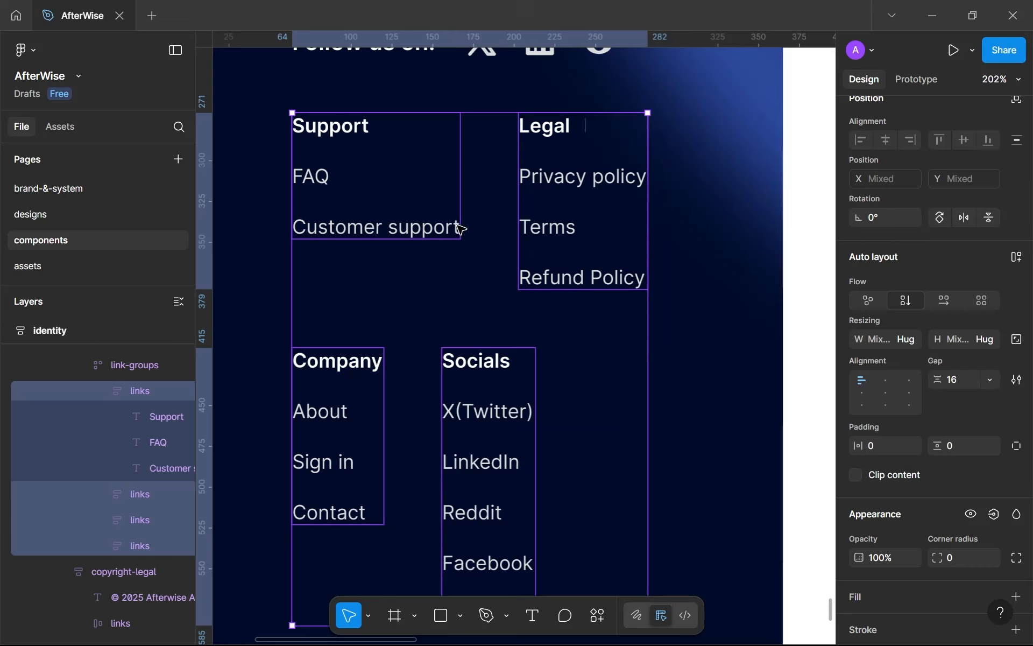
Set the Company column width to 103 so Socials sits beneath Legal.
{"action": "left_click", "coordinate": [428, 213]}
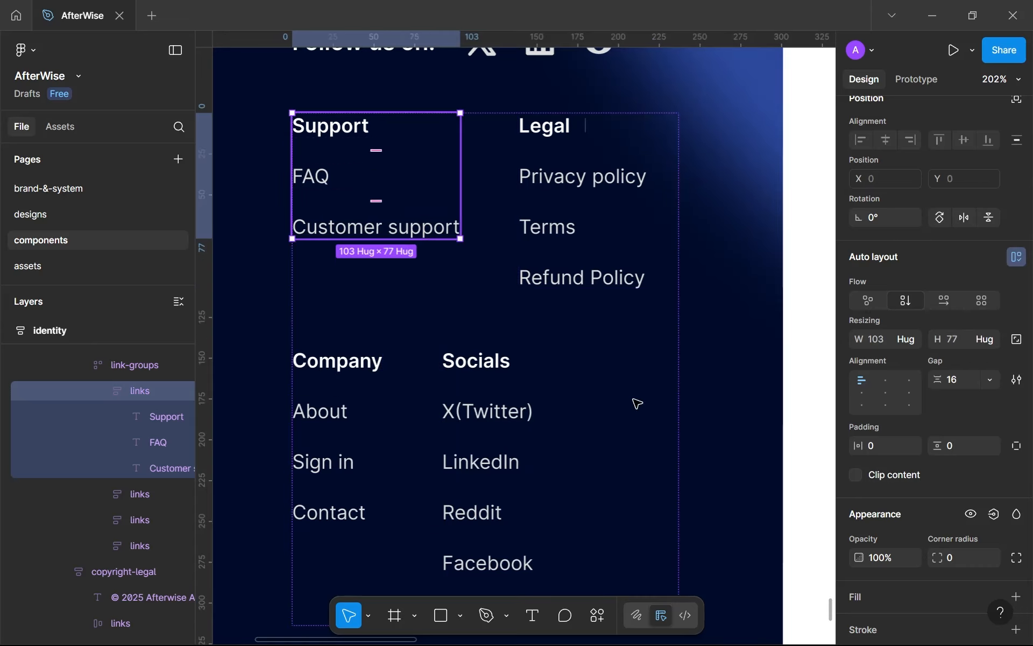
{"action": "left_click", "coordinate": [876, 338]}
{"action": "left_click", "coordinate": [319, 487]}
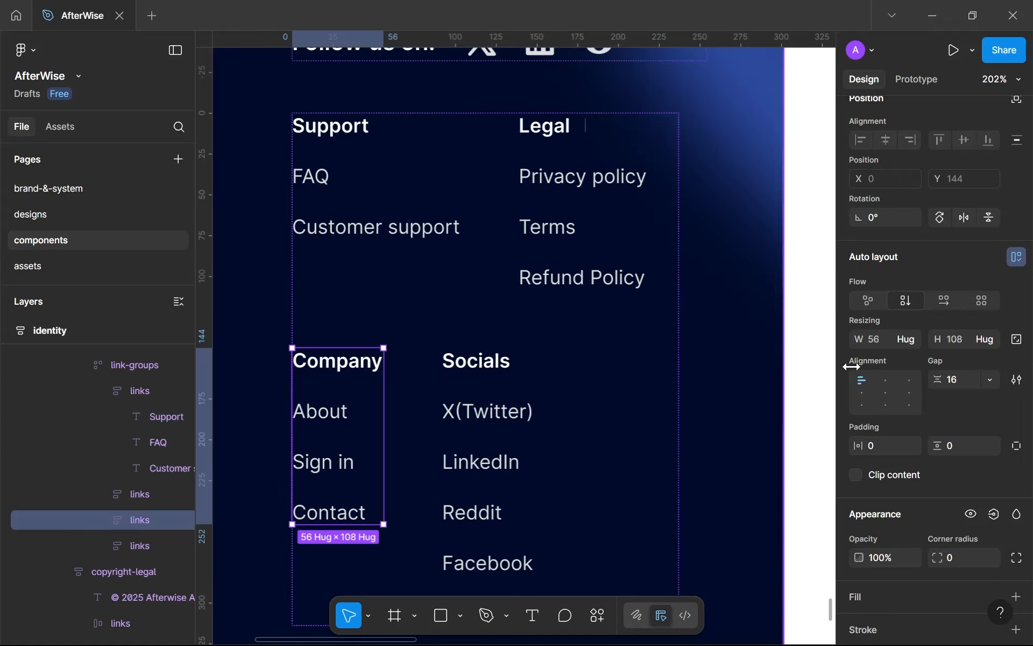
{"action": "left_click", "coordinate": [872, 343]}
{"action": "key", "text": "Return"}
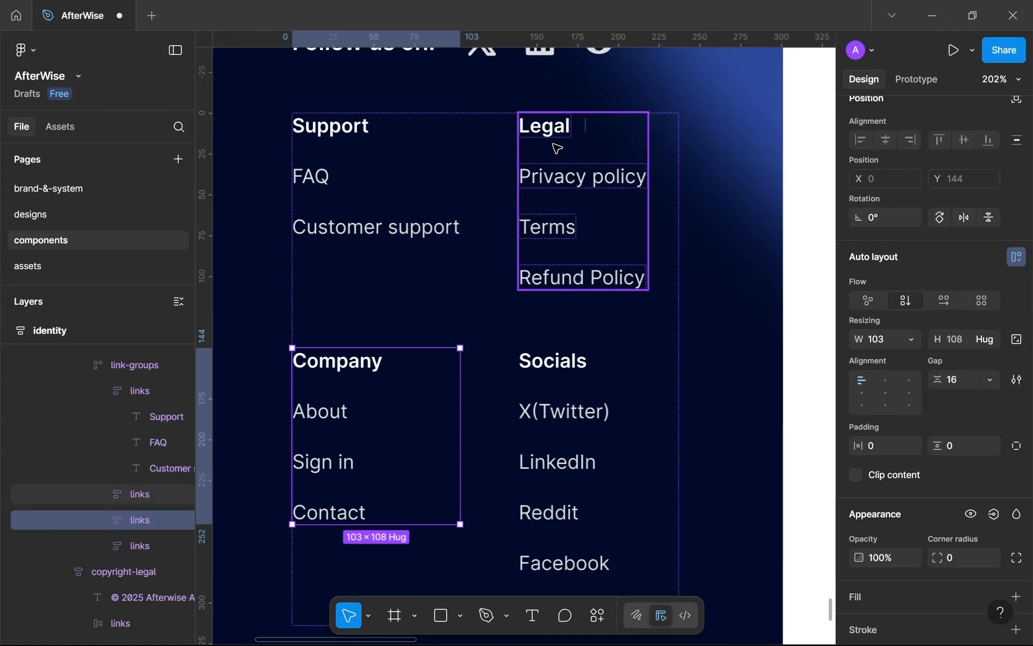
{"action": "scroll", "coordinate": [580, 195], "scroll_direction": "down", "scroll_amount": 3}
{"action": "scroll", "coordinate": [572, 217], "scroll_direction": "up", "scroll_amount": 5}
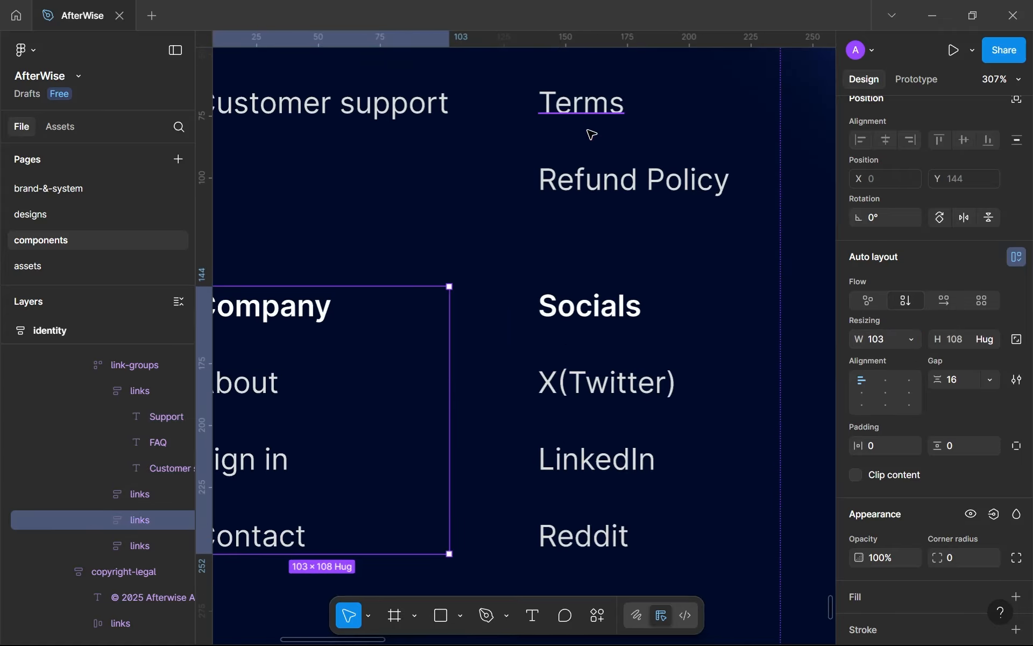
{"action": "scroll", "coordinate": [593, 134], "scroll_direction": "up", "scroll_amount": 4}
{"action": "scroll", "coordinate": [560, 256], "scroll_direction": "down", "scroll_amount": 5}
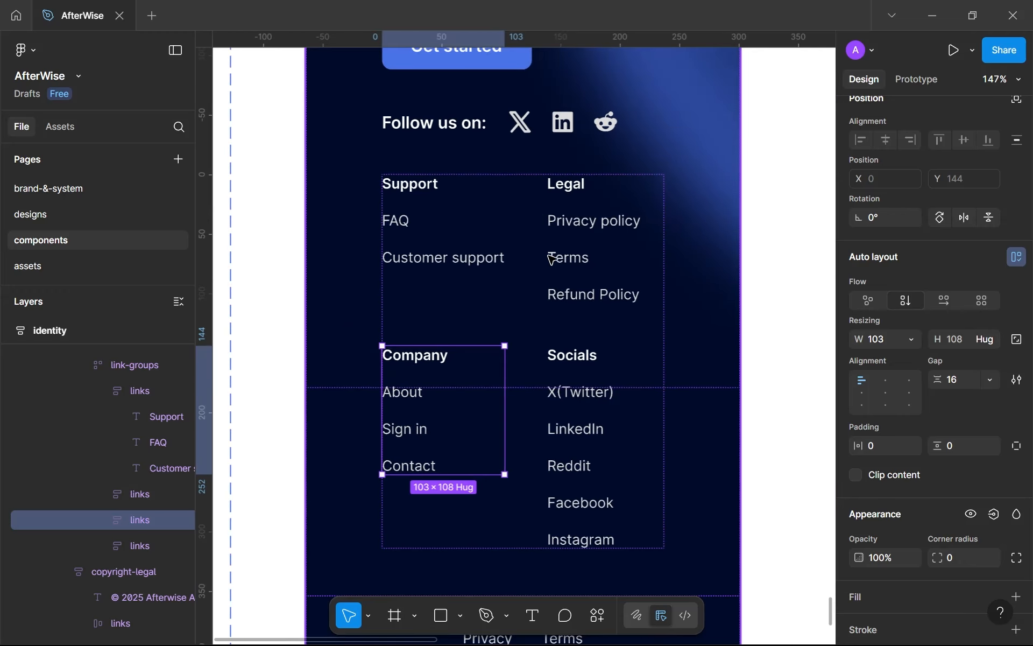
{"action": "left_click", "coordinate": [656, 313]}
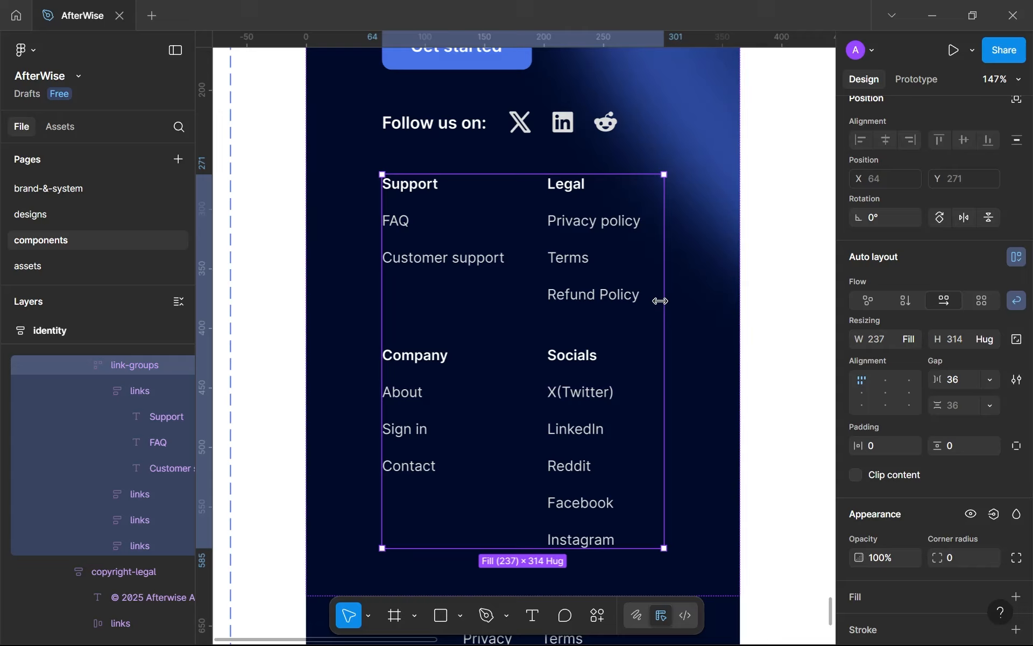
Set the main frame's horizontal and vertical padding to 32, making it 365 × 609.
{"action": "scroll", "coordinate": [660, 297], "scroll_direction": "down", "scroll_amount": 5}
{"action": "left_click", "coordinate": [682, 267]}
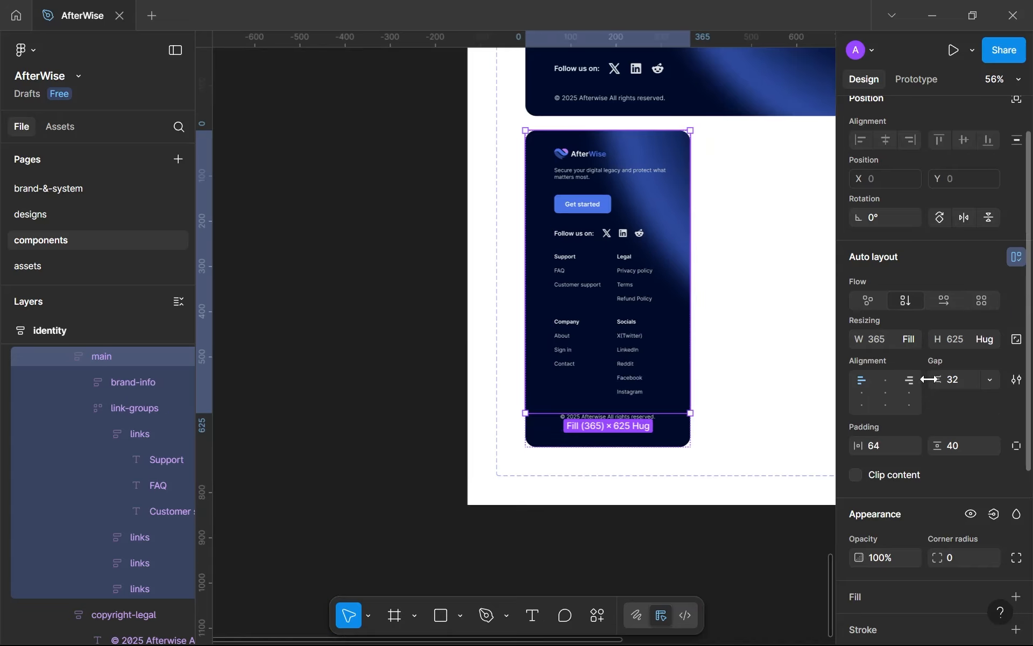
{"action": "left_click", "coordinate": [892, 444]}
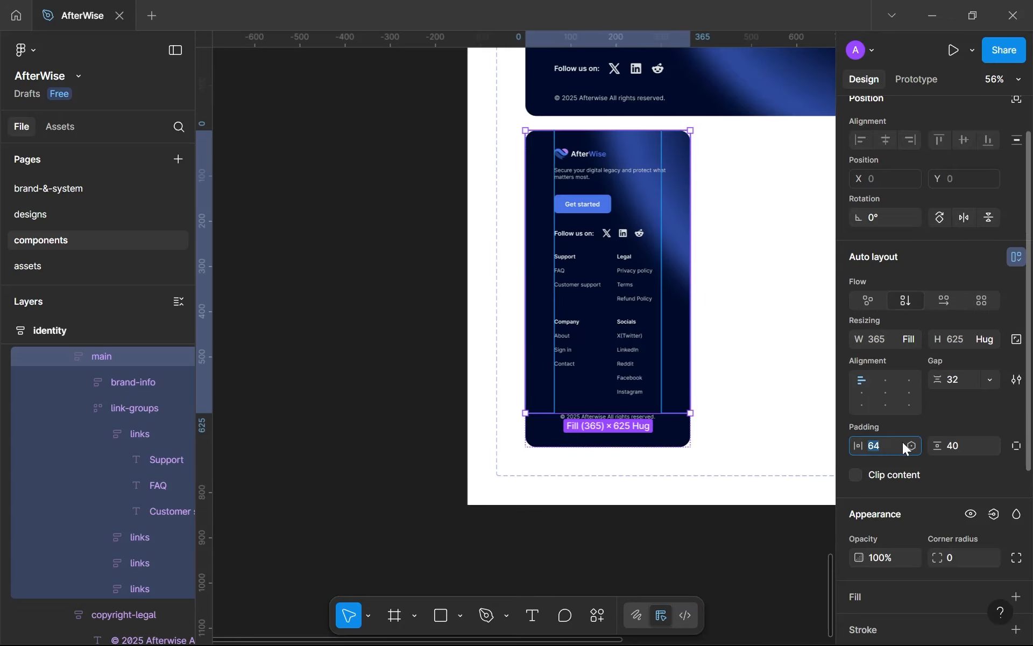
{"action": "type", "text": "32"}
{"action": "left_click", "coordinate": [958, 446]}
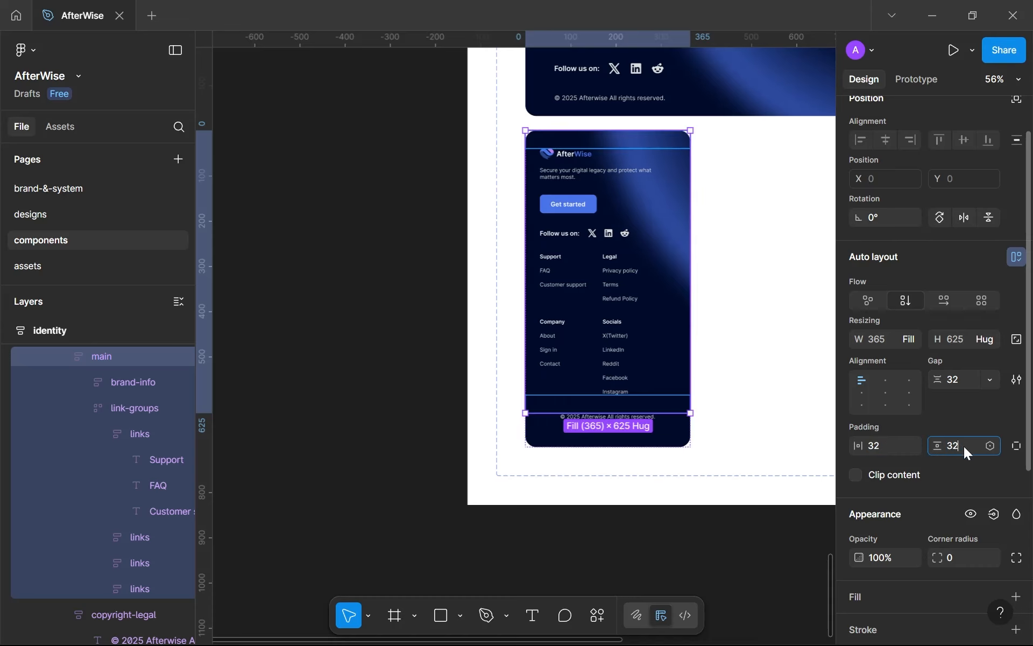
{"action": "key", "text": "Return"}
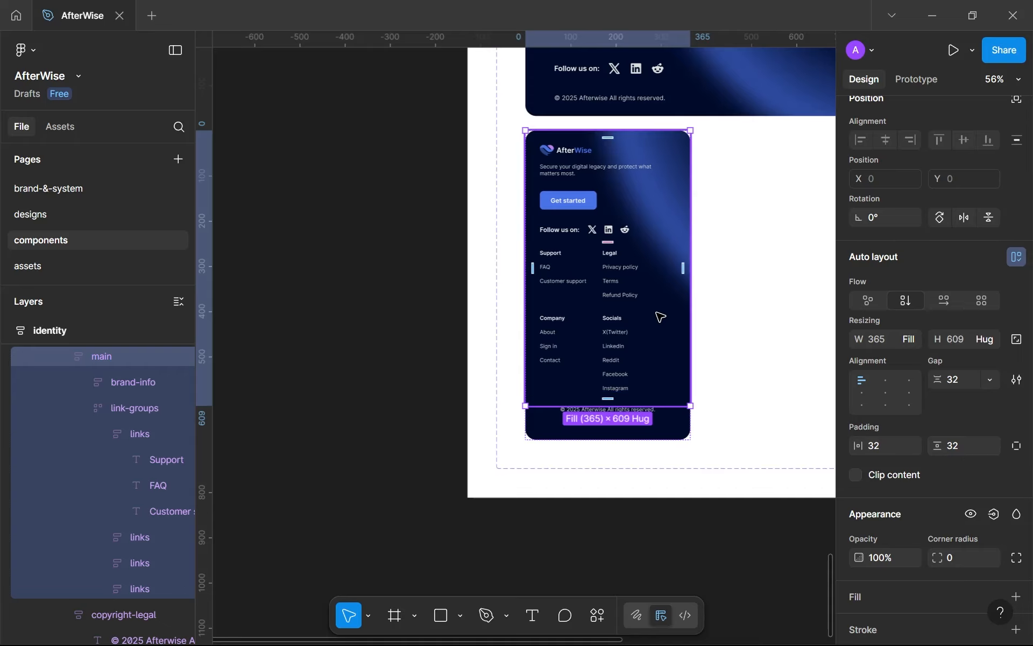
{"action": "scroll", "coordinate": [661, 317], "scroll_direction": "up", "scroll_amount": 3}
{"action": "scroll", "coordinate": [656, 314], "scroll_direction": "down", "scroll_amount": 3}
{"action": "scroll", "coordinate": [661, 314], "scroll_direction": "up", "scroll_amount": 1}
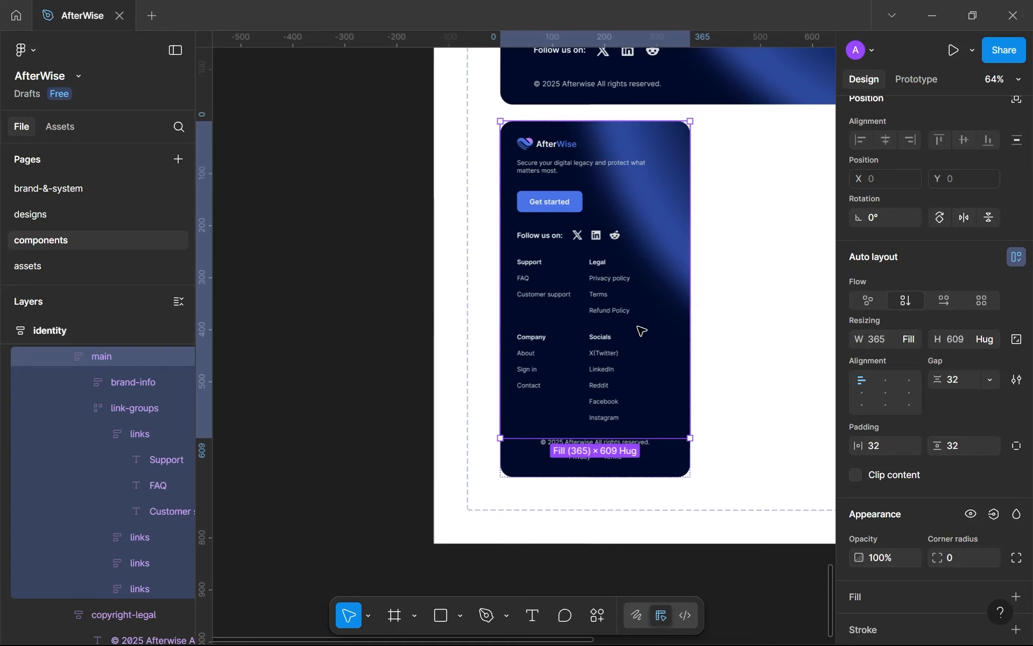
Top-centre align the link columns within link-groups, undoing a trial width change.
{"action": "left_click", "coordinate": [636, 321]}
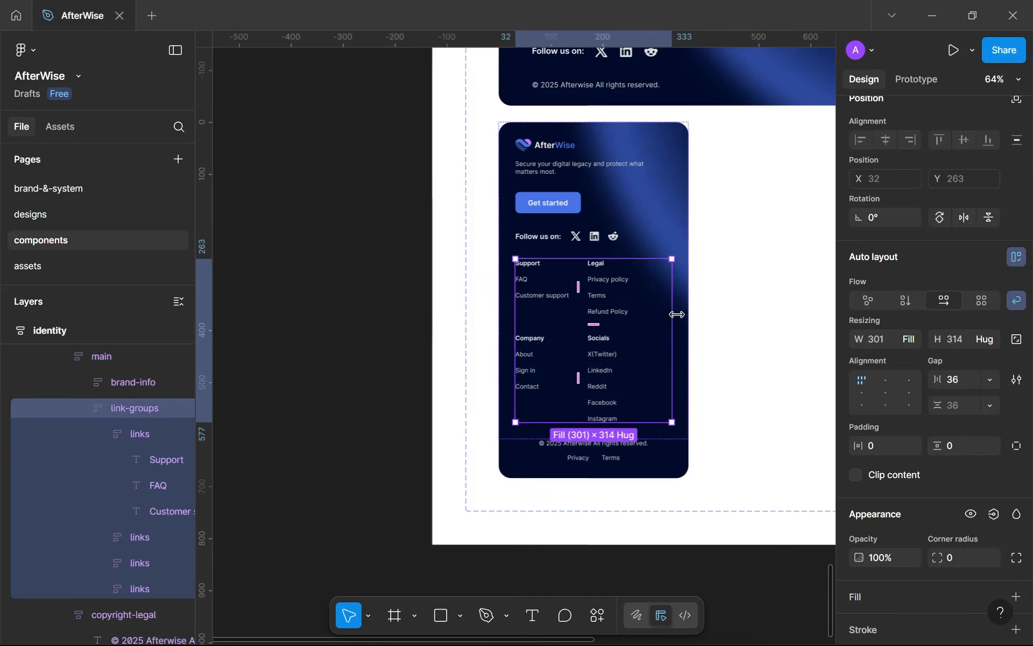
{"action": "left_click_drag", "start_coordinate": [676, 315], "coordinate": [710, 319]}
{"action": "key", "text": "ctrl+z"}
{"action": "scroll", "coordinate": [647, 351], "scroll_direction": "down", "scroll_amount": 3}
{"action": "left_click_drag", "start_coordinate": [648, 351], "coordinate": [668, 248]}
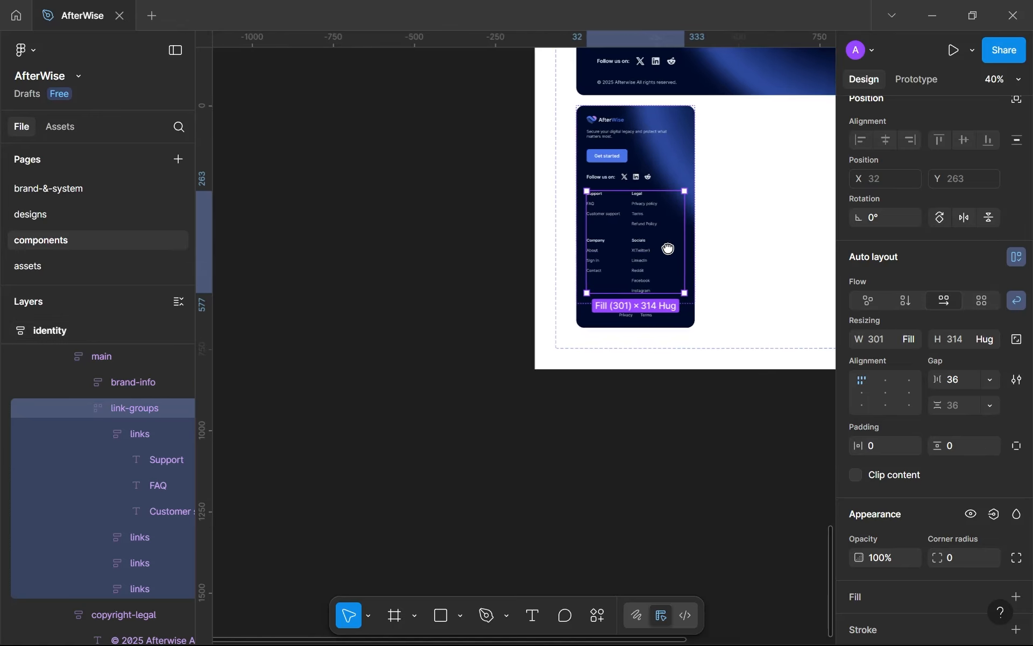
{"action": "scroll", "coordinate": [668, 248], "scroll_direction": "up", "scroll_amount": 1}
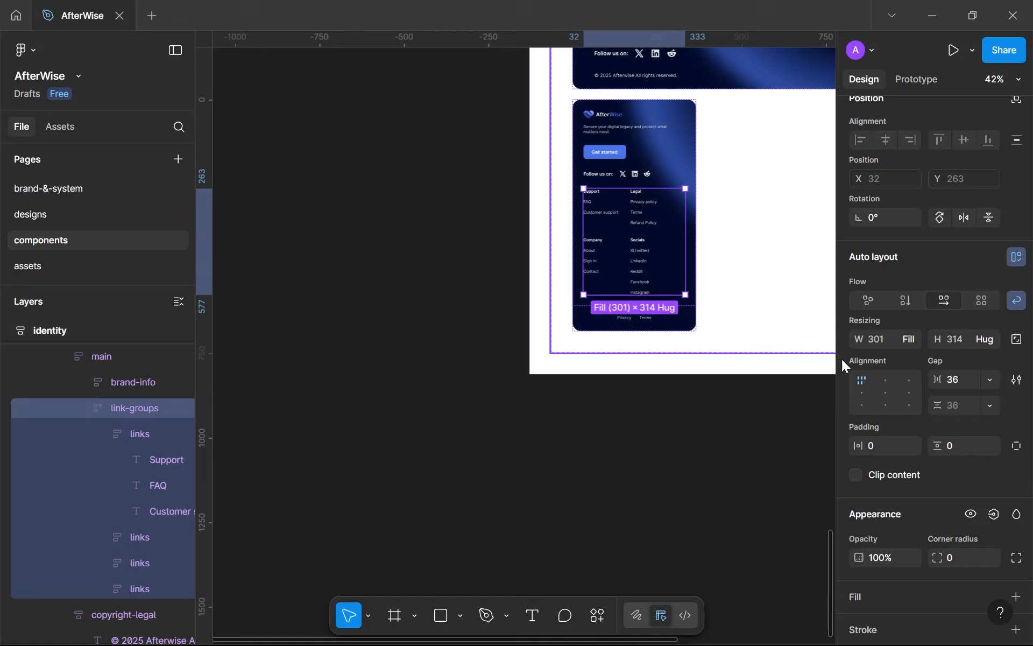
{"action": "left_click", "coordinate": [883, 382]}
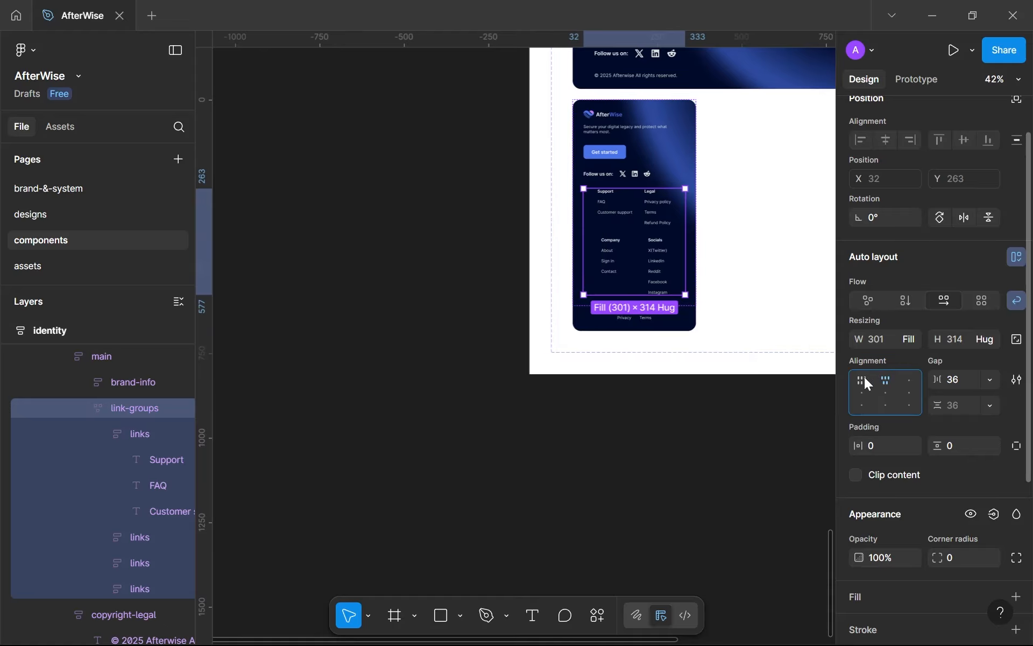
{"action": "scroll", "coordinate": [614, 215], "scroll_direction": "up", "scroll_amount": 5}
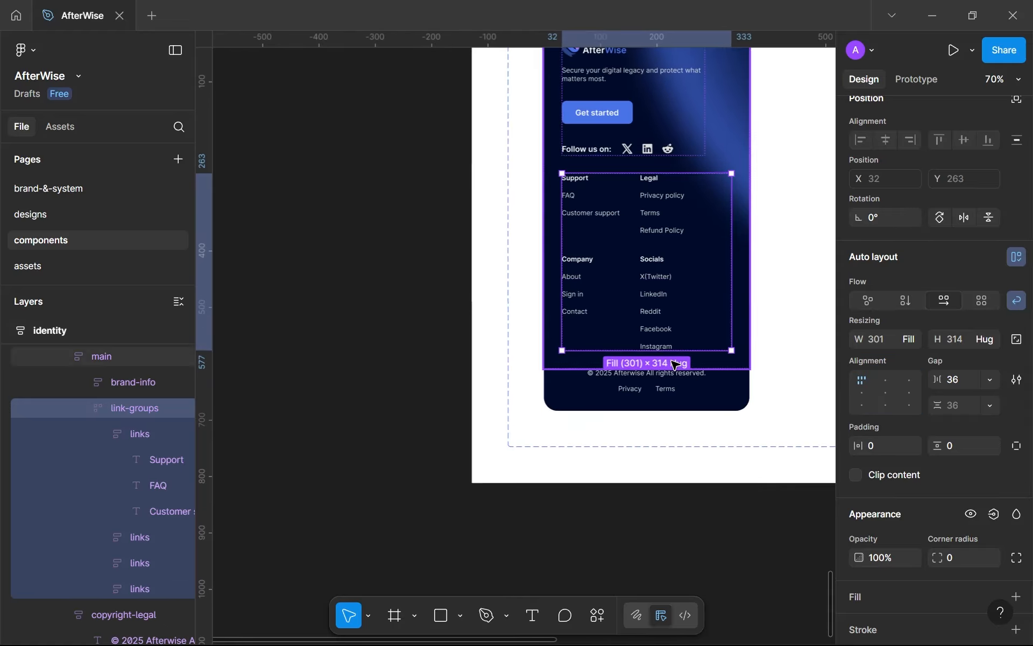
{"action": "left_click", "coordinate": [779, 363]}
{"action": "scroll", "coordinate": [726, 381], "scroll_direction": "down", "scroll_amount": 3}
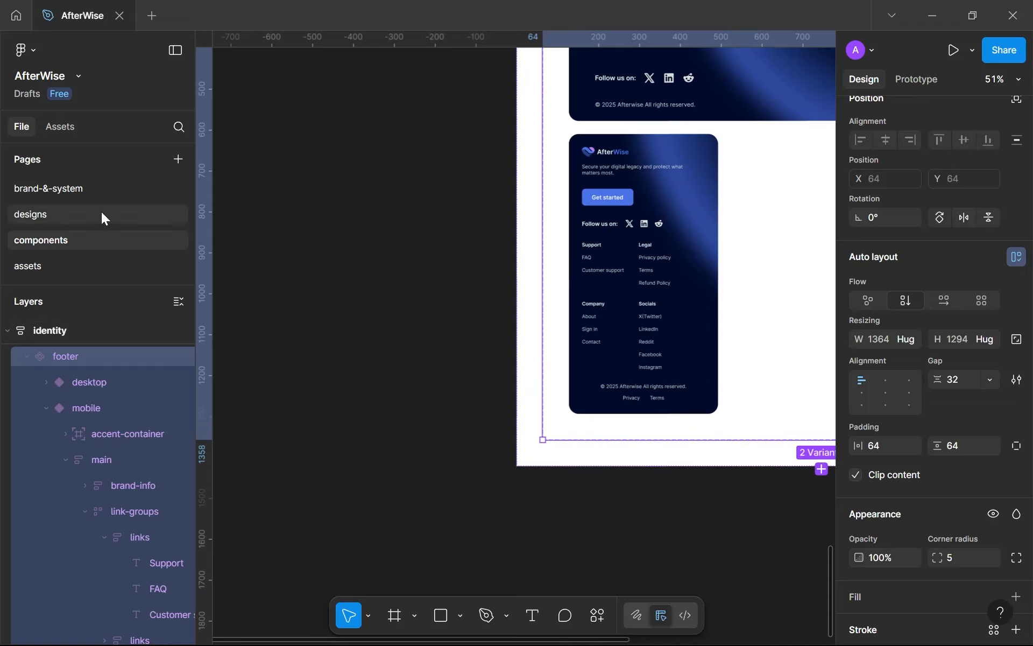
On the designs page, drag the footer instance into landing-page--mobile.
{"action": "left_click", "coordinate": [115, 217]}
{"action": "scroll", "coordinate": [502, 248], "scroll_direction": "down", "scroll_amount": 5}
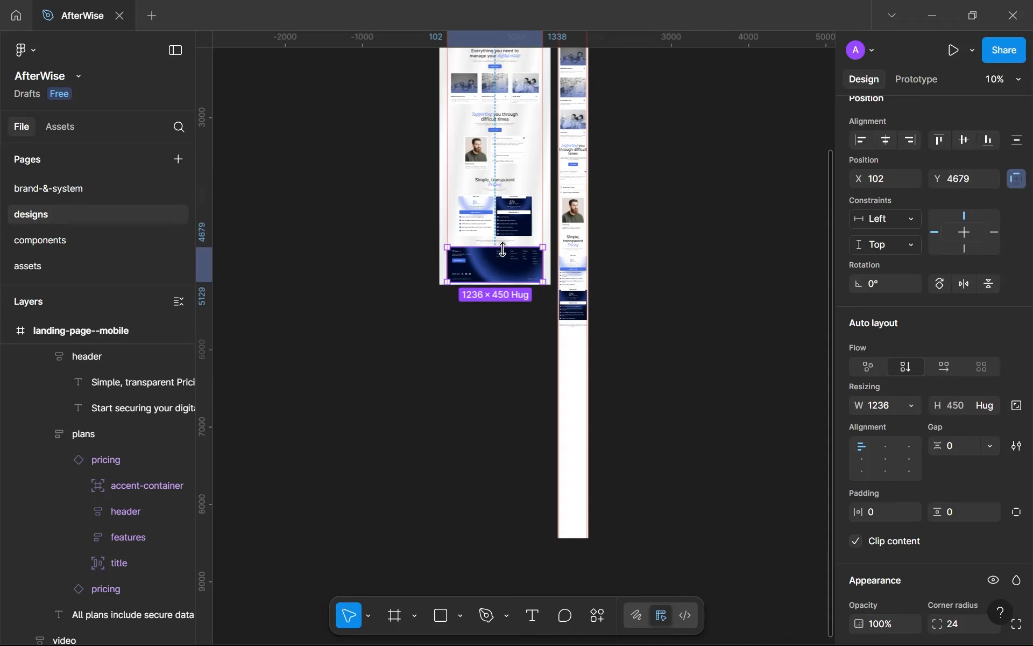
{"action": "scroll", "coordinate": [526, 276], "scroll_direction": "up", "scroll_amount": 4}
{"action": "left_click_drag", "start_coordinate": [508, 255], "coordinate": [612, 390]}
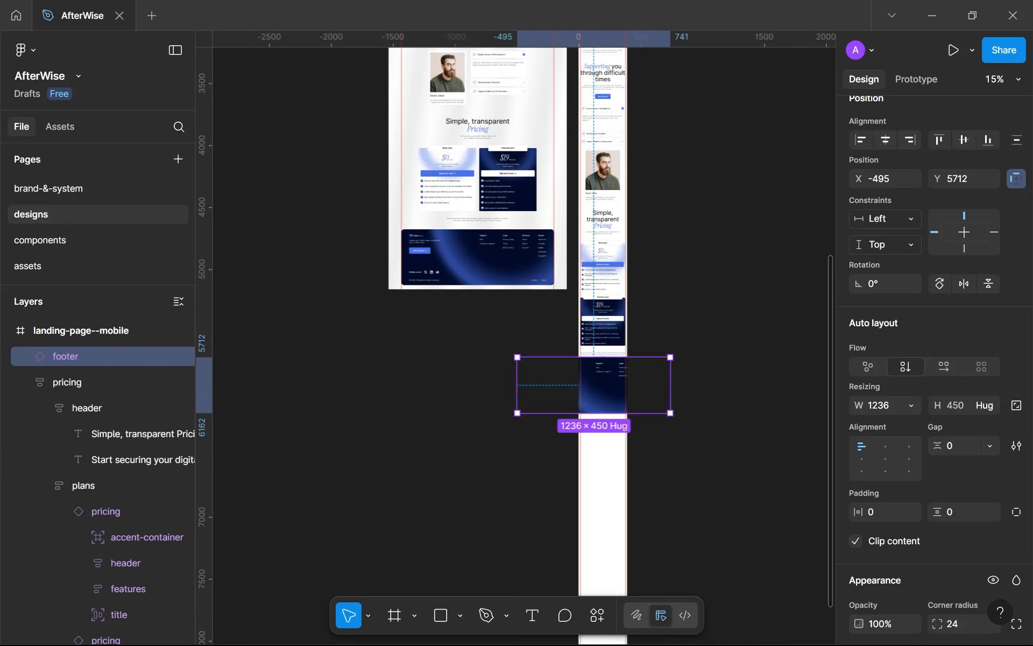
{"action": "scroll", "coordinate": [947, 453], "scroll_direction": "down", "scroll_amount": 3}
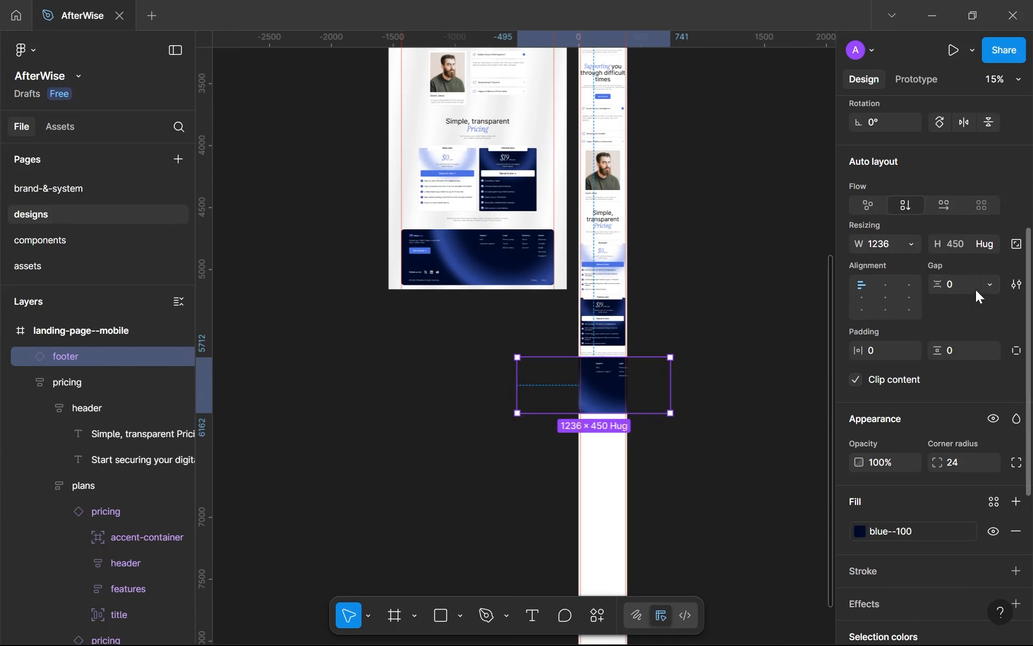
{"action": "scroll", "coordinate": [936, 177], "scroll_direction": "up", "scroll_amount": 4}
Switch the footer's Property 1 to mobile (365 × 684) and position it below the pricing note.
{"action": "left_click", "coordinate": [967, 159]}
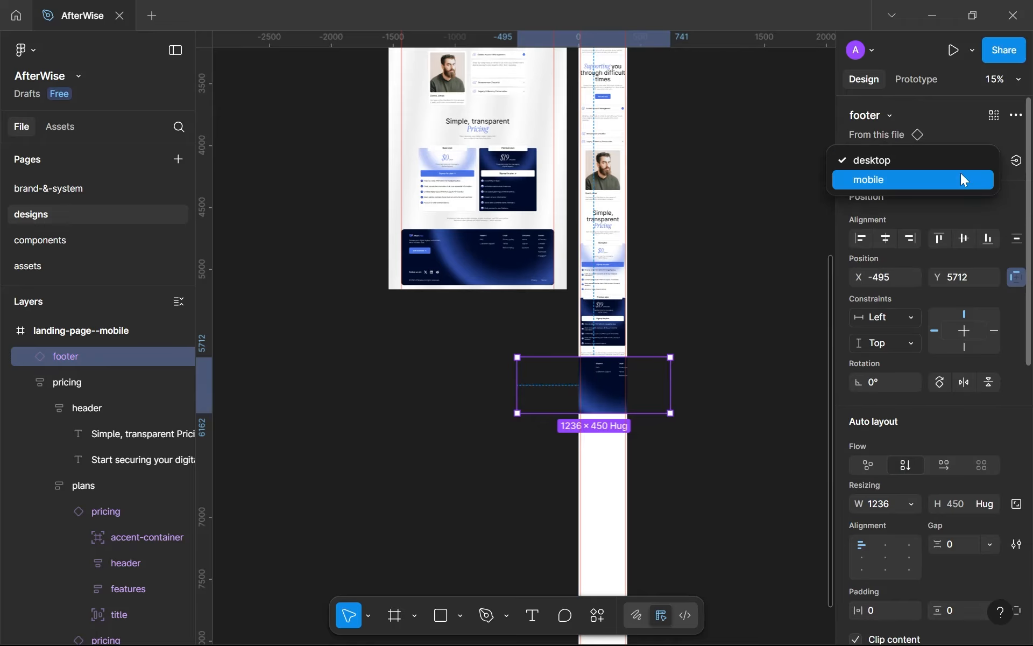
{"action": "left_click", "coordinate": [960, 172]}
{"action": "scroll", "coordinate": [638, 365], "scroll_direction": "up", "scroll_amount": 3}
{"action": "left_click_drag", "start_coordinate": [475, 403], "coordinate": [595, 427]}
{"action": "scroll", "coordinate": [577, 423], "scroll_direction": "up", "scroll_amount": 7}
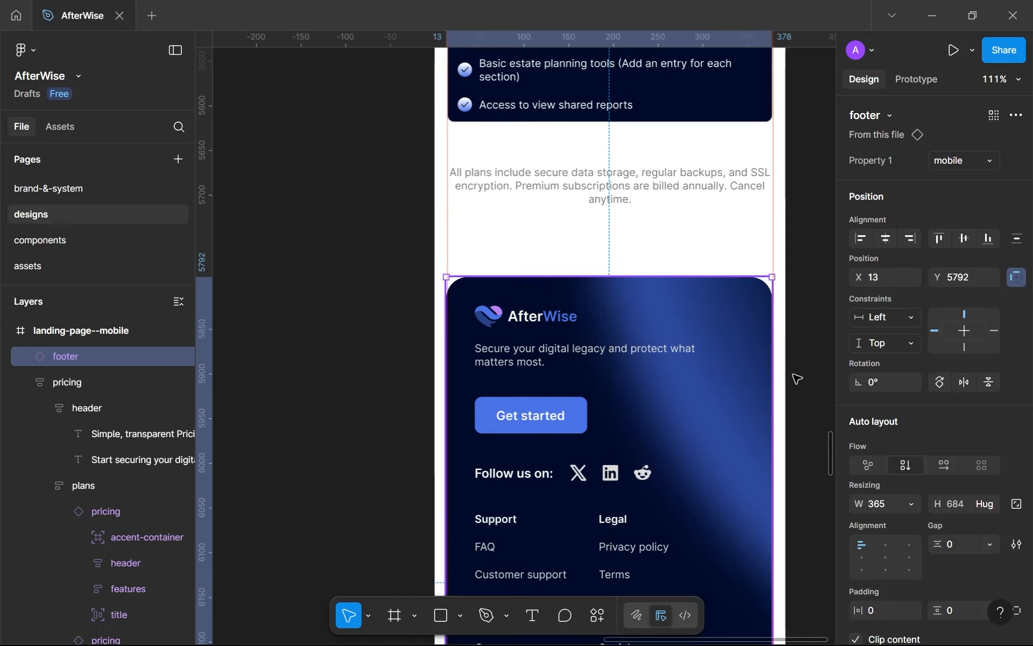
Nudge the mobile footer's width from 365 to 366, then reselect the footer.
{"action": "scroll", "coordinate": [728, 362], "scroll_direction": "up", "scroll_amount": 4}
{"action": "scroll", "coordinate": [699, 401], "scroll_direction": "up", "scroll_amount": 10}
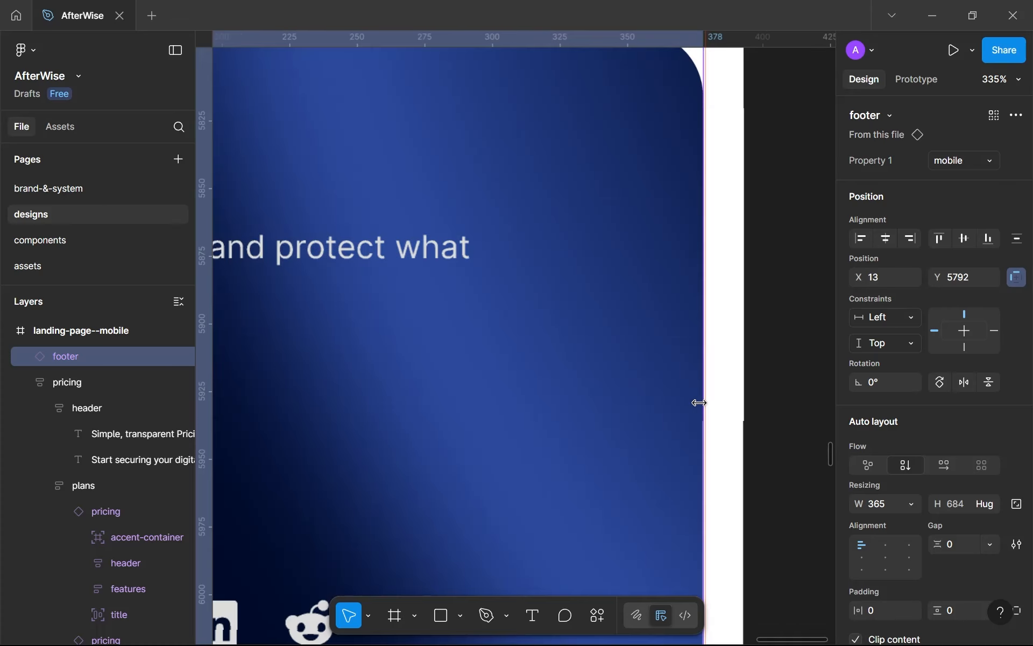
{"action": "left_click_drag", "start_coordinate": [708, 397], "coordinate": [708, 399]}
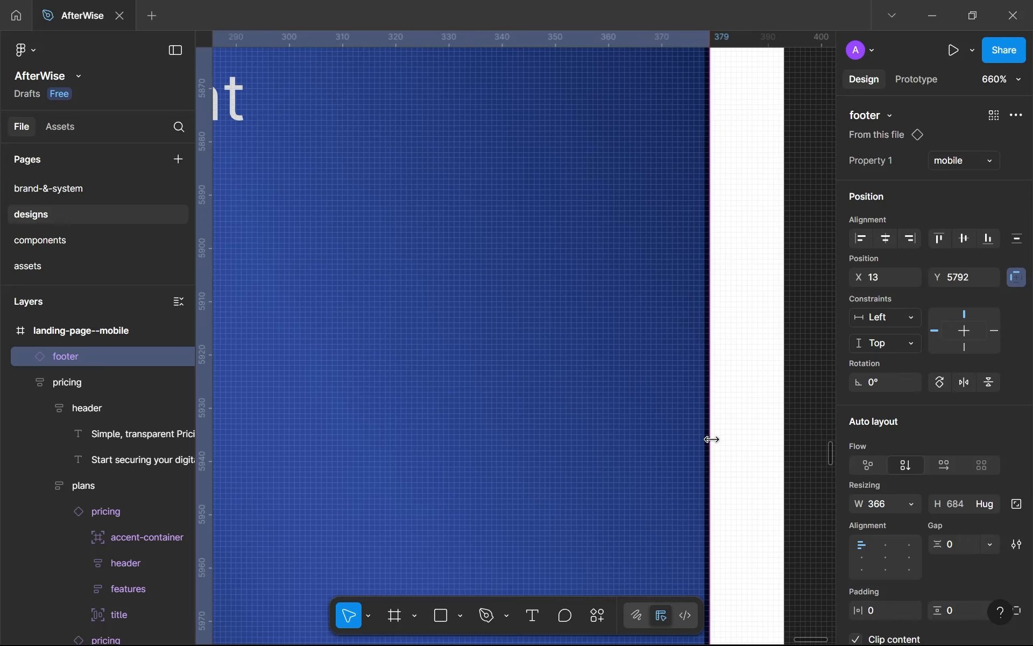
{"action": "scroll", "coordinate": [711, 439], "scroll_direction": "down", "scroll_amount": 5}
{"action": "left_click", "coordinate": [733, 434]}
{"action": "scroll", "coordinate": [734, 434], "scroll_direction": "down", "scroll_amount": 3}
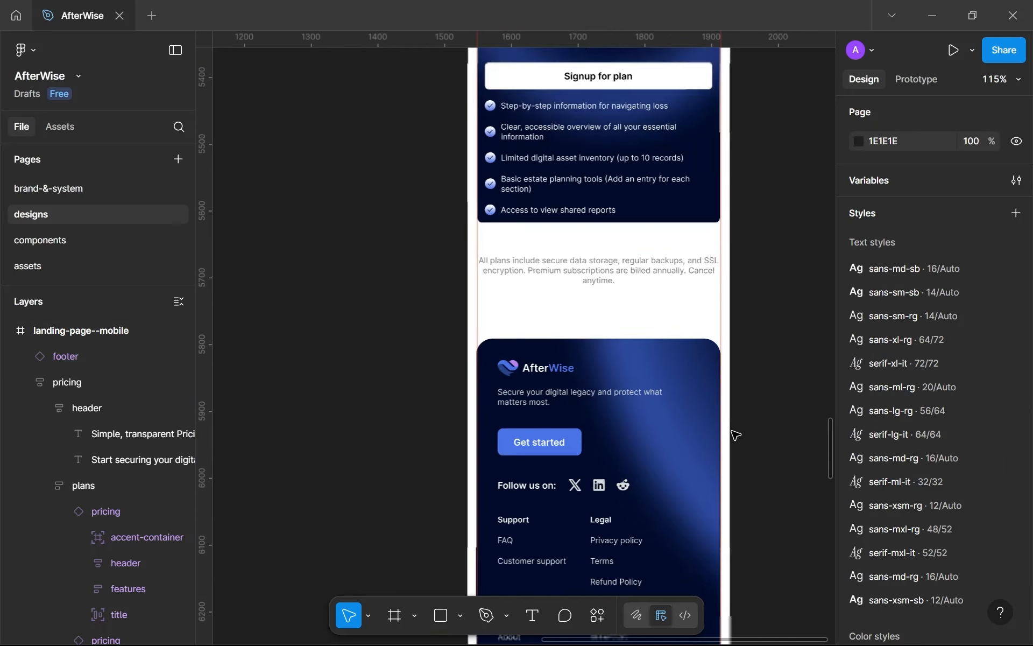
{"action": "scroll", "coordinate": [736, 306], "scroll_direction": "down", "scroll_amount": 4}
{"action": "left_click", "coordinate": [732, 302]}
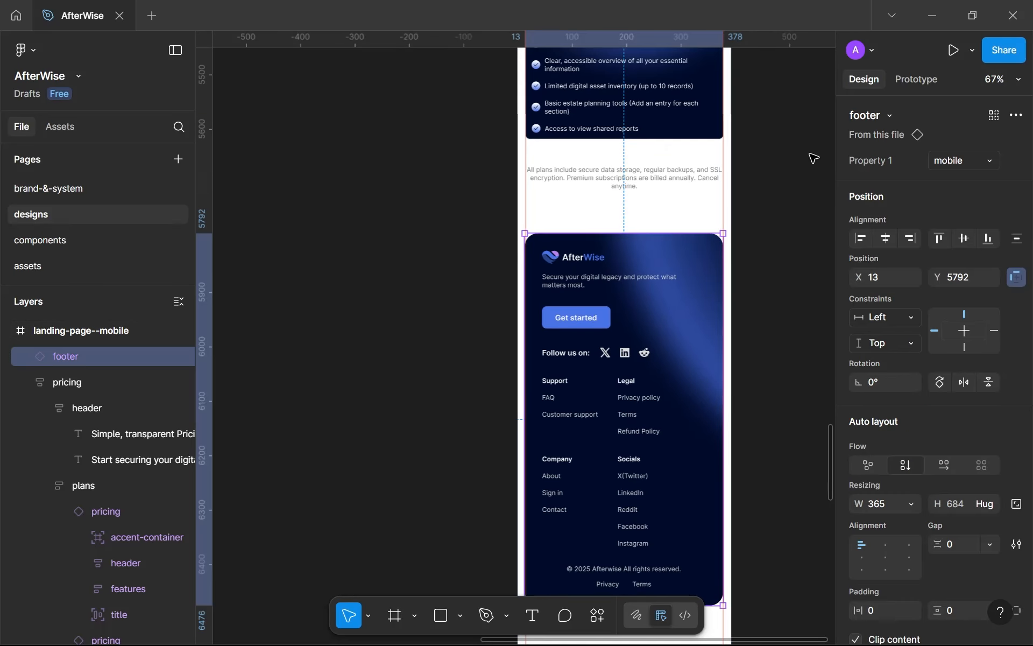
{"action": "scroll", "coordinate": [722, 318], "scroll_direction": "up", "scroll_amount": 3}
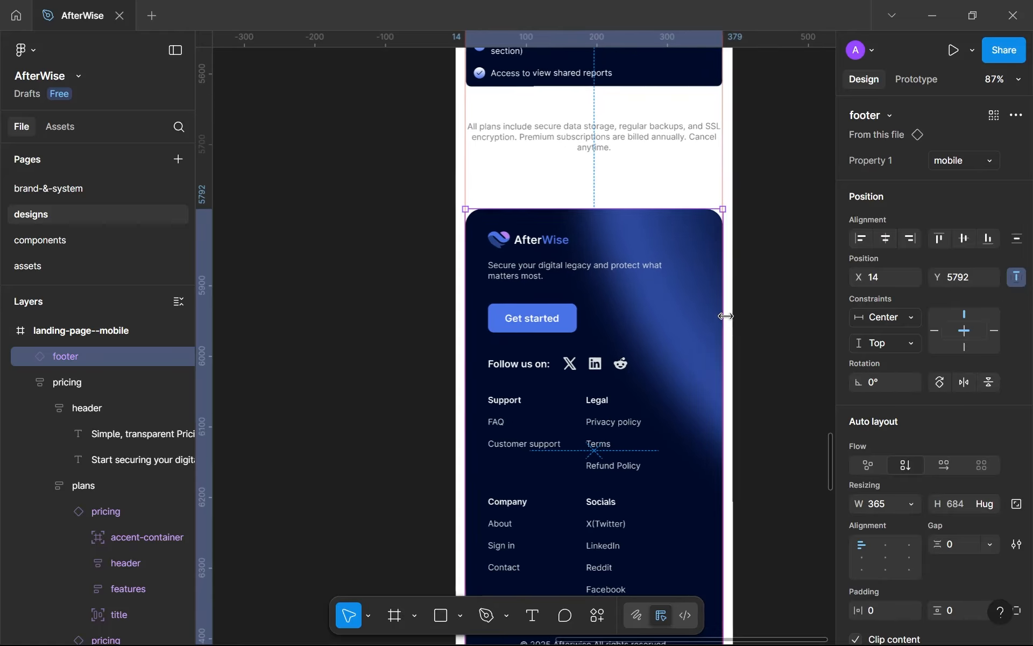
{"action": "scroll", "coordinate": [723, 376], "scroll_direction": "up", "scroll_amount": 2}
{"action": "scroll", "coordinate": [718, 390], "scroll_direction": "down", "scroll_amount": 4}
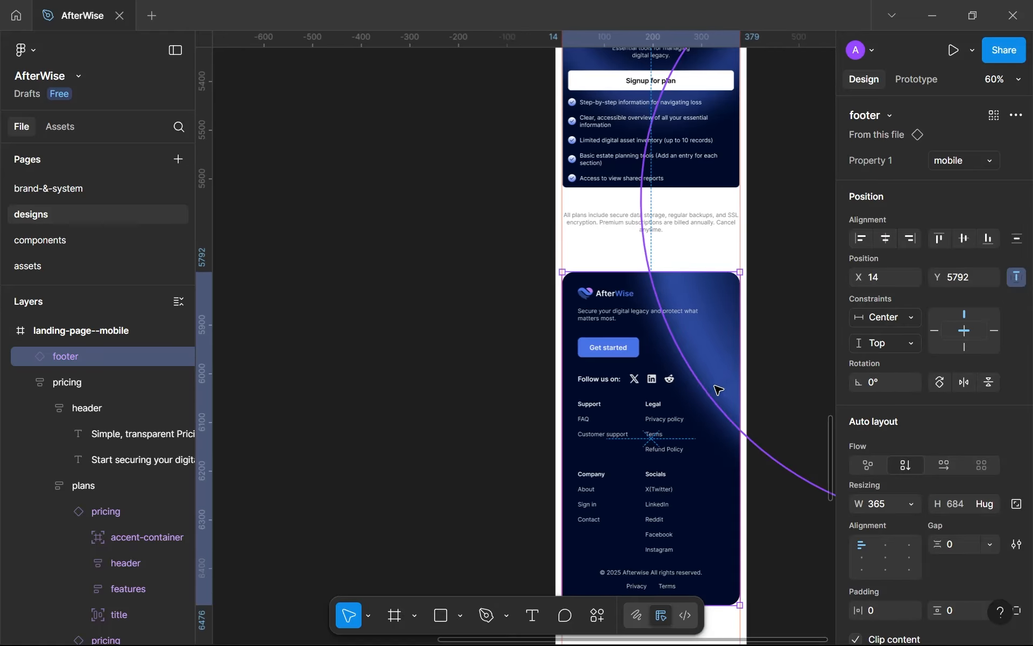
{"action": "scroll", "coordinate": [566, 315], "scroll_direction": "up", "scroll_amount": 8}
{"action": "scroll", "coordinate": [568, 315], "scroll_direction": "up", "scroll_amount": 8}
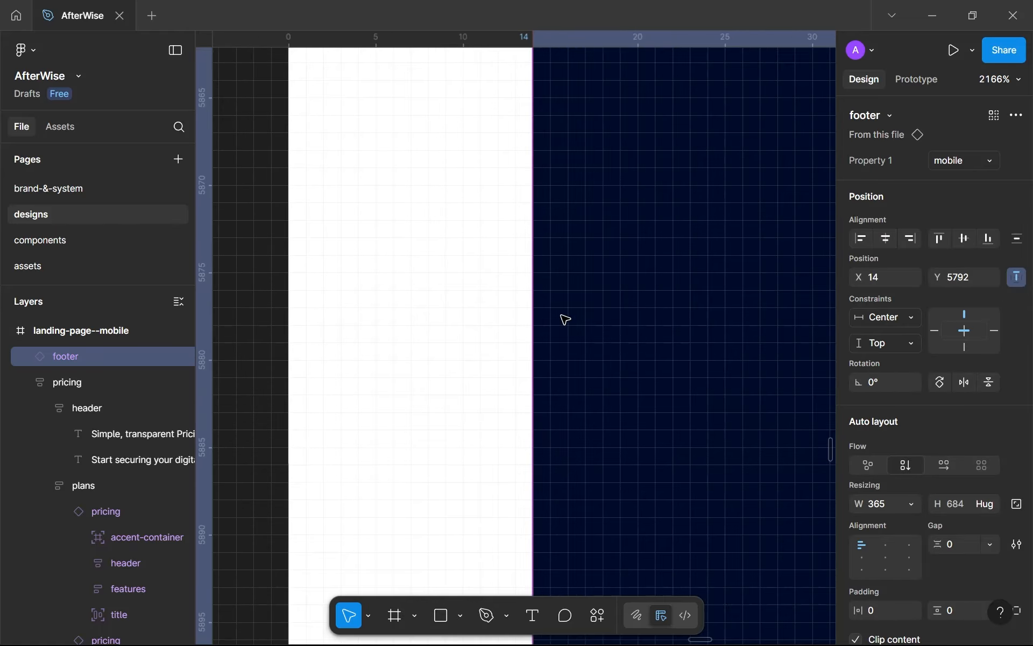
{"action": "scroll", "coordinate": [565, 316], "scroll_direction": "down", "scroll_amount": 7}
{"action": "scroll", "coordinate": [562, 316], "scroll_direction": "down", "scroll_amount": 3}
Settle the footer at Y 5762 beneath the pricing note and go to the components page.
{"action": "left_click_drag", "start_coordinate": [540, 317], "coordinate": [272, 279]}
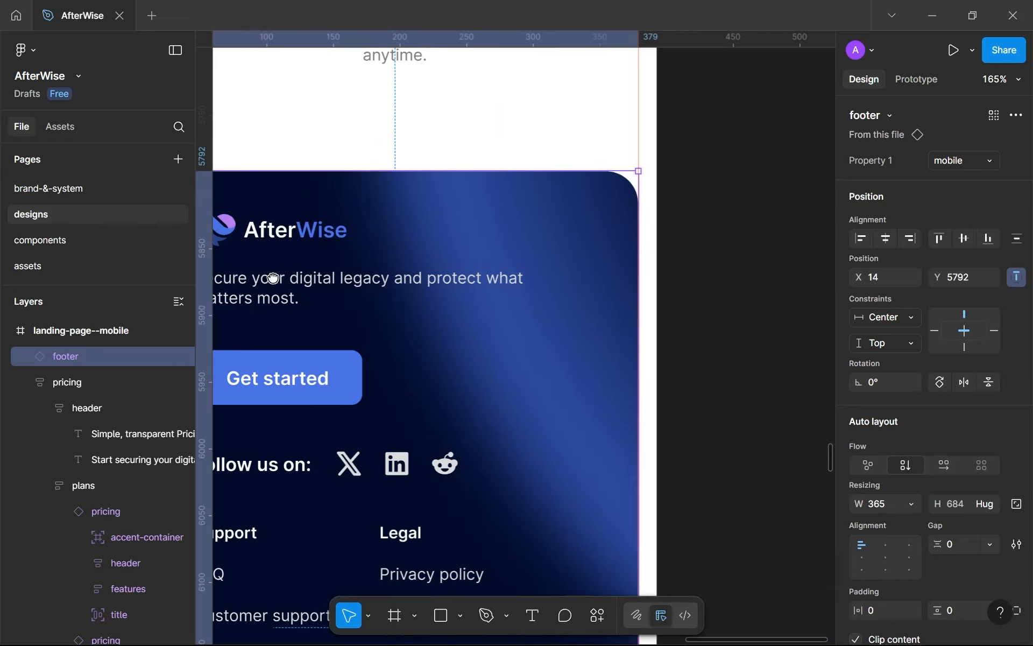
{"action": "scroll", "coordinate": [652, 346], "scroll_direction": "up", "scroll_amount": 7}
{"action": "scroll", "coordinate": [662, 356], "scroll_direction": "up", "scroll_amount": 2}
{"action": "scroll", "coordinate": [662, 357], "scroll_direction": "down", "scroll_amount": 10}
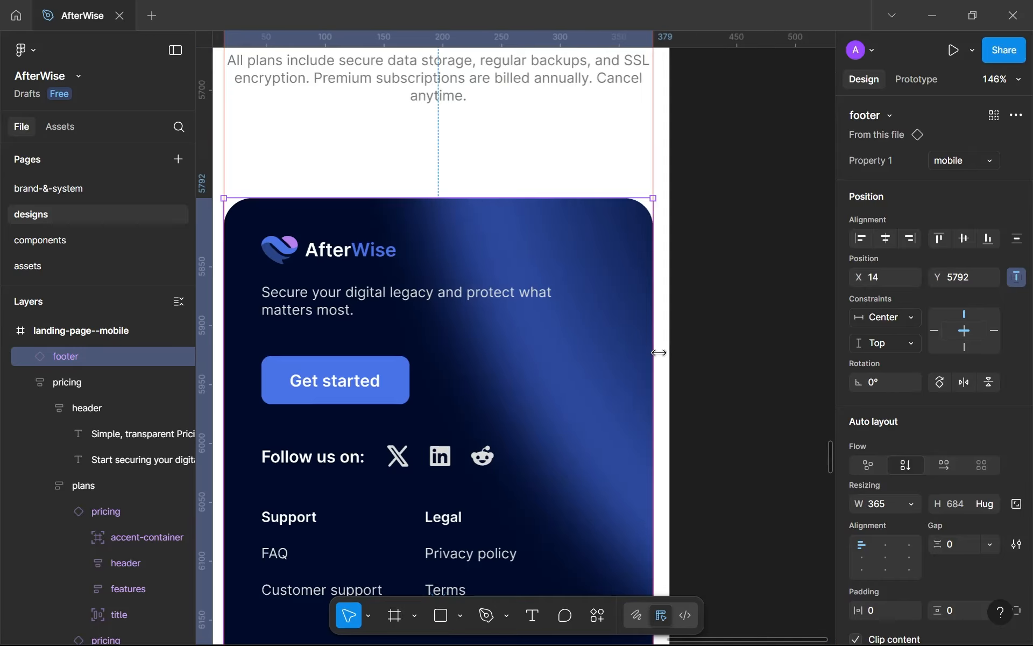
{"action": "scroll", "coordinate": [622, 330], "scroll_direction": "up", "scroll_amount": 1}
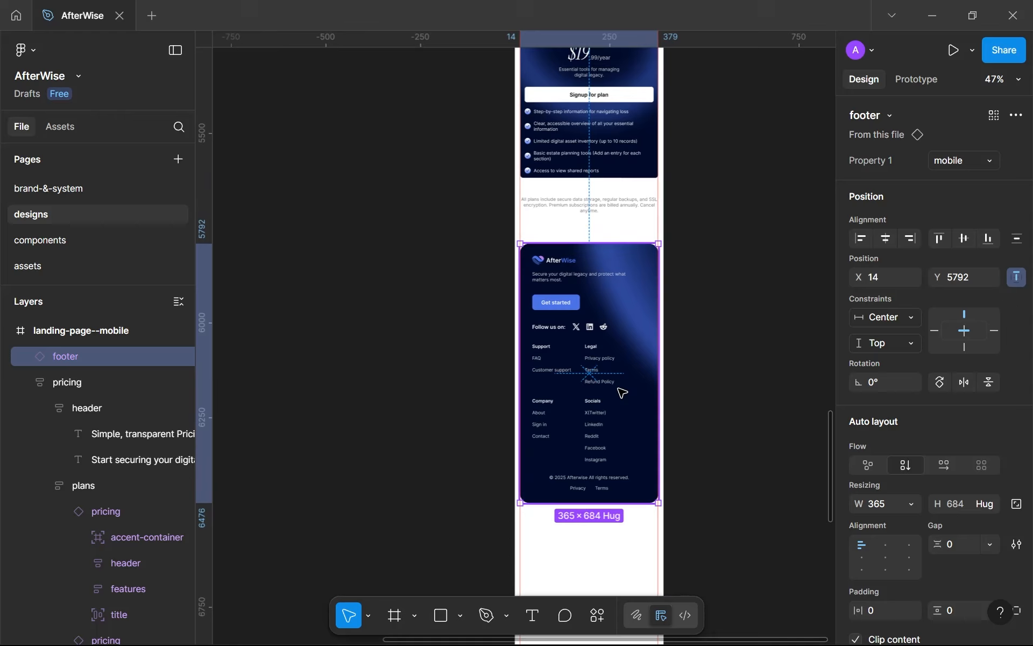
{"action": "left_click_drag", "start_coordinate": [603, 408], "coordinate": [602, 405]}
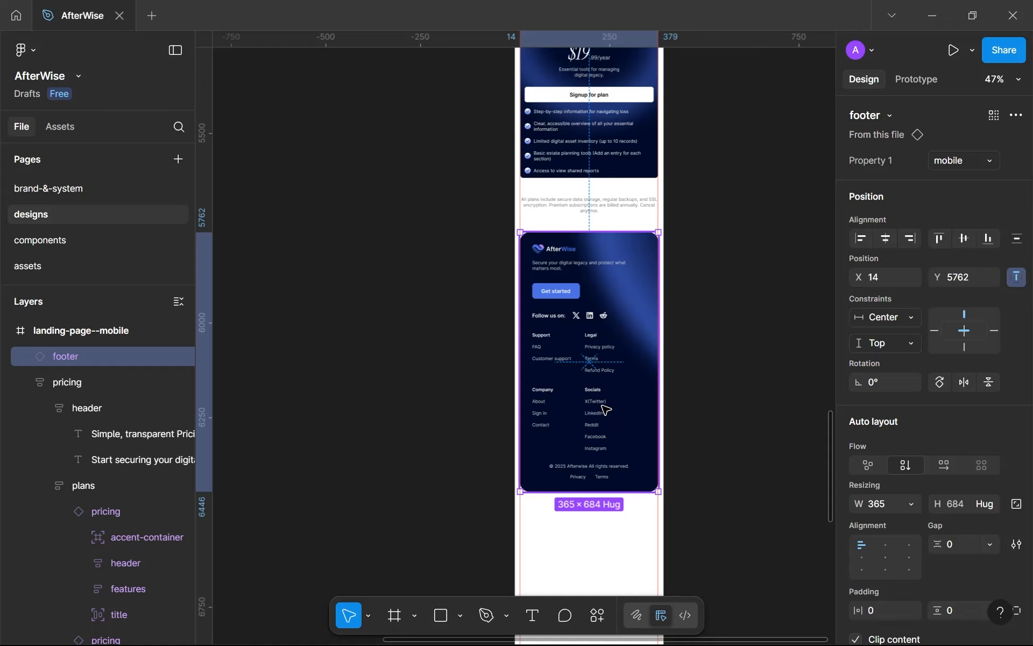
{"action": "scroll", "coordinate": [606, 410], "scroll_direction": "down", "scroll_amount": 5}
{"action": "scroll", "coordinate": [583, 408], "scroll_direction": "up", "scroll_amount": 5}
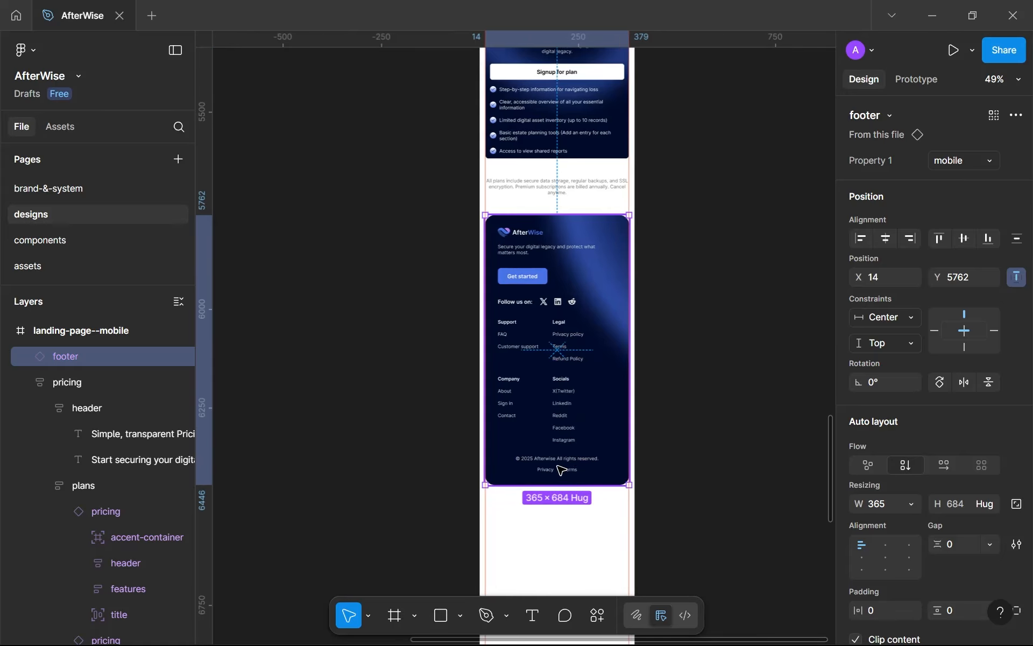
{"action": "scroll", "coordinate": [547, 393], "scroll_direction": "up", "scroll_amount": 3}
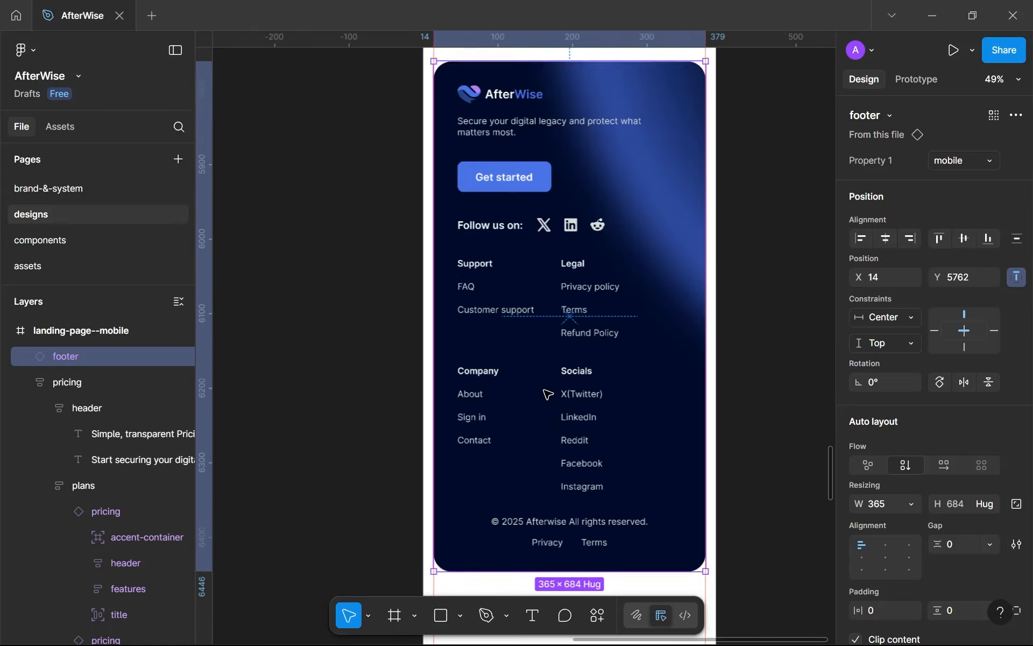
{"action": "scroll", "coordinate": [547, 394], "scroll_direction": "down", "scroll_amount": 2}
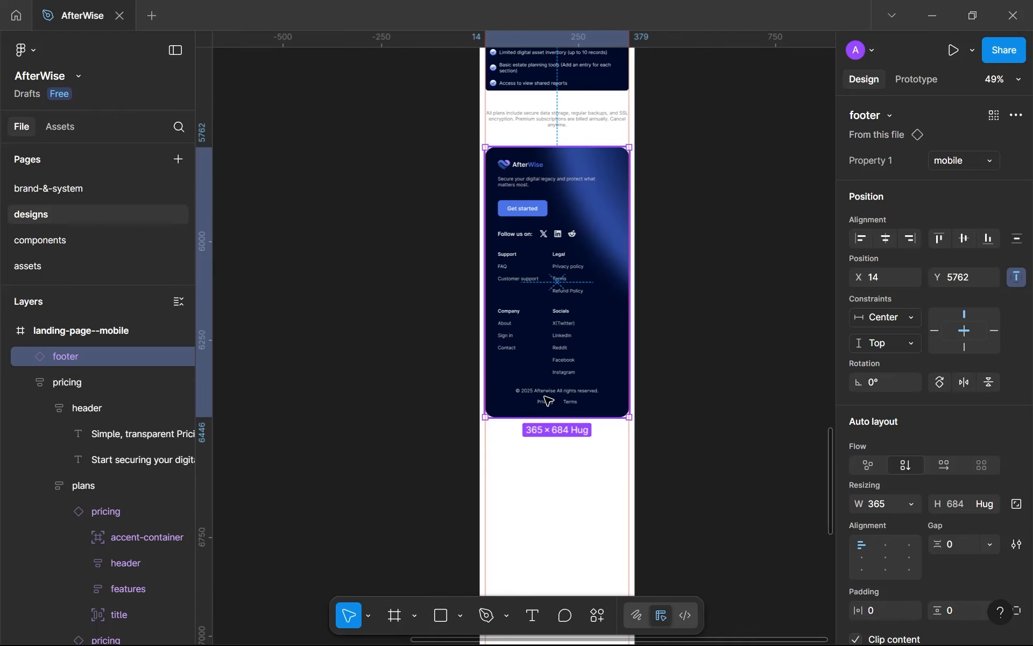
{"action": "left_click", "coordinate": [51, 243]}
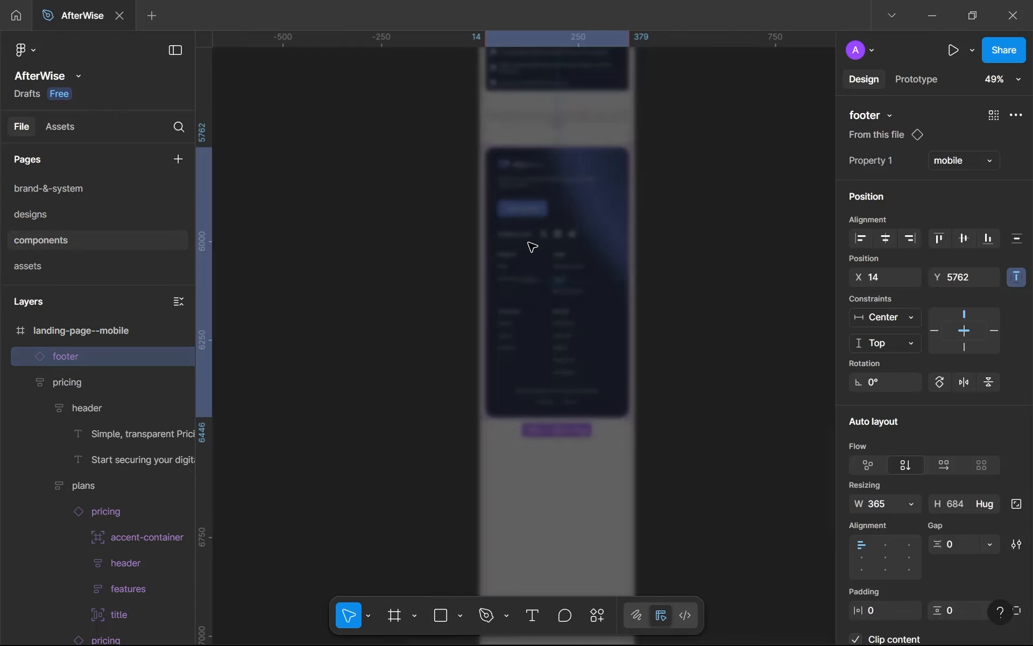
In the mobile variant, align copyright-legal top-left and change its left and right padding from 64 to 32.
{"action": "scroll", "coordinate": [530, 245], "scroll_direction": "up", "scroll_amount": 2}
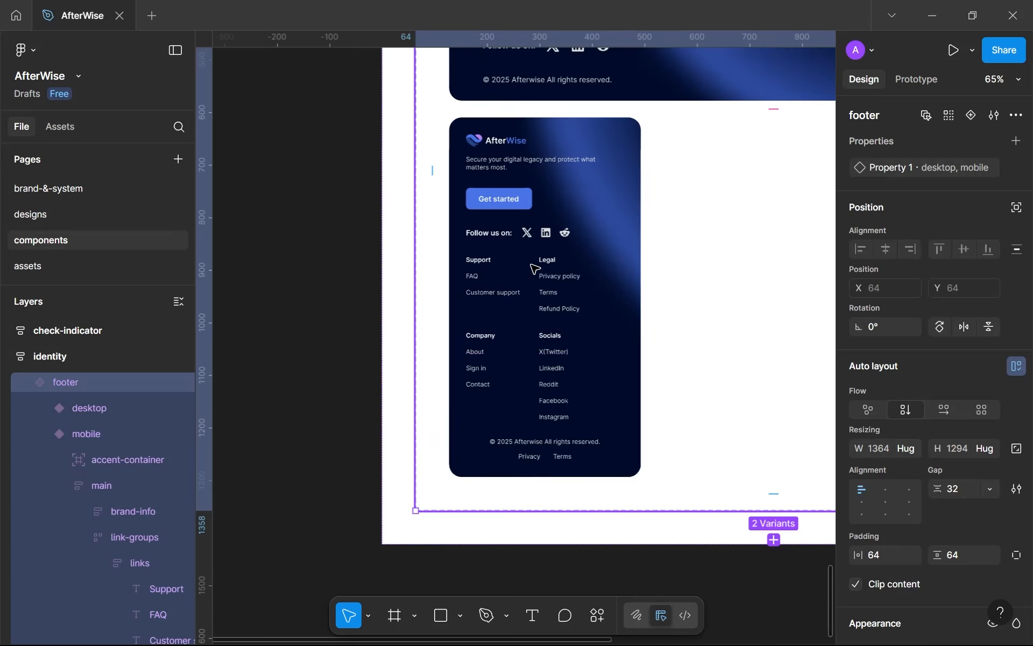
{"action": "left_click", "coordinate": [533, 268]}
{"action": "left_click", "coordinate": [532, 365]}
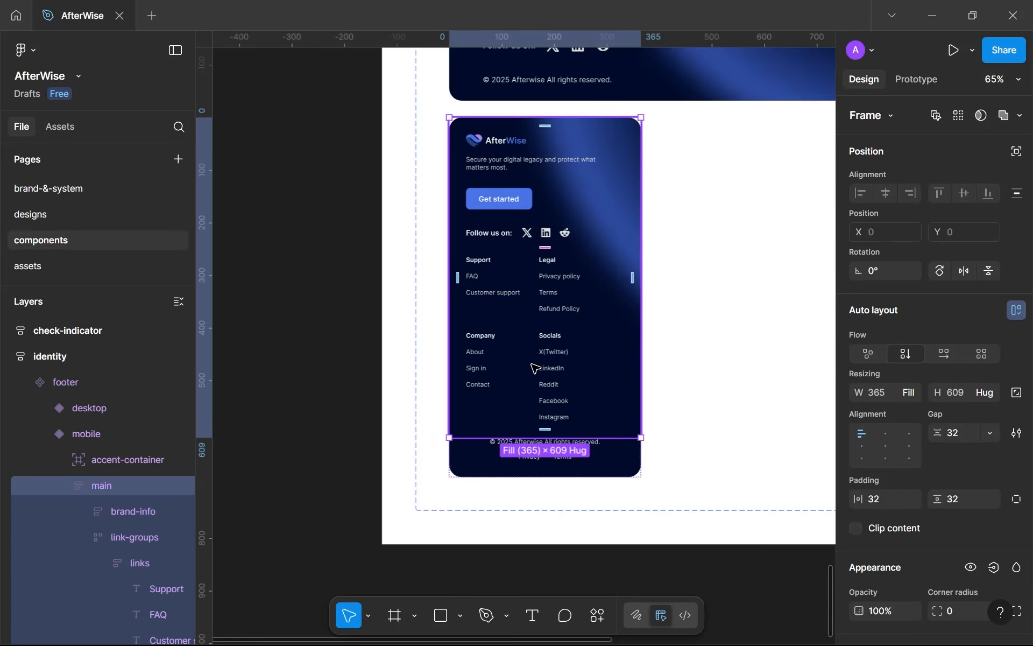
{"action": "left_click", "coordinate": [534, 454]}
{"action": "left_click", "coordinate": [861, 433]}
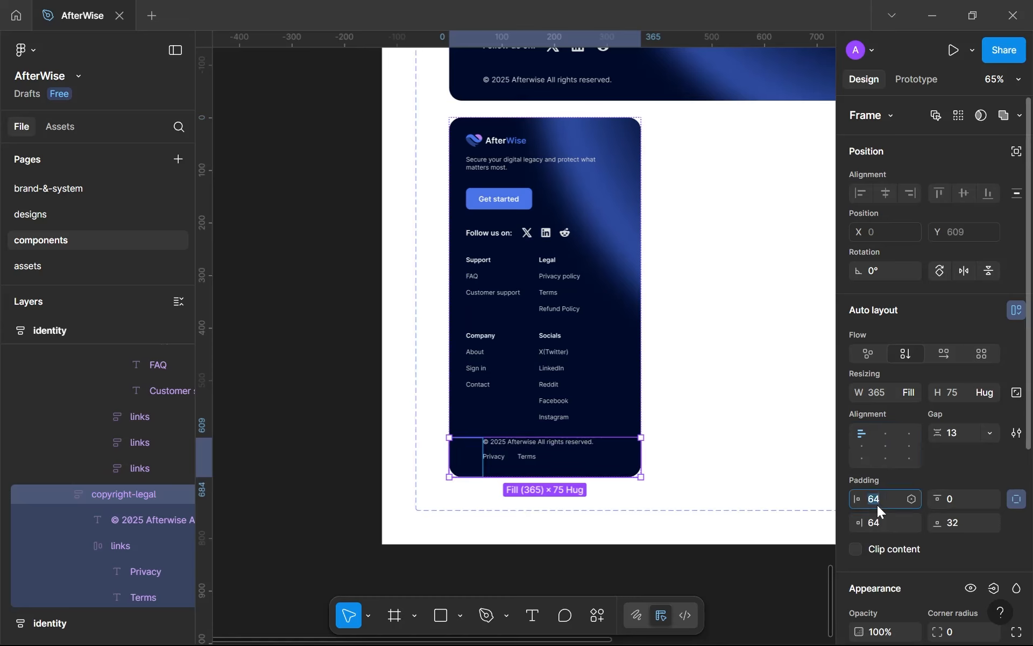
{"action": "type", "text": "32"}
{"action": "left_click", "coordinate": [893, 524]}
{"action": "type", "text": "32"}
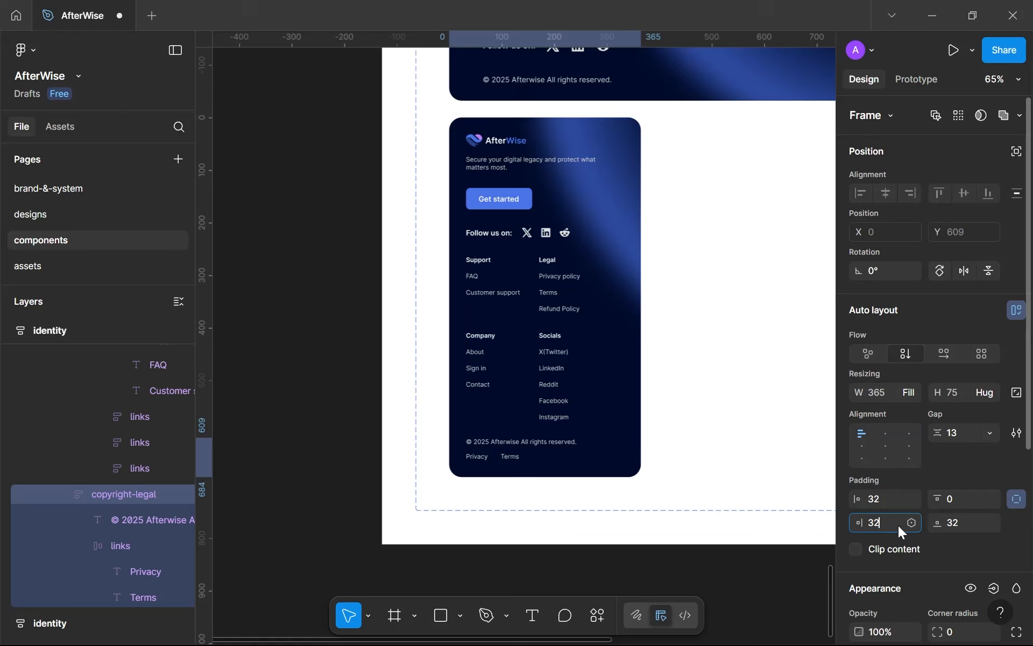
{"action": "key", "text": "Return"}
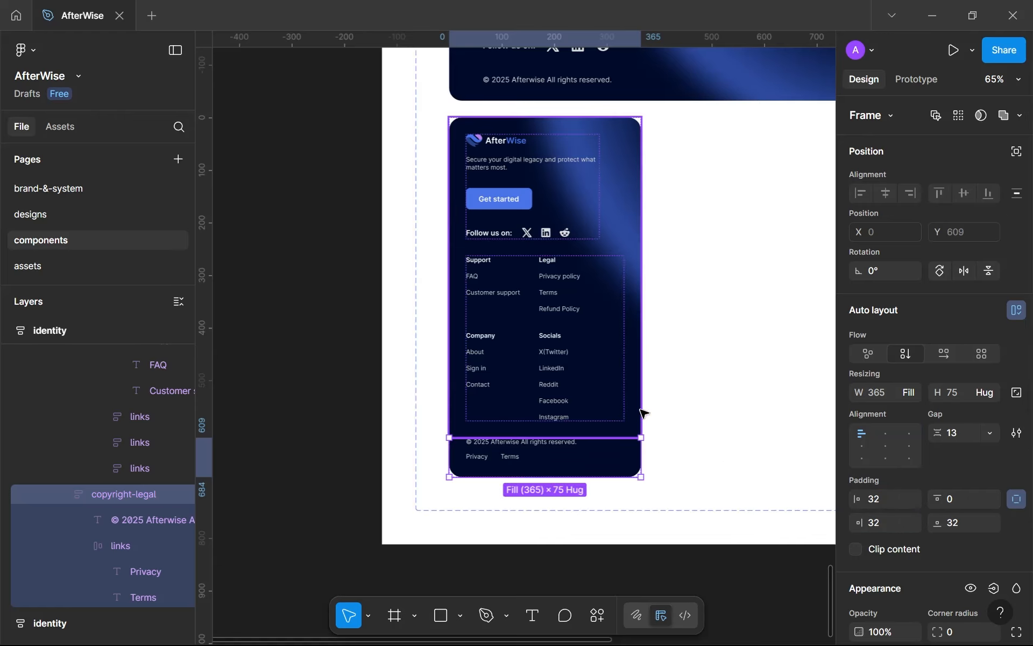
Top-centre the copyright row and link groups, and set brand-info to Fill container, centred.
{"action": "left_click", "coordinate": [882, 428]}
{"action": "left_click", "coordinate": [511, 351]}
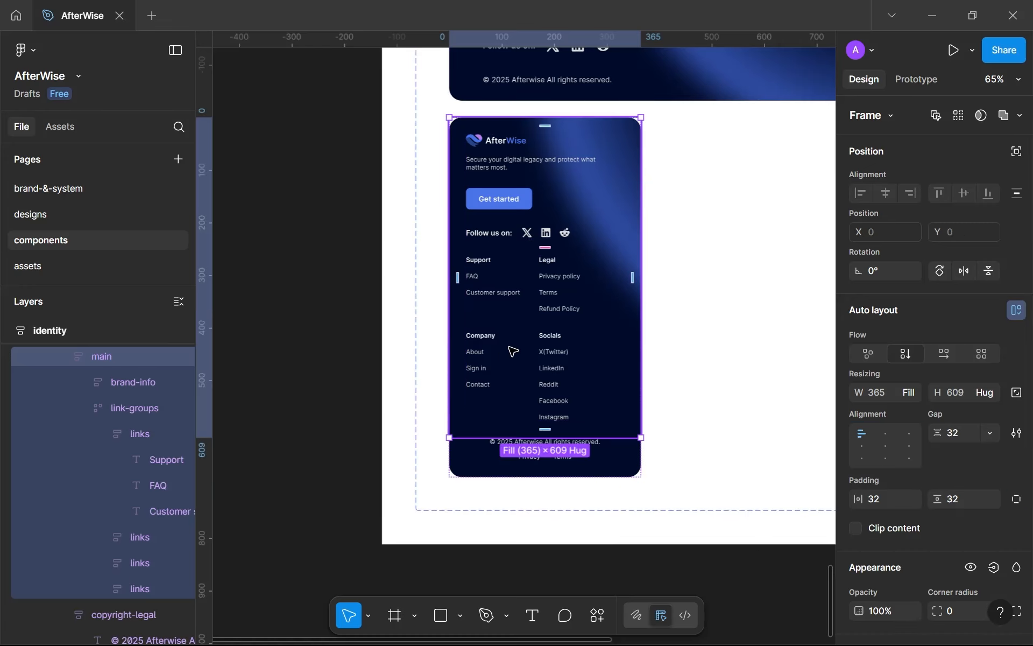
{"action": "left_click", "coordinate": [511, 351]}
{"action": "left_click", "coordinate": [882, 437]}
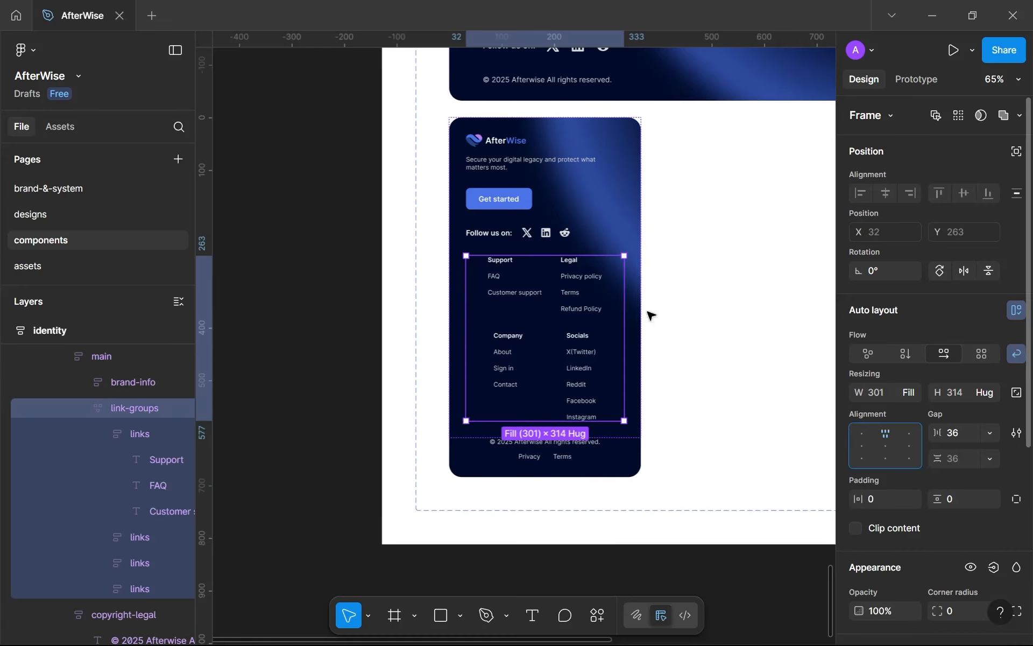
{"action": "left_click", "coordinate": [569, 214]}
{"action": "left_click", "coordinate": [904, 392]}
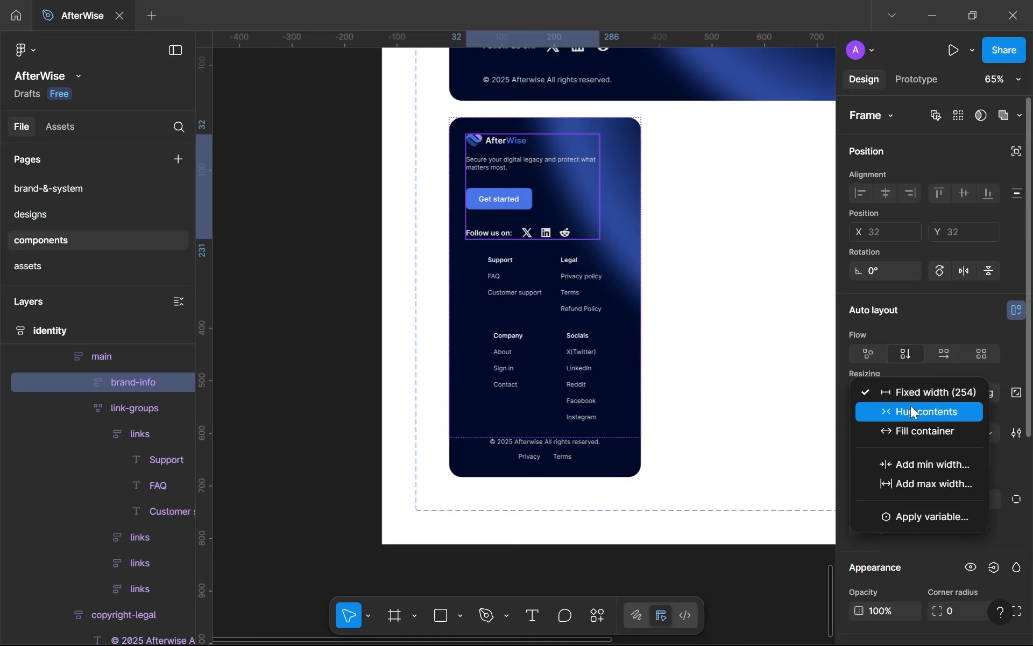
{"action": "left_click", "coordinate": [904, 426]}
{"action": "left_click", "coordinate": [887, 432]}
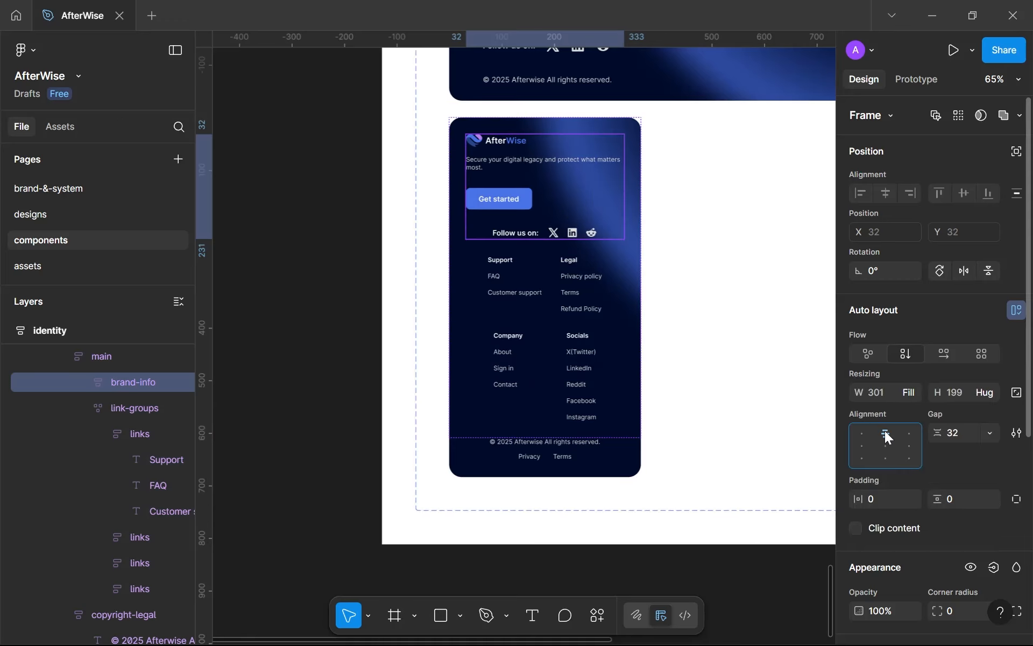
Centre the header's Get started button, the AfterWise logo, and the tagline text.
{"action": "double_click", "coordinate": [521, 177]}
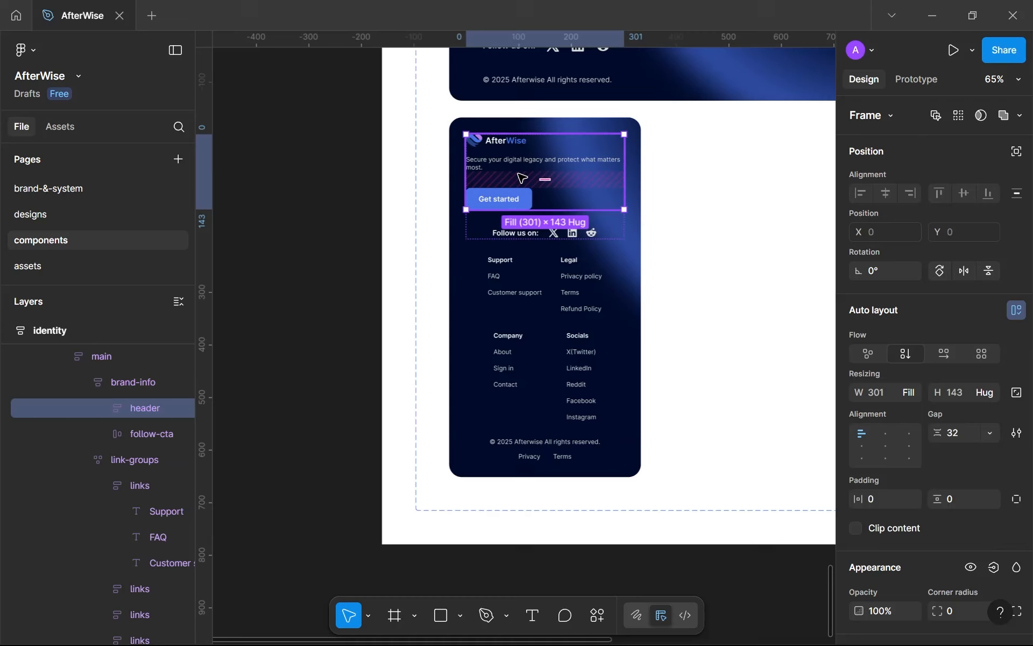
{"action": "left_click", "coordinate": [885, 434]}
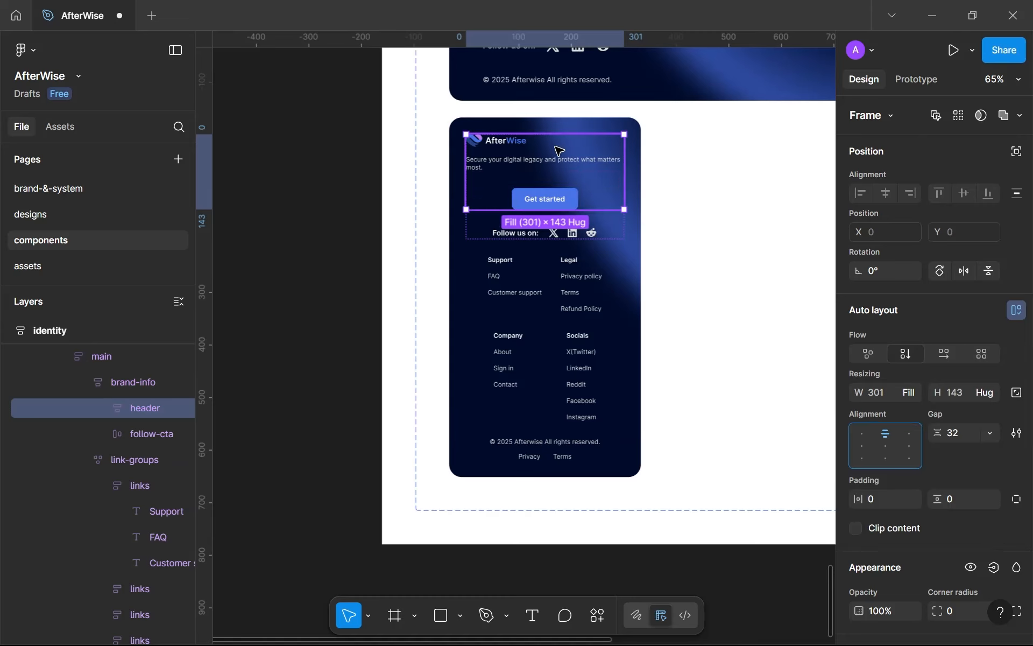
{"action": "double_click", "coordinate": [533, 152]}
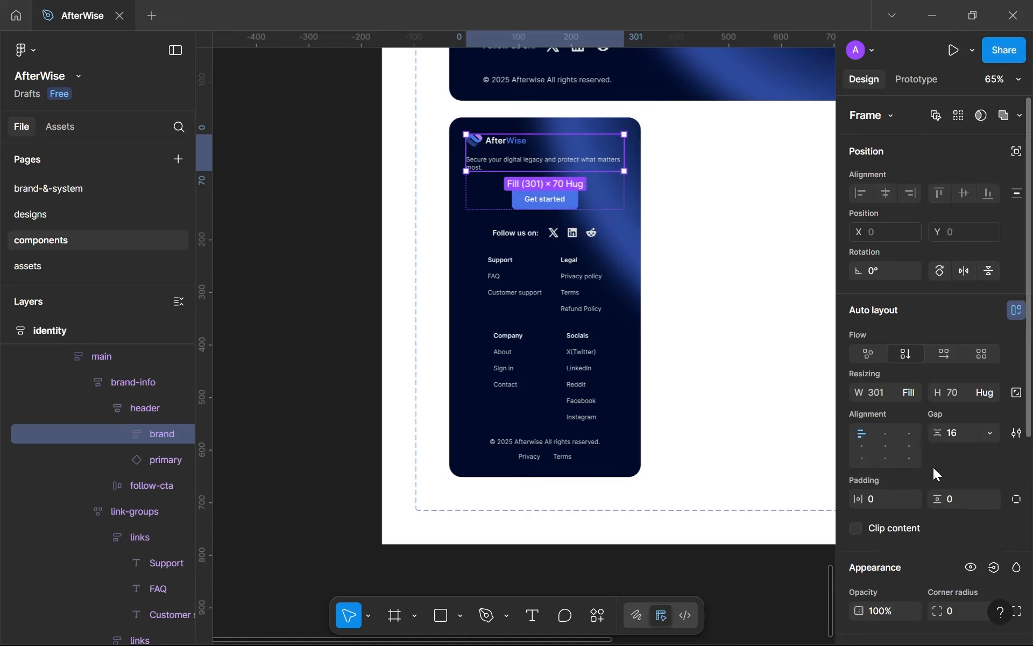
{"action": "left_click", "coordinate": [883, 435]}
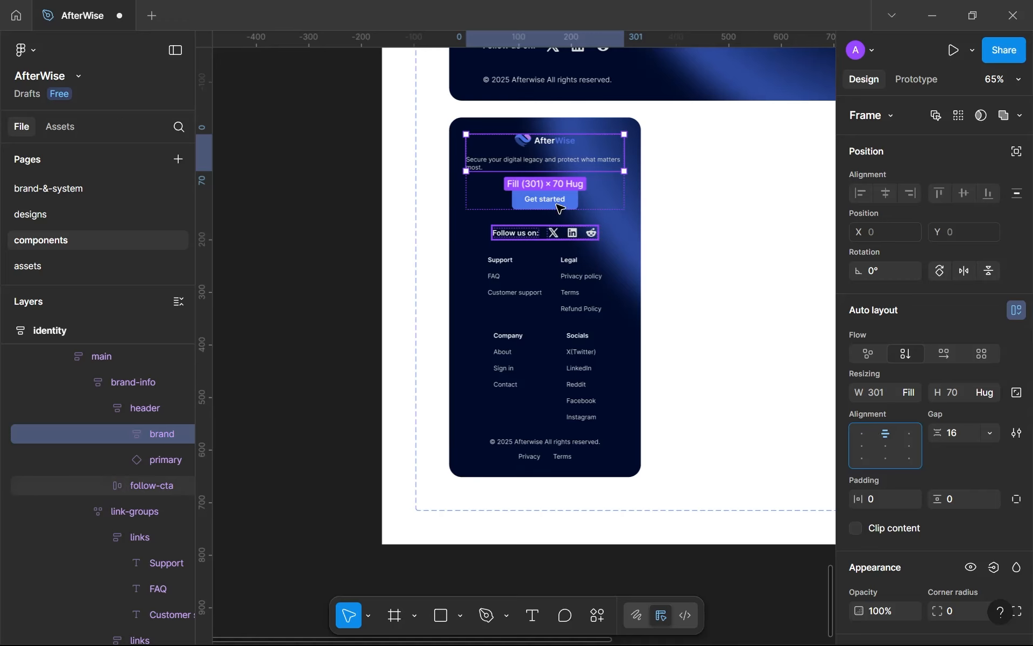
{"action": "double_click", "coordinate": [559, 162]}
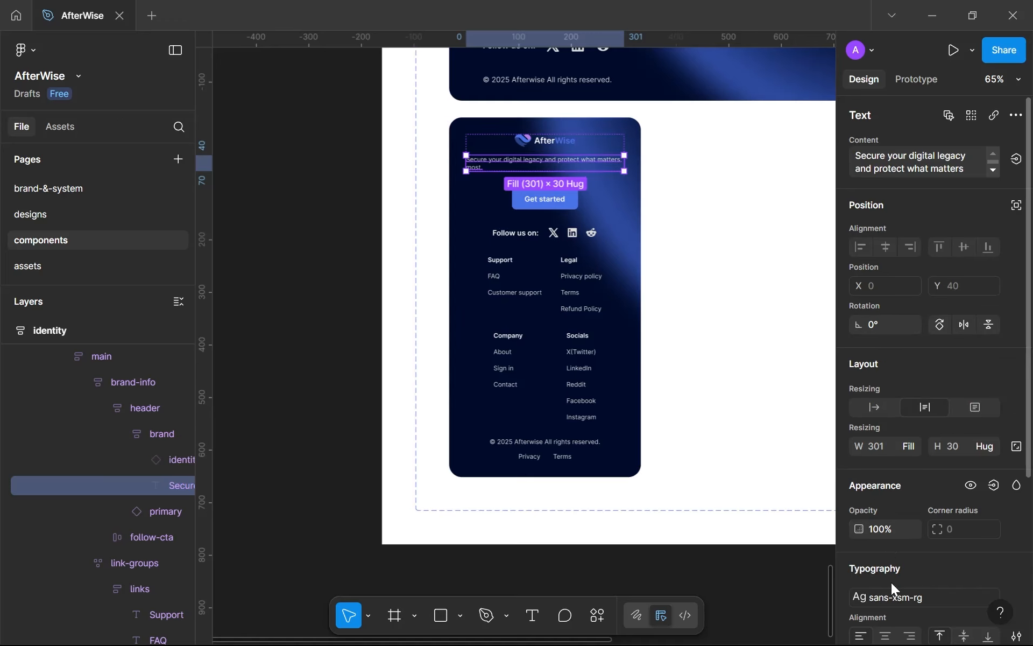
{"action": "left_click", "coordinate": [883, 637]}
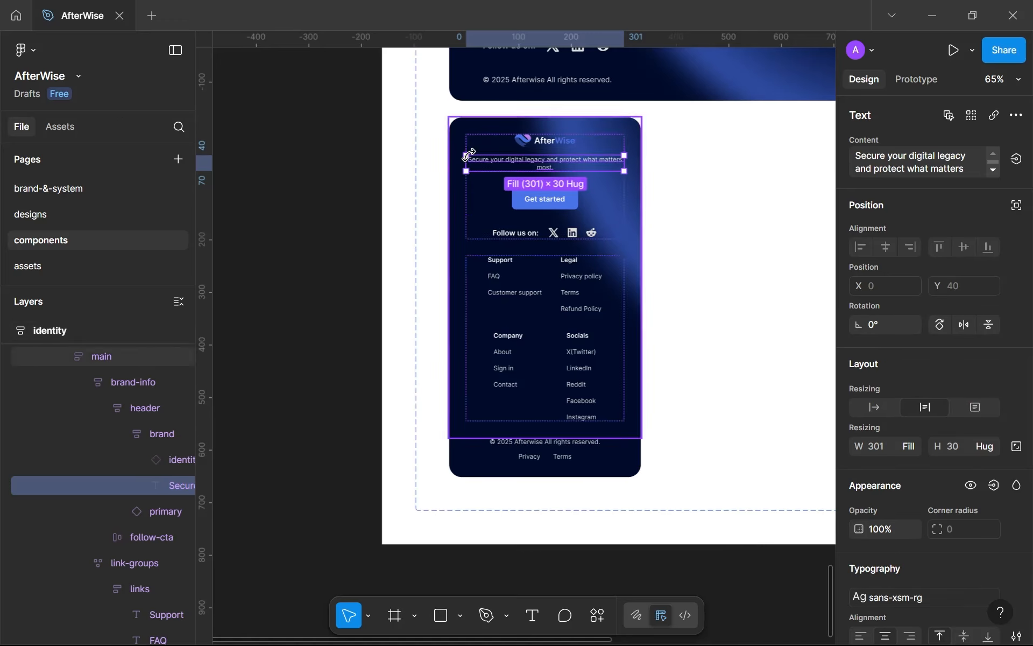
{"action": "left_click", "coordinate": [427, 260]}
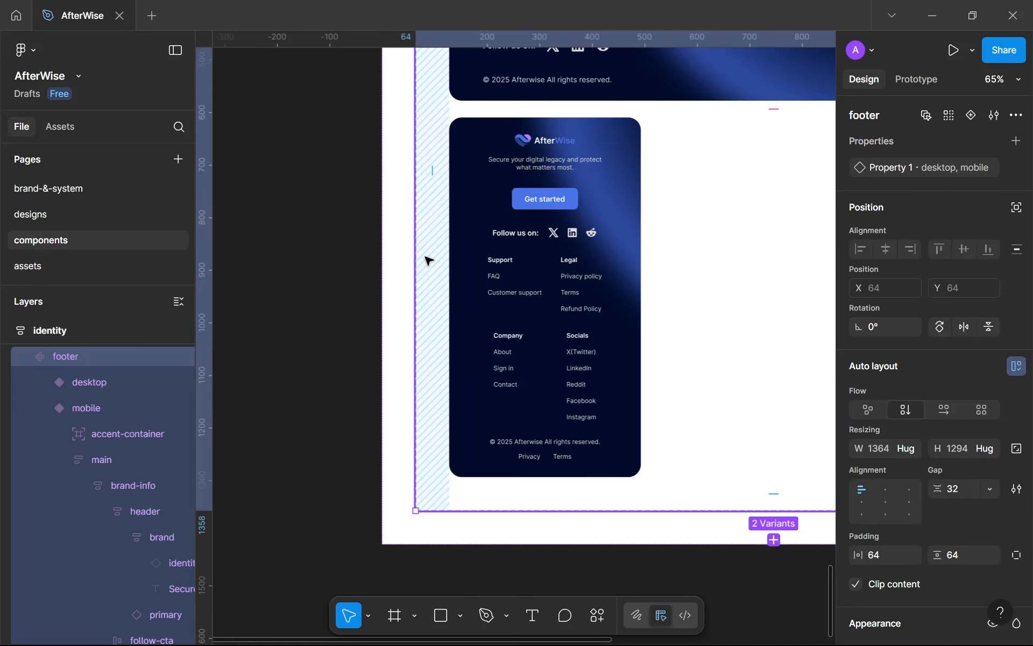
Review the footer instance on the designs page and select its main frame.
{"action": "scroll", "coordinate": [427, 260], "scroll_direction": "down", "scroll_amount": 2}
{"action": "scroll", "coordinate": [427, 261], "scroll_direction": "down", "scroll_amount": 3}
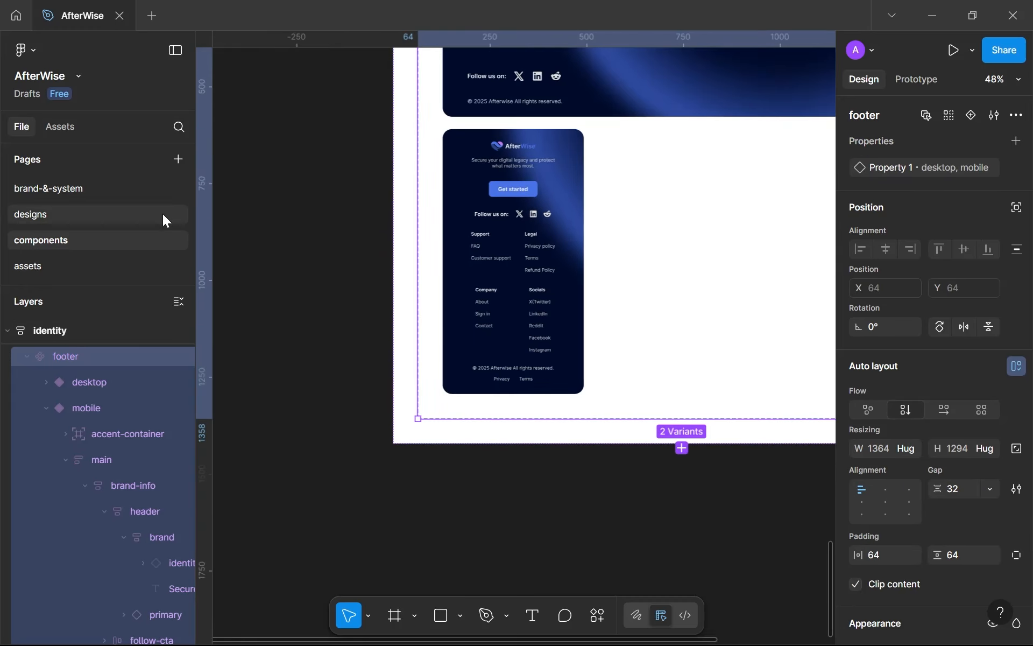
{"action": "left_click", "coordinate": [153, 210]}
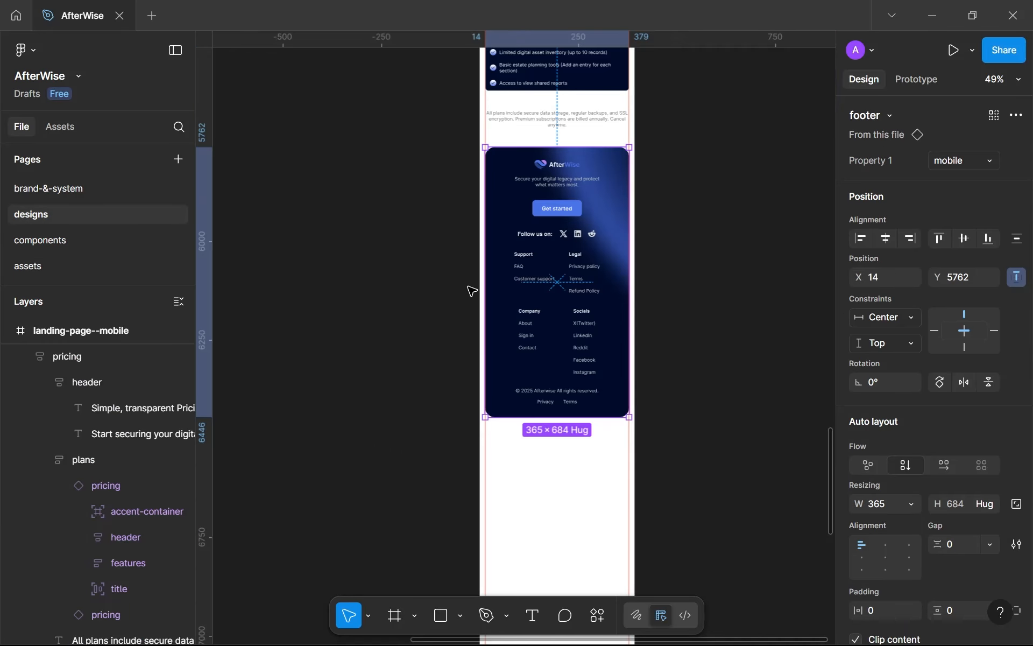
{"action": "left_click", "coordinate": [583, 443]}
{"action": "scroll", "coordinate": [546, 261], "scroll_direction": "up", "scroll_amount": 4}
{"action": "left_click_drag", "start_coordinate": [545, 262], "coordinate": [521, 262]}
{"action": "scroll", "coordinate": [521, 263], "scroll_direction": "up", "scroll_amount": 1}
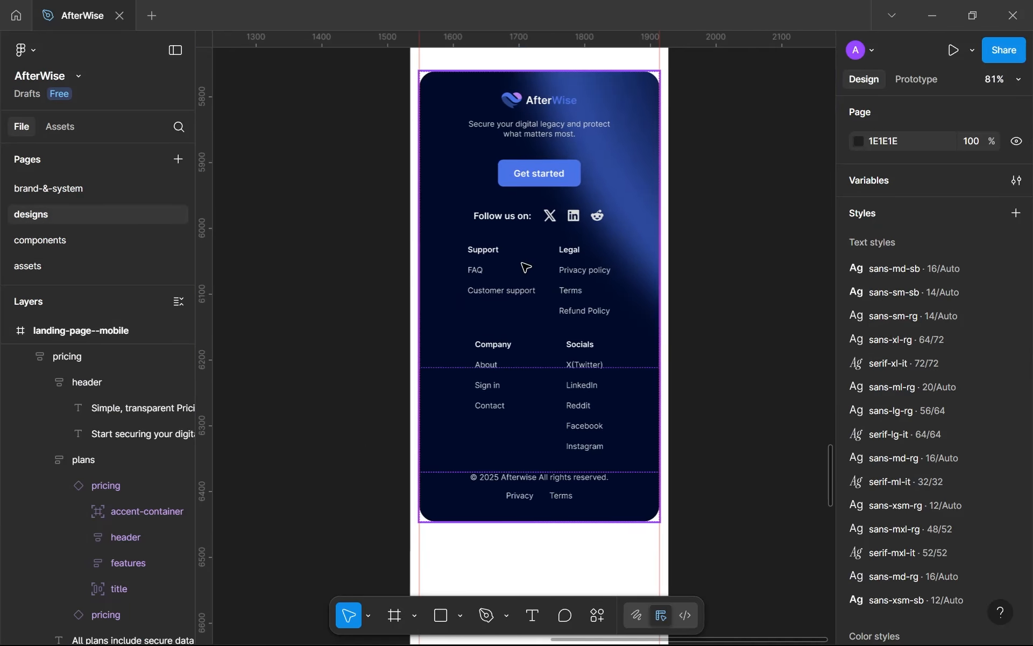
{"action": "scroll", "coordinate": [526, 268], "scroll_direction": "up", "scroll_amount": 3}
{"action": "scroll", "coordinate": [613, 291], "scroll_direction": "down", "scroll_amount": 4}
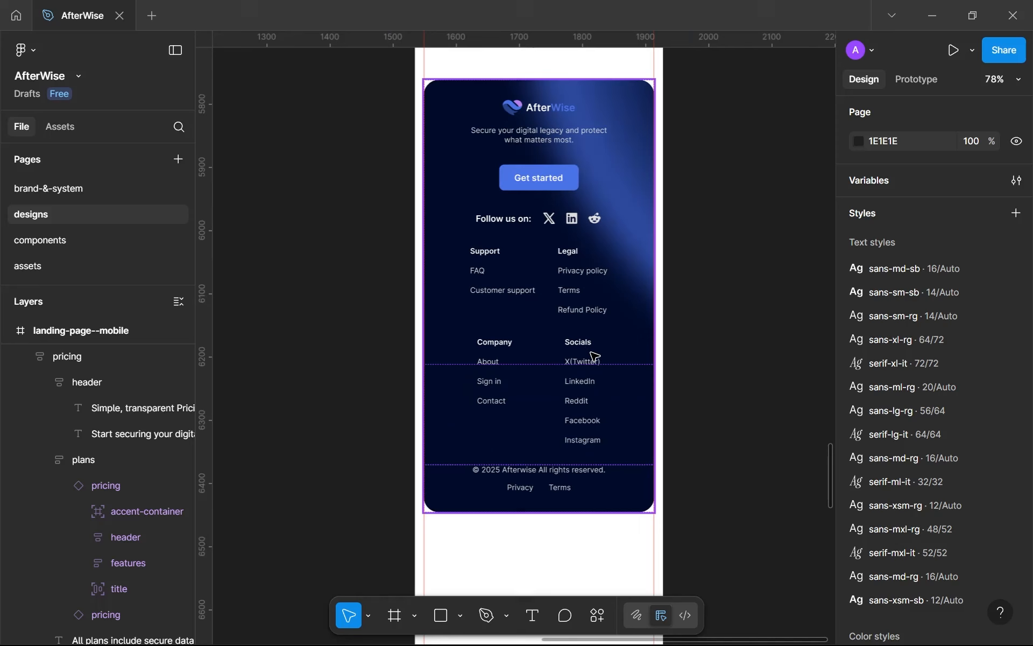
{"action": "double_click", "coordinate": [594, 356]}
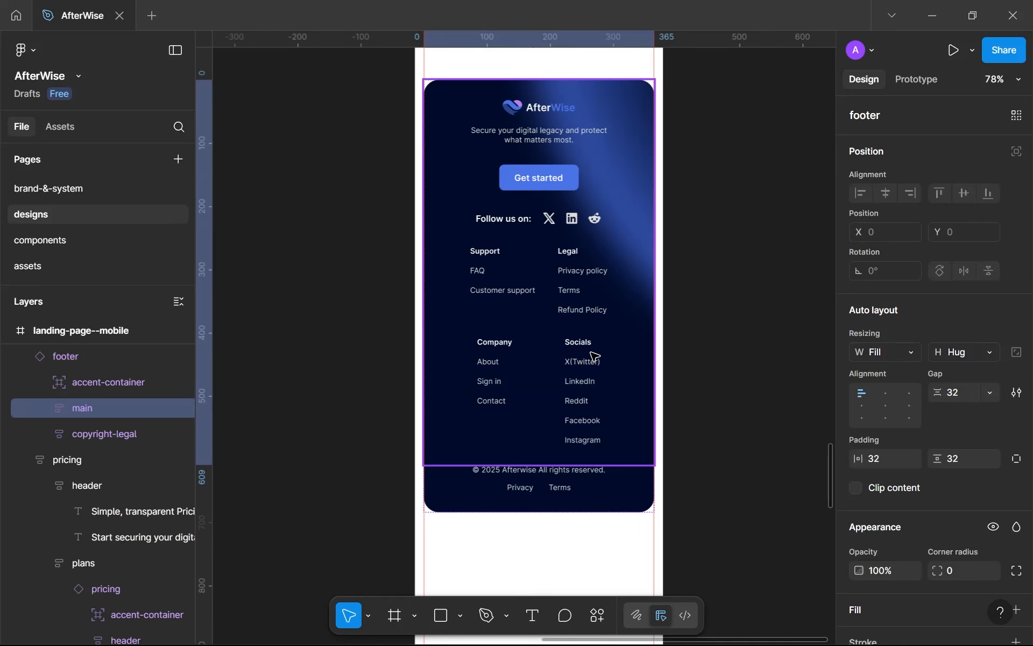
On the components page, set the mobile link-groups gap to 24, shrinking it to 301 × 302.
{"action": "left_click", "coordinate": [42, 237]}
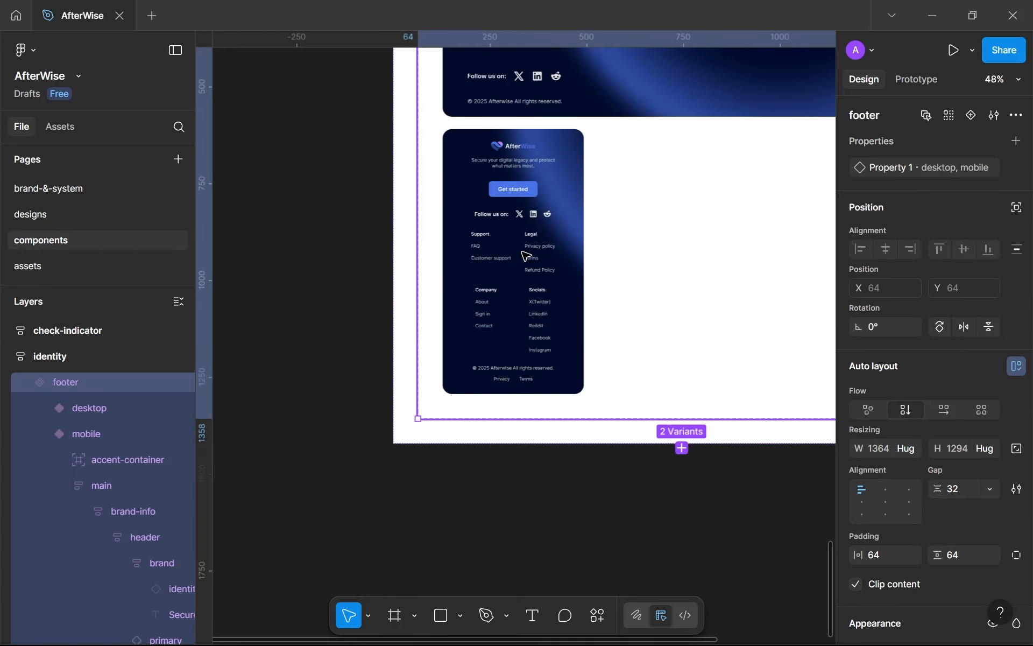
{"action": "double_click", "coordinate": [522, 252]}
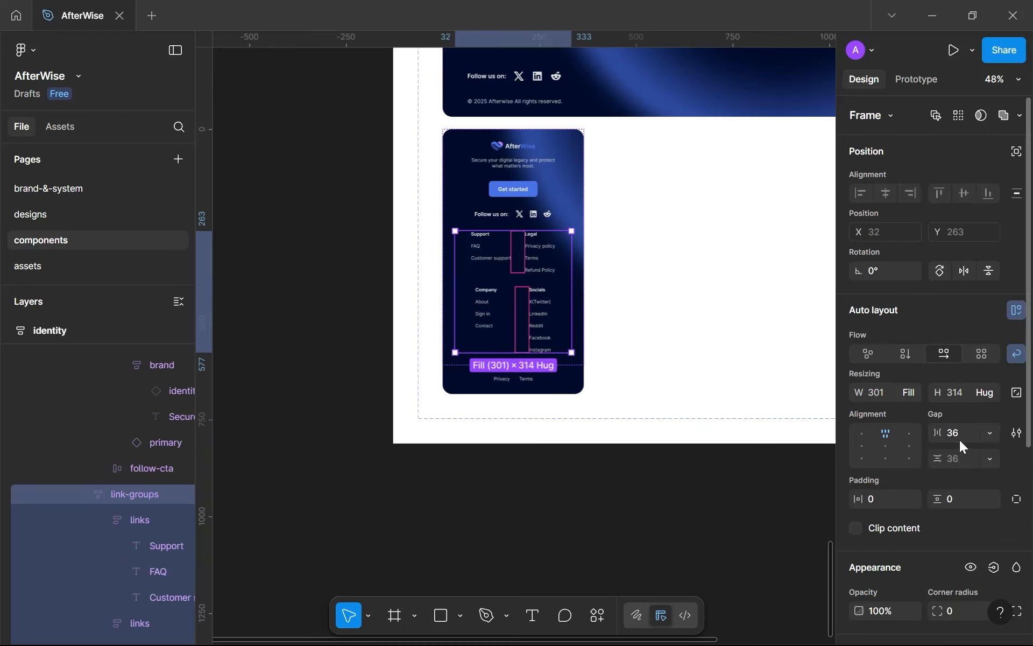
{"action": "left_click", "coordinate": [948, 456]}
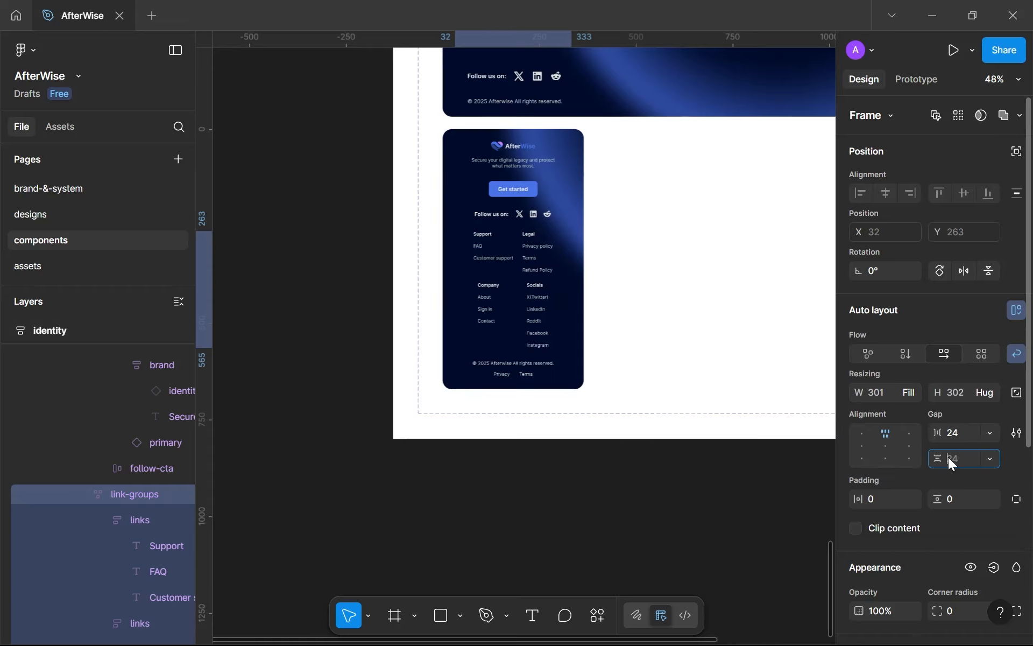
{"action": "scroll", "coordinate": [528, 255], "scroll_direction": "up", "scroll_amount": 3}
{"action": "left_click_drag", "start_coordinate": [529, 255], "coordinate": [586, 281]}
{"action": "scroll", "coordinate": [586, 281], "scroll_direction": "up", "scroll_amount": 1}
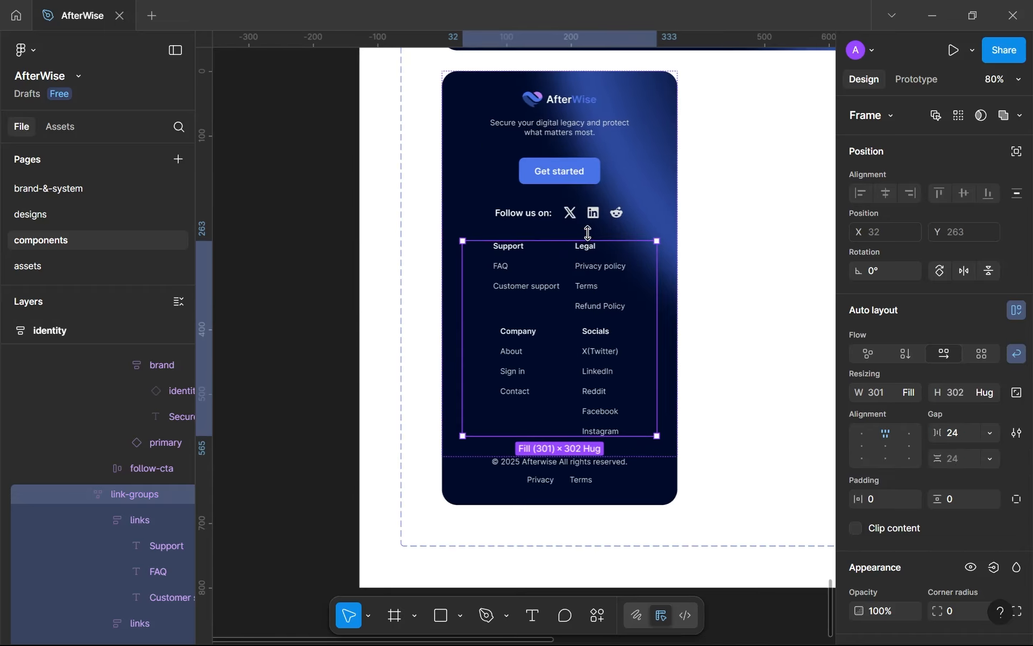
{"action": "key", "text": "alt"}
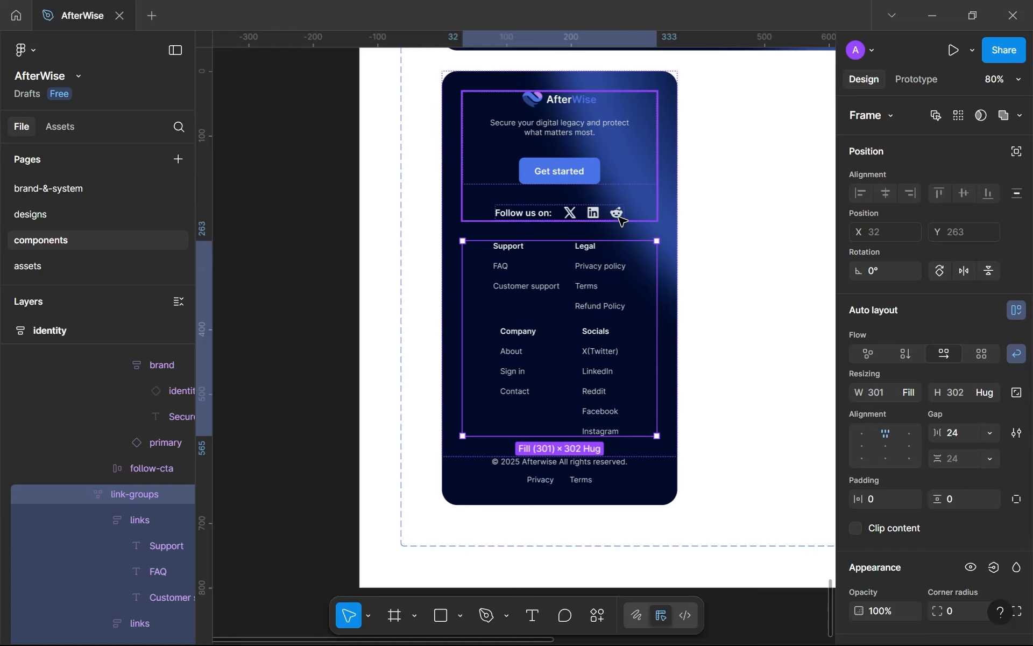
{"action": "left_click", "coordinate": [618, 214]}
{"action": "scroll", "coordinate": [631, 336], "scroll_direction": "down", "scroll_amount": 4}
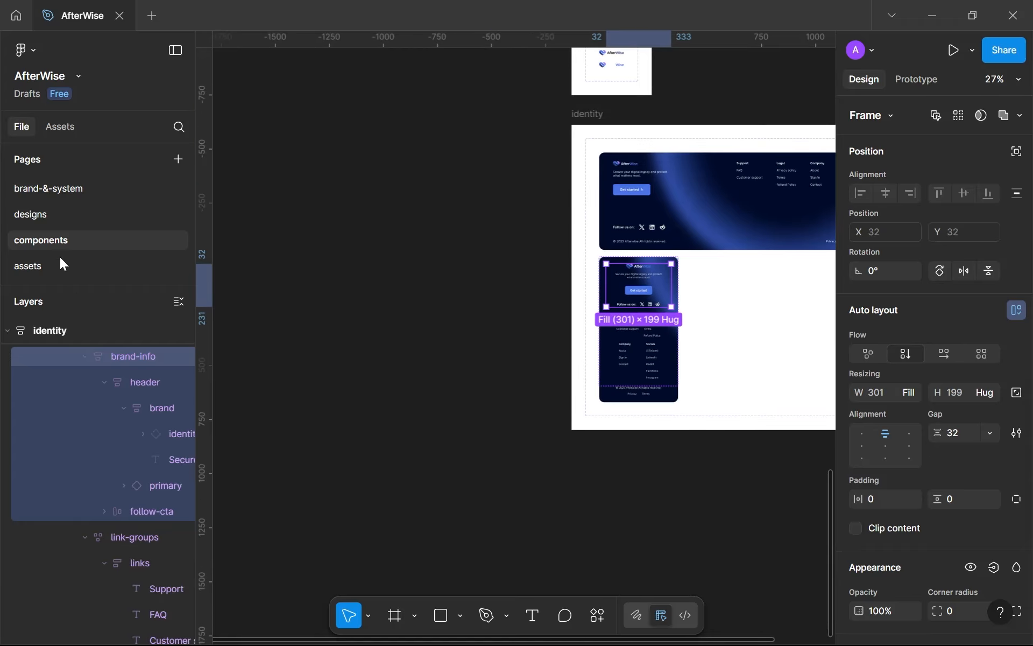
Select the mobile page's footer instance and nudge it up to Y 5748 toward pricing.
{"action": "left_click", "coordinate": [66, 214]}
{"action": "scroll", "coordinate": [468, 200], "scroll_direction": "down", "scroll_amount": 6}
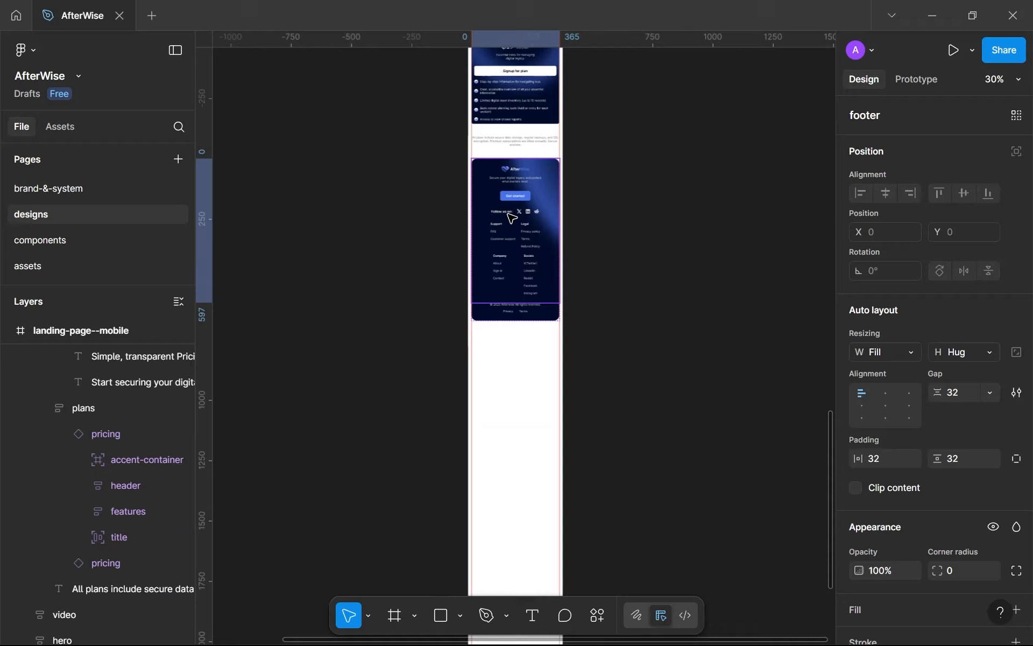
{"action": "left_click", "coordinate": [445, 237]}
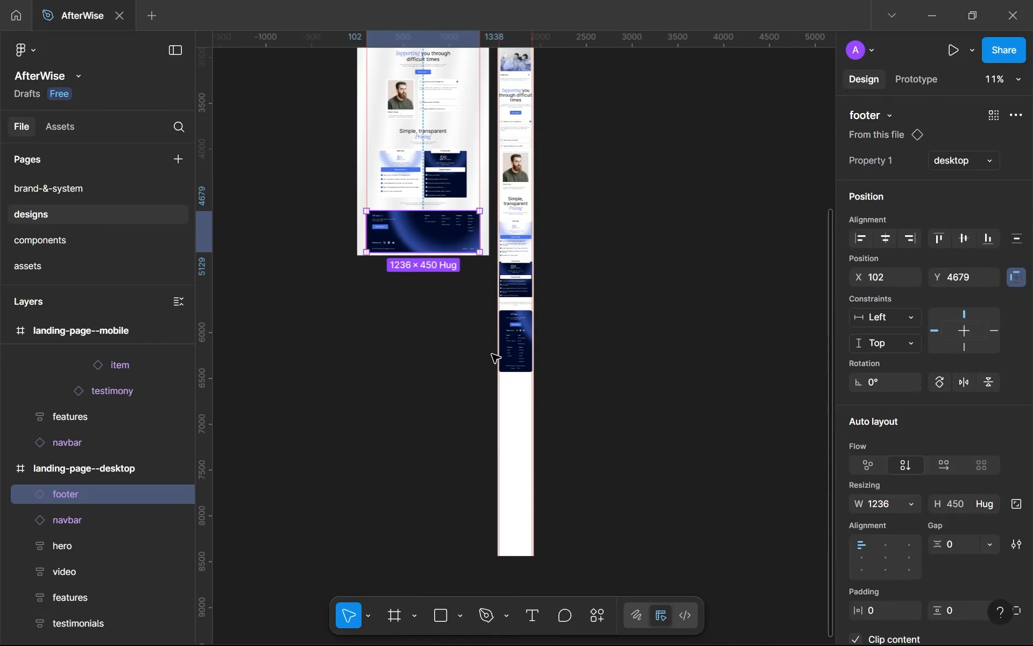
{"action": "left_click", "coordinate": [519, 375]}
{"action": "left_click", "coordinate": [517, 324]}
{"action": "scroll", "coordinate": [516, 316], "scroll_direction": "up", "scroll_amount": 3}
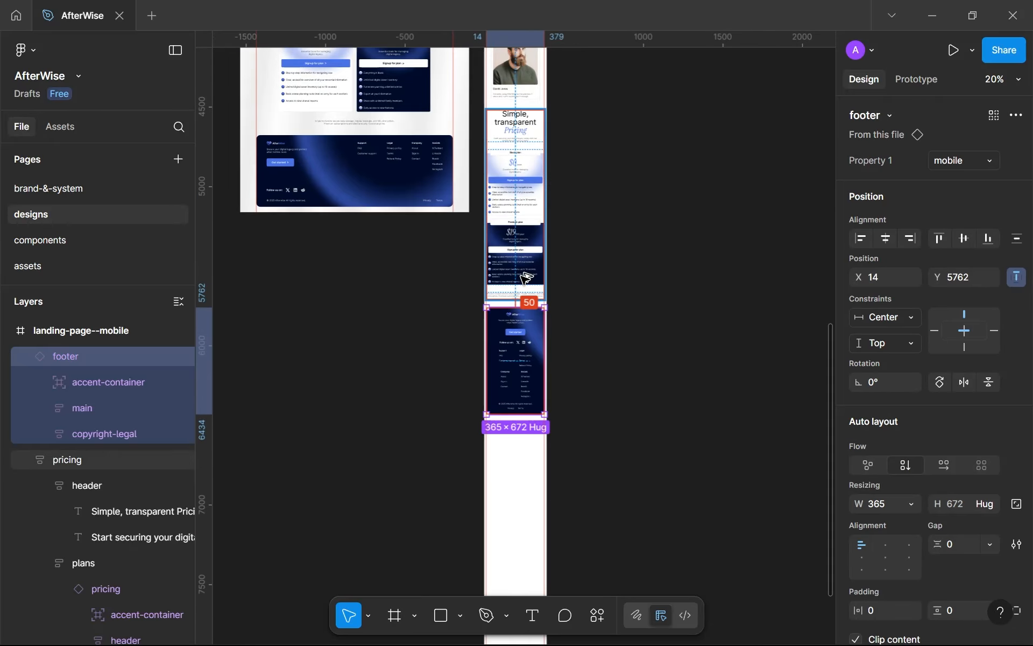
{"action": "scroll", "coordinate": [527, 279], "scroll_direction": "down", "scroll_amount": 5}
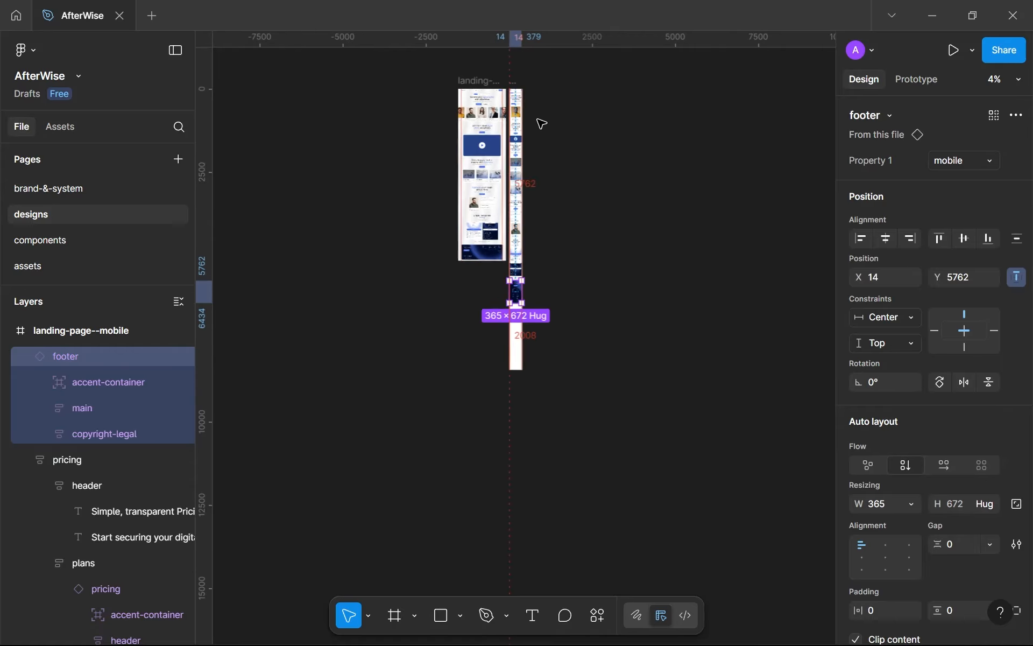
{"action": "scroll", "coordinate": [538, 121], "scroll_direction": "up", "scroll_amount": 5}
{"action": "scroll", "coordinate": [507, 107], "scroll_direction": "up", "scroll_amount": 3}
{"action": "left_click", "coordinate": [481, 172]}
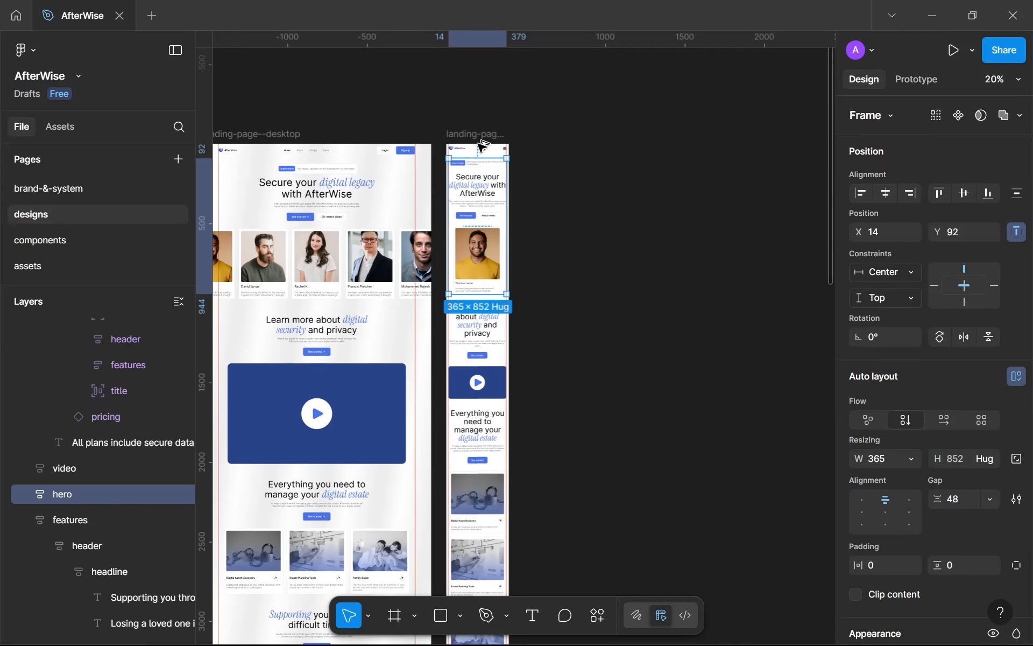
{"action": "scroll", "coordinate": [486, 183], "scroll_direction": "down", "scroll_amount": 12}
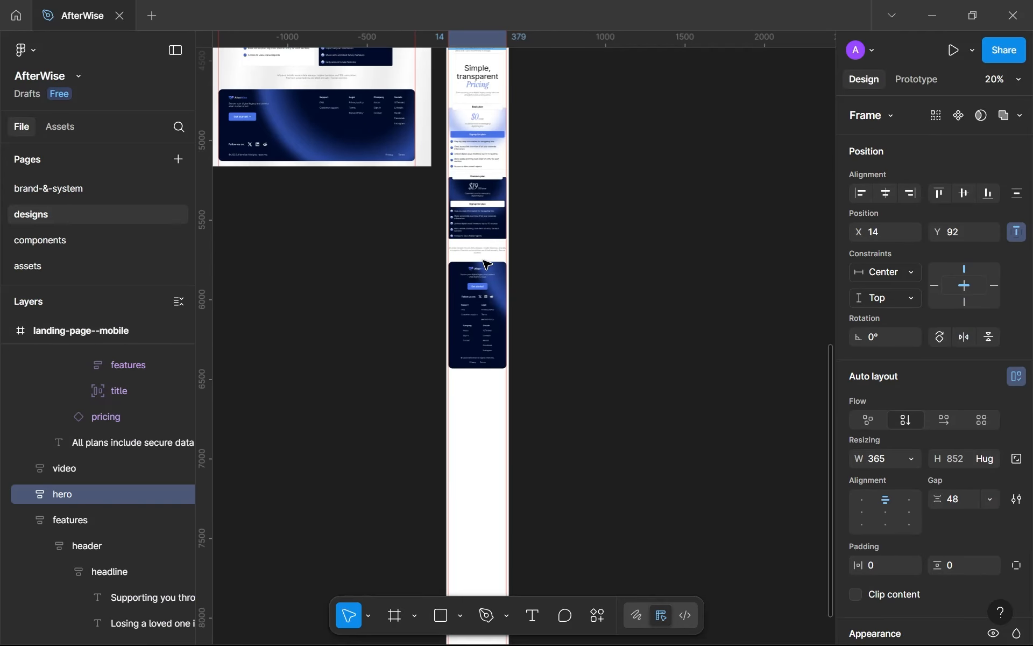
{"action": "left_click", "coordinate": [482, 322]}
{"action": "key", "text": "Up"}
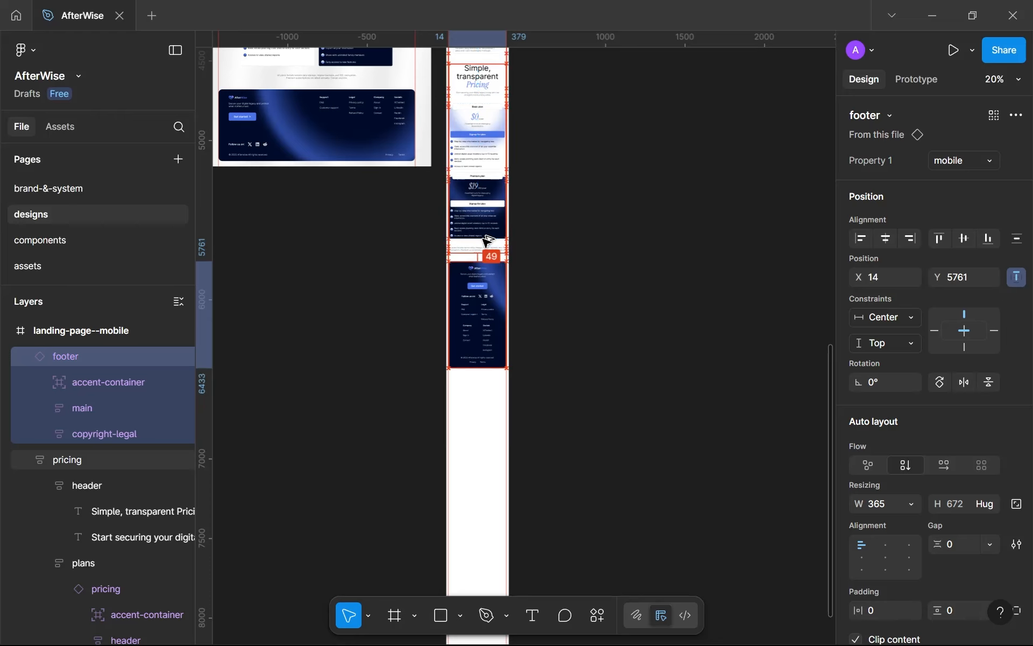
{"action": "key", "text": "Up"}
{"action": "key", "text": "Up"}
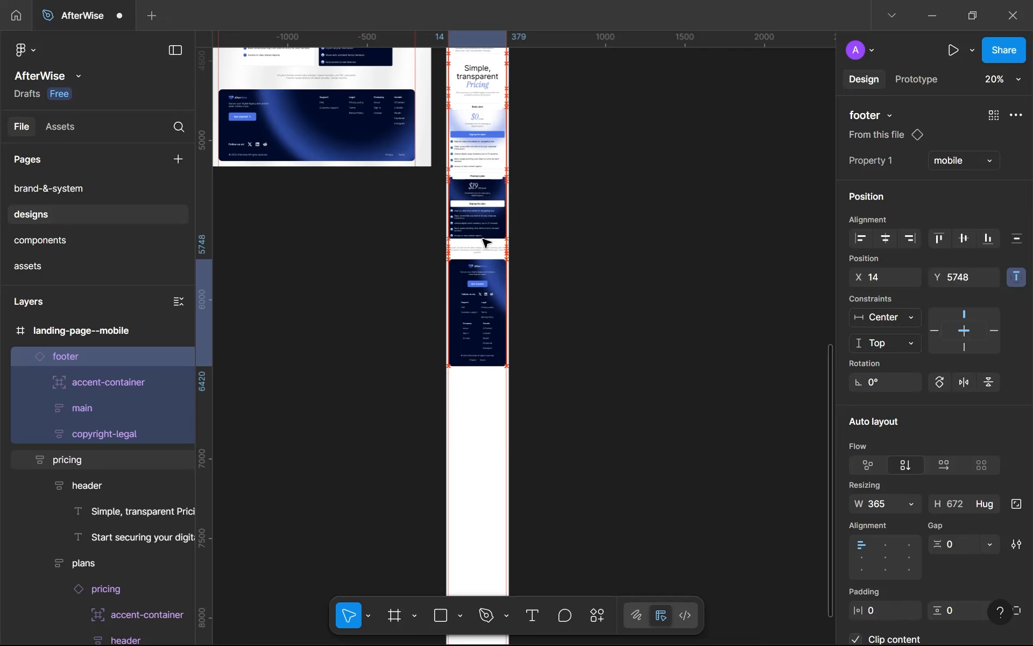
Hide the rulers and shorten landing-page--mobile to 393 × 6512, ending just below the footer.
{"action": "scroll", "coordinate": [485, 244], "scroll_direction": "down", "scroll_amount": 6}
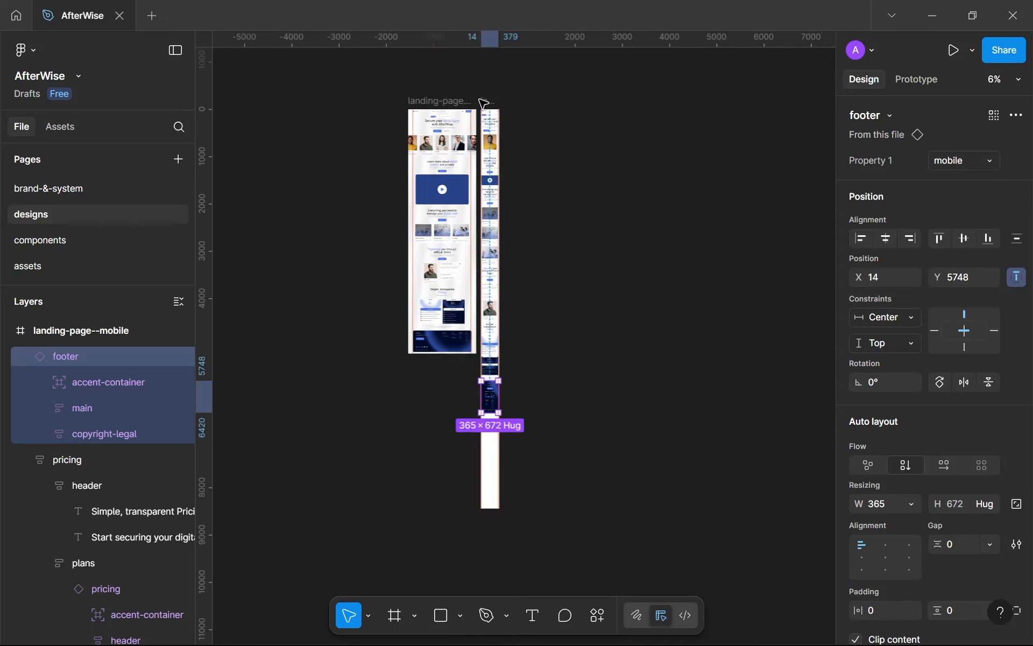
{"action": "scroll", "coordinate": [483, 103], "scroll_direction": "down", "scroll_amount": 1}
{"action": "key", "text": "shift+r"}
{"action": "left_click", "coordinate": [496, 431]}
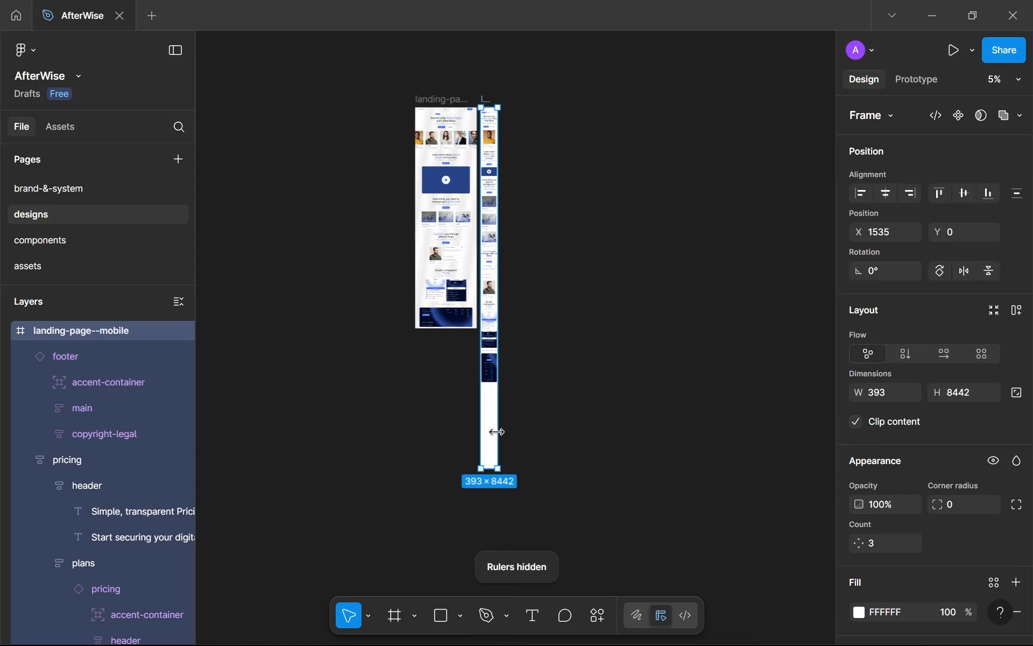
{"action": "left_click_drag", "start_coordinate": [492, 440], "coordinate": [497, 396]}
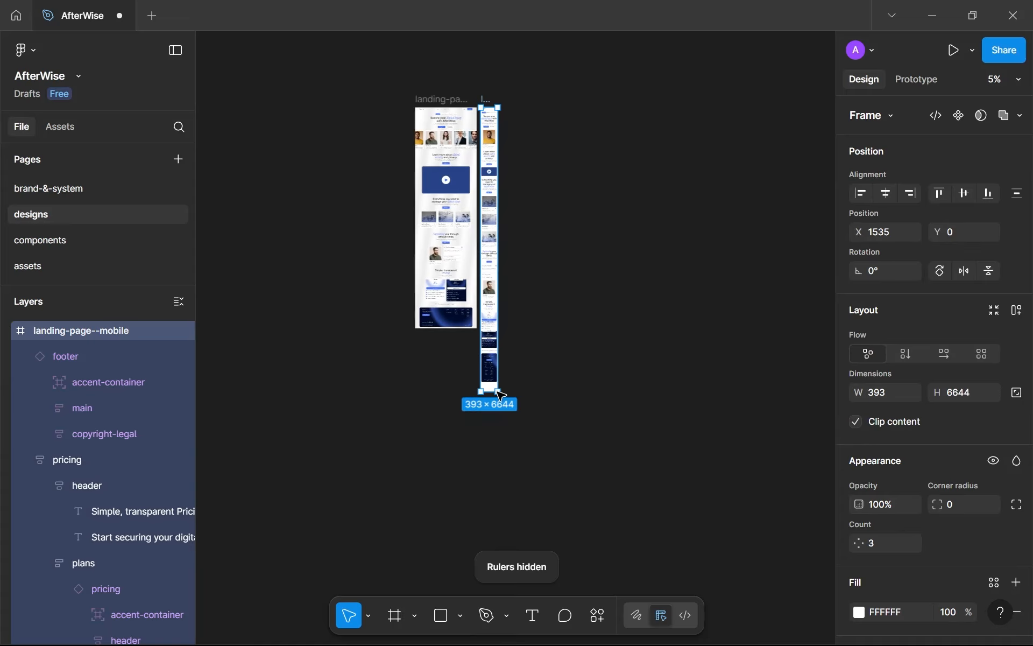
{"action": "scroll", "coordinate": [500, 395], "scroll_direction": "up", "scroll_amount": 5}
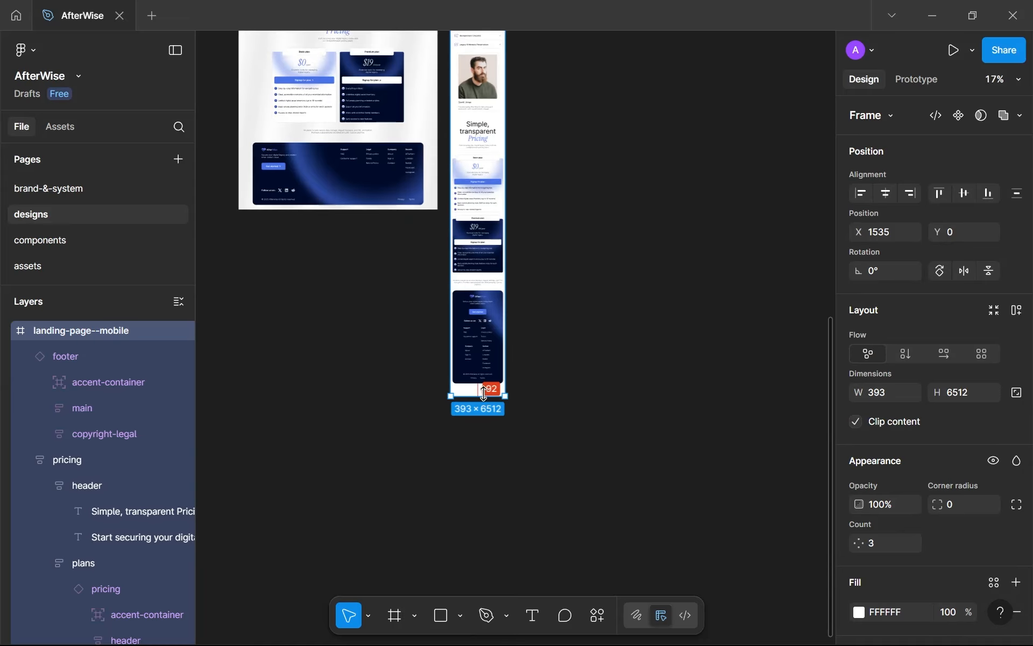
{"action": "left_click", "coordinate": [577, 104]}
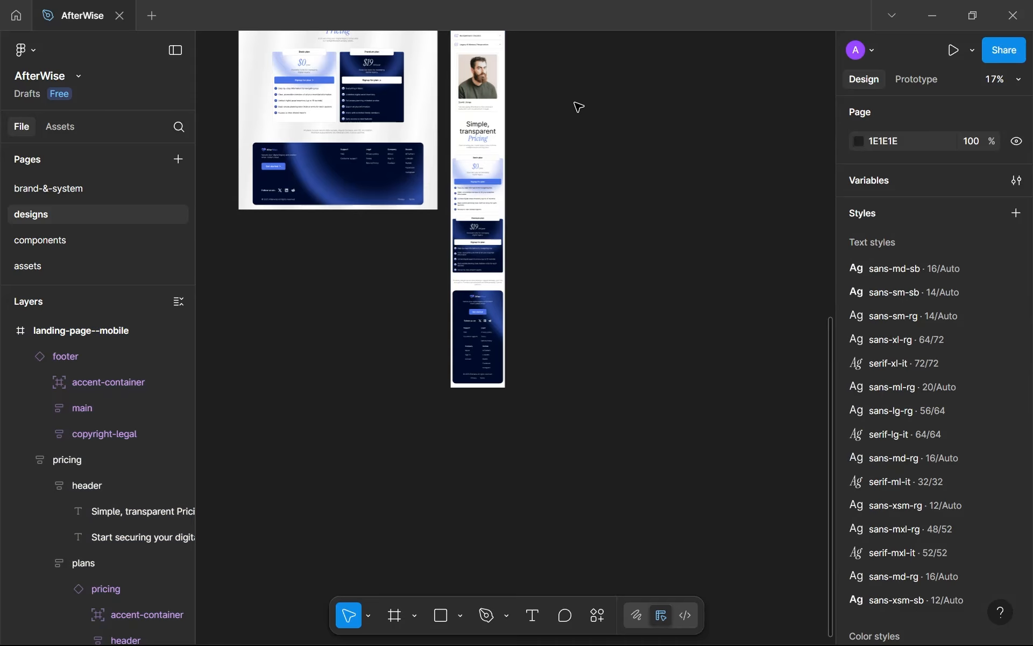
{"action": "scroll", "coordinate": [604, 327], "scroll_direction": "up", "scroll_amount": 3}
{"action": "scroll", "coordinate": [565, 69], "scroll_direction": "up", "scroll_amount": 6}
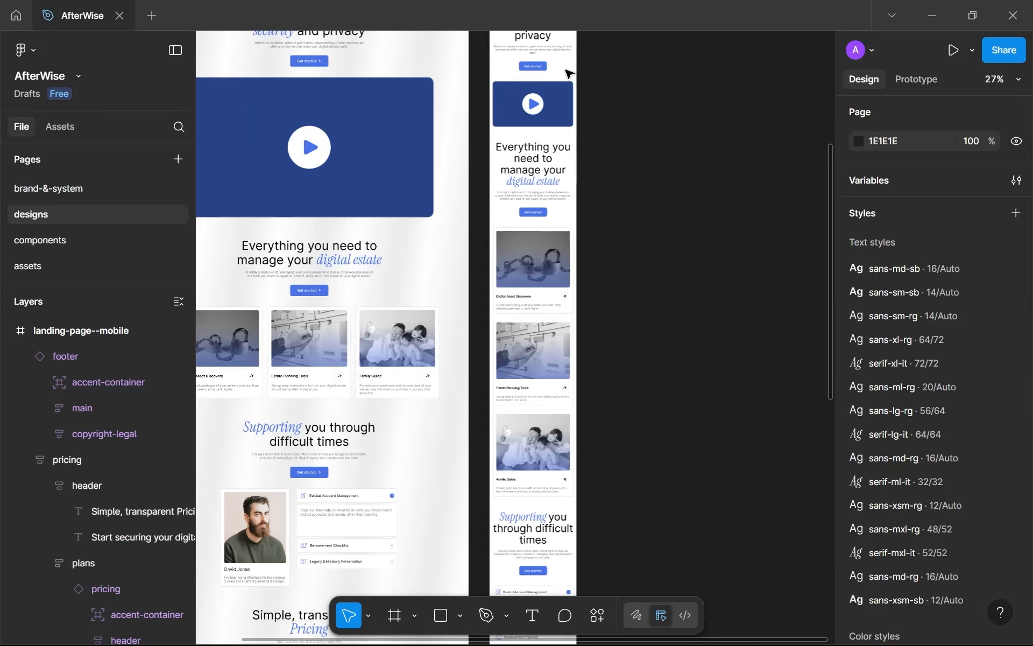
{"action": "scroll", "coordinate": [588, 44], "scroll_direction": "up", "scroll_amount": 5}
{"action": "scroll", "coordinate": [606, 233], "scroll_direction": "up", "scroll_amount": 5}
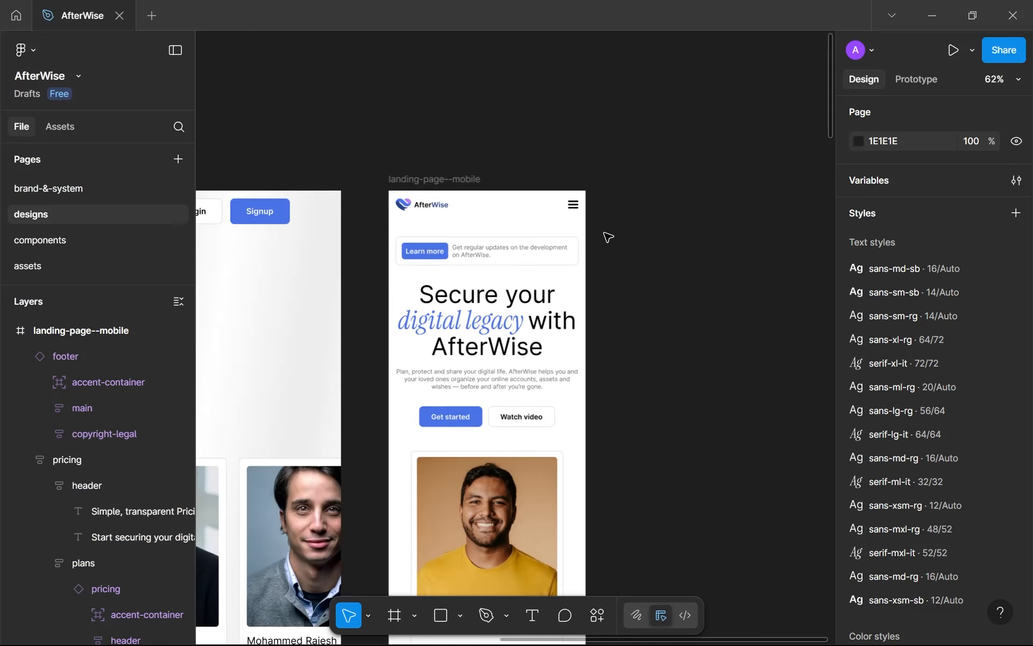
{"action": "scroll", "coordinate": [687, 63], "scroll_direction": "down", "scroll_amount": 8}
{"action": "scroll", "coordinate": [683, 105], "scroll_direction": "down", "scroll_amount": 10}
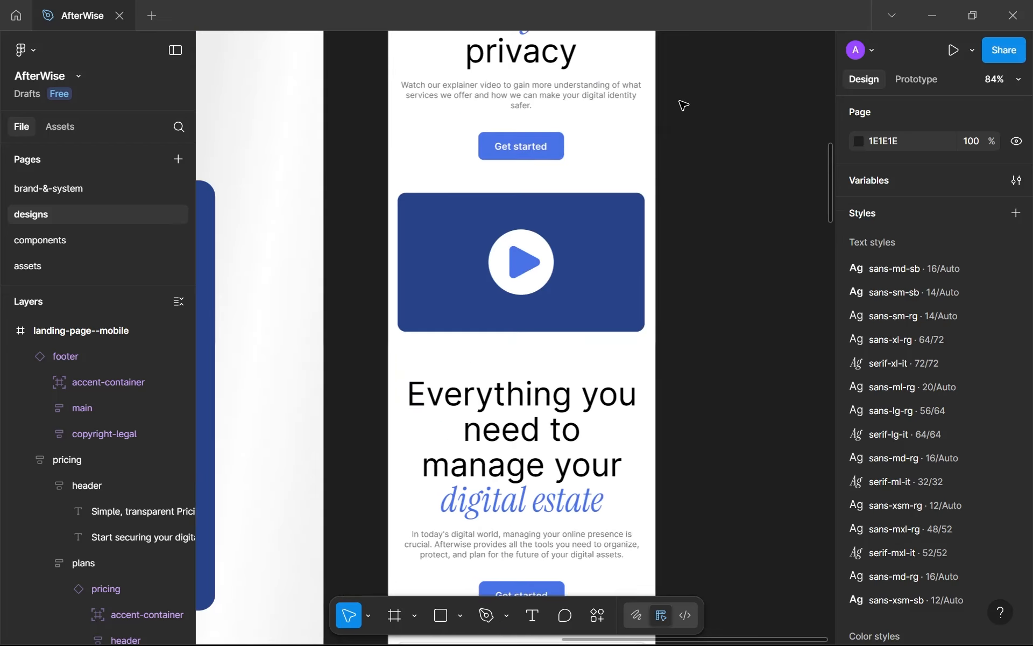
{"action": "scroll", "coordinate": [705, 124], "scroll_direction": "down", "scroll_amount": 15}
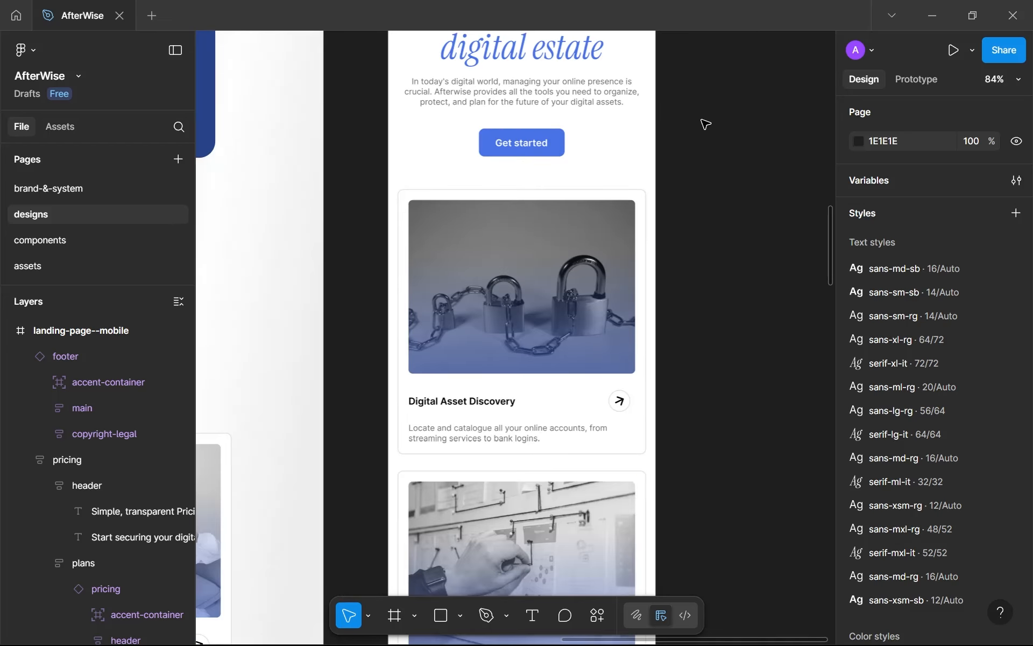
{"action": "scroll", "coordinate": [705, 123], "scroll_direction": "down", "scroll_amount": 15}
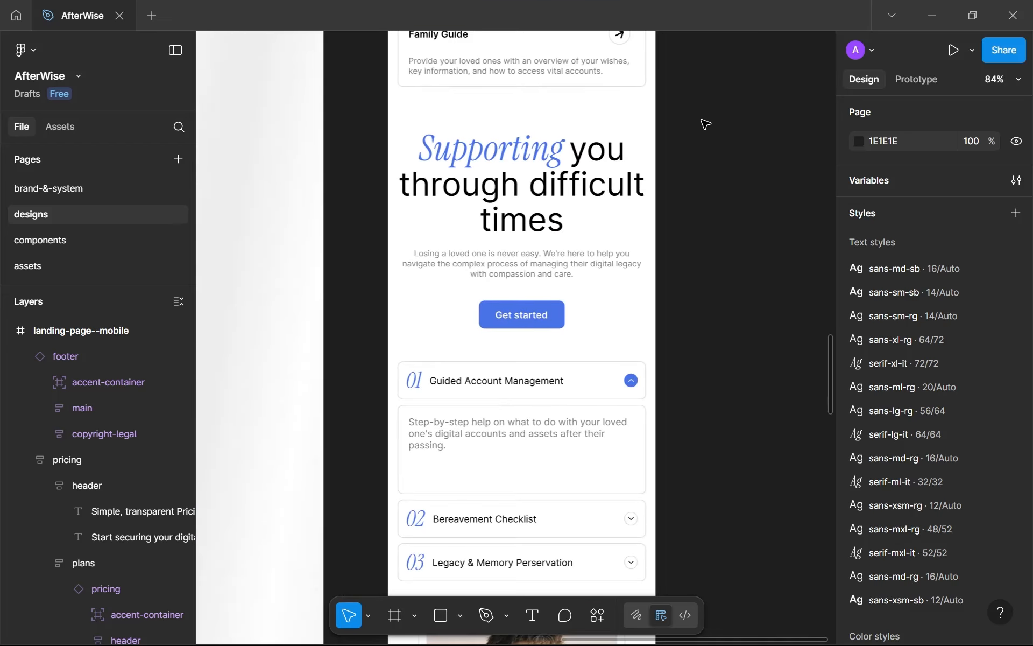
{"action": "scroll", "coordinate": [704, 124], "scroll_direction": "down", "scroll_amount": 5}
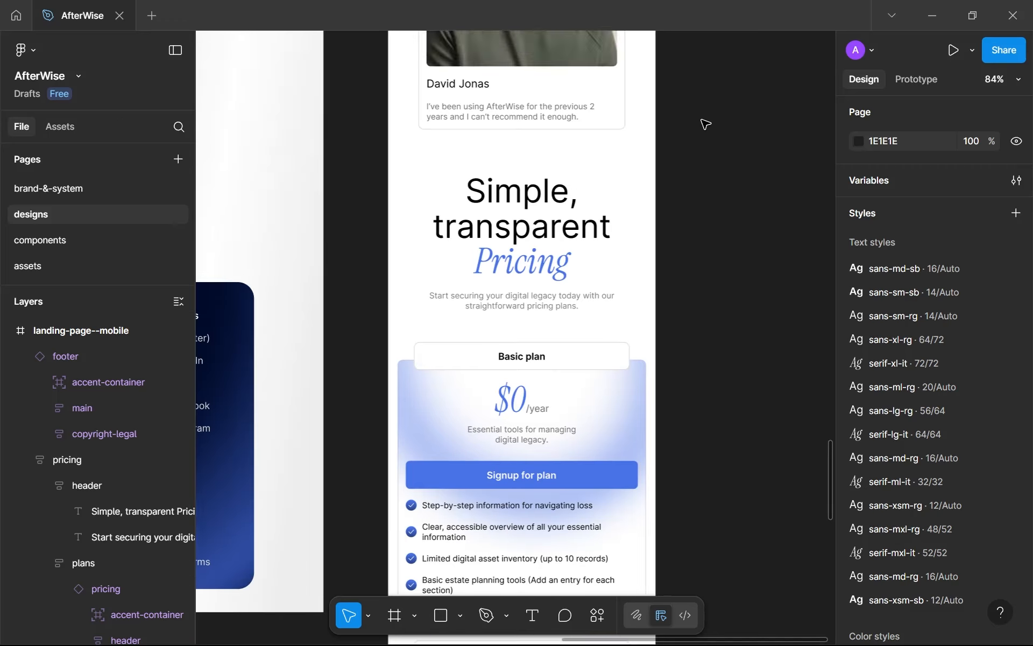
{"action": "scroll", "coordinate": [704, 124], "scroll_direction": "up", "scroll_amount": 6}
{"action": "scroll", "coordinate": [705, 123], "scroll_direction": "down", "scroll_amount": 9}
{"action": "scroll", "coordinate": [704, 124], "scroll_direction": "down", "scroll_amount": 12}
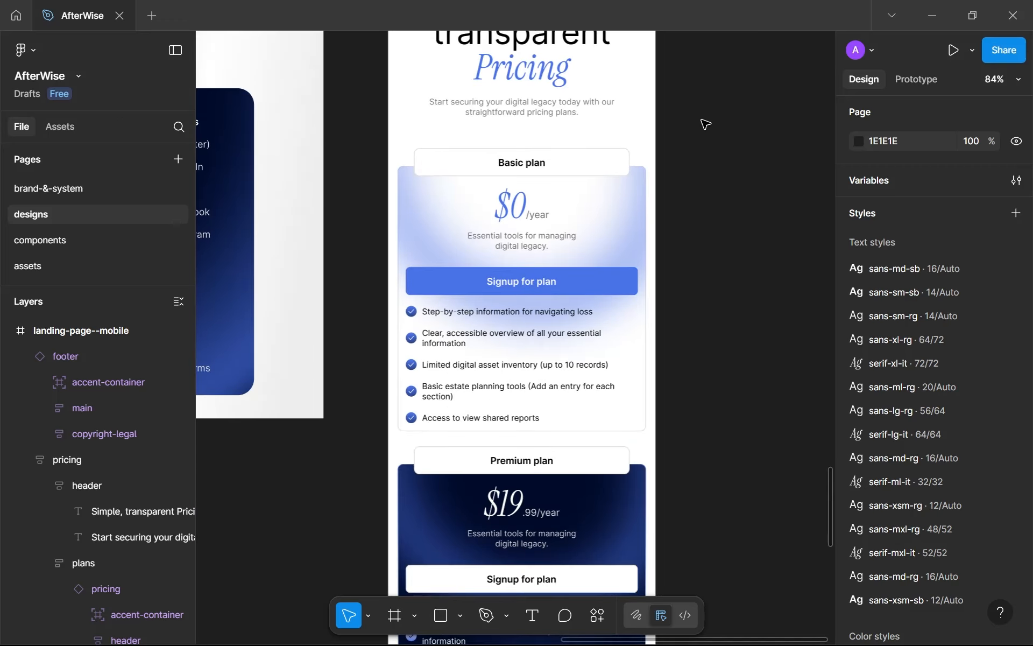
{"action": "scroll", "coordinate": [705, 123], "scroll_direction": "down", "scroll_amount": 5}
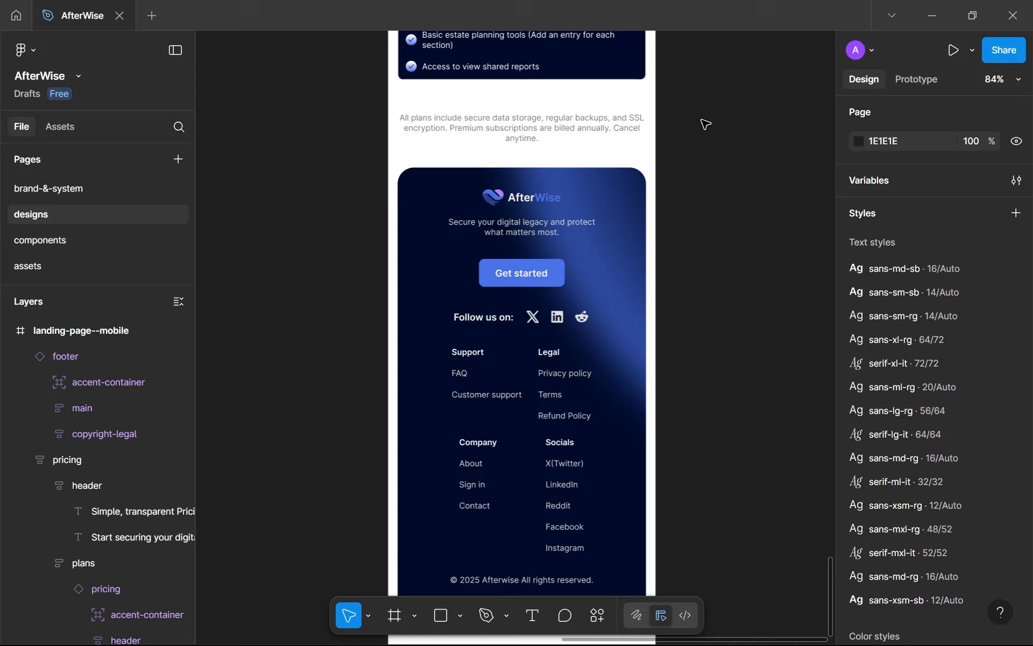
{"action": "scroll", "coordinate": [705, 124], "scroll_direction": "down", "scroll_amount": 2}
{"action": "scroll", "coordinate": [705, 124], "scroll_direction": "down", "scroll_amount": 6}
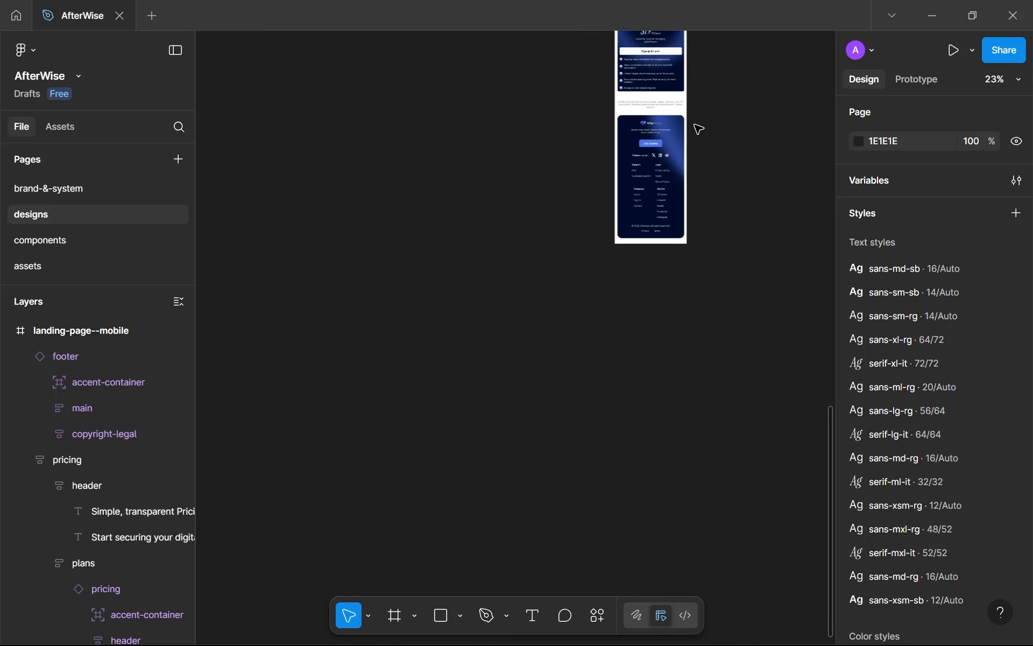
{"action": "scroll", "coordinate": [519, 237], "scroll_direction": "up", "scroll_amount": 3}
{"action": "scroll", "coordinate": [511, 415], "scroll_direction": "down", "scroll_amount": 3}
{"action": "scroll", "coordinate": [460, 177], "scroll_direction": "up", "scroll_amount": 1}
{"action": "scroll", "coordinate": [460, 177], "scroll_direction": "up", "scroll_amount": 4}
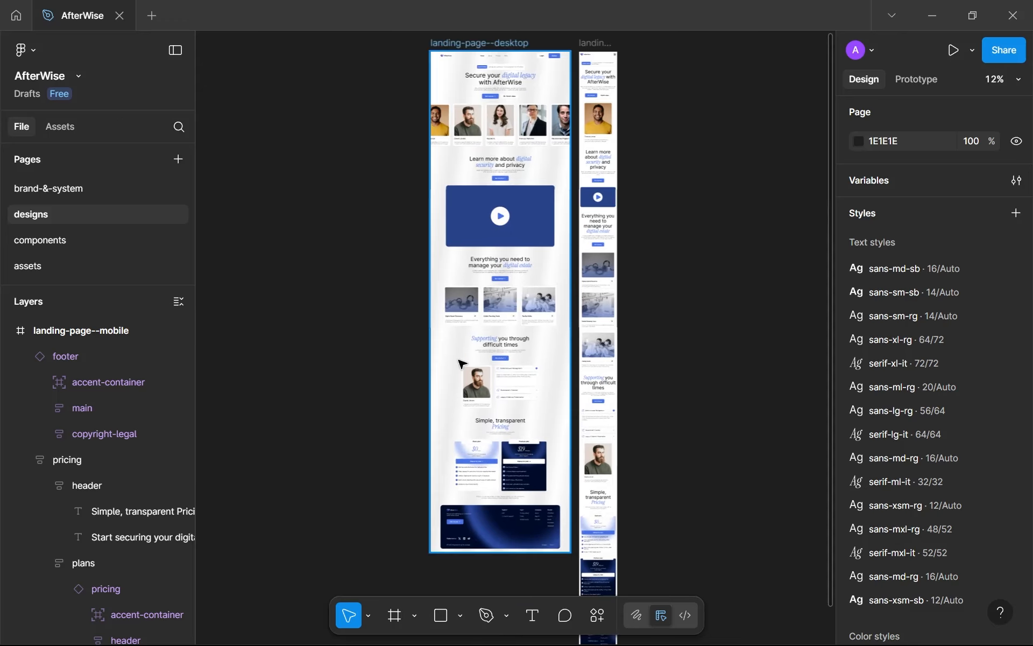
{"action": "scroll", "coordinate": [572, 250], "scroll_direction": "down", "scroll_amount": 1}
{"action": "scroll", "coordinate": [573, 251], "scroll_direction": "right", "scroll_amount": 1}
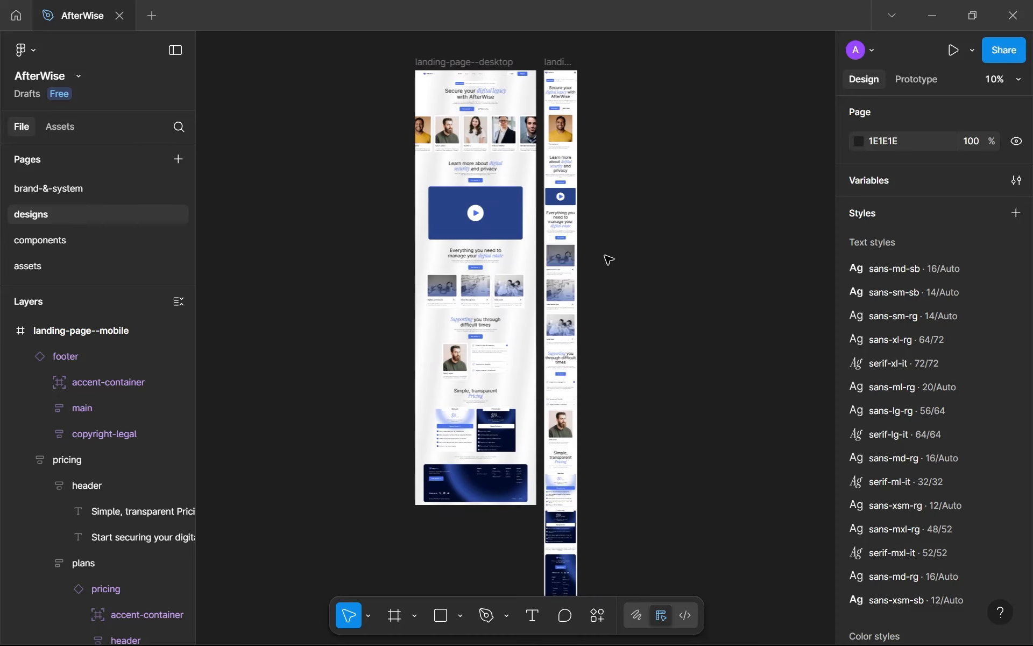